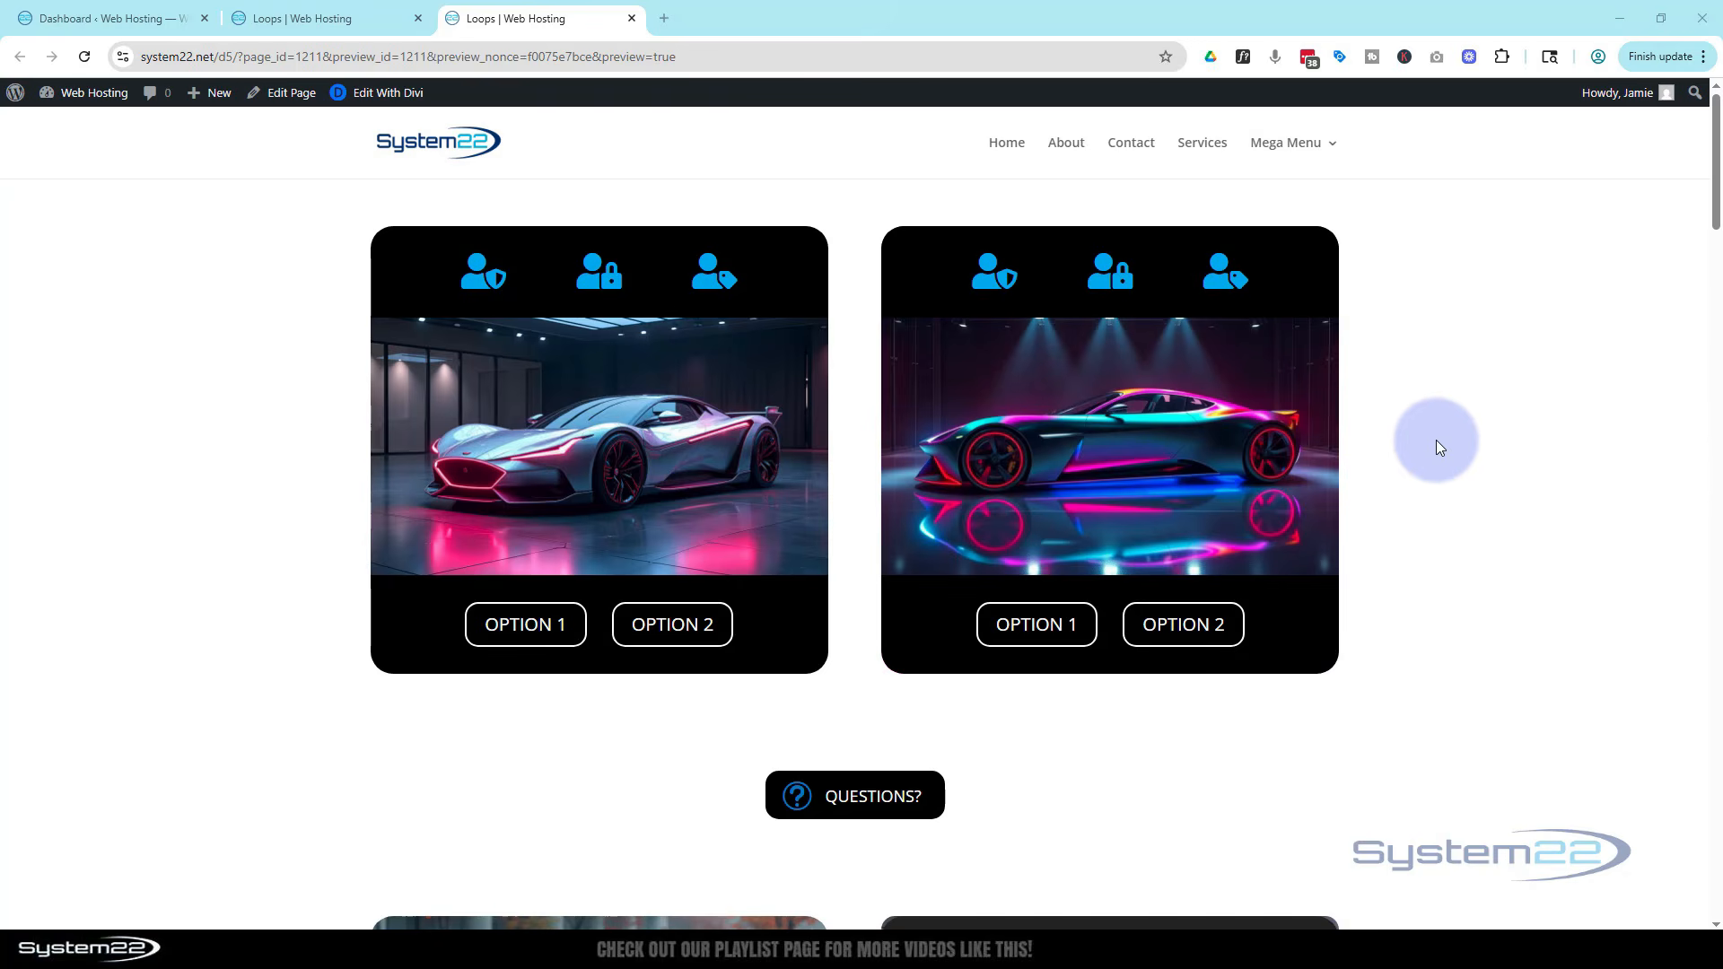
Preview the page and open and close the Questions pop-up contact form to examine how it behaves
scroll(1445, 436, down, 2)
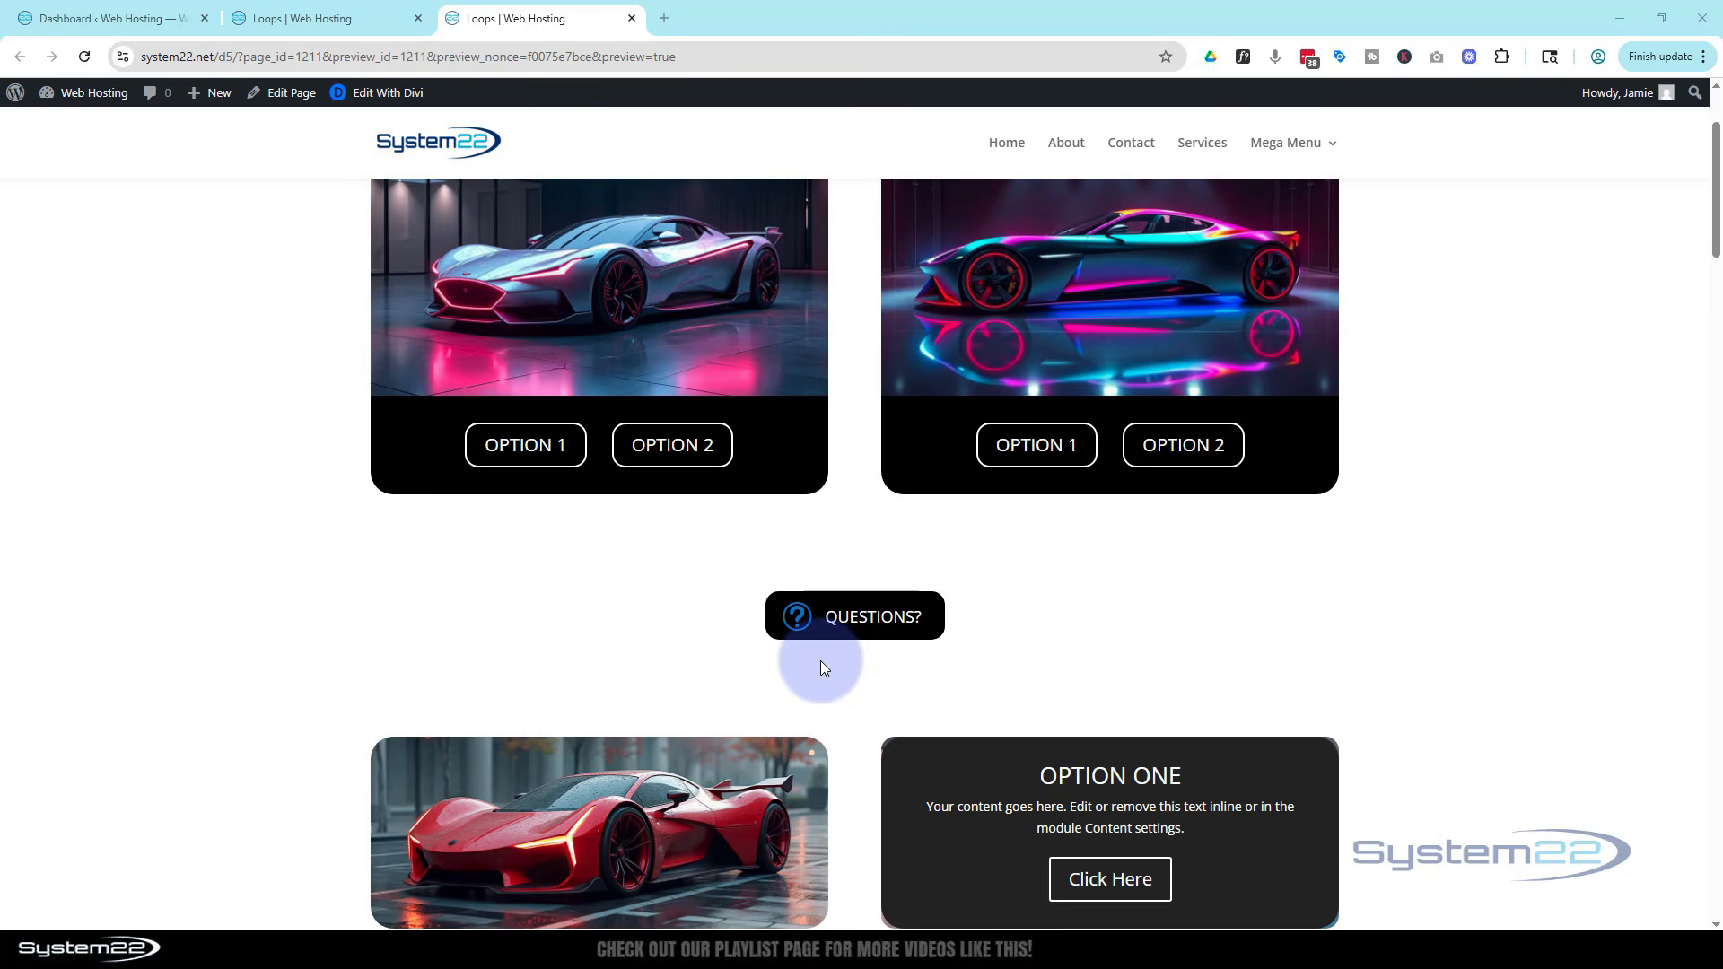
click(822, 635)
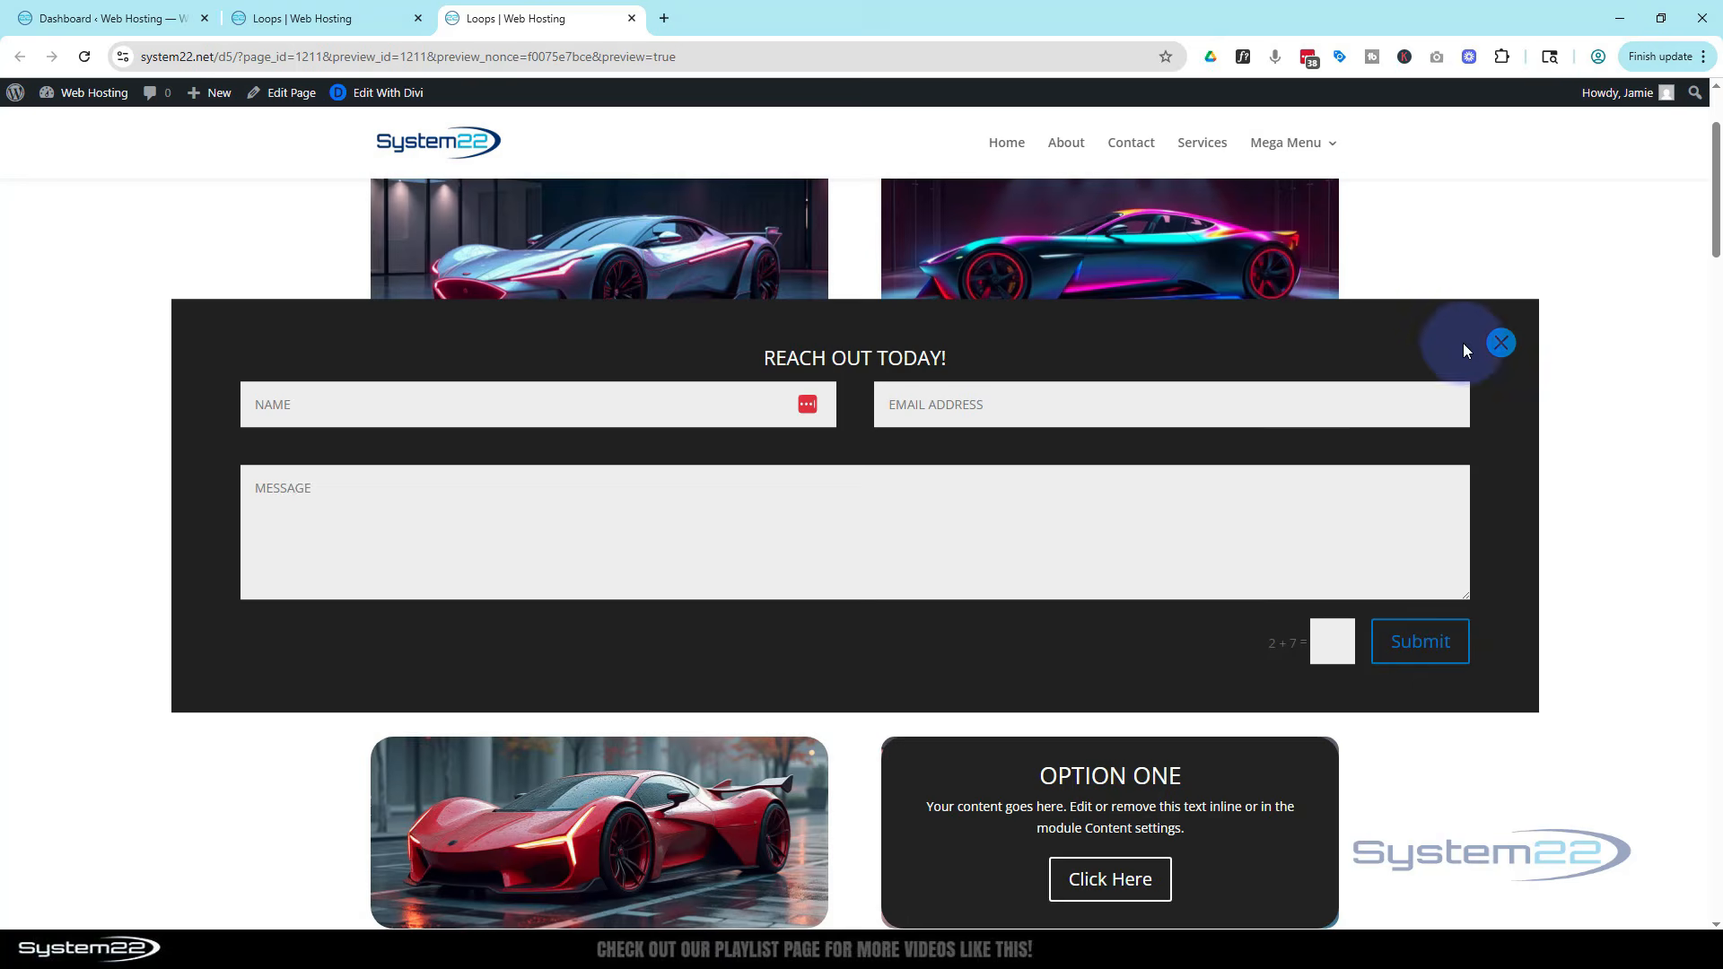
click(1502, 343)
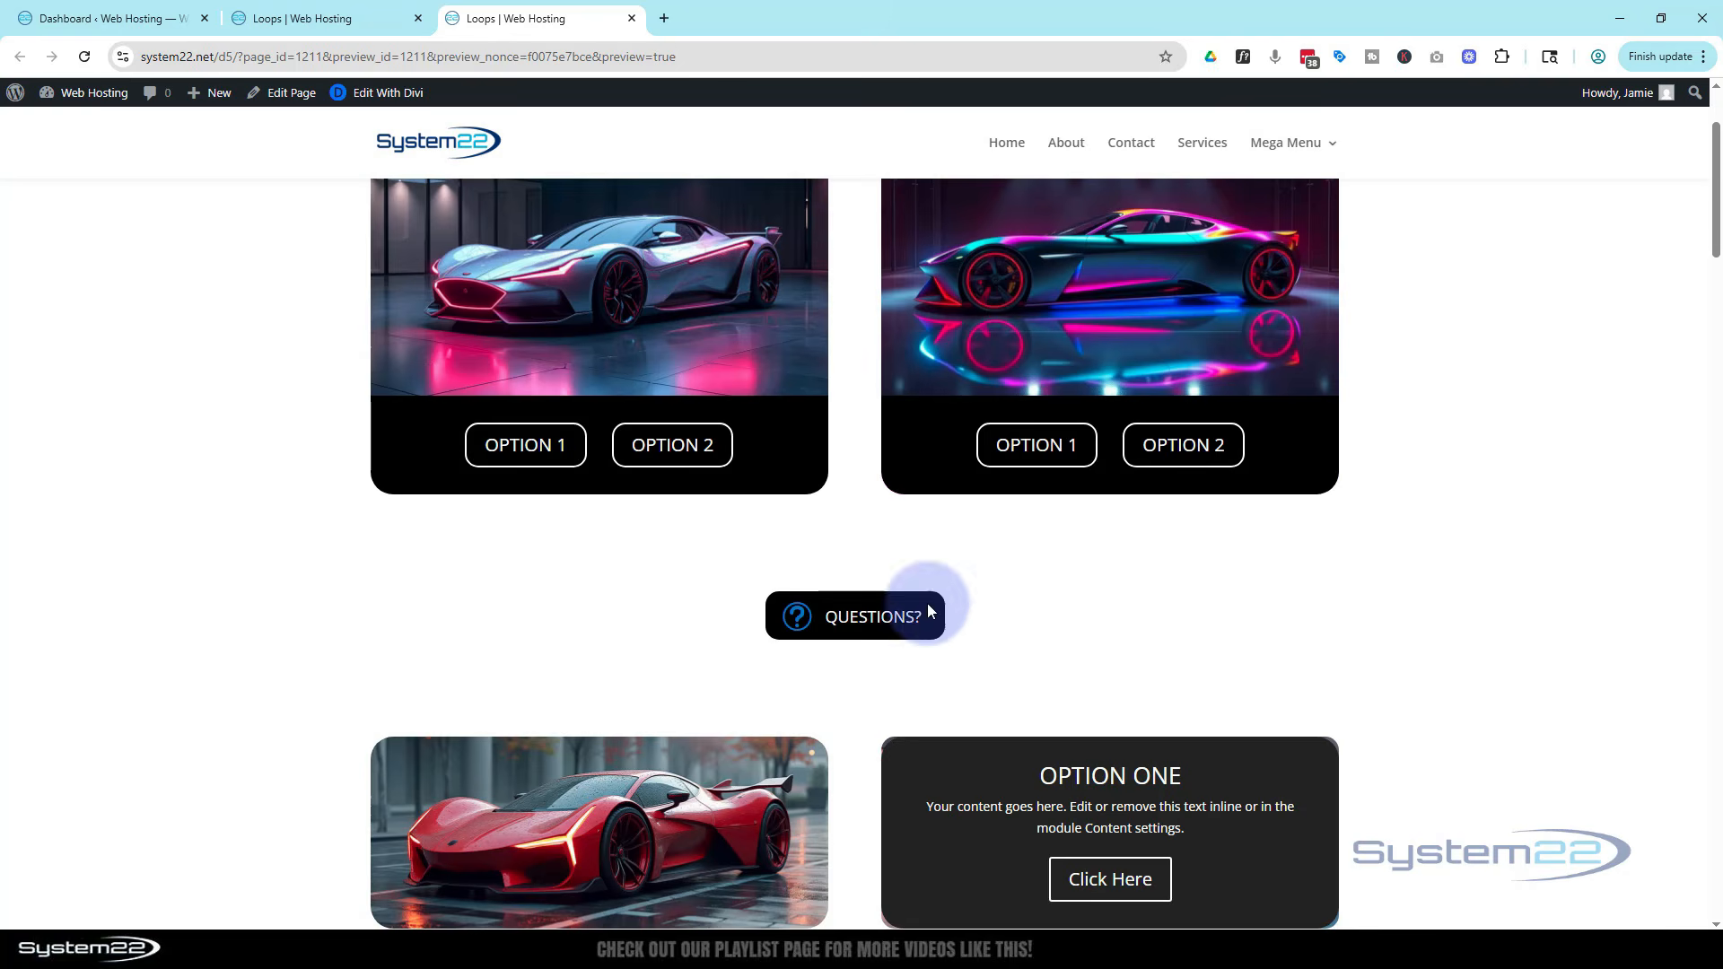
click(863, 626)
click(691, 397)
click(933, 408)
click(1328, 643)
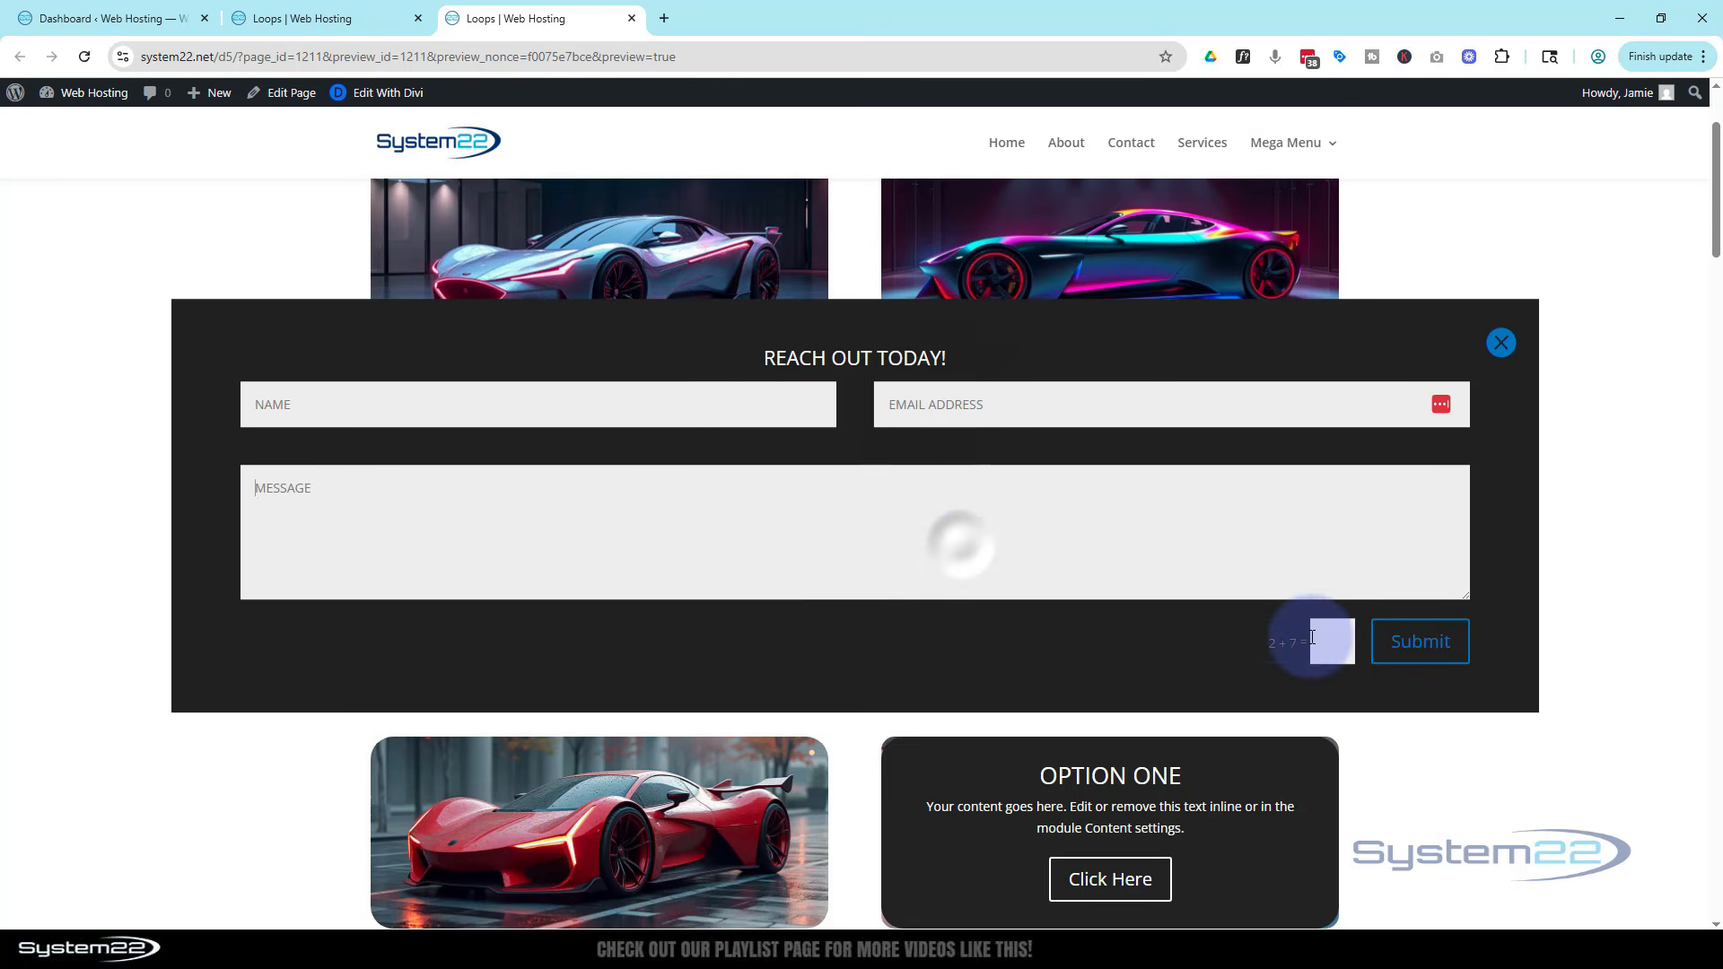
click(1430, 643)
click(1482, 408)
click(1501, 342)
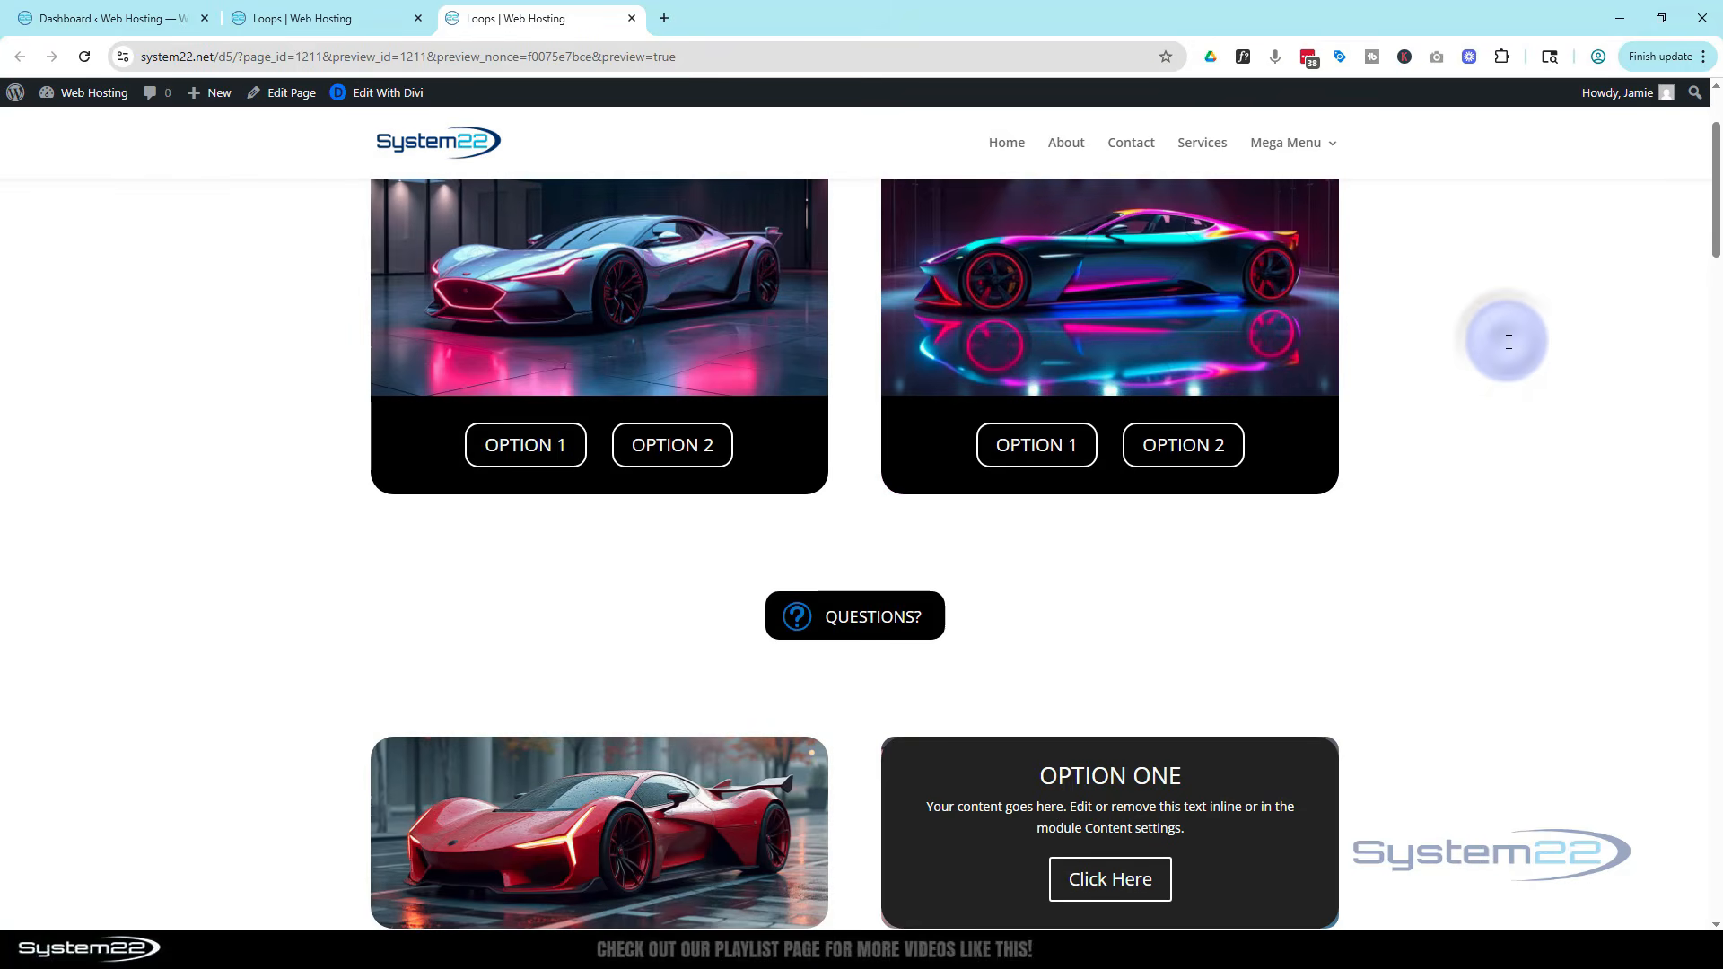
scroll(1508, 341, down, 2)
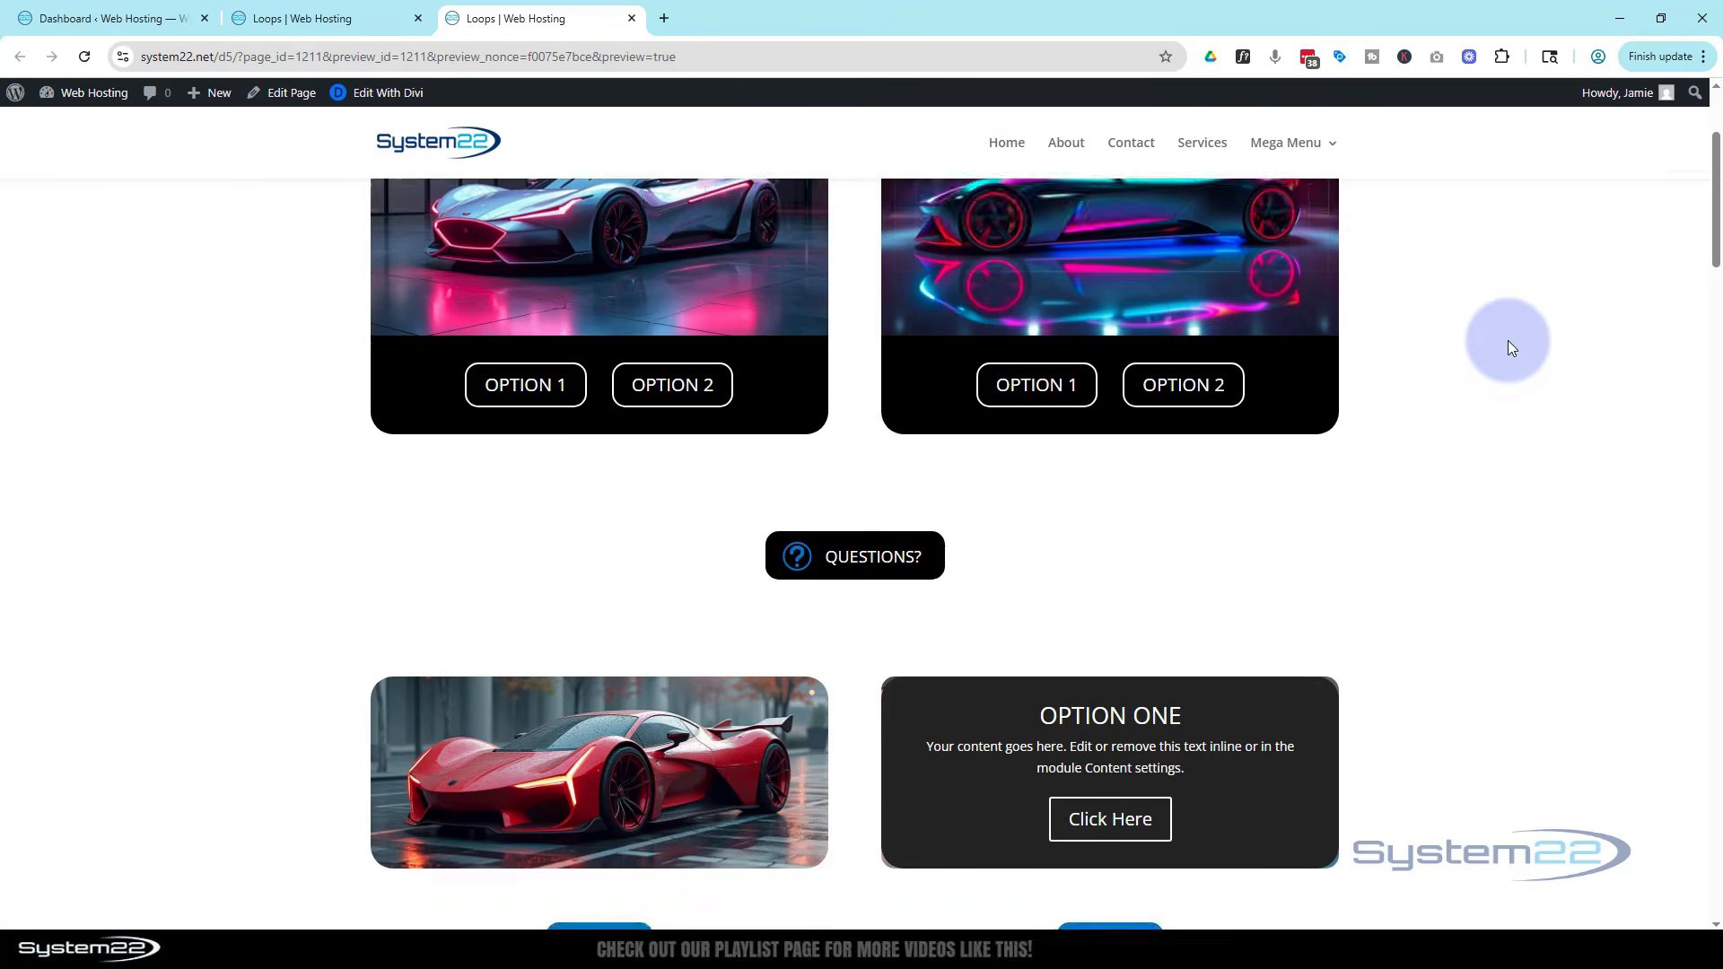
scroll(1507, 341, up, 2)
scroll(1511, 345, up, 2)
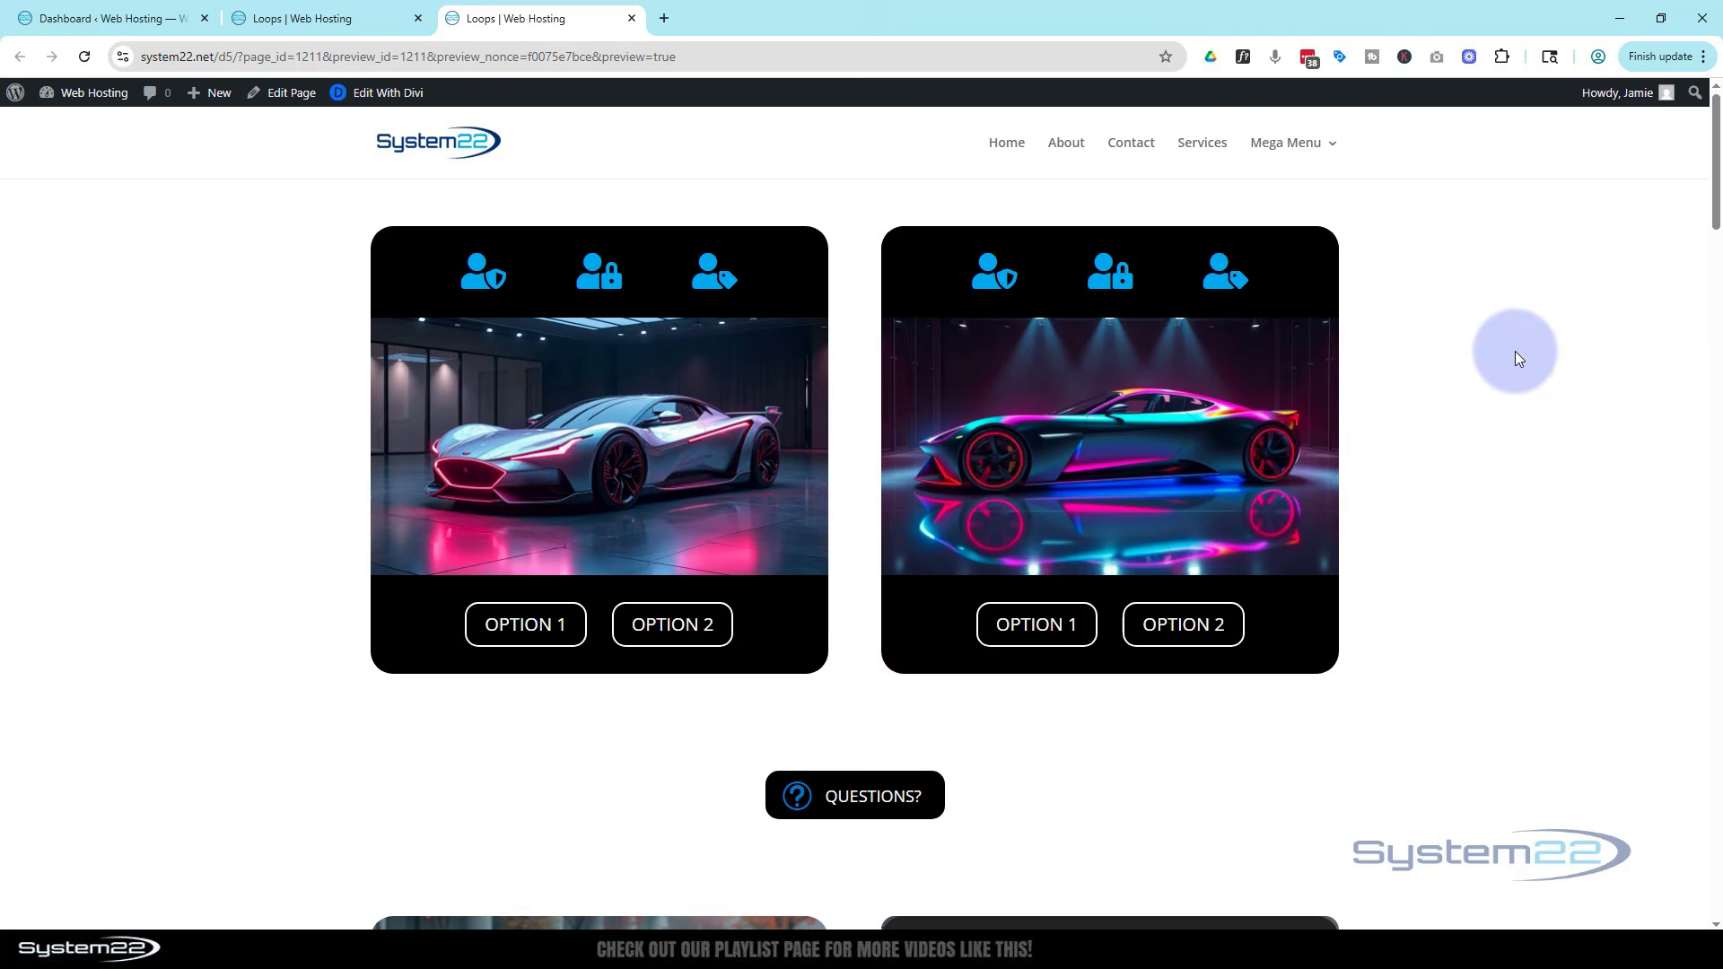
click(872, 781)
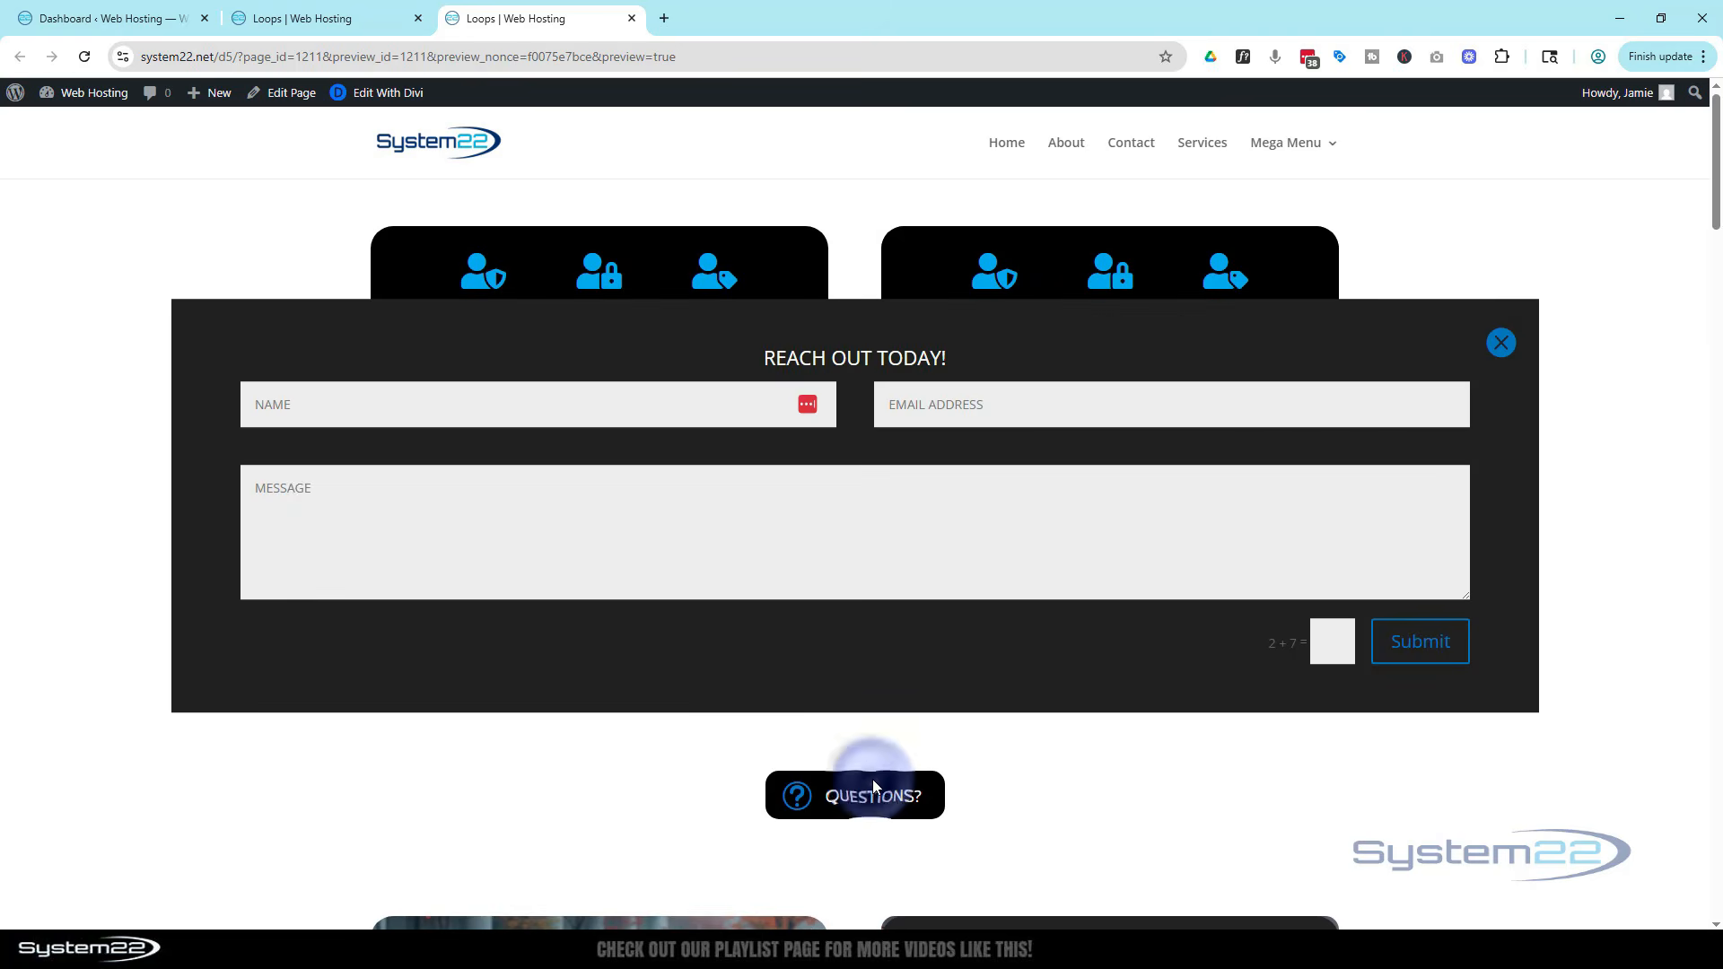
click(1502, 342)
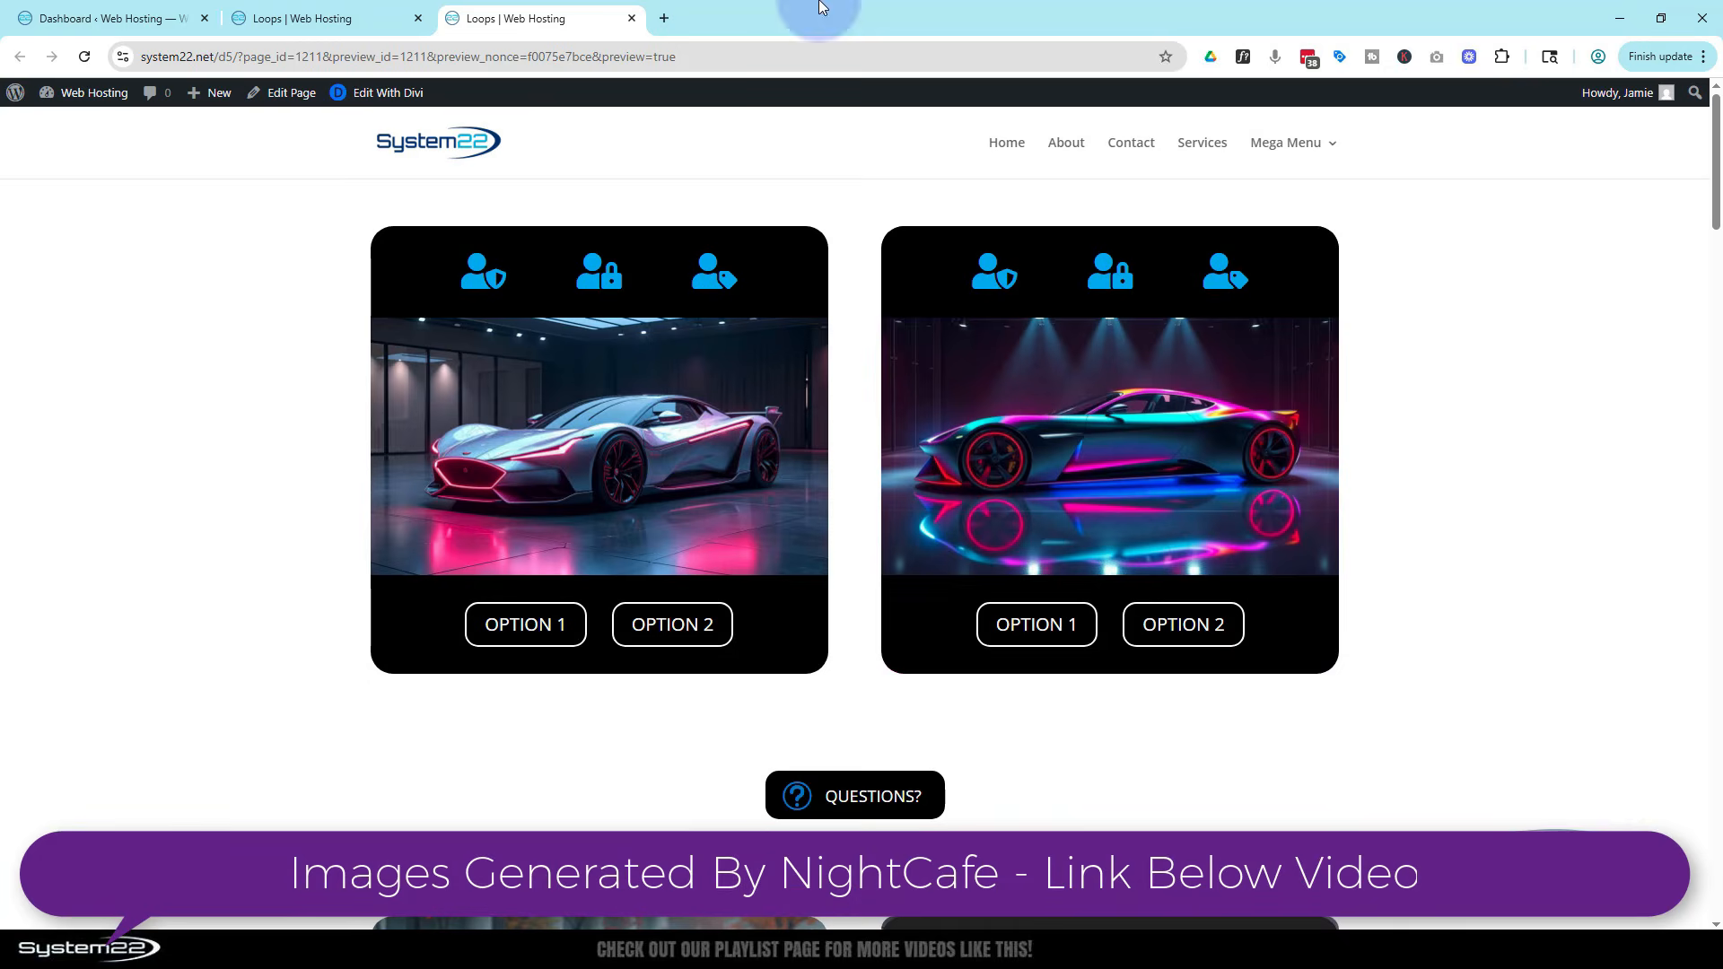
Switch to the builder tab and delete the Questions section holding the contact form and icon, checking it in wireframe view
click(321, 19)
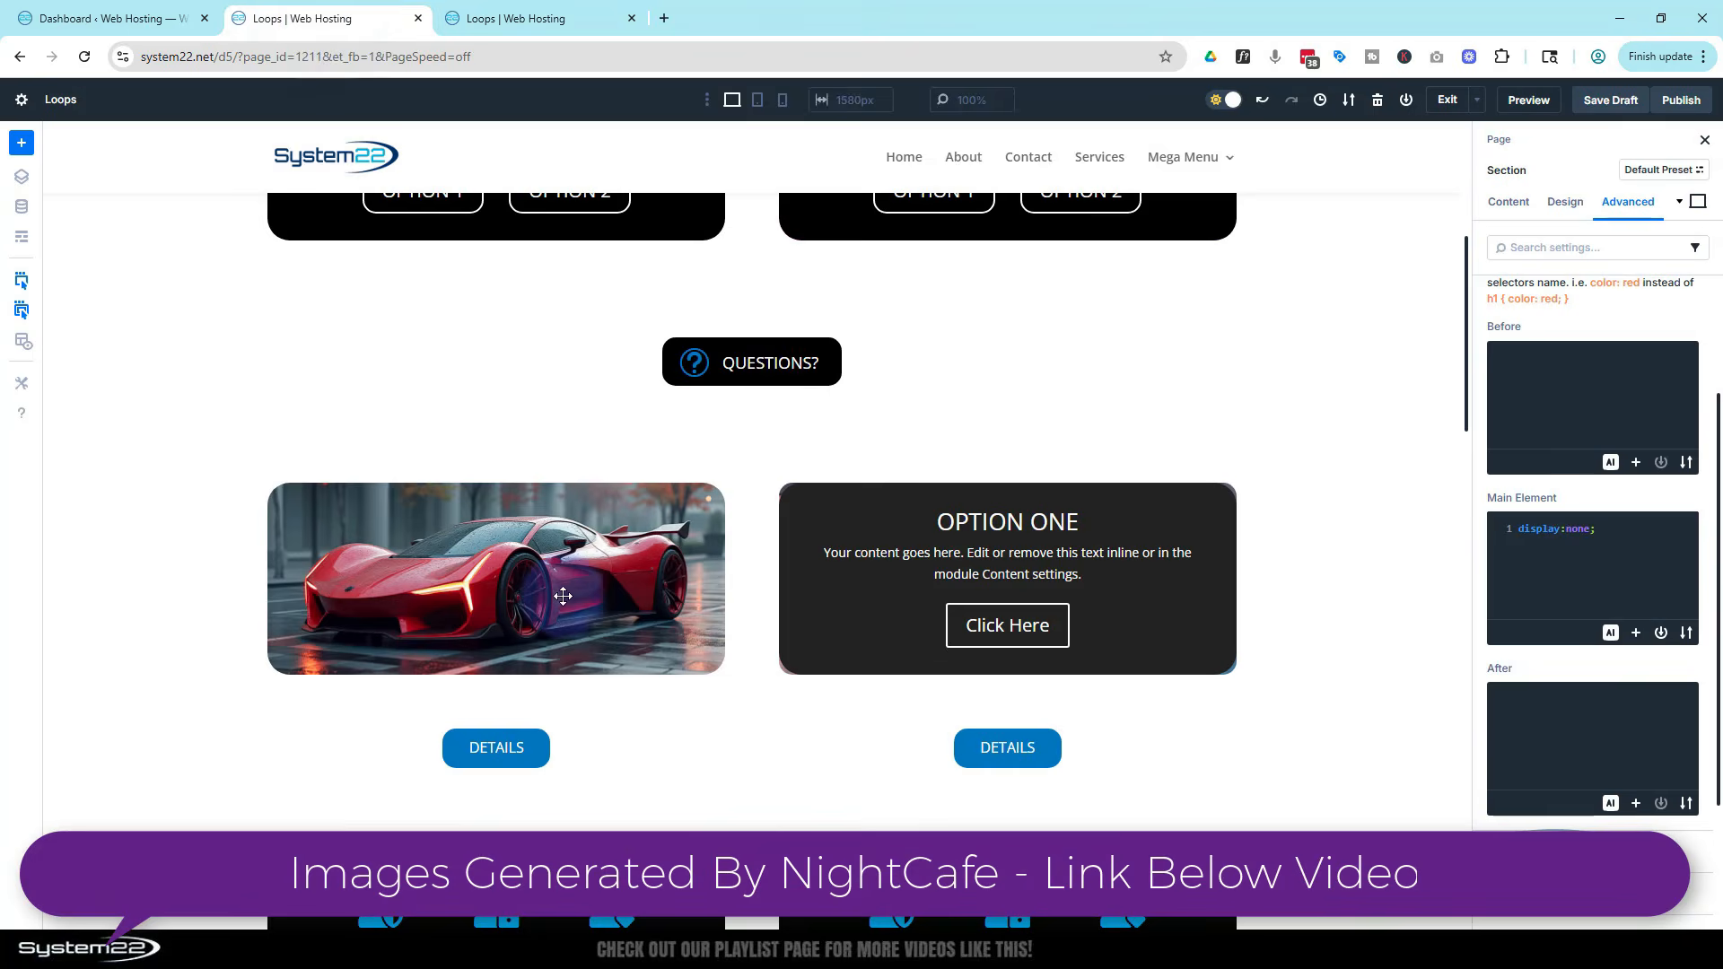
scroll(822, 549, up, 2)
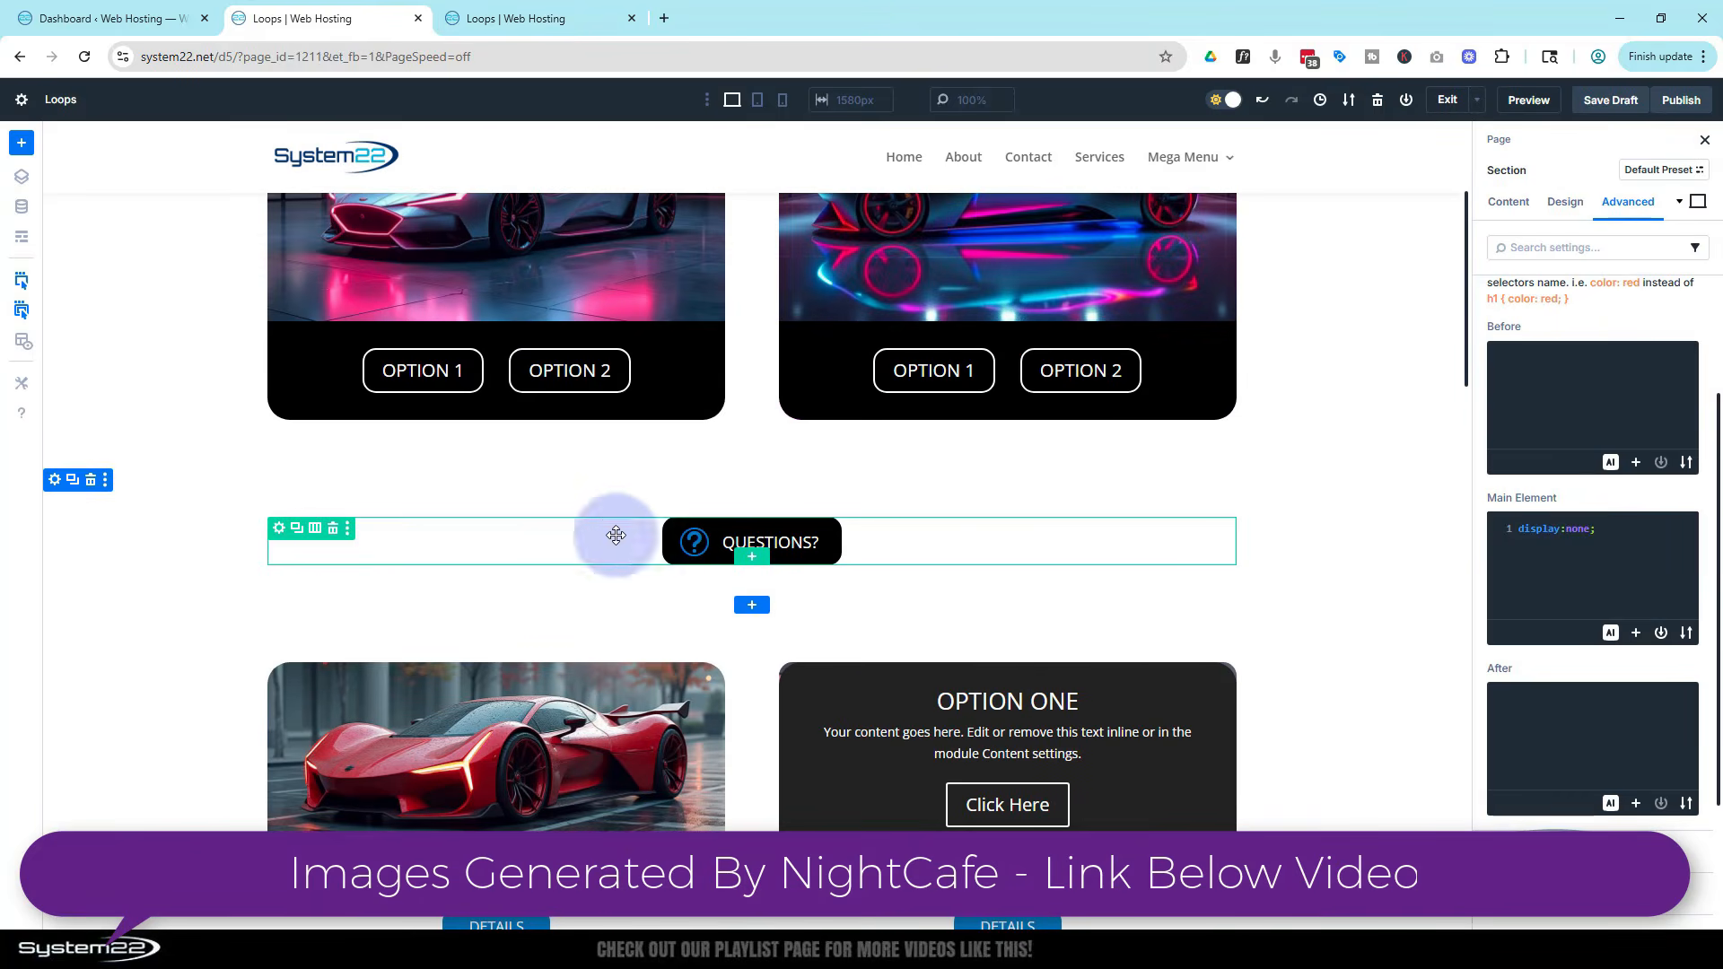
click(93, 480)
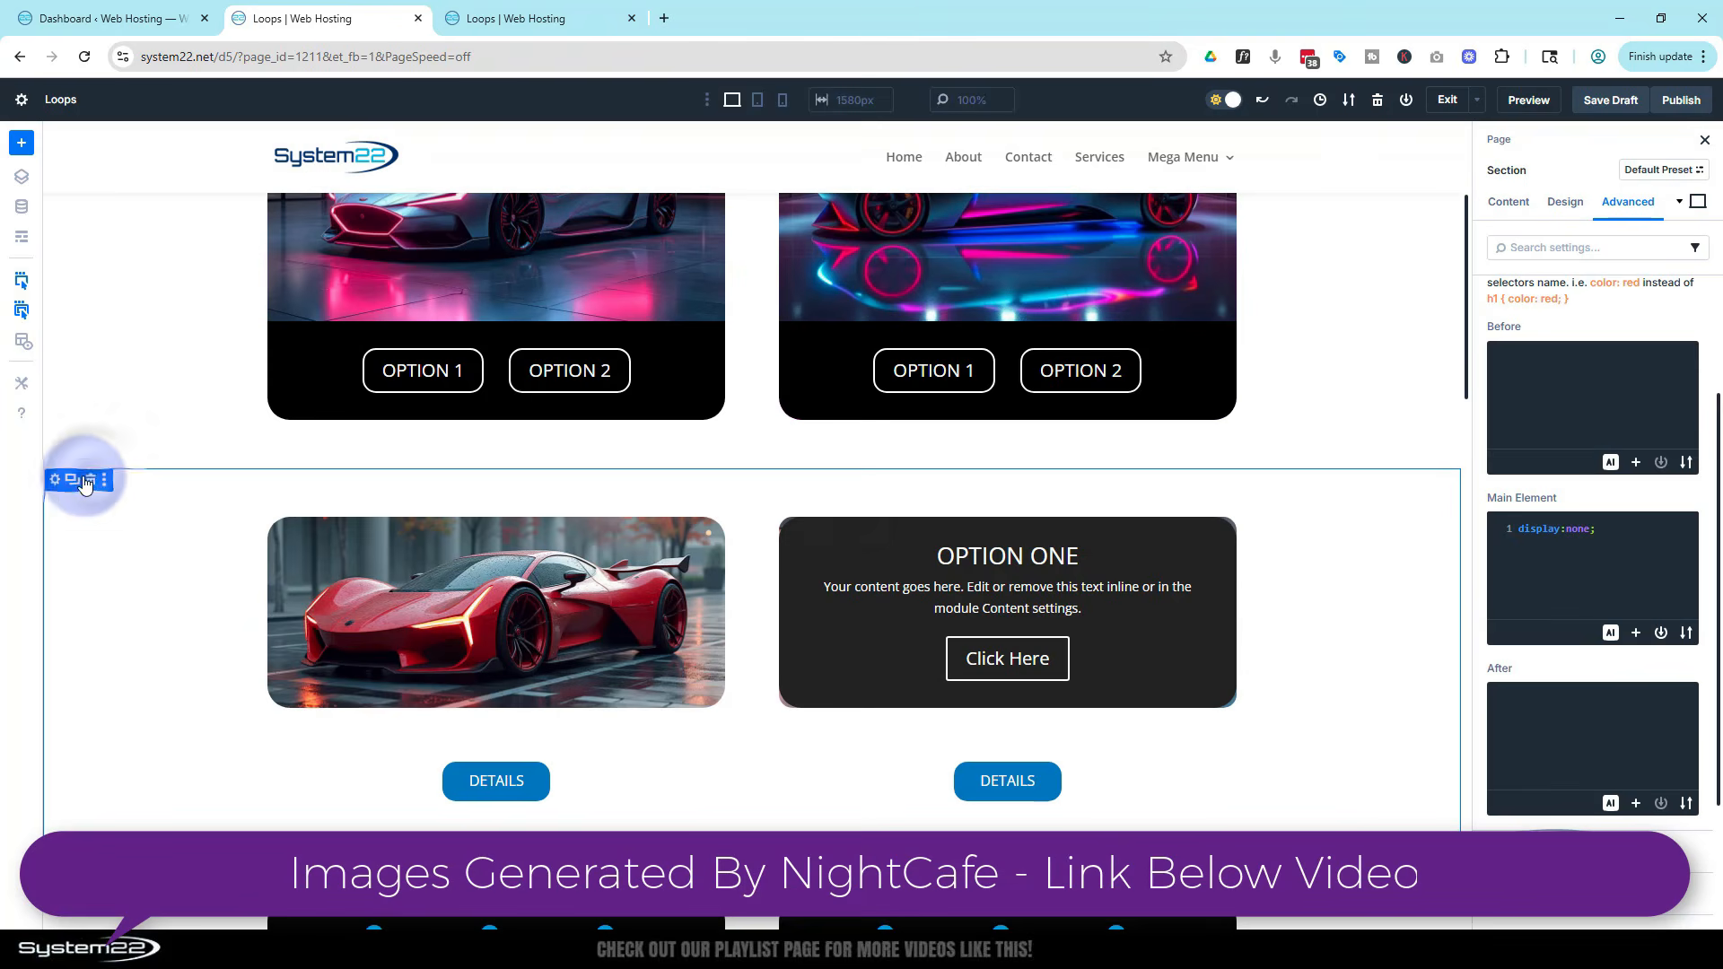
click(22, 238)
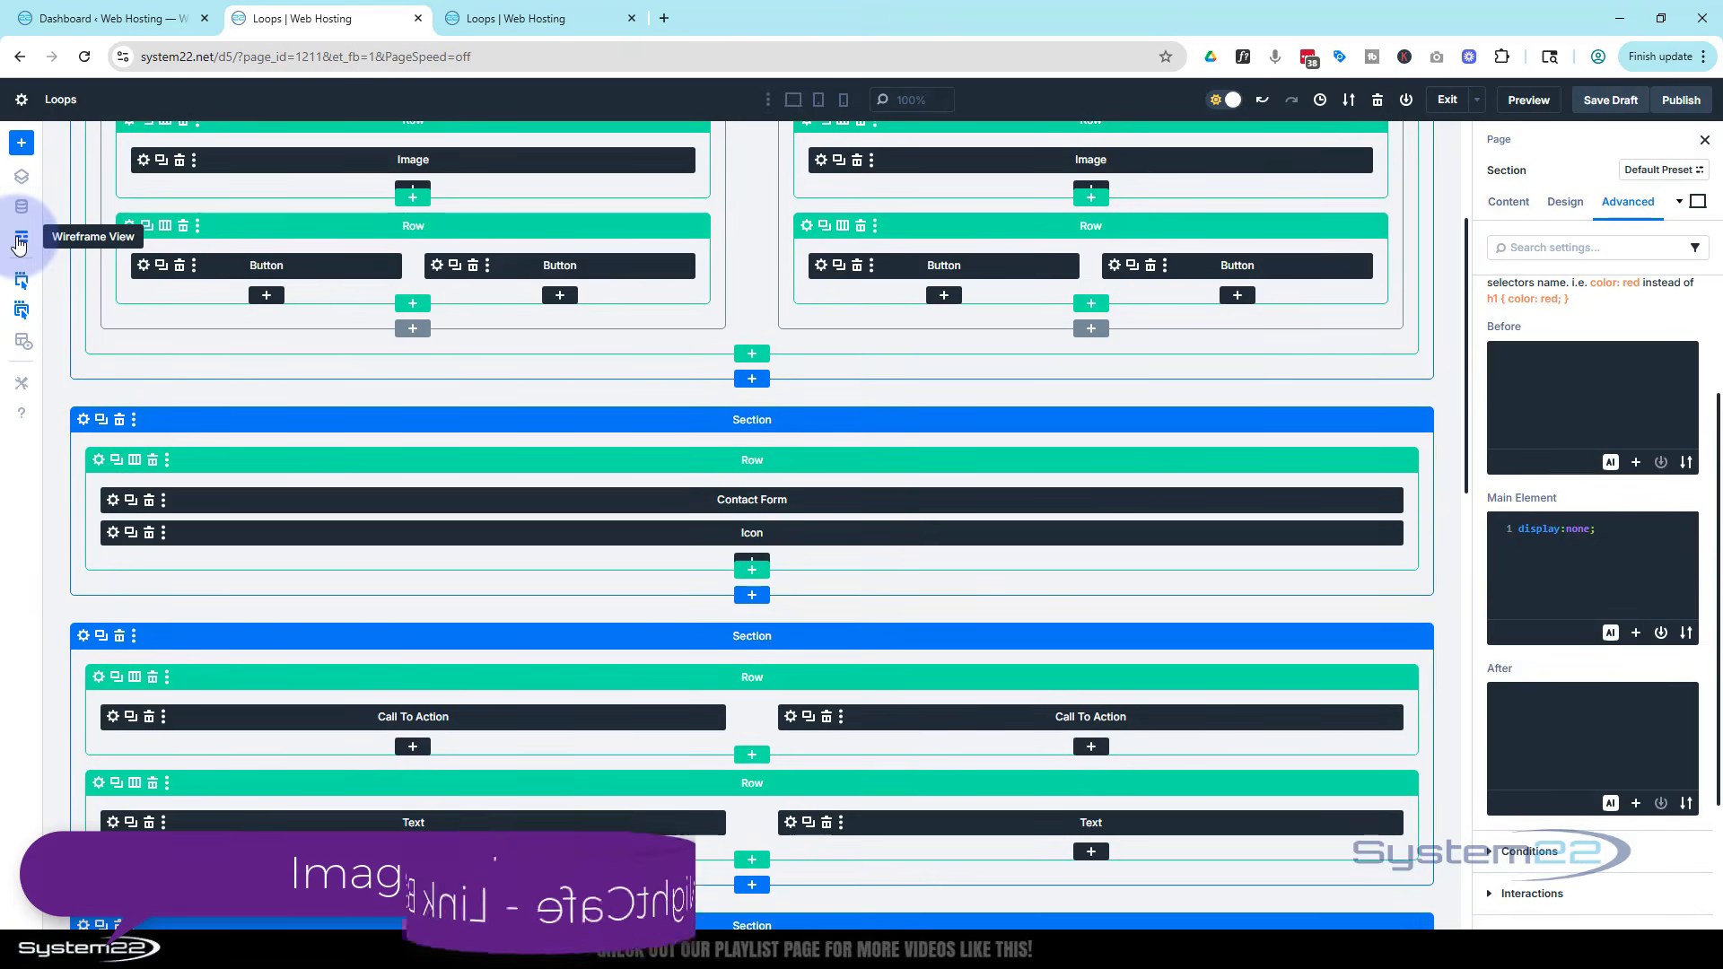
click(115, 419)
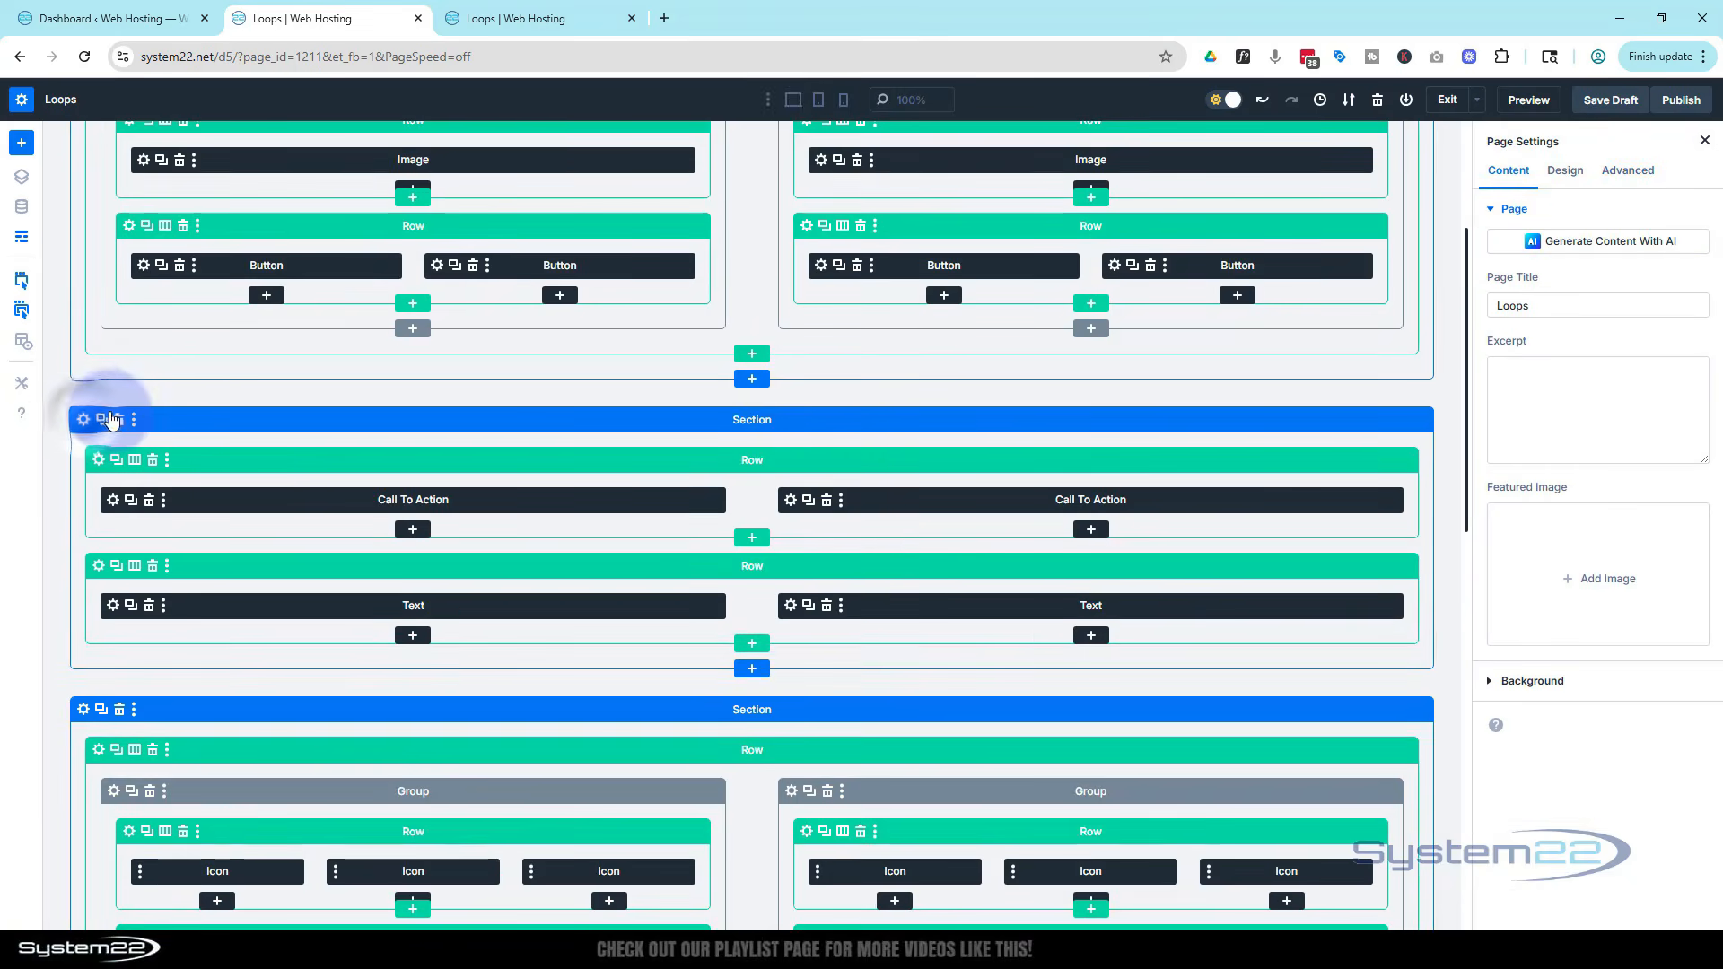
click(21, 236)
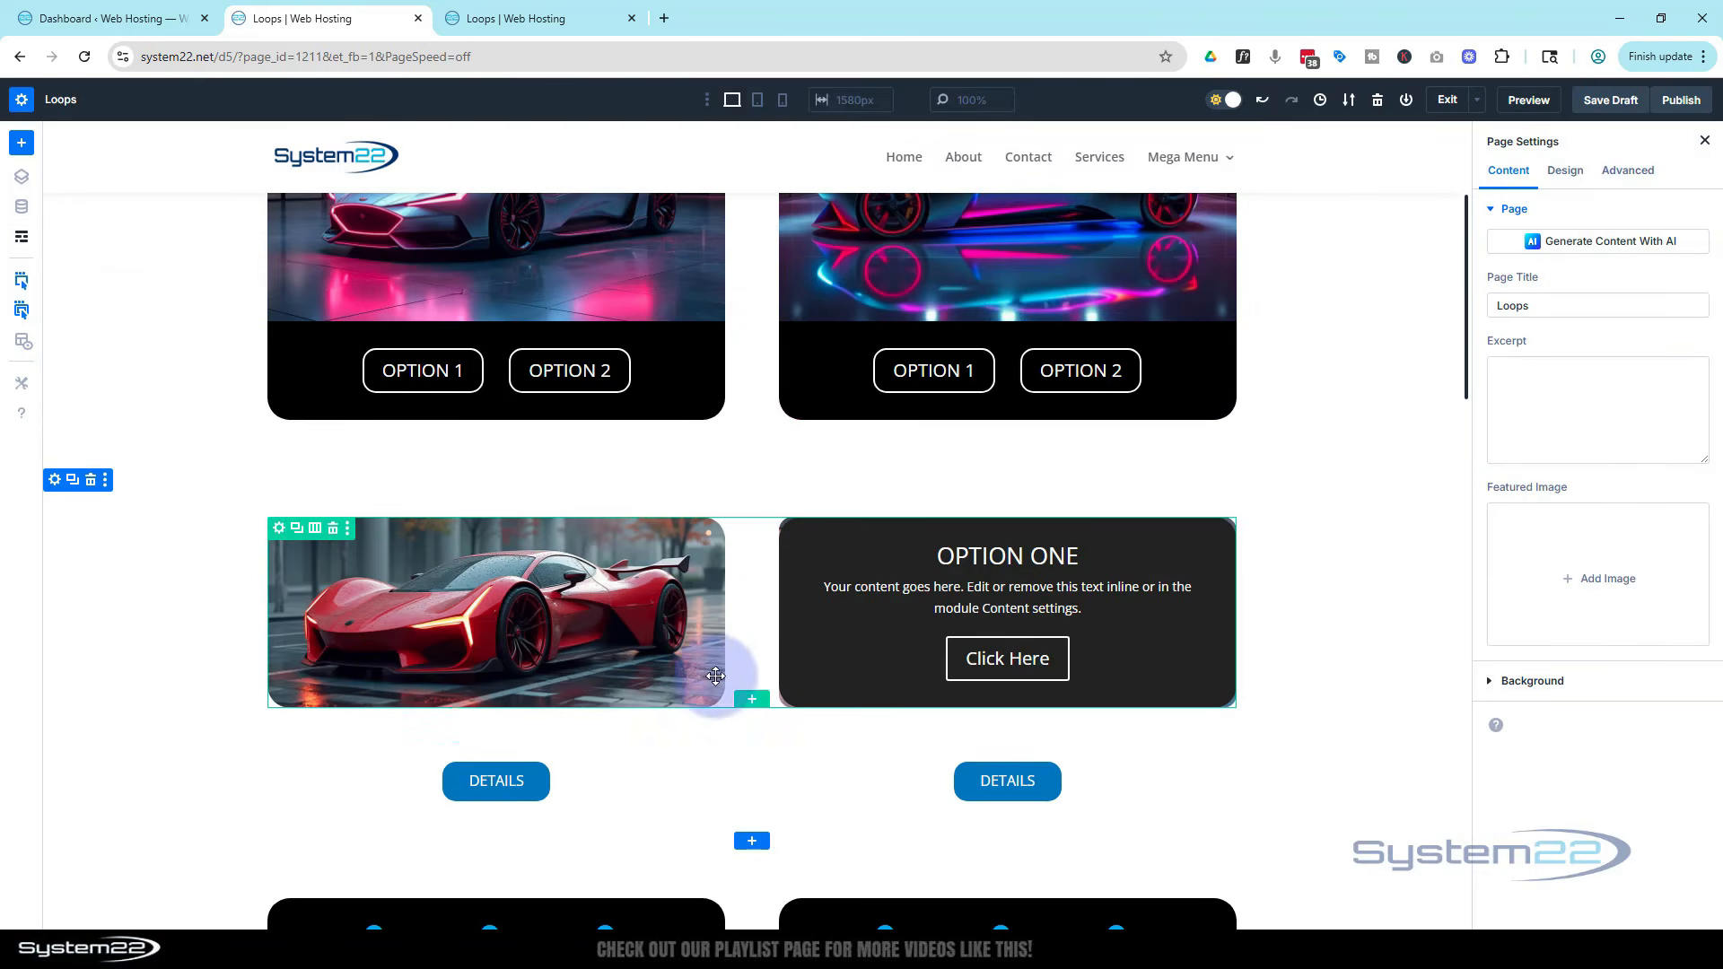
Insert a new one-column section below the car cards and add a Blurb module to it
scroll(741, 633, up, 3)
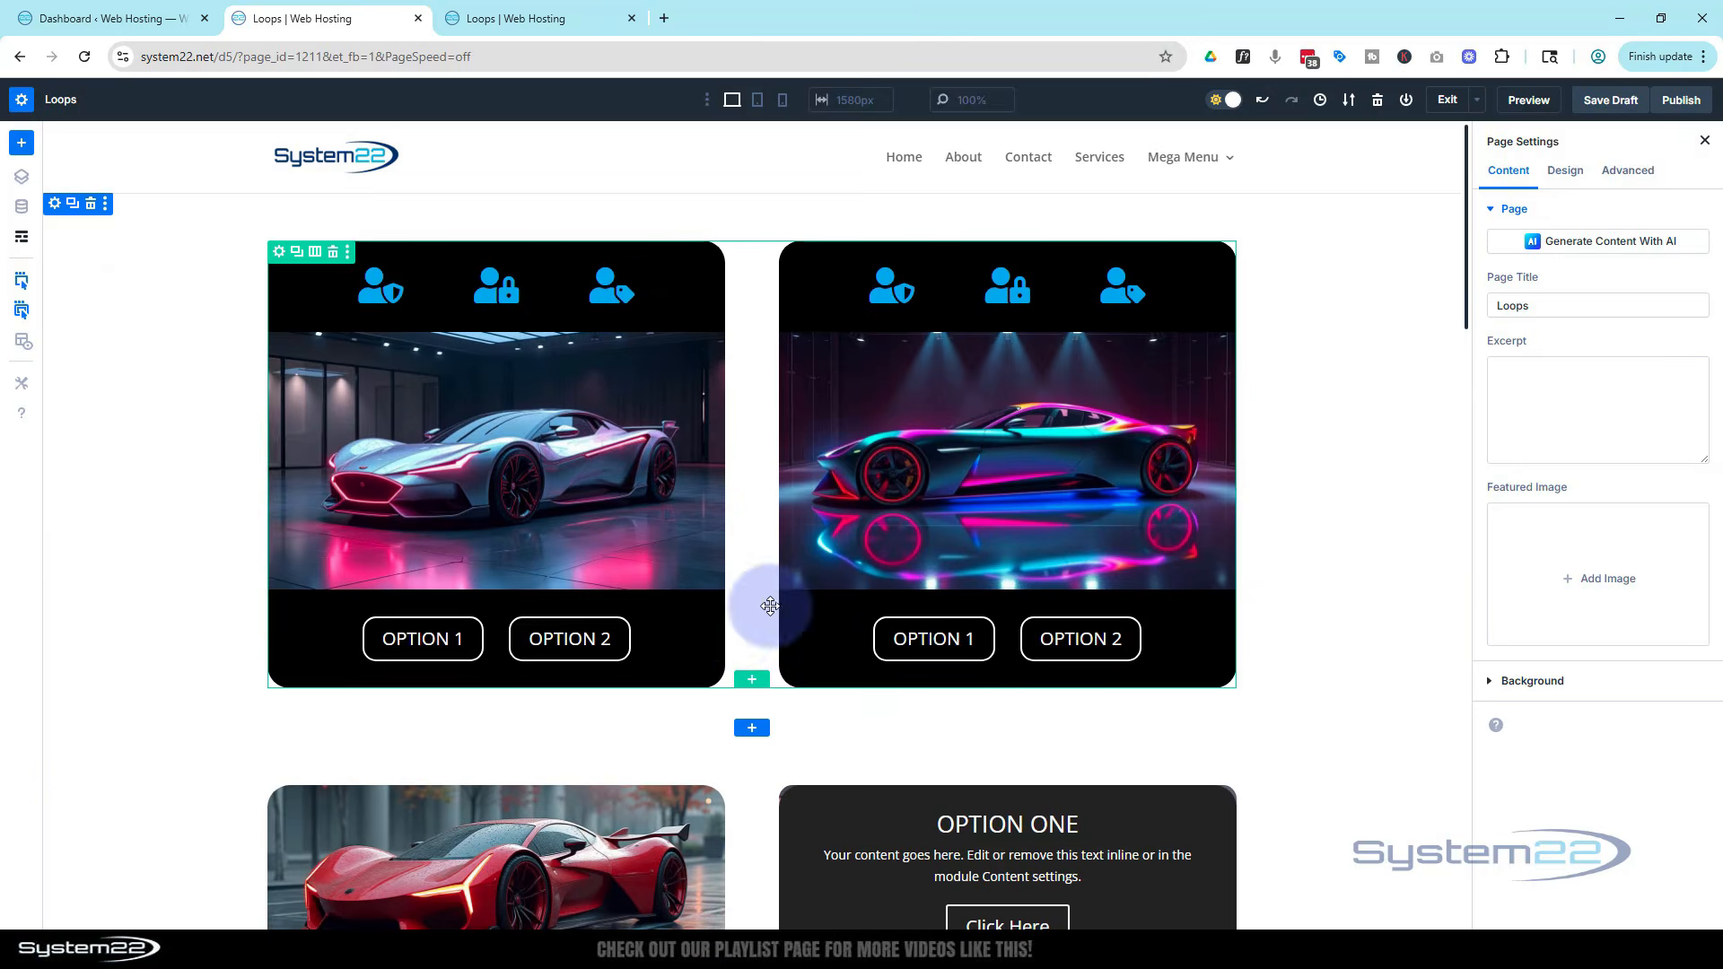
scroll(741, 626, down, 6)
scroll(770, 631, up, 6)
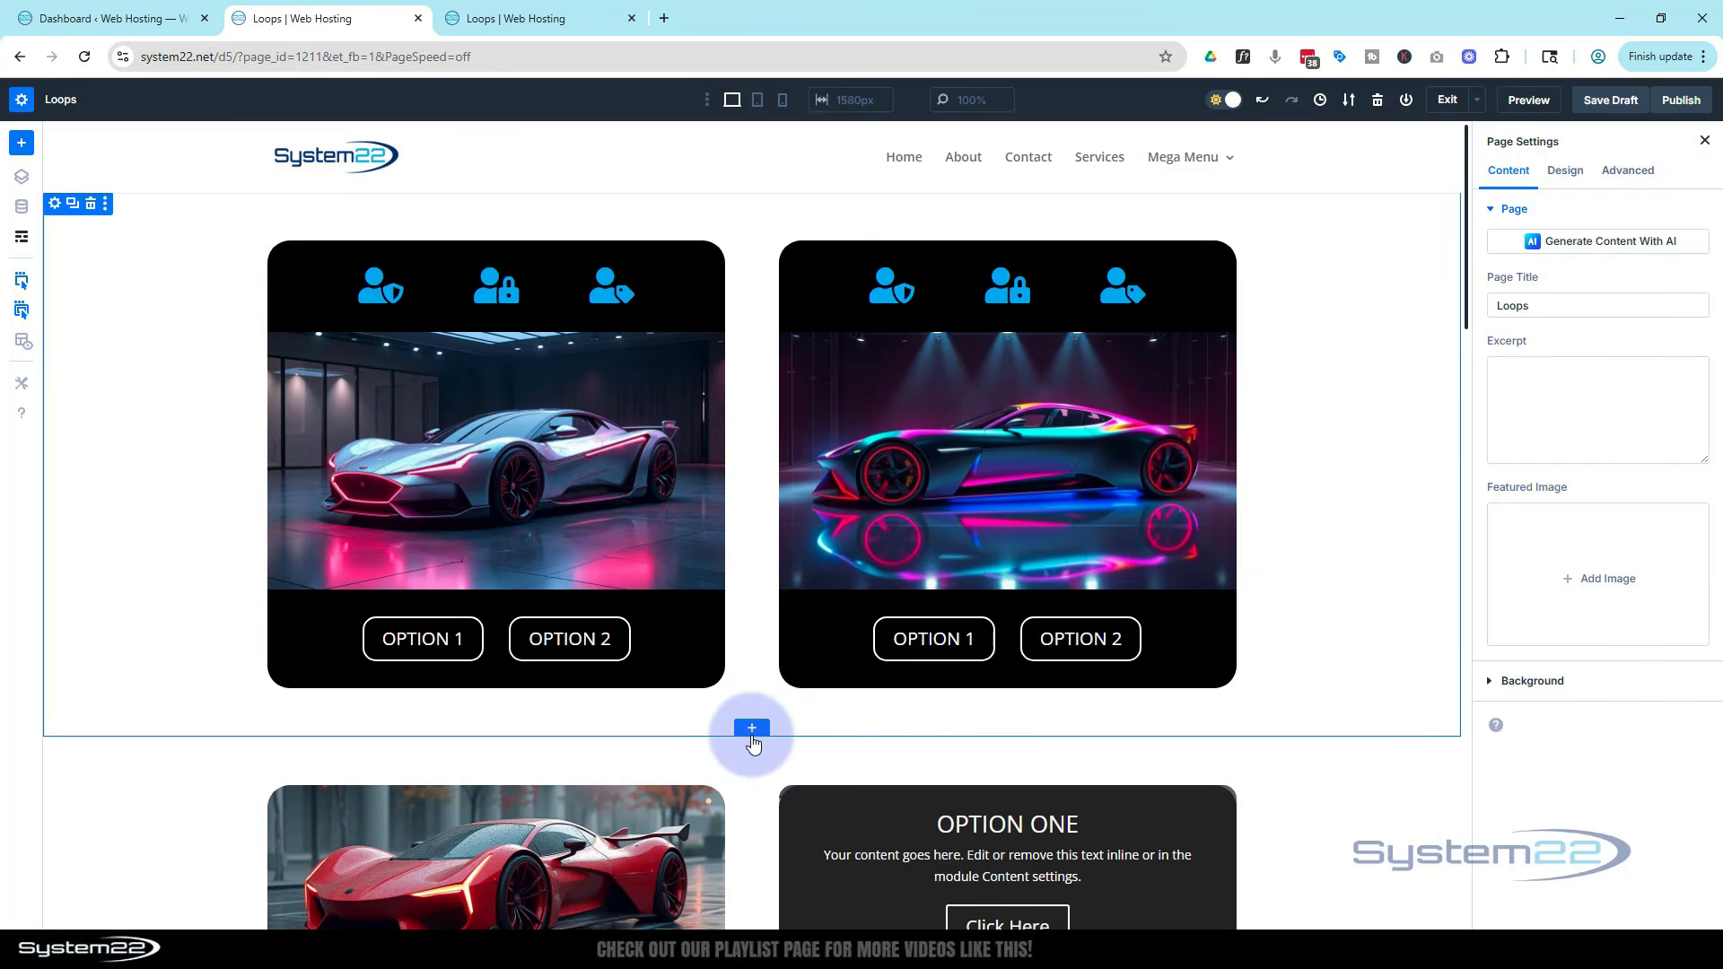
click(751, 733)
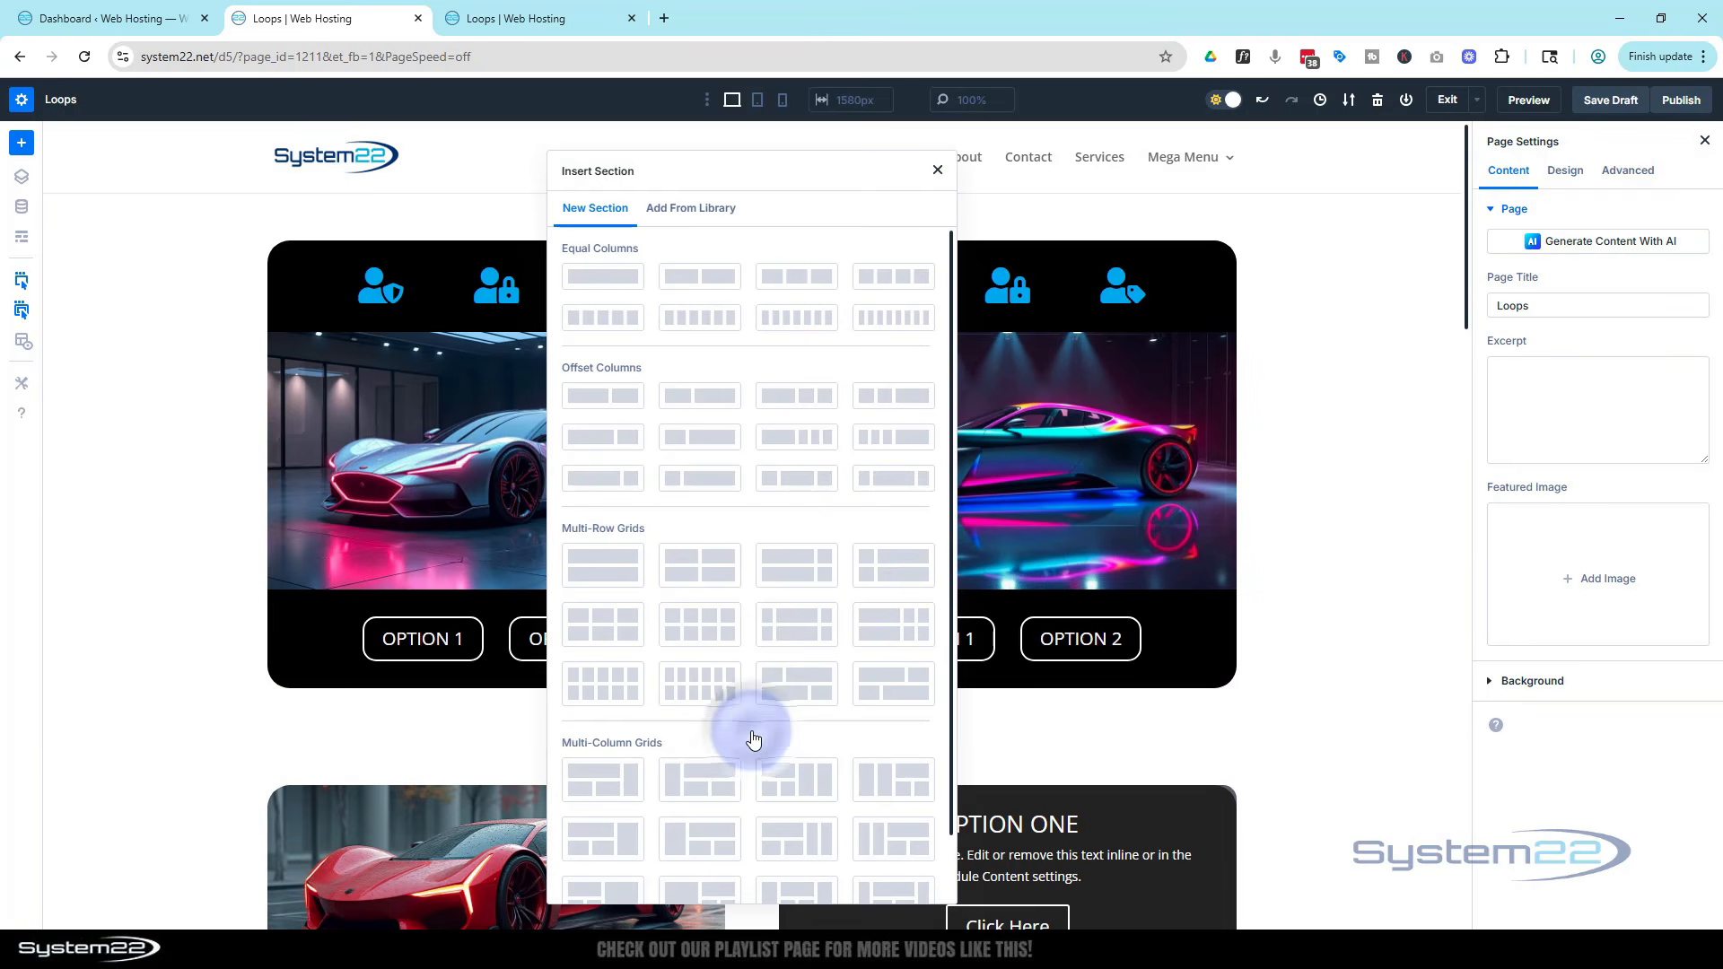
click(600, 276)
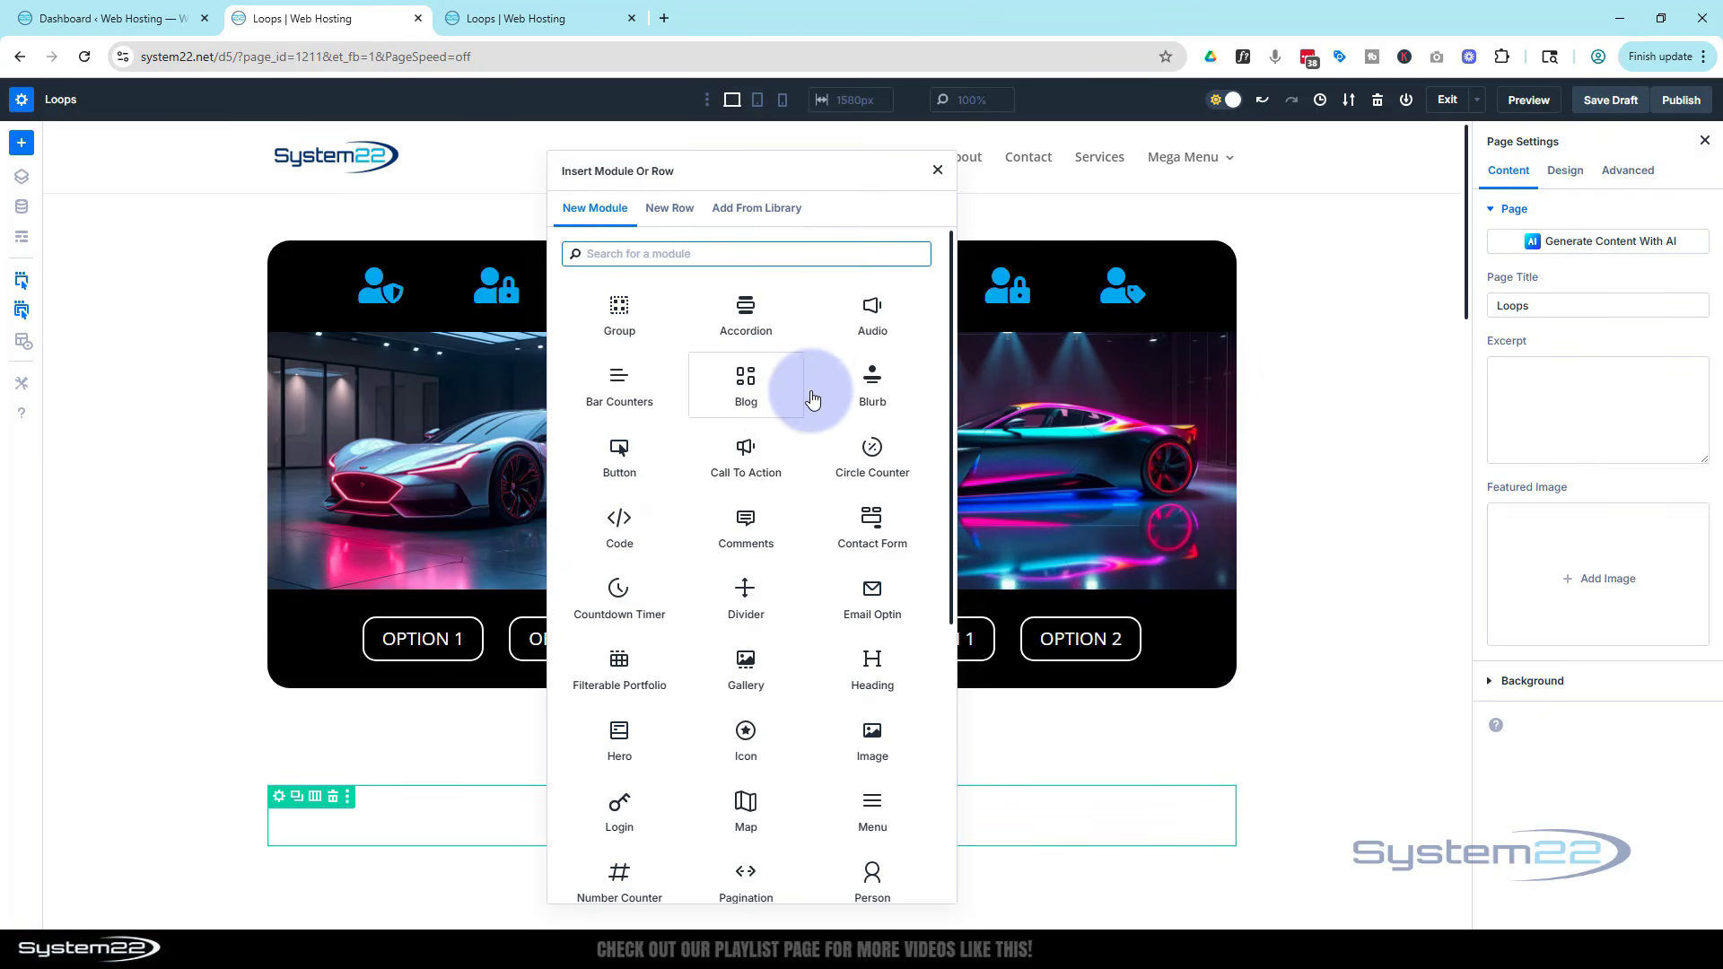
click(873, 384)
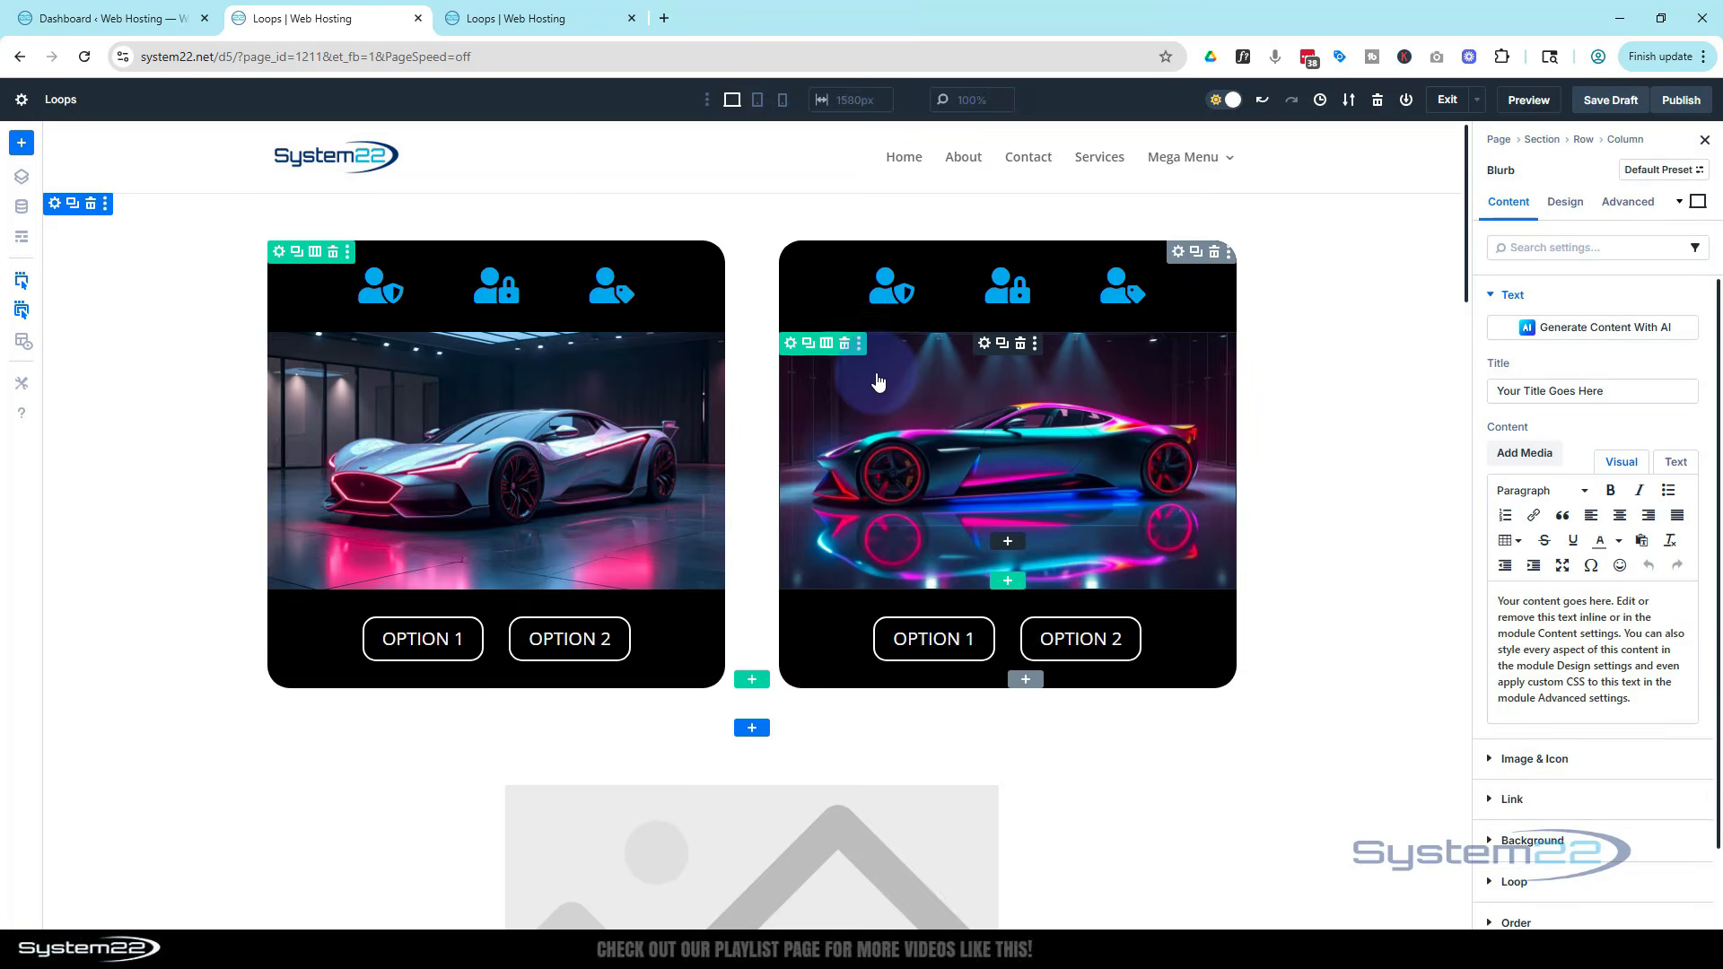
Set the blurb's title to Questions and delete its placeholder body text
scroll(749, 449, down, 6)
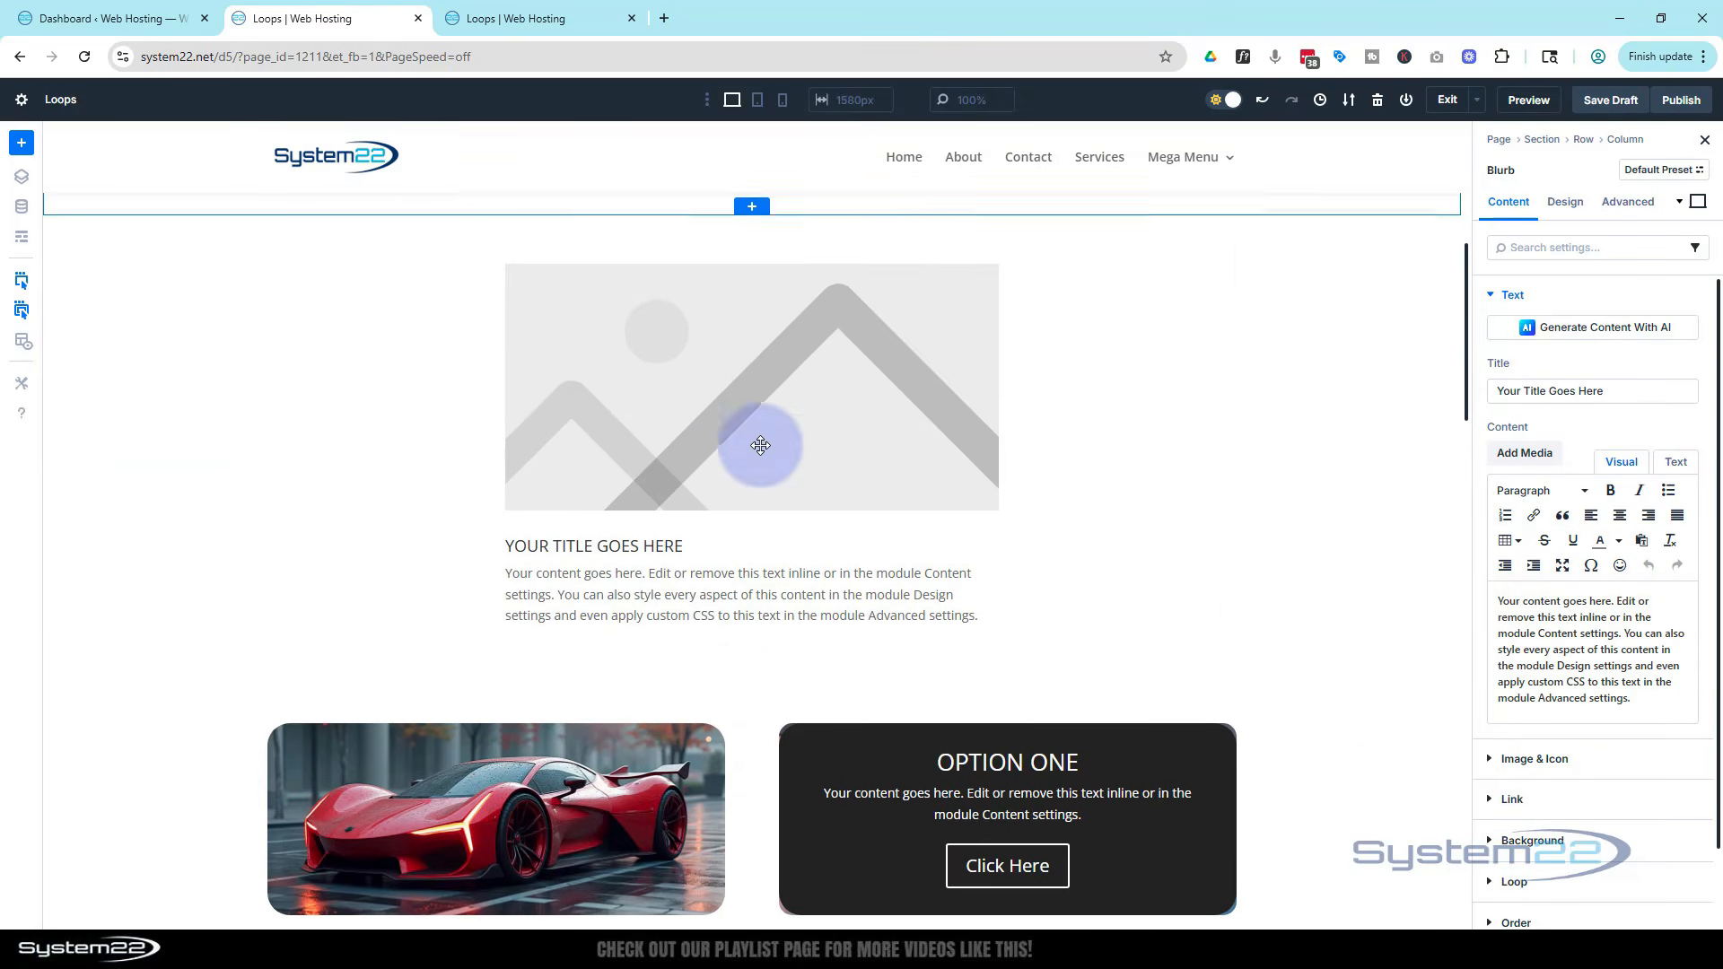
triple_click(1624, 390)
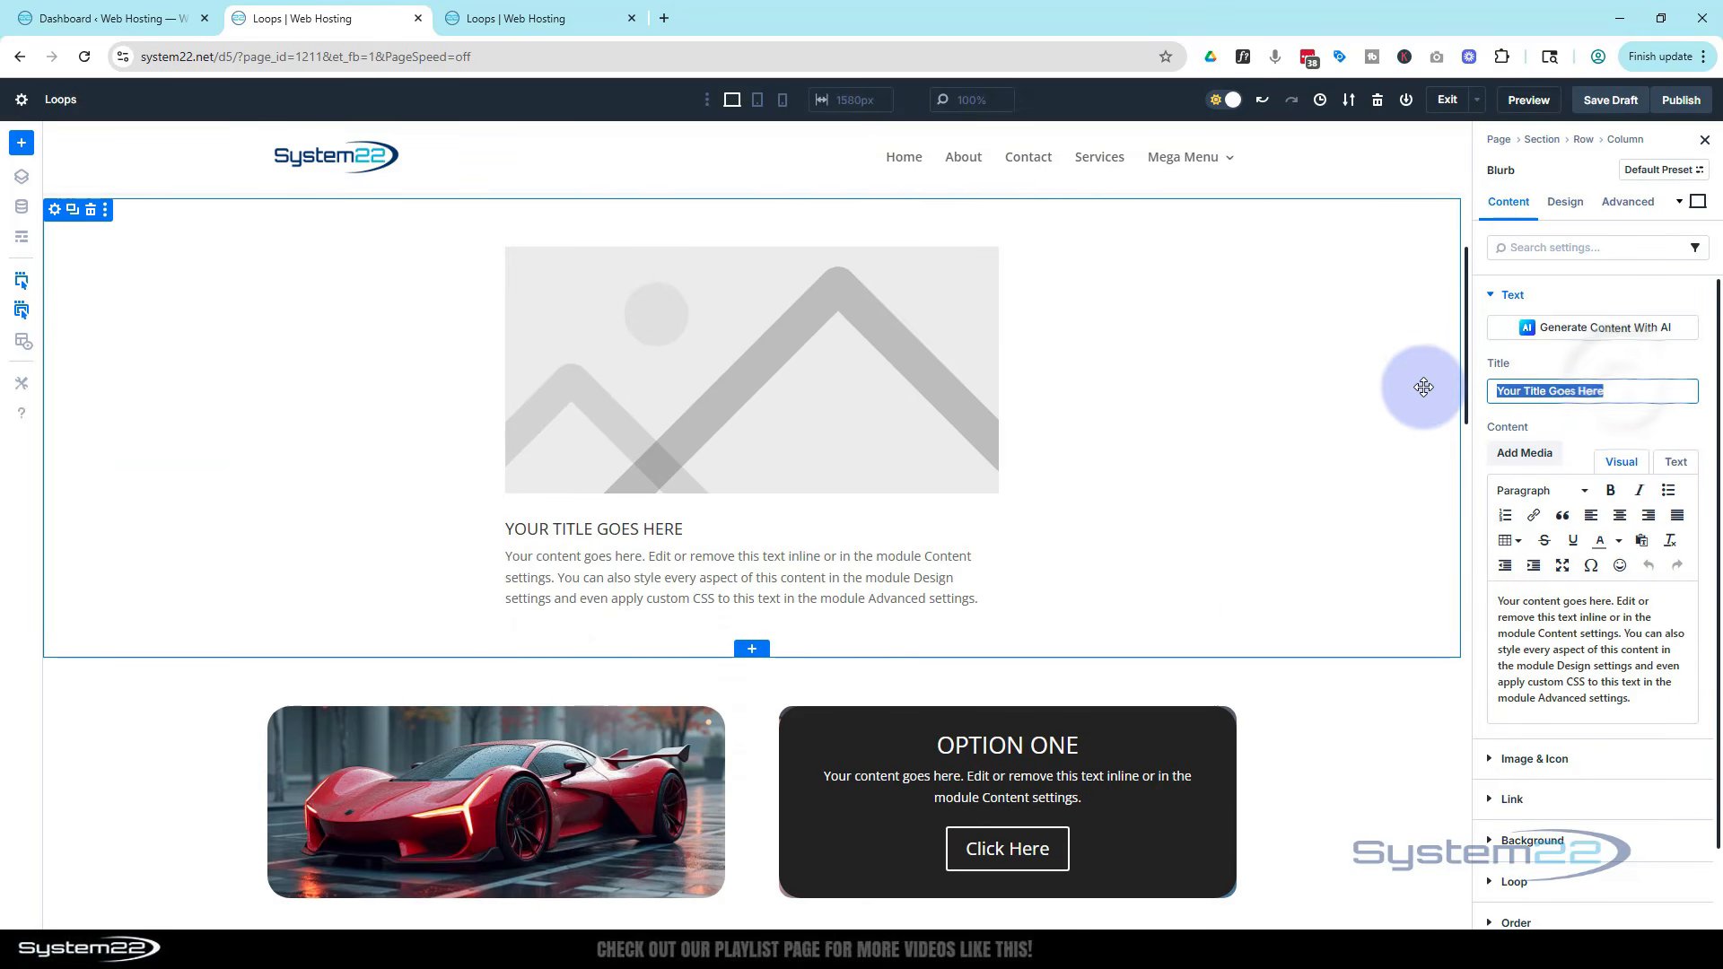
text(Questions)
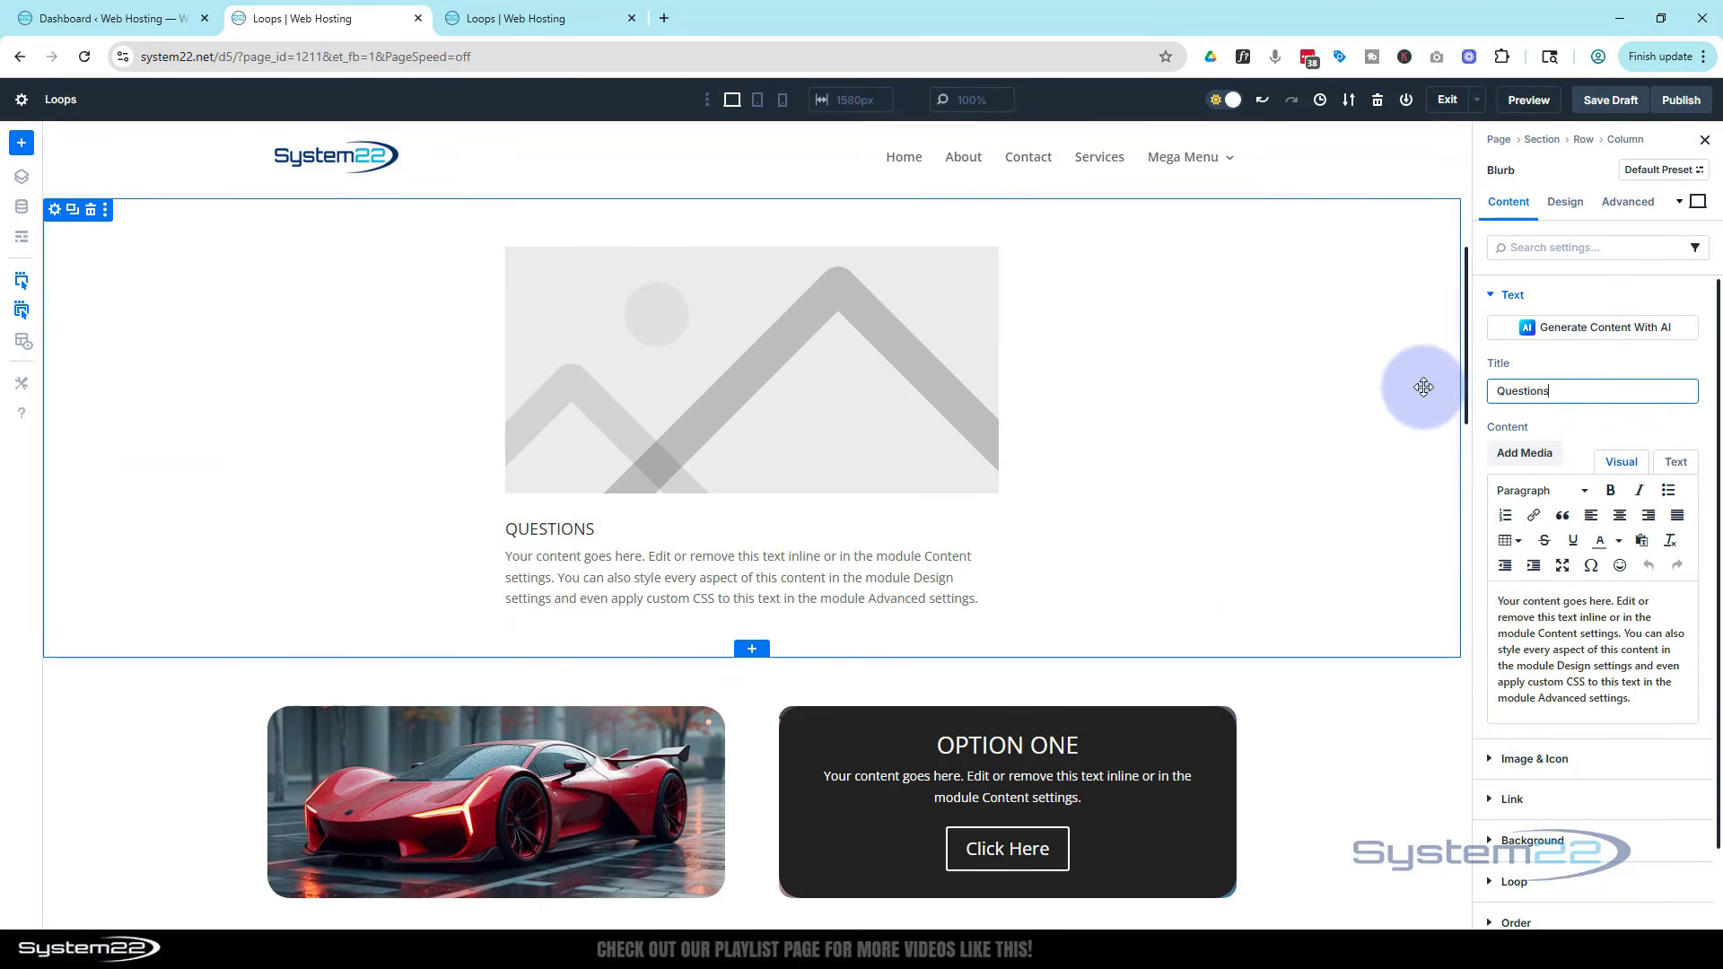
click(1634, 703)
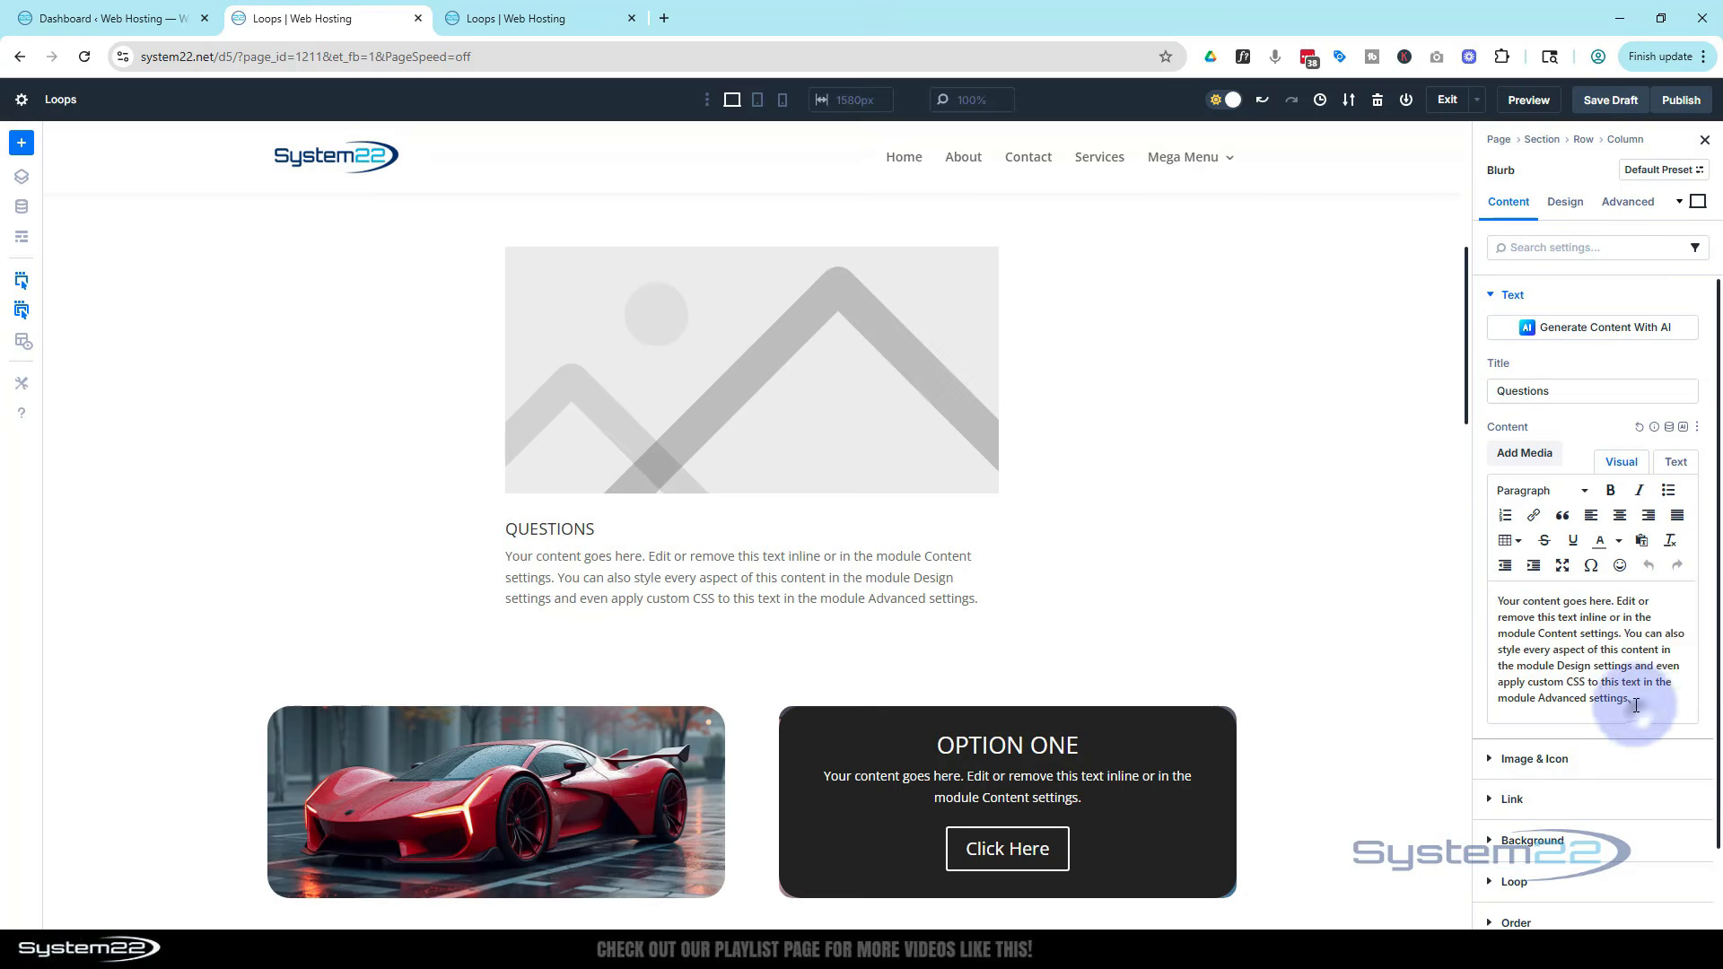
drag(1635, 703, 1491, 605)
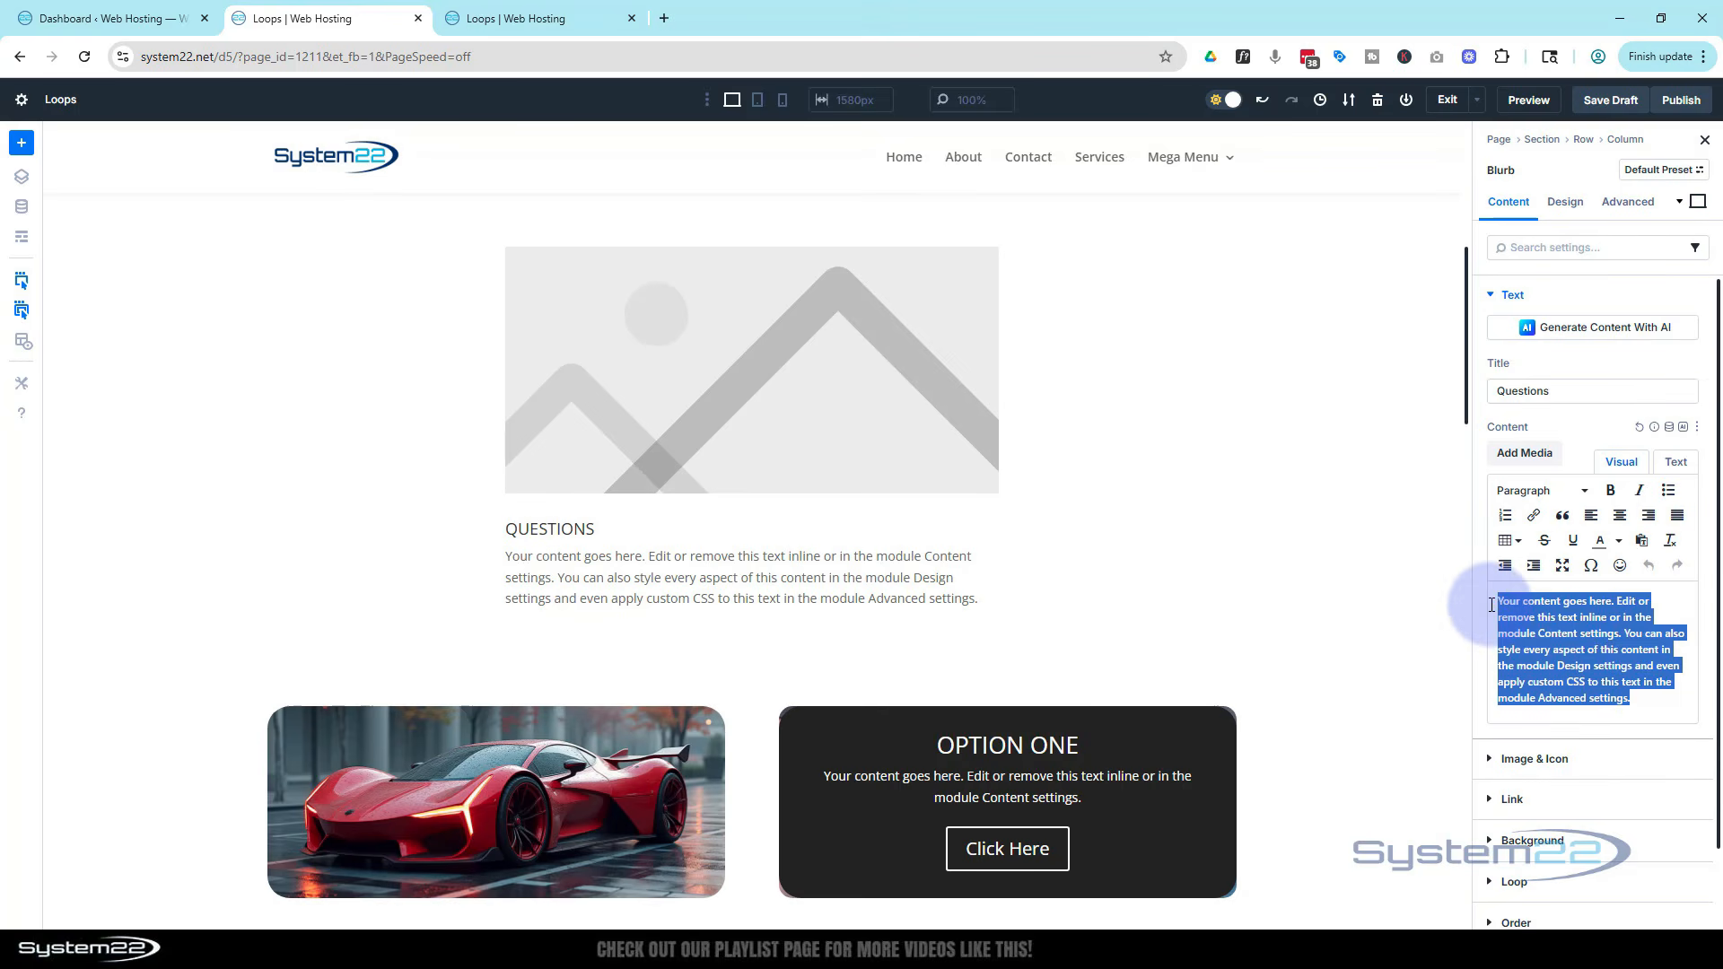
key(BackSpace)
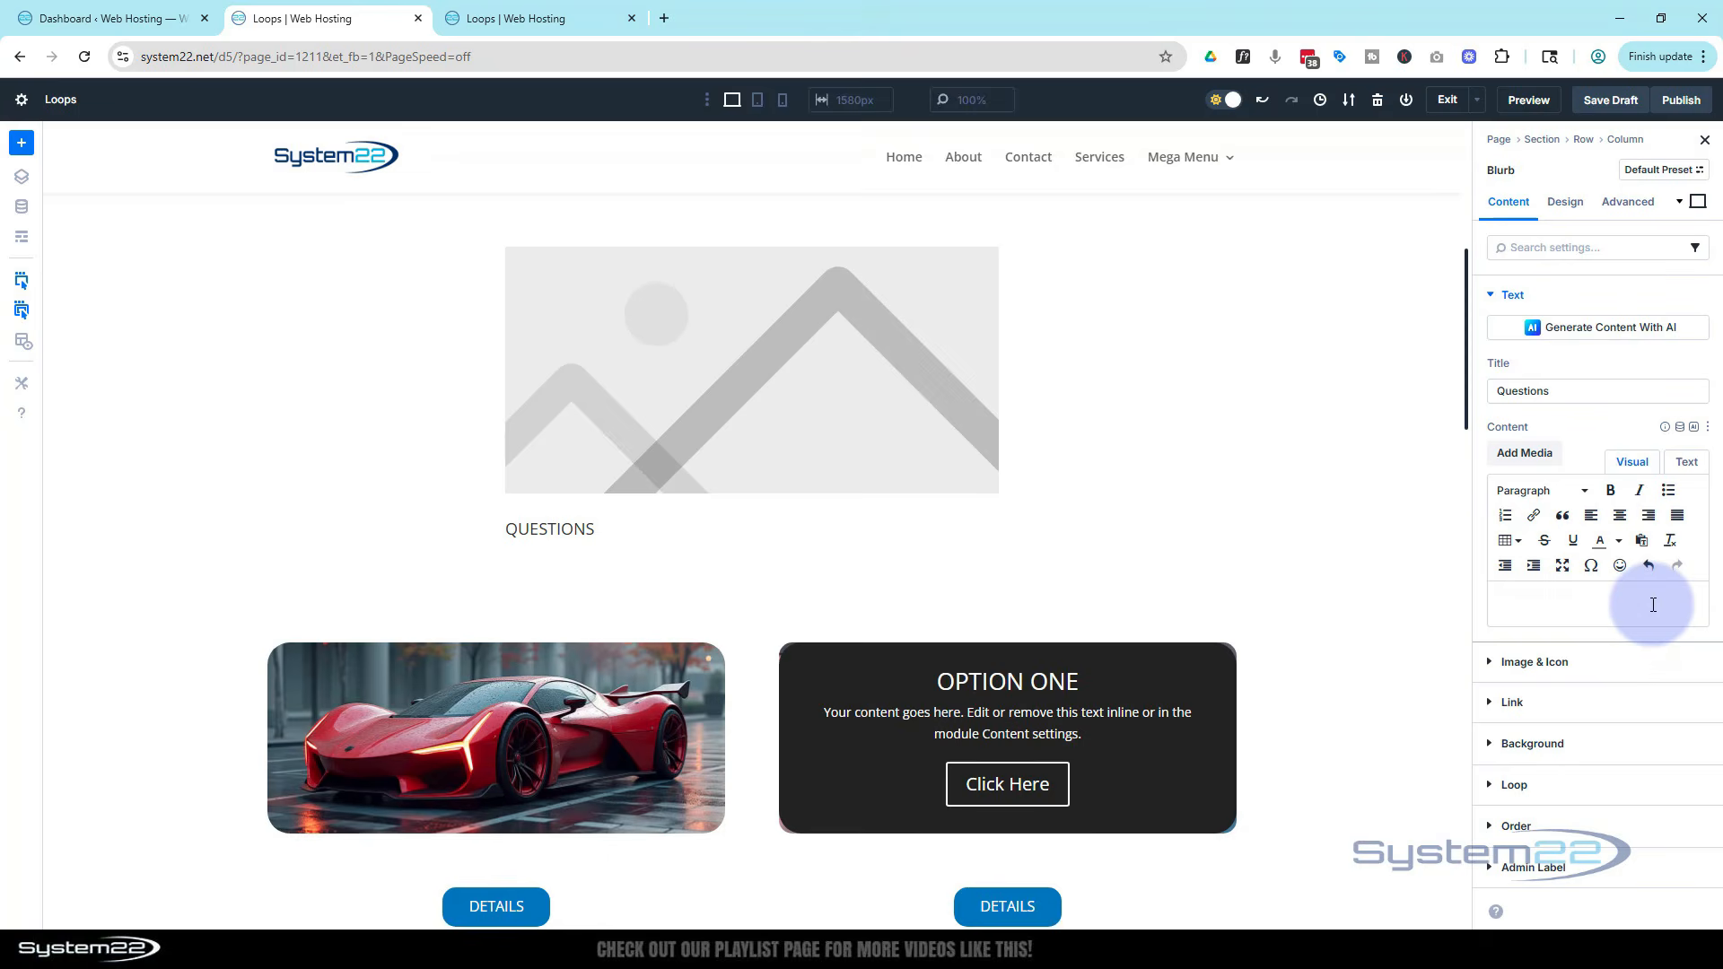
Enable Use Icon on the blurb, search icons for ques, and choose the outlined question-mark circle icon
click(1536, 662)
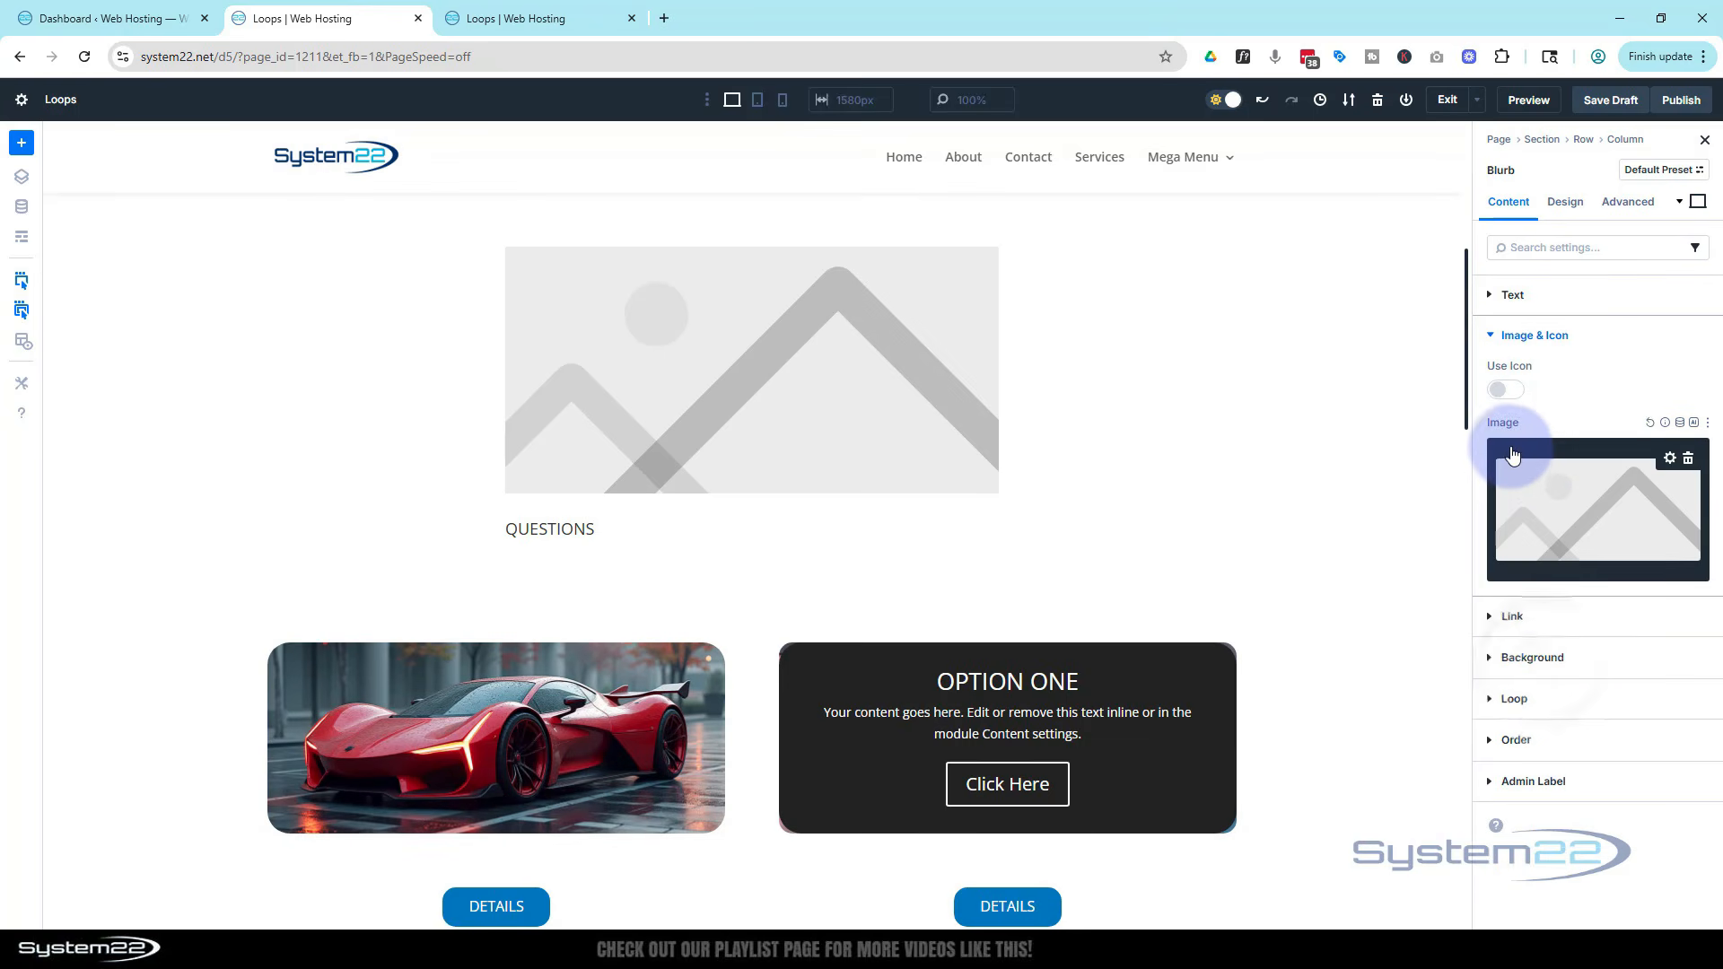
click(1506, 390)
click(1516, 450)
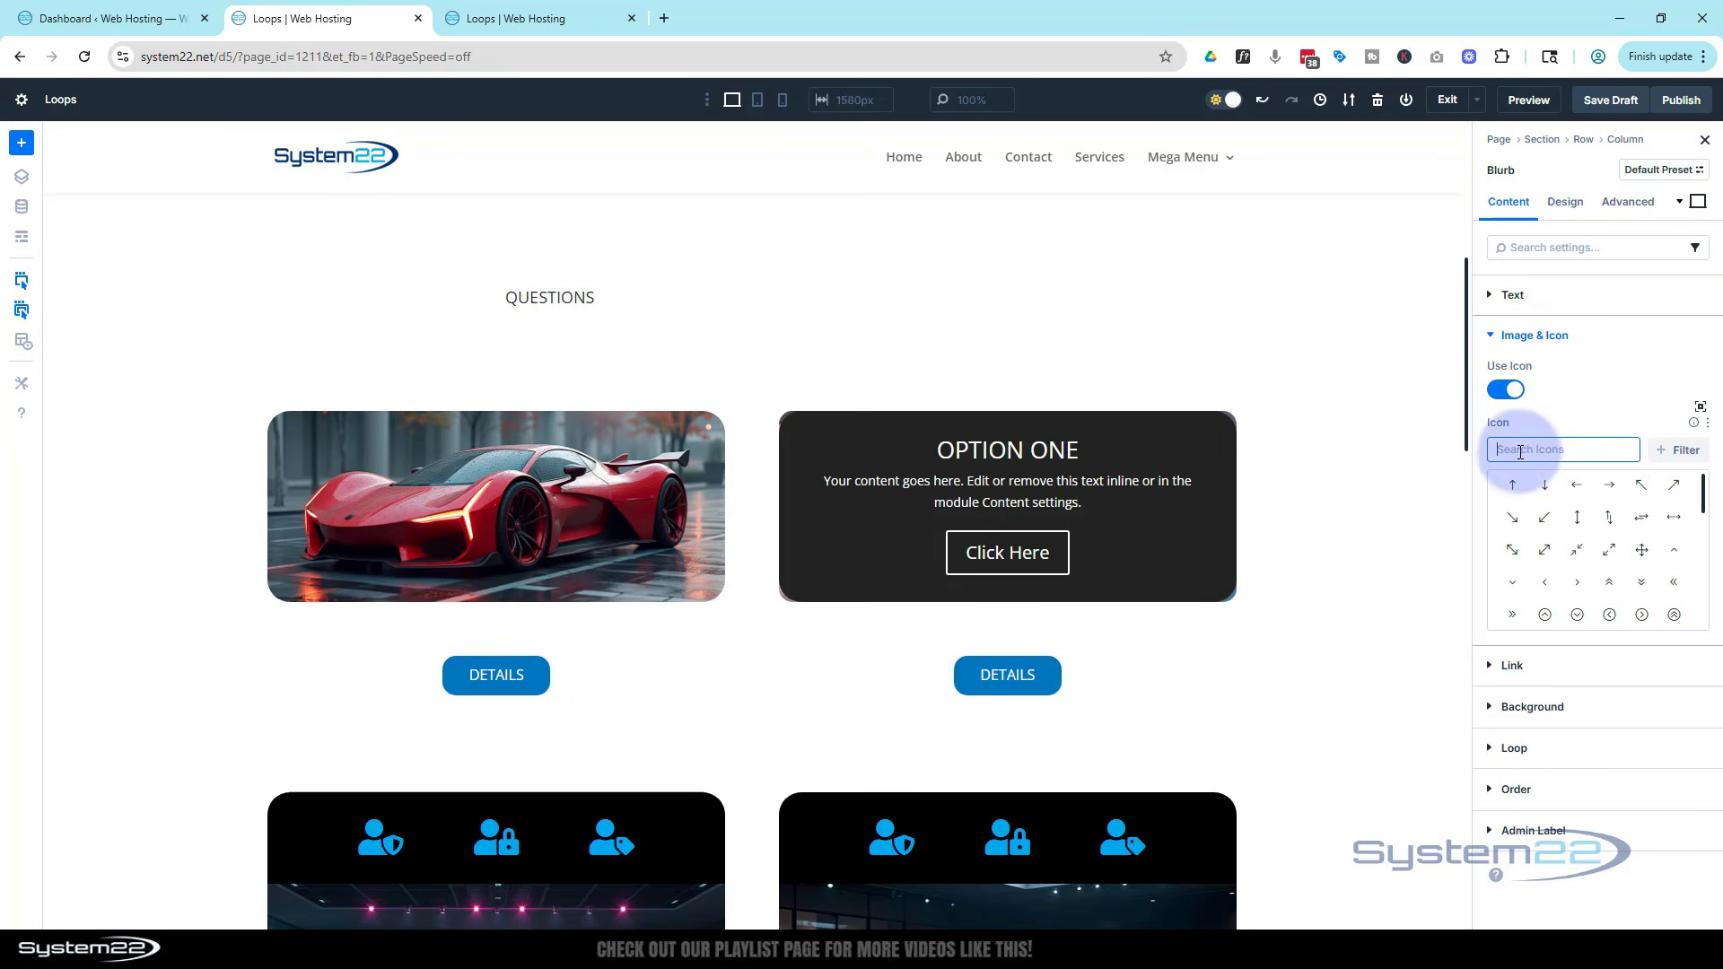
text(ques)
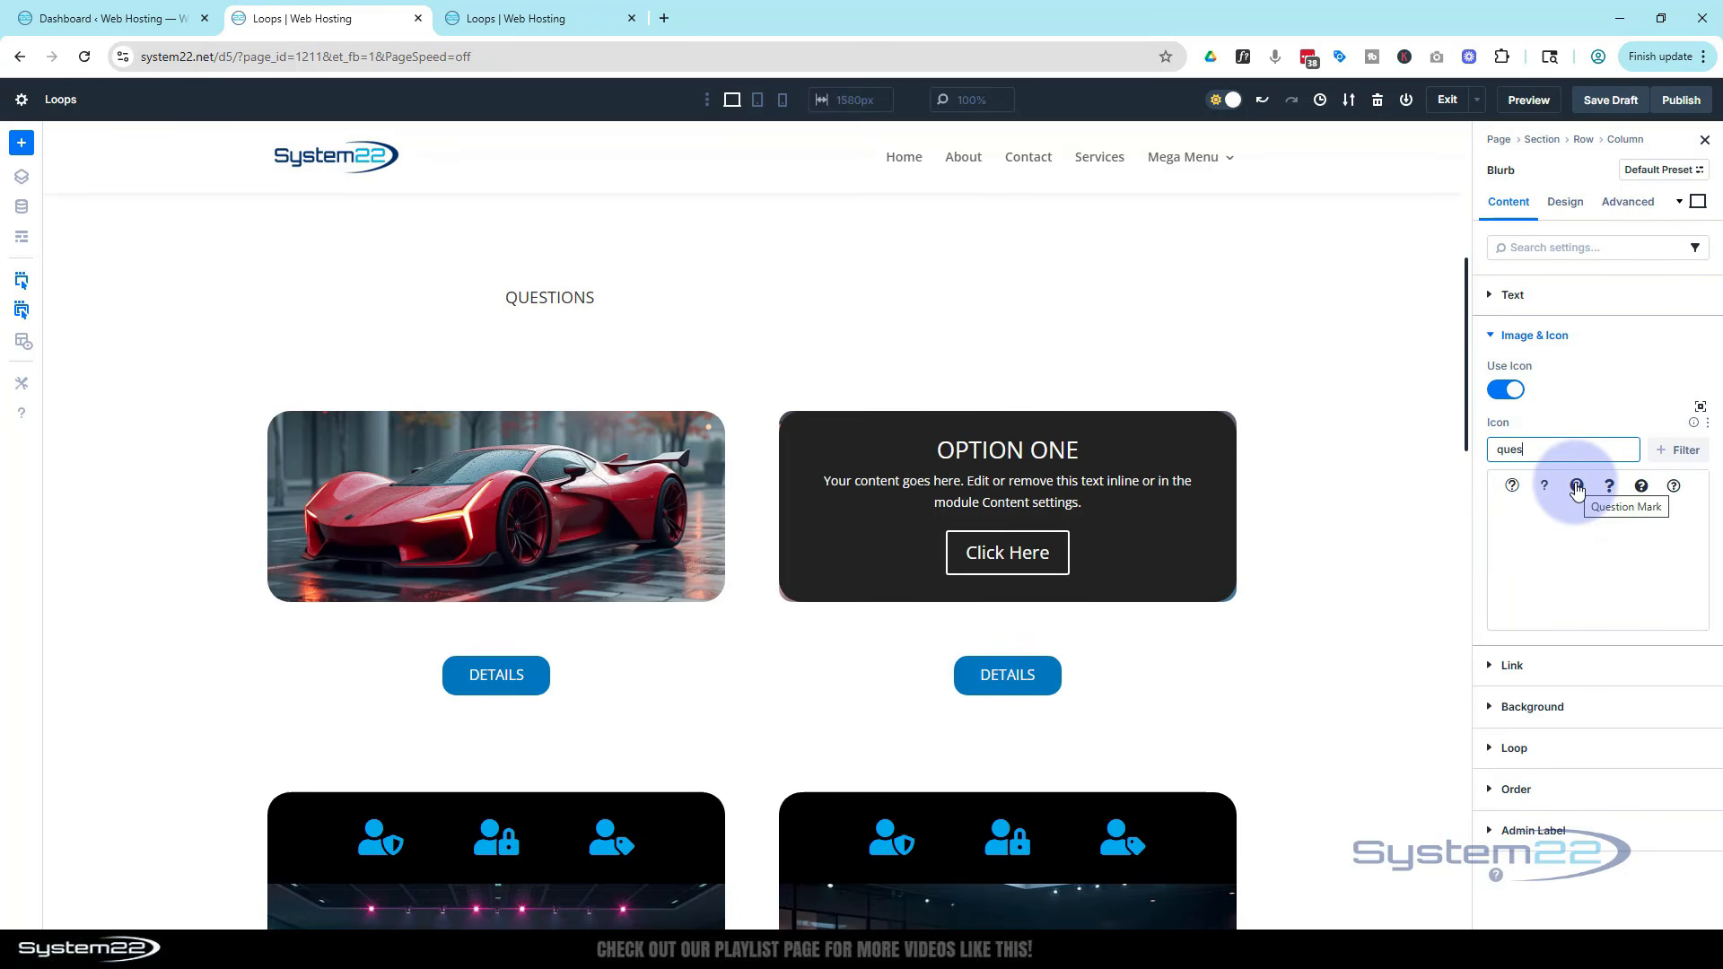
click(1576, 488)
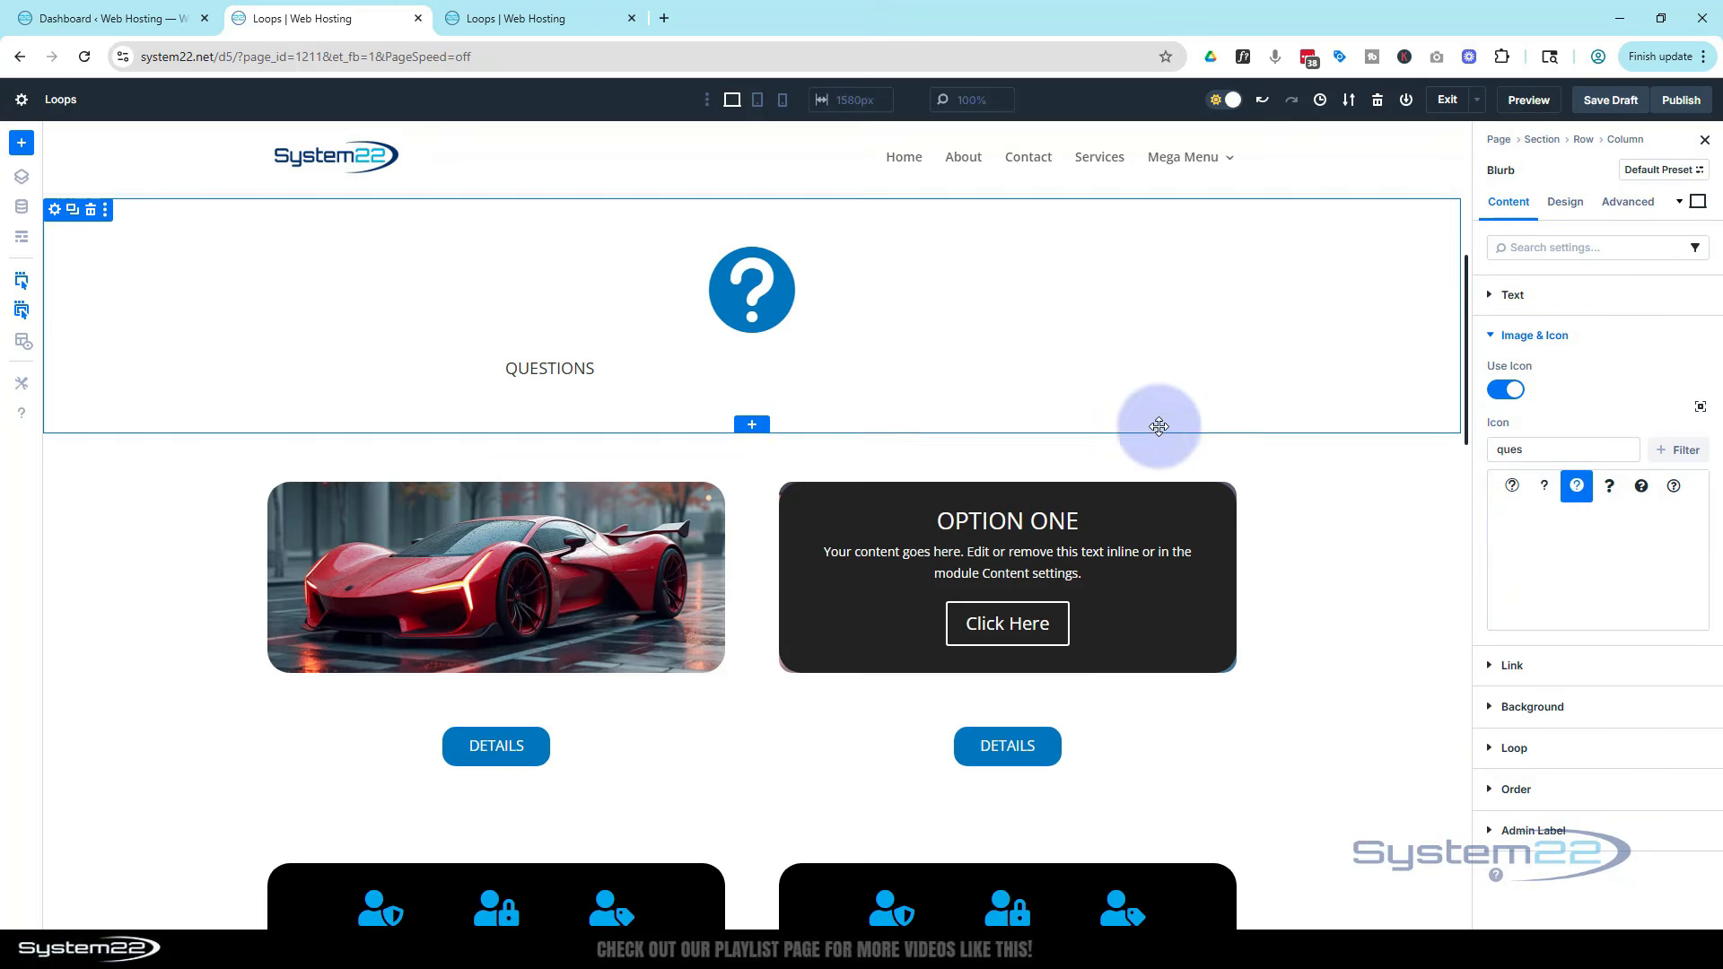
click(1511, 486)
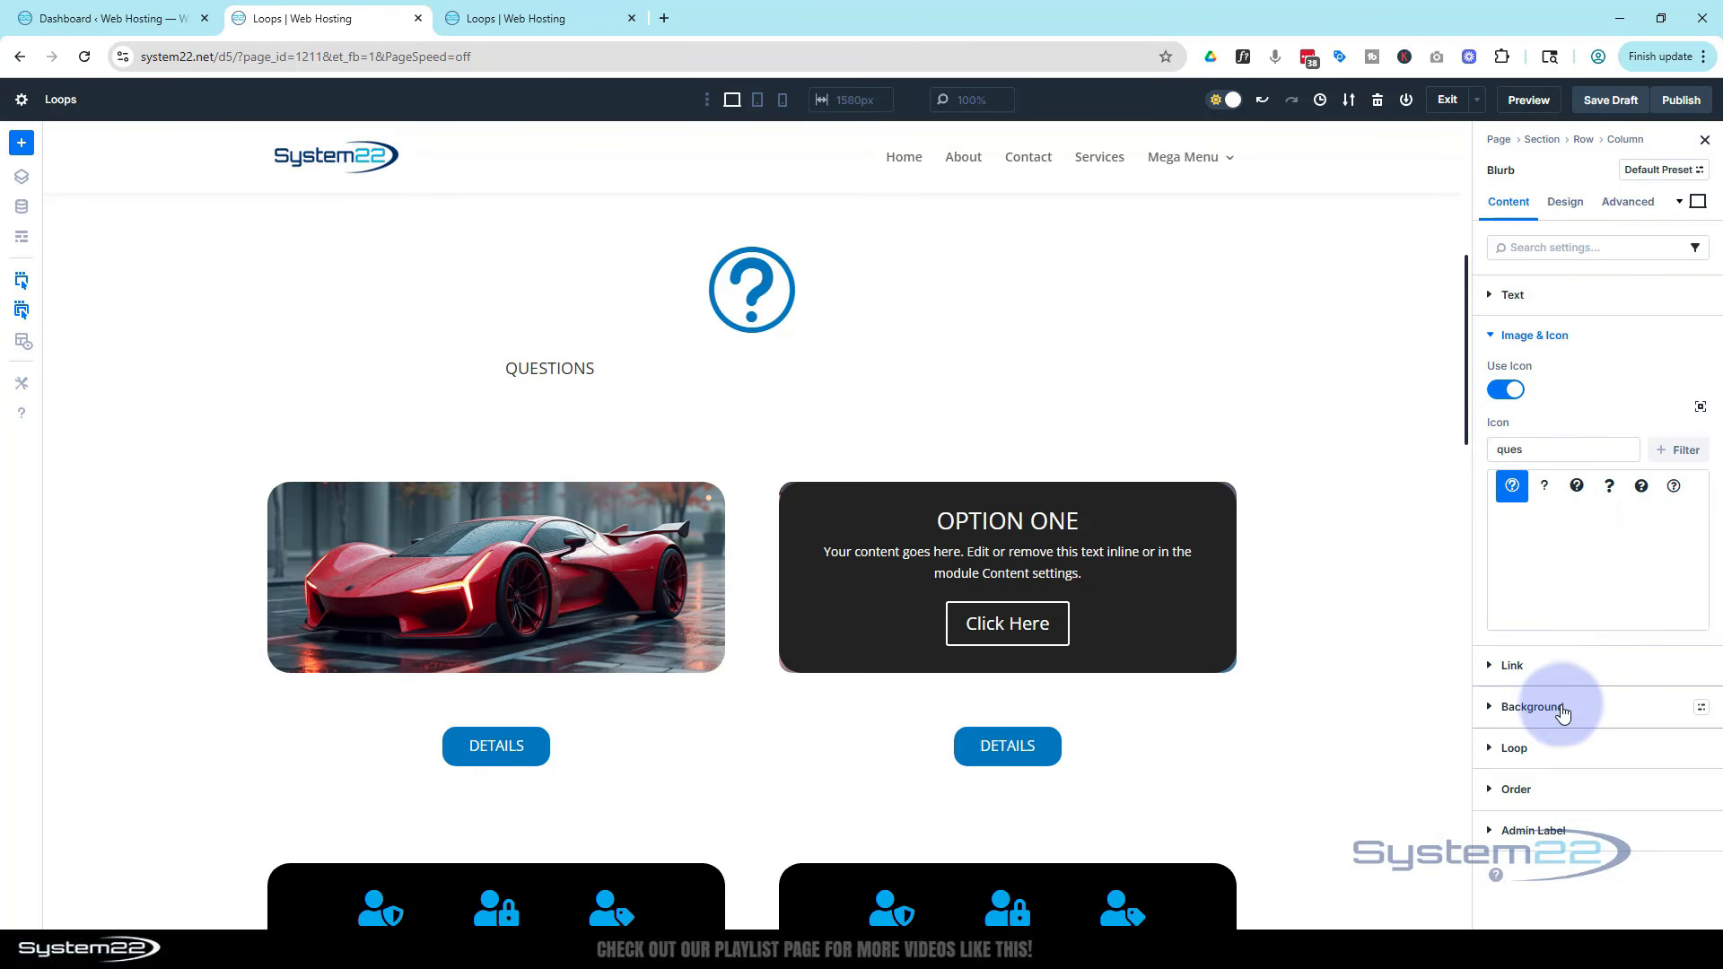
Set the blurb's background colour to 292929
click(1489, 708)
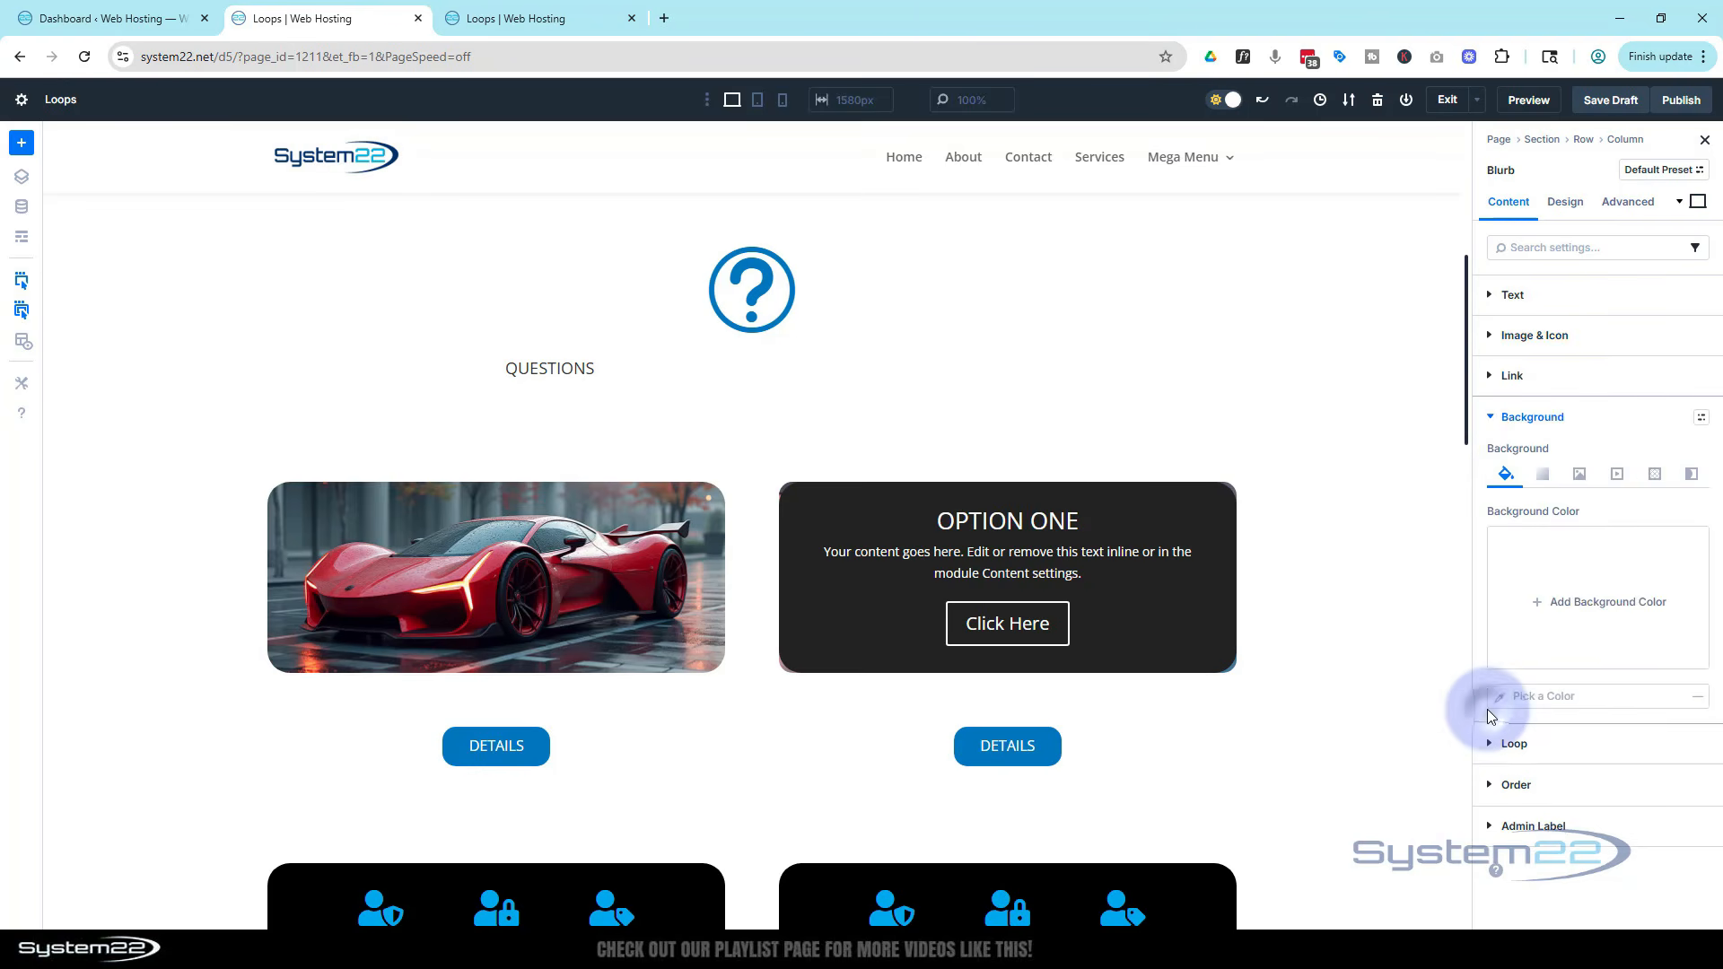
click(1533, 602)
drag(1359, 595, 1245, 603)
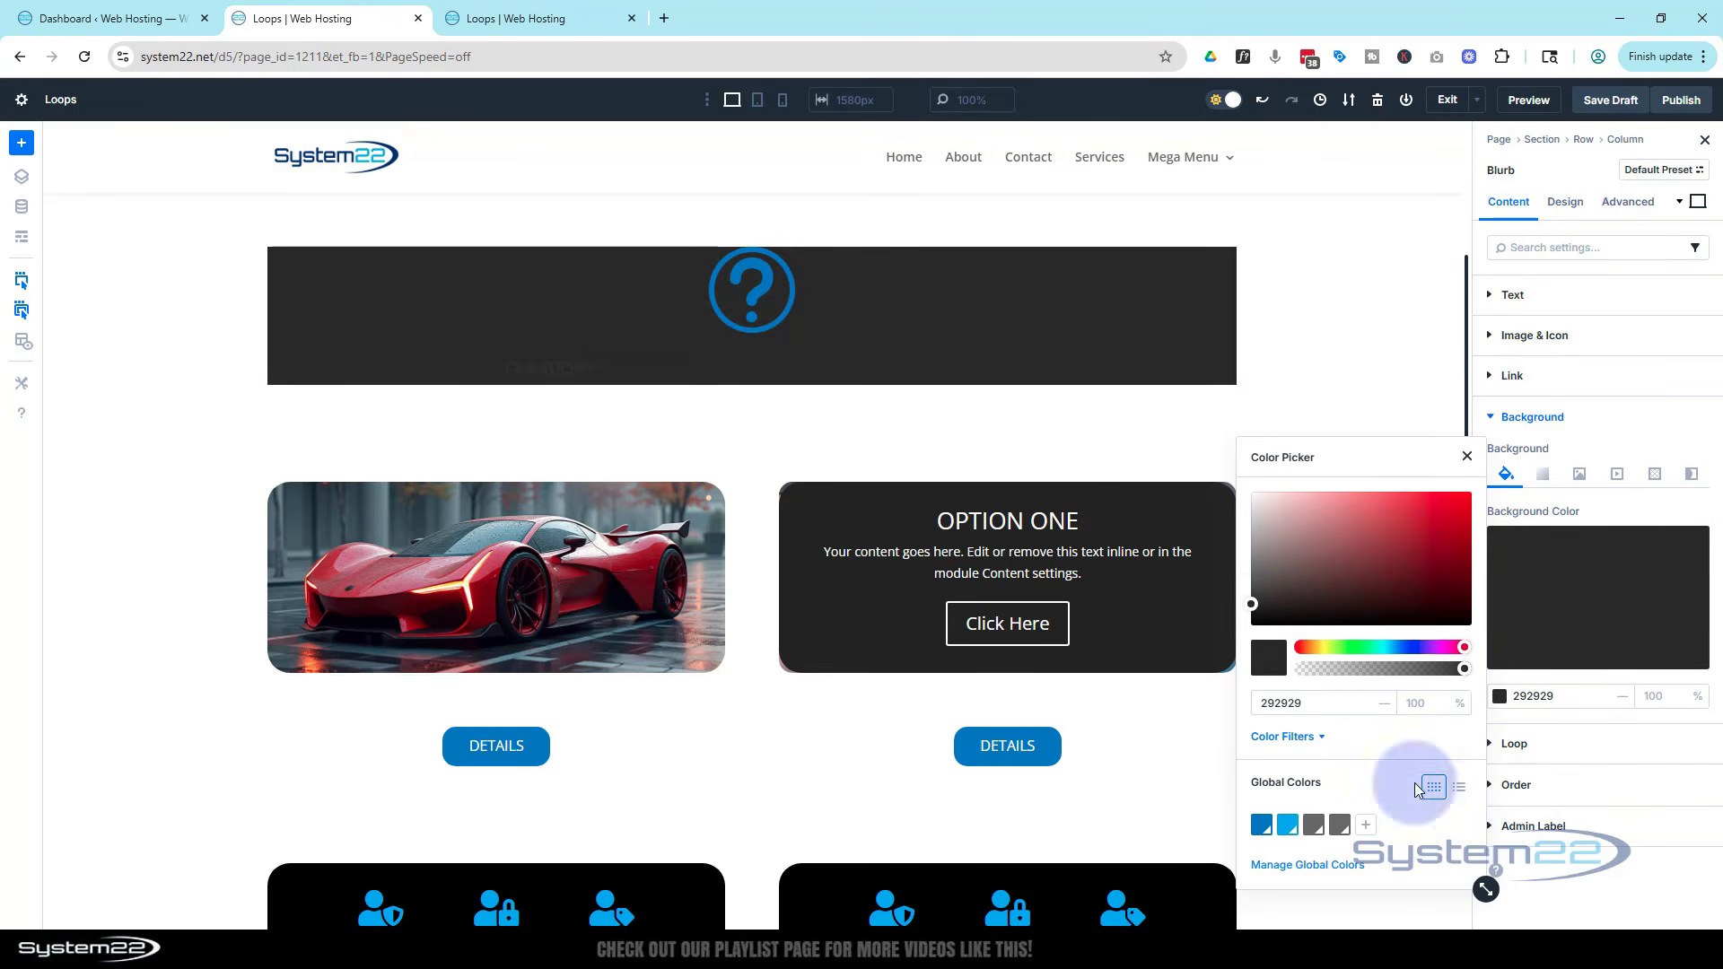
click(1563, 206)
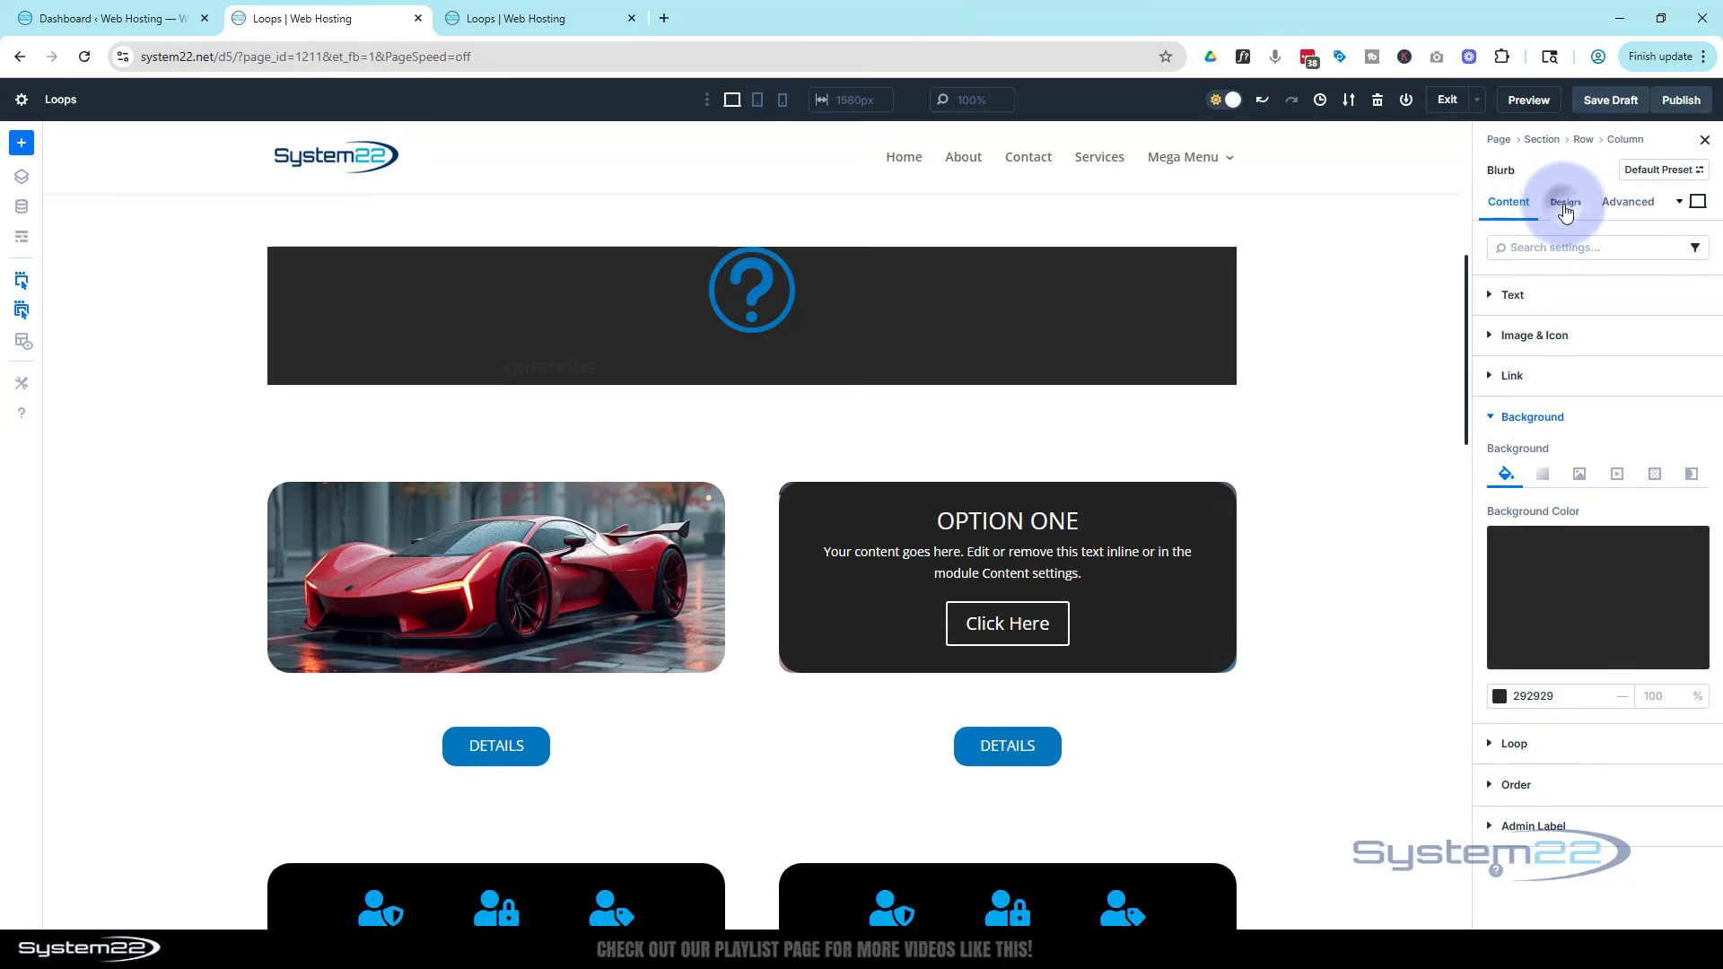
Place the blurb's icon to the left of the title
click(1565, 204)
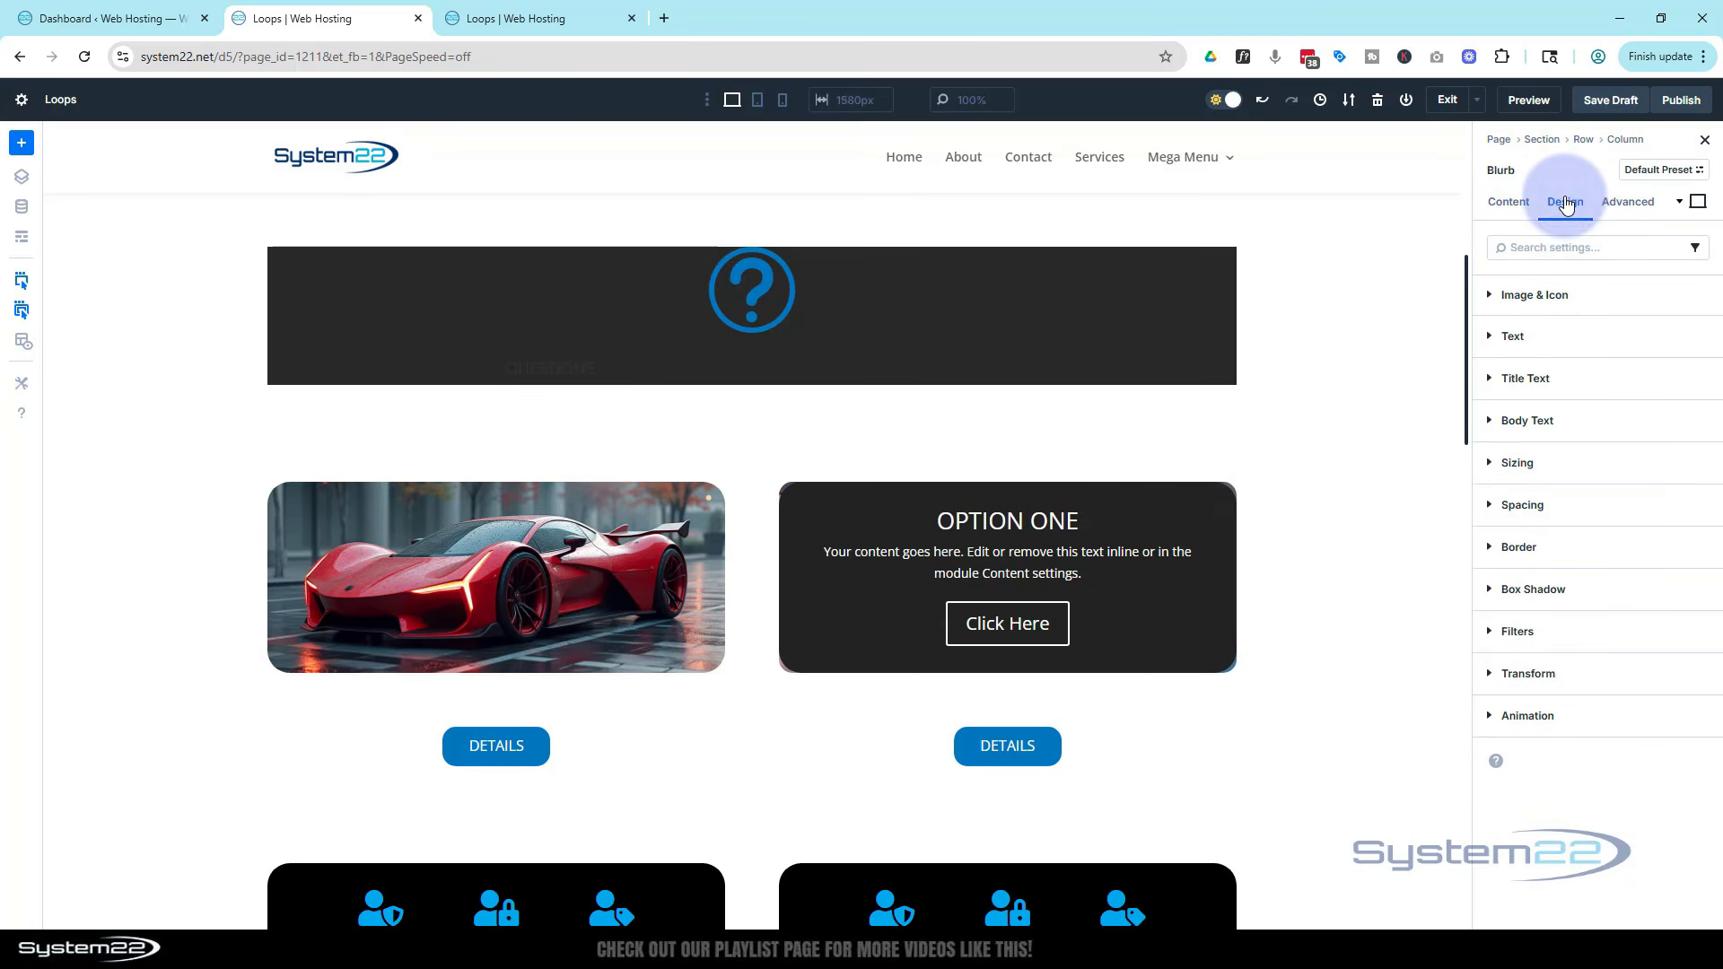
click(1542, 295)
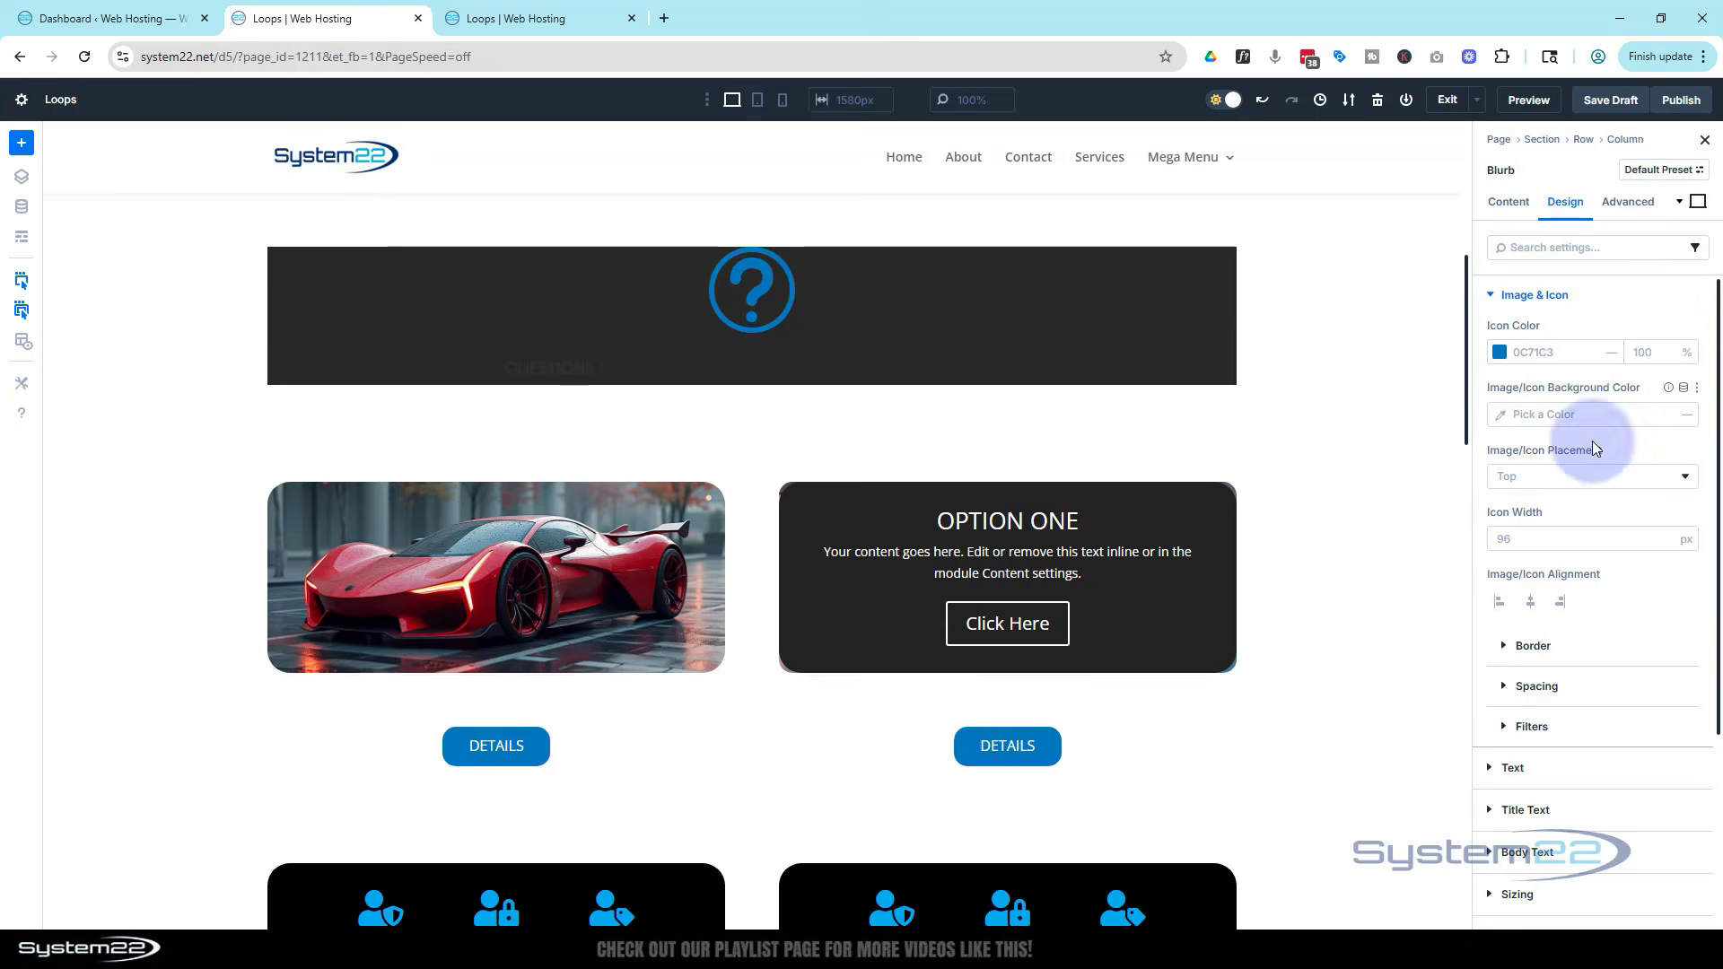
click(1572, 477)
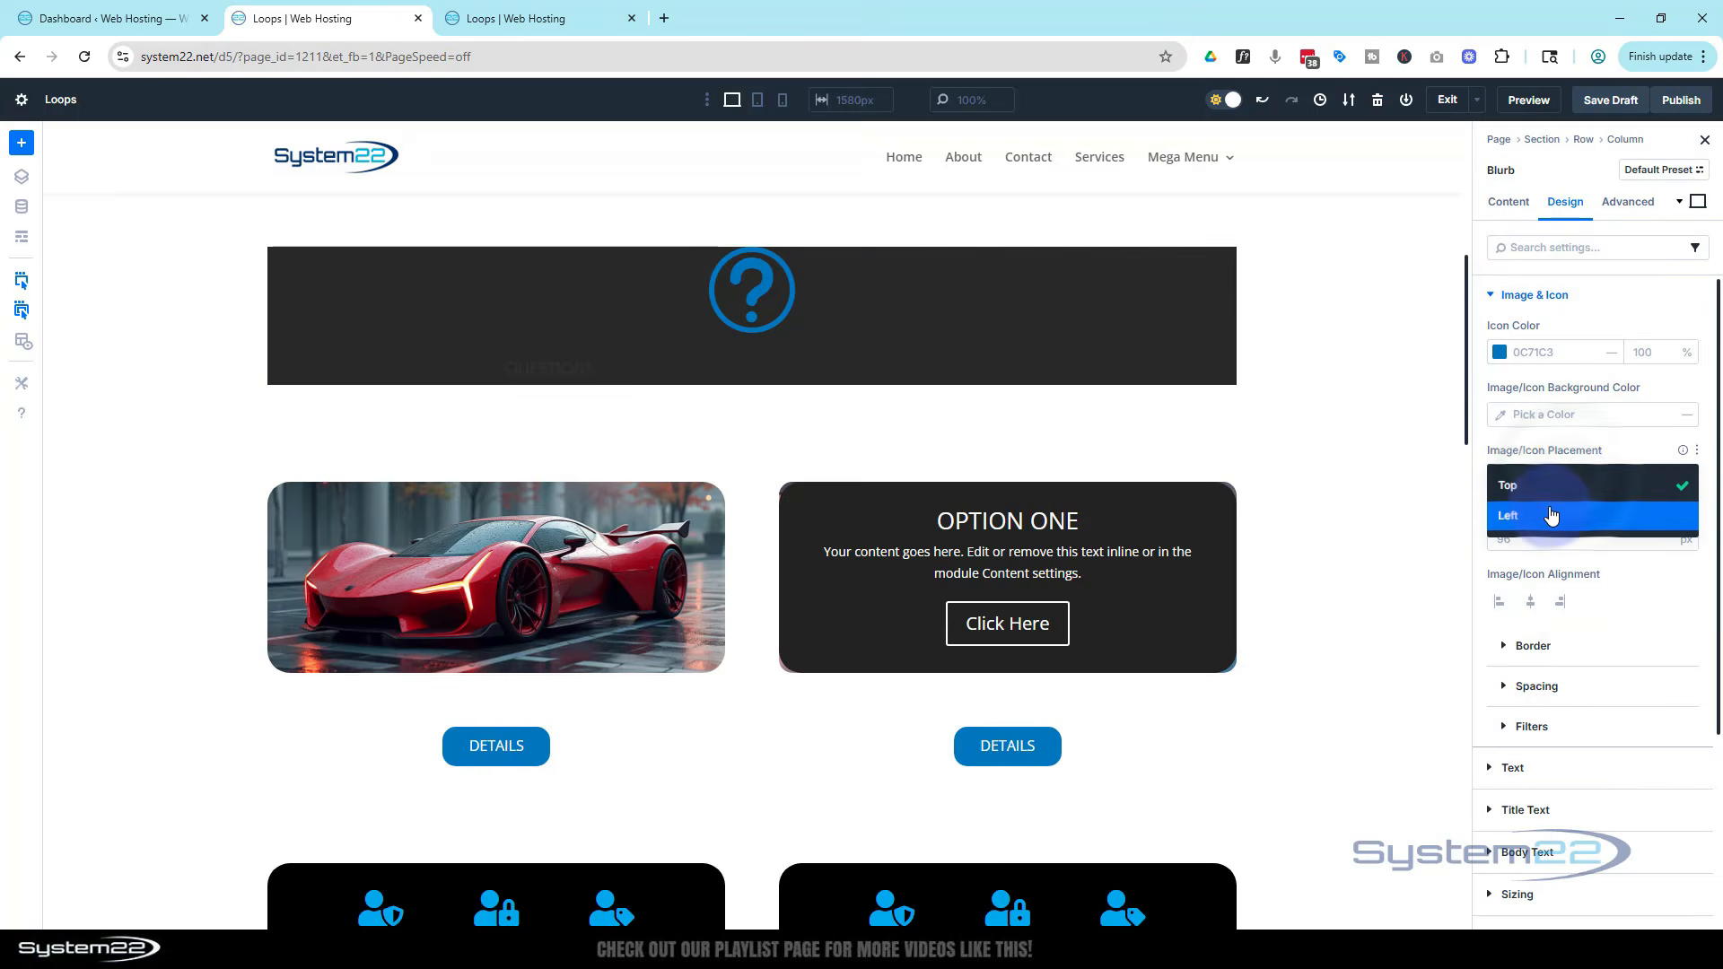
click(1552, 510)
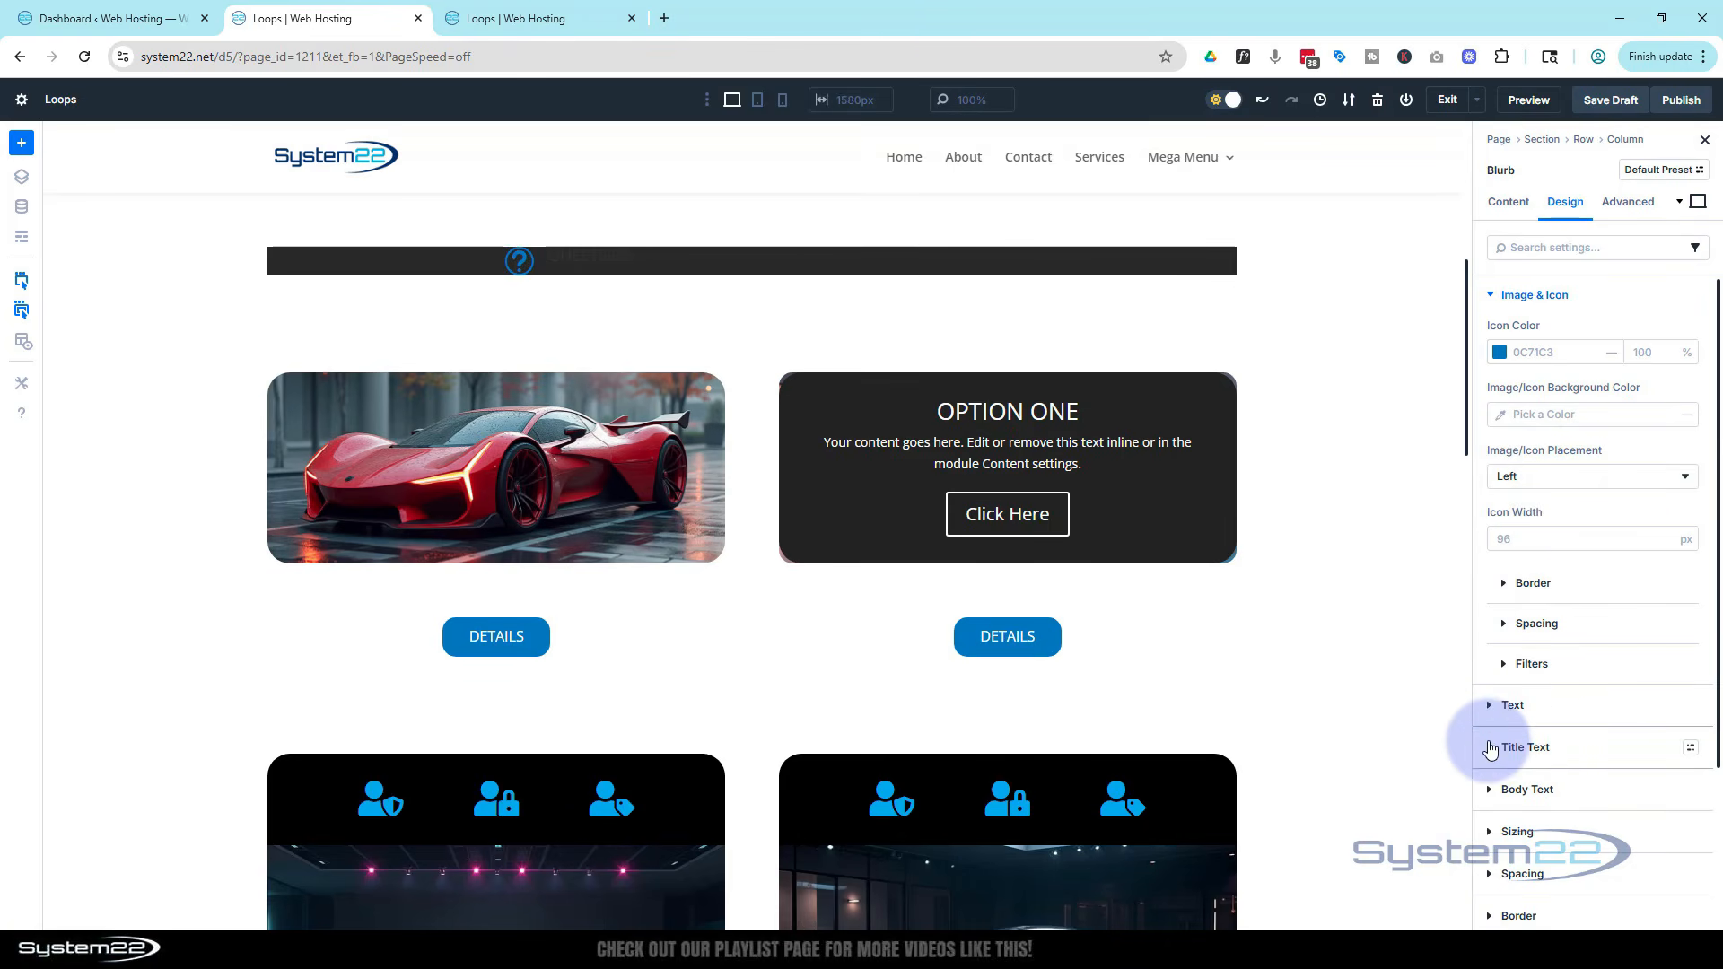
Set the blurb's title text colour to white FFFFFF
click(1494, 747)
scroll(1603, 657, down, 2)
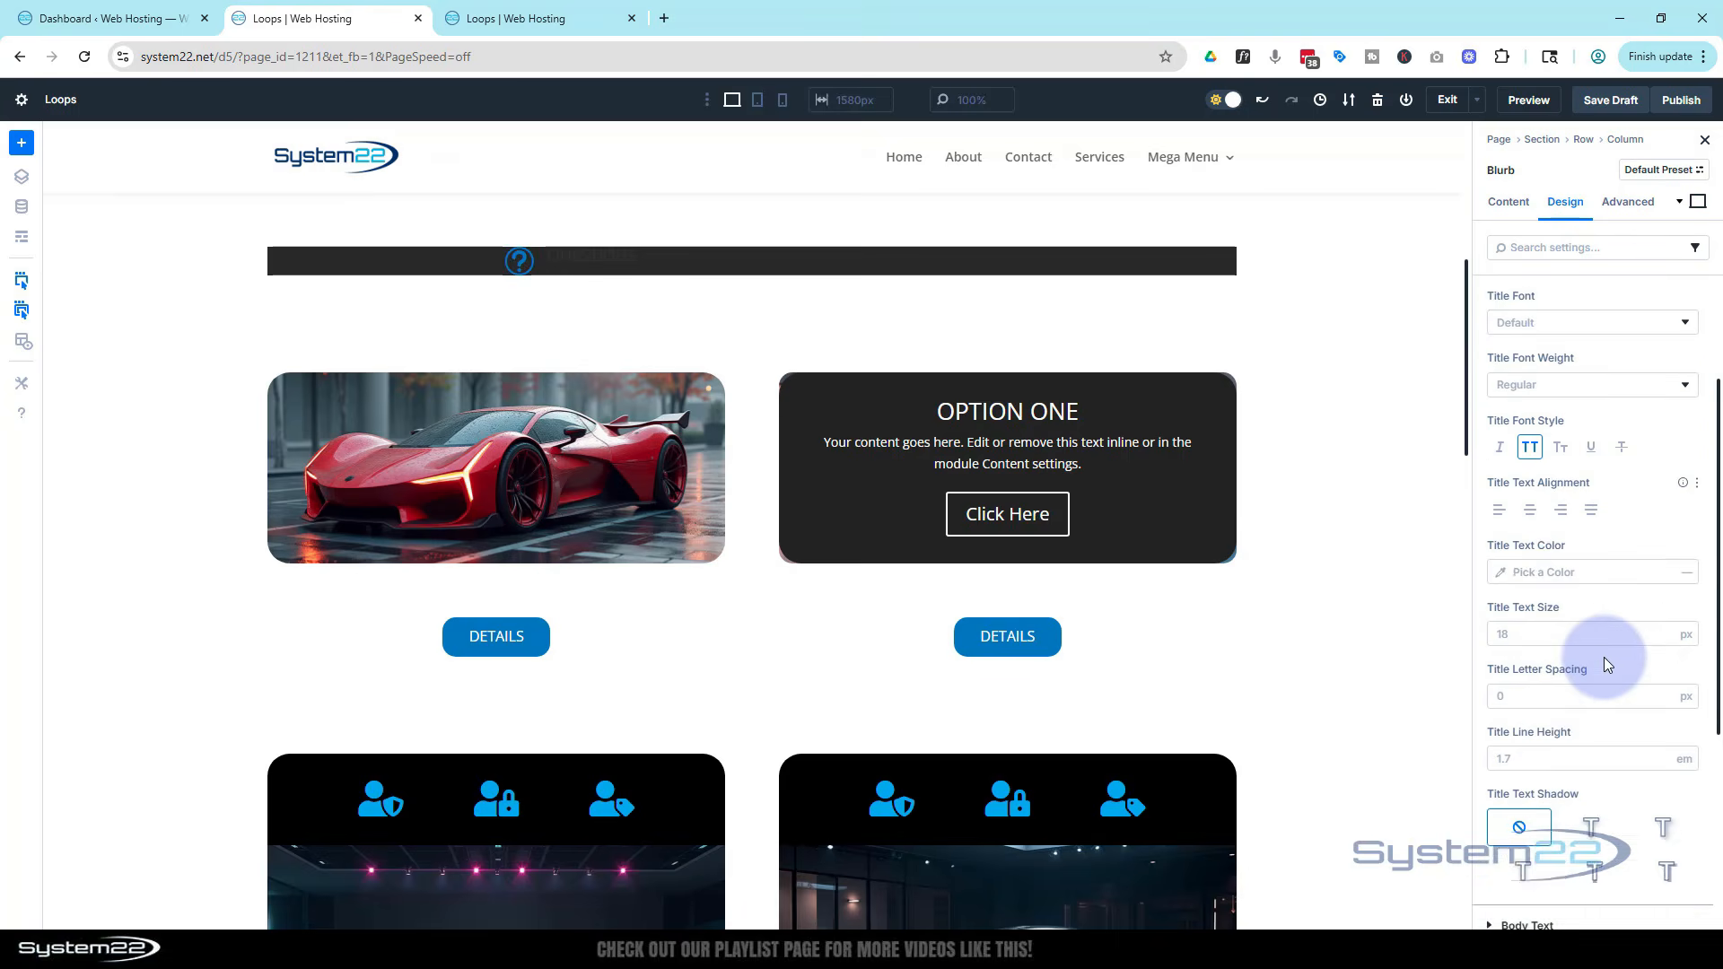
click(1500, 581)
click(1500, 579)
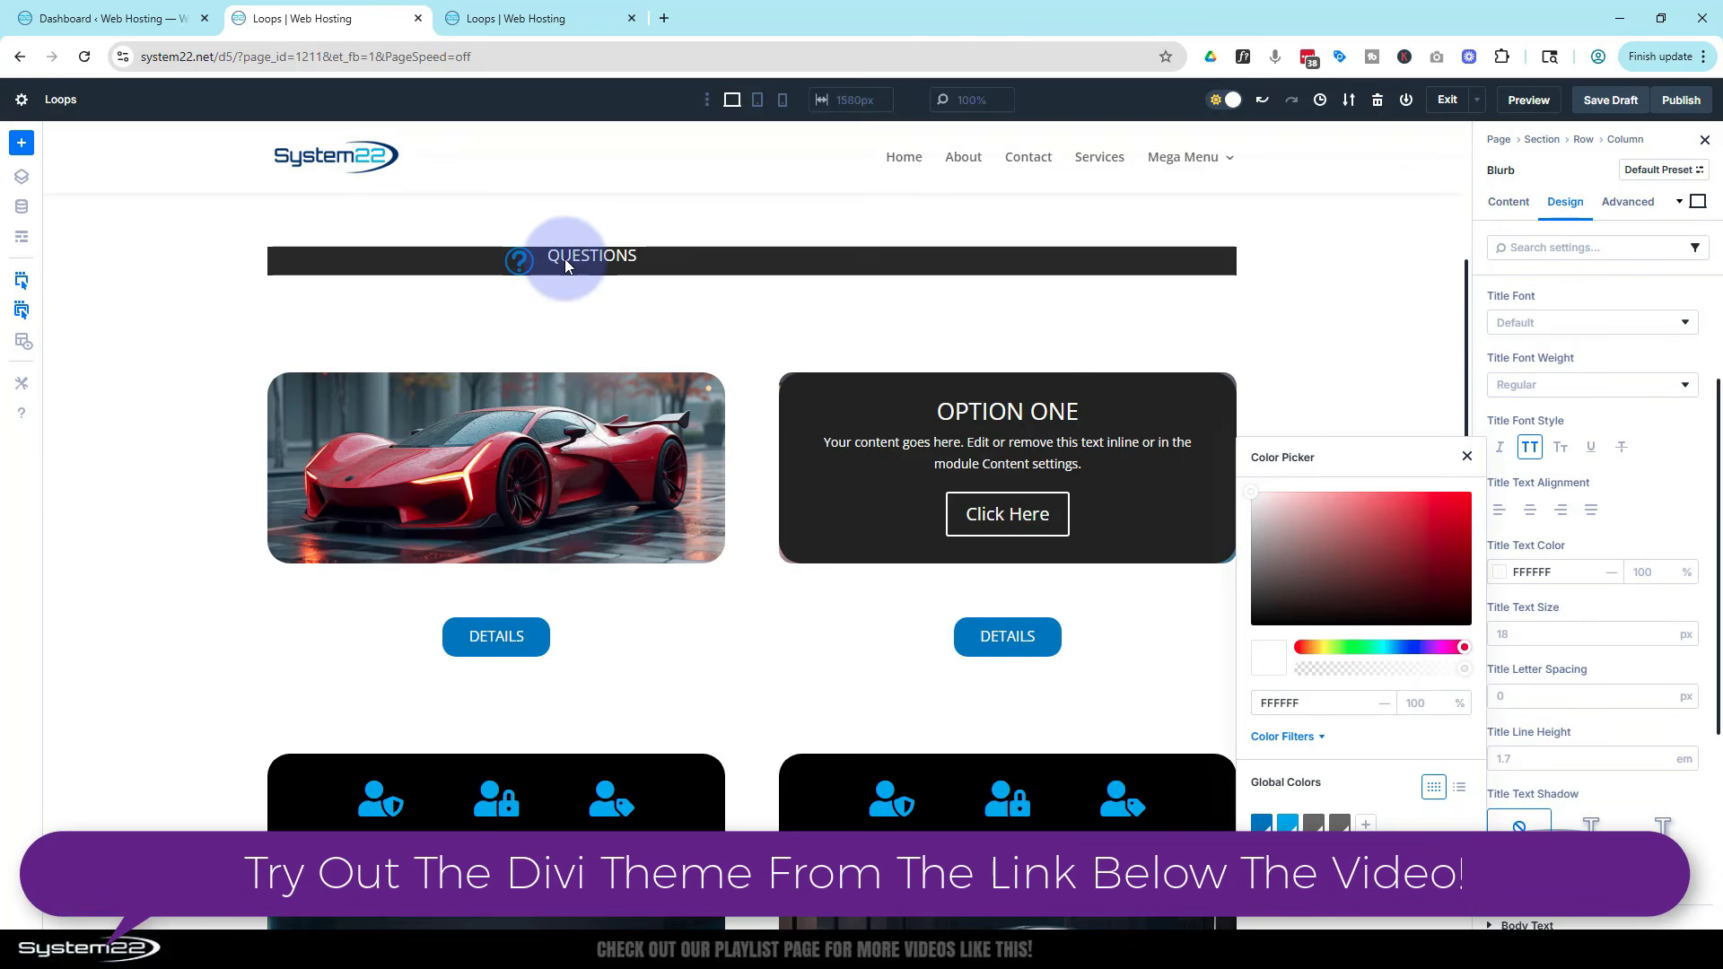
click(1467, 456)
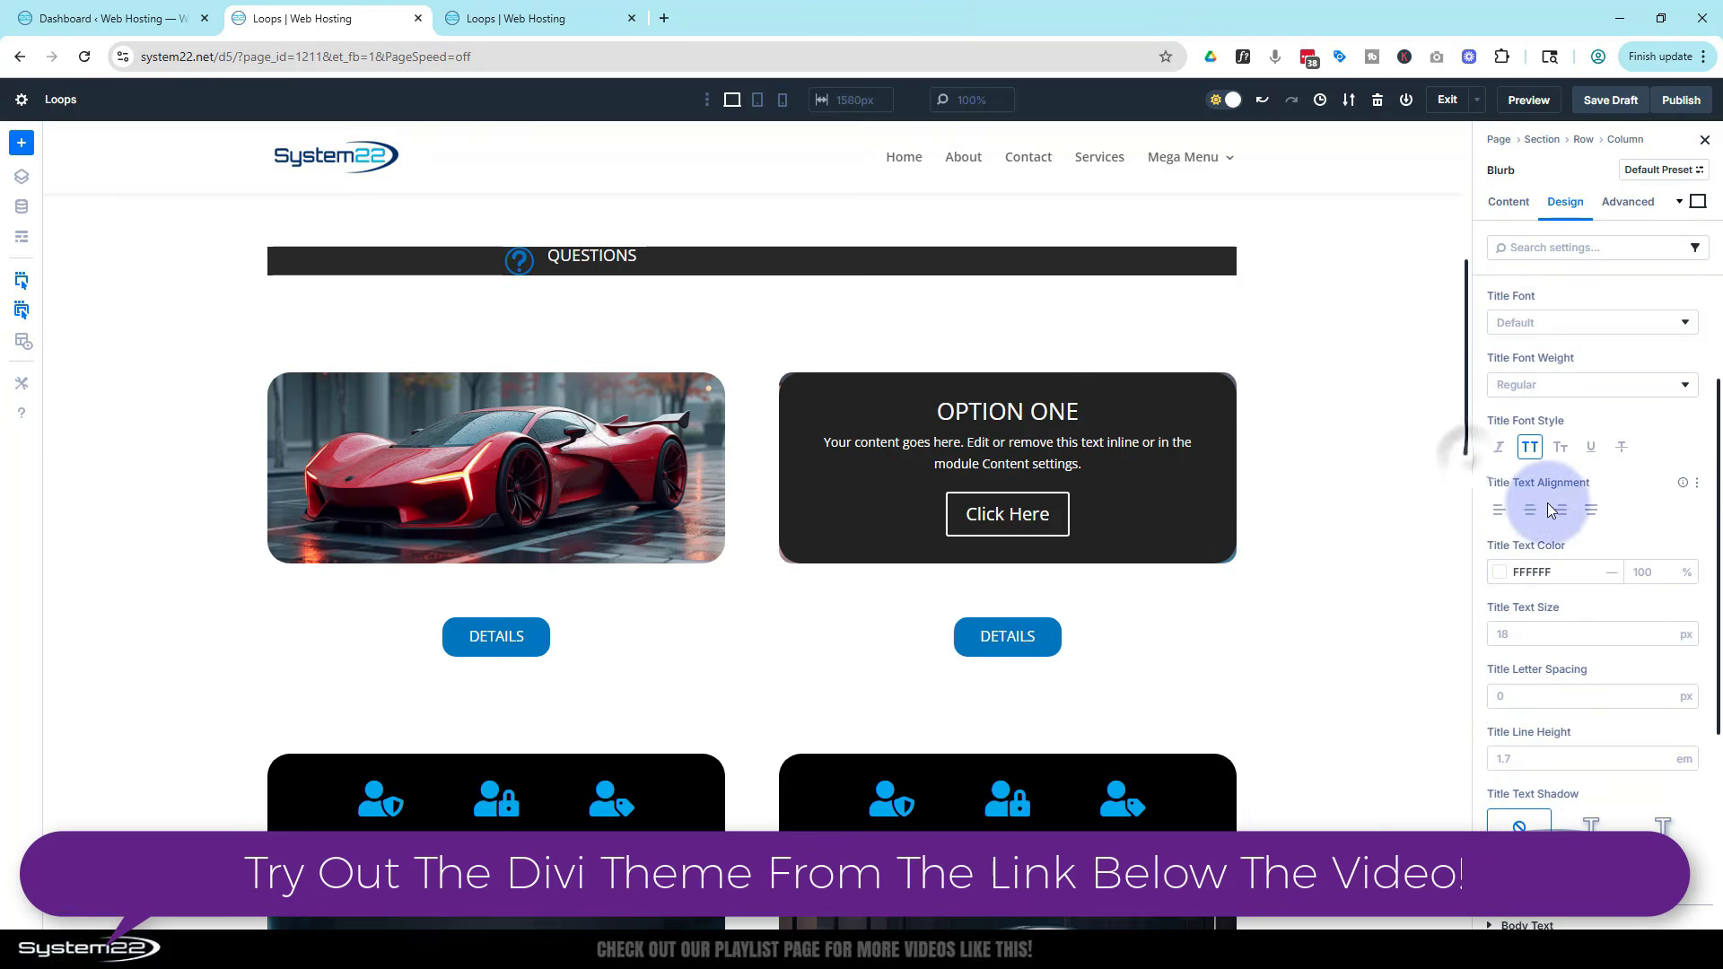
Increase the blurb title's line height to 1.8 em
scroll(1621, 547, down, 2)
scroll(1621, 548, down, 1)
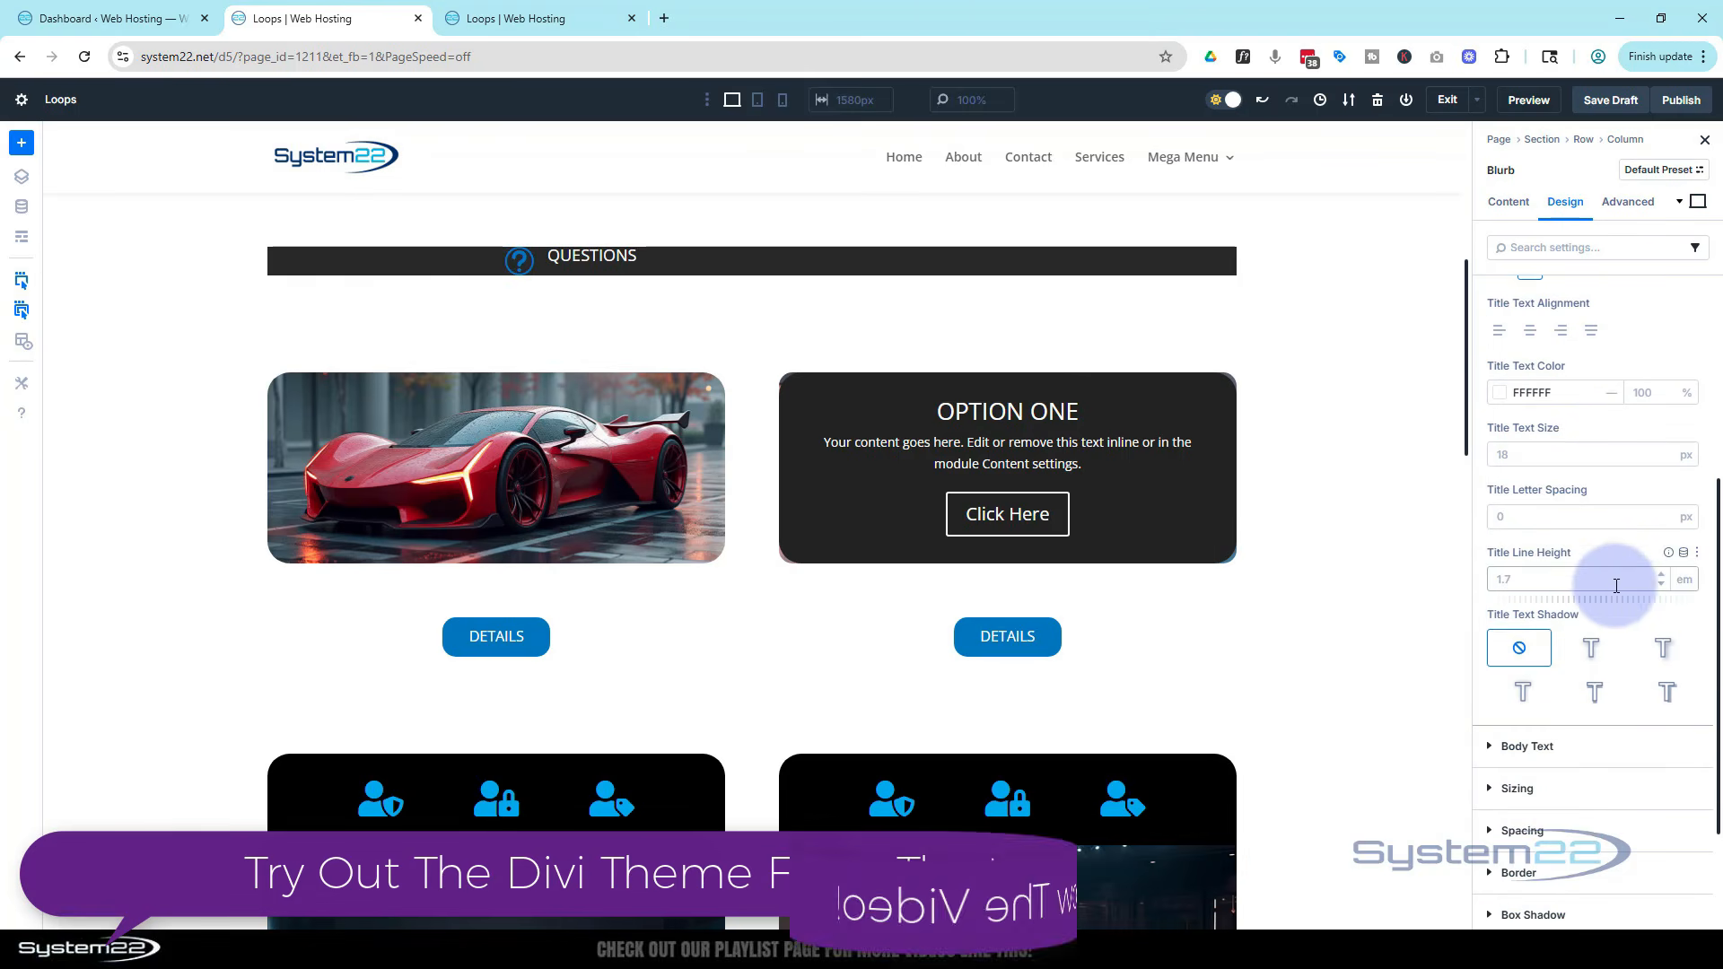
click(1659, 576)
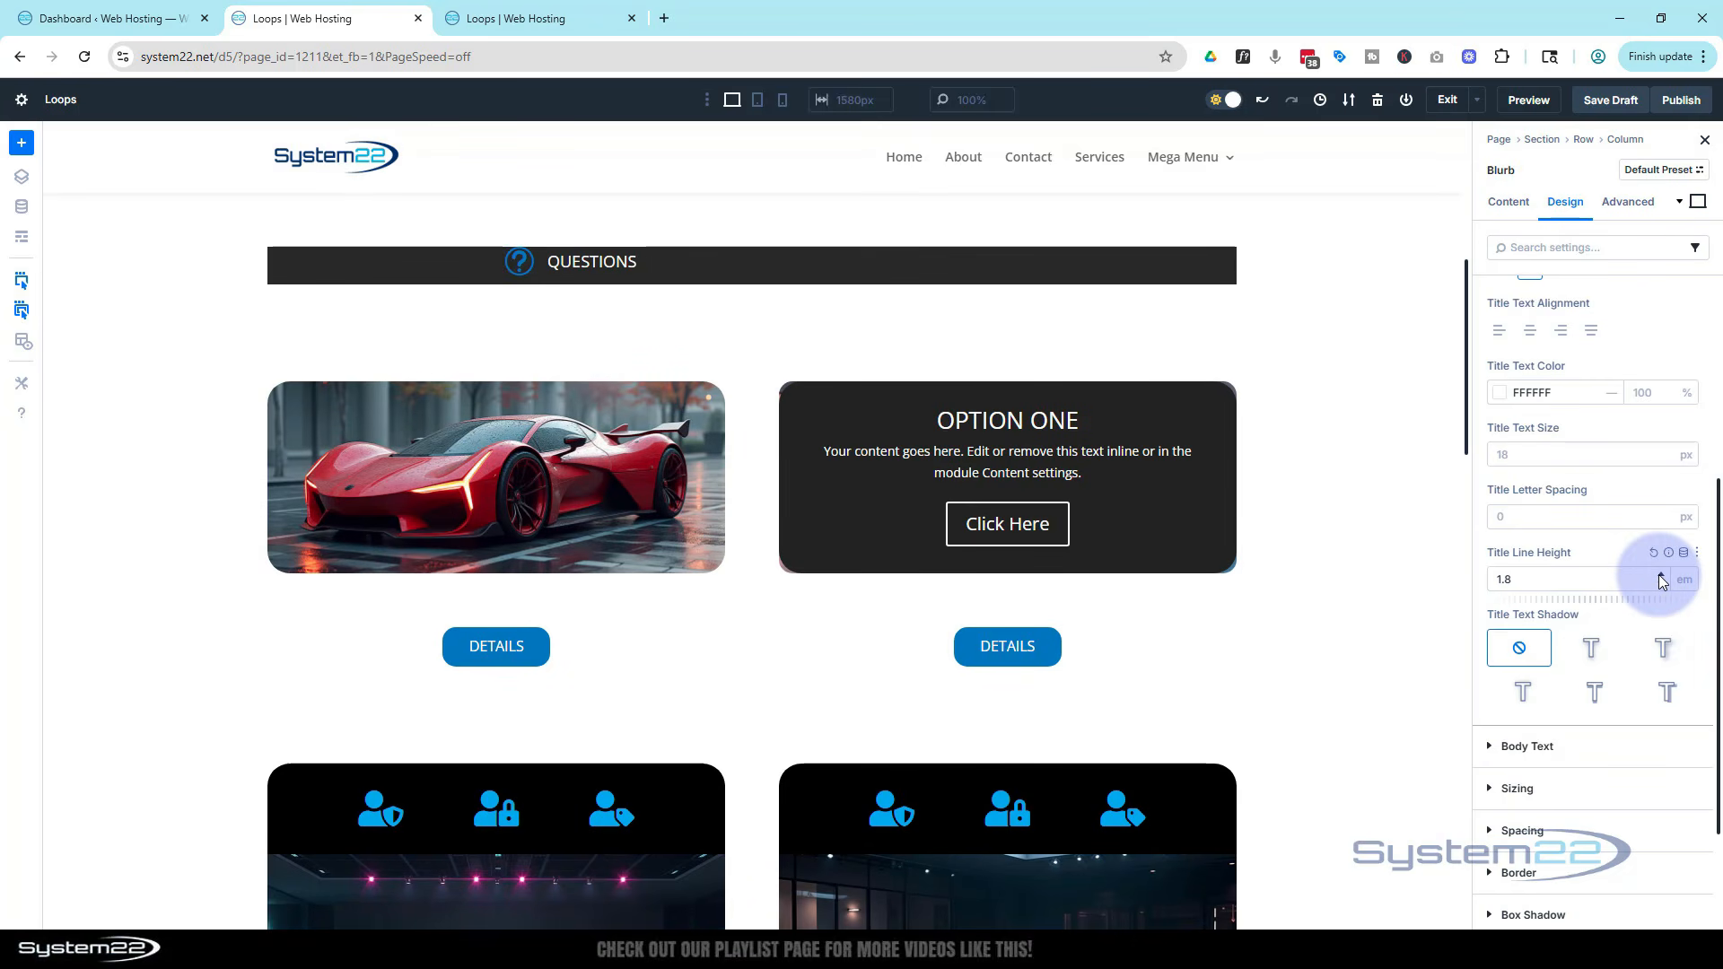
Set the blurb's top padding to 9 px
scroll(1545, 749, down, 2)
click(1523, 741)
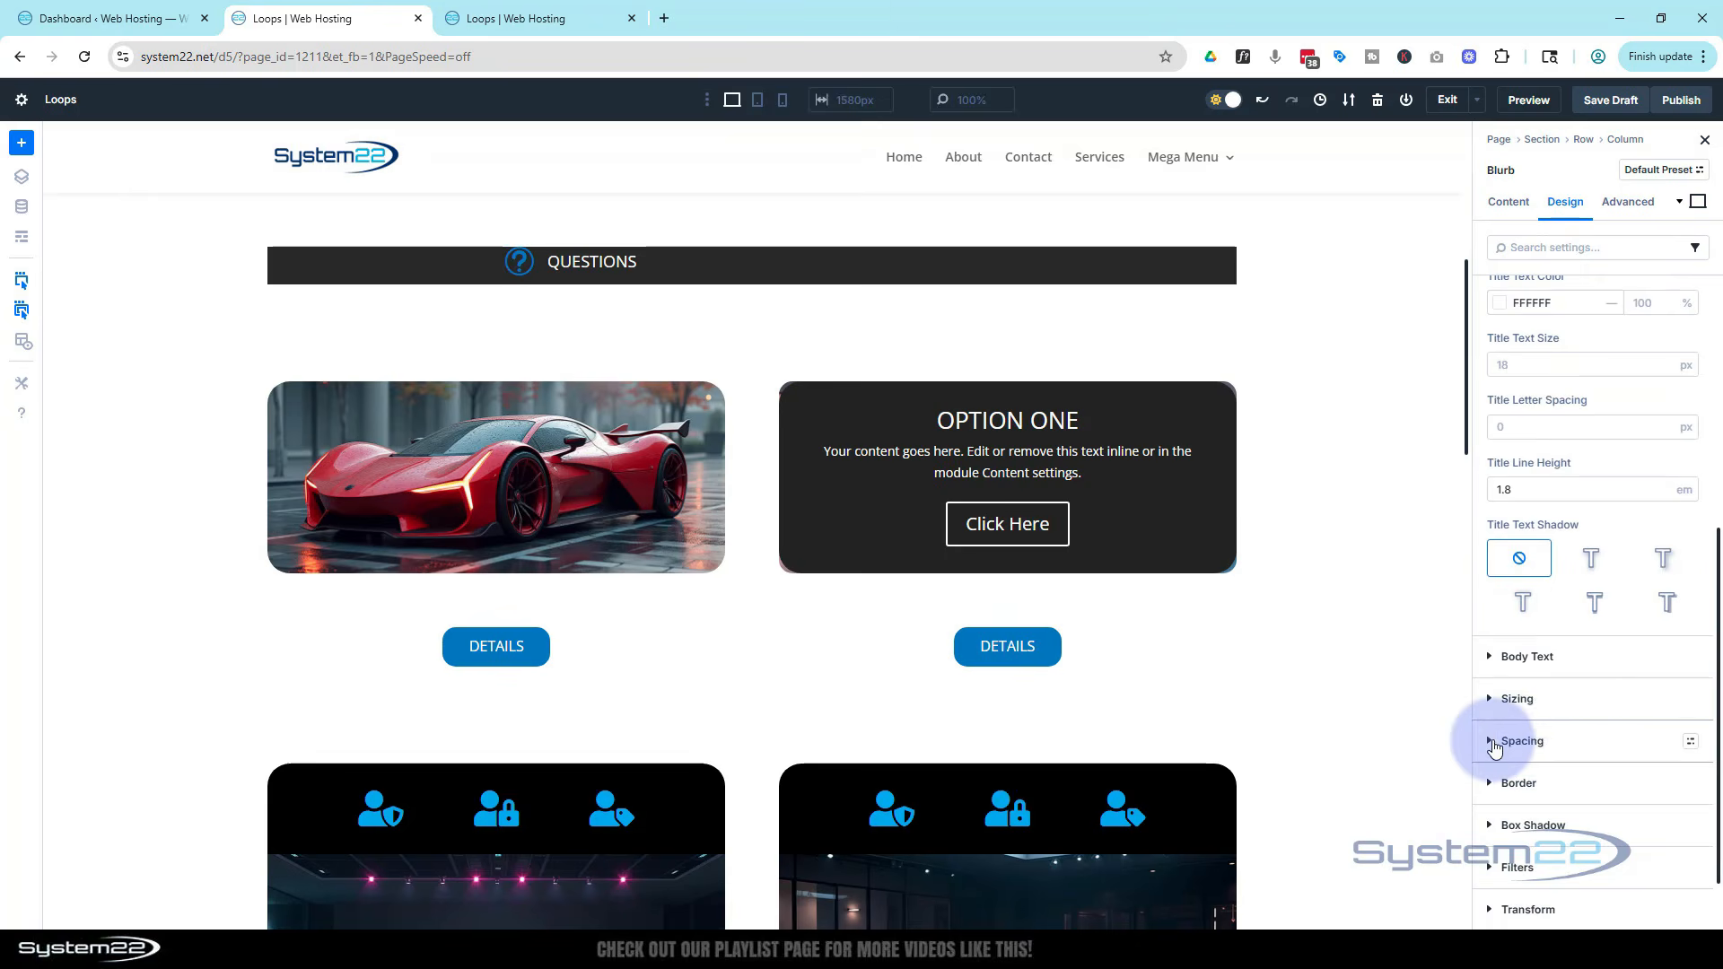
click(1504, 576)
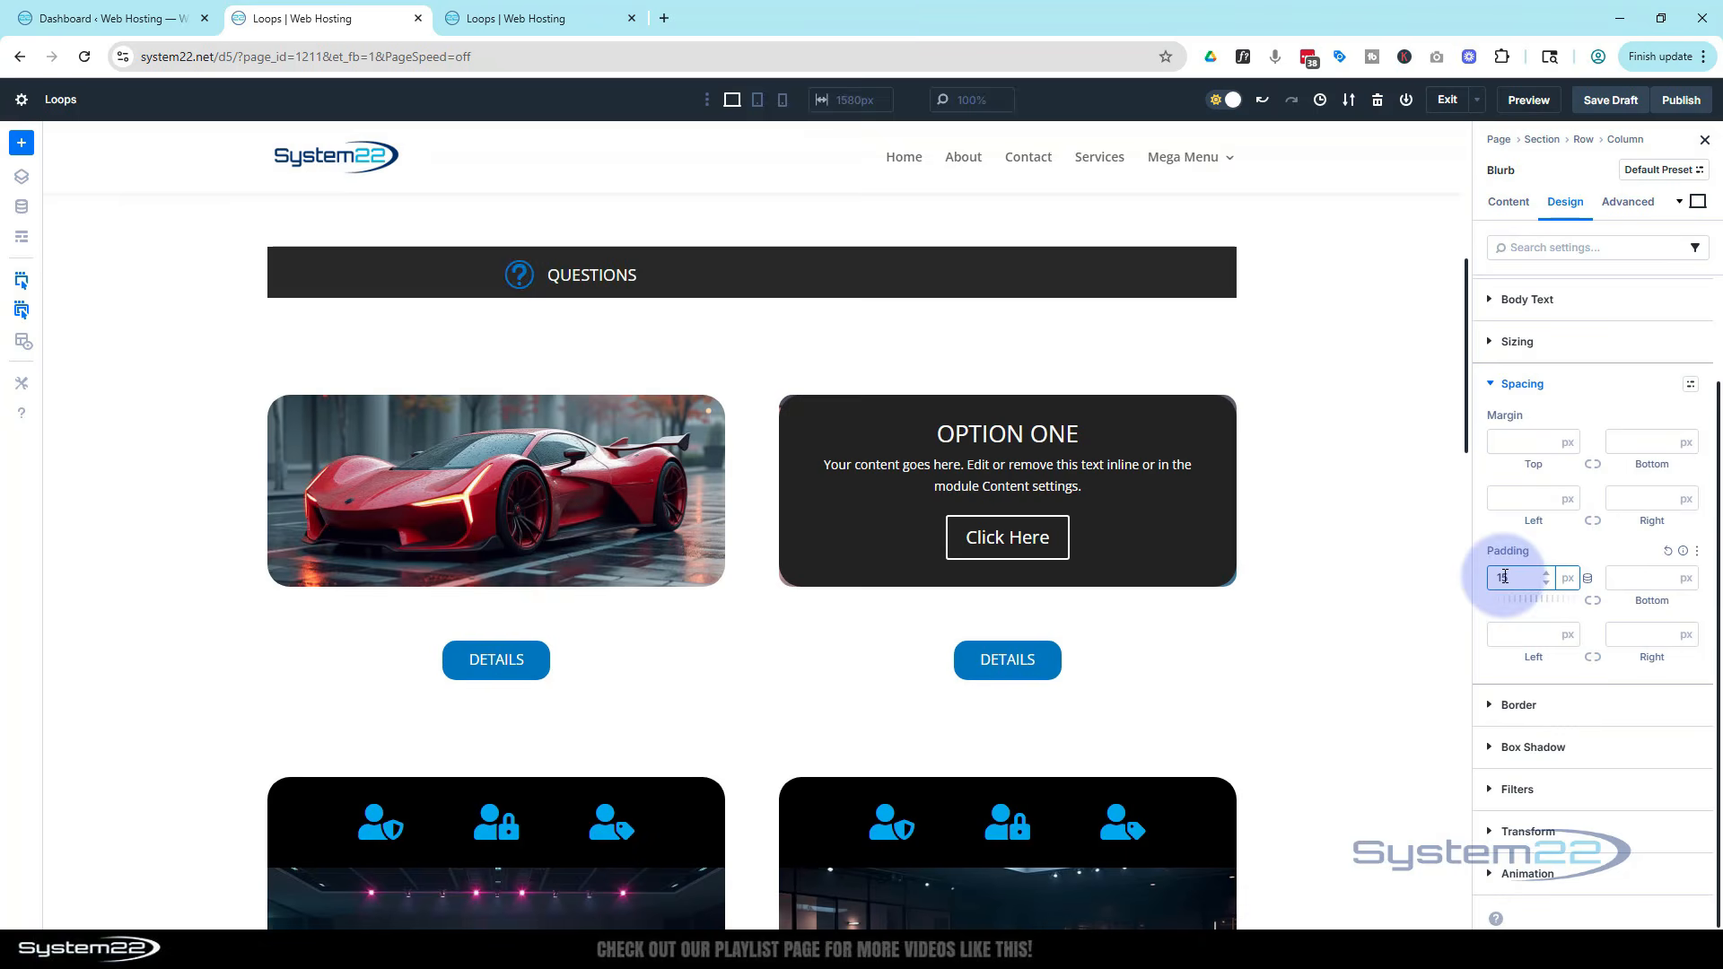
click(1547, 582)
click(1547, 582)
click(1546, 582)
click(1547, 582)
click(1546, 583)
click(1547, 583)
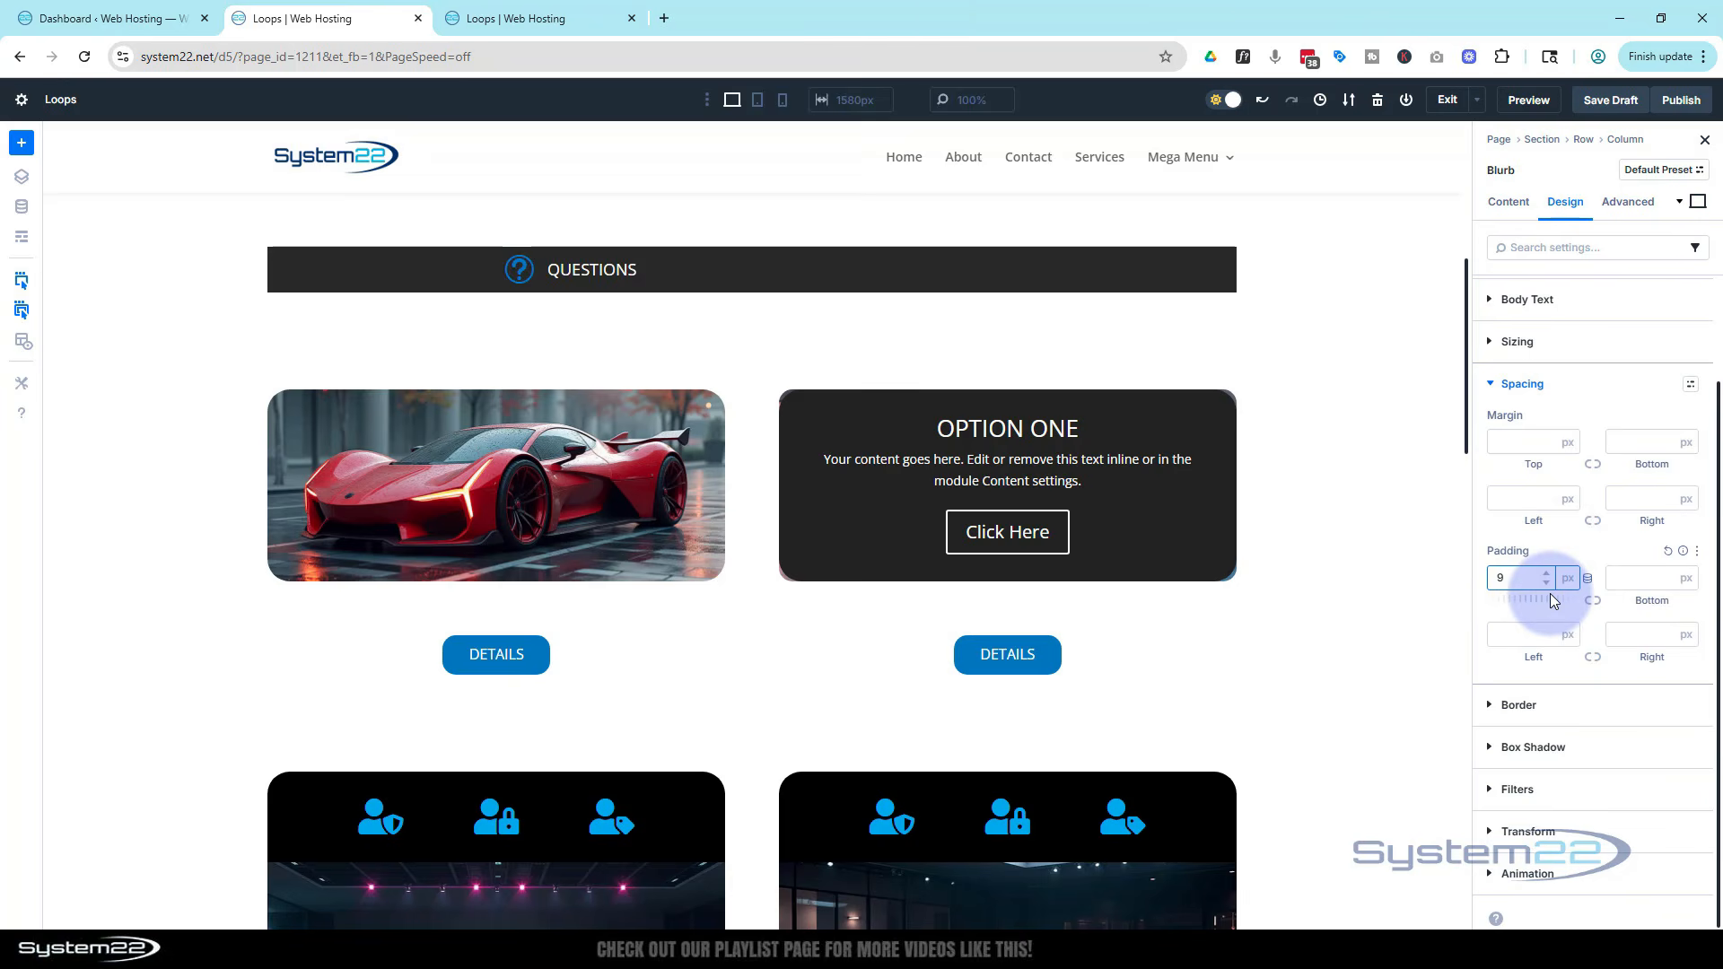
Set the blurb's width to 200 px
click(1494, 386)
click(1494, 463)
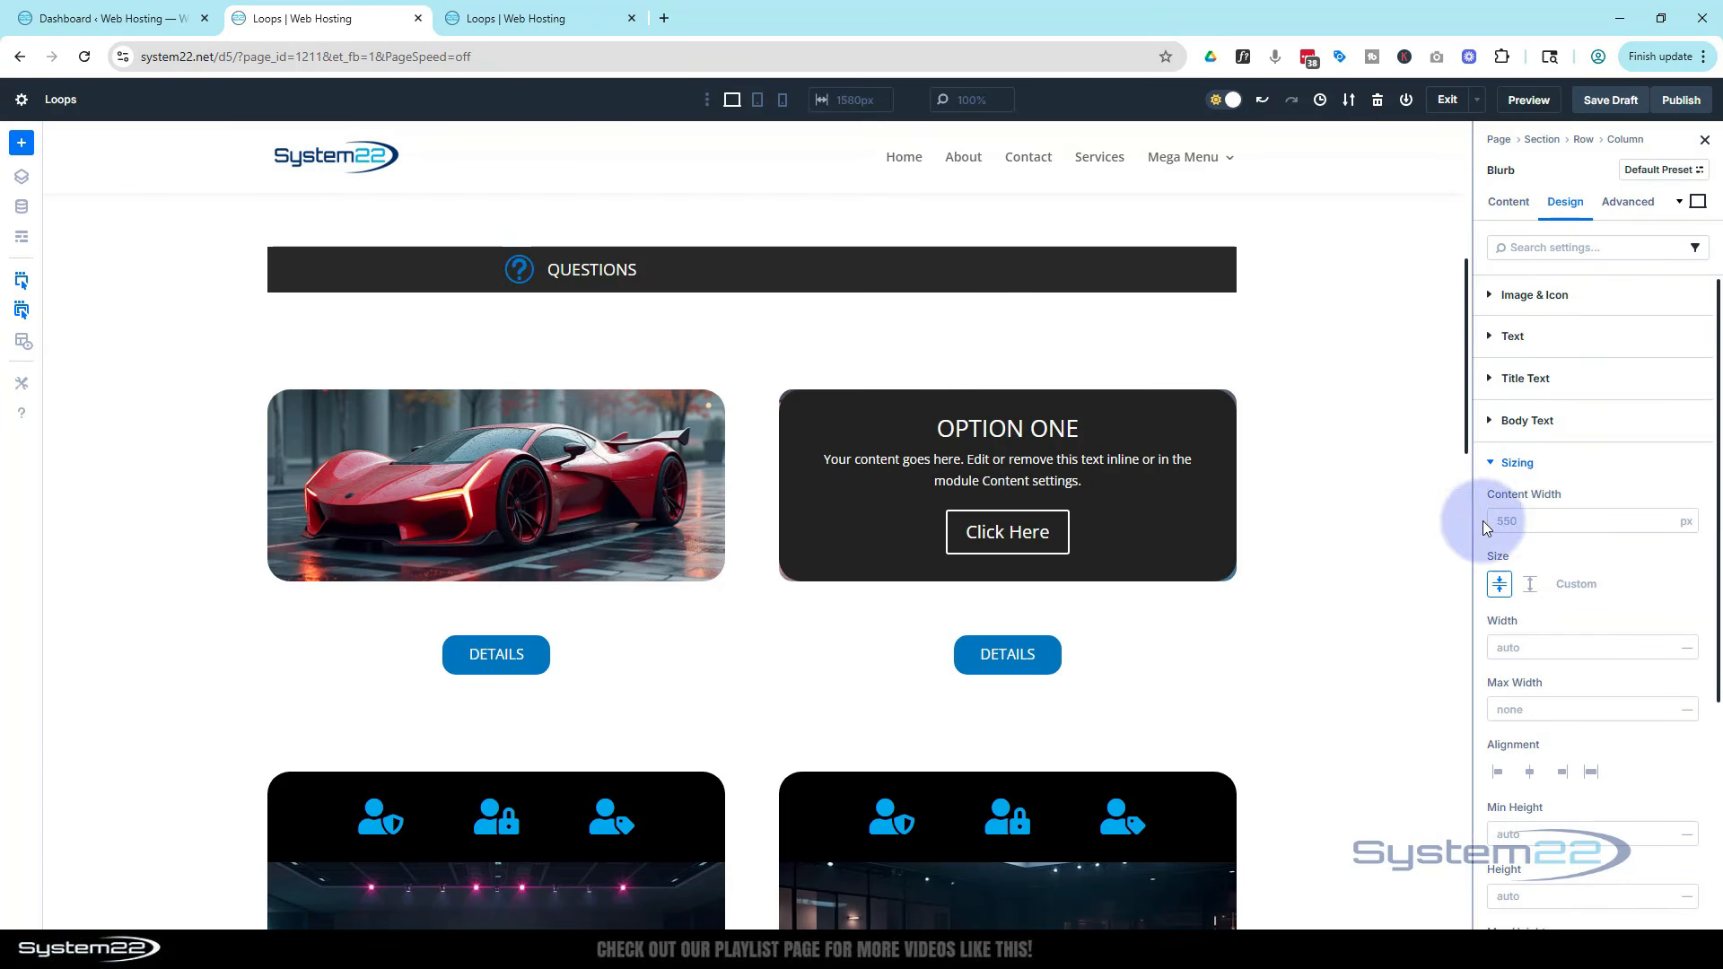
click(1523, 648)
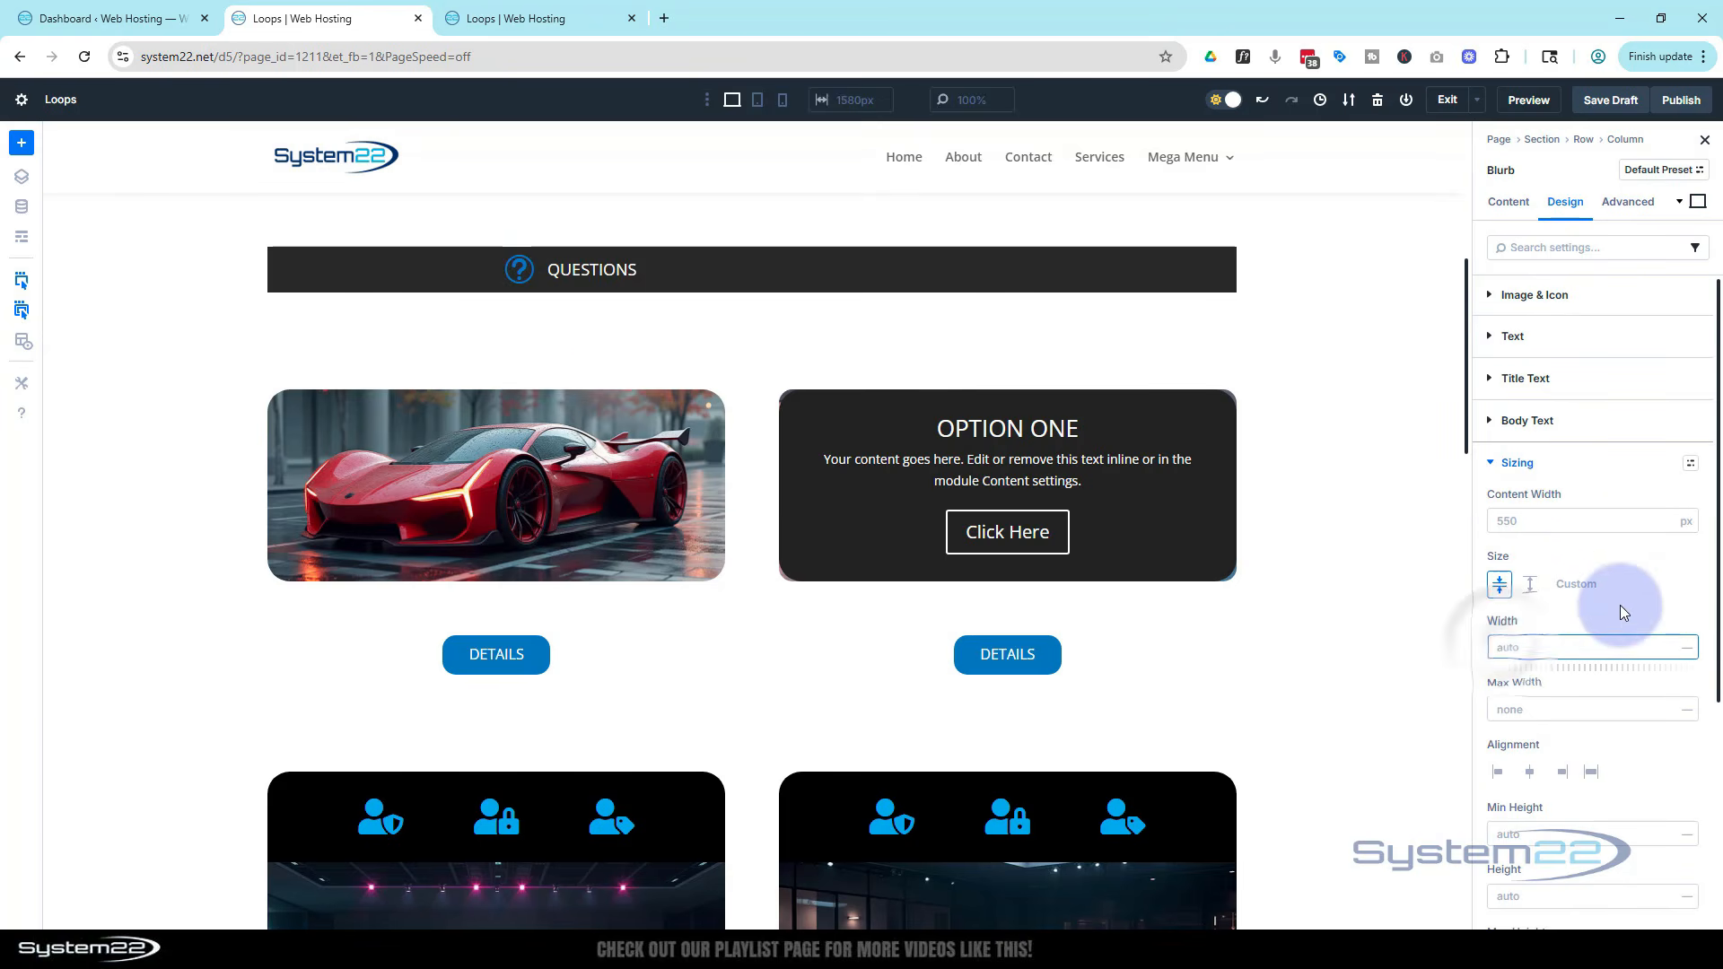
text(200)
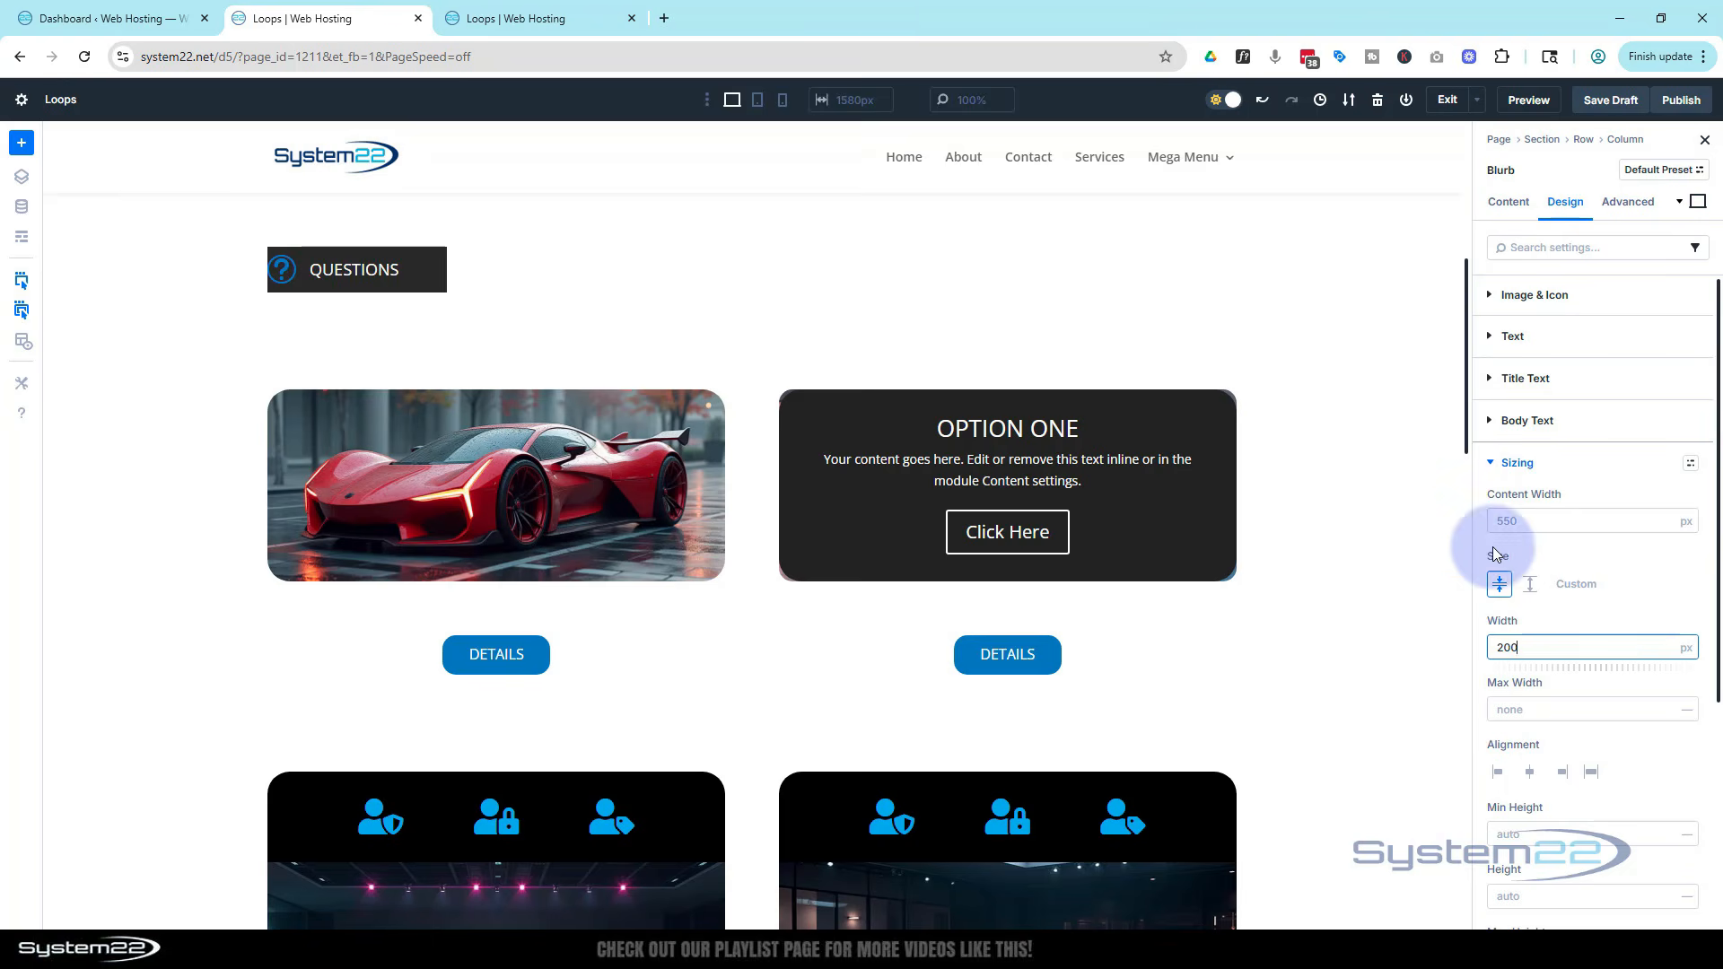
Set the blurb's left padding to 20 px
click(1490, 462)
click(1487, 508)
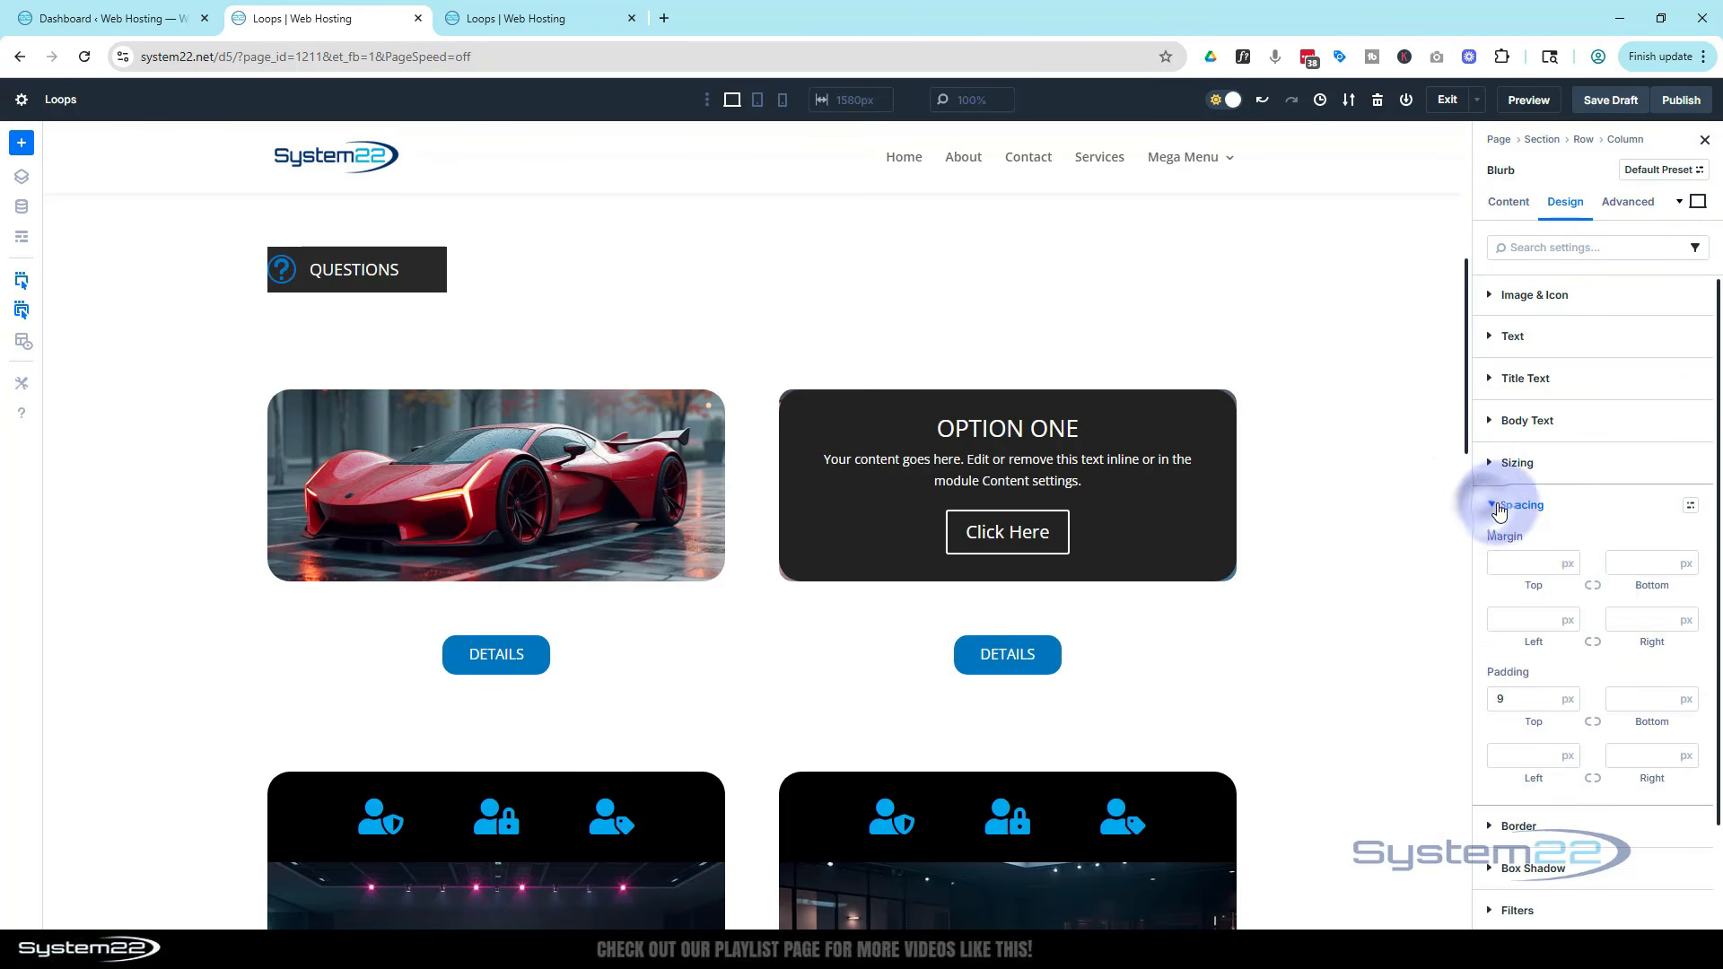
click(1508, 756)
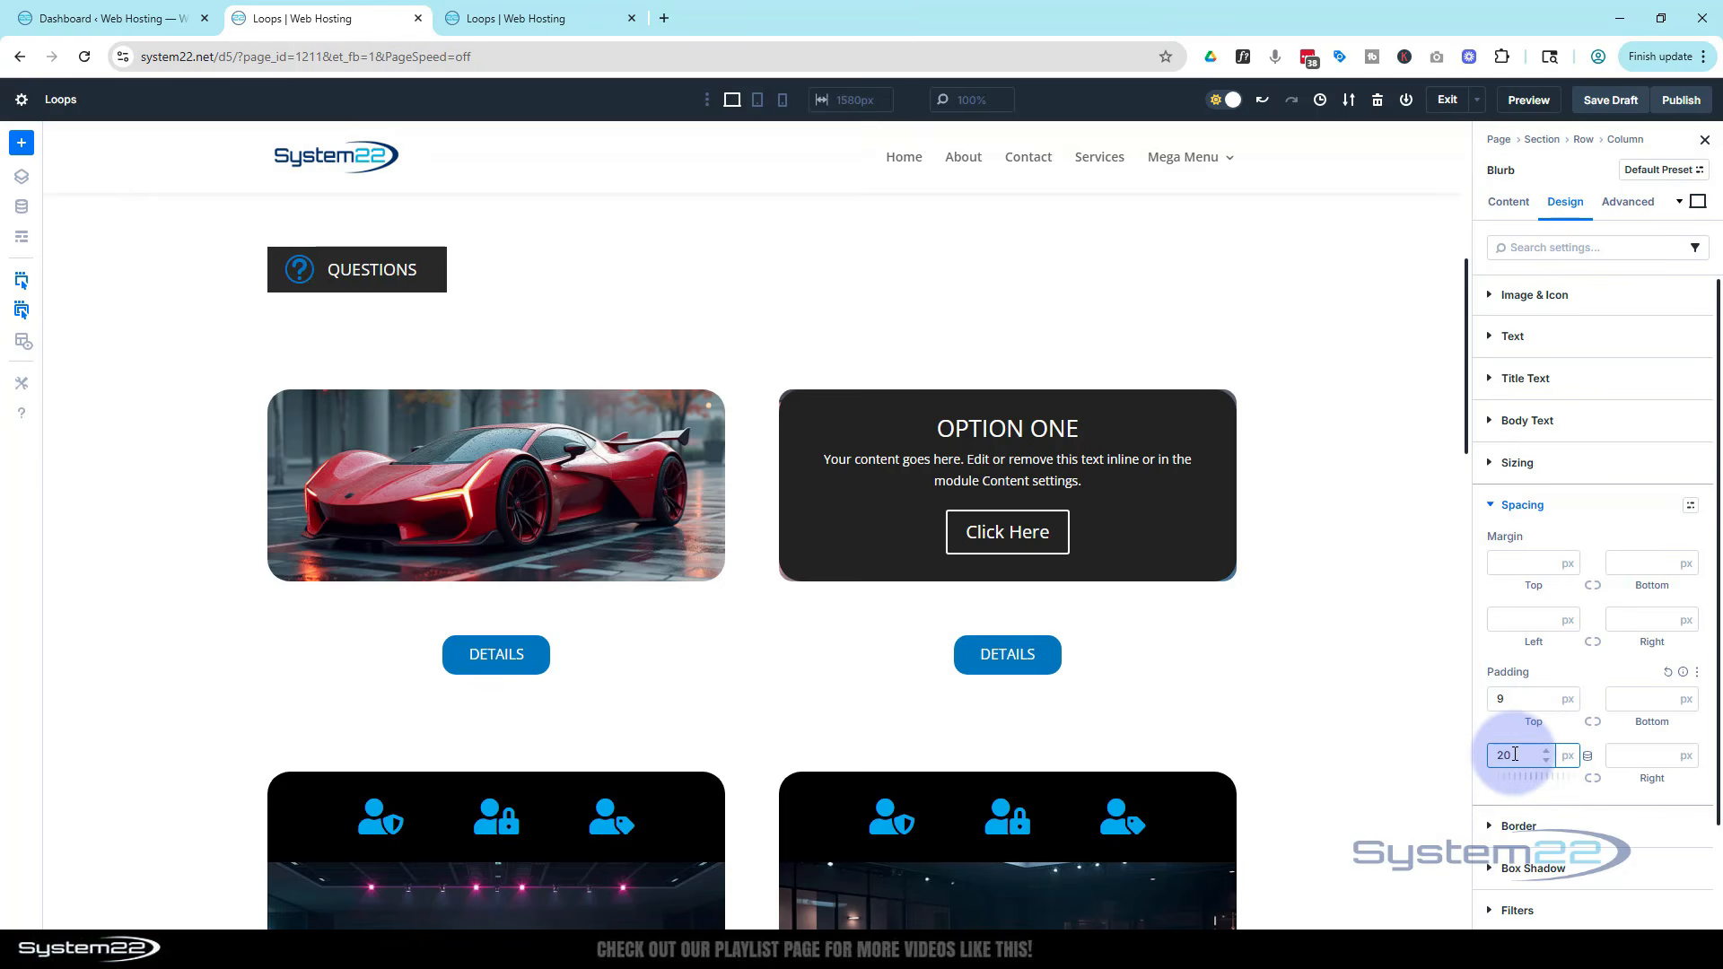
scroll(1516, 743, down, 2)
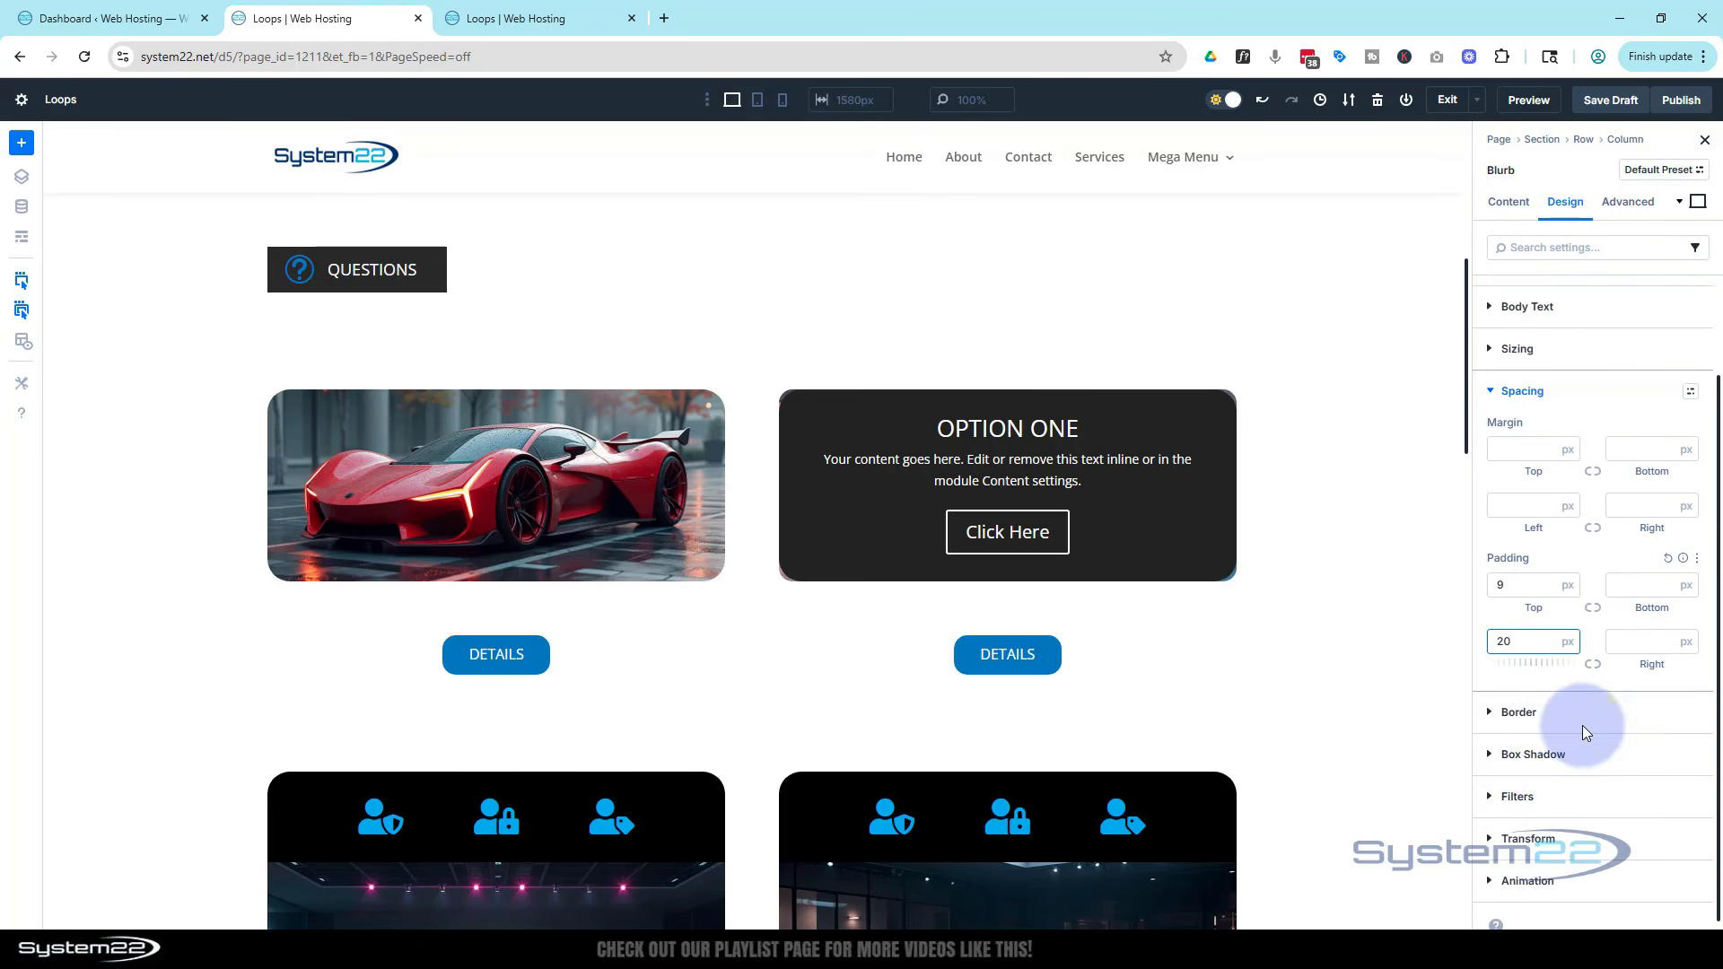
Round the blurb's corners with a 15 px border radius and centre-align the blurb in its column
click(1488, 706)
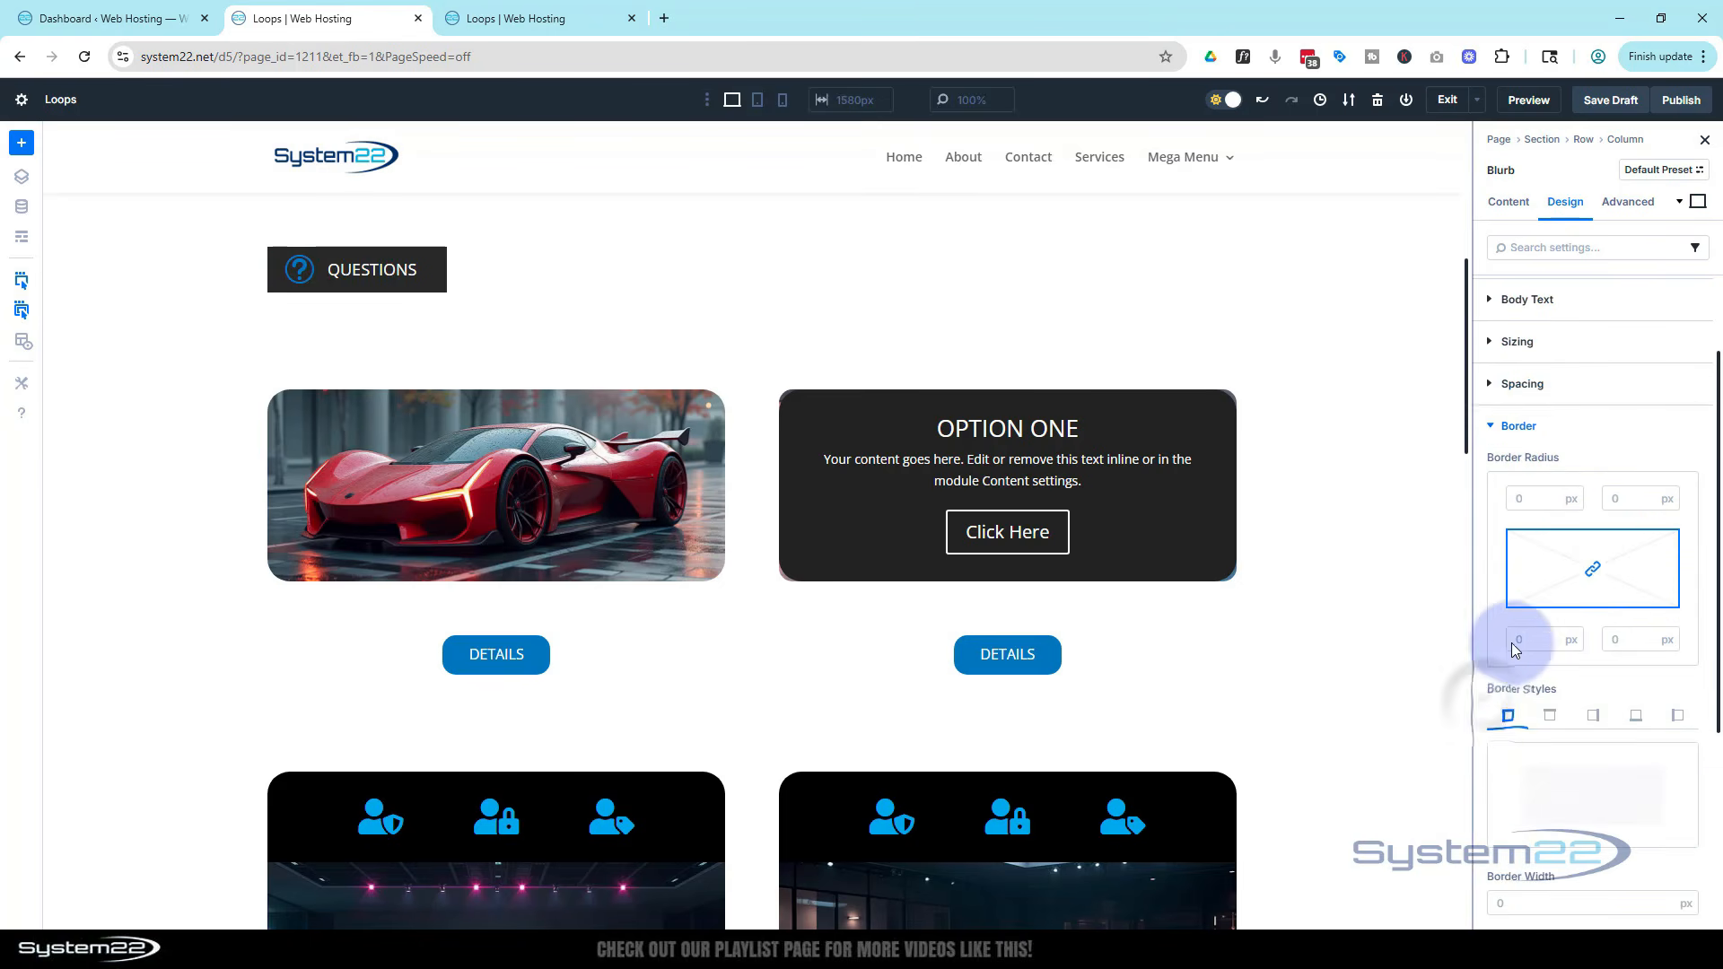
click(1516, 498)
text(15)
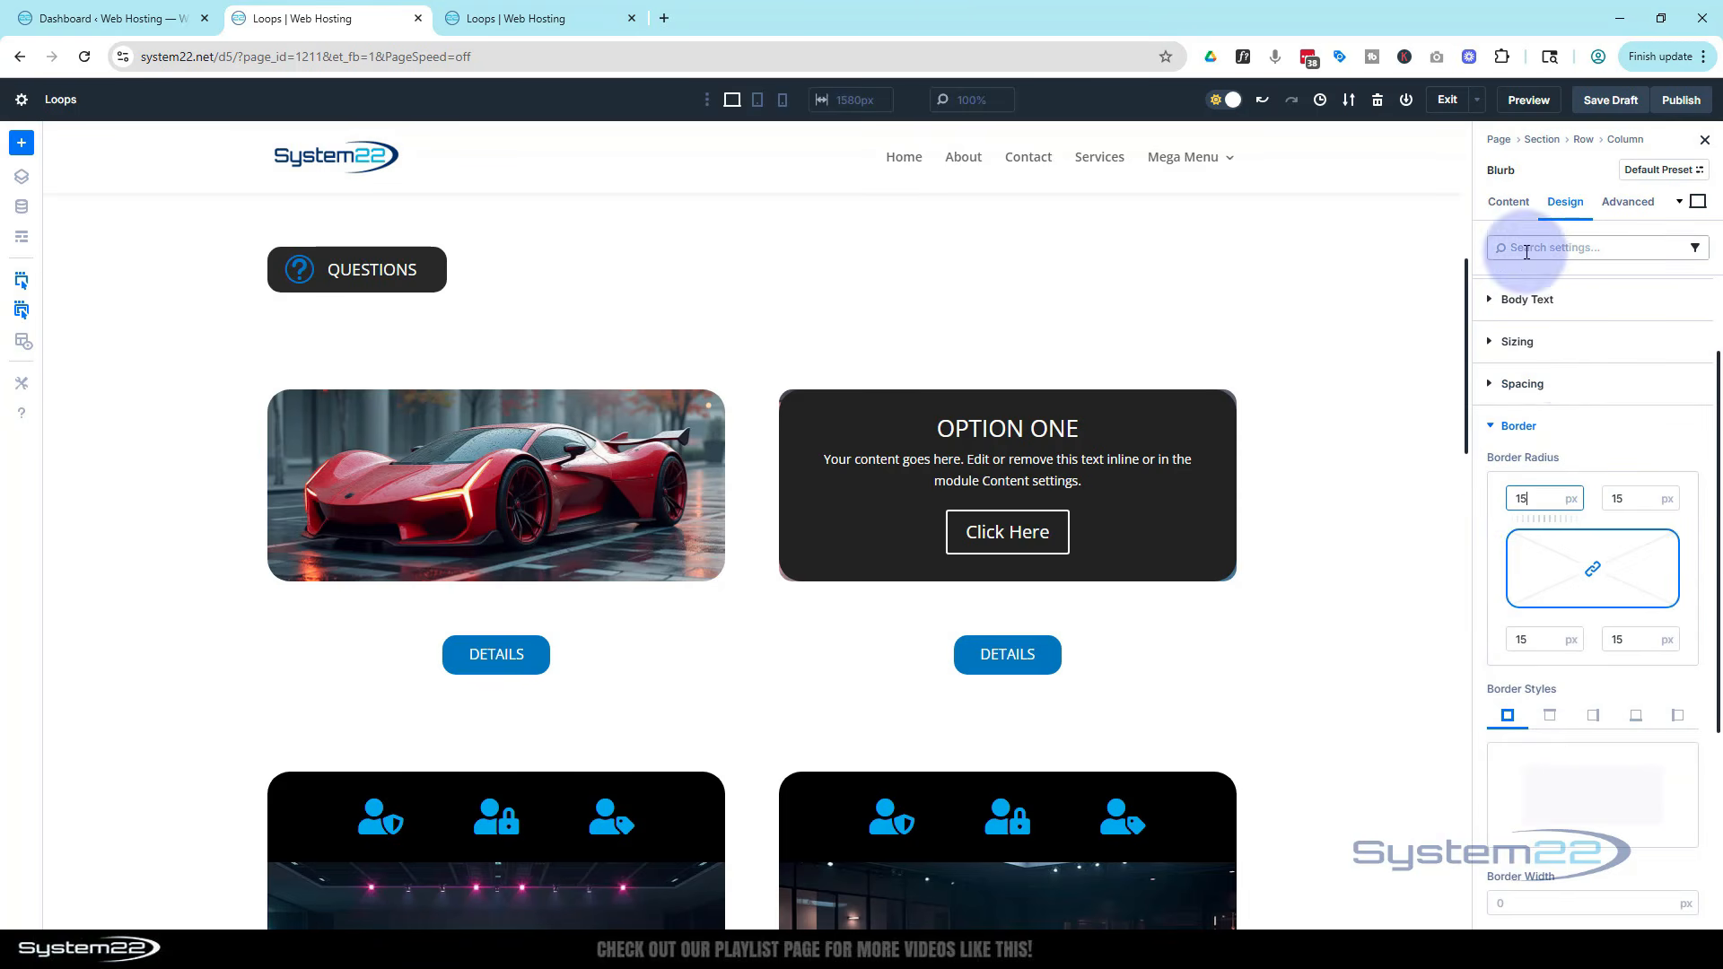
click(1495, 345)
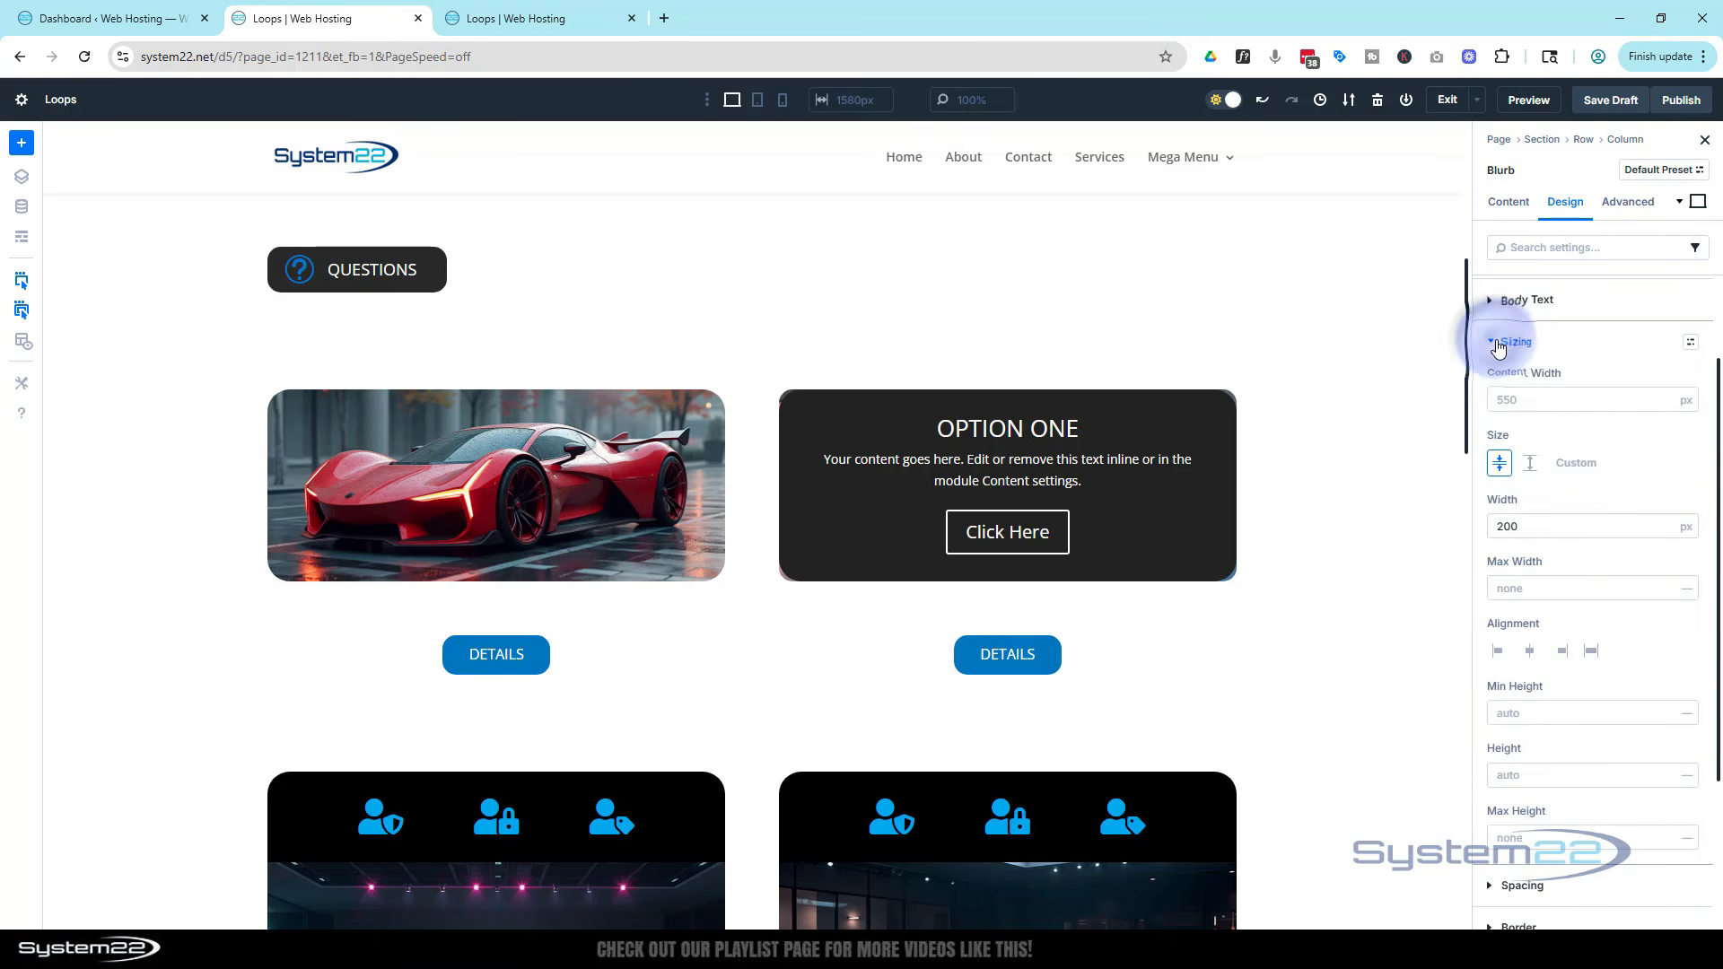
click(1529, 650)
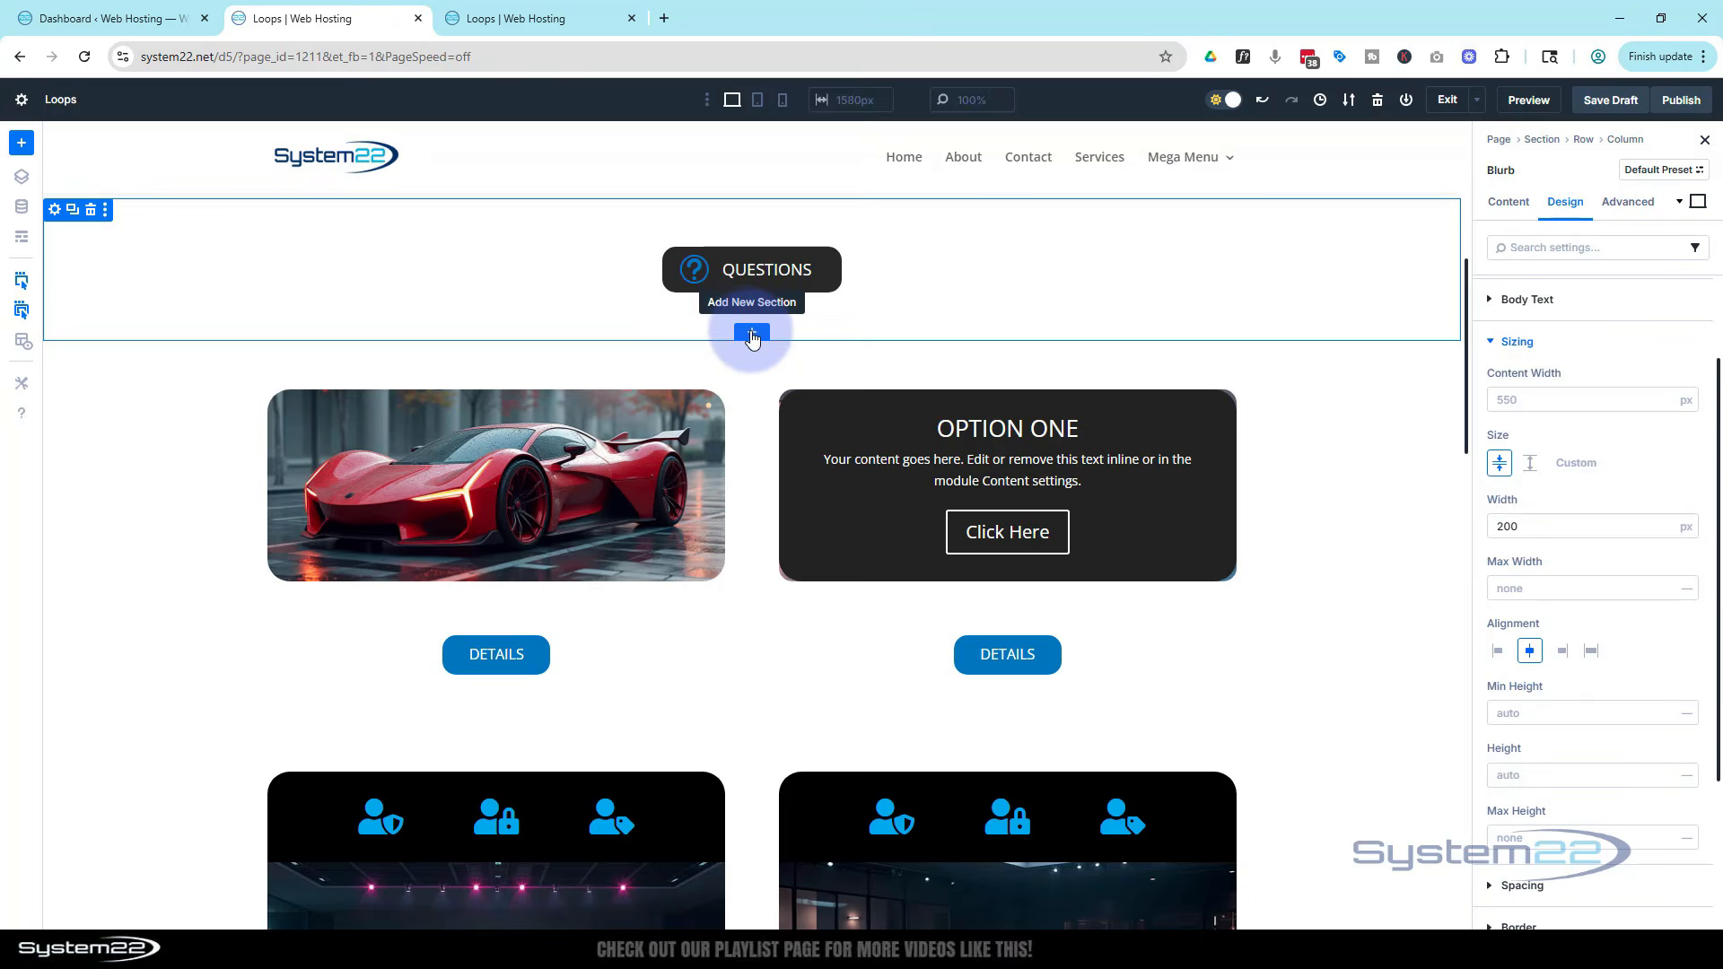
Insert a one-column section below the Questions blurb and add a Contact Form module to it
click(752, 335)
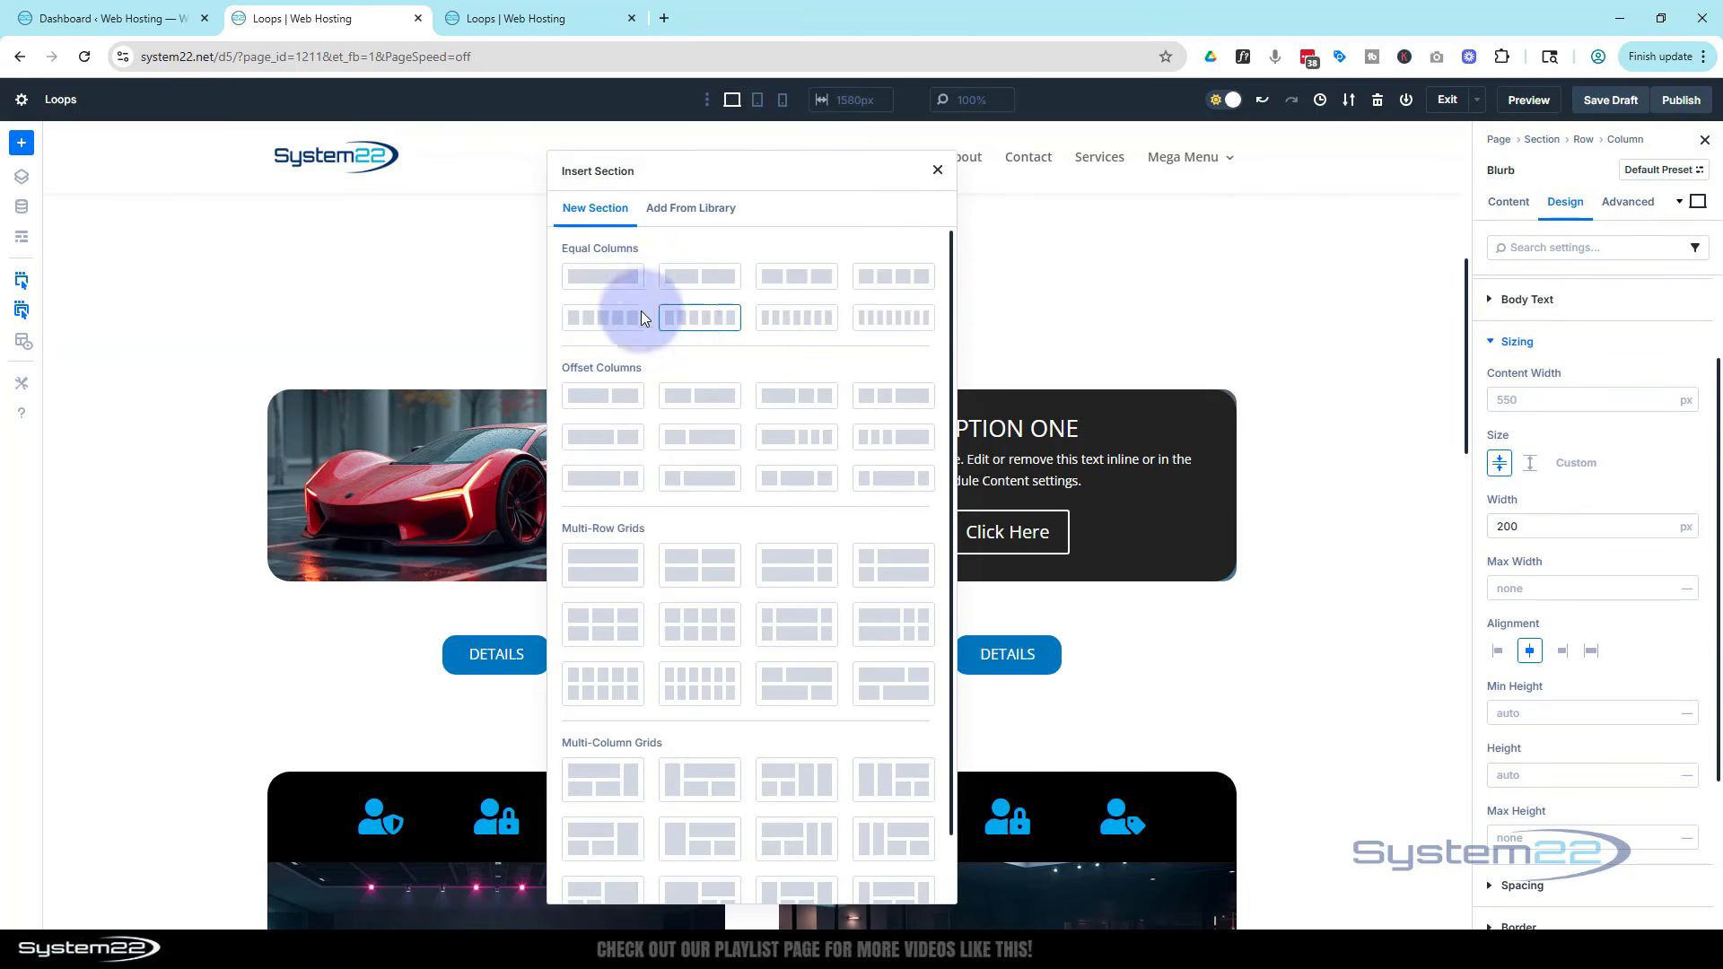
click(599, 274)
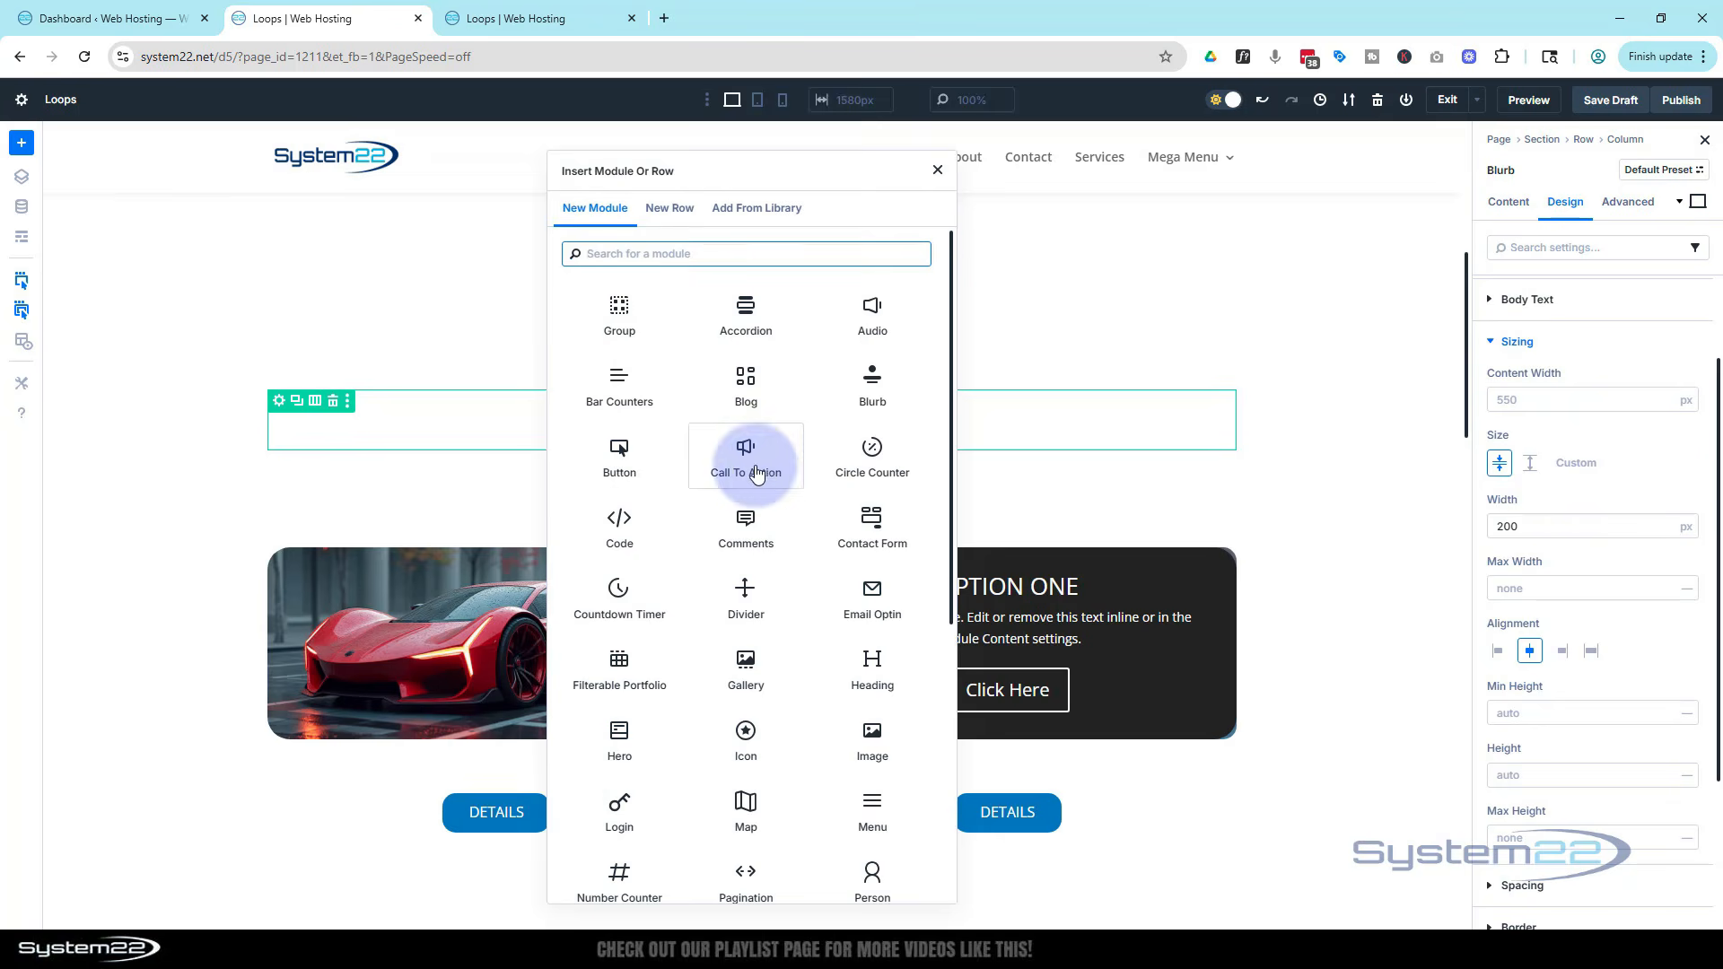
click(870, 528)
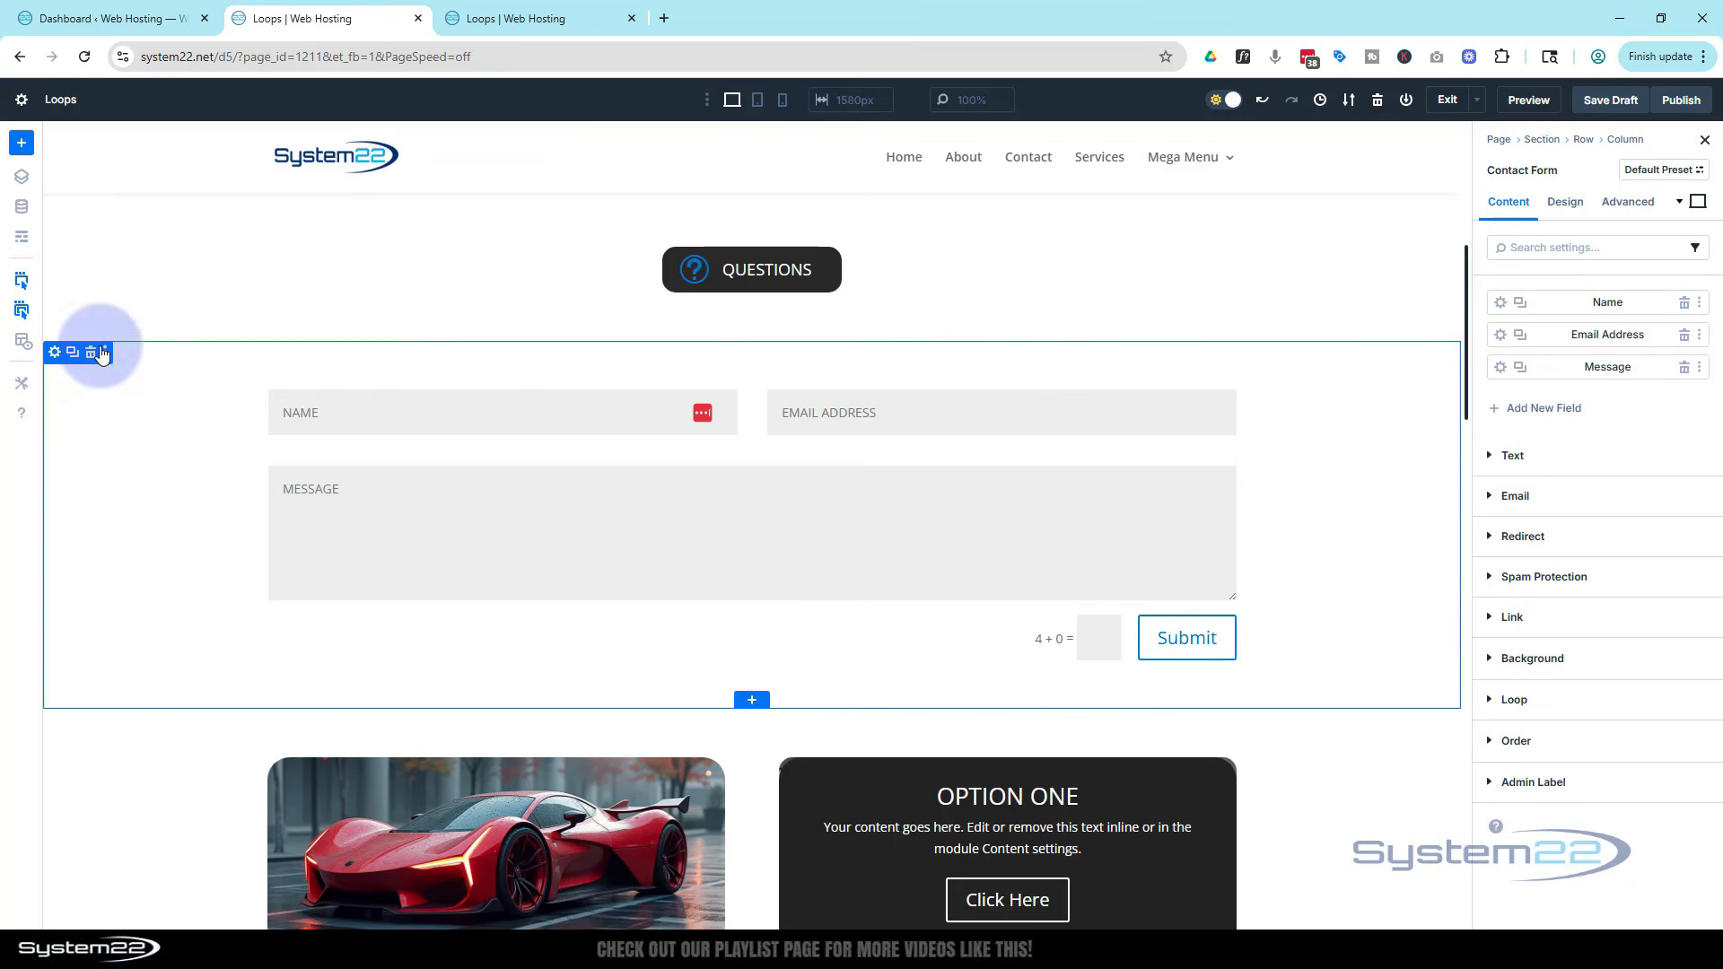
Set the new contact form section's background colour to 232323
click(53, 355)
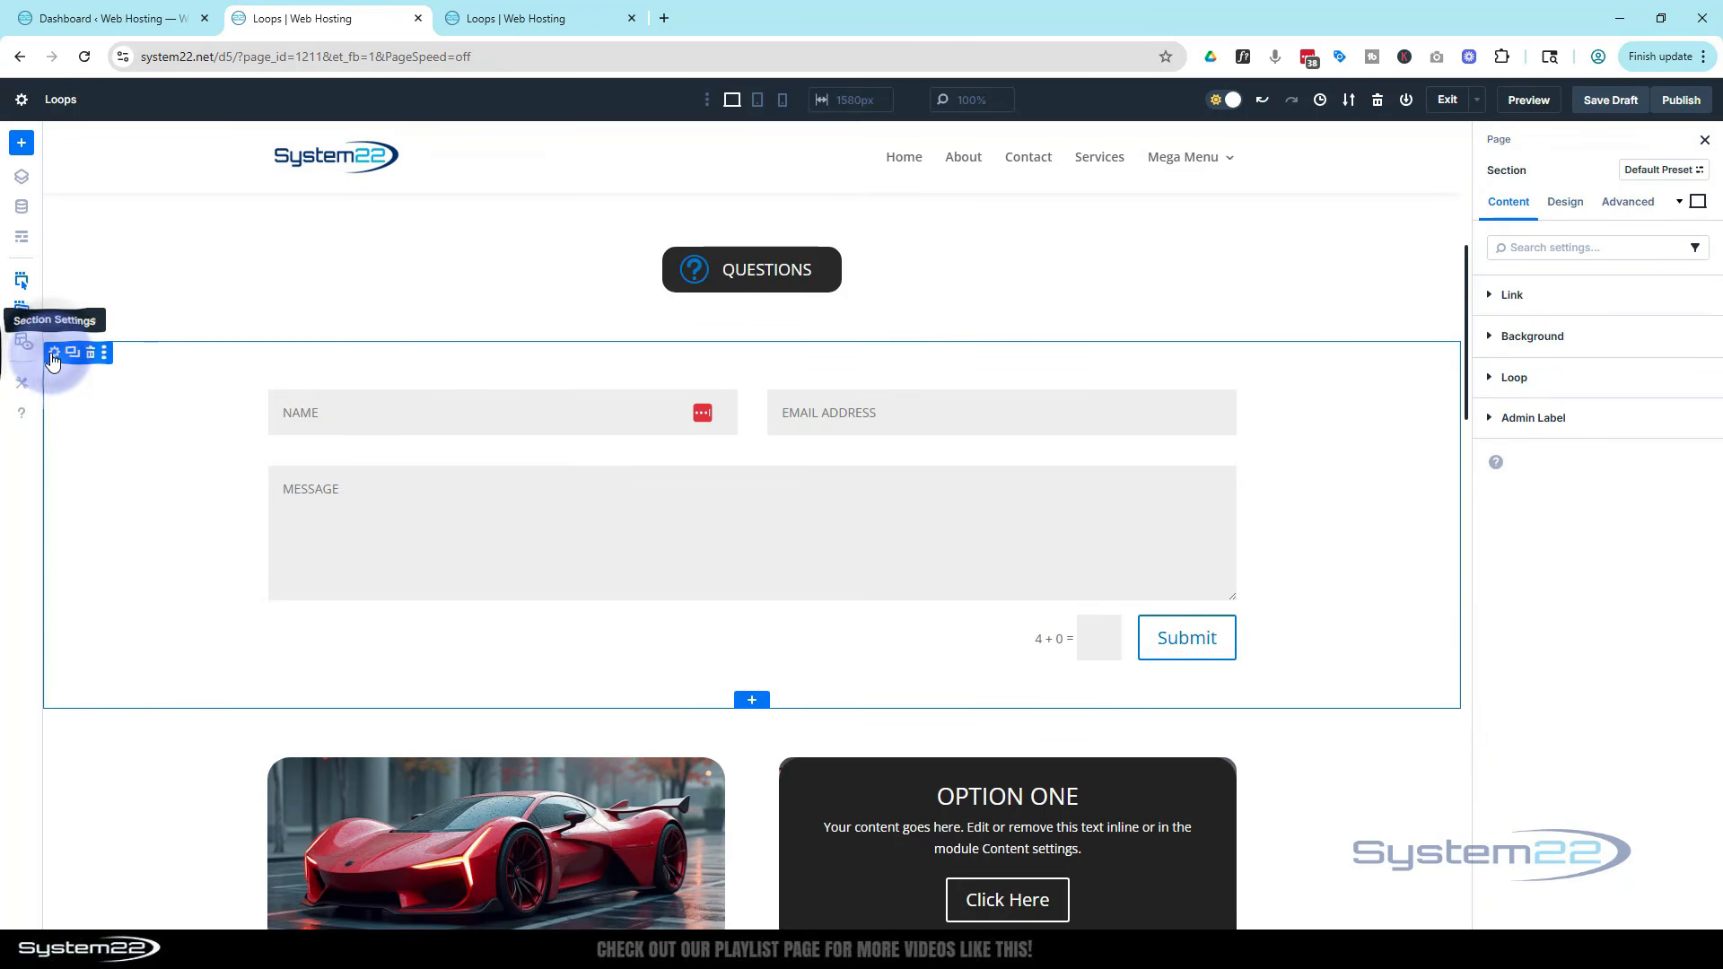
click(1488, 343)
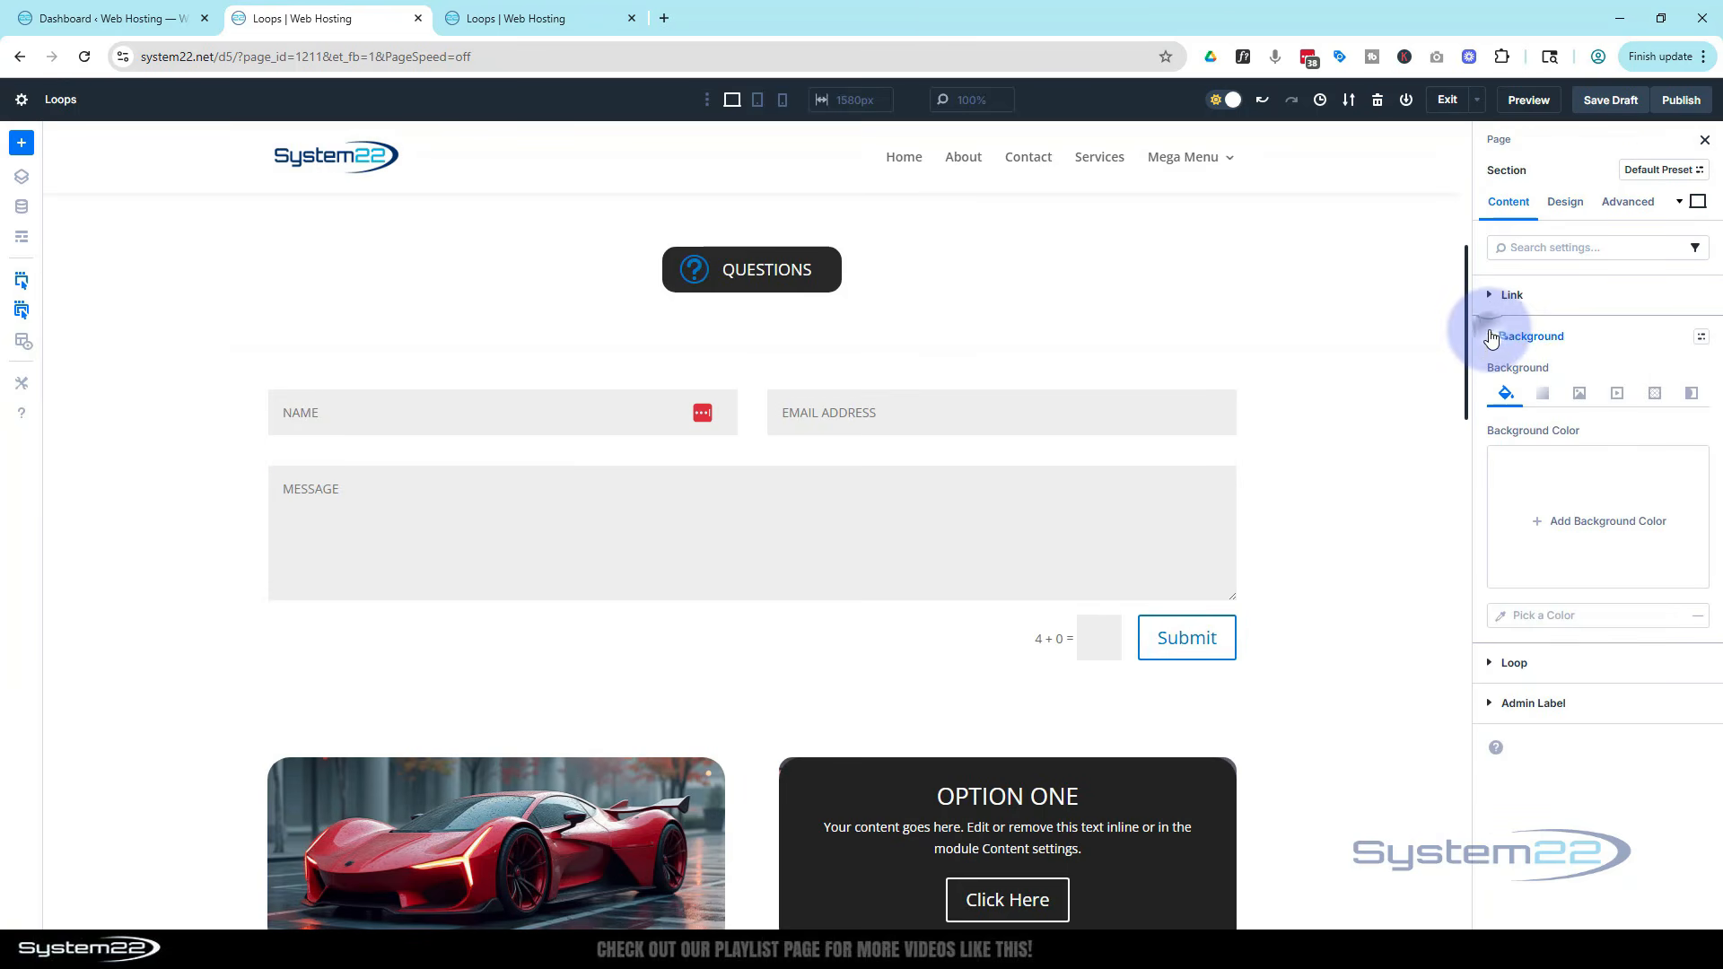
click(1536, 522)
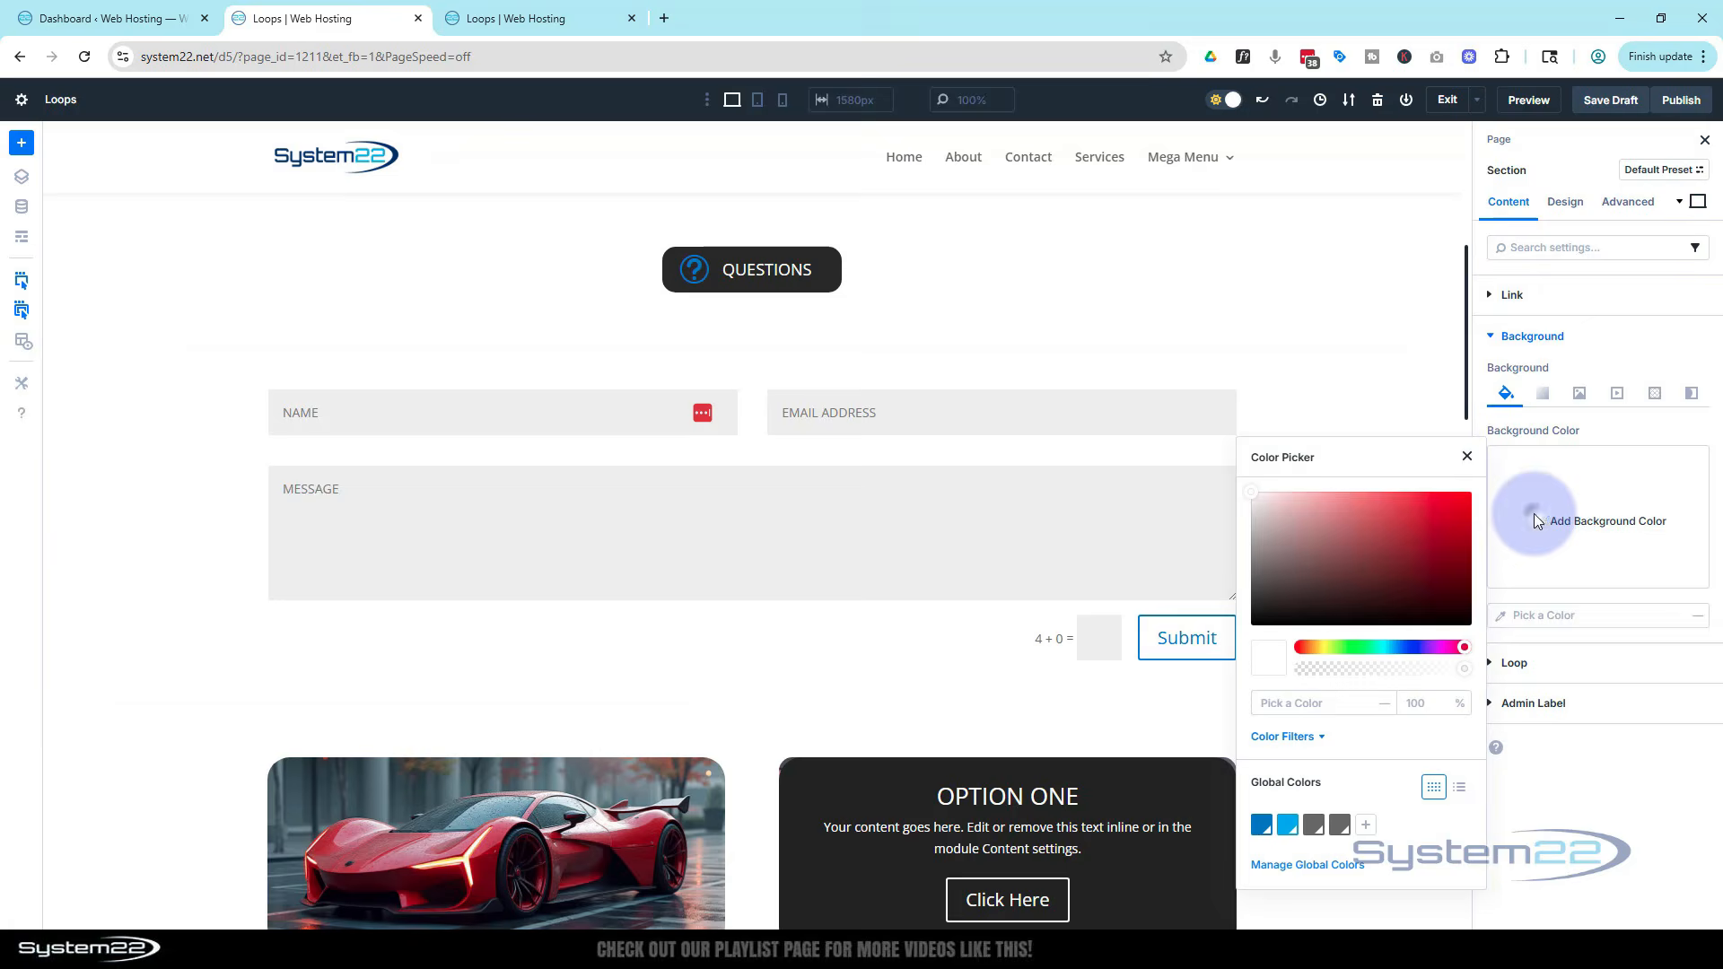
drag(1341, 556, 1113, 568)
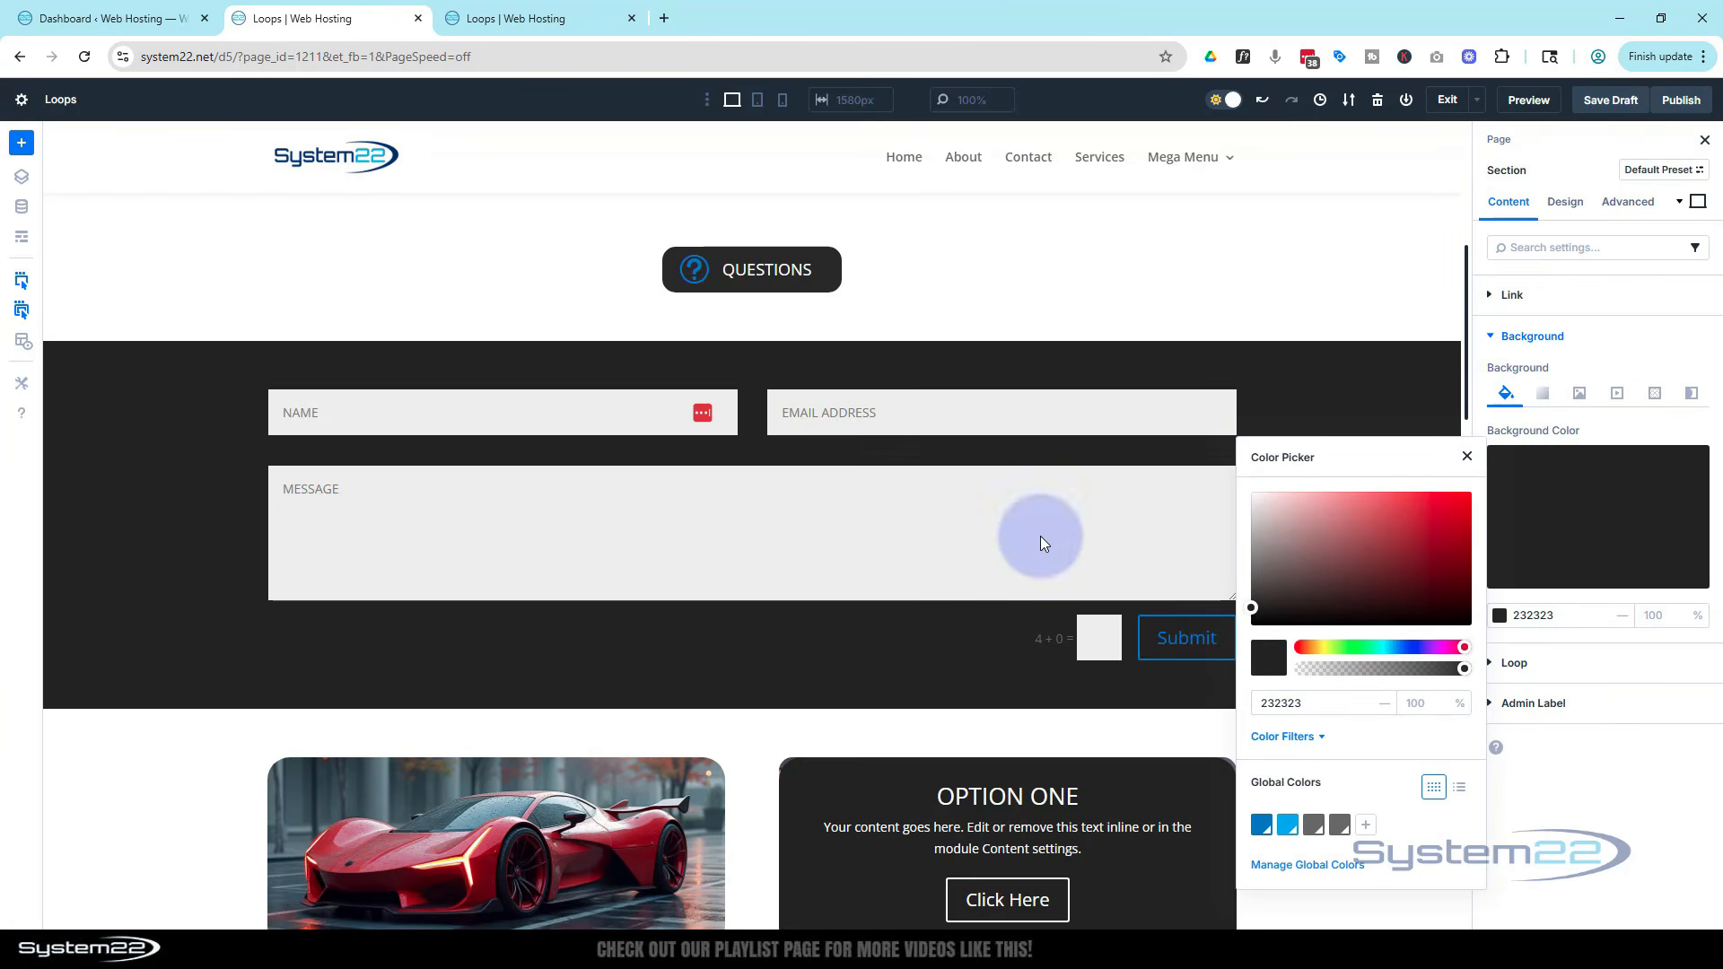
click(712, 358)
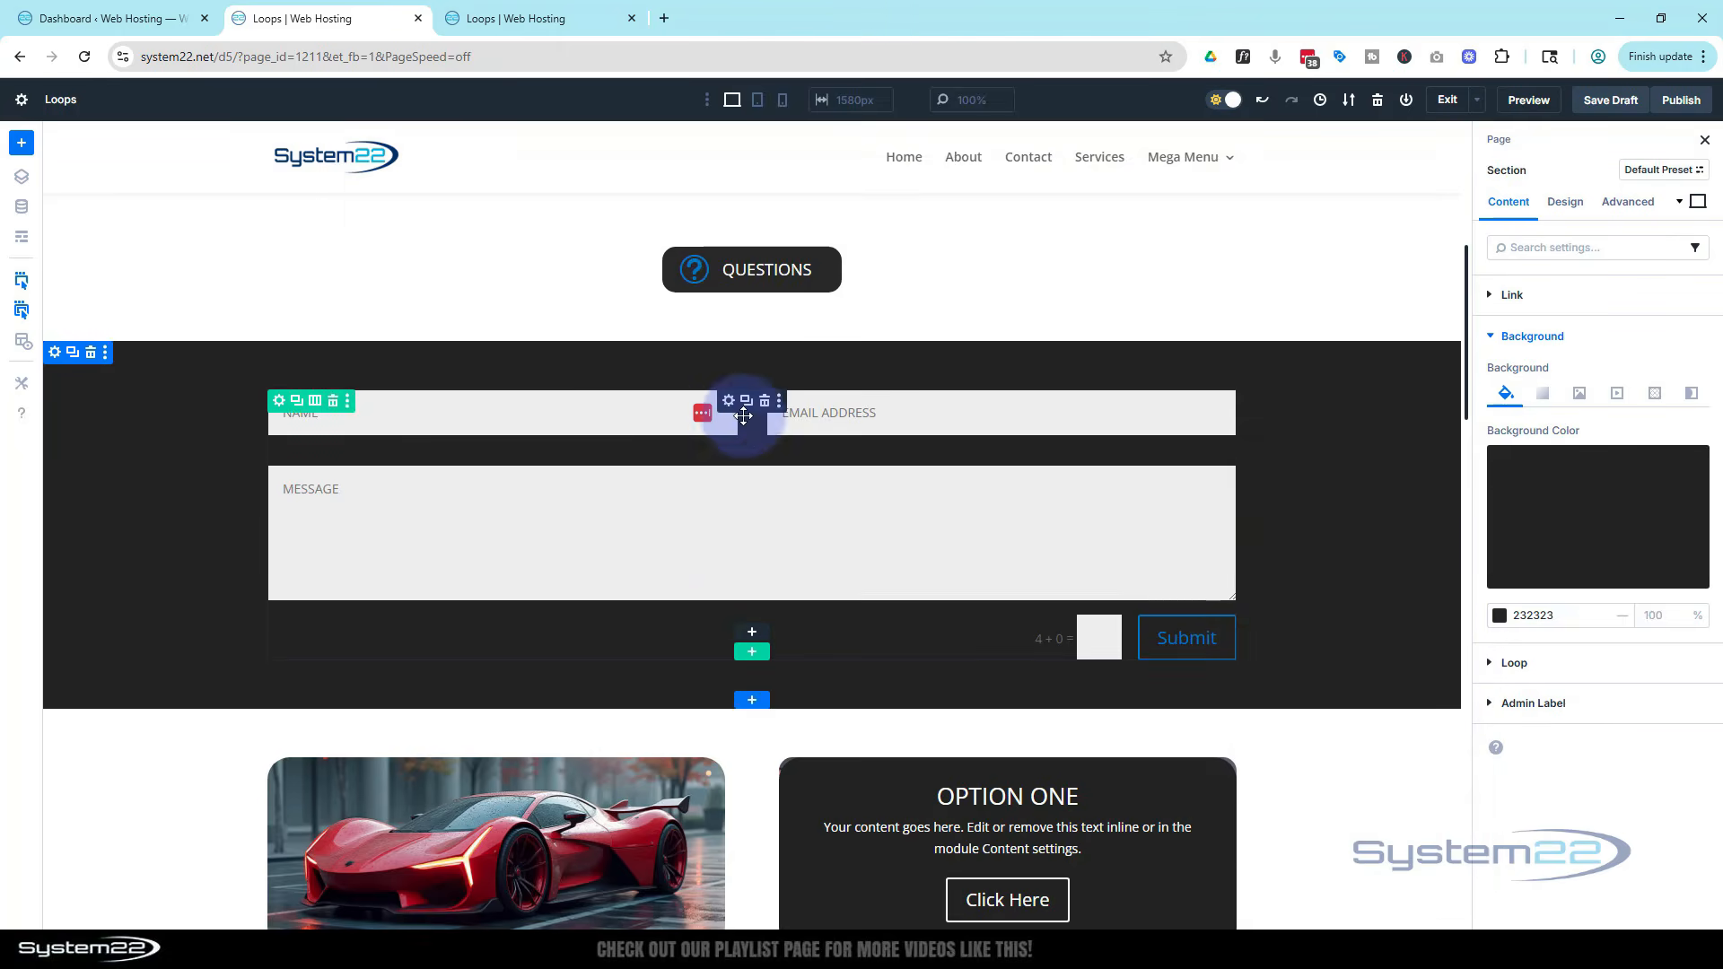
Set the contact form's title to Reach Out Today!
click(727, 404)
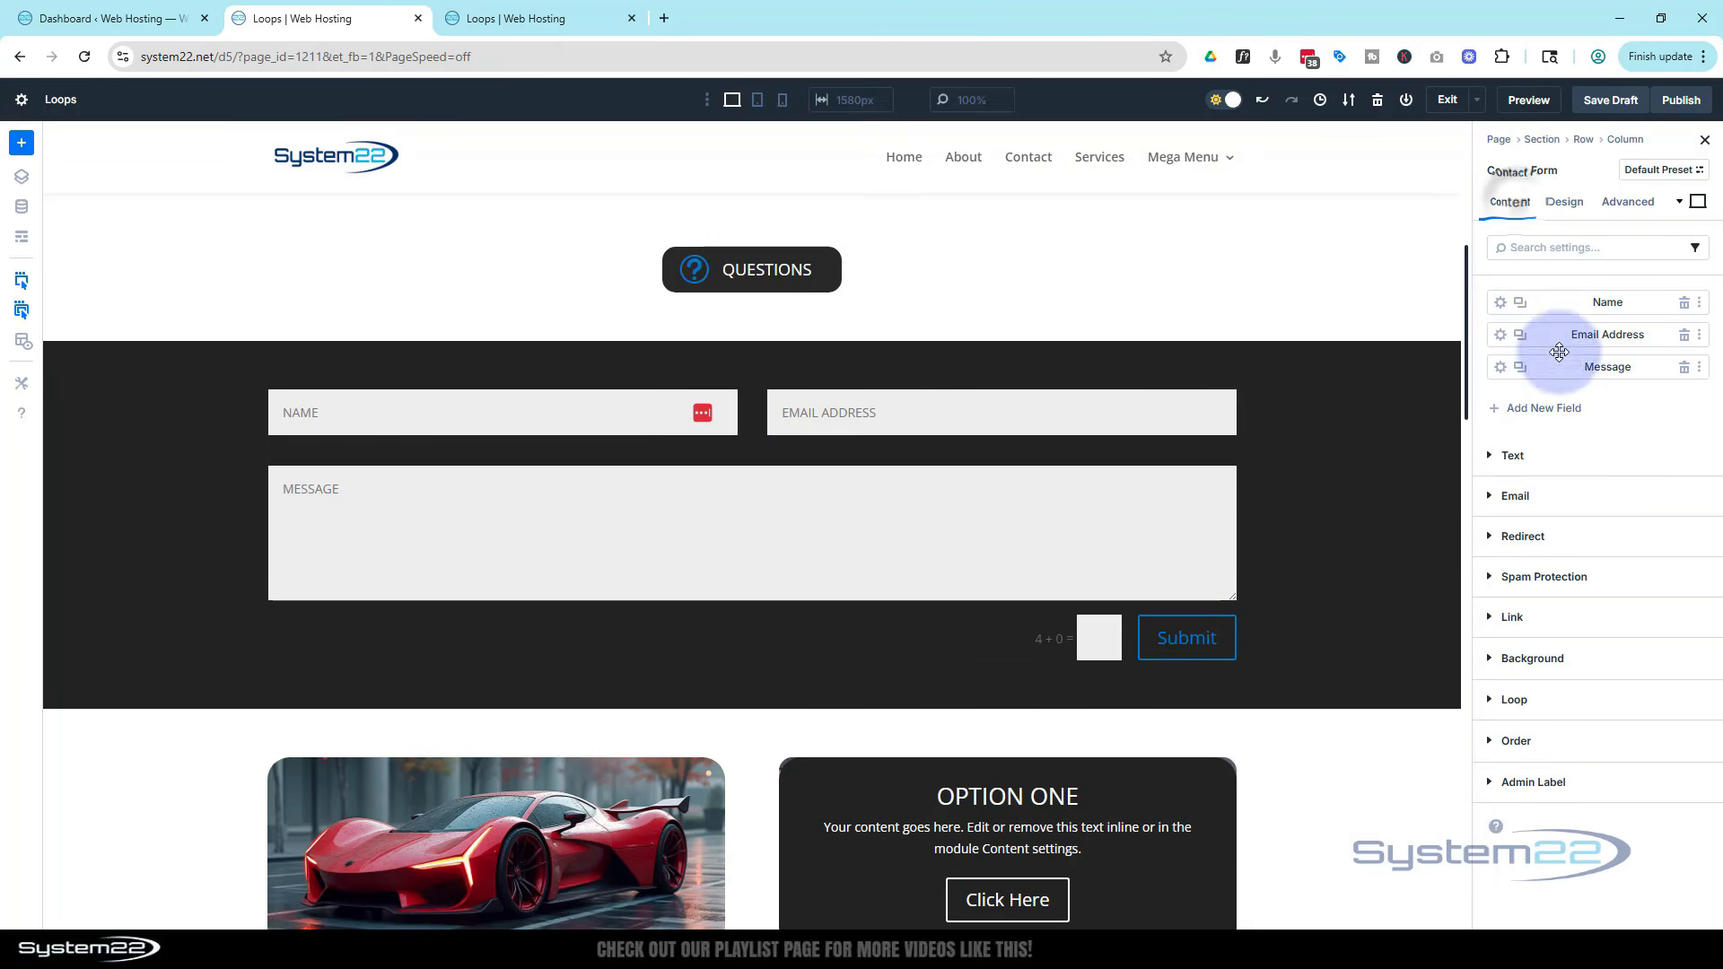
click(1493, 457)
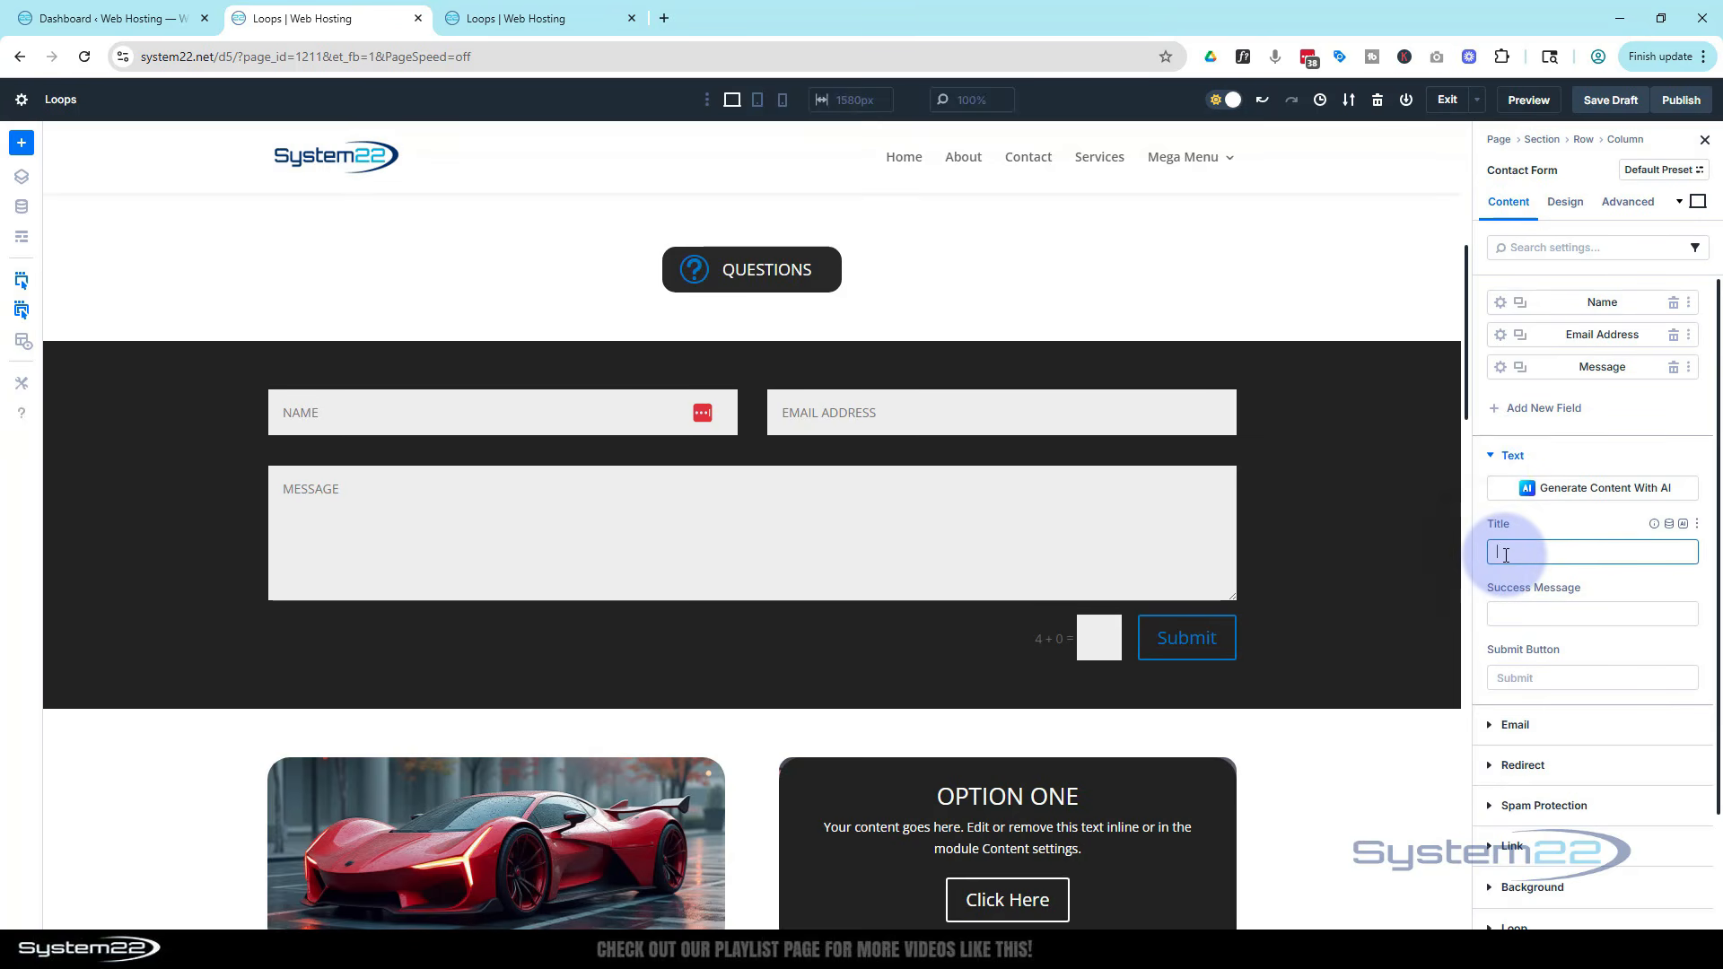
text(Reach Out Today!)
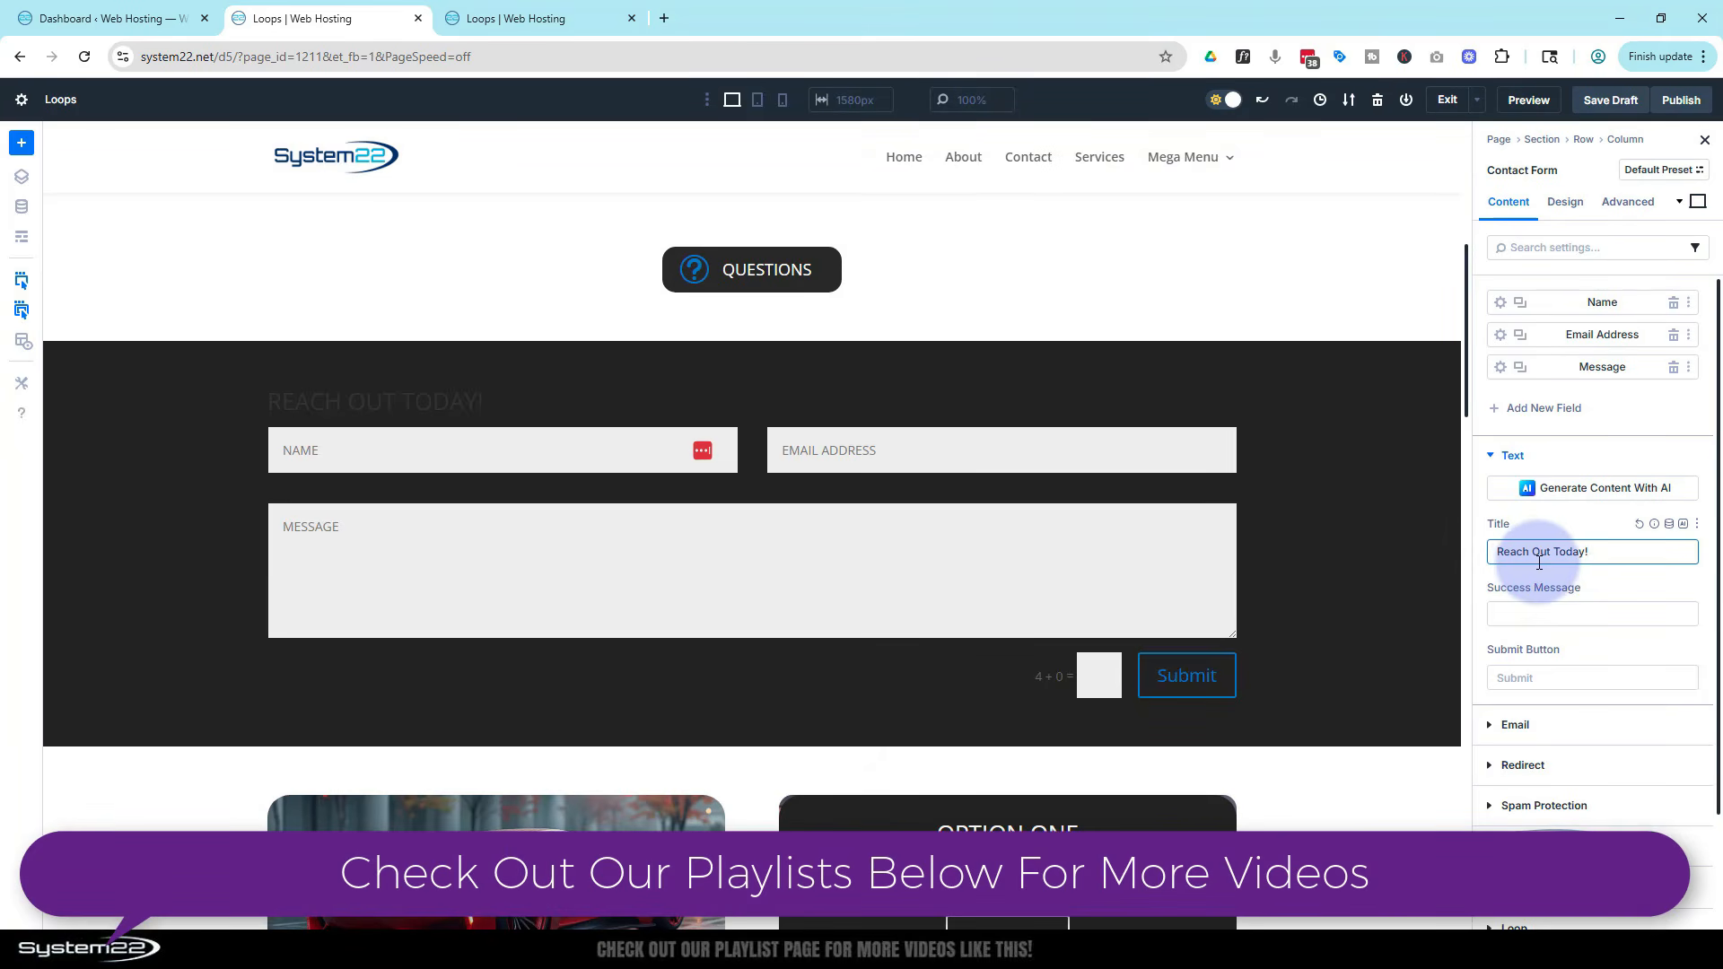
Set the contact form title's heading level to H3
click(1566, 205)
click(1516, 380)
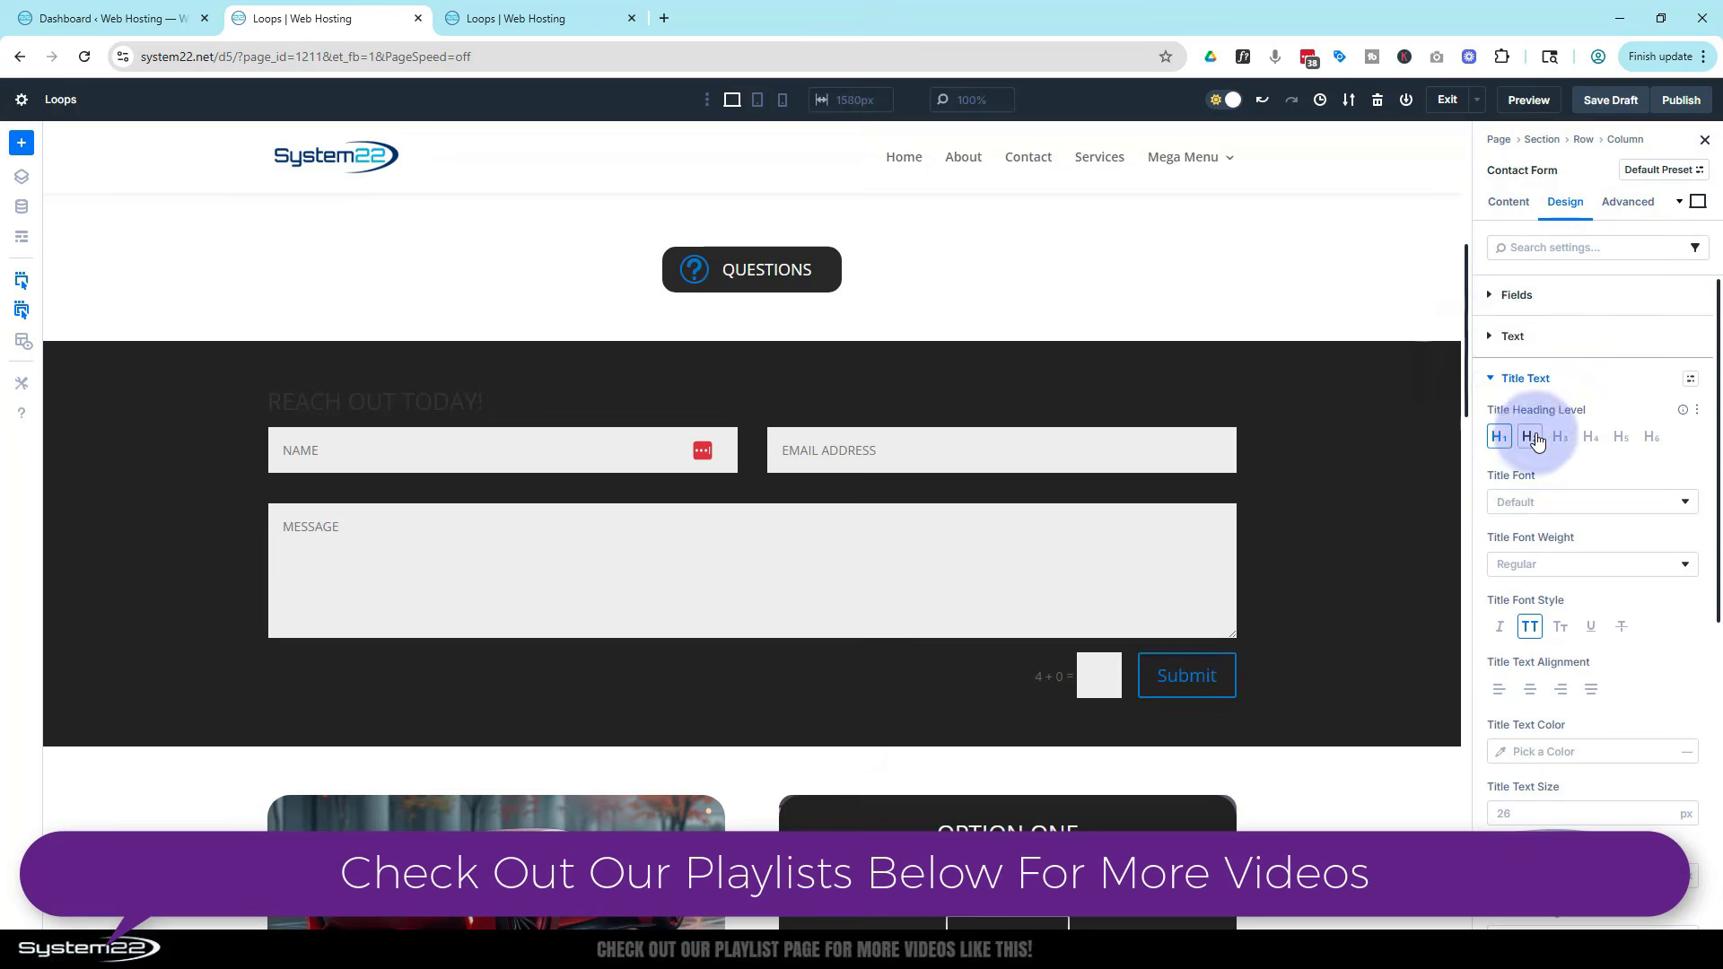
click(1561, 438)
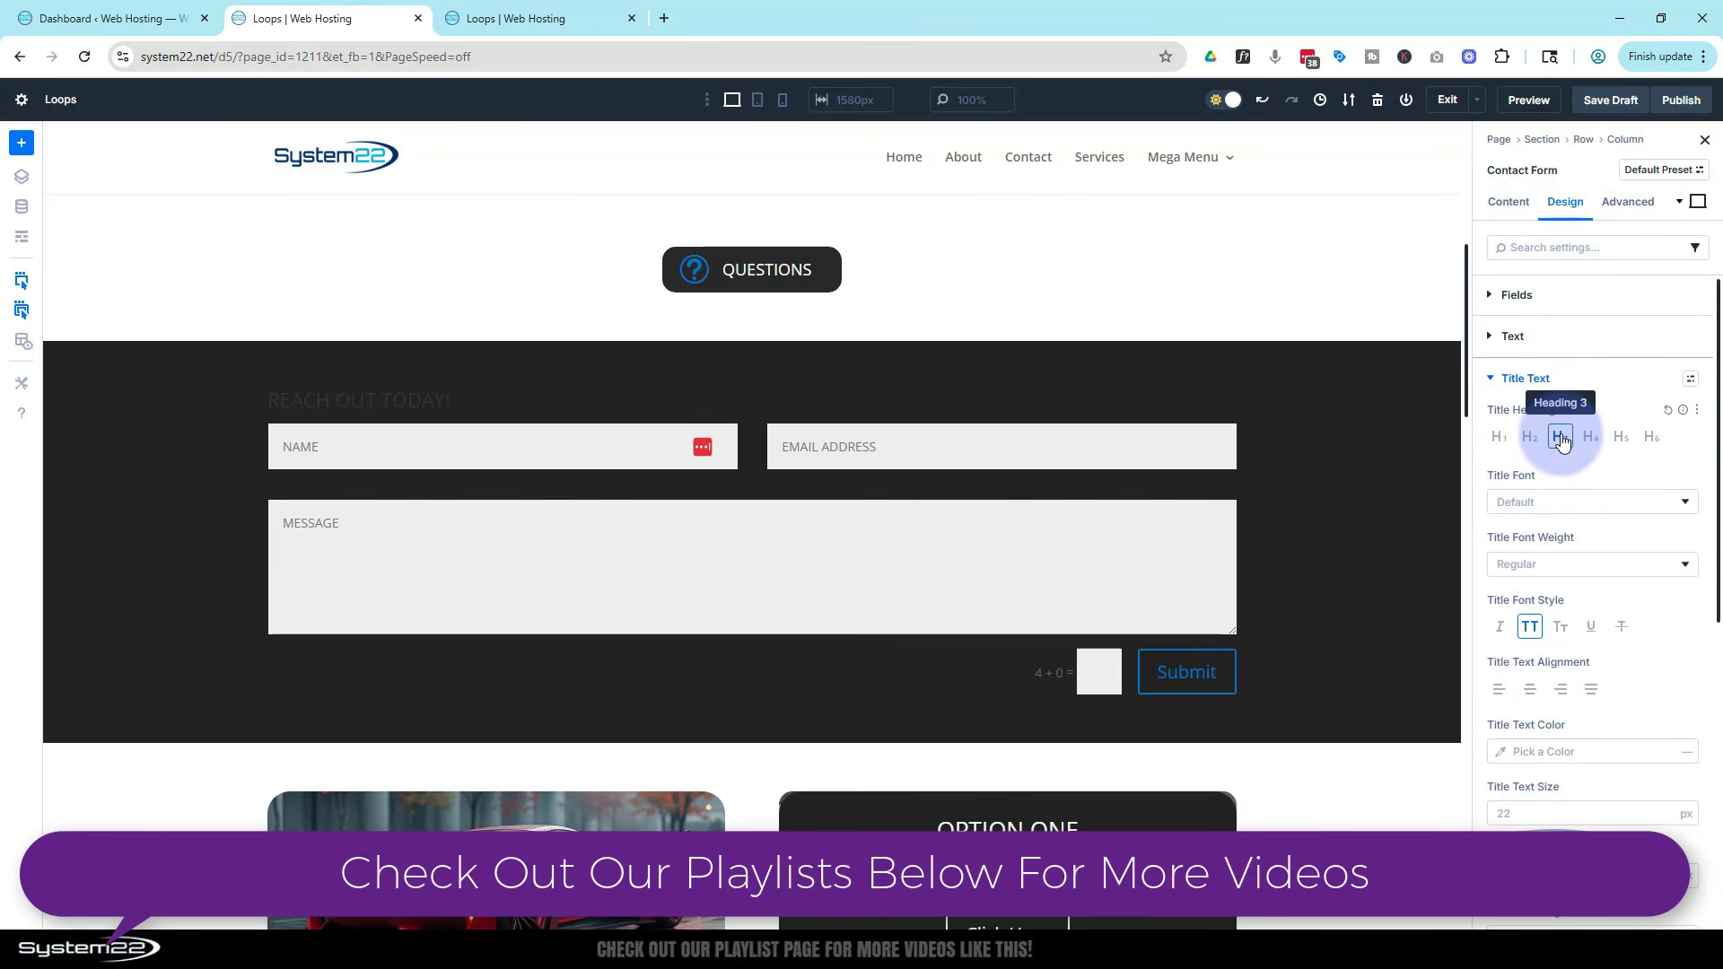
Centre the contact form title and set its text colour to FFFFFF
click(1529, 689)
click(1501, 754)
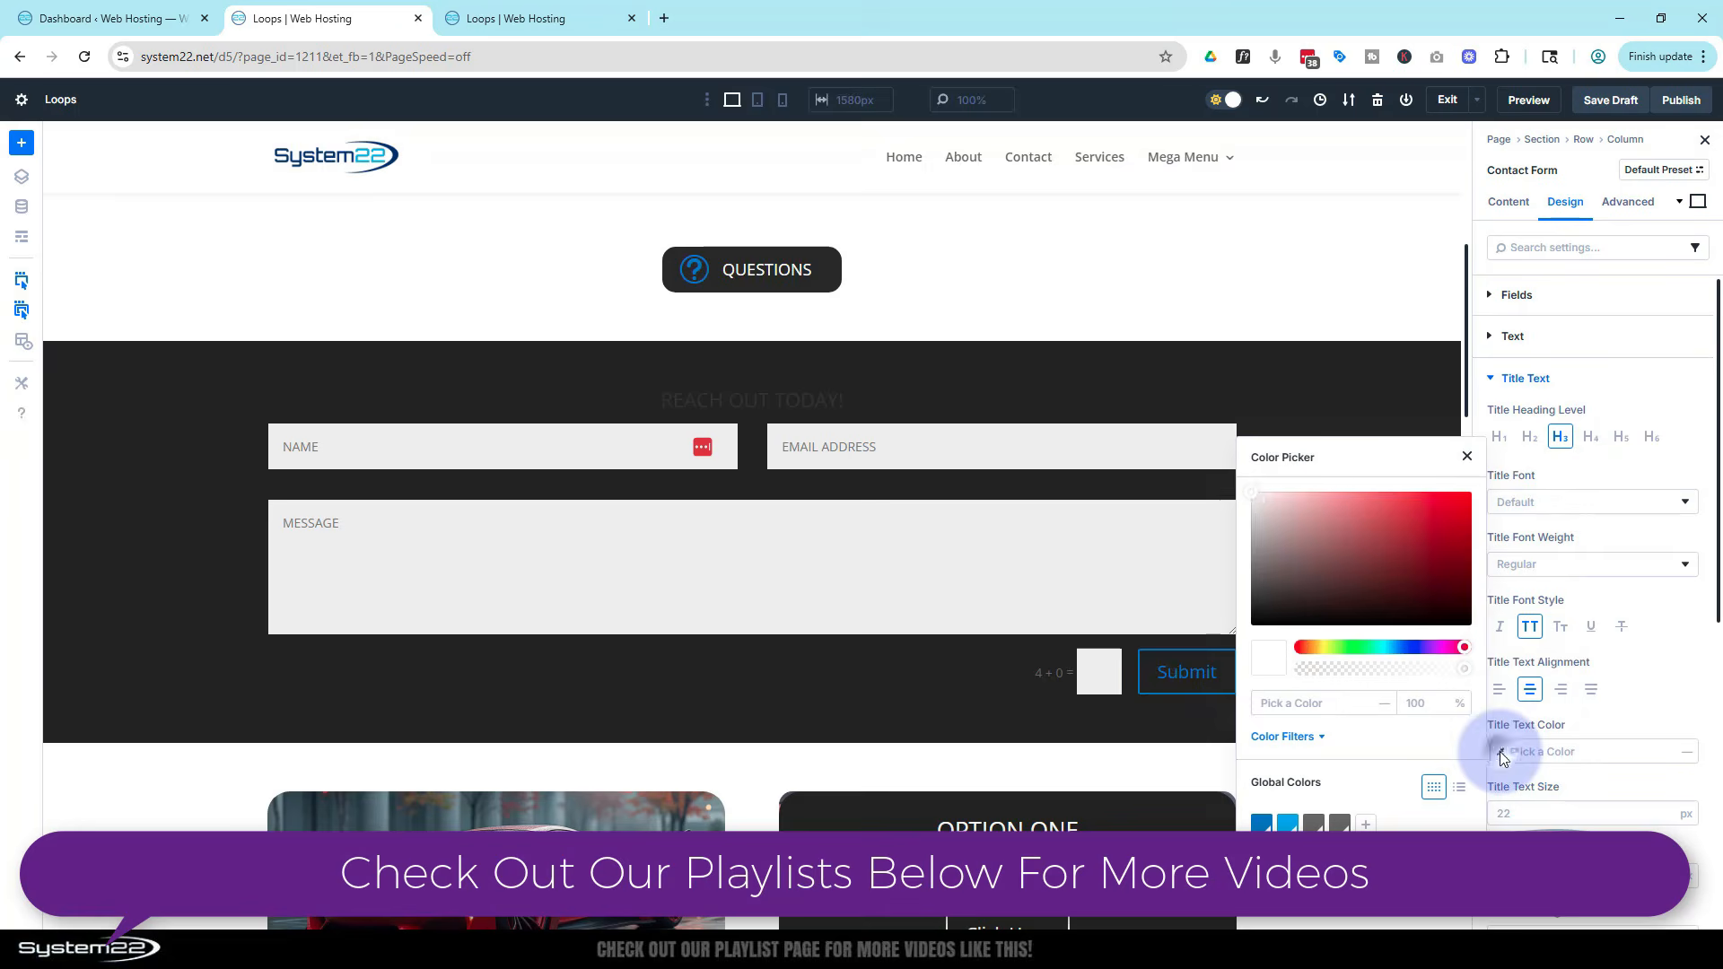
click(1244, 485)
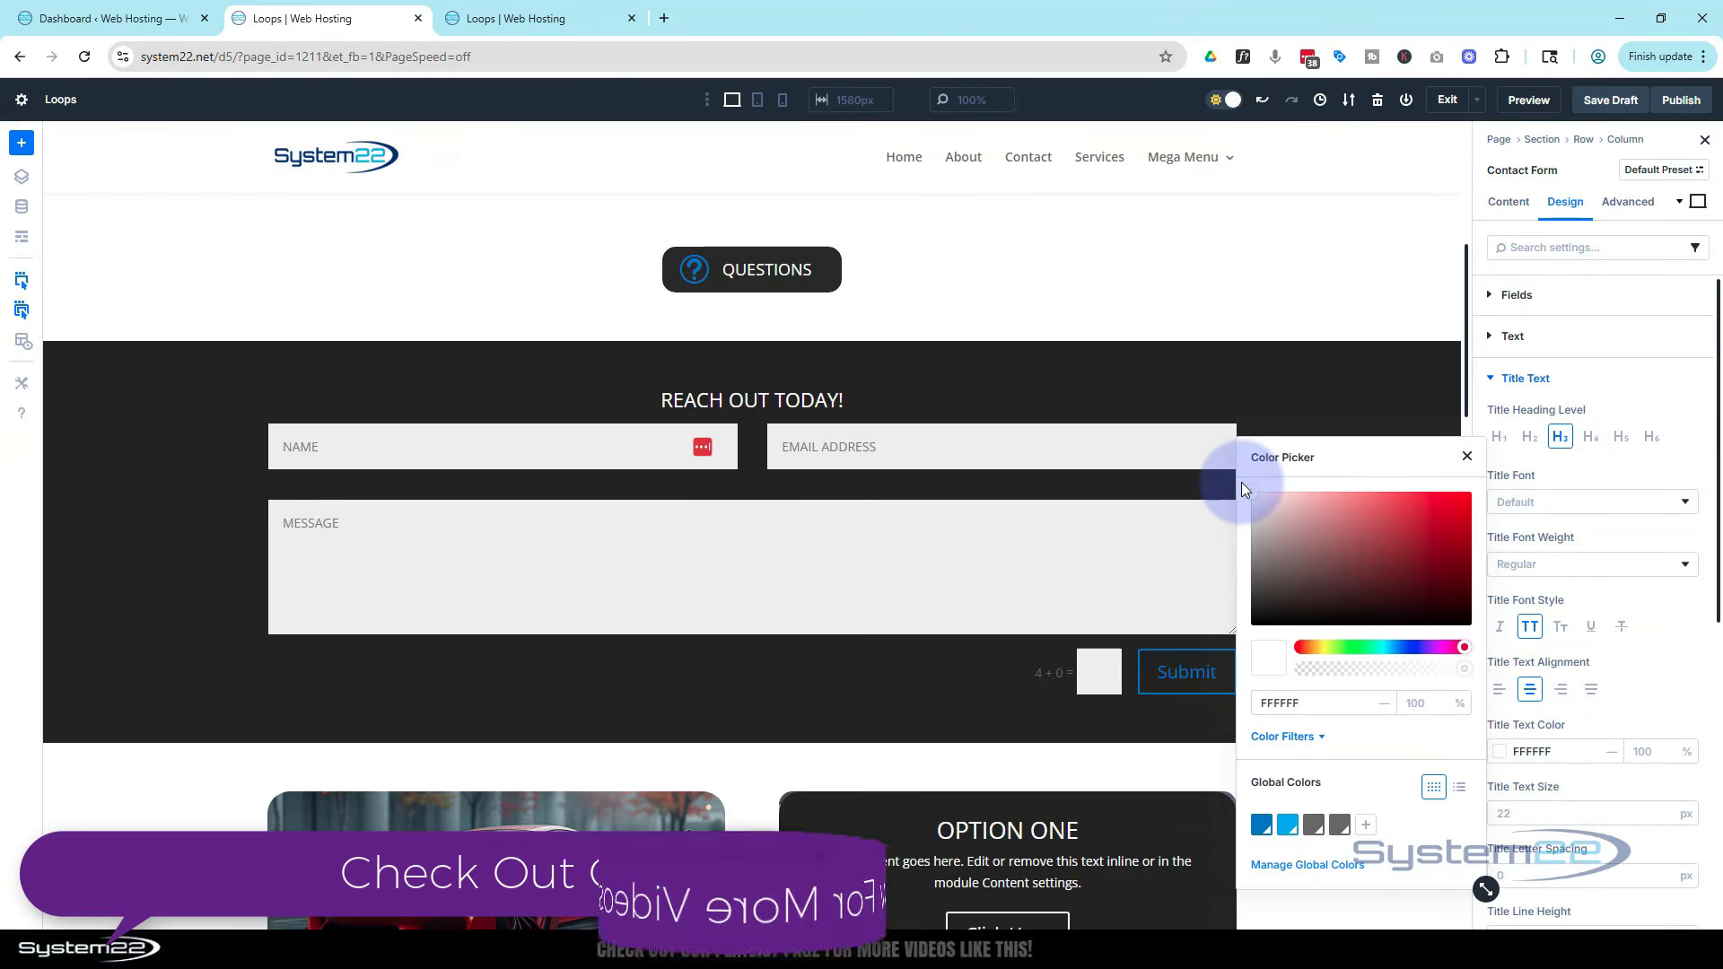
click(1669, 677)
Set the contact form title's text size to 35 px
click(1512, 806)
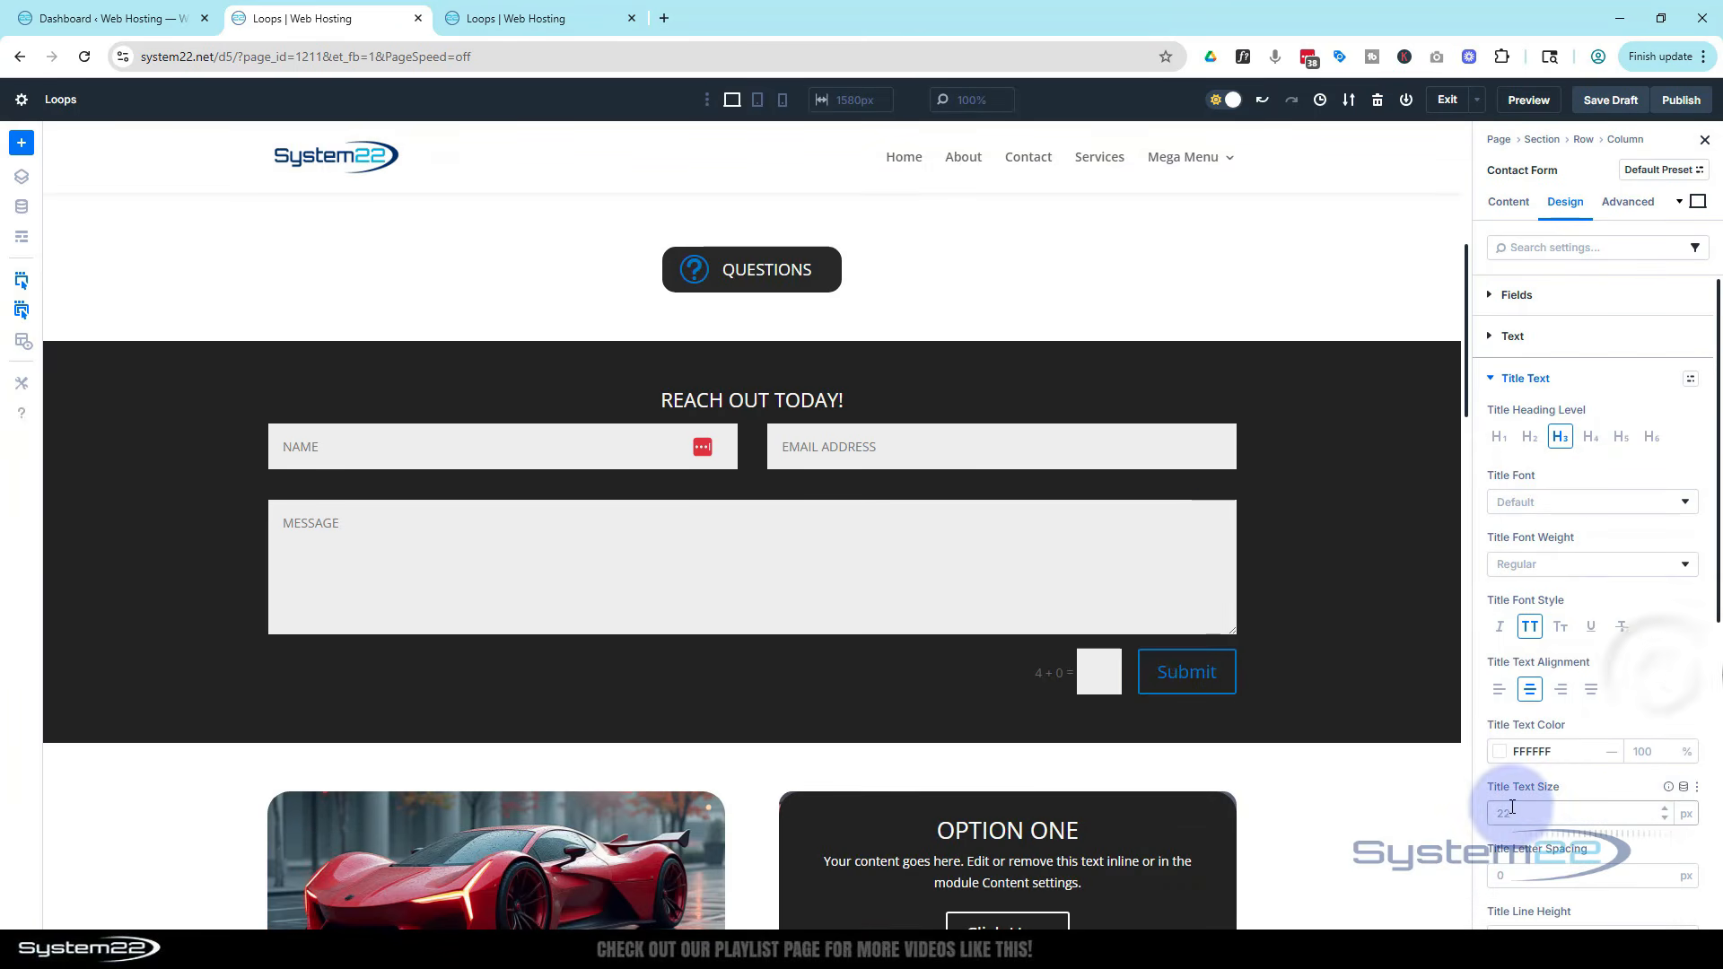
text(35)
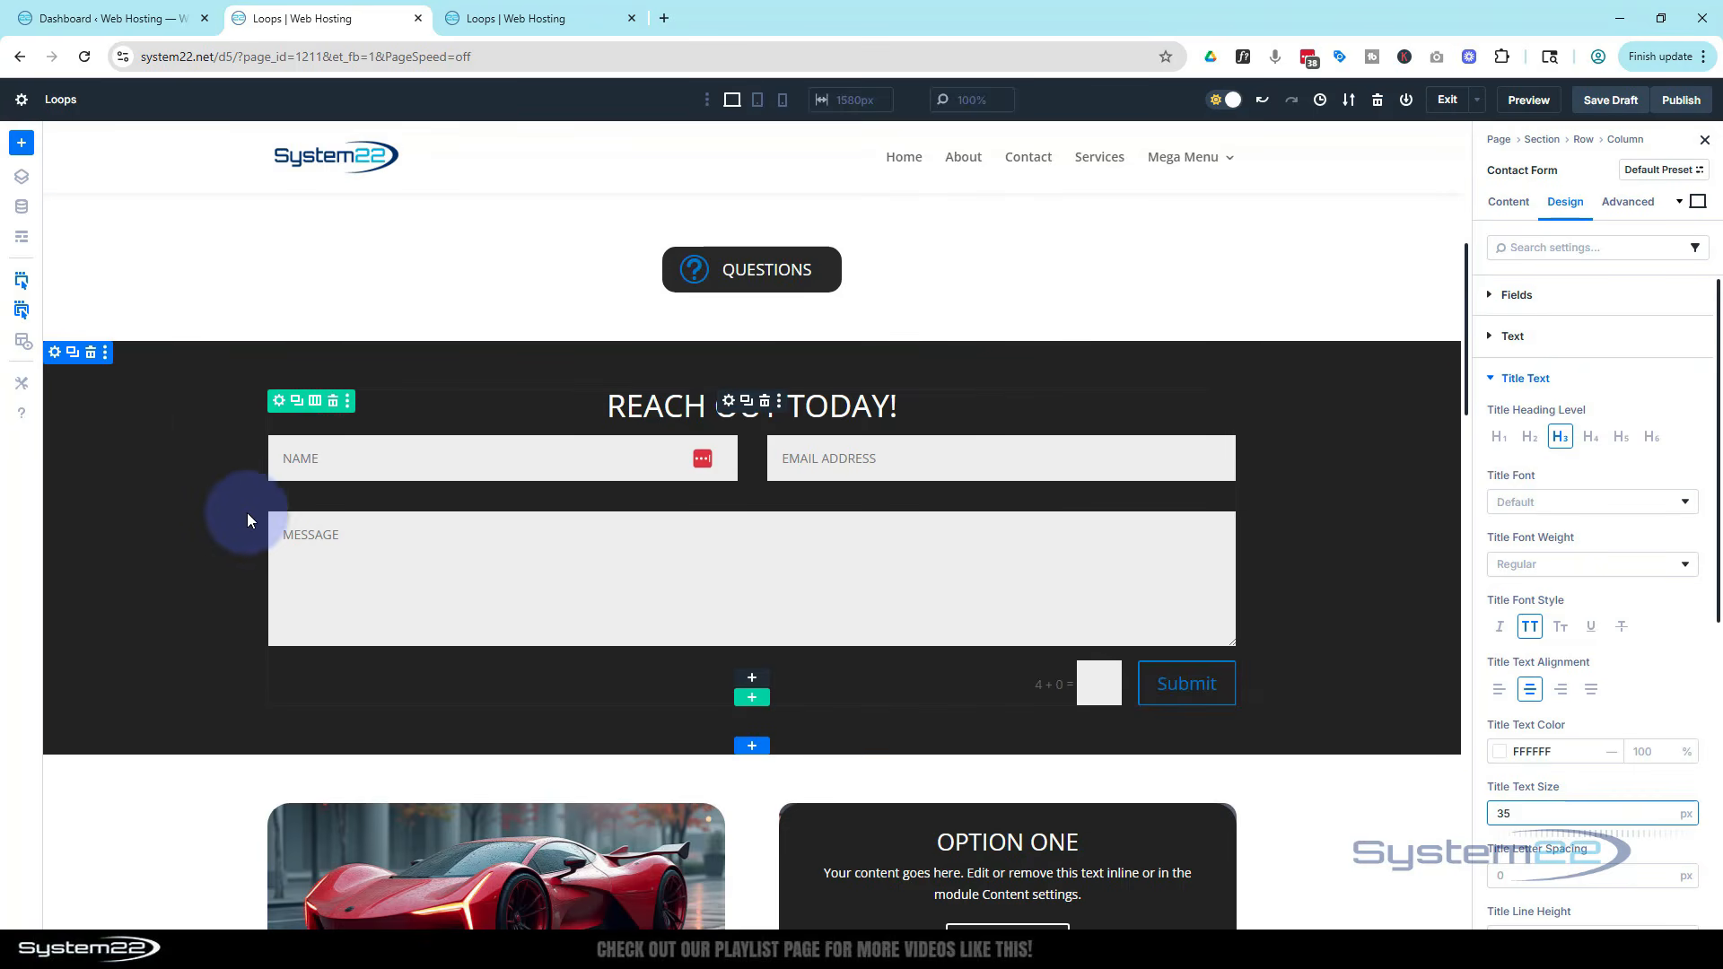
Set the contact form section's width to 80% and centre-align the section
click(56, 355)
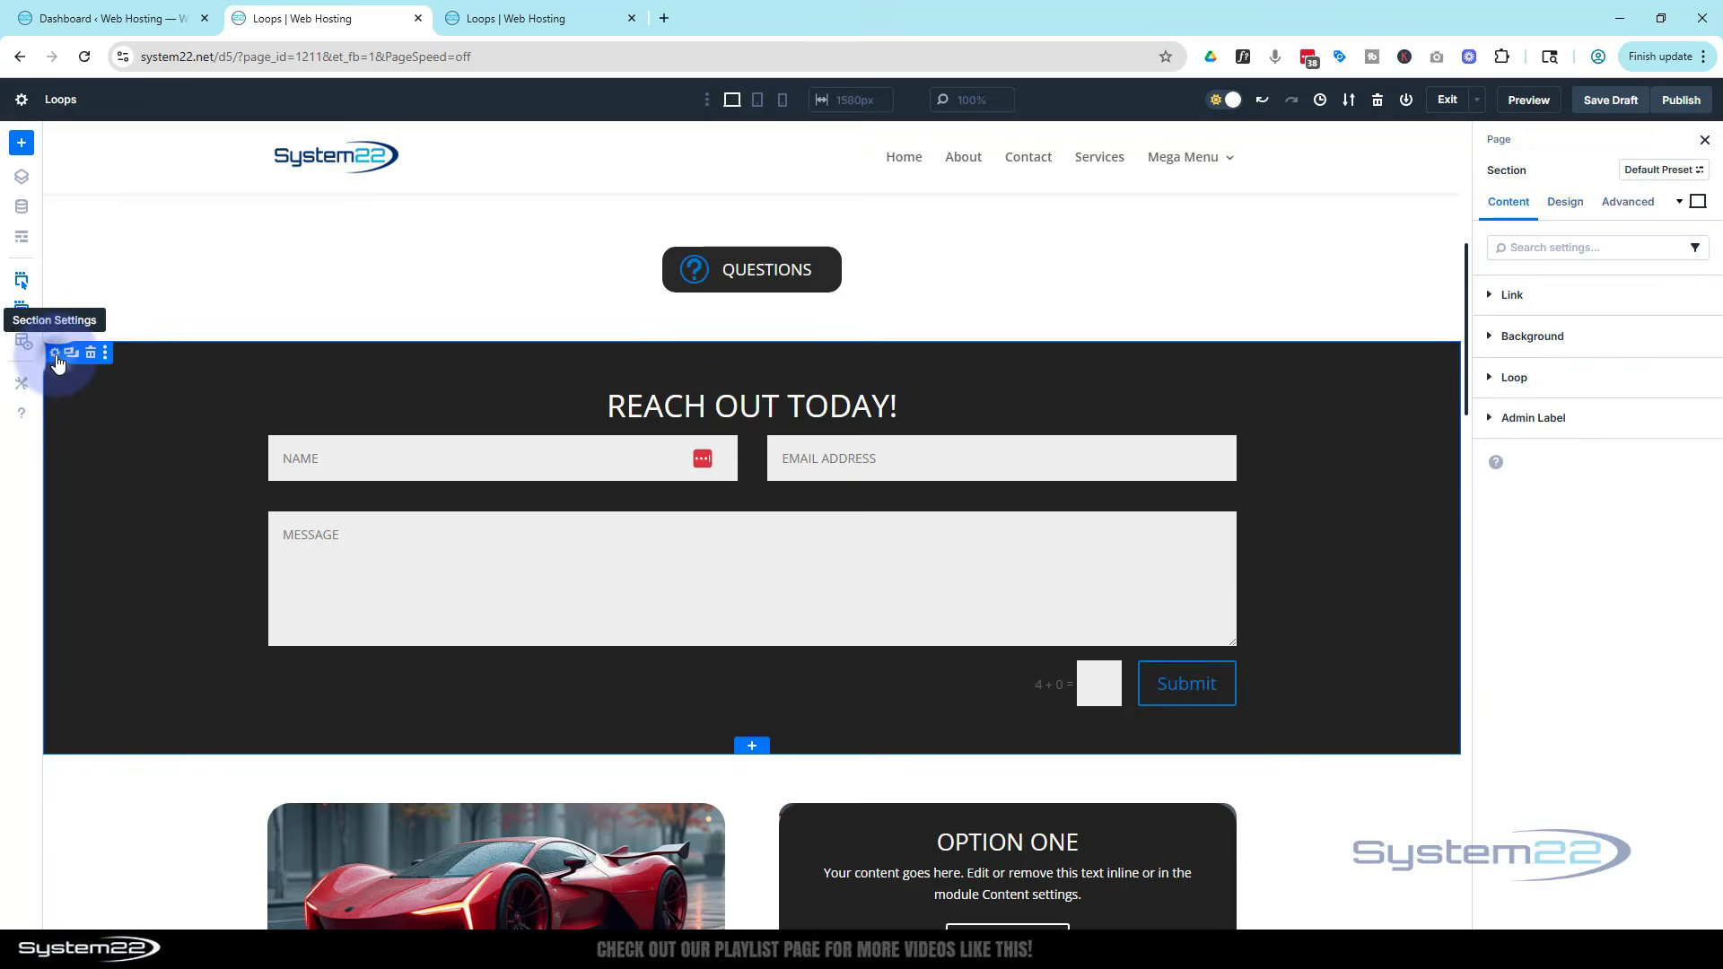
click(1567, 212)
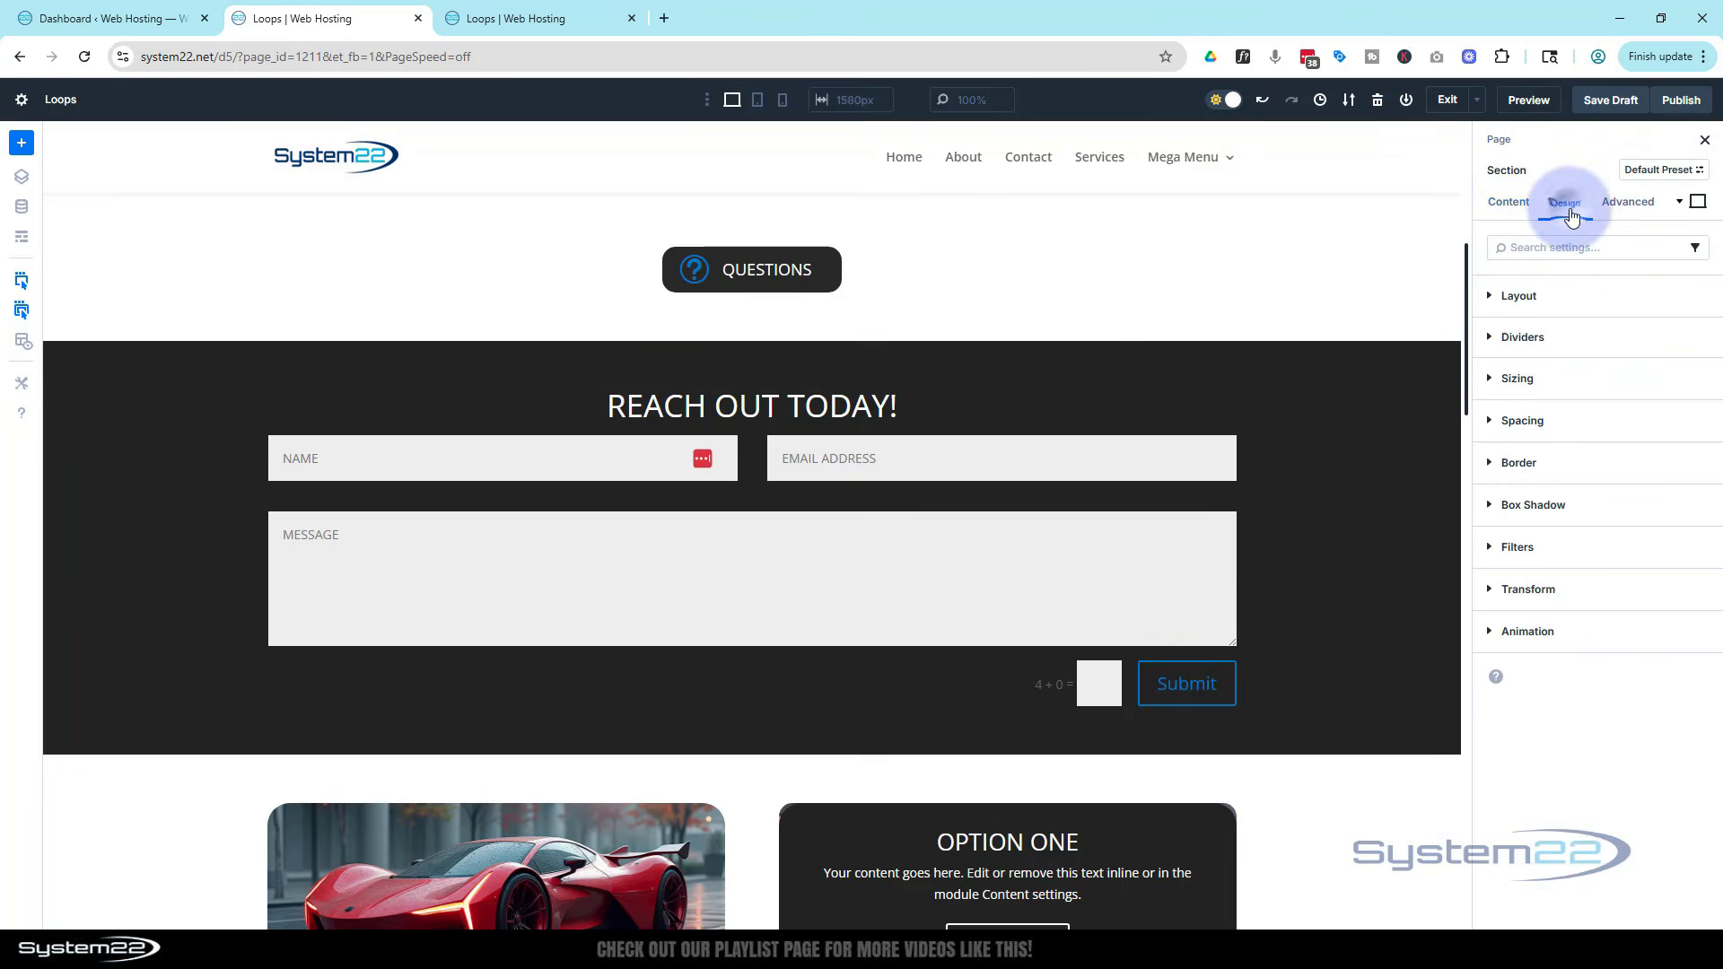
click(1592, 386)
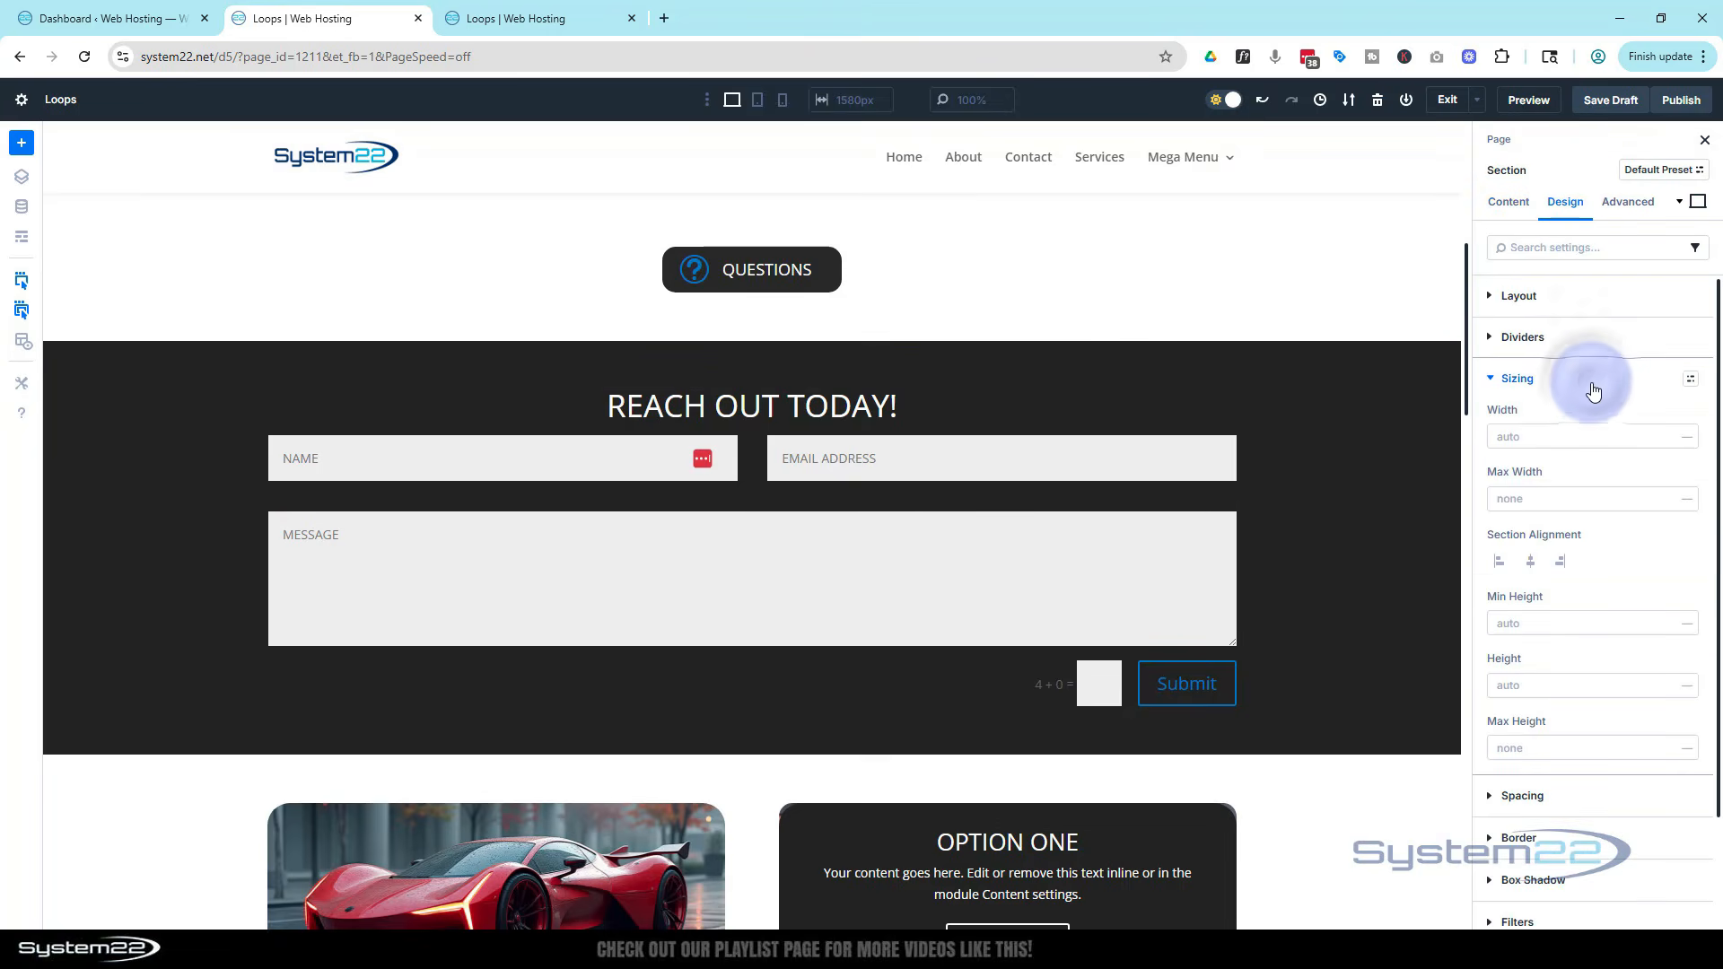
click(1510, 437)
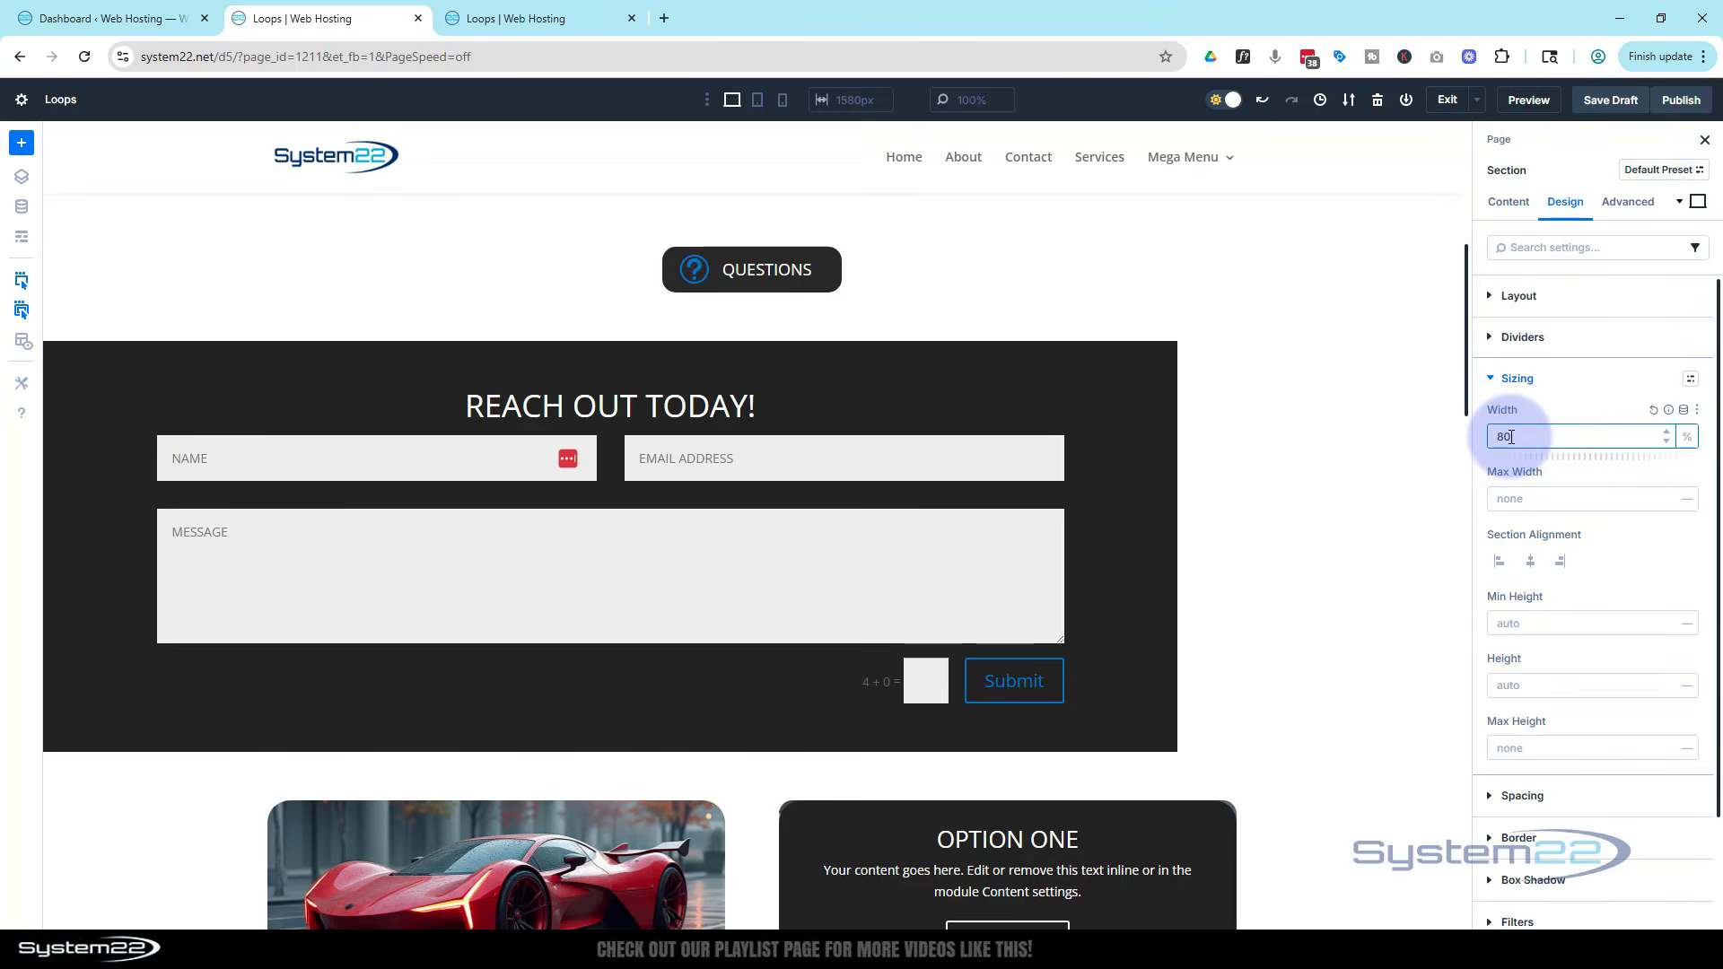
click(1530, 562)
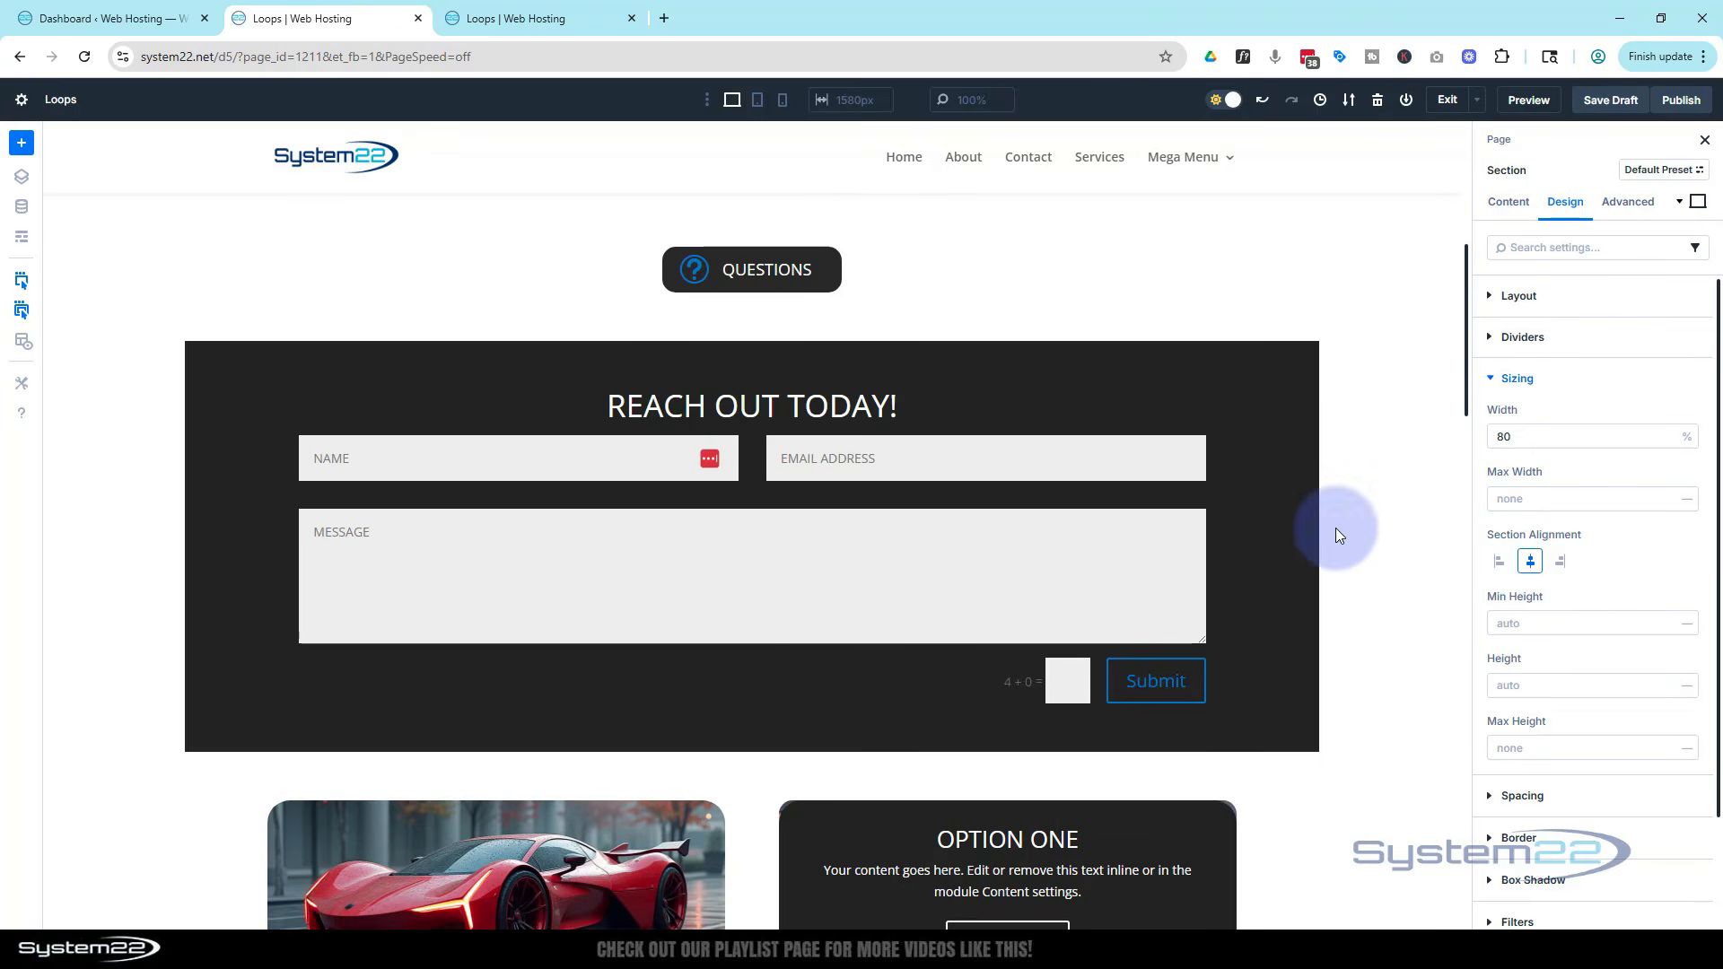
Scroll through the page to review the narrowed contact form section
scroll(1335, 529, down, 3)
scroll(1337, 551, up, 2)
scroll(1337, 550, up, 6)
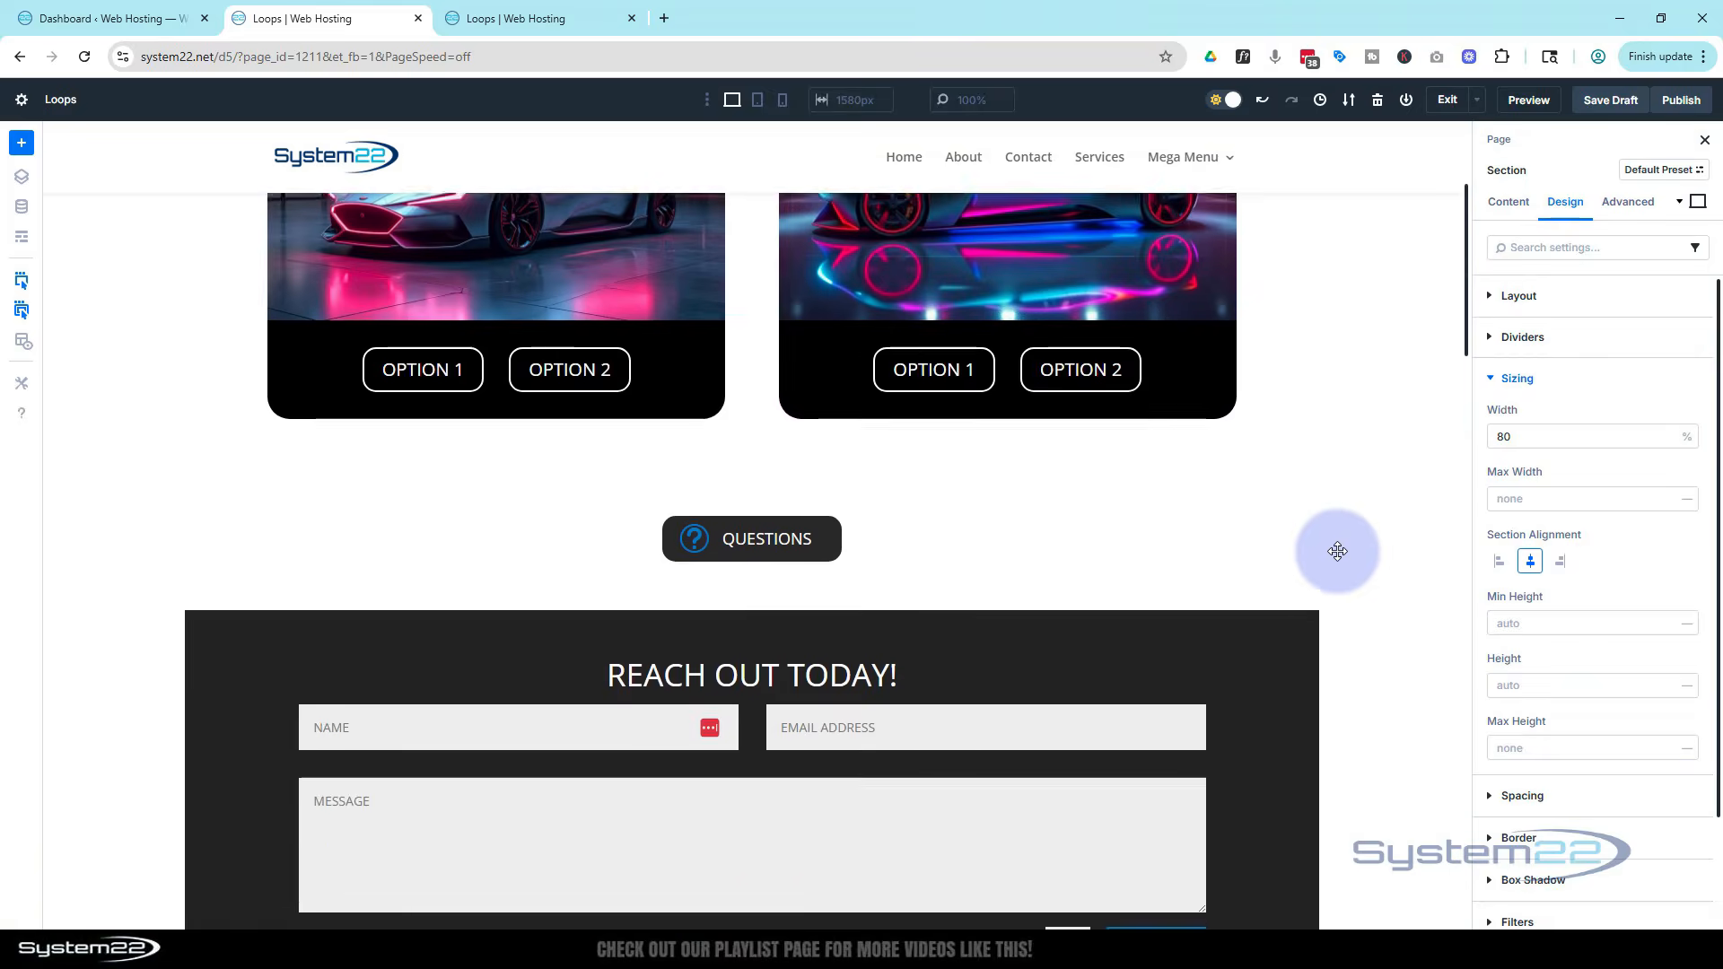
scroll(1340, 546, down, 3)
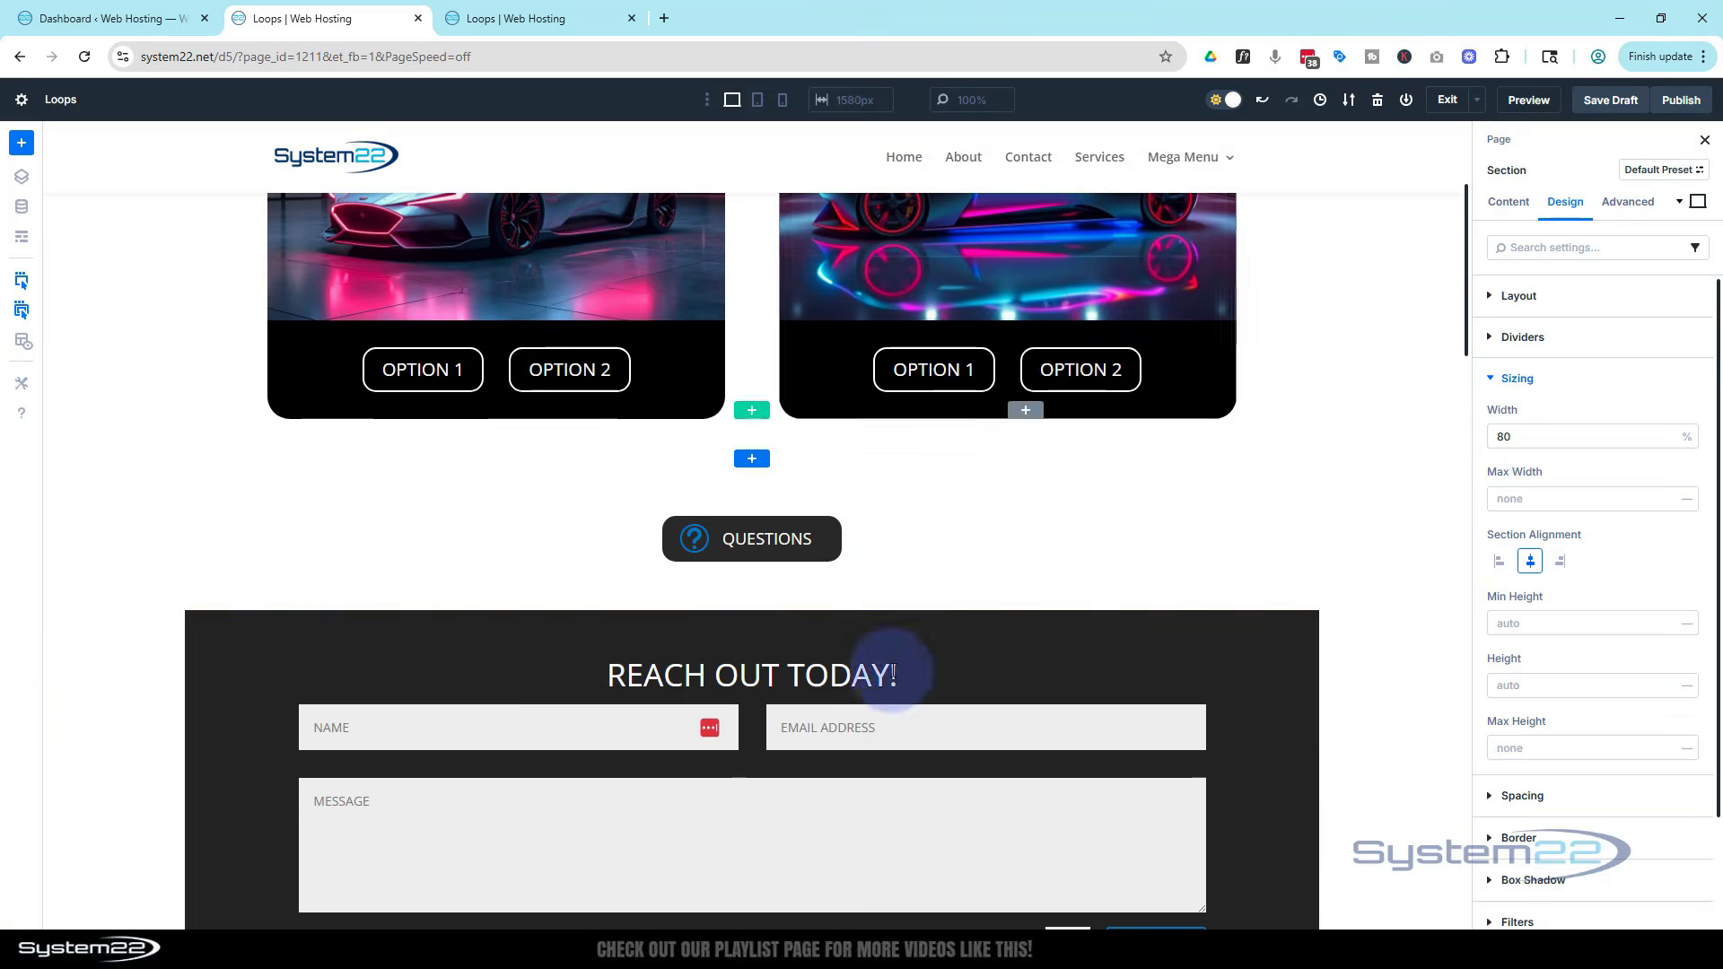
scroll(1382, 423, down, 3)
scroll(1383, 426, down, 3)
scroll(1384, 429, up, 4)
scroll(1384, 429, down, 1)
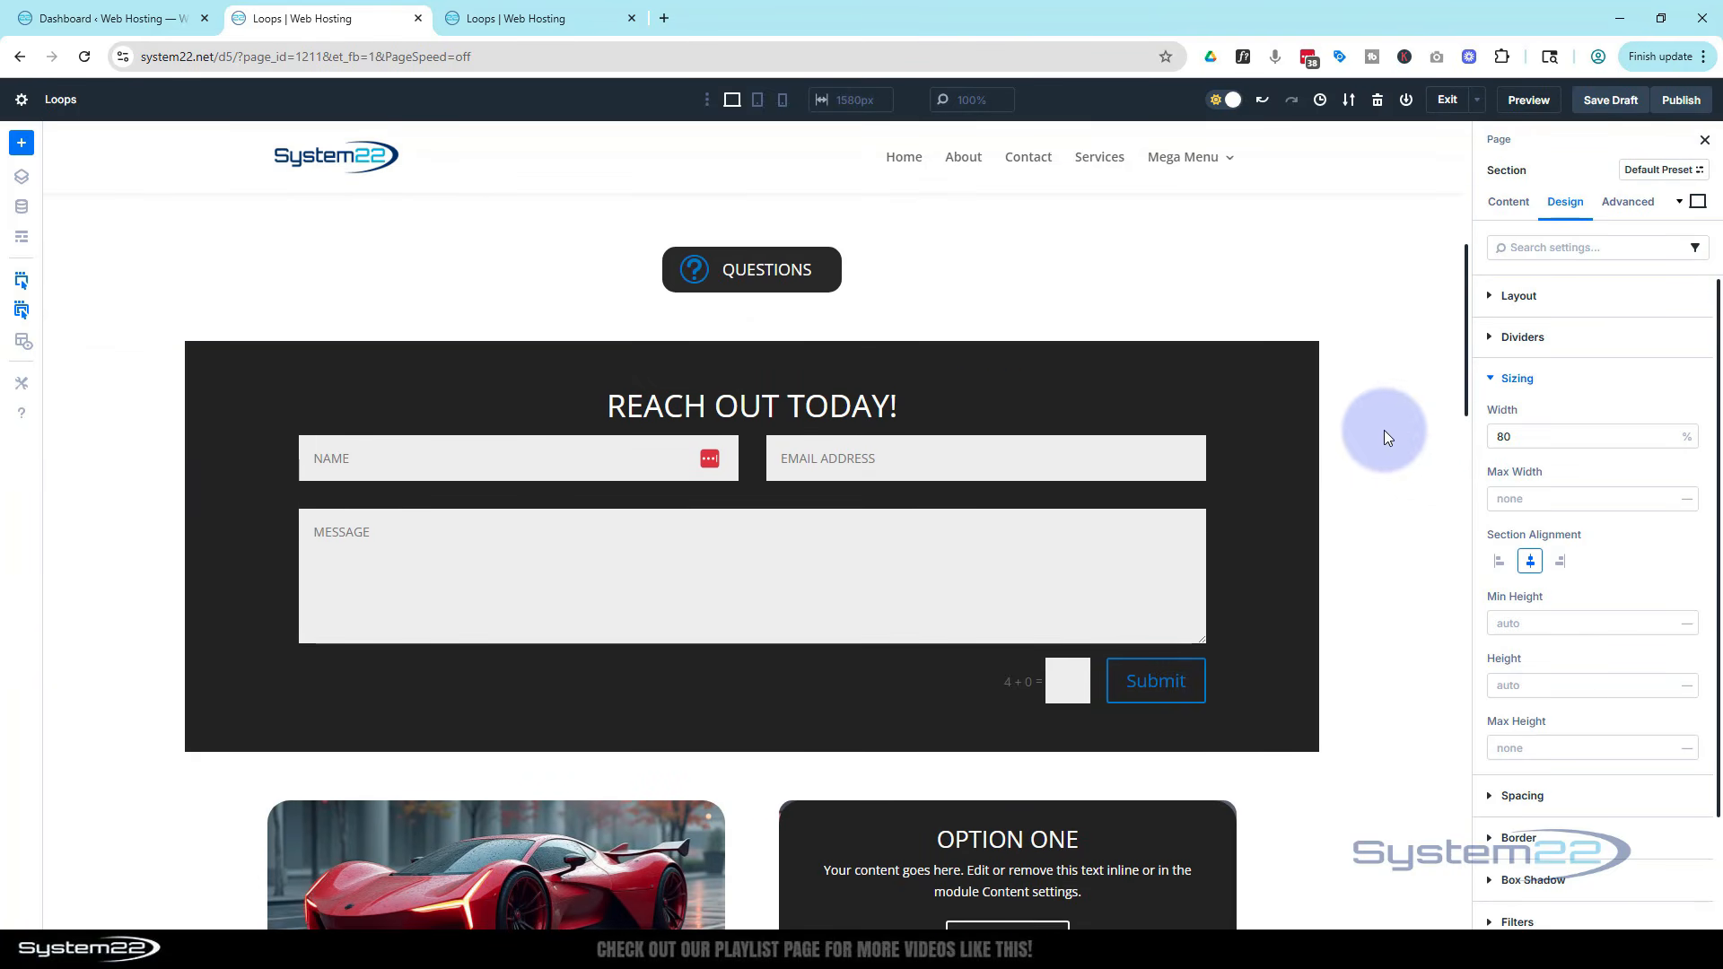
Set the section's position to Fixed with a centred offset origin
click(1624, 209)
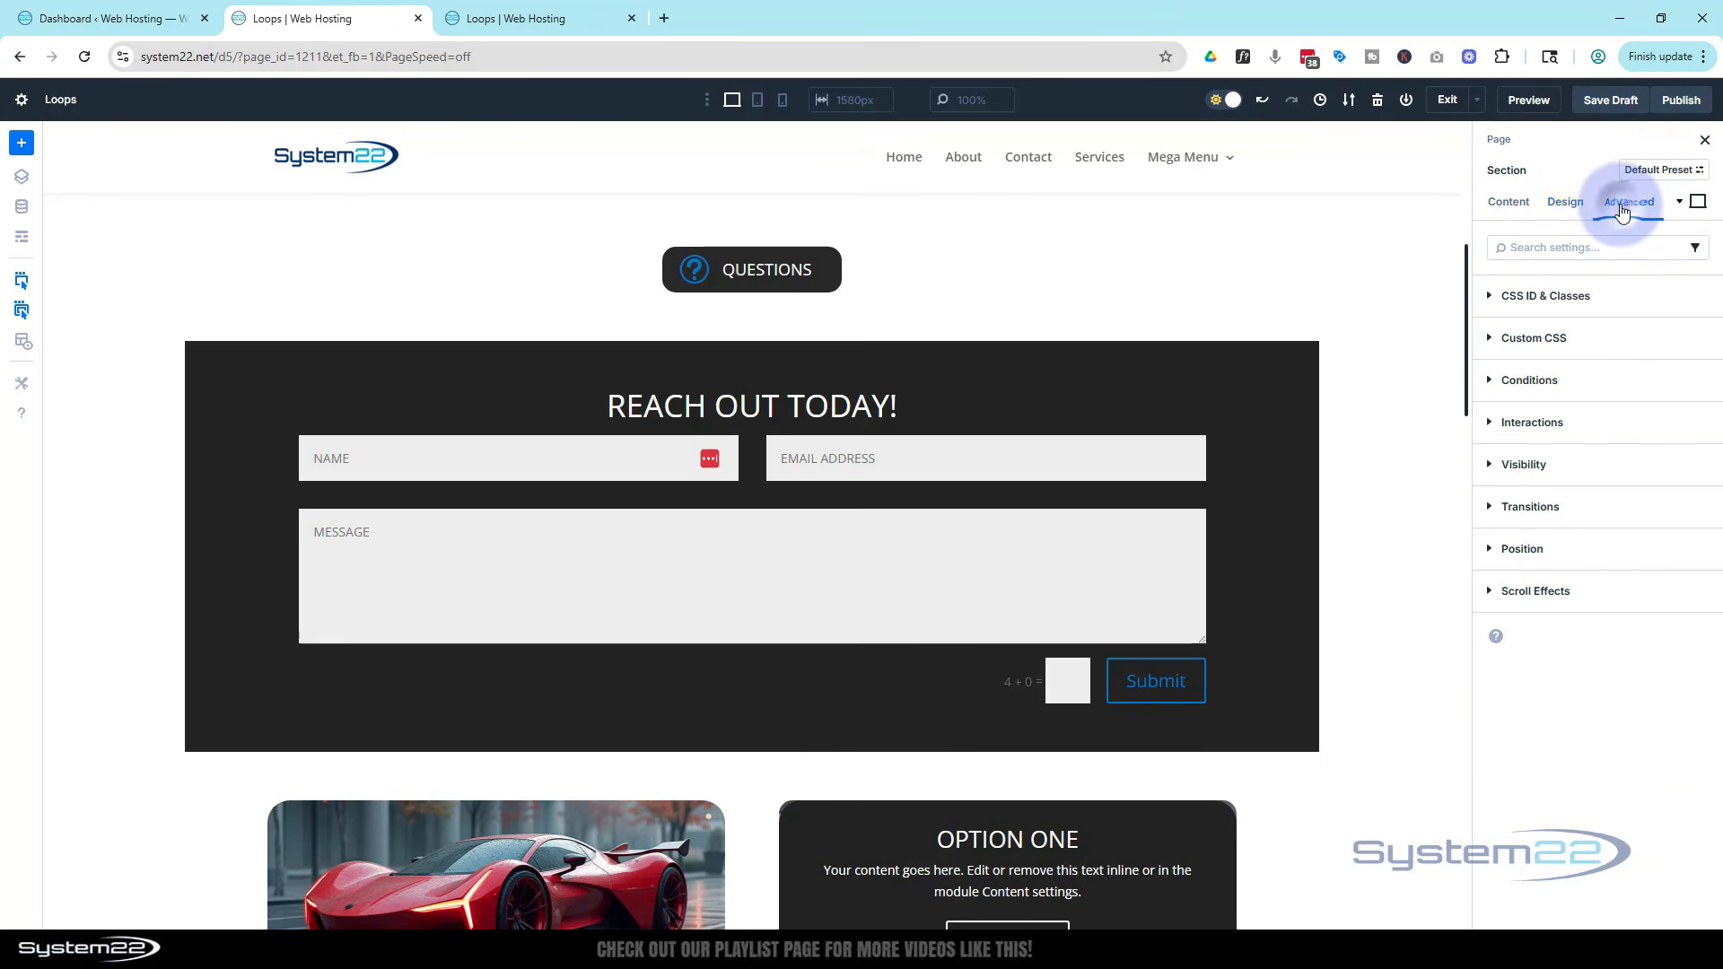
click(1575, 550)
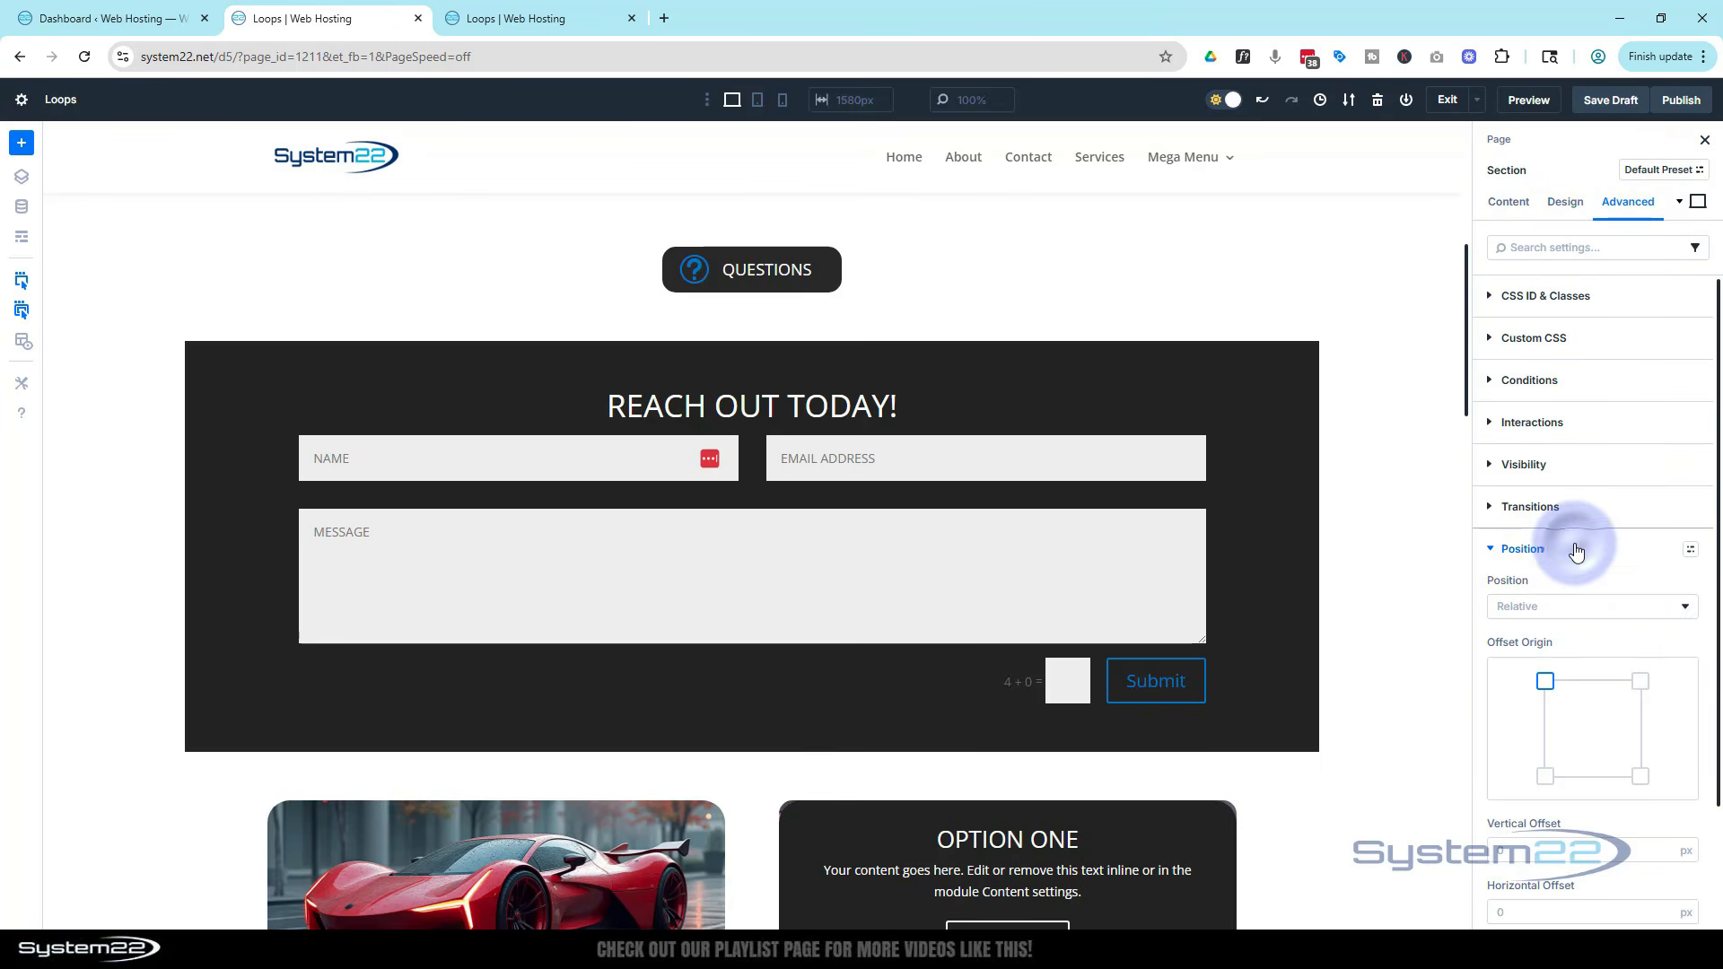
click(1543, 607)
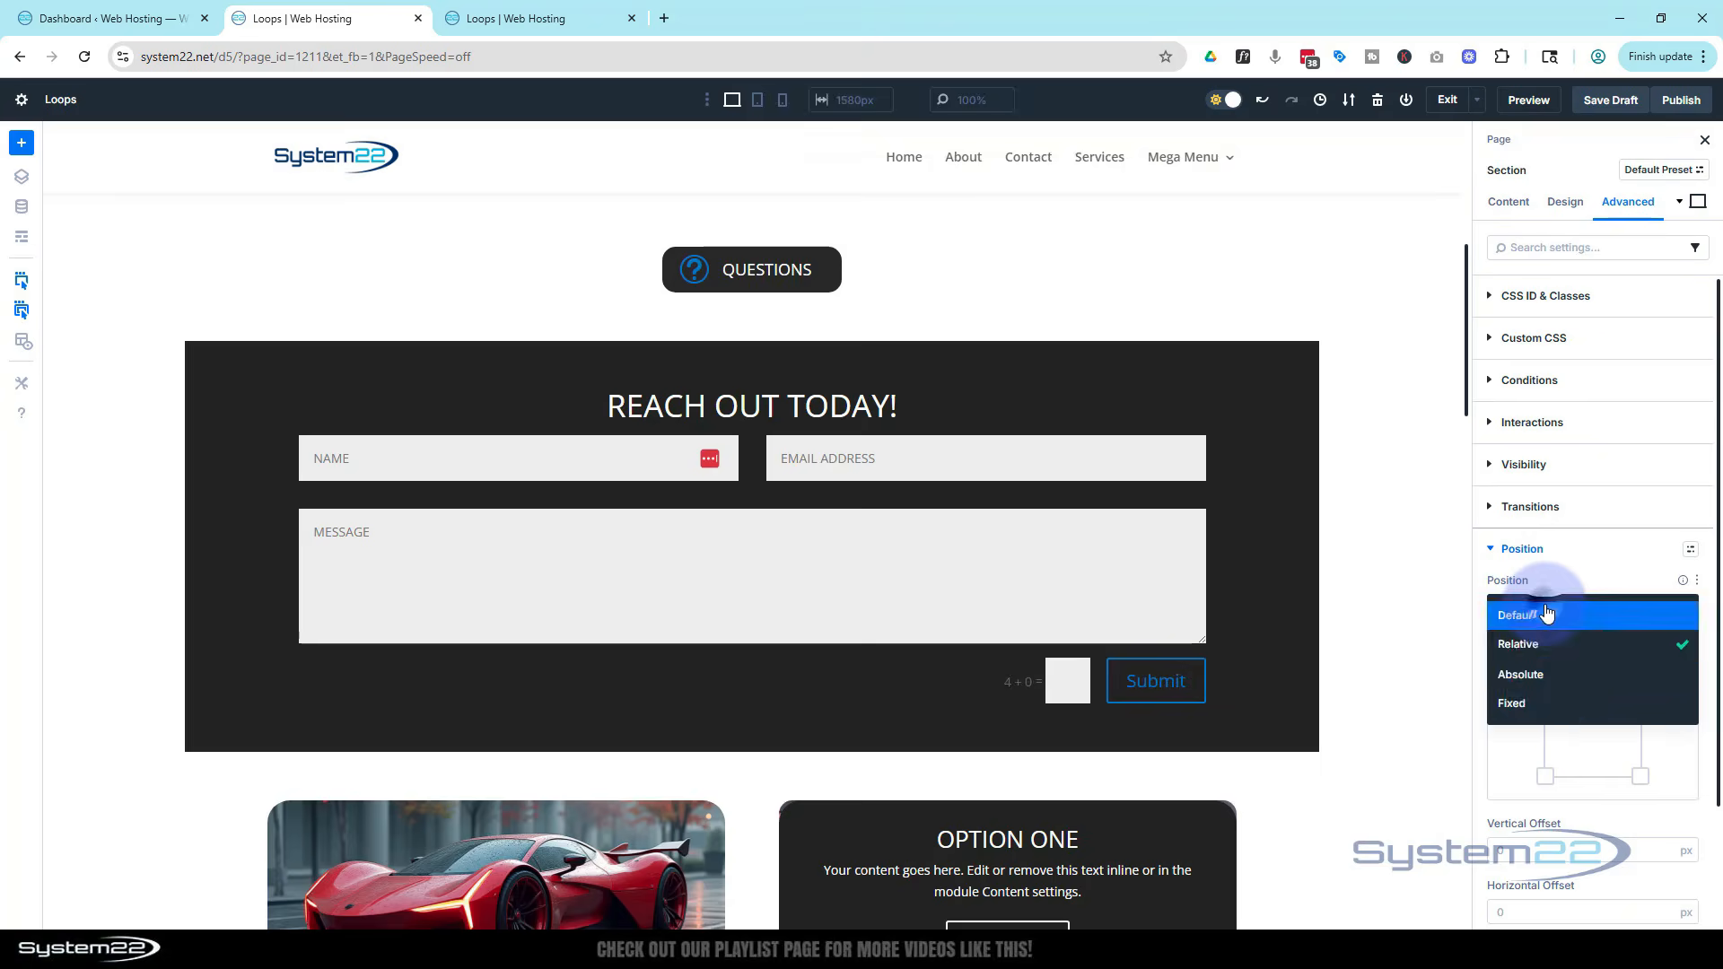
click(1554, 705)
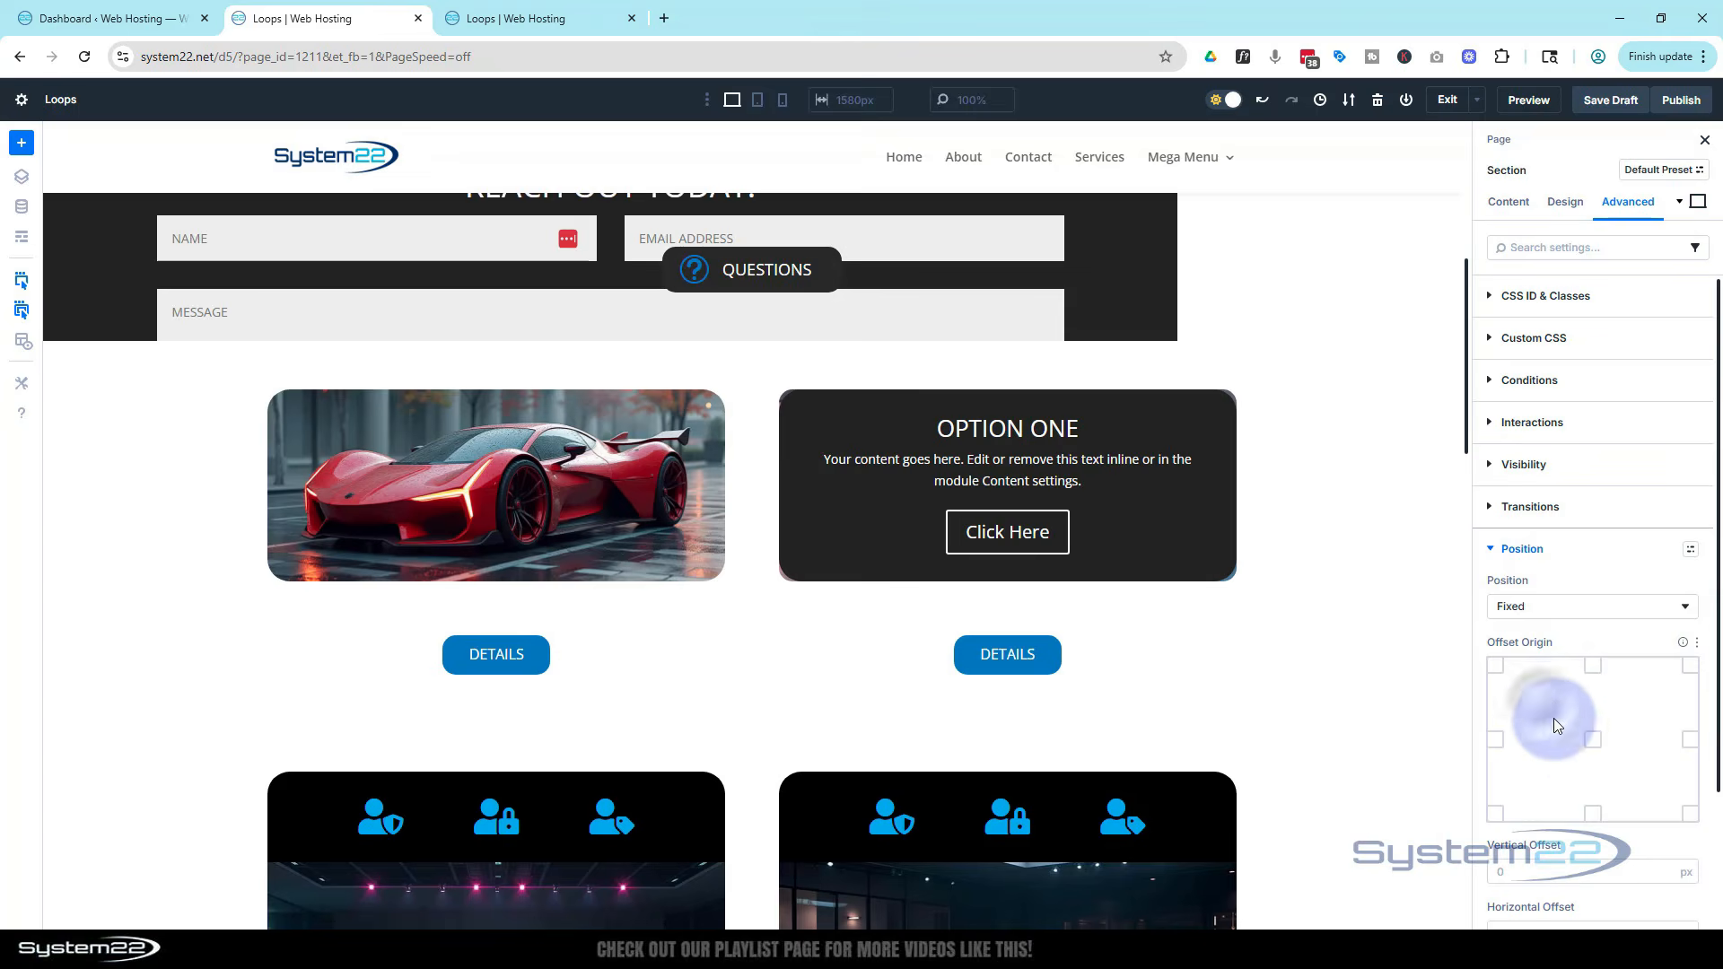
click(1593, 741)
Scroll through the page to check how the fixed section overlaps the content
scroll(1388, 692, up, 2)
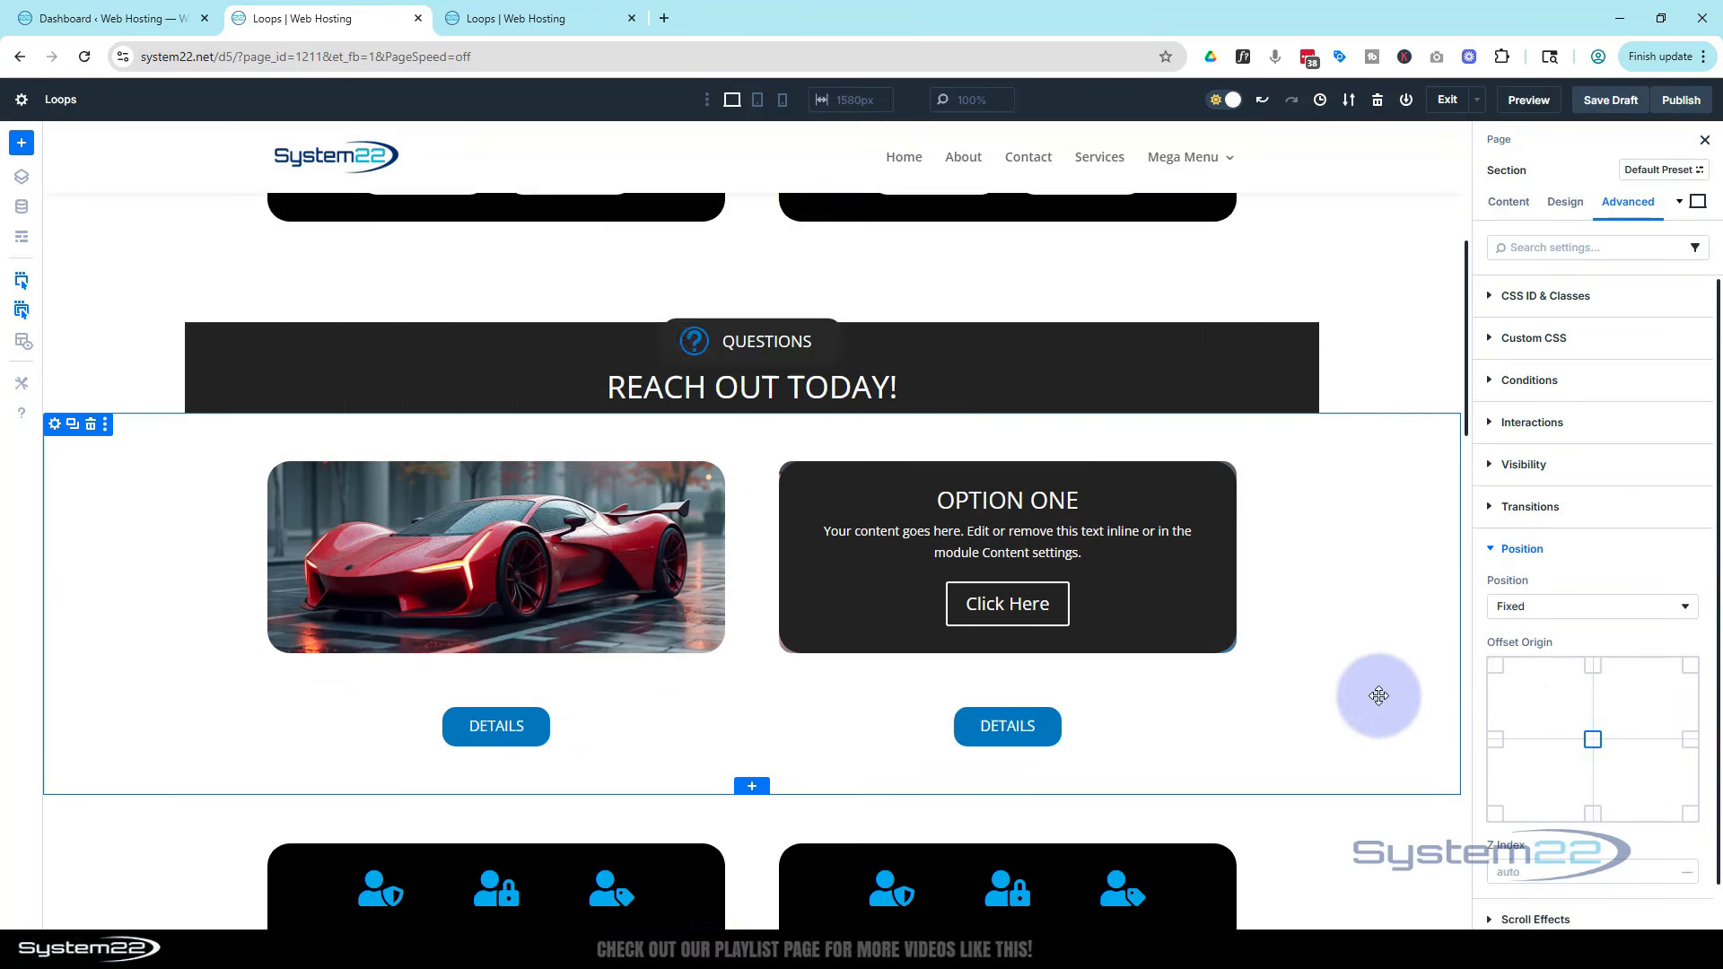
scroll(1379, 695, down, 3)
scroll(1379, 693, up, 3)
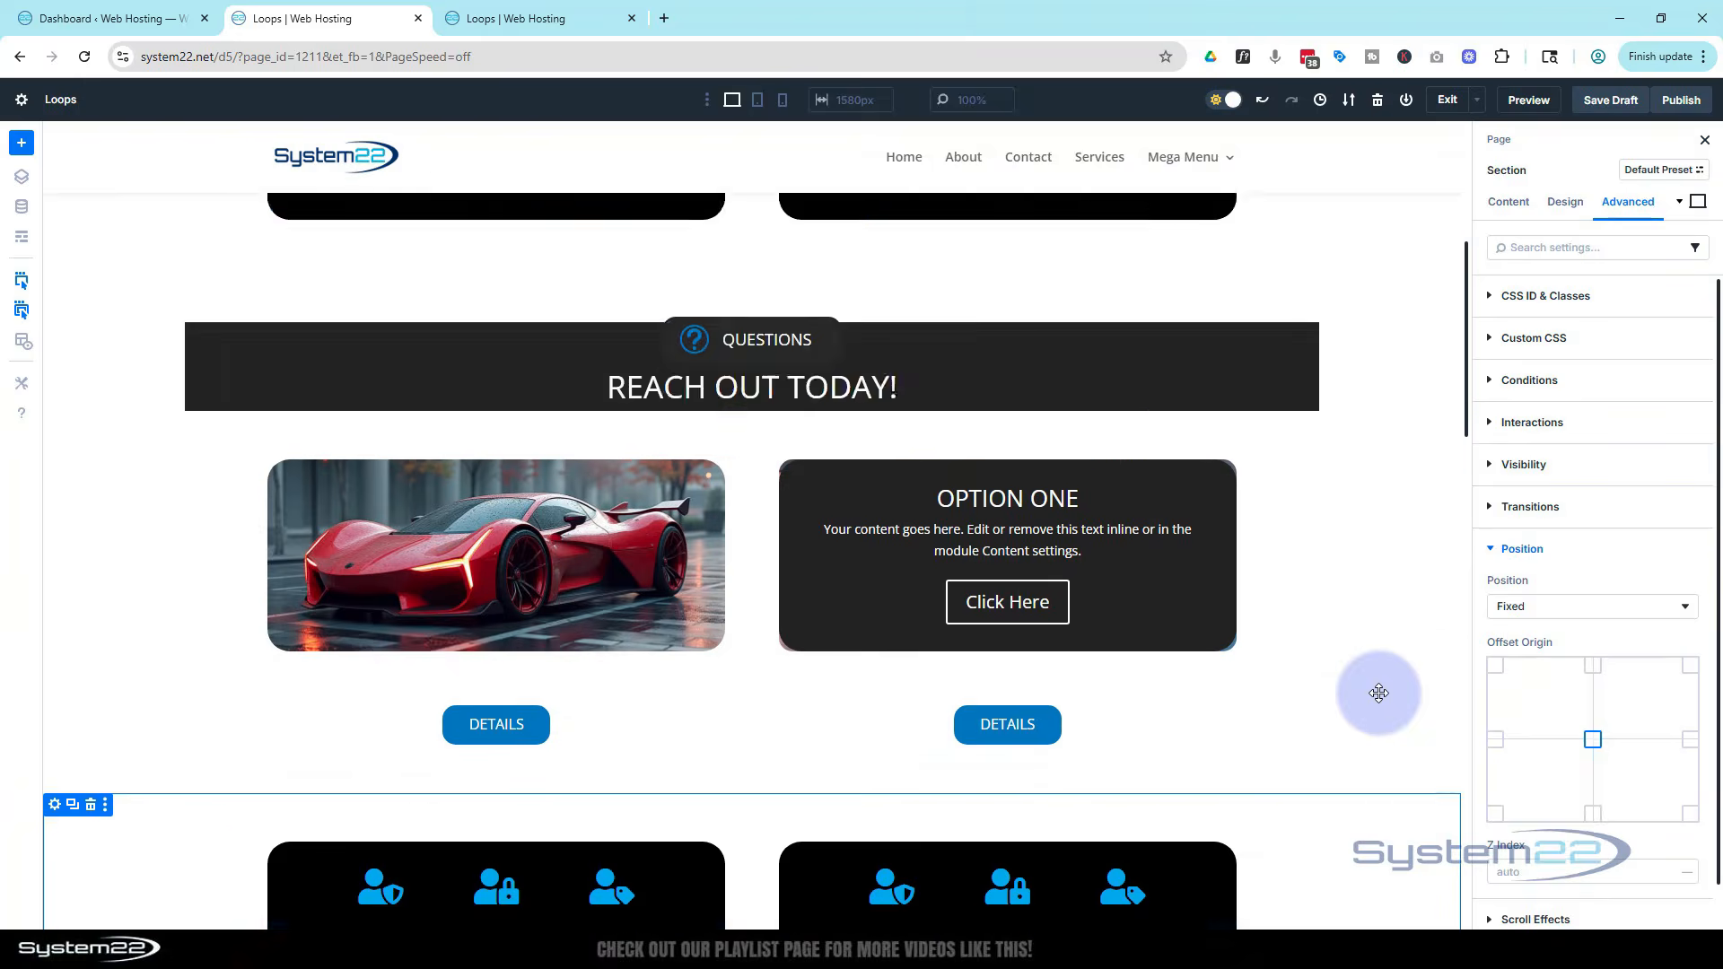
scroll(1379, 693, up, 3)
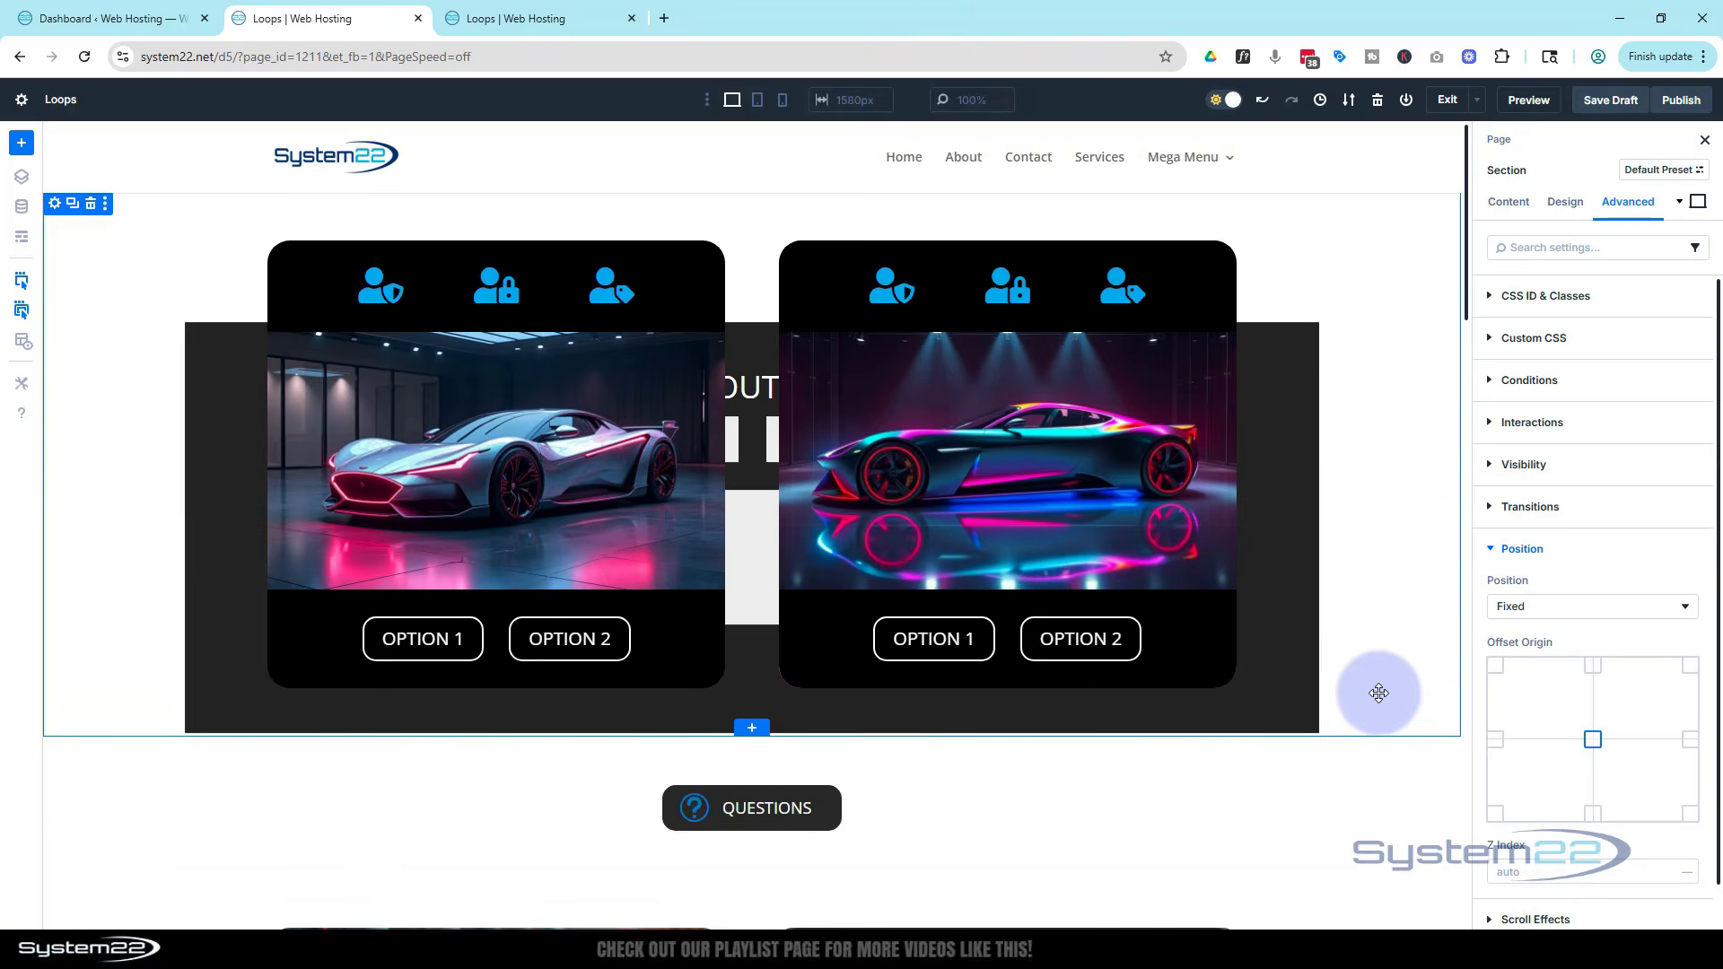
scroll(1379, 692, down, 5)
scroll(1381, 691, up, 2)
scroll(1380, 690, up, 3)
scroll(1381, 691, down, 3)
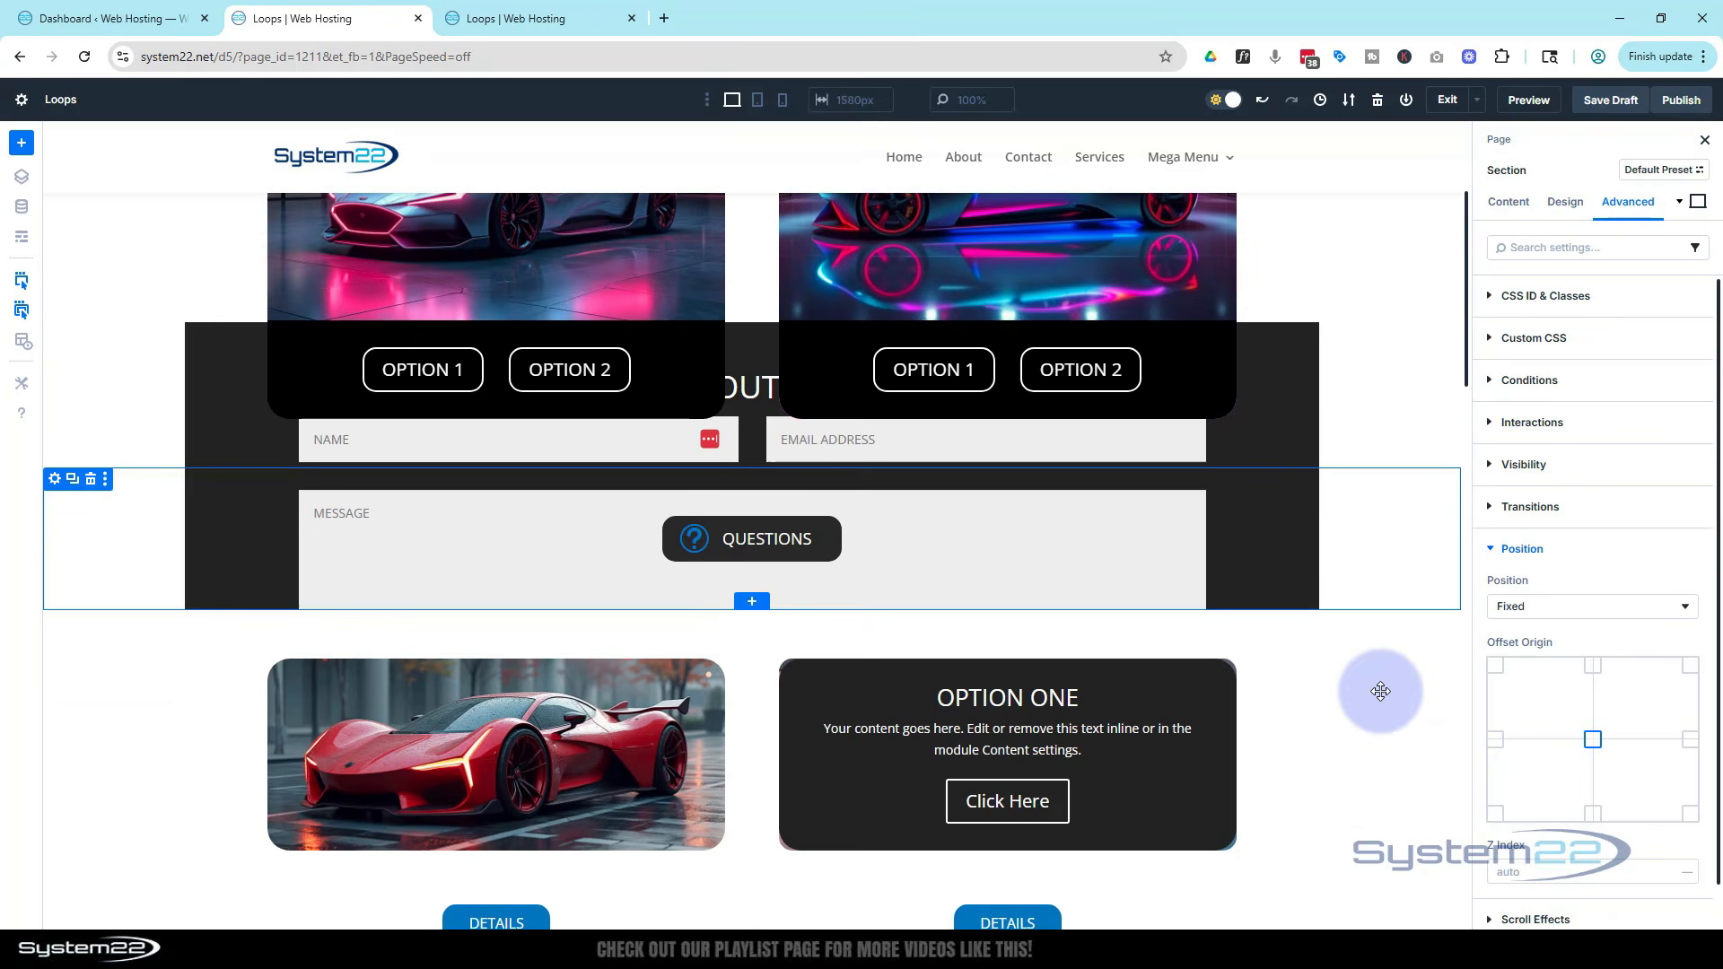
scroll(1561, 602, down, 1)
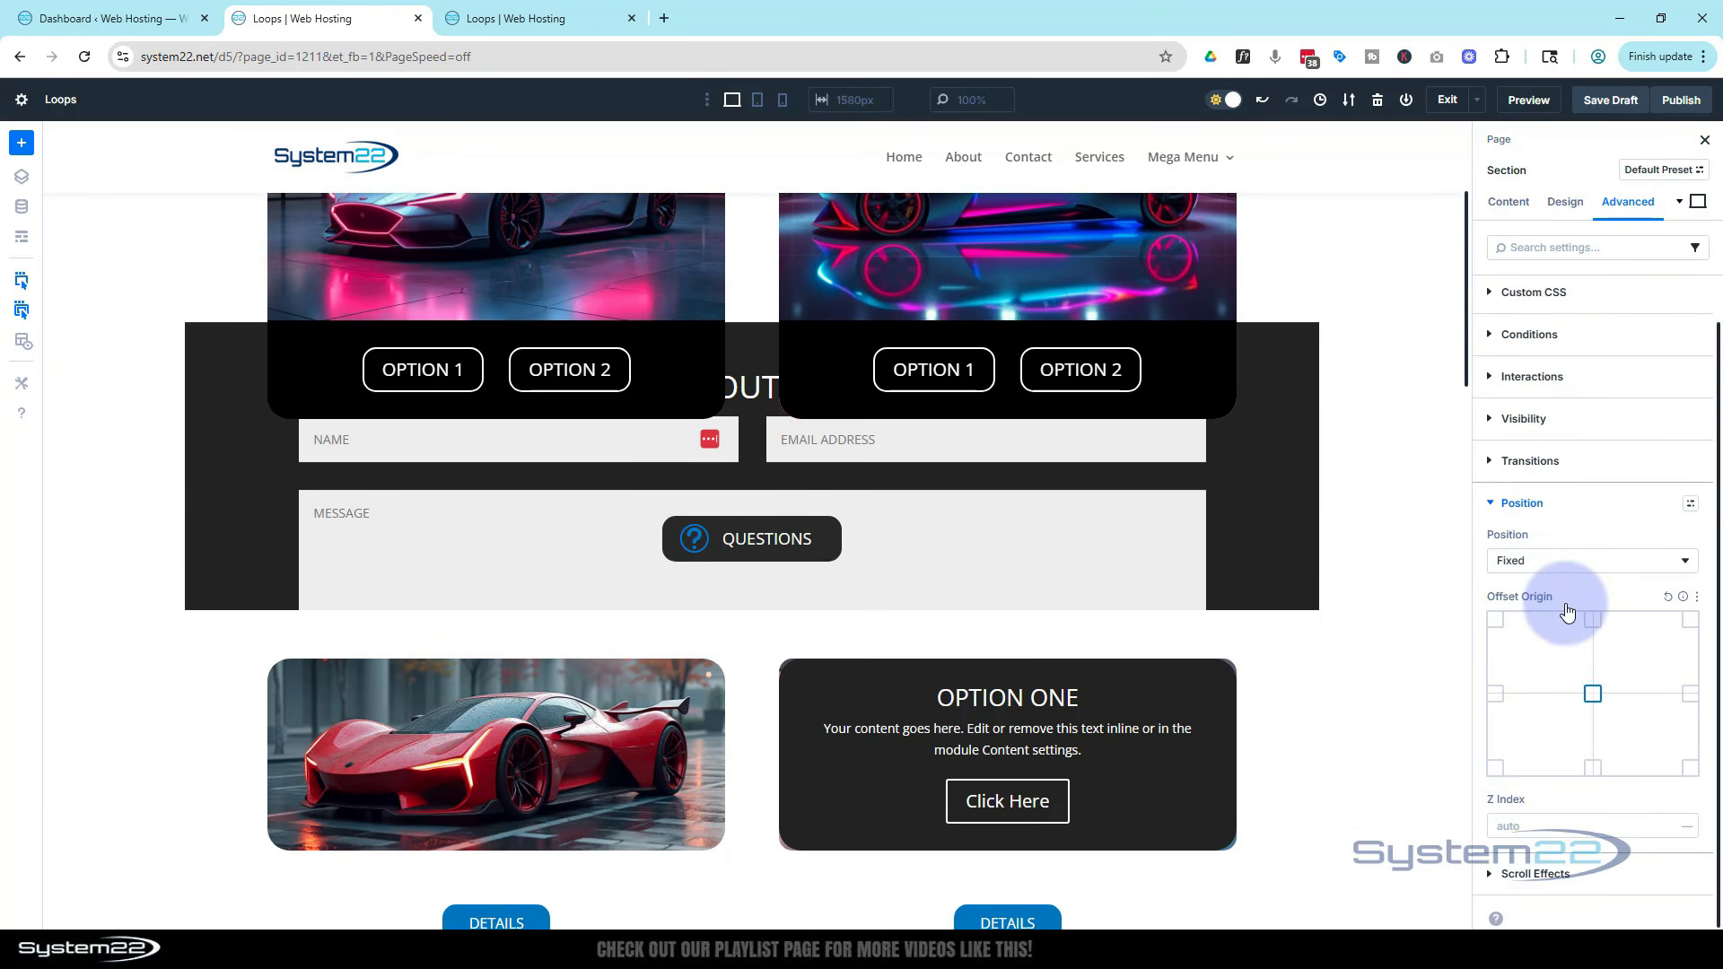
click(1544, 824)
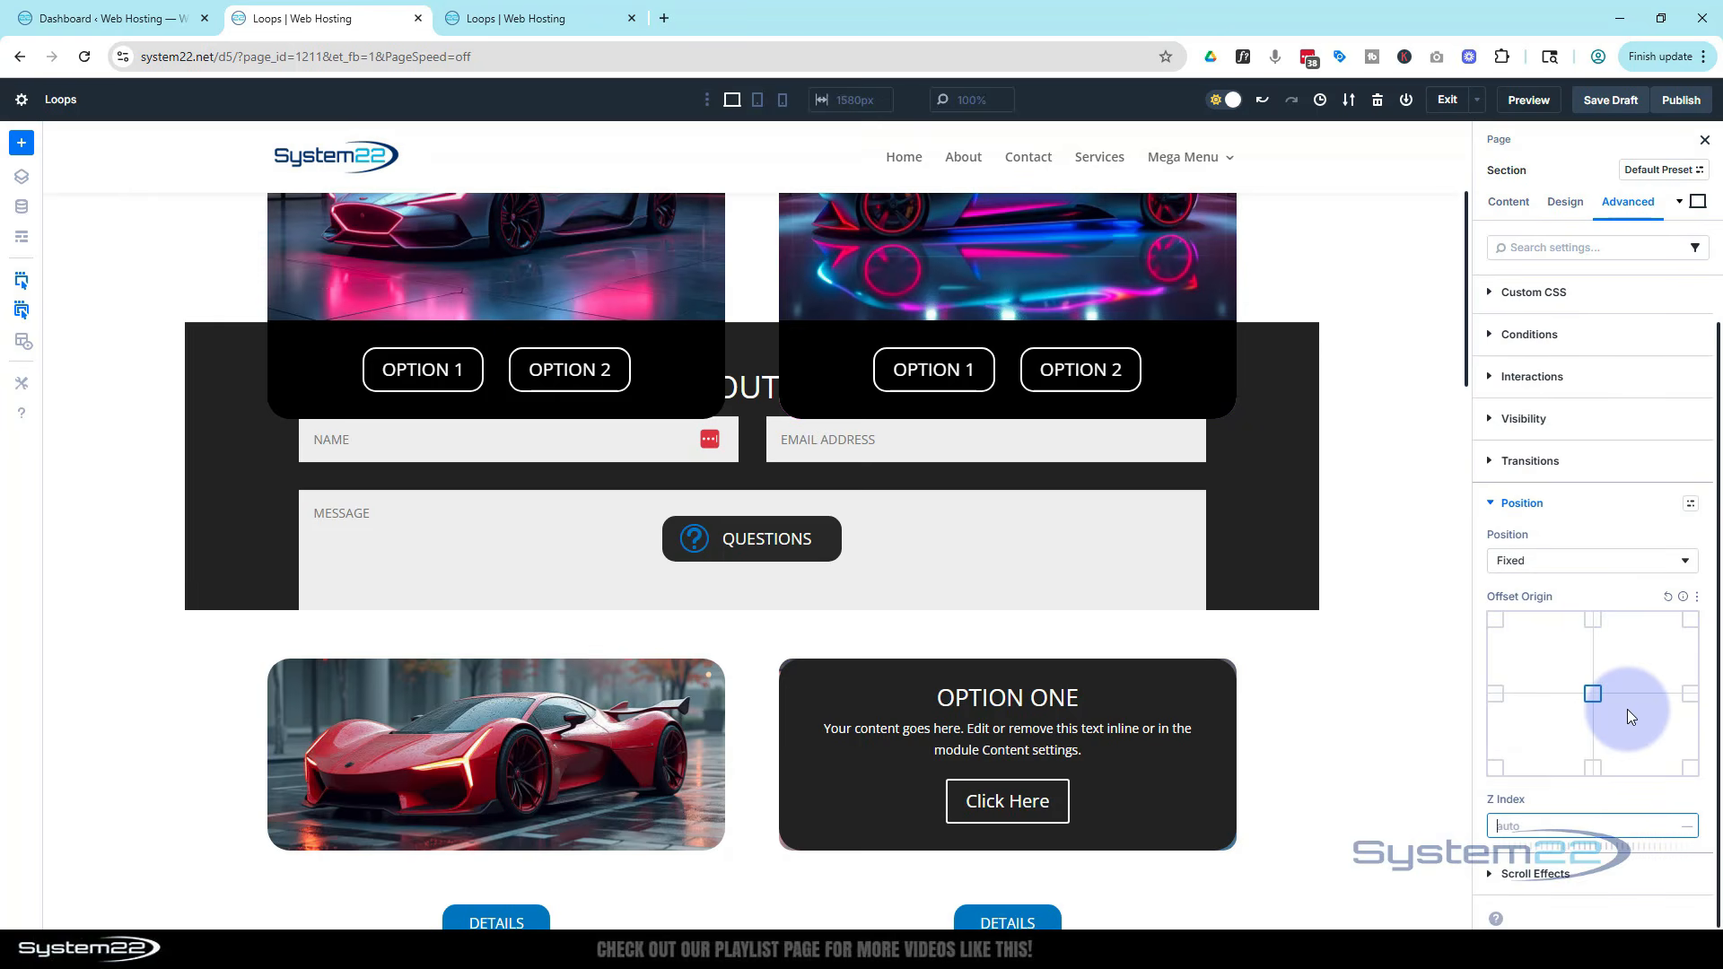
text(99999999999)
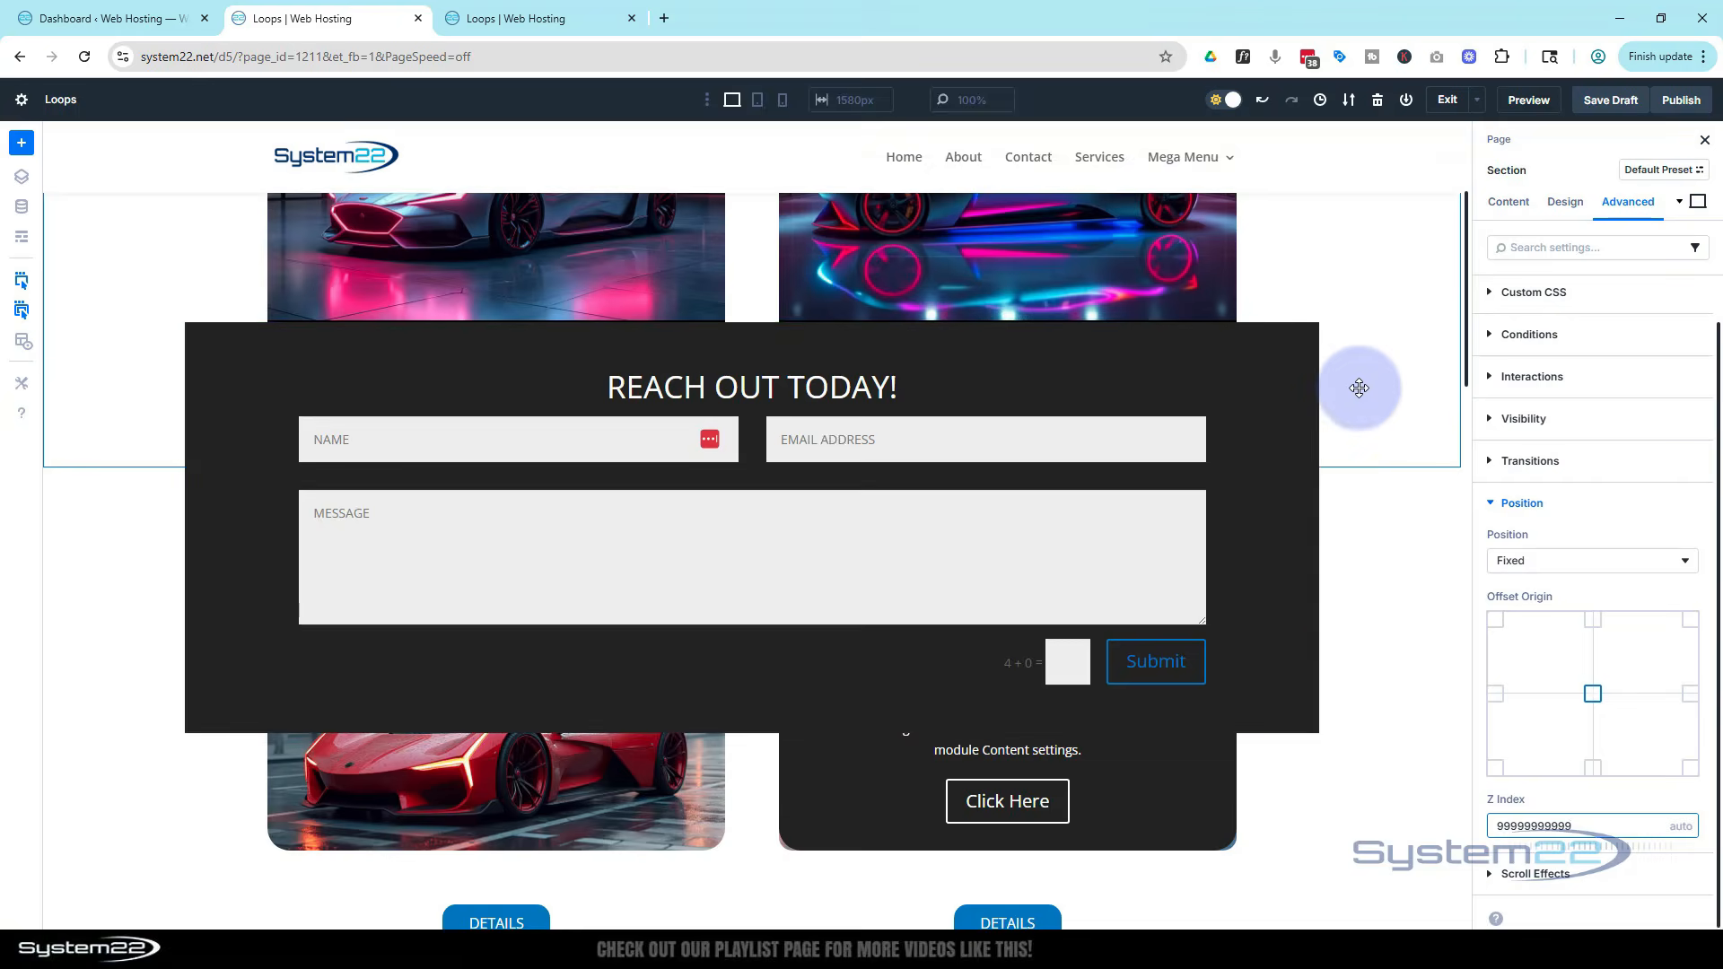
Add display:none as the section's Main Element custom CSS to hide it
scroll(1359, 388, down, 3)
scroll(1354, 396, up, 3)
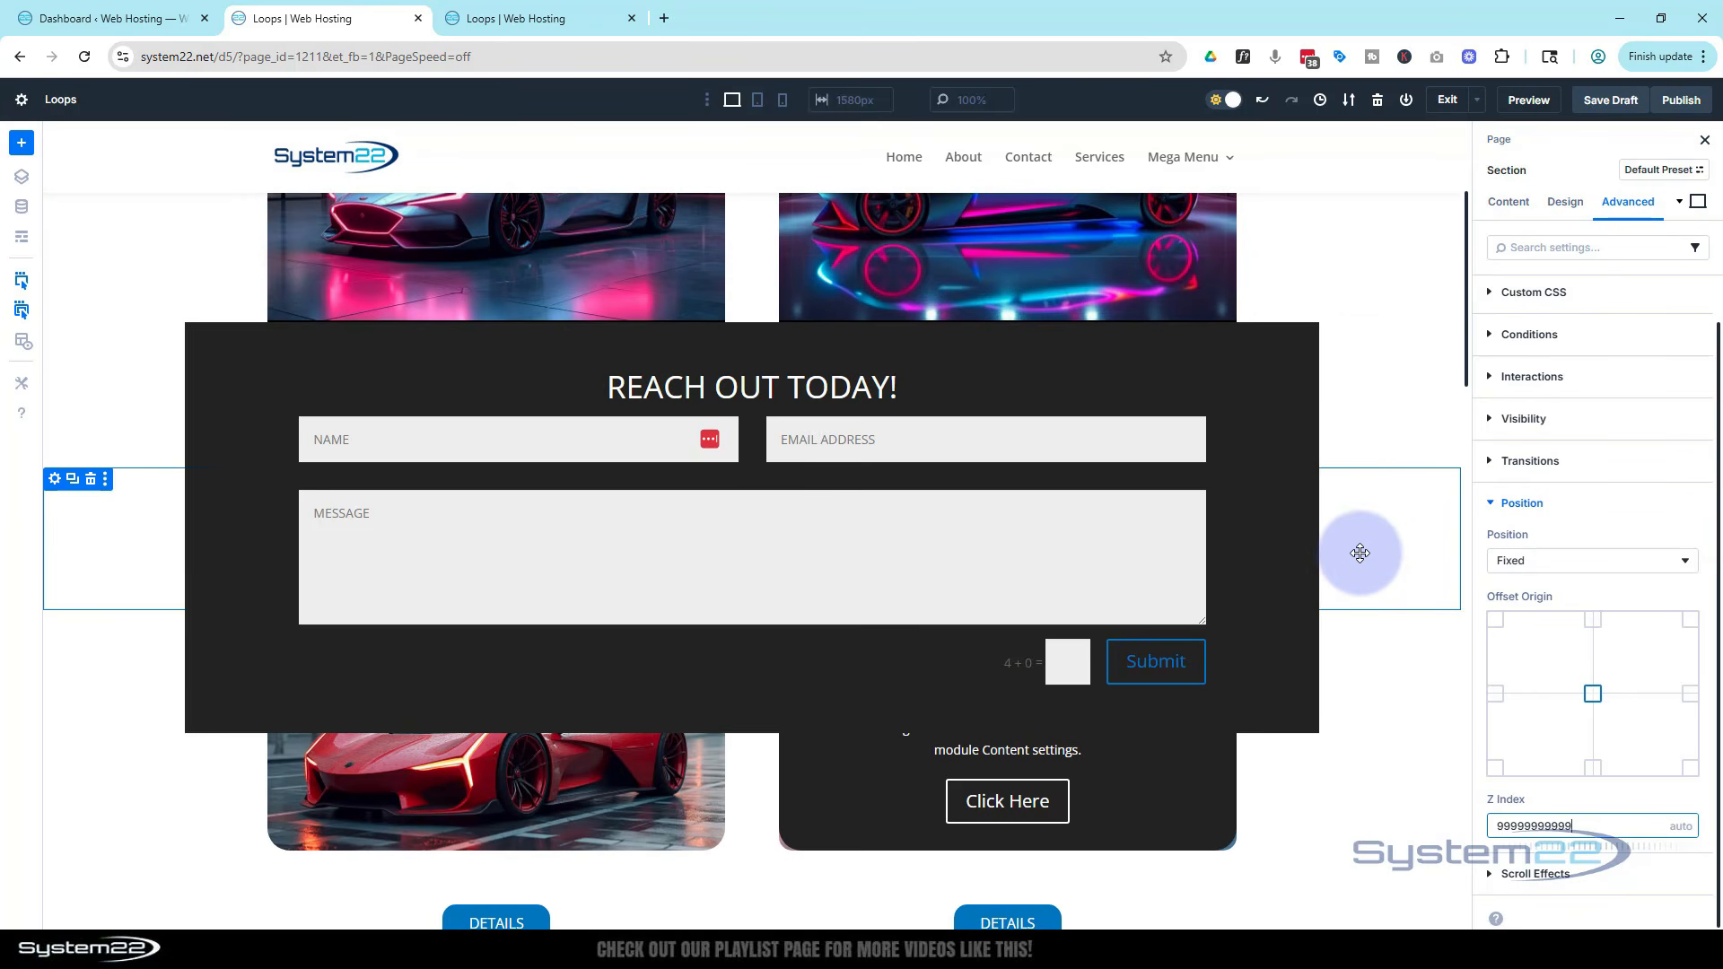
scroll(1359, 553, up, 5)
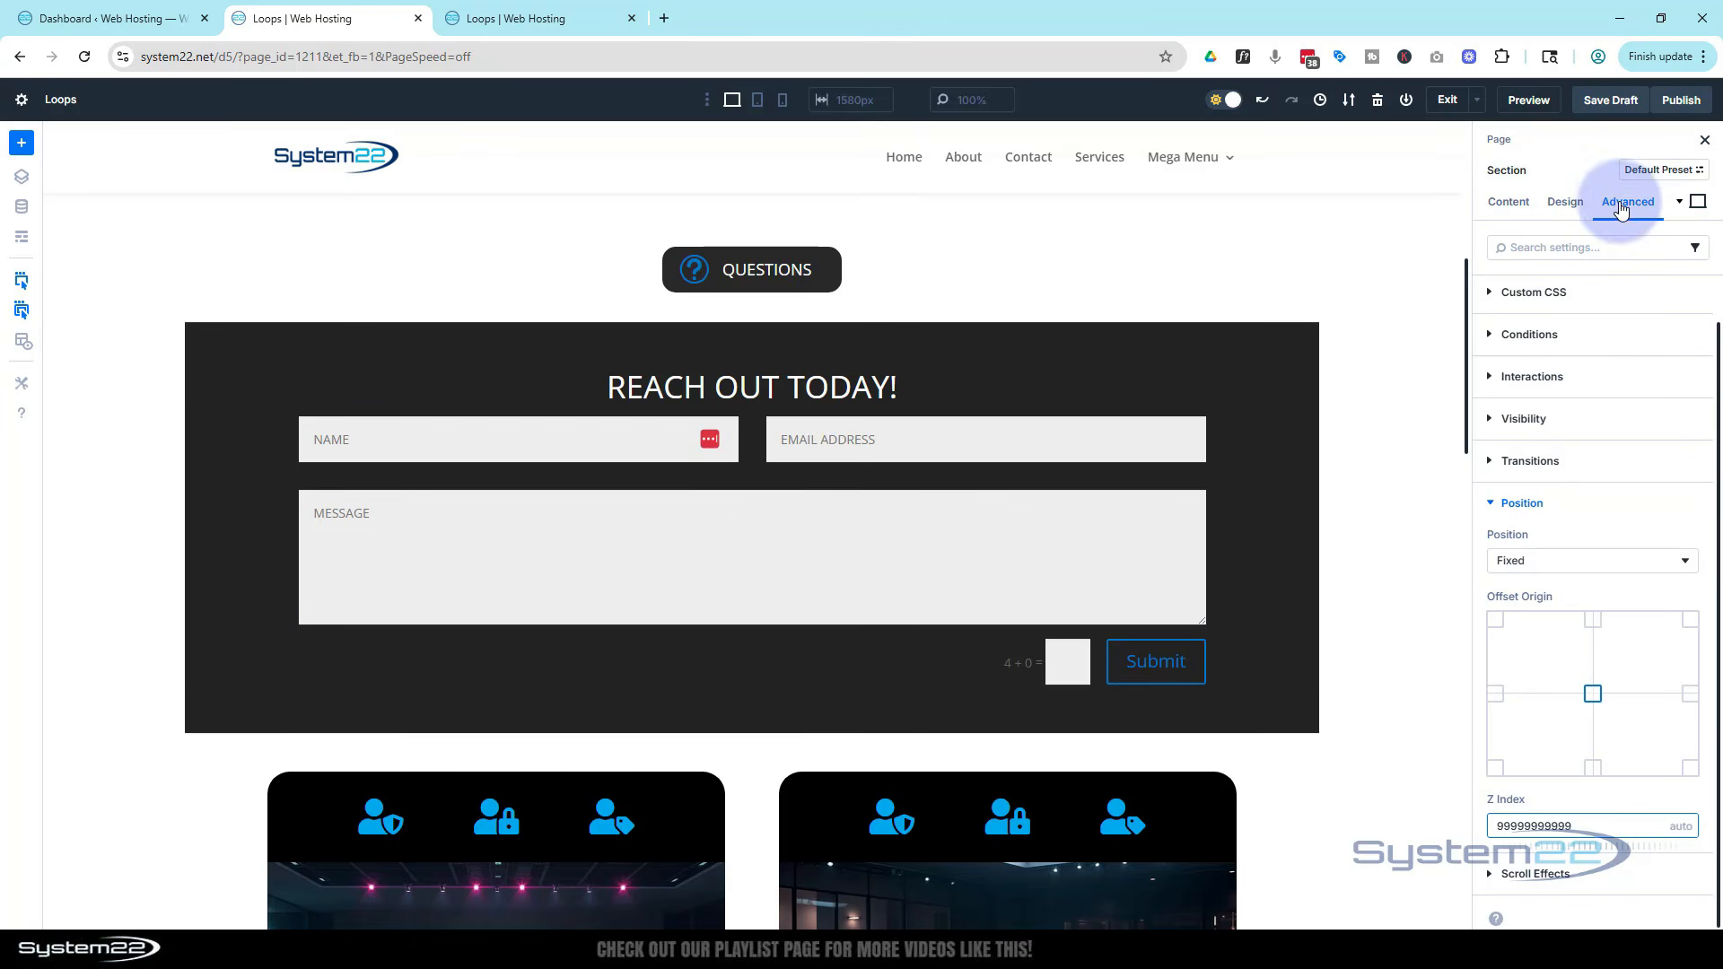
click(1543, 295)
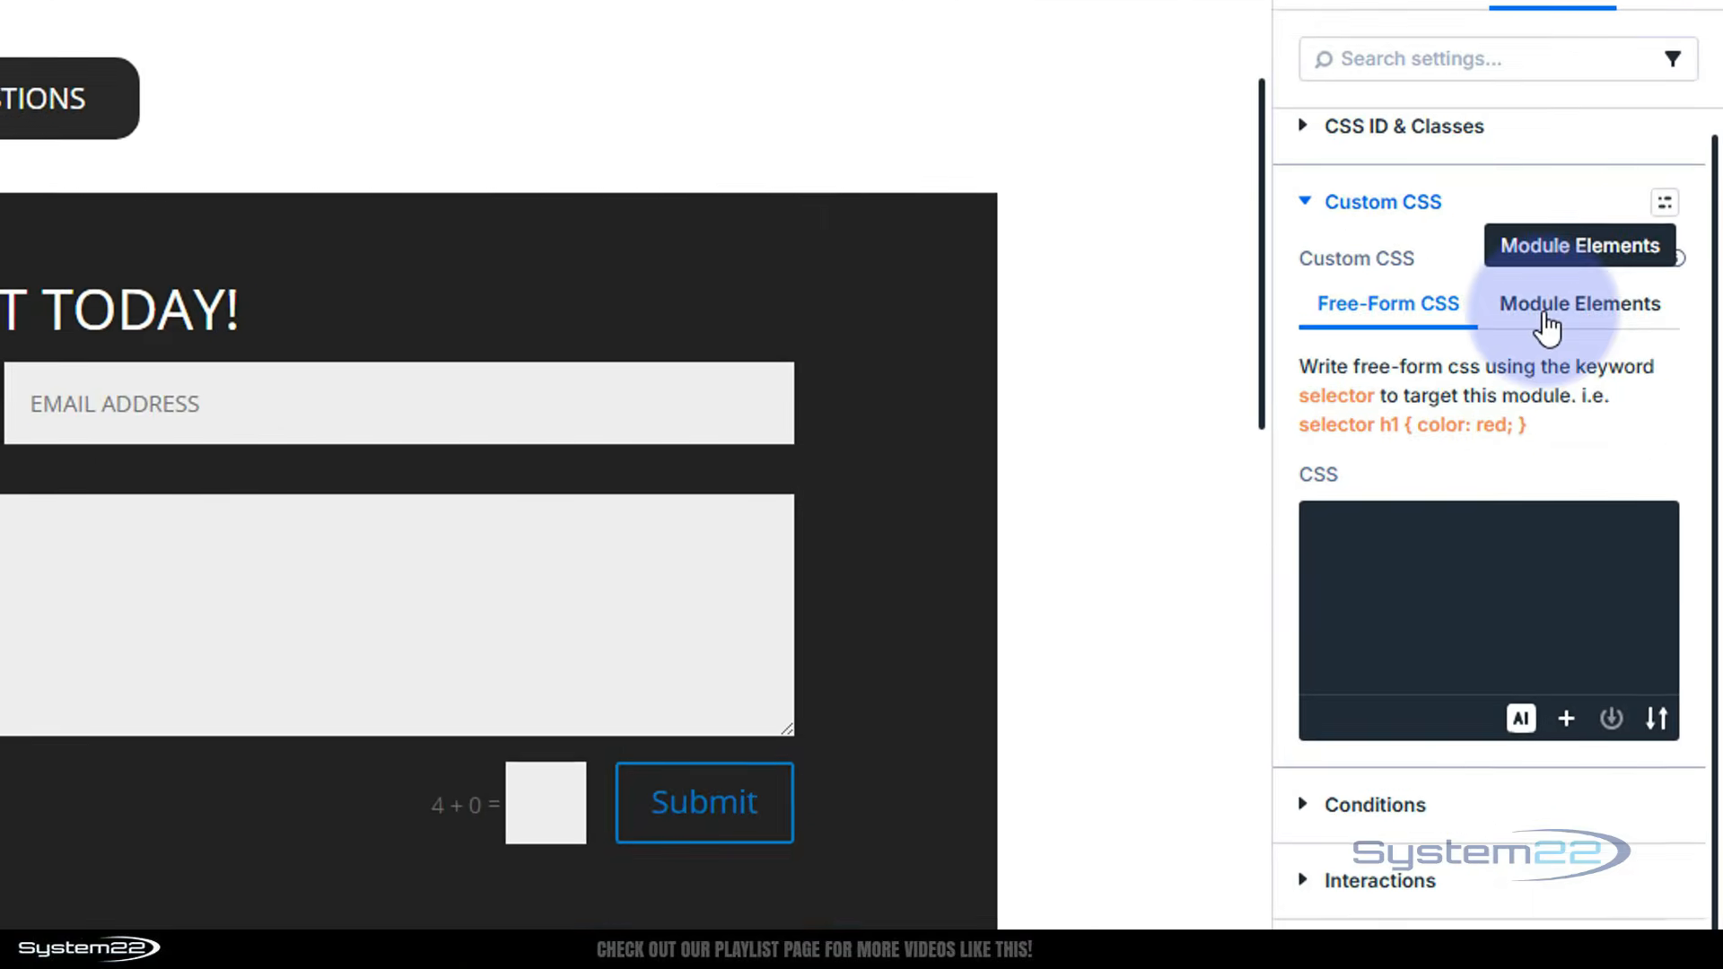
click(1623, 394)
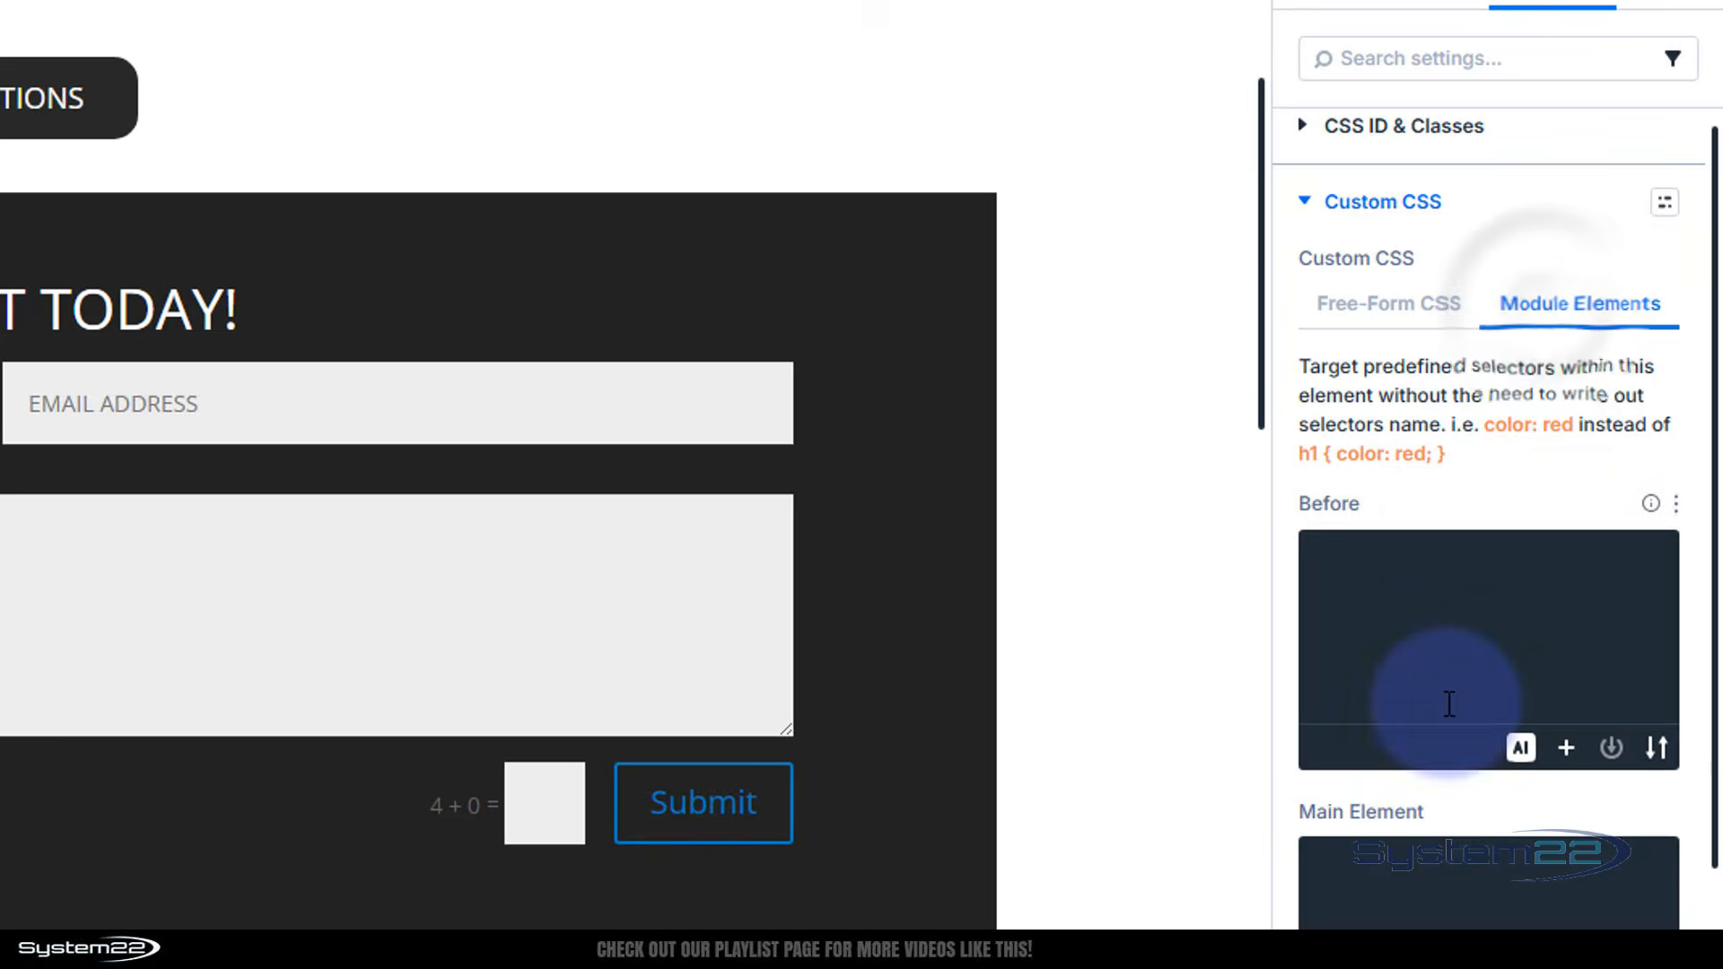
scroll(1449, 703, down, 4)
scroll(1370, 708, down, 1)
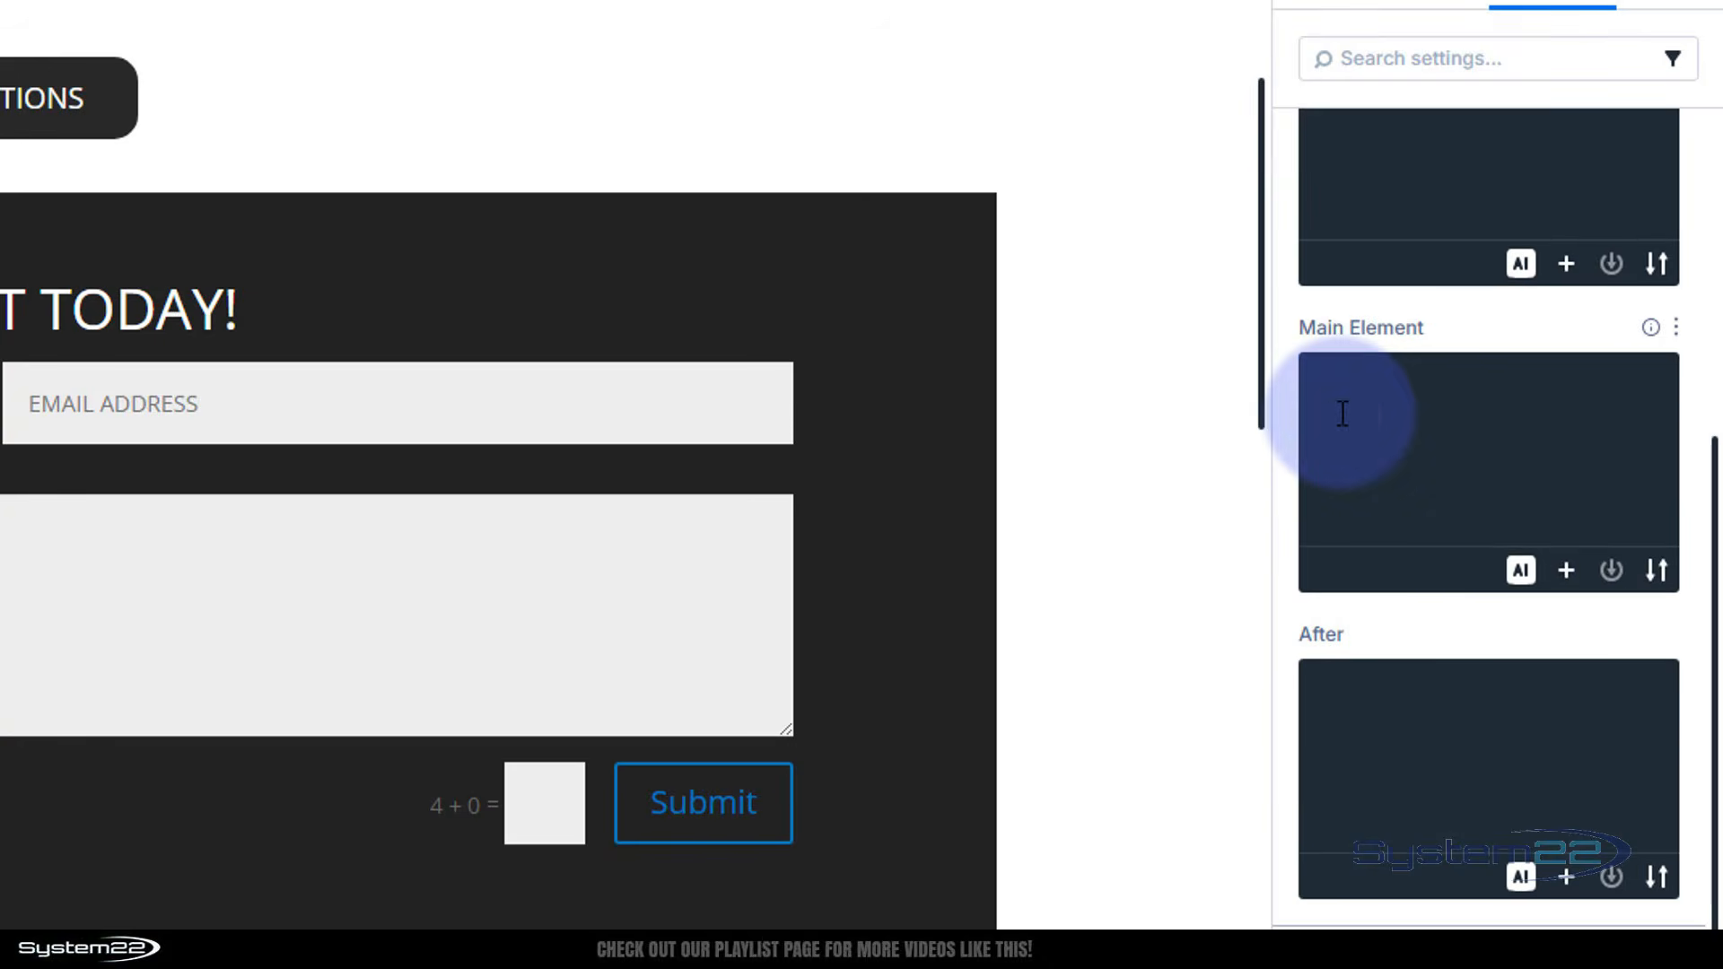
click(1341, 412)
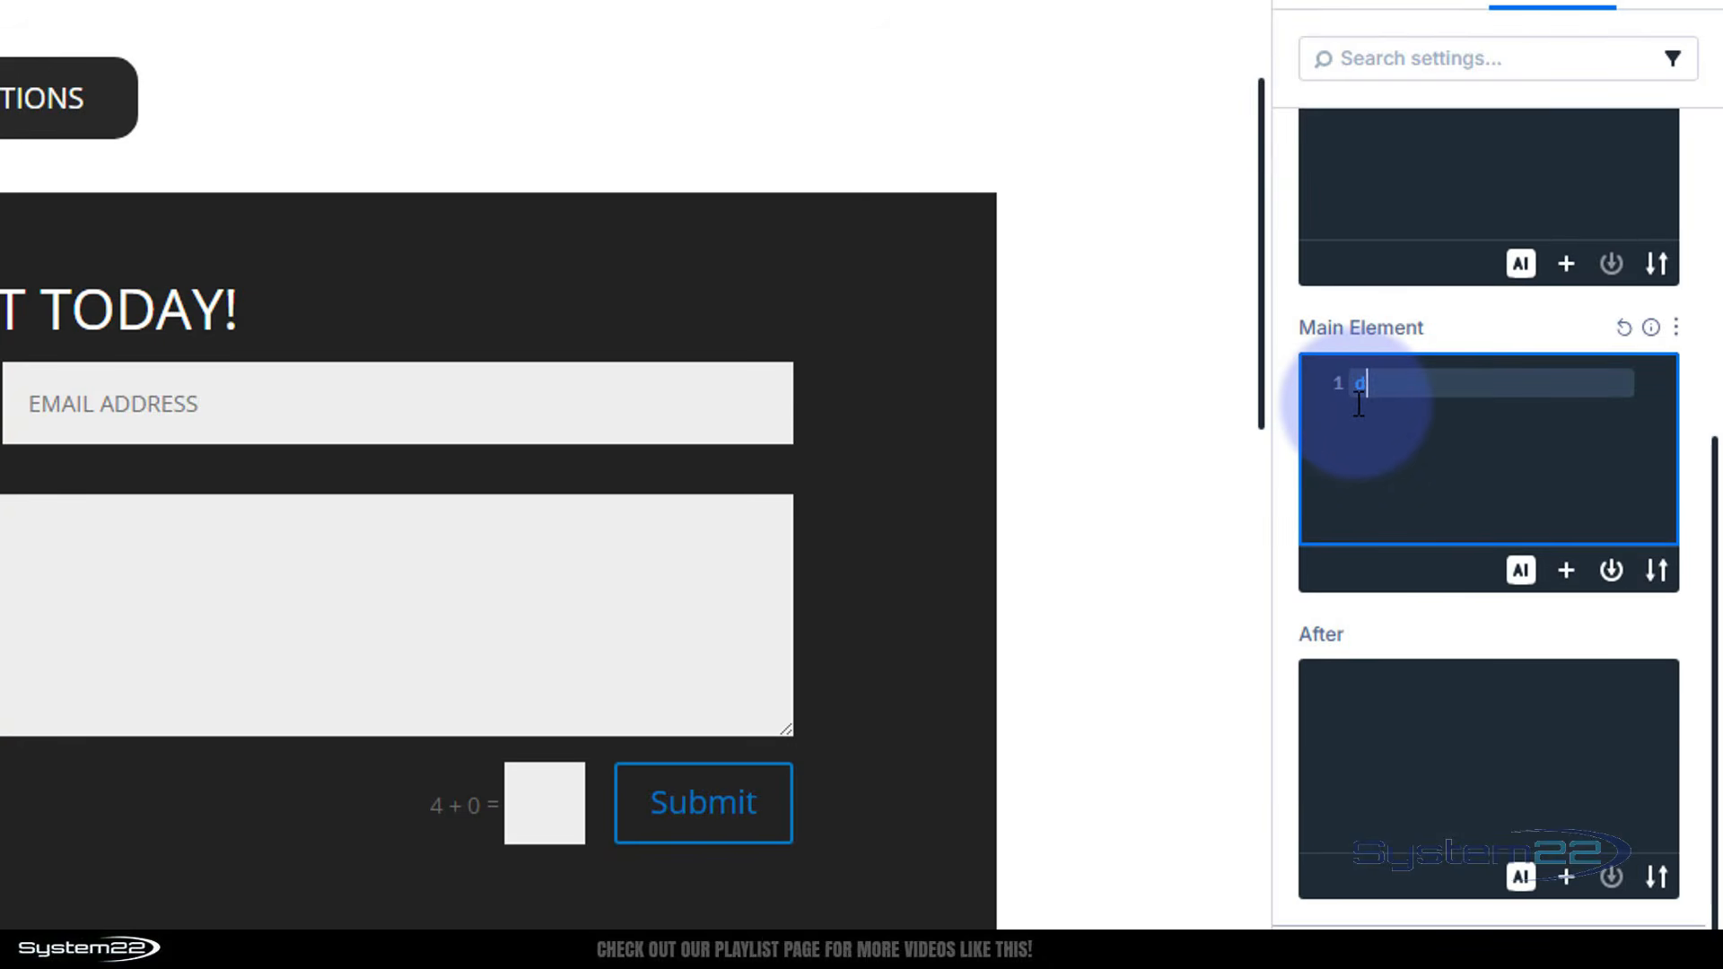
text(display:none)
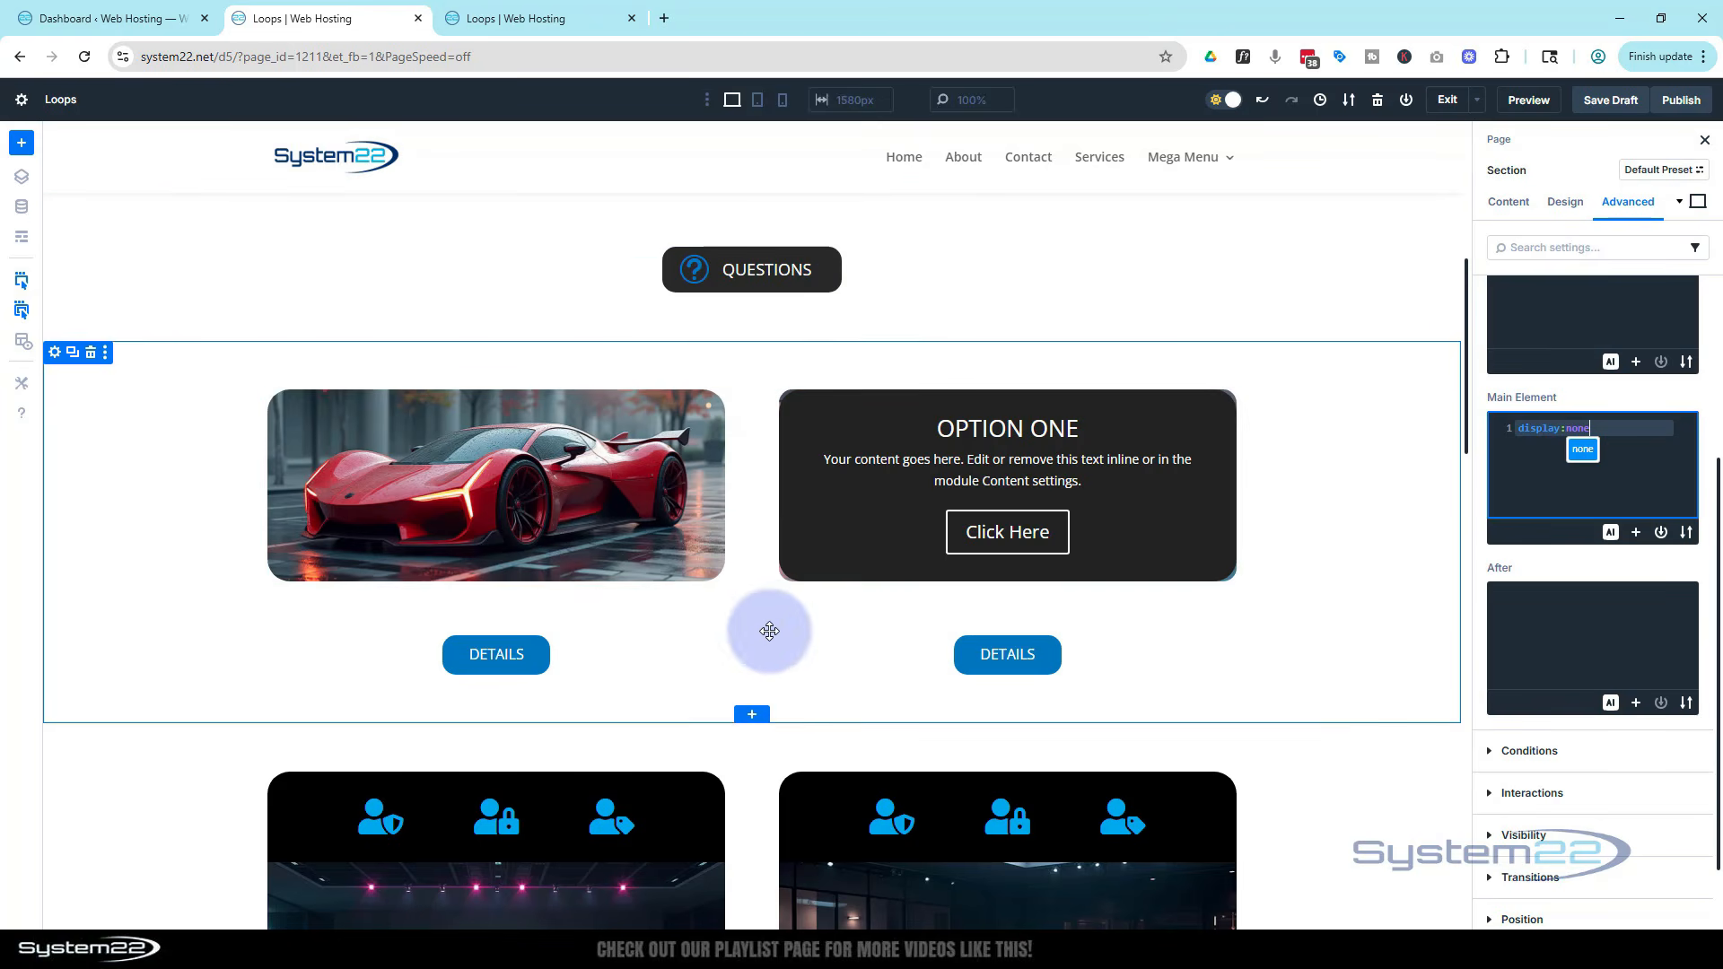
Open the Questions blurb's settings and add a Click interaction with the Toggle Visibility effect action
scroll(769, 628, up, 3)
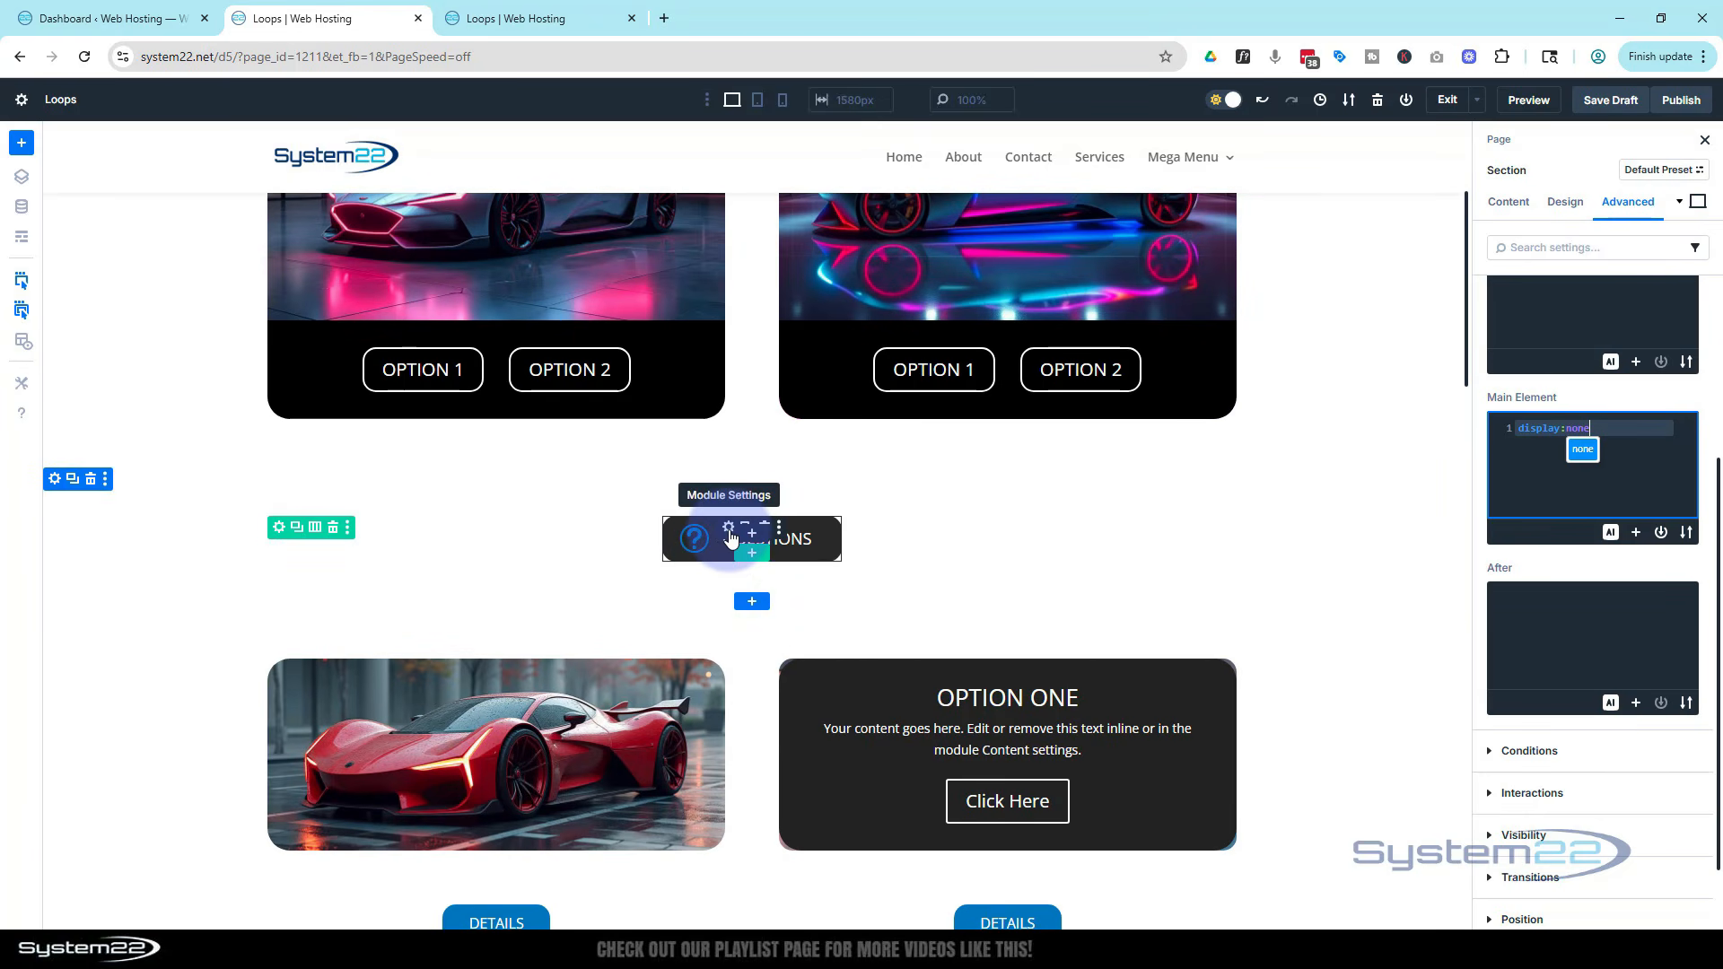
click(730, 537)
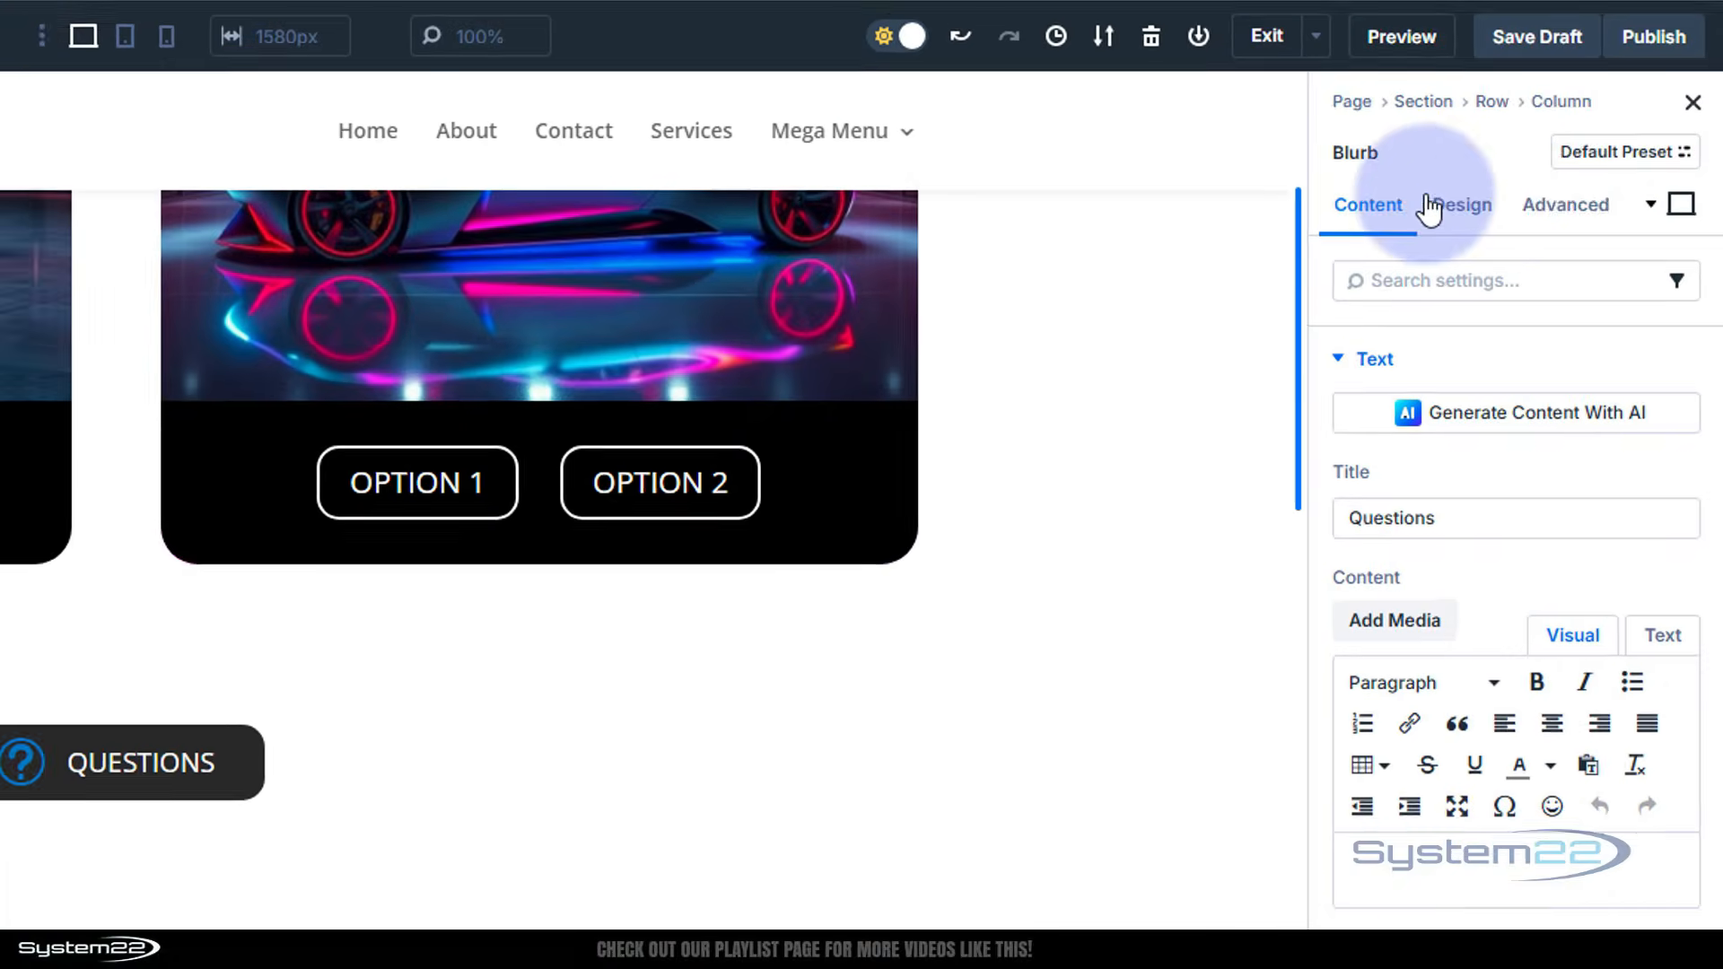
click(1540, 216)
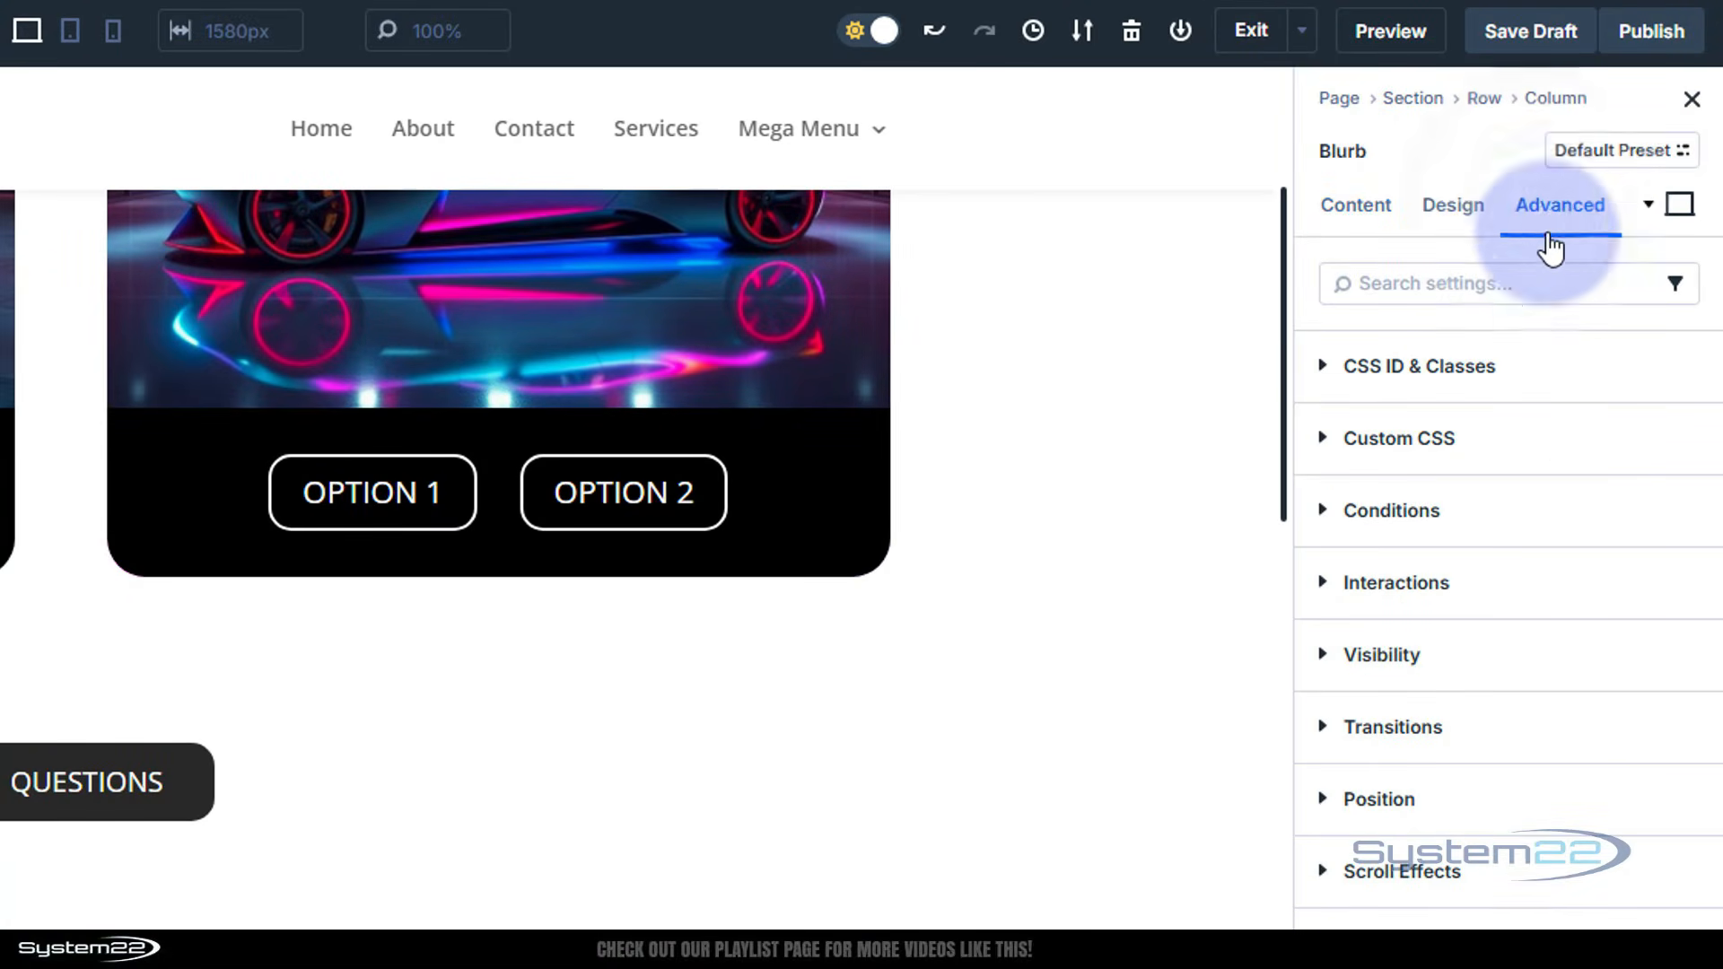
click(1324, 588)
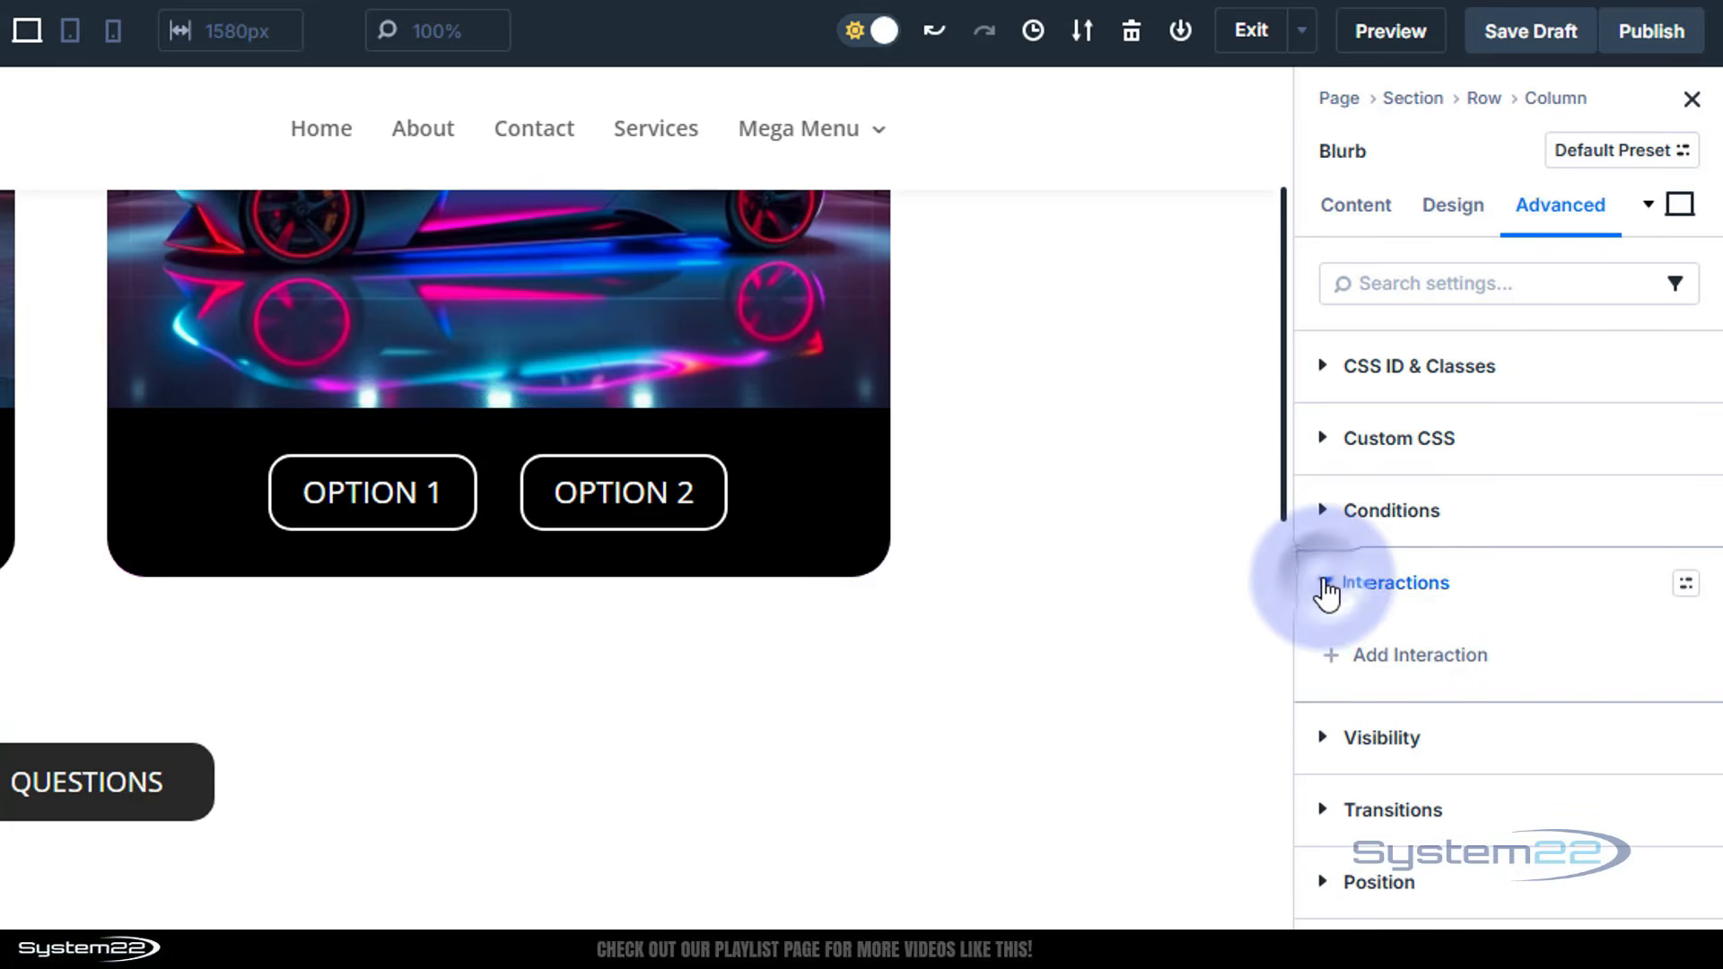
click(1343, 673)
scroll(1343, 682, down, 5)
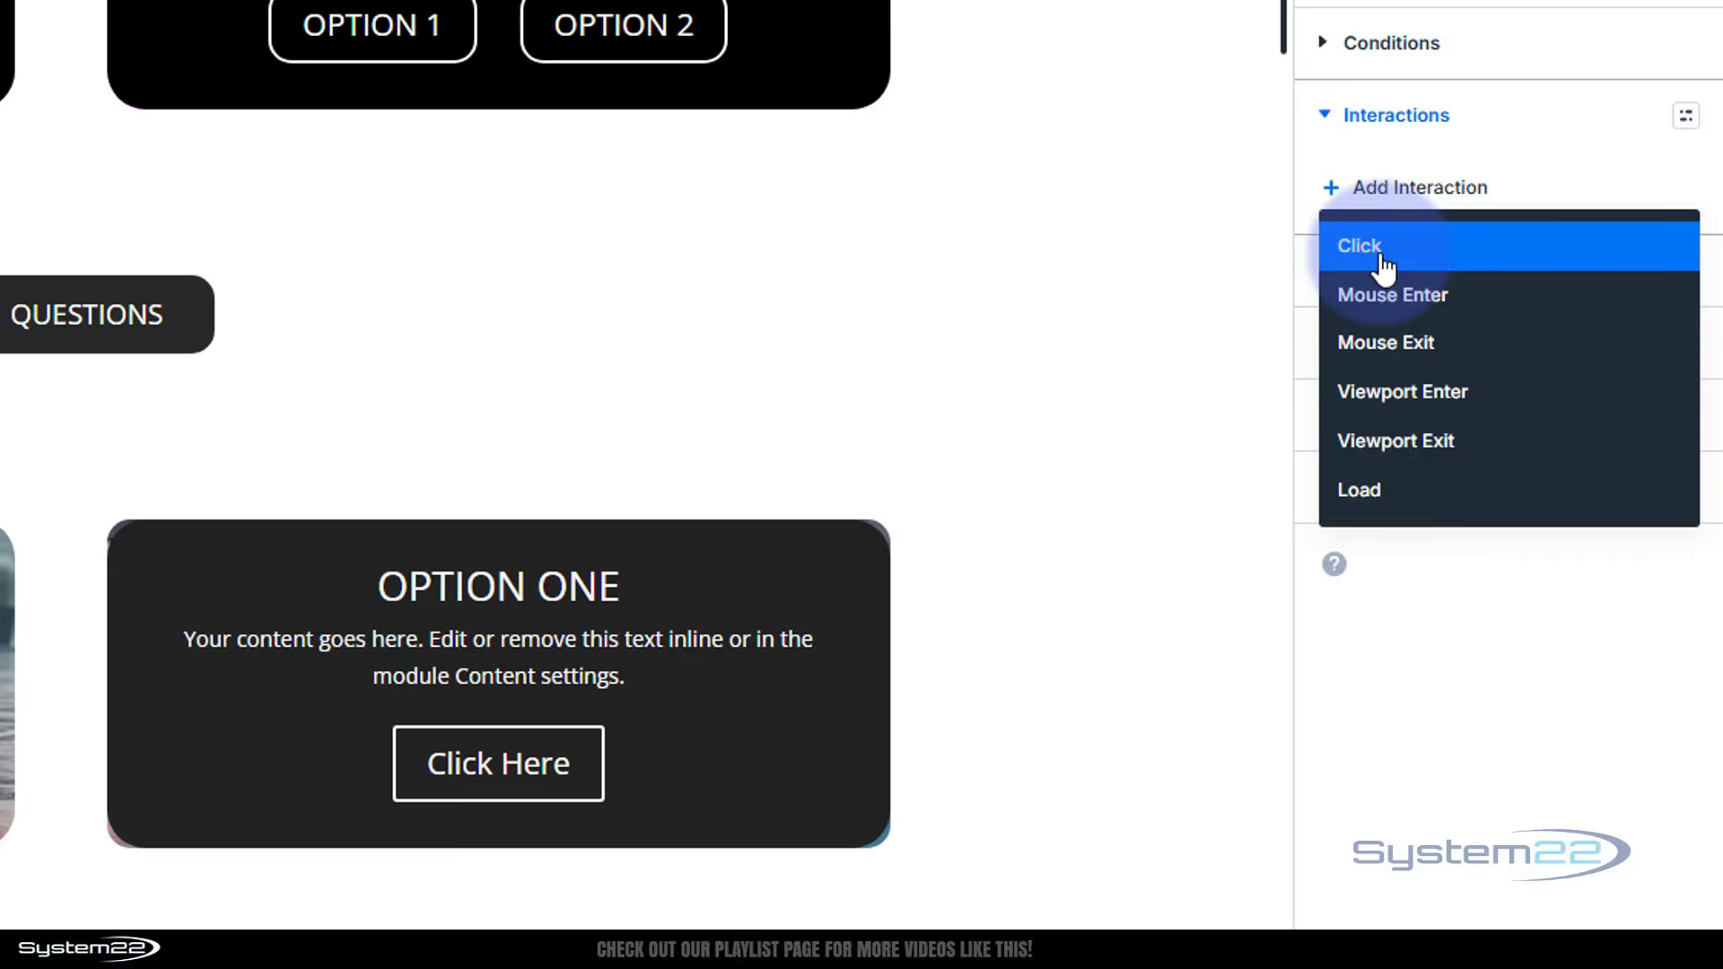
click(1383, 260)
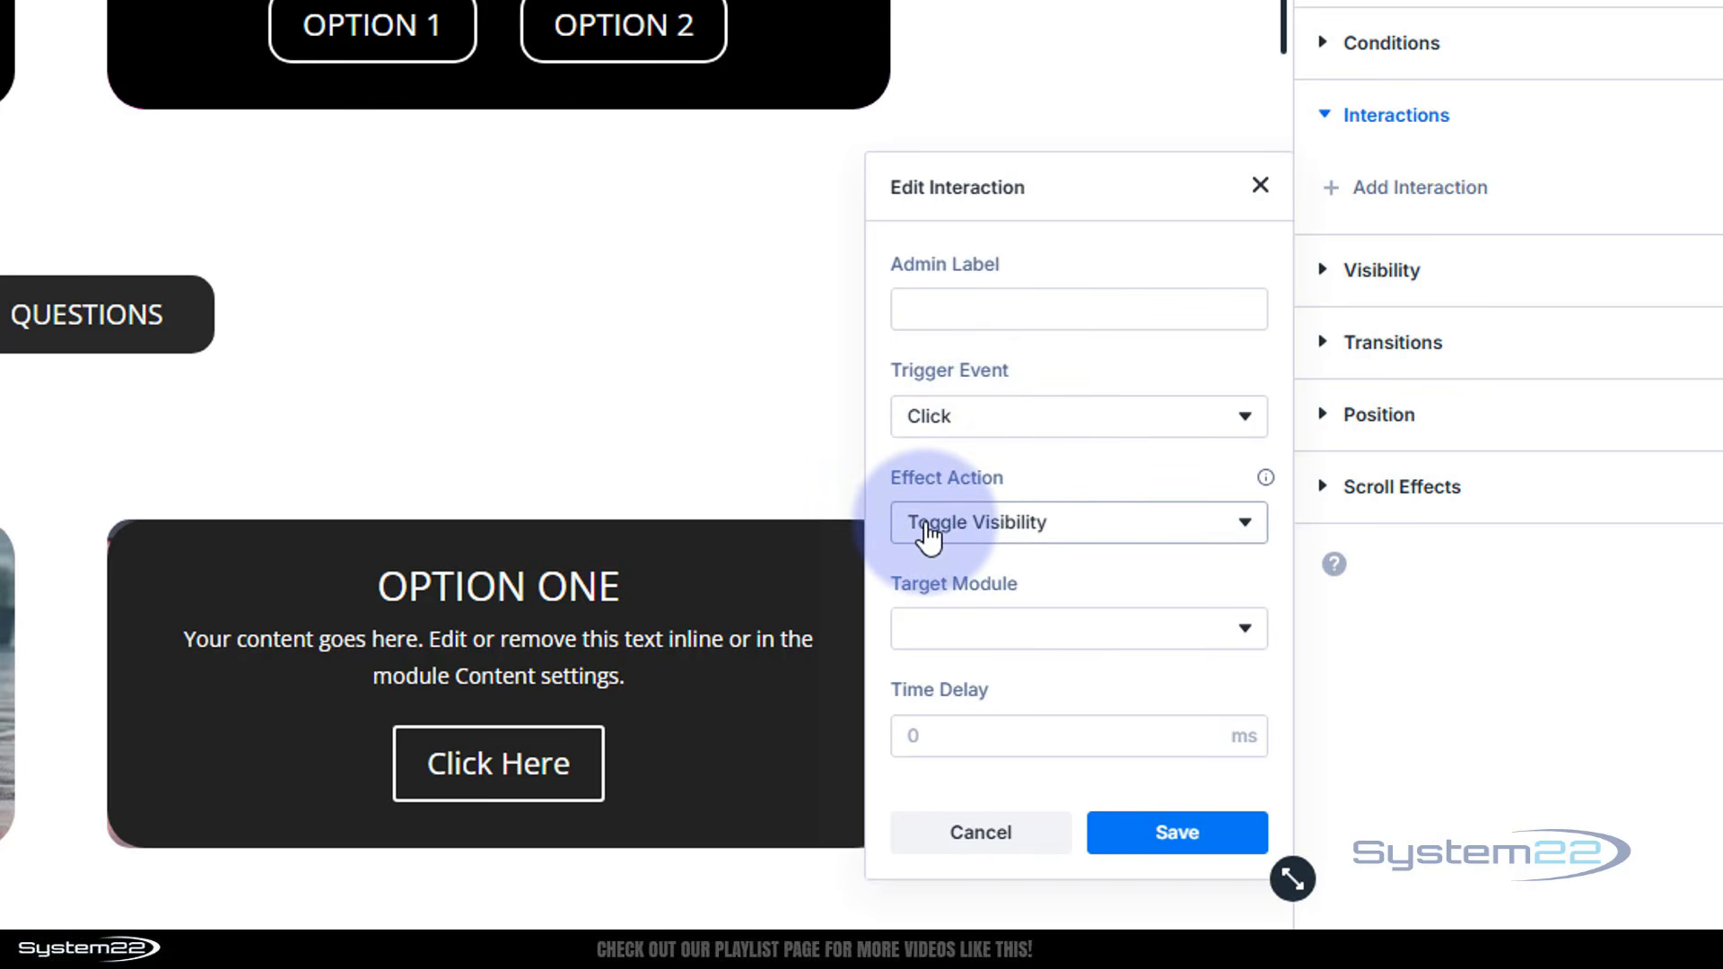
click(1054, 535)
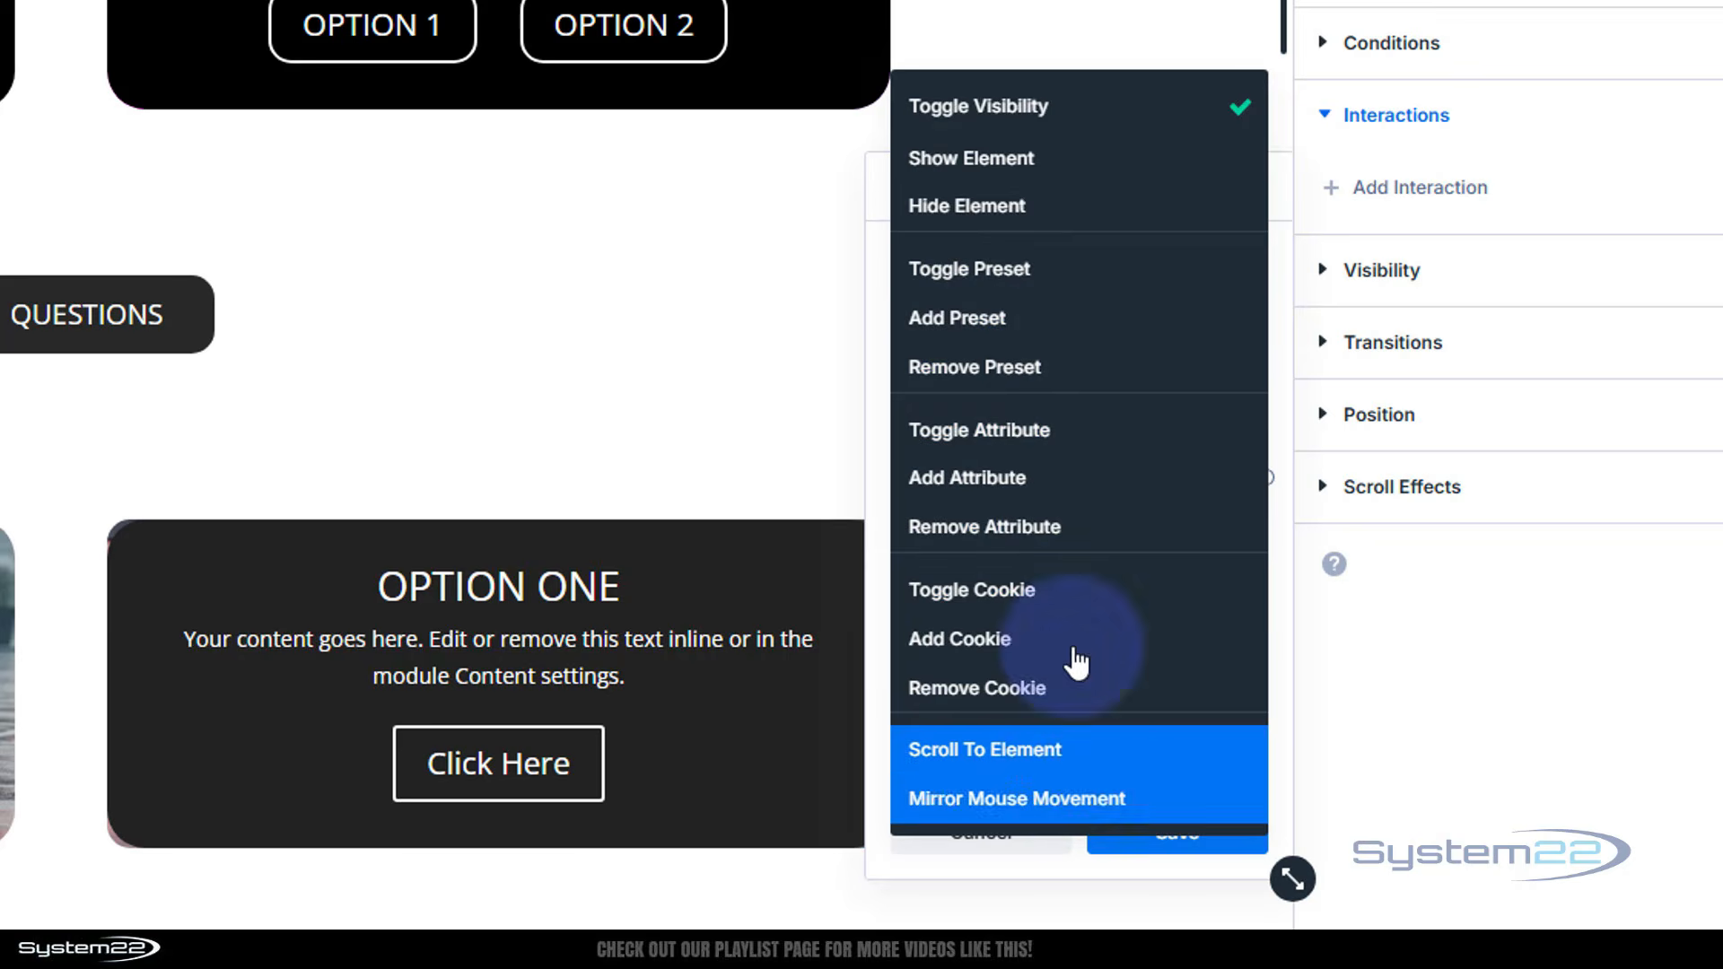
click(989, 110)
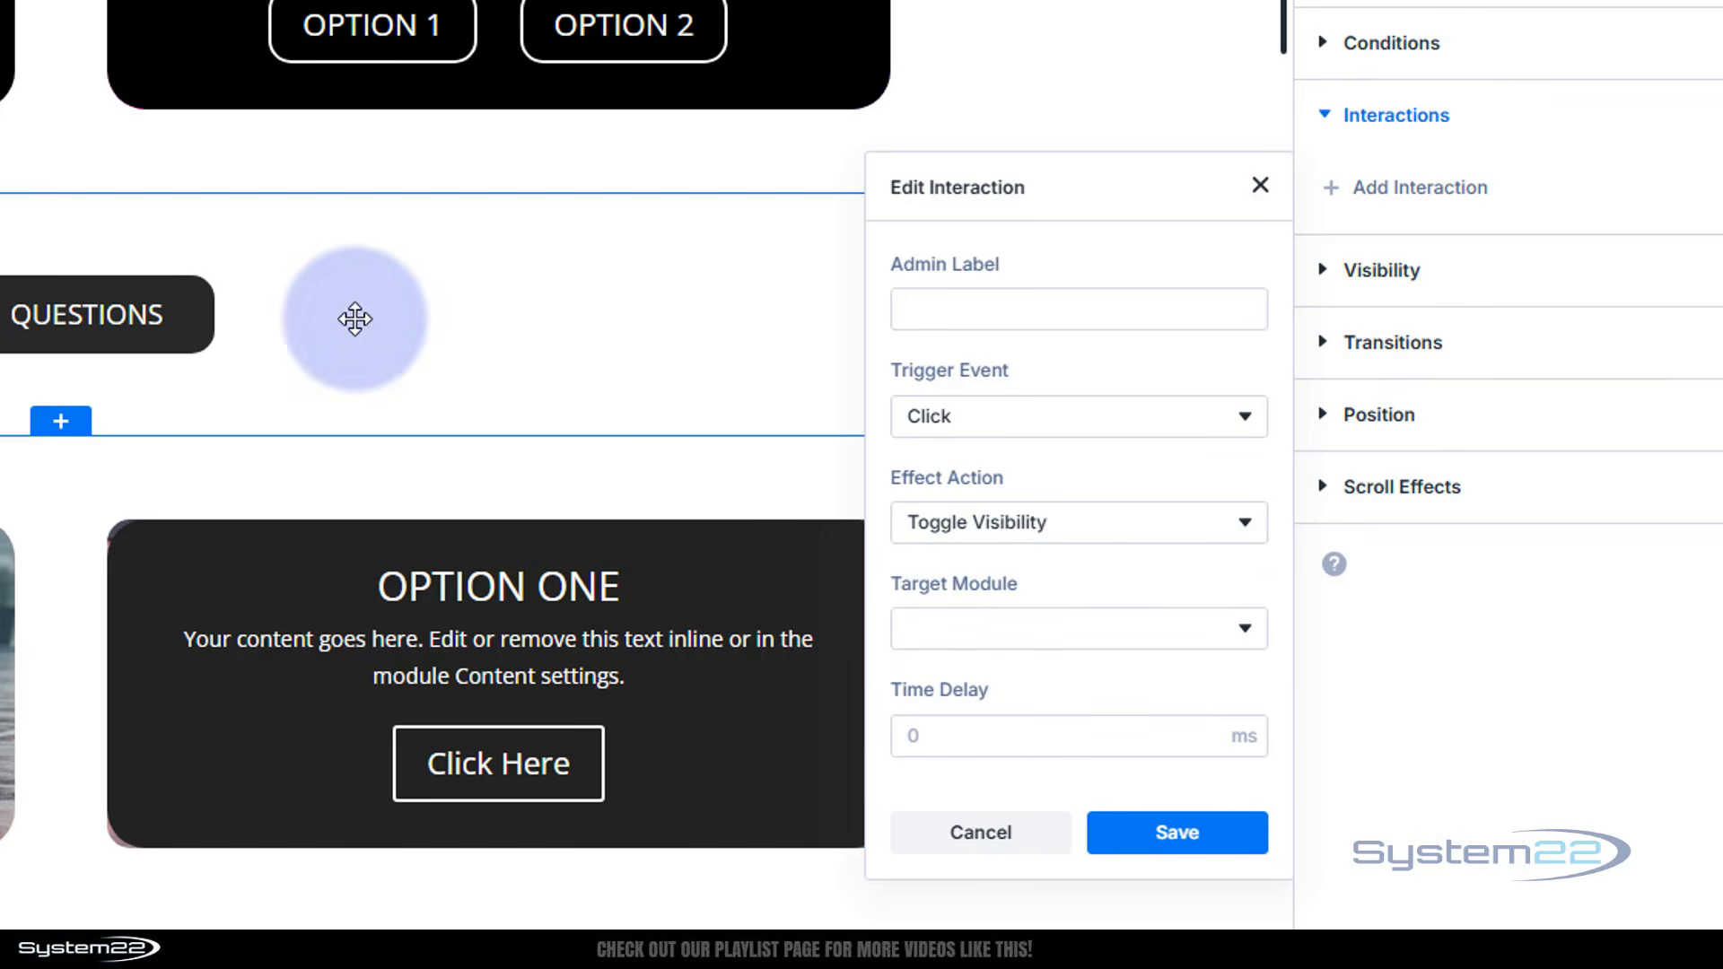
Set the interaction's target module to the contact form's Section and save the interaction
scroll(492, 323, up, 3)
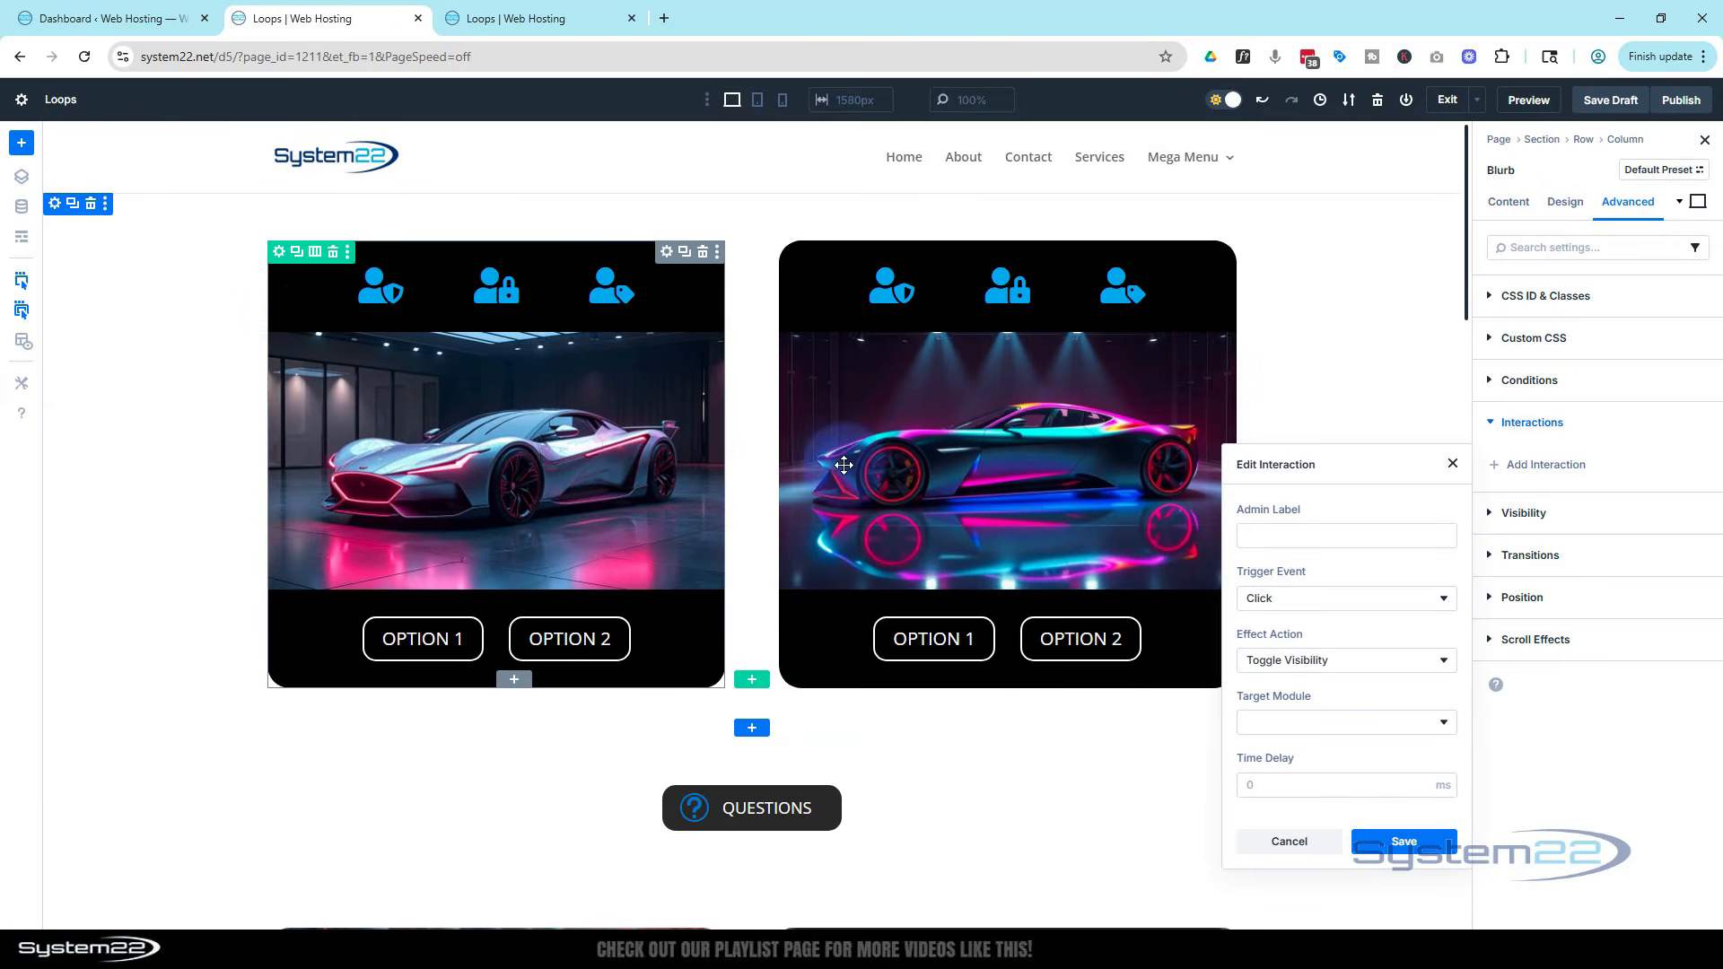
scroll(721, 475, down, 2)
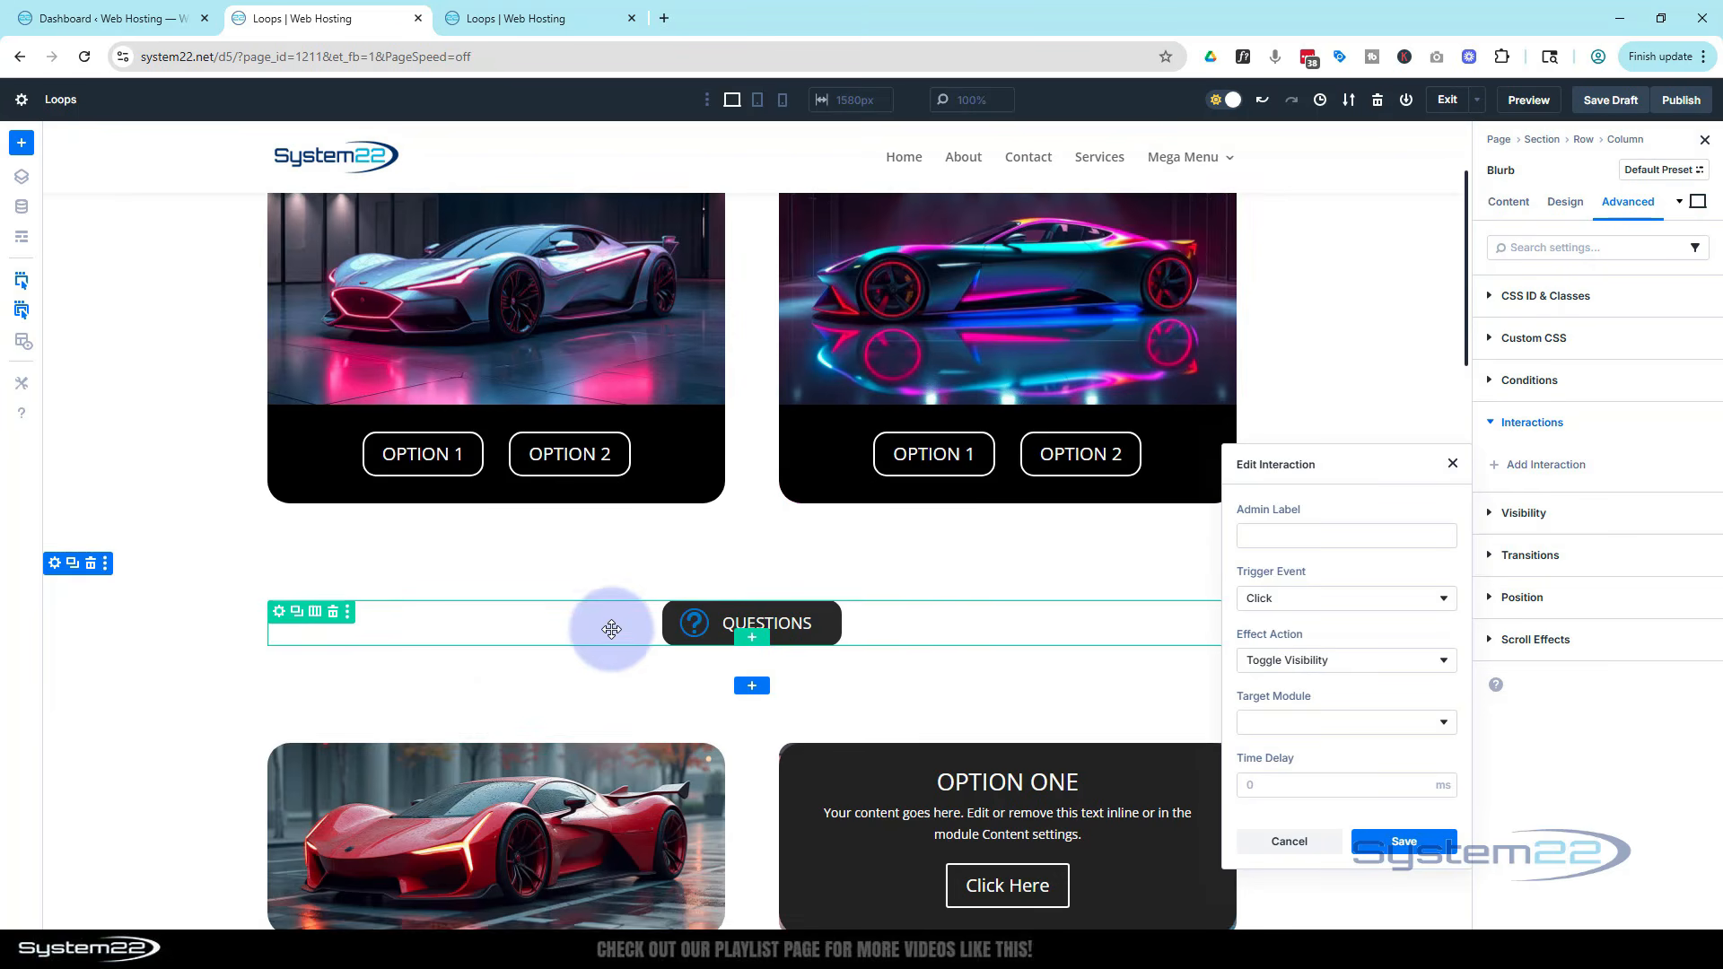
scroll(241, 588, down, 2)
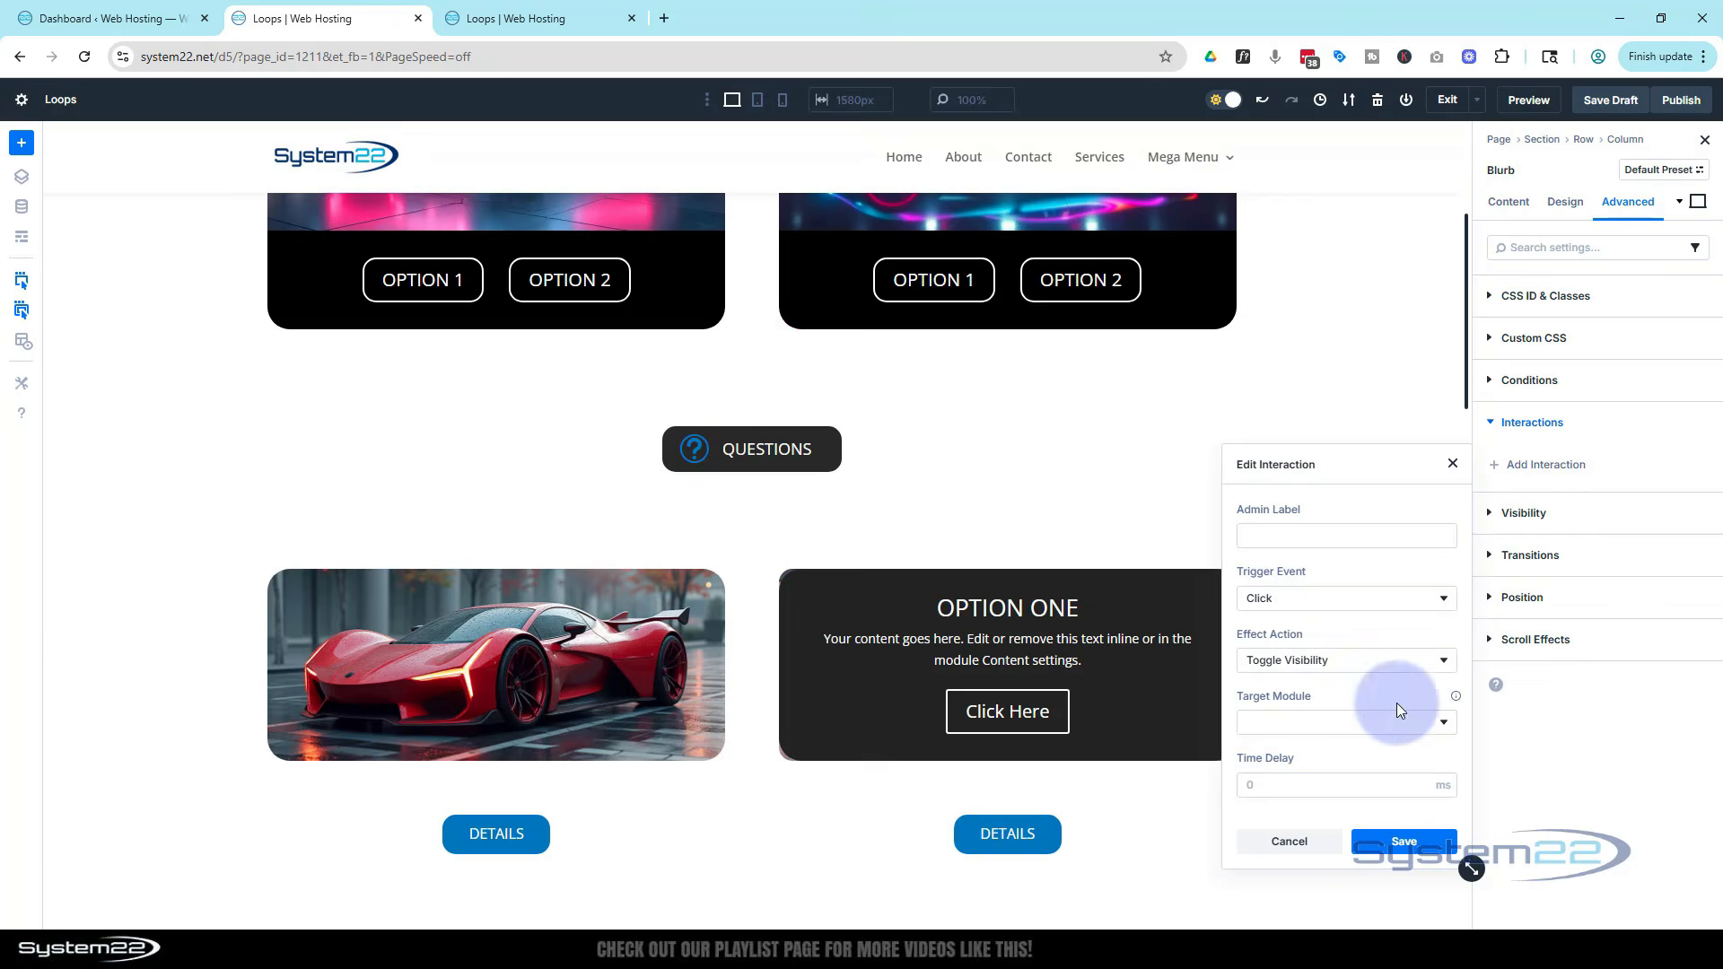
click(1377, 722)
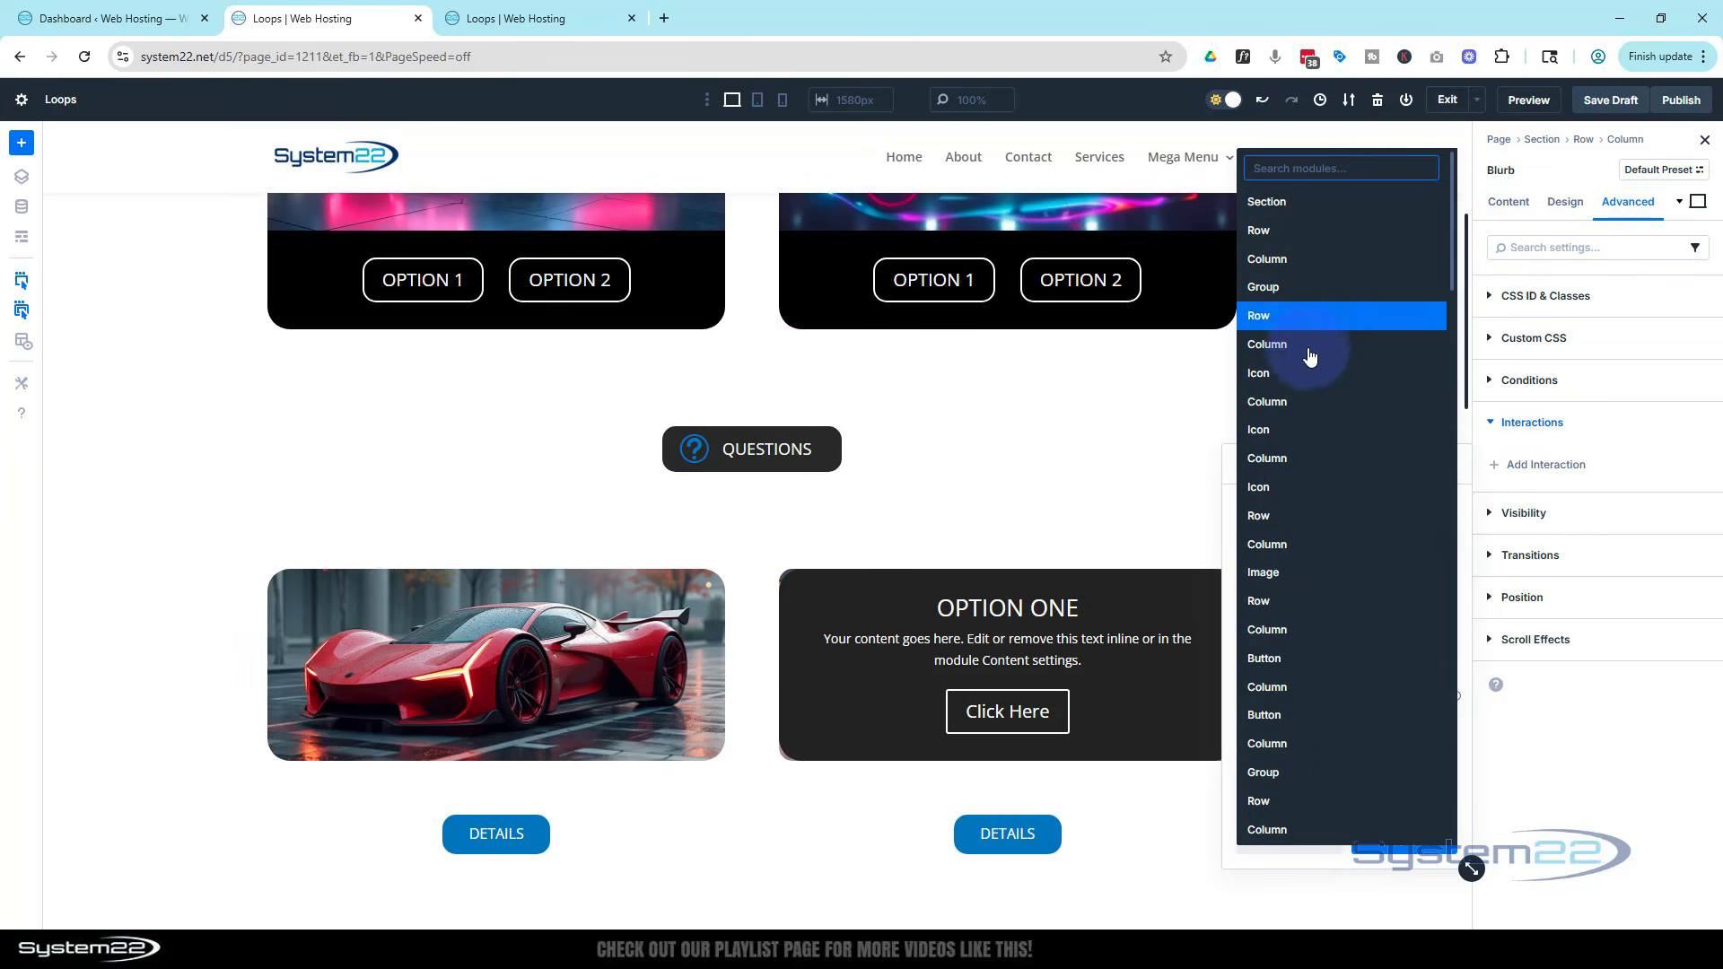
scroll(1314, 758, down, 4)
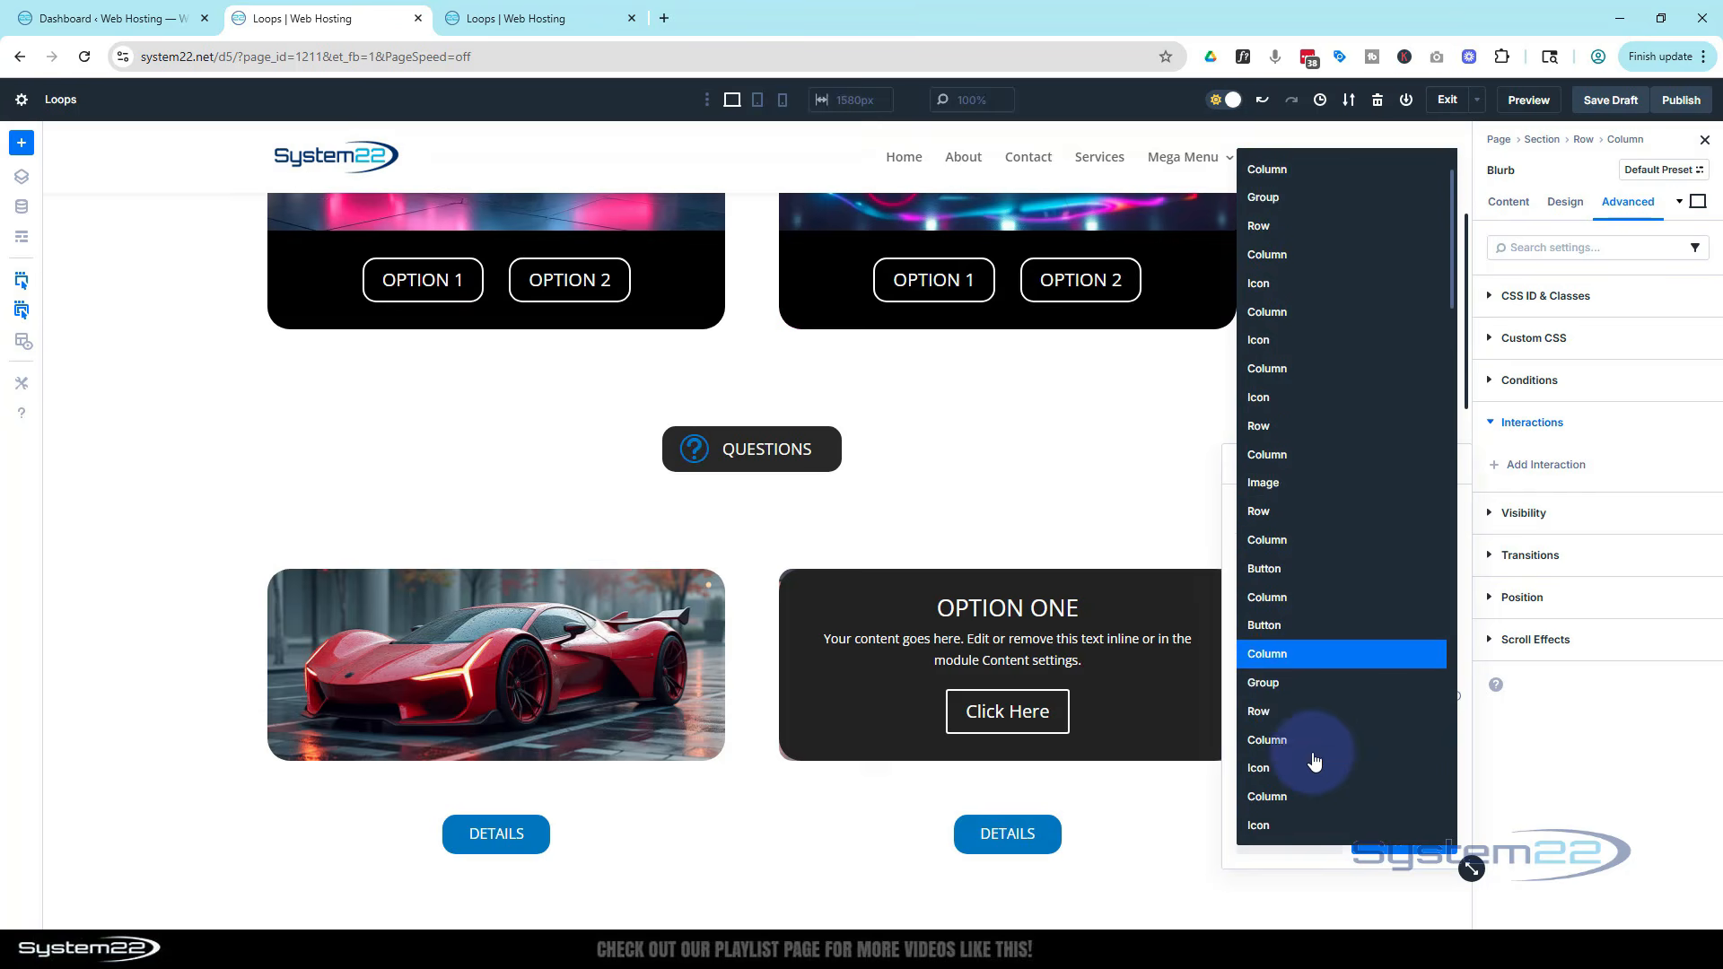
scroll(1314, 758, down, 3)
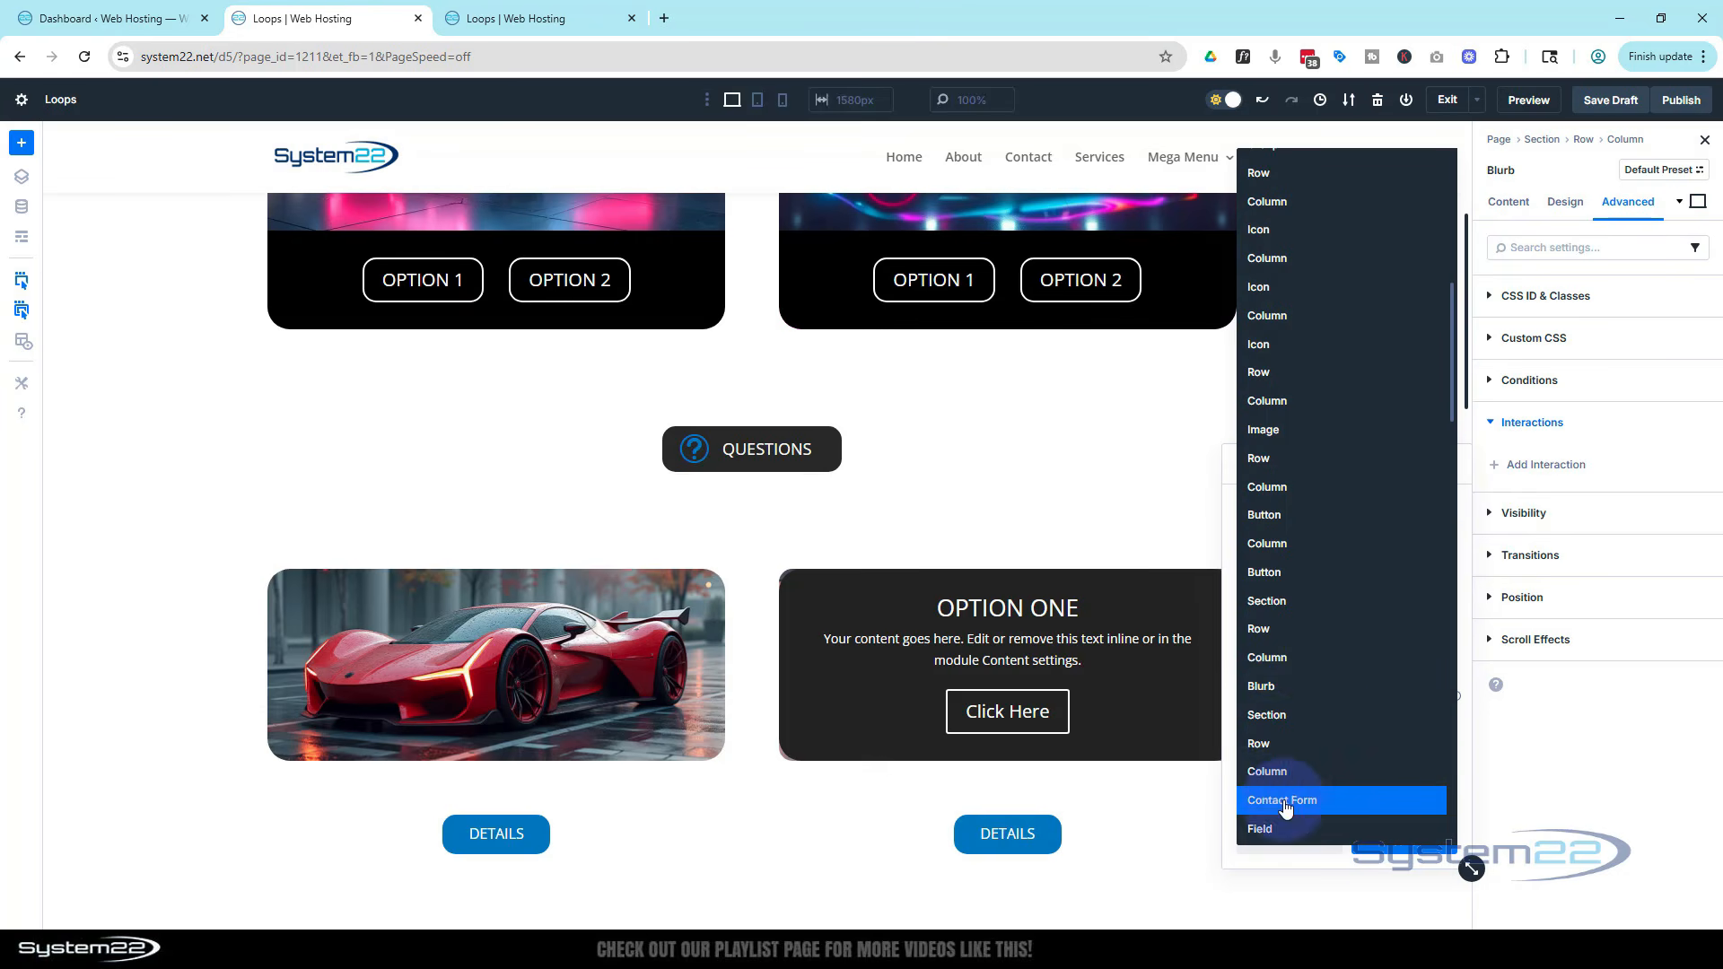
click(1273, 717)
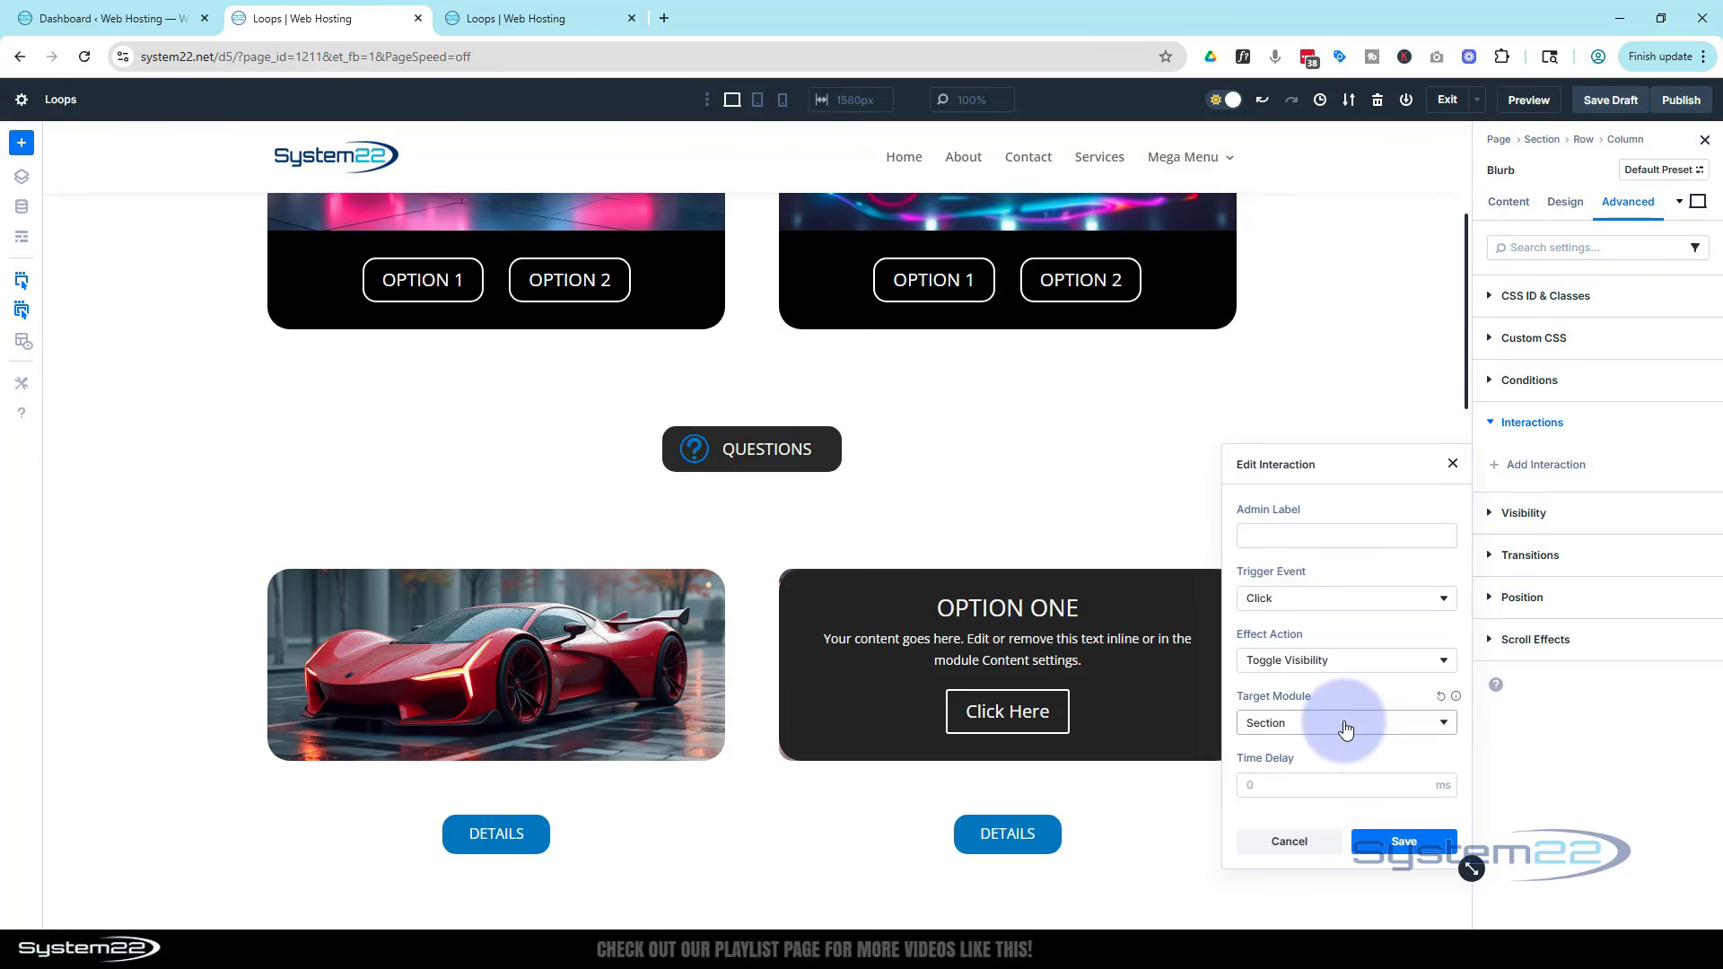
click(1405, 843)
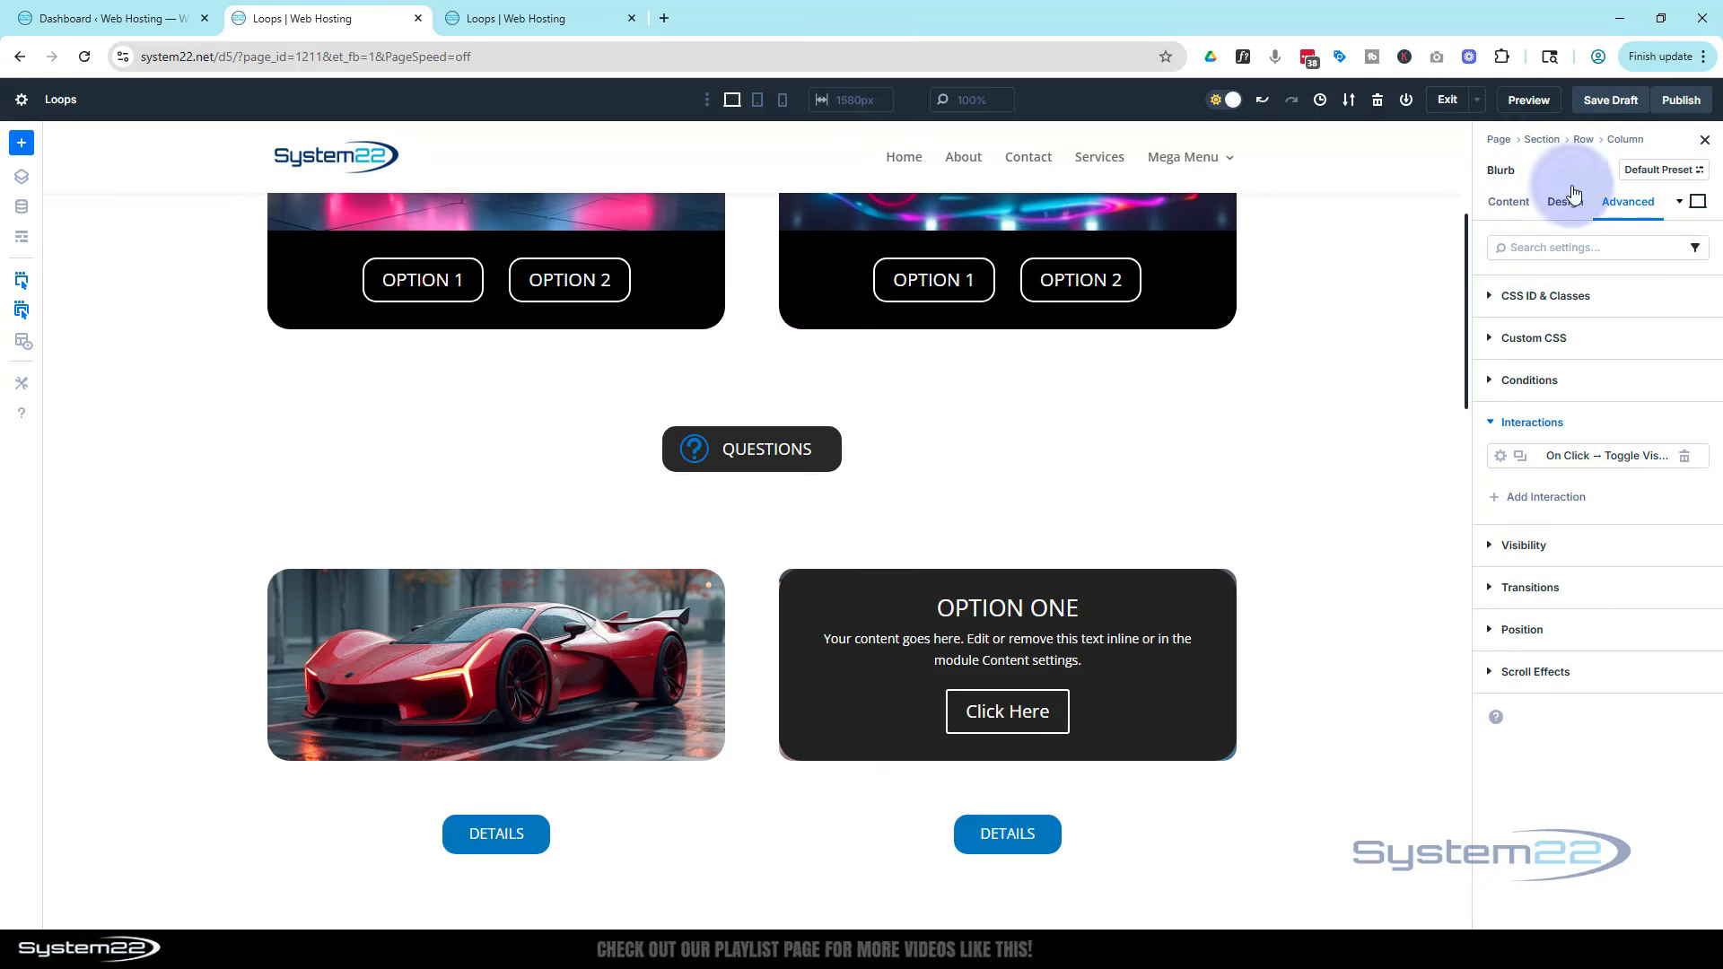
Save the draft, open a preview of the page, and click the Questions button to show the form
click(1609, 100)
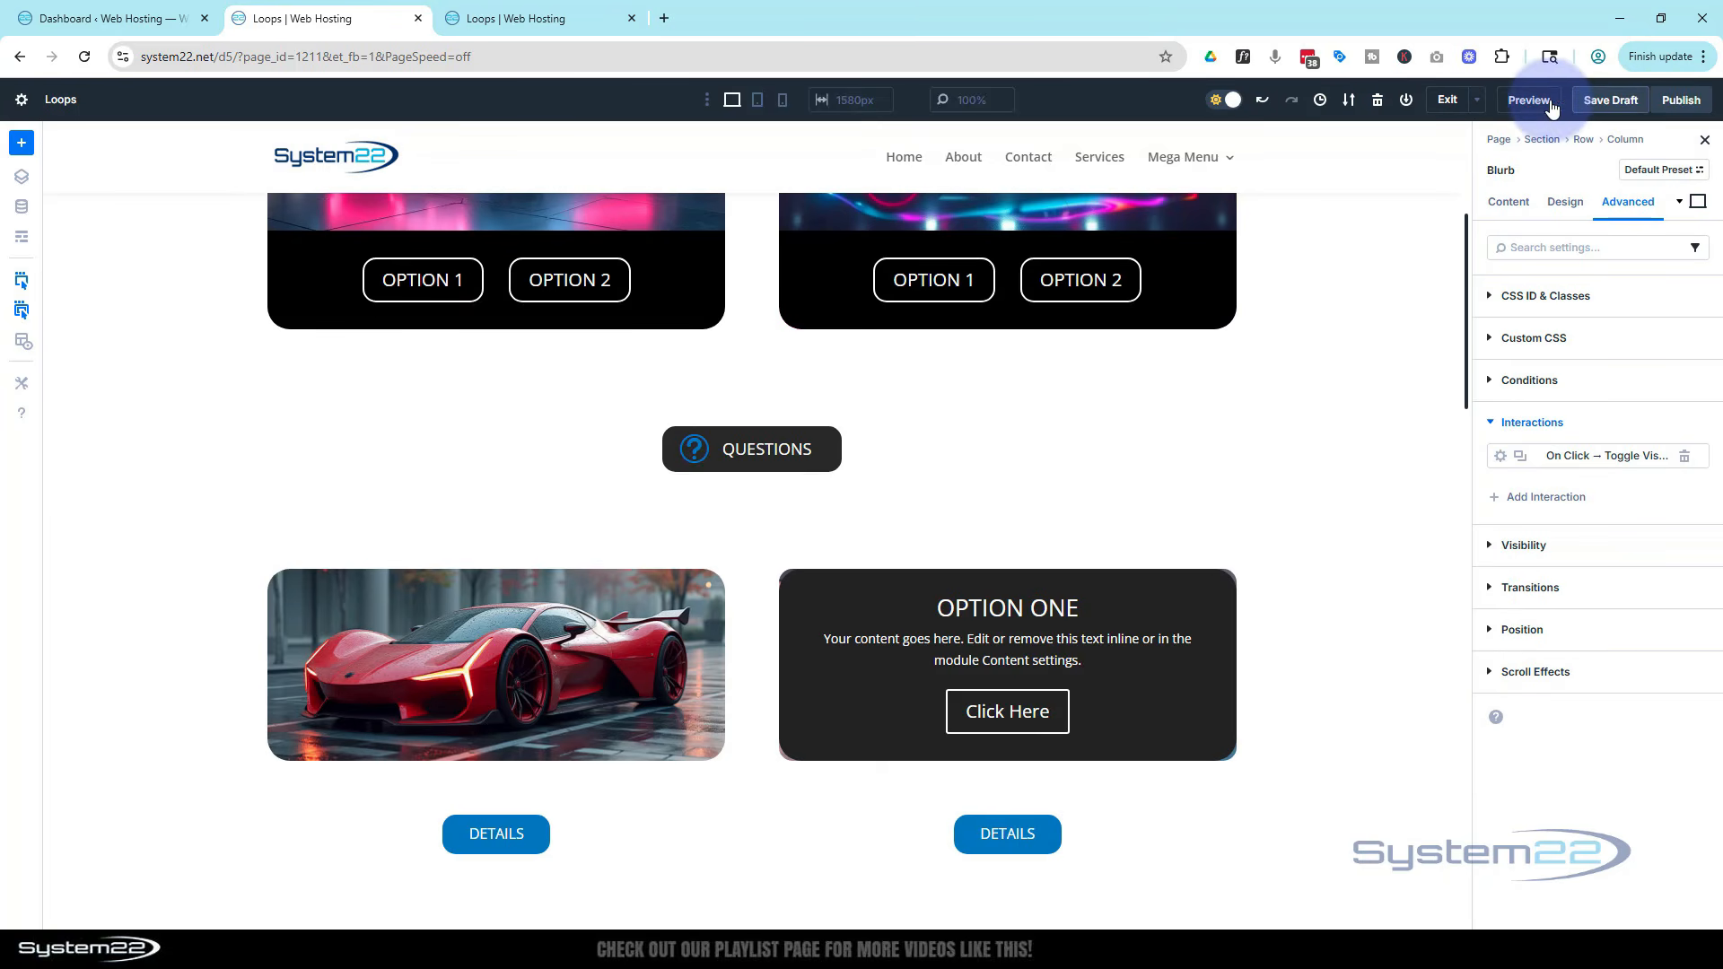
click(1529, 100)
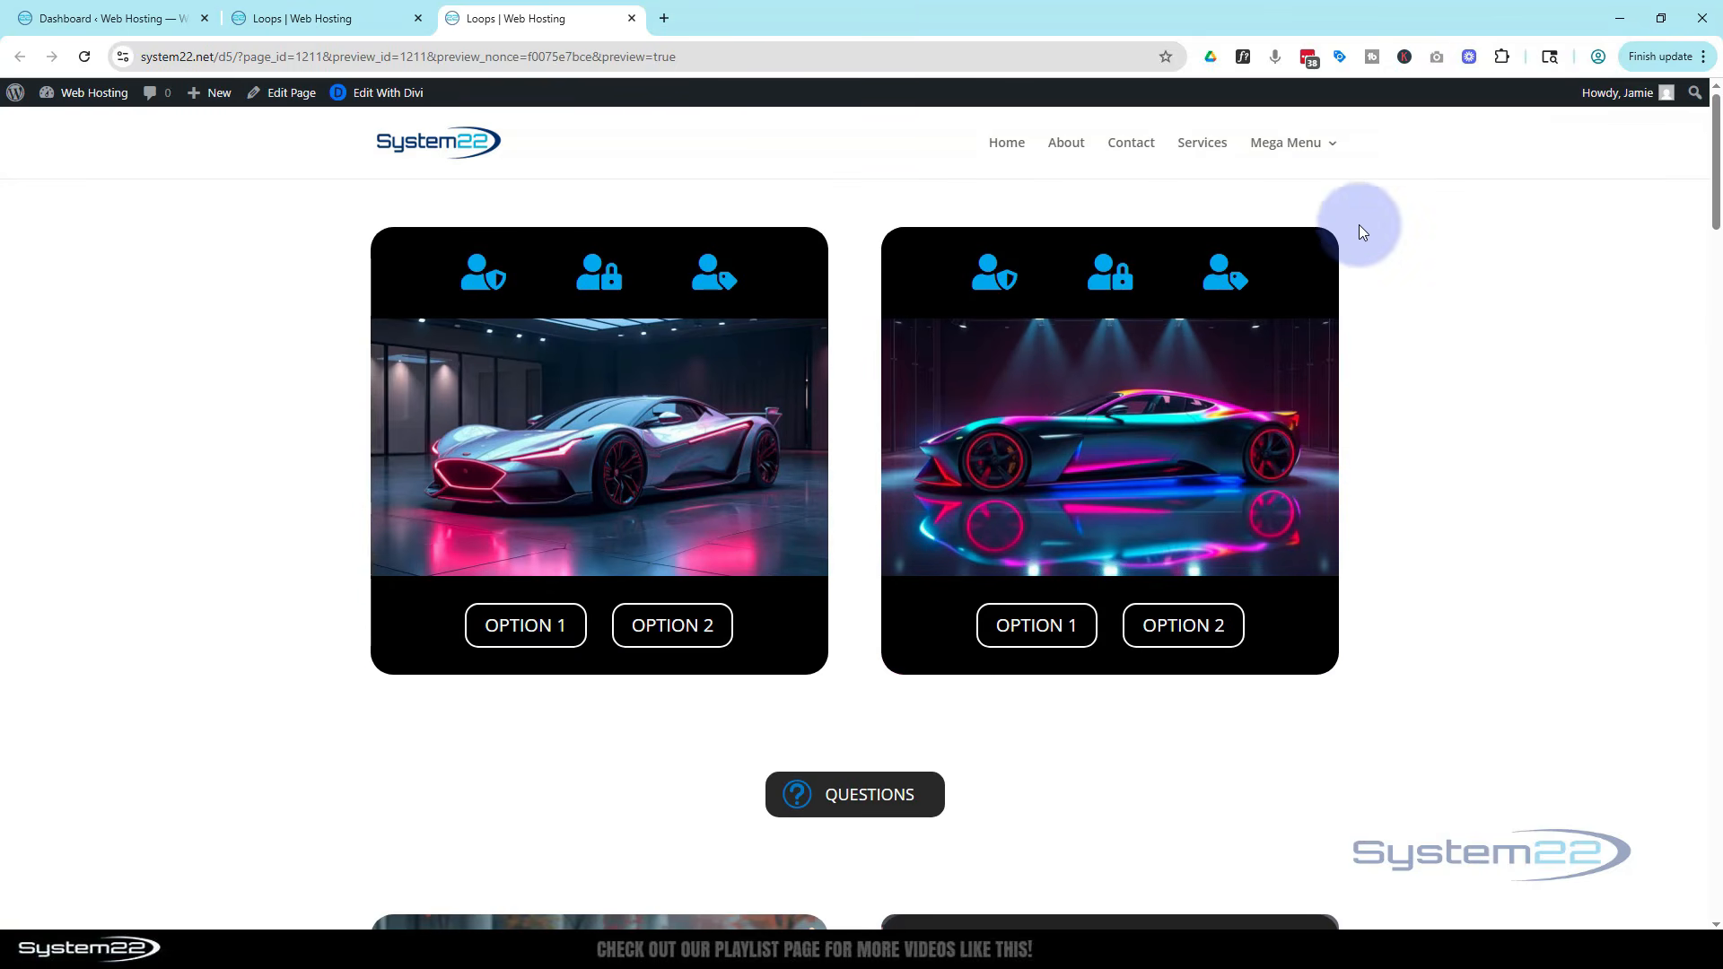
scroll(1359, 220, down, 4)
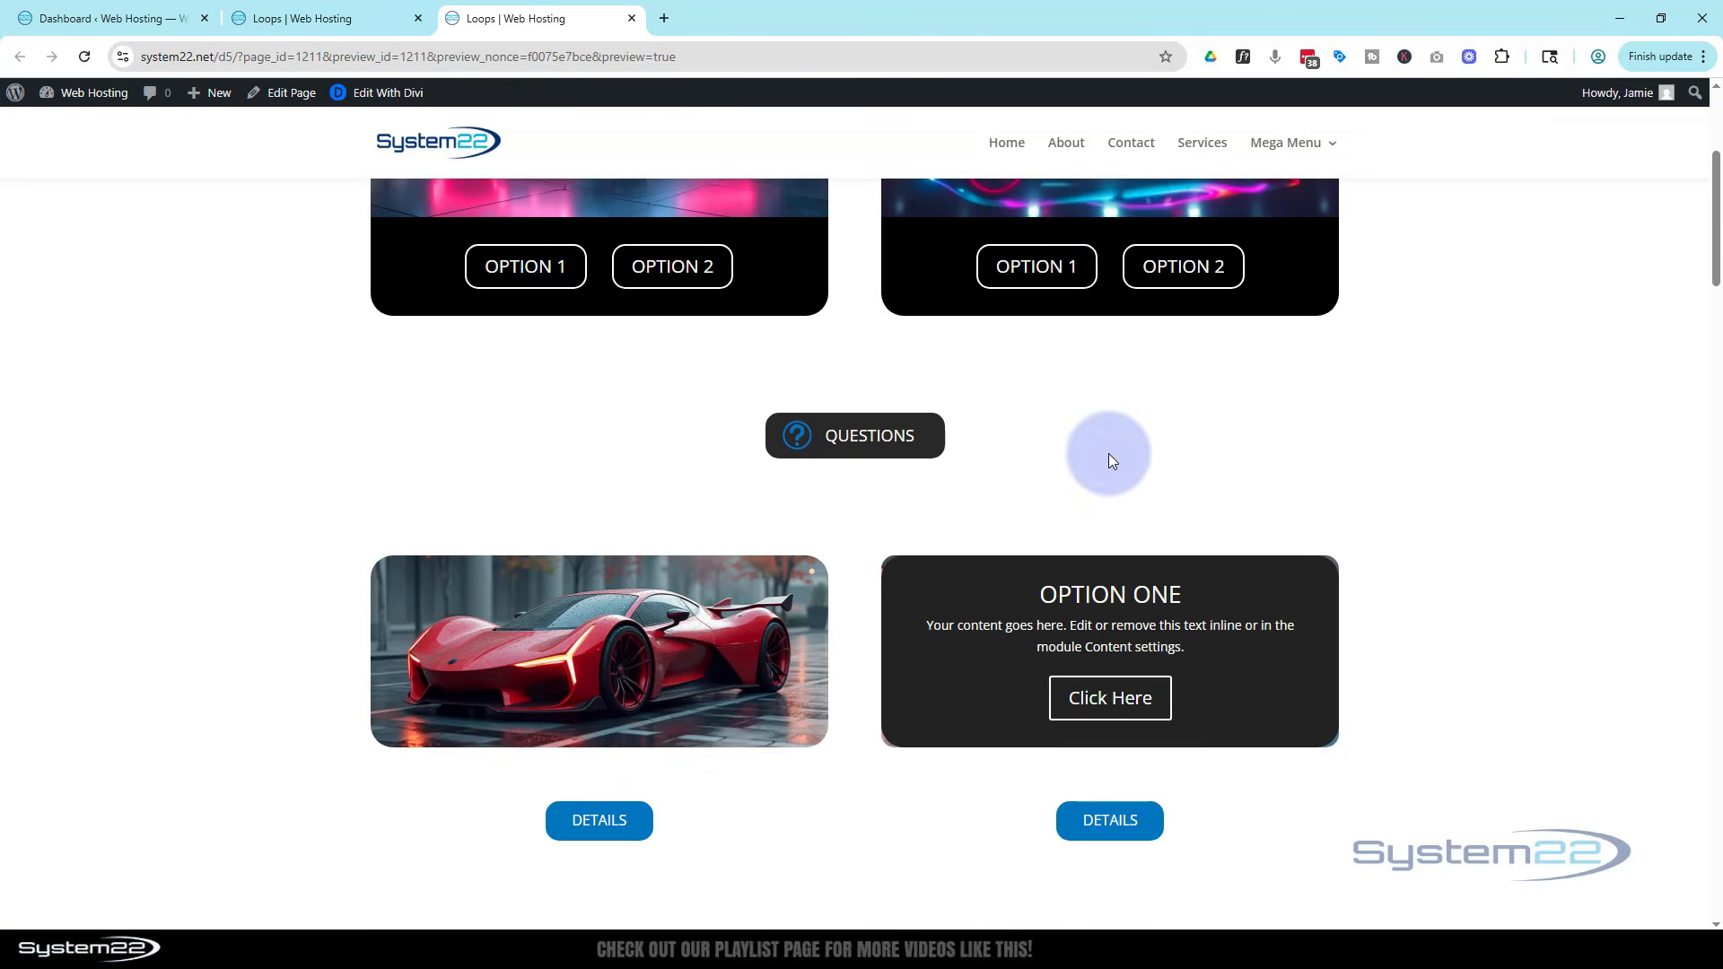
click(813, 439)
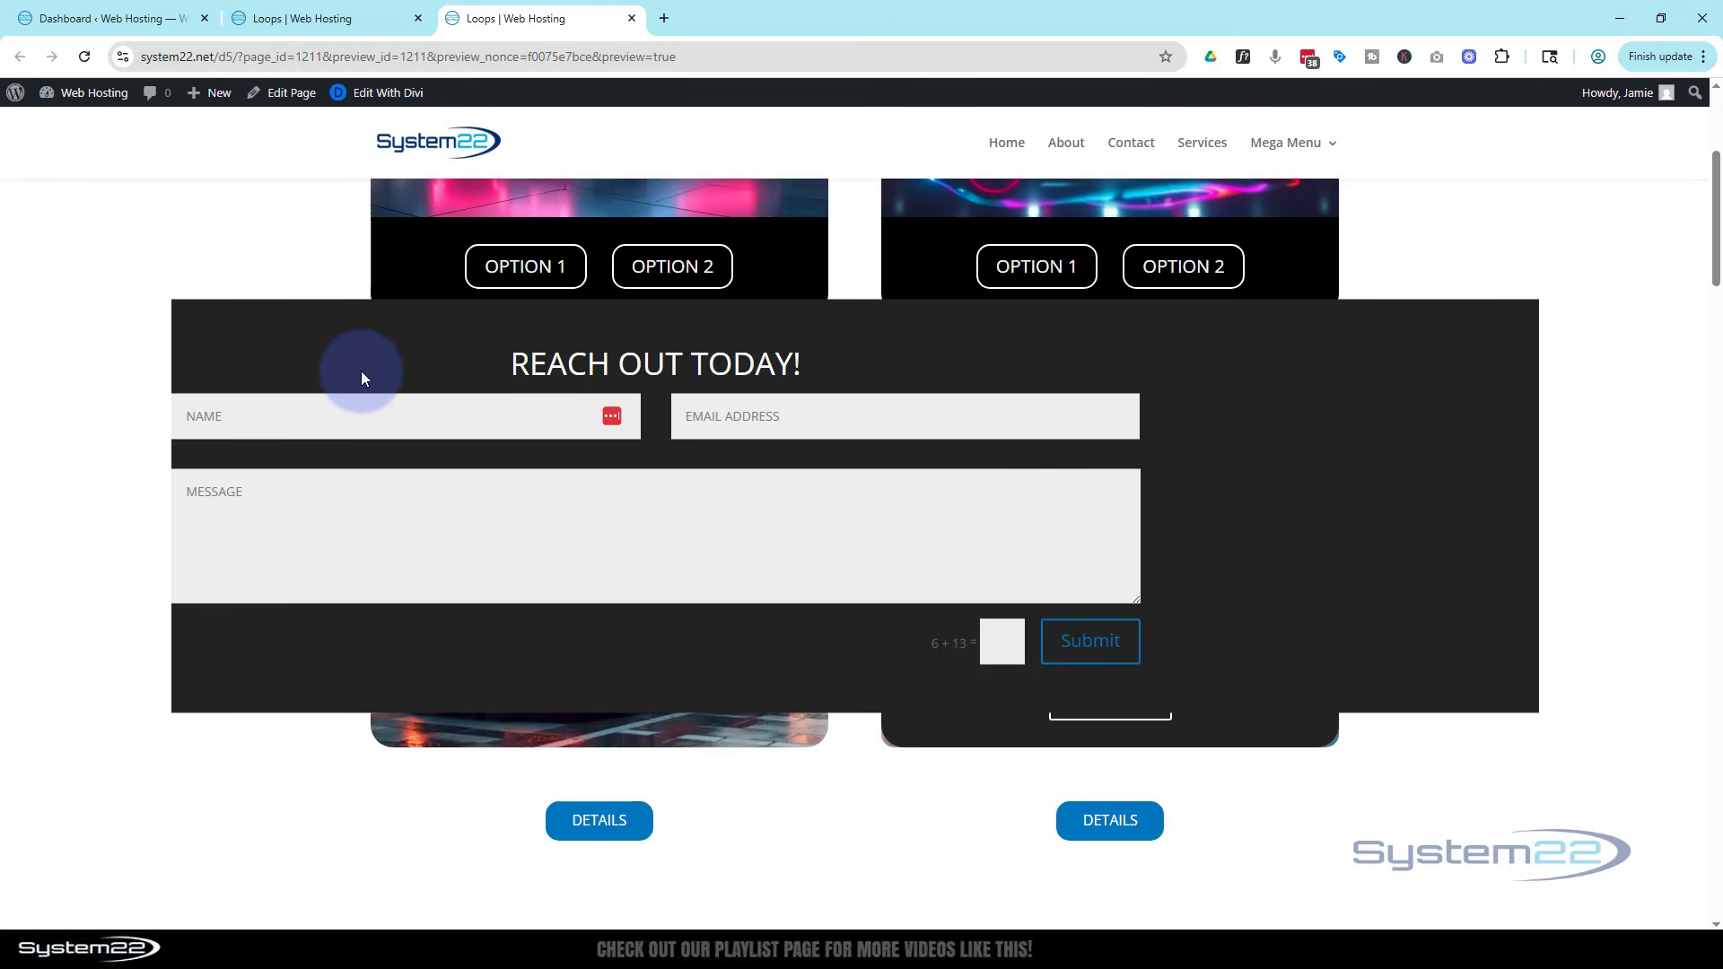
Test the pop-up in preview by clicking the Questions button repeatedly and scrolling the page
scroll(854, 609, up, 3)
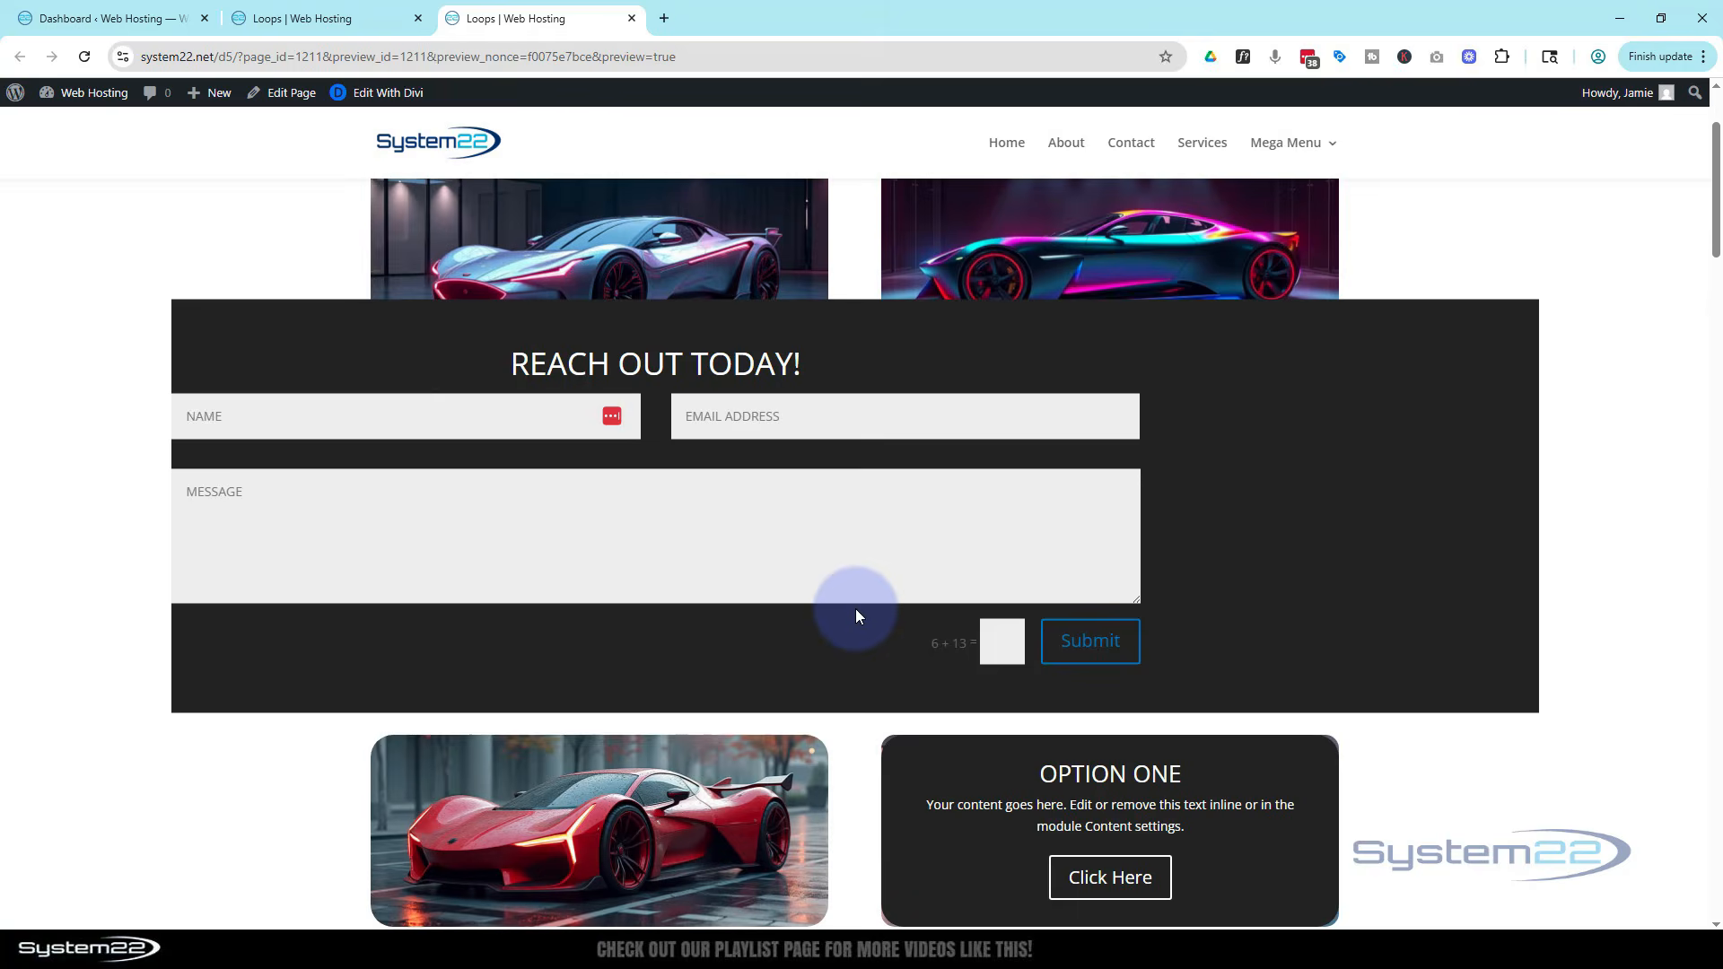
scroll(848, 611, up, 2)
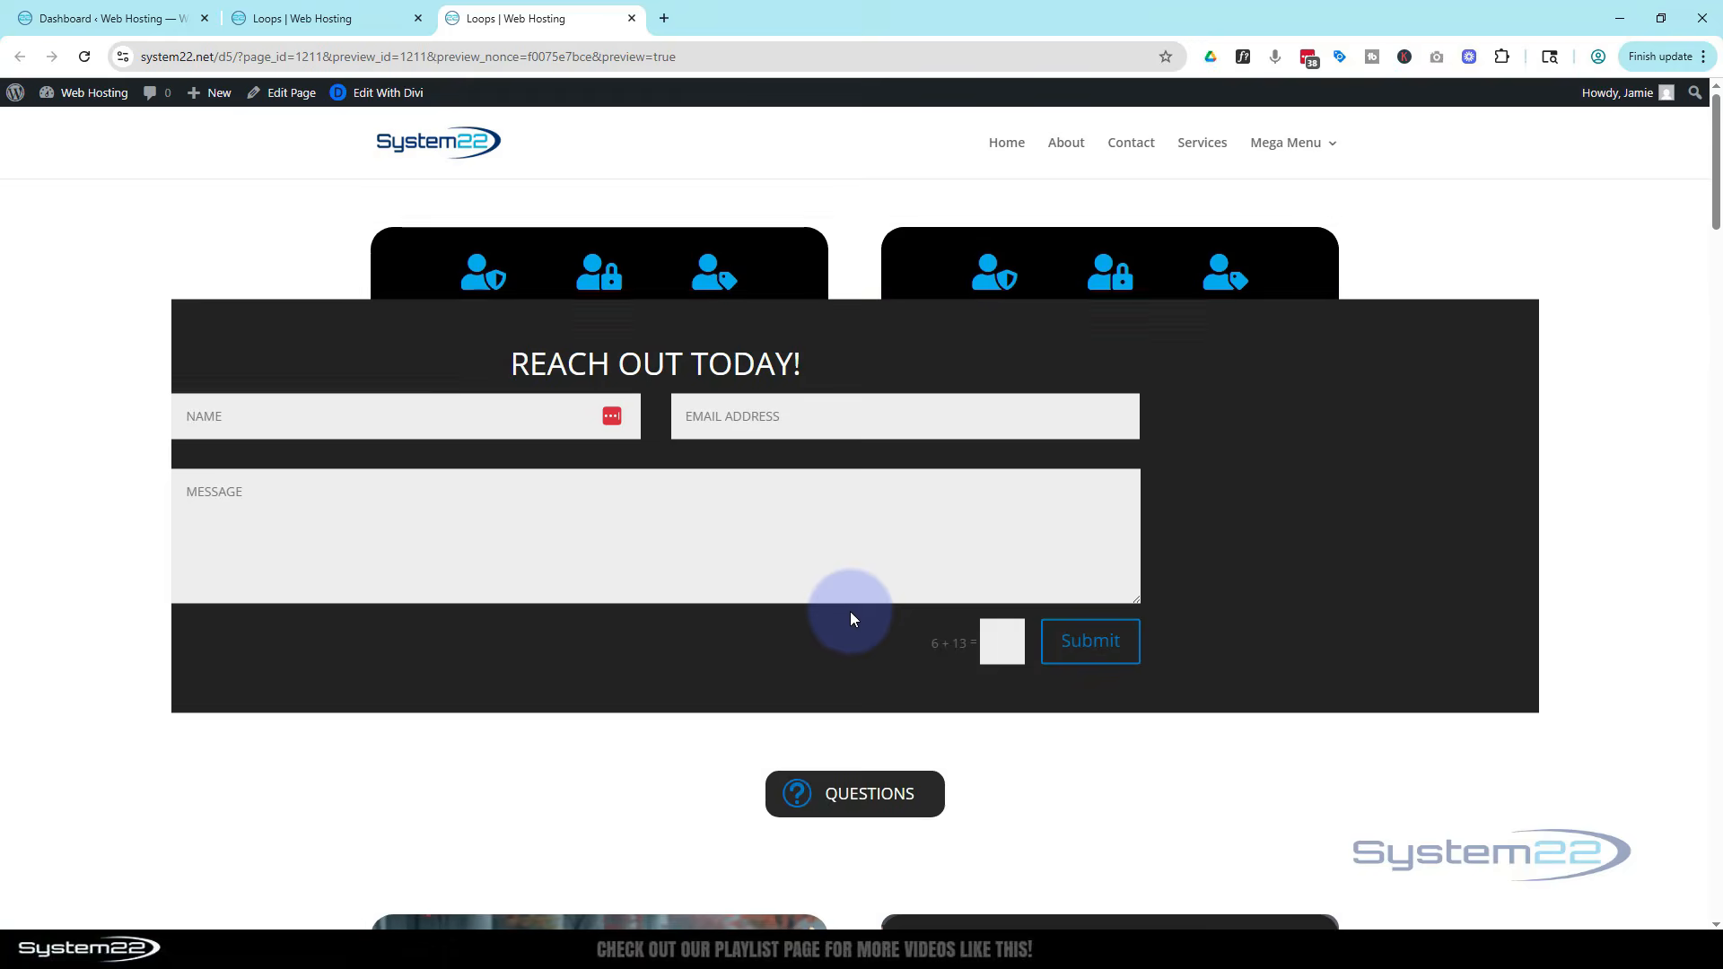
click(829, 810)
click(827, 810)
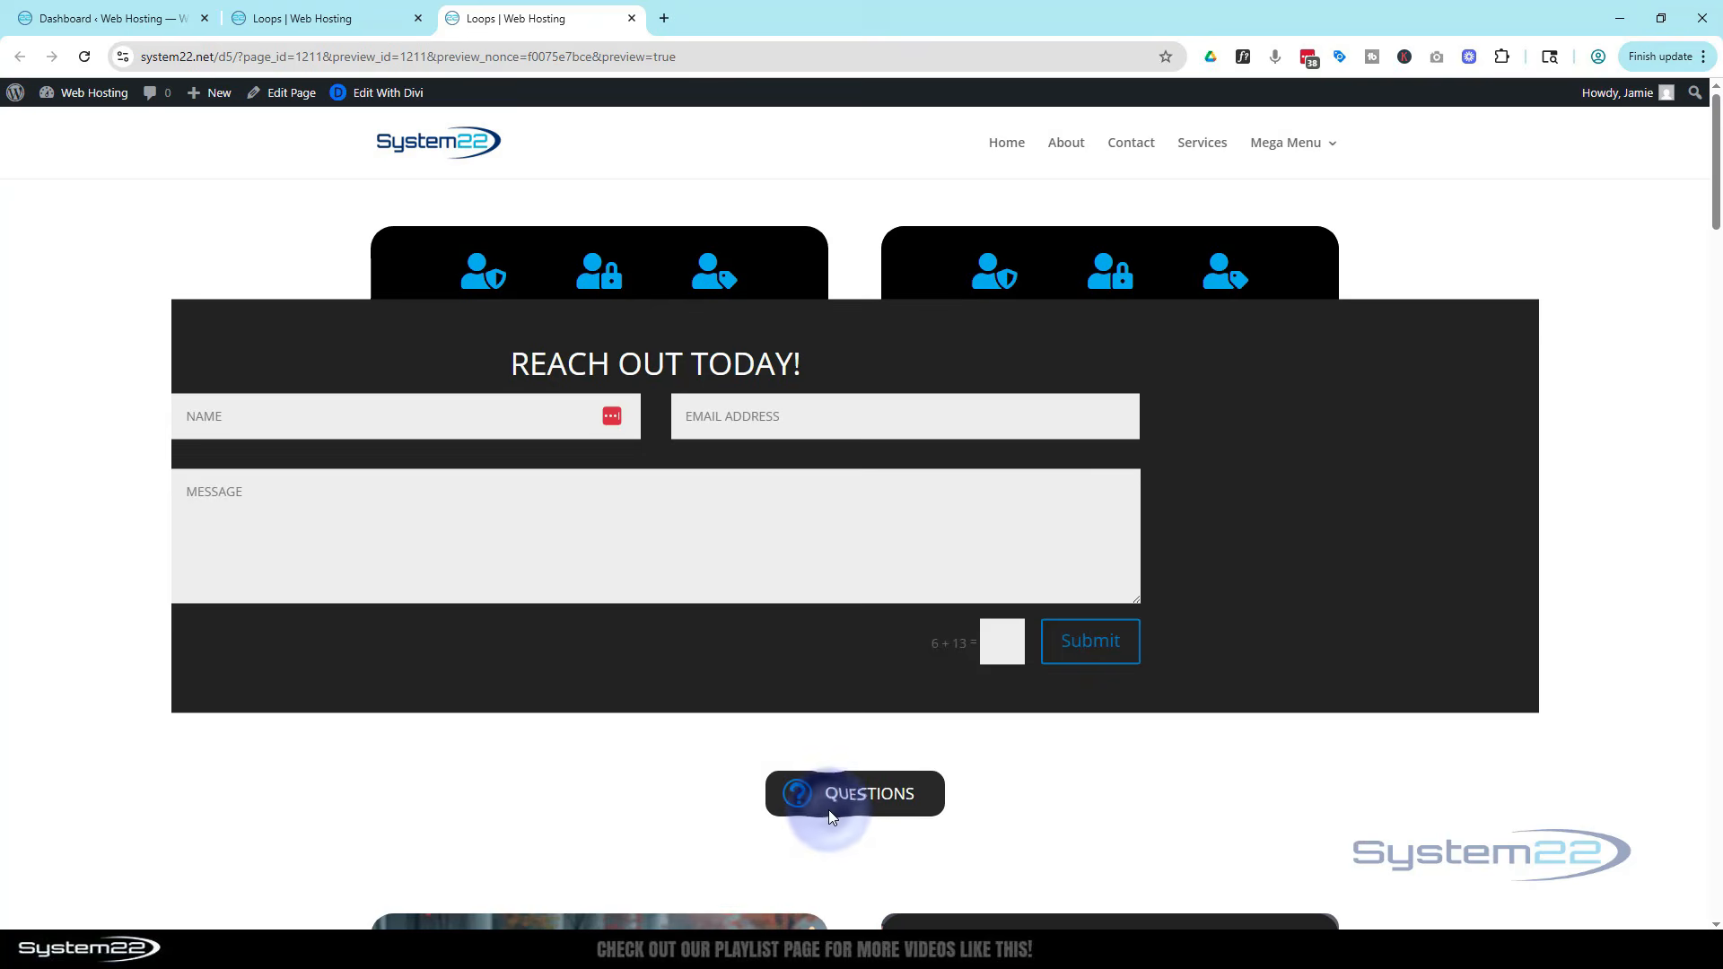
click(827, 810)
click(603, 628)
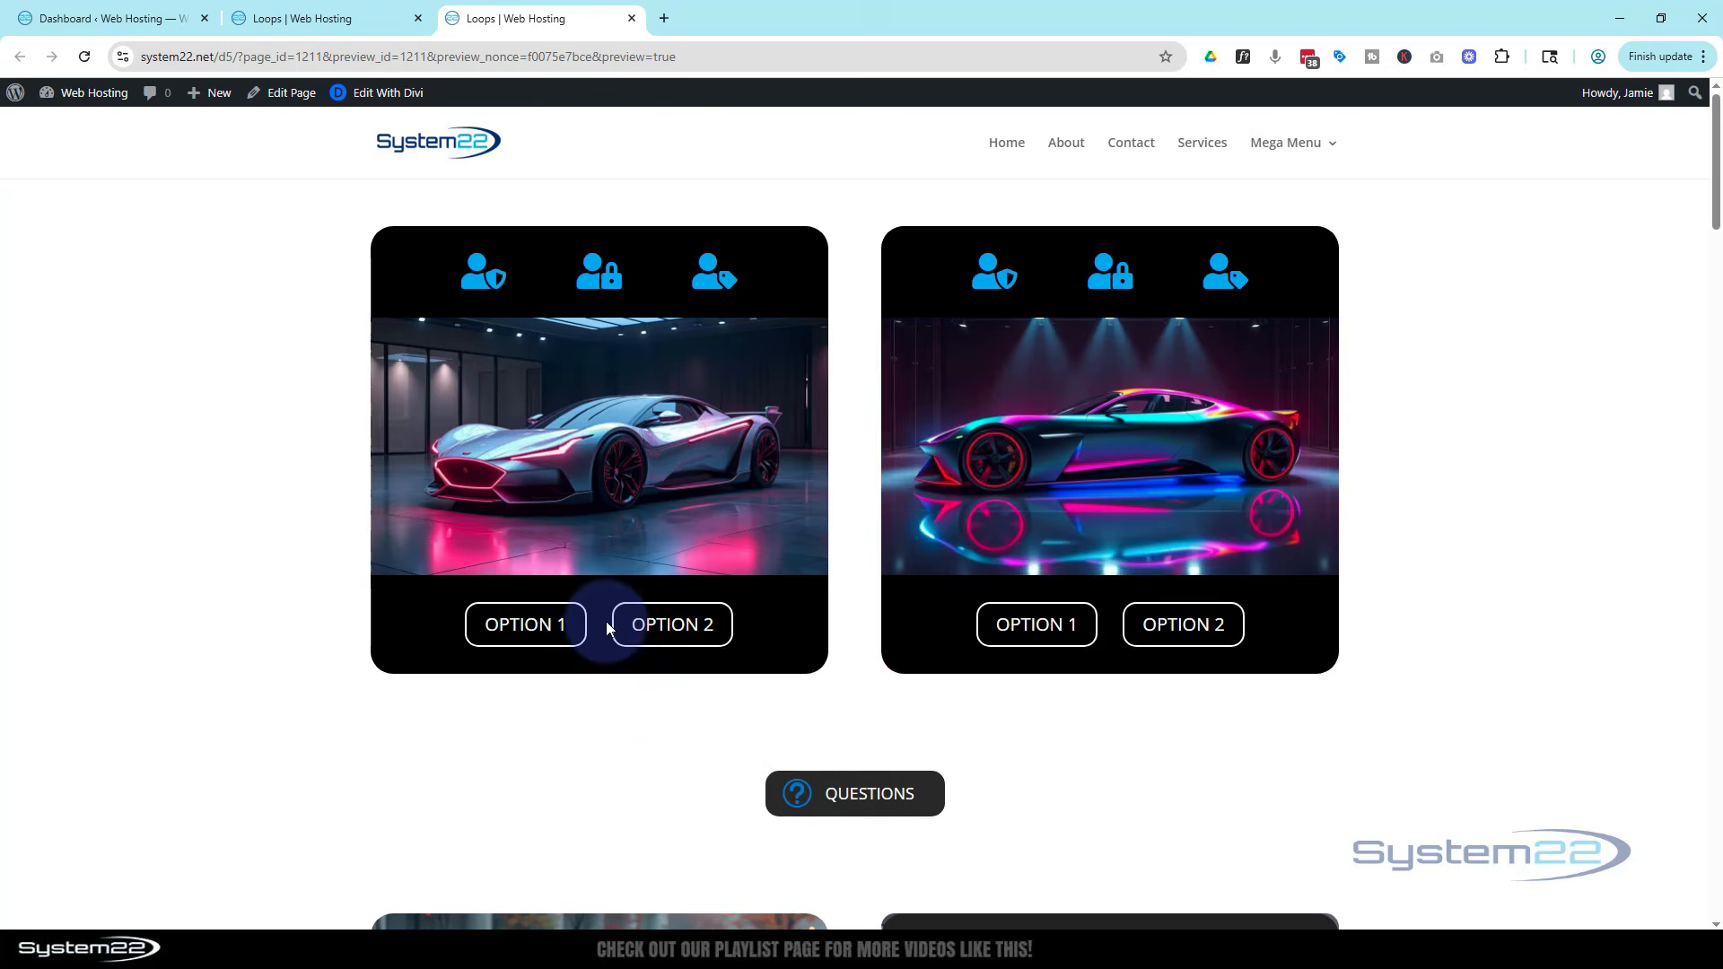
scroll(607, 628, down, 6)
scroll(610, 630, up, 3)
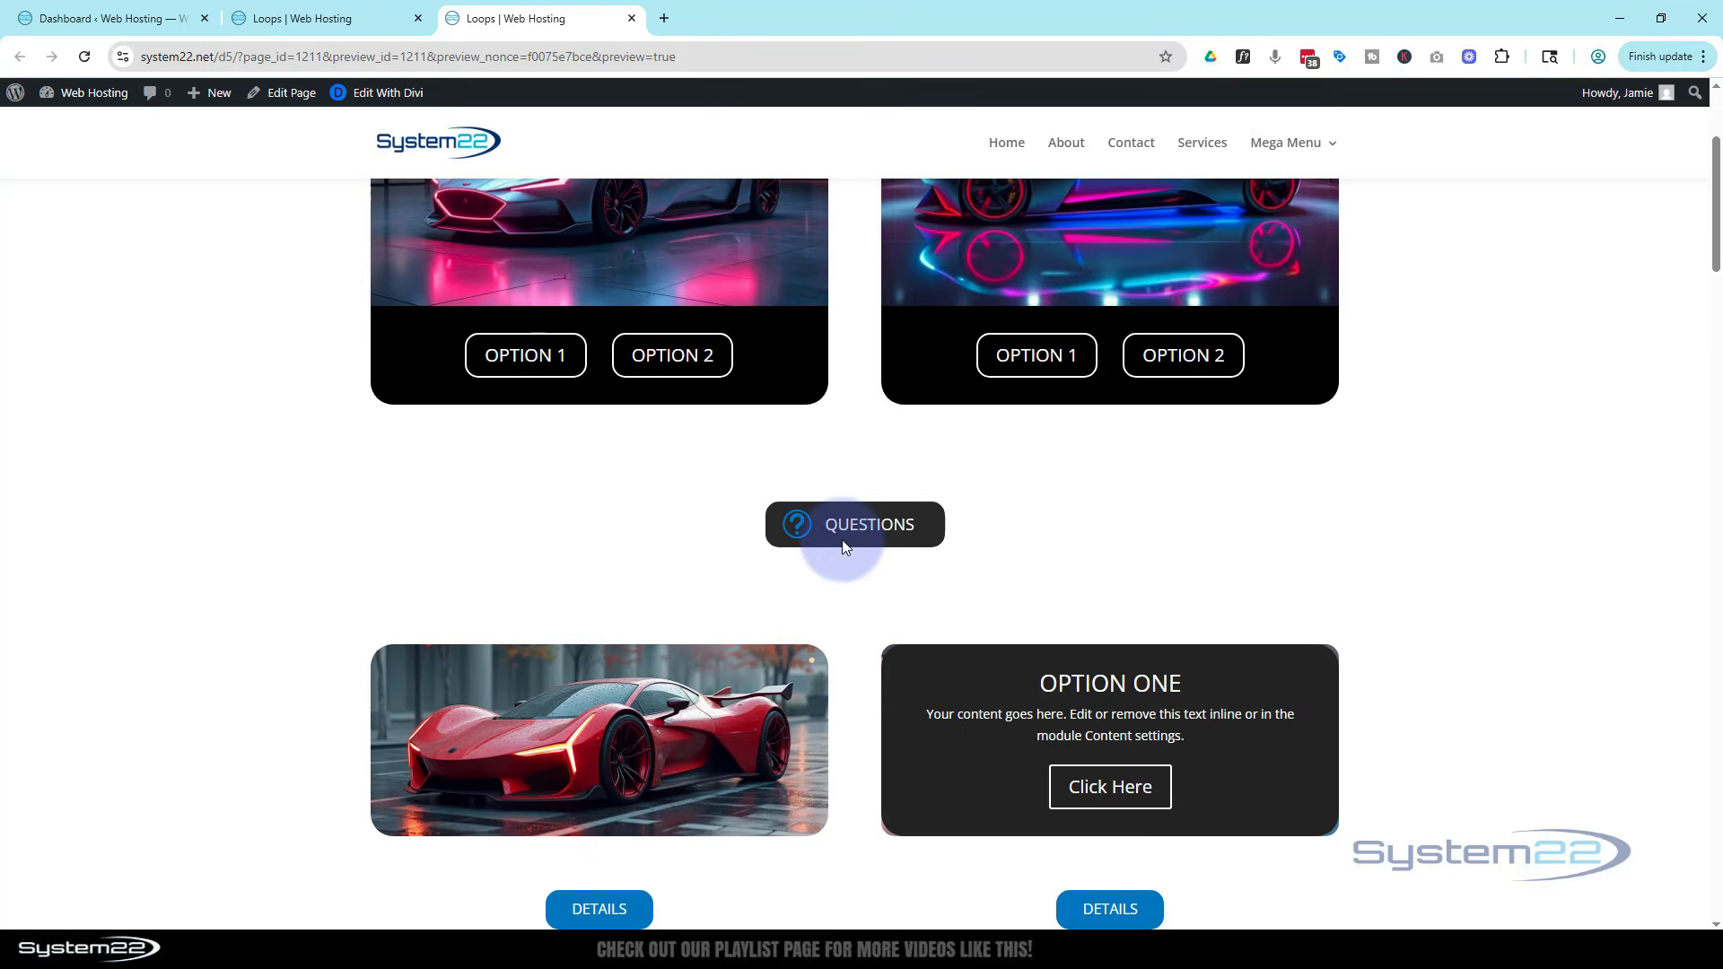
click(842, 542)
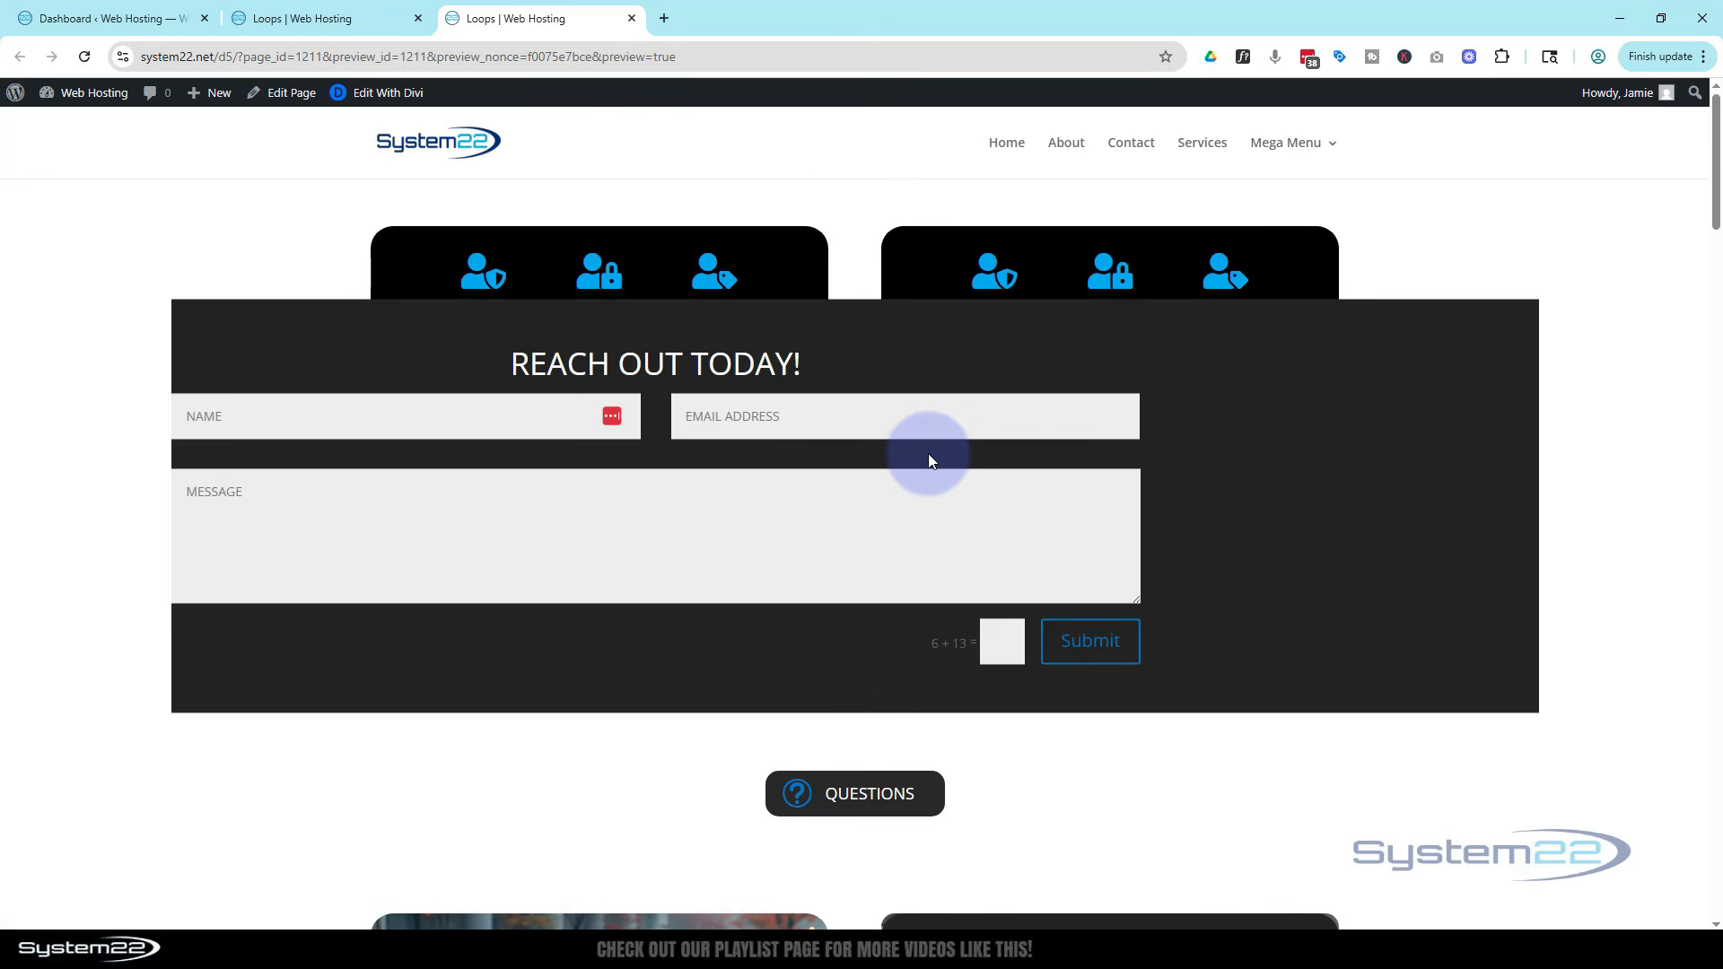
scroll(713, 619, down, 5)
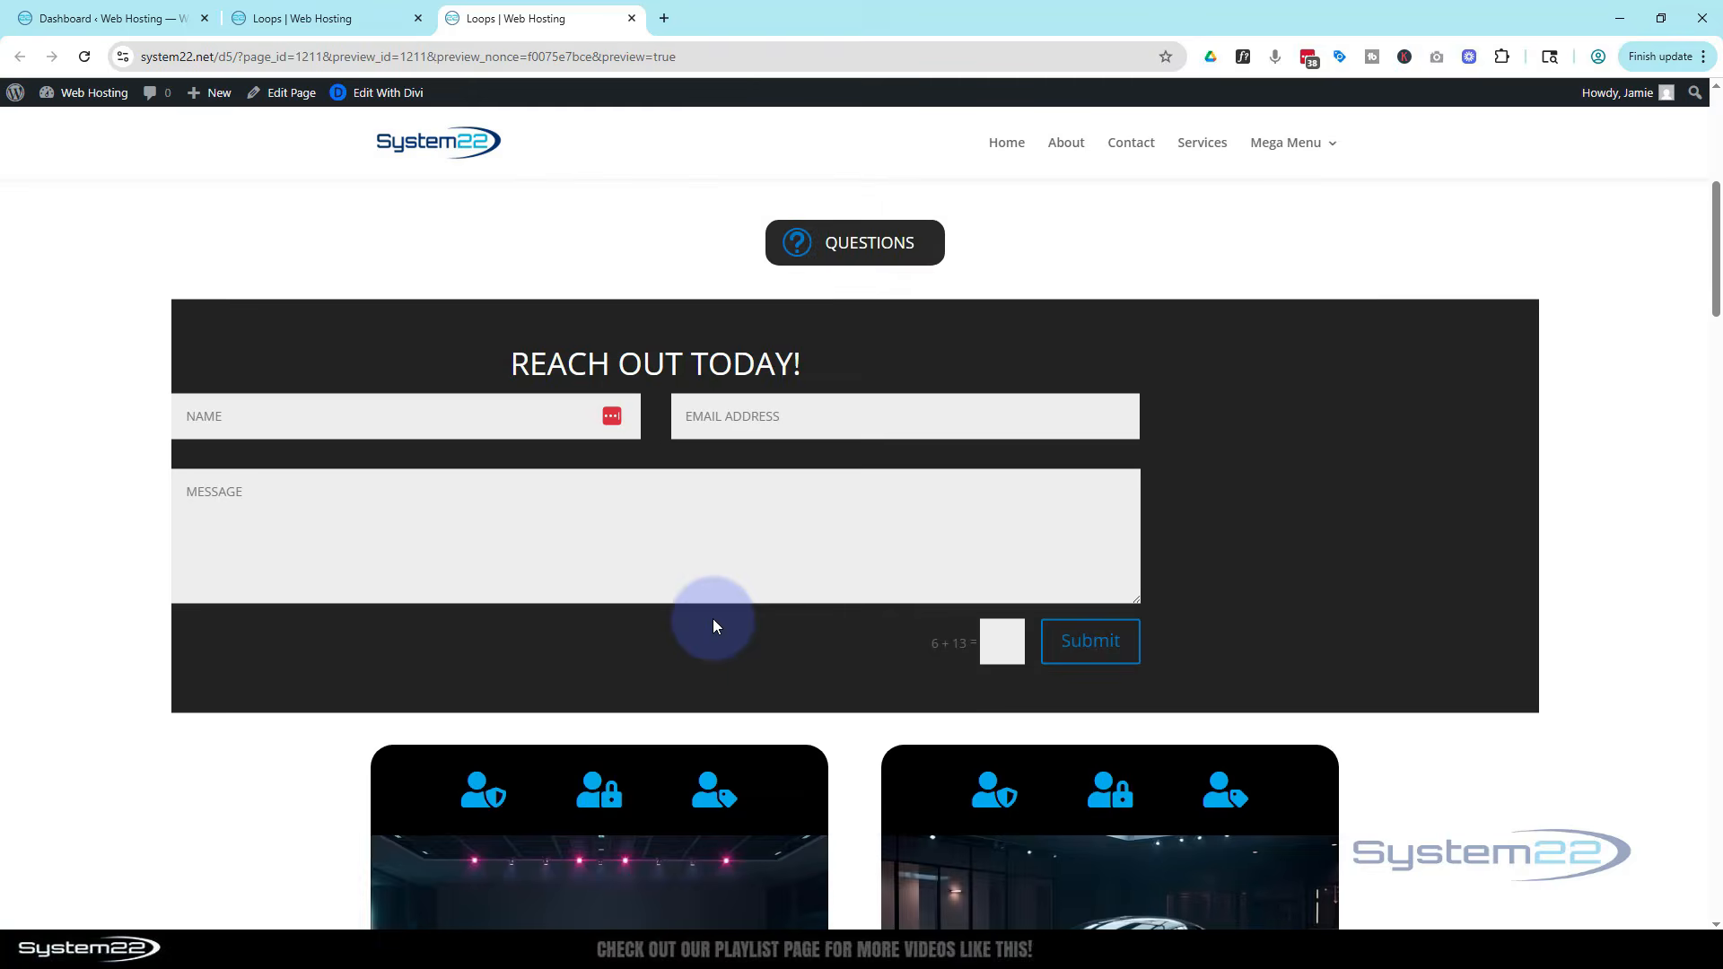
scroll(712, 626, up, 5)
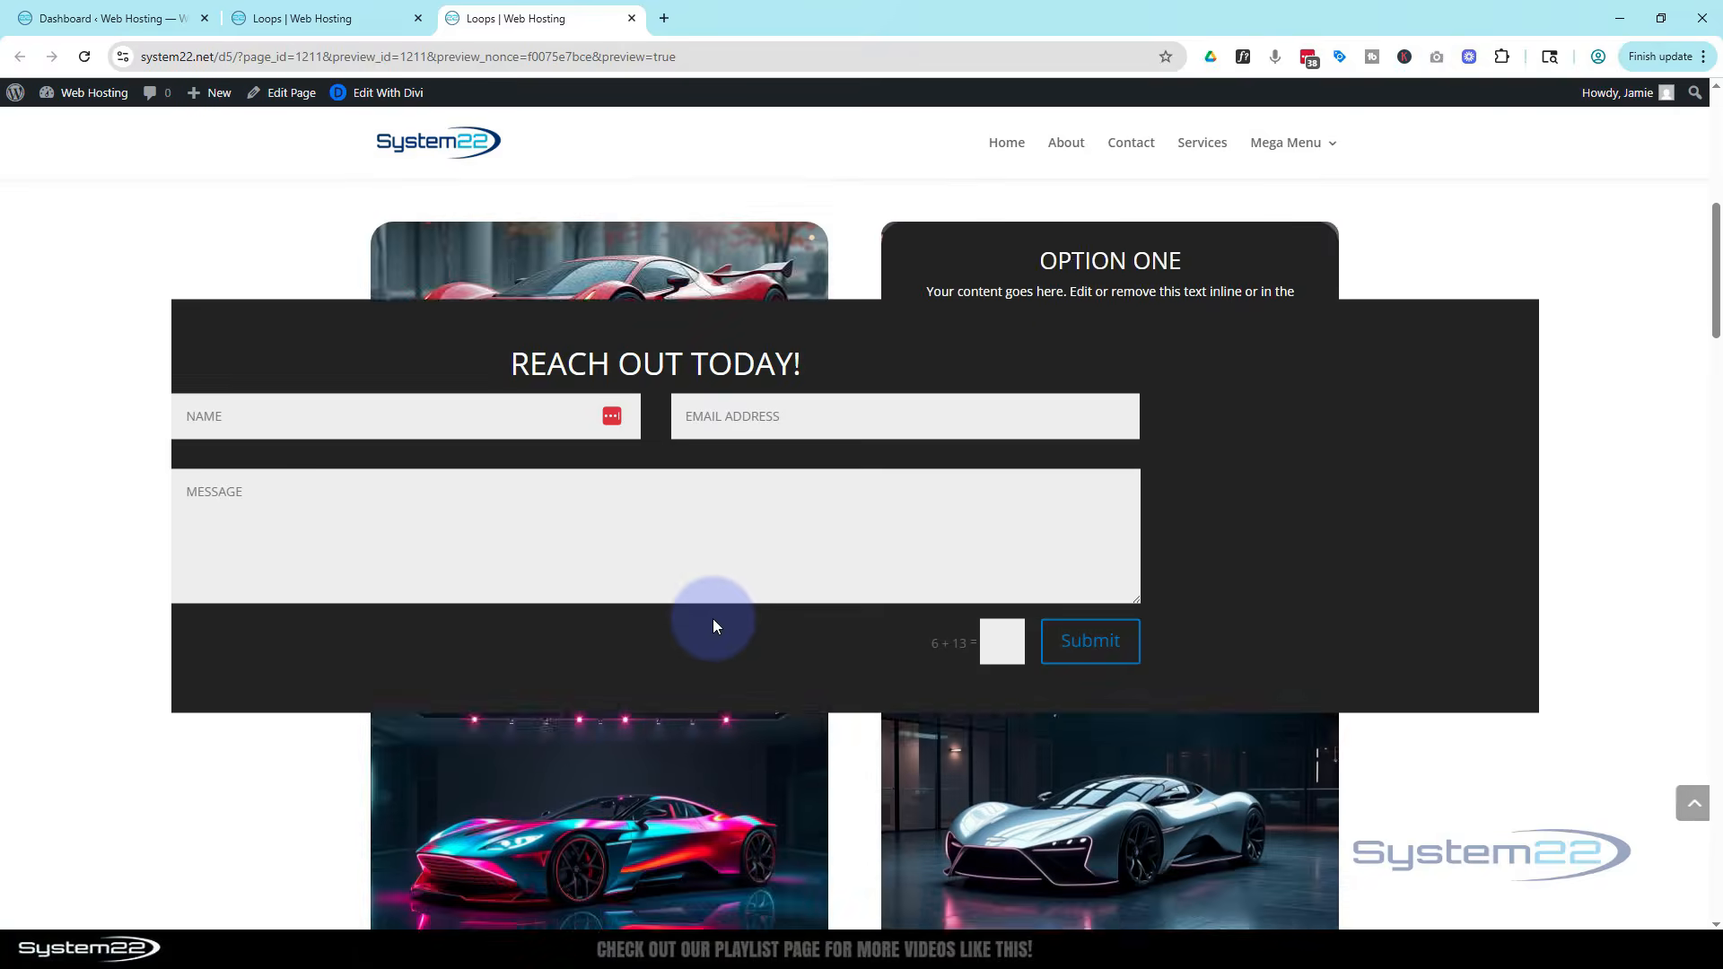
scroll(713, 617, up, 5)
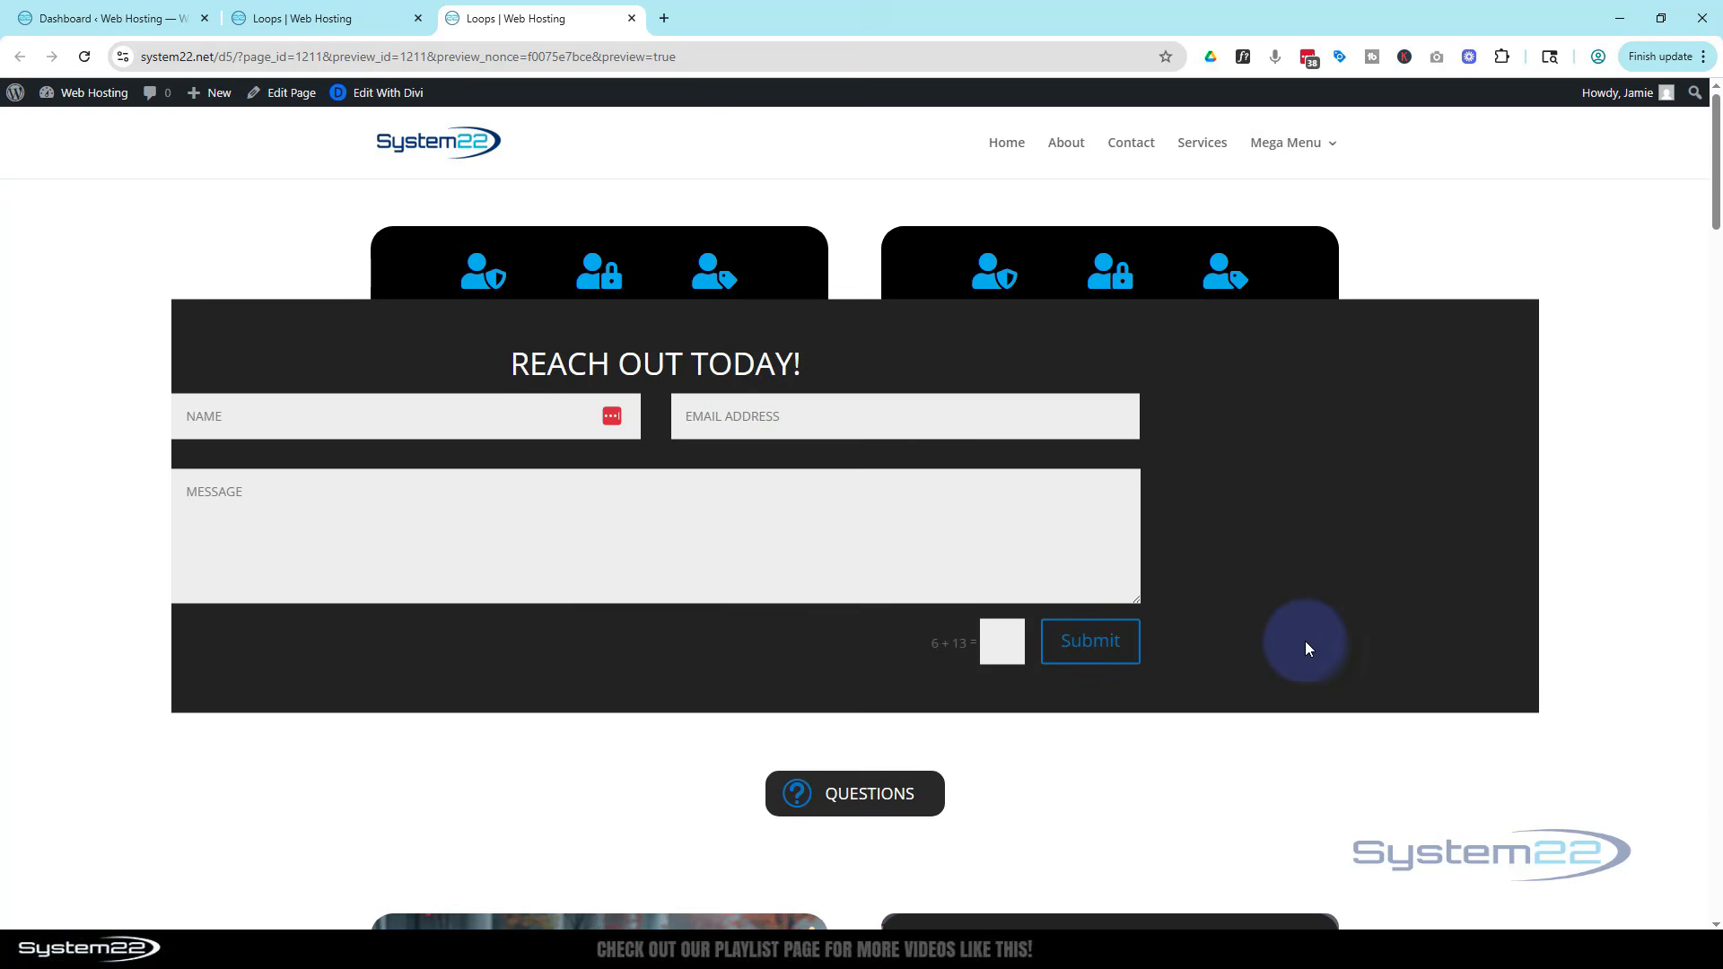
click(917, 801)
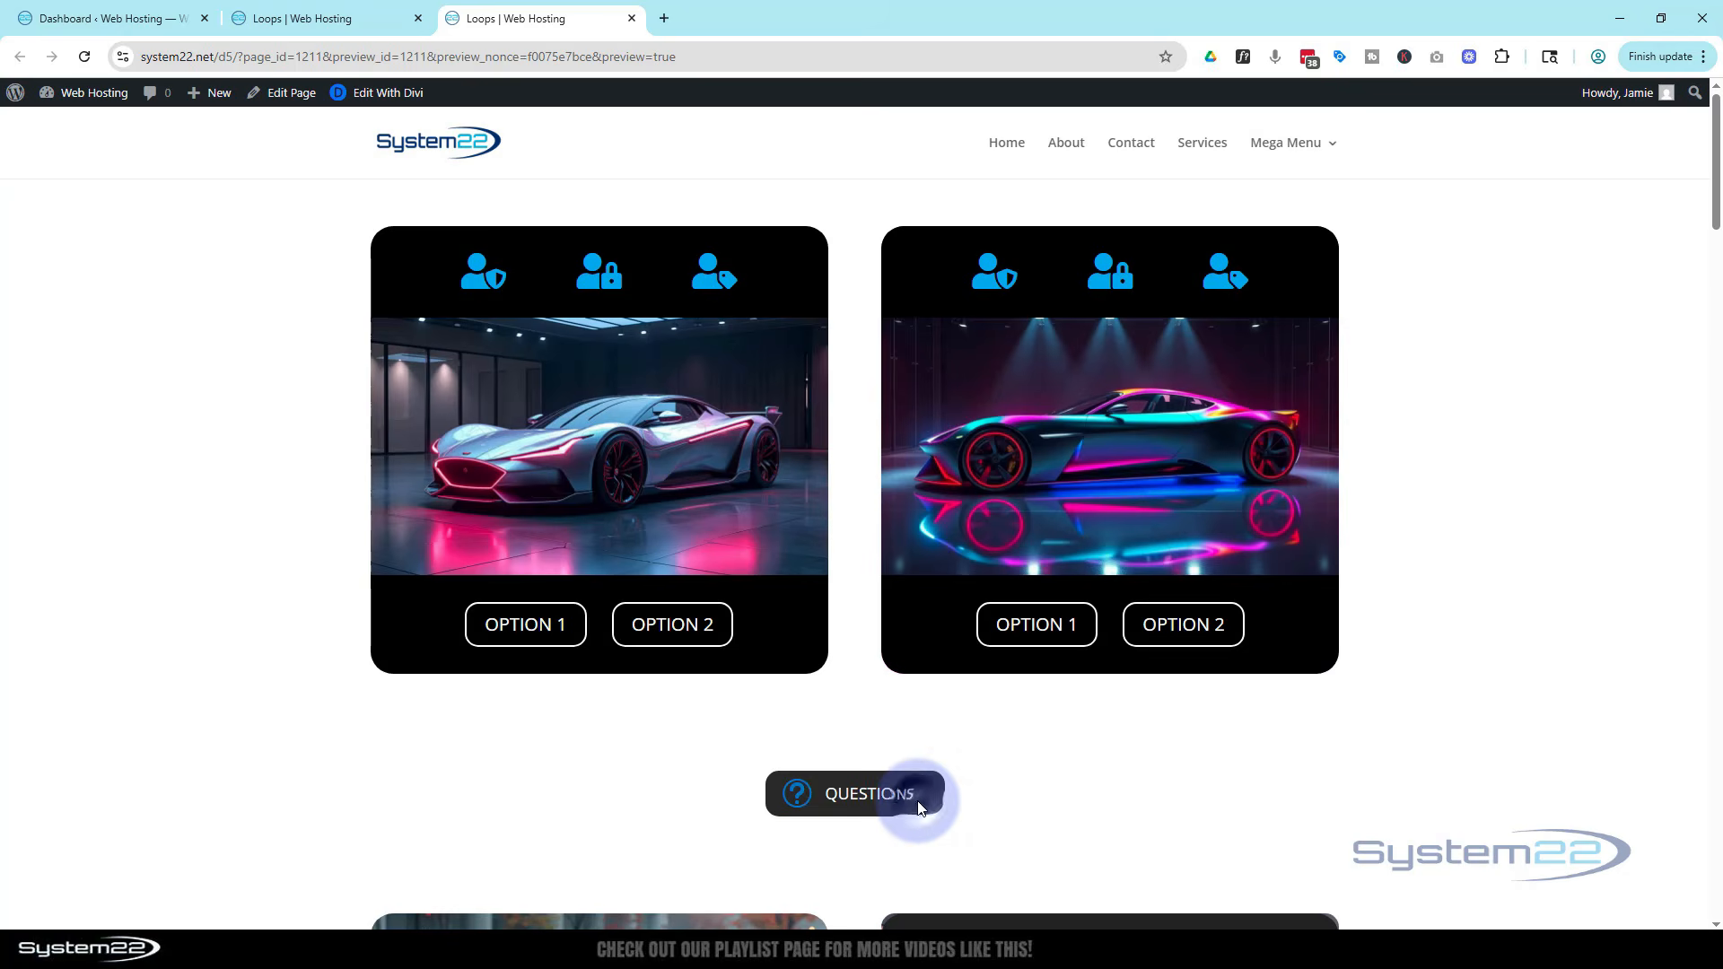
click(826, 810)
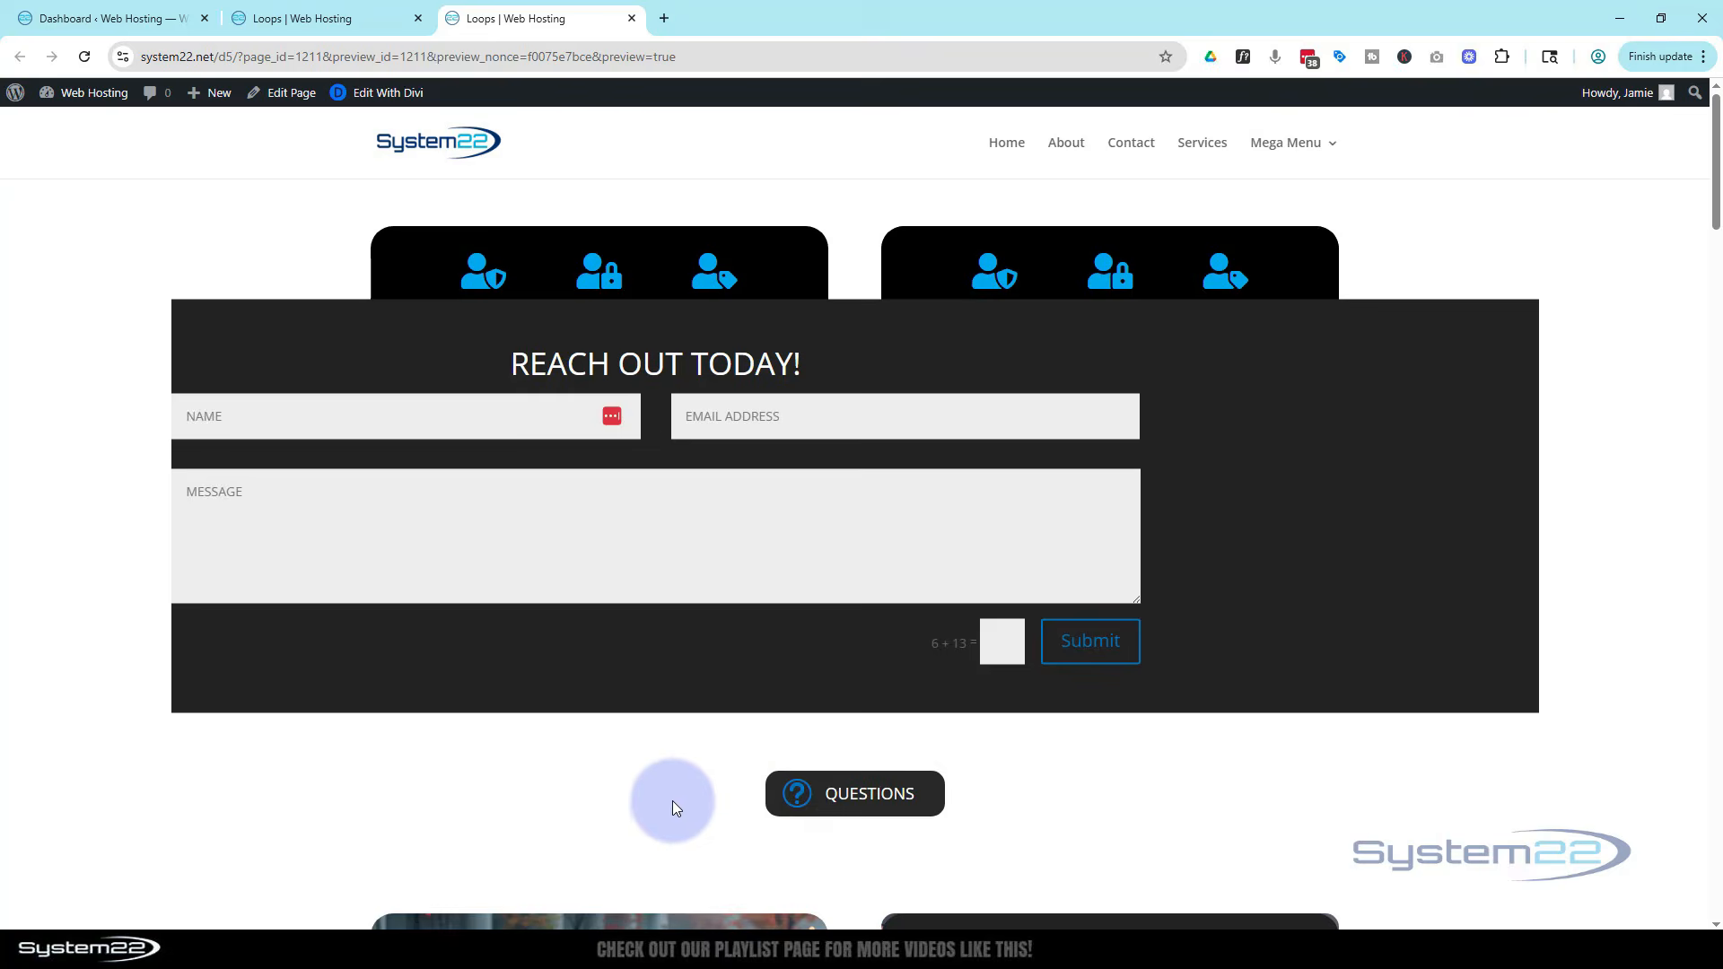
scroll(671, 801, down, 10)
scroll(670, 796, up, 10)
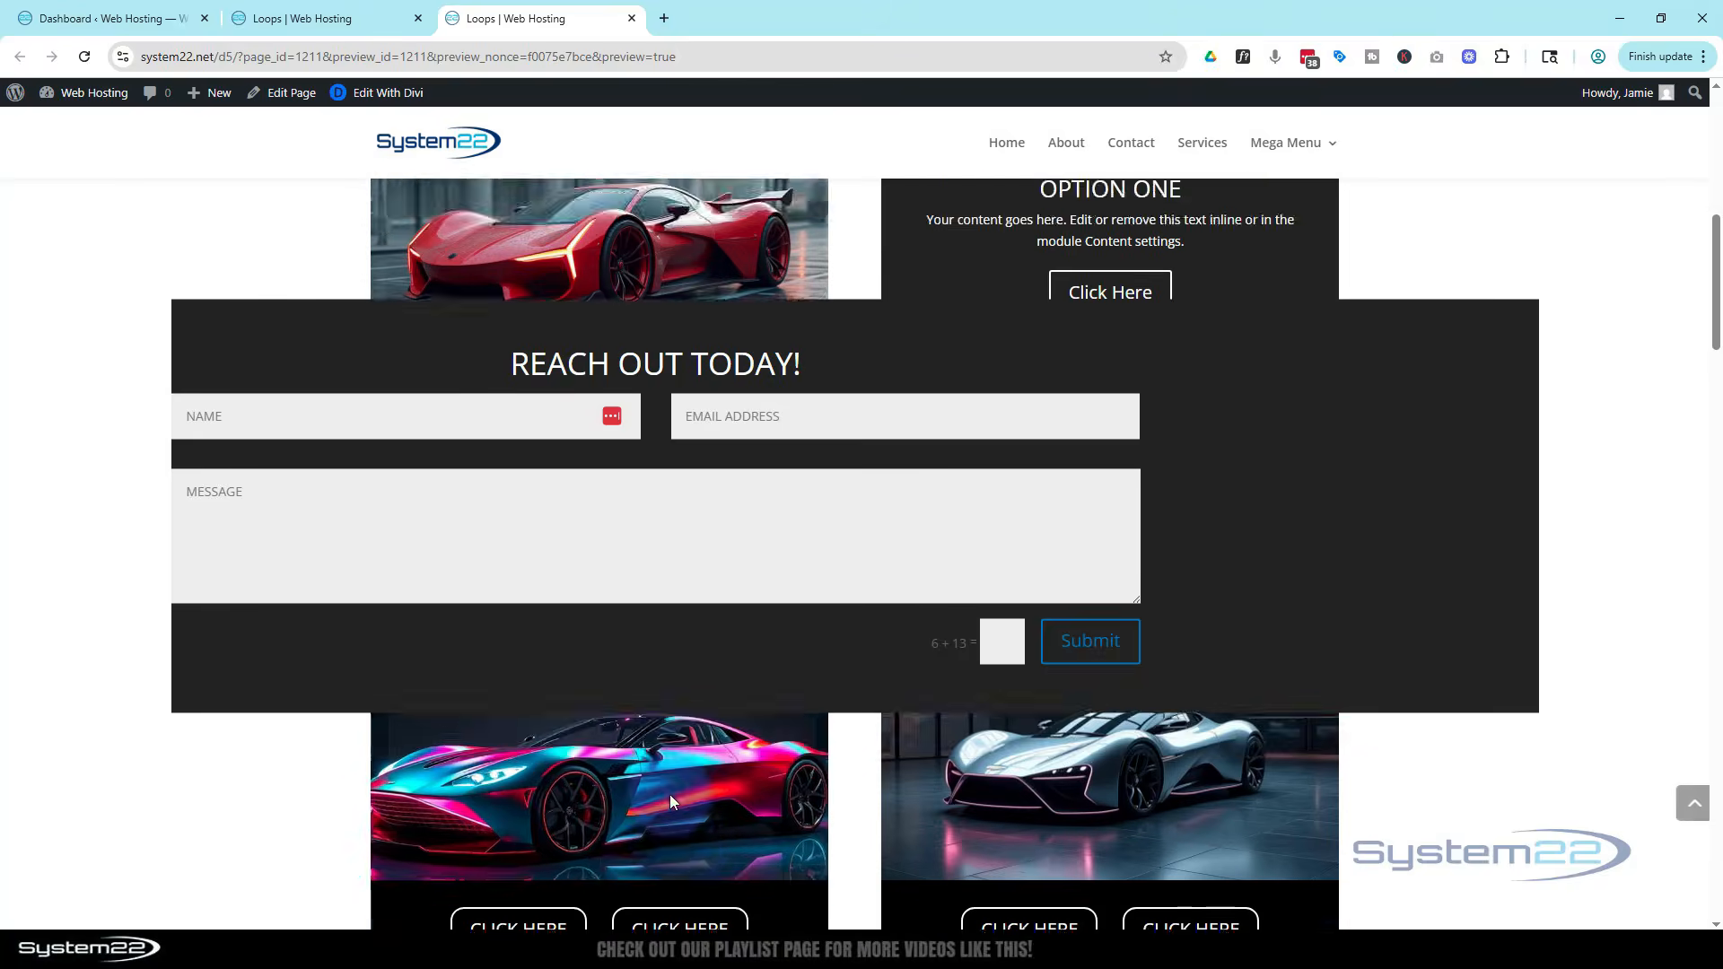
Return to the builder and set the contact form row's width and max width to 100%
click(321, 22)
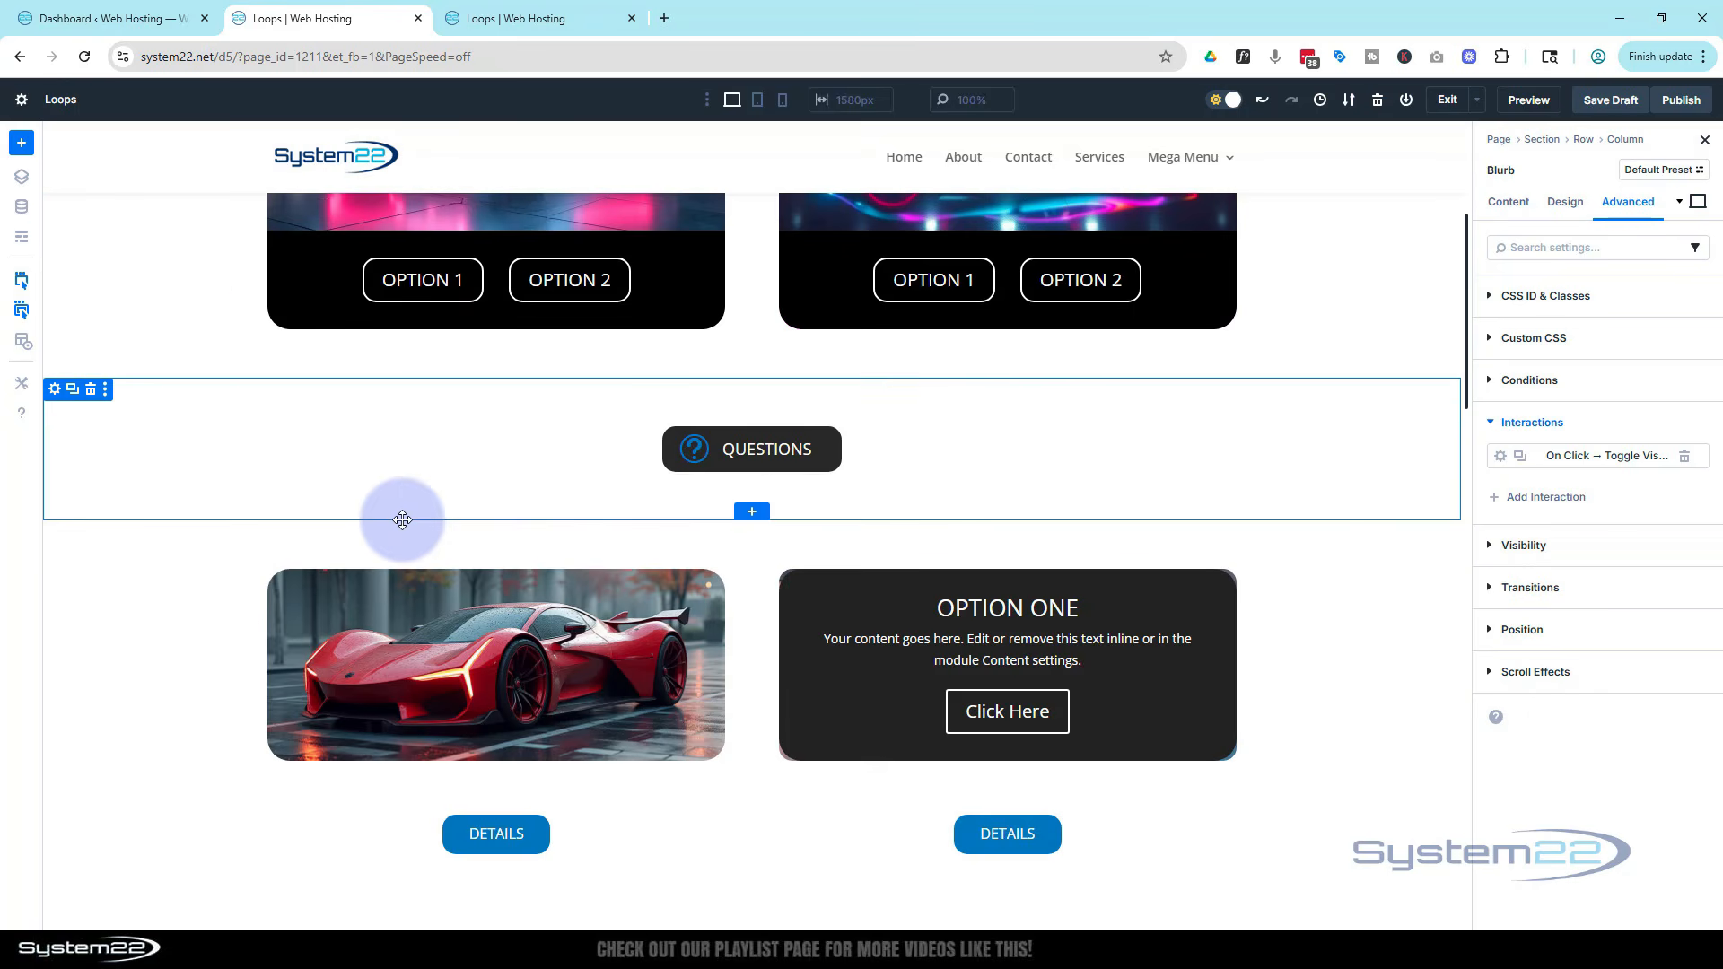
click(21, 237)
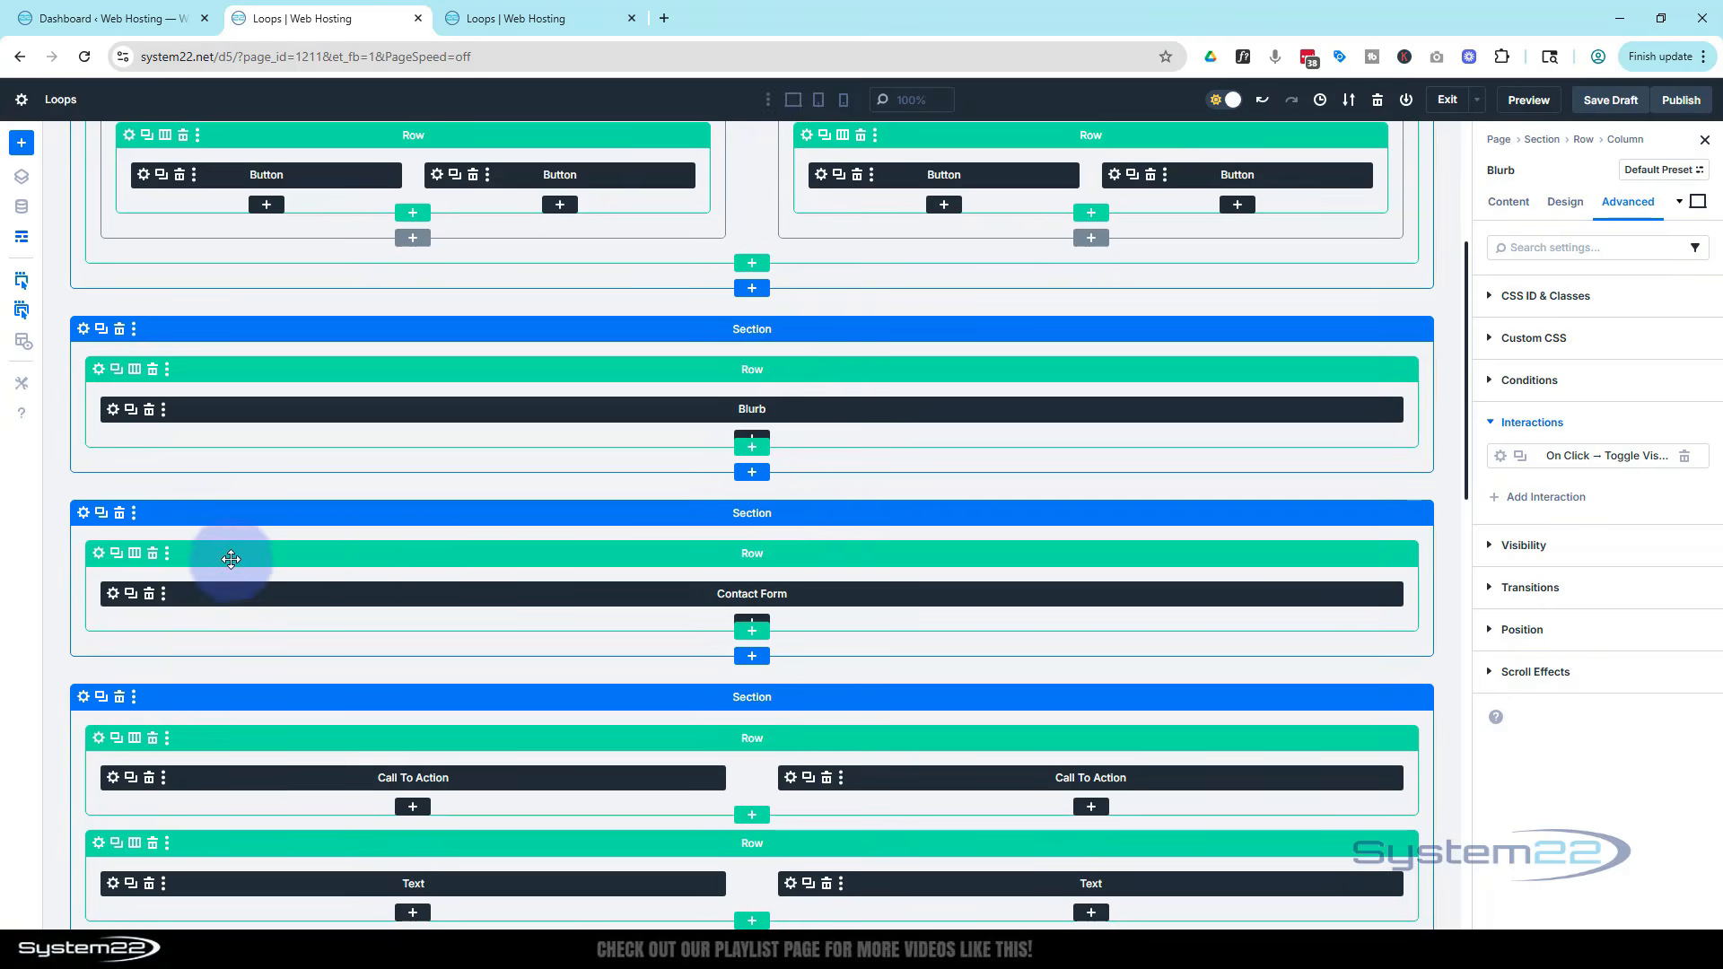
click(100, 556)
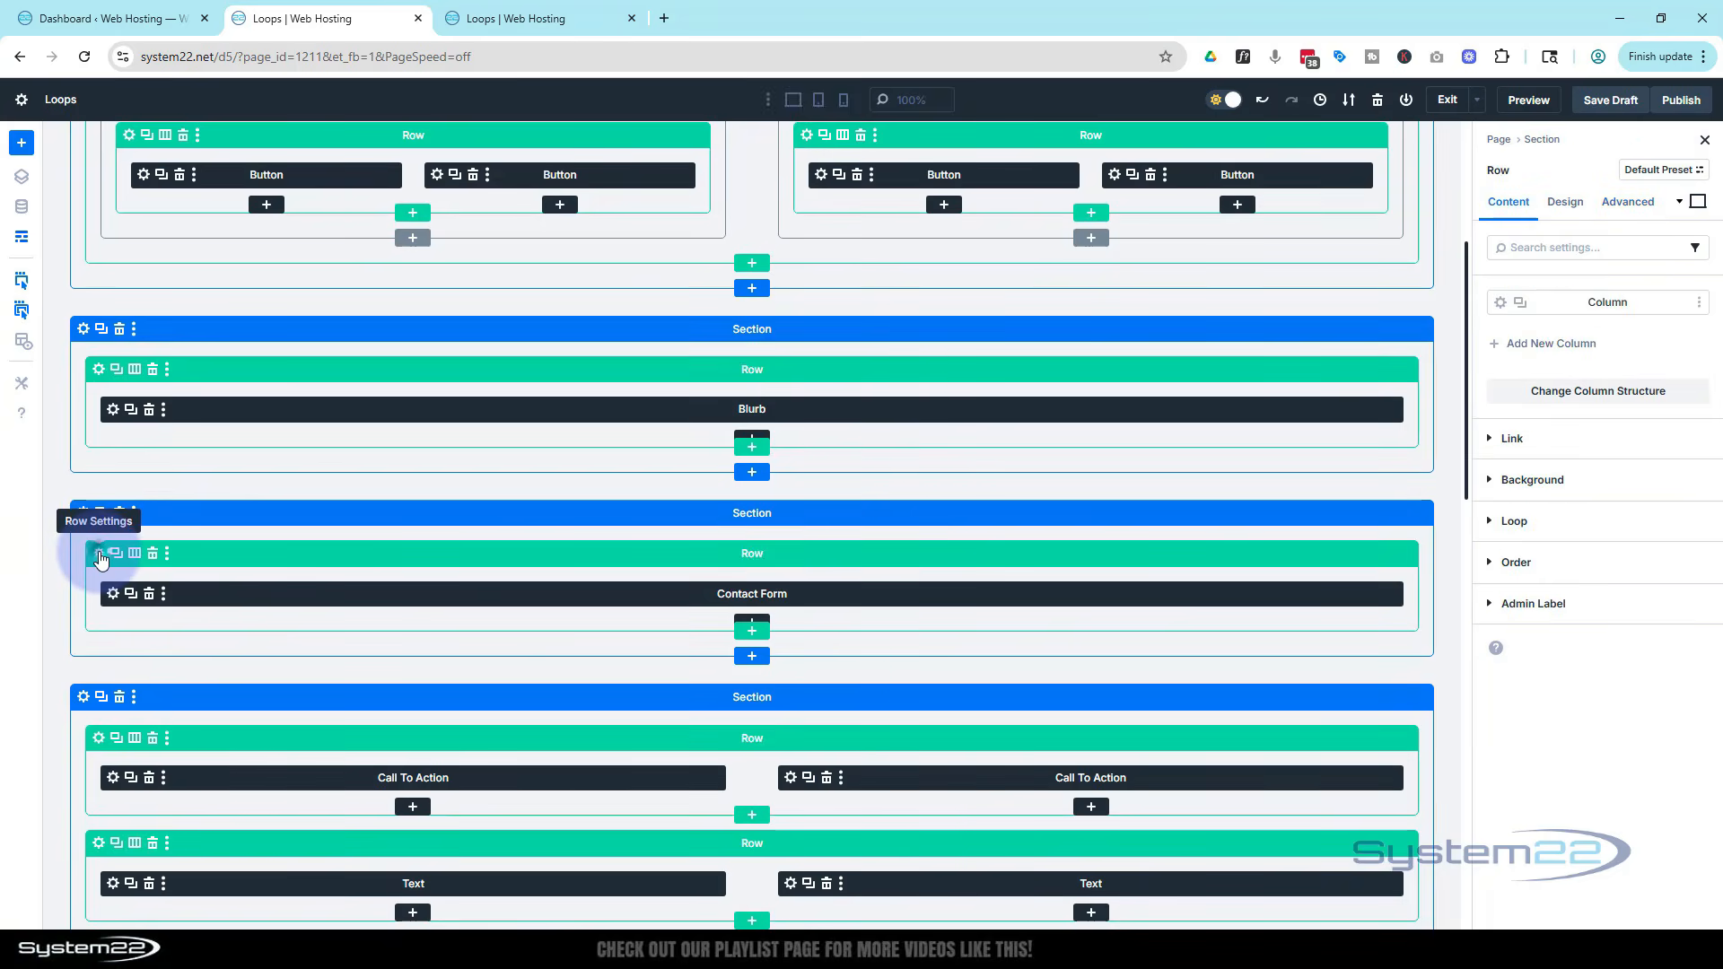
click(1565, 207)
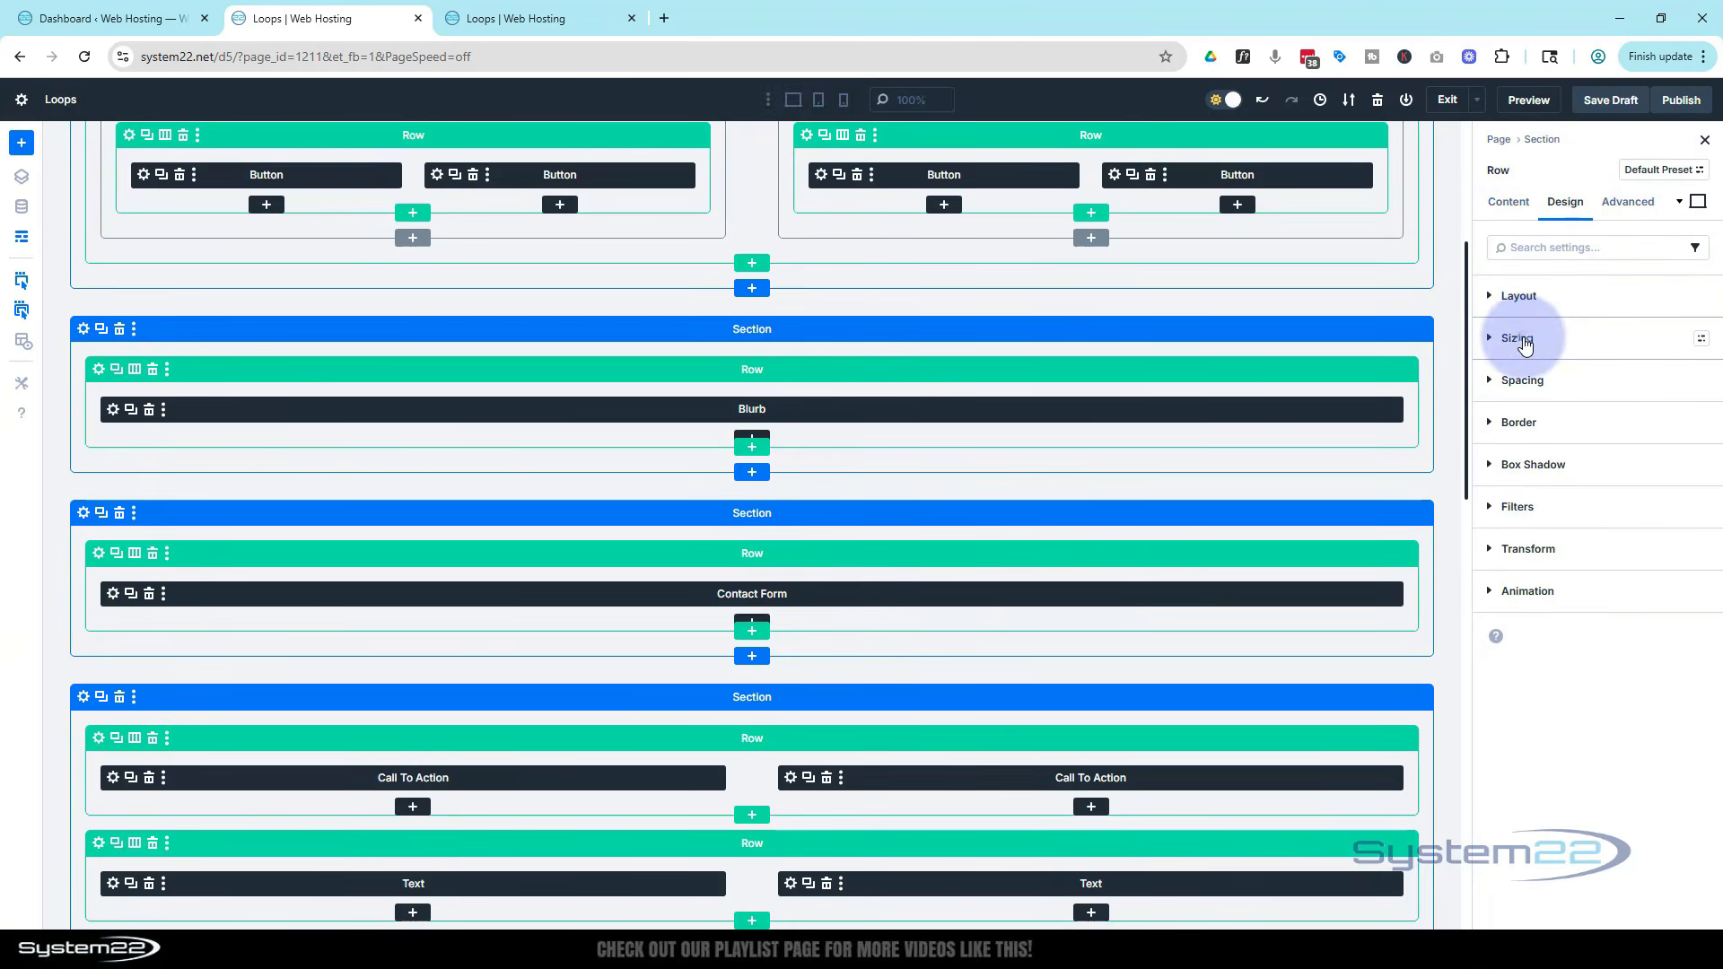
click(1524, 344)
click(1515, 463)
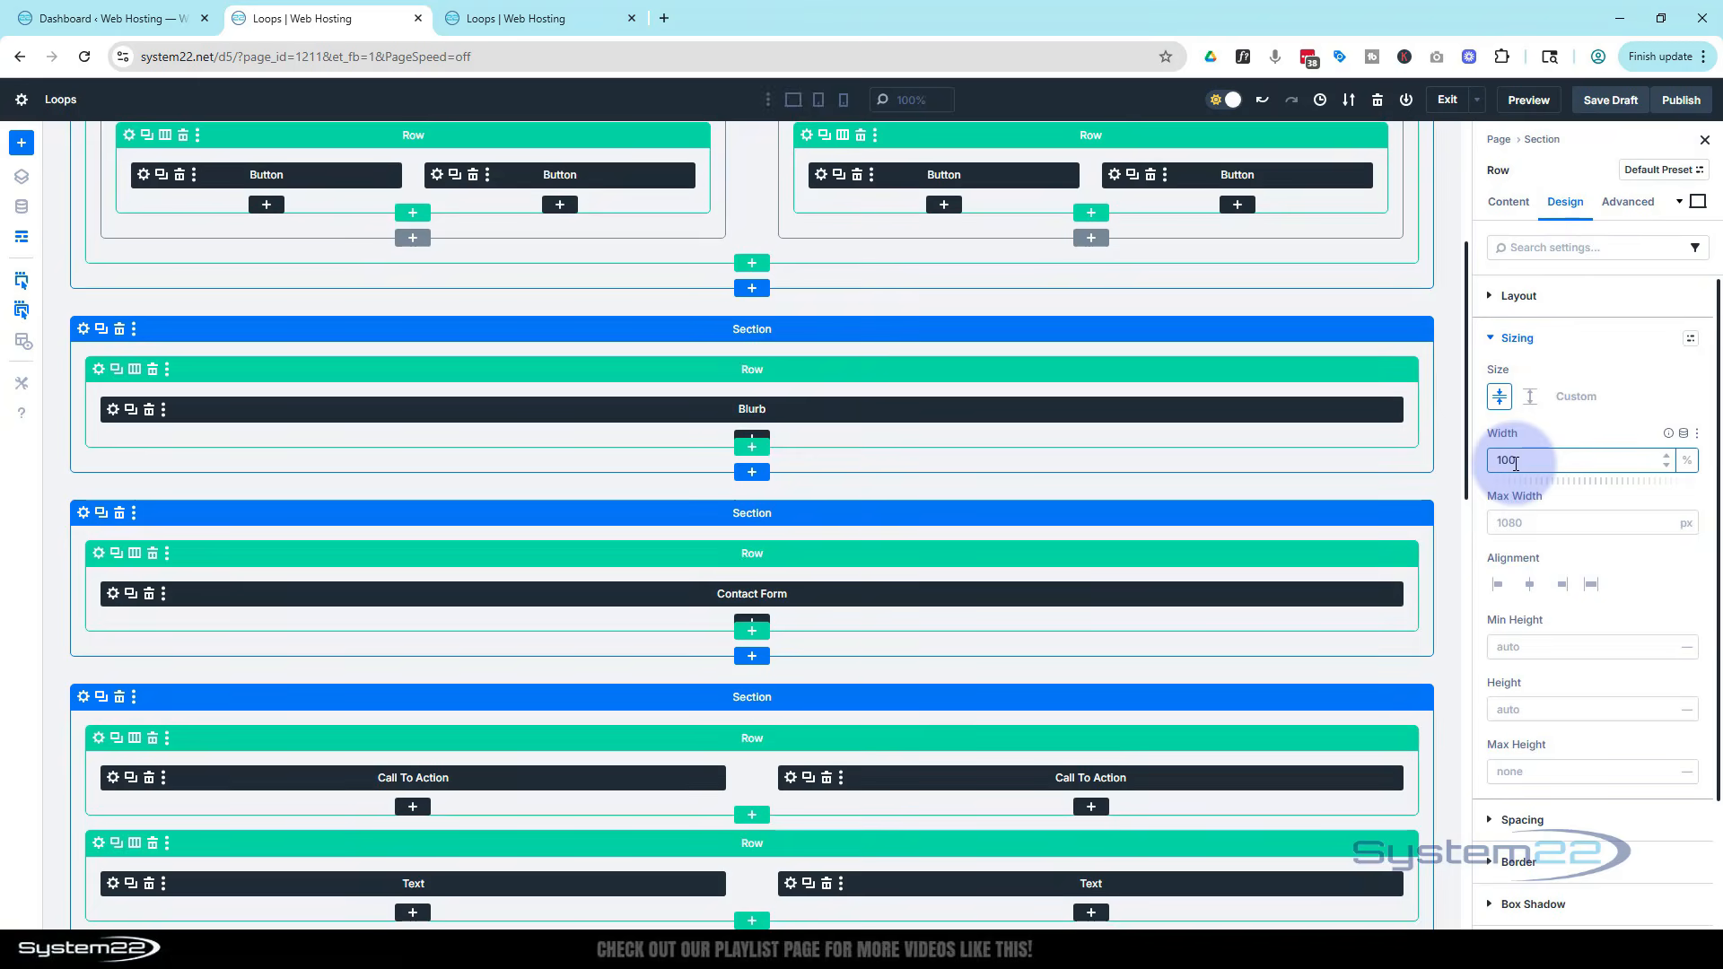
text(100)
click(1504, 523)
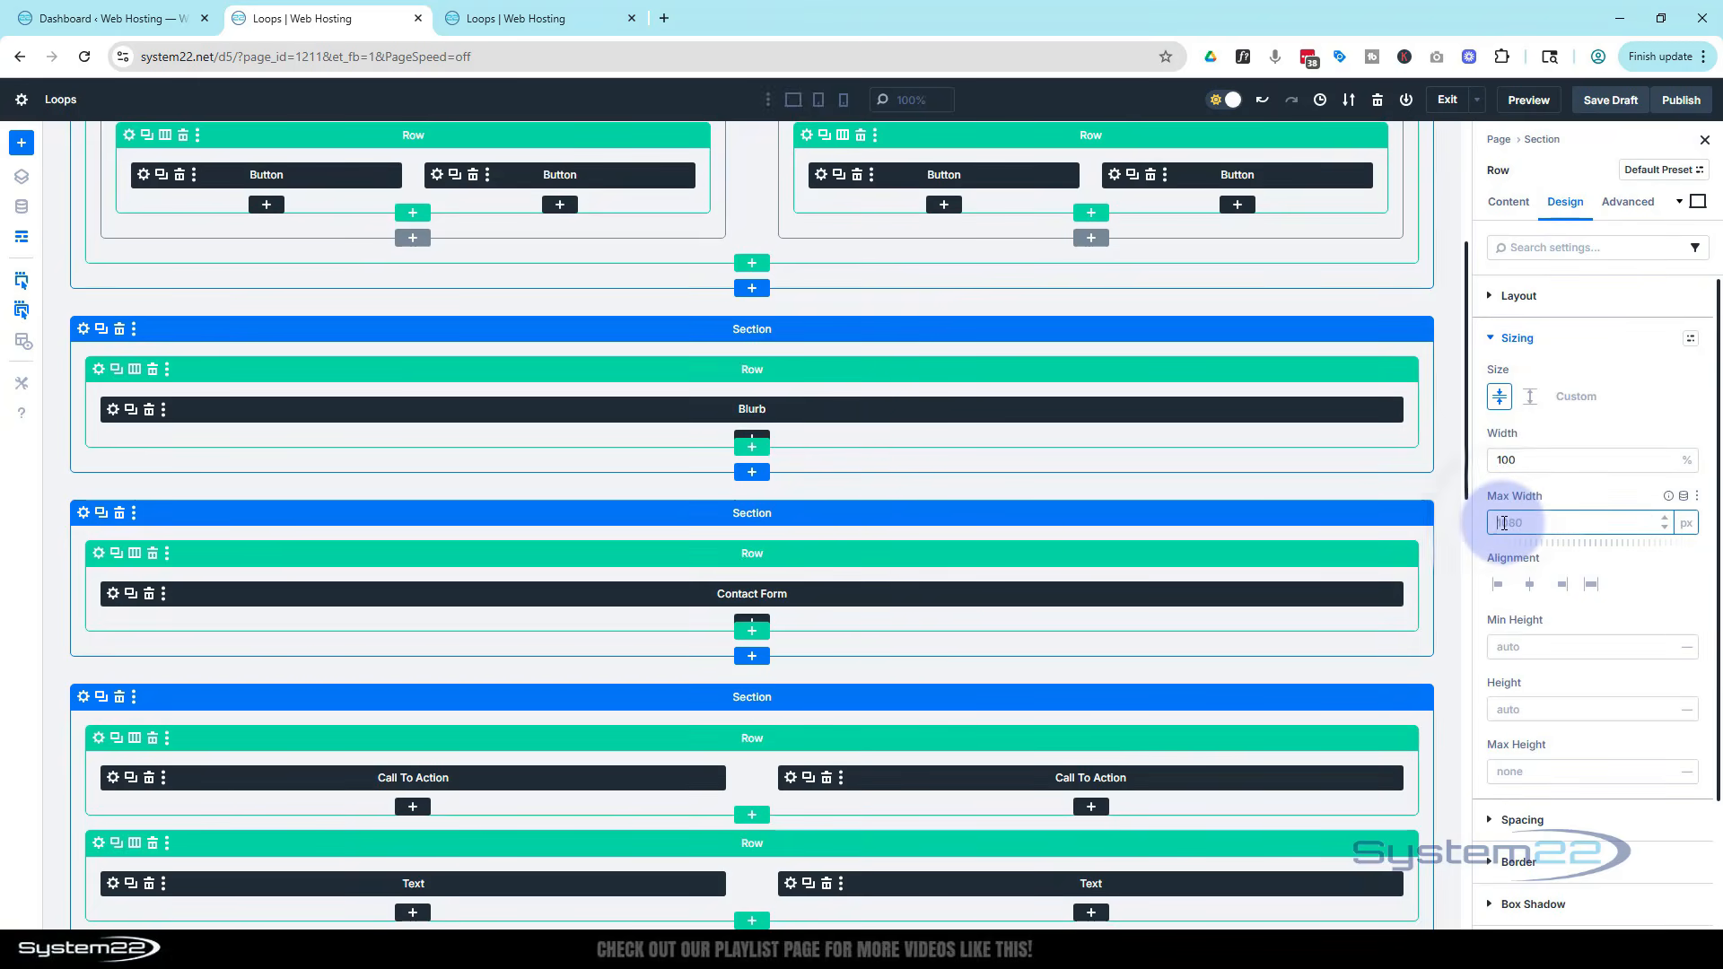
click(1686, 525)
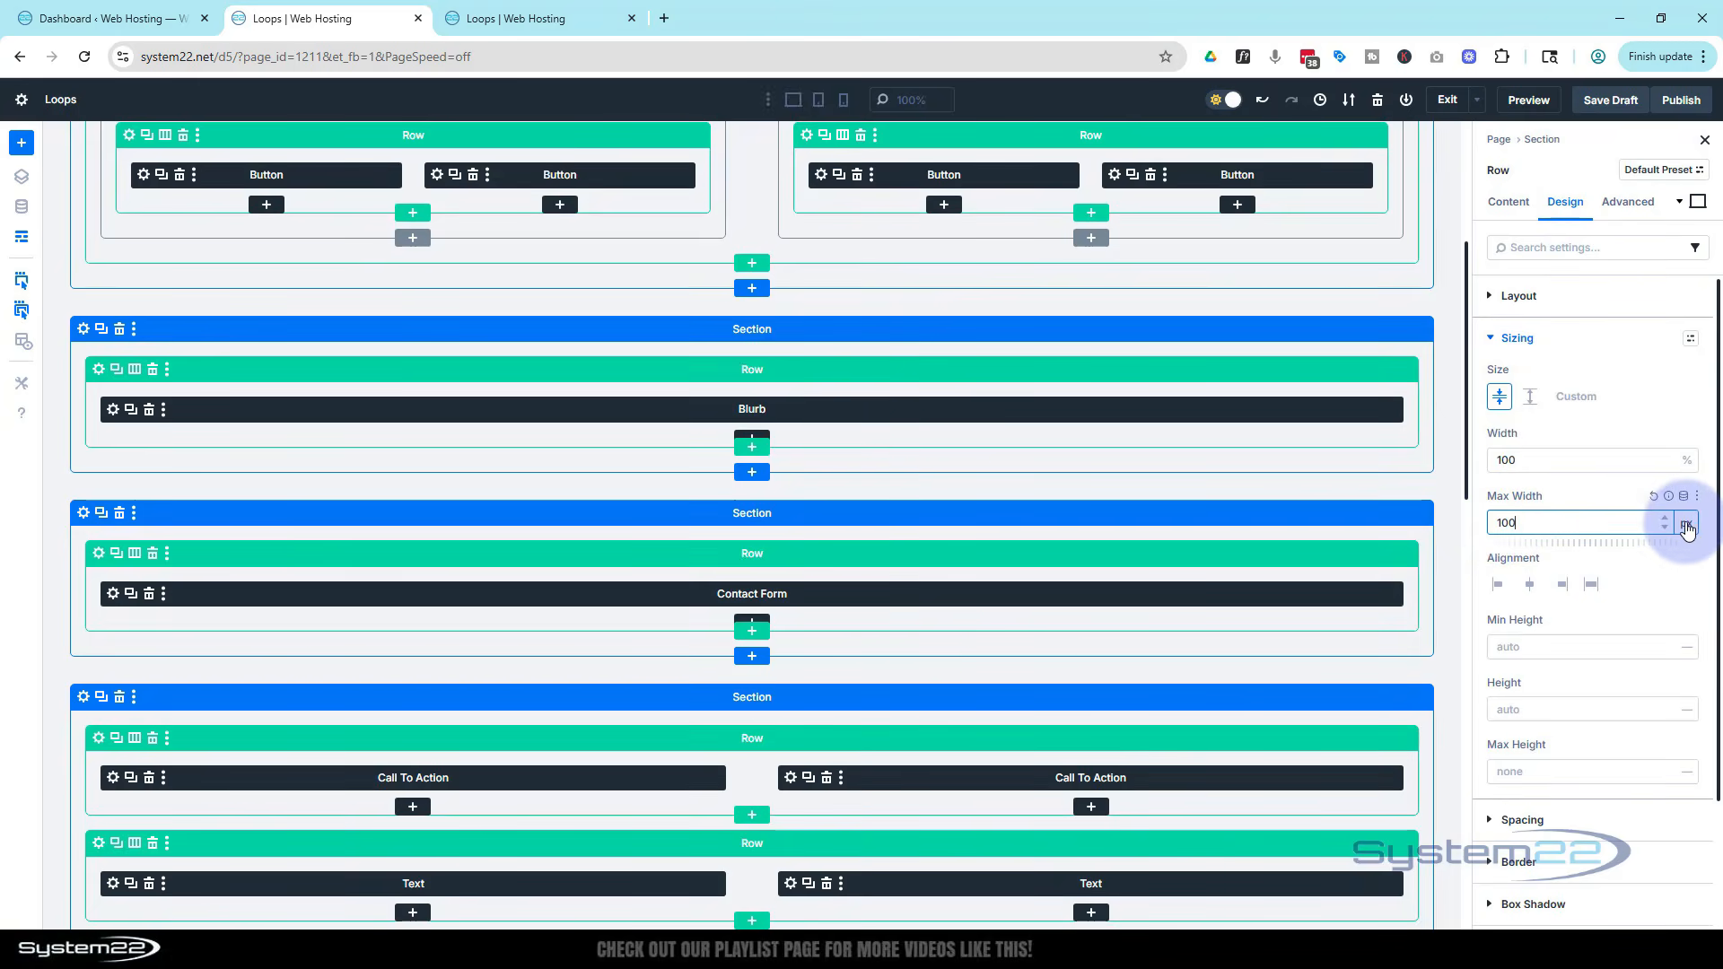
click(1691, 539)
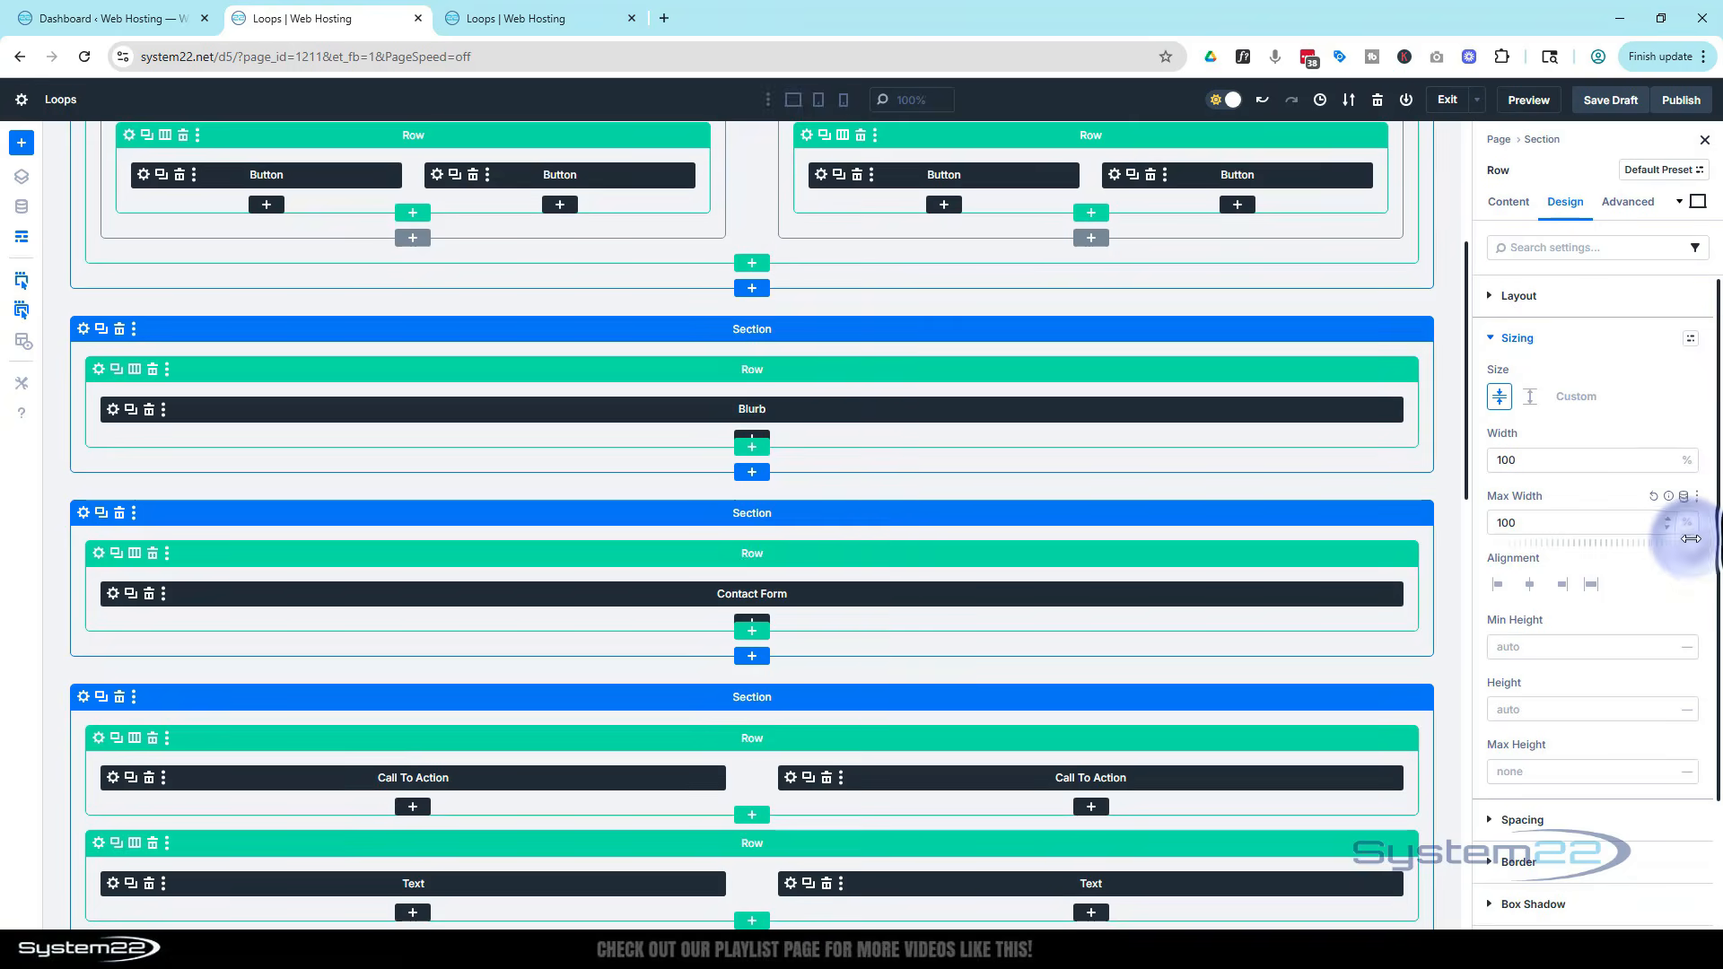
Delete the display:none rule from the contact form section's main element custom CSS
click(83, 515)
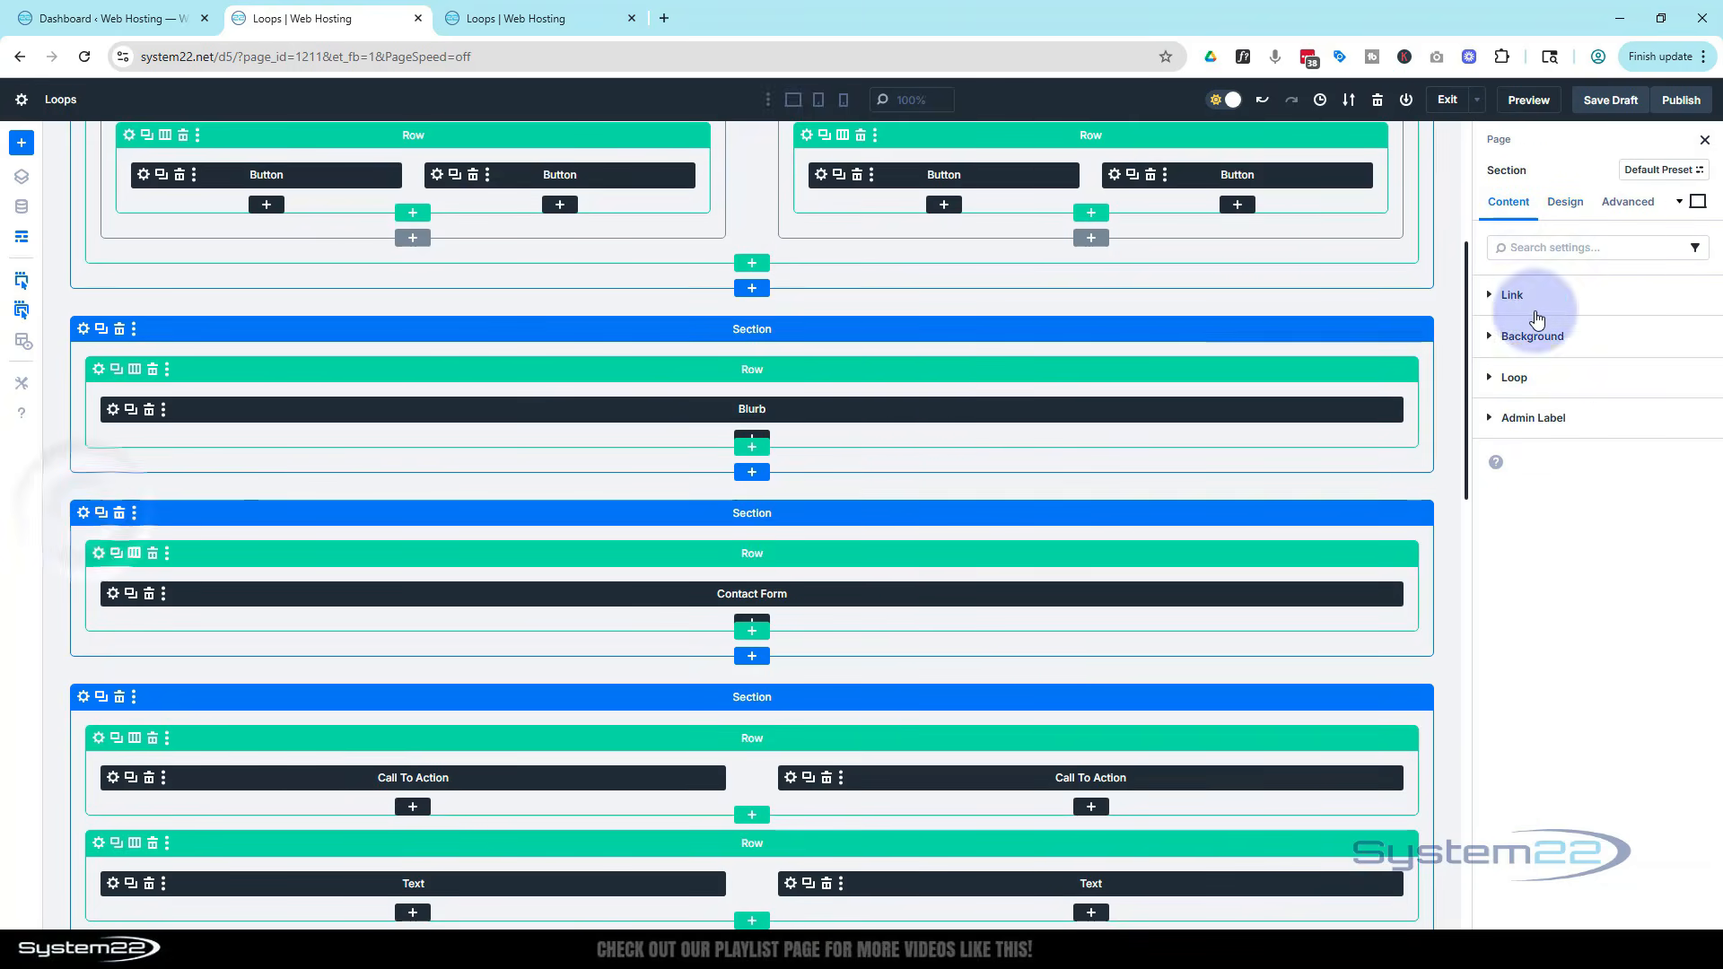
click(1626, 208)
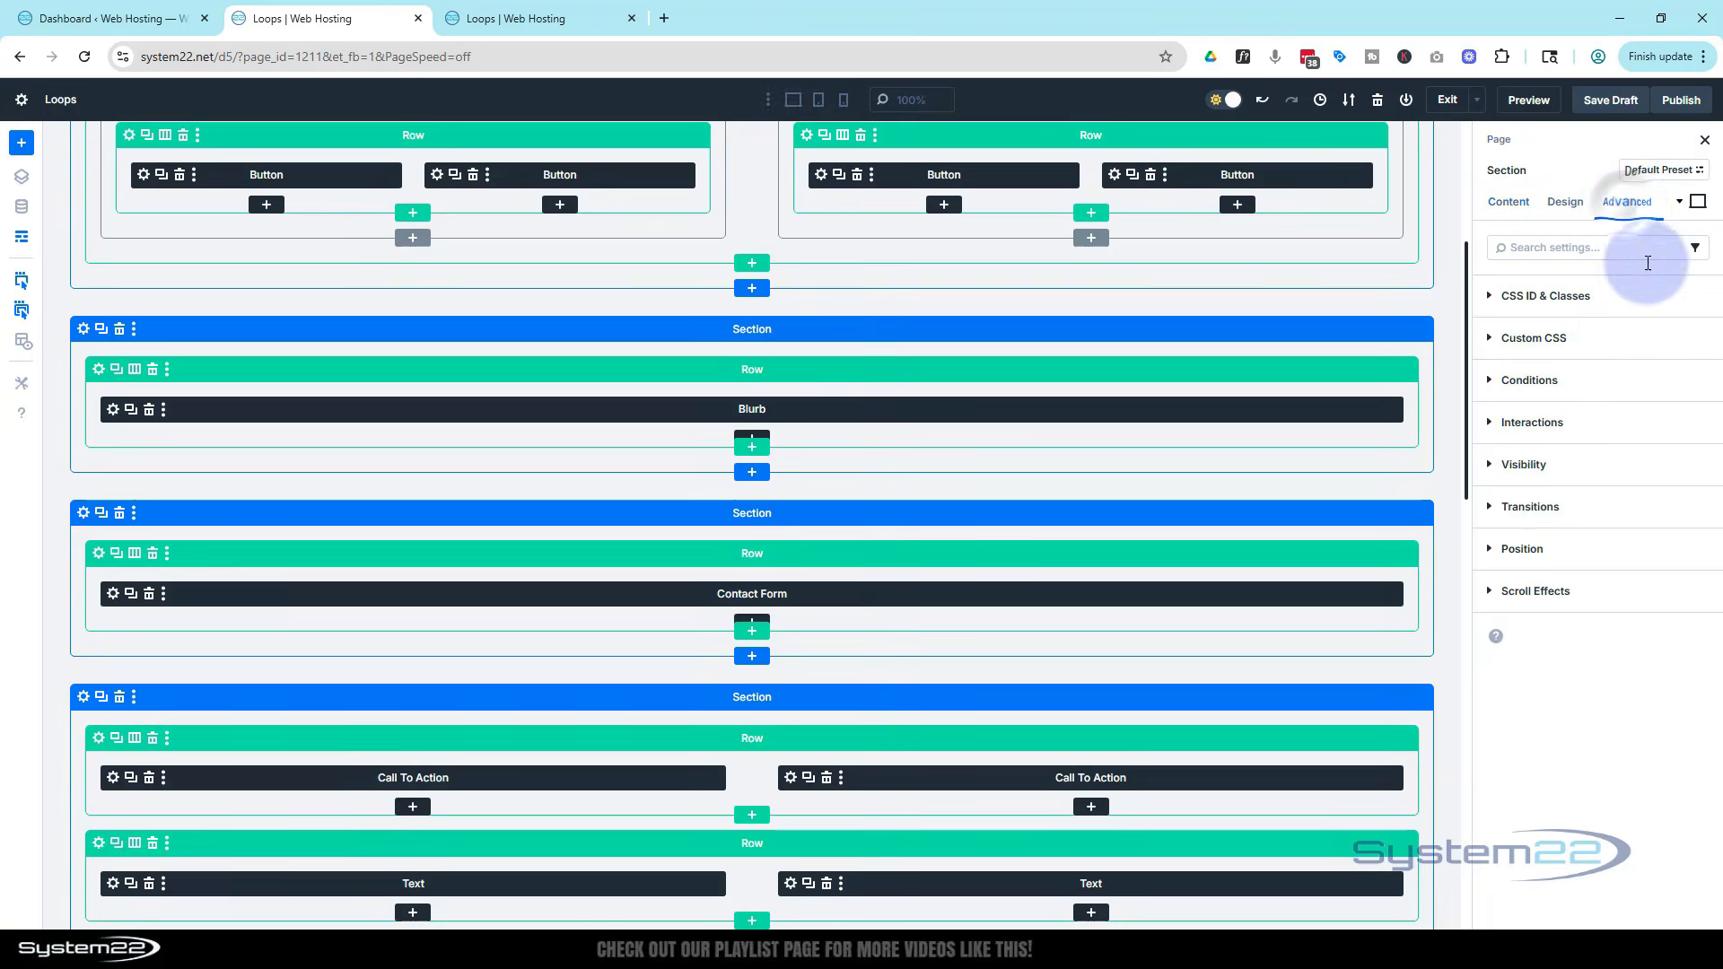
click(1610, 339)
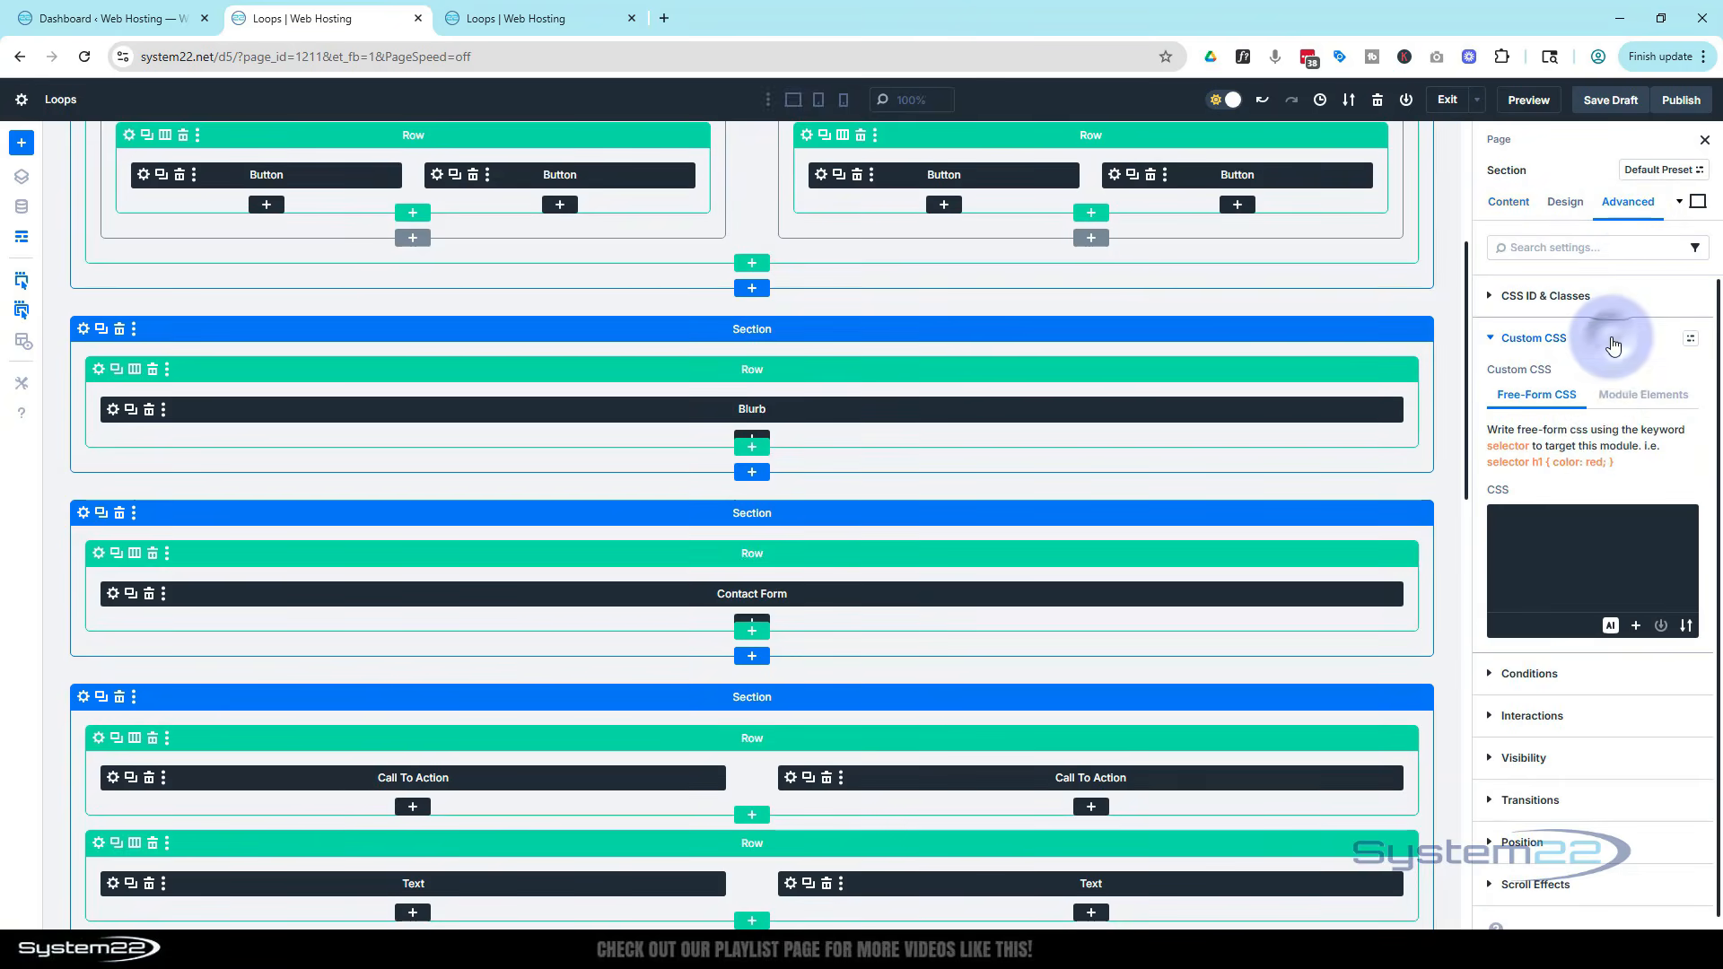
click(1642, 394)
click(1612, 710)
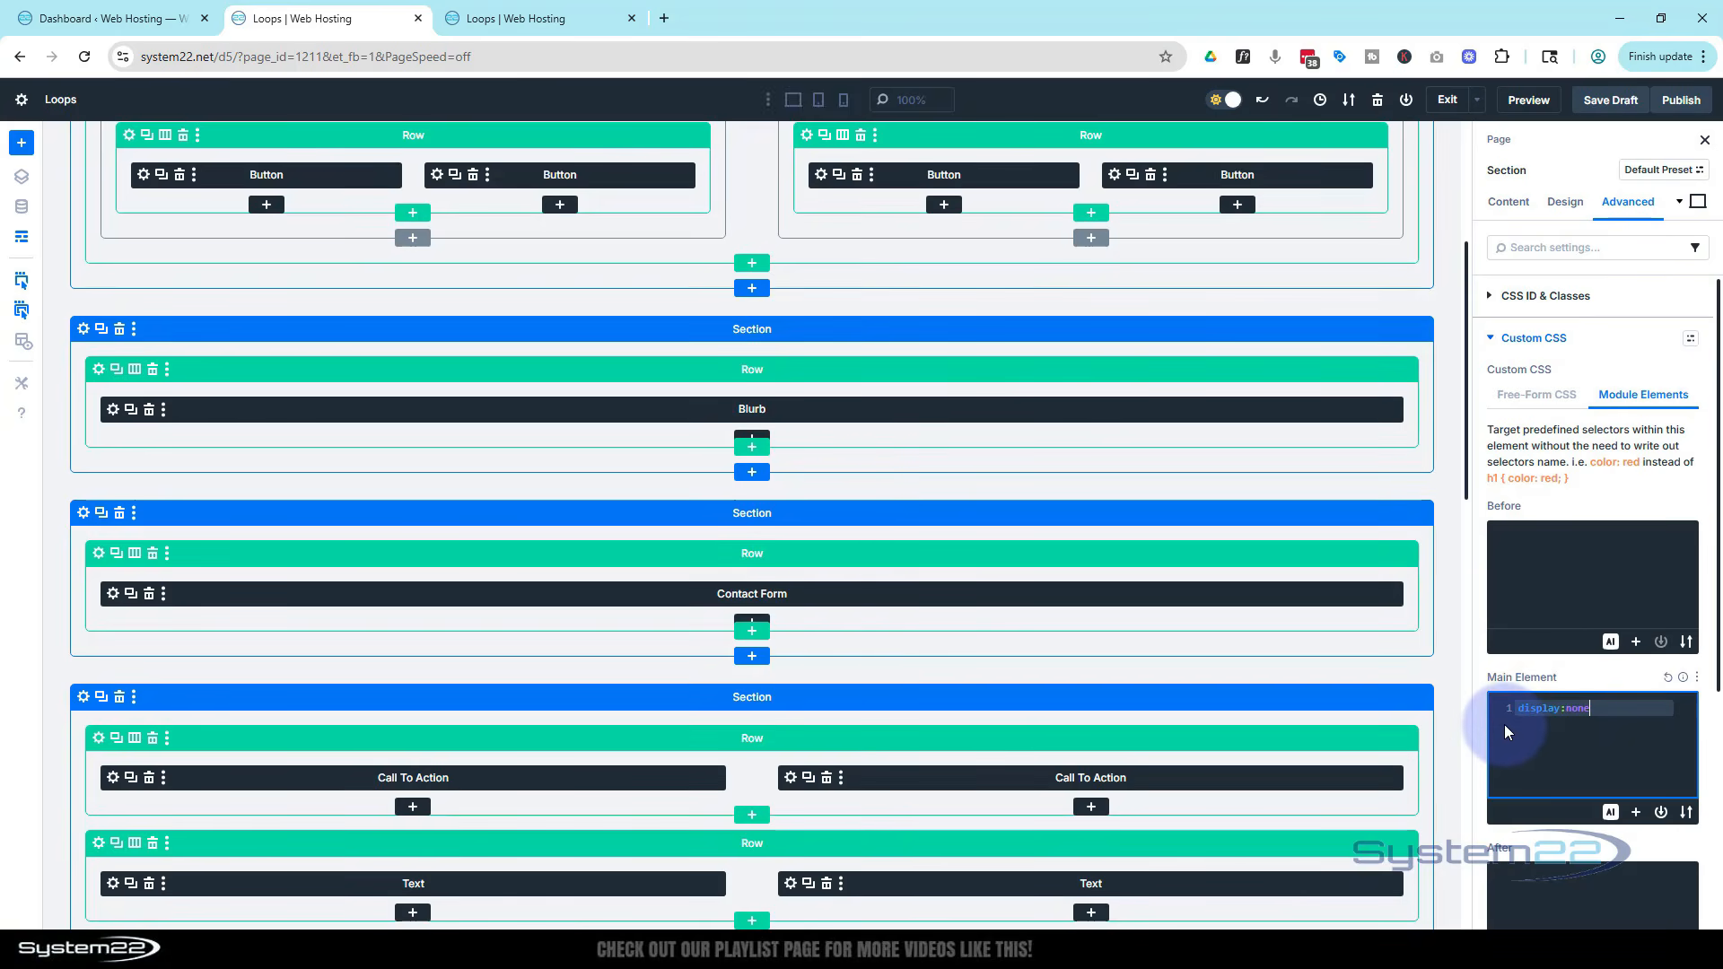
key(BackSpace)
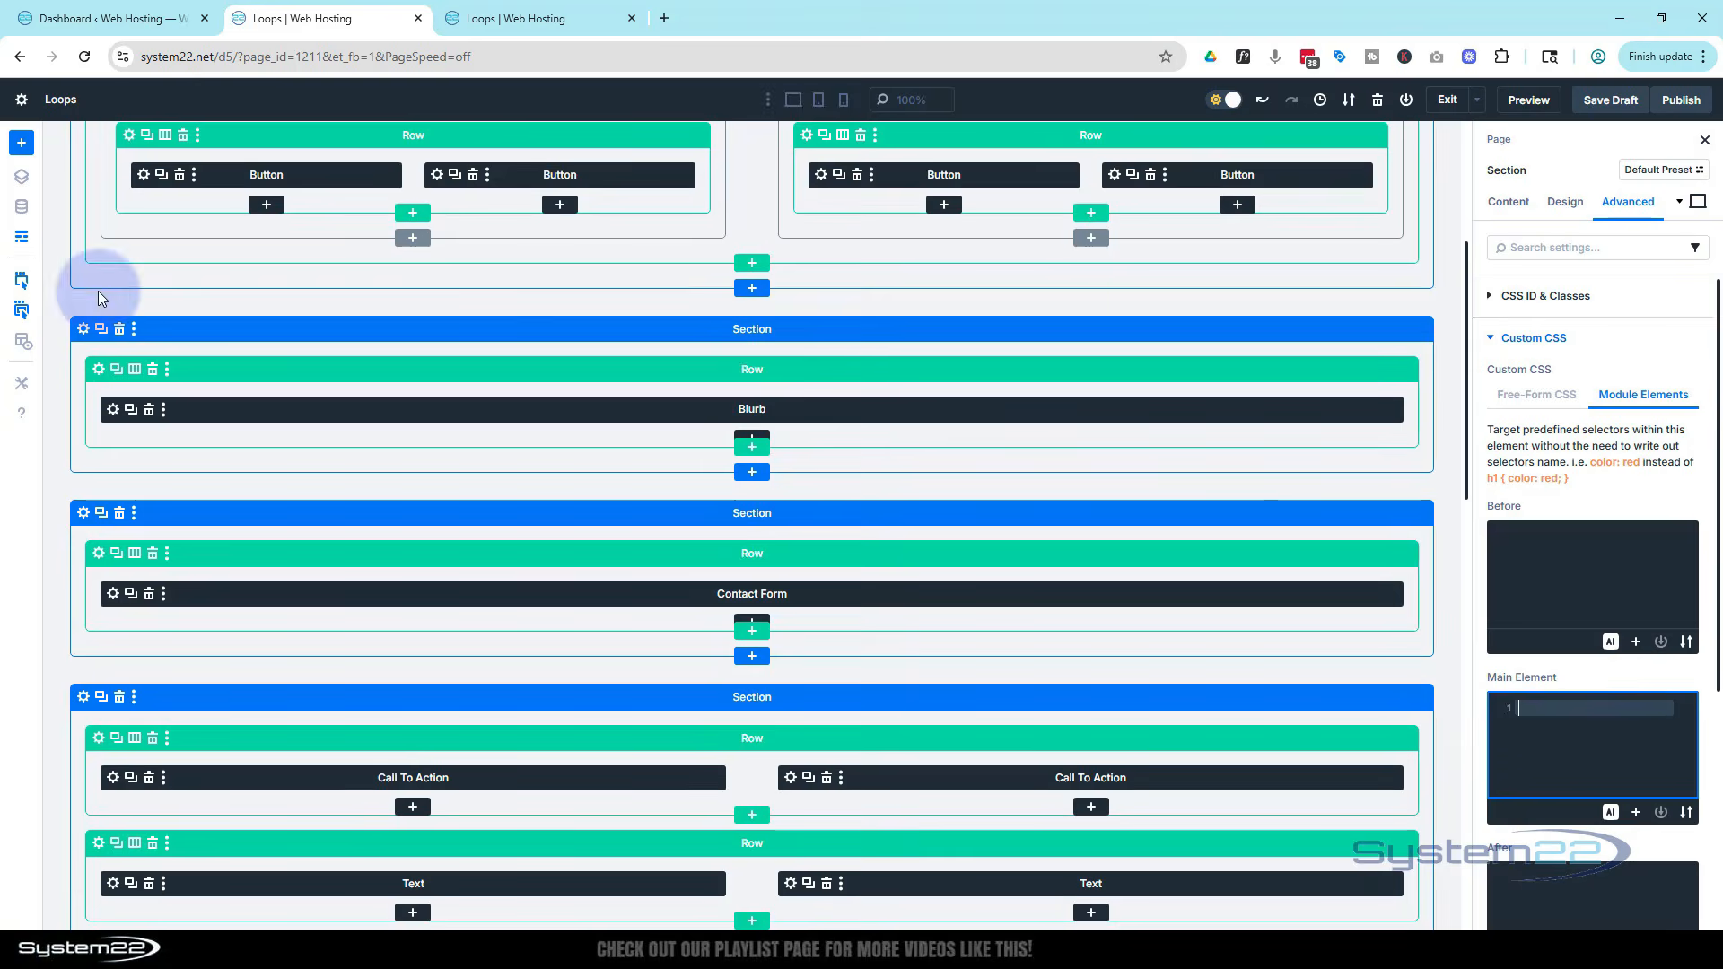
Set the contact form section's left and right padding to 30 px
click(24, 243)
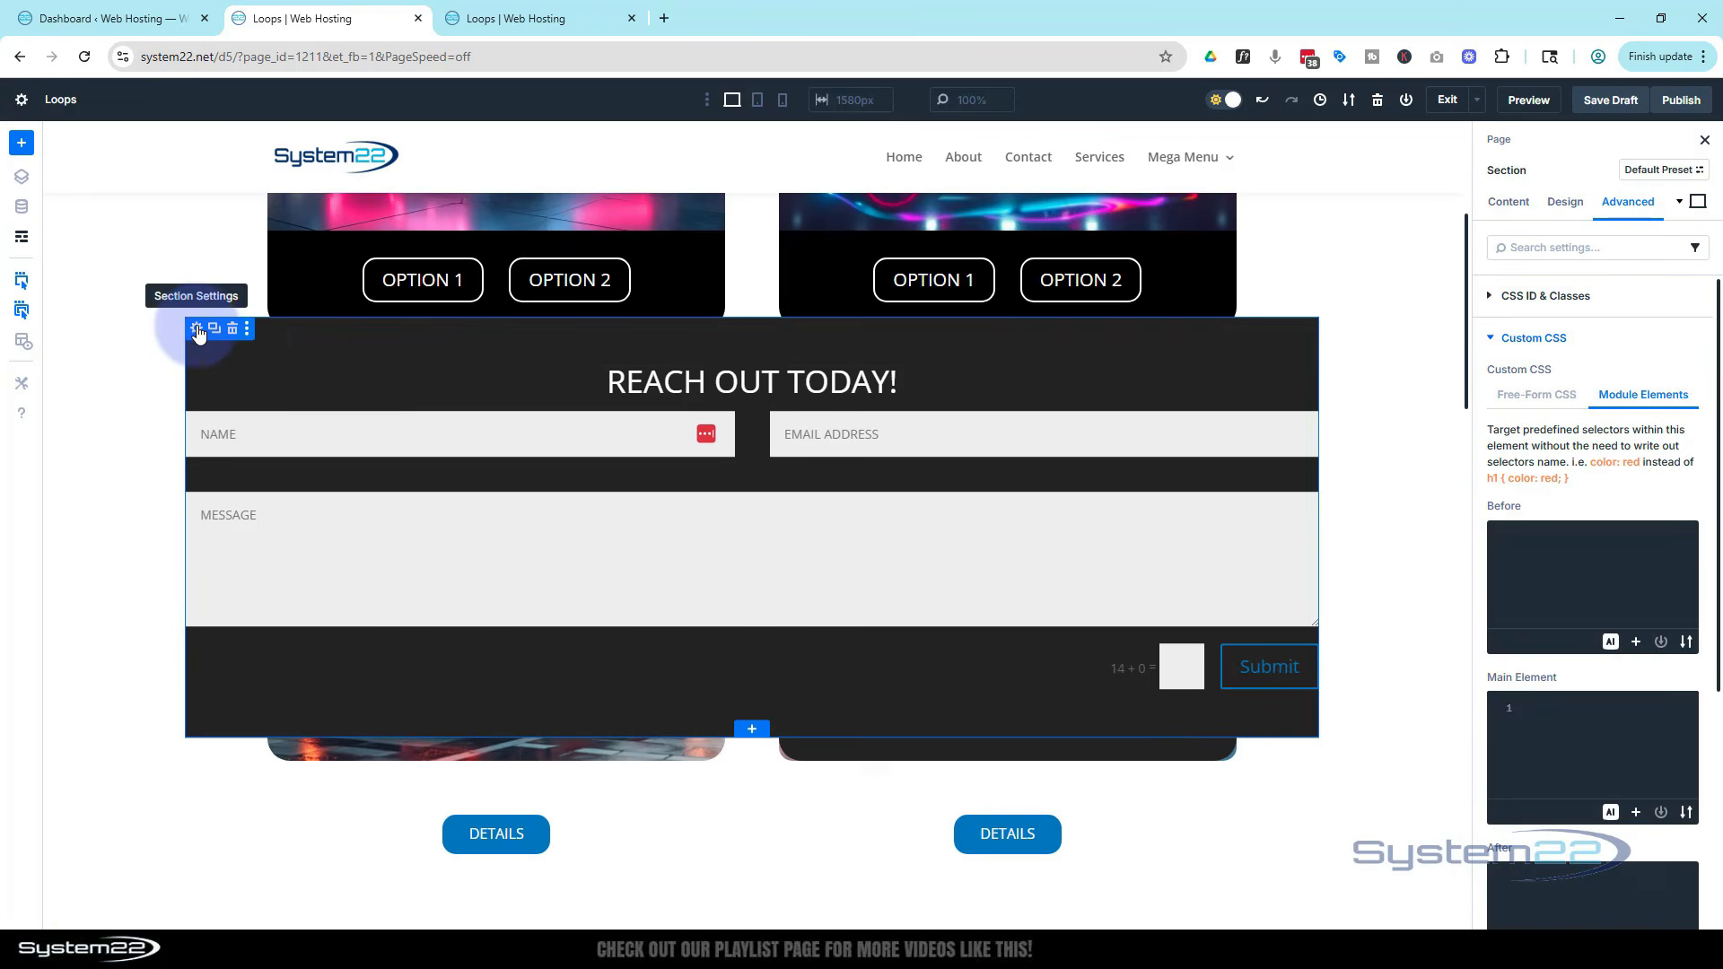
click(196, 330)
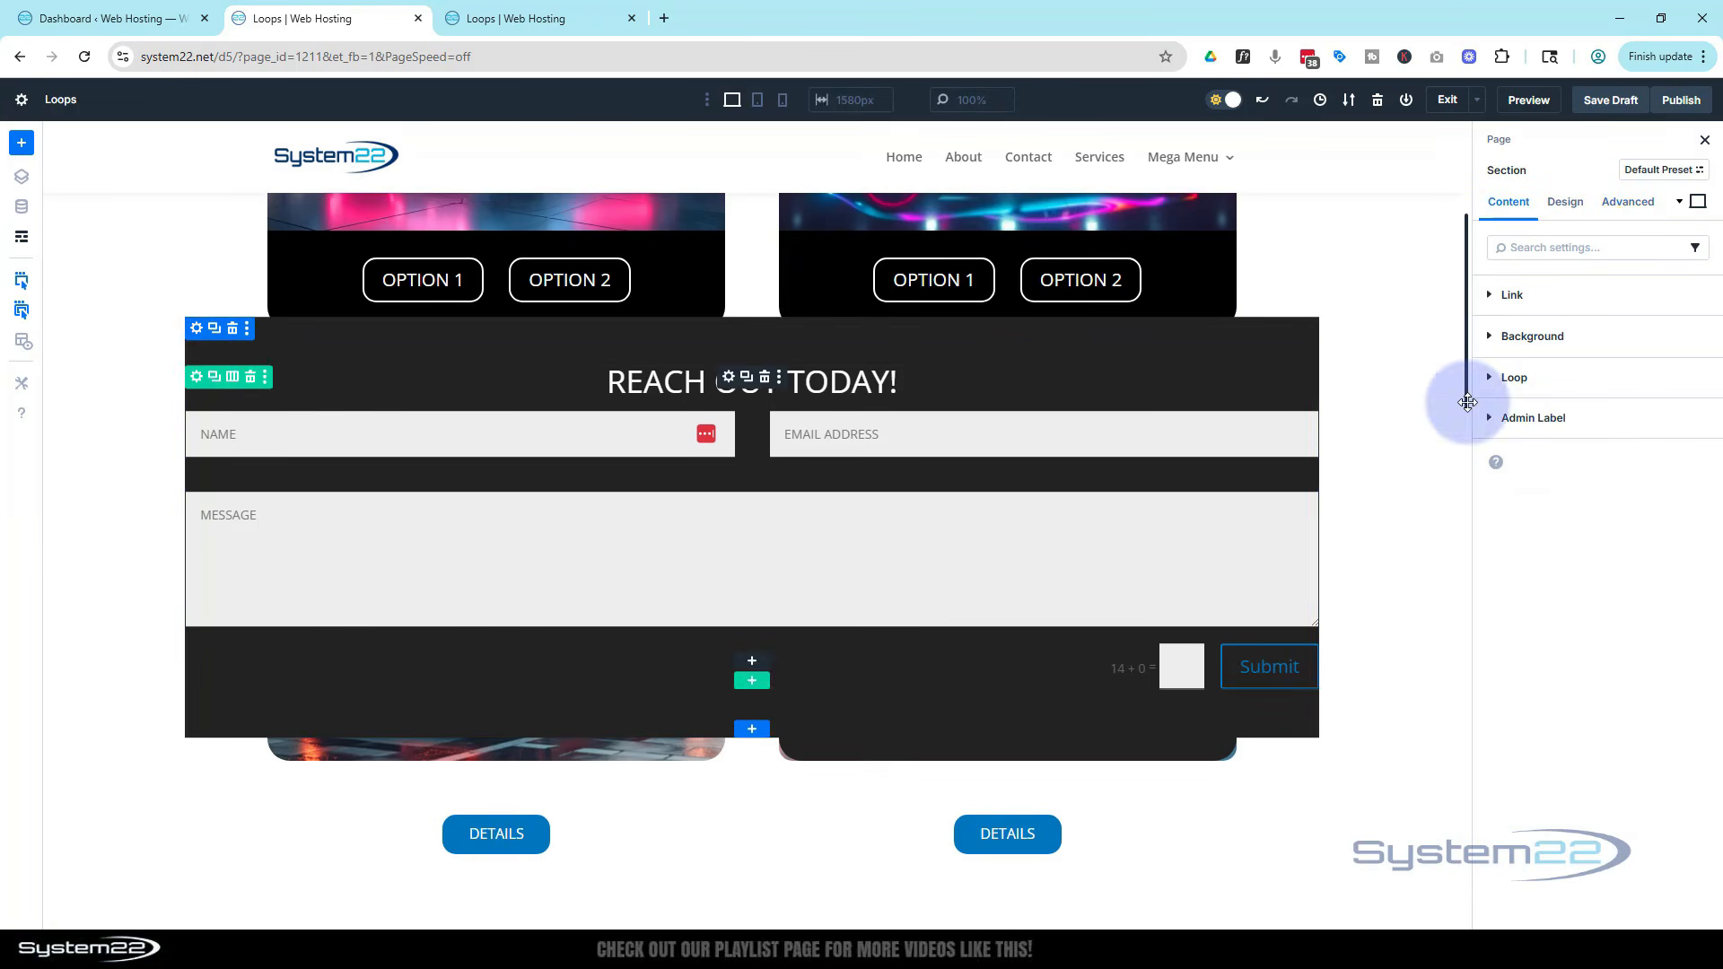
click(1565, 201)
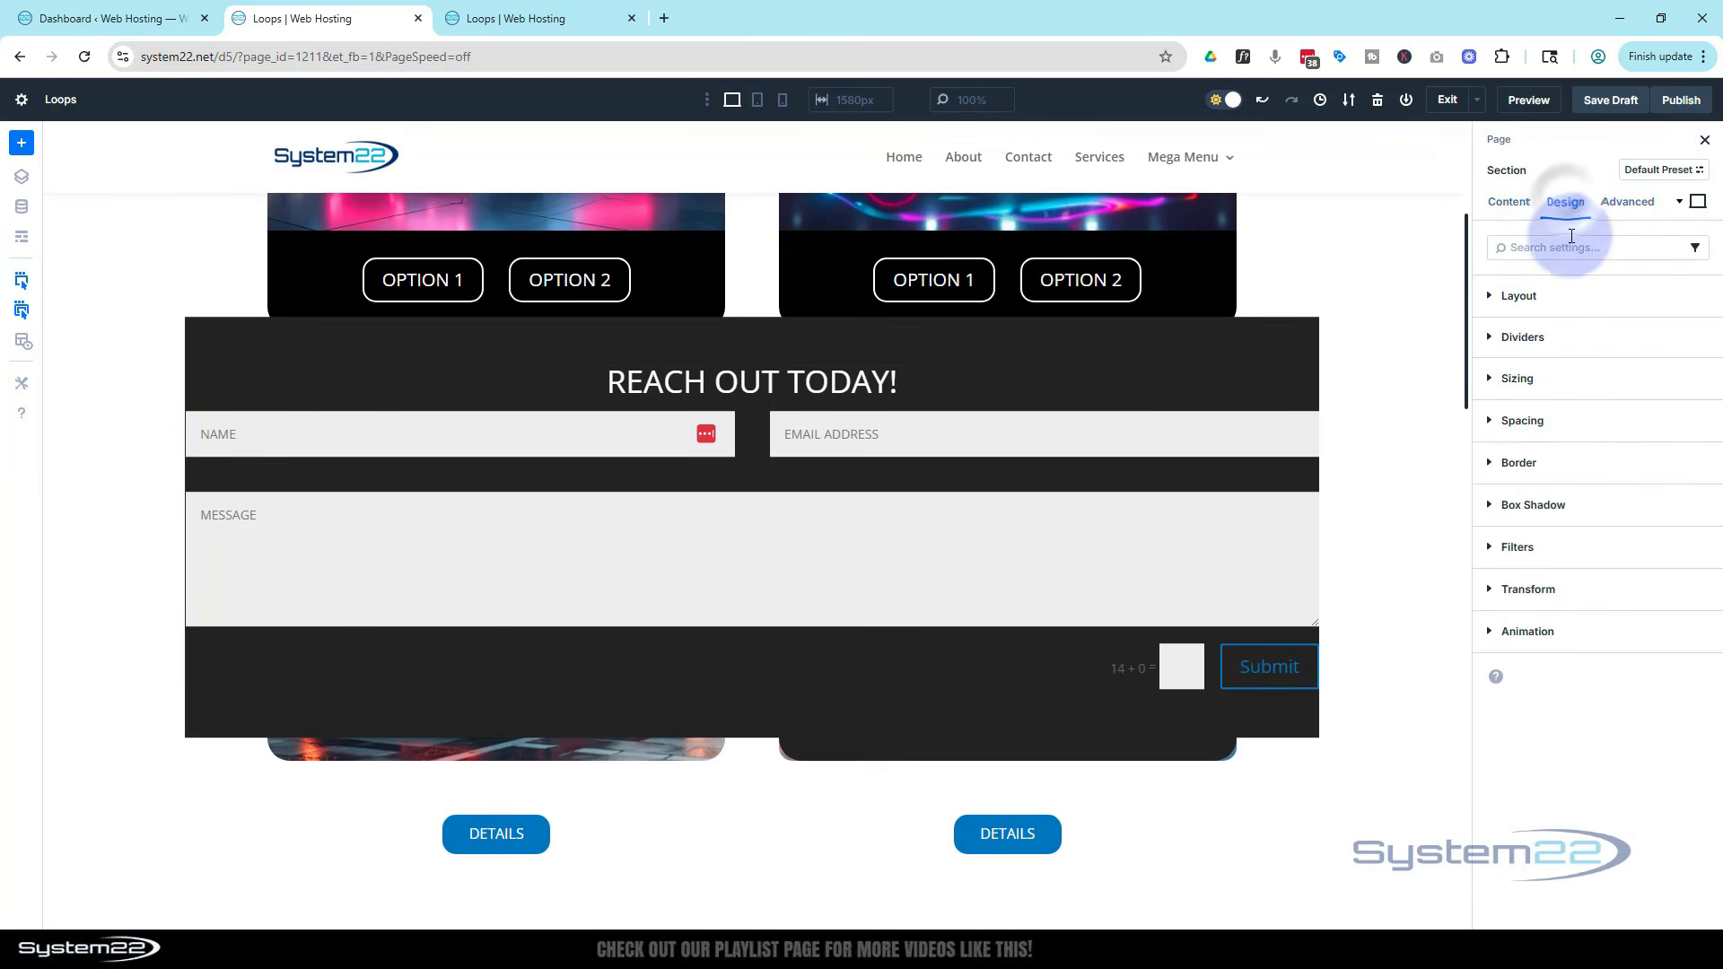
click(1572, 420)
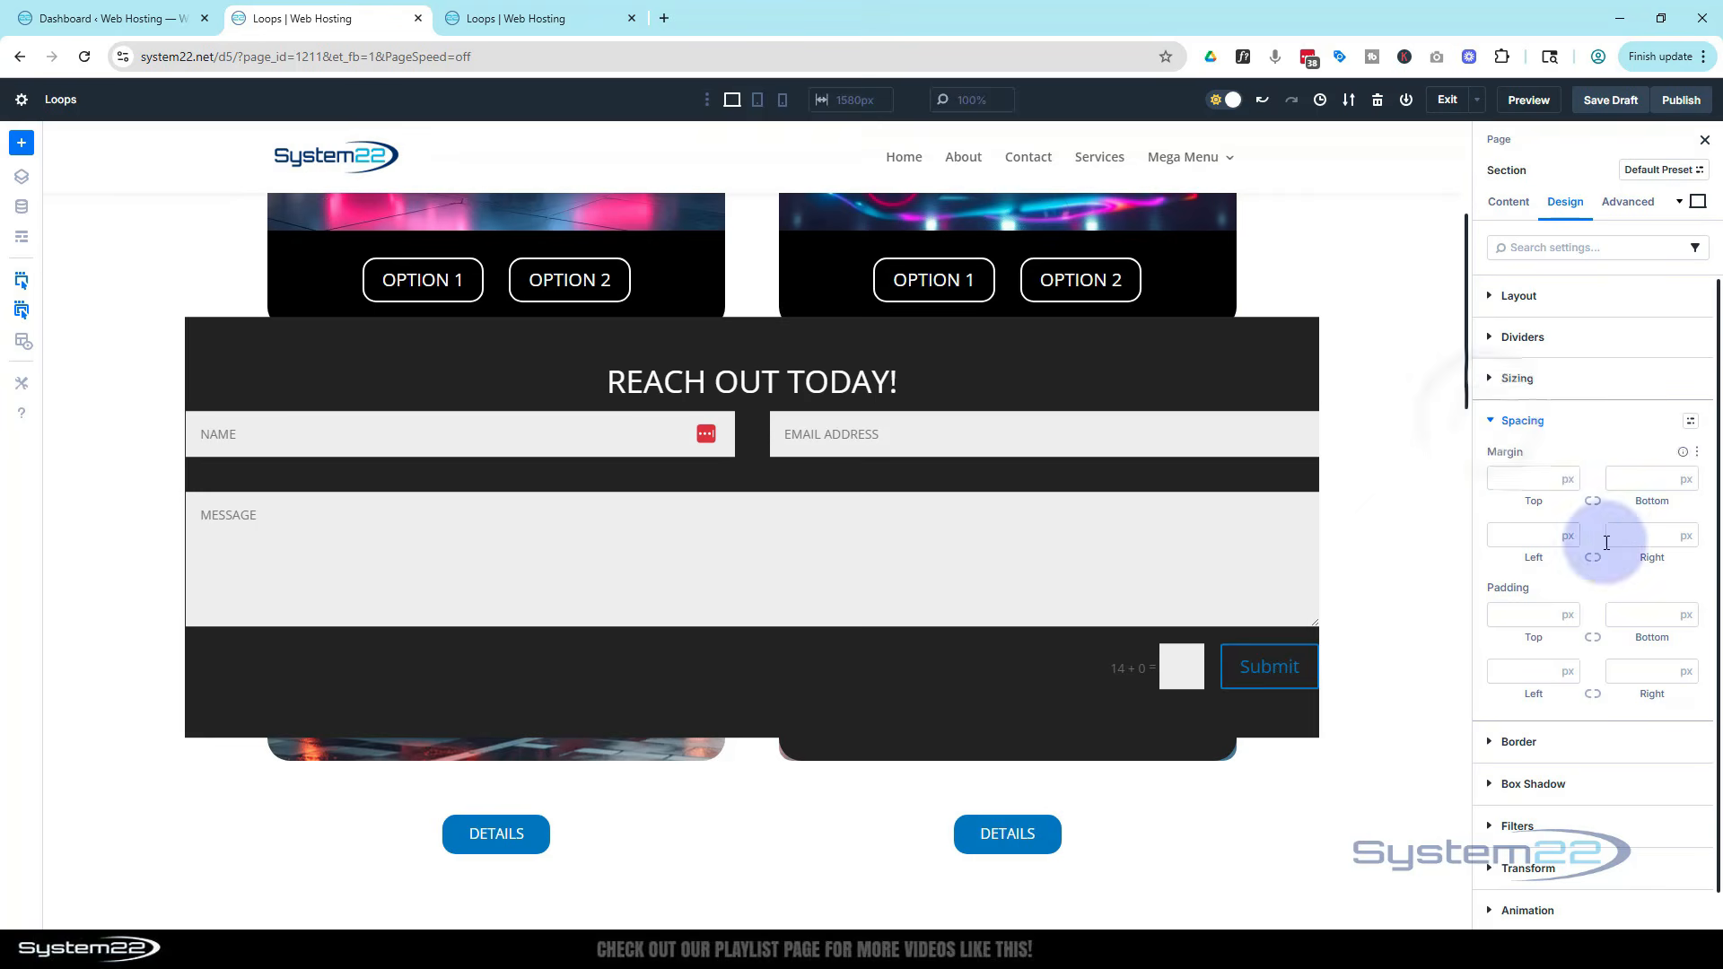
click(1512, 671)
text(30)
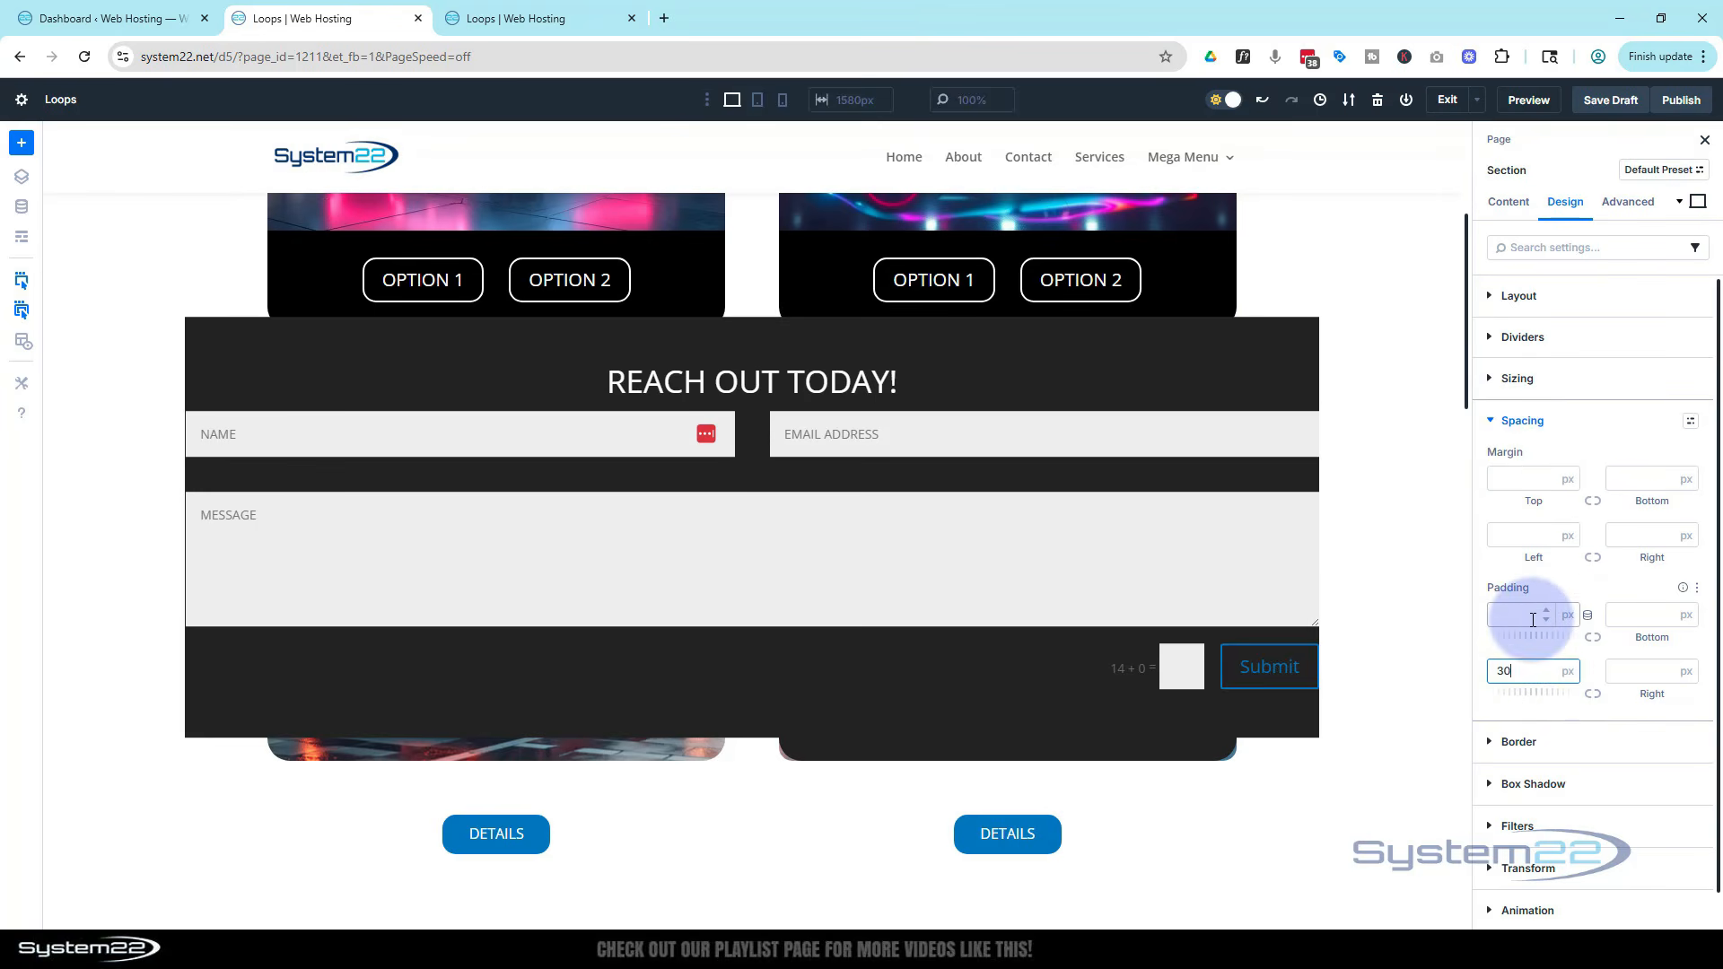
click(1593, 694)
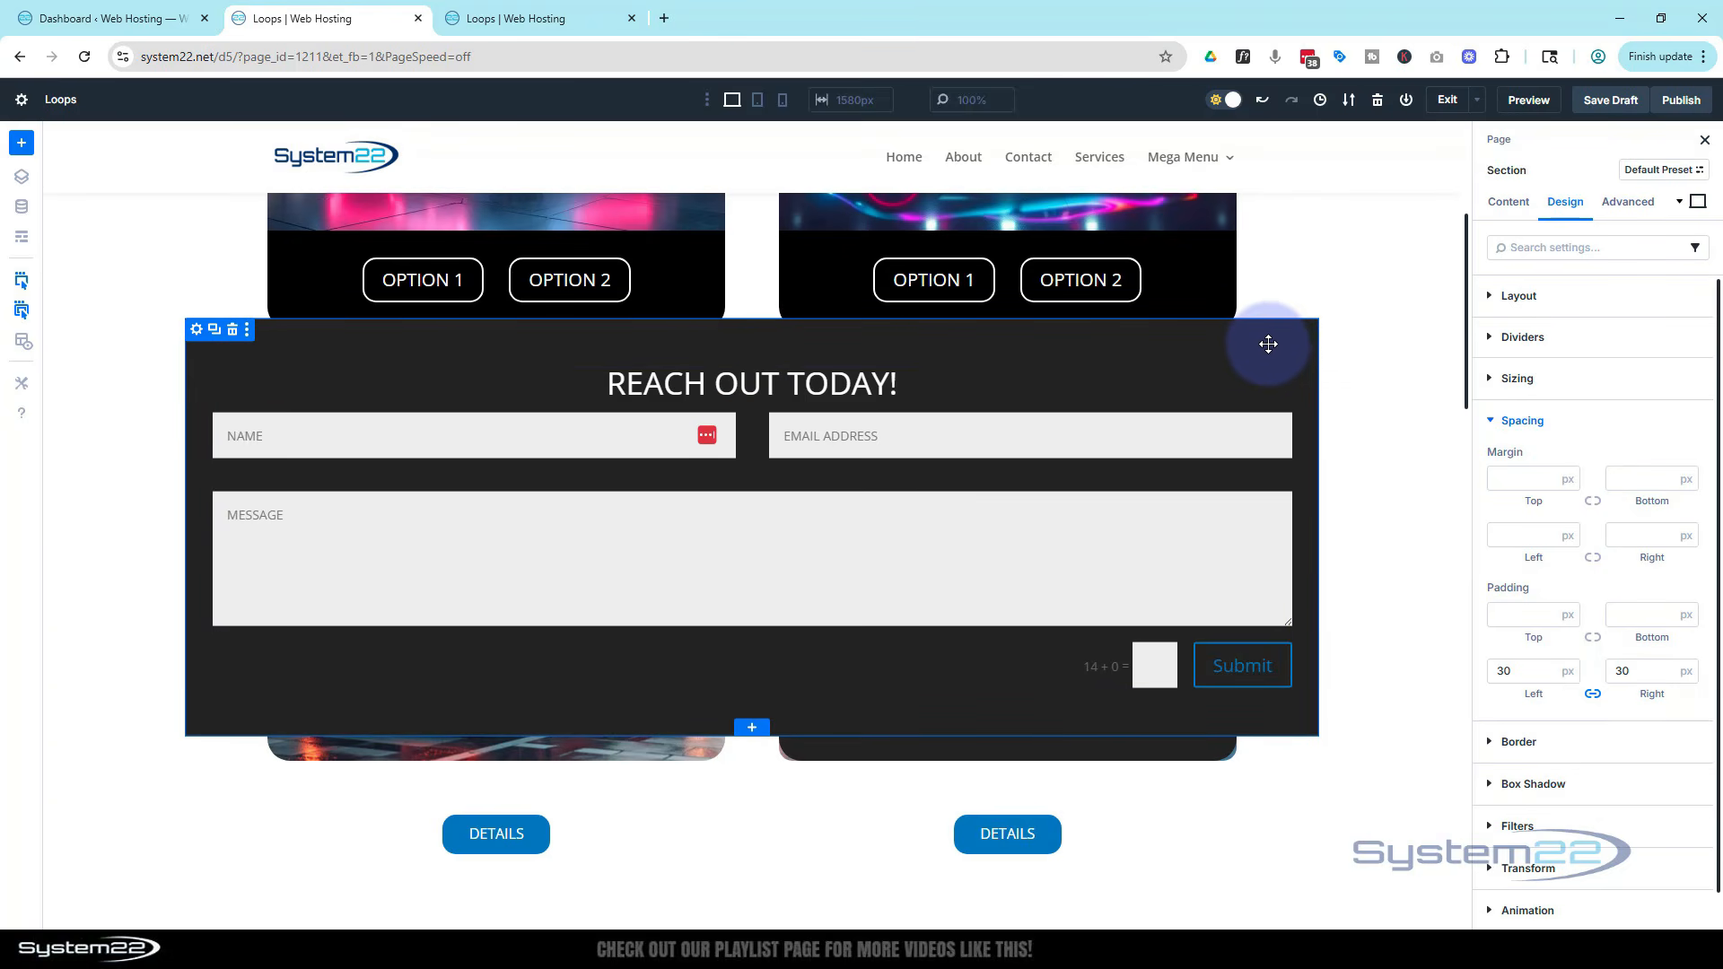
Add an Icon module below the contact form and choose a circled close icon
drag(1266, 343, 789, 807)
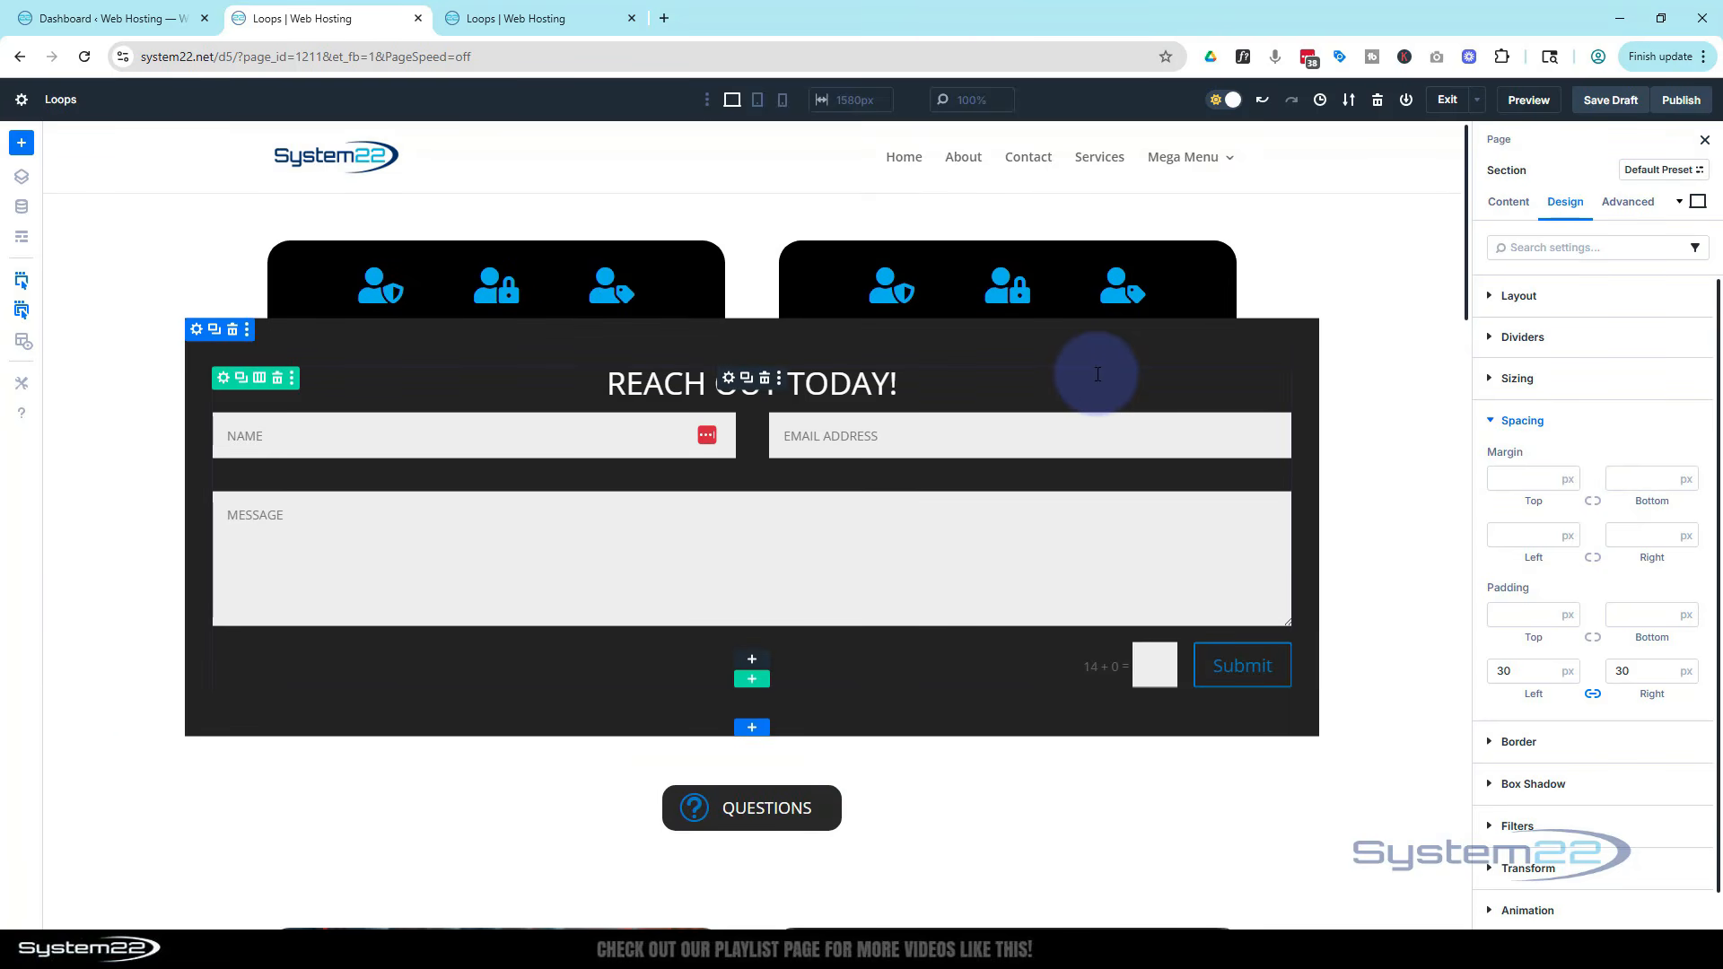
click(752, 668)
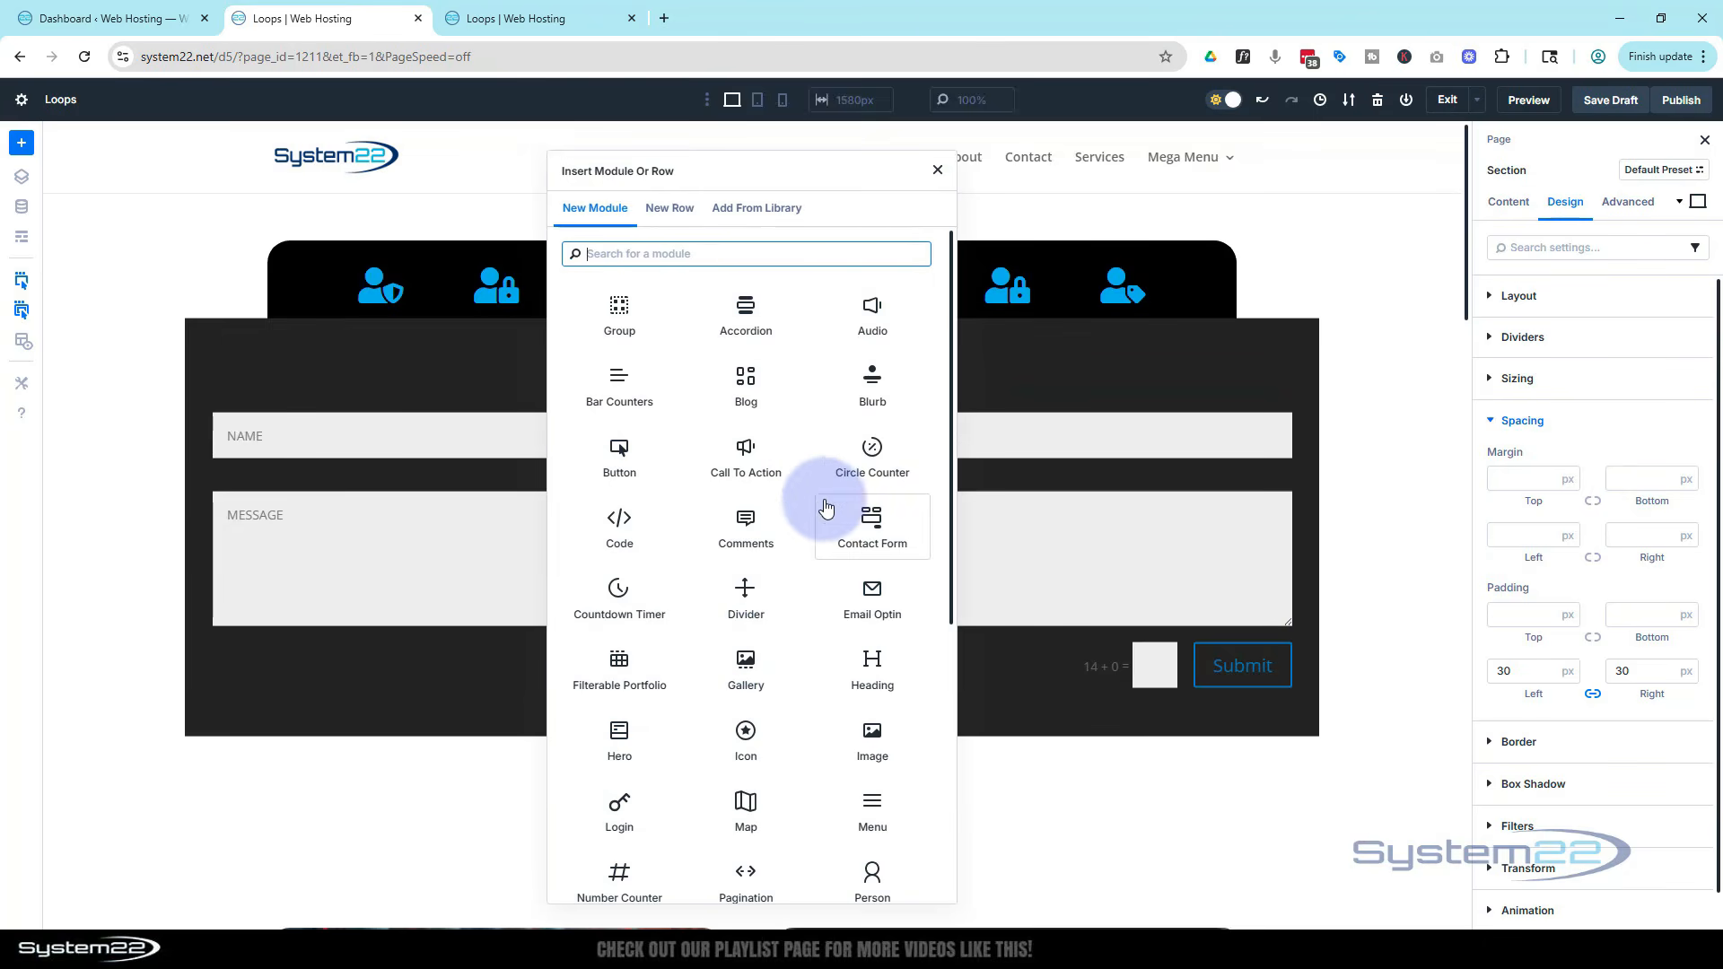
click(727, 725)
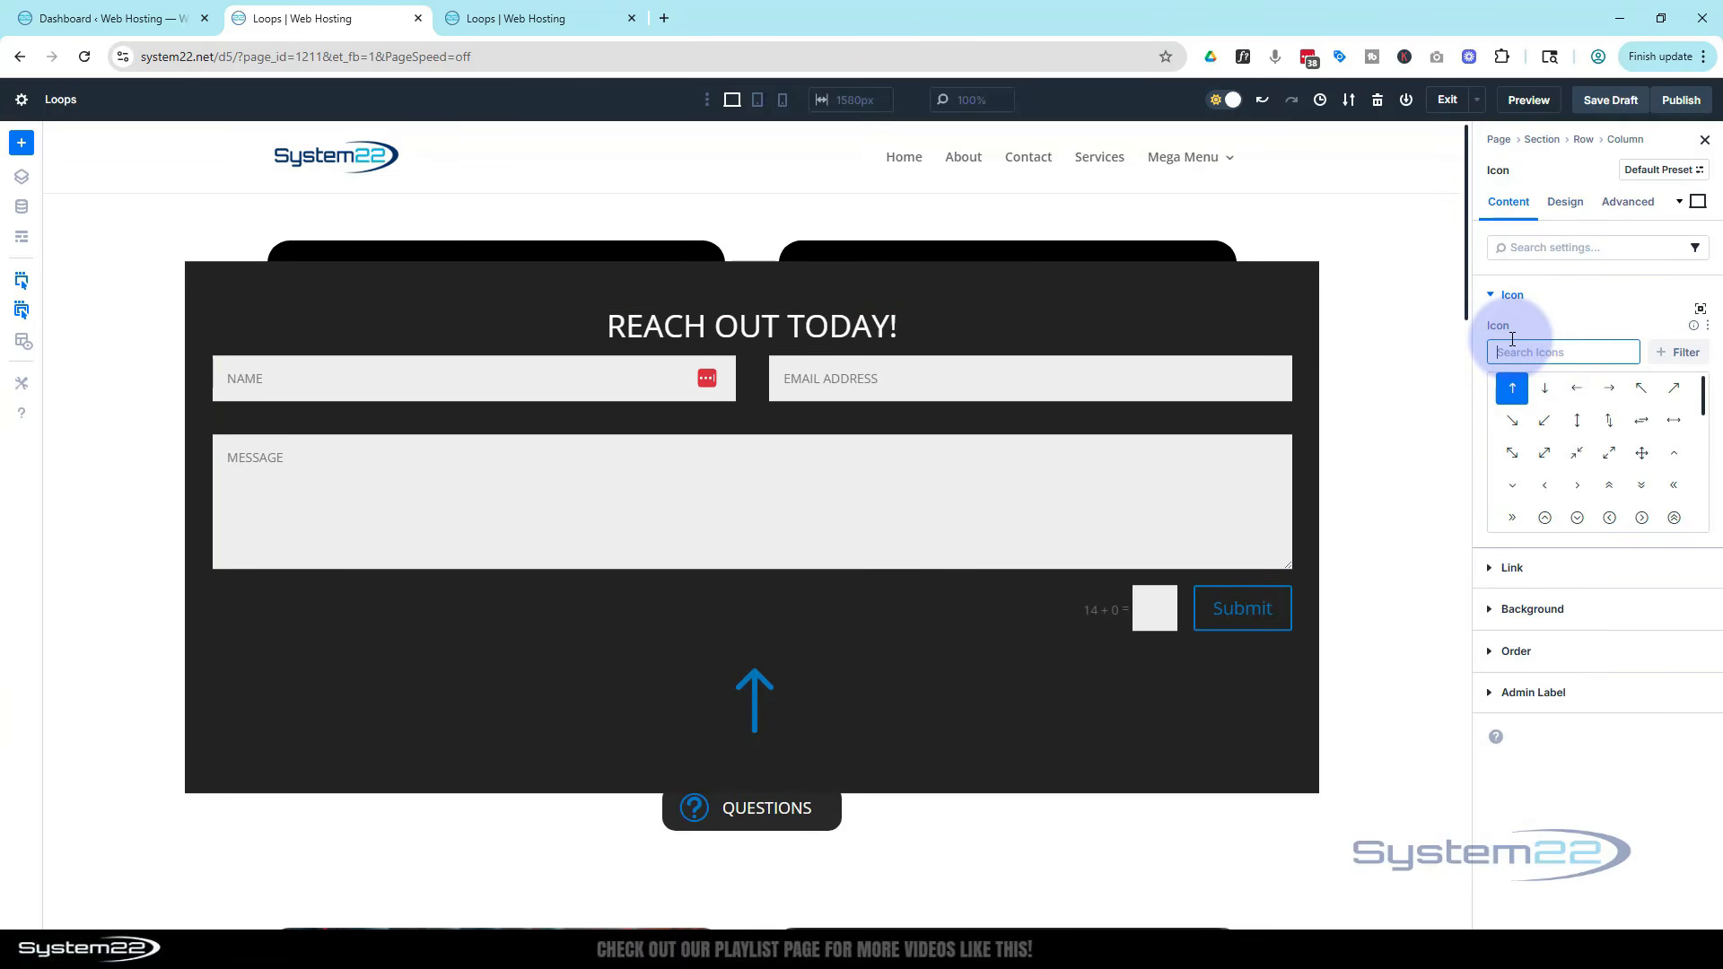
text(close)
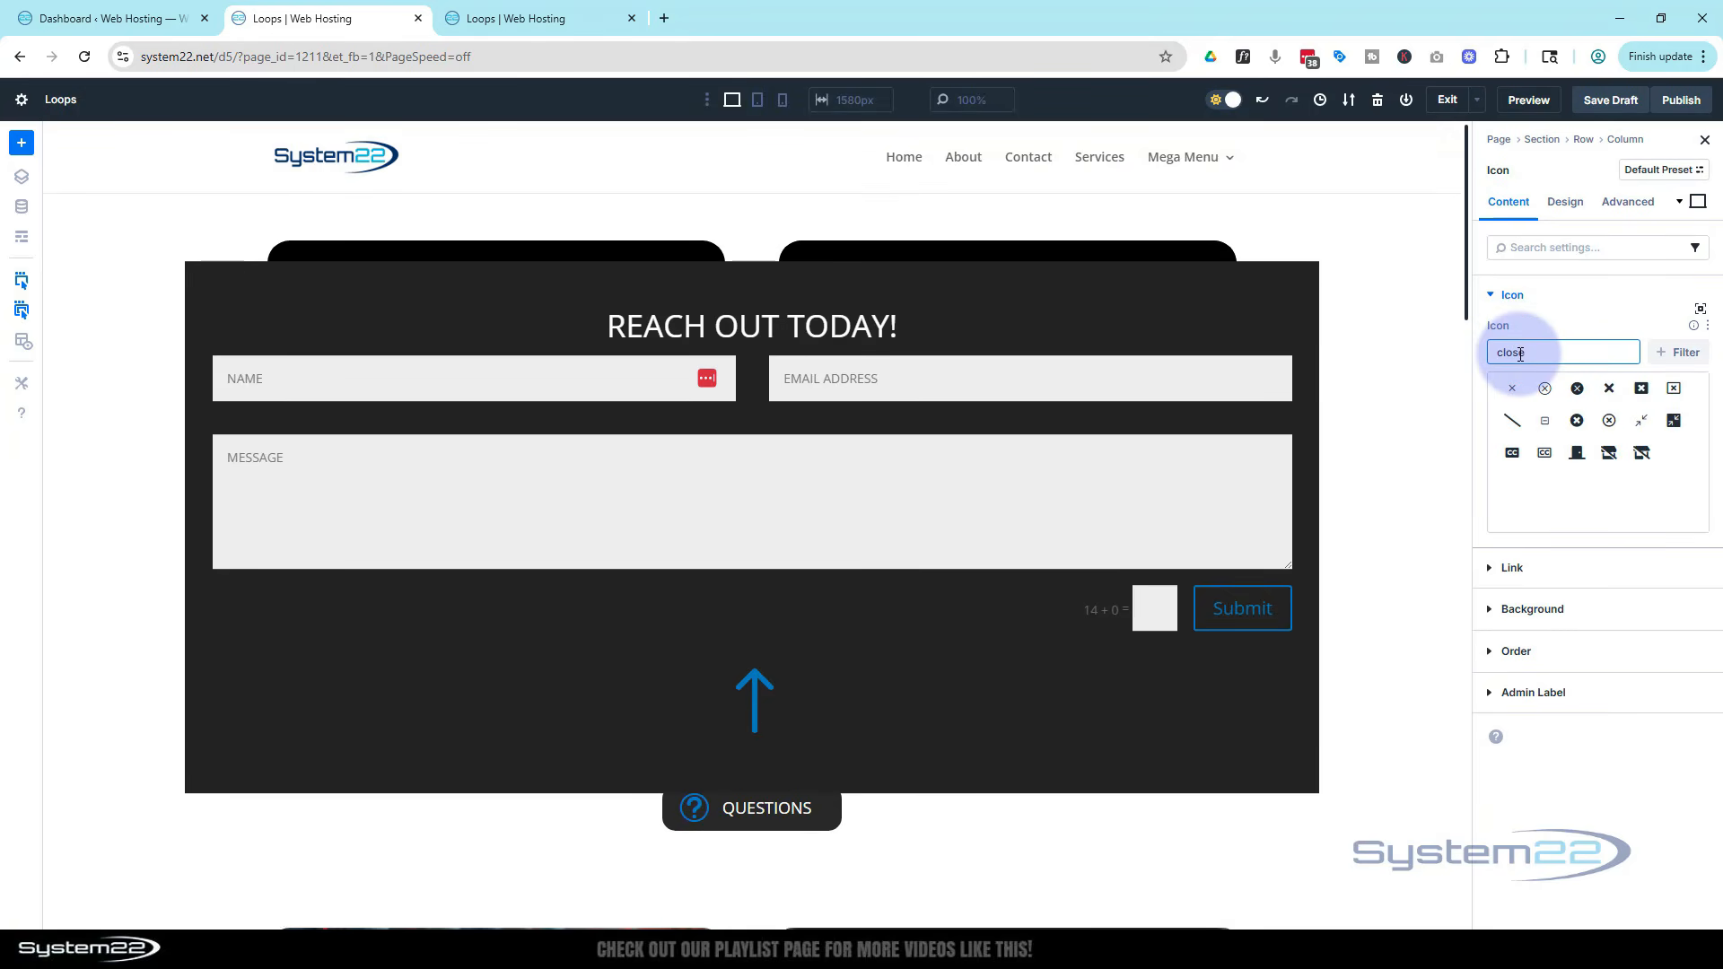
click(1577, 391)
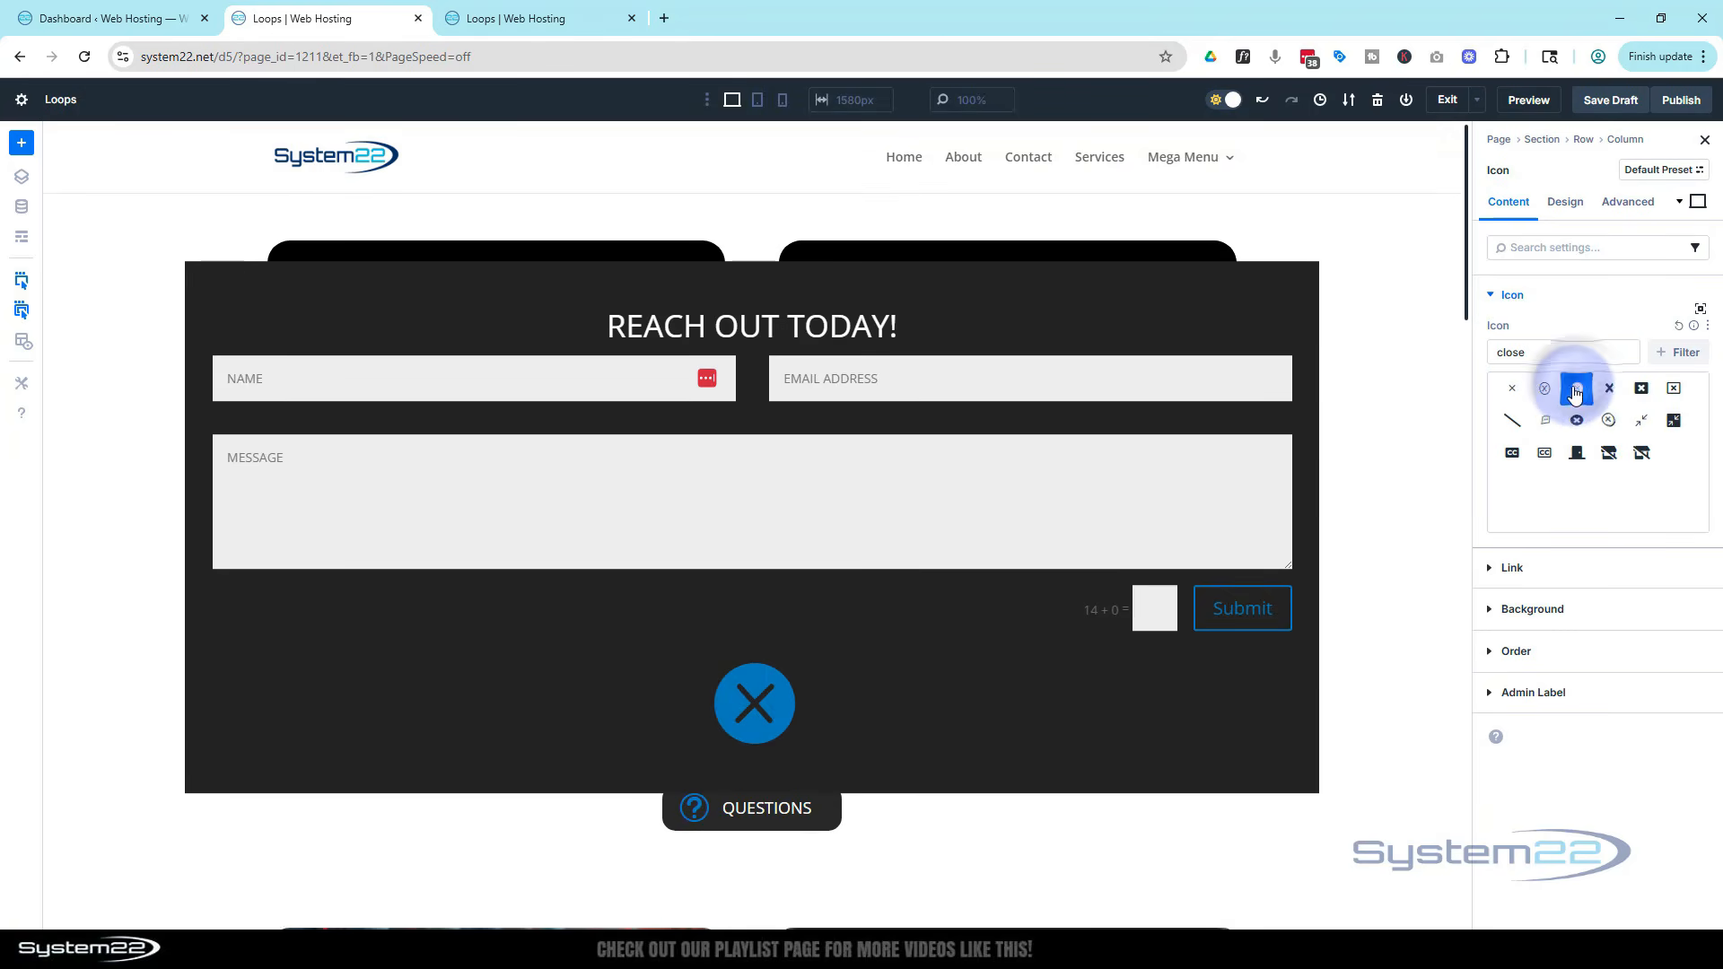
Set the close icon's size to 35 px
click(1567, 203)
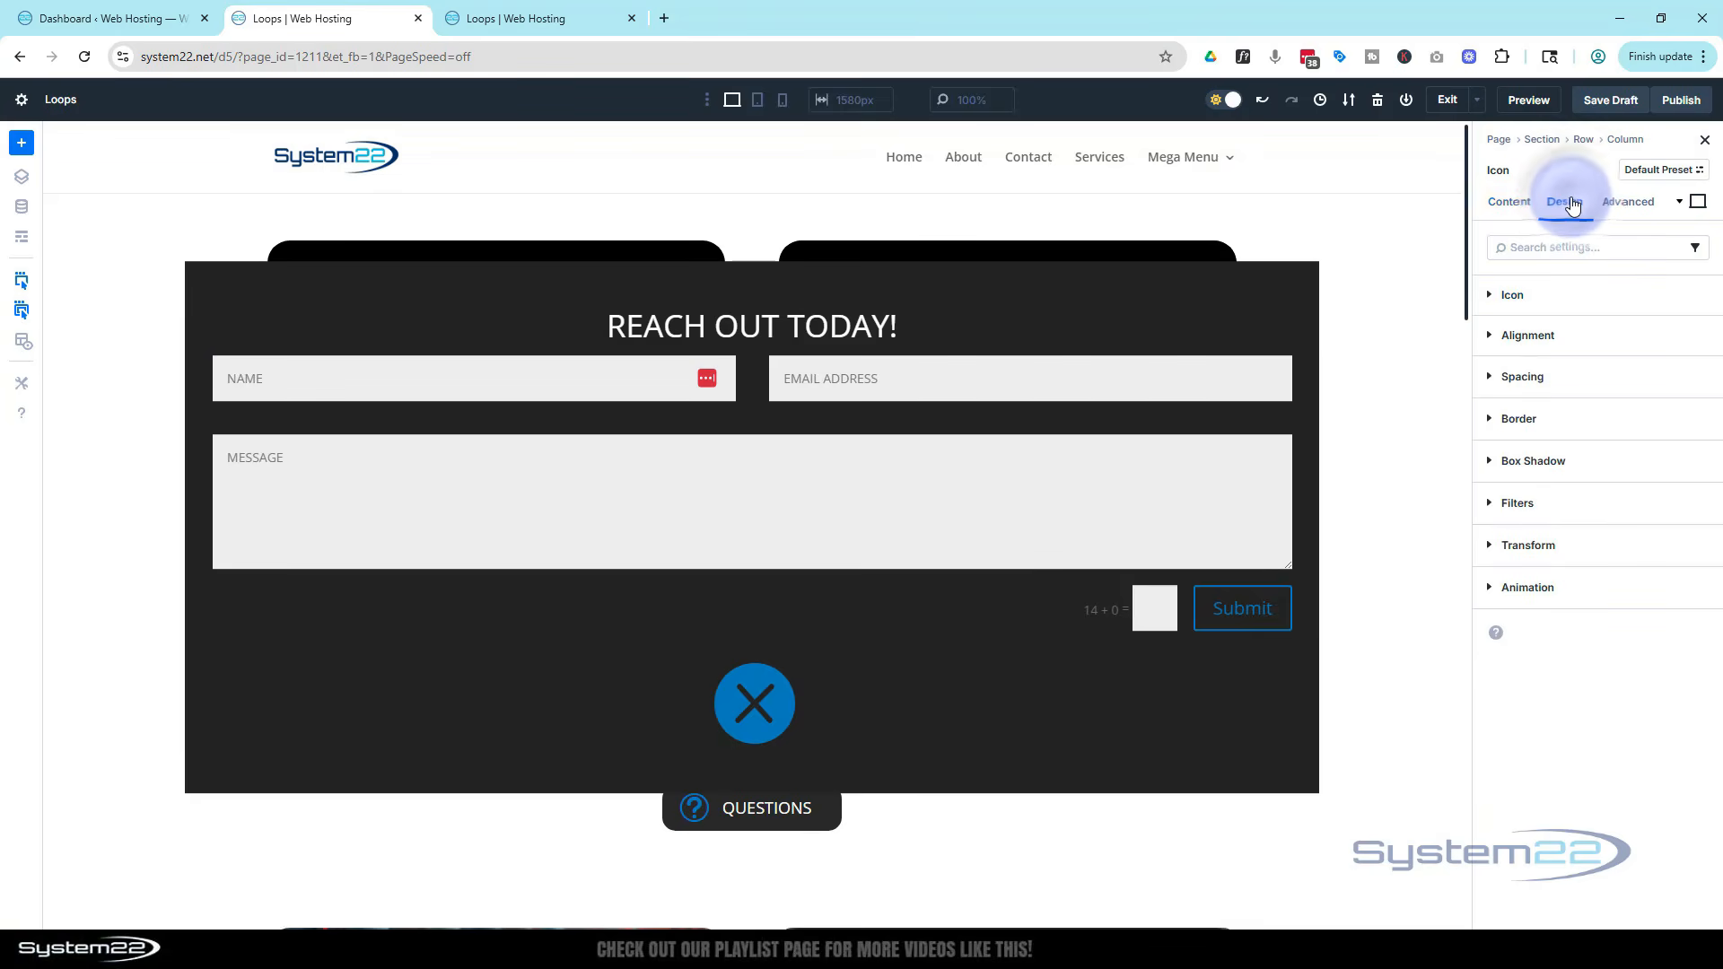
click(1540, 296)
click(1505, 415)
click(1503, 415)
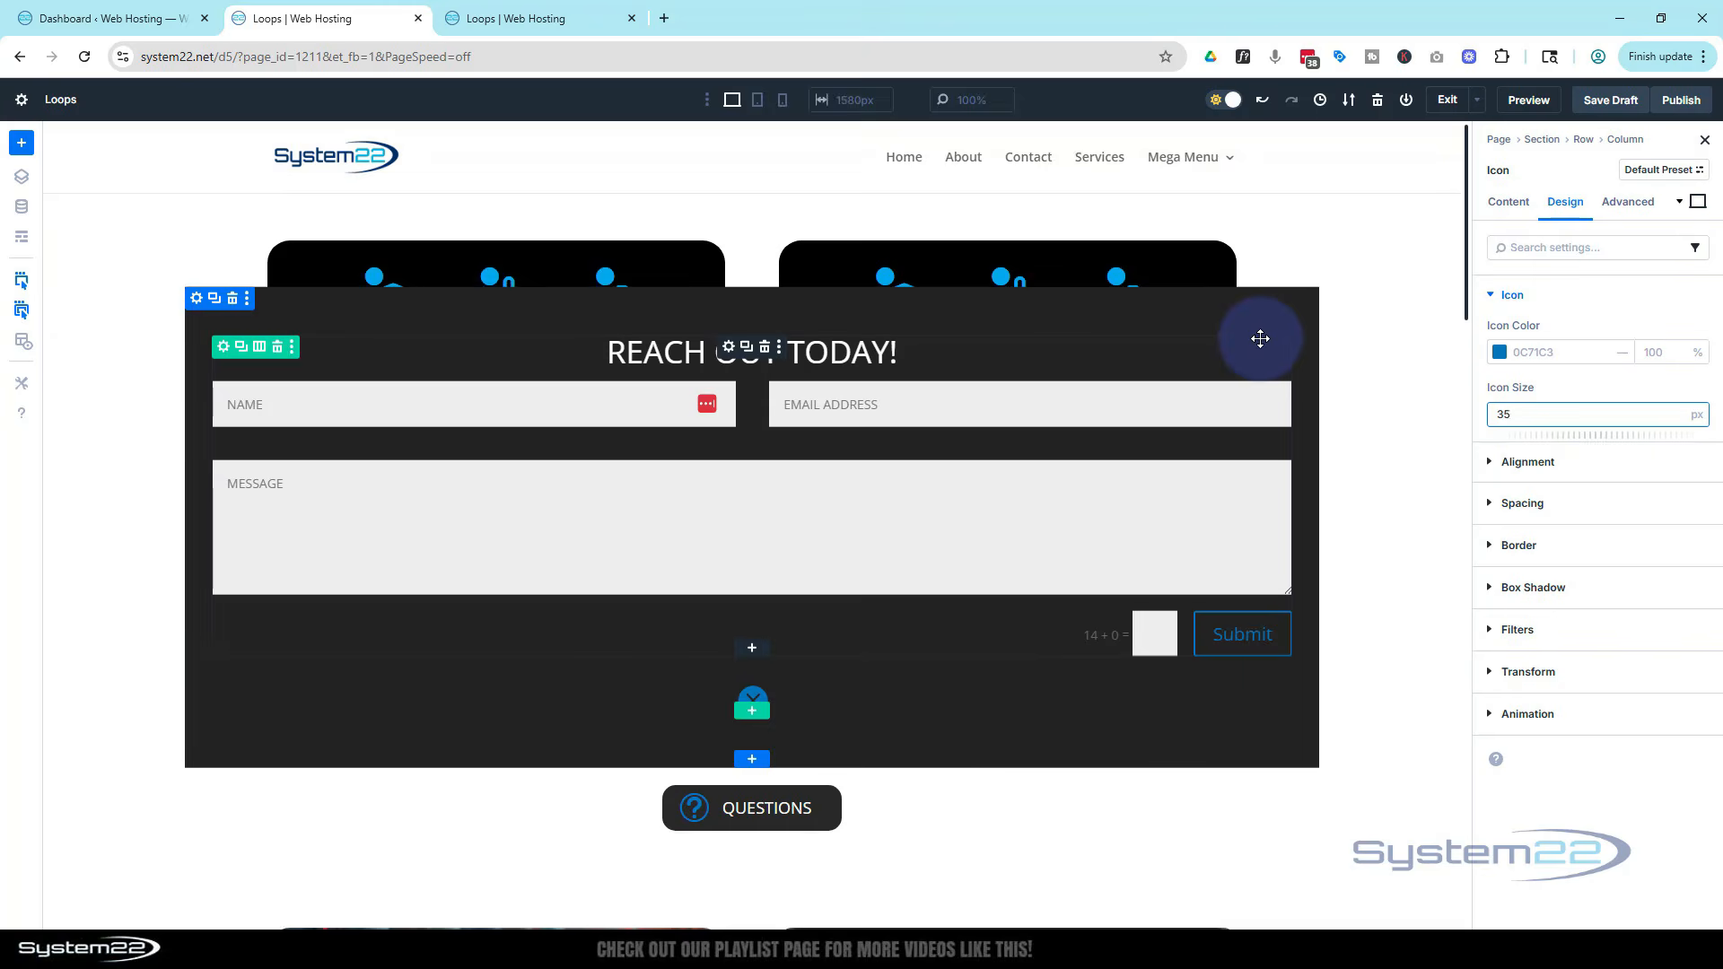
Set the close icon's position to Absolute with a top-right offset origin
click(1631, 208)
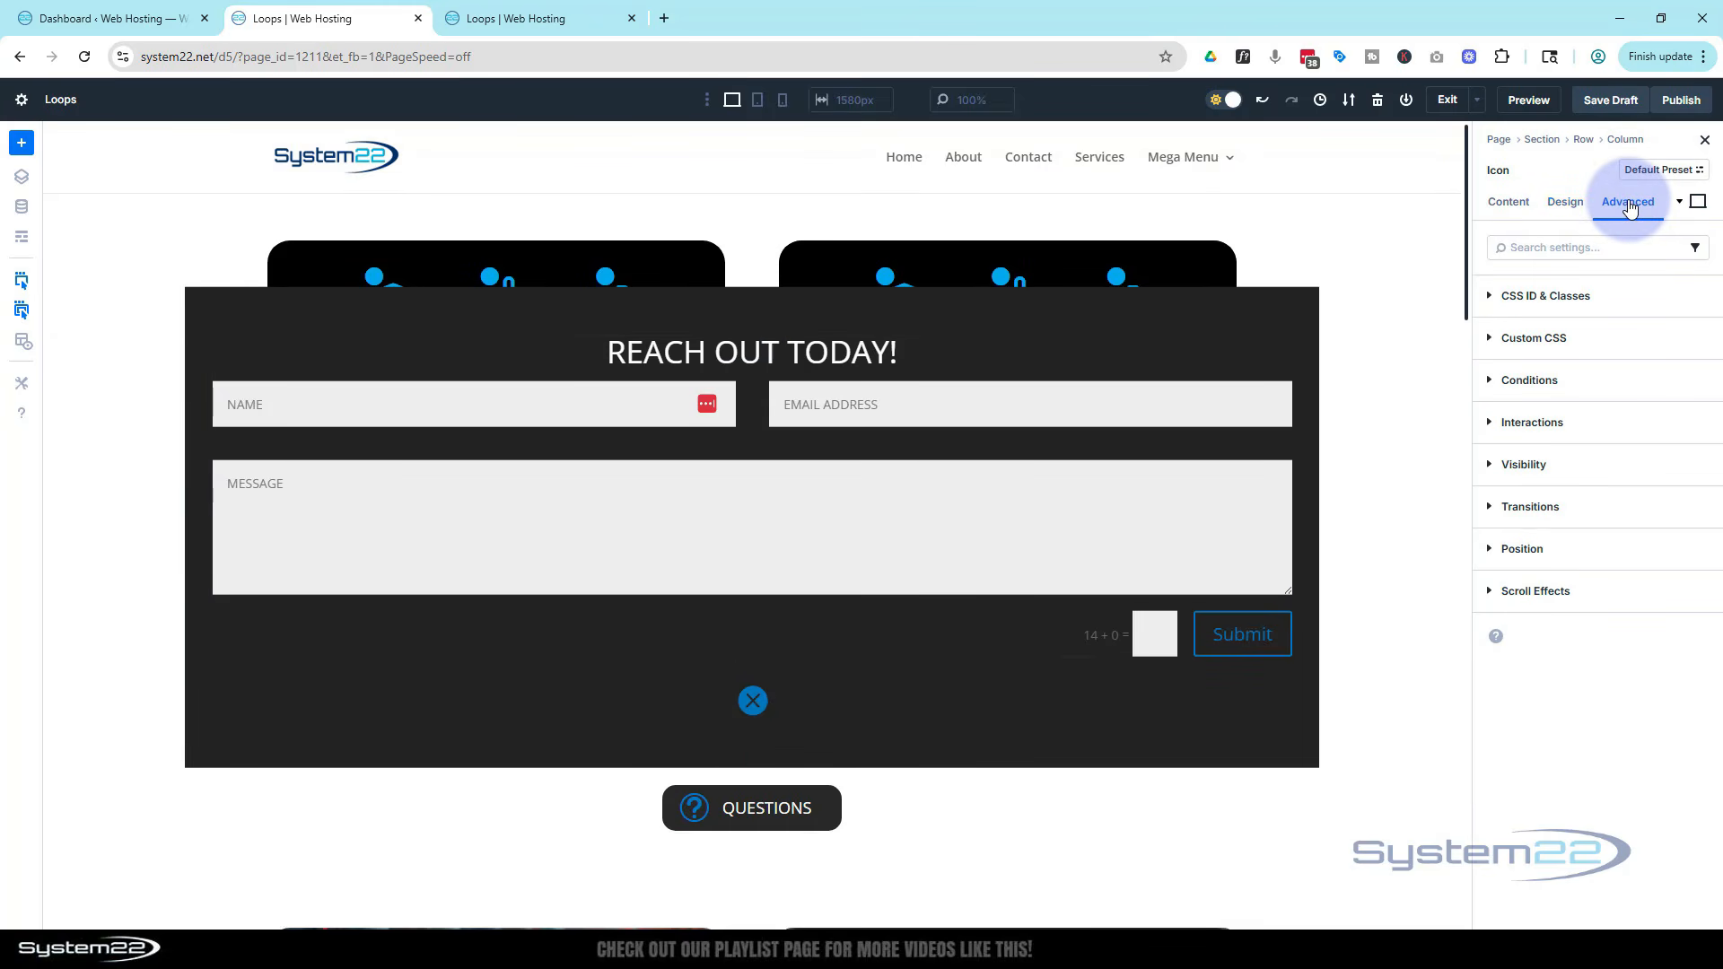
click(1612, 549)
click(1596, 603)
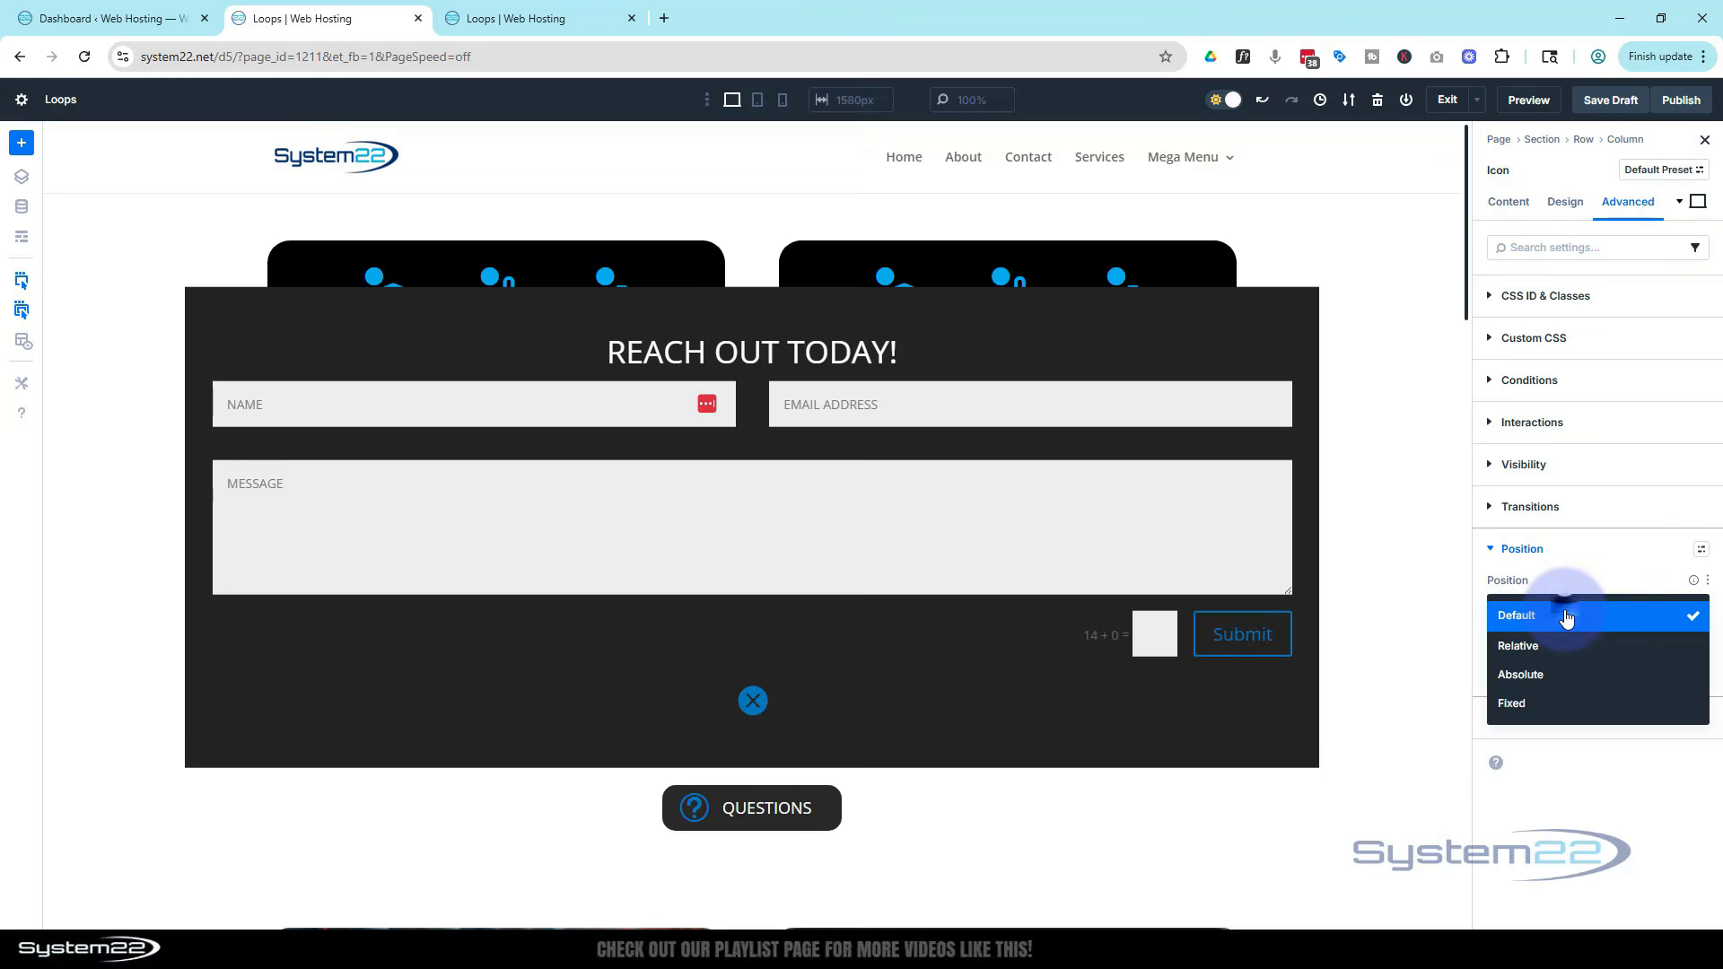
click(1571, 675)
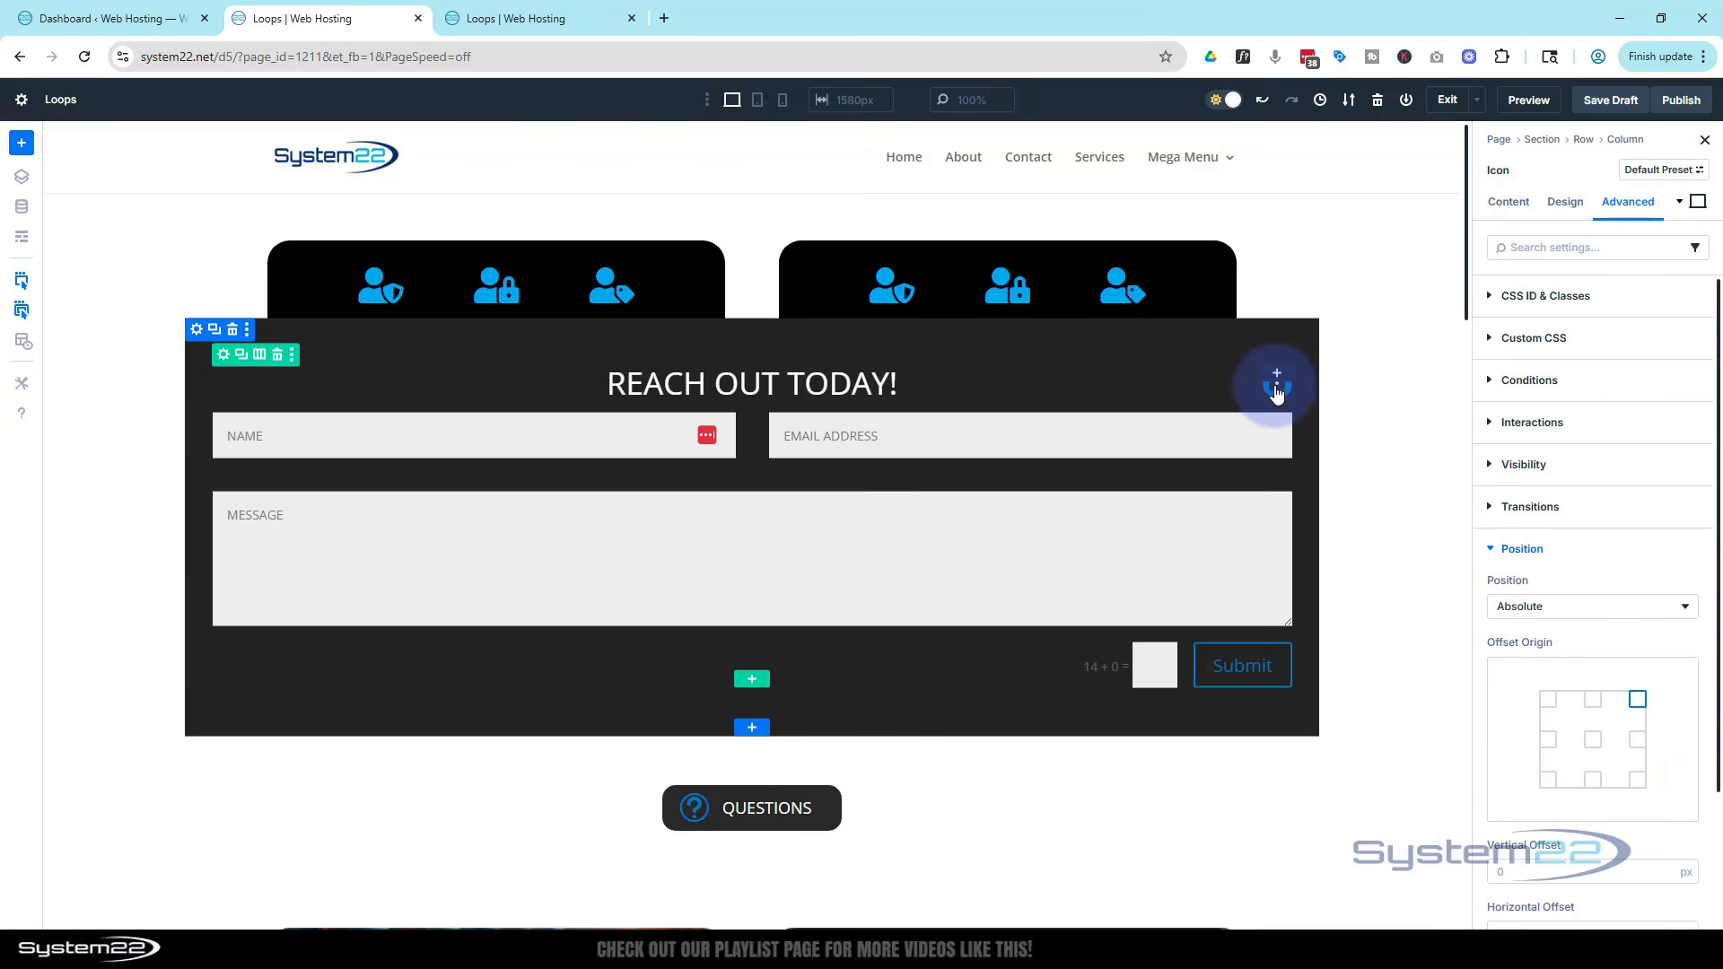
scroll(1570, 583, down, 2)
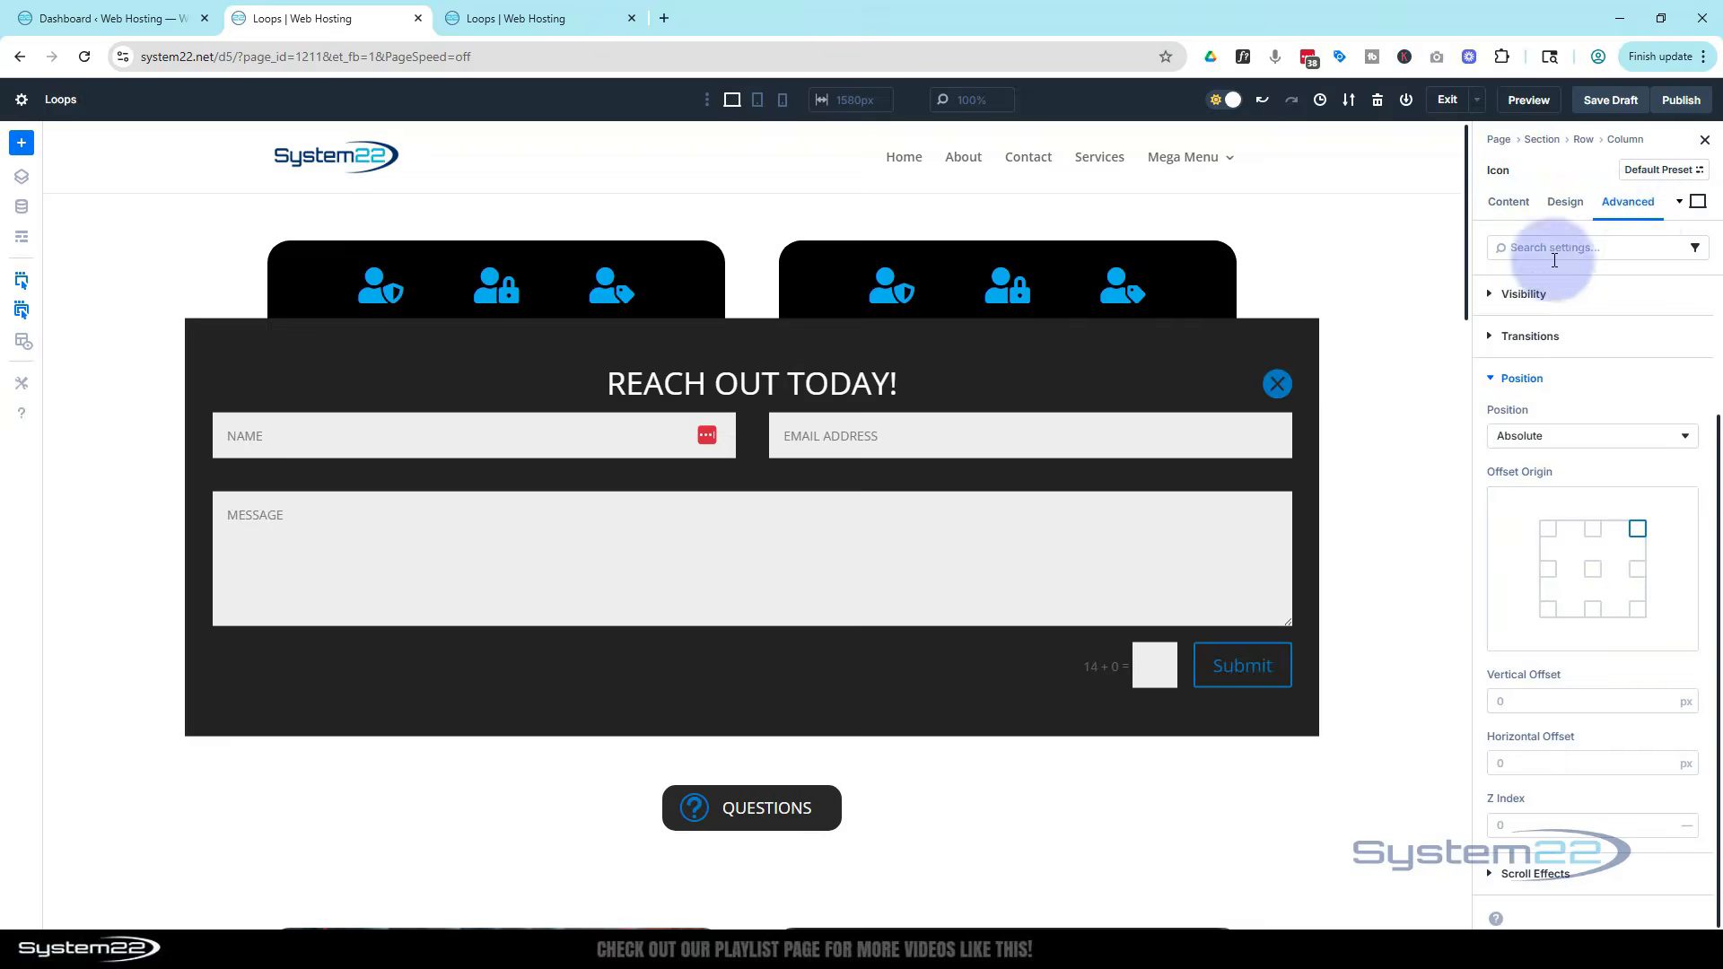
Add a Click interaction to the close icon that toggles visibility of the contact form's section
click(1490, 378)
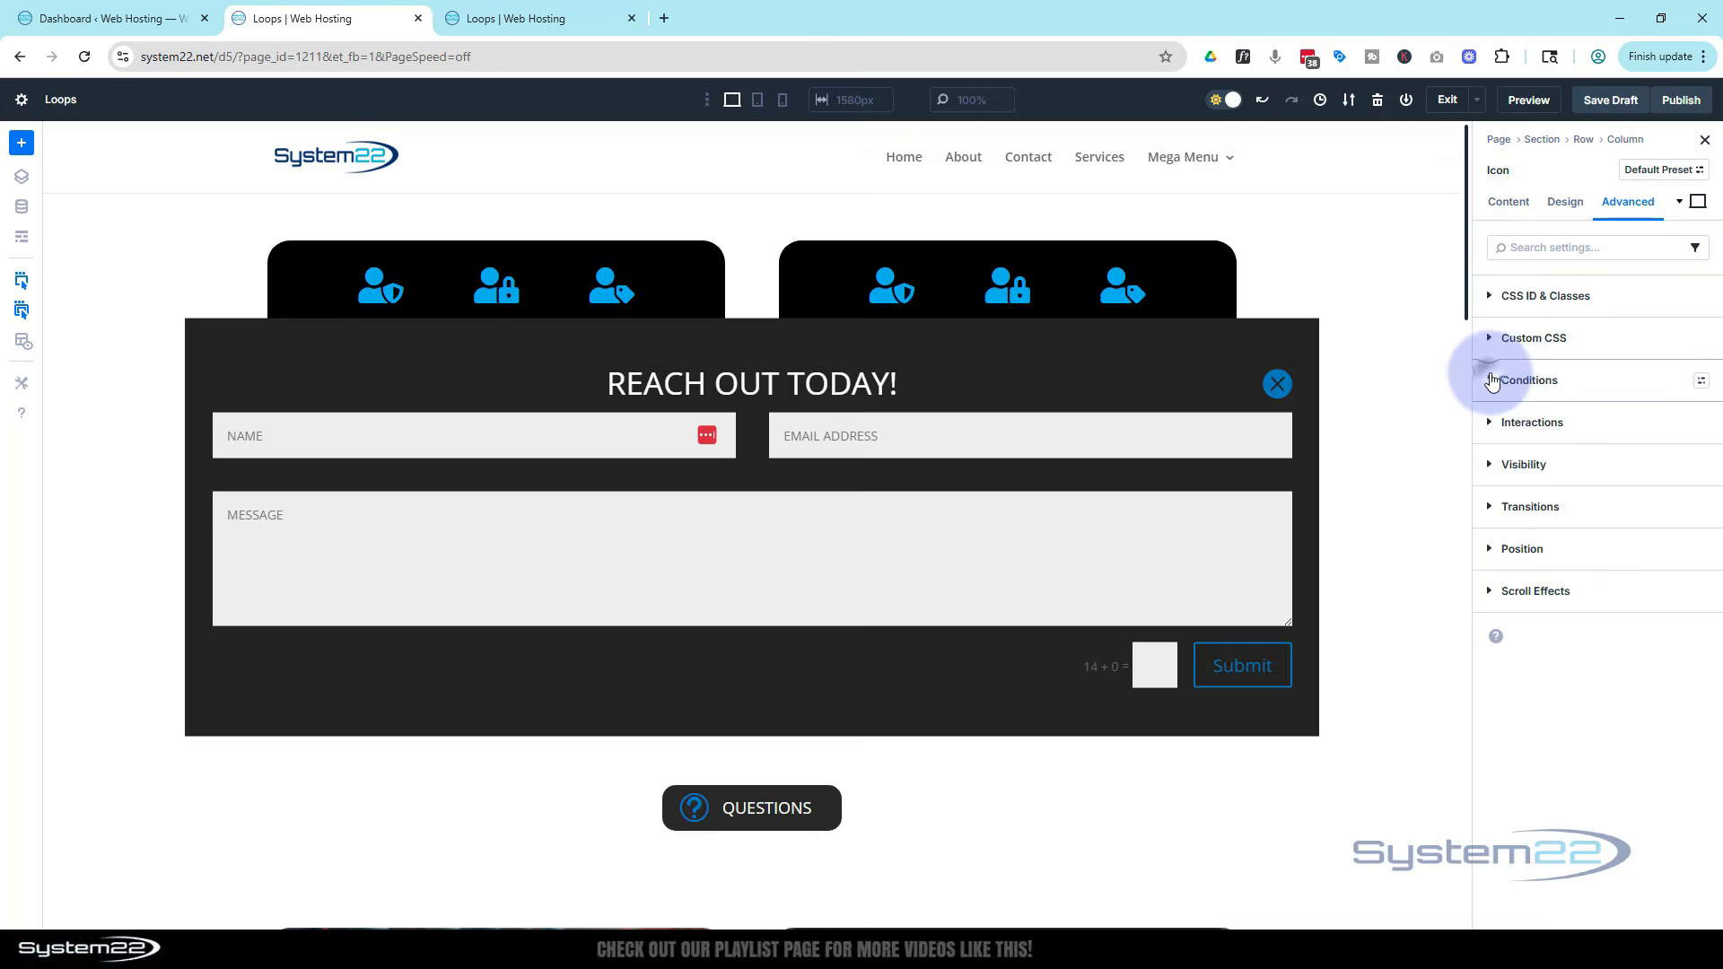
click(1490, 425)
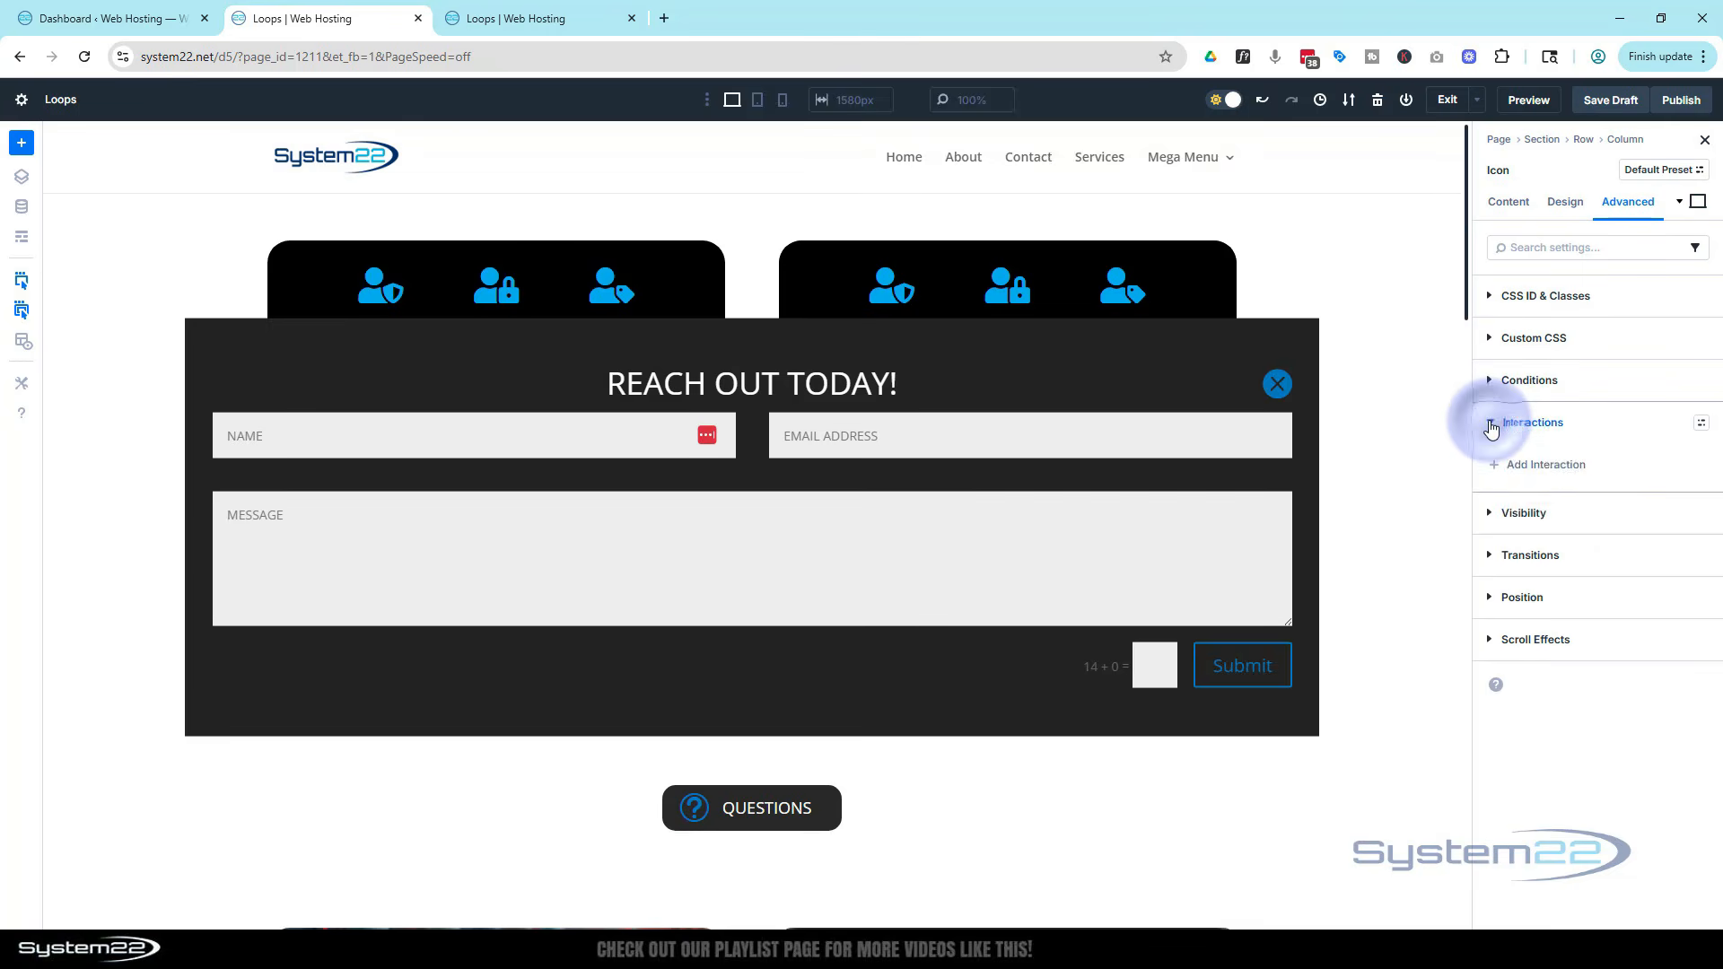
click(1544, 469)
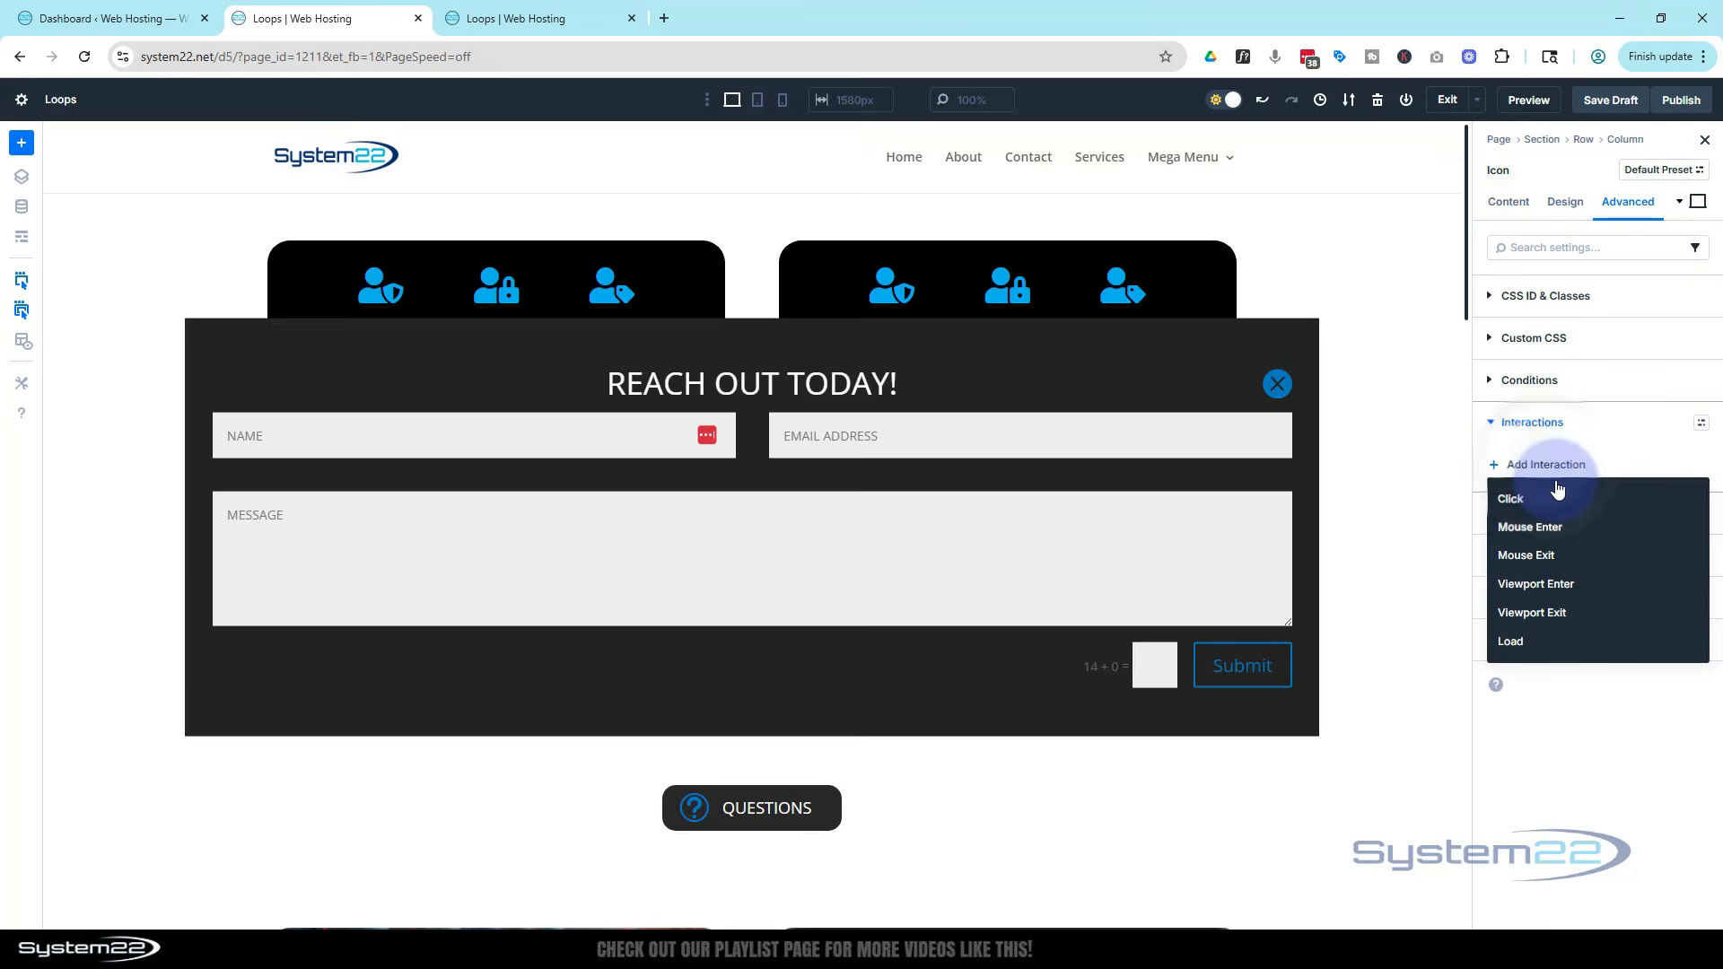
click(1522, 508)
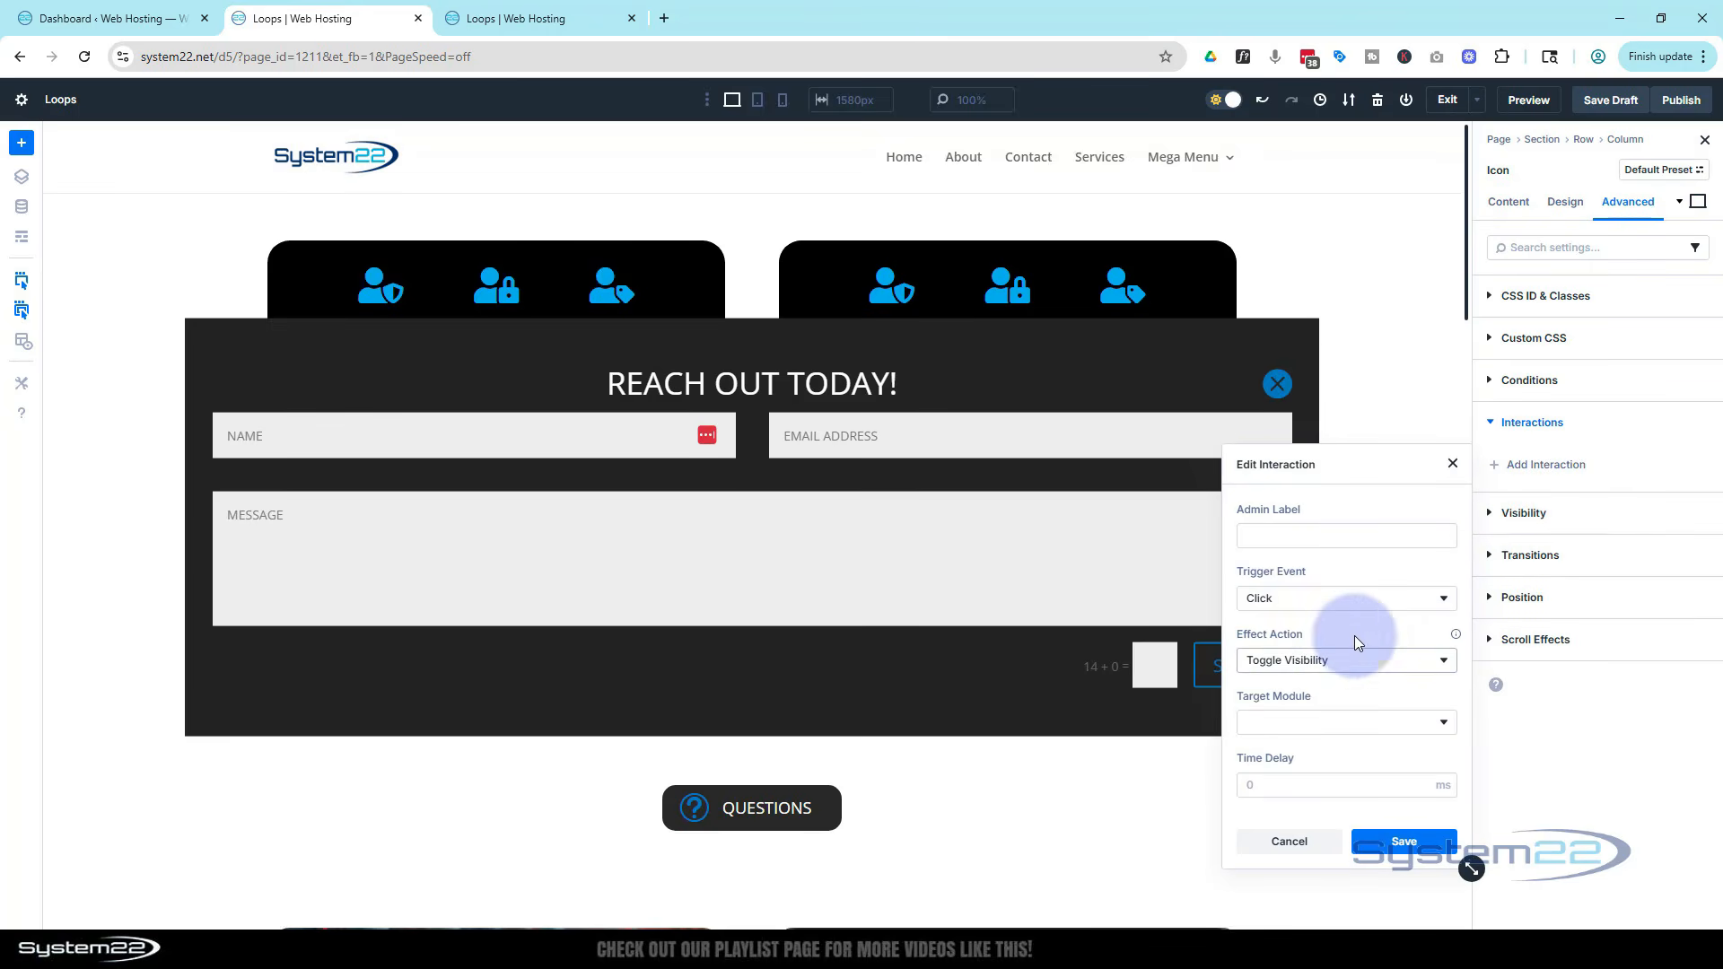
click(1328, 733)
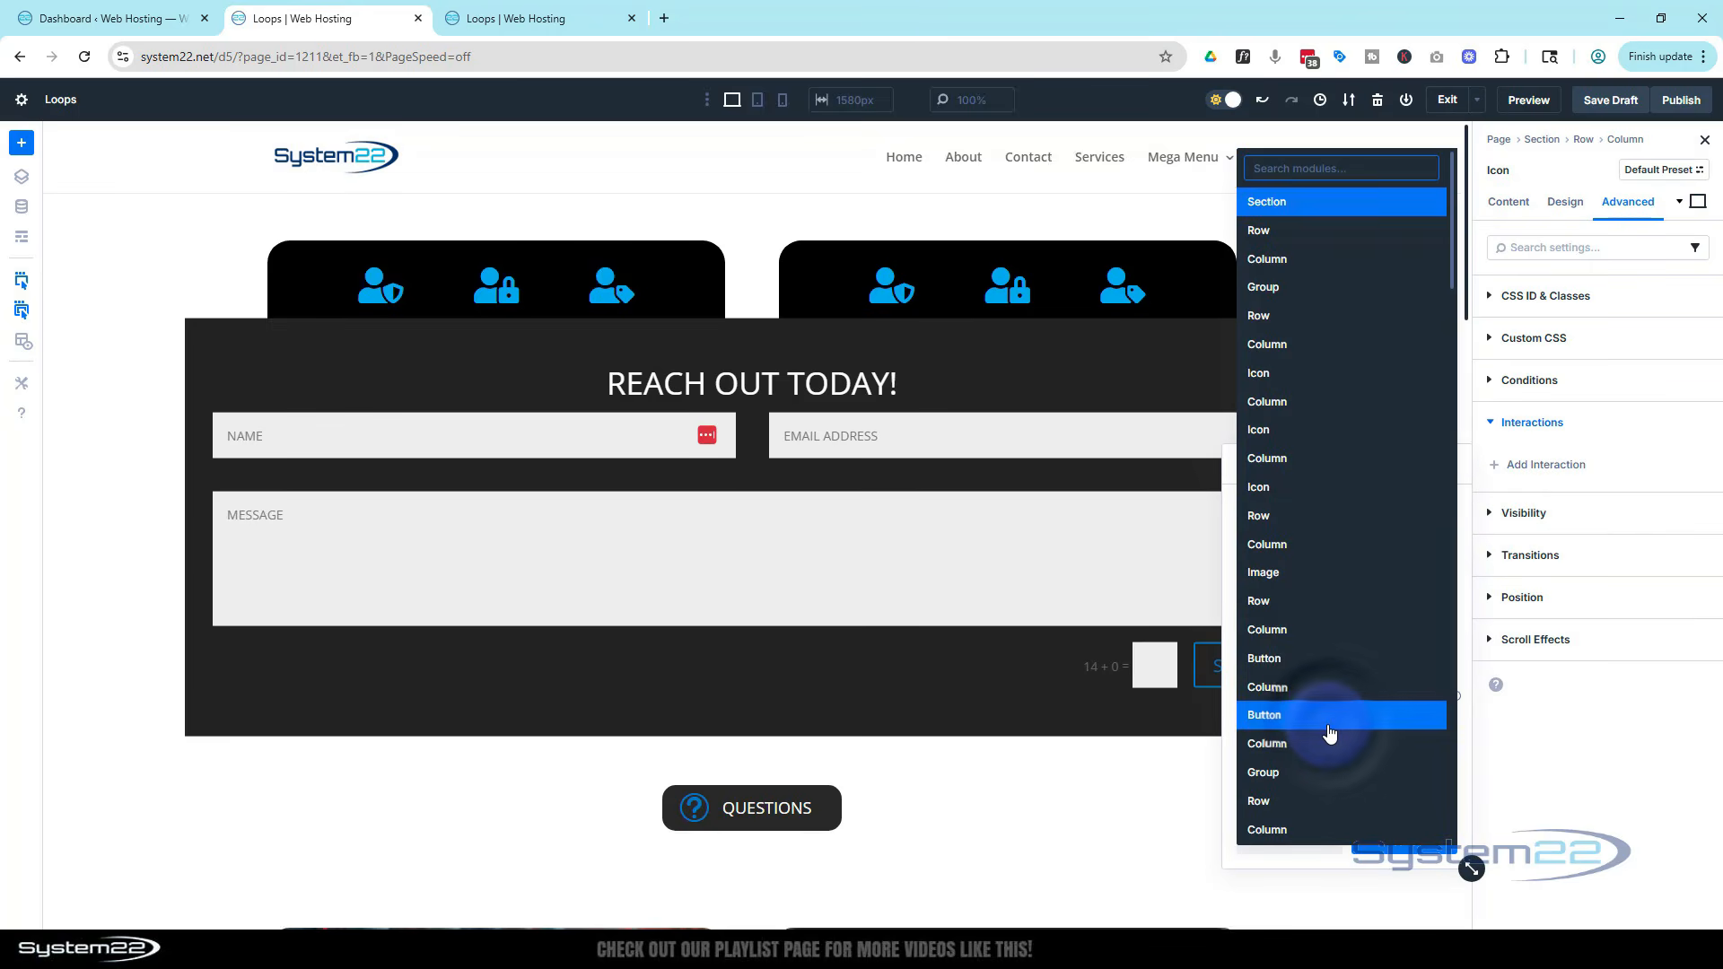
scroll(1316, 727, down, 5)
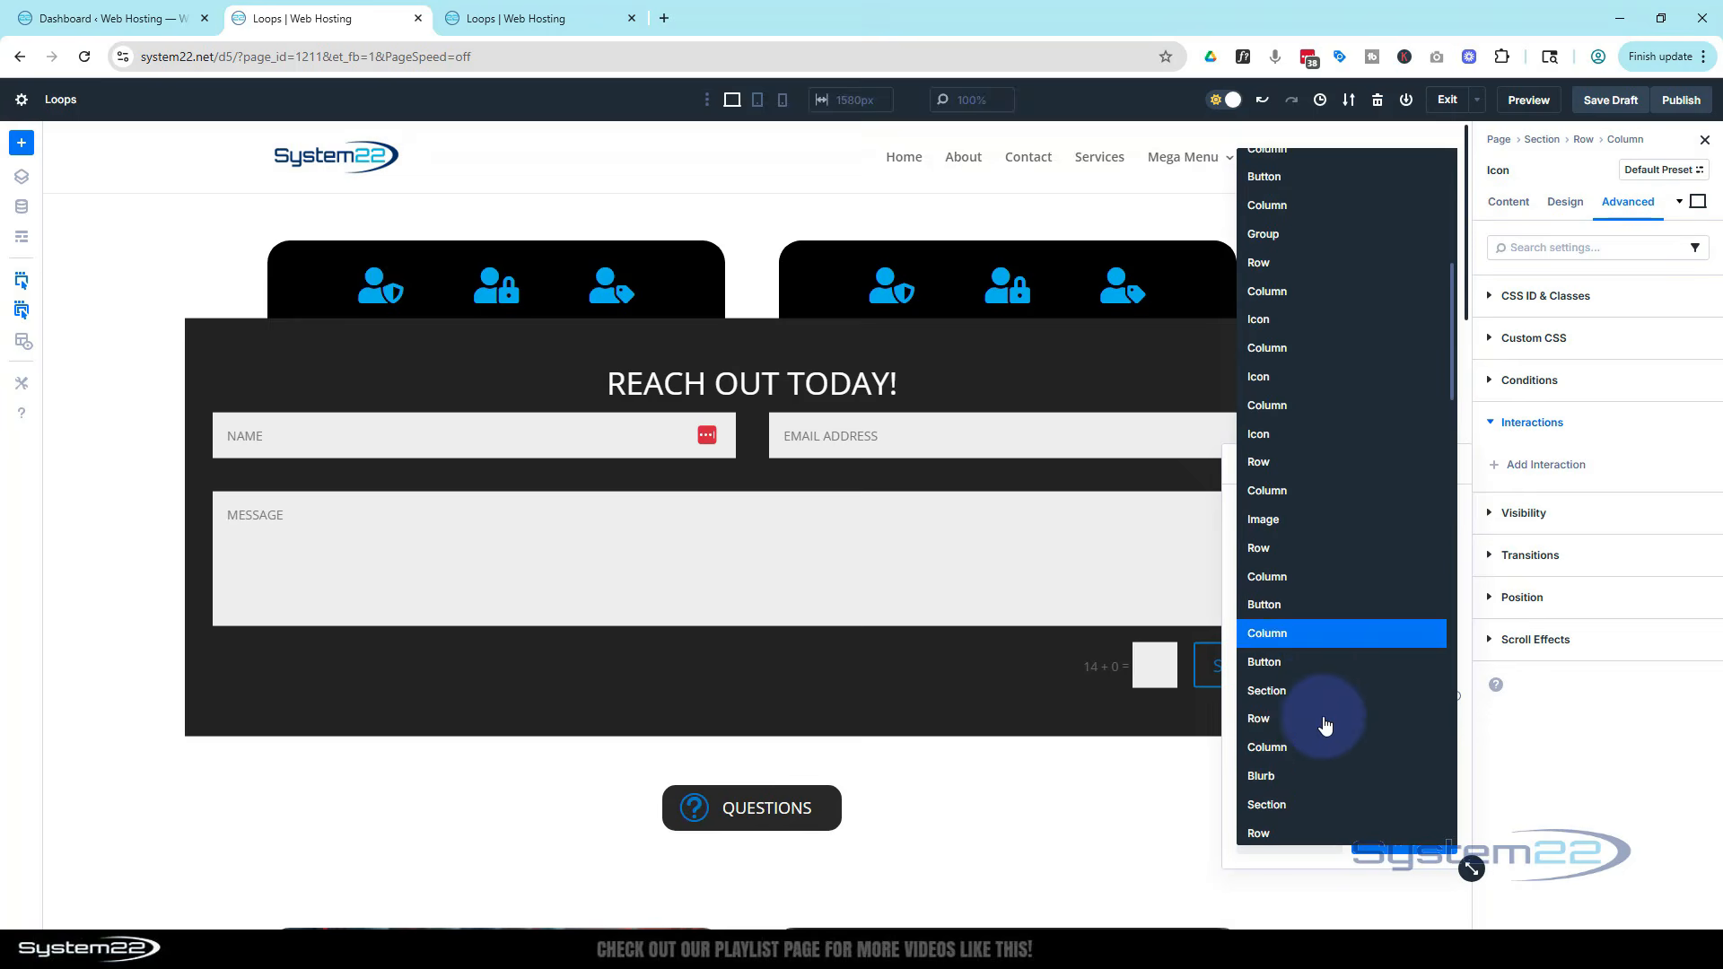
scroll(1323, 722, down, 1)
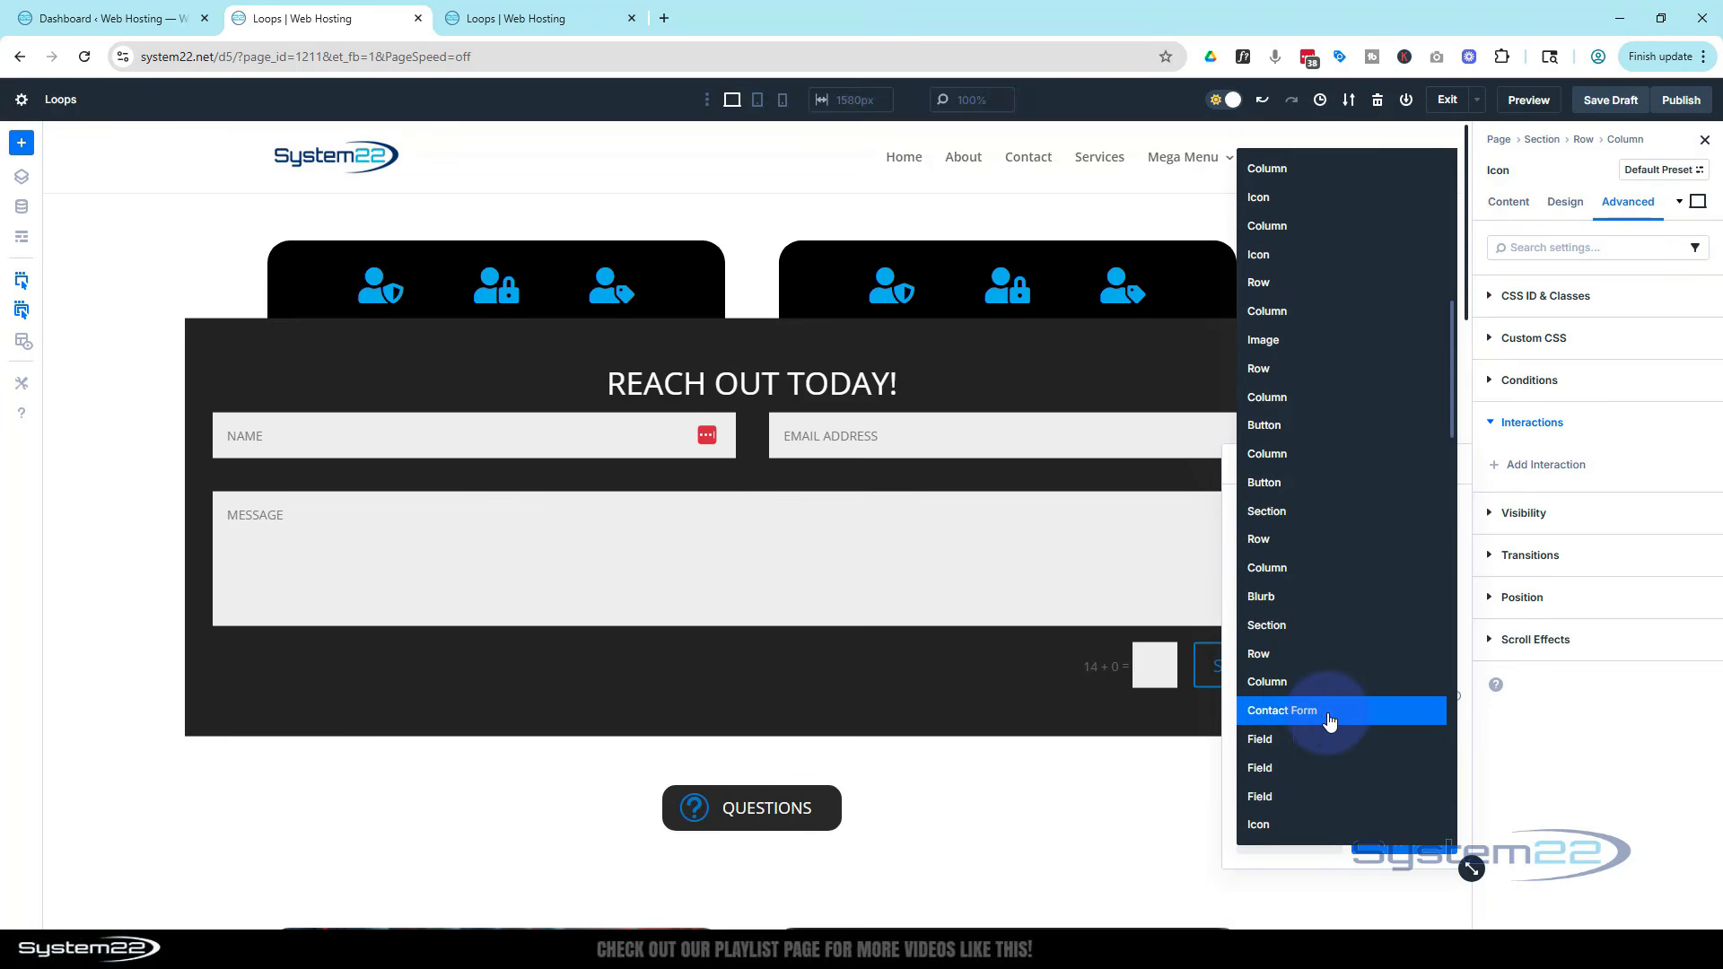
click(1270, 626)
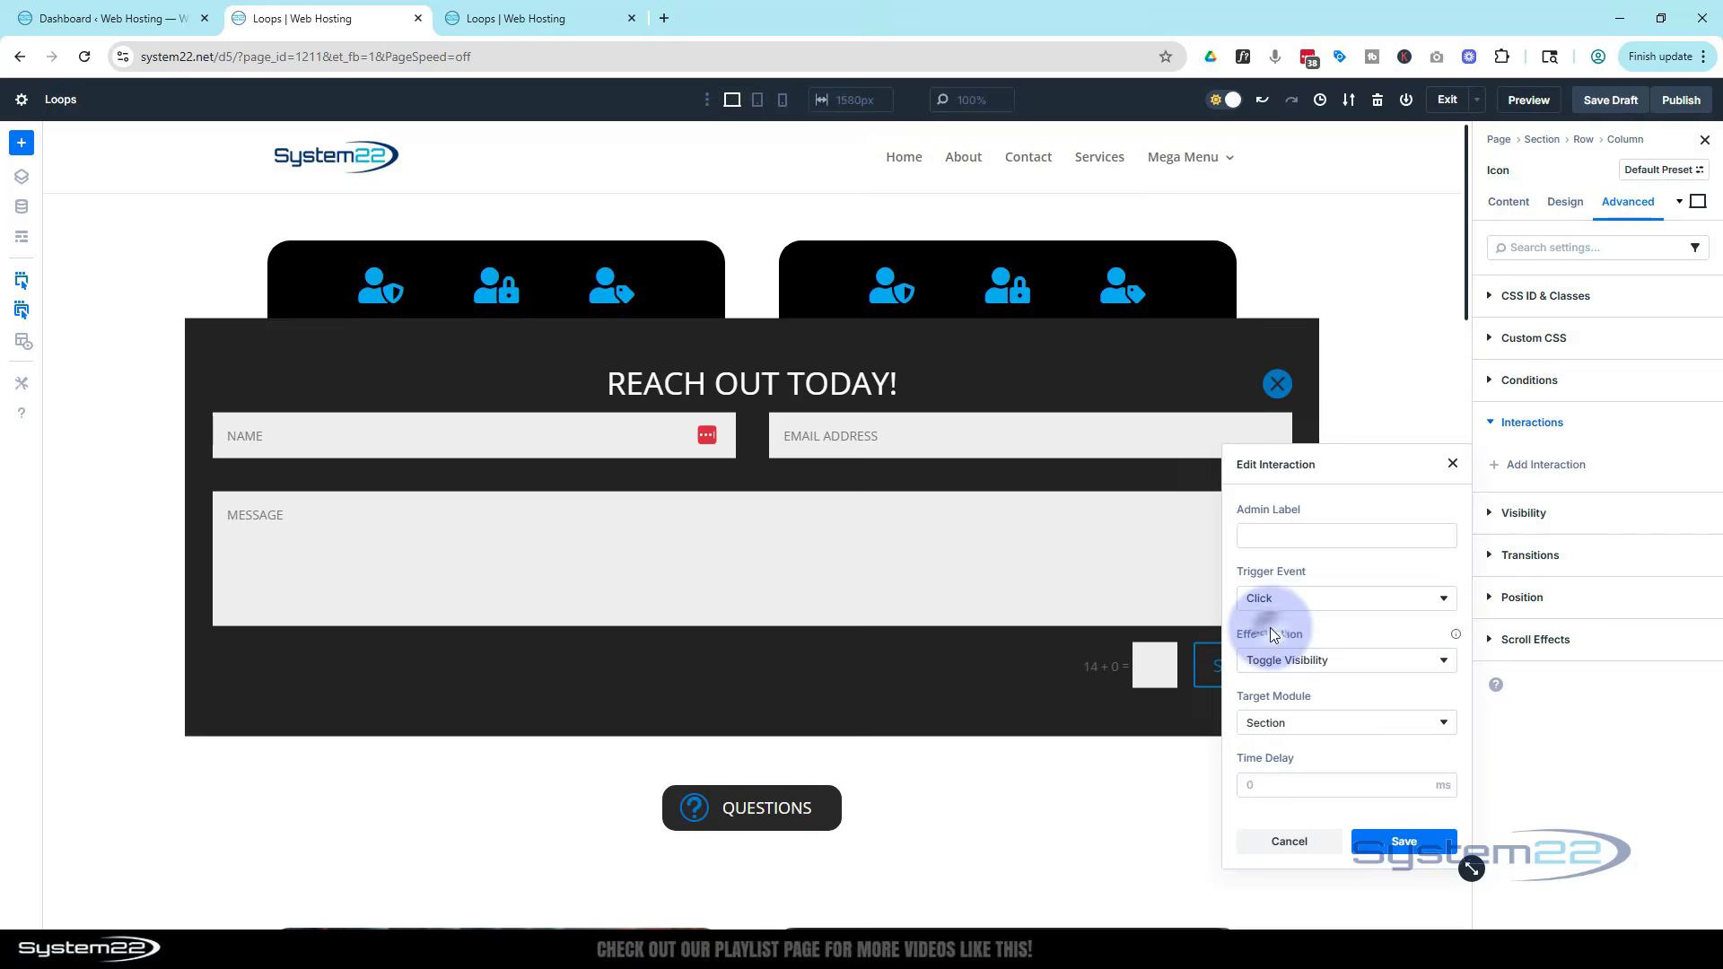
click(1395, 842)
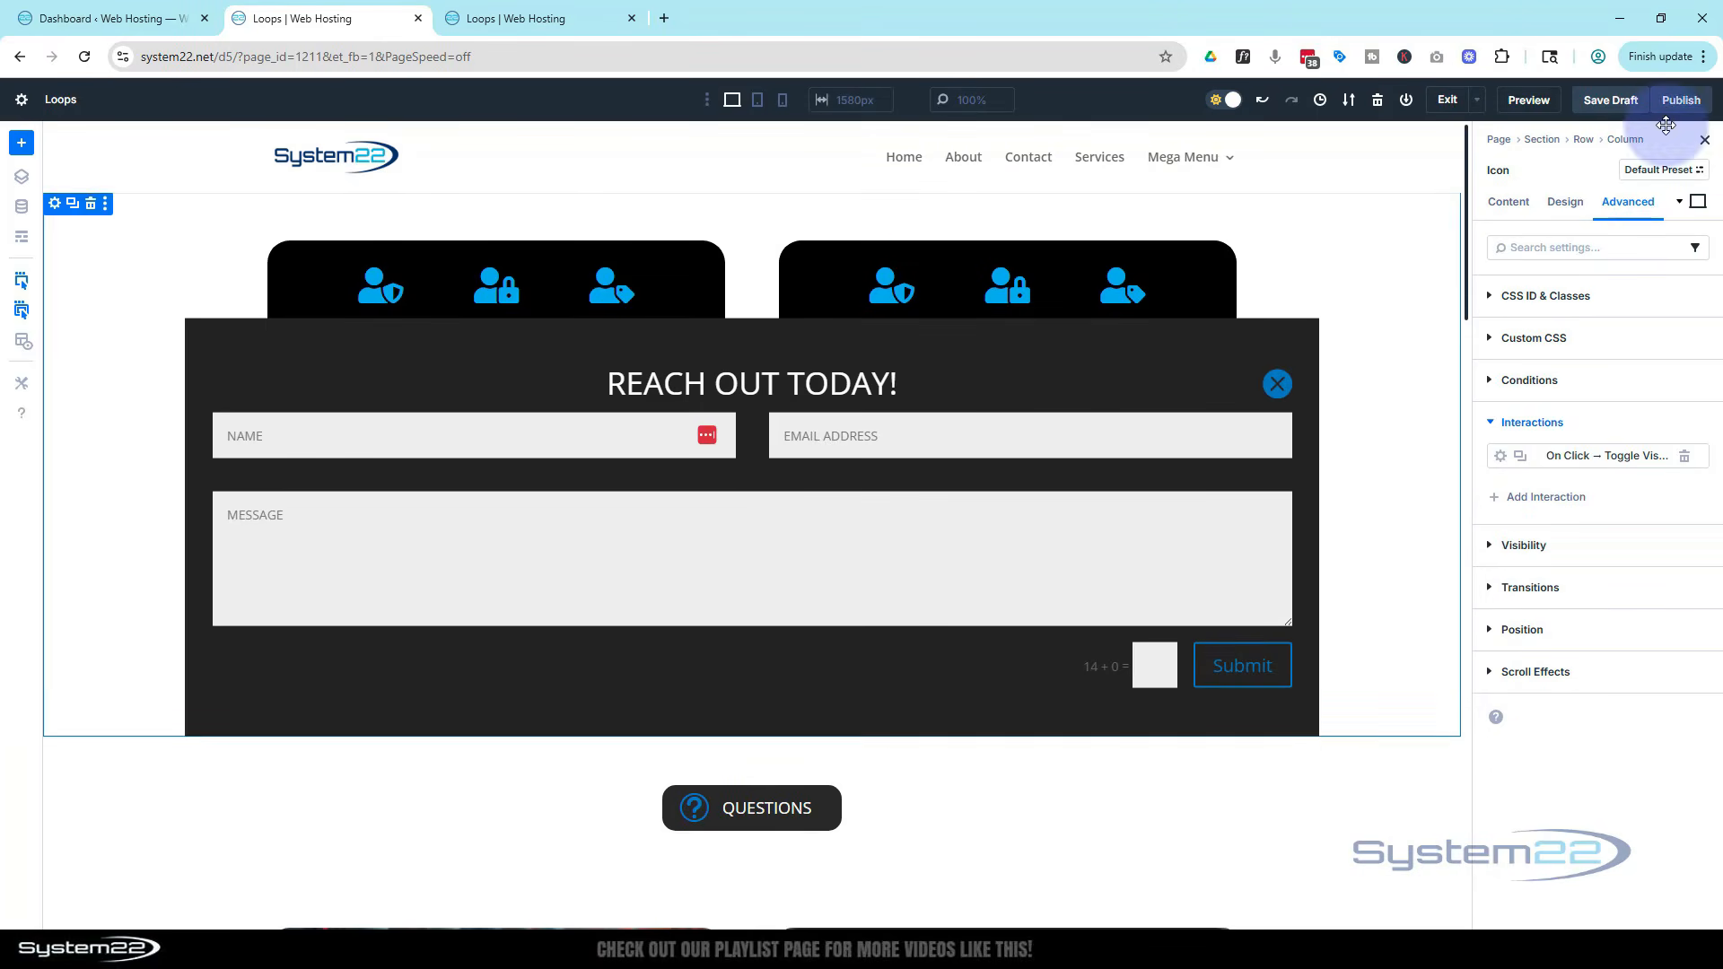
Save the draft, open a preview of the page, and return to the builder
click(1606, 106)
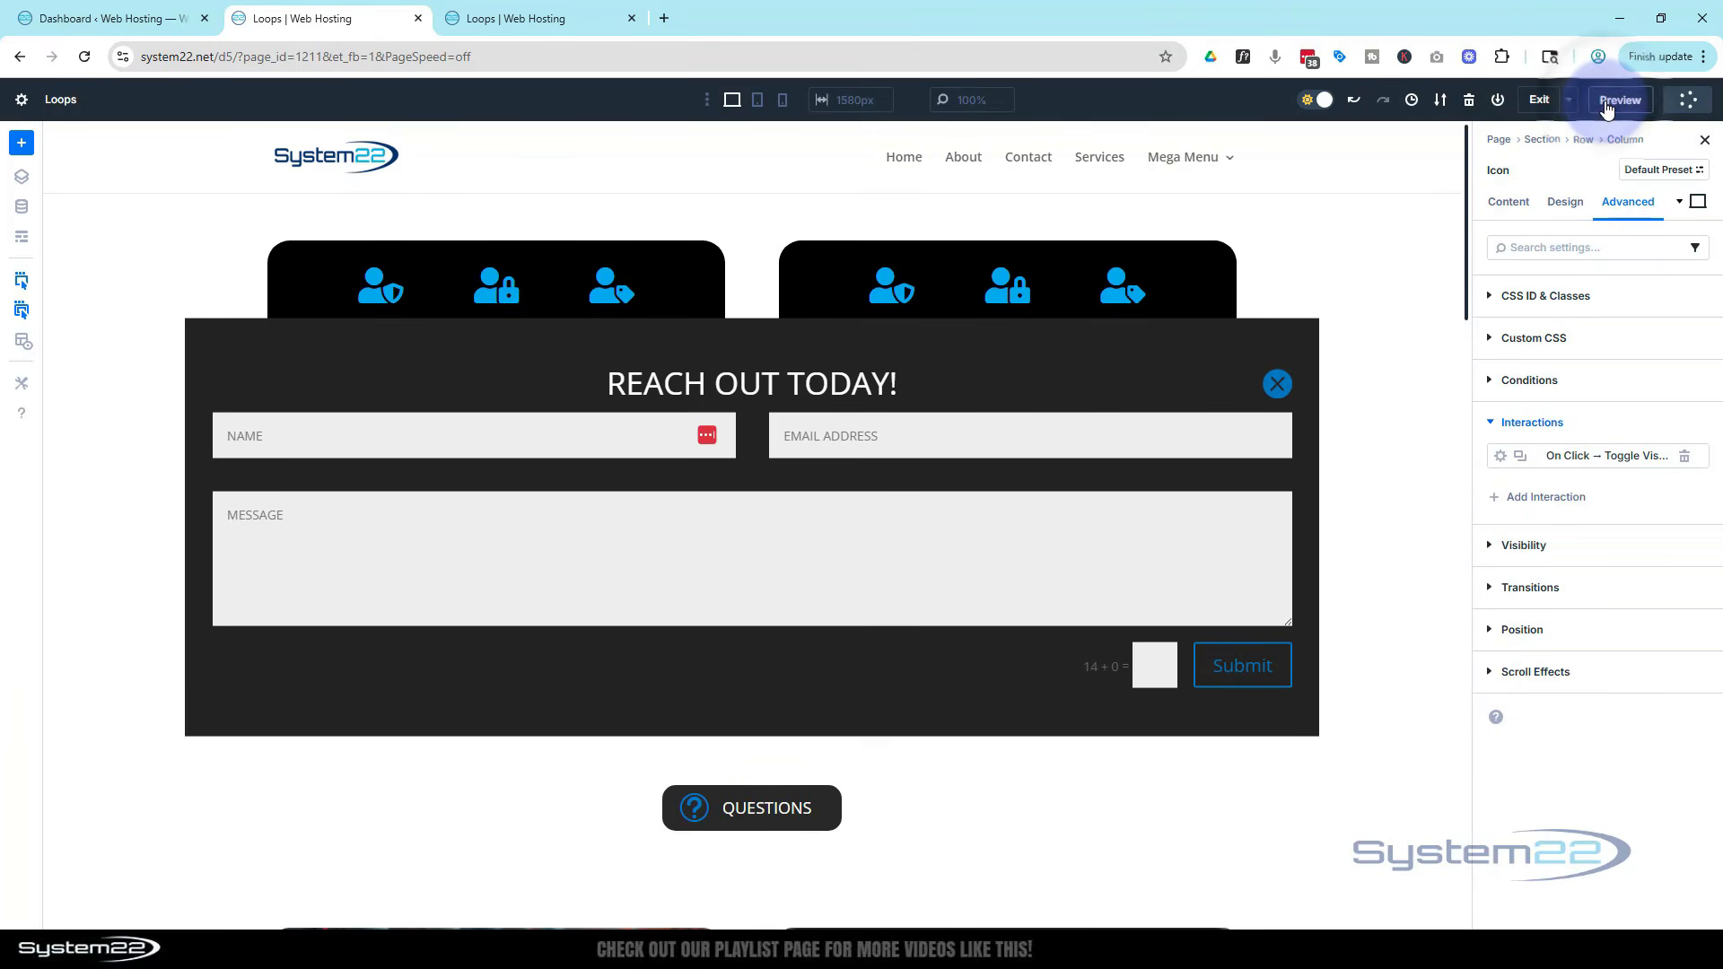
click(1529, 100)
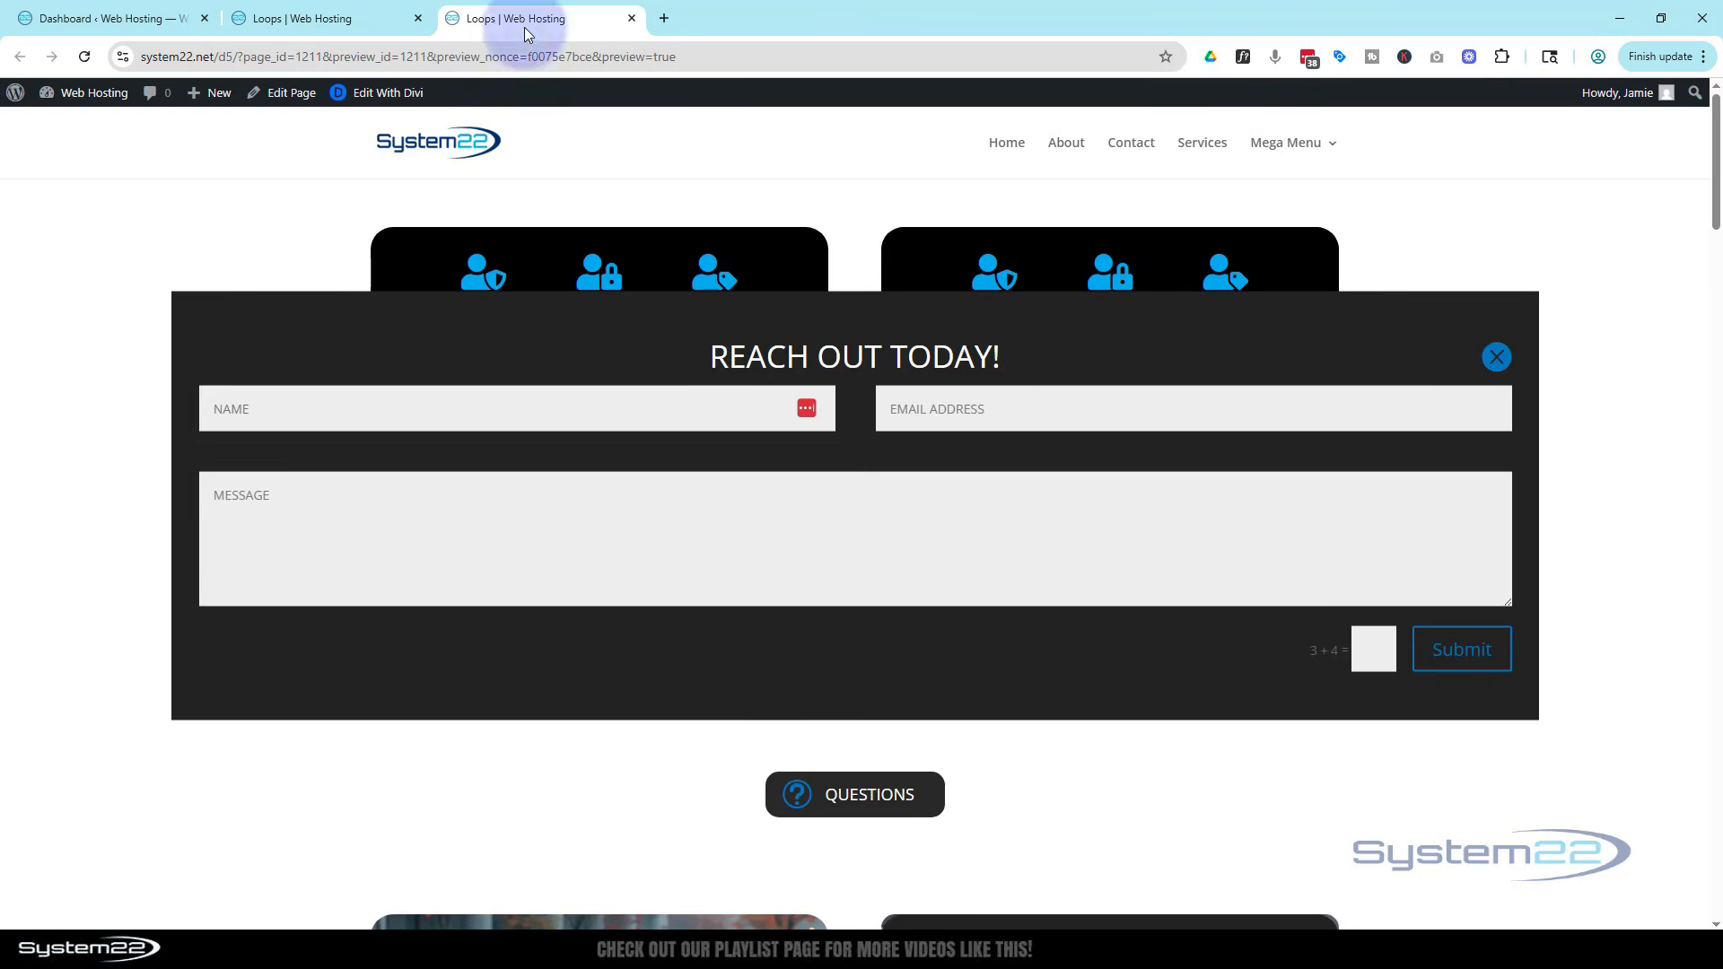
click(336, 22)
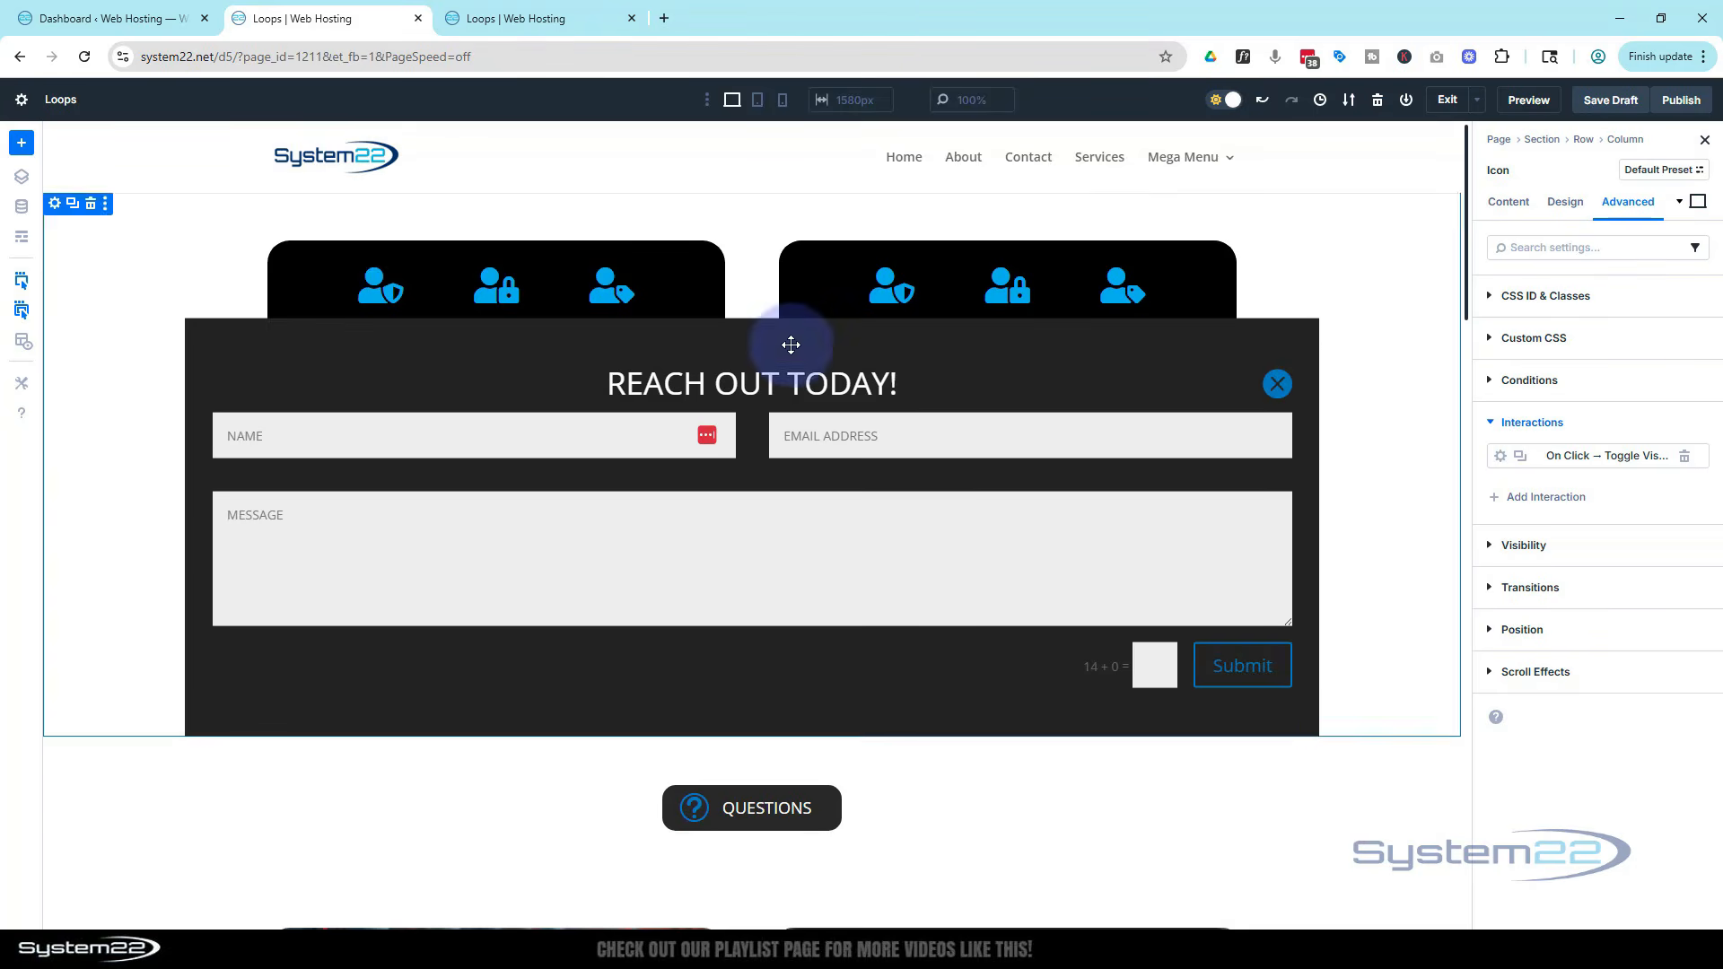
Hide the contact form section by pasting display:none into its main element custom CSS
click(196, 332)
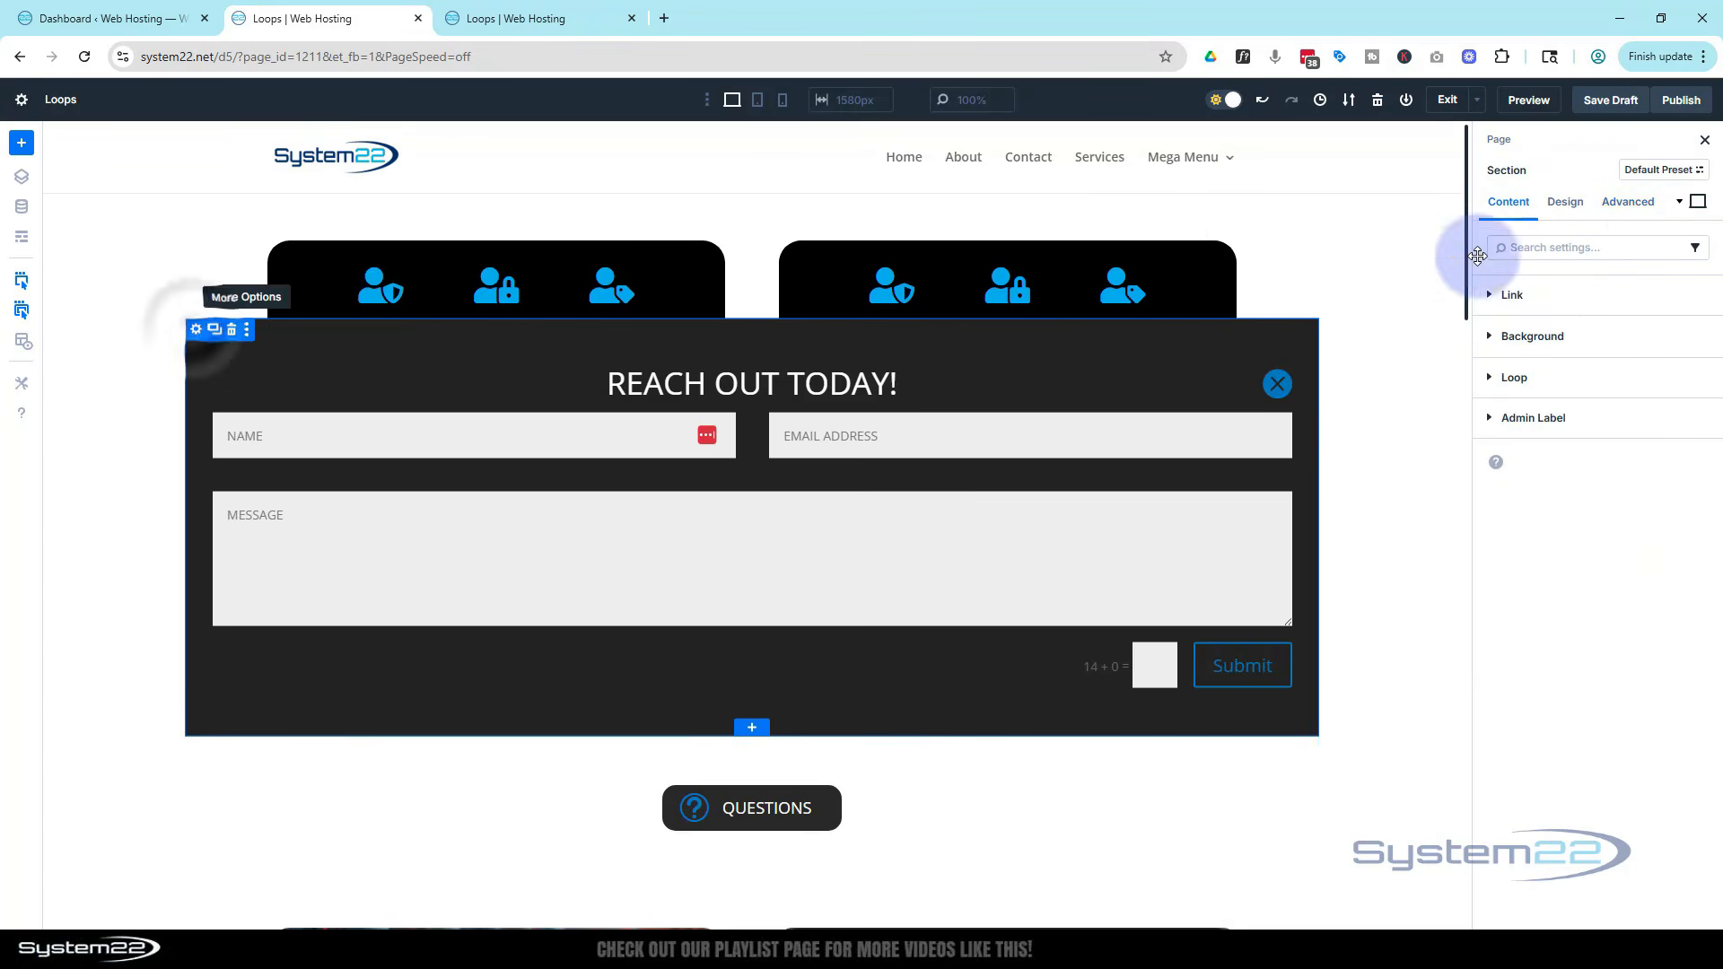
click(1631, 203)
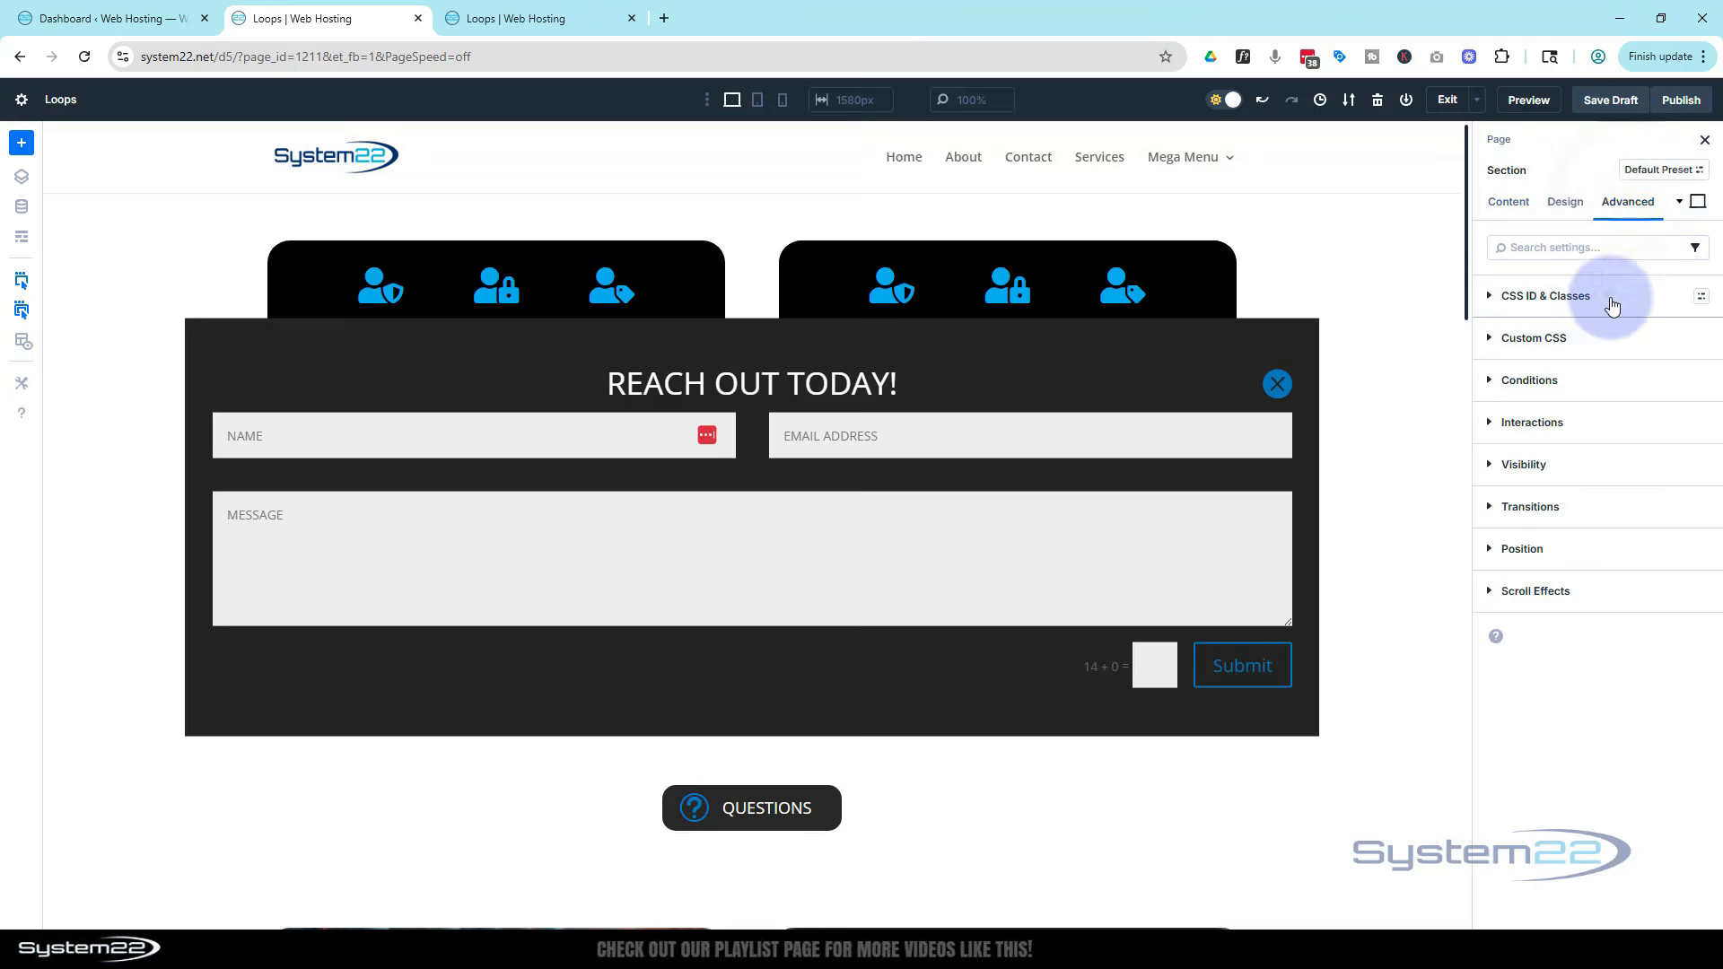
click(1647, 337)
click(1643, 395)
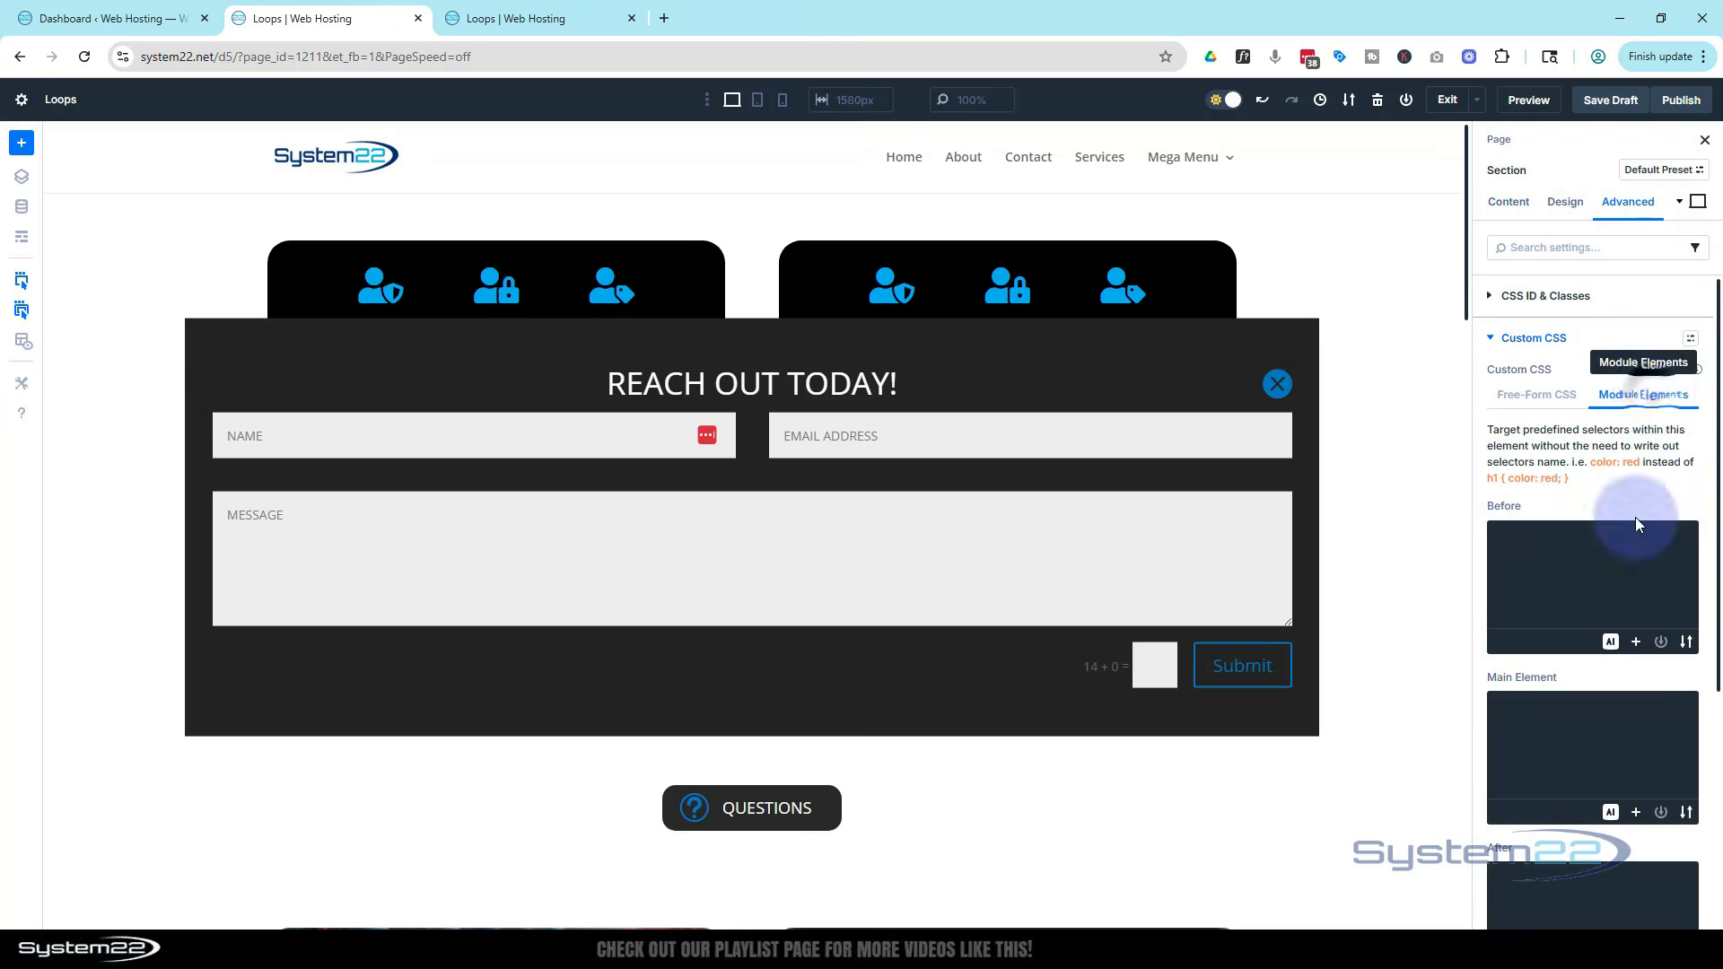
click(1526, 706)
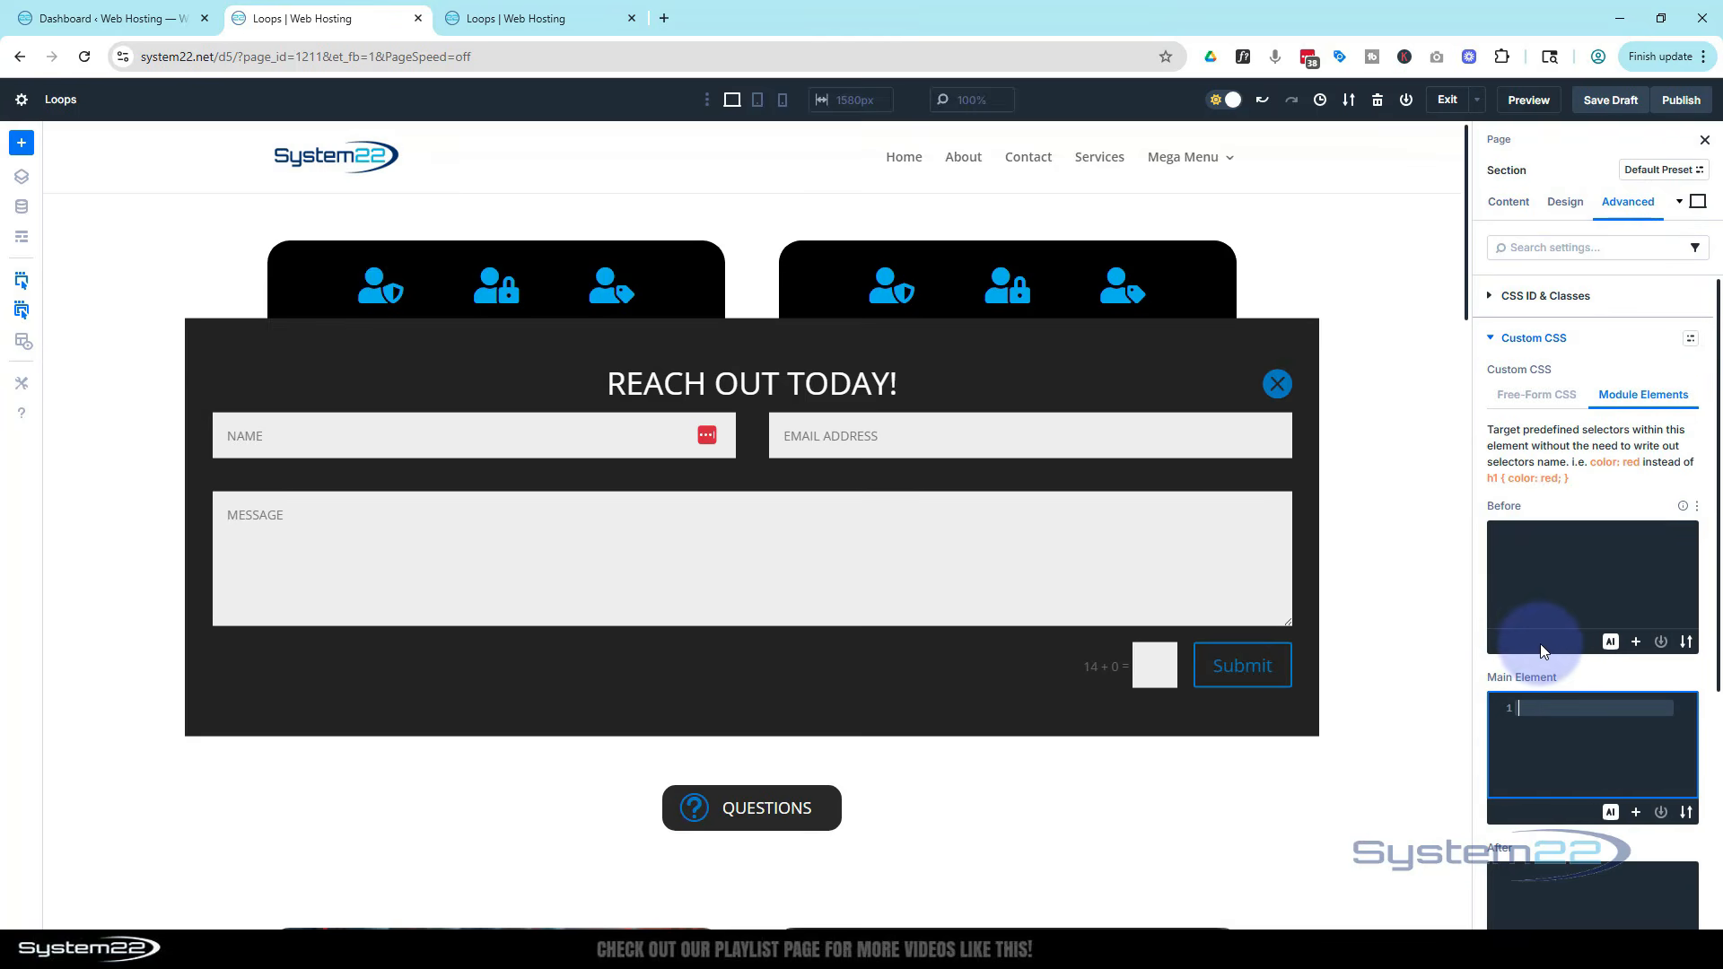
text(display:none)
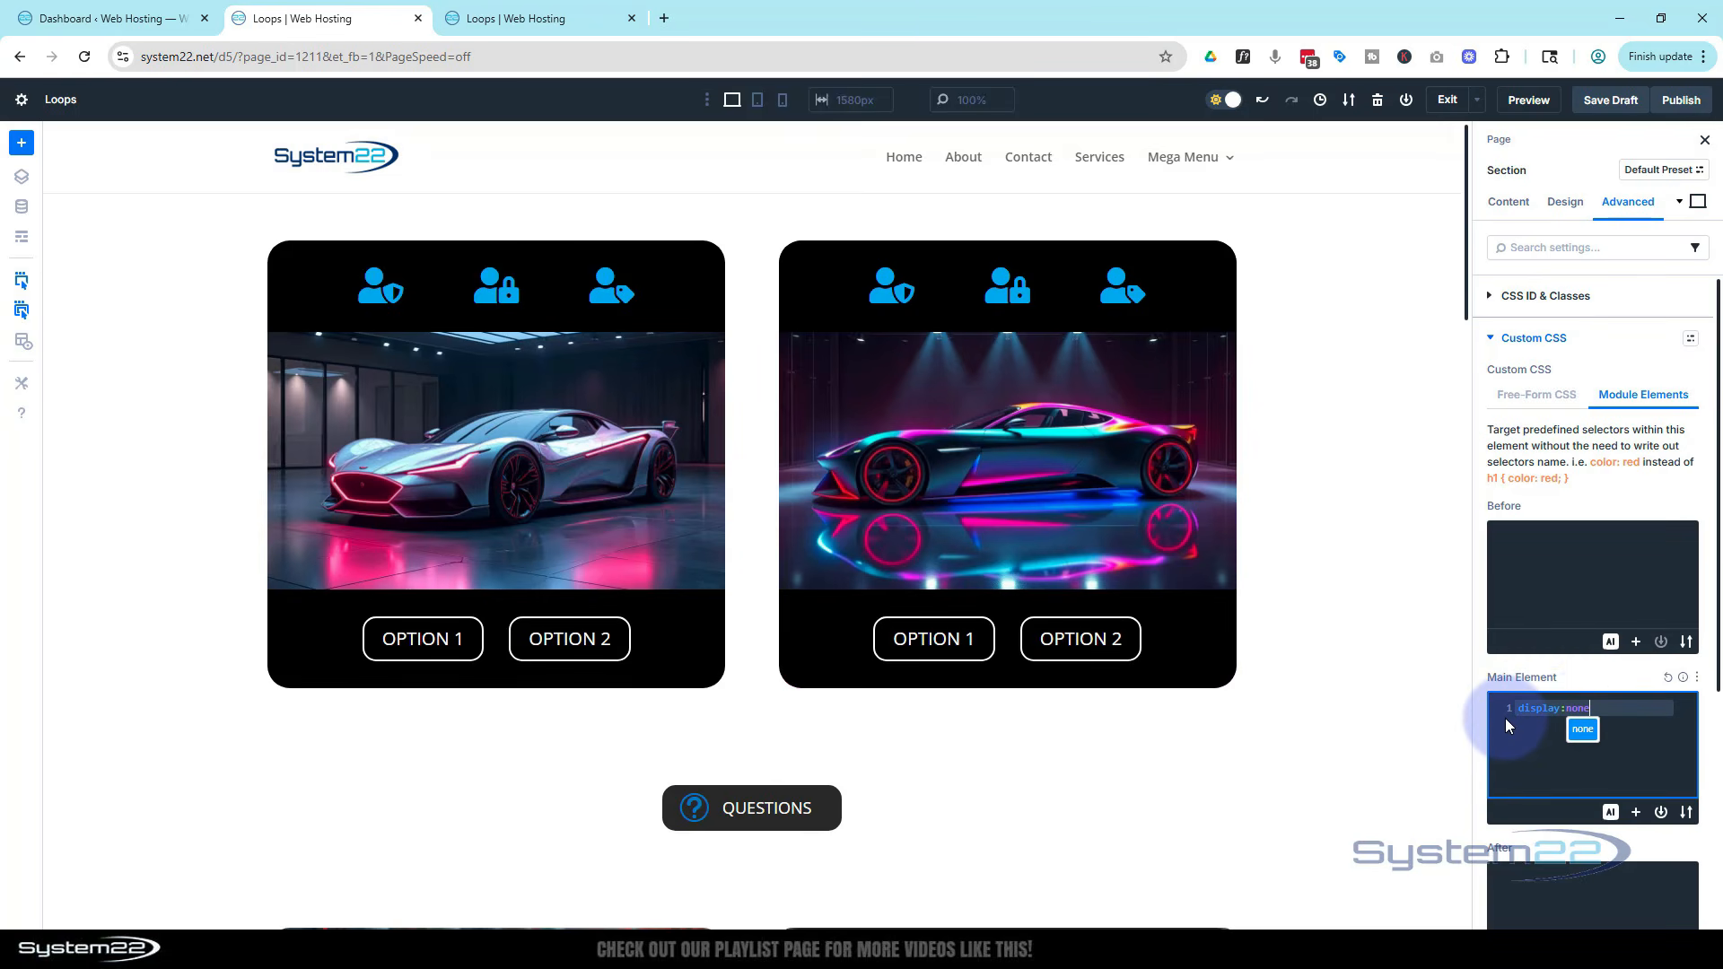
Save the draft and preview the page again
click(1606, 109)
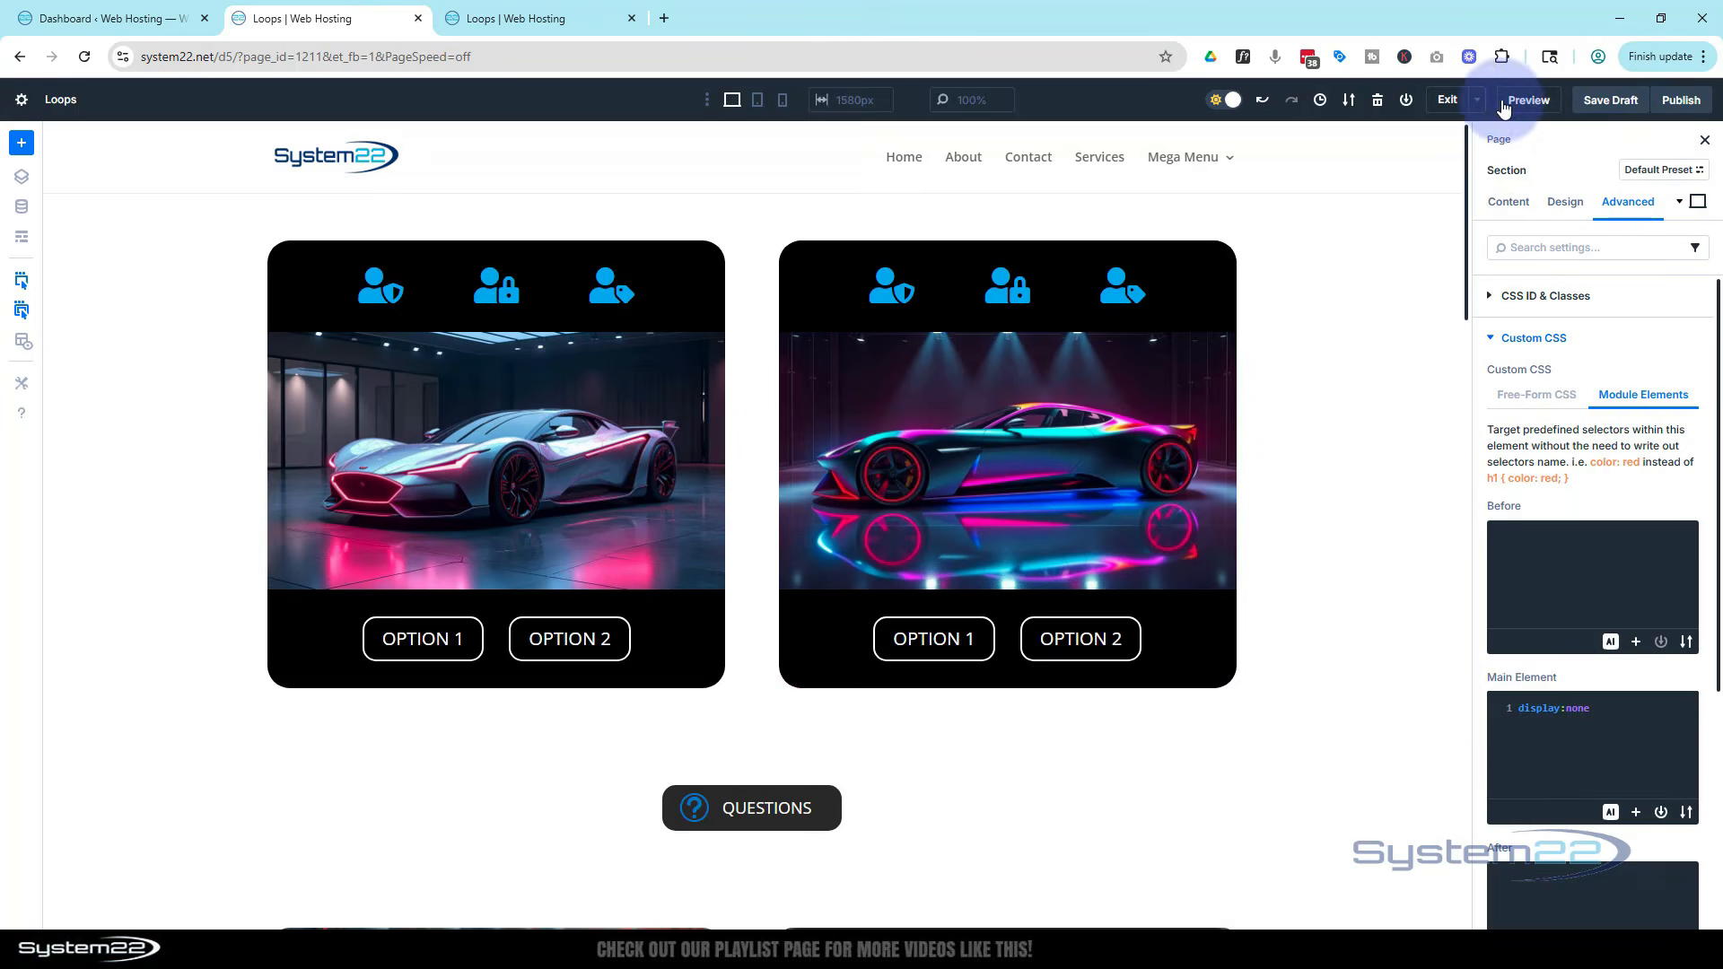
click(1528, 100)
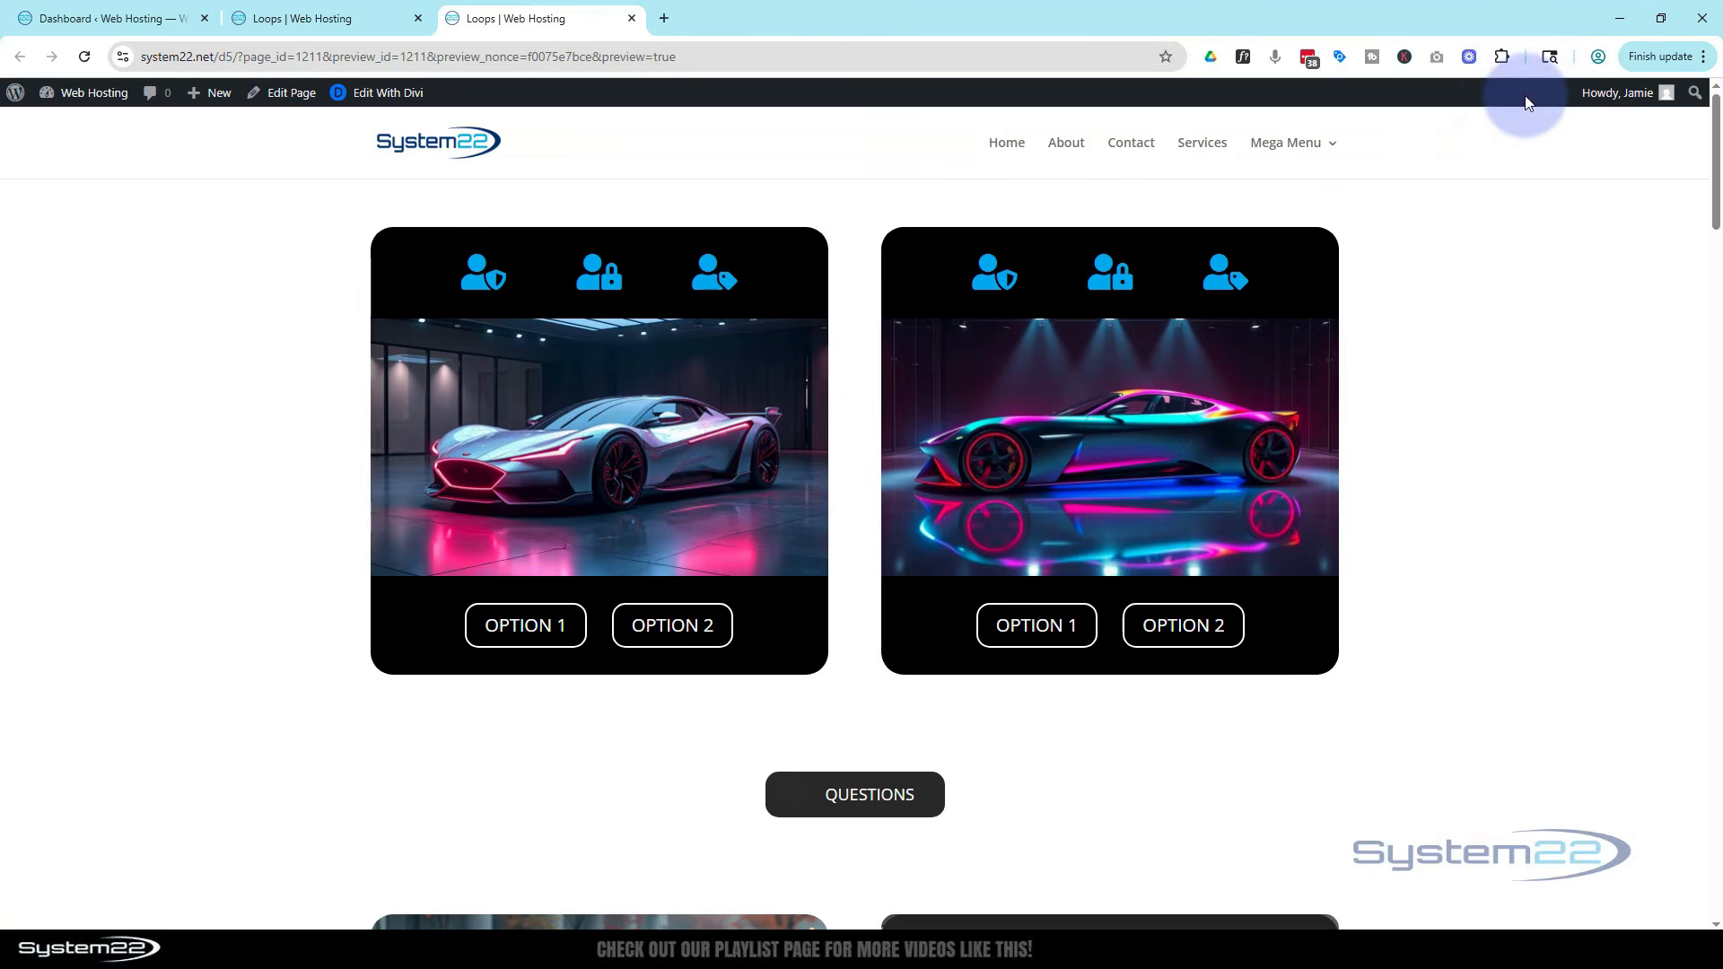
Open the pop-up from the Questions button in the preview and click into its form fields
scroll(1300, 479, down, 3)
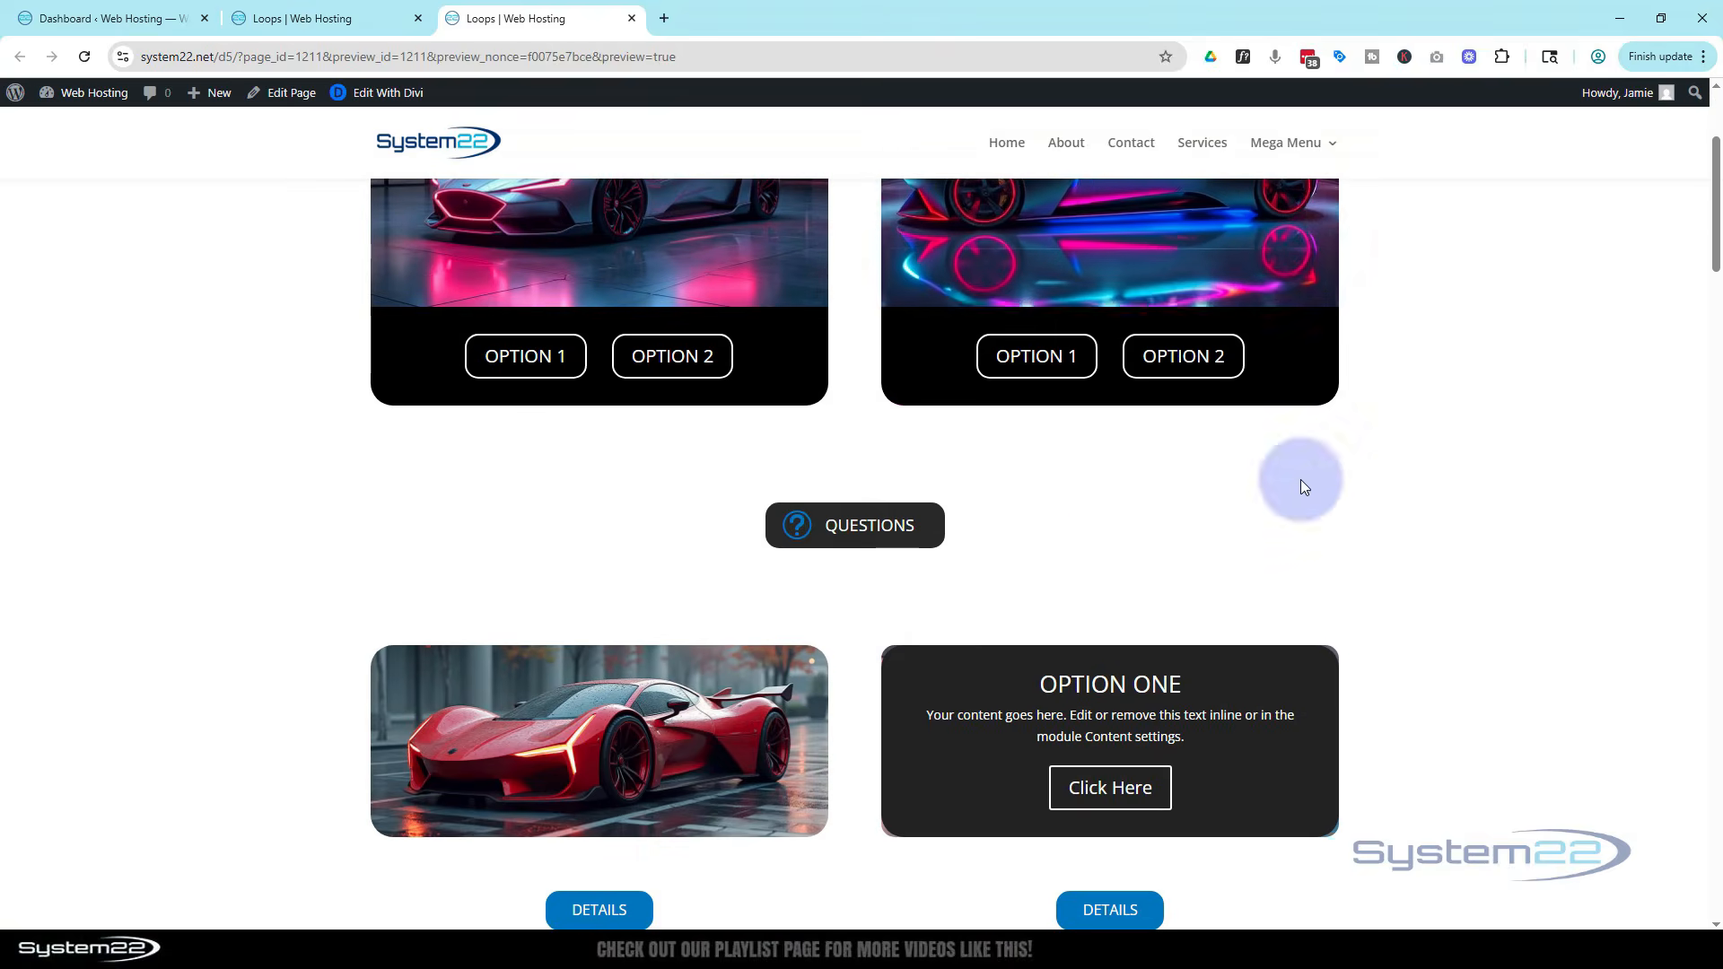
click(825, 549)
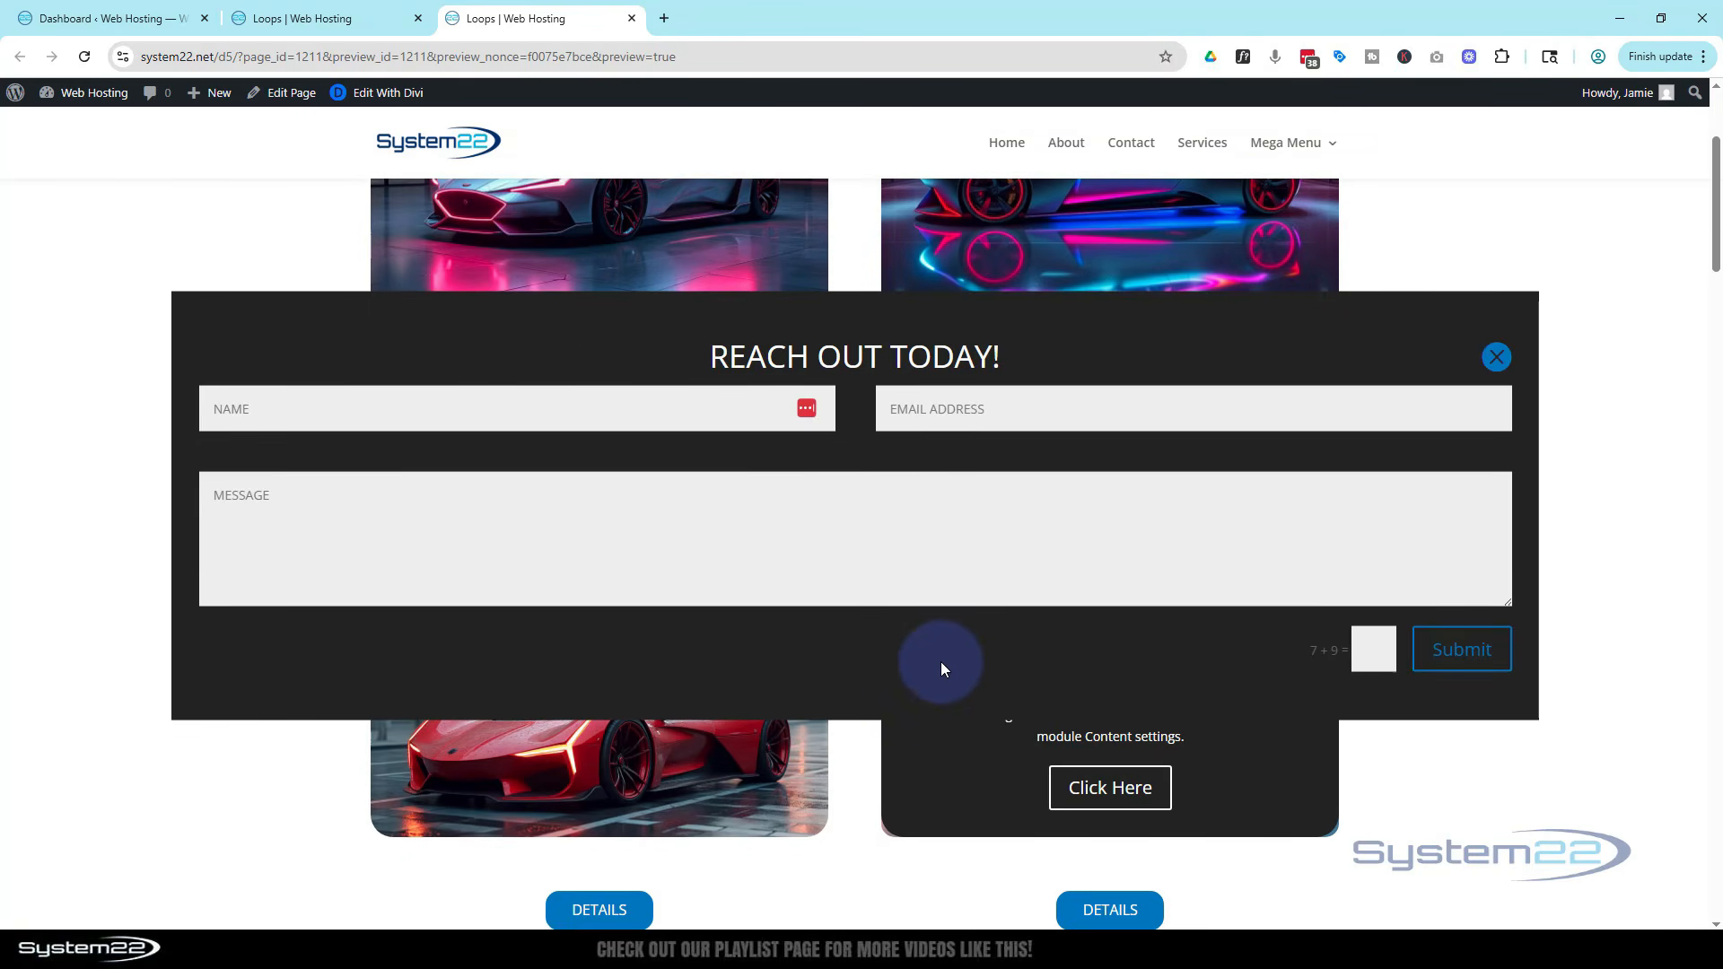
click(555, 398)
click(916, 411)
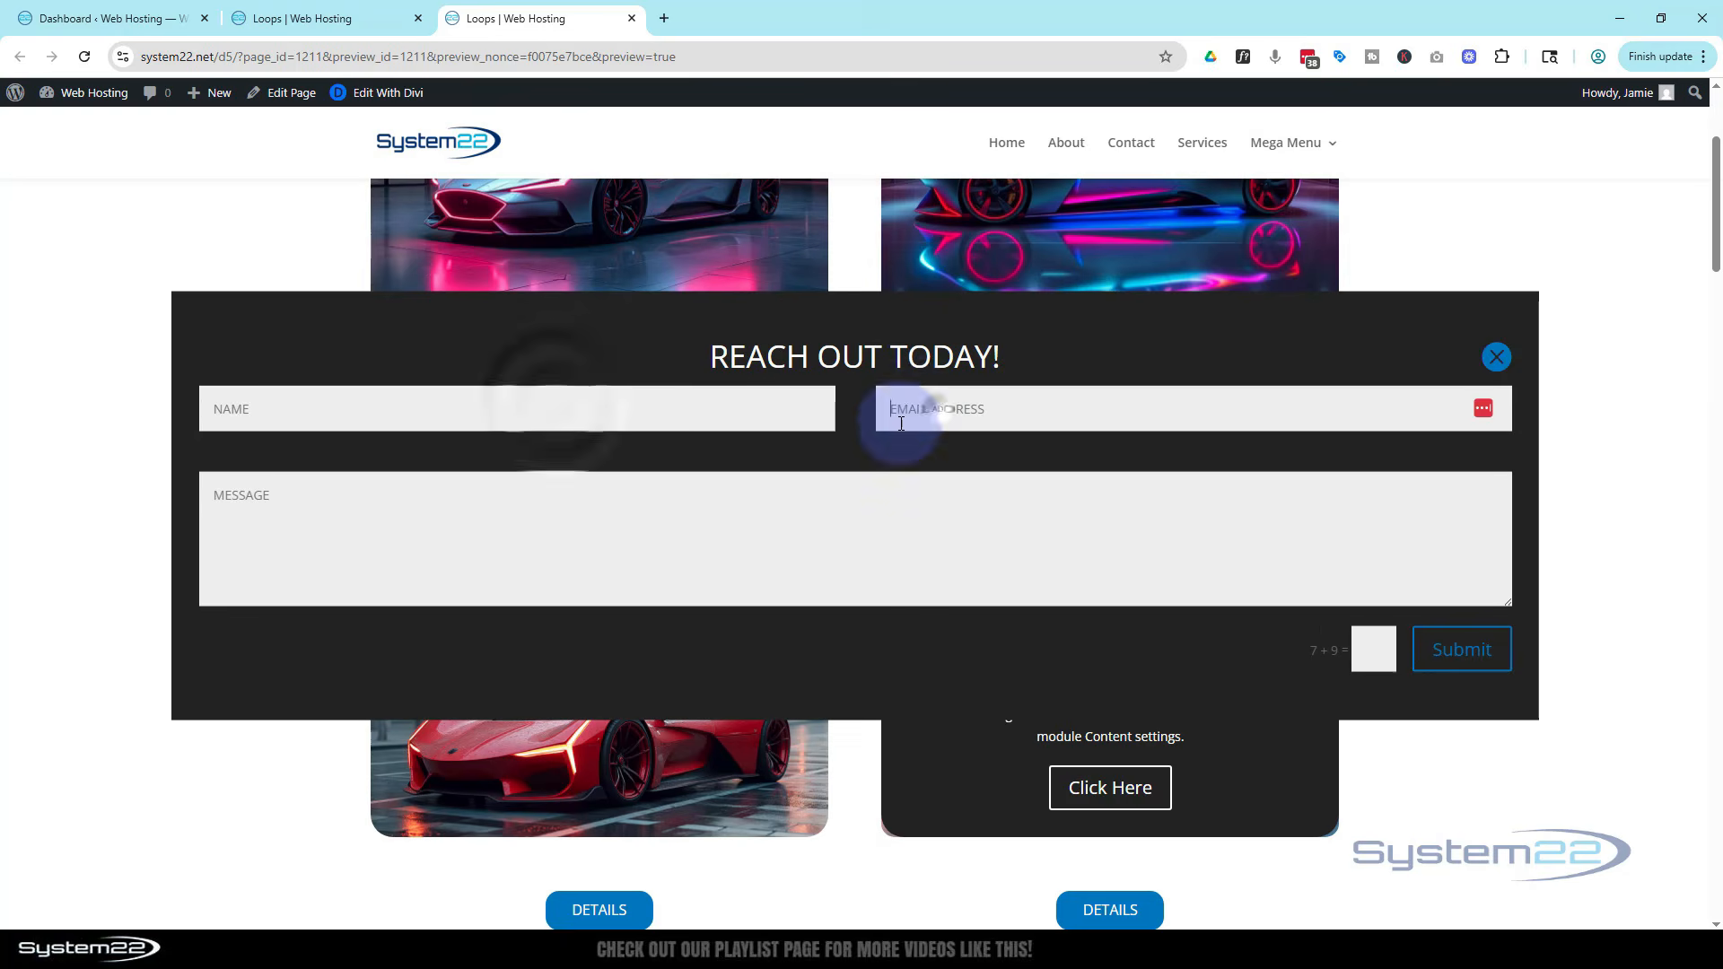
click(750, 525)
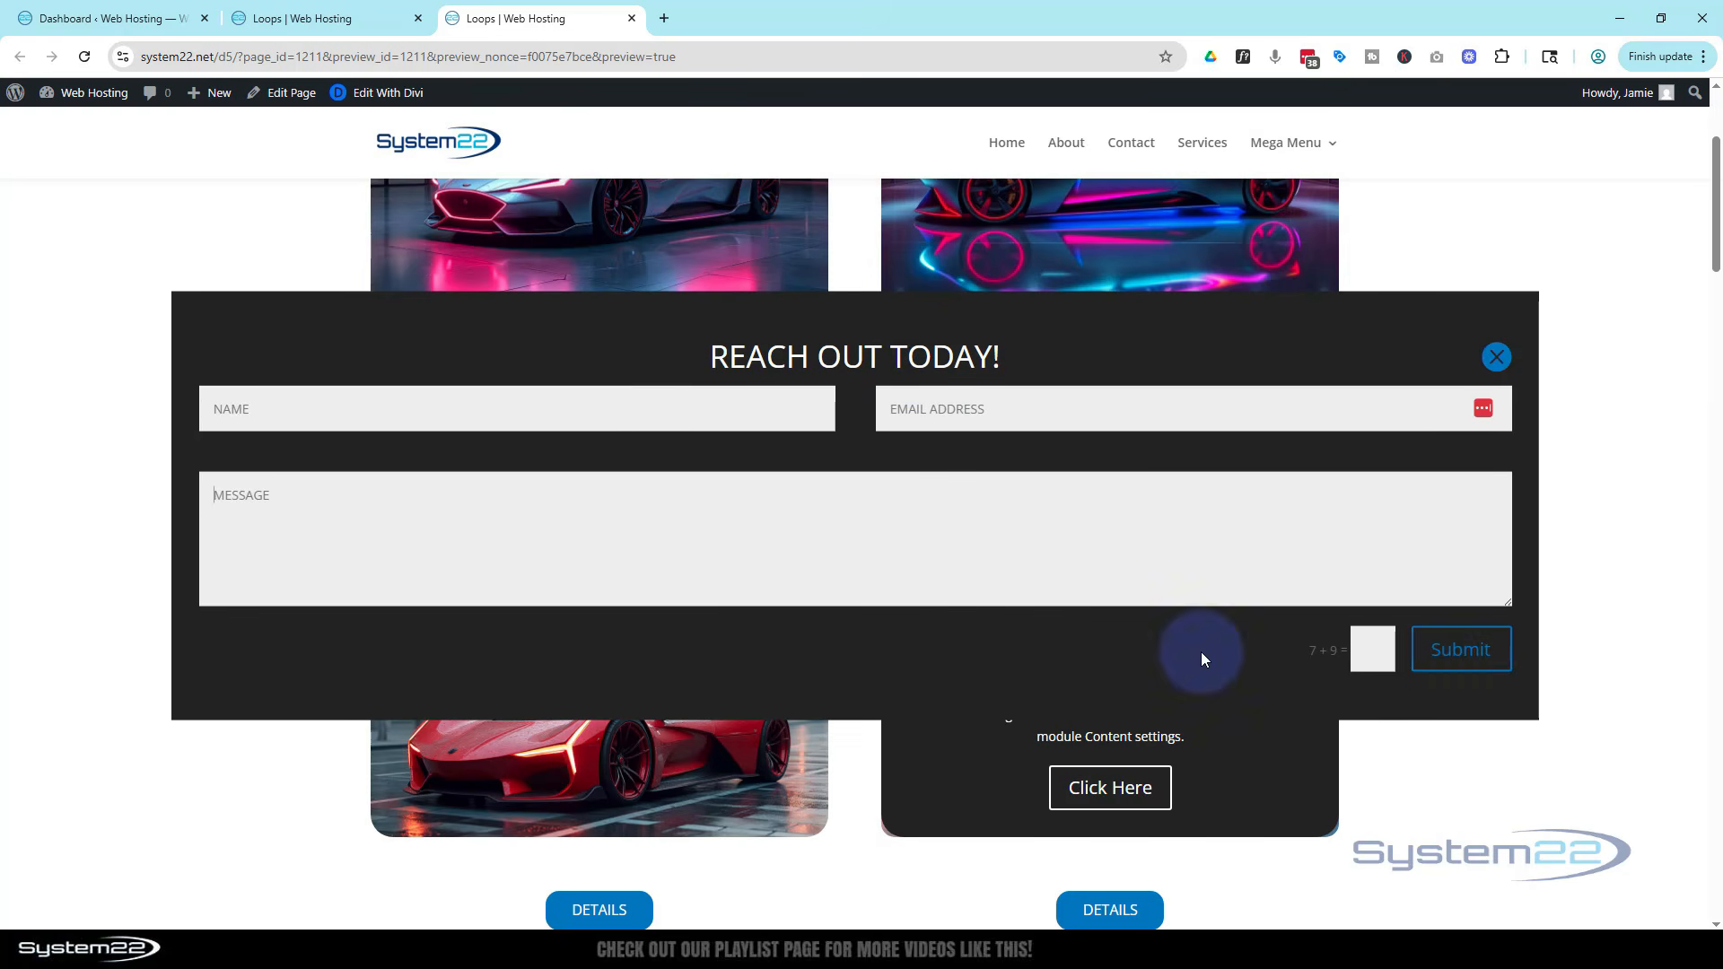
Repeatedly close the pop-up with its close icon and reopen it with the Questions button
click(1496, 357)
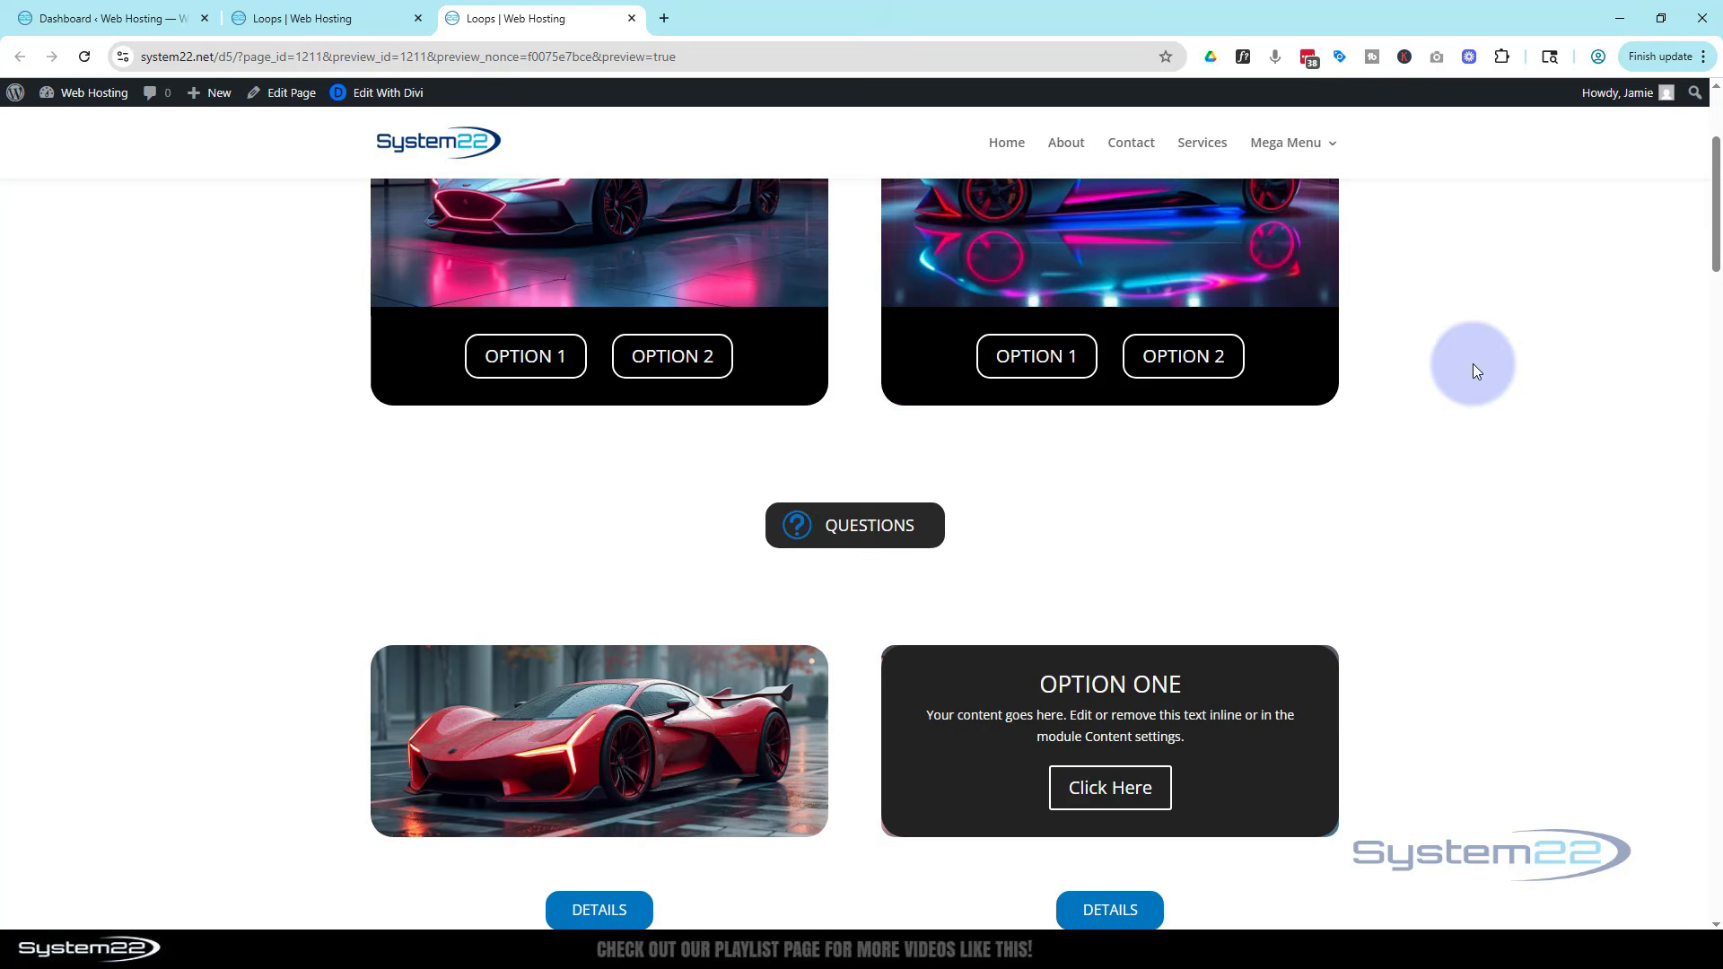
click(815, 536)
scroll(829, 576, up, 10)
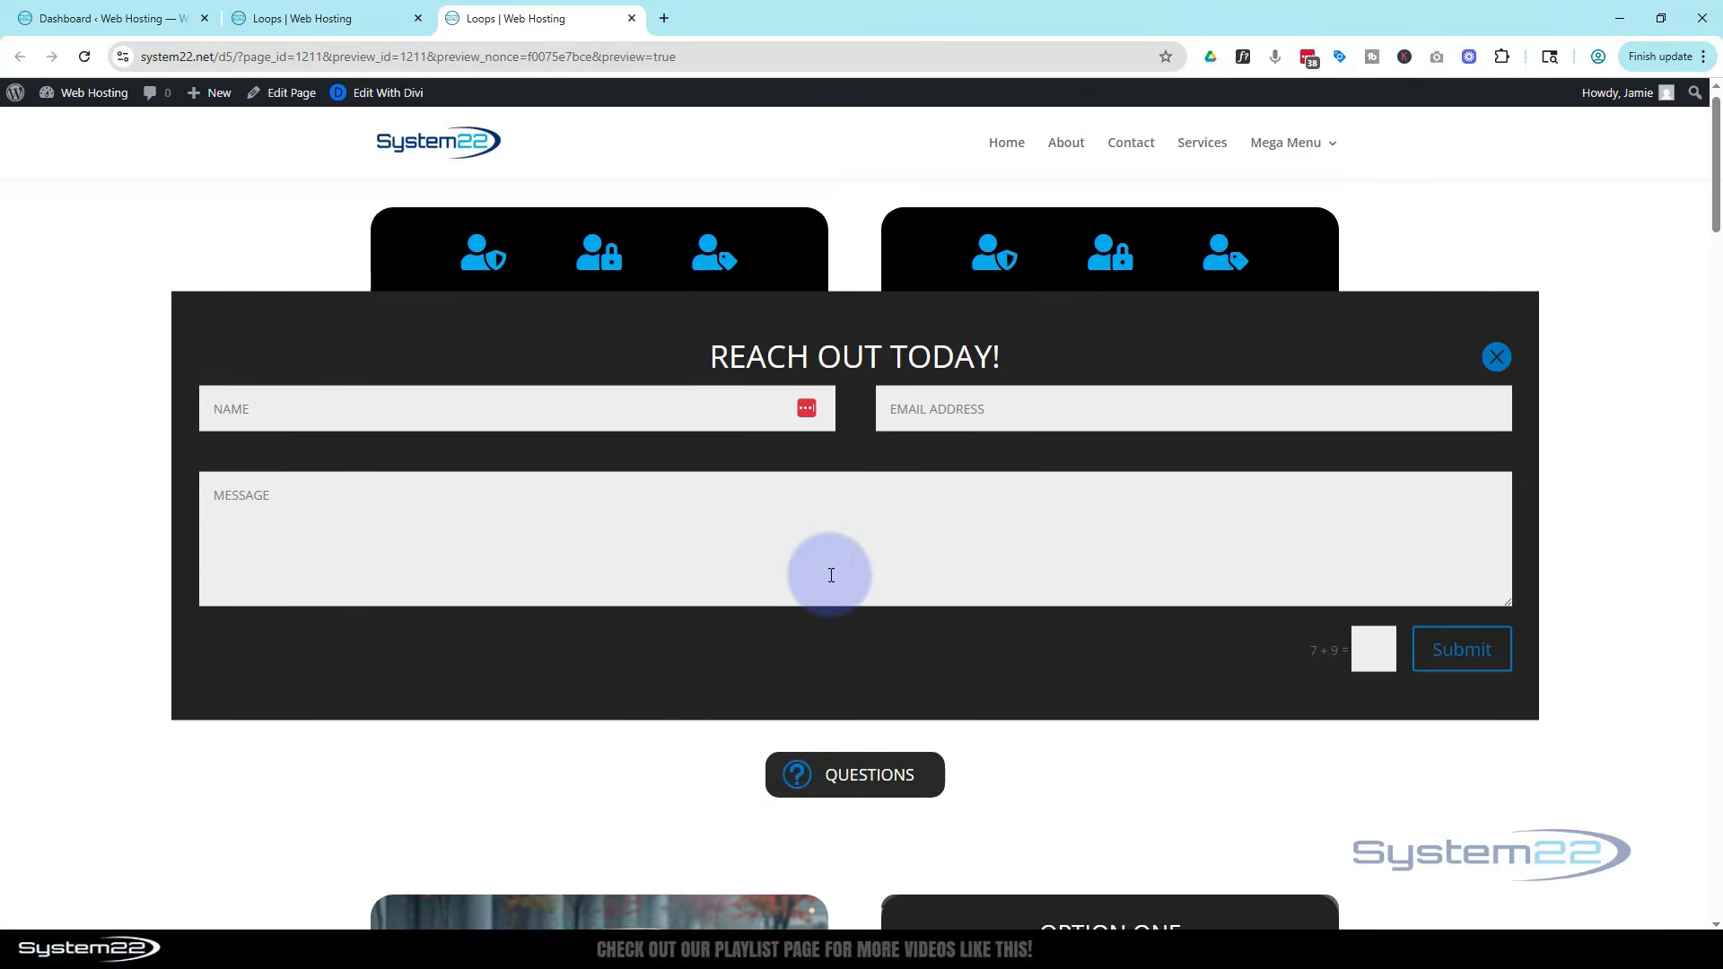
click(816, 806)
click(816, 808)
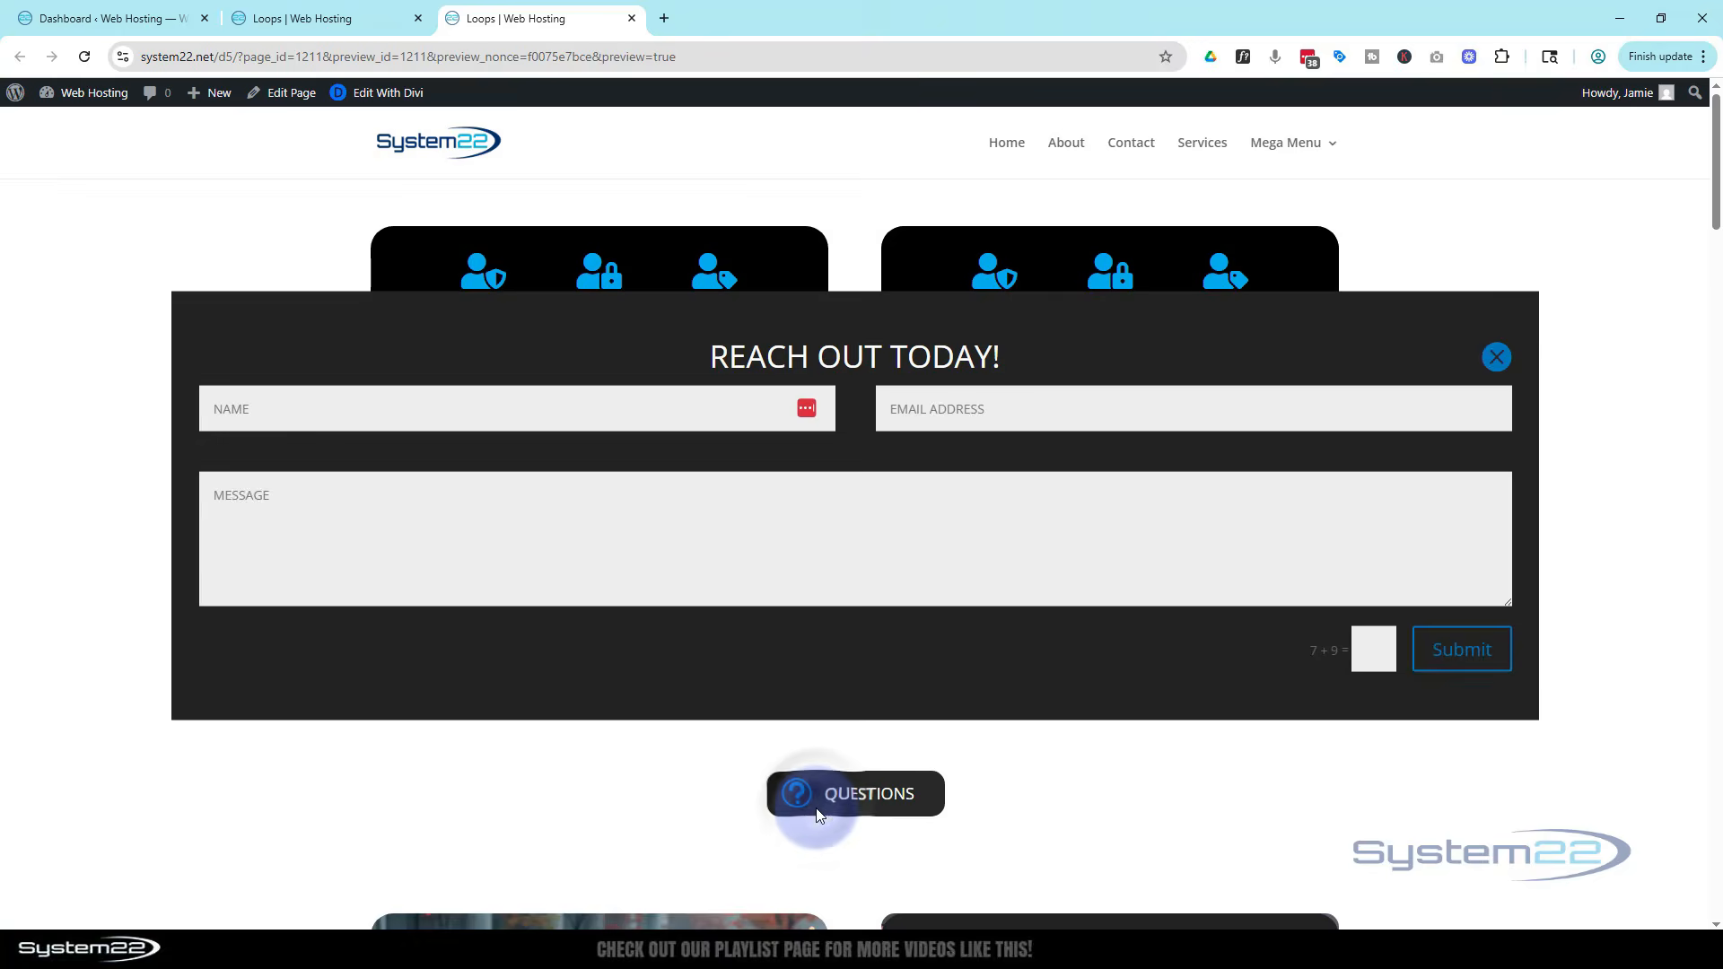
click(816, 807)
click(818, 809)
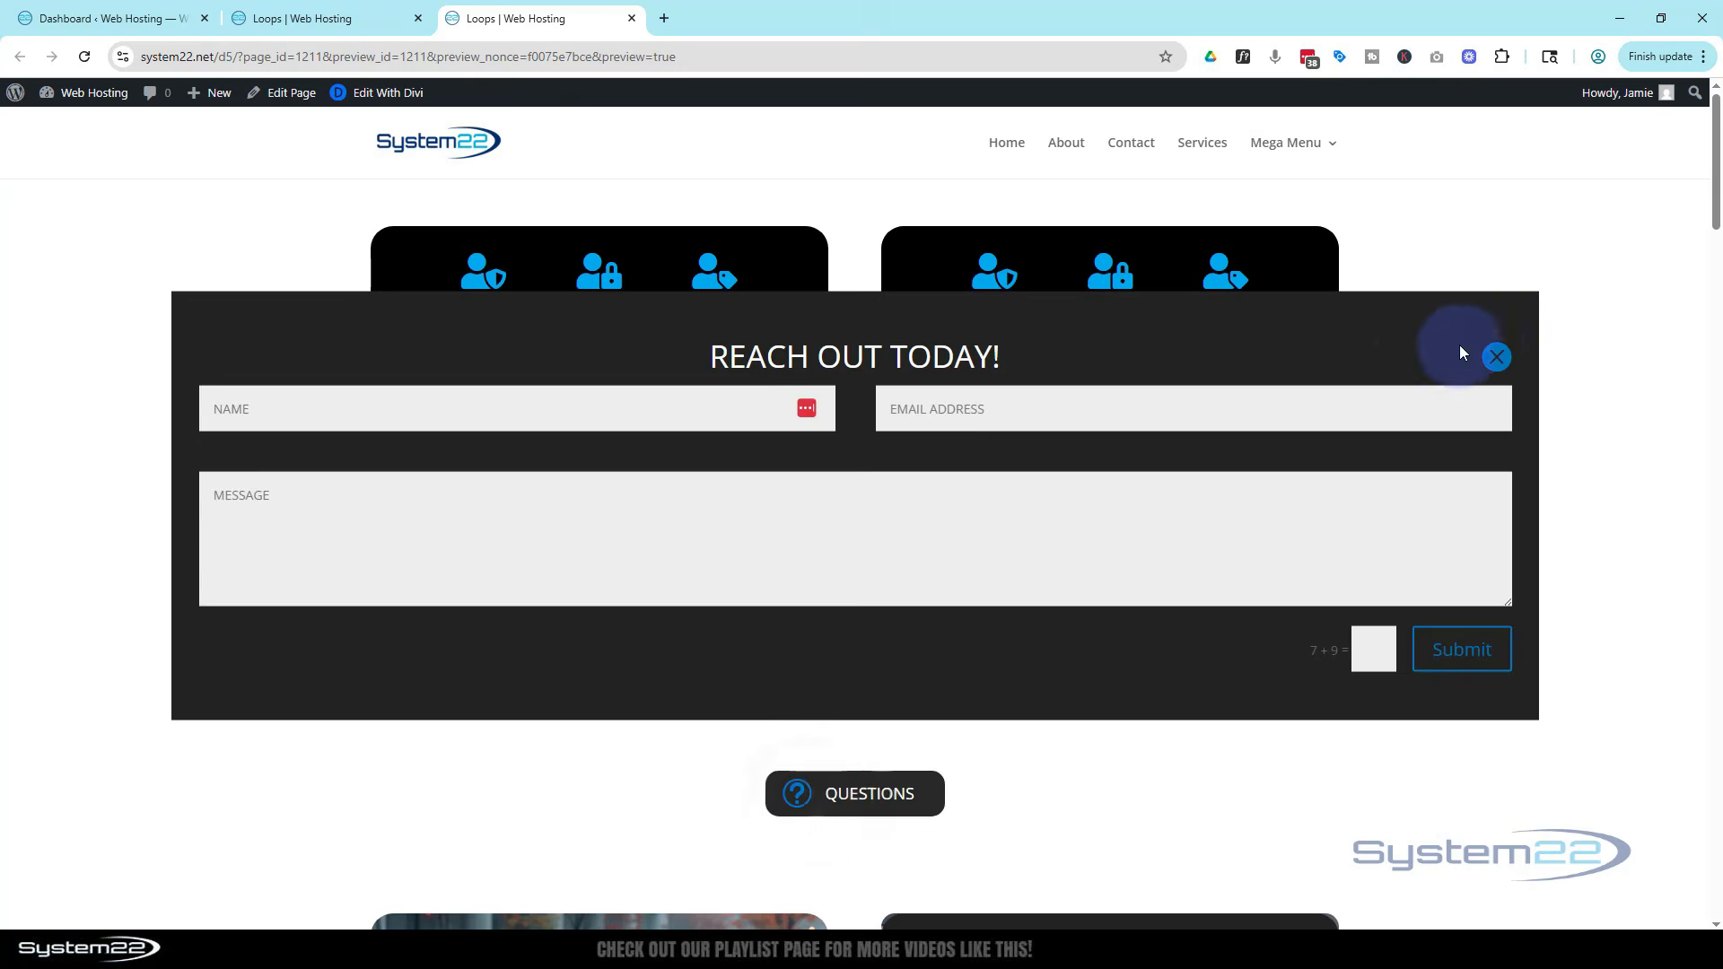
click(1496, 356)
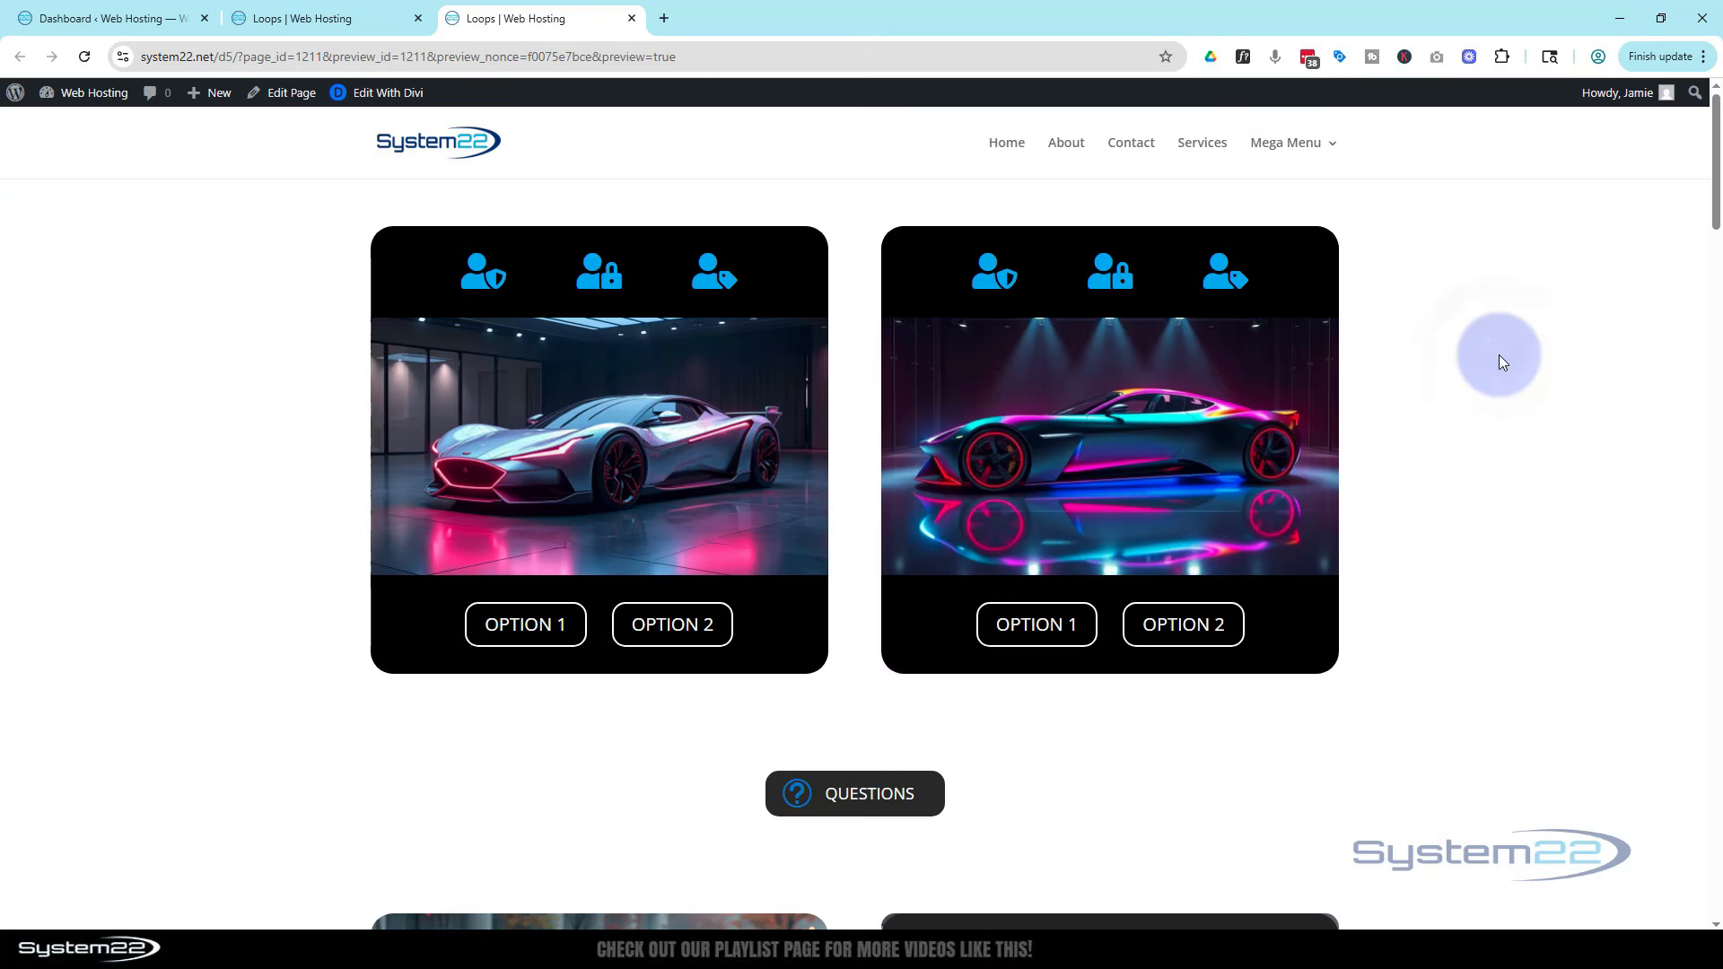
click(817, 812)
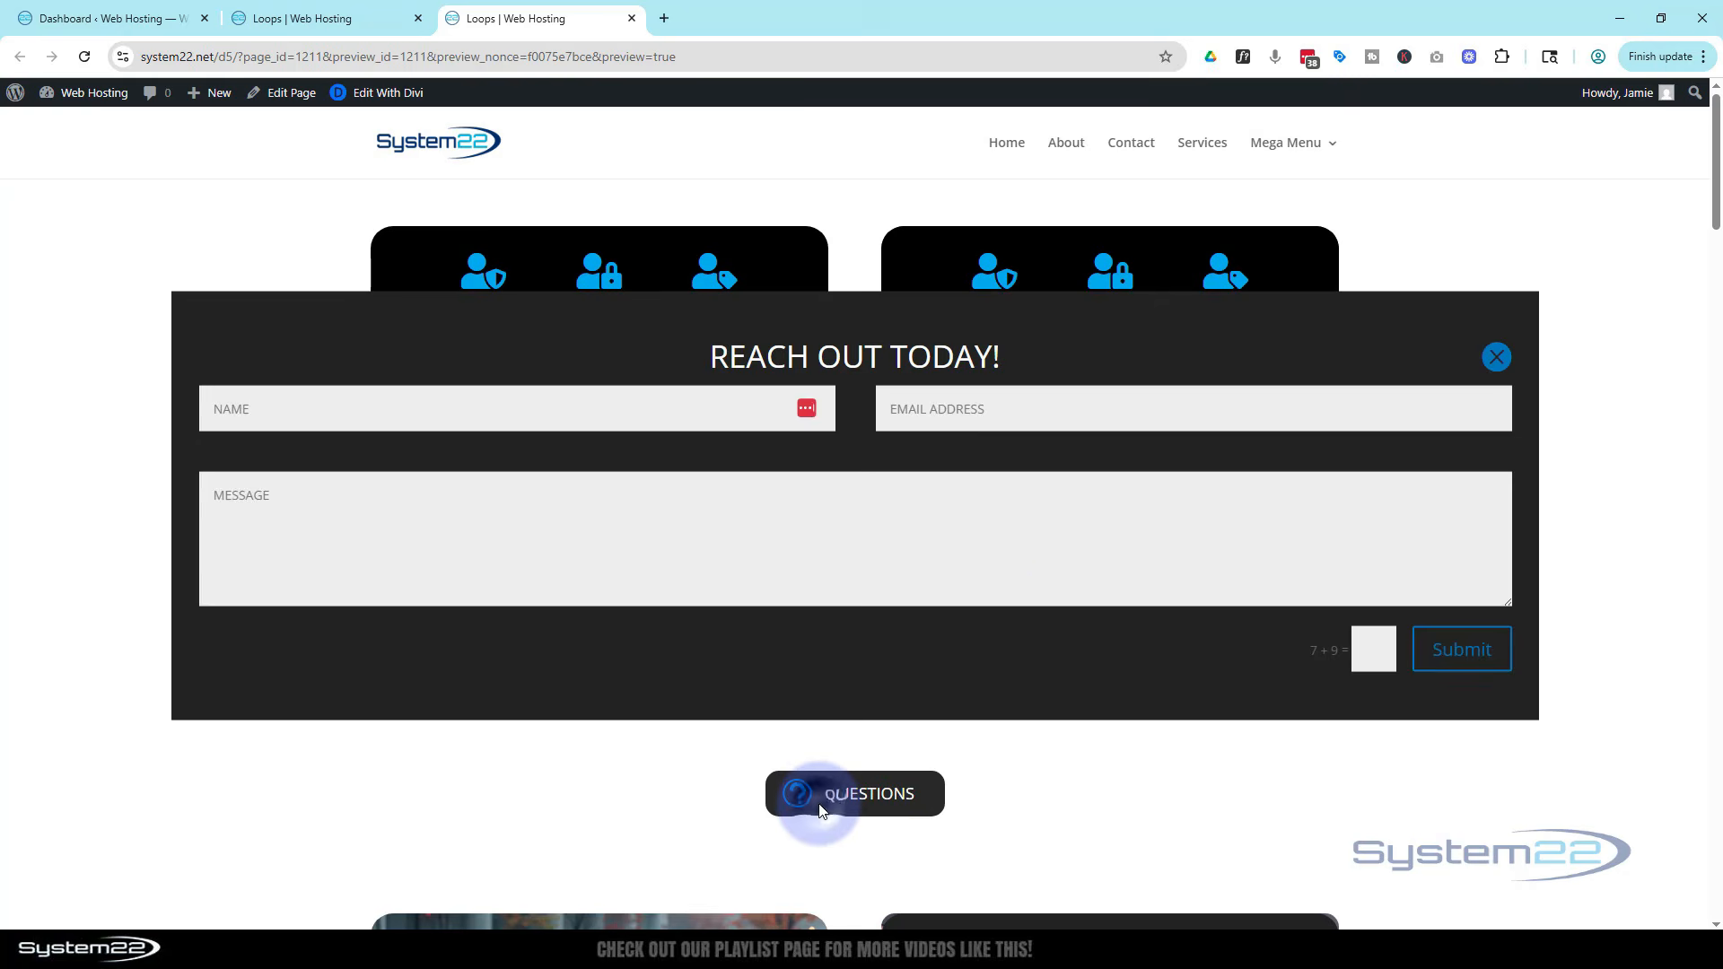
click(1499, 357)
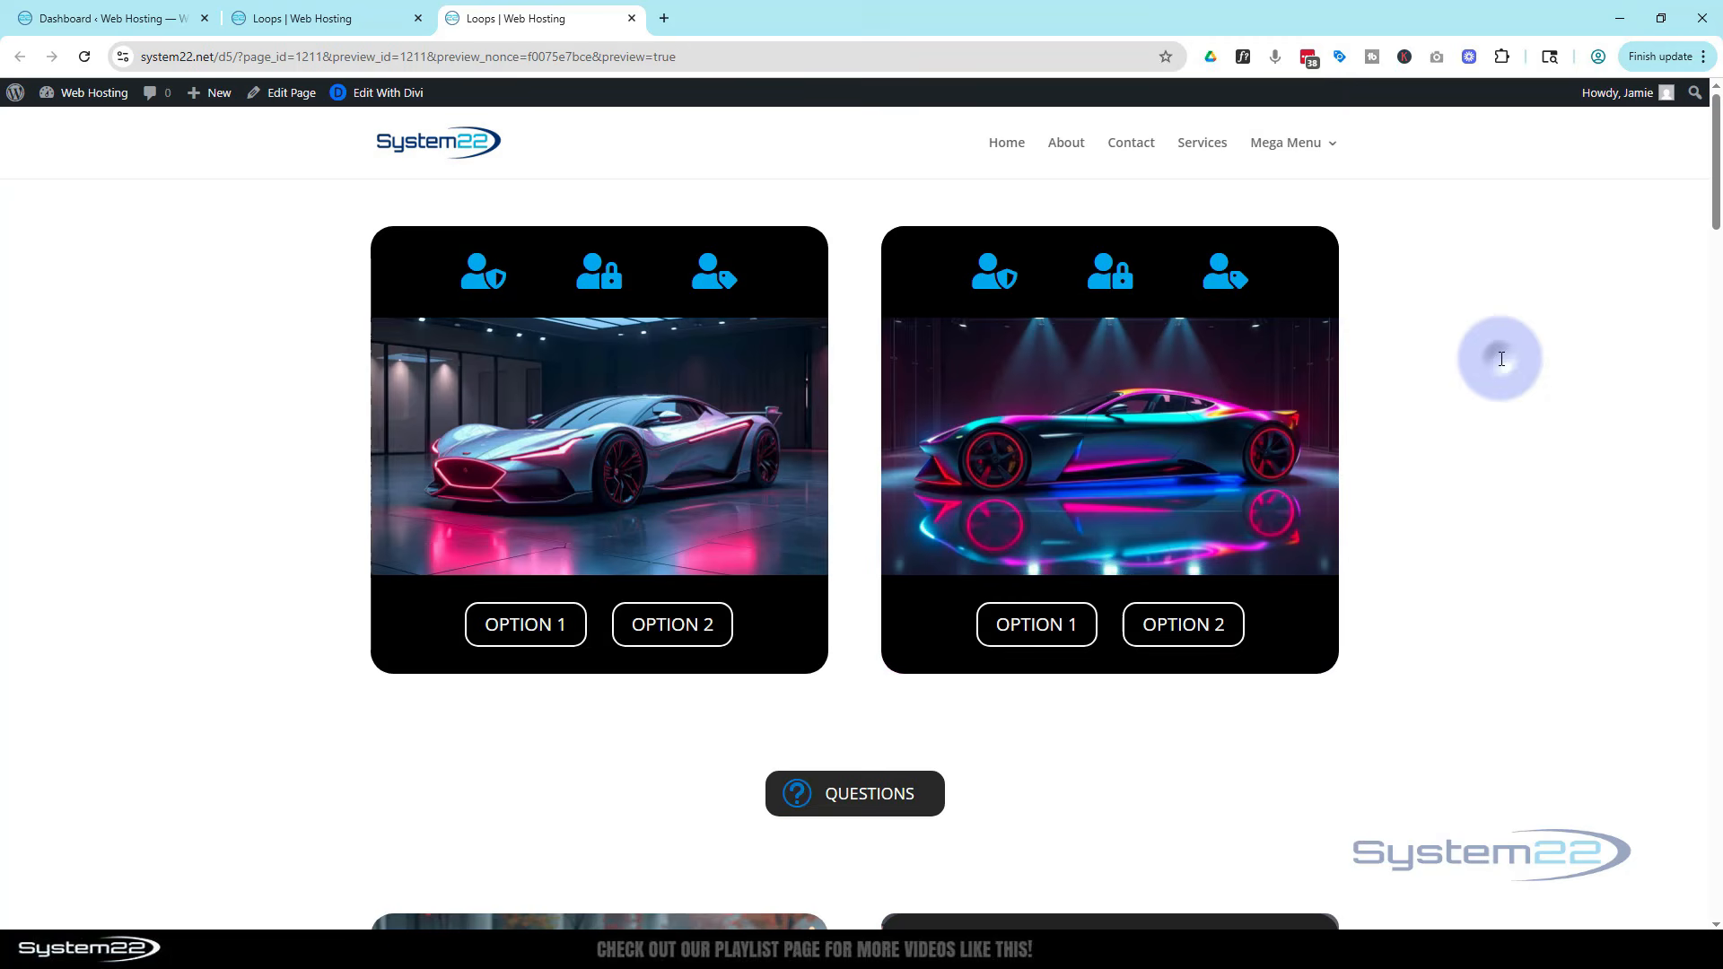
click(817, 812)
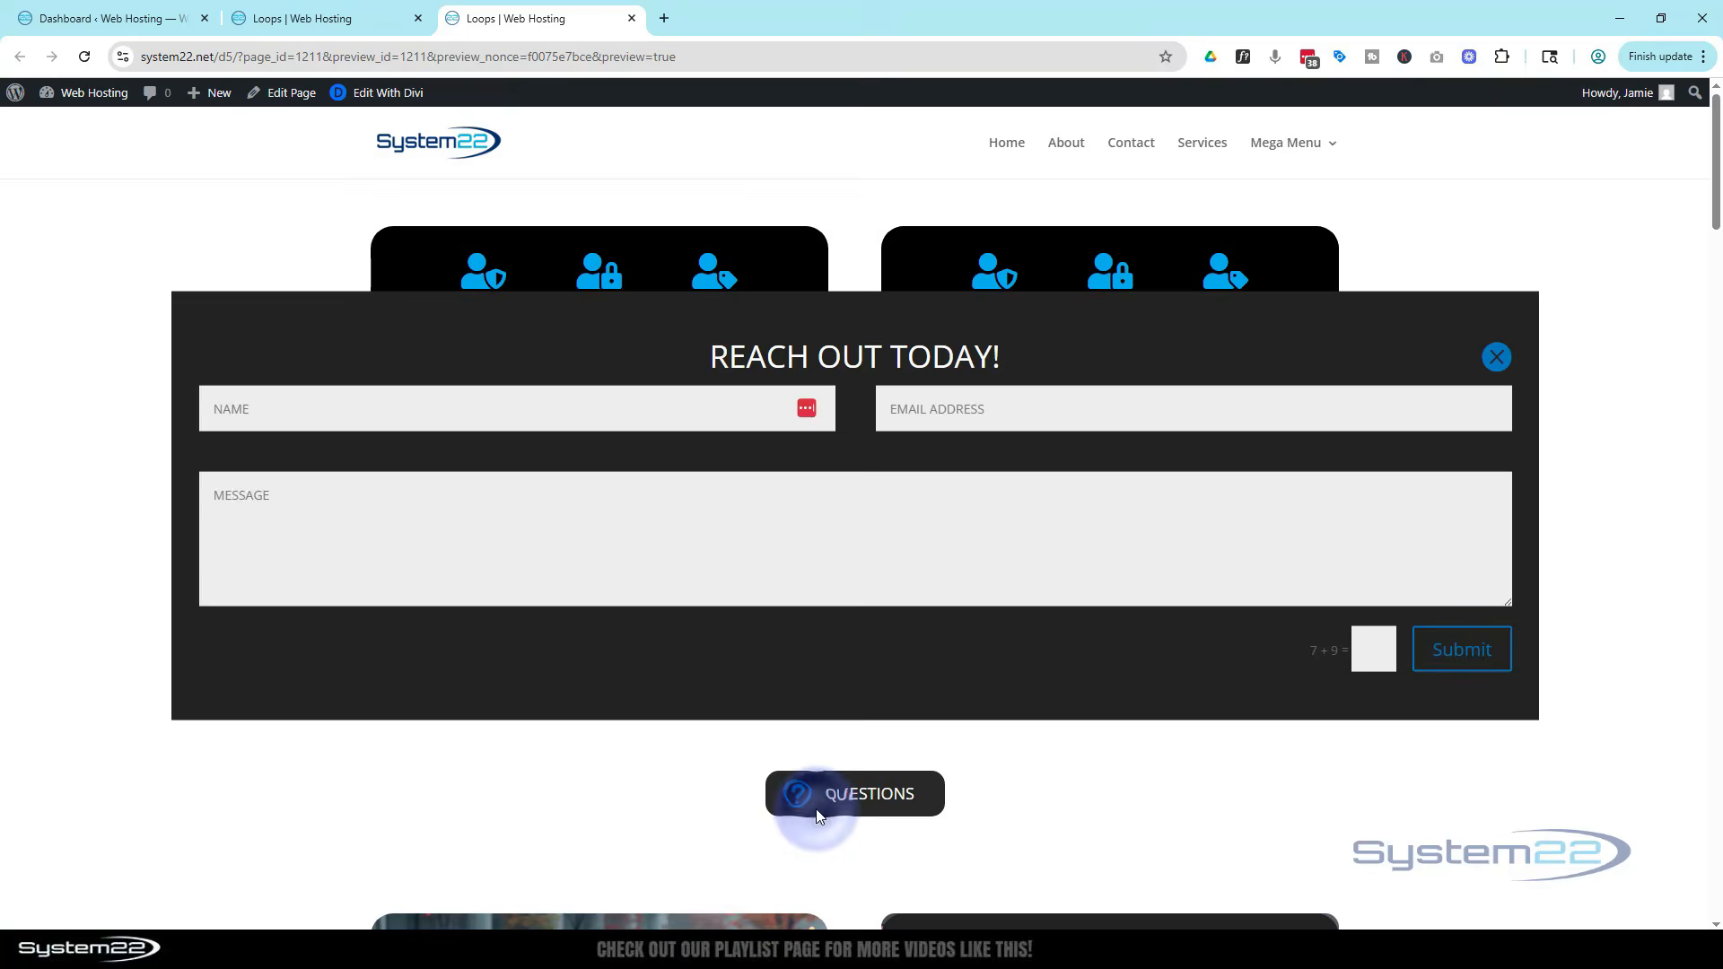
click(1500, 357)
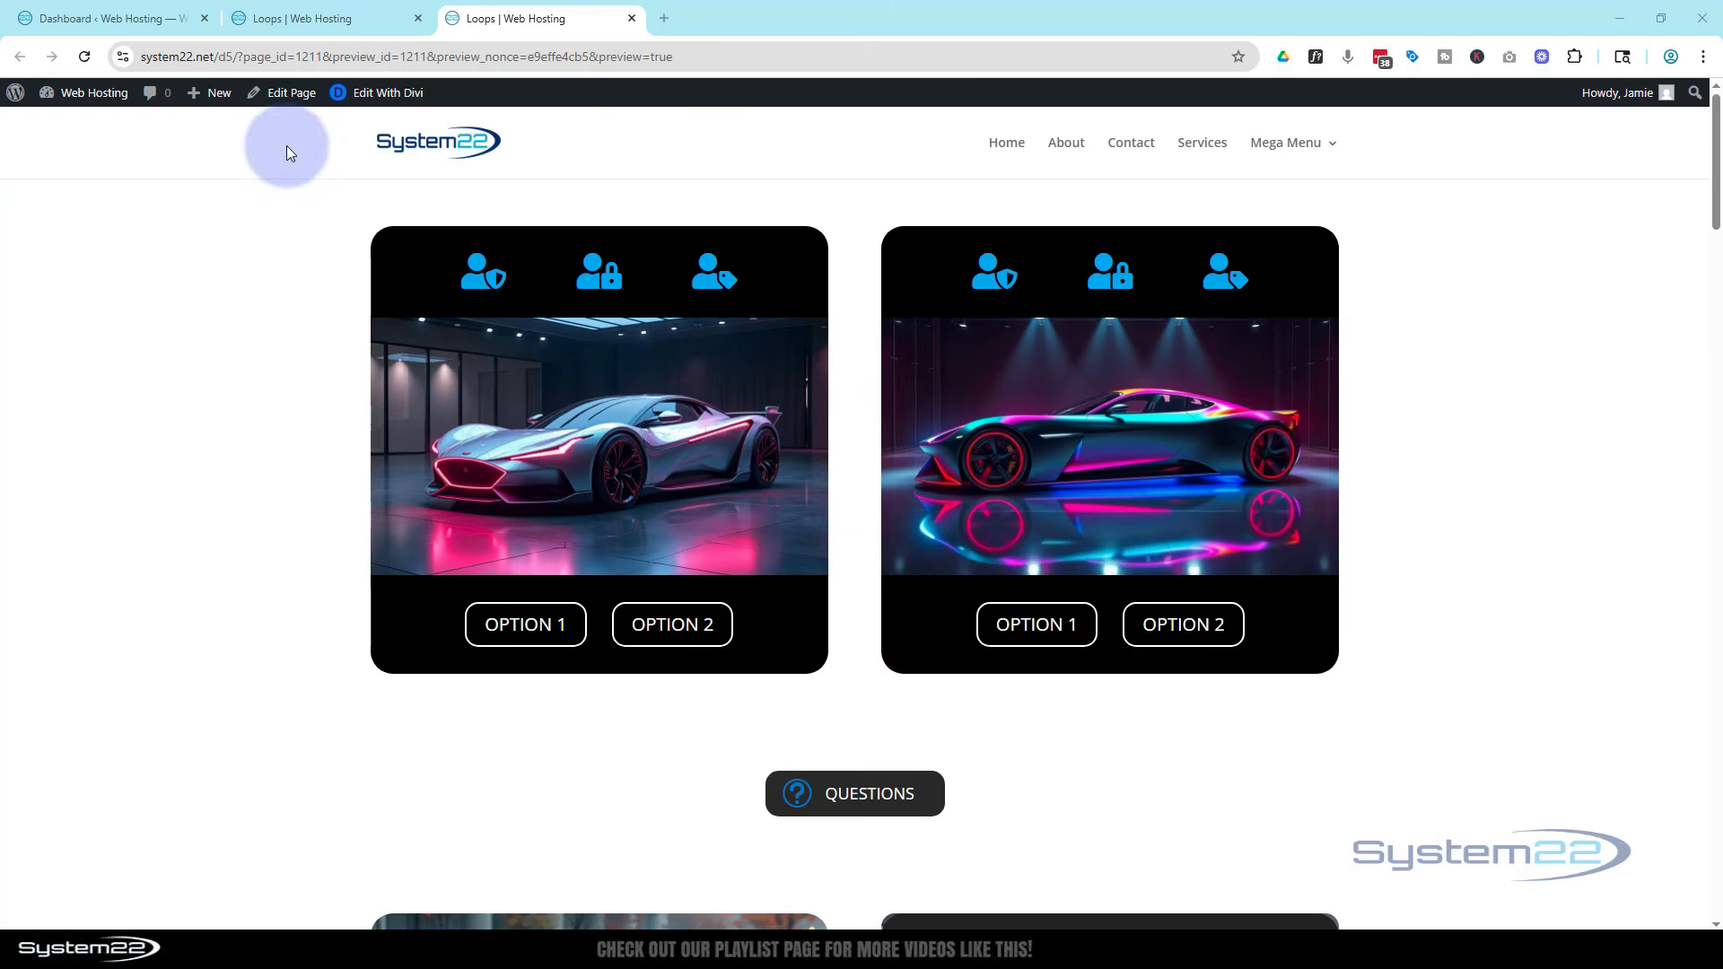
Reload the preview and scroll through the page
click(83, 57)
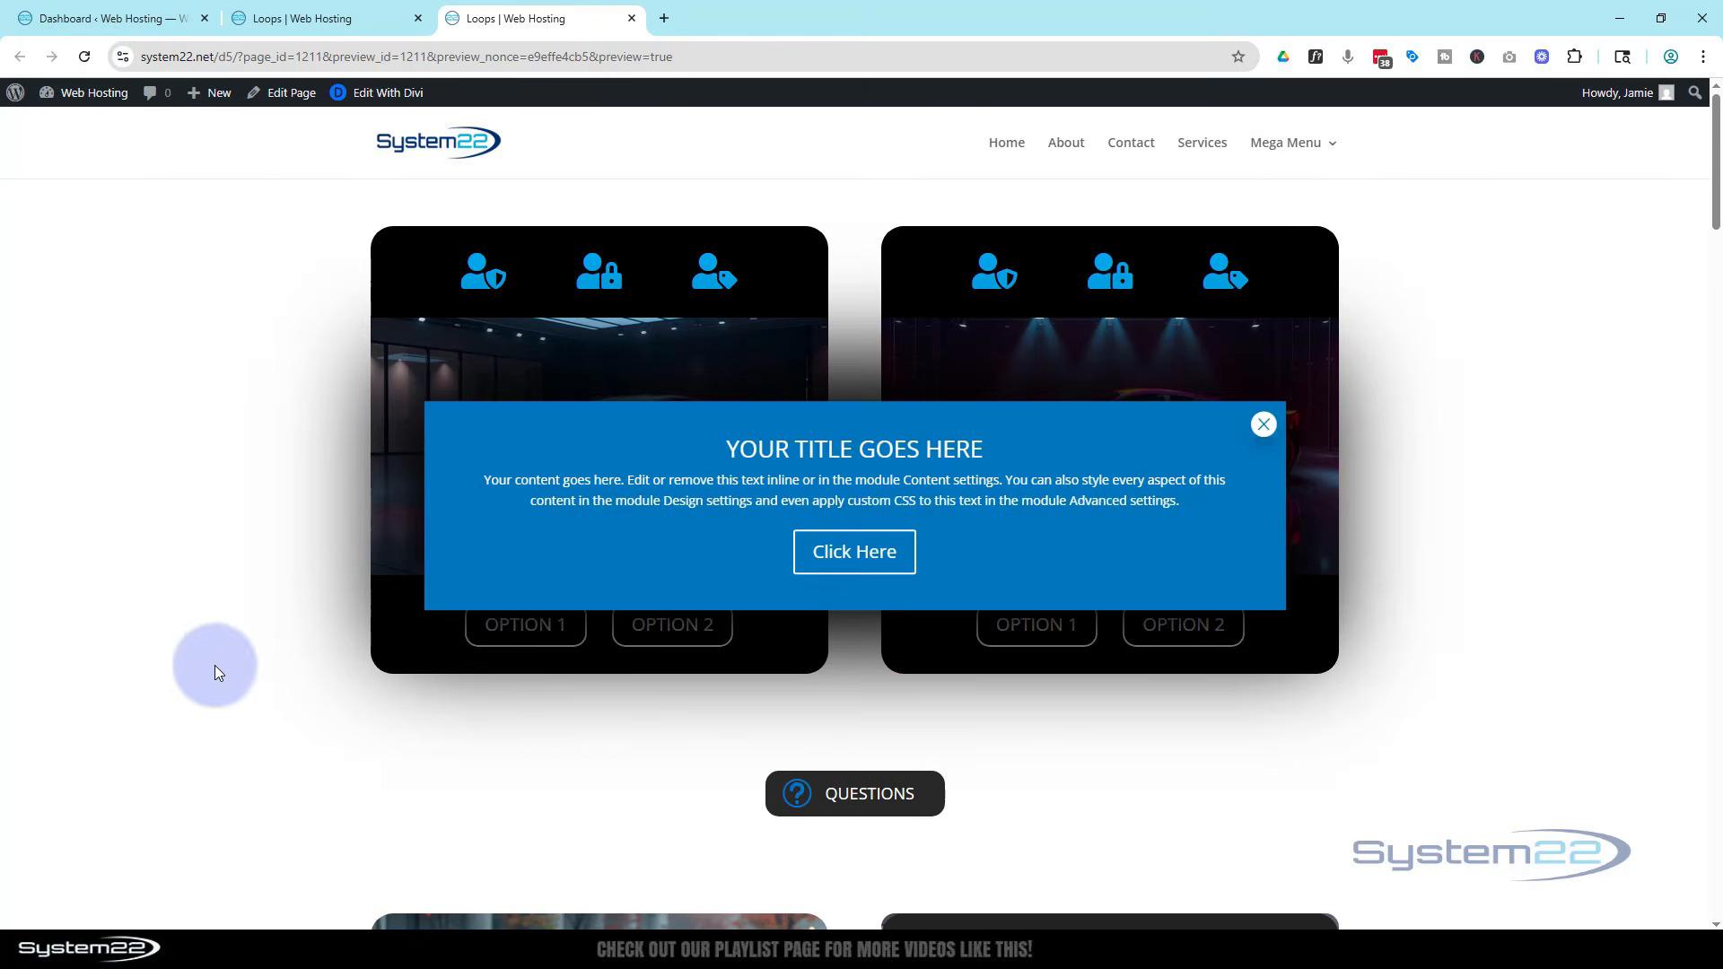
scroll(217, 642, down, 15)
scroll(220, 643, up, 5)
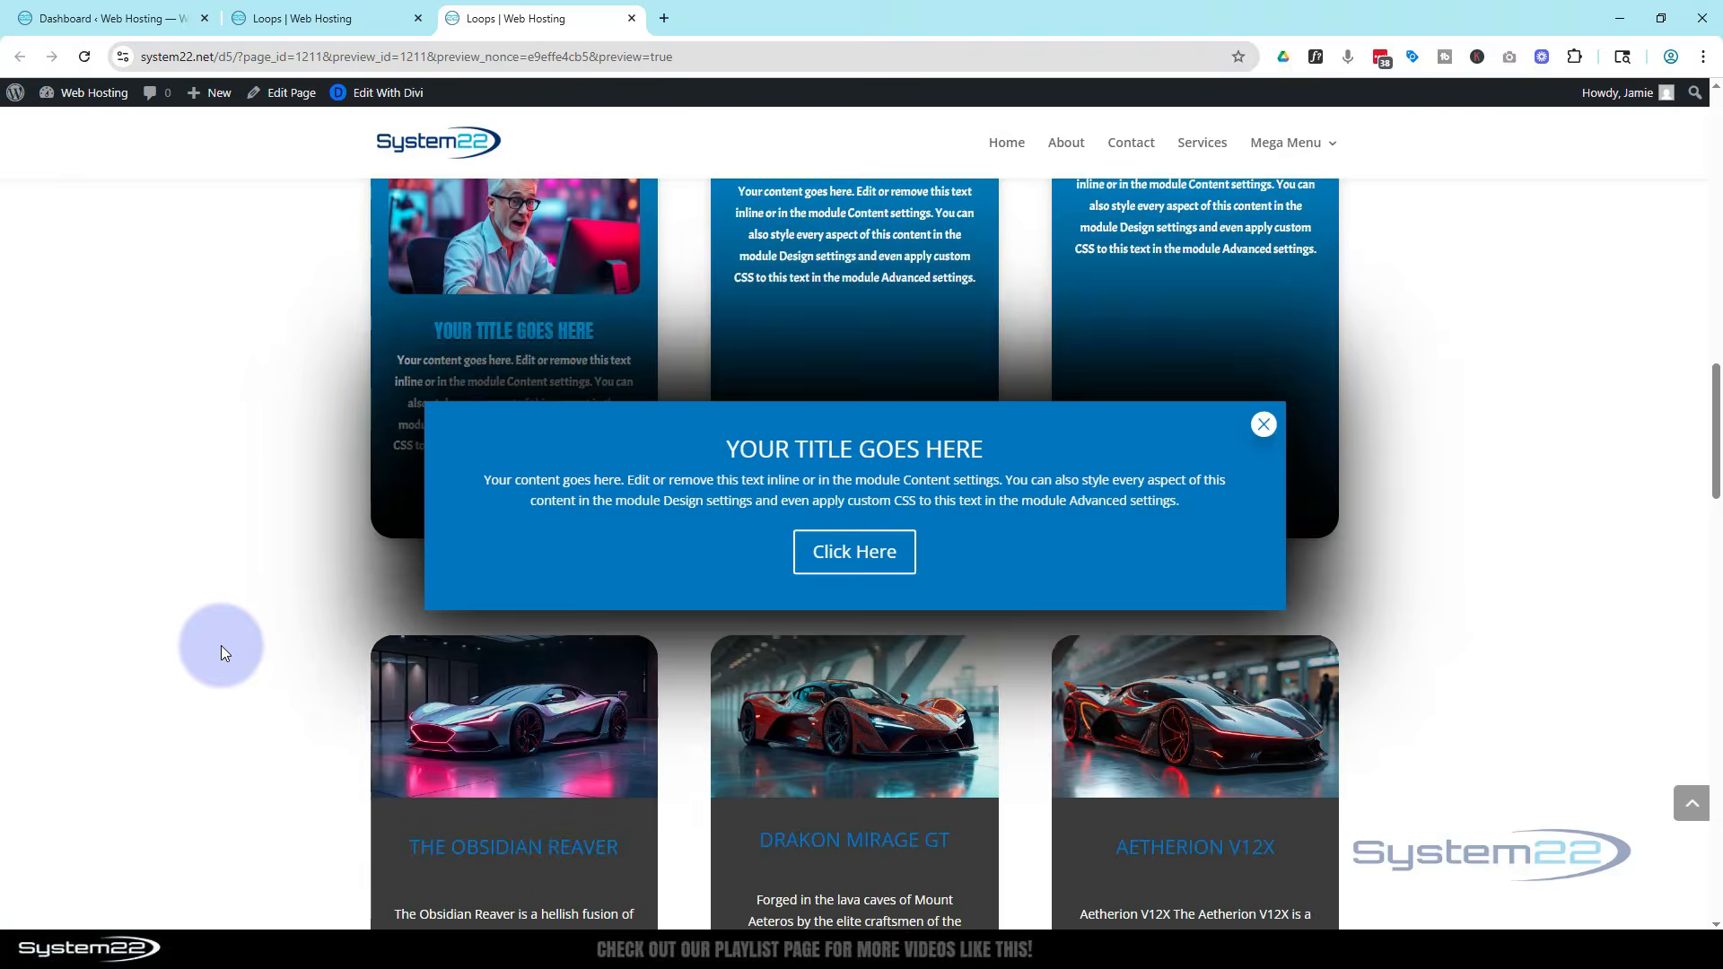
scroll(223, 643, up, 8)
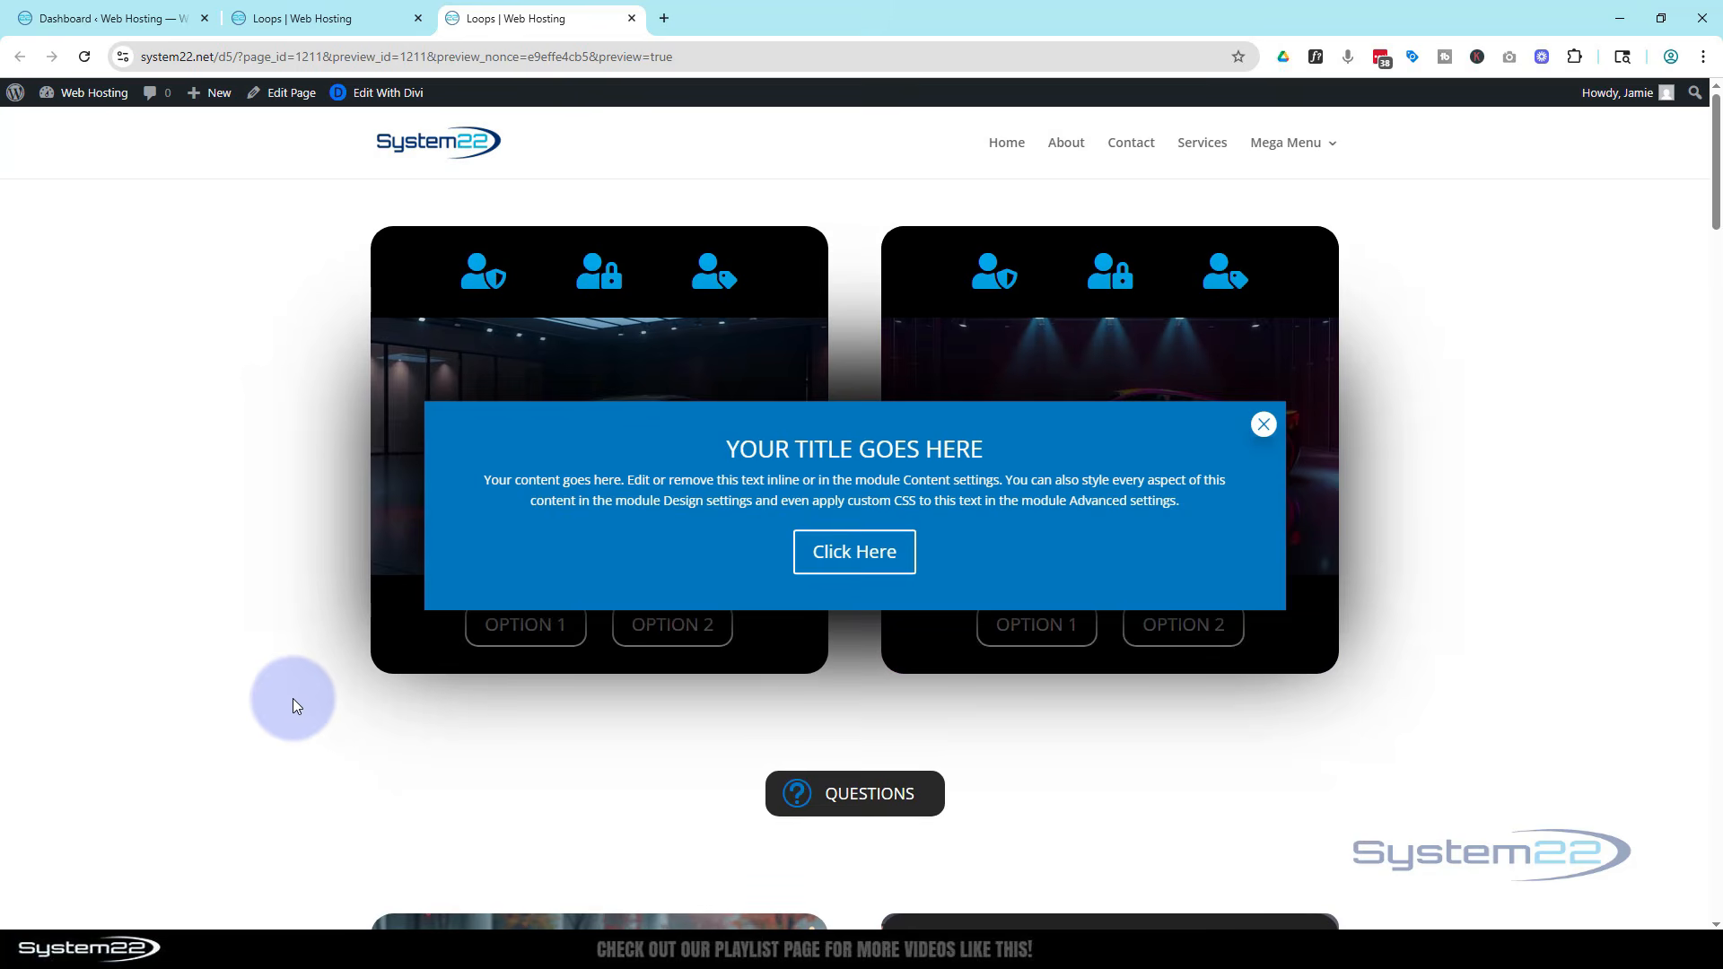
Close the pop-up in the preview, reload the page and close the pop-up again
click(1264, 424)
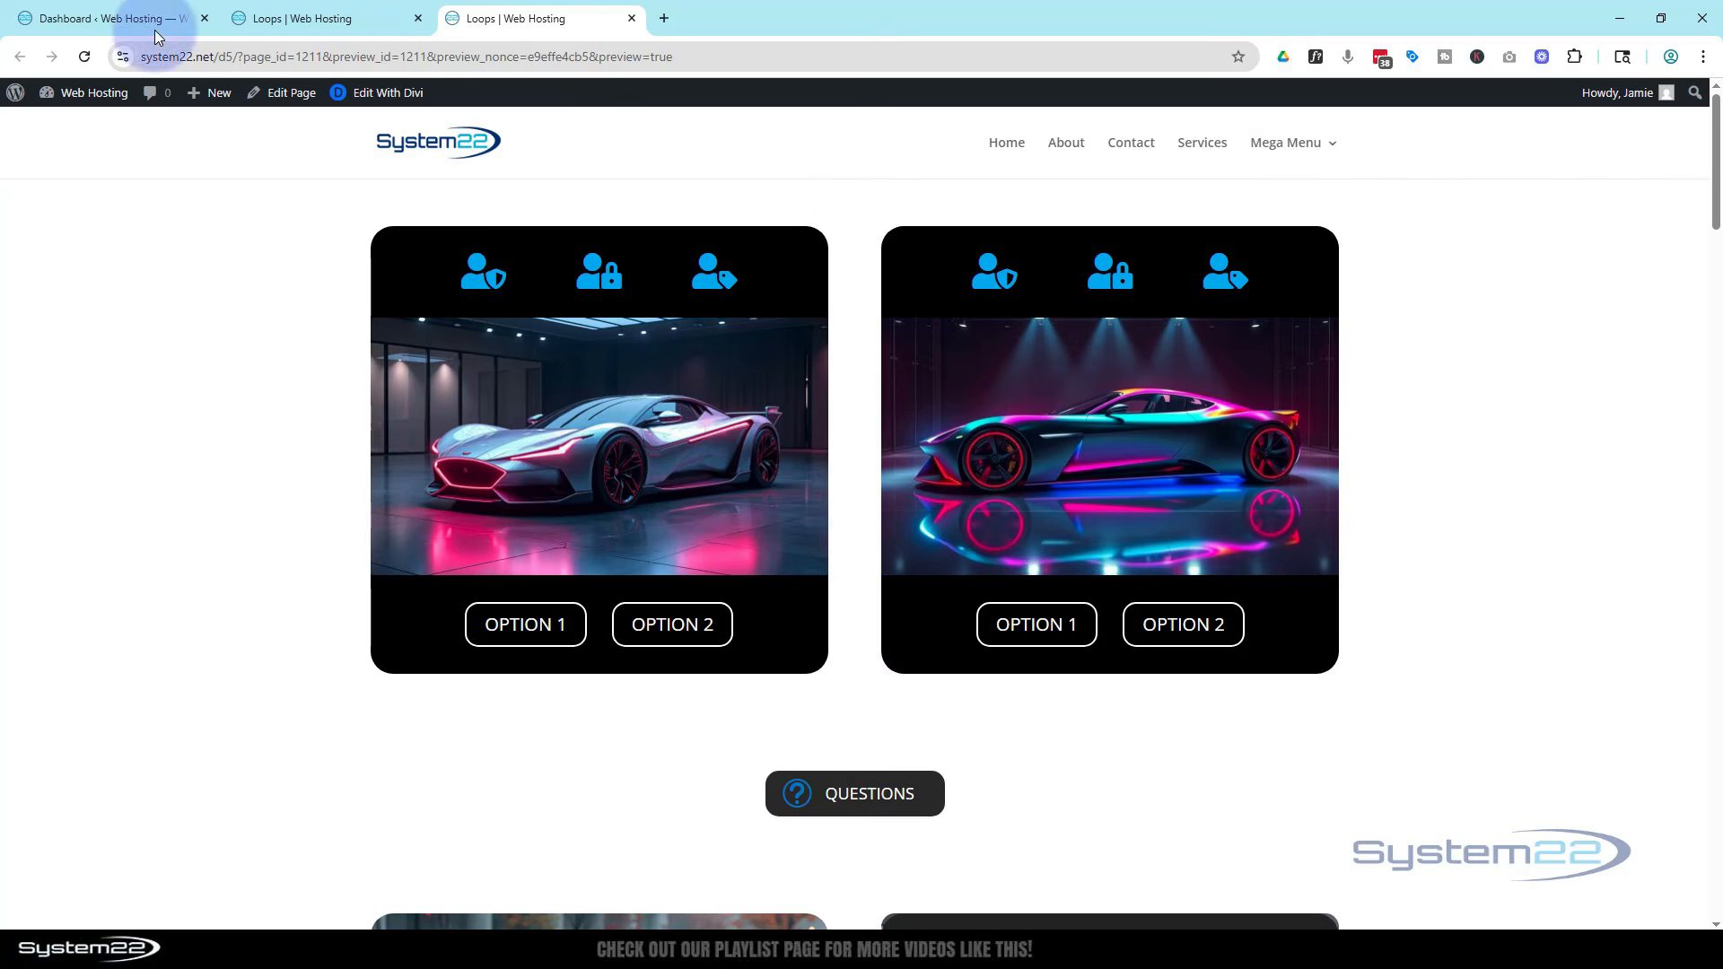
click(86, 56)
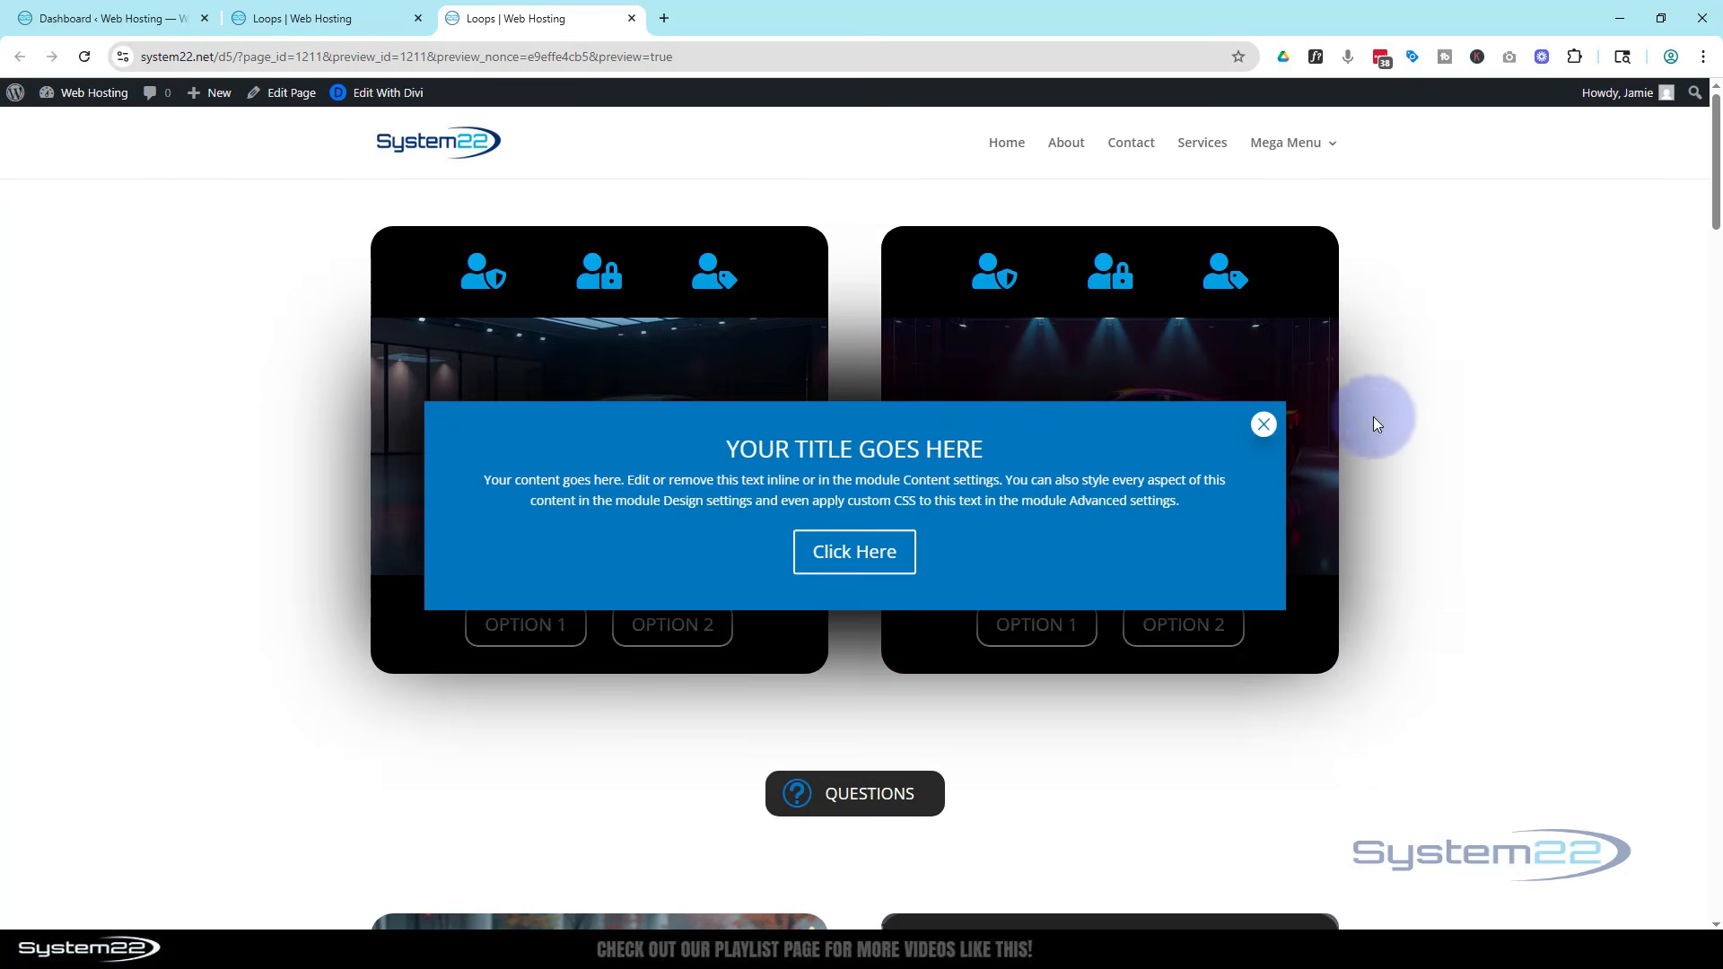
click(1263, 425)
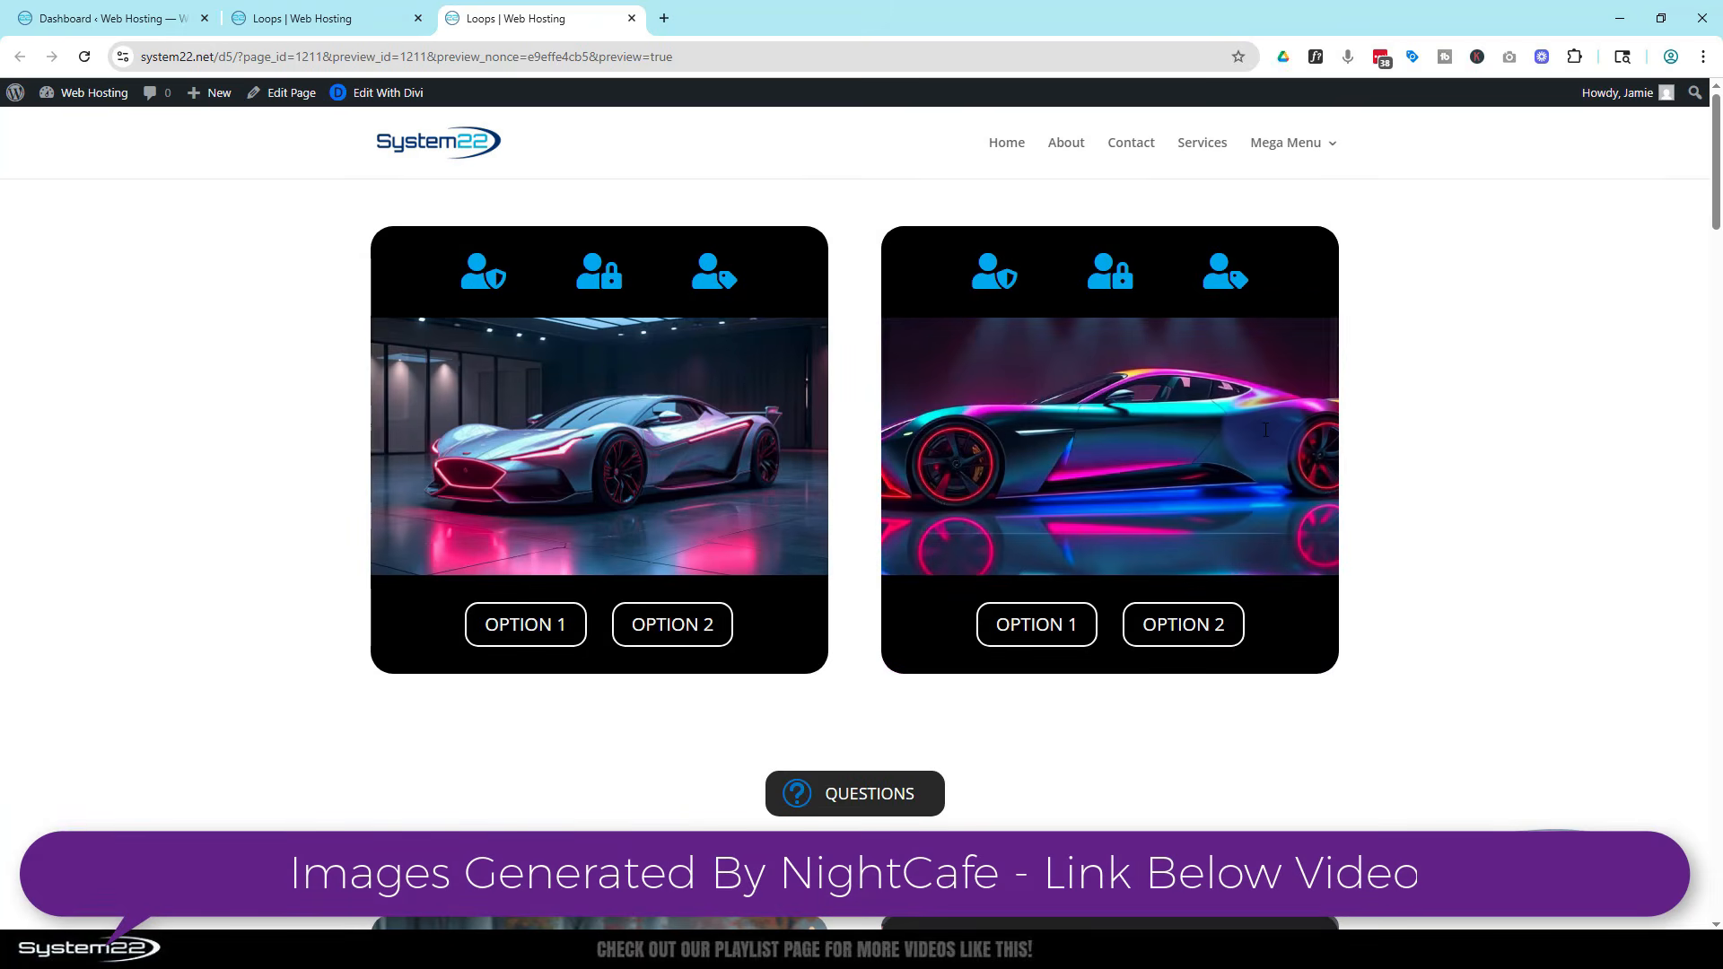
Return to the builder and delete the existing pop-up row
click(342, 12)
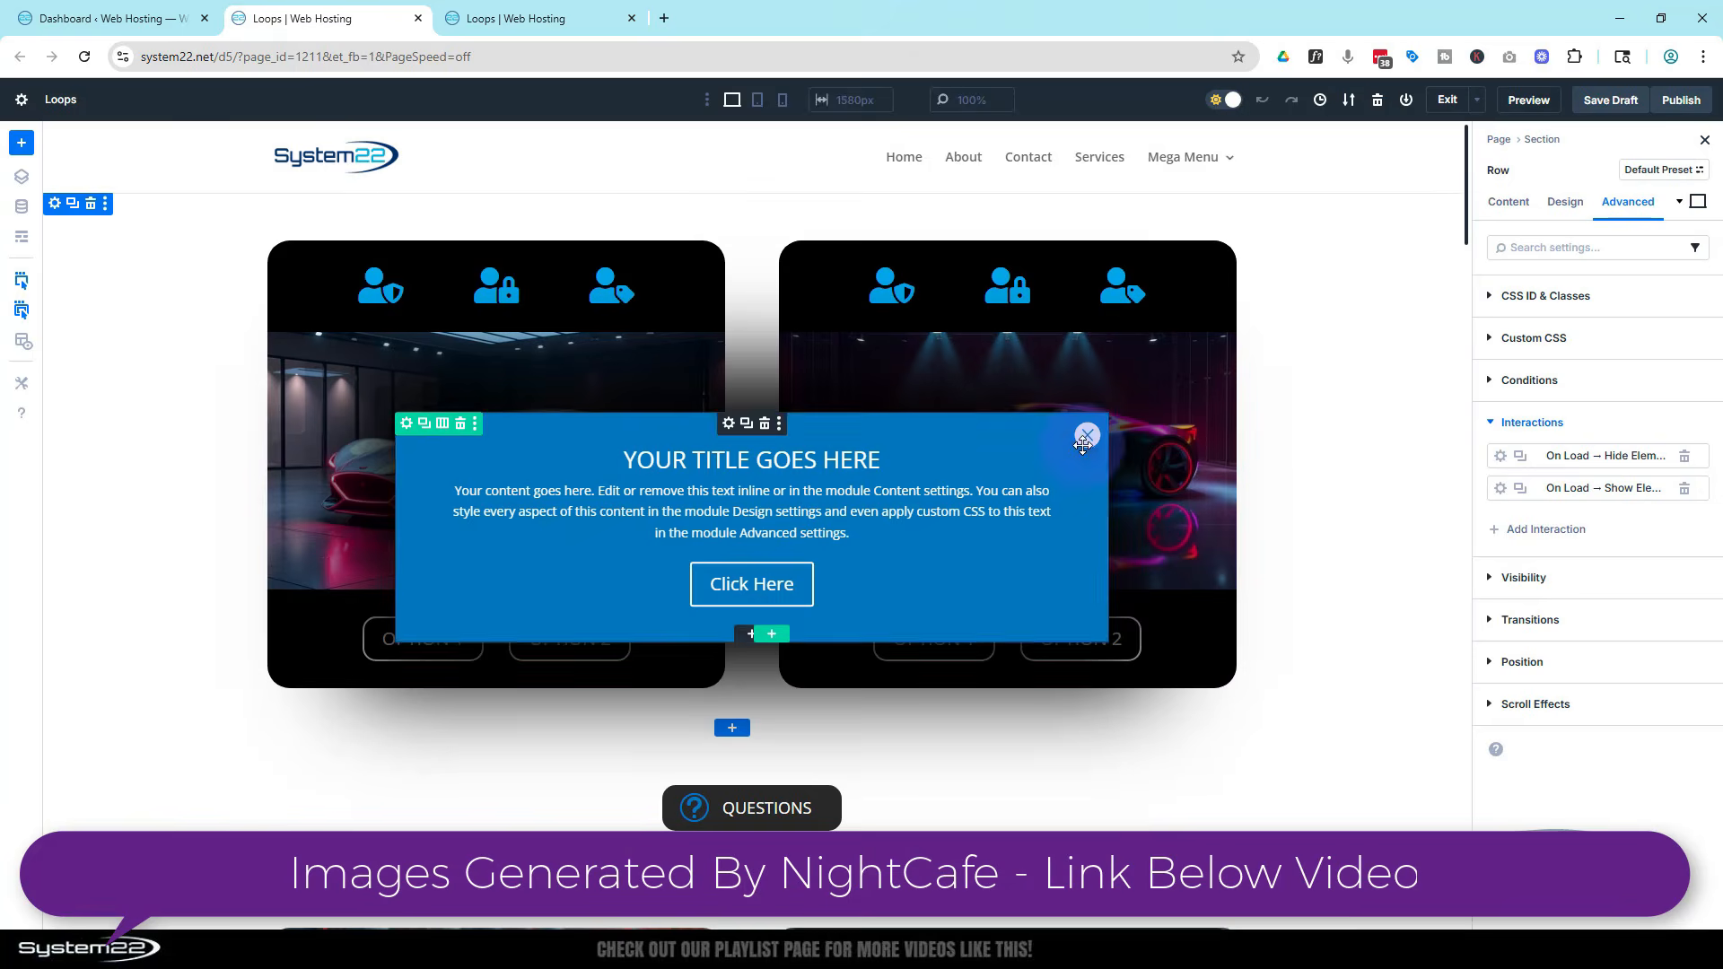
click(462, 404)
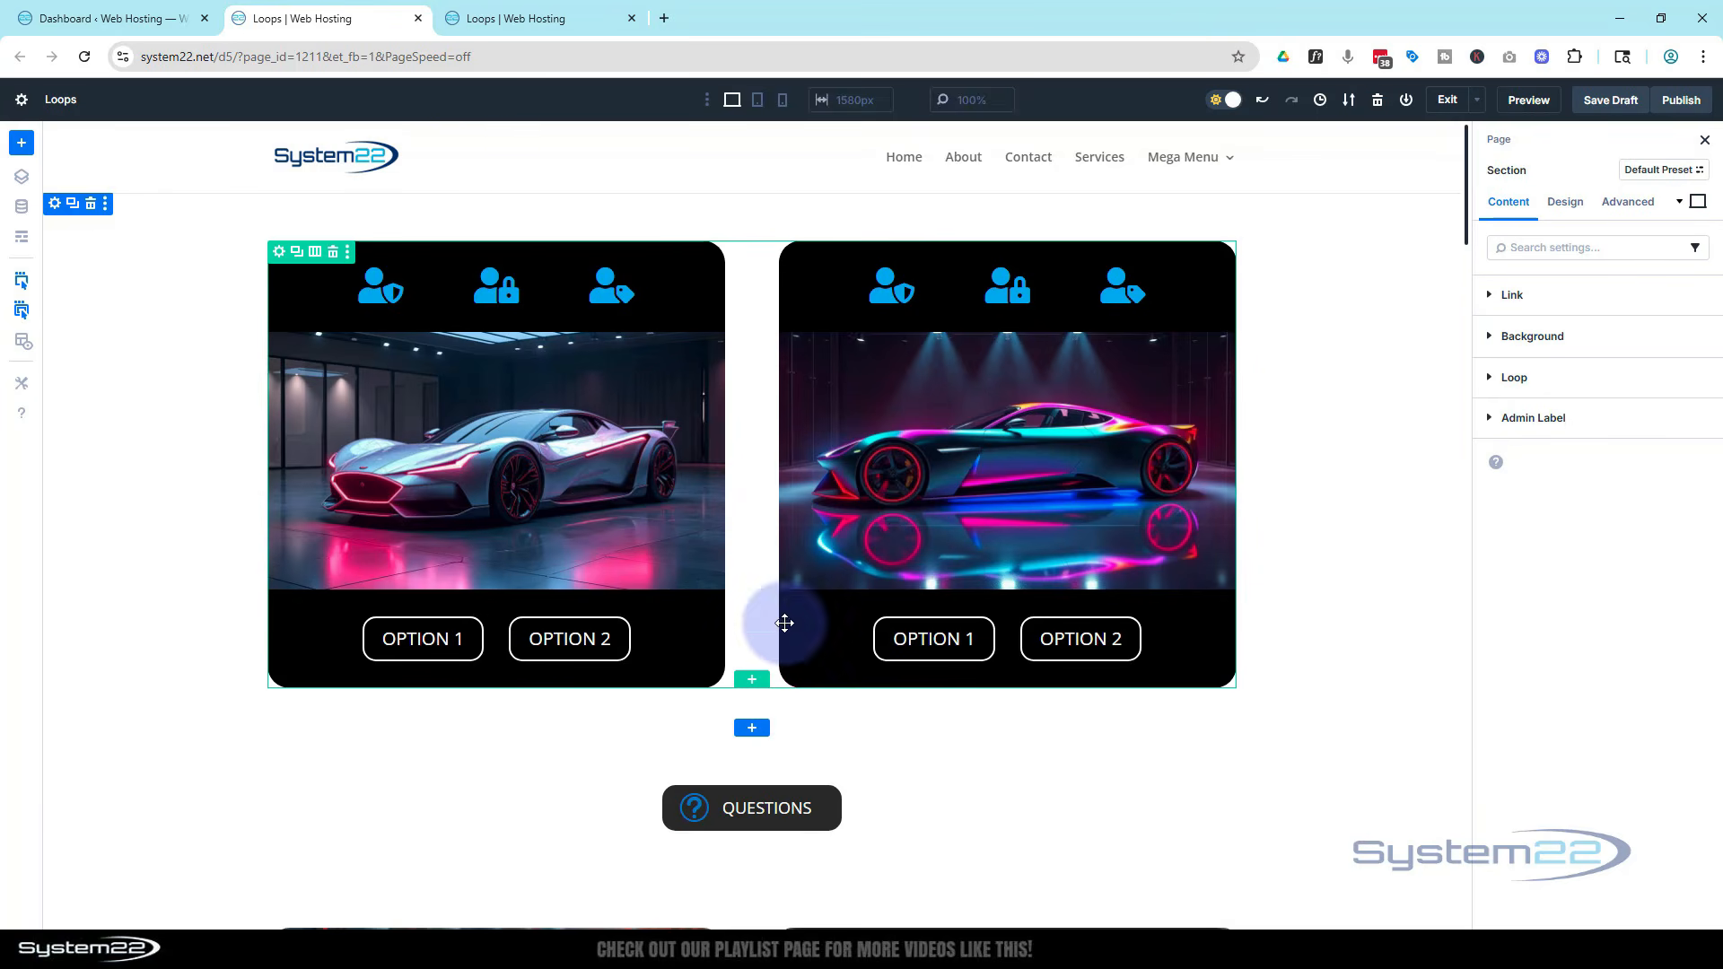
Add a one-column row below the car cards and insert a Call To Action module into it
click(753, 684)
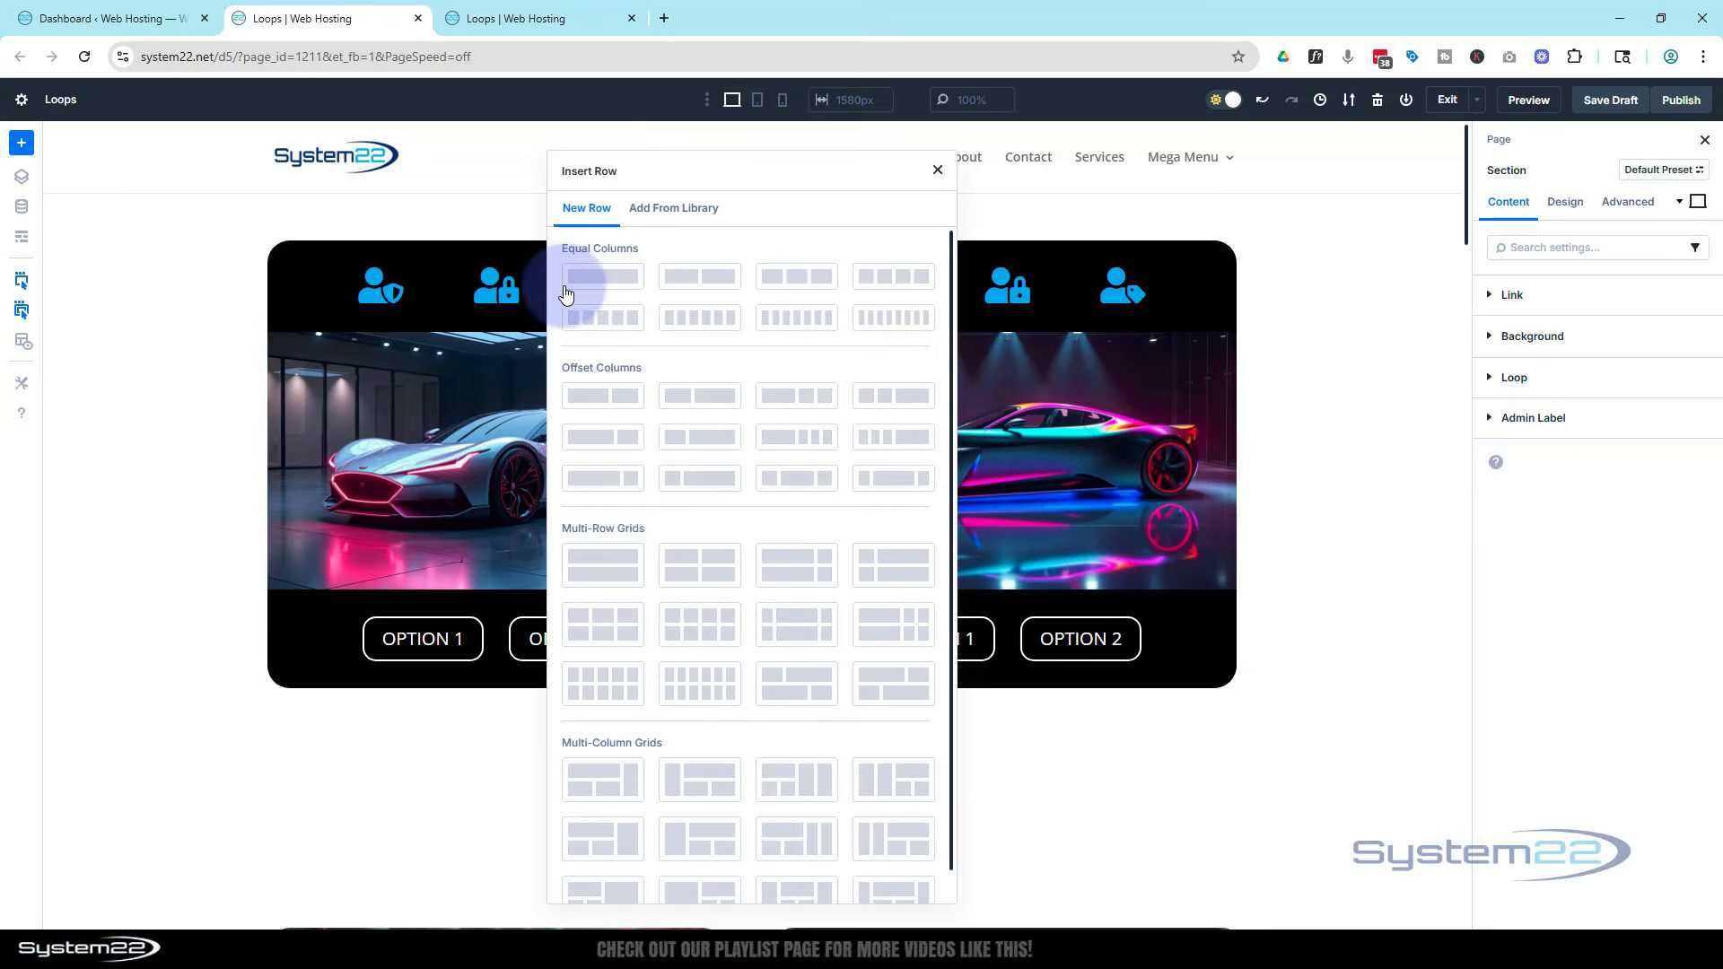
click(590, 278)
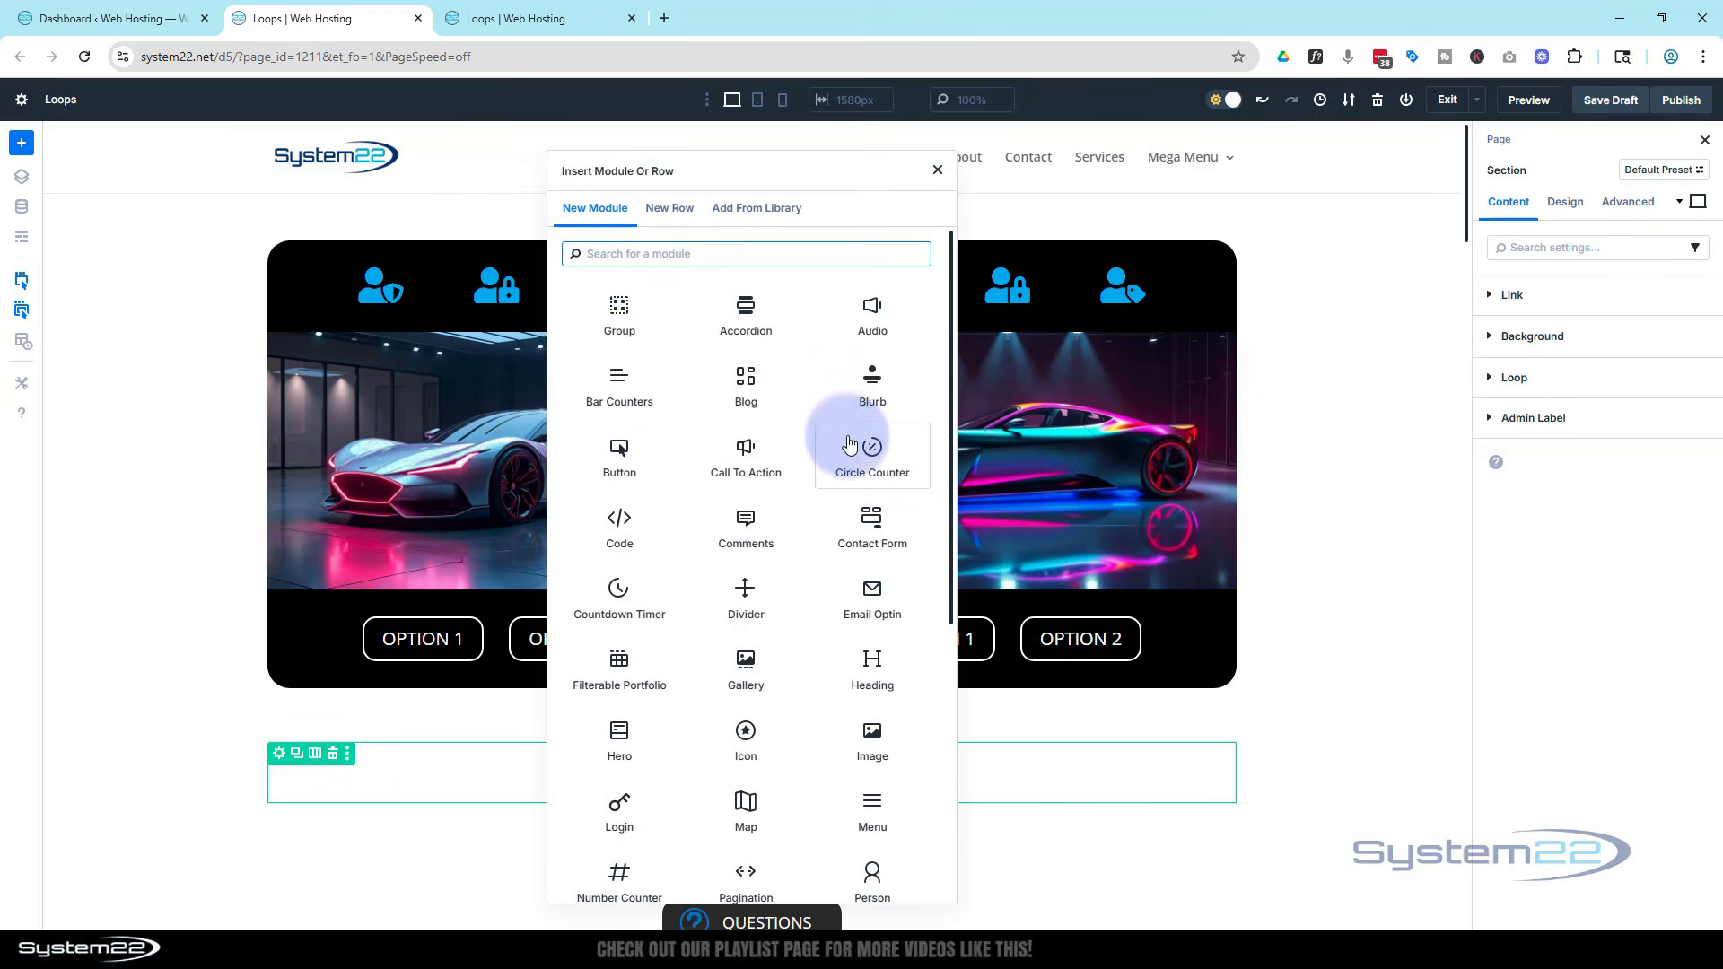
scroll(755, 505, down, 4)
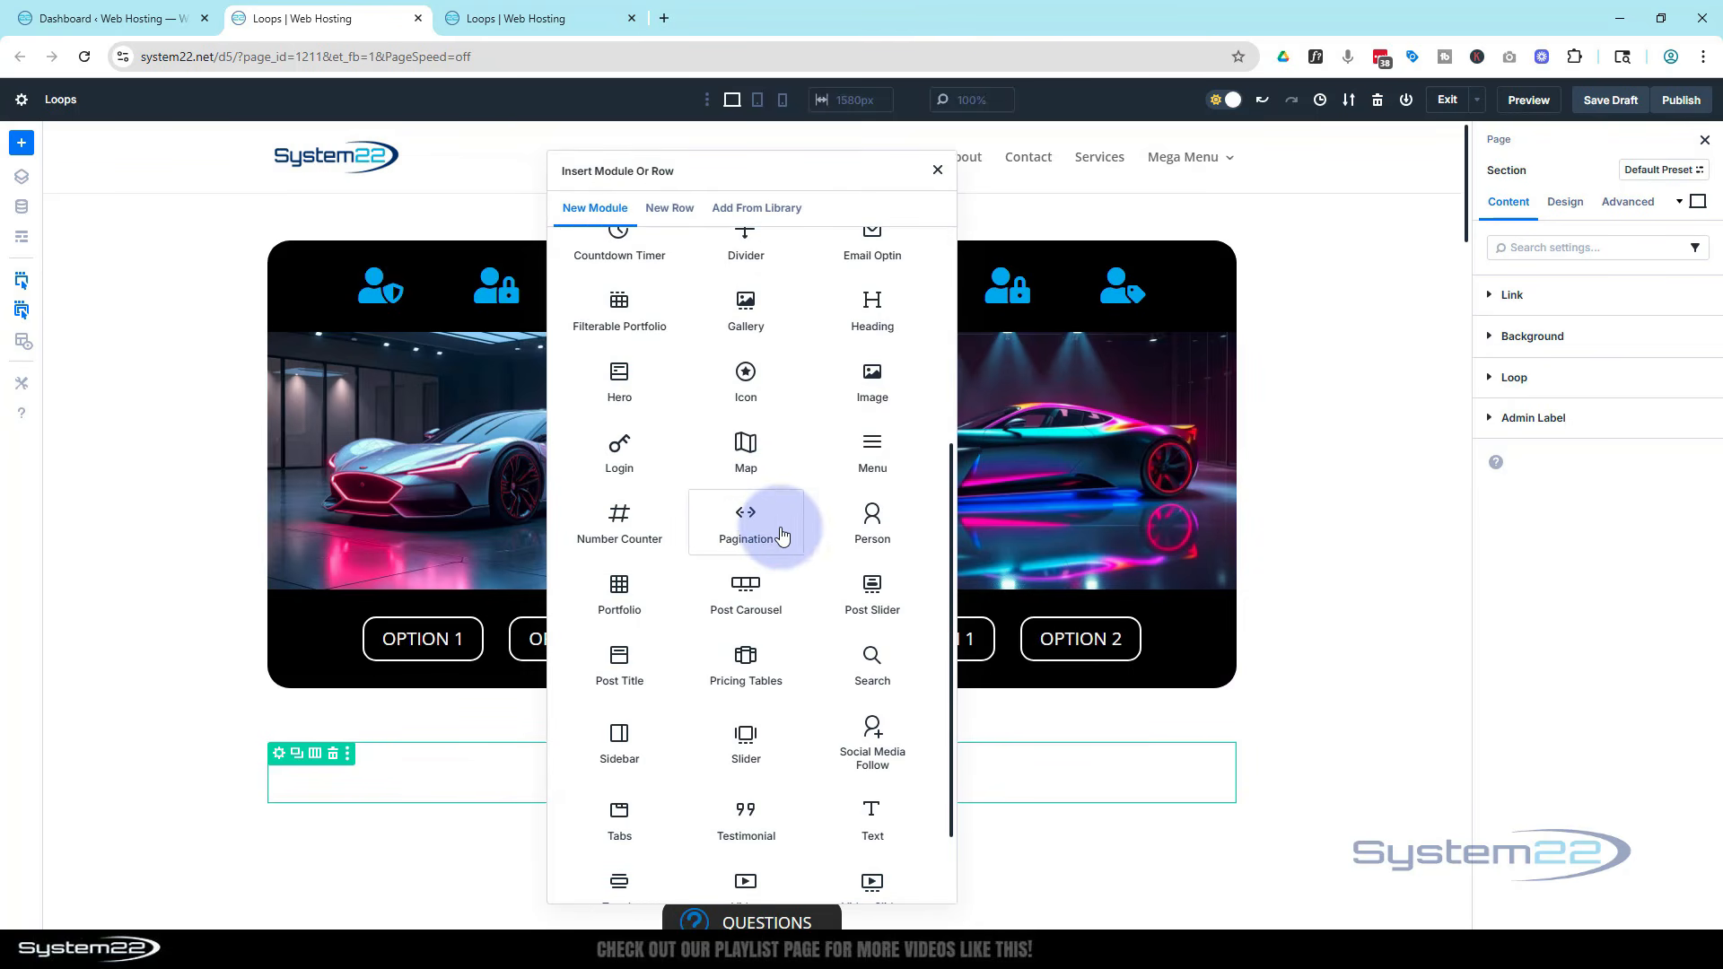
scroll(761, 542, up, 2)
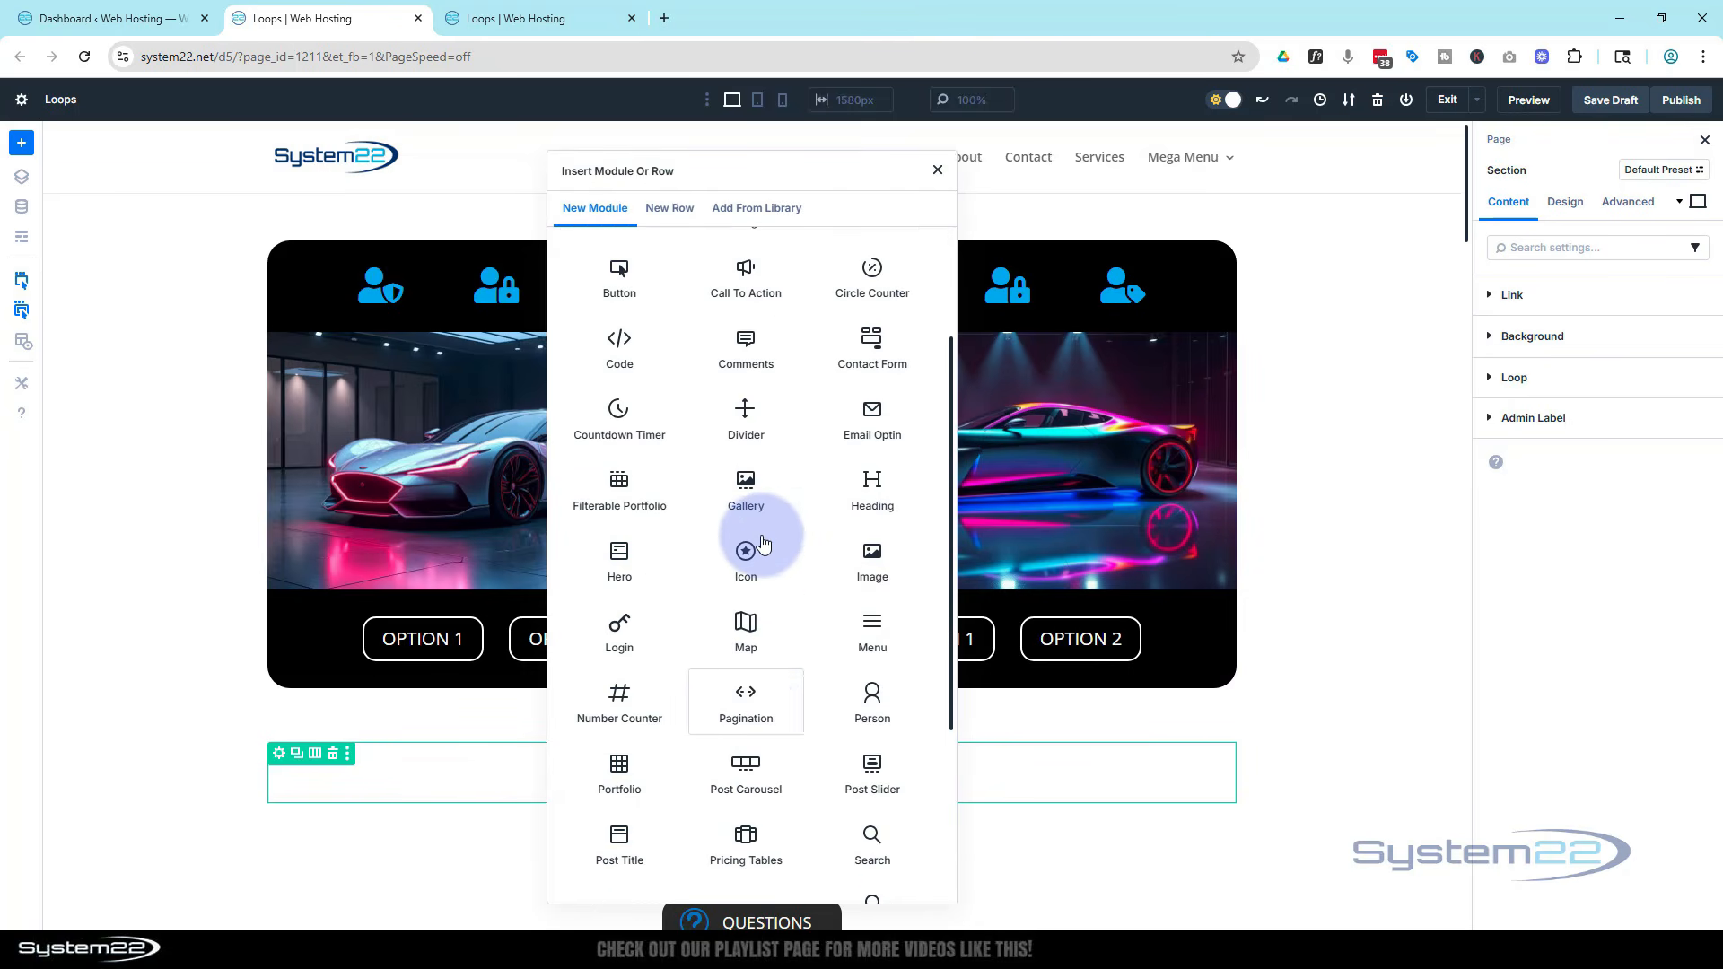
click(741, 284)
Set the call to action's button link URL to #
scroll(1337, 462, down, 2)
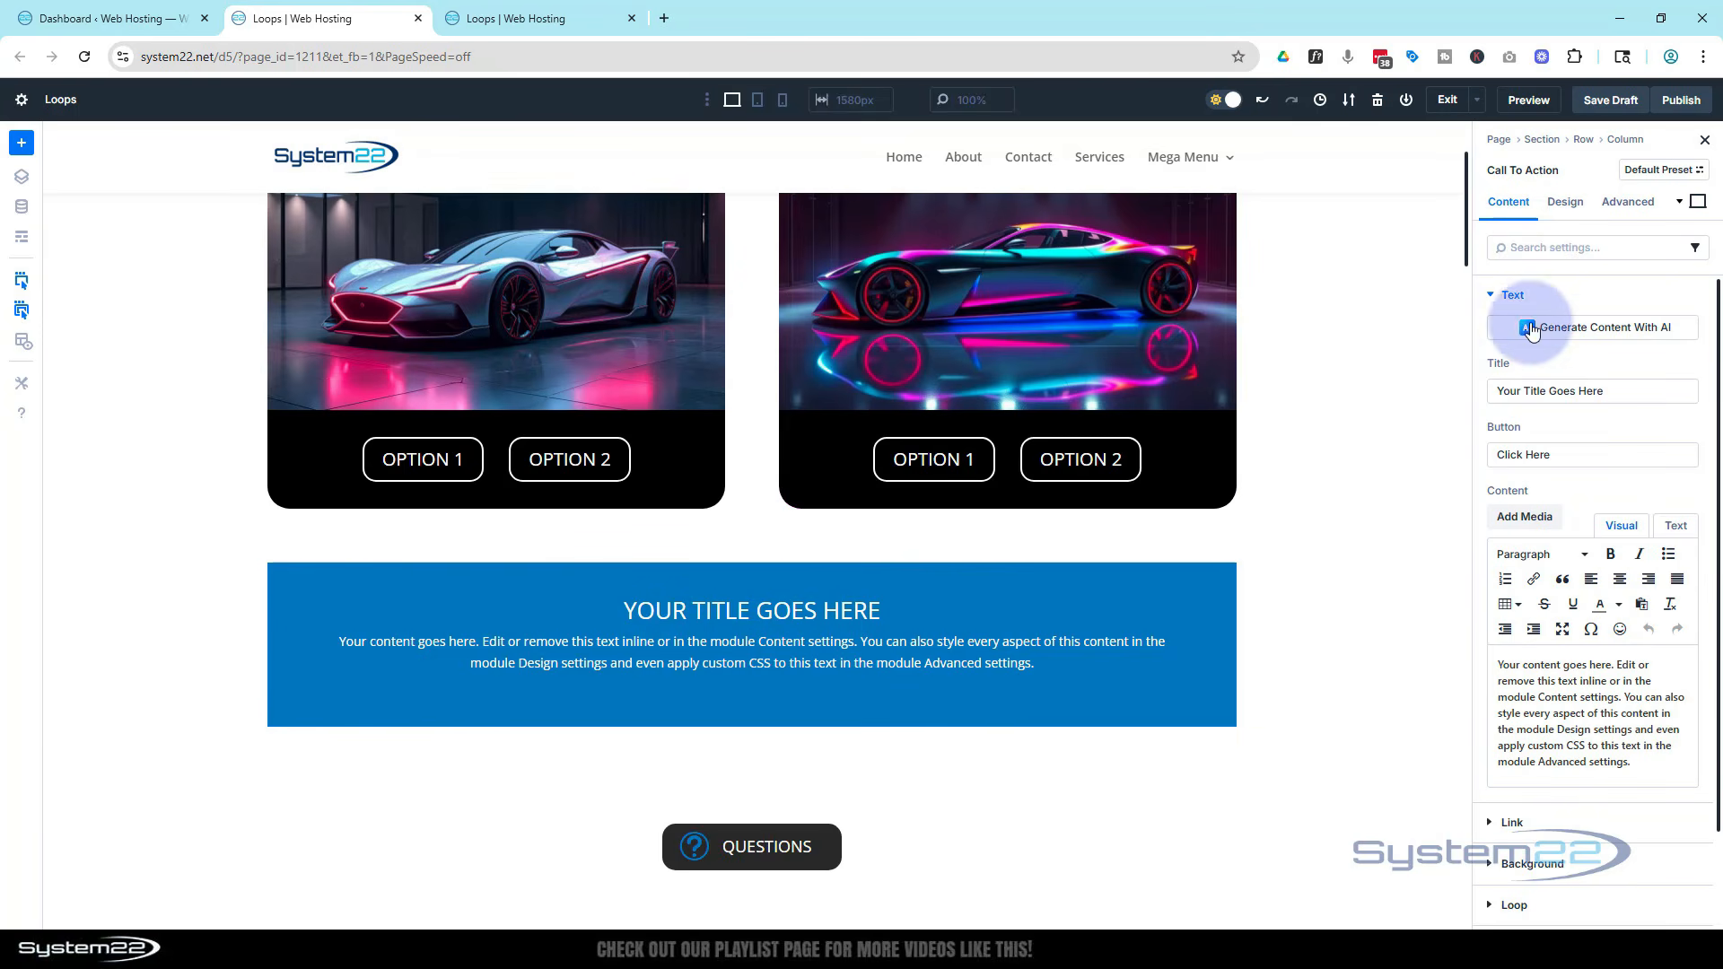
scroll(1538, 343, down, 1)
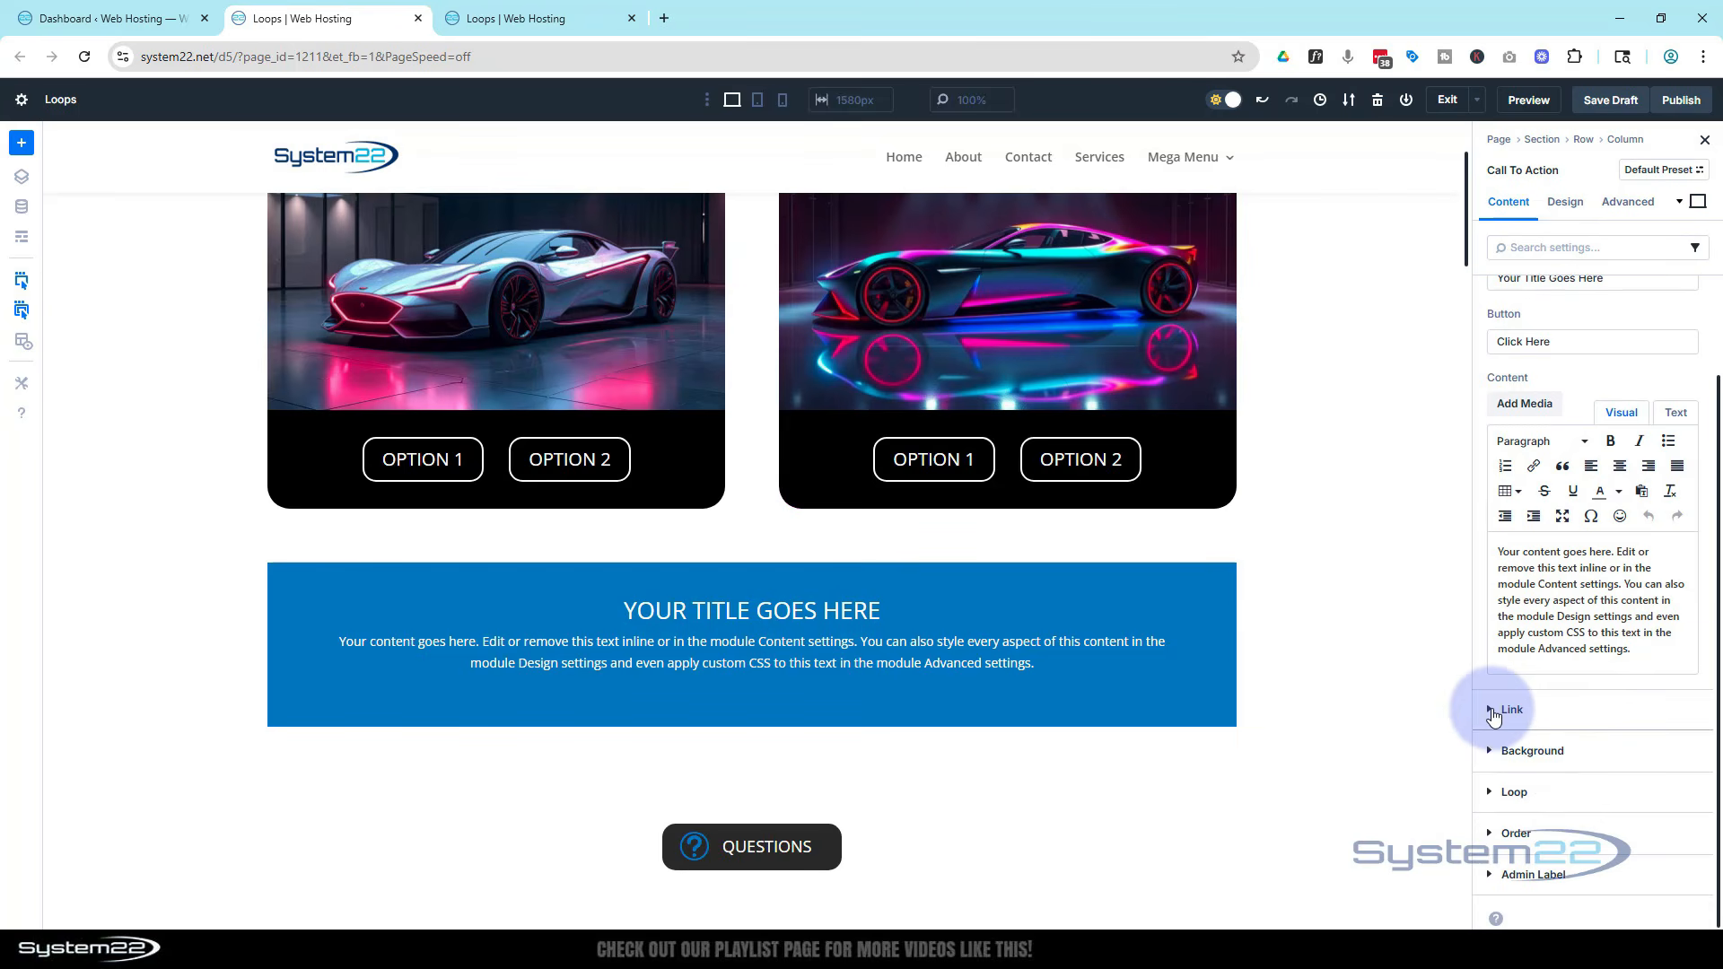
click(1492, 713)
click(1509, 390)
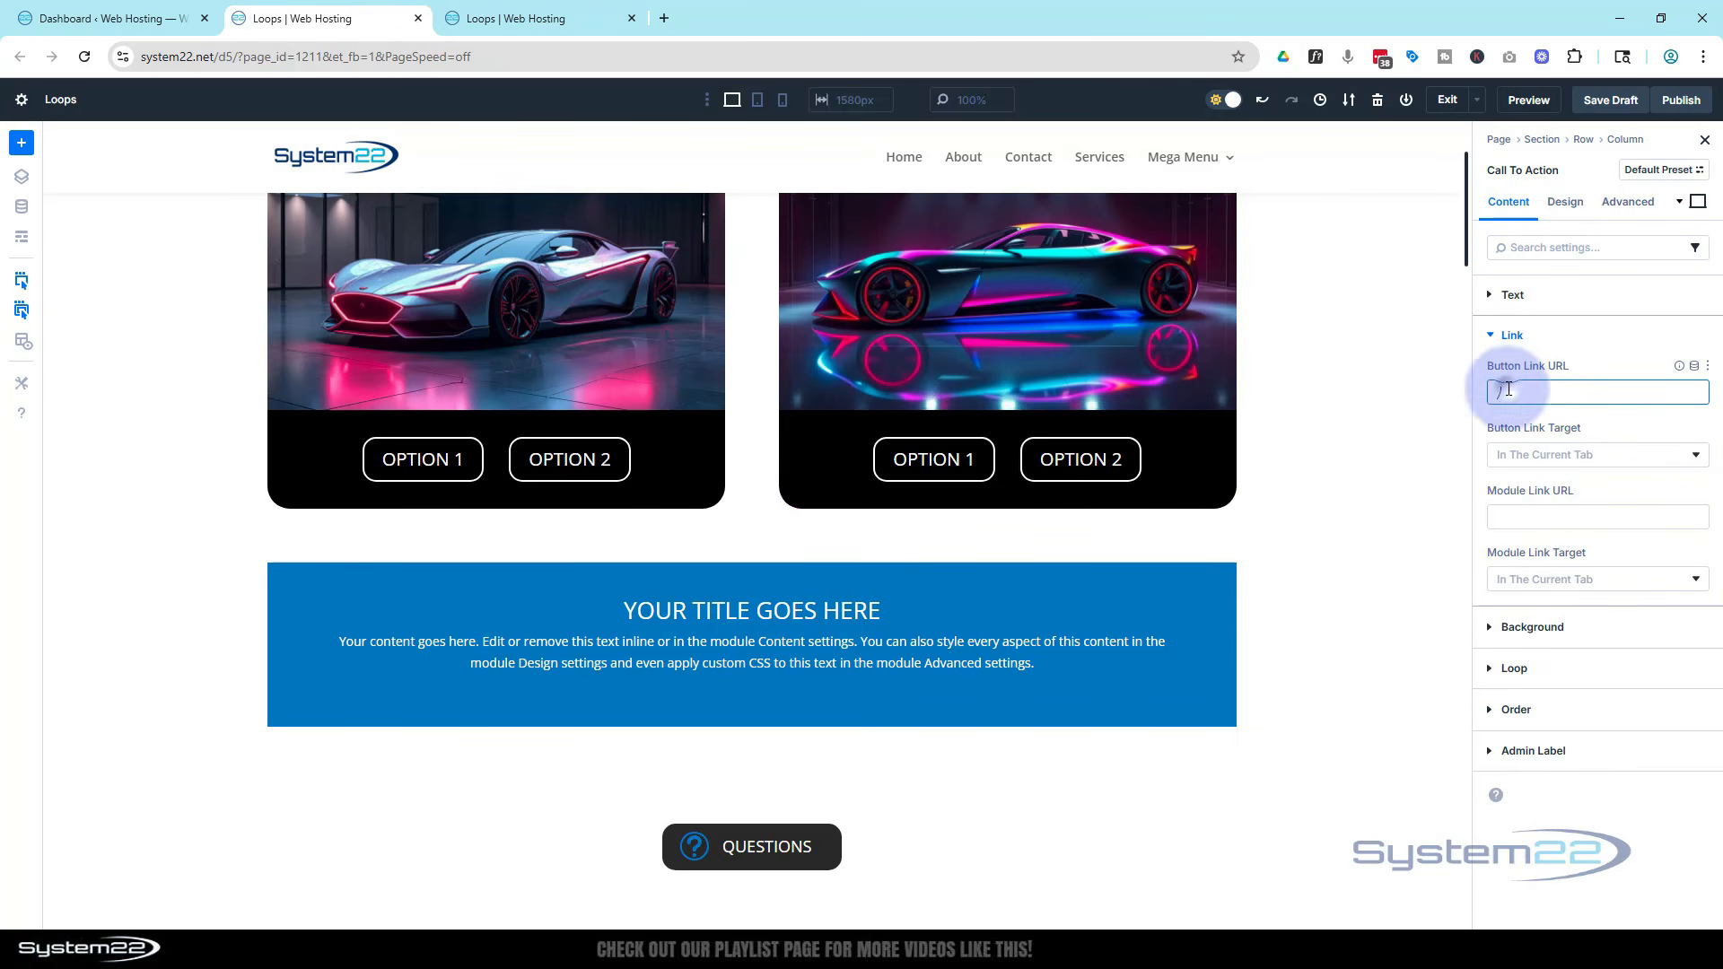
key(BackSpace)
text(#)
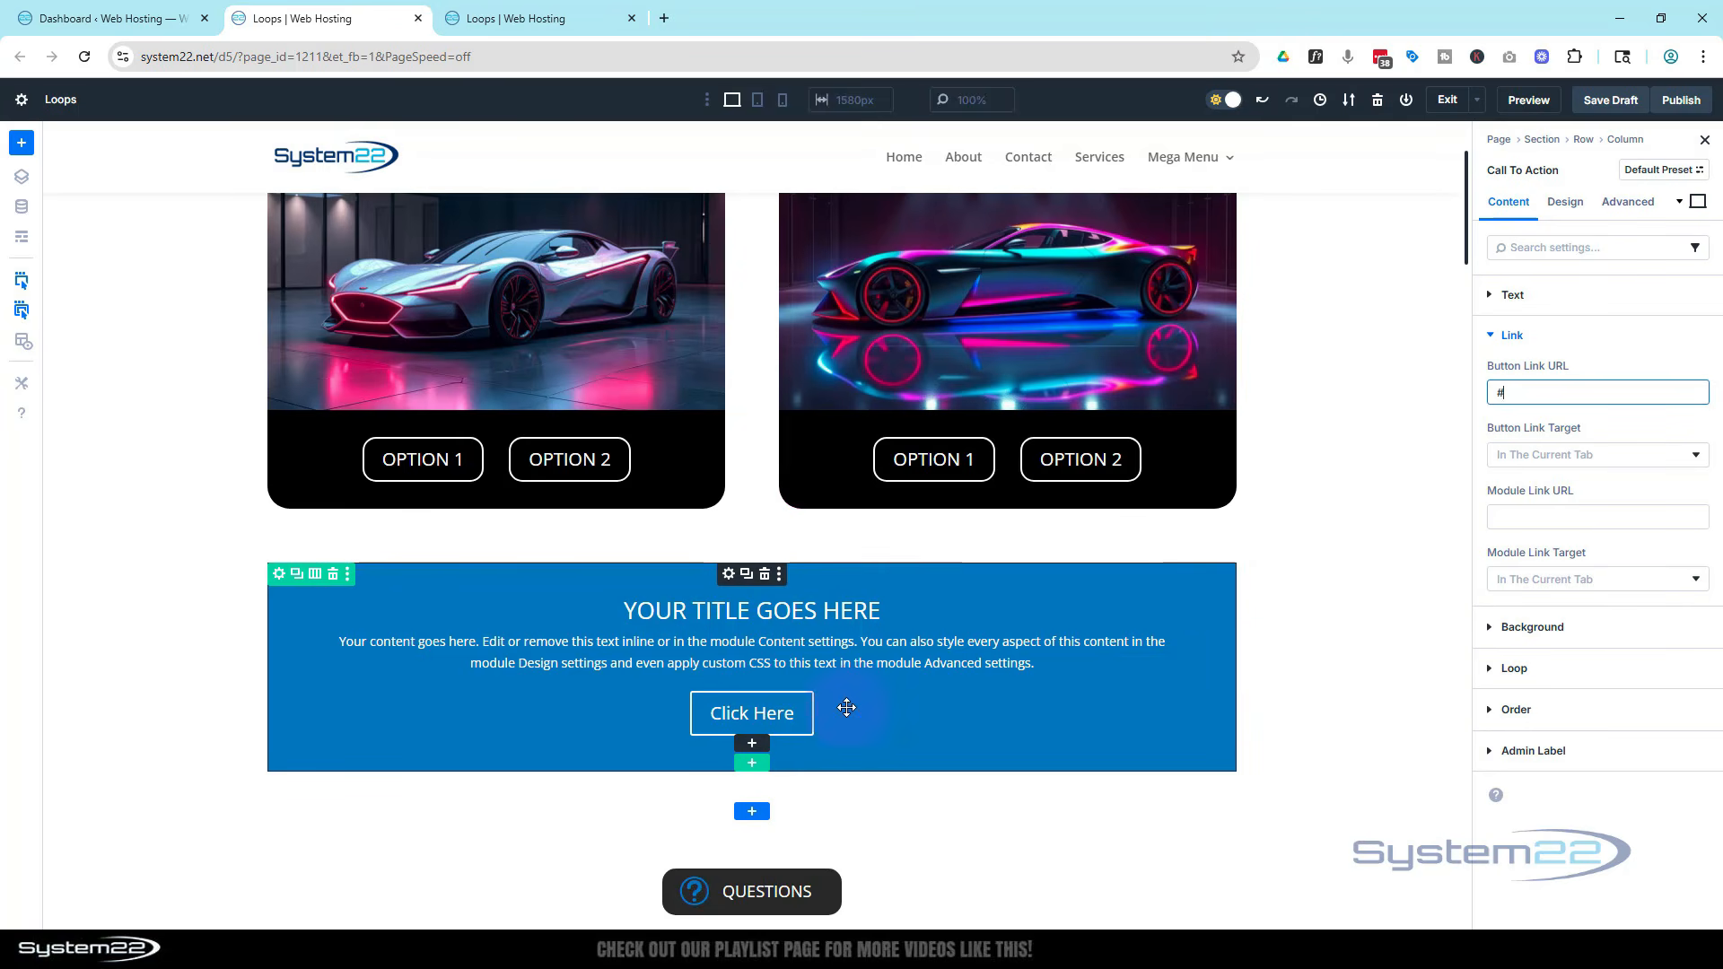
Add an Icon module below the call to action and choose the circled close icon
click(752, 743)
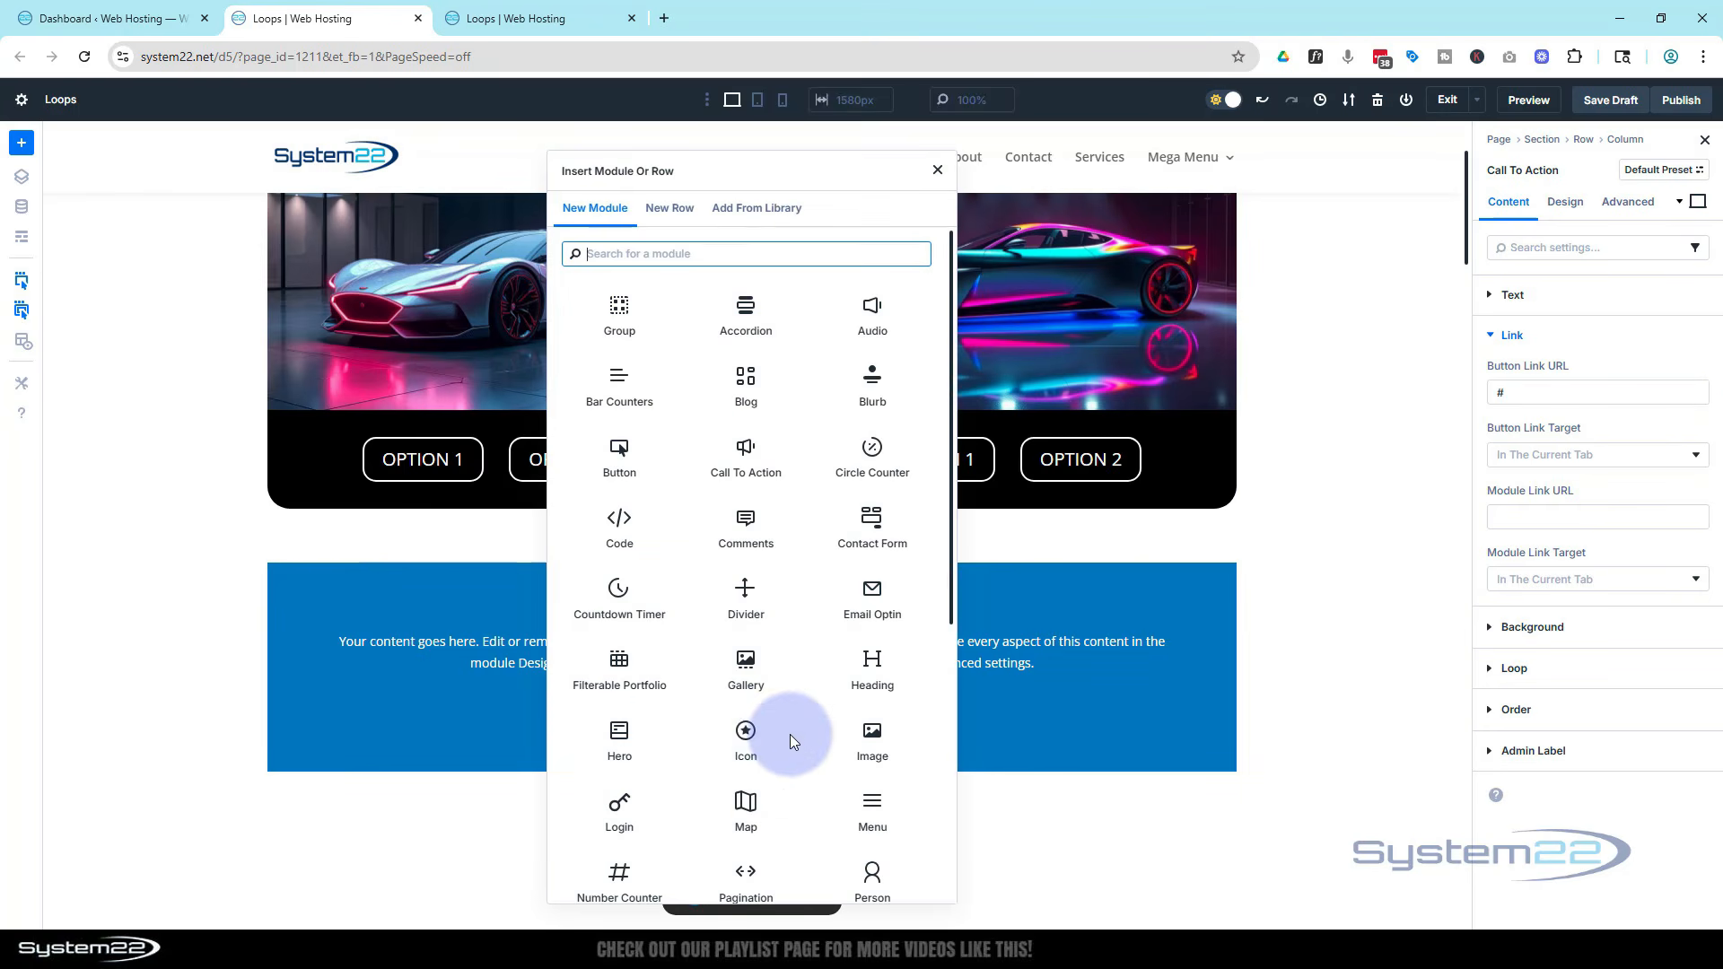
click(745, 742)
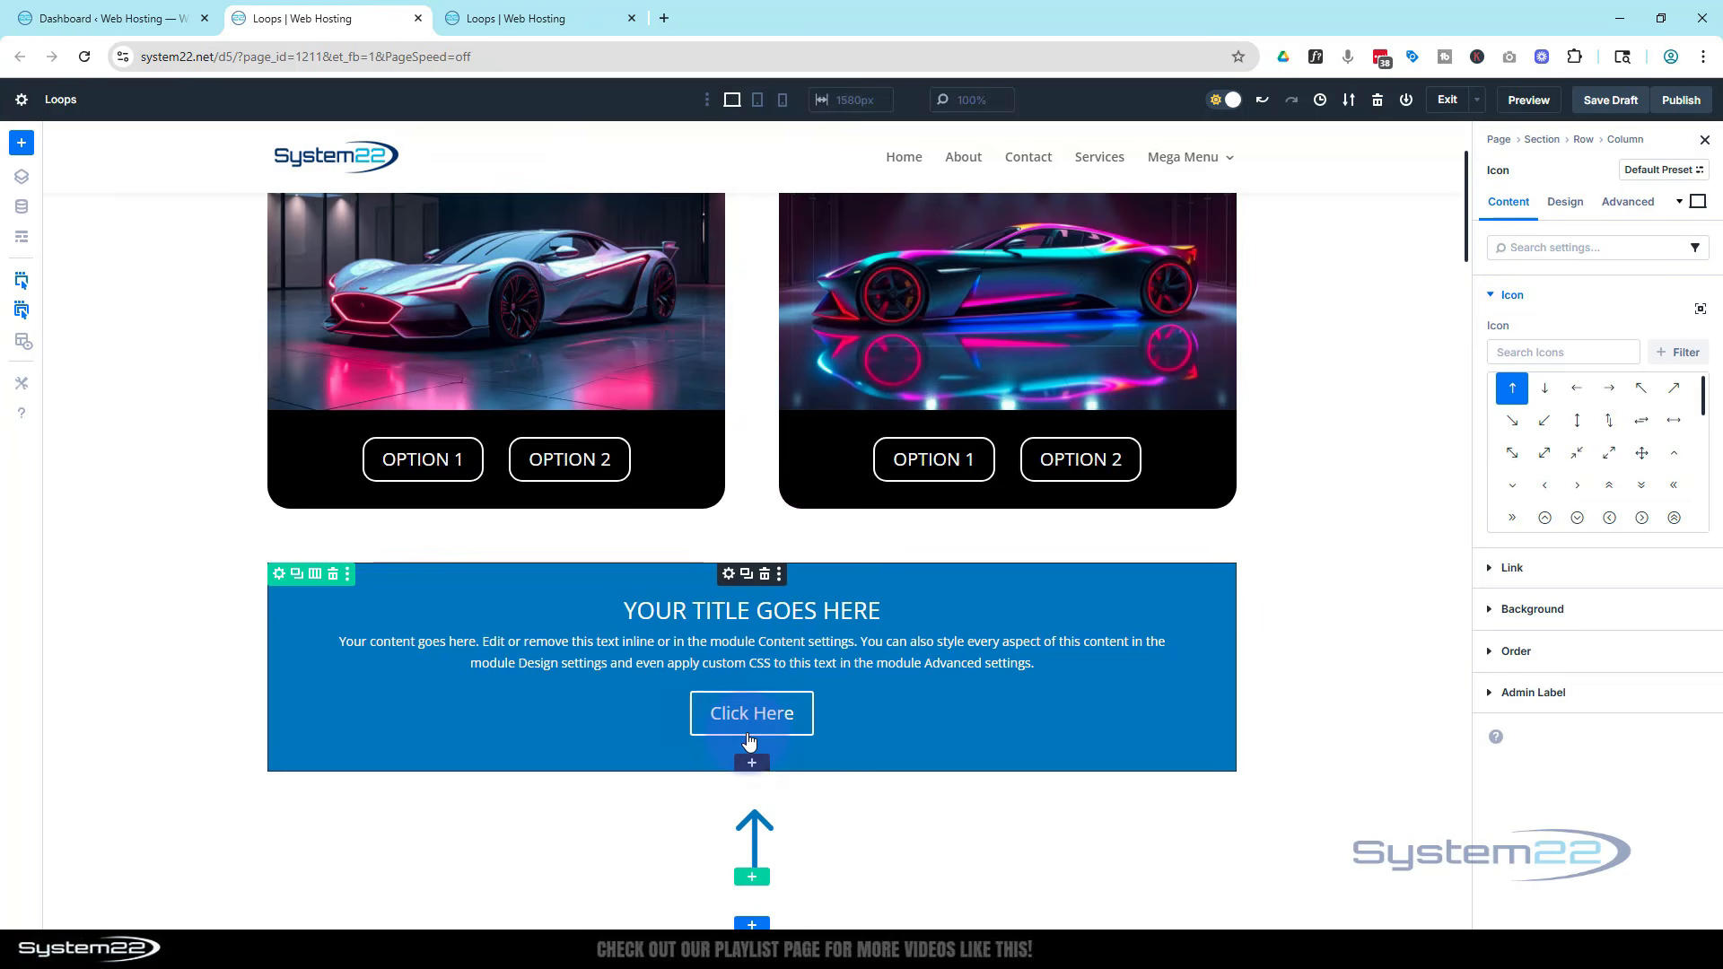
click(1492, 350)
text(close)
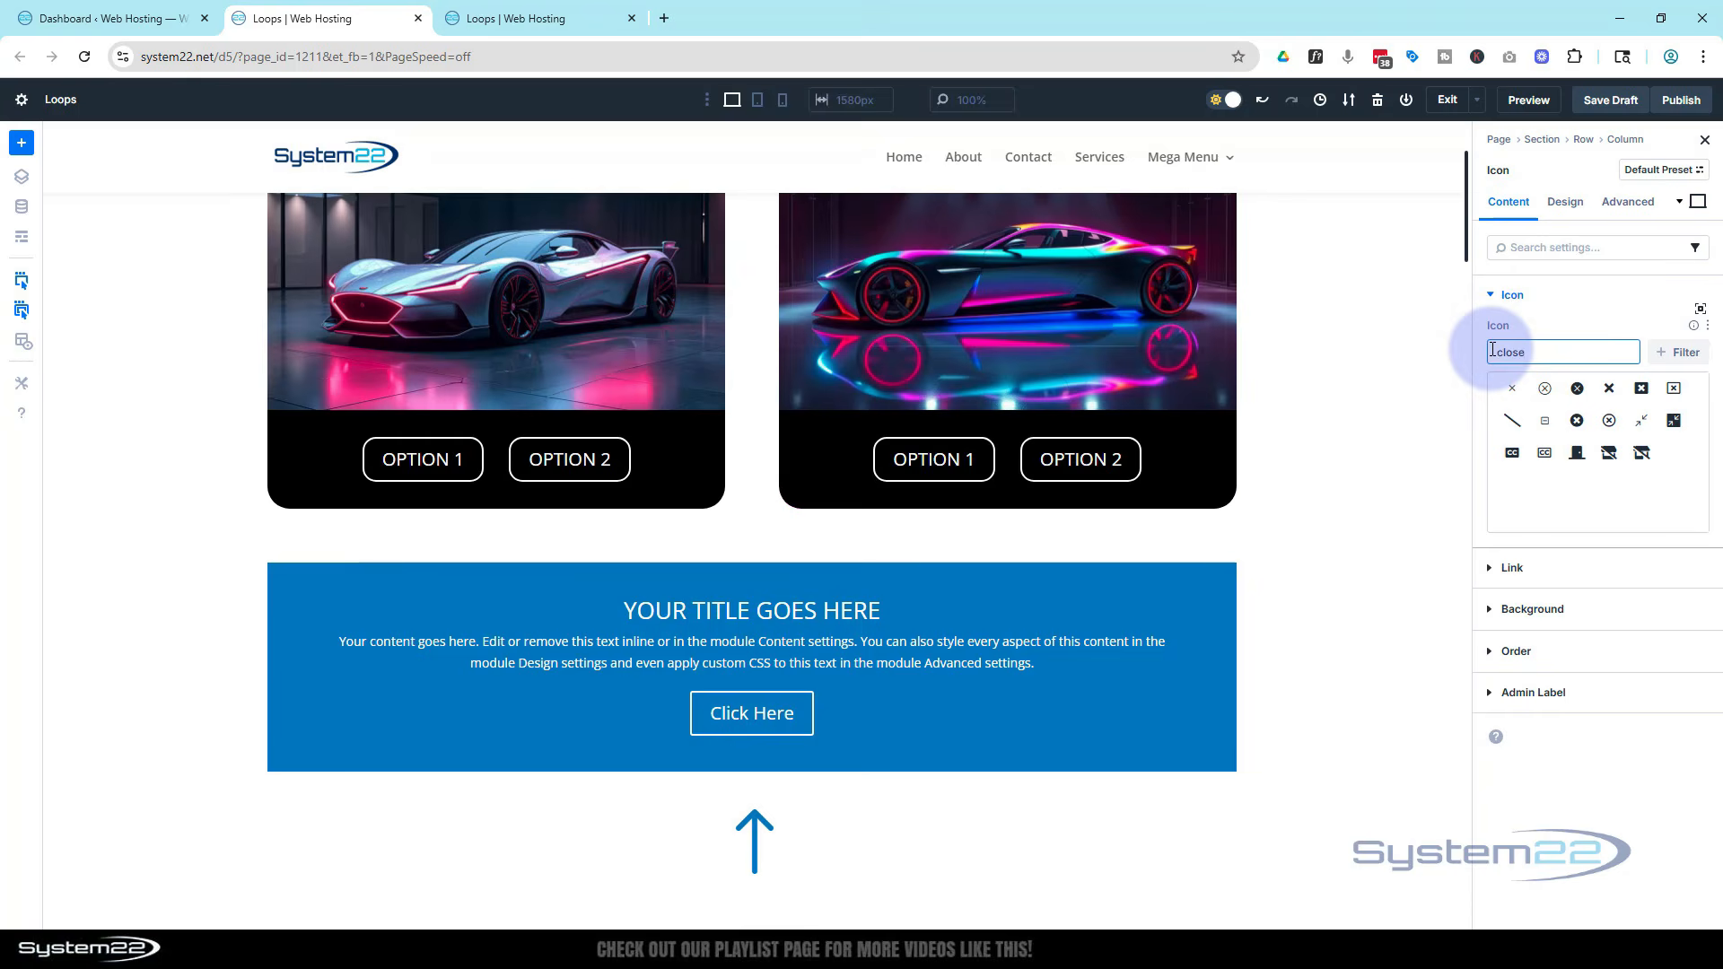
click(1577, 390)
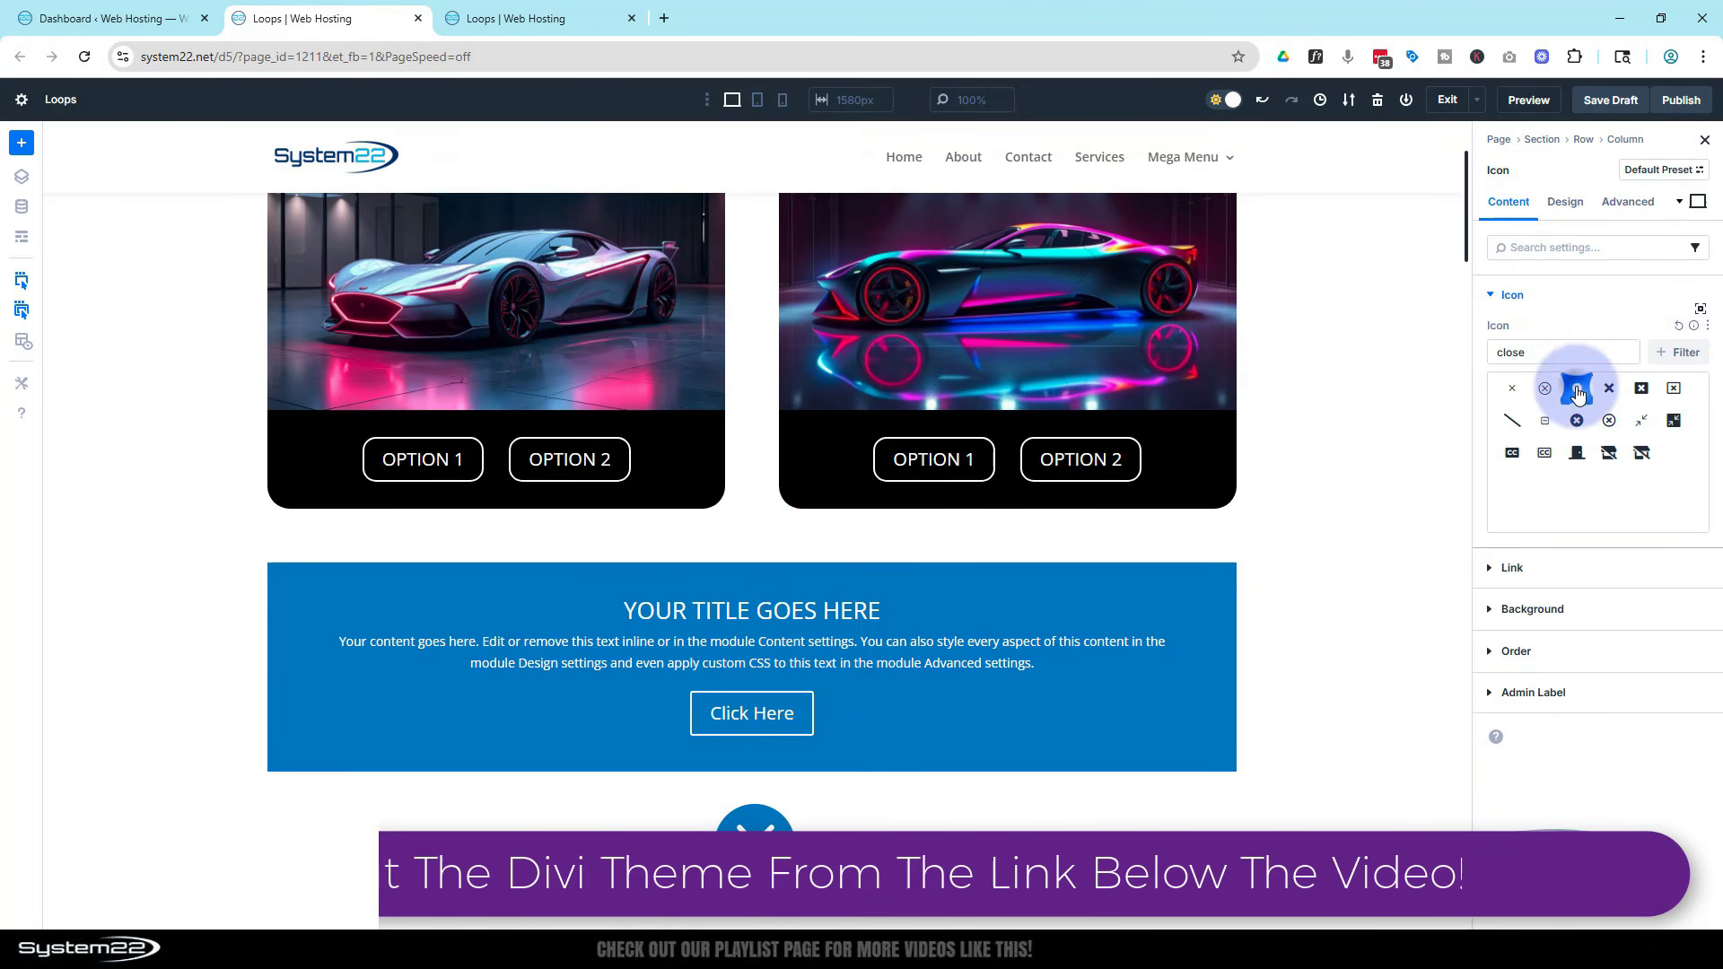
Set the close icon's colour to white FFFFFF
click(1577, 205)
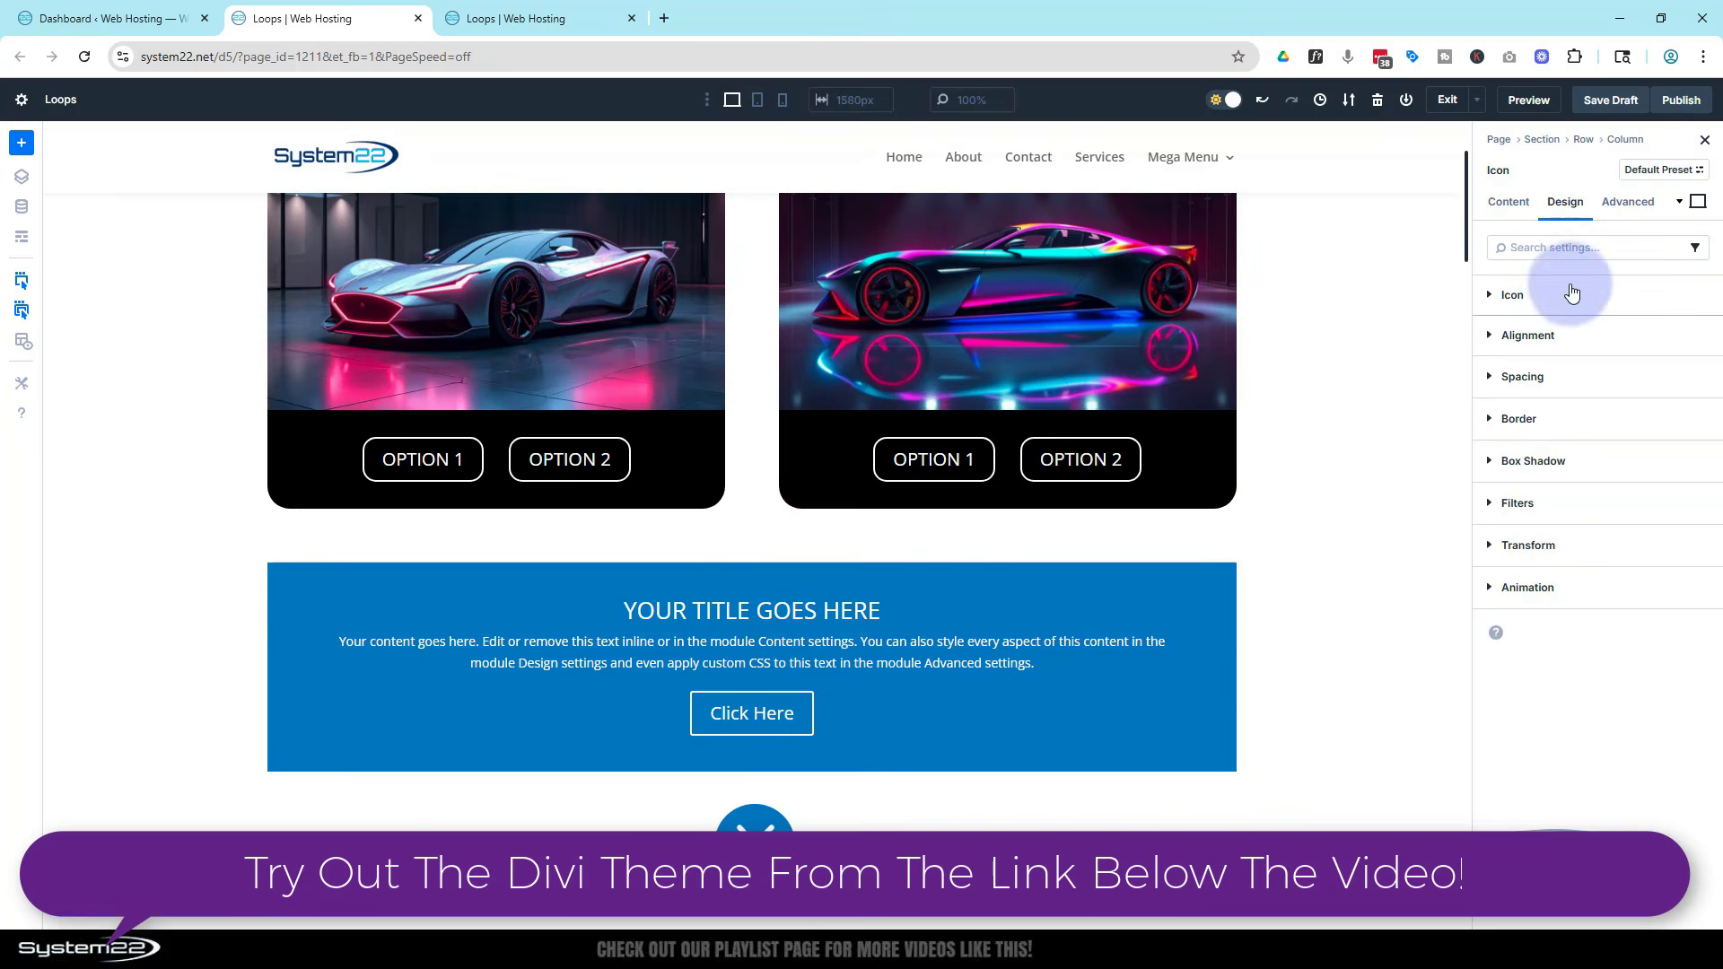
click(1489, 299)
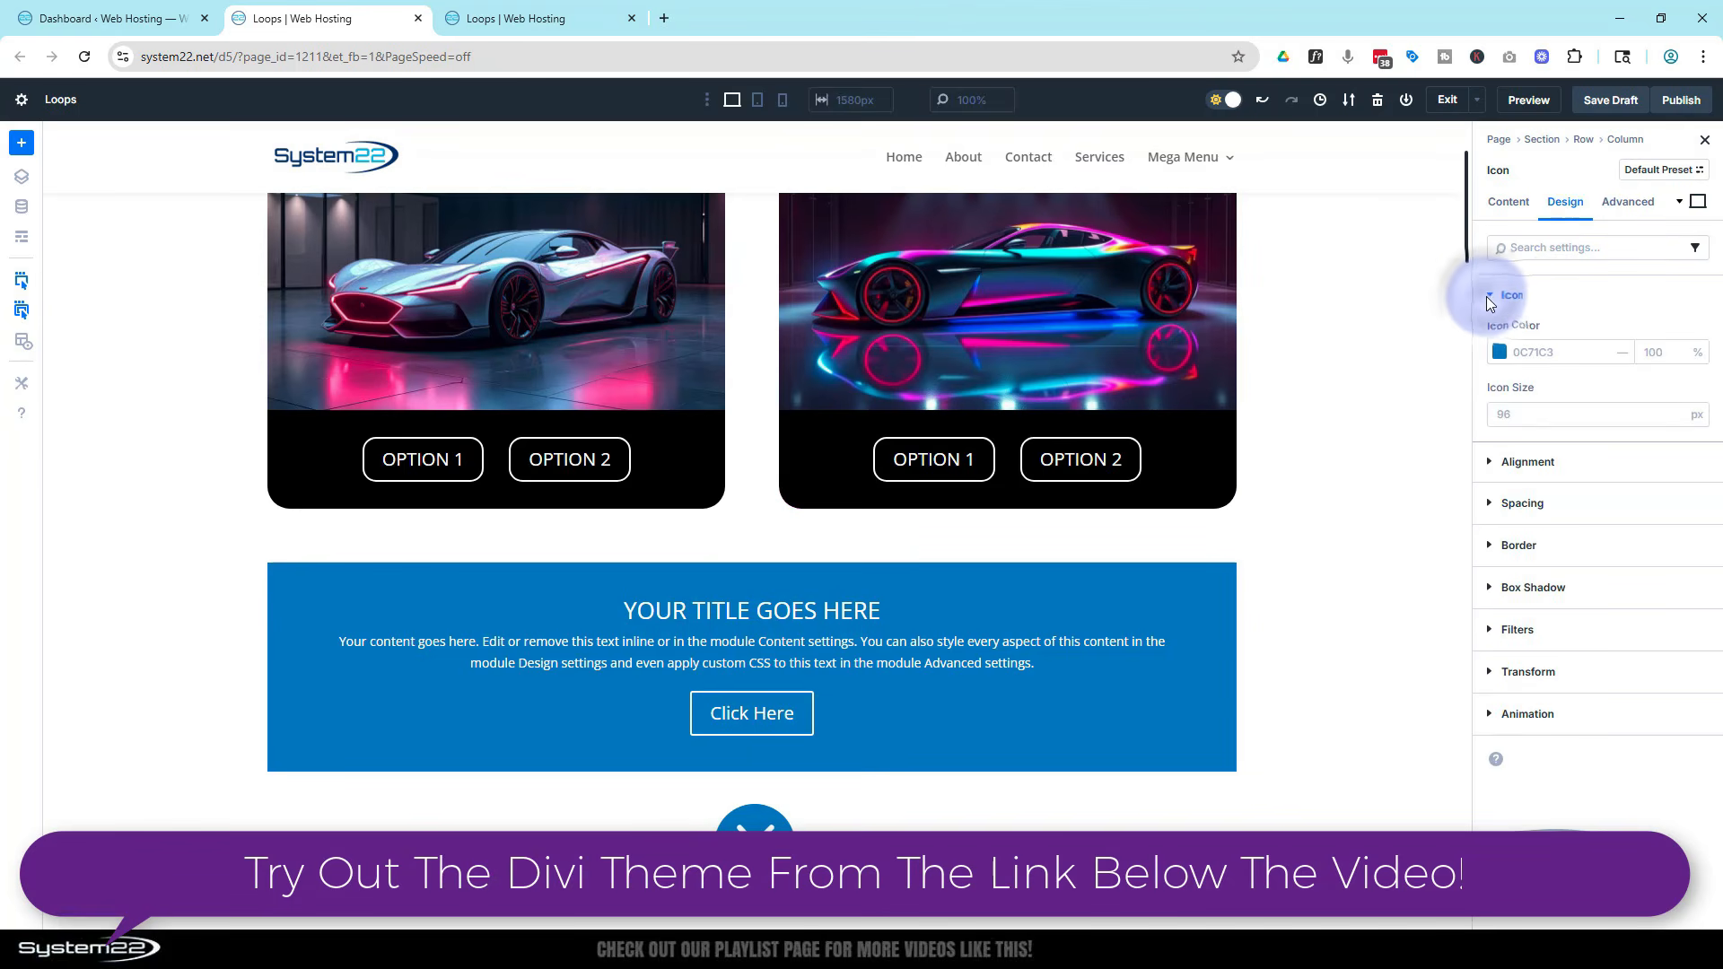
click(1498, 352)
drag(1264, 418, 1221, 375)
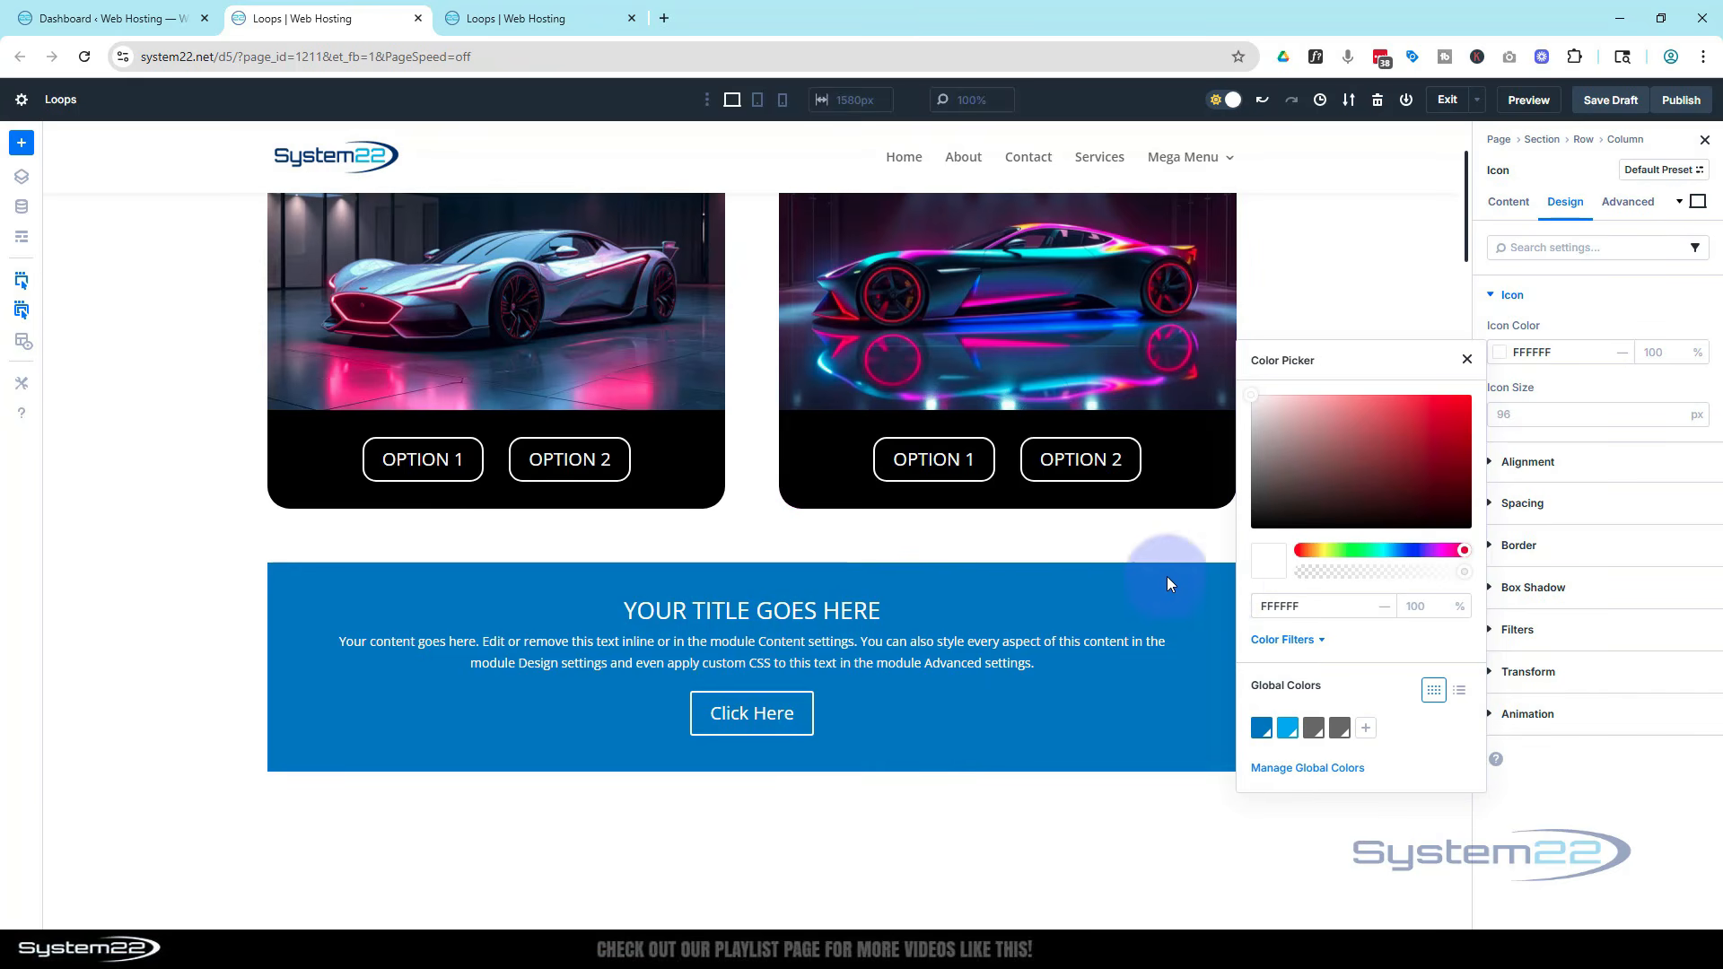
click(1467, 359)
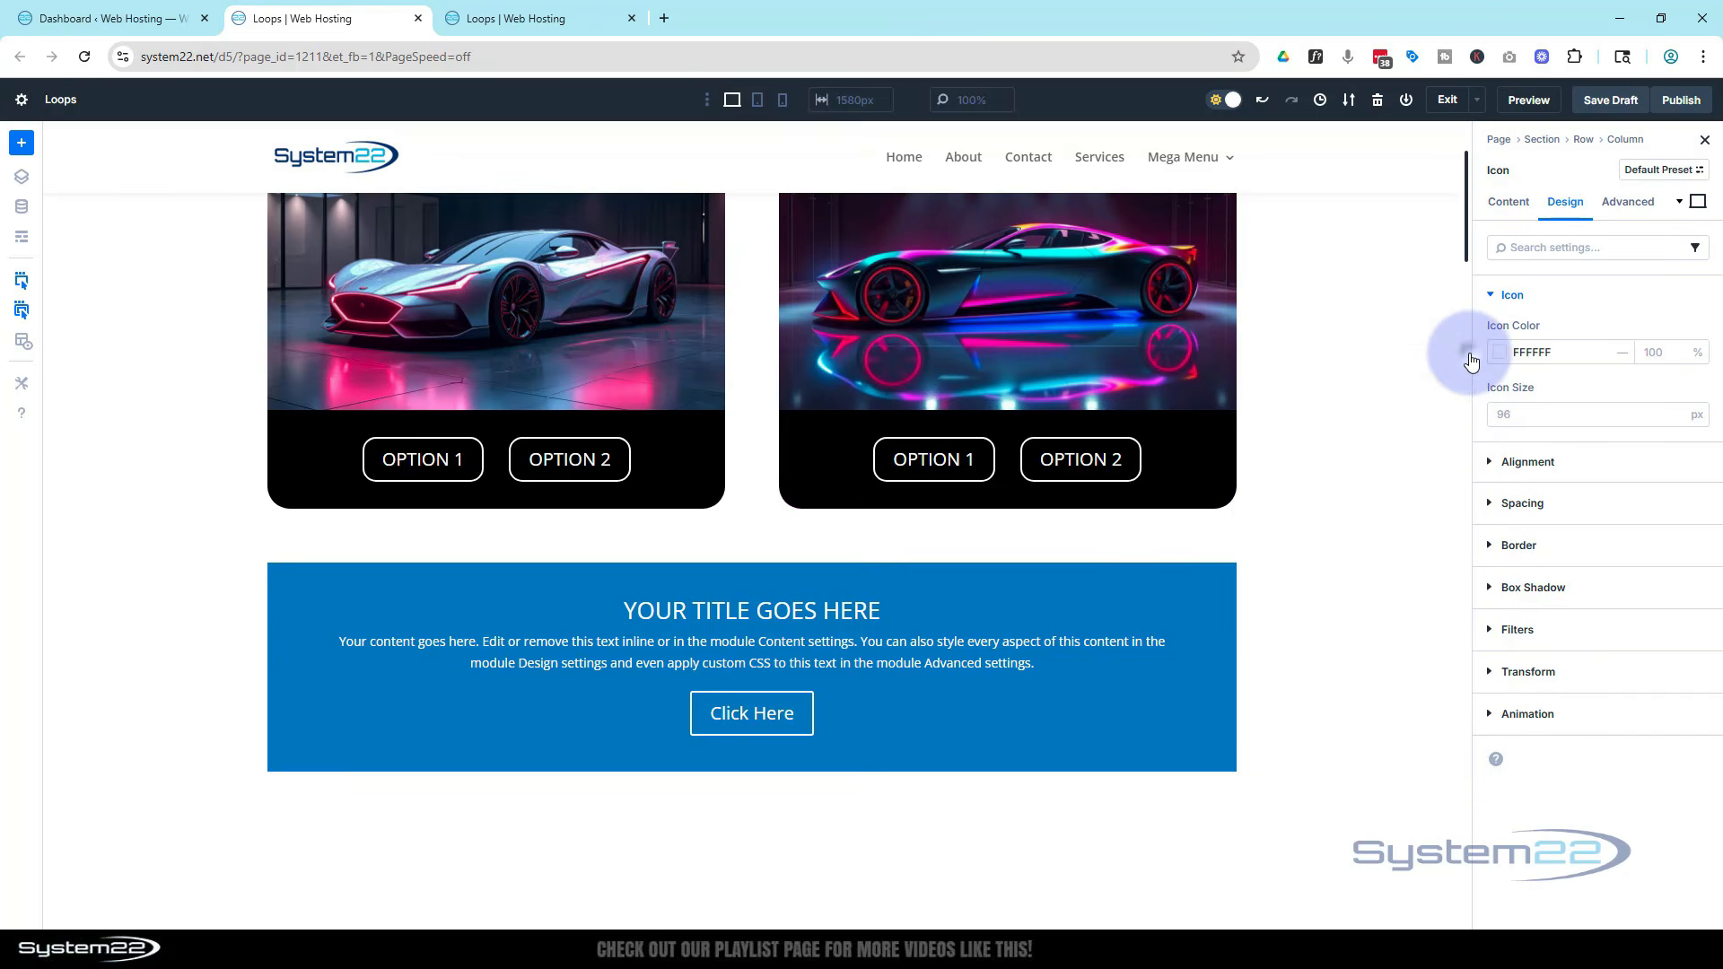
Position the close icon absolutely with its offset origin at the top right corner
click(1638, 205)
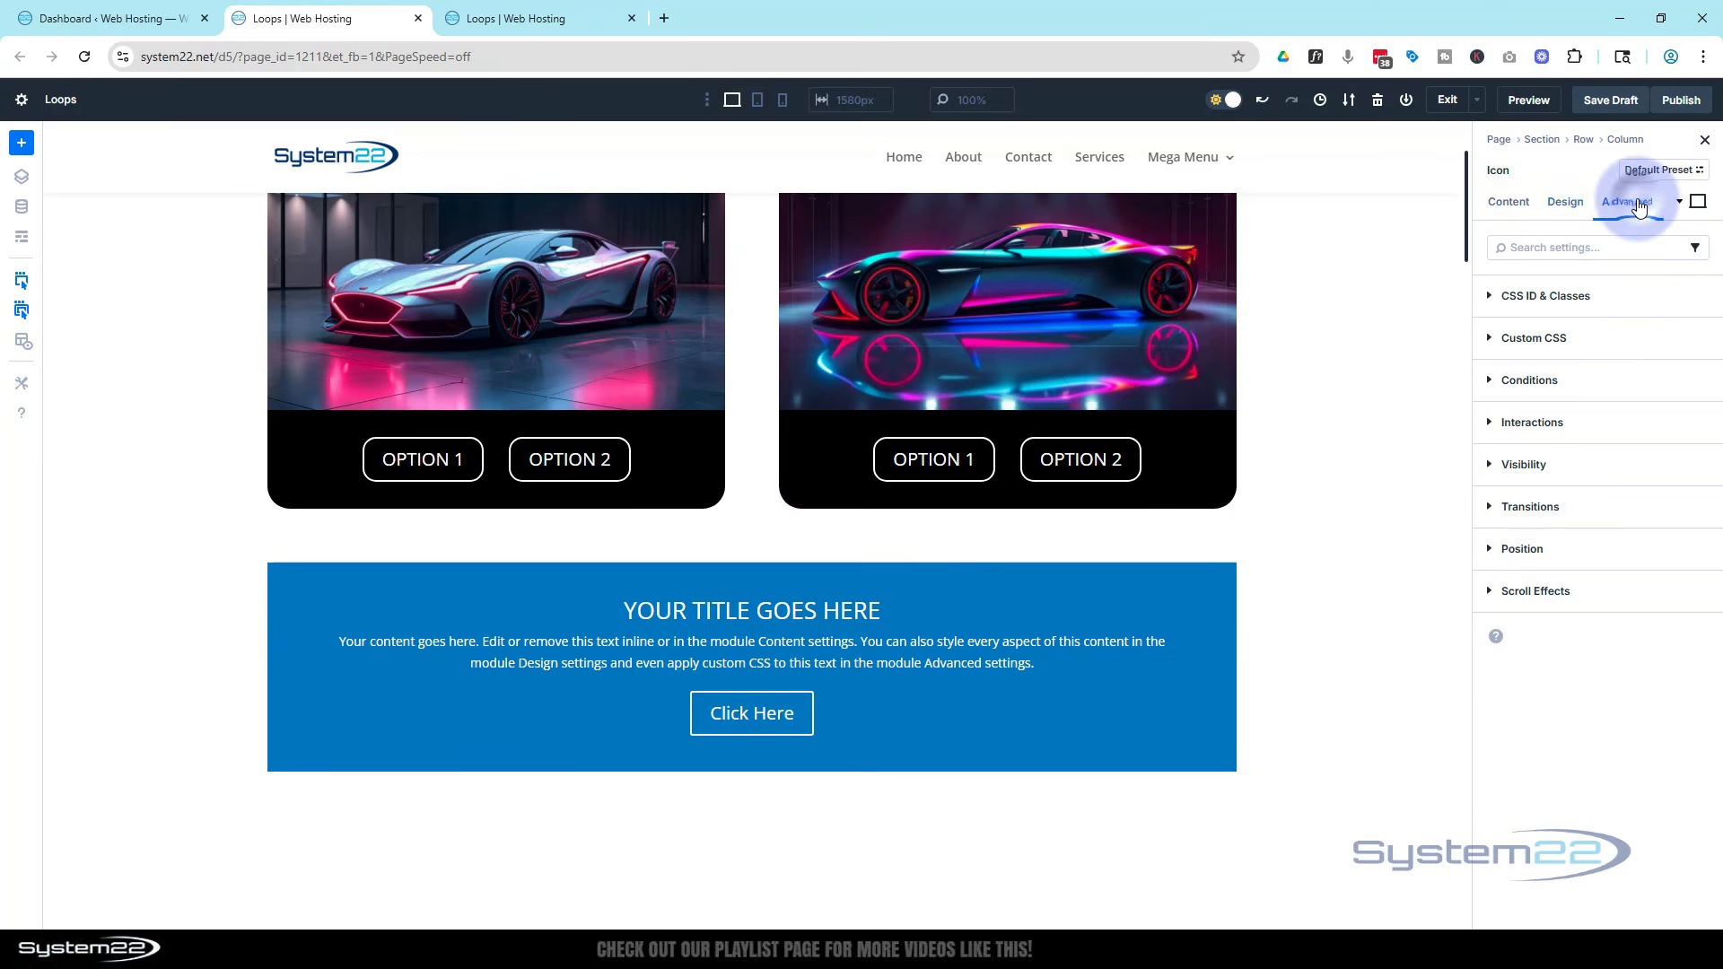
click(1499, 552)
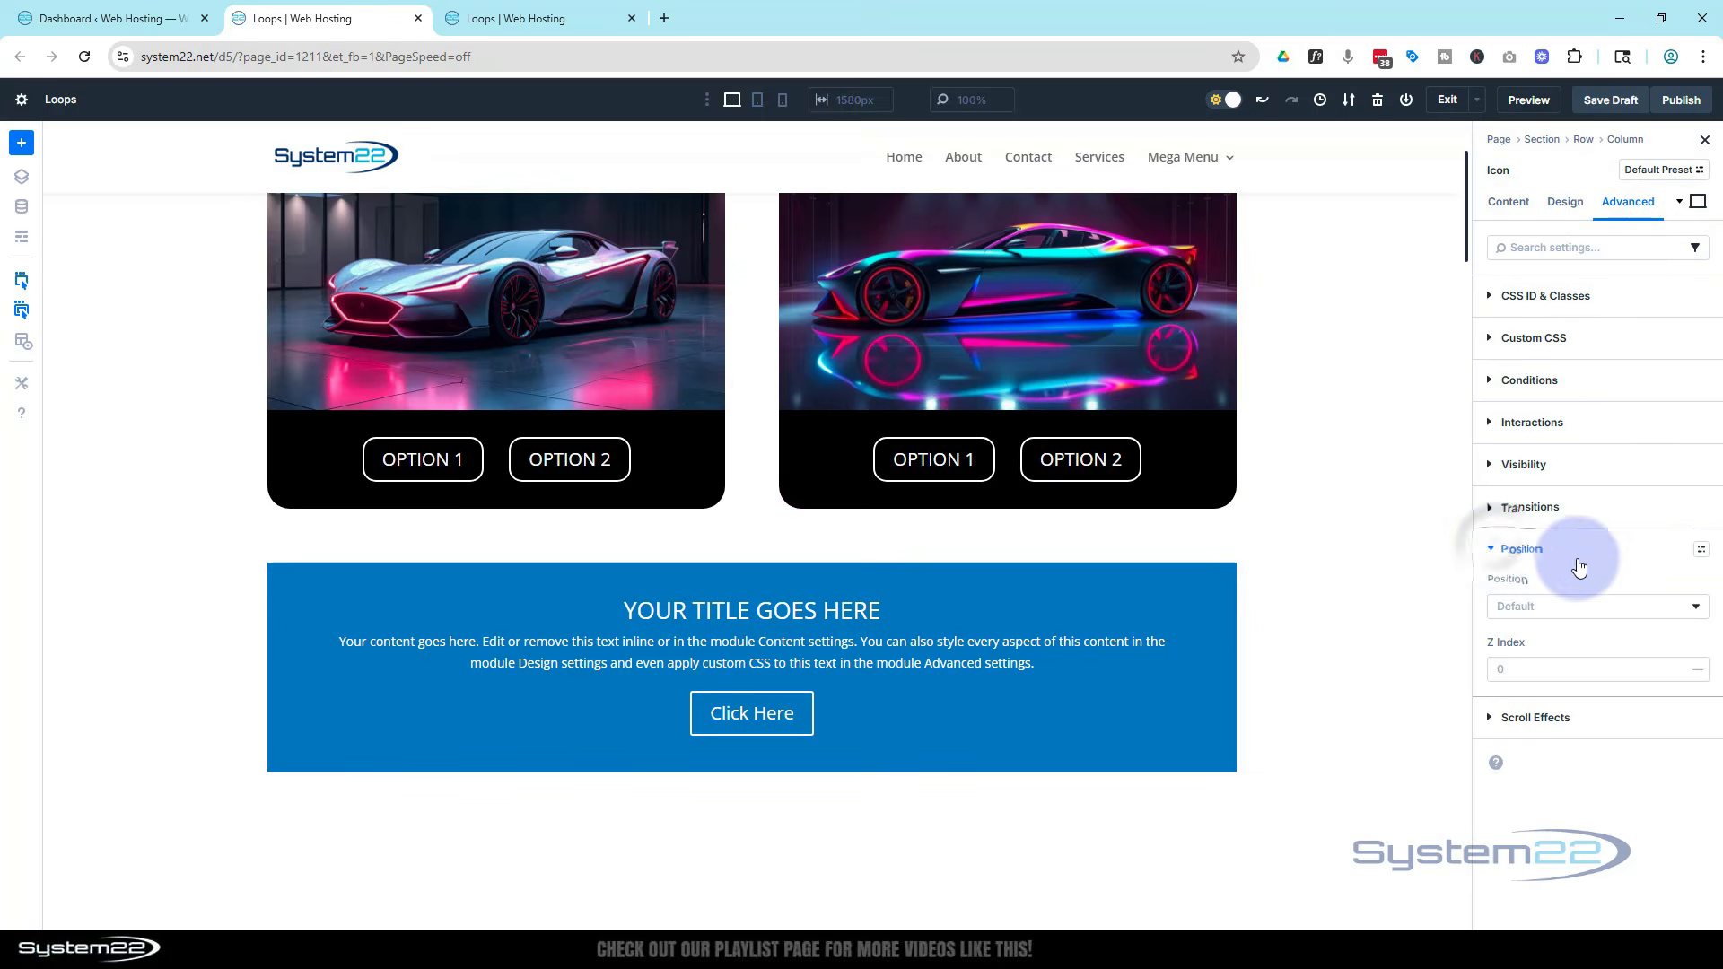
click(1578, 606)
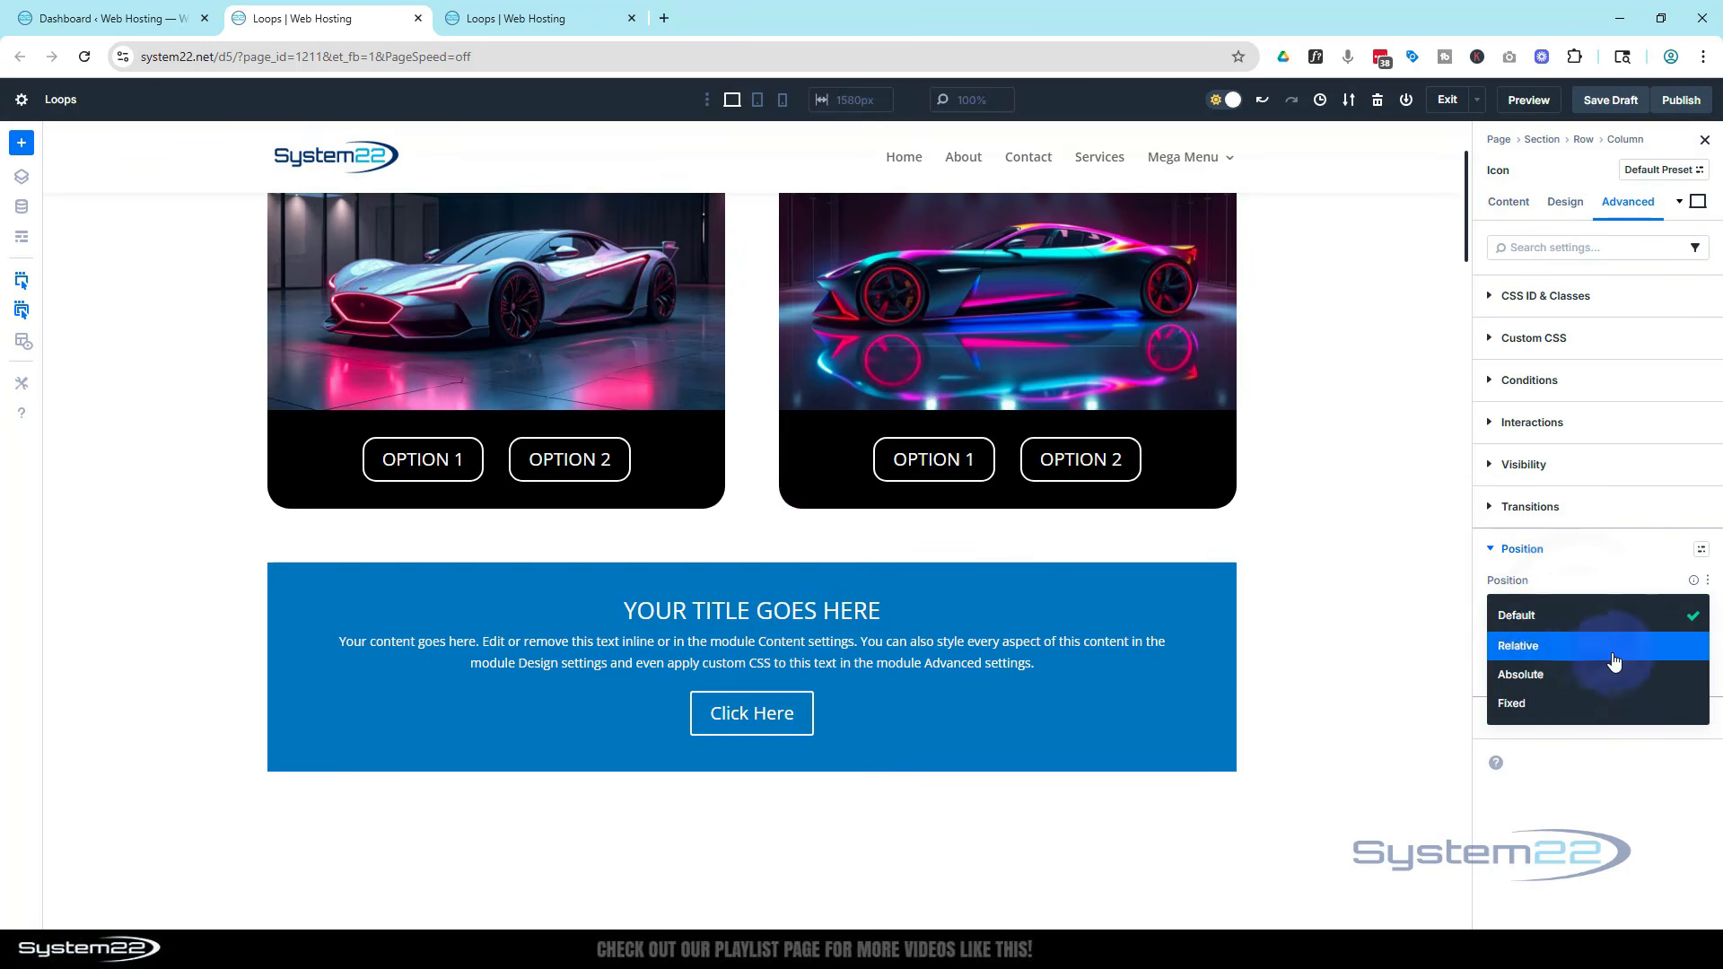
click(1566, 677)
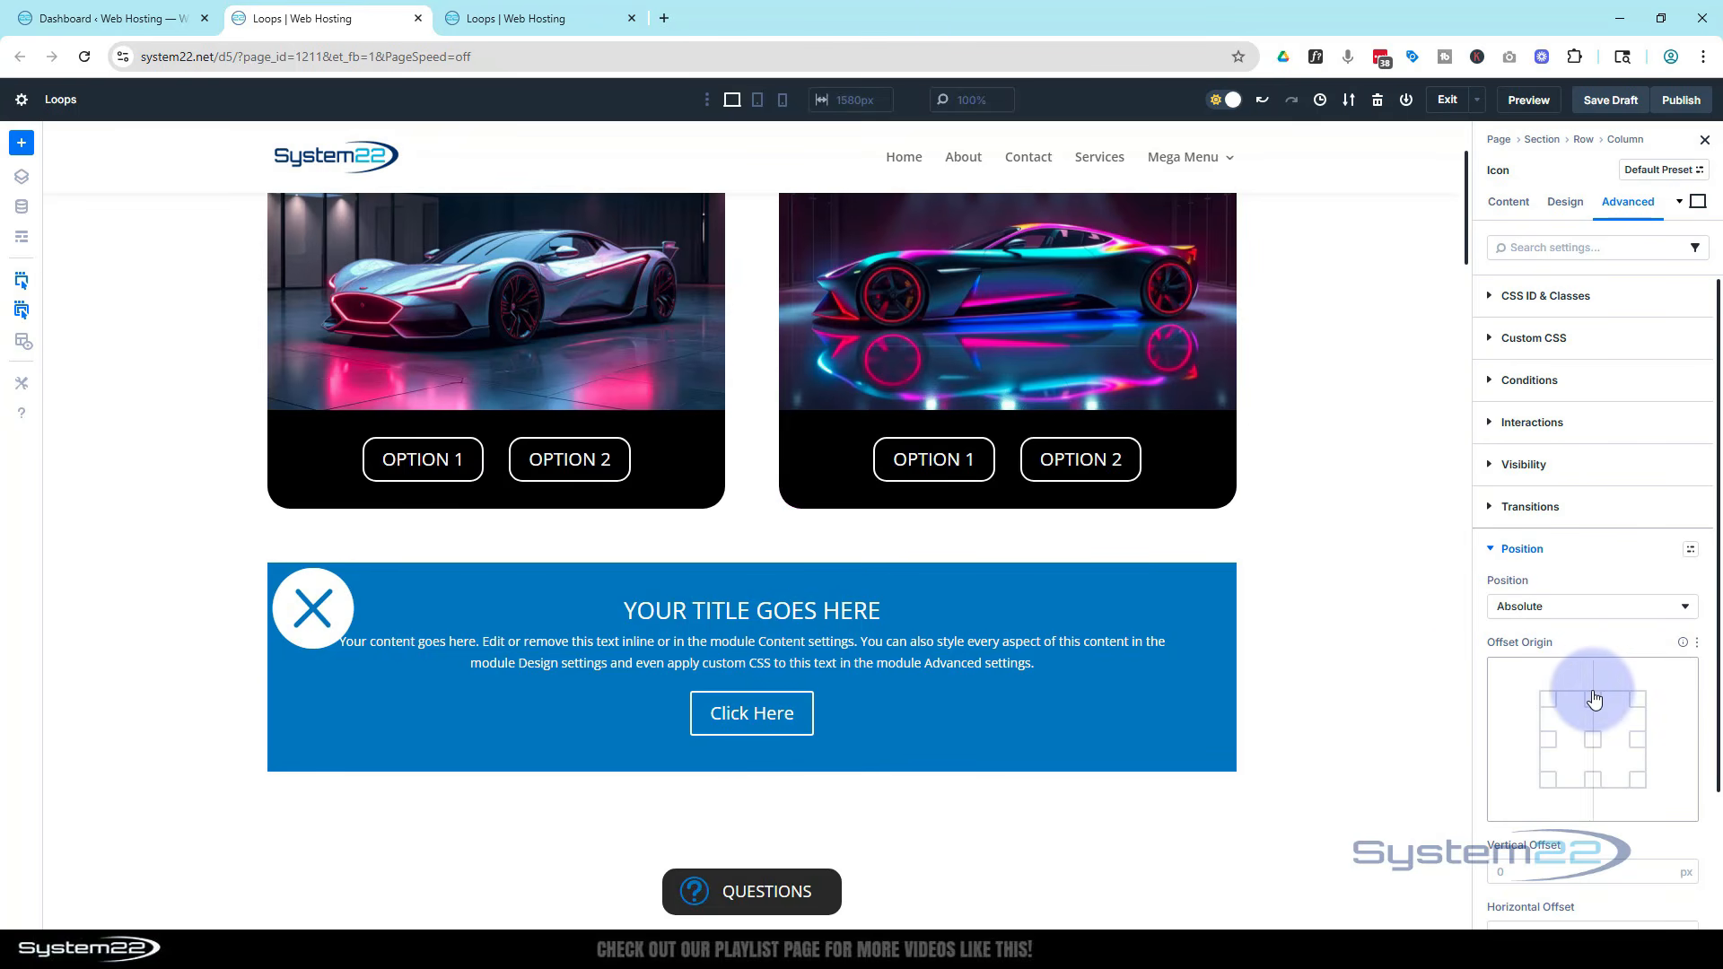
click(1638, 707)
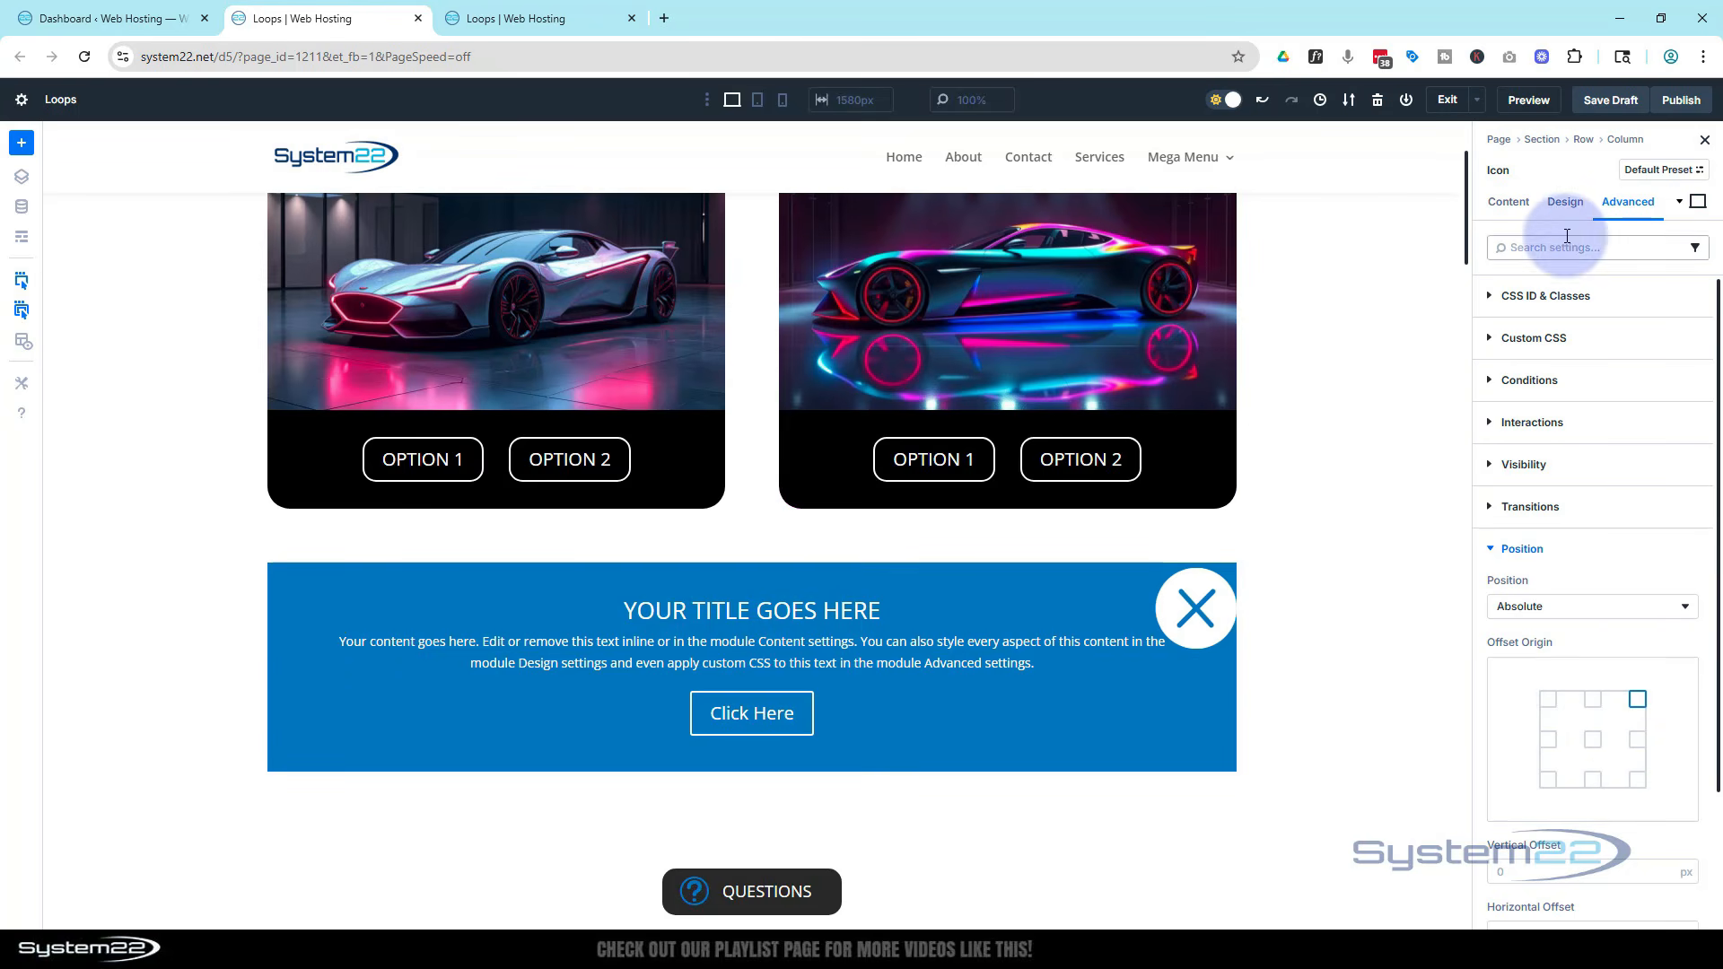
Set the close icon's size to 30 px
click(1565, 202)
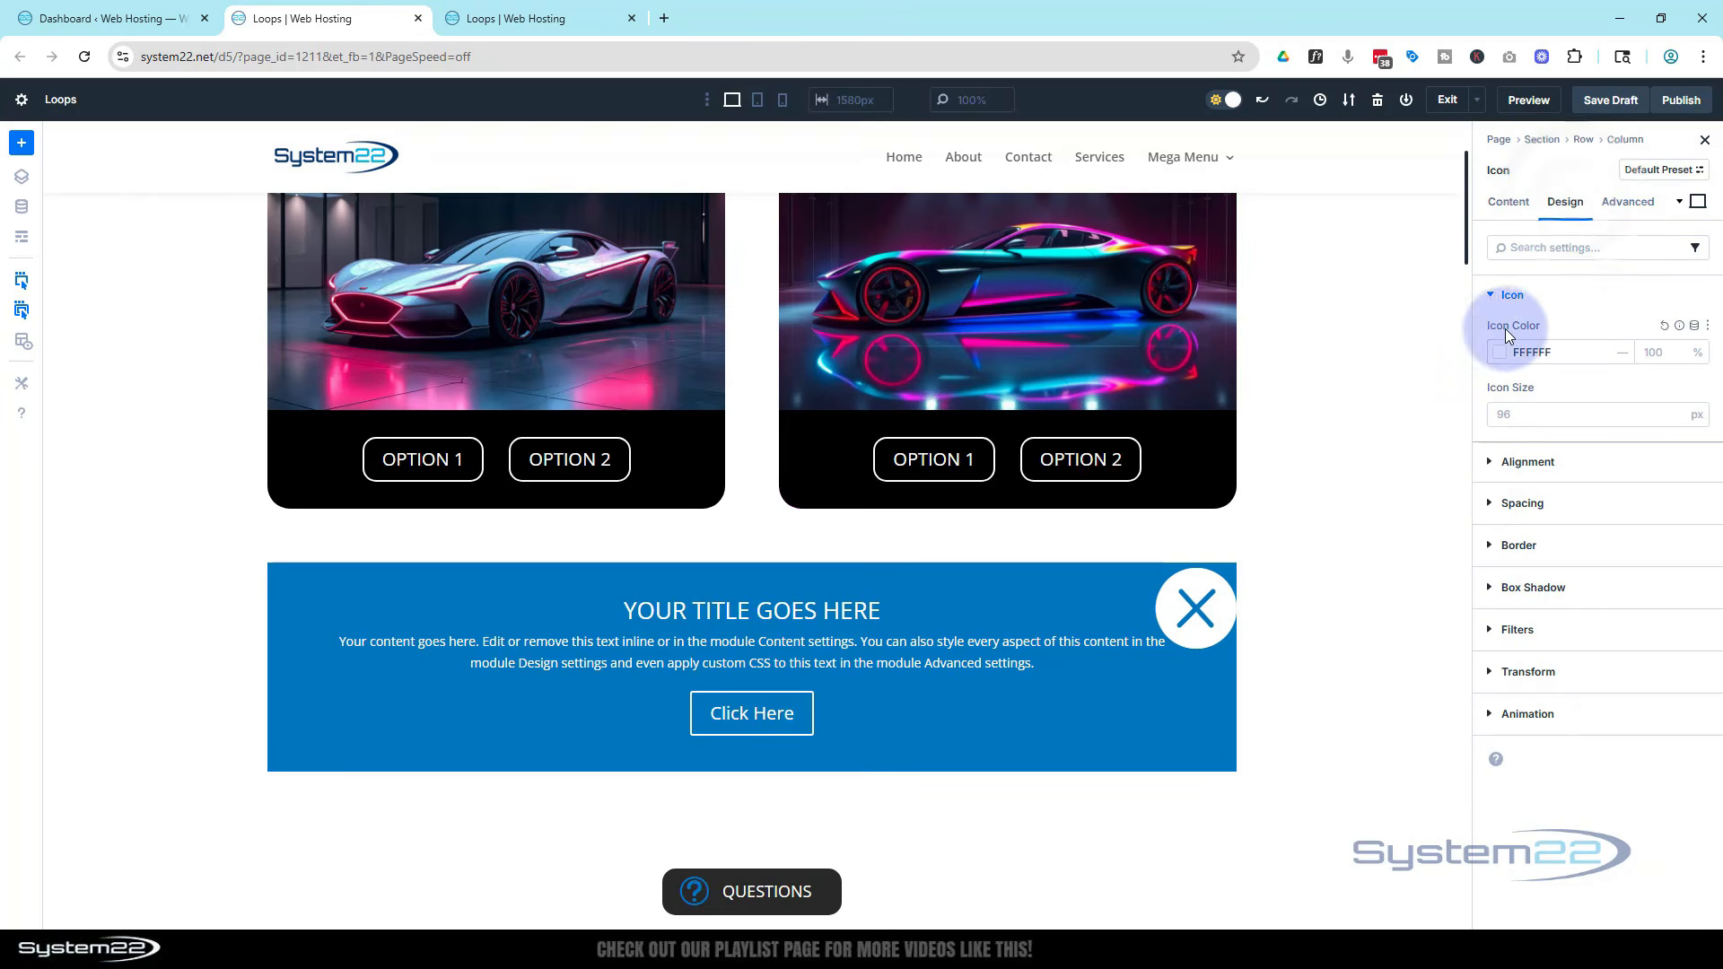
click(1513, 415)
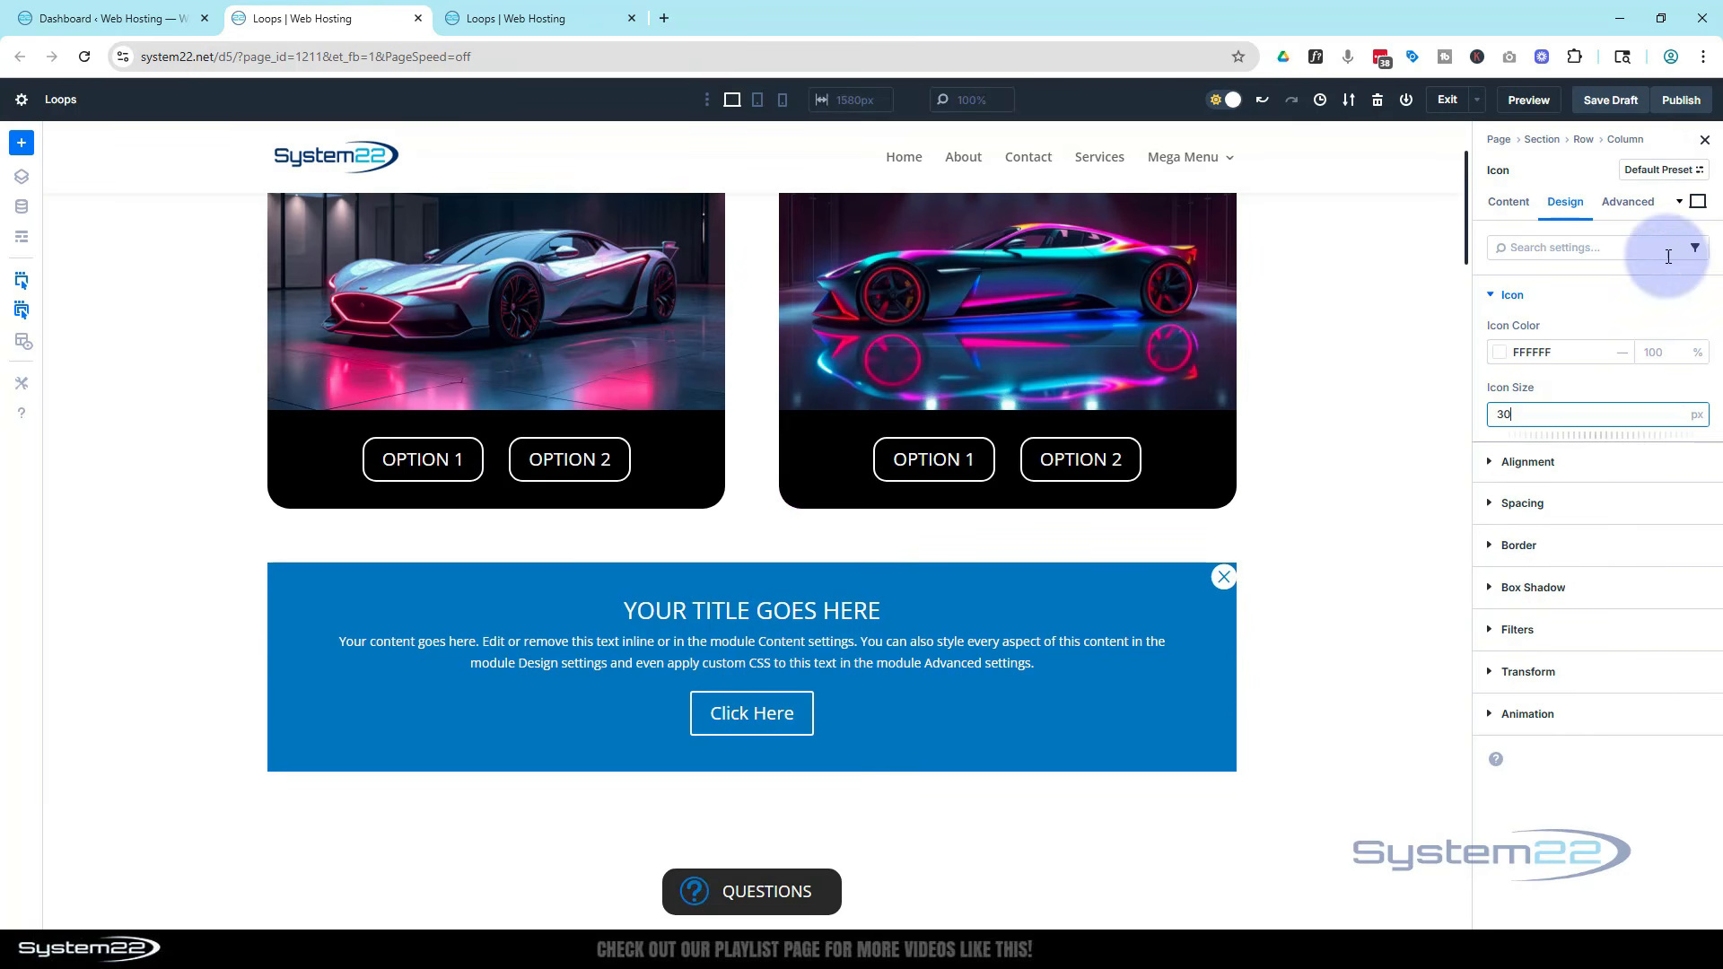
Offset the close icon 10 px vertically and 10 px horizontally and set its Z index to 99
click(1629, 202)
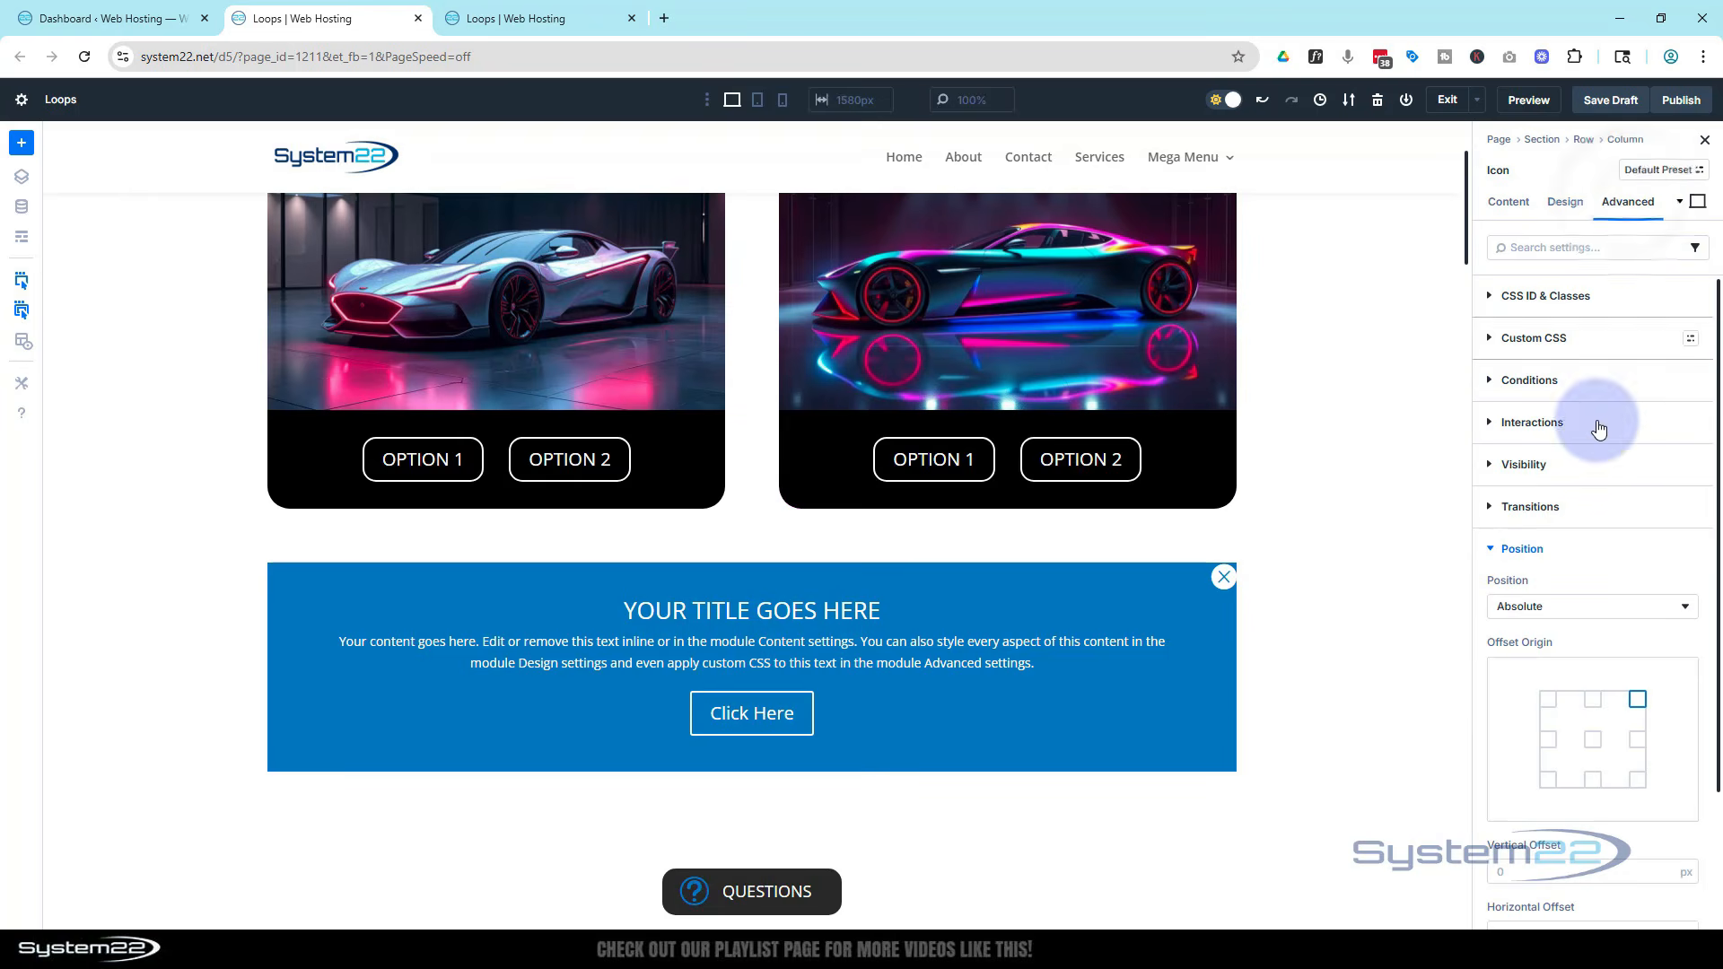
scroll(1618, 562, down, 2)
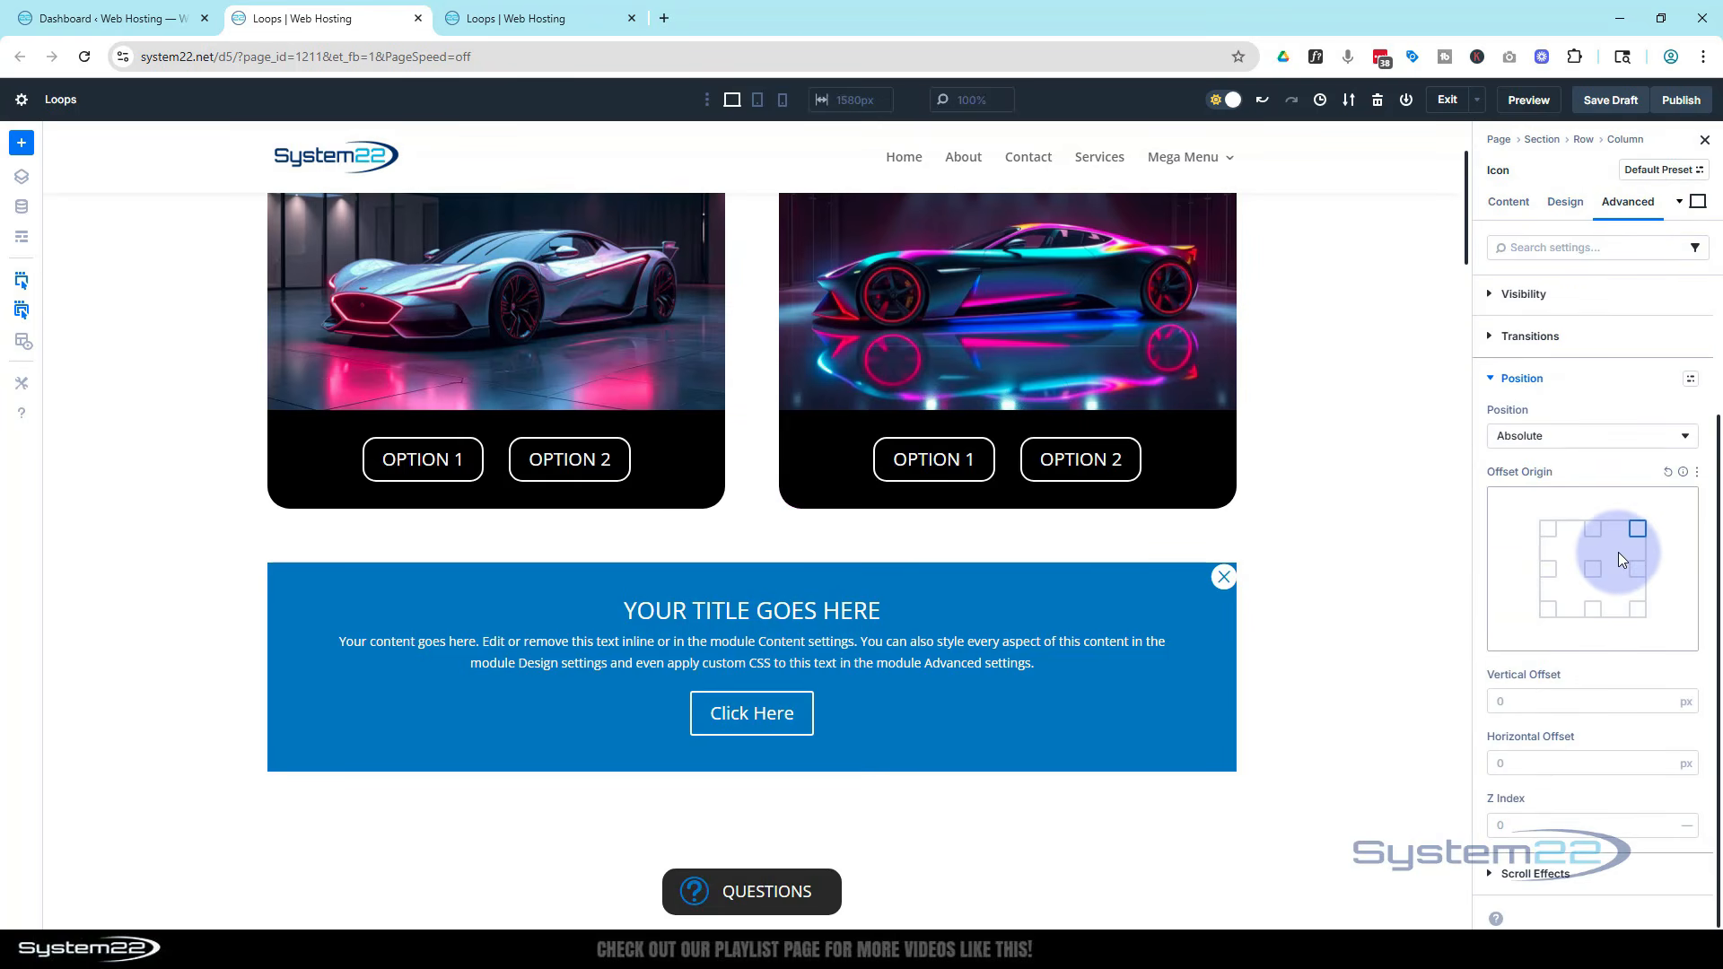
click(1500, 702)
text(10)
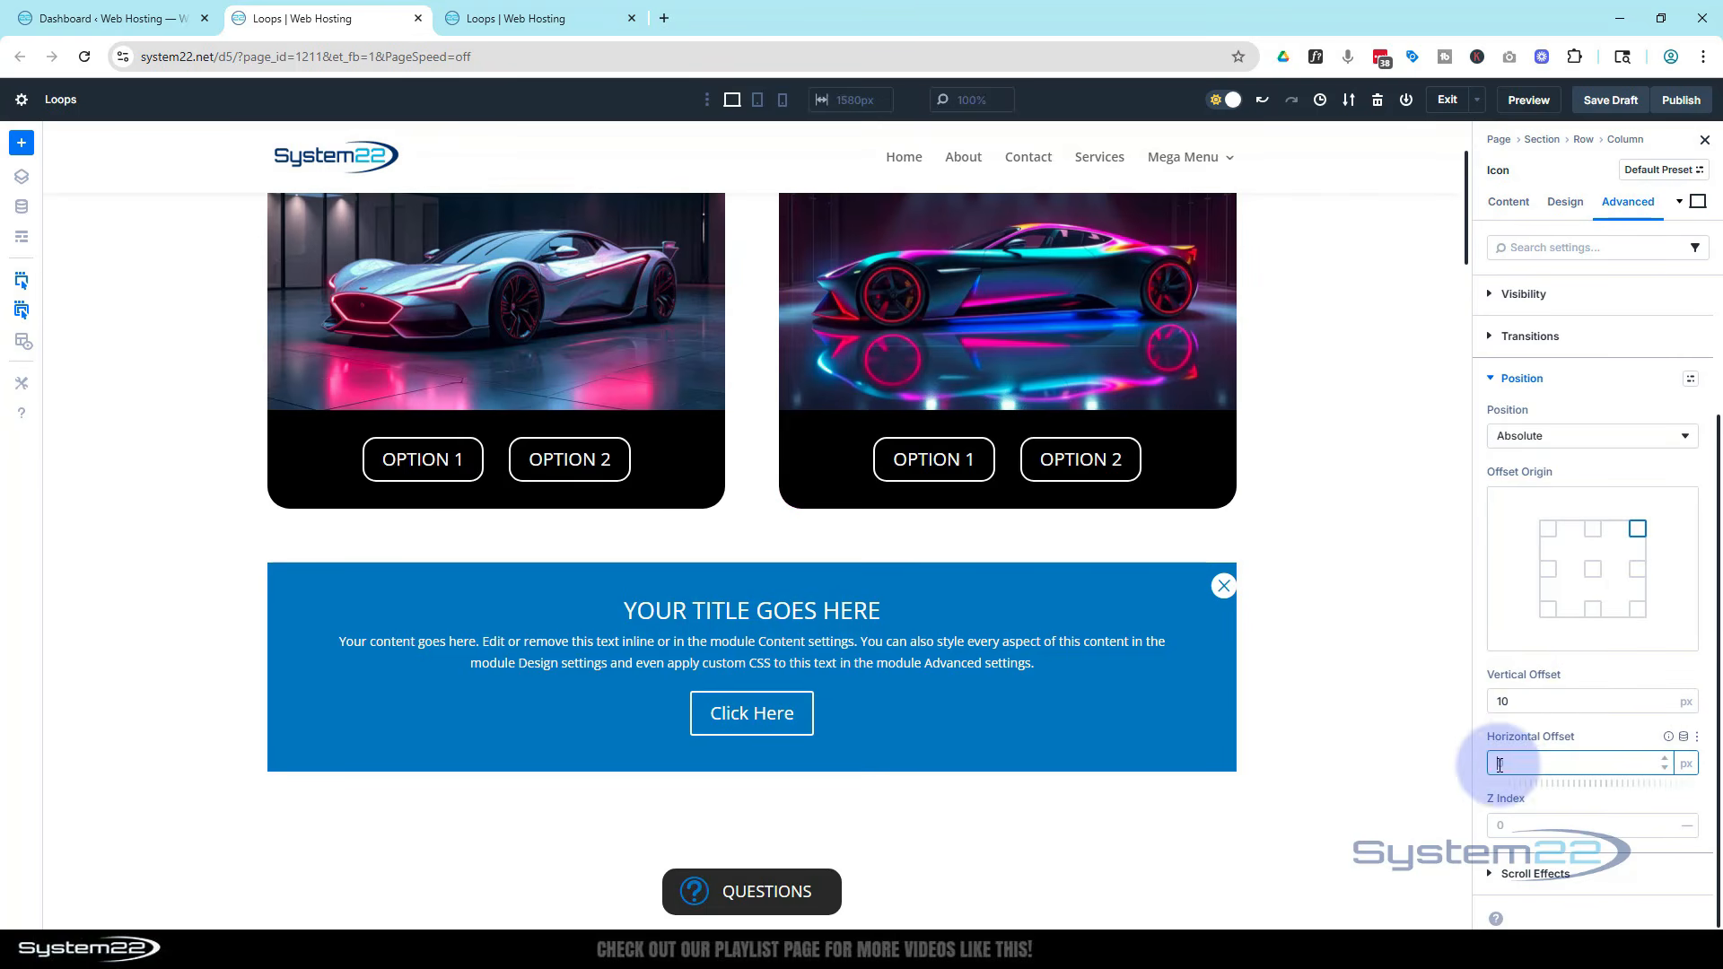
click(1499, 764)
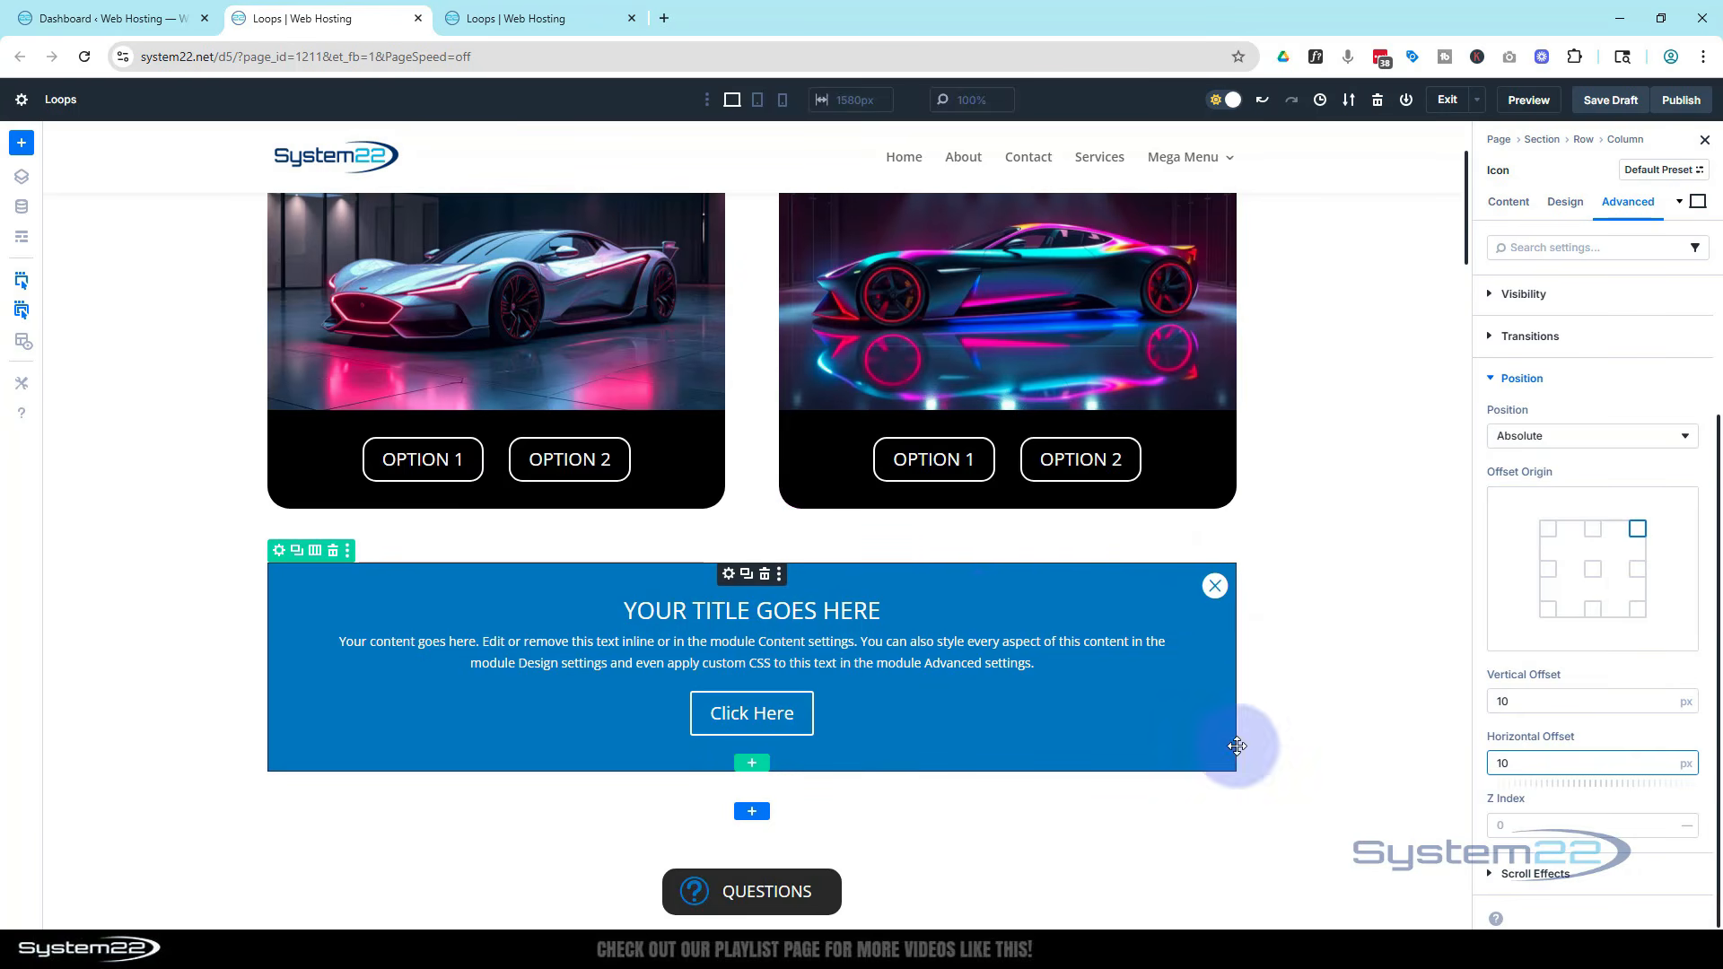
click(1567, 820)
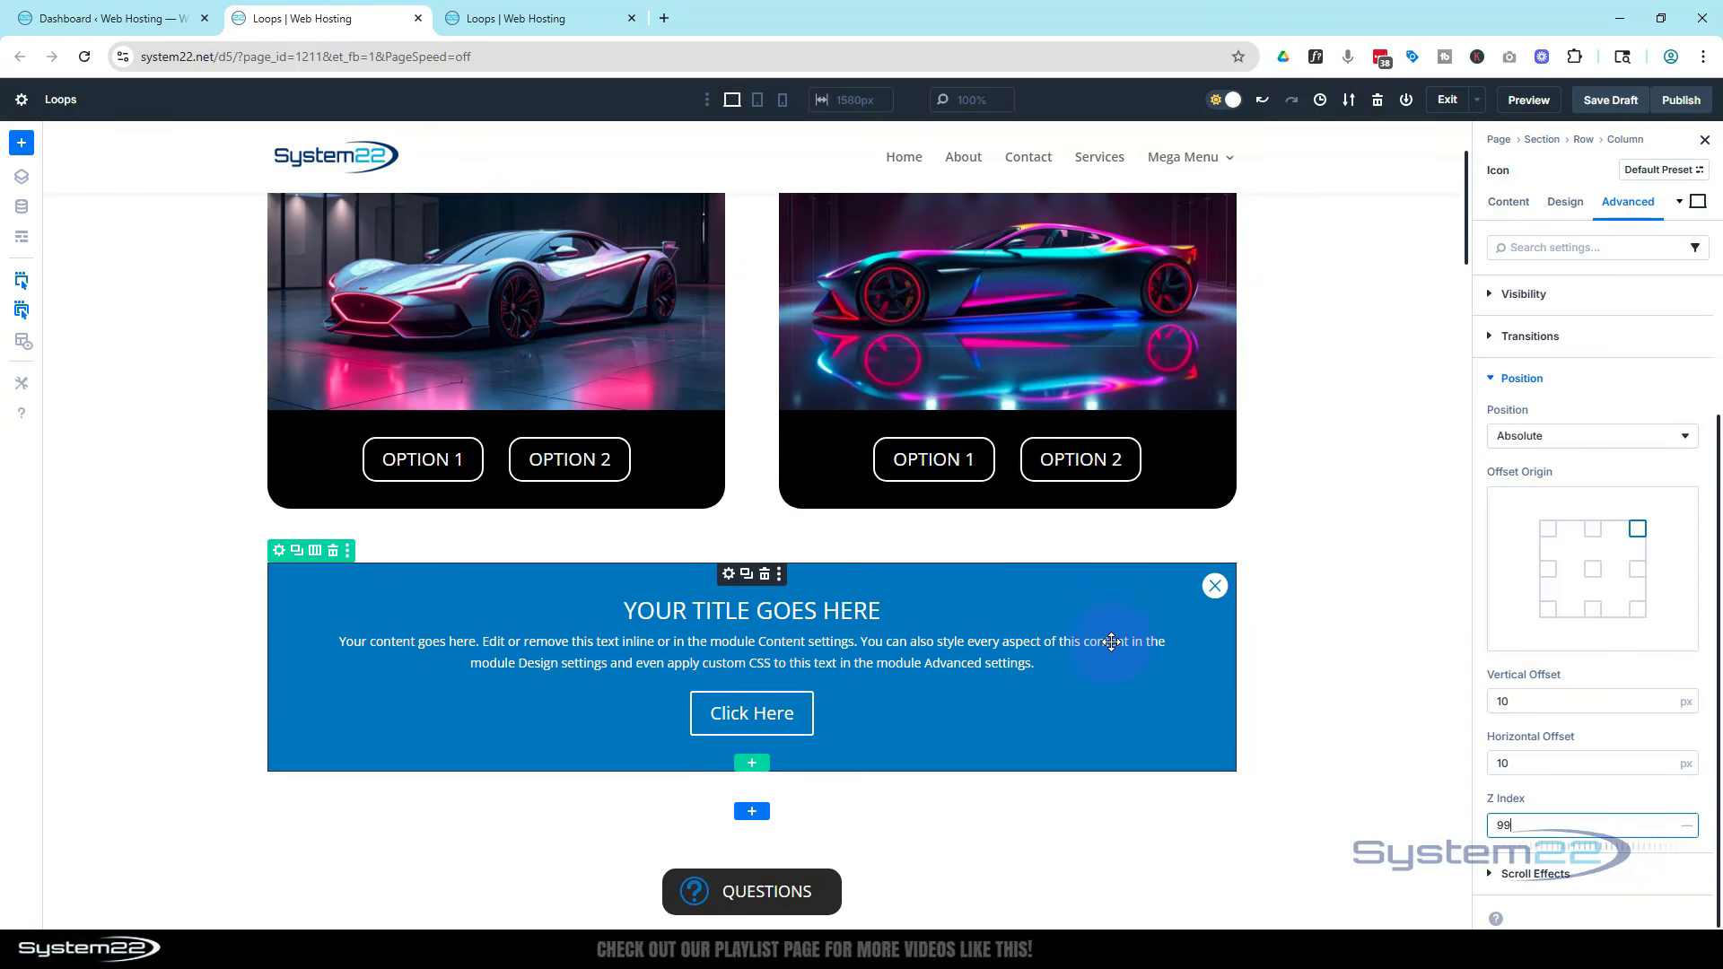
Open the pop-up row's design settings and apply a box shadow preset to the row
click(279, 552)
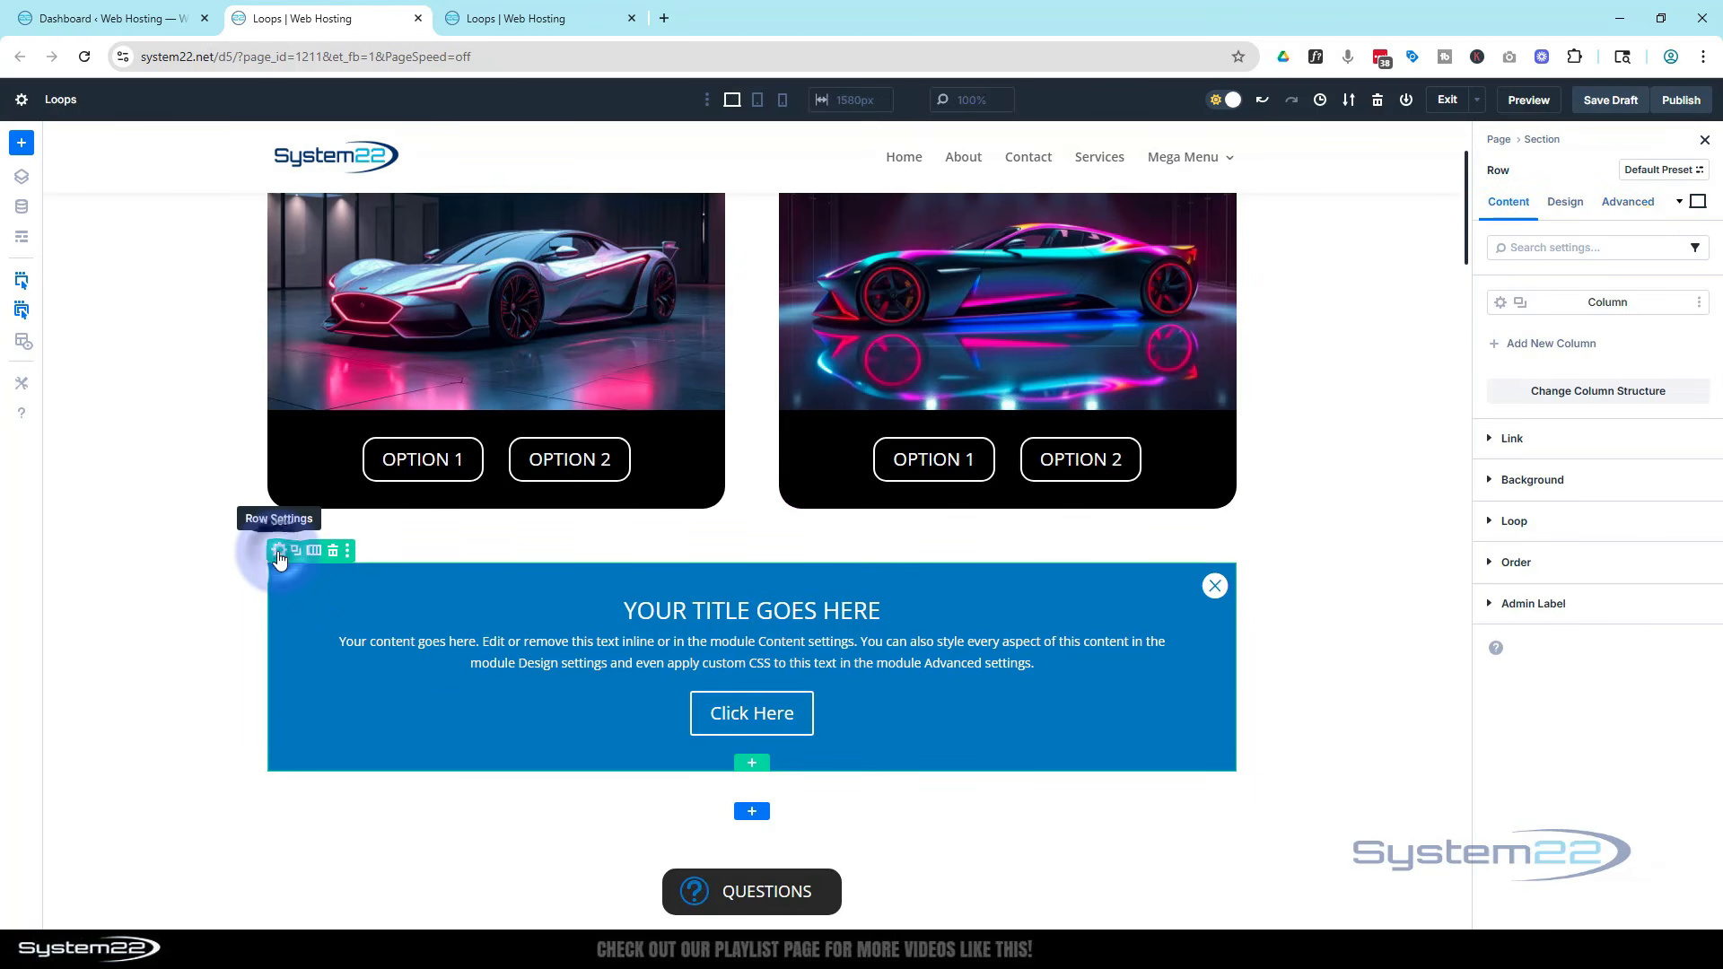
click(1584, 210)
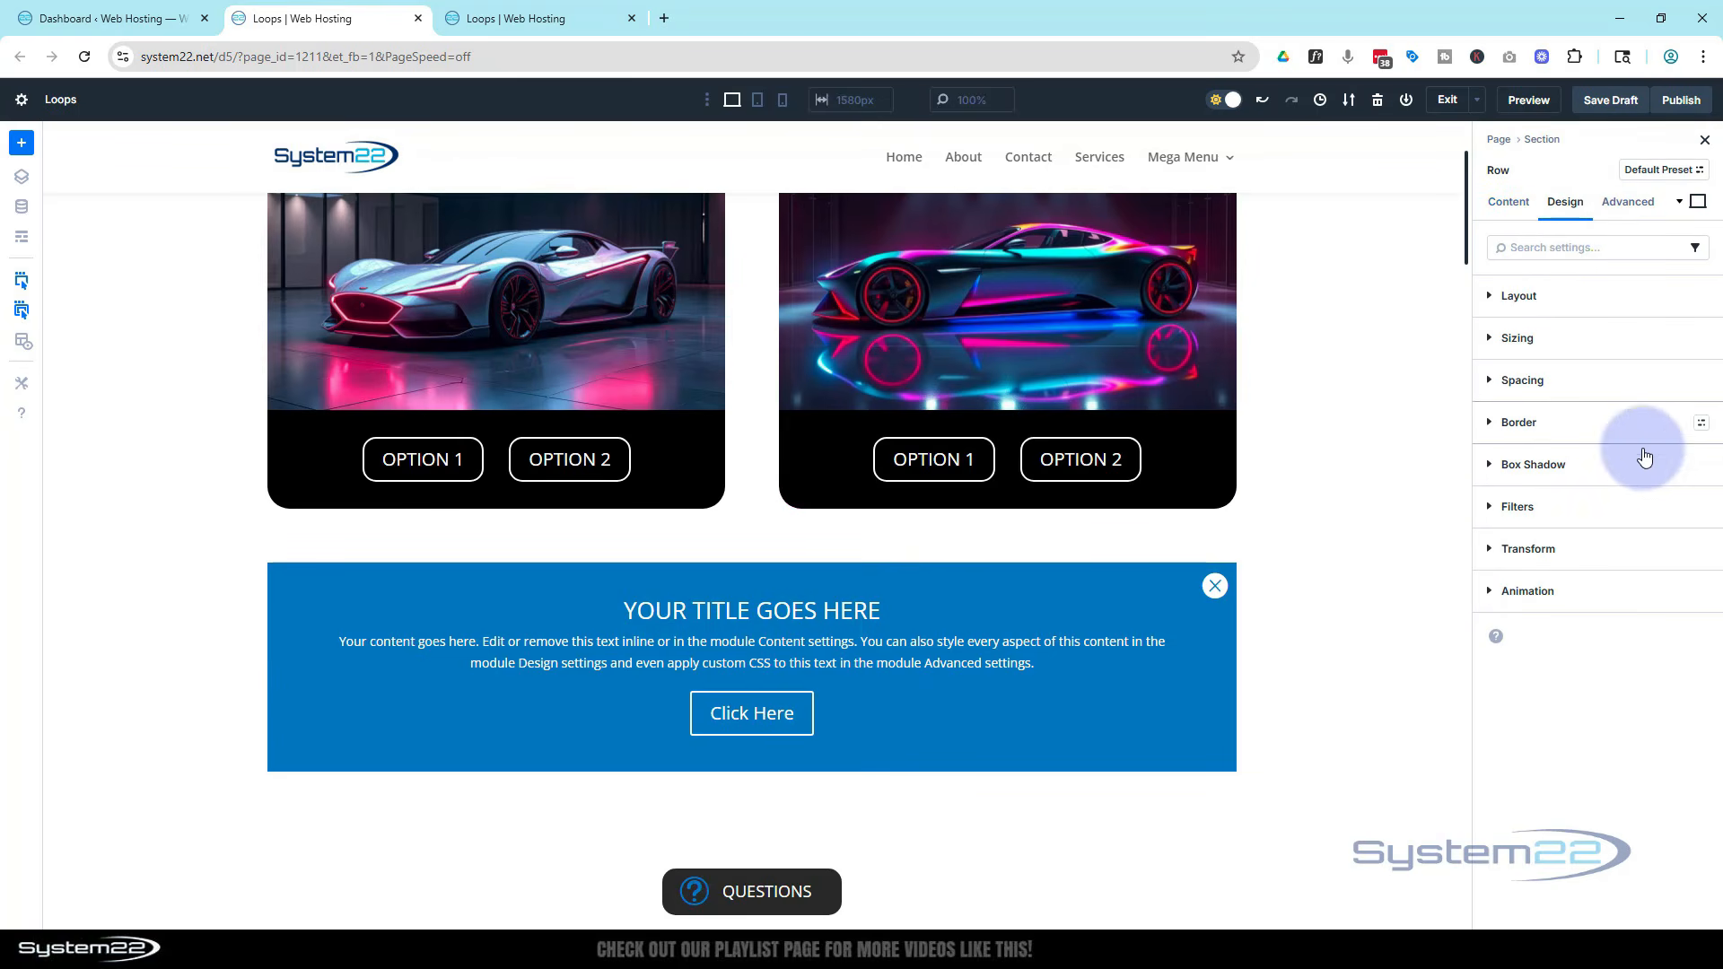
click(1496, 475)
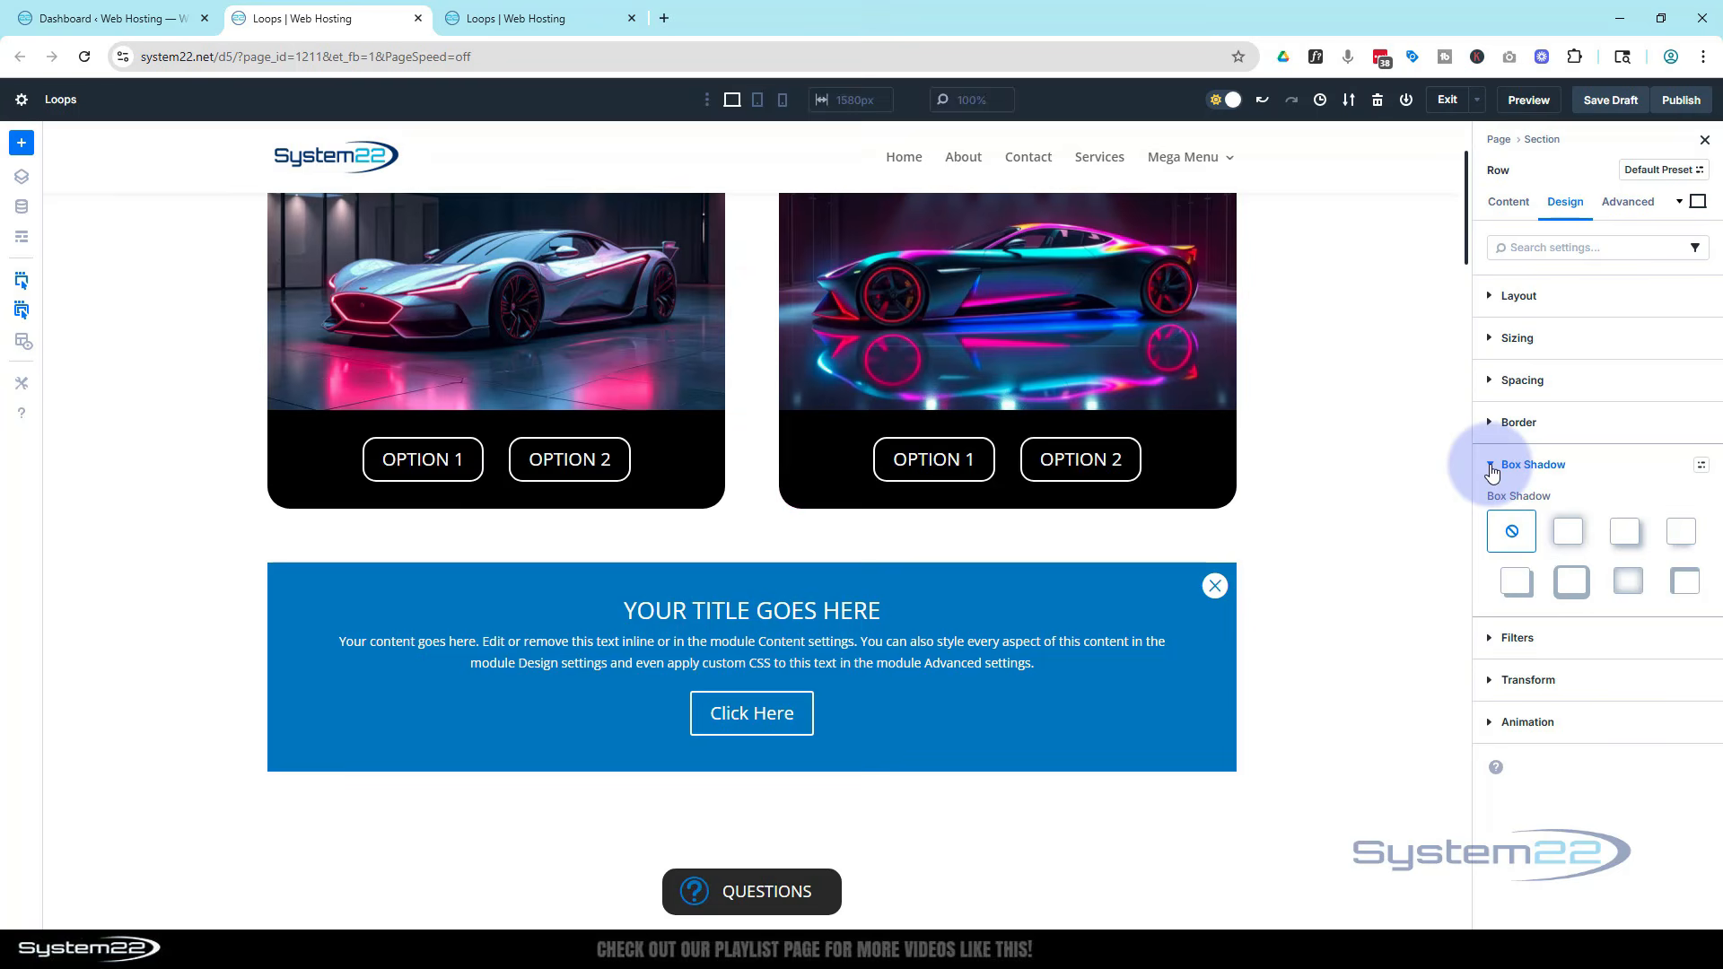
click(1575, 538)
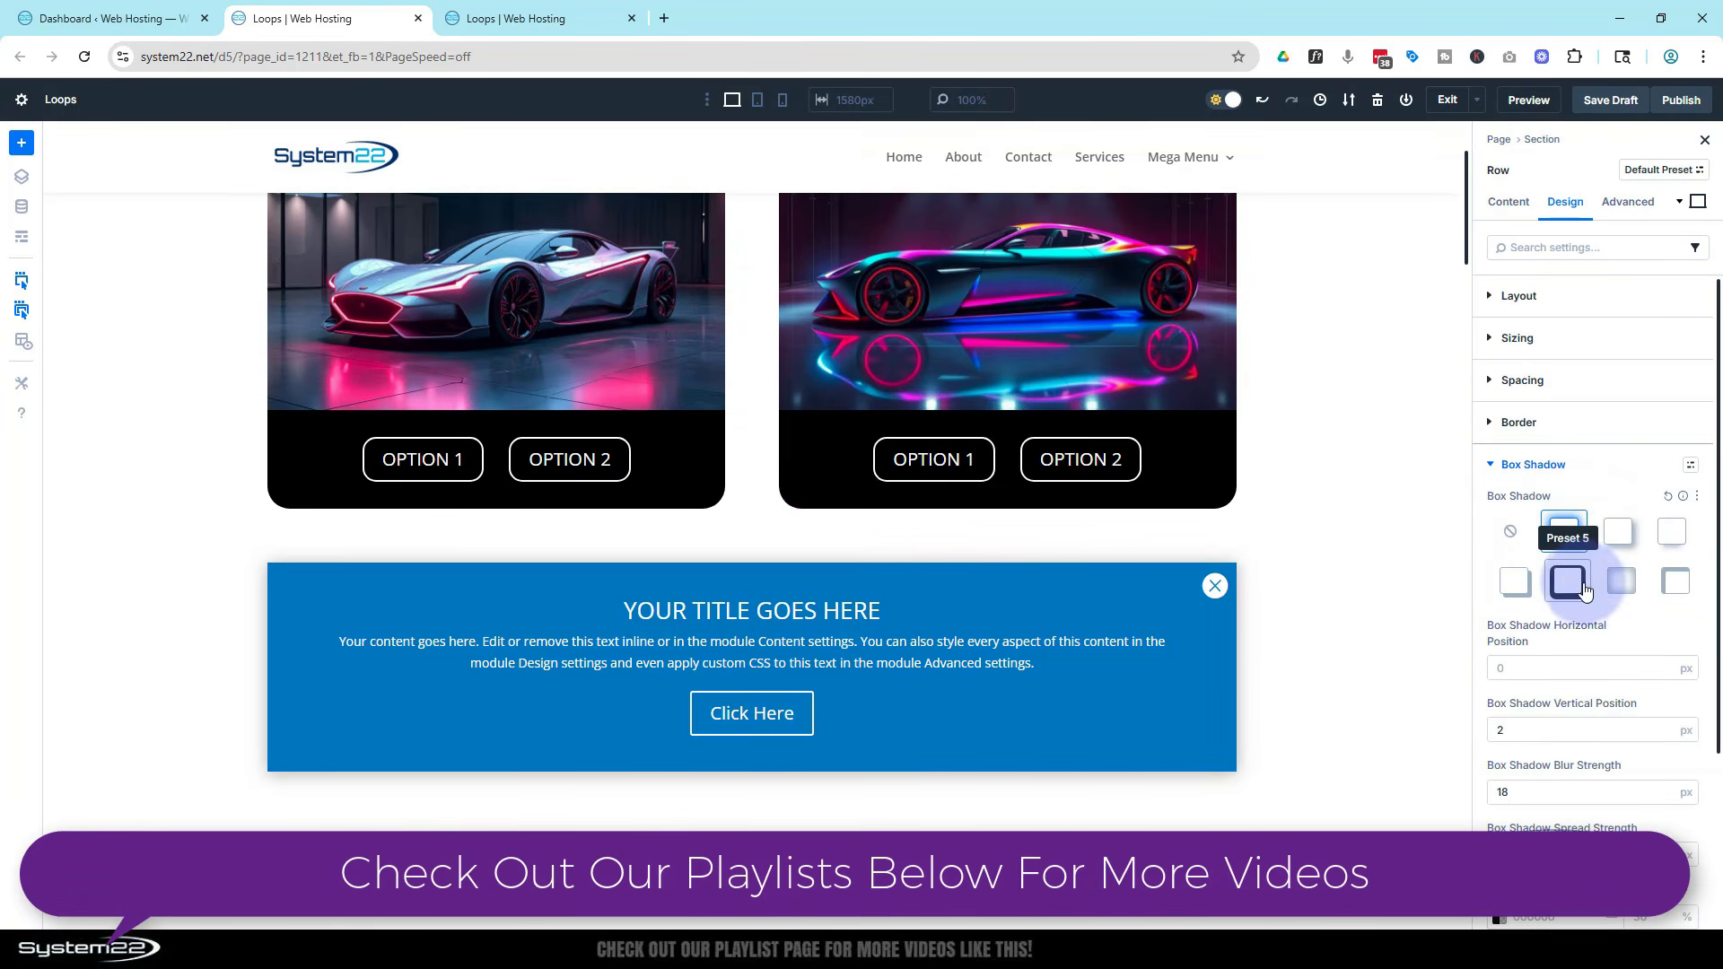
scroll(1570, 584, down, 2)
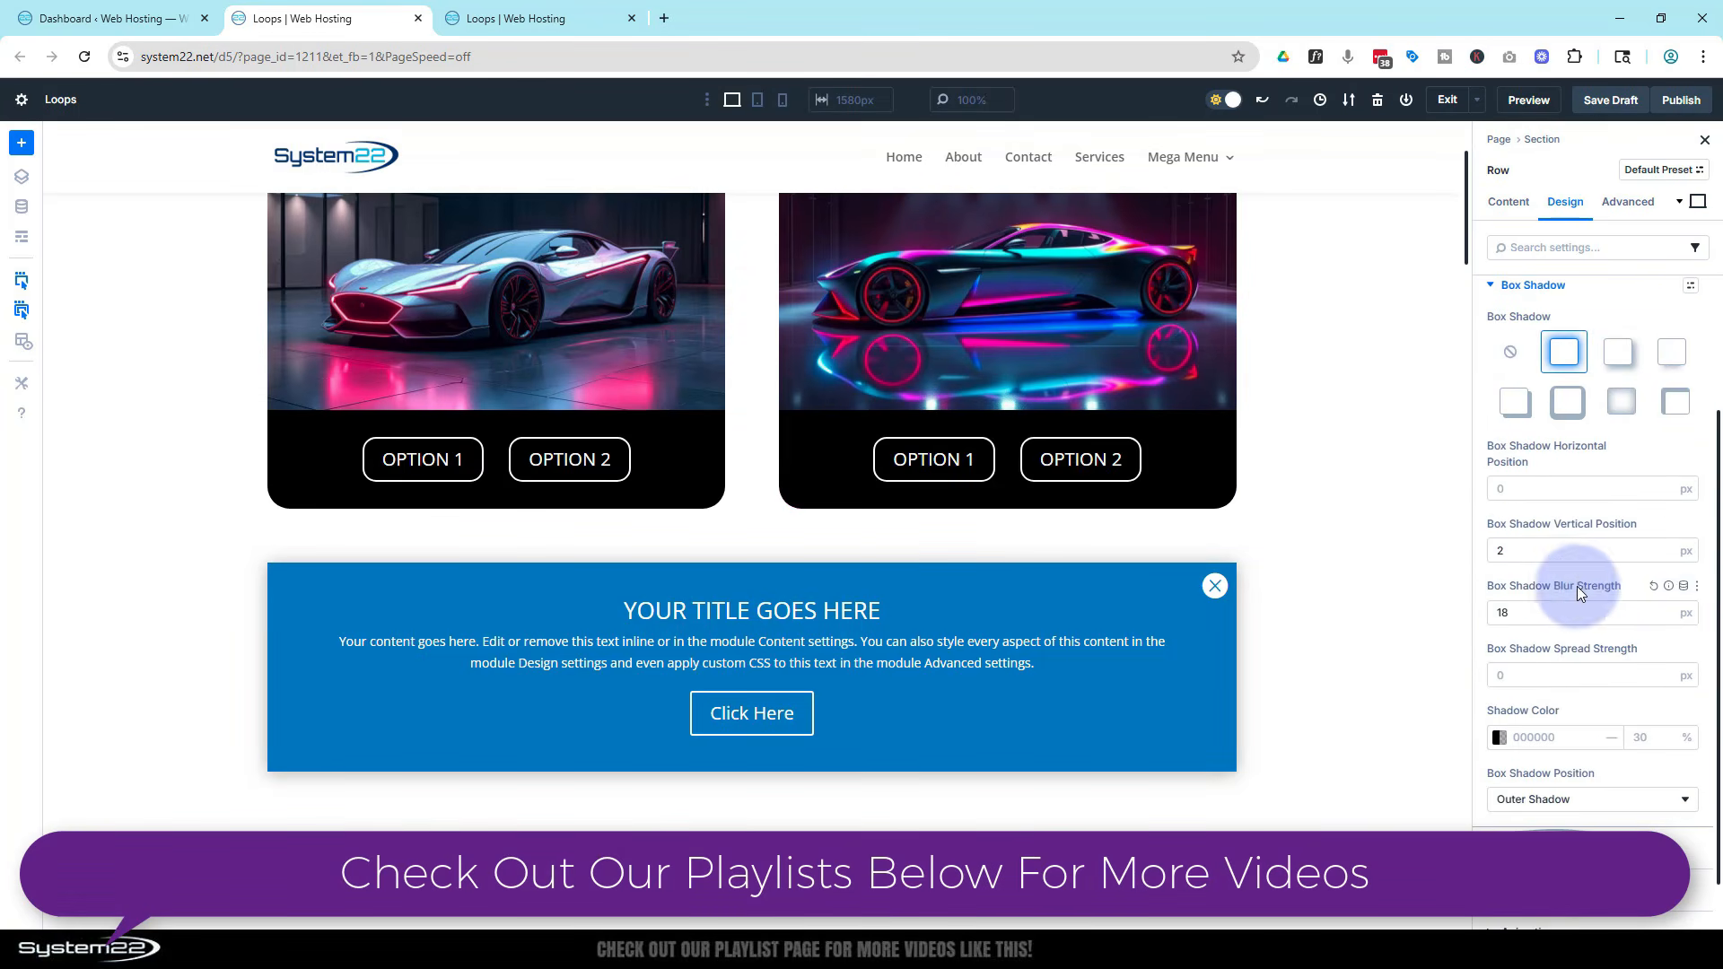
Set the row's box shadow vertical position to 0 px, blur strength to 100 px and spread strength to 30 px
double_click(1493, 550)
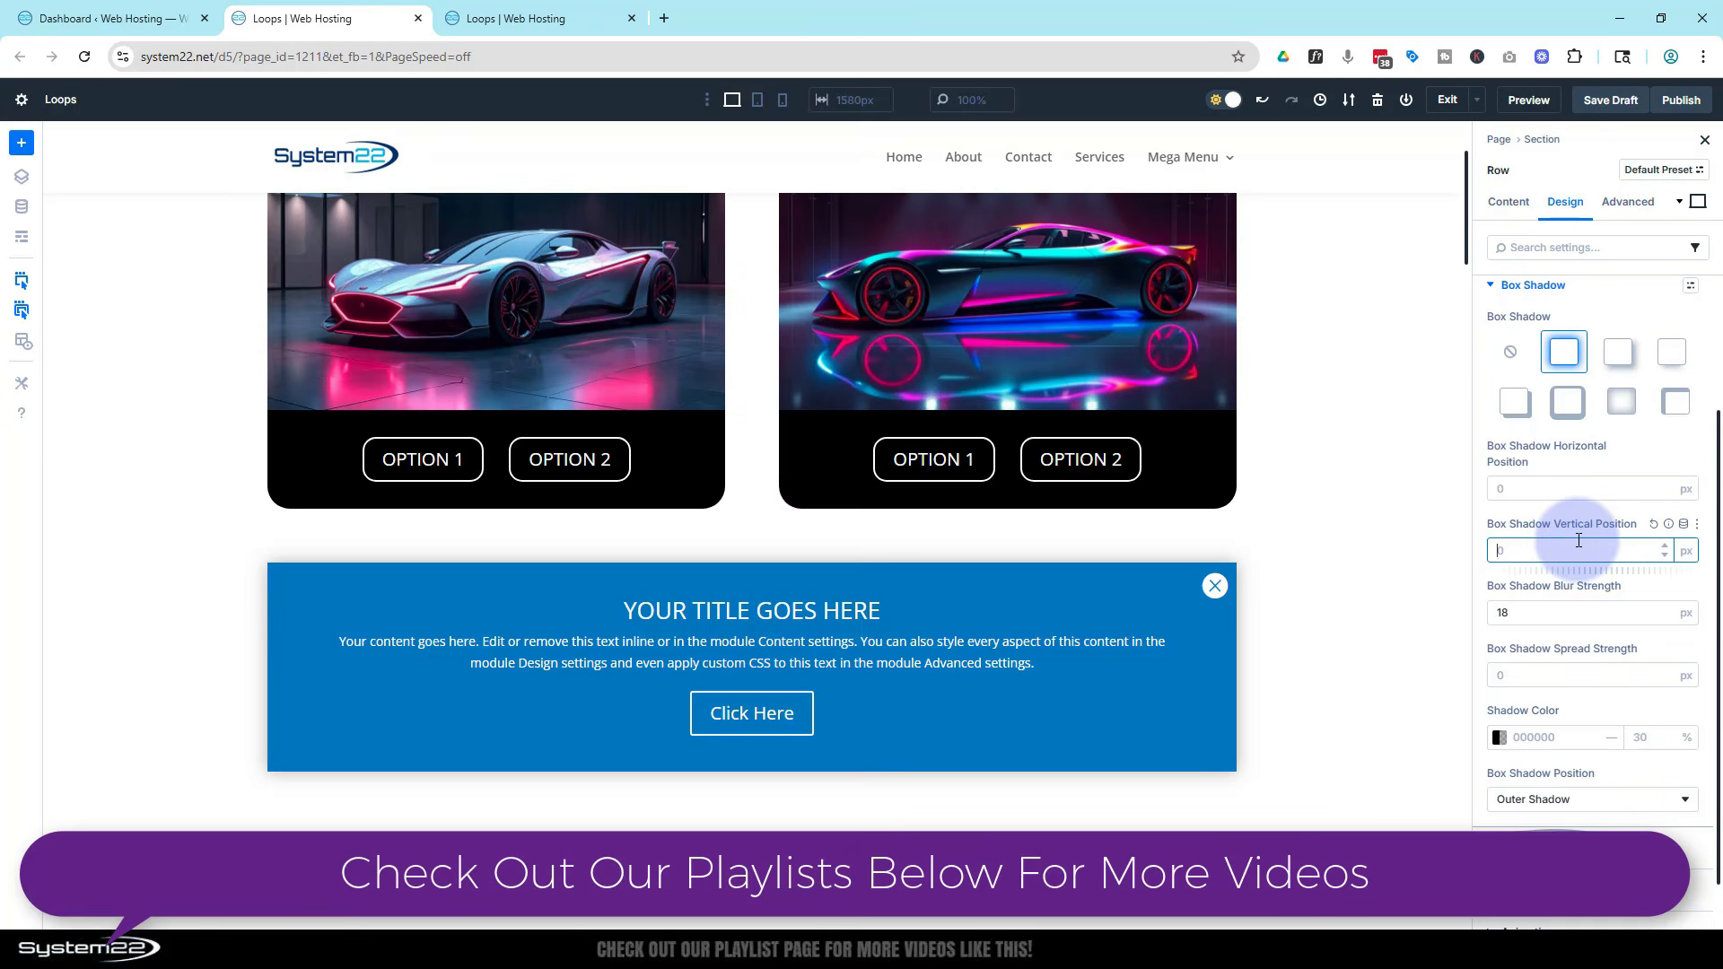
scroll(1529, 583, down, 1)
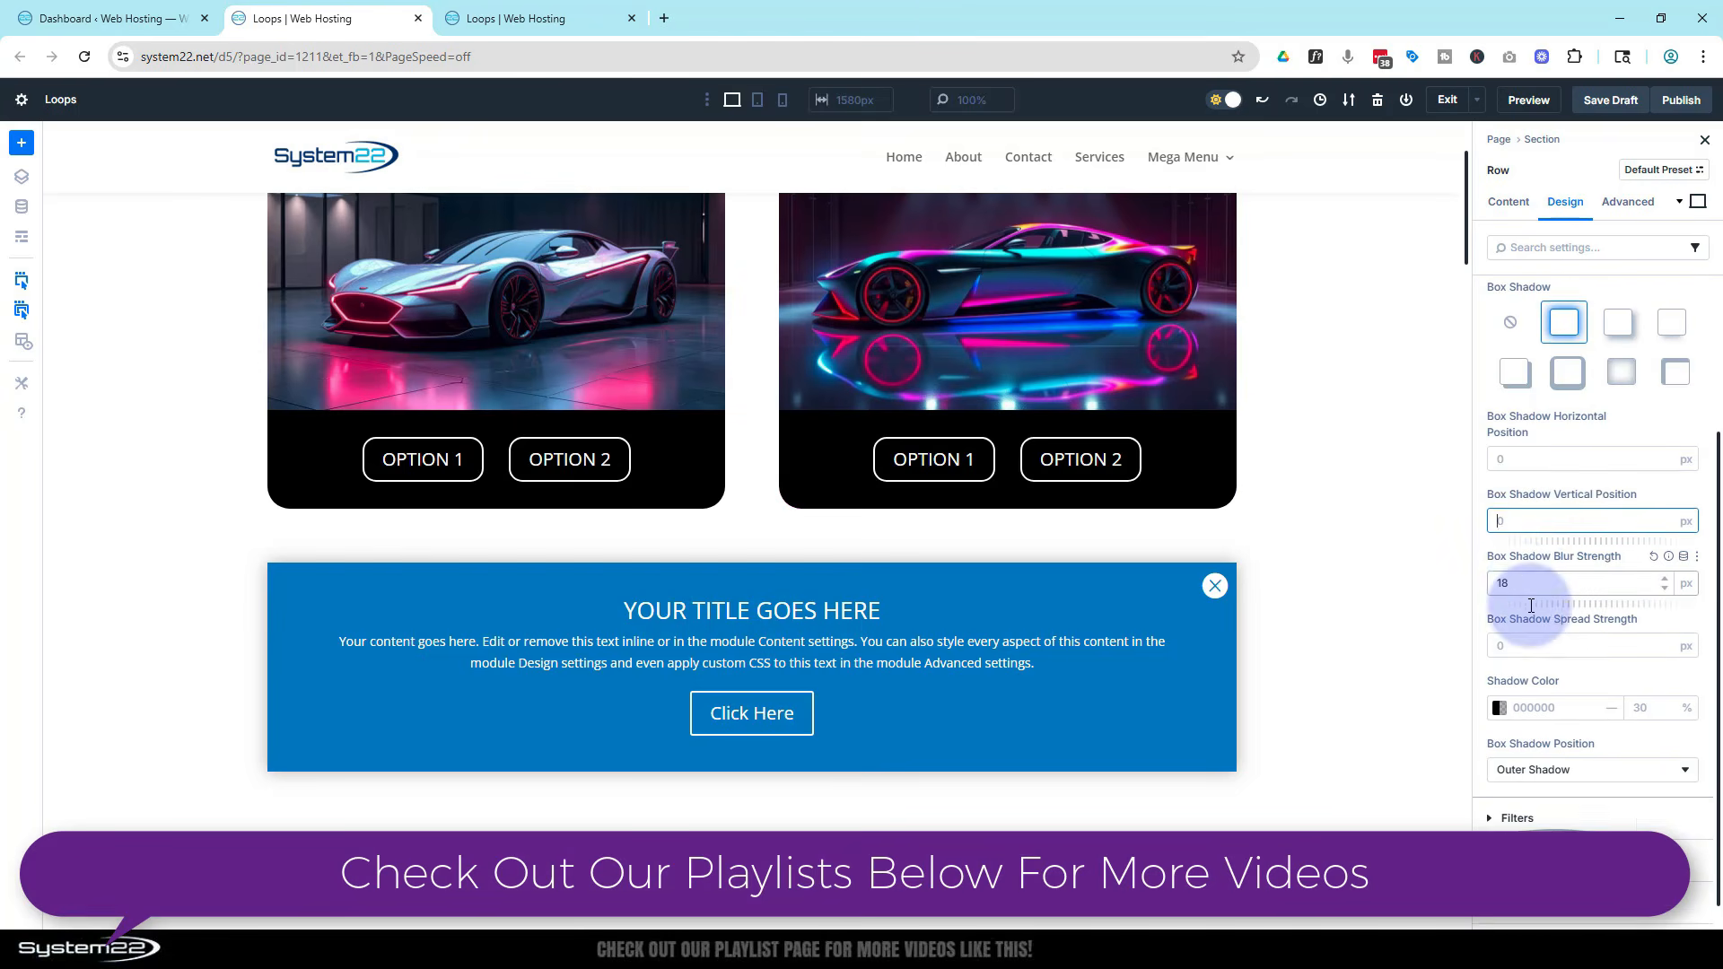
double_click(1507, 553)
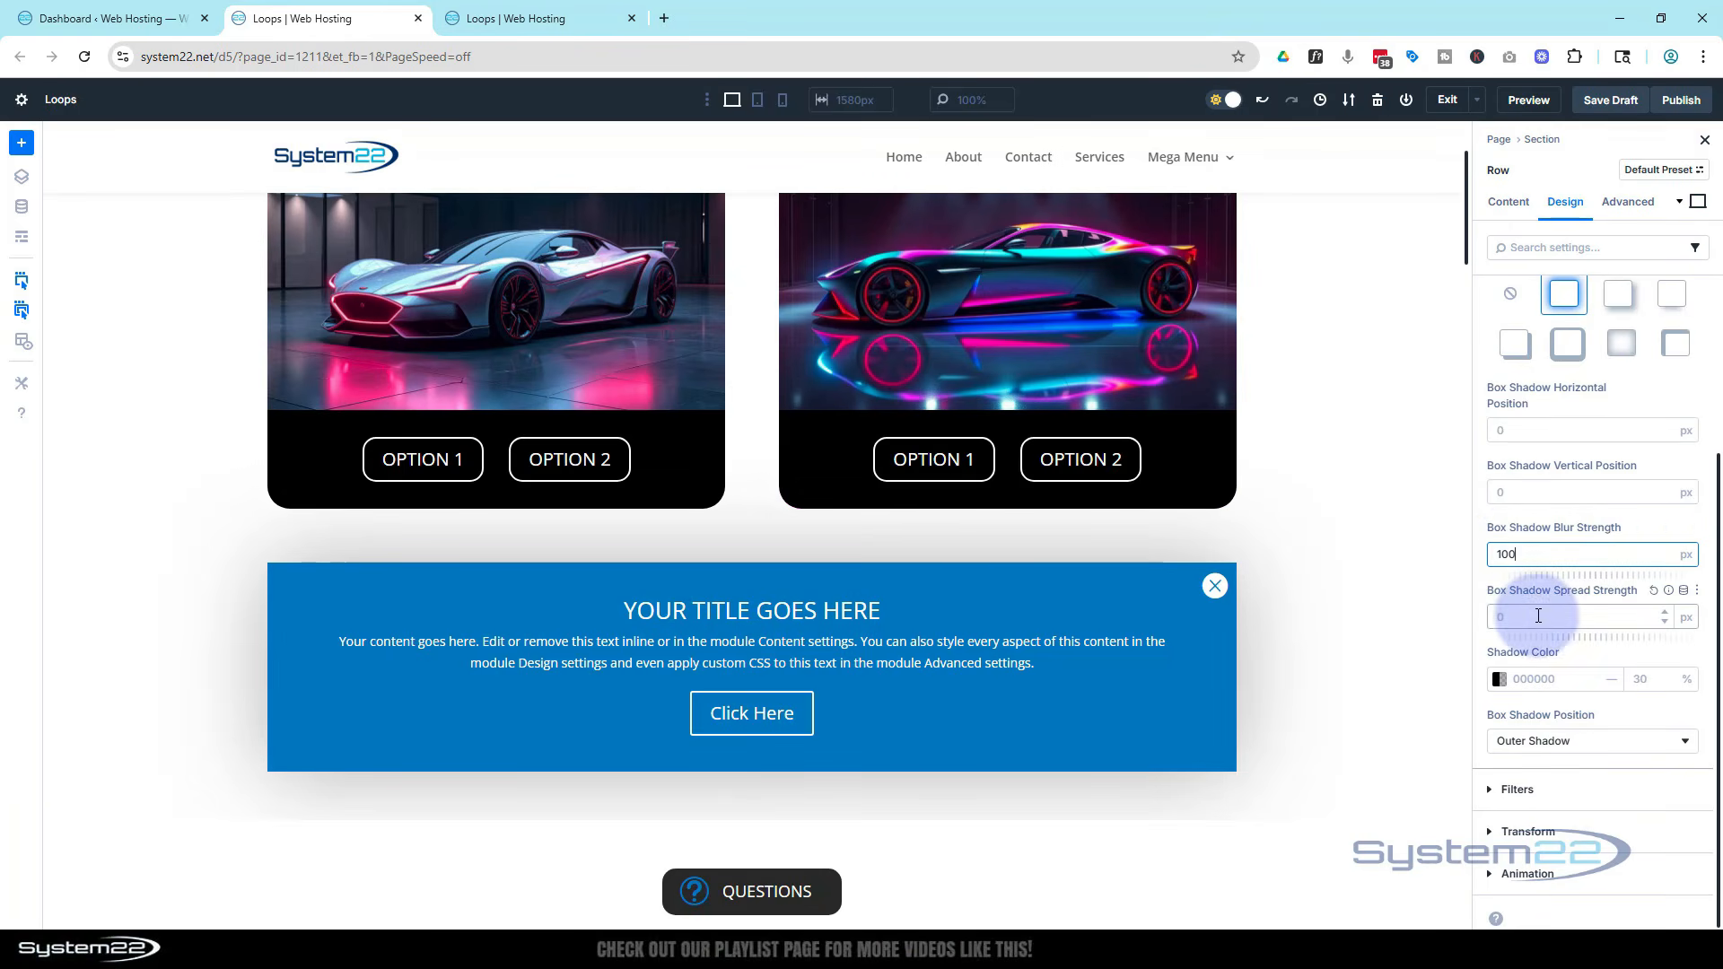
click(1494, 616)
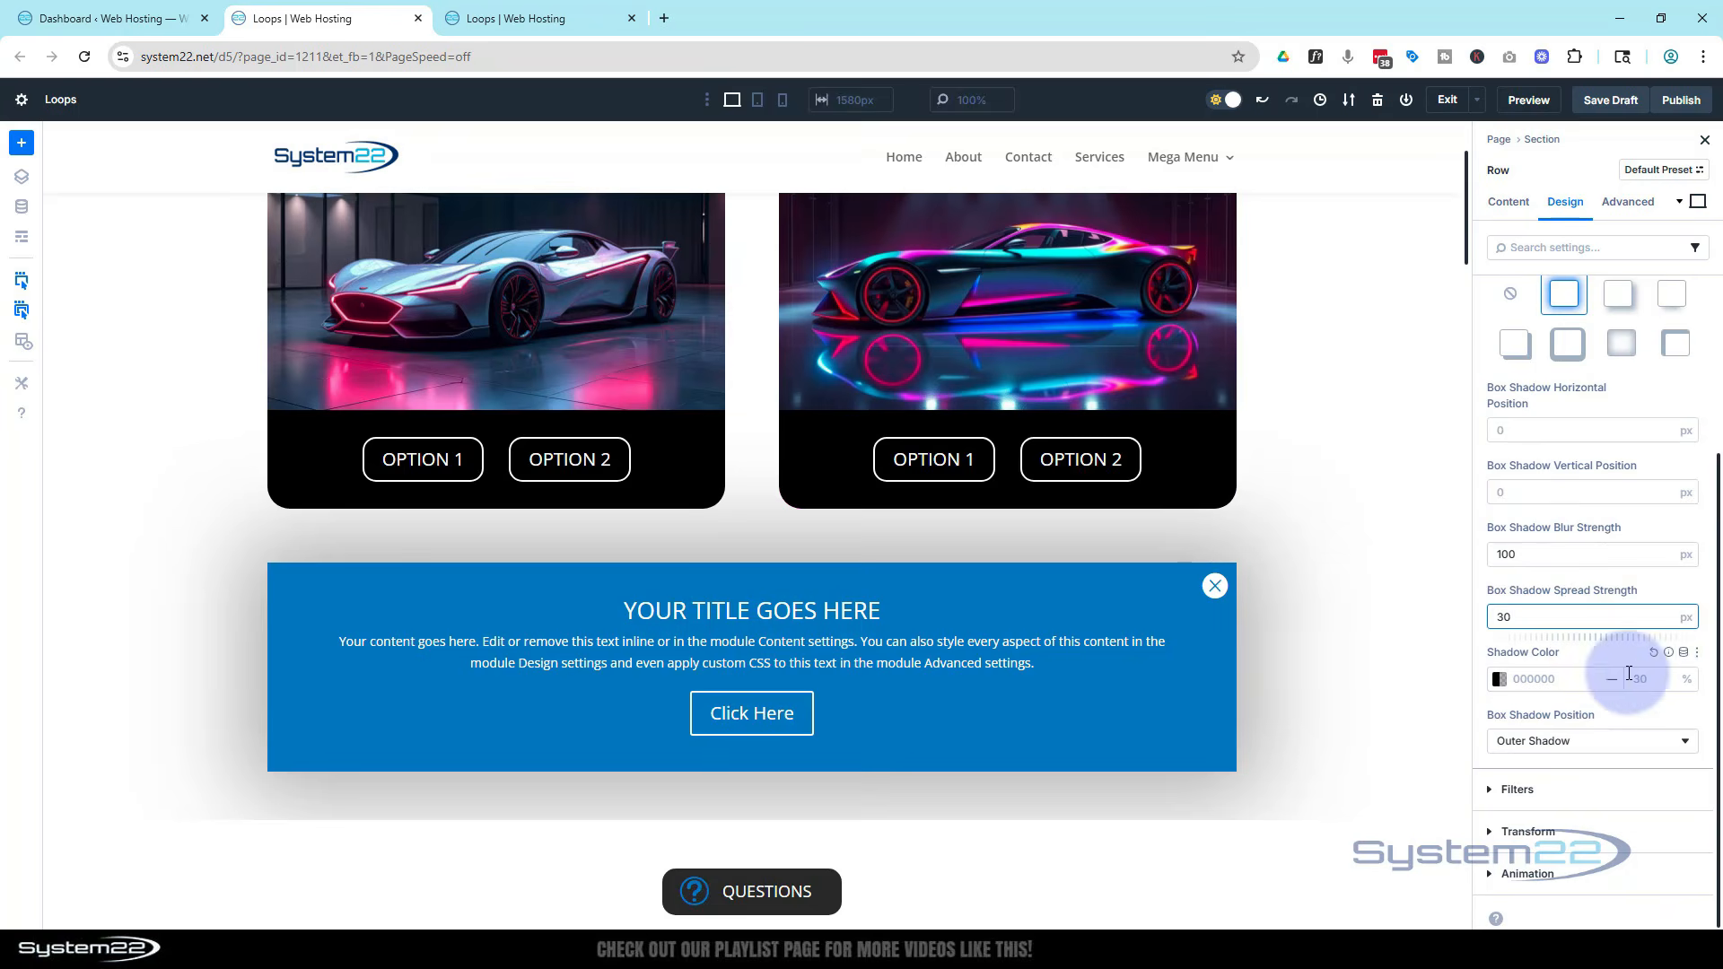
Raise the box shadow colour's opacity to 79%
click(1666, 676)
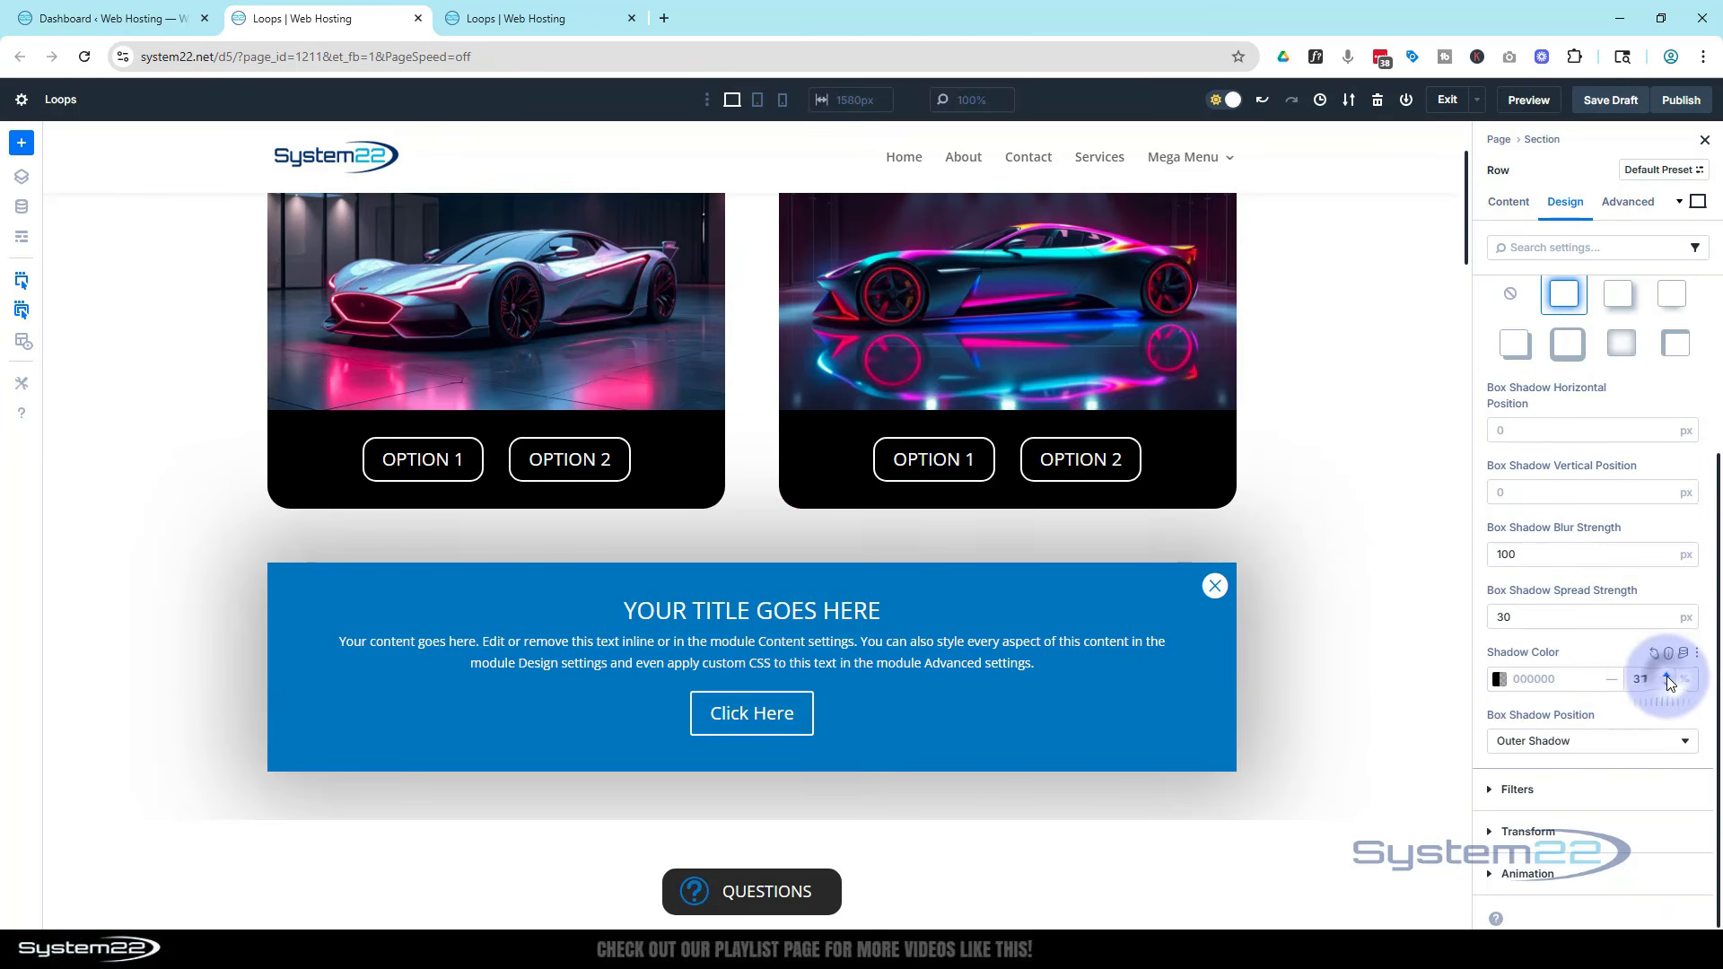
click(1666, 678)
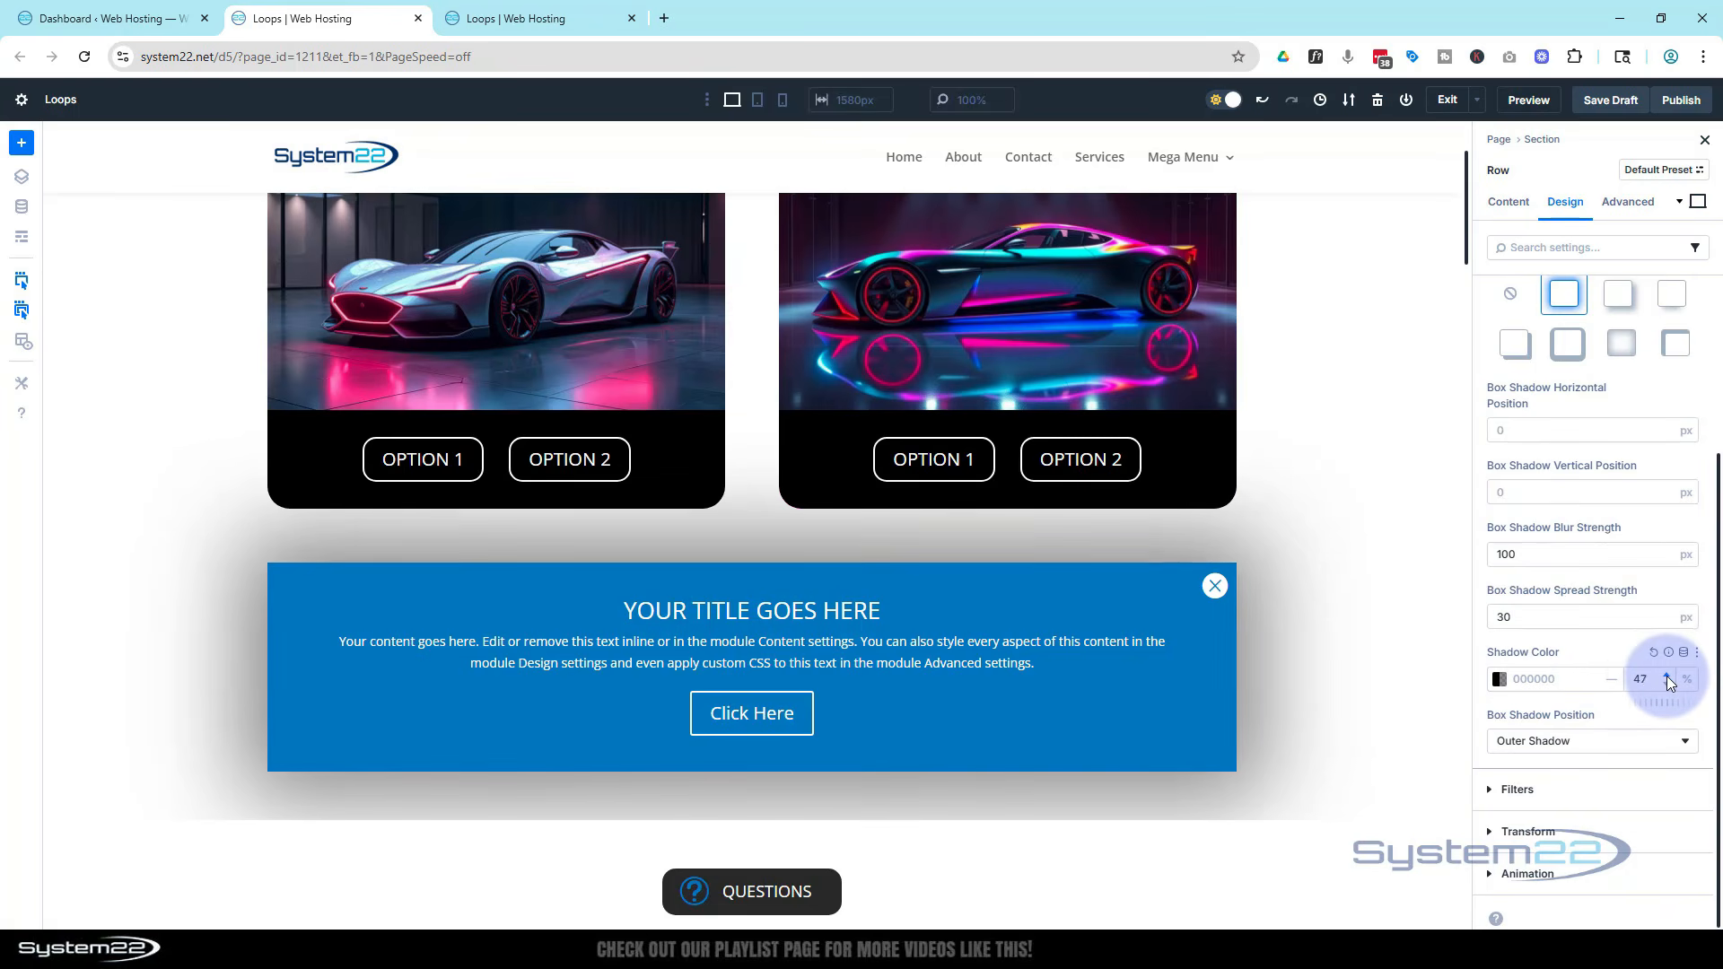
scroll(1402, 653, down, 3)
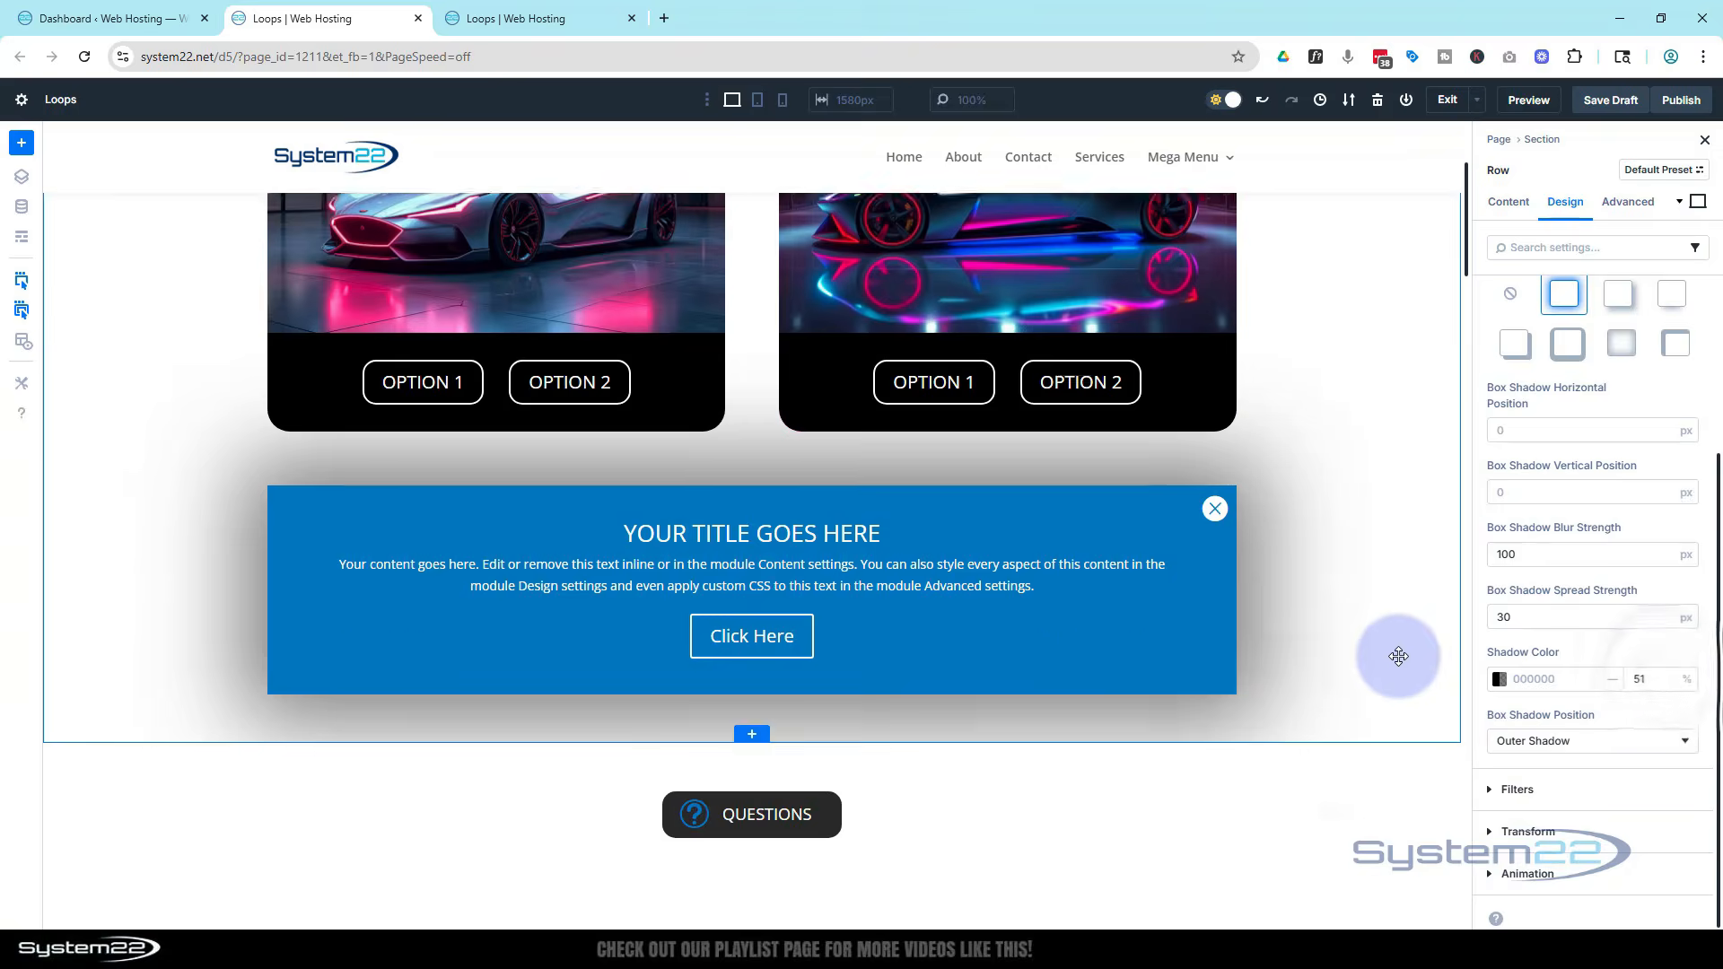
scroll(1401, 653, up, 2)
scroll(1402, 653, up, 1)
scroll(1400, 653, down, 1)
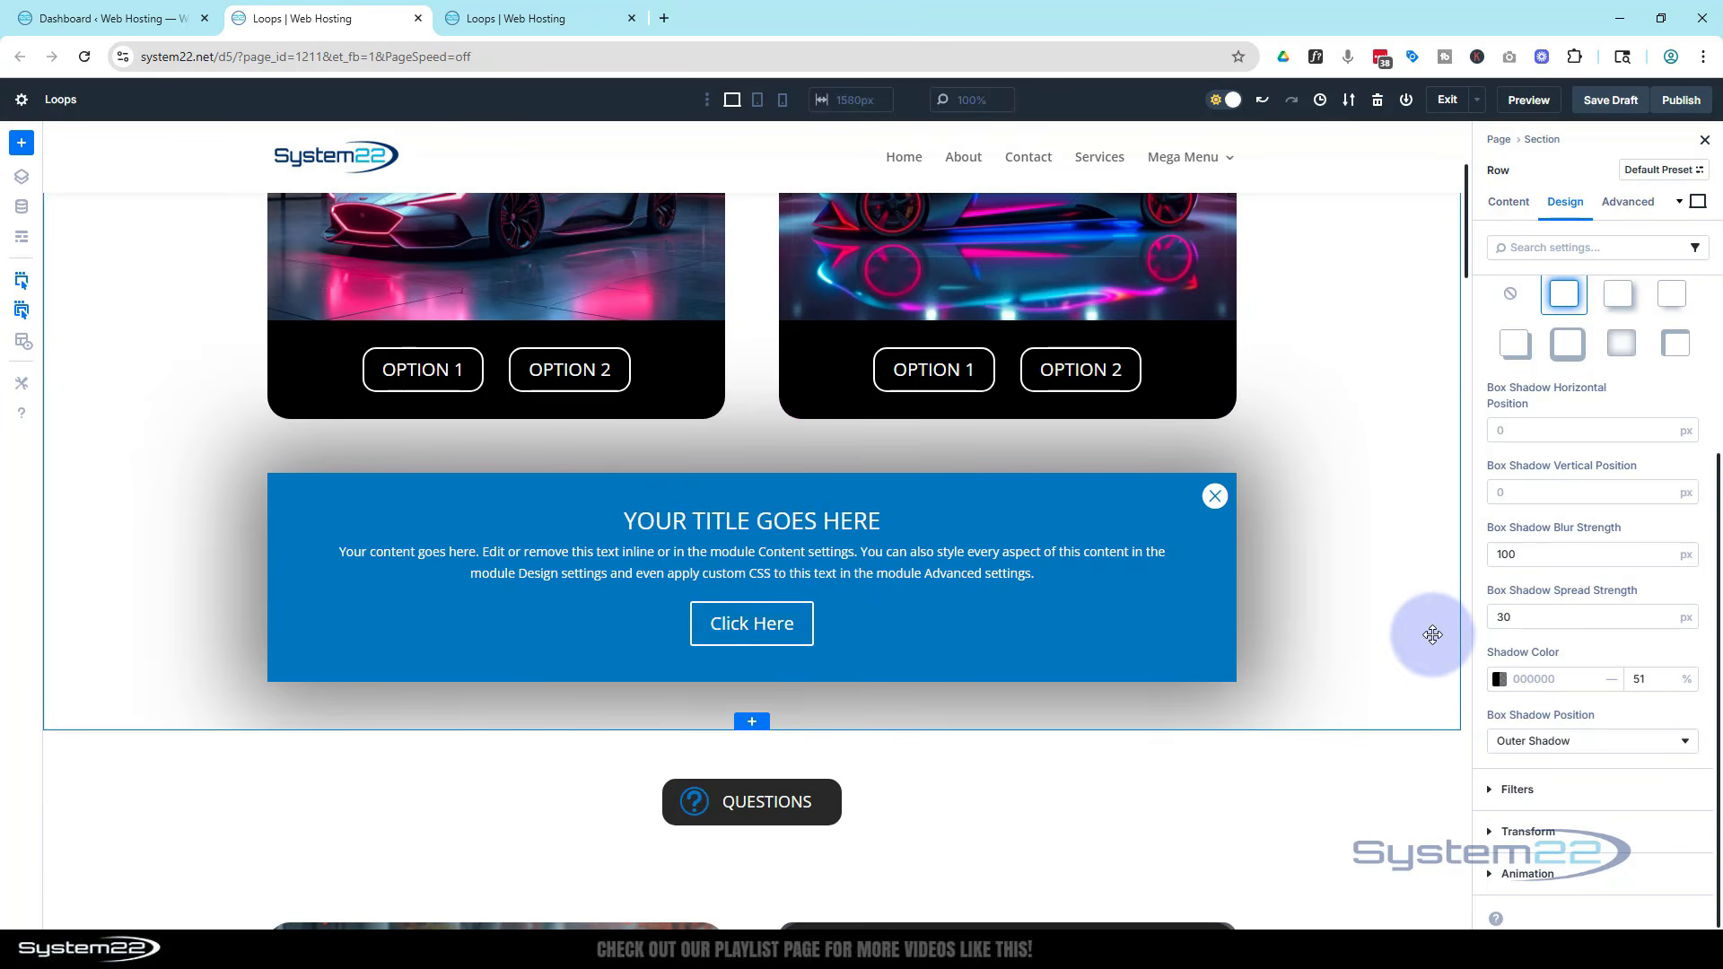
click(1665, 673)
click(1665, 673)
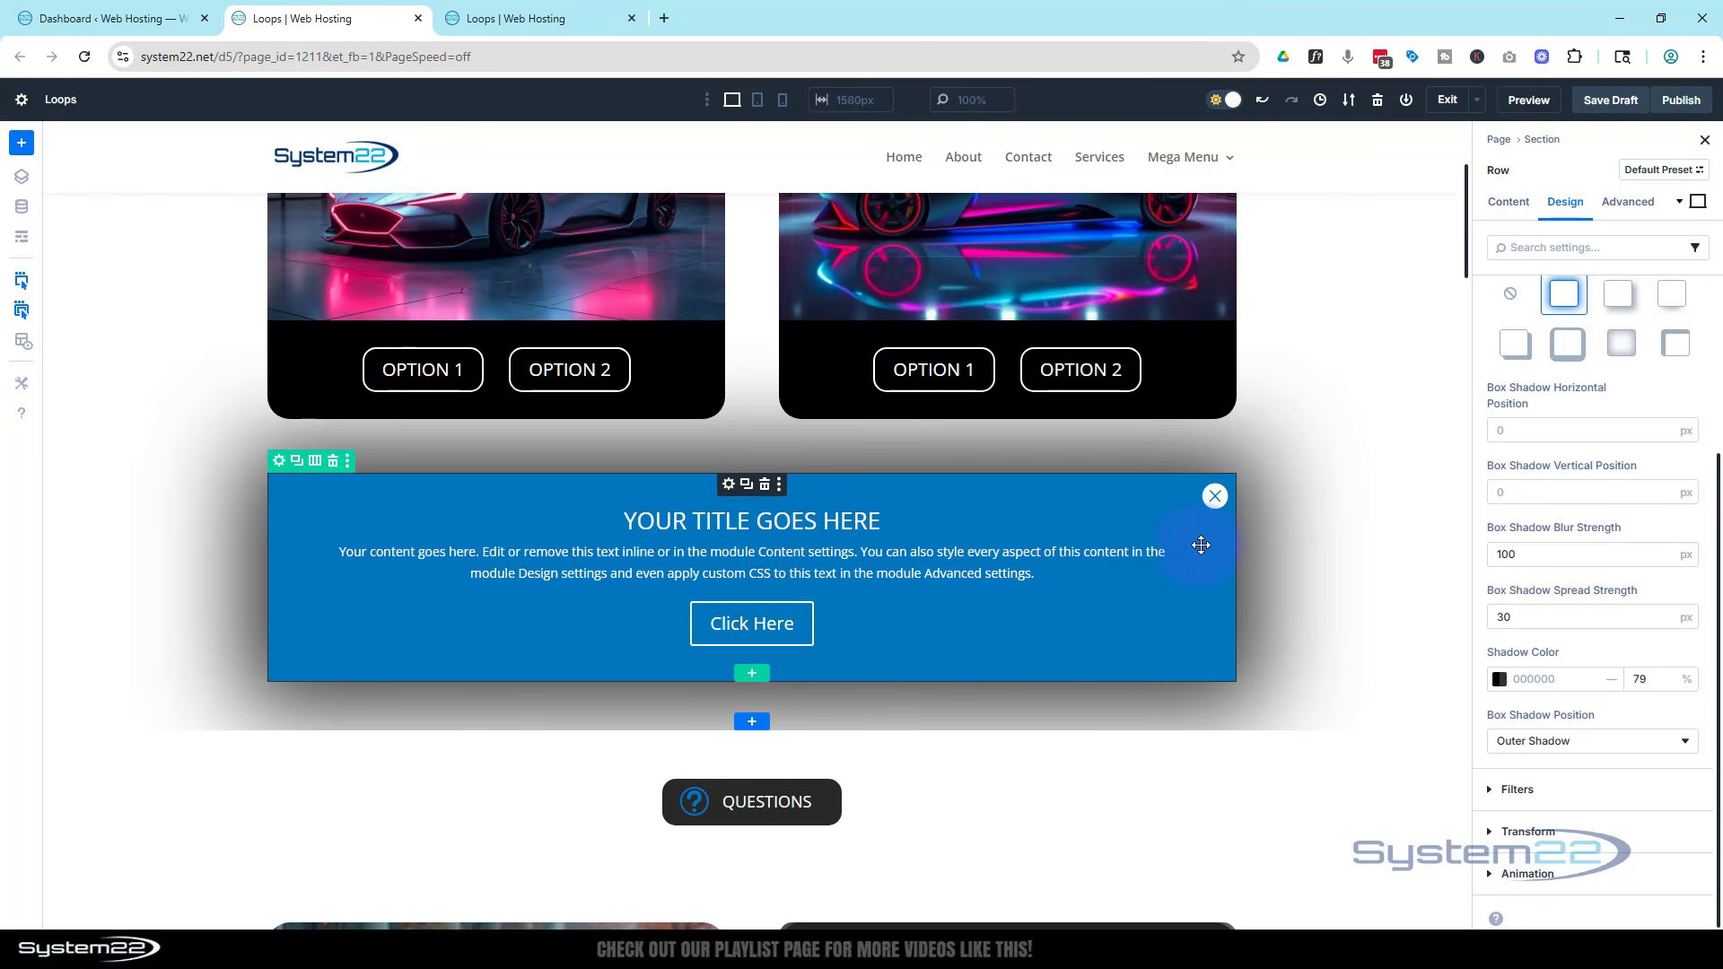
scroll(1376, 782, up, 1)
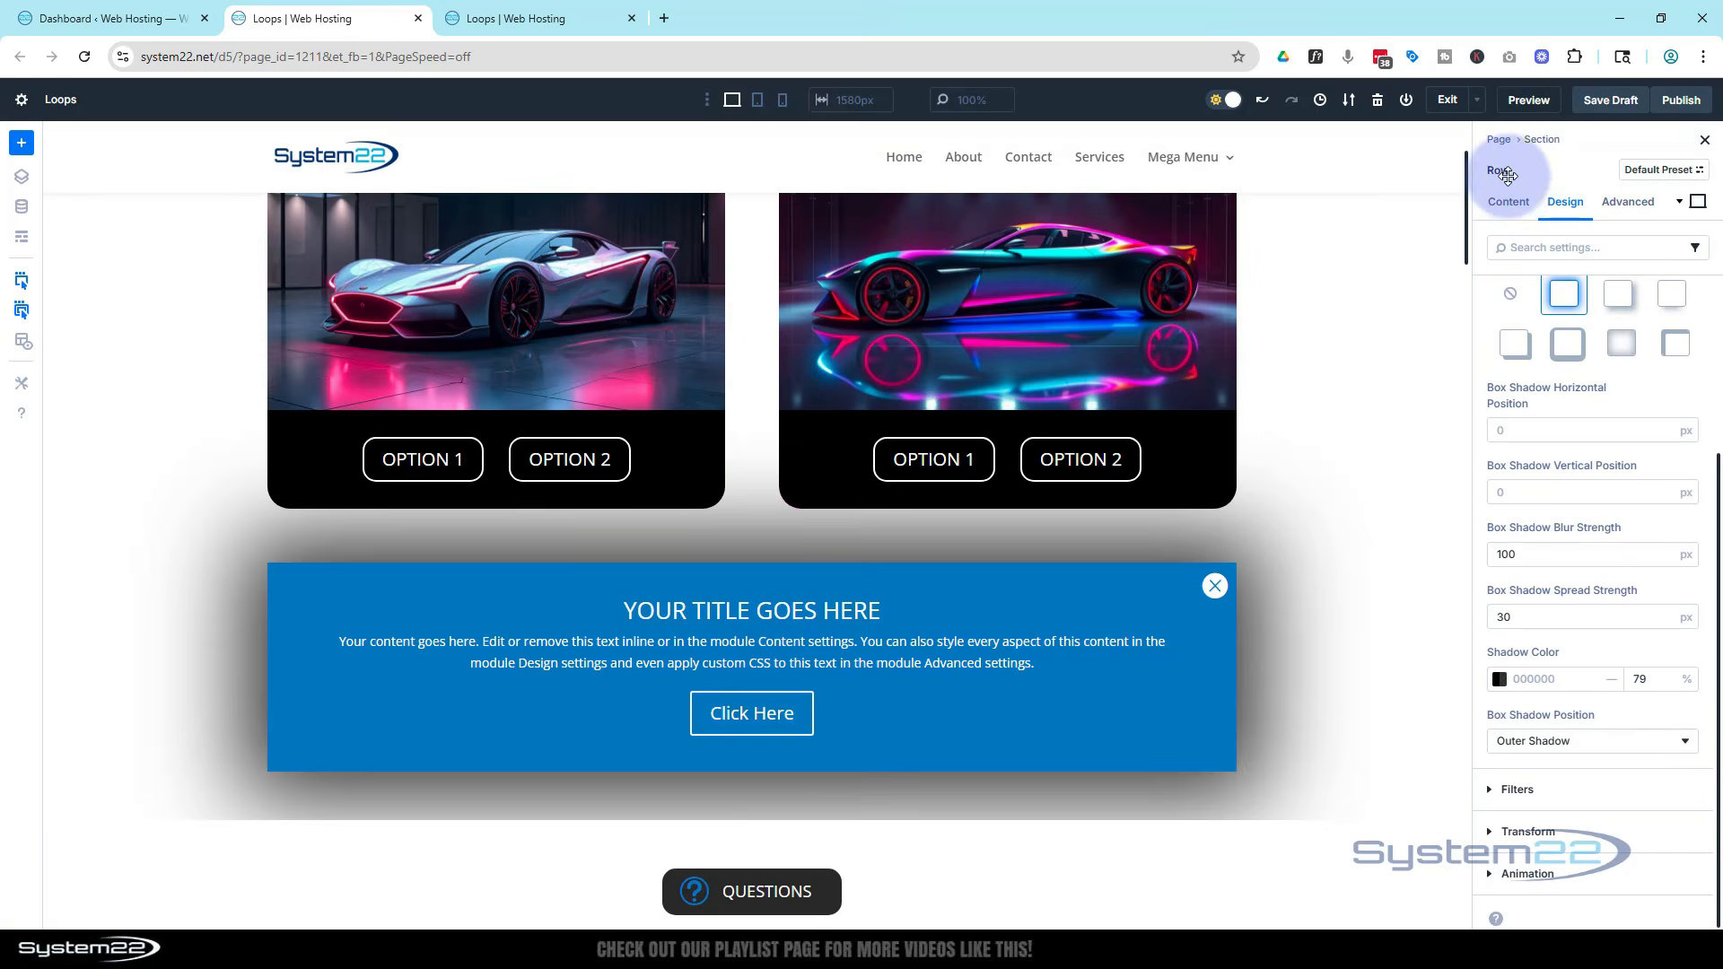
Set the row's position to Fixed with its offset origin at the centre
click(1631, 212)
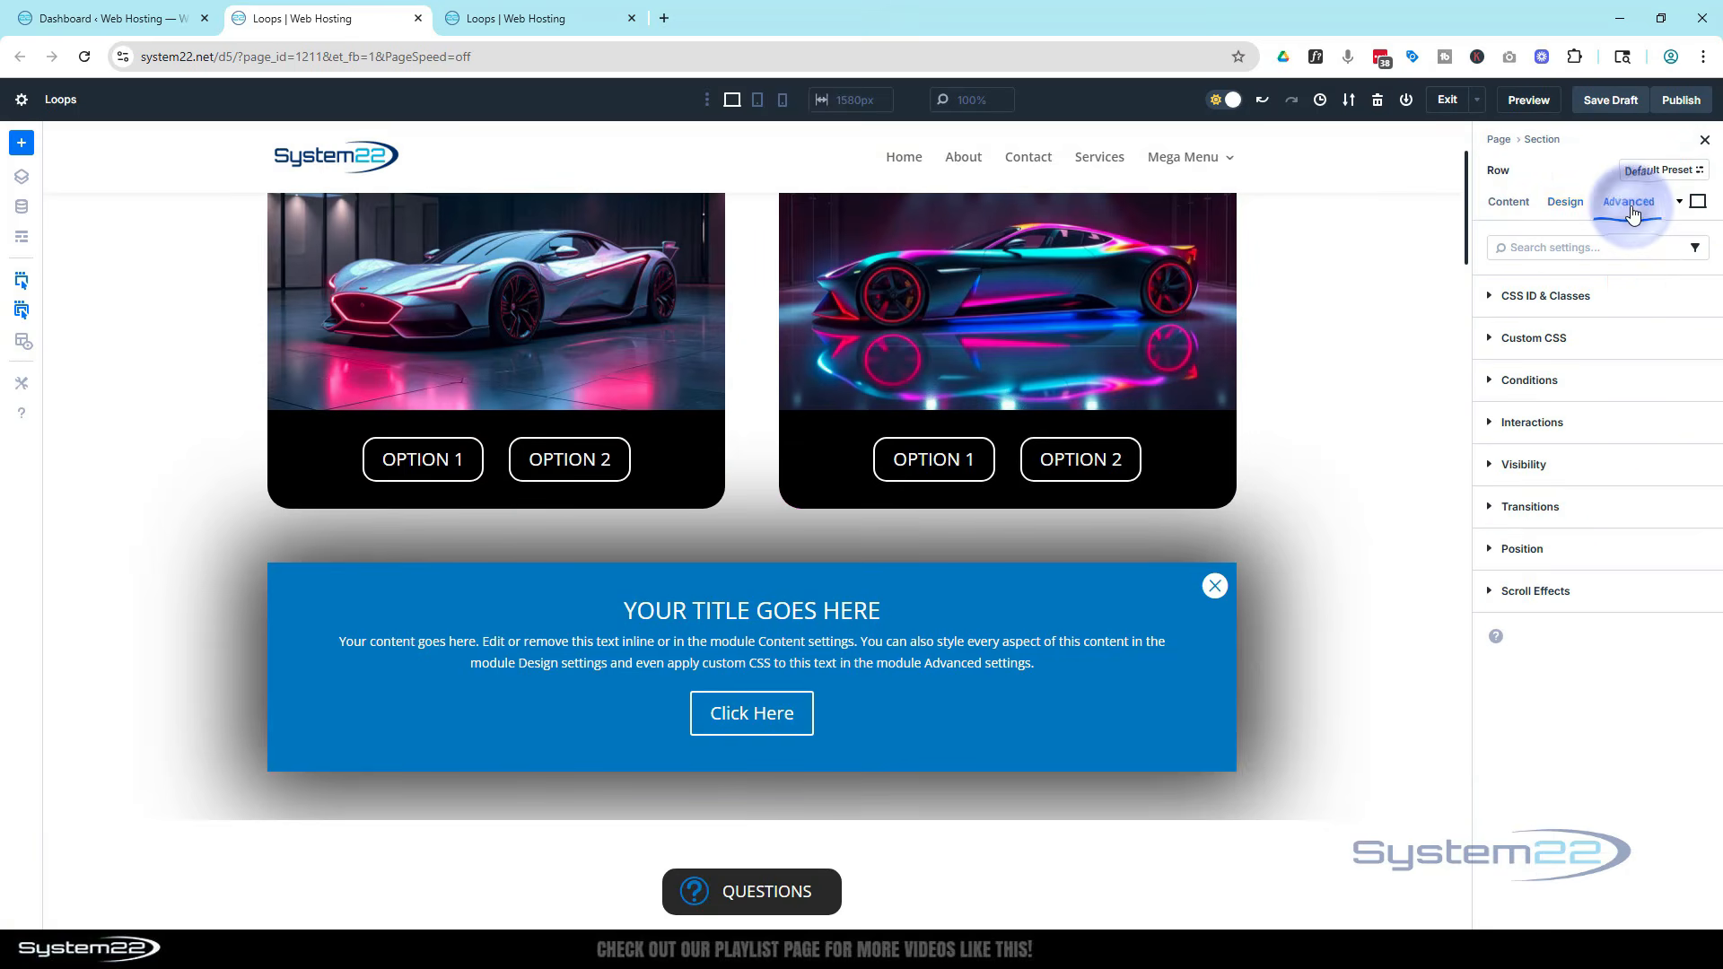
click(1643, 463)
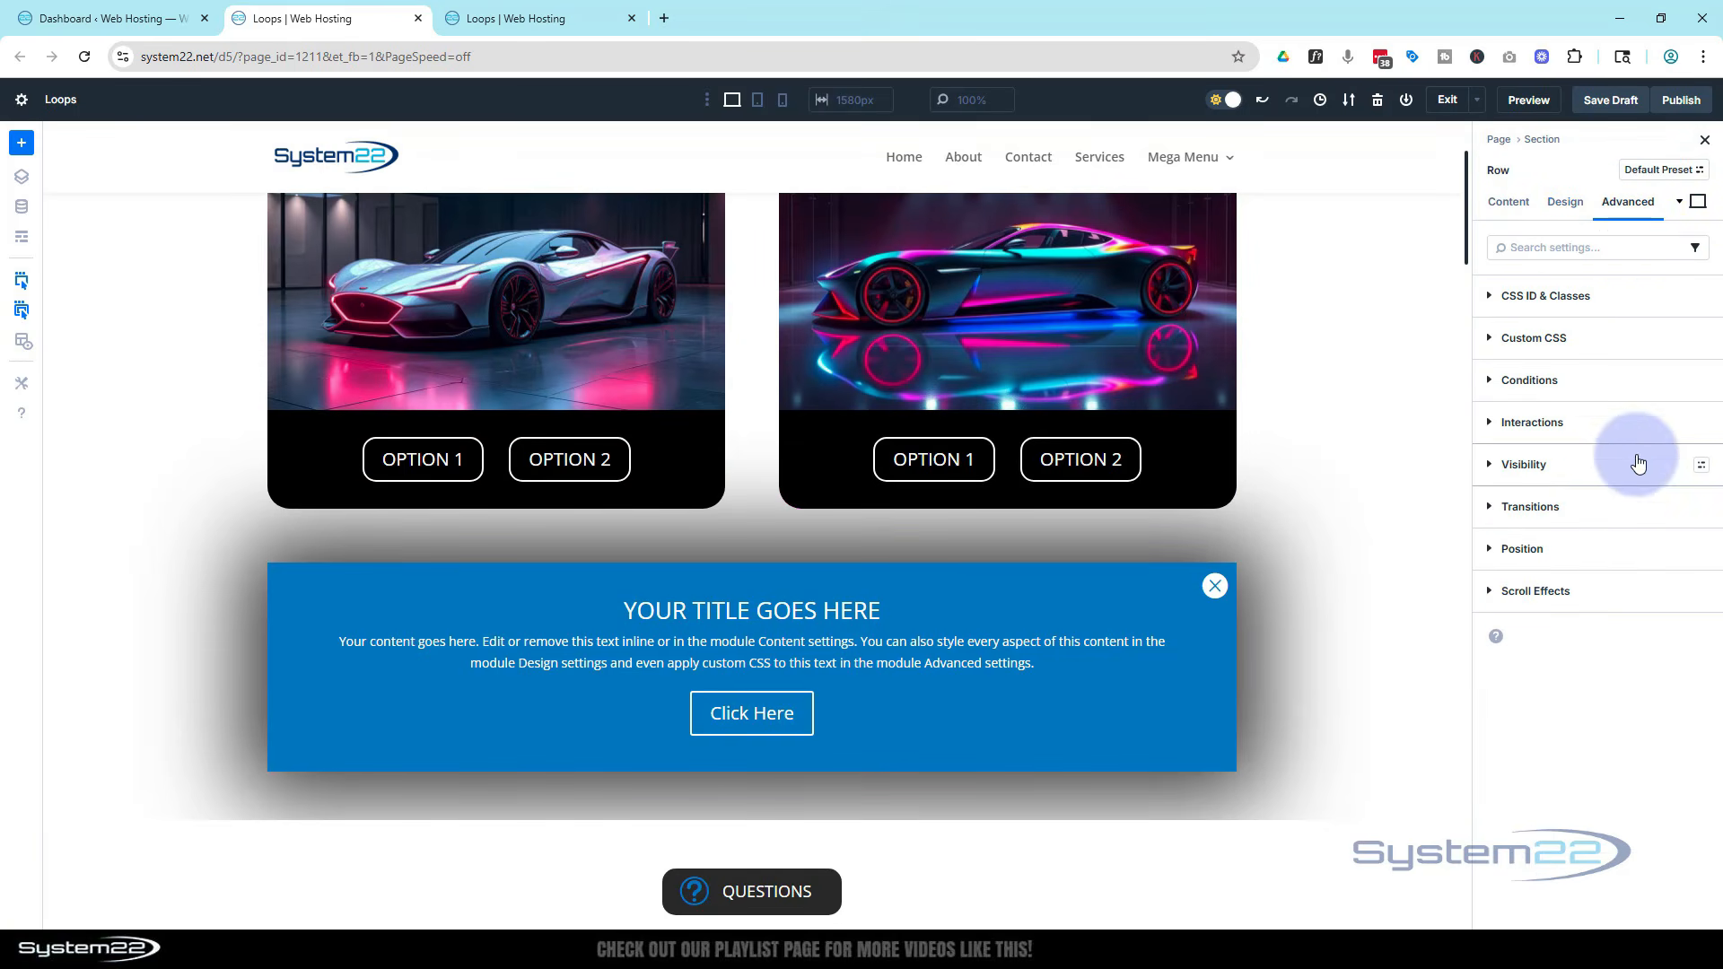
click(1594, 548)
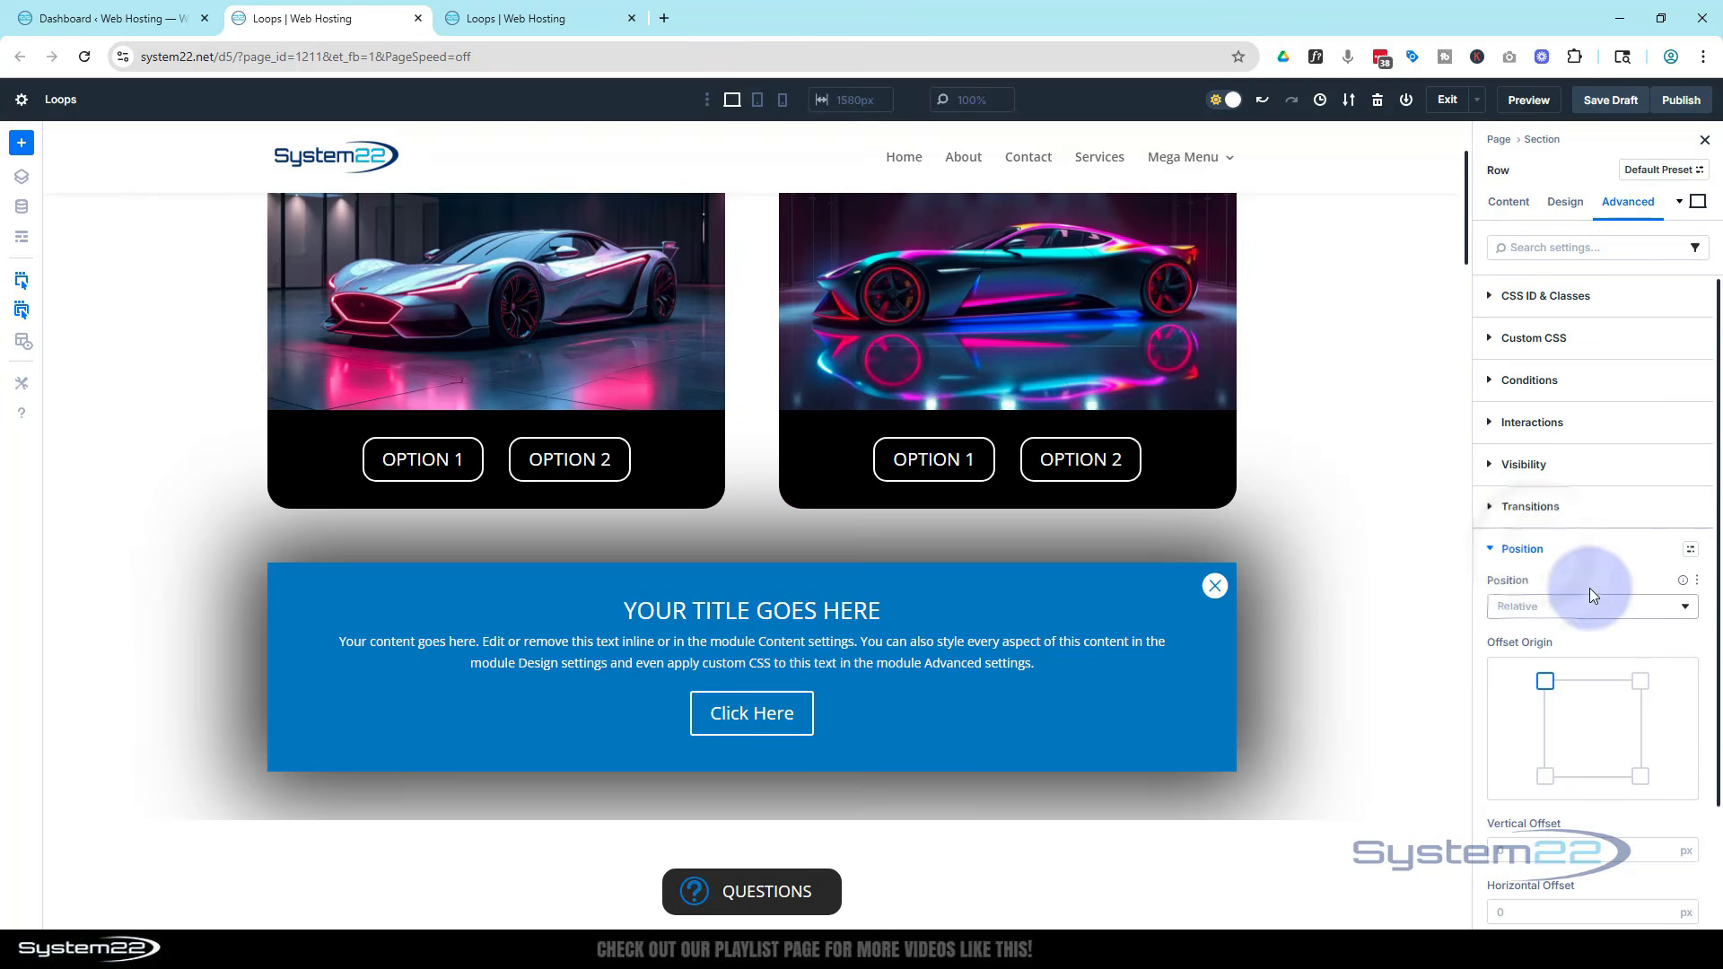
scroll(1581, 579, down, 2)
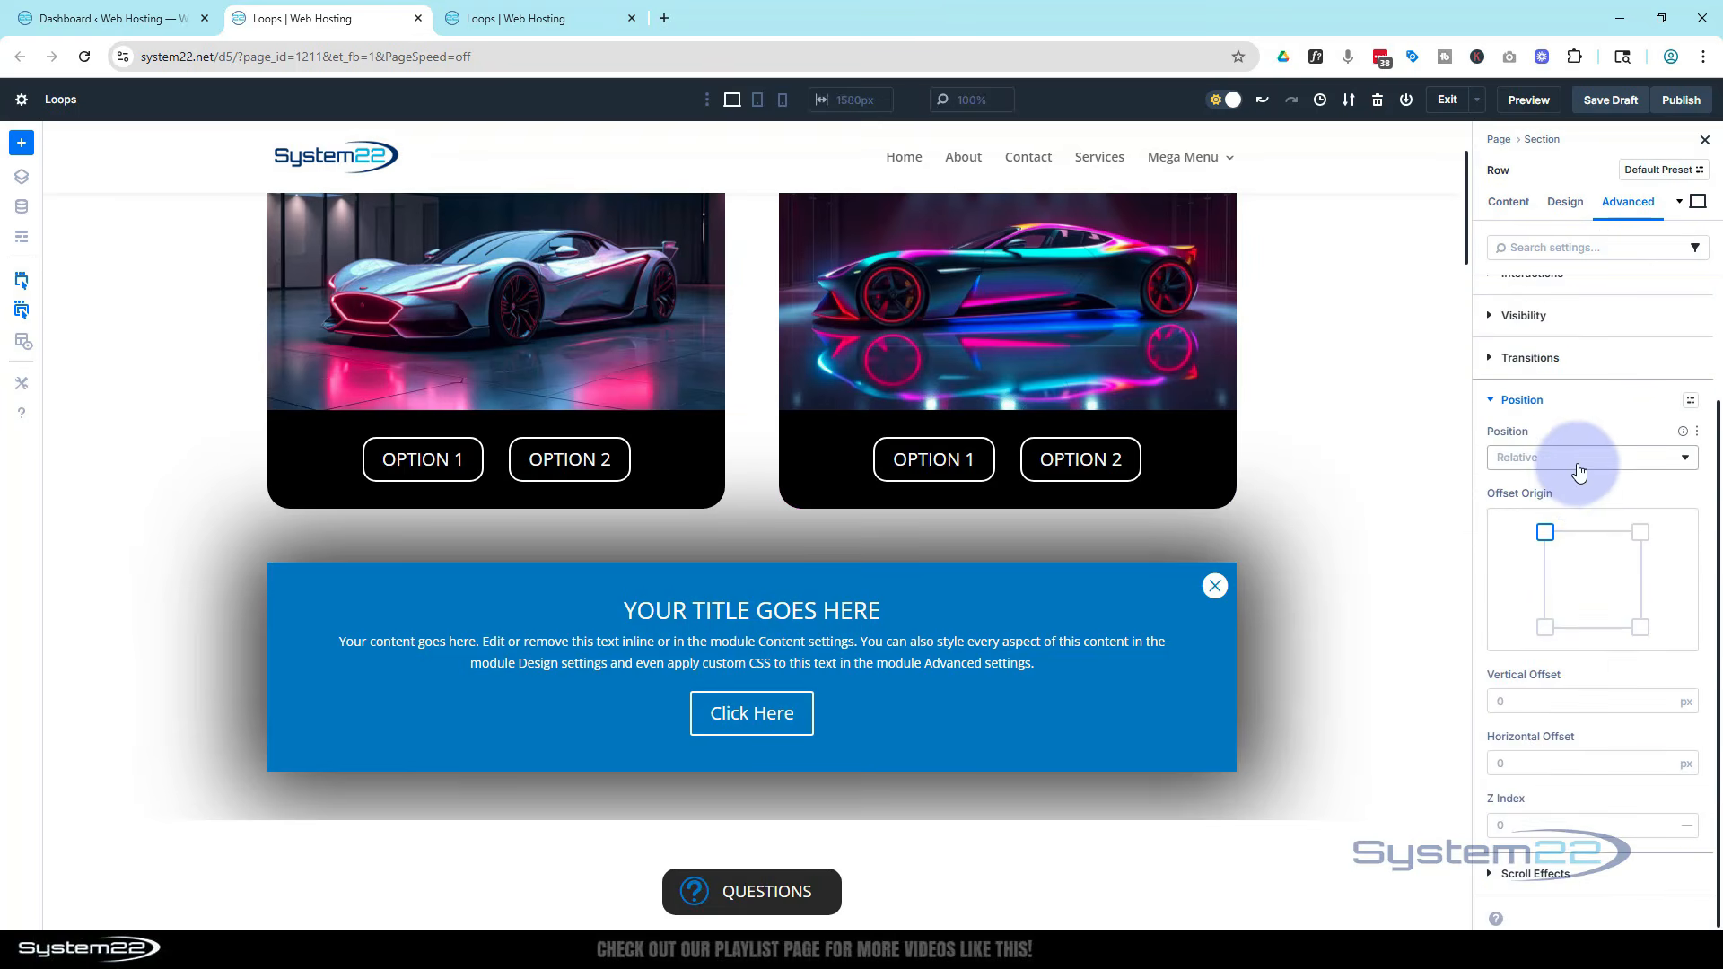
click(1580, 471)
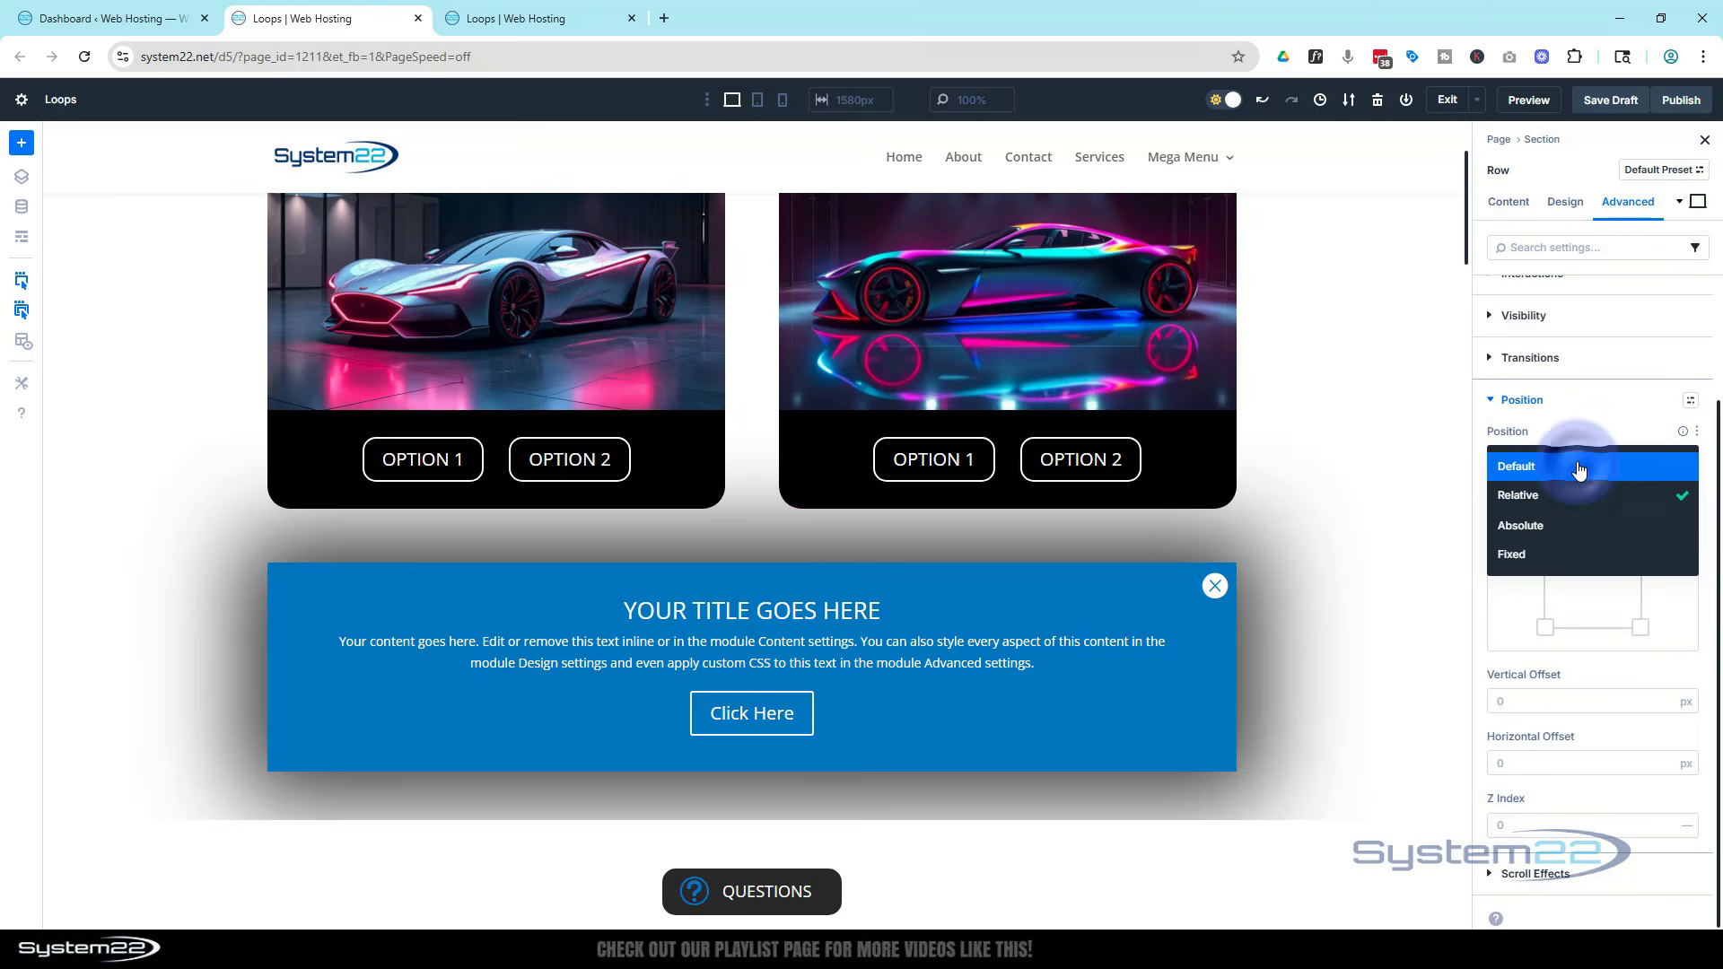
click(1562, 557)
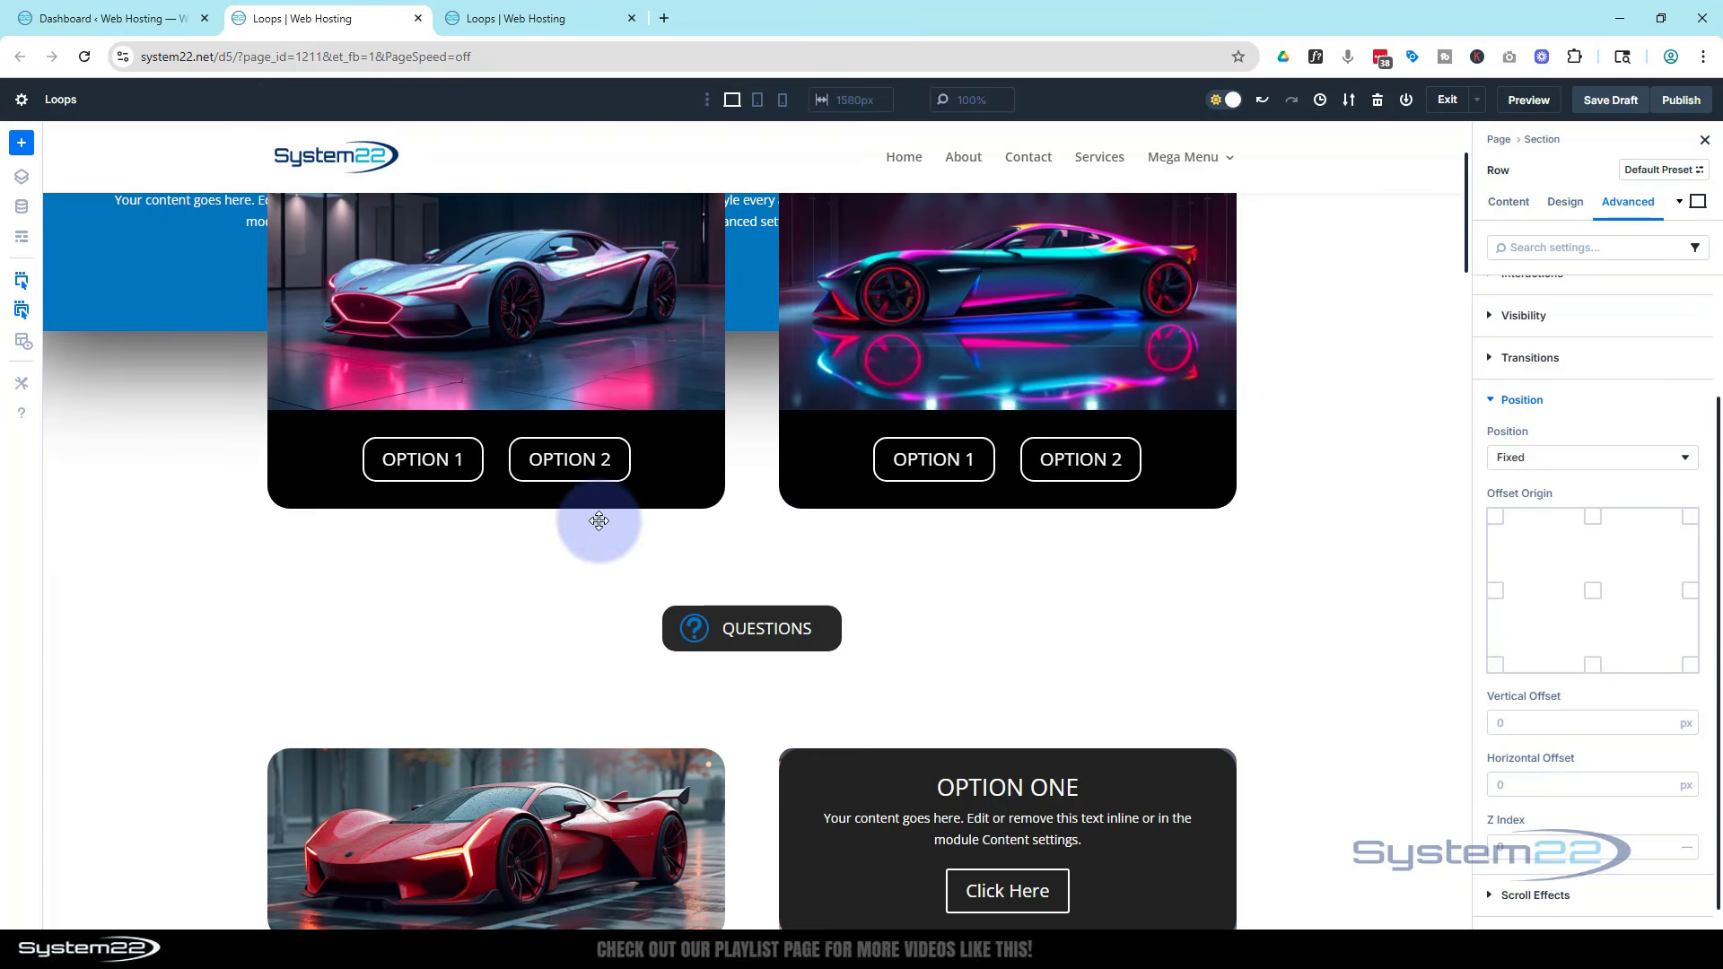
click(1593, 593)
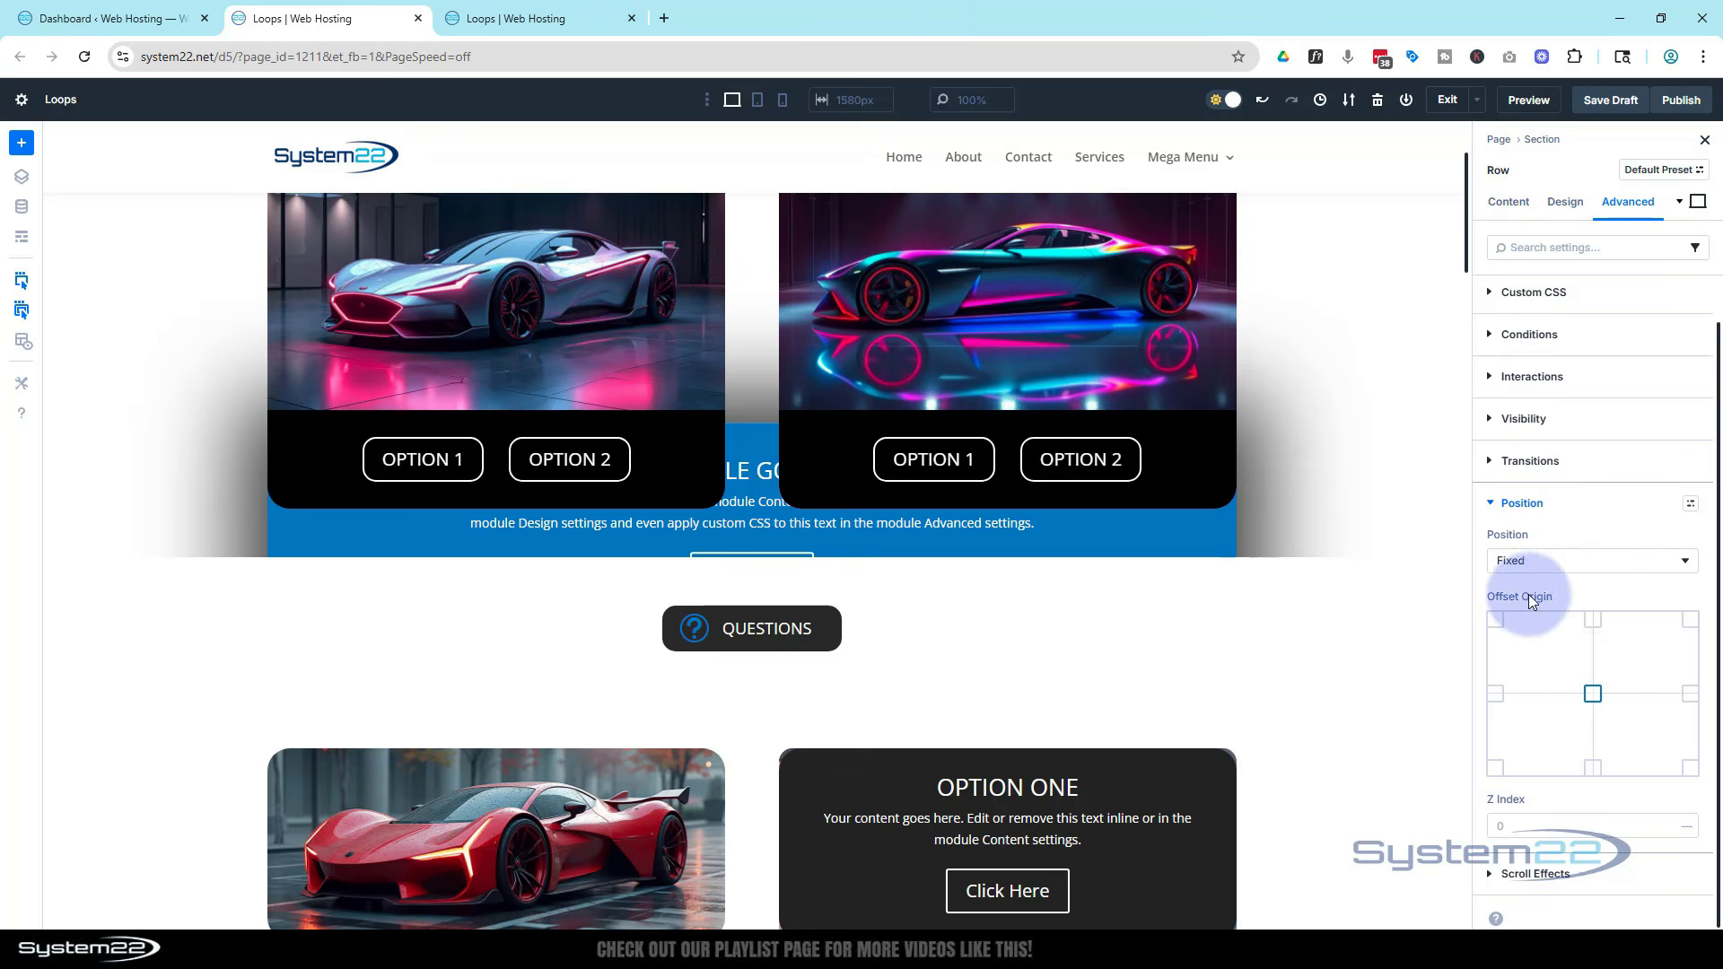
scroll(1336, 601, up, 2)
scroll(1339, 598, down, 10)
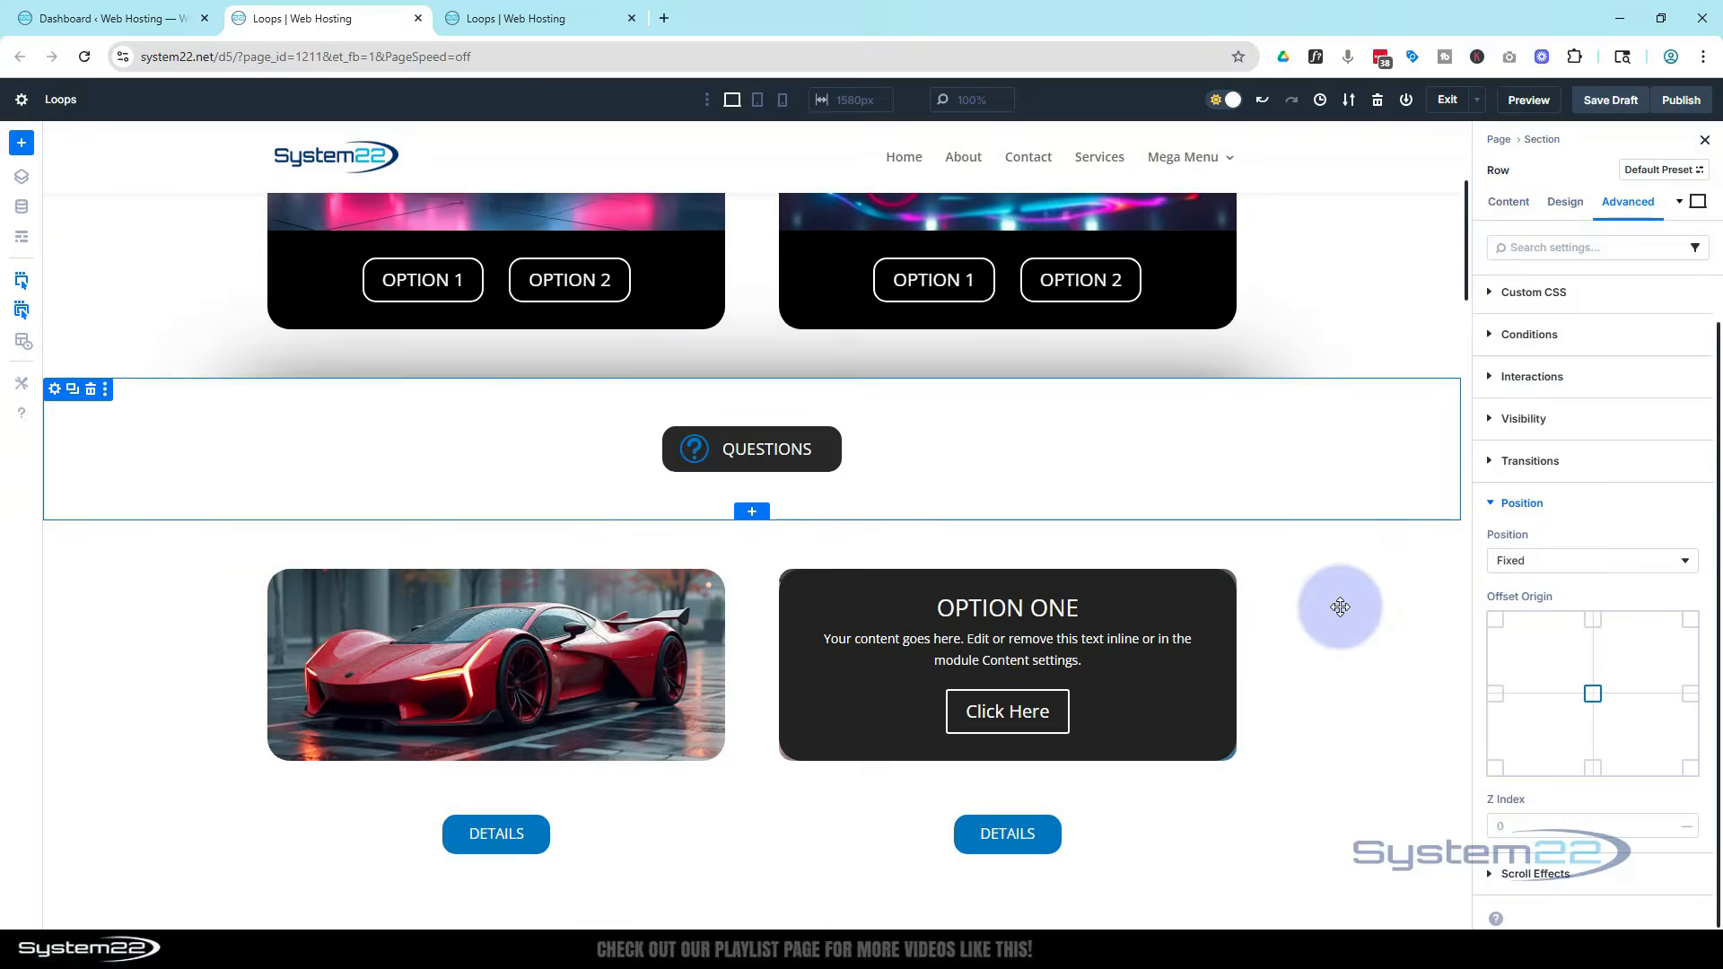
scroll(1339, 611, up, 9)
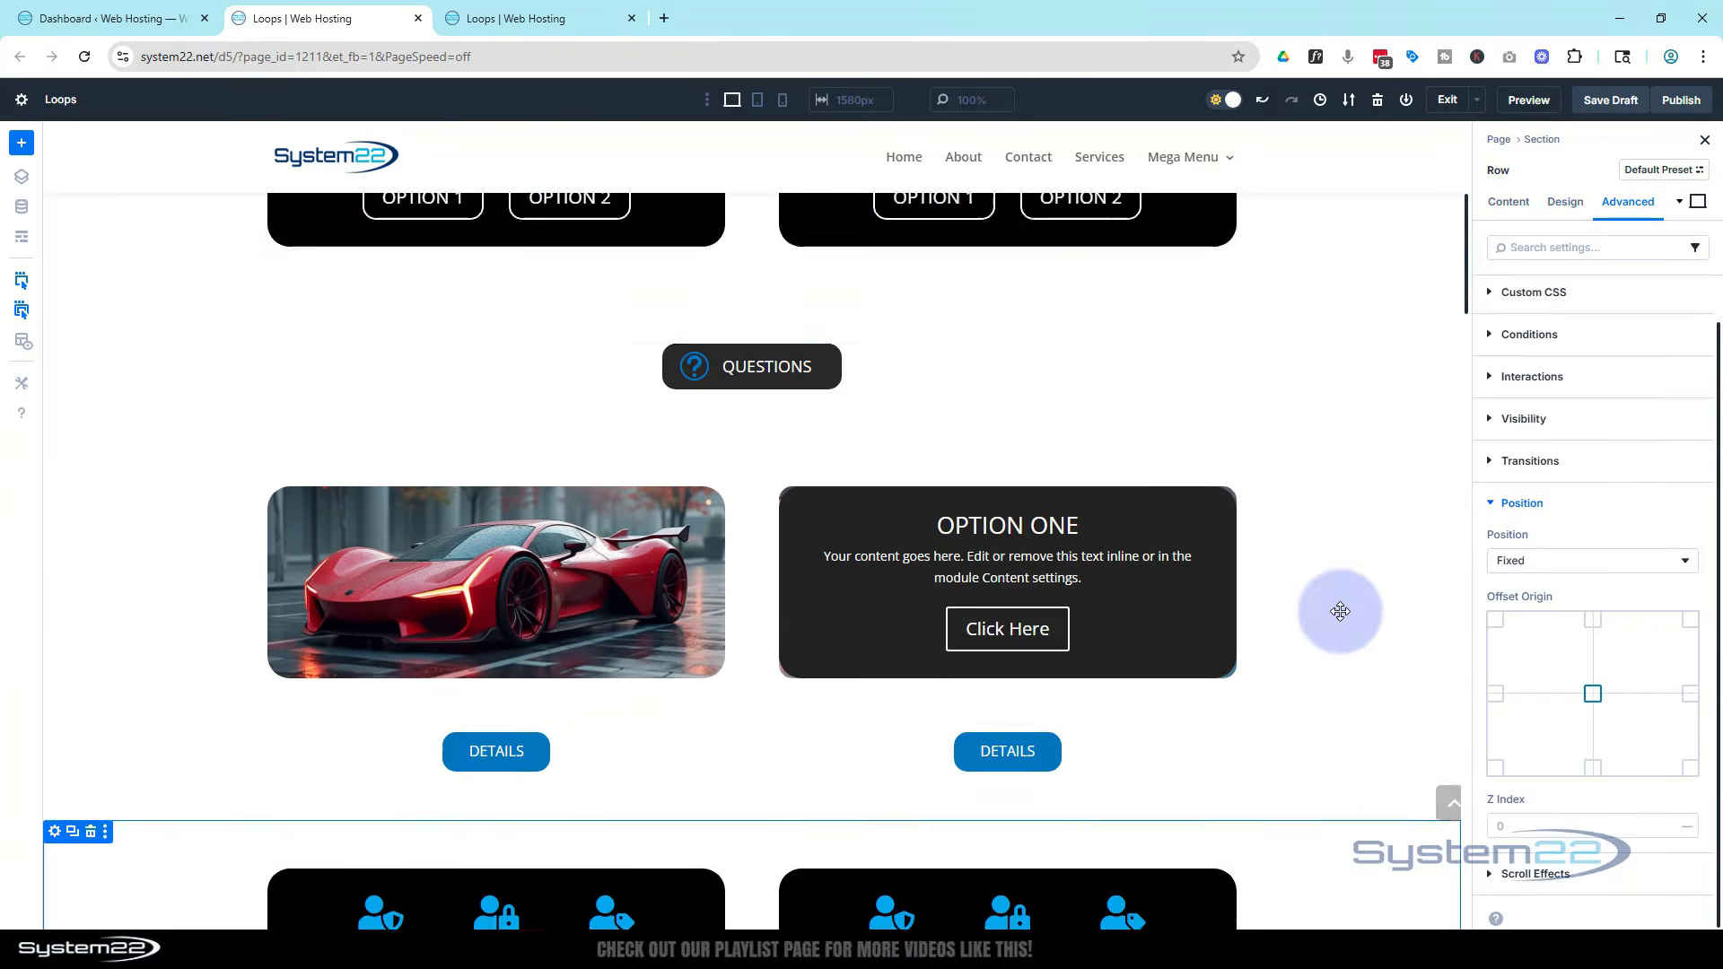
scroll(1340, 611, down, 1)
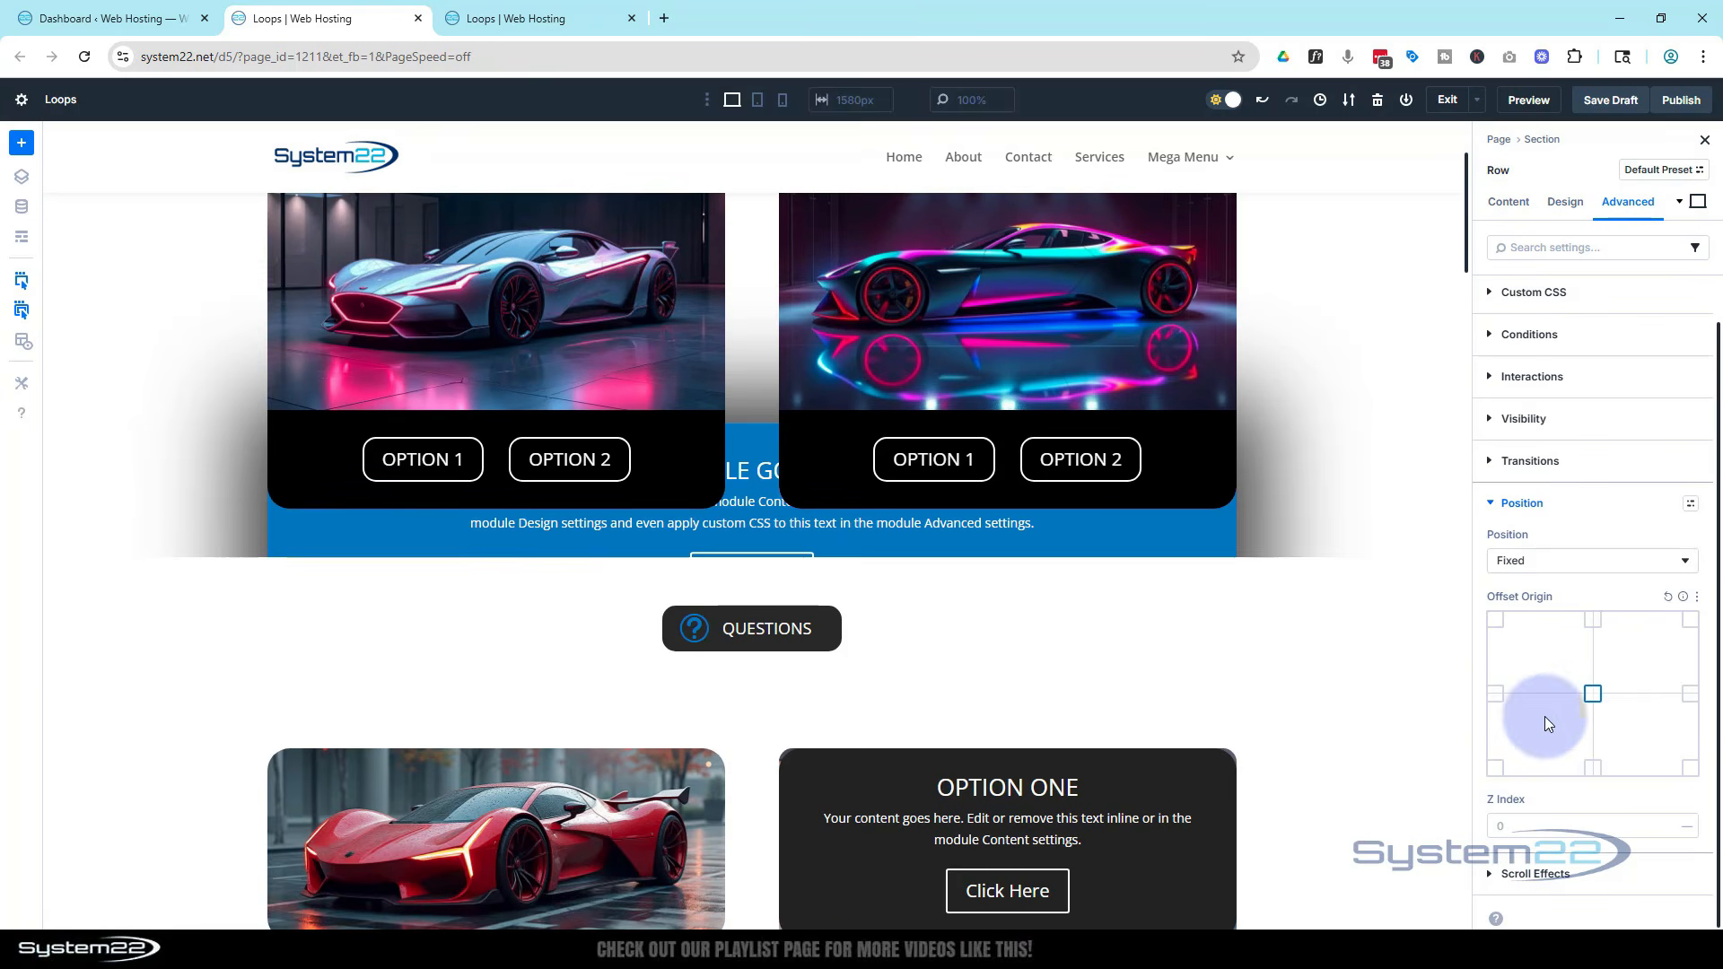
Set the row's Z index to 99999
click(1539, 820)
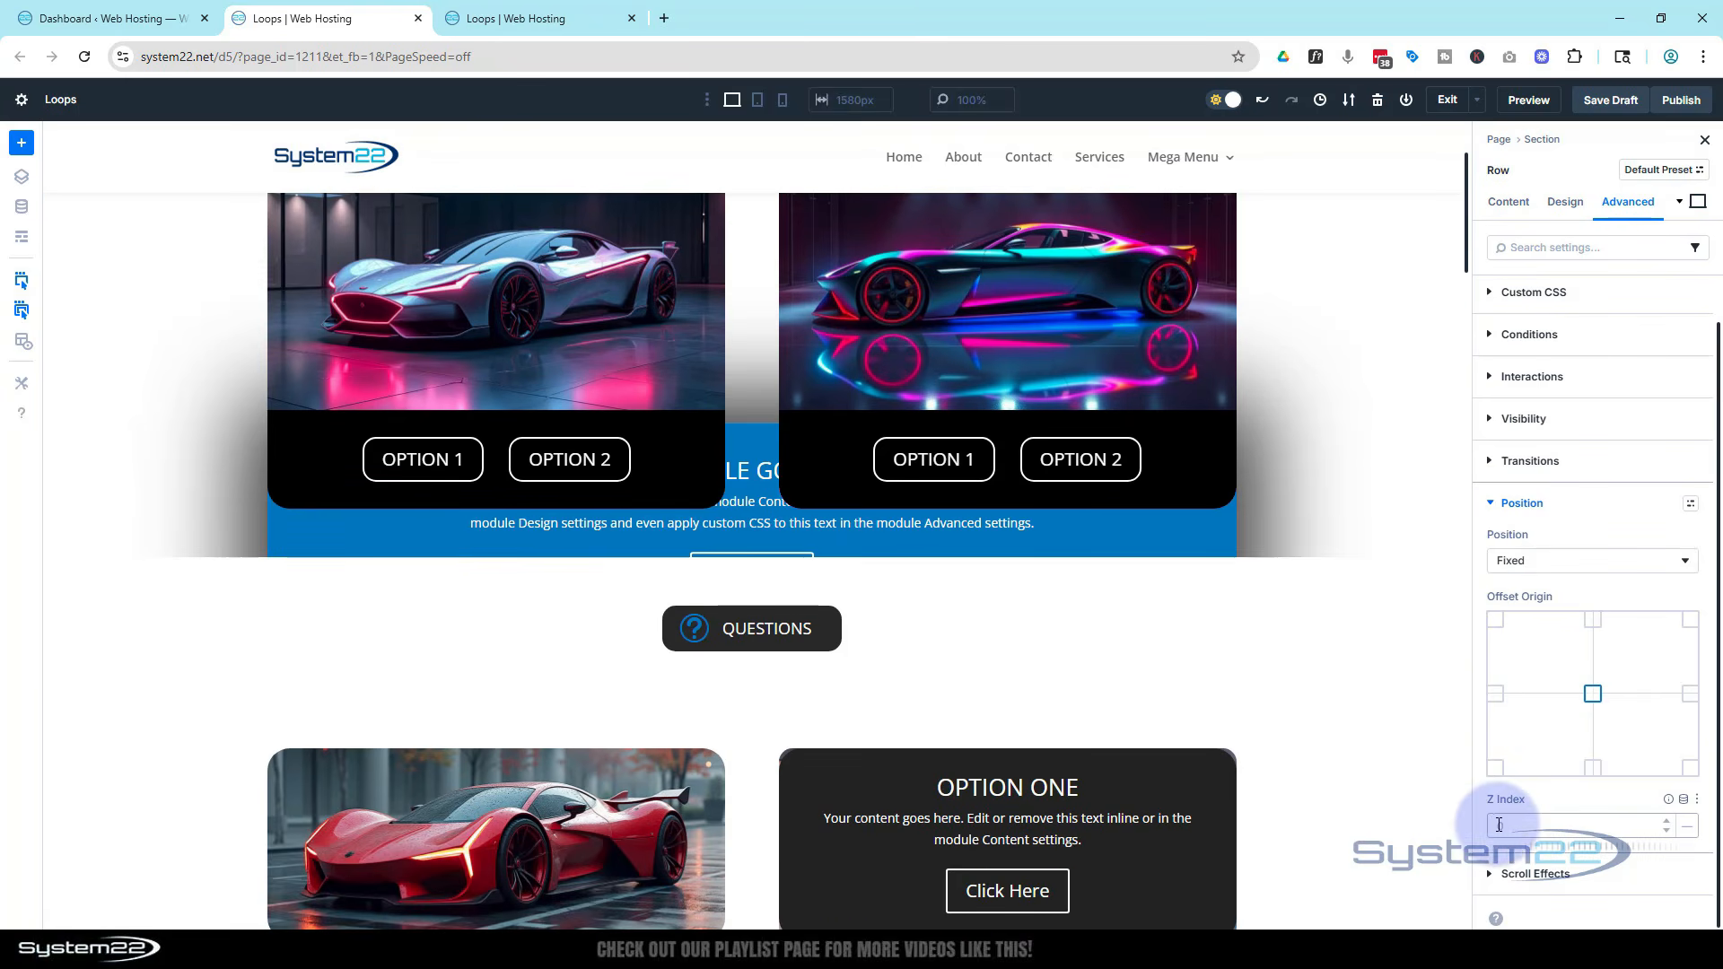
text(99999)
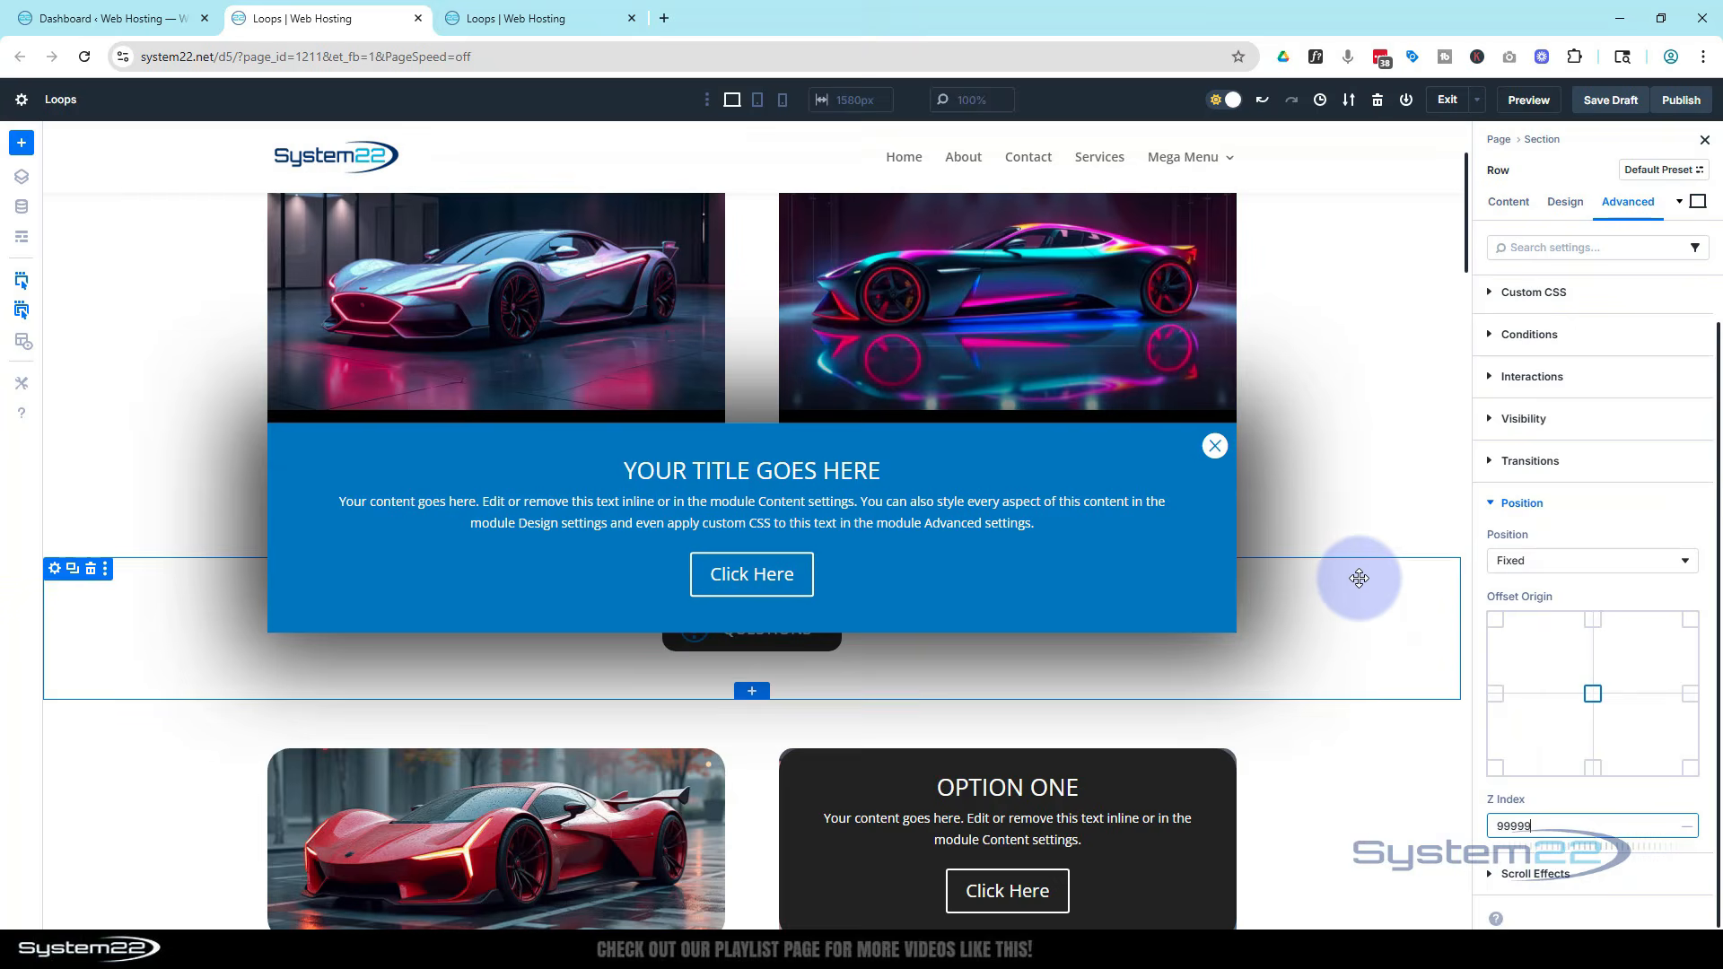
scroll(1355, 577, down, 3)
scroll(1362, 589, up, 5)
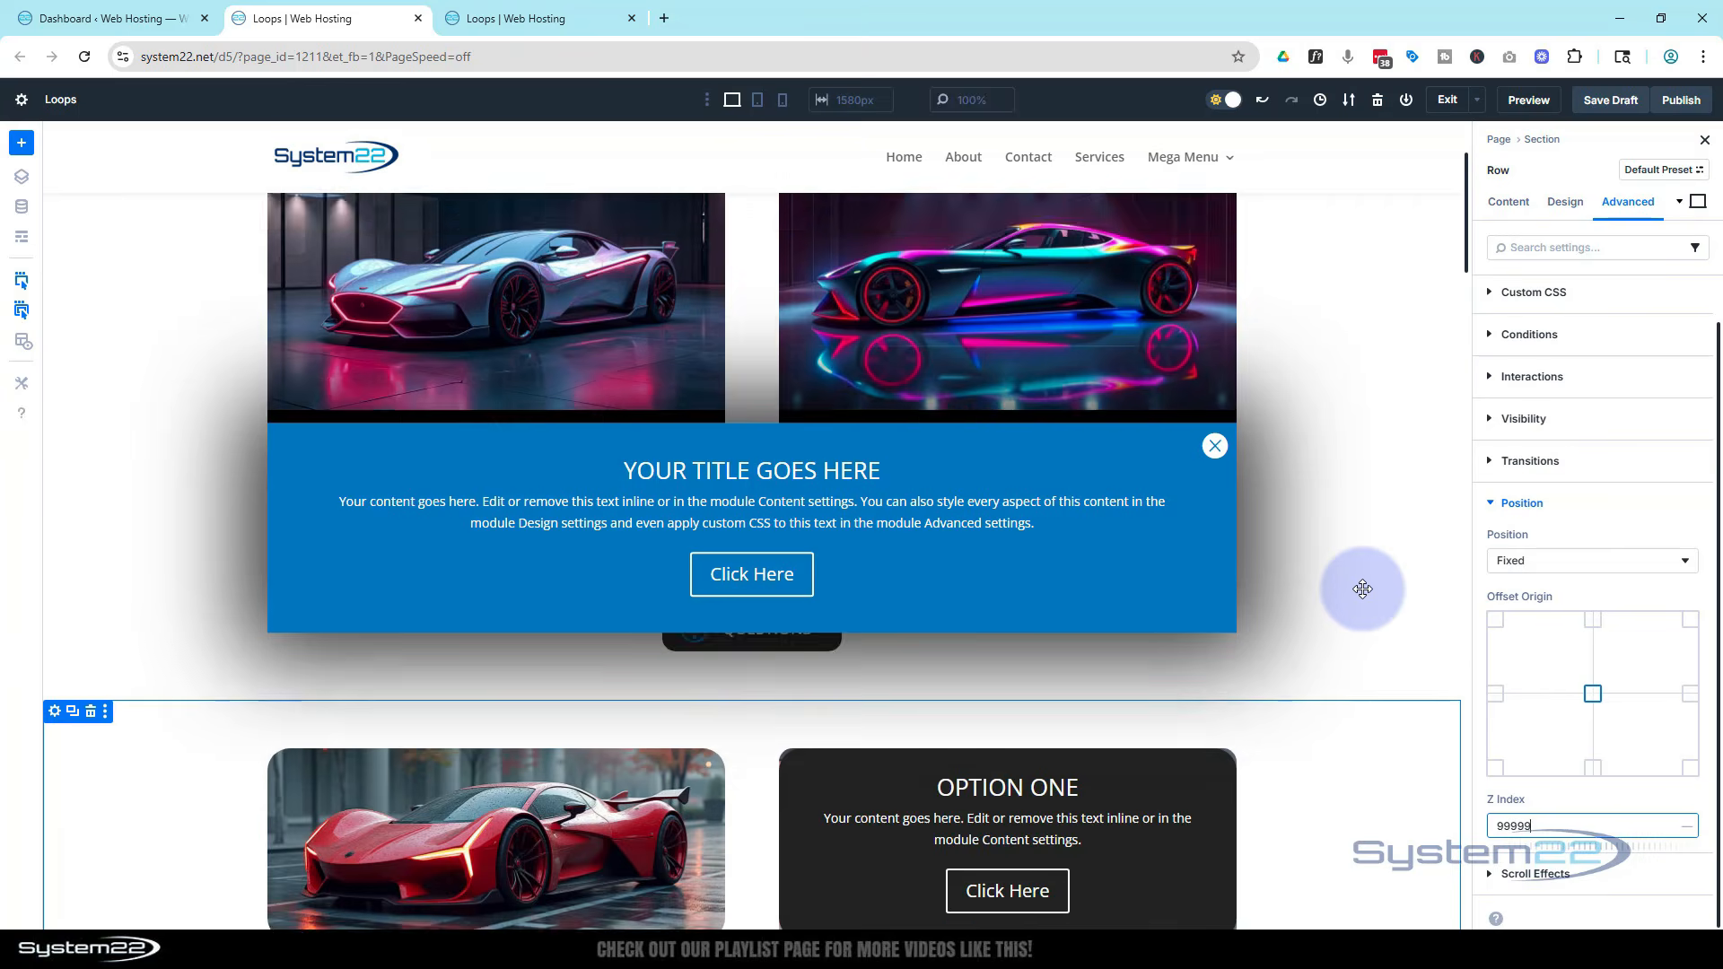
scroll(1362, 588, down, 4)
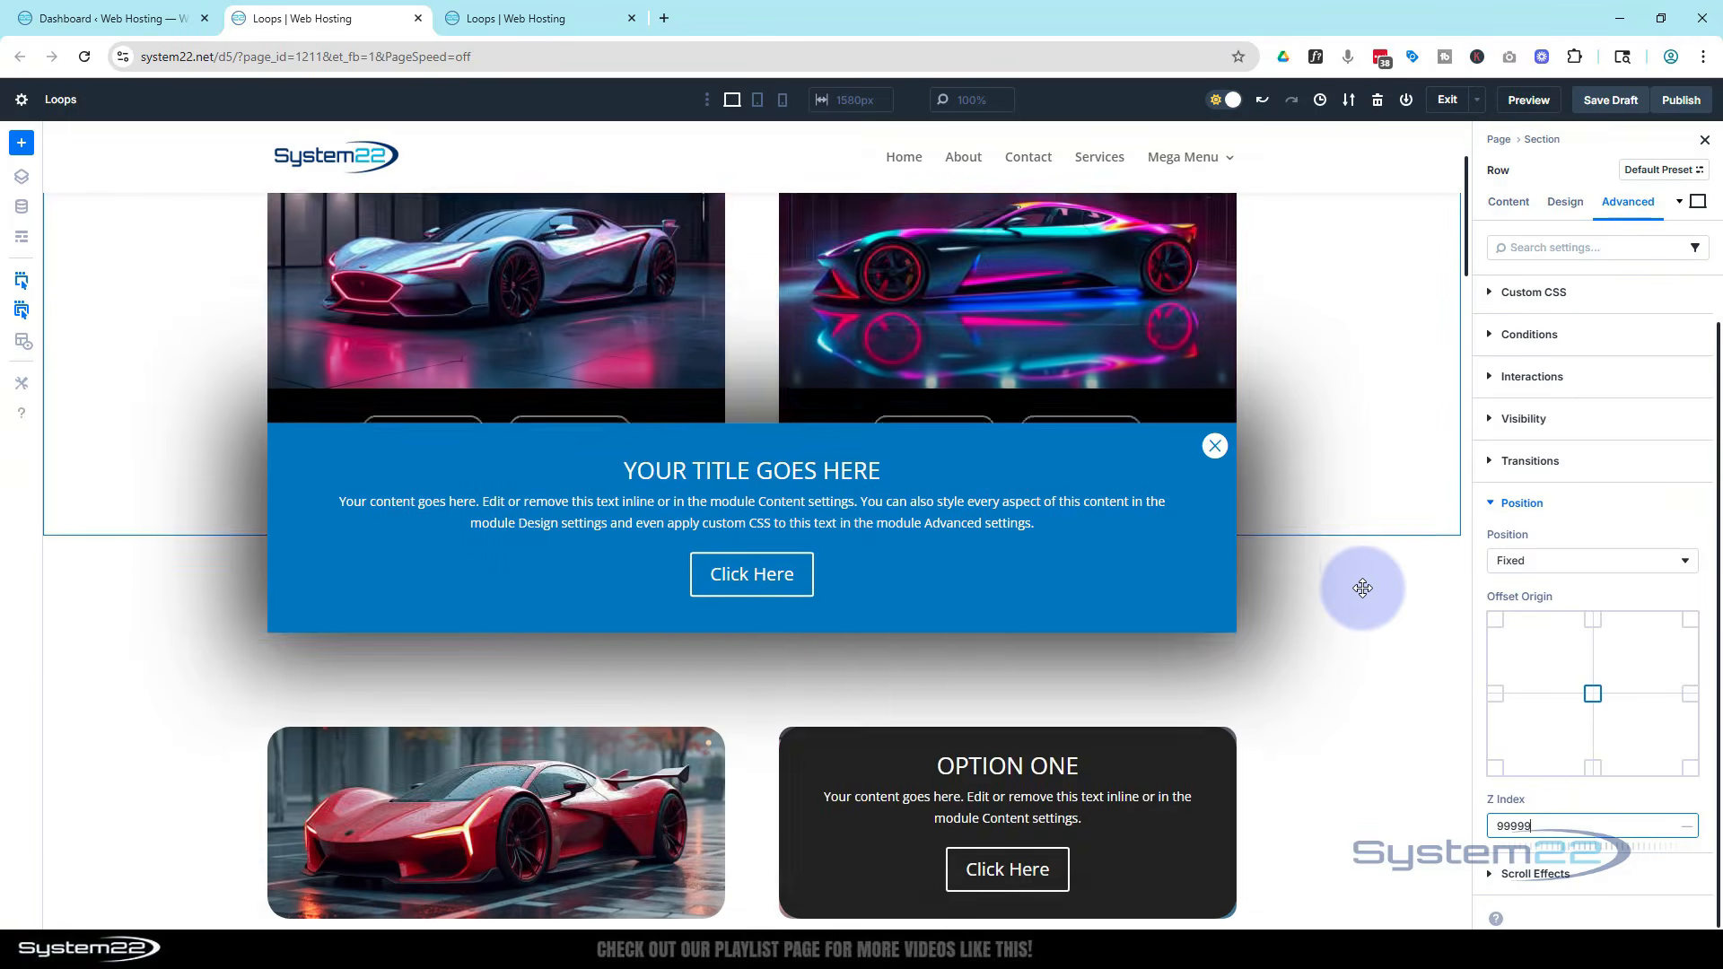
scroll(1367, 587, up, 4)
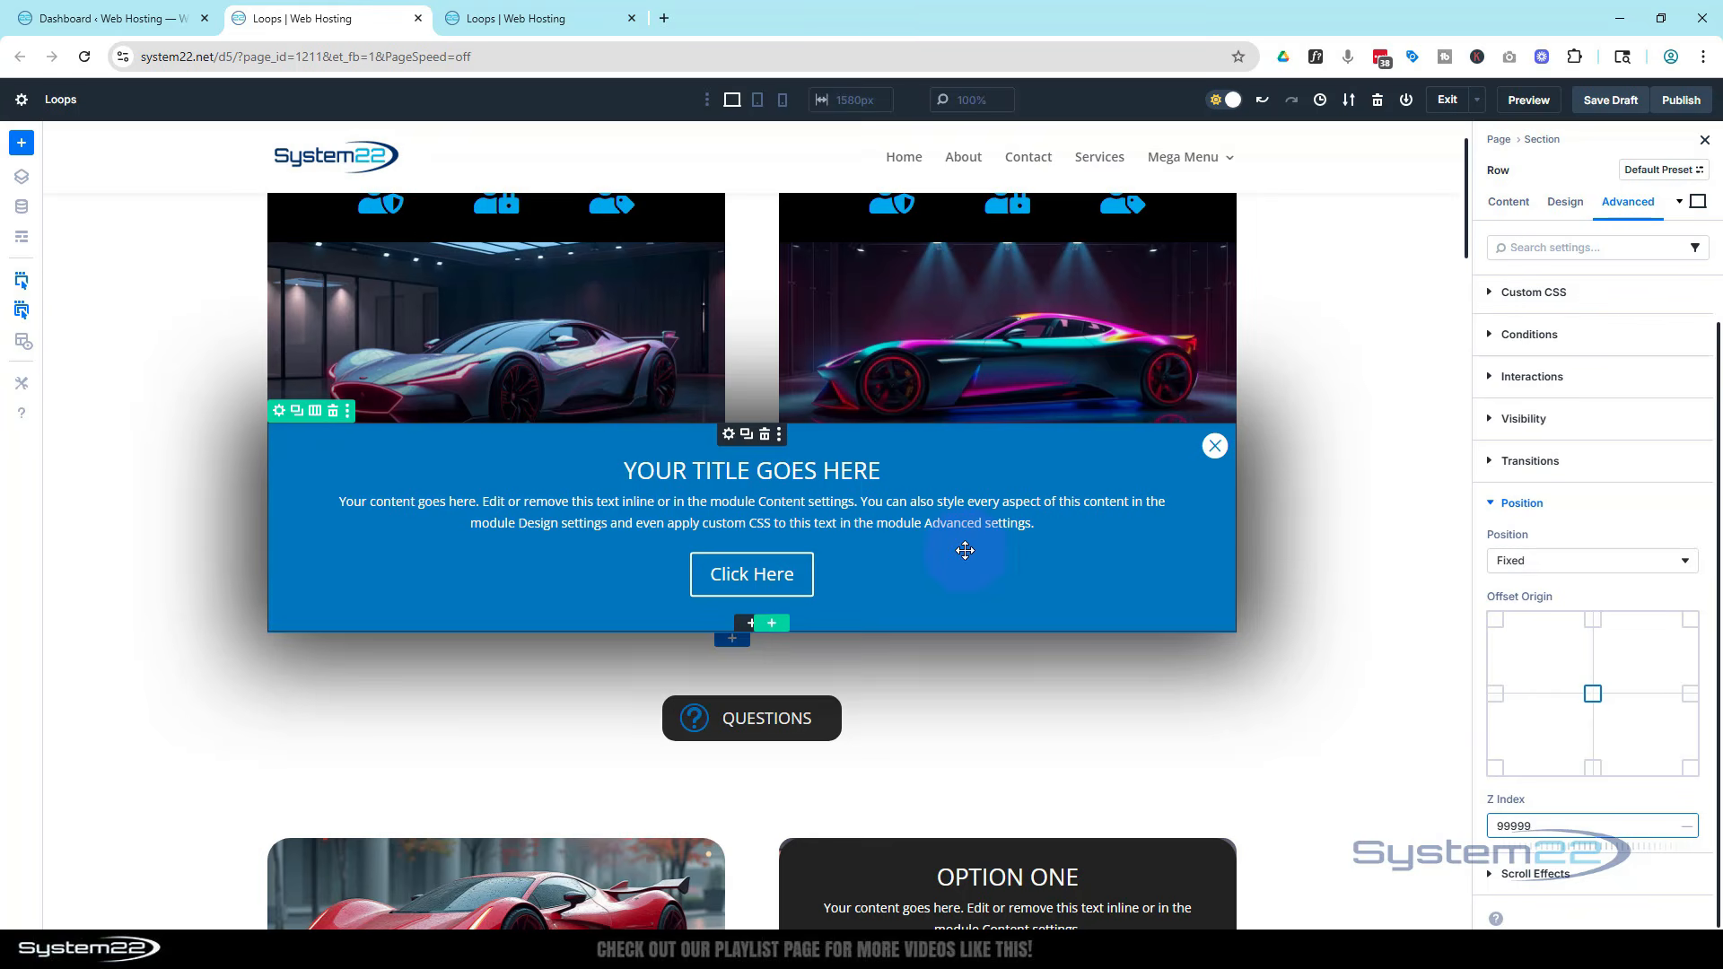
Set the row's width to 50 vw in its sizing settings
click(1568, 205)
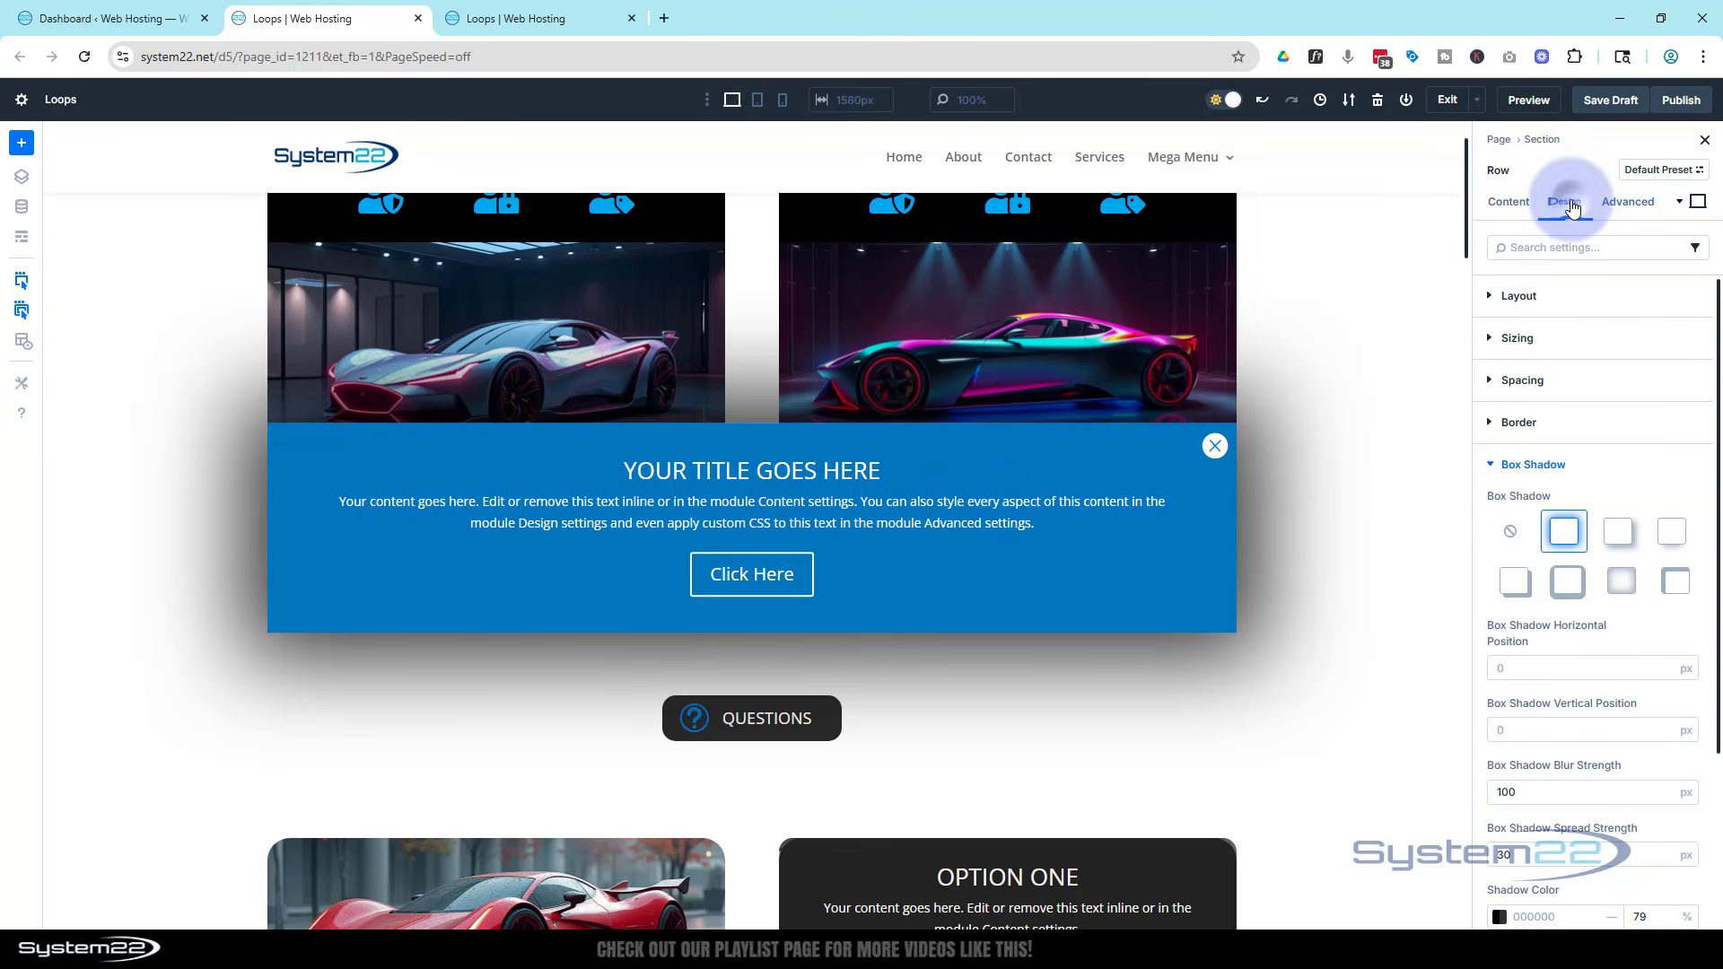
click(1492, 339)
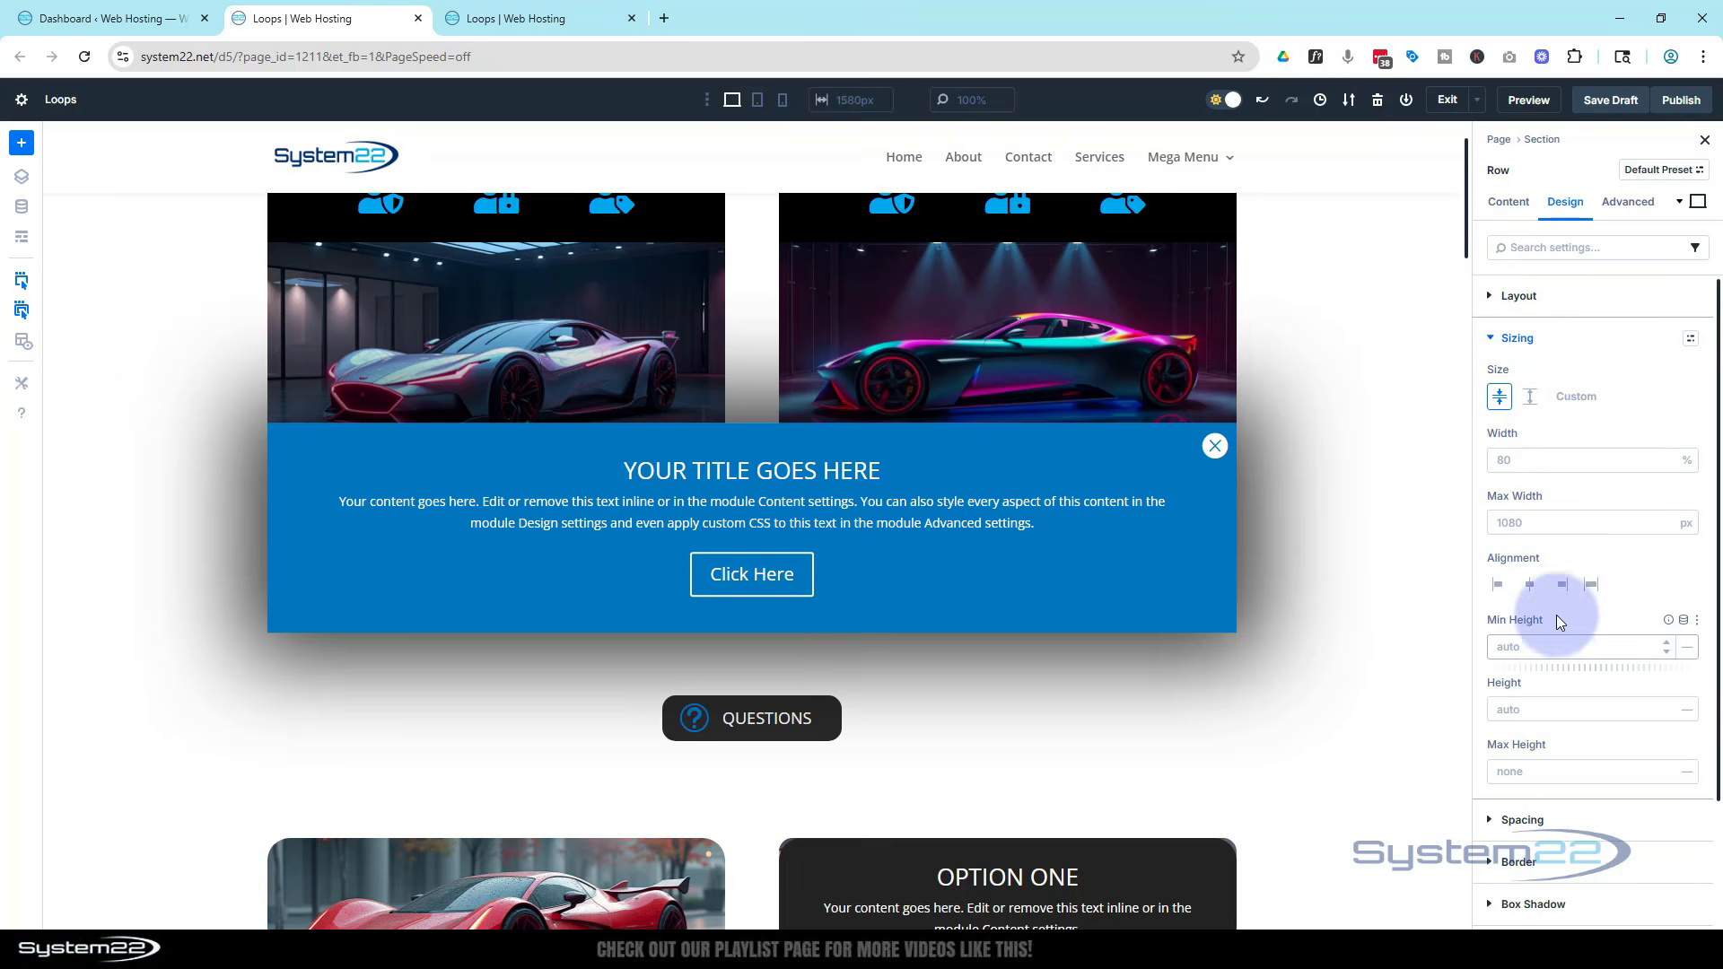
click(1522, 461)
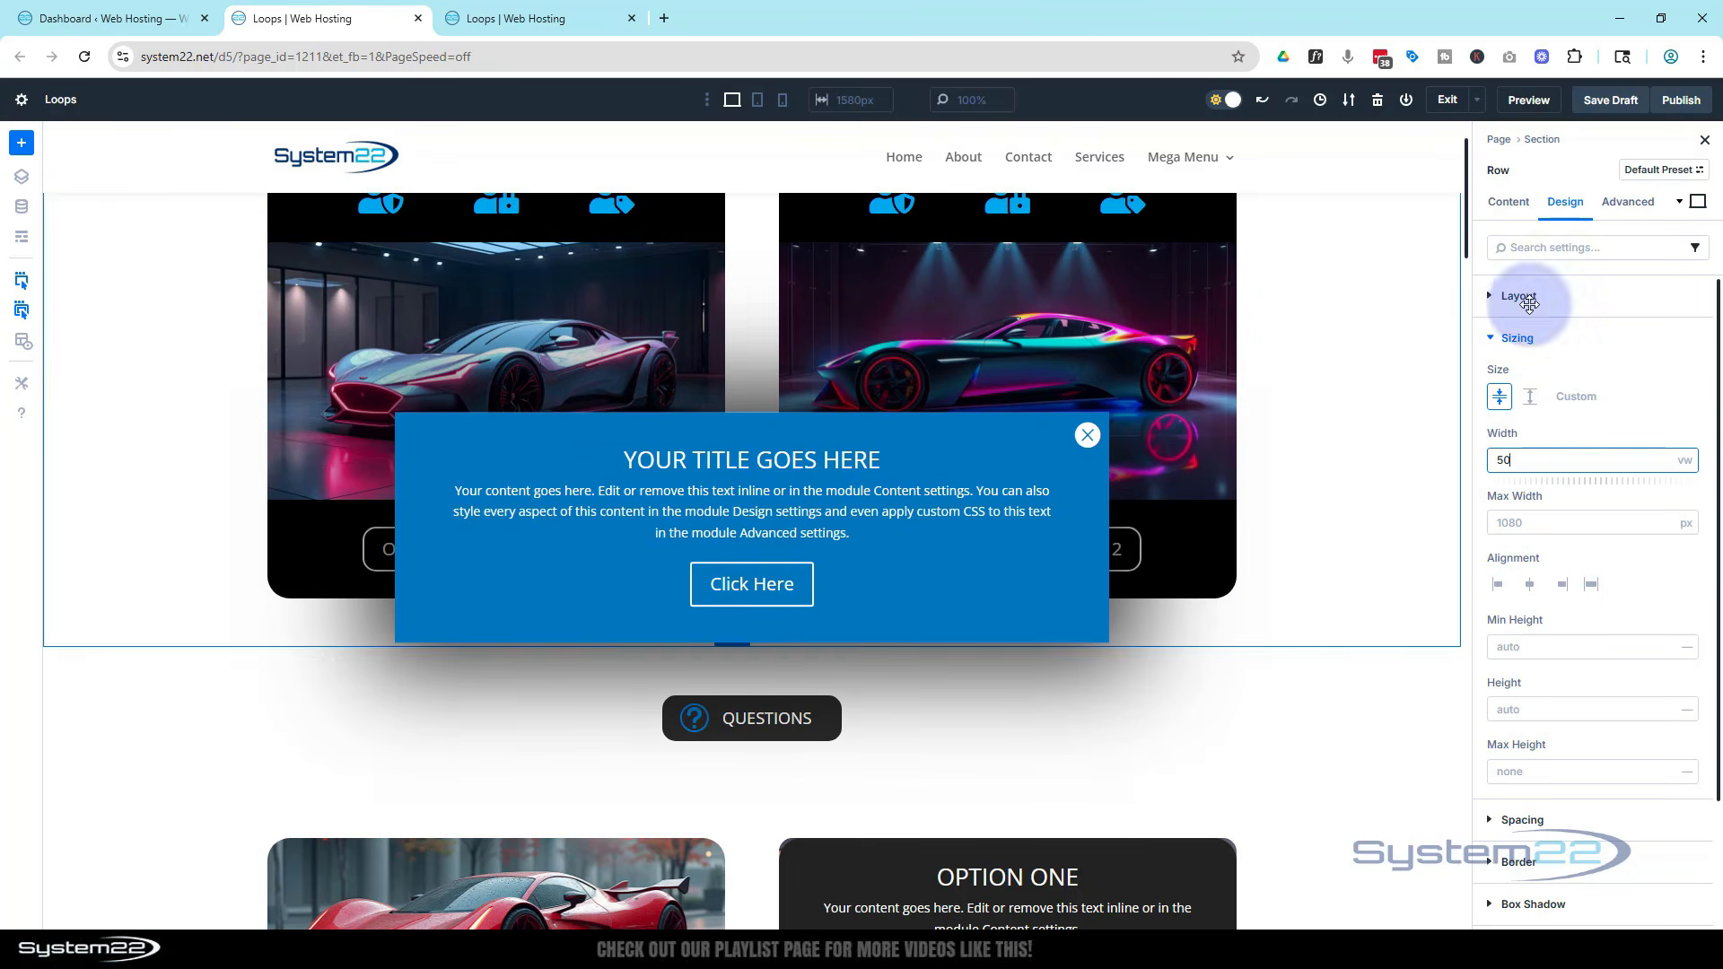
click(1685, 461)
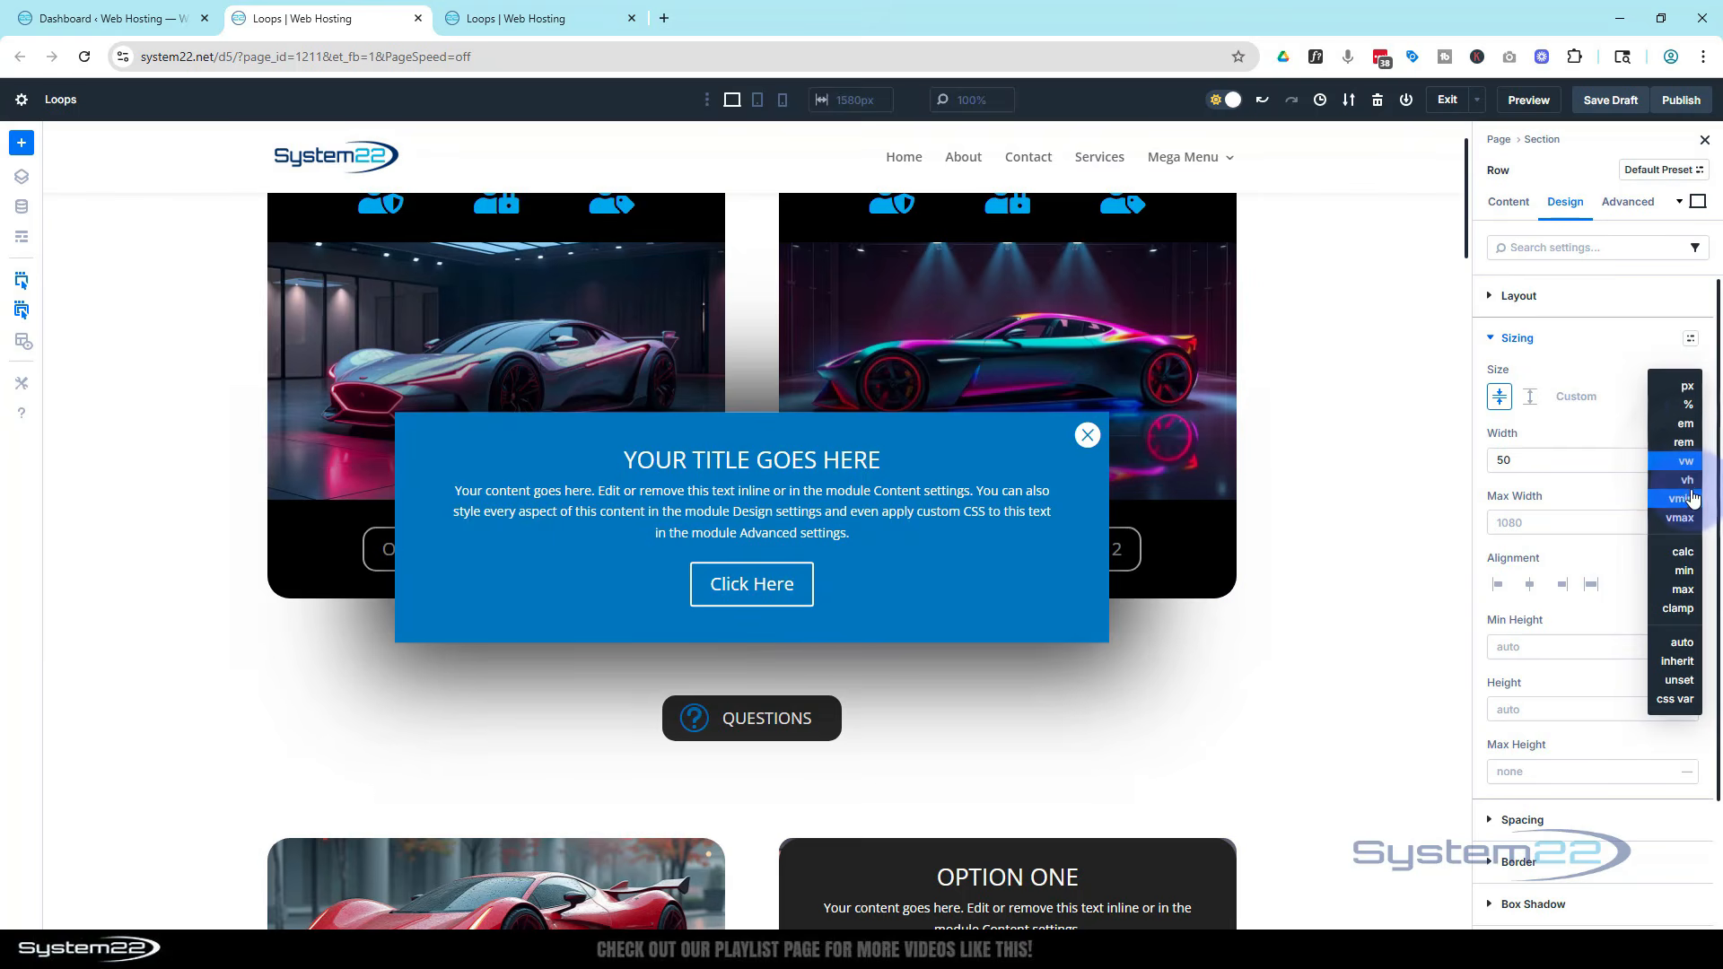
click(1631, 407)
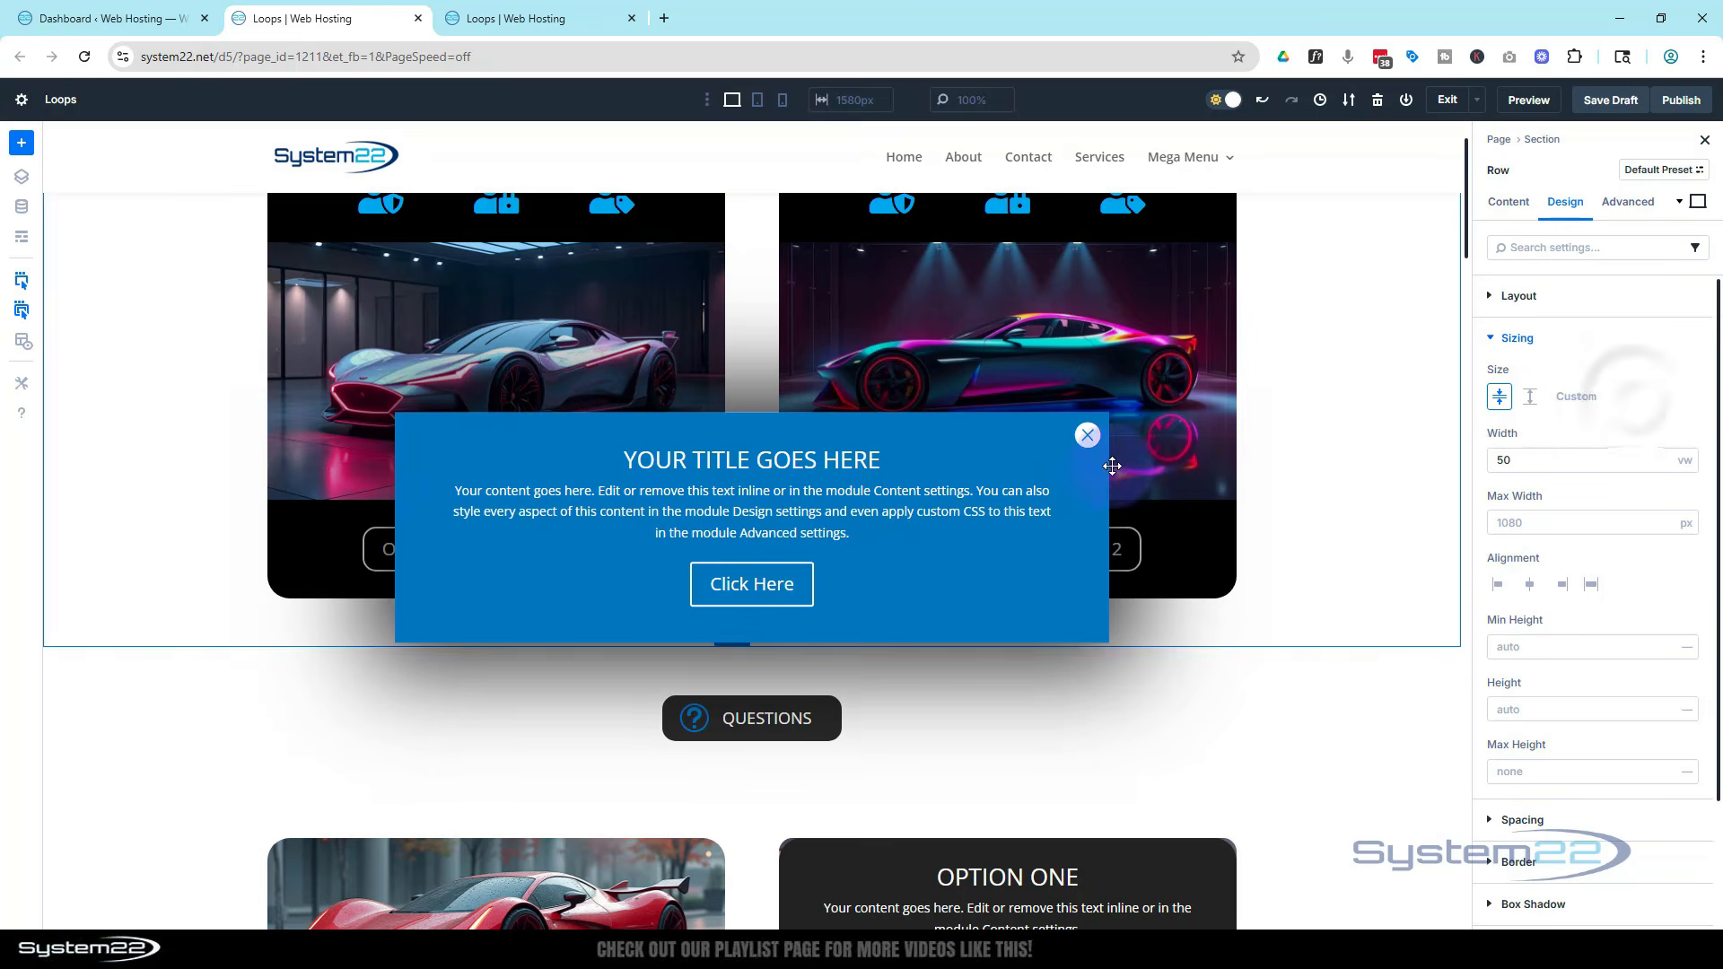
Set the row's width to 80 vw for the phone view, then return to the desktop view
click(758, 101)
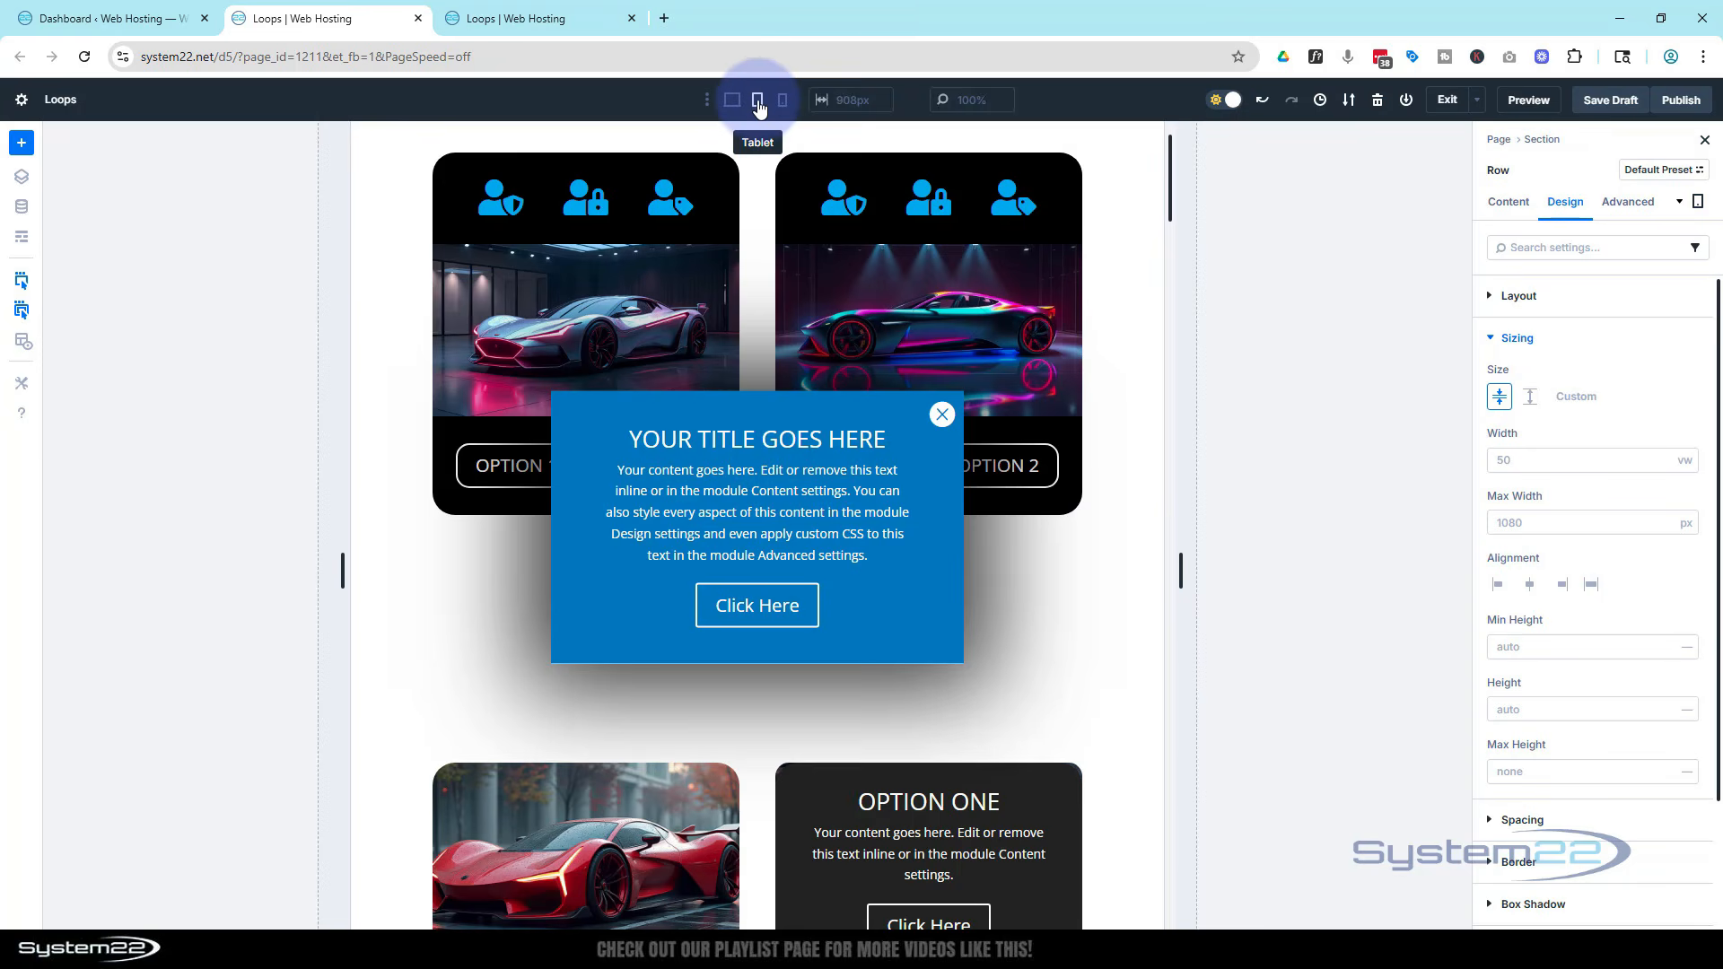
click(785, 102)
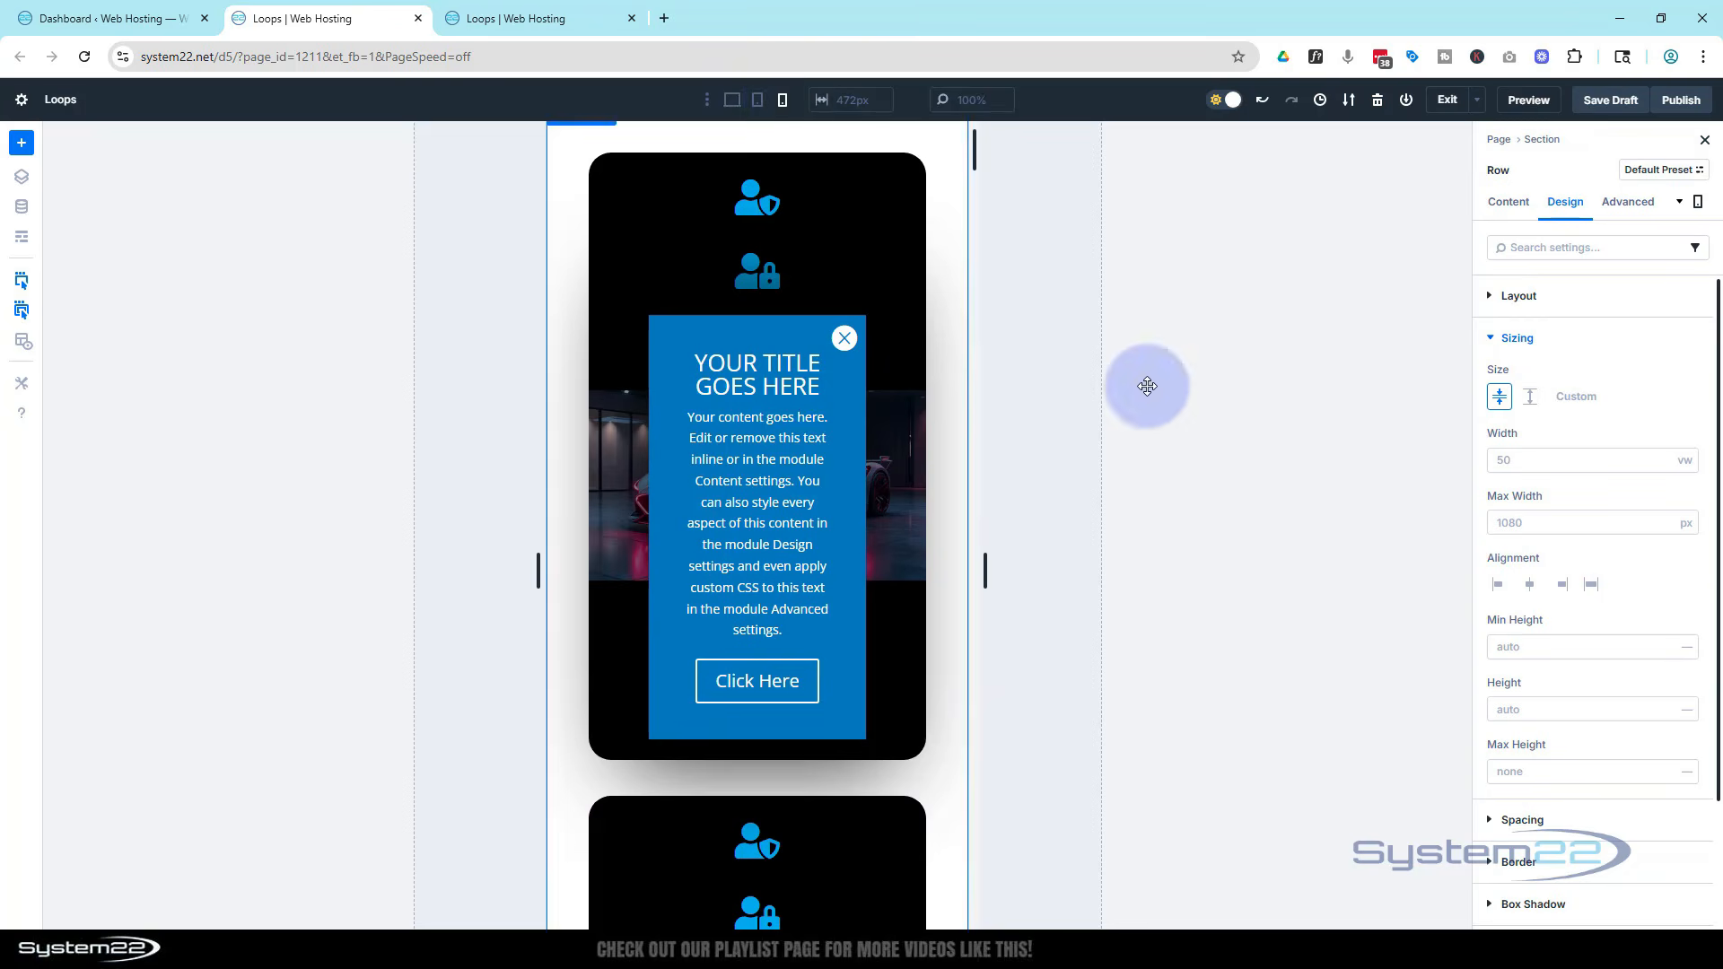
click(1497, 461)
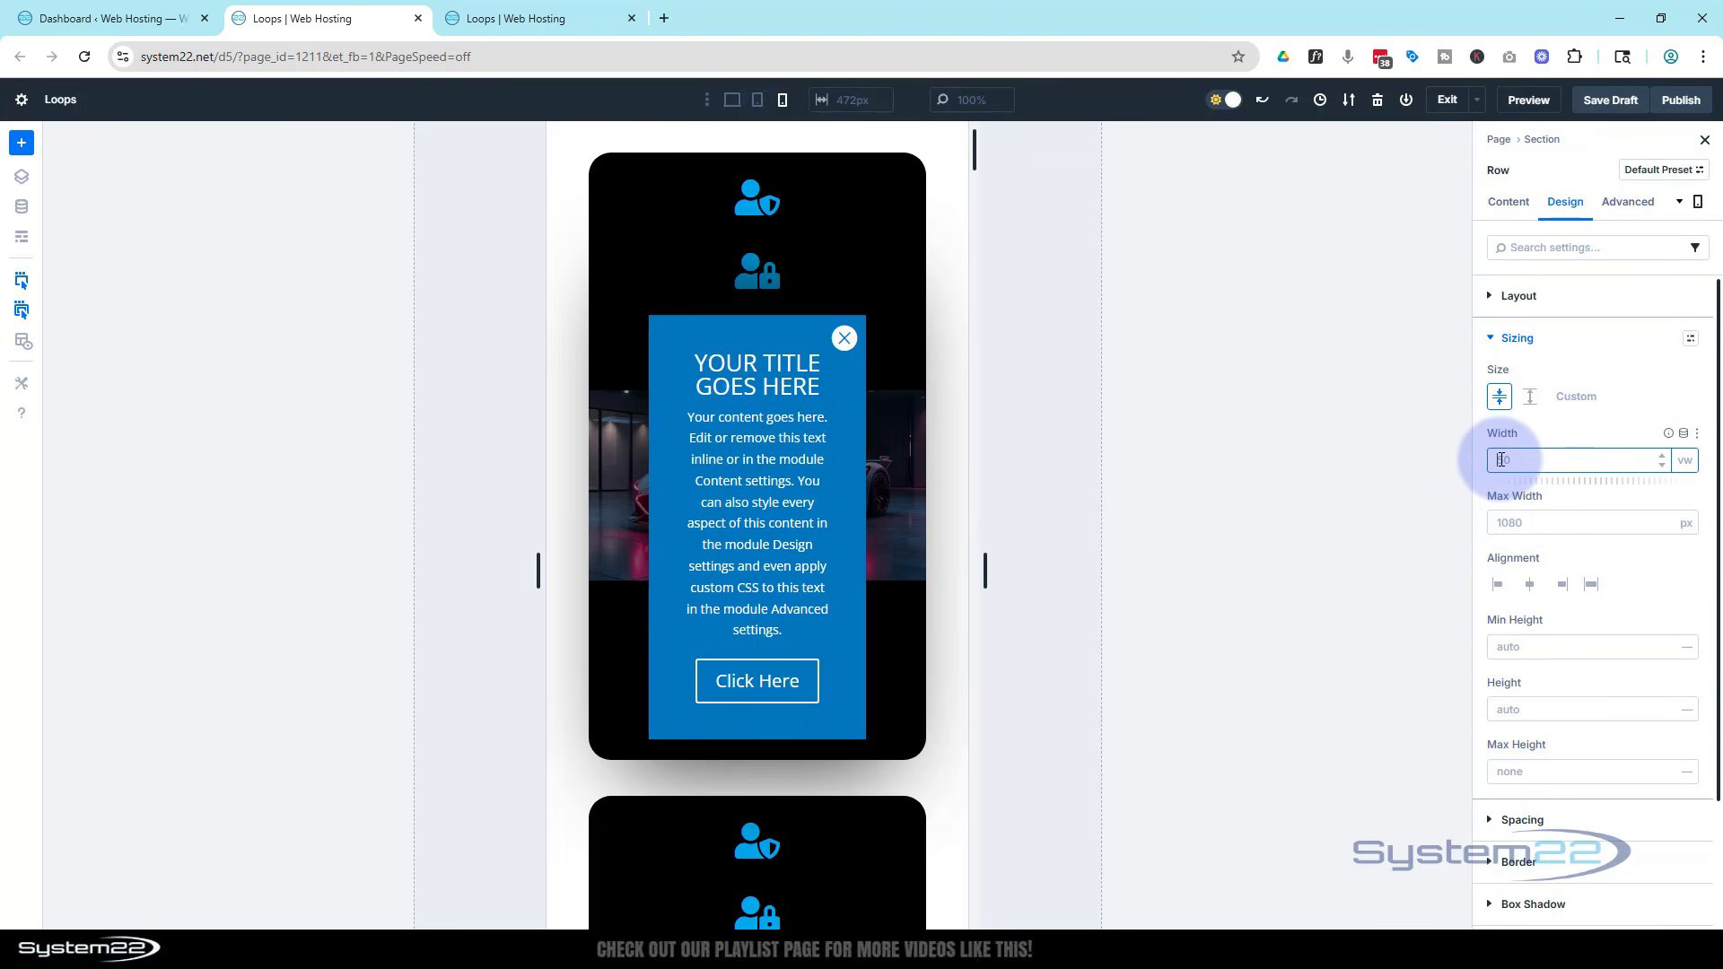
text(80)
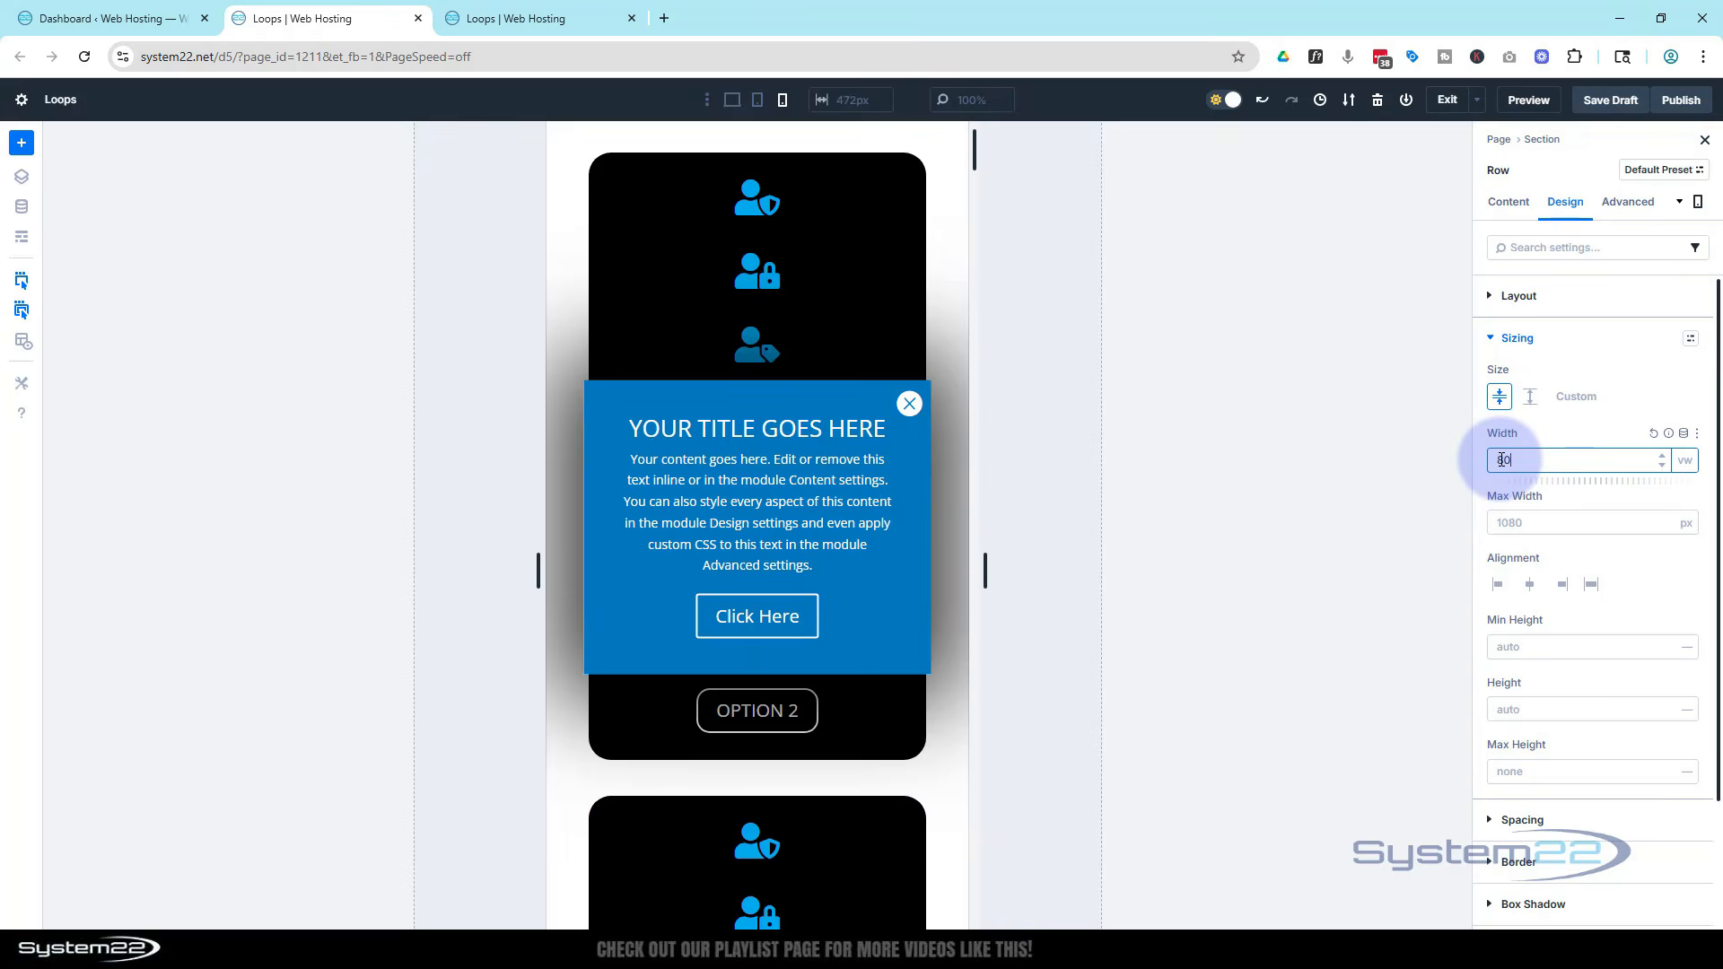
click(1327, 201)
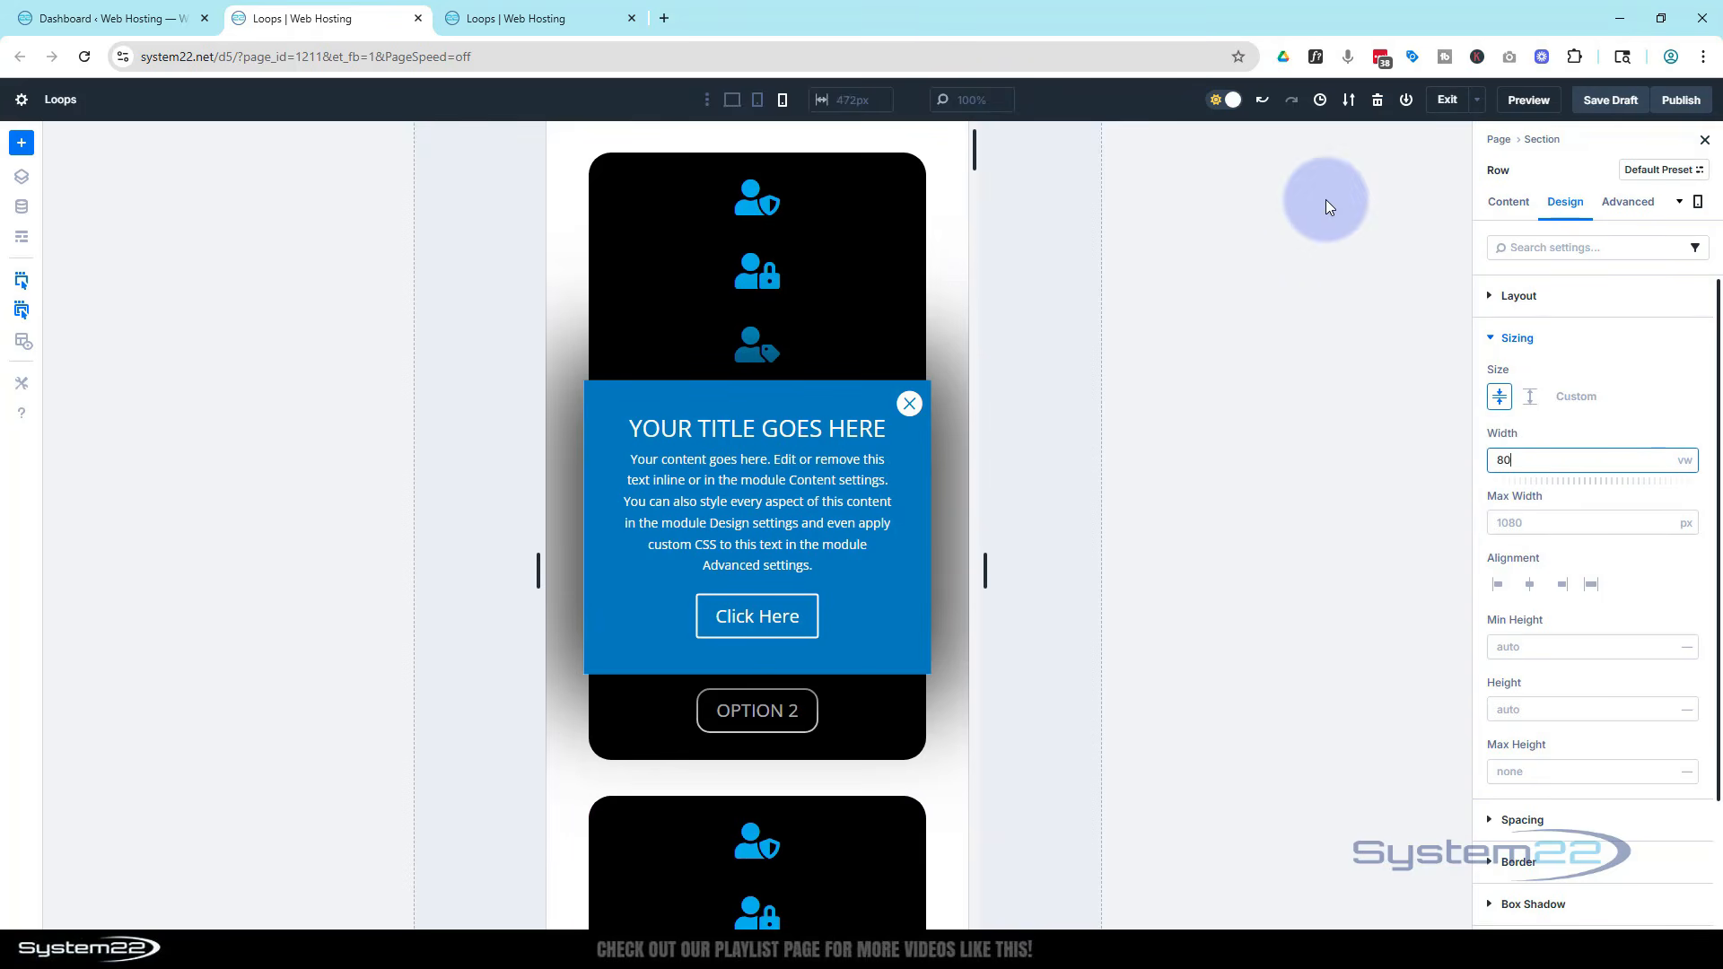
click(733, 104)
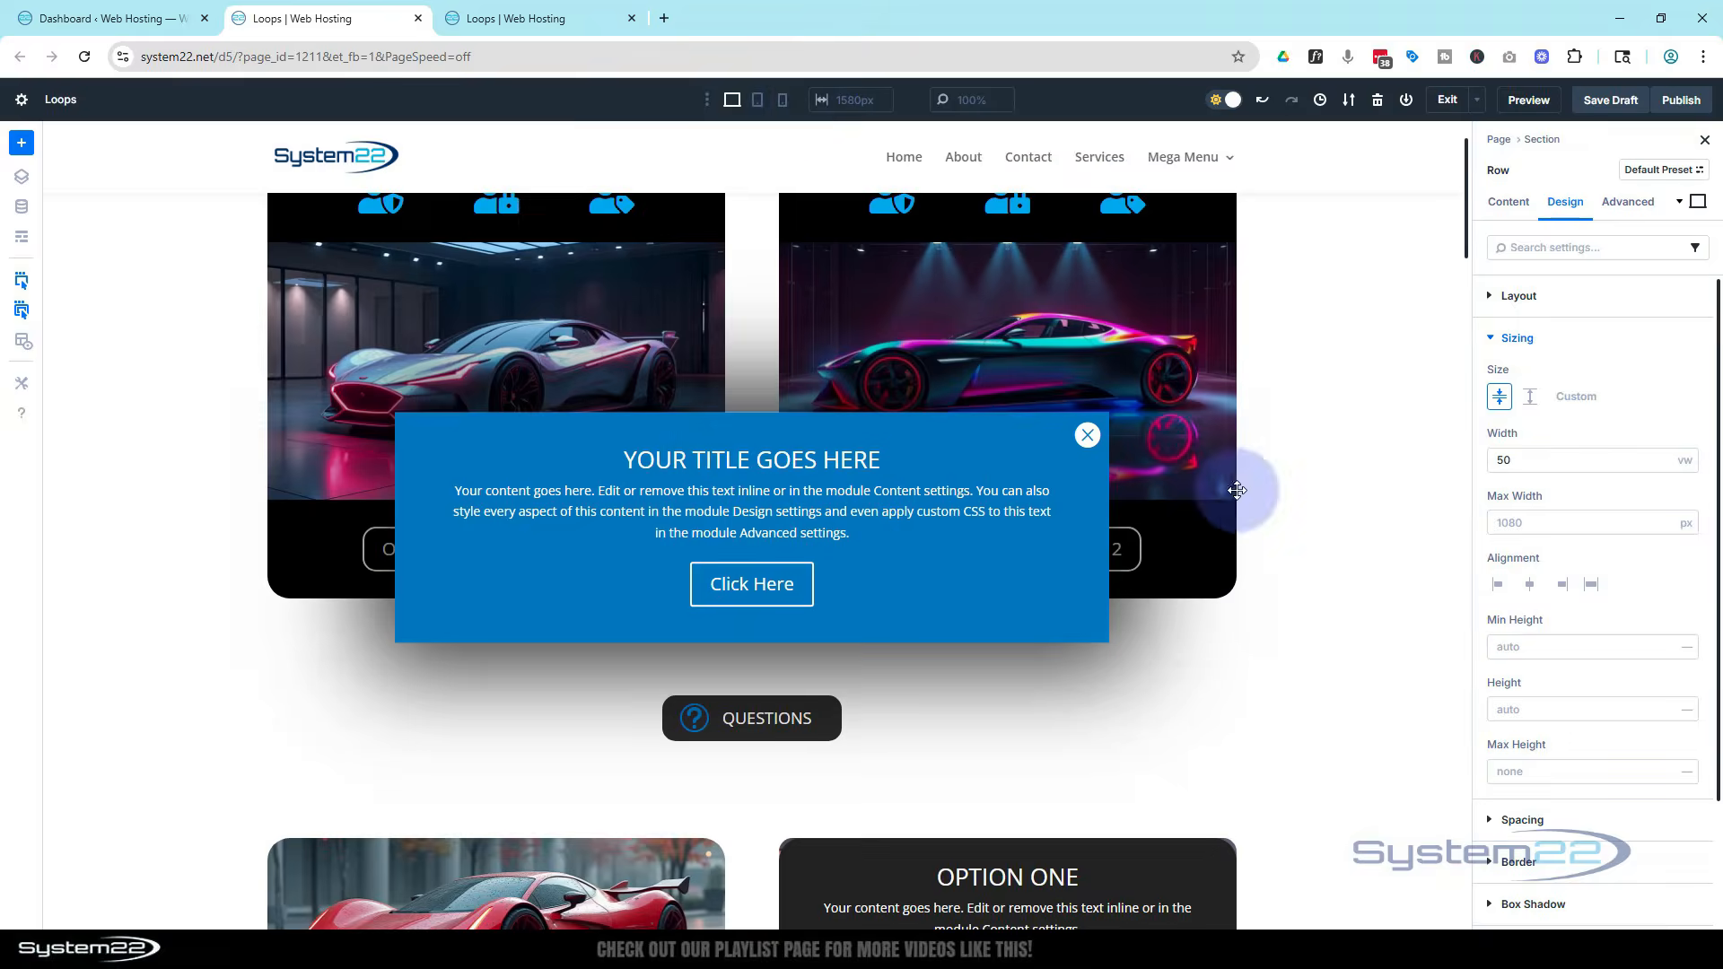
Save the page as a draft
click(1322, 542)
scroll(1323, 538, down, 5)
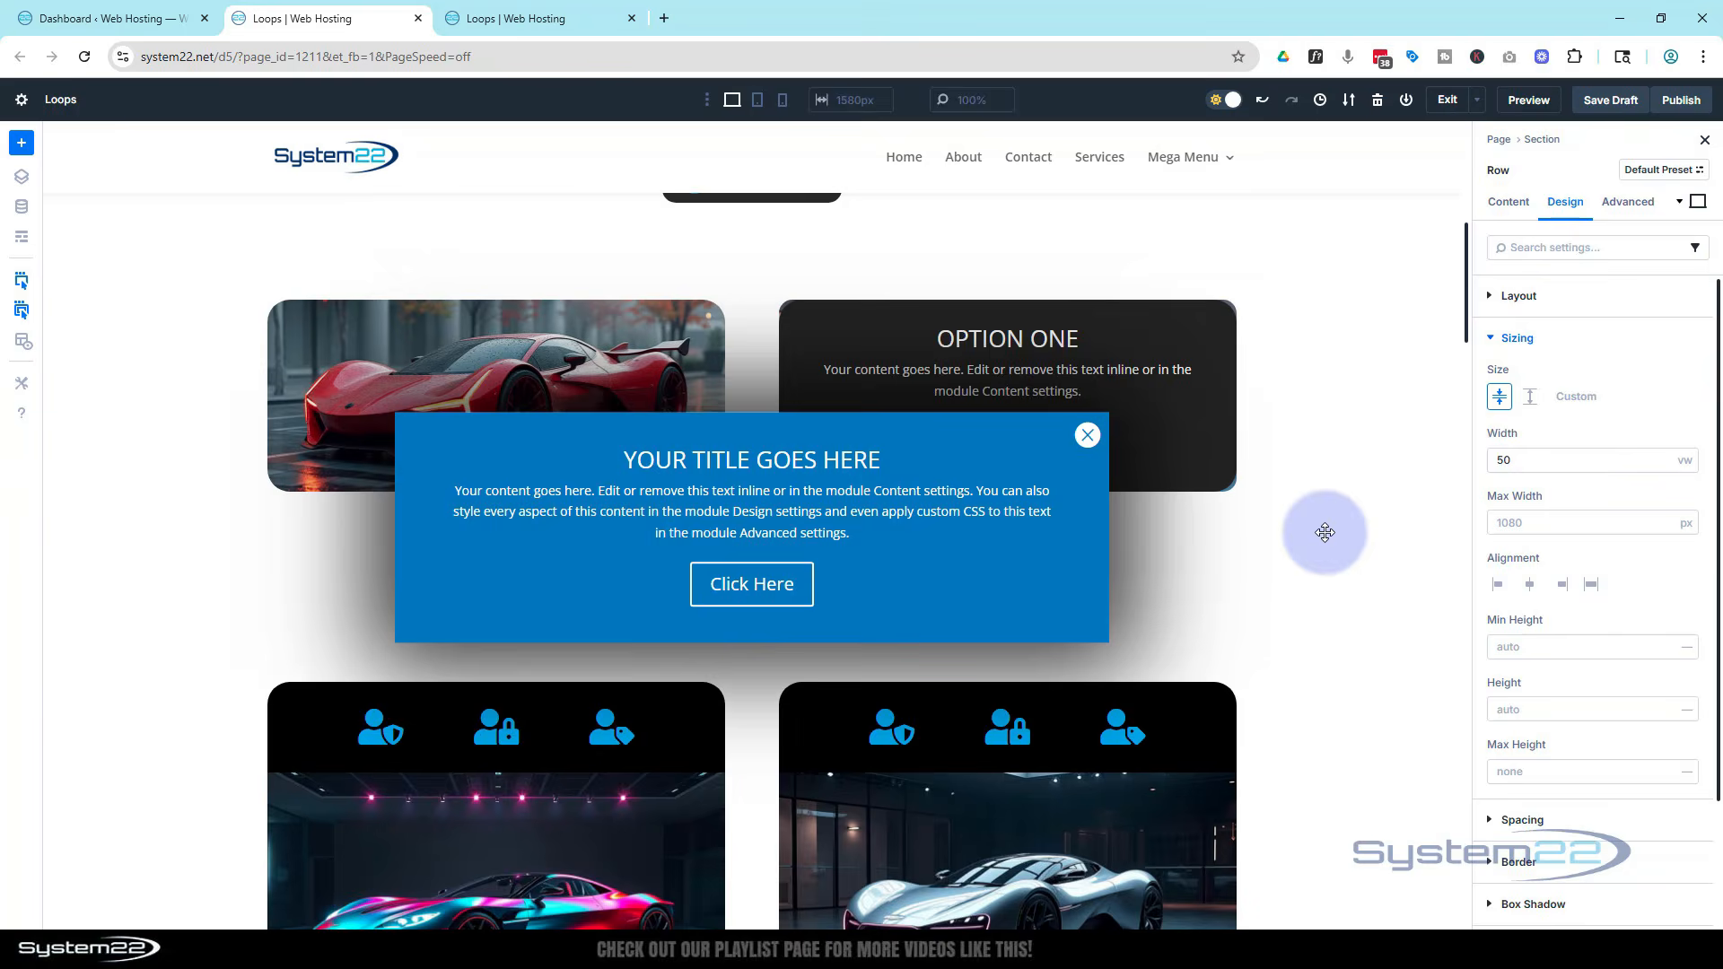
scroll(1324, 532, up, 5)
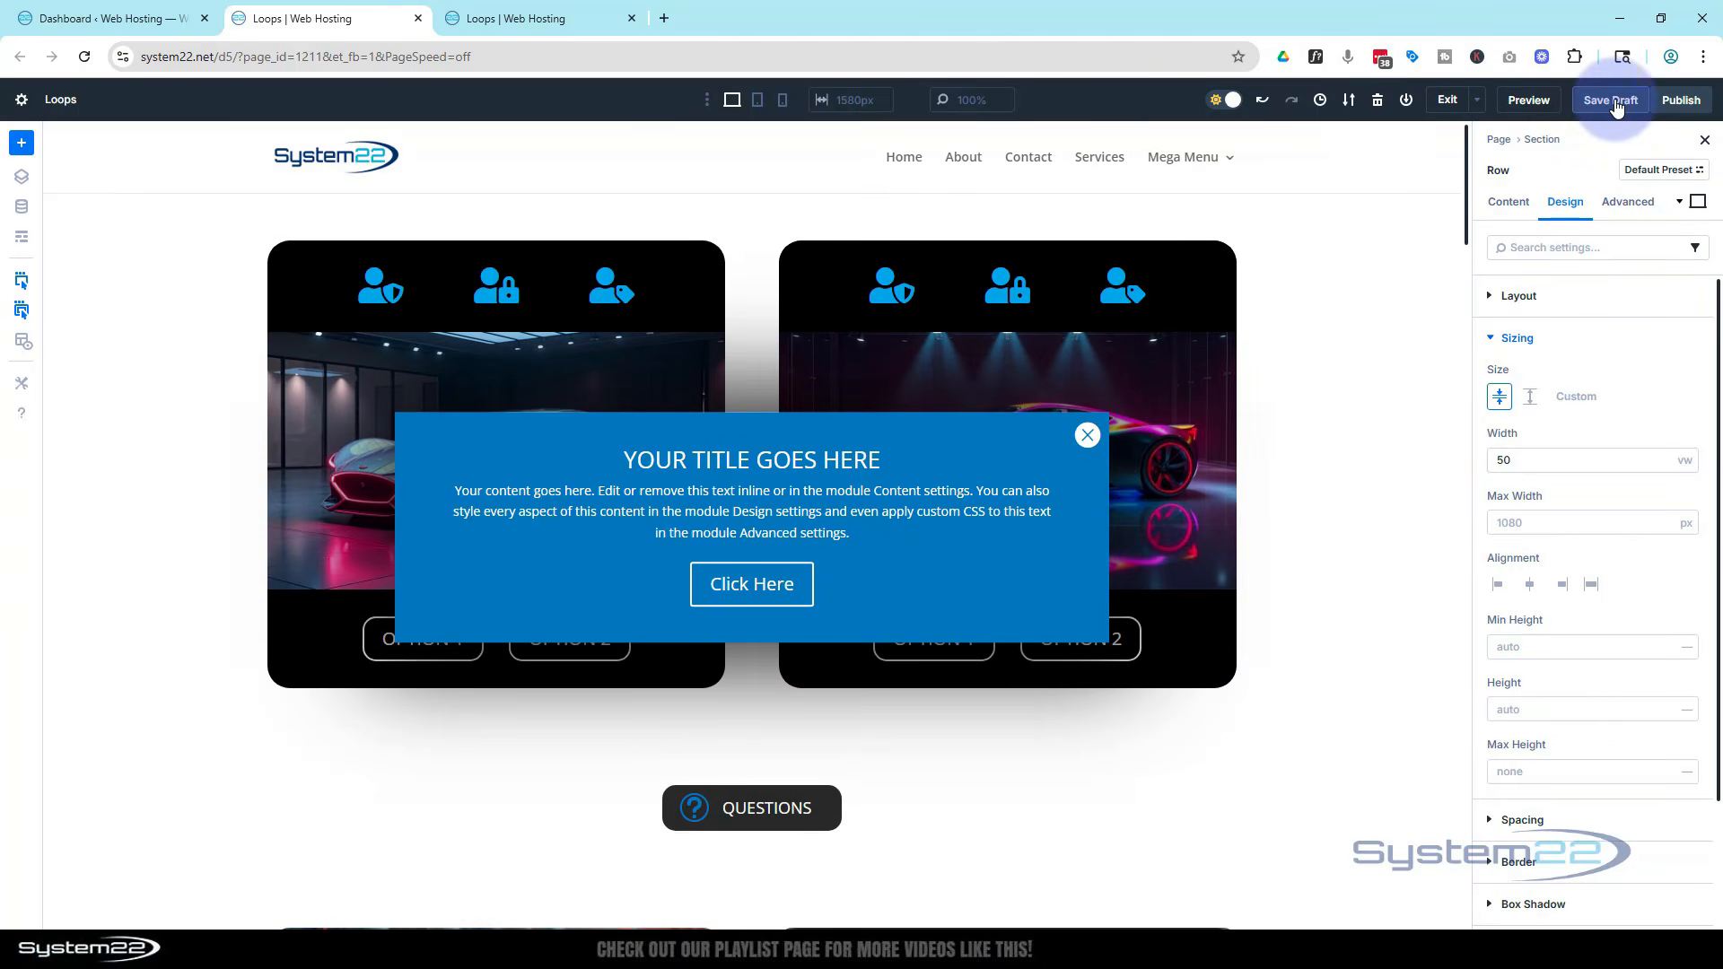
click(1613, 101)
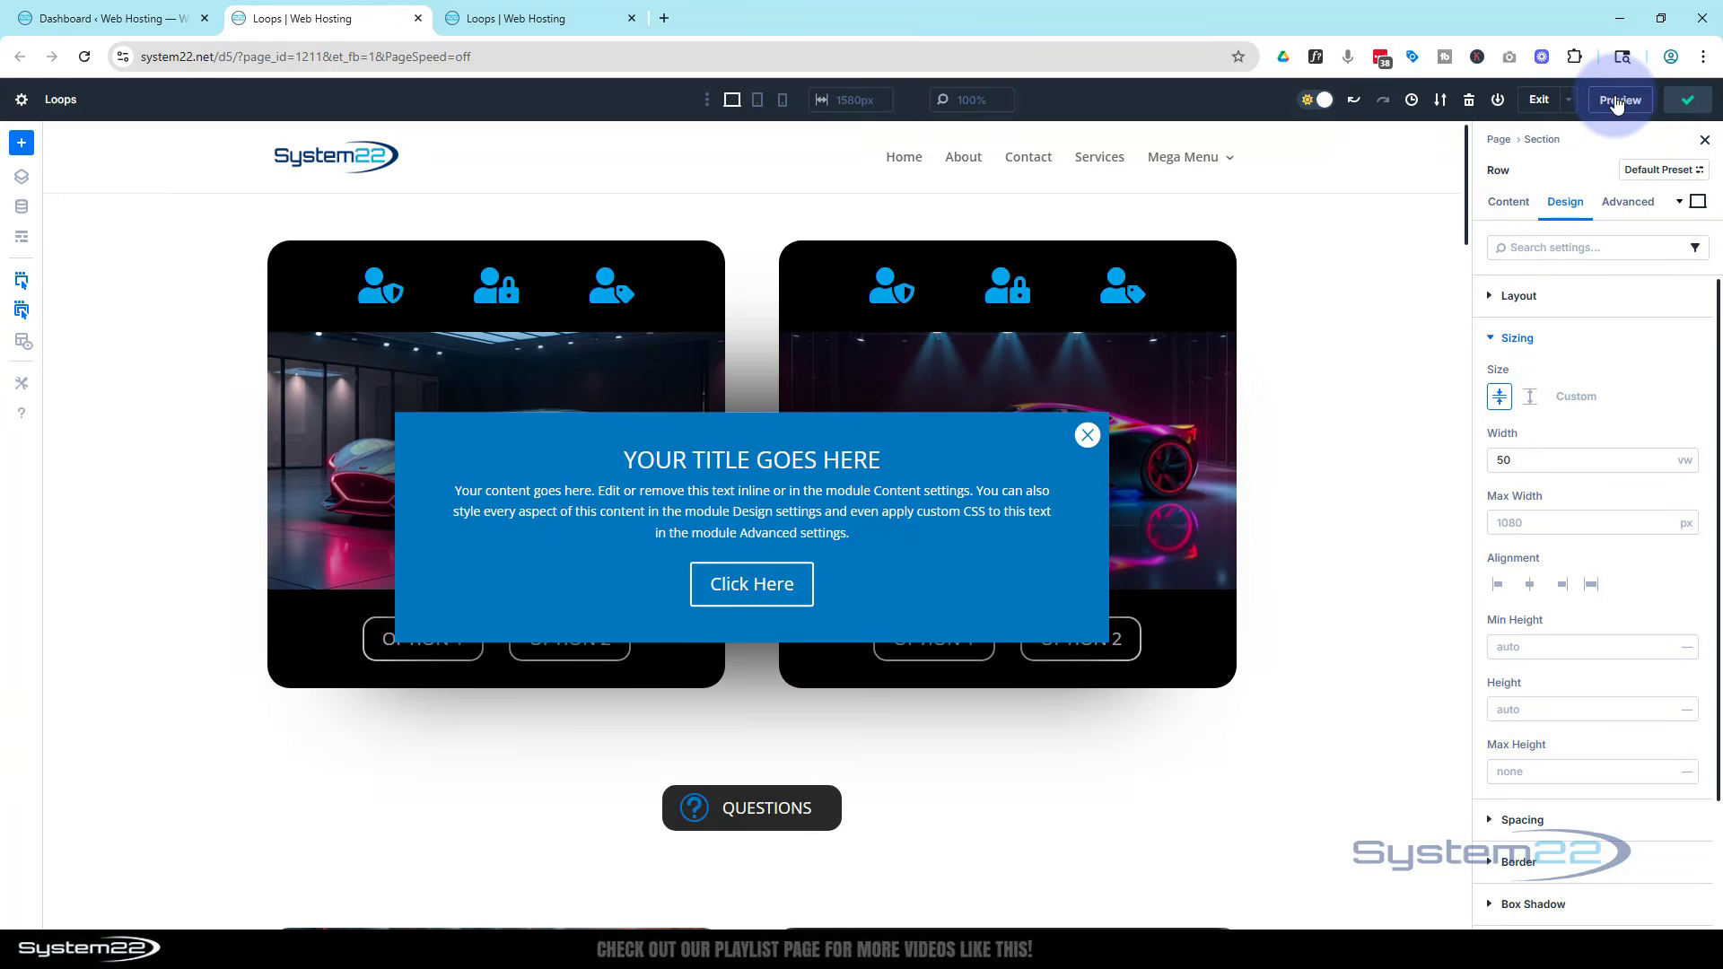
Preview the page in its own tab and scroll through it to check the pop-up
click(631, 18)
click(1534, 102)
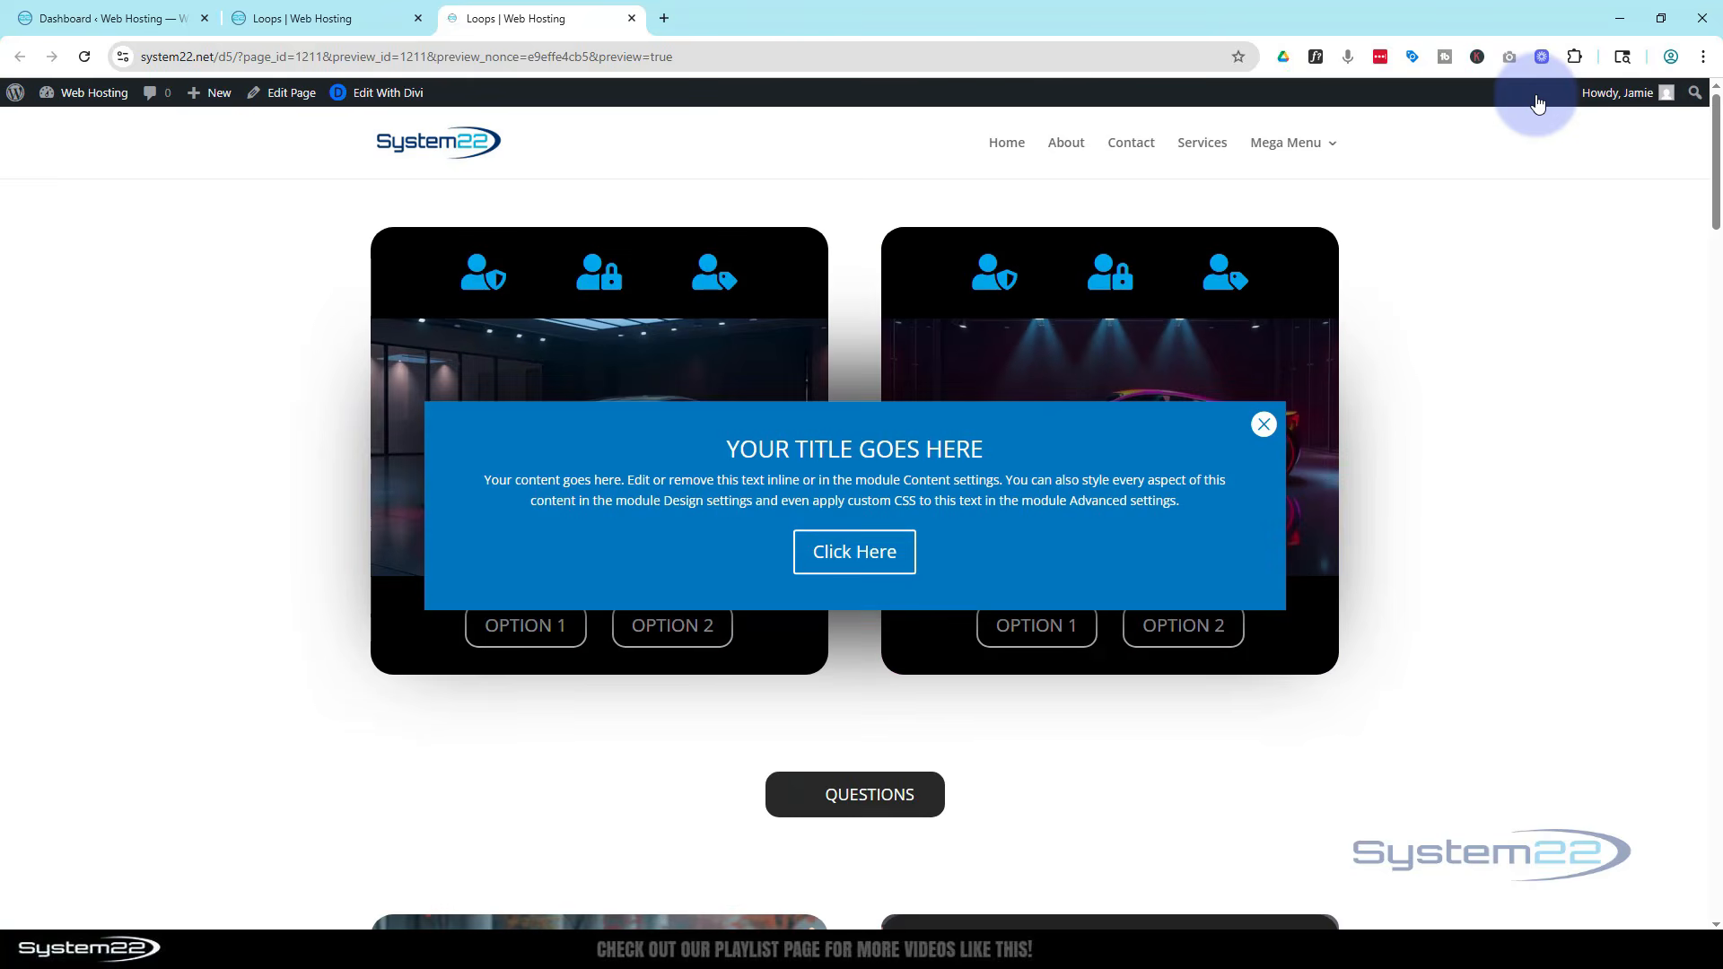
scroll(1420, 334, down, 10)
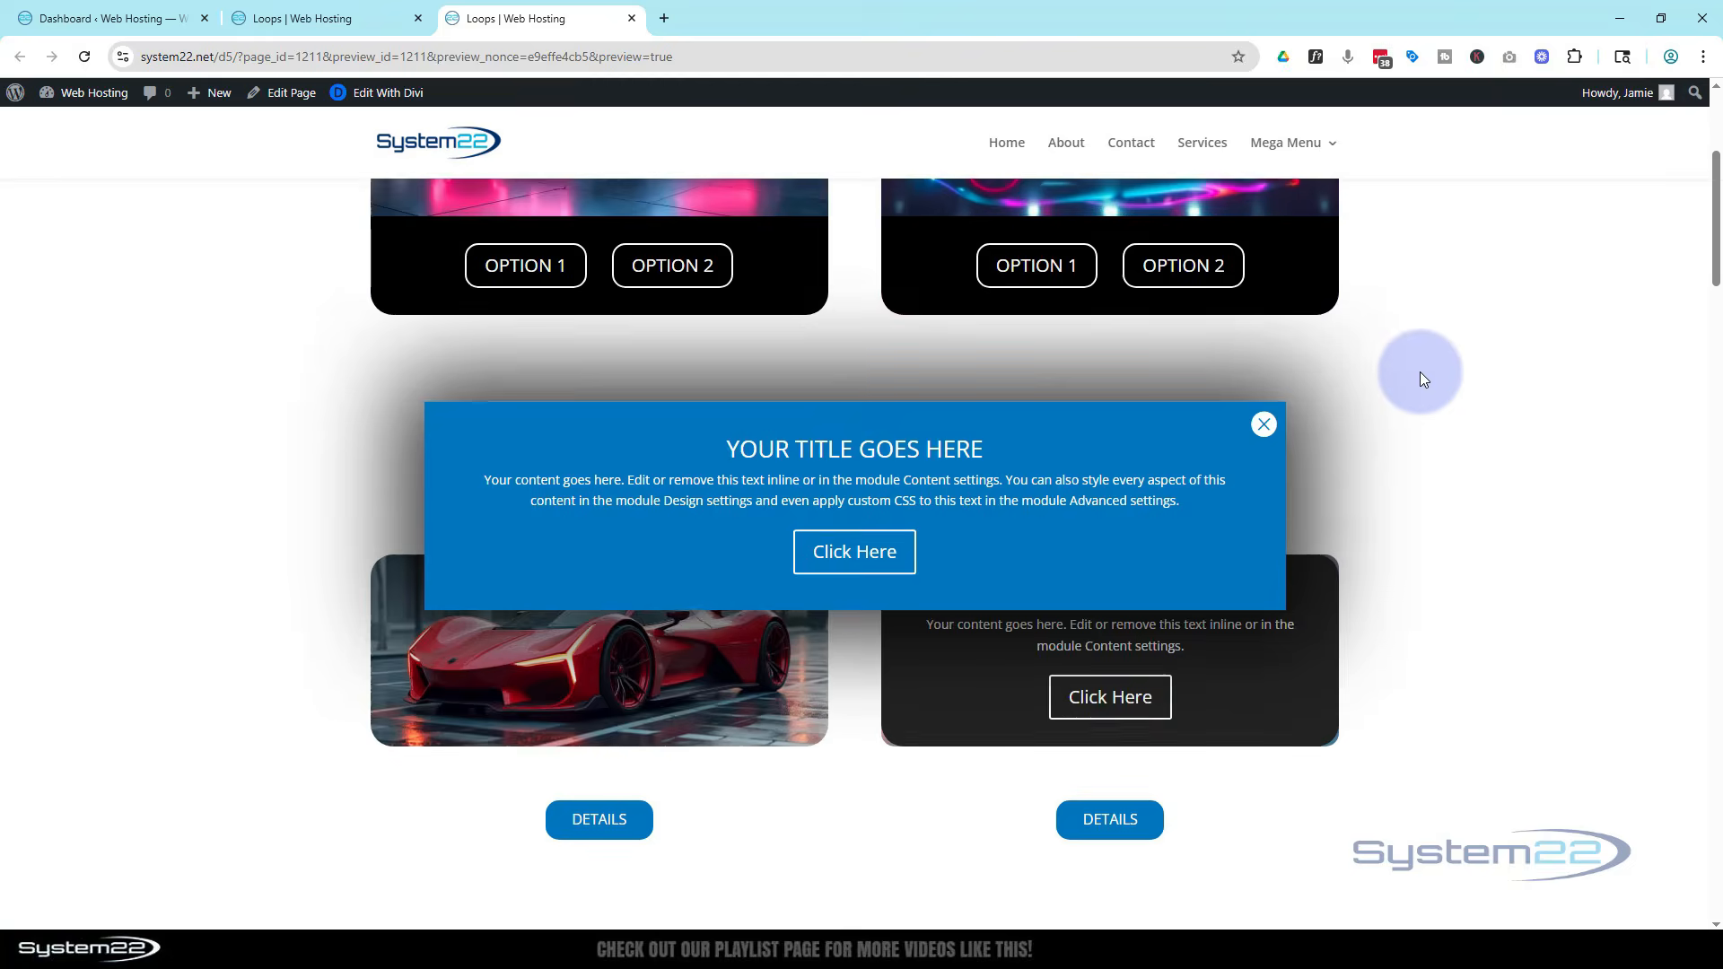
scroll(1419, 364, up, 6)
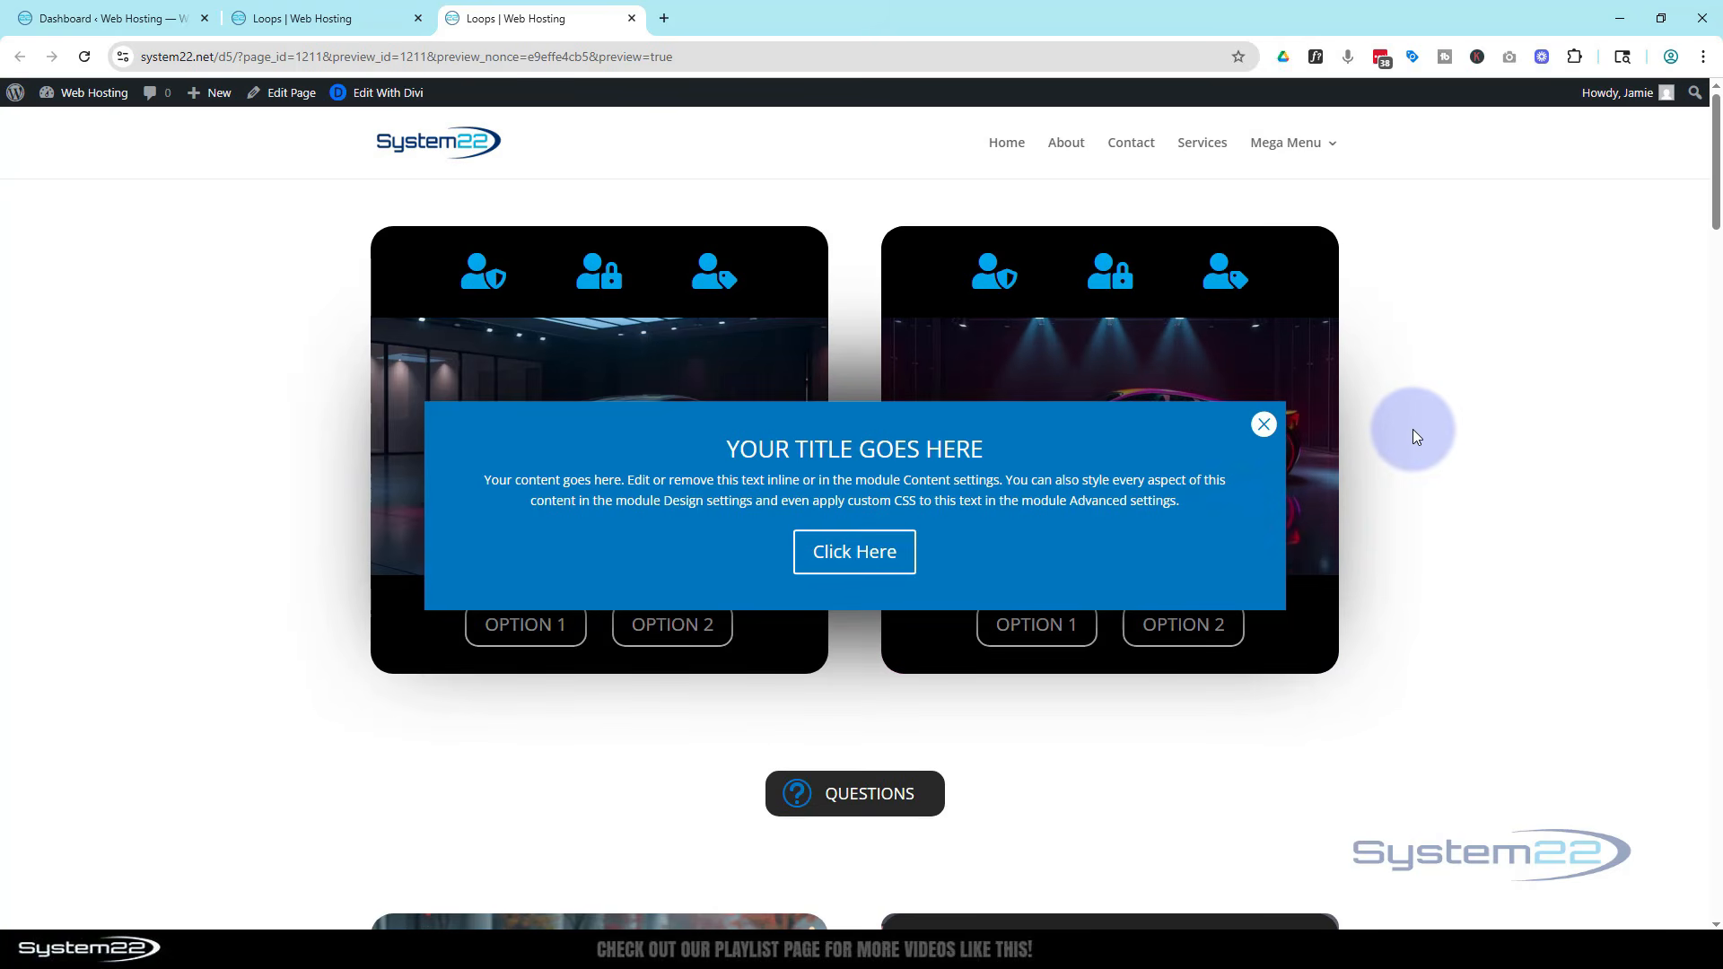
scroll(1412, 429, down, 5)
scroll(1420, 427, up, 5)
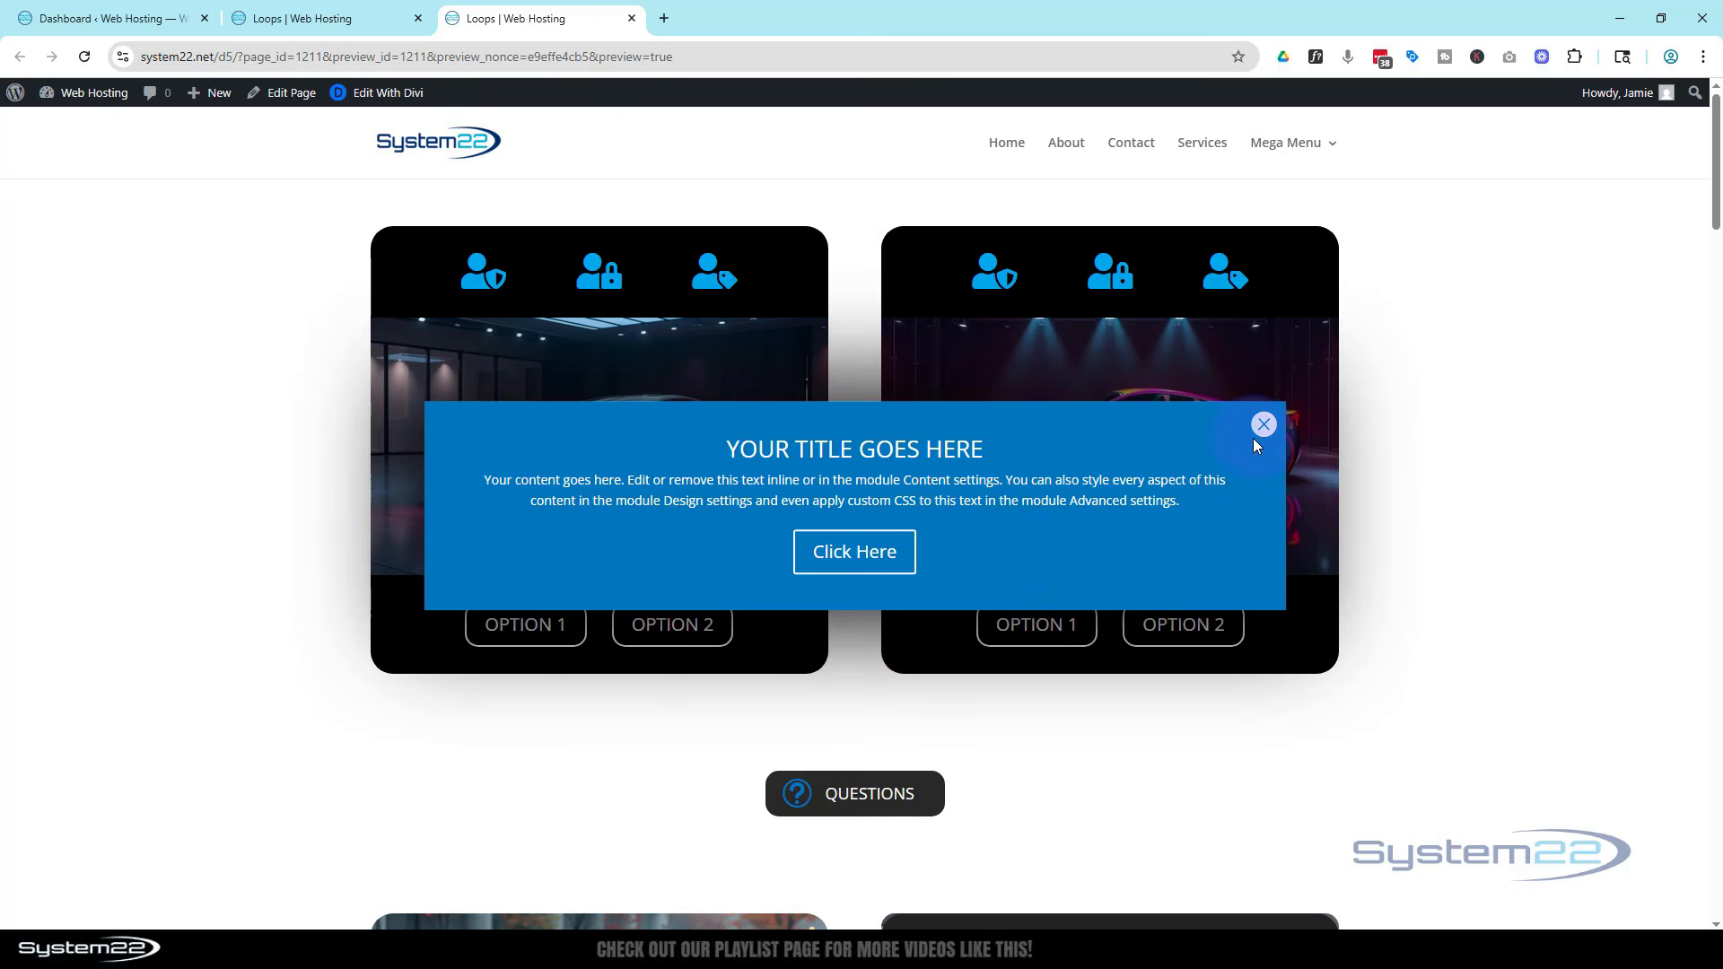
Open the pop-up row's admin label settings in the builder and save the draft
click(314, 12)
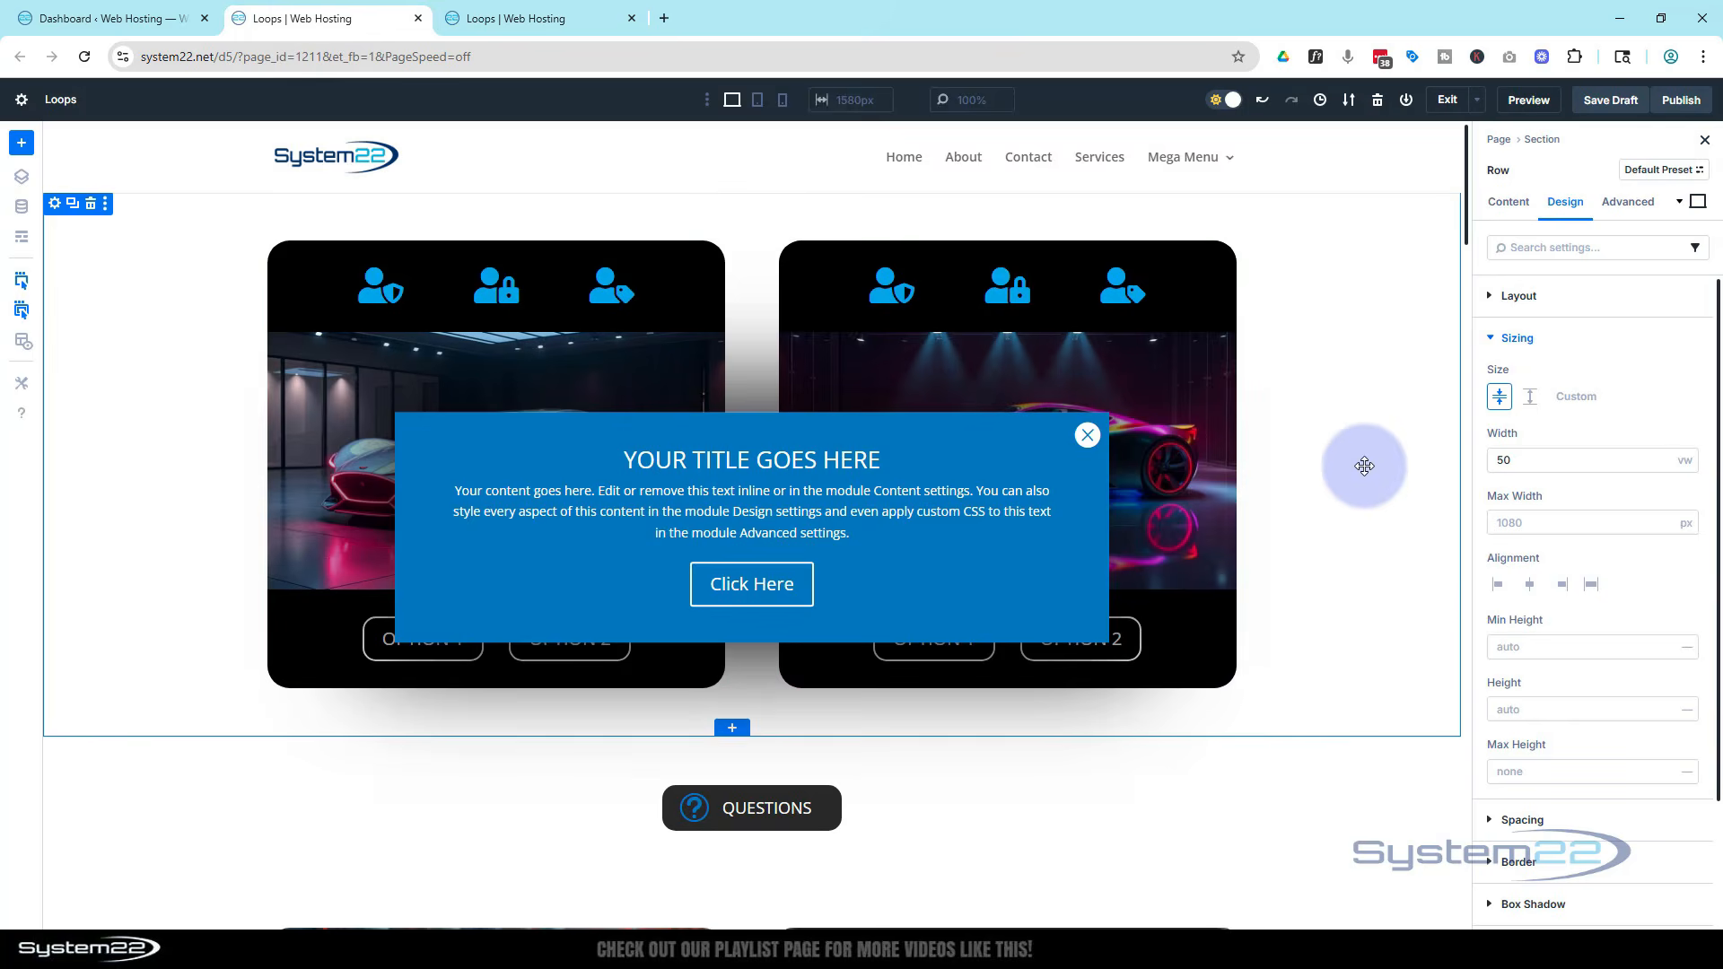
click(1082, 444)
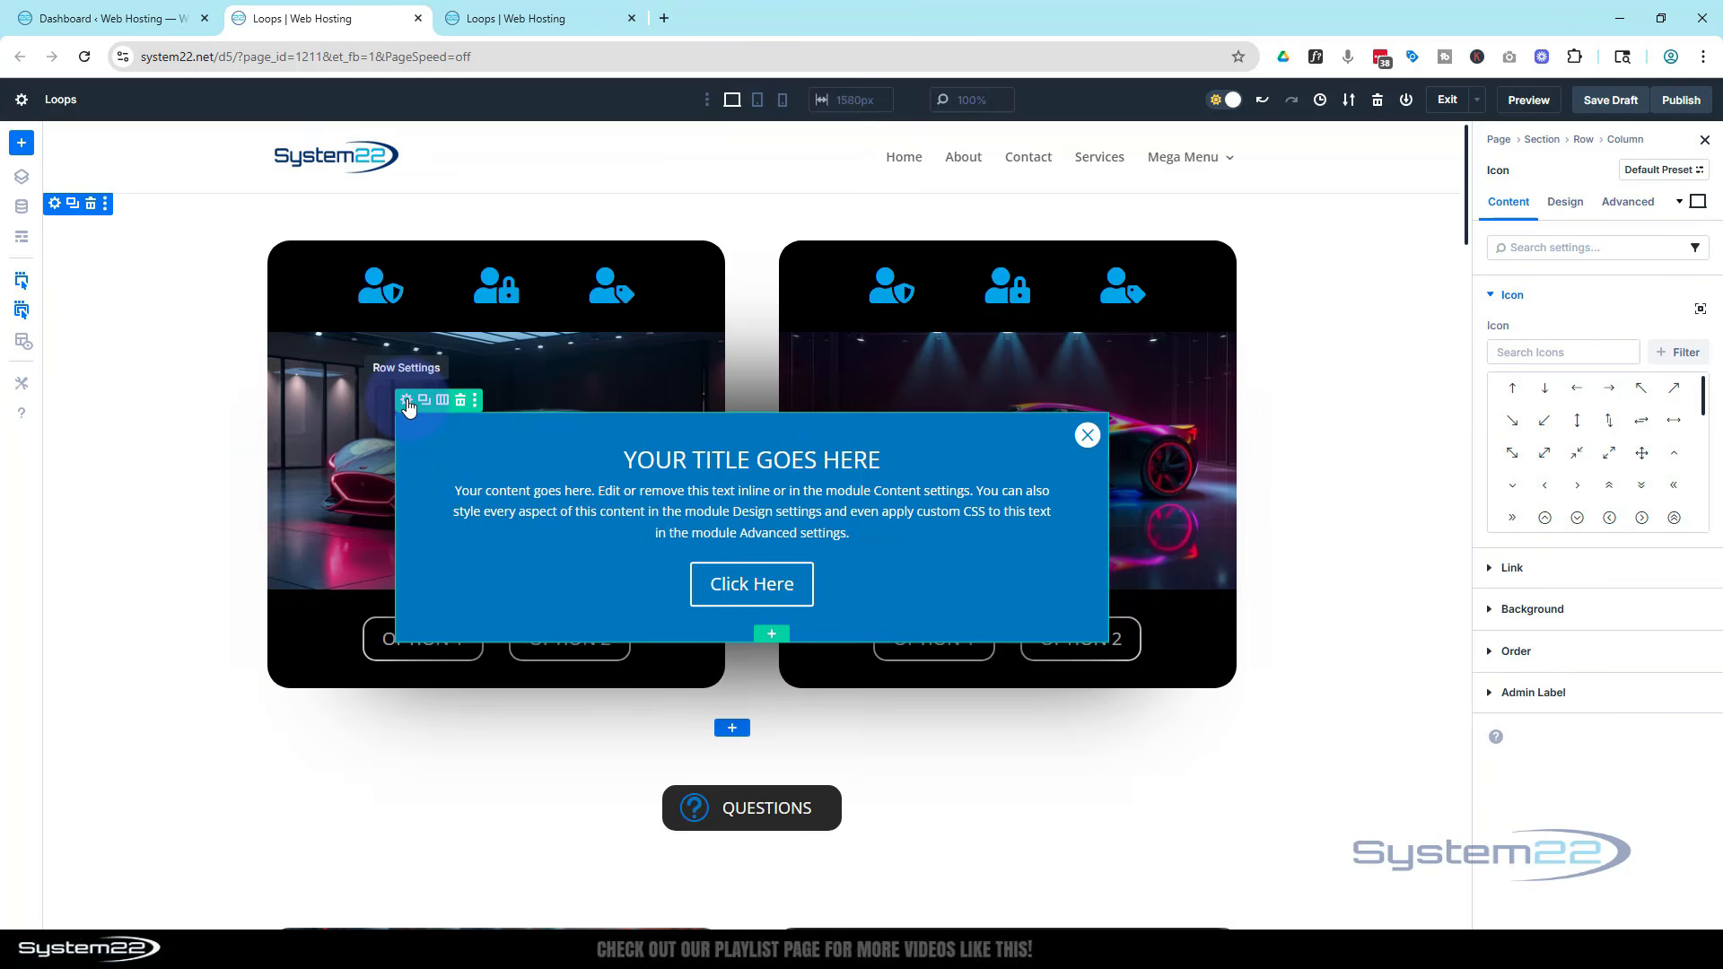
click(406, 401)
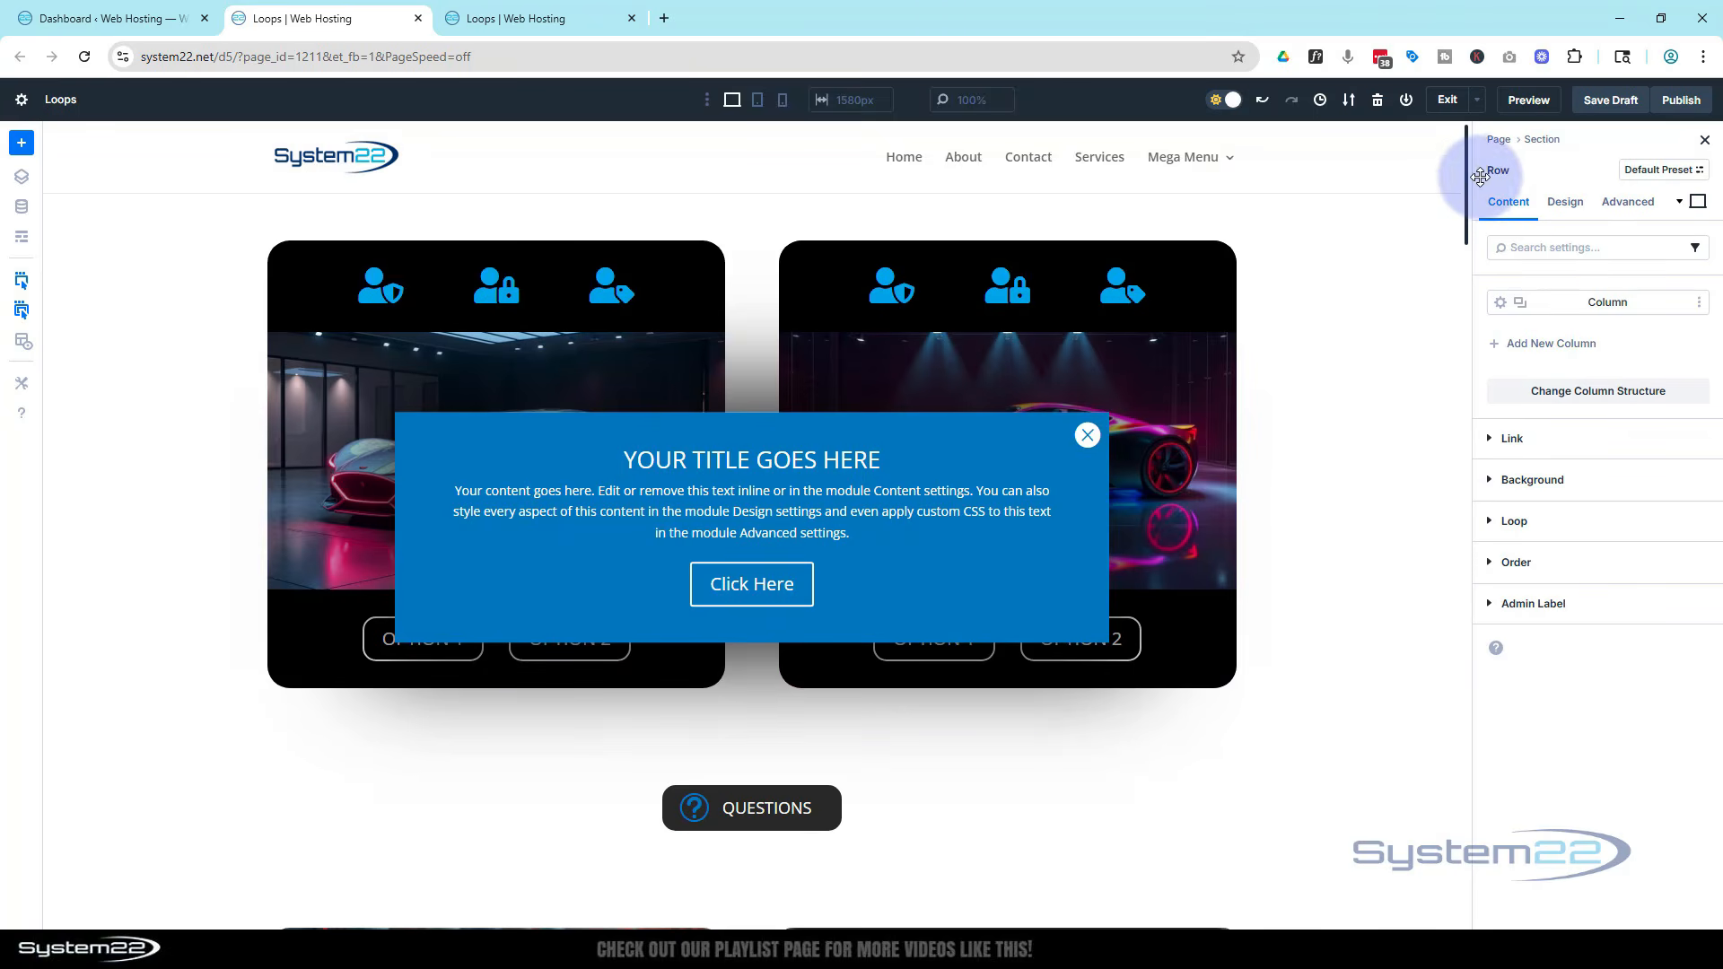
click(1587, 605)
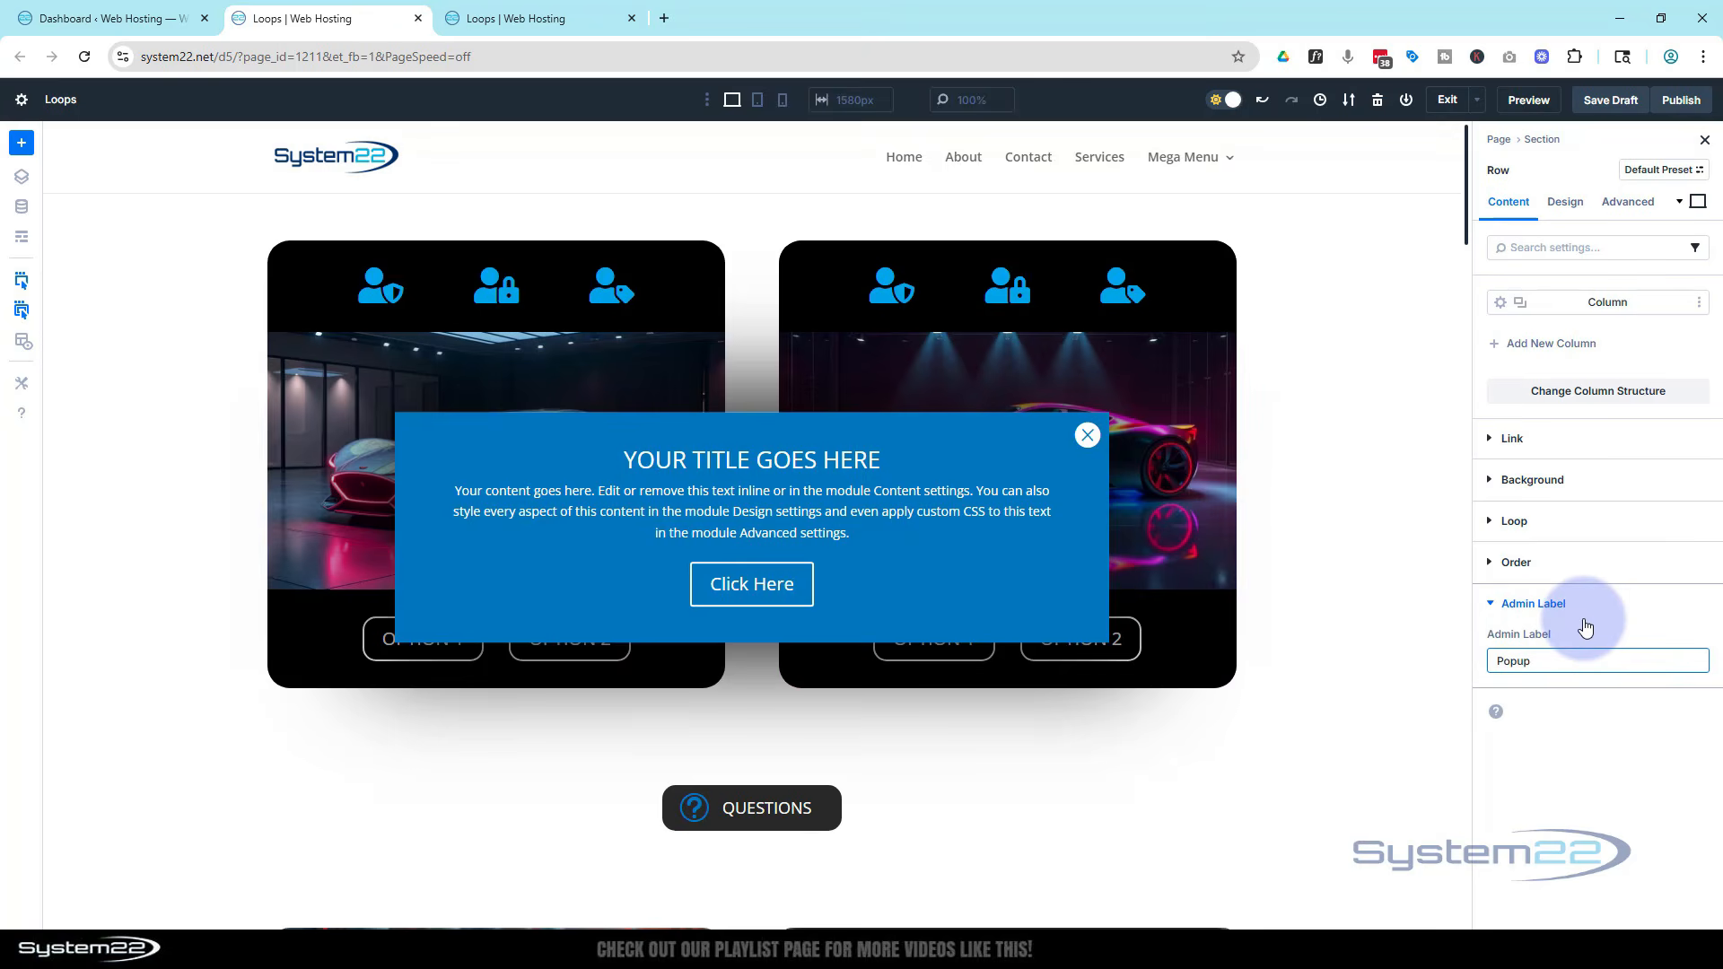
click(1609, 100)
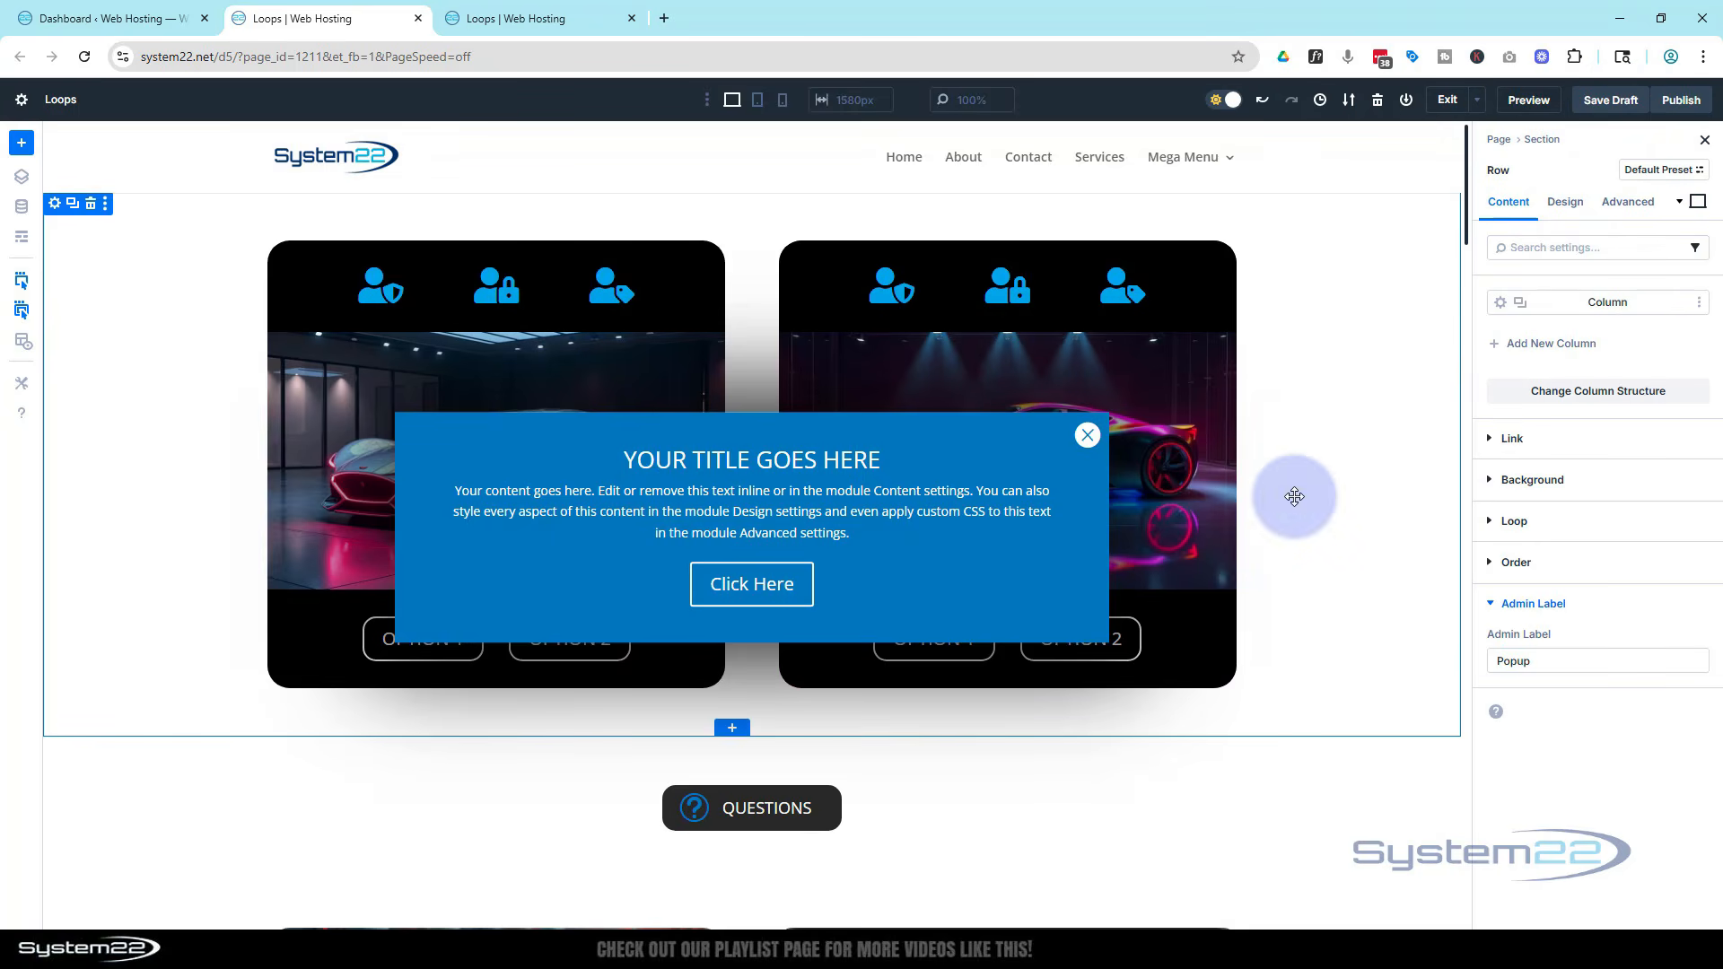
Add a Click interaction to the close icon with the effect action Hide Element
click(1096, 443)
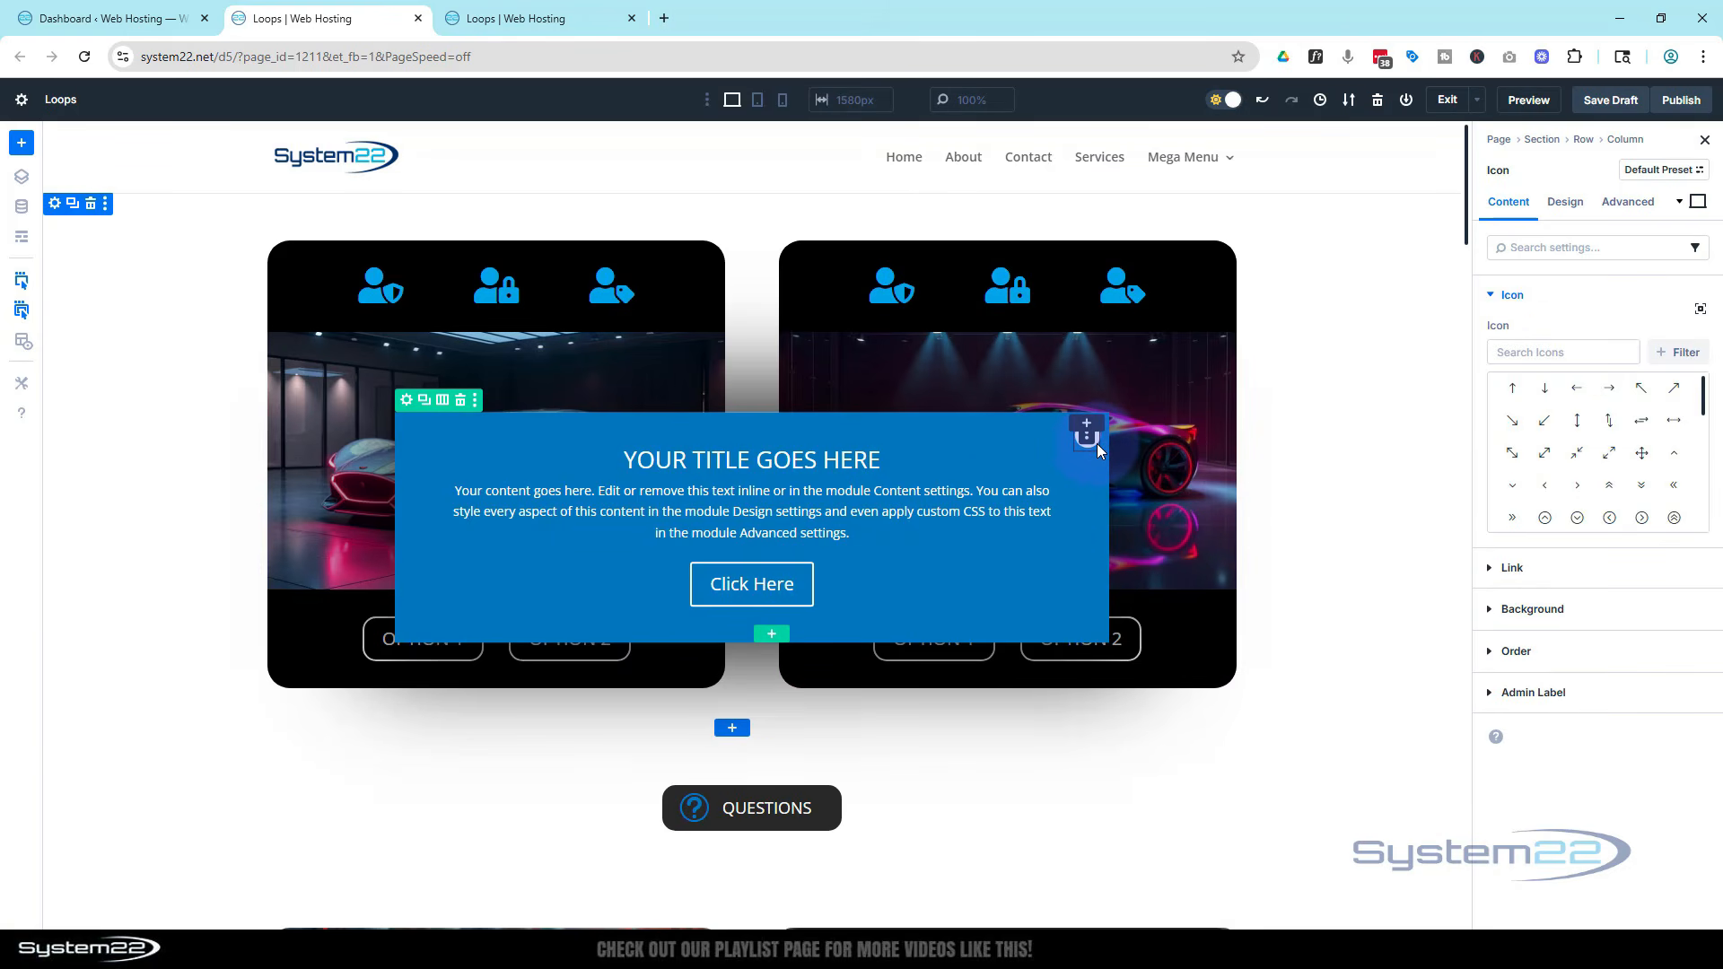
click(1633, 203)
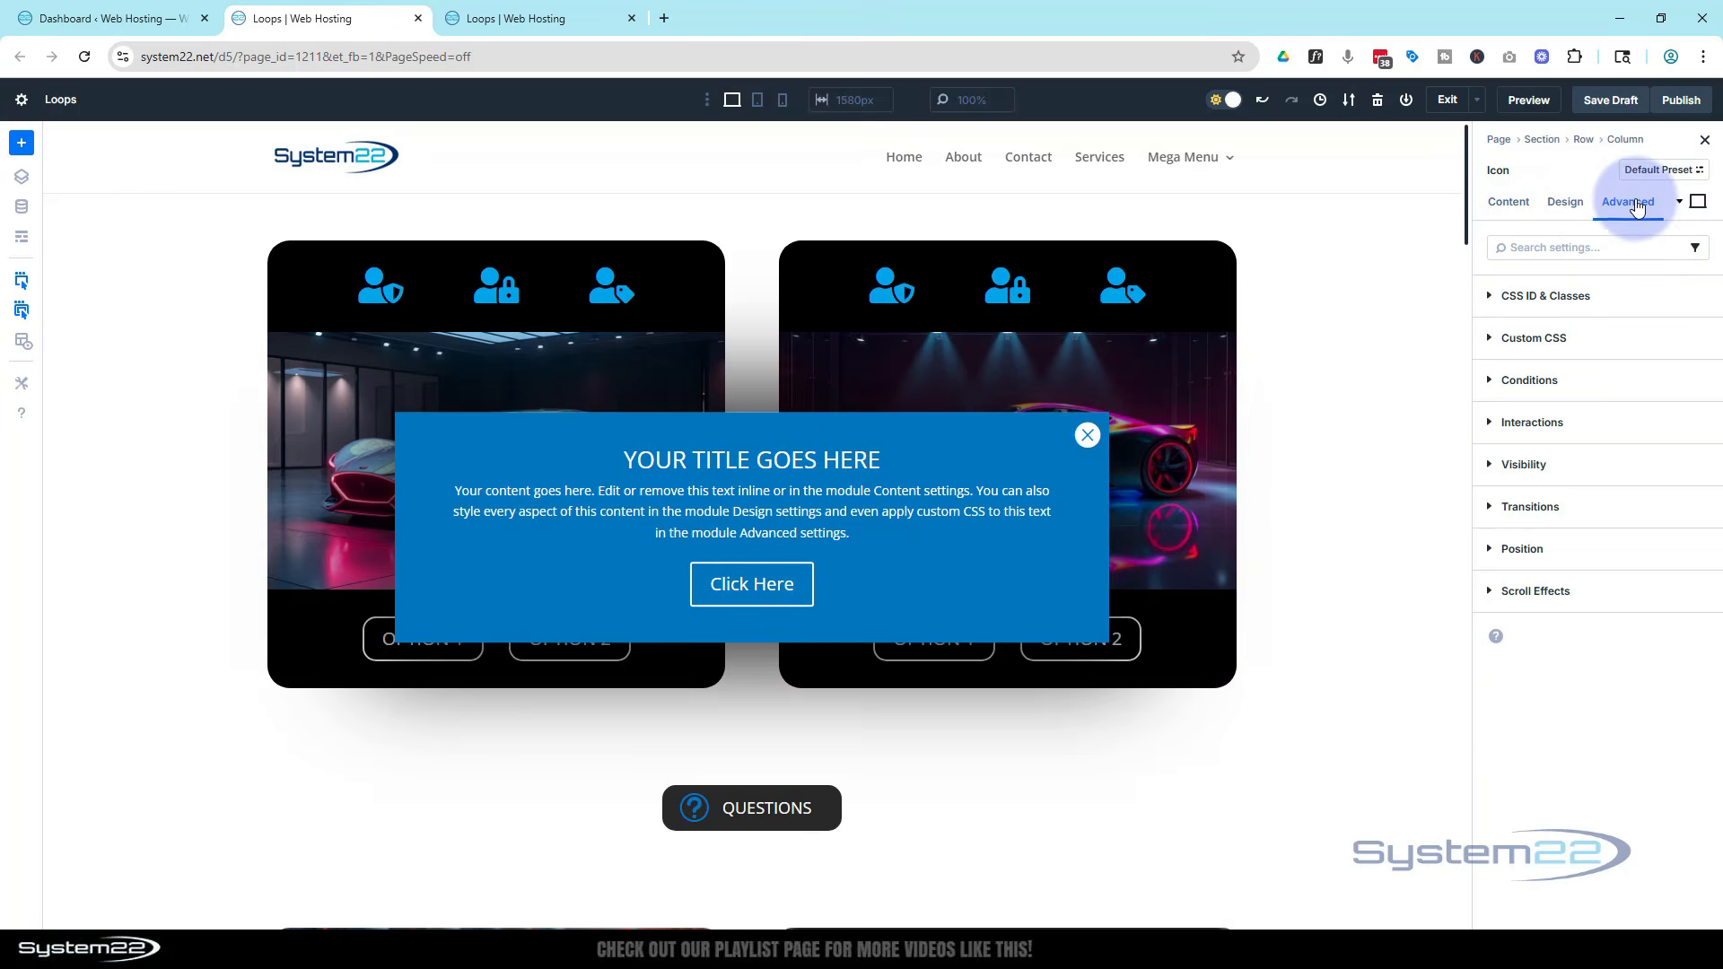
click(1577, 425)
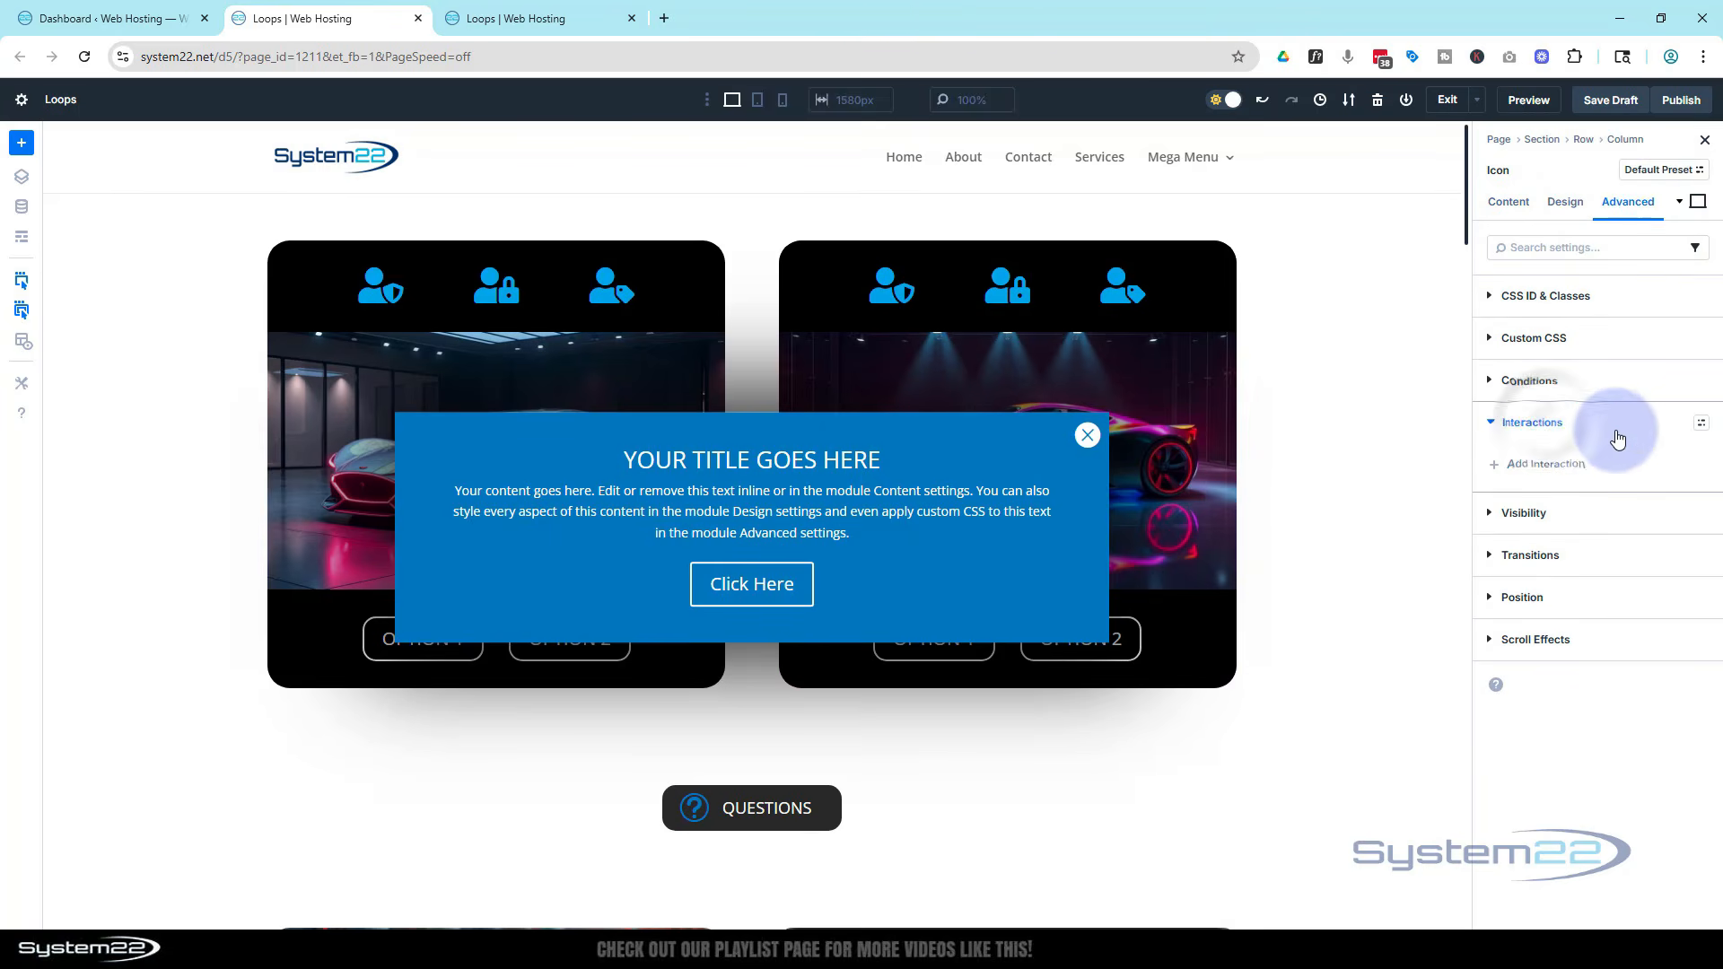
click(1562, 470)
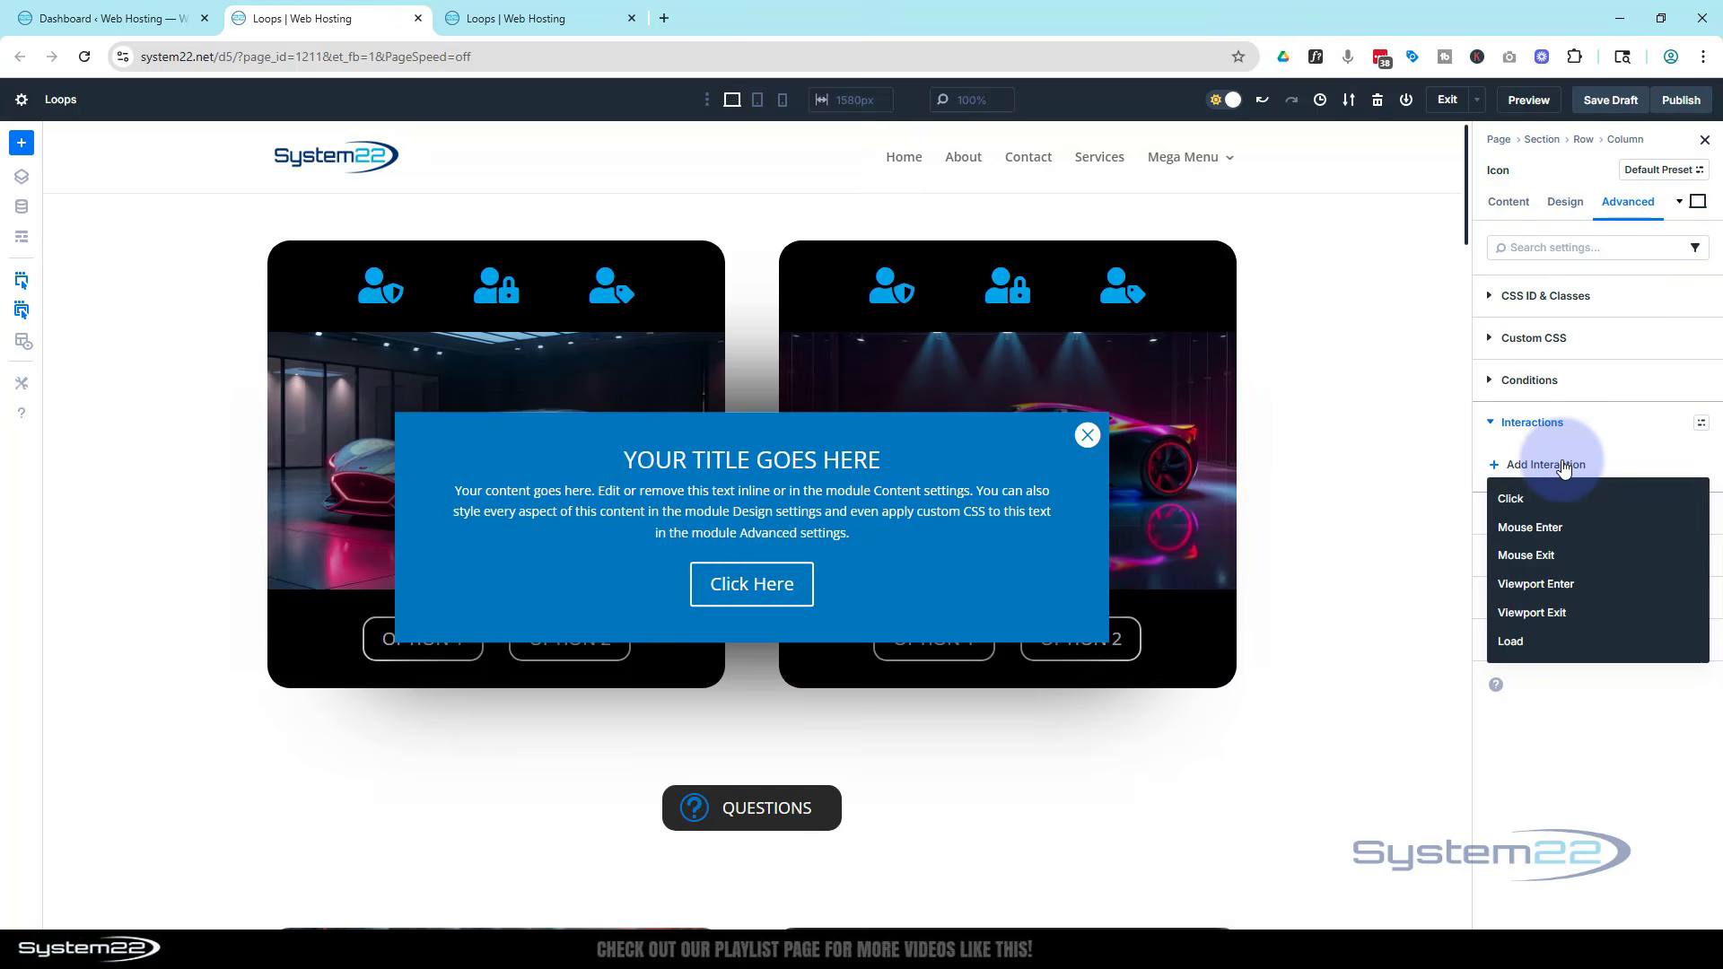
click(1510, 499)
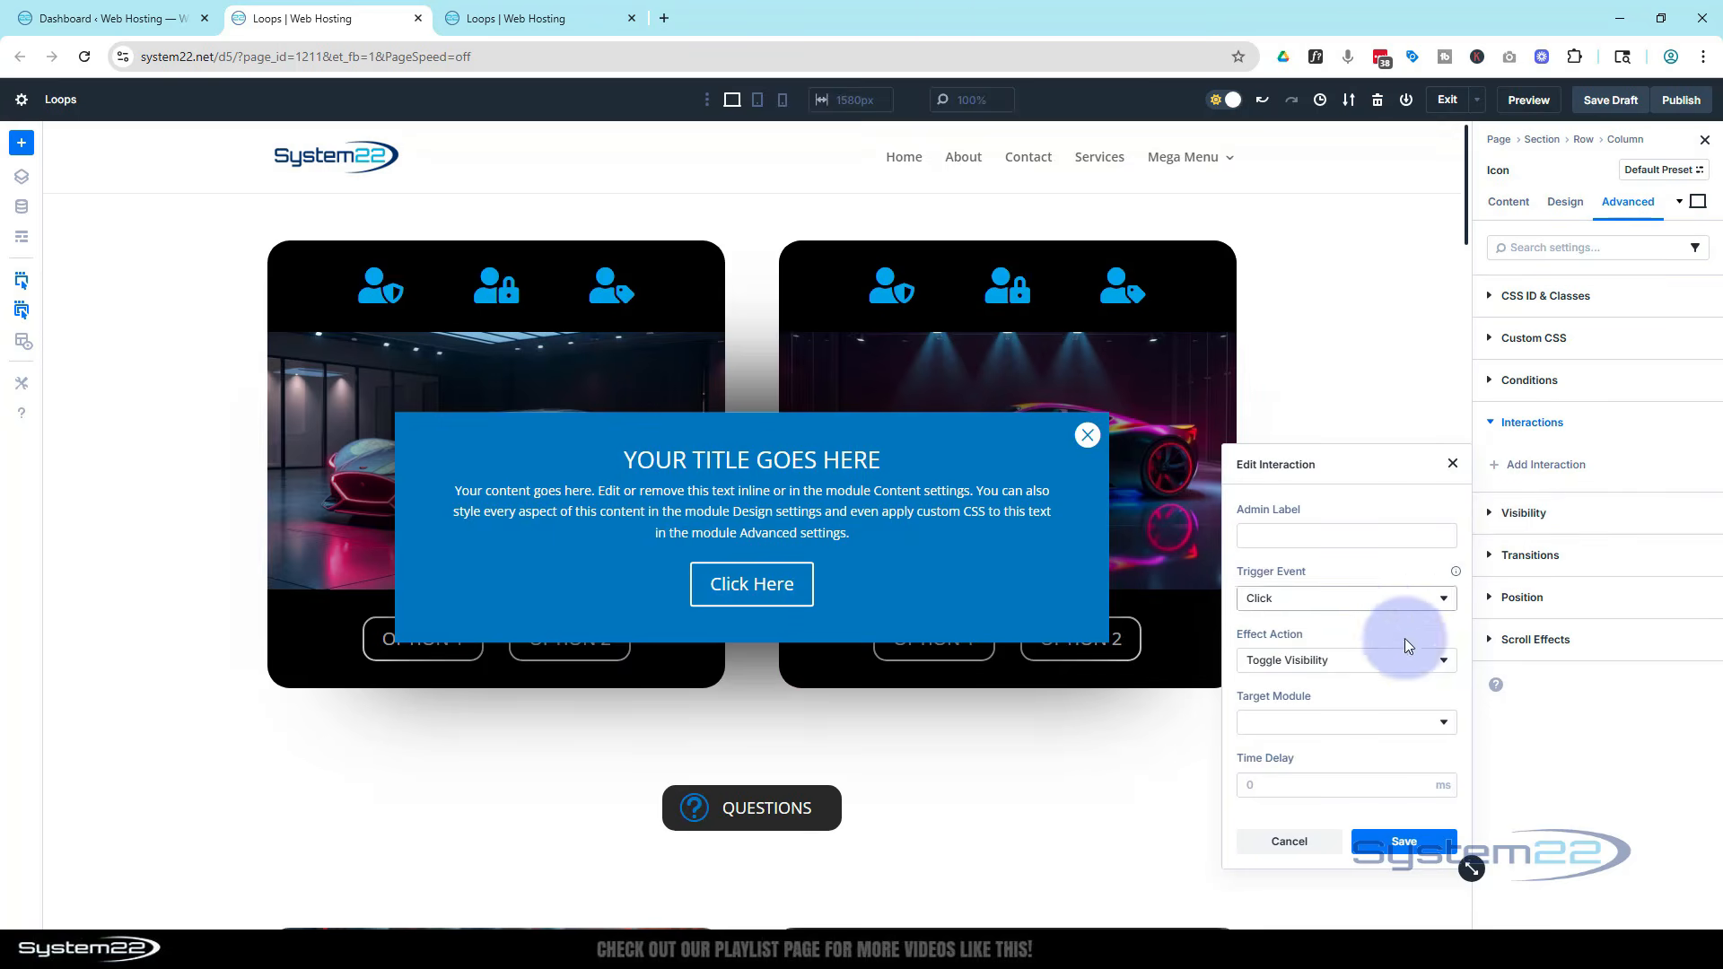
click(1319, 661)
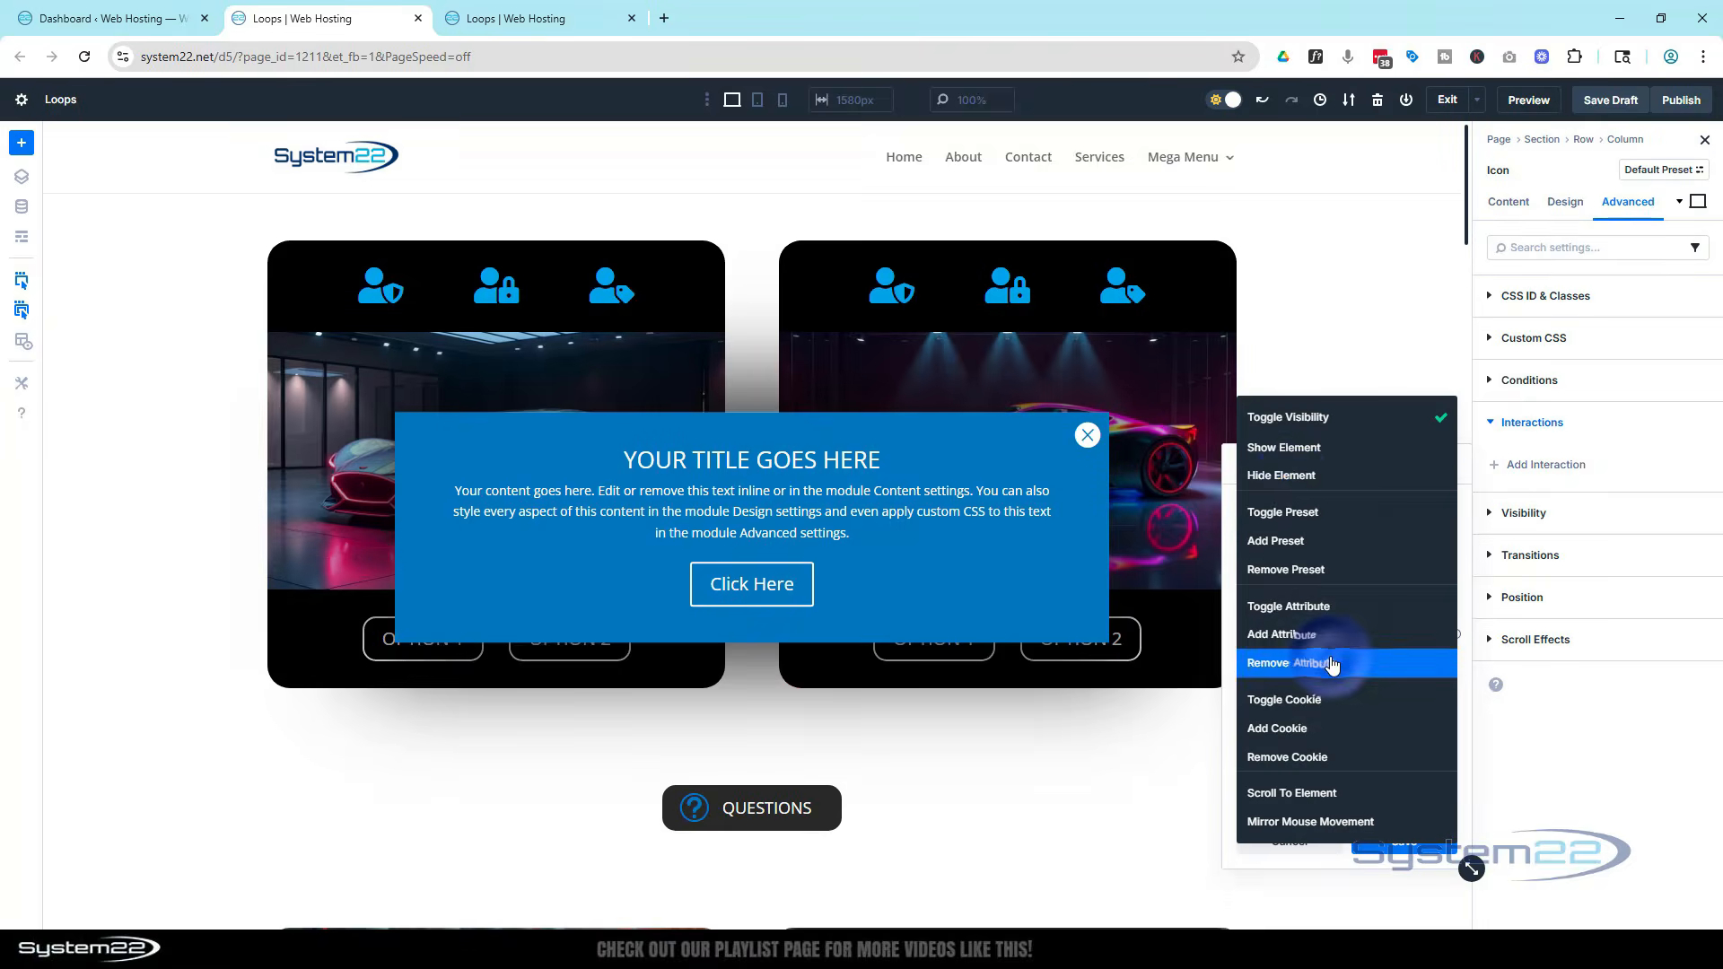
click(1291, 477)
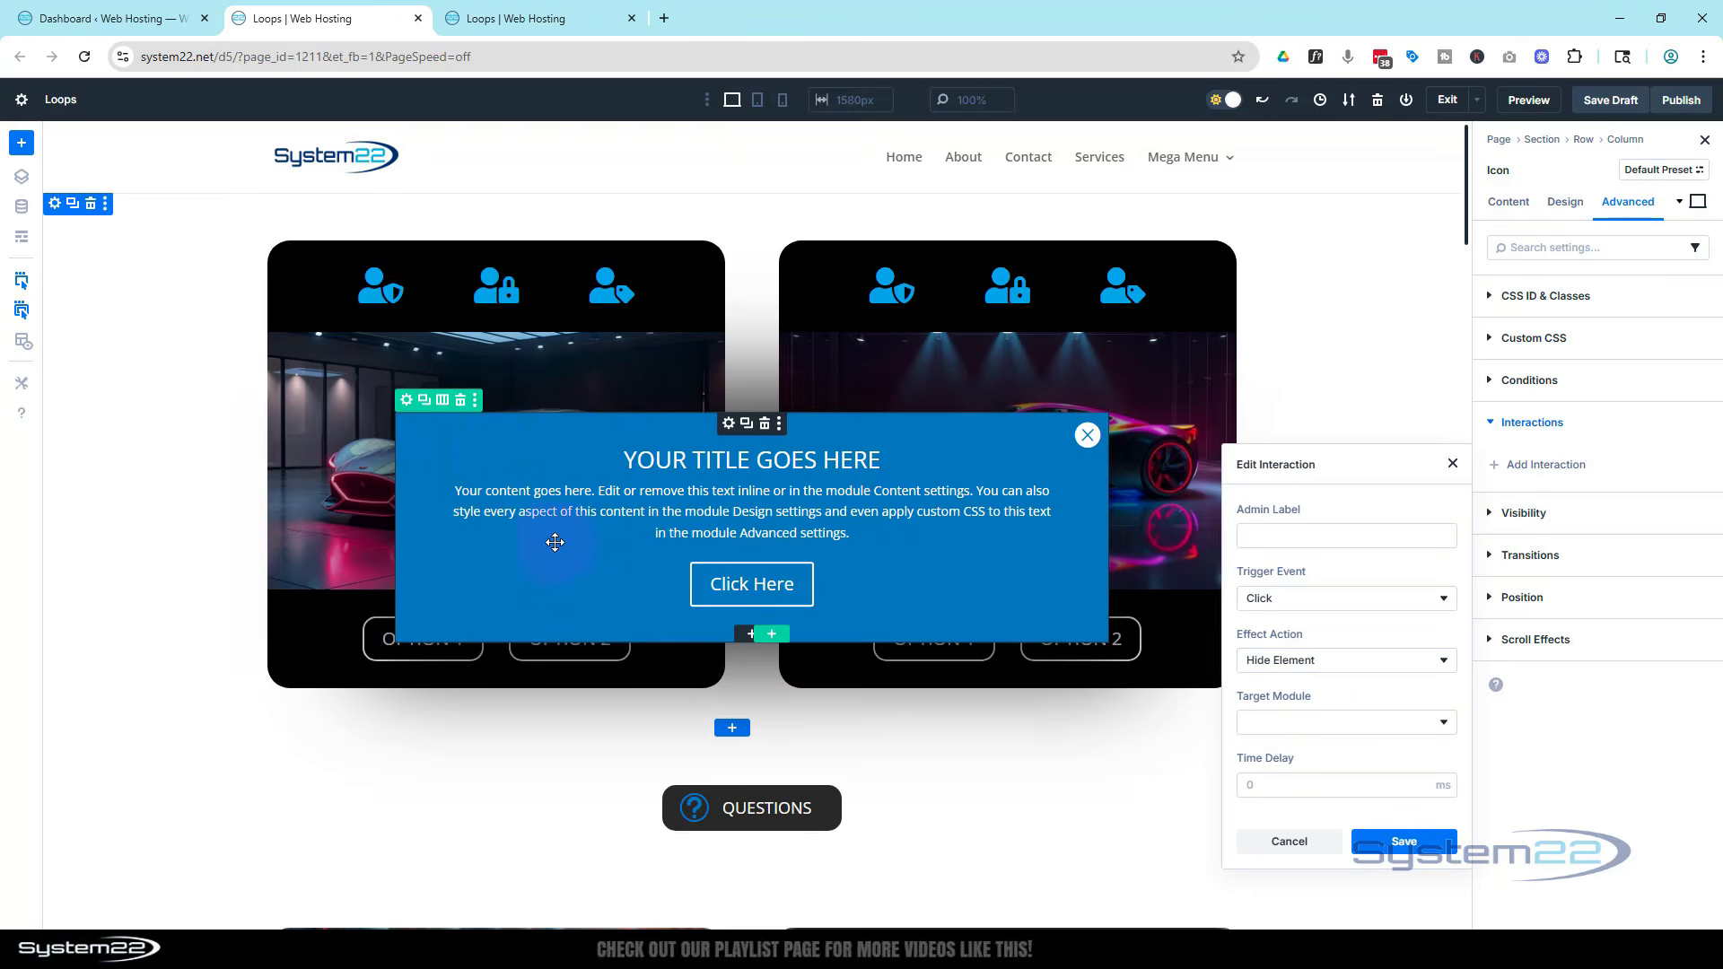
Set the interaction's target module to Row (Popup) and save the interaction
click(1354, 723)
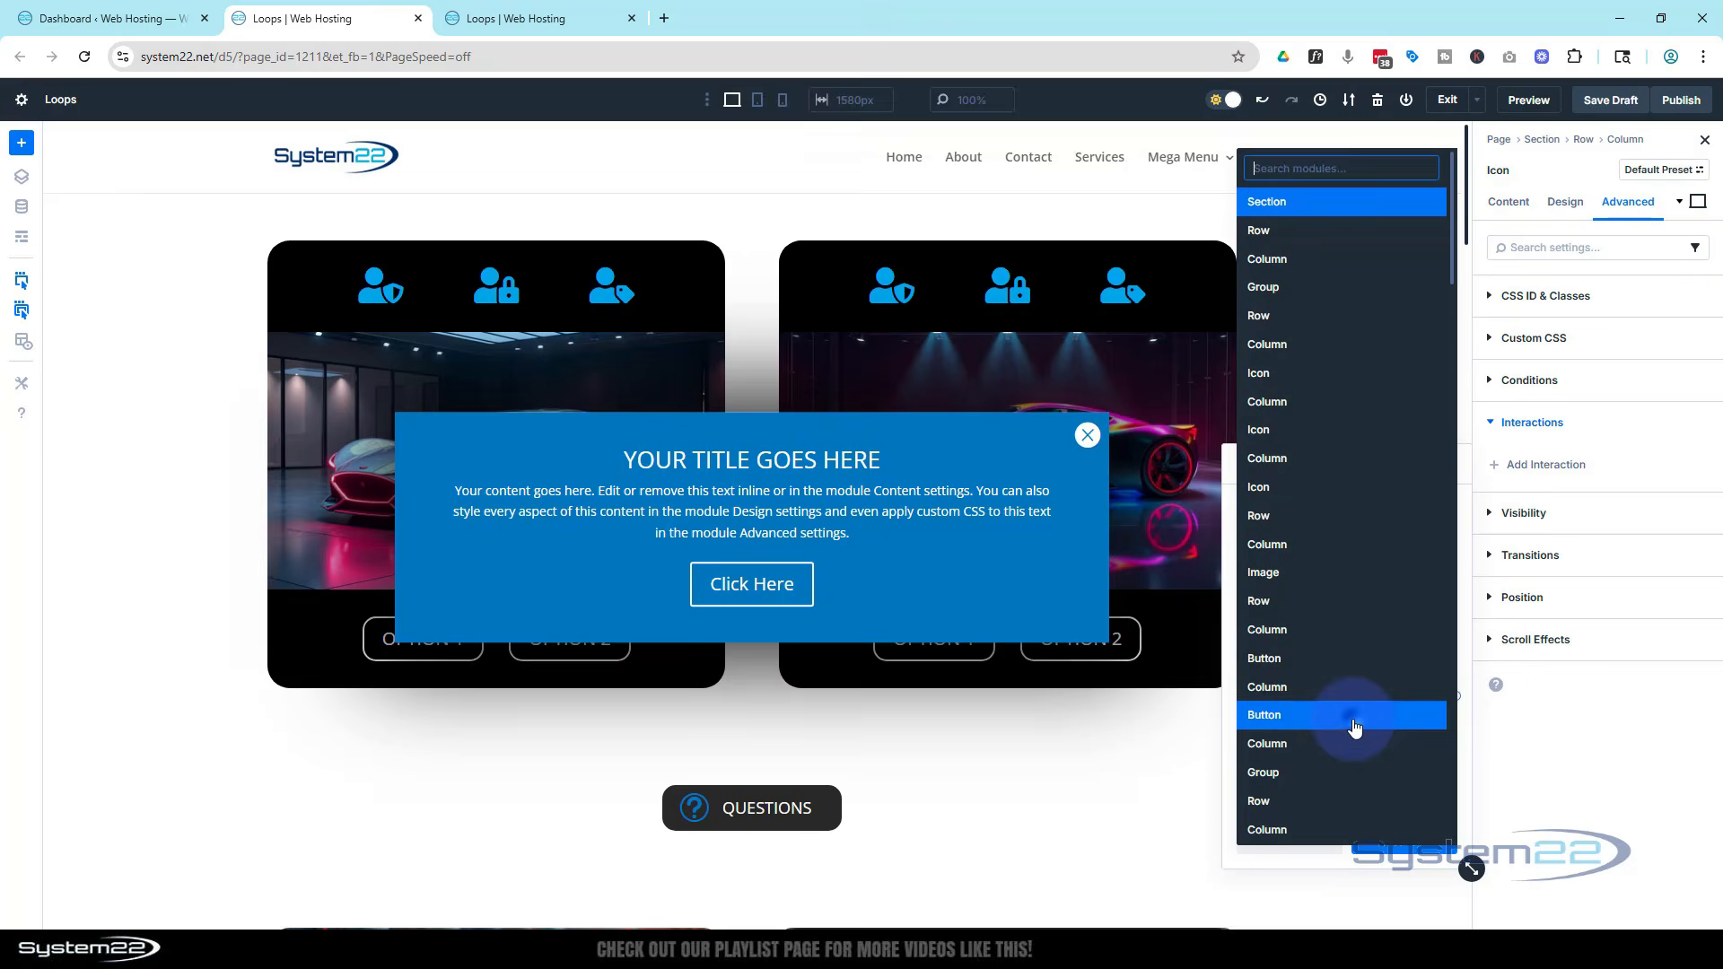
scroll(1346, 723, down, 2)
scroll(1346, 722, down, 6)
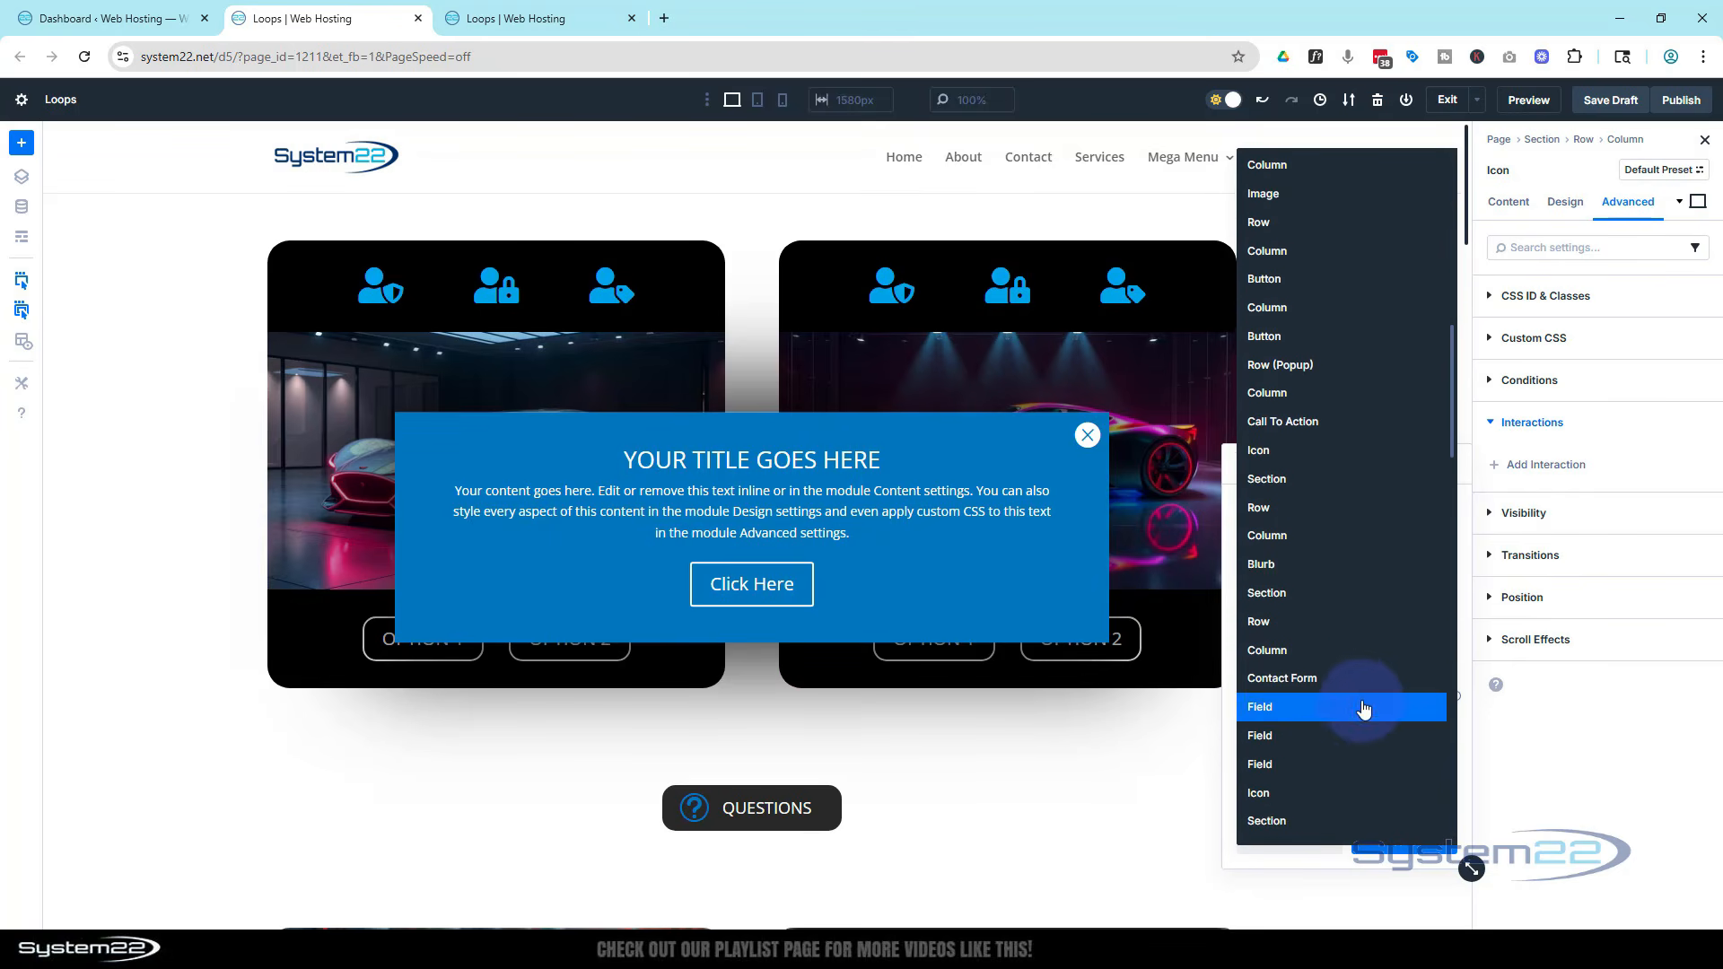
scroll(1360, 714, up, 3)
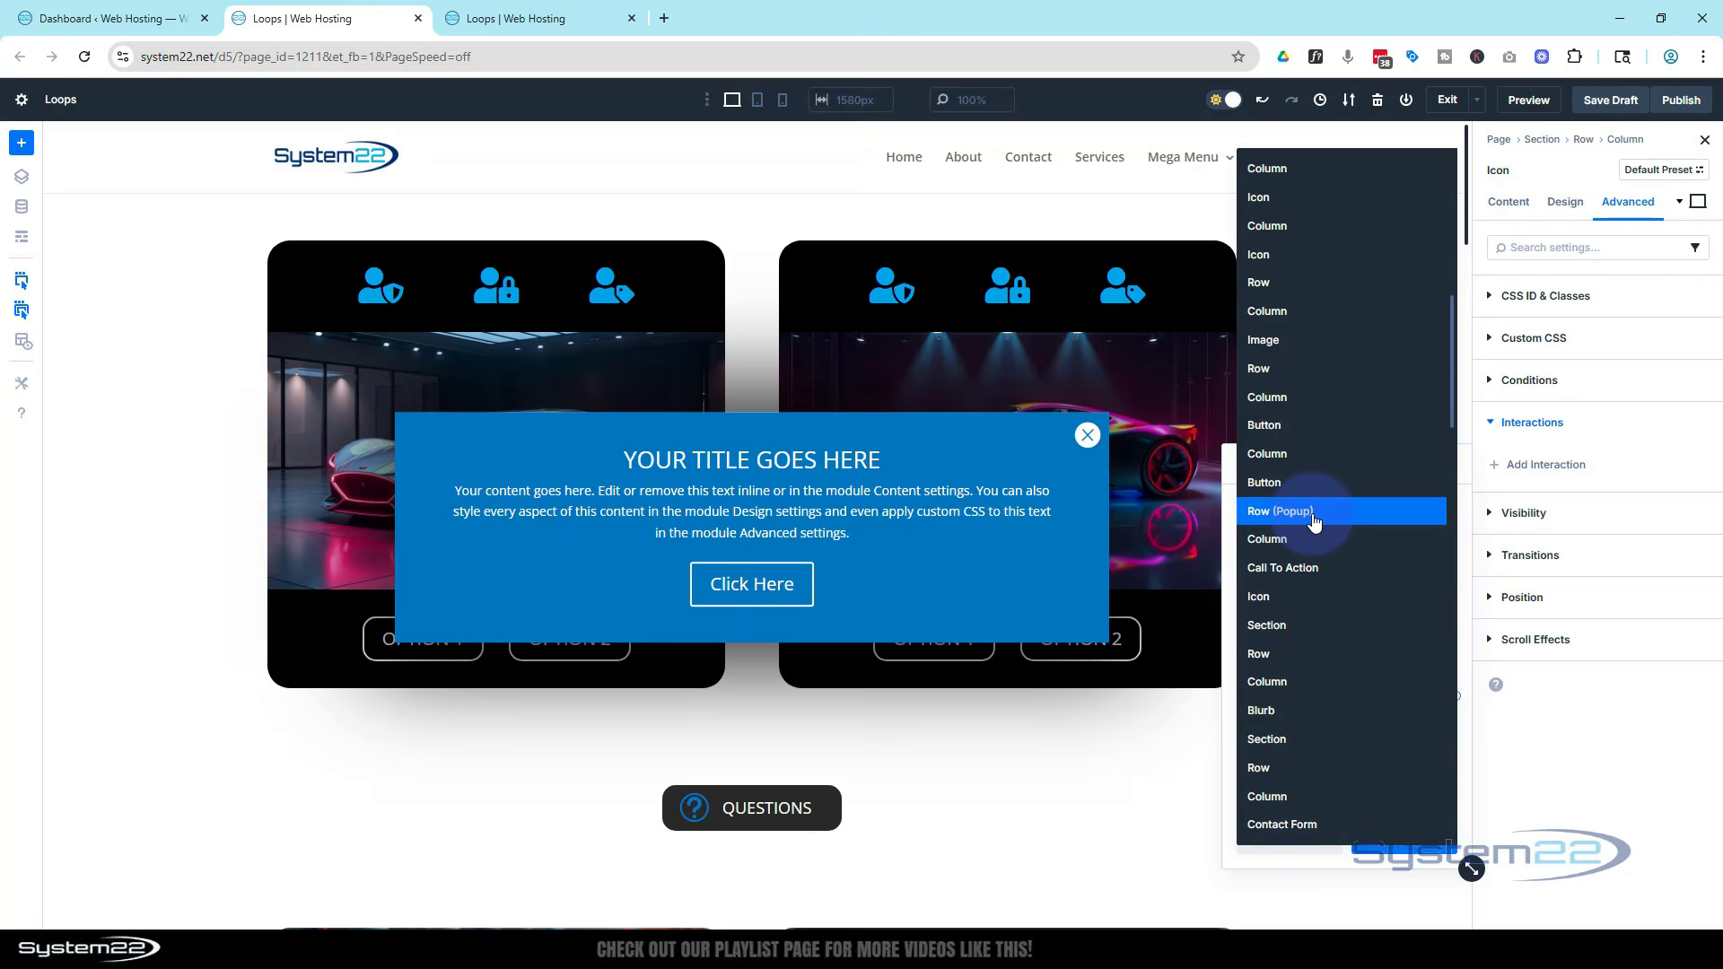
scroll(1328, 449, up, 3)
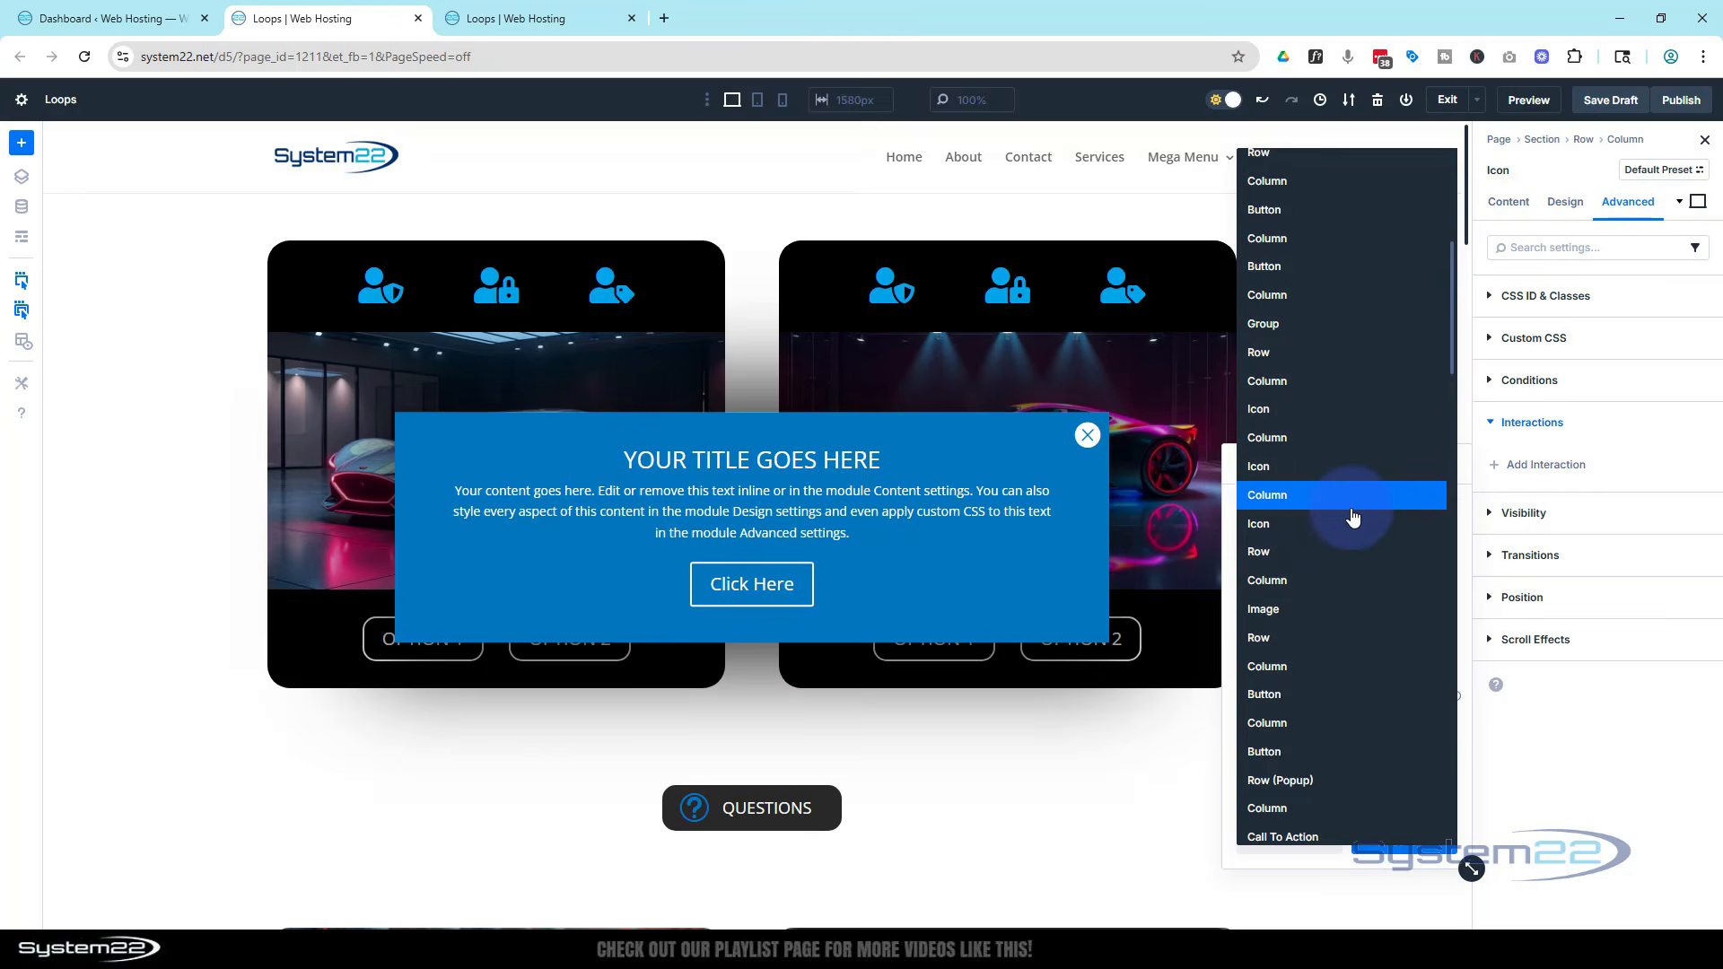
scroll(1337, 503, down, 3)
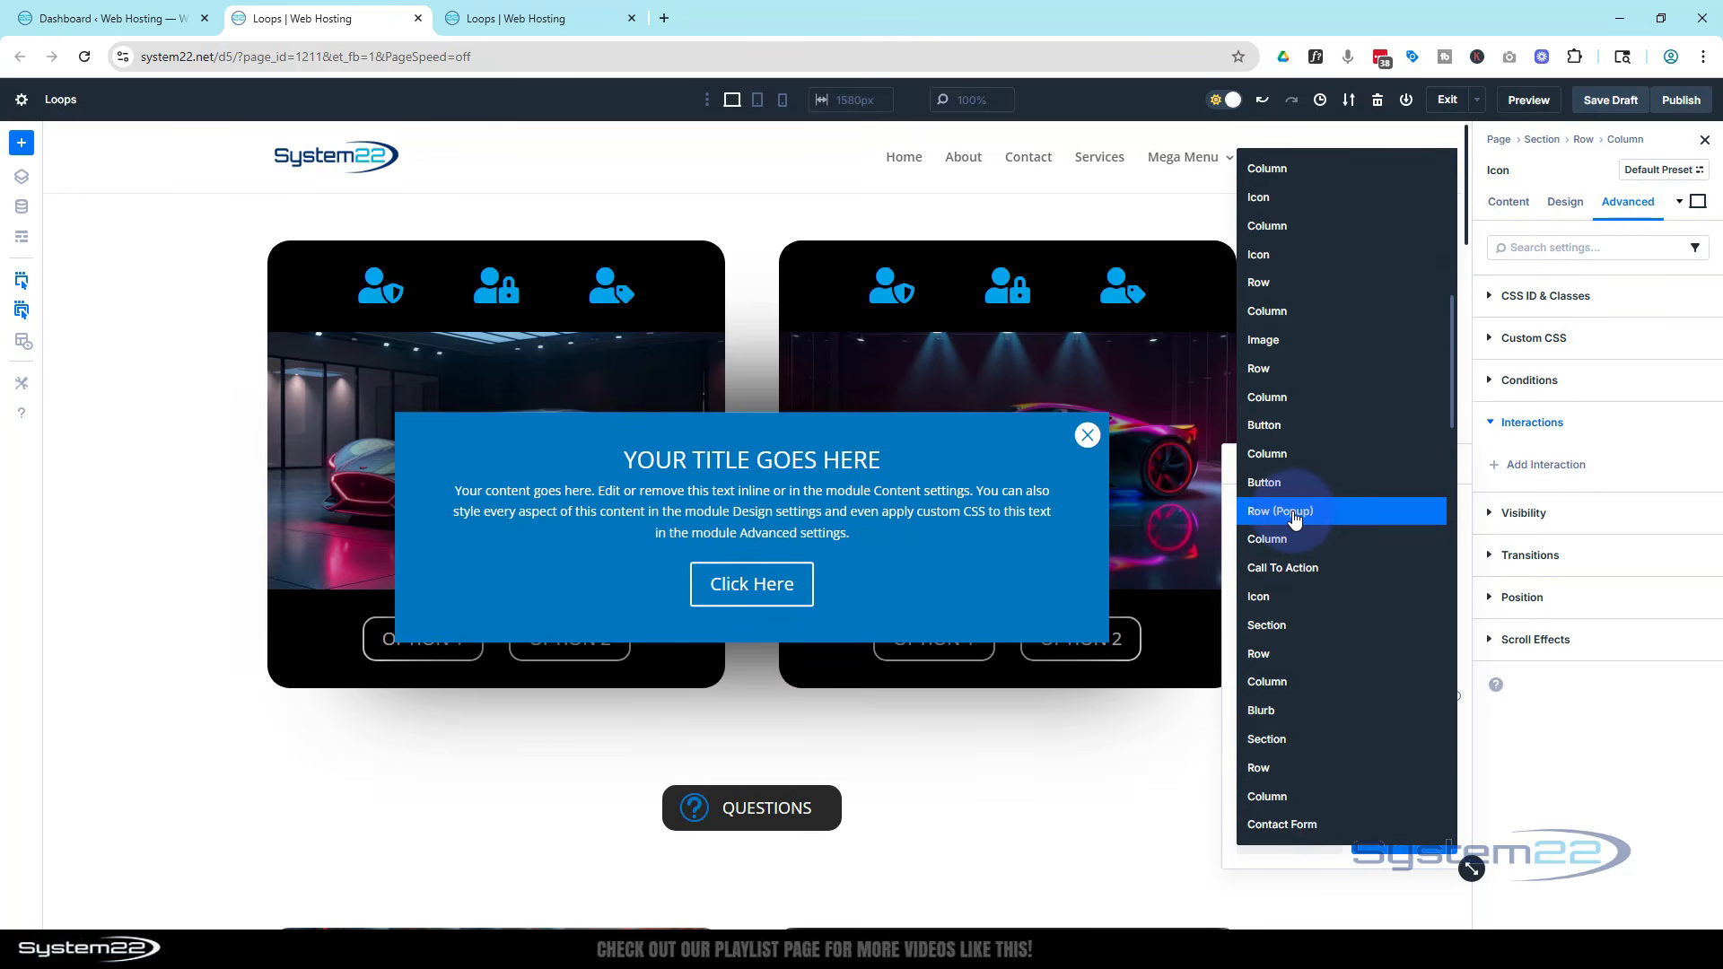
click(1262, 512)
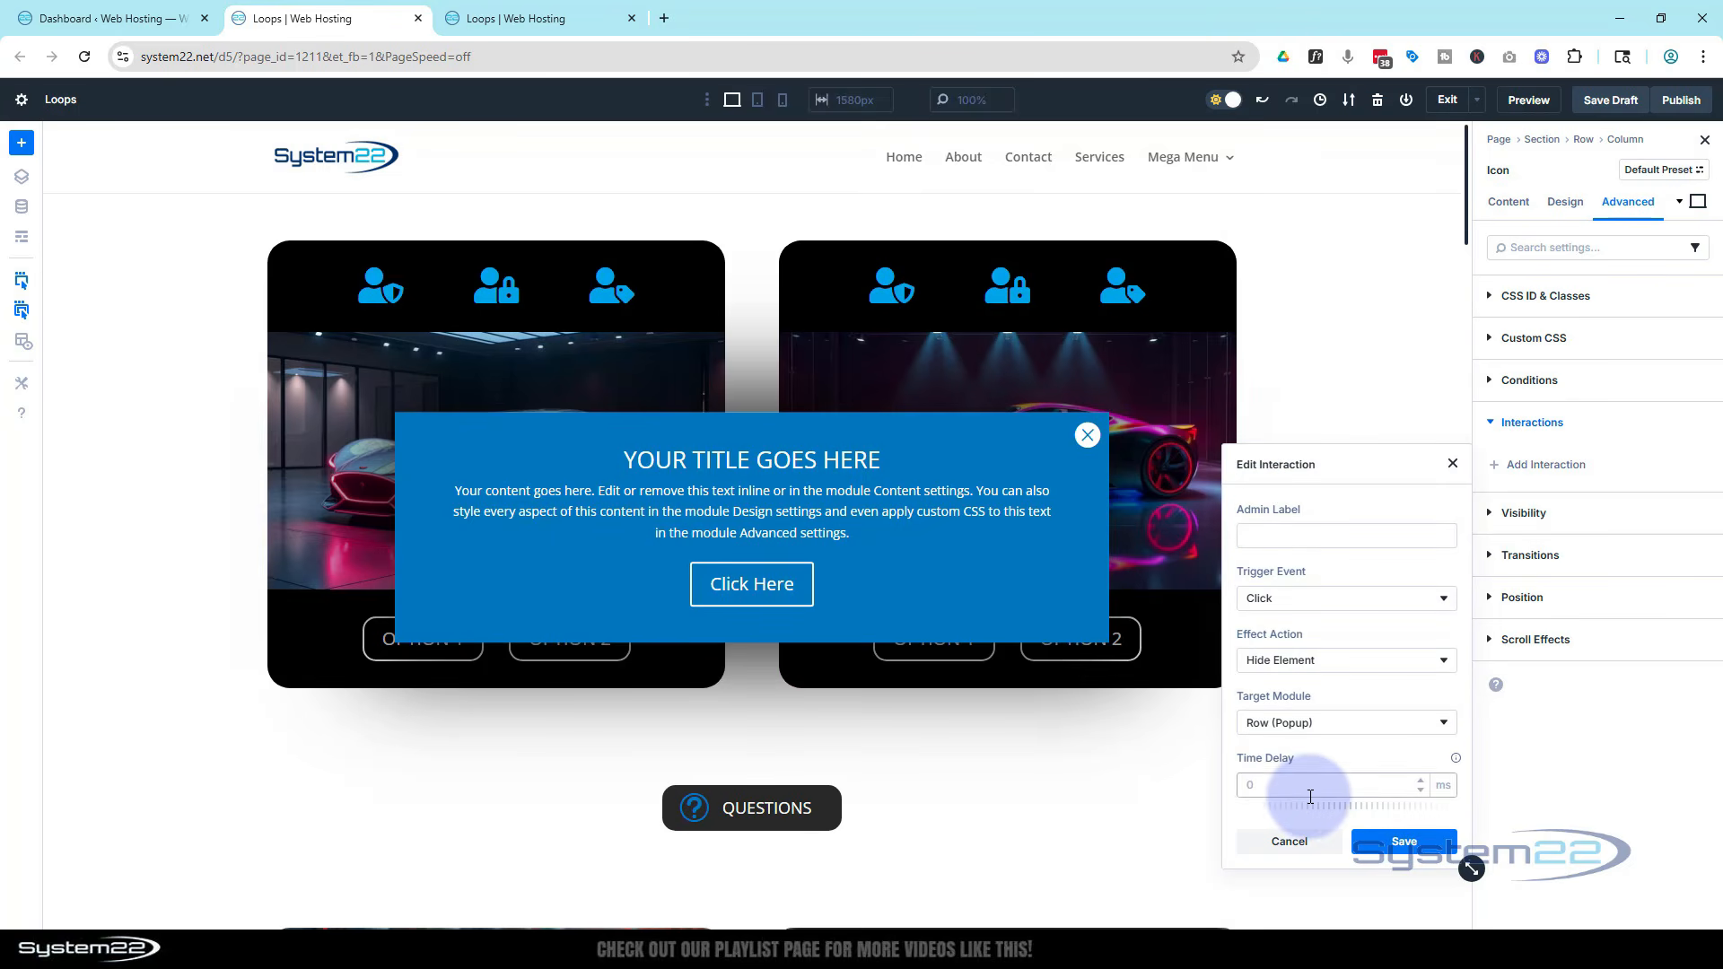
click(1405, 843)
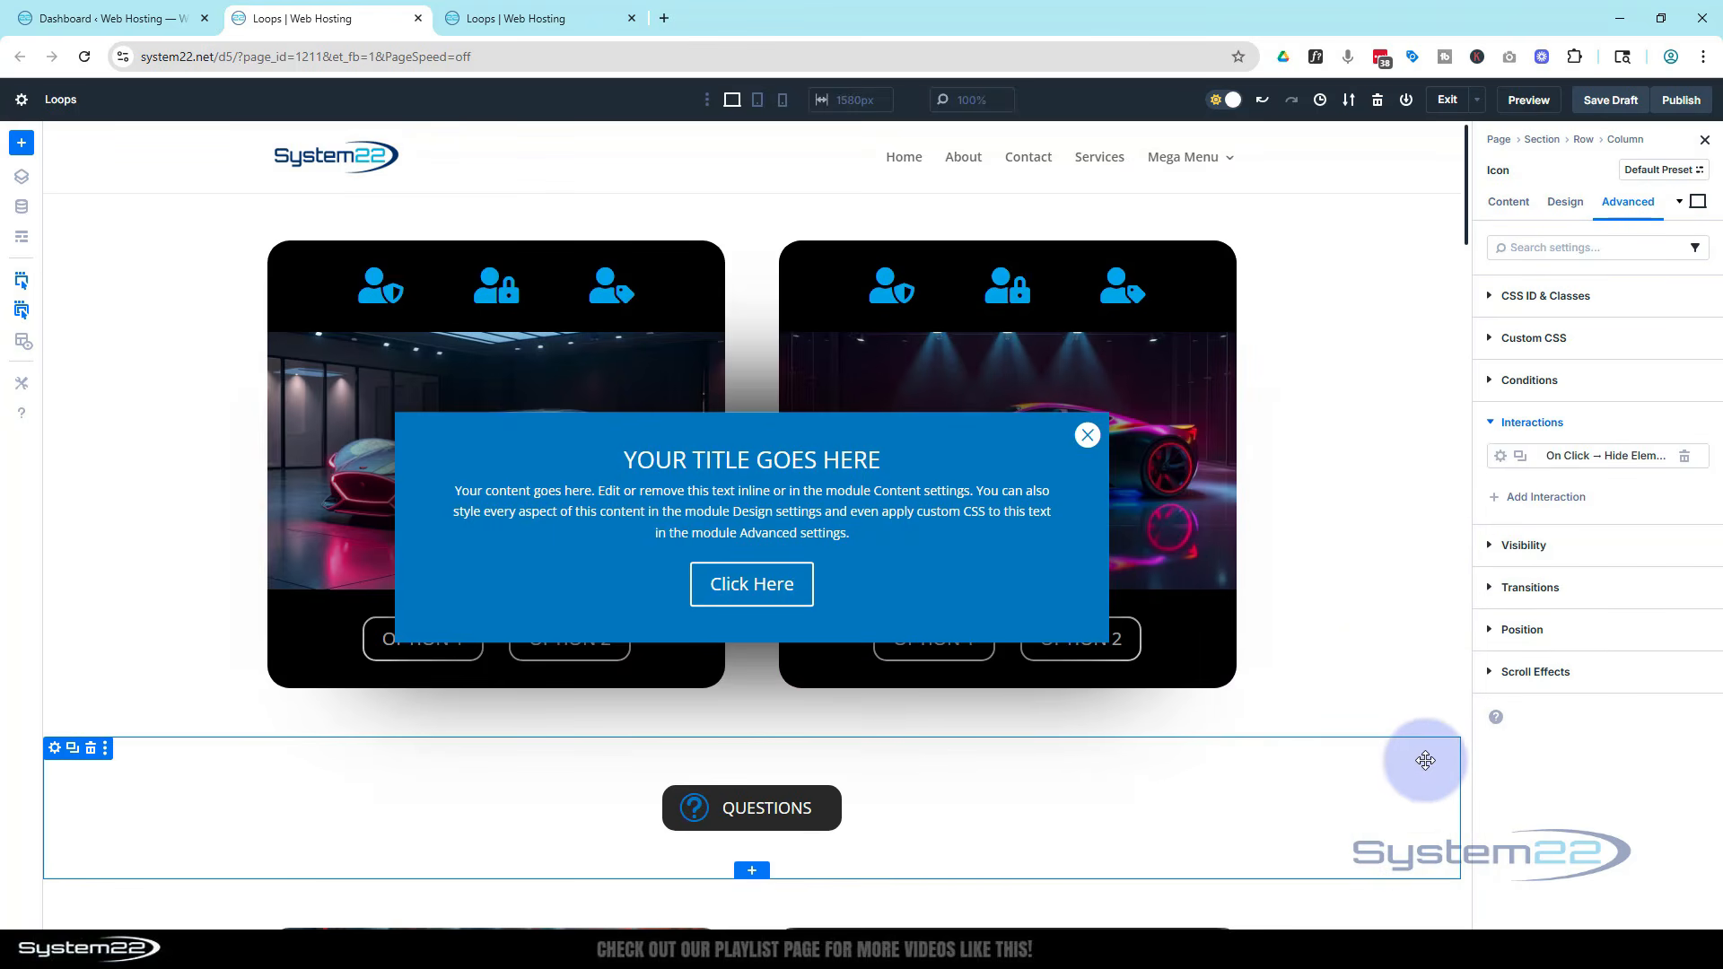
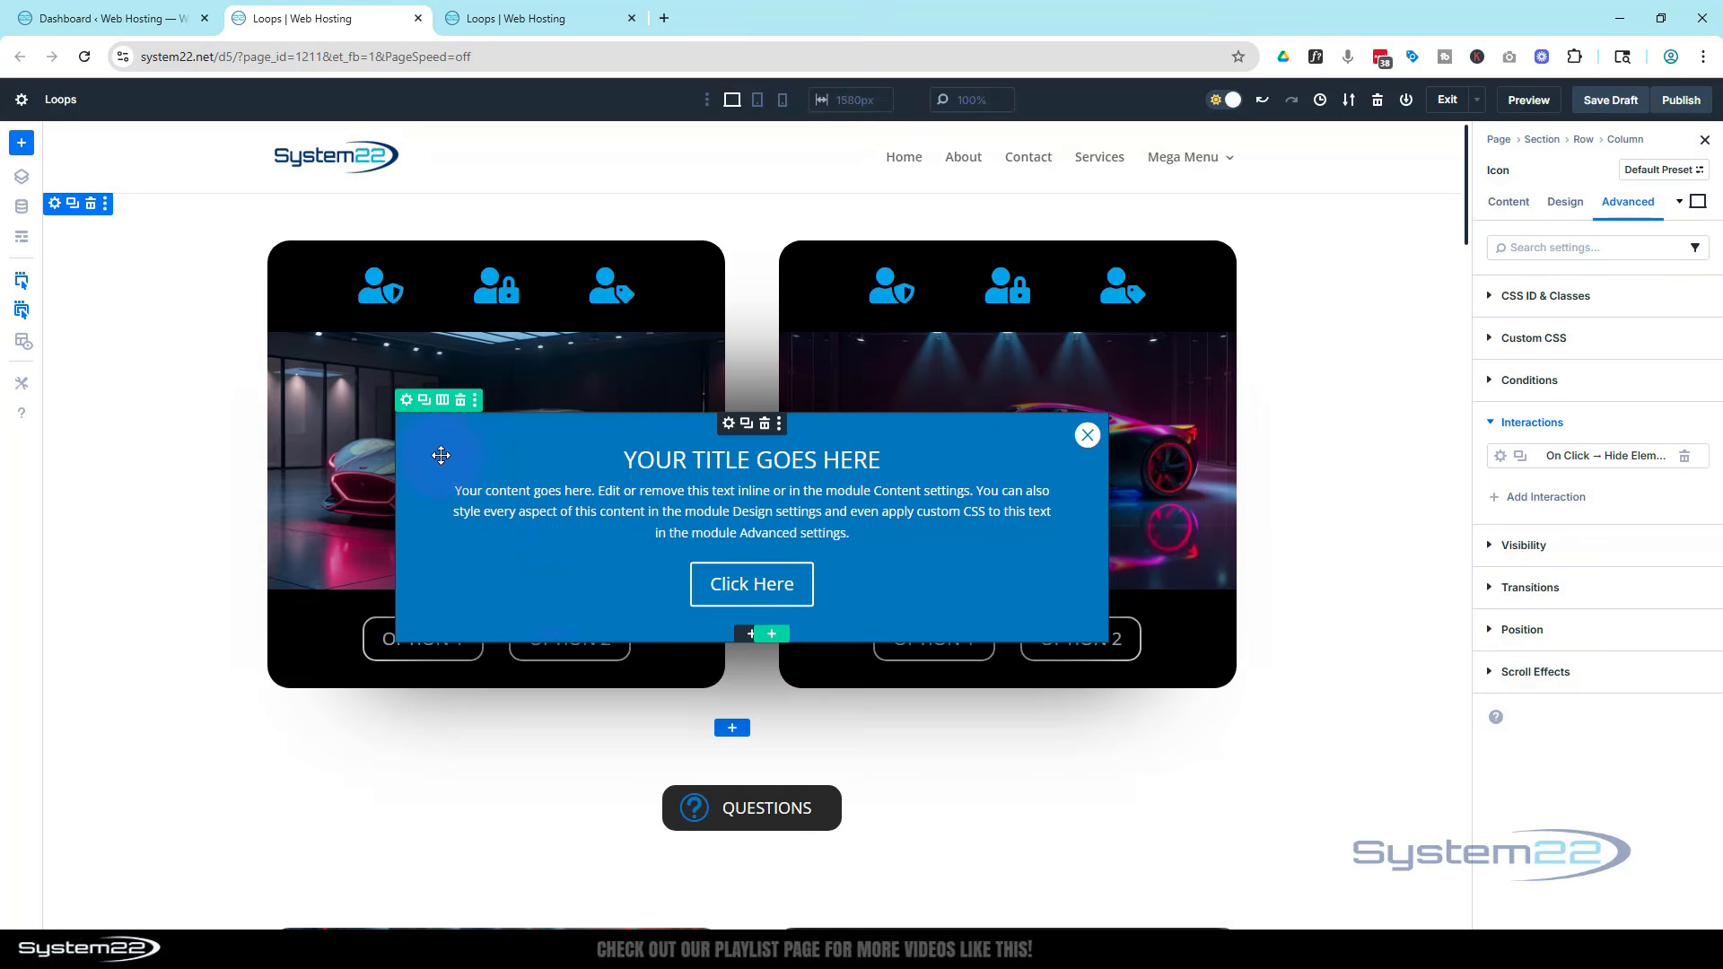
Add a Load interaction to the pop-up row with the effect action Hide Element
click(408, 401)
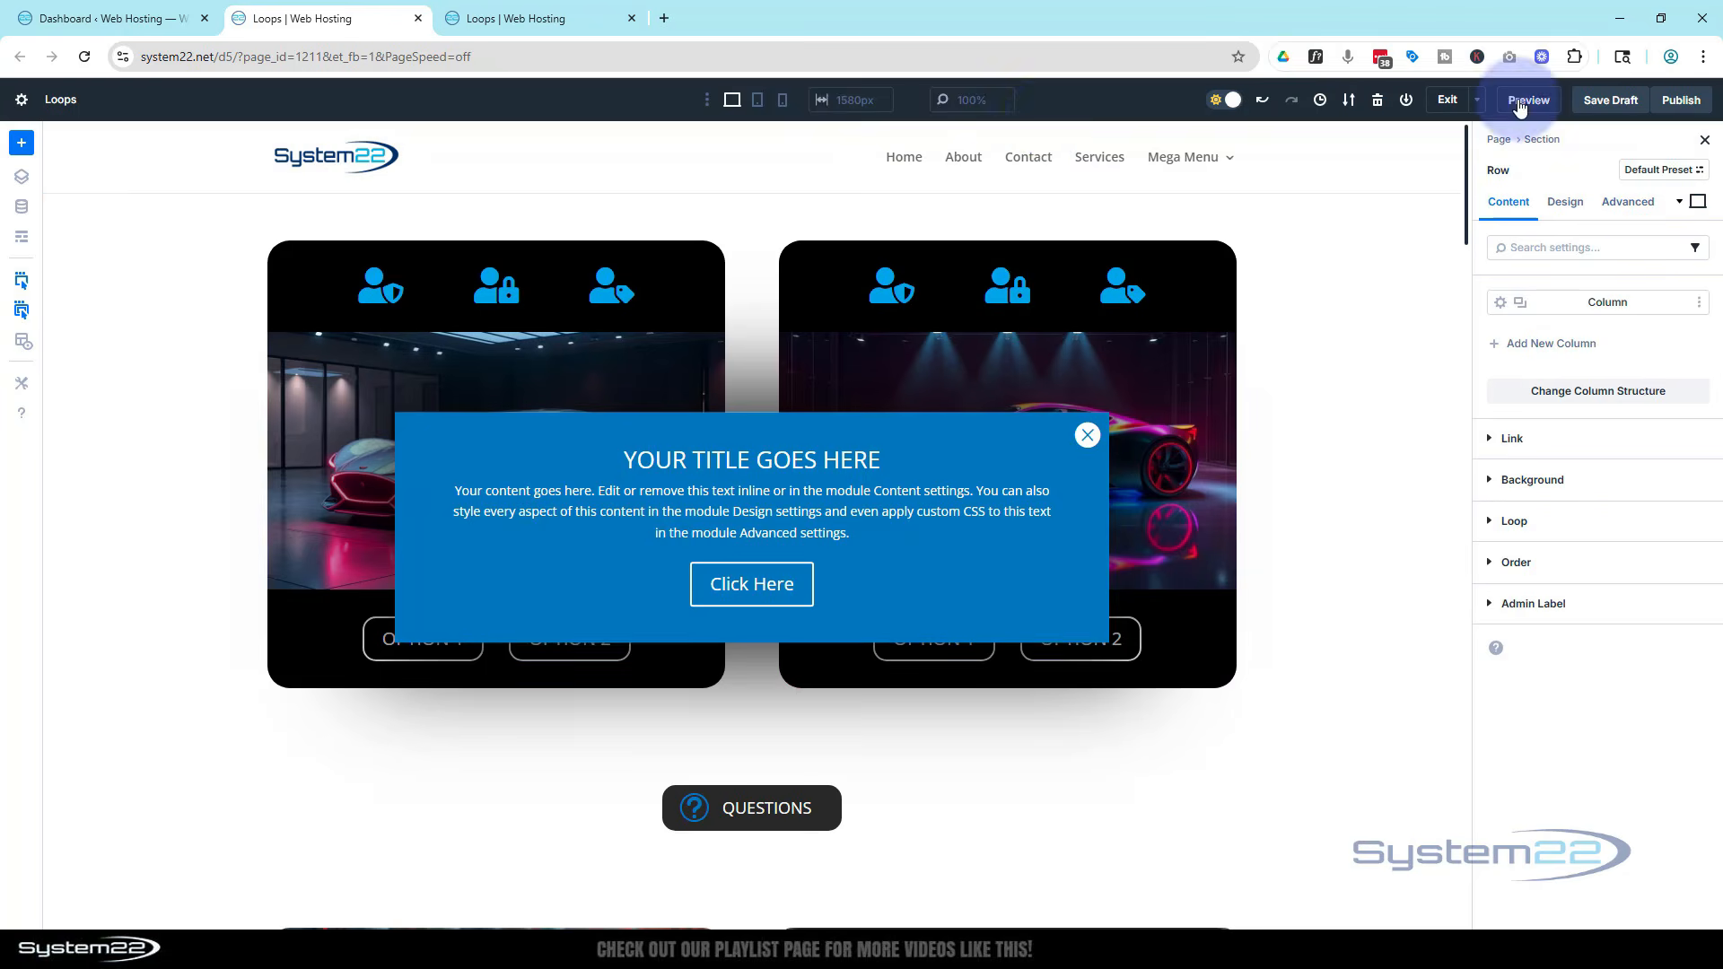
click(1646, 209)
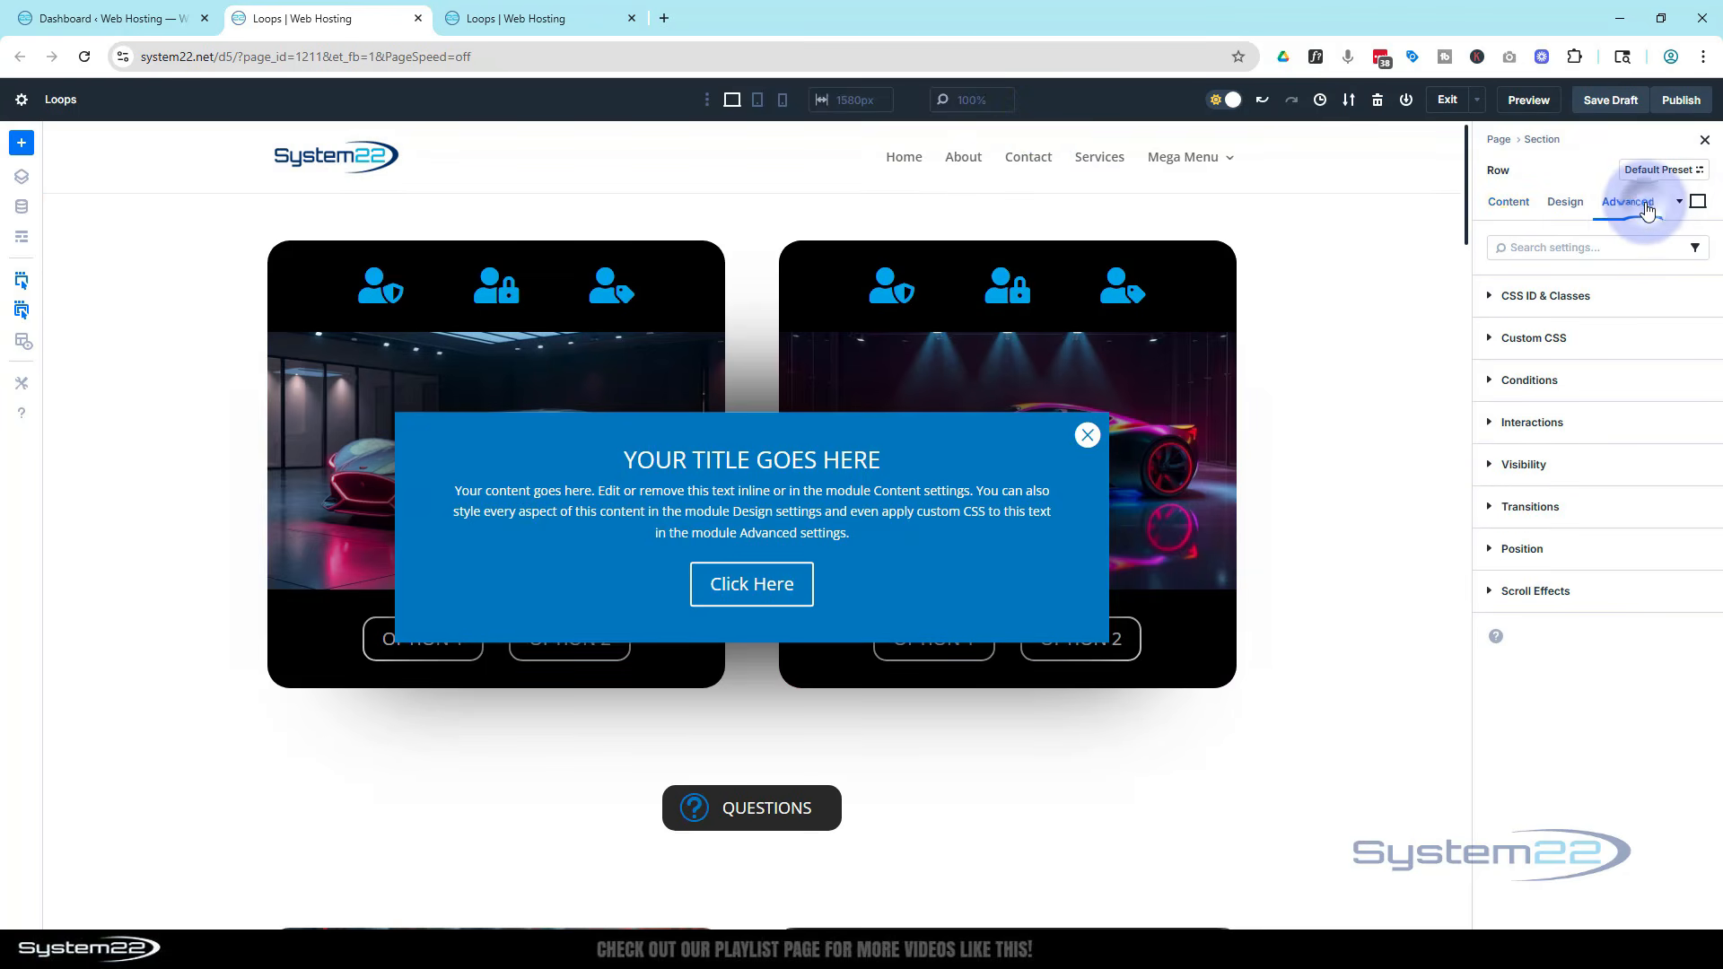
click(1620, 422)
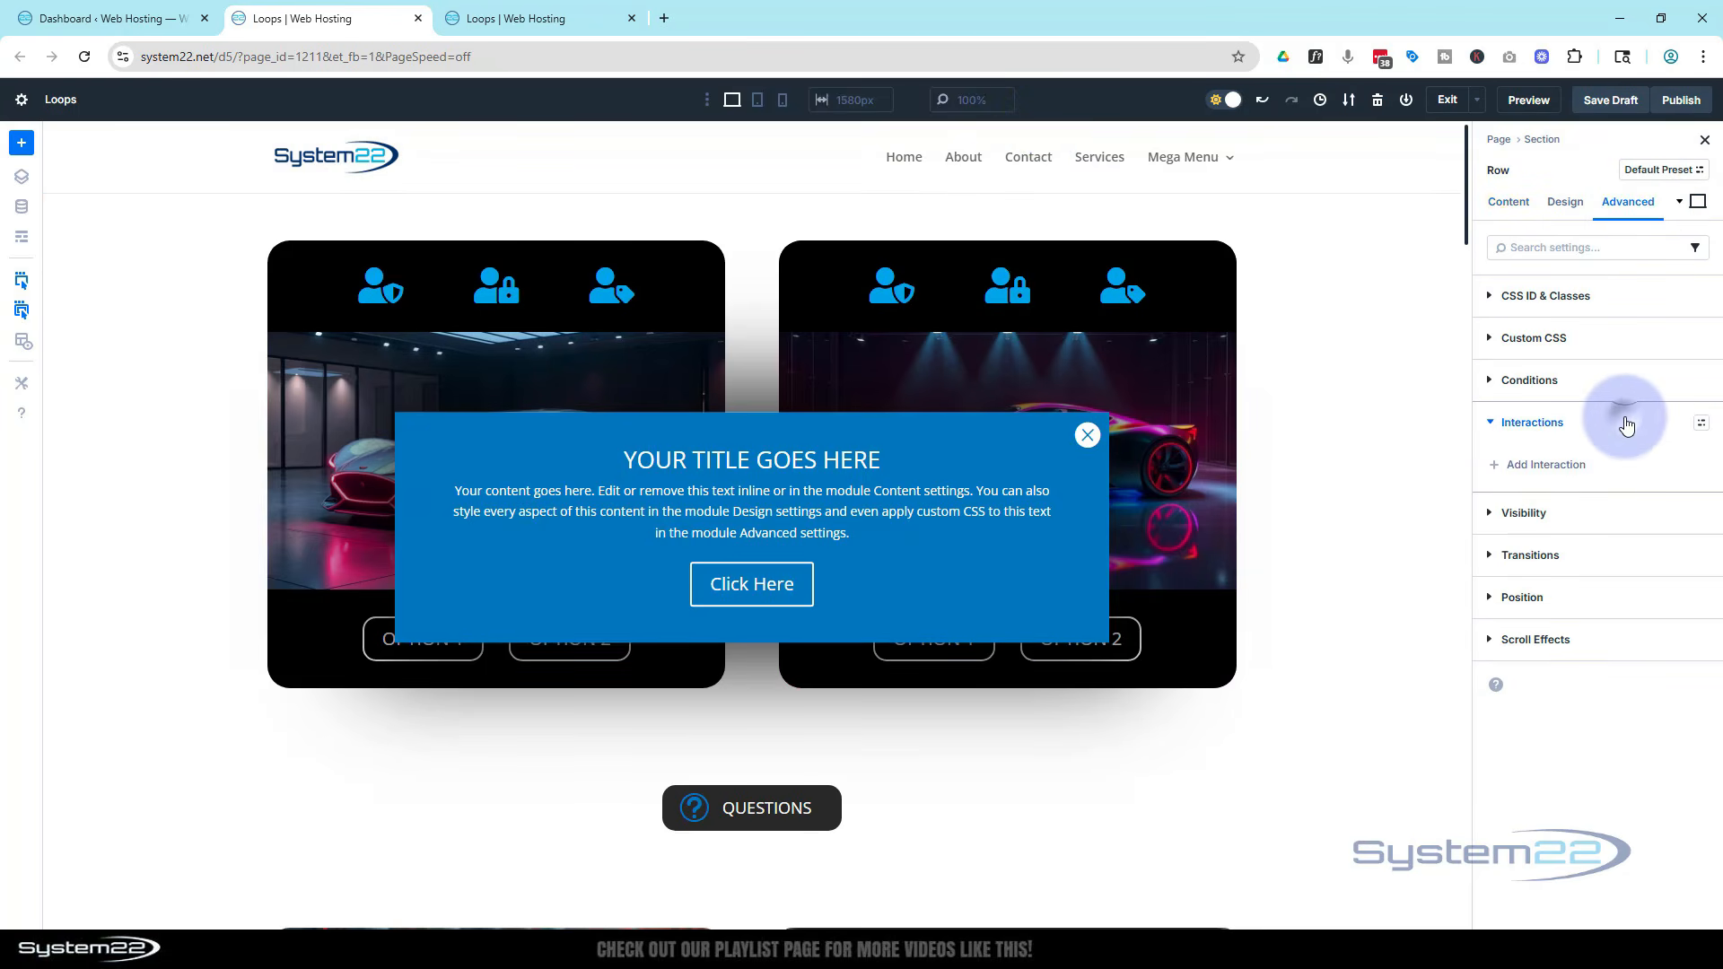
click(1530, 465)
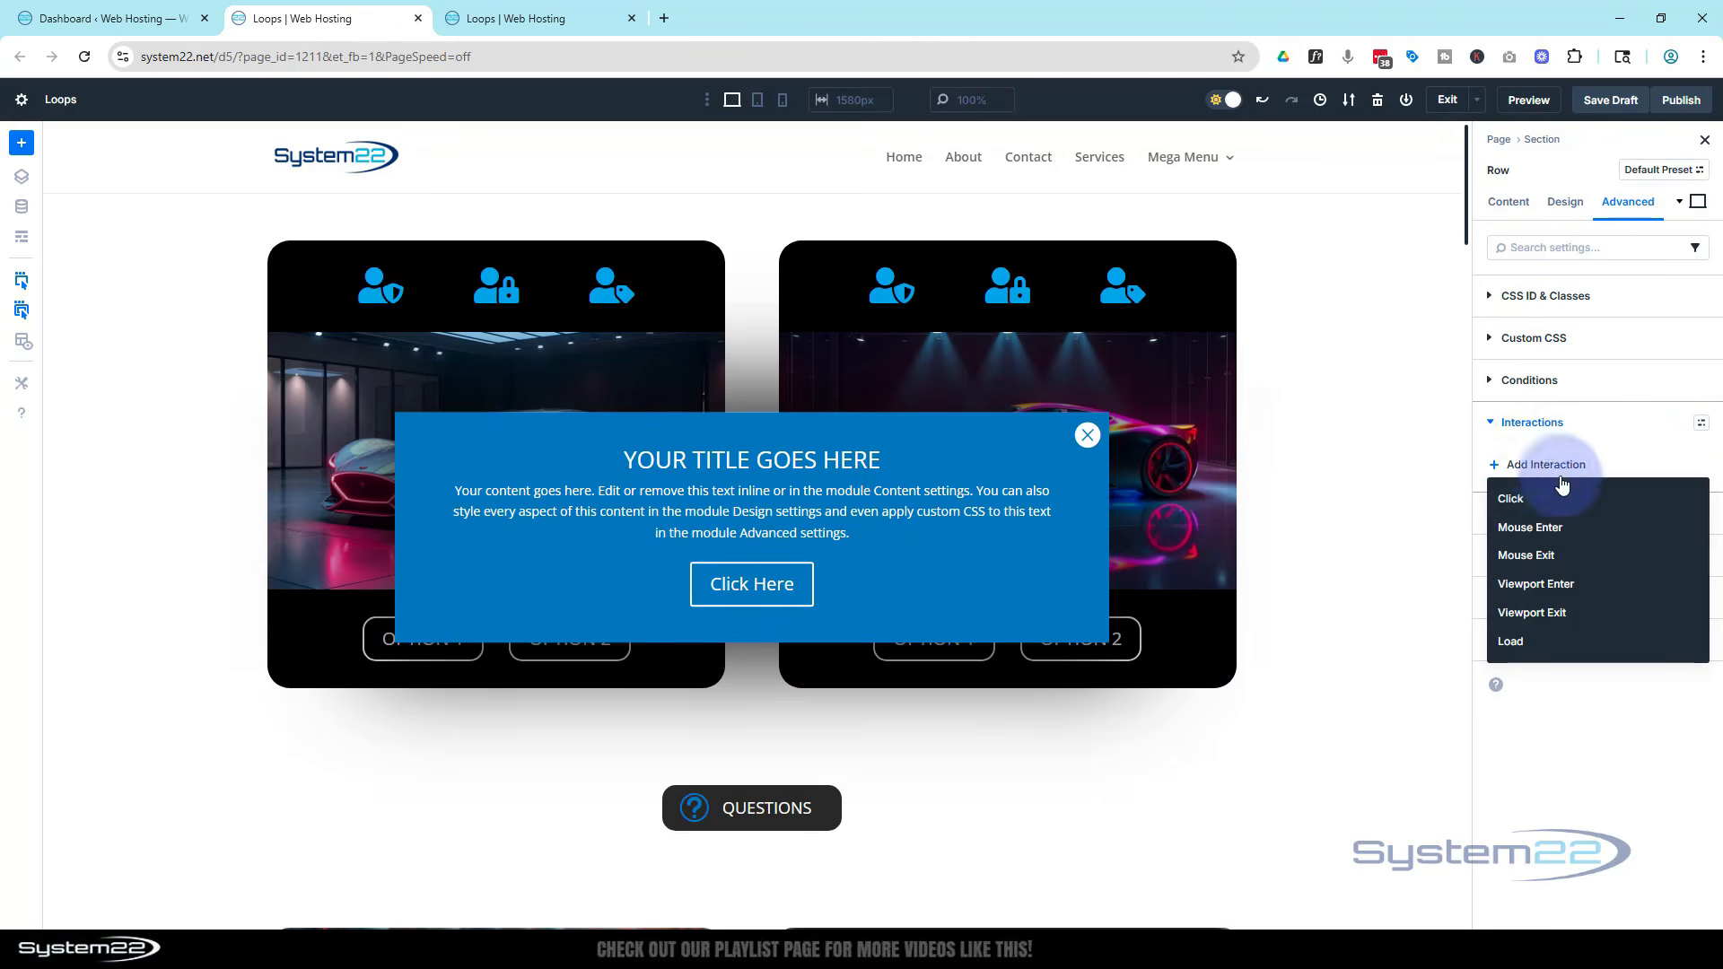
click(1529, 642)
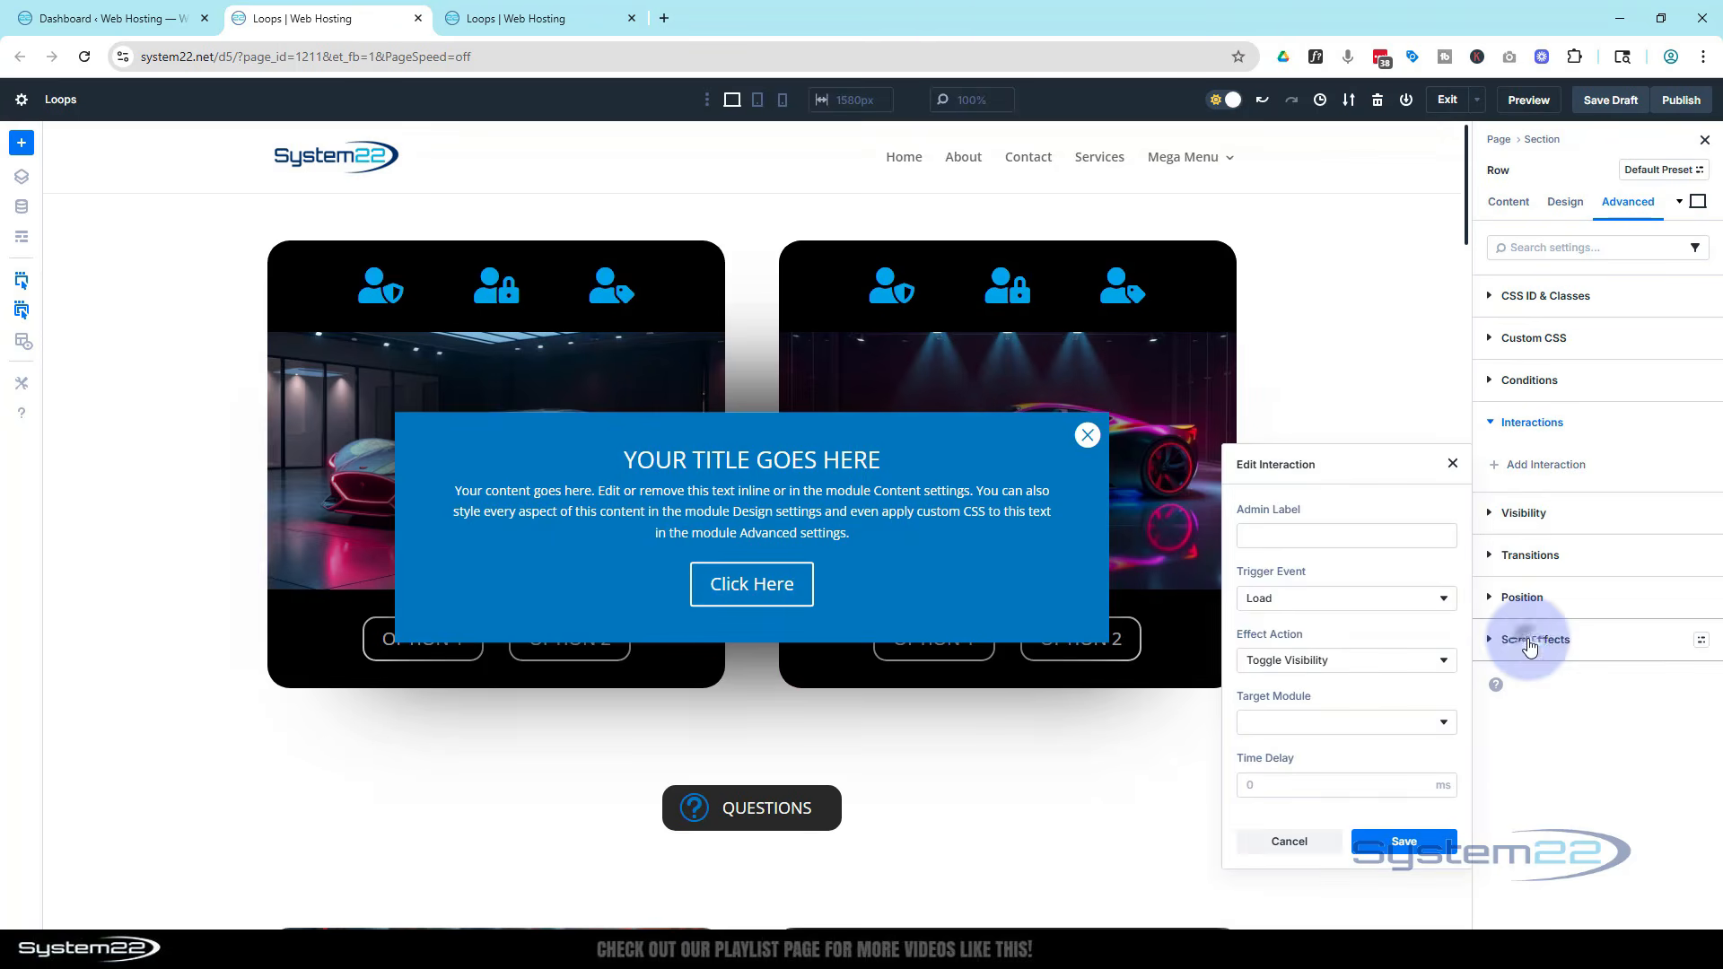
click(1343, 662)
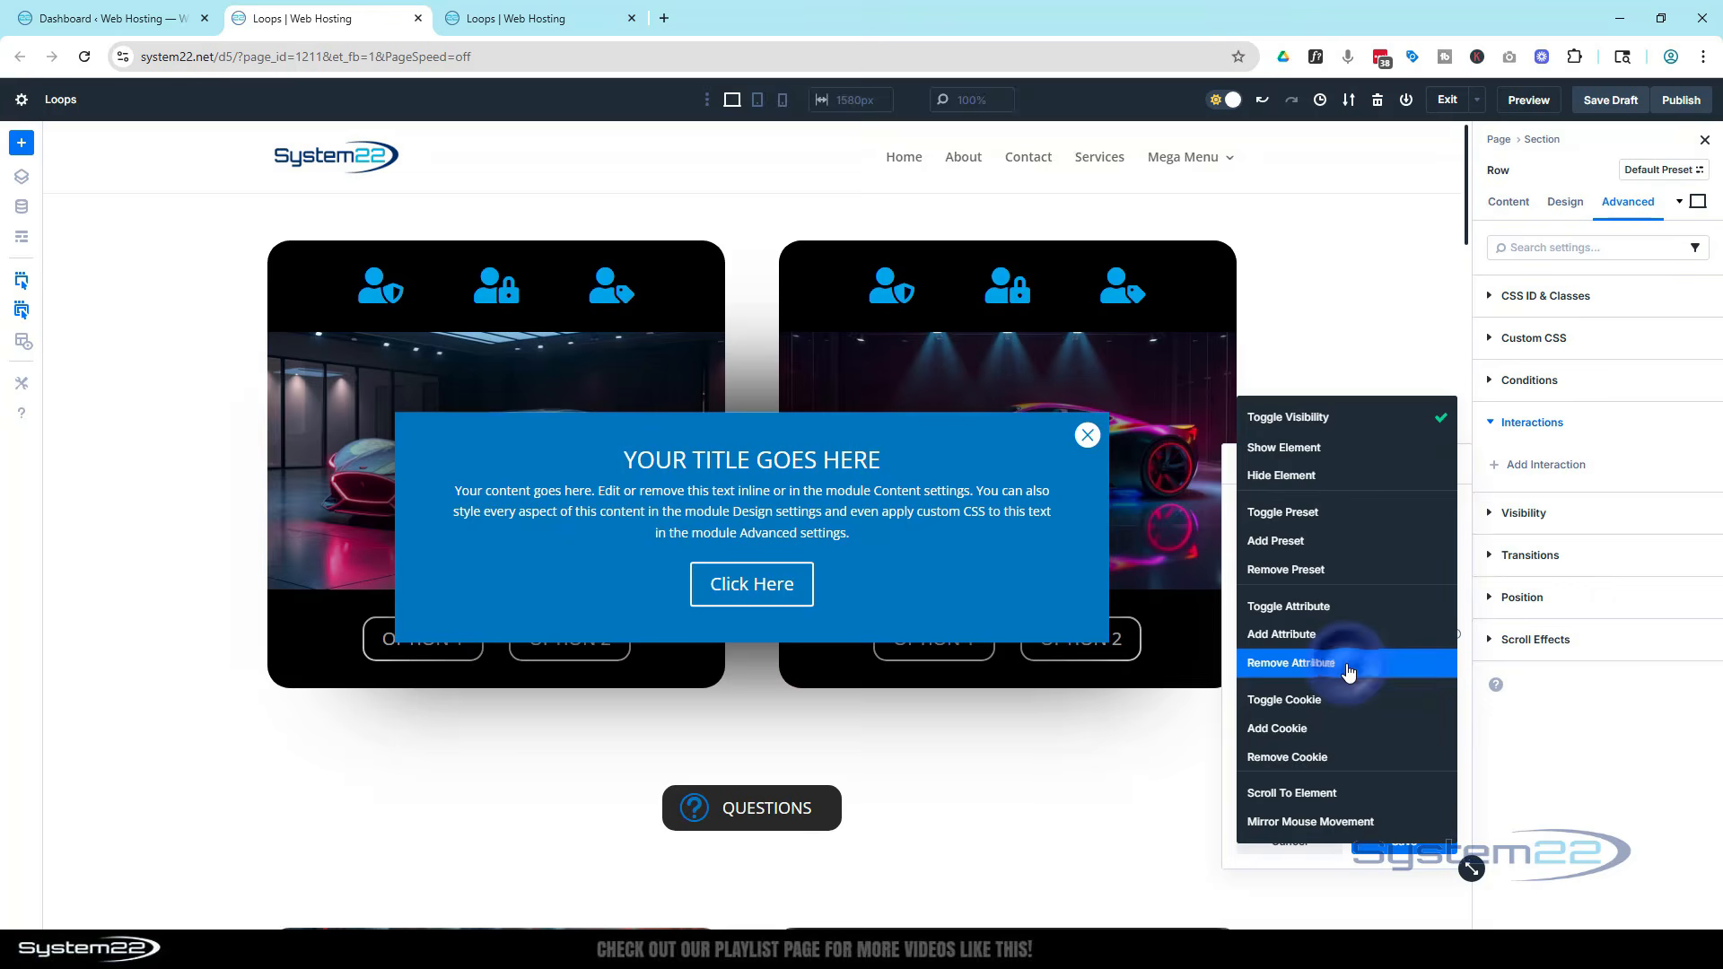
click(1355, 477)
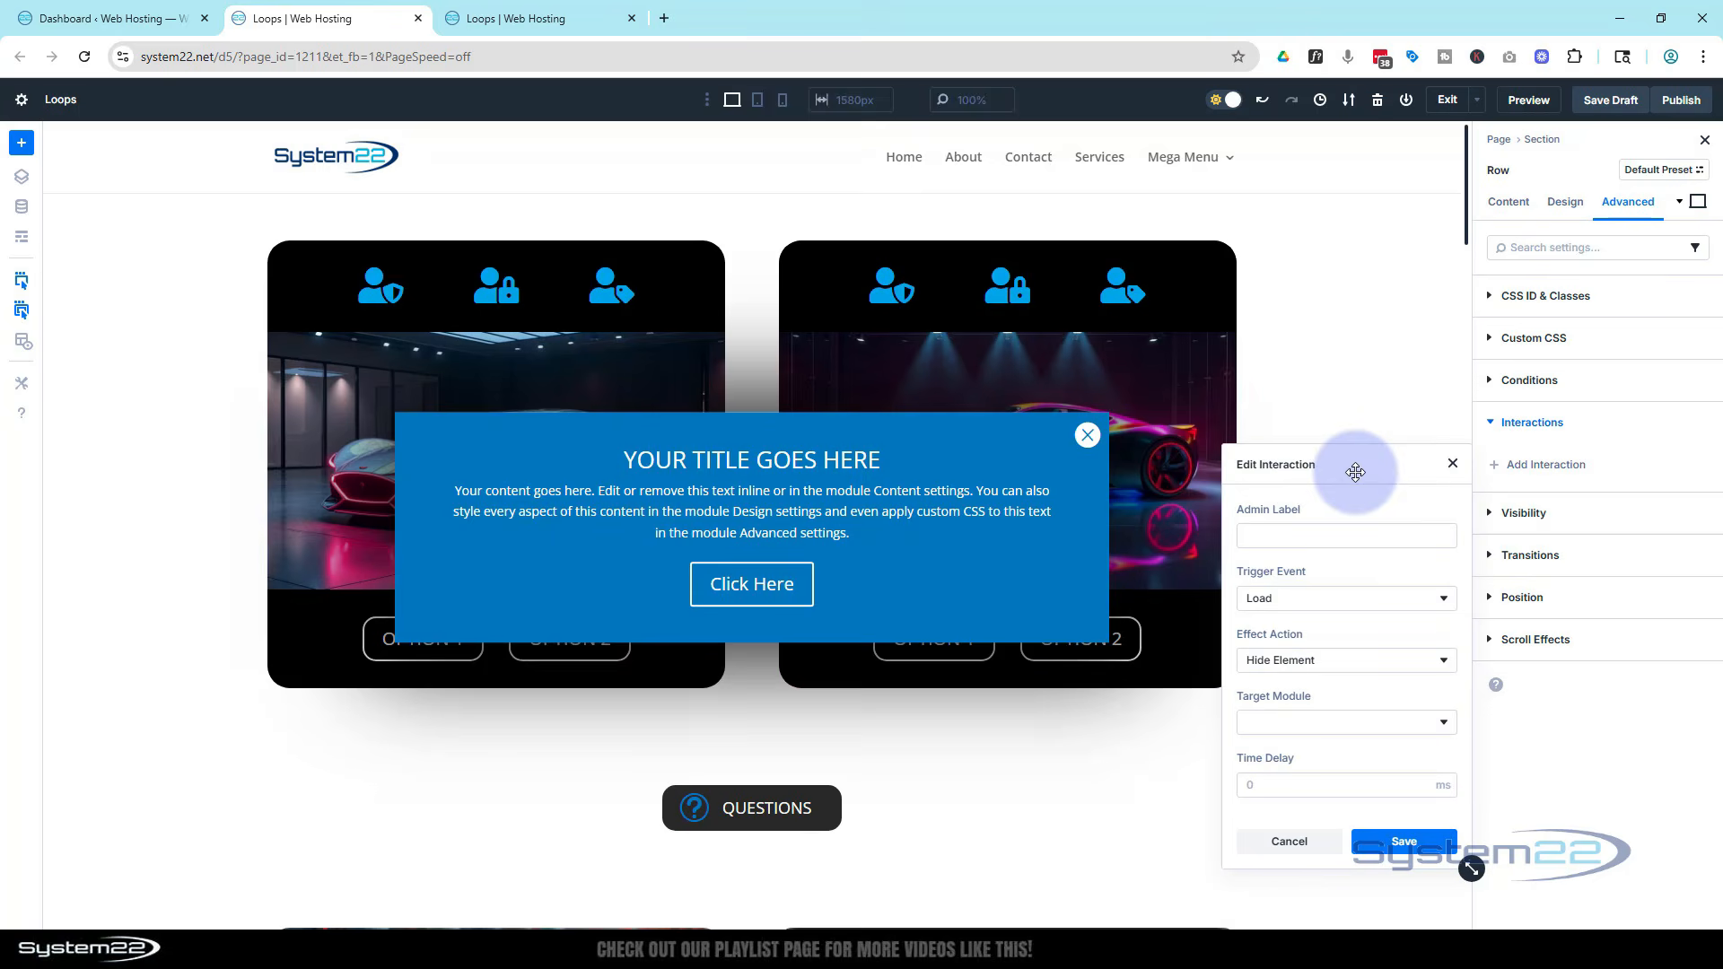
Set the interaction's target module to Row (Popup) and save the interaction
click(1339, 722)
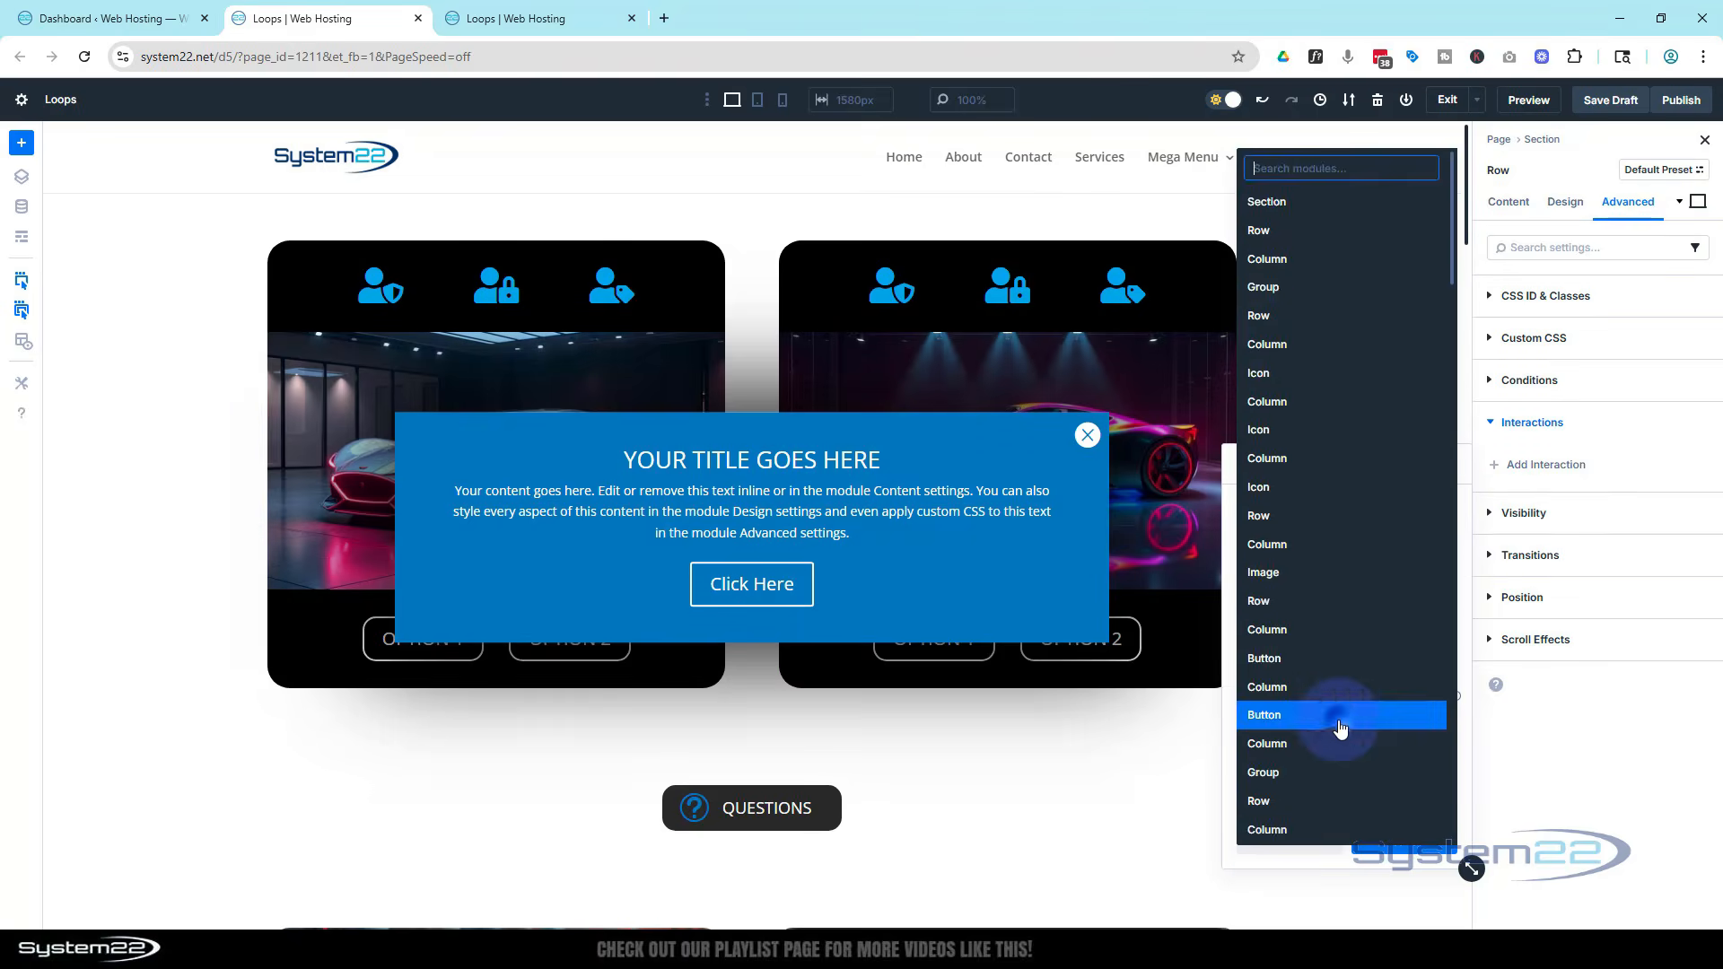
scroll(1337, 718, down, 5)
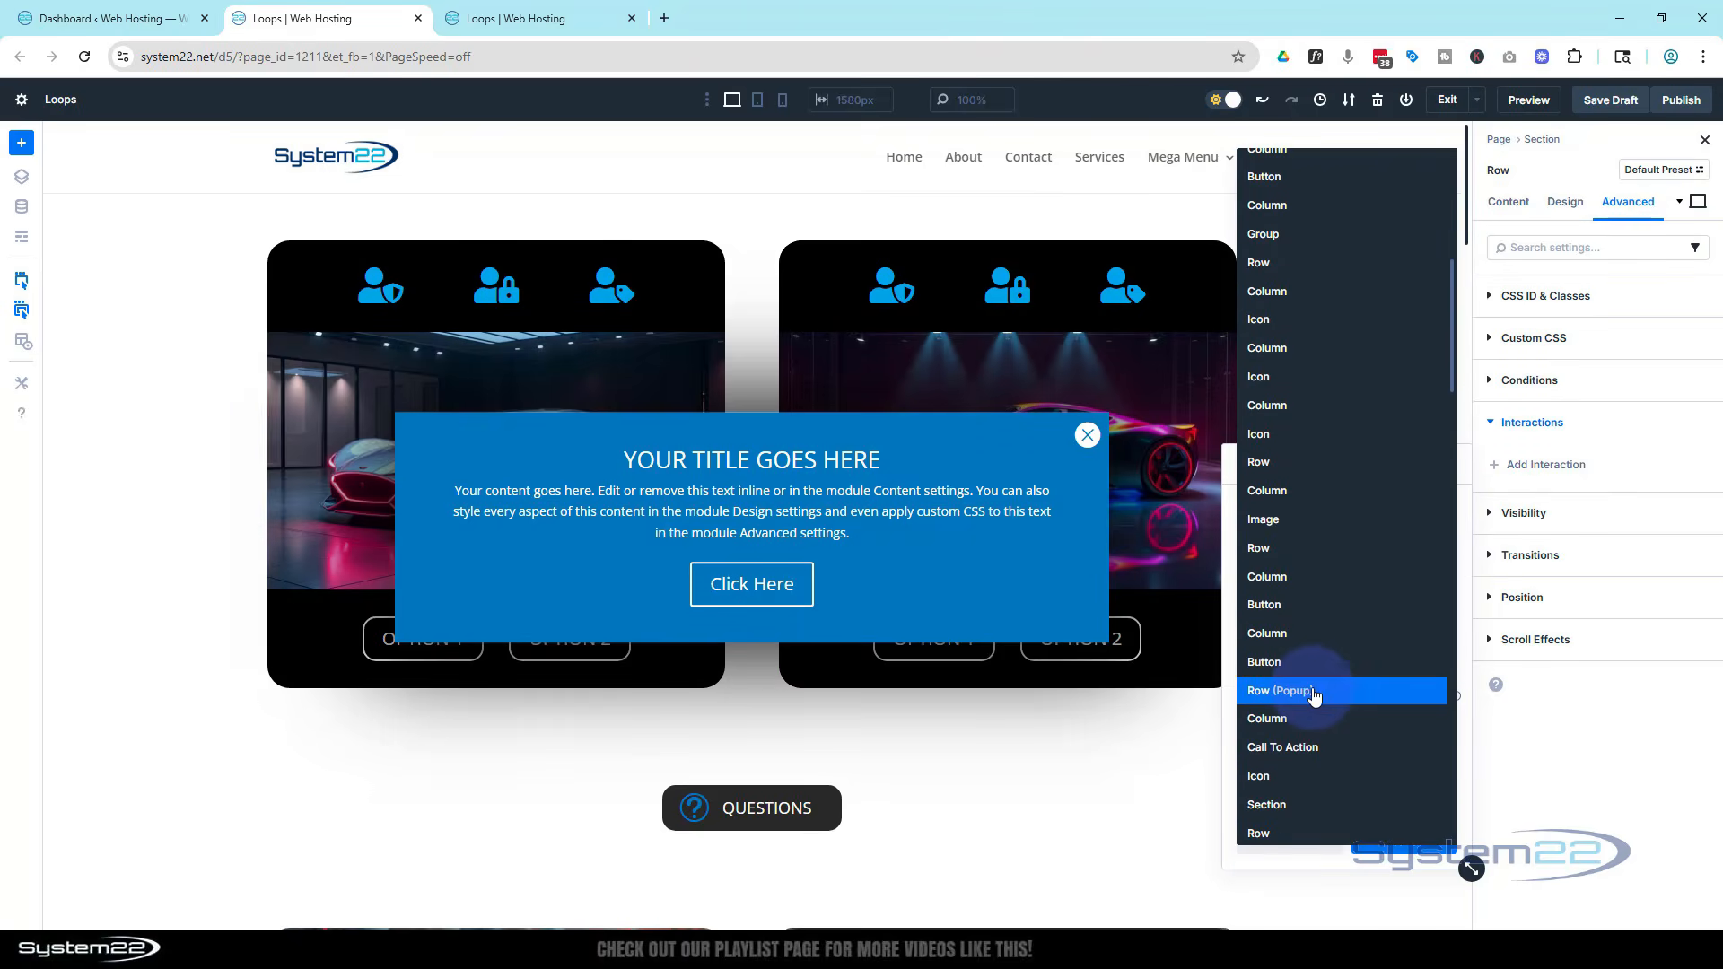
click(1315, 697)
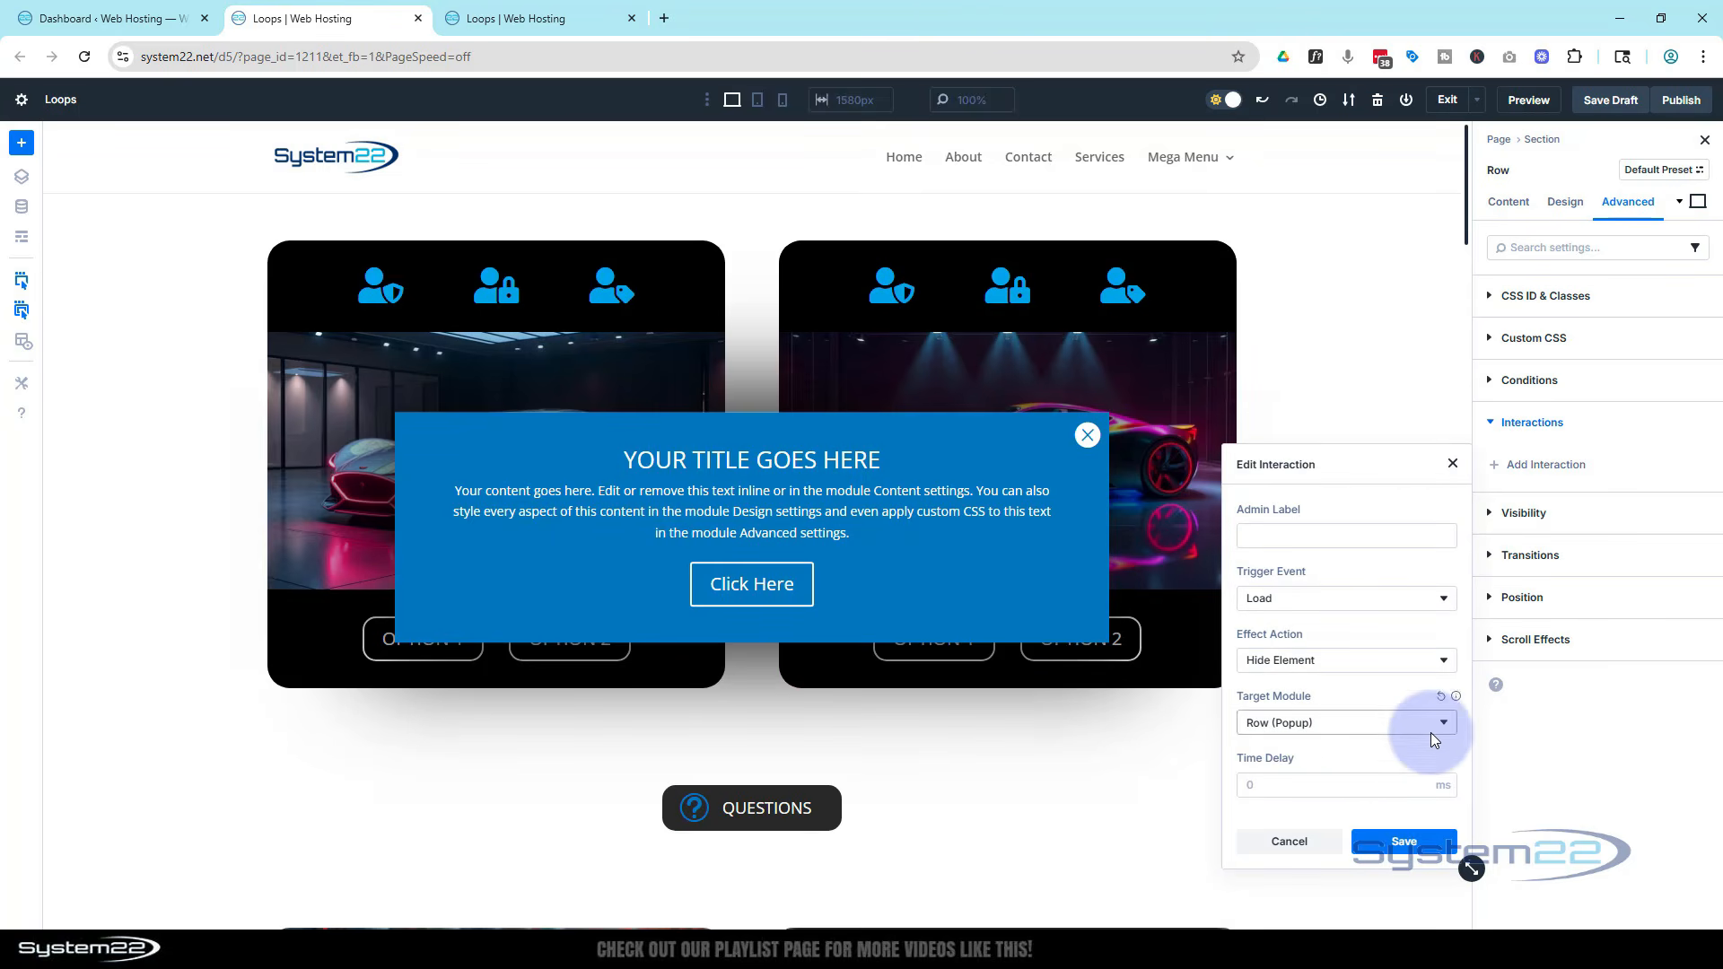
click(1405, 845)
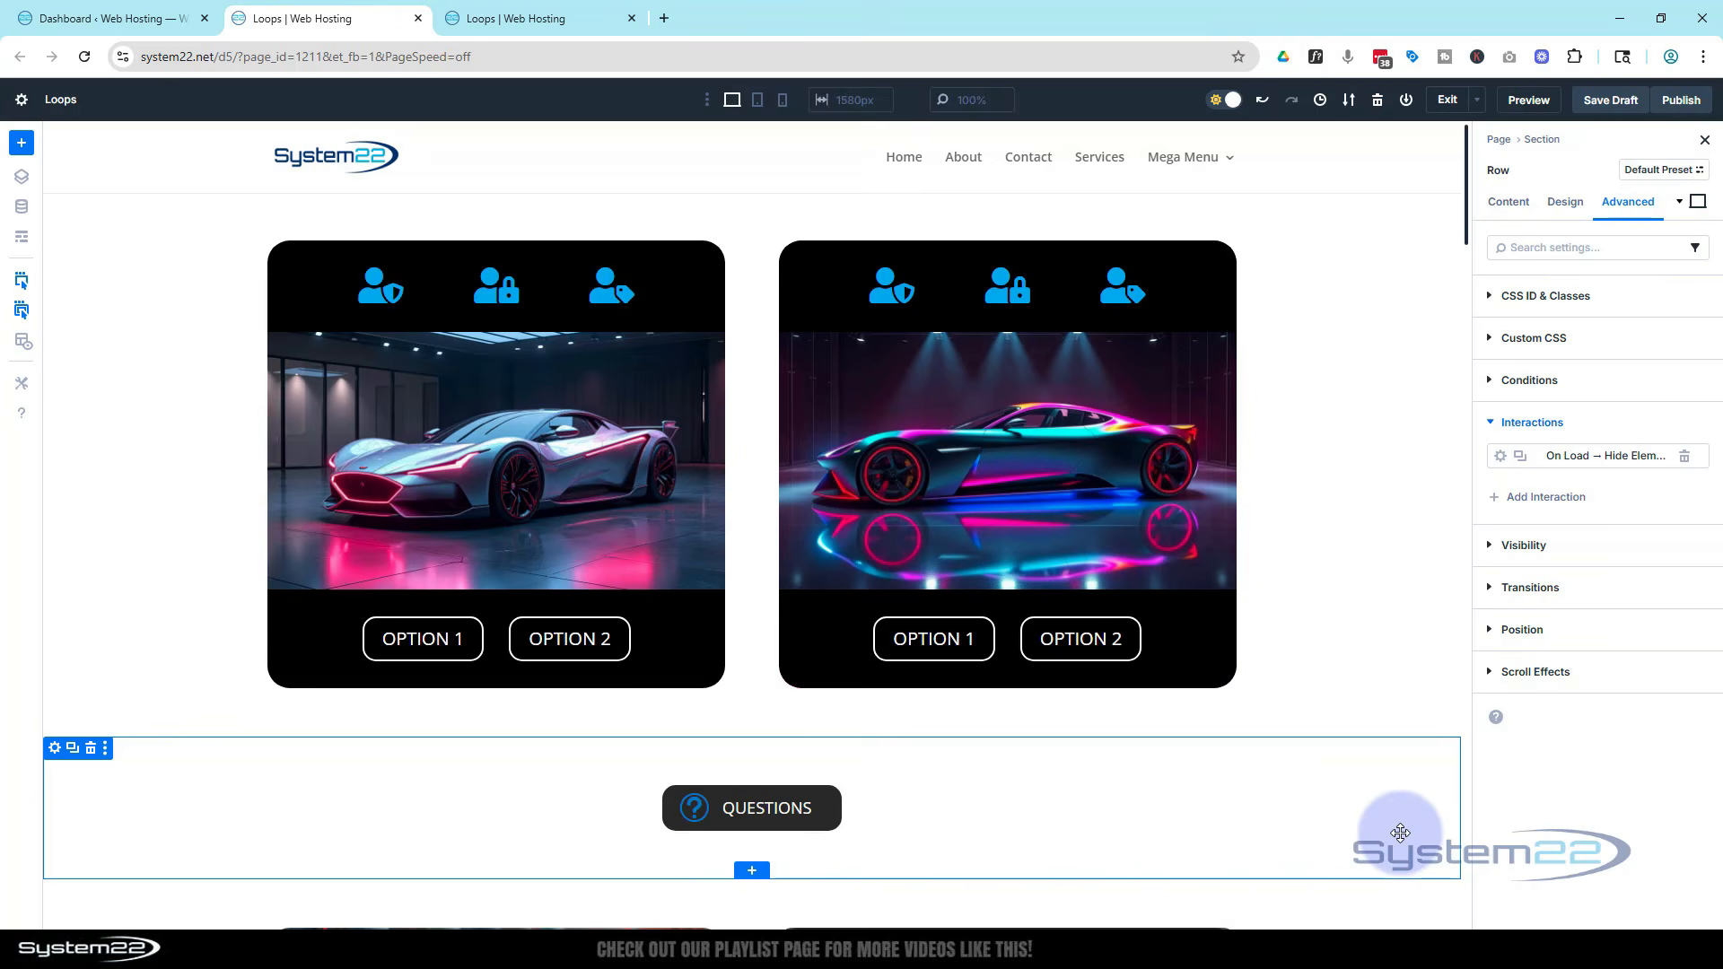
Add a second Load interaction to the pop-up row with effect action Show Element targeting Row (Popup)
click(1539, 500)
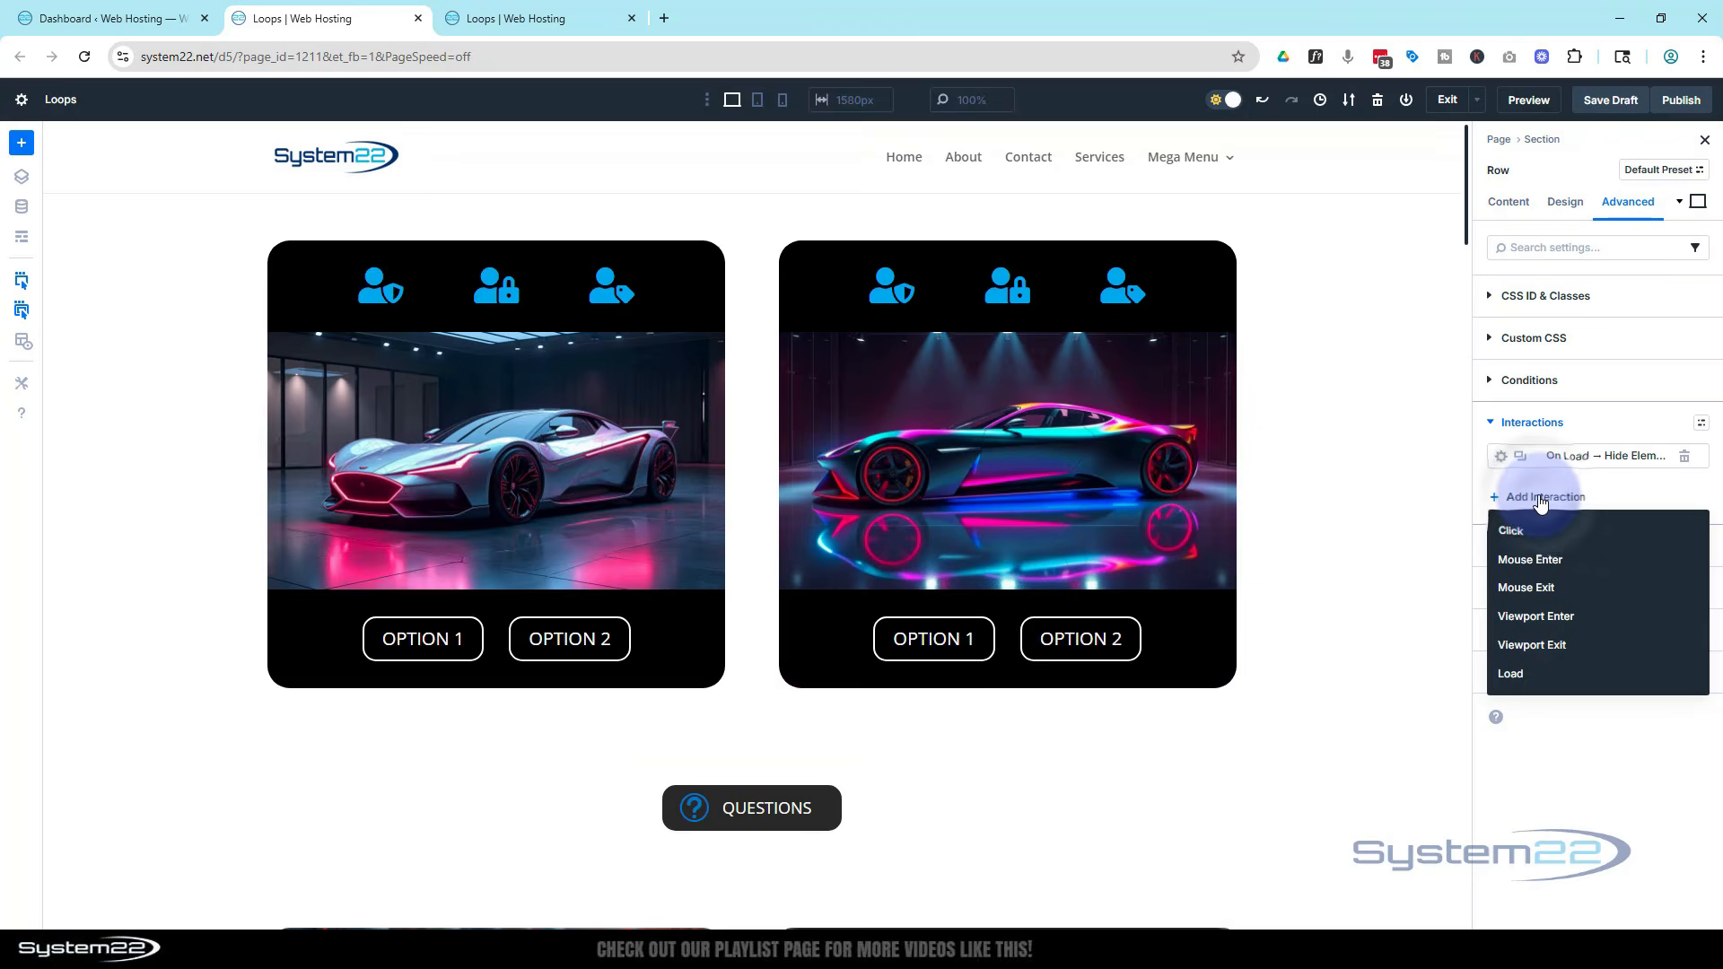
click(1525, 675)
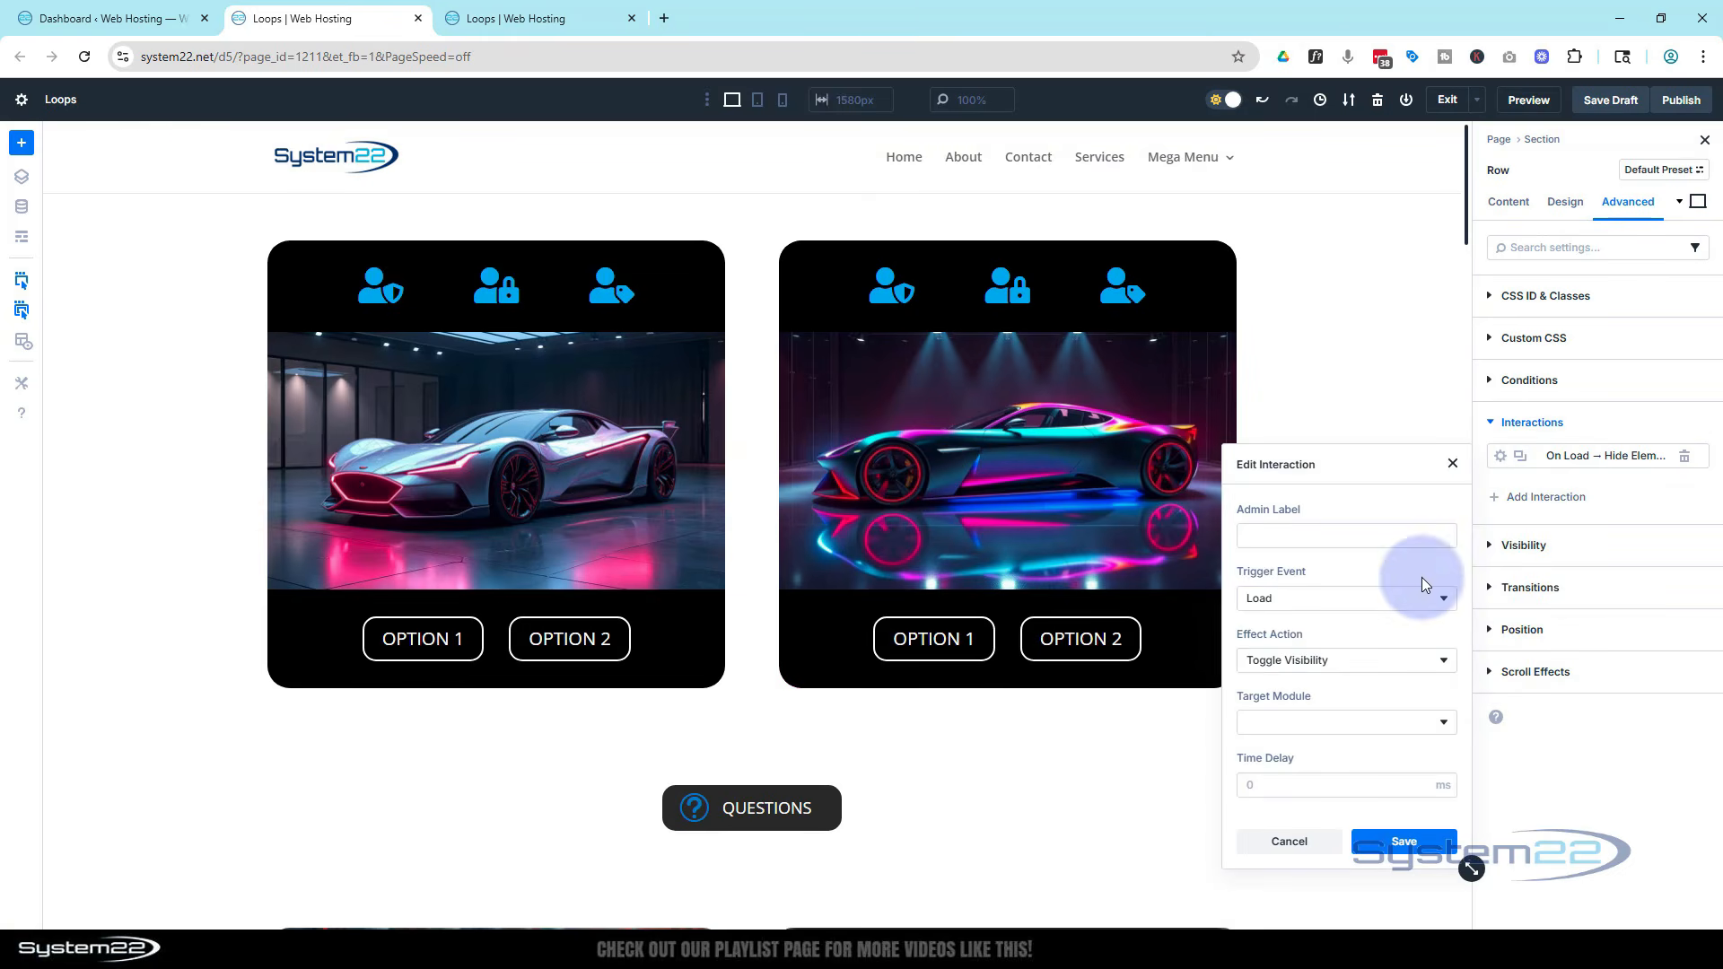
click(1359, 660)
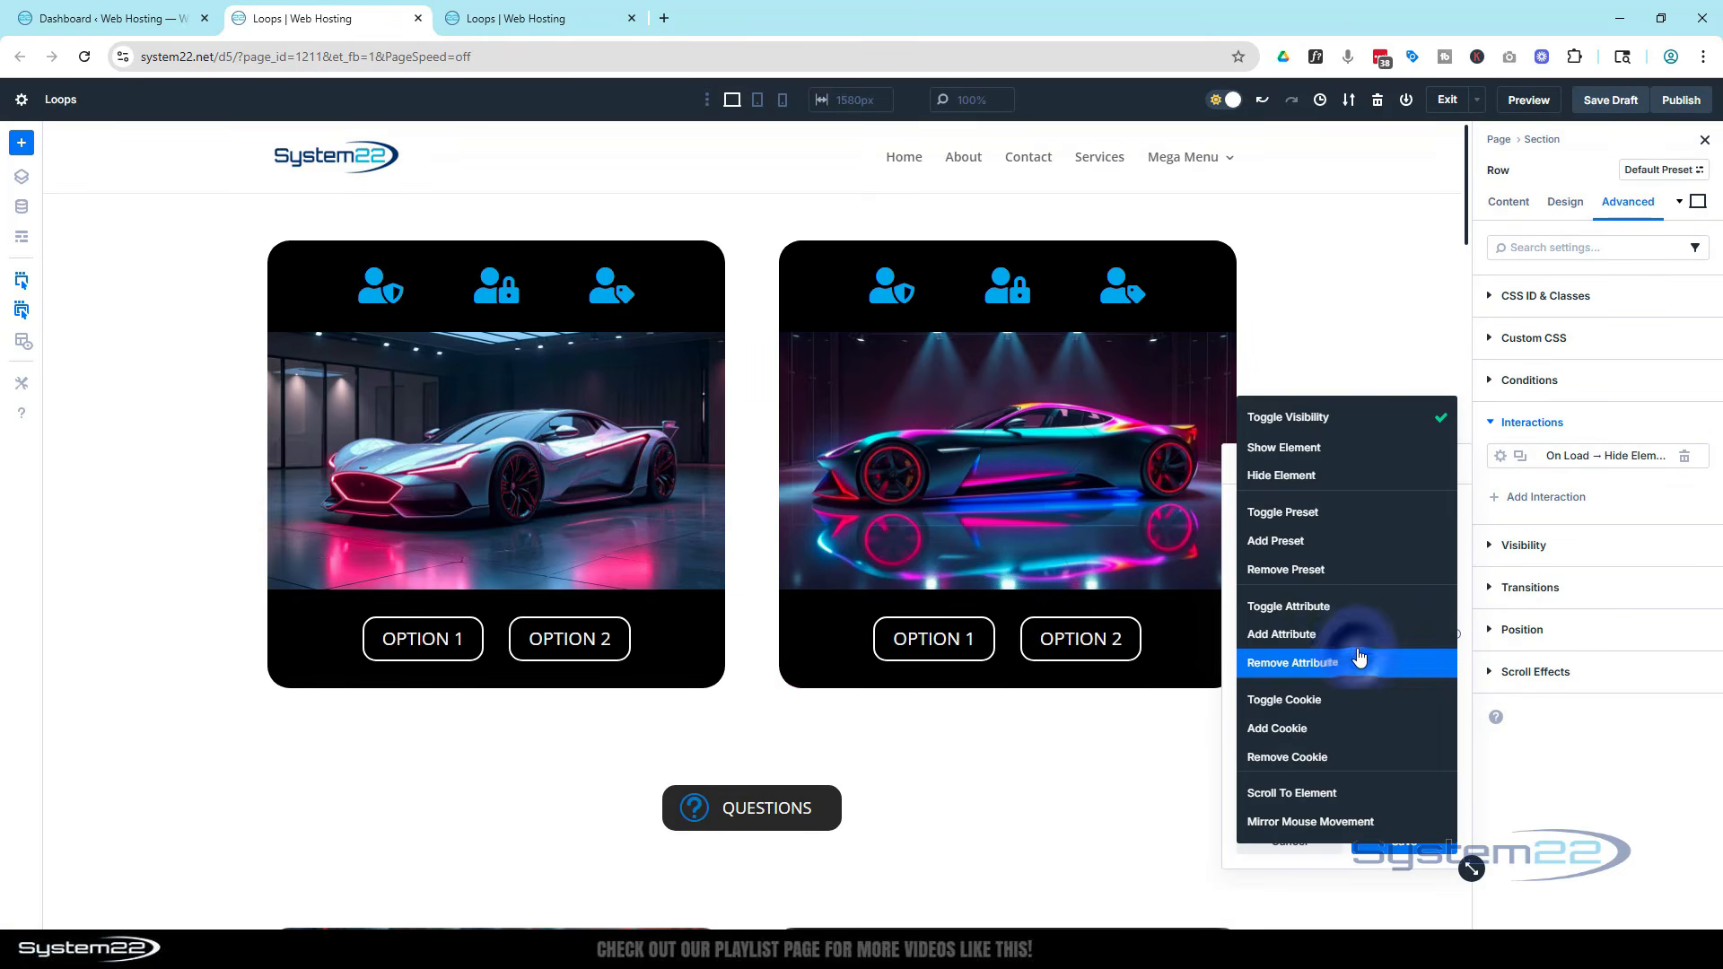
click(1304, 453)
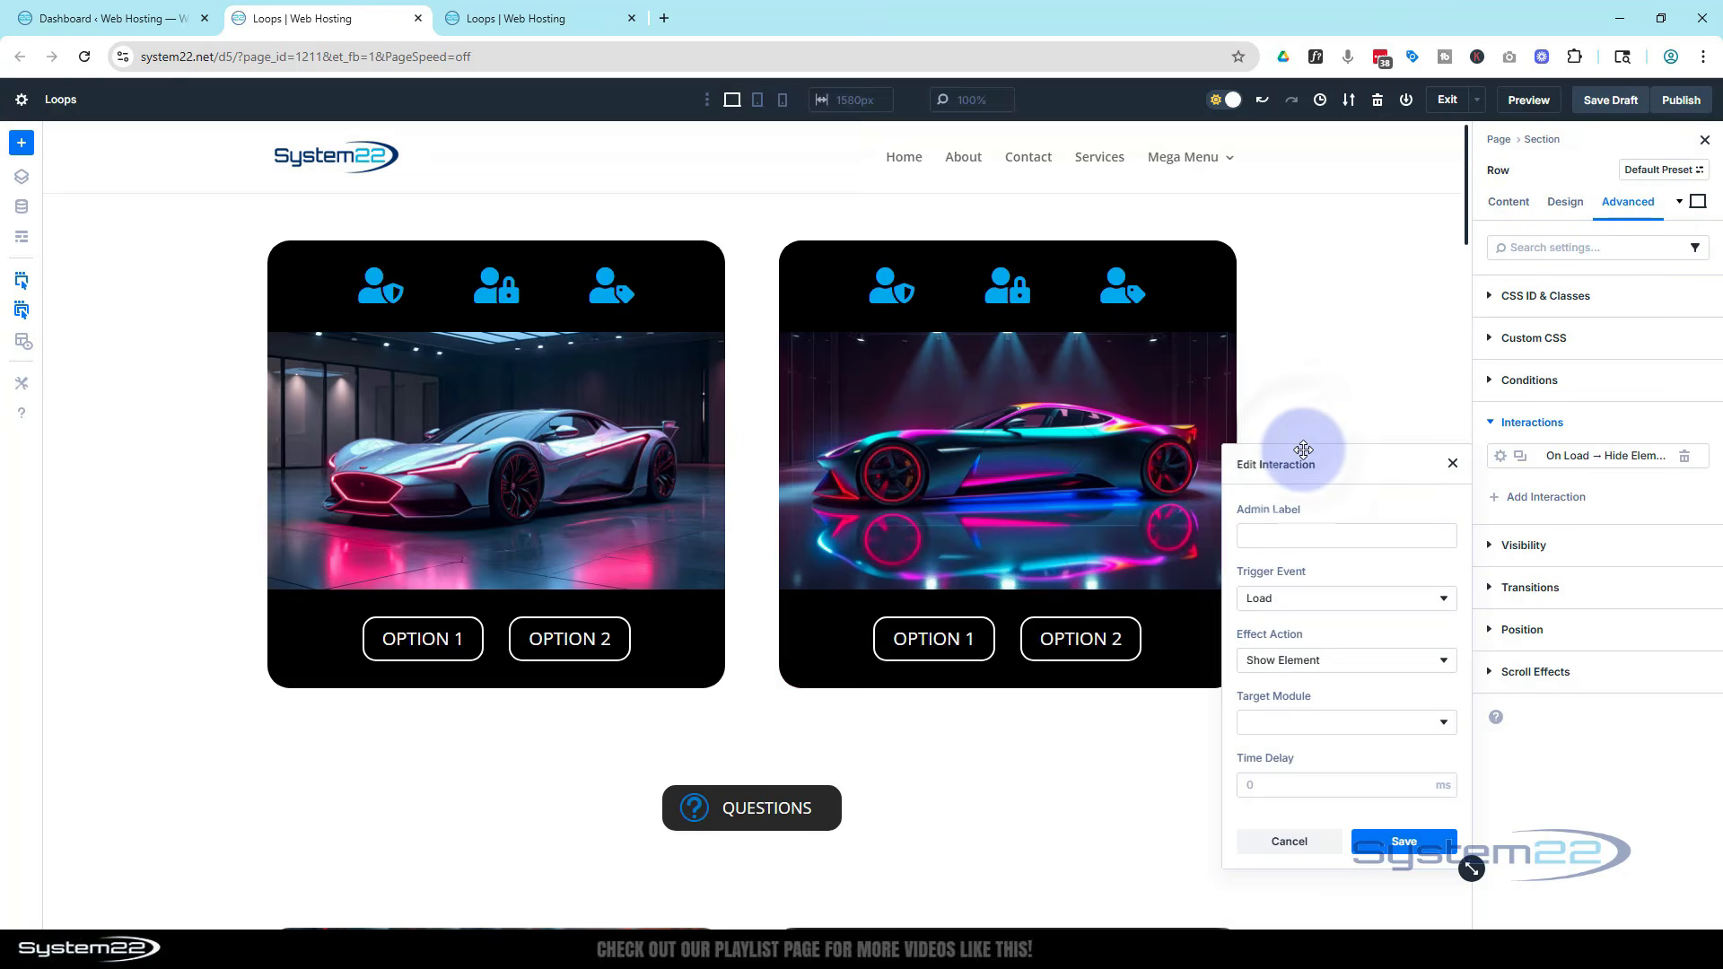
click(1393, 720)
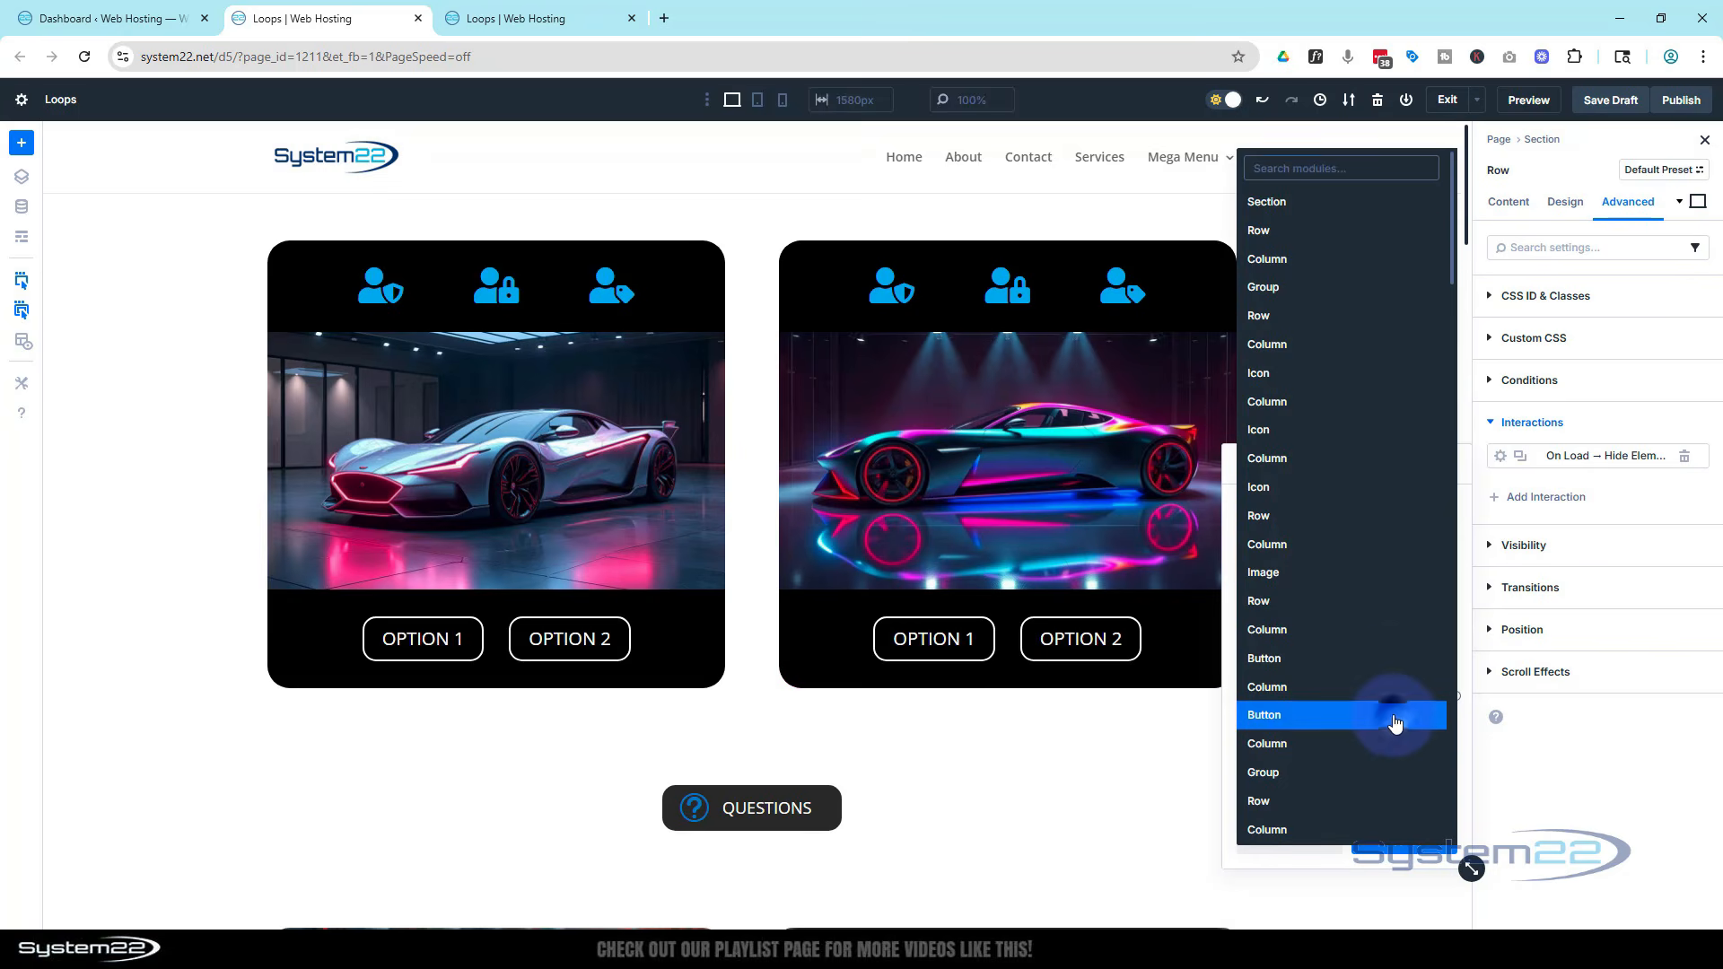
scroll(1371, 611, down, 5)
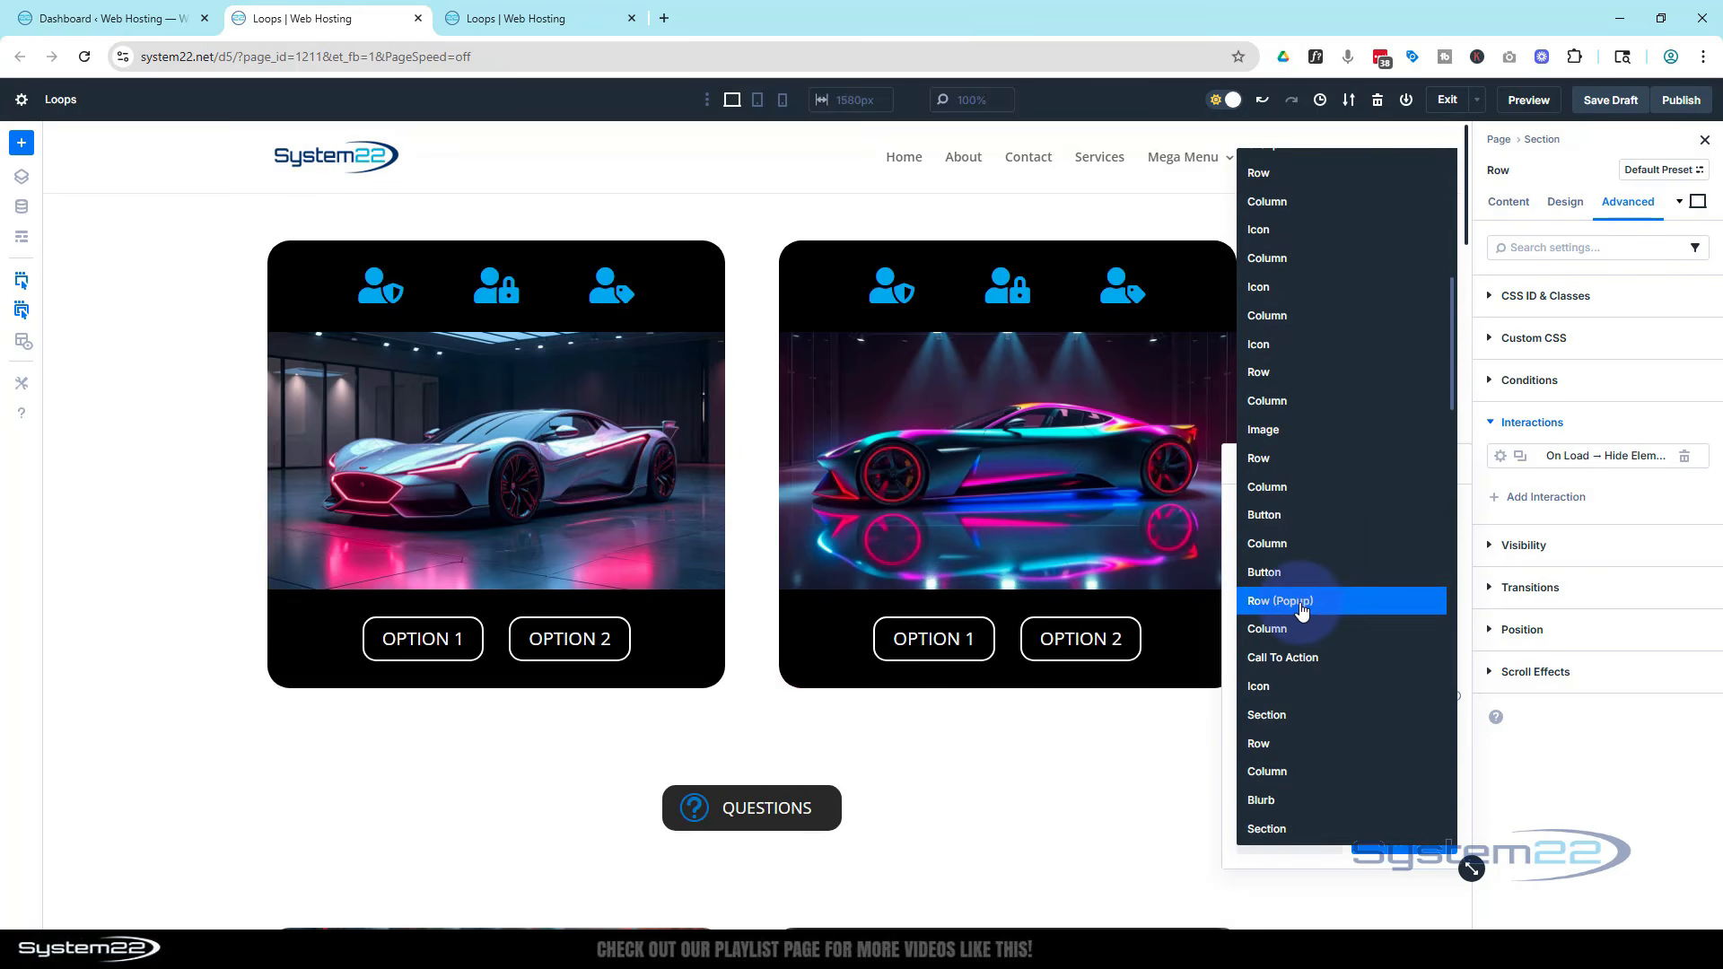
click(1305, 601)
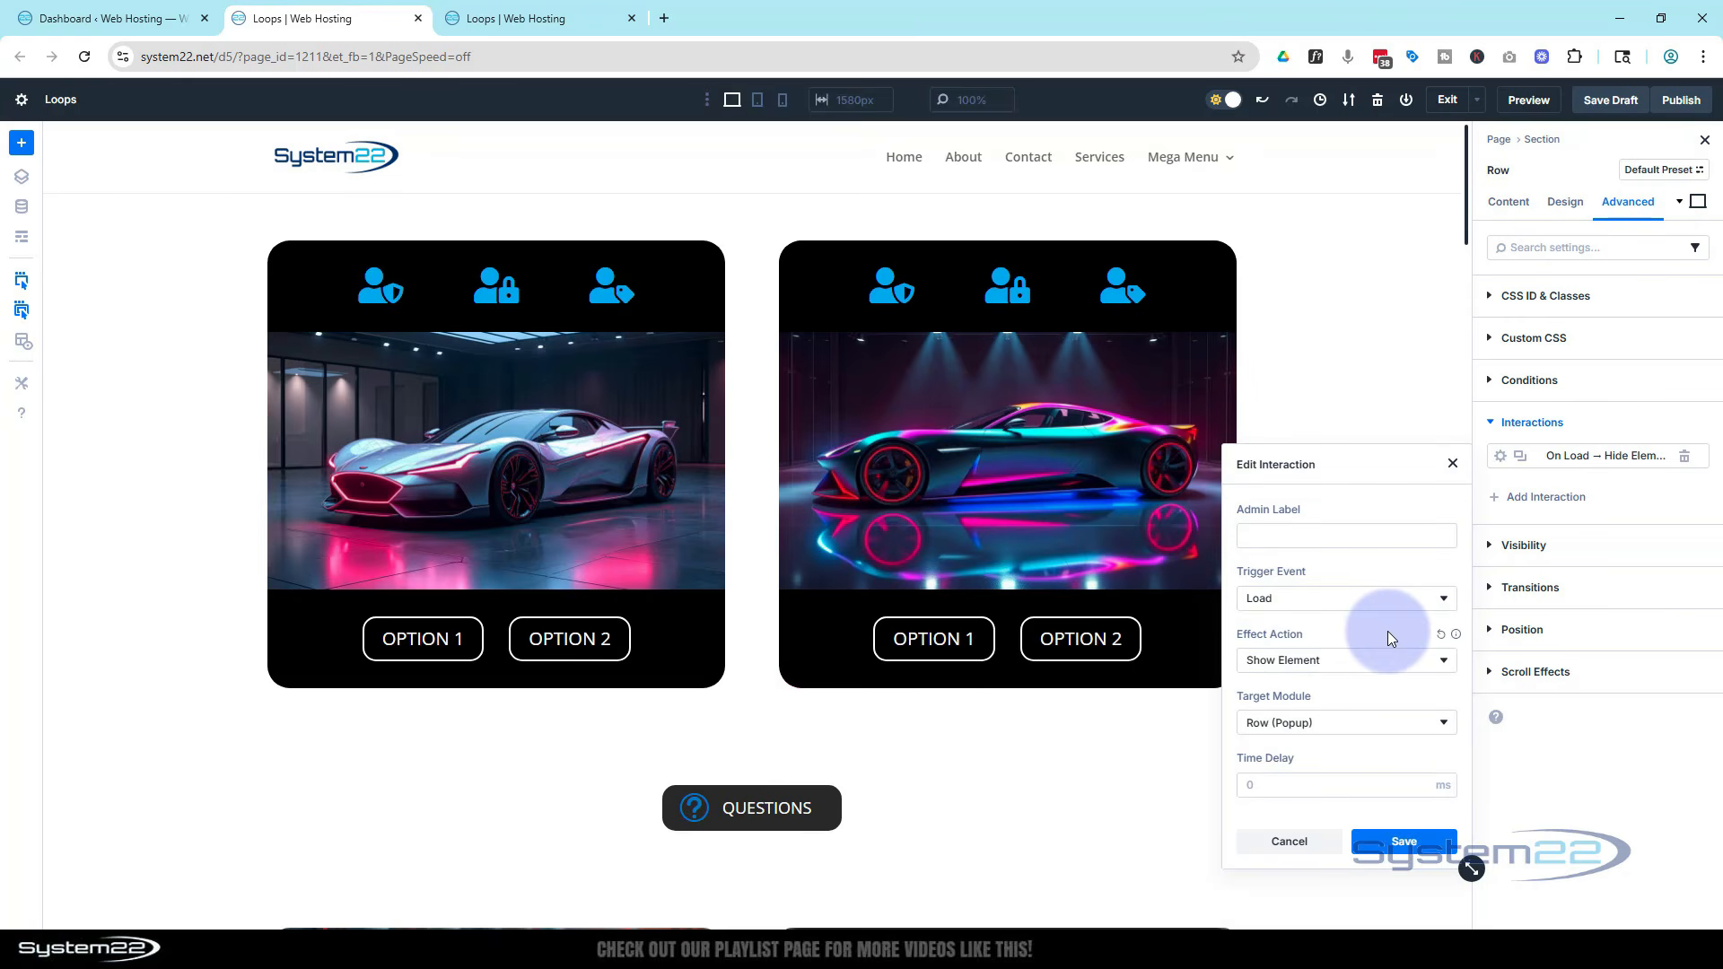
Set the interaction's time delay to 4 seconds and save the interaction
click(1248, 785)
text(4)
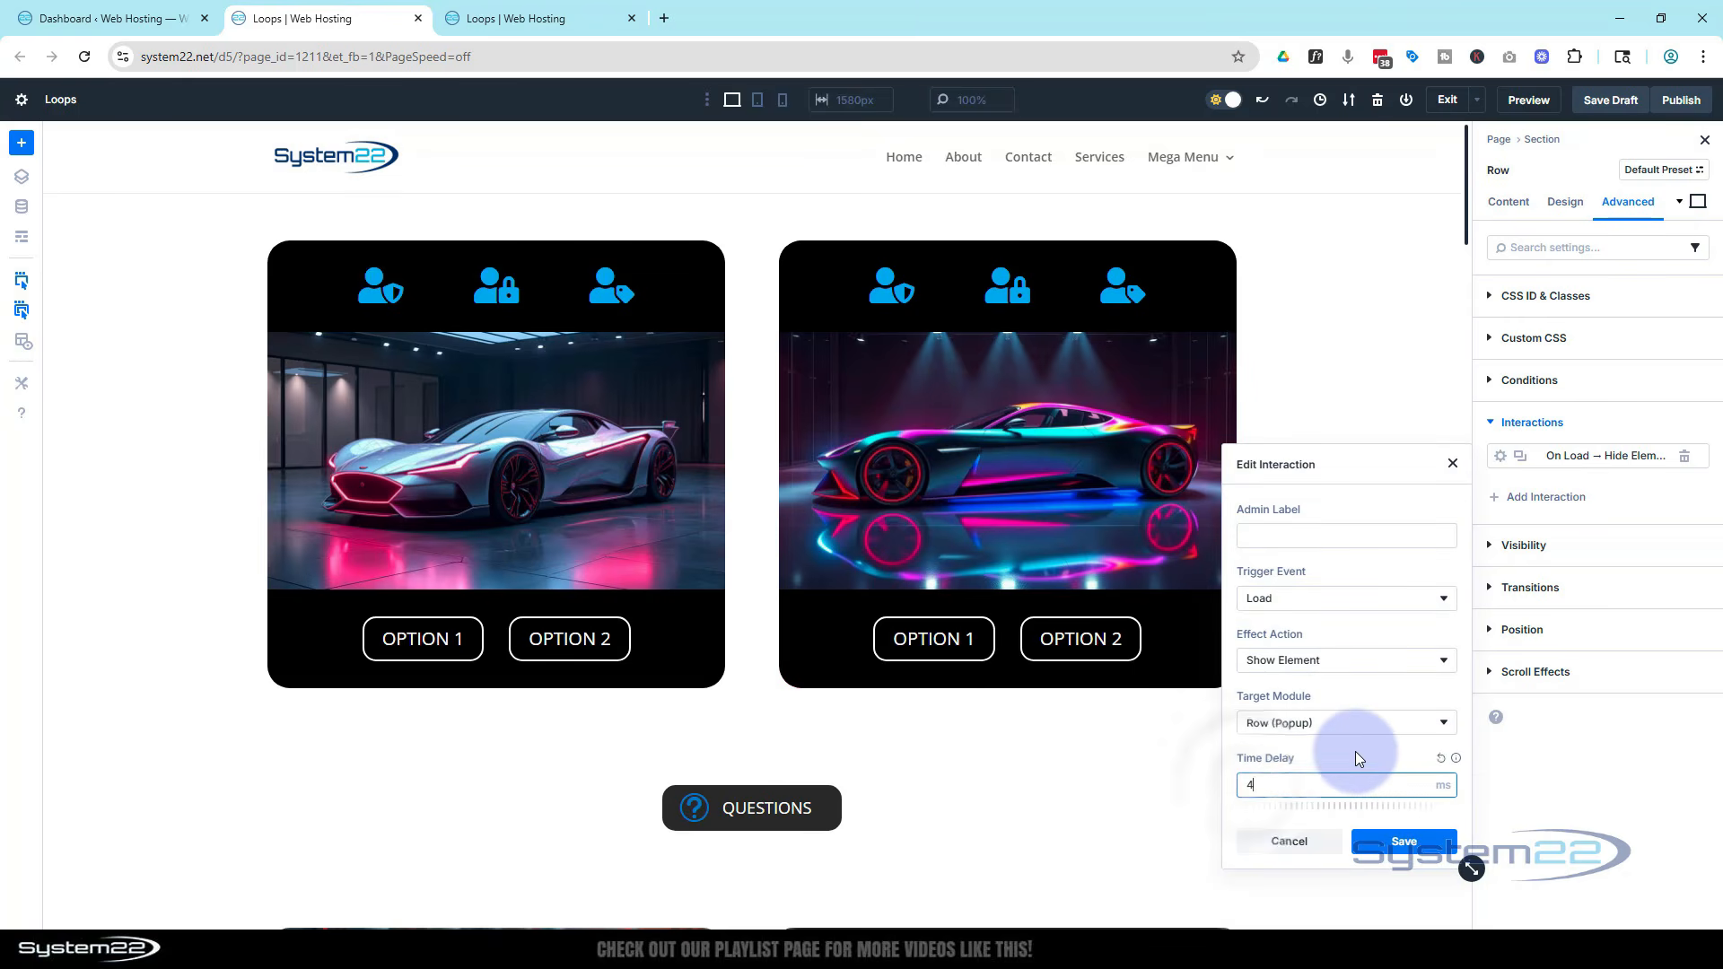
click(1436, 797)
click(1442, 741)
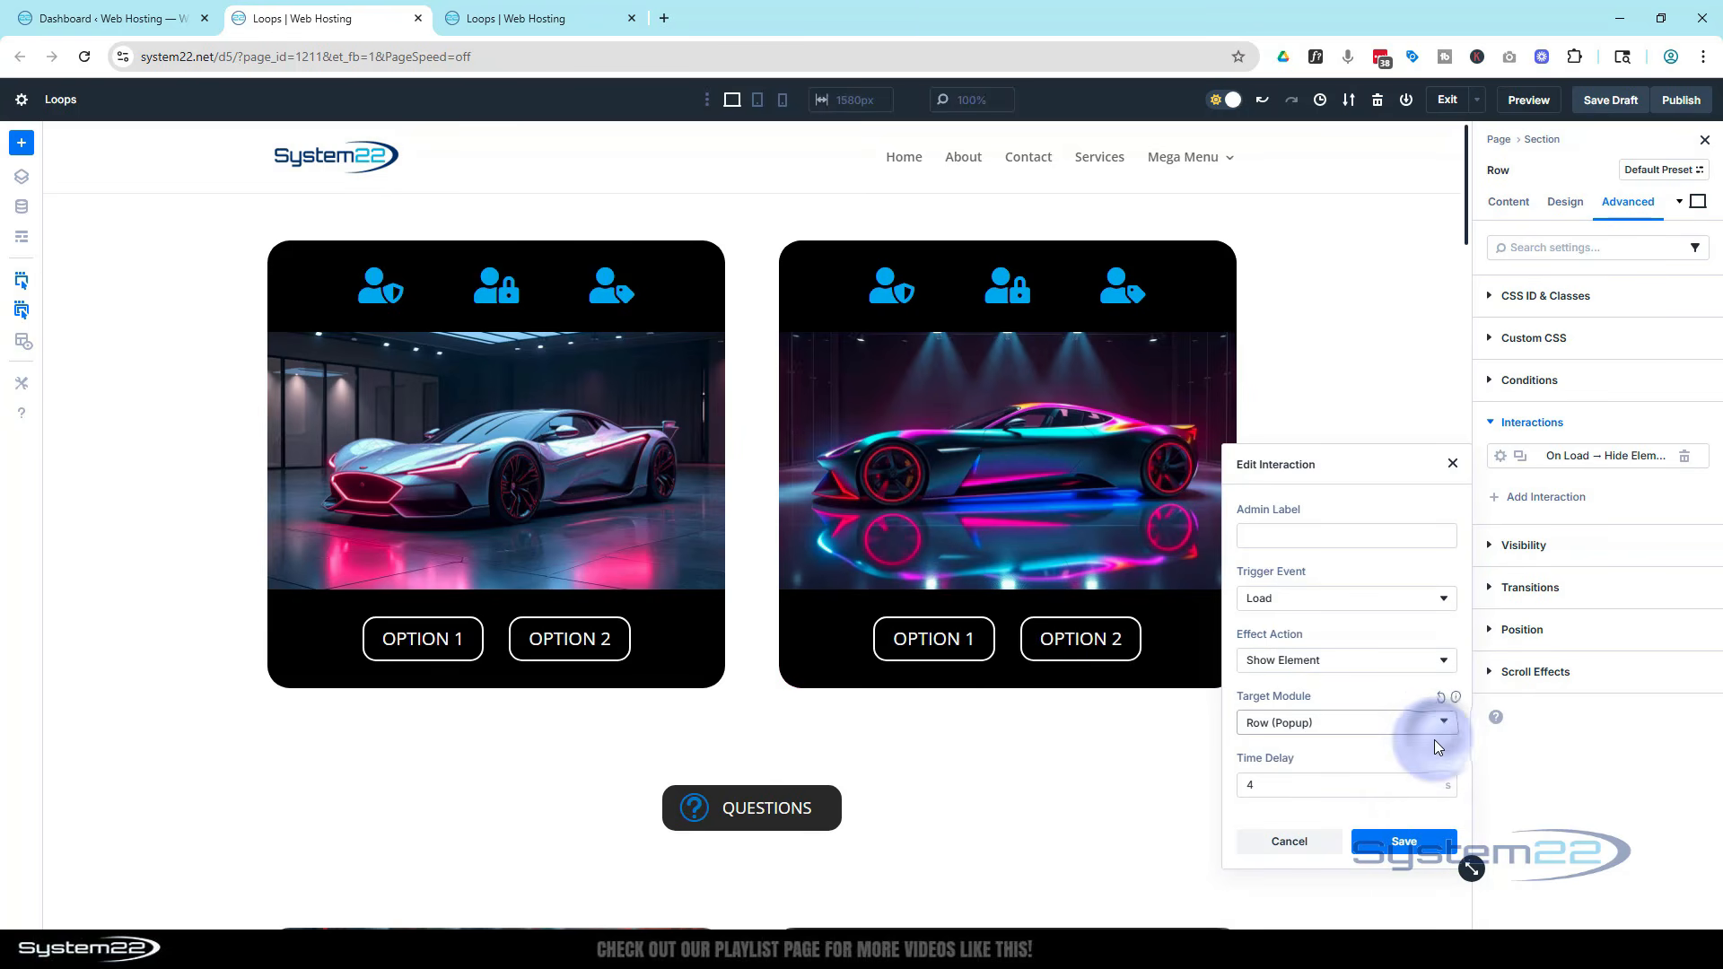
click(1287, 784)
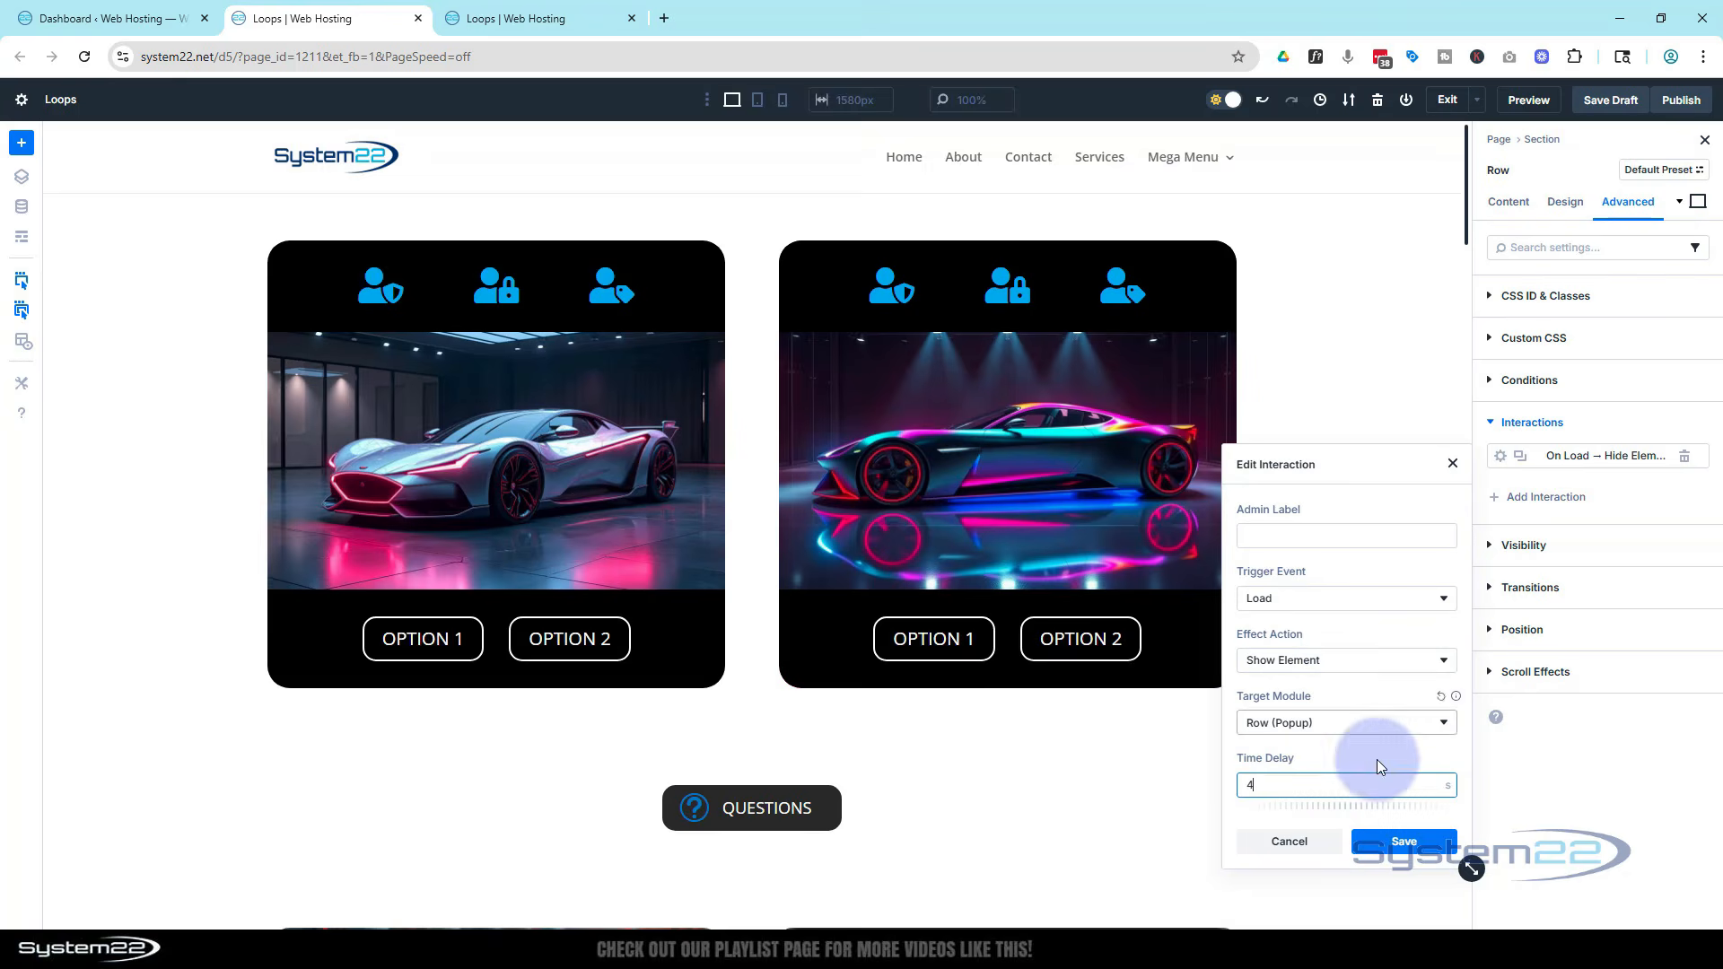
click(1407, 844)
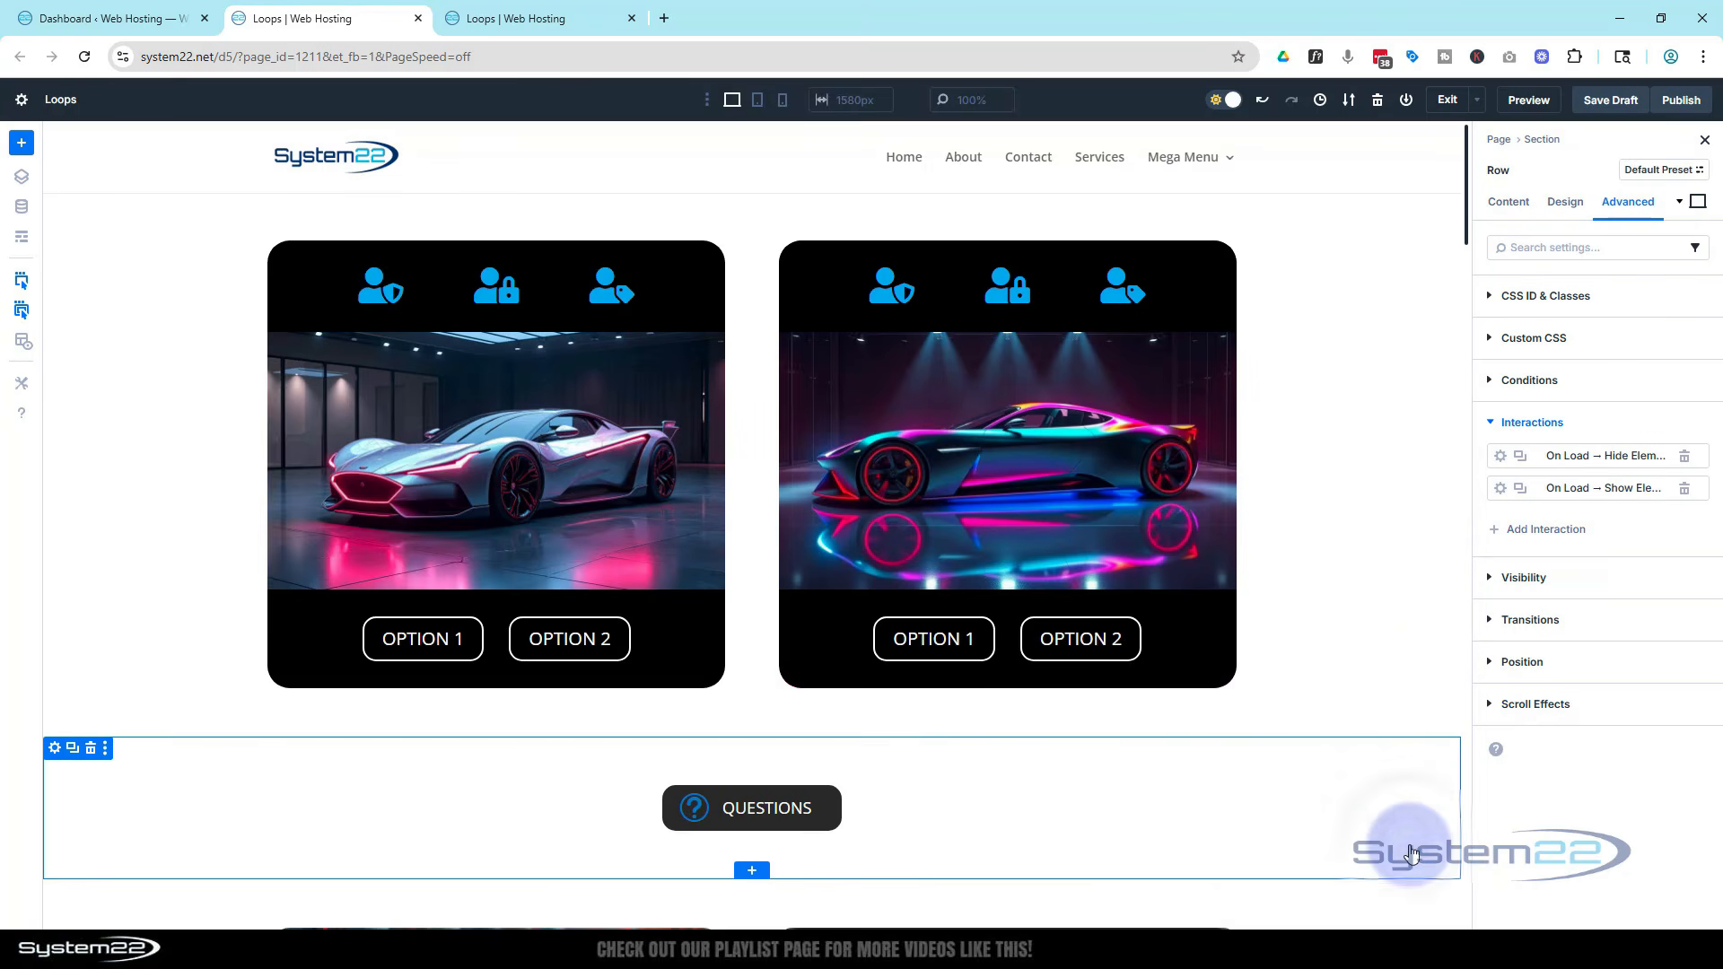
Save the draft and open the page preview
click(1629, 104)
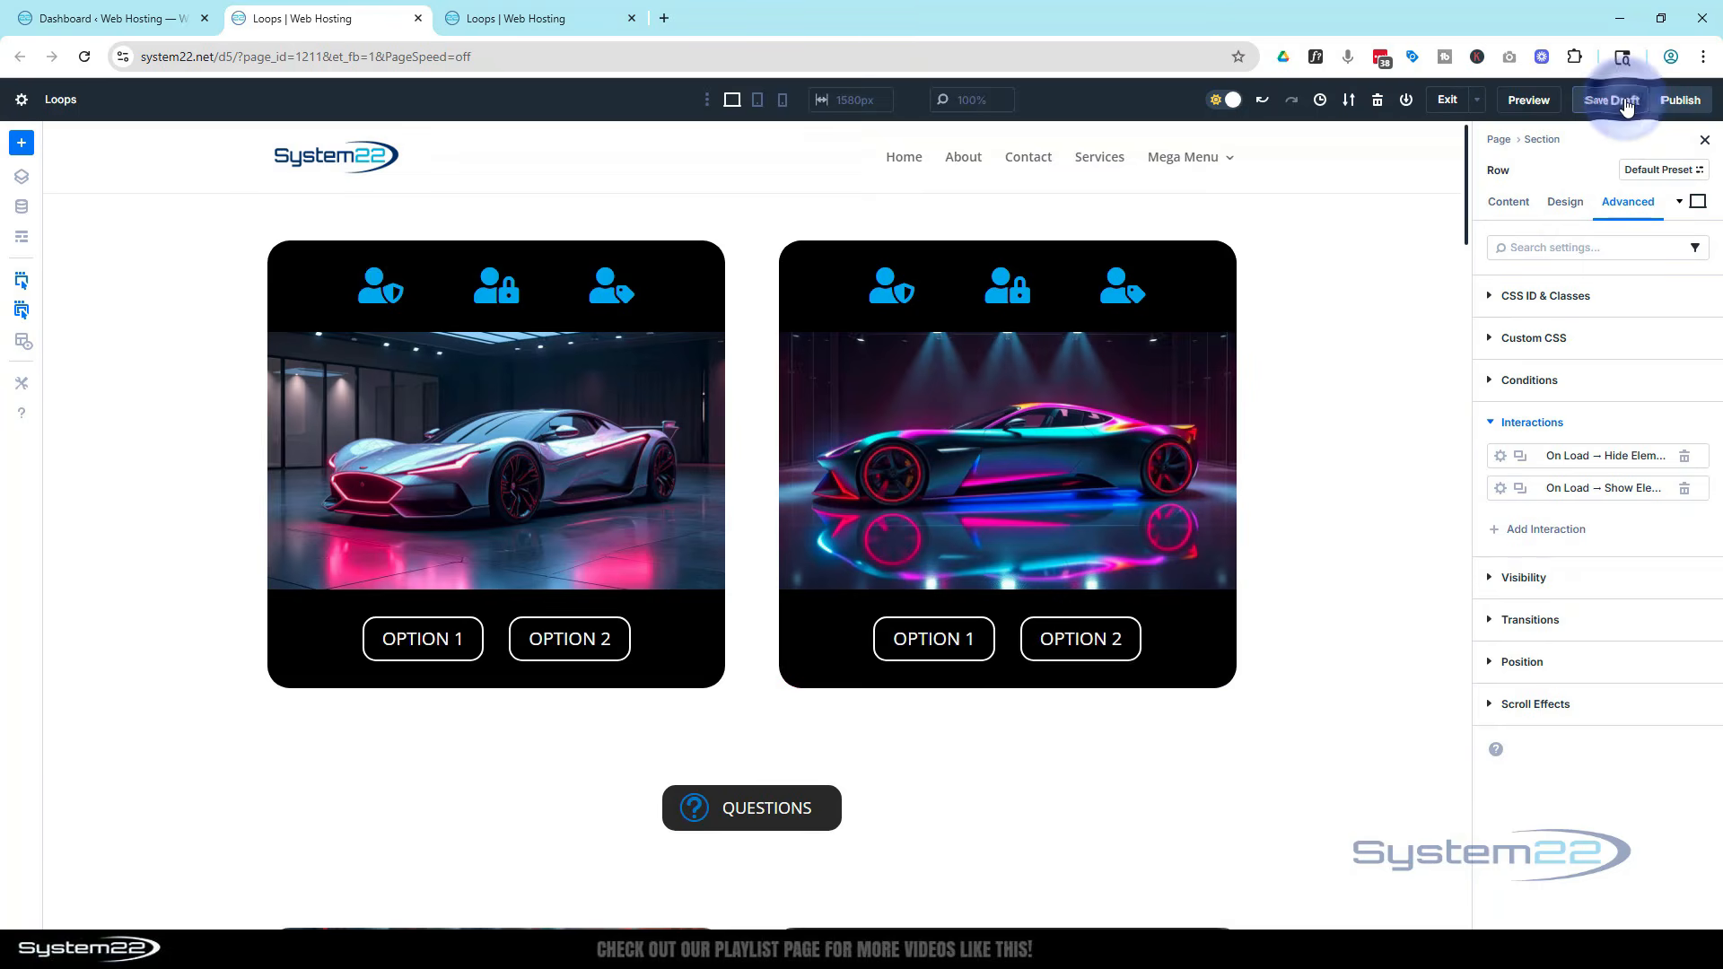
click(1626, 103)
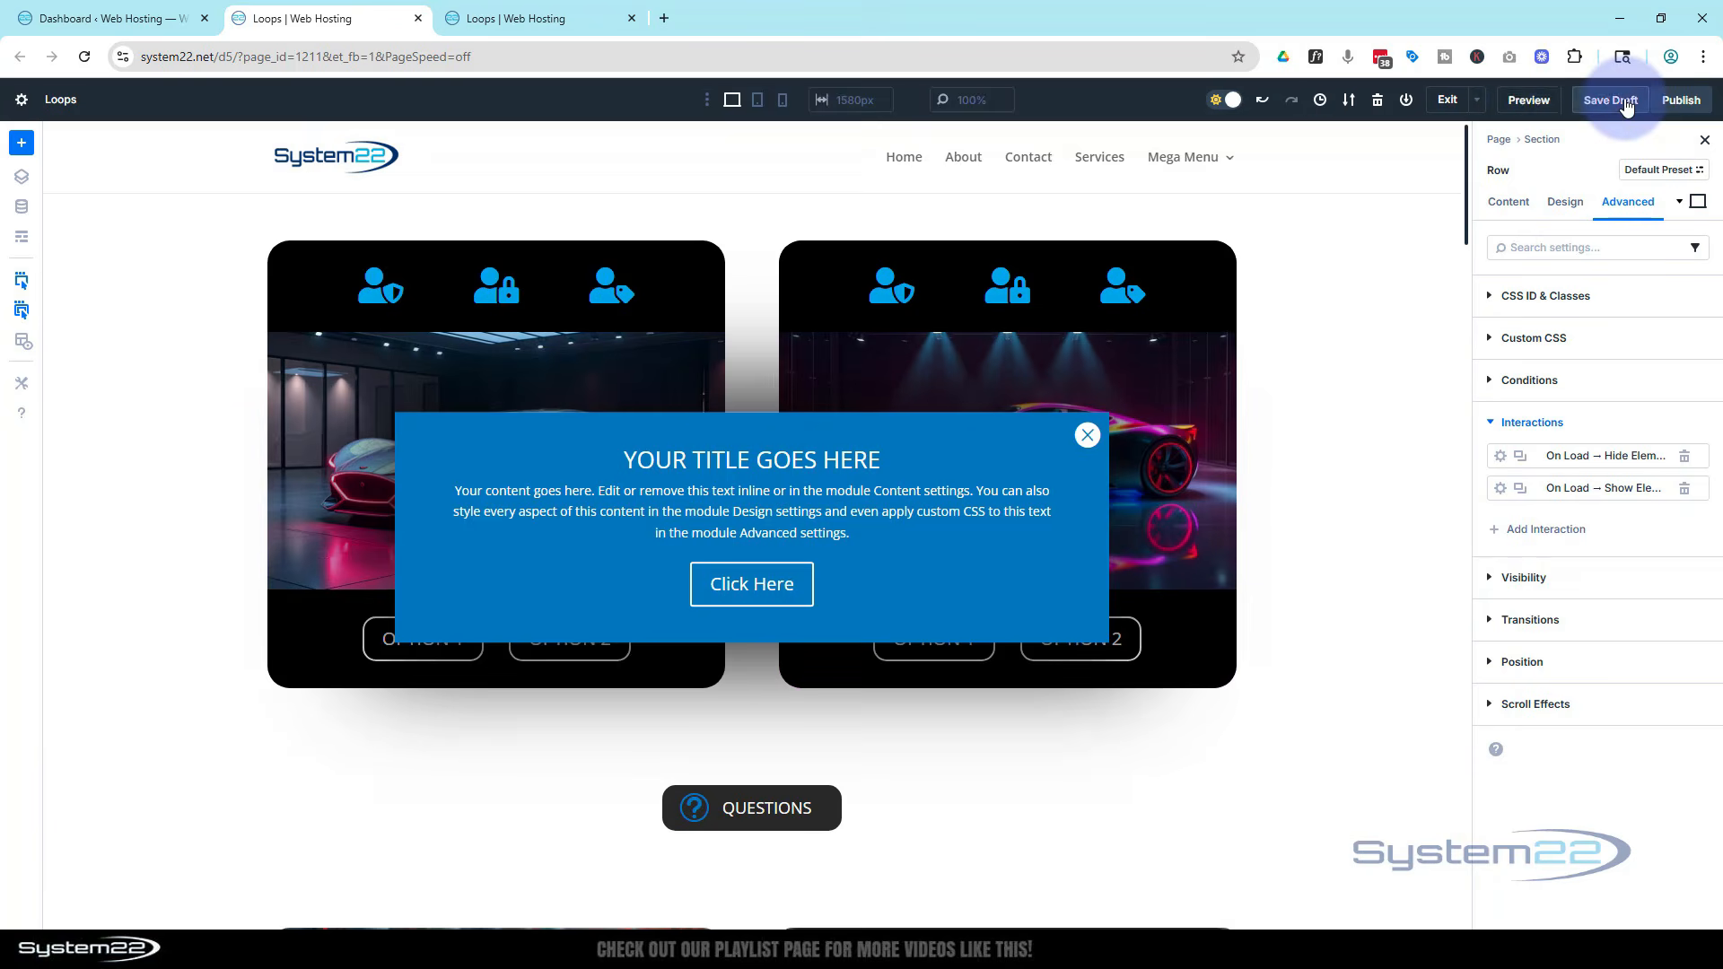
click(1530, 104)
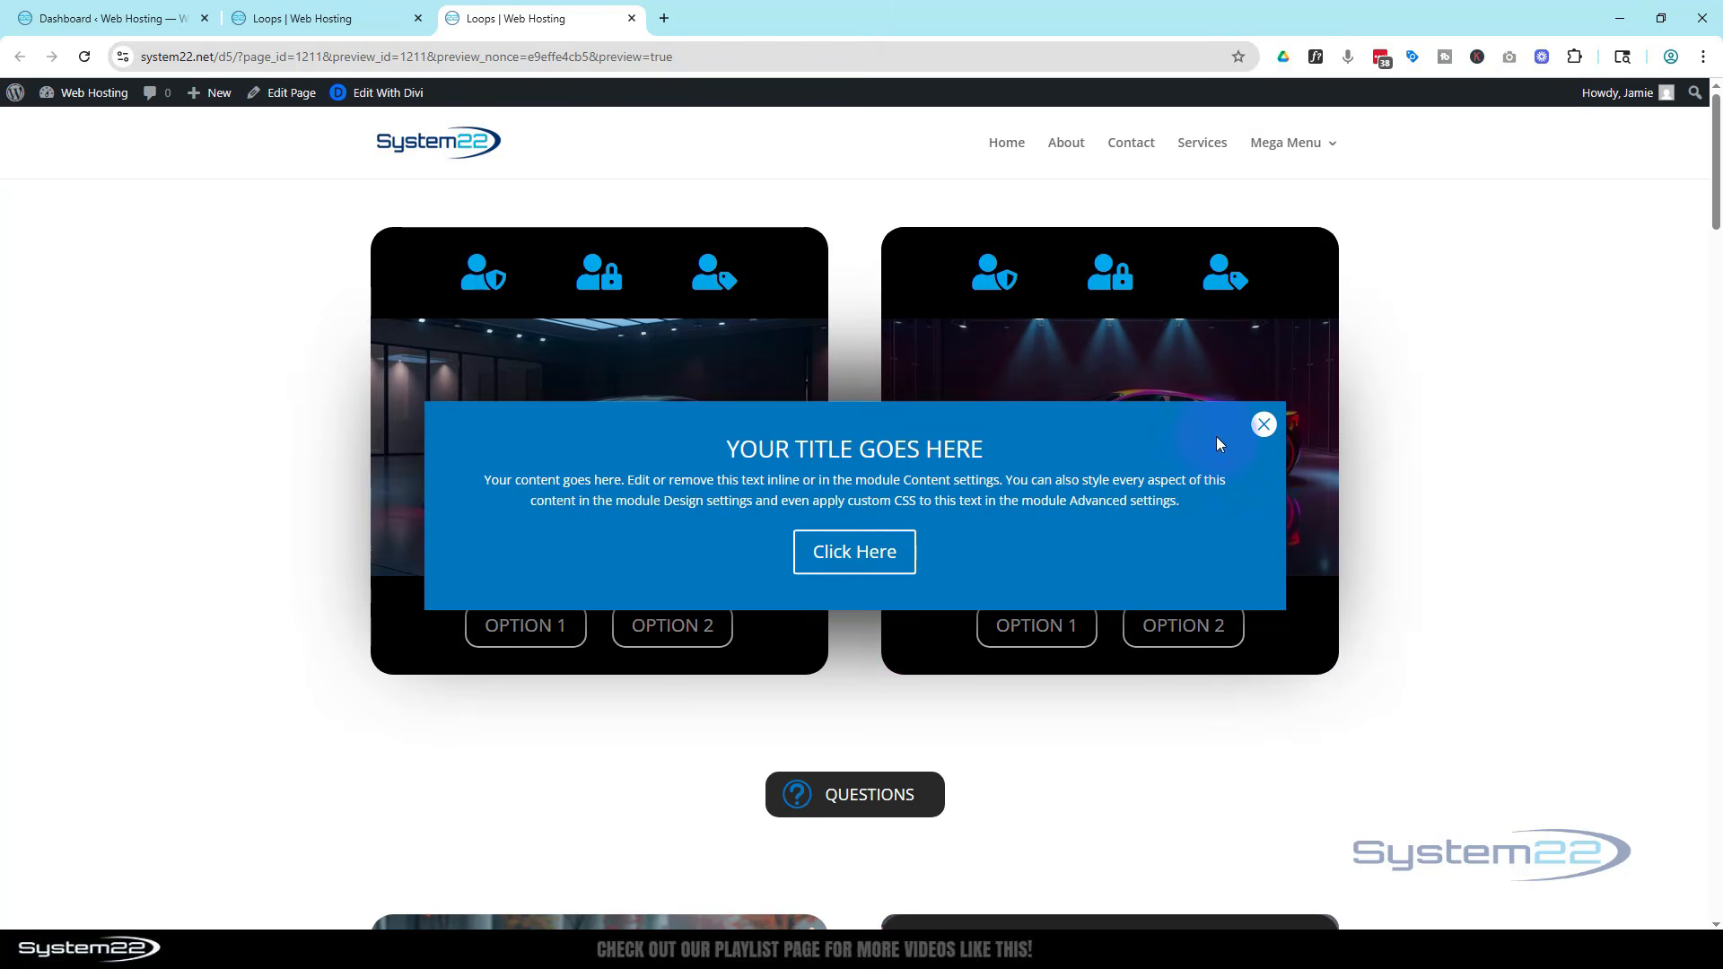
Close the pop-up in the preview and reload the page to check its delayed appearance
click(1263, 423)
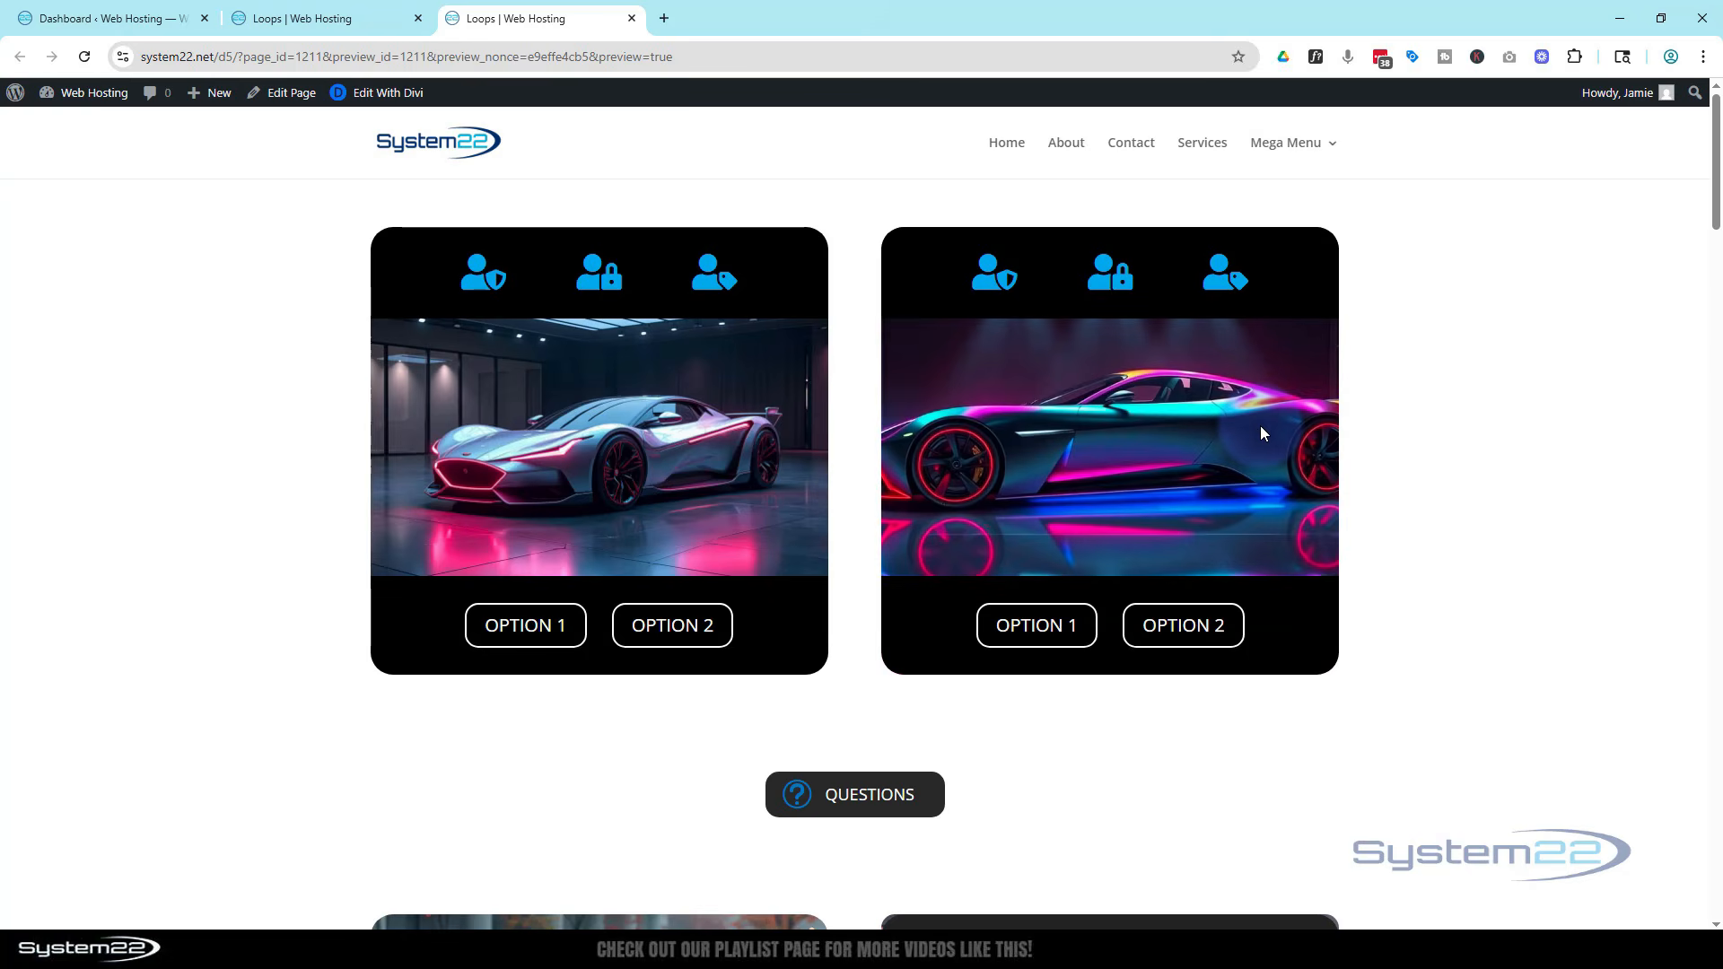
click(1468, 413)
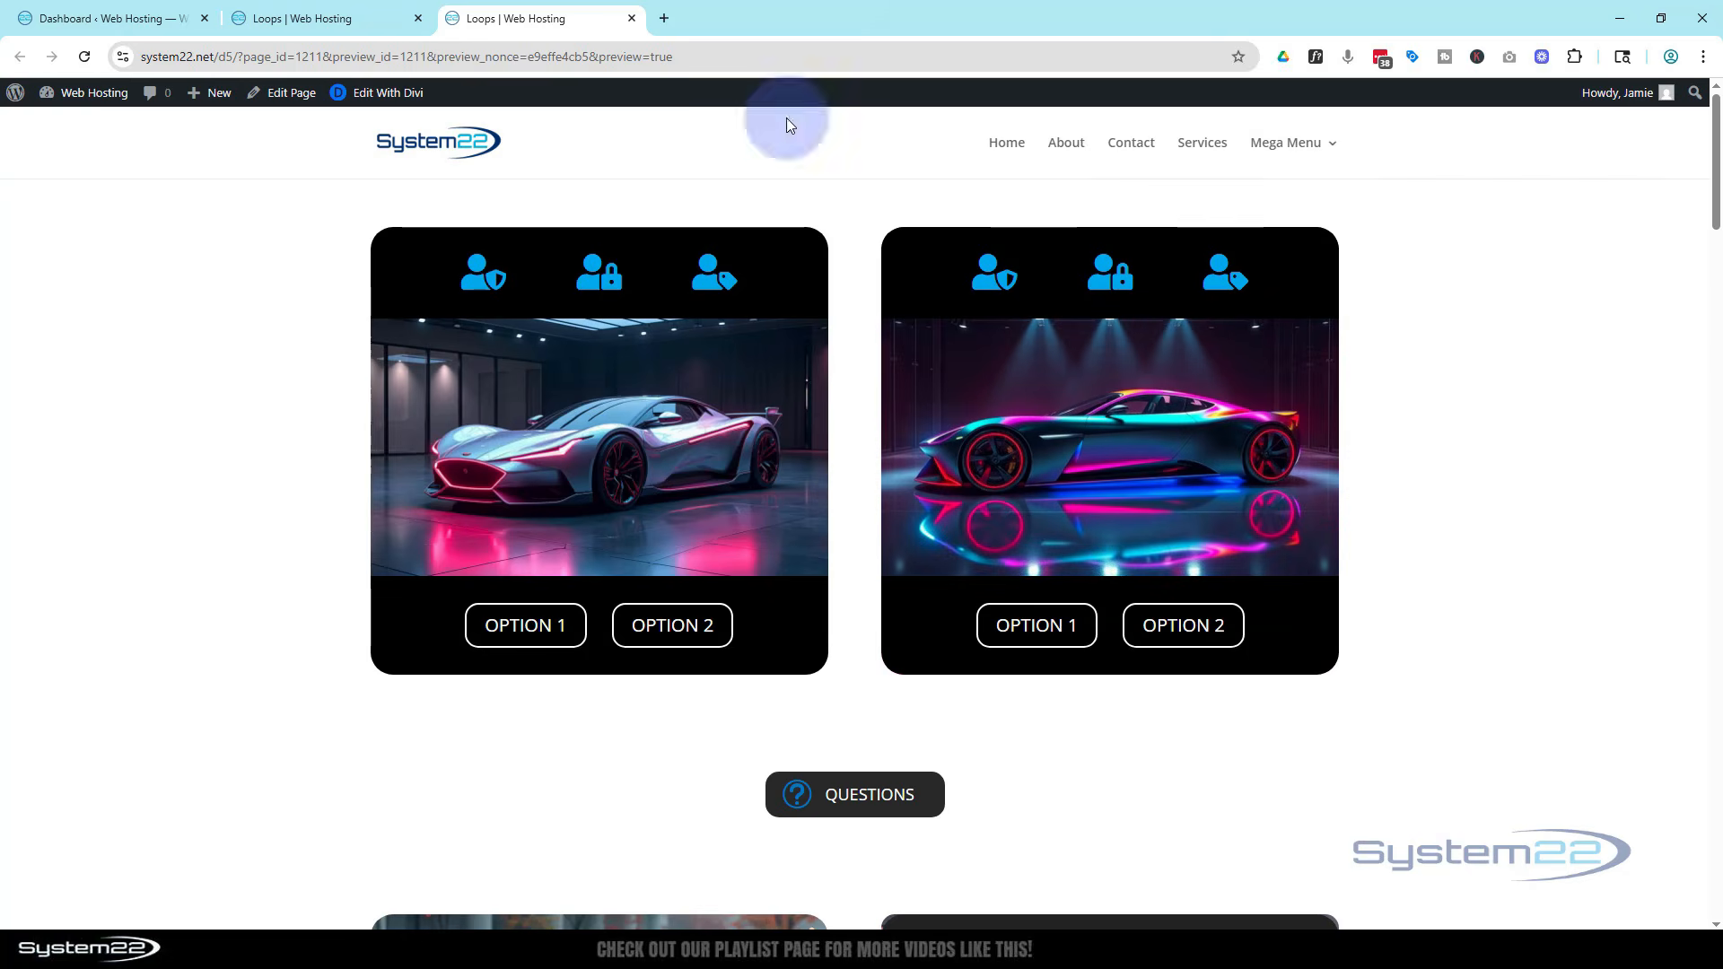
click(88, 56)
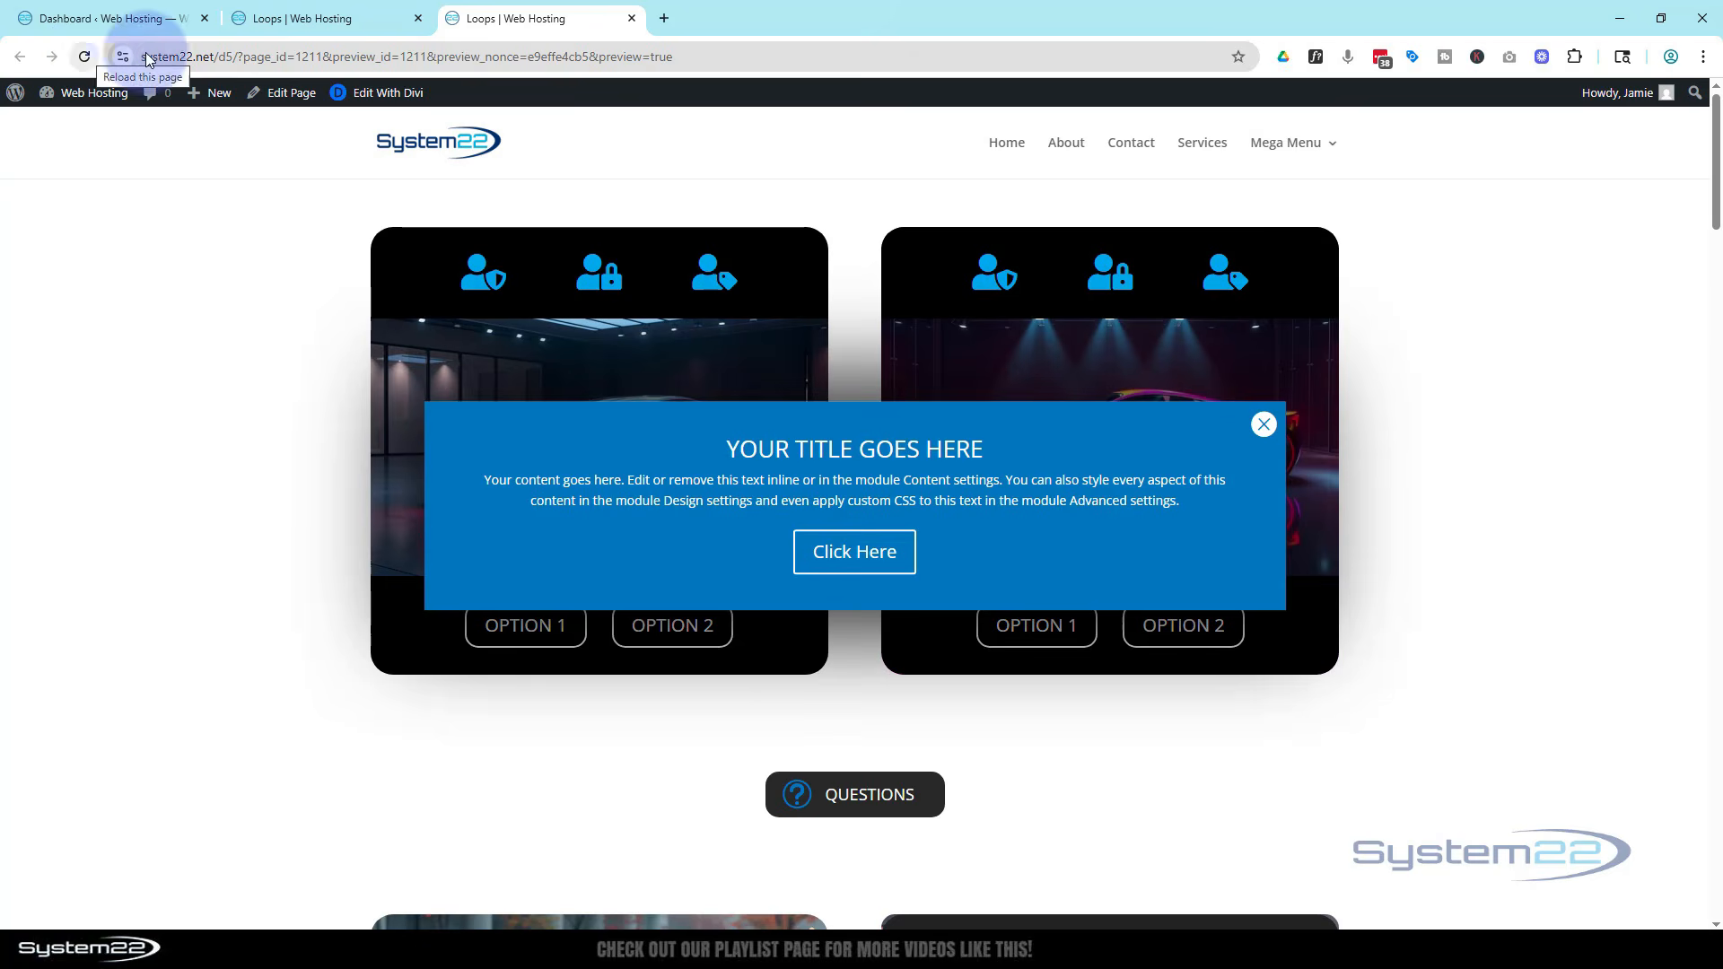
click(1265, 426)
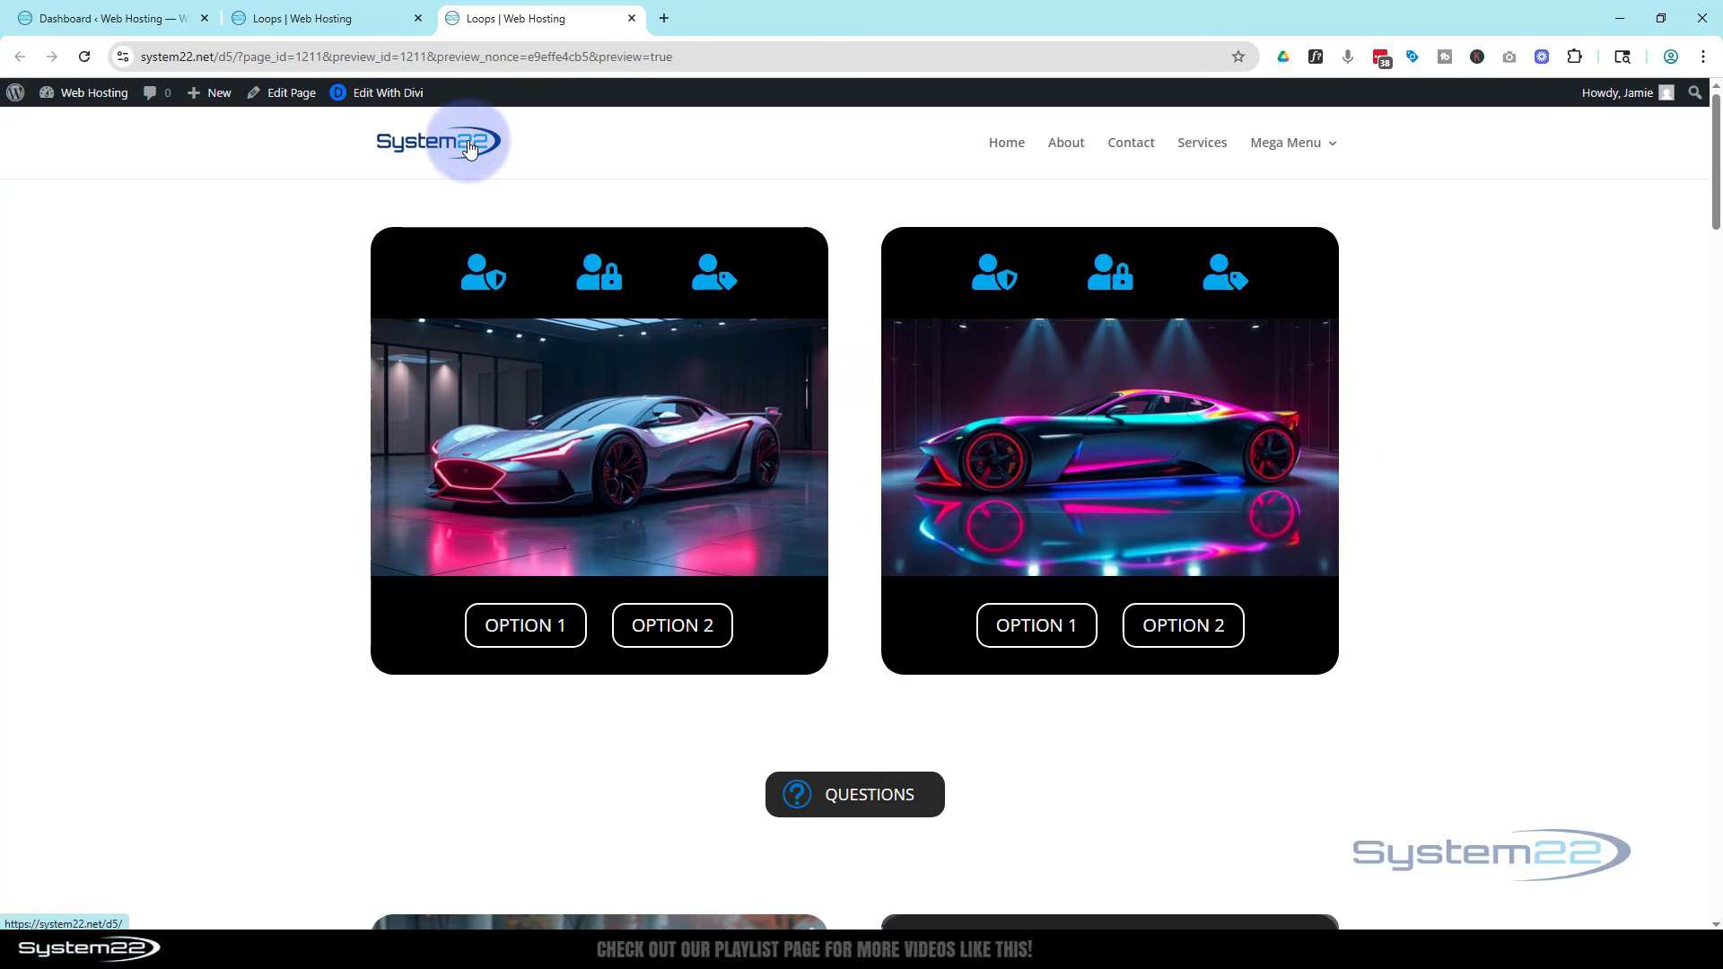
click(80, 58)
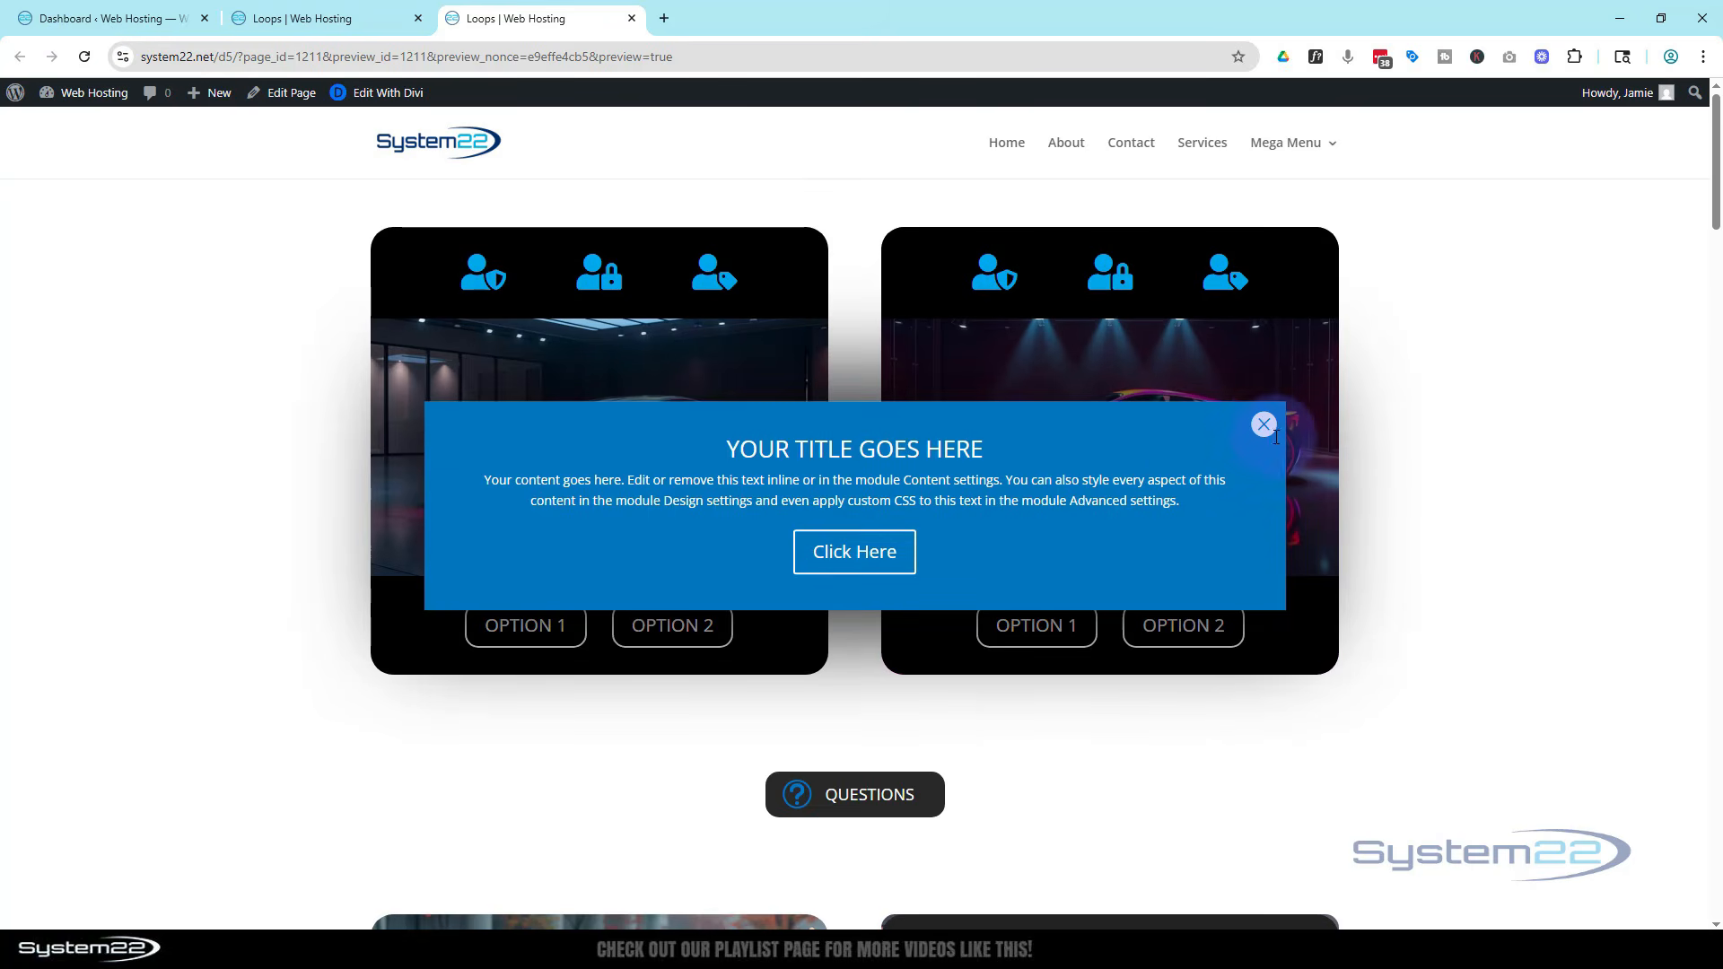
Give the pop-up's close icon the Main Element custom CSS cursor:pointer; in the Divi builder
click(342, 11)
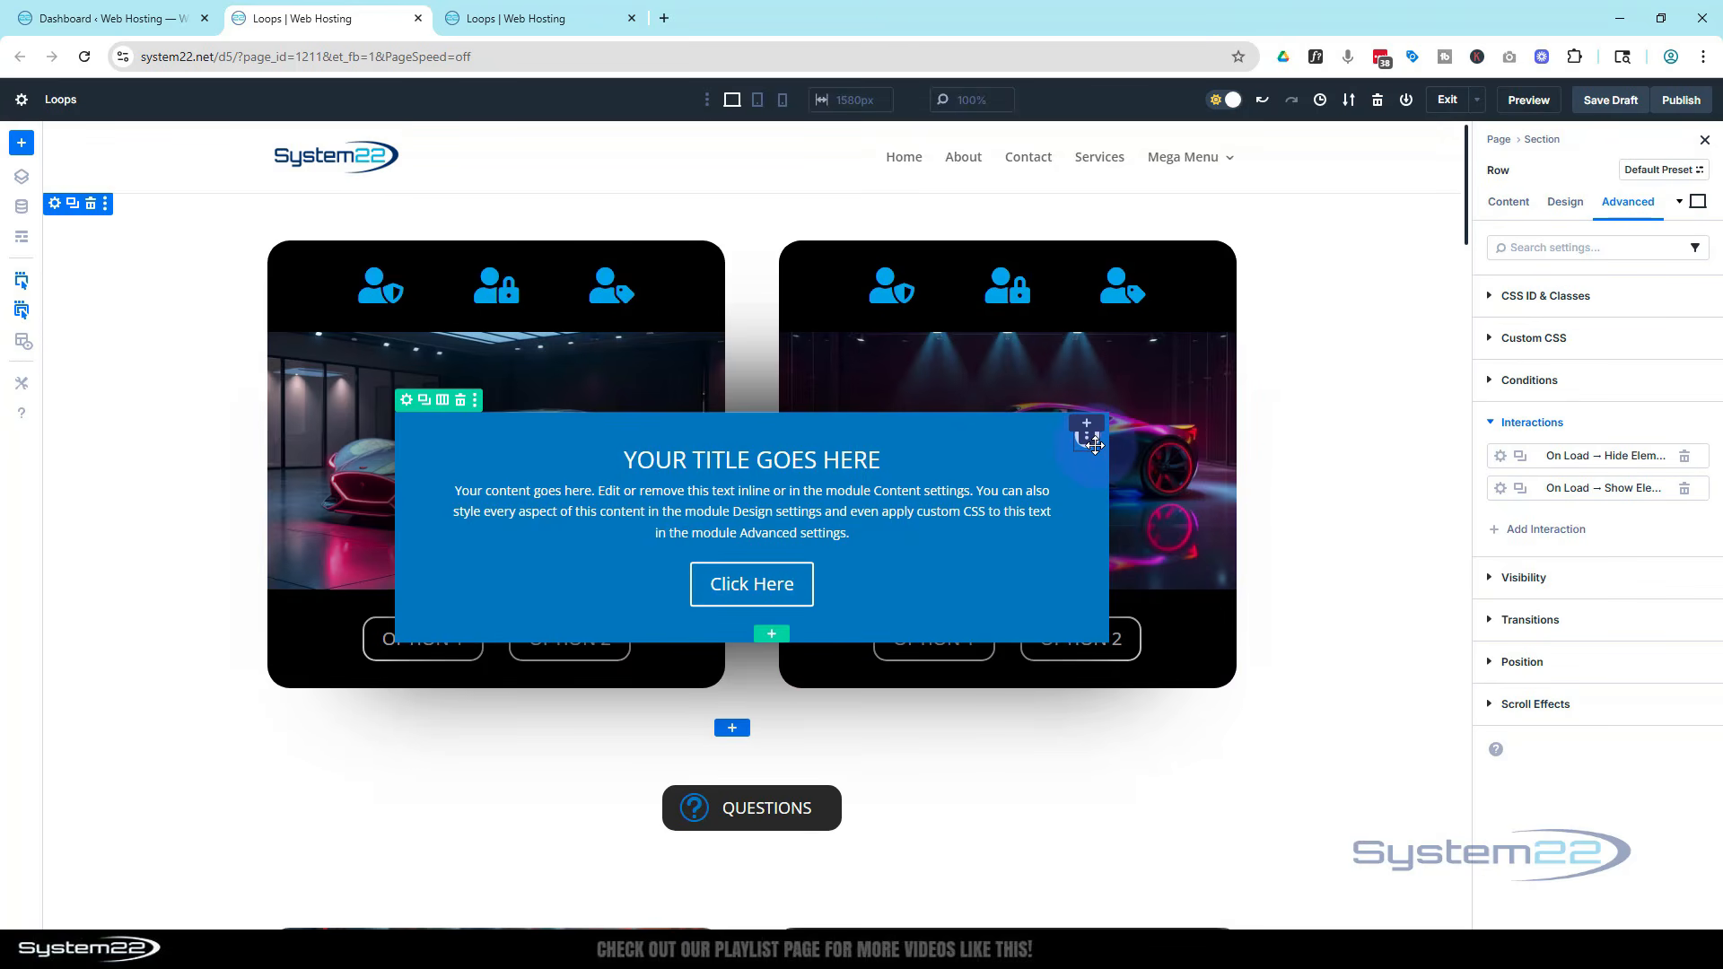
click(1092, 445)
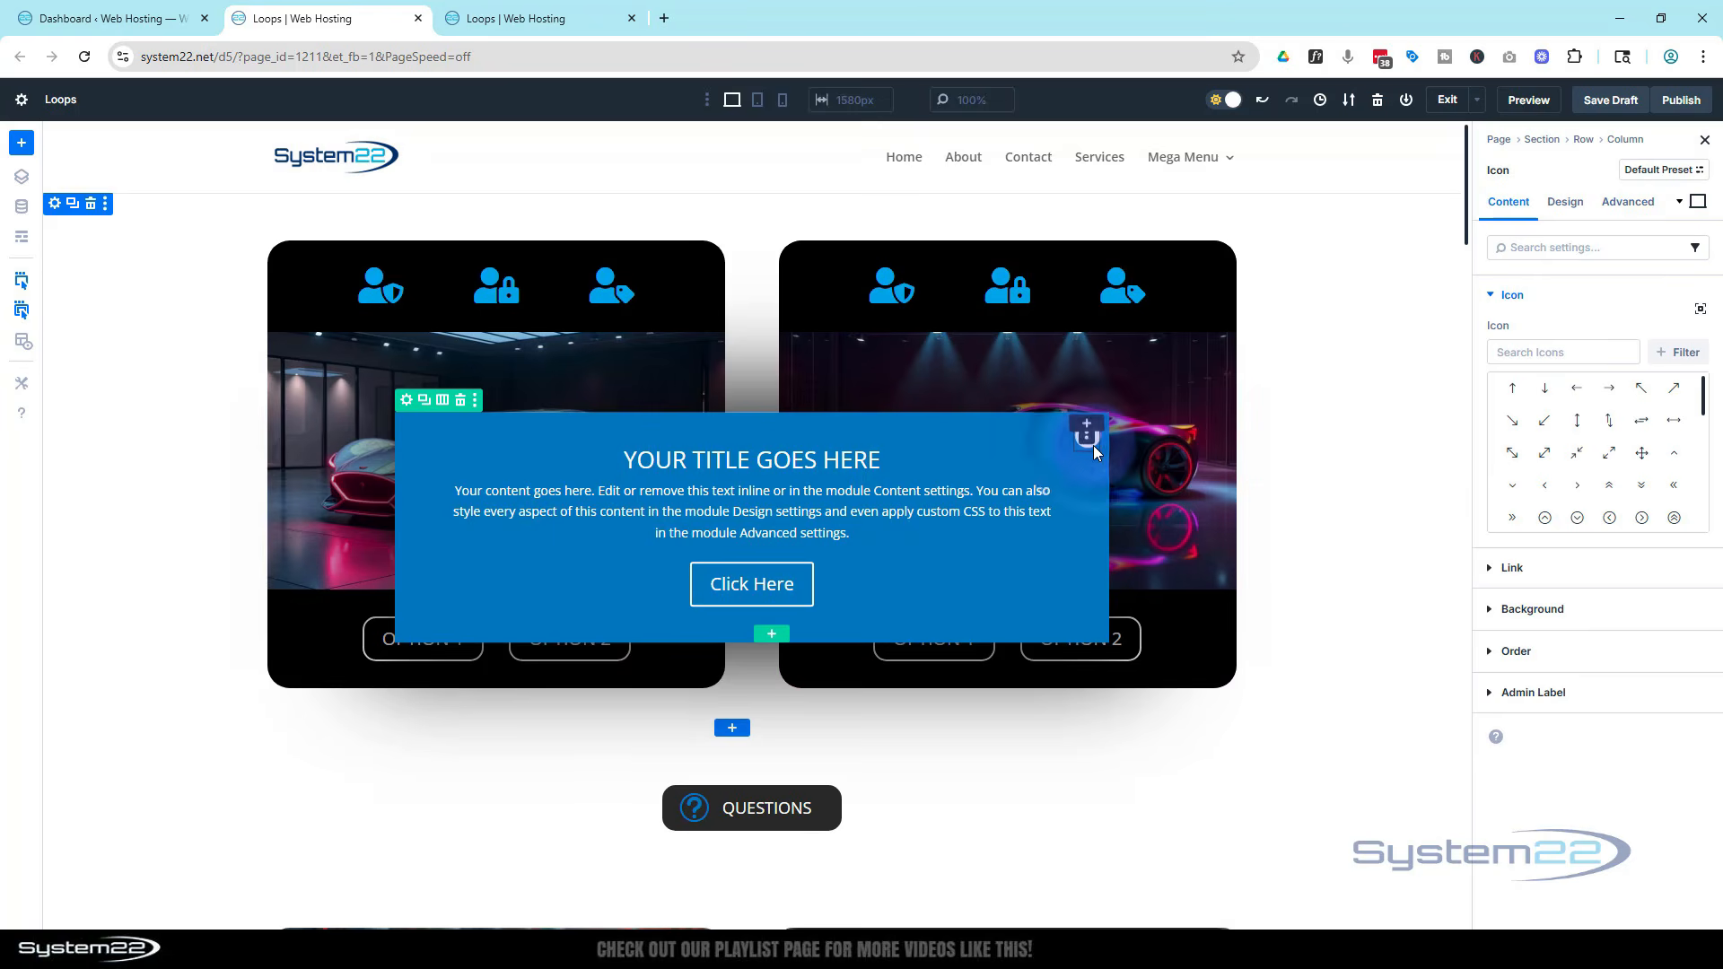
click(1636, 215)
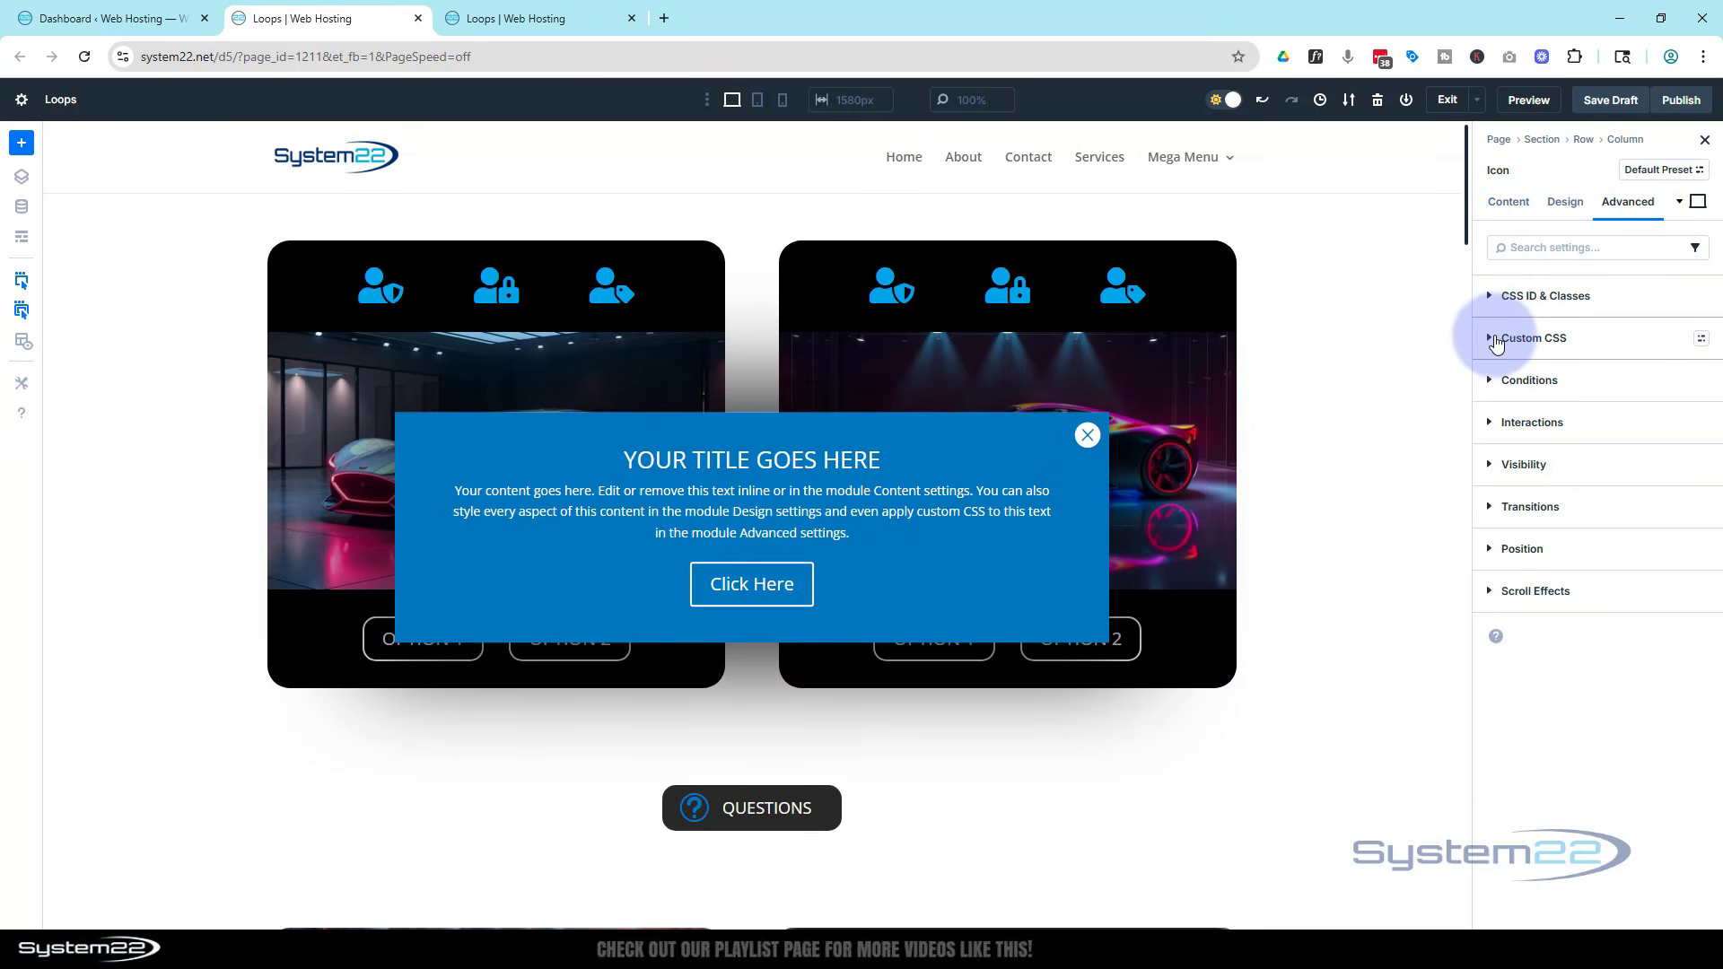
click(1489, 341)
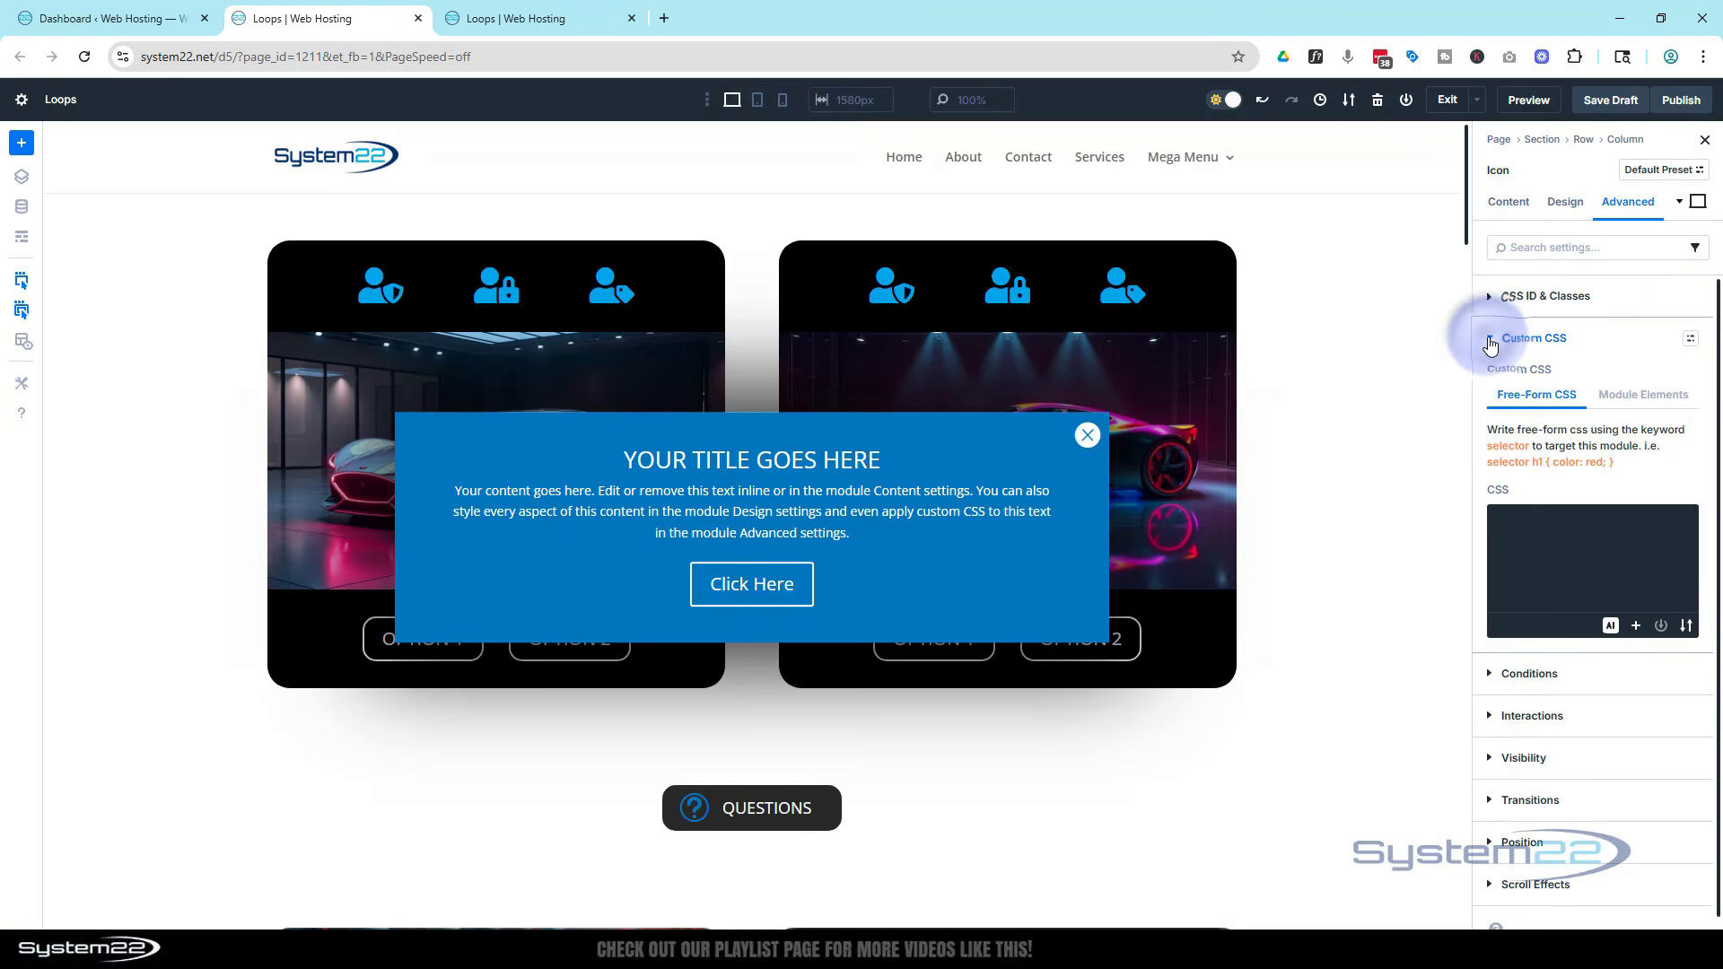
click(1644, 395)
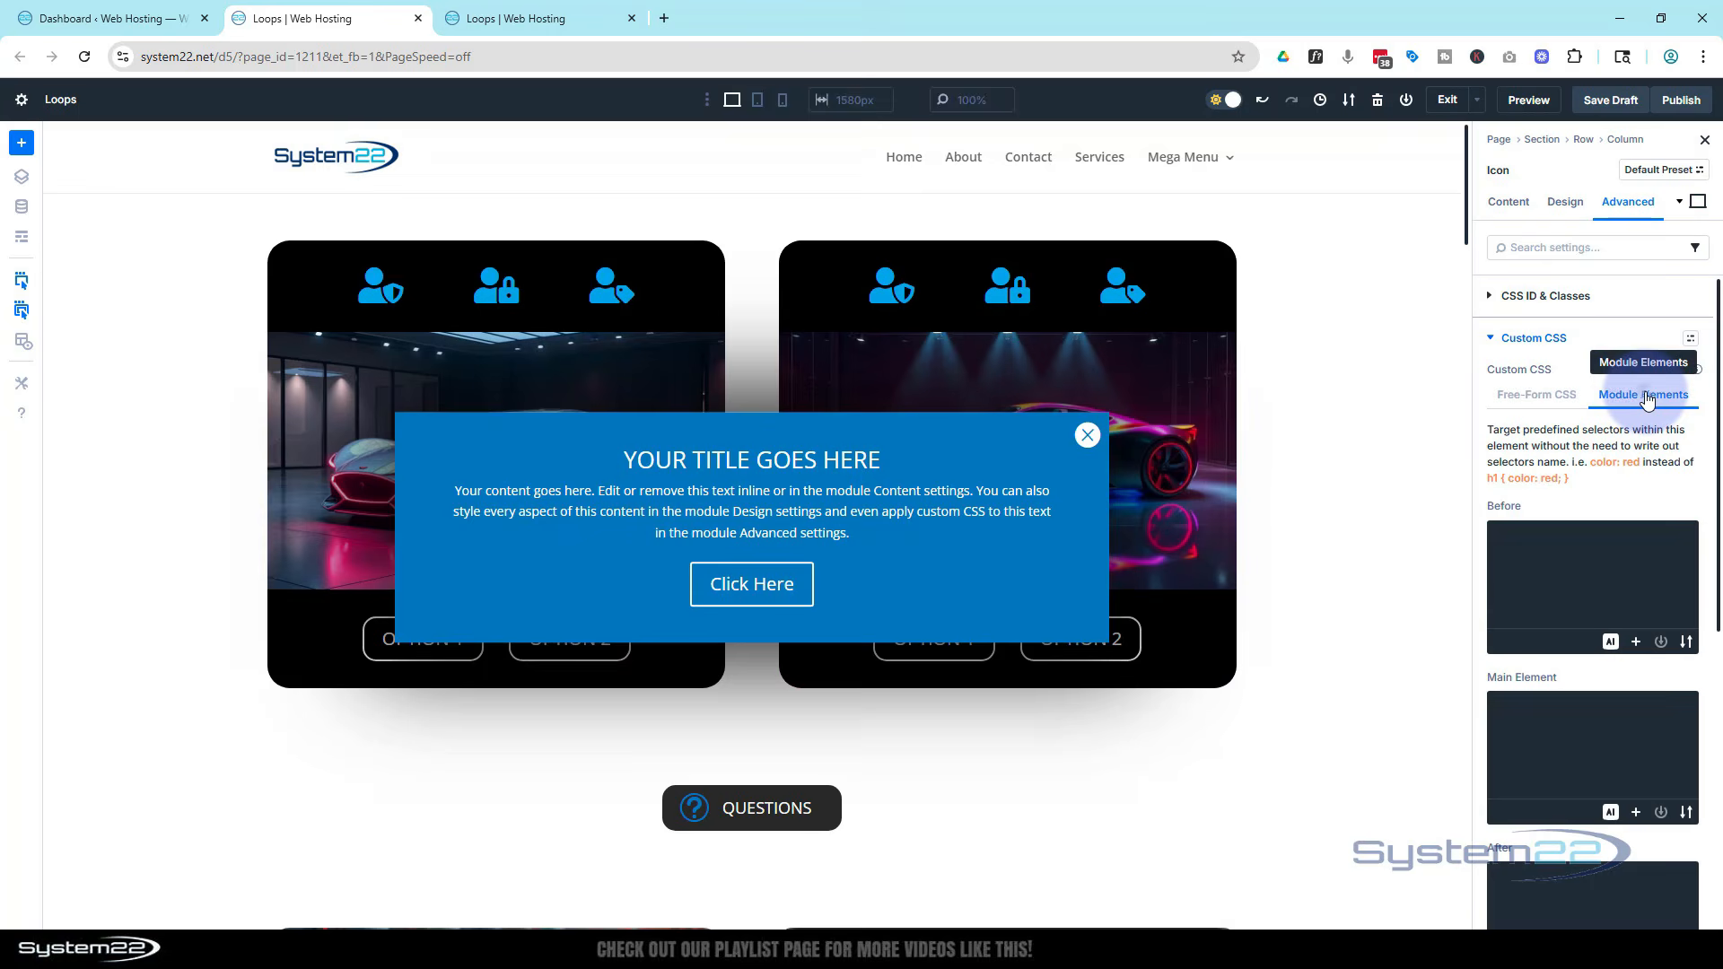
scroll(1561, 547, down, 2)
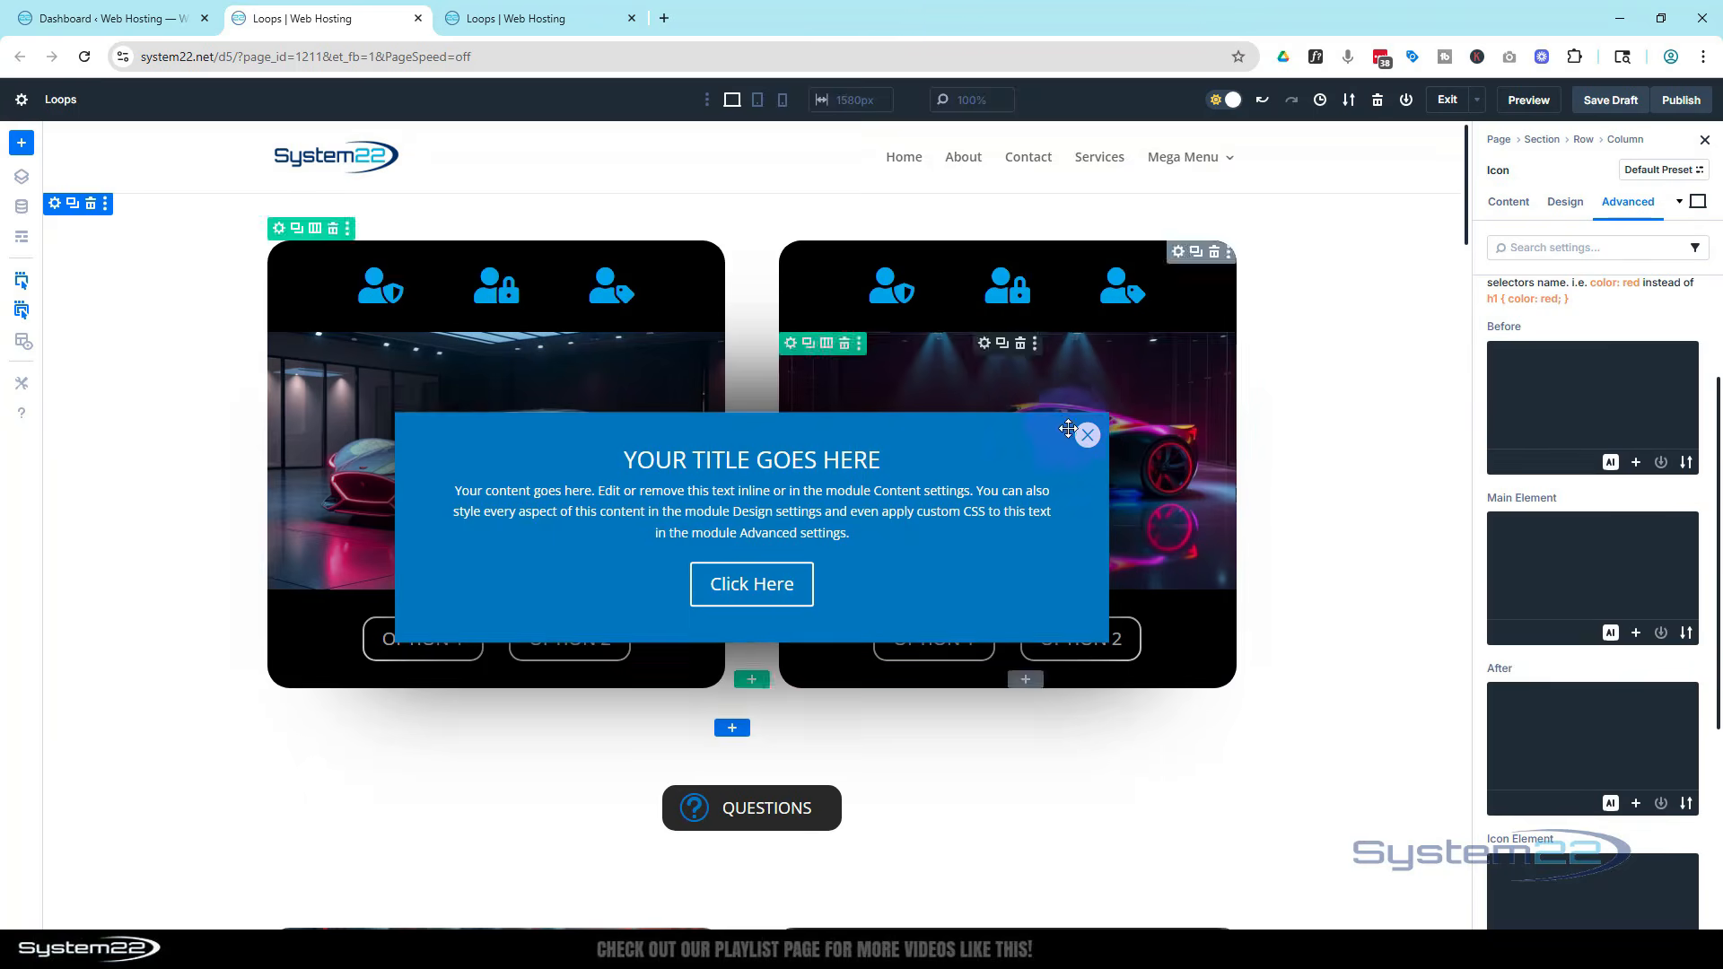
click(1524, 555)
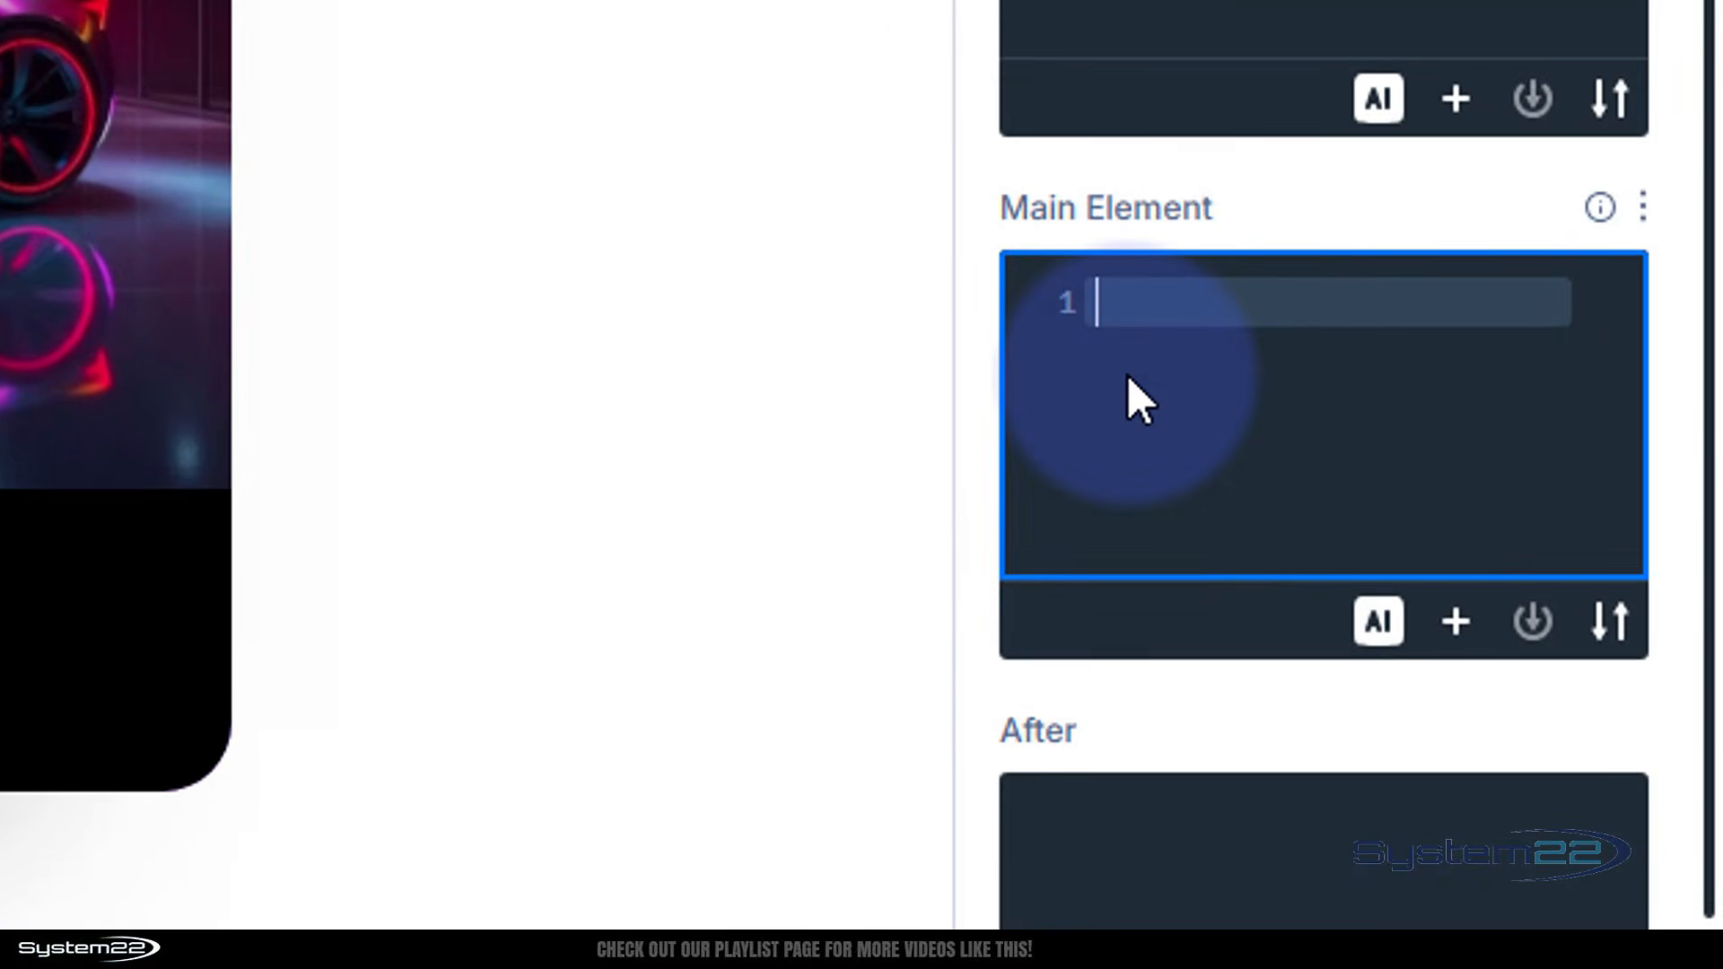
text(cursor)
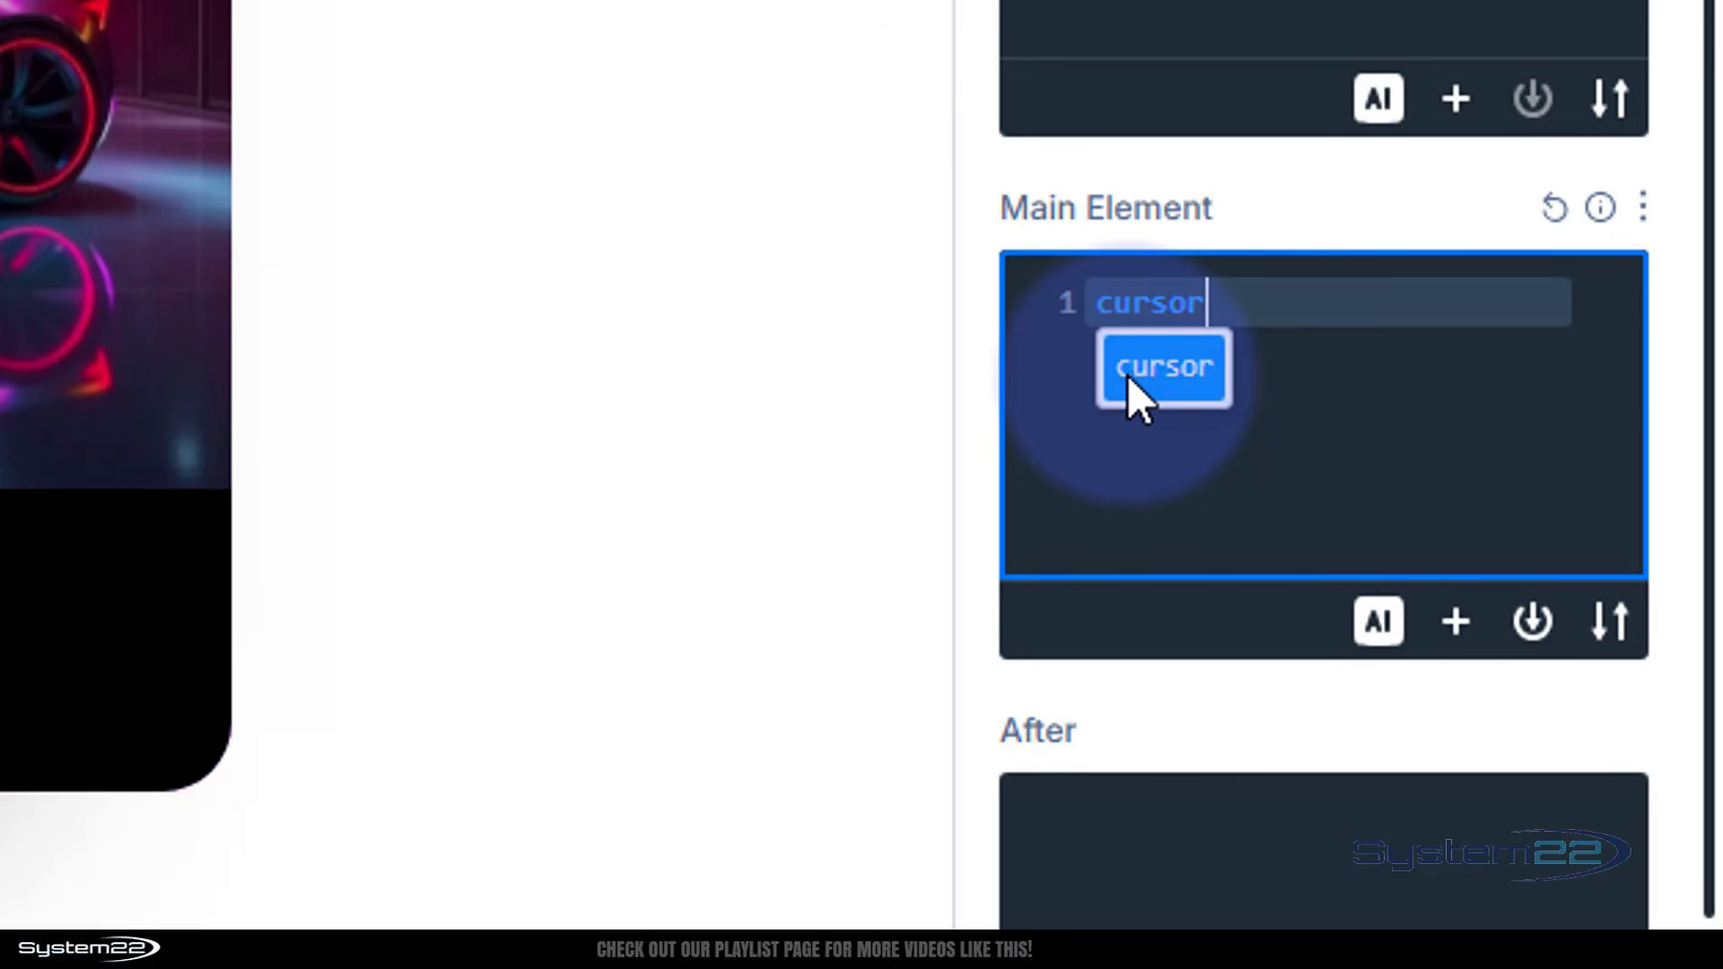
click(1127, 374)
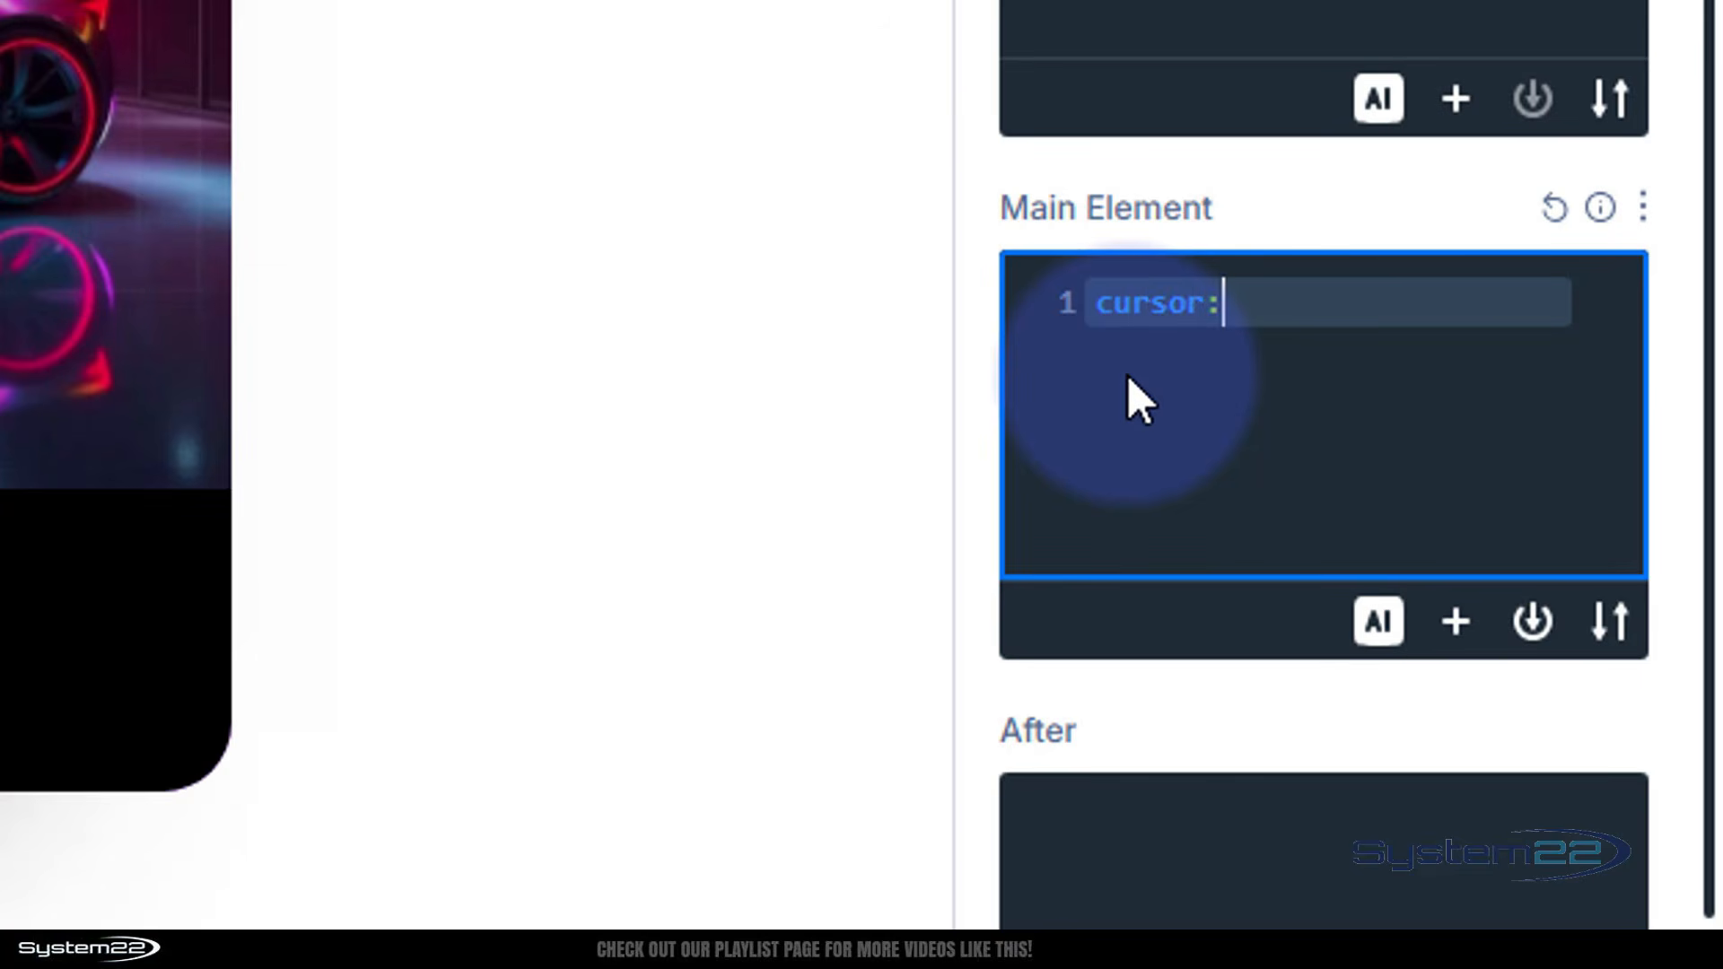
text(poin)
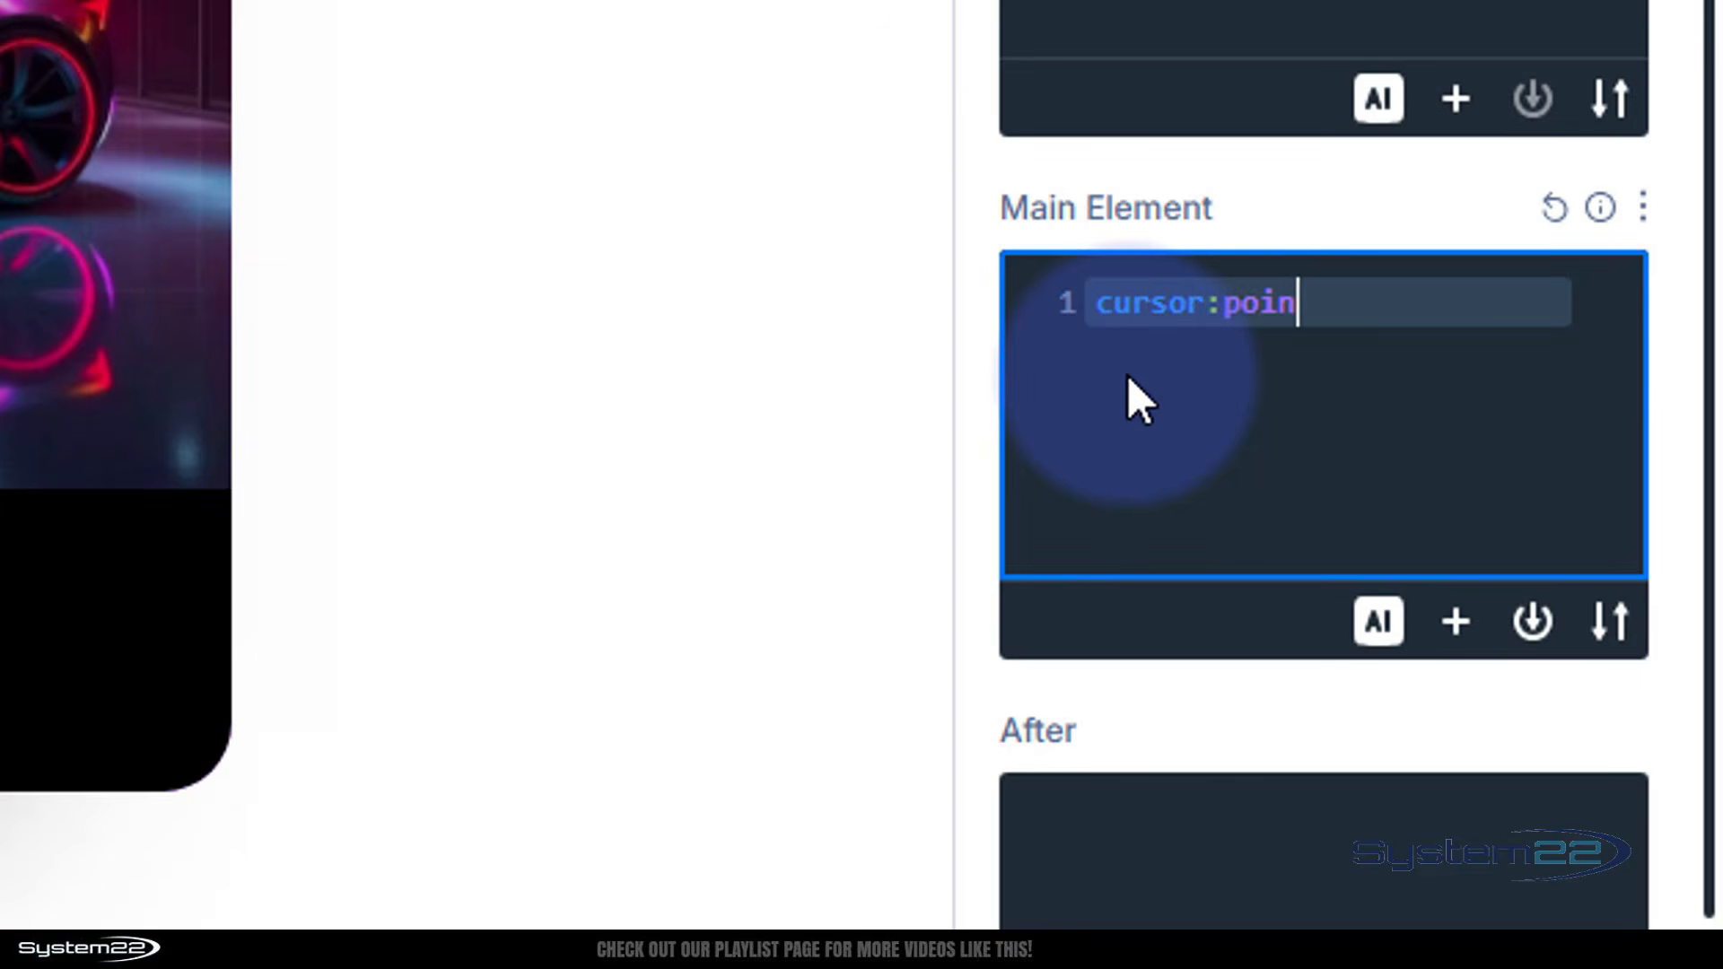
text(ter)
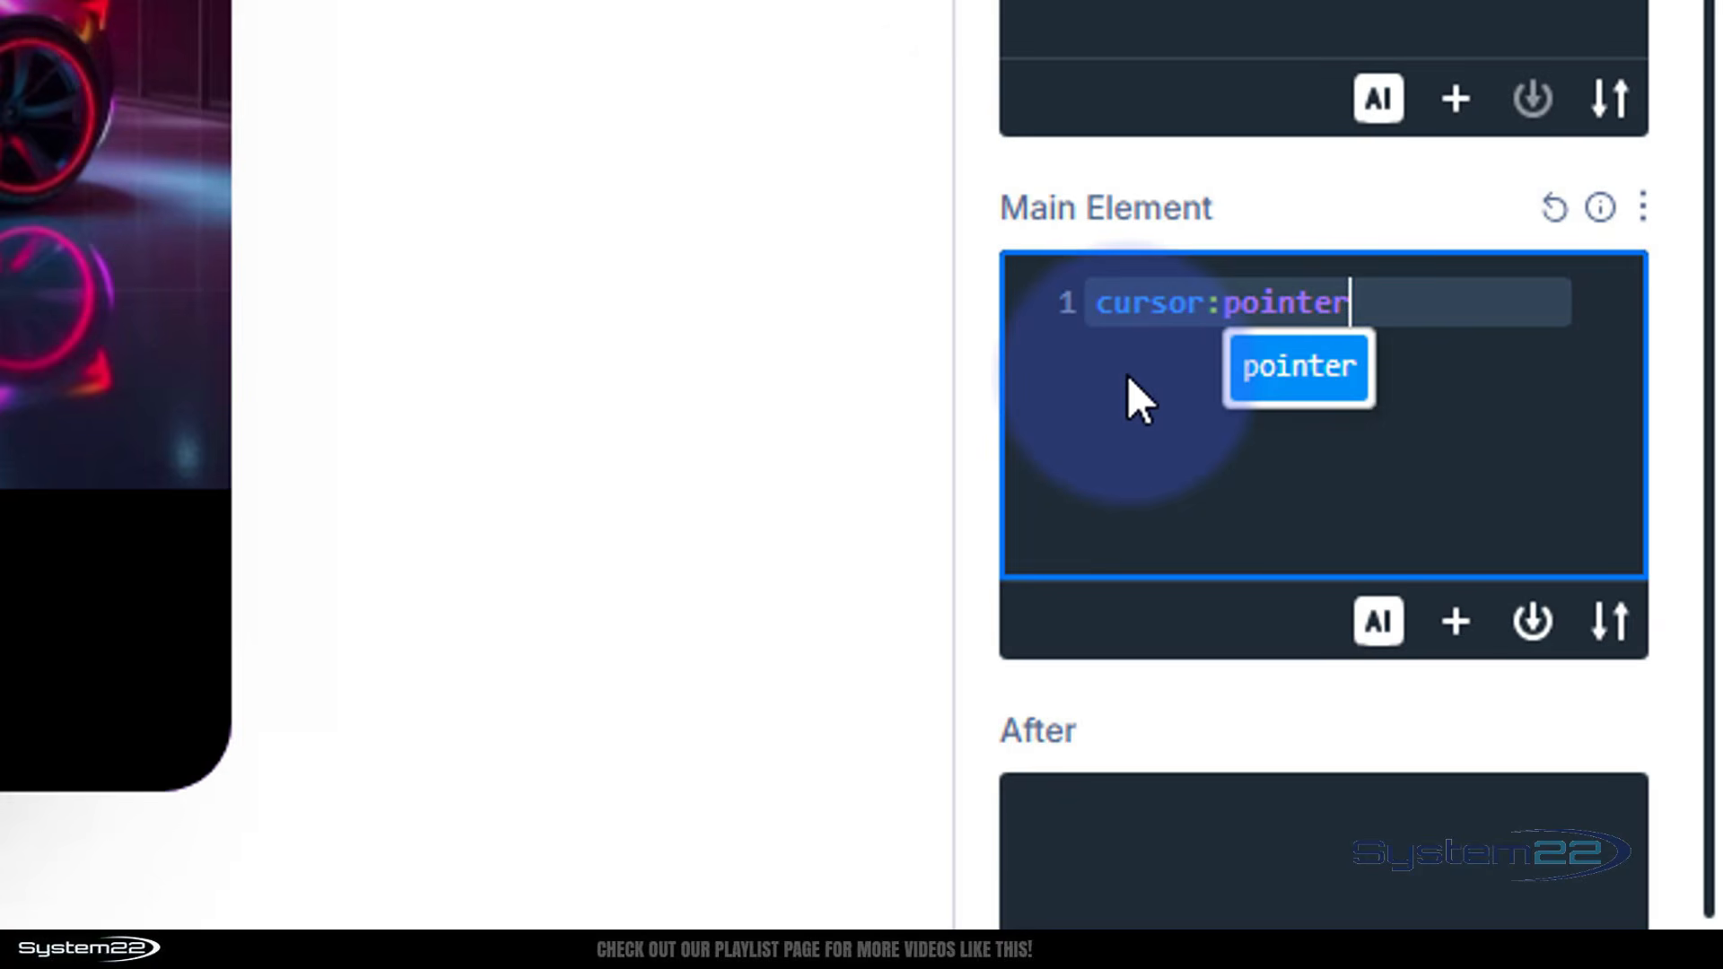
text(;)
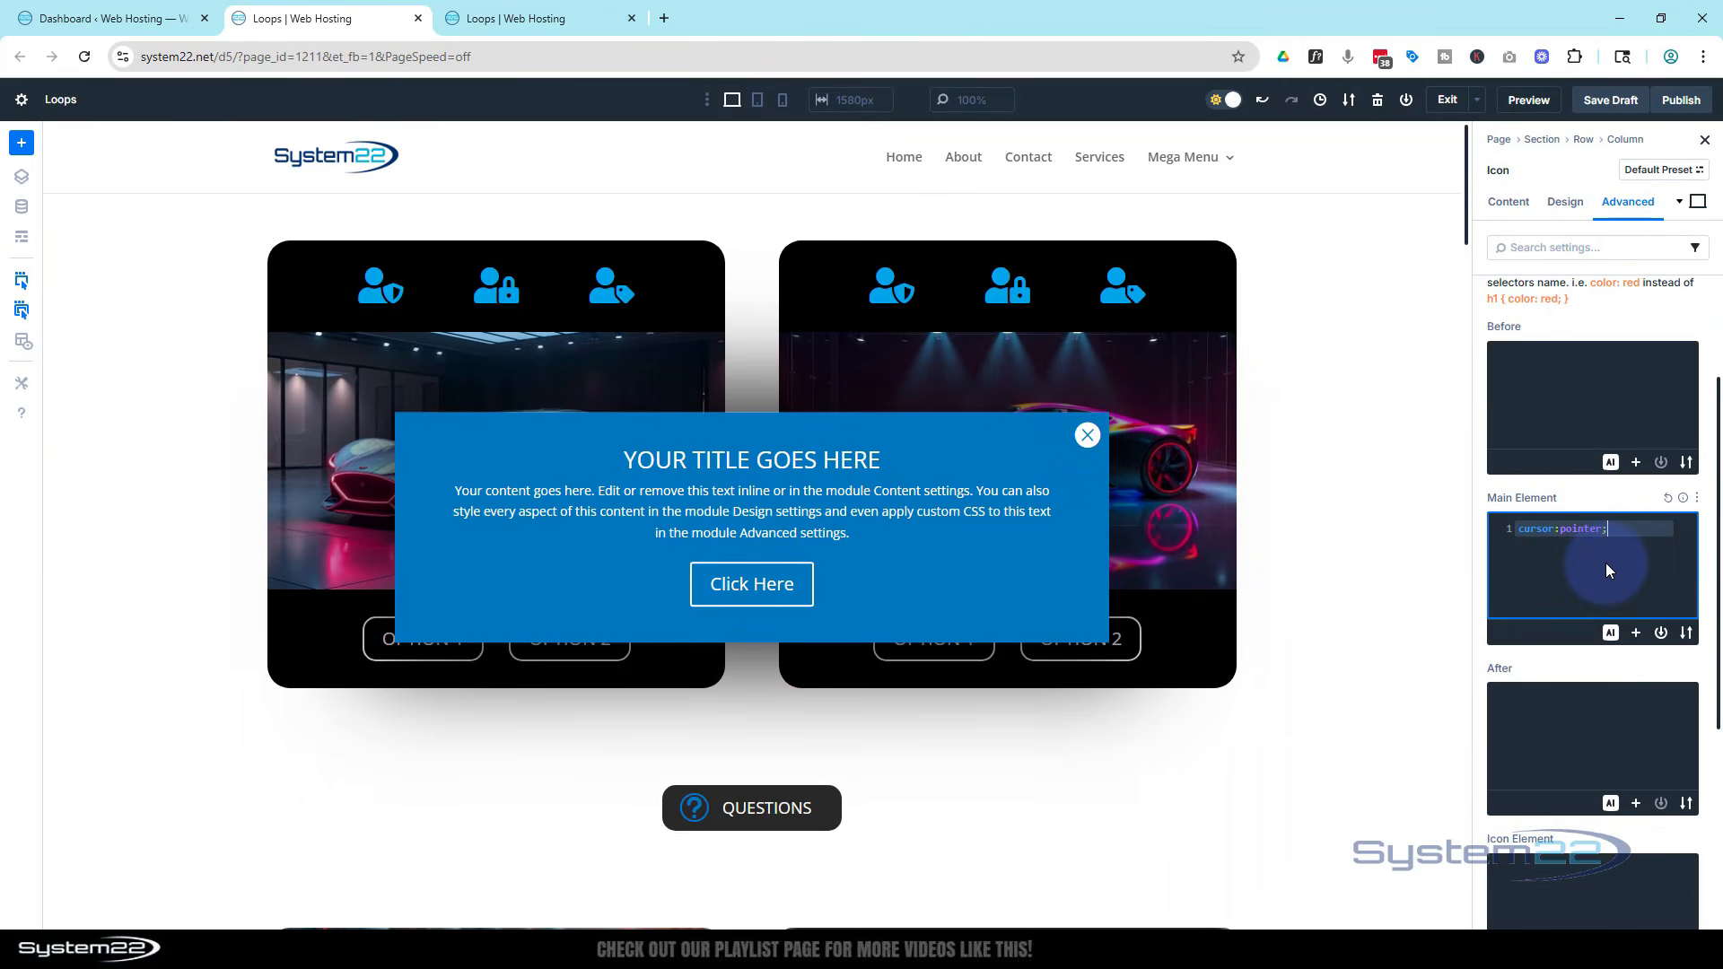
Save the draft, reload the preview and close the pop-up with its icon to test it
click(1615, 101)
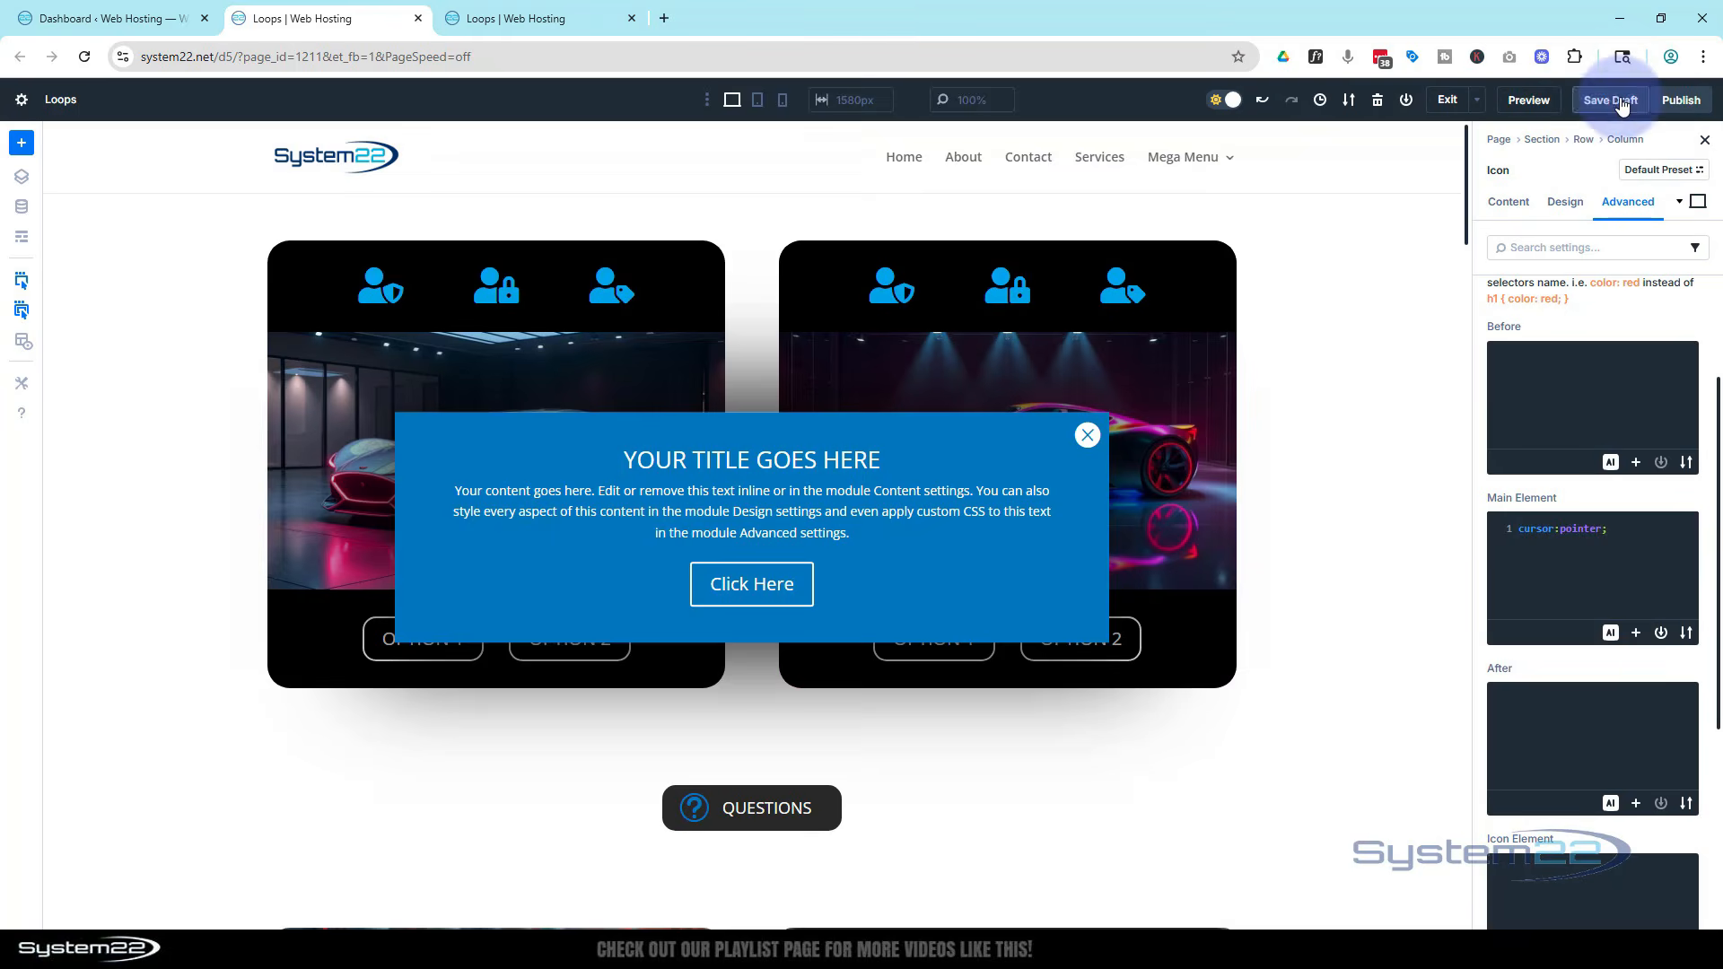
click(556, 14)
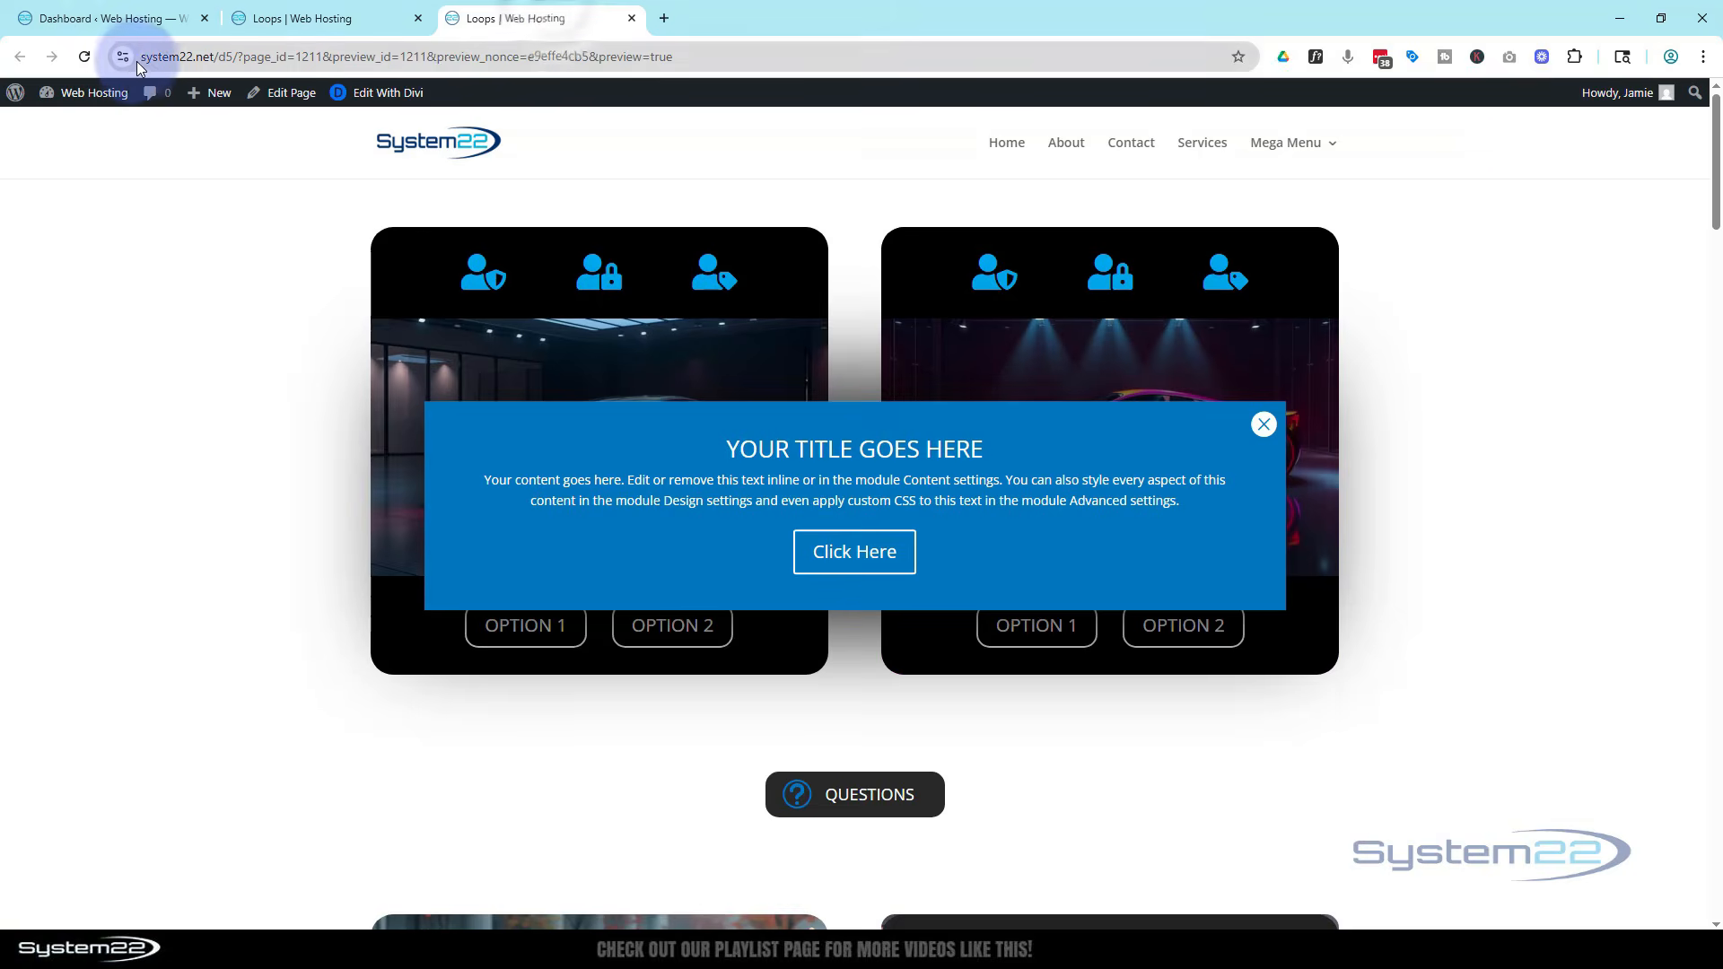
click(84, 57)
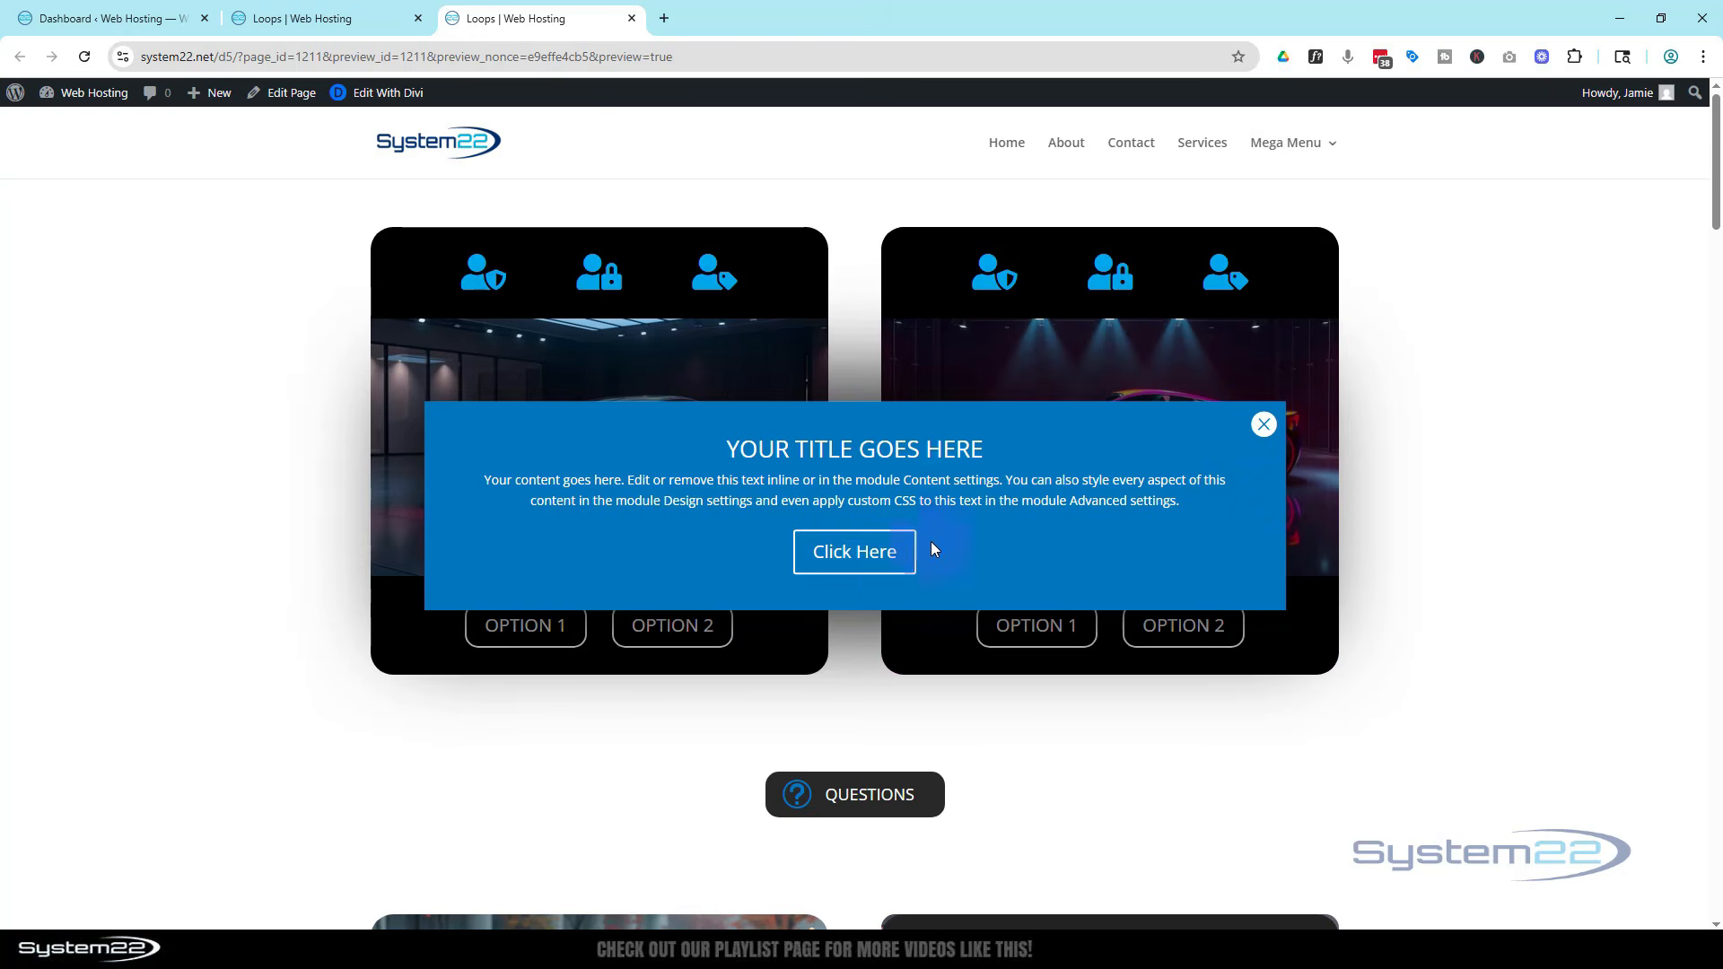
click(1265, 428)
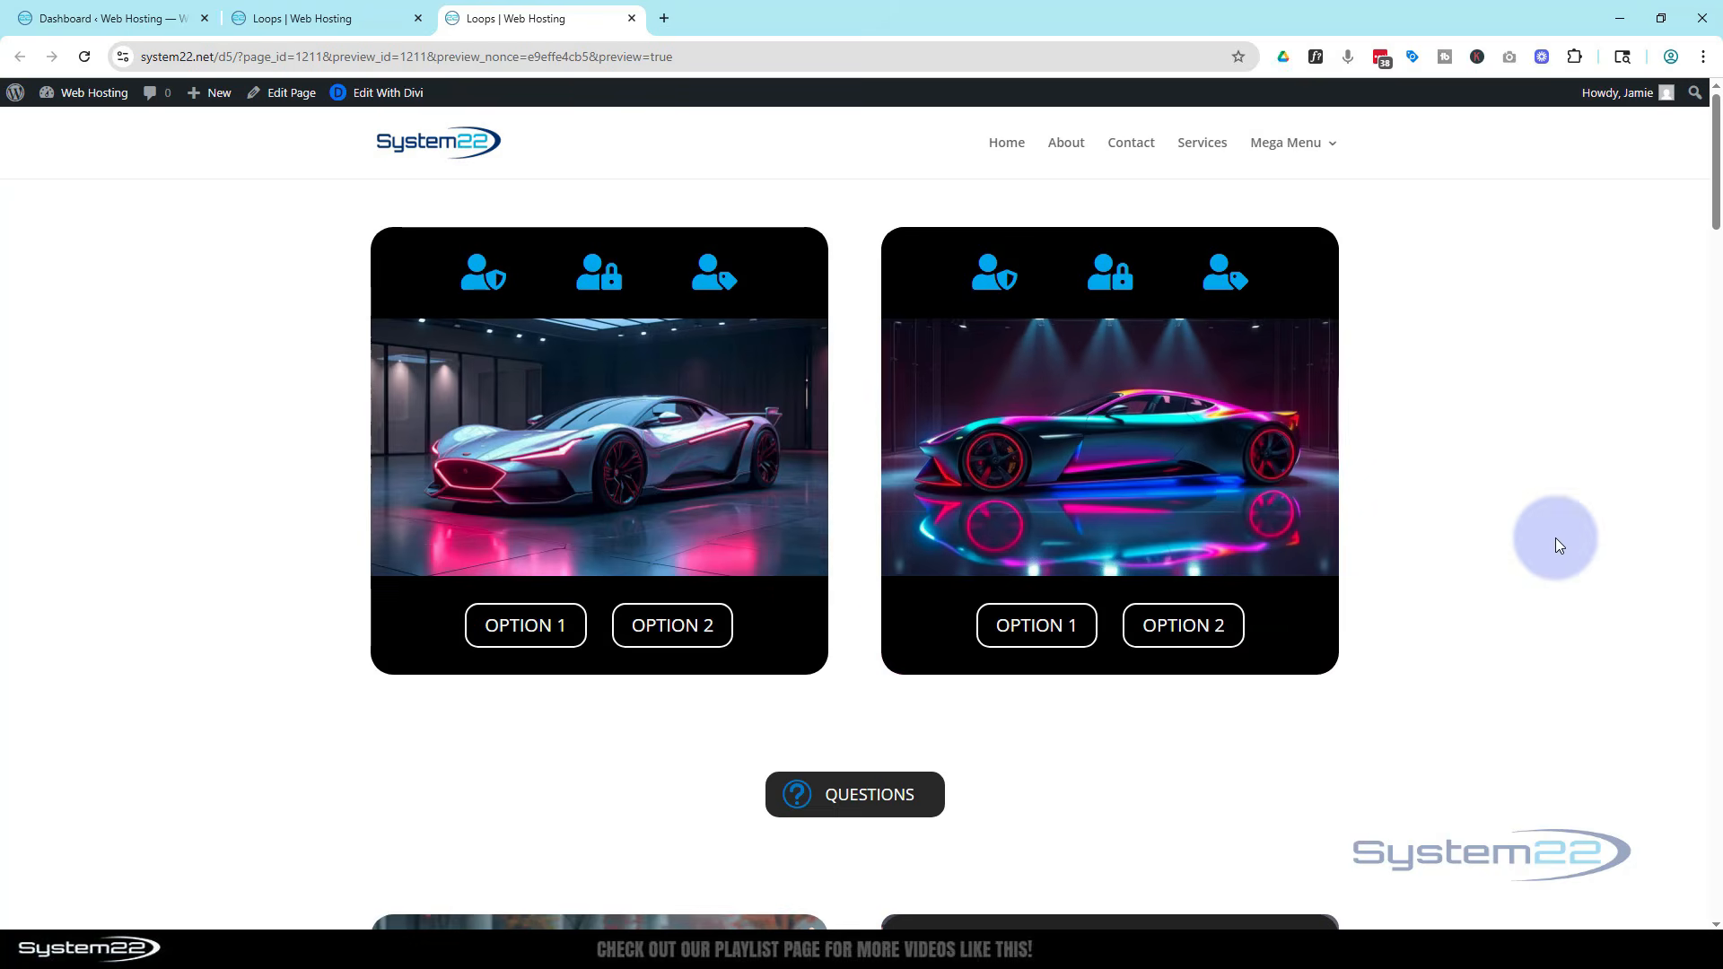
Open the Sections Interactions page preview and test the Section 1, Section 2 and Section 3 toggle buttons
click(86, 59)
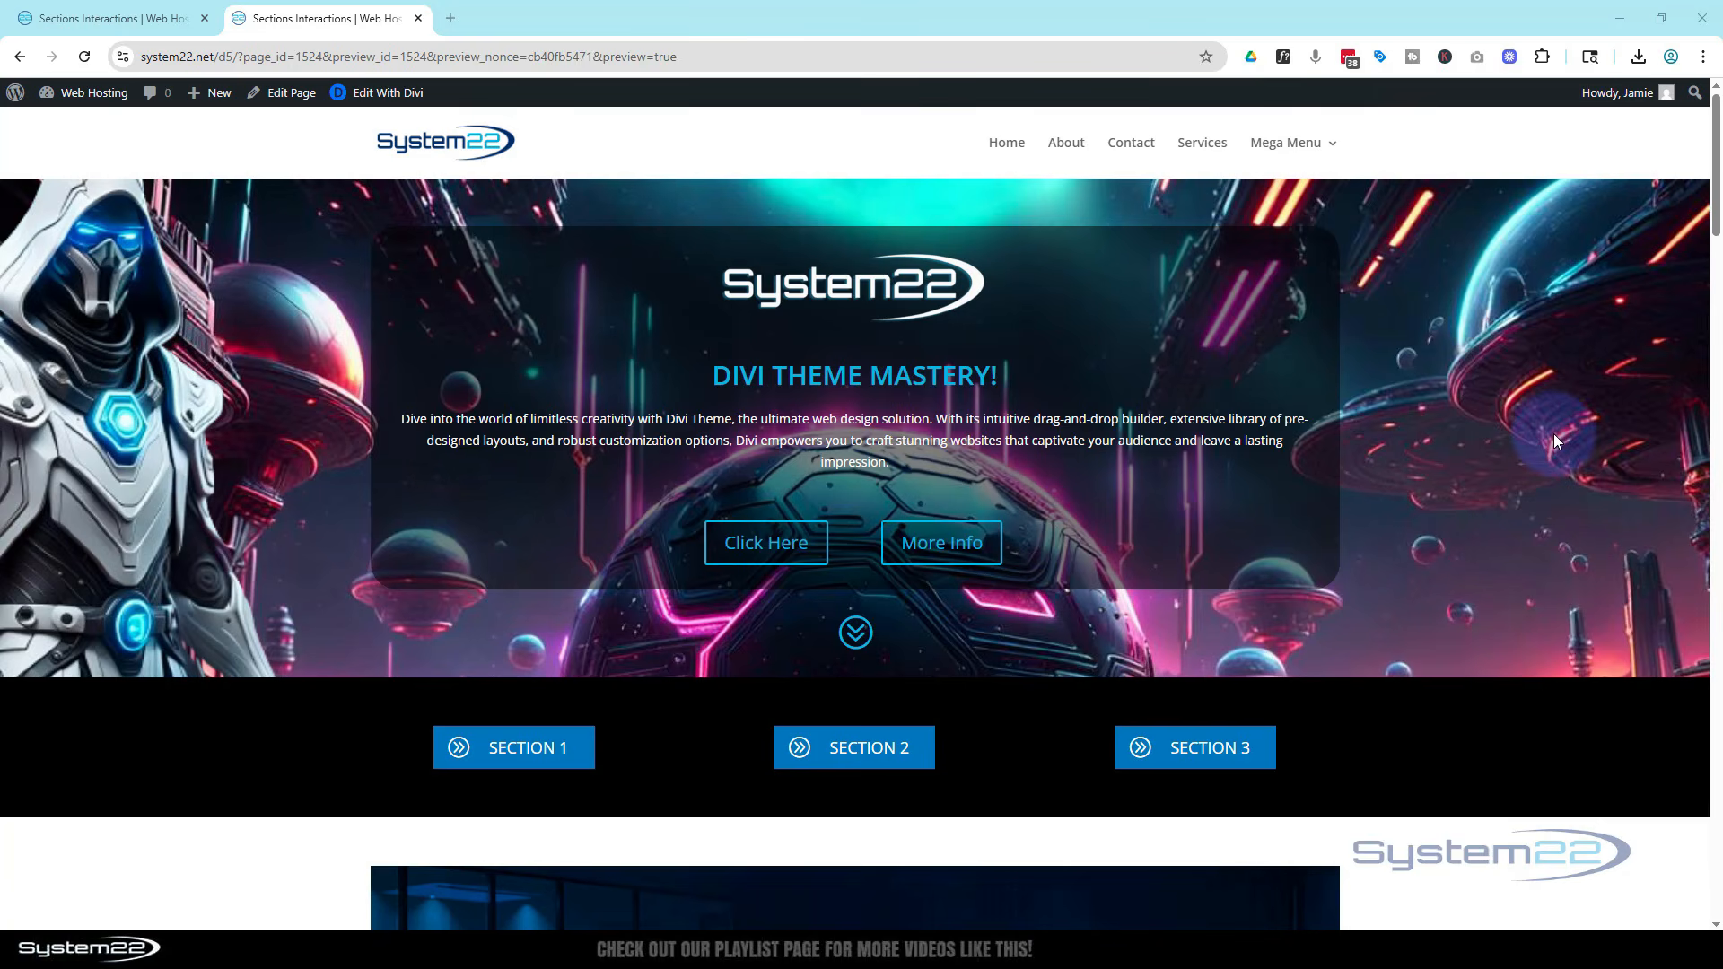
scroll(1555, 439, down, 5)
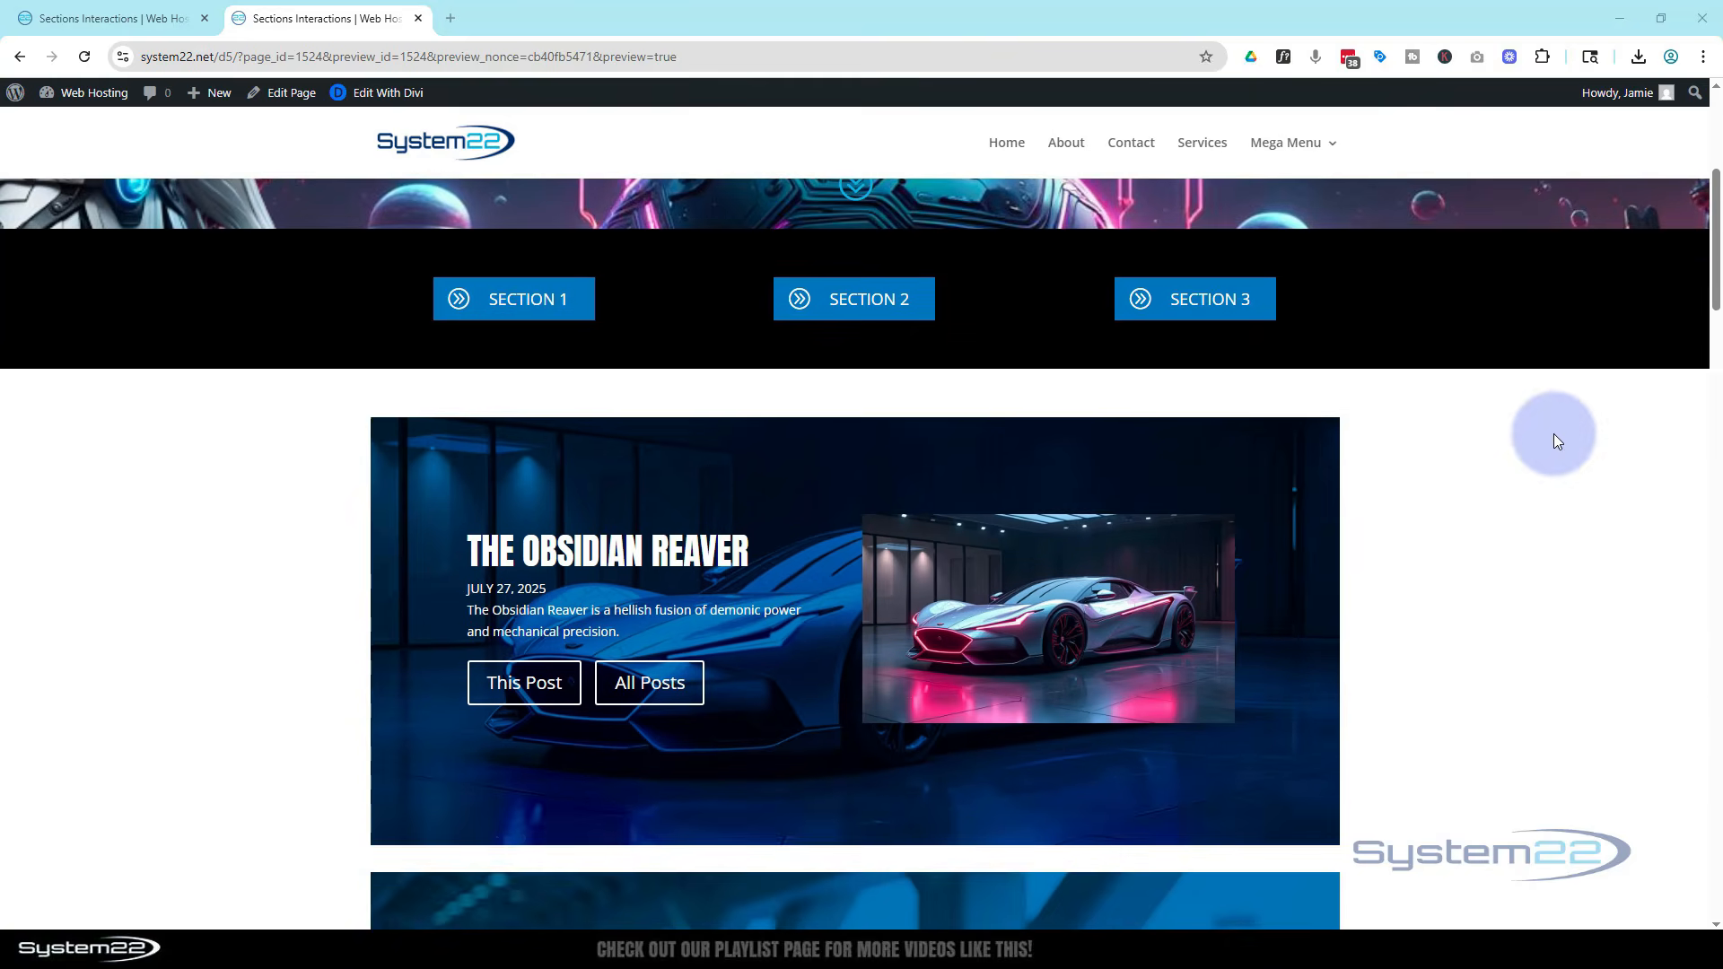
scroll(1555, 439, down, 1)
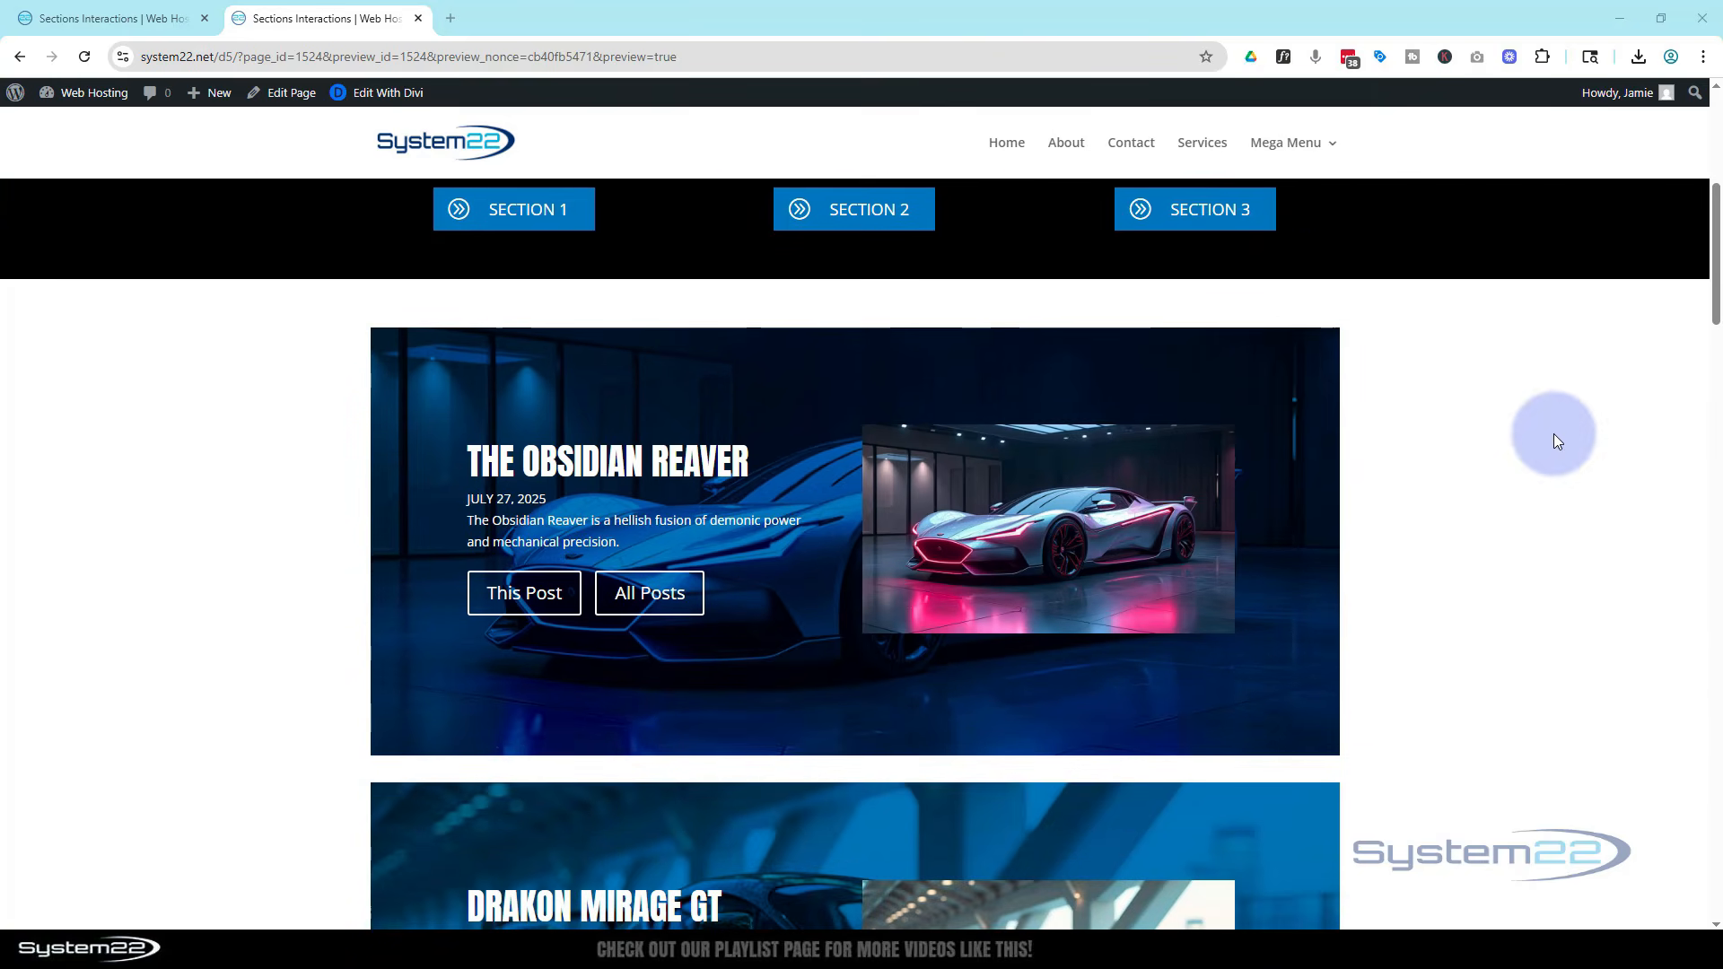
scroll(1555, 439, up, 1)
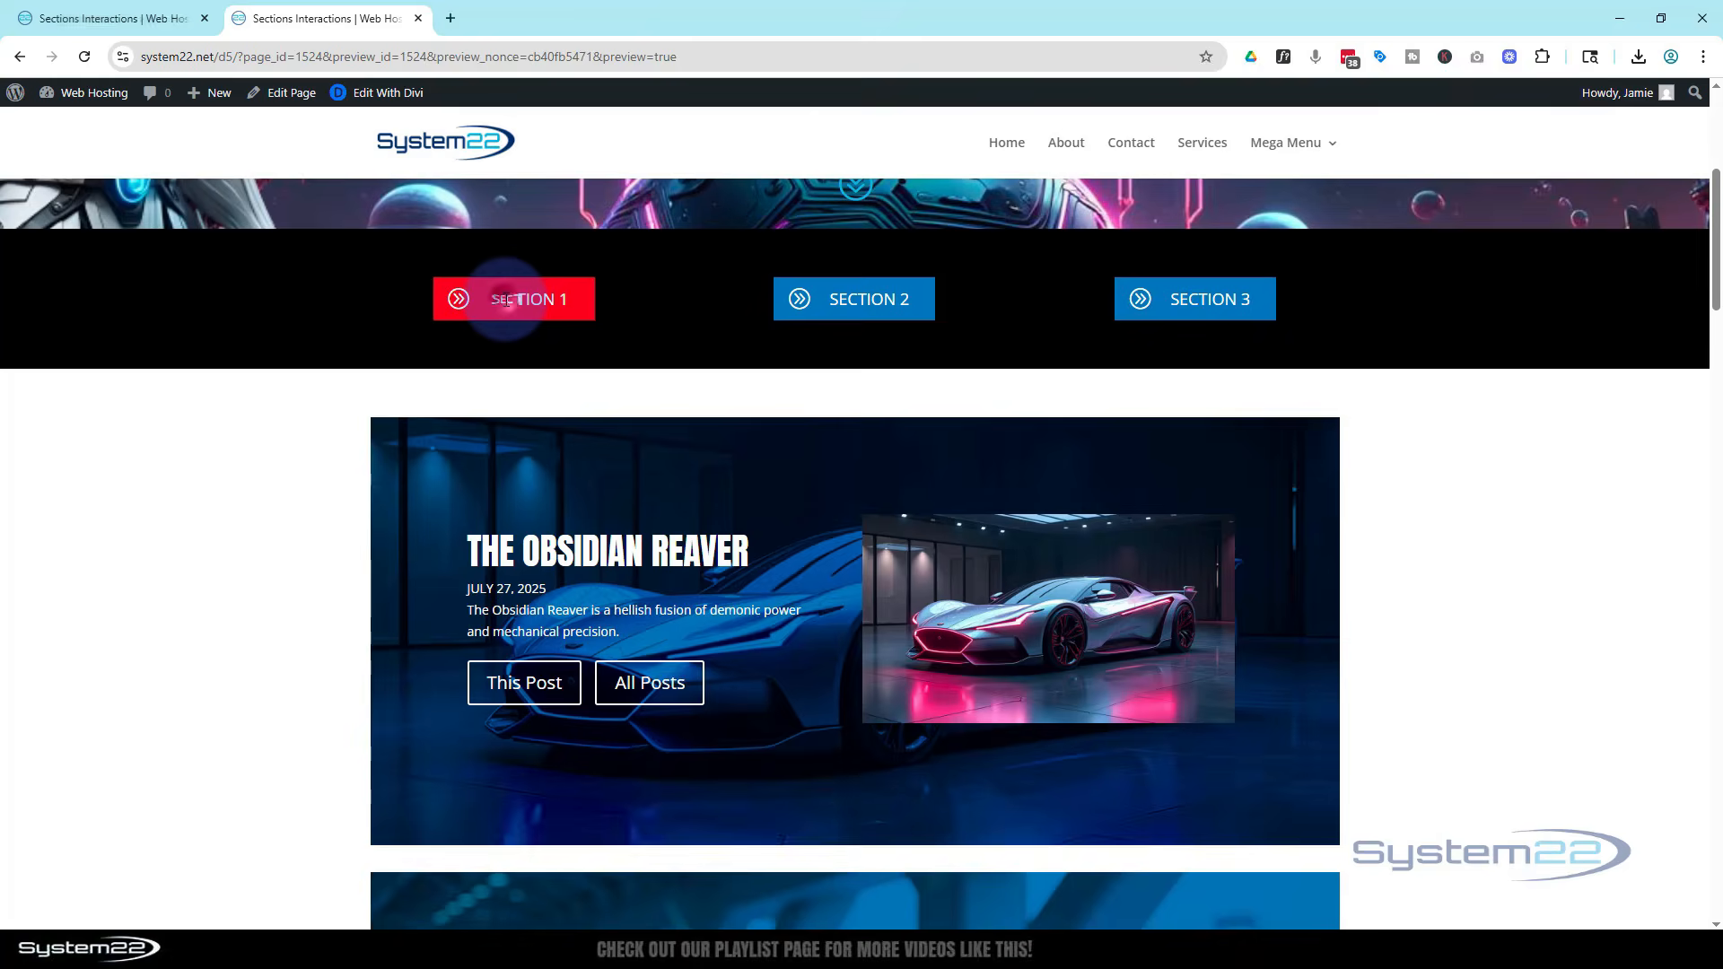
click(505, 301)
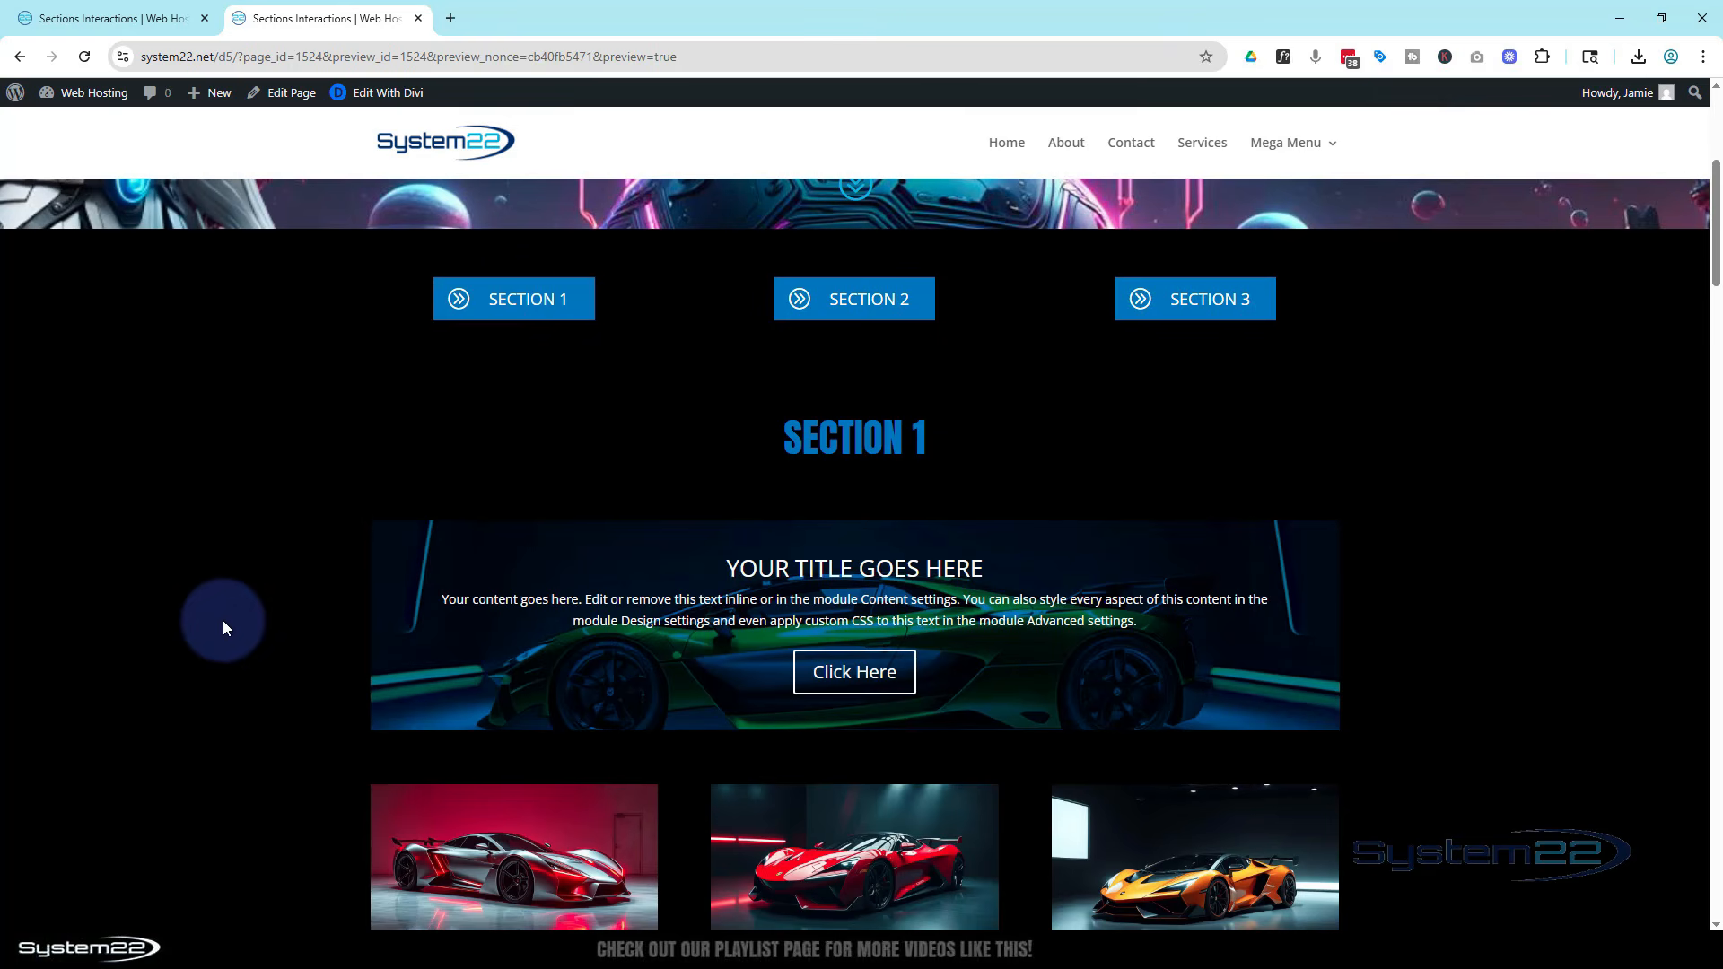
scroll(223, 610, down, 4)
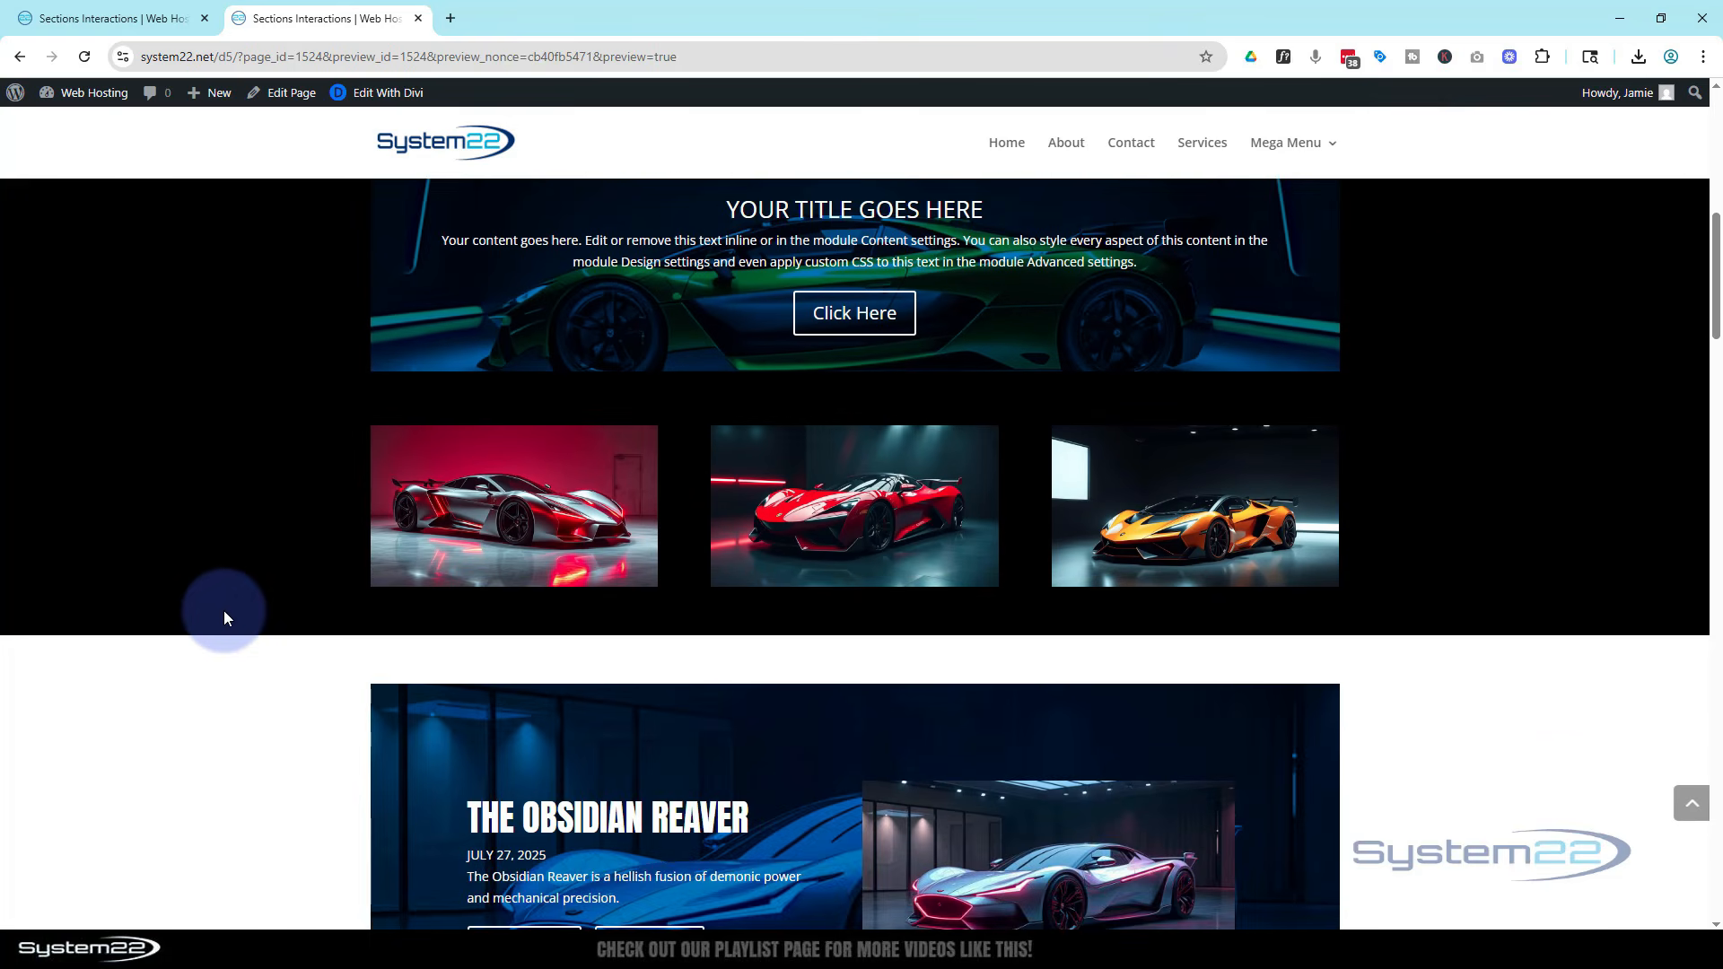
scroll(224, 611, up, 4)
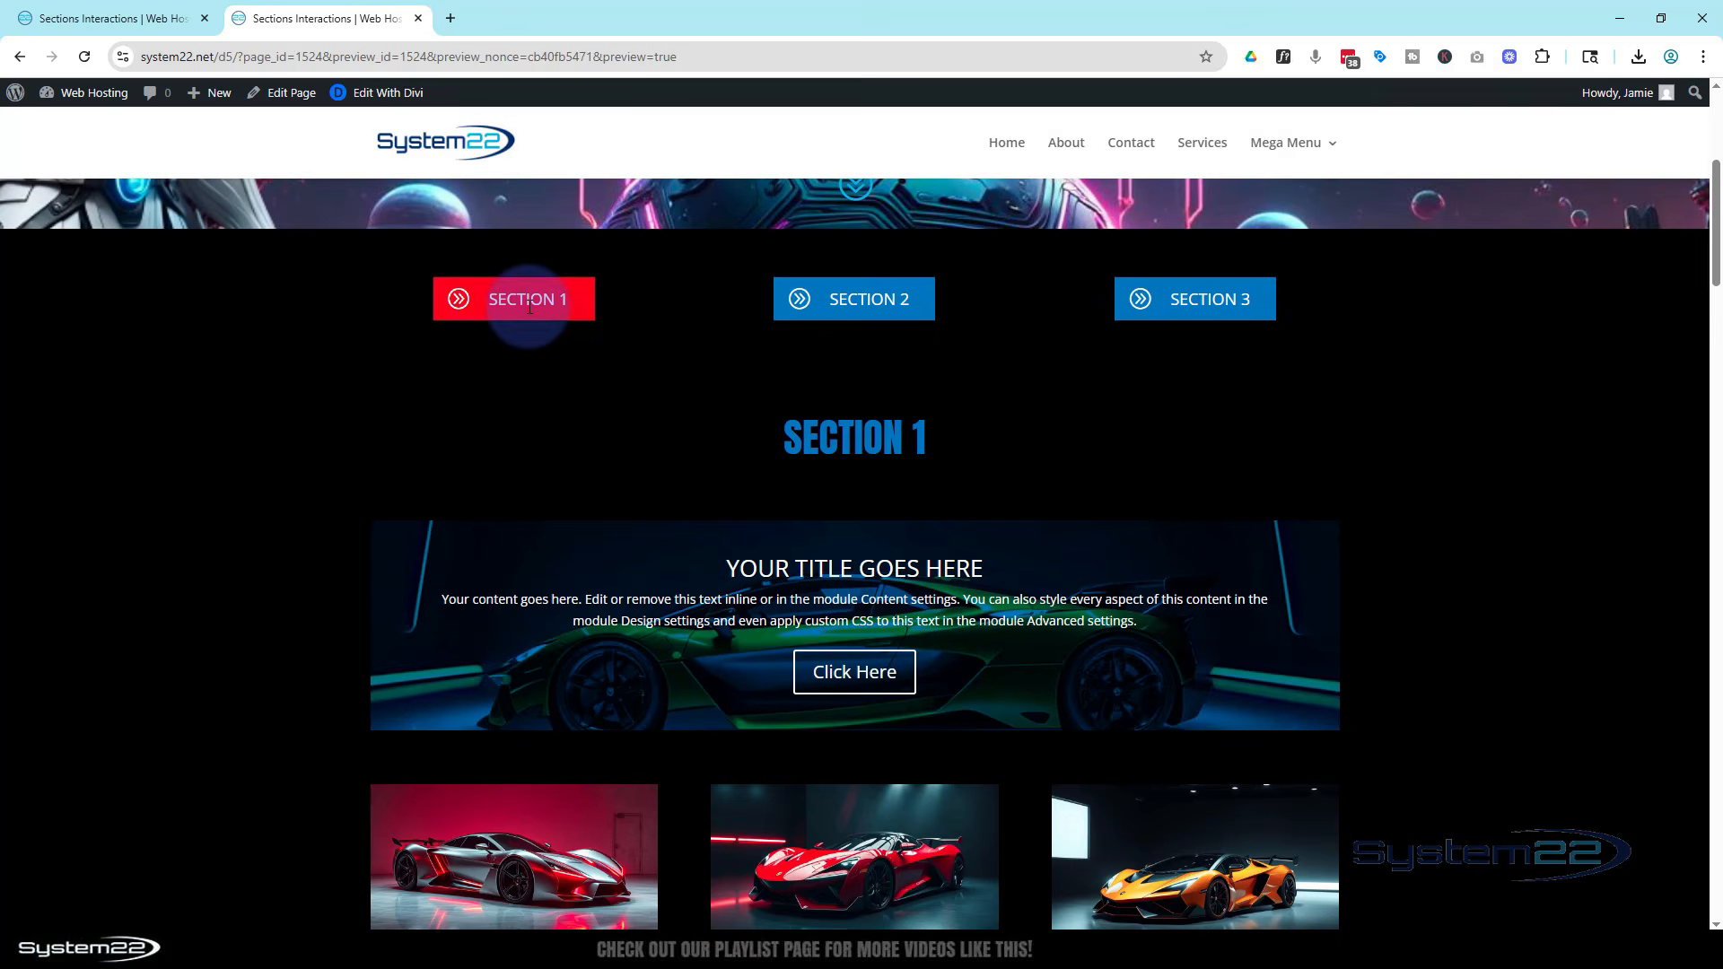
click(529, 307)
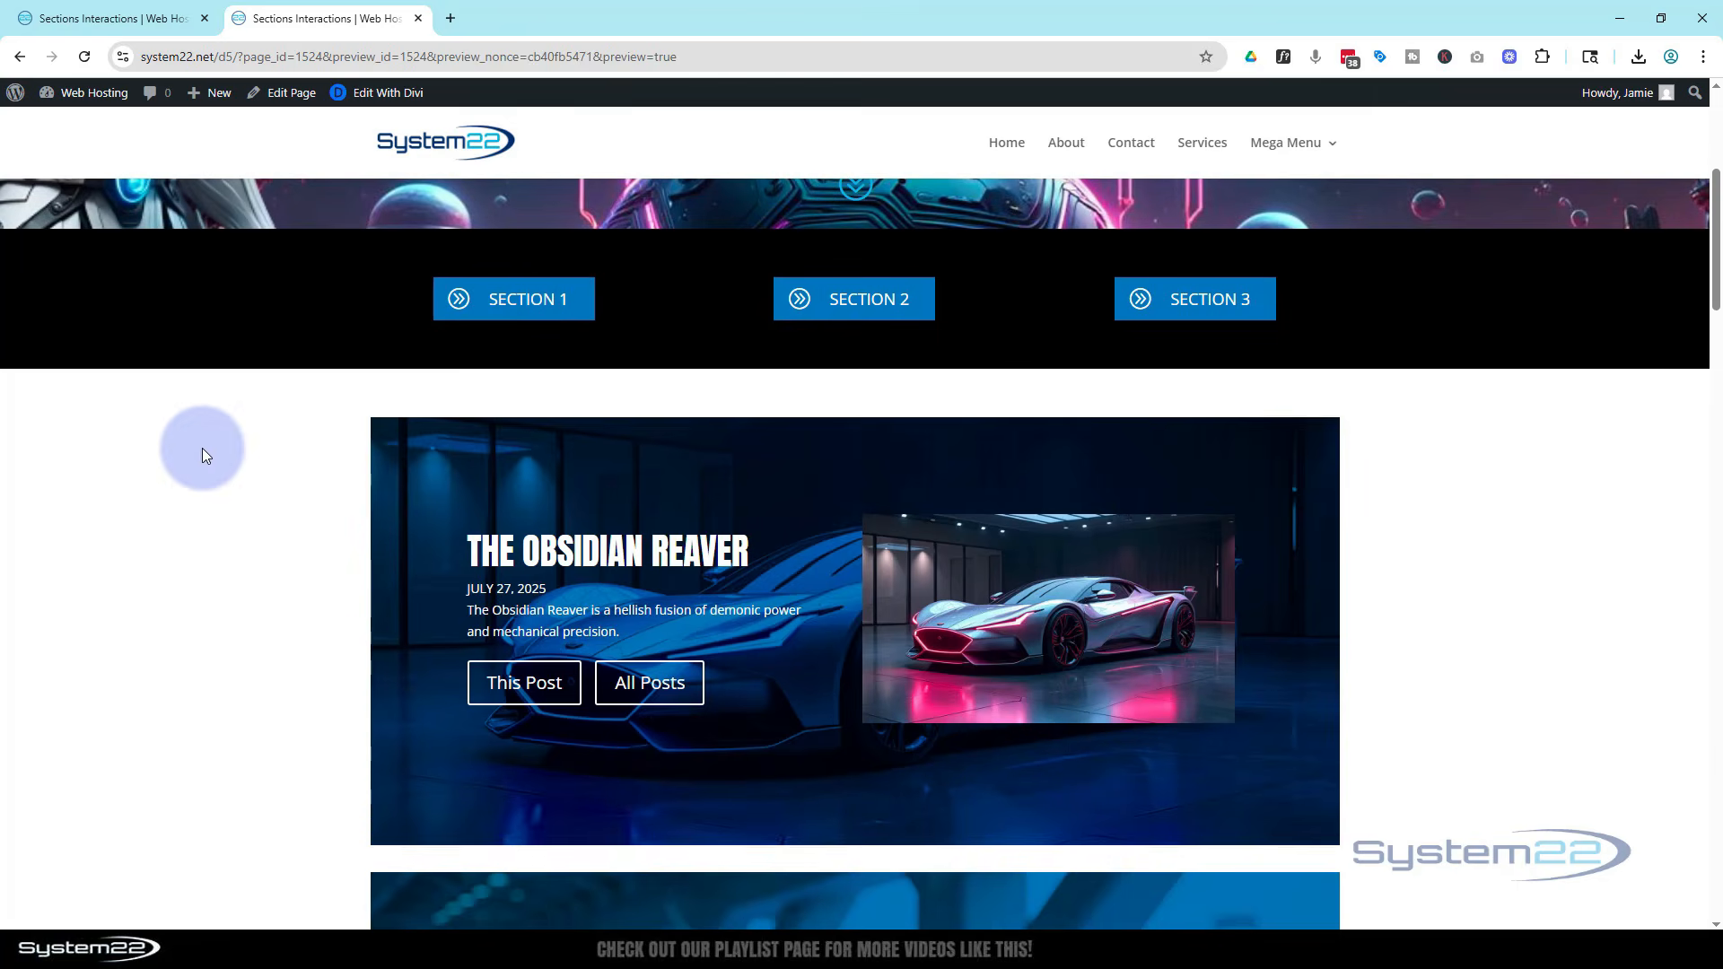
click(846, 303)
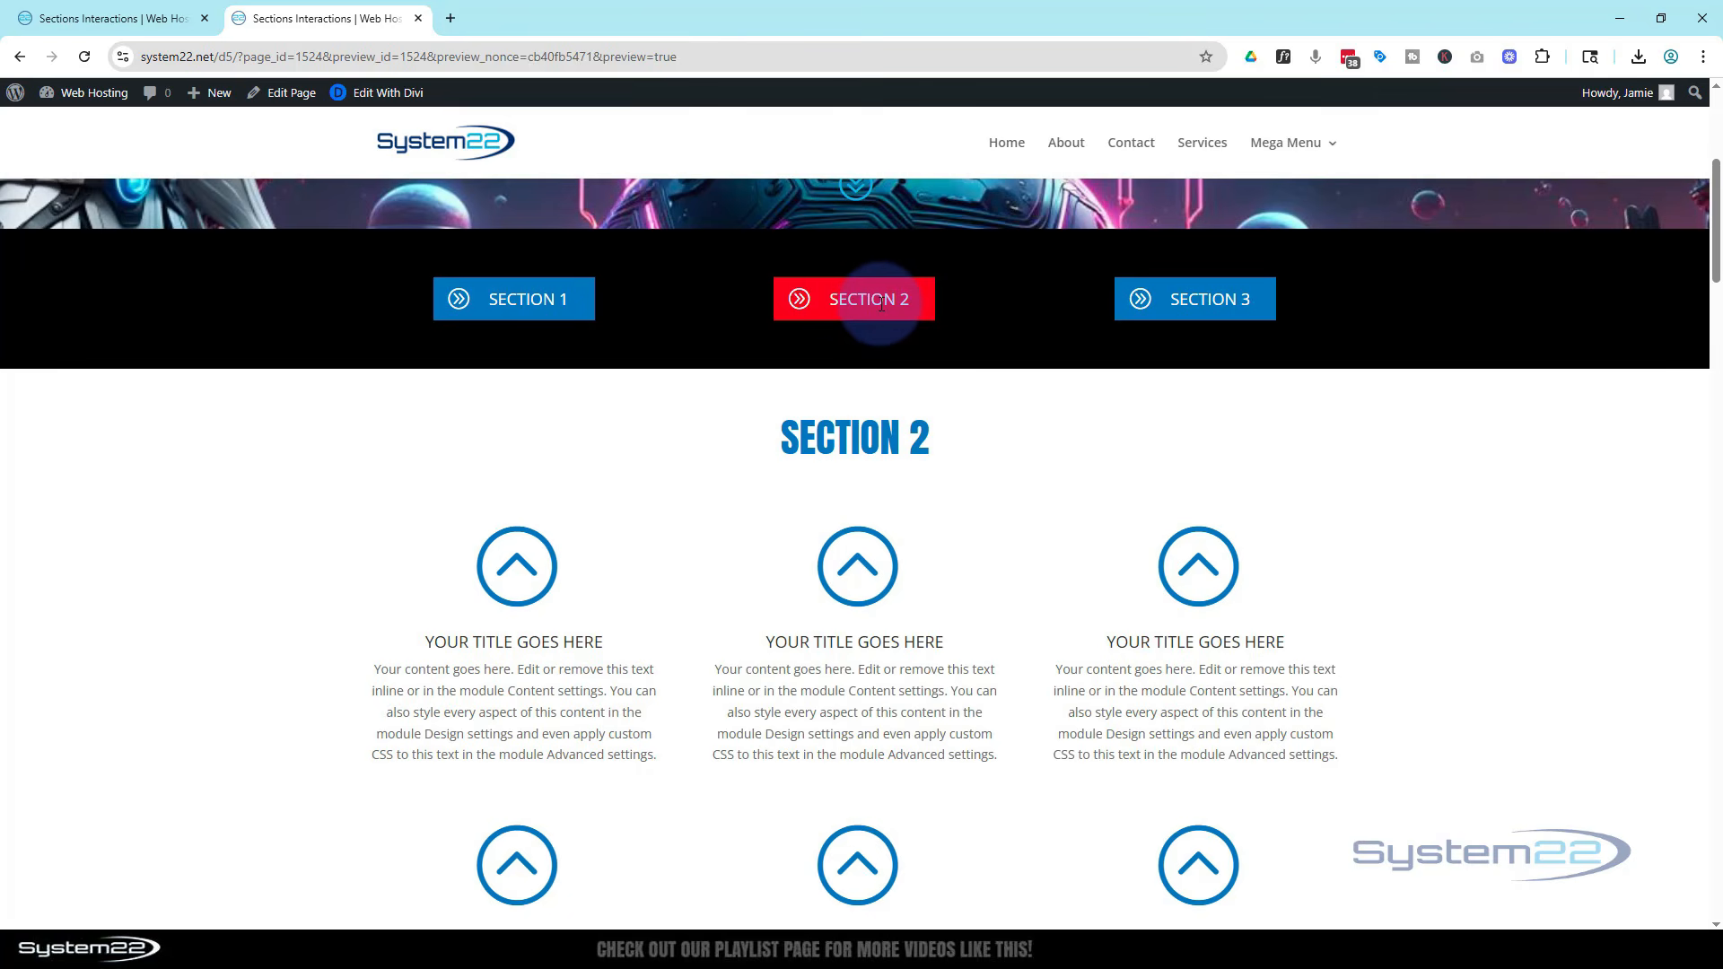
click(881, 306)
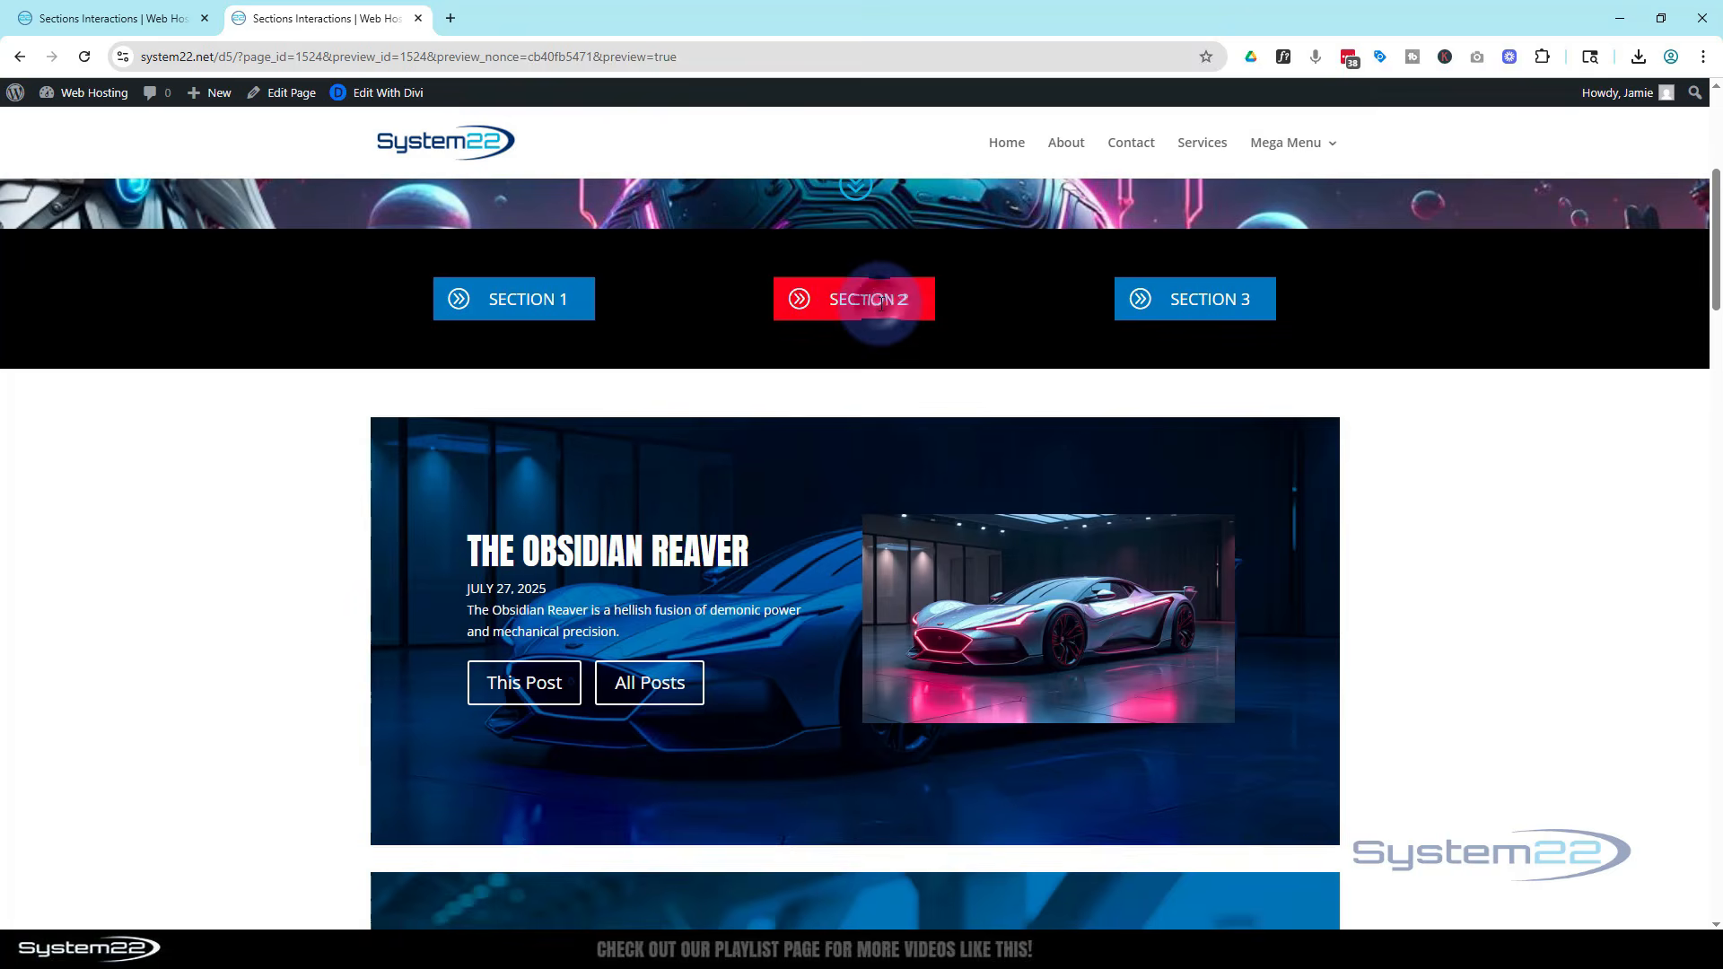
click(1216, 303)
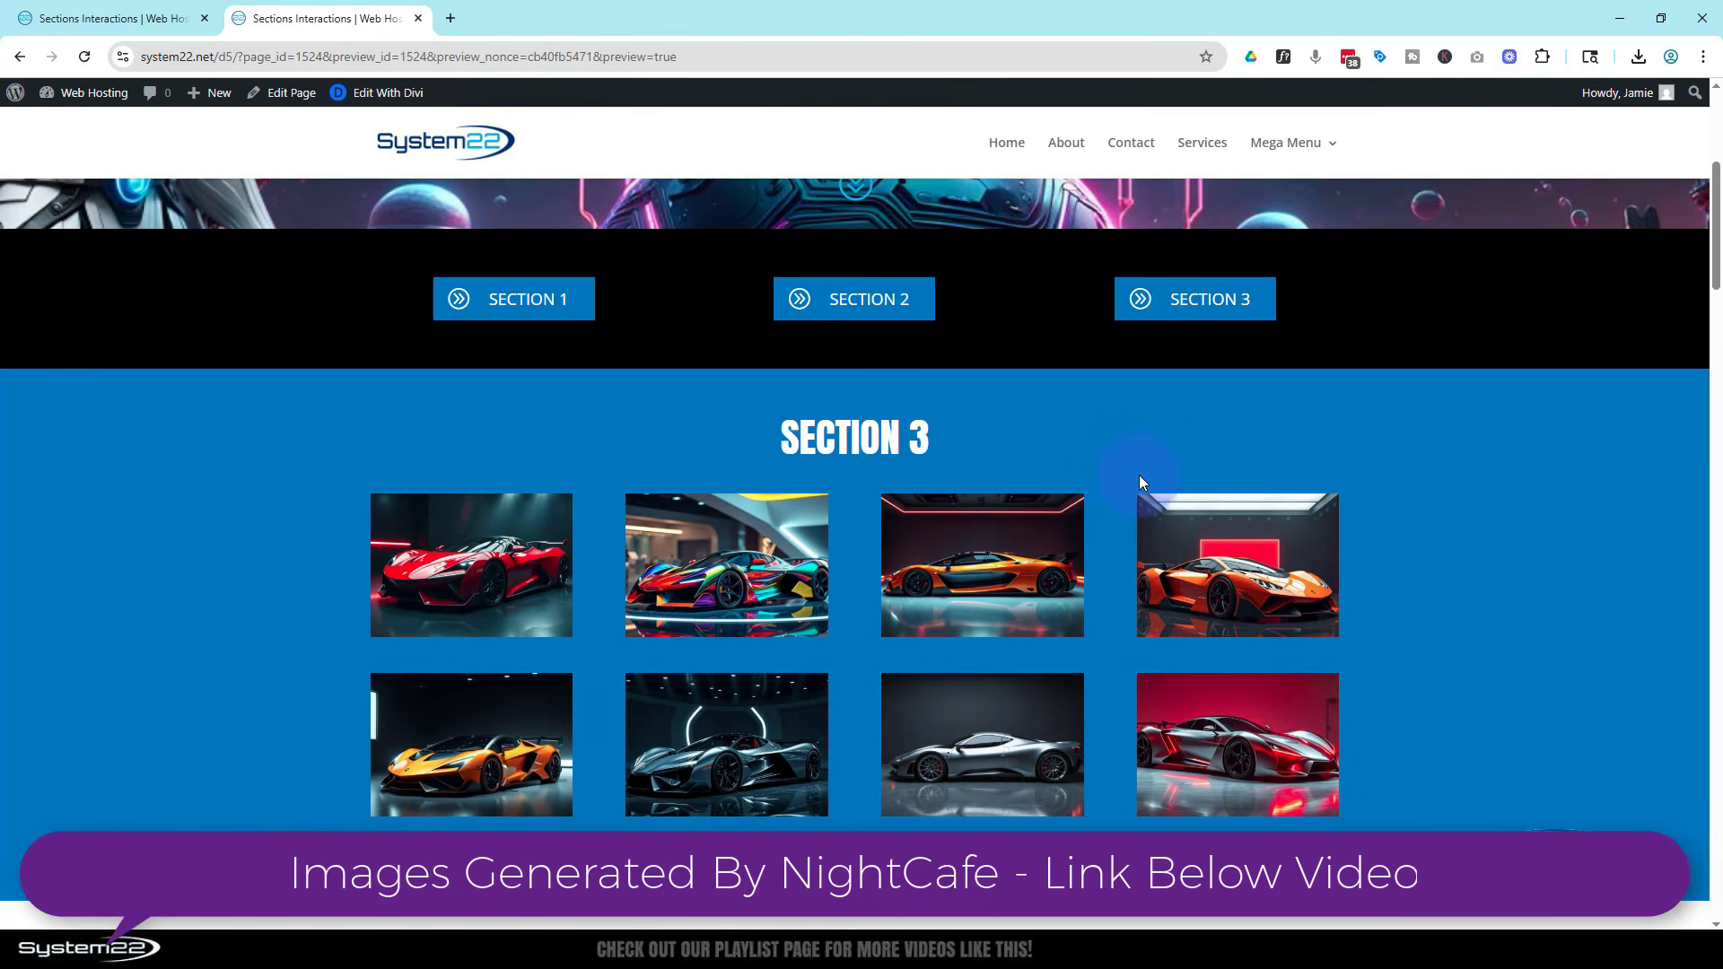
Toggle sections again with the Section 1 and Section 2 buttons, then examine the section button row in the builder
scroll(1138, 482, up, 1)
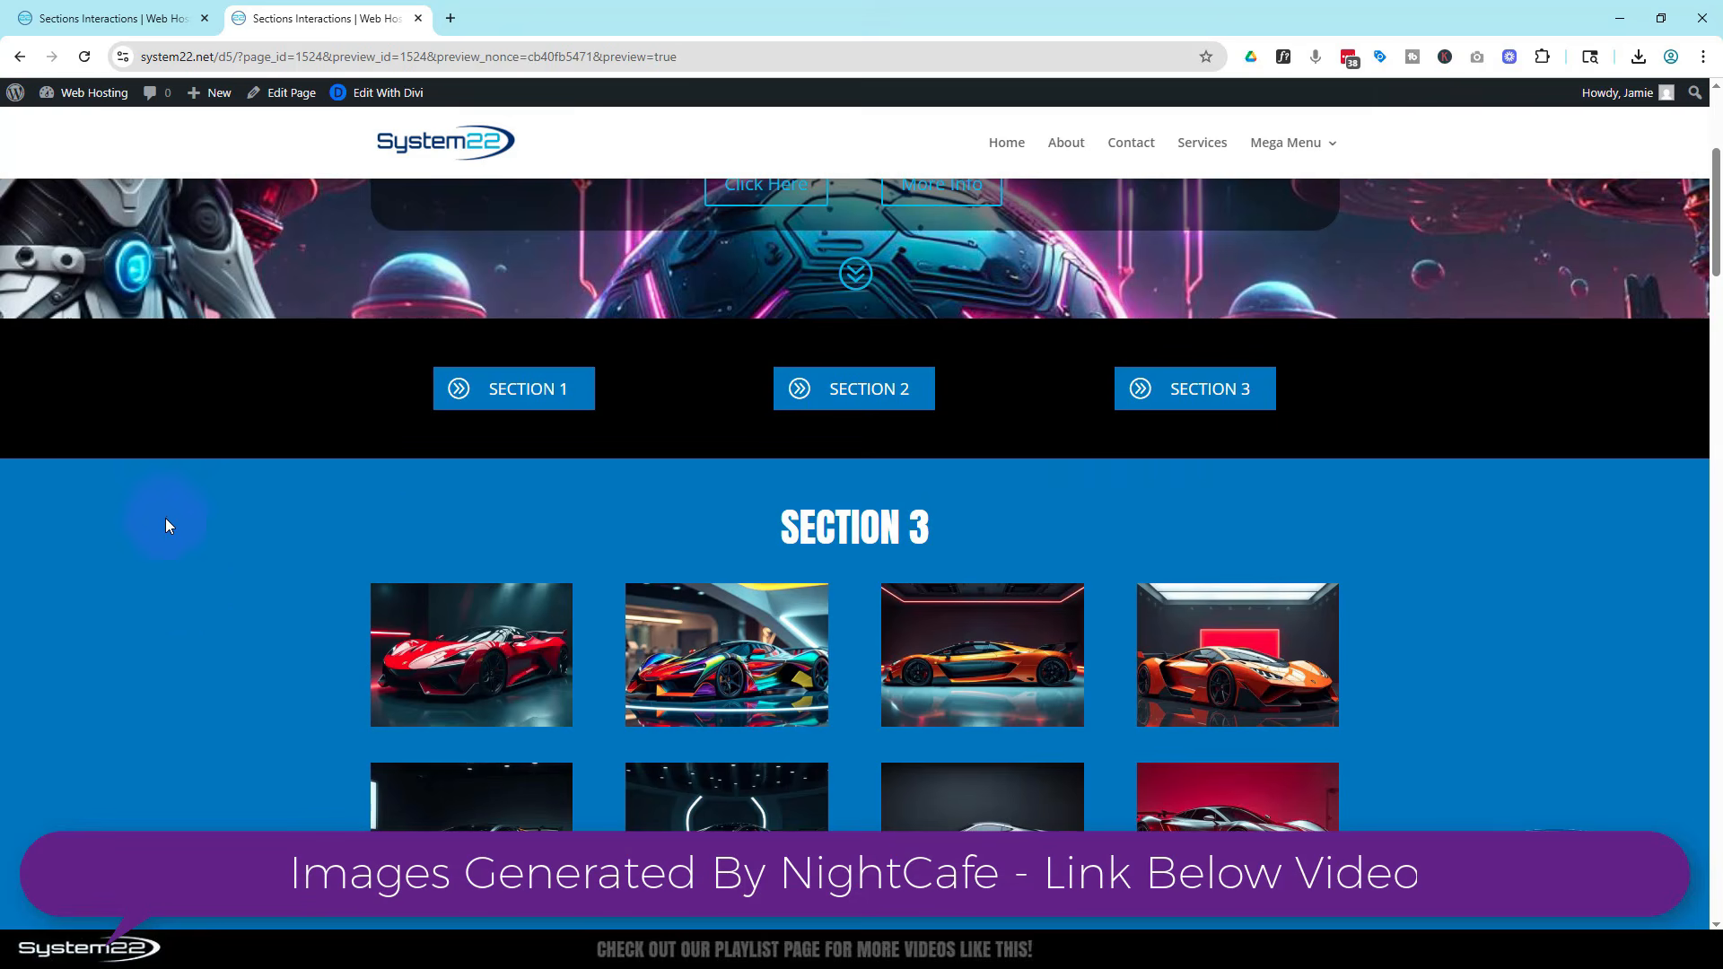
scroll(214, 657, up, 2)
scroll(213, 656, down, 4)
scroll(215, 660, up, 2)
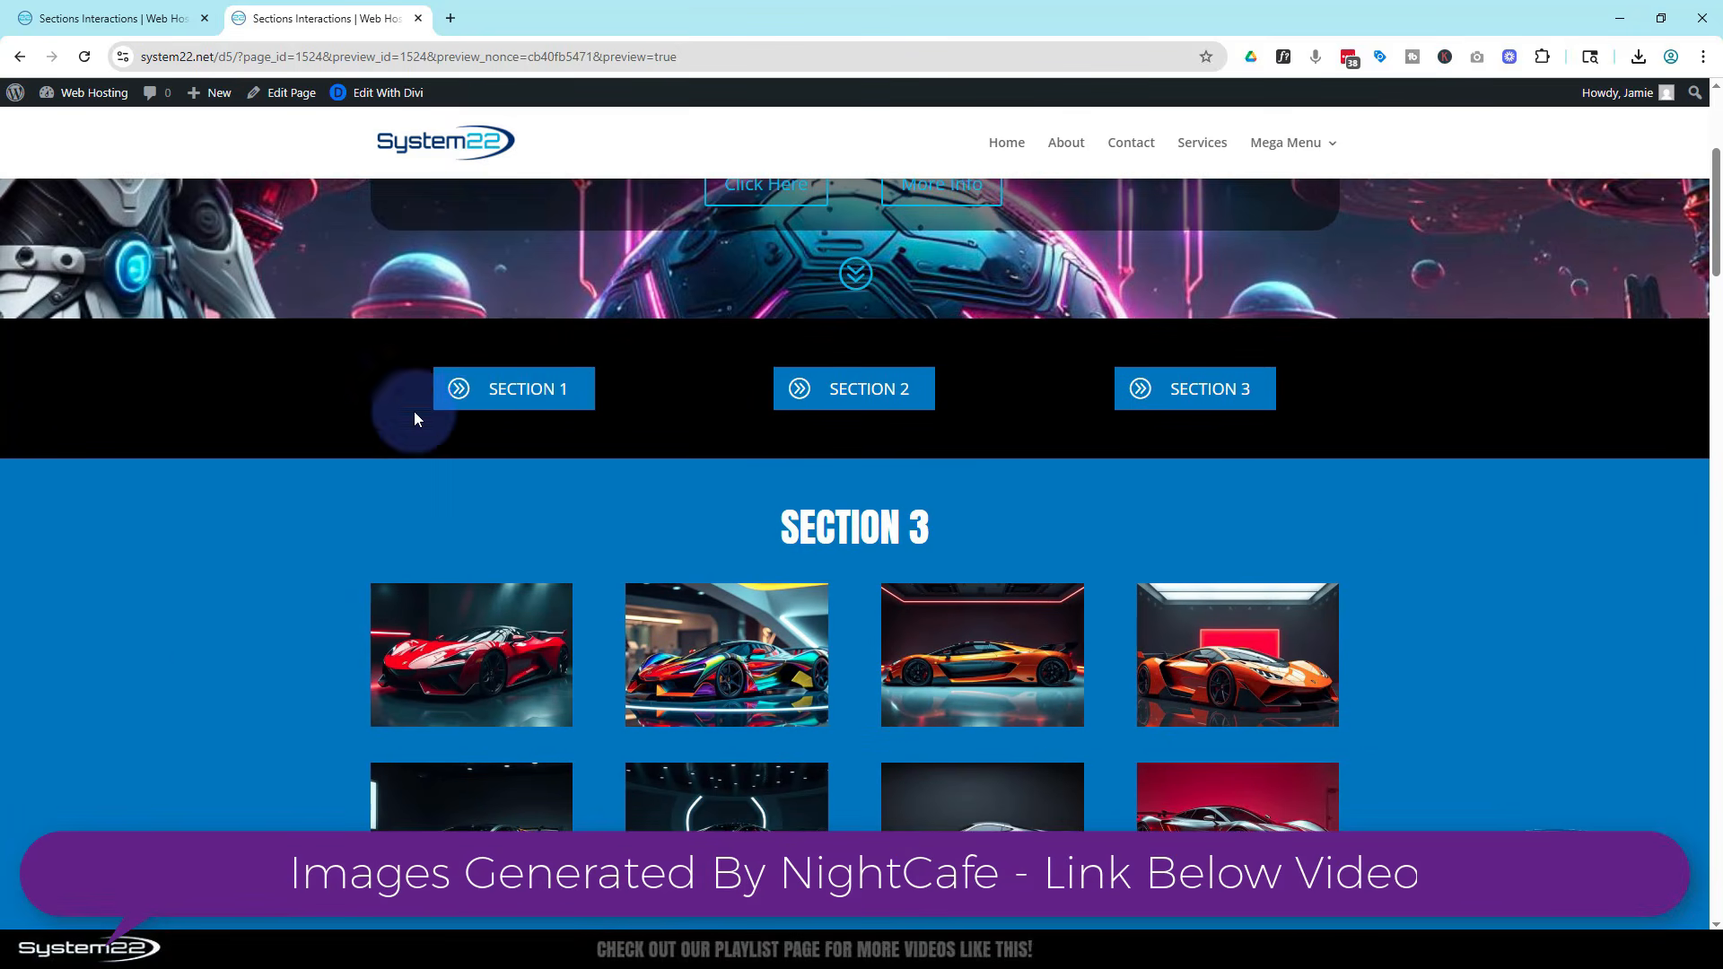
click(537, 392)
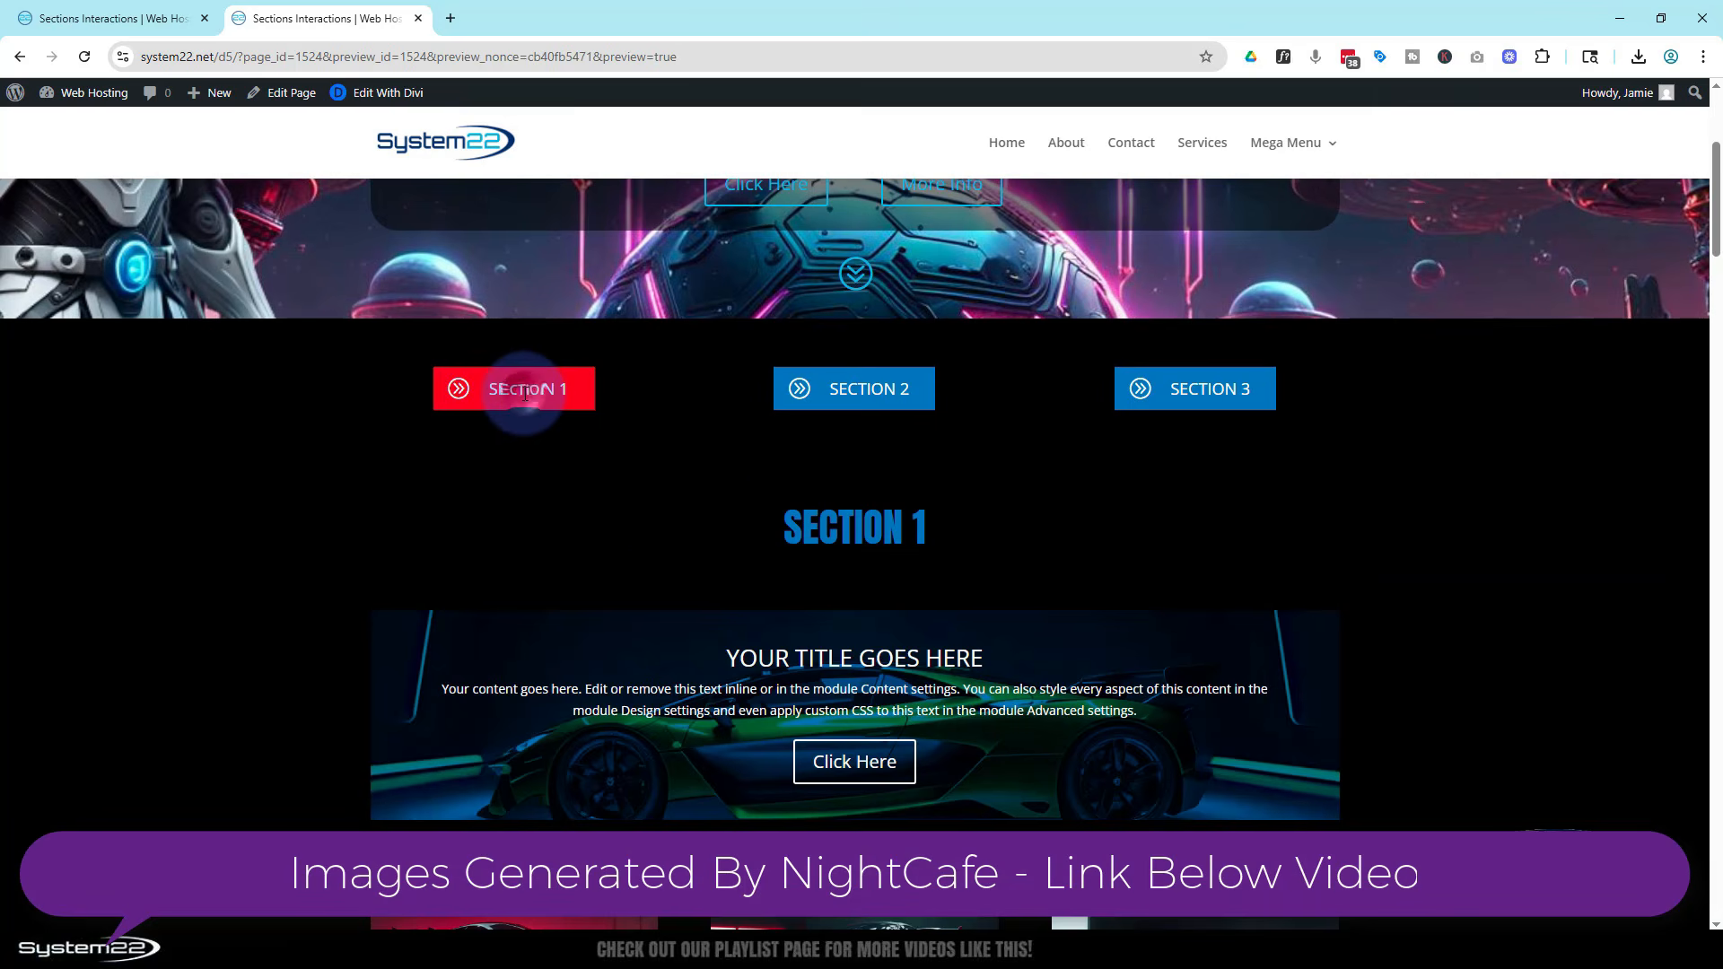
click(893, 389)
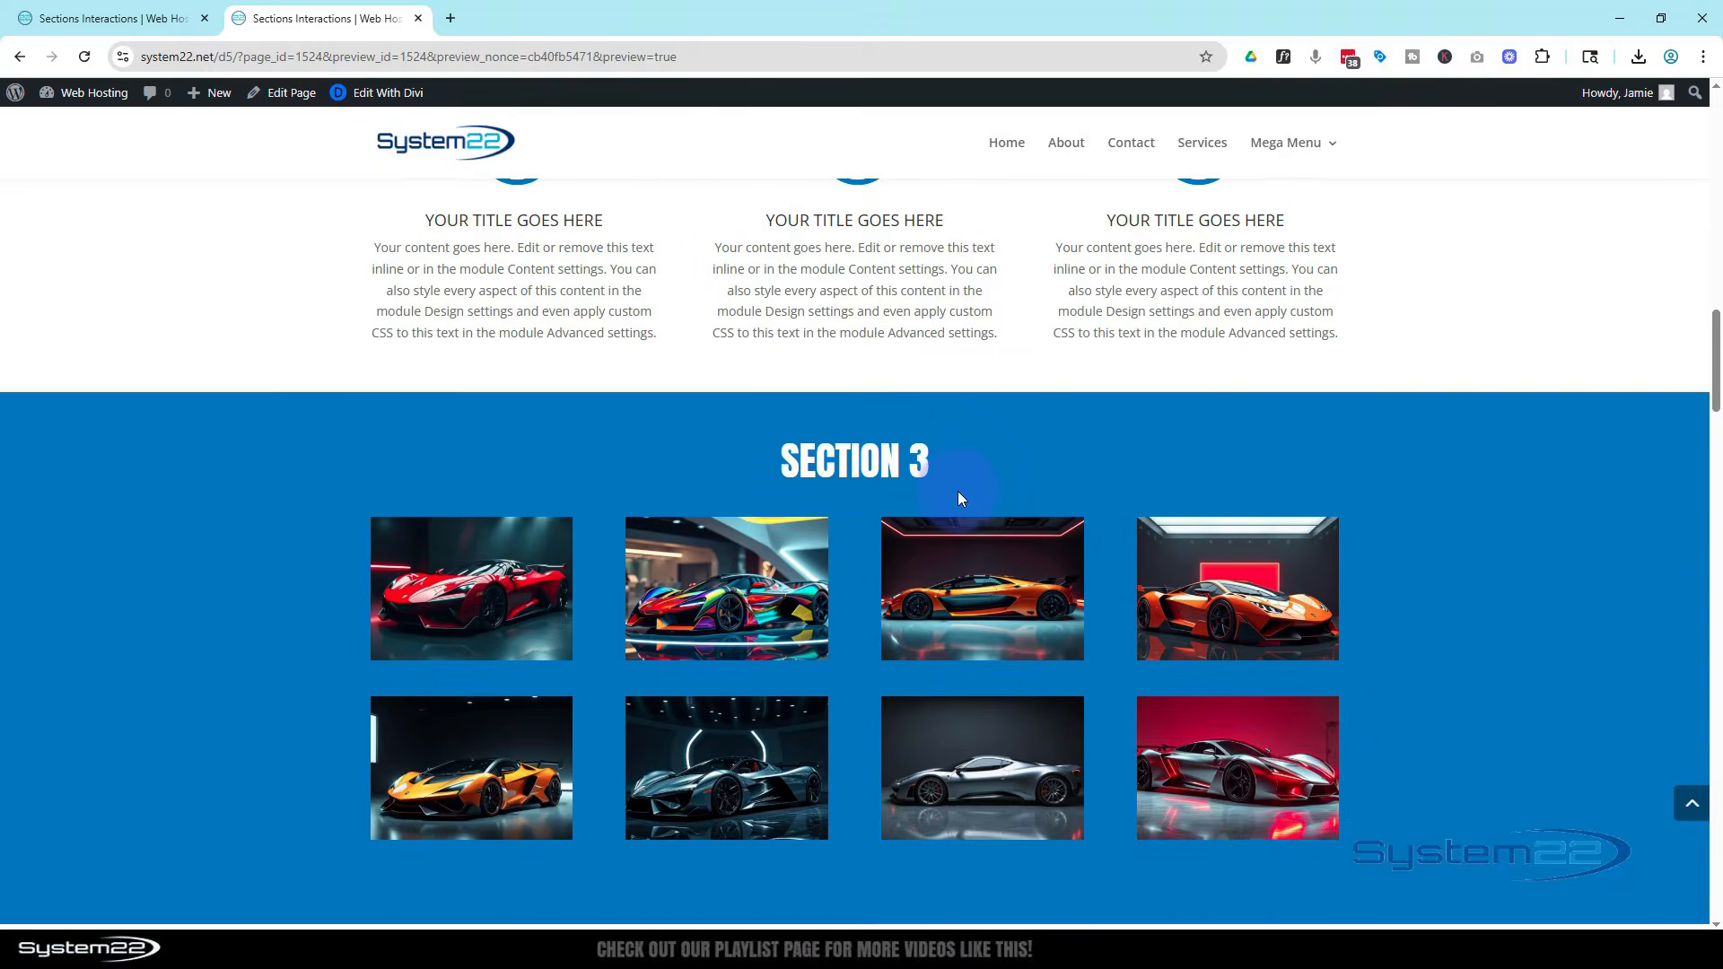
scroll(956, 491, up, 10)
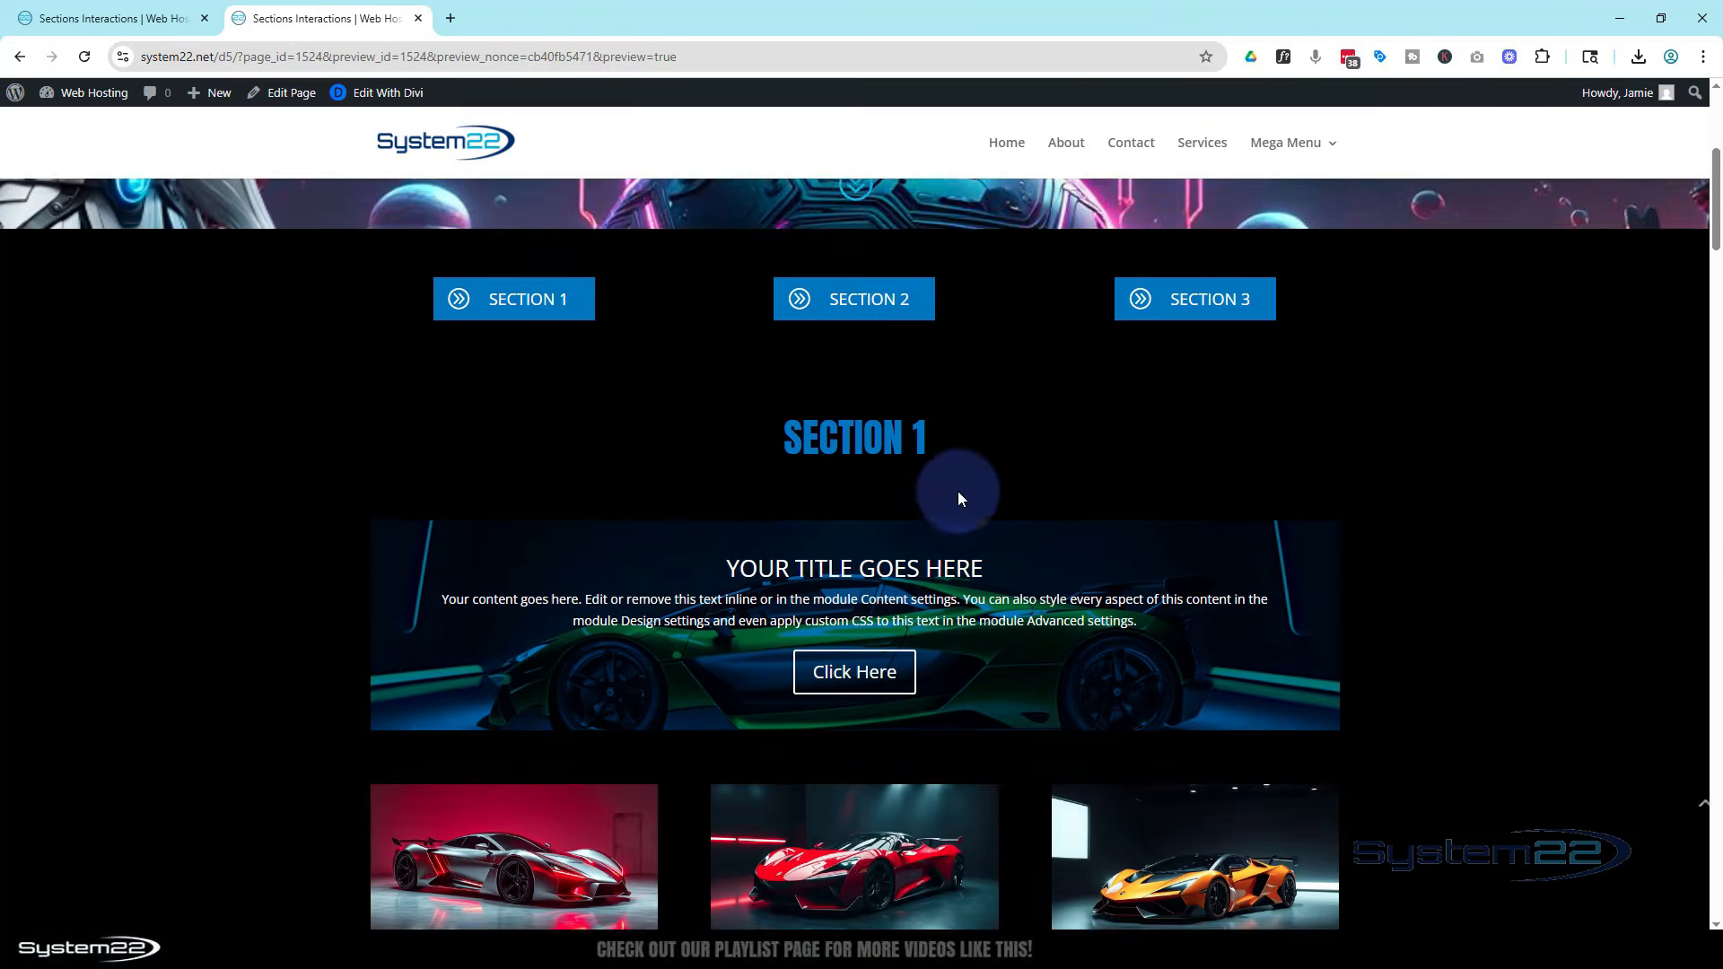
scroll(616, 597, up, 2)
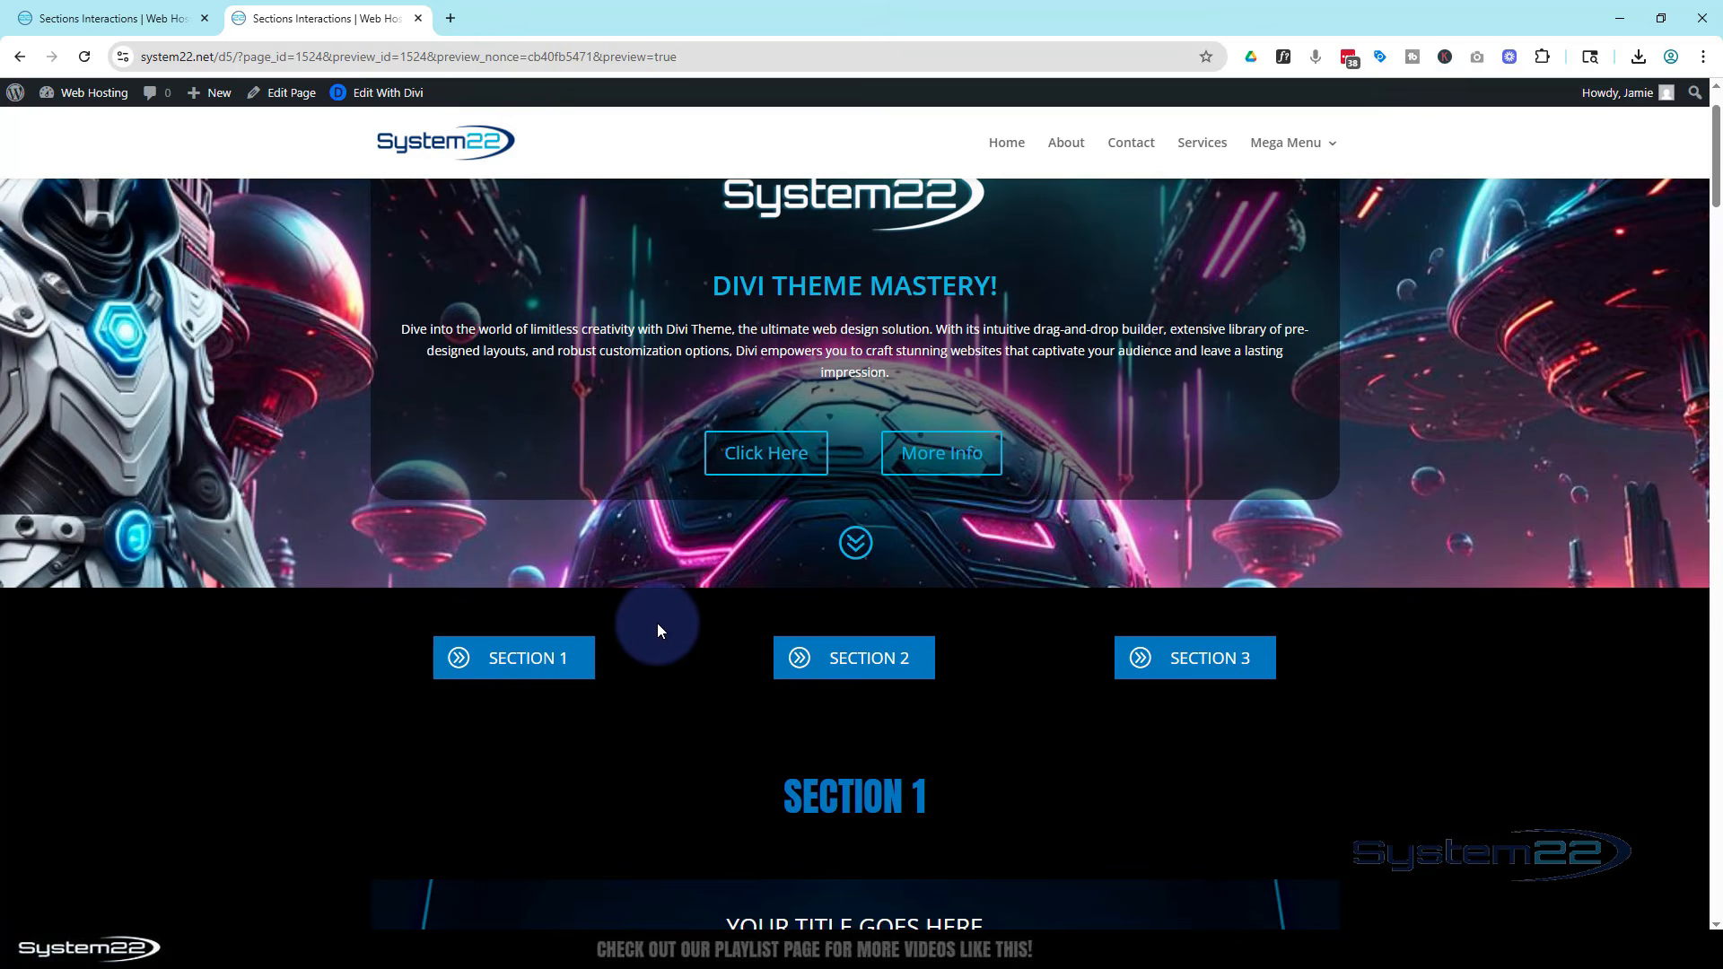
scroll(656, 628, down, 2)
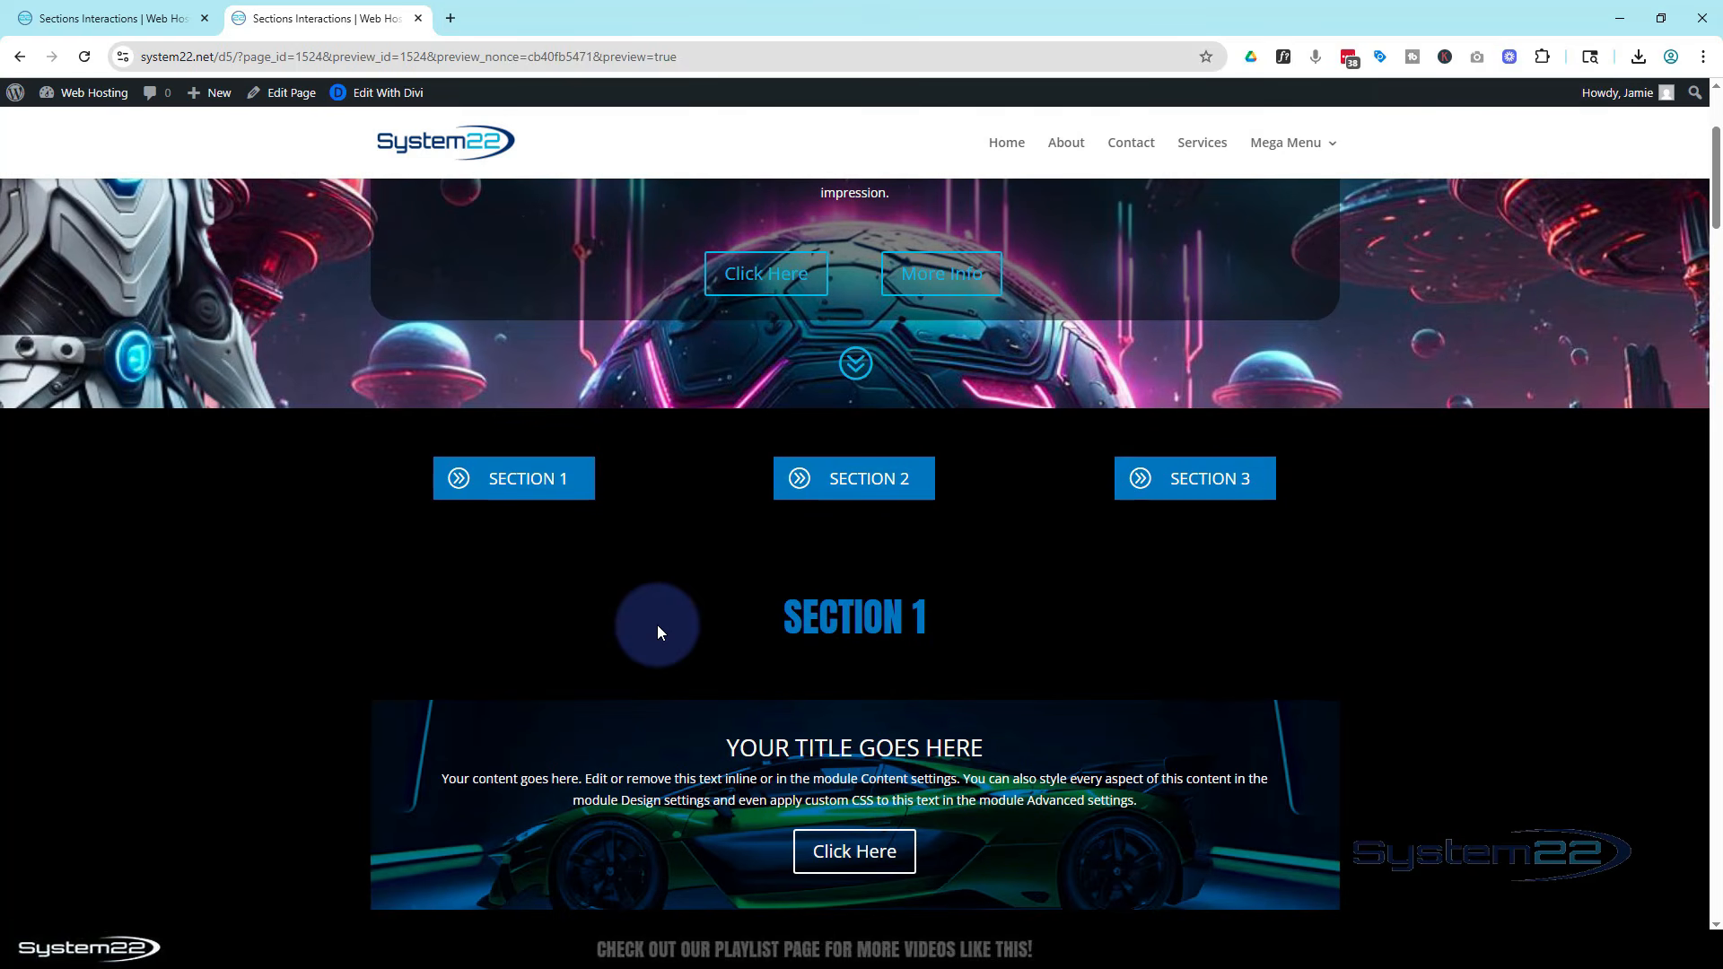
click(98, 30)
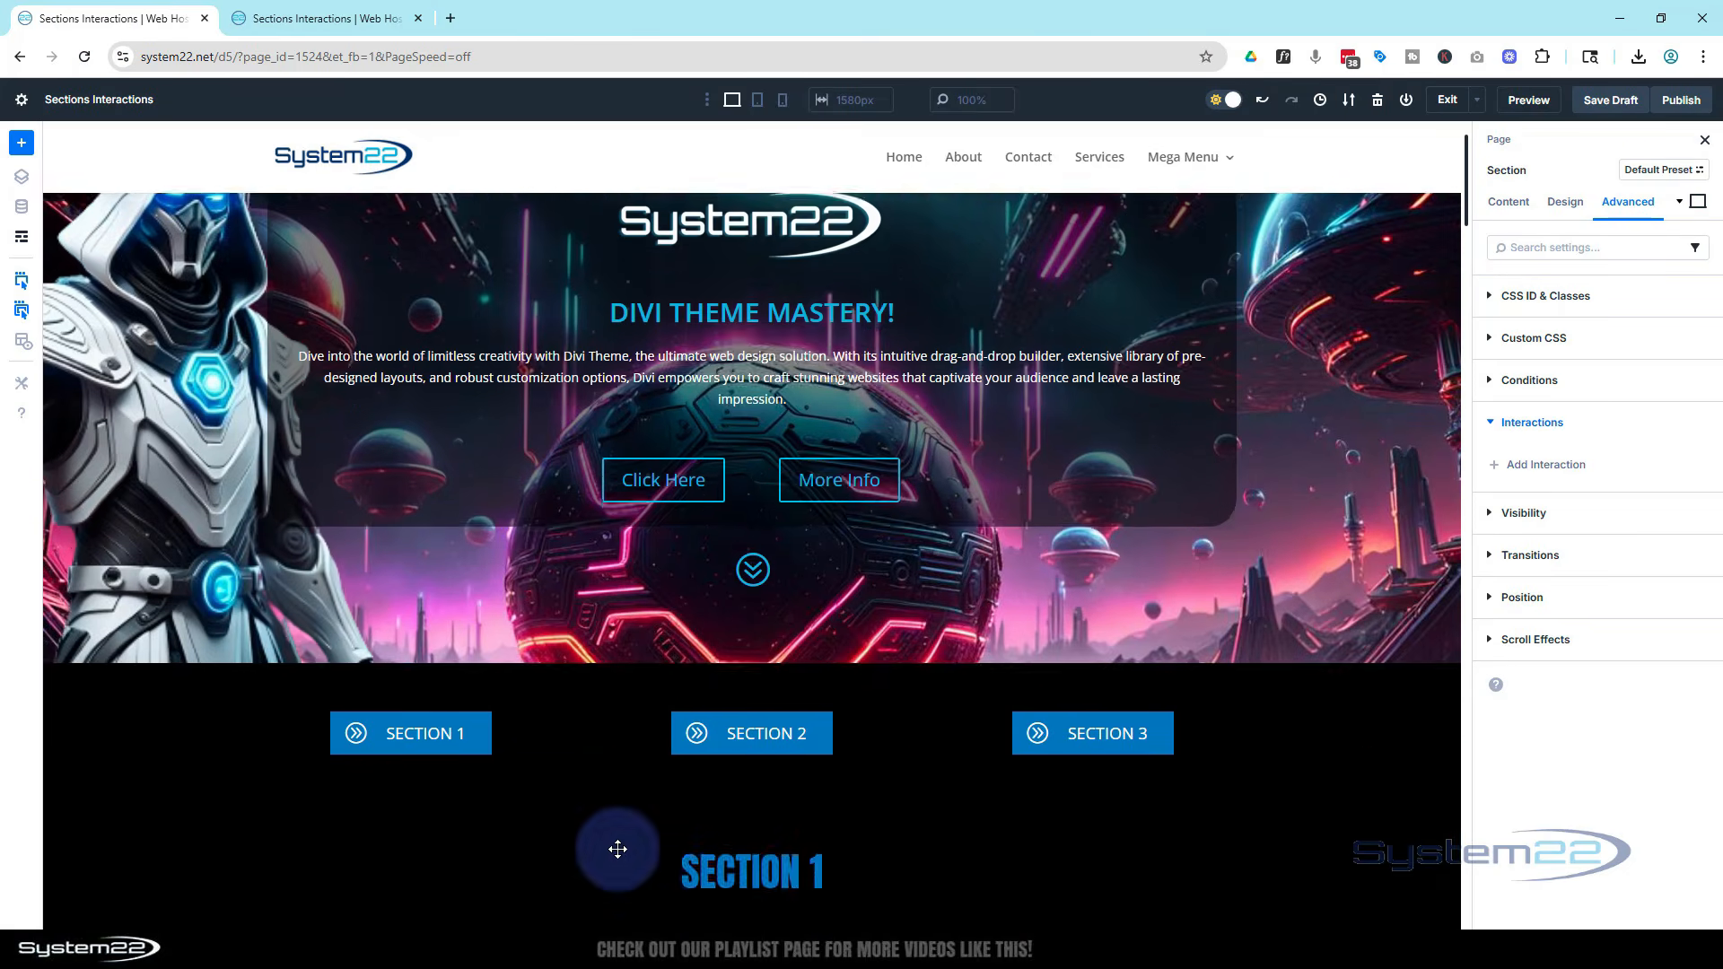
scroll(615, 850, up, 1)
scroll(669, 620, down, 3)
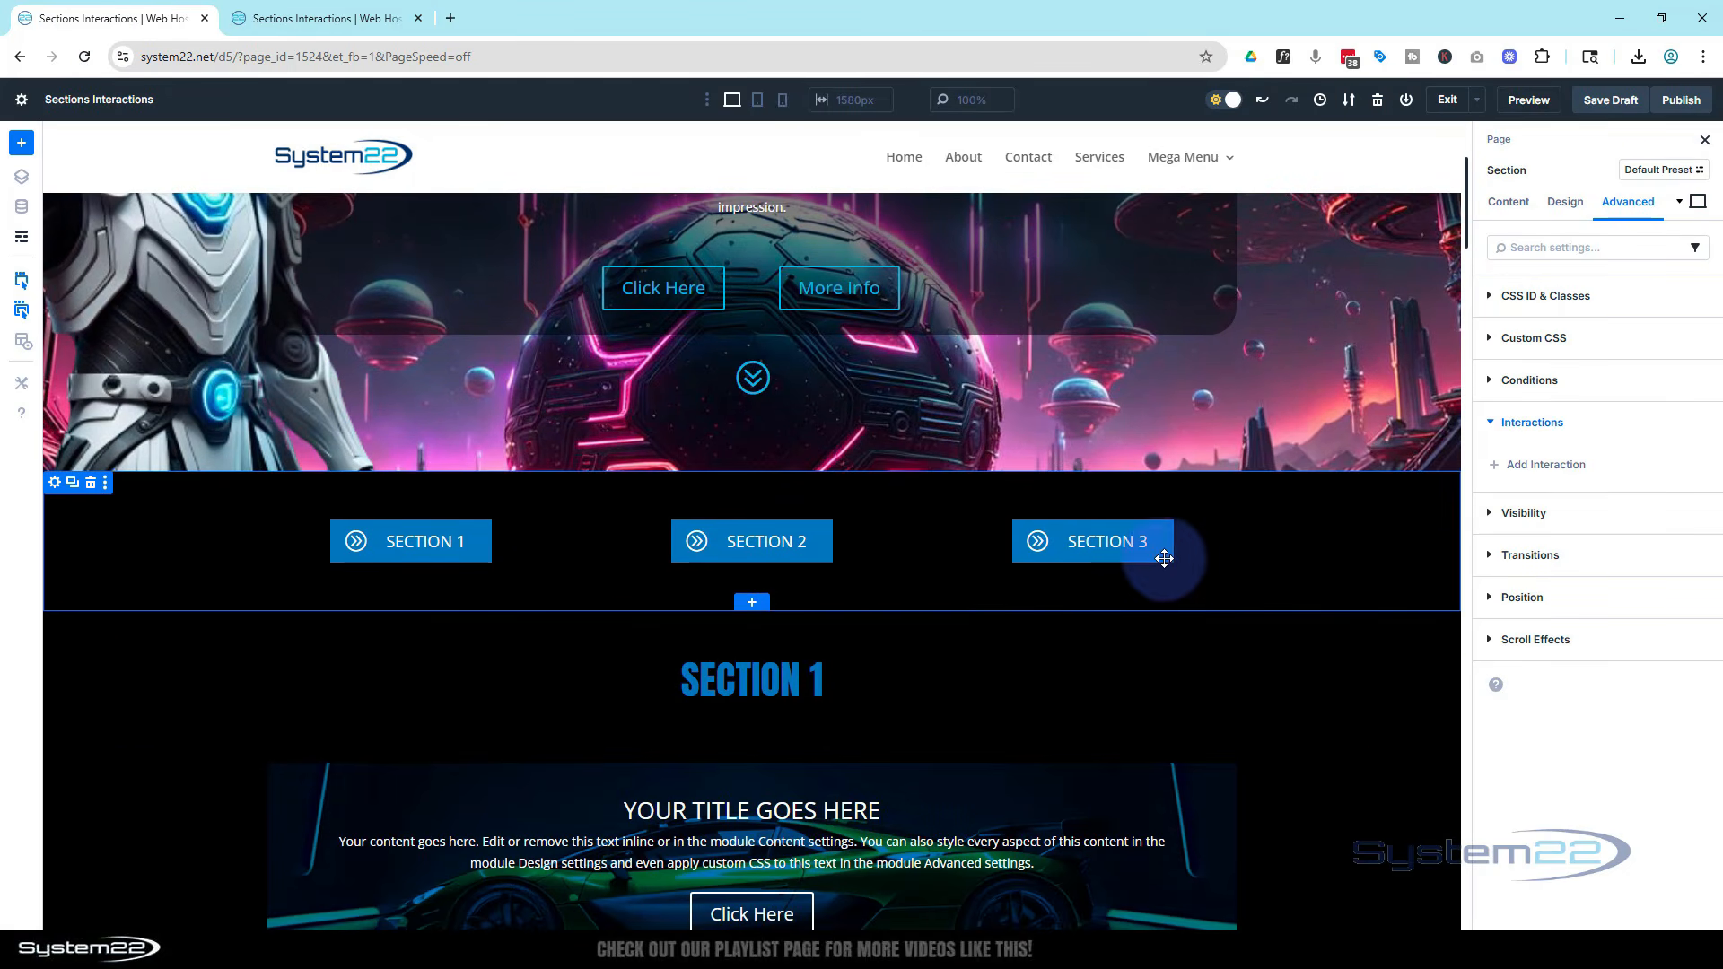
Scroll through the page sections and inspect the Section 3 section's admin label
scroll(1320, 585, down, 8)
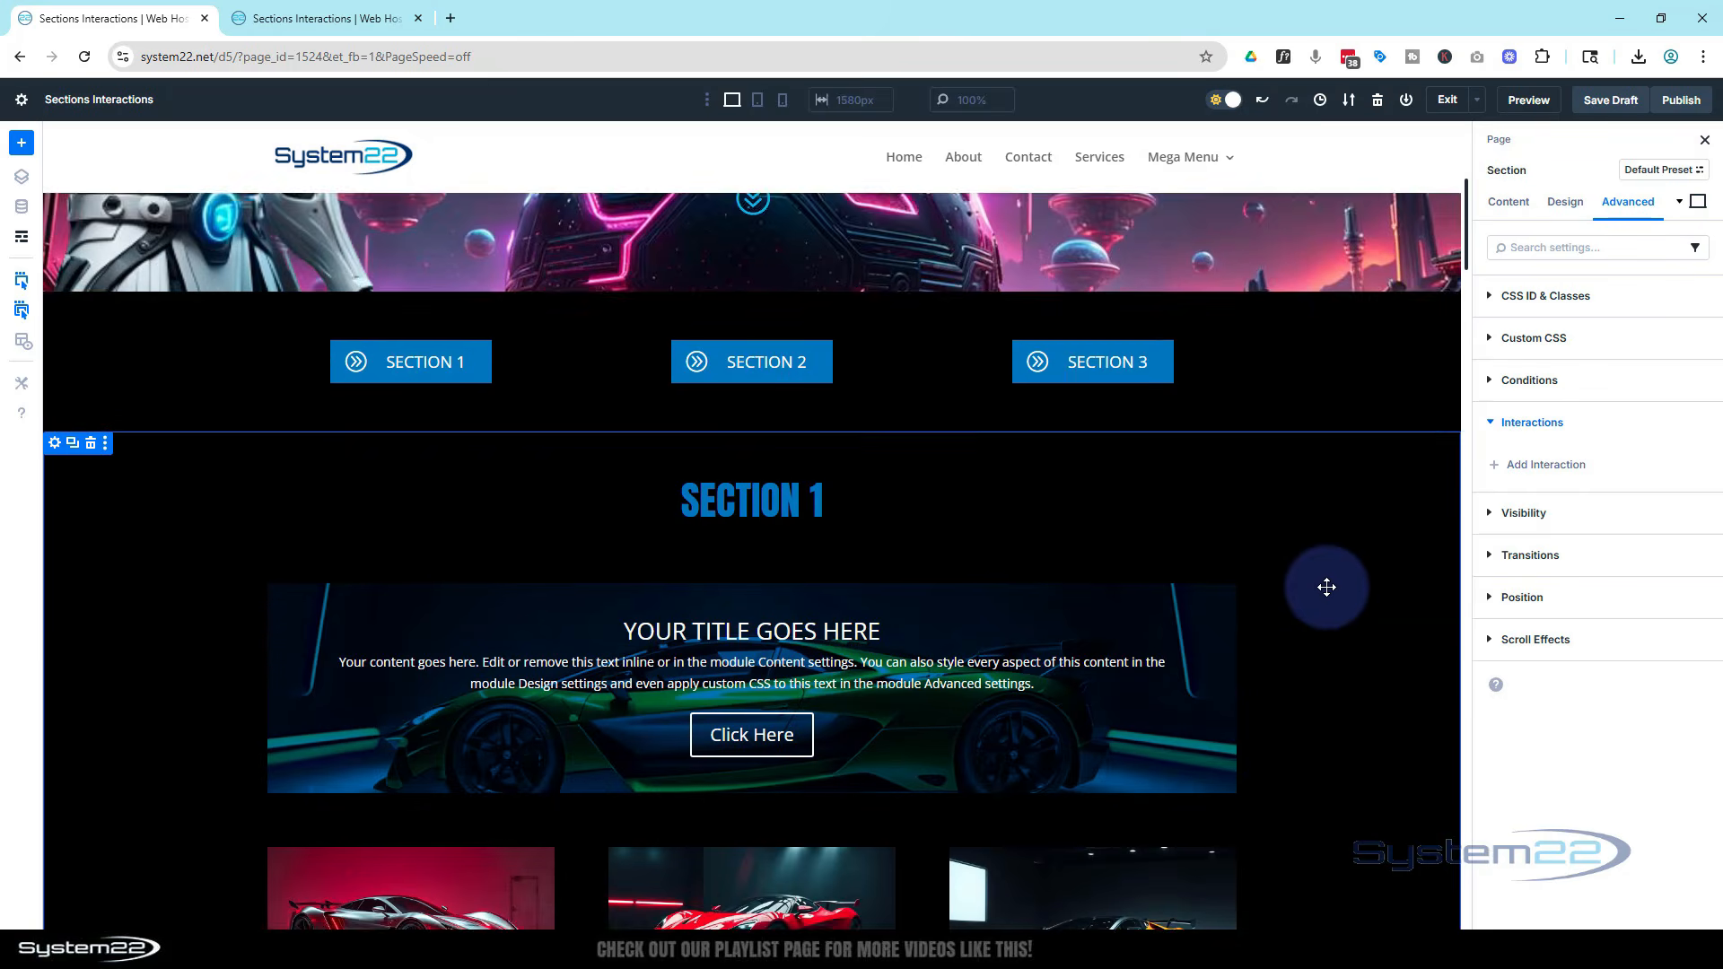
scroll(1327, 587, down, 6)
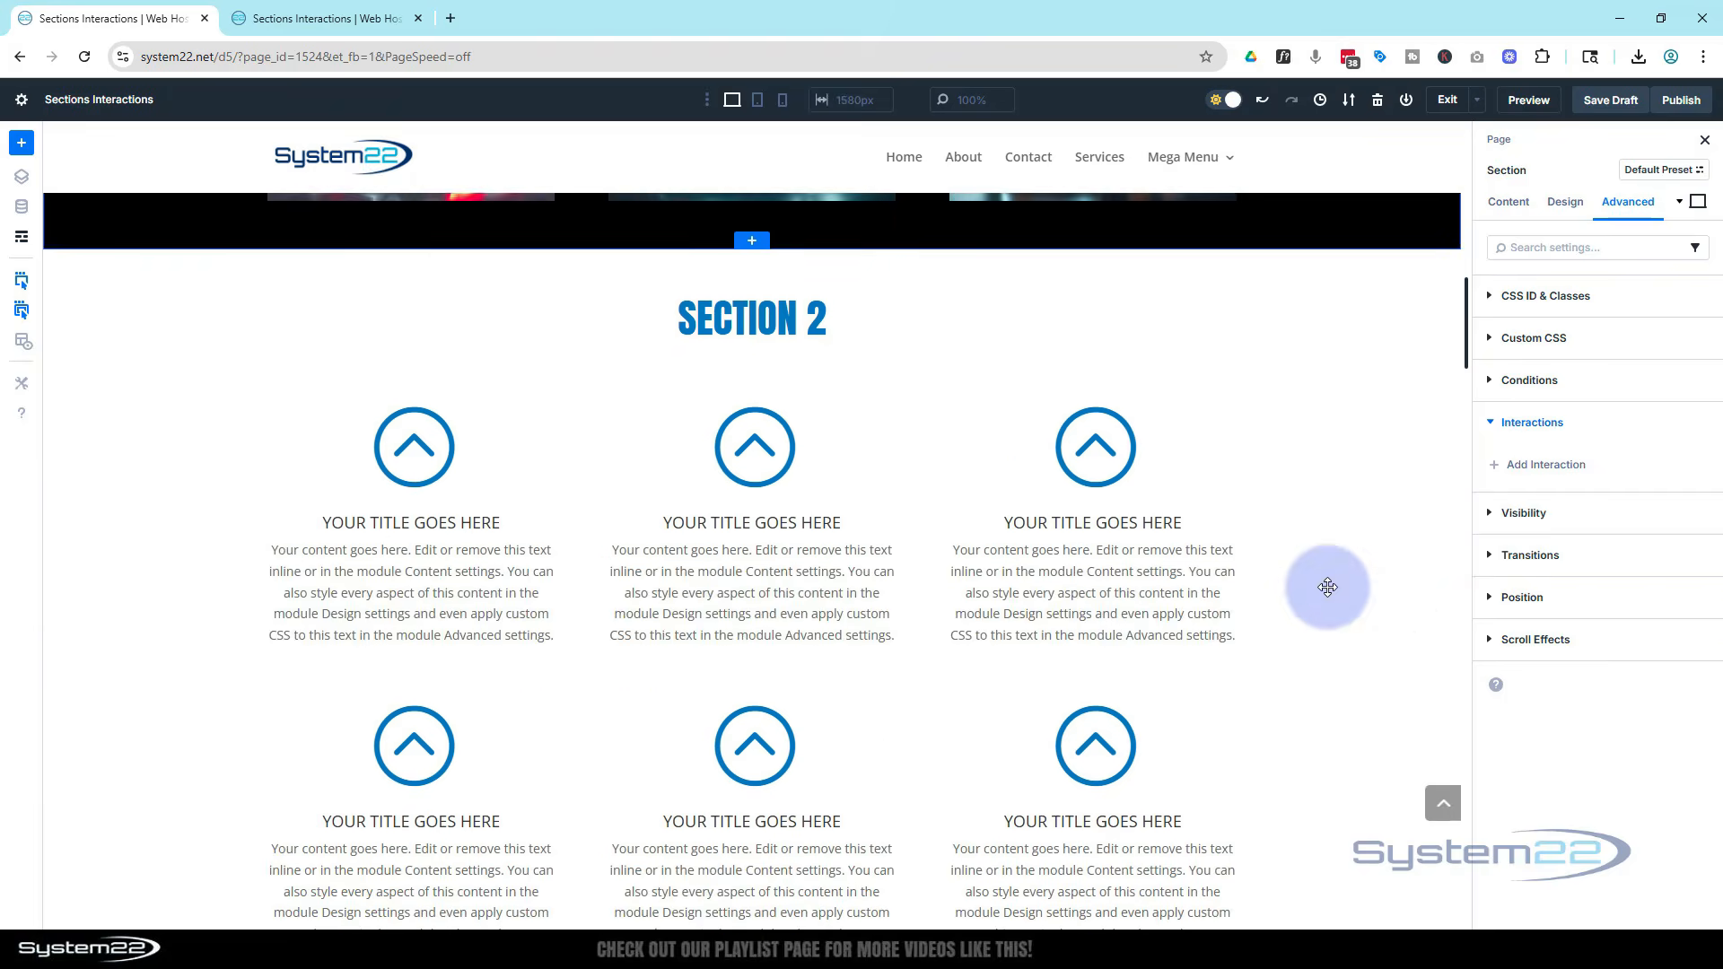
scroll(1327, 587, down, 2)
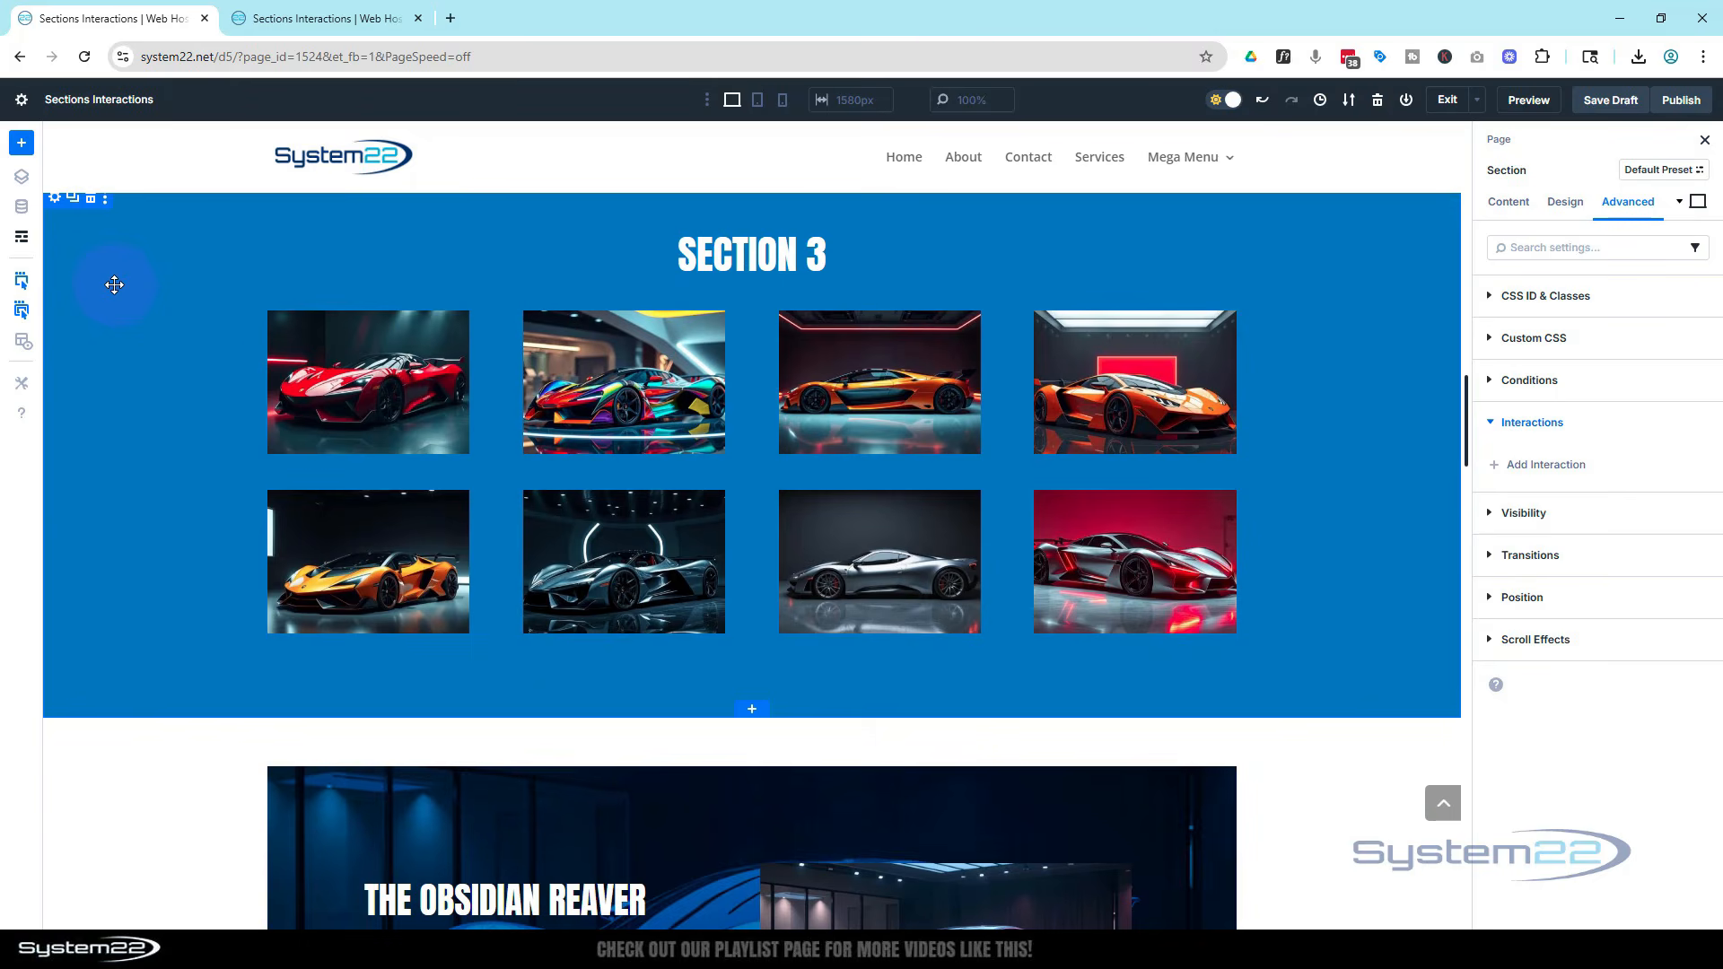
click(55, 197)
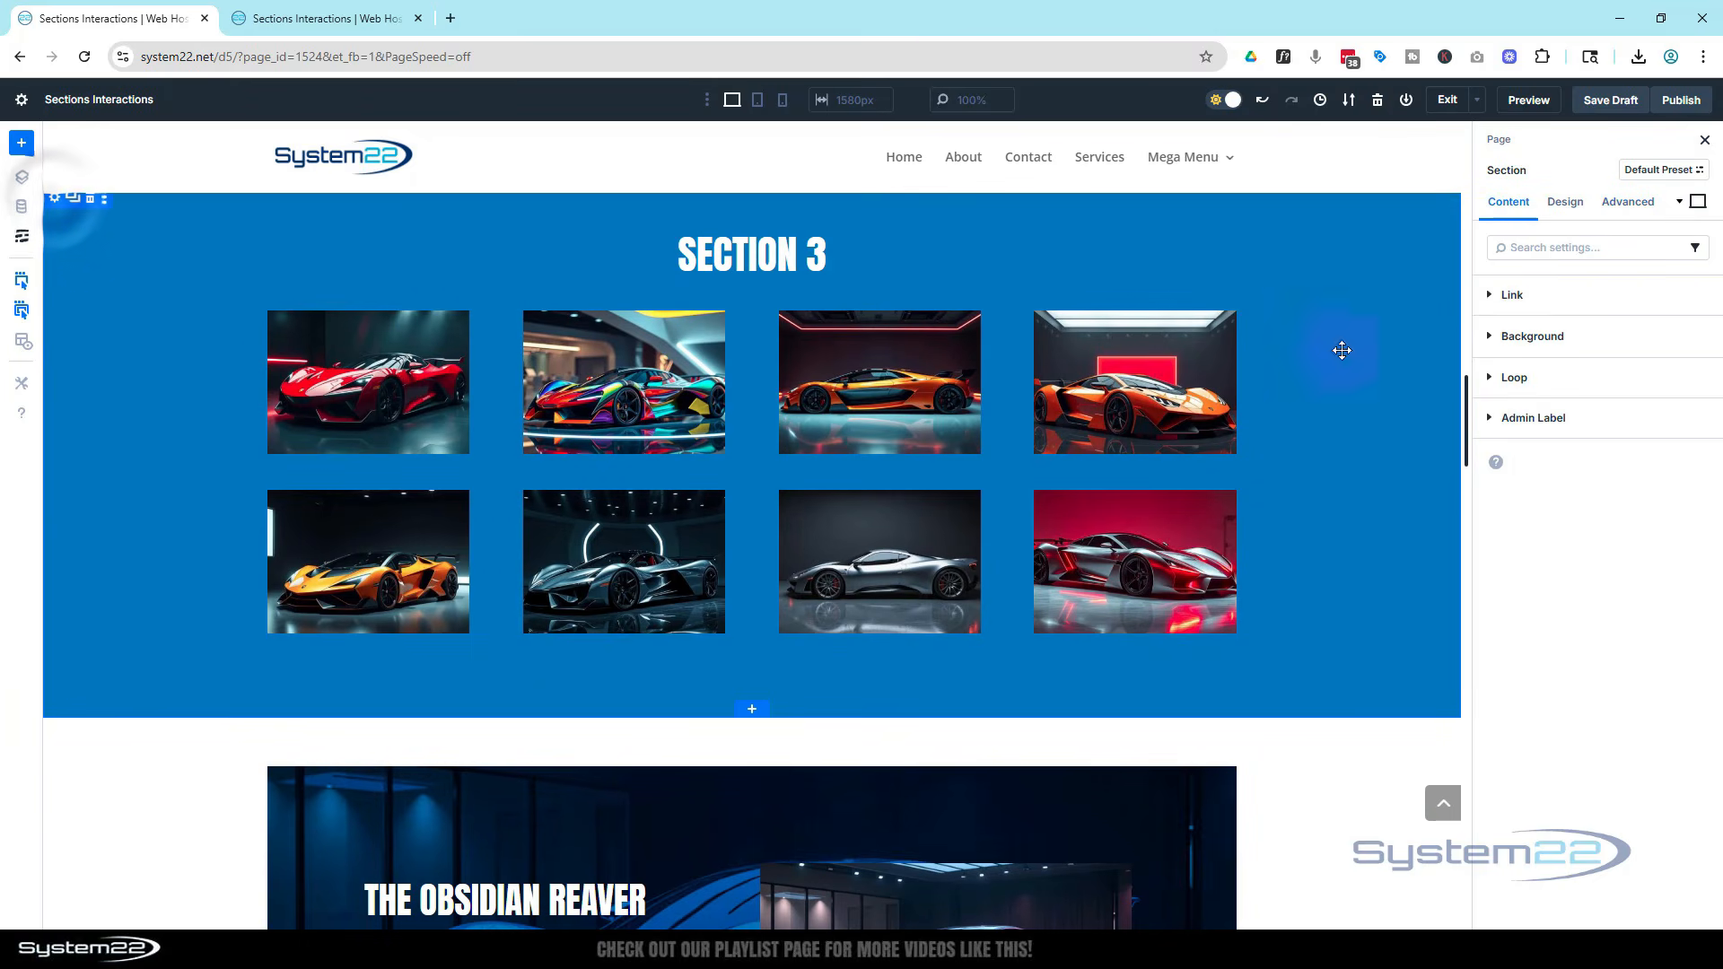
click(1606, 418)
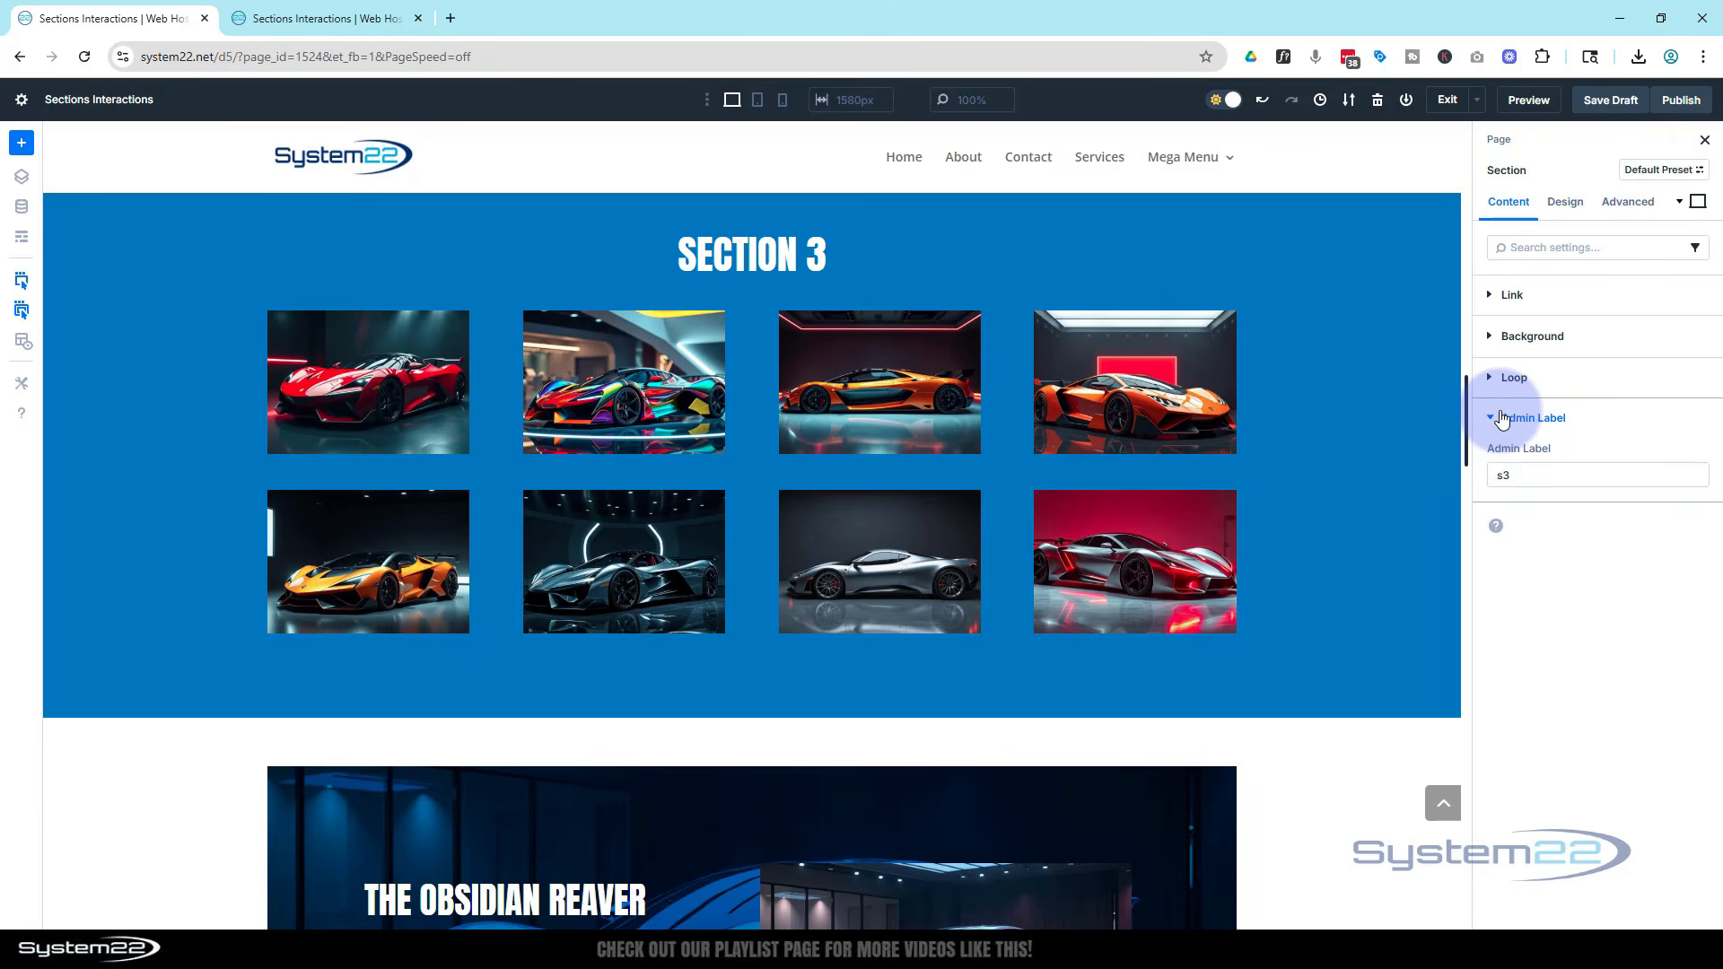
click(1511, 476)
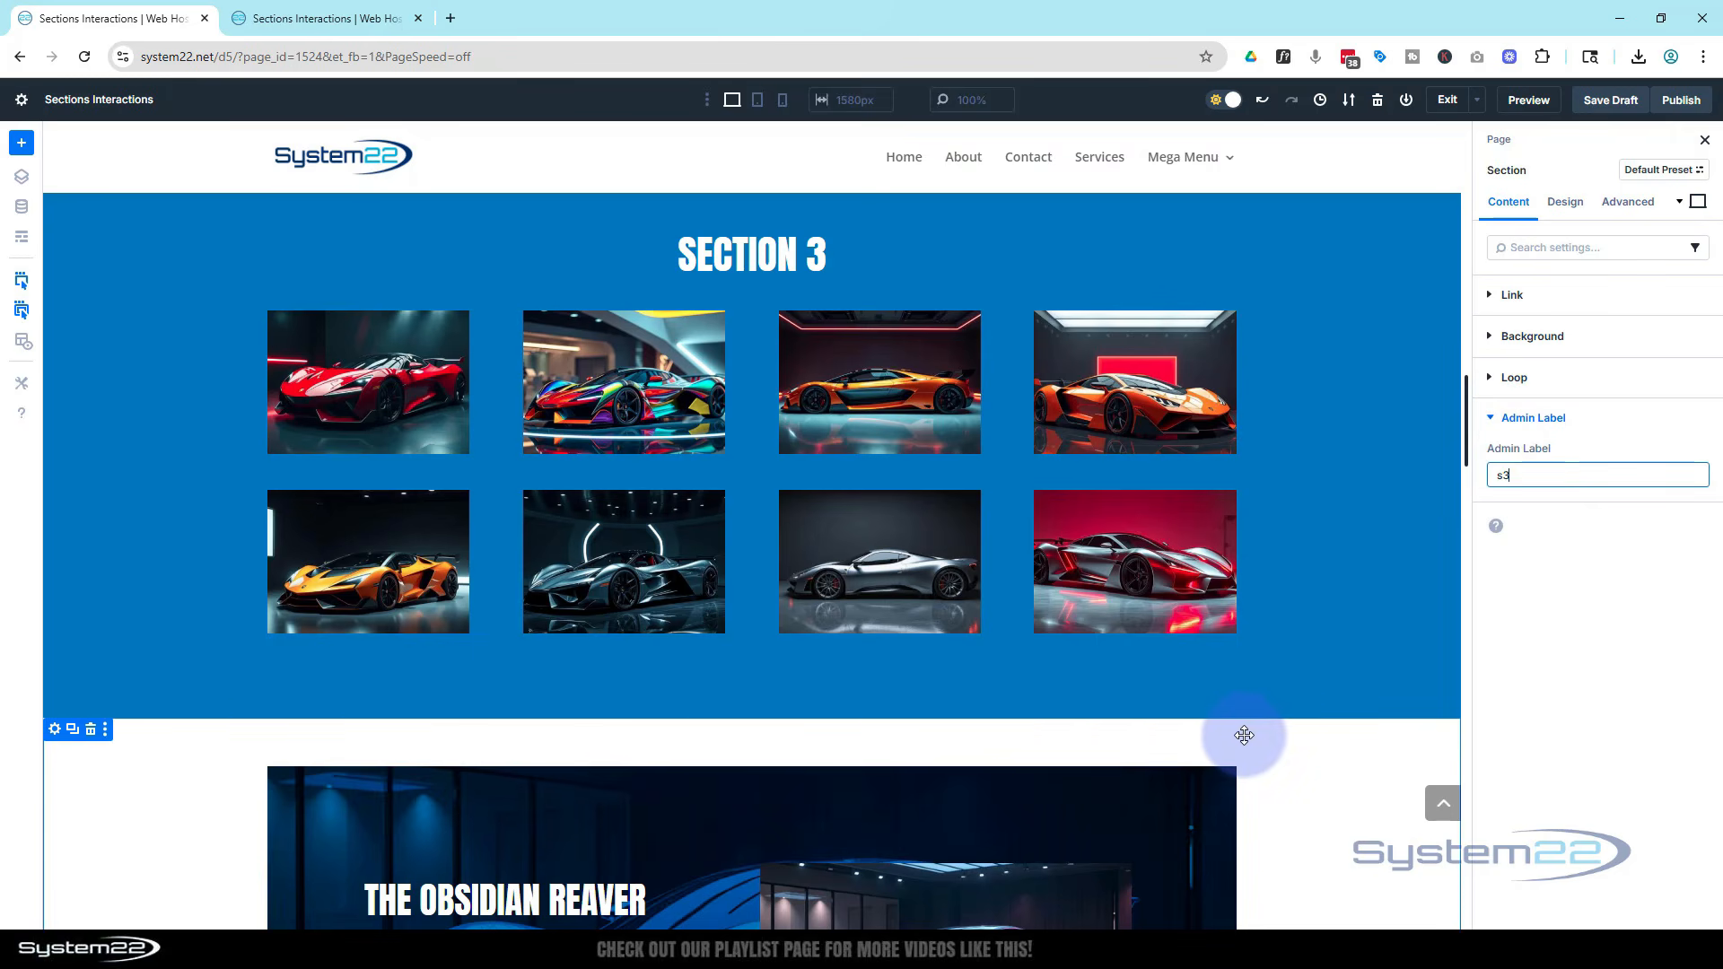
scroll(1251, 732, up, 15)
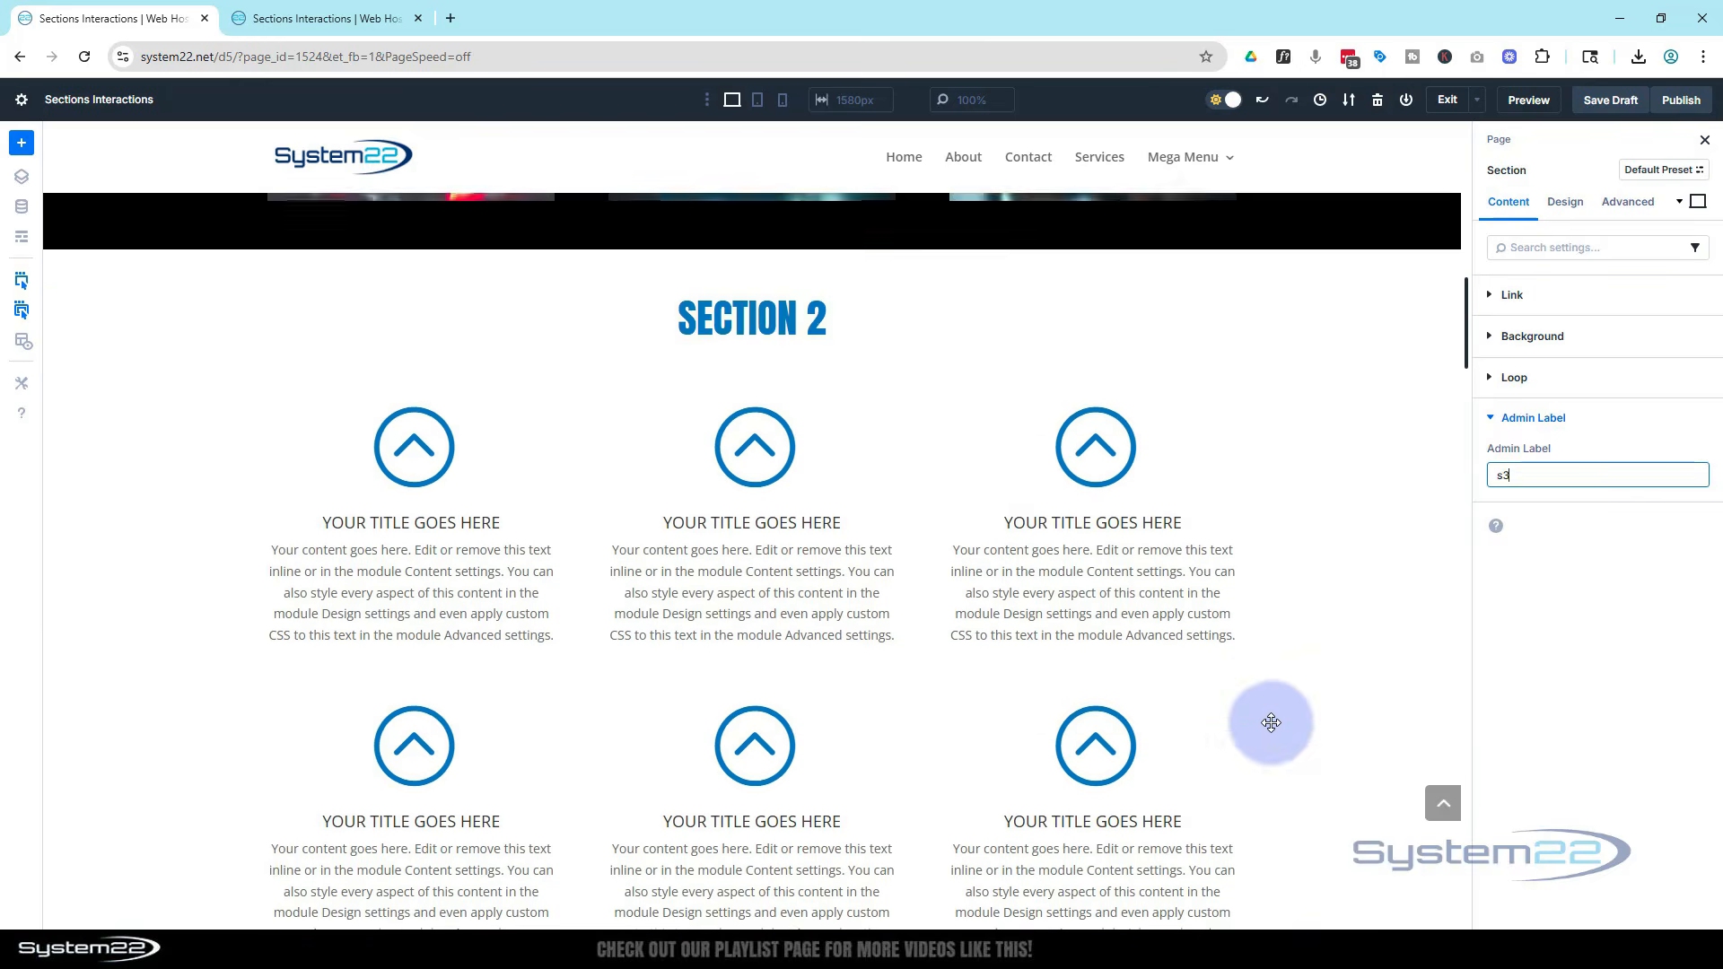
scroll(1270, 722, up, 10)
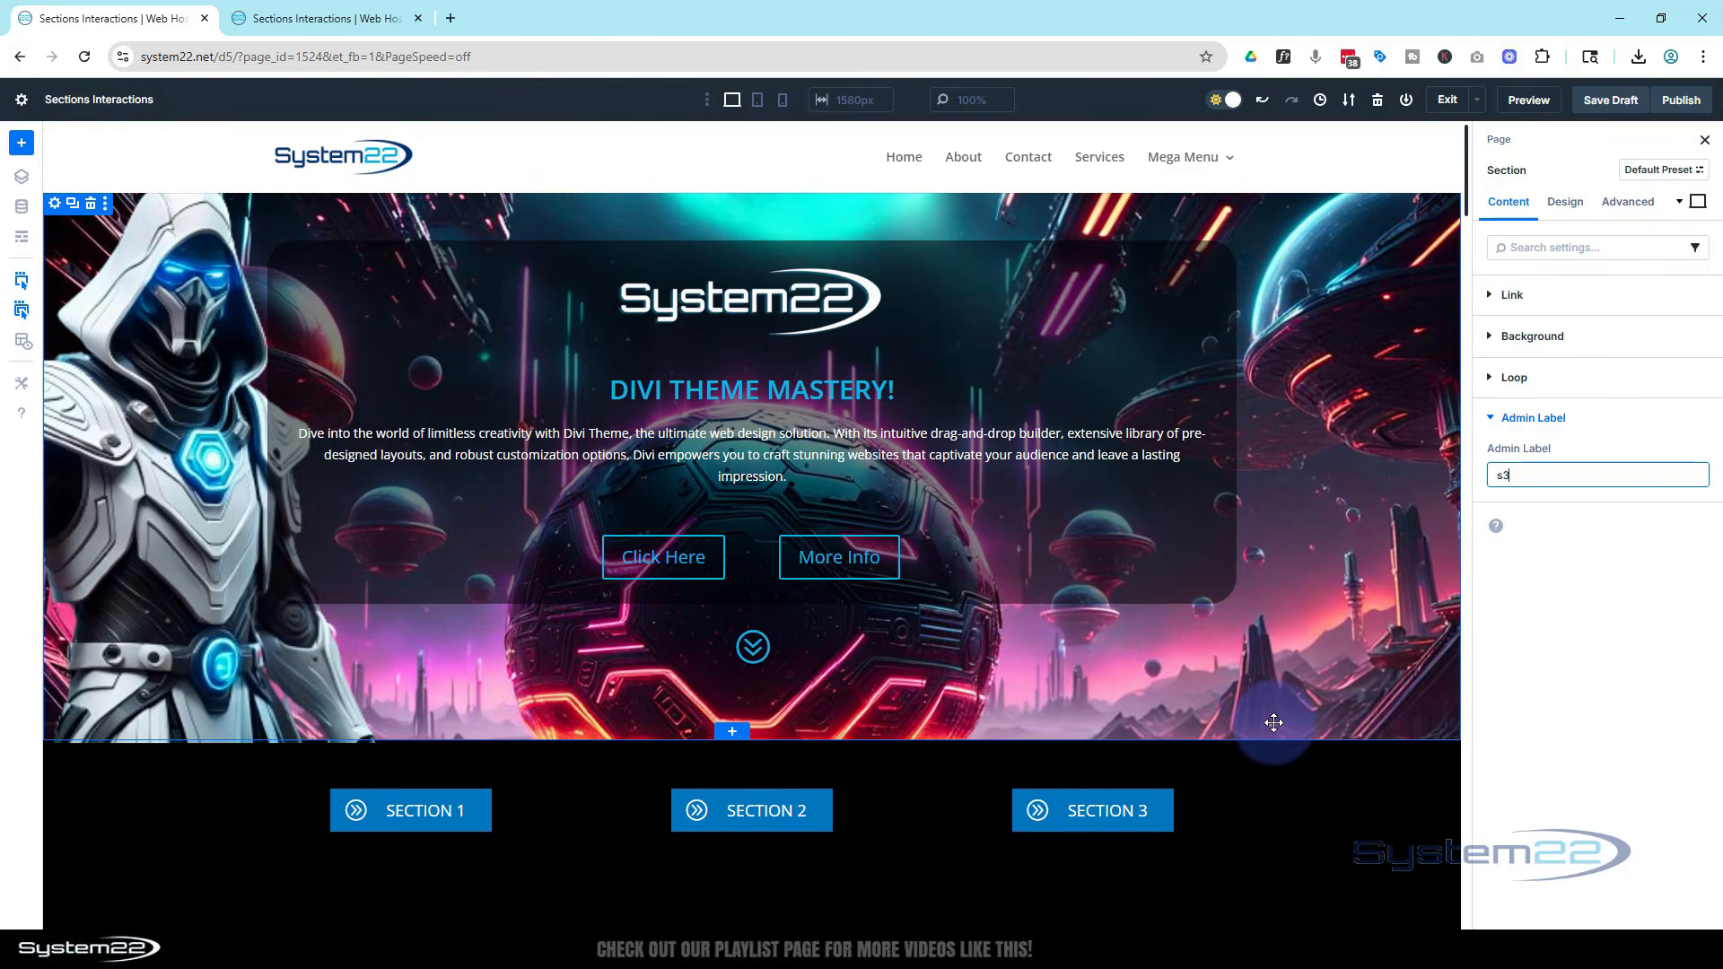
scroll(1275, 722, down, 3)
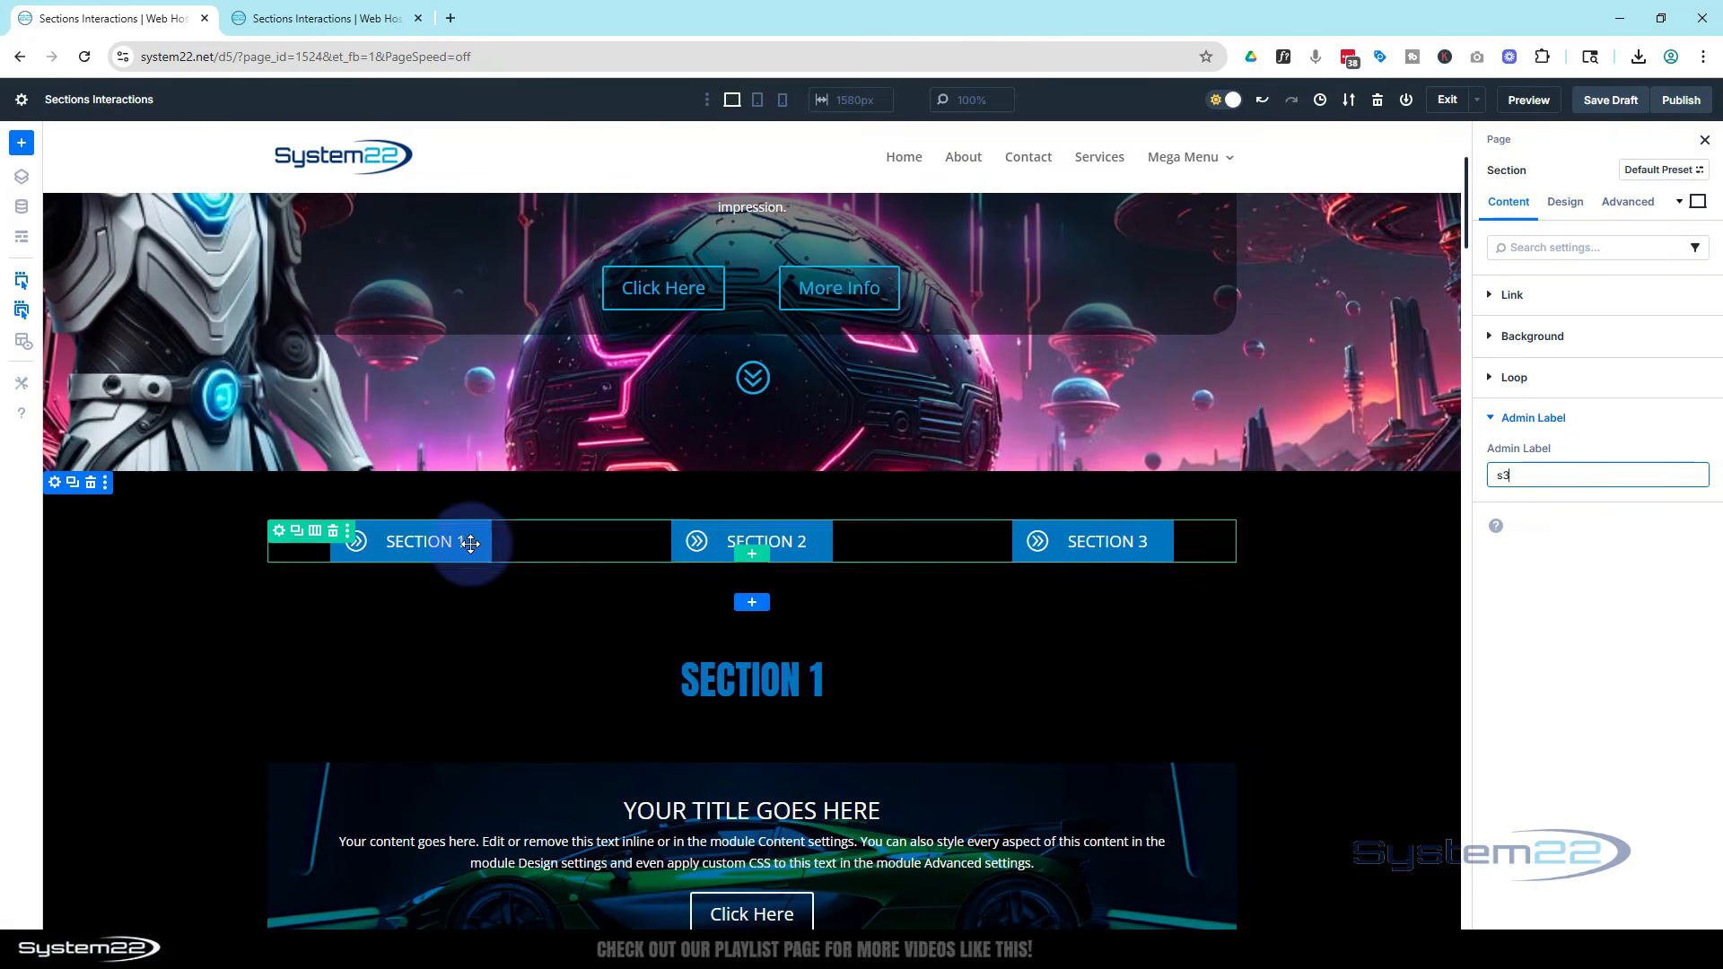
Insert a Blurb module in the first button column with the title Section 1 and empty body content
drag(469, 543, 425, 528)
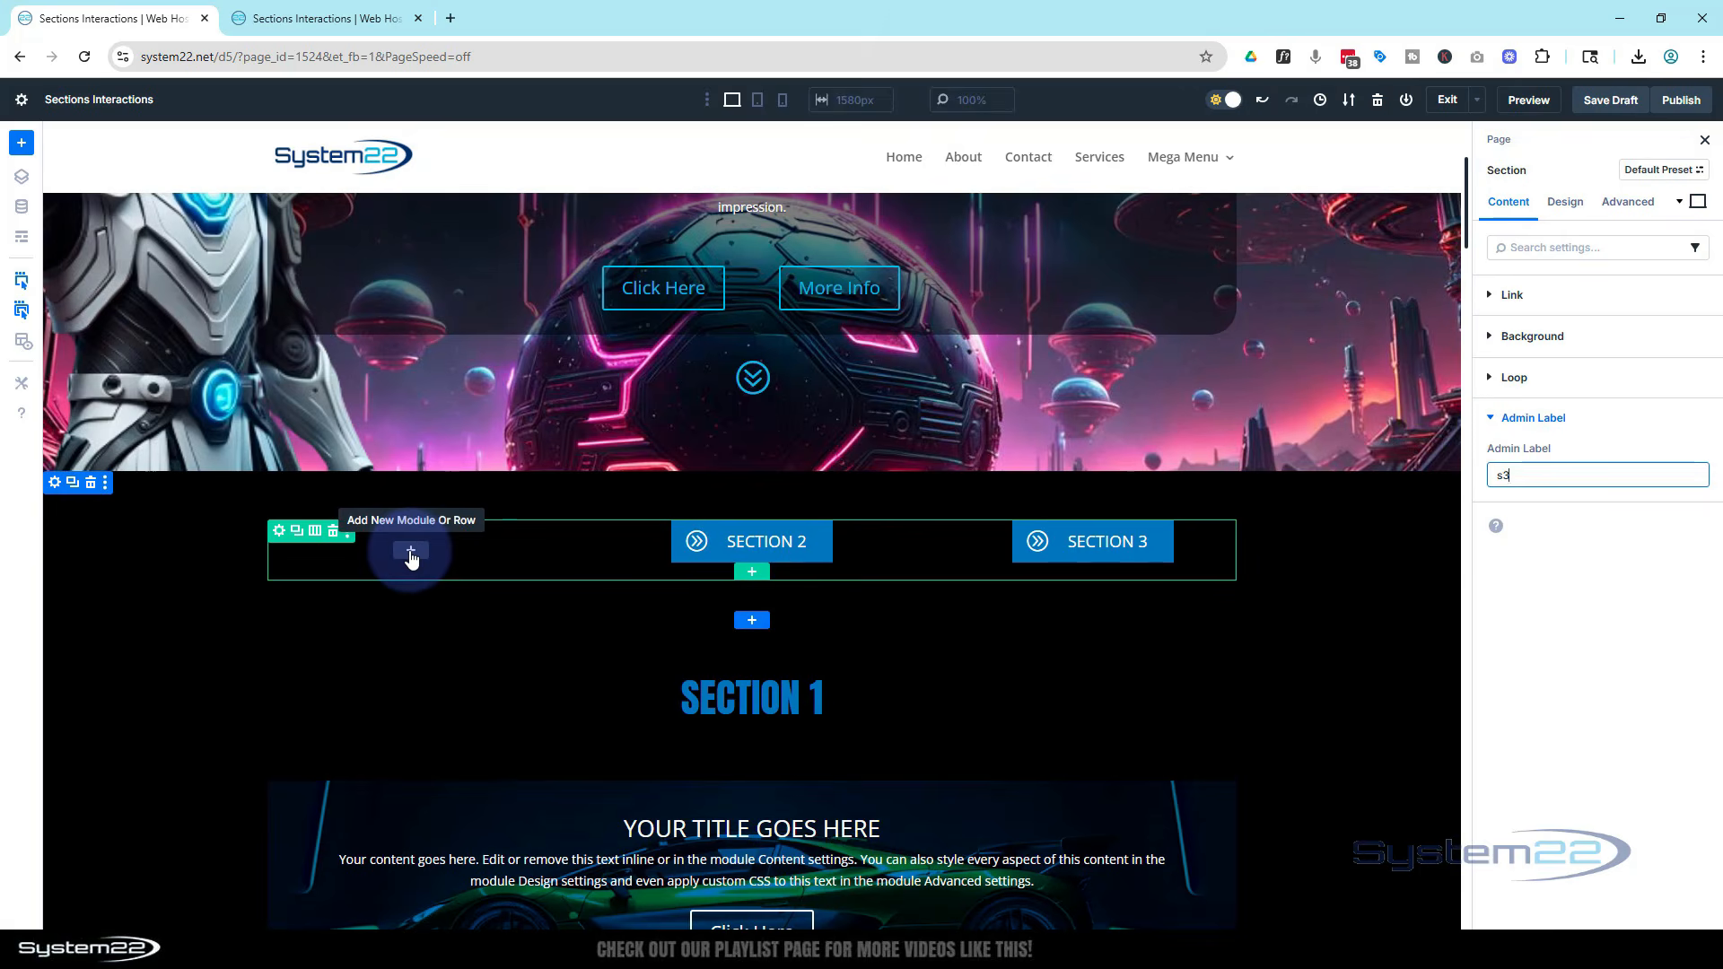
click(411, 553)
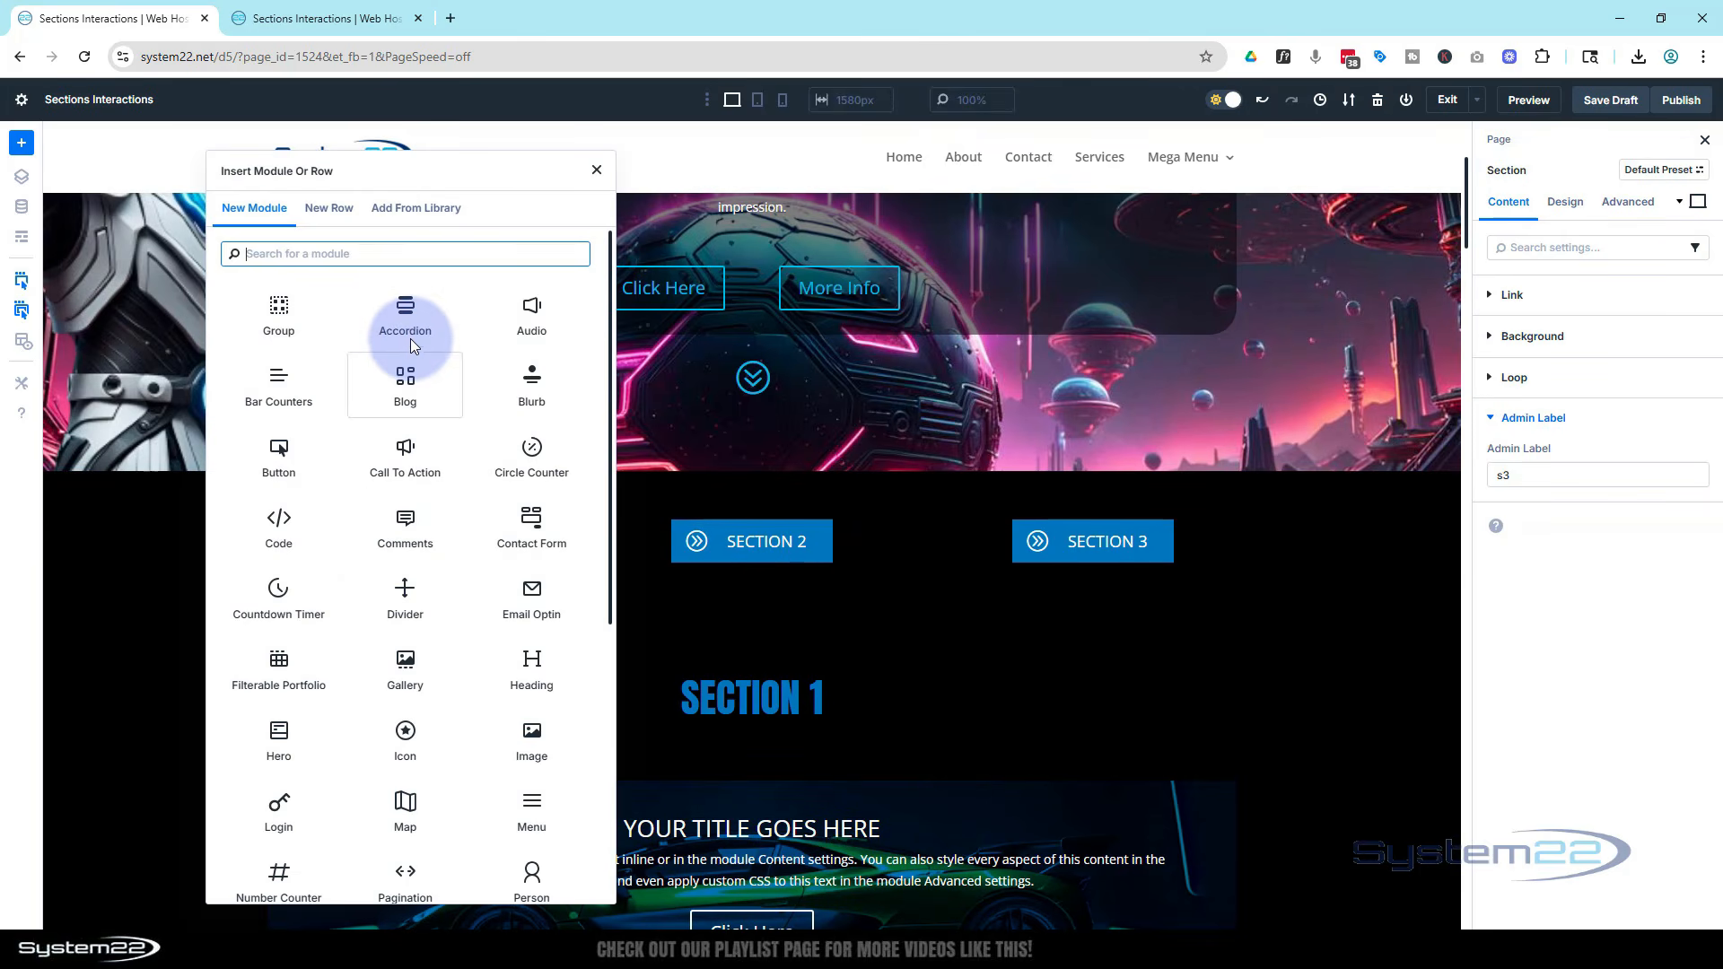
click(528, 375)
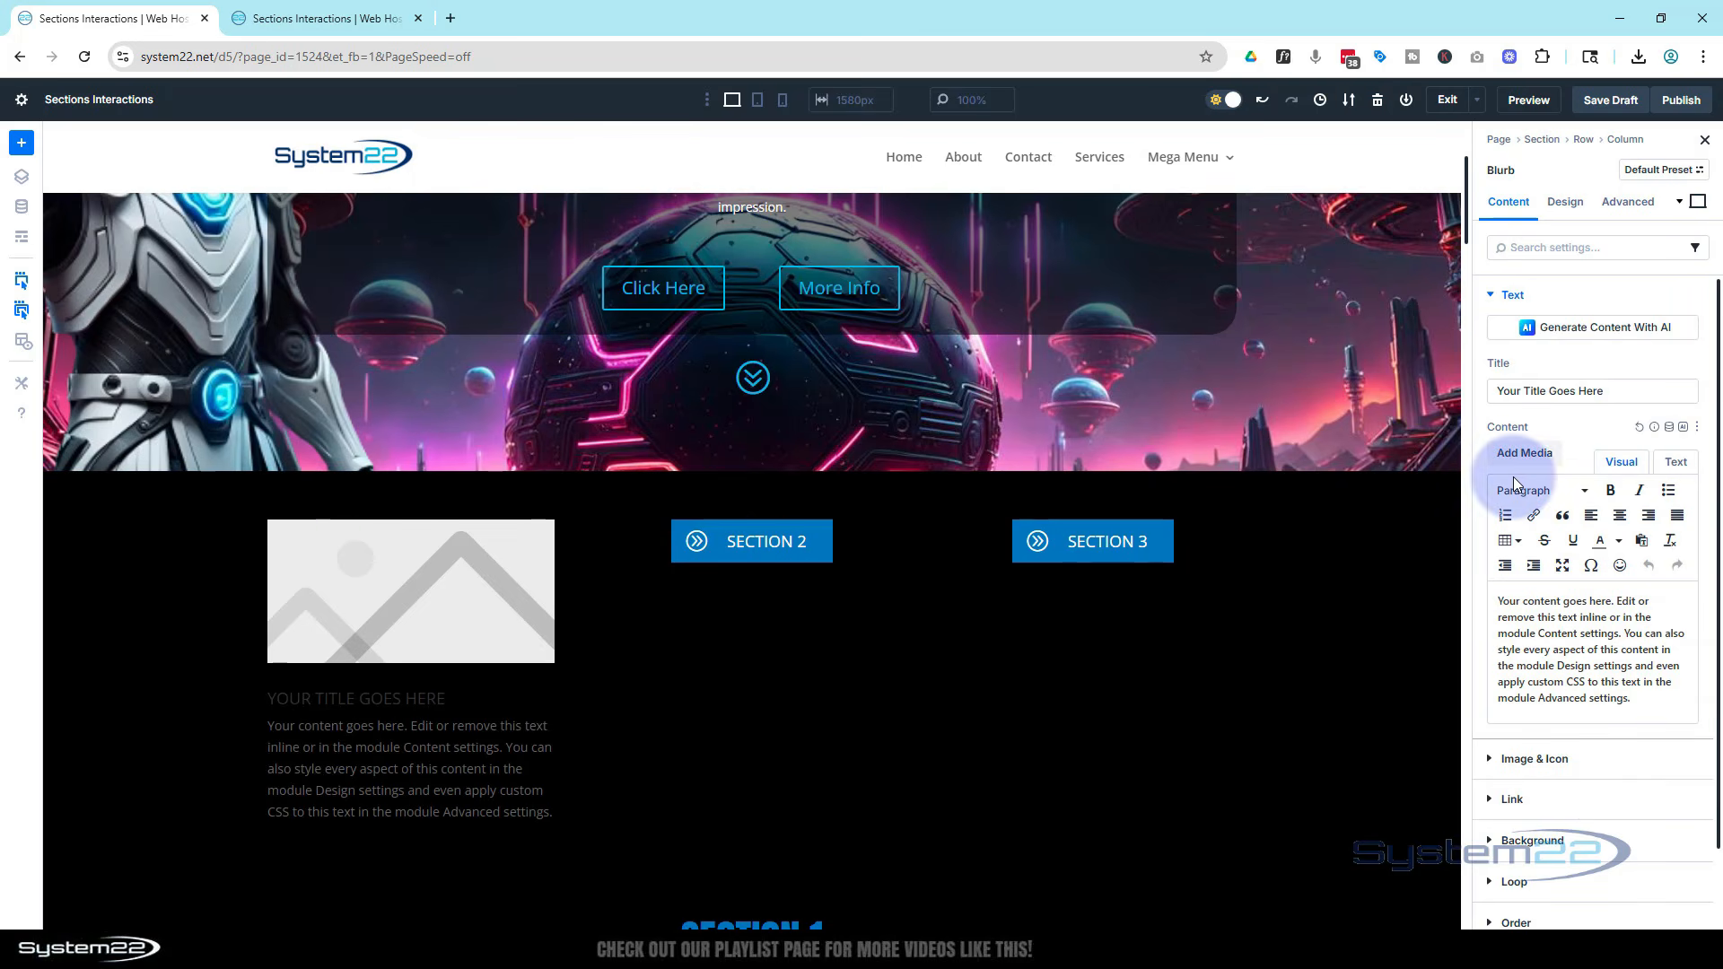
drag(1638, 390, 1457, 390)
text(Section 1)
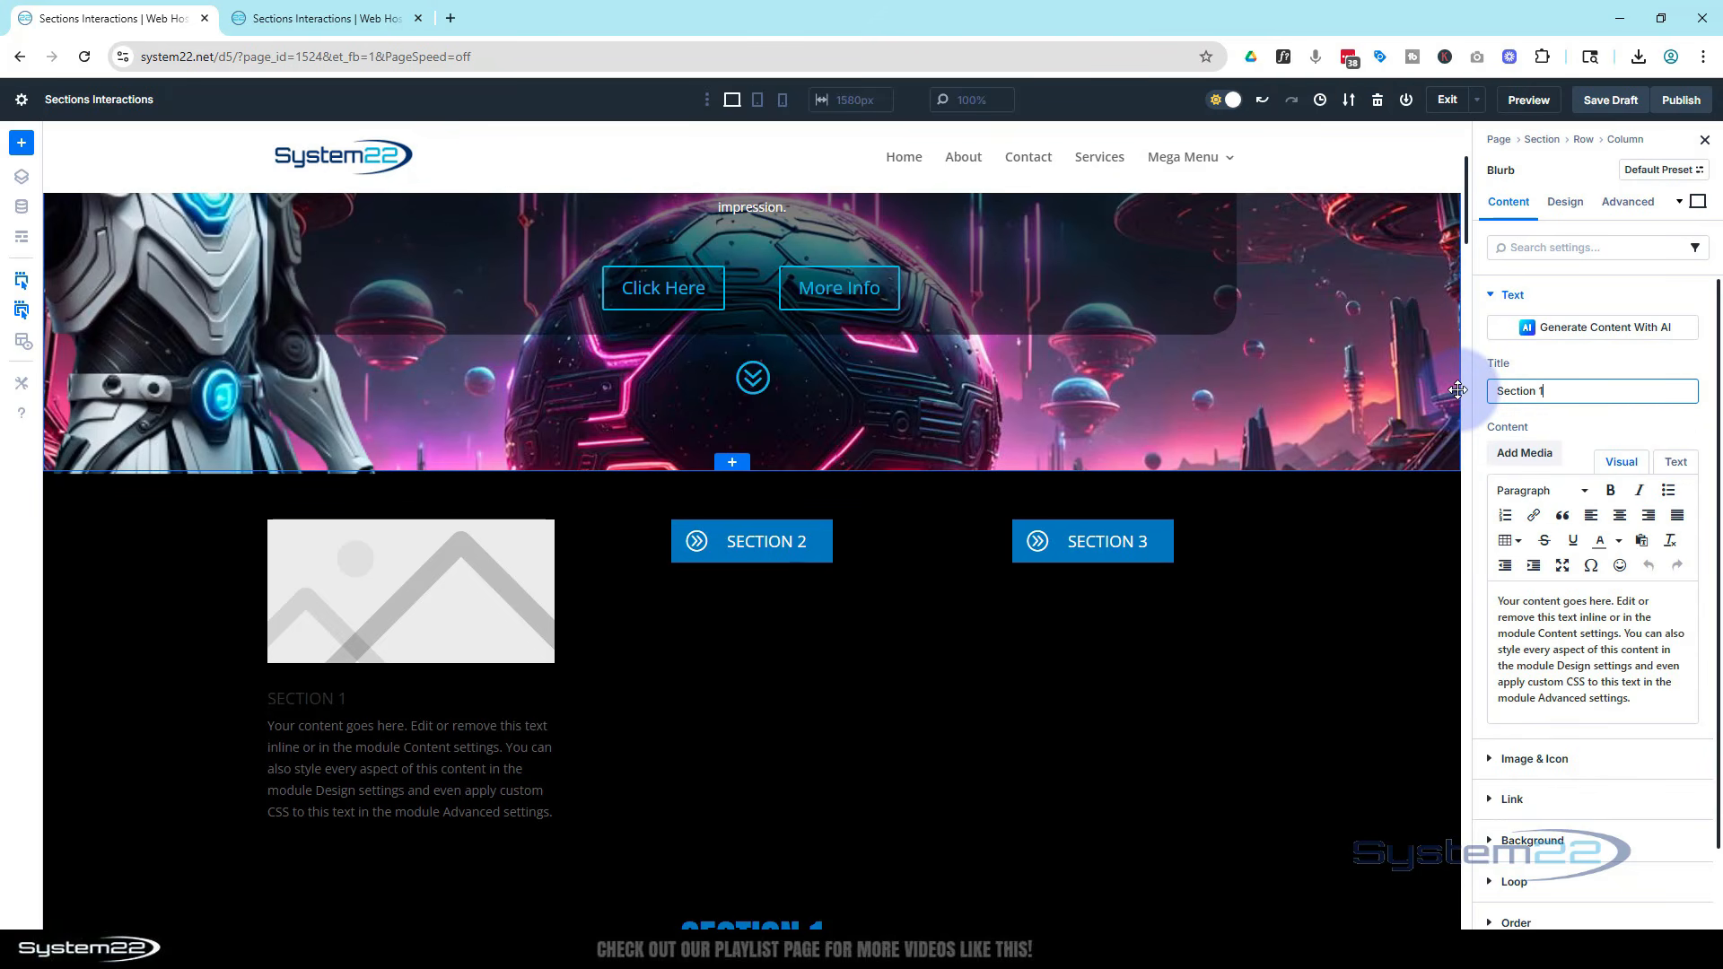
drag(1644, 708, 1484, 589)
key(BackSpace)
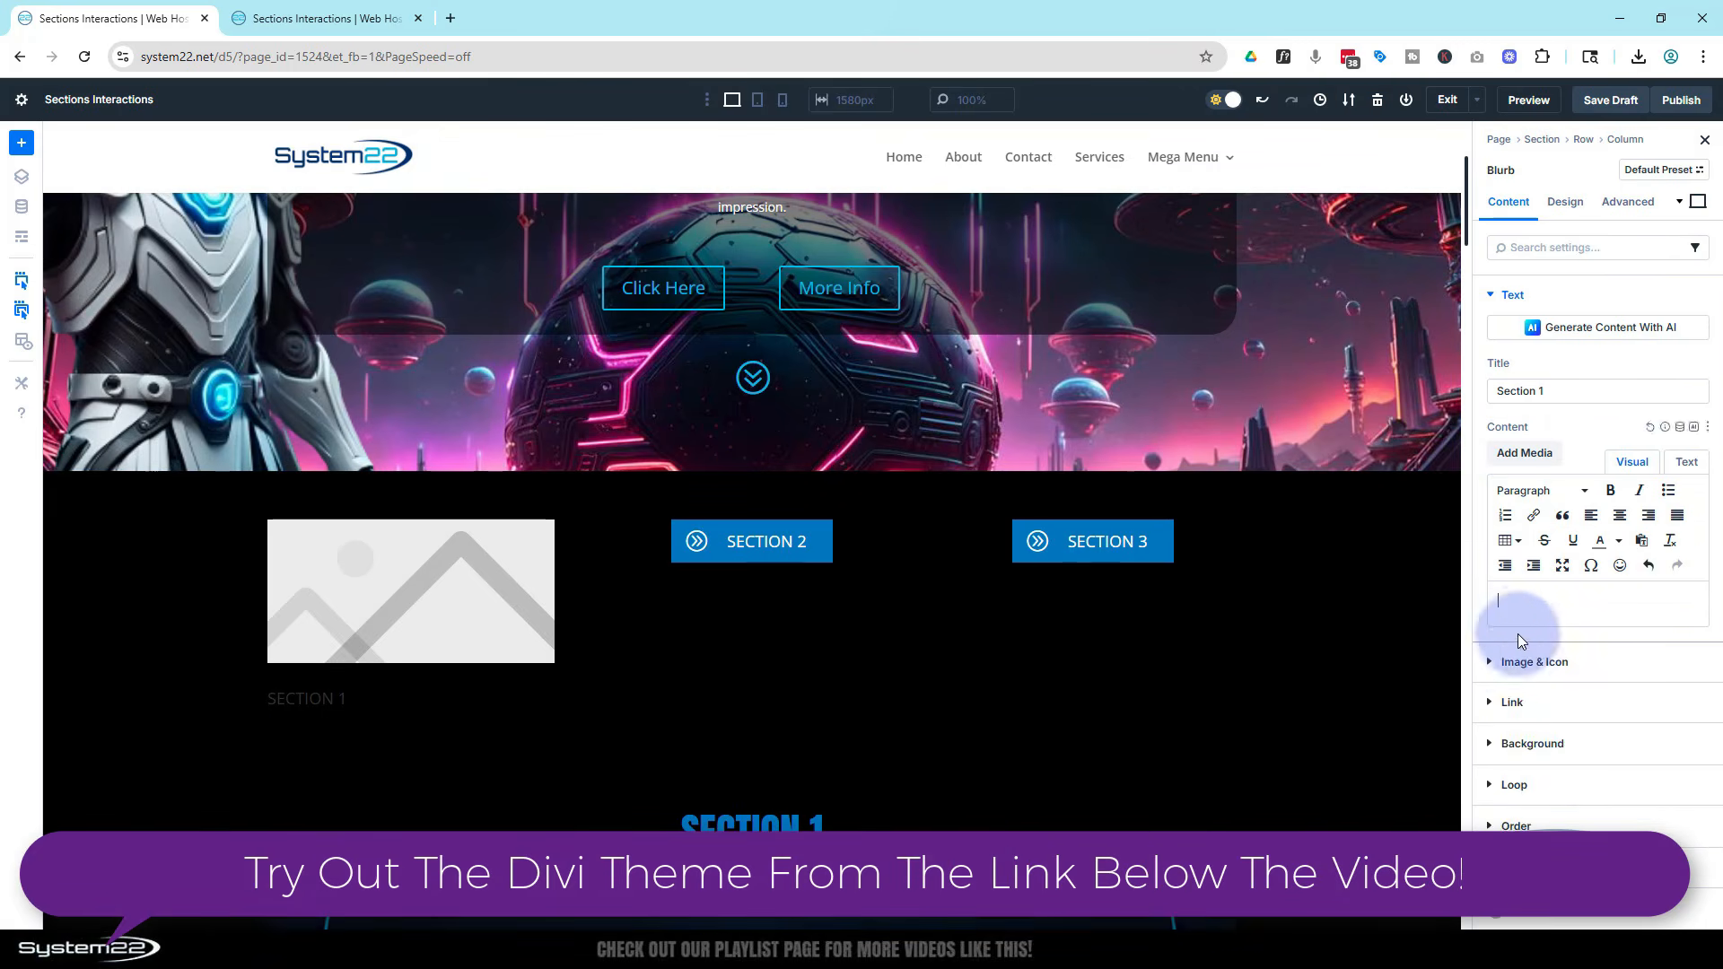
Enable the blurb's icon and choose the Double Caret Right icon
click(1526, 661)
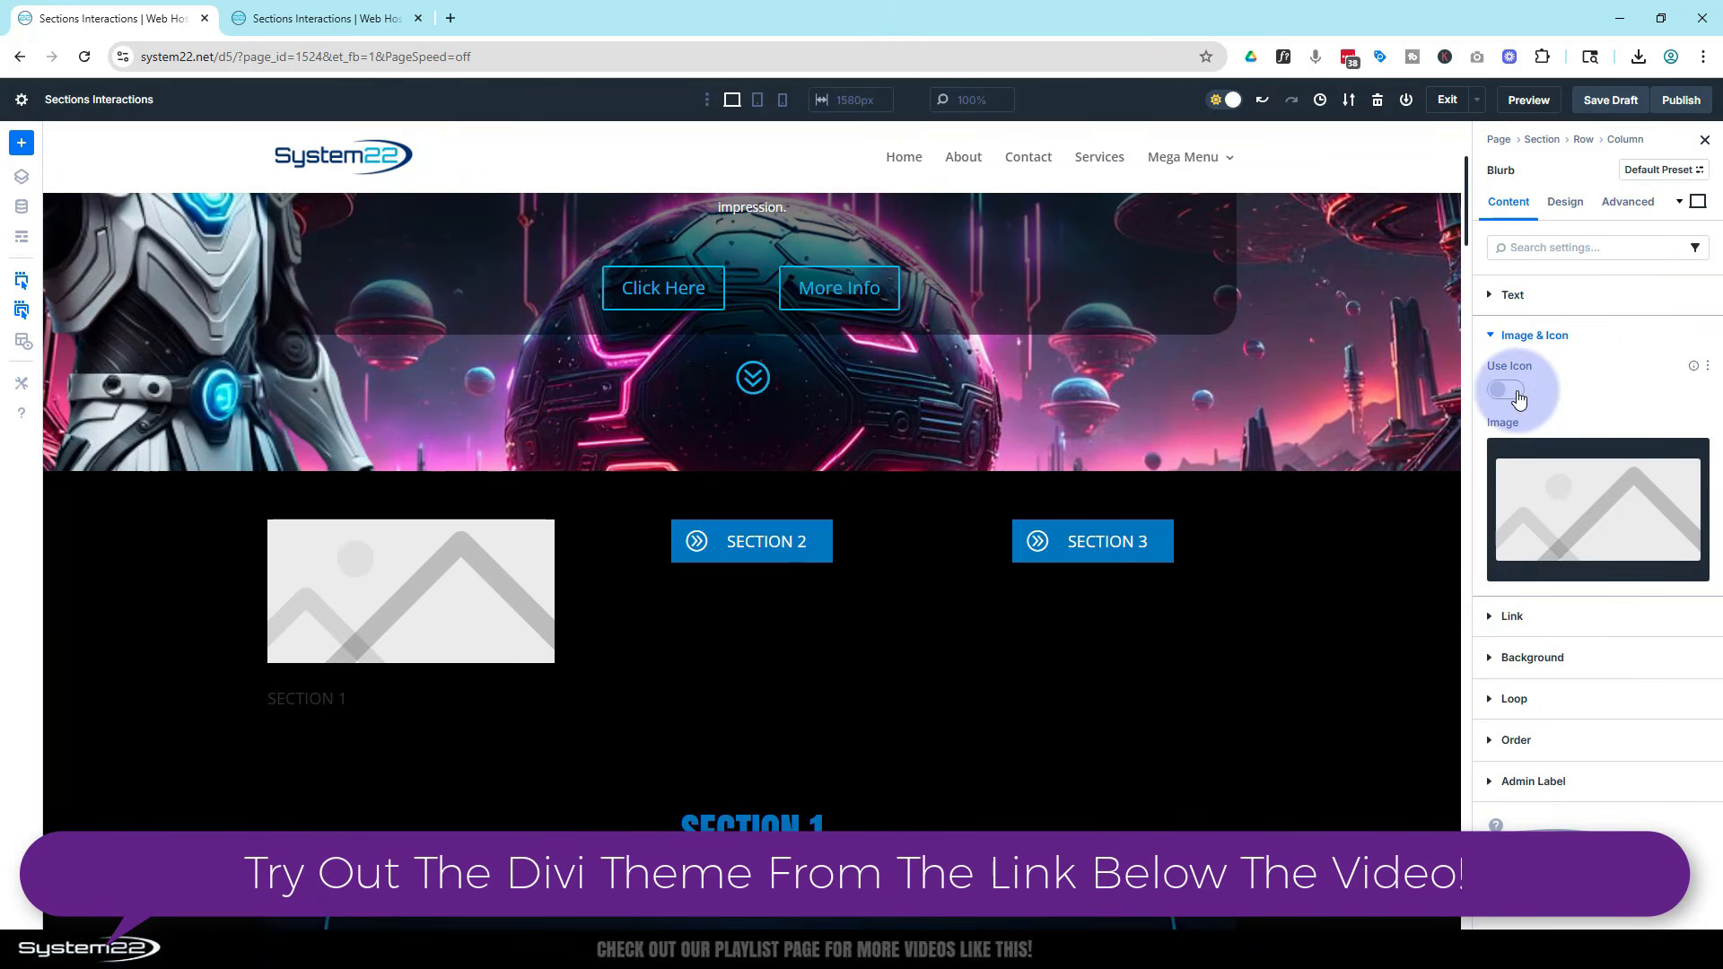
click(1508, 390)
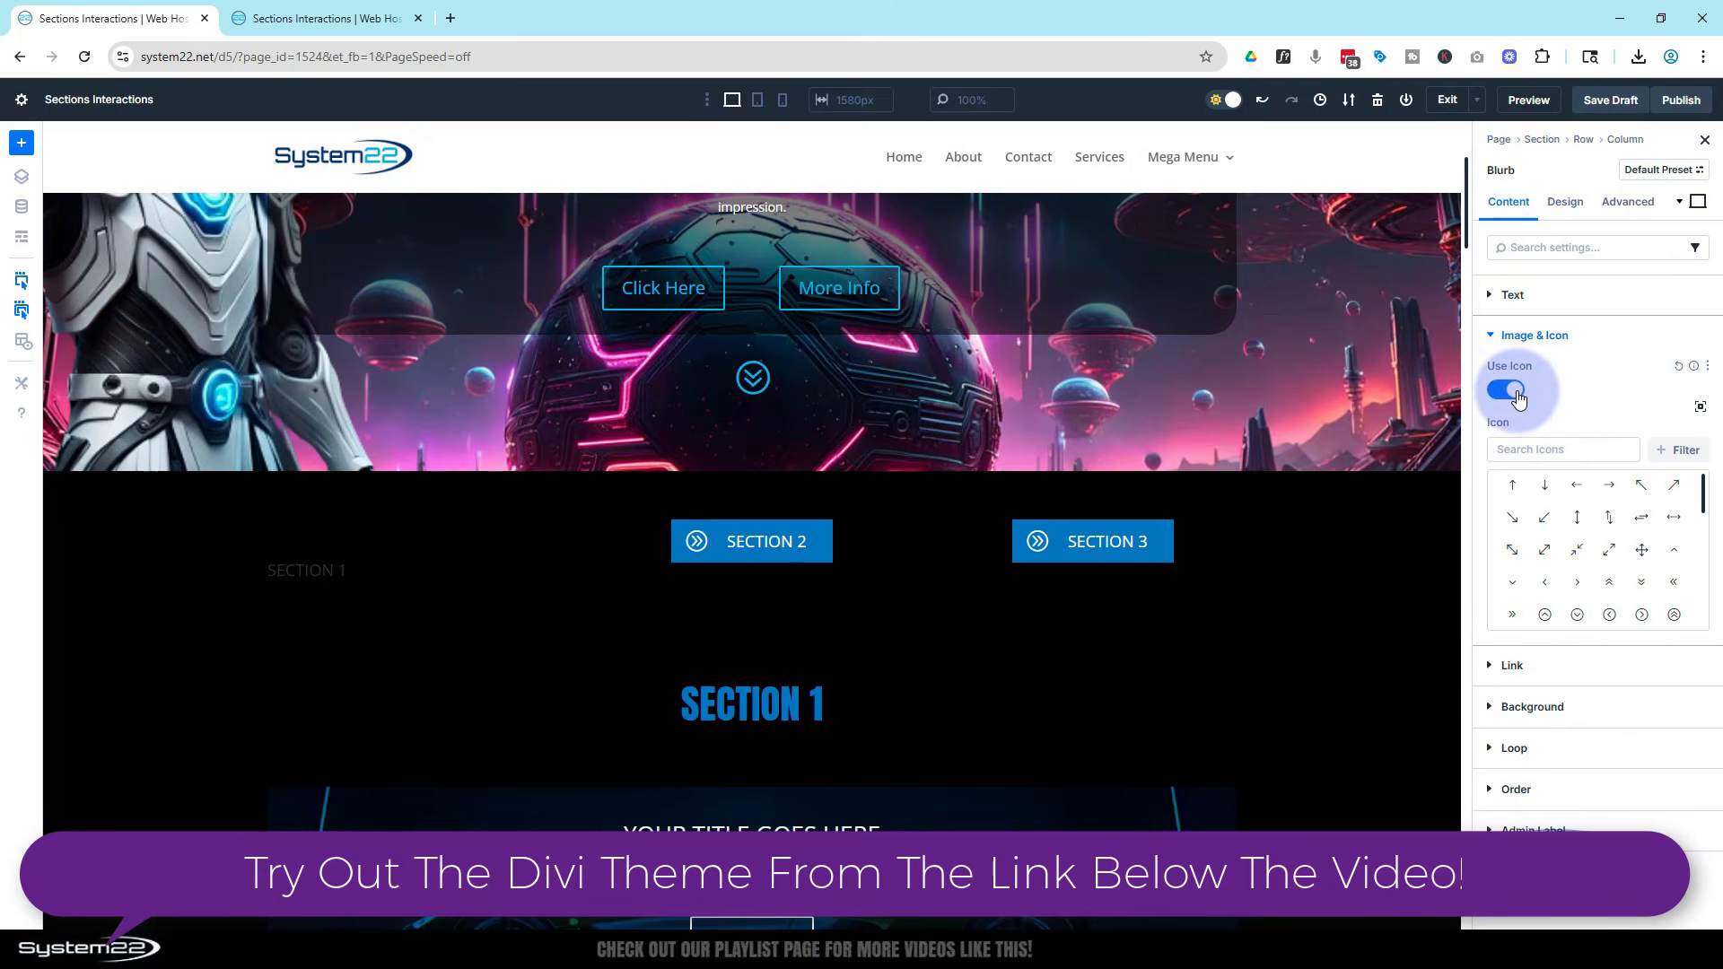
scroll(1645, 582, down, 1)
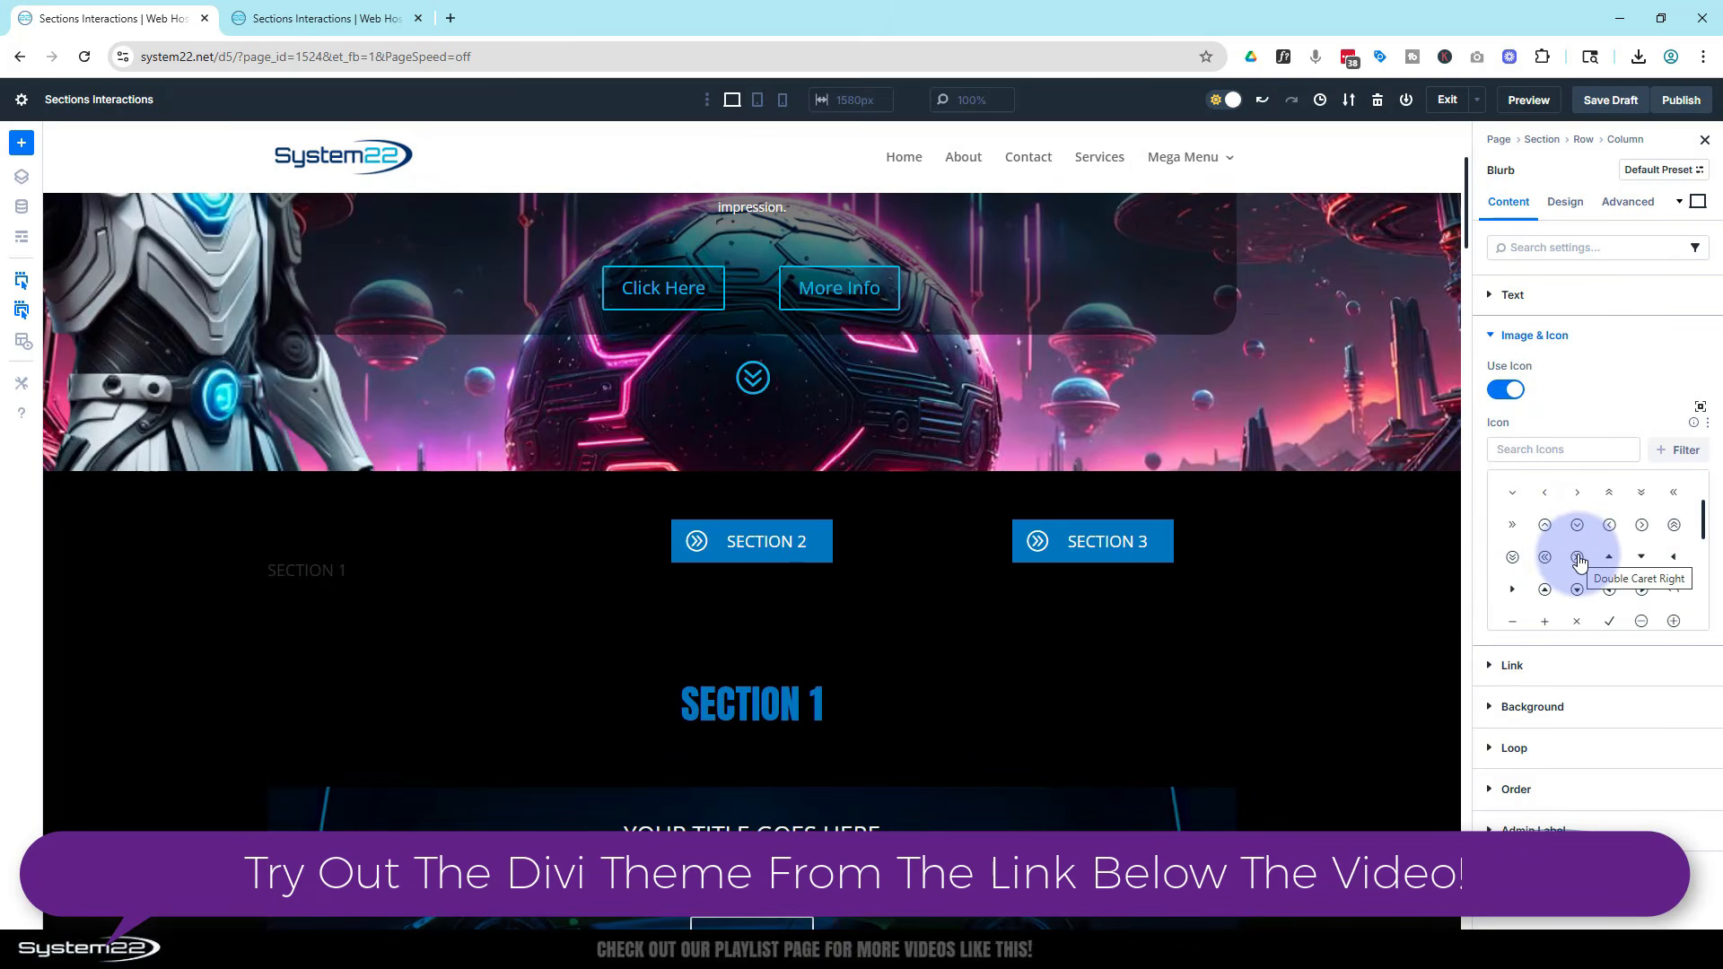
click(1578, 558)
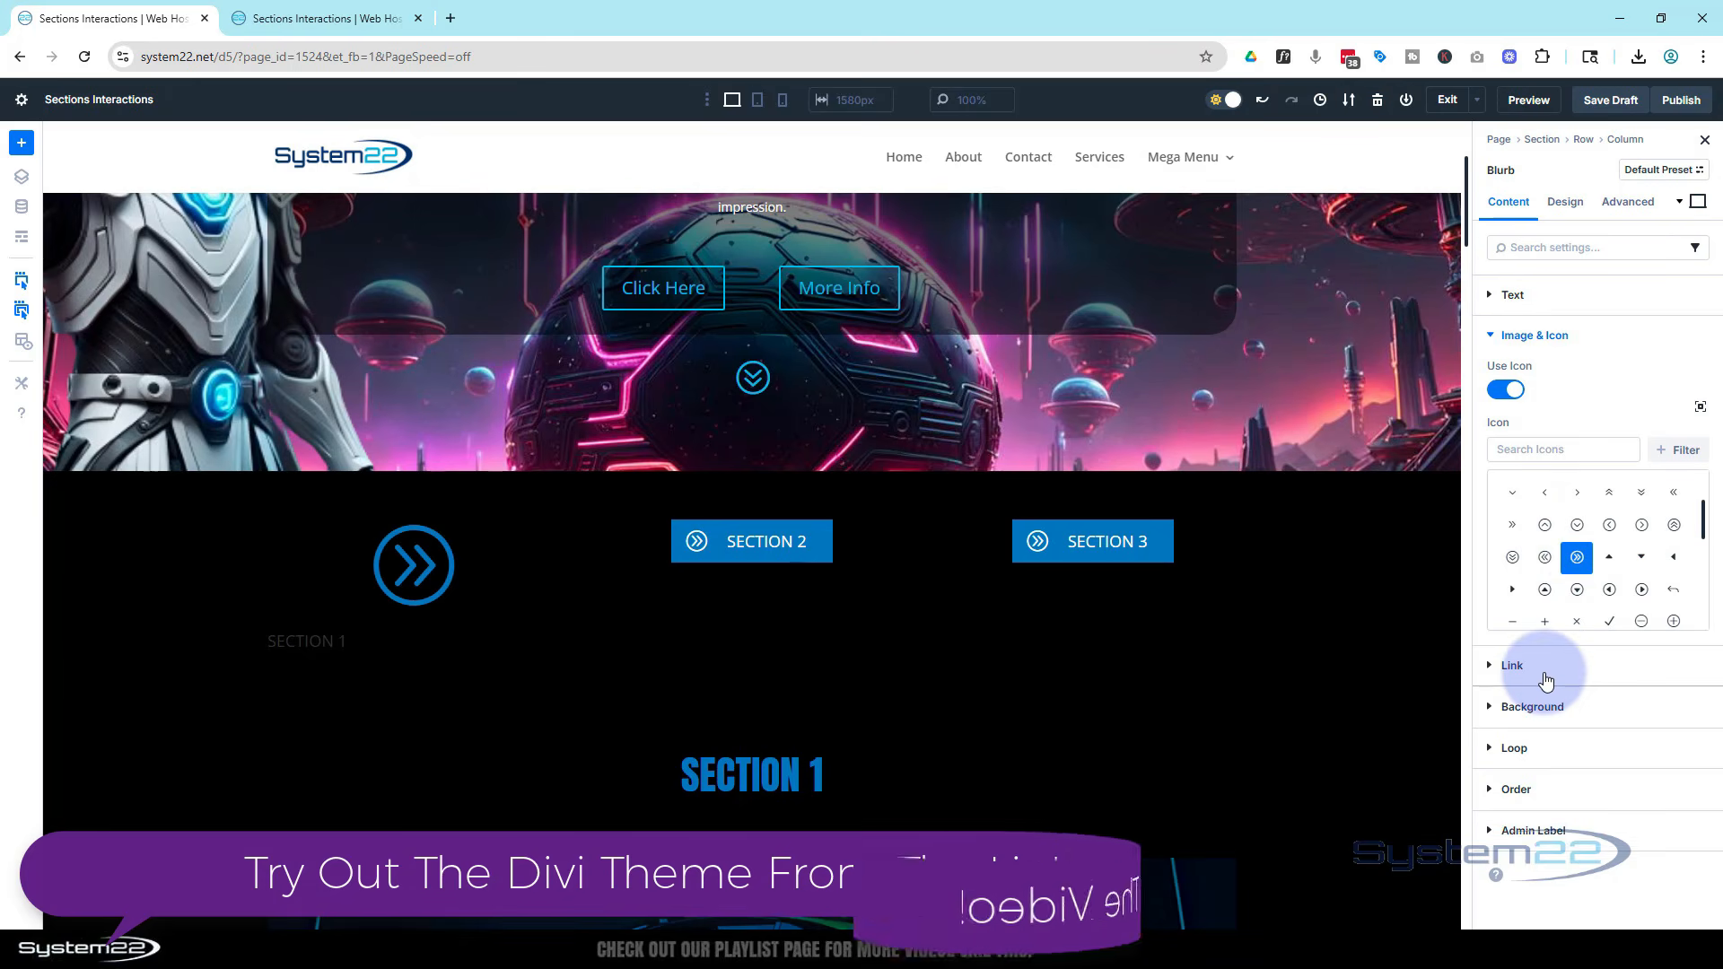
Set the blurb's background color to the Primary Color global color
click(1605, 700)
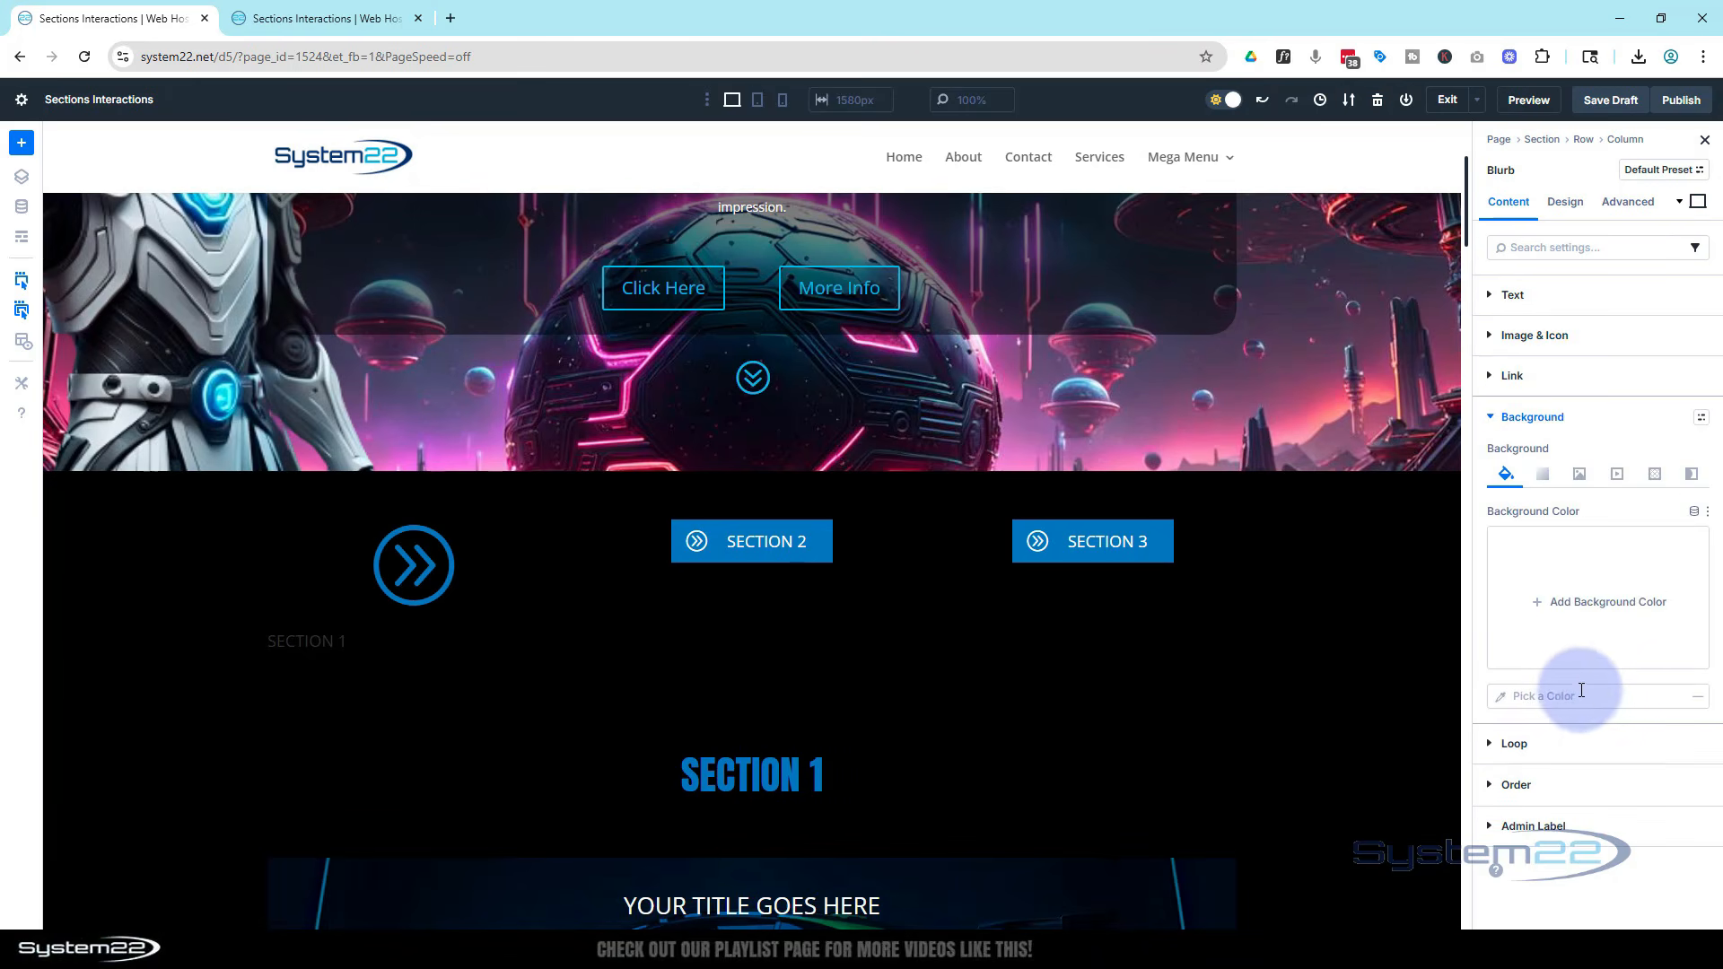
click(1540, 606)
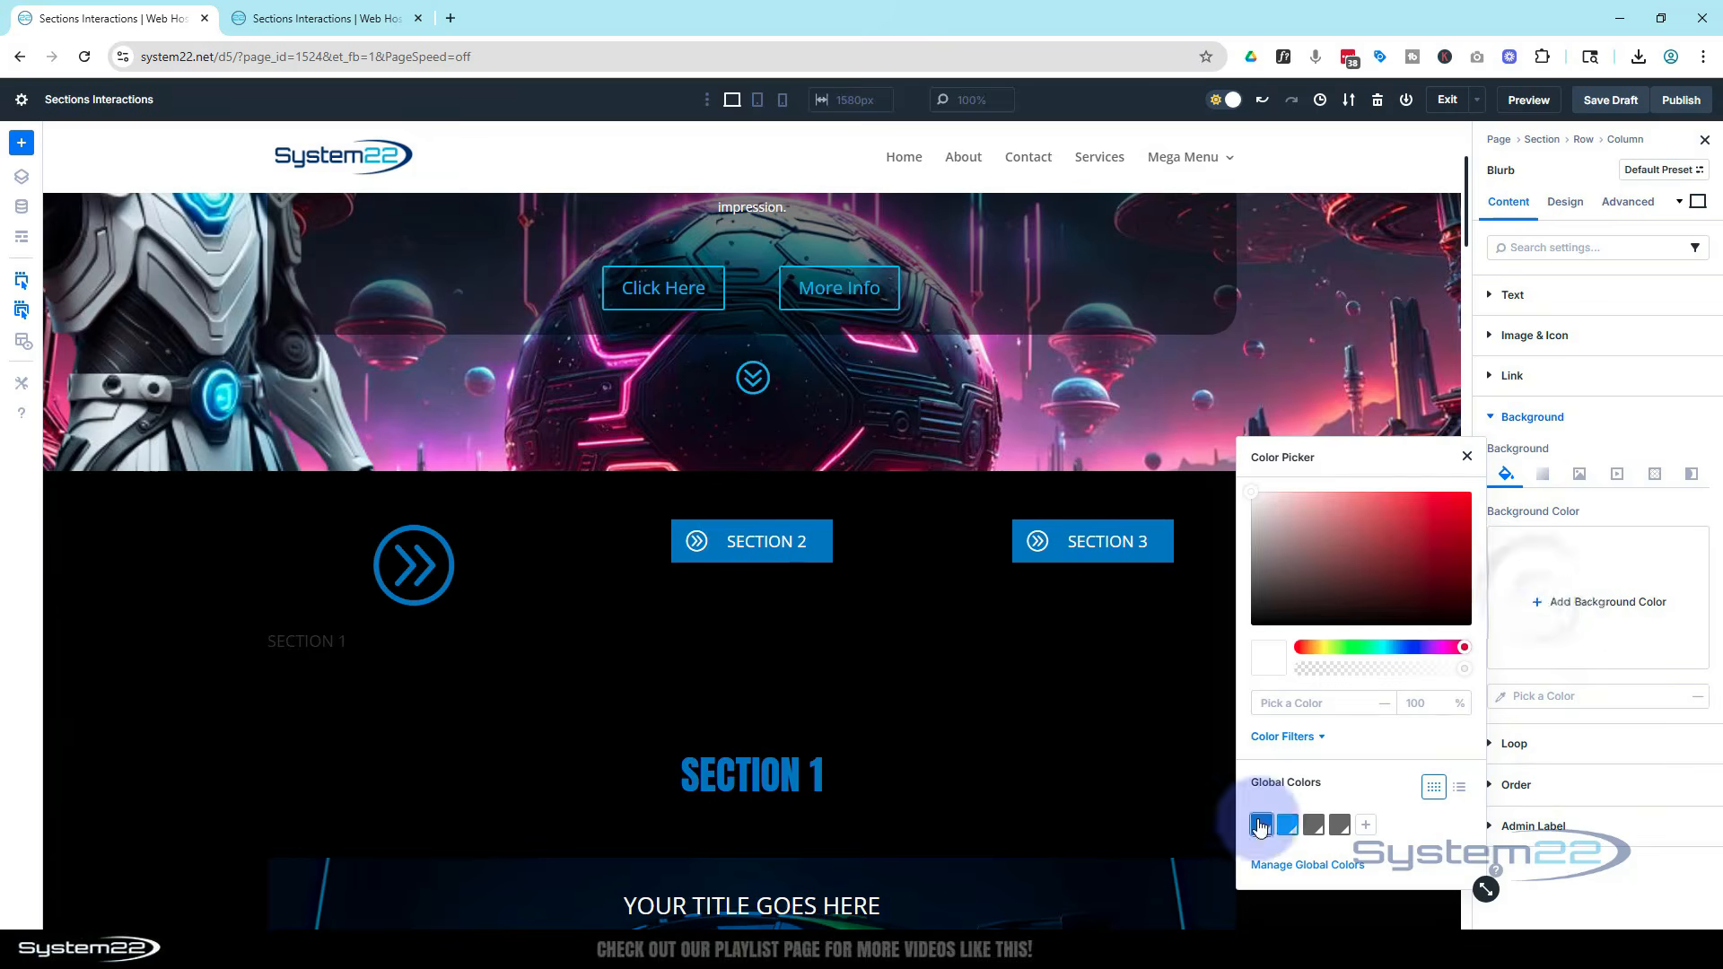
click(1260, 818)
Style the blurb icon with color FFFFFF, Left placement and a 25 px icon width
click(1565, 201)
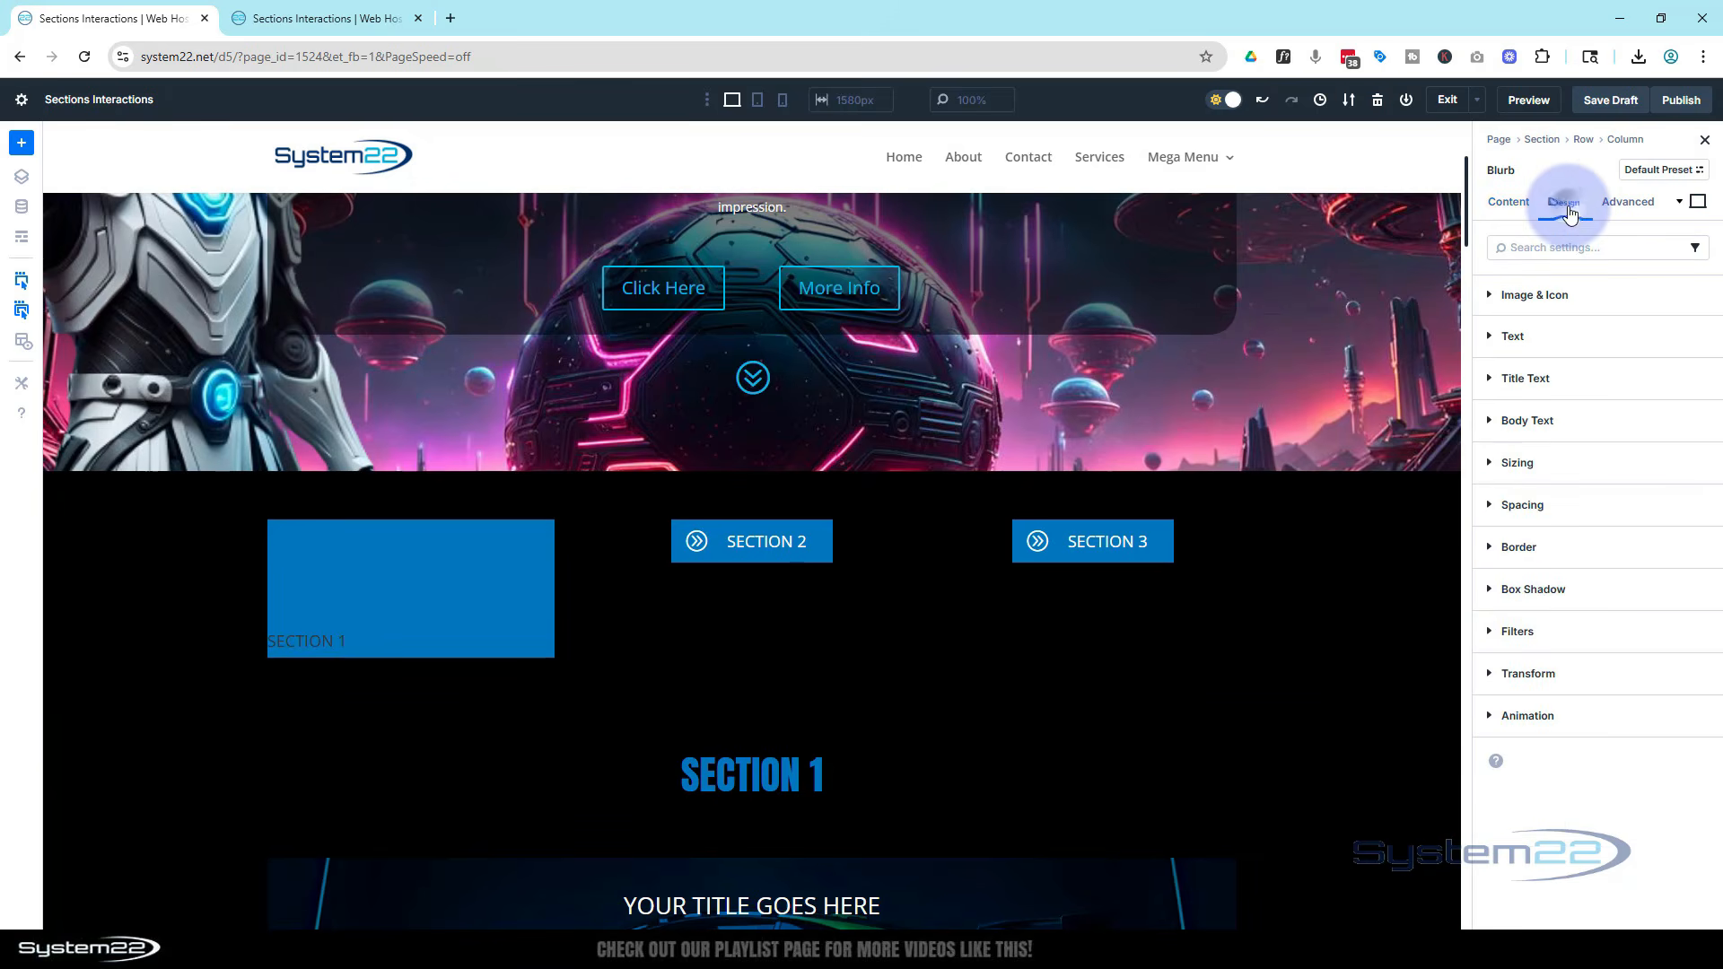
click(1584, 296)
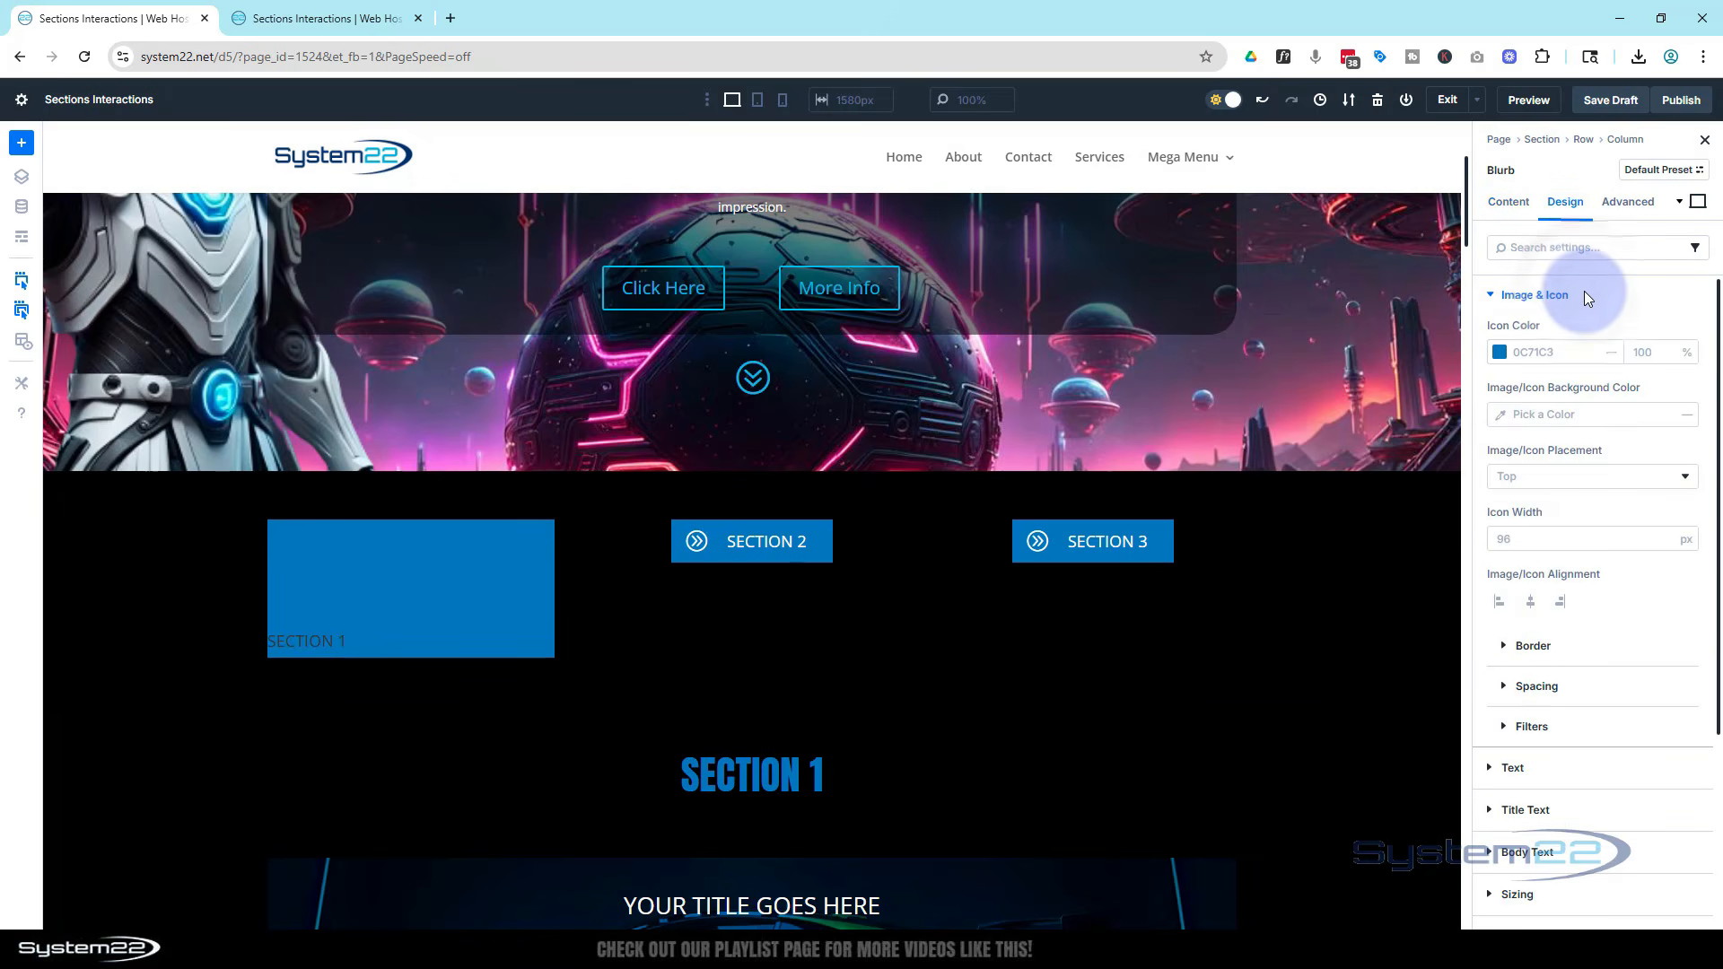
click(1499, 352)
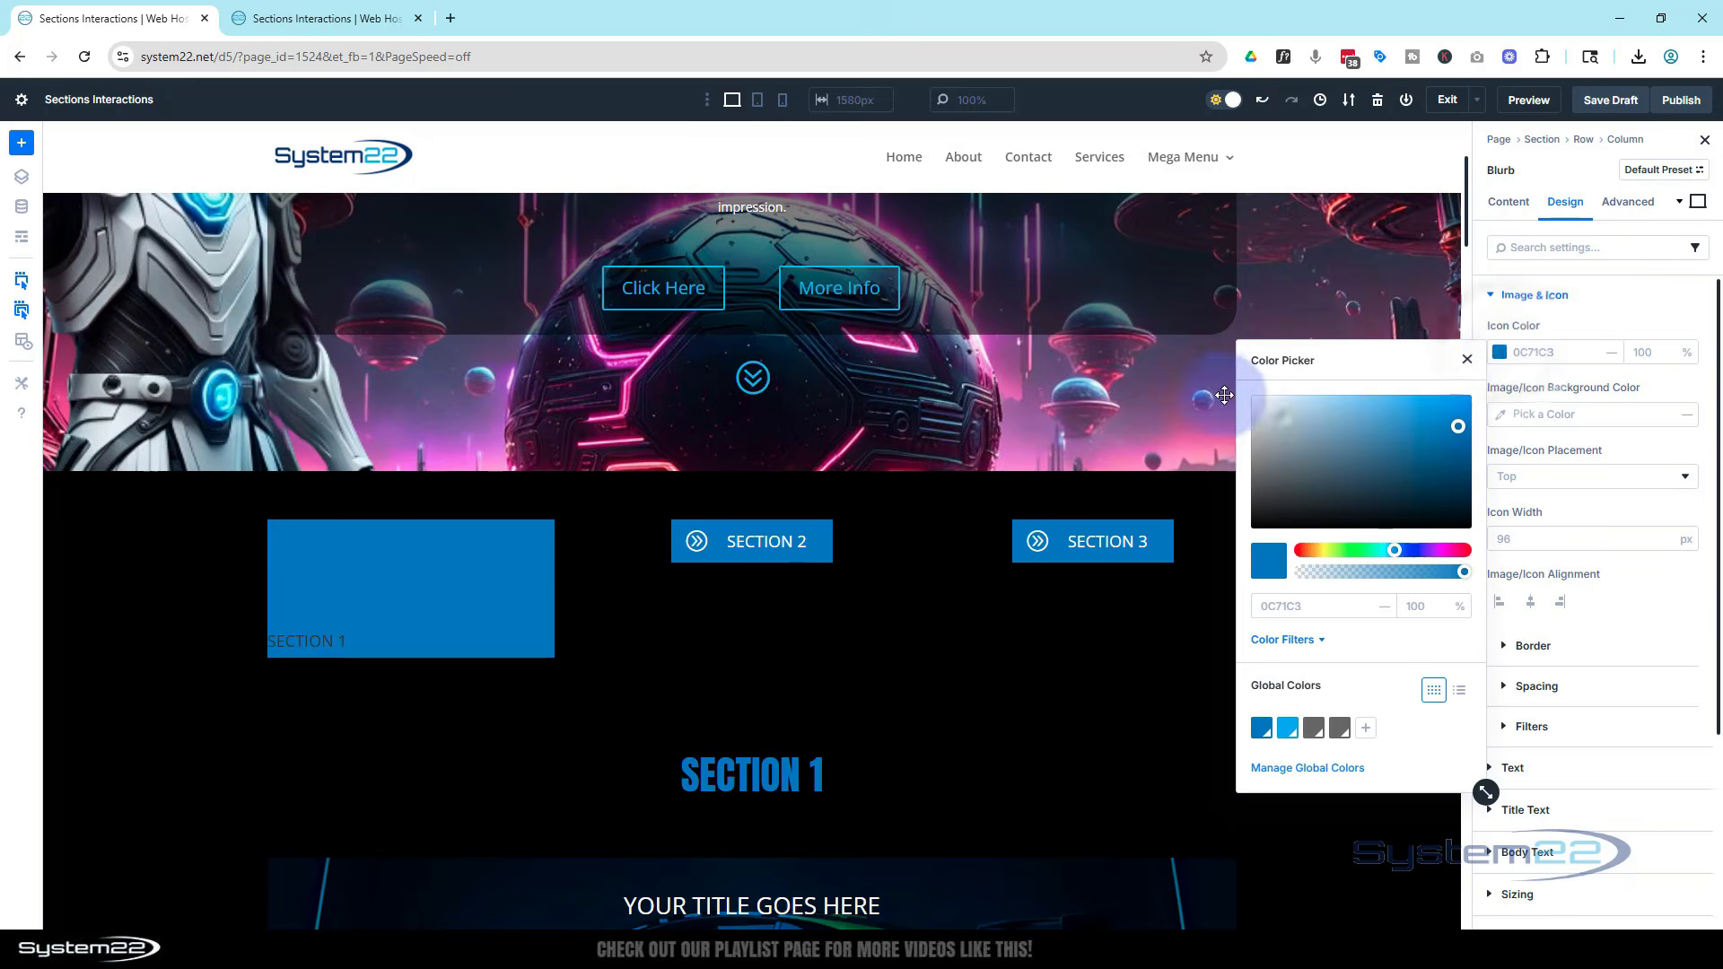
drag(1301, 422, 1211, 381)
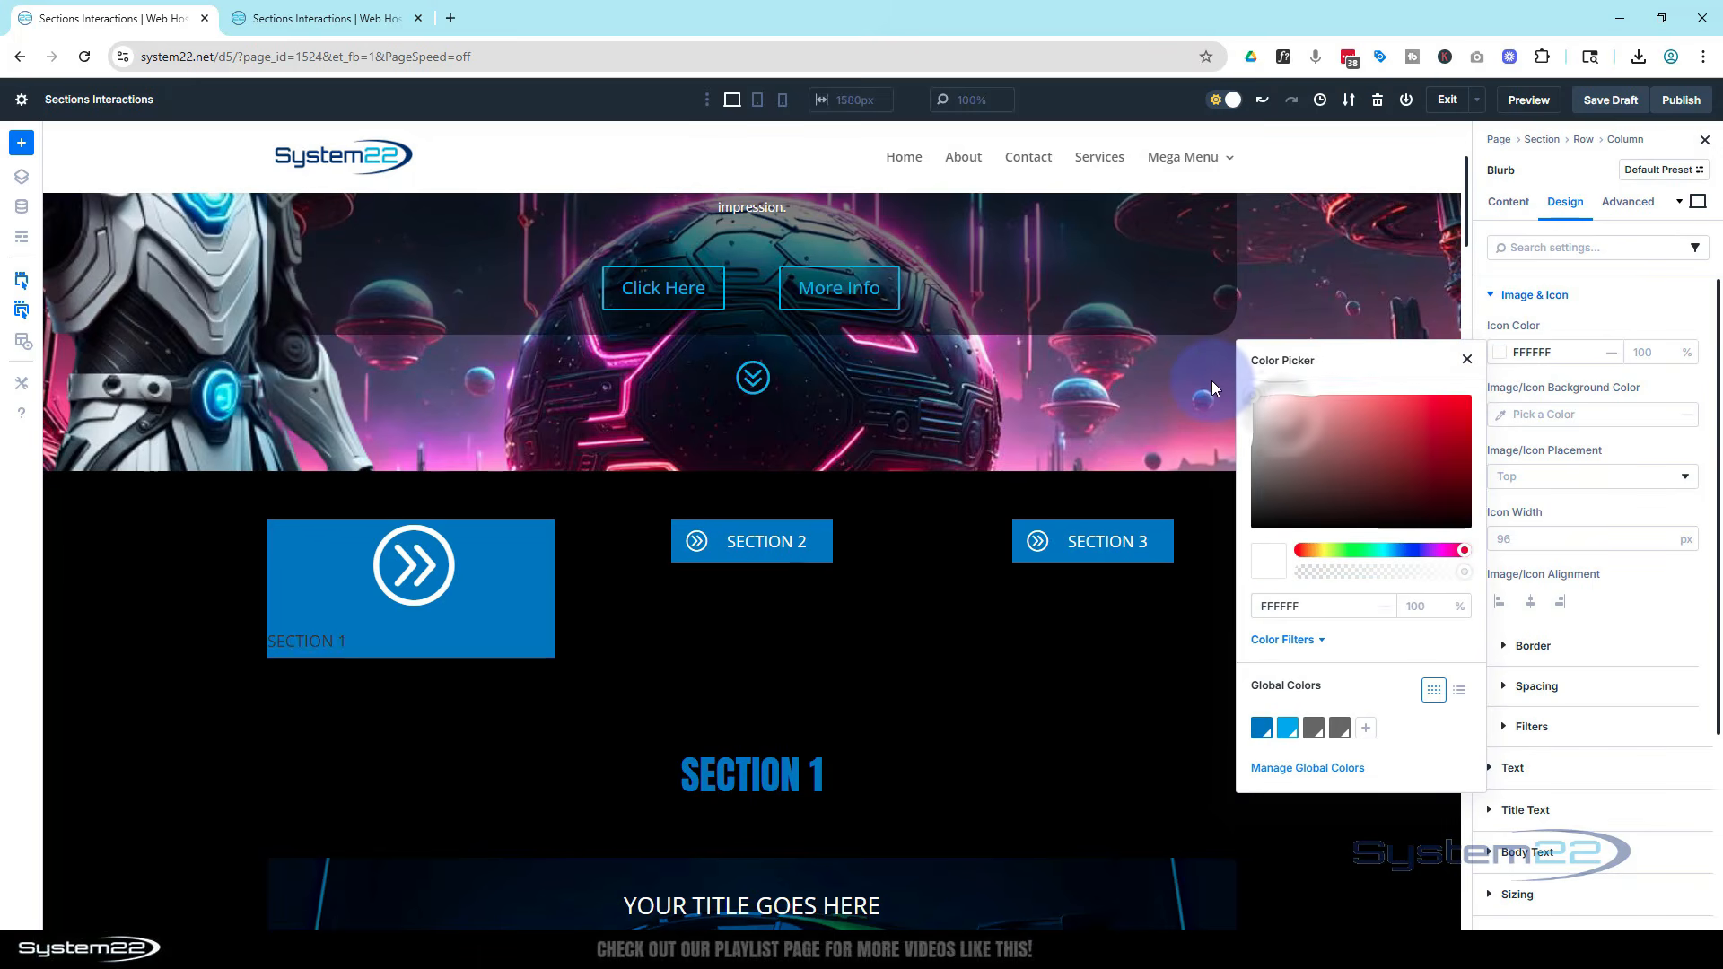
click(1595, 323)
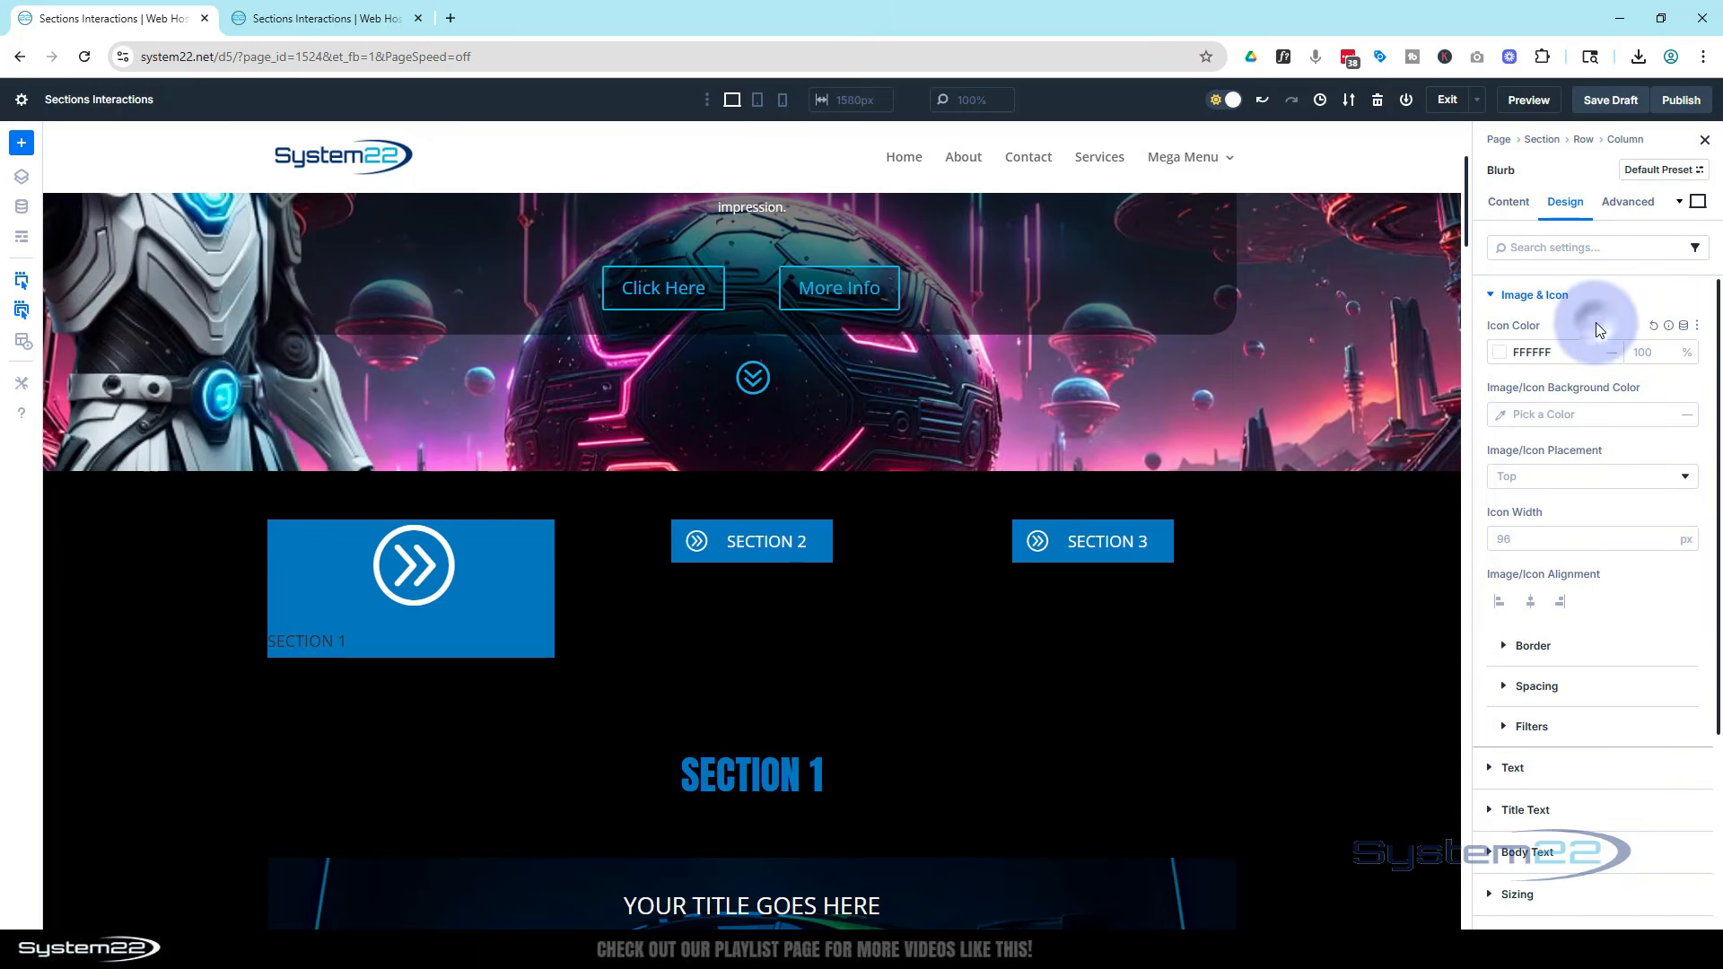
click(1555, 481)
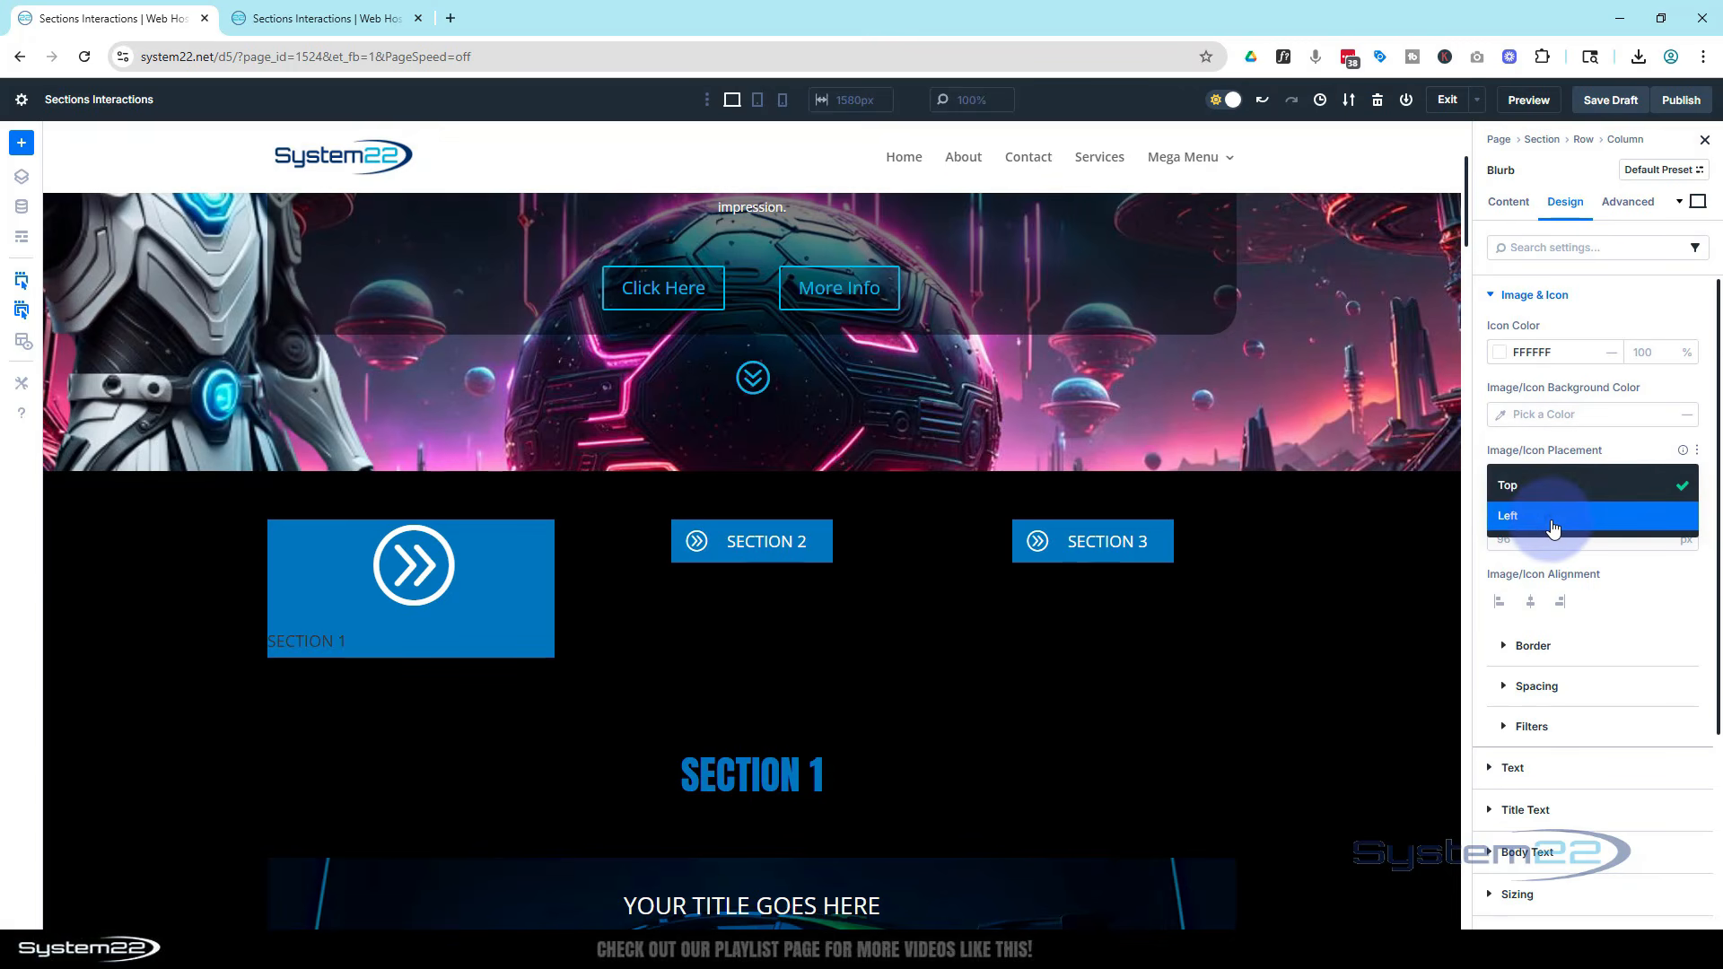
click(1552, 519)
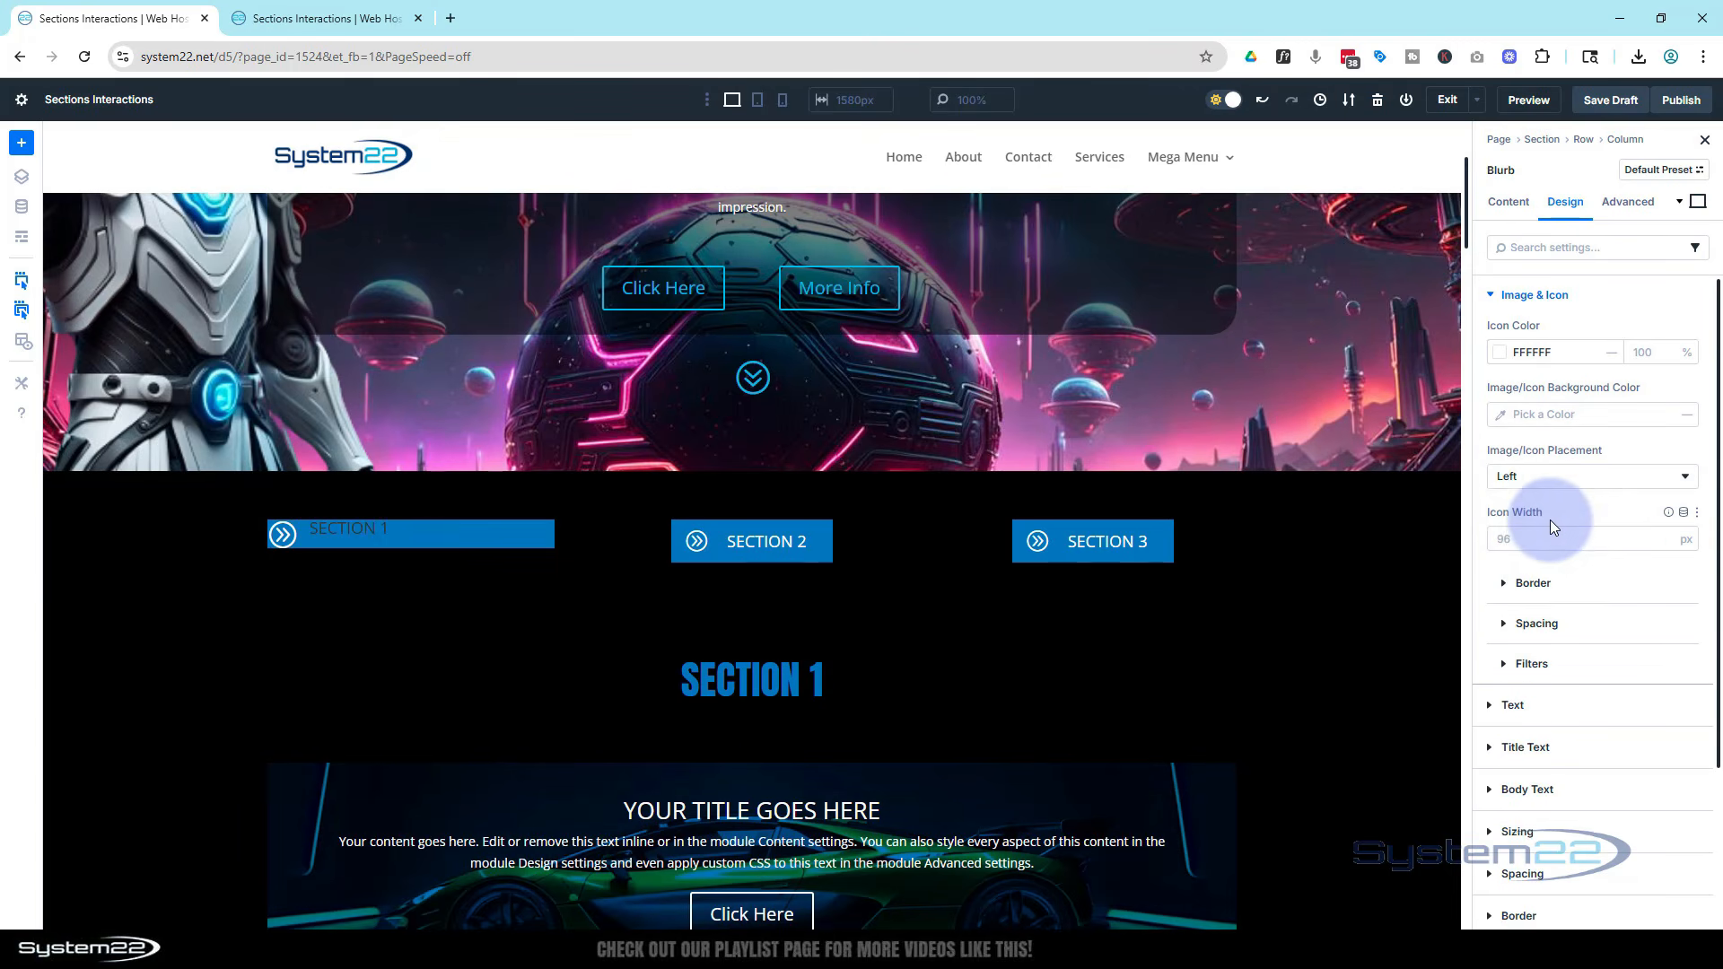
click(1505, 534)
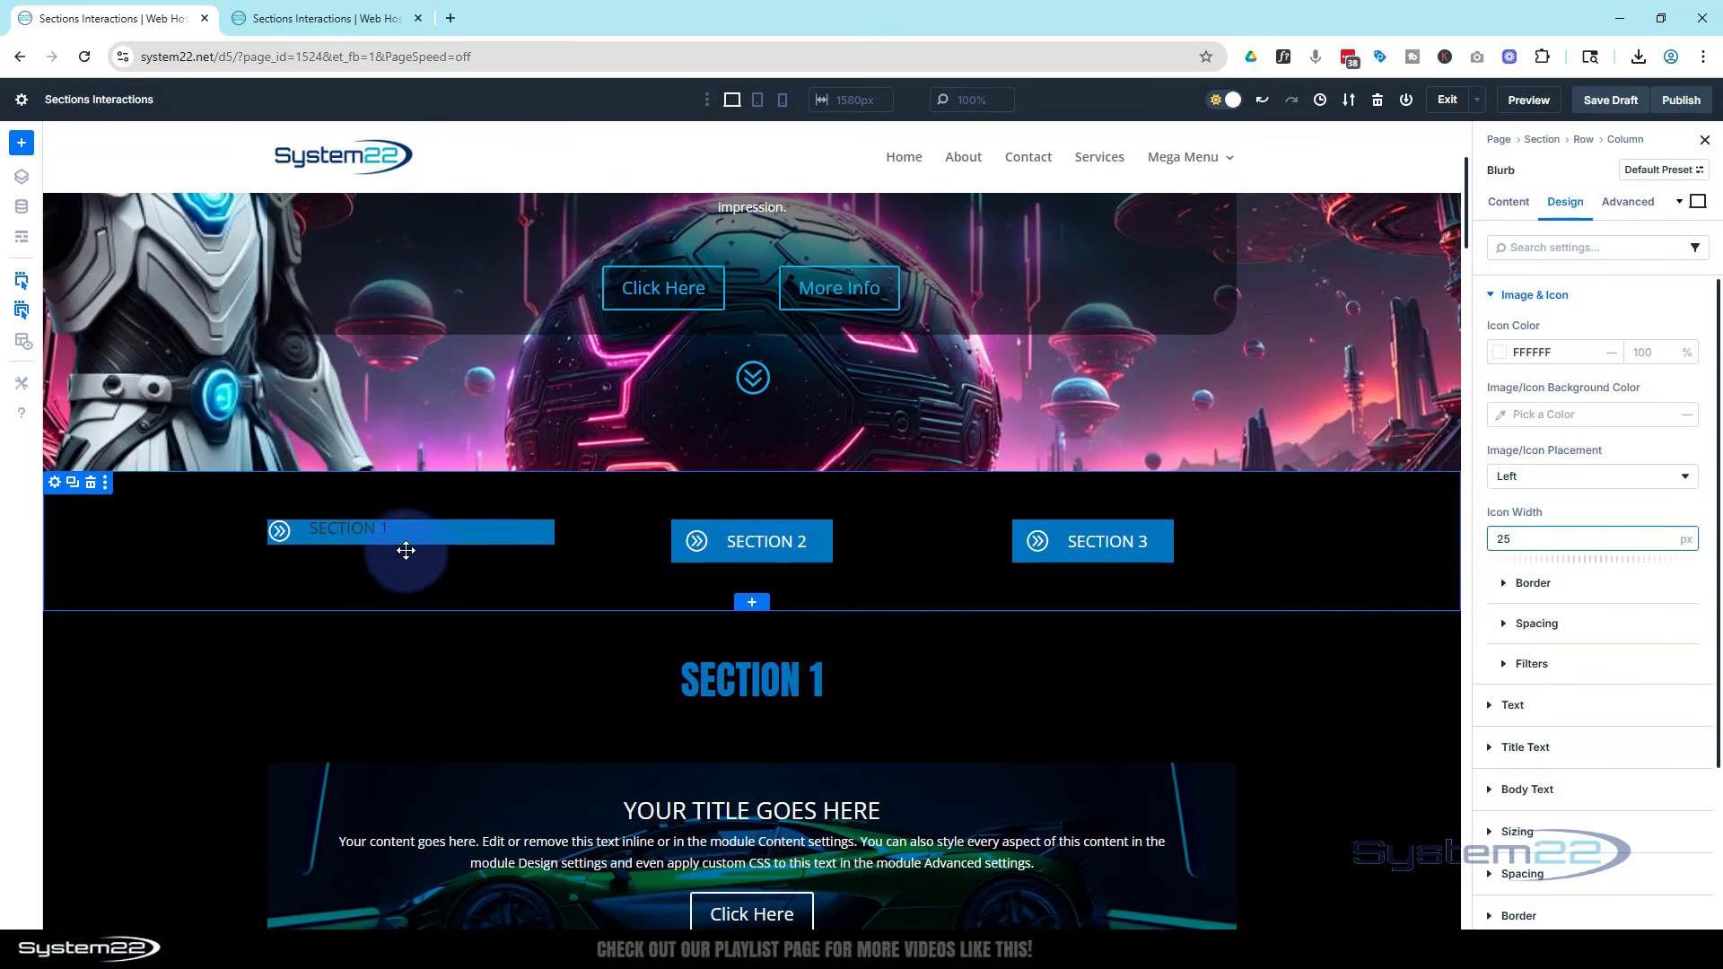
mouse_move(384, 539)
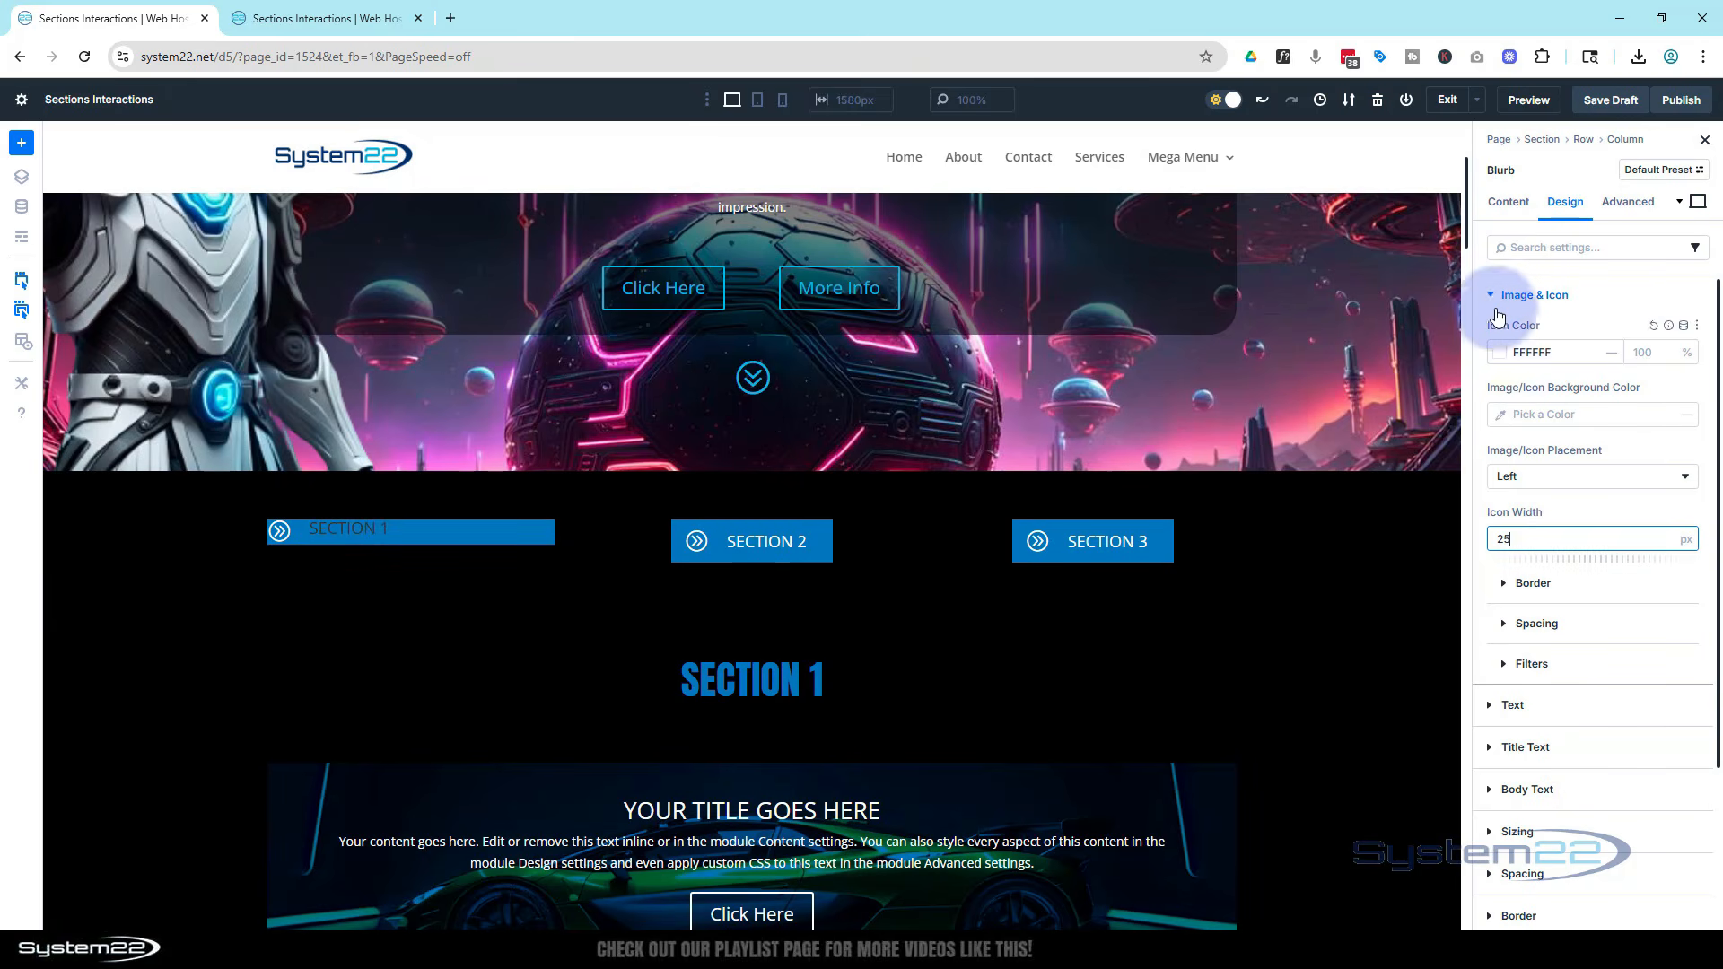
Style the blurb's title text with color FFFFFF and a 1.5 em line height
click(1508, 203)
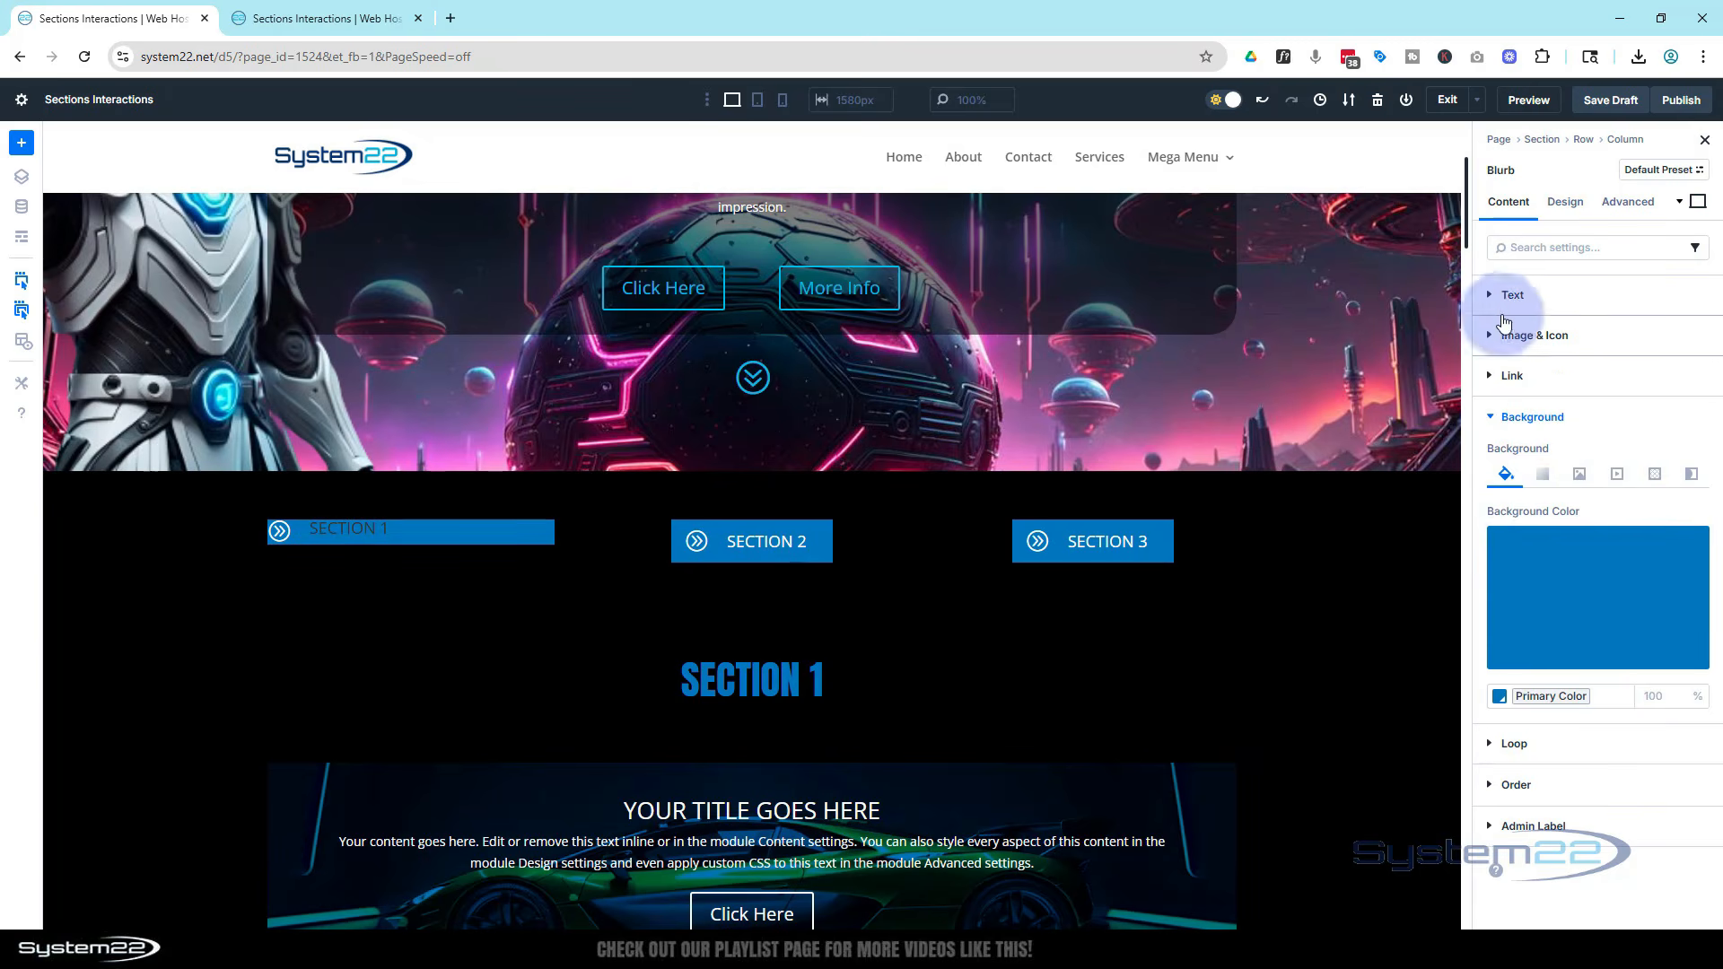
click(1499, 296)
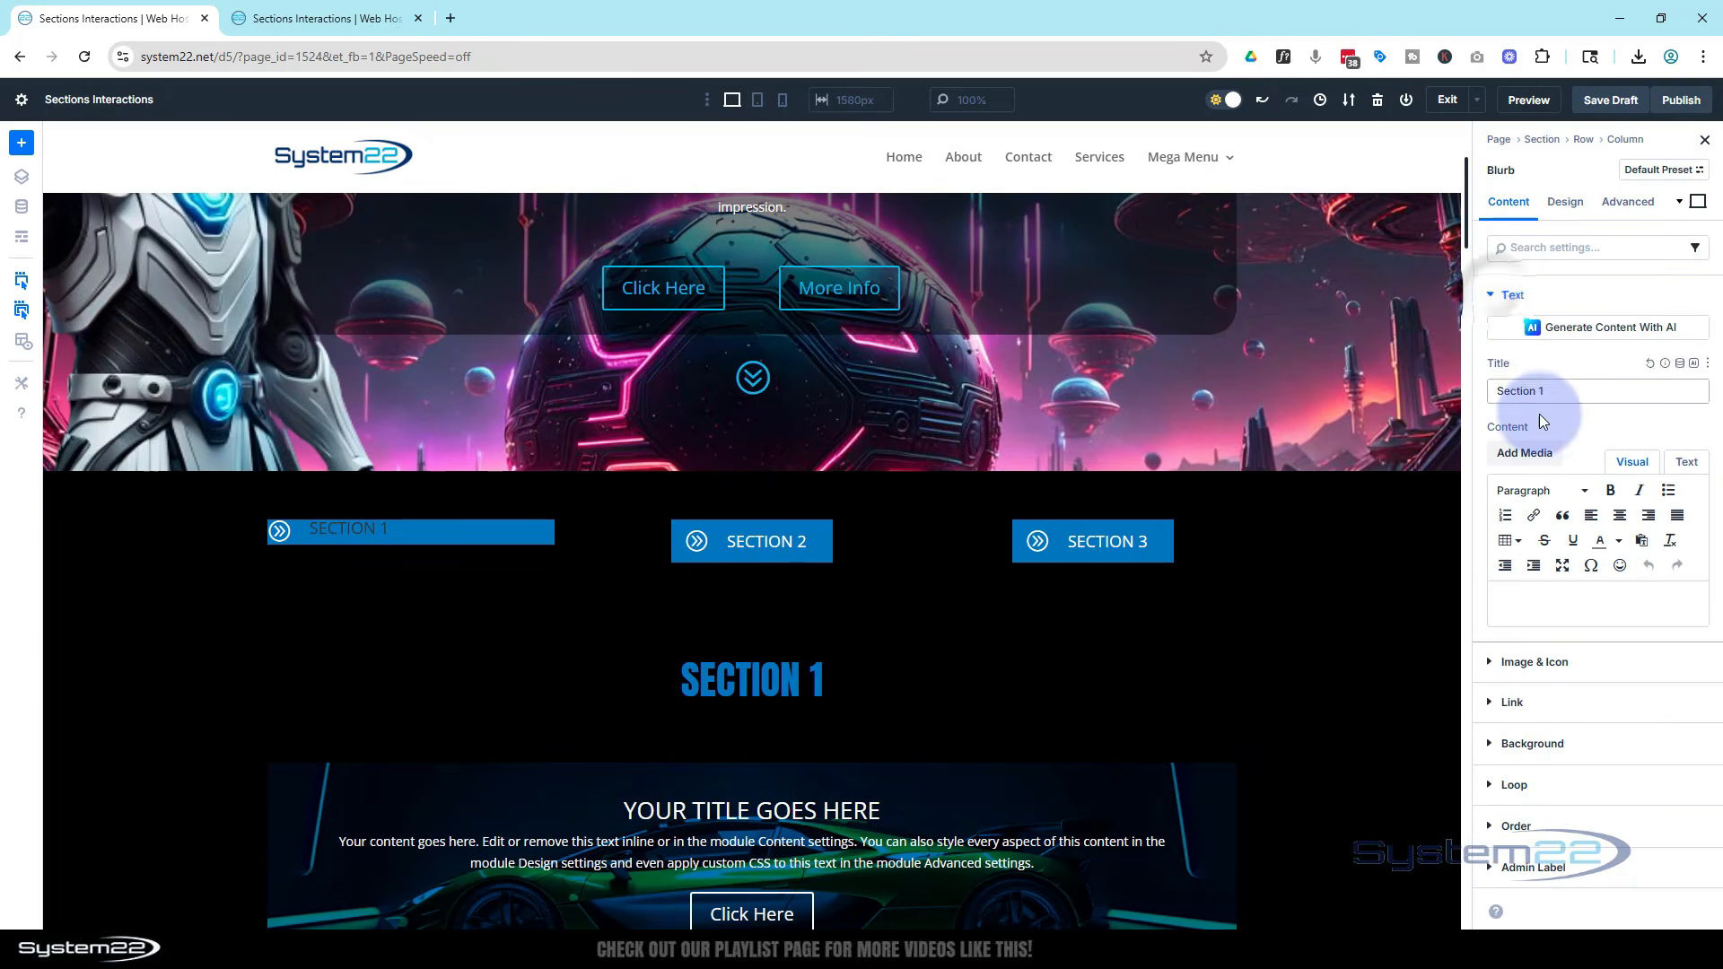
click(1565, 202)
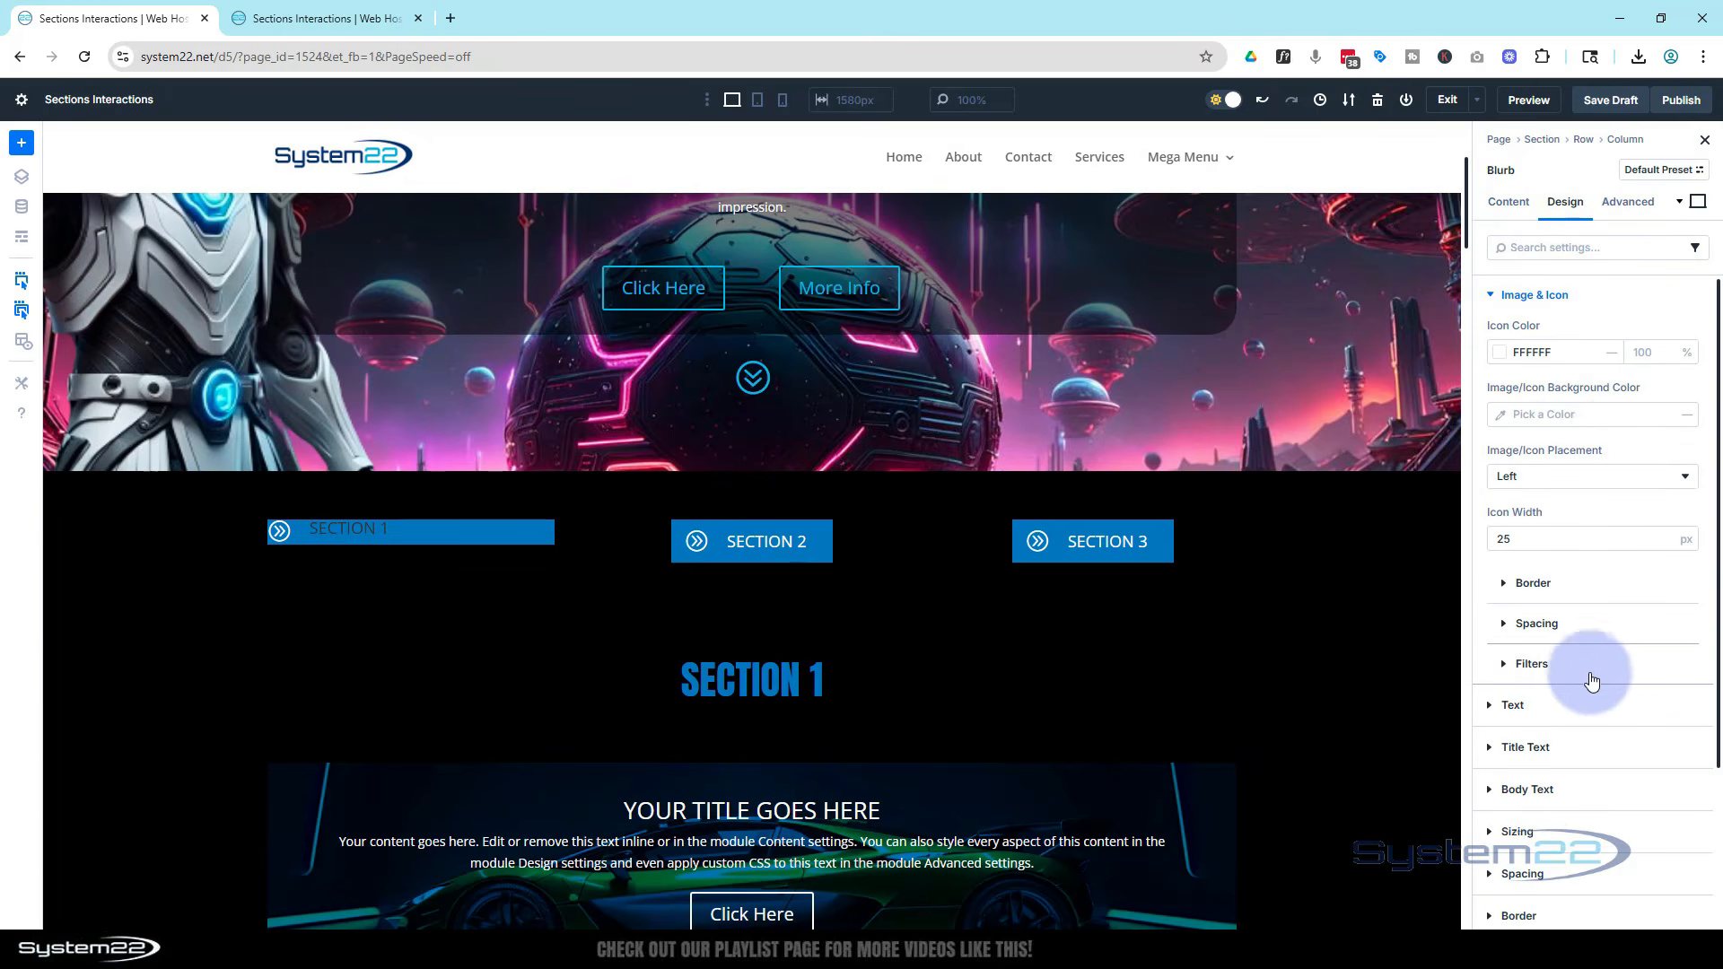
click(1577, 737)
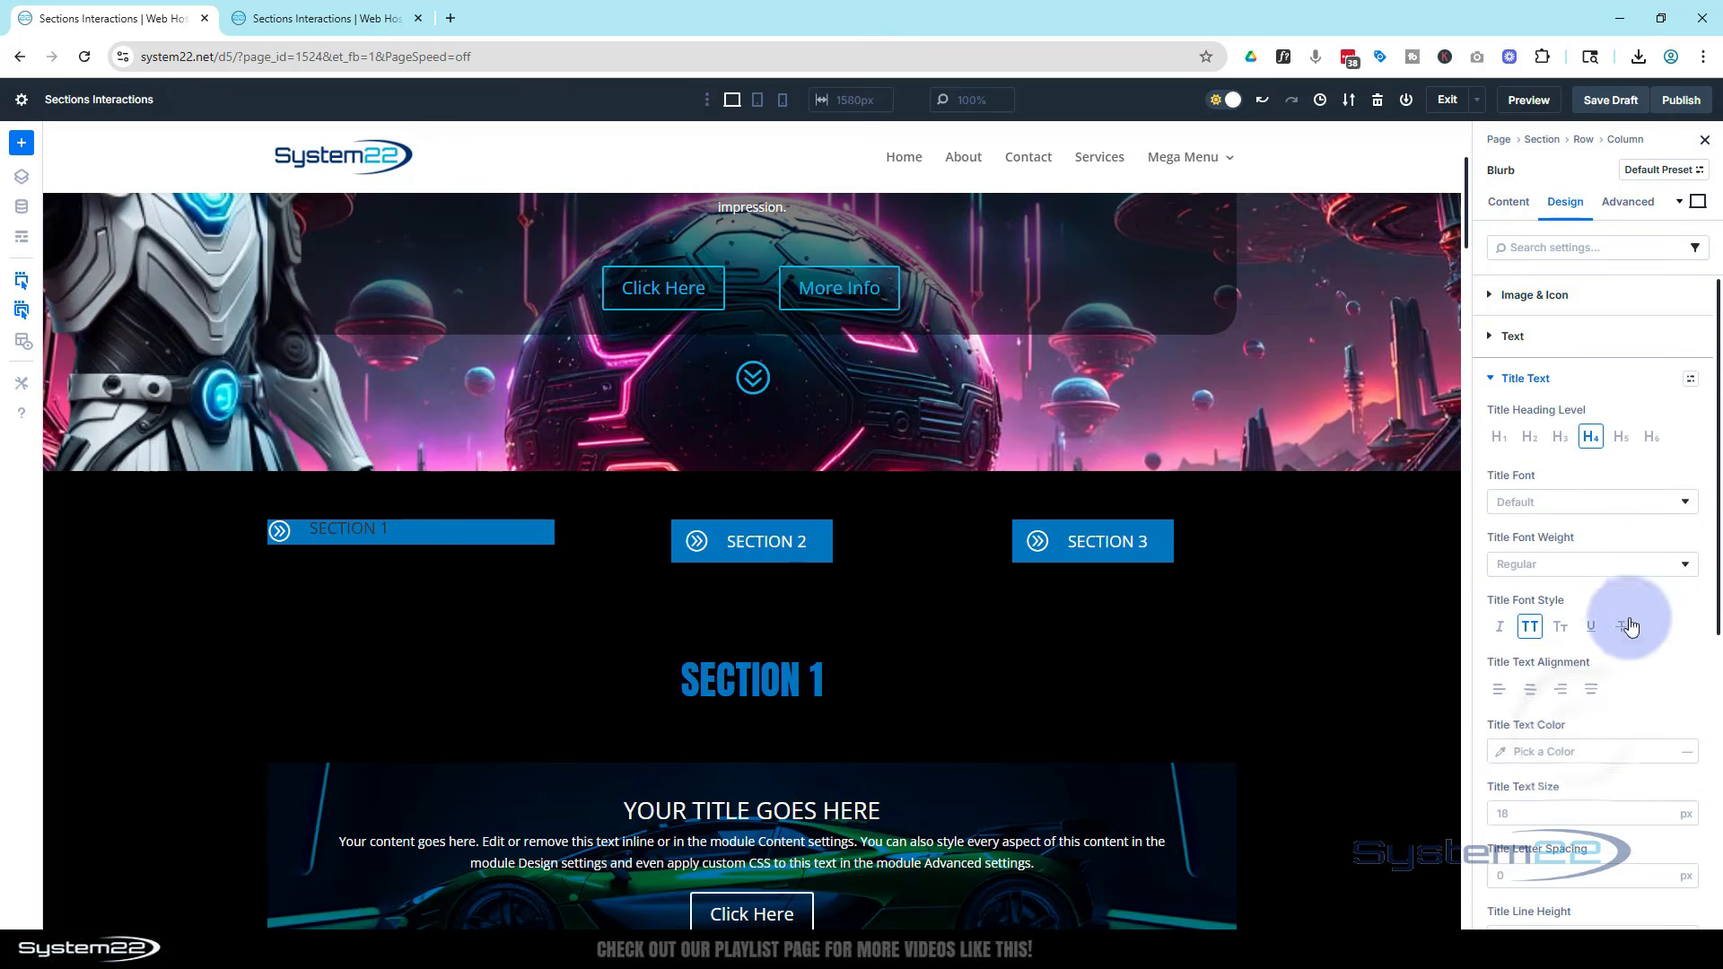
scroll(1650, 586, down, 1)
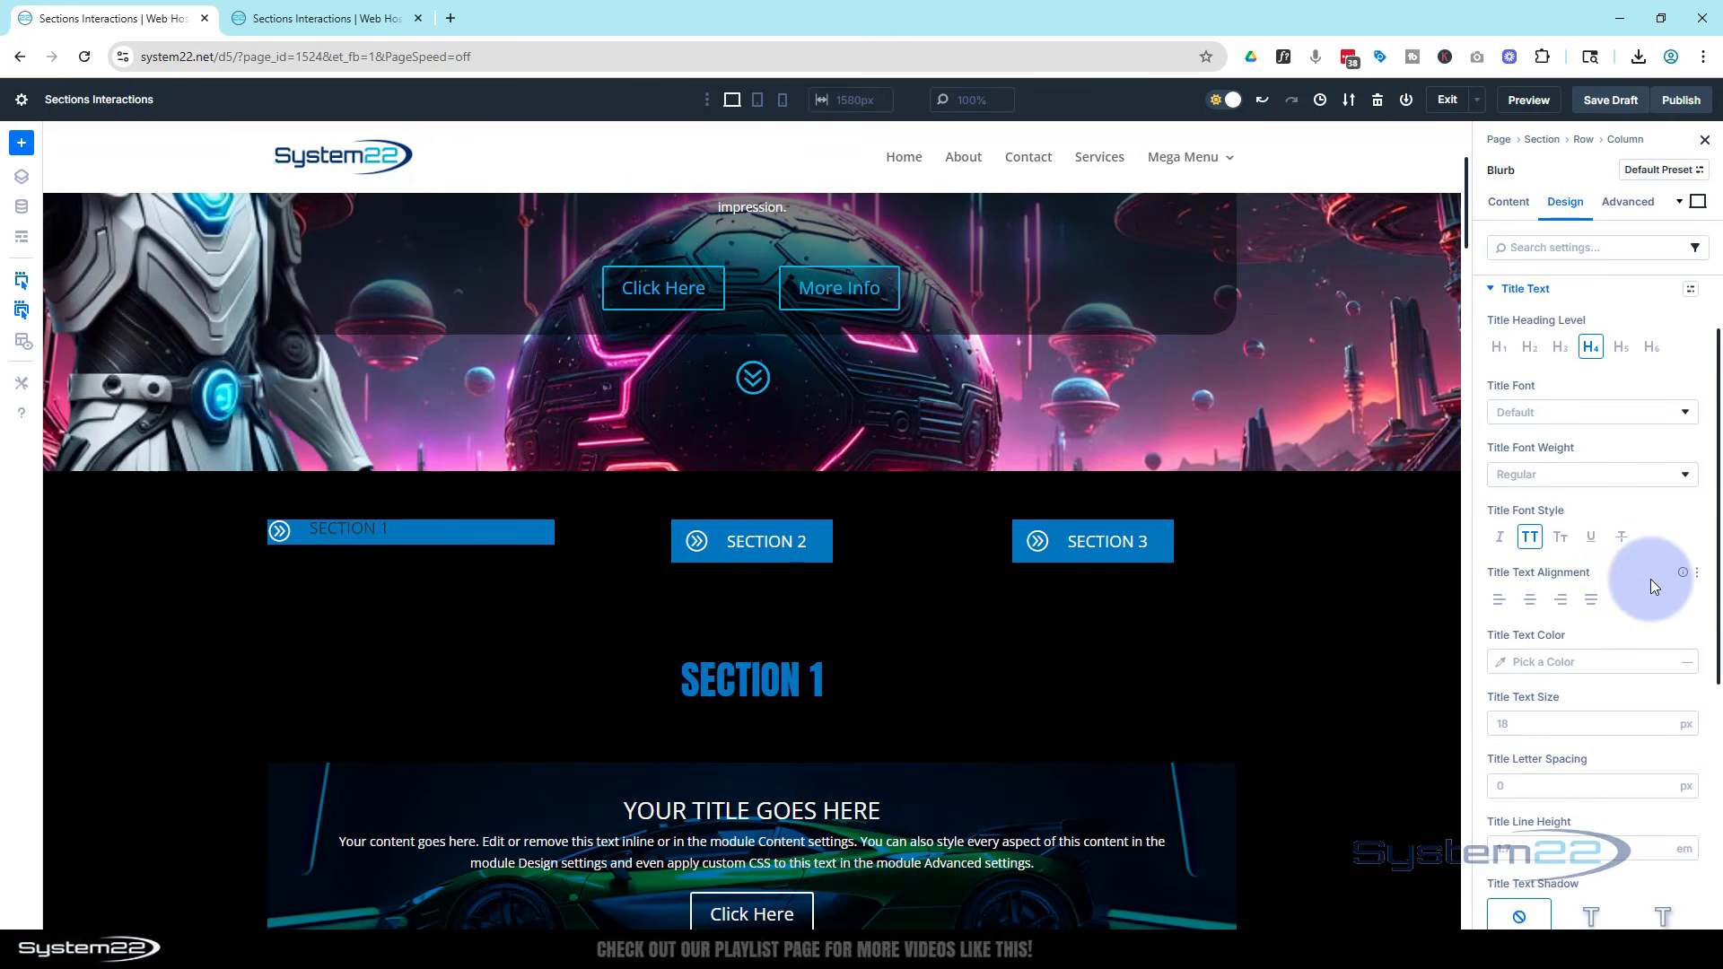
scroll(1650, 579, down, 2)
click(1503, 485)
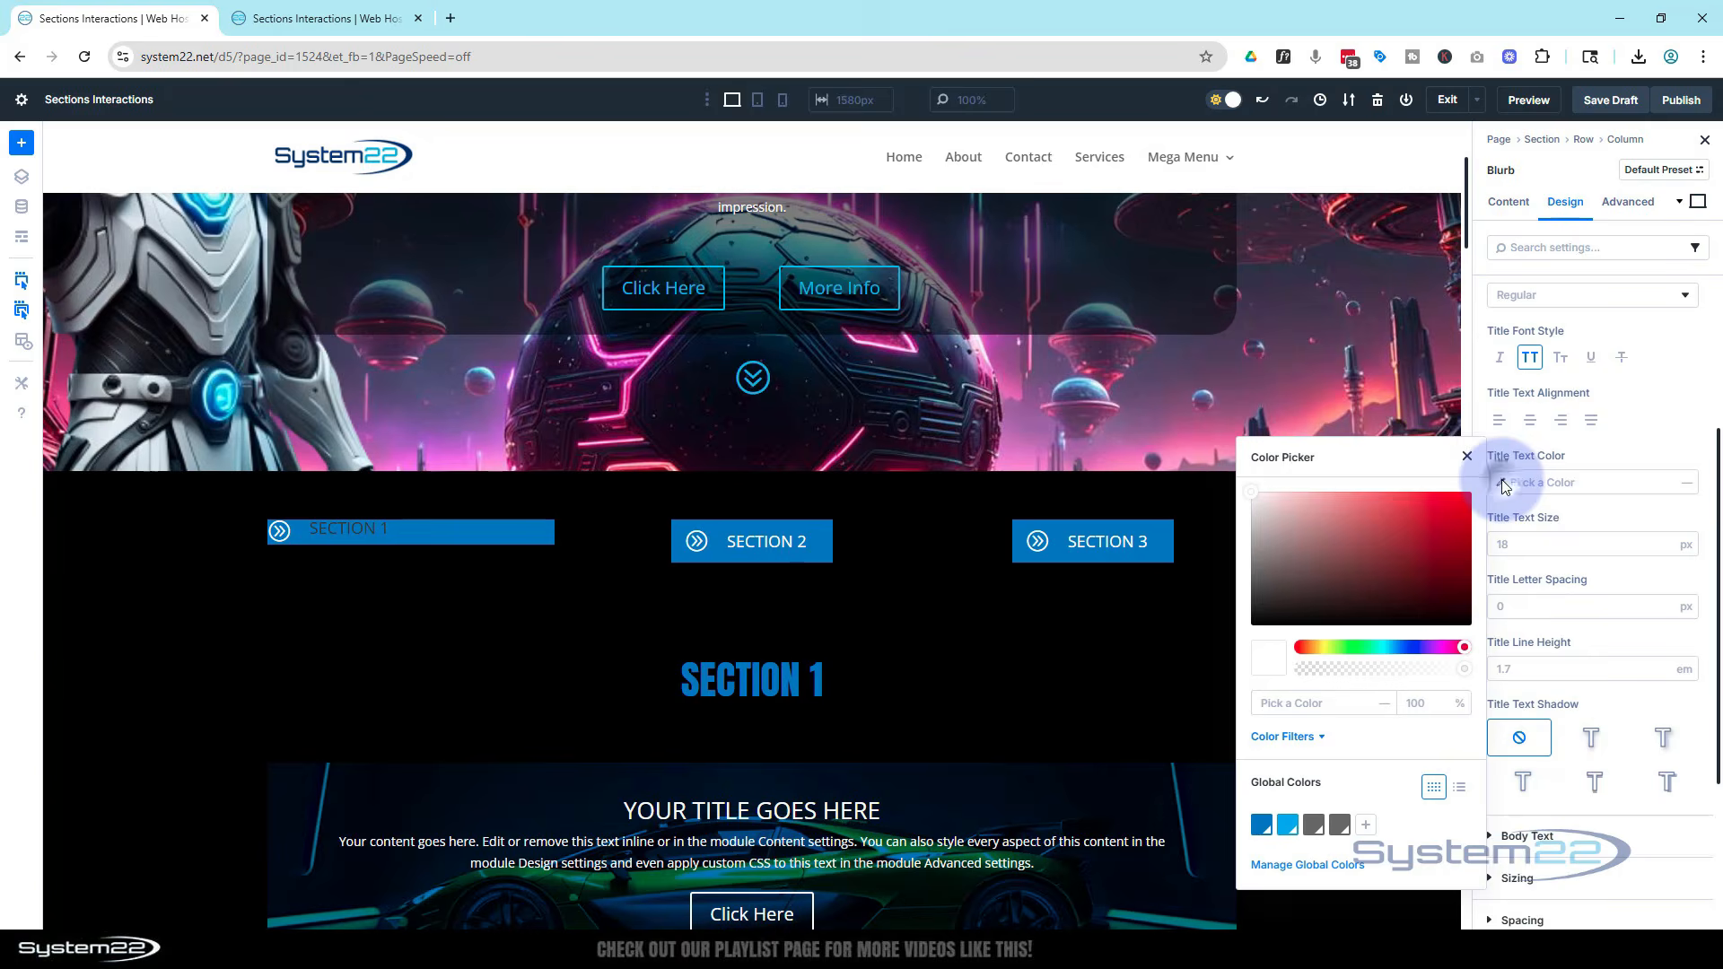
drag(1460, 491, 1252, 492)
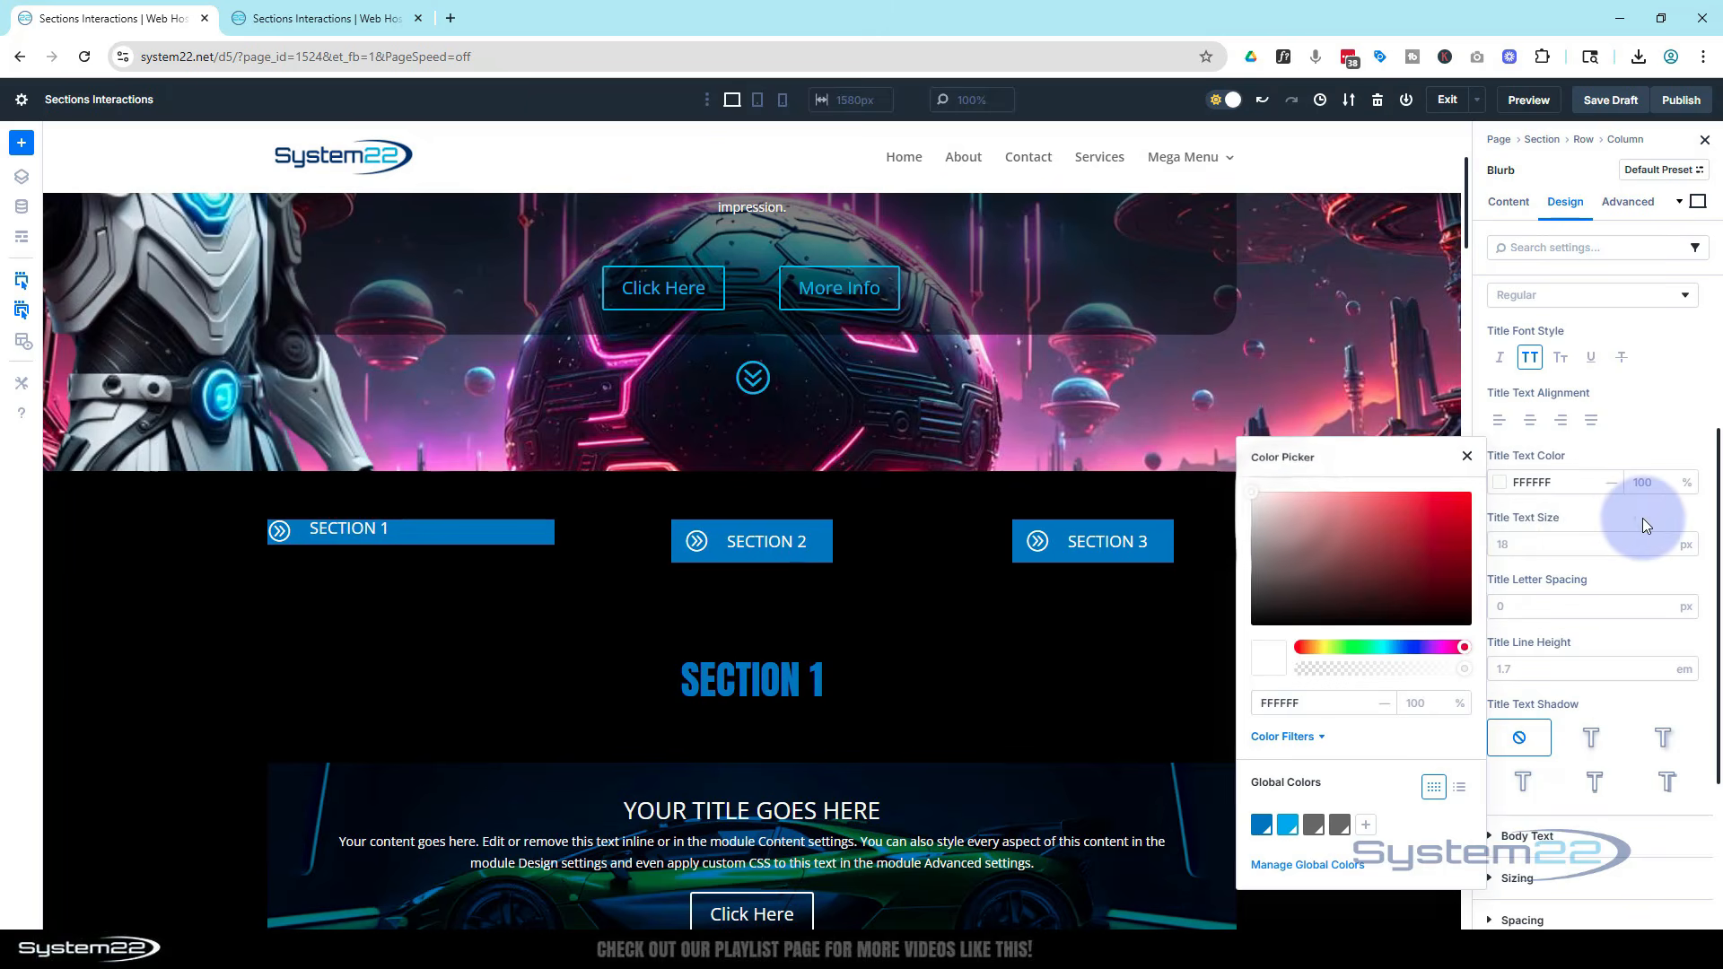
click(1643, 519)
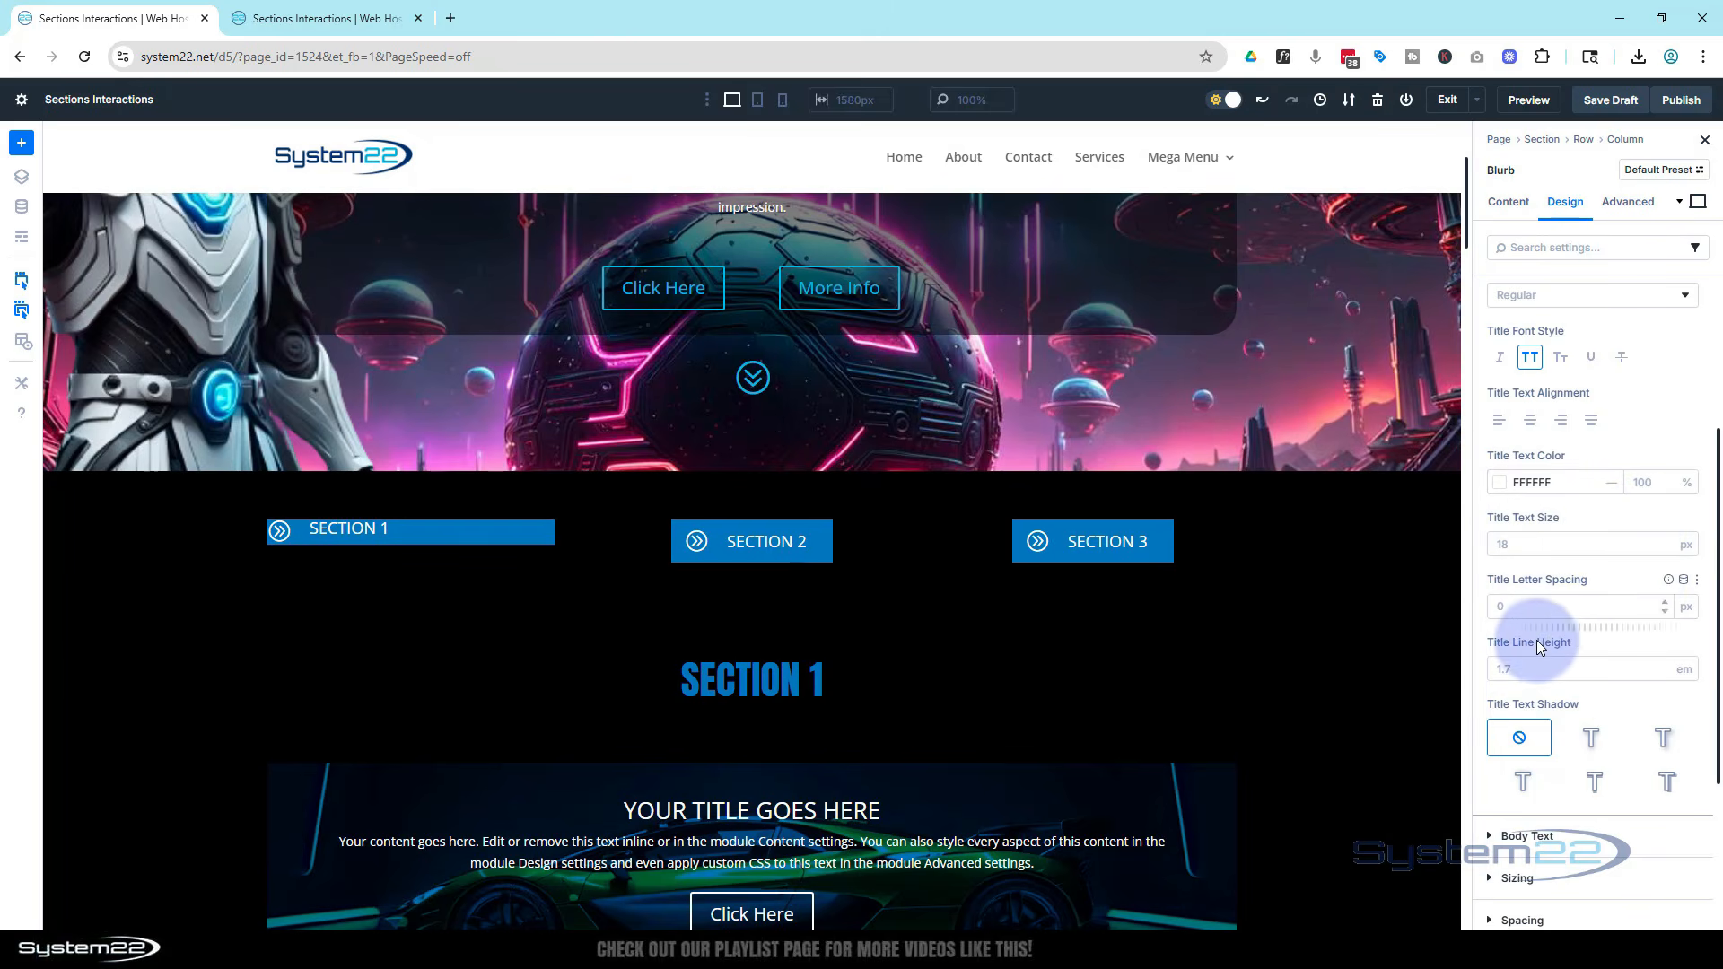
click(1660, 674)
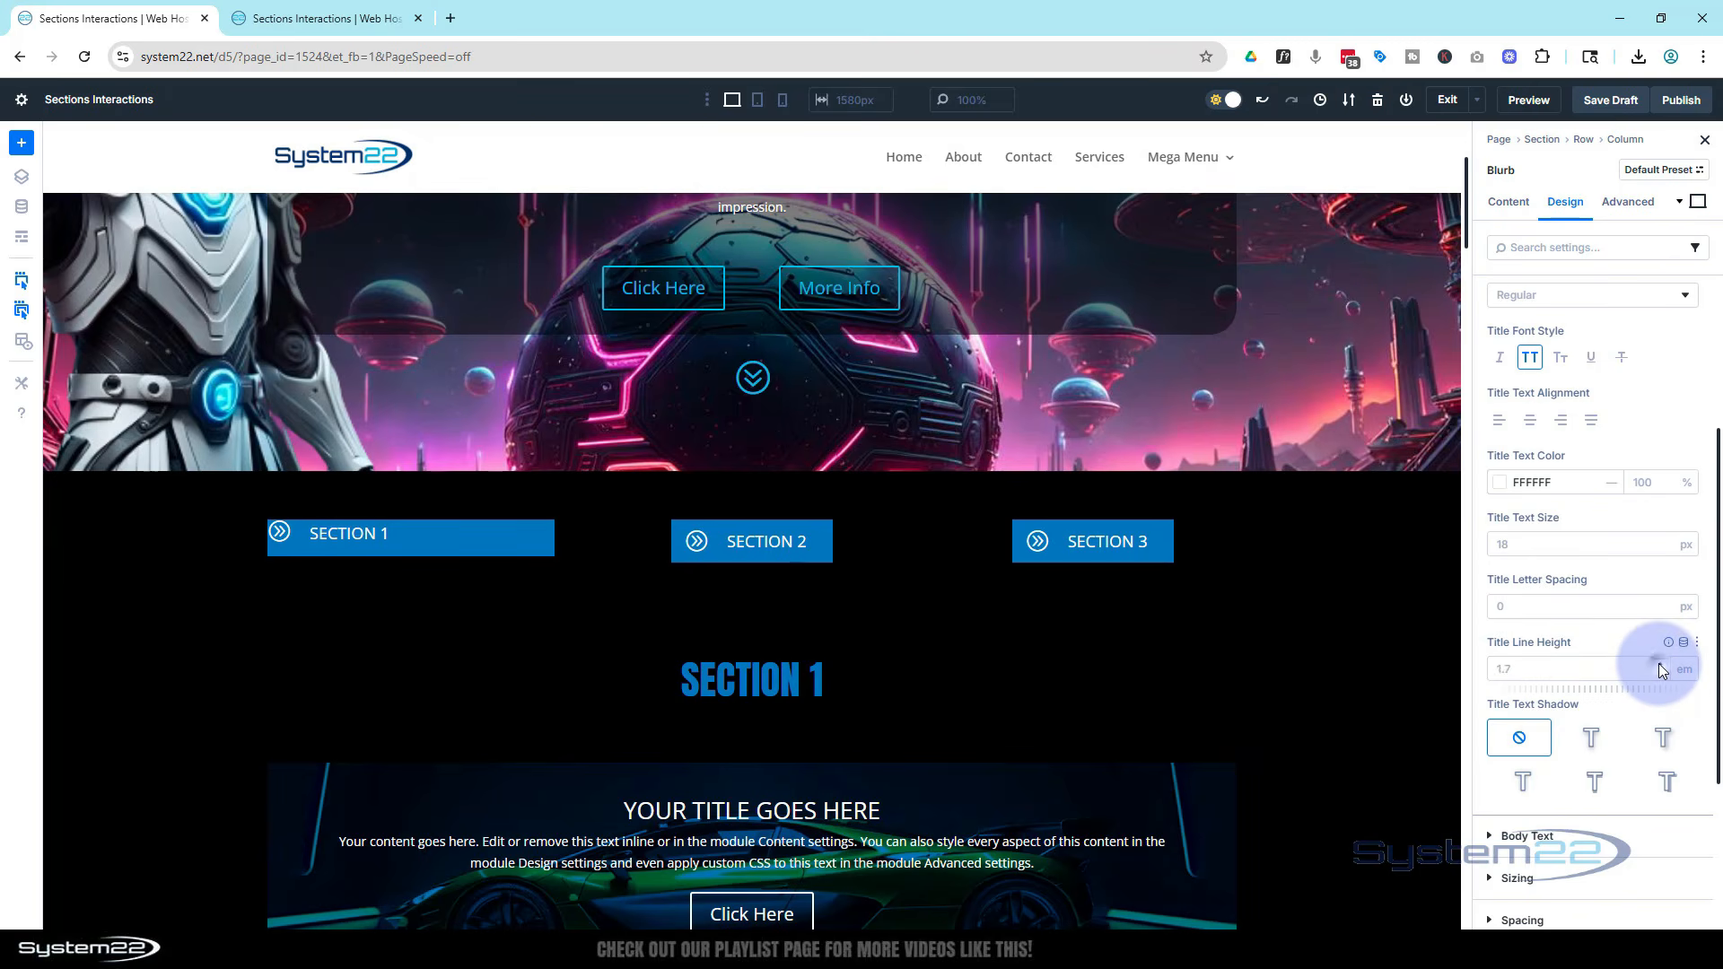
click(1660, 675)
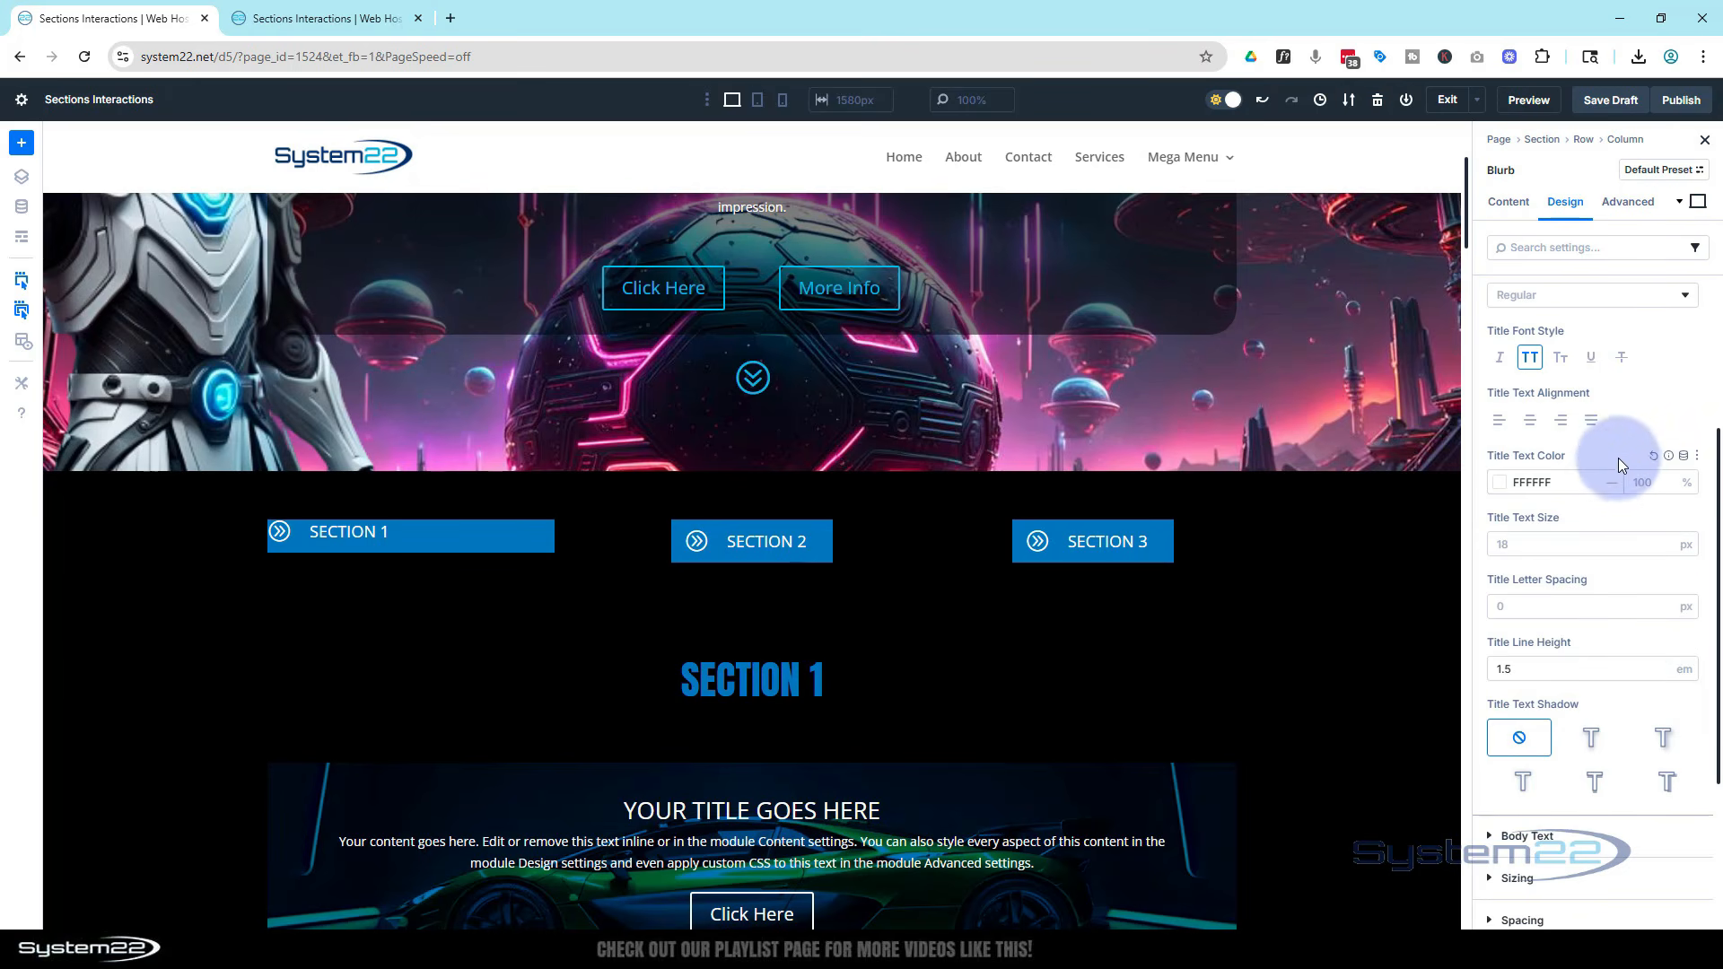
Set the blurb's padding to 10 px top and 15 px left
scroll(1618, 459, down, 2)
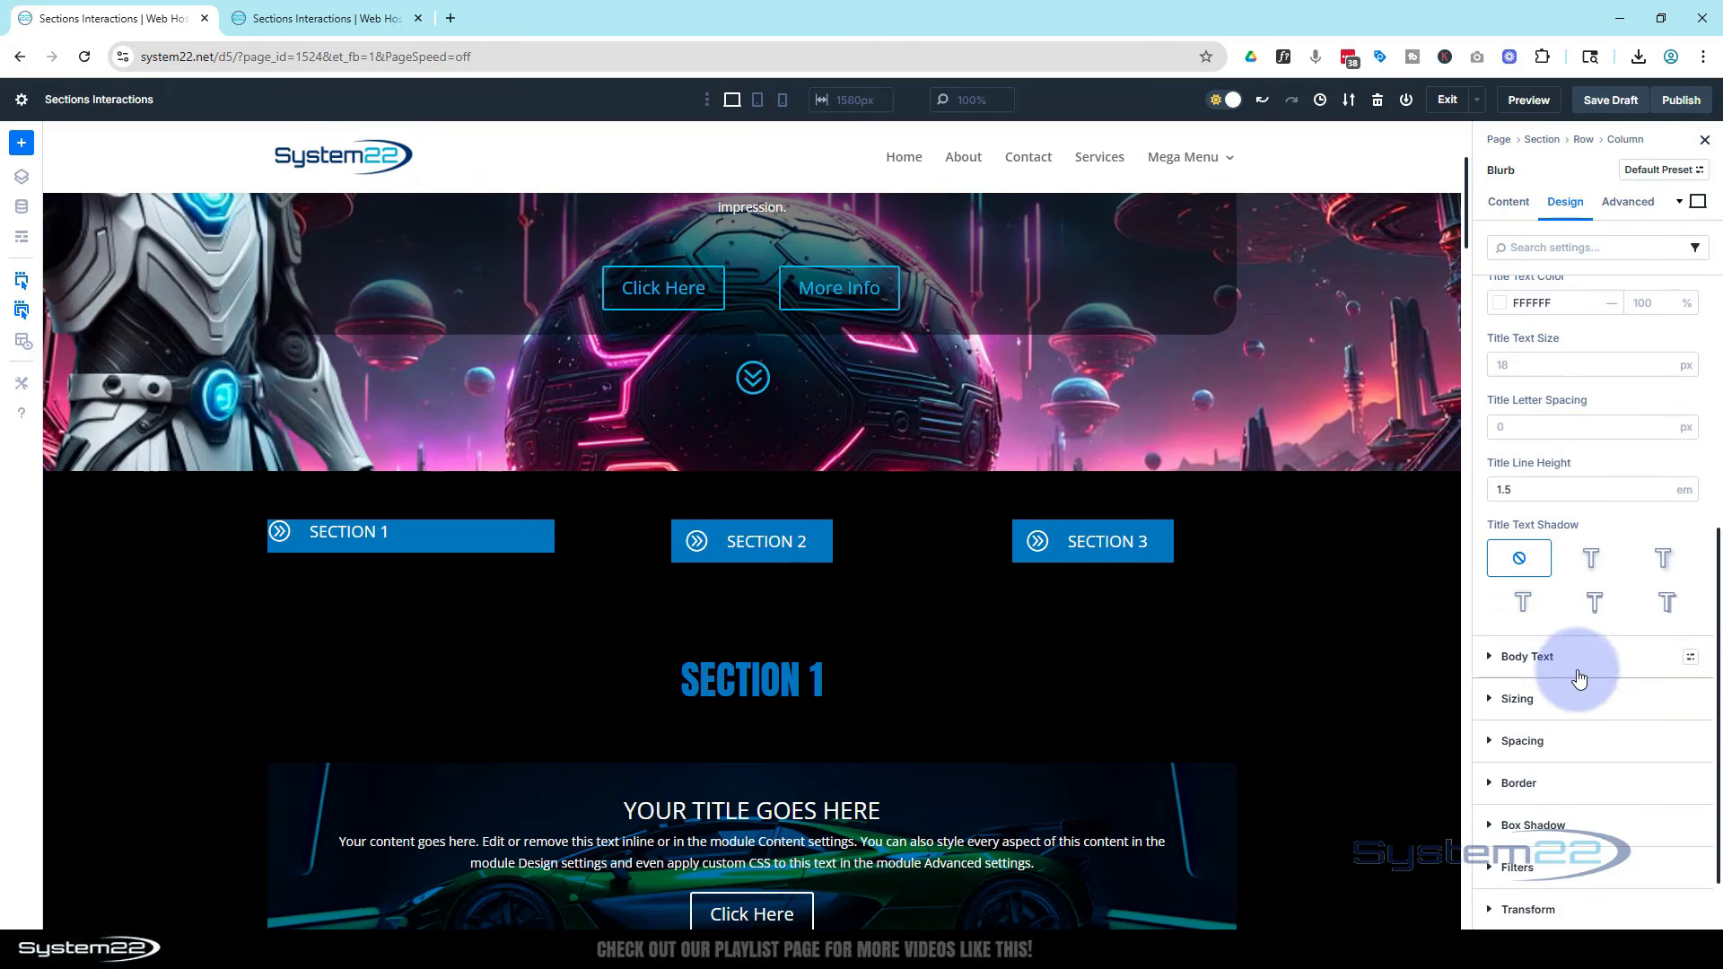
scroll(1577, 671, down, 1)
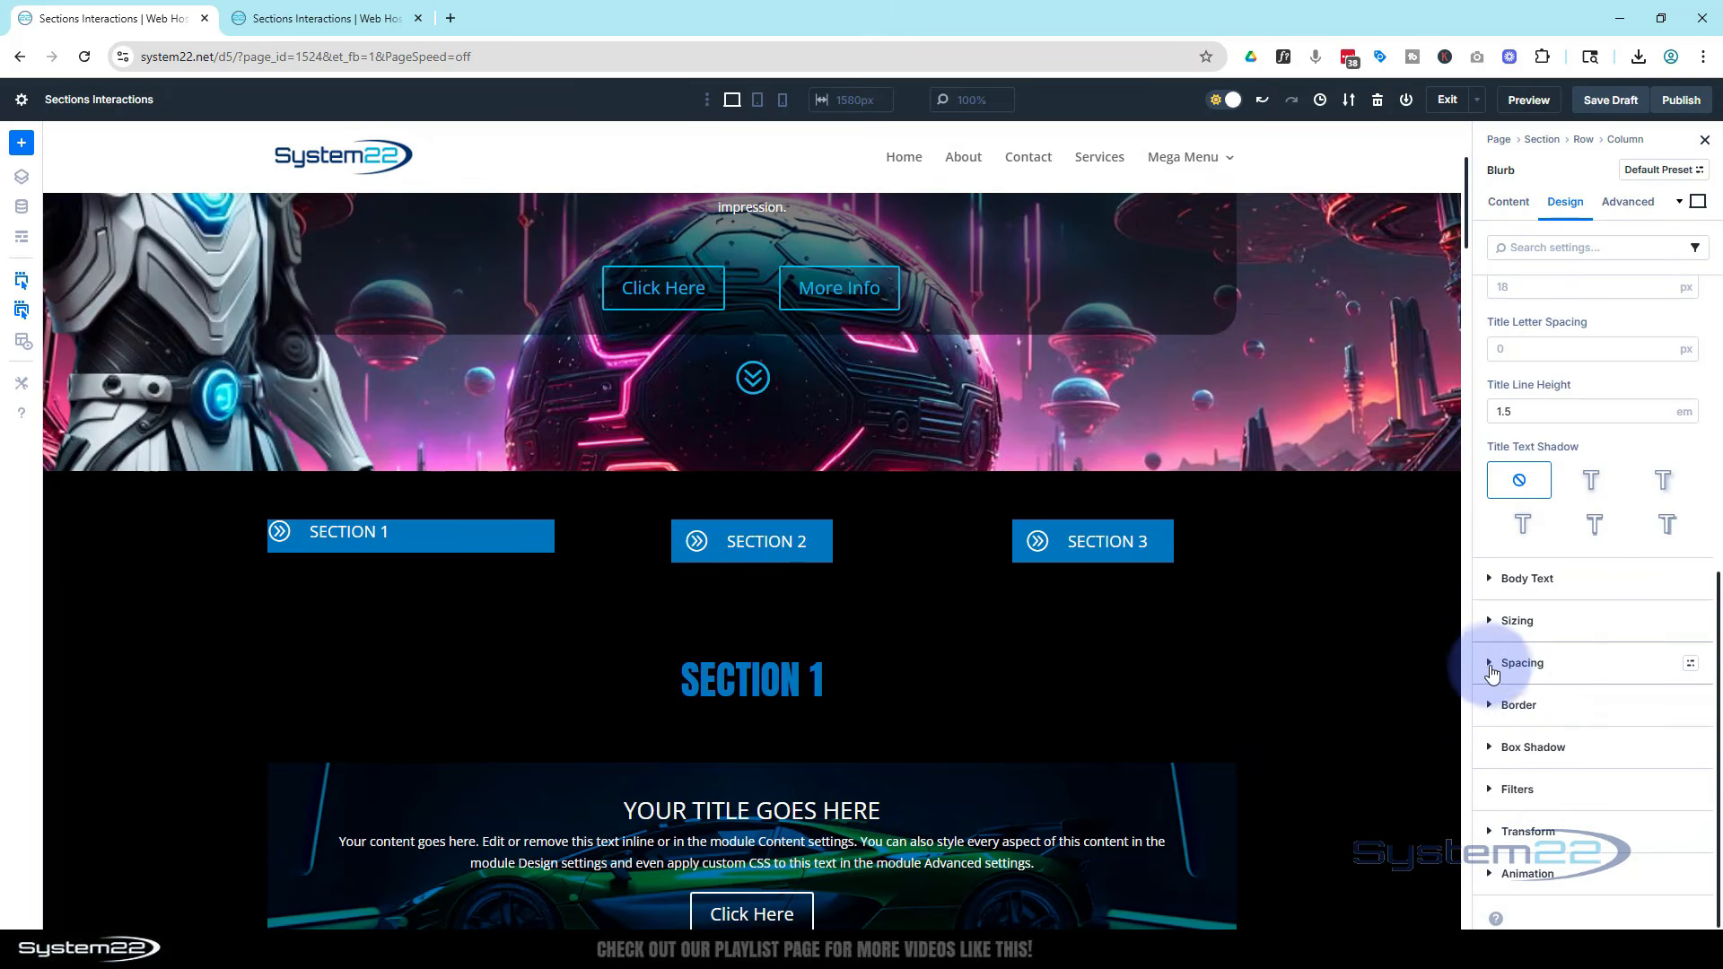
click(1491, 662)
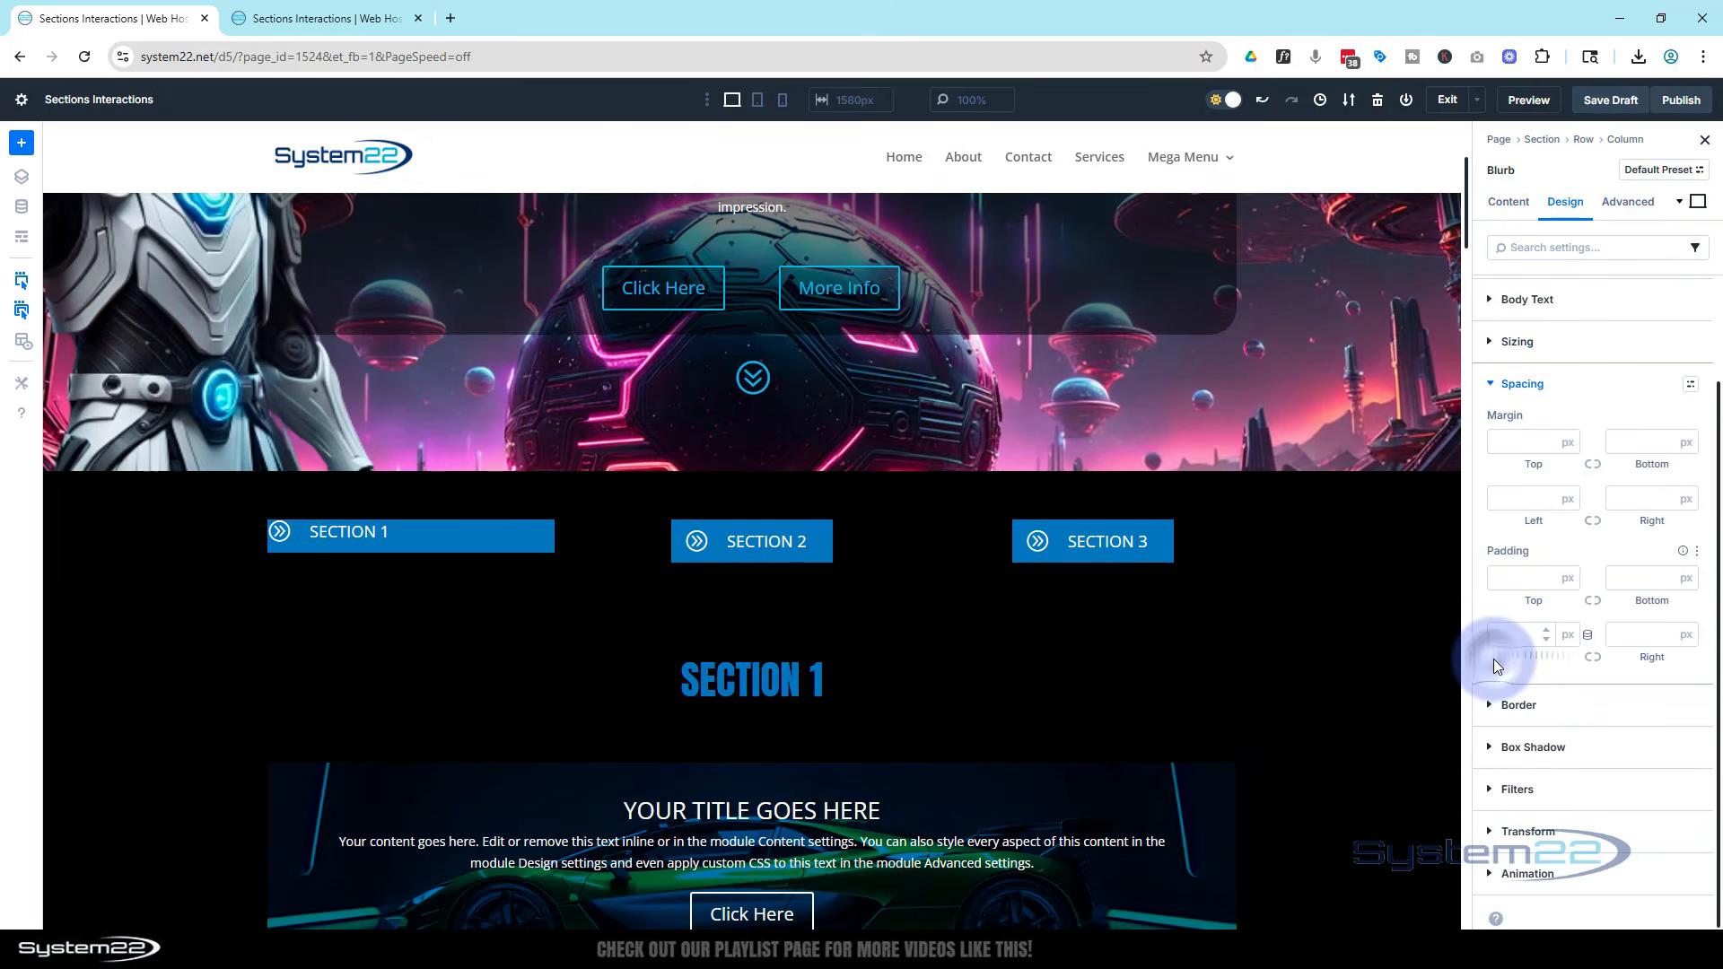
click(1504, 500)
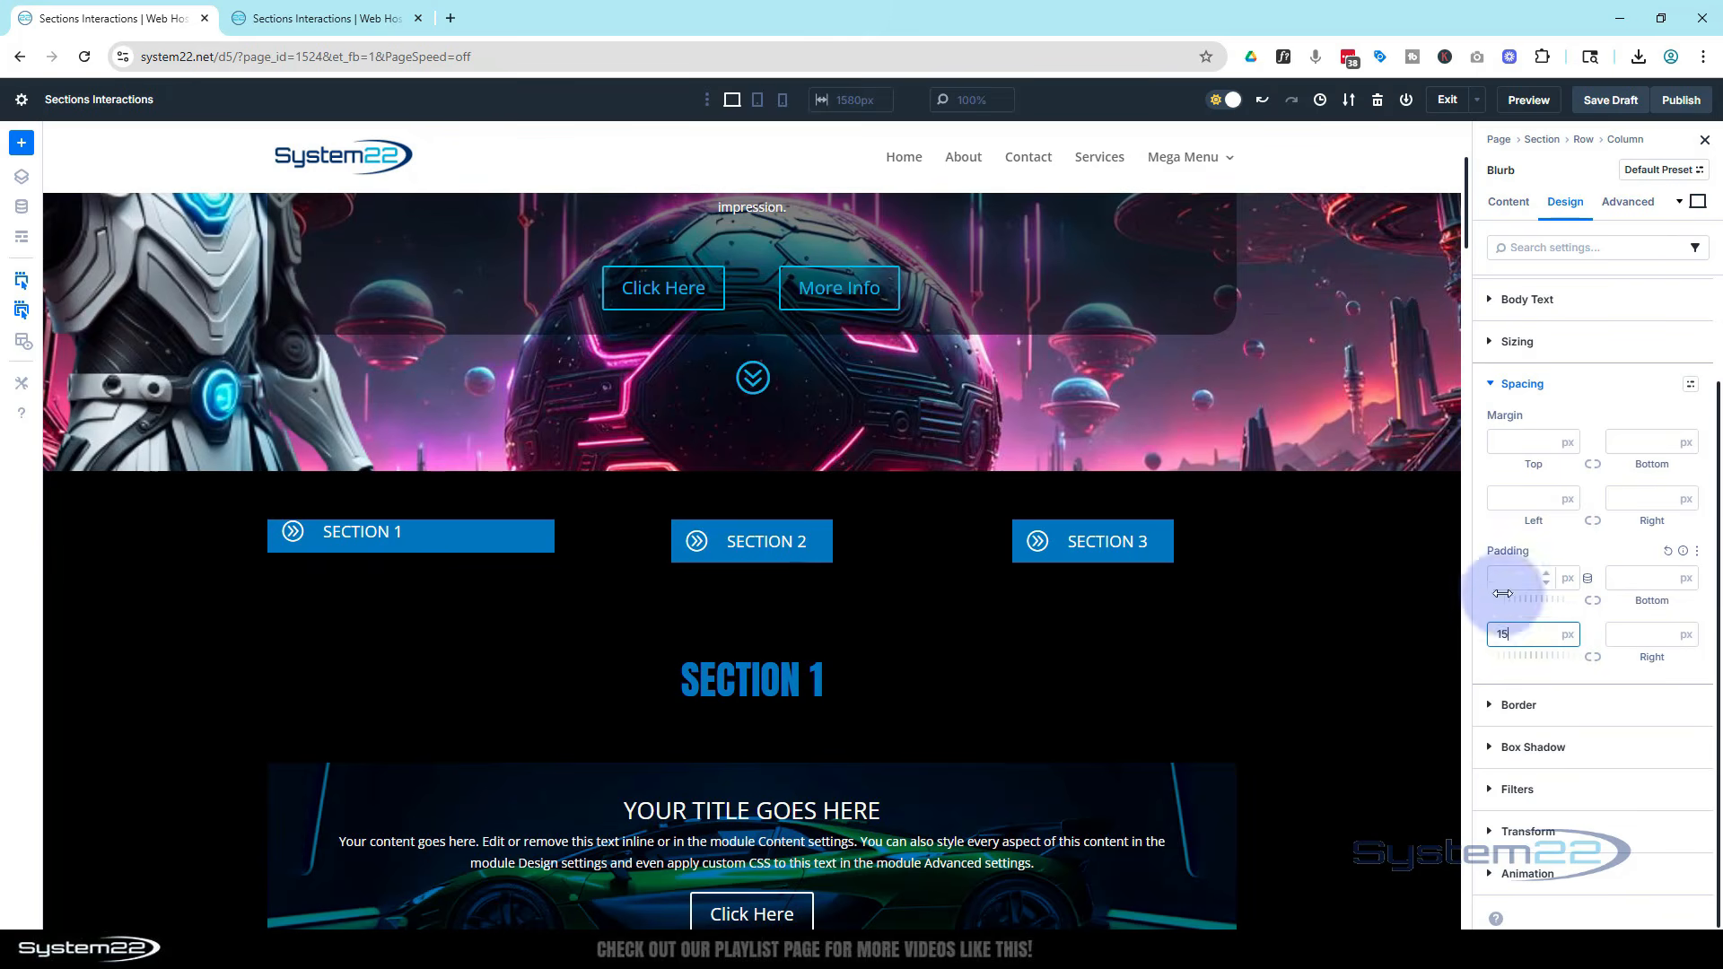
click(1508, 577)
text(10)
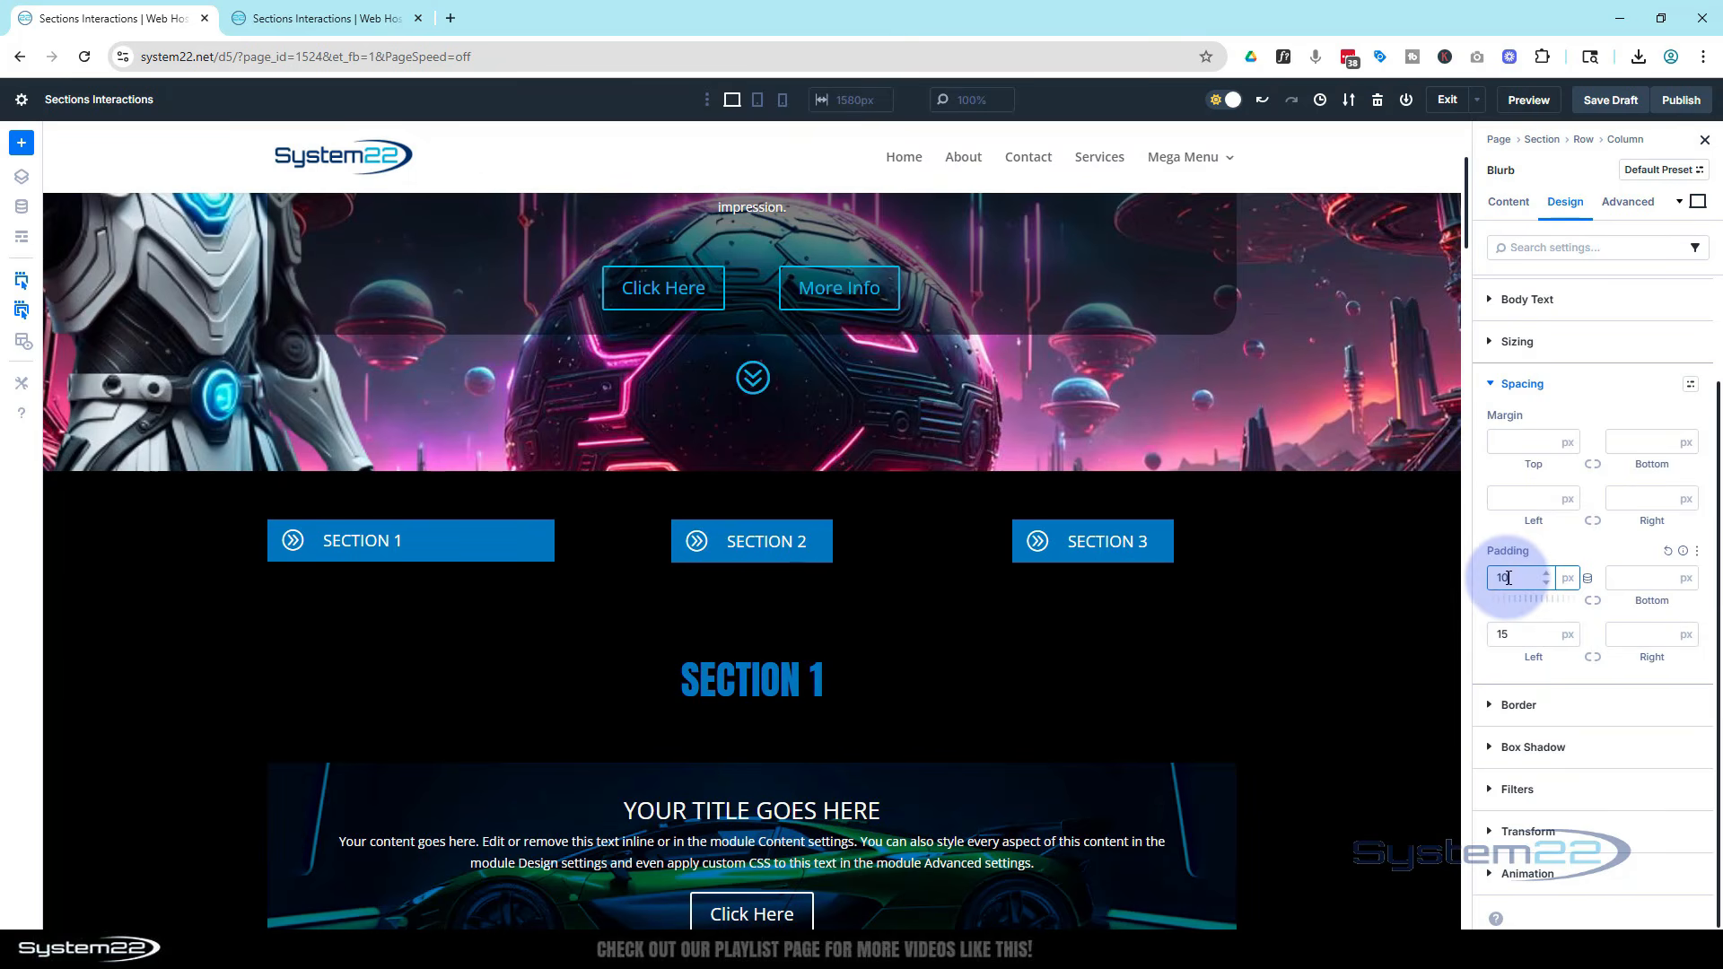
Match the Section 2 blurb's sizing by setting the Section 1 blurb's width to 180 px with center alignment
click(731, 537)
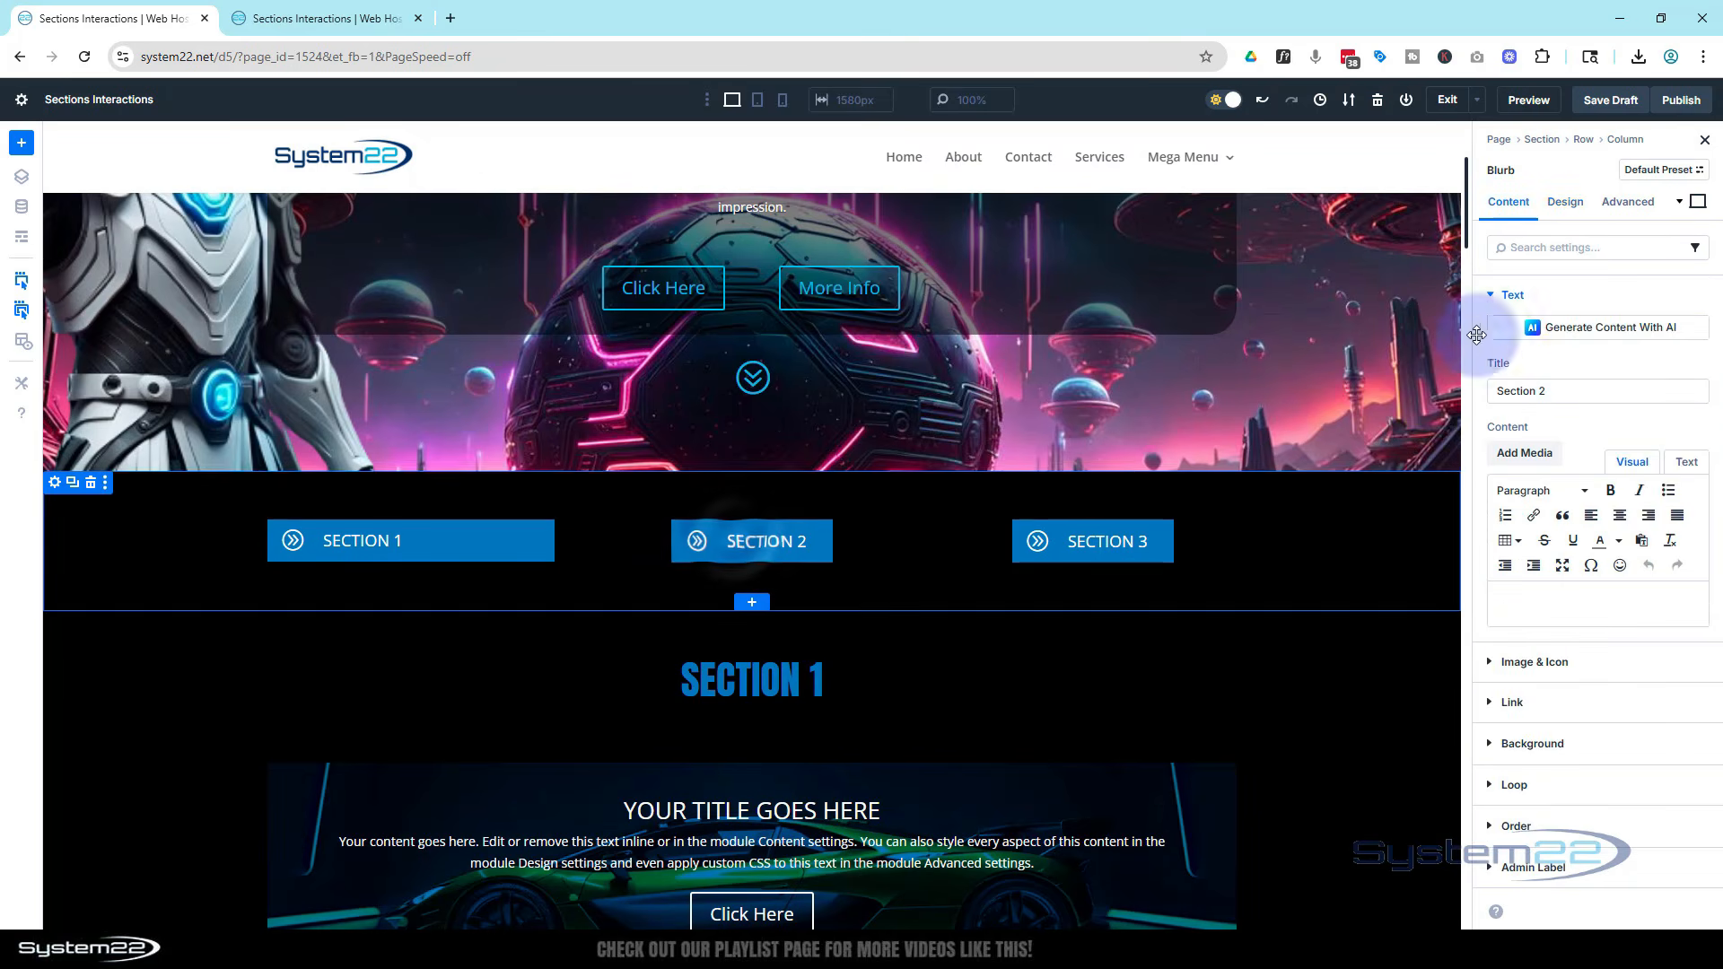
click(1579, 209)
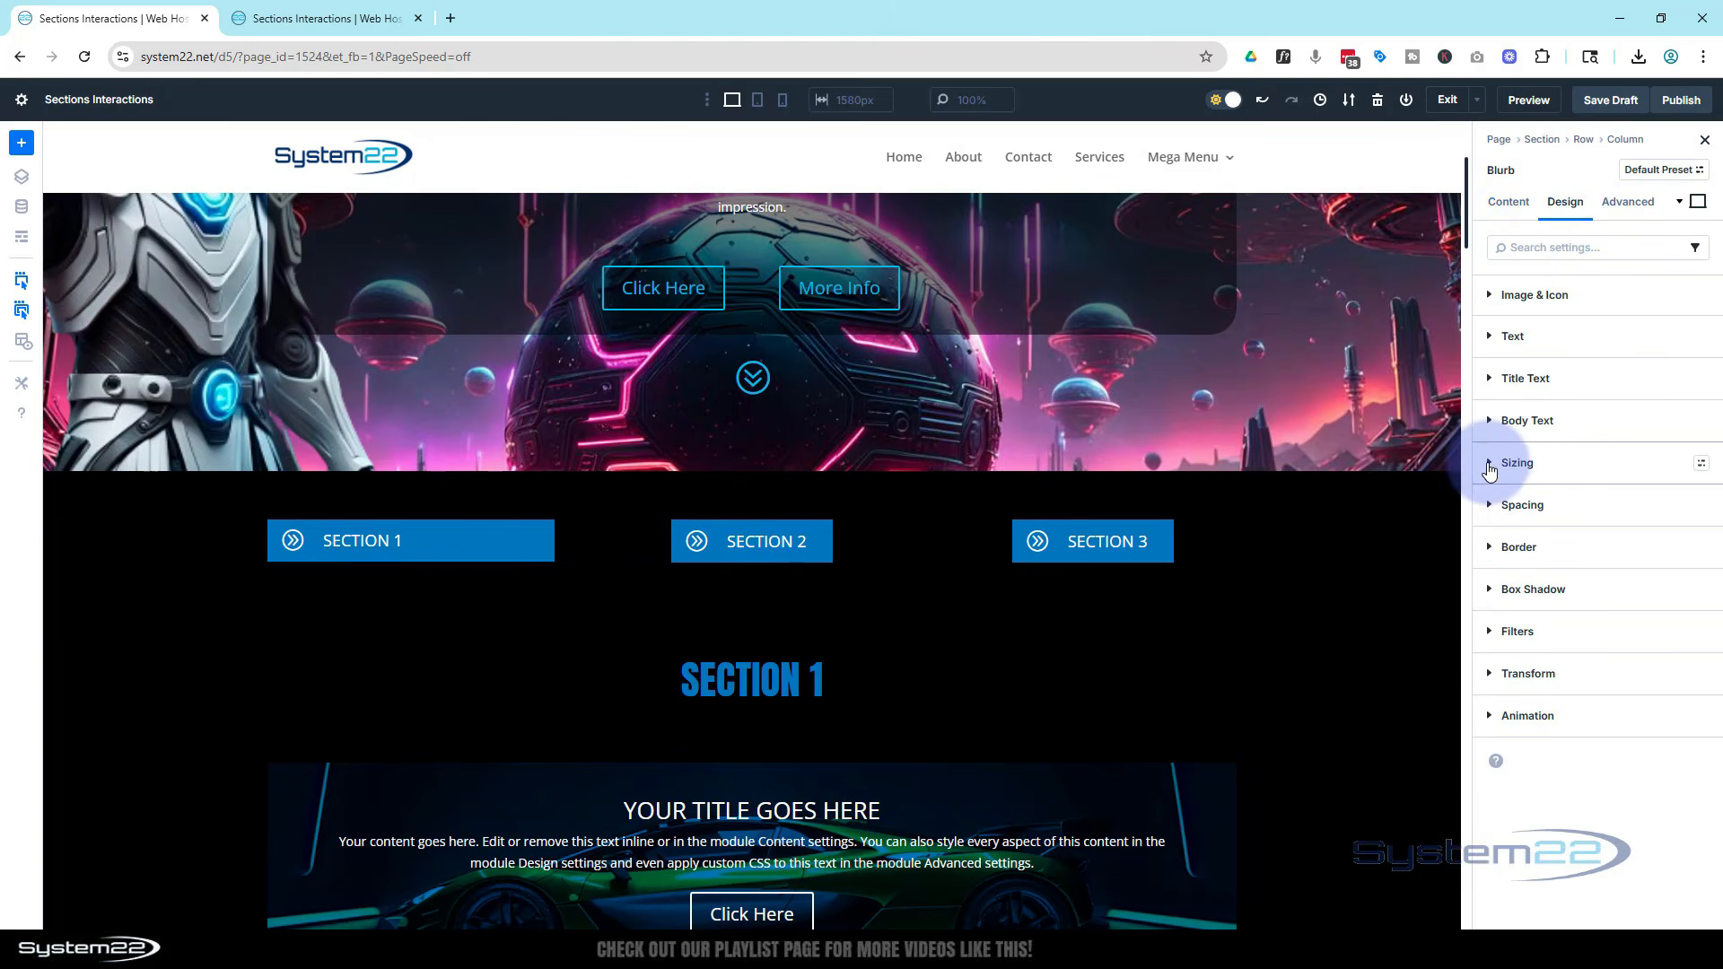
click(1508, 462)
scroll(1577, 574, down, 1)
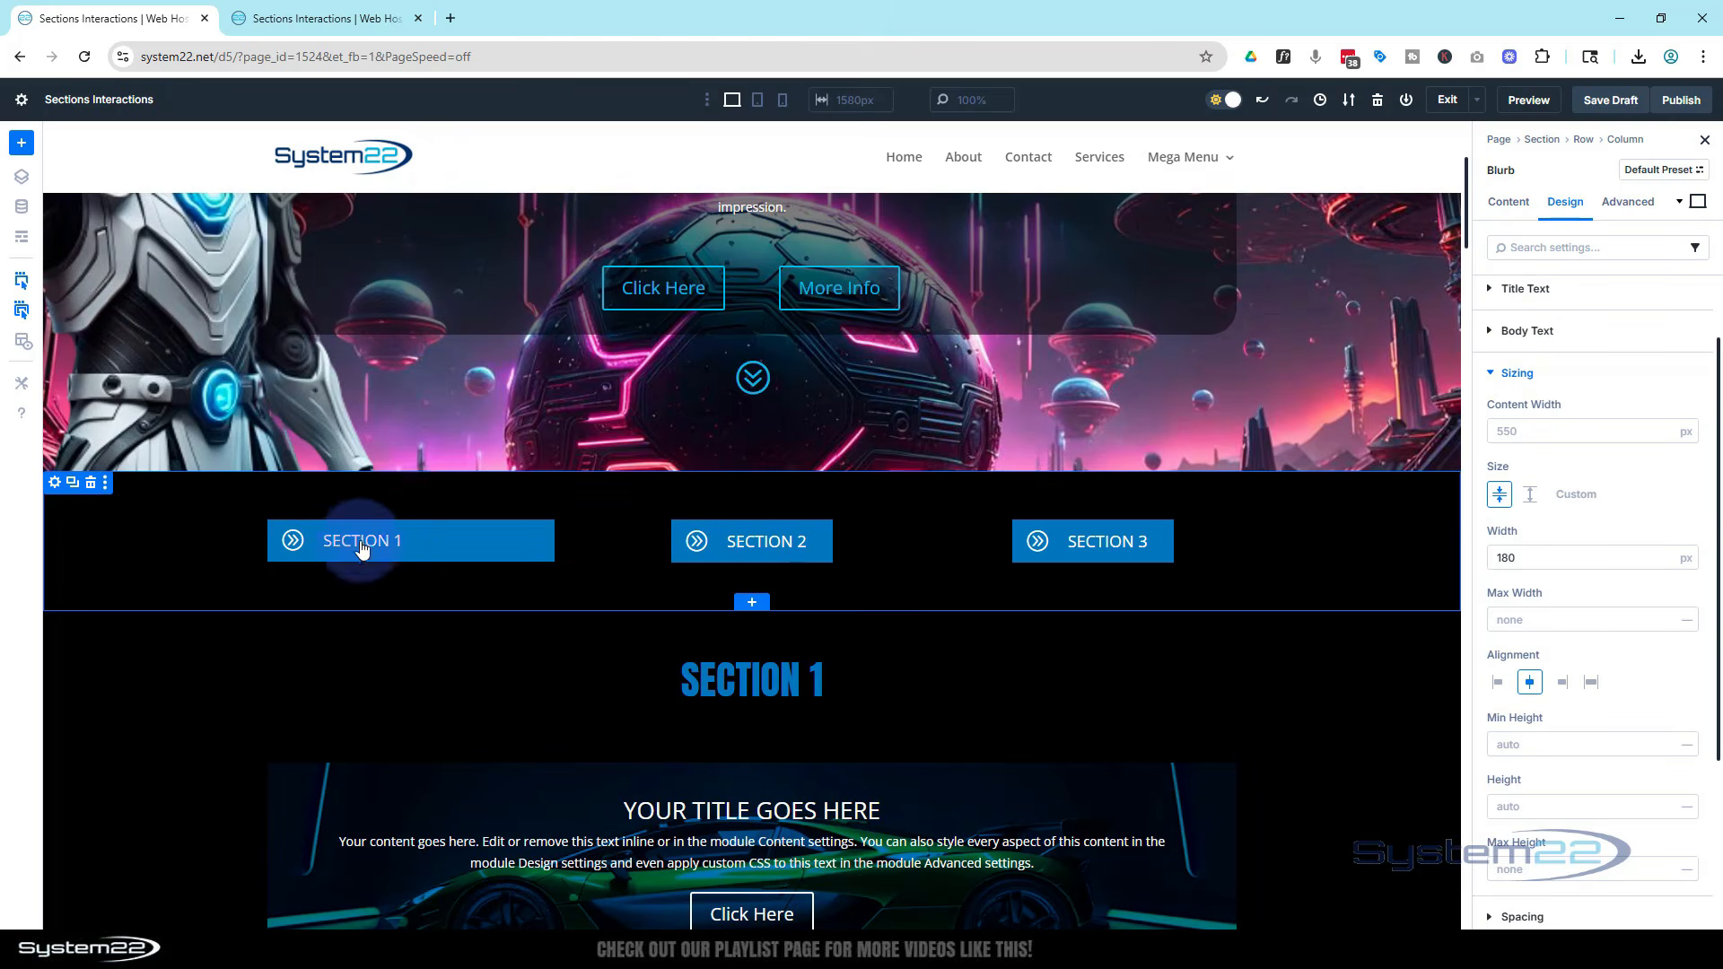
click(388, 531)
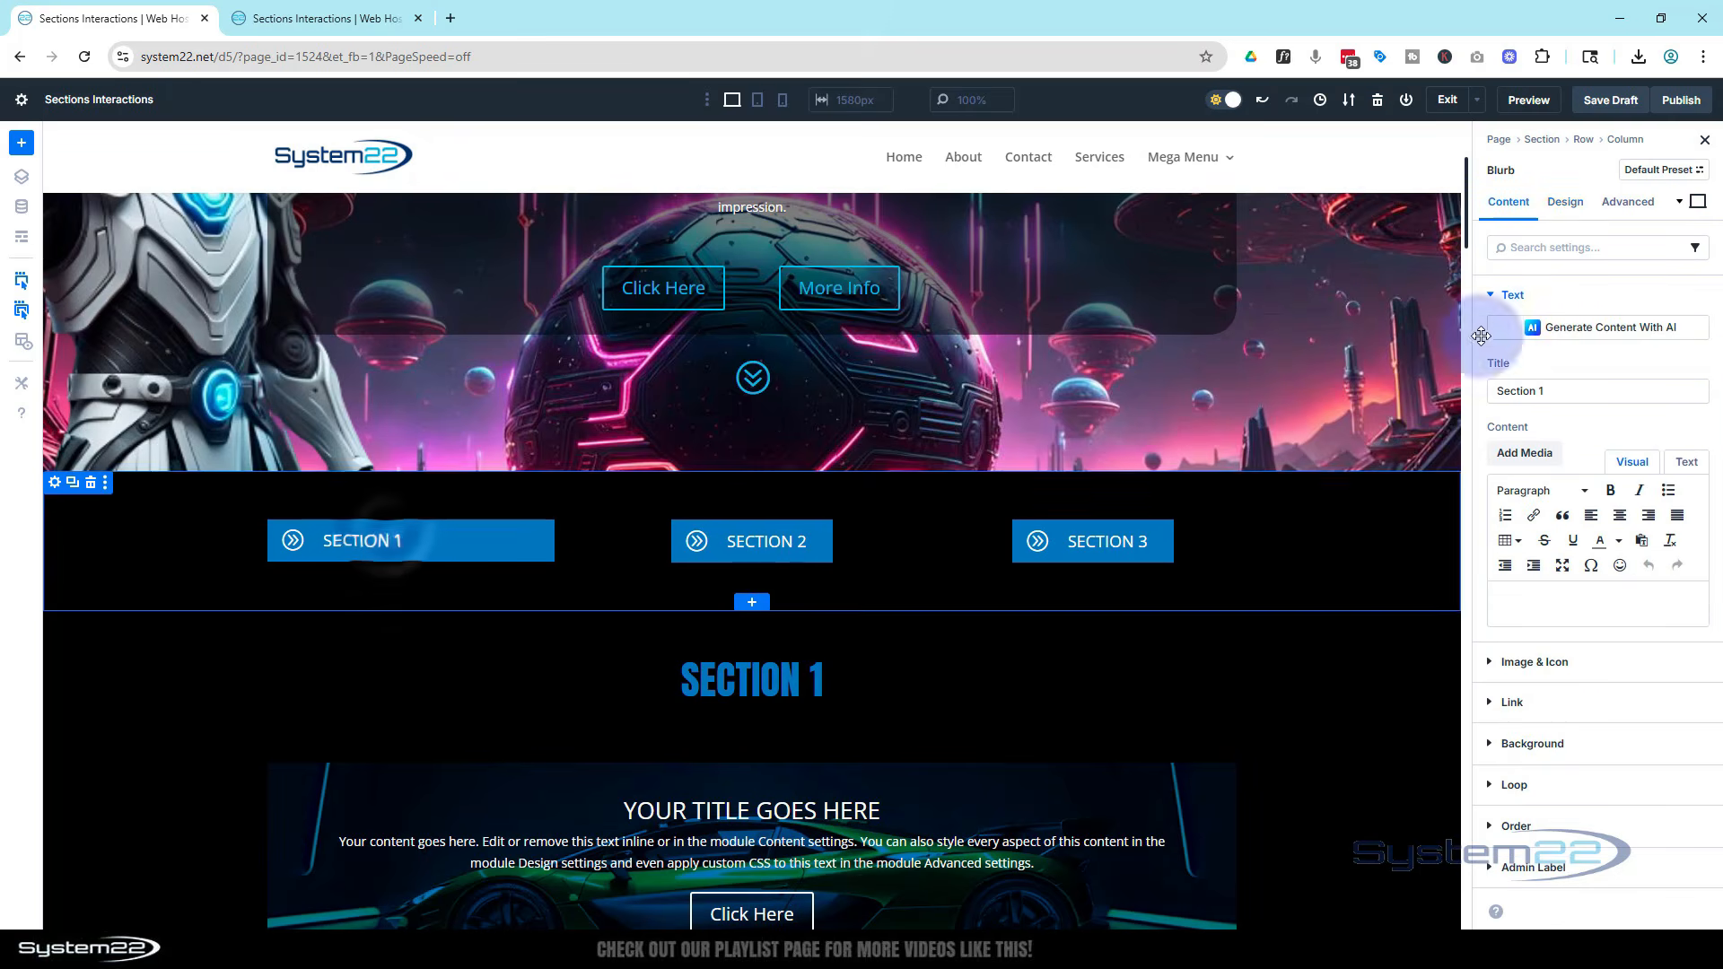
click(1575, 205)
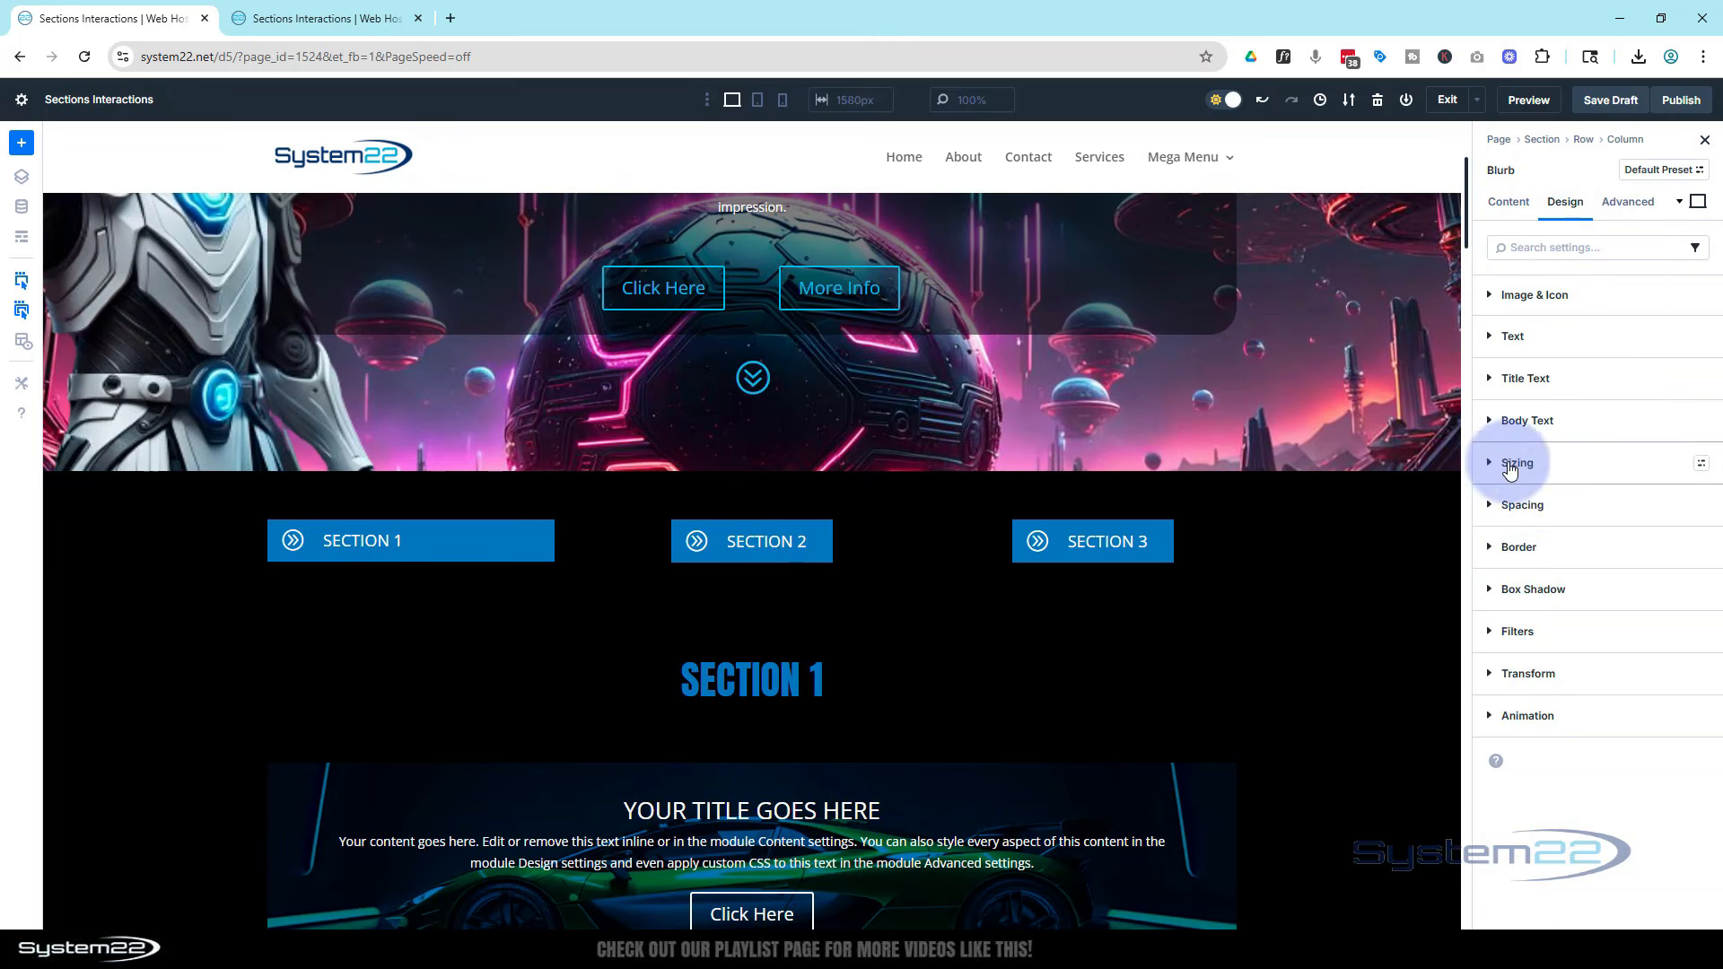
click(1494, 462)
scroll(1526, 627, down, 1)
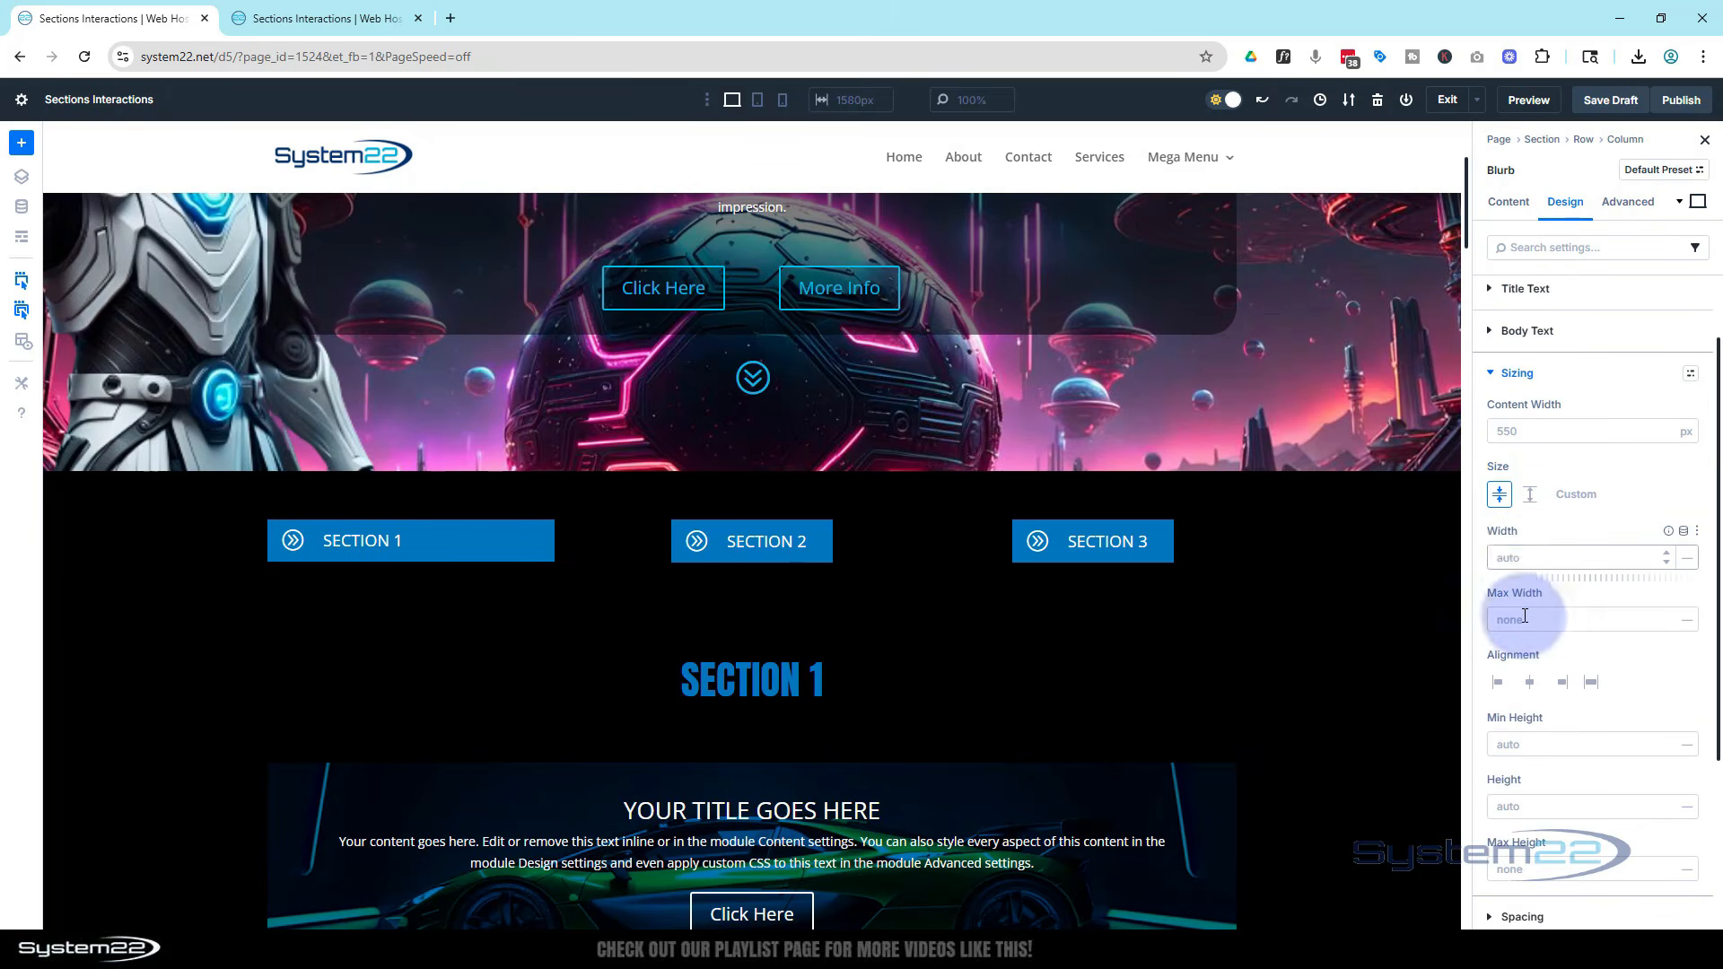
click(1503, 558)
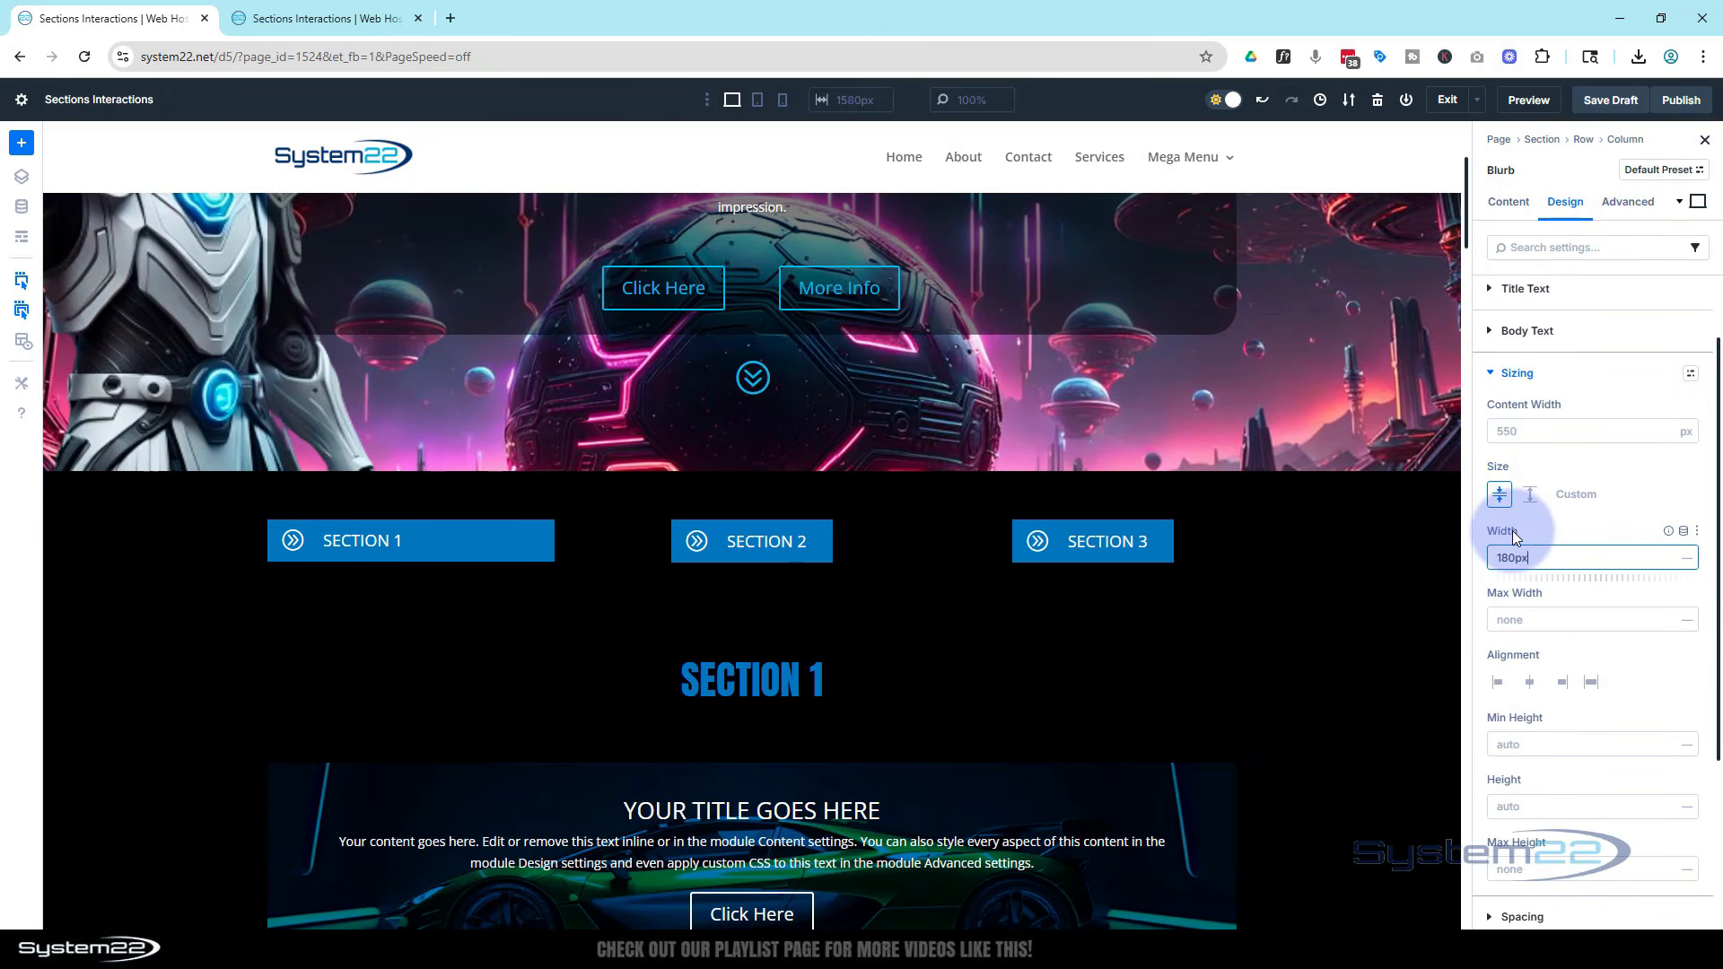
key(Return)
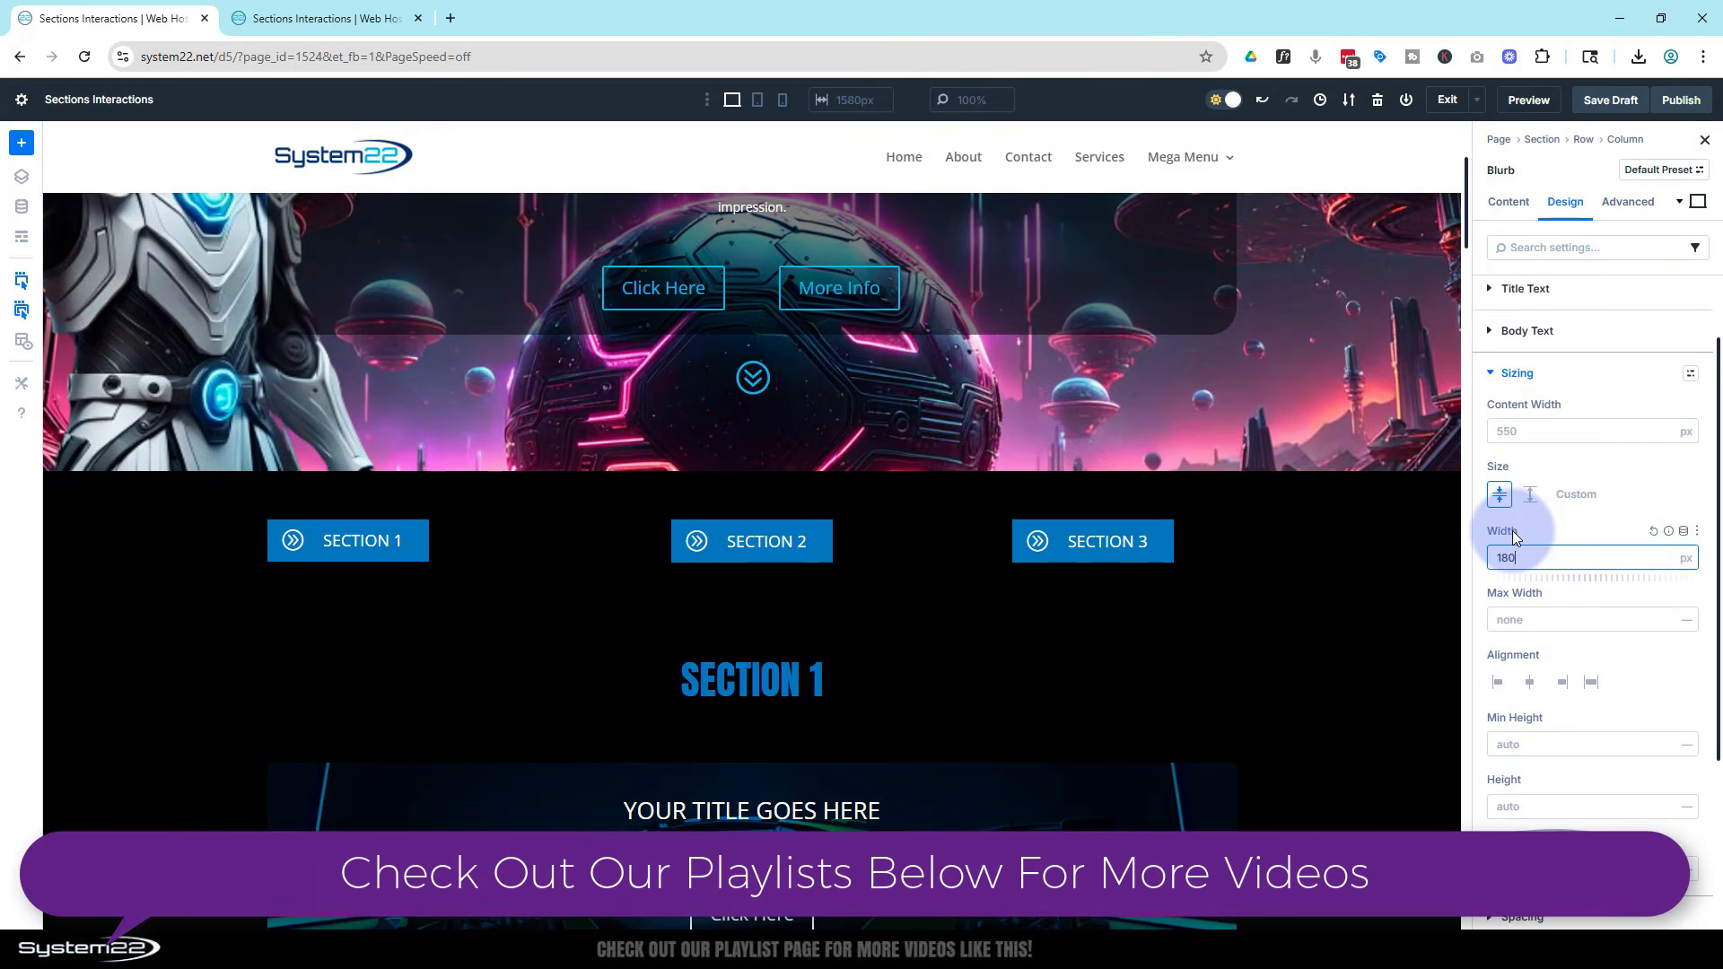
click(1687, 560)
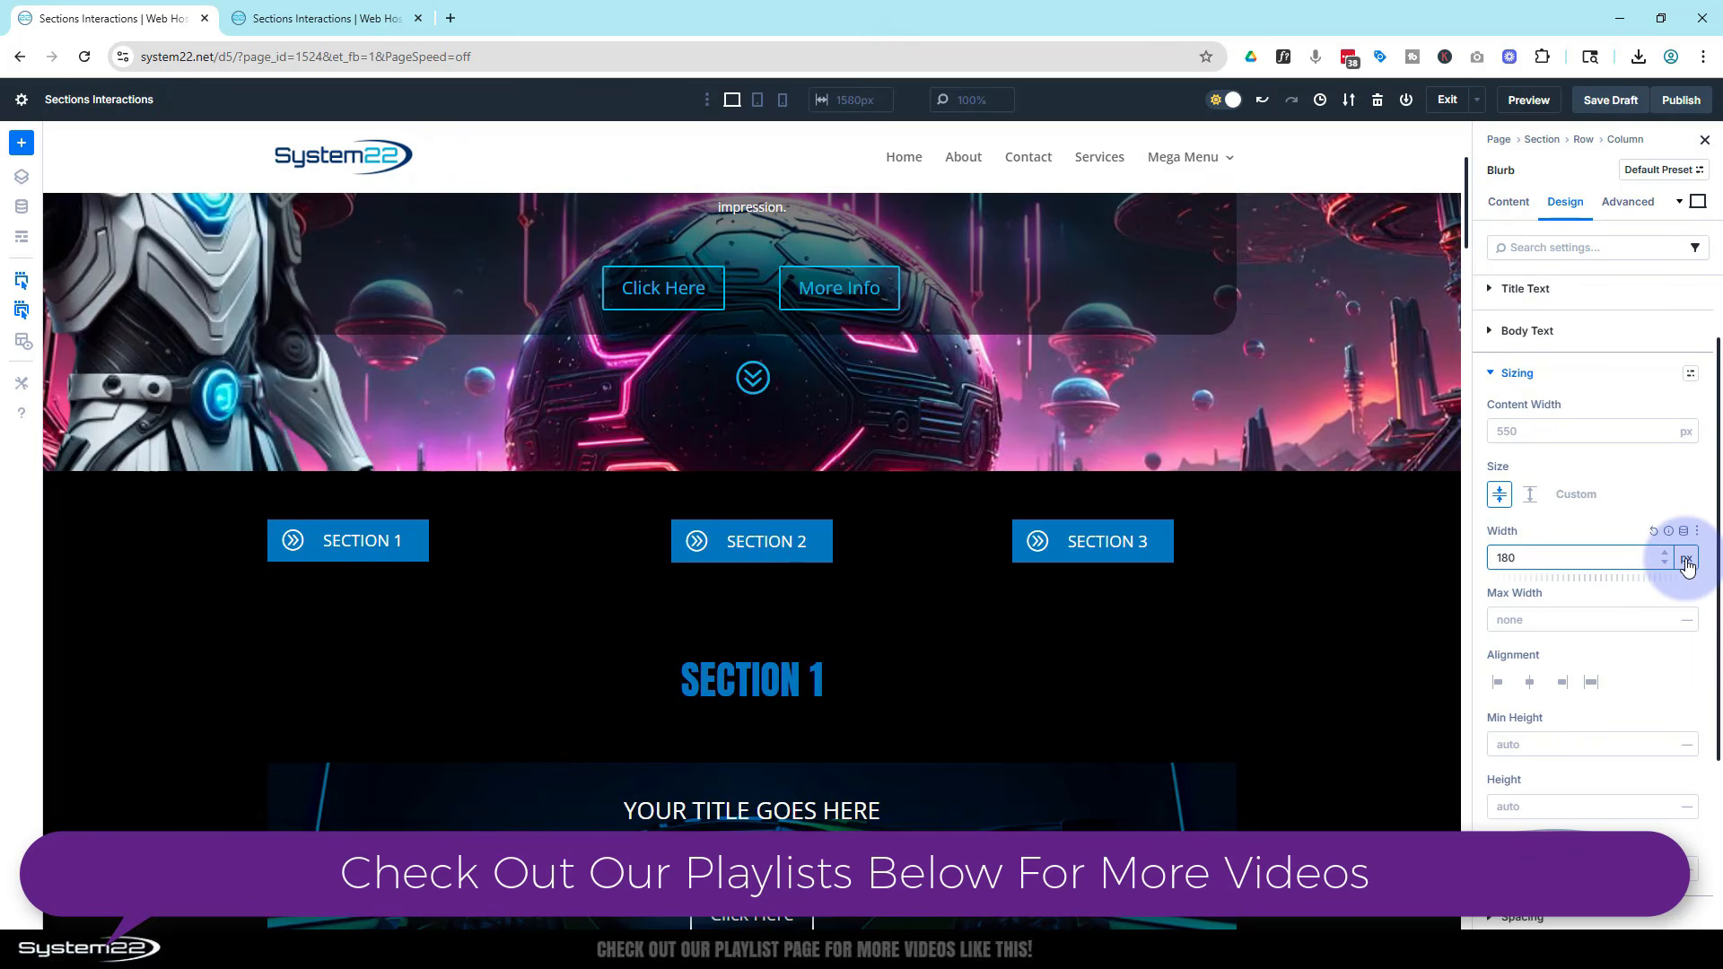
scroll(1624, 619, down, 1)
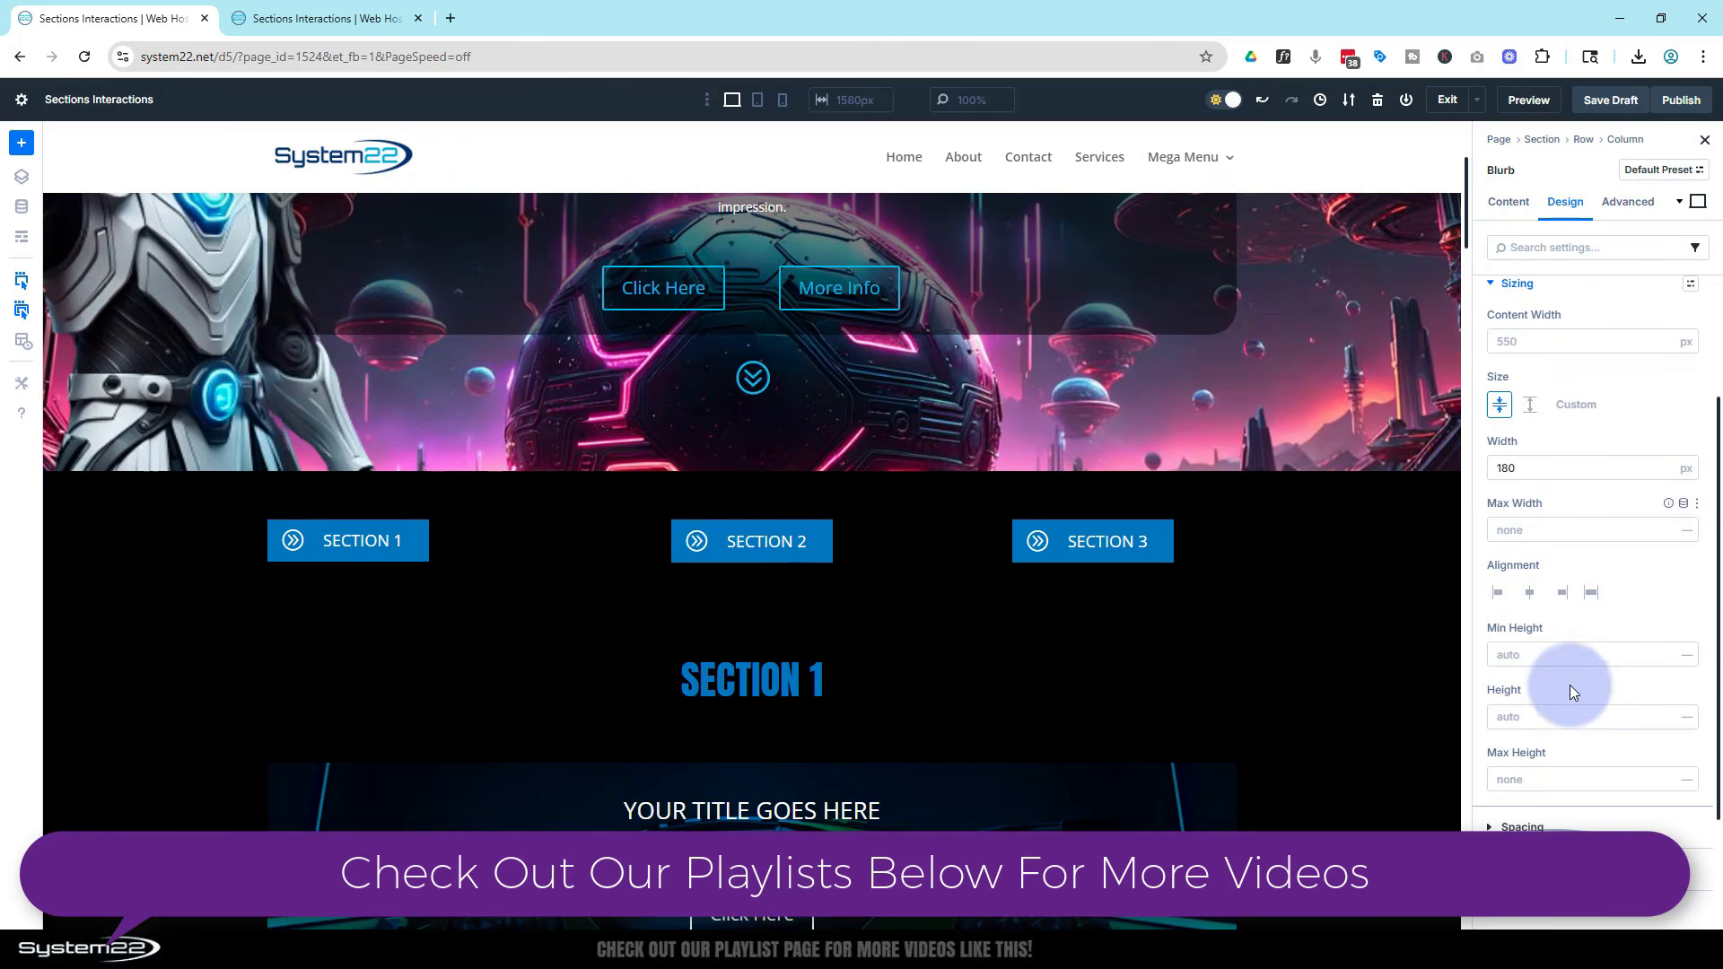
click(1531, 594)
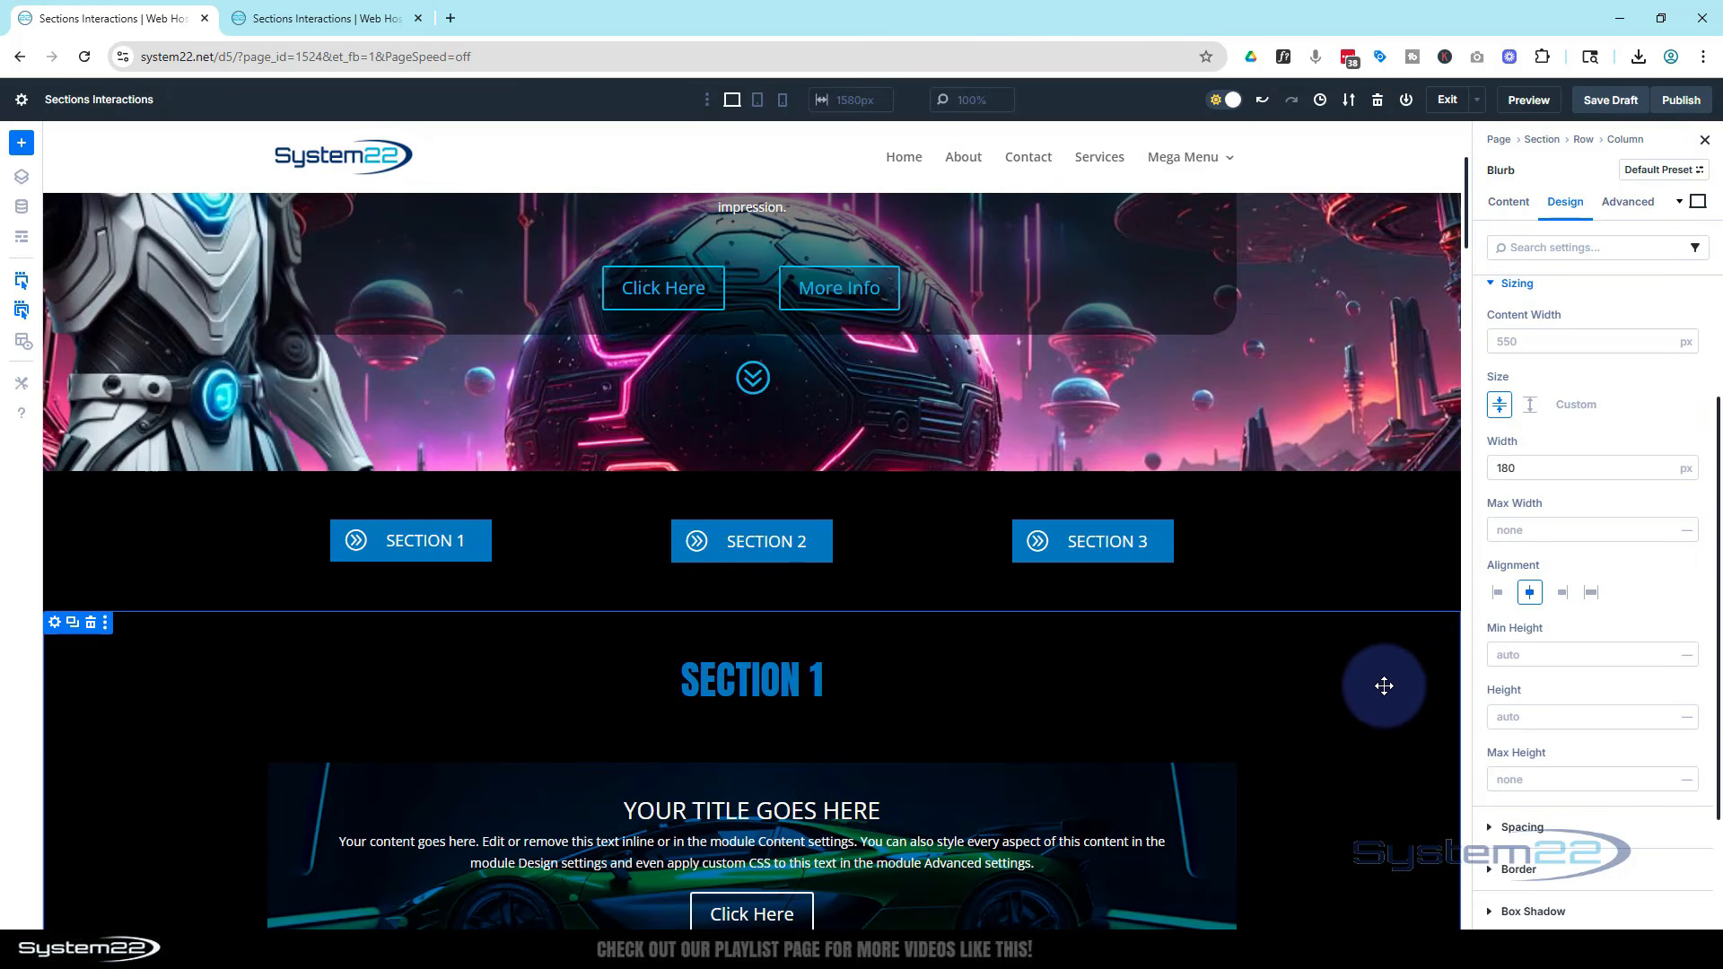
Give the Section 1 page section the admin label s1
scroll(1384, 685, down, 4)
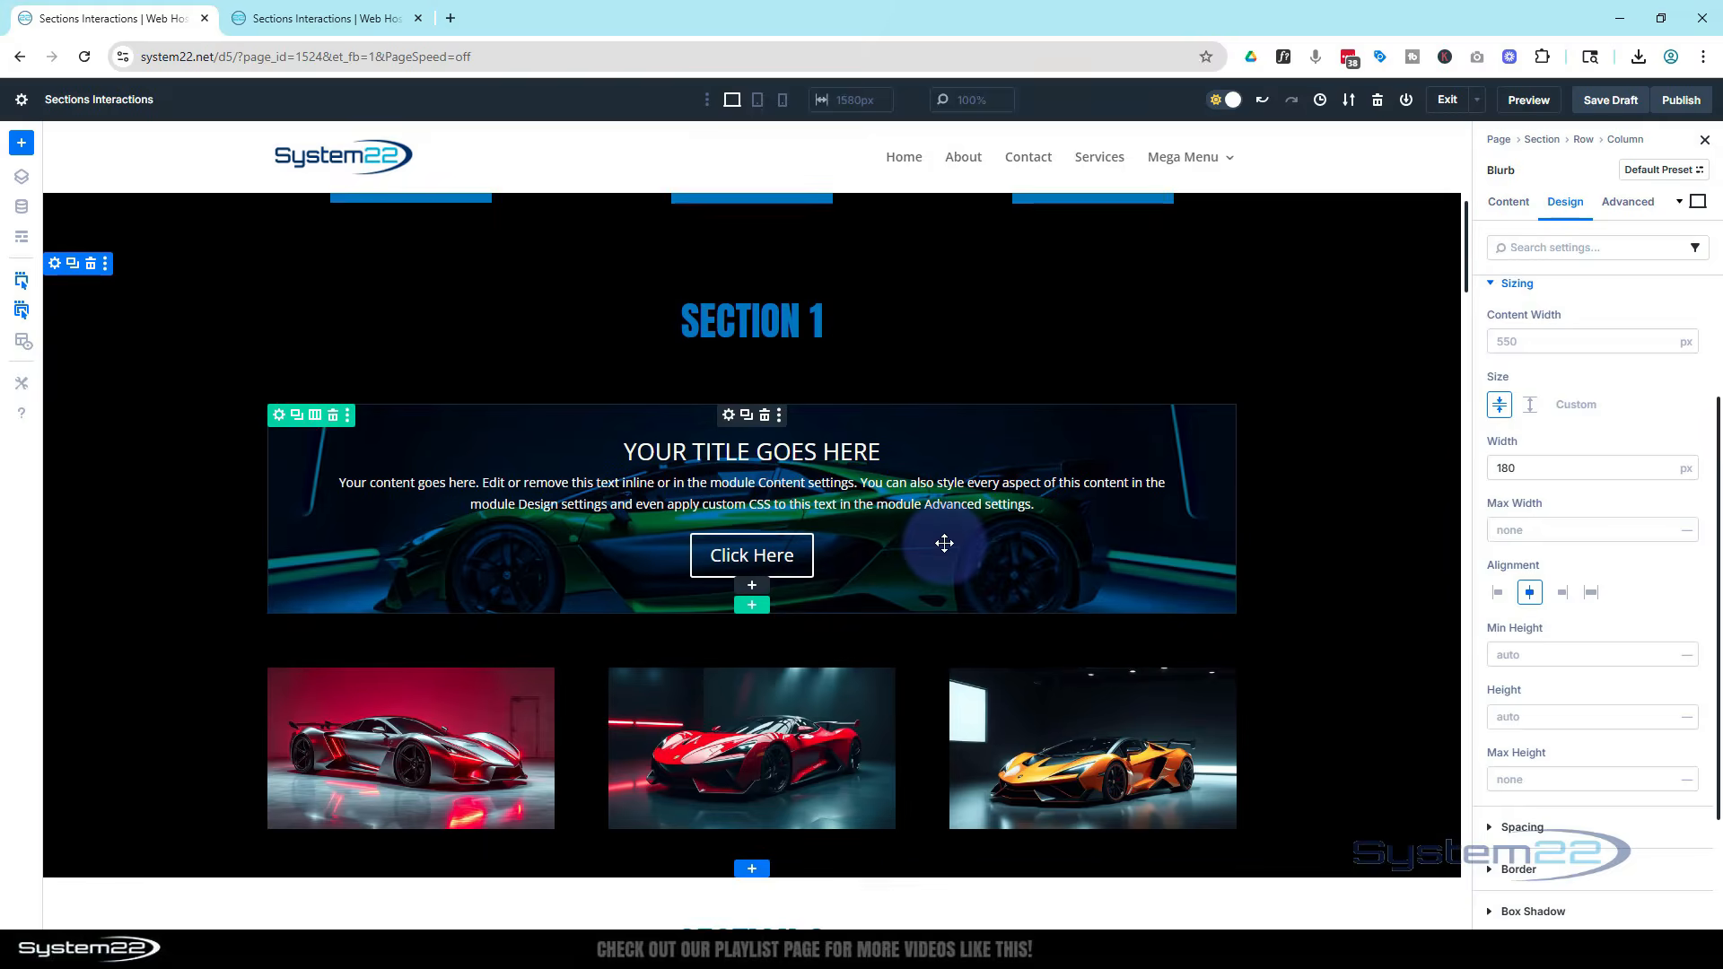
scroll(944, 543, down, 2)
scroll(945, 543, down, 12)
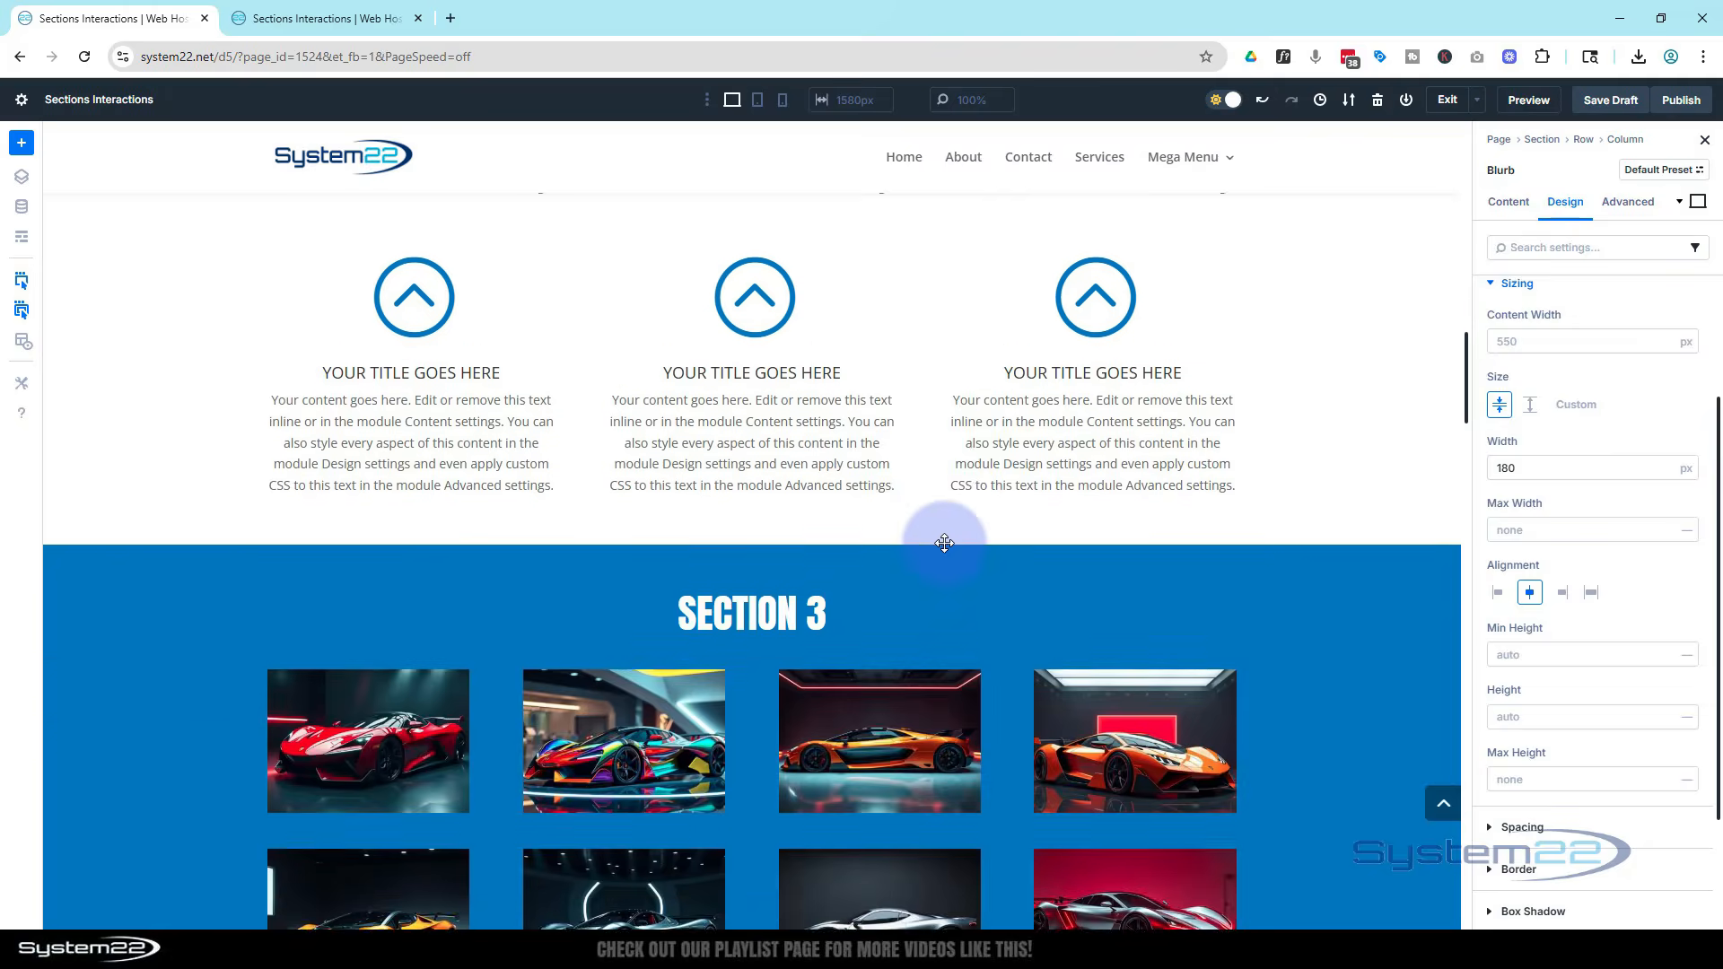
scroll(945, 543, up, 9)
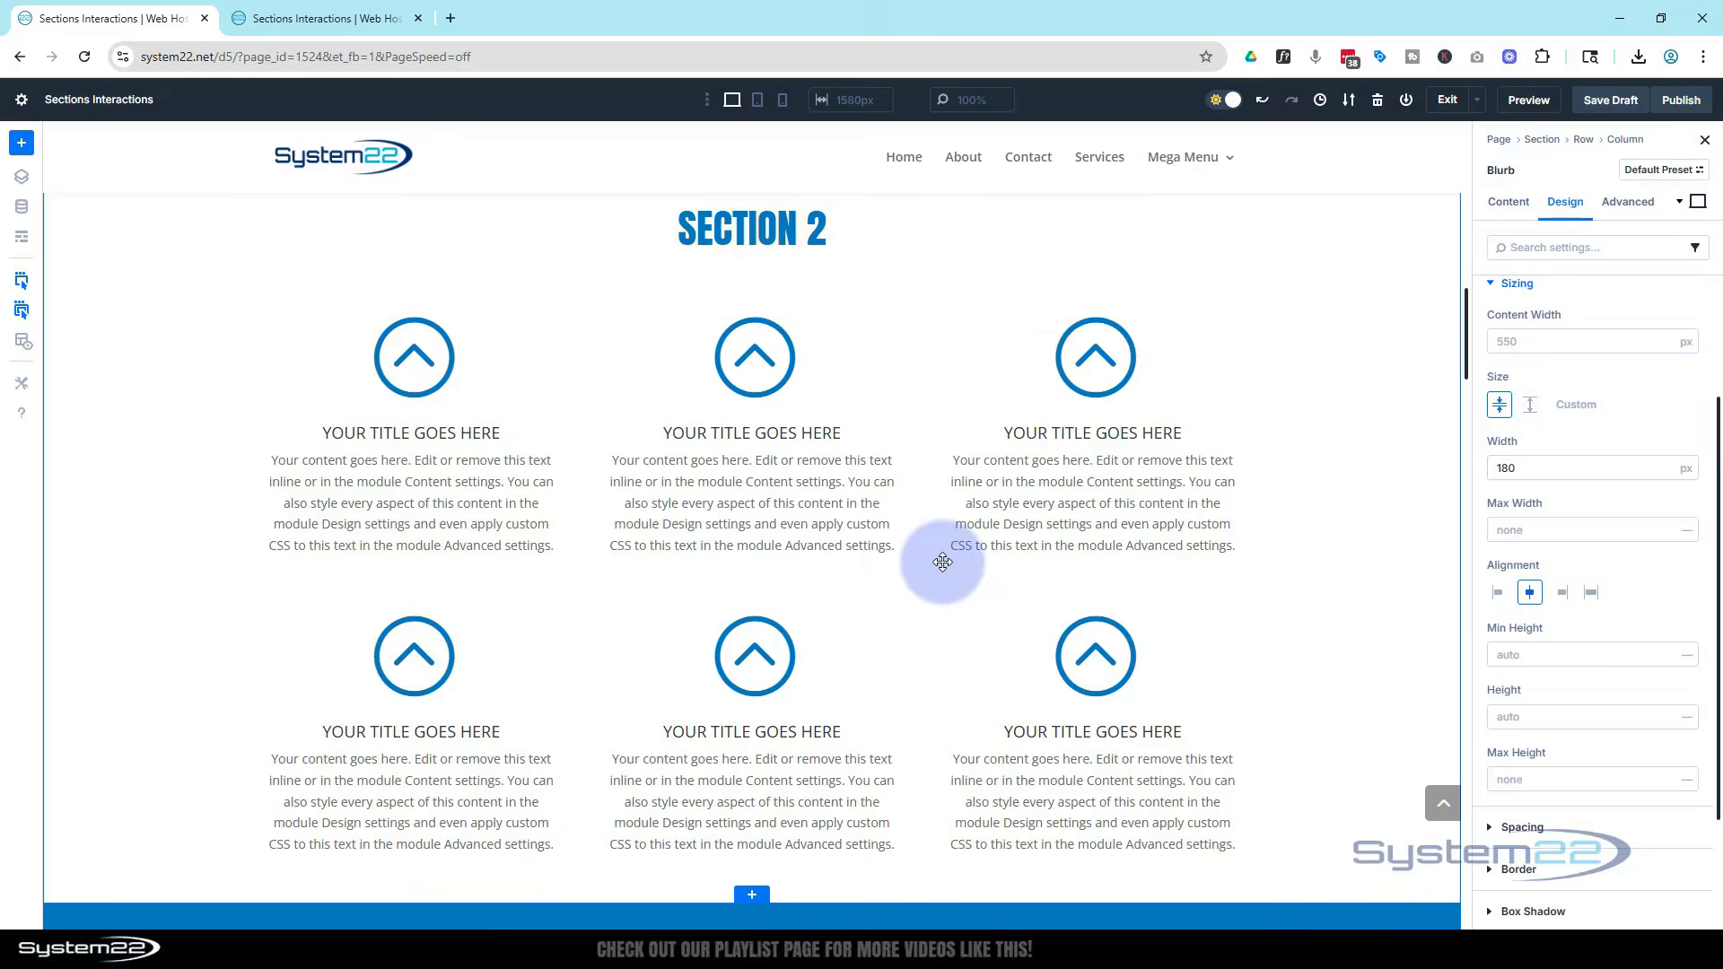
scroll(941, 560, up, 8)
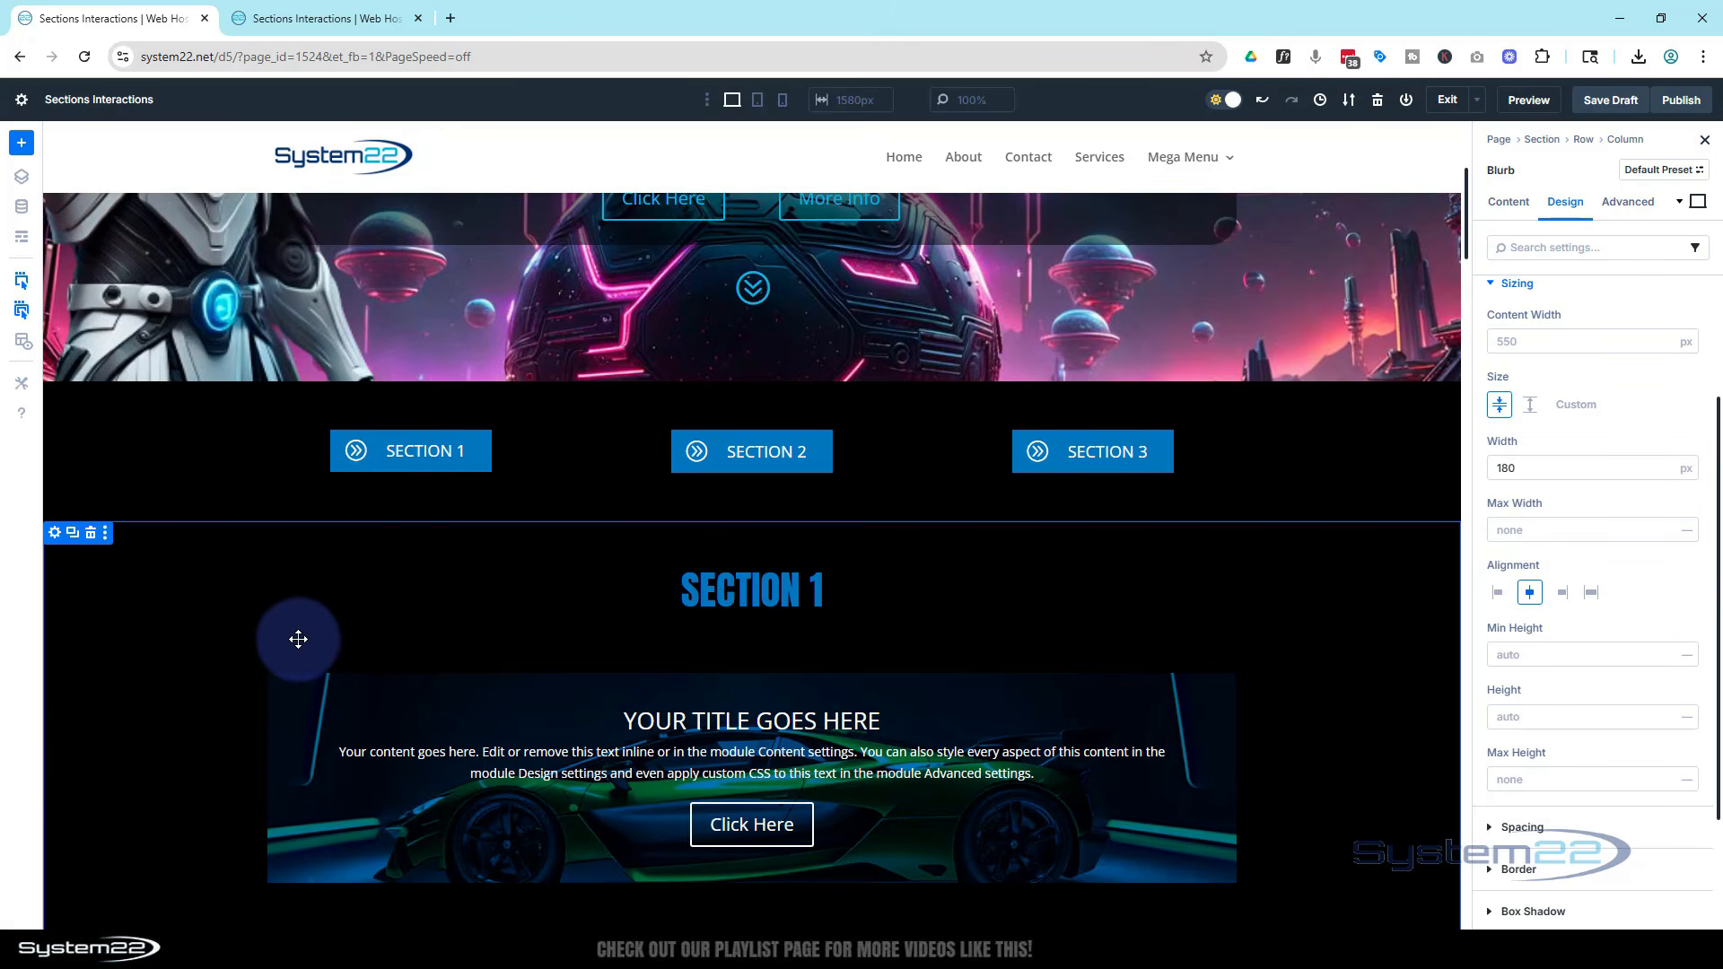
click(55, 534)
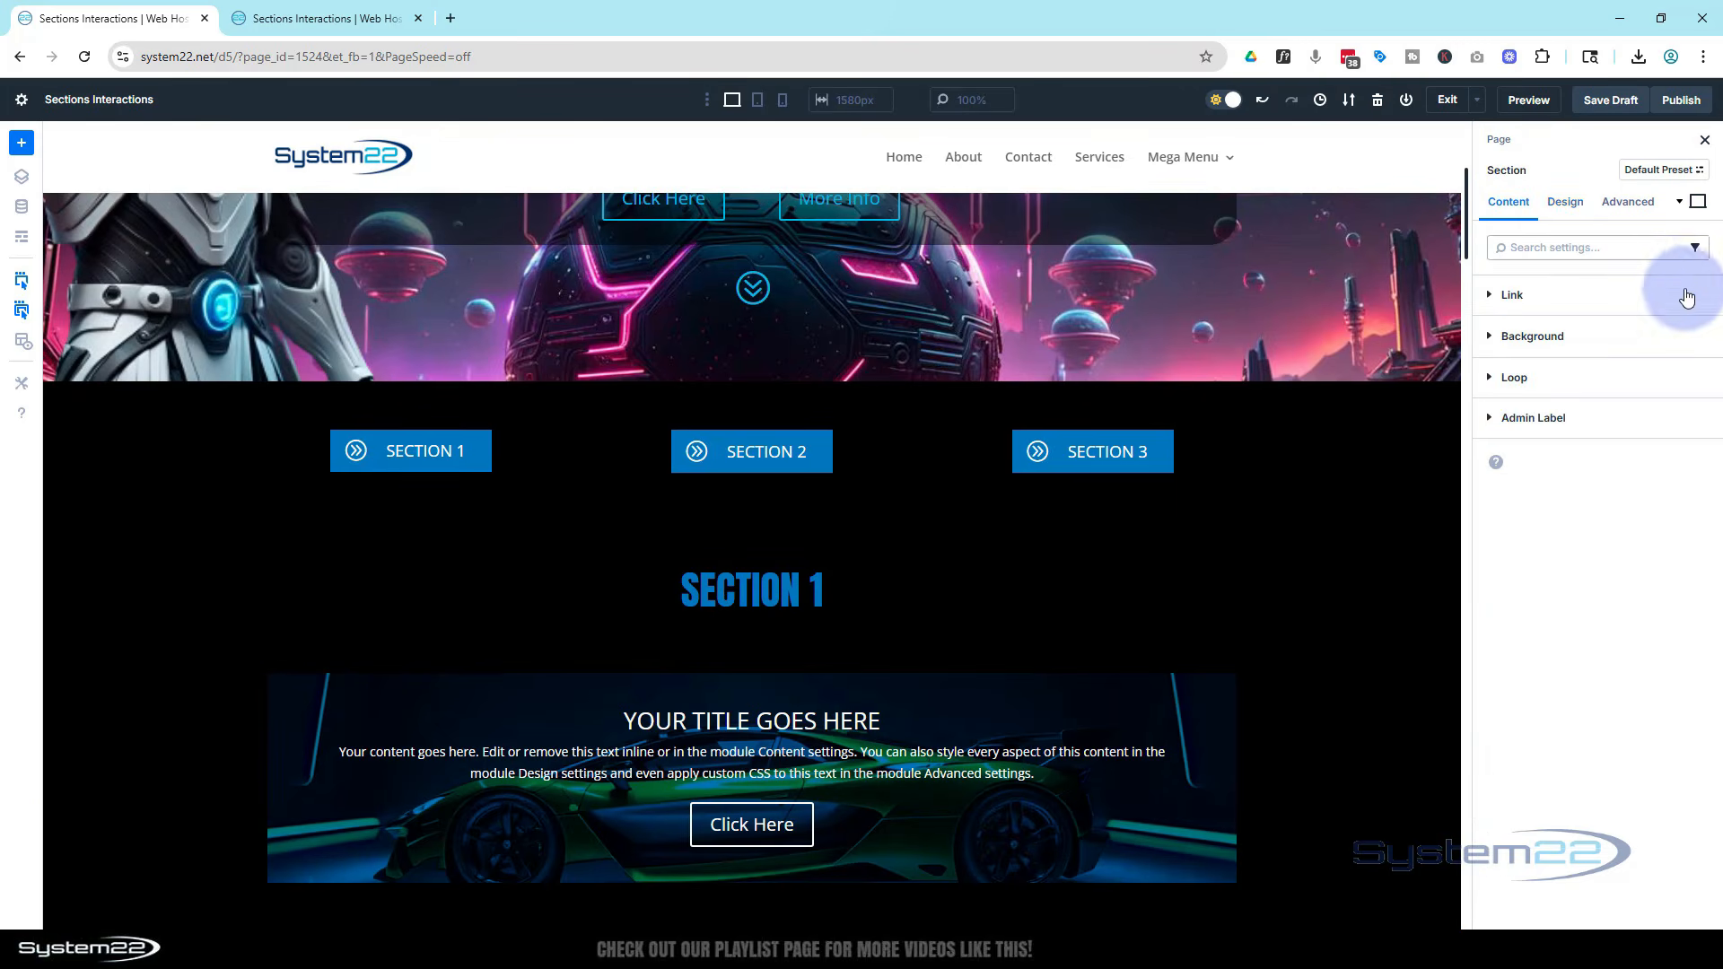
click(1572, 419)
click(1526, 476)
text(s1)
scroll(1127, 607, down, 8)
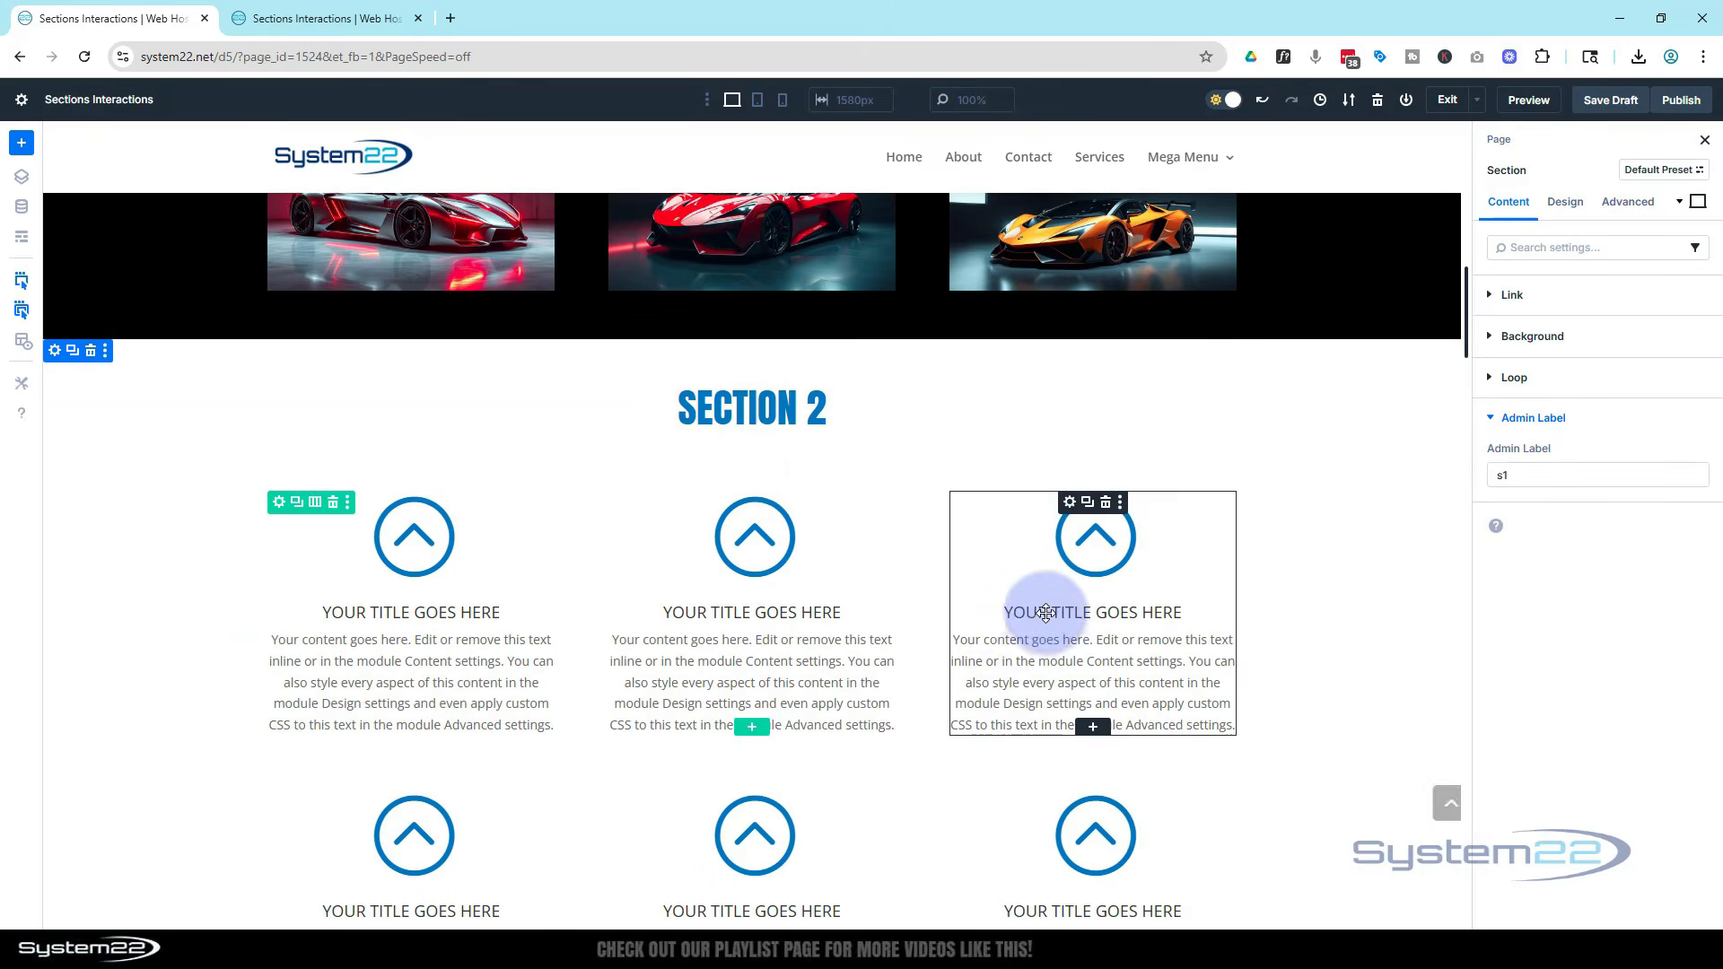
scroll(848, 608, down, 6)
scroll(1223, 627, up, 5)
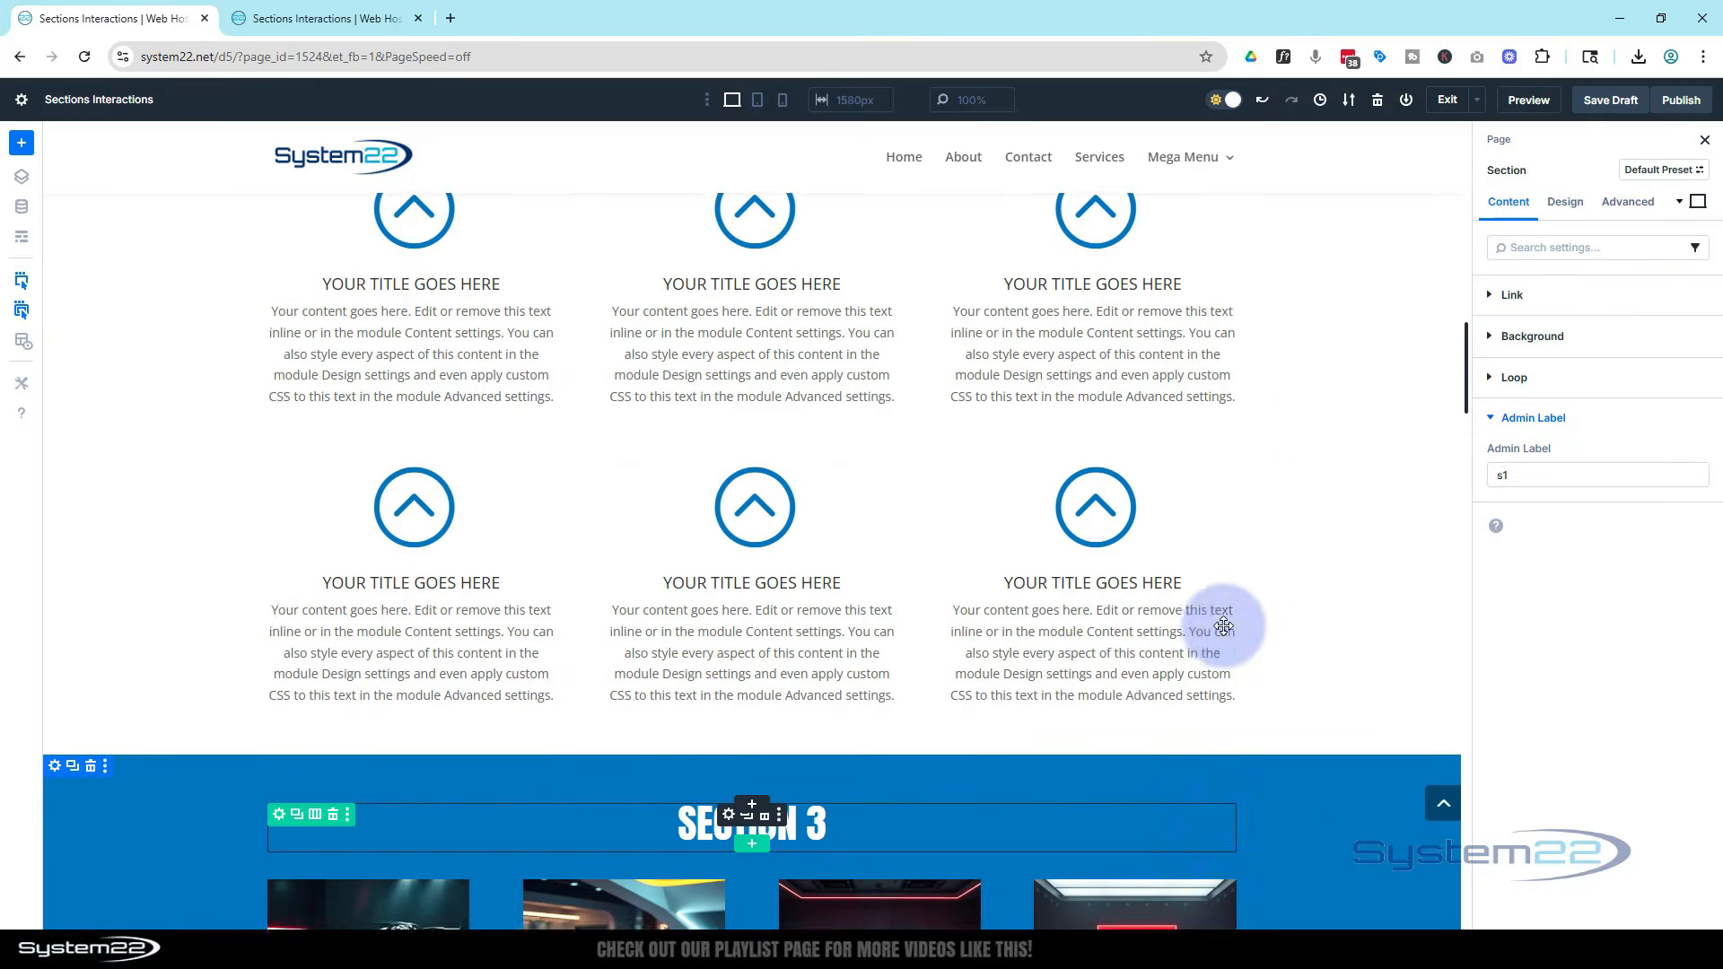
scroll(1223, 625, up, 10)
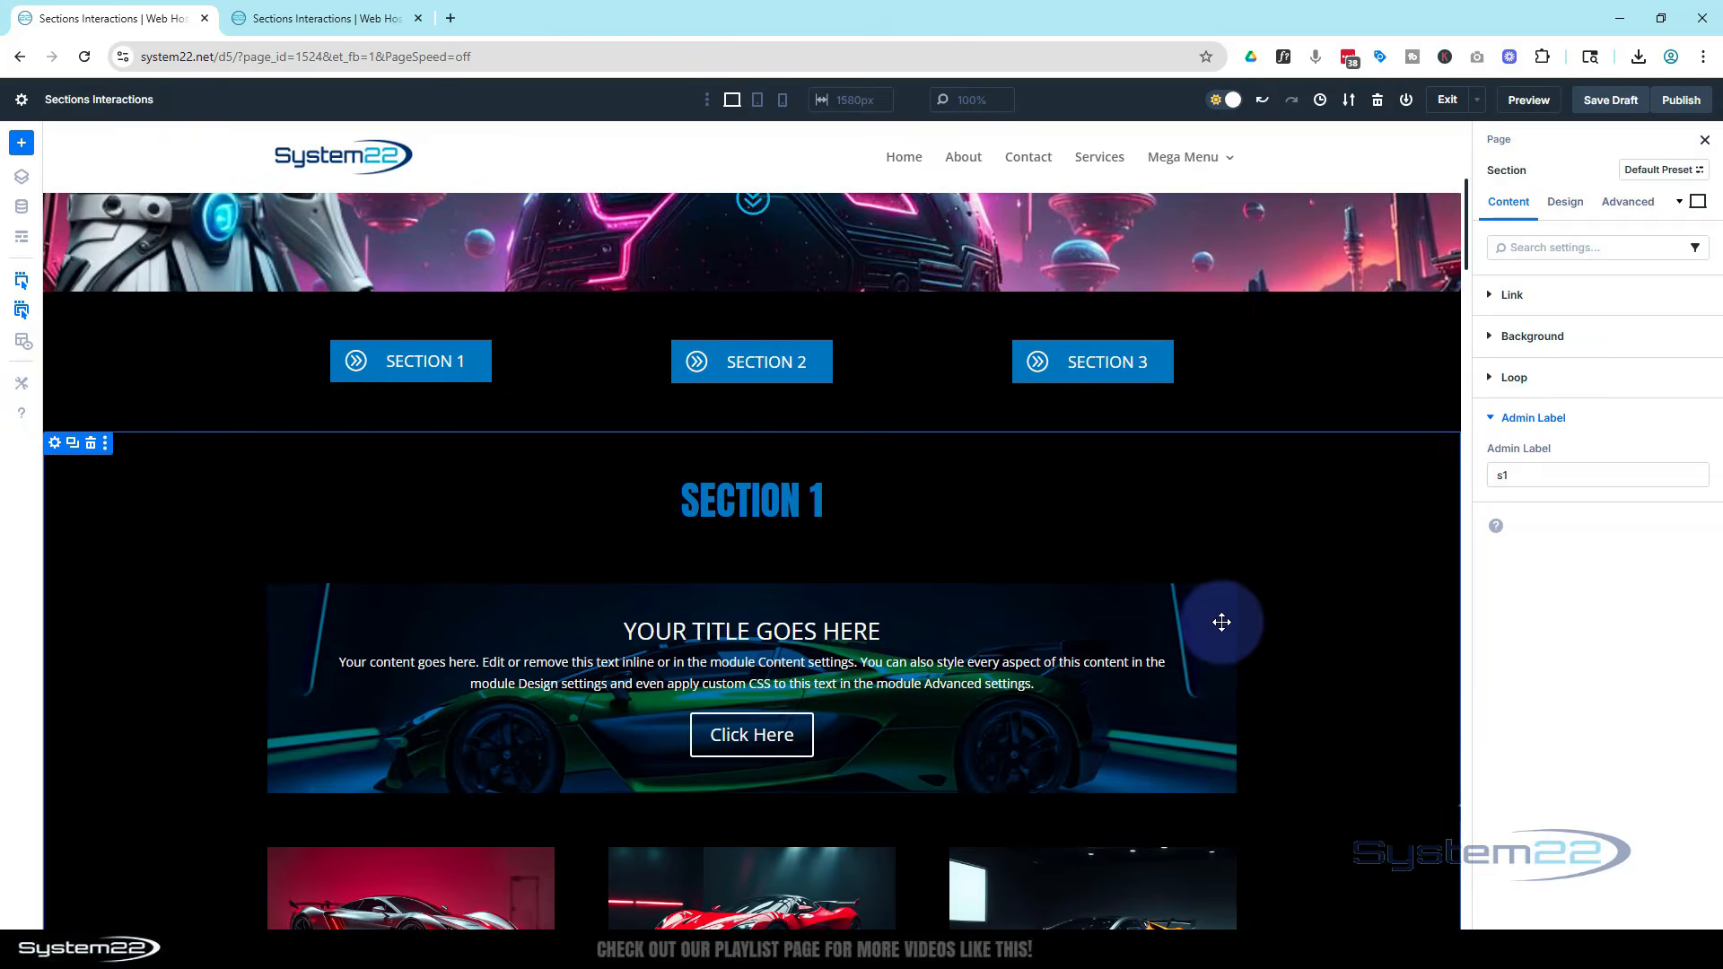
scroll(1219, 620, up, 1)
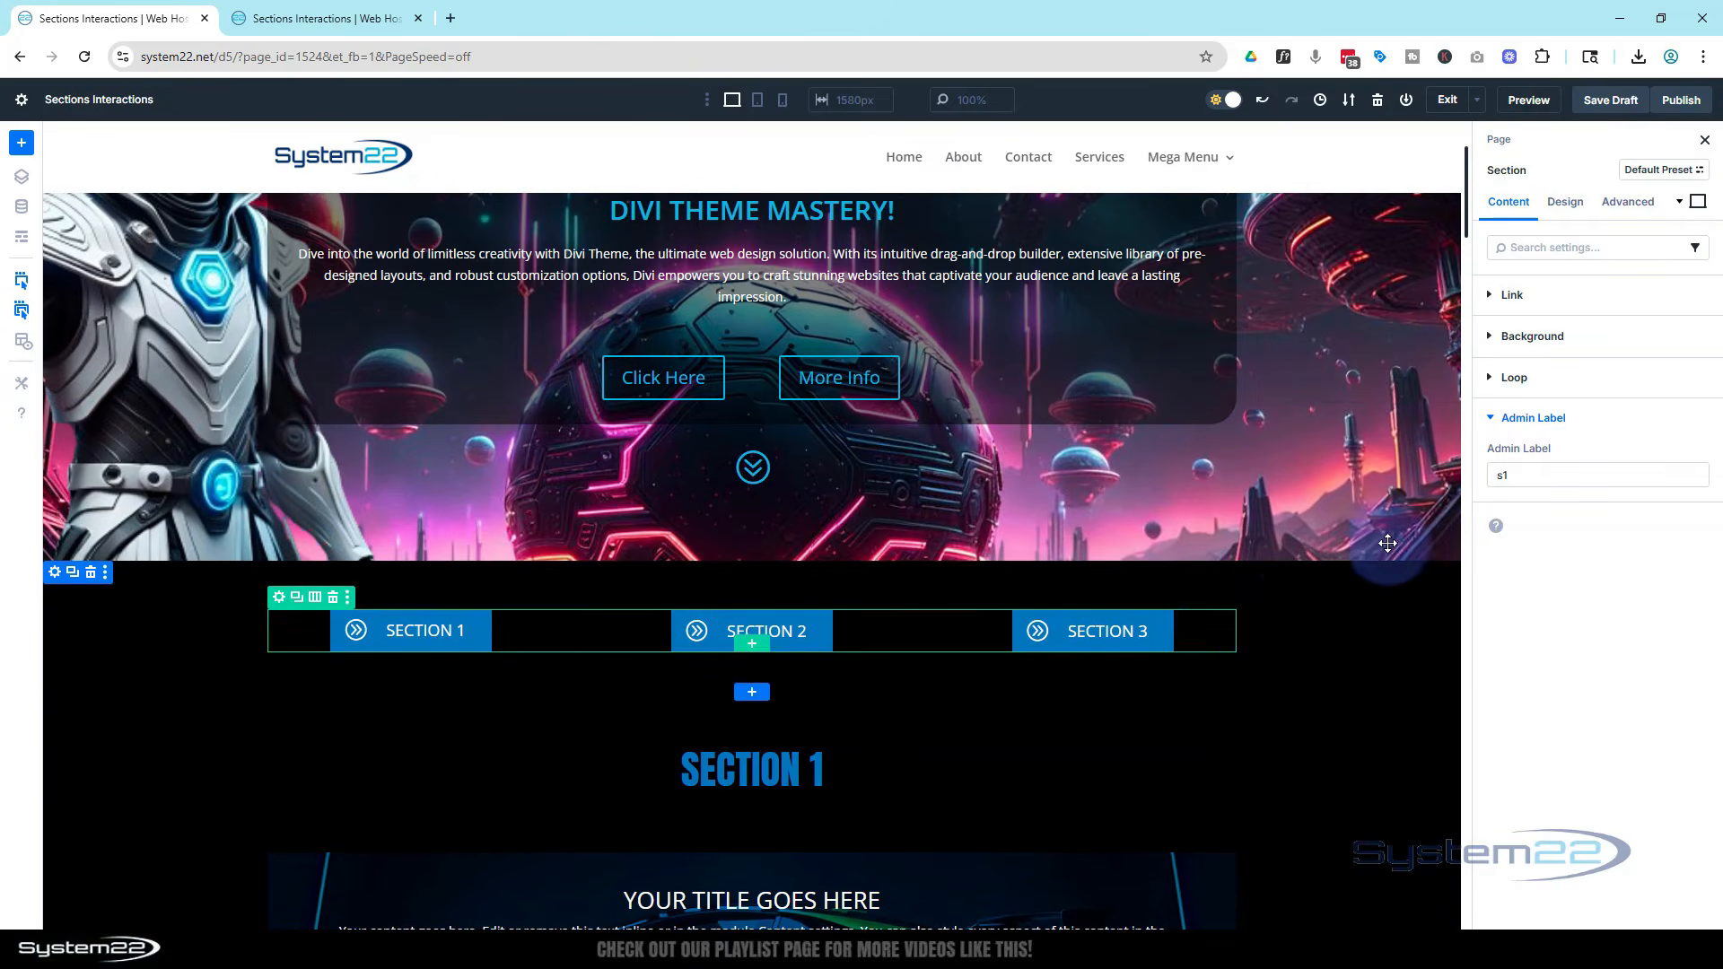
On the Section 1 page section, add a Load-triggered interaction with the Hide Element action
scroll(1392, 642, down, 1)
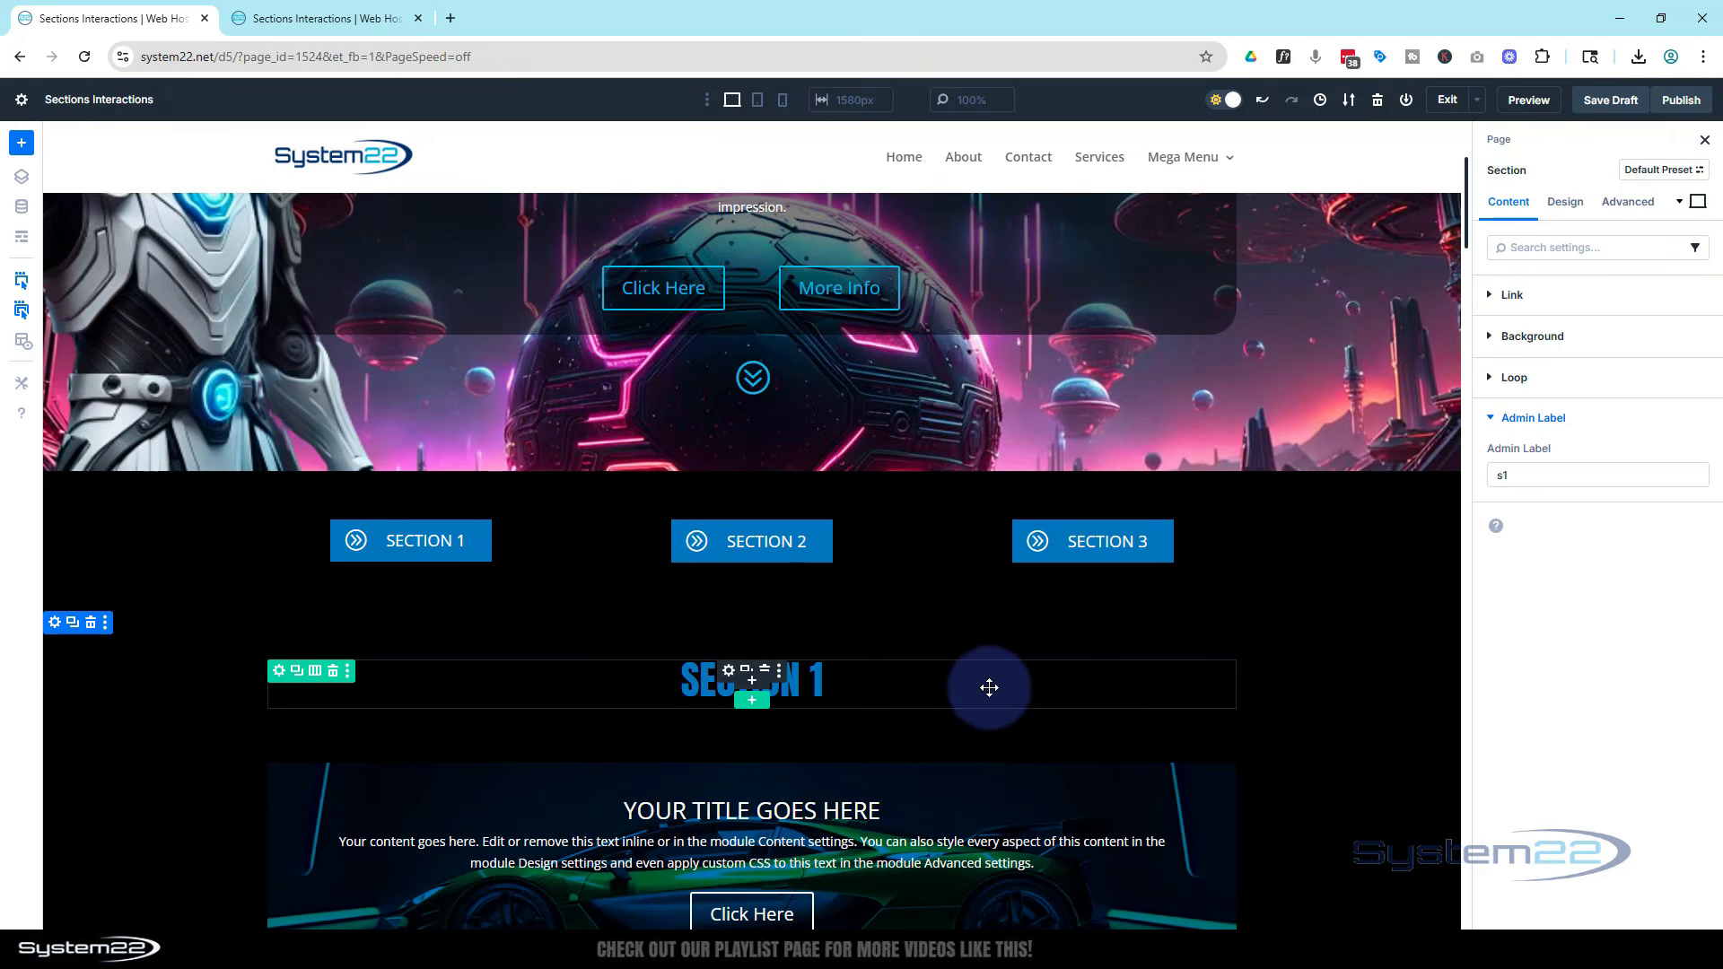
scroll(1393, 723, down, 2)
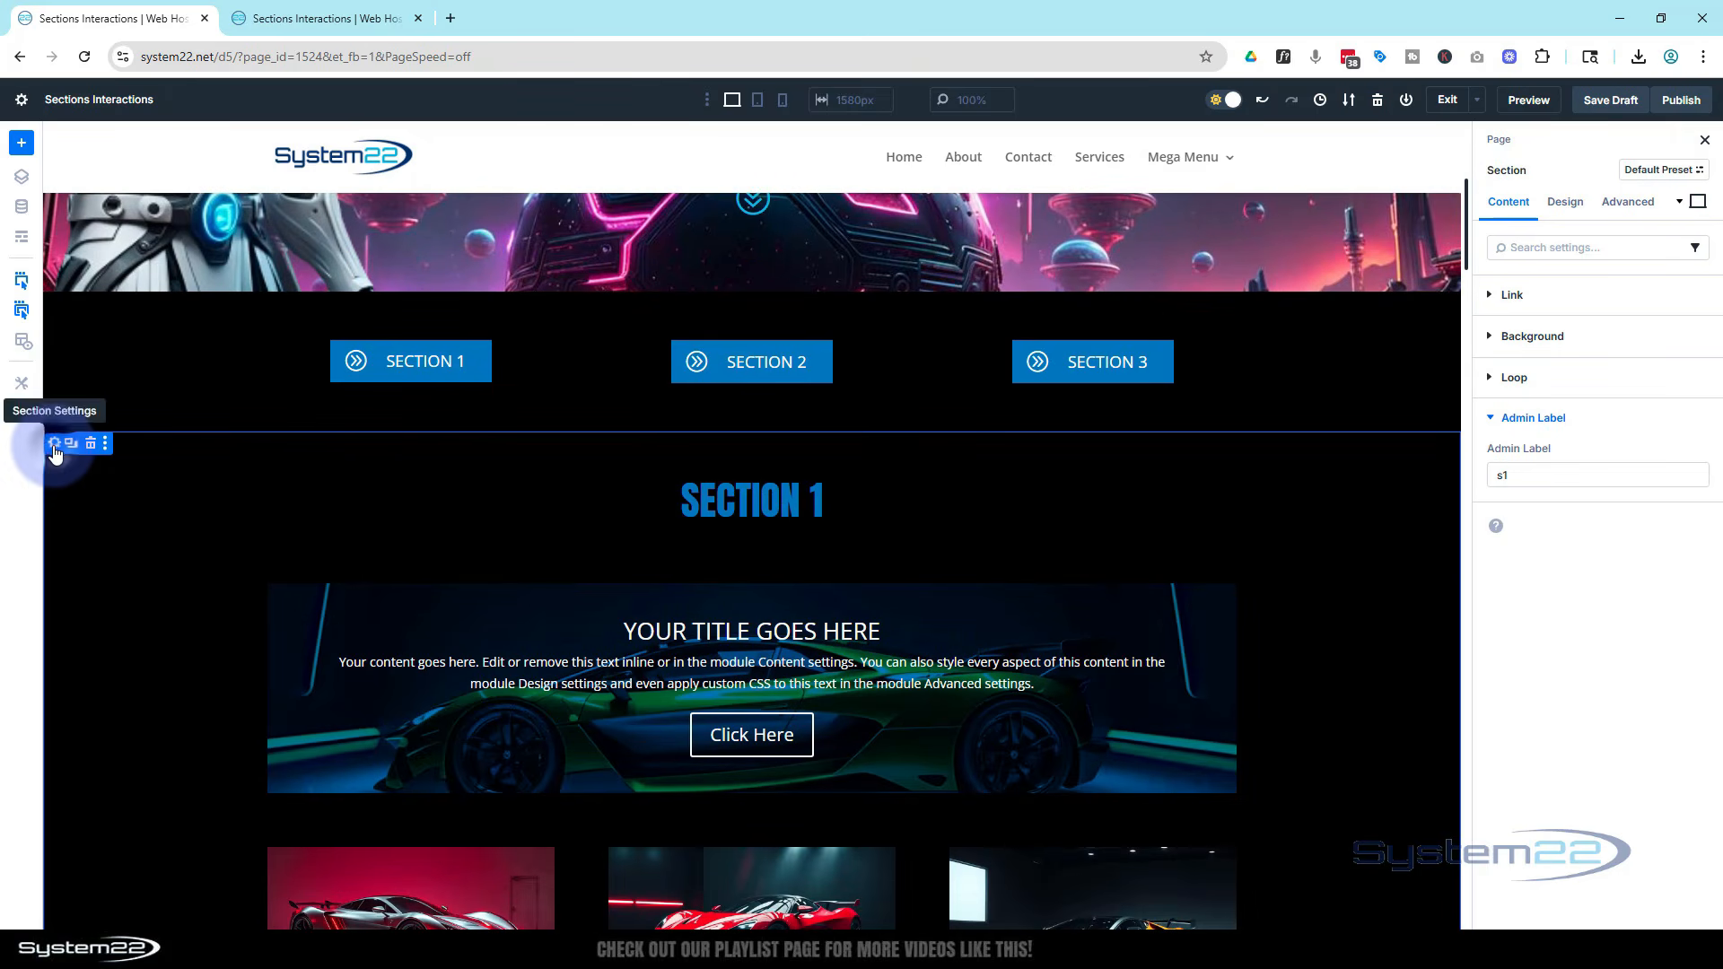
click(1626, 204)
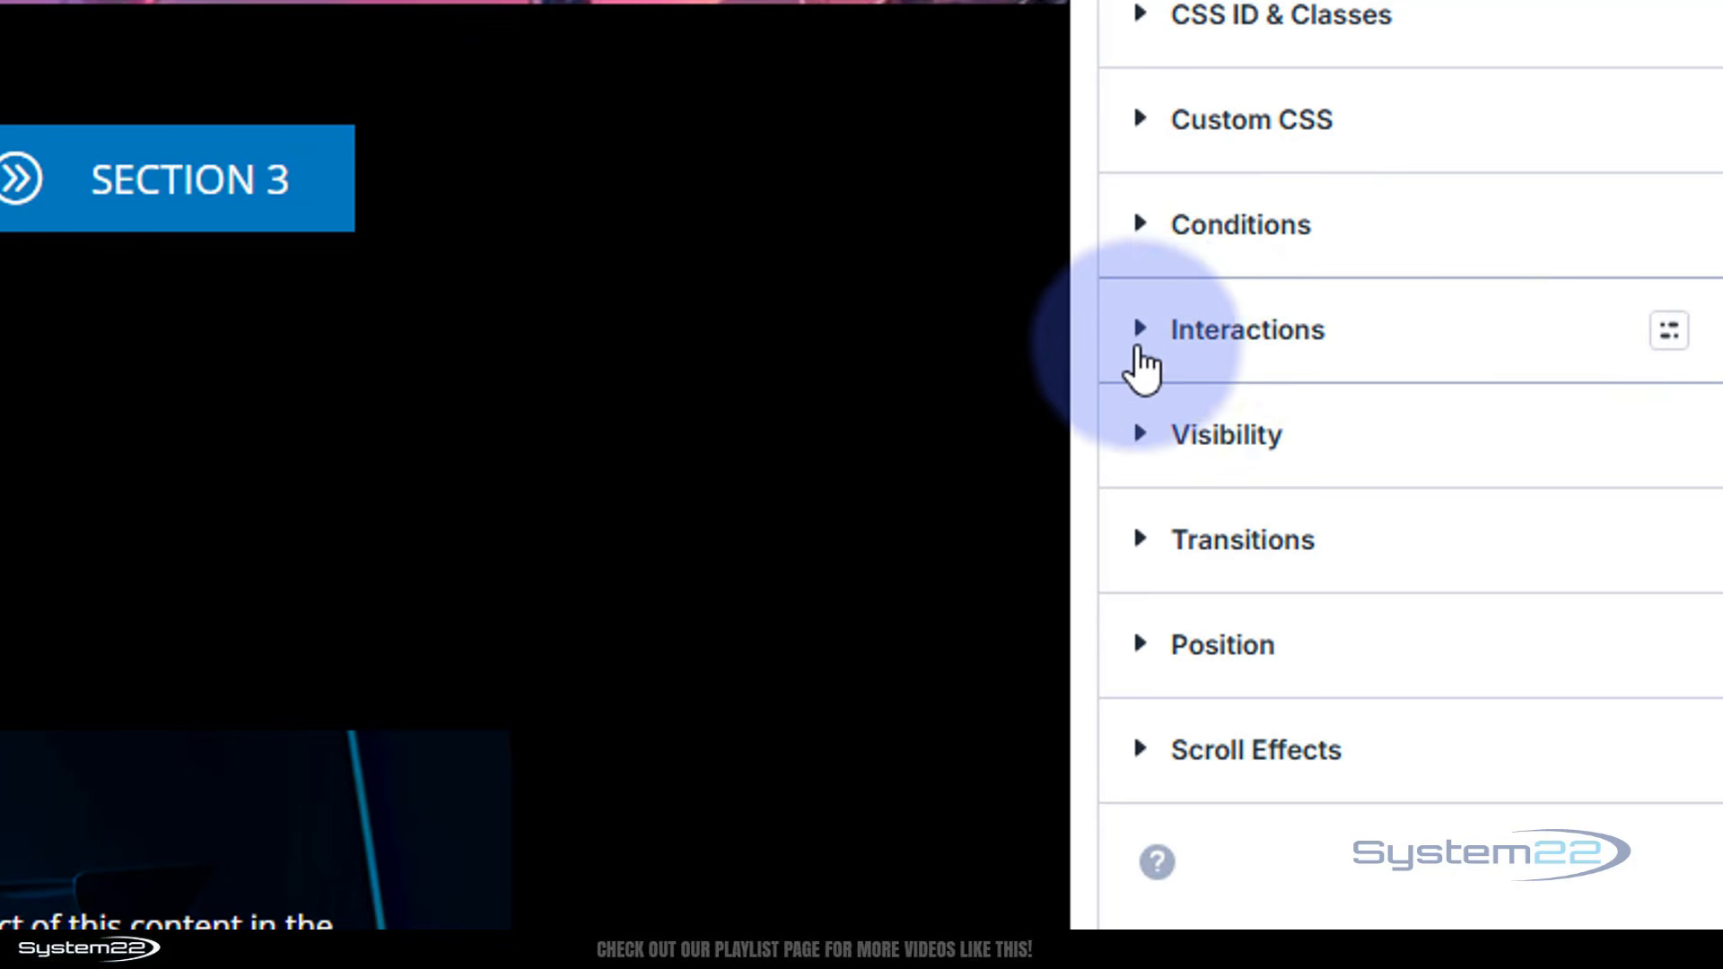
click(1145, 332)
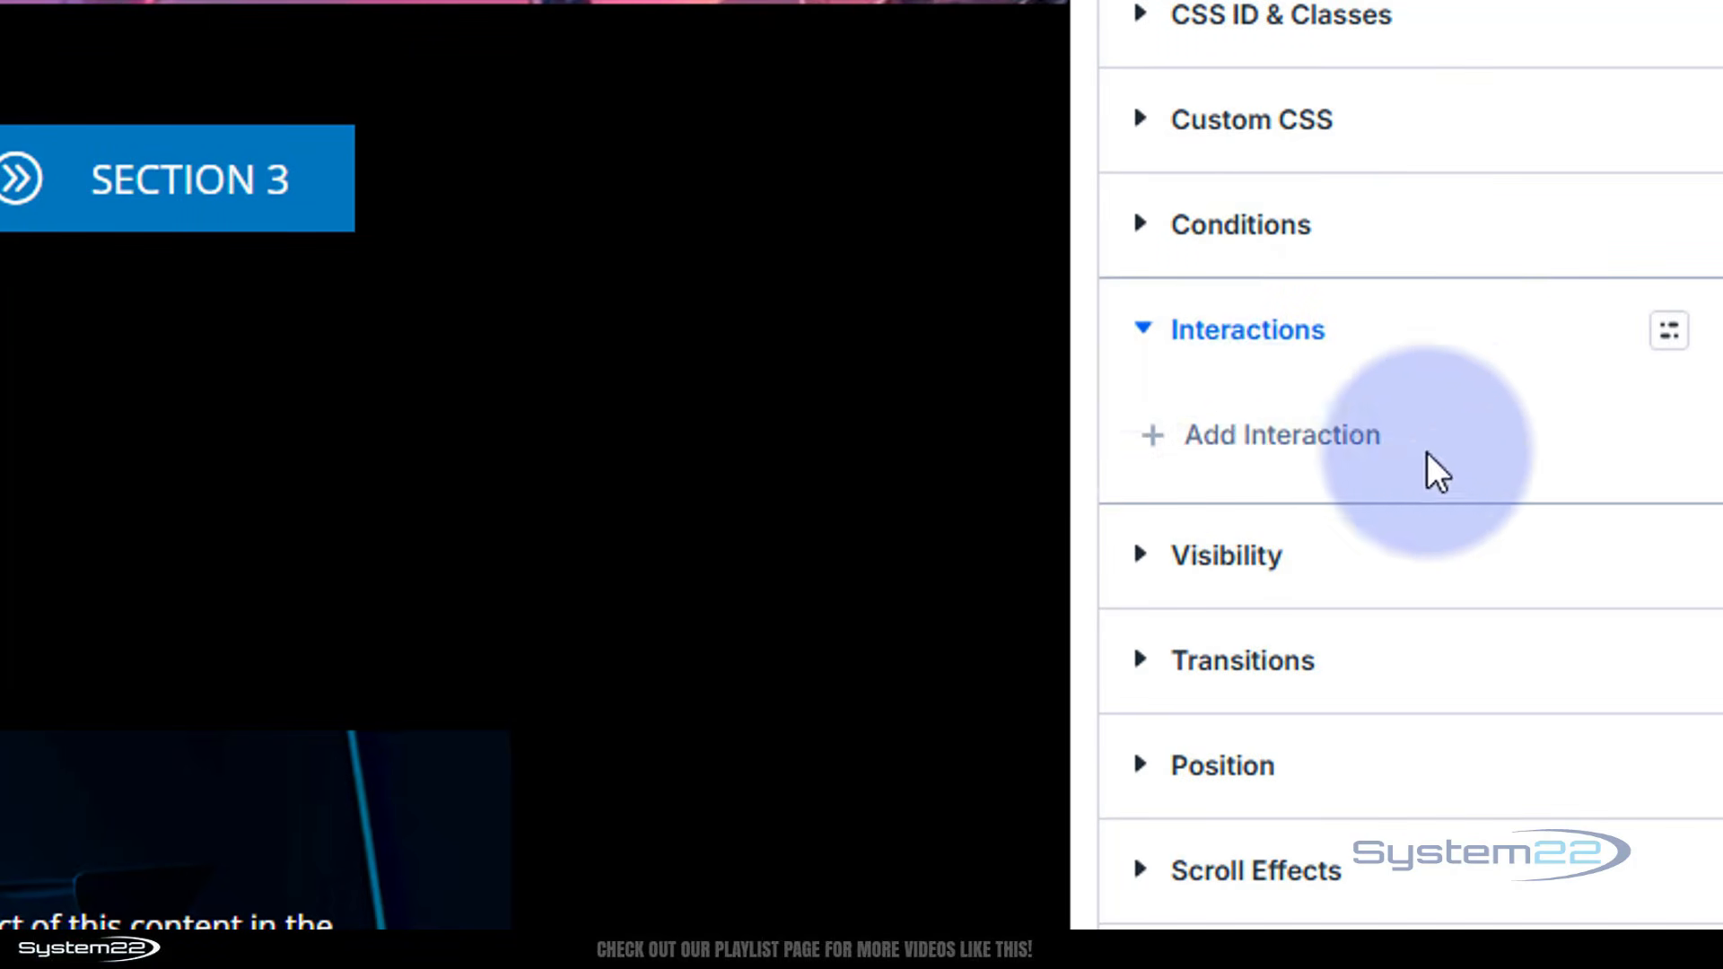
click(1255, 438)
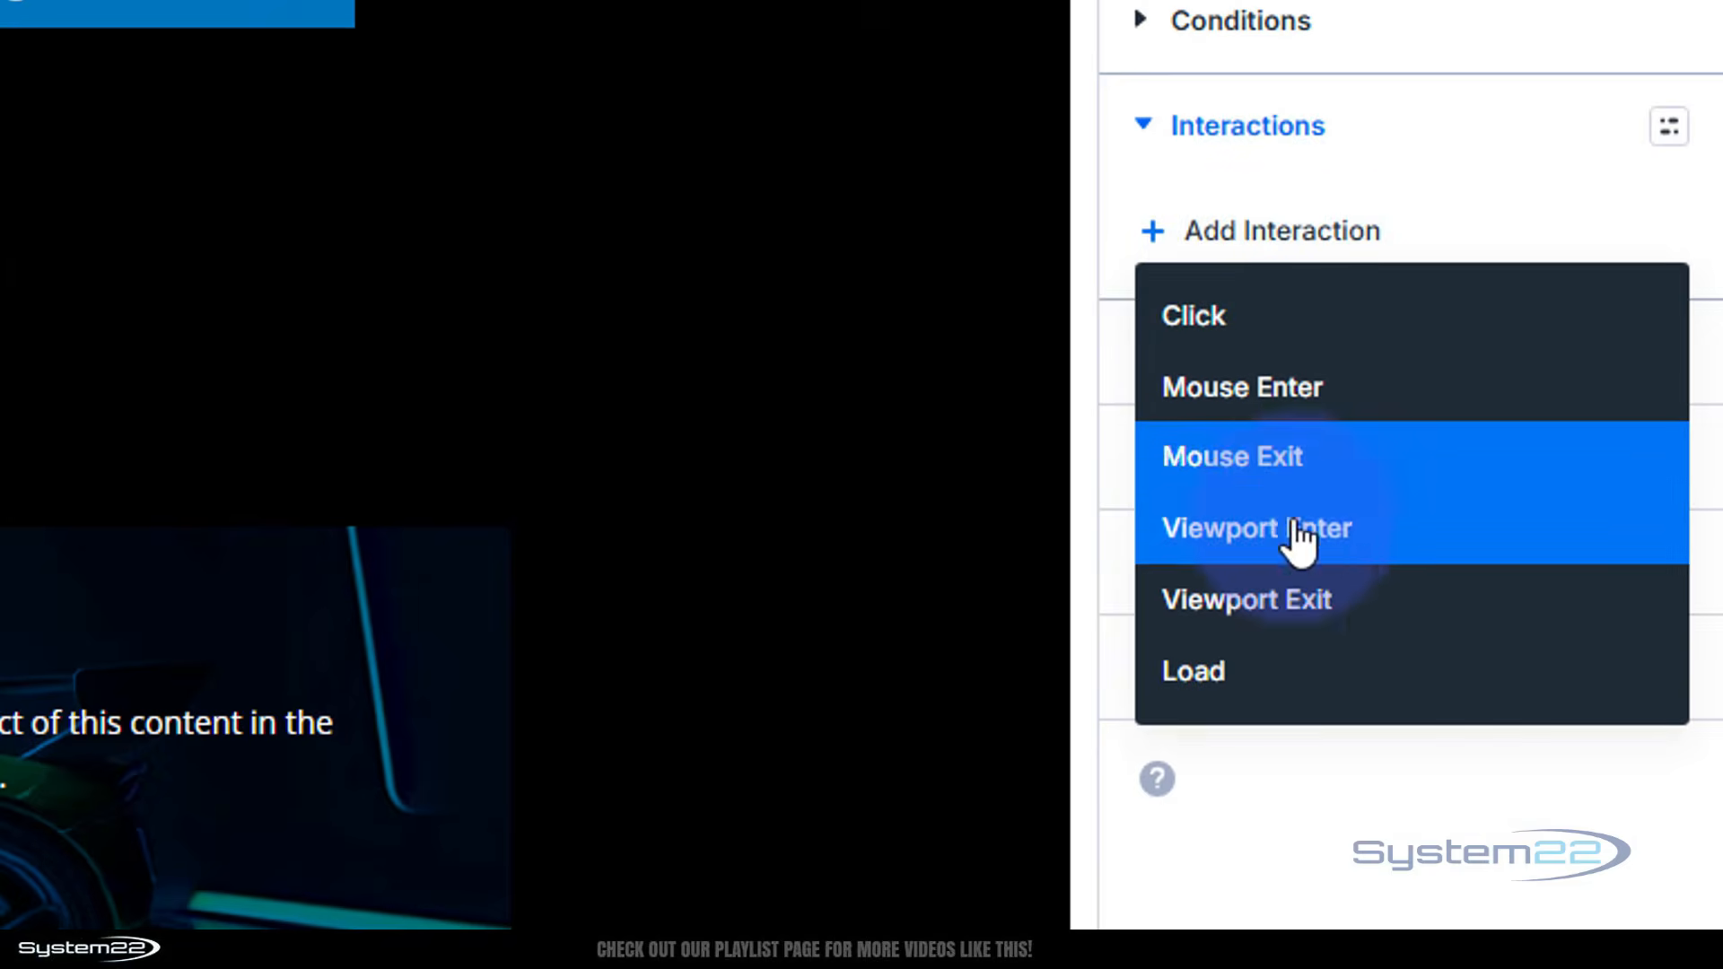
click(1213, 682)
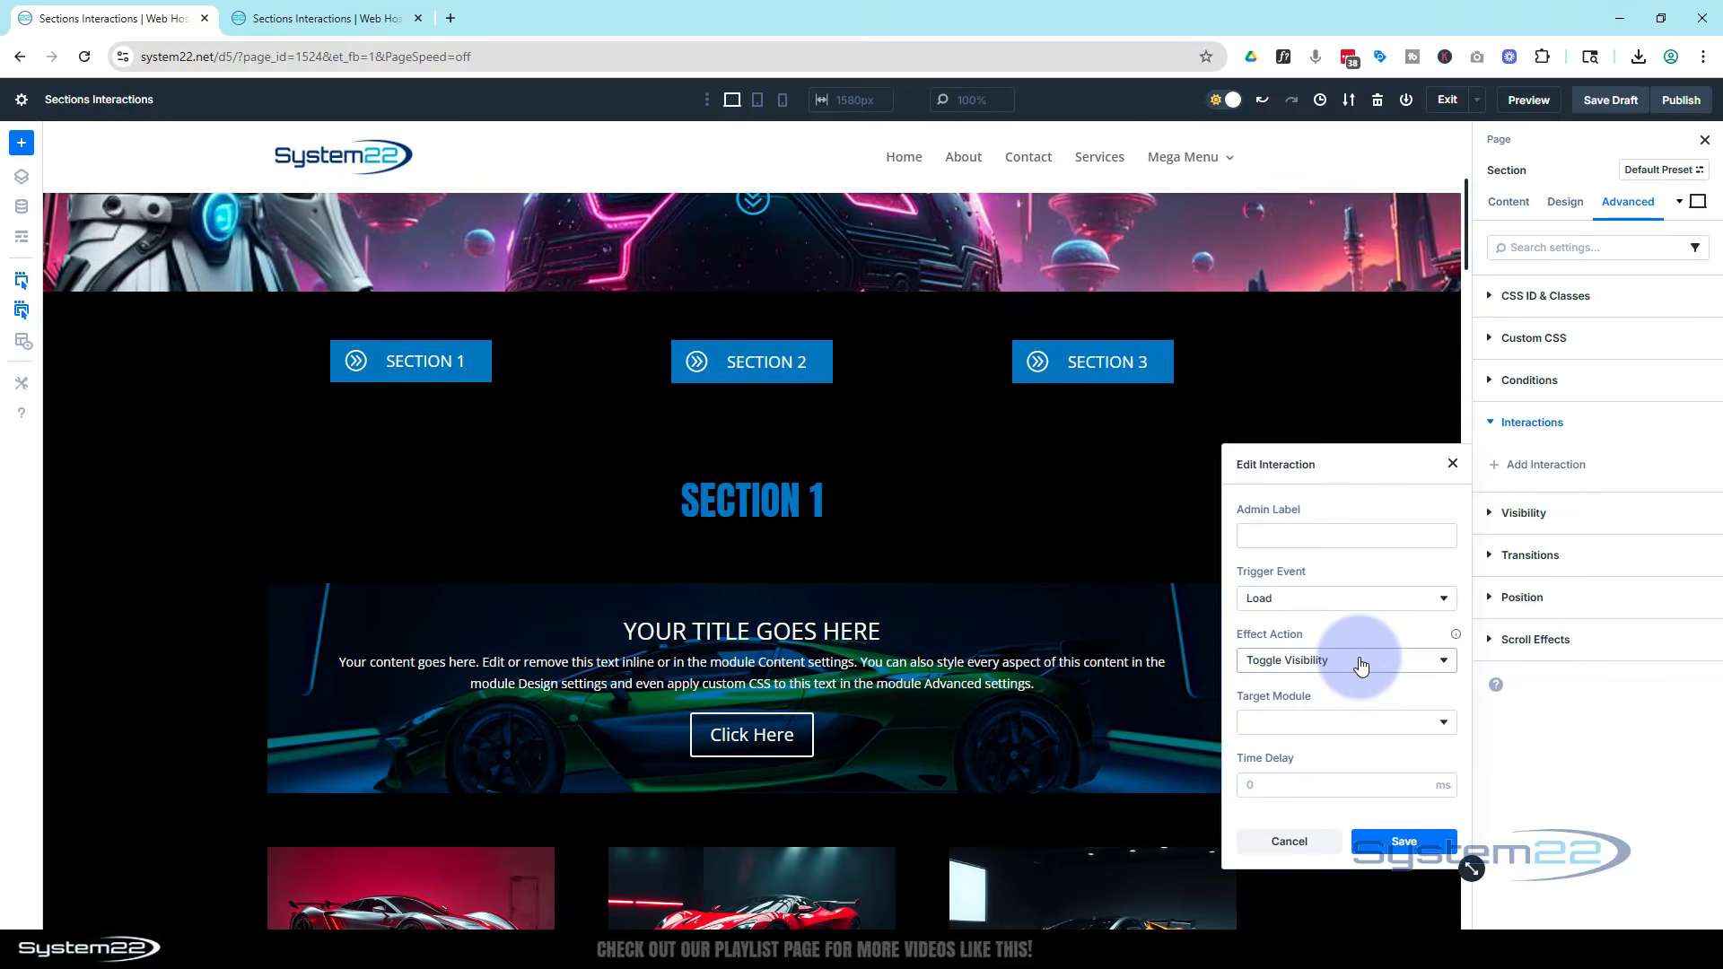
click(1360, 665)
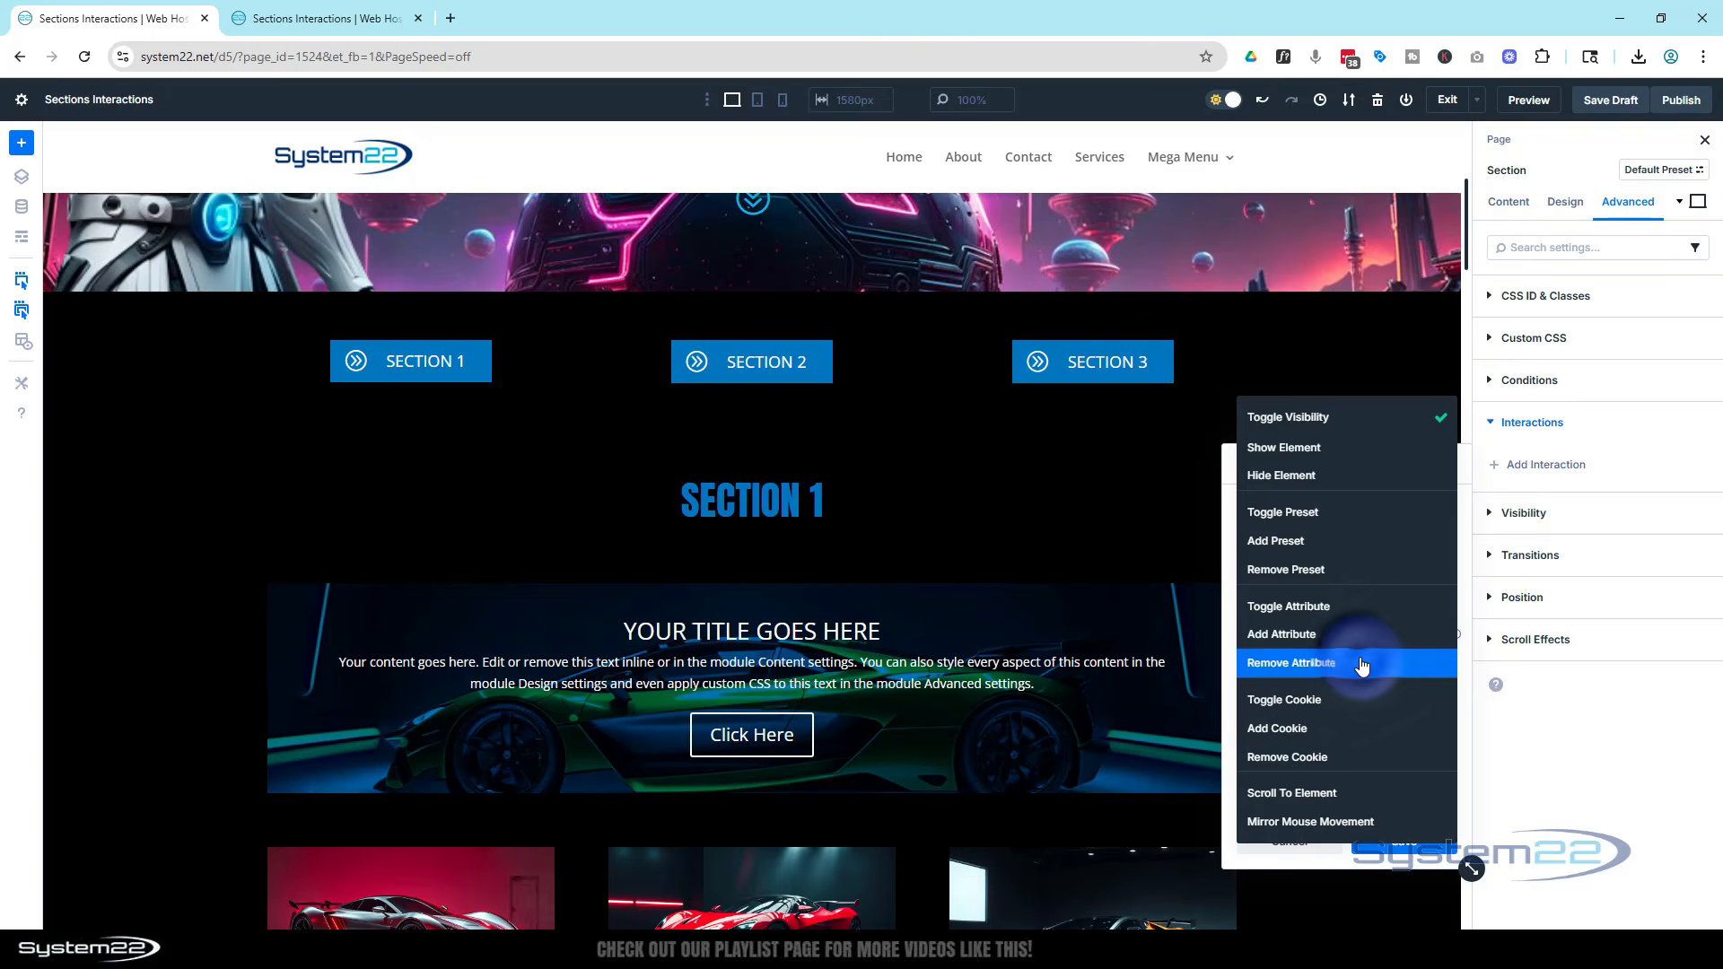
click(1281, 480)
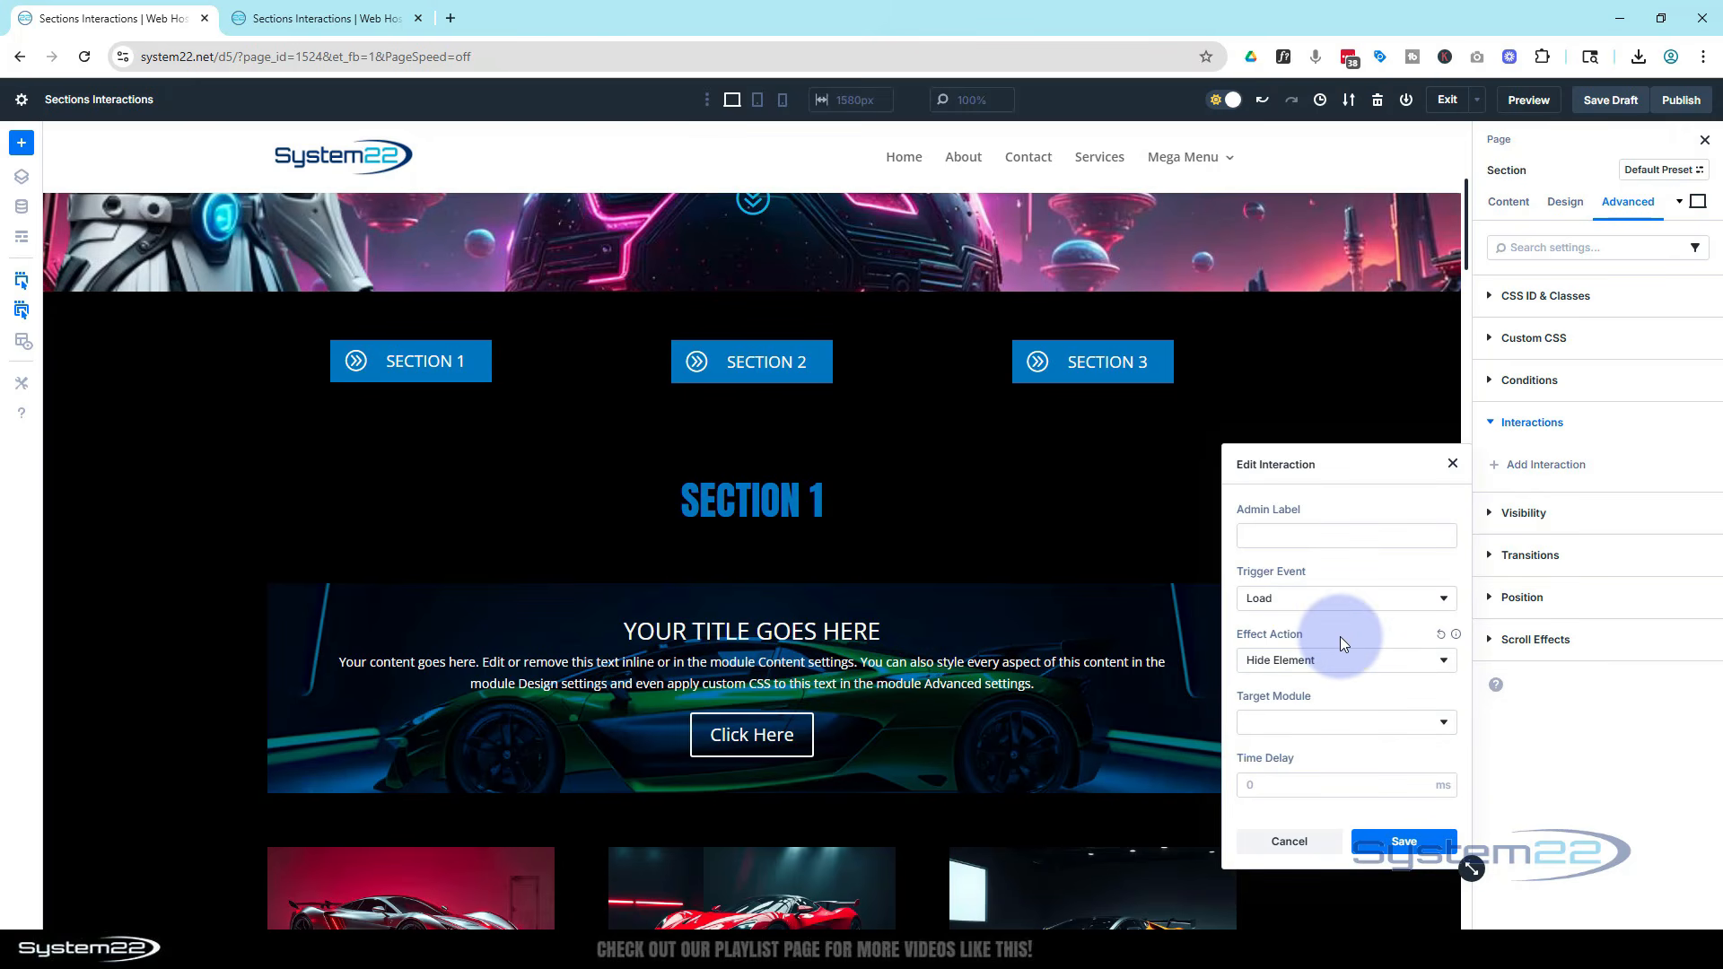
Set the interaction's target module to Section (s1) and save it
click(1329, 725)
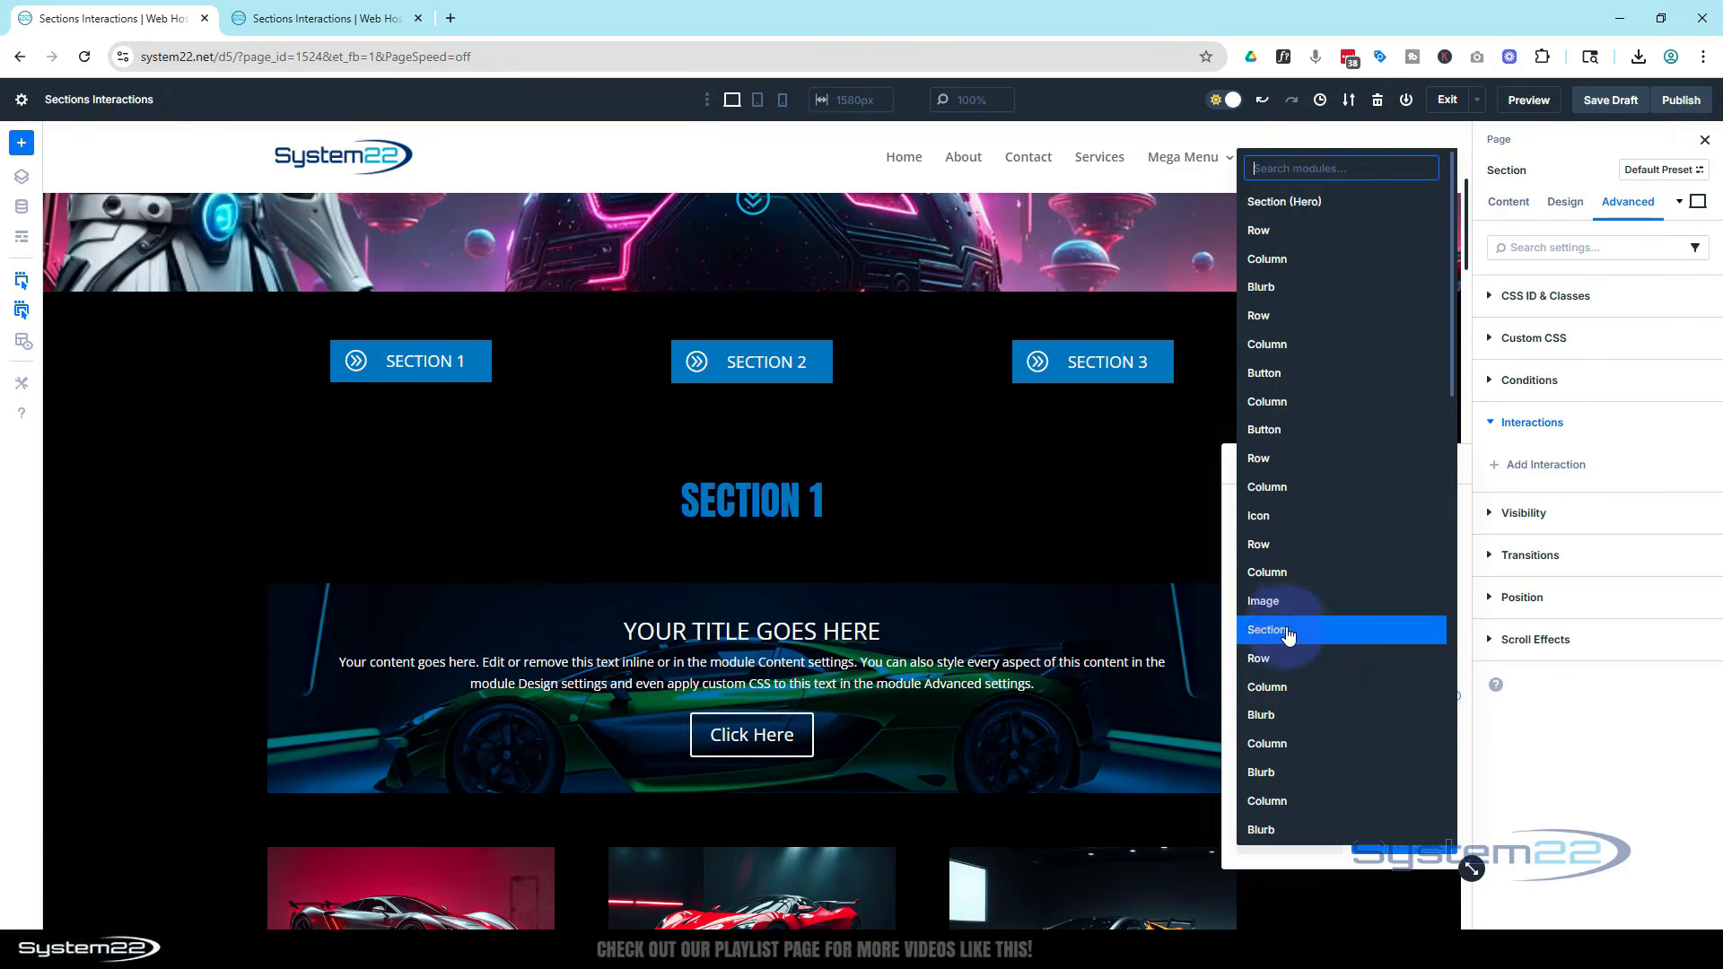
scroll(1310, 595, down, 1)
scroll(1319, 587, down, 1)
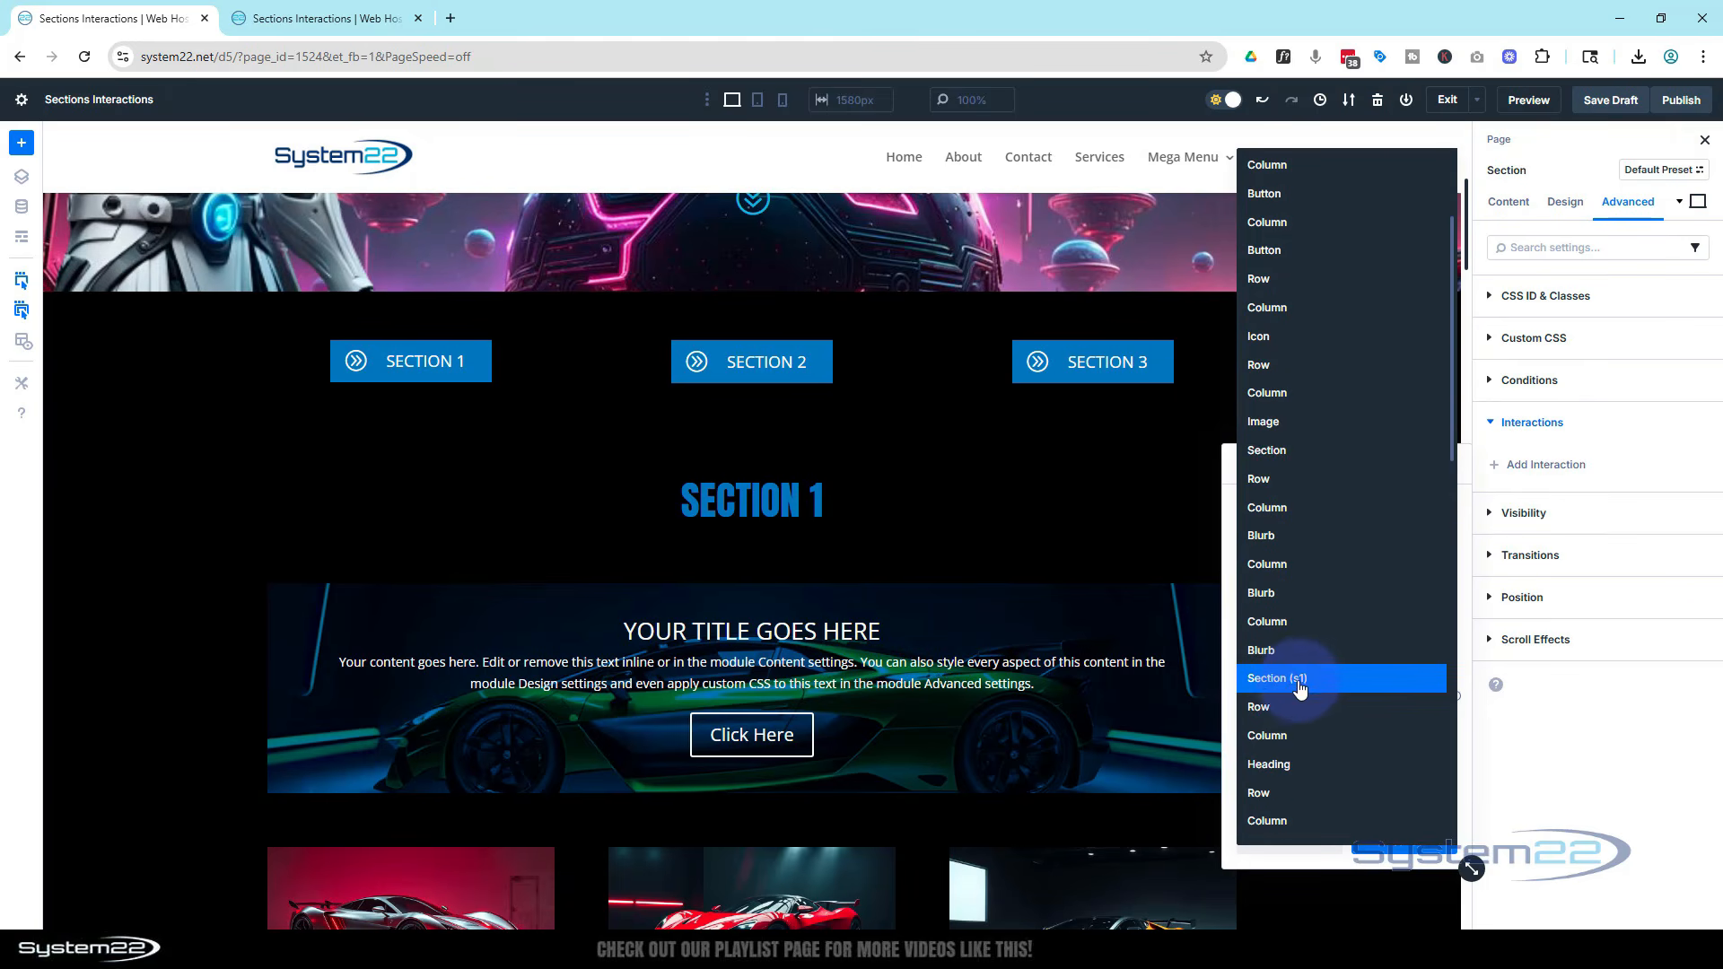
scroll(1346, 681, down, 5)
scroll(1354, 673, up, 3)
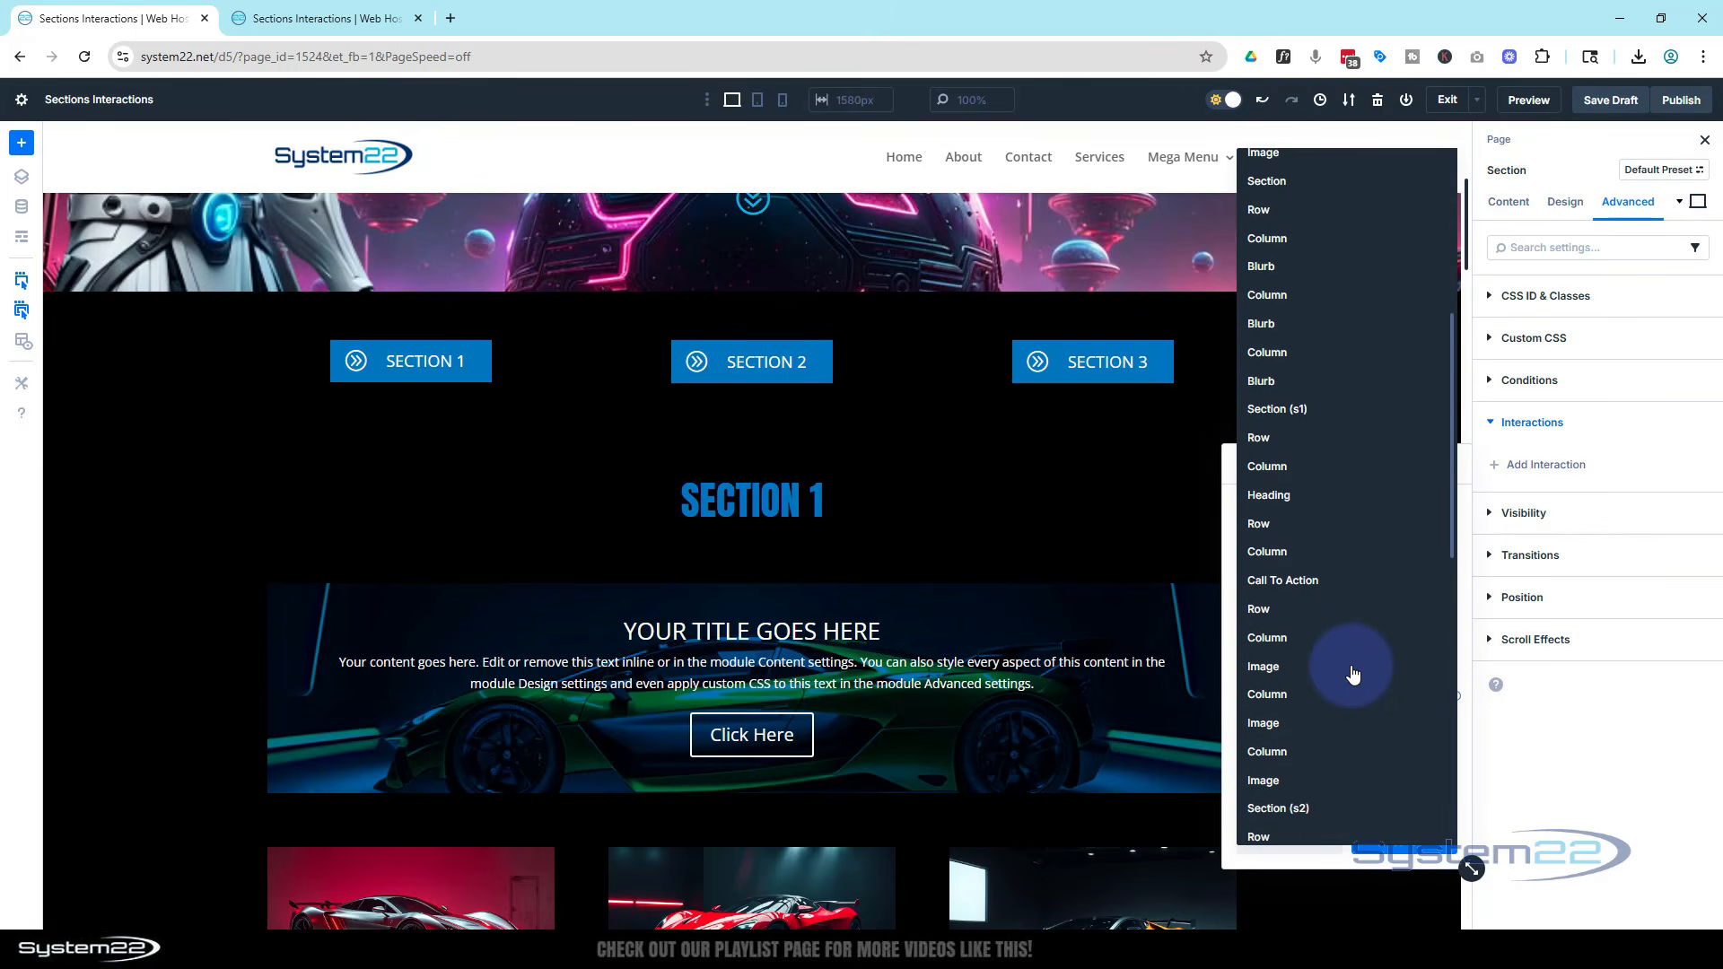
scroll(1350, 673, up, 2)
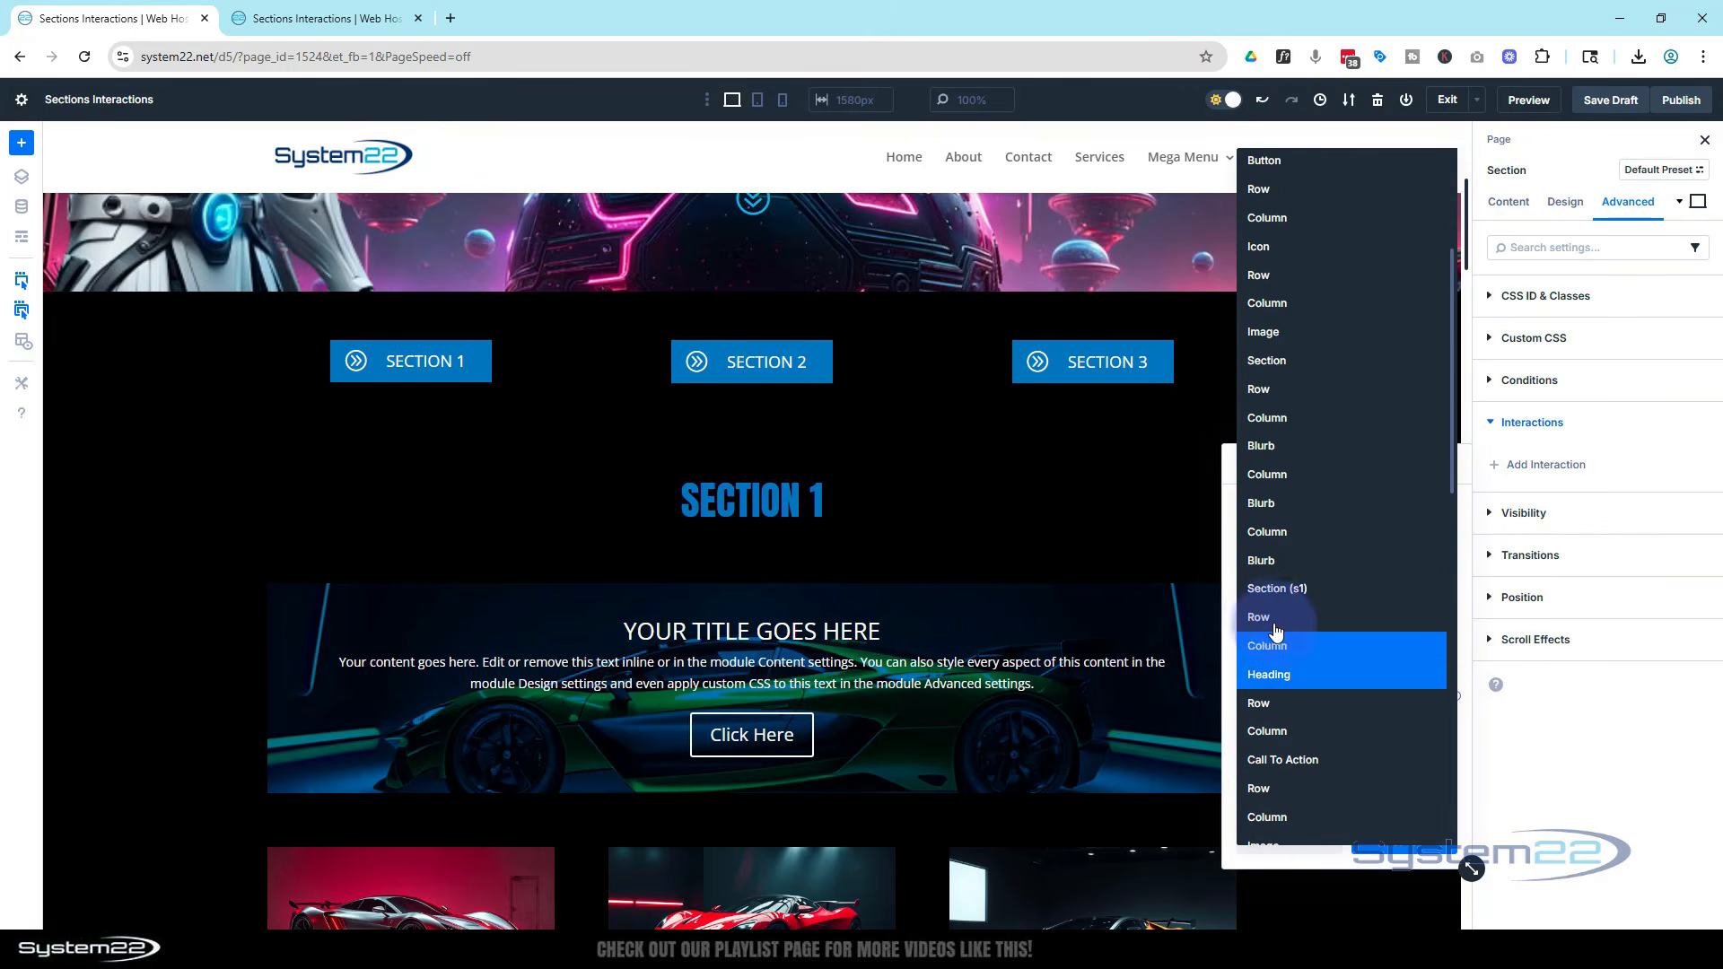
click(1273, 590)
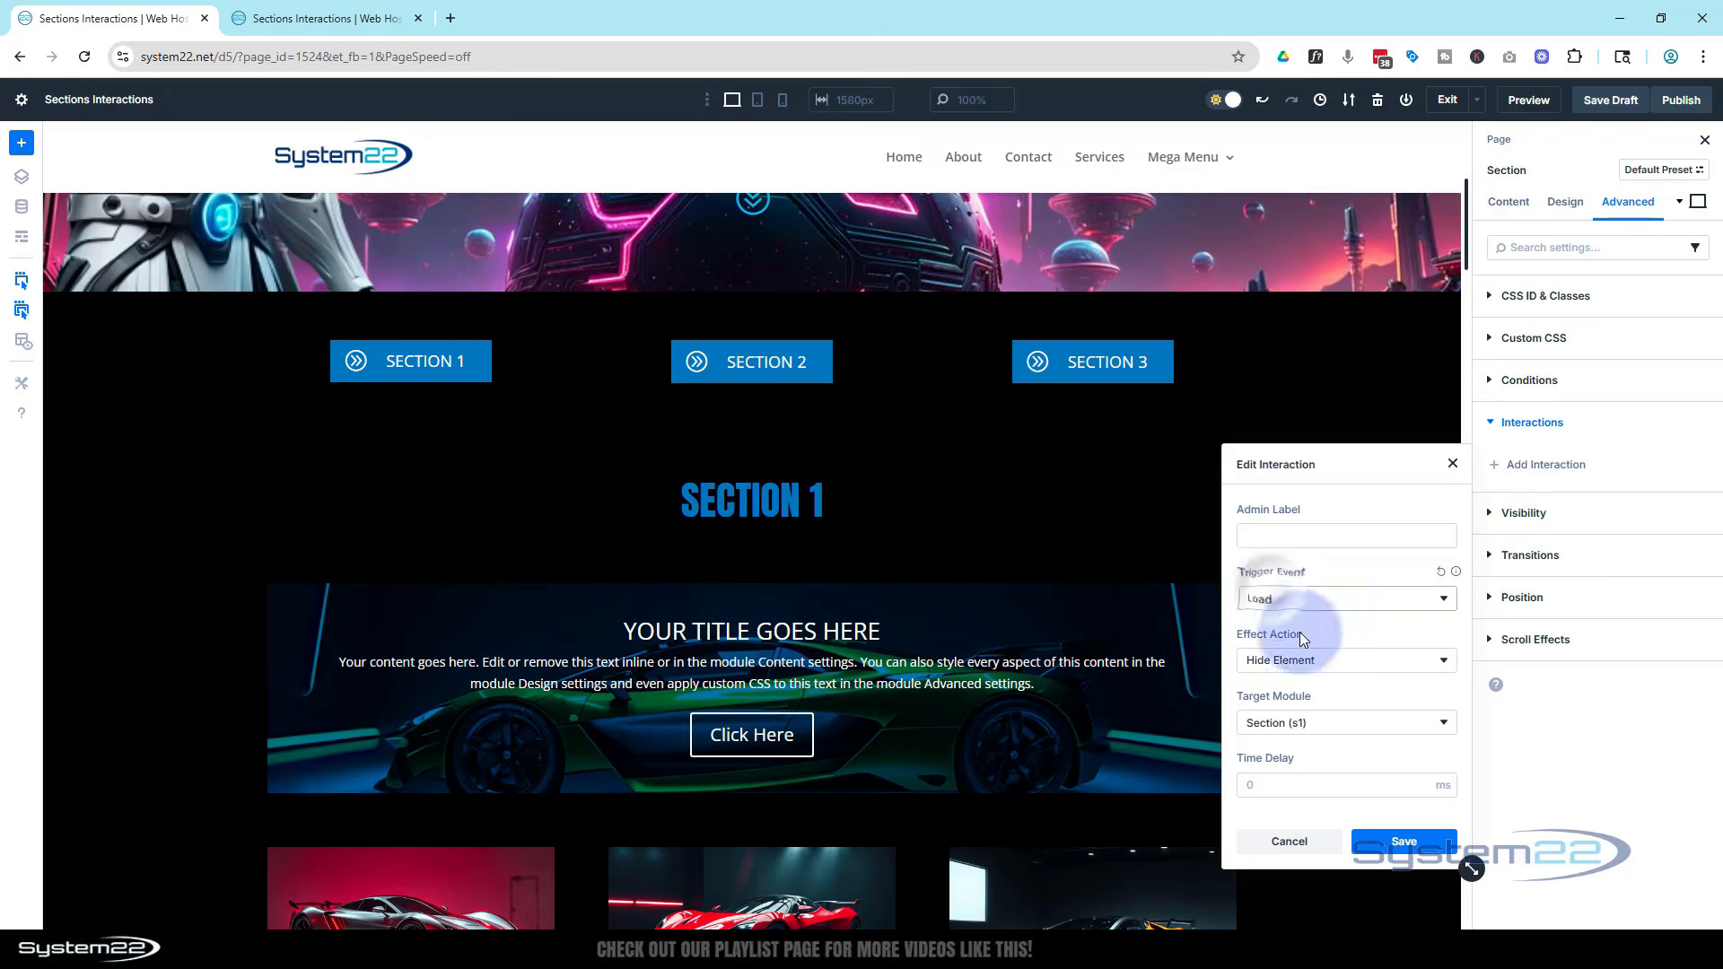
click(1410, 850)
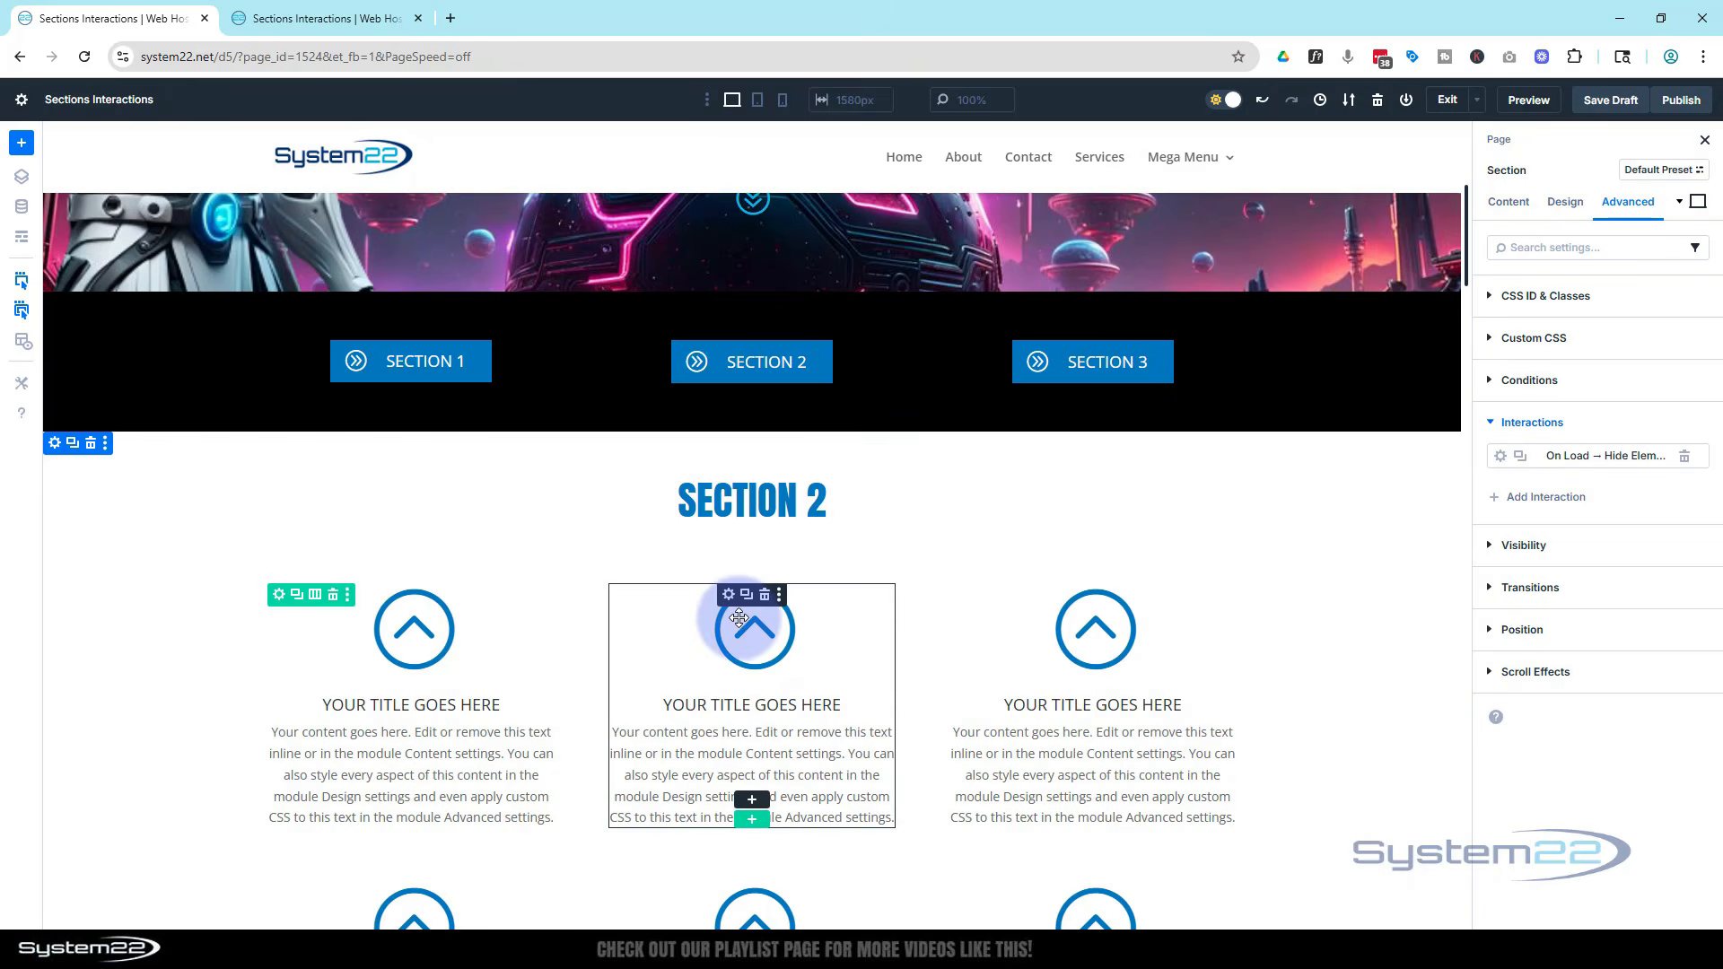
On the Section 2 page section, add a Load interaction that hides the target module Section (s2)
click(56, 444)
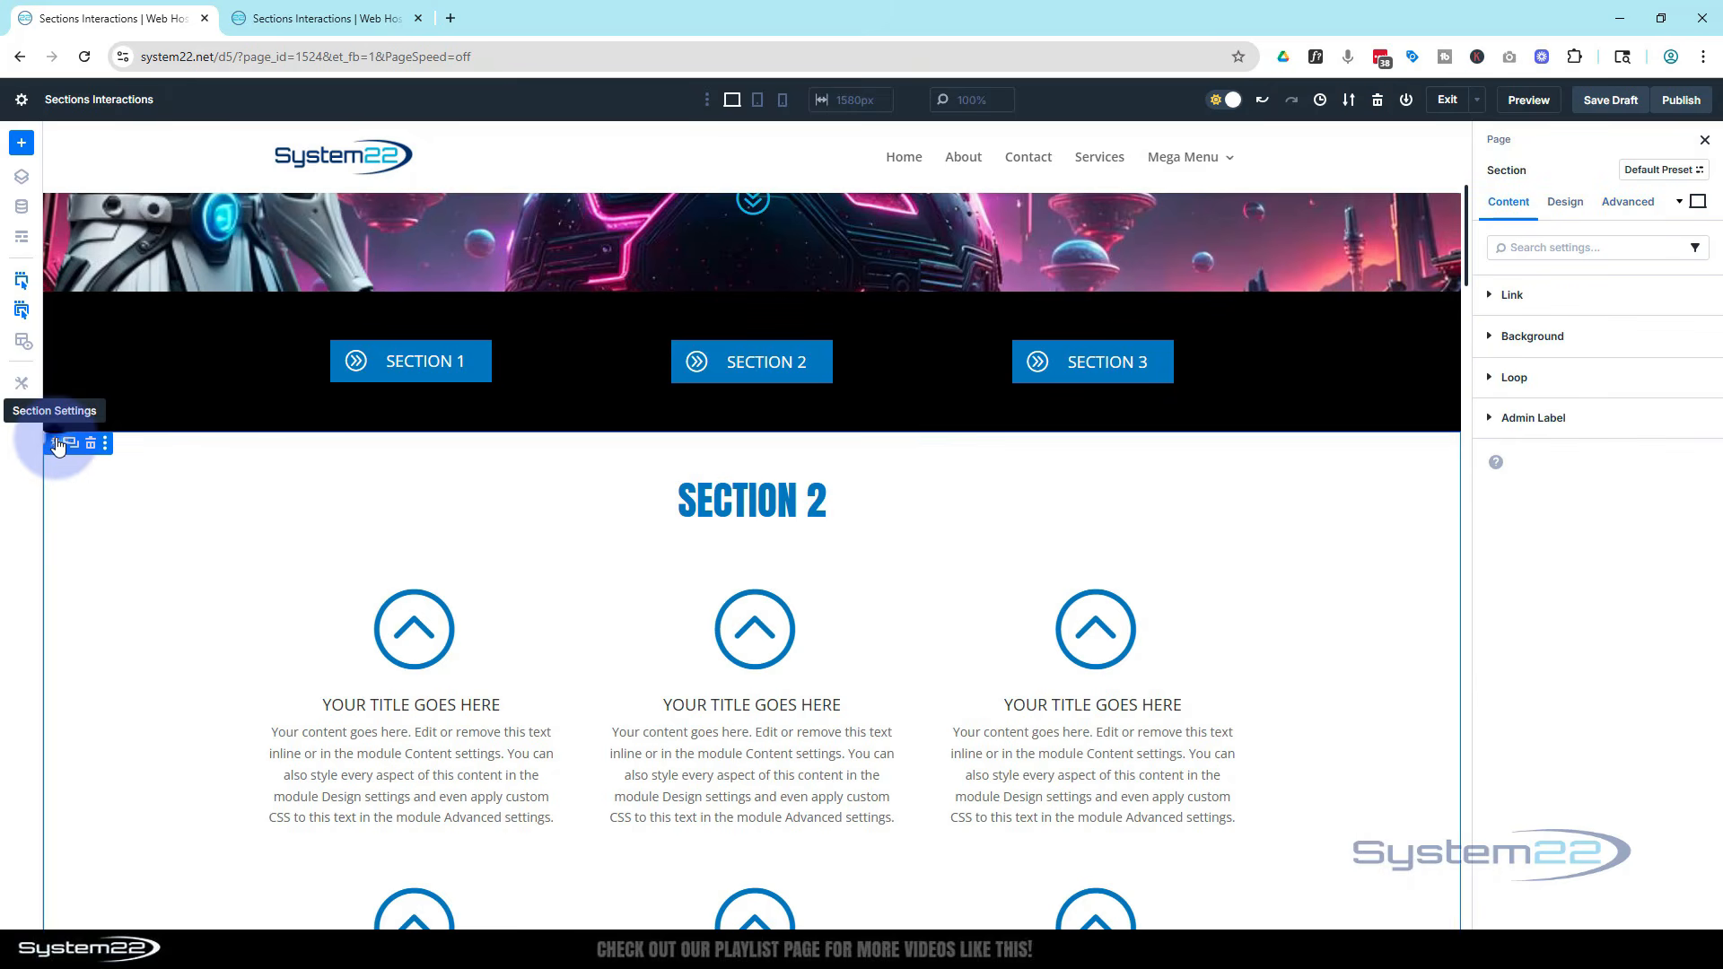
click(1630, 207)
click(1502, 422)
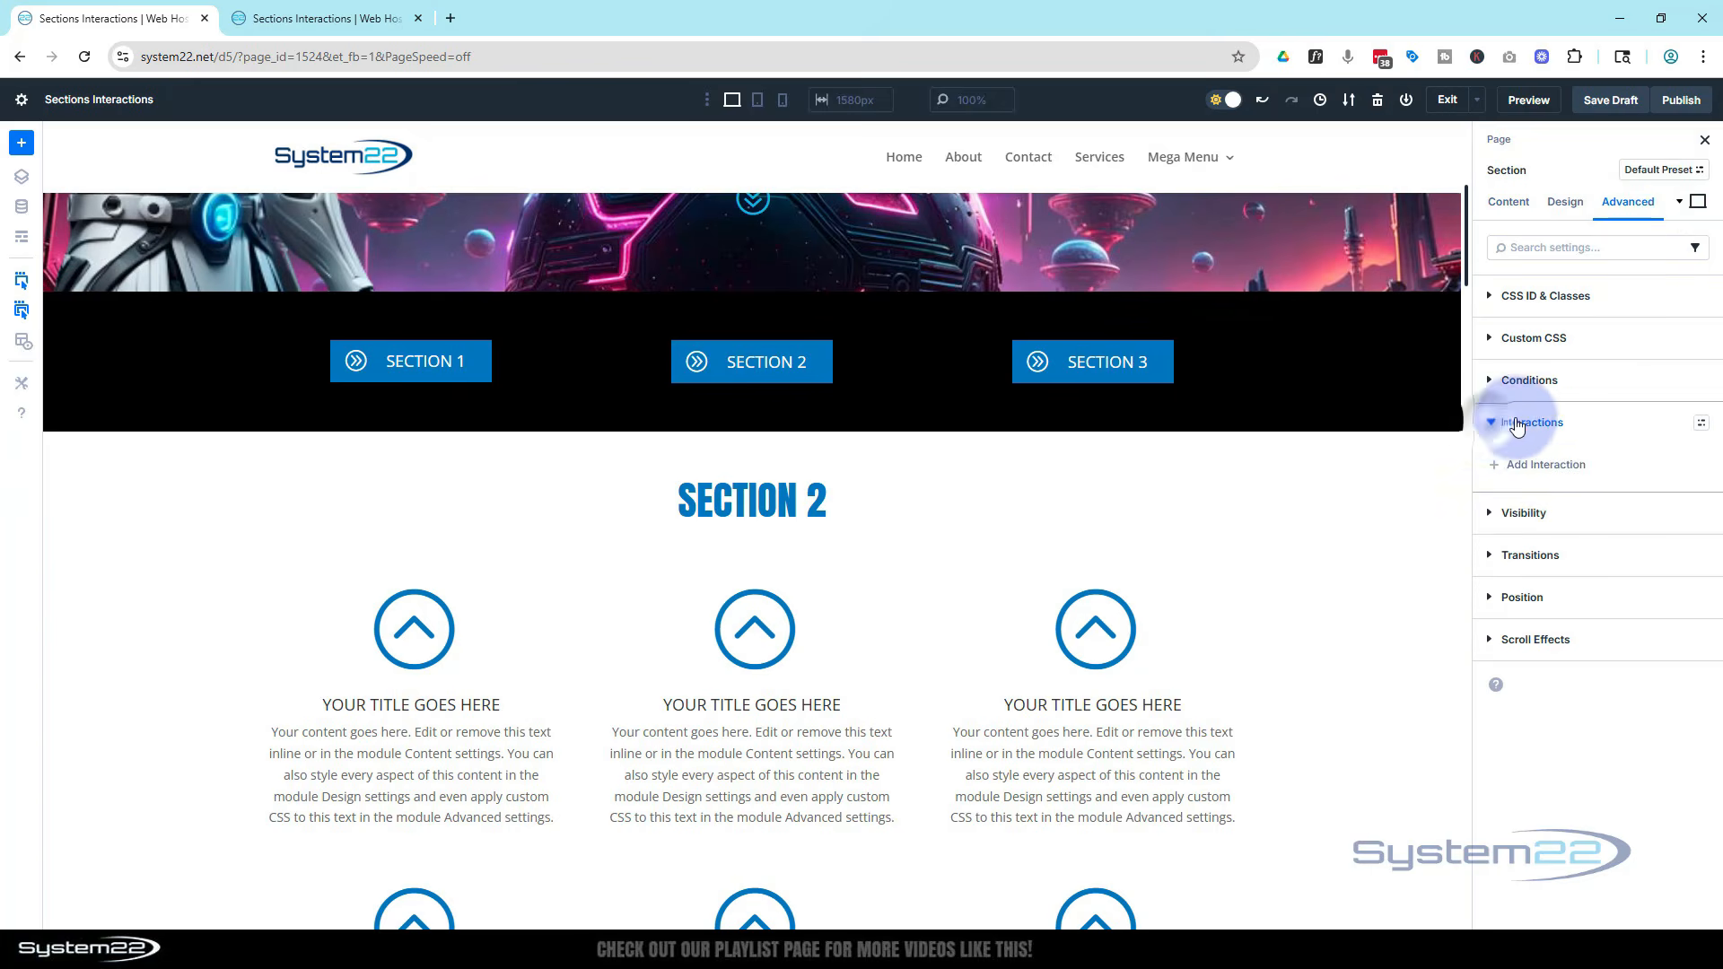
click(1542, 464)
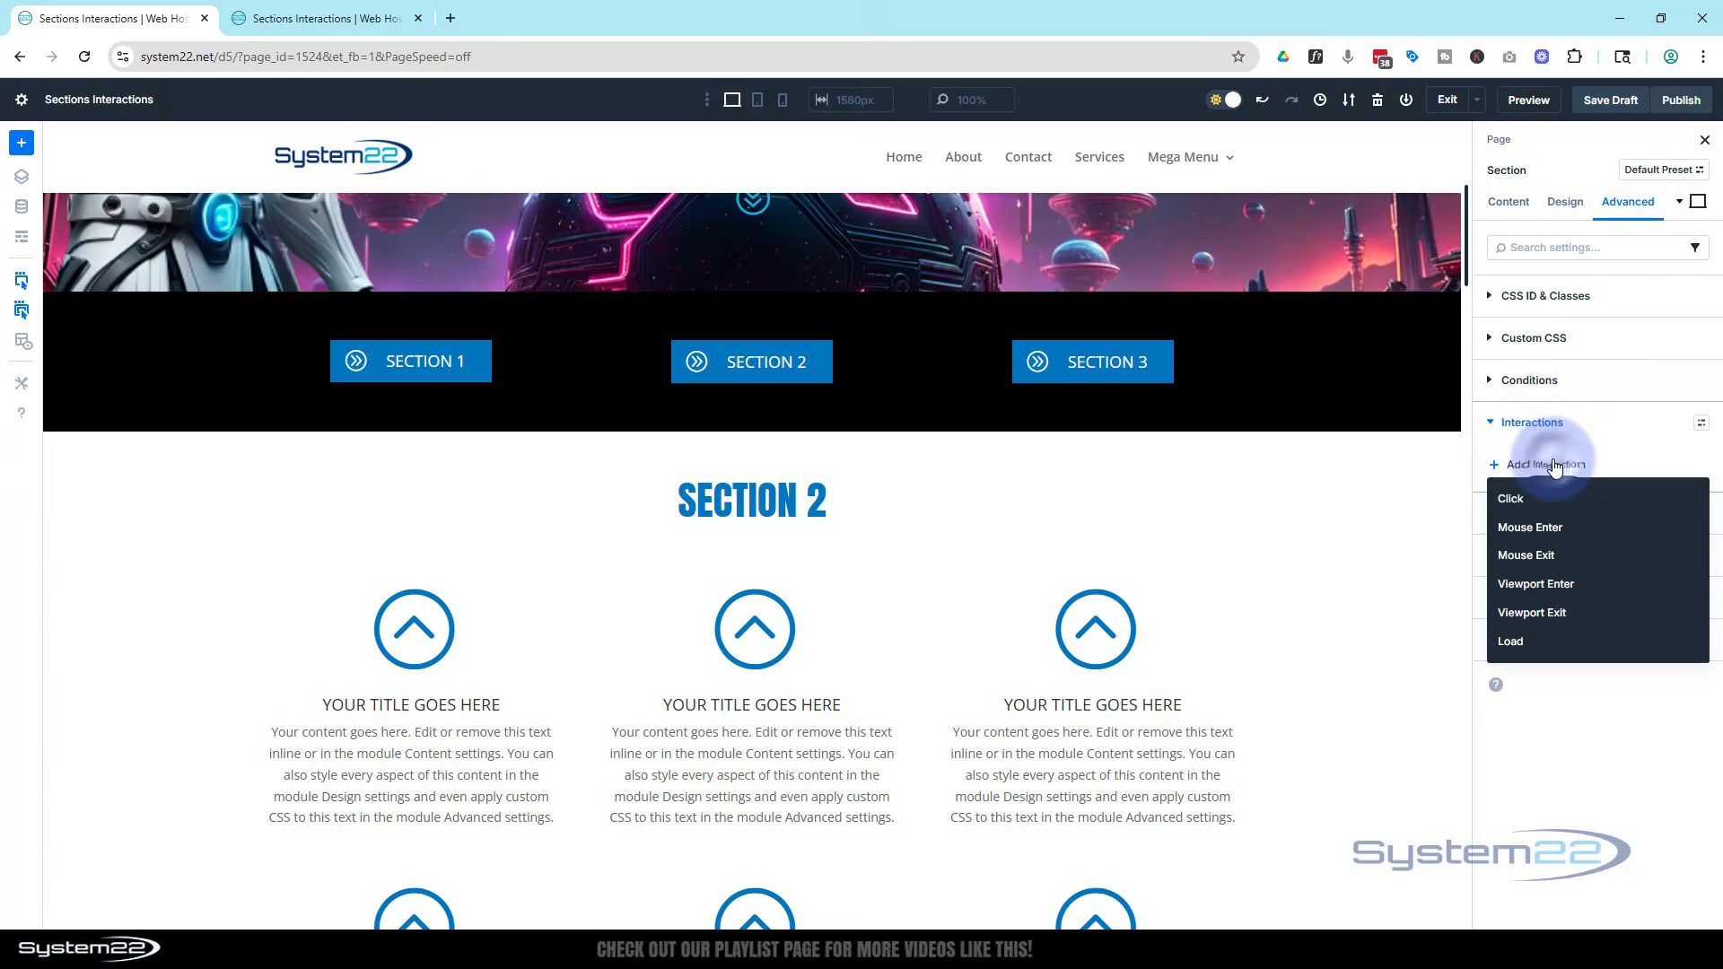
click(1545, 642)
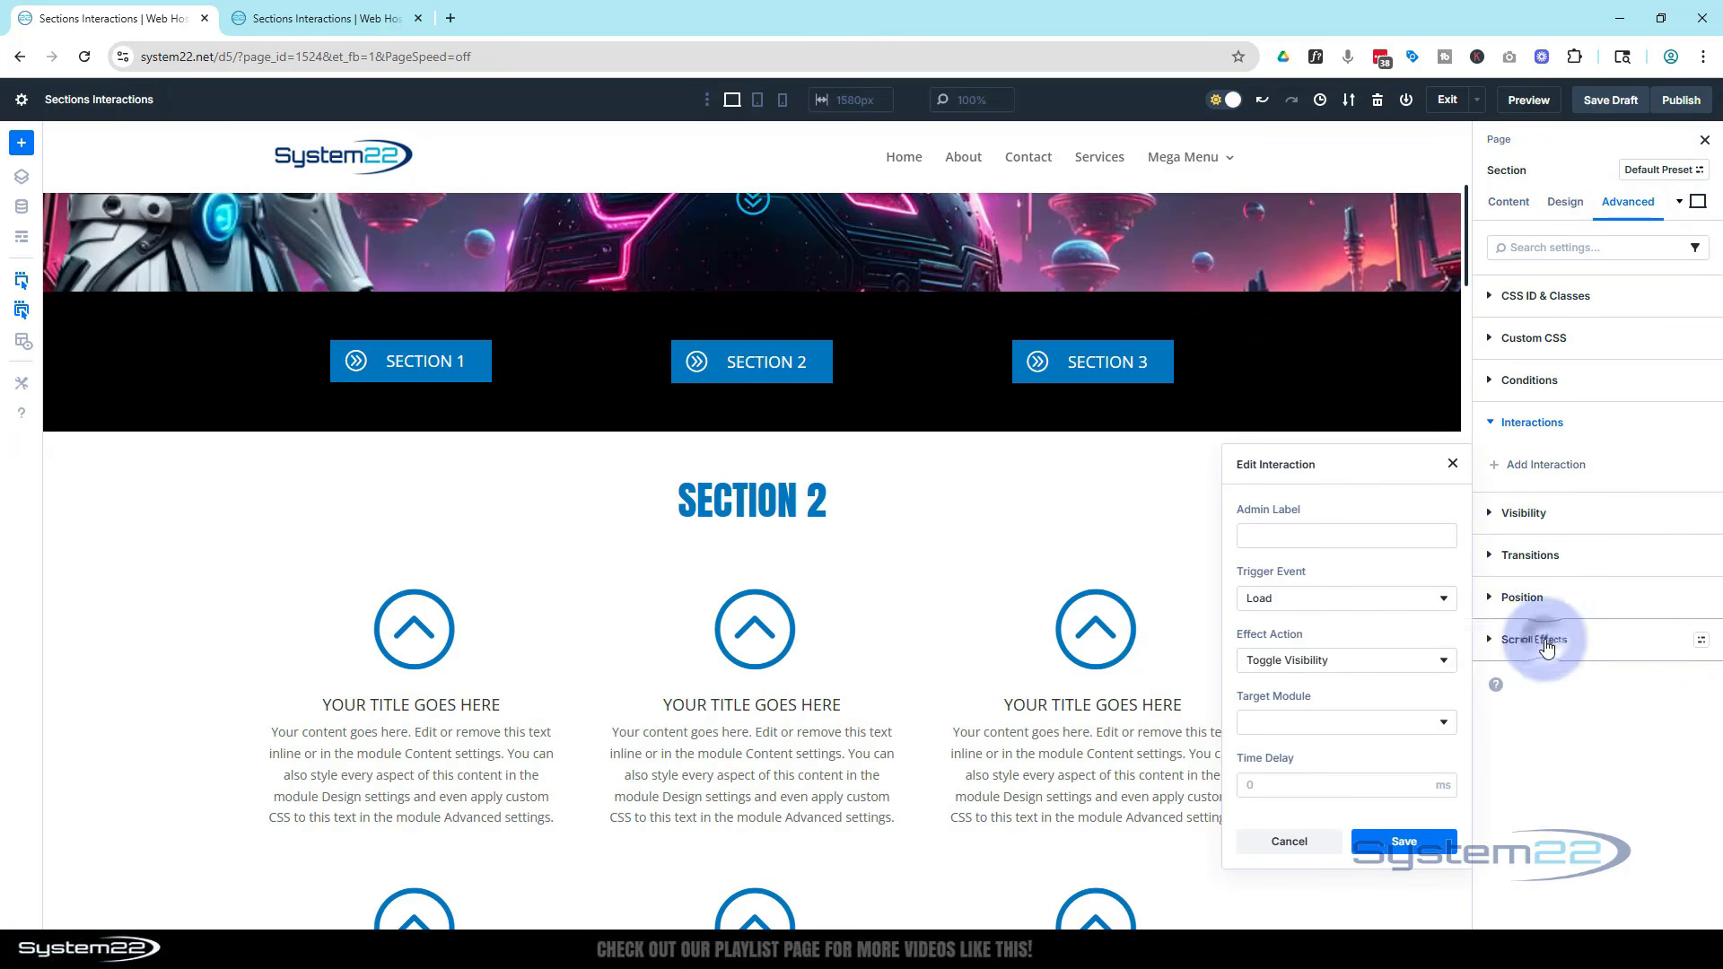
click(1343, 673)
click(1328, 626)
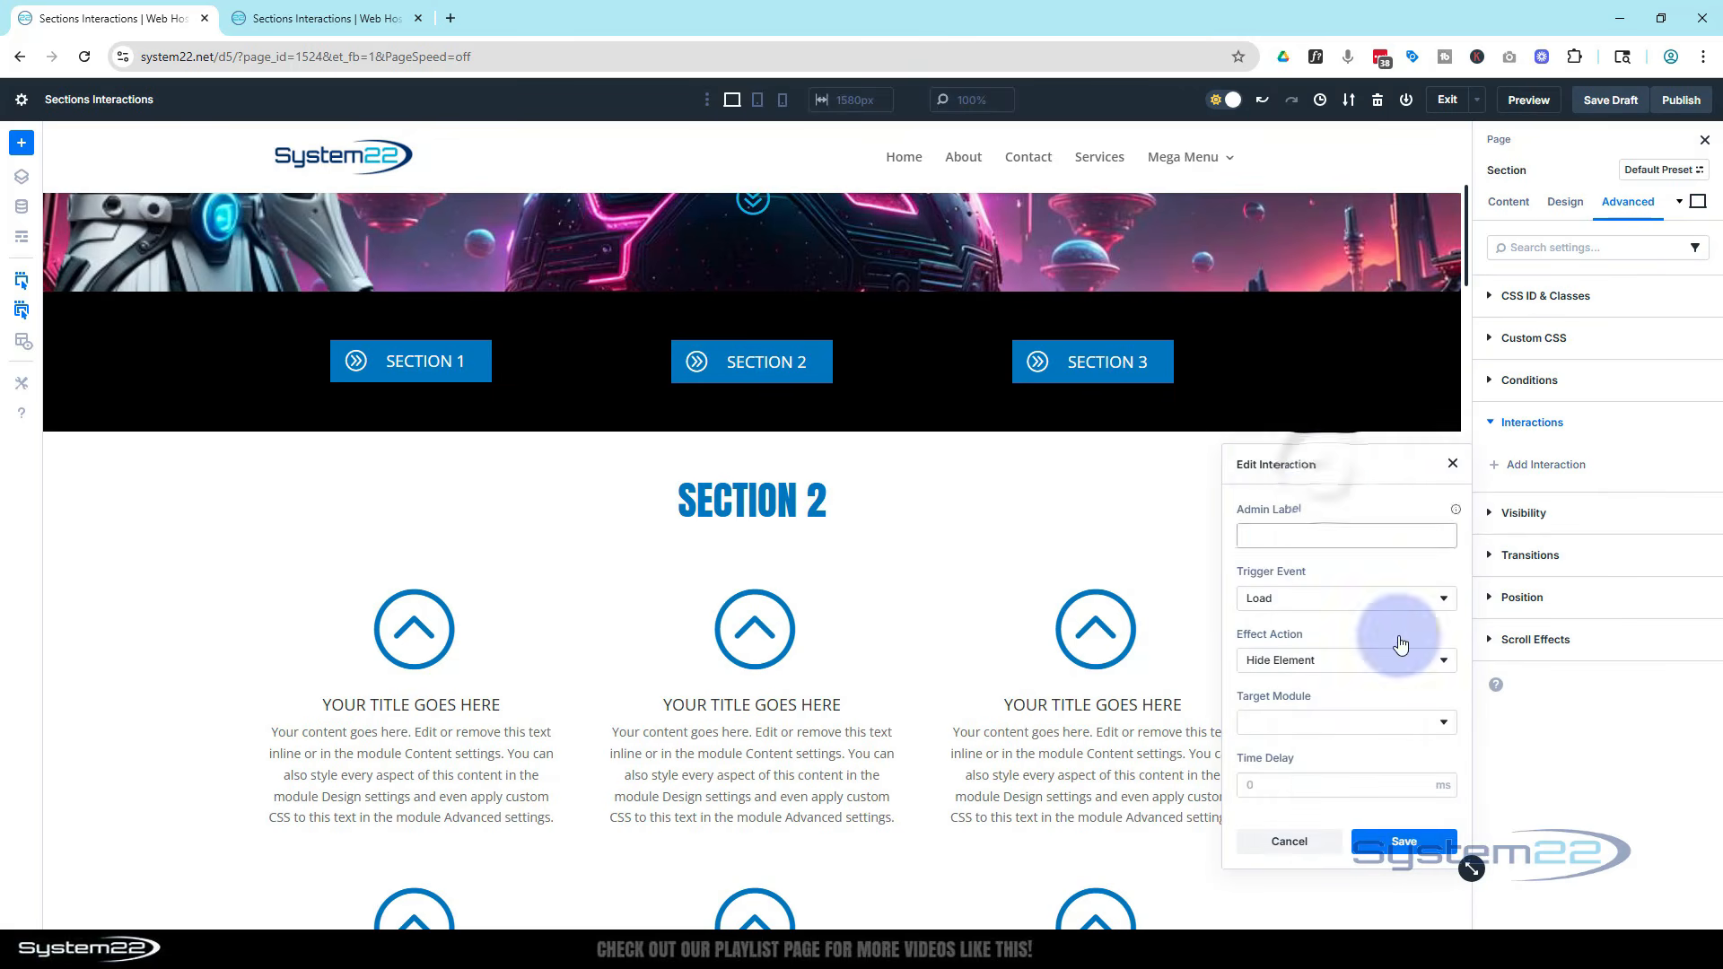
click(1337, 722)
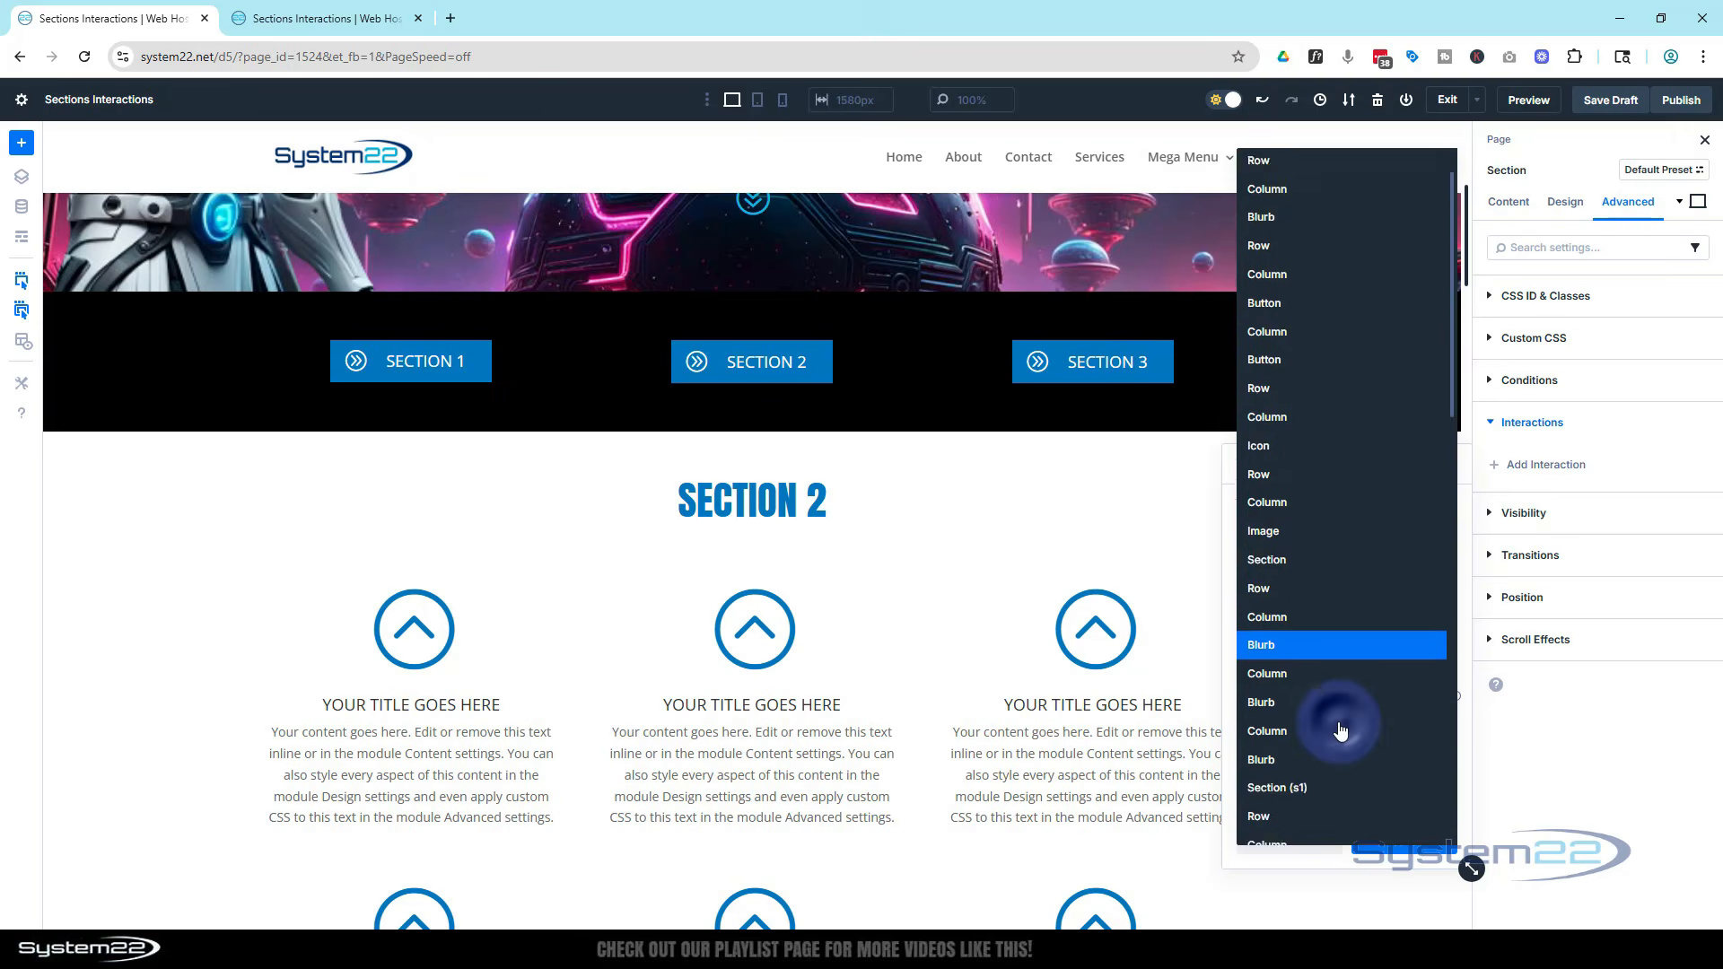
scroll(1339, 731, down, 7)
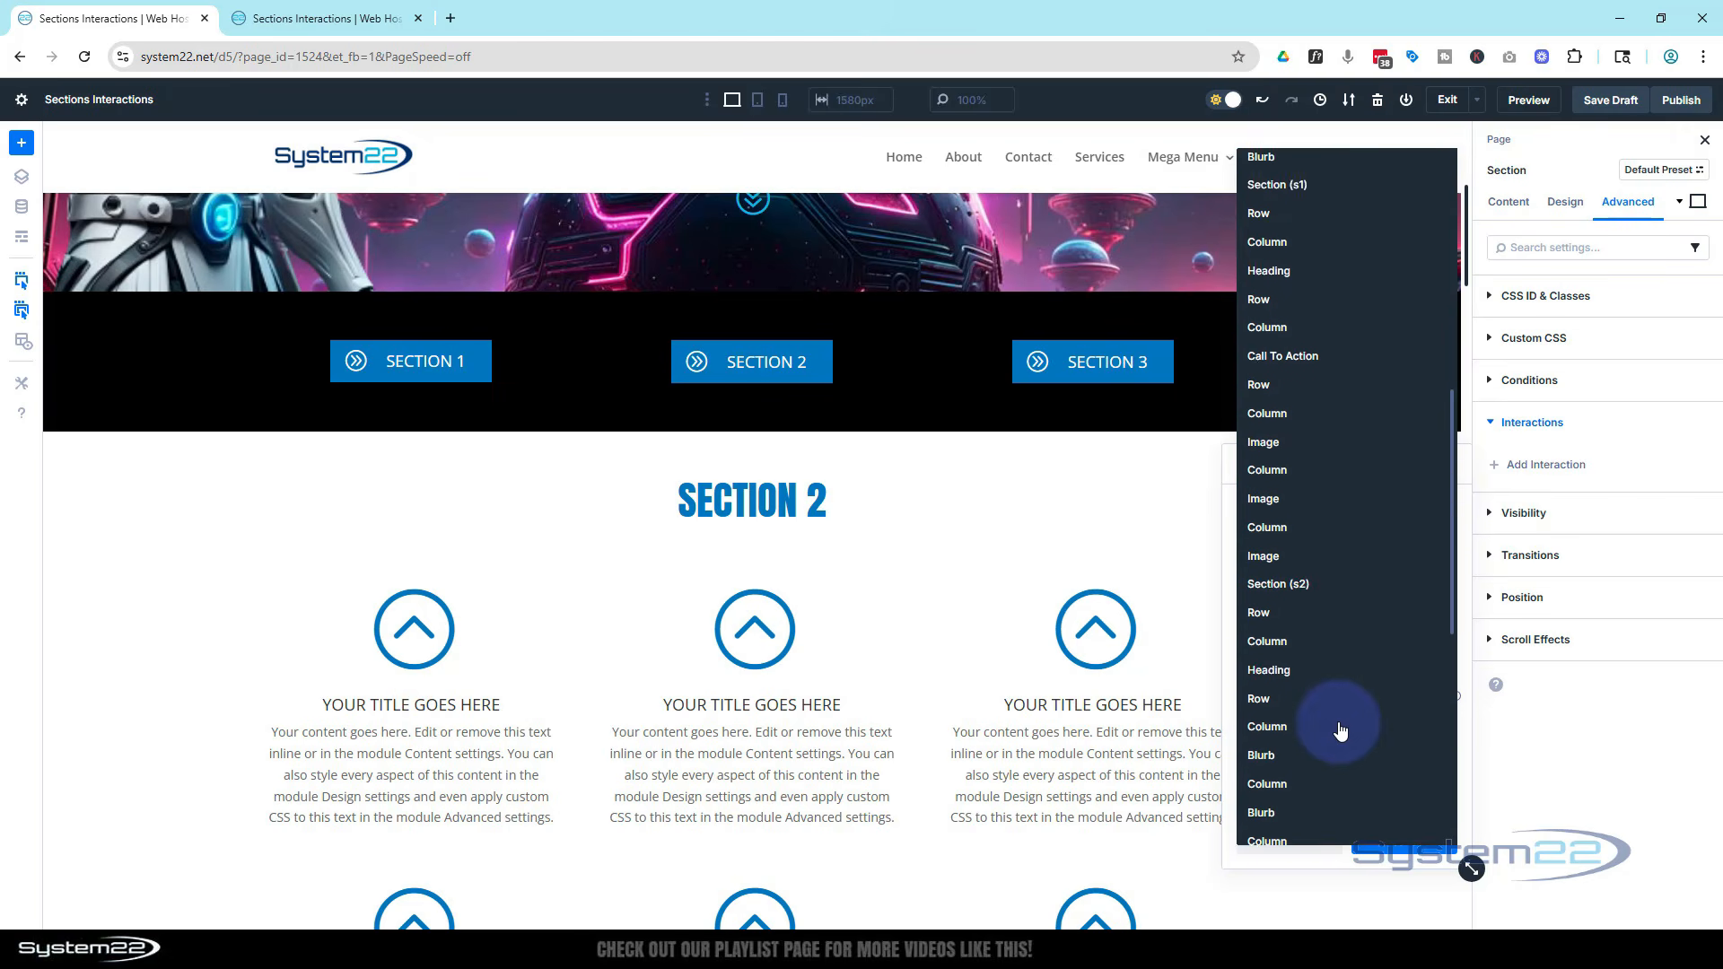
click(1280, 539)
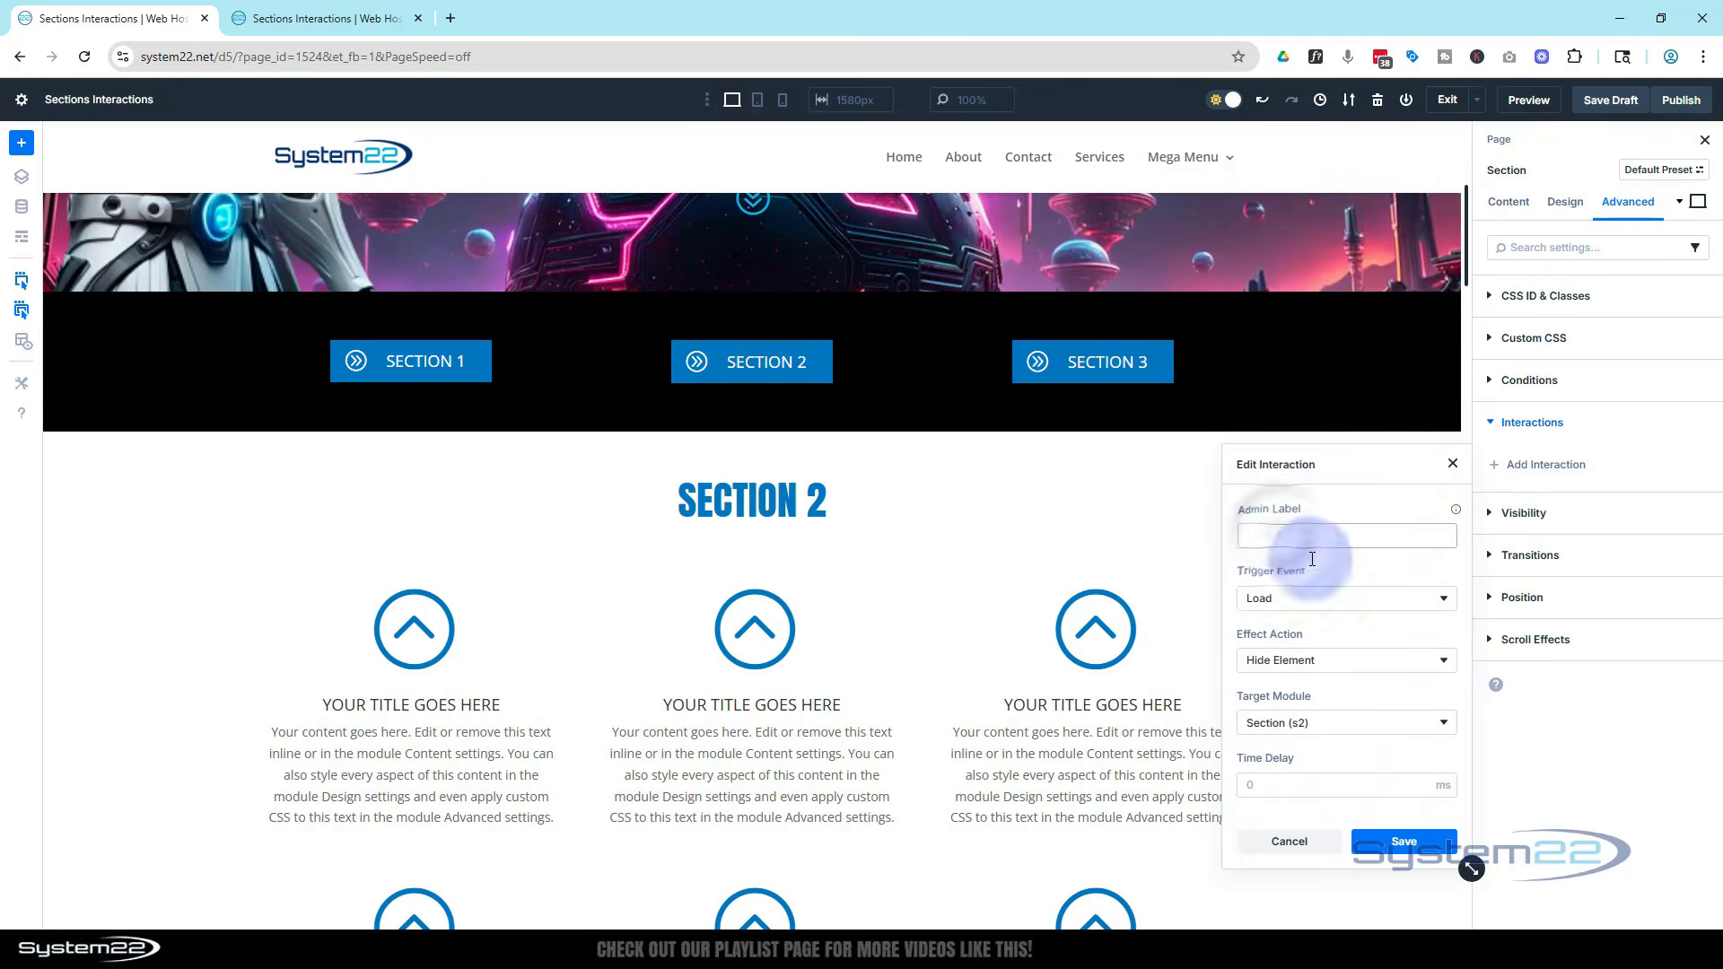
click(1404, 842)
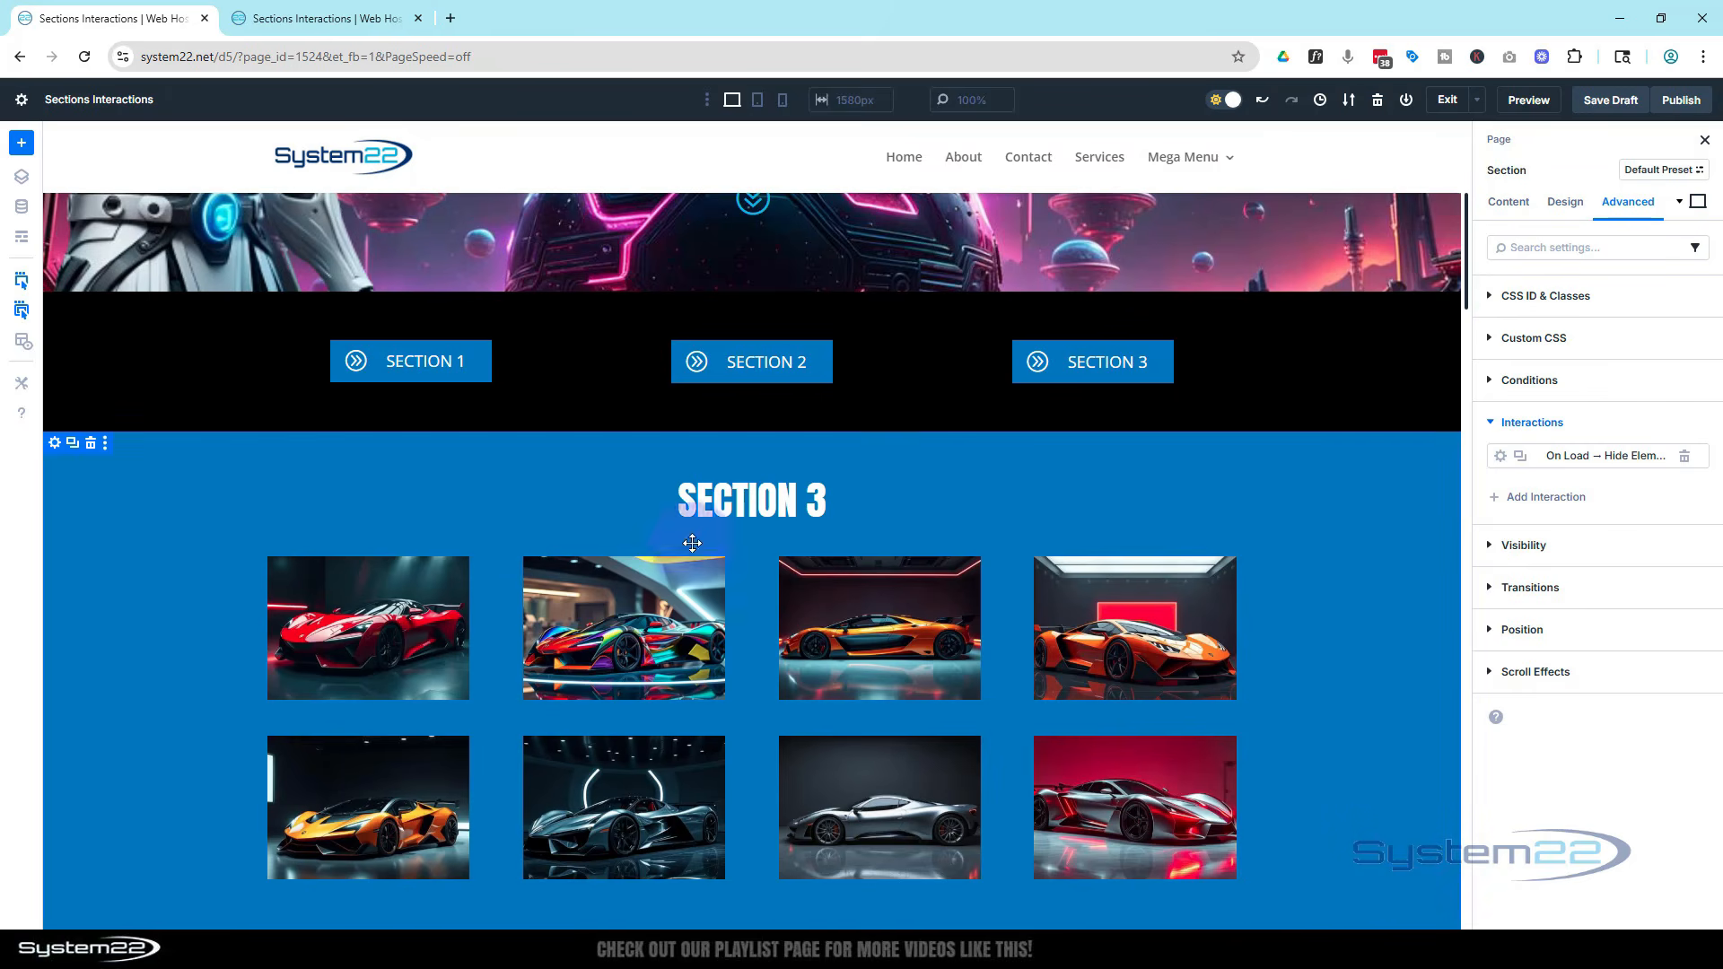
On the Section 3 page section, add a Load interaction with Toggle Visibility targeting Section (s3)
click(55, 442)
click(1631, 202)
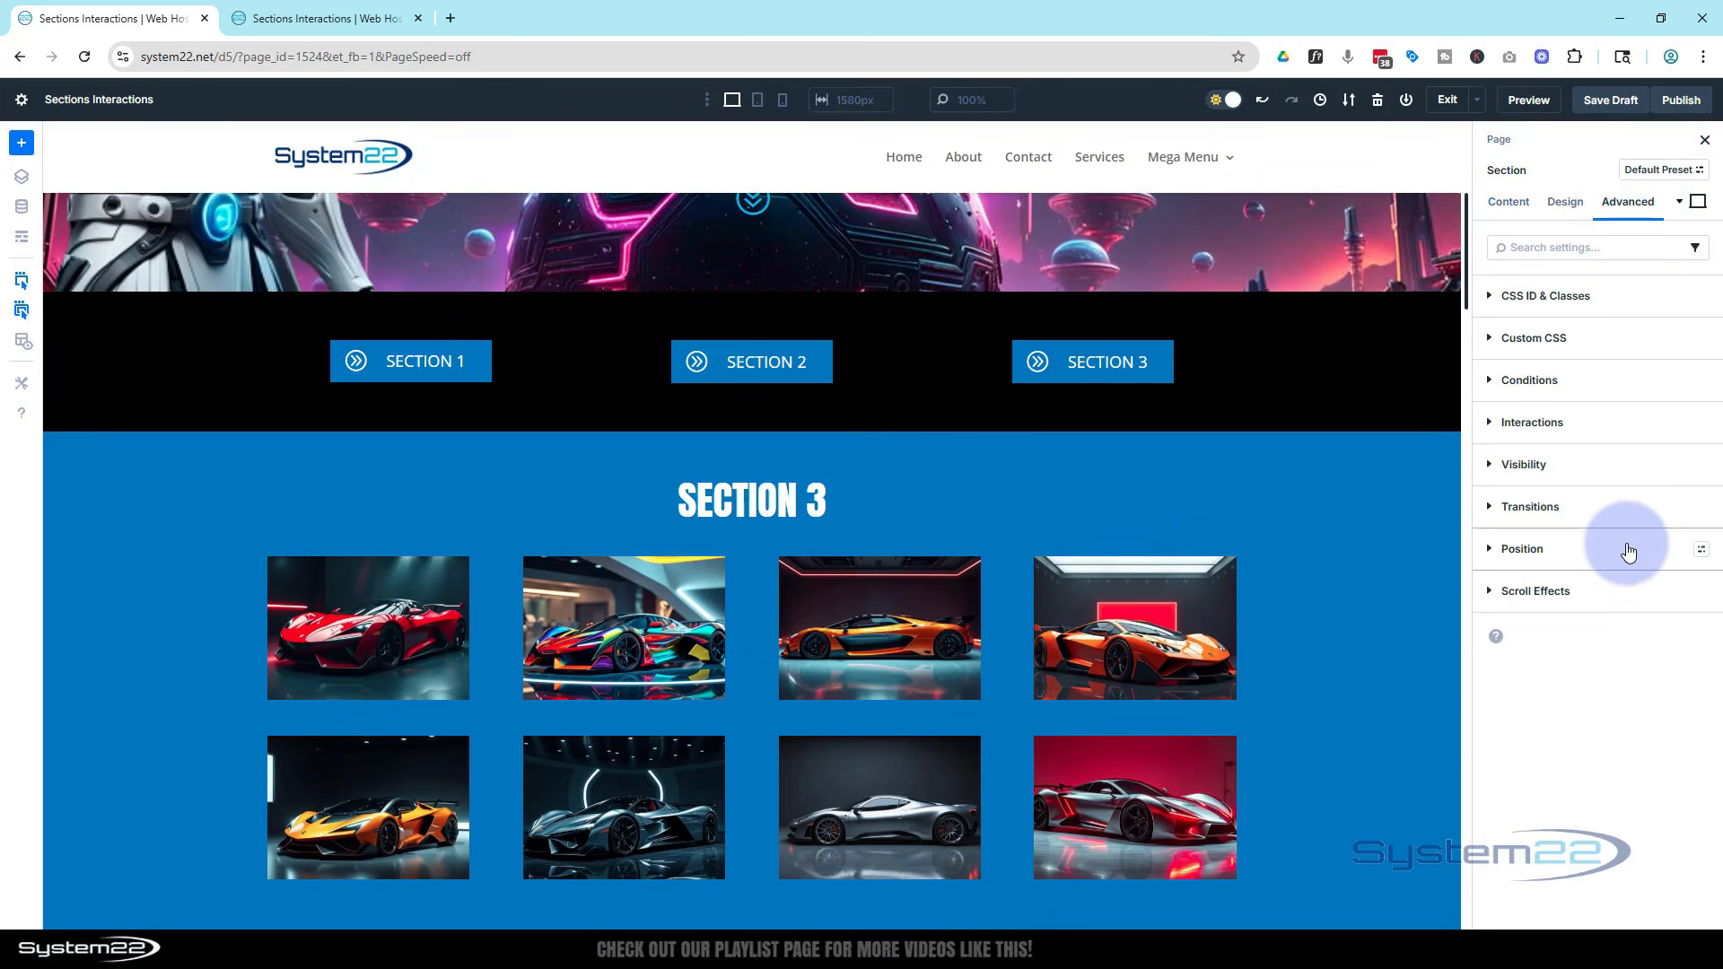
click(1492, 422)
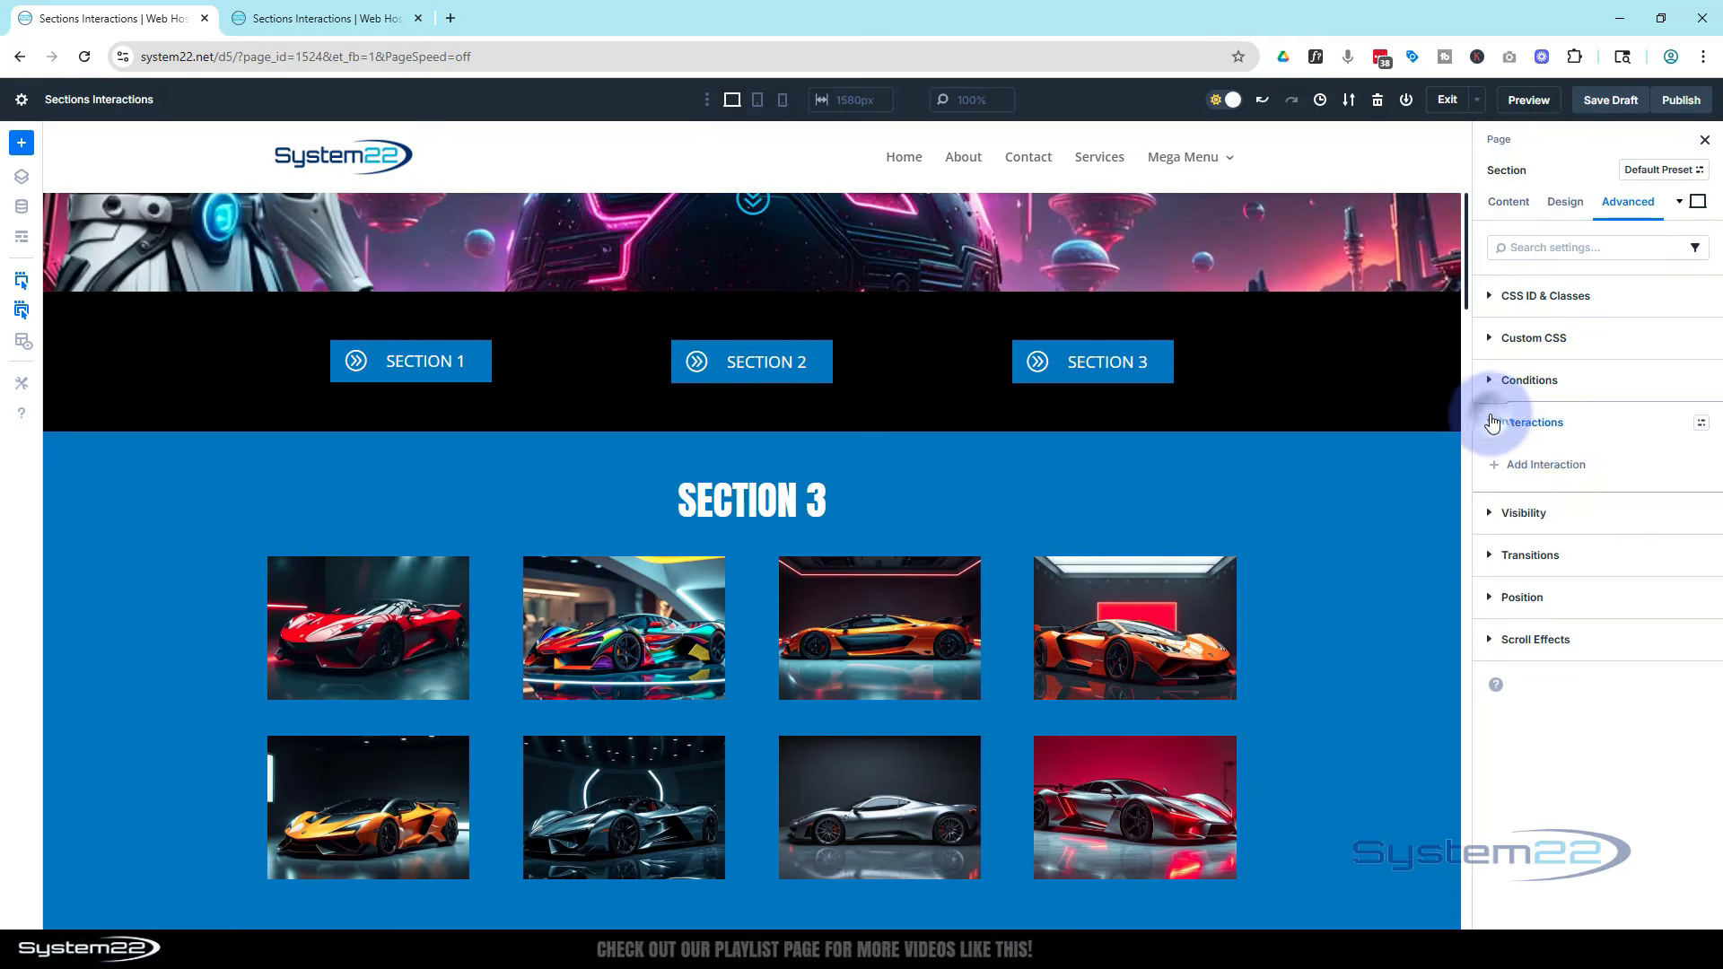
click(1552, 465)
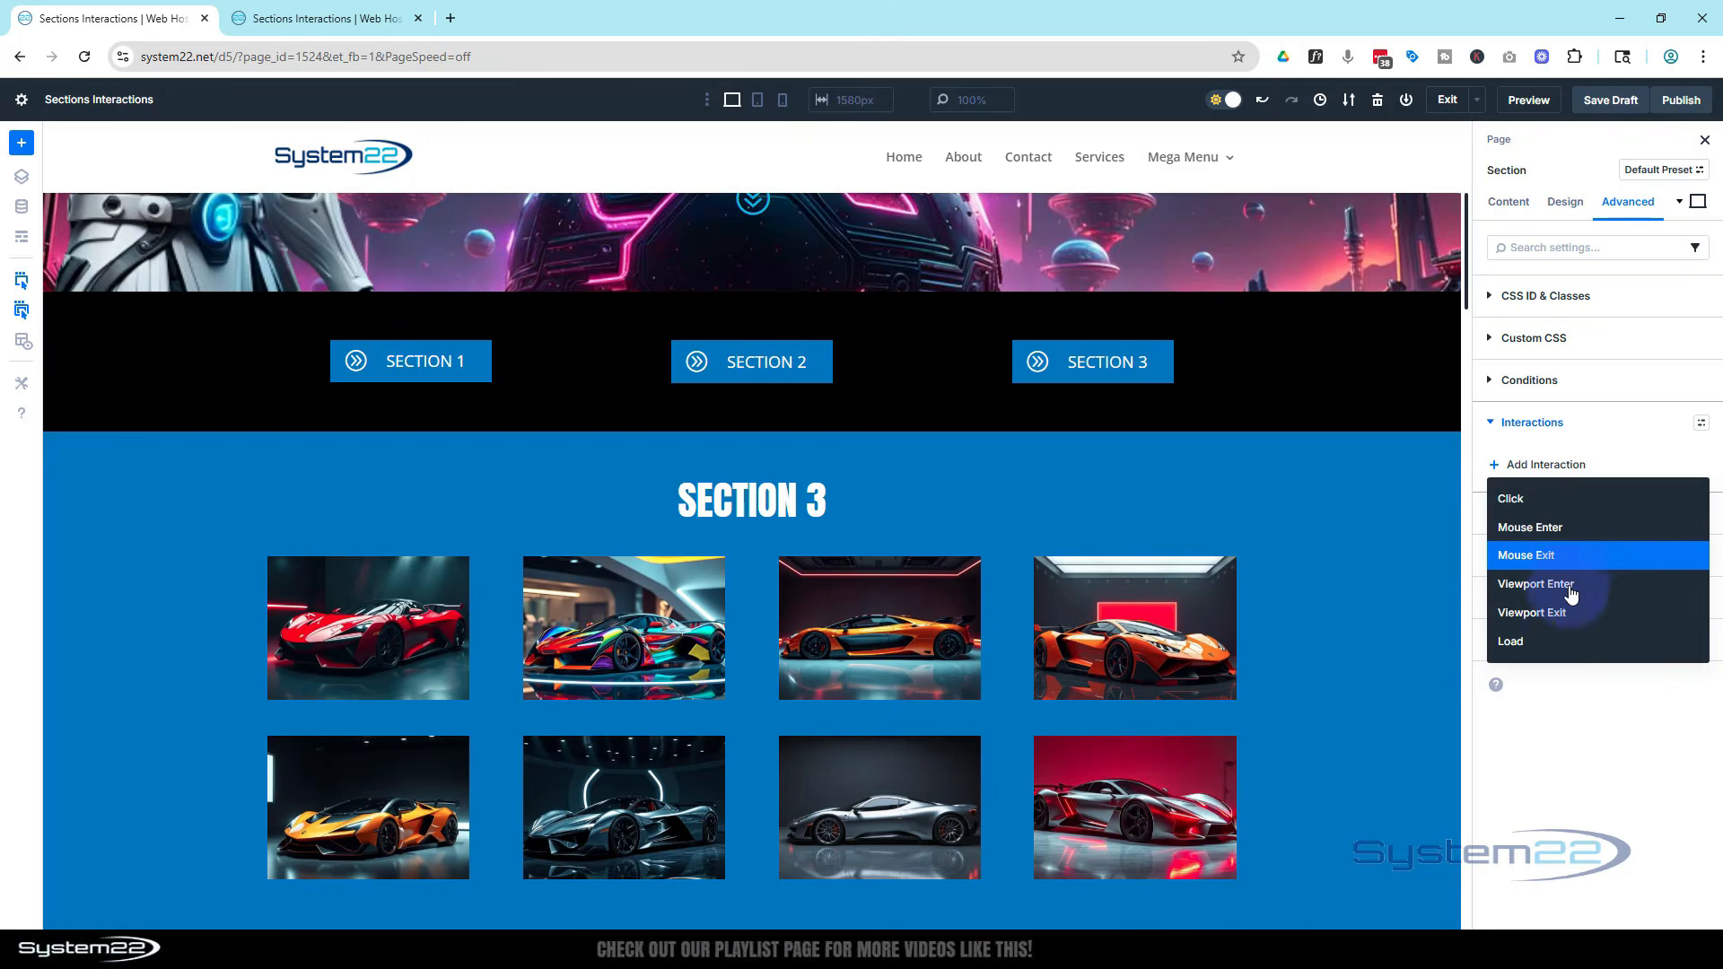
click(1555, 638)
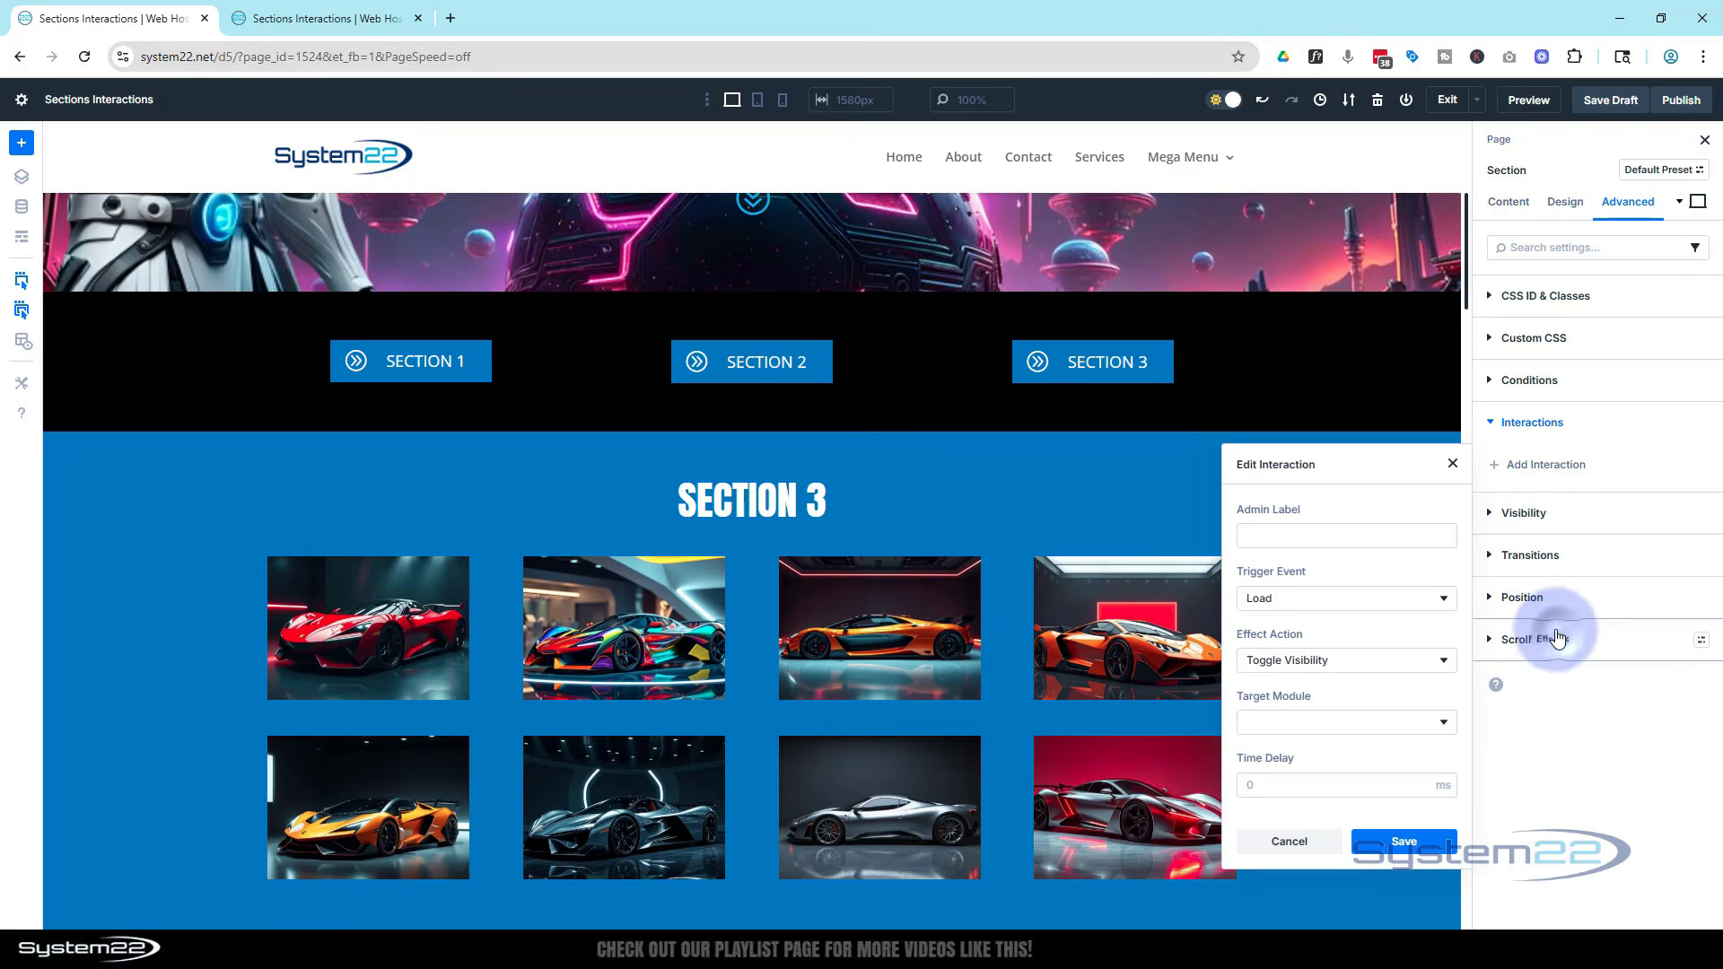
click(1309, 723)
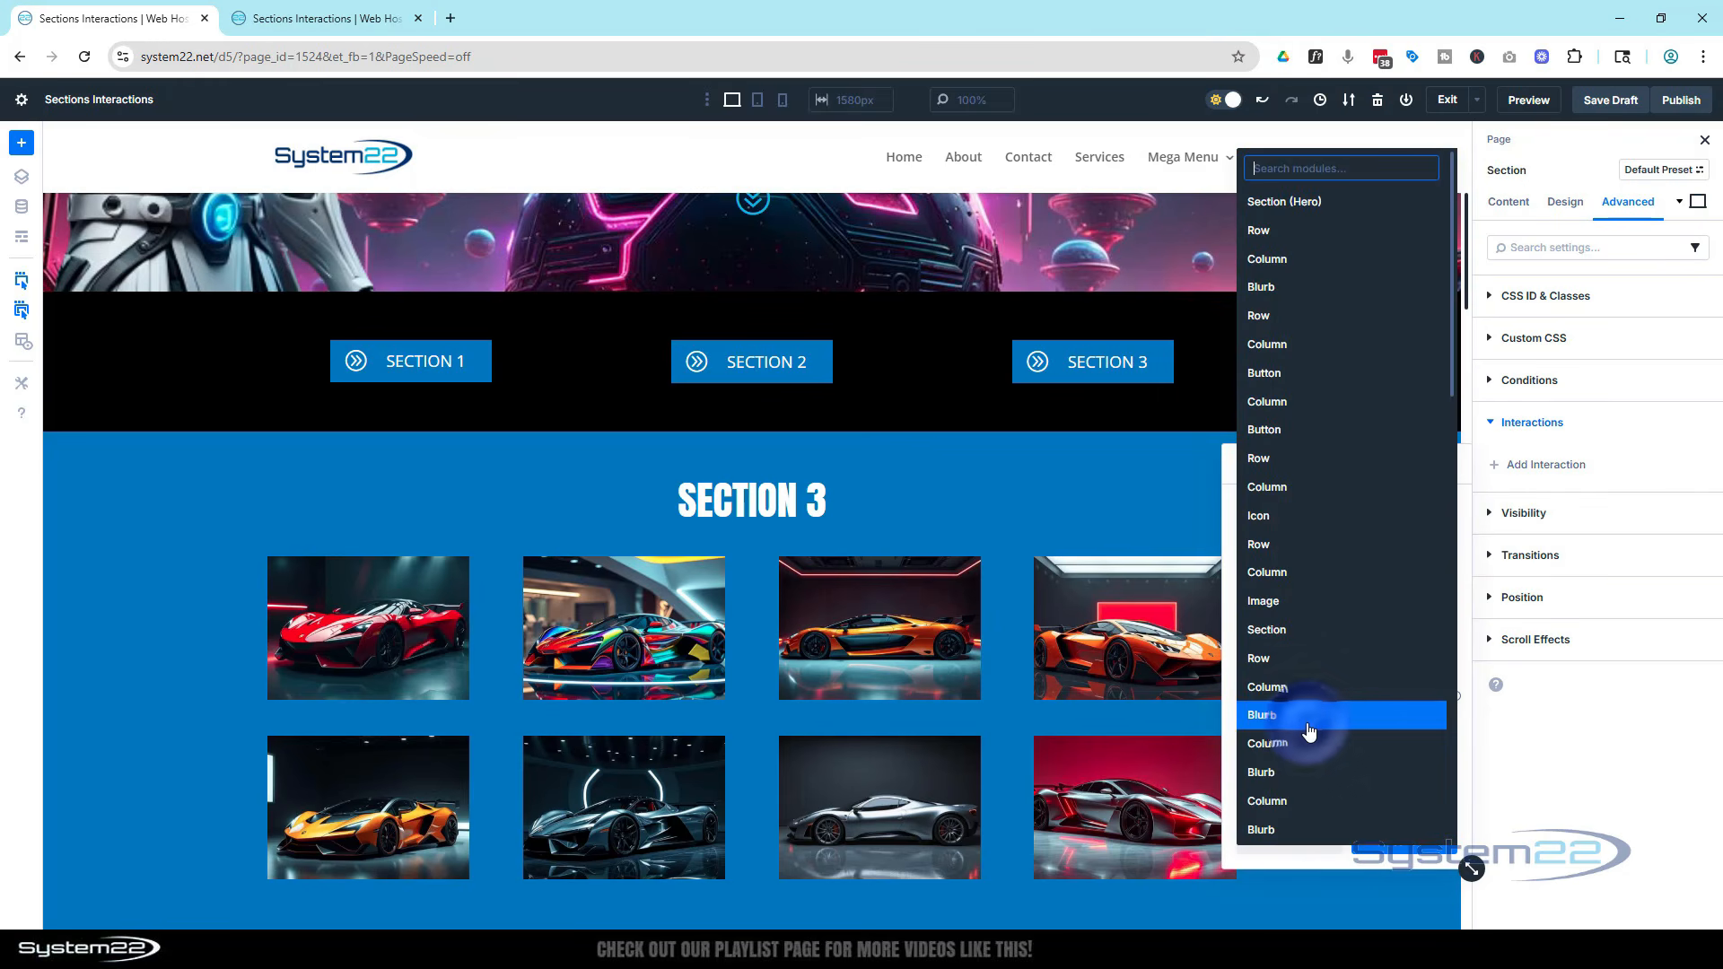
scroll(1341, 704, down, 5)
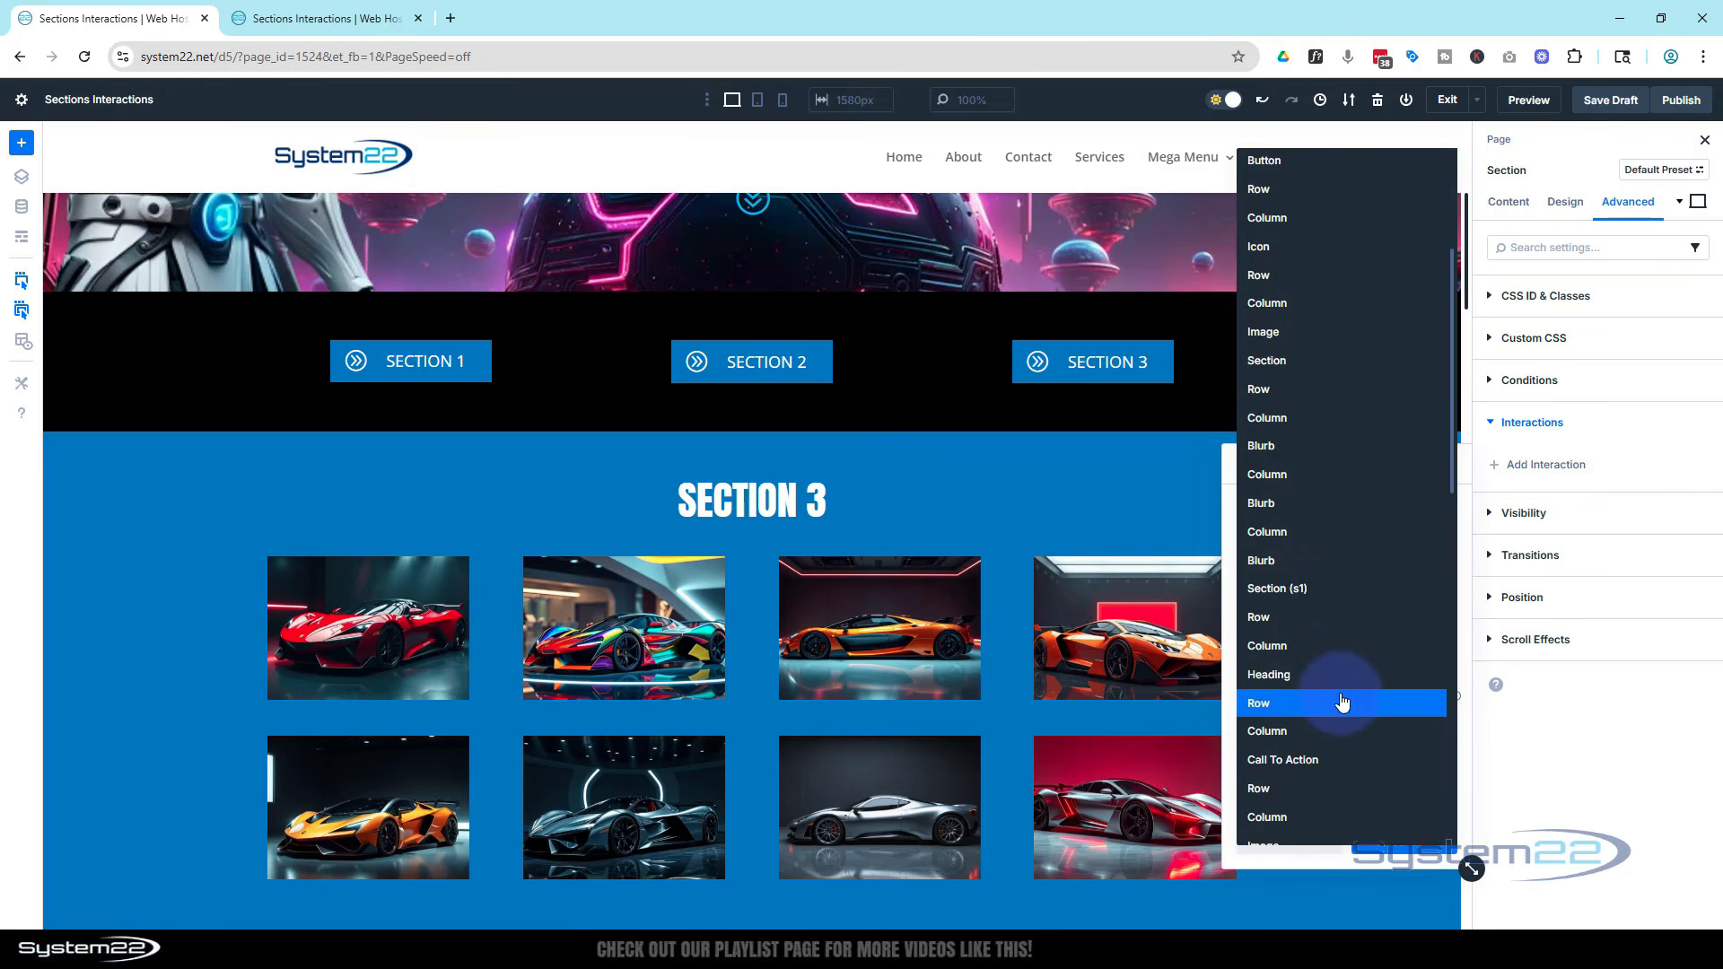
scroll(1342, 702, down, 8)
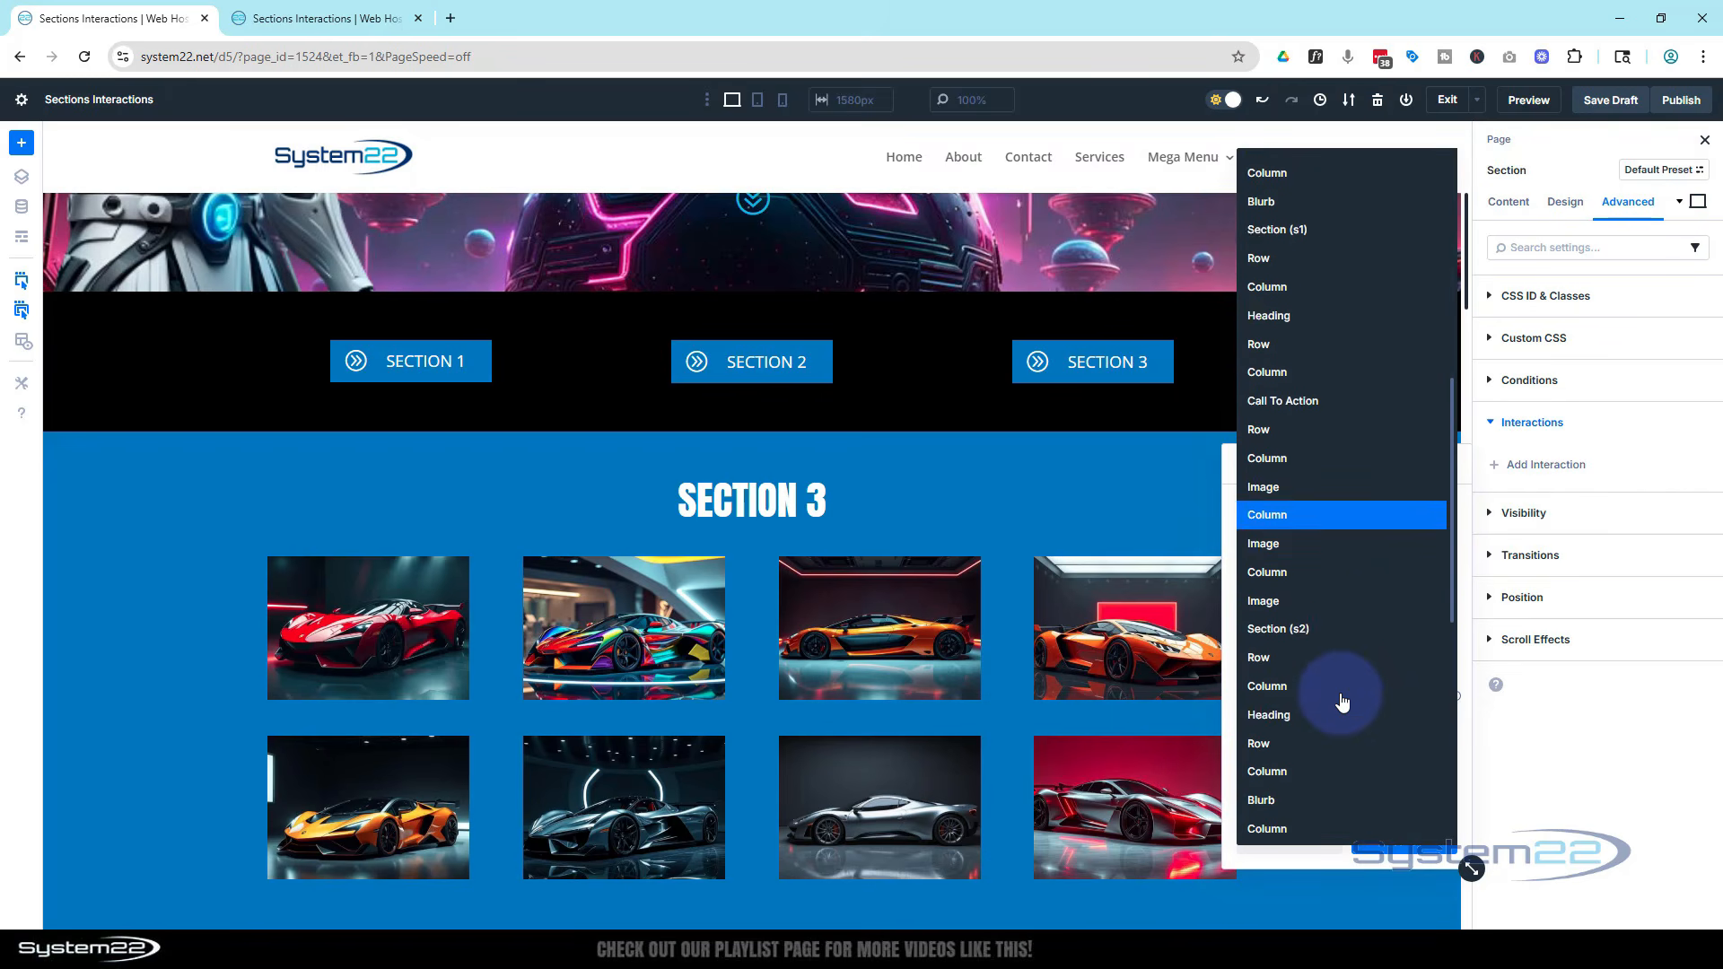
scroll(1342, 701, down, 2)
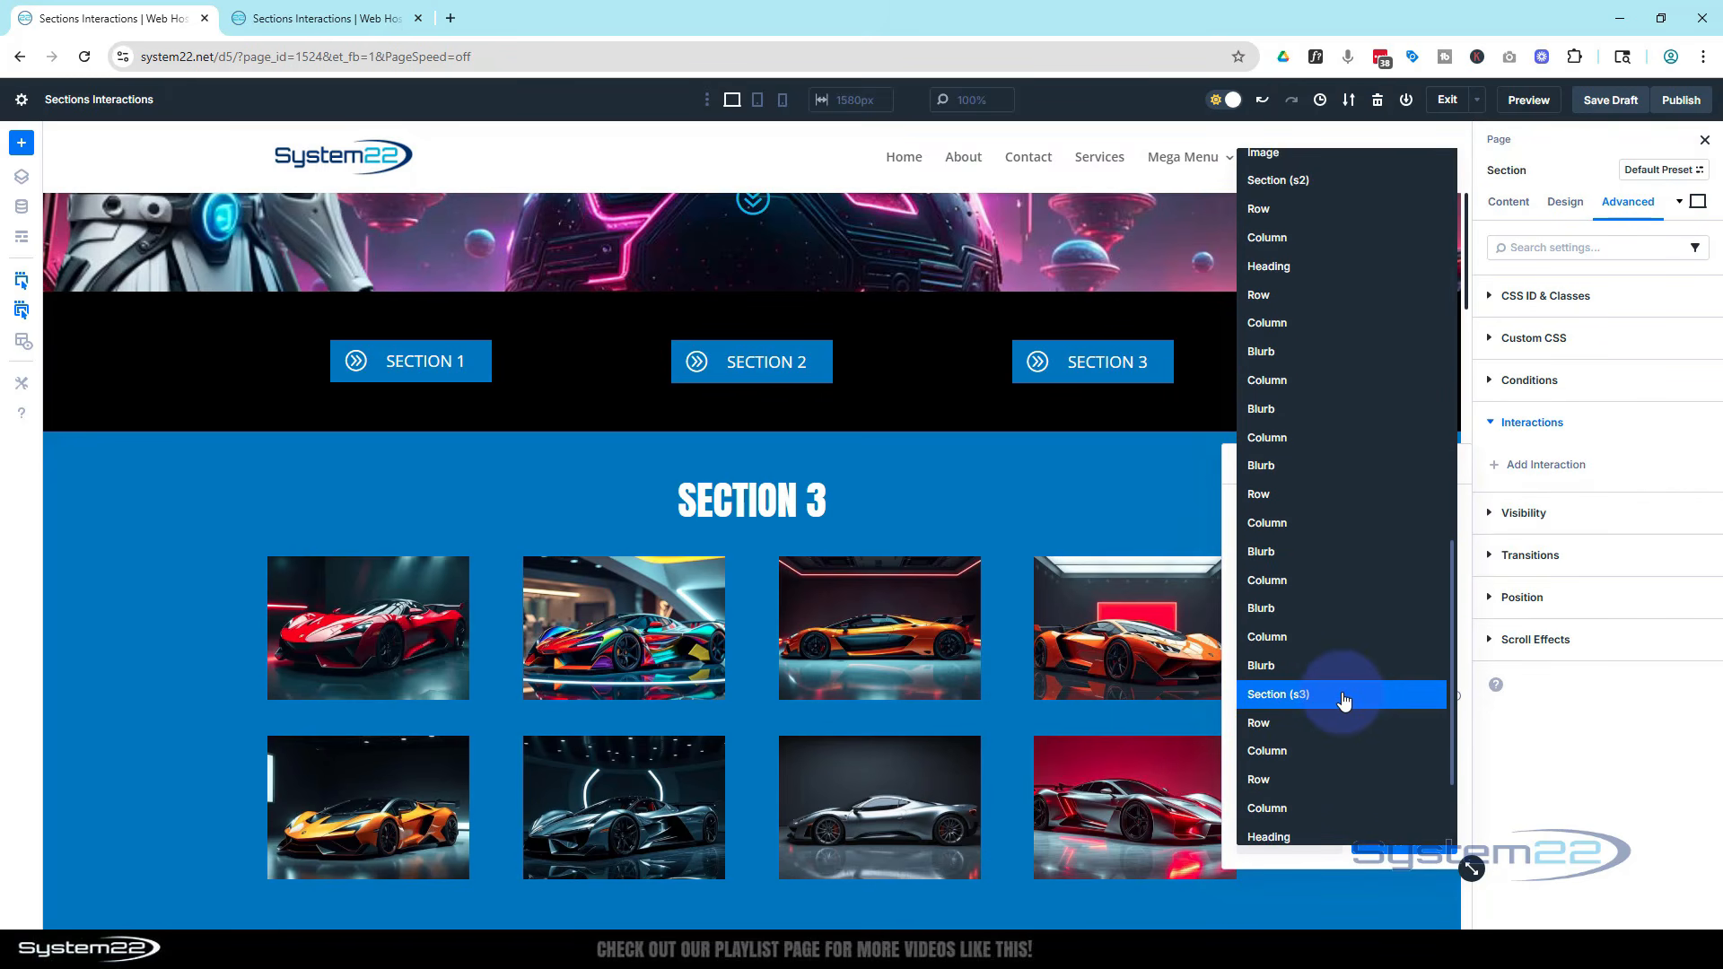
click(1343, 701)
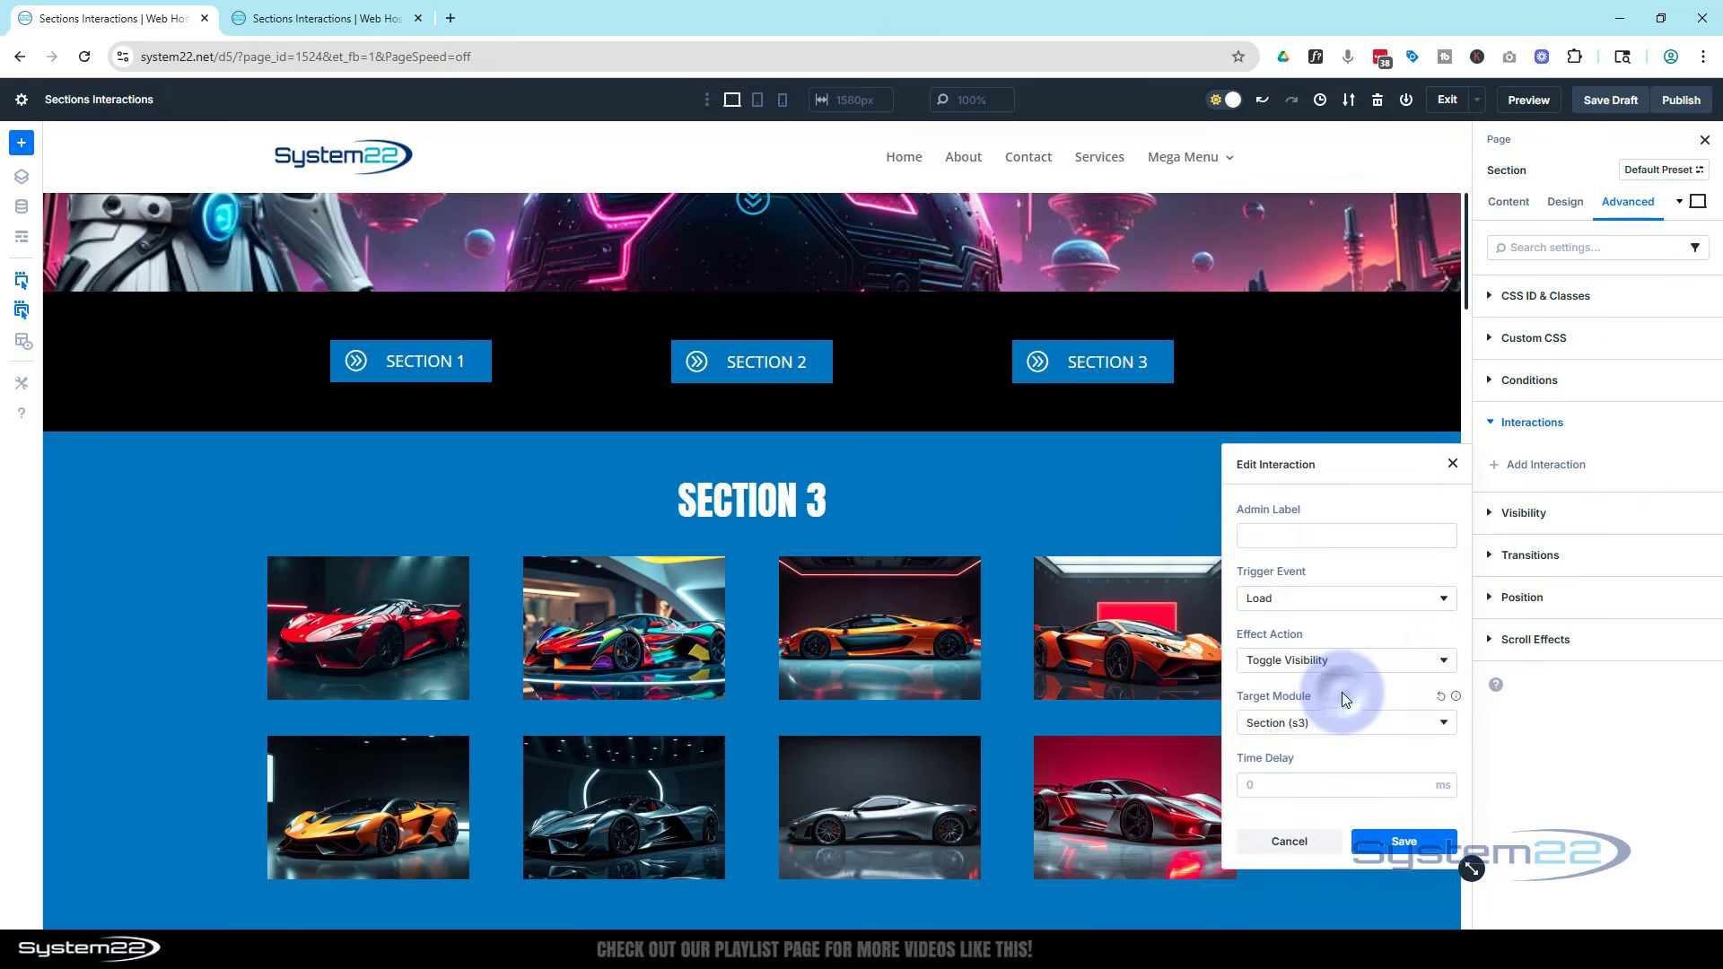
click(1404, 842)
On the Section 1 blurb button, add a Click interaction with the default Toggle Visibility action
scroll(1408, 812, up, 3)
scroll(1399, 808, down, 5)
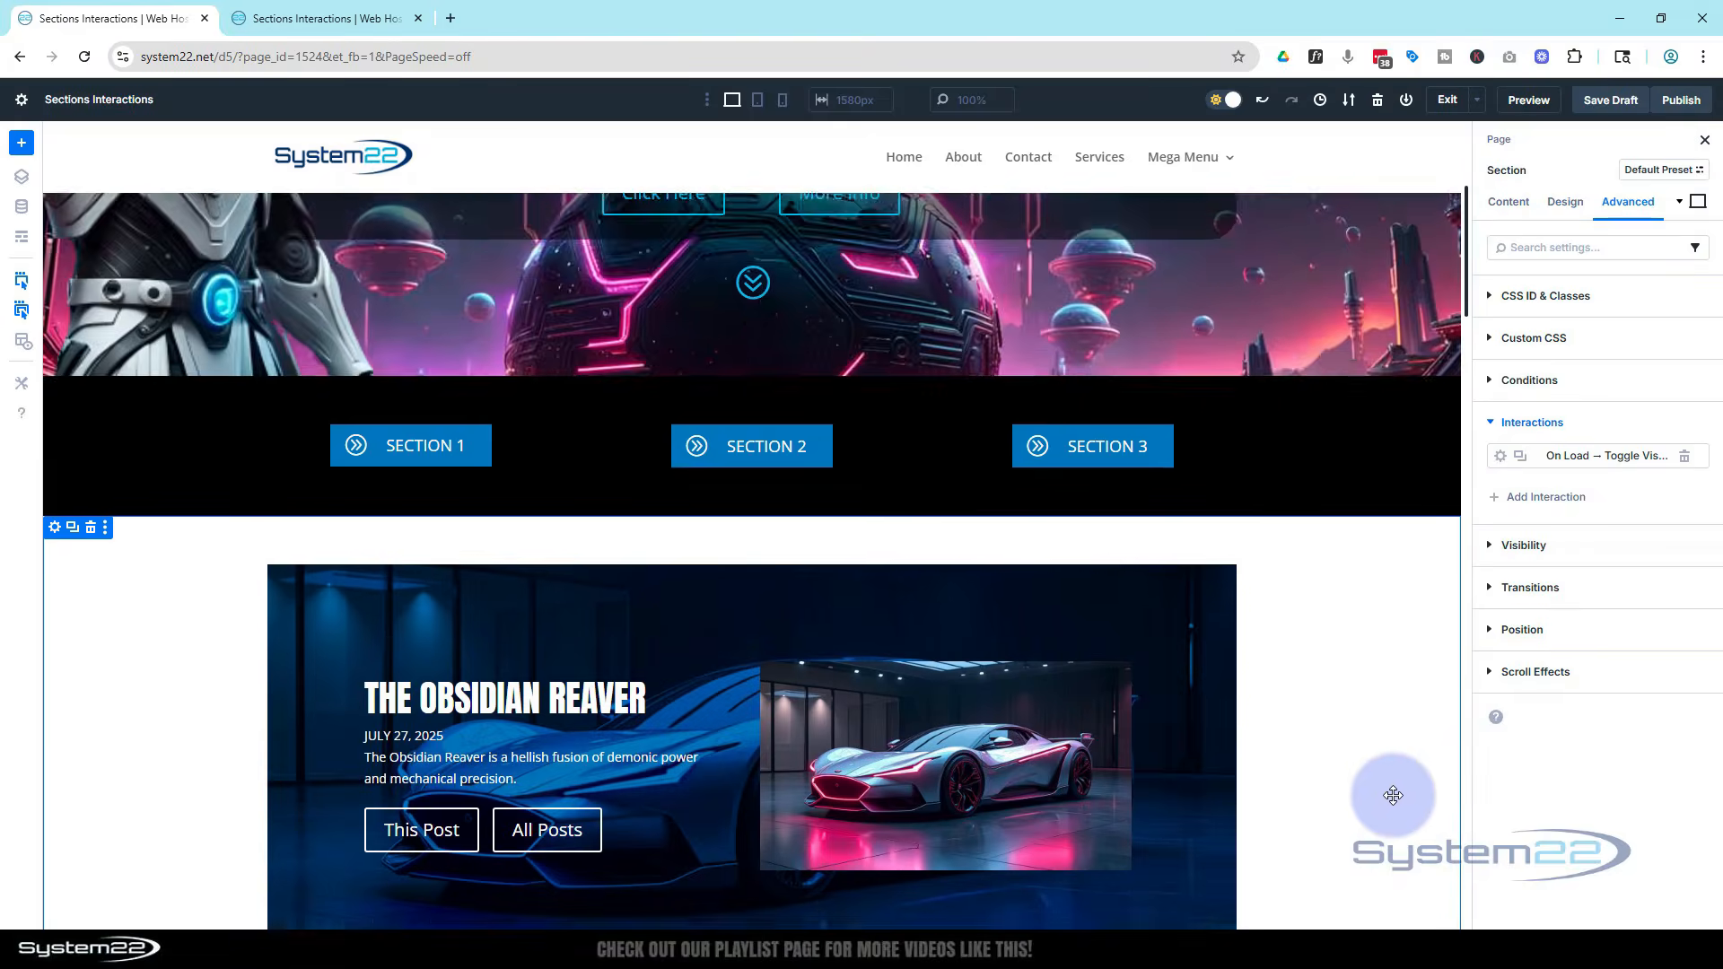
scroll(1381, 783, up, 5)
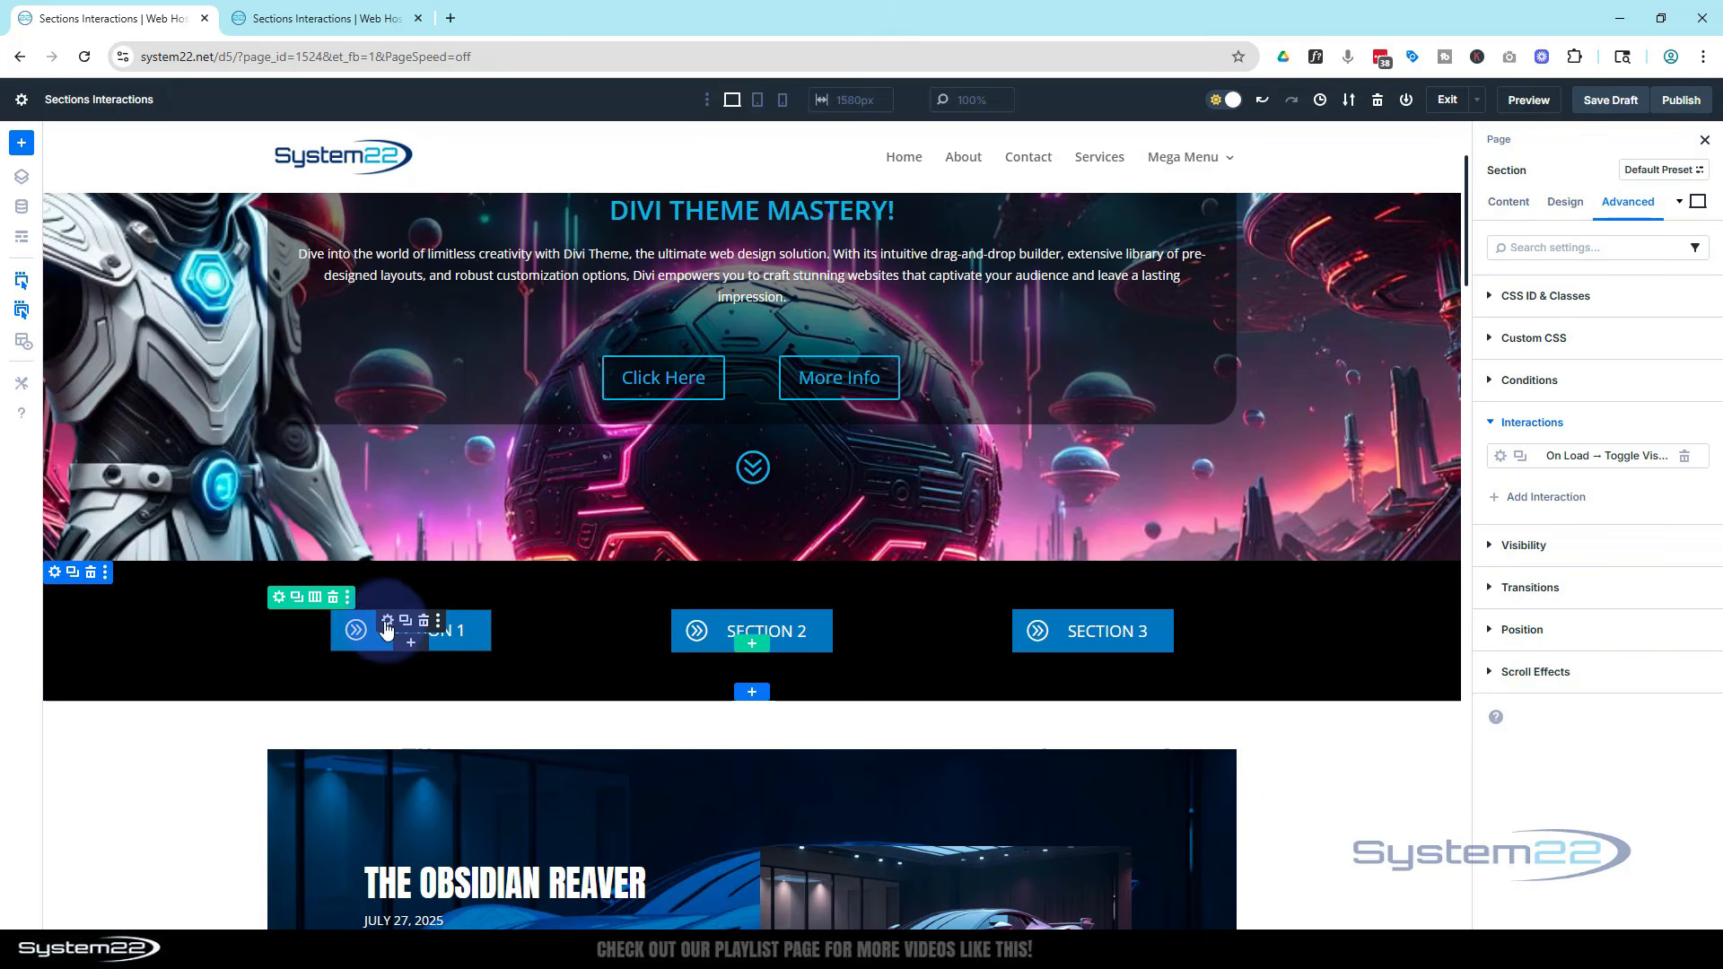
click(387, 622)
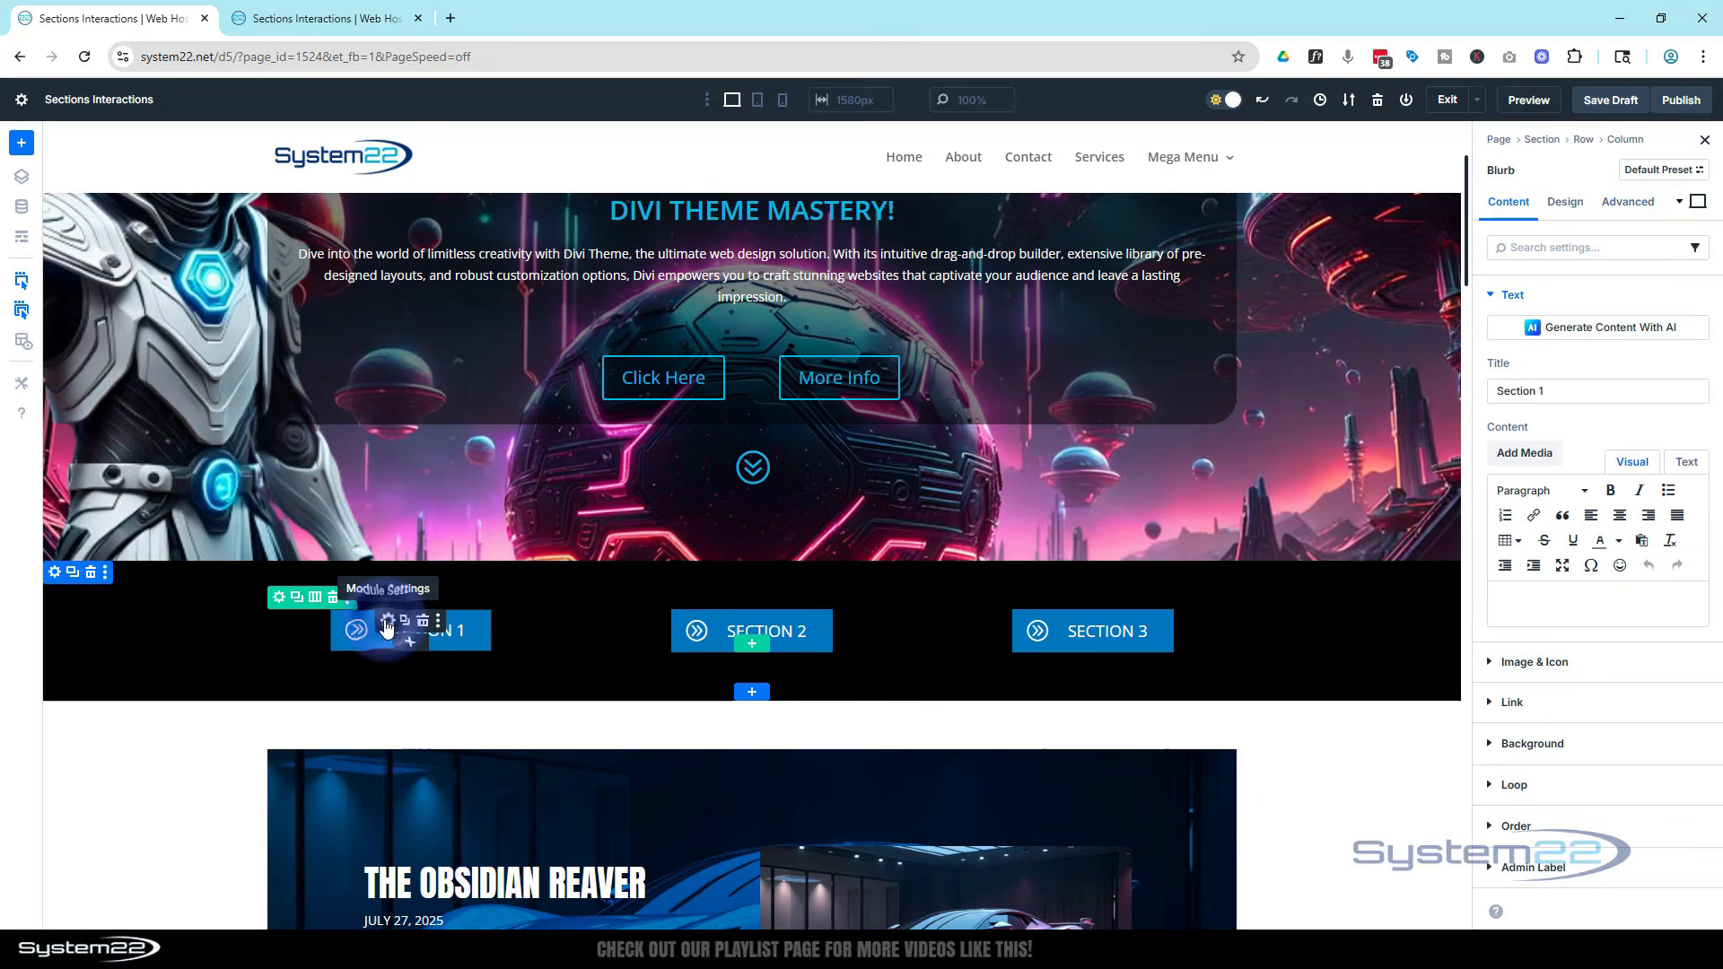
click(1643, 206)
click(1613, 422)
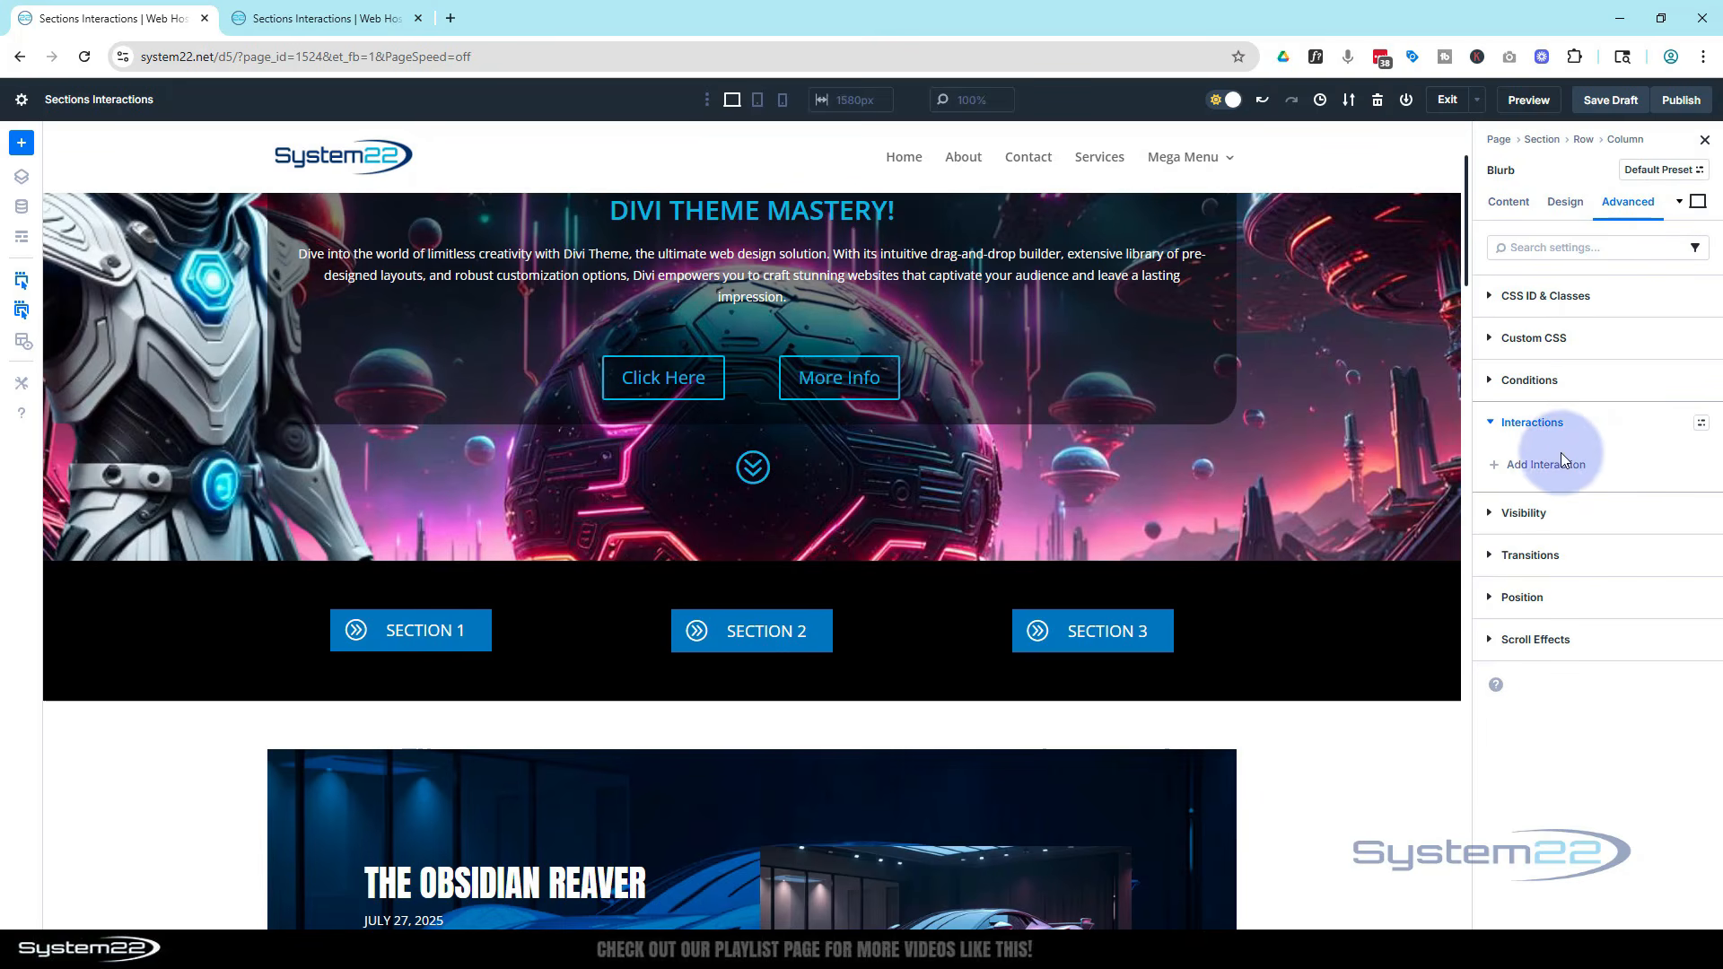
click(1559, 473)
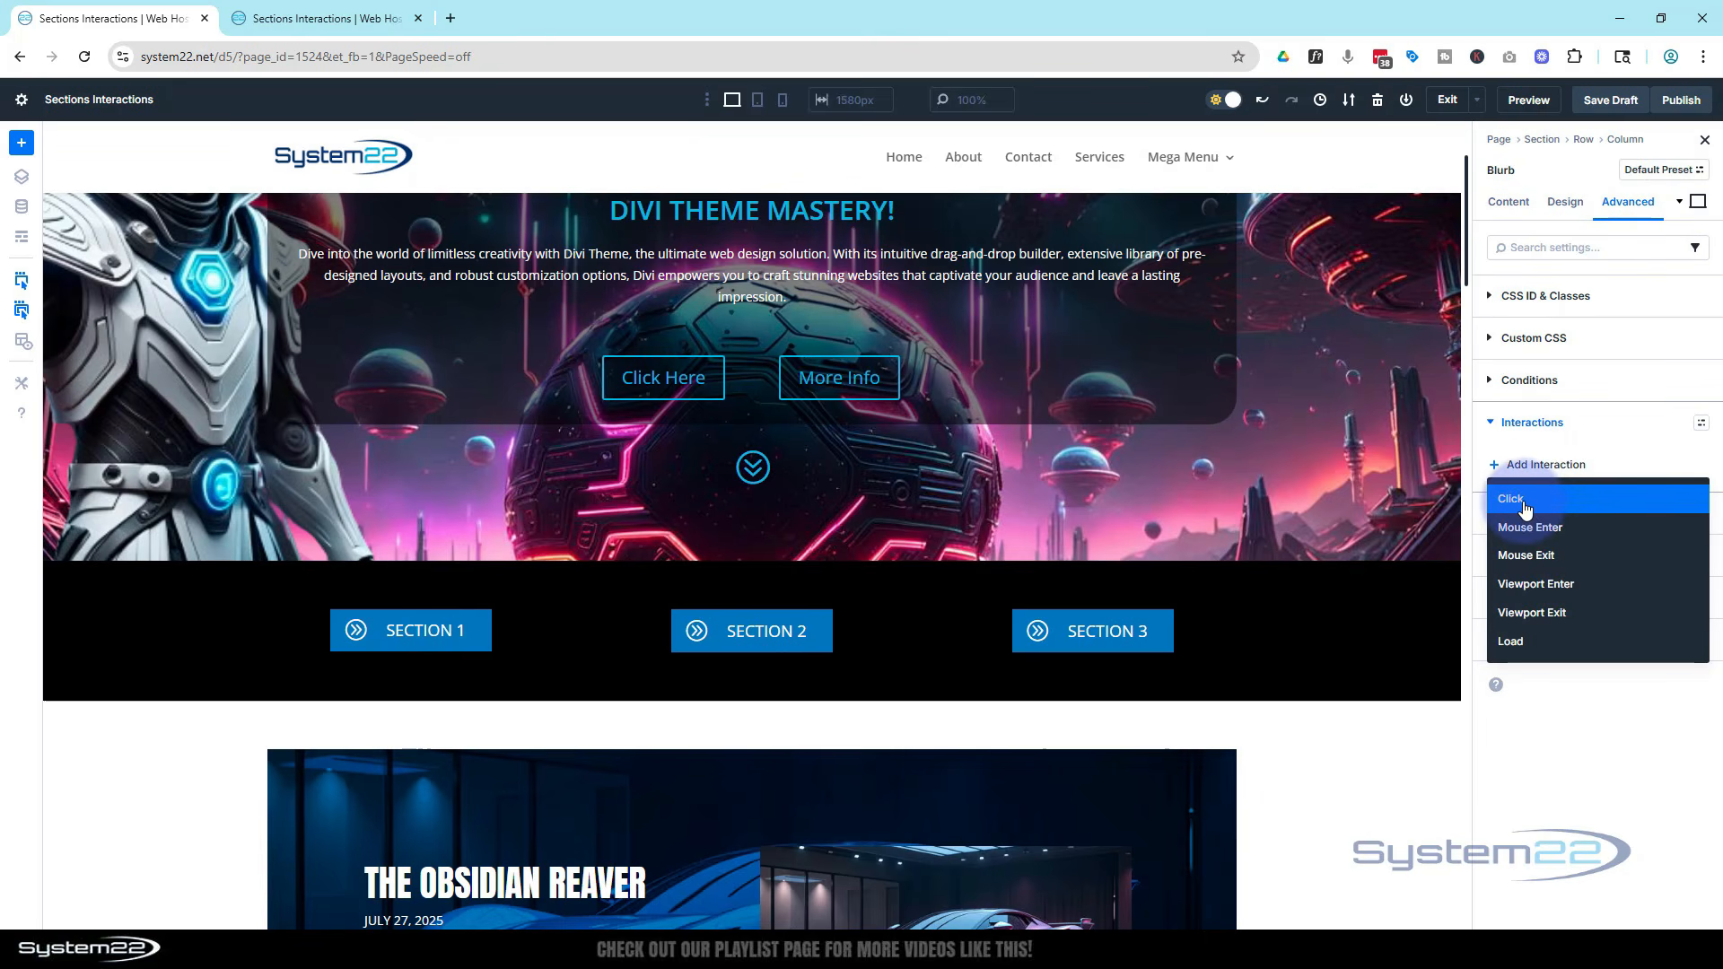
click(1525, 508)
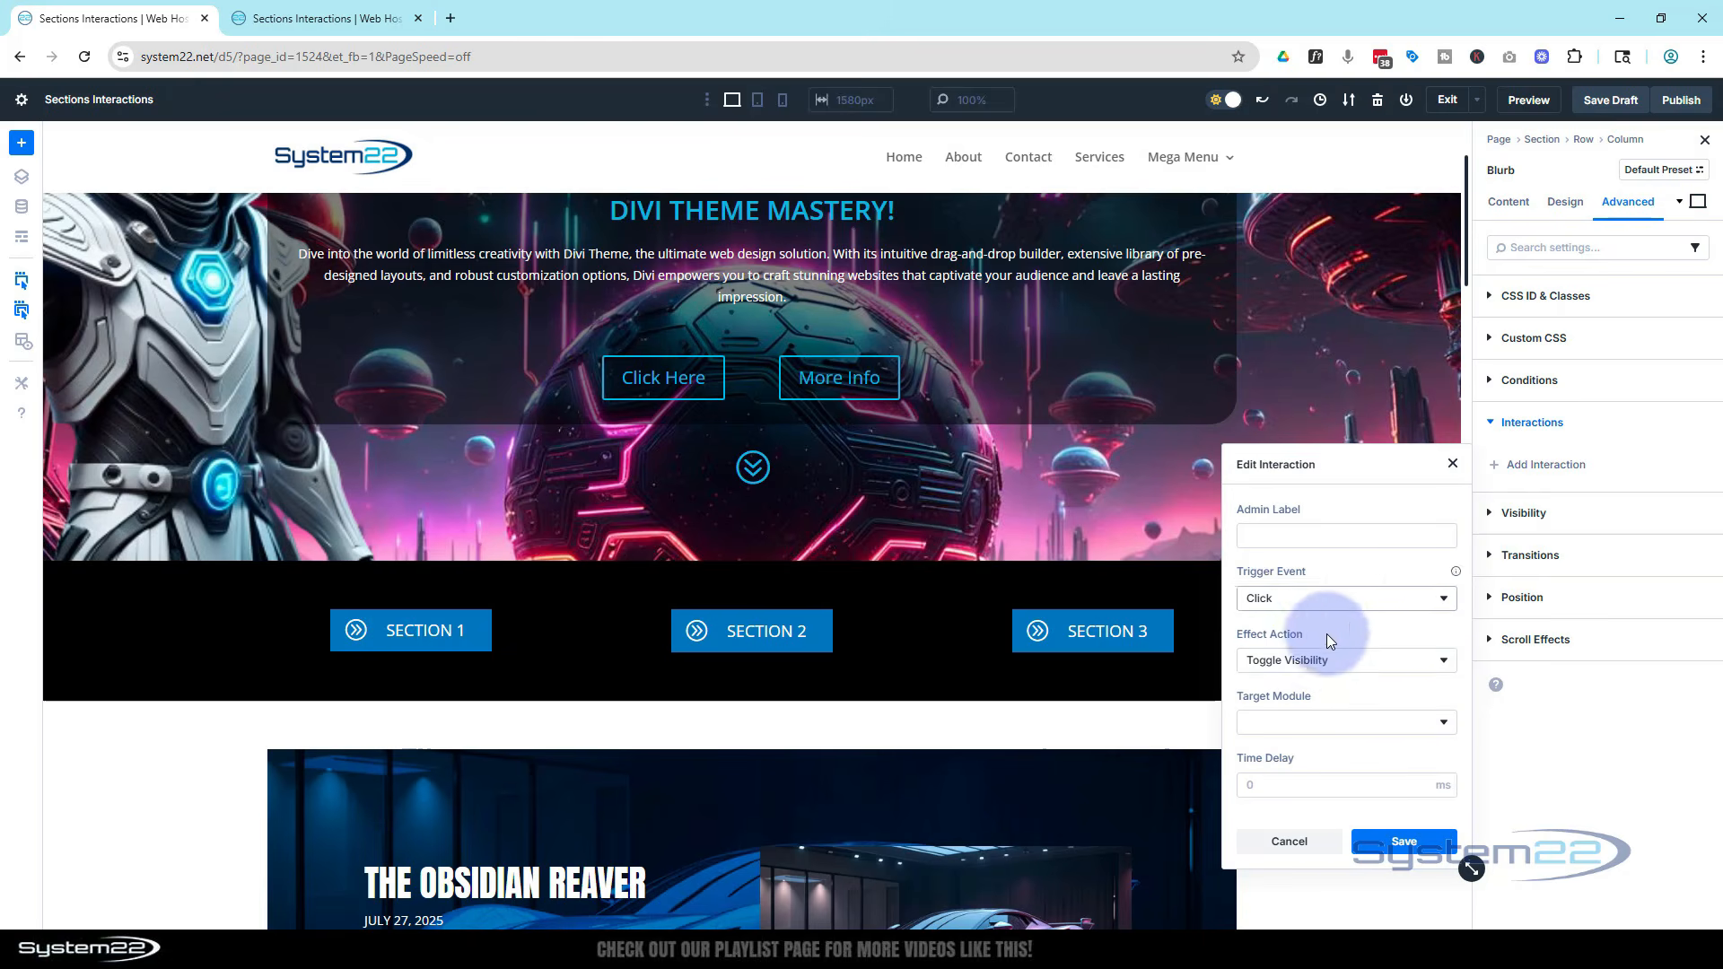
Set the Click interaction's target module to Section (s1) and save it
click(1337, 727)
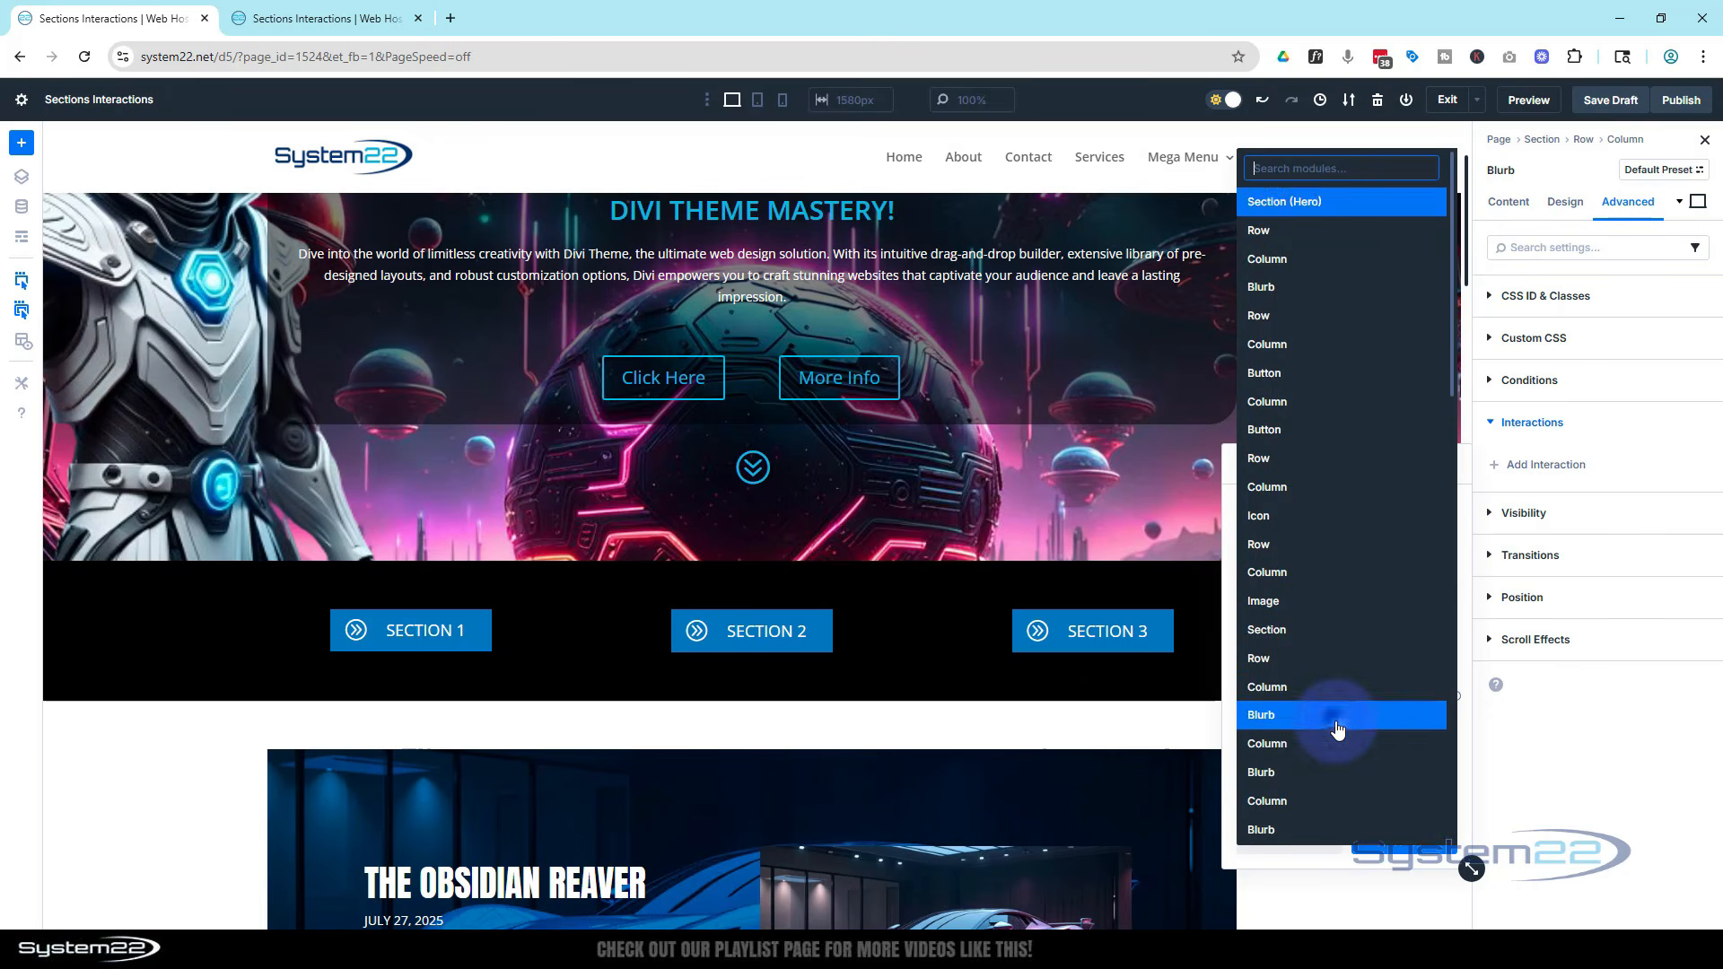
scroll(1341, 717, down, 6)
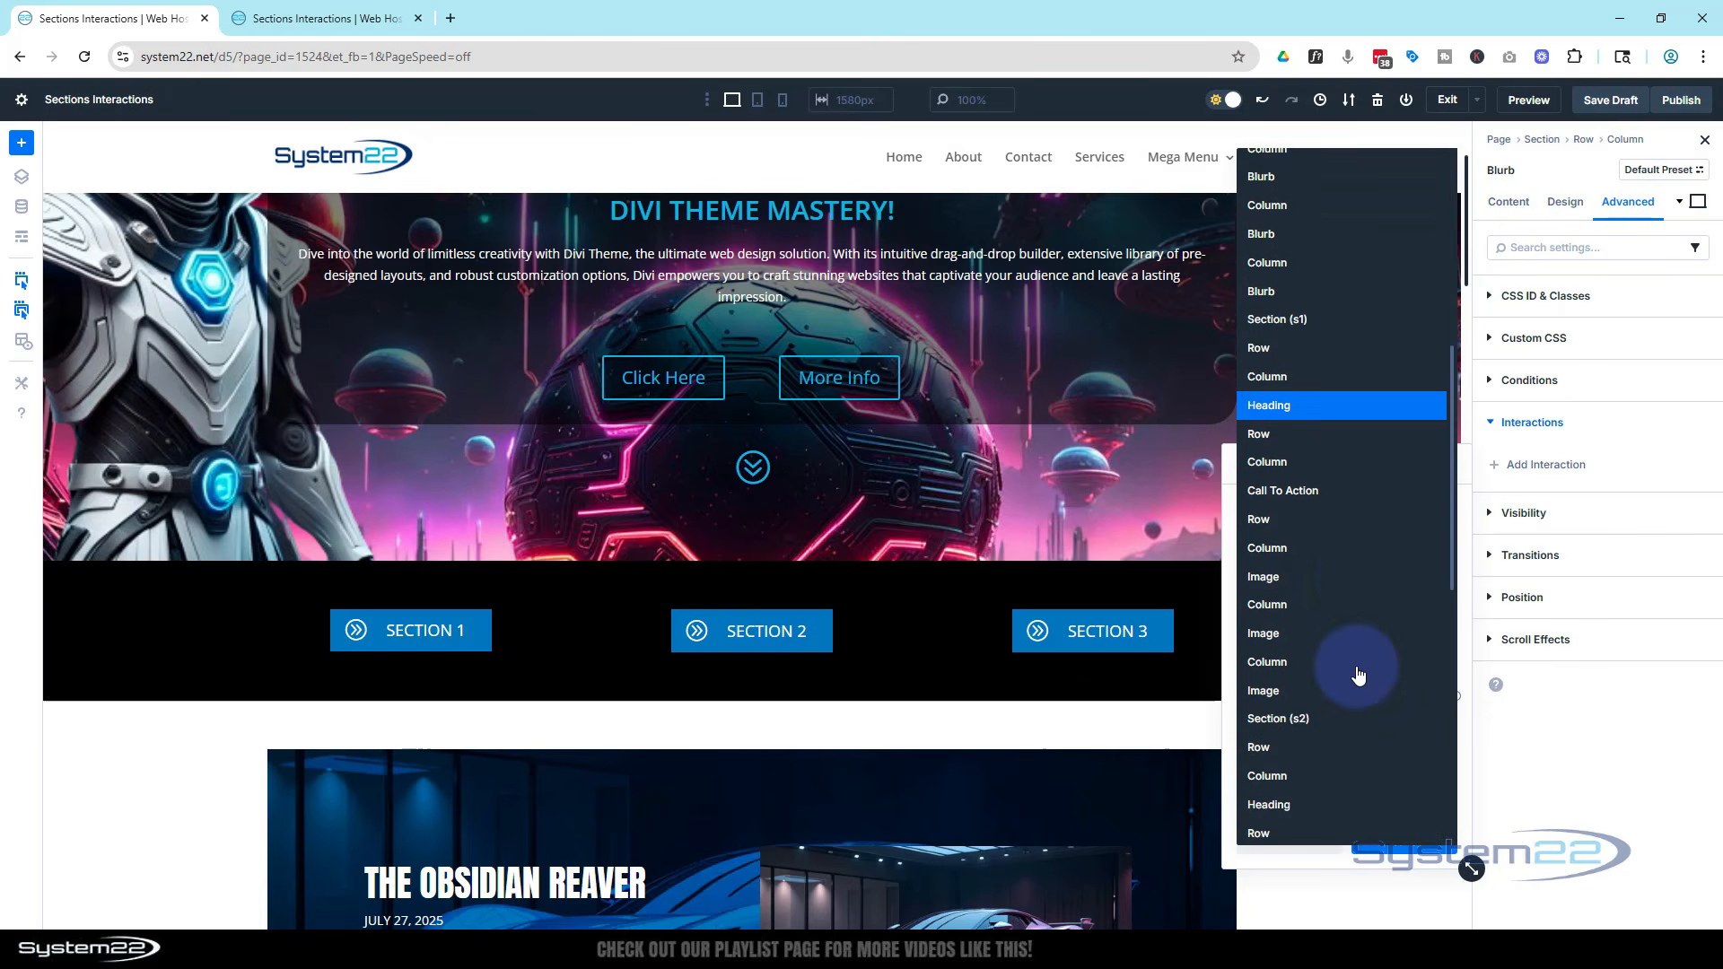
scroll(1358, 674, down, 2)
scroll(1368, 662, up, 4)
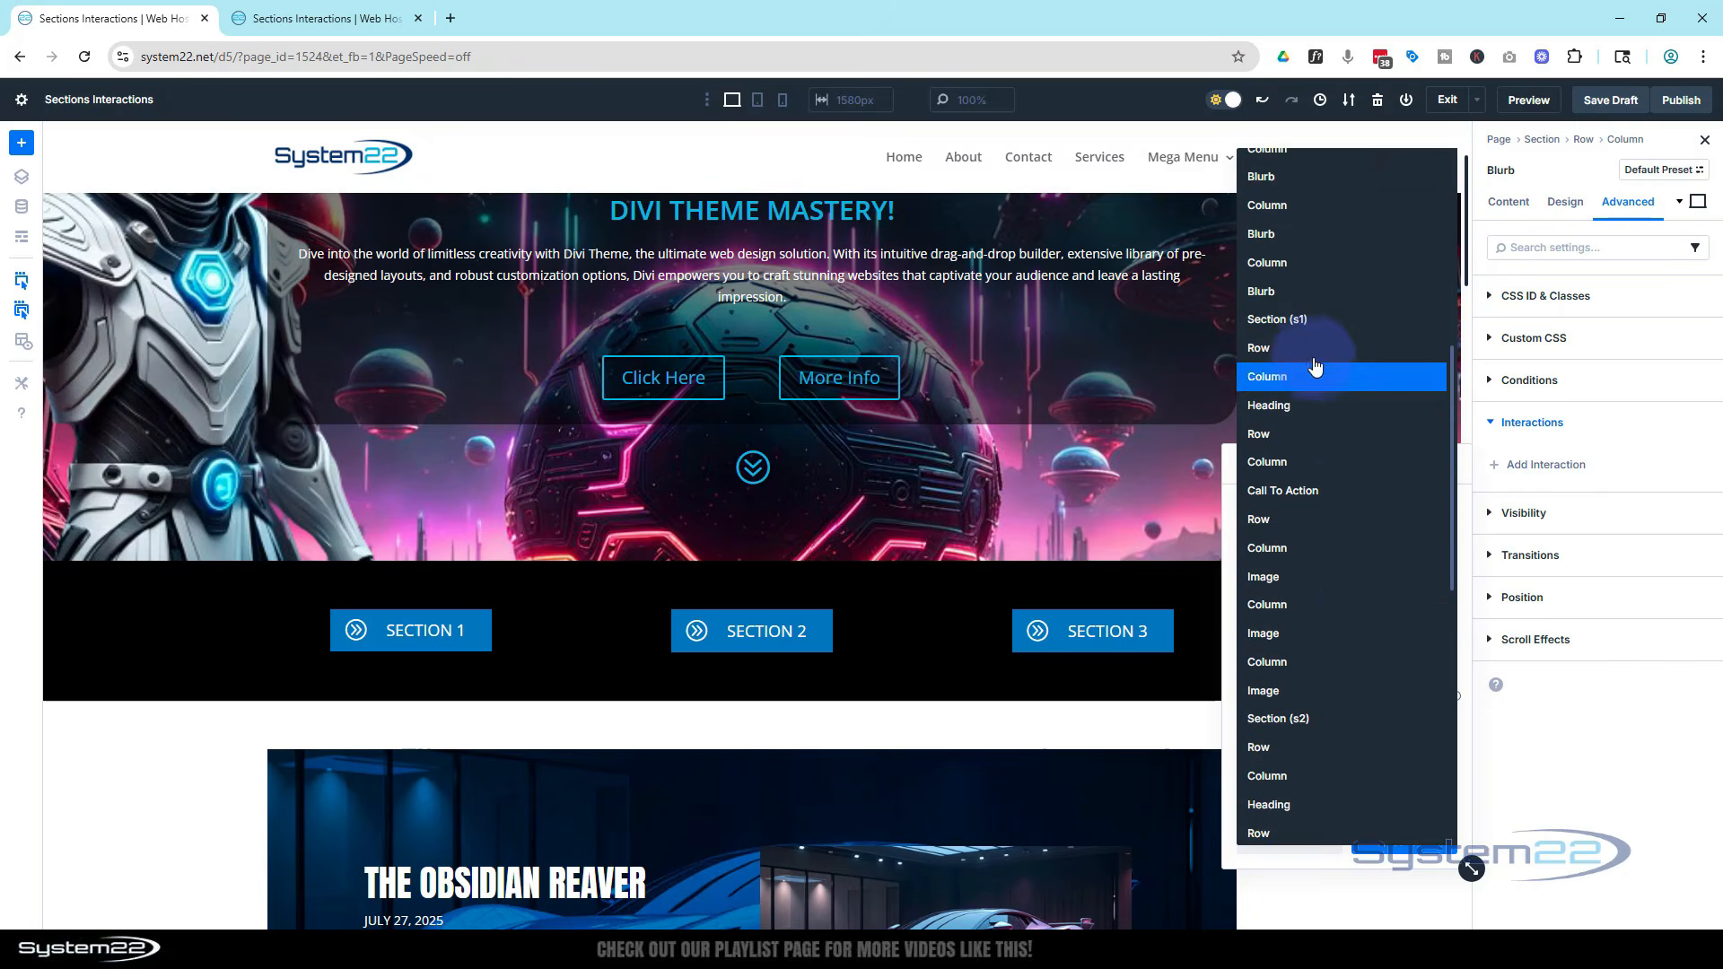
click(1337, 323)
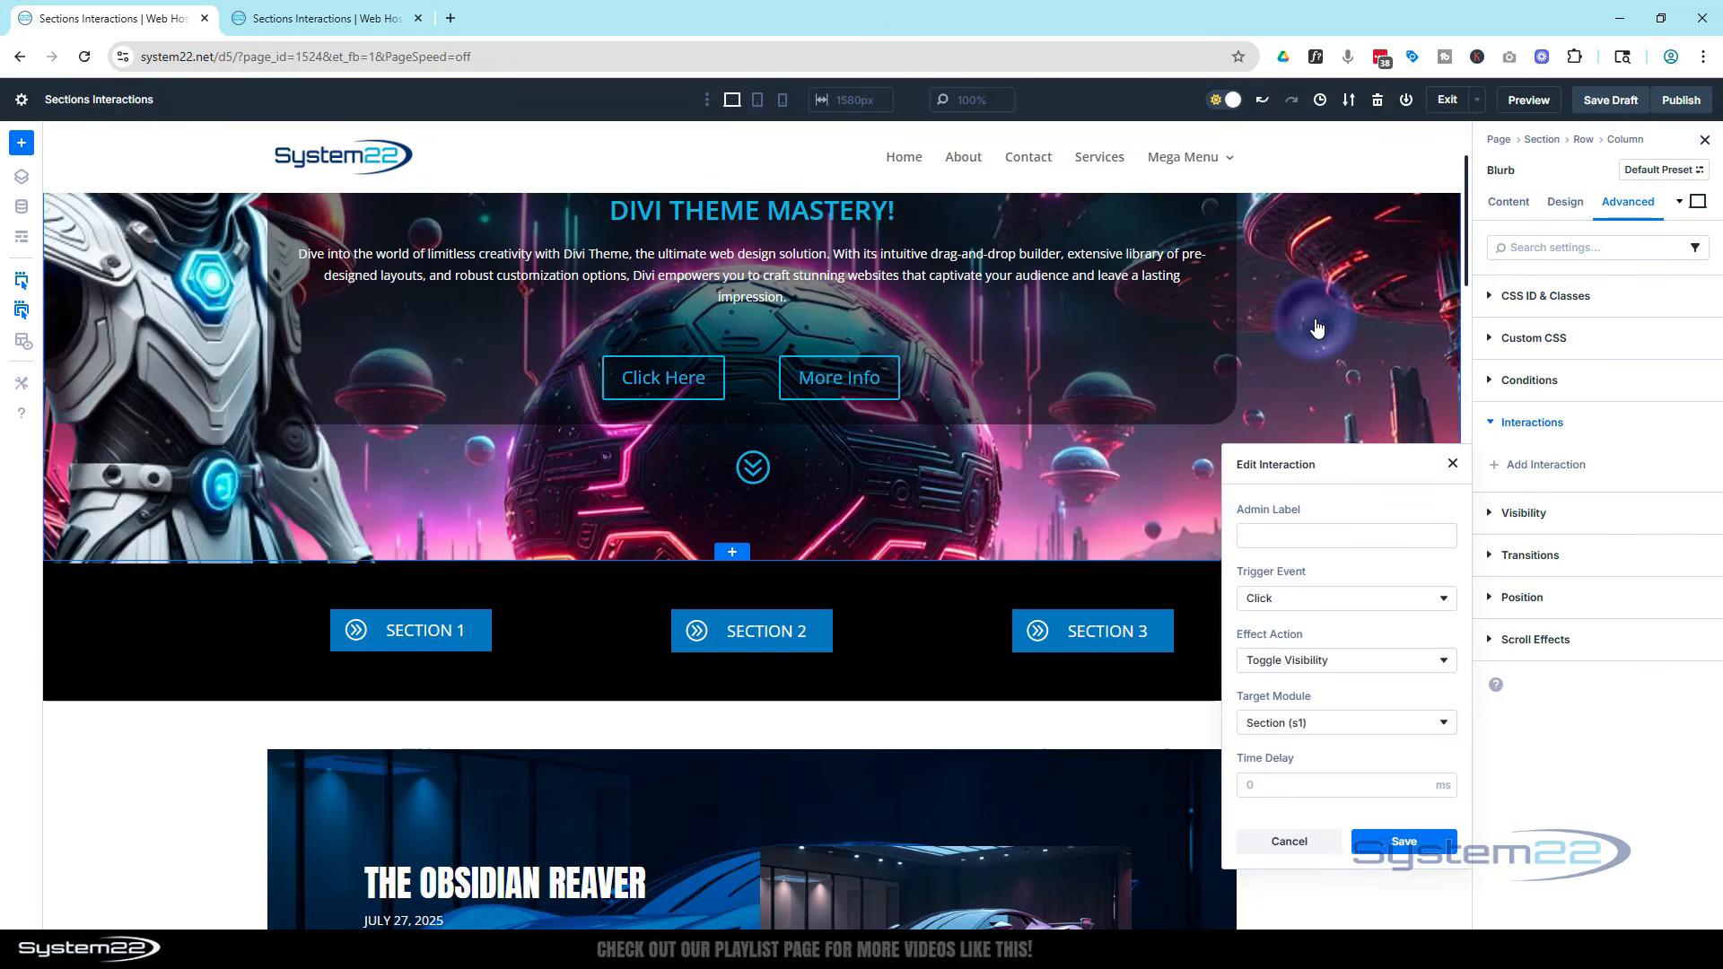
click(1404, 843)
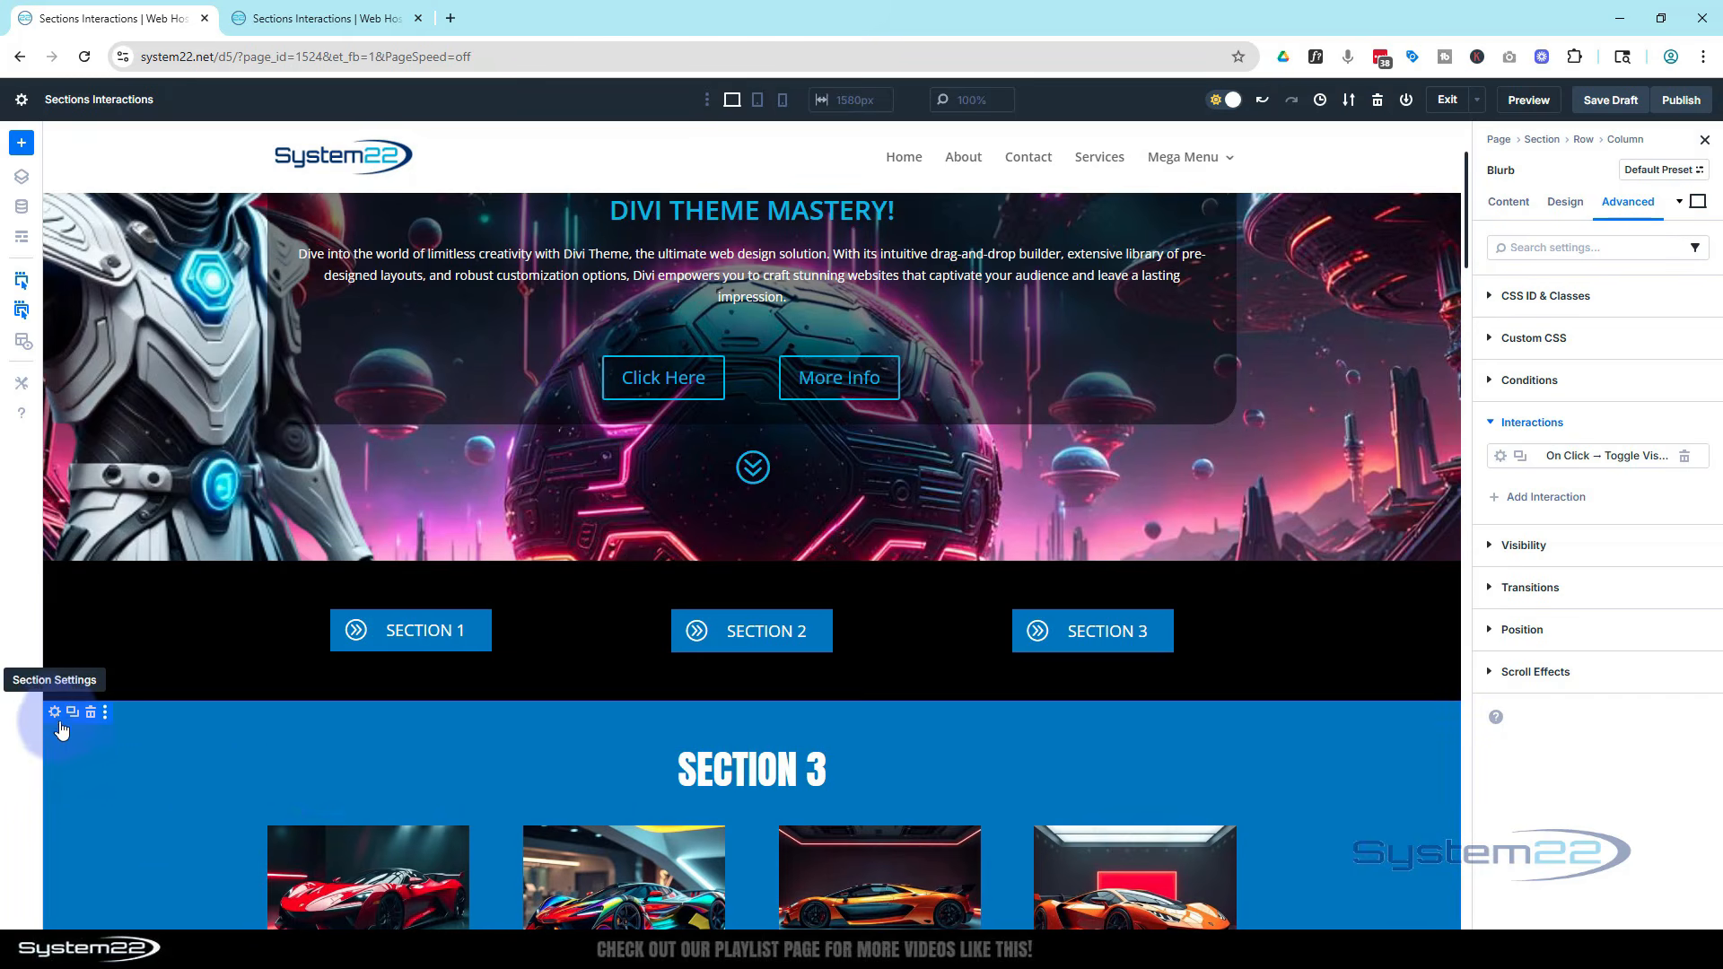
Change the Section 3 page section's Load interaction action to Hide Element and save it
scroll(638, 763, down, 5)
scroll(639, 765, up, 4)
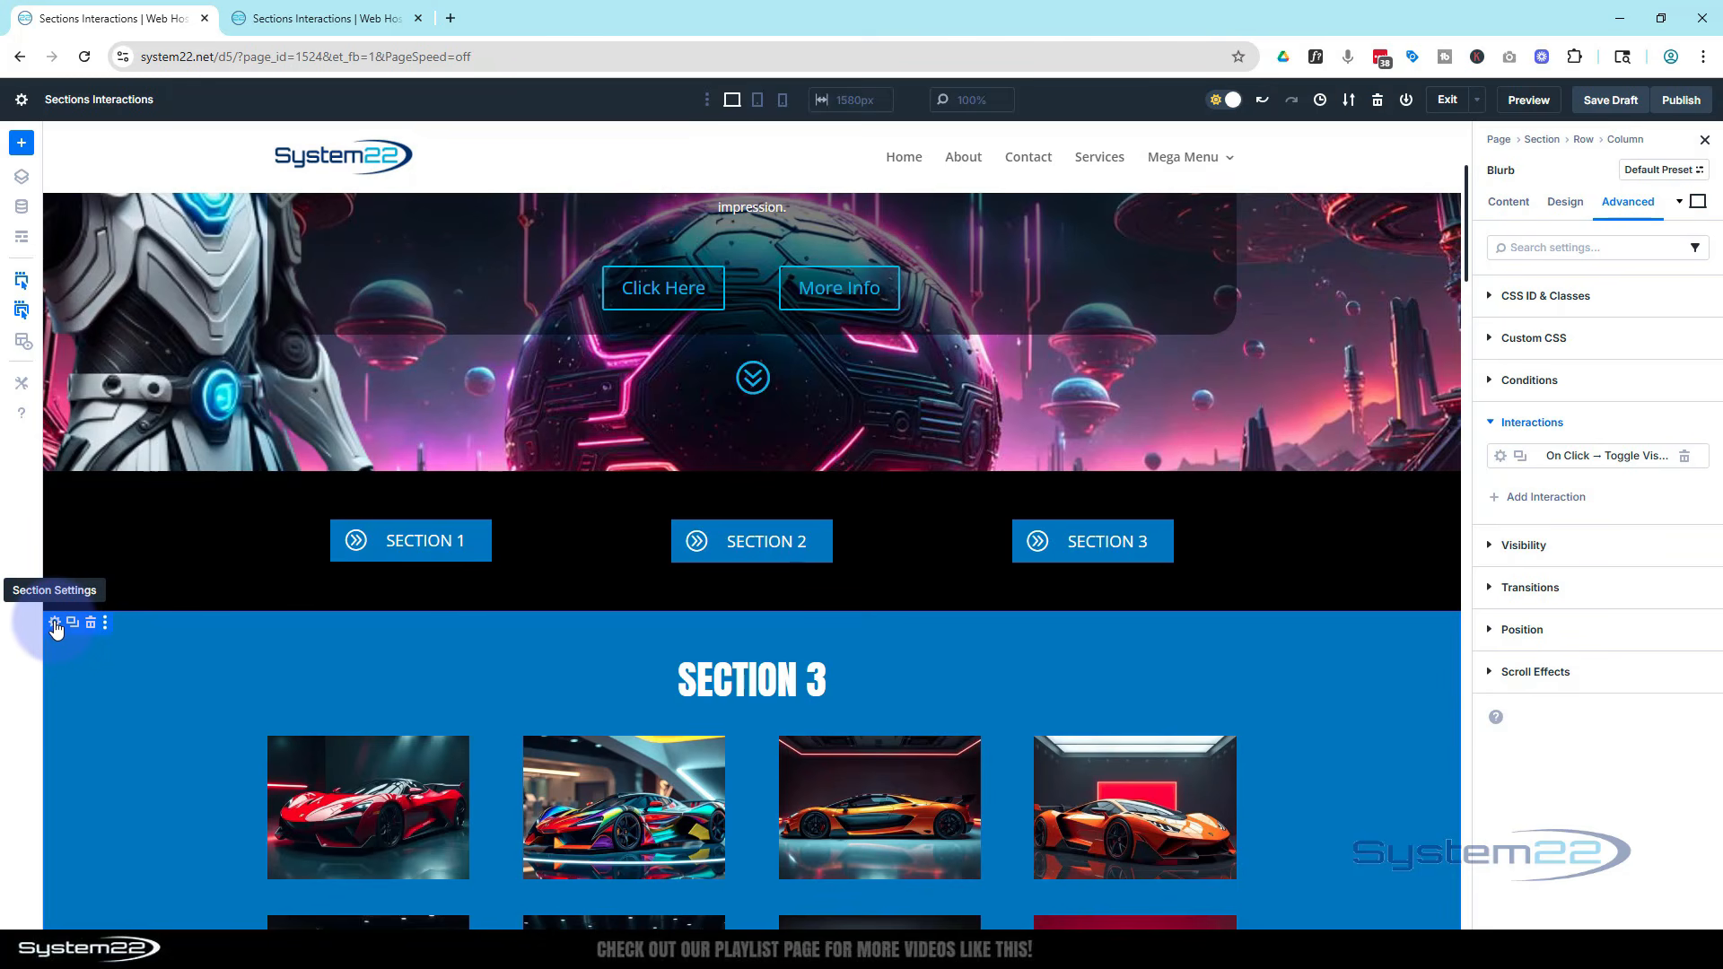
click(54, 625)
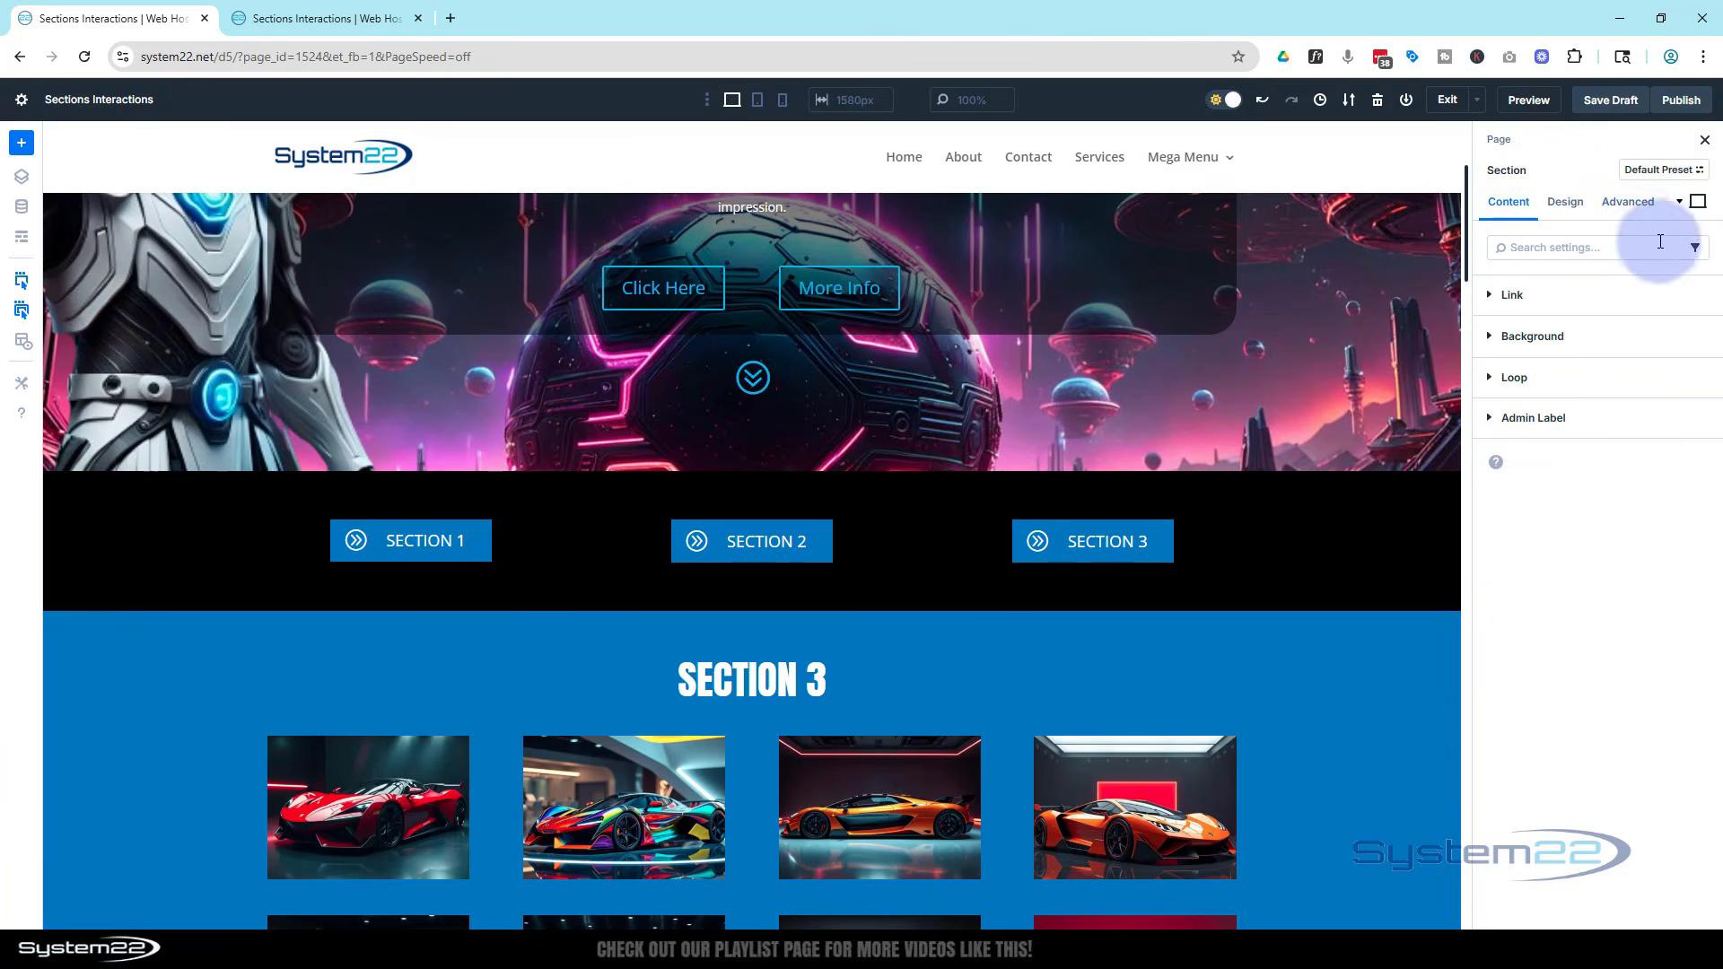
click(1629, 202)
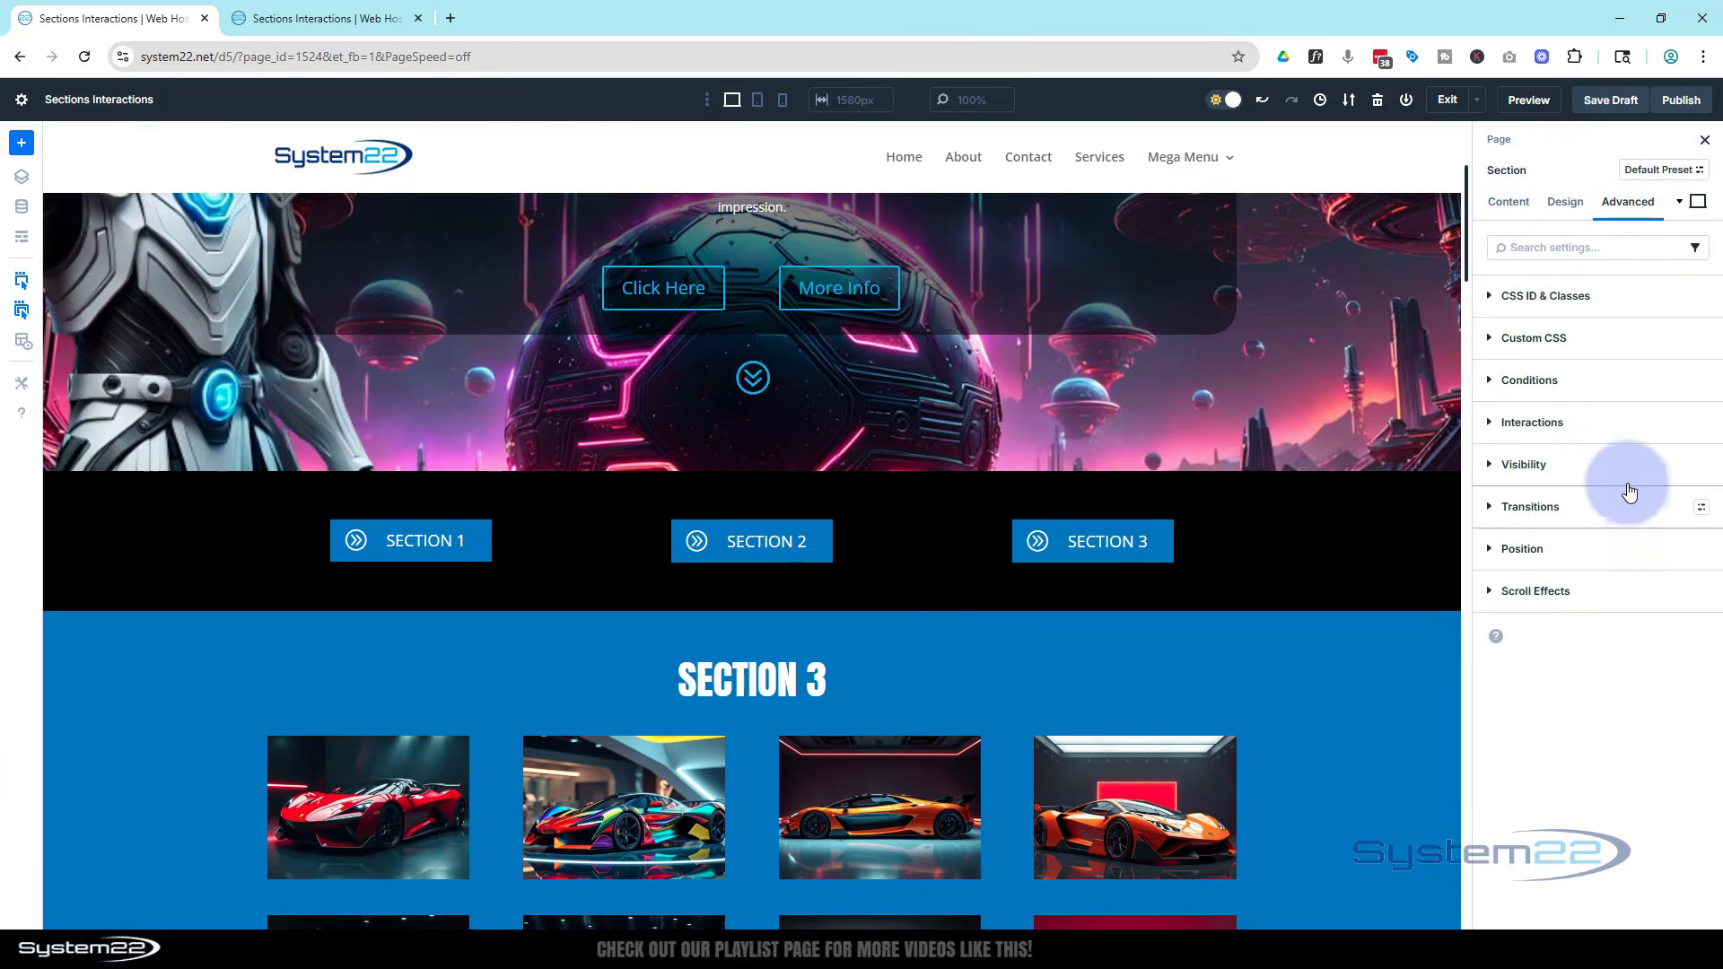
click(1627, 434)
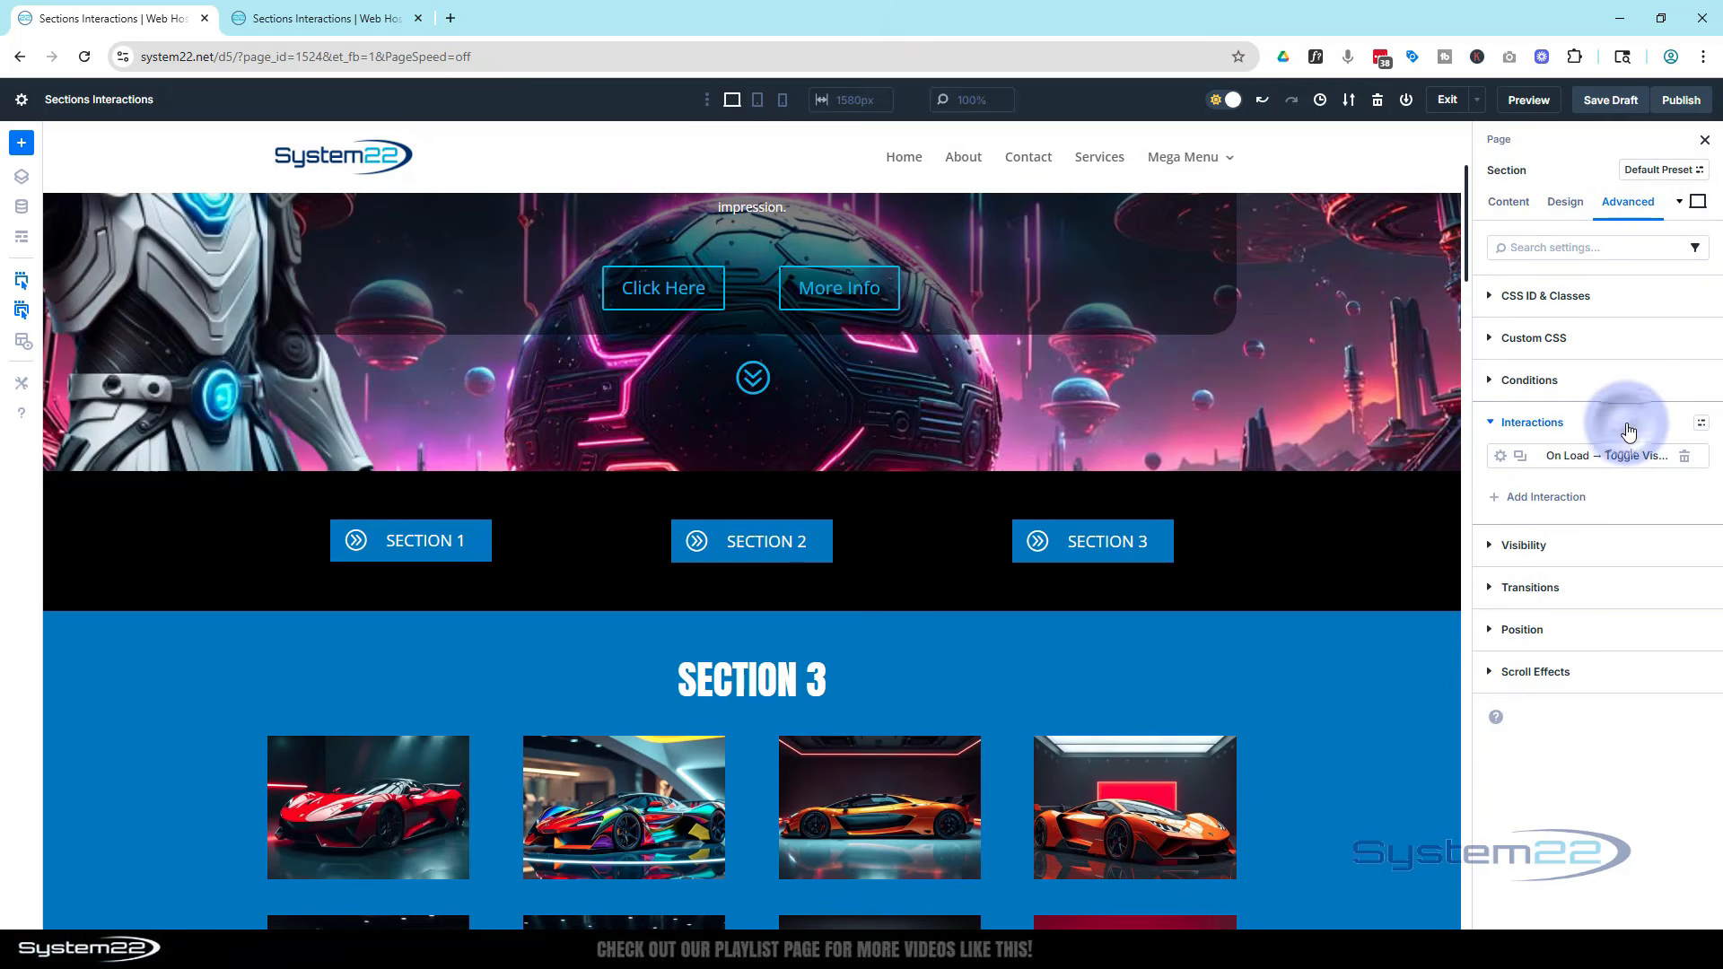
click(1502, 458)
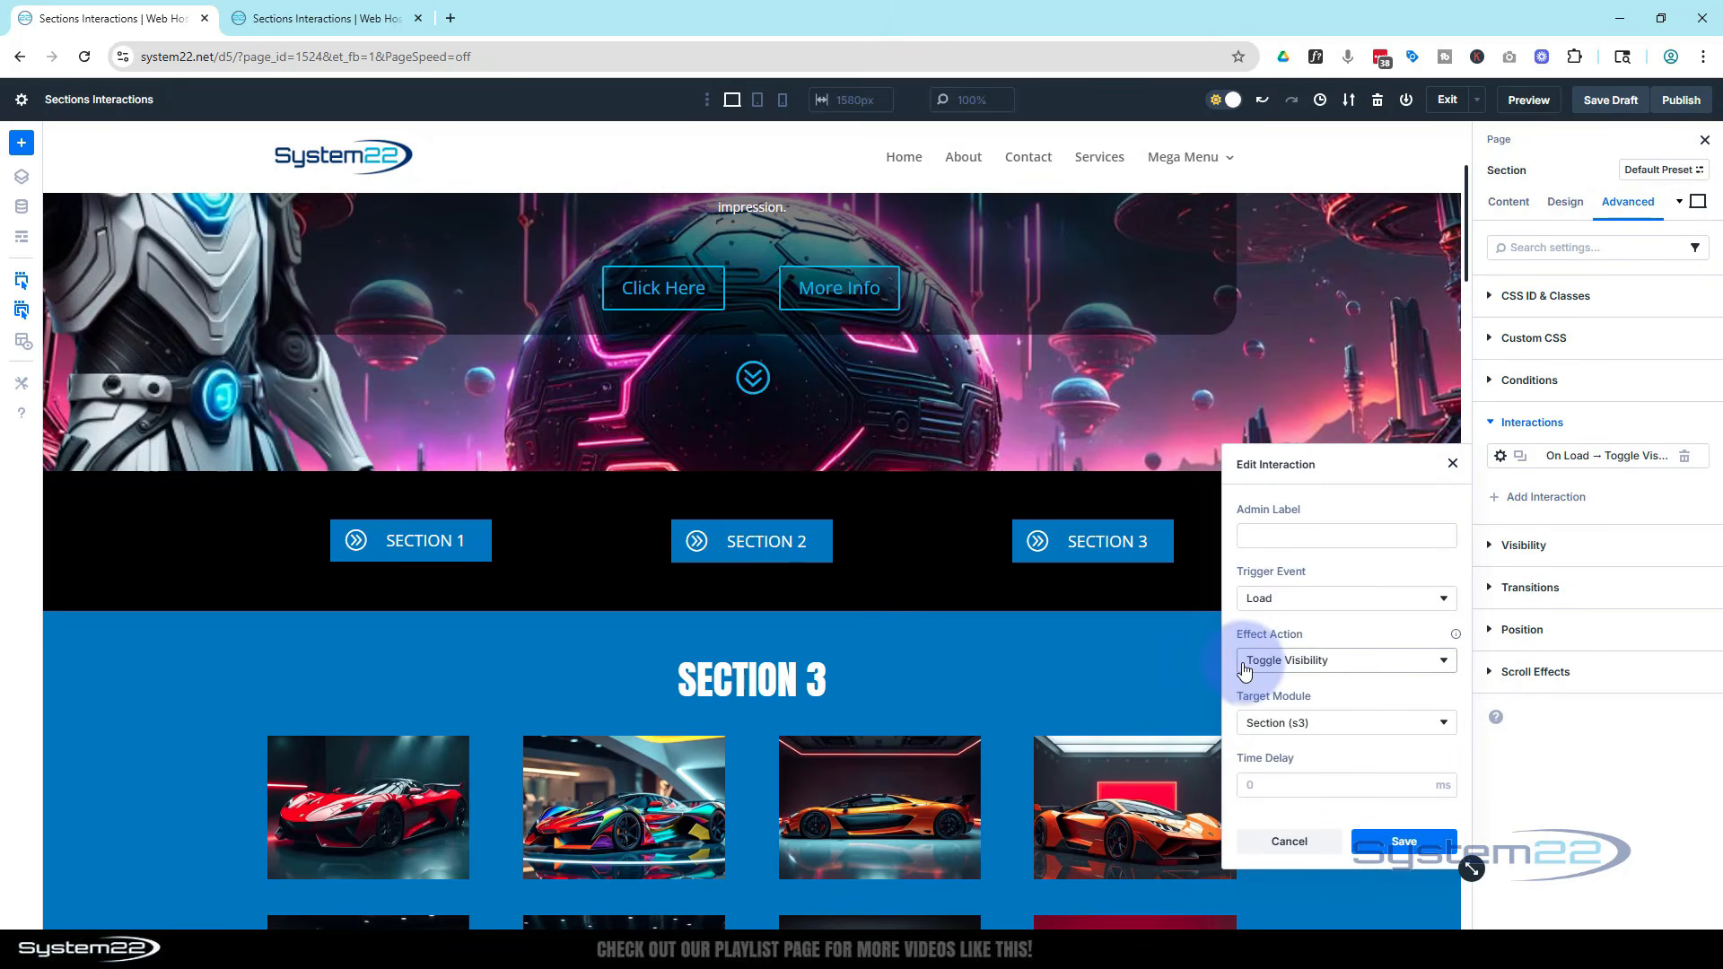
click(1360, 663)
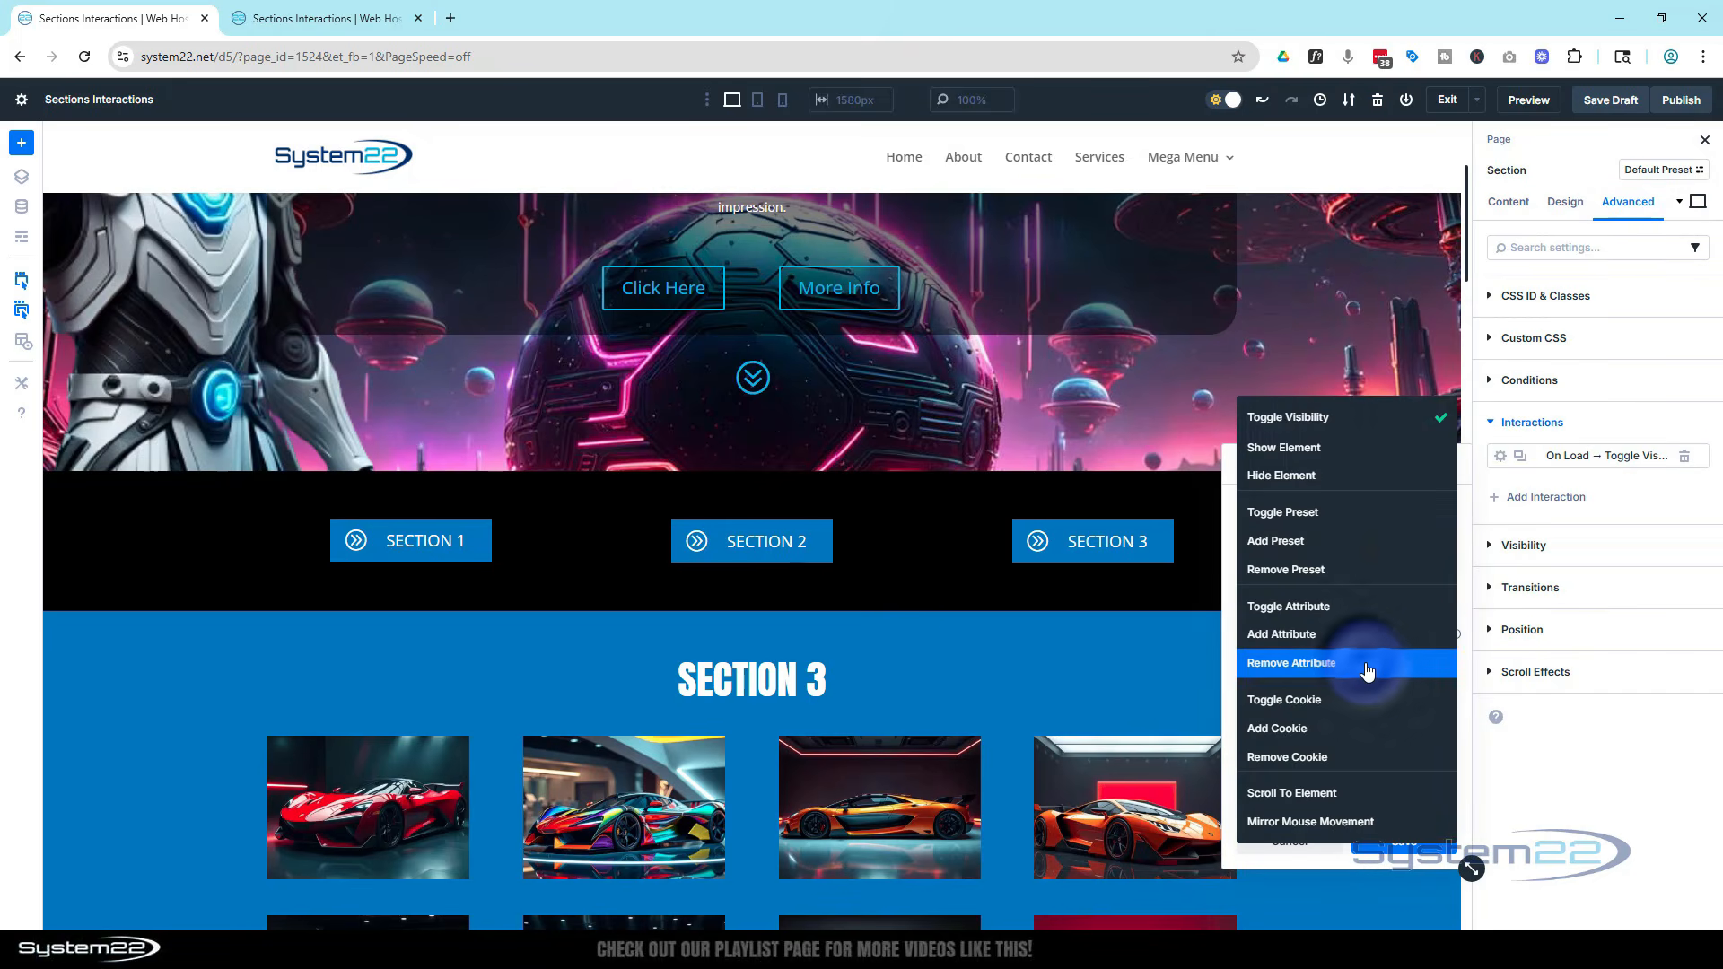
click(1328, 474)
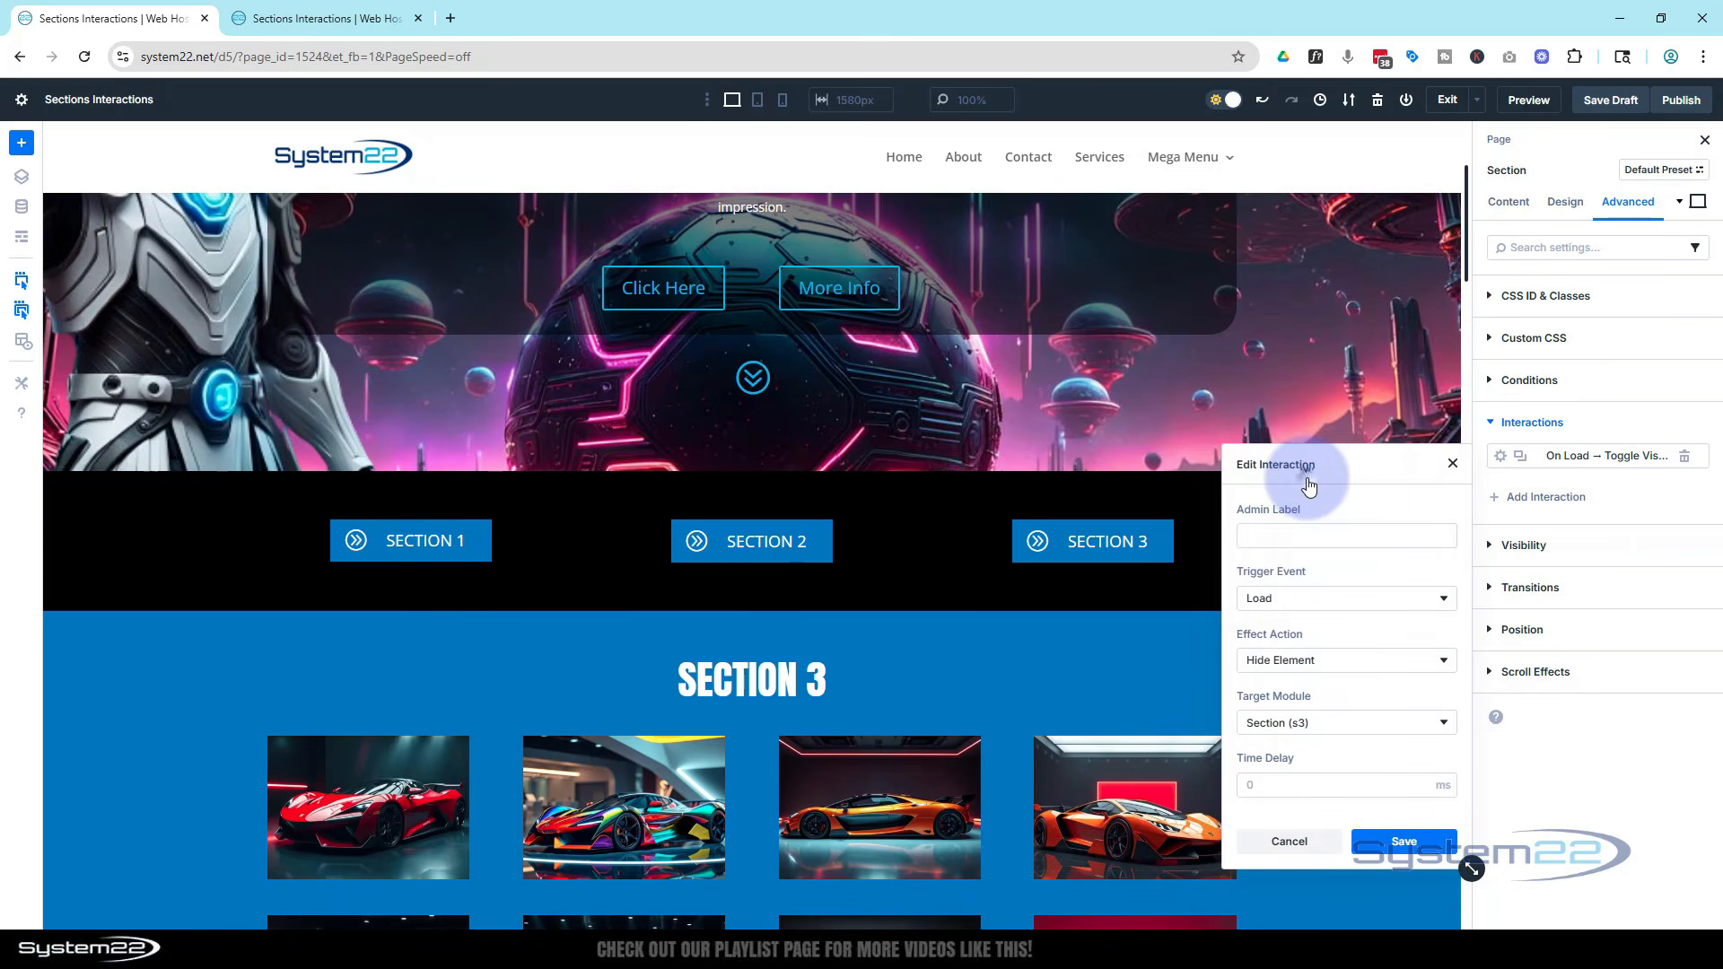
click(1389, 831)
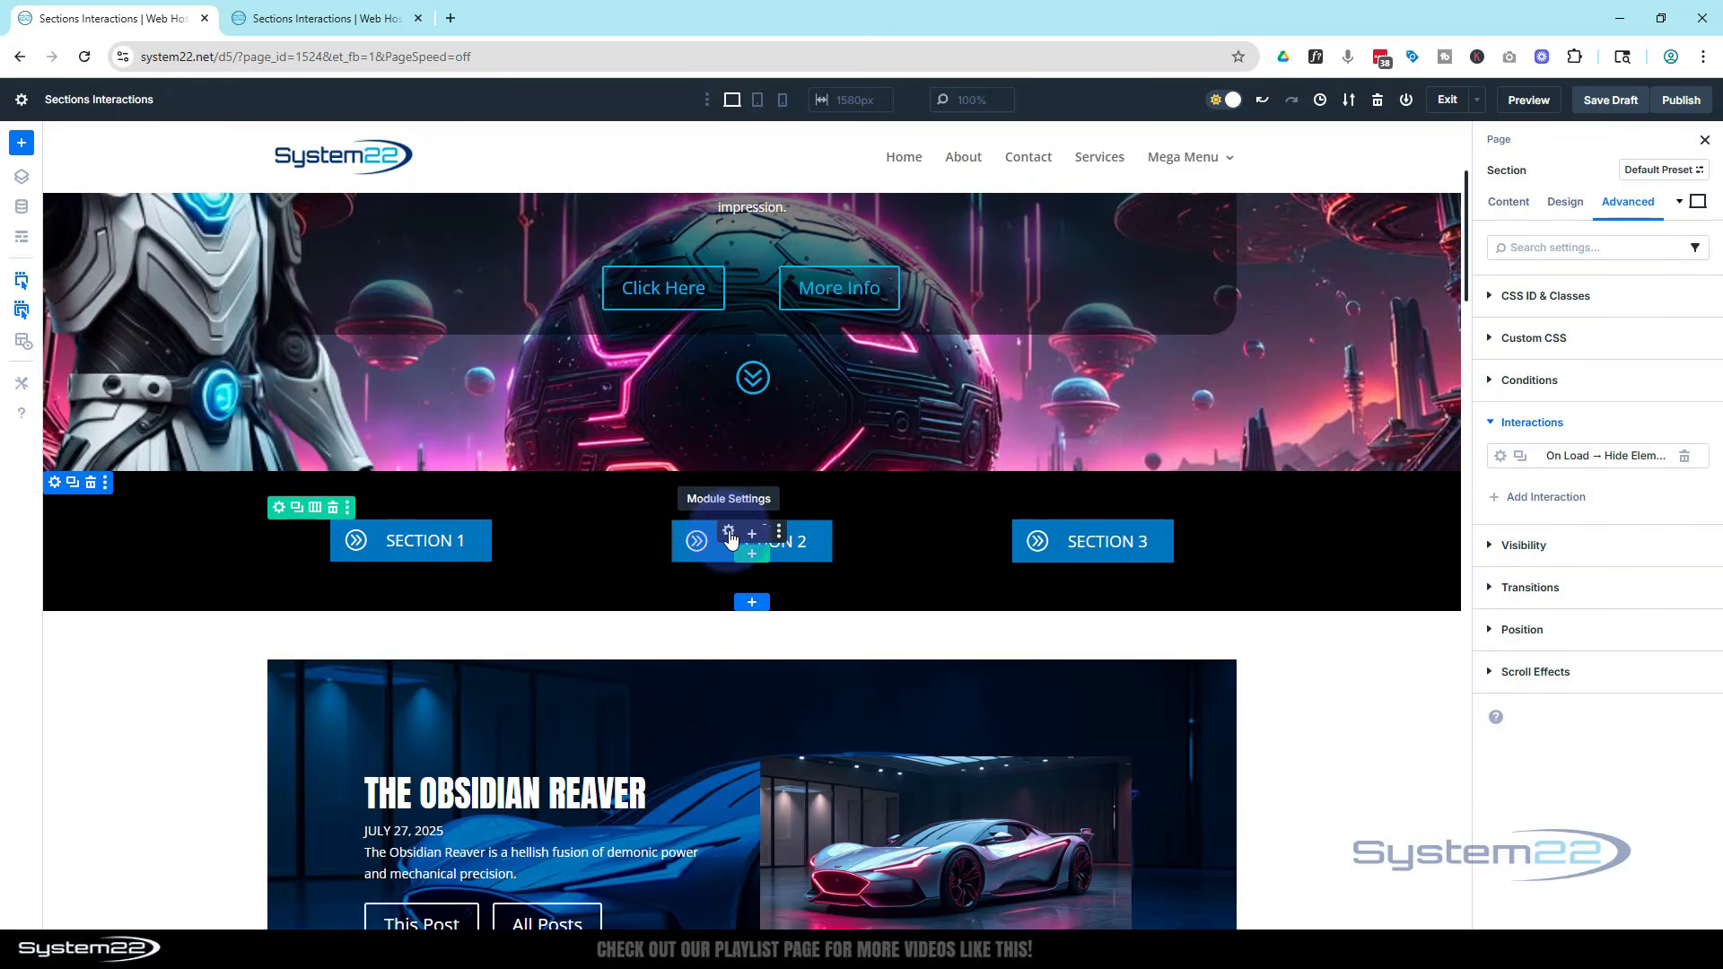
On the Section 2 blurb button, add a Click interaction with Toggle Visibility targeting Section (s2) and save it
click(728, 533)
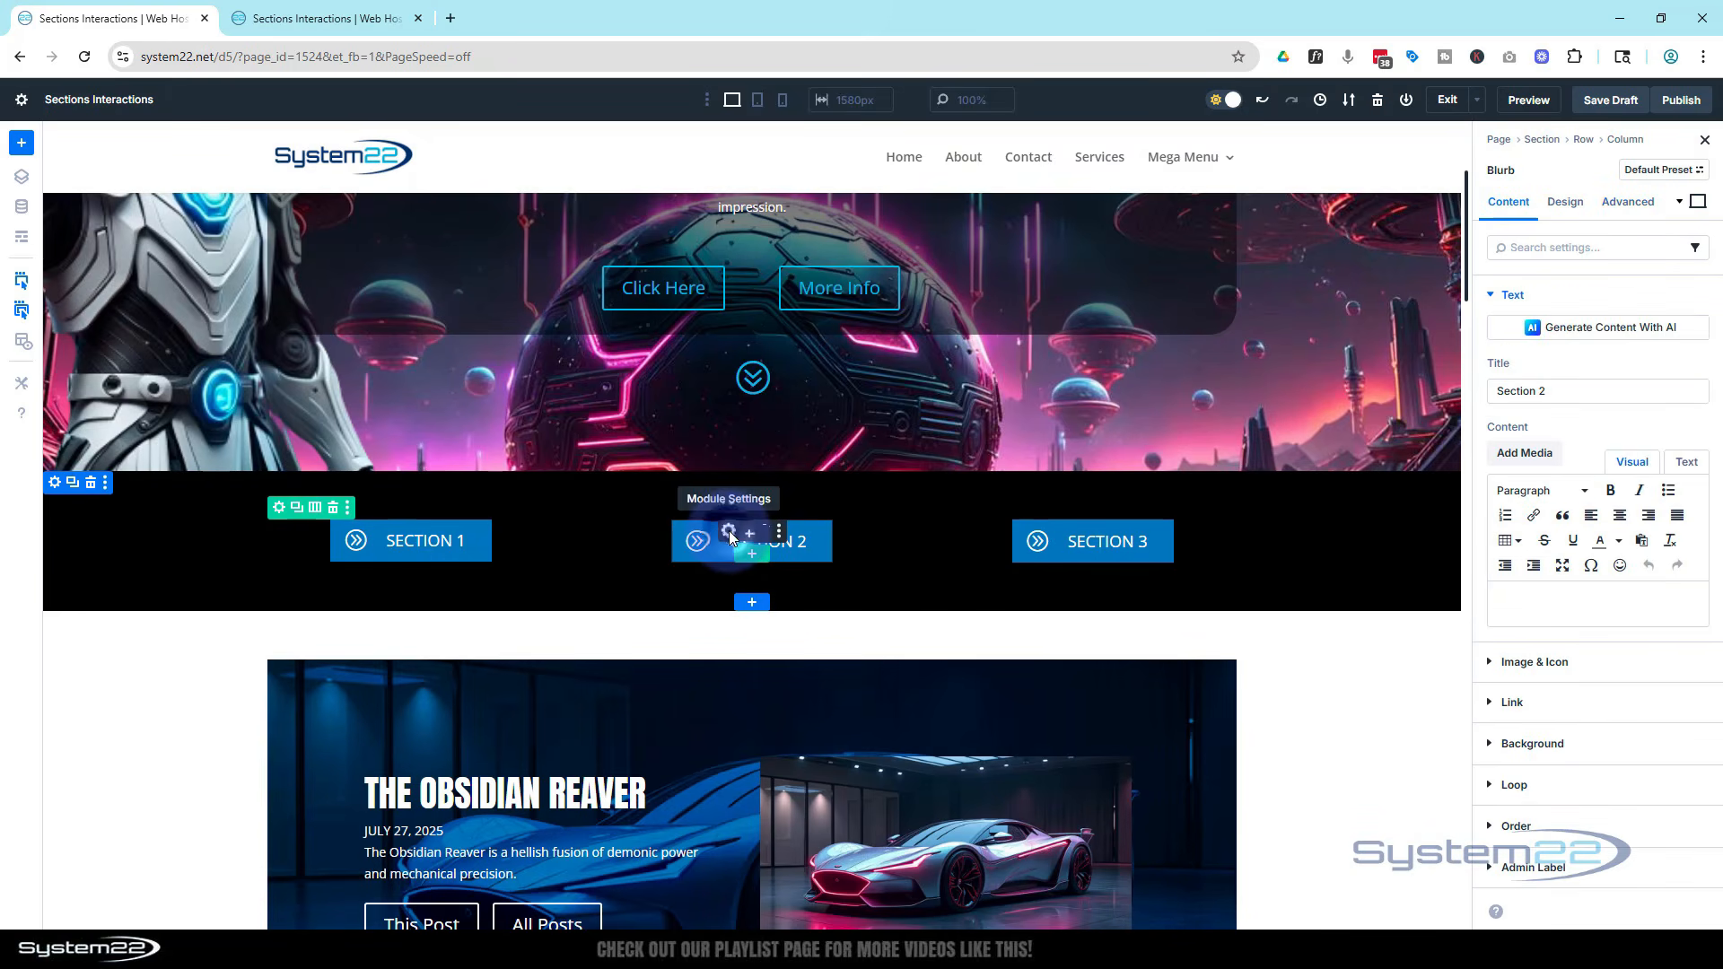
click(1643, 211)
click(1623, 423)
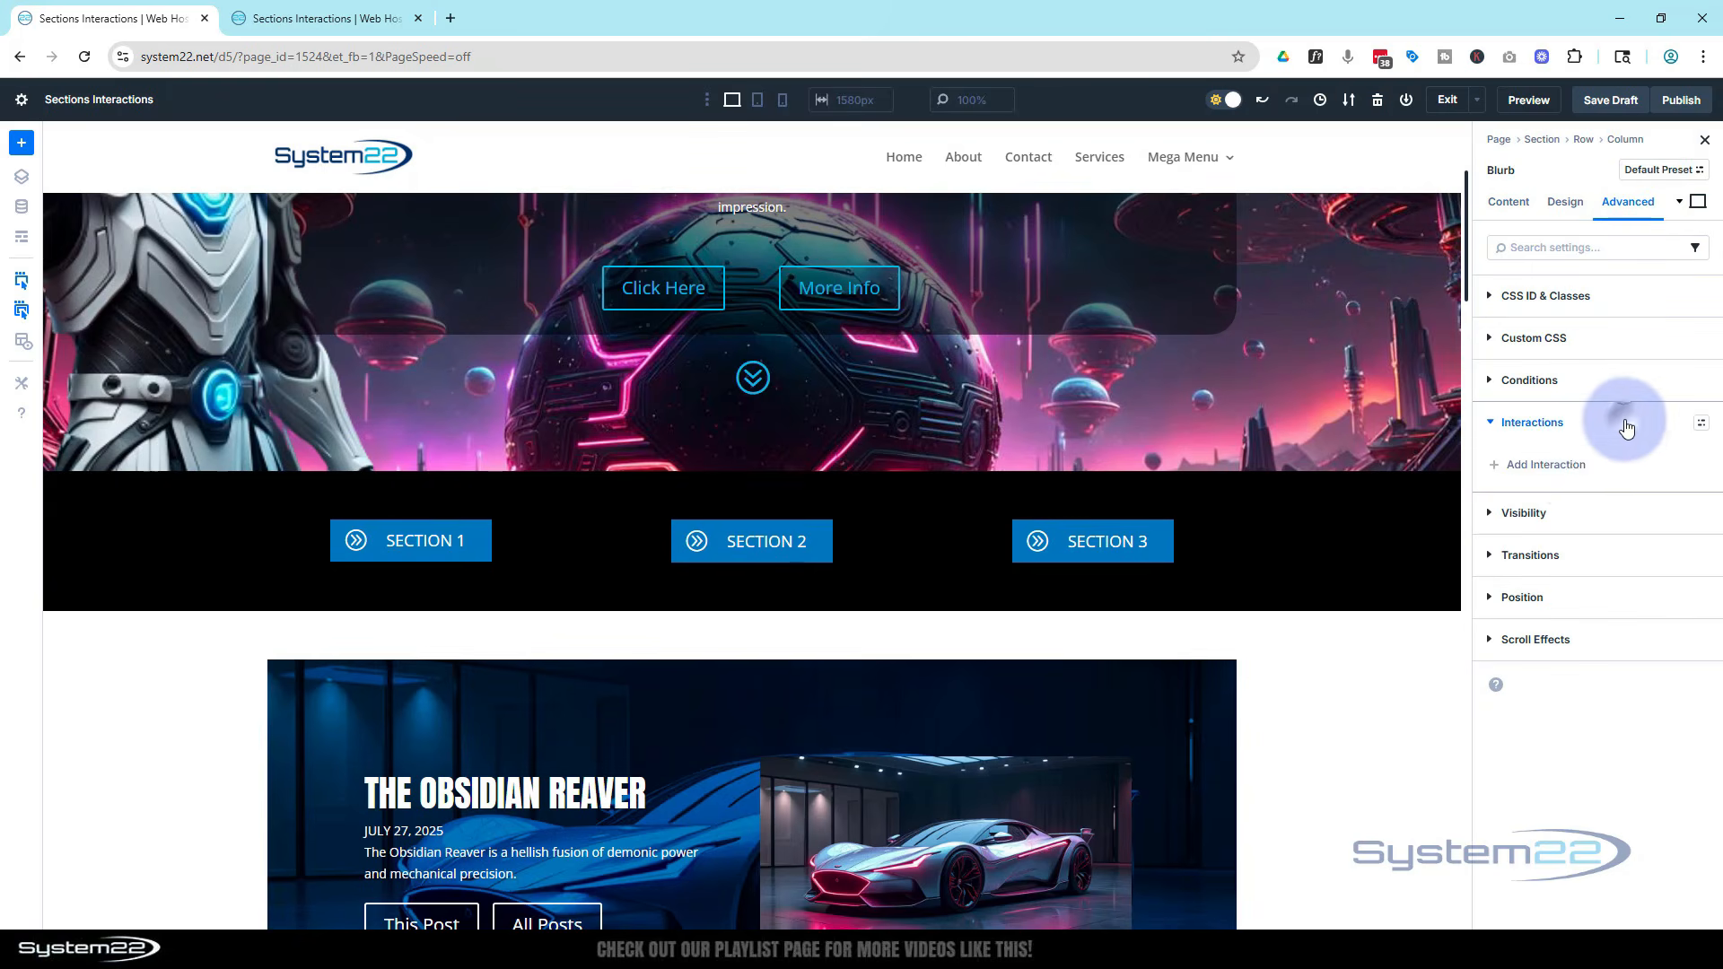
click(1570, 463)
click(1522, 501)
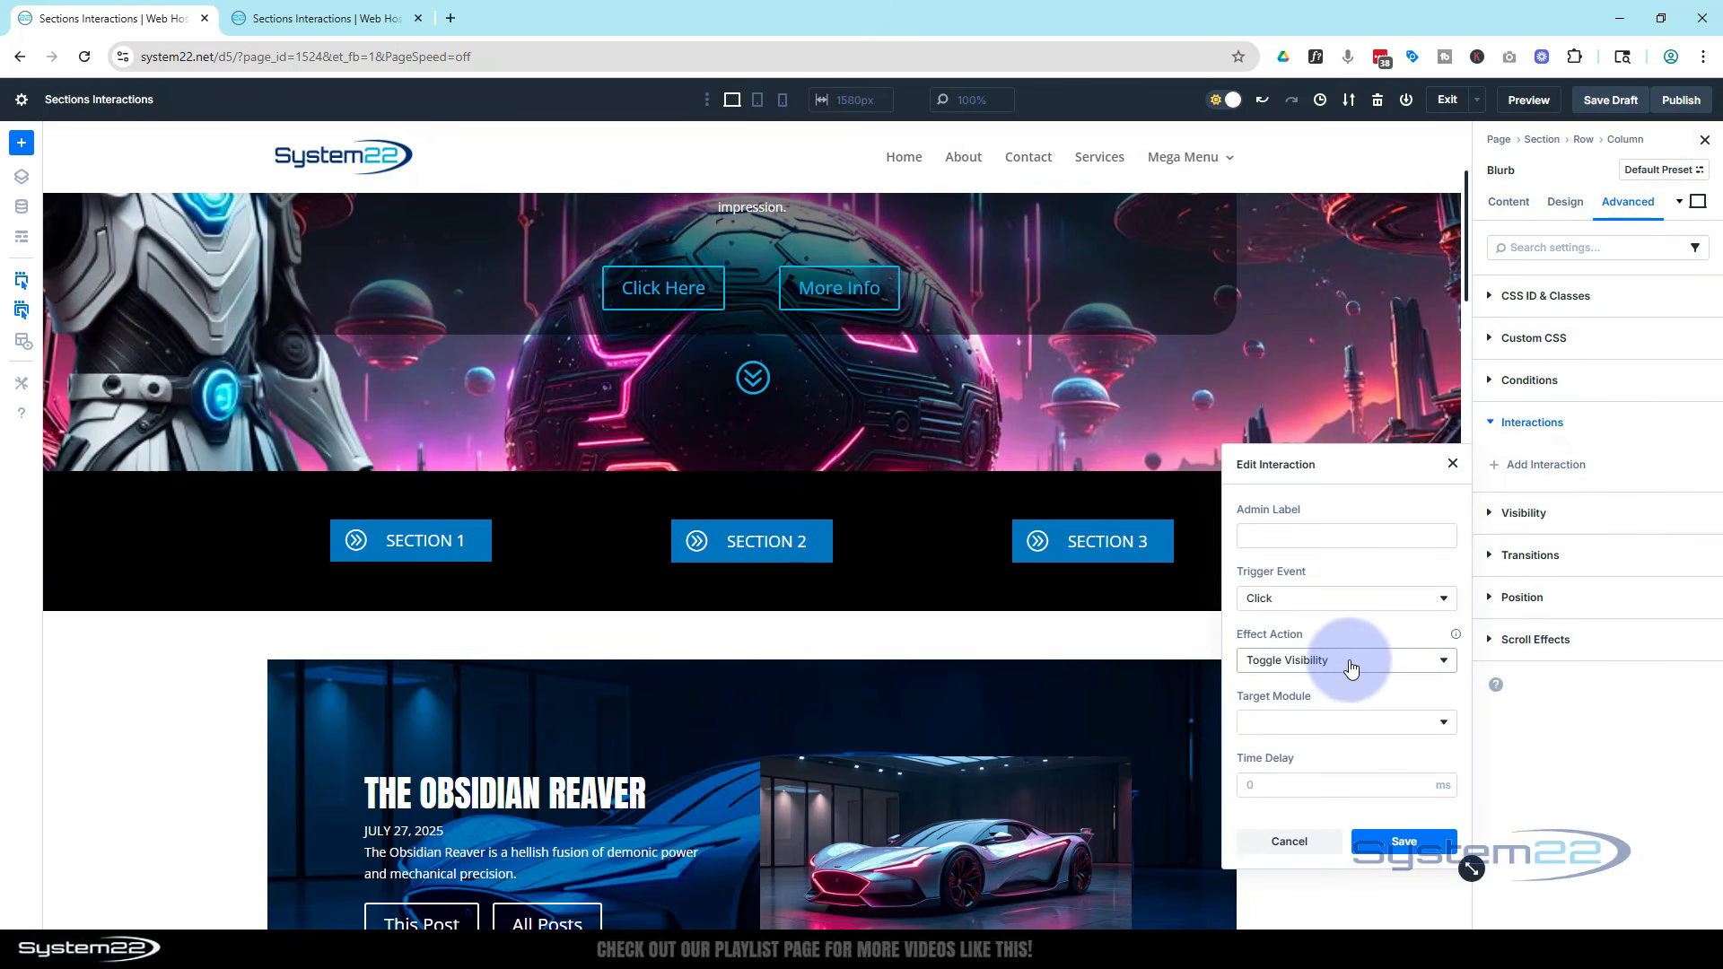
click(1355, 722)
scroll(1360, 721, down, 5)
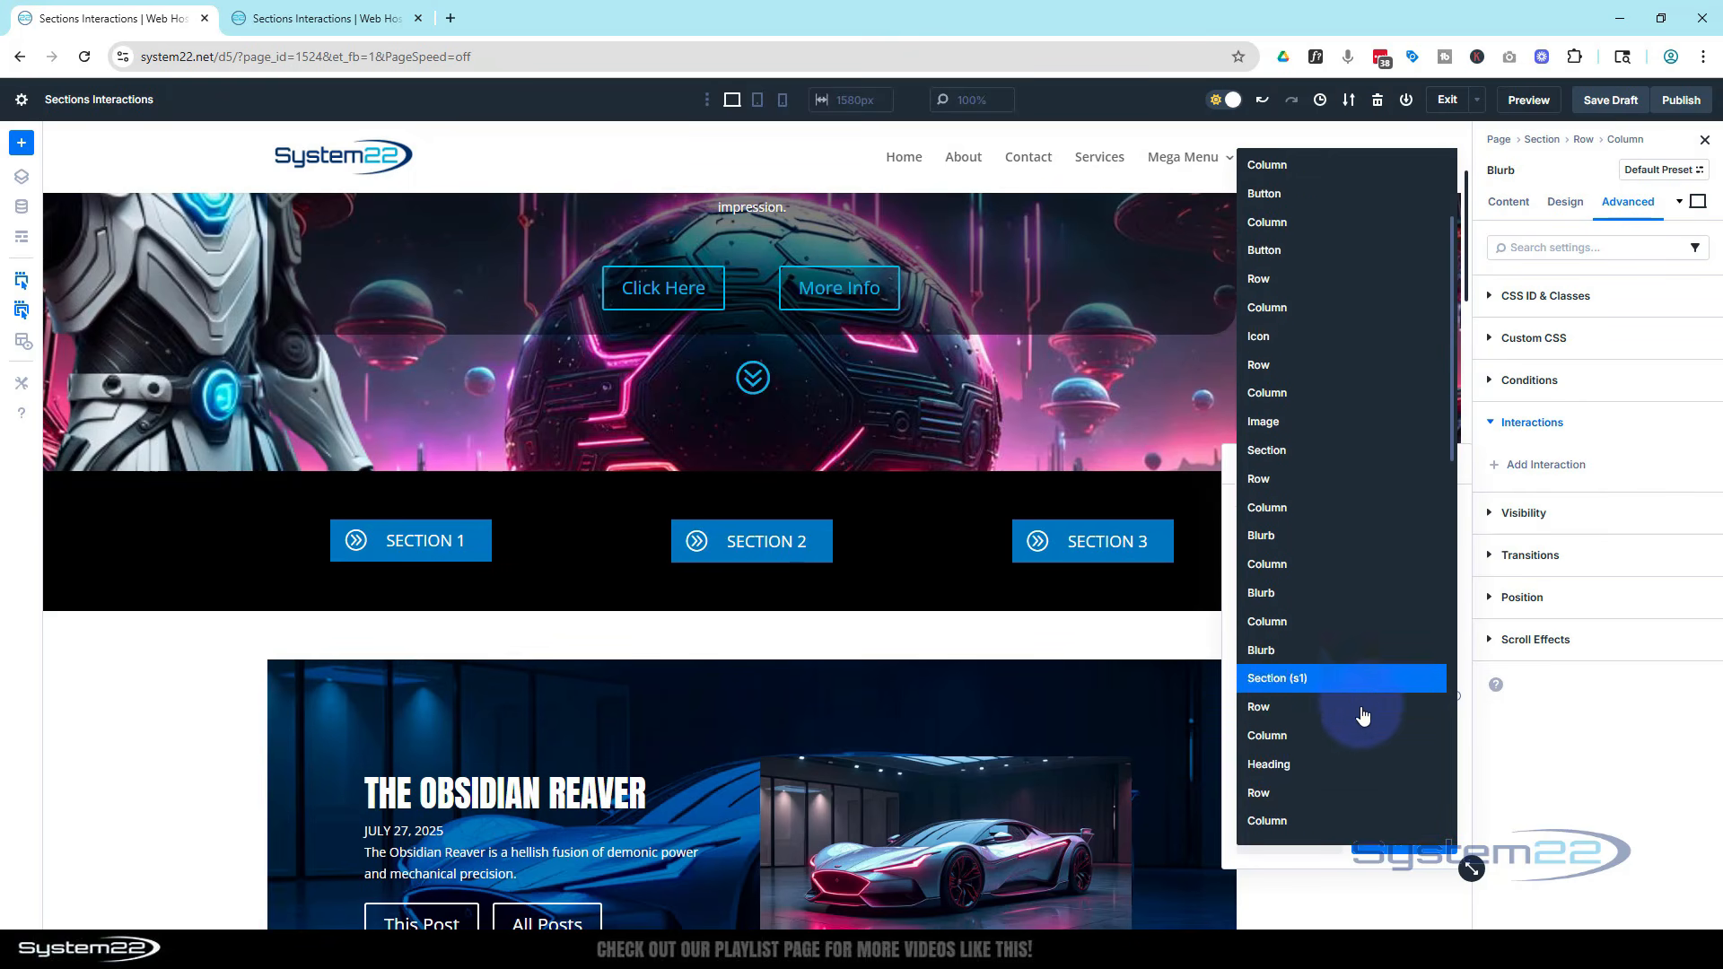
scroll(1371, 704, down, 2)
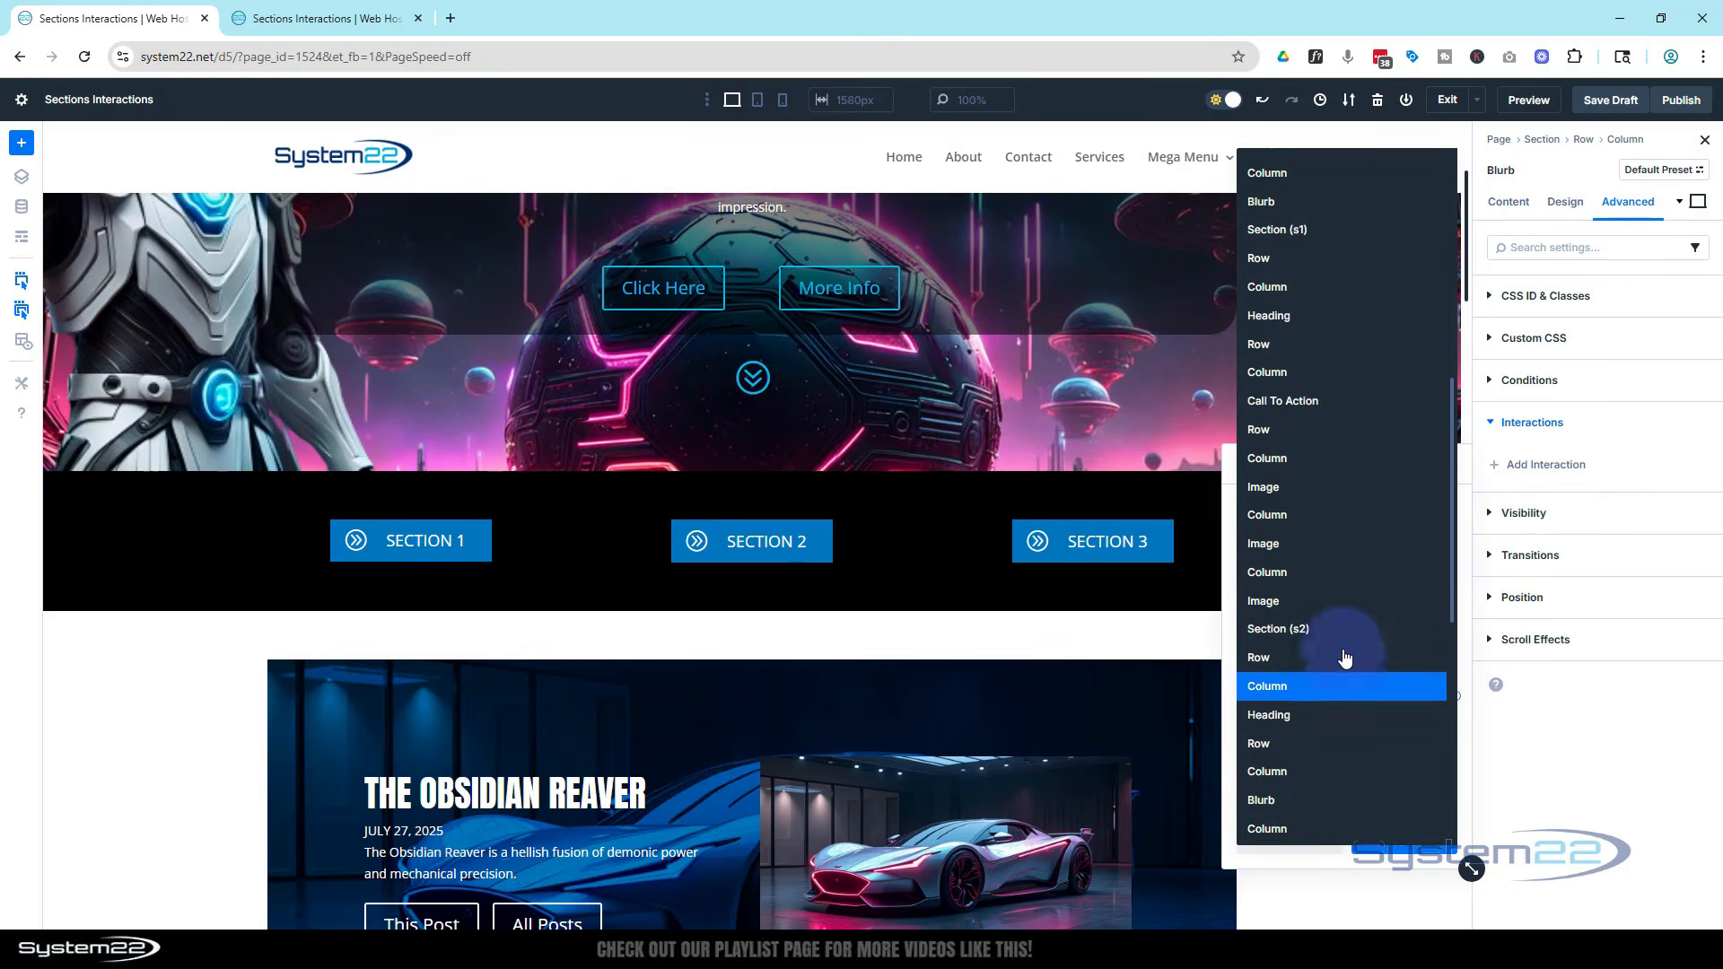
click(1338, 634)
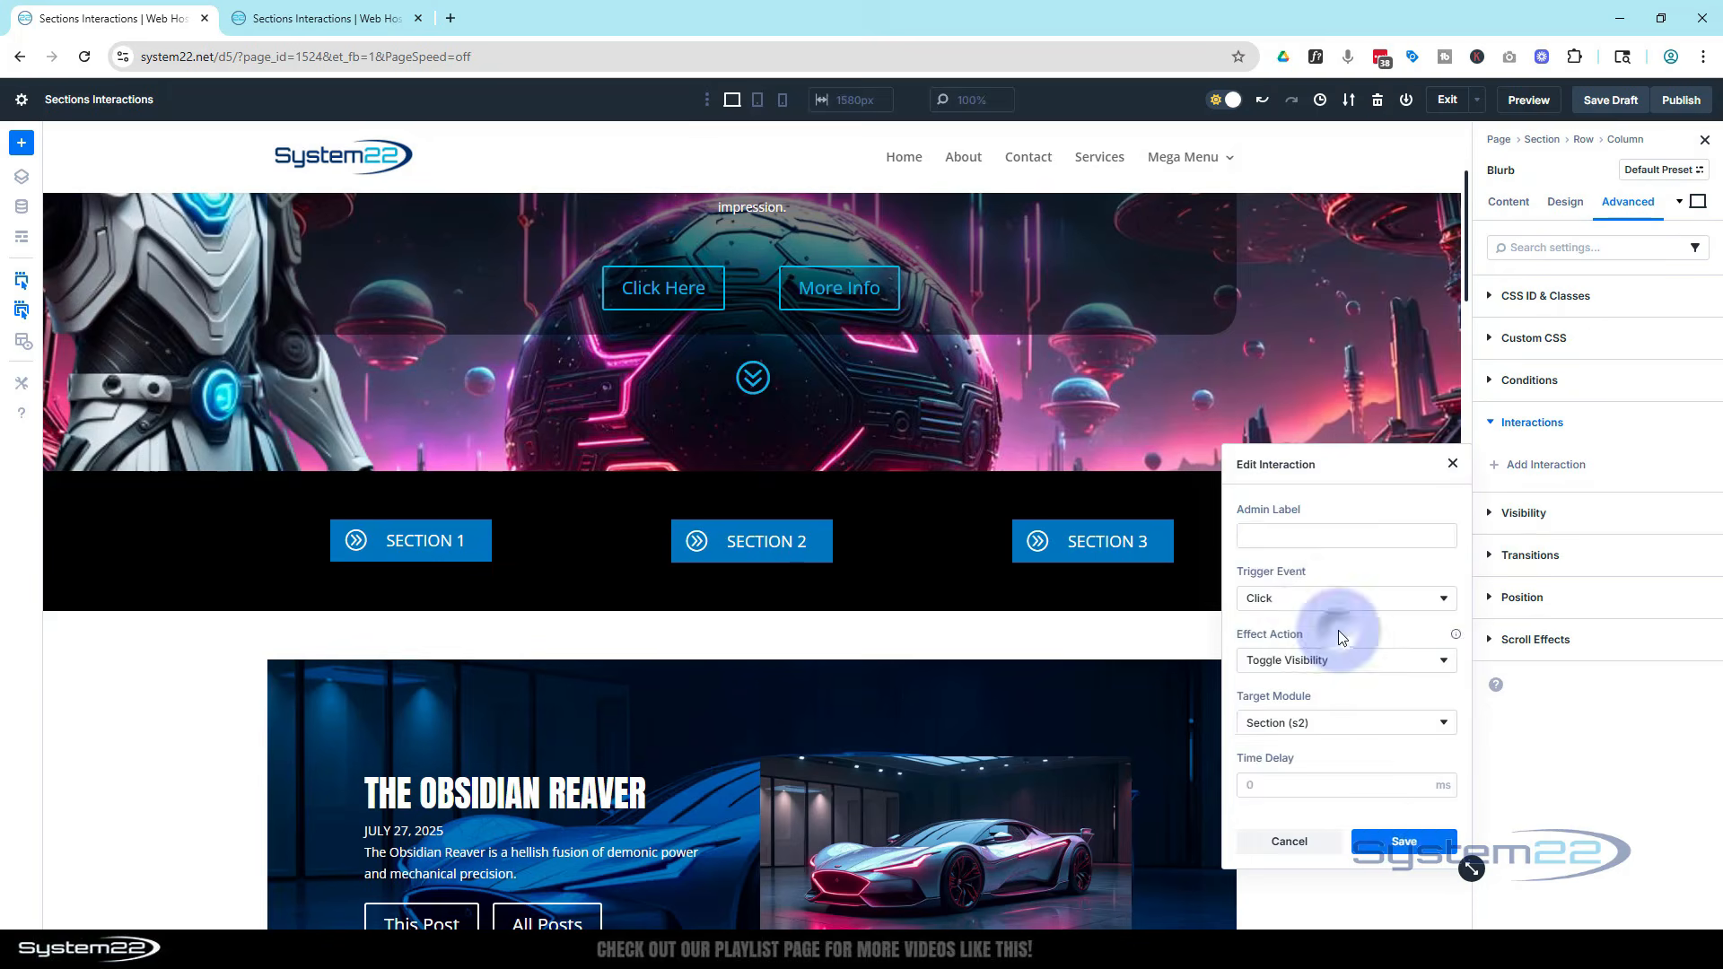
click(1405, 843)
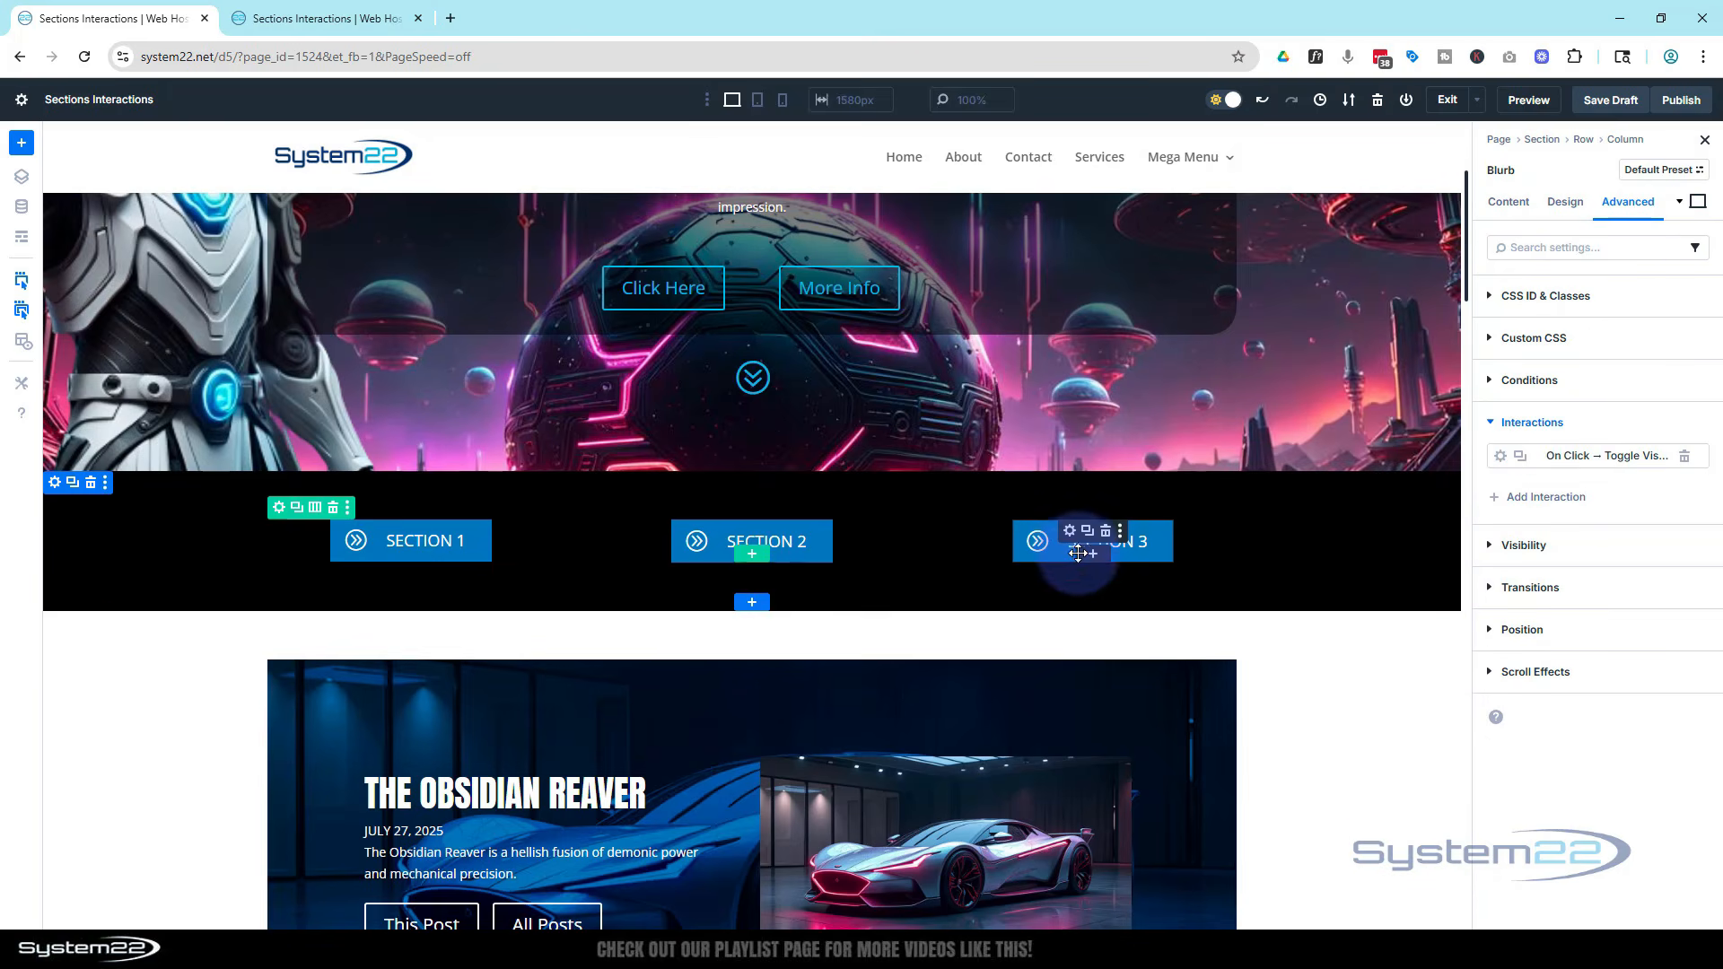
On the Section 3 blurb button, add a Click interaction with Toggle Visibility targeting Section (s3) and save it
click(1069, 532)
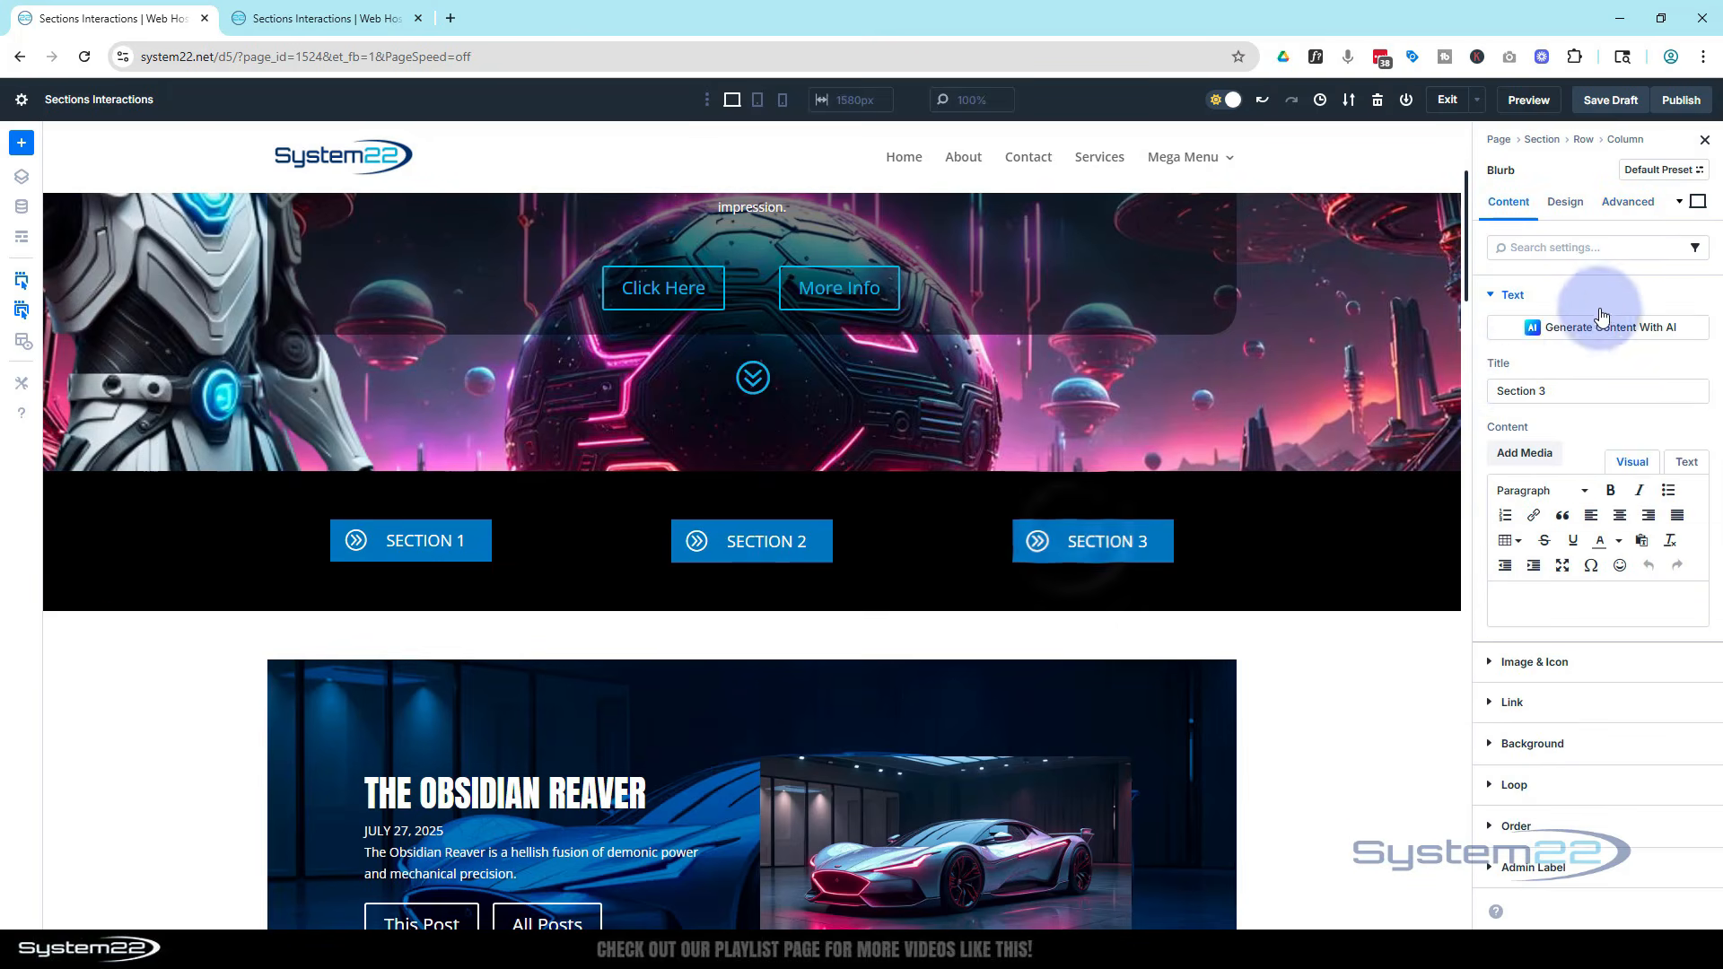
click(1627, 203)
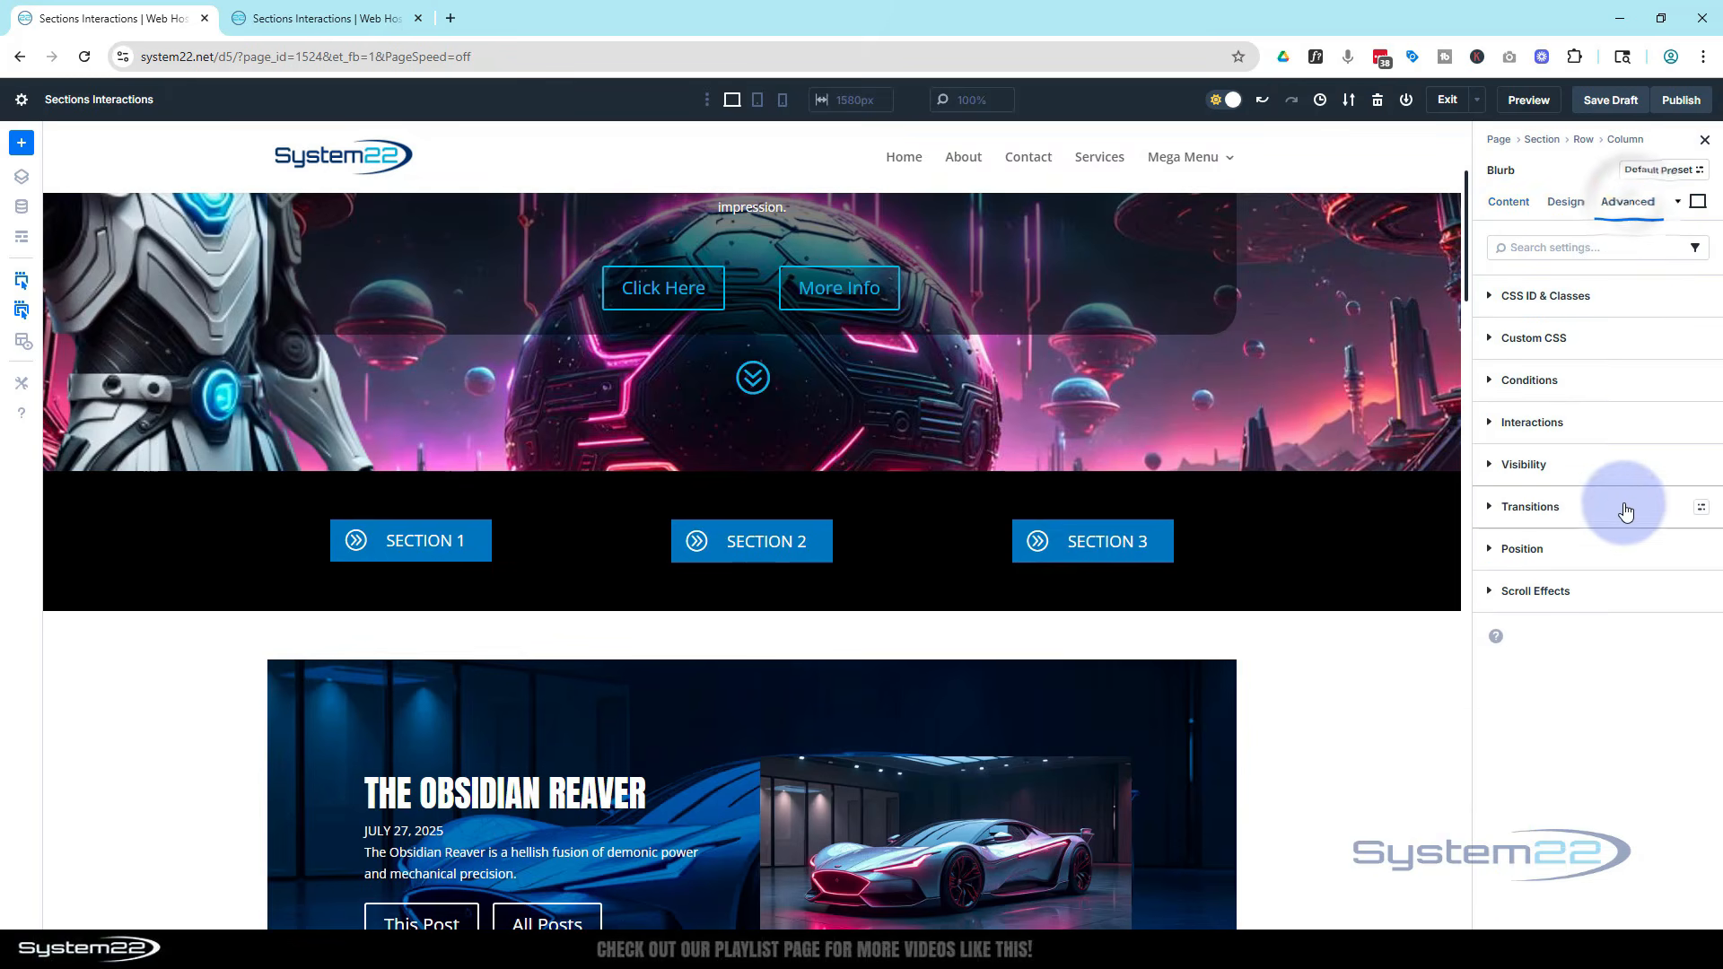
click(1626, 431)
click(1545, 465)
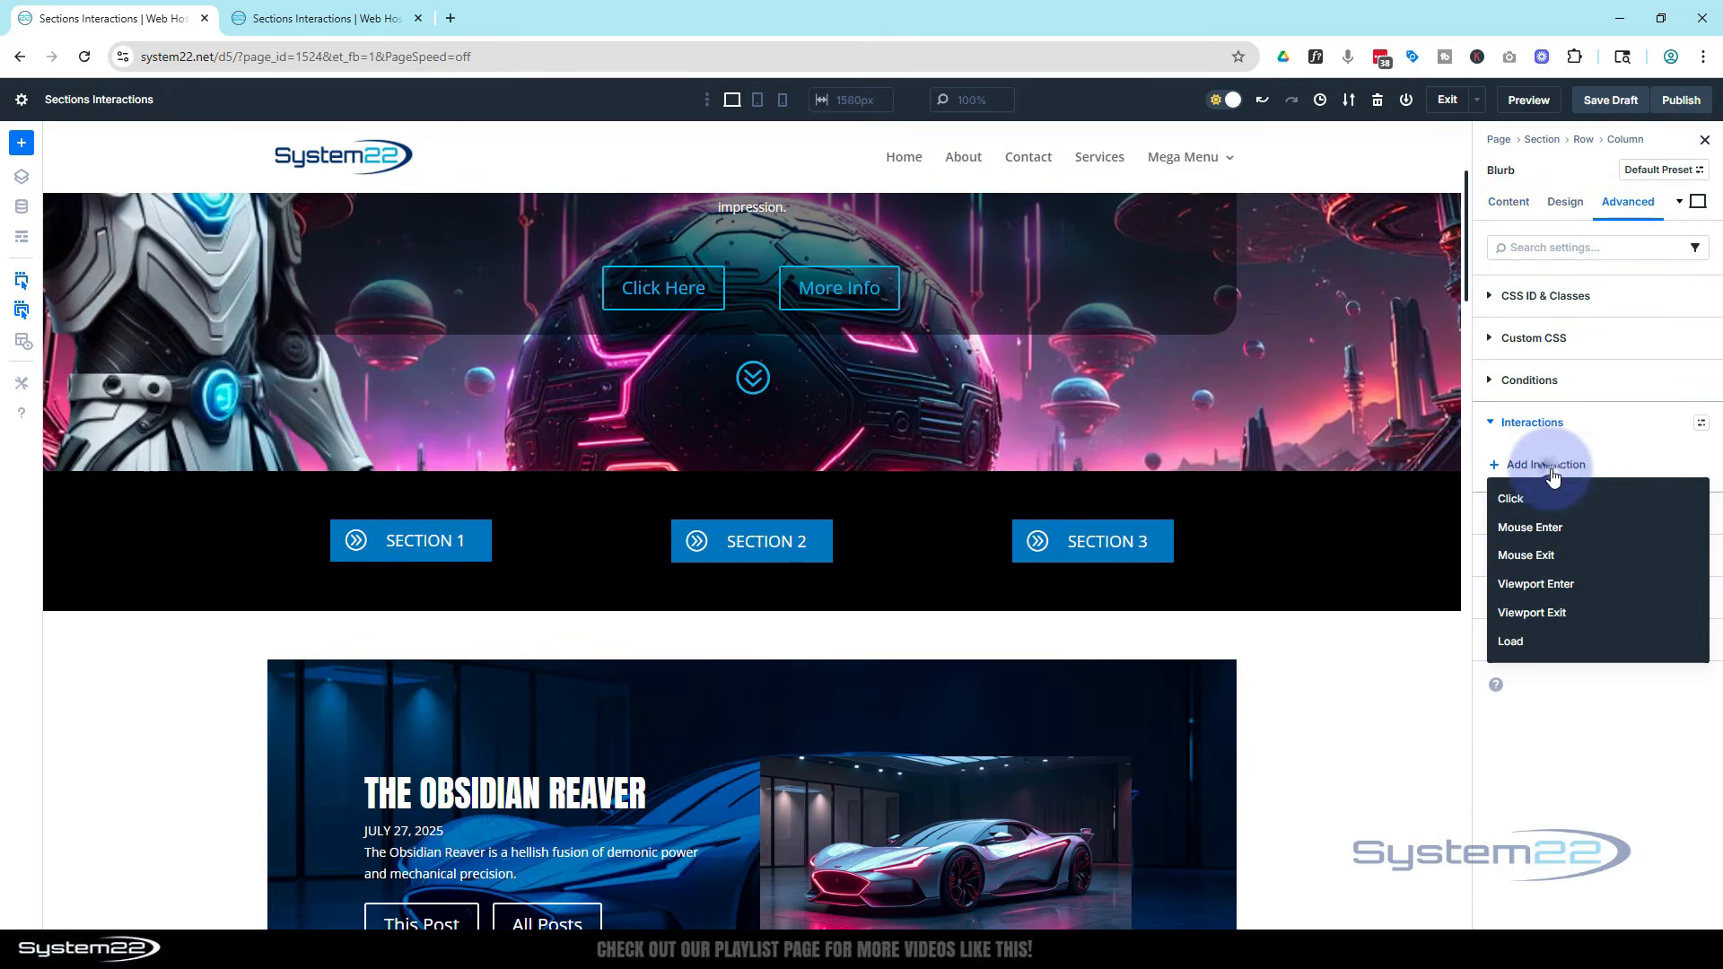
click(1543, 501)
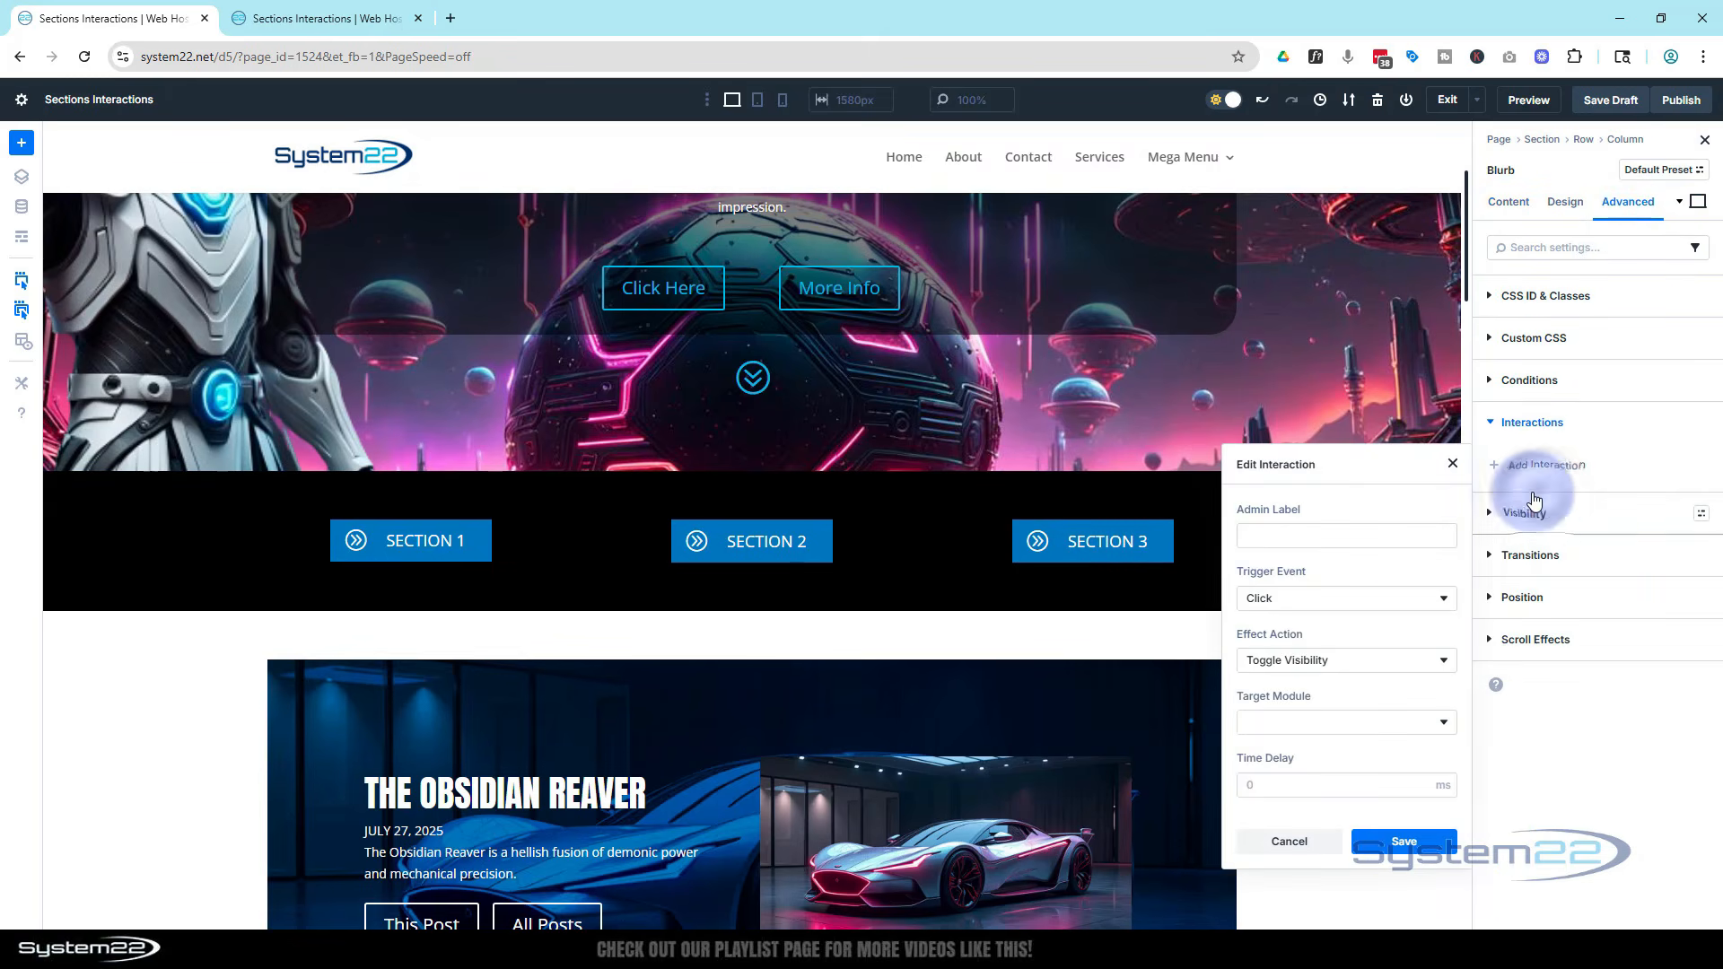
click(1376, 722)
scroll(1375, 723, down, 10)
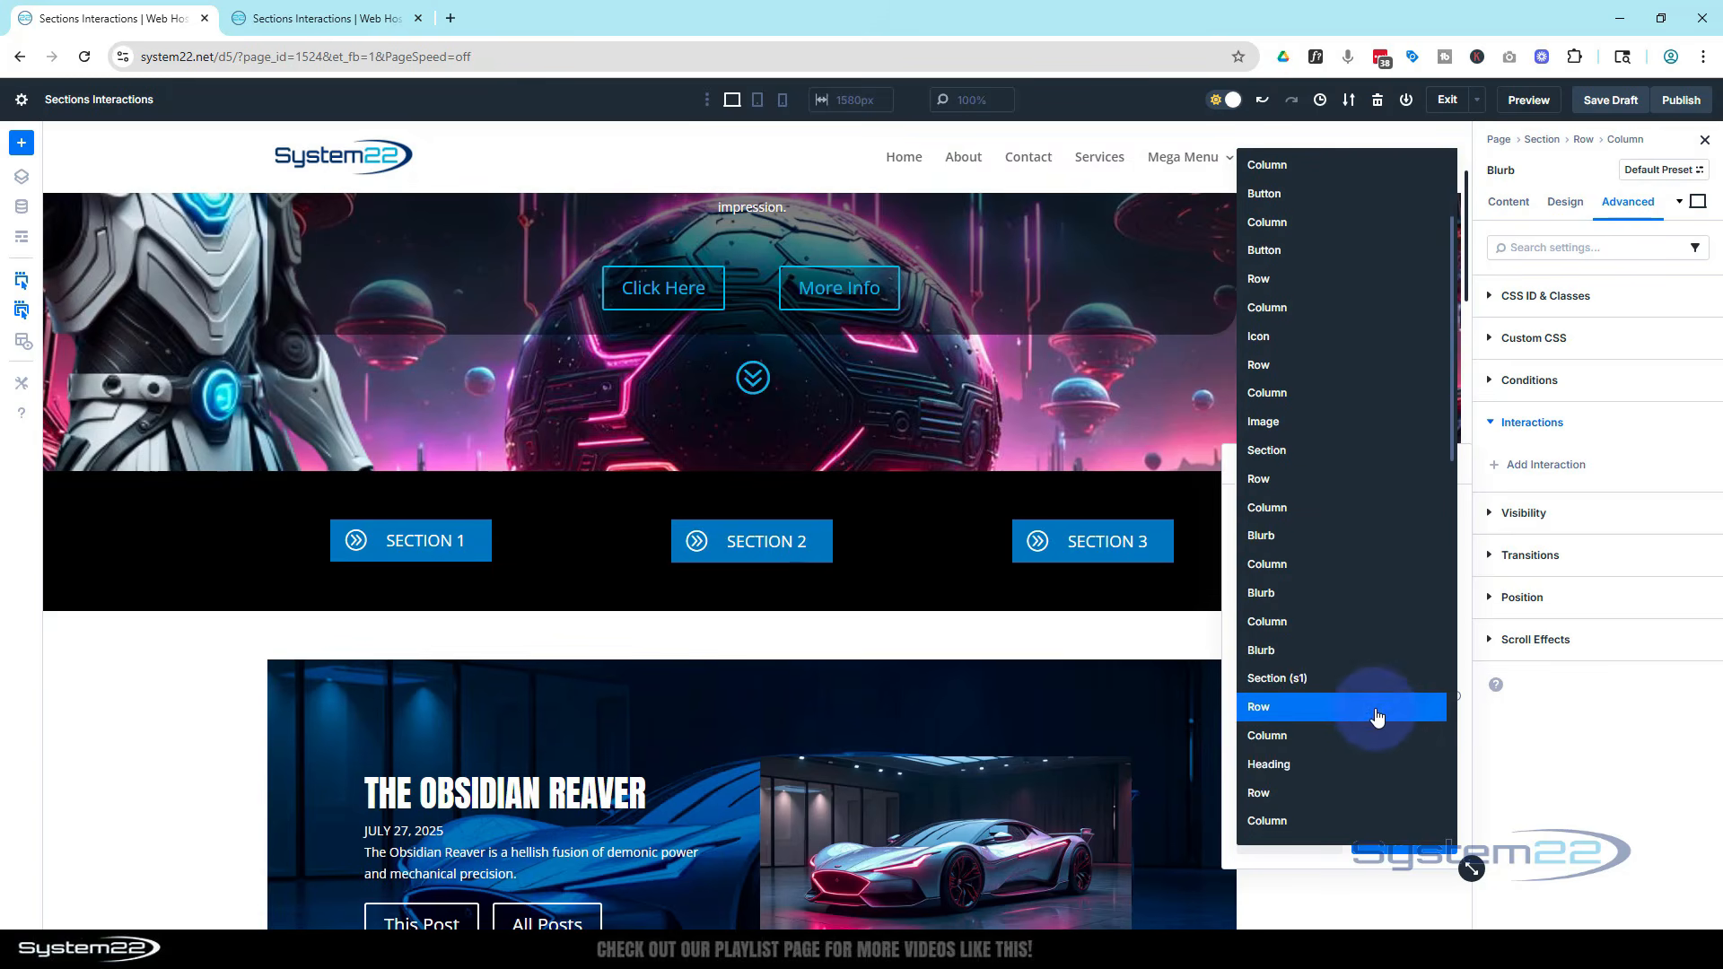
scroll(1364, 704, down, 2)
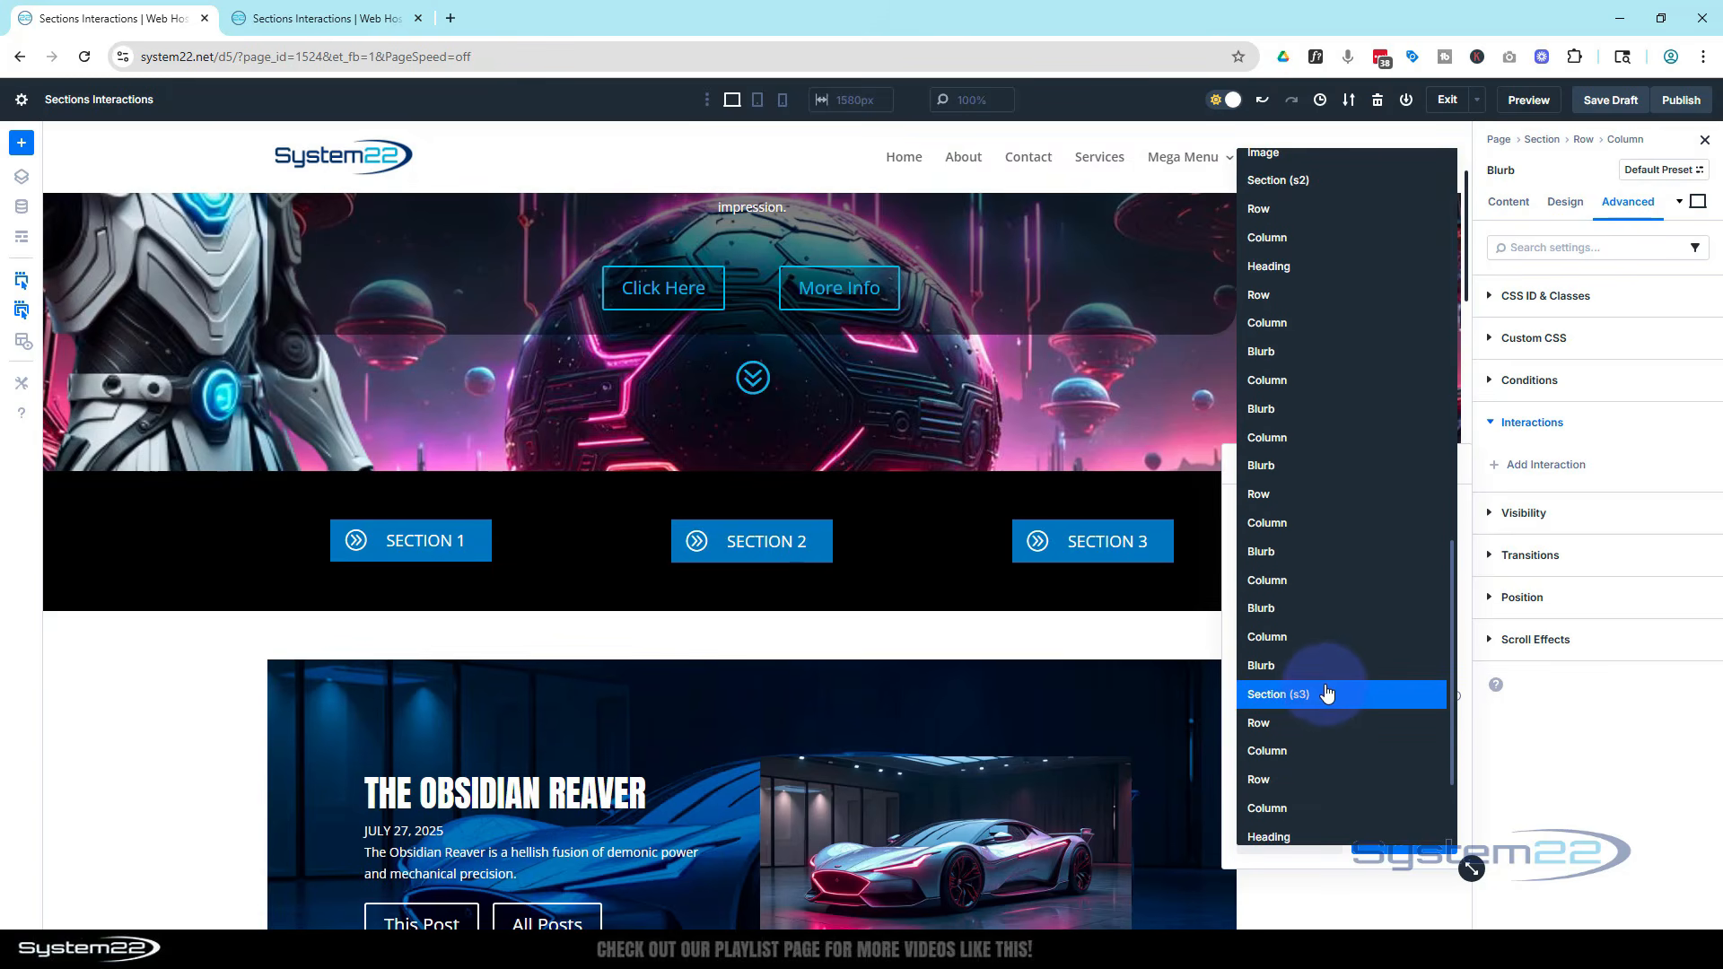
click(1325, 694)
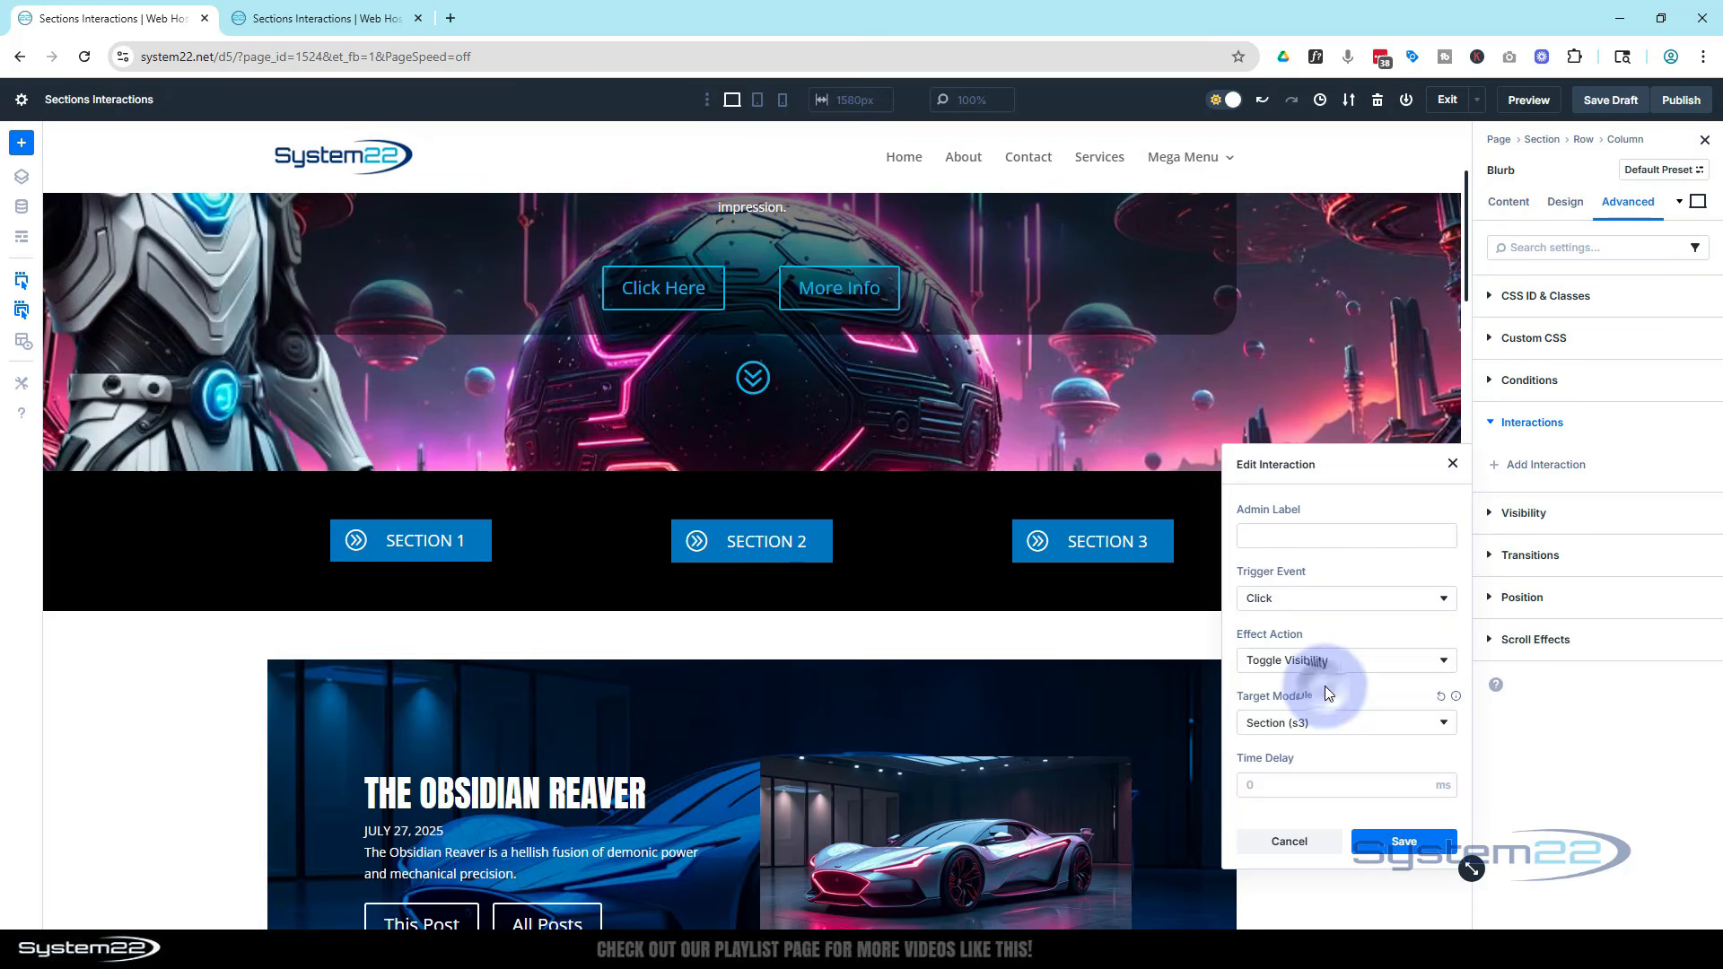
click(1430, 843)
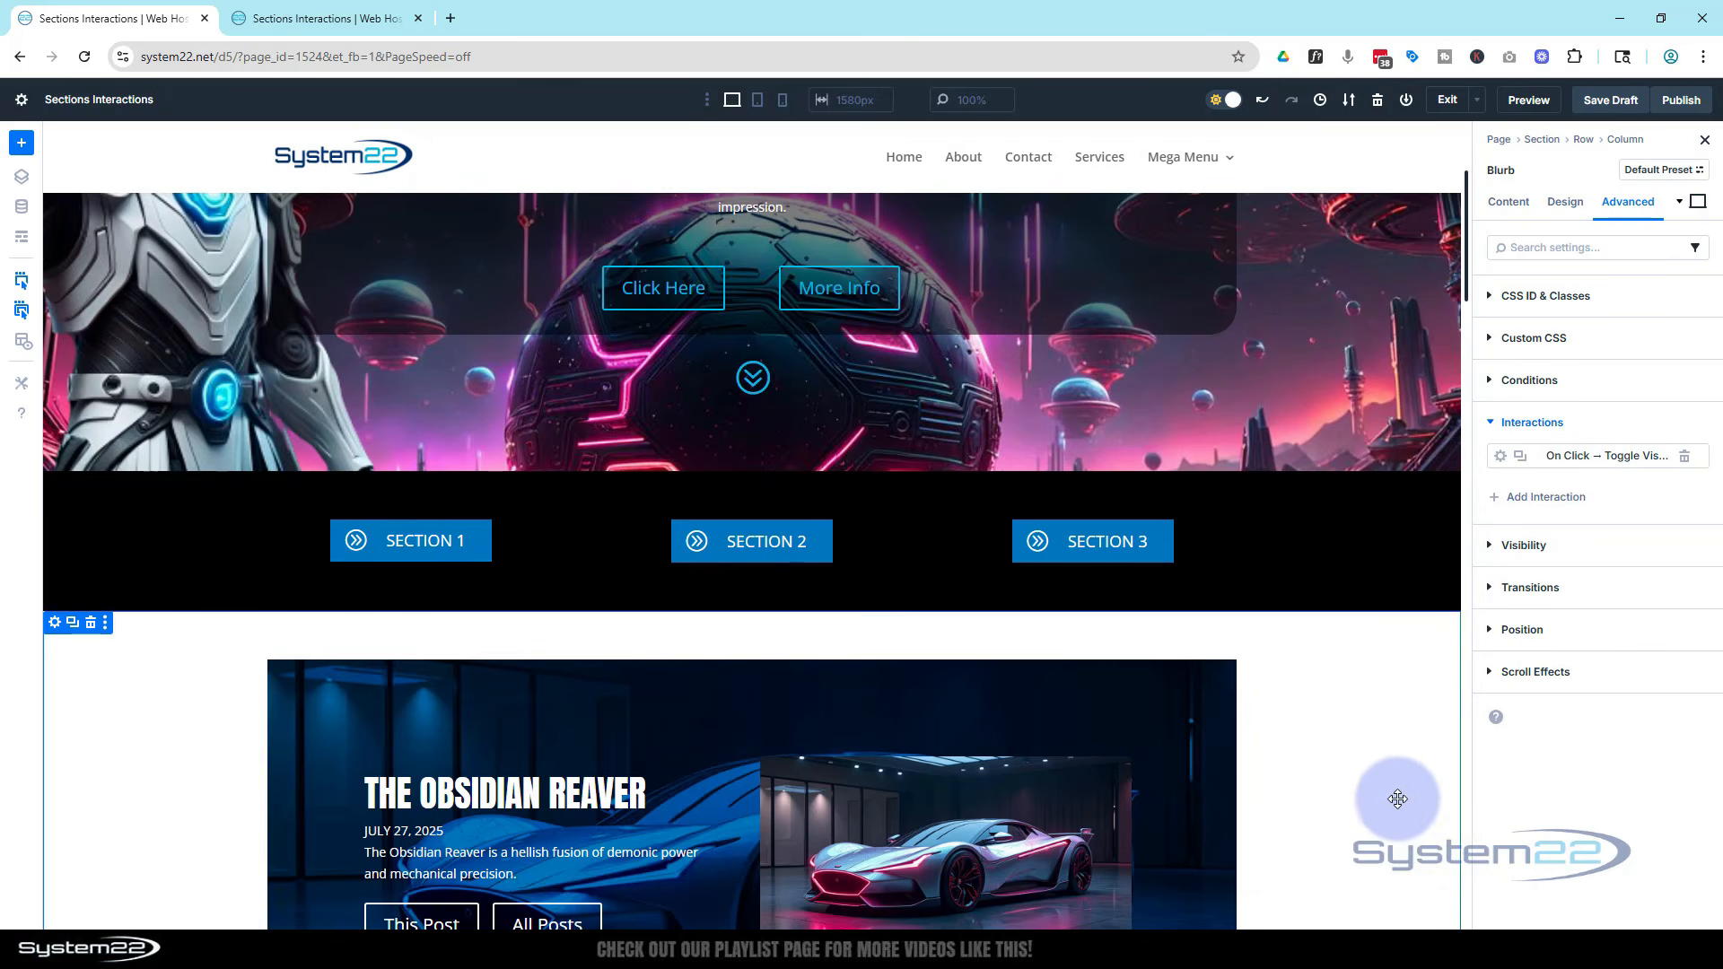
scroll(1397, 797, down, 3)
scroll(1397, 797, down, 3)
scroll(1398, 793, up, 5)
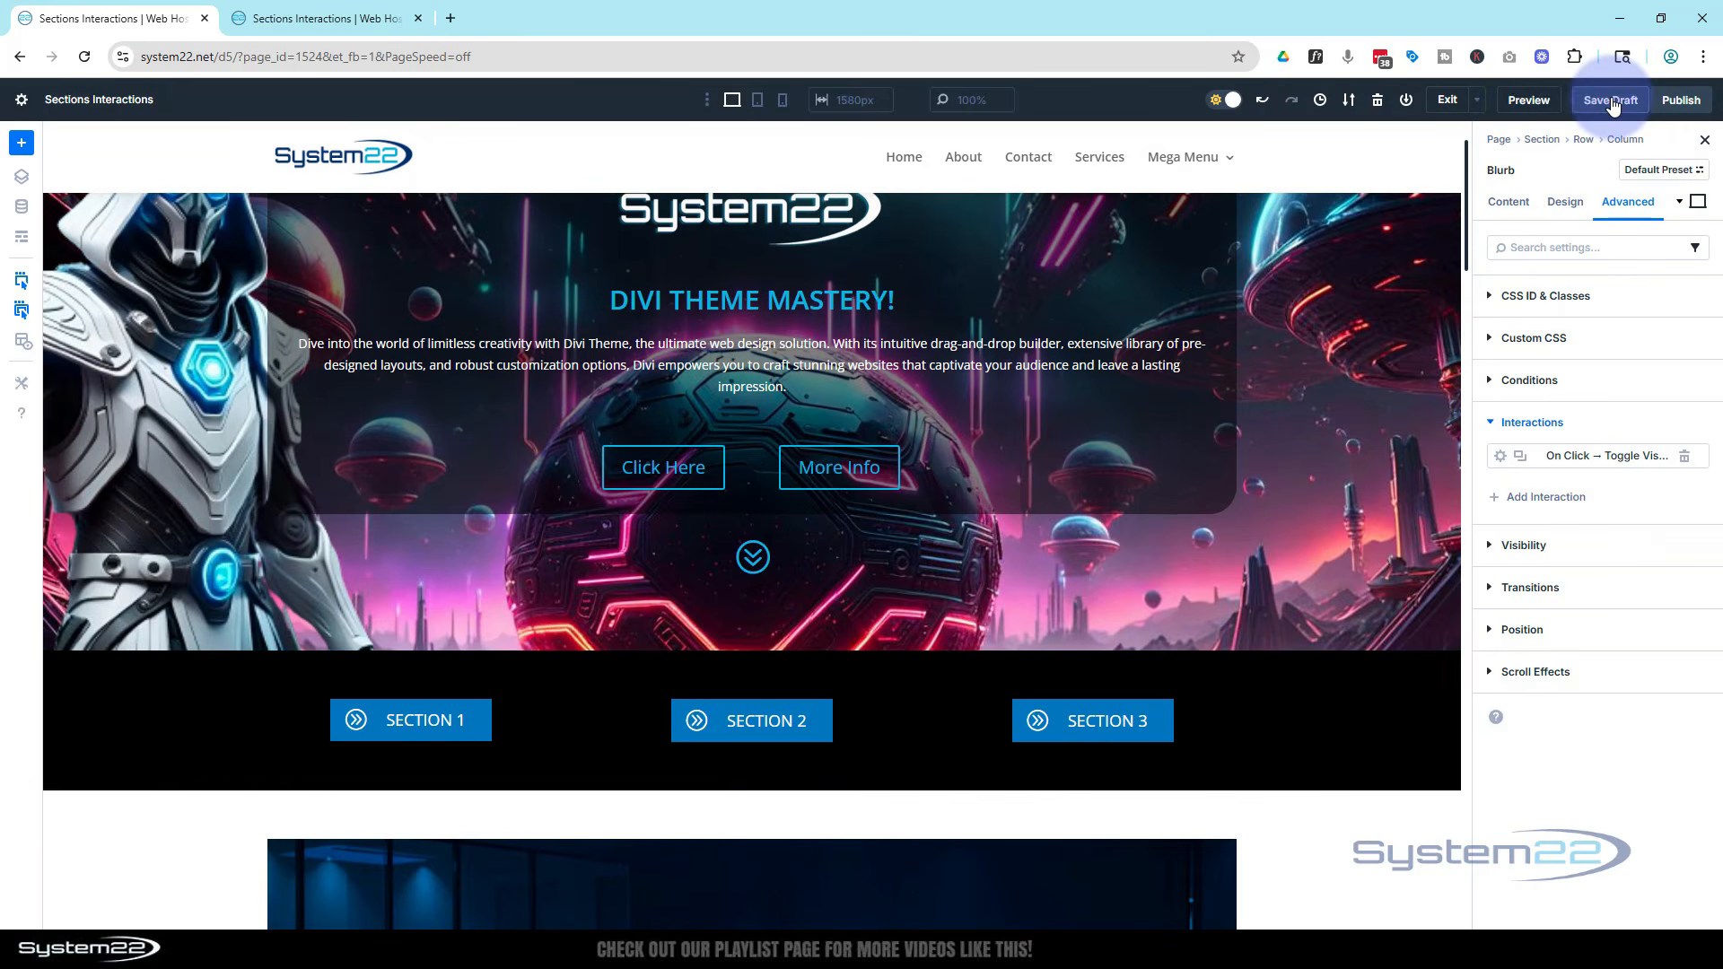
Open a preview of the page and test that the Section 1 button reveals its section
click(1530, 106)
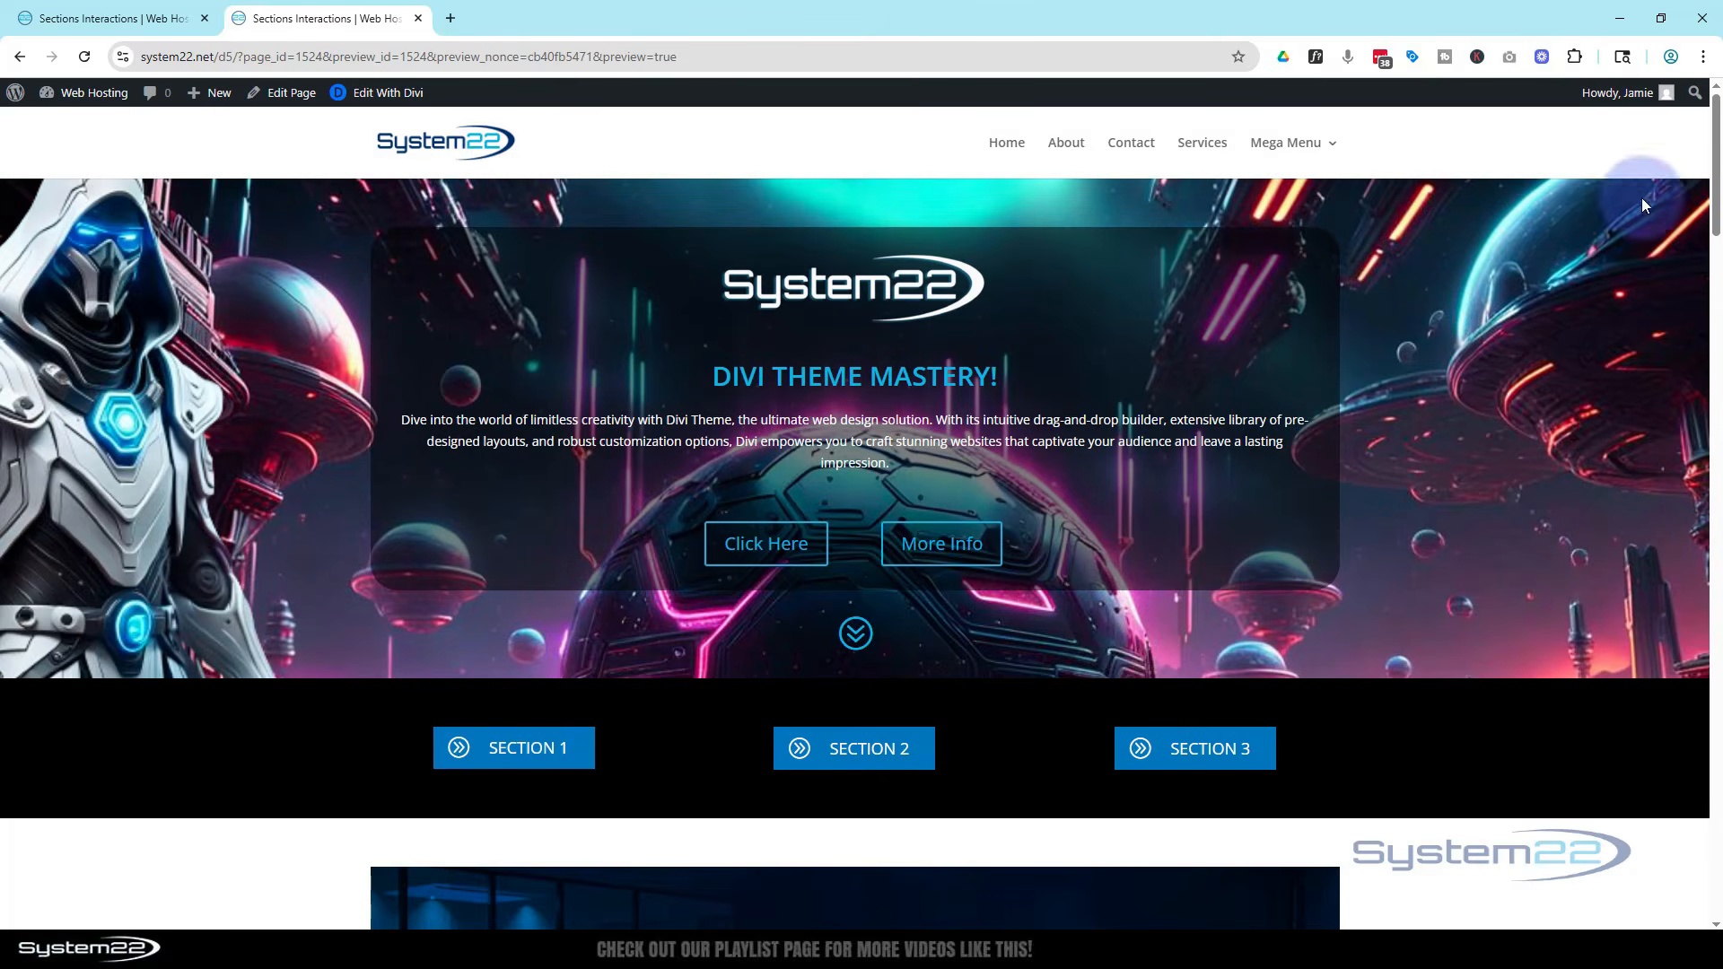
scroll(1430, 251, down, 10)
scroll(1432, 251, down, 14)
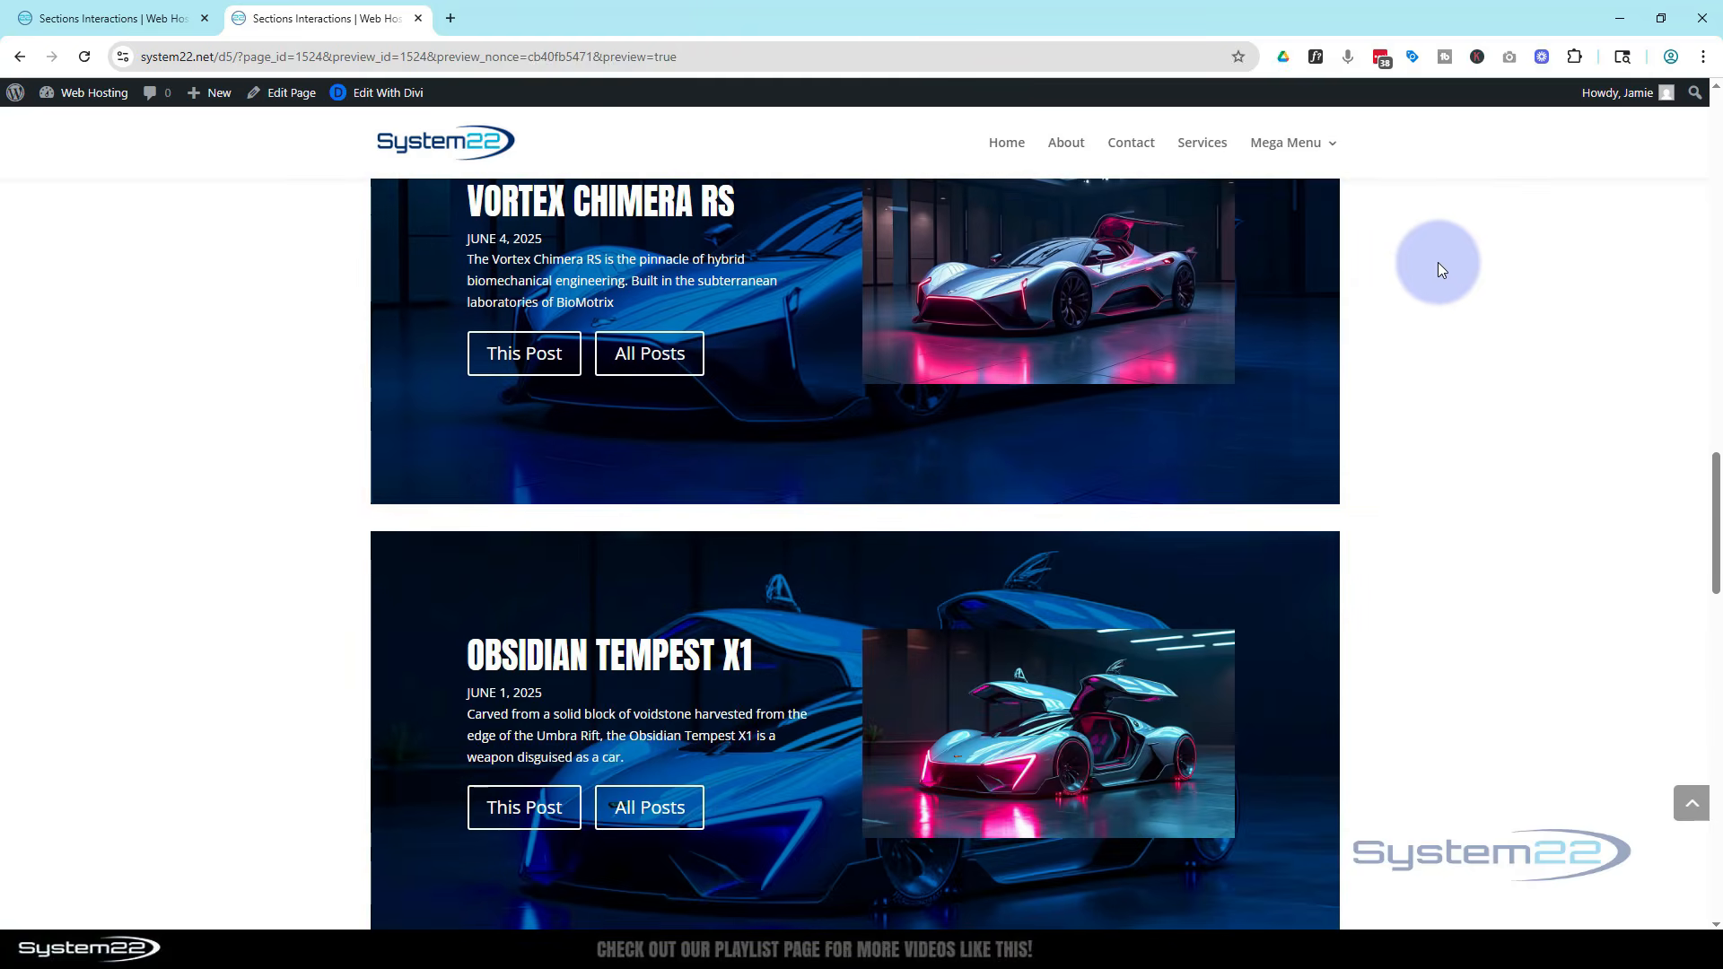
scroll(1437, 262, up, 15)
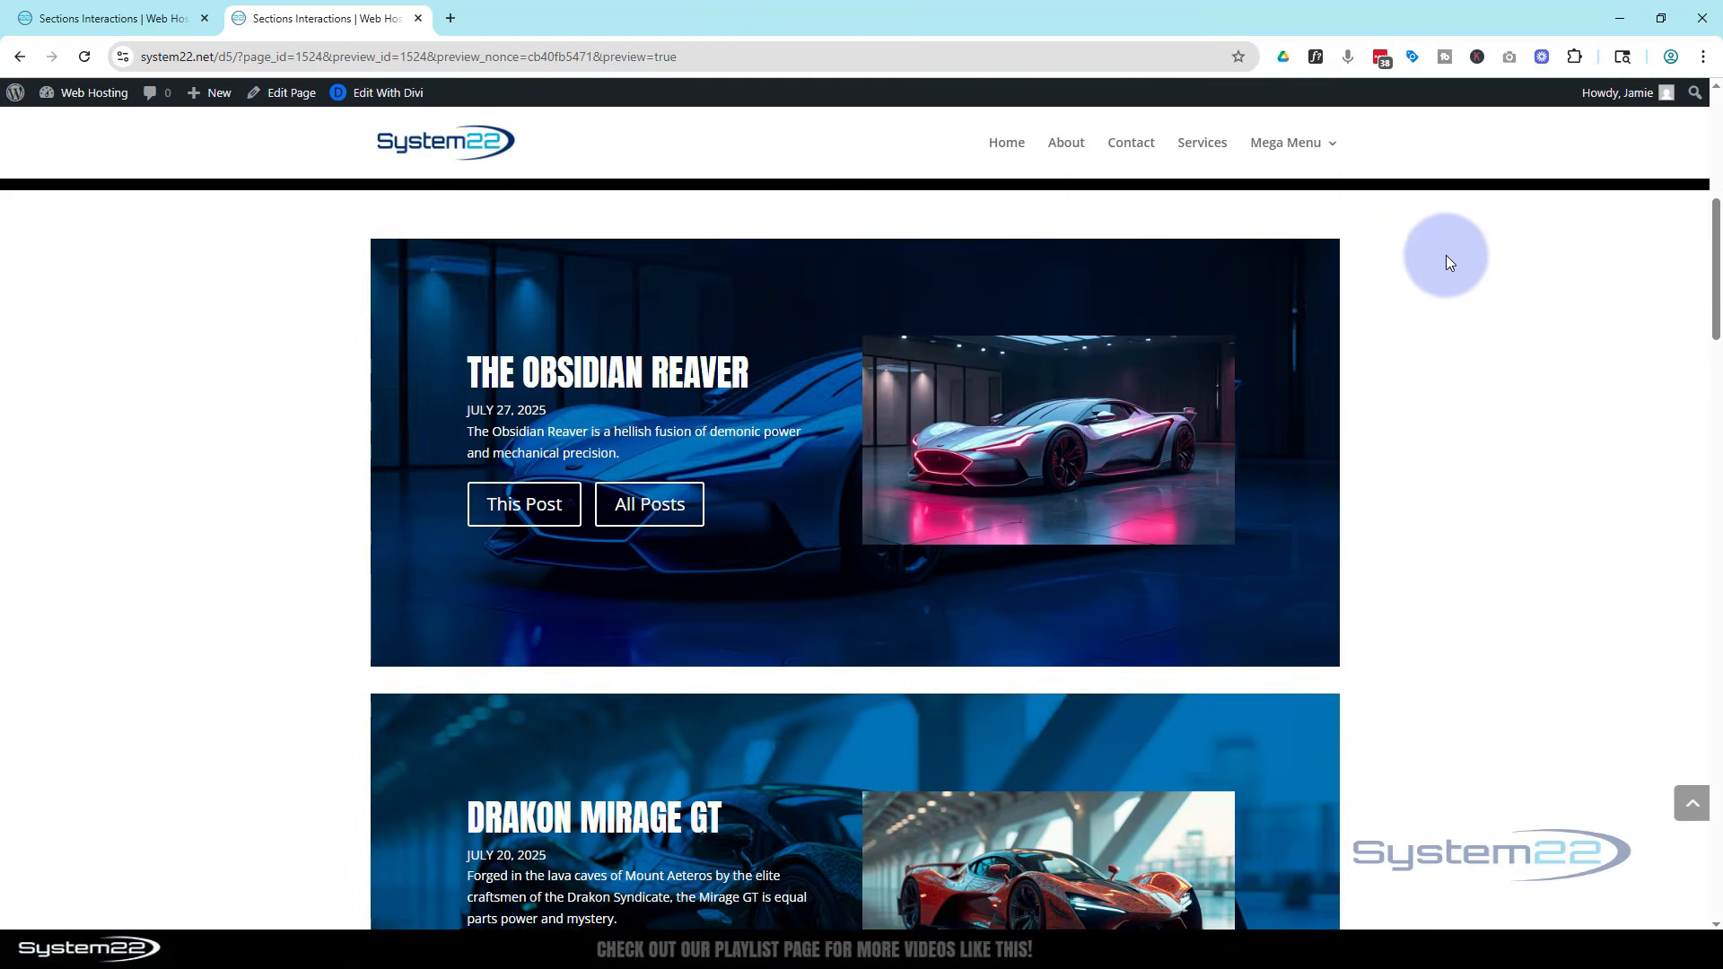
scroll(1446, 256, up, 6)
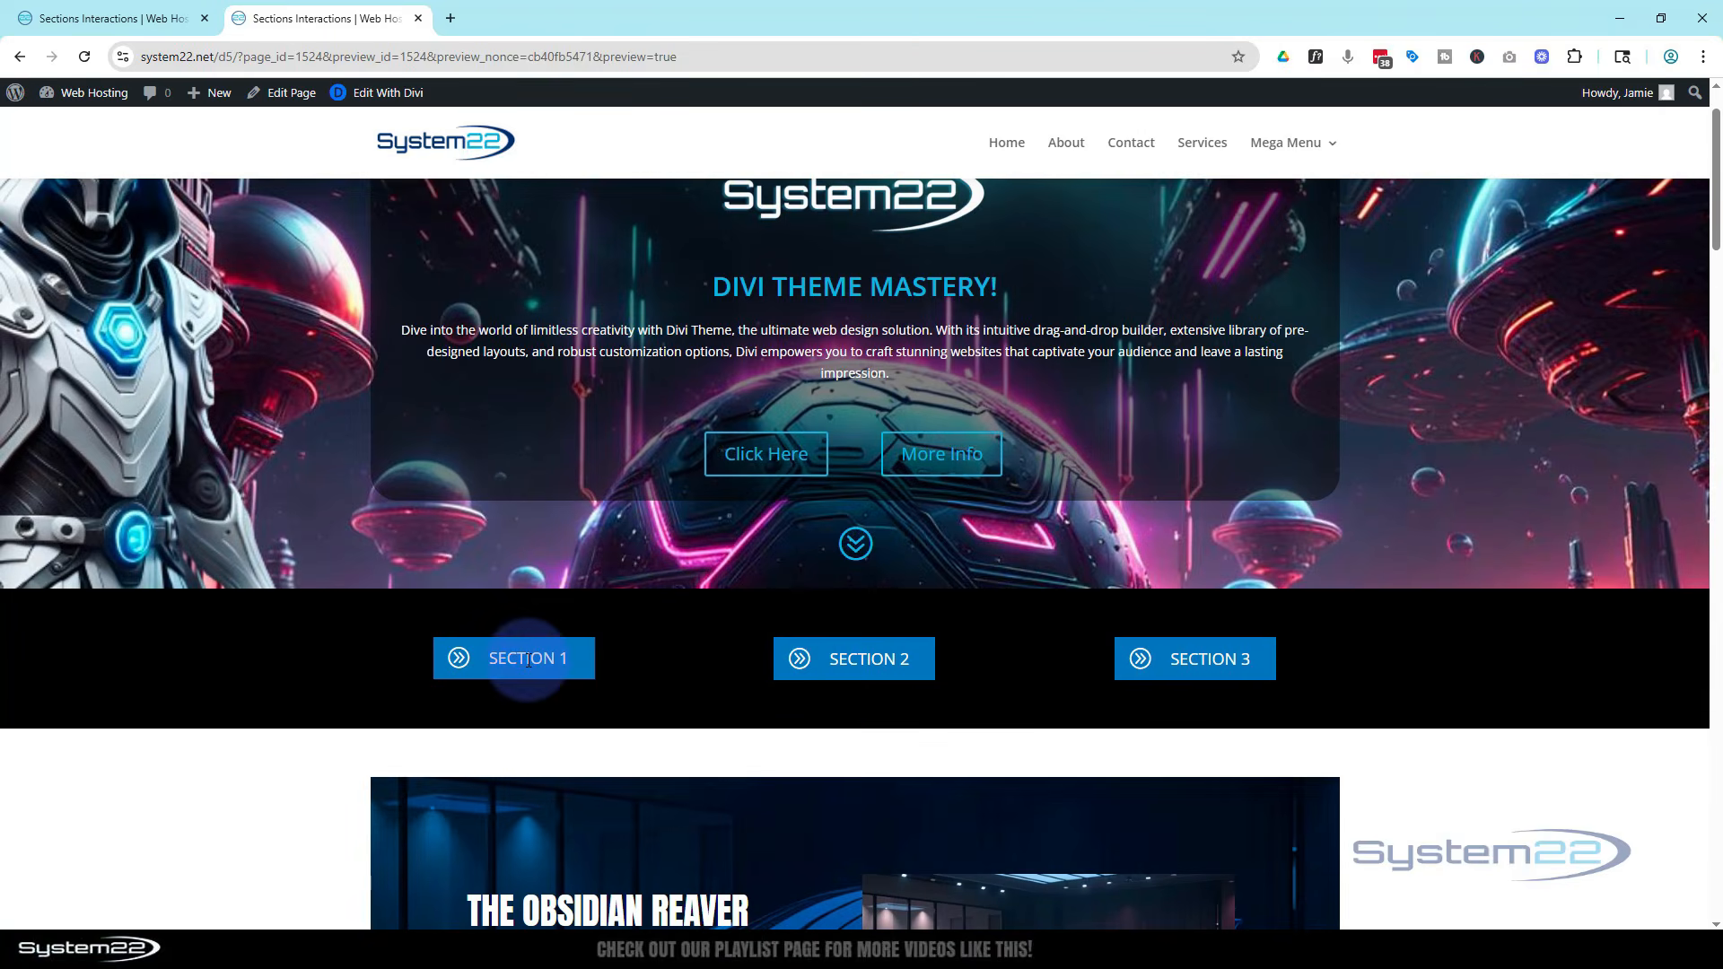
click(528, 660)
scroll(701, 607, down, 2)
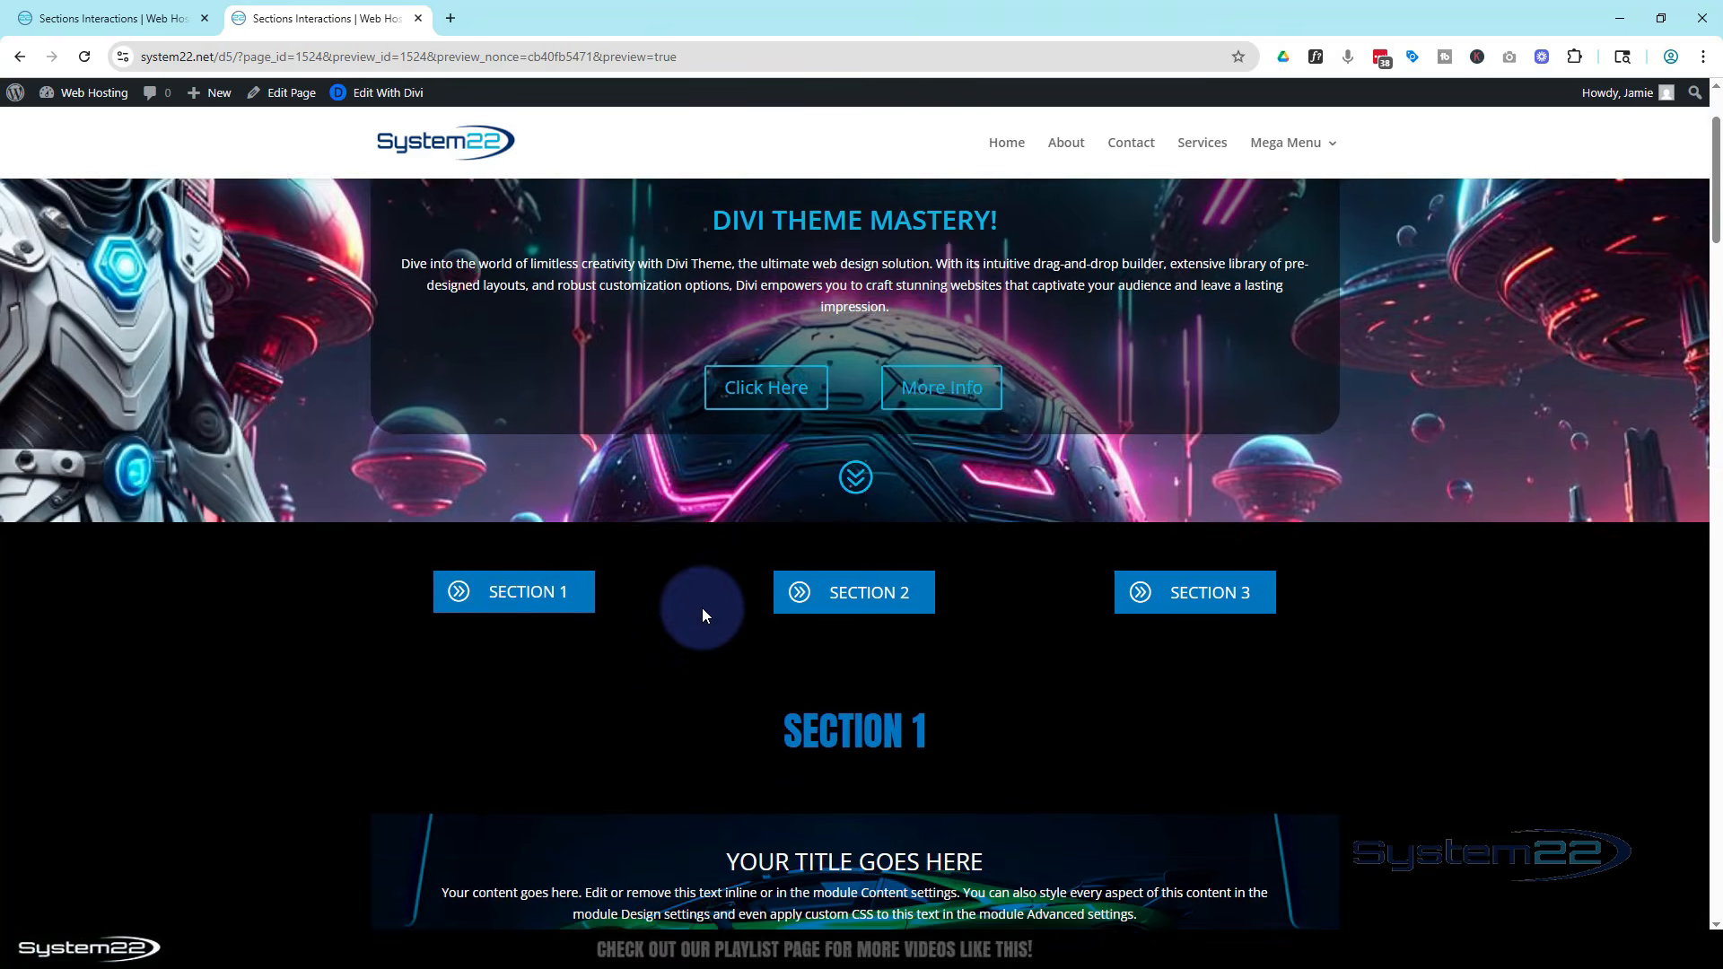
scroll(700, 615, down, 7)
scroll(700, 613, up, 6)
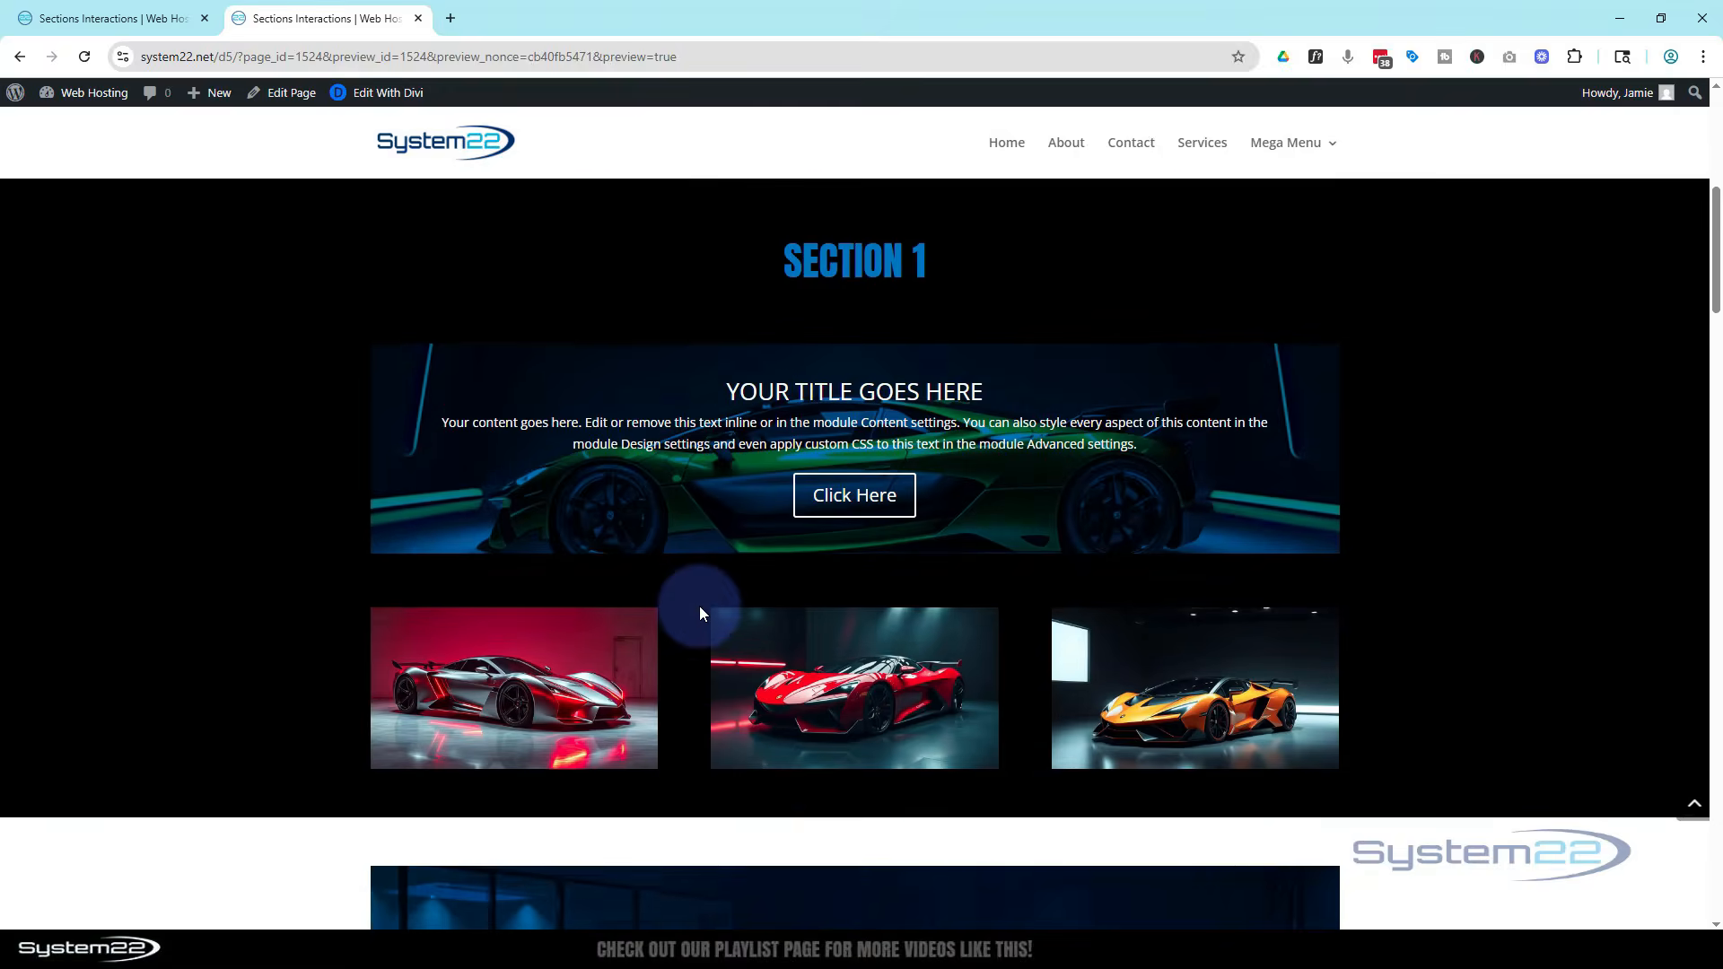
scroll(700, 614, up, 2)
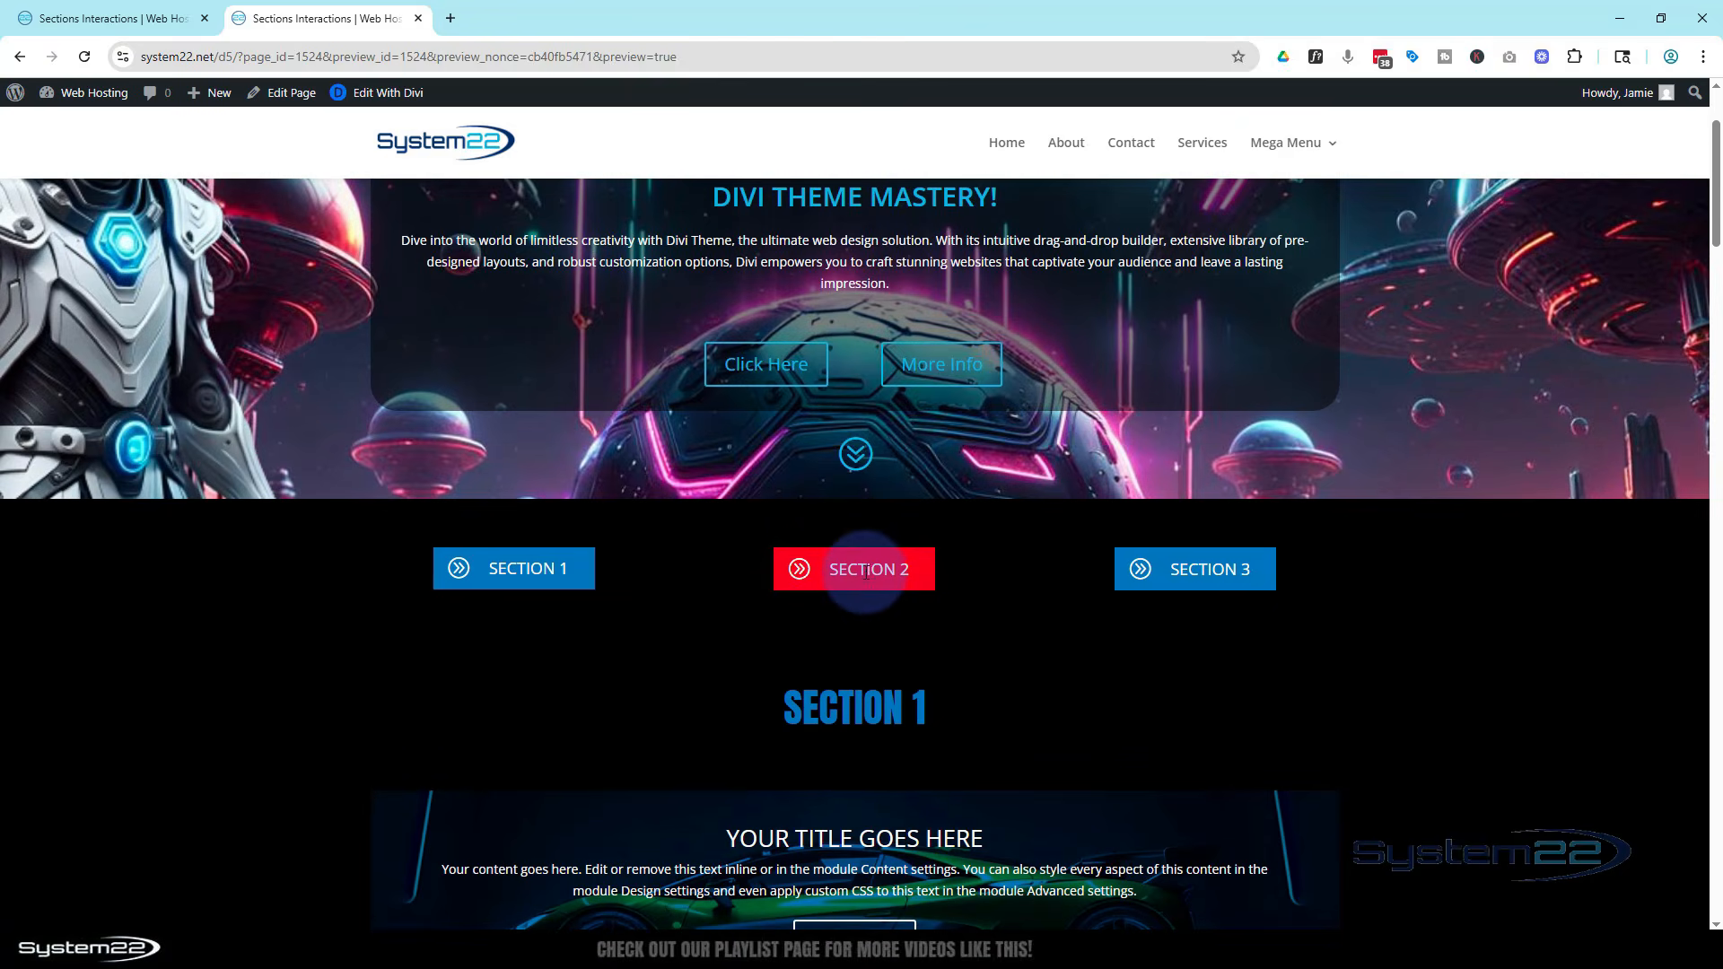
scroll(699, 637, down, 9)
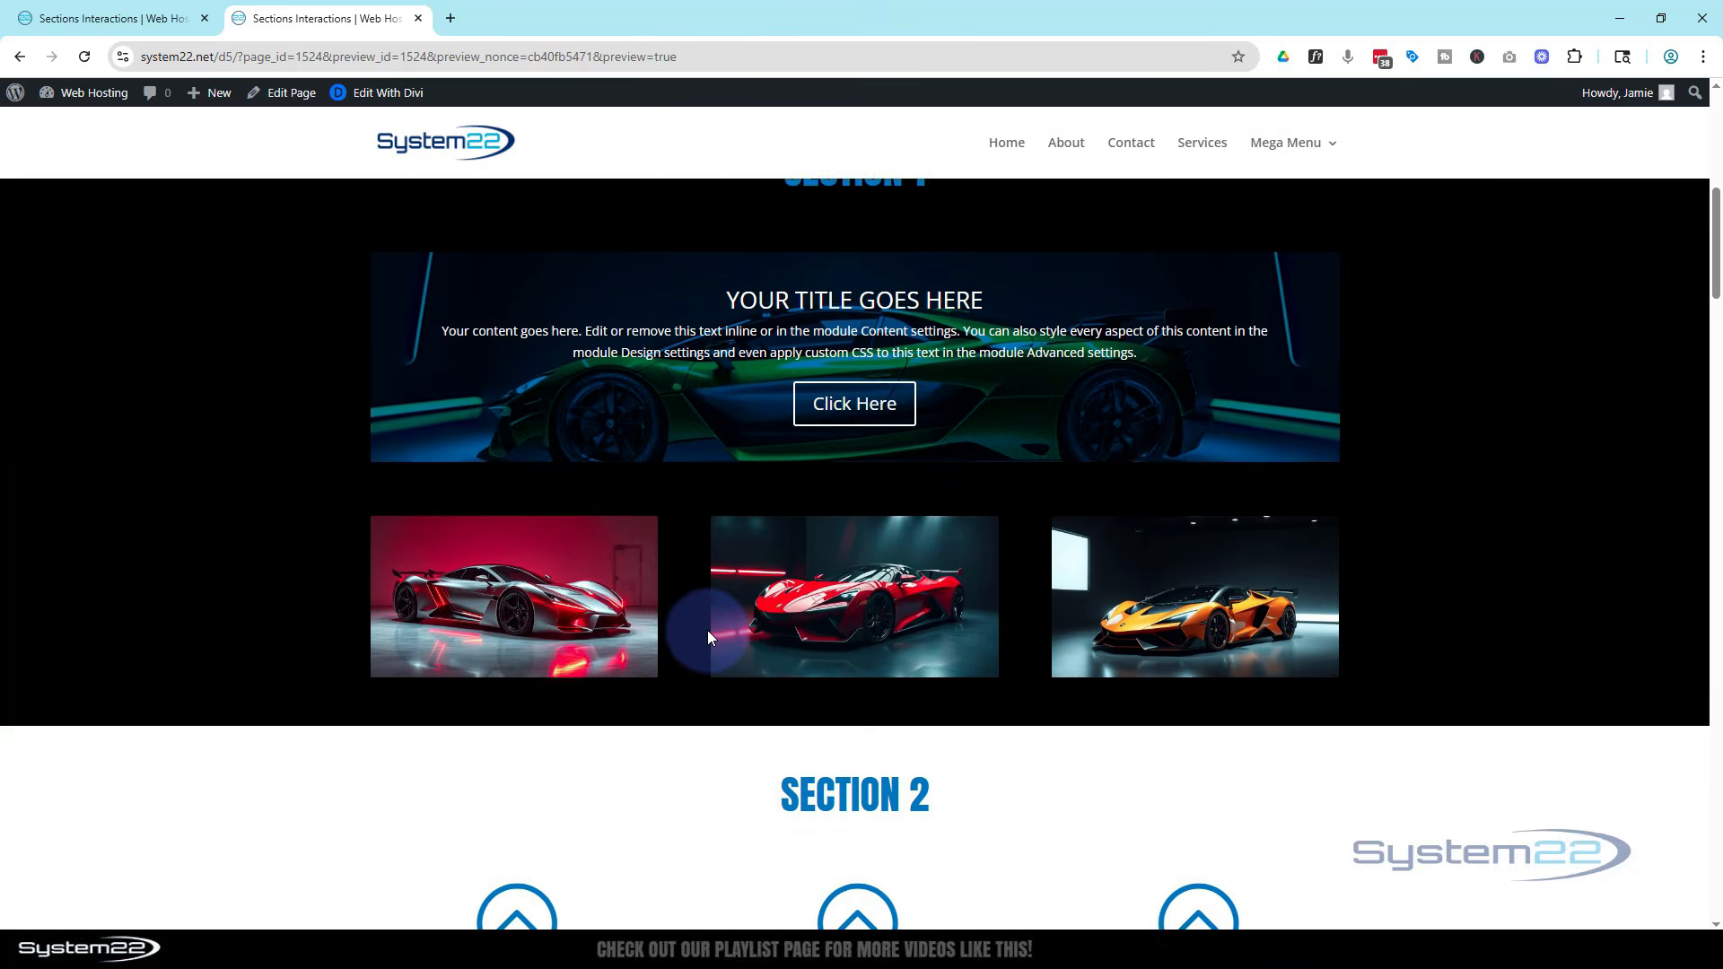
scroll(707, 630, down, 4)
scroll(710, 623, up, 9)
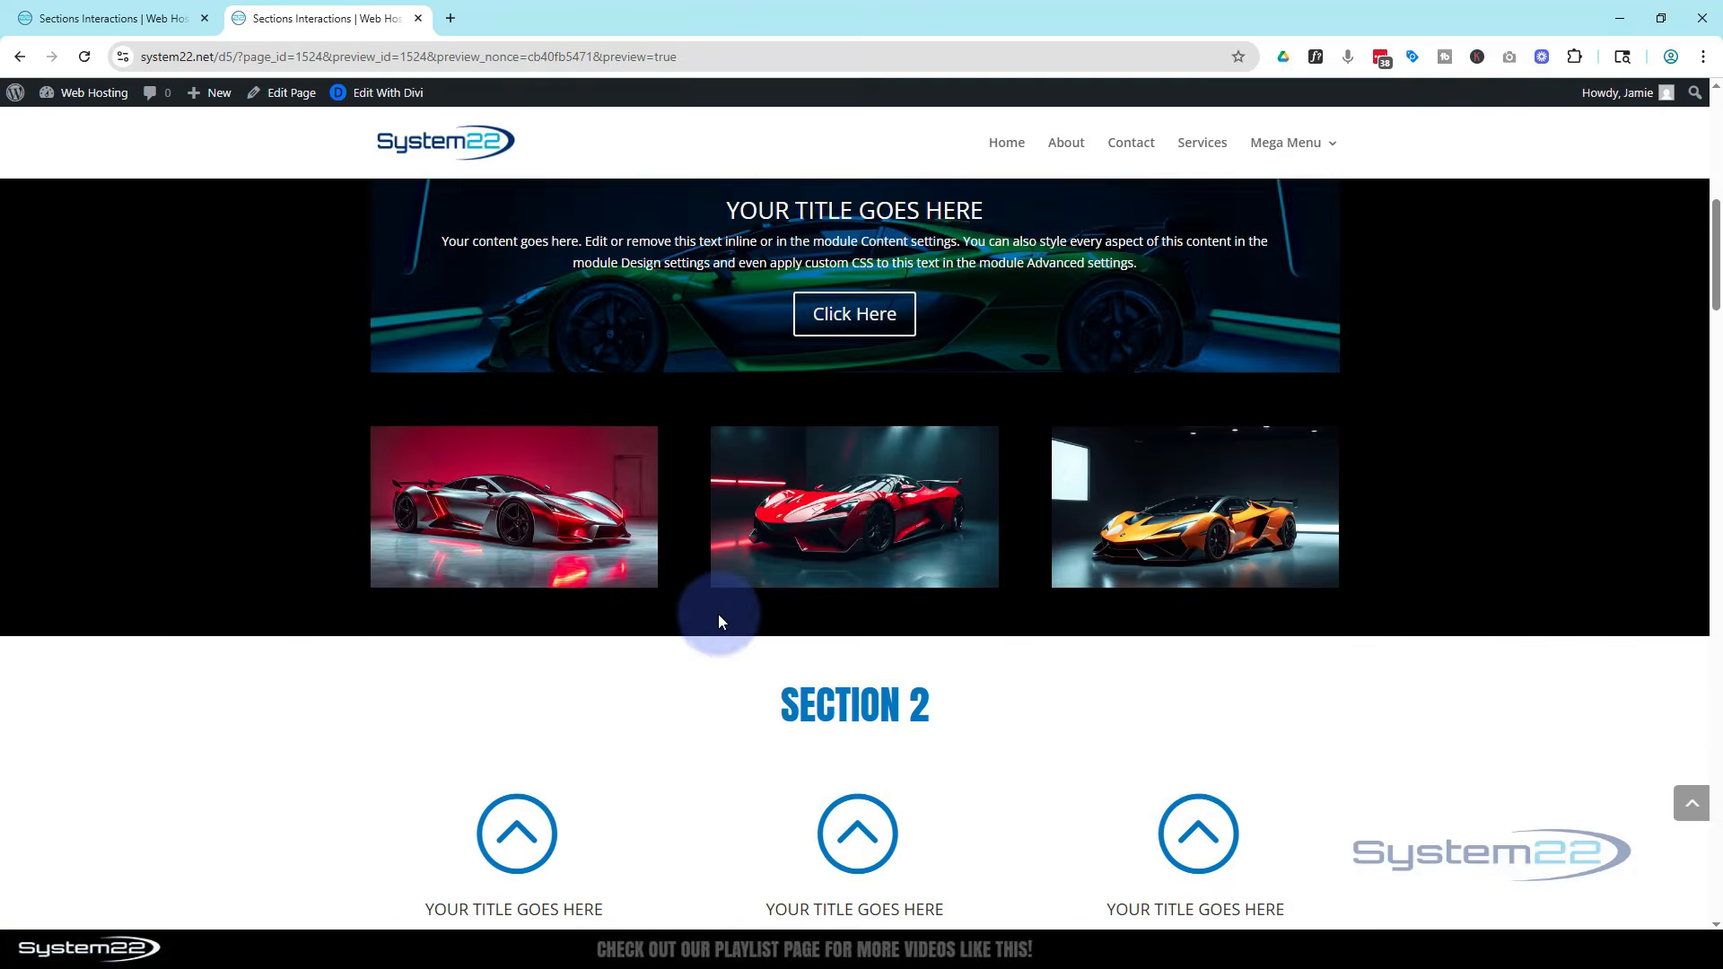
Test the Section 1, Section 2 and Section 3 buttons in the preview, toggling each section open and closed
click(1194, 210)
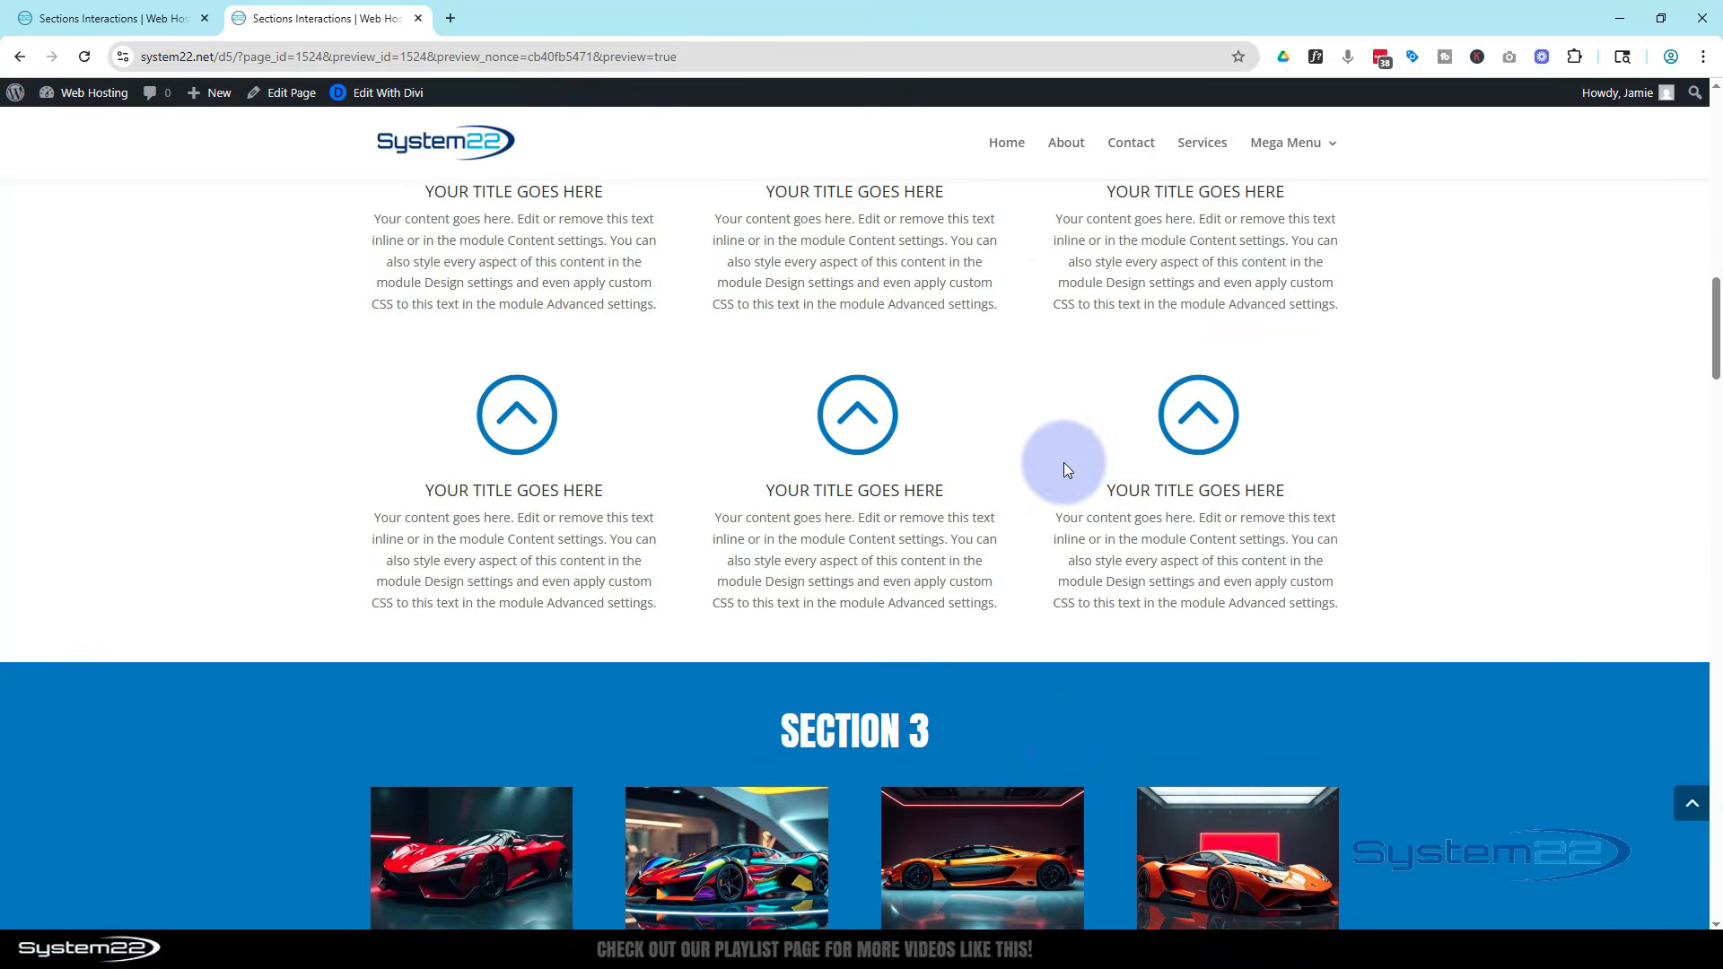
scroll(1068, 457, up, 15)
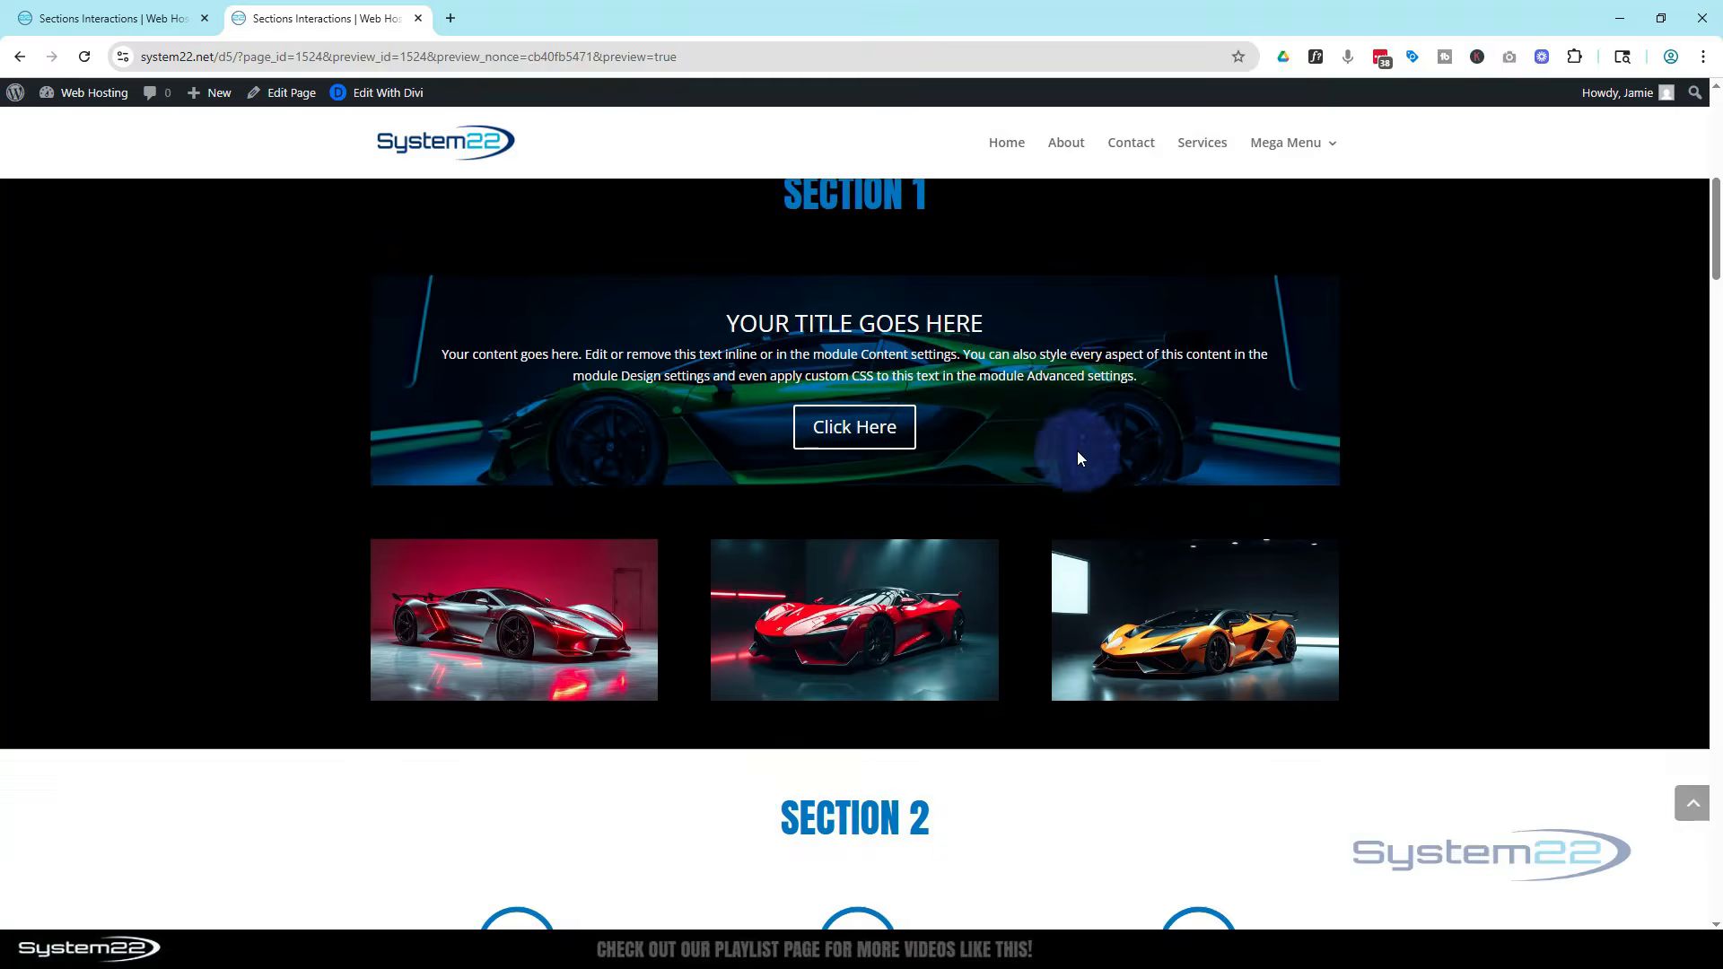
scroll(1079, 447, up, 1)
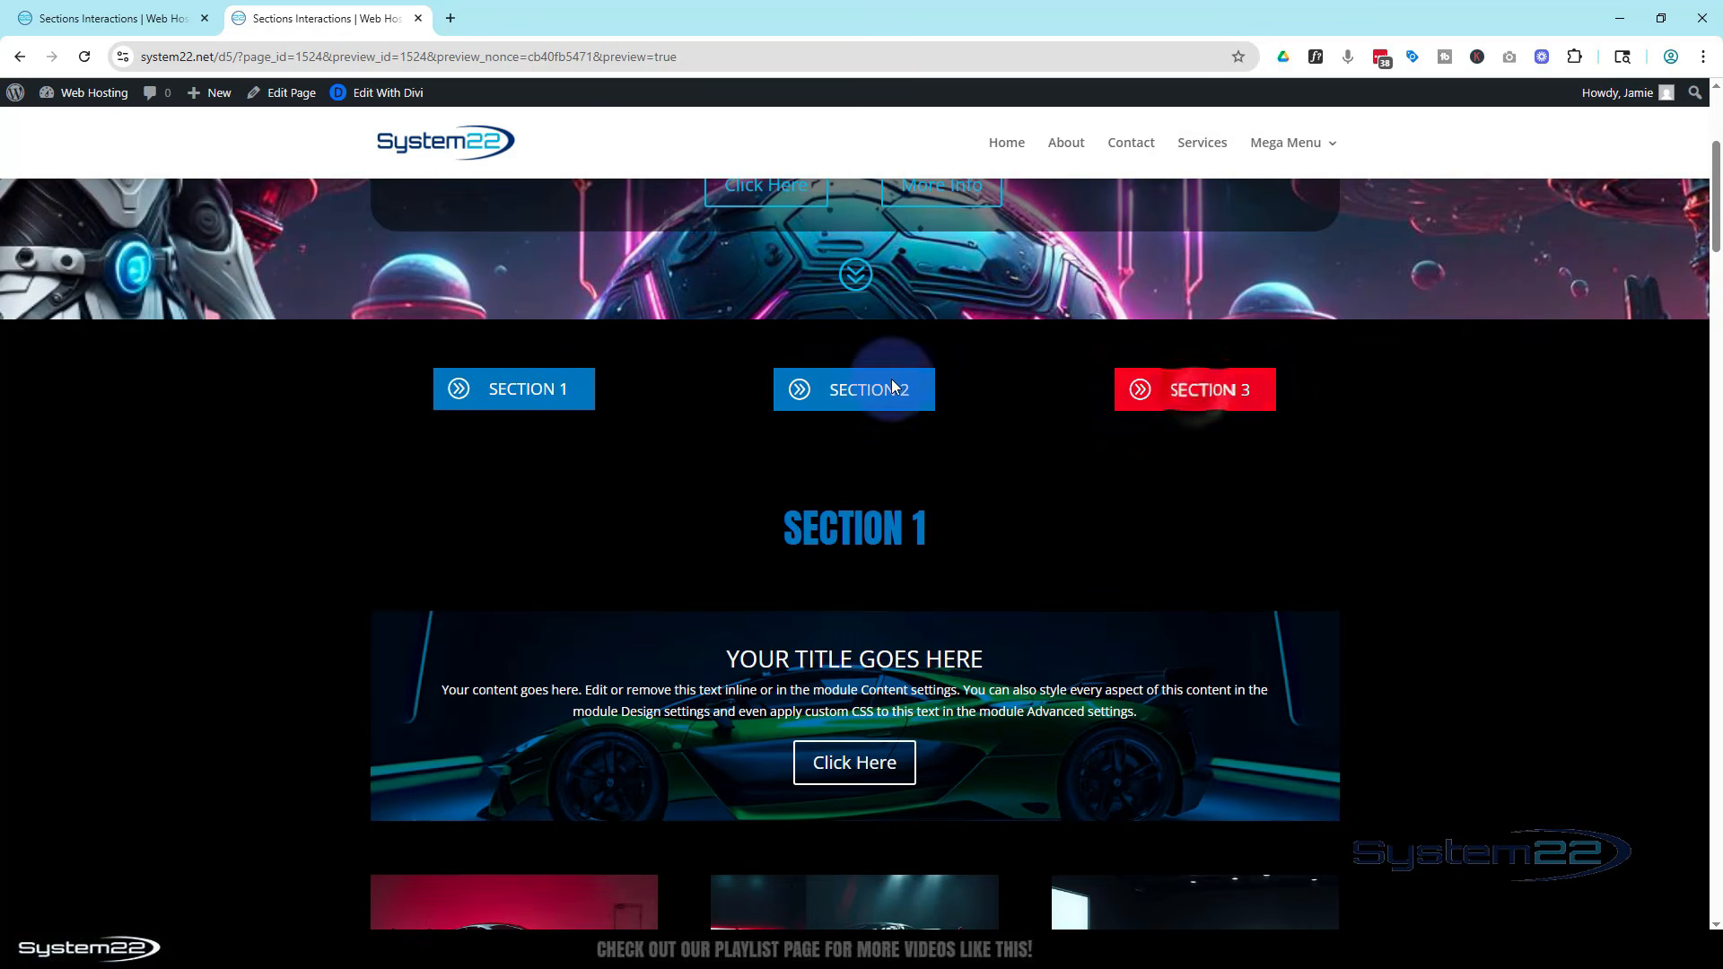
click(539, 388)
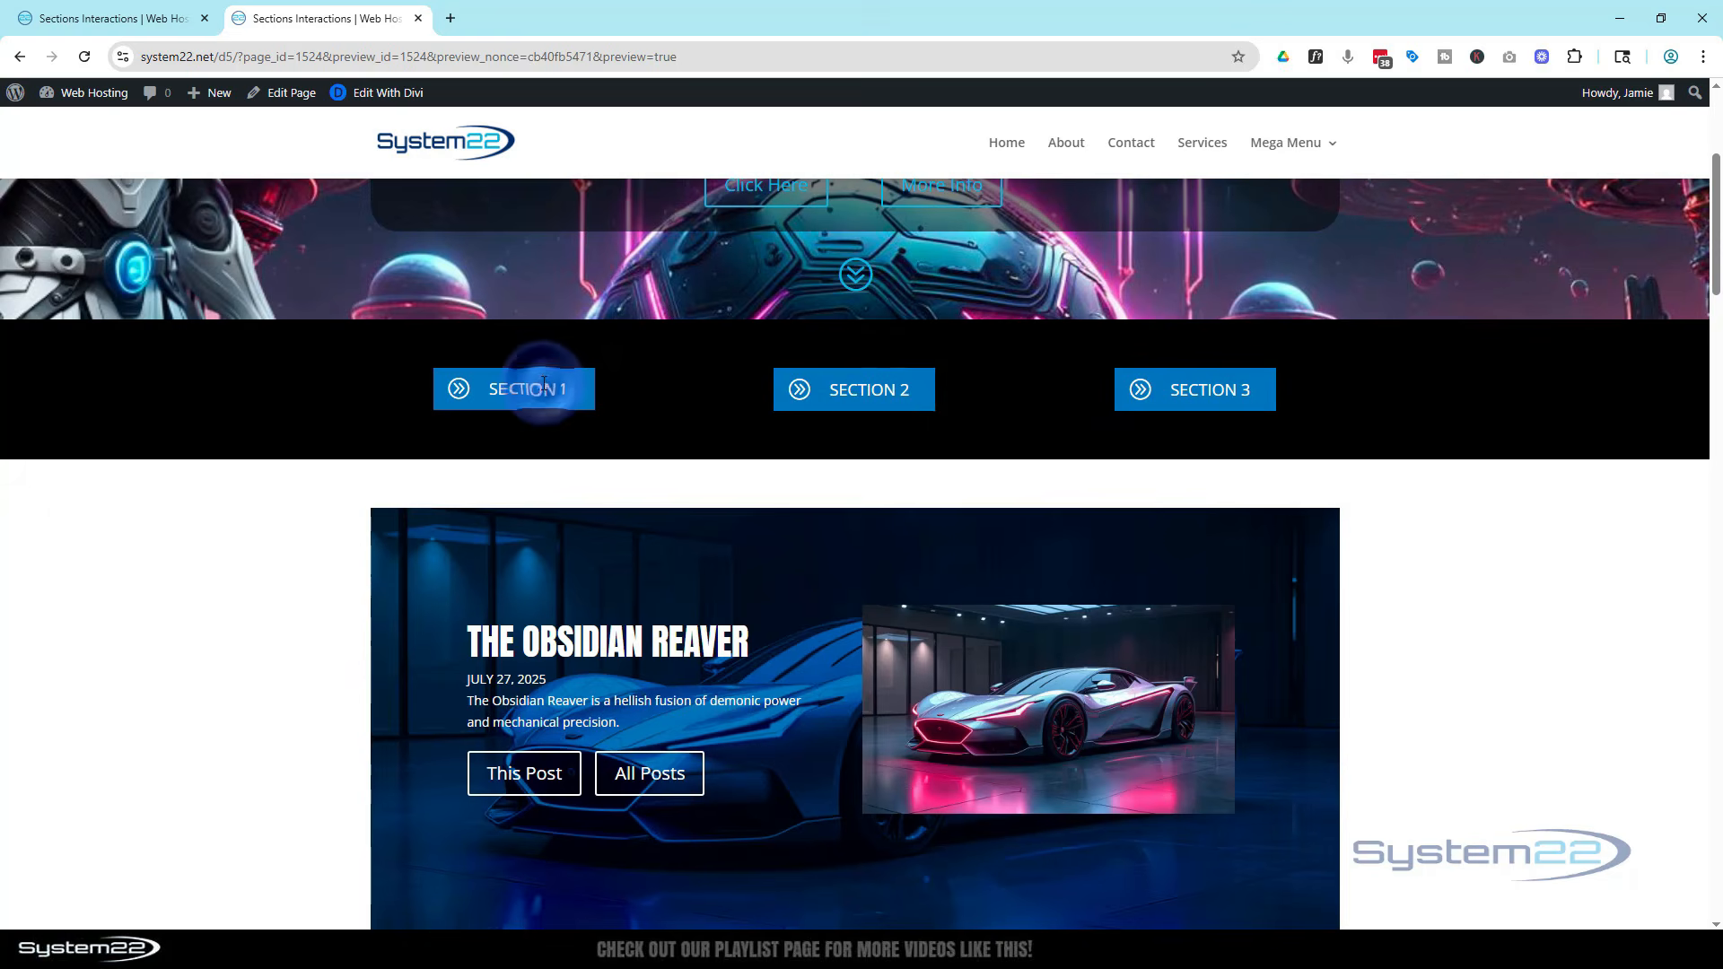
click(862, 390)
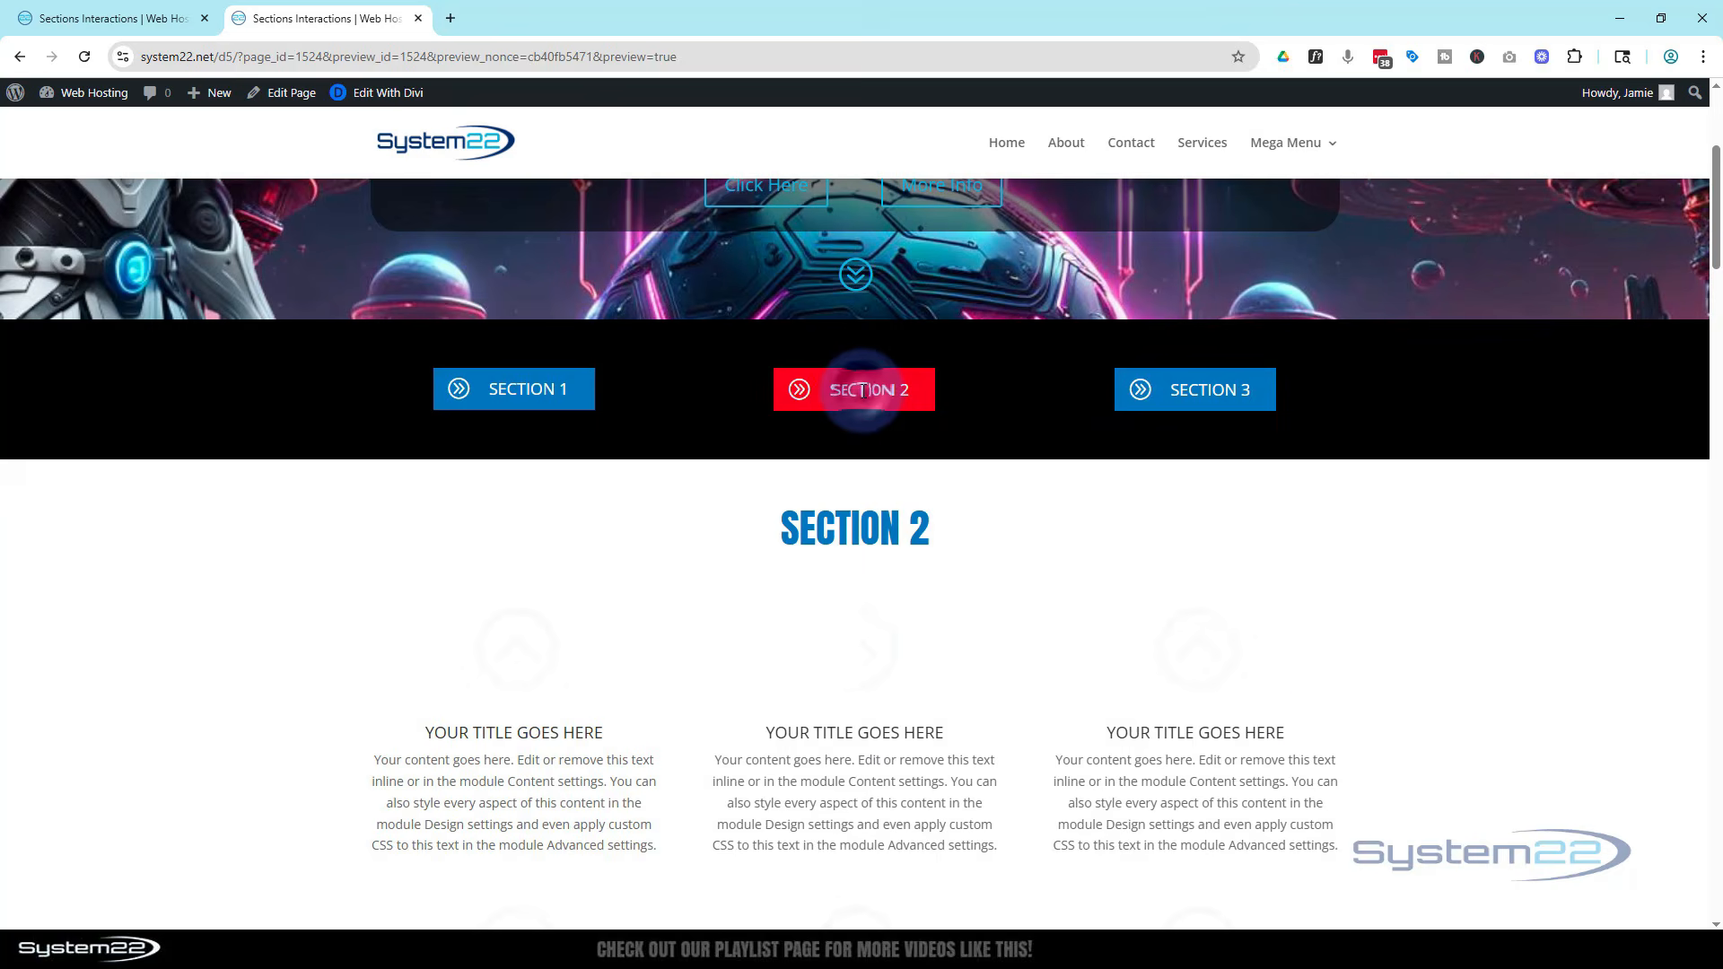
click(861, 390)
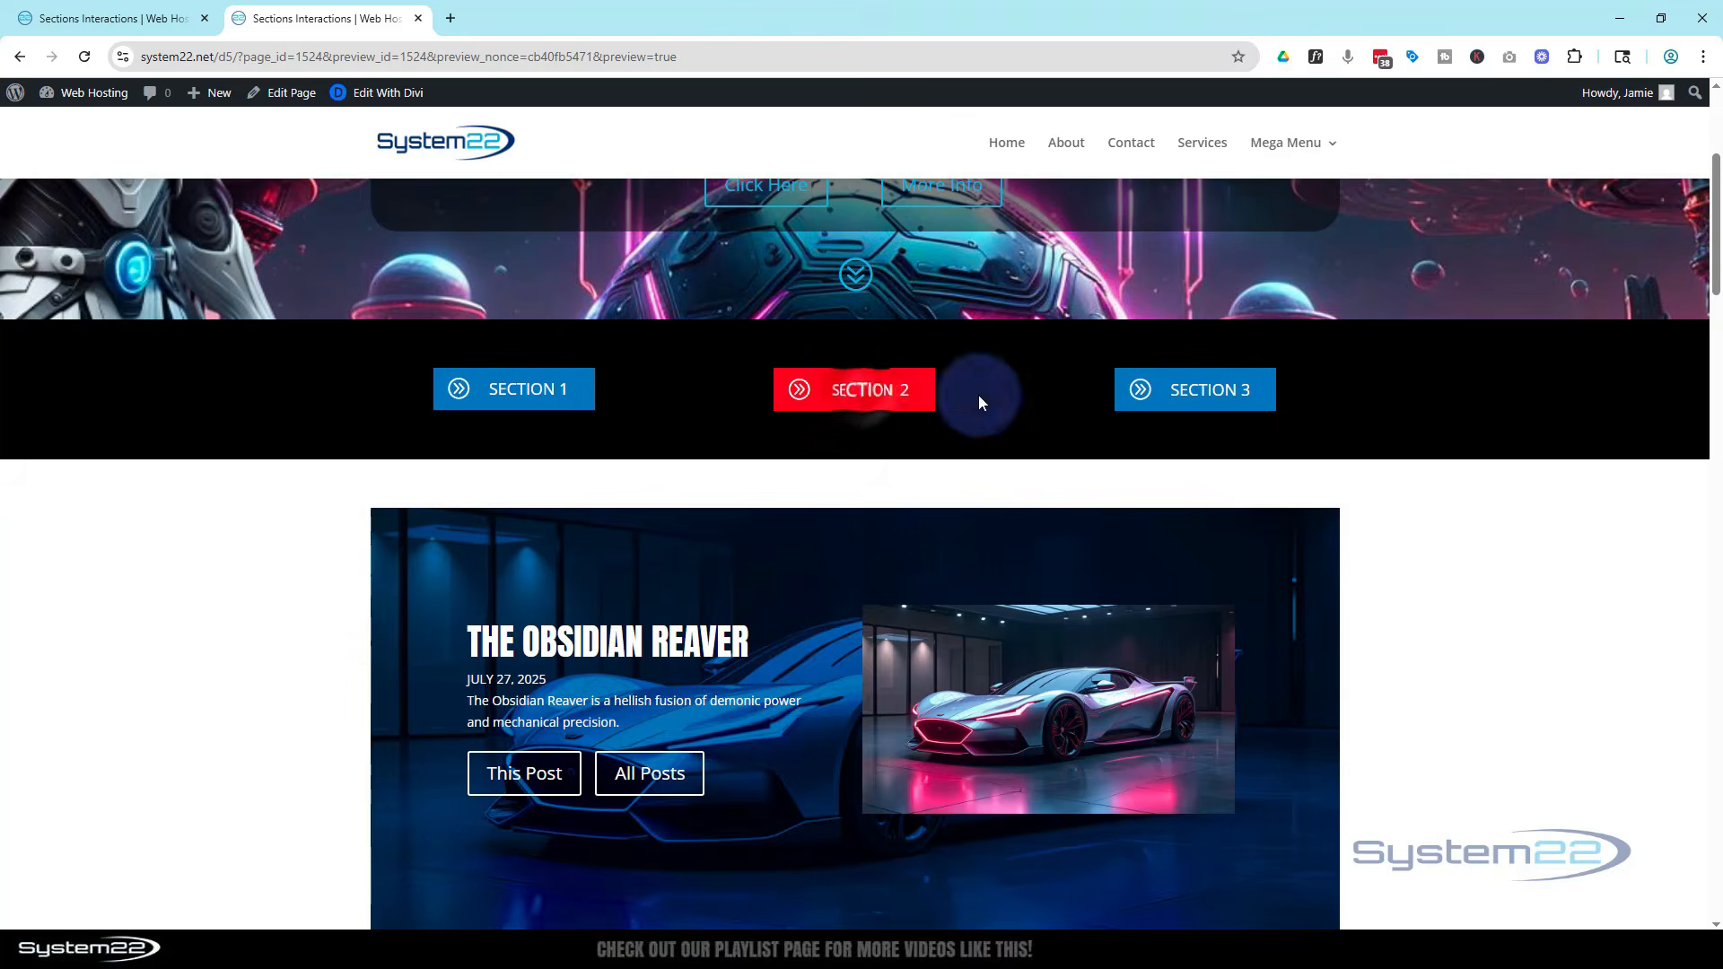
click(1197, 389)
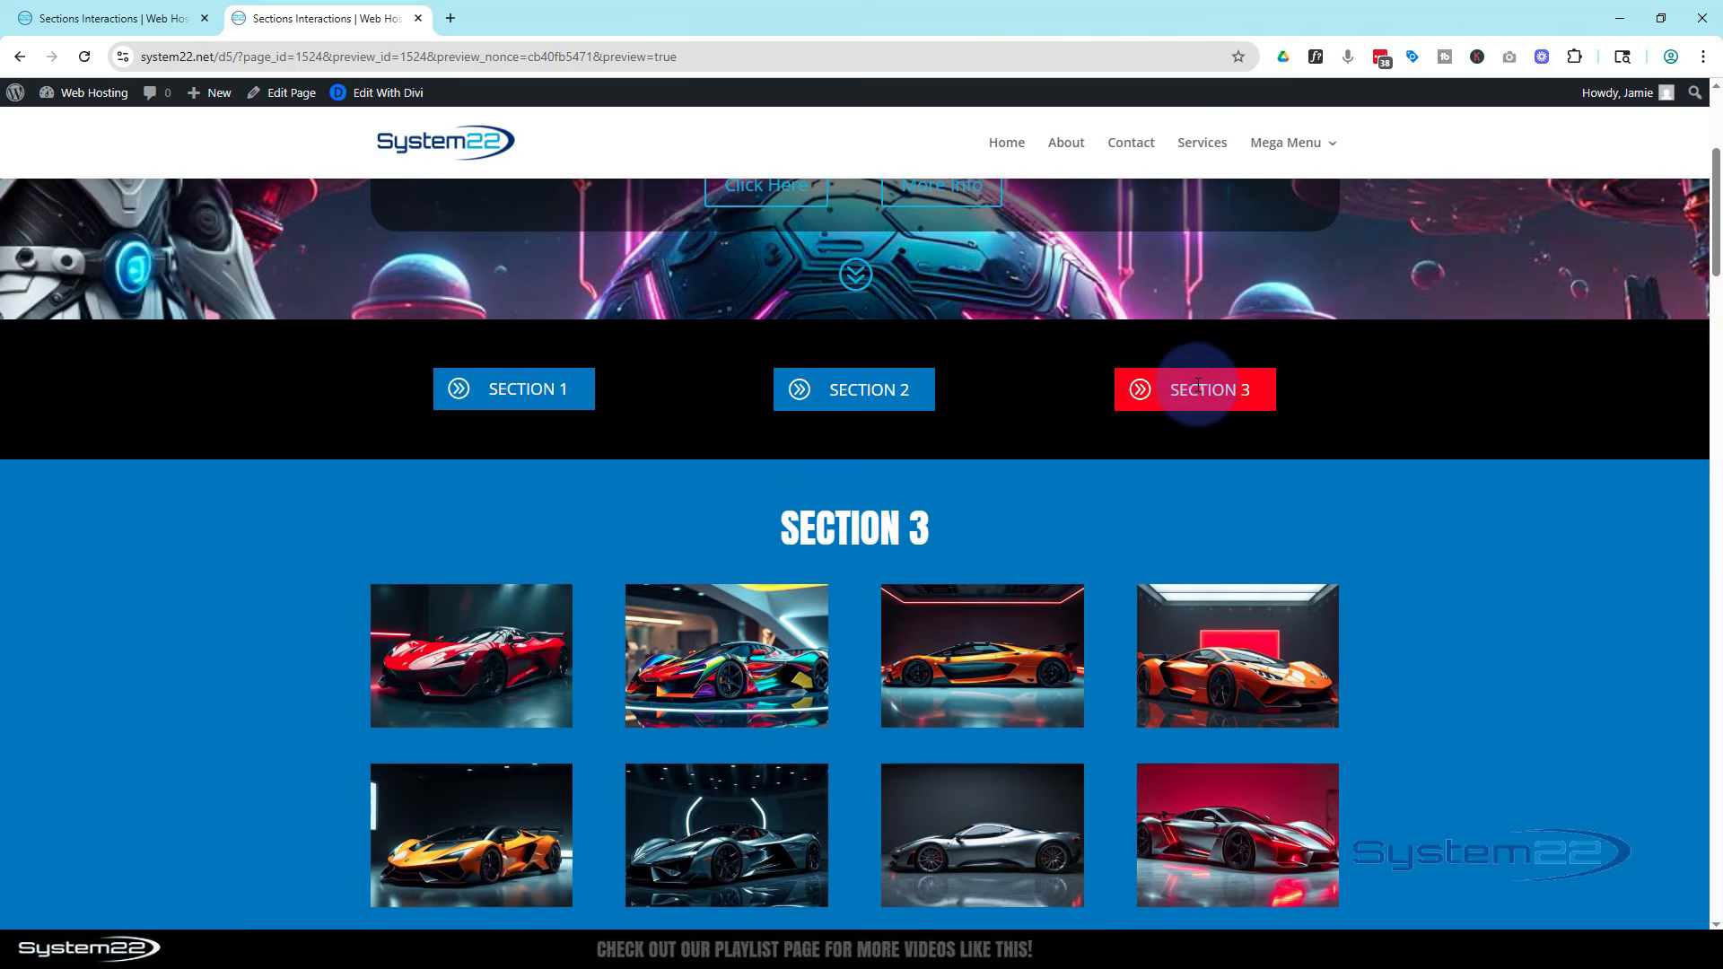
click(1199, 386)
click(509, 388)
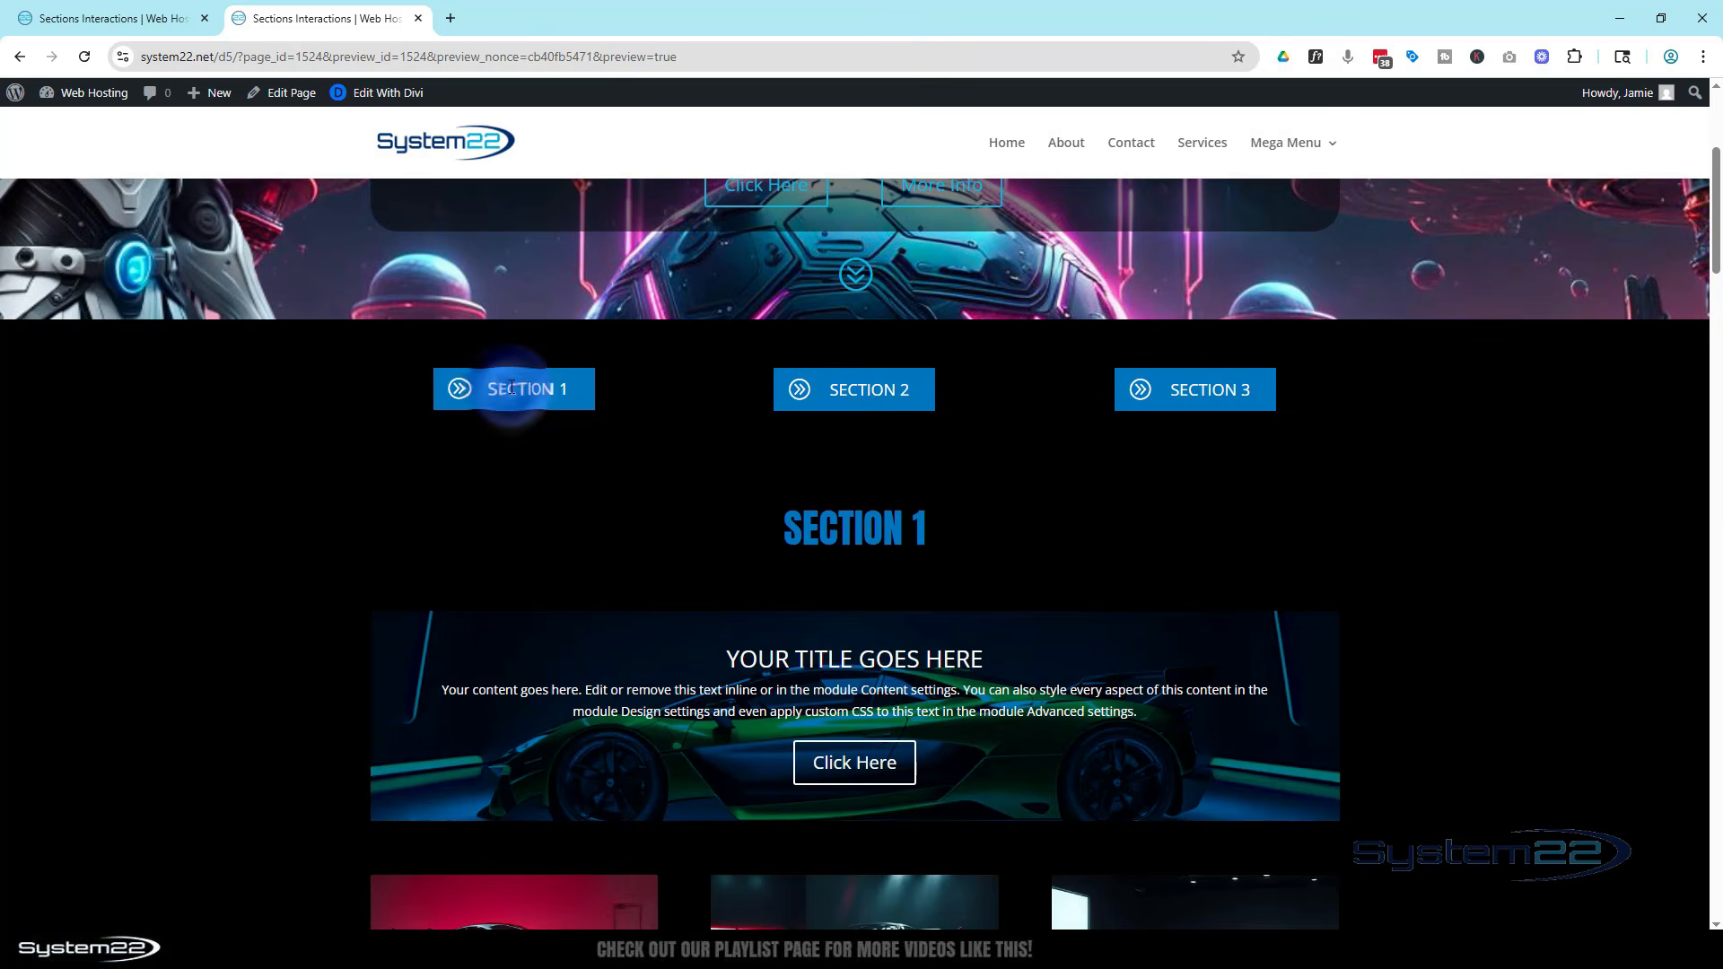
click(507, 389)
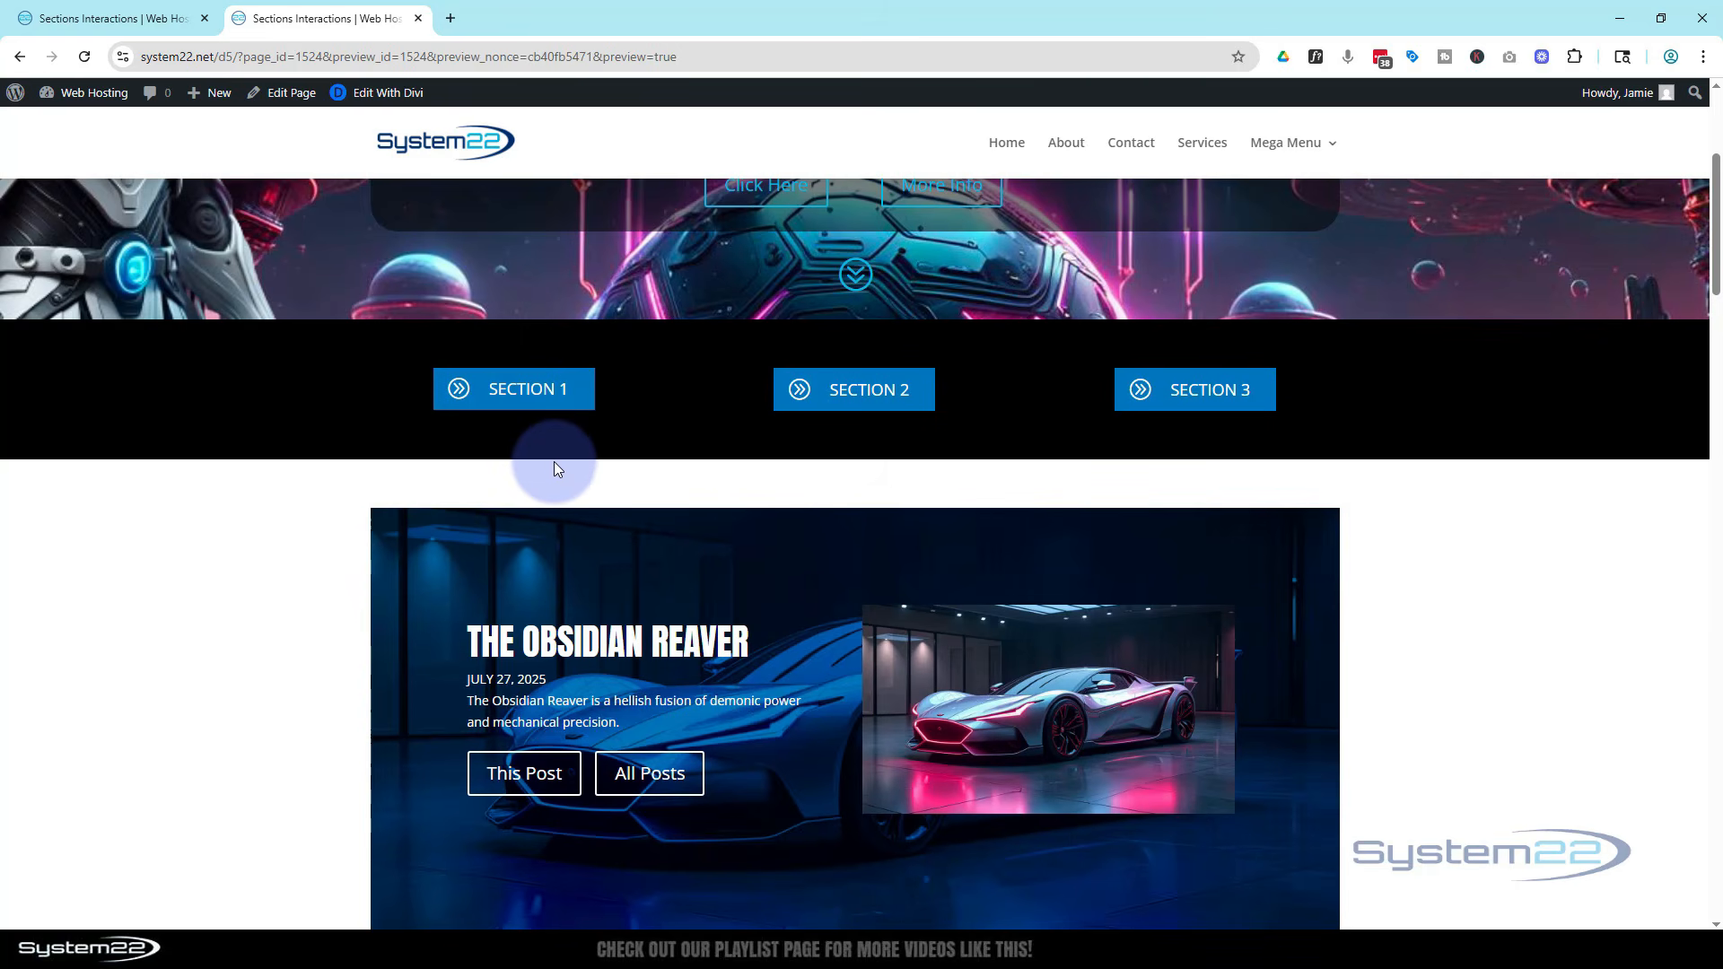
Scroll the preview back to the top and check the Section 1 button once more
scroll(556, 456, up, 4)
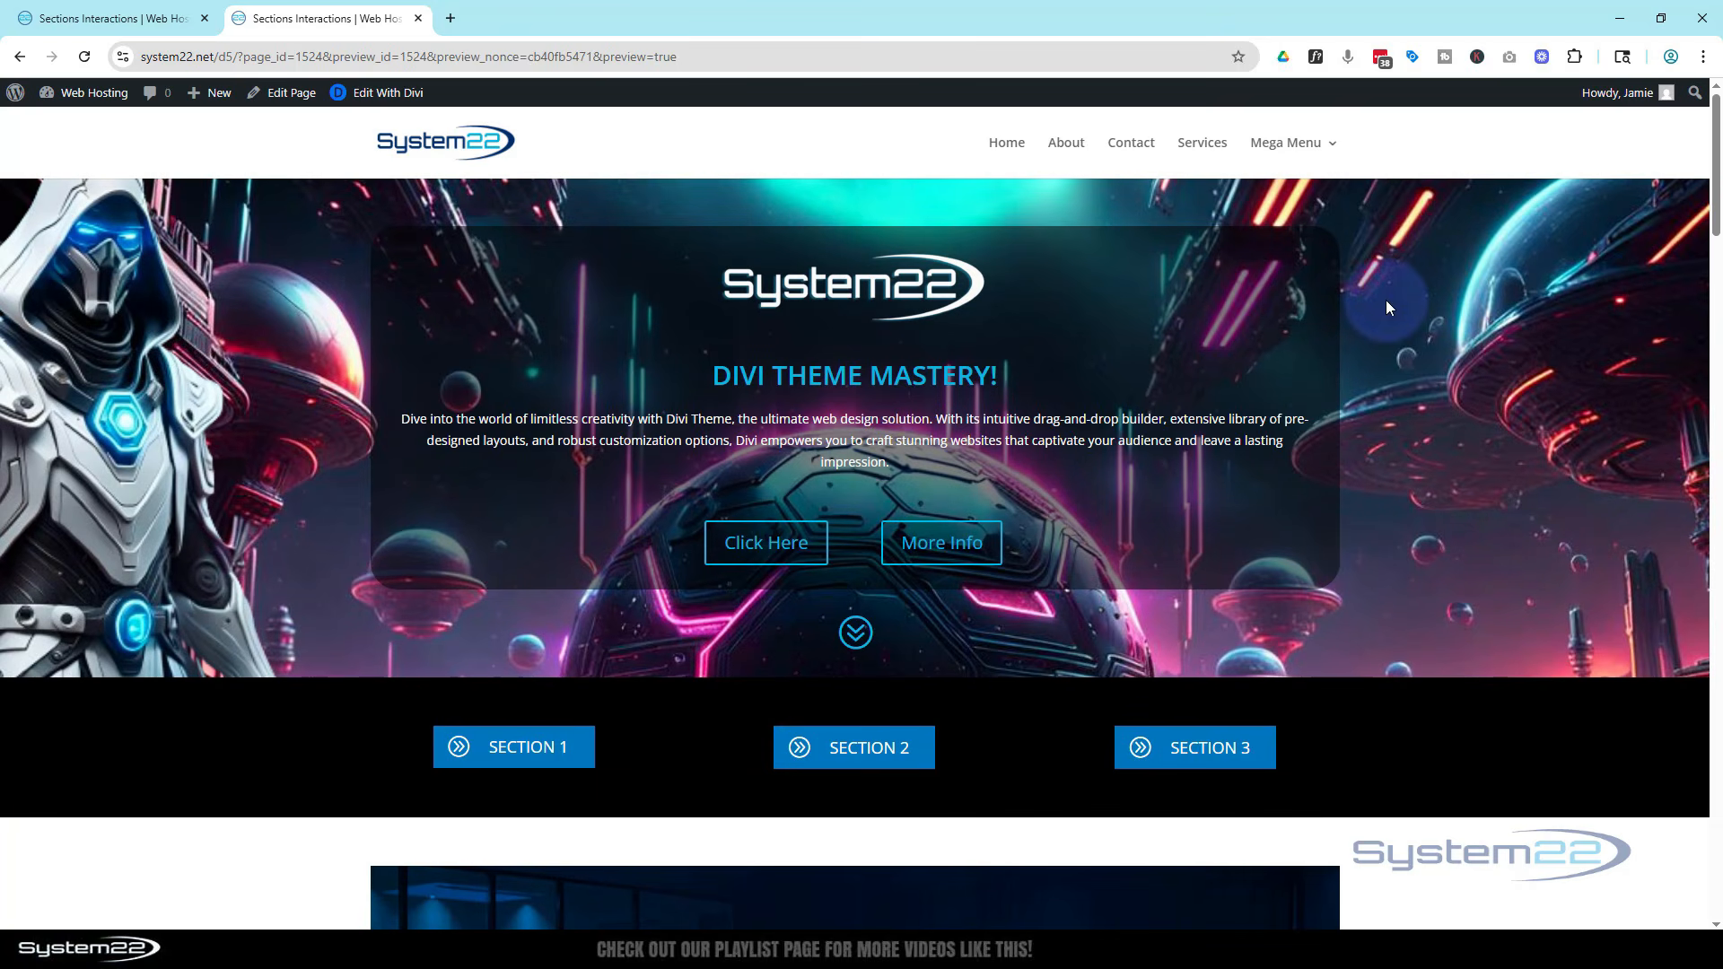
scroll(320, 510, down, 5)
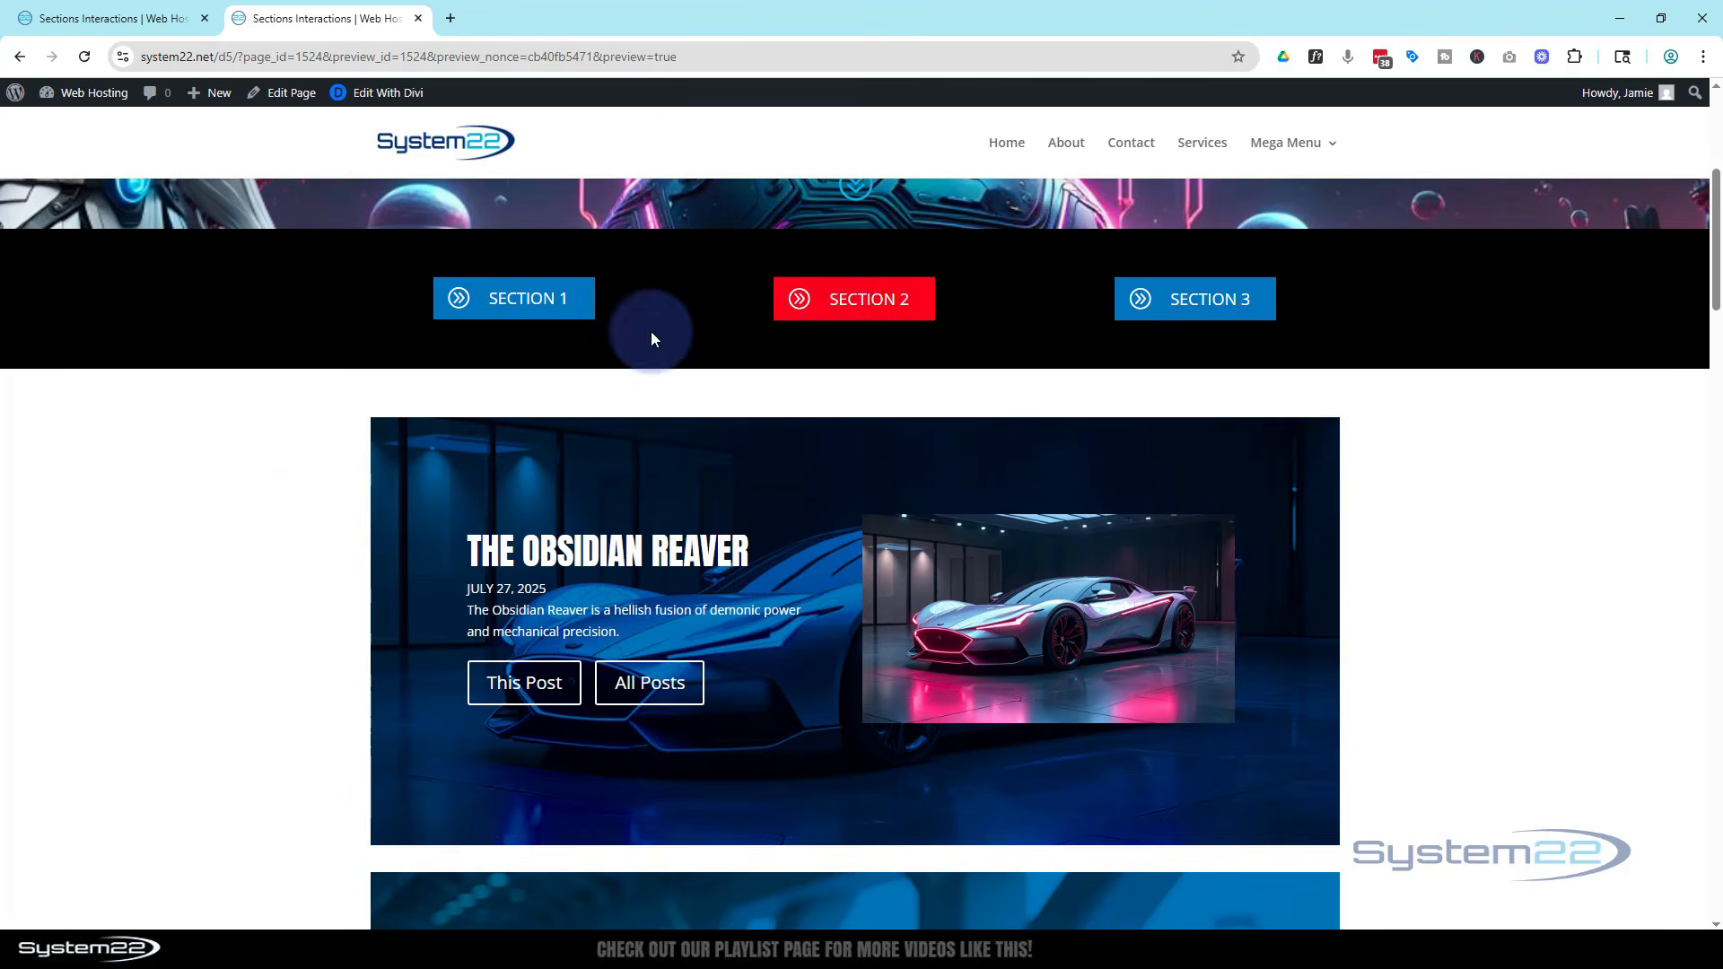
scroll(343, 447, up, 3)
scroll(367, 434, up, 2)
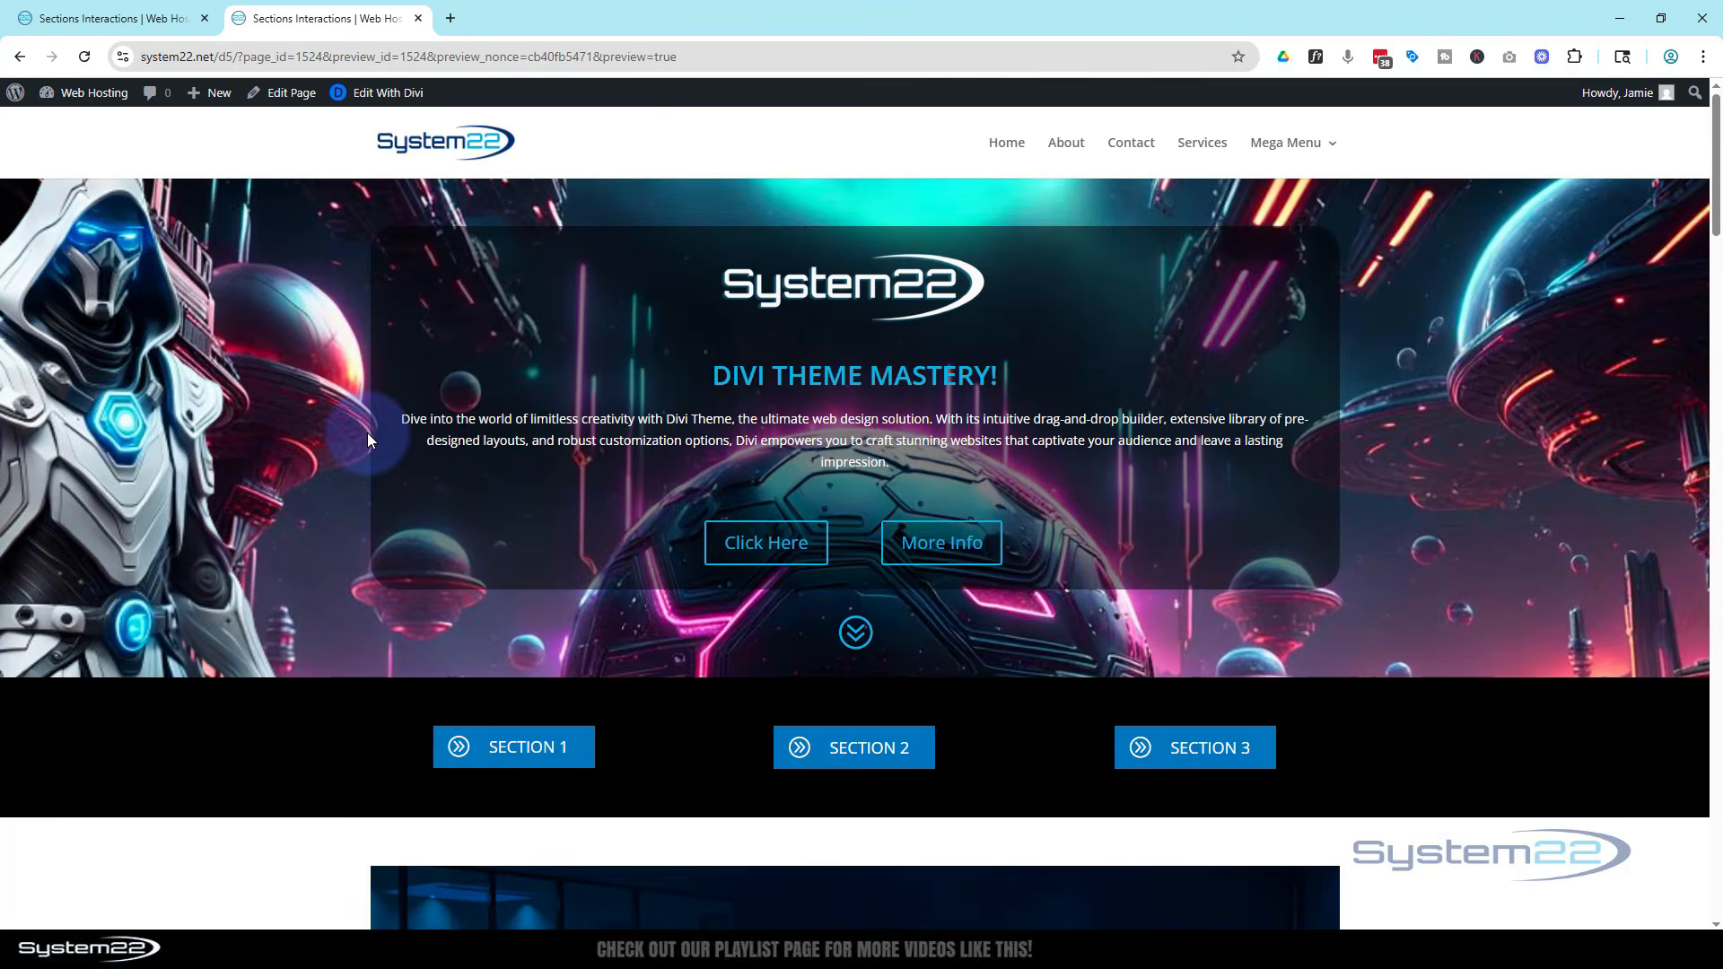
click(533, 750)
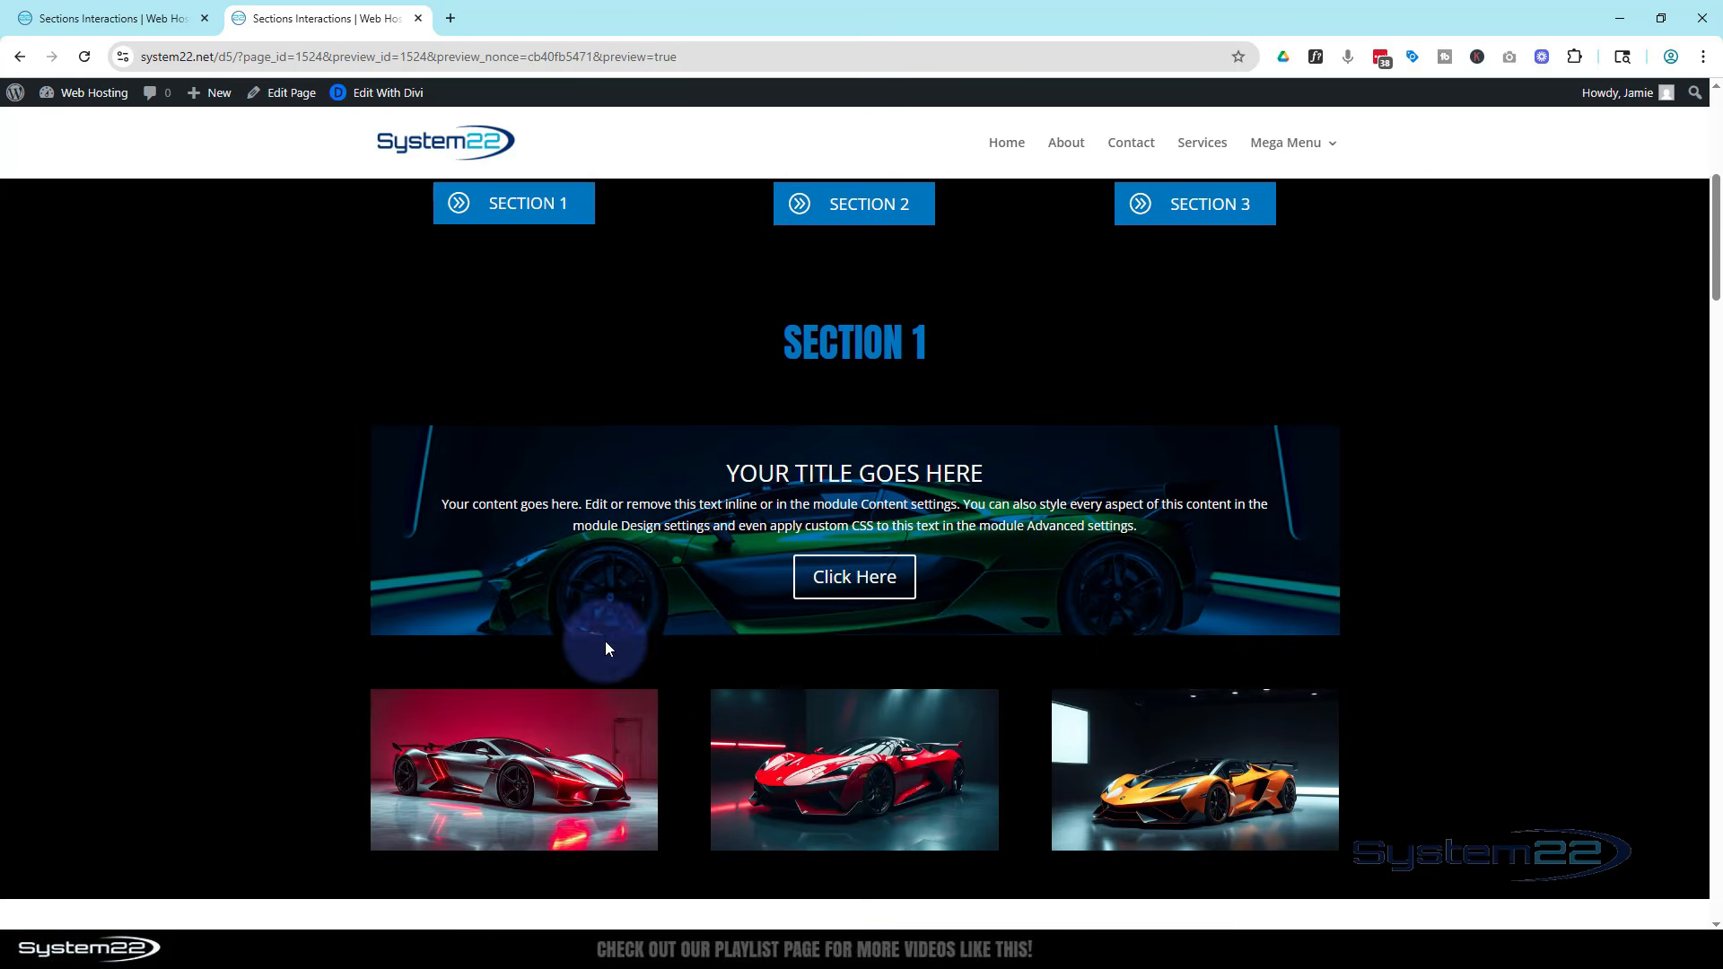
scroll(605, 643, up, 4)
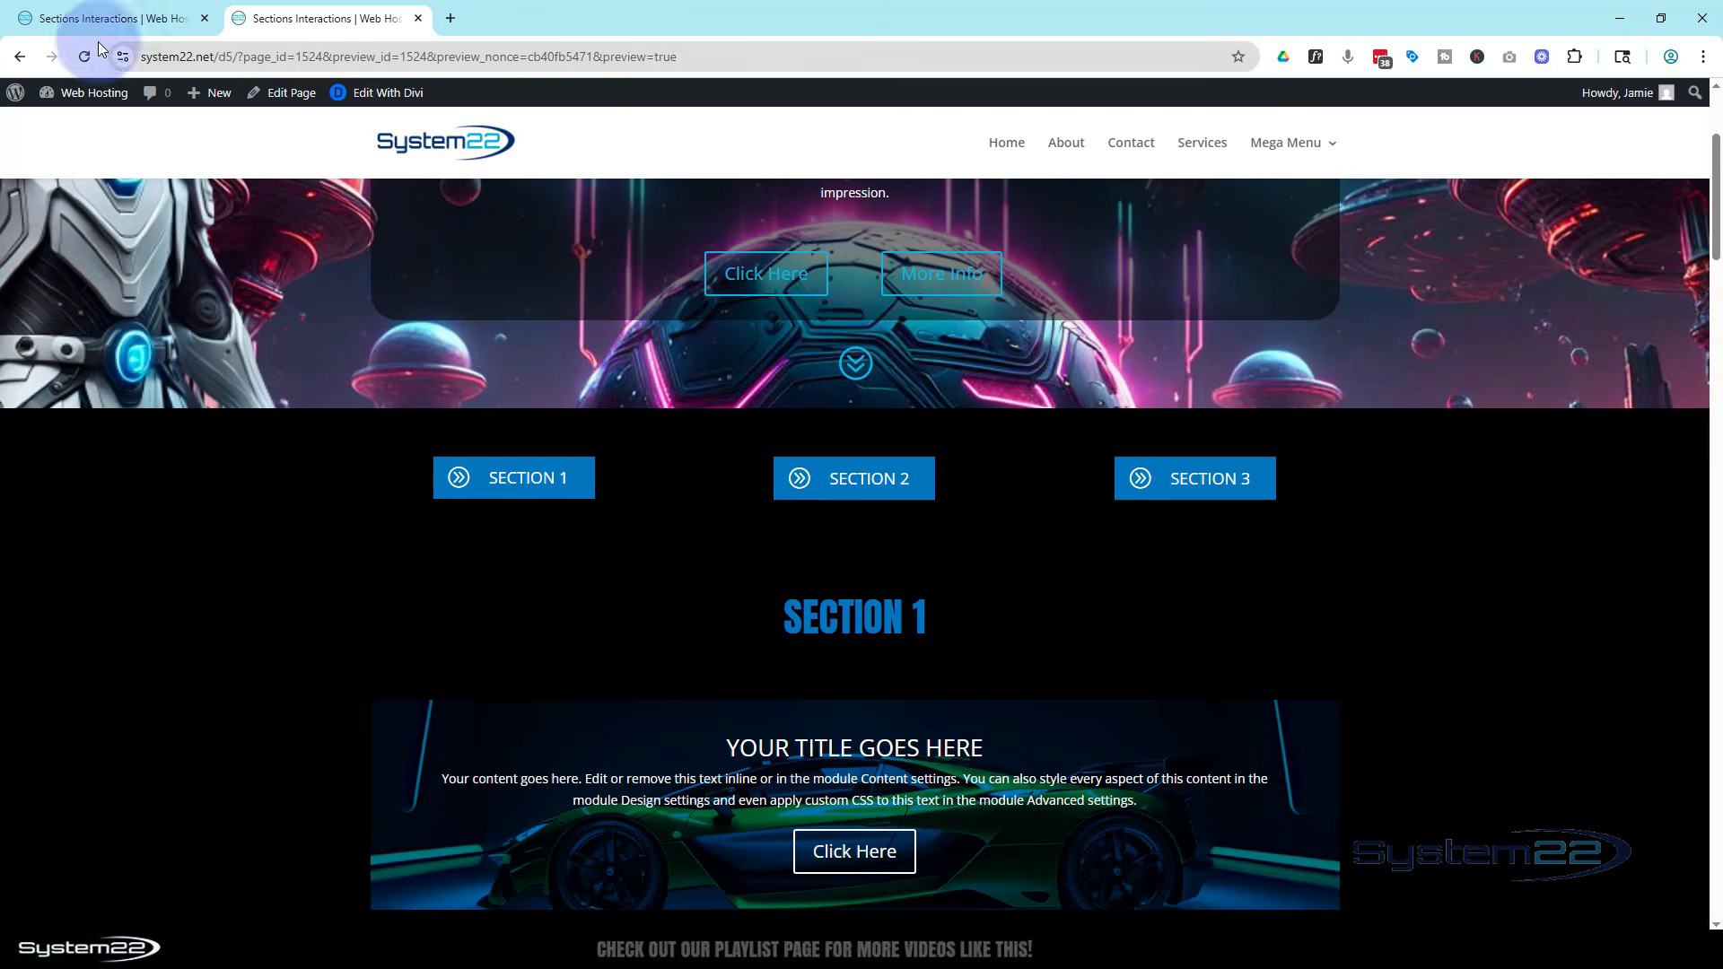
Return to the builder and add a new Click interaction to the Section 3 blurb button
click(81, 18)
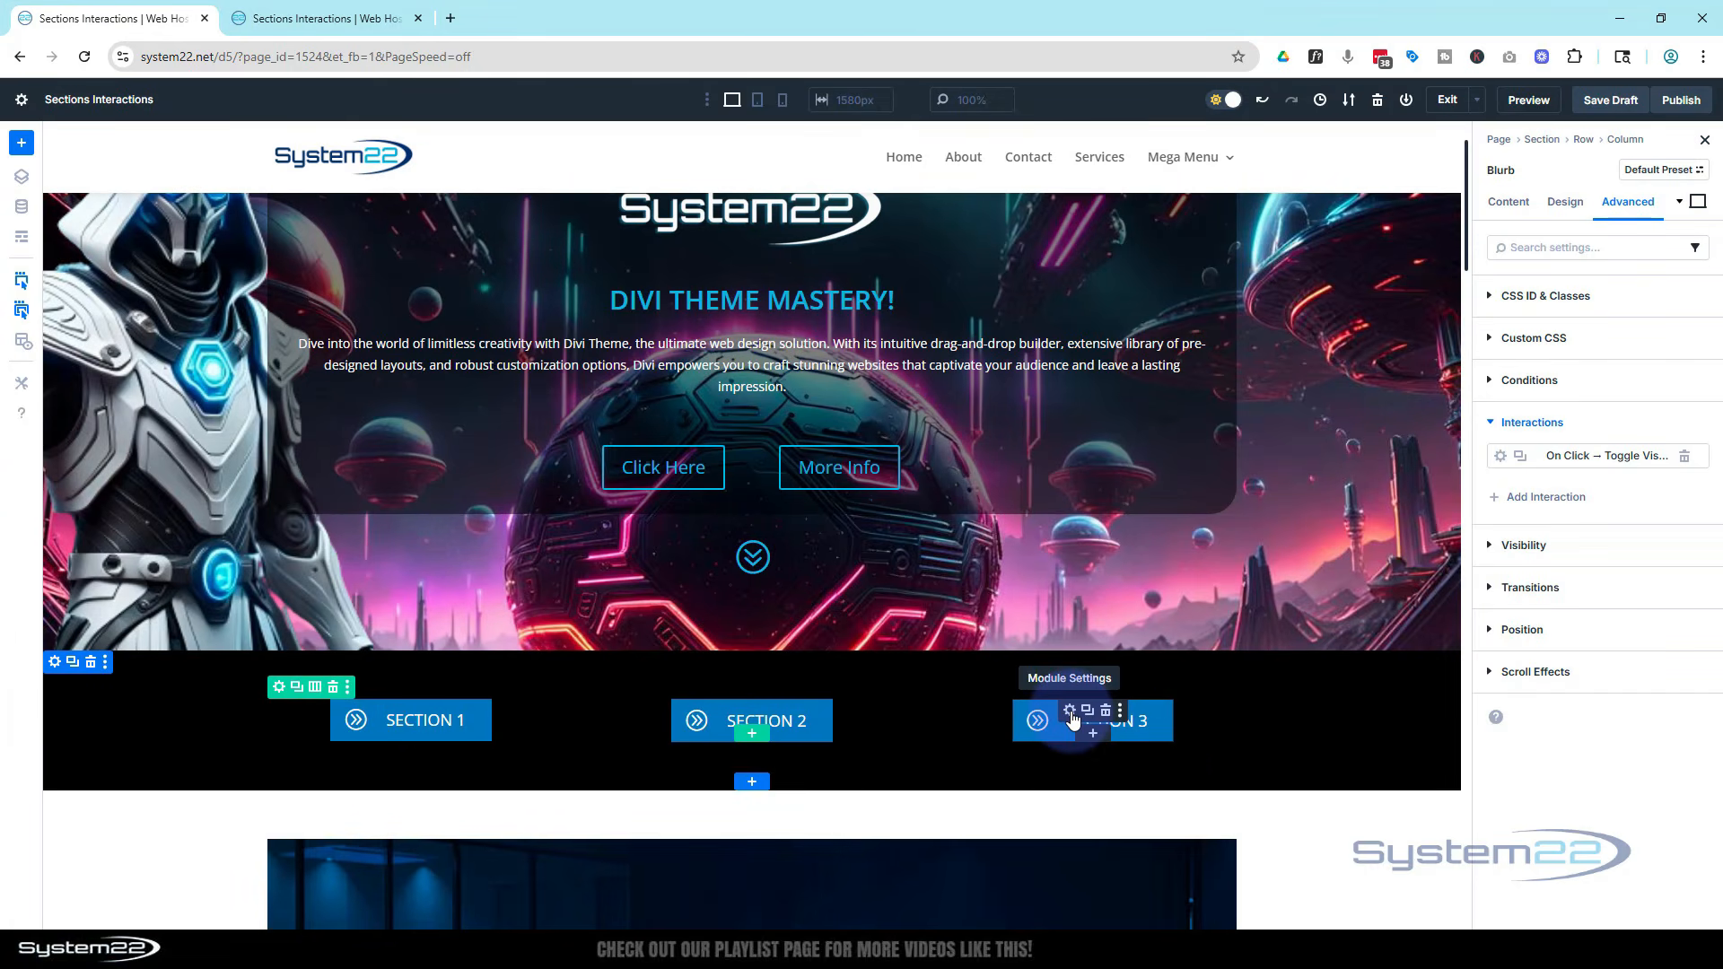
click(1070, 711)
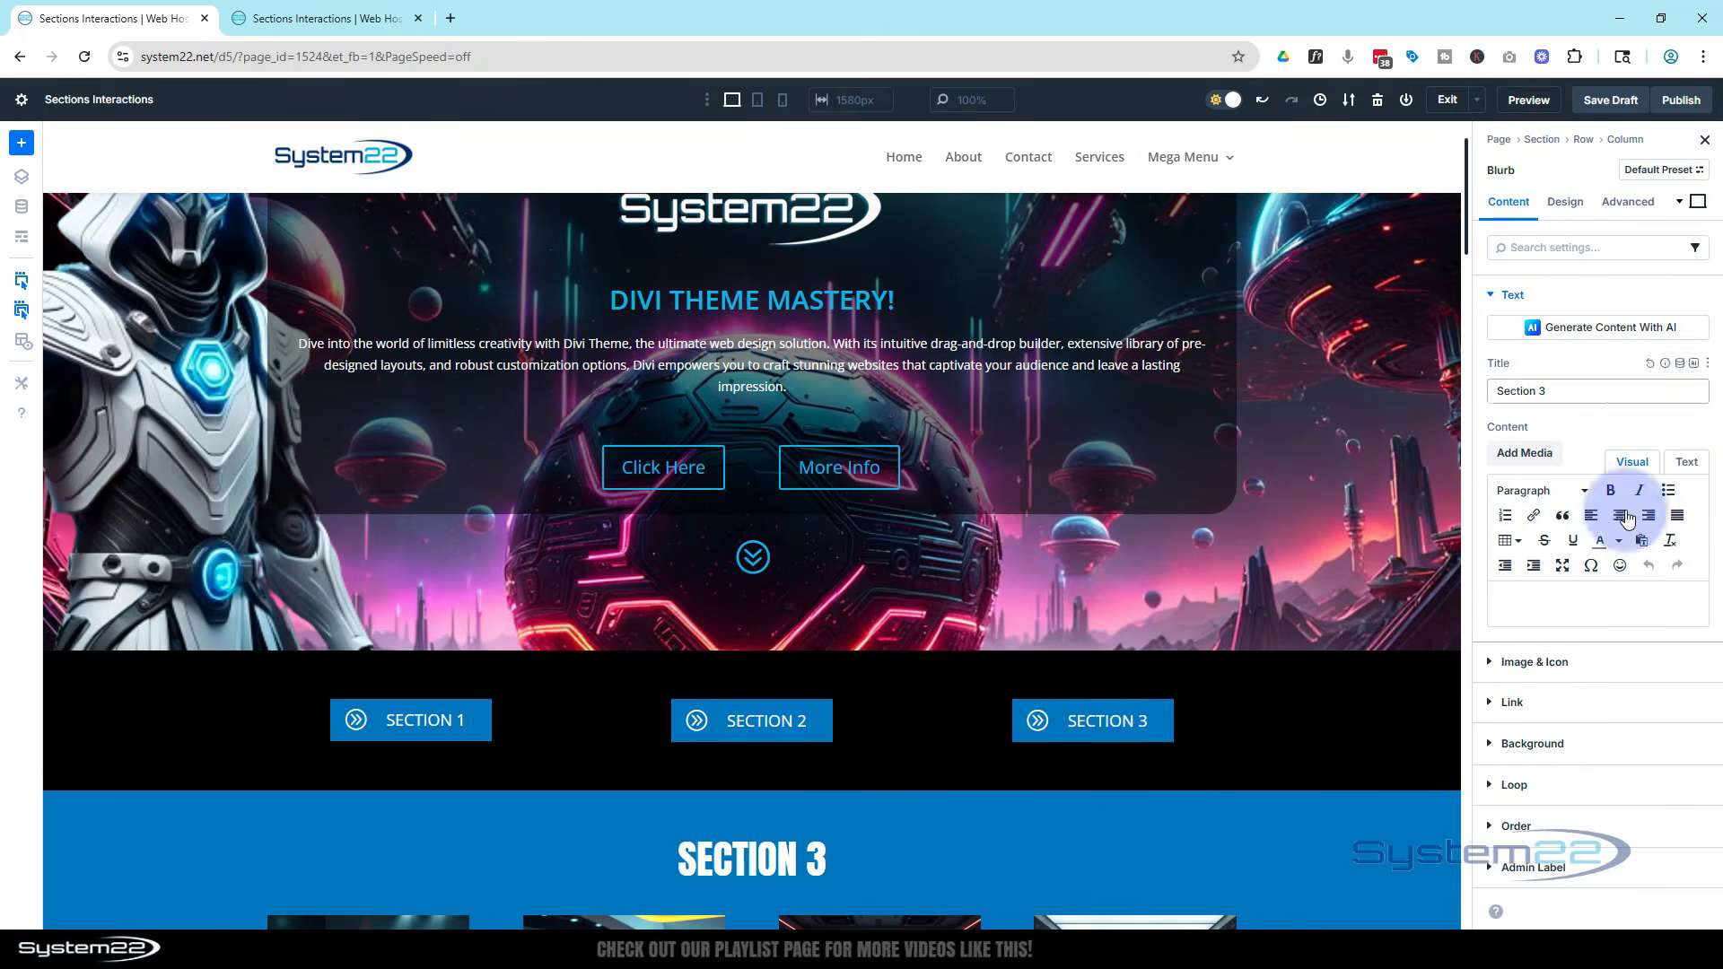
click(1629, 201)
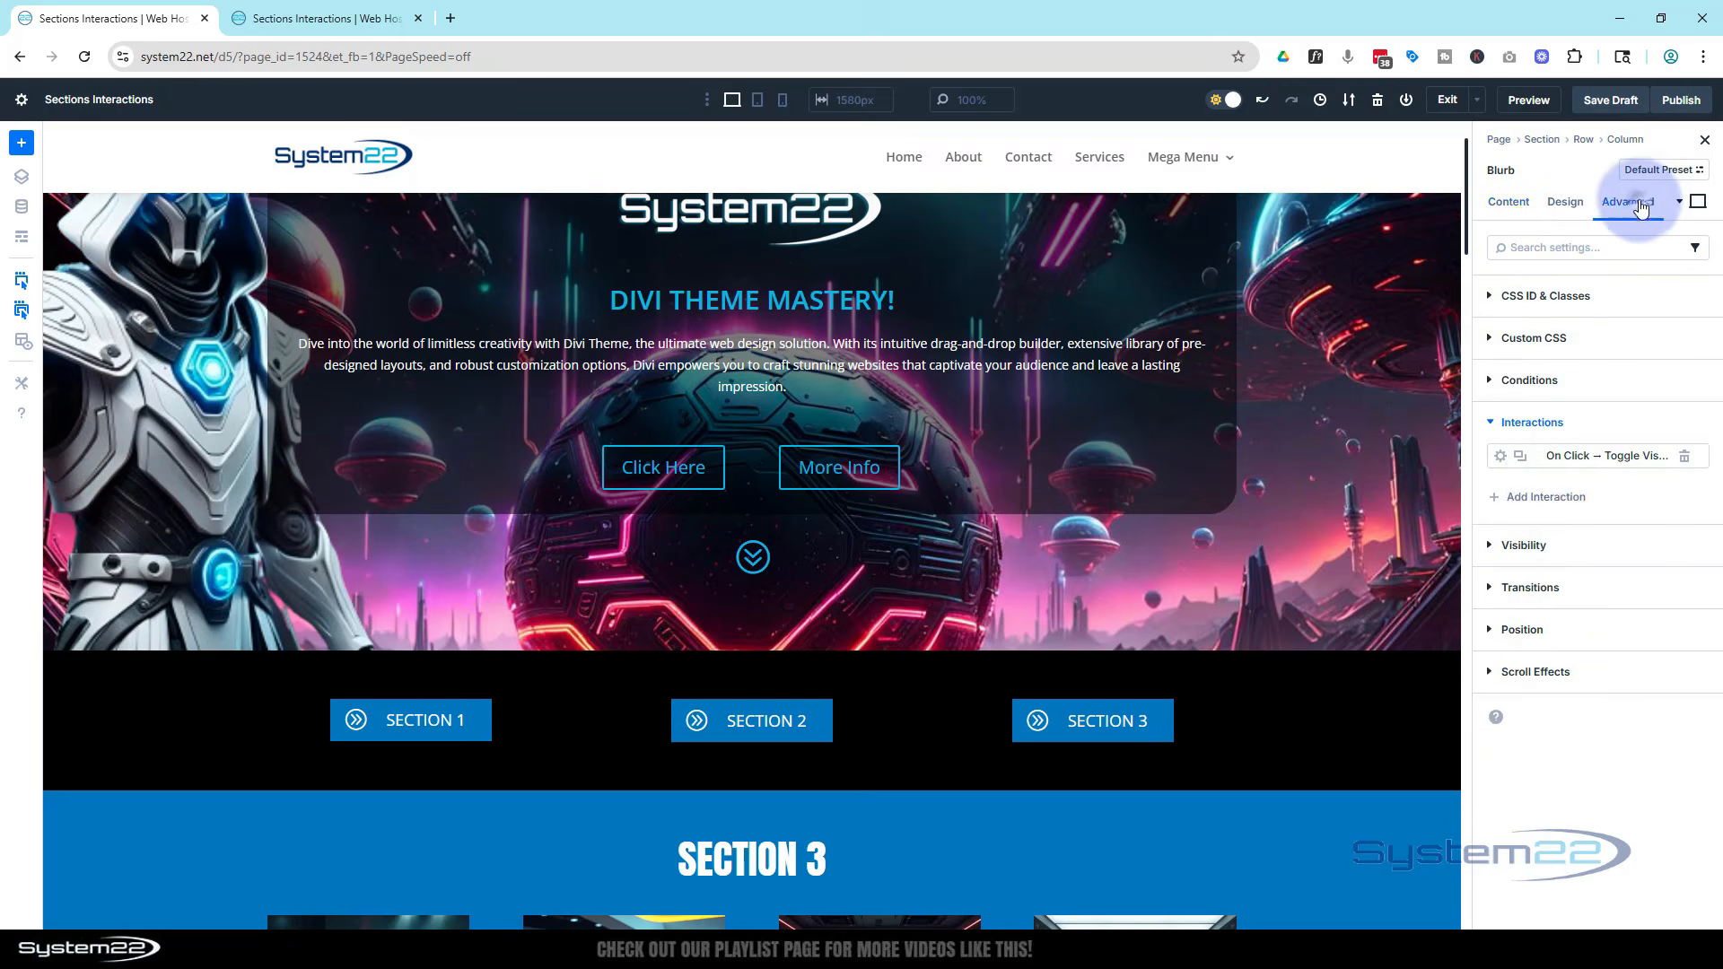
click(1542, 499)
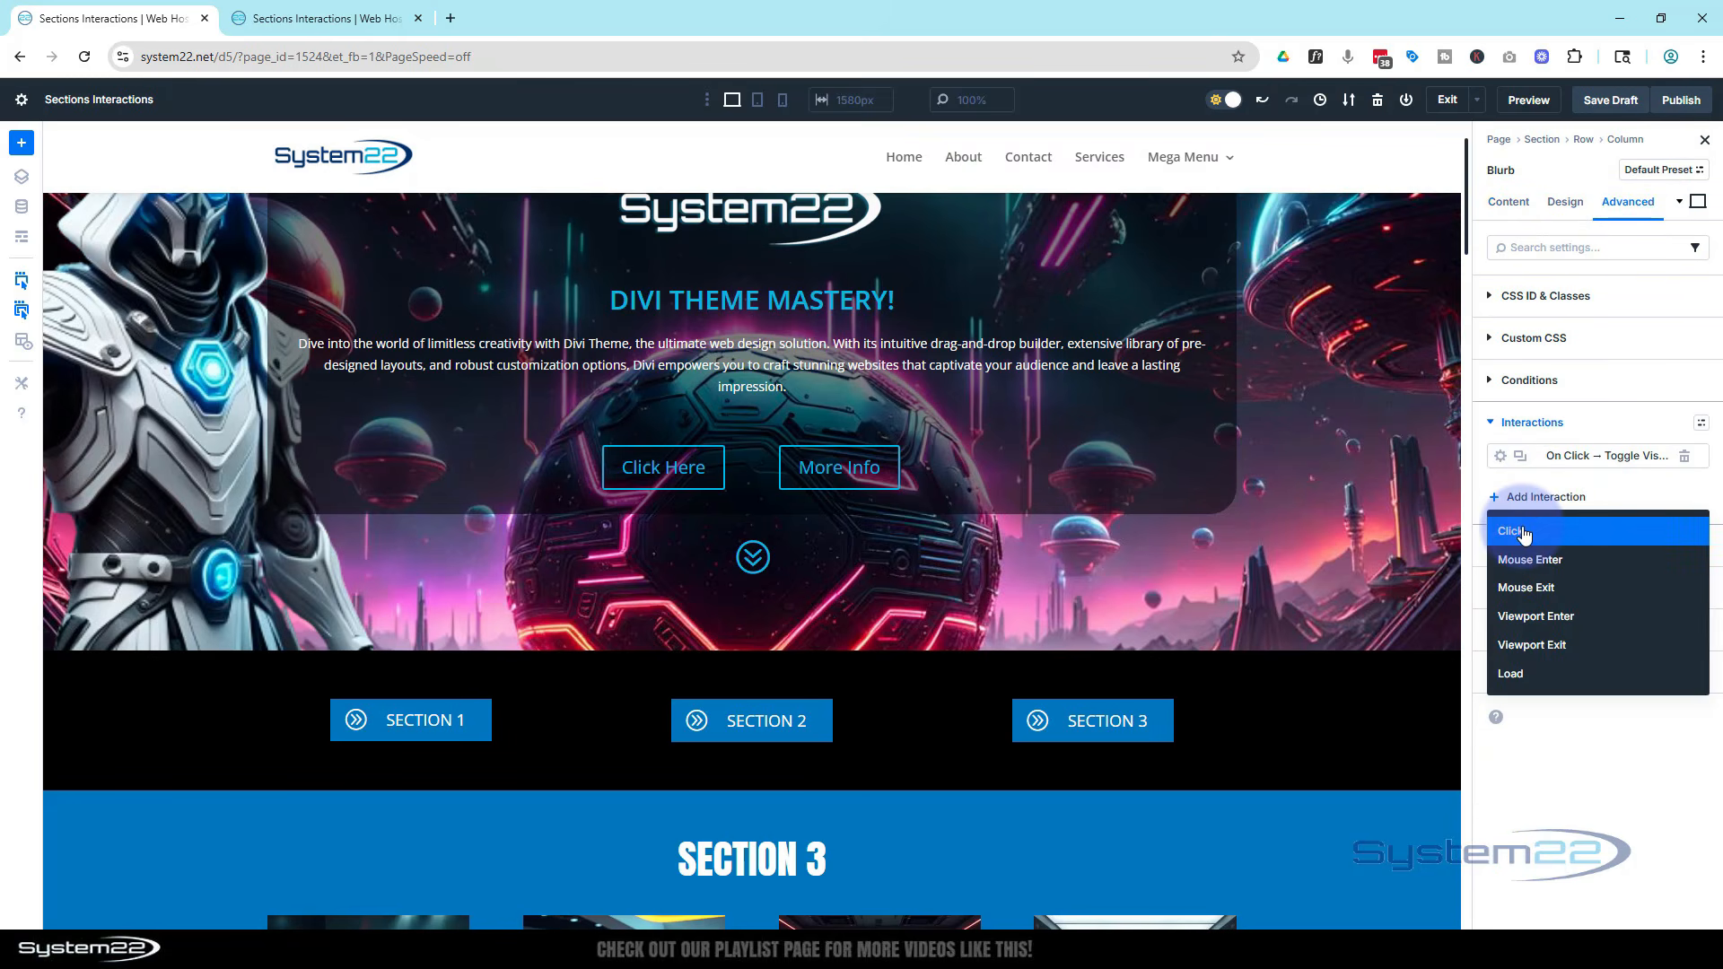
click(1524, 535)
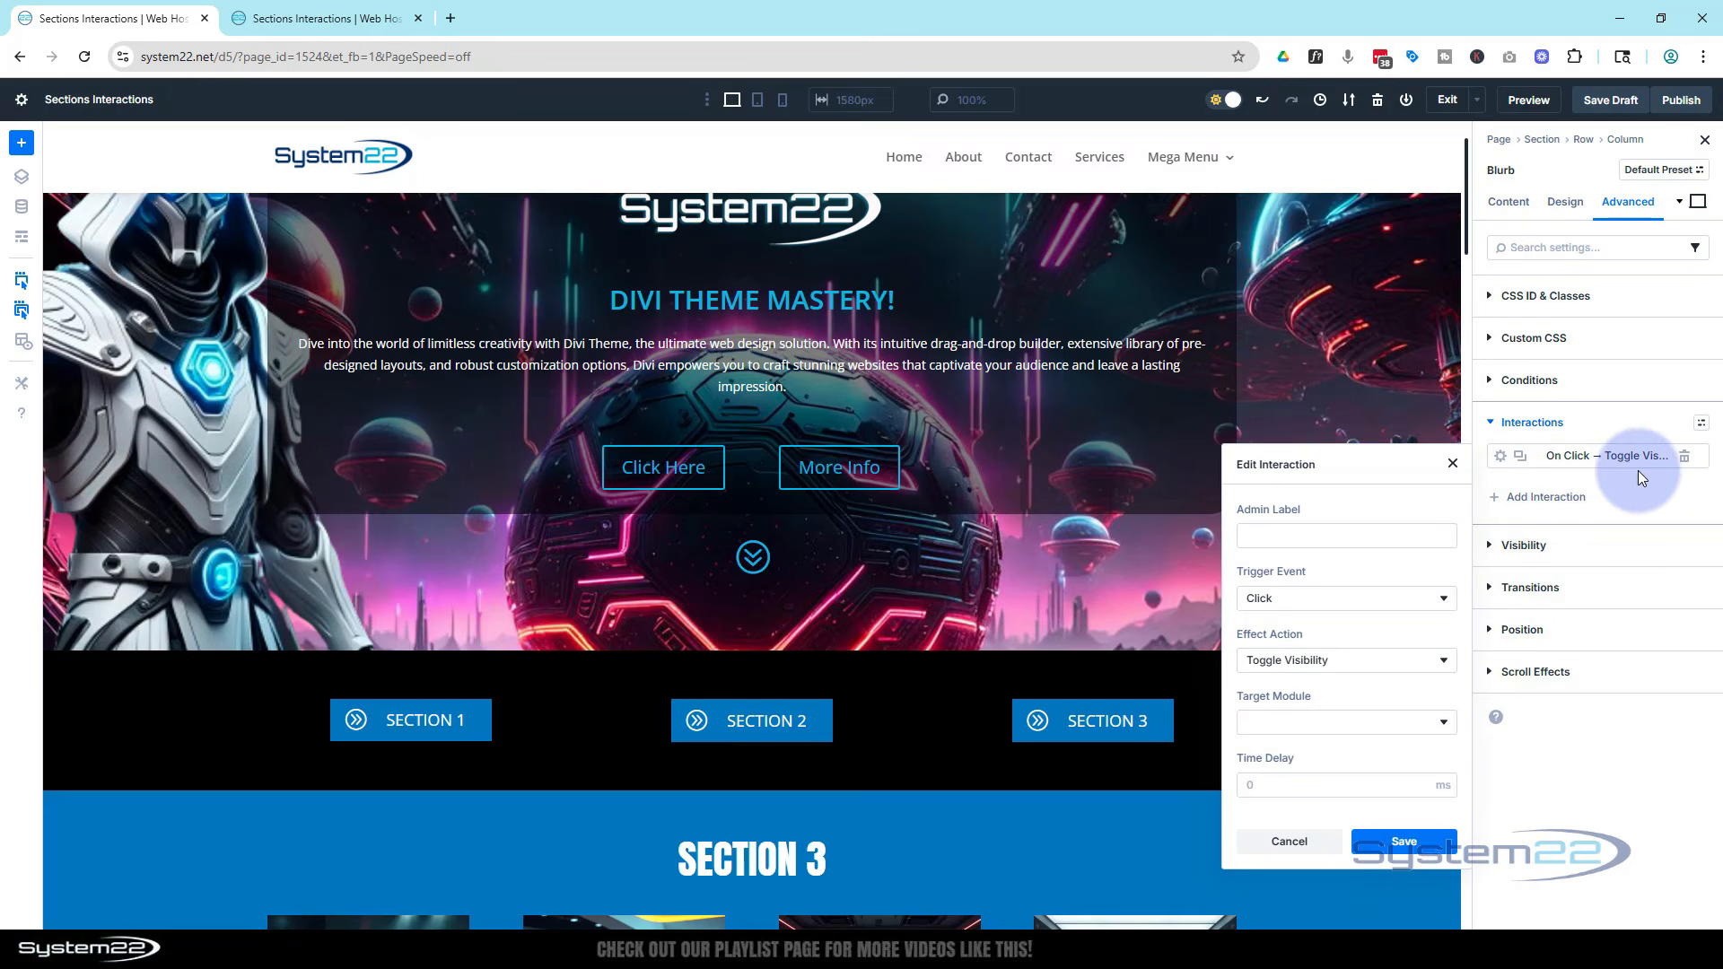
Set the interaction's action to Scroll To Element targeting Section (s3), save it, and save the page draft
click(1366, 660)
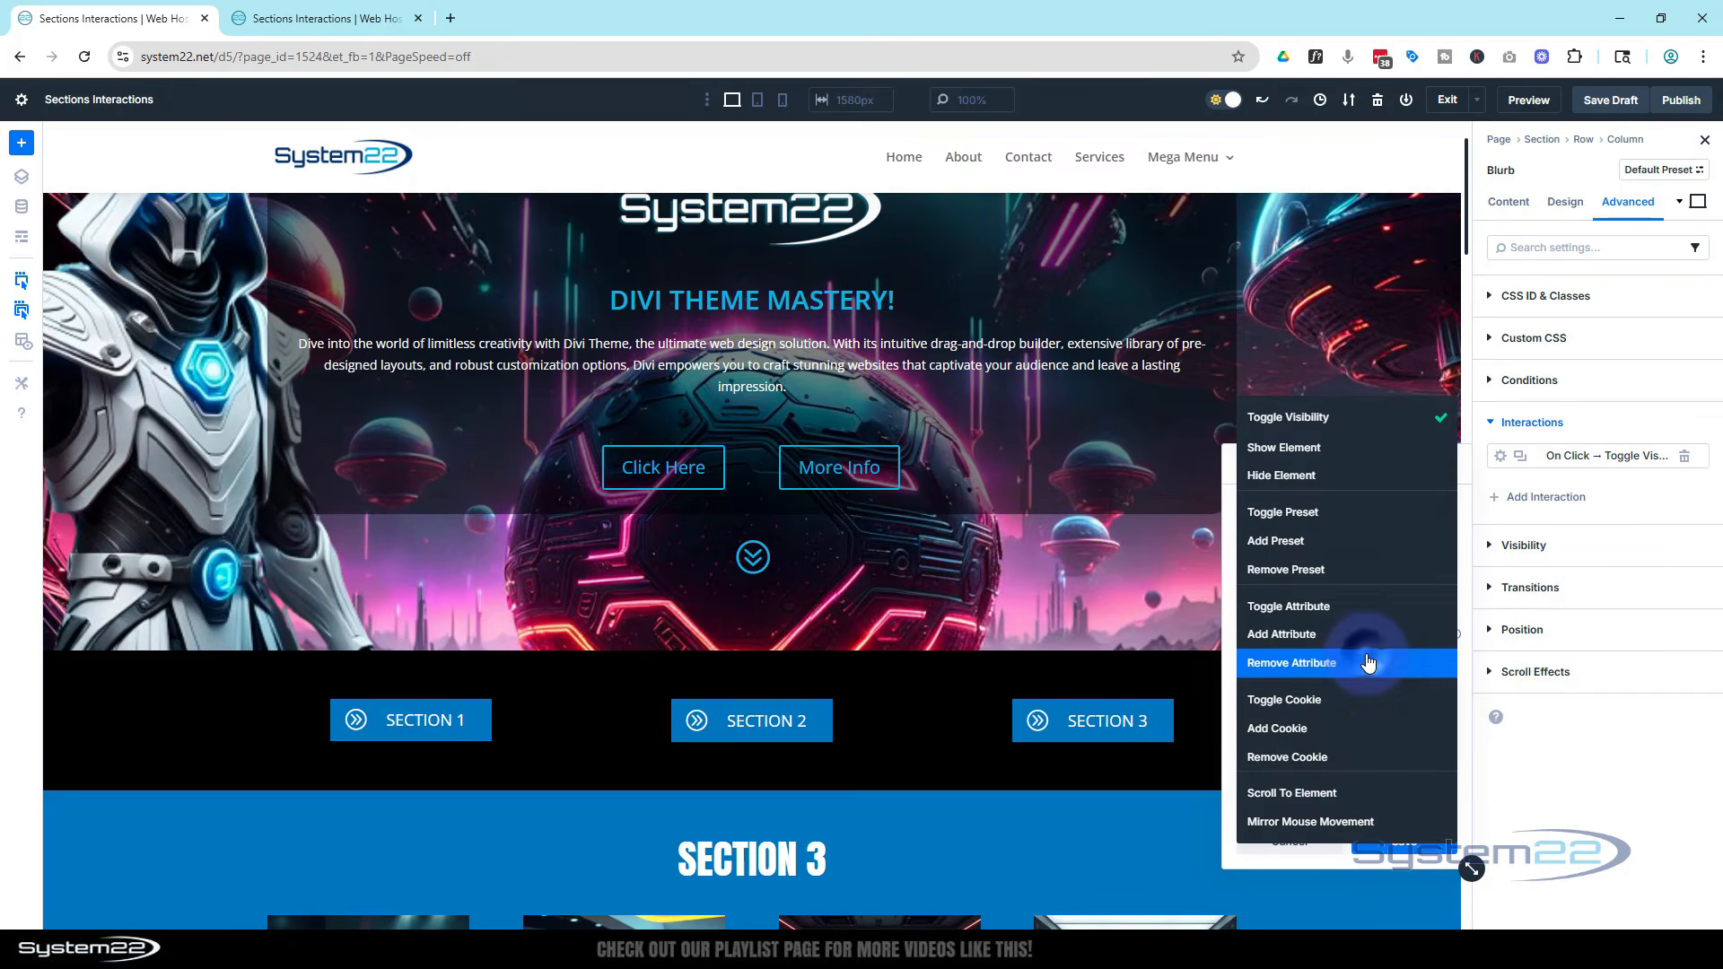
click(1347, 793)
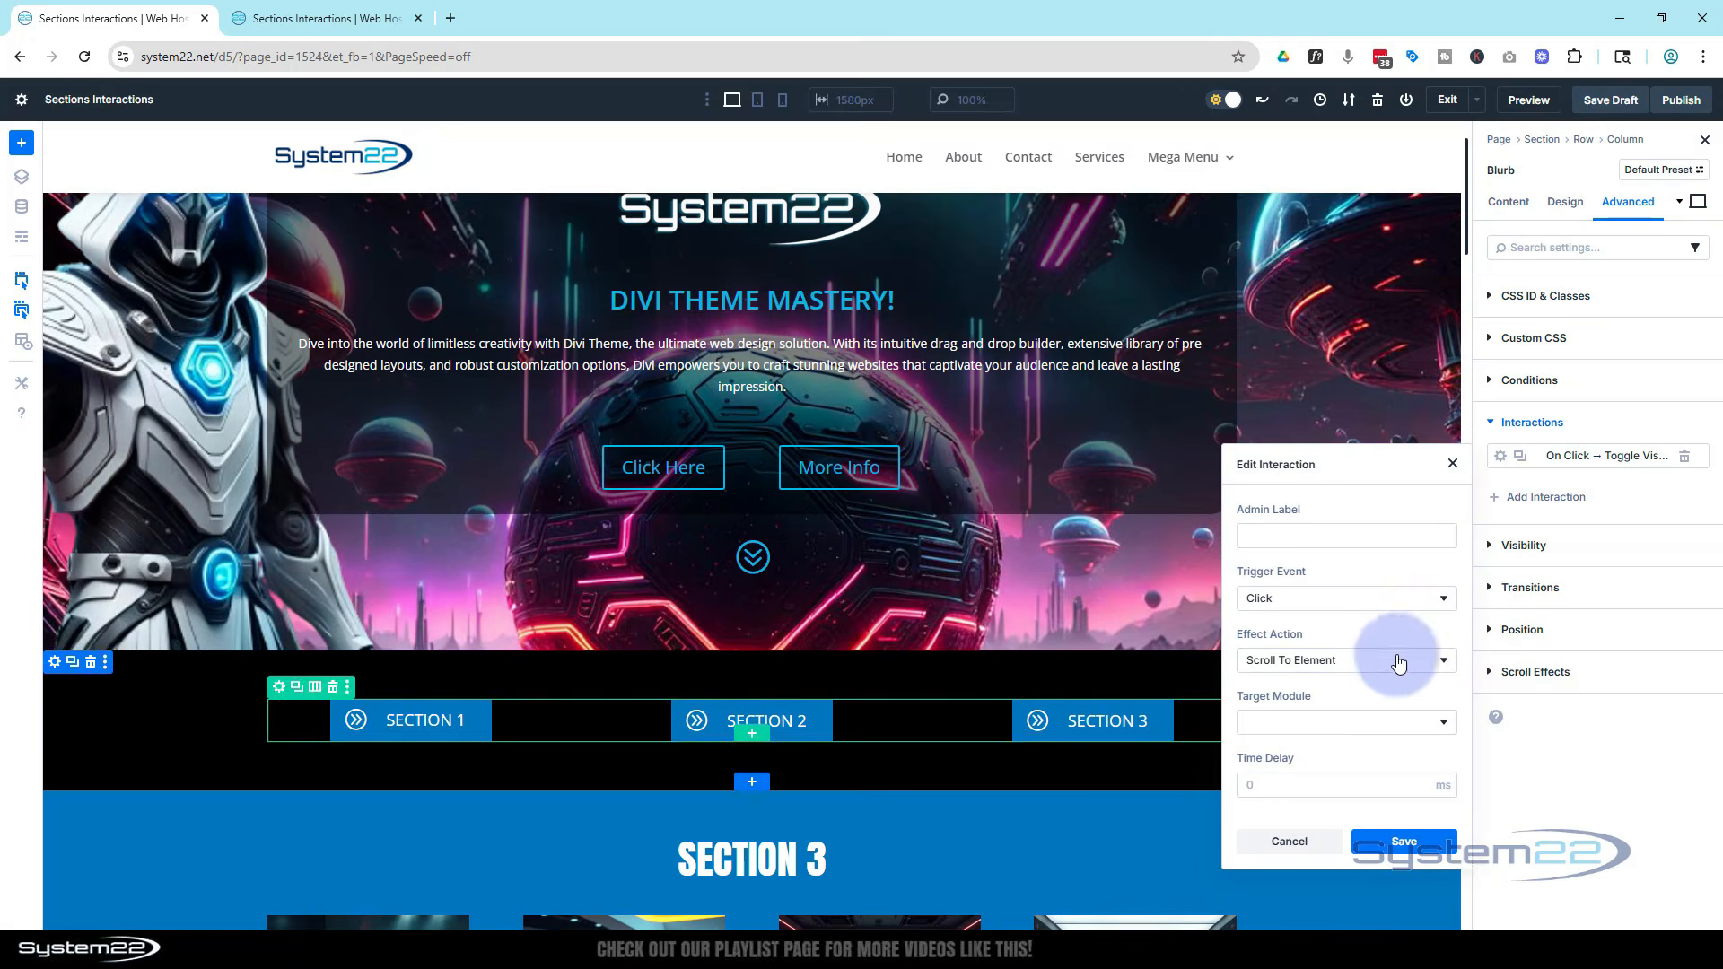
click(1331, 724)
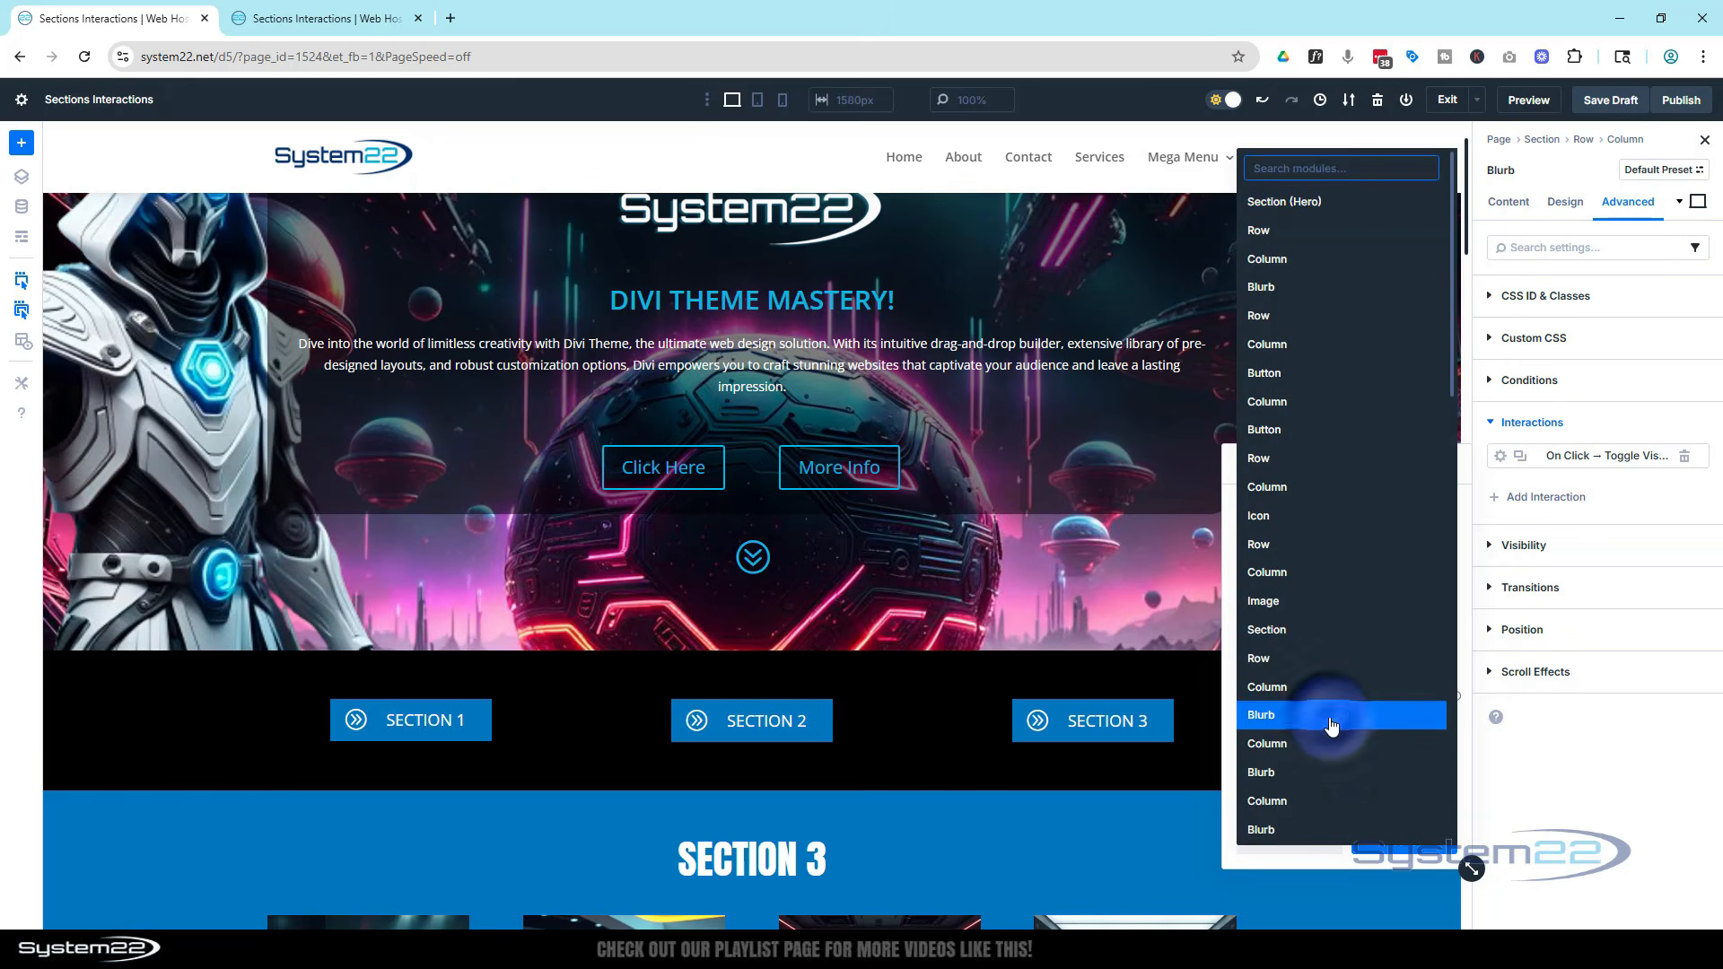
scroll(1337, 721, down, 2)
scroll(1338, 720, down, 5)
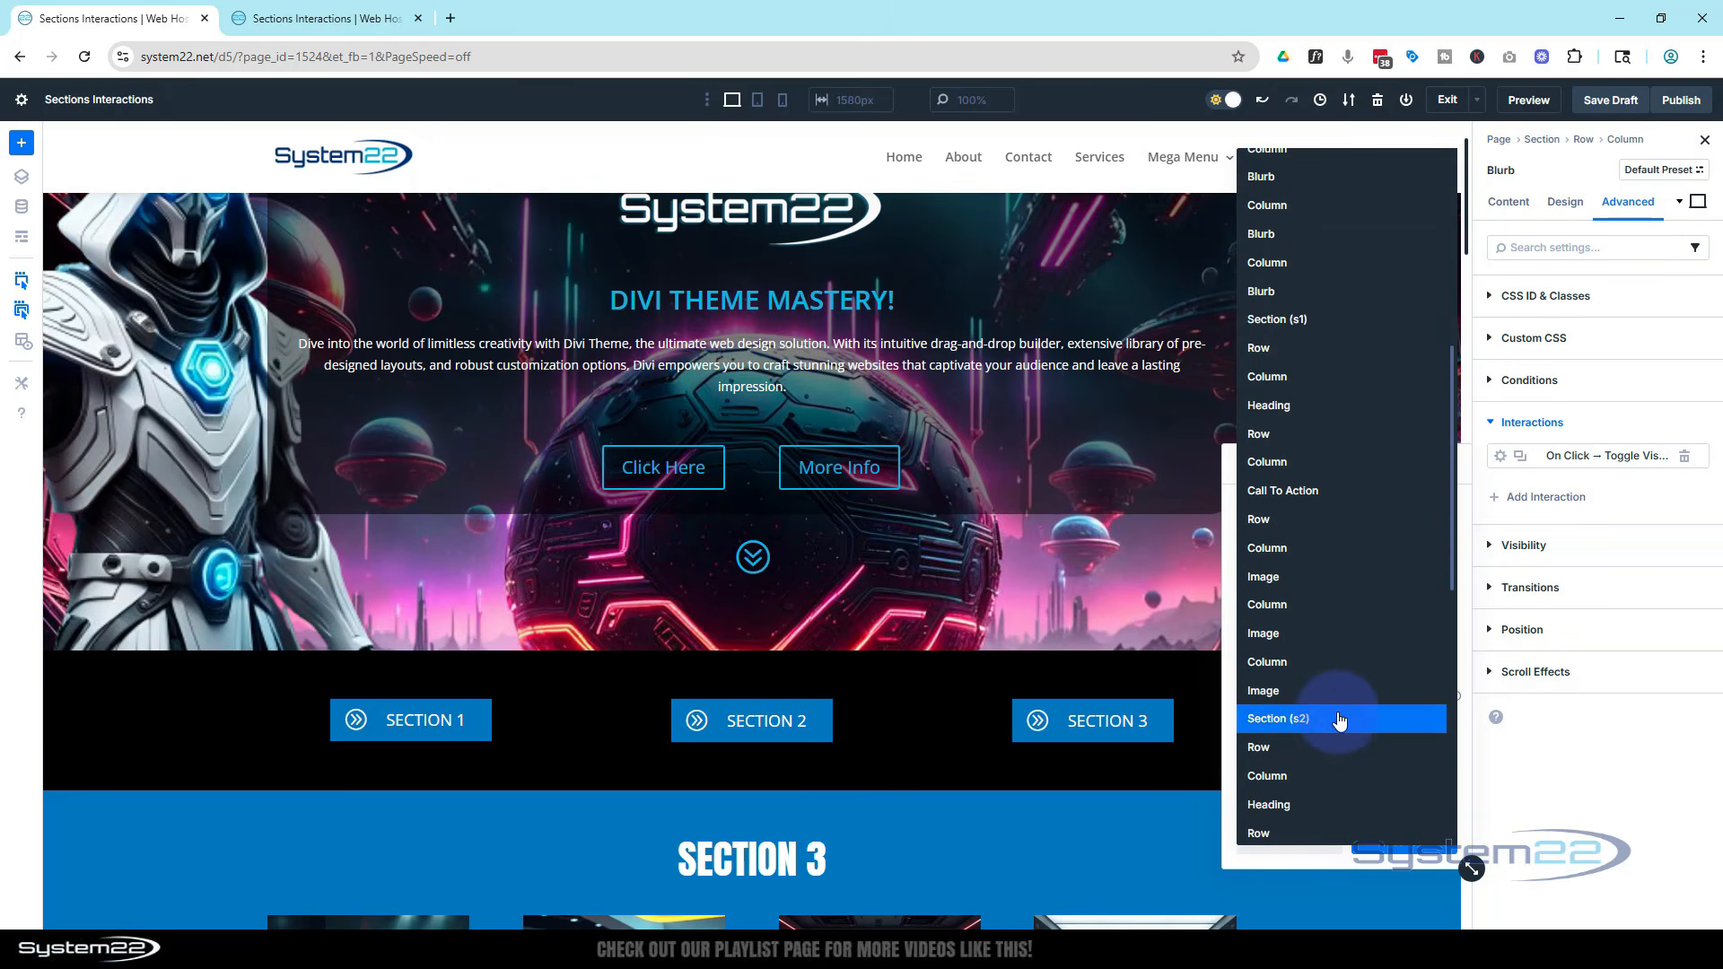
scroll(1339, 720, down, 3)
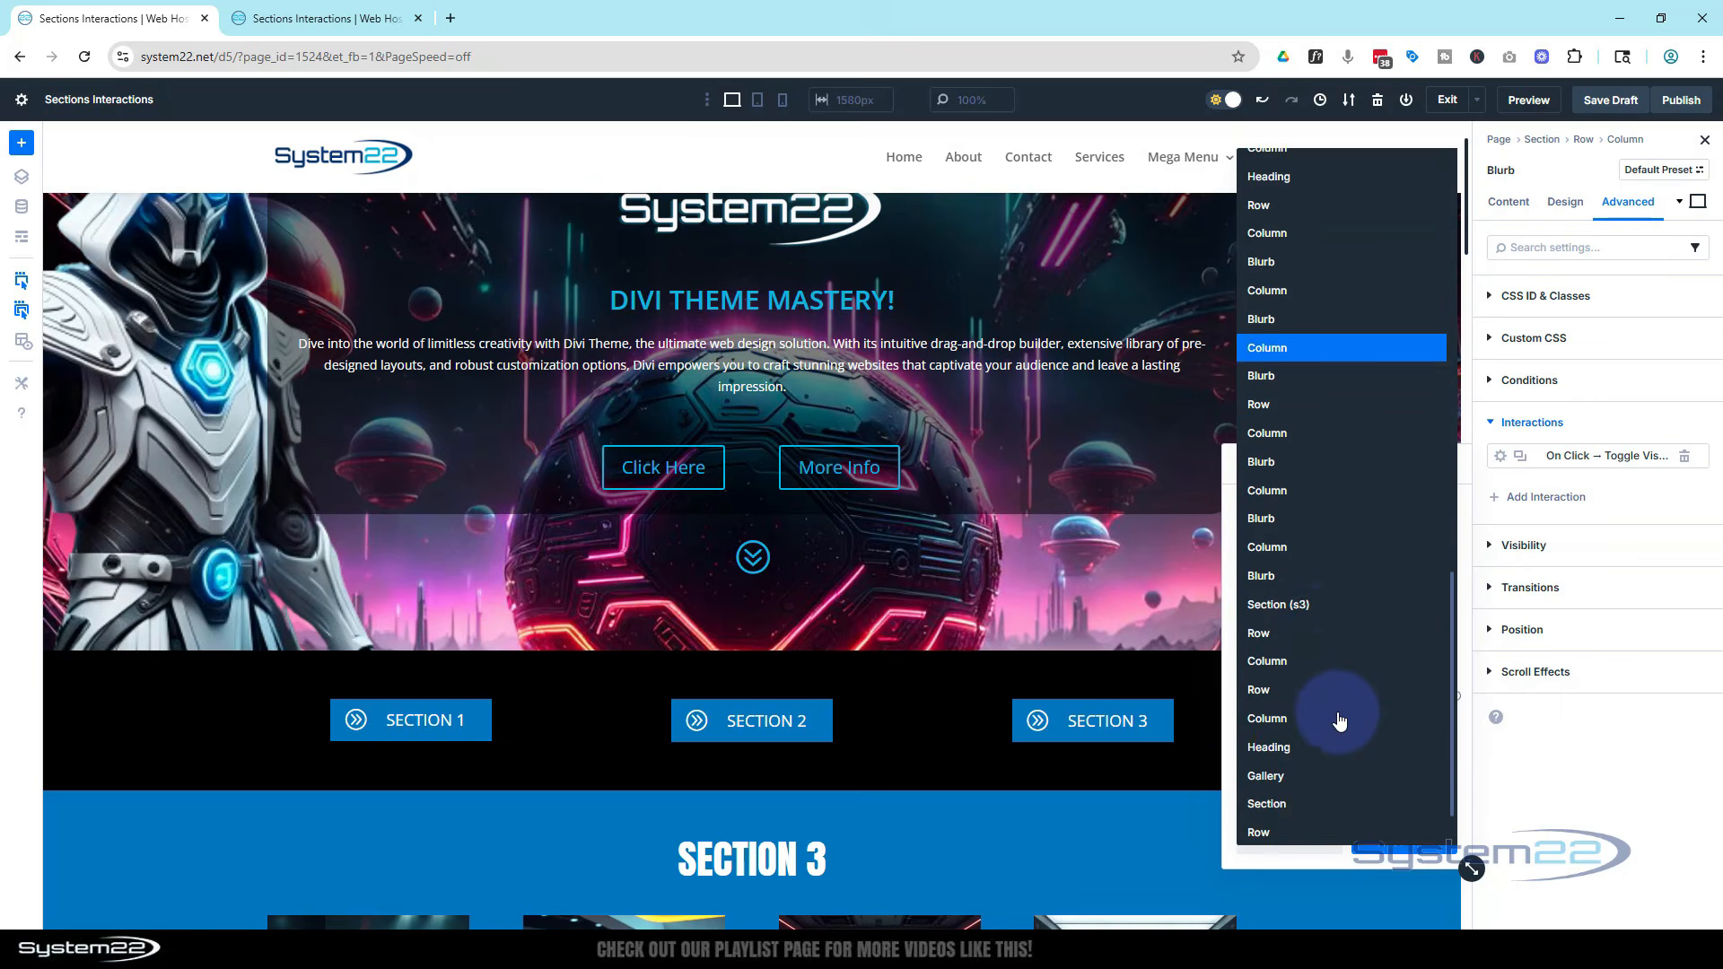
click(1307, 610)
click(1416, 843)
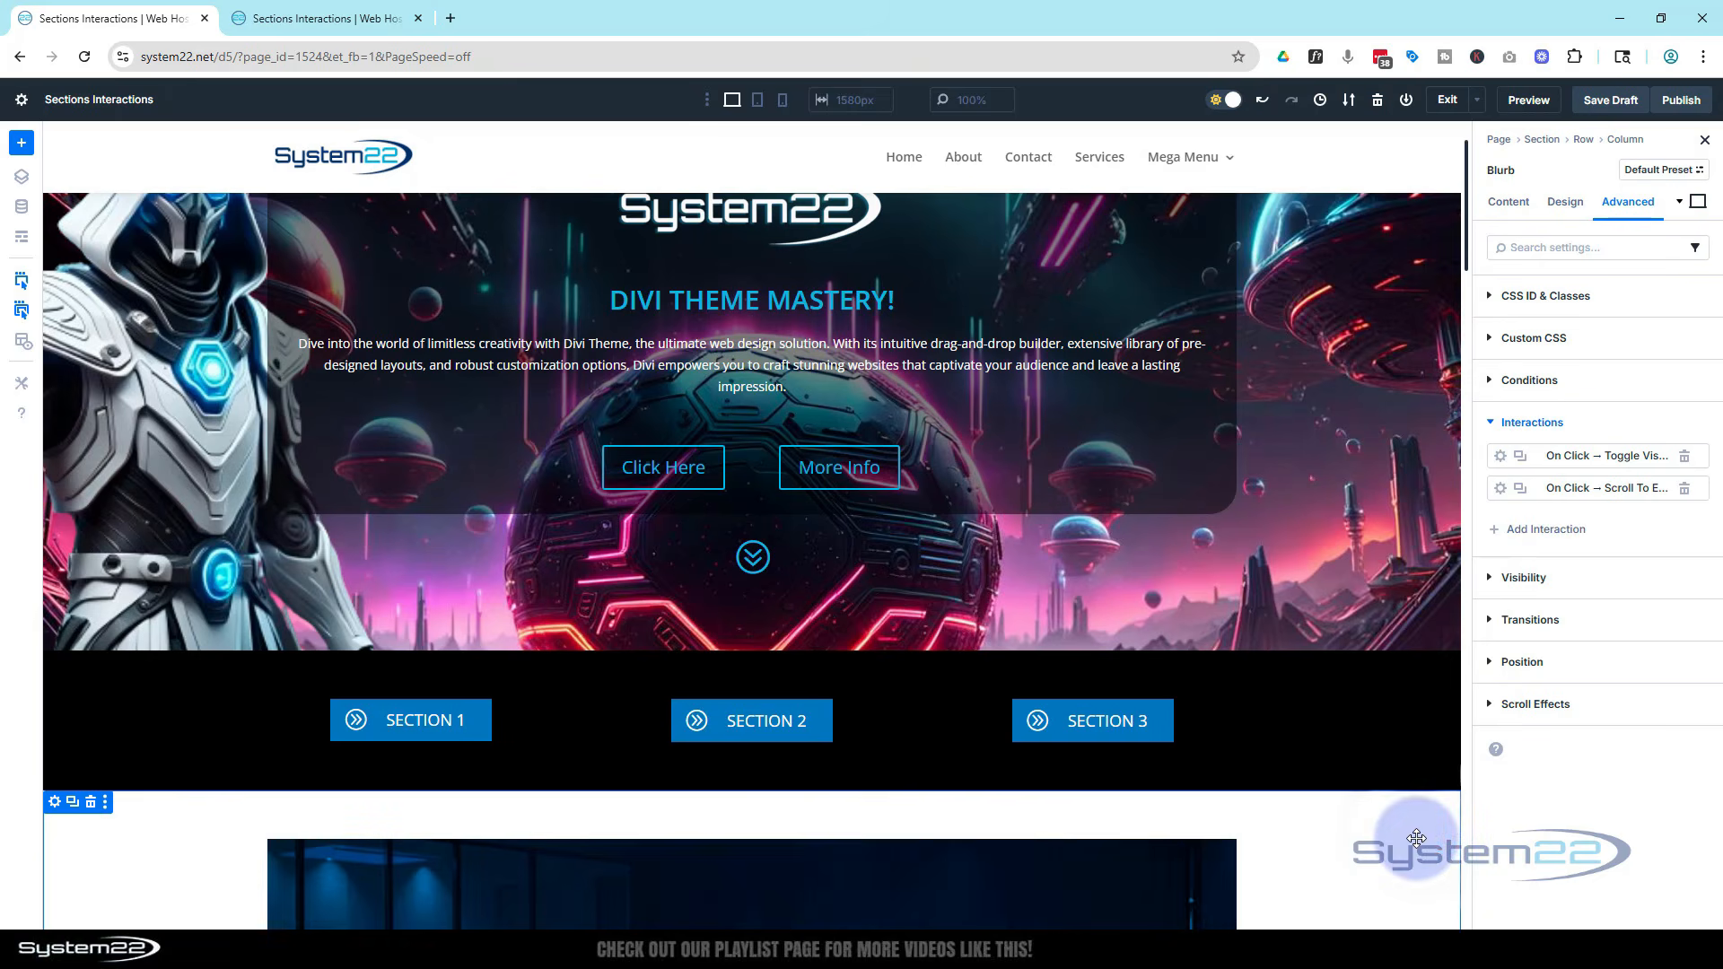
click(1585, 126)
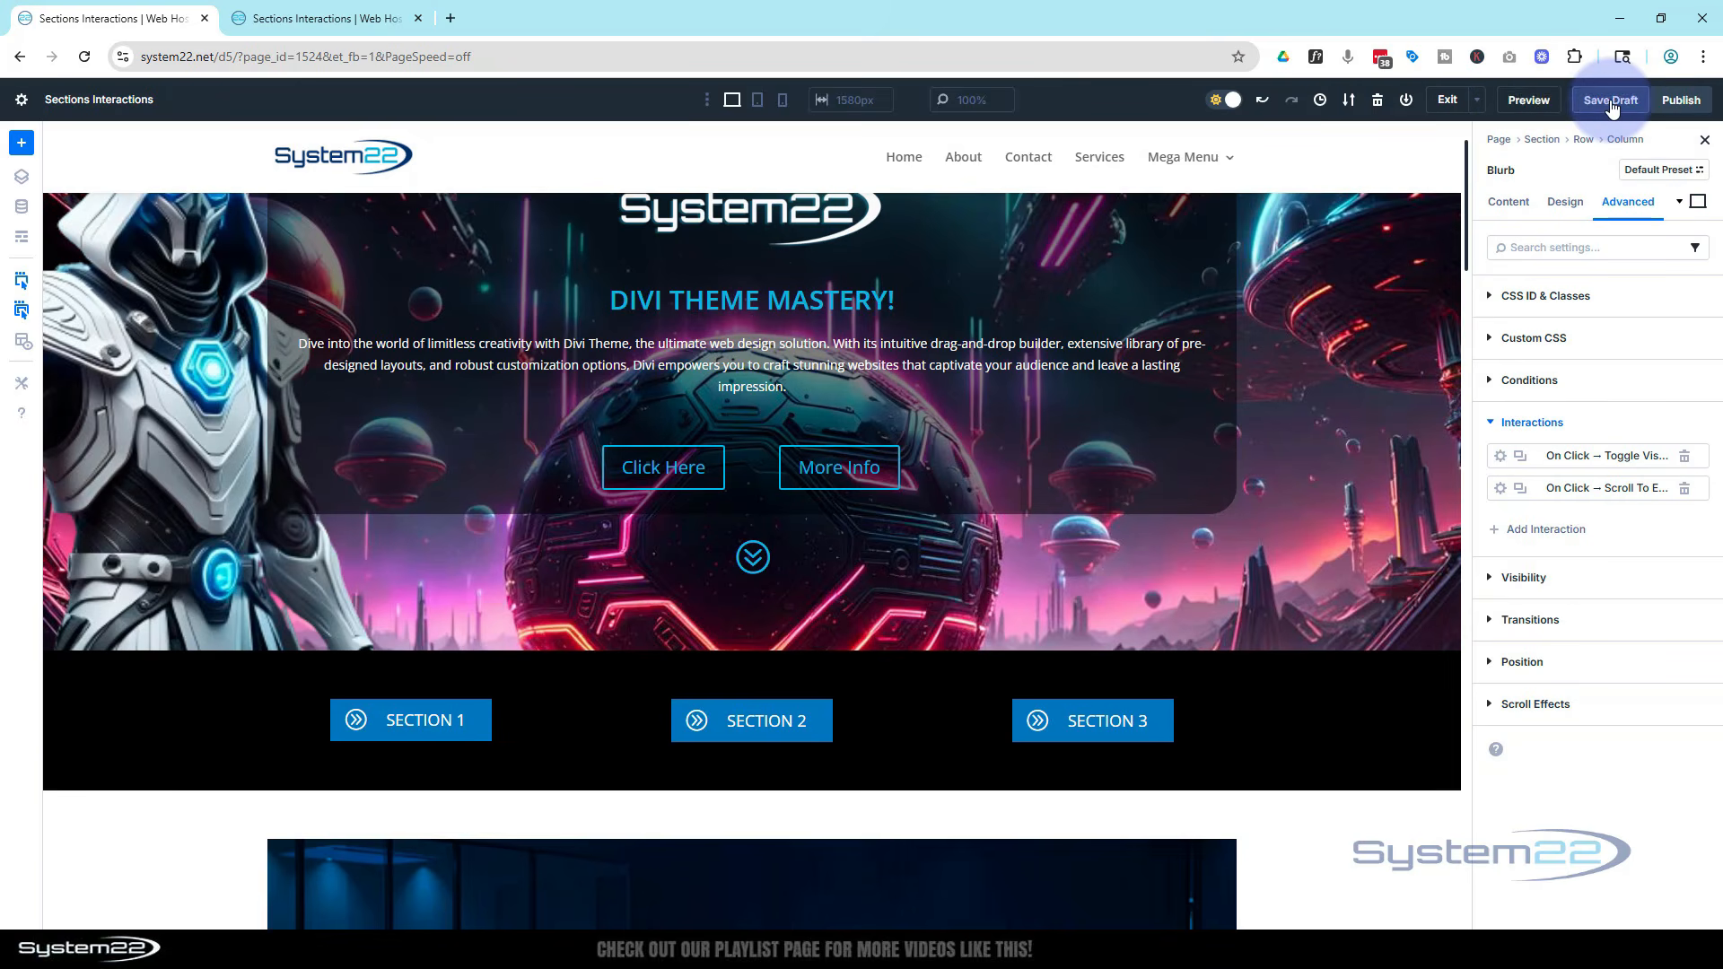
Preview the page and test the Section 1, Section 2 and Section 3 buttons, toggling sections open and scrolling to Section 3
click(1537, 107)
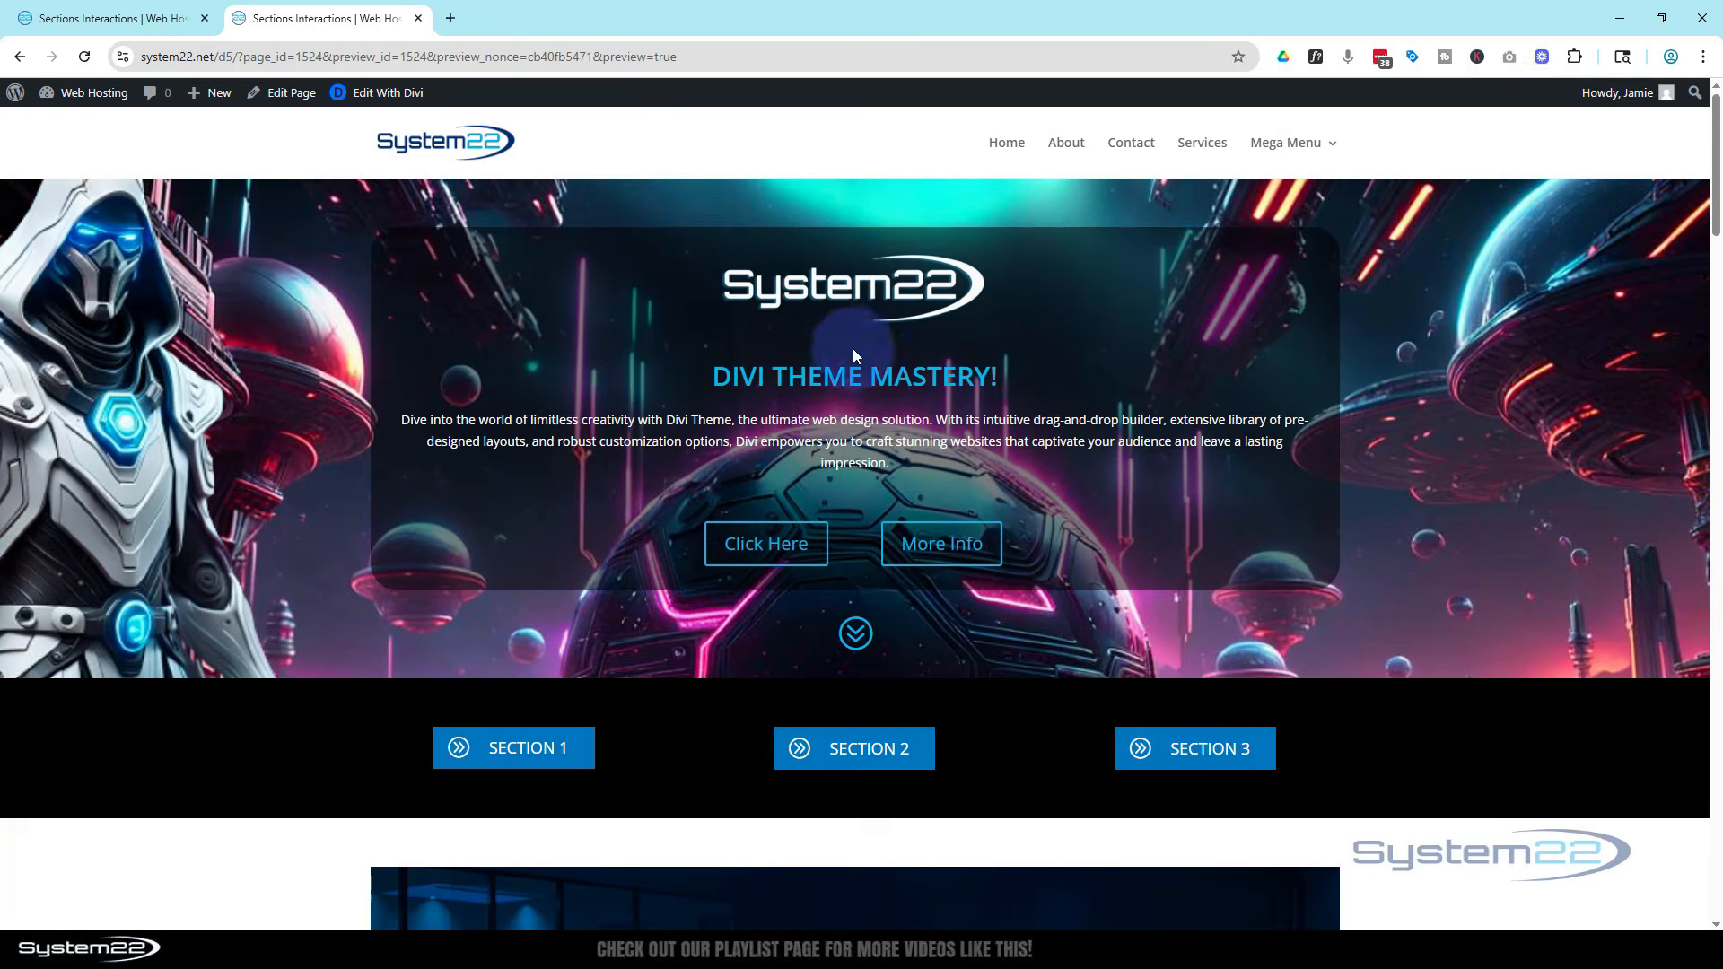
scroll(749, 386, down, 3)
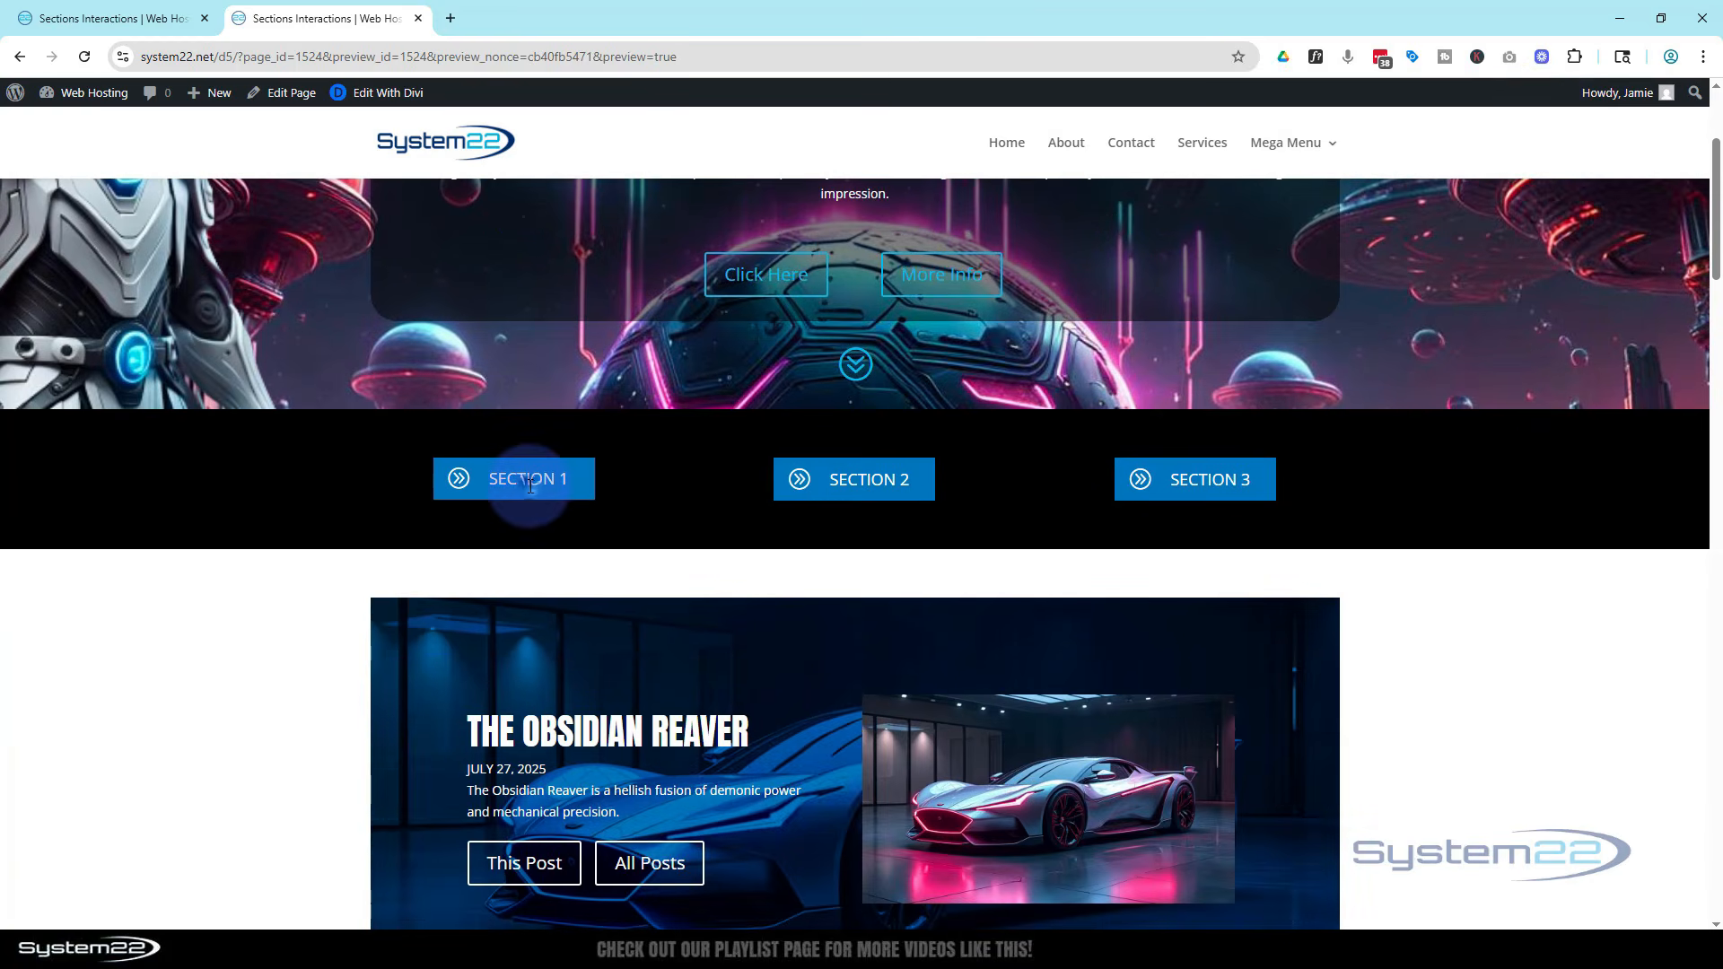
click(529, 485)
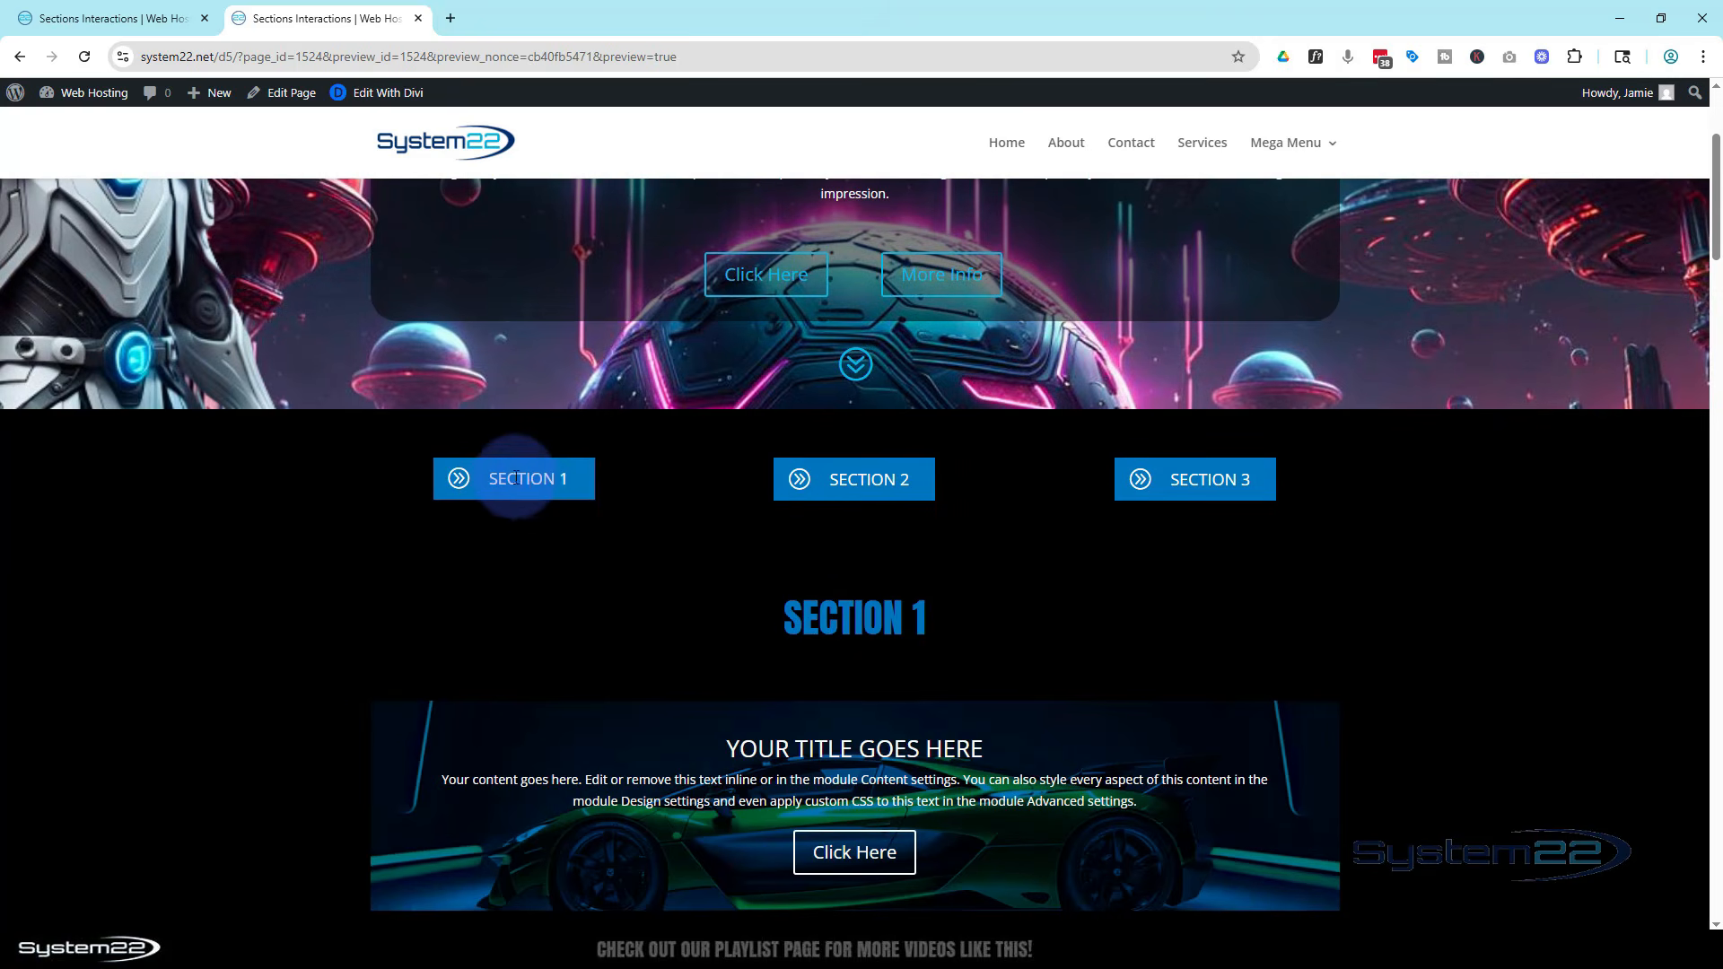
click(518, 479)
click(867, 480)
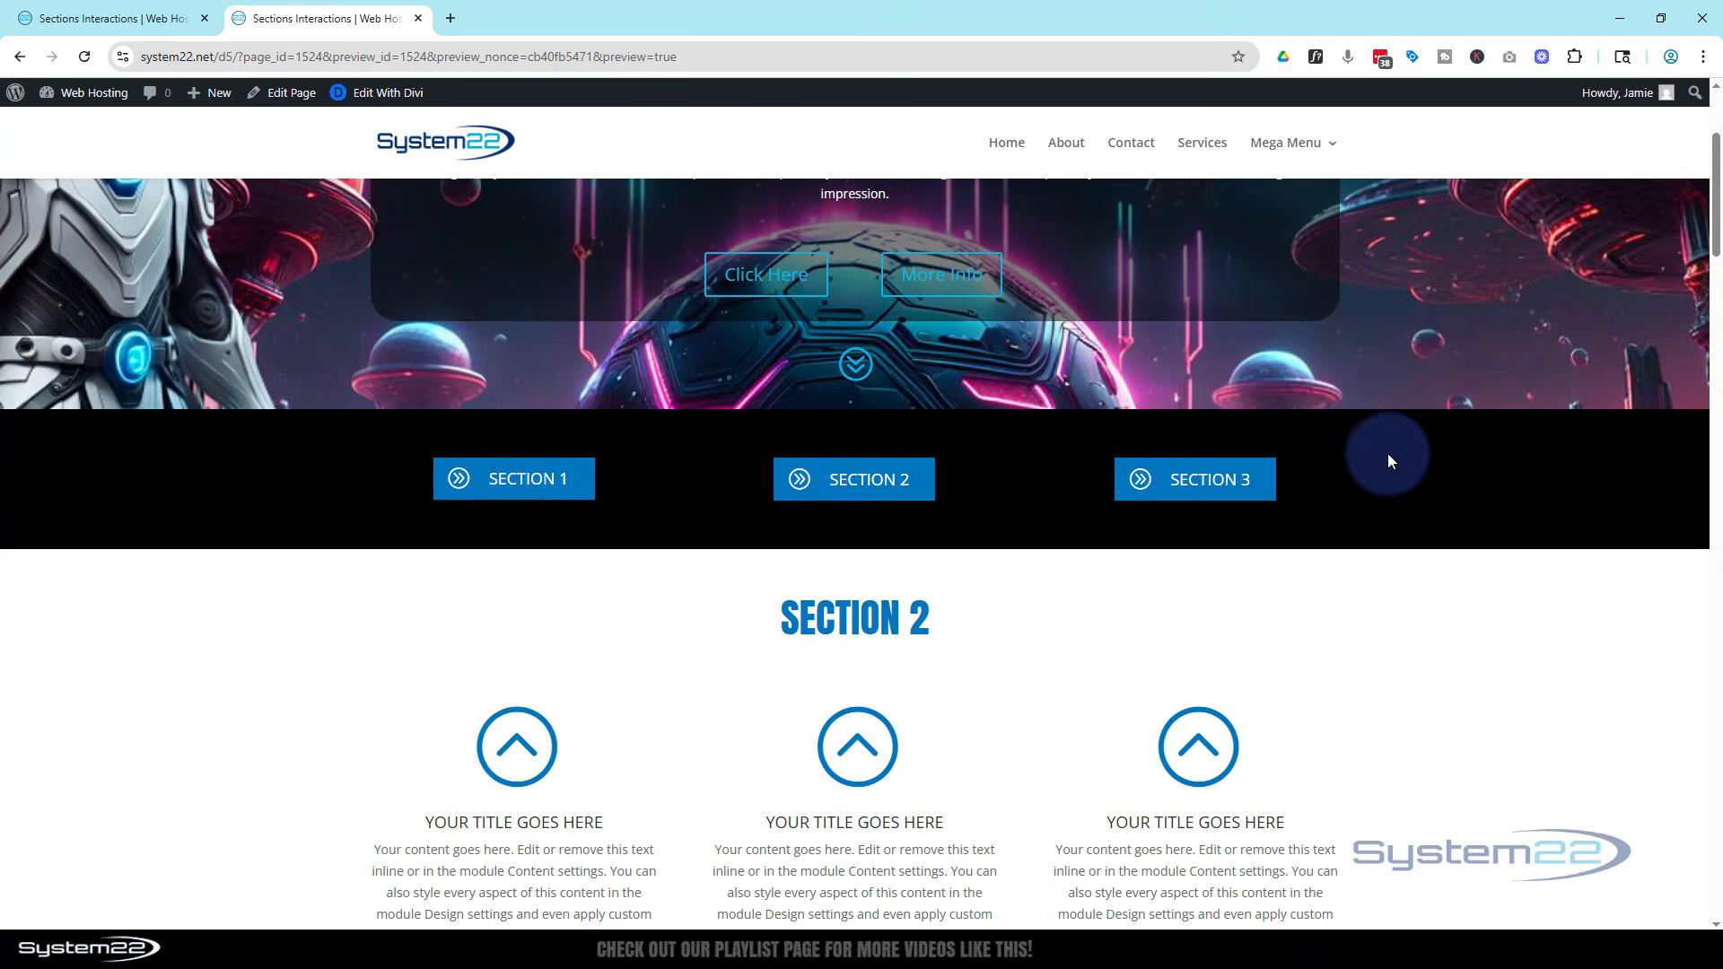
scroll(1419, 615, down, 6)
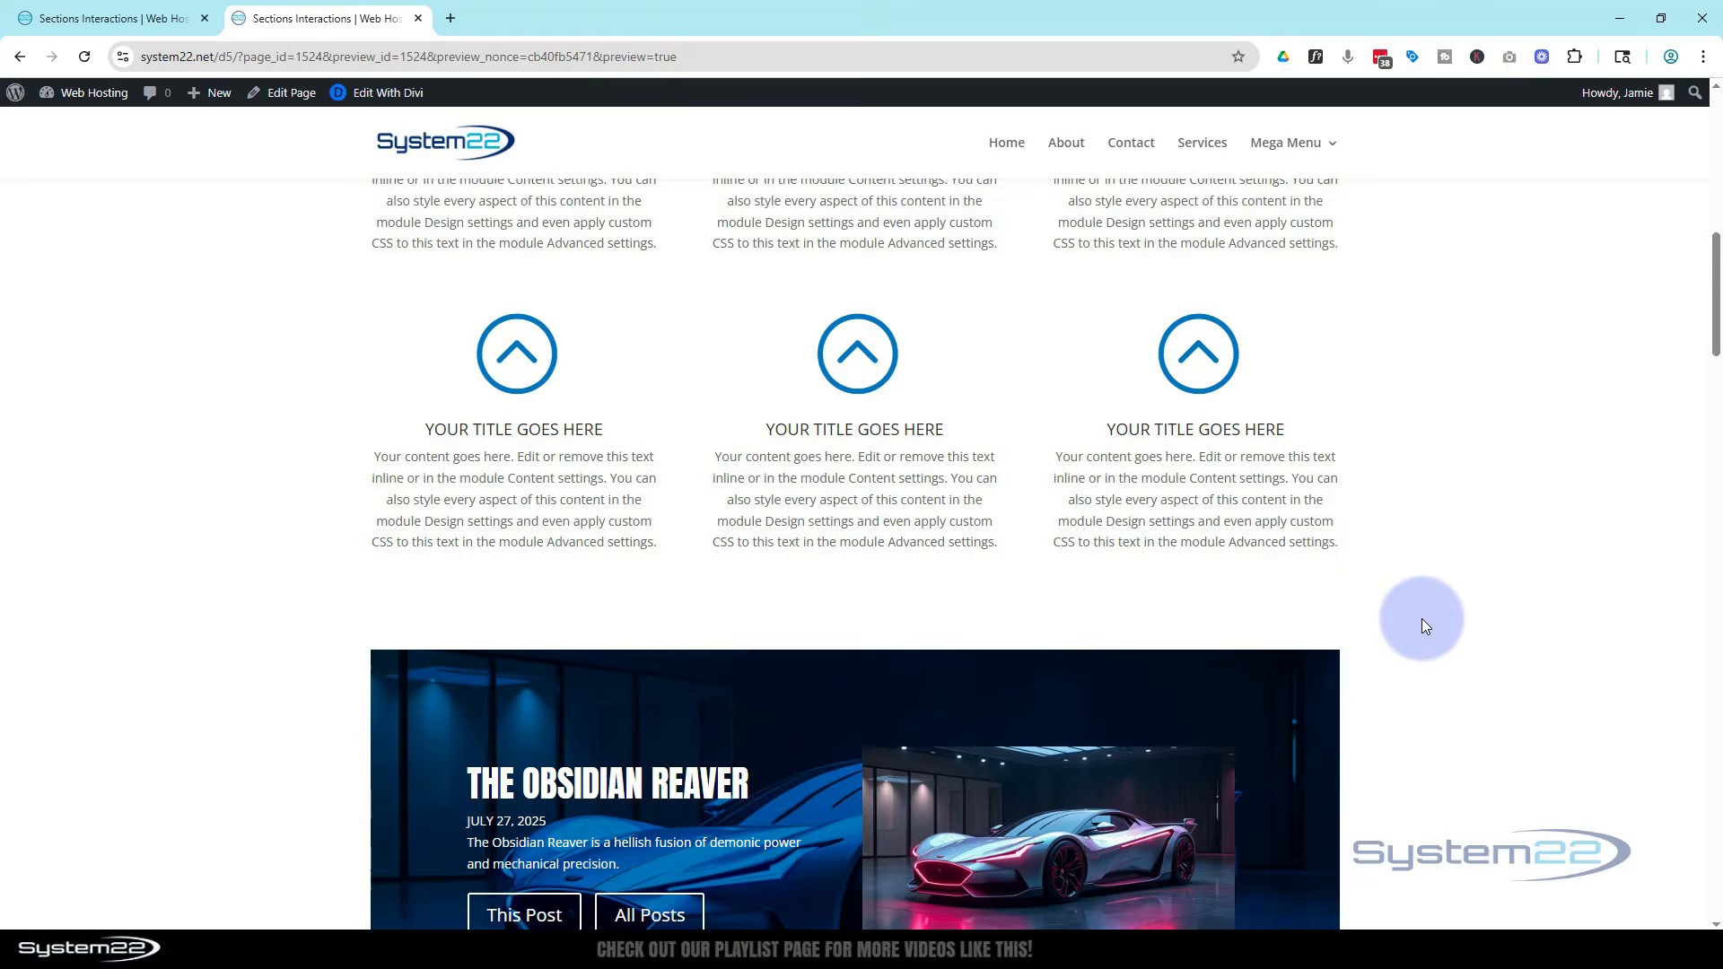
scroll(1424, 601, up, 6)
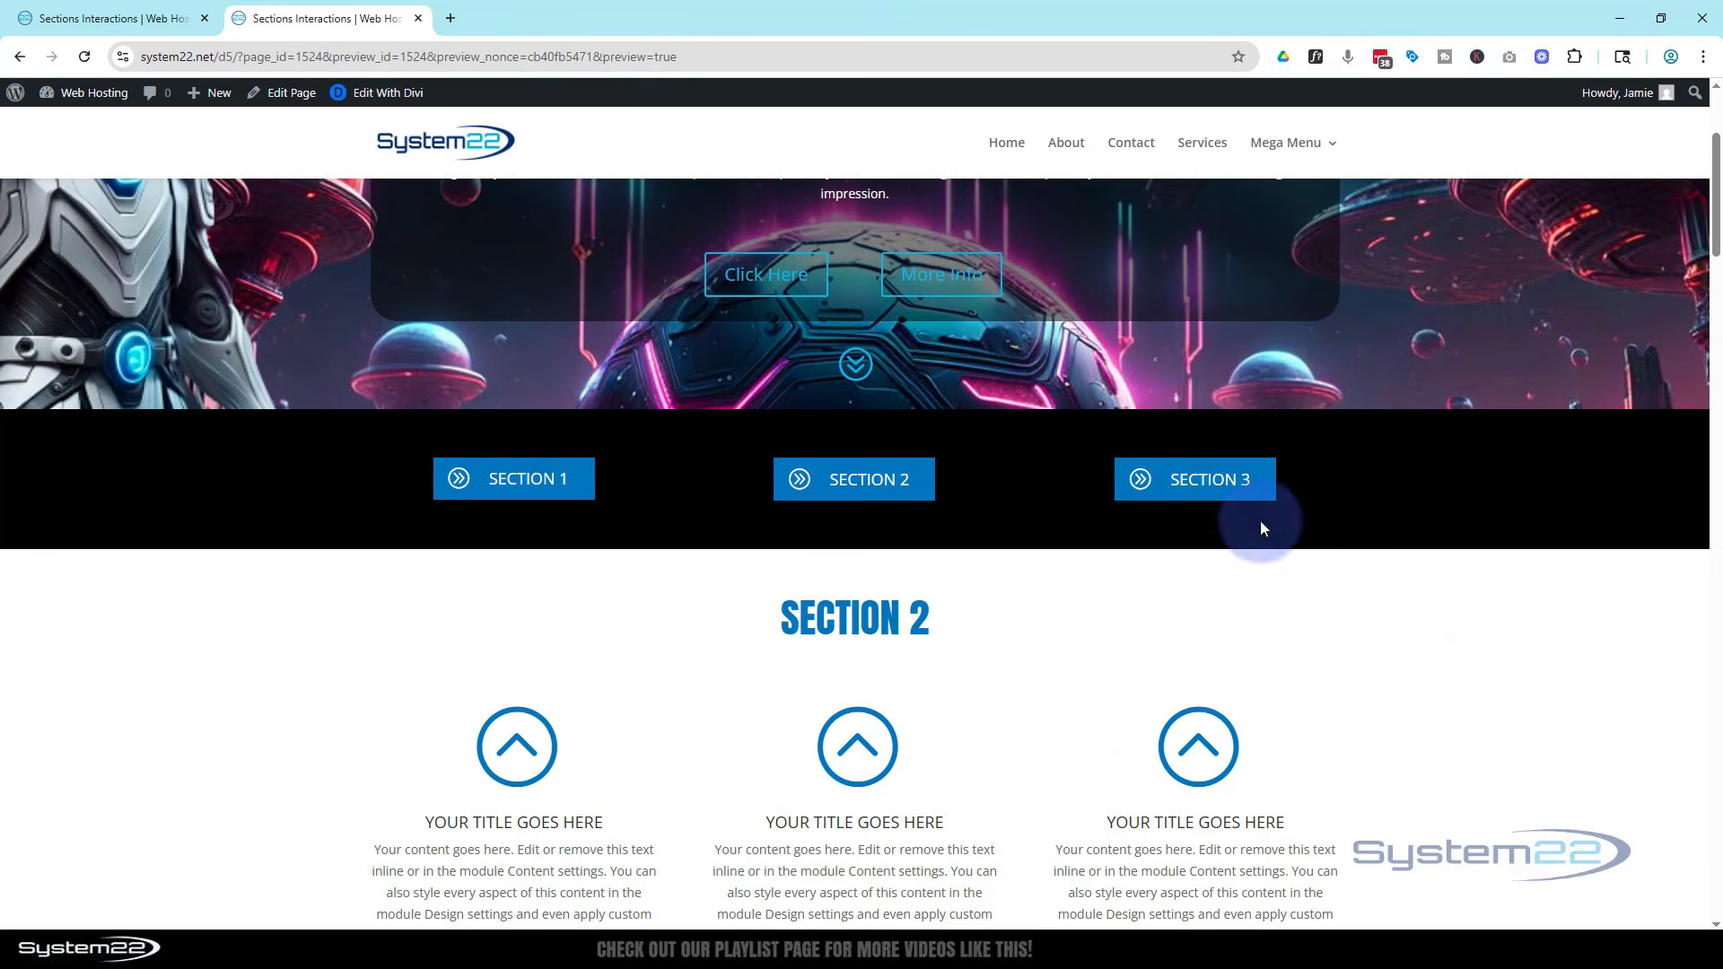
click(1198, 477)
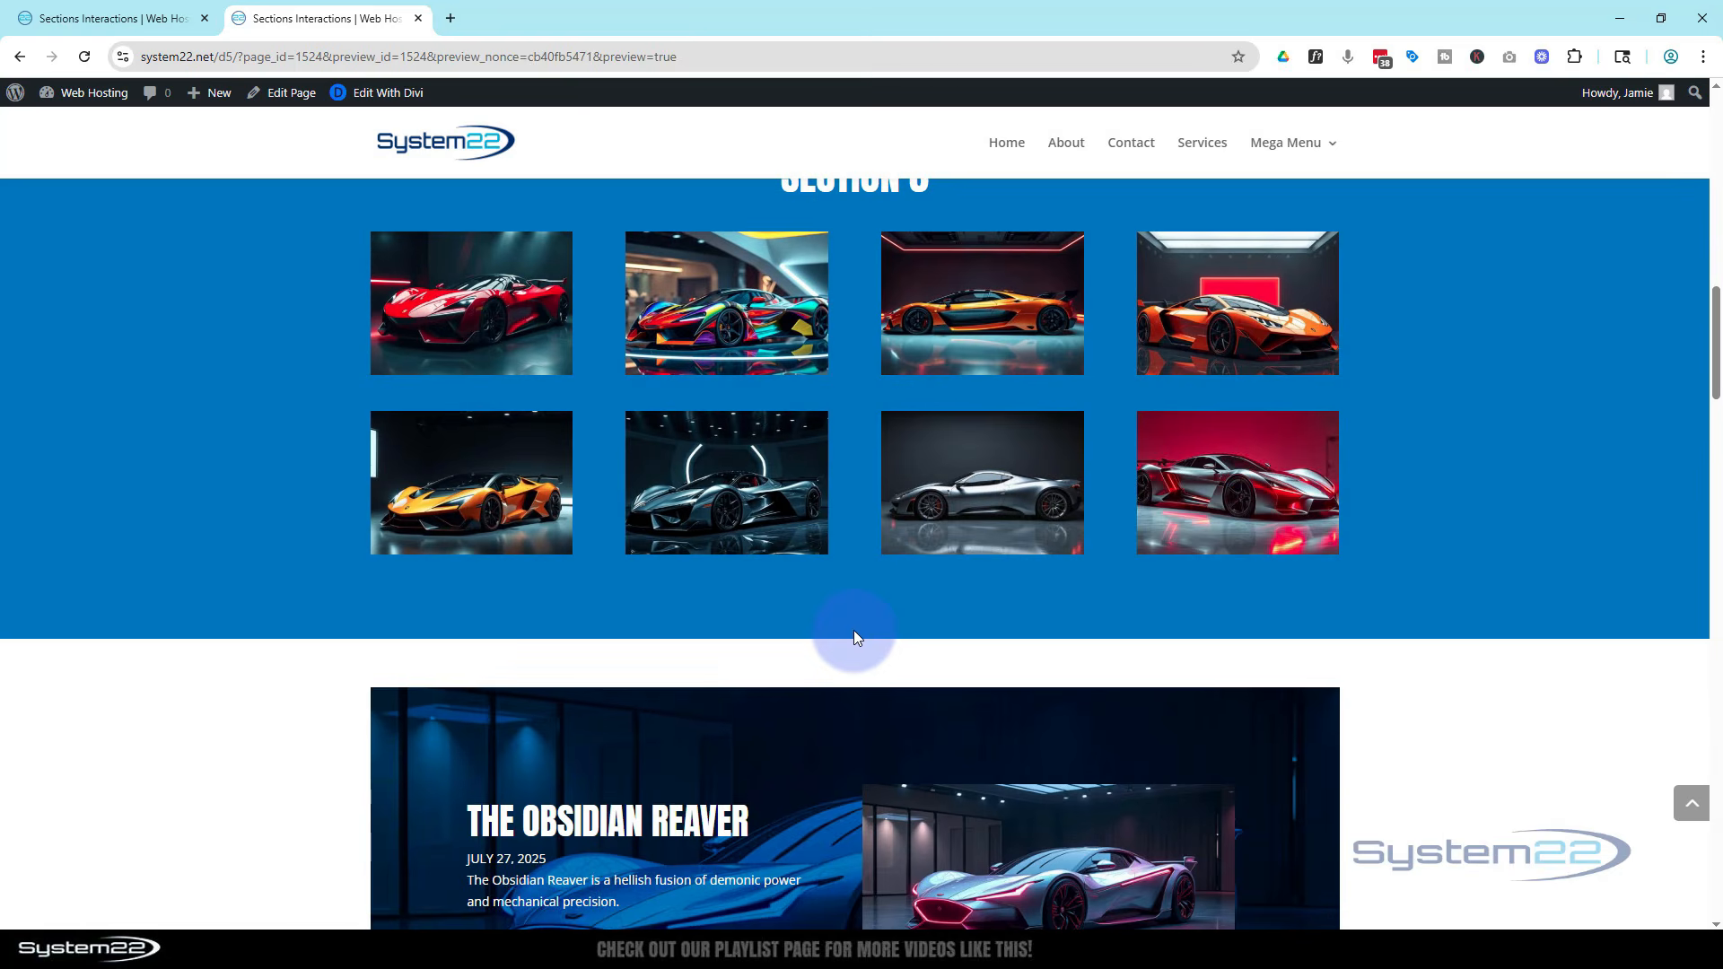
Scroll through the revealed sections and test the Section 2 and Section 3 buttons once more
scroll(853, 630, down, 1)
scroll(858, 617, up, 2)
scroll(857, 616, down, 1)
scroll(858, 616, up, 1)
scroll(858, 615, up, 9)
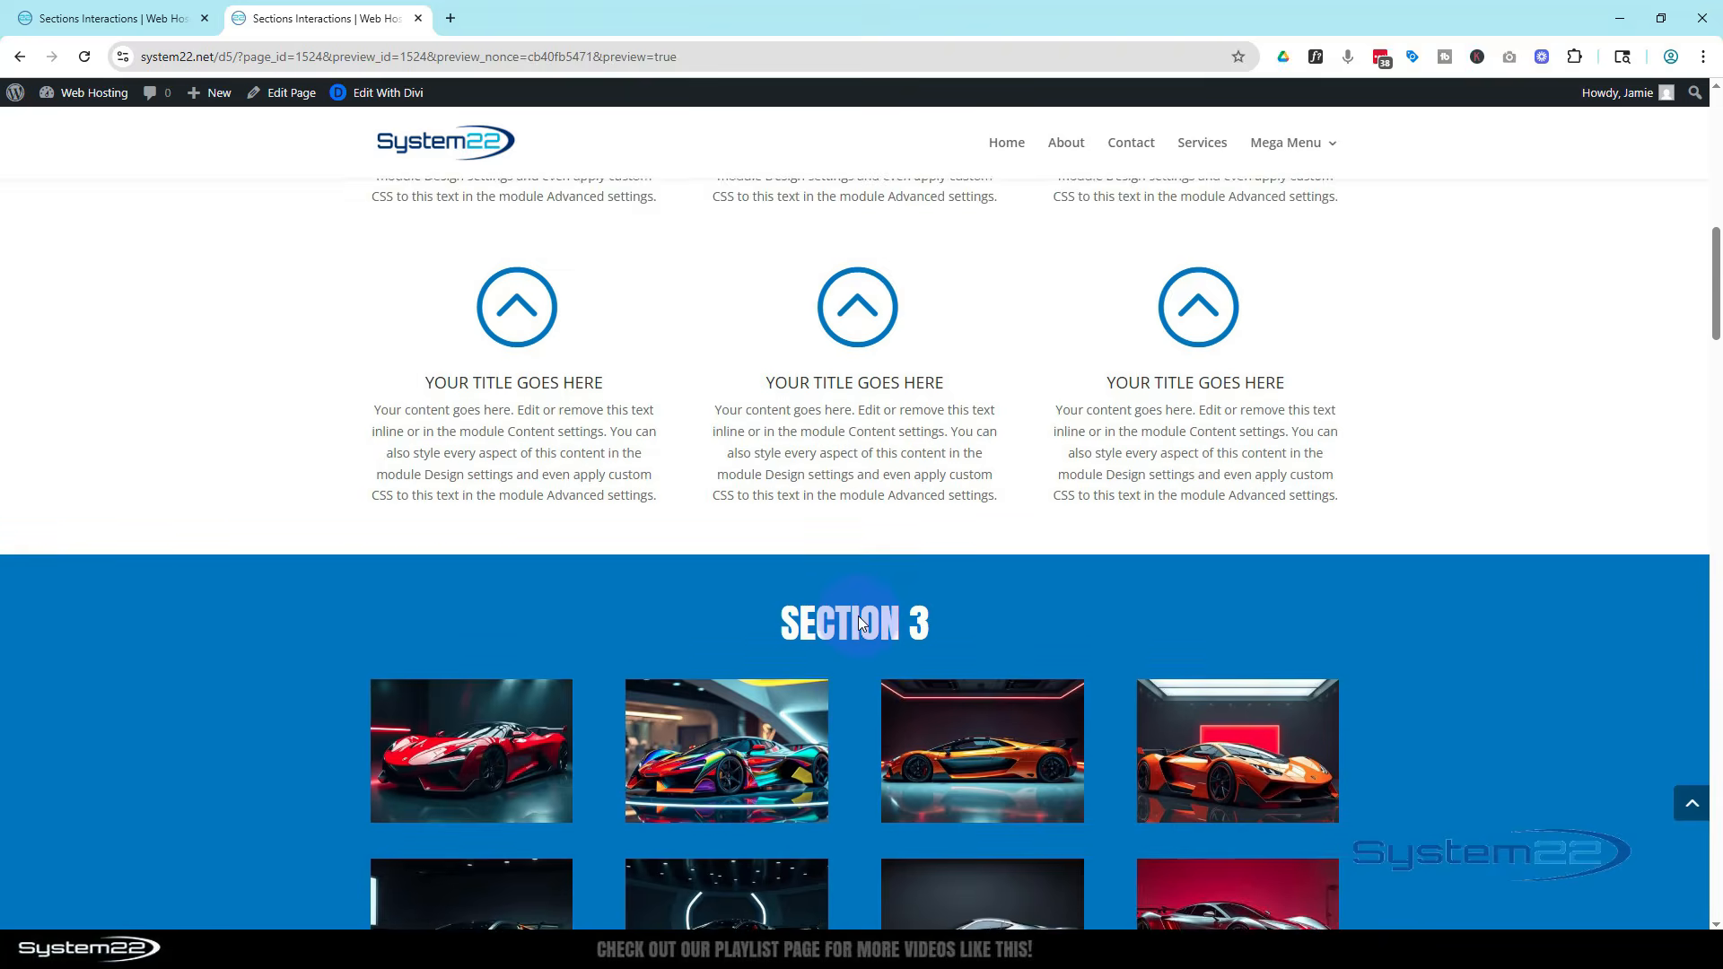
scroll(859, 613, up, 5)
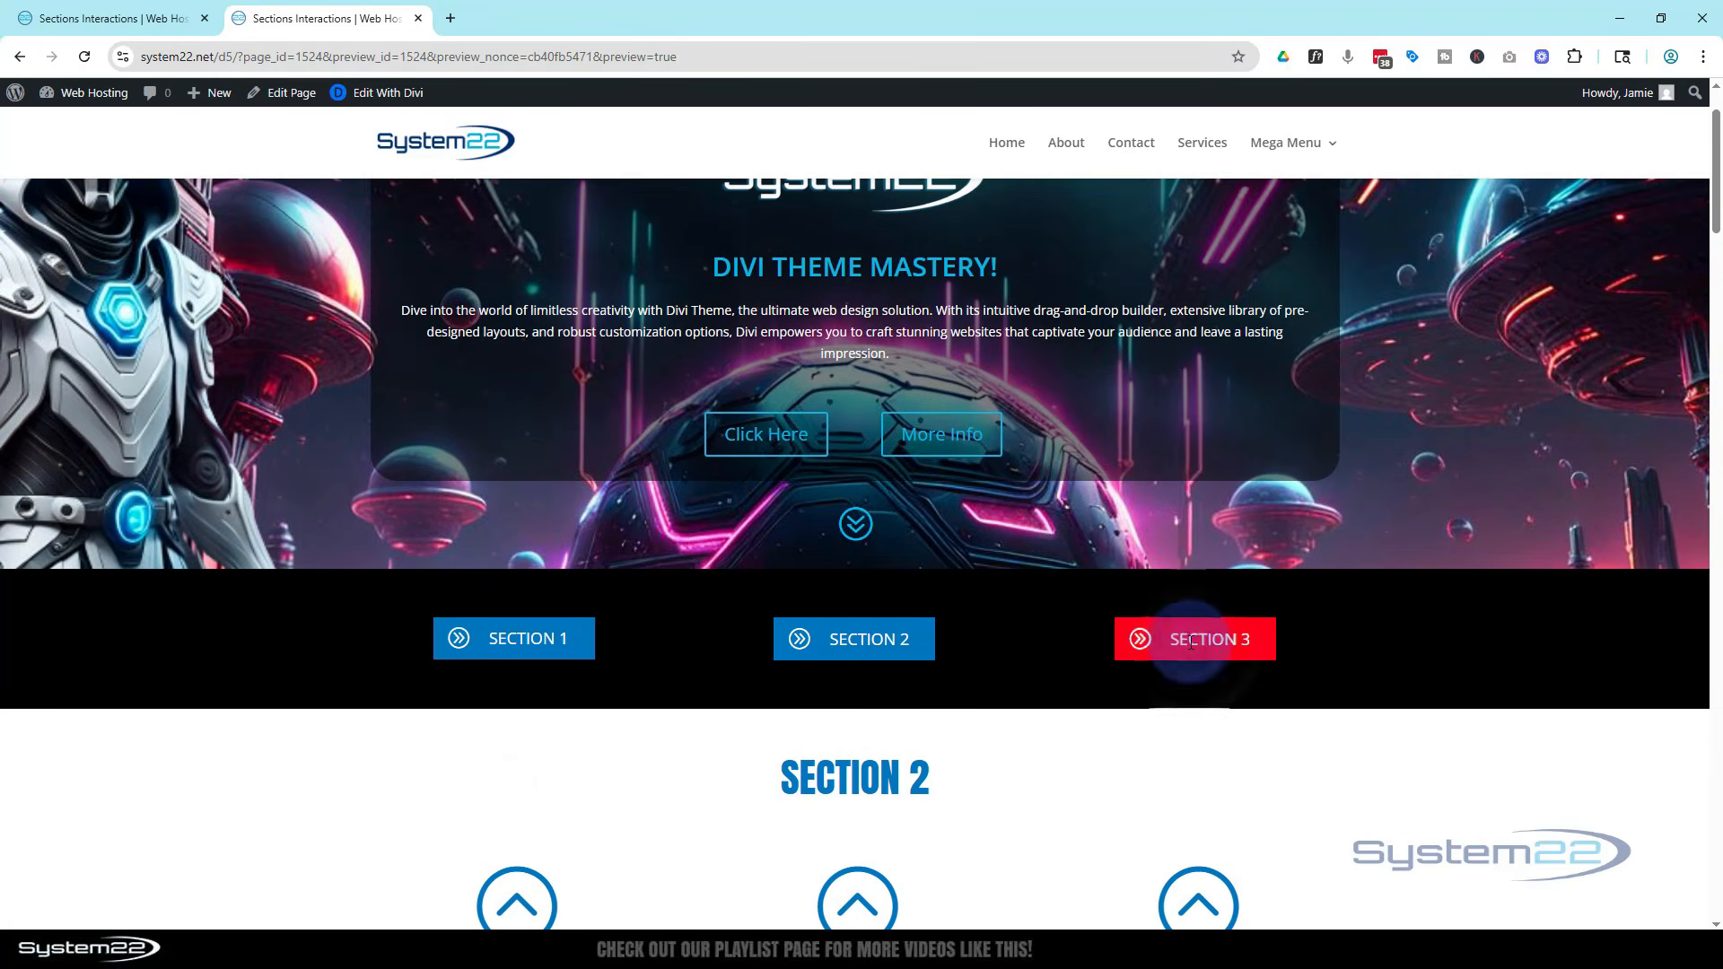
click(863, 641)
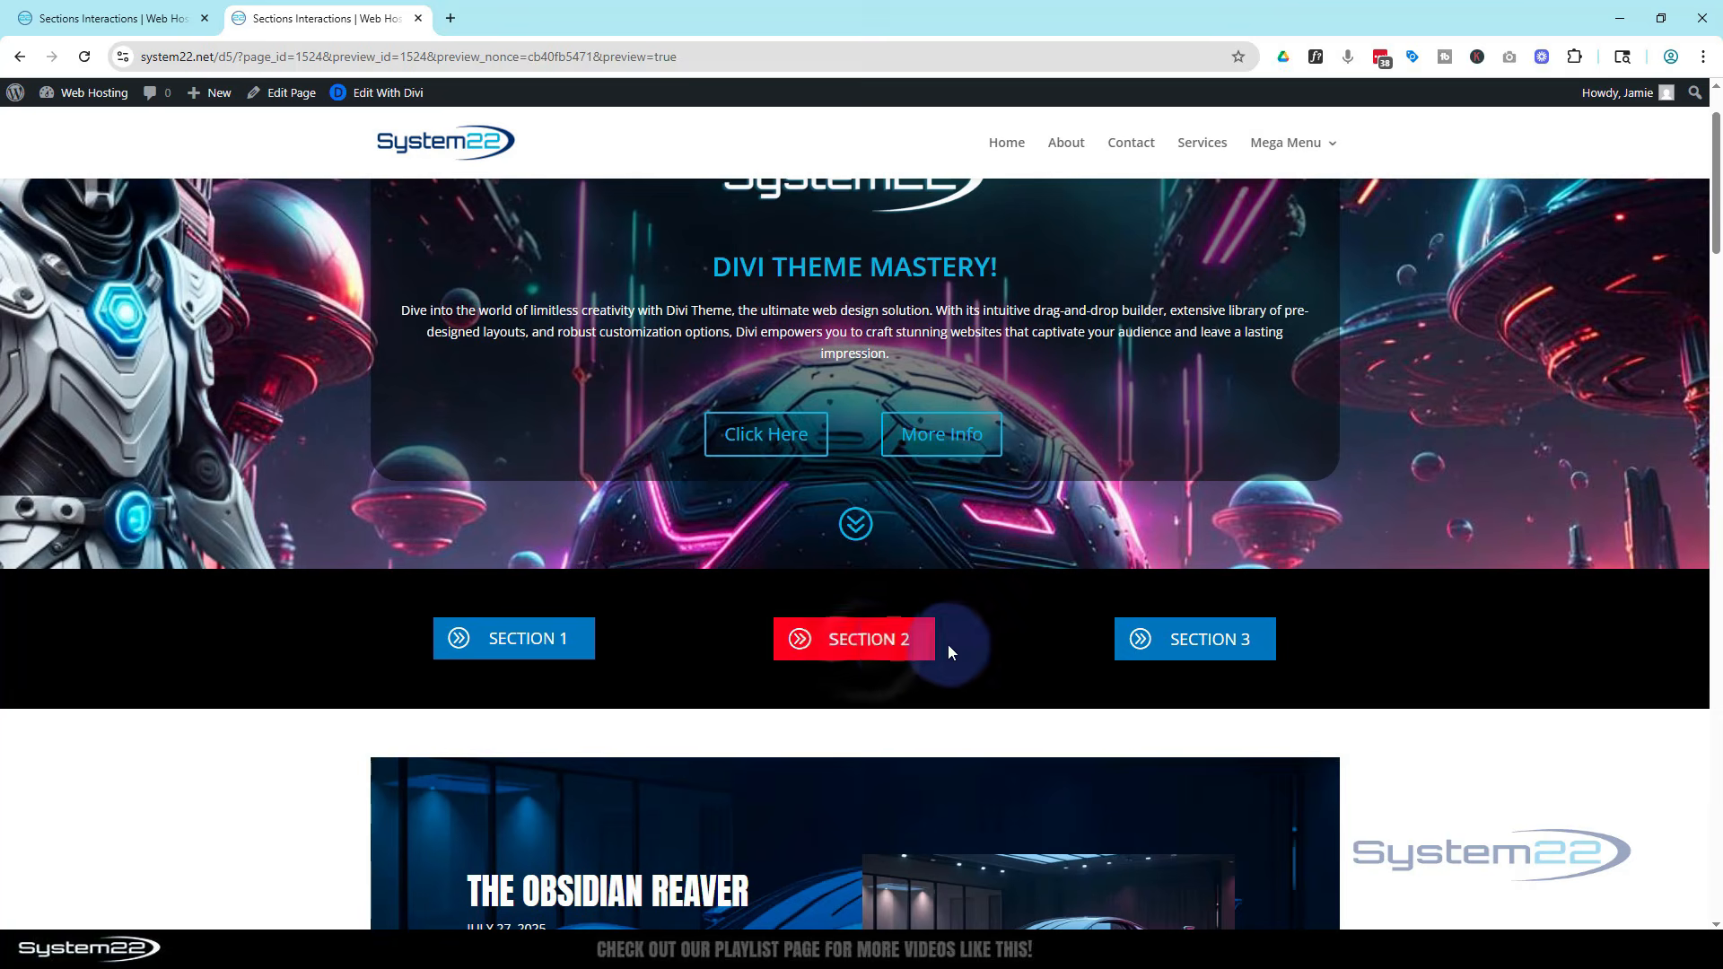
click(1209, 637)
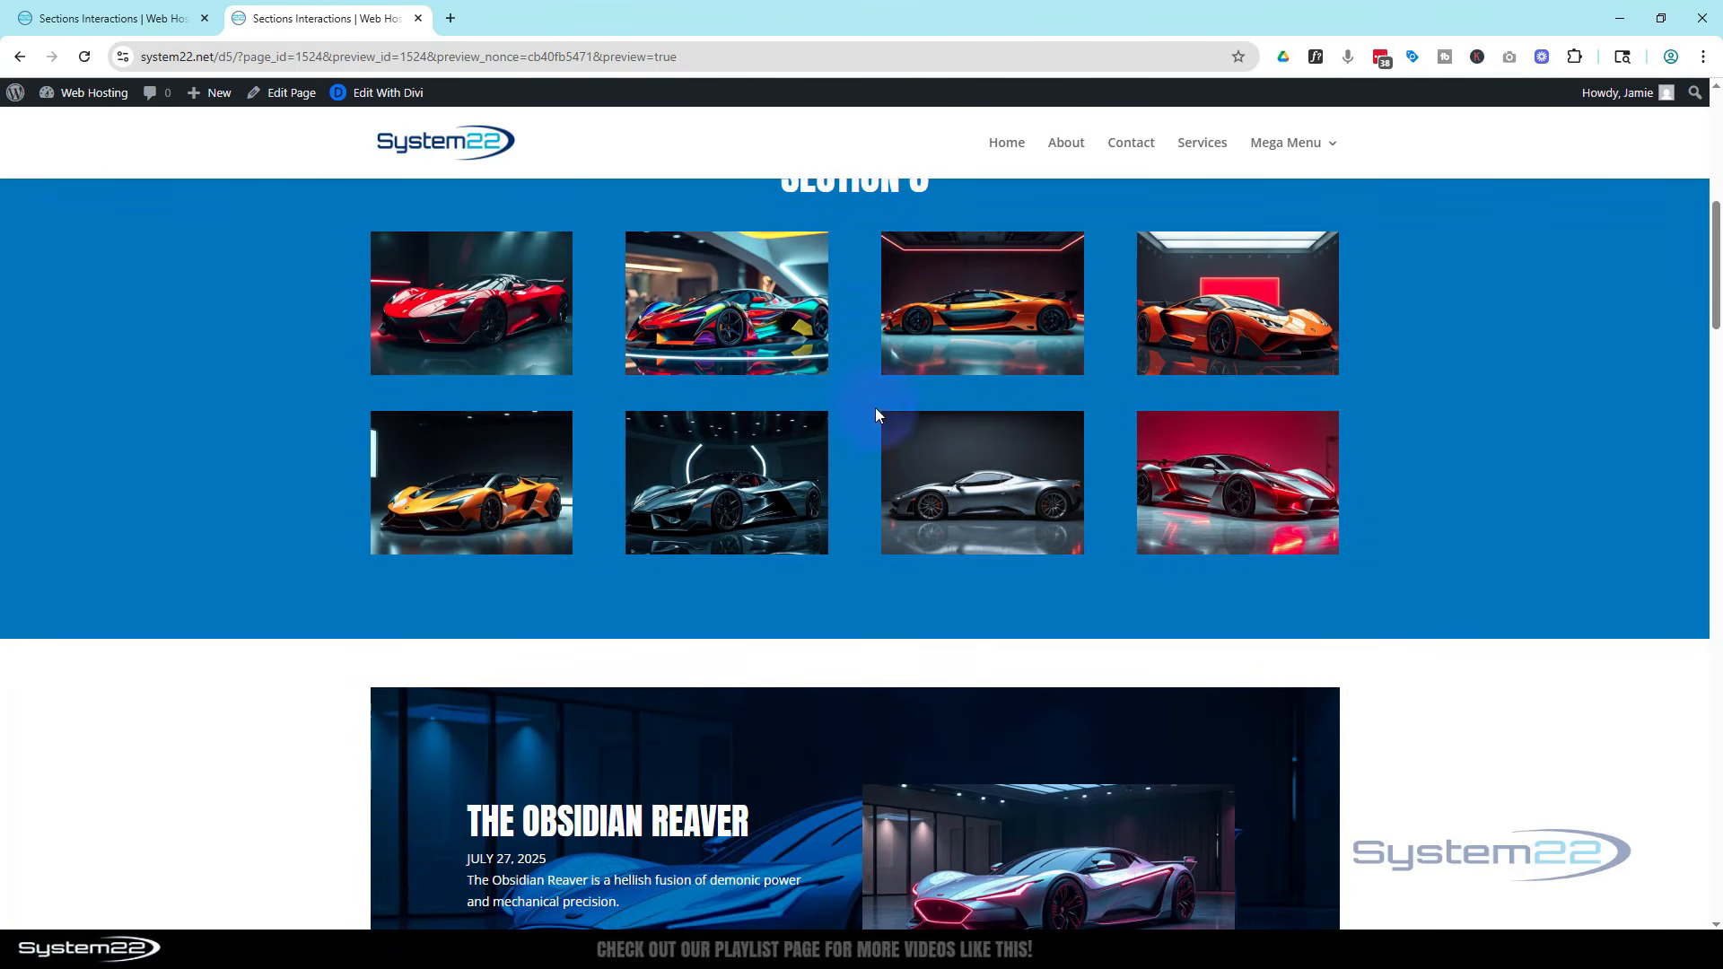
scroll(858, 497, up, 5)
scroll(858, 500, up, 2)
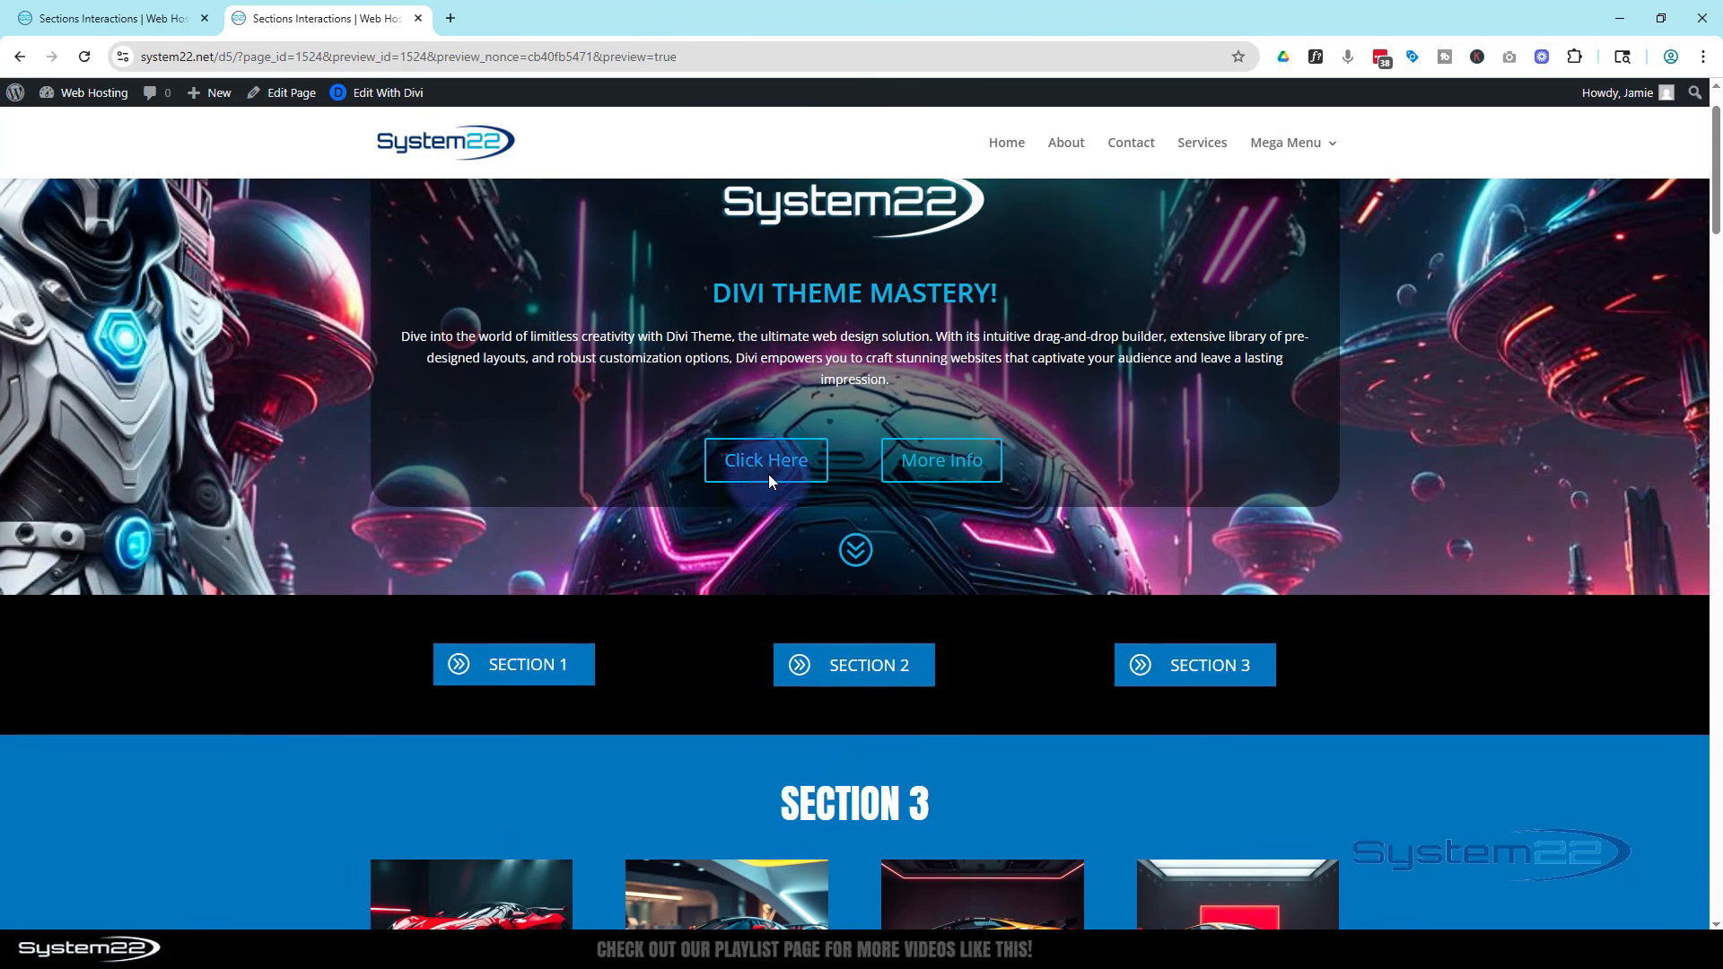
Return to the builder, delete the Section 3 blurb's Scroll To Element interaction, and save the draft
click(105, 18)
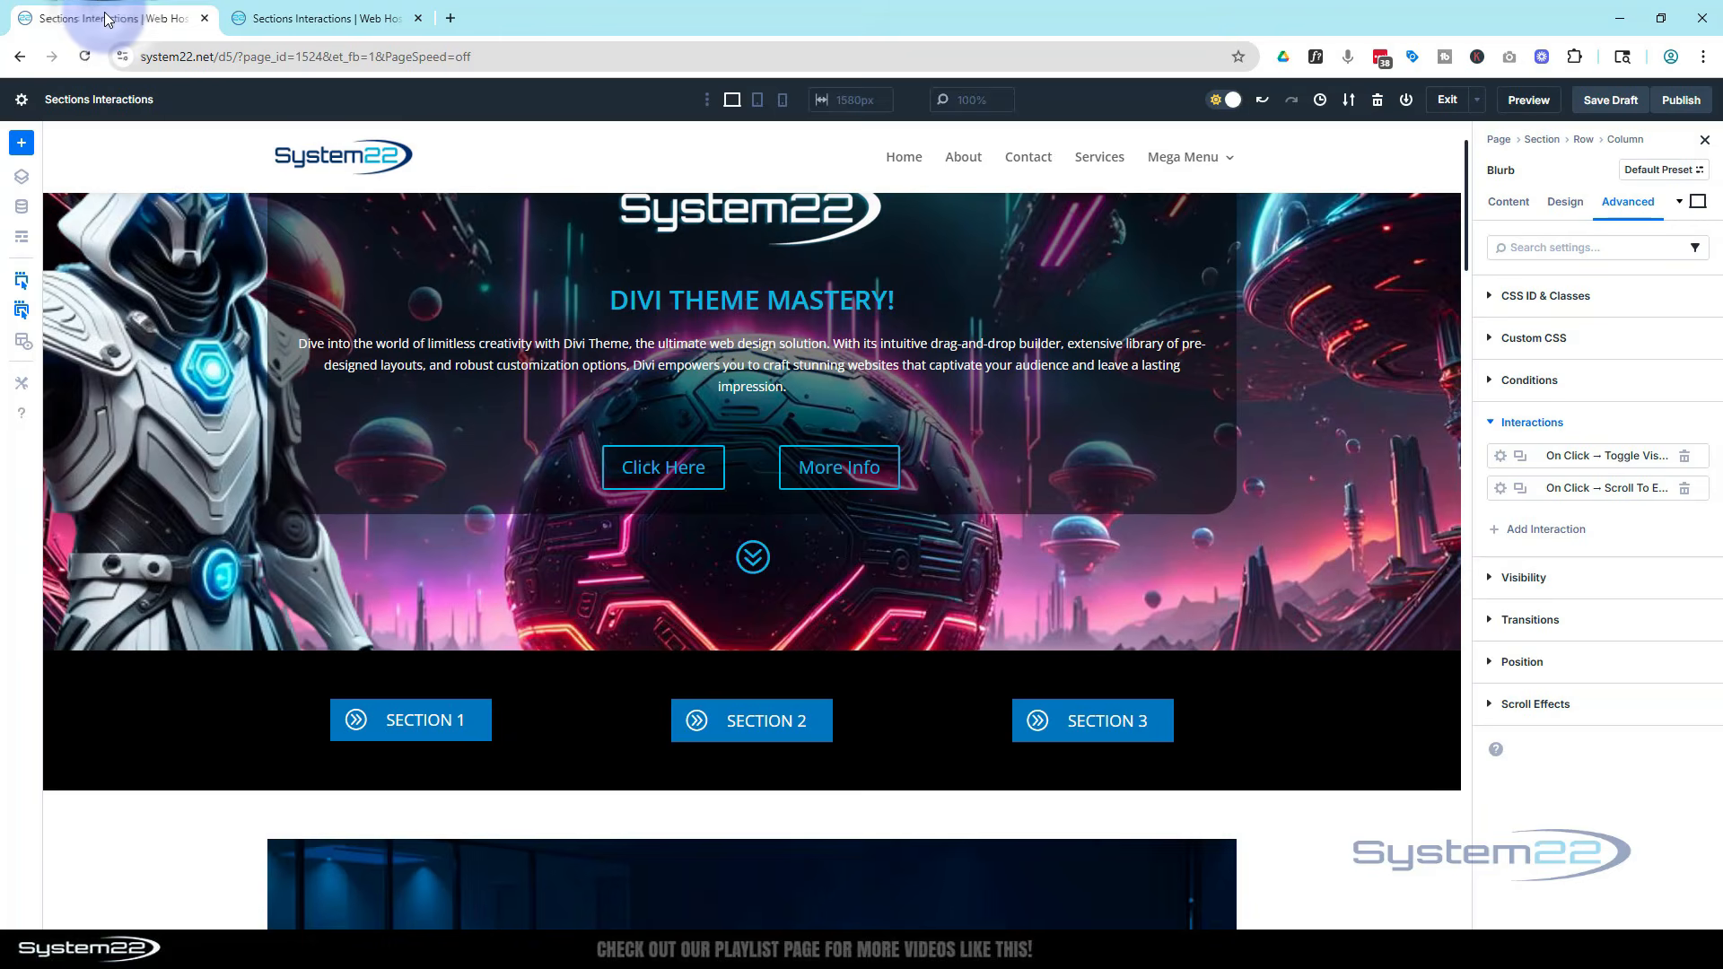
click(1684, 489)
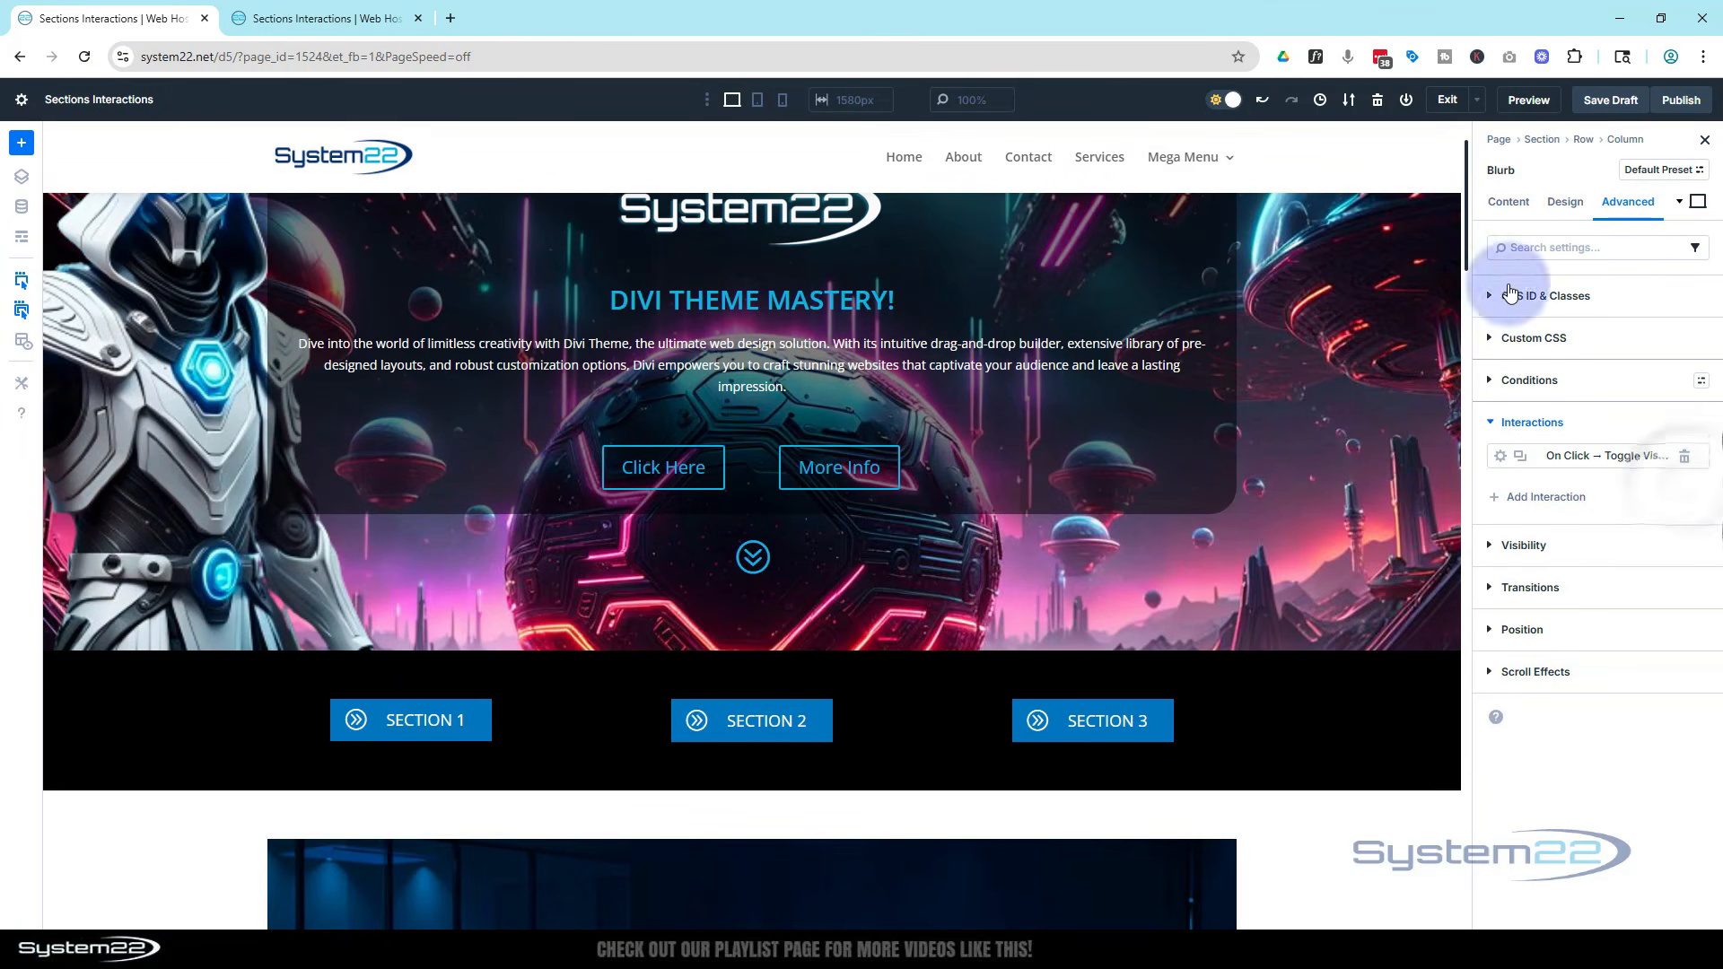
click(1624, 99)
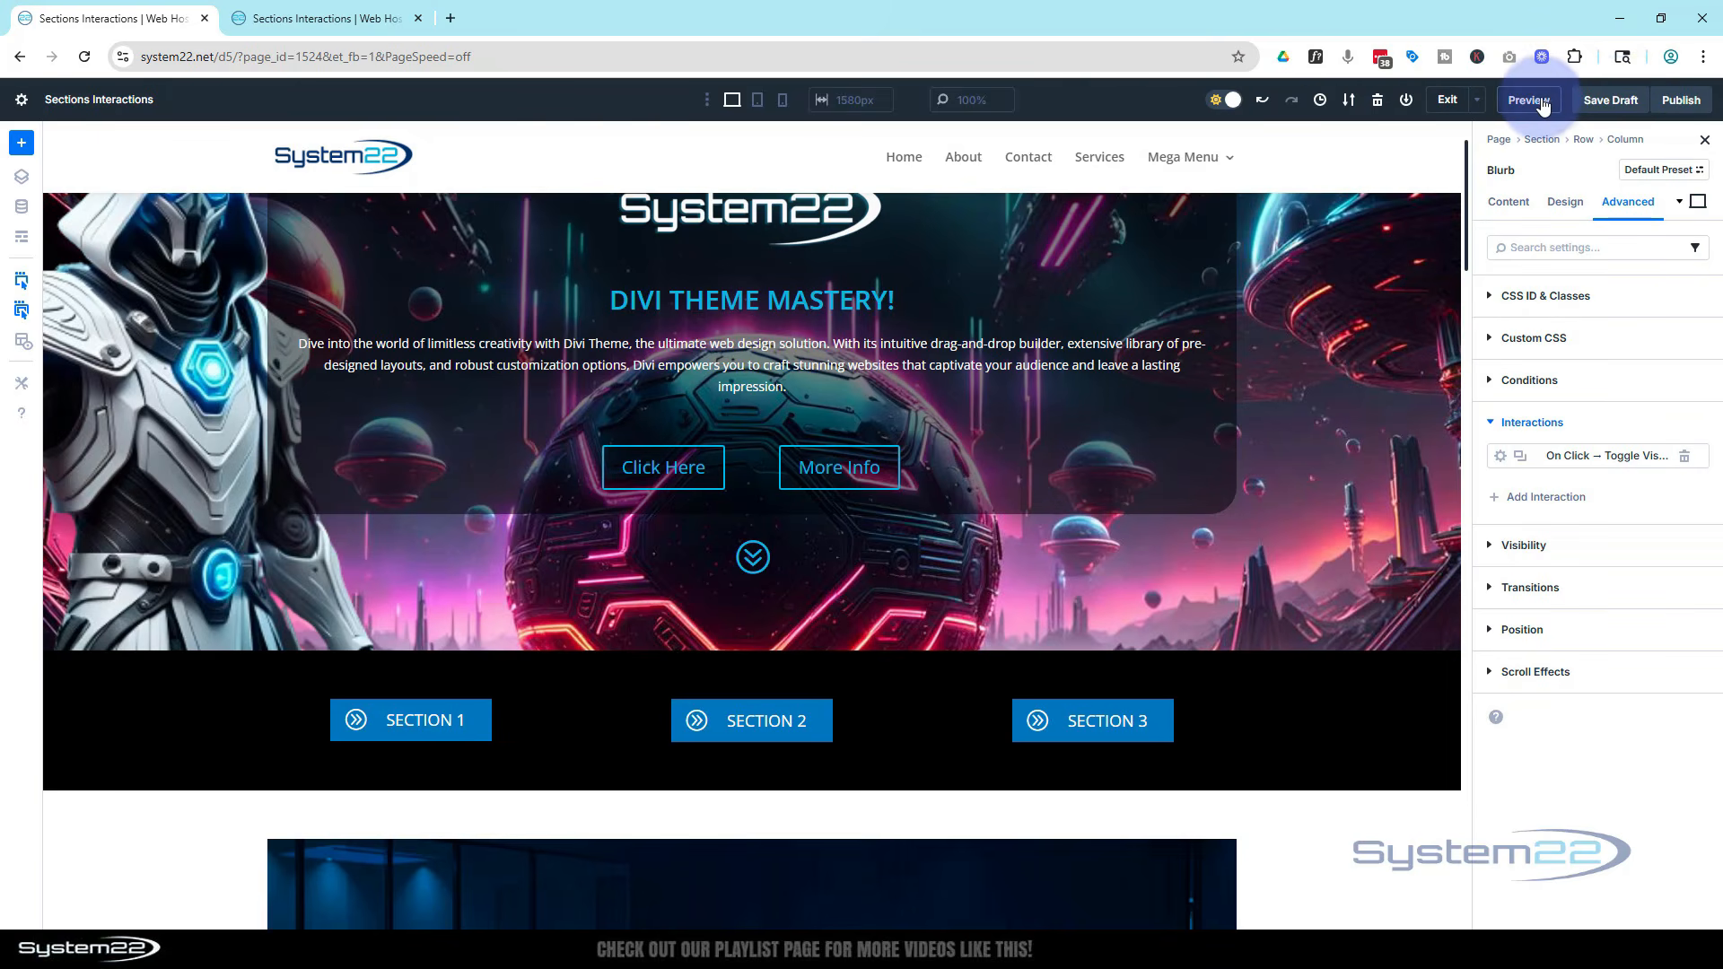
Preview the page again and test the Section 1, Section 2 and Section 3 toggle buttons
click(1540, 101)
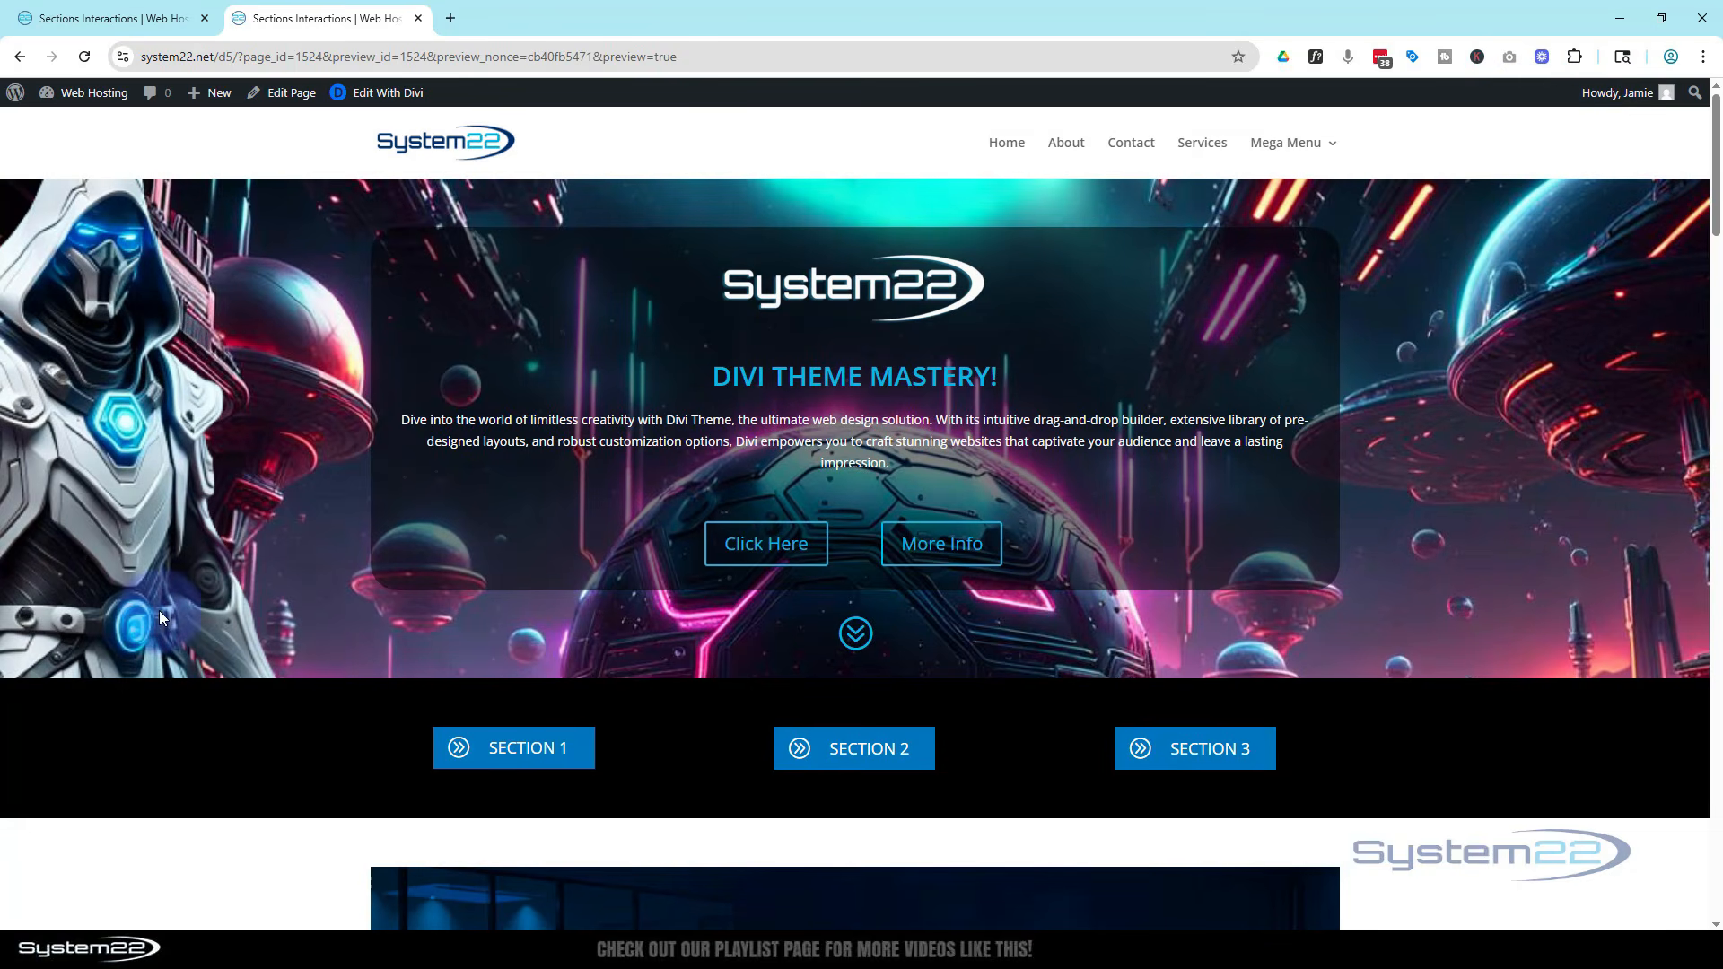
scroll(271, 605, down, 2)
scroll(311, 536, down, 1)
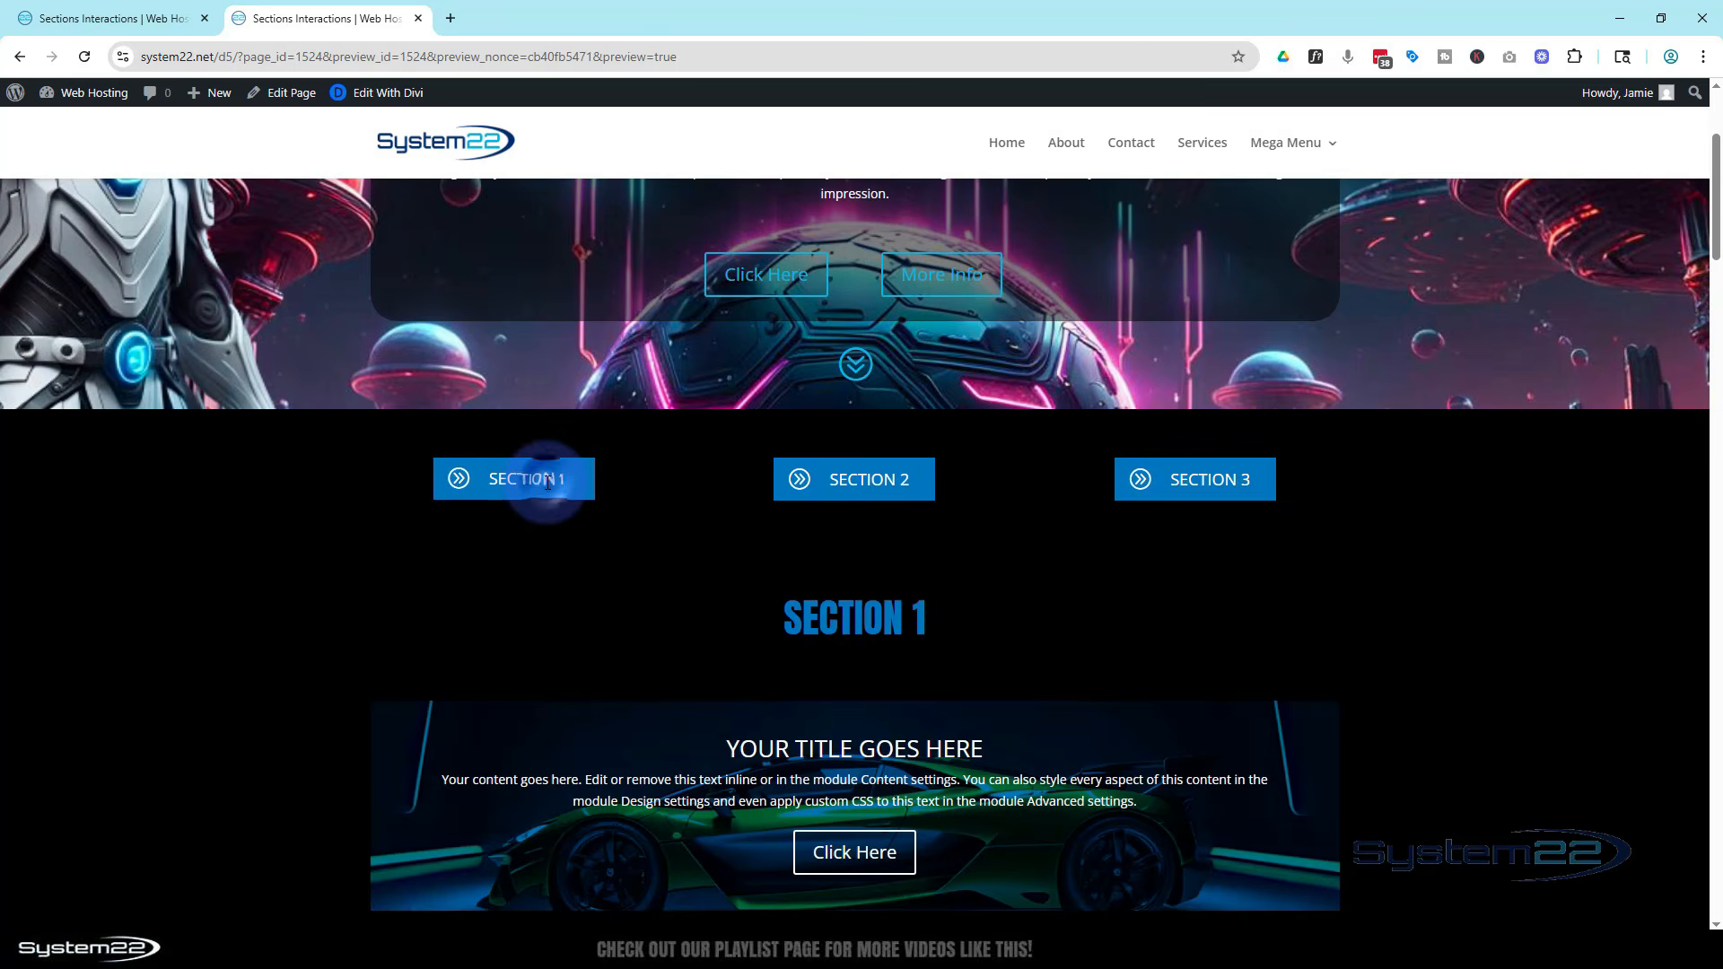
click(547, 481)
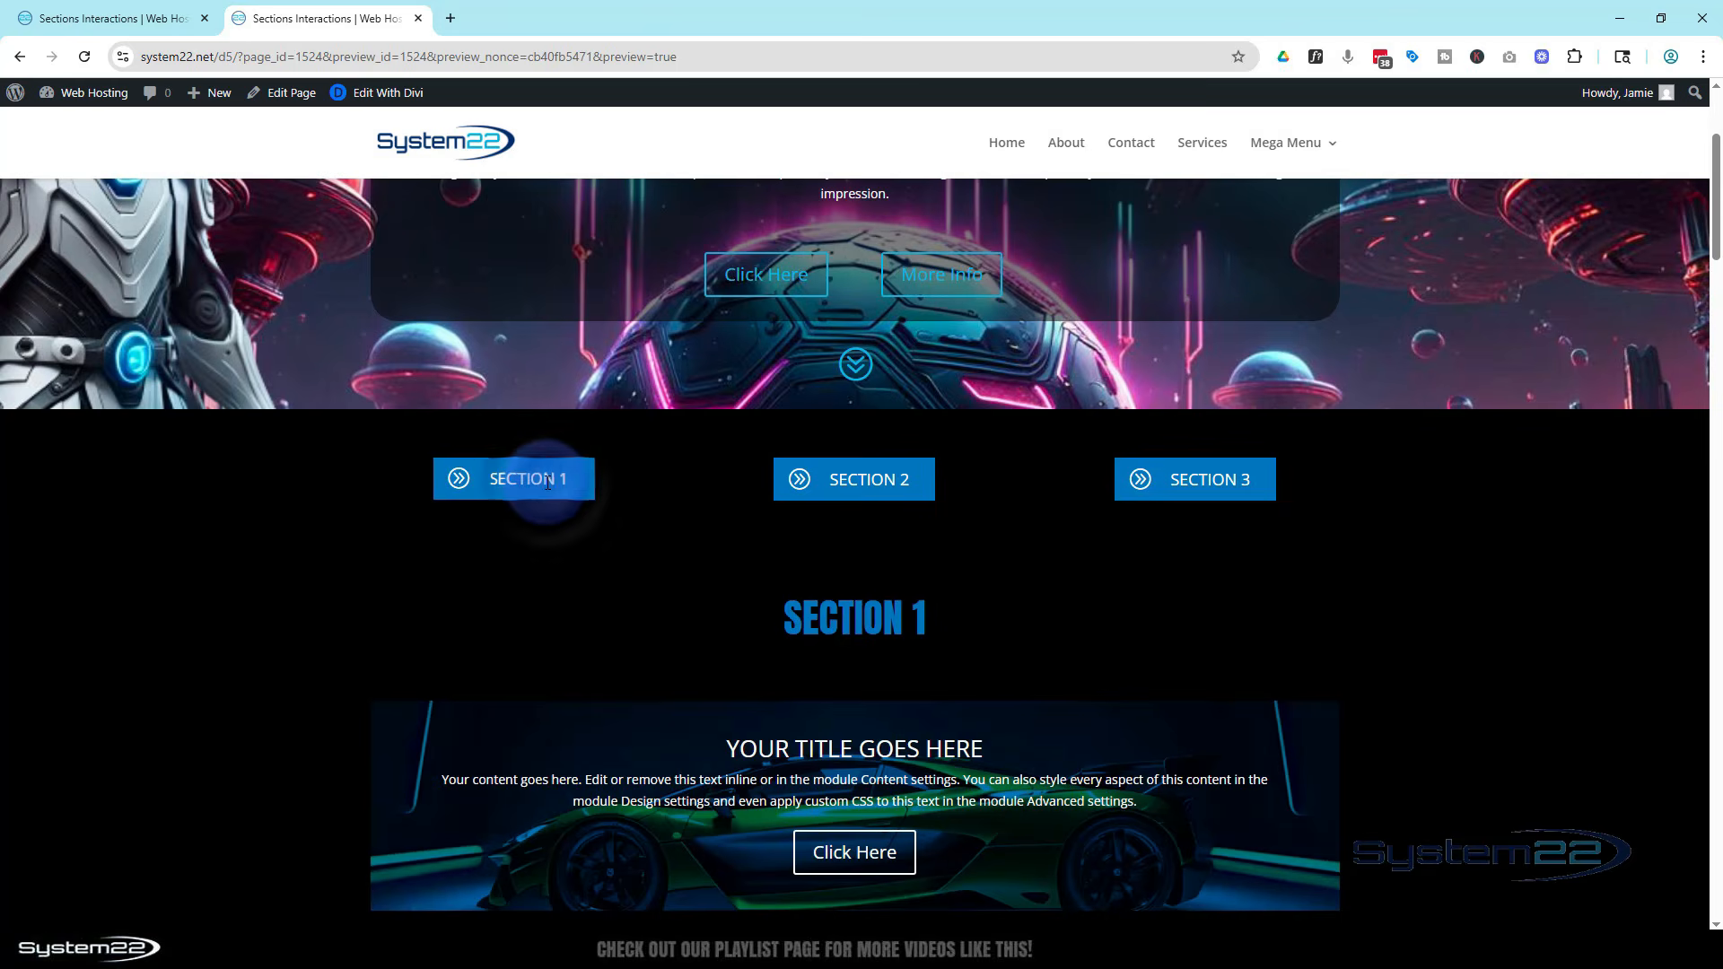
click(867, 480)
click(871, 476)
click(870, 477)
click(1221, 483)
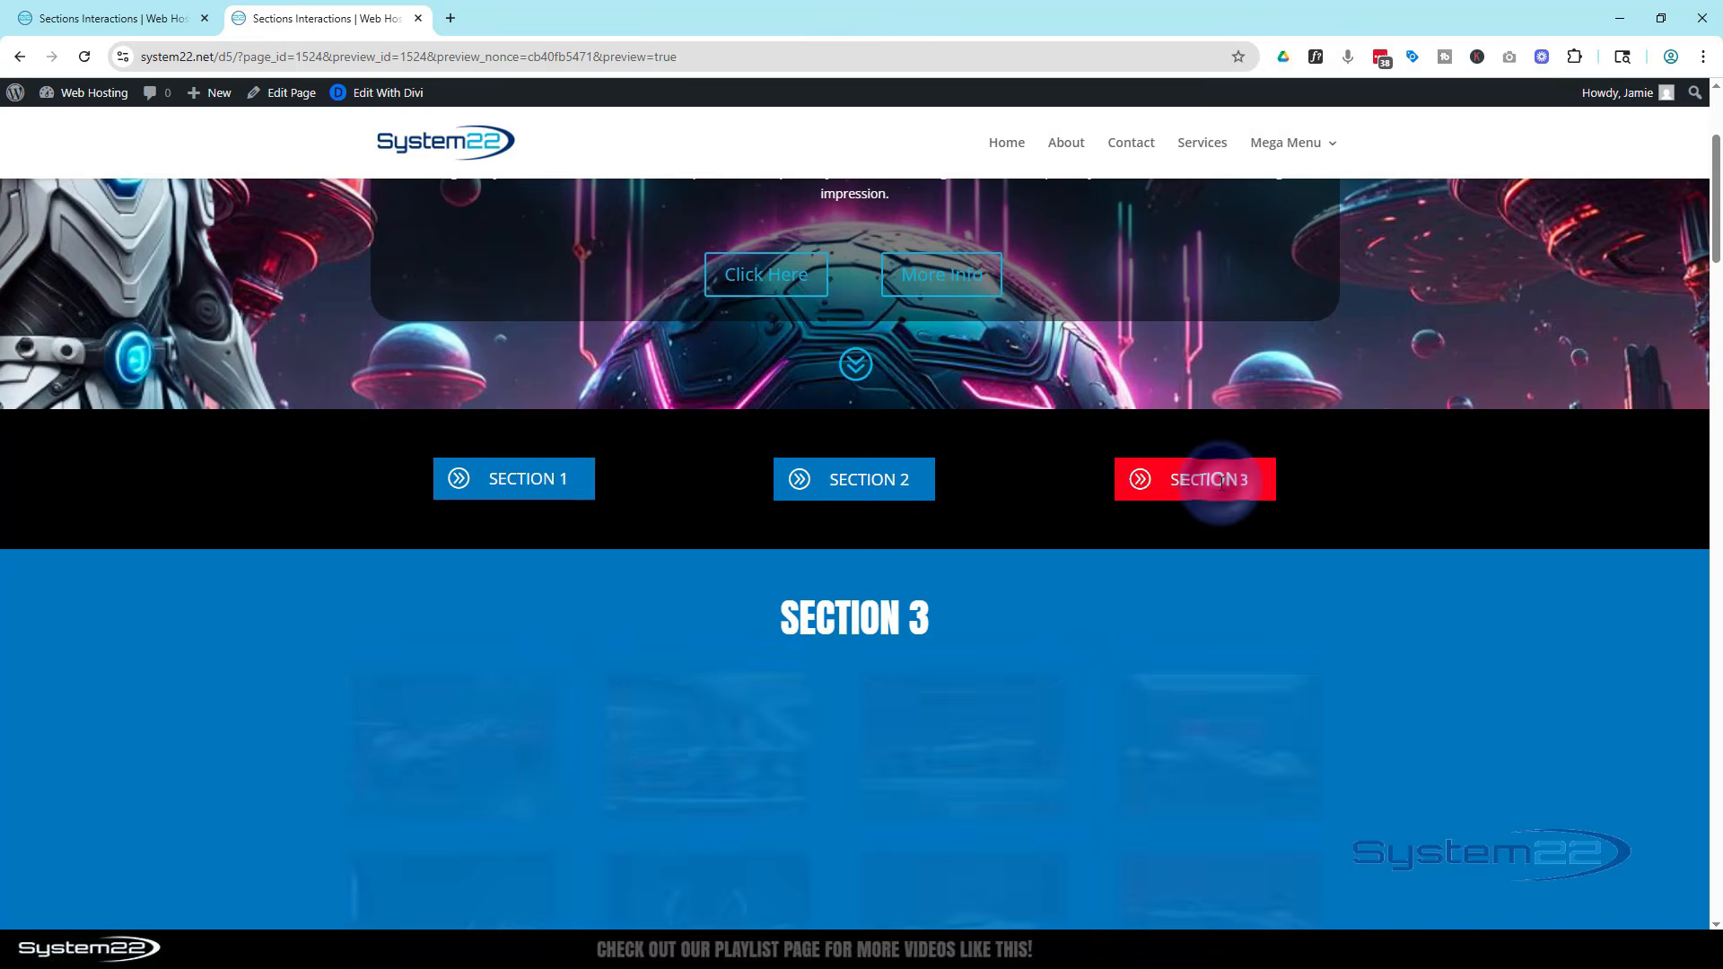
click(888, 482)
click(536, 478)
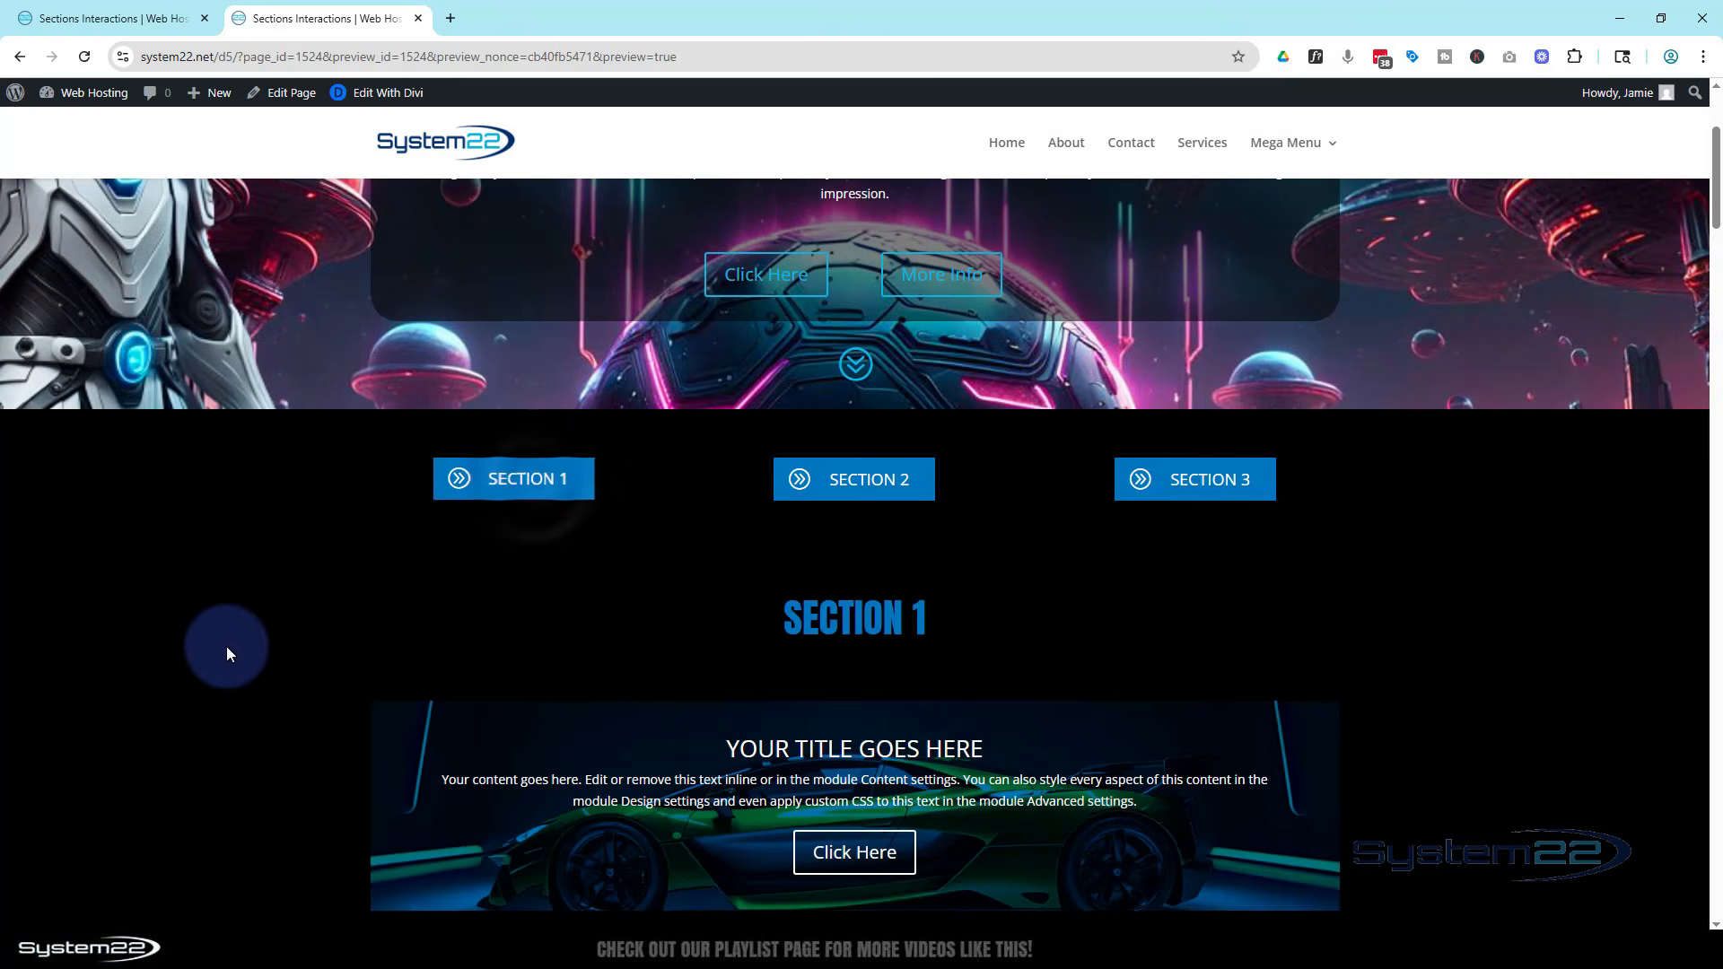
Scroll through the open sections, then toggle Section 2 and Section 3 from their buttons
scroll(226, 646, down, 12)
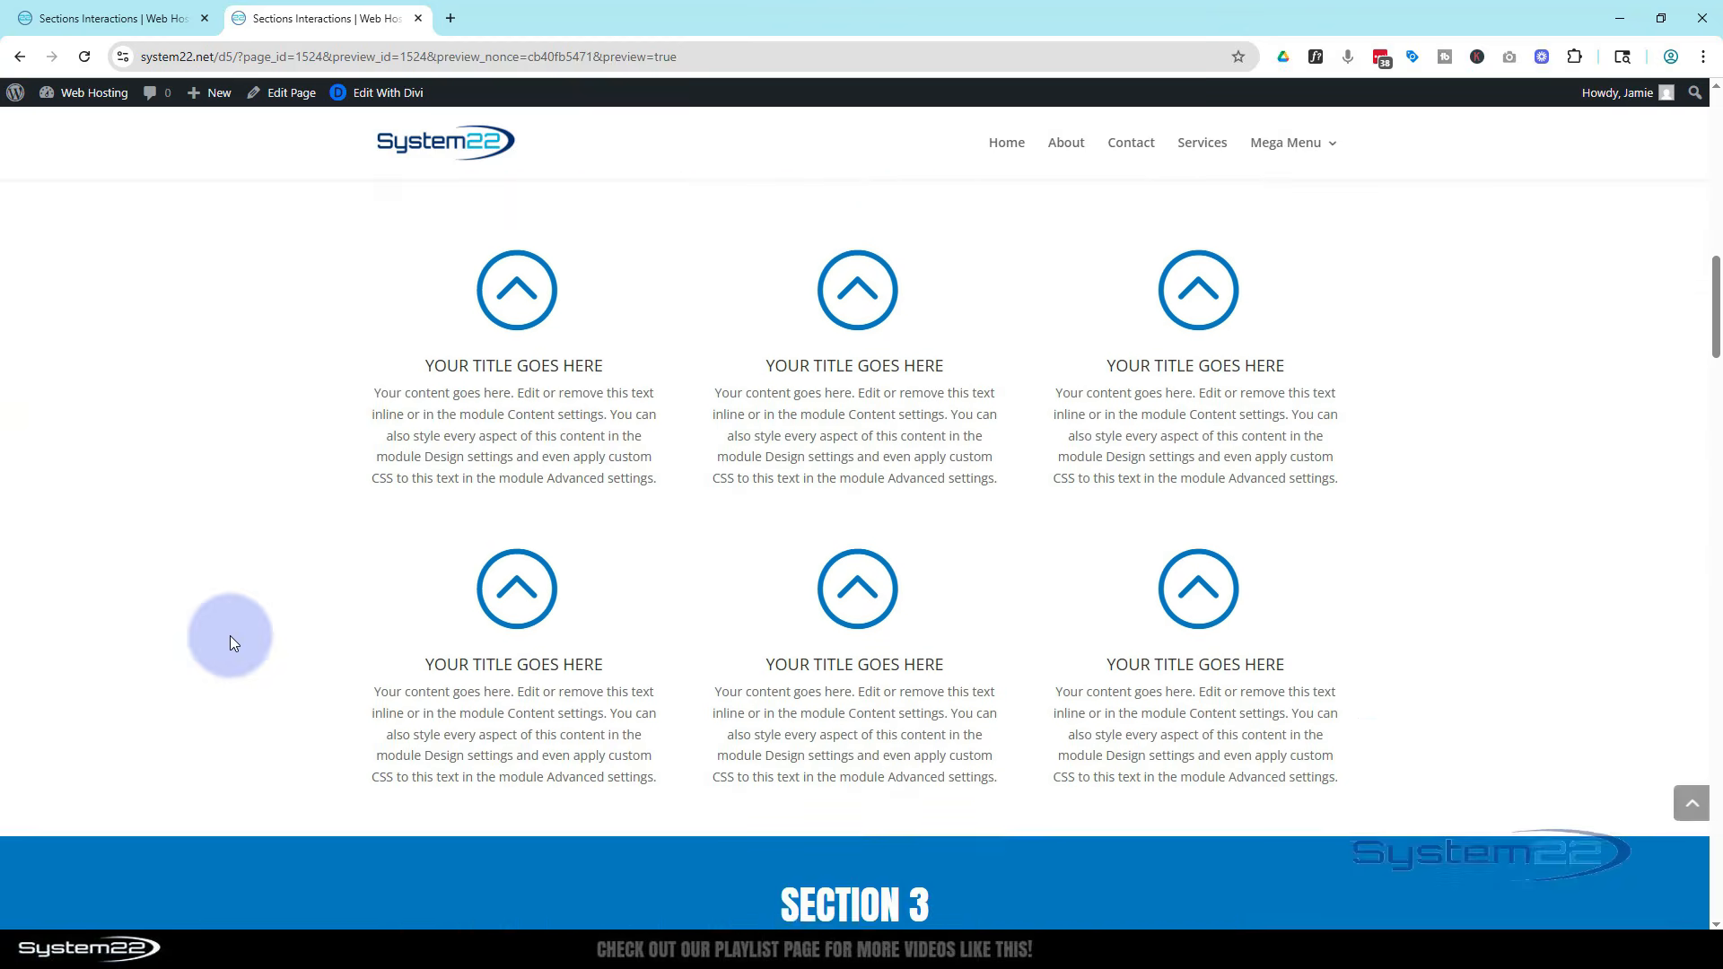
scroll(230, 635, down, 12)
scroll(230, 636, up, 10)
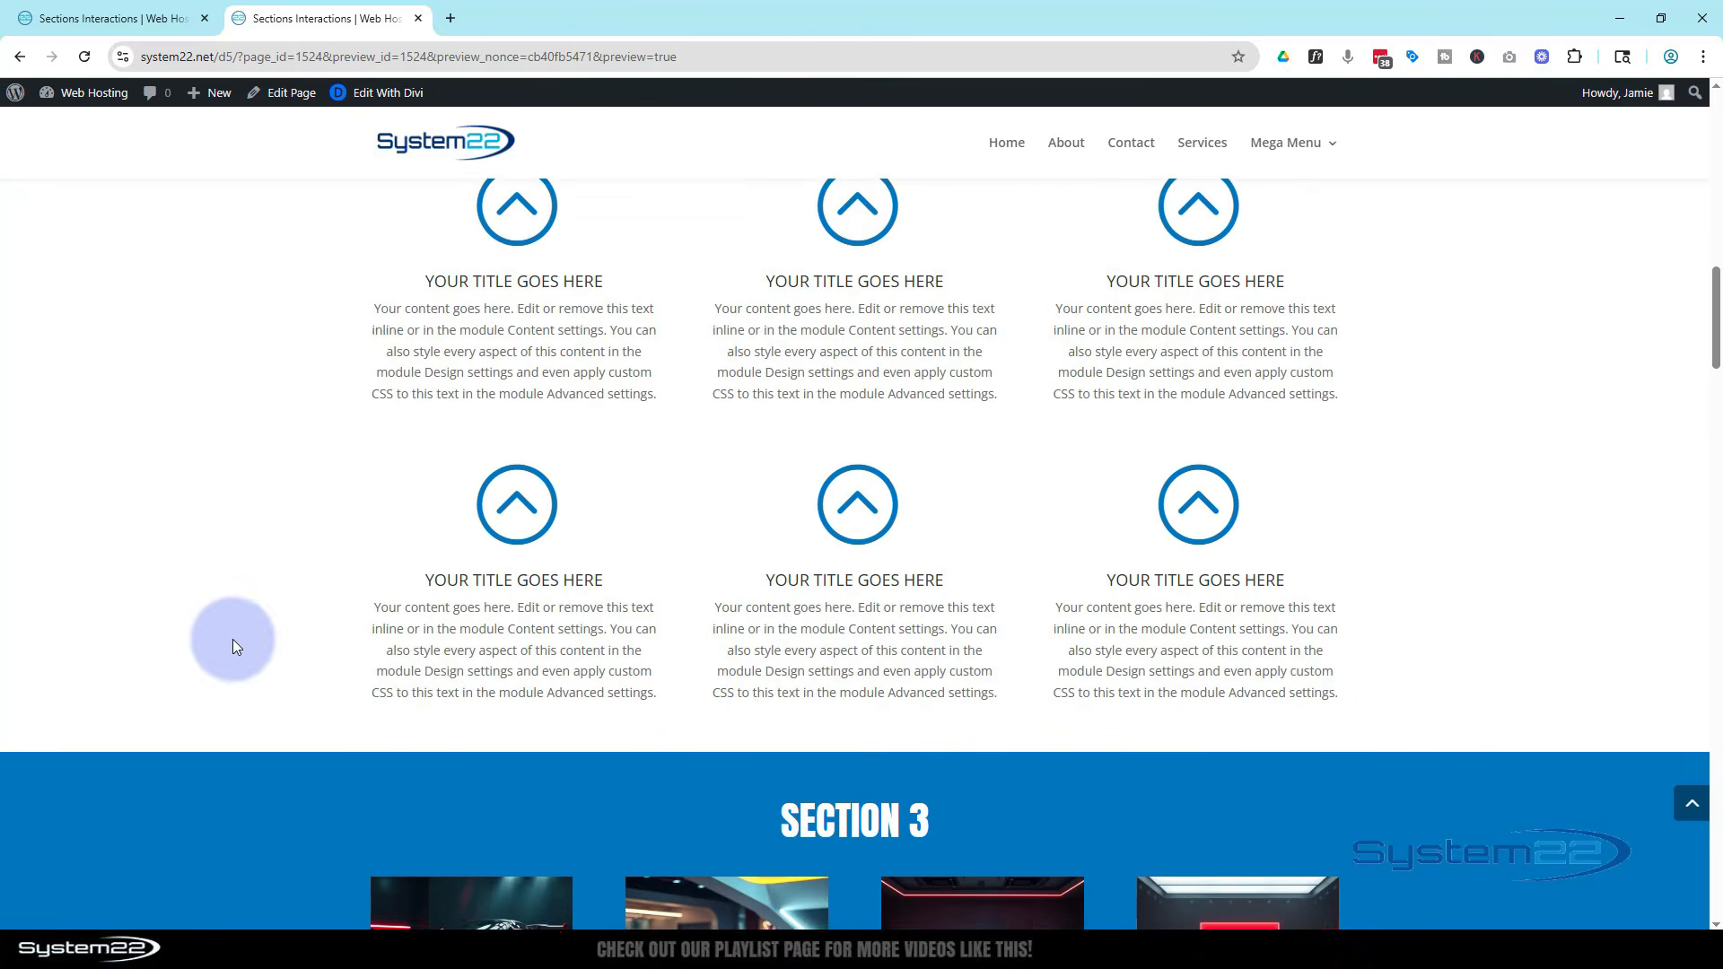
scroll(233, 638, up, 15)
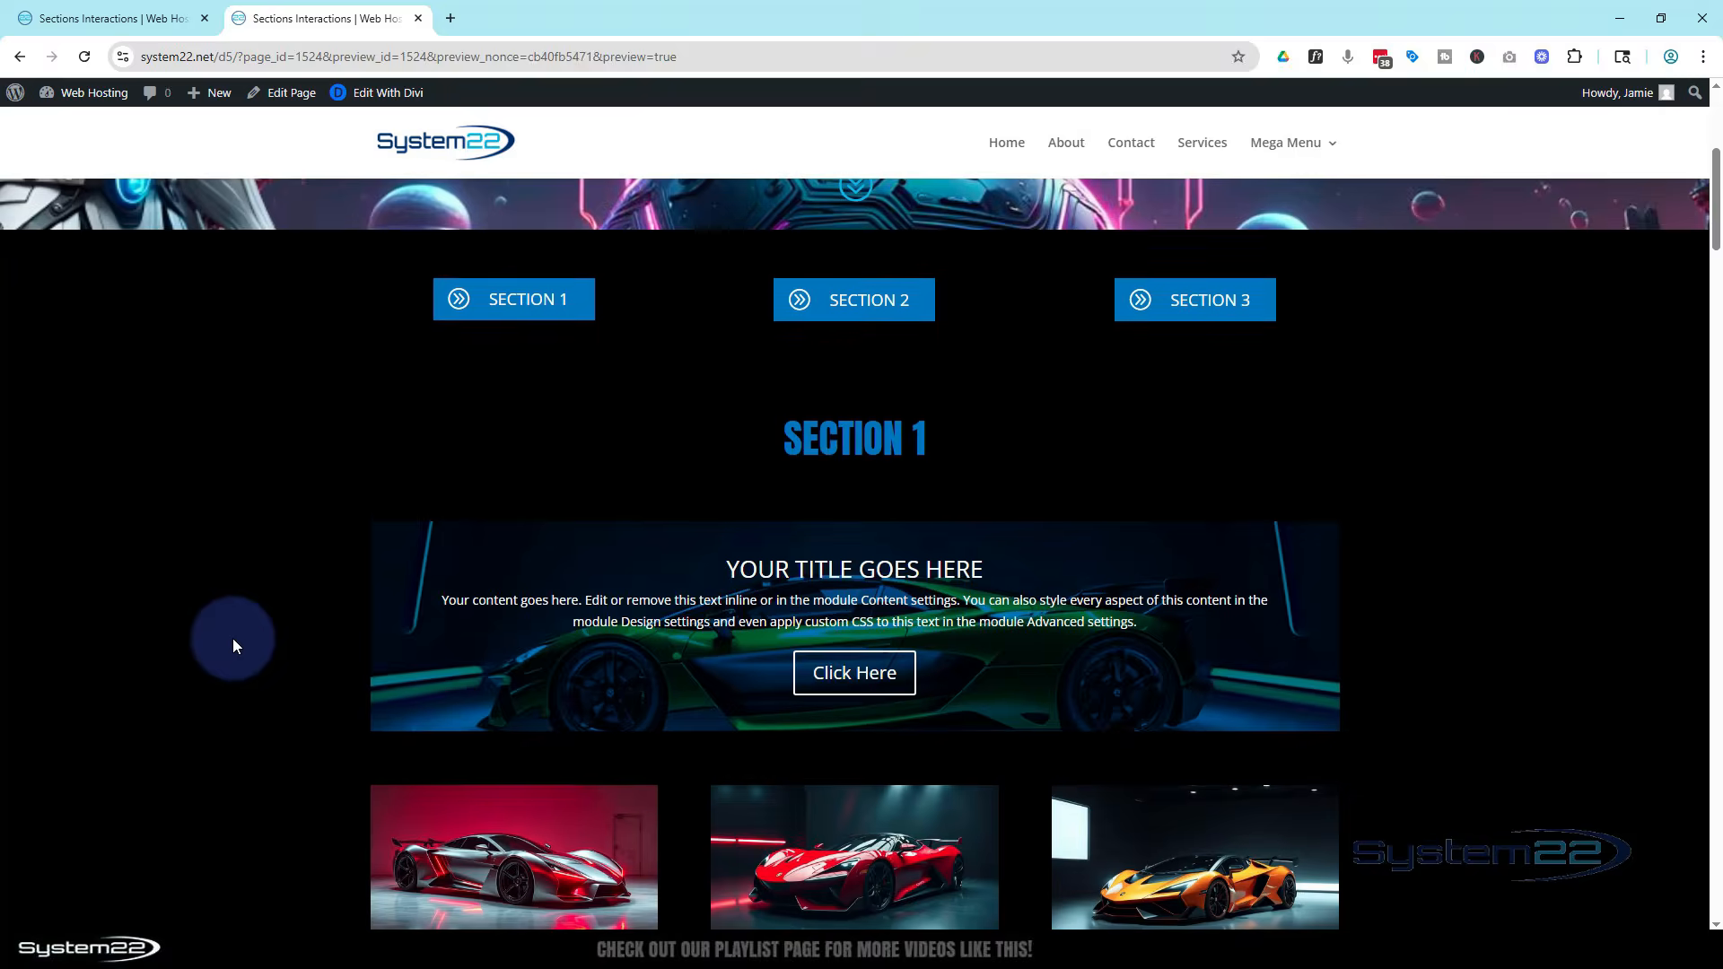
scroll(234, 638, up, 2)
scroll(233, 645, up, 1)
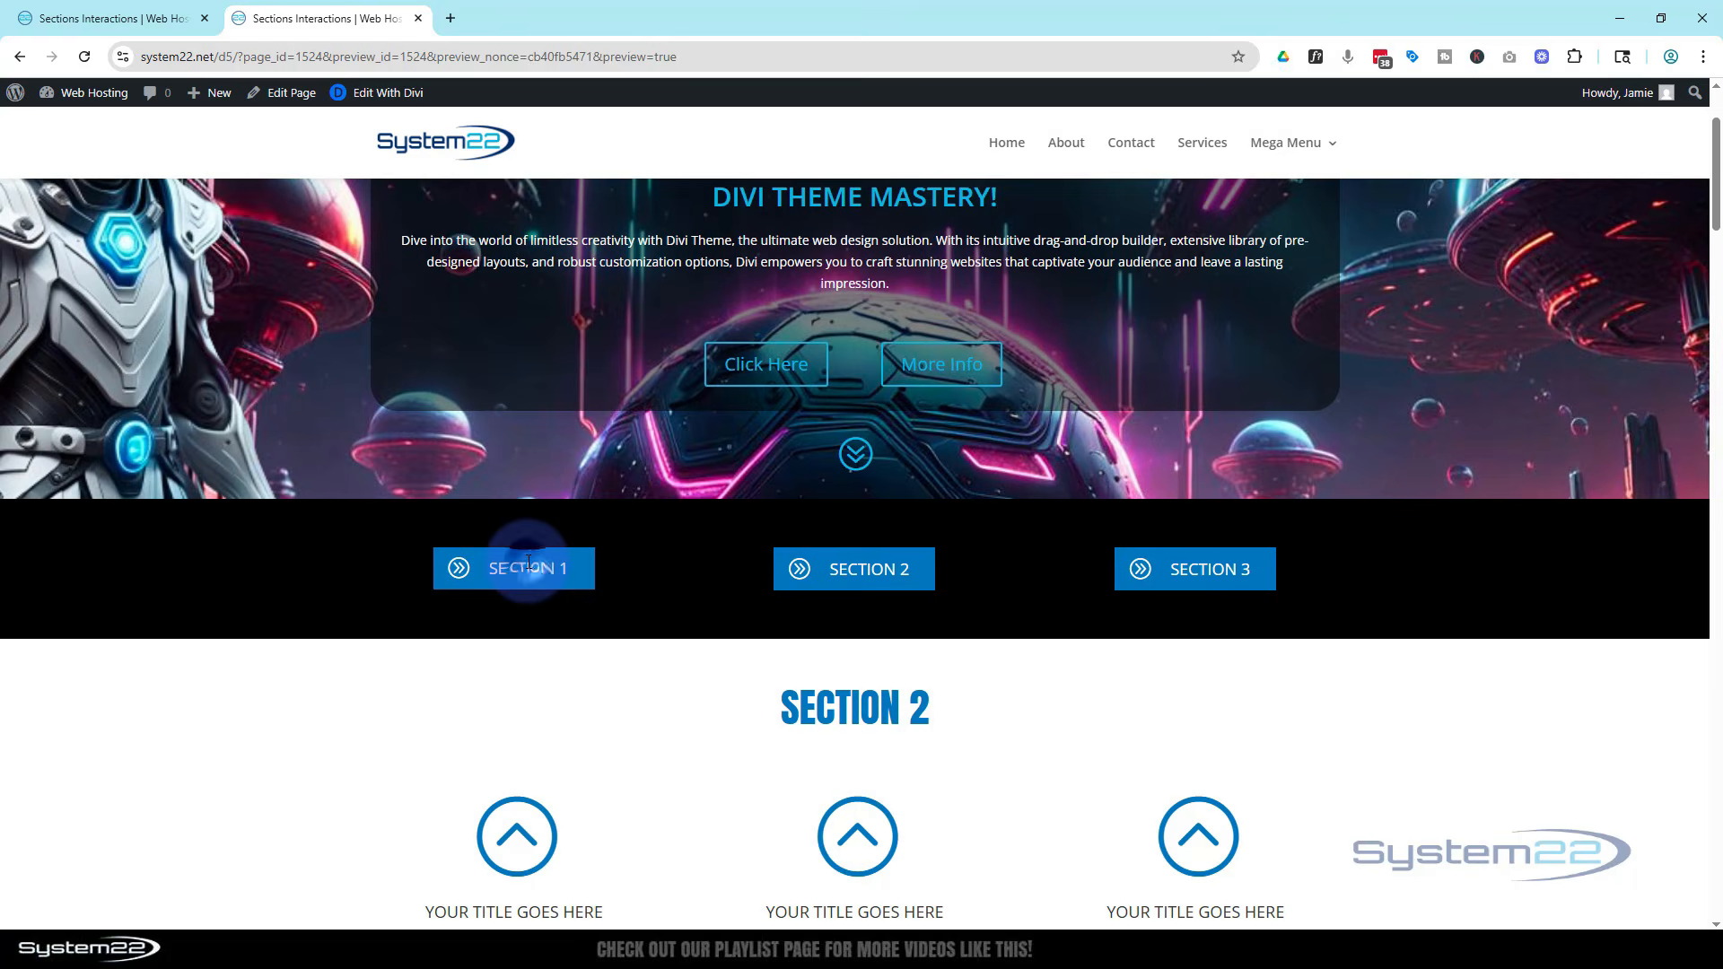
click(884, 574)
click(884, 574)
click(1202, 581)
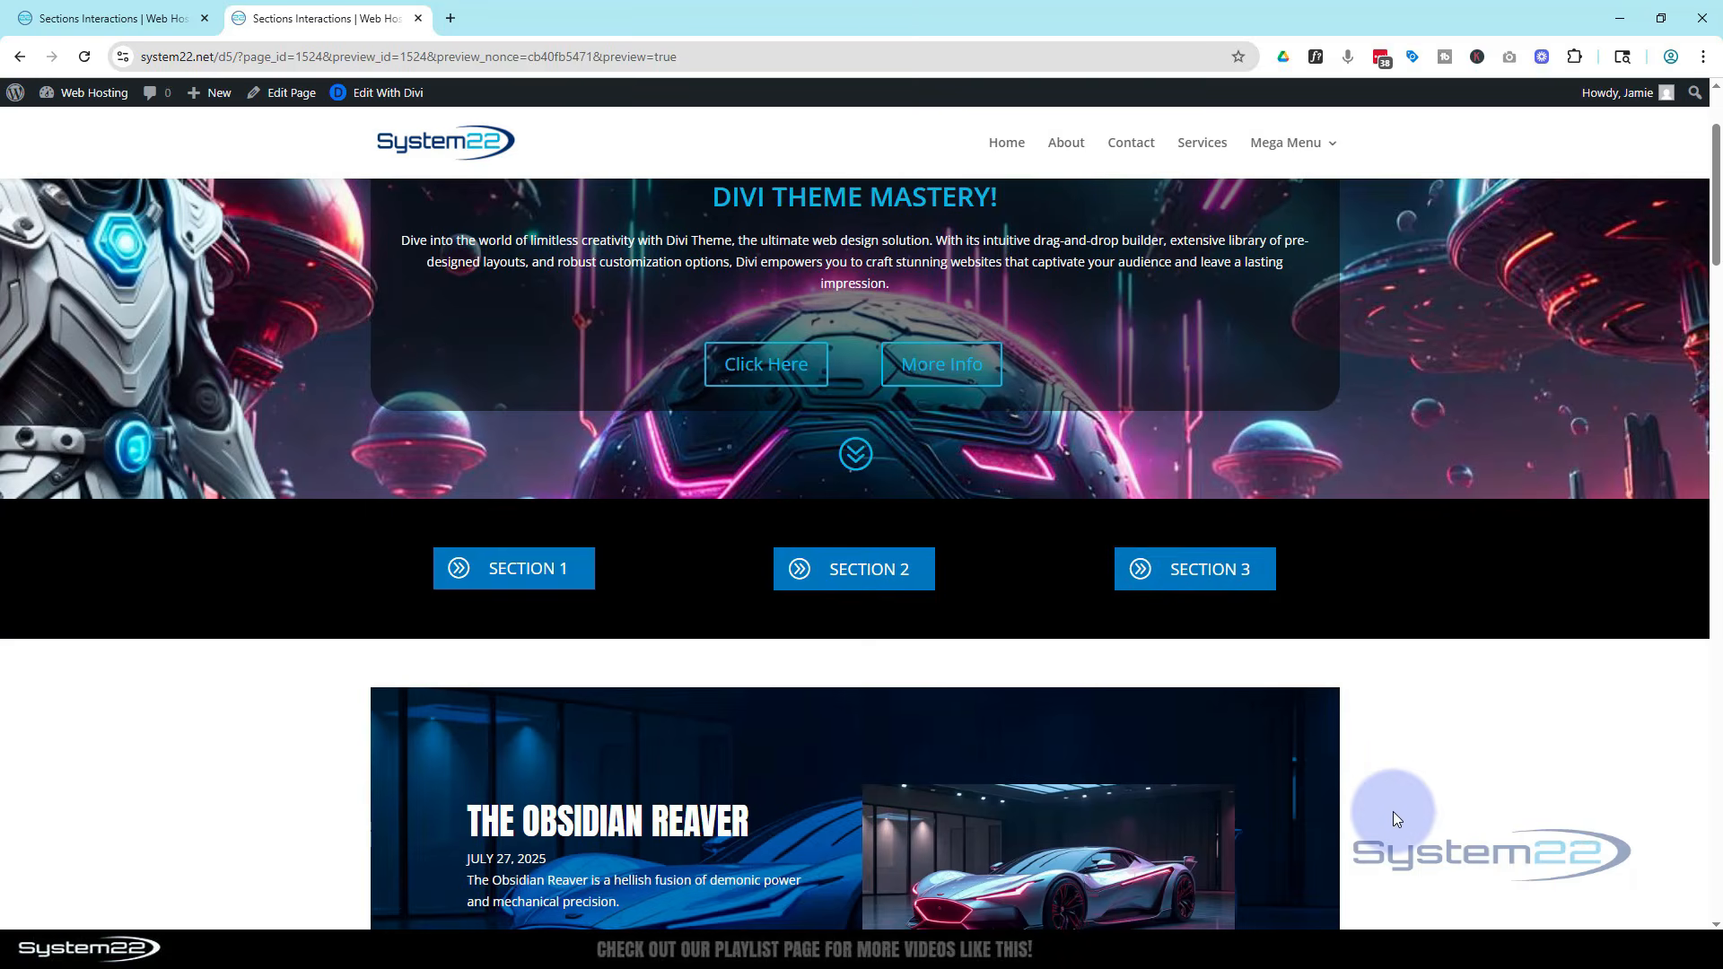
Scroll the preview back up to the top of the page
scroll(1393, 811, down, 10)
scroll(1394, 801, up, 10)
scroll(1396, 801, up, 2)
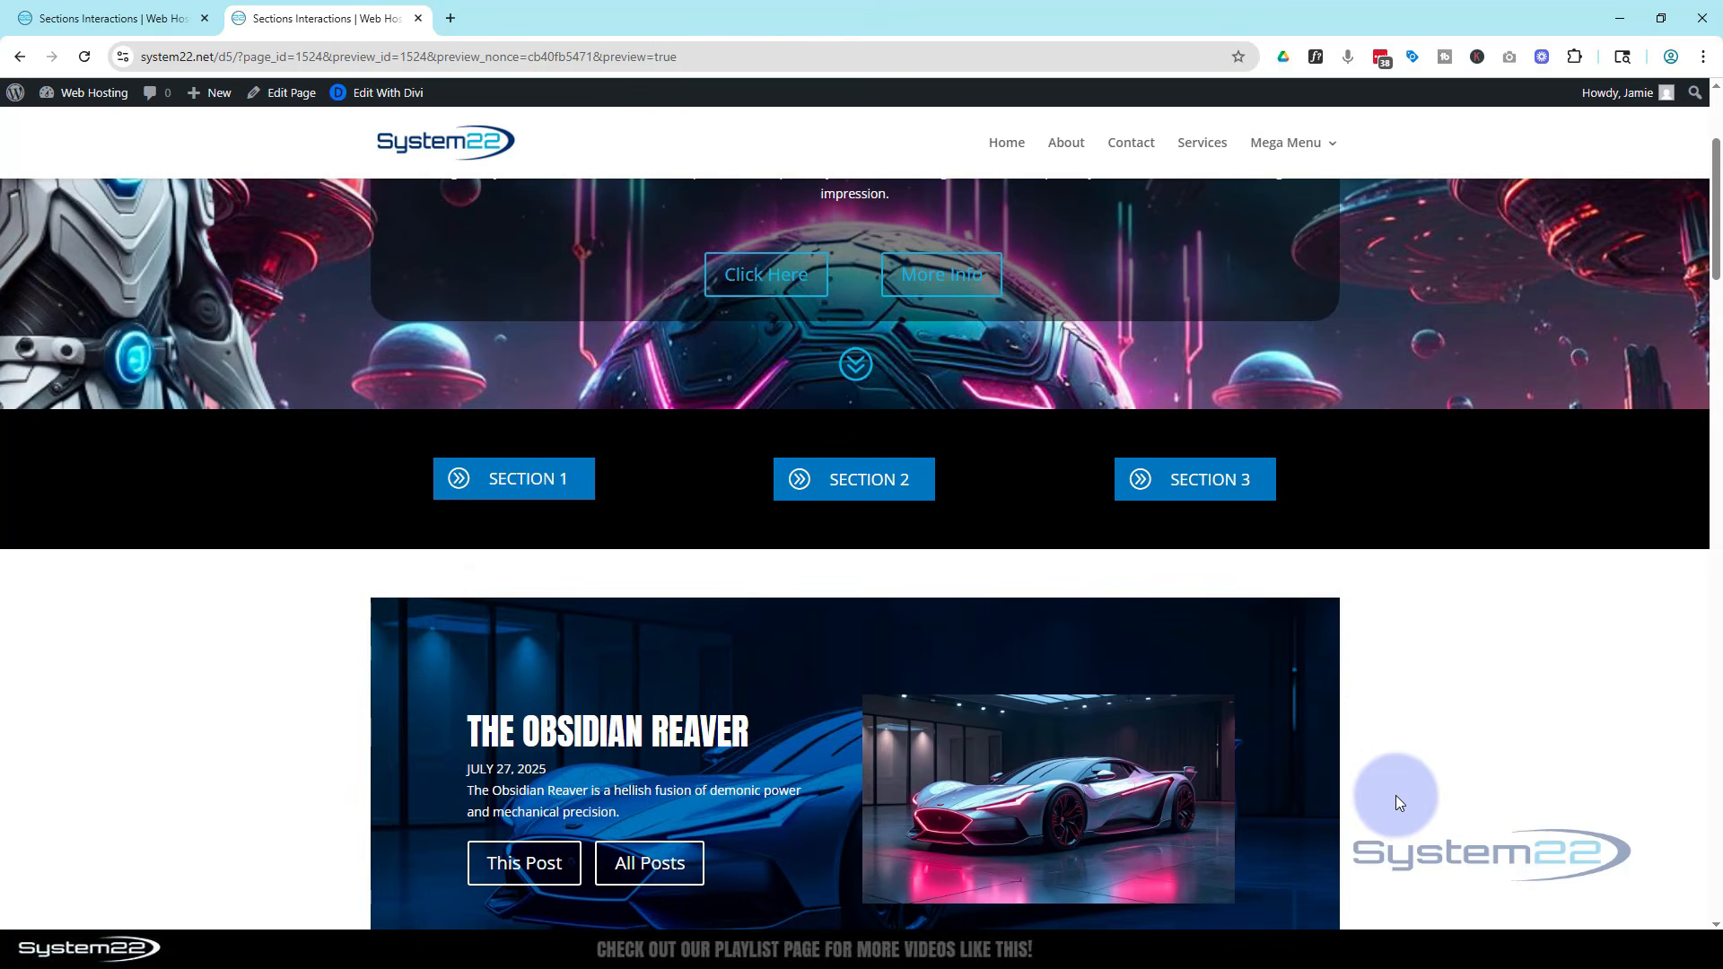
scroll(1396, 802, up, 2)
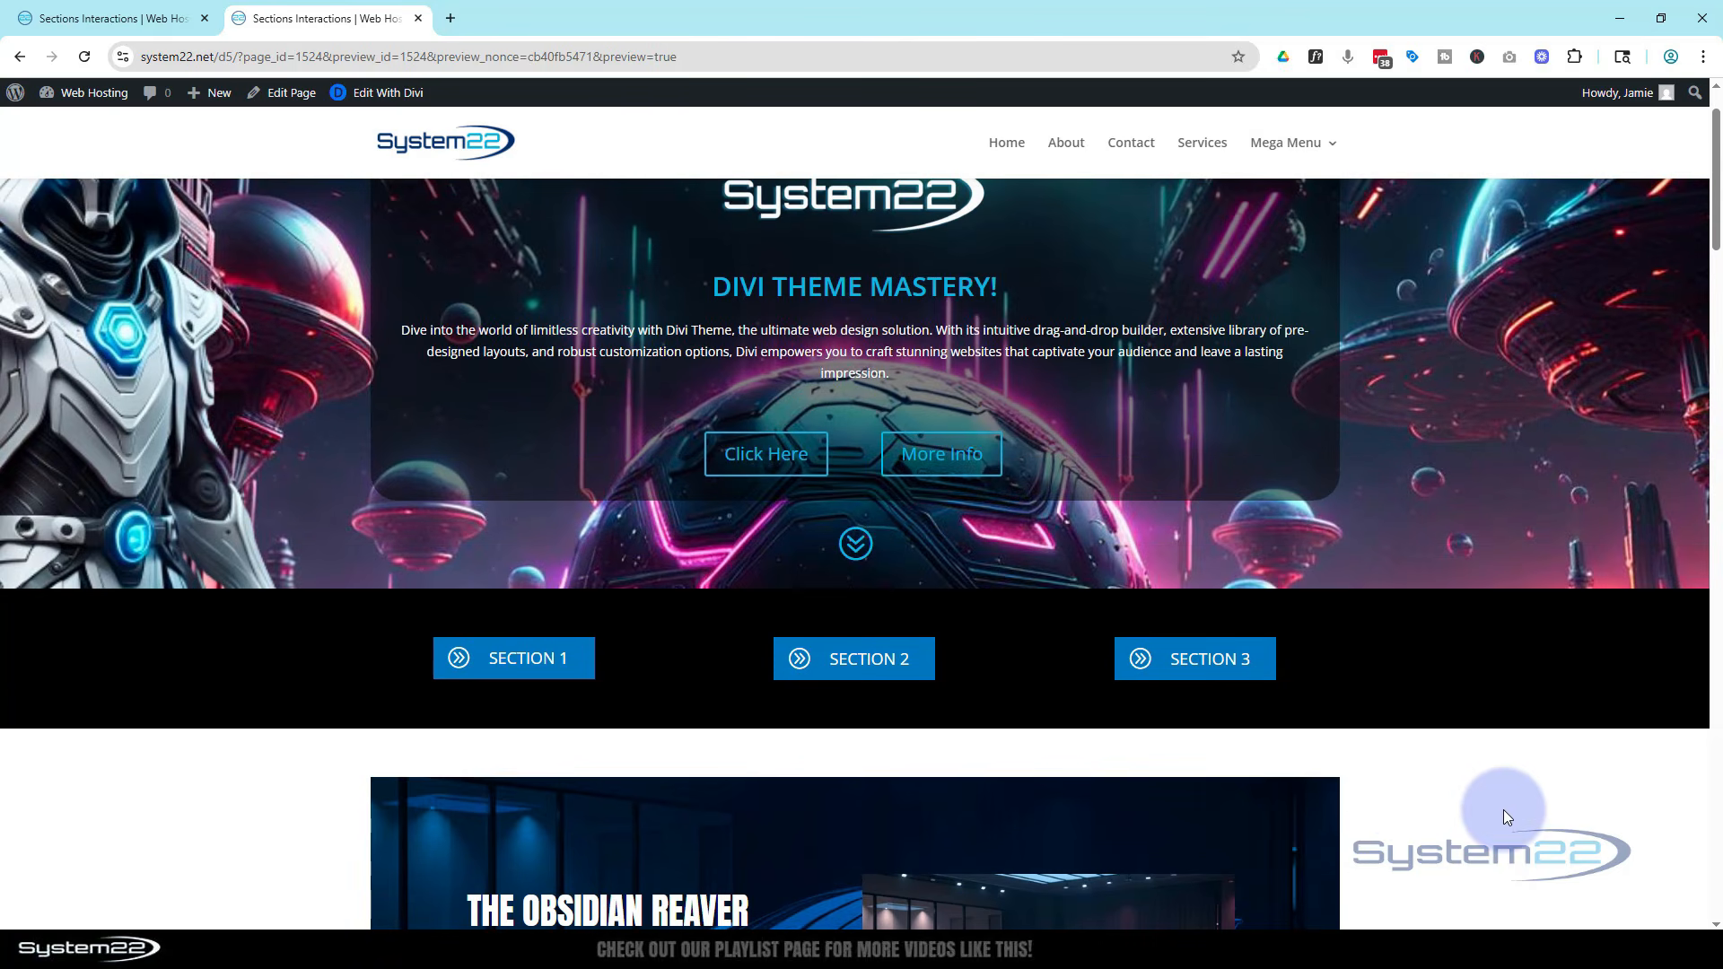
scroll(1504, 810, up, 1)
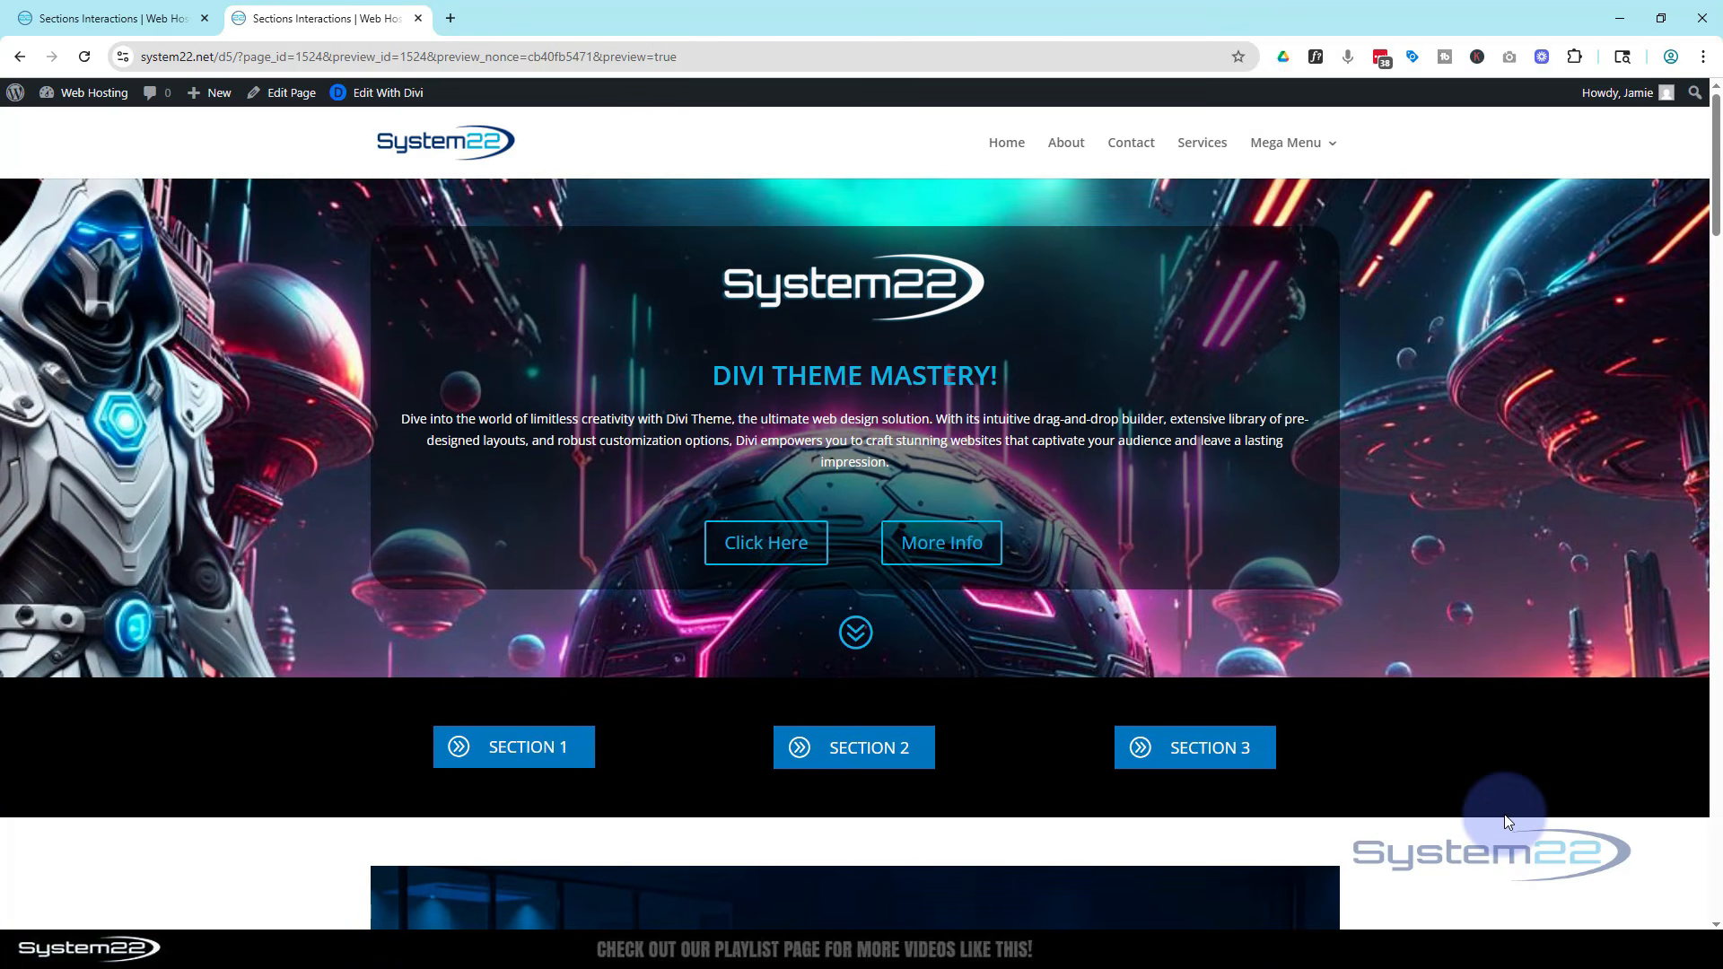
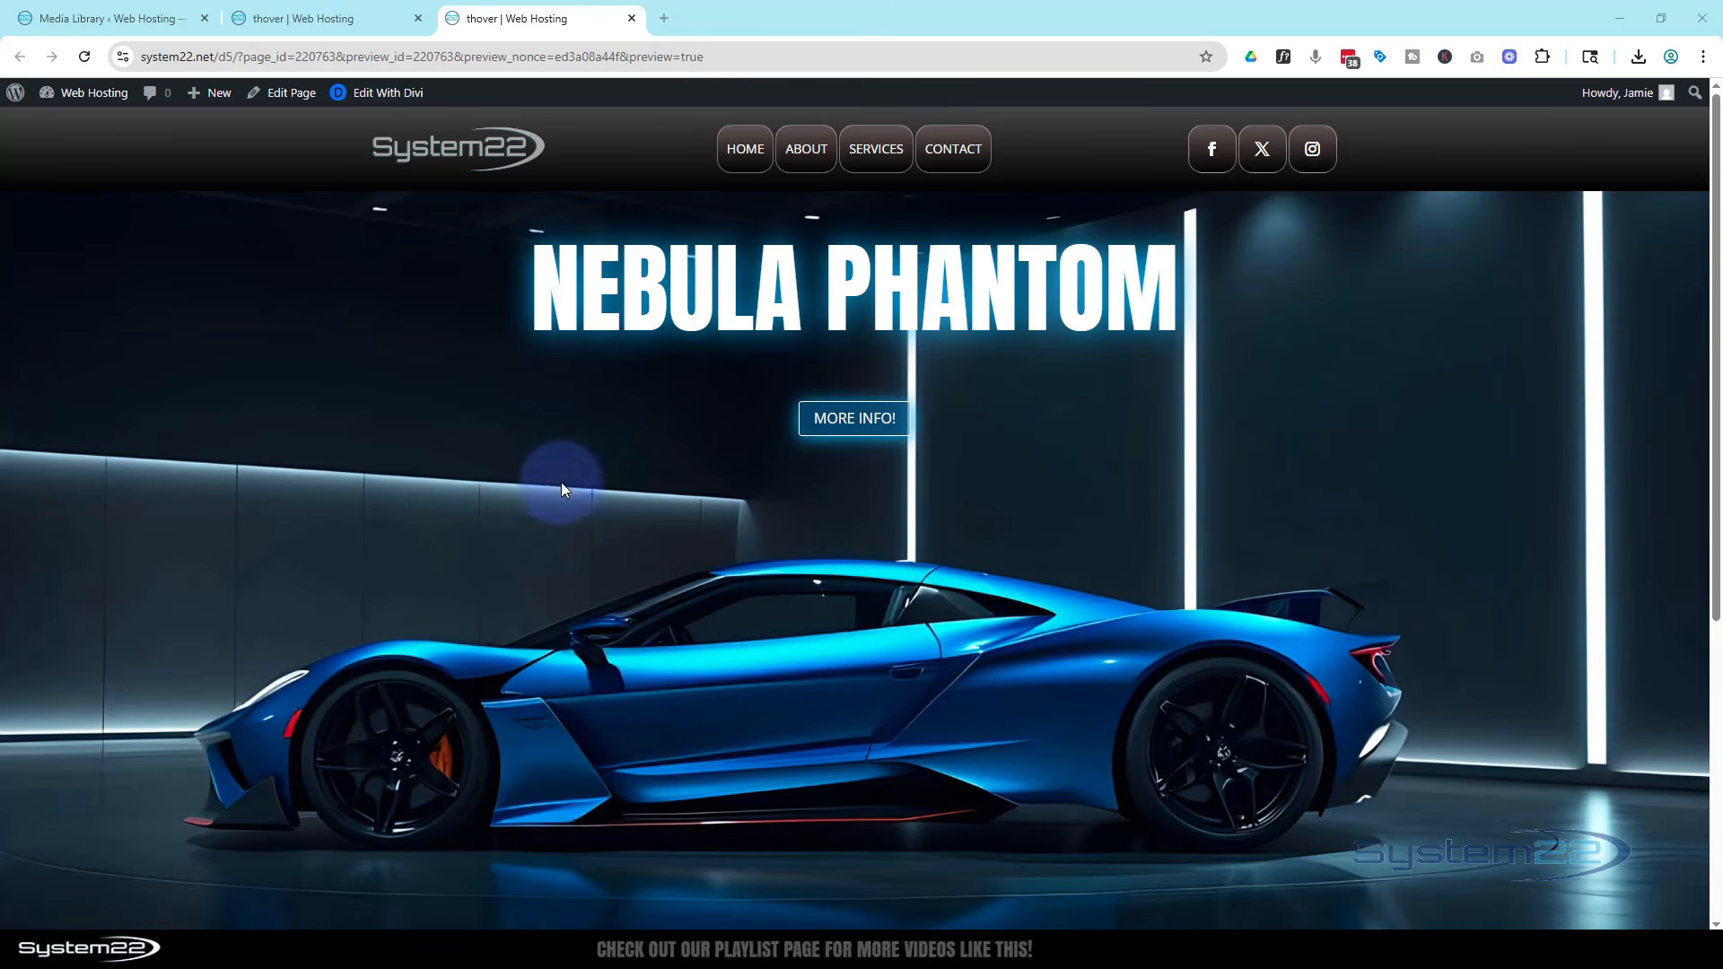
Test the More Info button in the desktop preview by opening and closing its hidden section
click(839, 419)
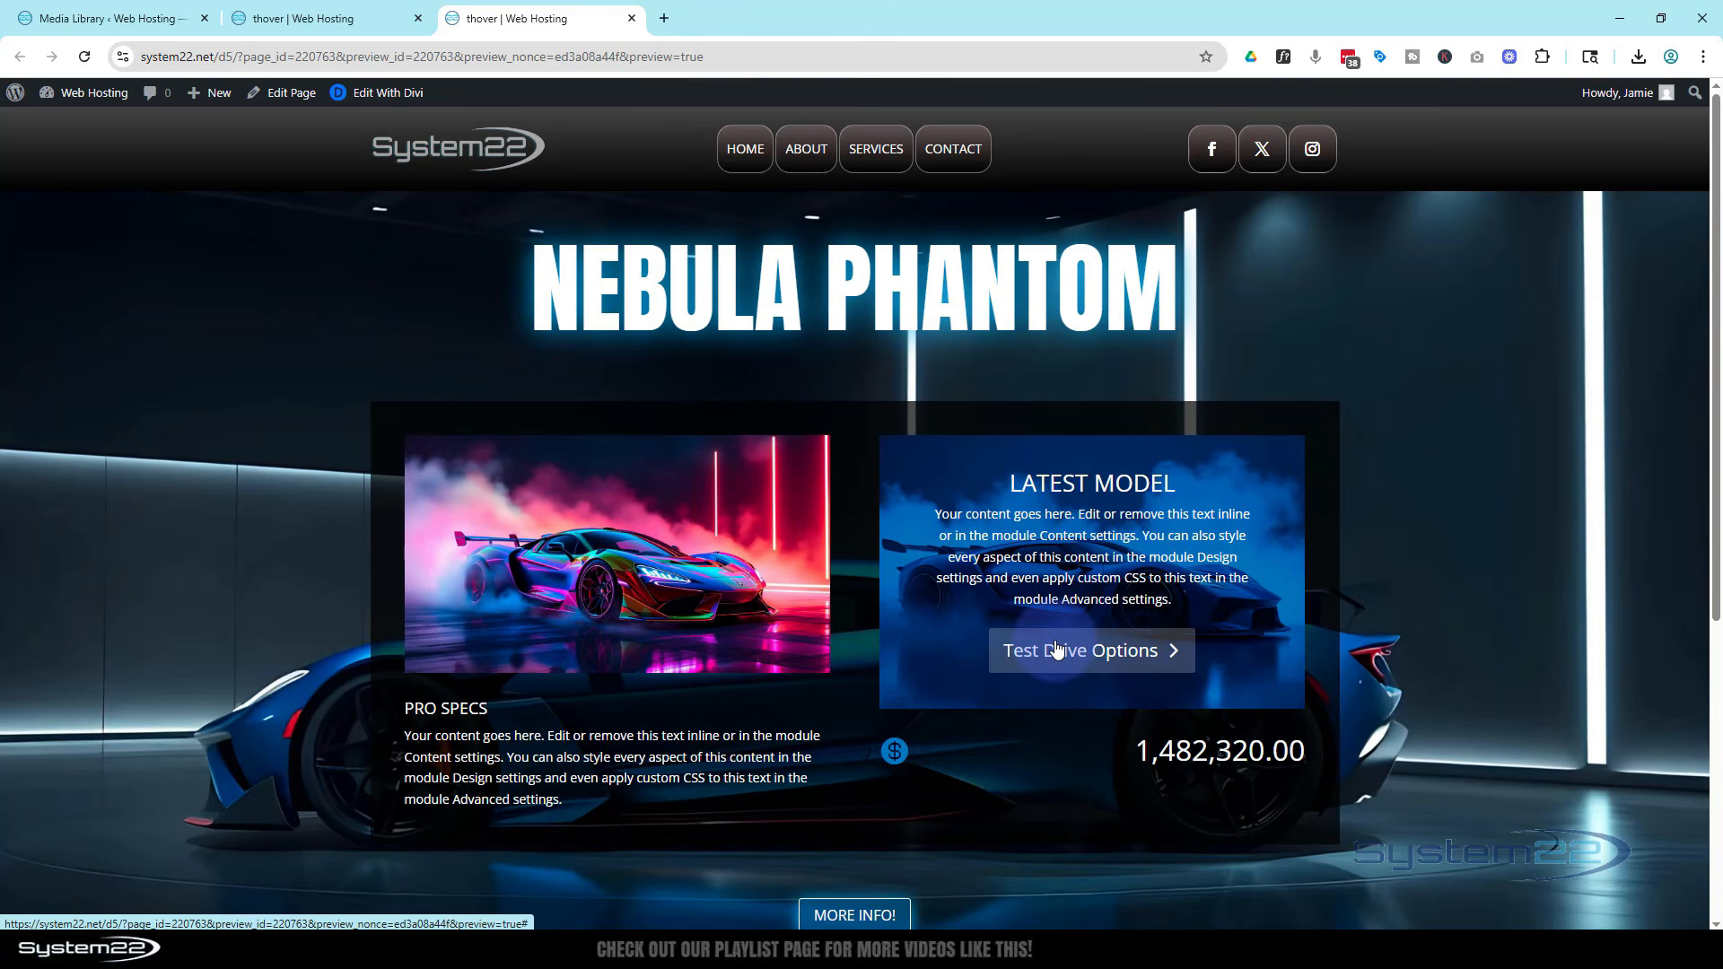
click(885, 913)
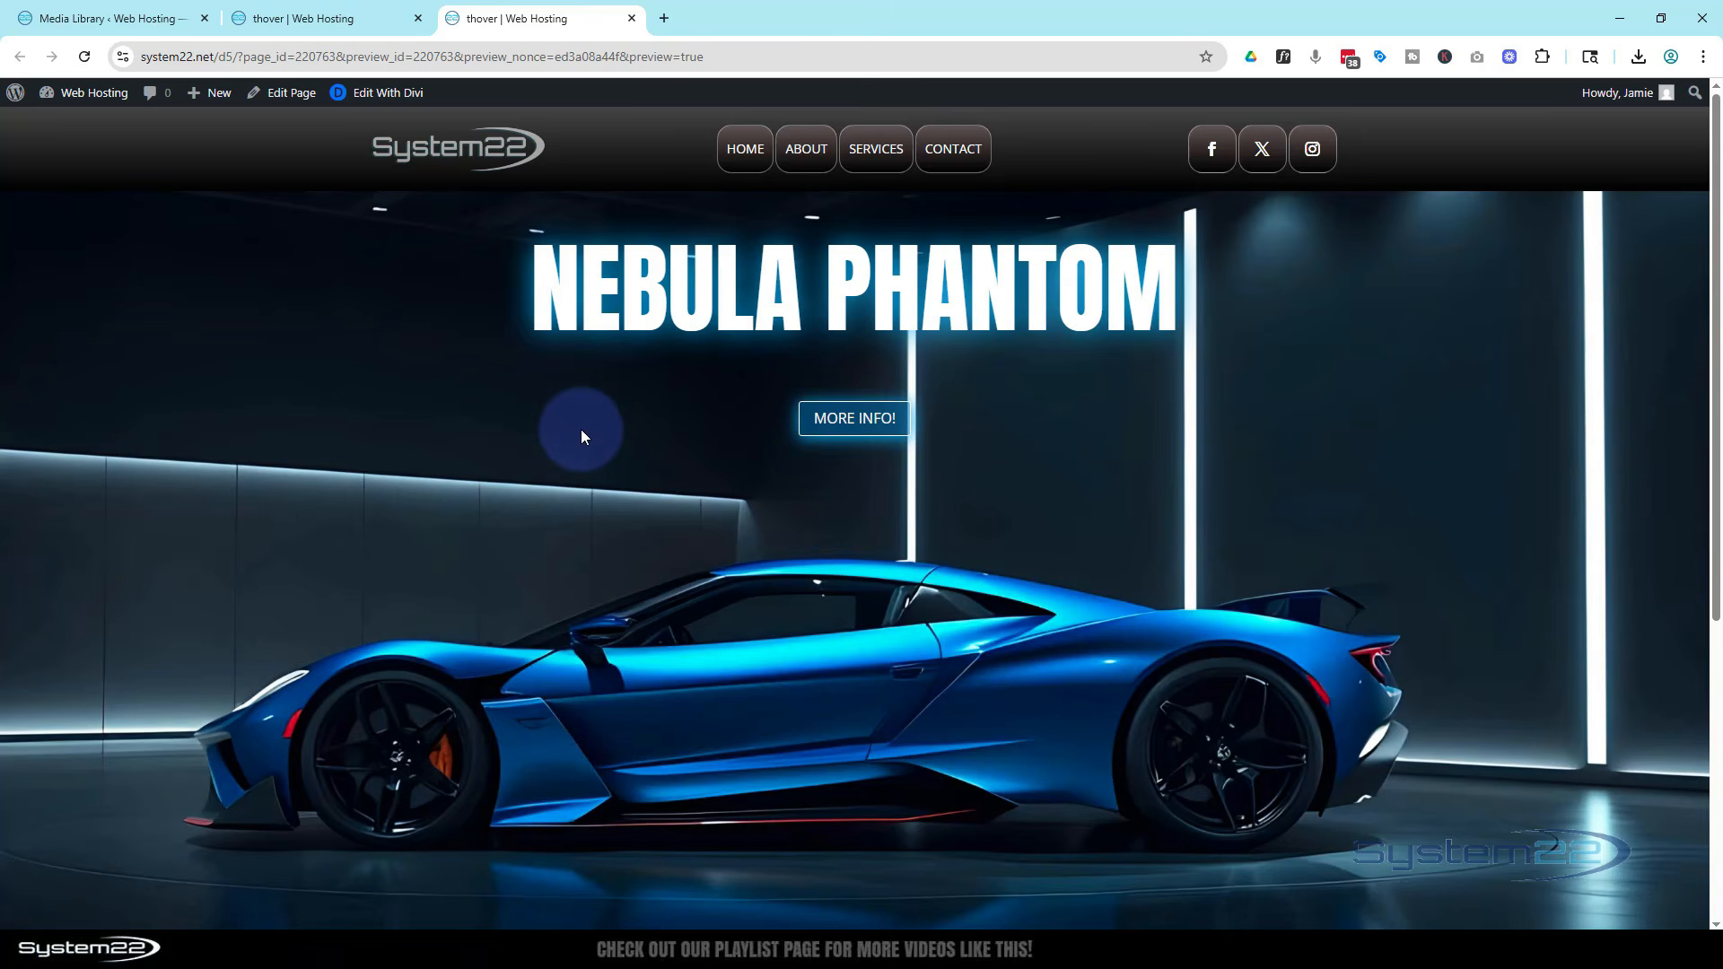
Open device emulation and test the More Info toggle at iPhone 12 Pro size
key(ctrl+shift+i)
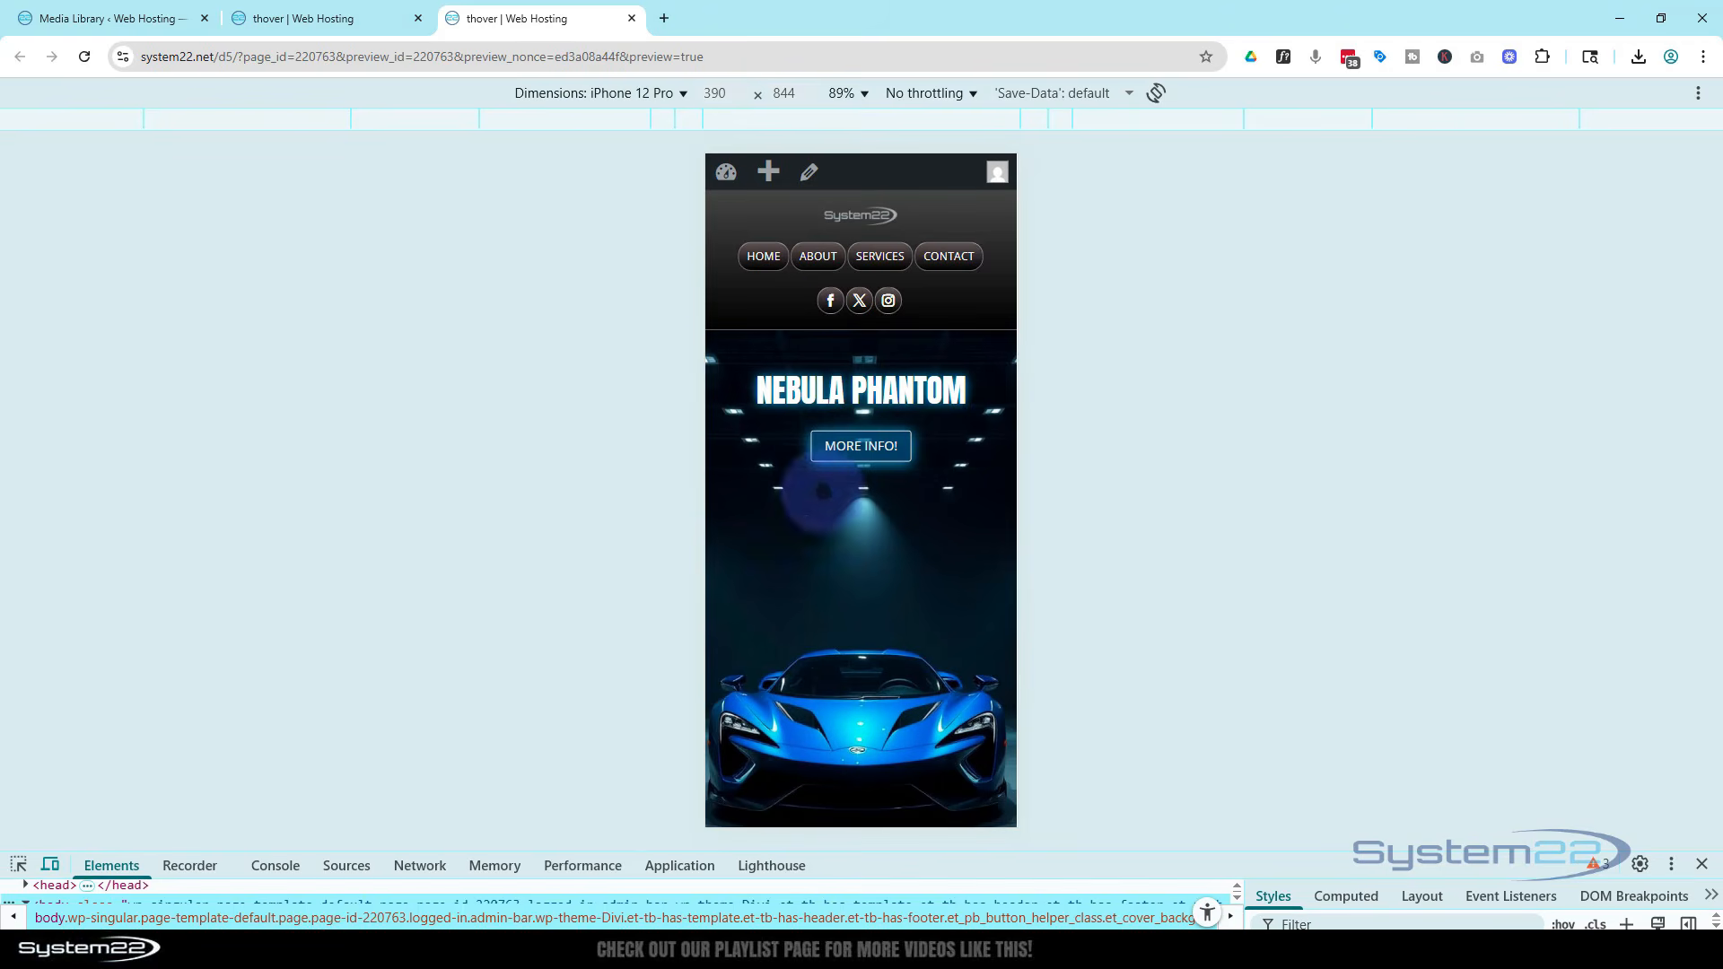
scroll(871, 558, down, 3)
scroll(869, 502, up, 3)
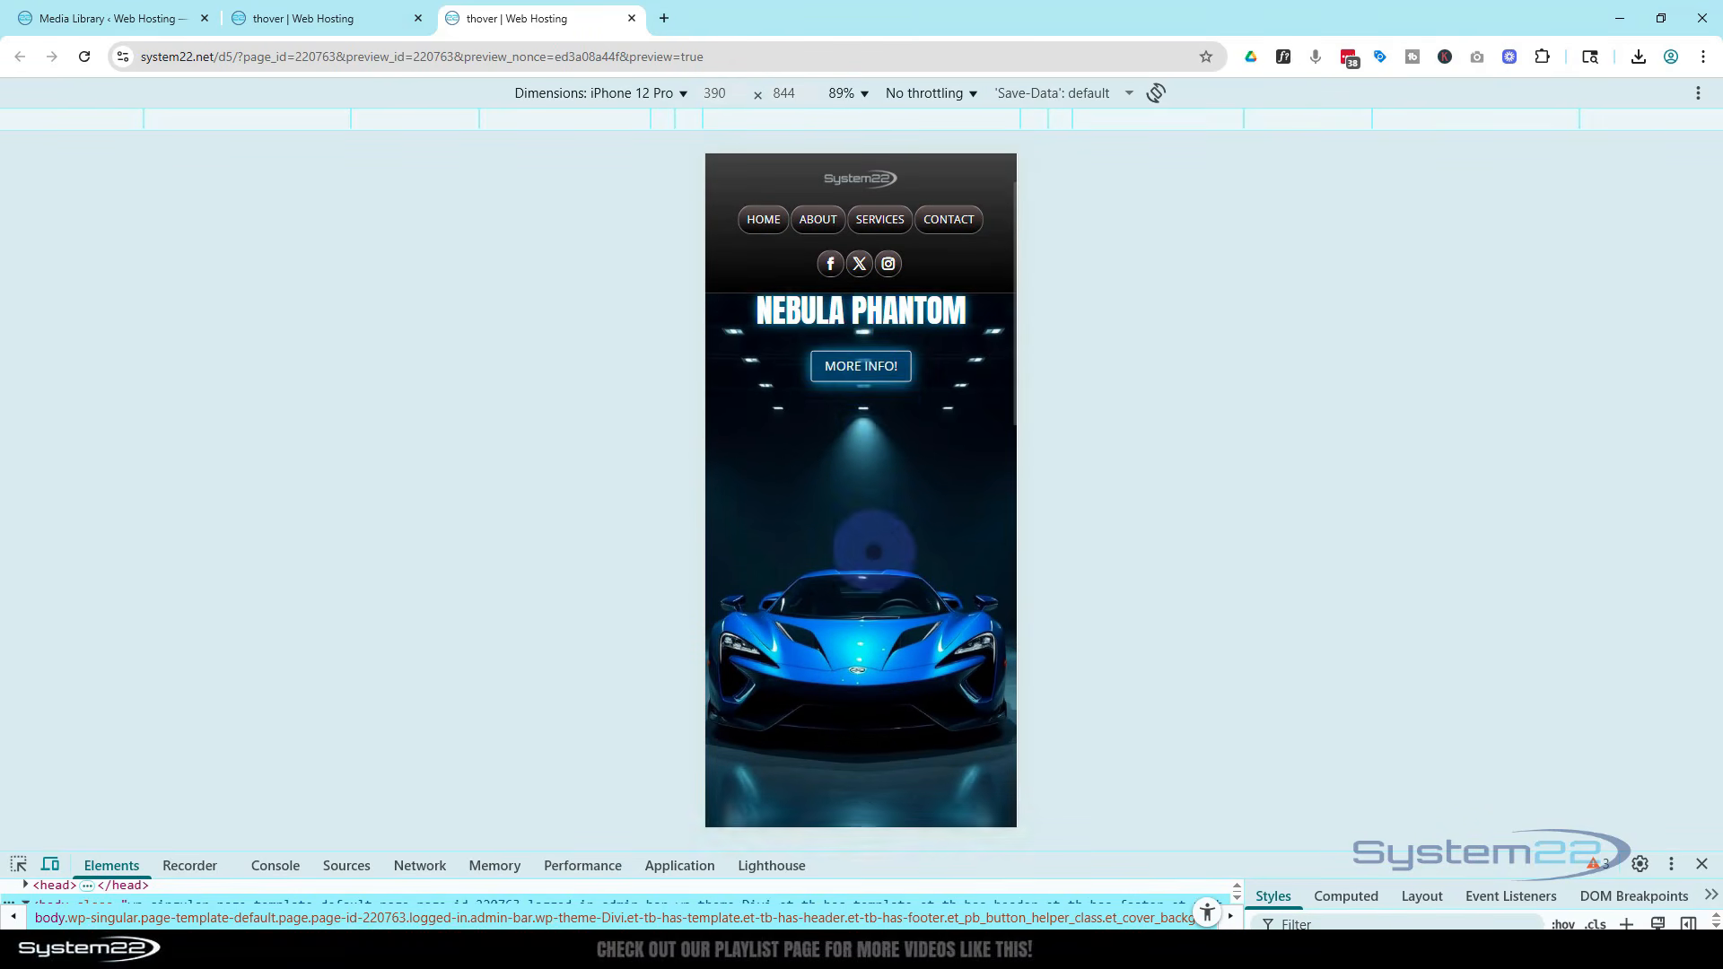
click(865, 446)
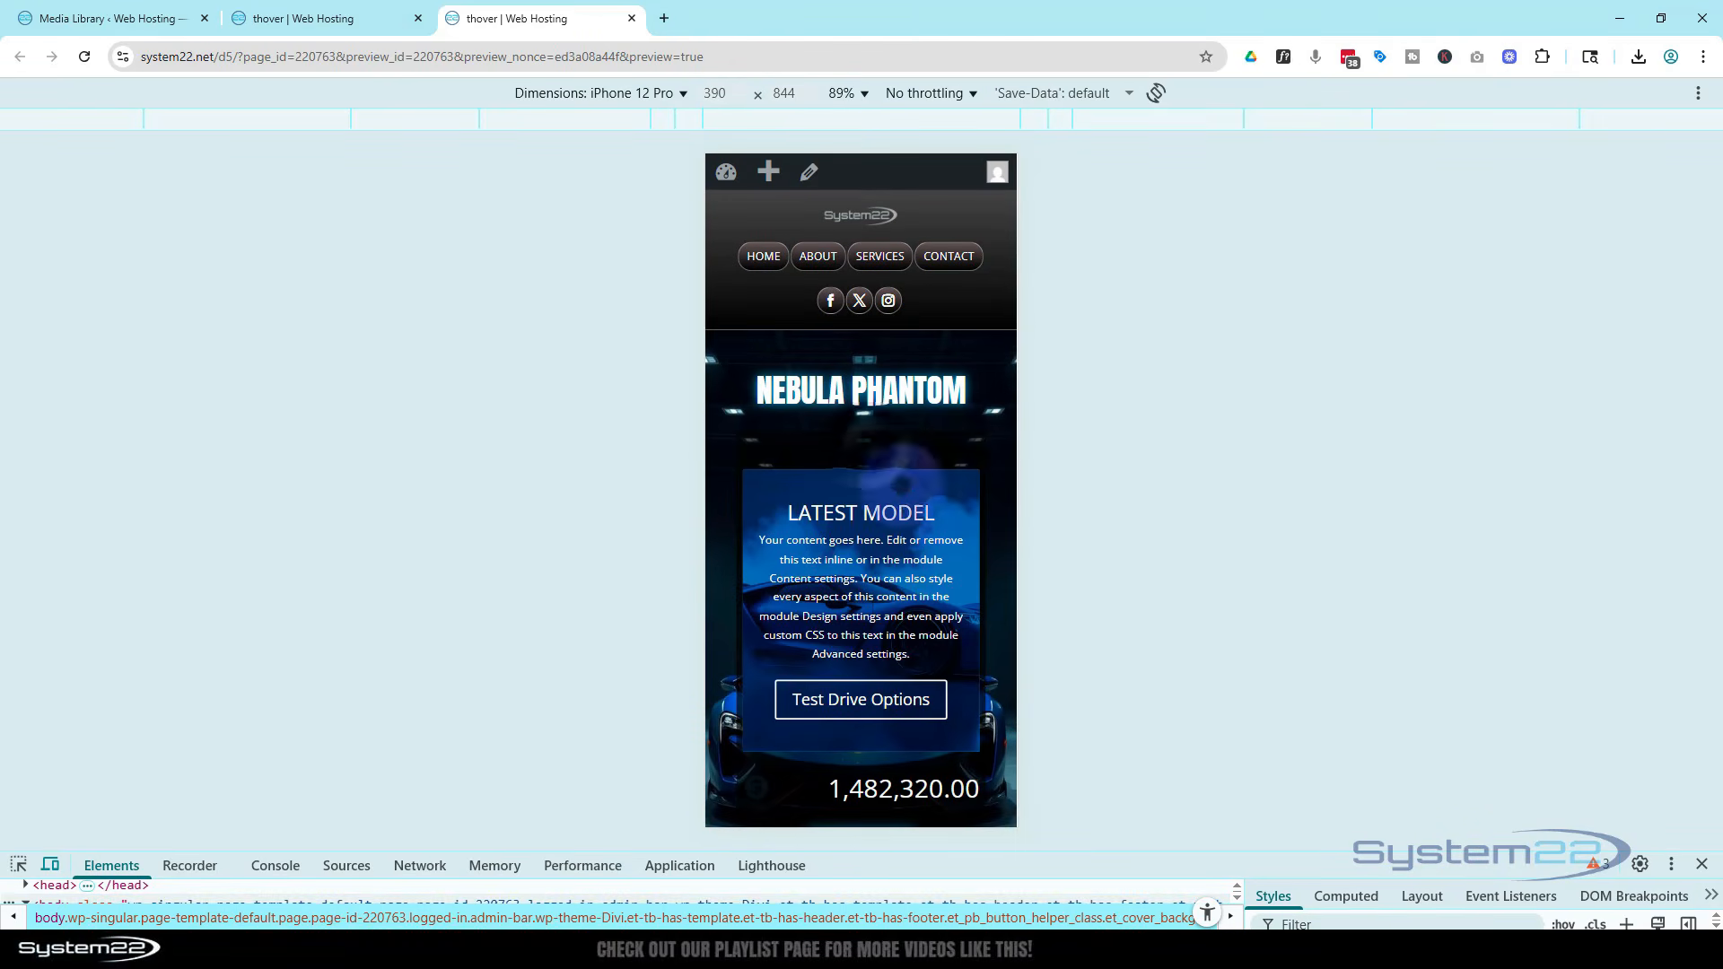
scroll(884, 547, down, 2)
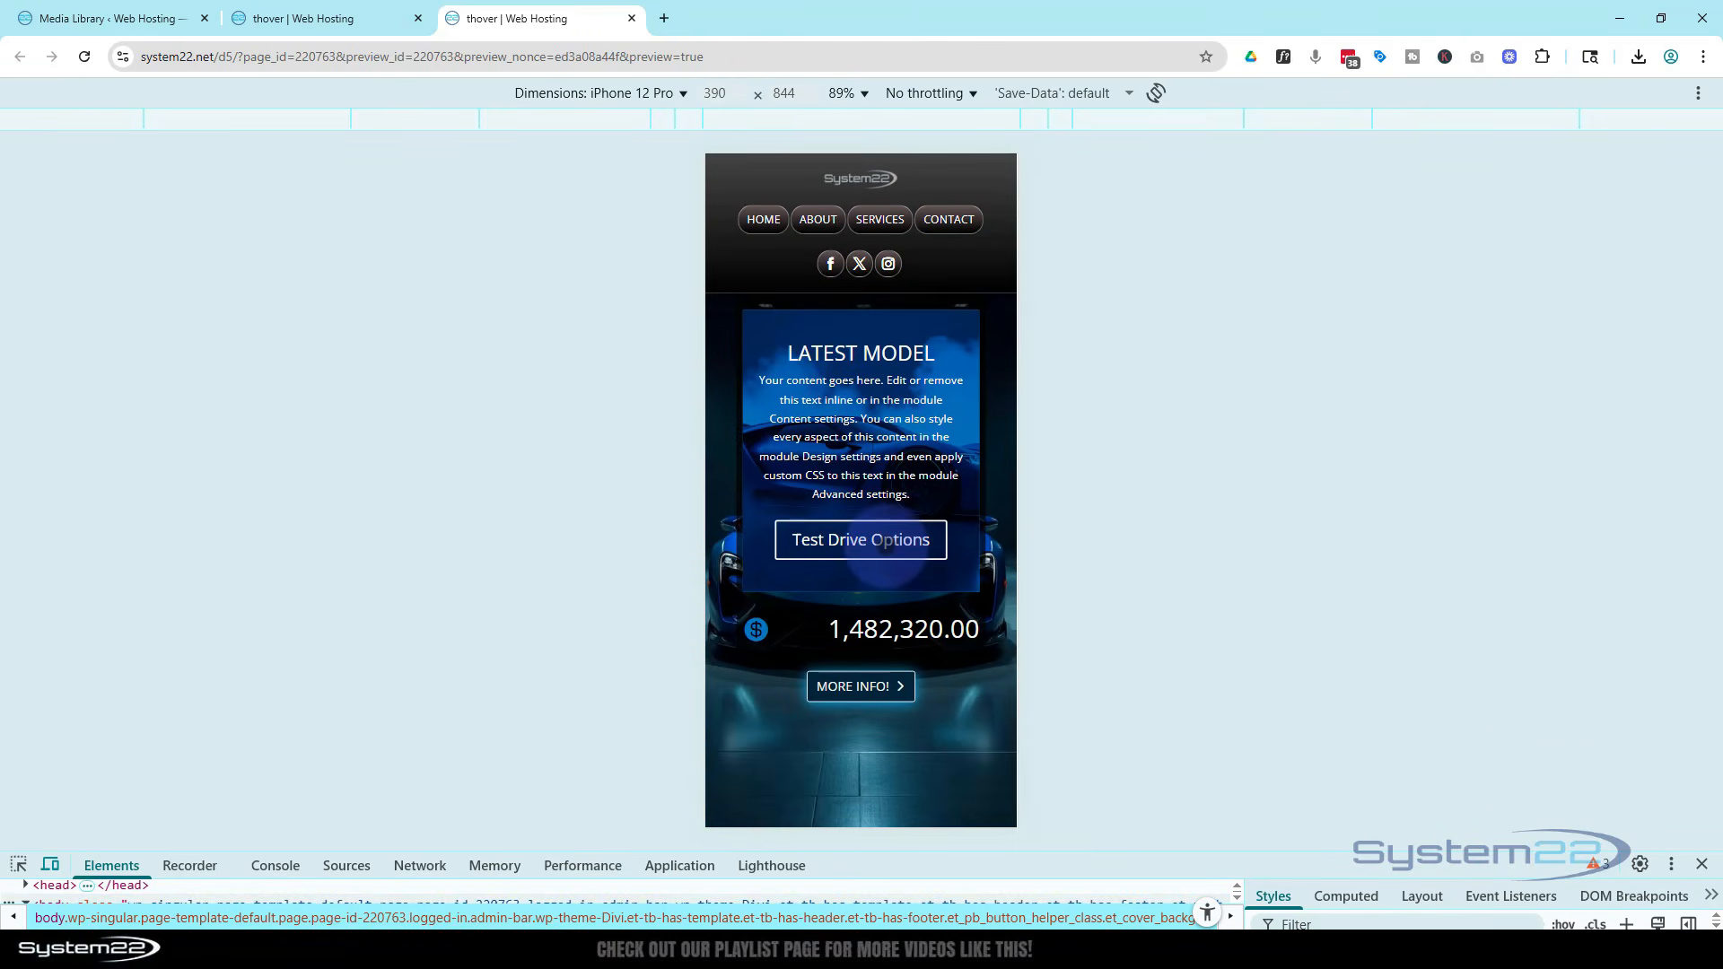
click(859, 686)
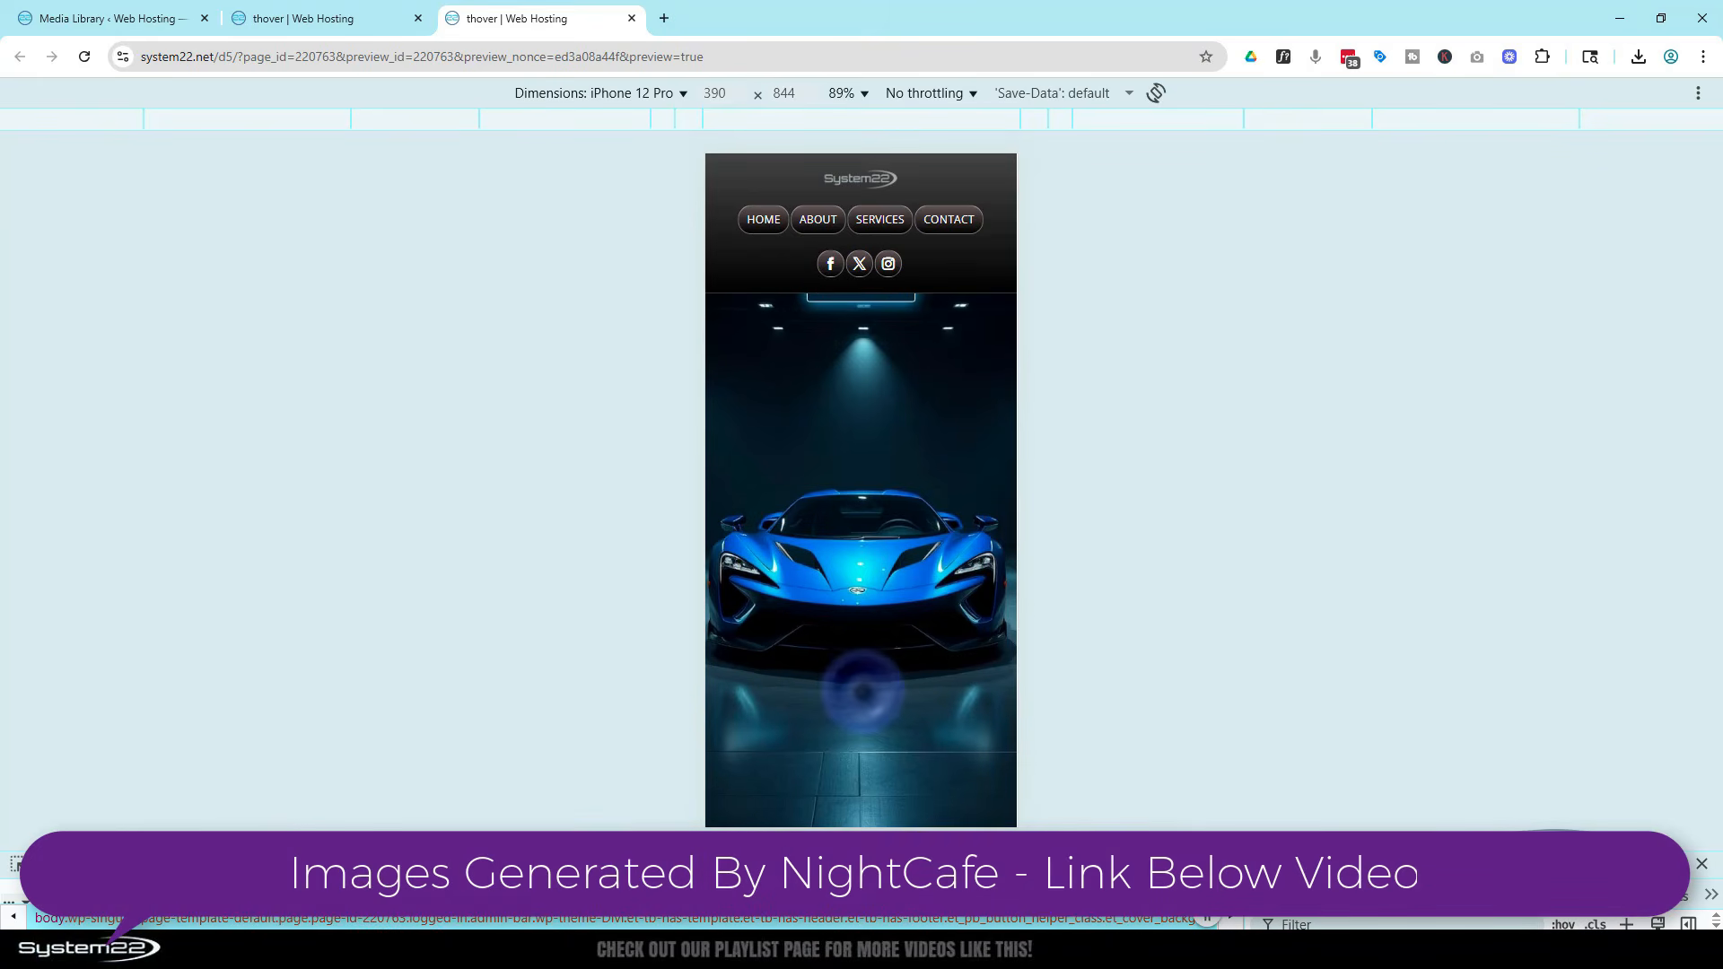
scroll(861, 680, up, 2)
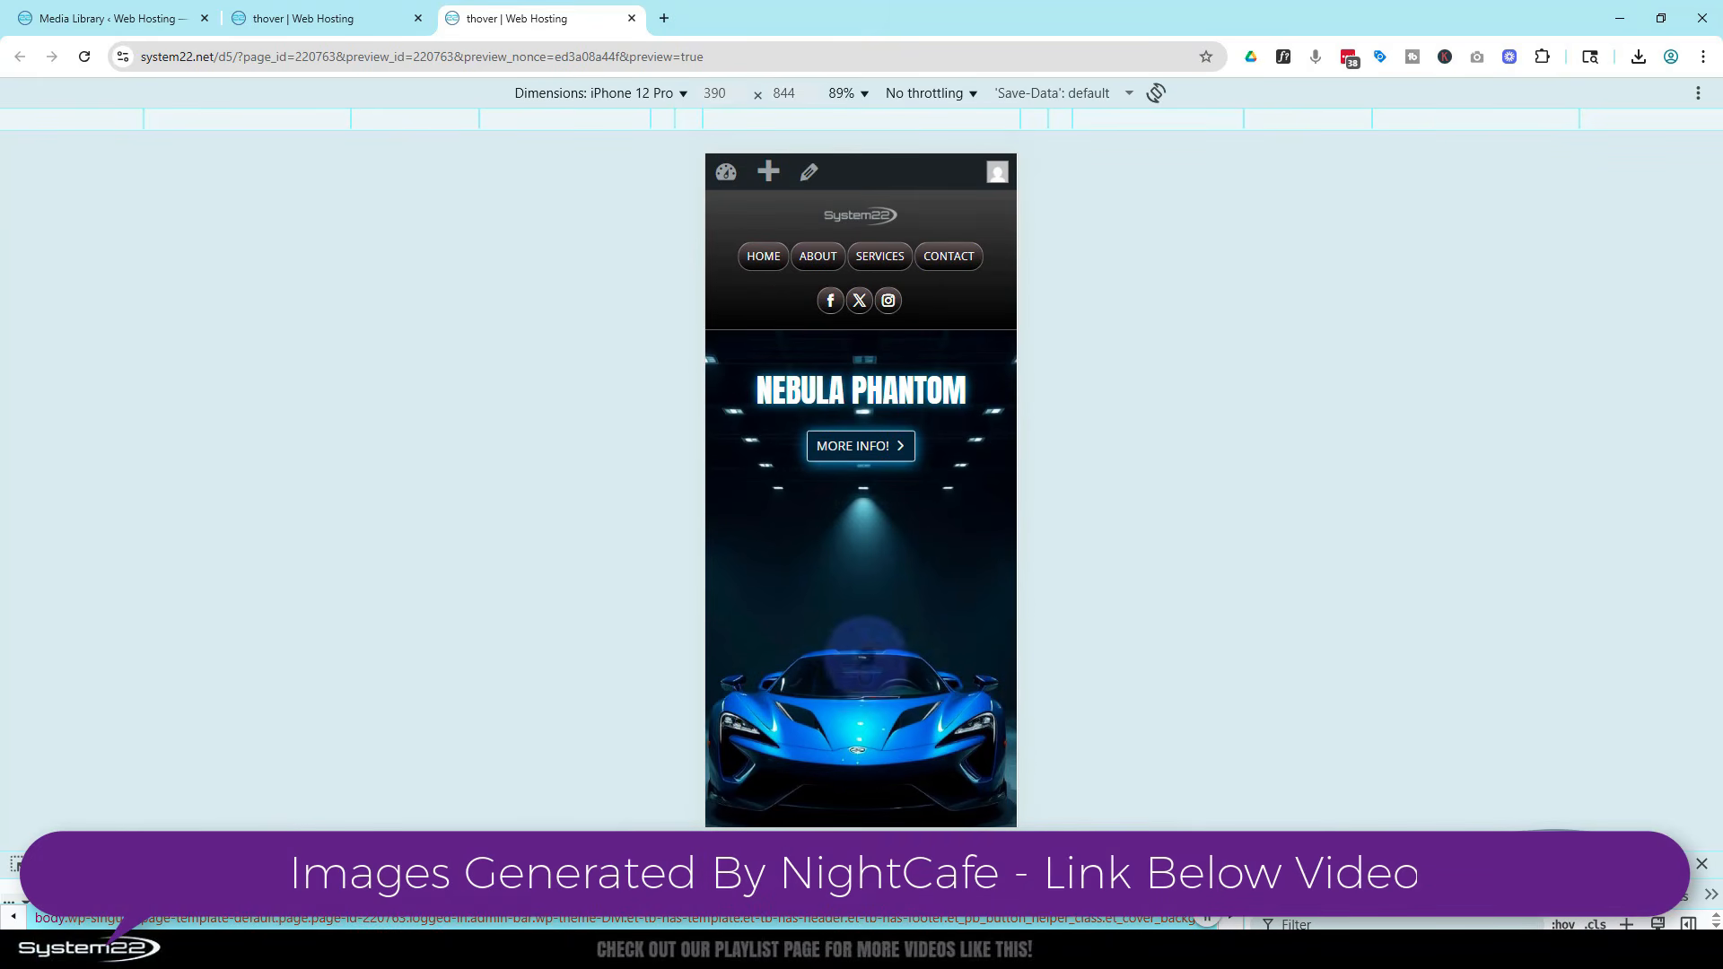
Switch the emulated device to iPad Air, test the More Info toggle, then close the developer tools
click(615, 95)
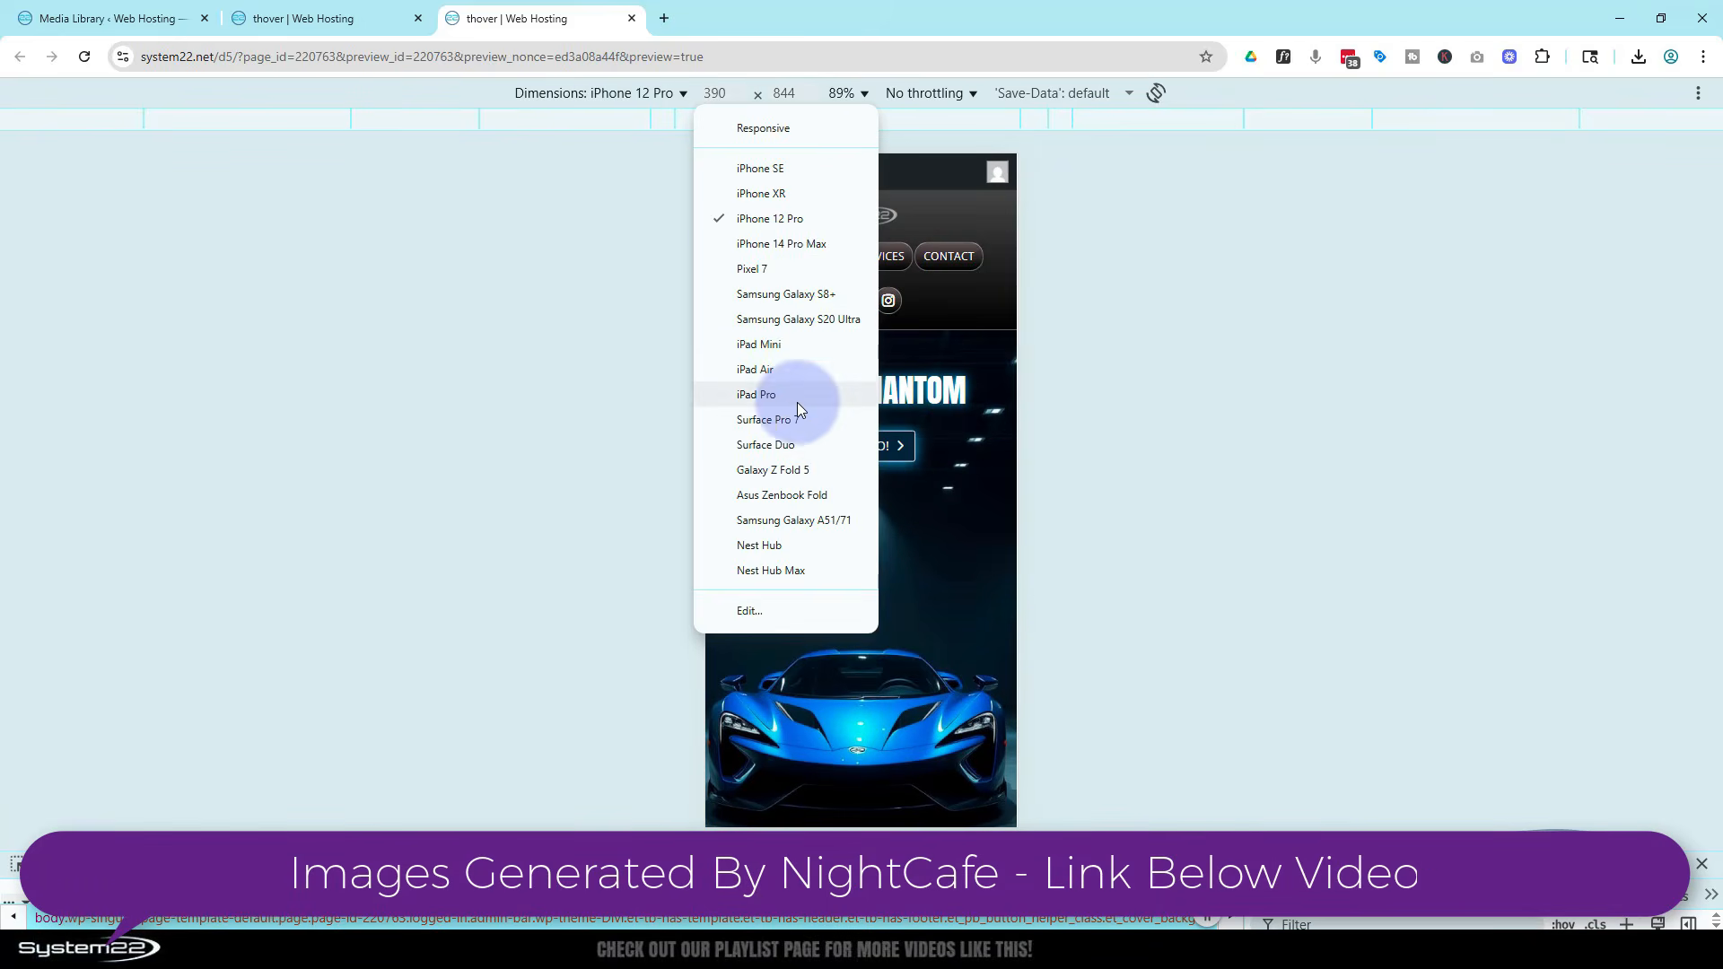
click(766, 375)
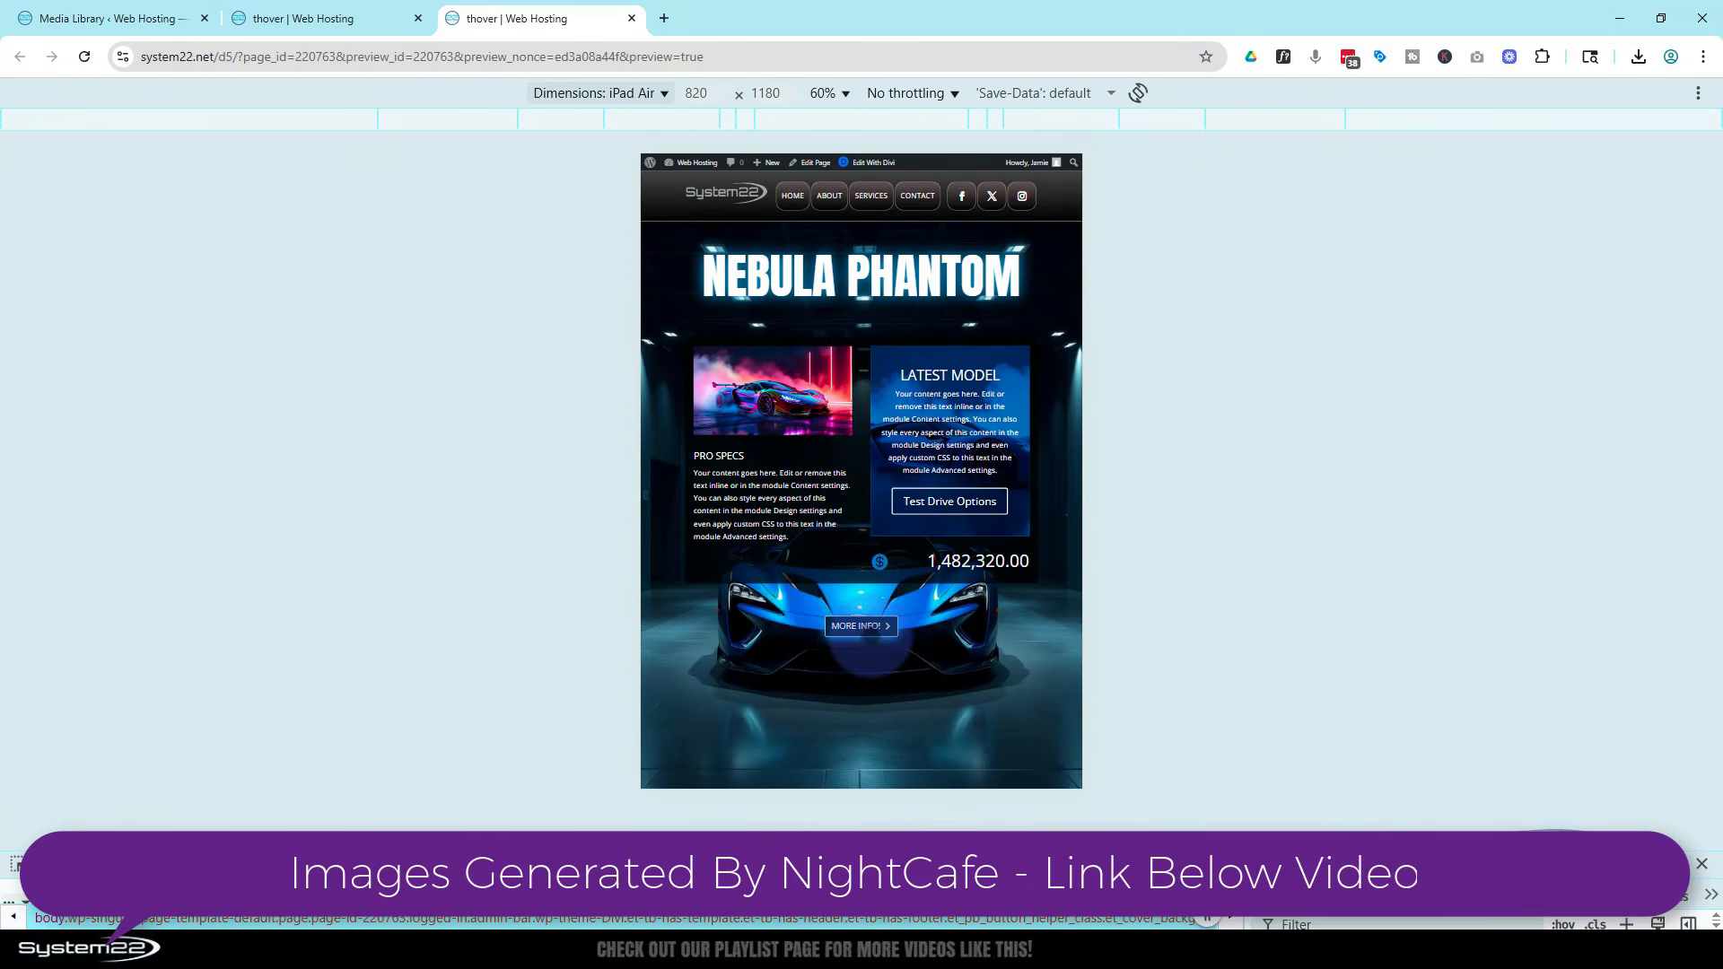
click(868, 634)
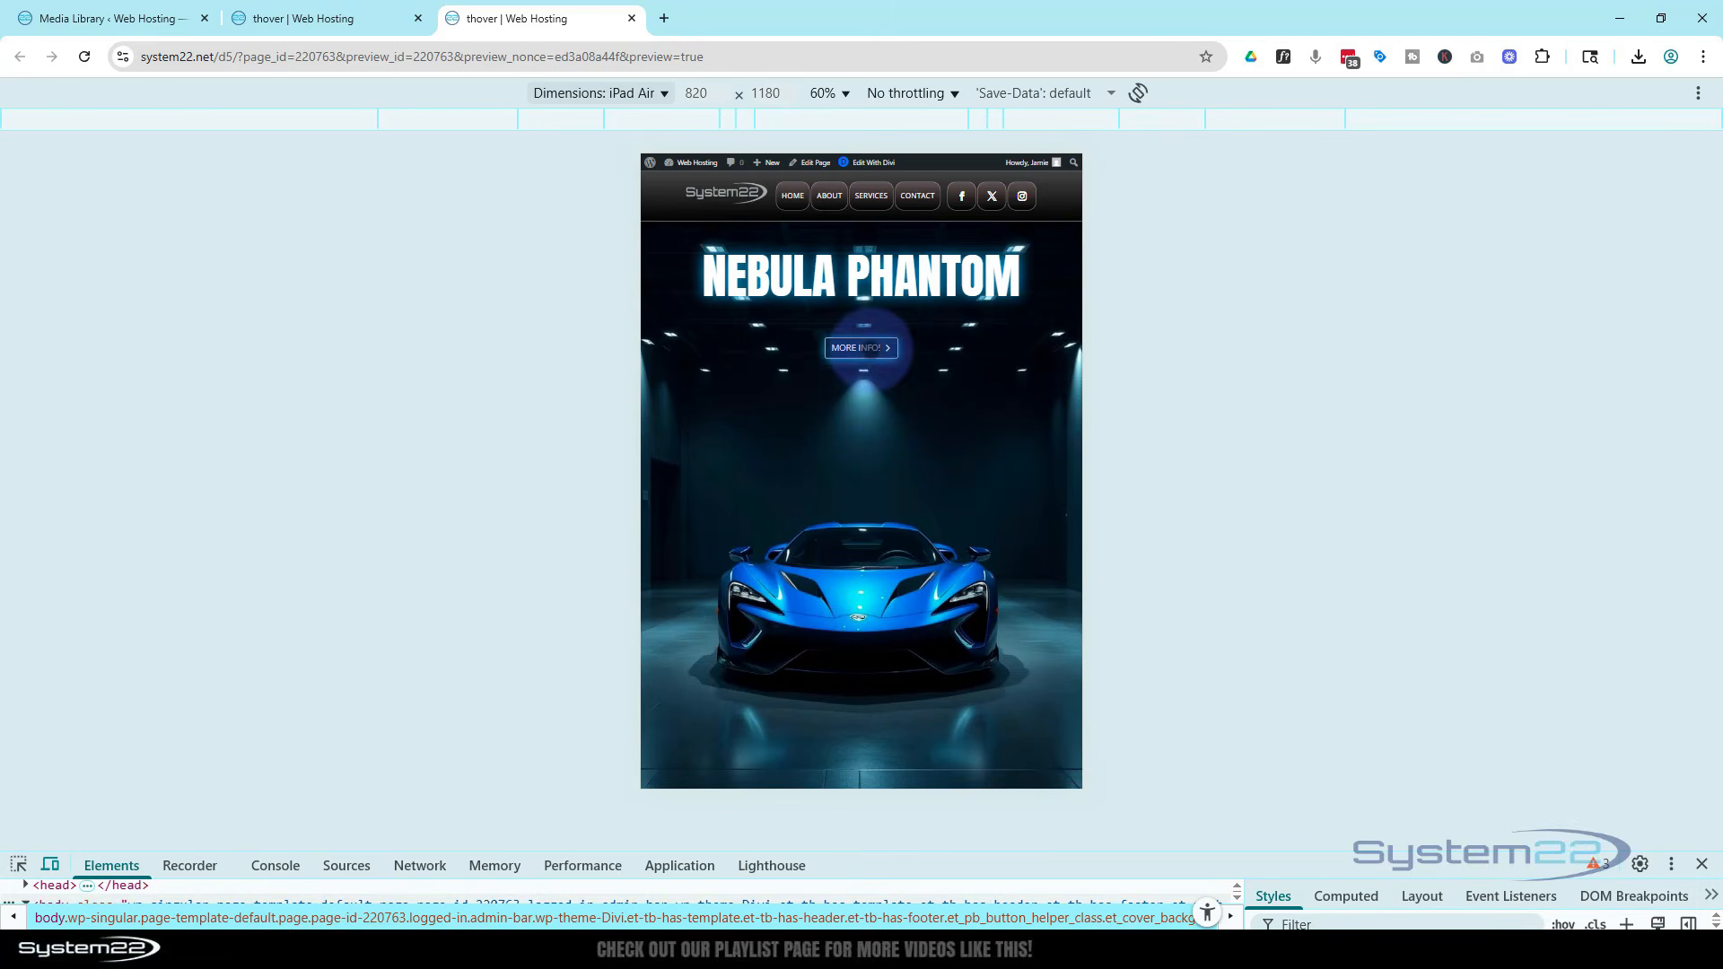
click(866, 348)
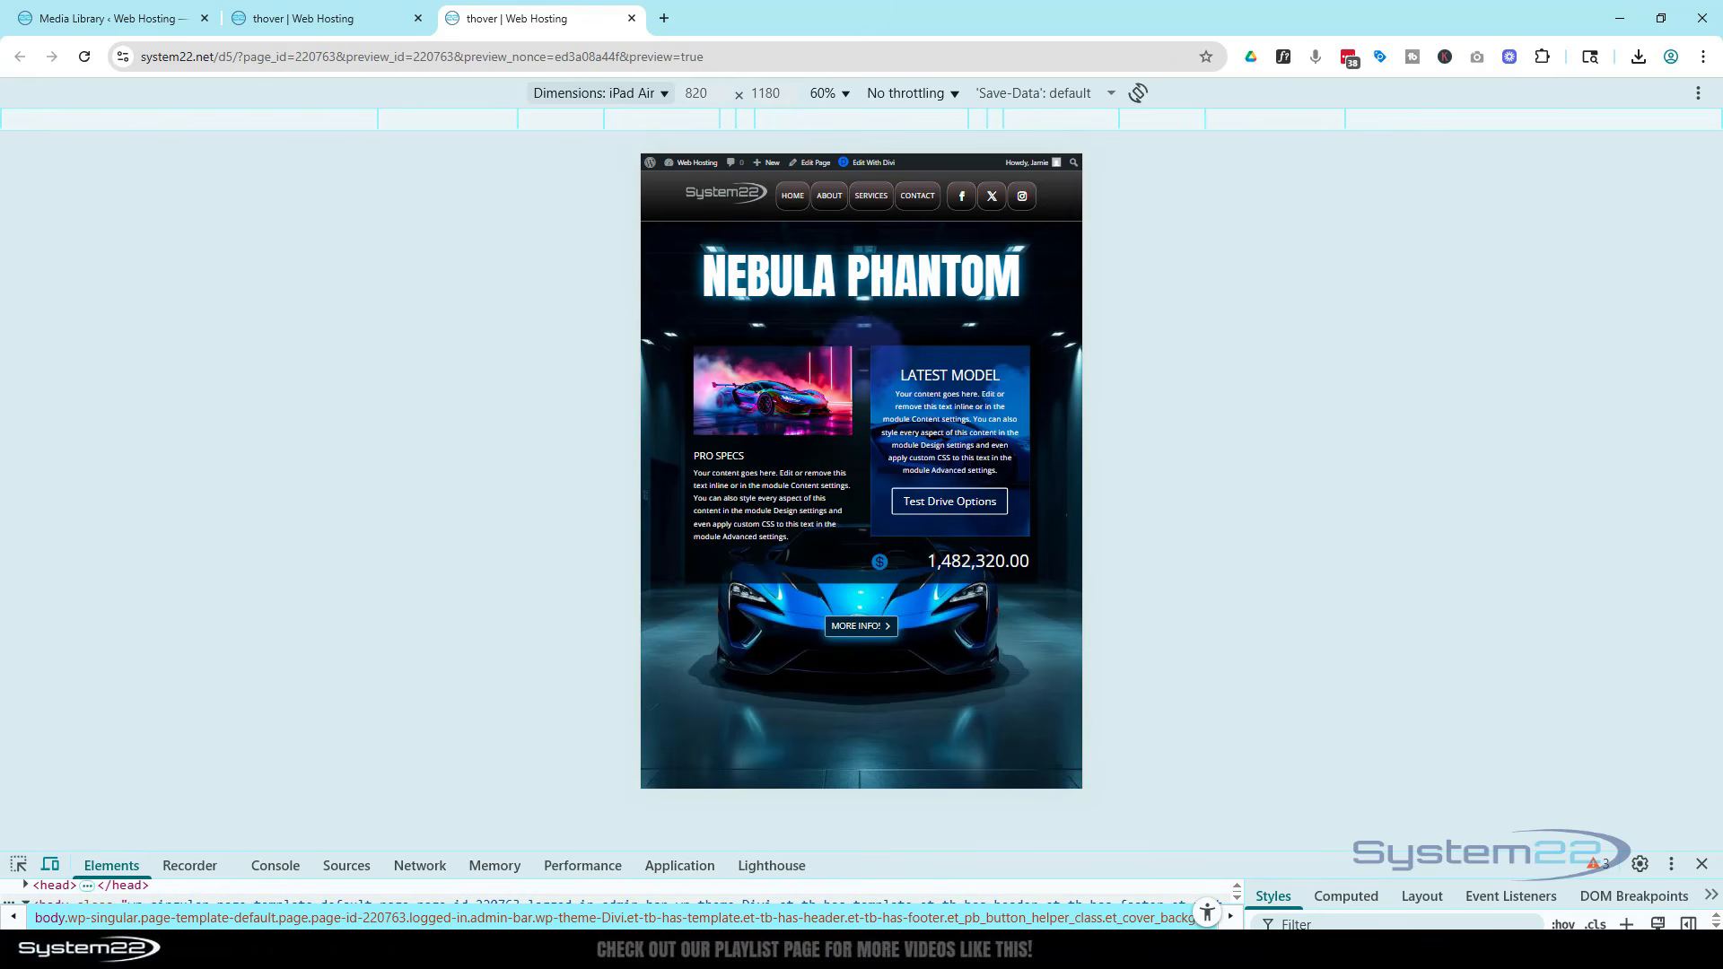
click(1702, 865)
click(888, 912)
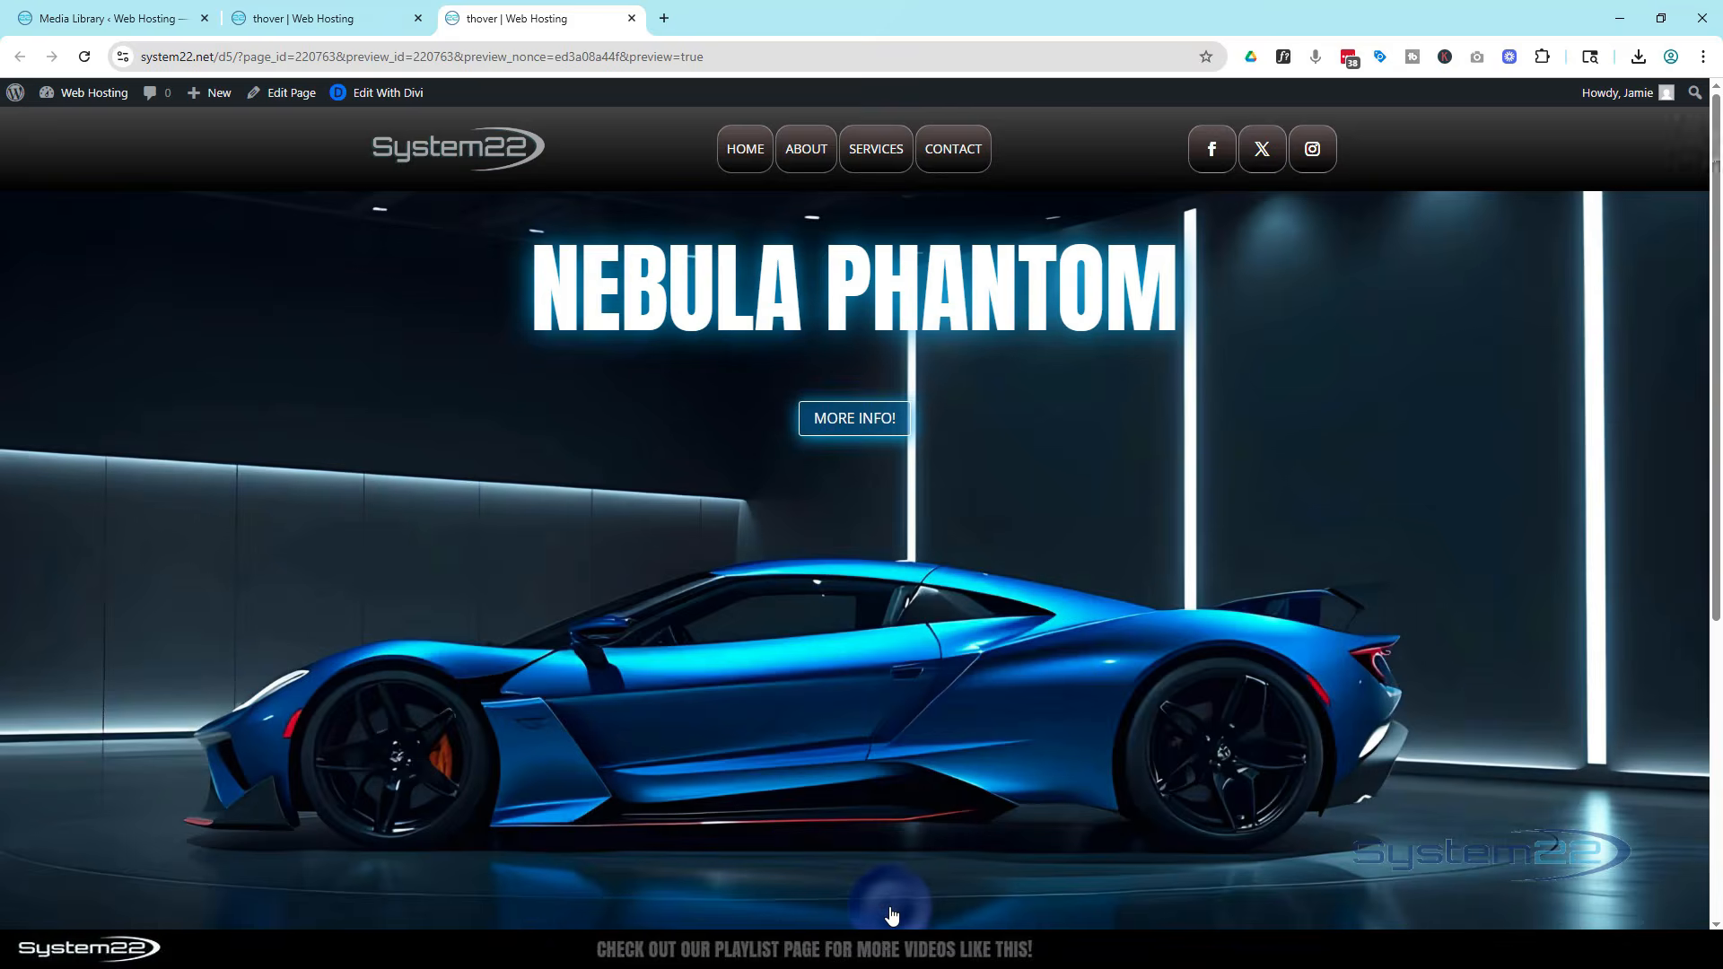
Return to the builder tab, switch to desktop view and delete the existing hero section
click(319, 17)
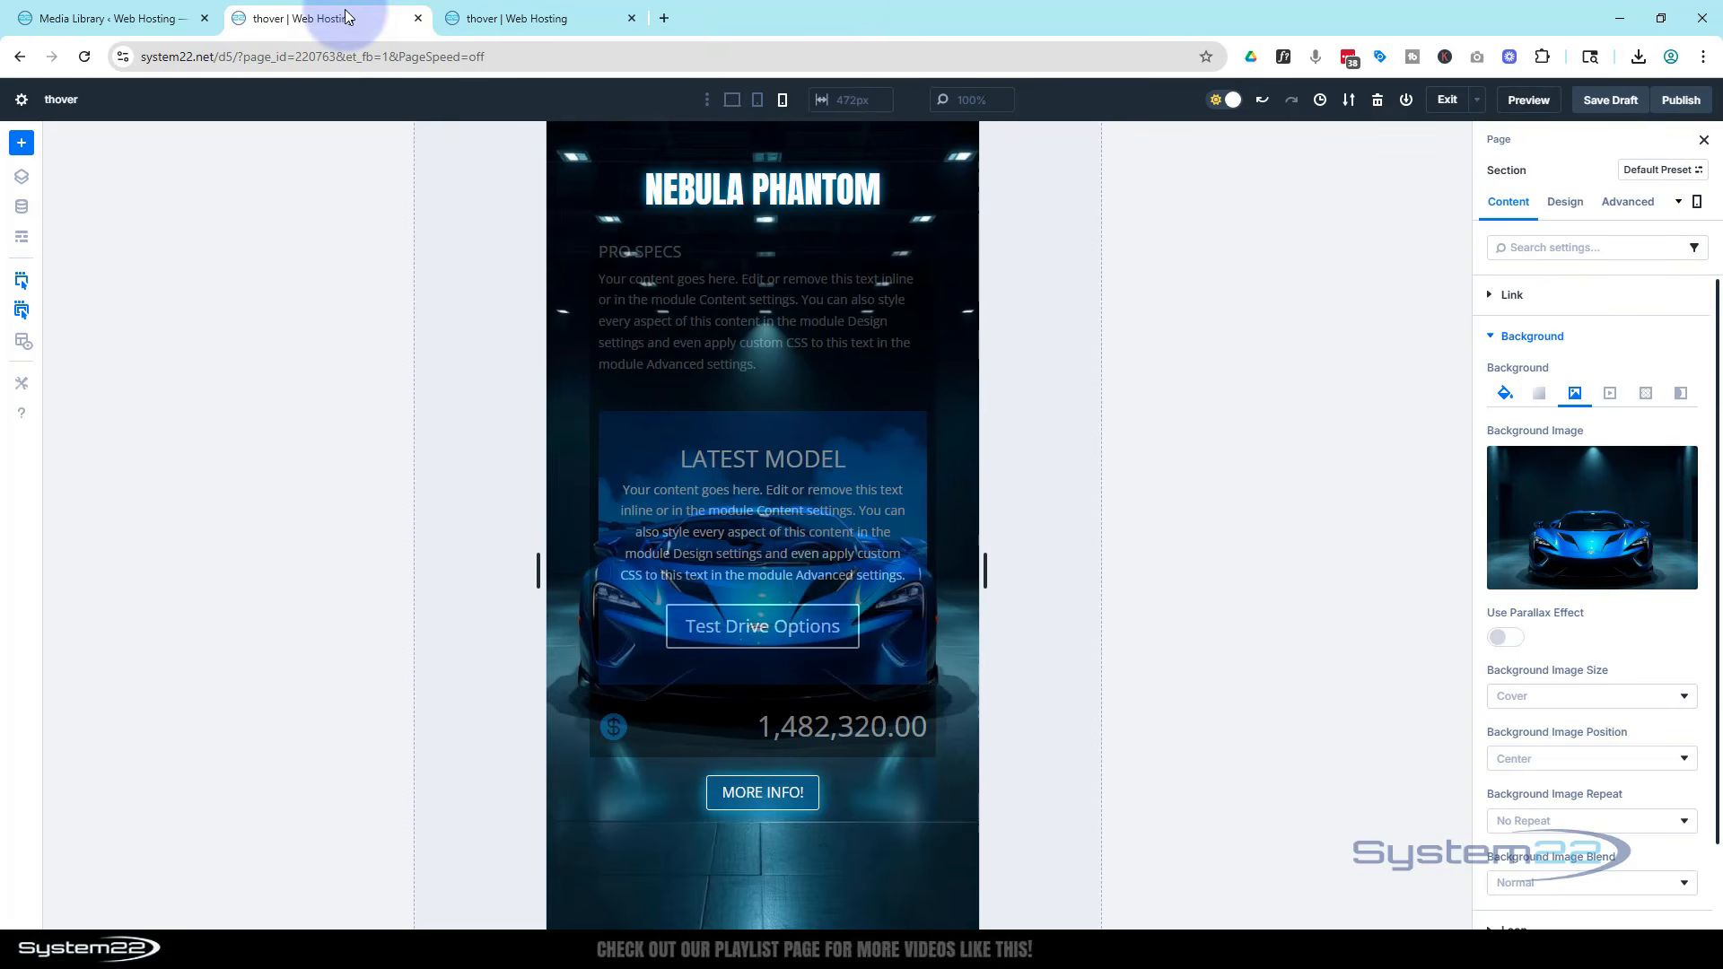
click(732, 101)
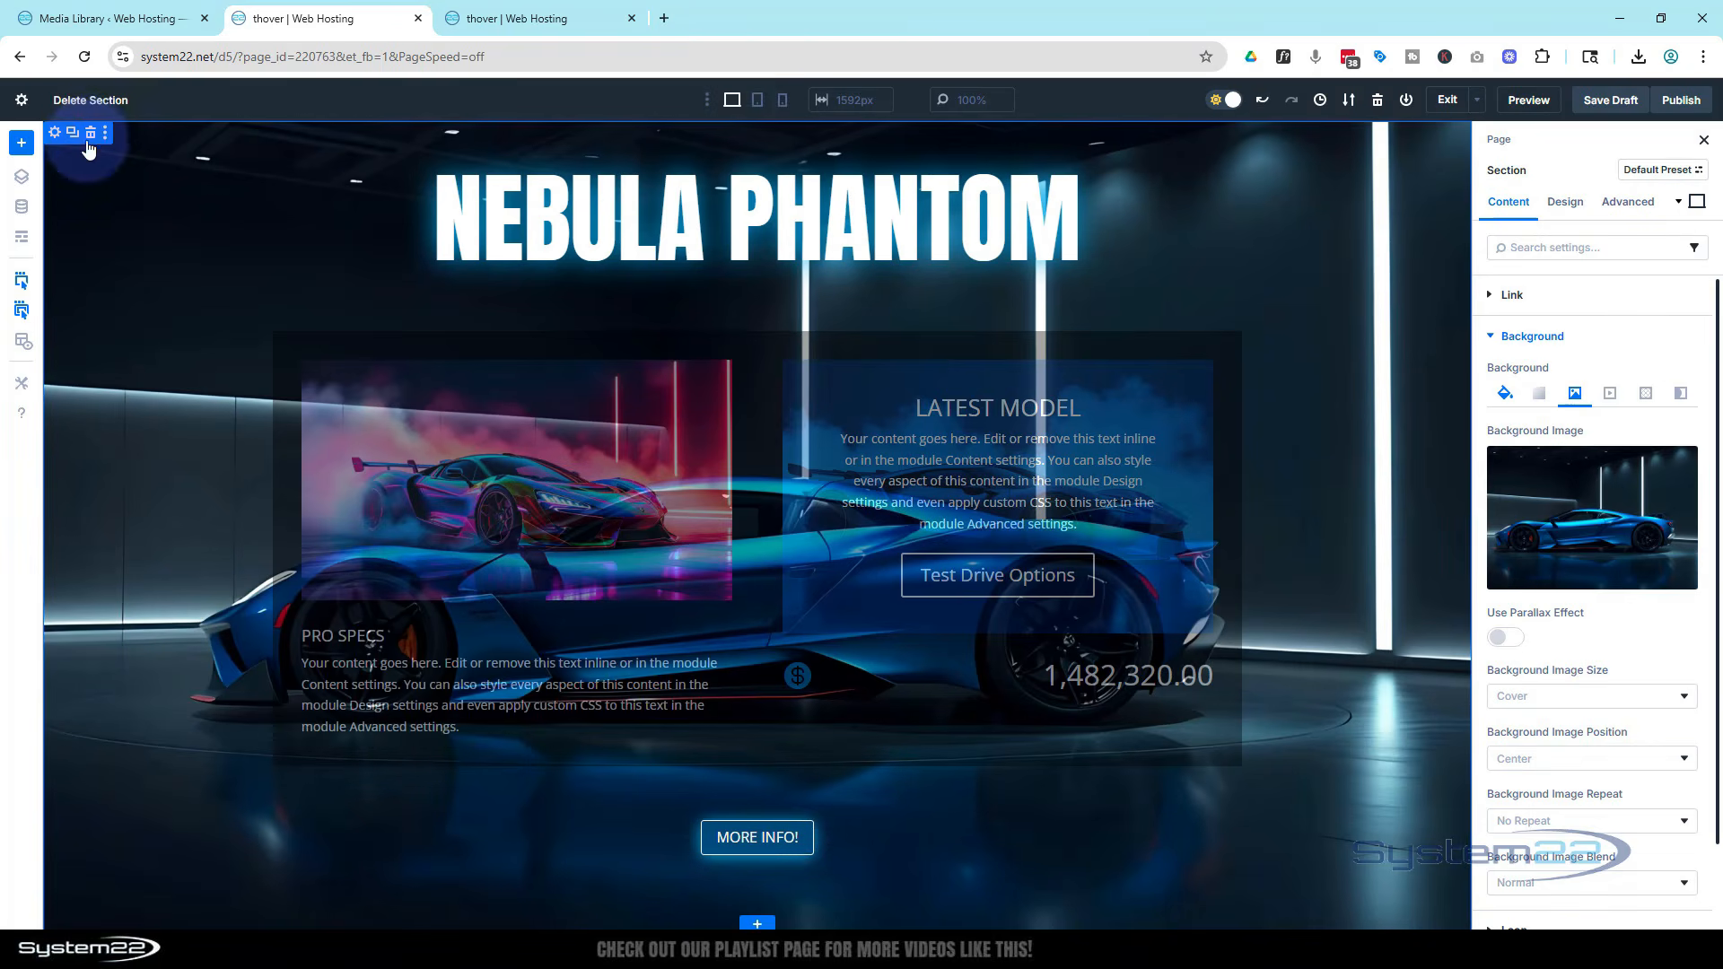
click(90, 134)
click(217, 251)
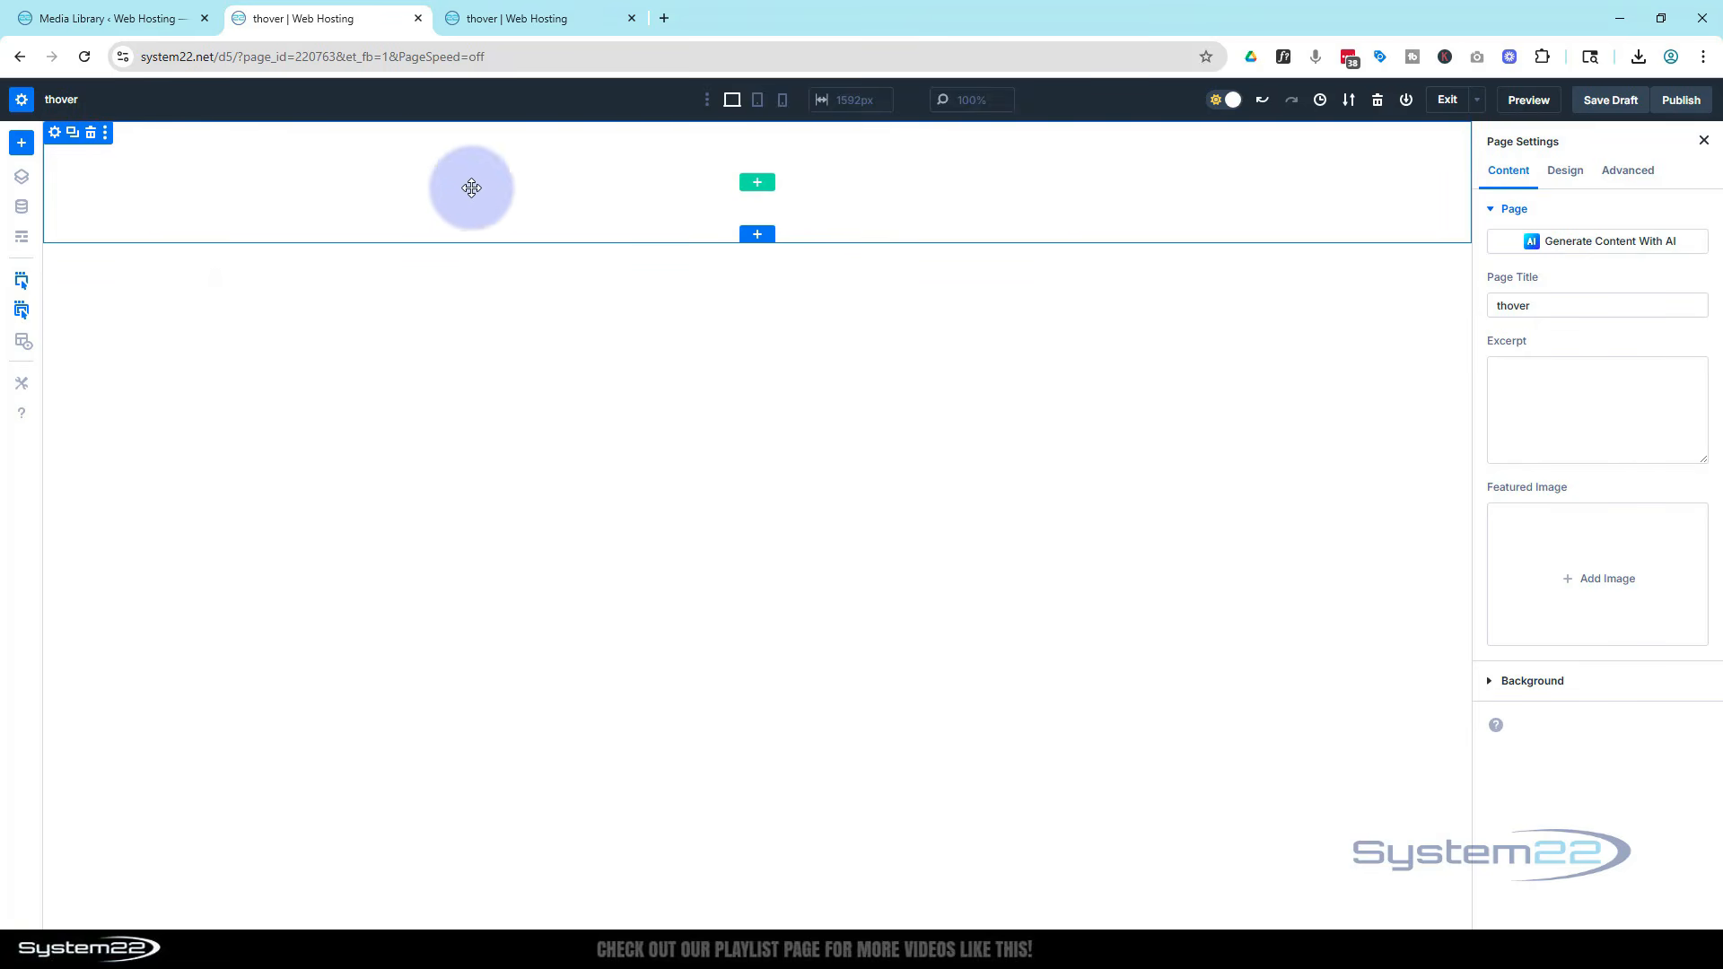
Add a one-column row with a Heading module and paste Nebula Phantom as its heading text
click(762, 188)
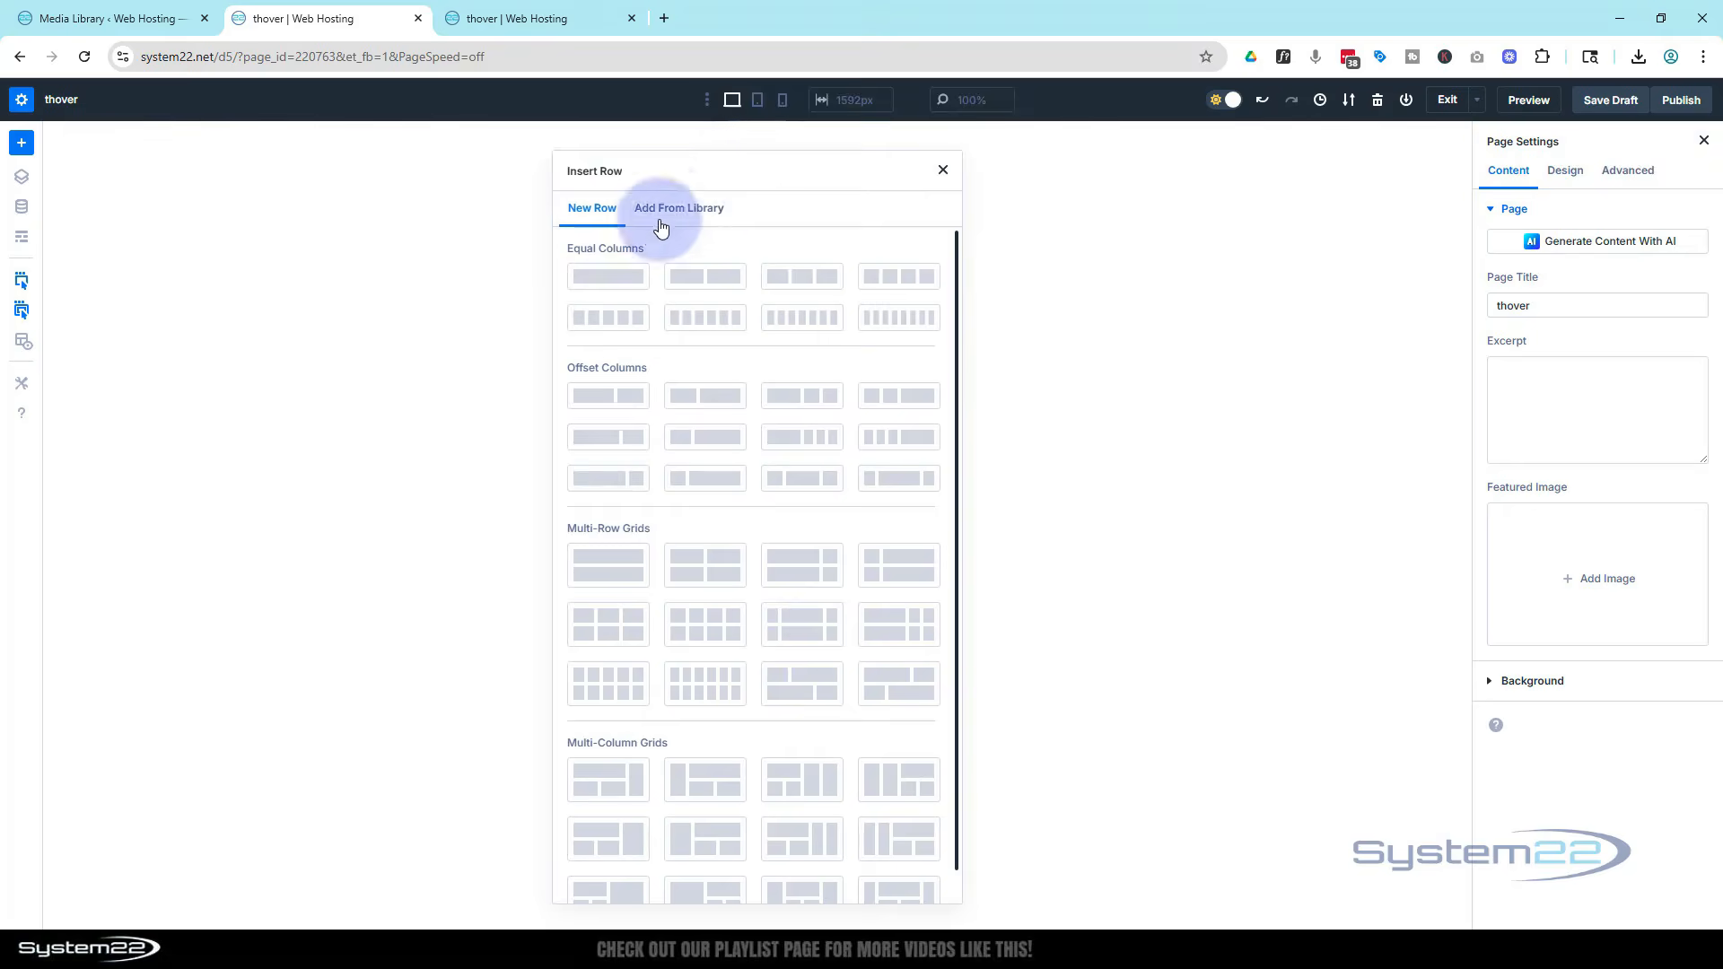
click(624, 278)
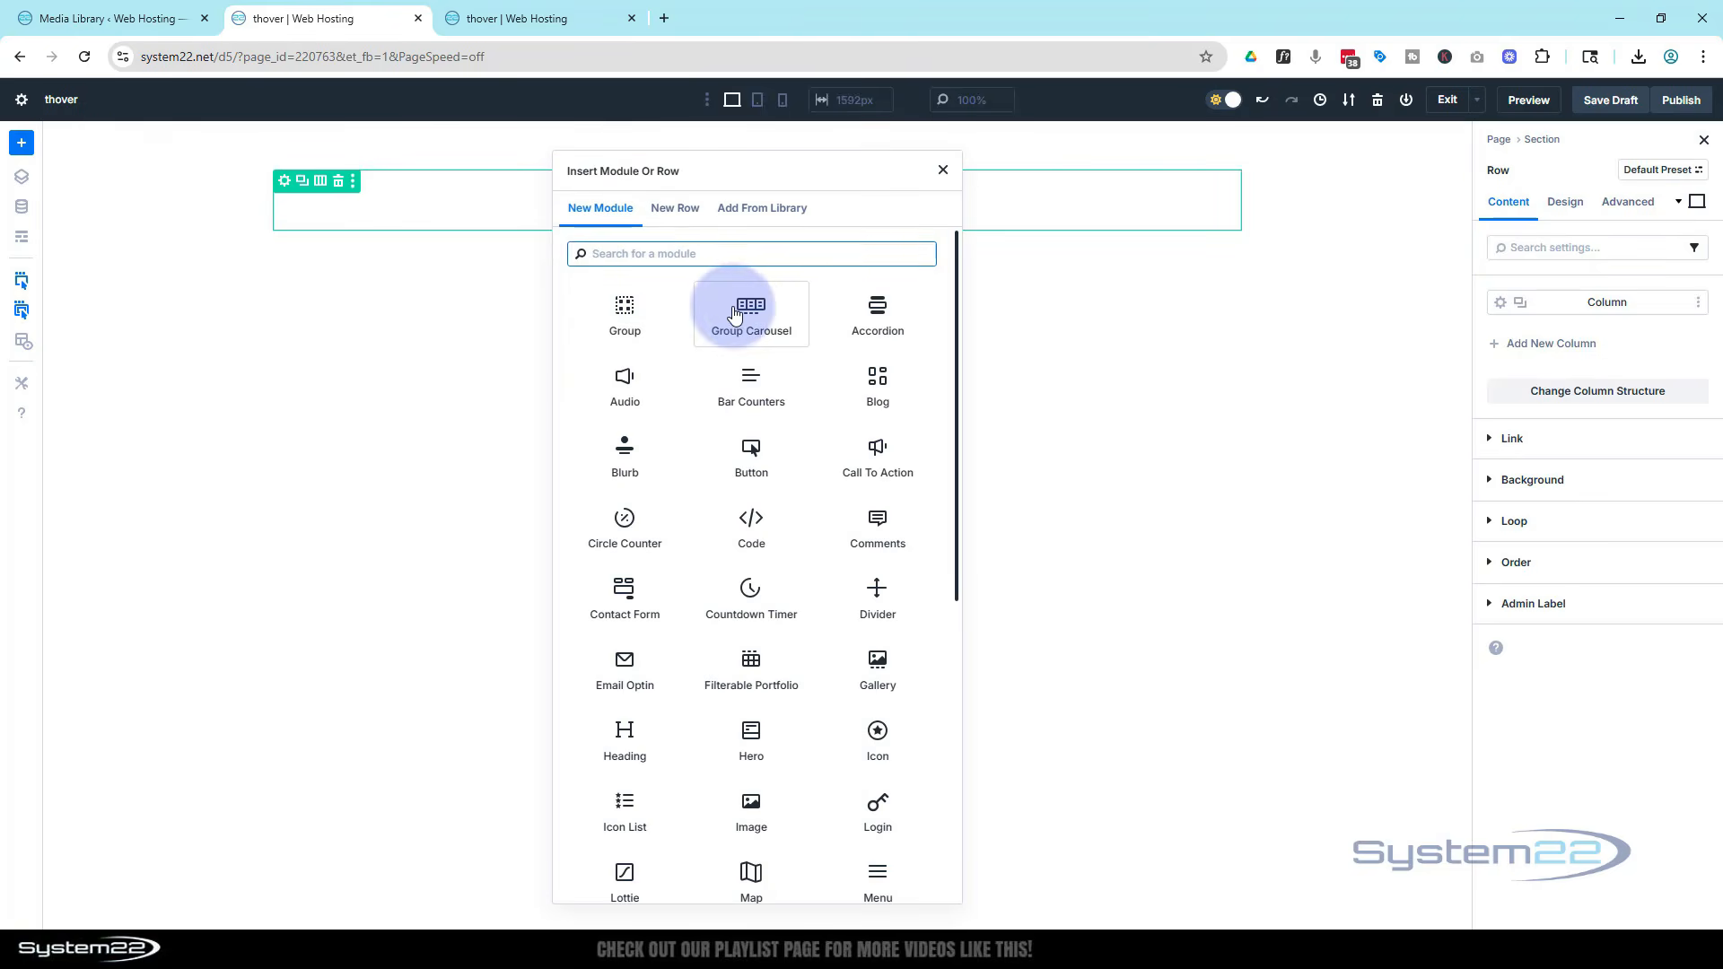
scroll(743, 310, down, 2)
scroll(743, 311, down, 1)
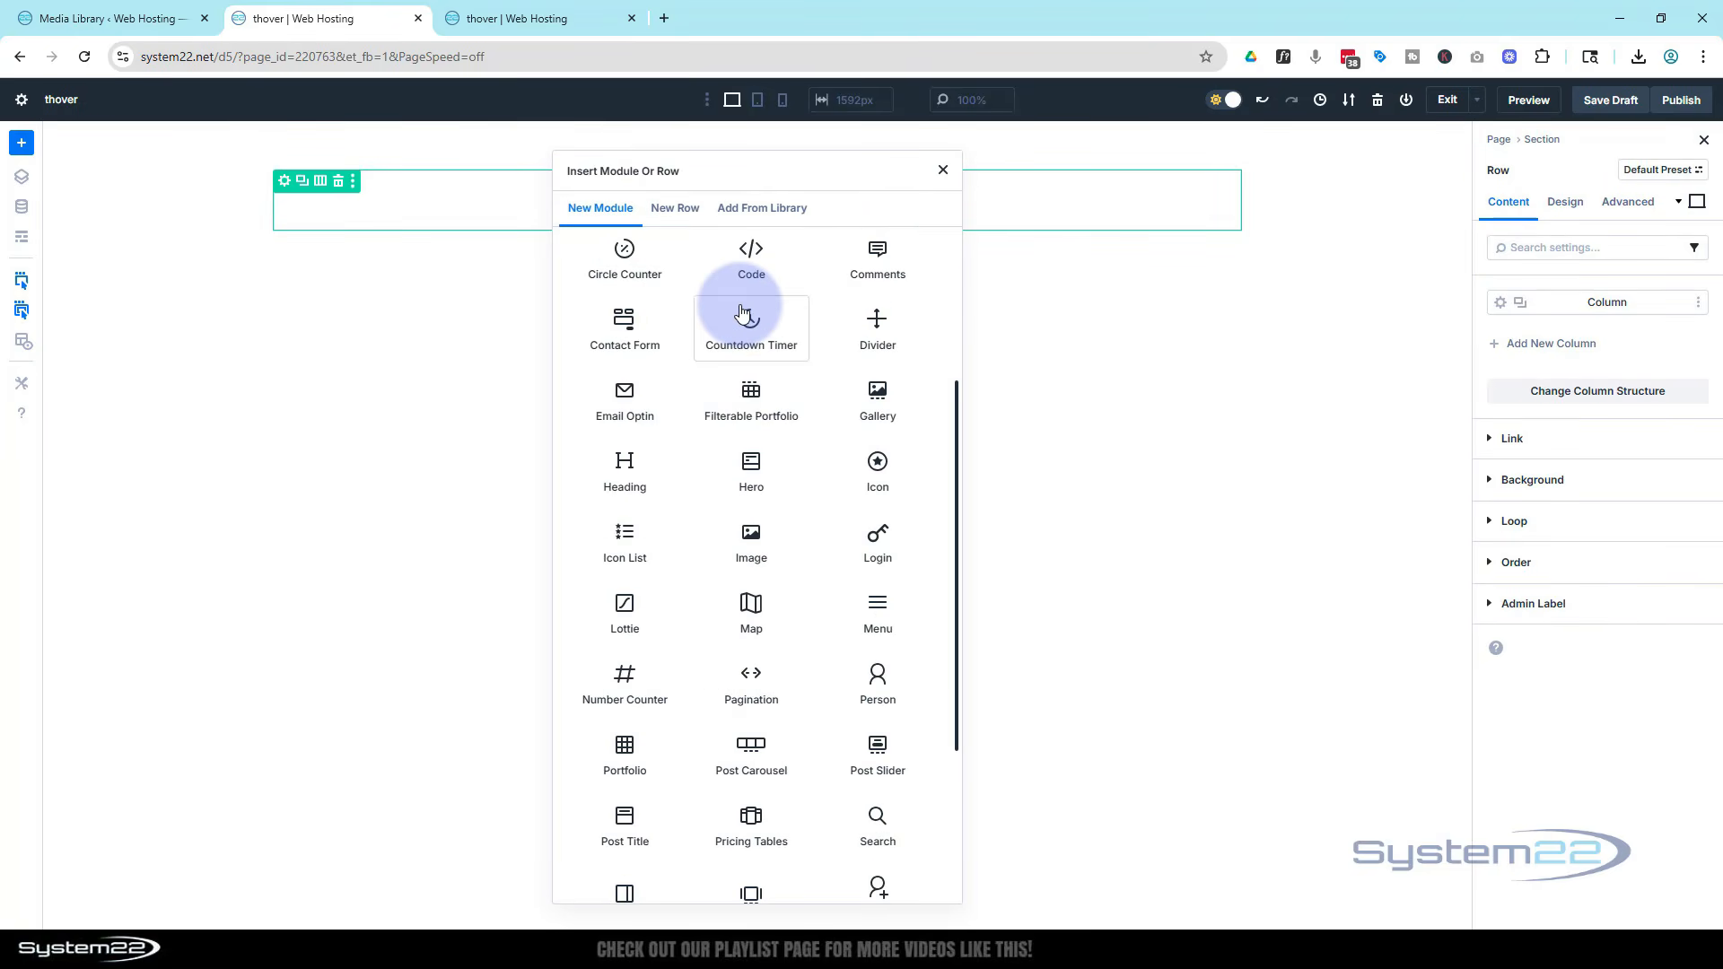
scroll(743, 311, down, 1)
click(628, 381)
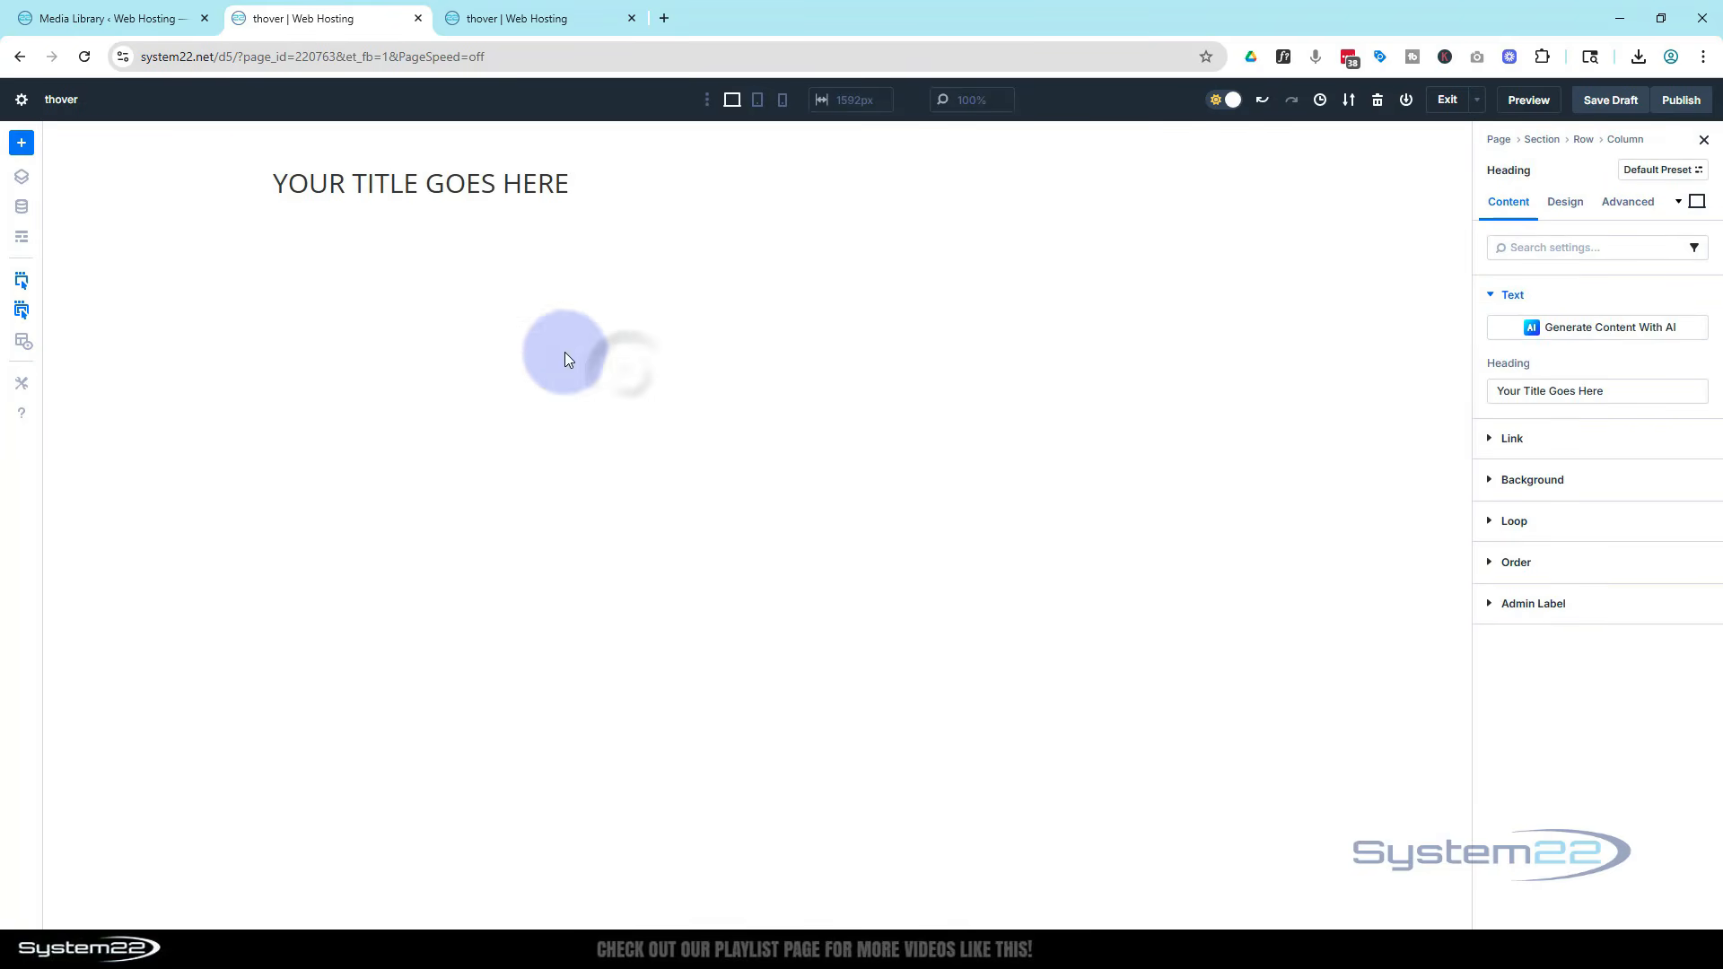
drag(1606, 391, 1459, 388)
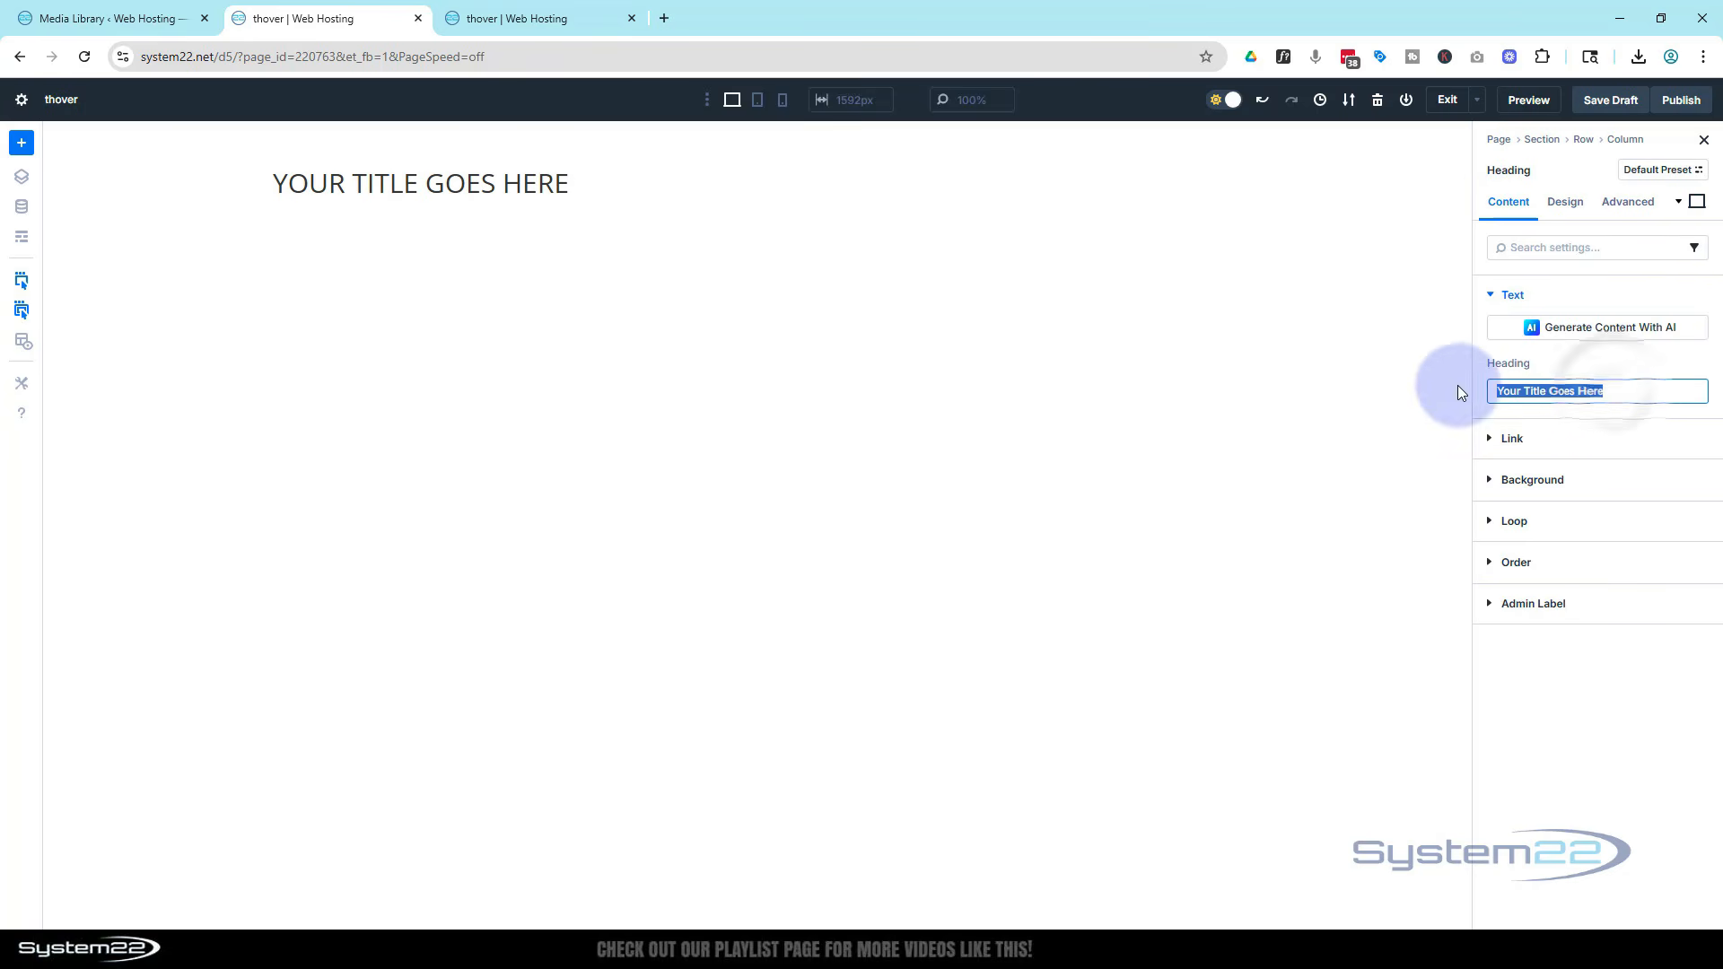
text(Nebula Phantom)
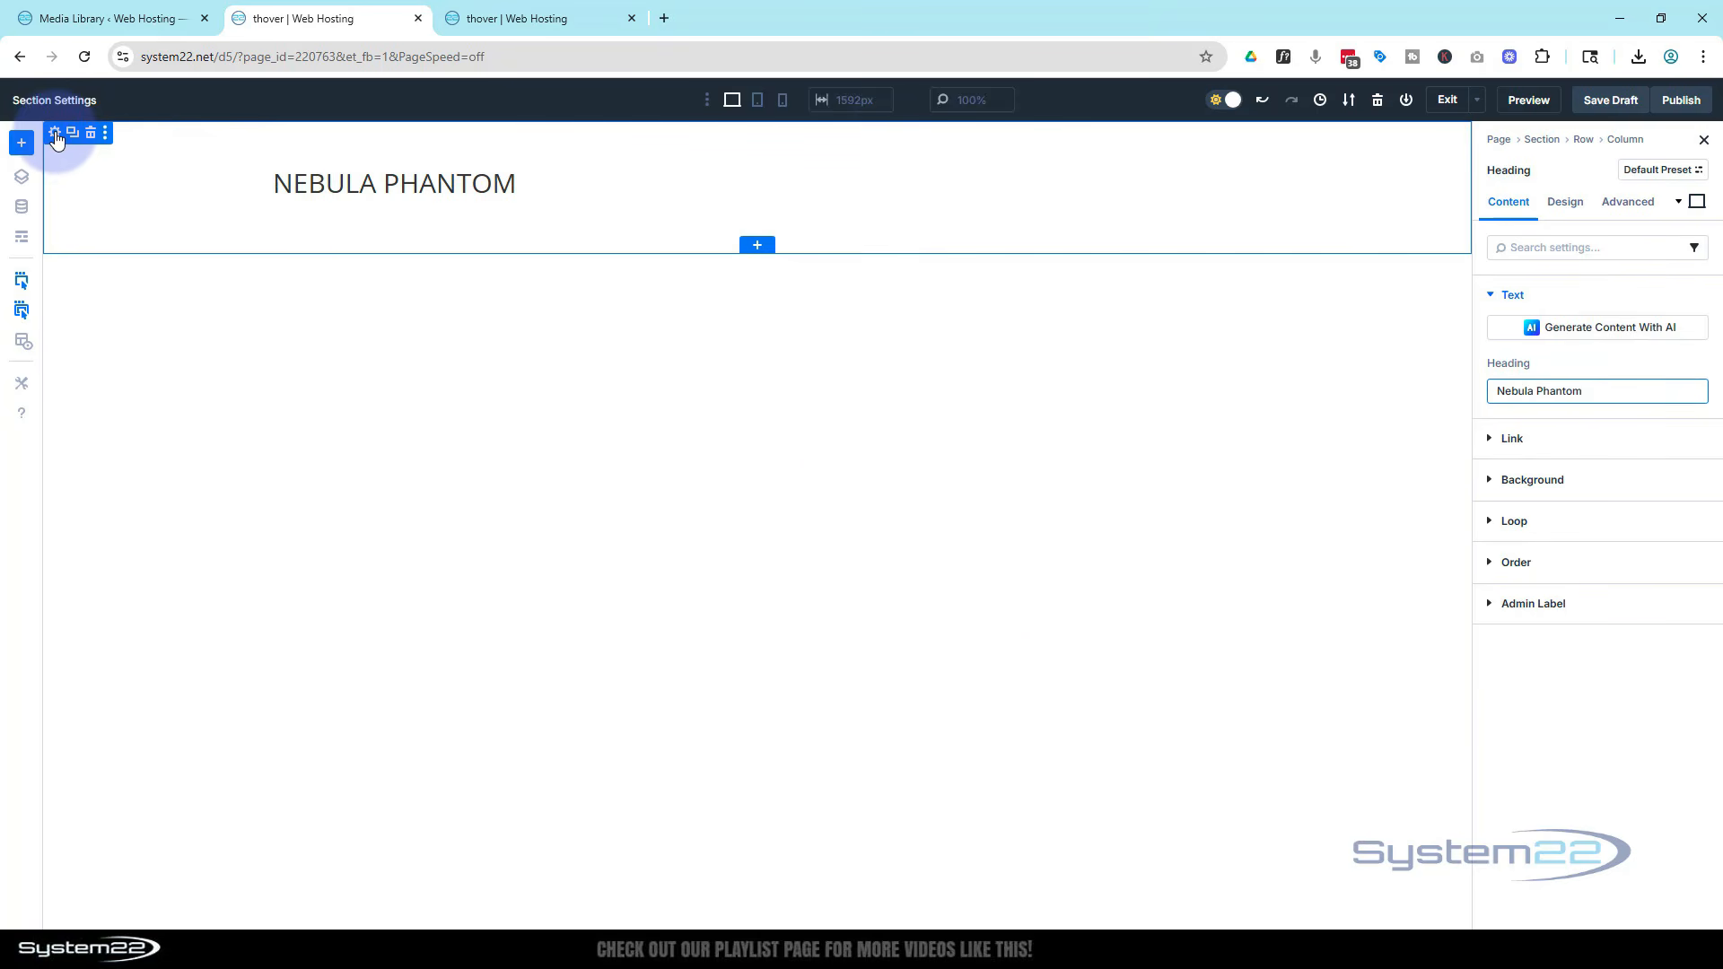
Set the section's background image to the blue sports car picture from the media library
click(56, 134)
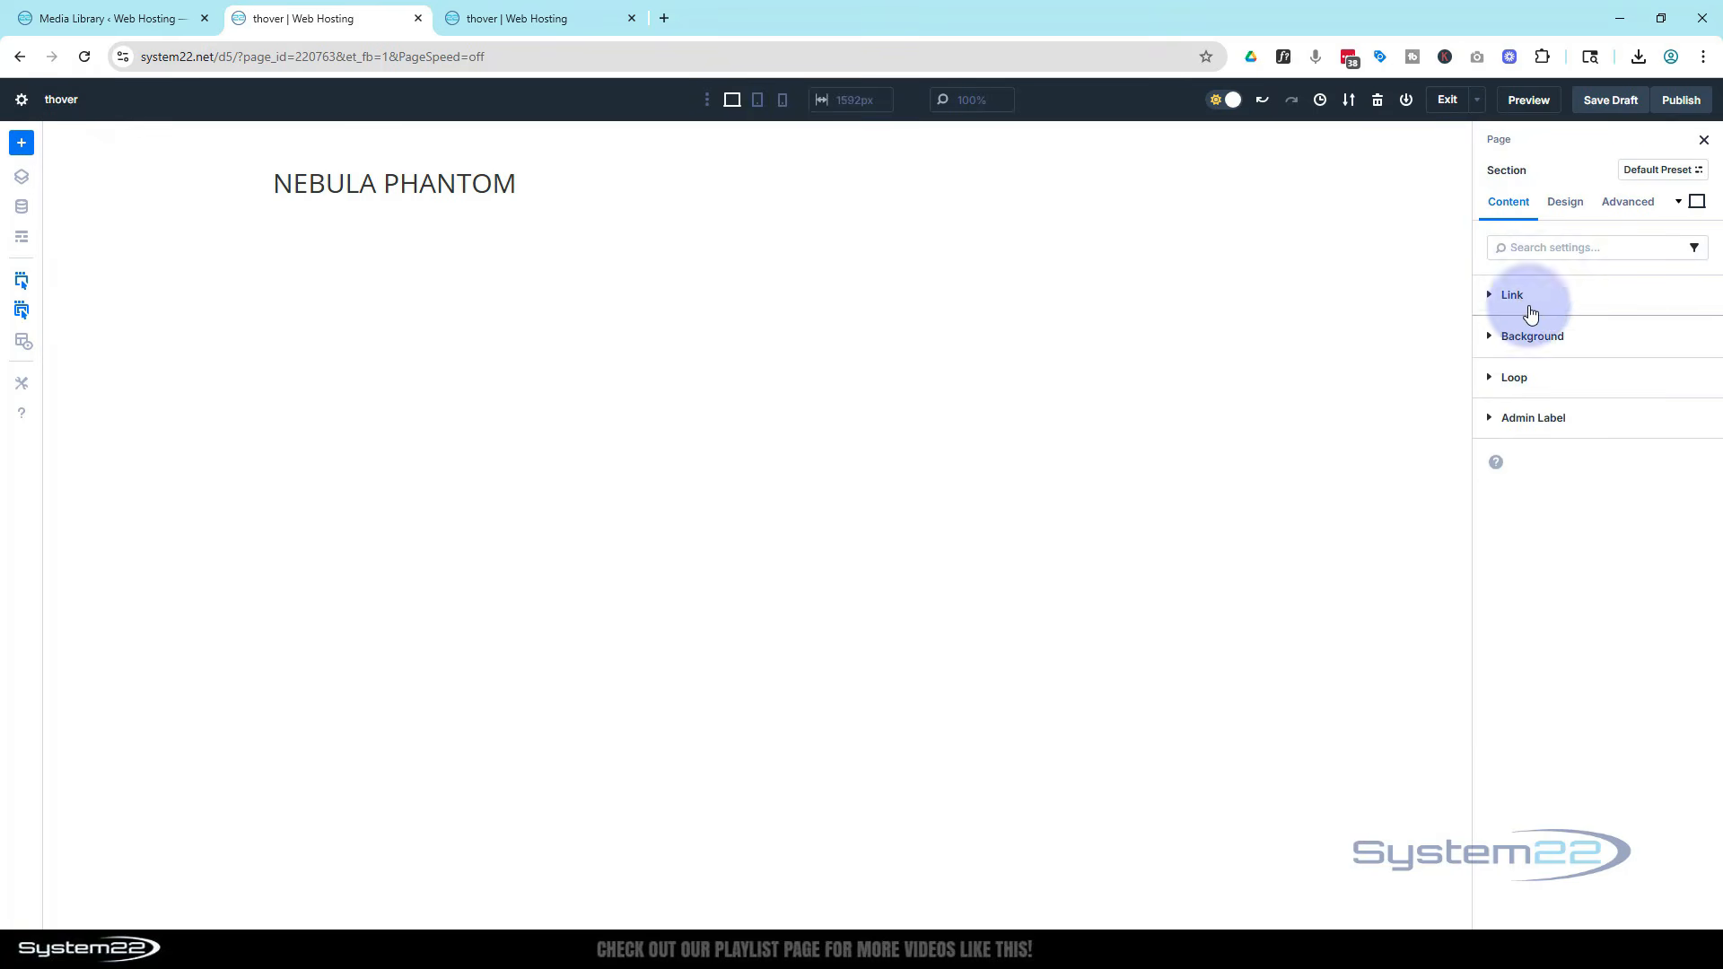
click(1511, 336)
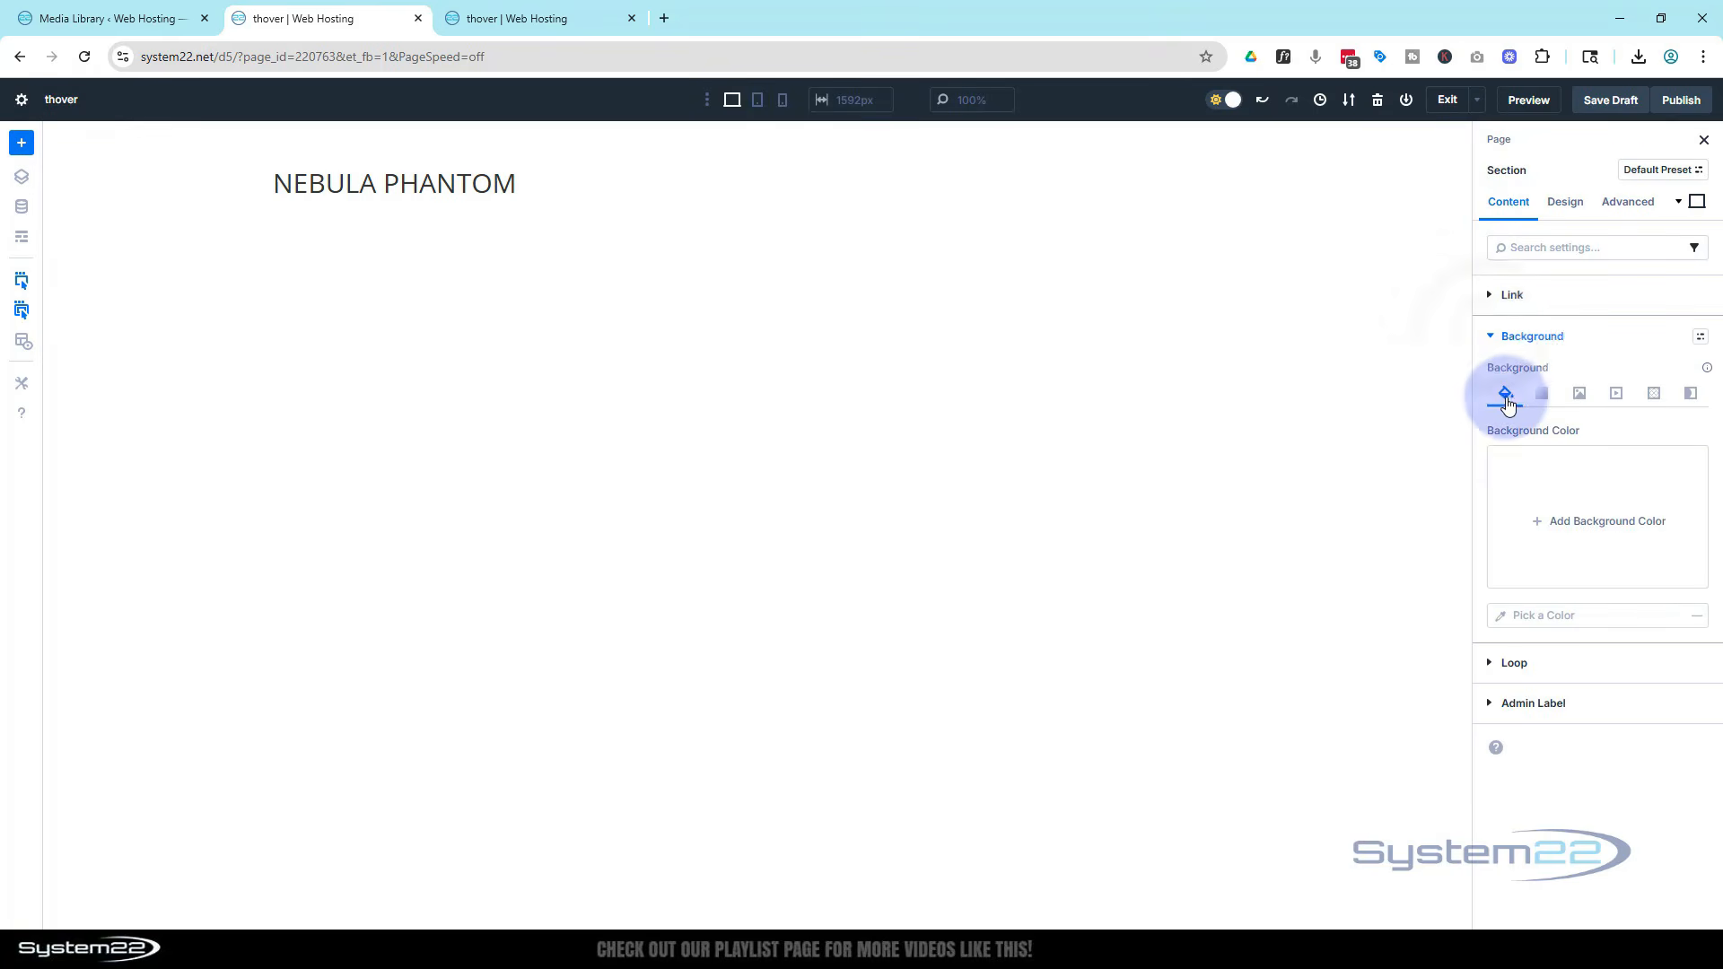
click(1580, 394)
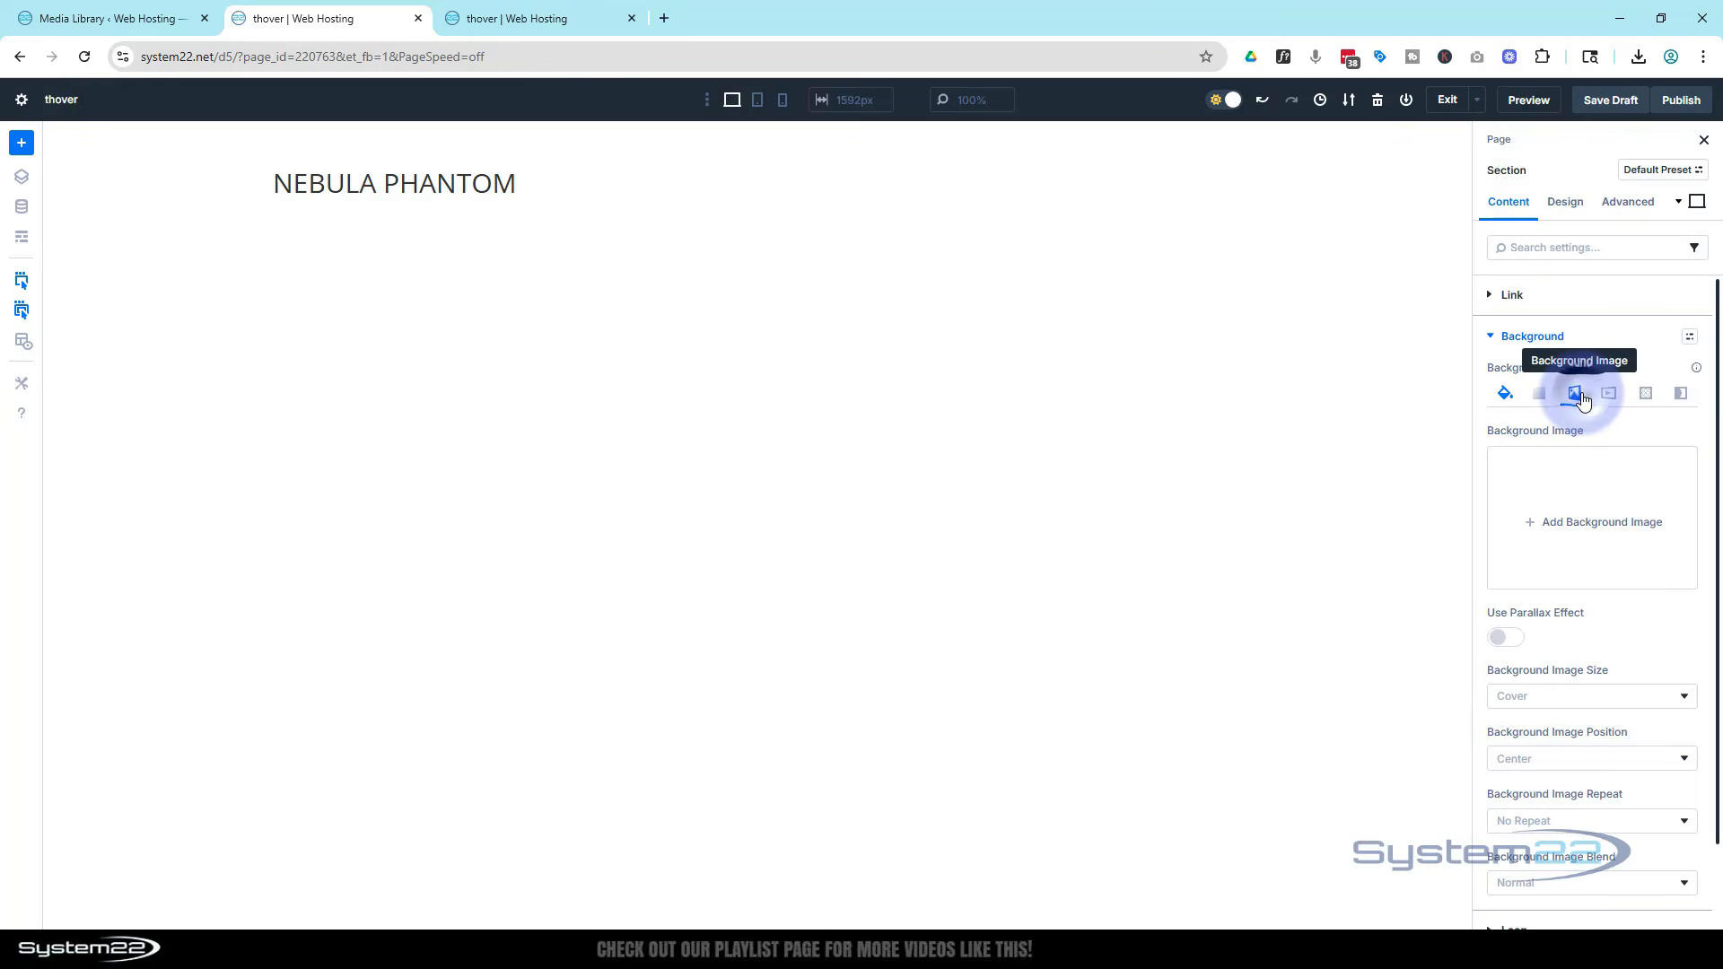
click(1542, 531)
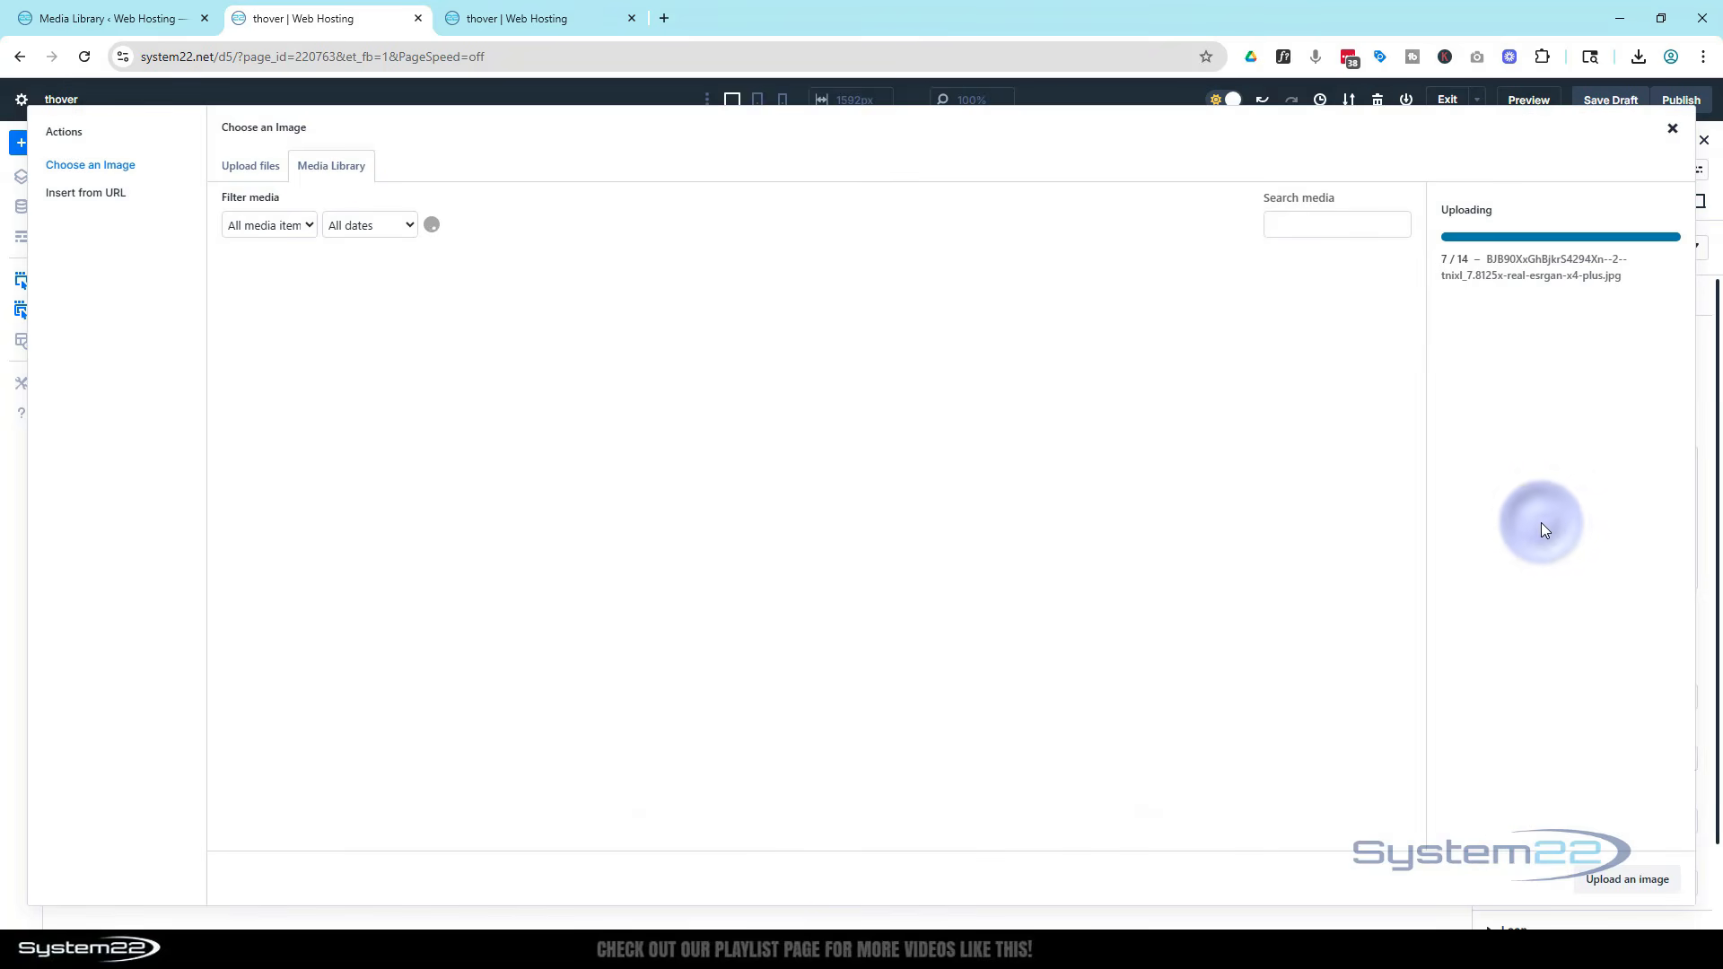
click(1364, 337)
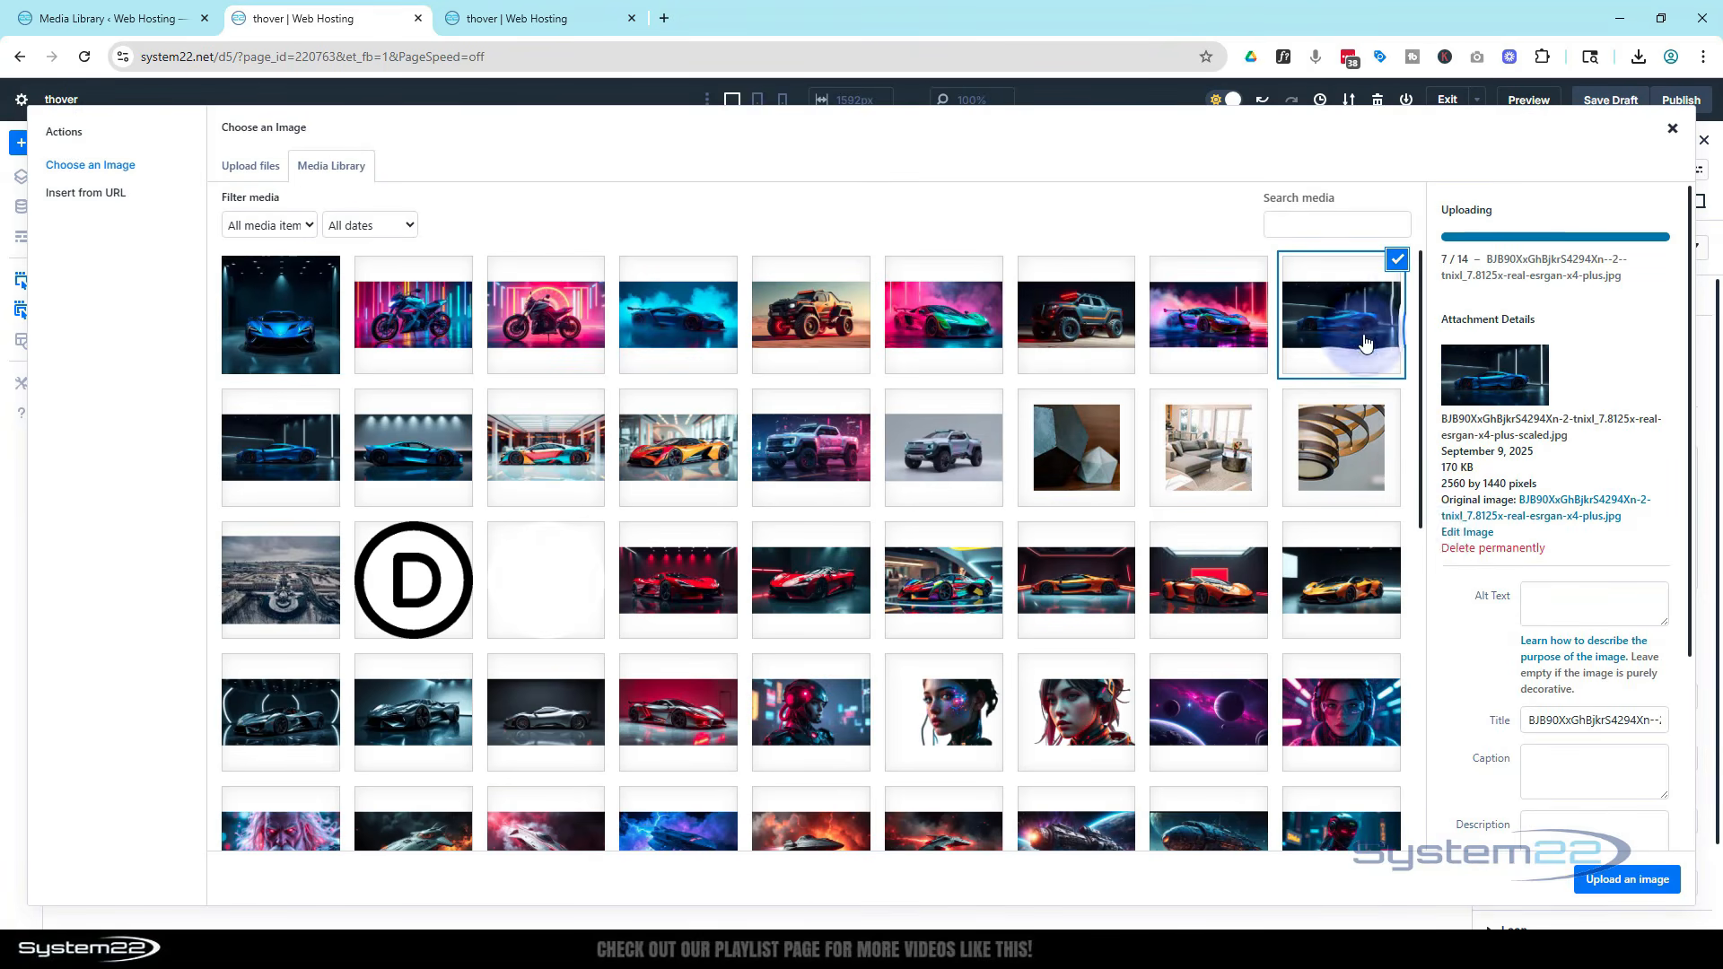
click(1628, 883)
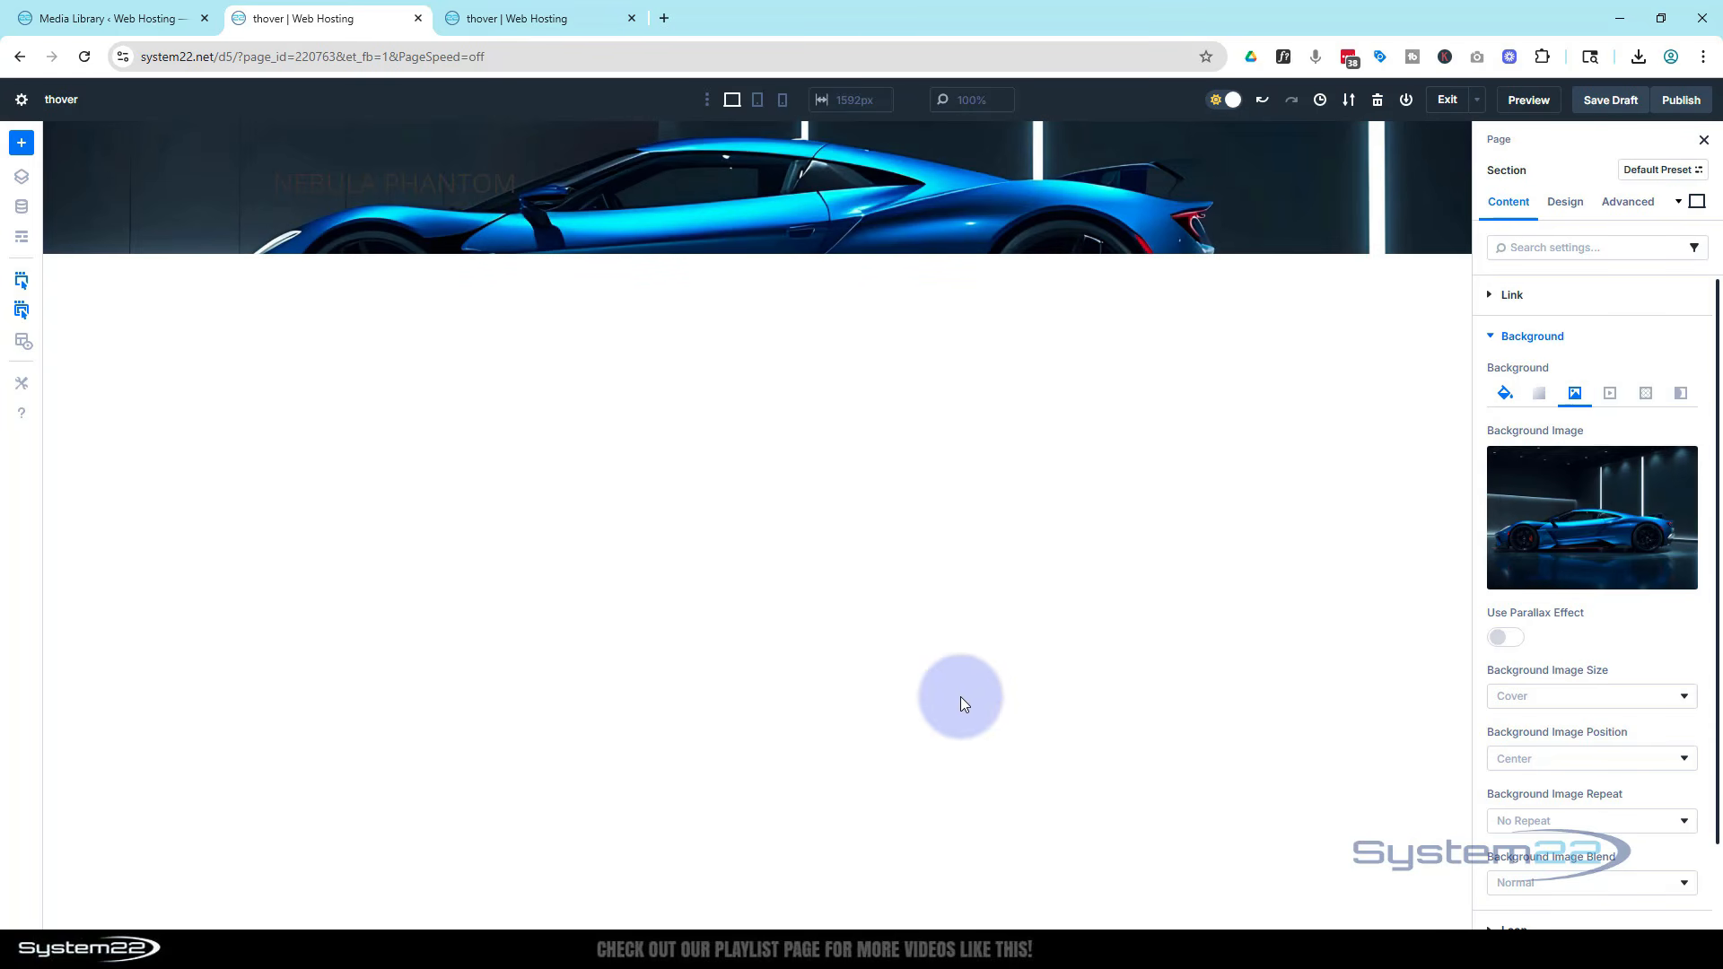
Set the section's minimum height to 100 vh, then switch the builder to tablet view
click(1566, 203)
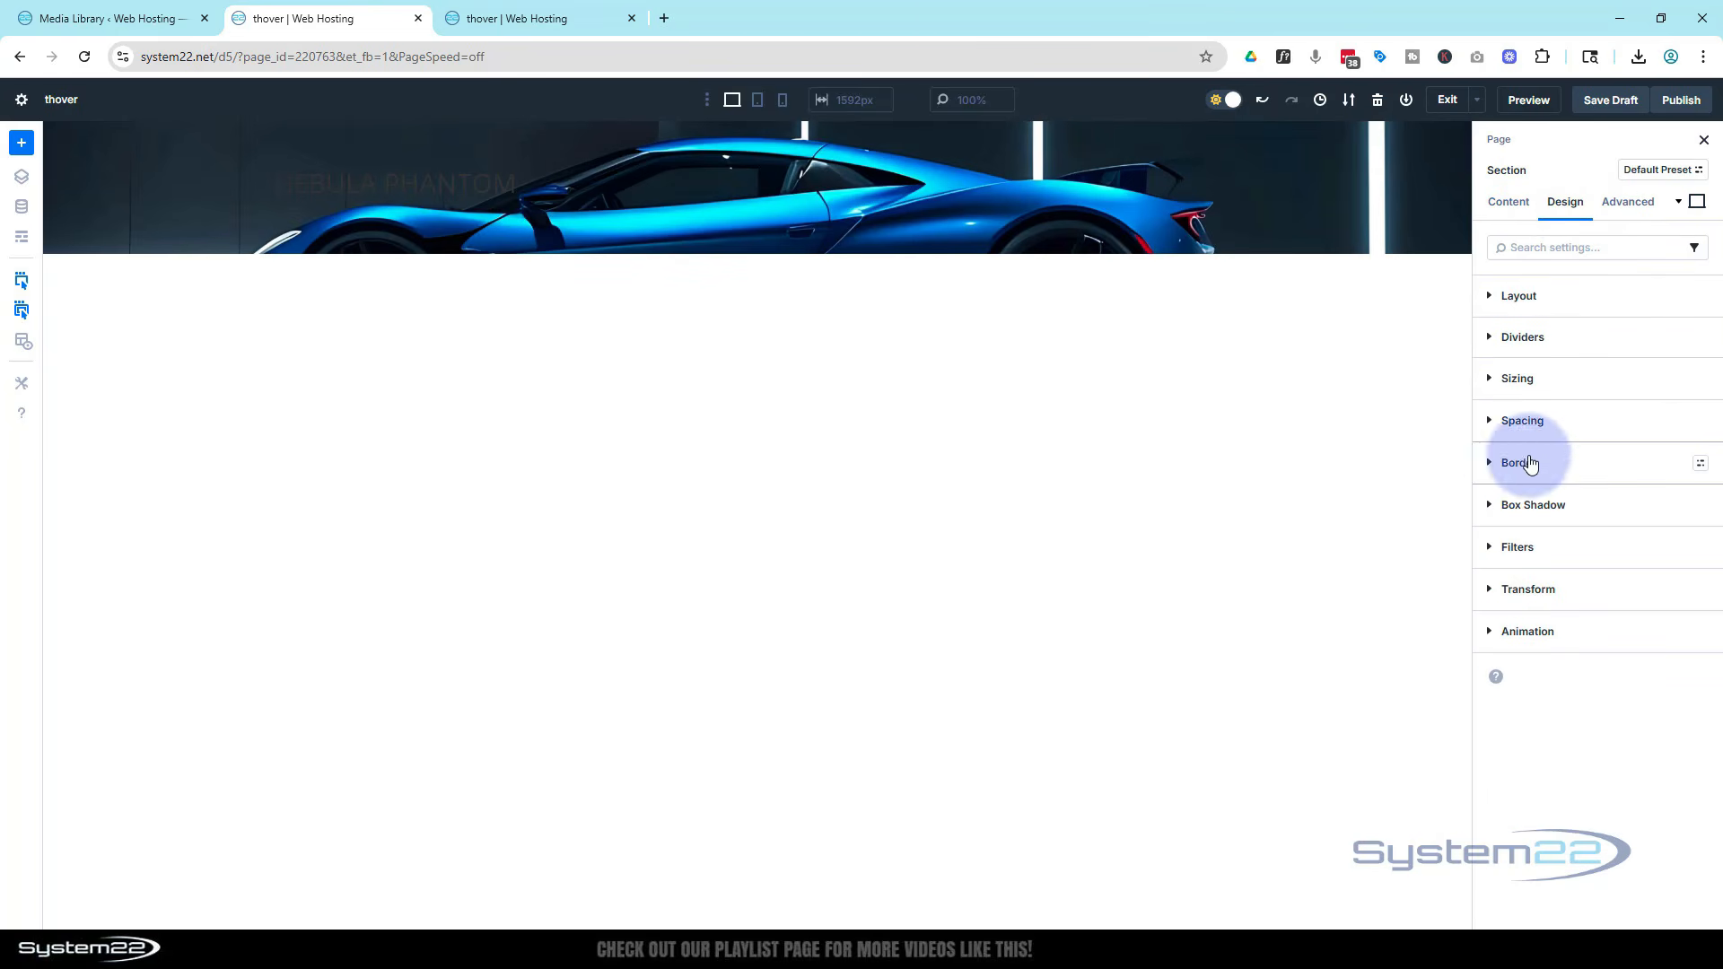
click(1487, 381)
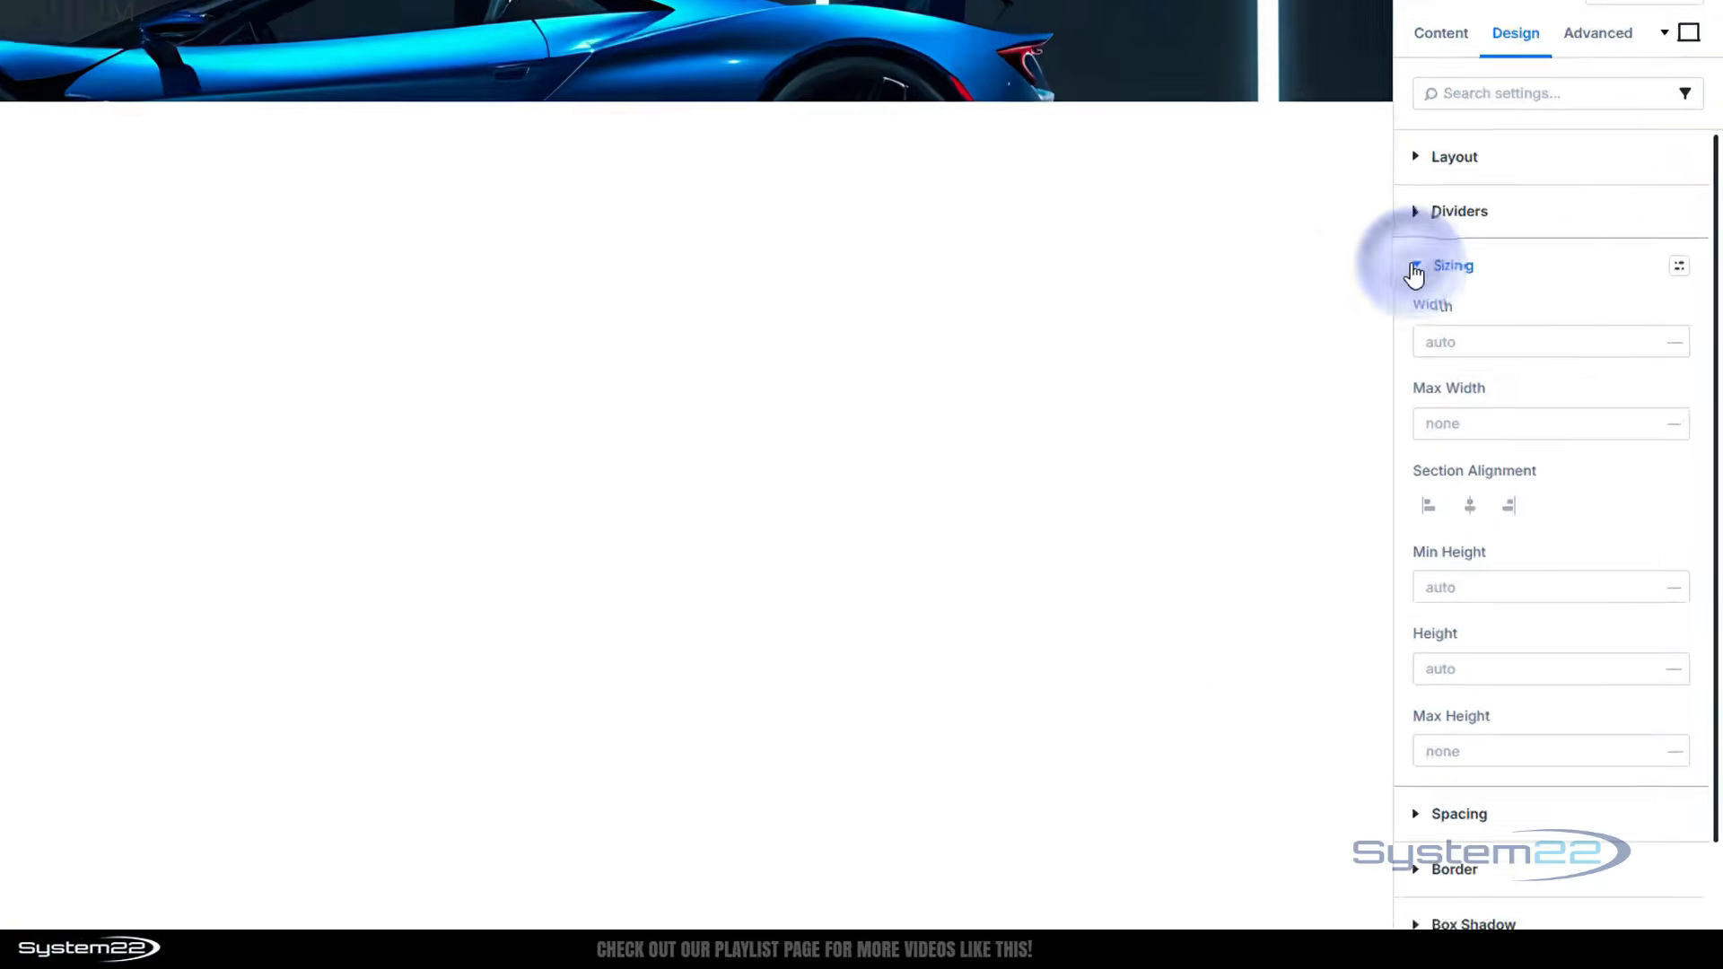
click(1520, 639)
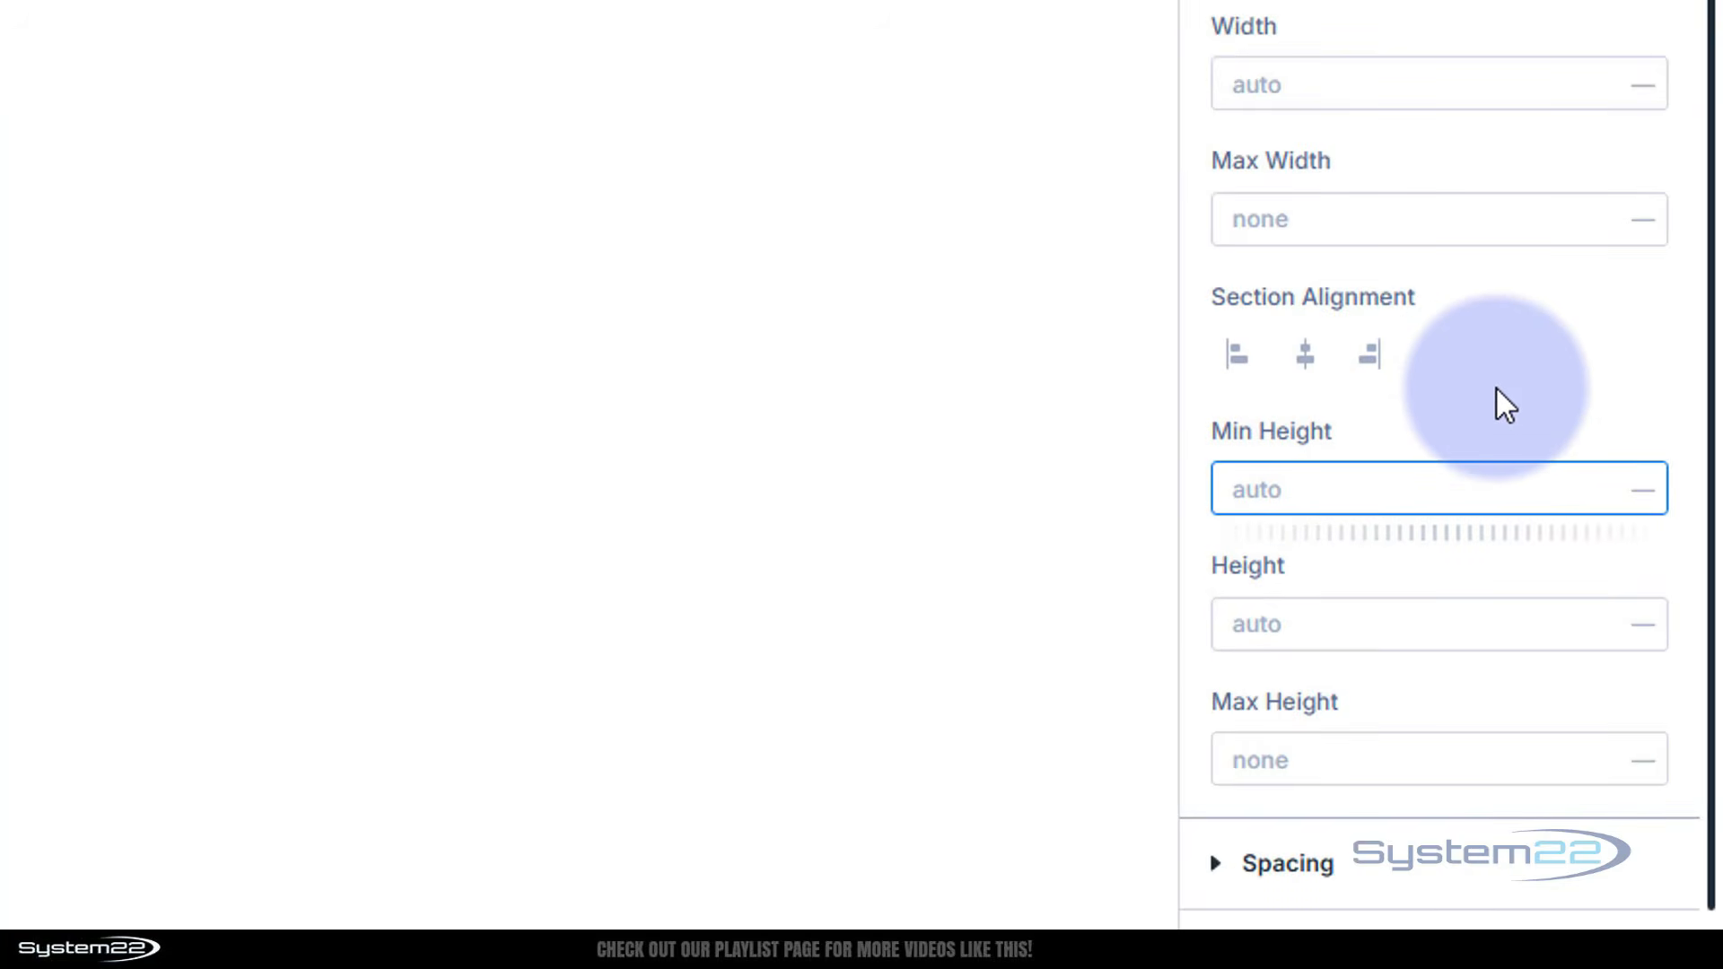
text(100vh)
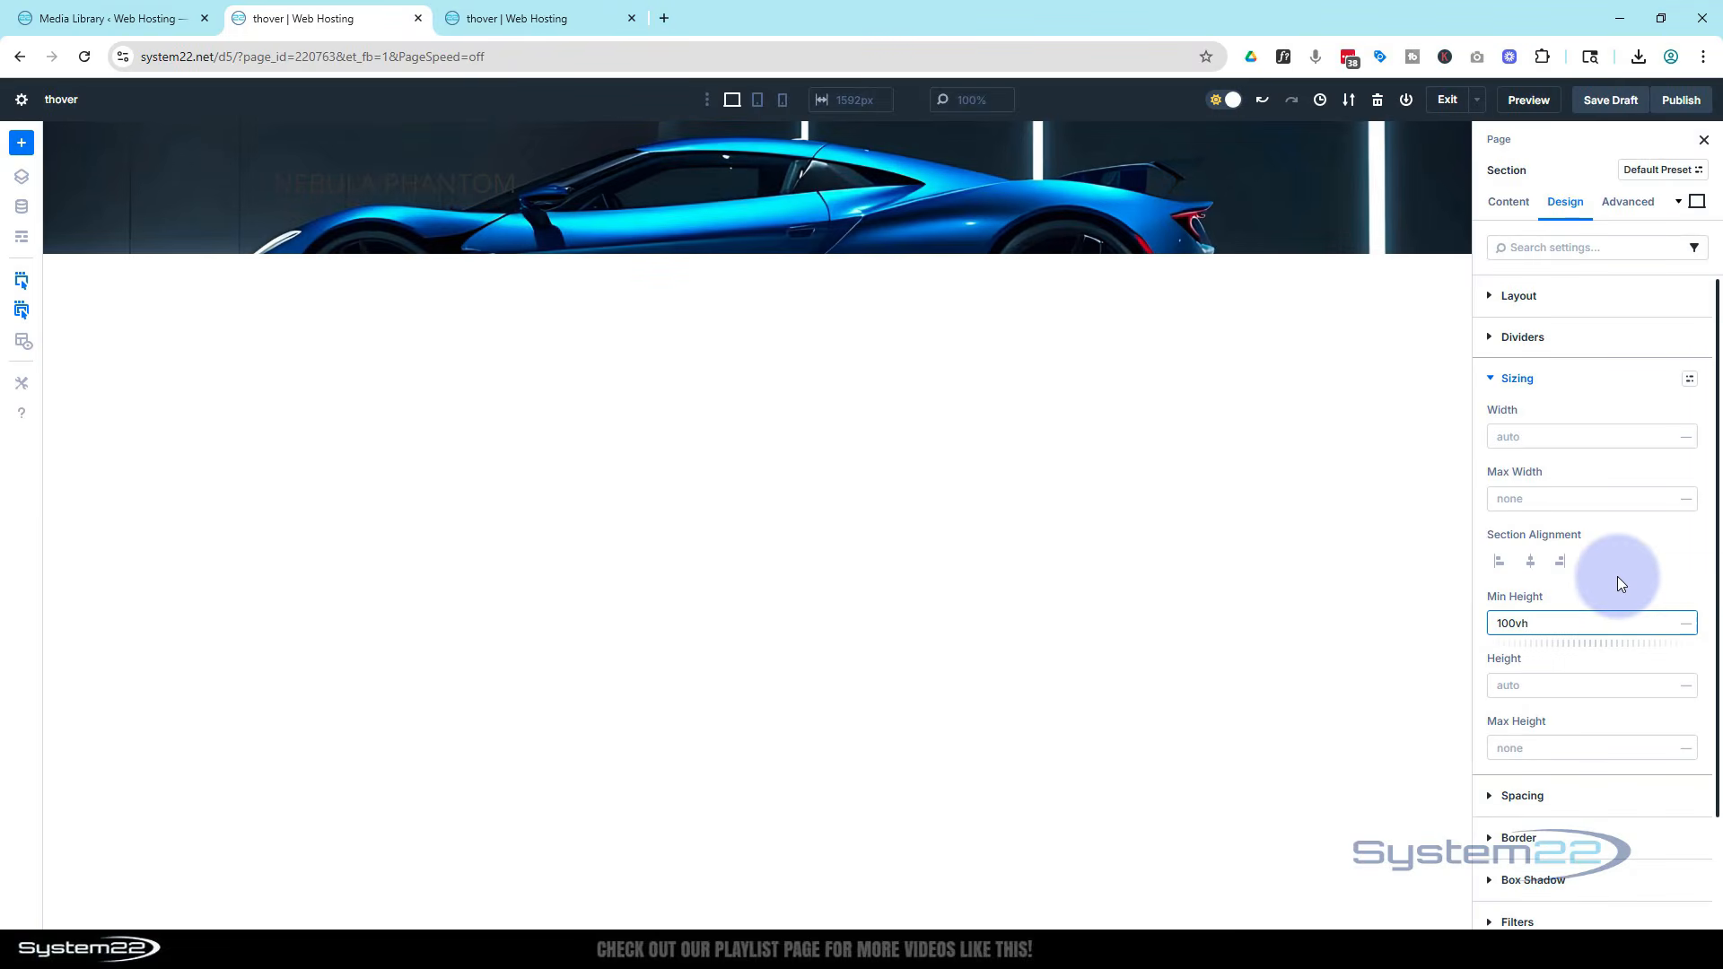
click(1692, 625)
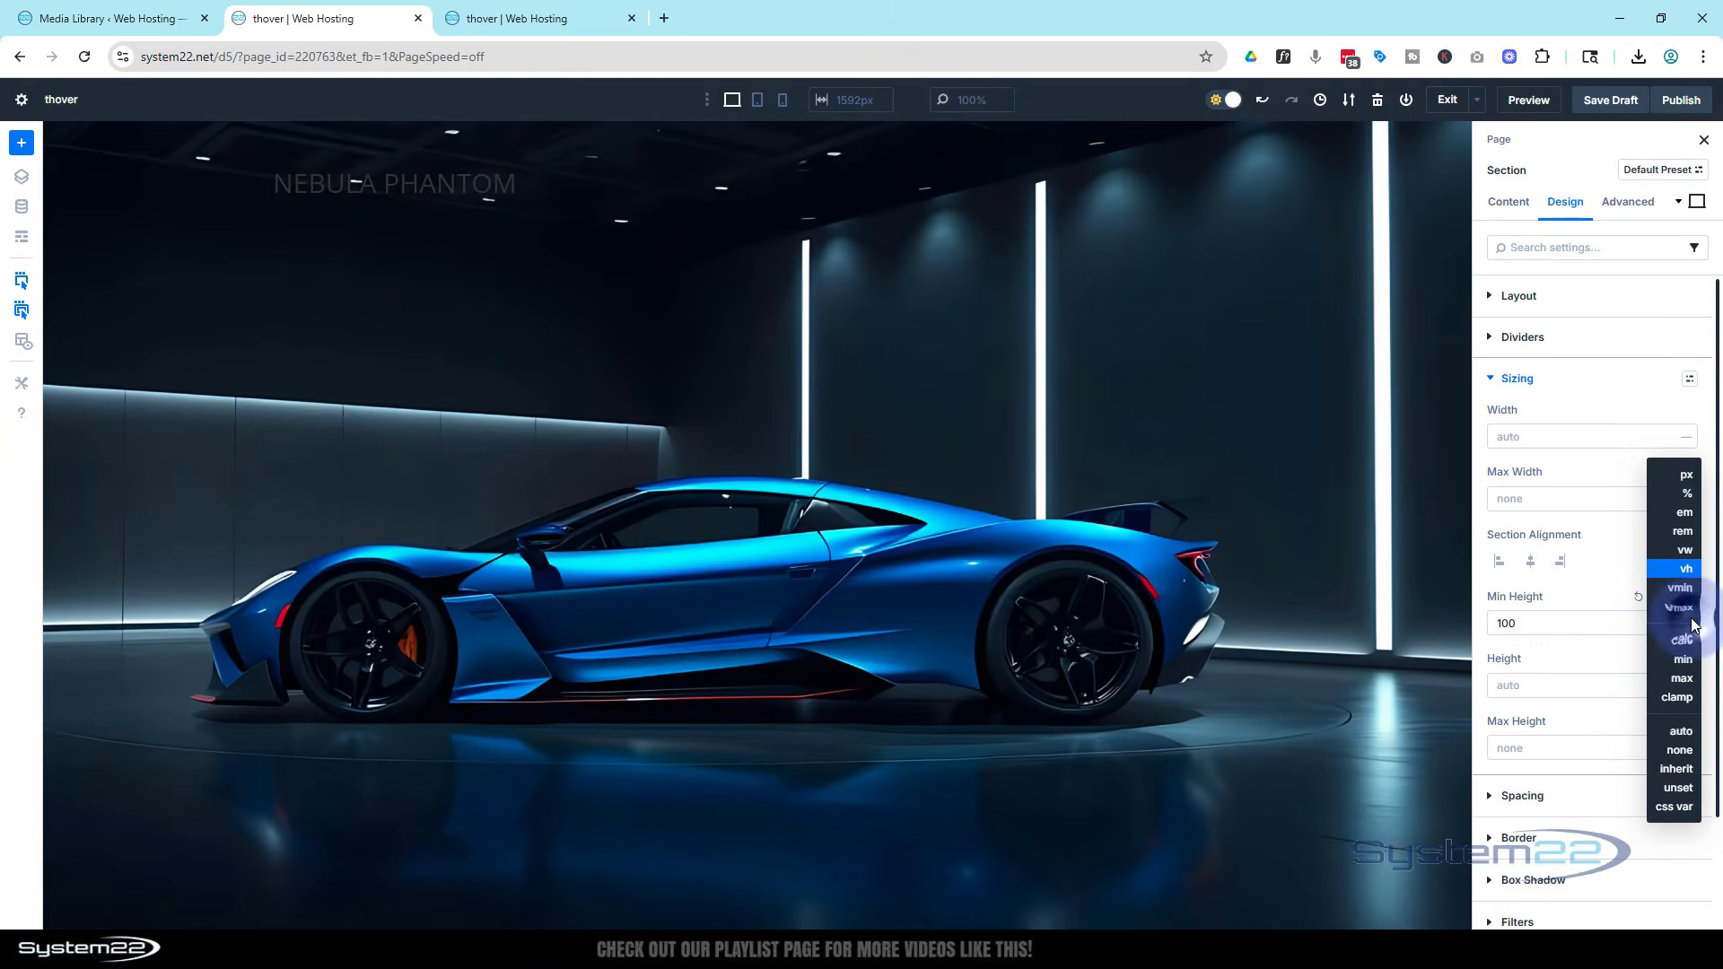
click(1687, 567)
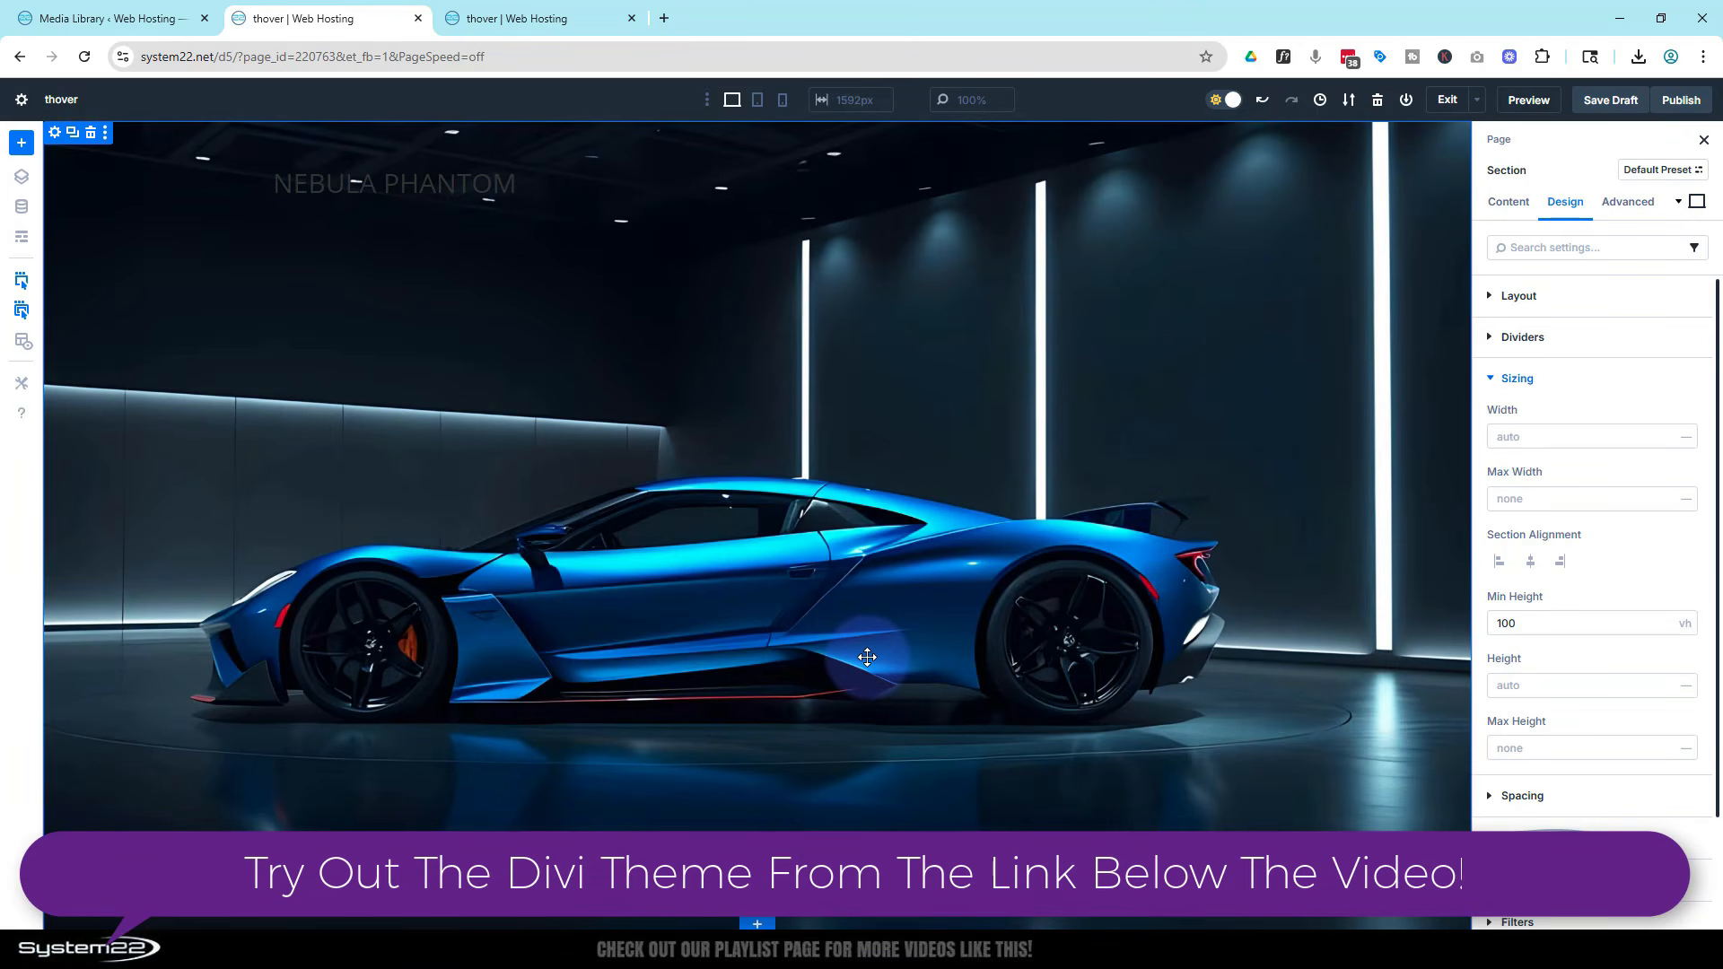
click(758, 103)
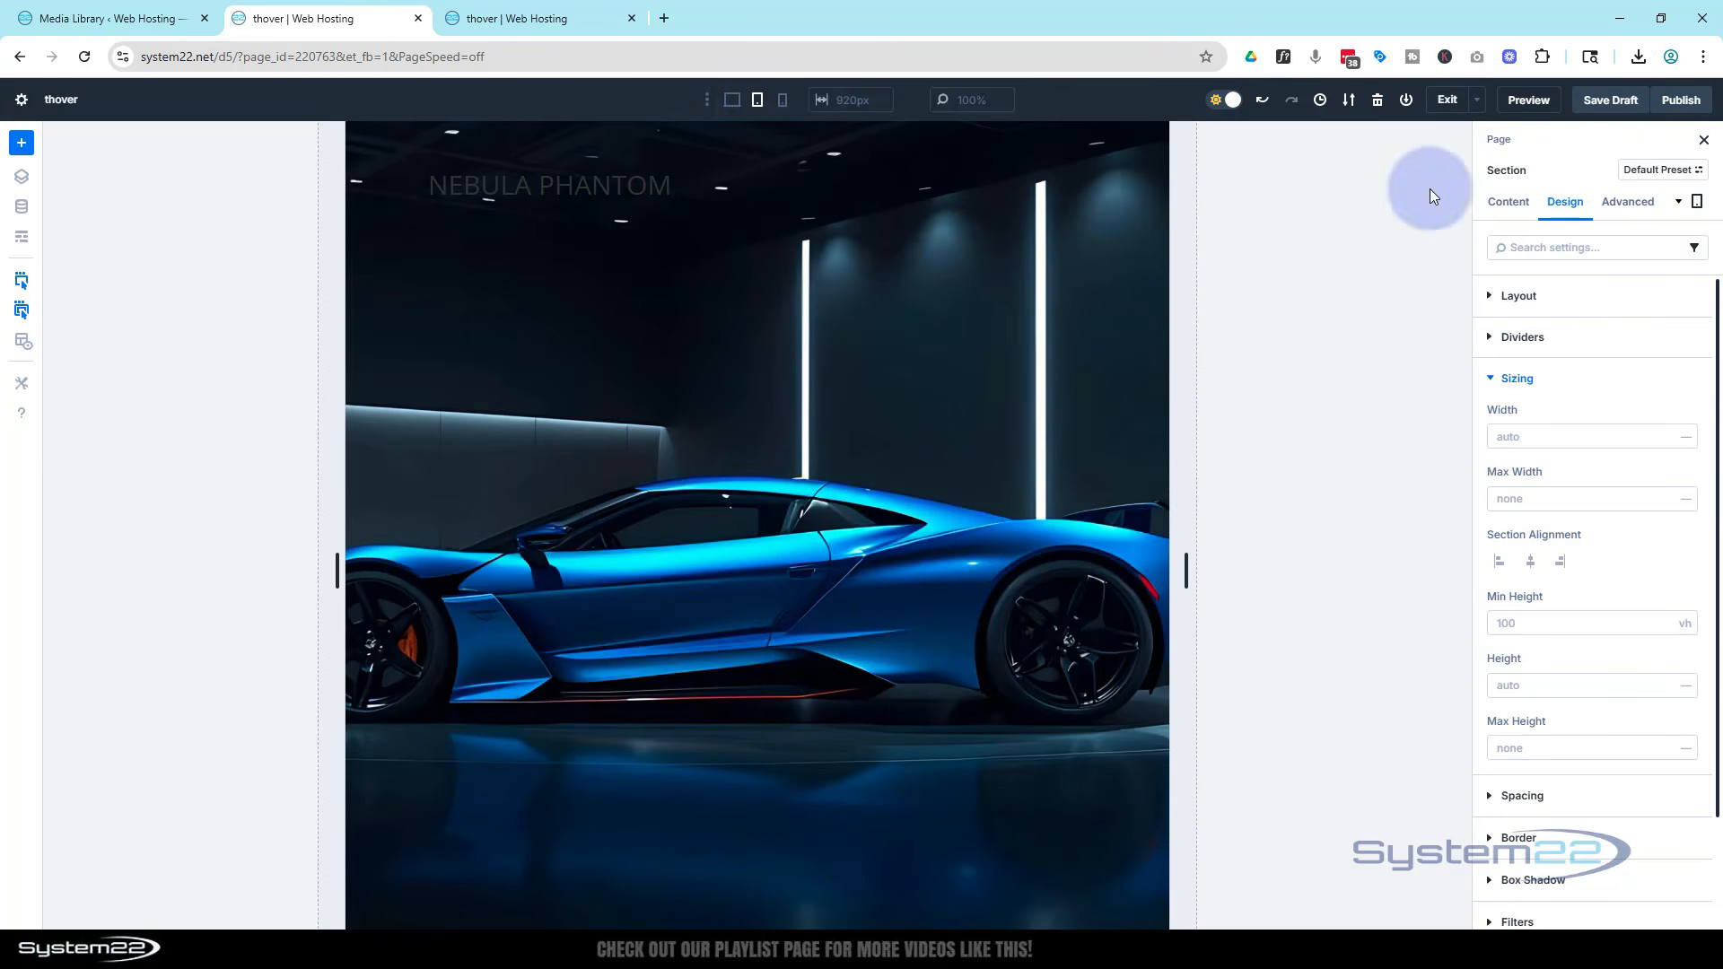
Set the section's tablet background image to the front-view blue sports car from the media library
click(1519, 206)
click(1578, 395)
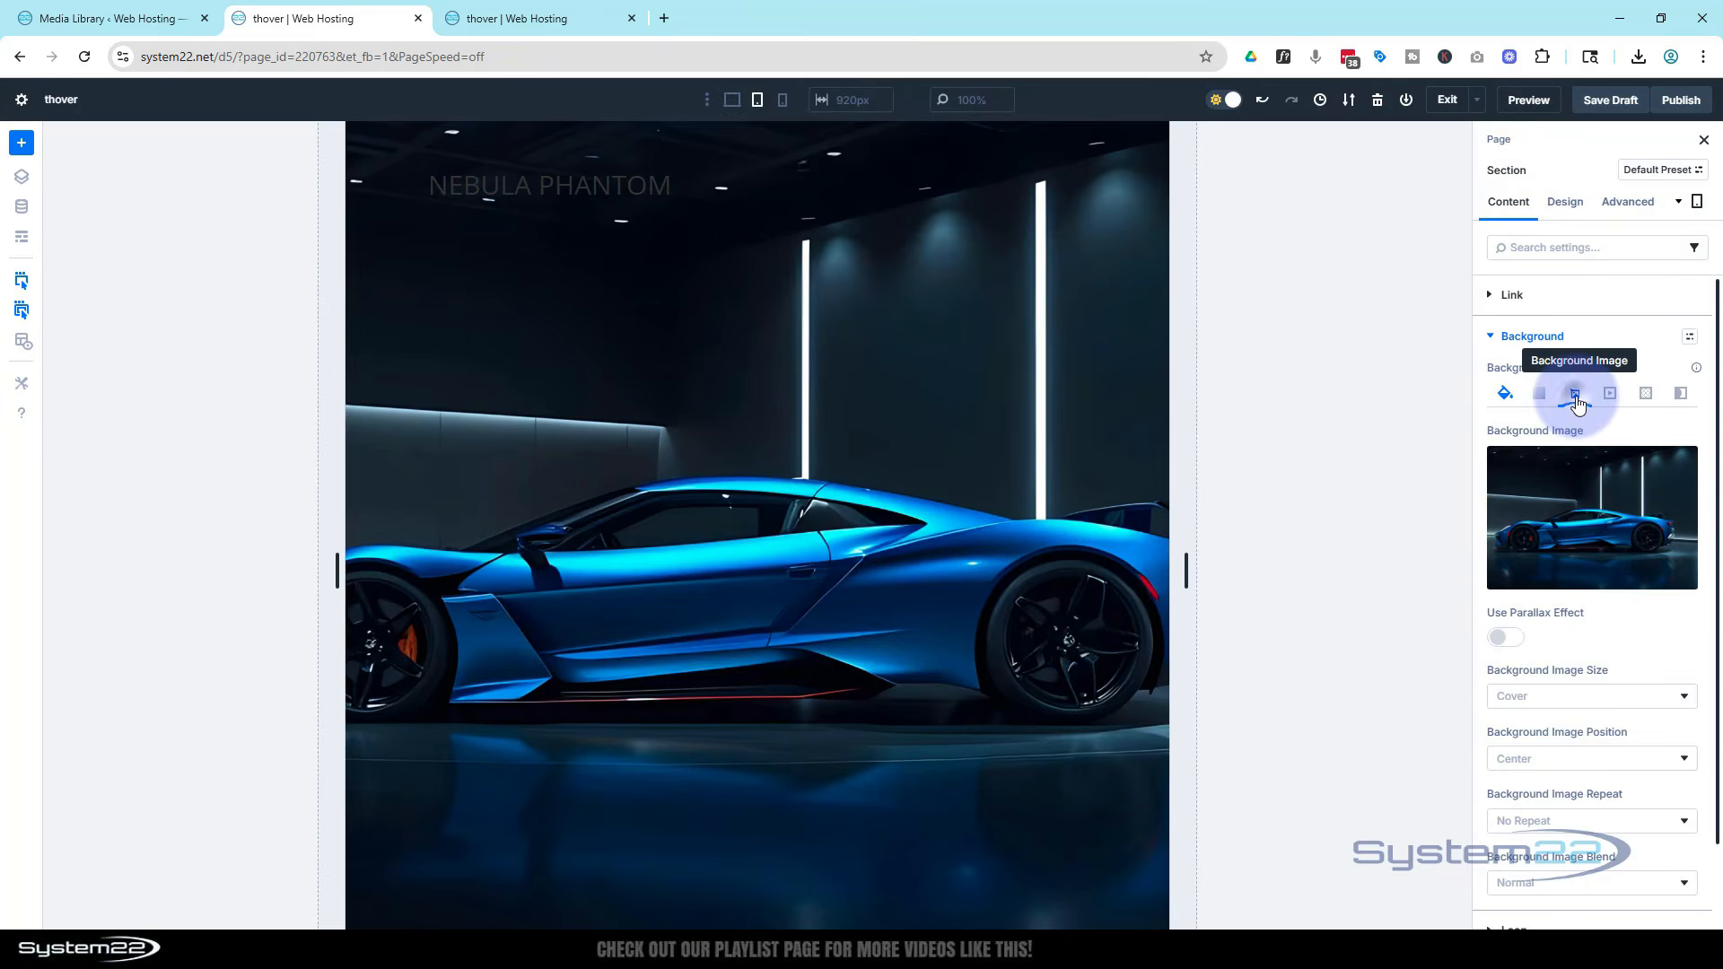
click(1597, 537)
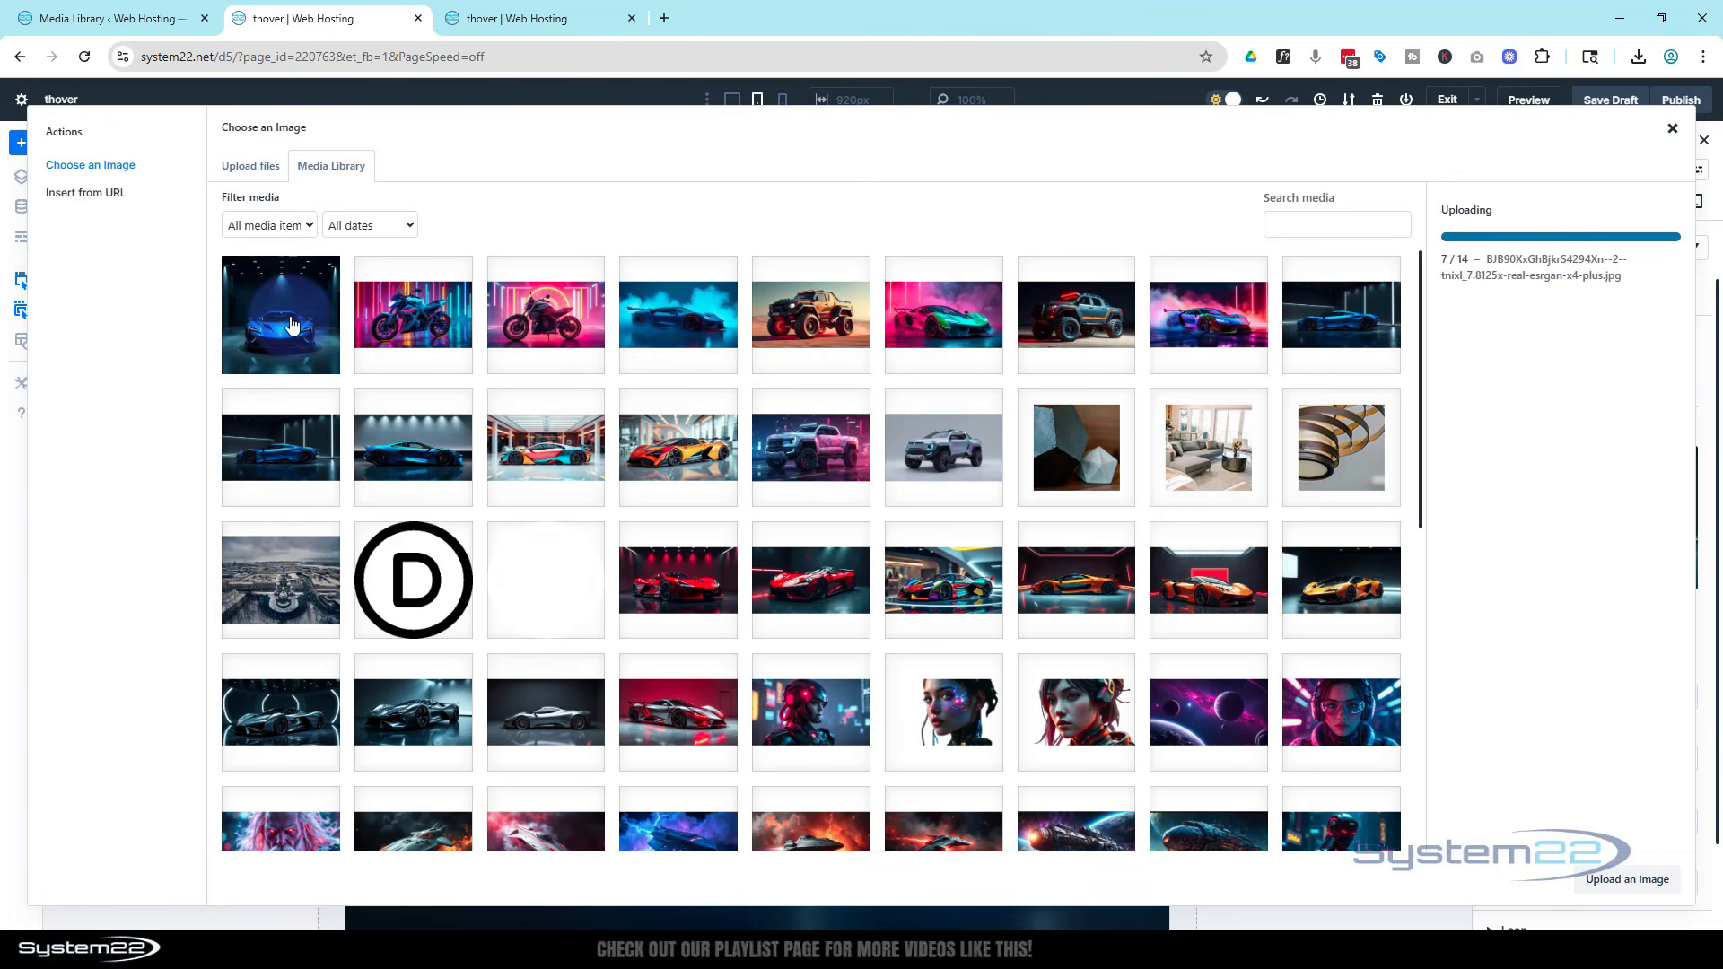
click(290, 325)
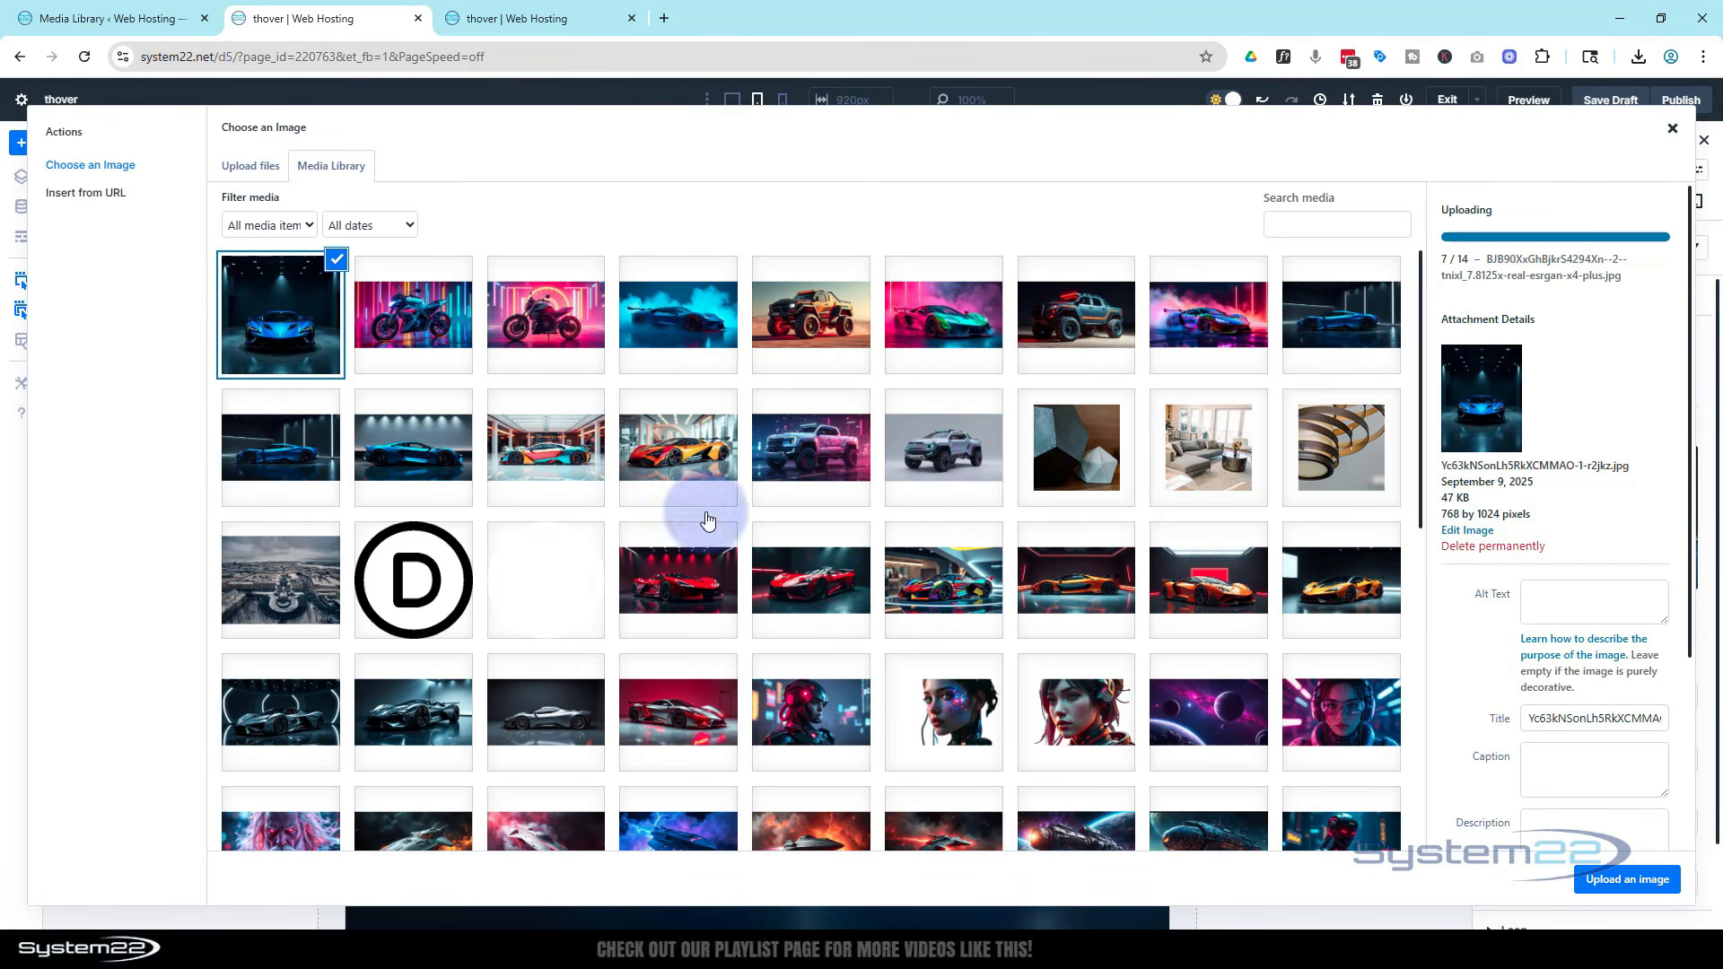
click(1612, 879)
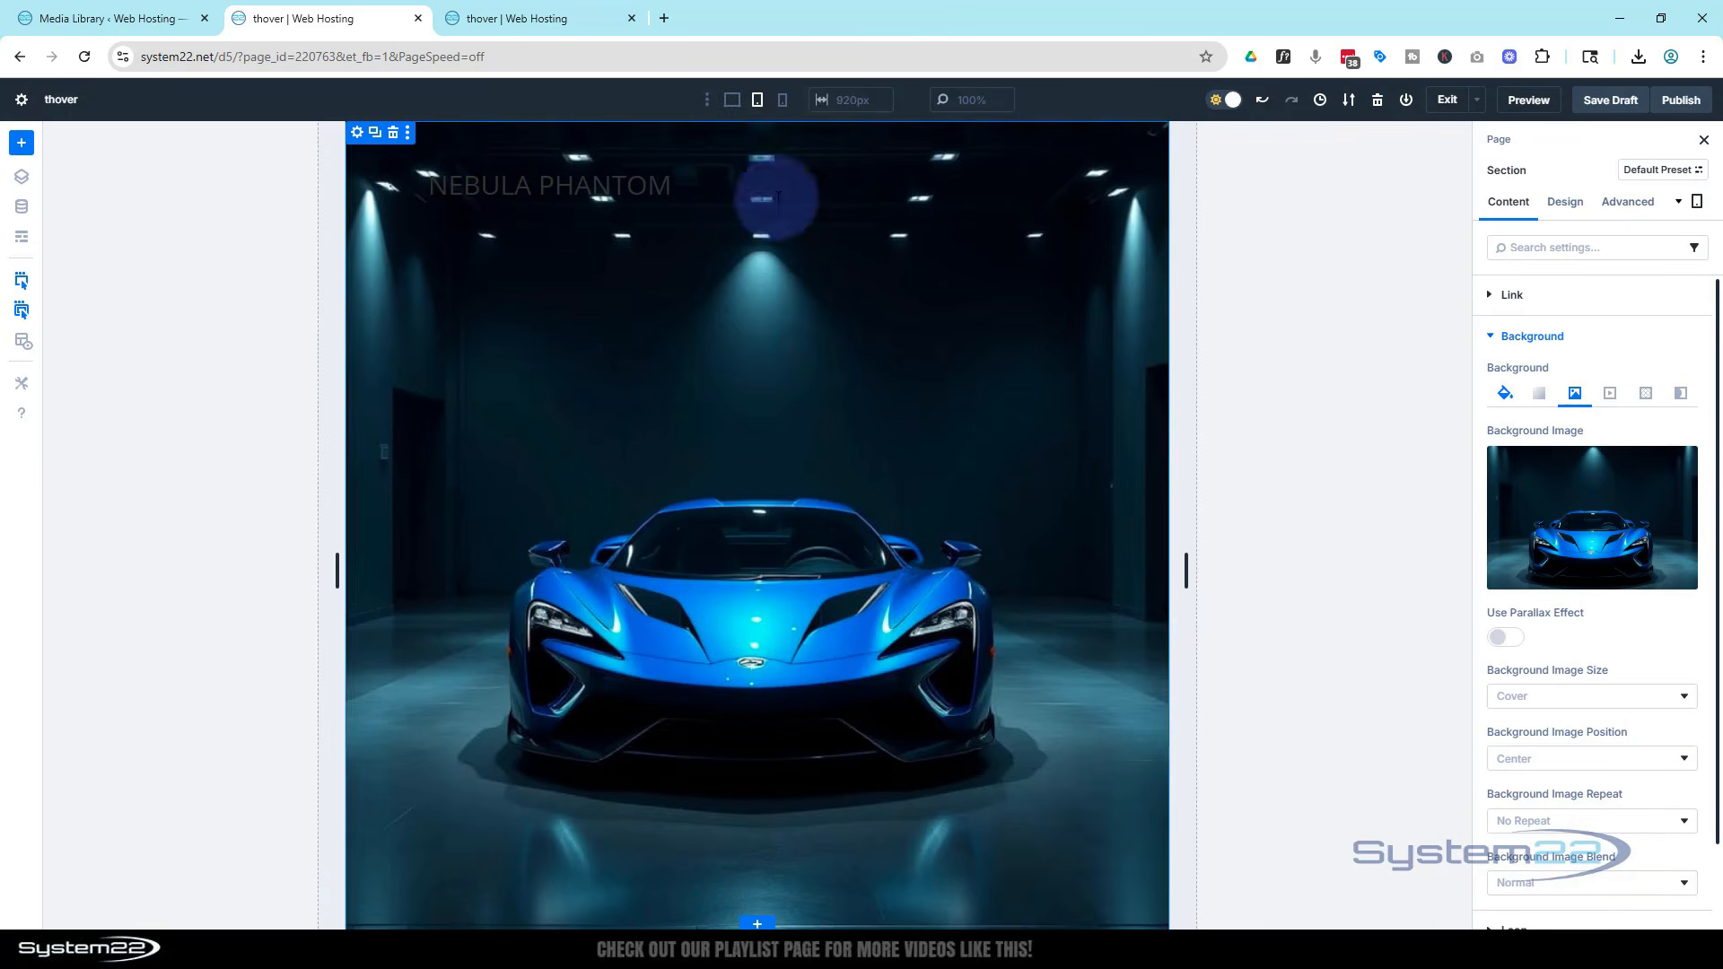
Set the Nebula Phantom Heading module's heading level to H2
click(783, 100)
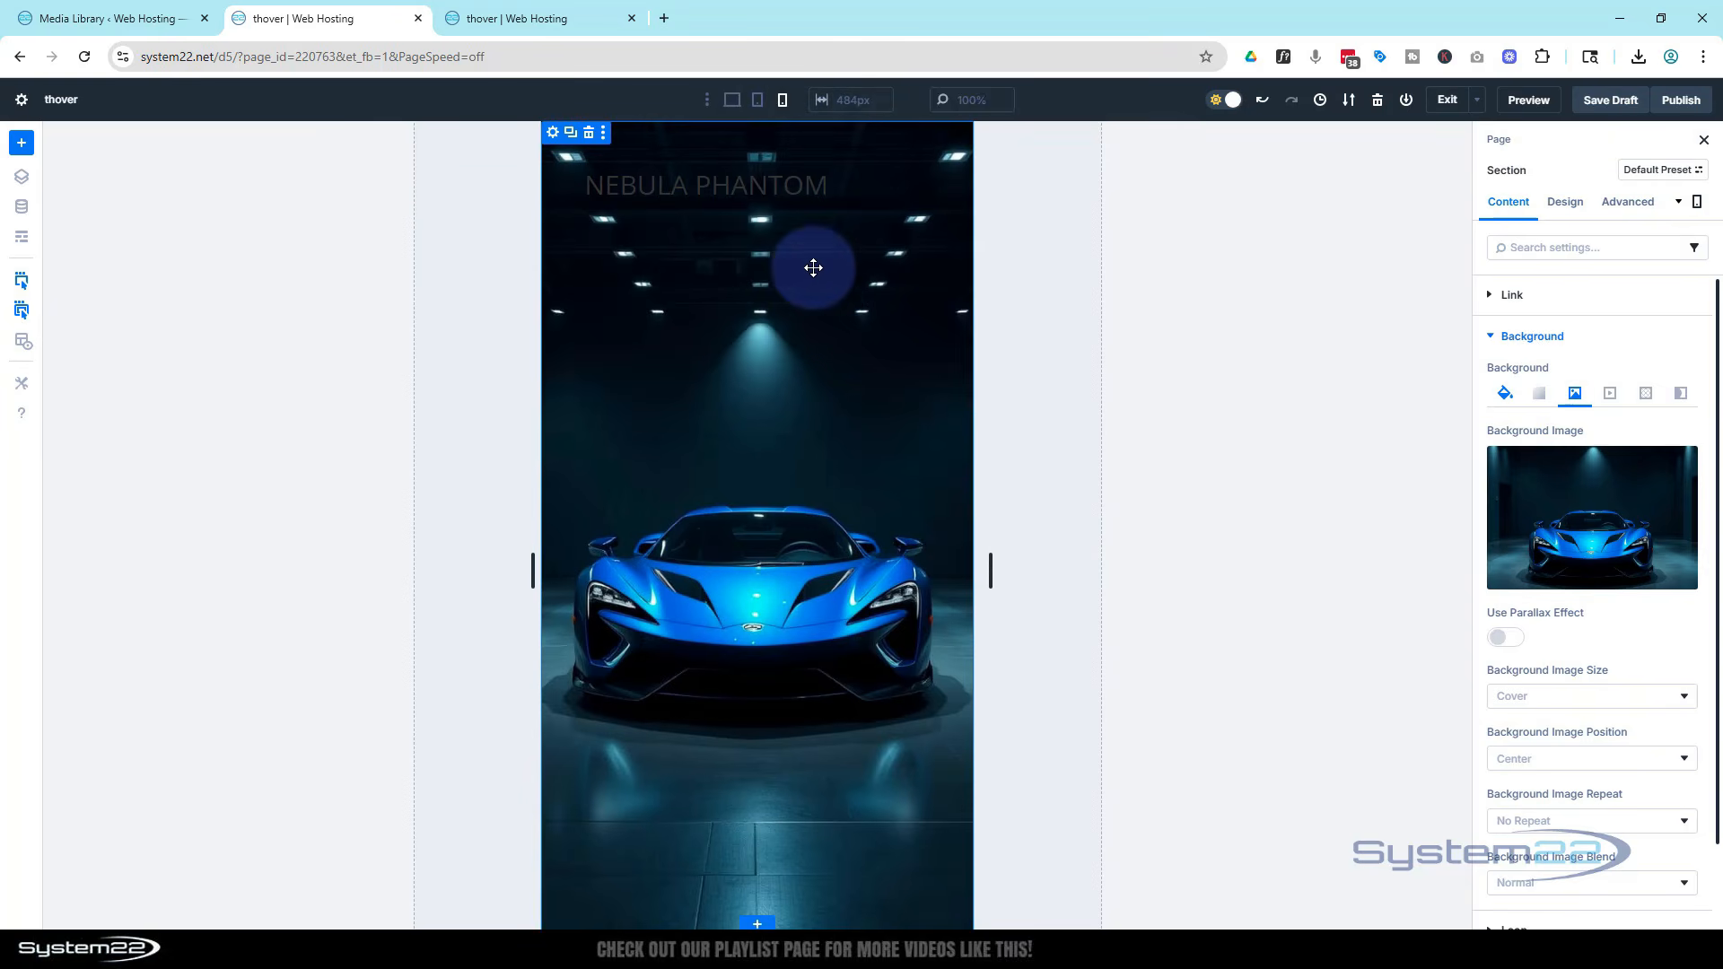
click(731, 102)
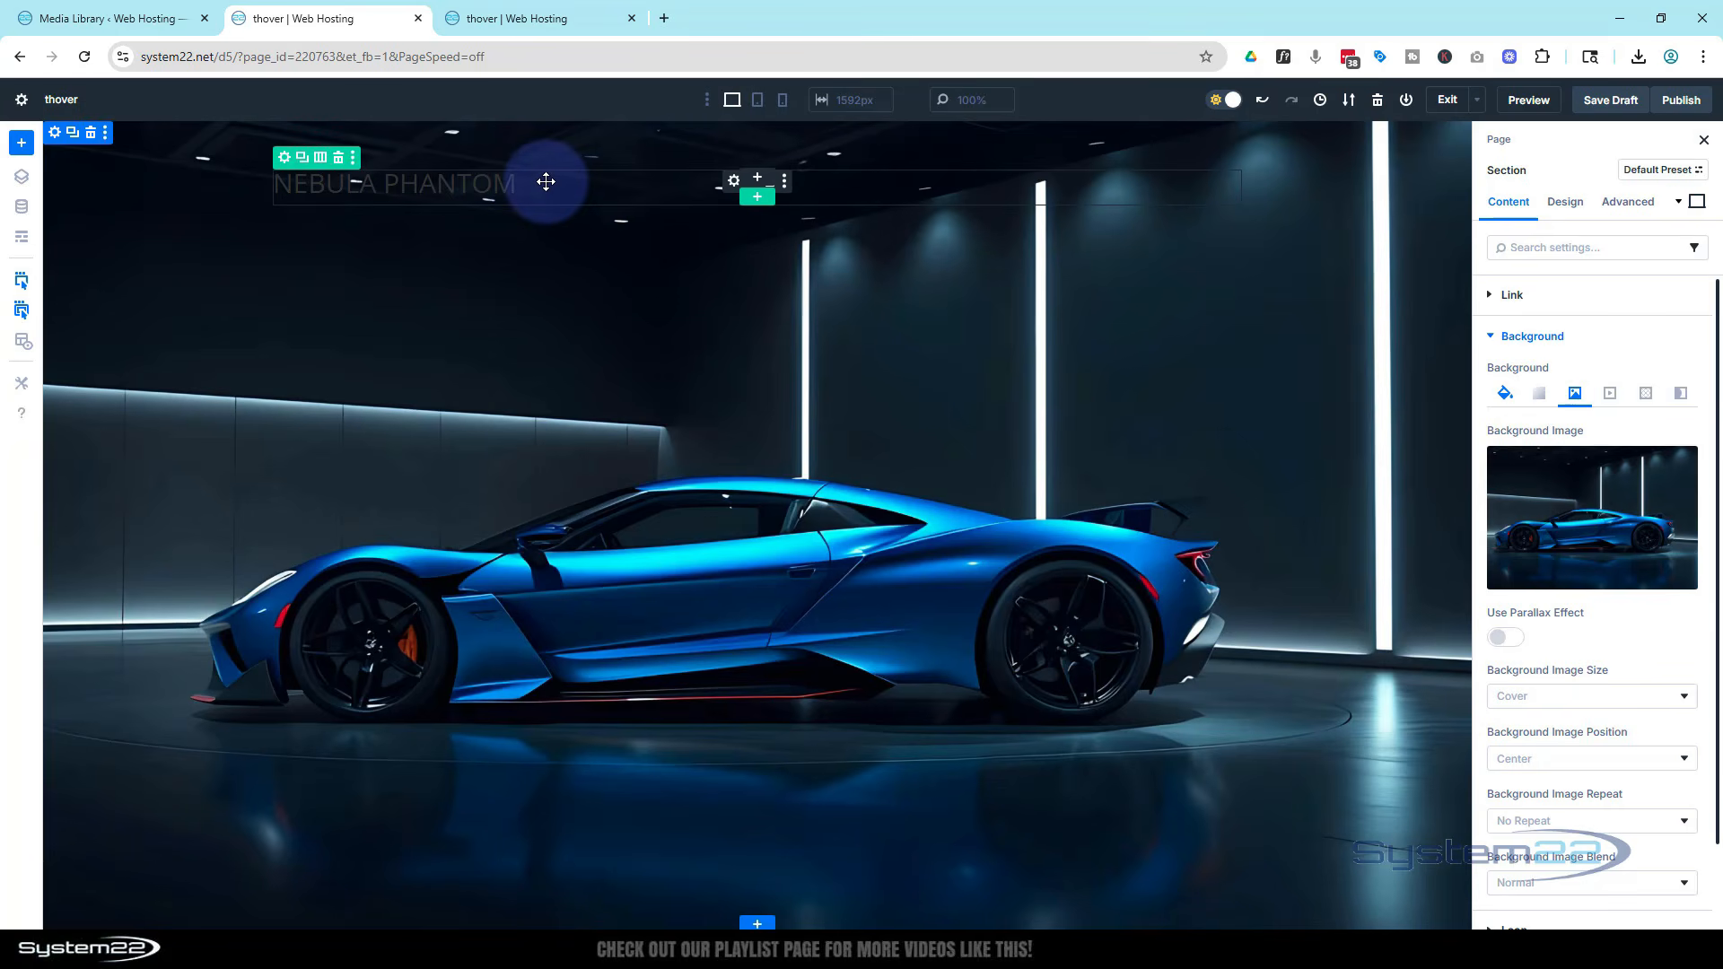
click(733, 184)
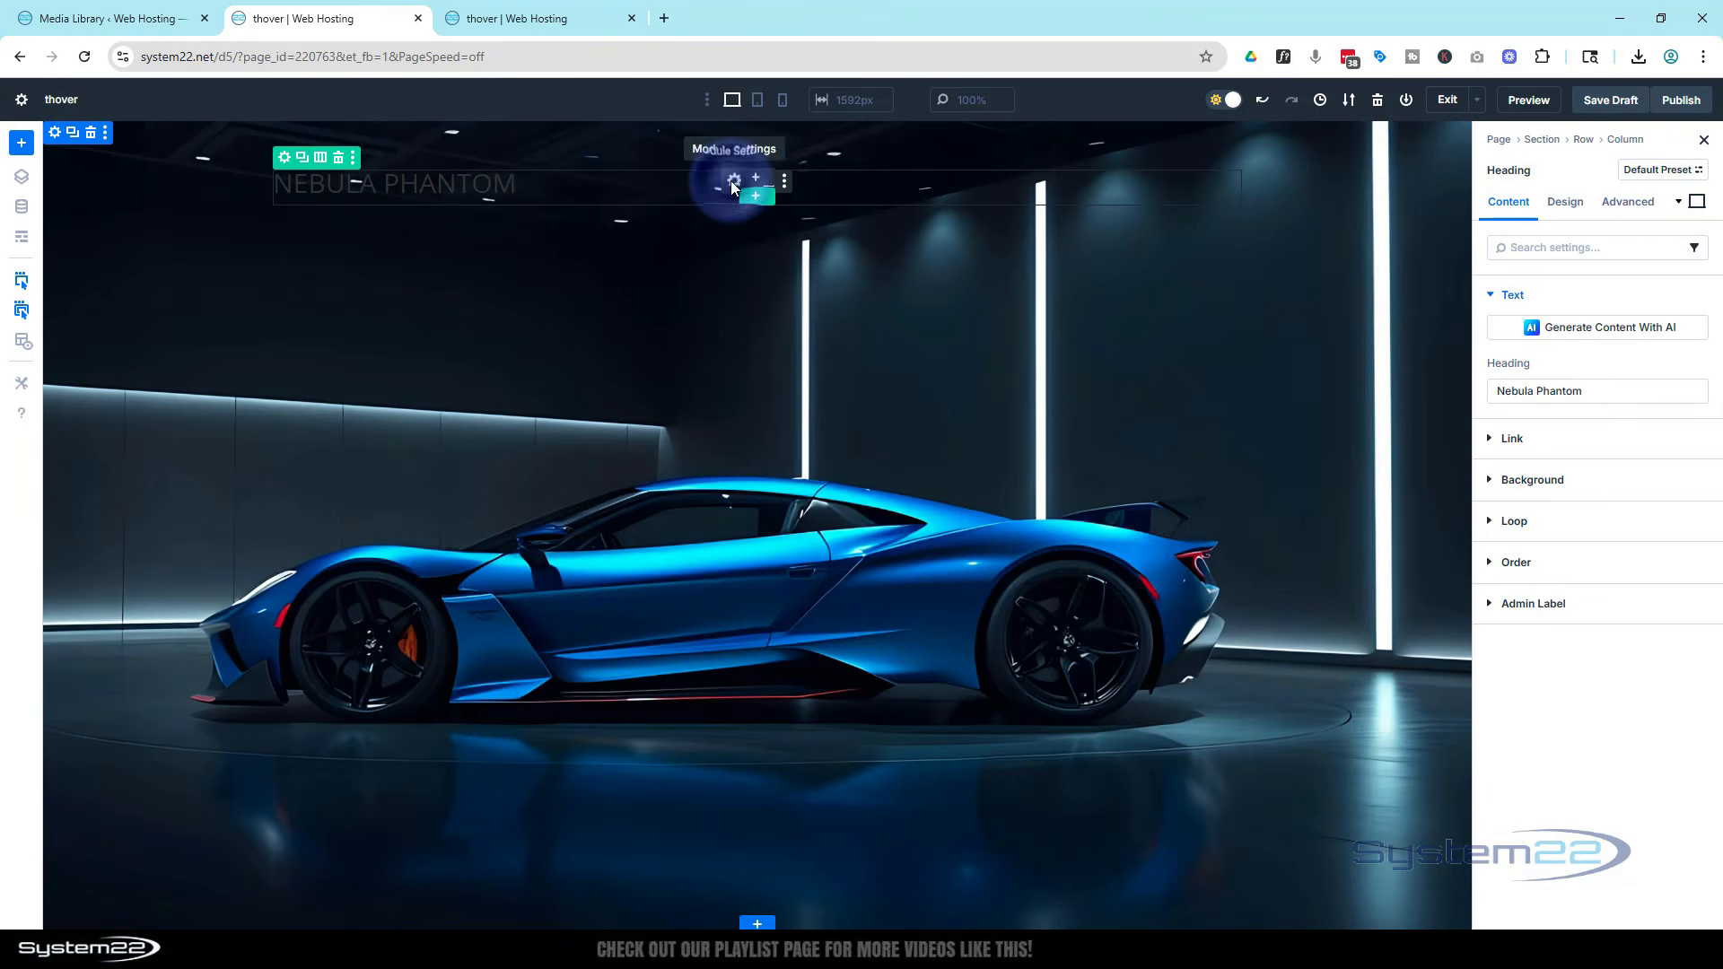
click(1579, 209)
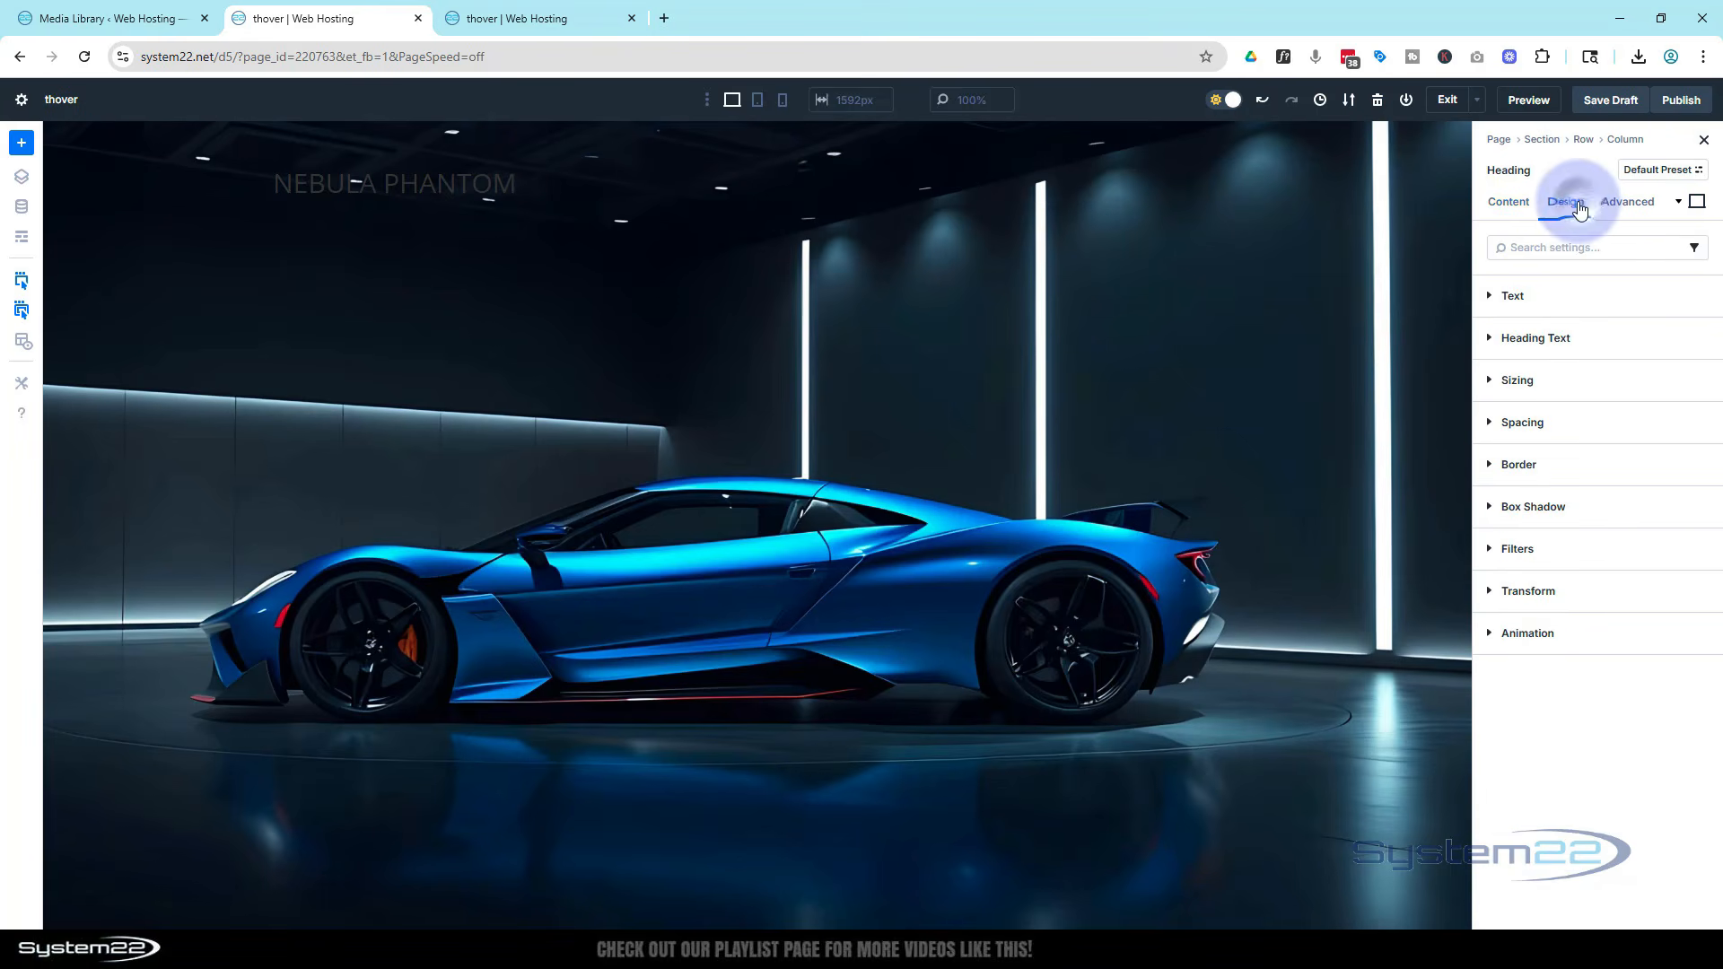
click(1558, 342)
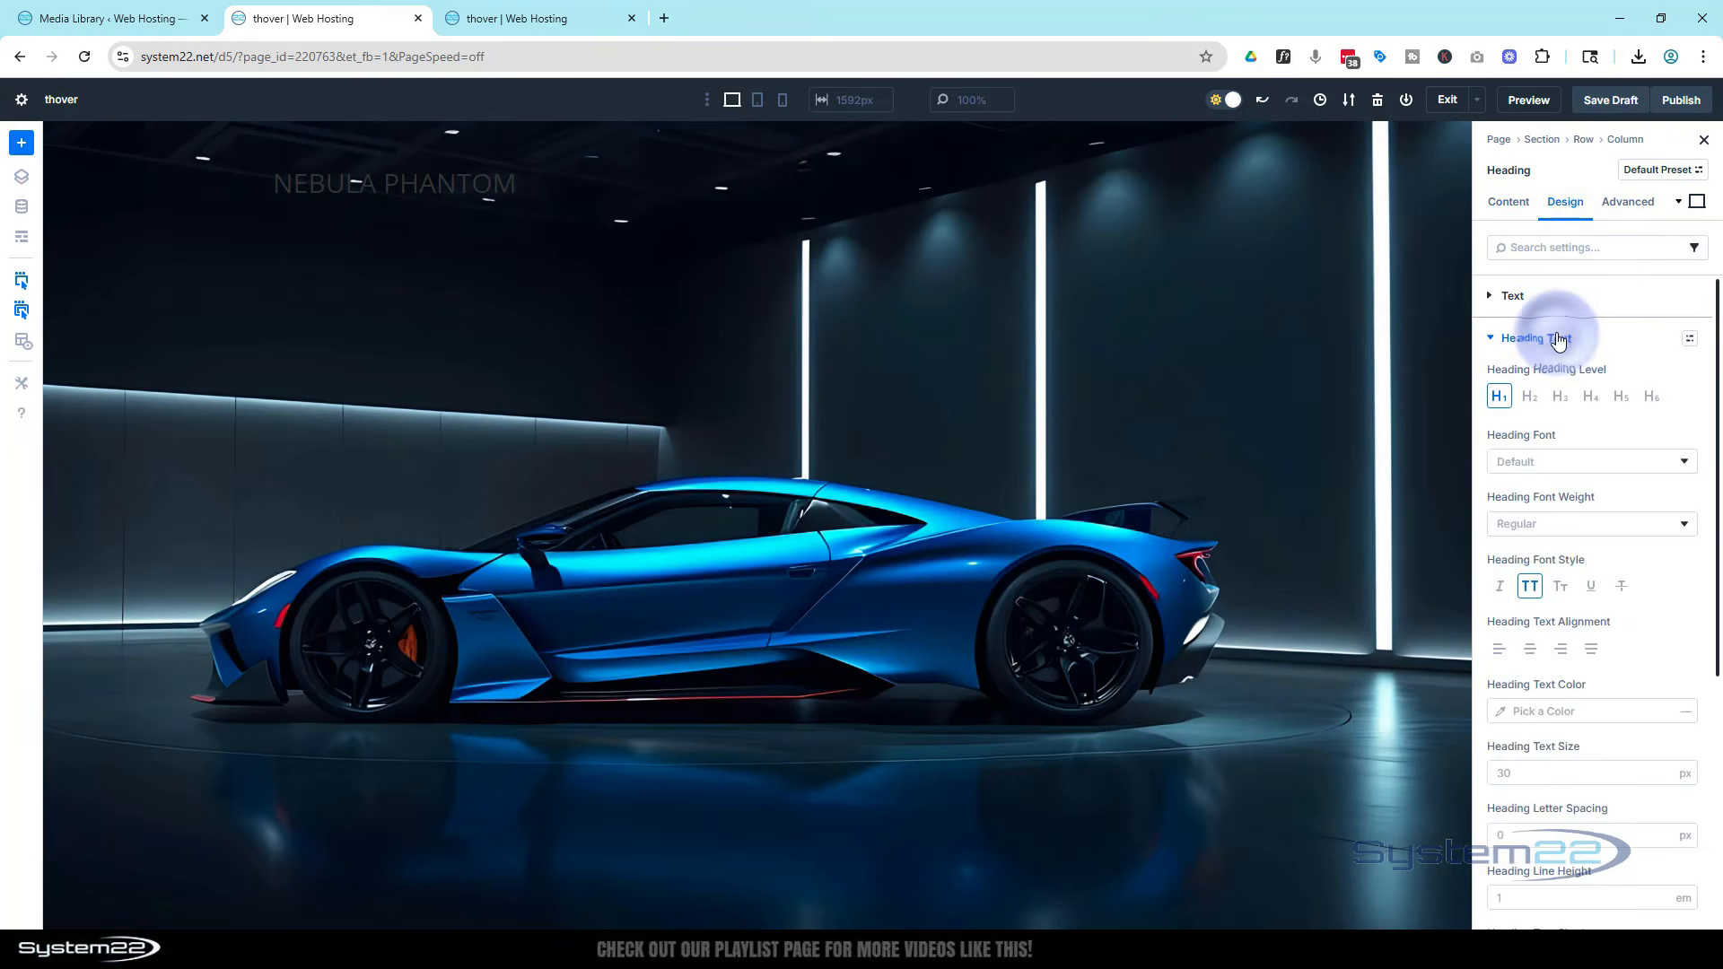
click(1532, 398)
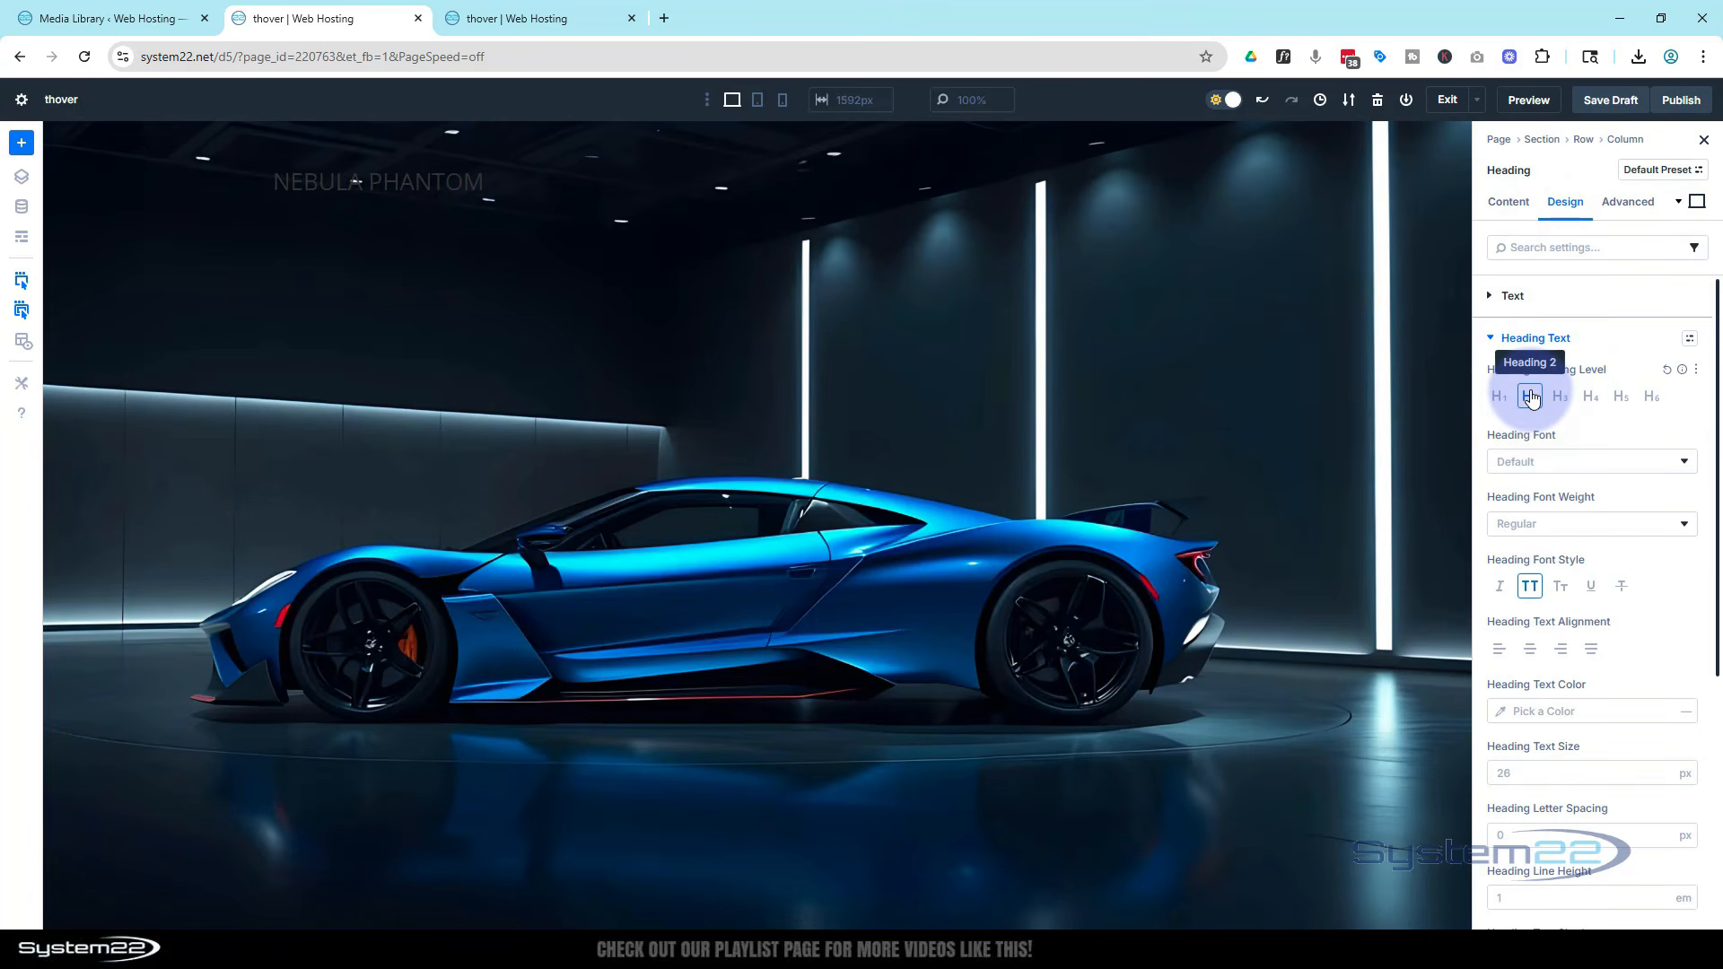
Set the heading font to Anton and the heading text colour to white FFFFFF
click(1572, 463)
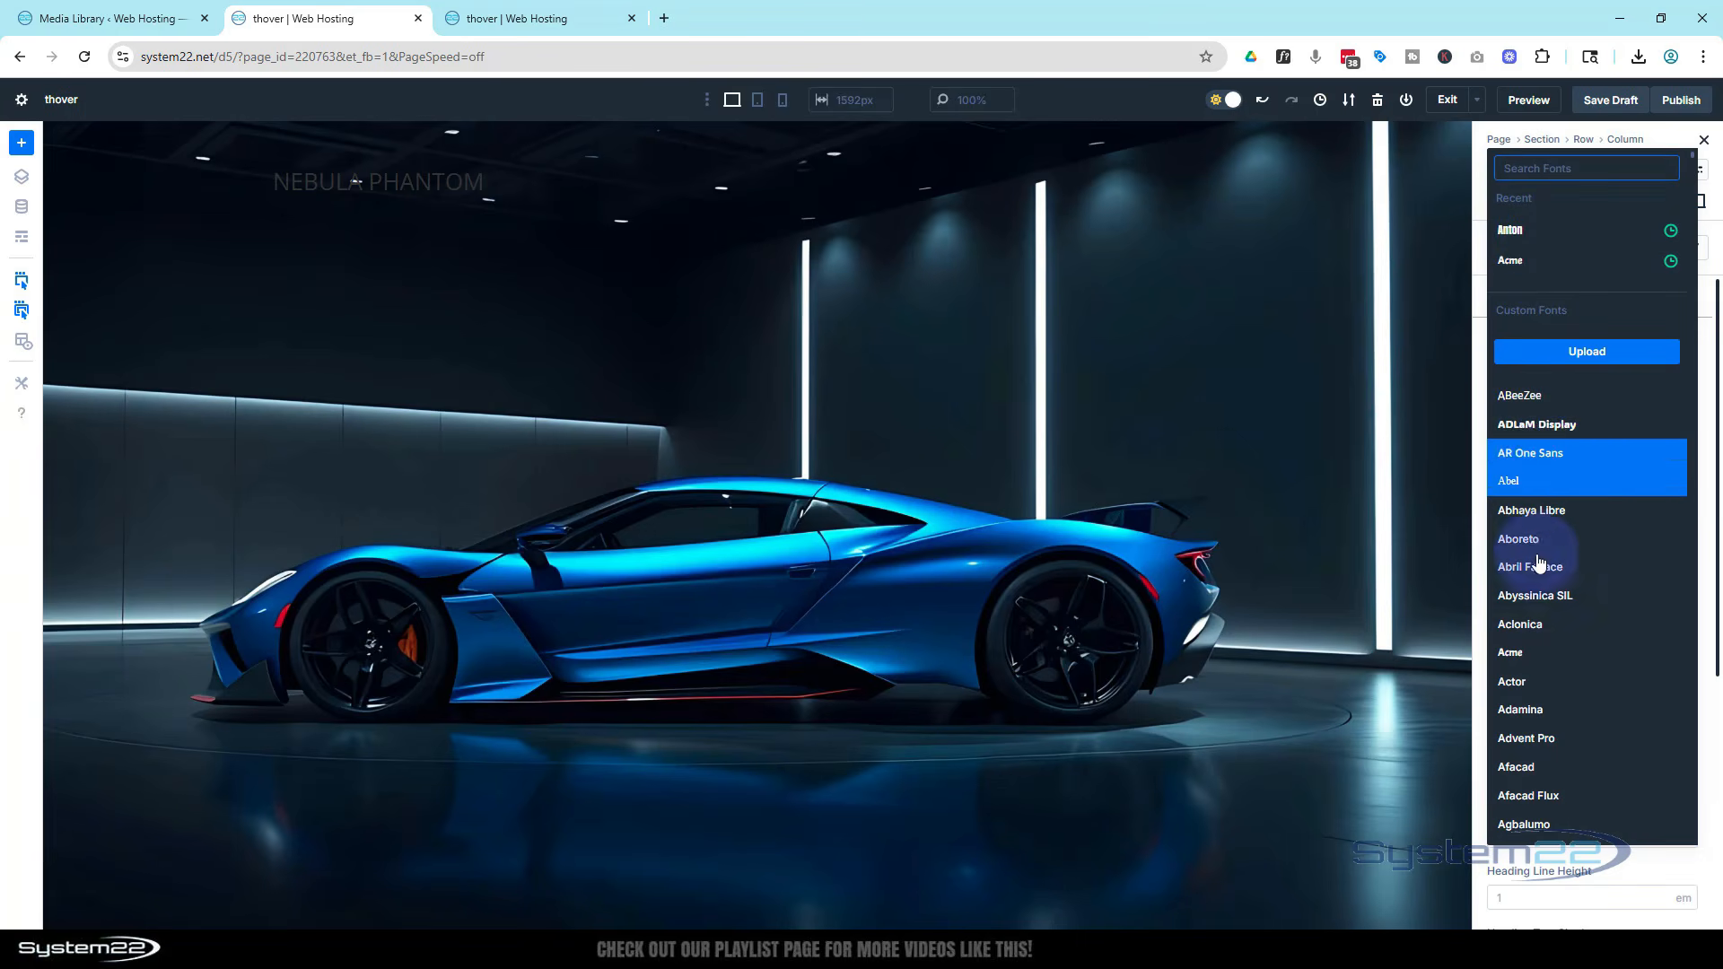
click(1514, 231)
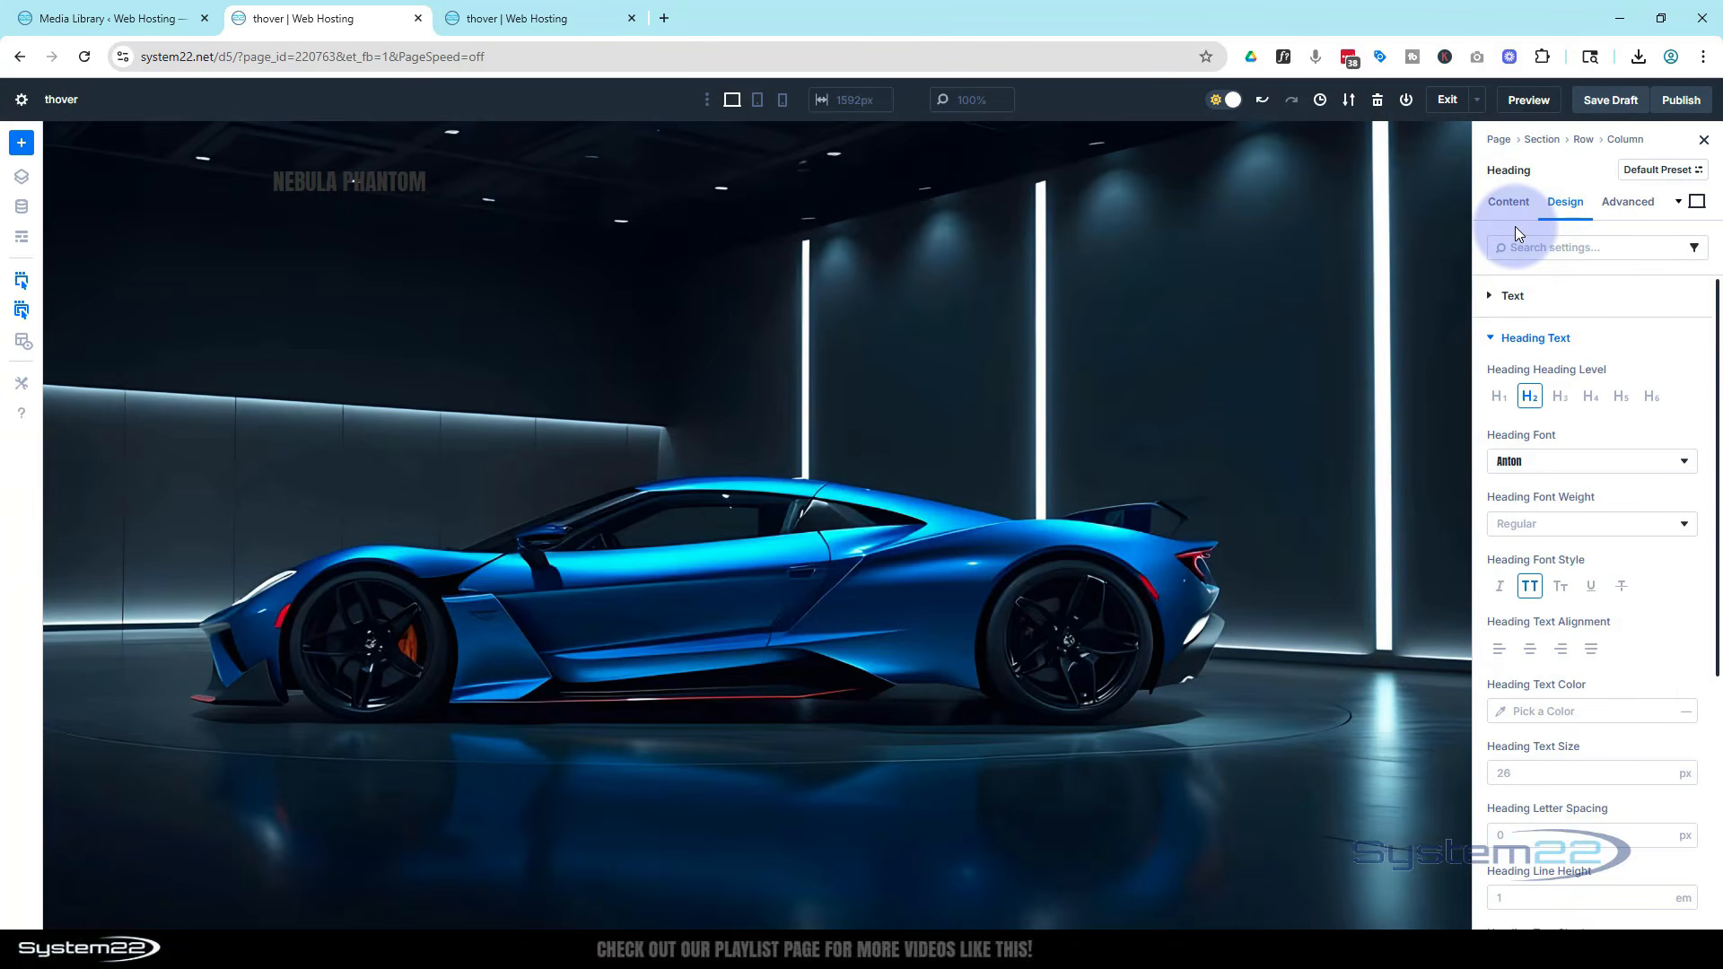
click(1505, 720)
drag(1334, 584, 1238, 488)
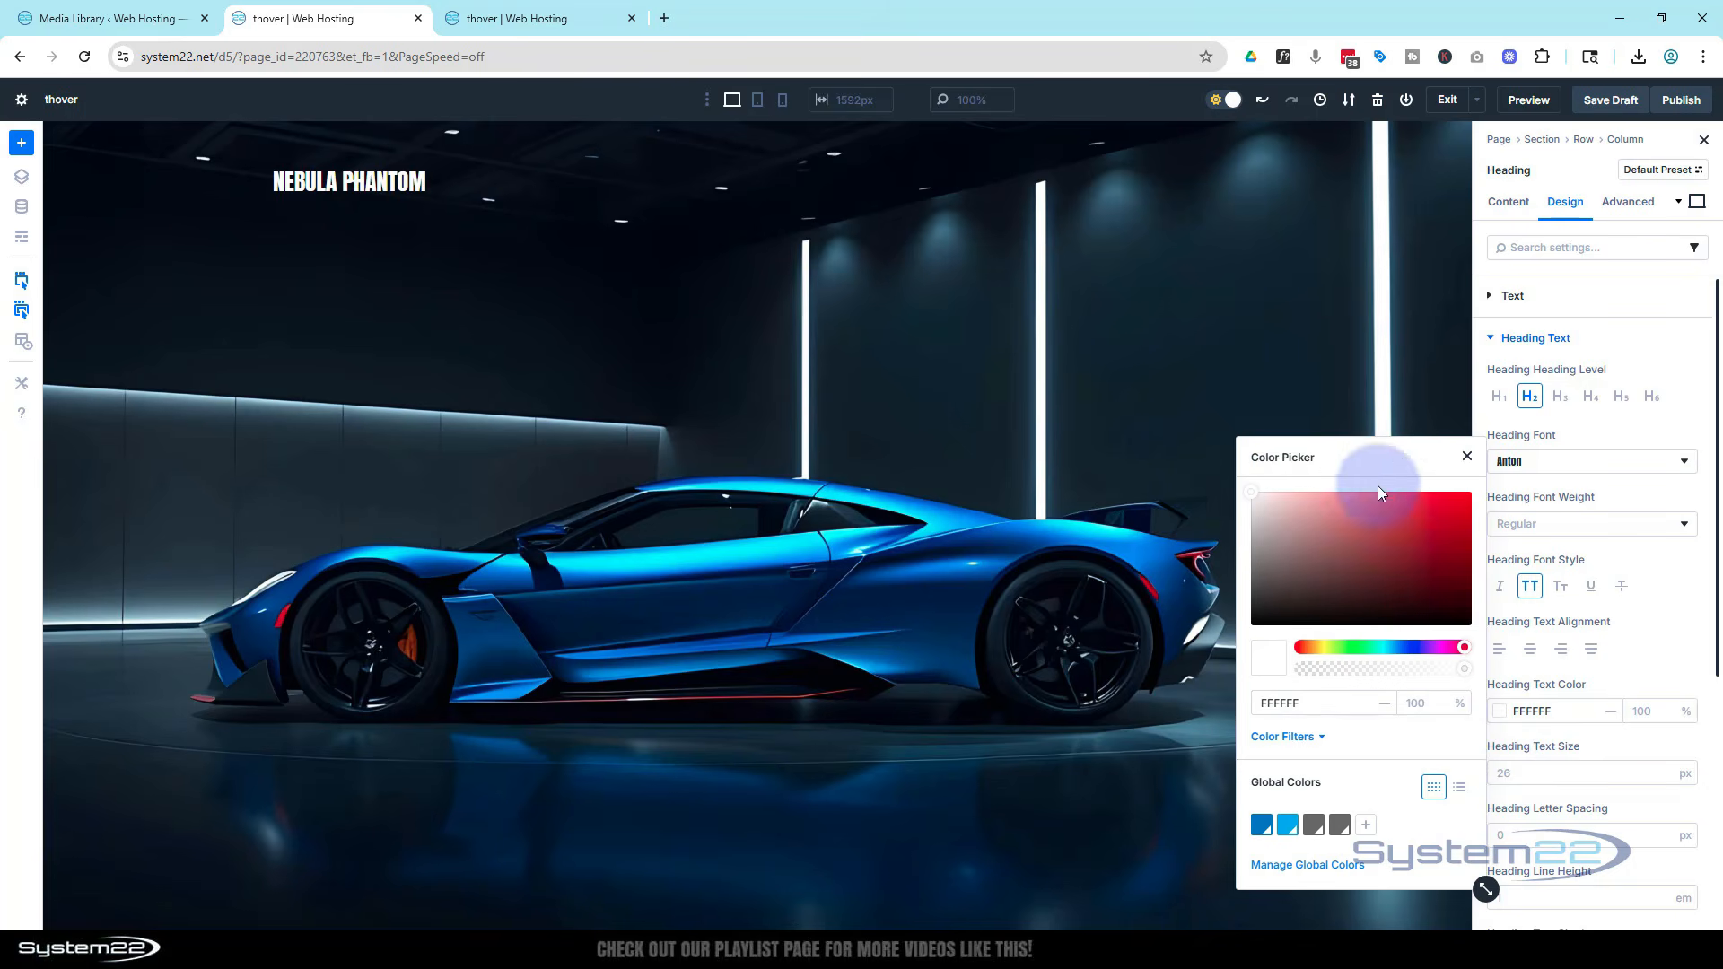
click(1466, 457)
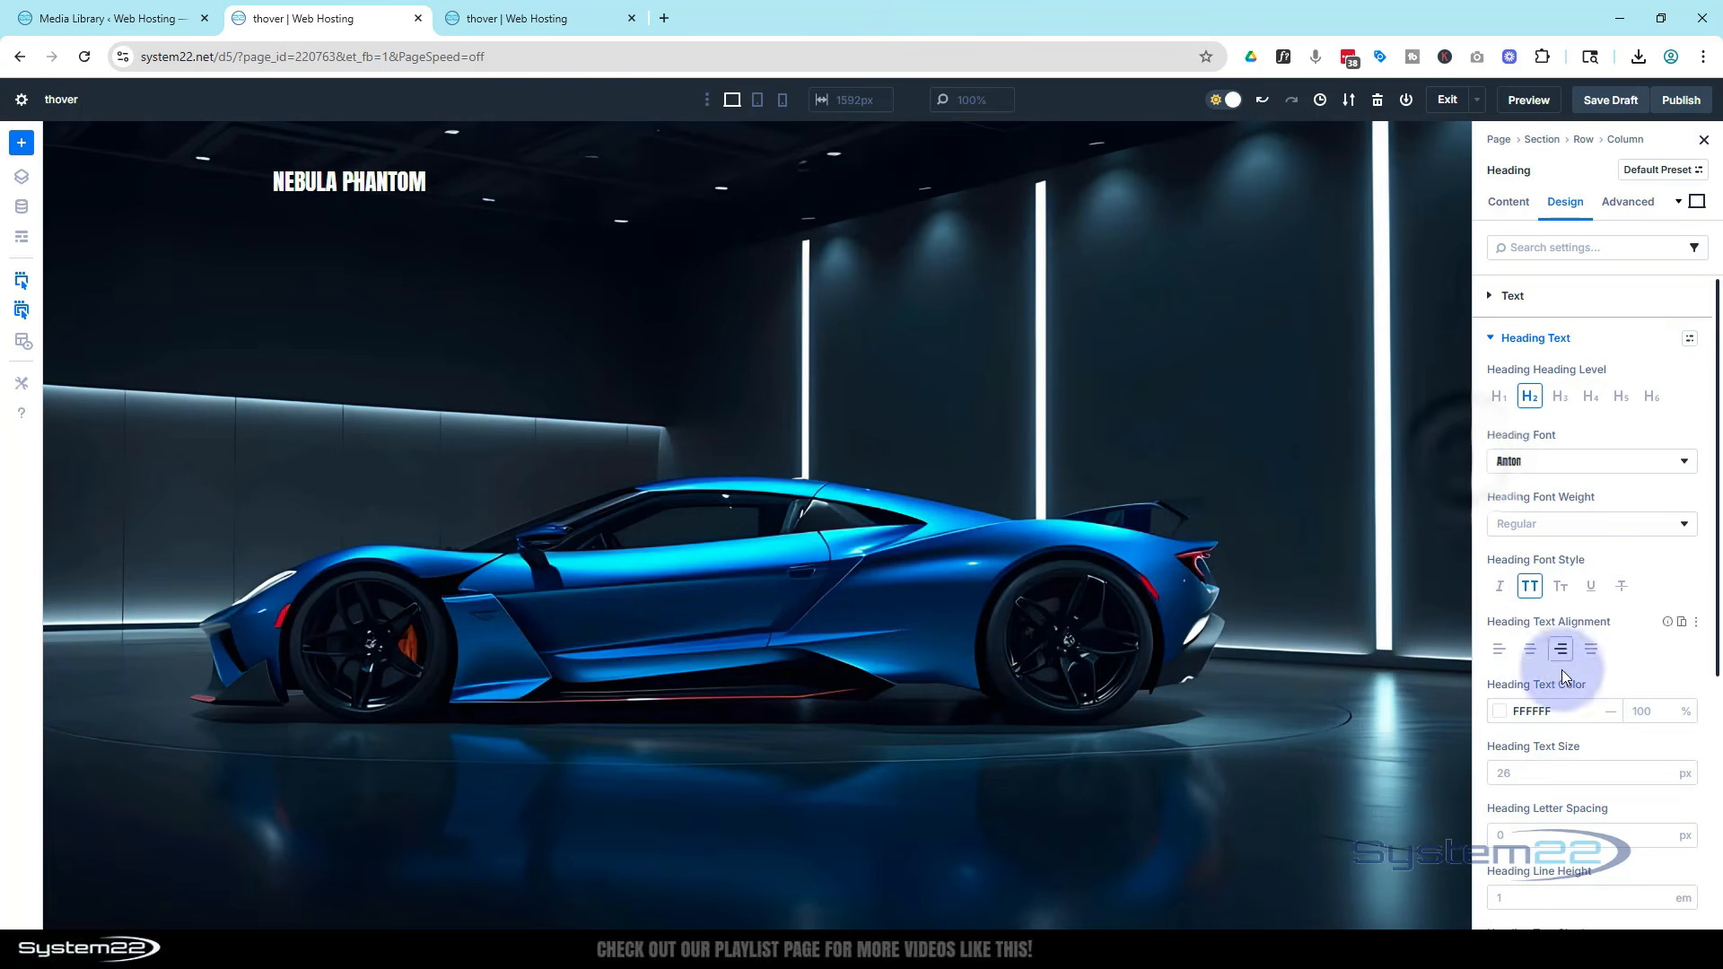
Set the heading text size to 110 px and centre-align the heading text
click(1506, 768)
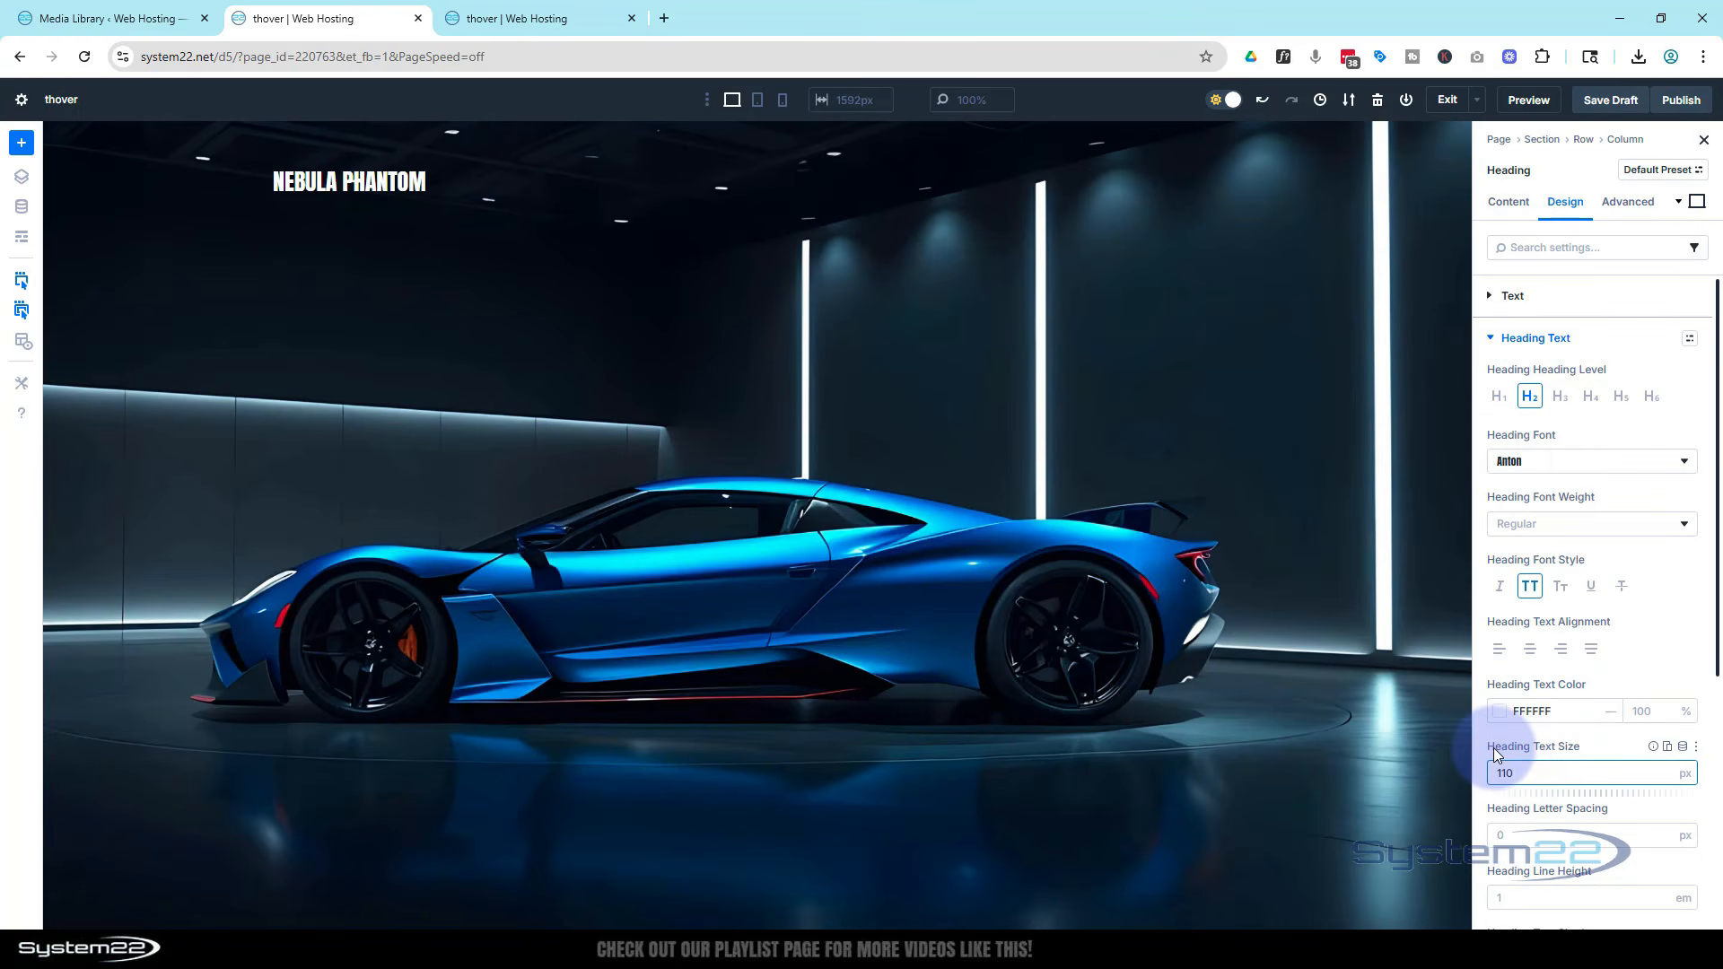
click(1606, 746)
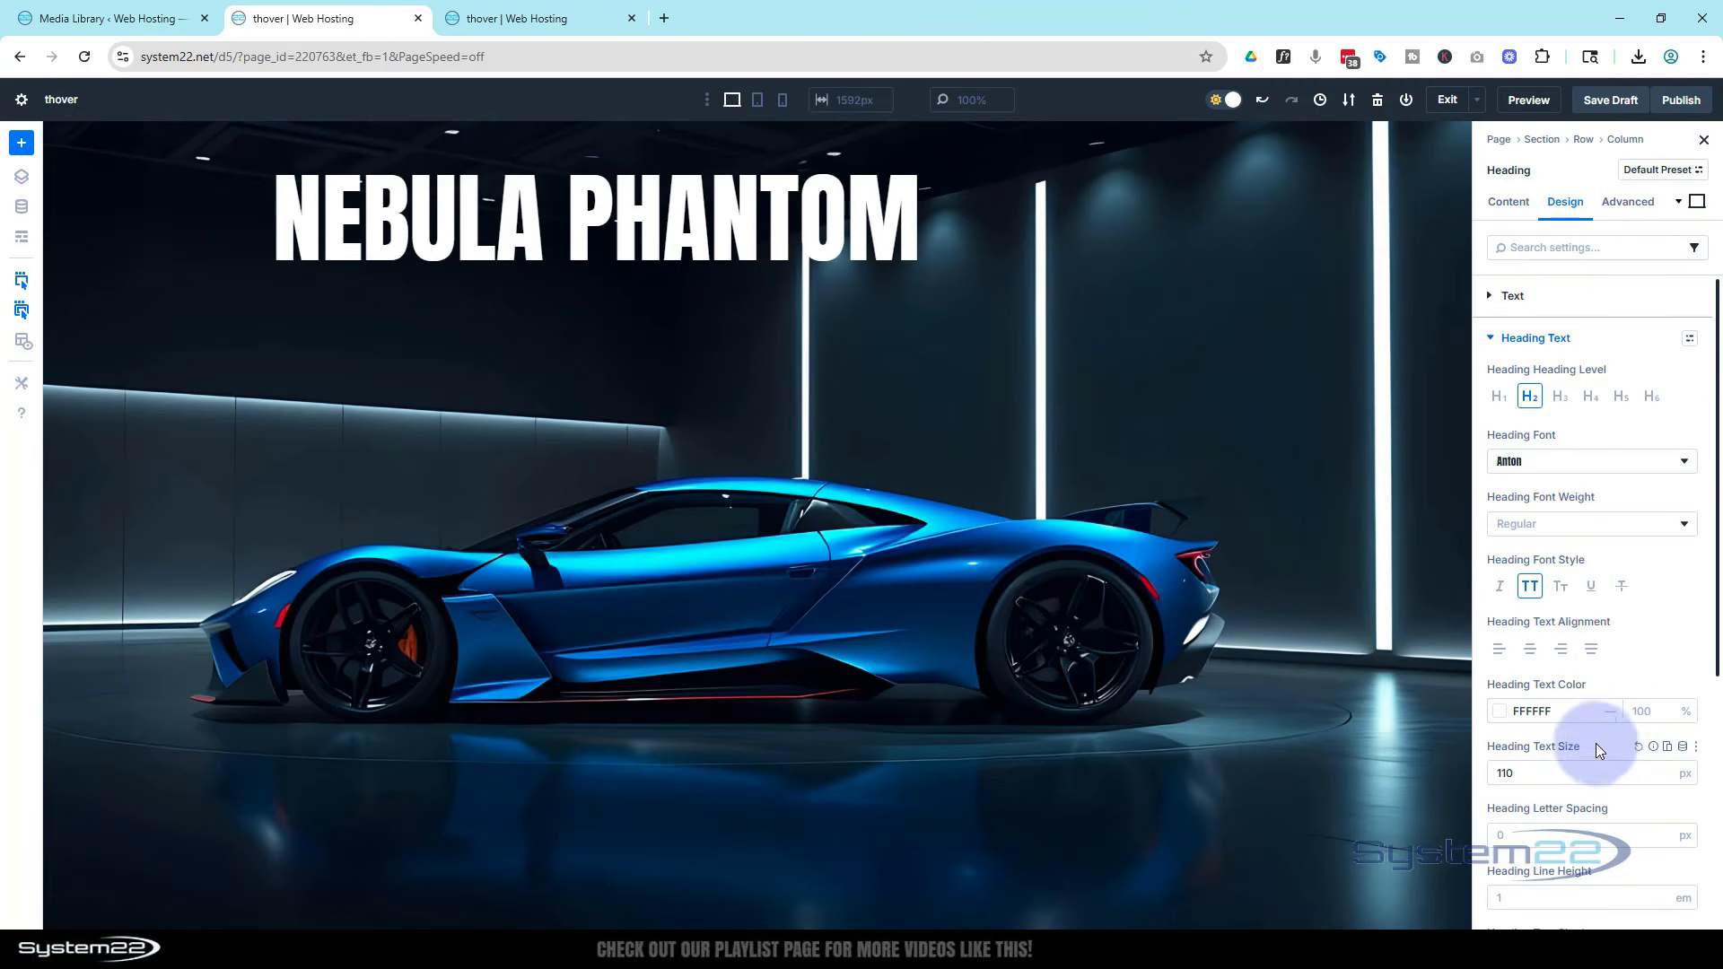
click(1531, 649)
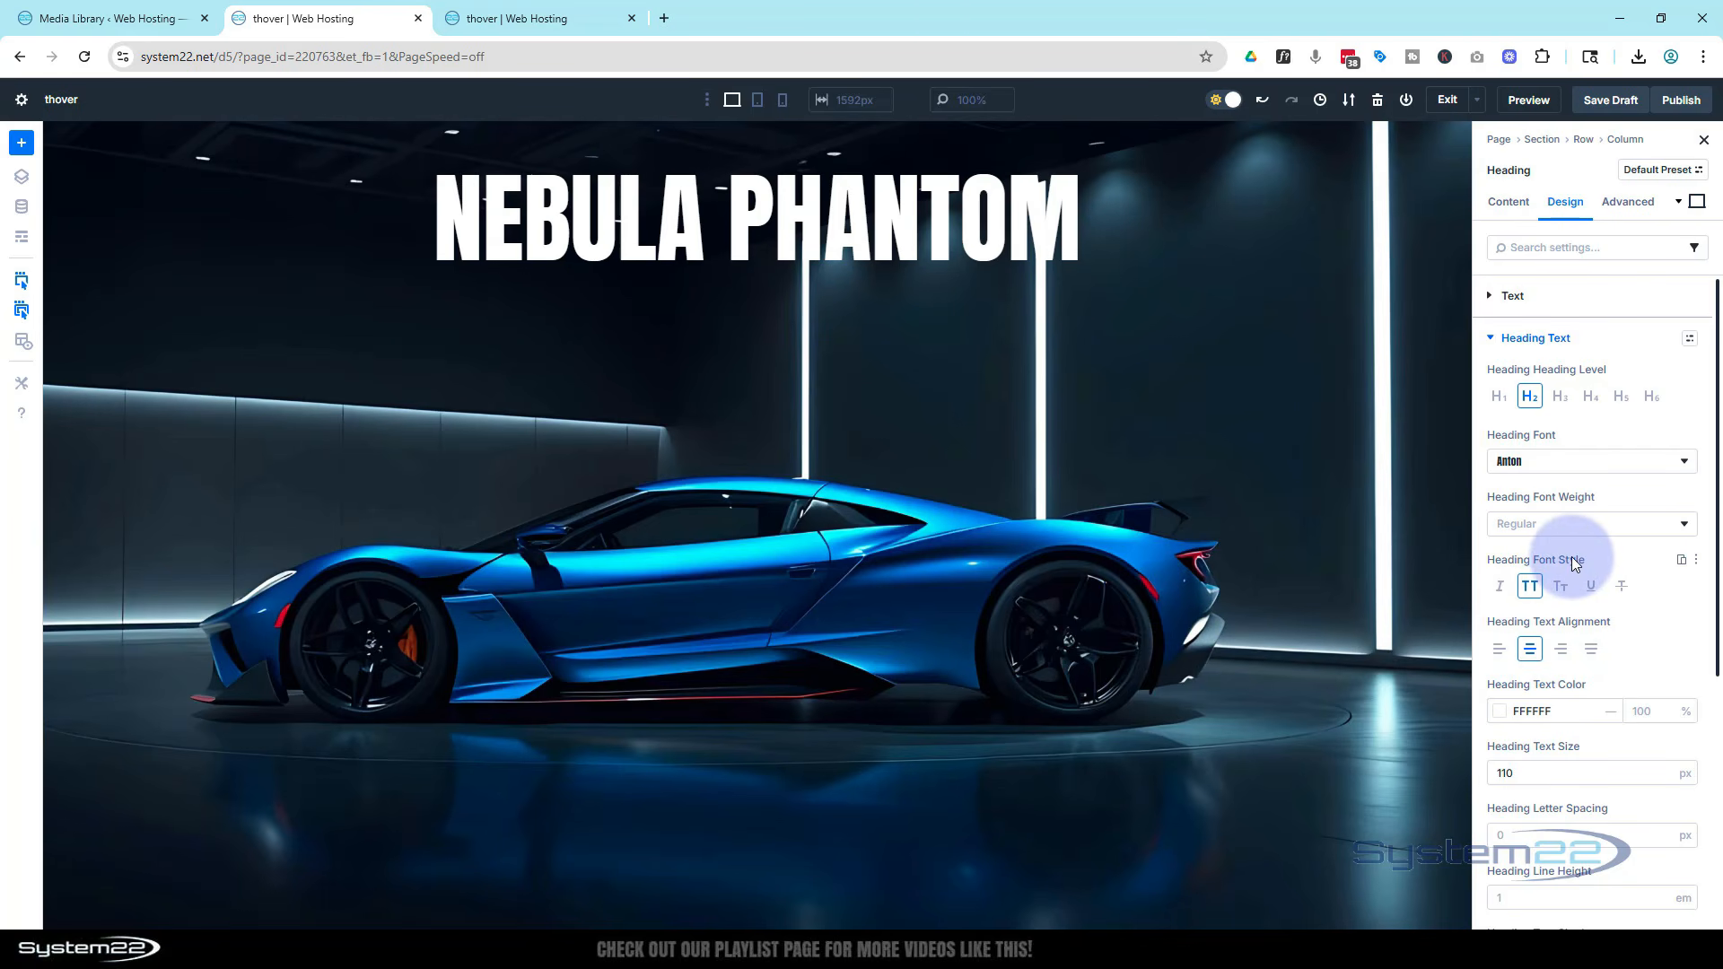
Apply the first text shadow preset to the heading and set its shadow colour to Secondary Color
scroll(1596, 612, down, 5)
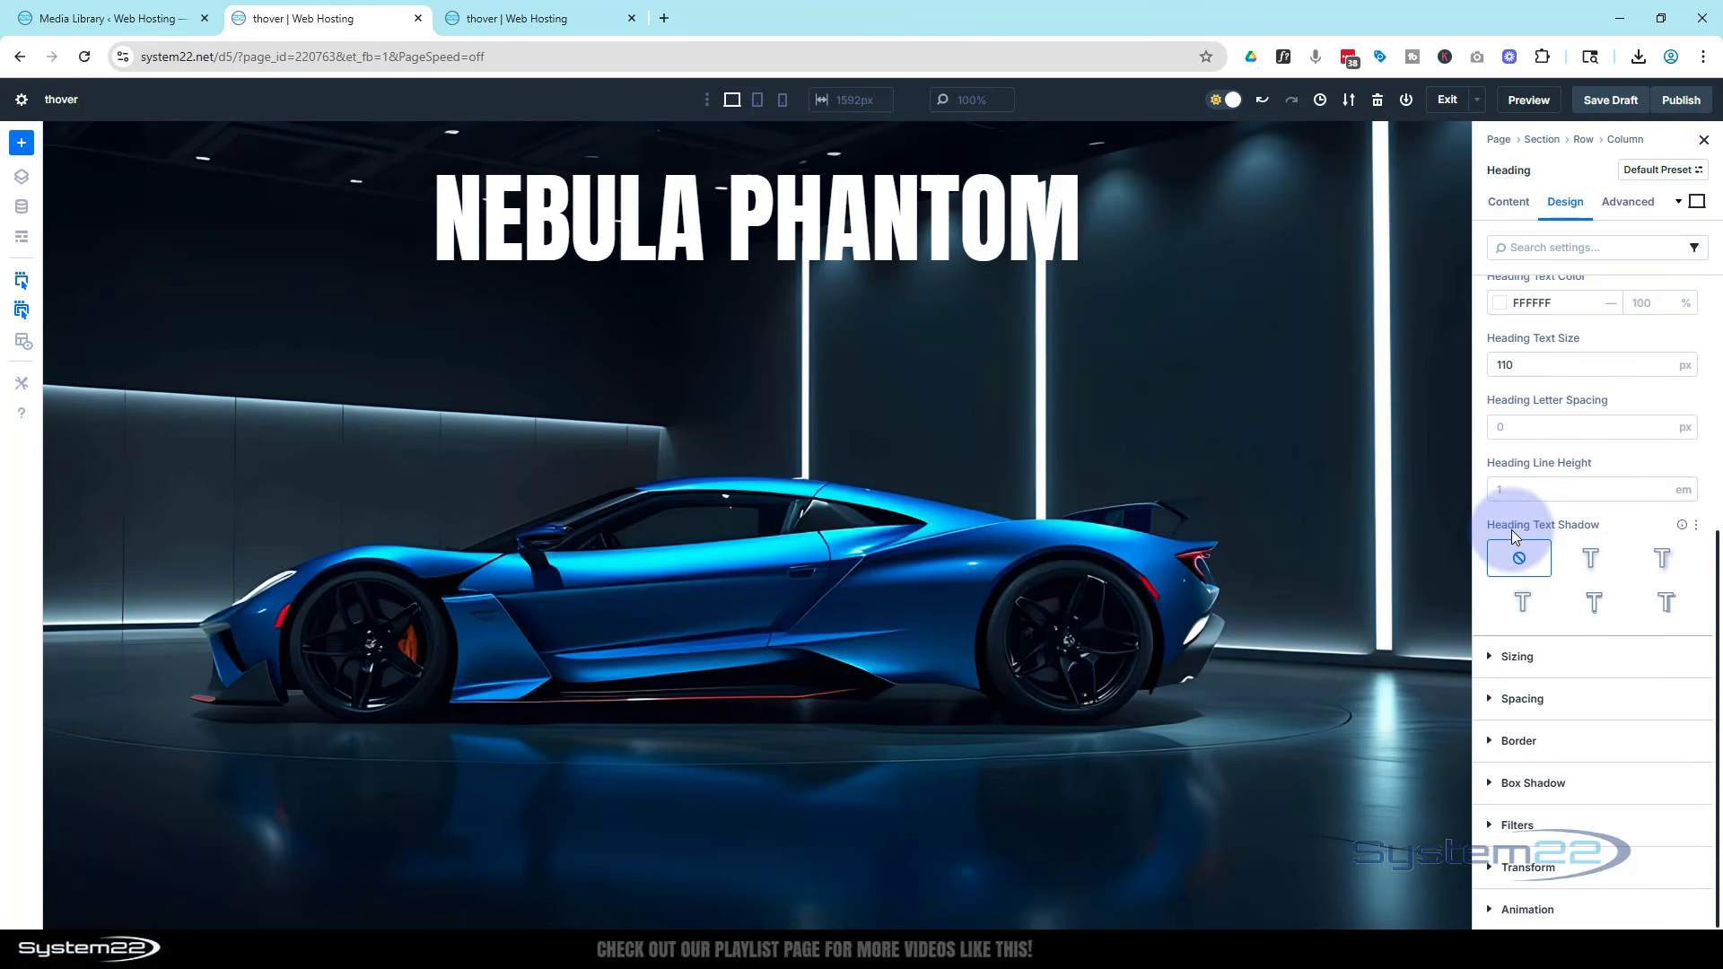
click(1592, 560)
scroll(1583, 561, down, 4)
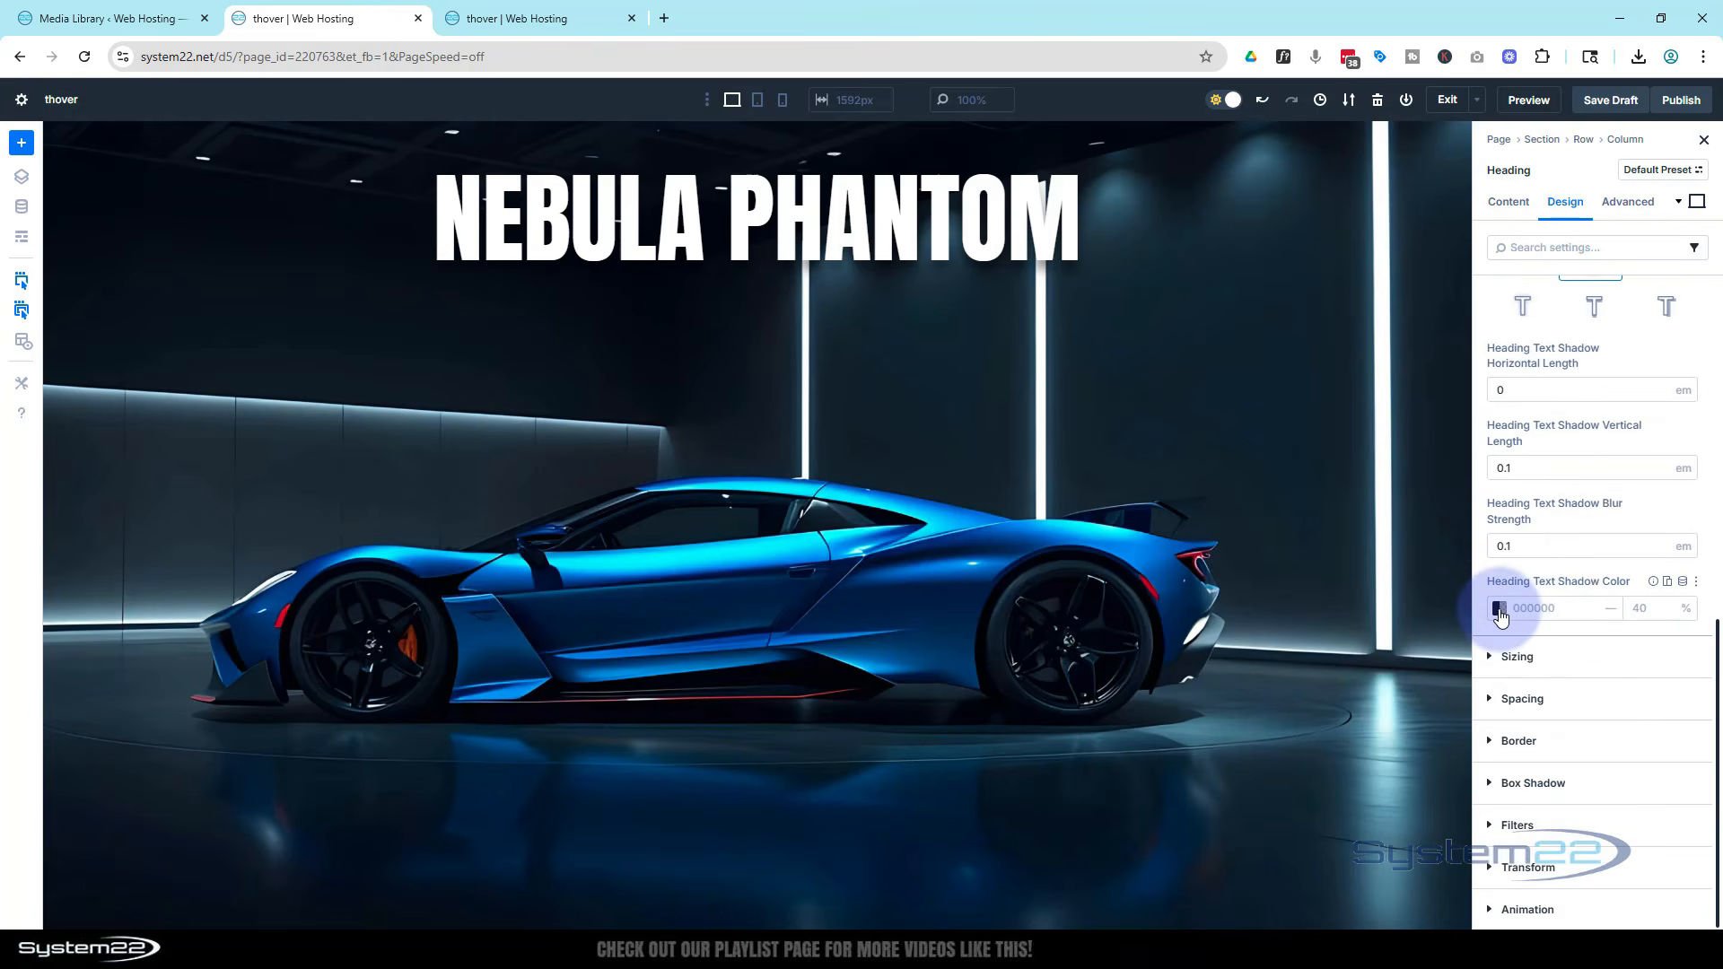
click(1498, 607)
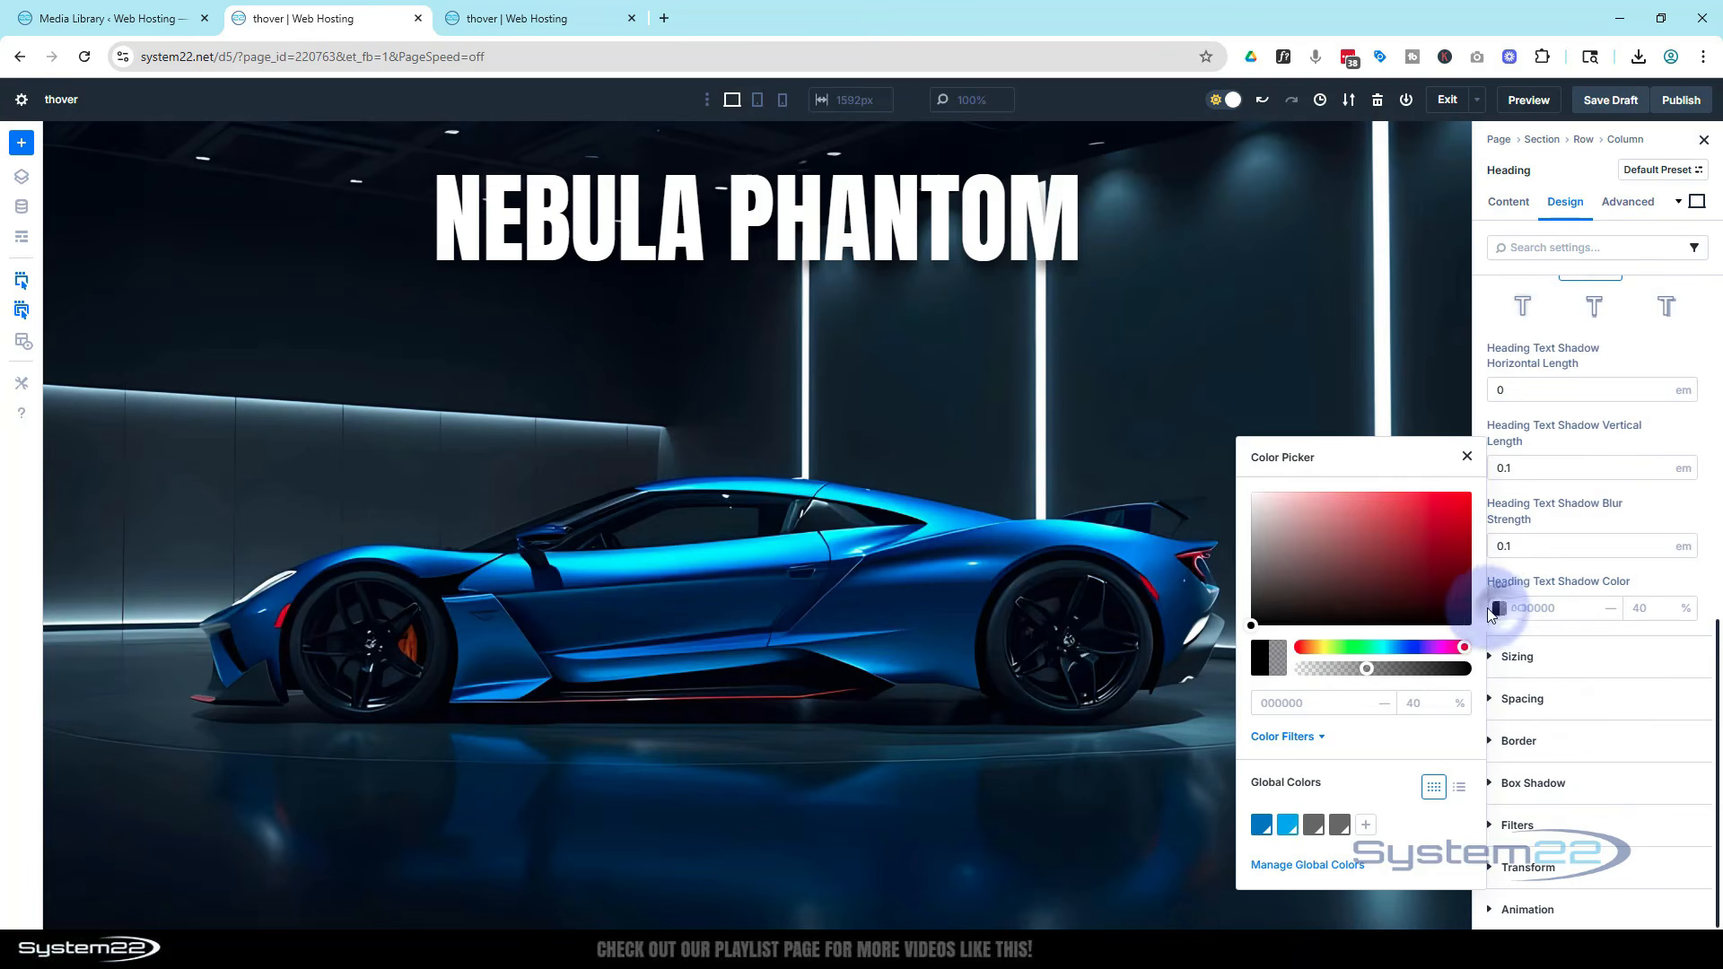
click(1288, 829)
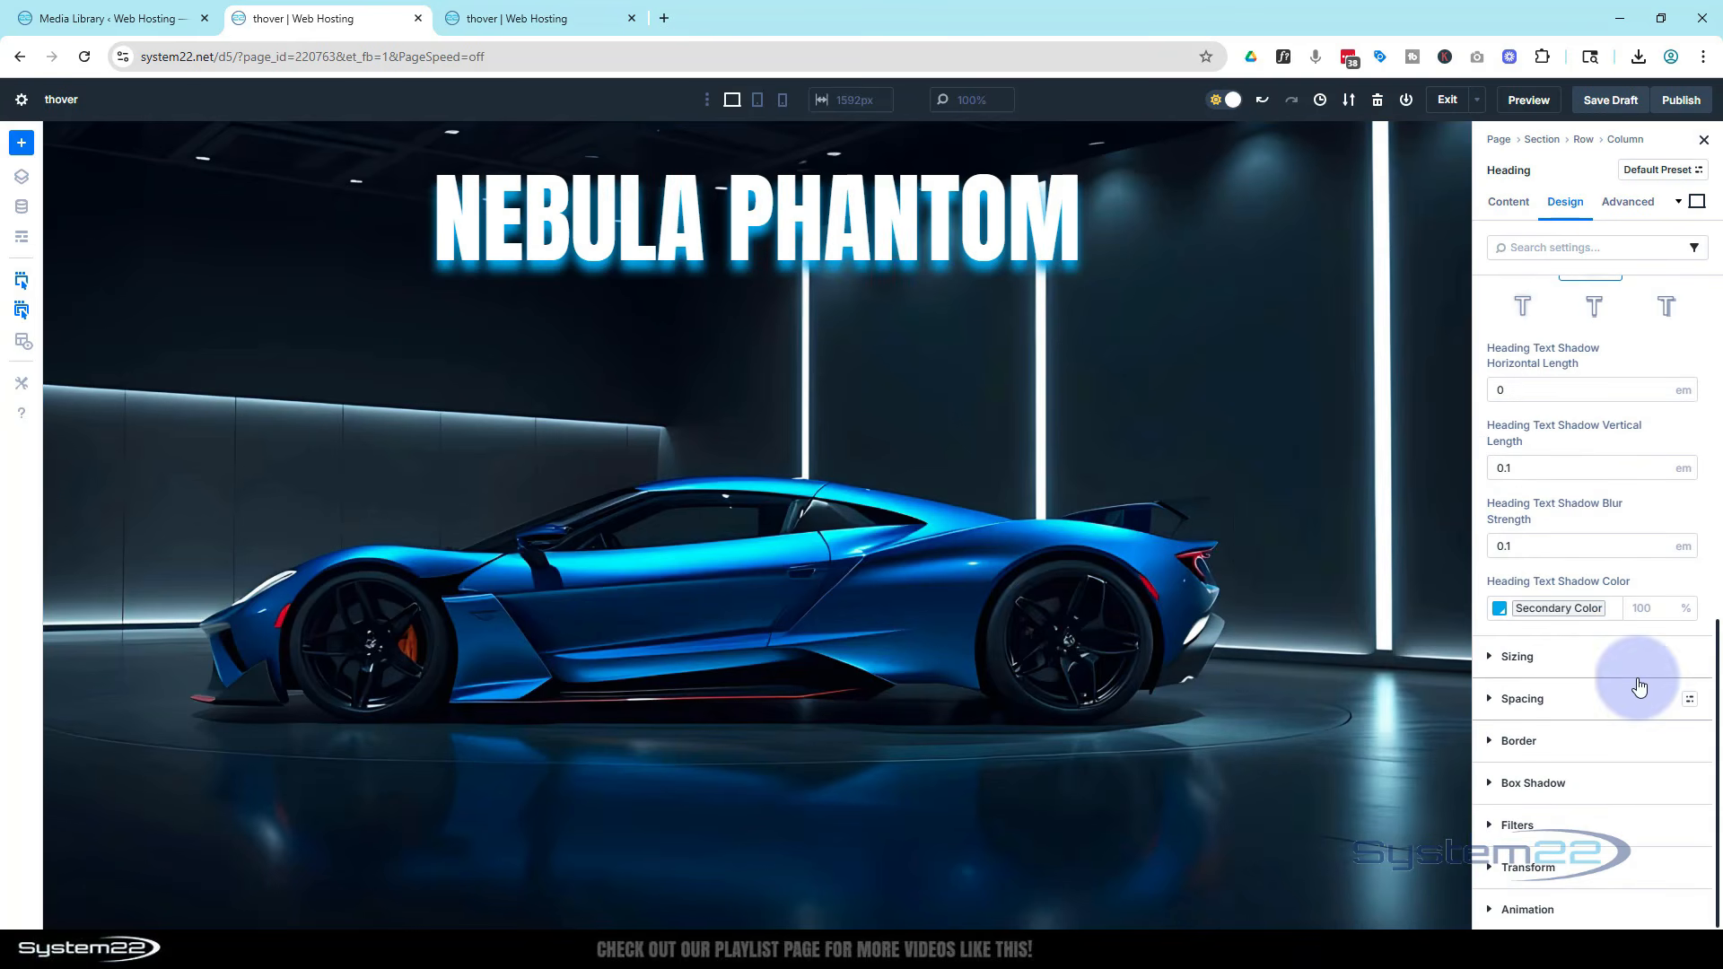
Switch the heading's text shadow to the glow preset with 0 offsets and 0.3 em blur
scroll(1631, 688, up, 2)
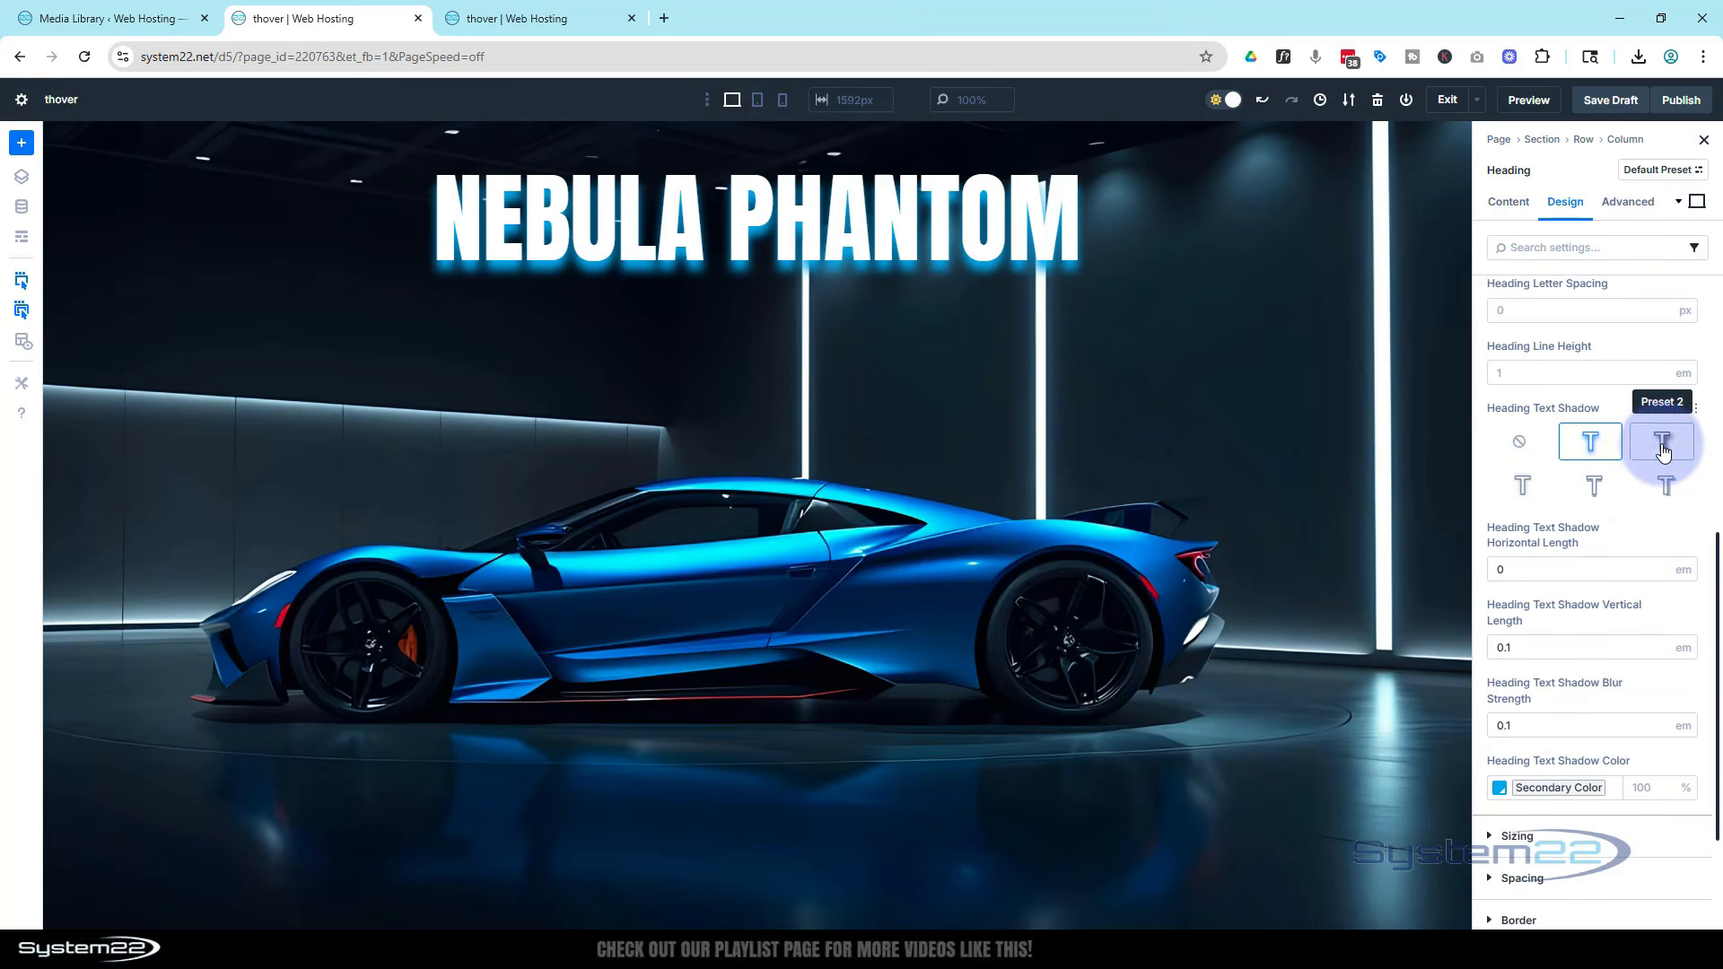
click(1663, 450)
click(1526, 493)
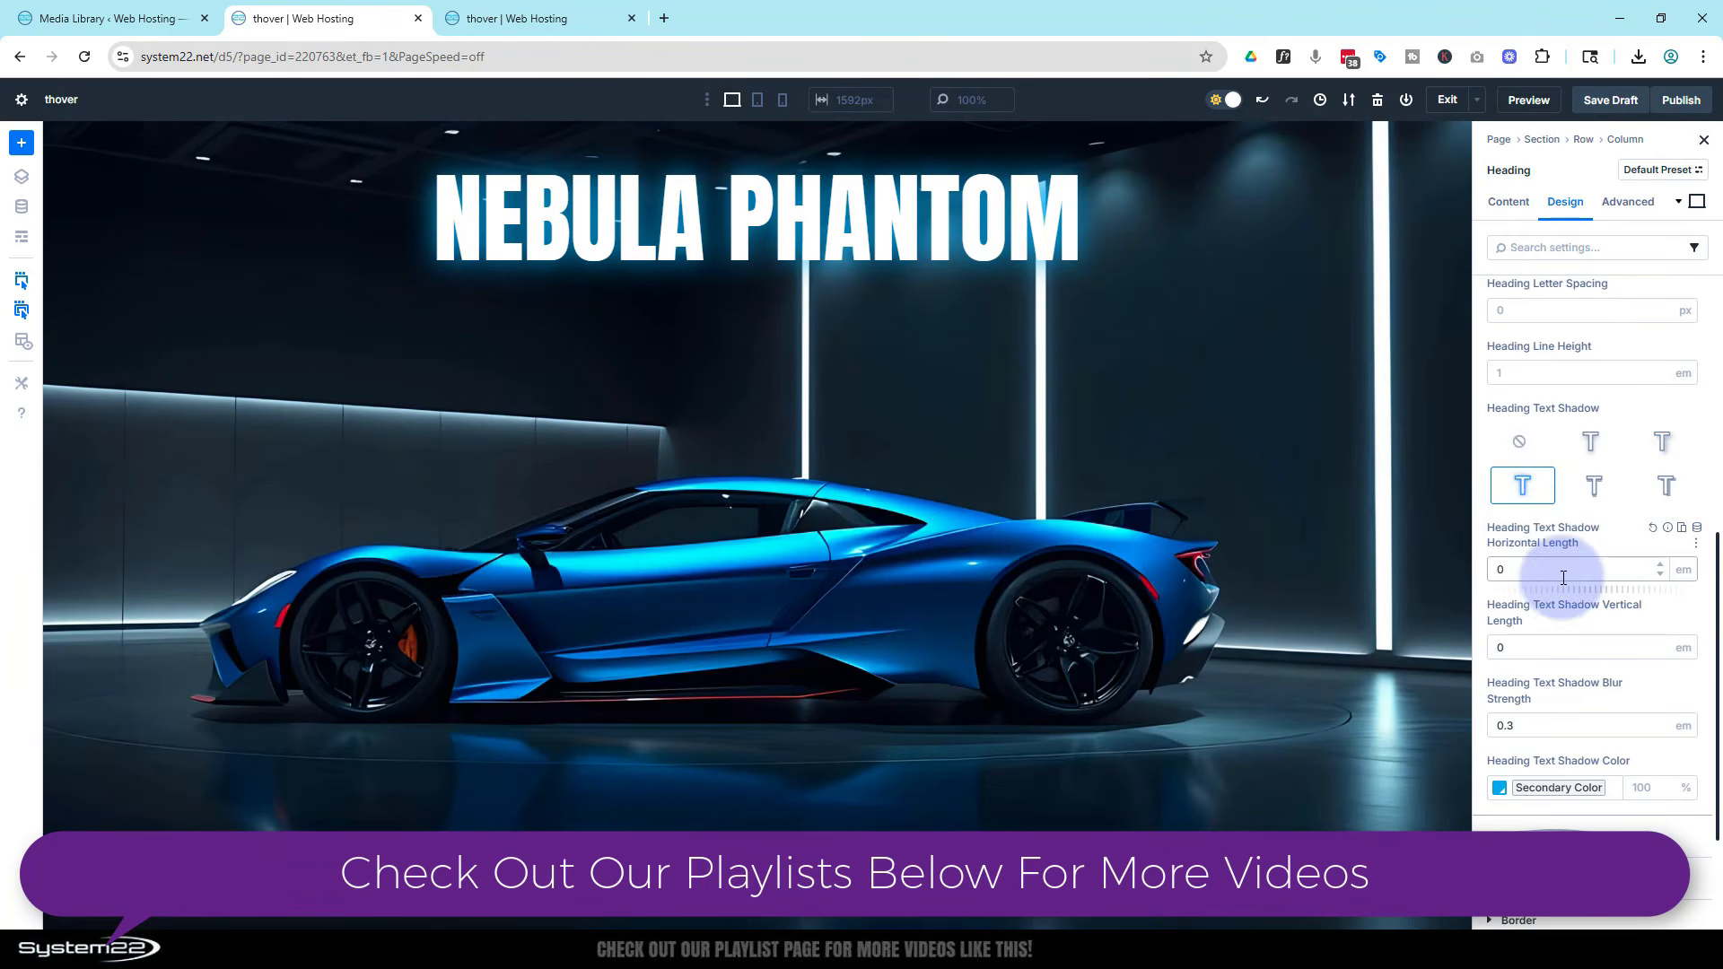
Reset the heading's text shadow colour and try the Primary Color global colour instead
scroll(1563, 577, down, 2)
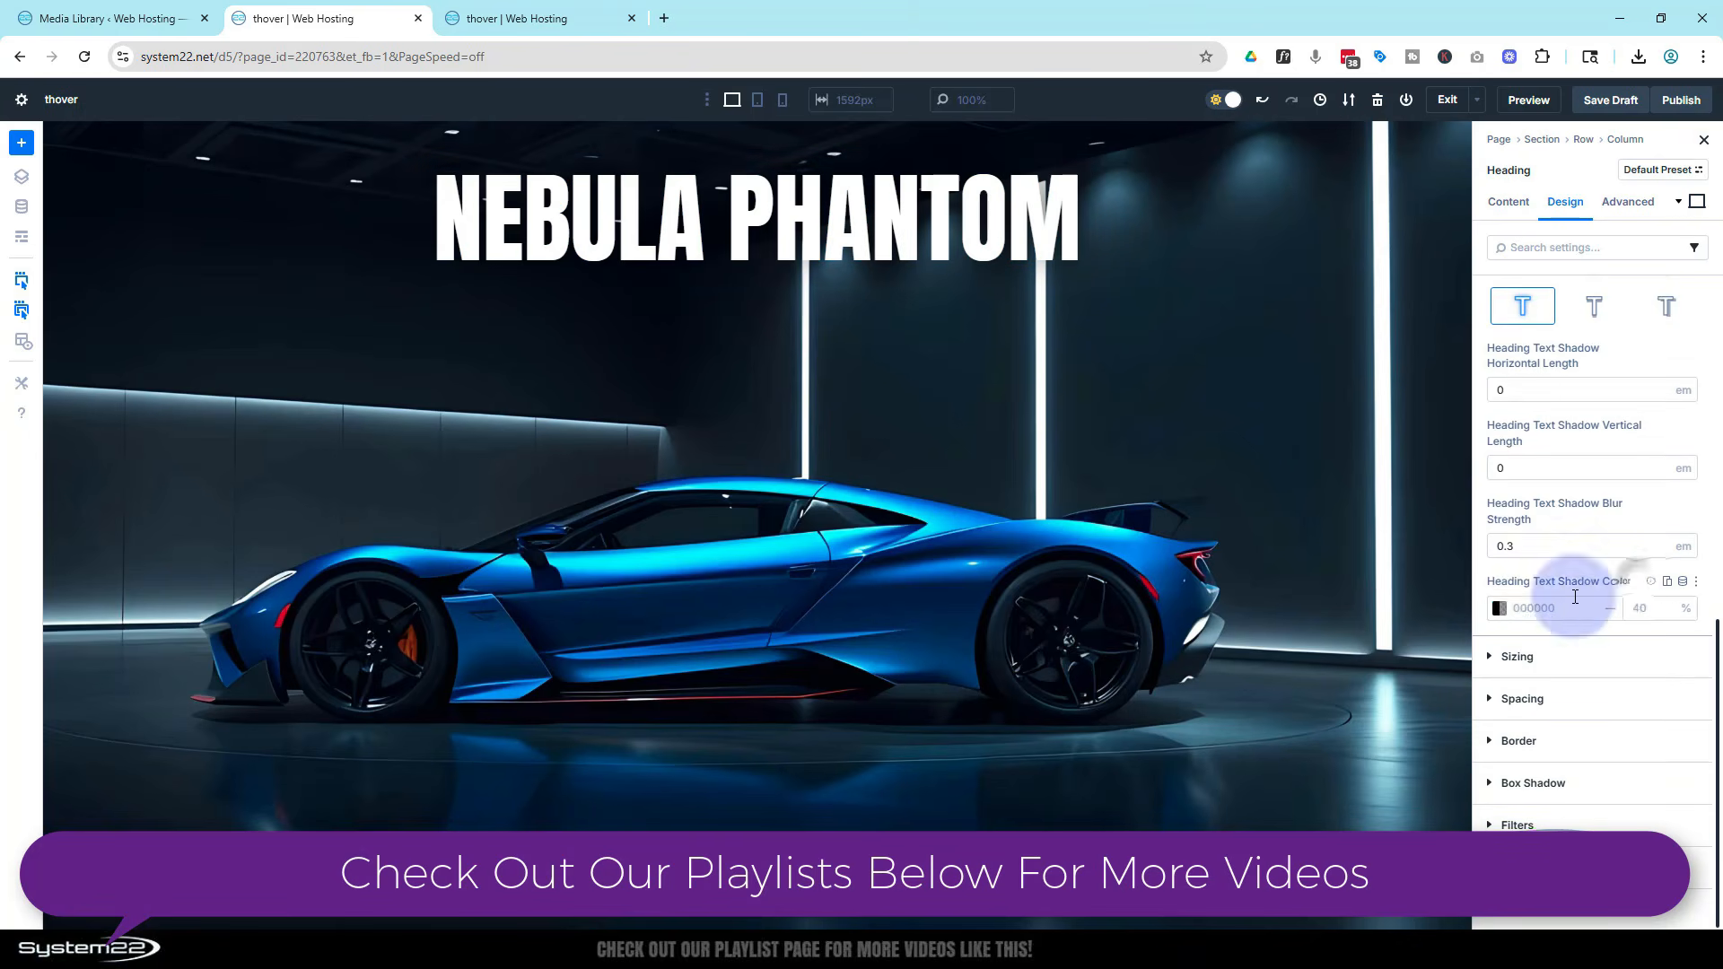
click(1639, 583)
click(1498, 608)
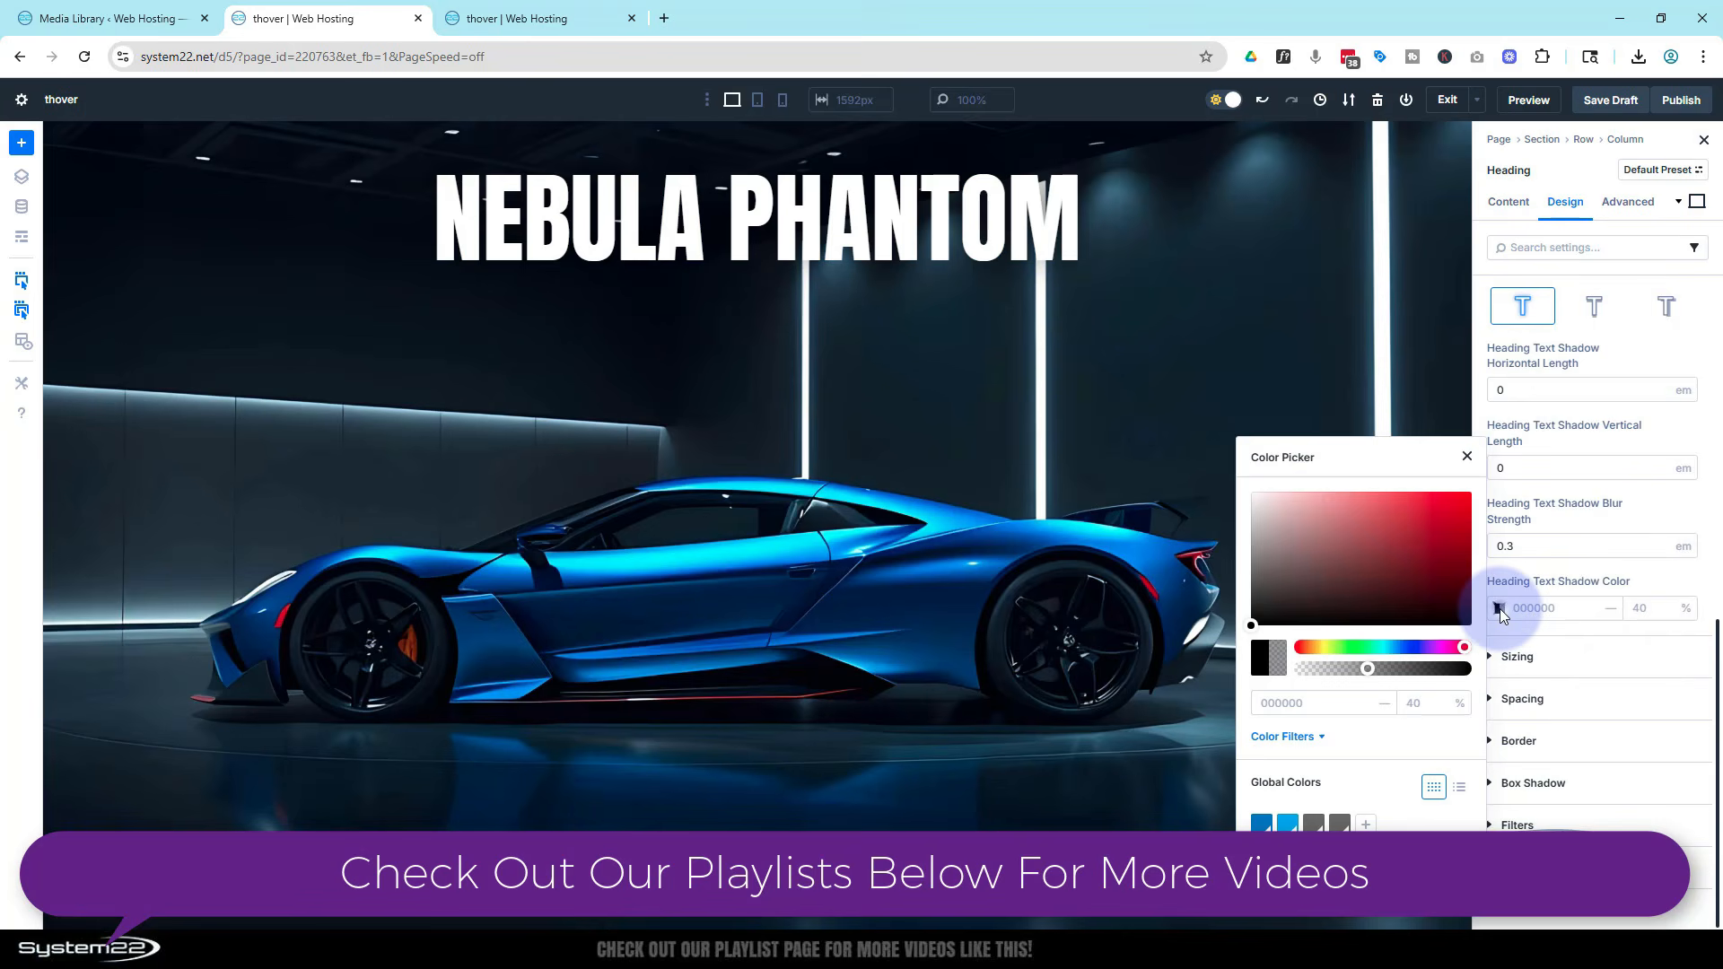
click(1261, 821)
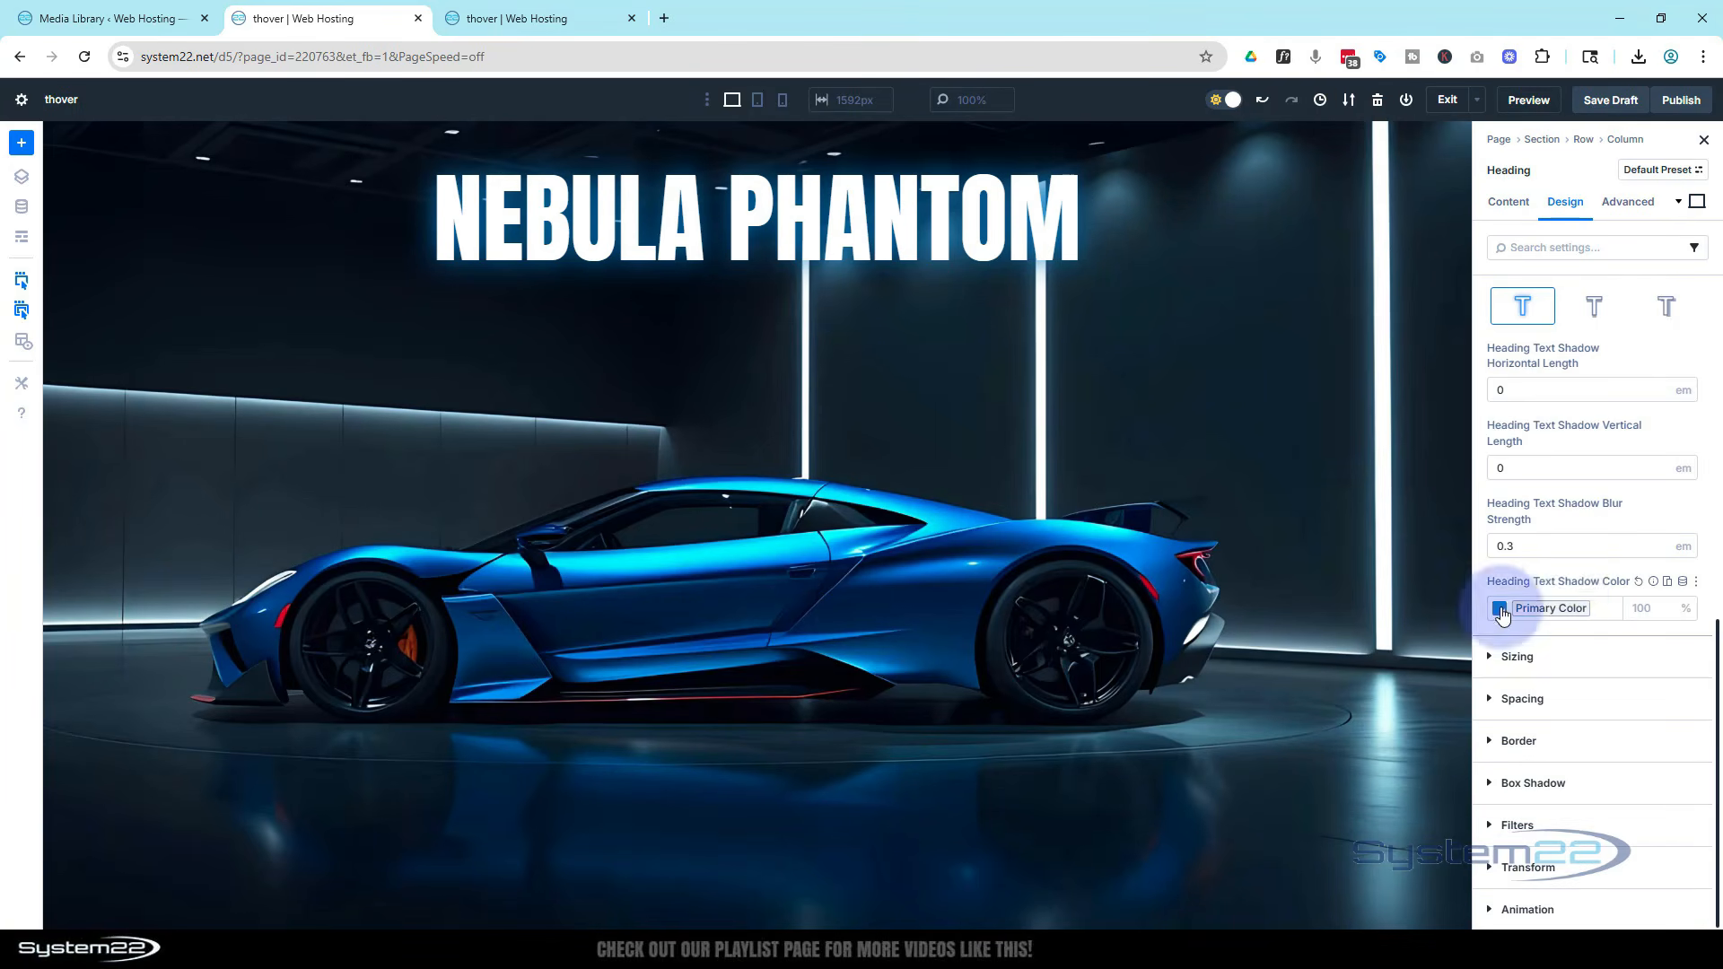
Reset the text shadow colour again and set it to the Secondary Color global colour
click(1638, 583)
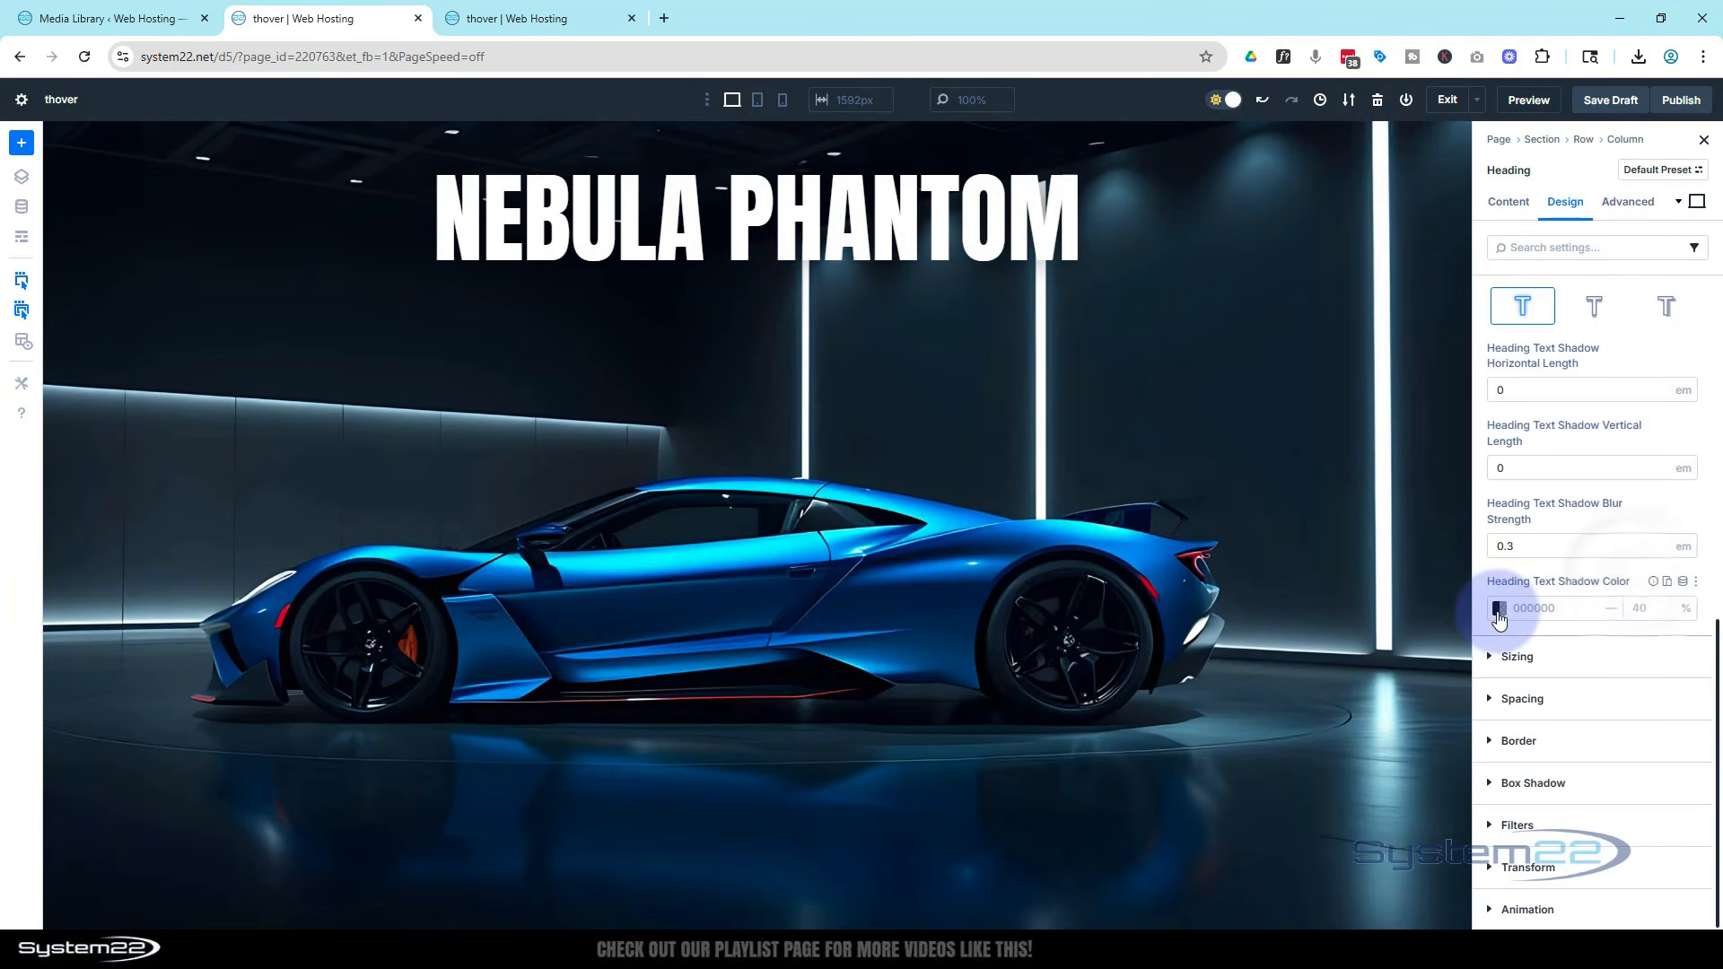
click(1499, 608)
click(1288, 824)
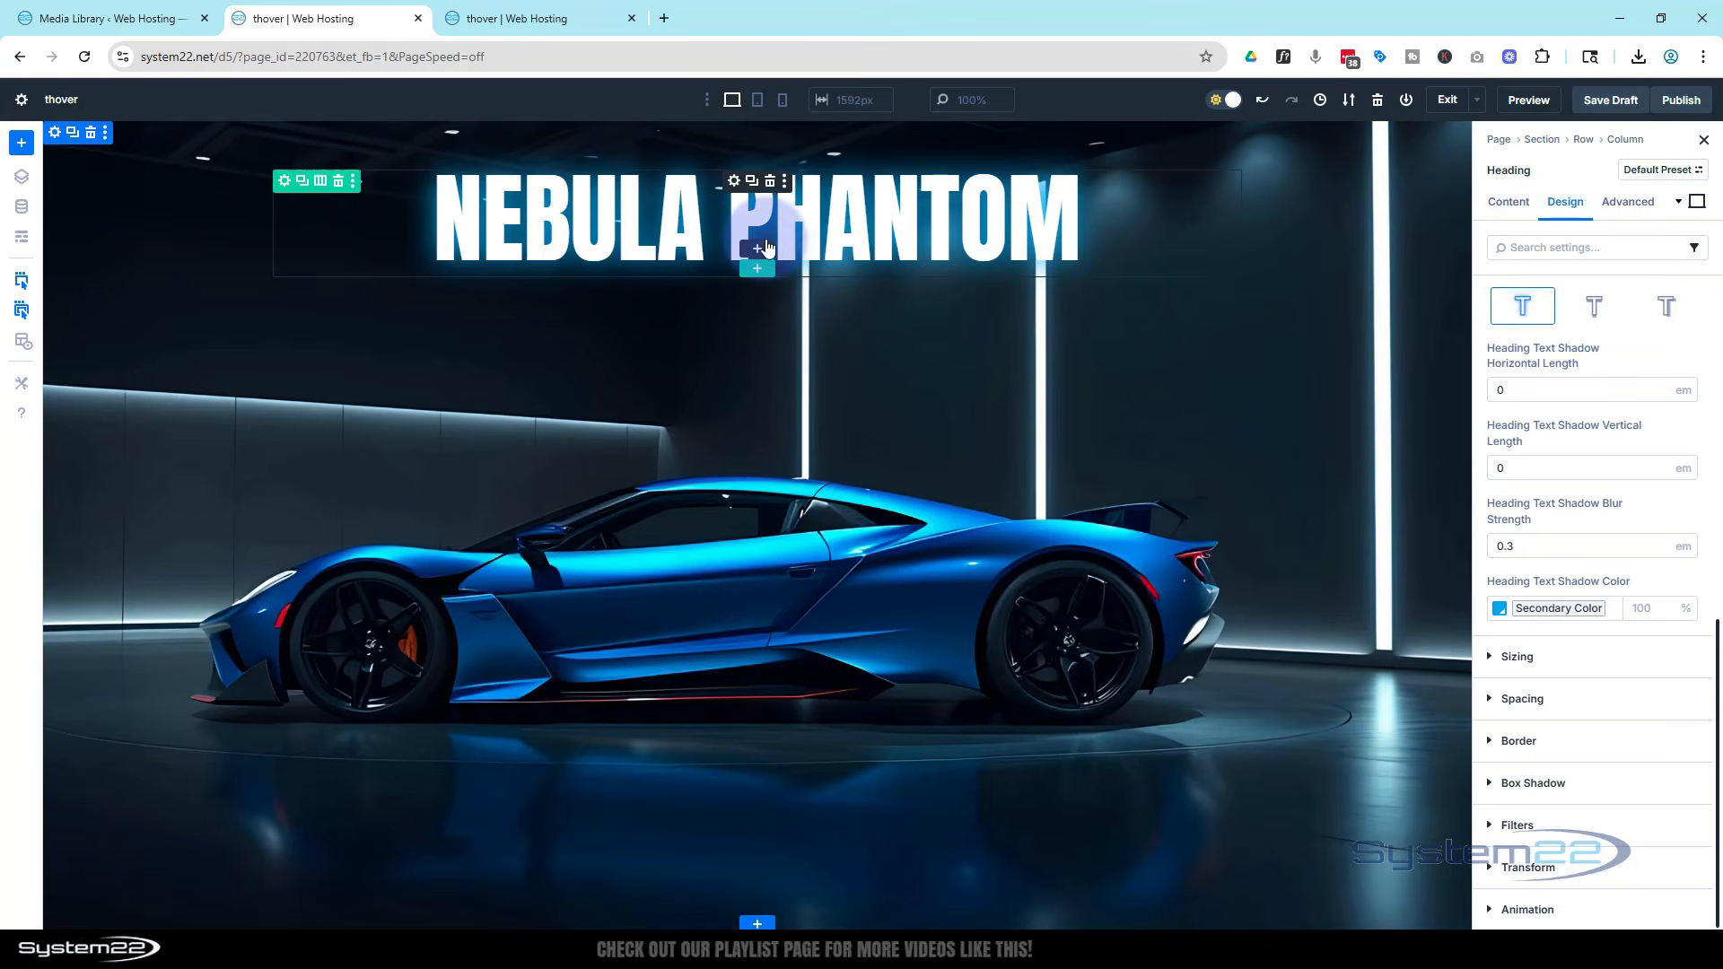
Add a two-column row below the heading and insert a Blurb module into its first column
click(762, 274)
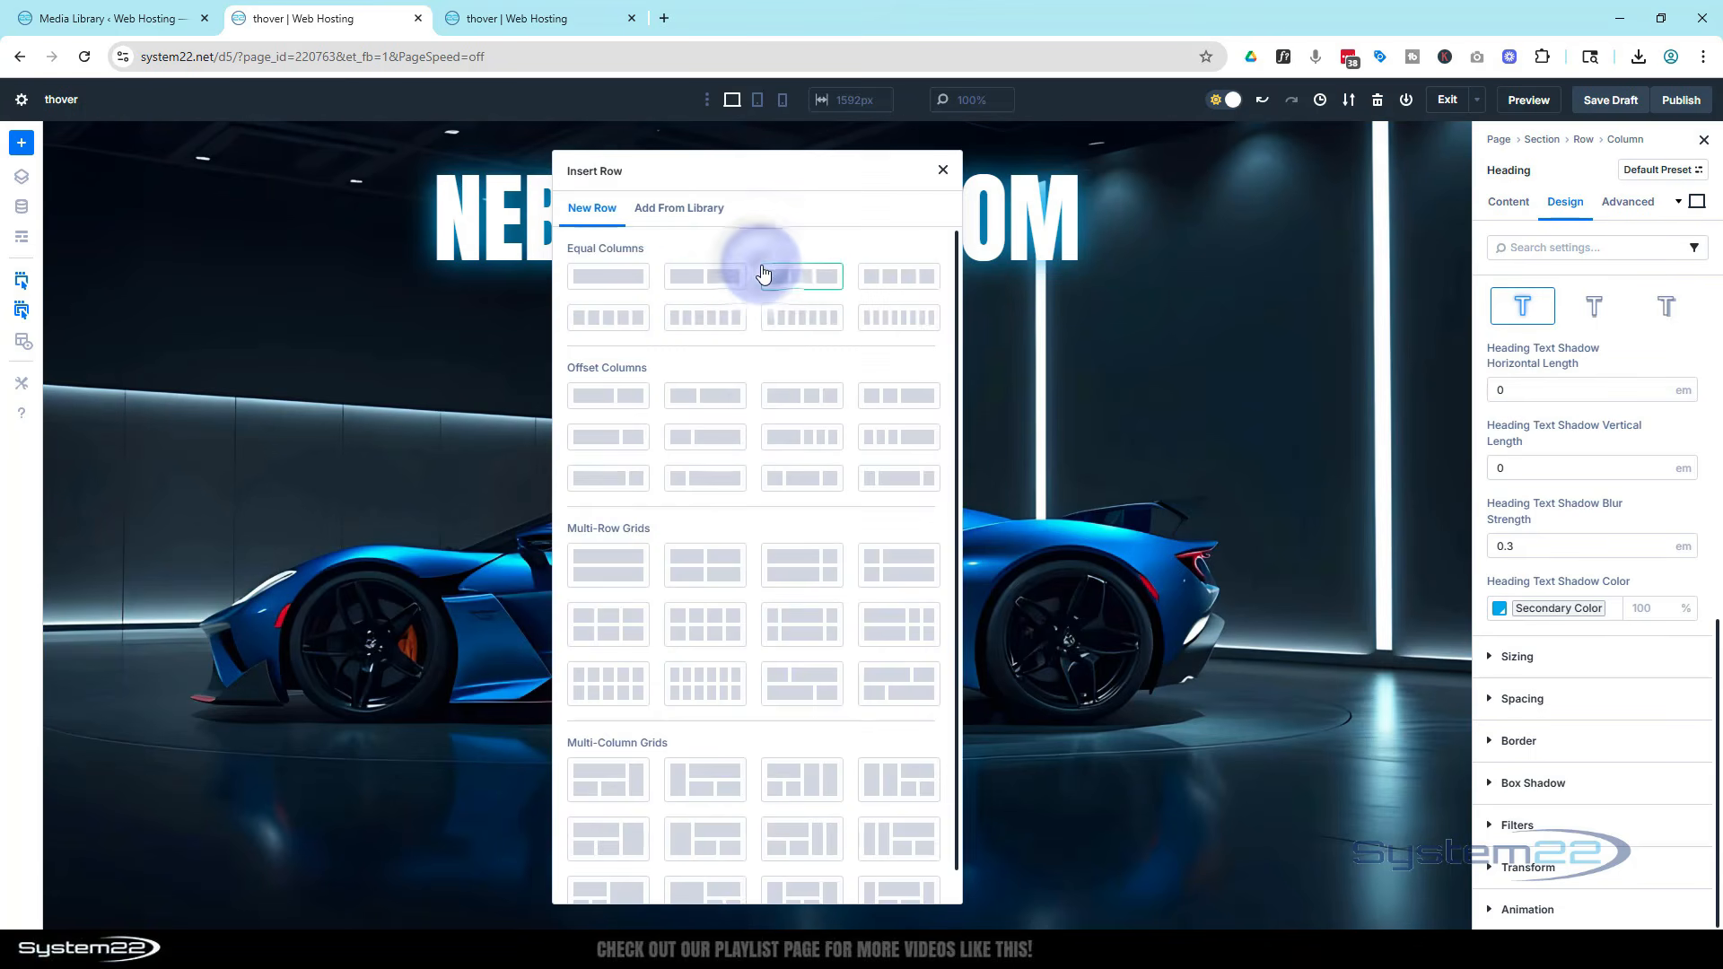
click(708, 269)
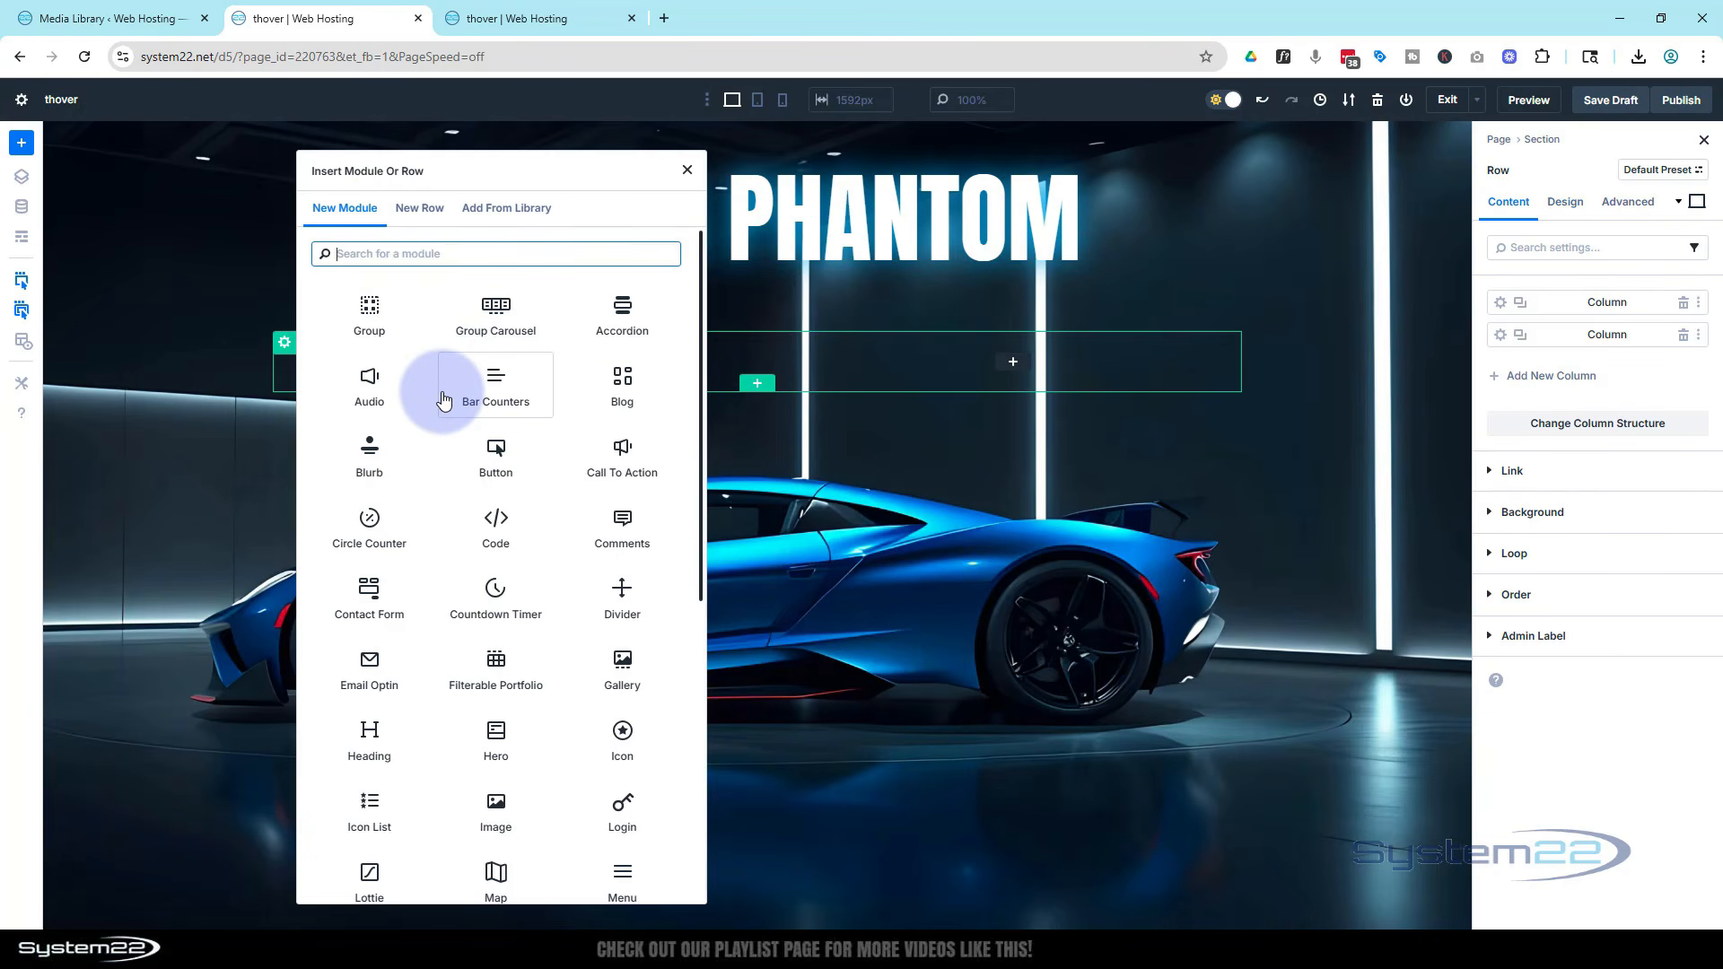
click(368, 455)
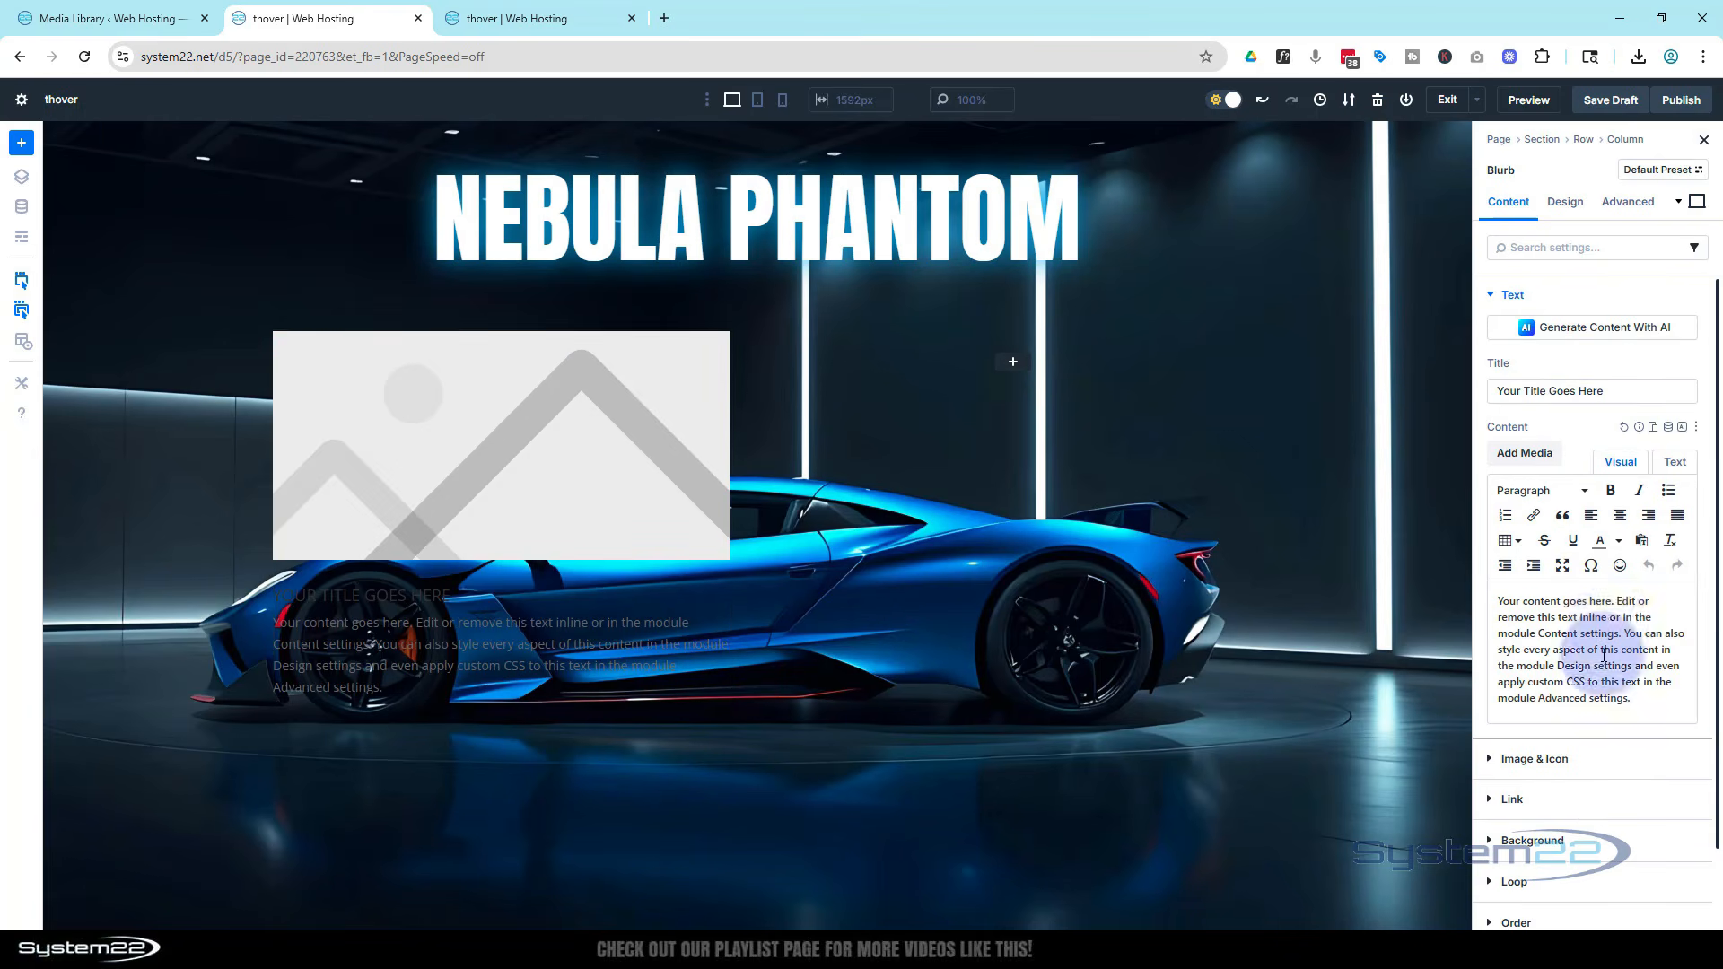
Set the blurb's image to the pink and green sports car from the media library
click(1535, 759)
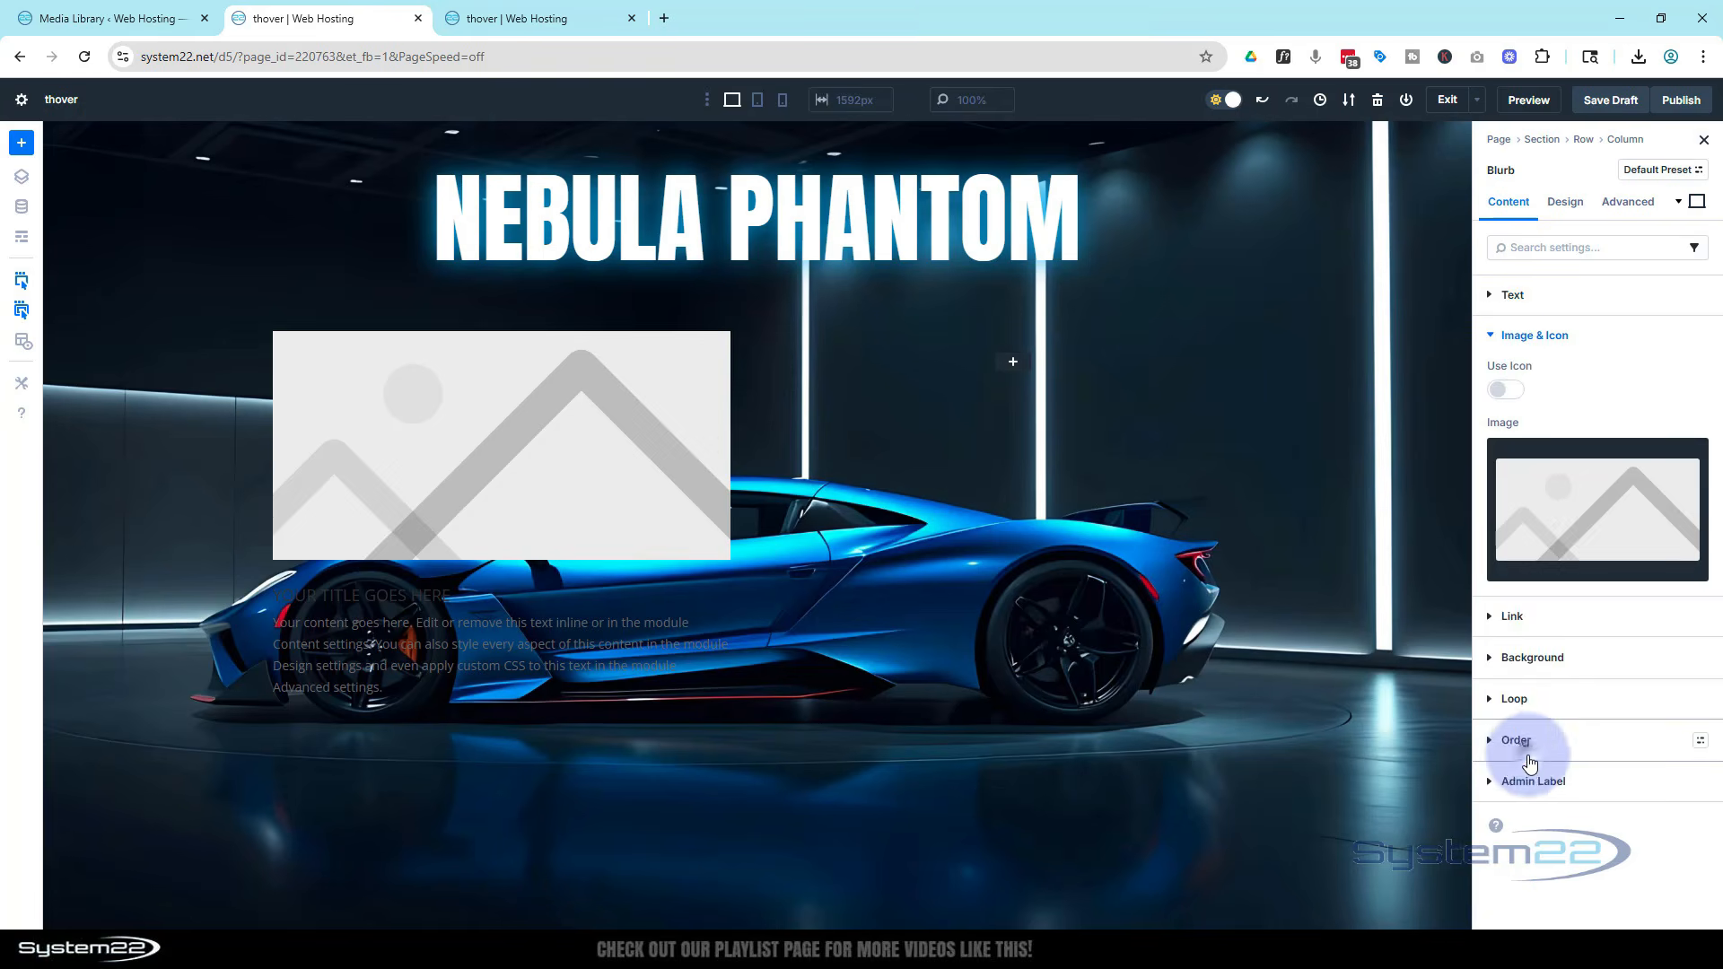
click(1568, 518)
click(901, 356)
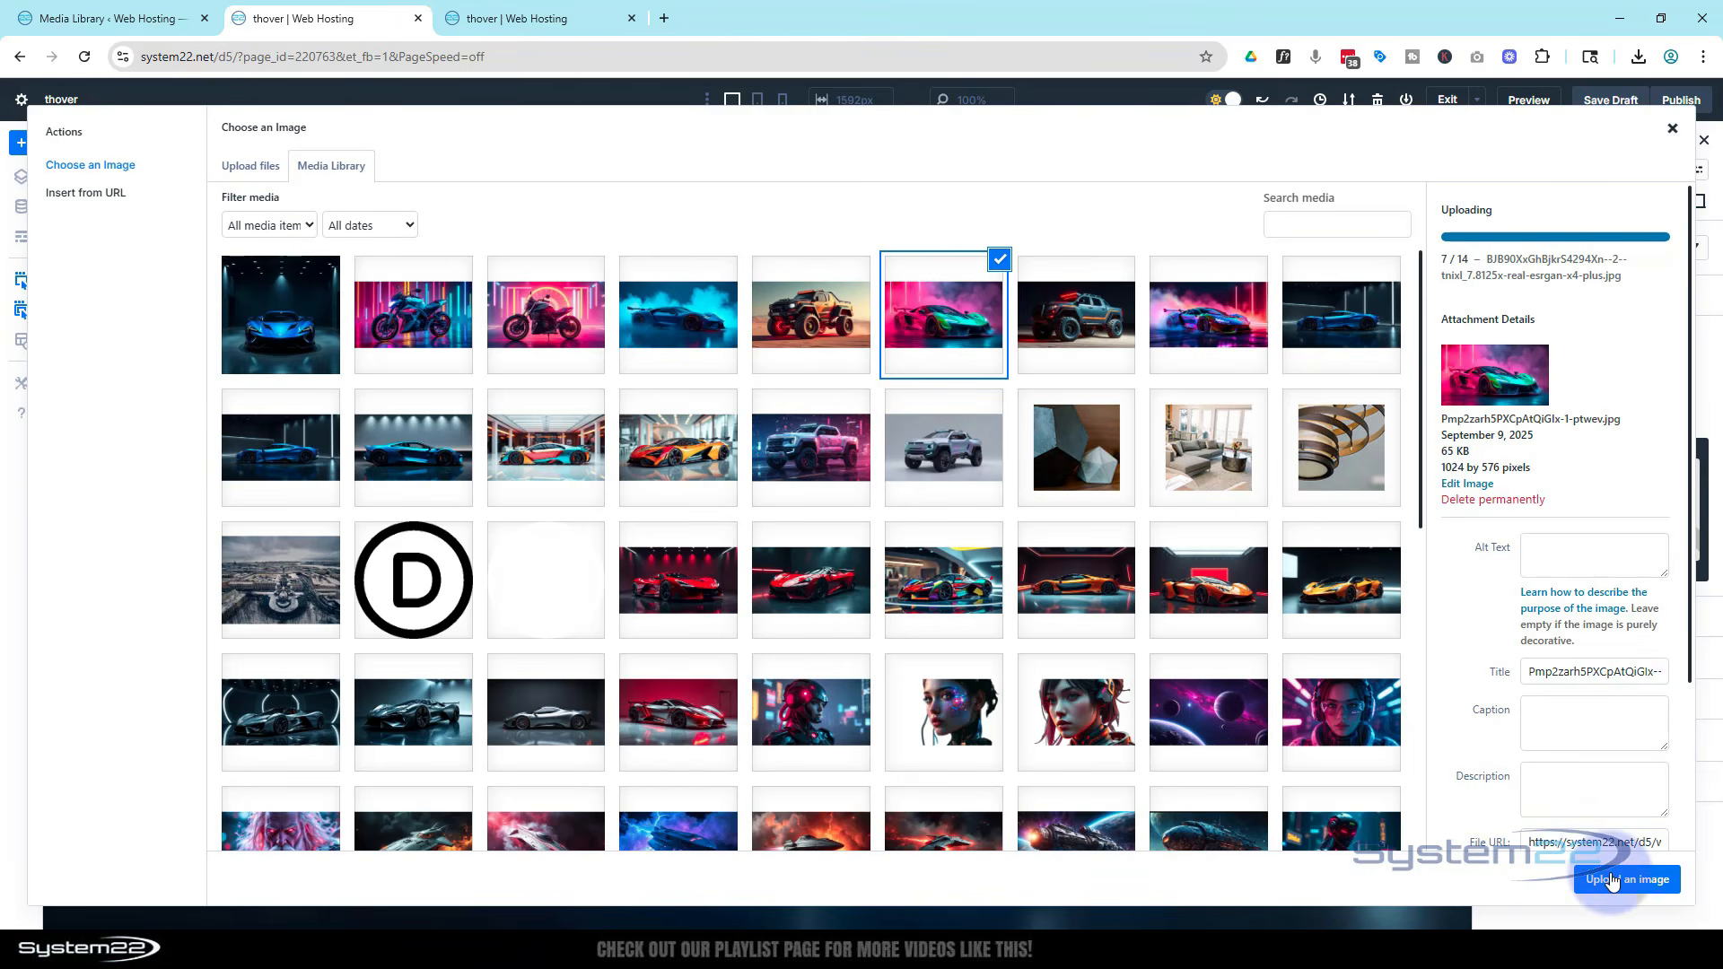
click(1610, 879)
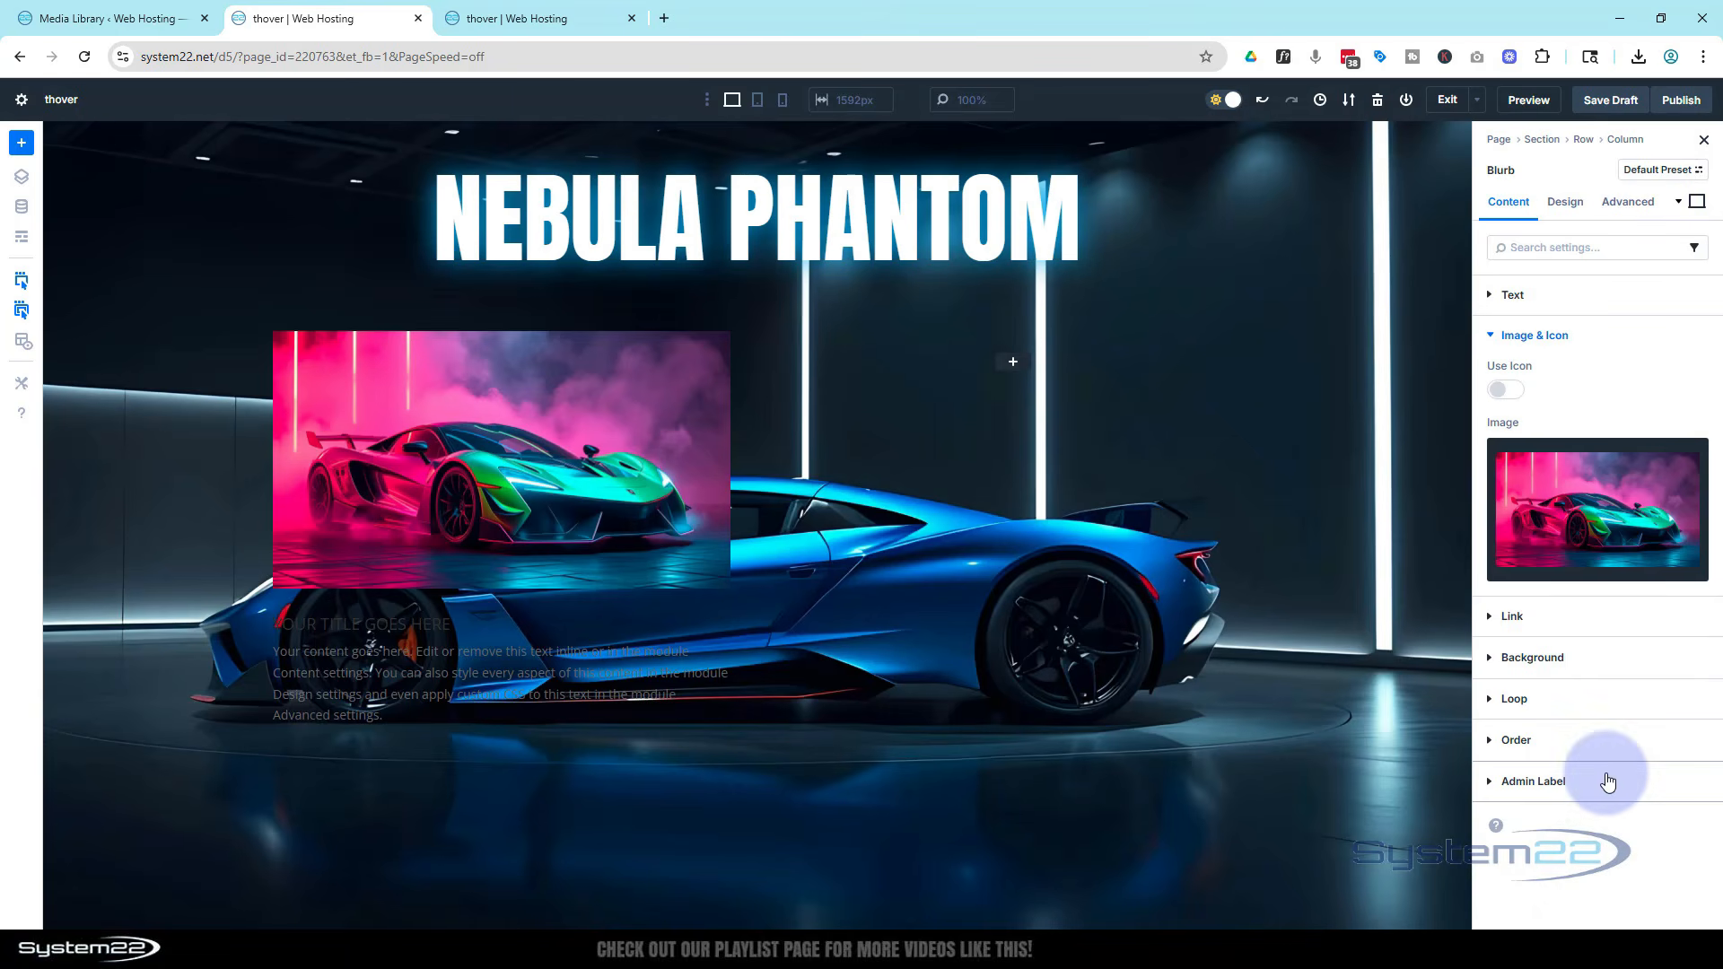
Set the blurb's text colour to Light
click(1564, 202)
click(1585, 334)
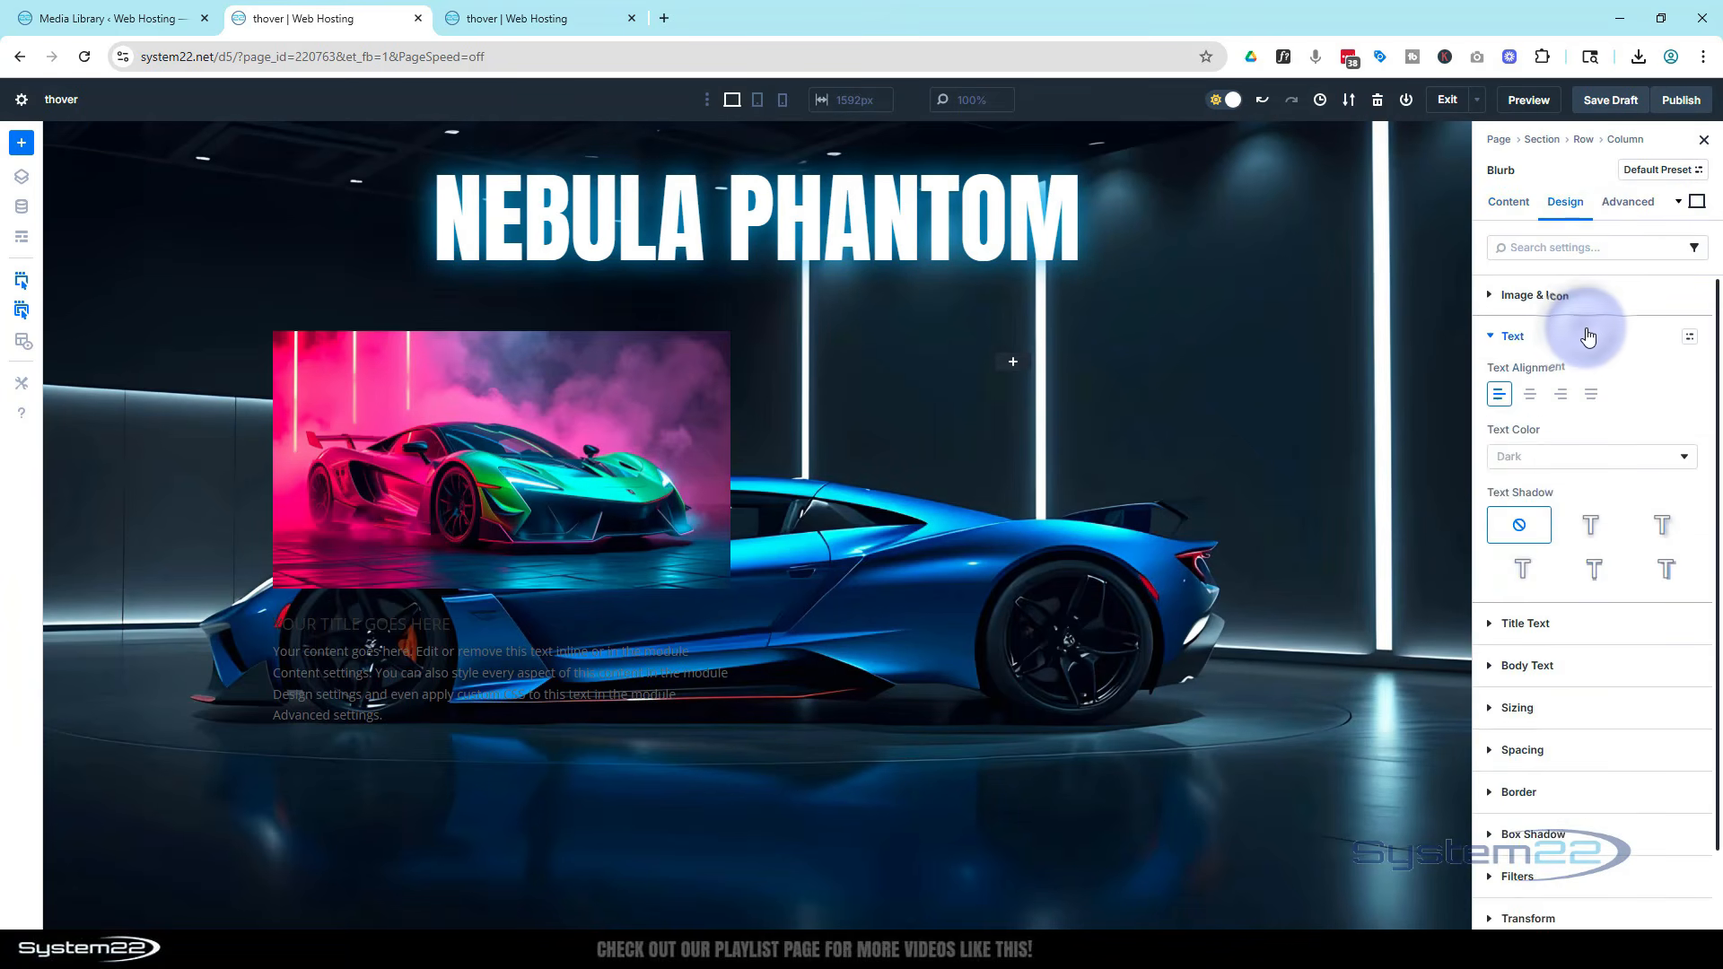
click(1561, 457)
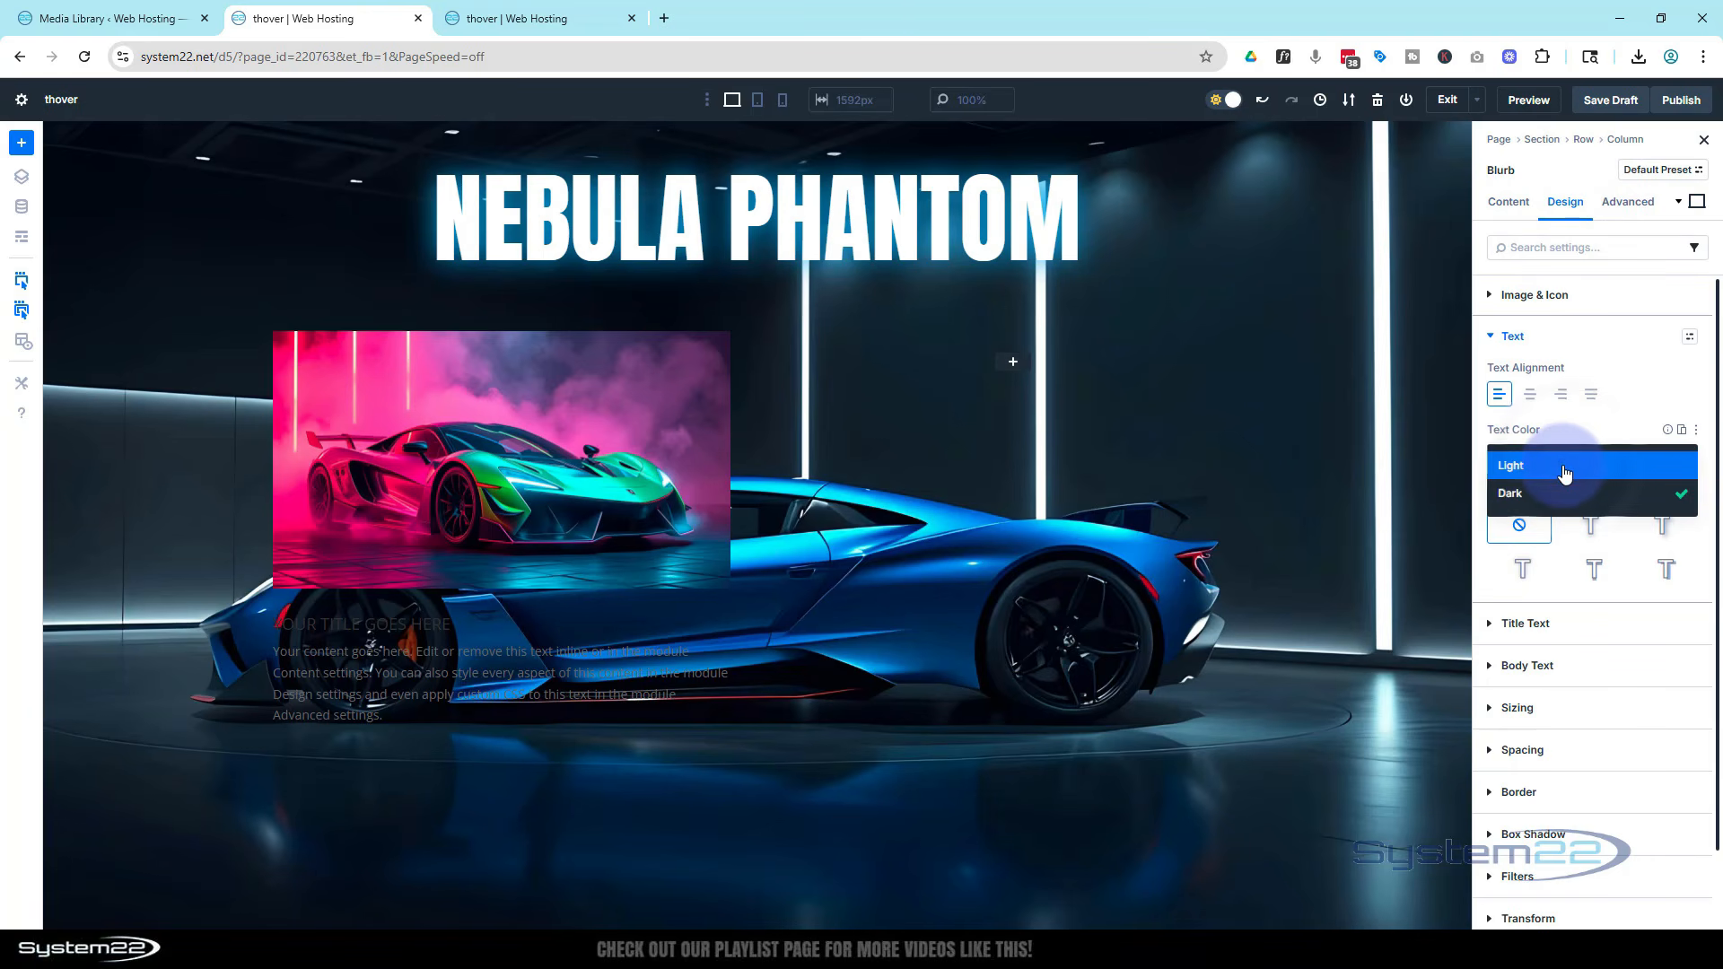
click(1563, 467)
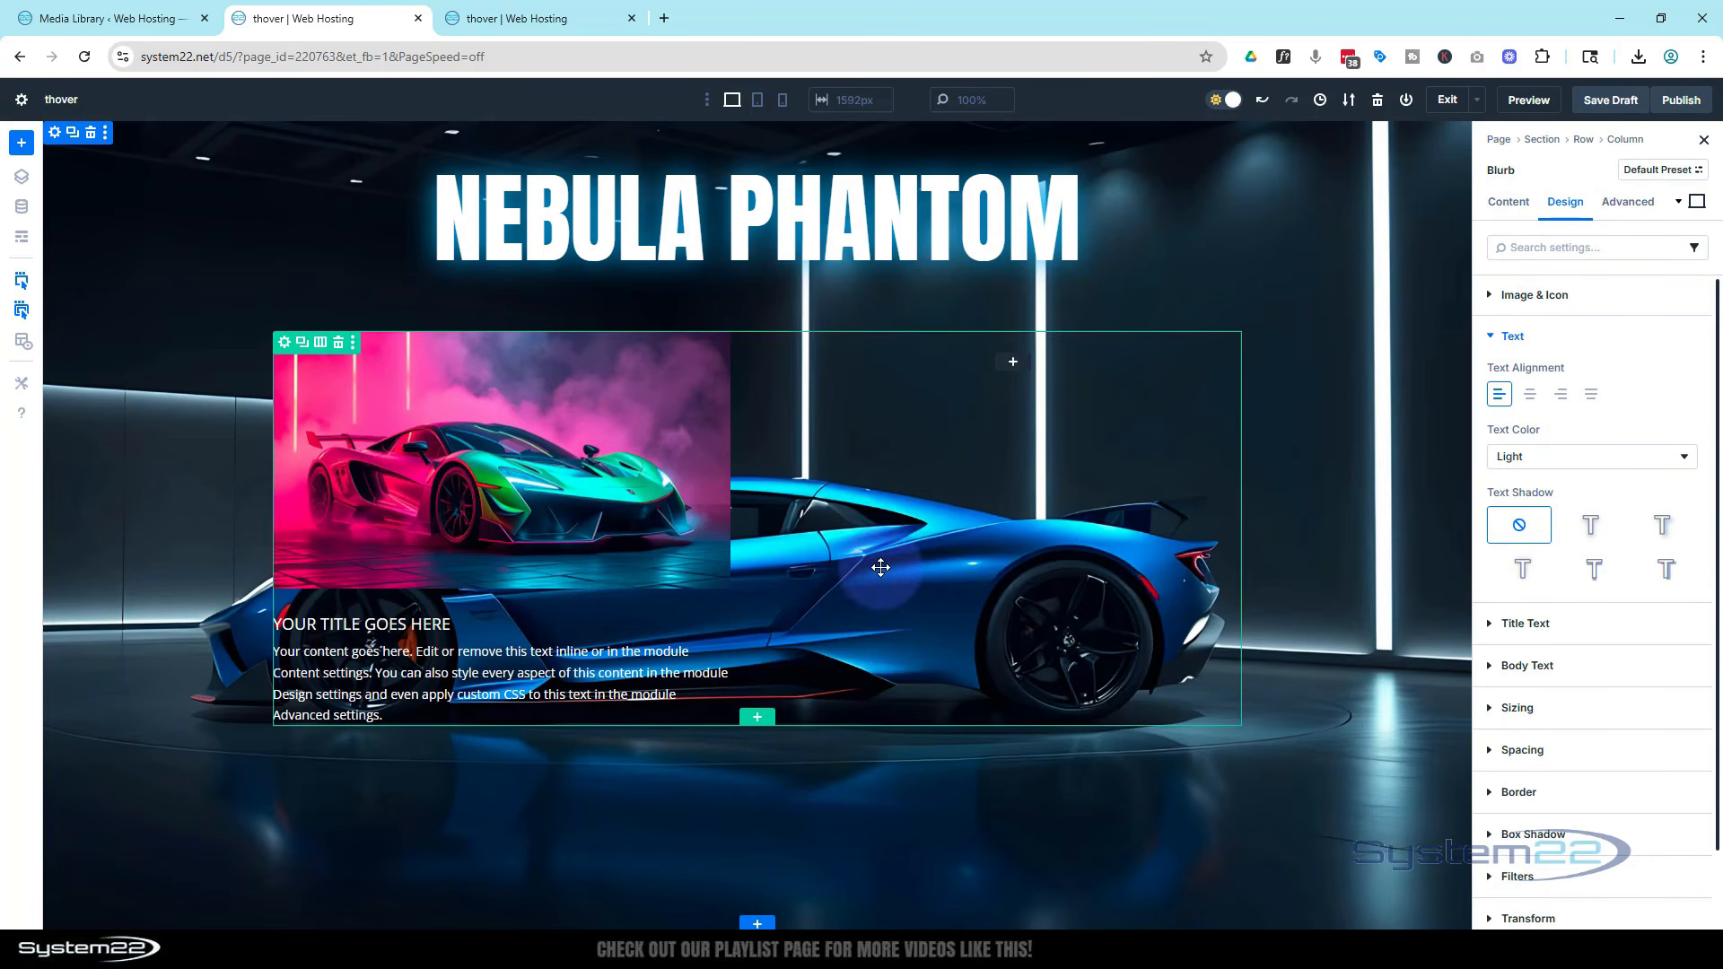
Give the two-column row a black background colour at 76% opacity
click(284, 346)
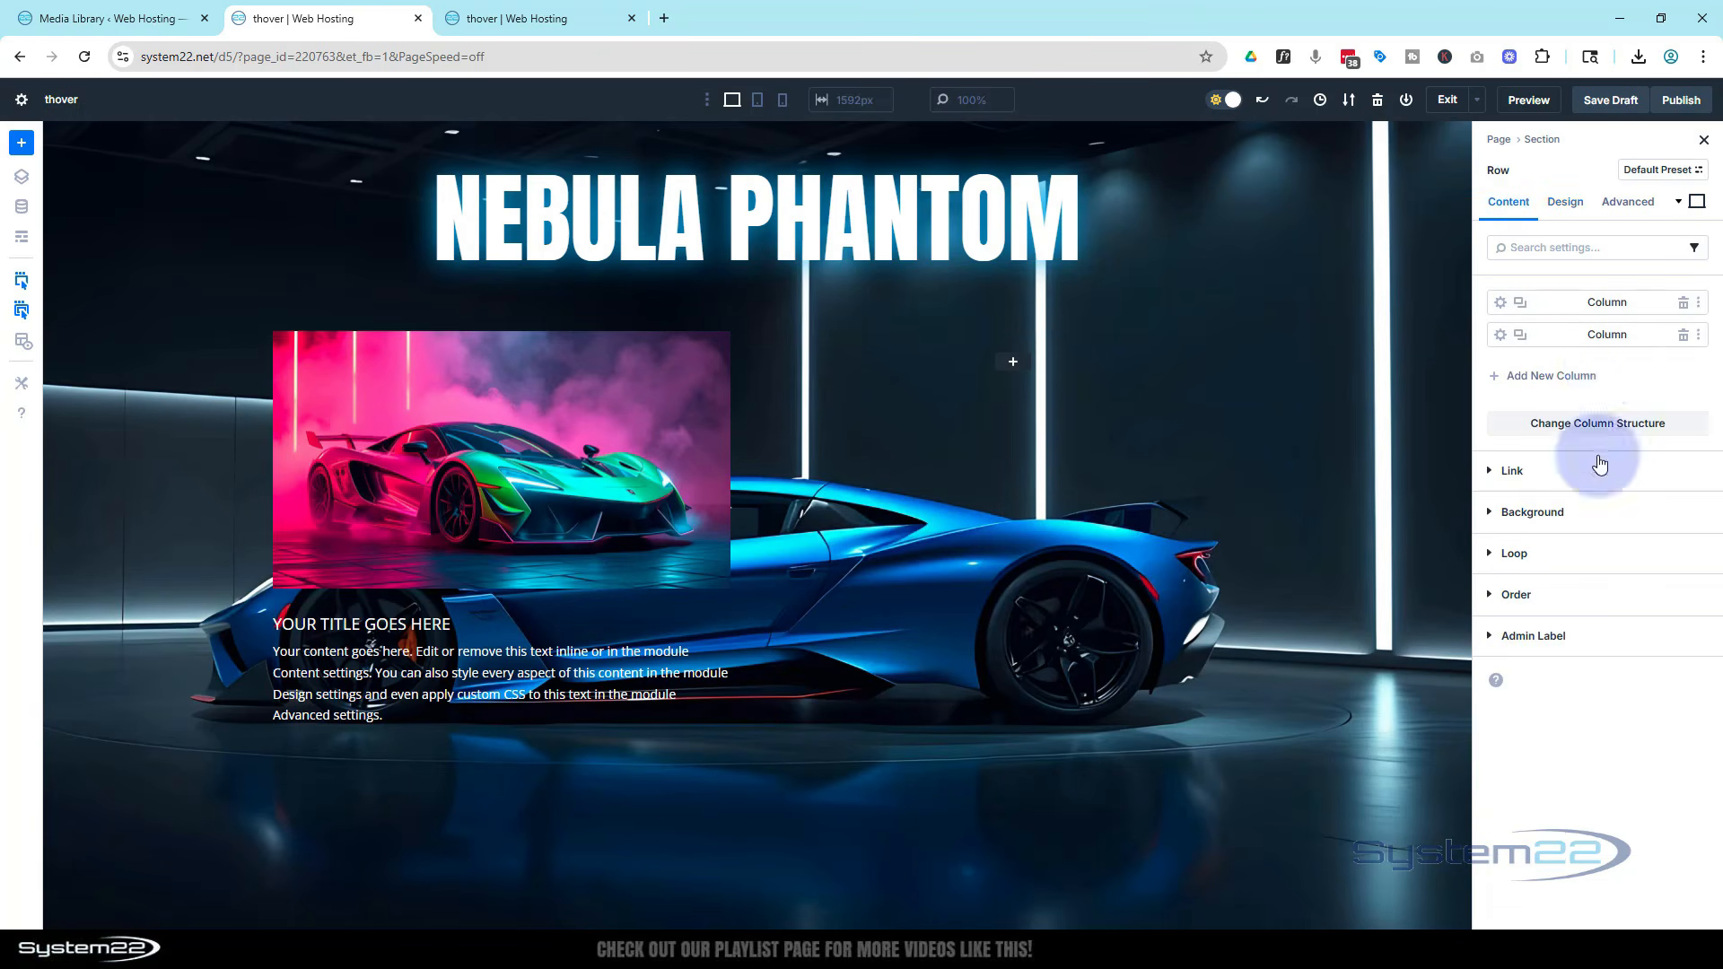
click(1492, 513)
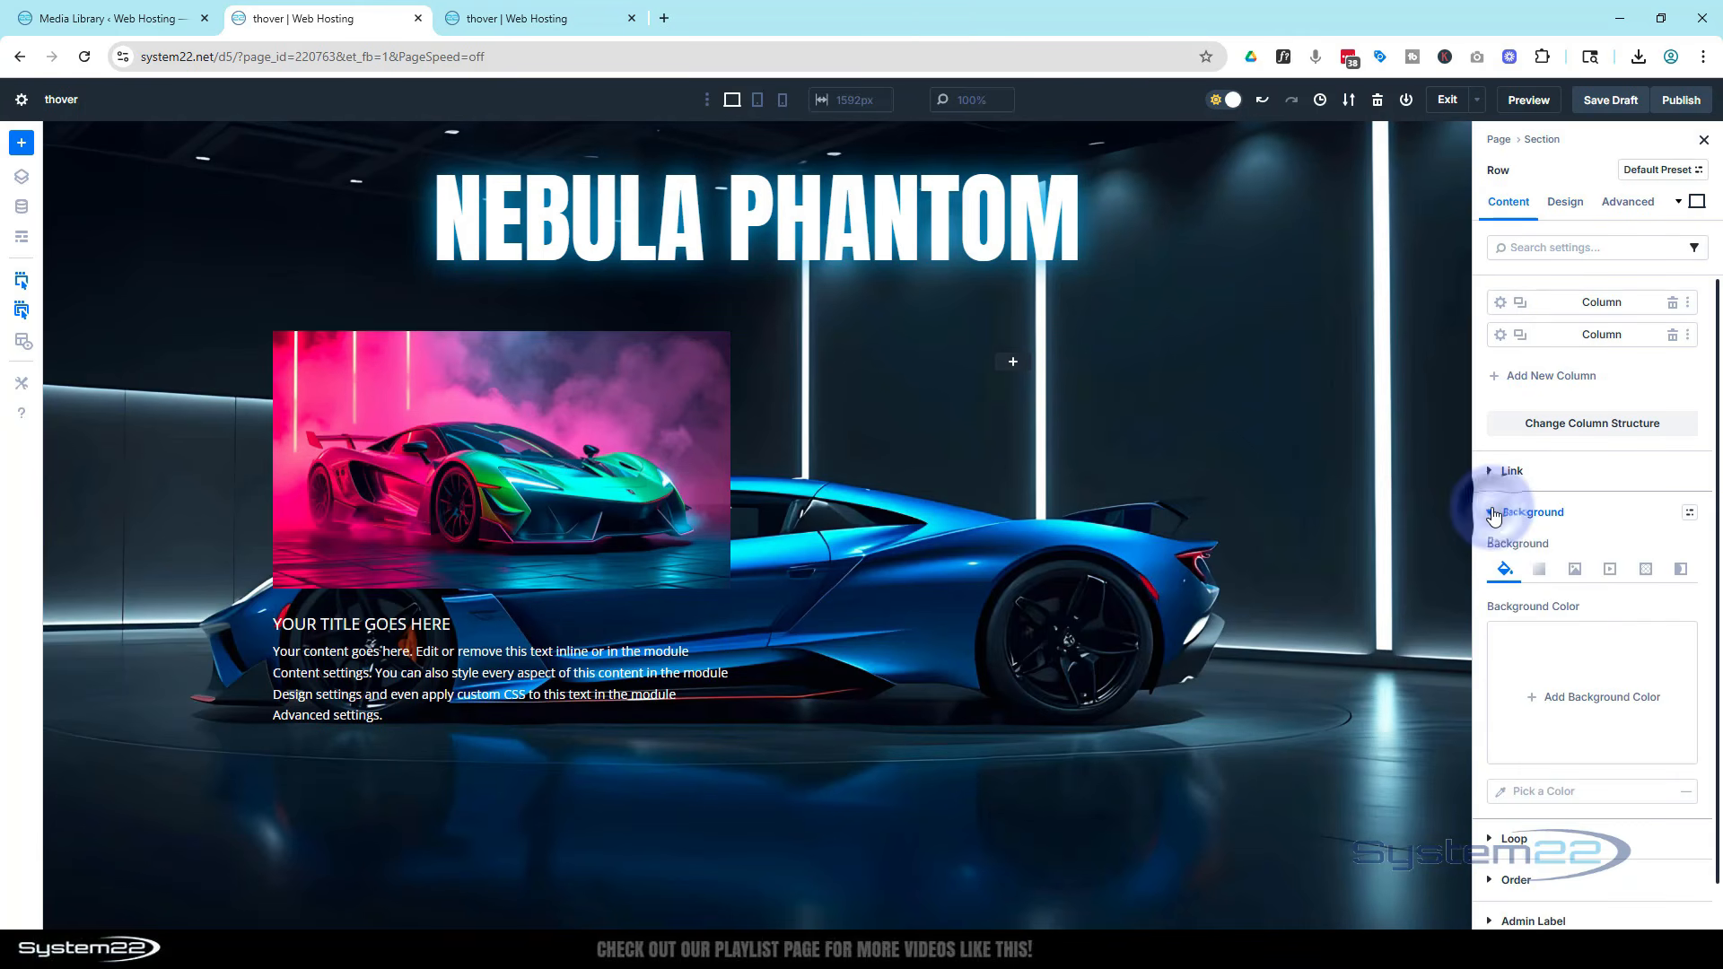
click(1534, 695)
drag(1366, 573, 1251, 625)
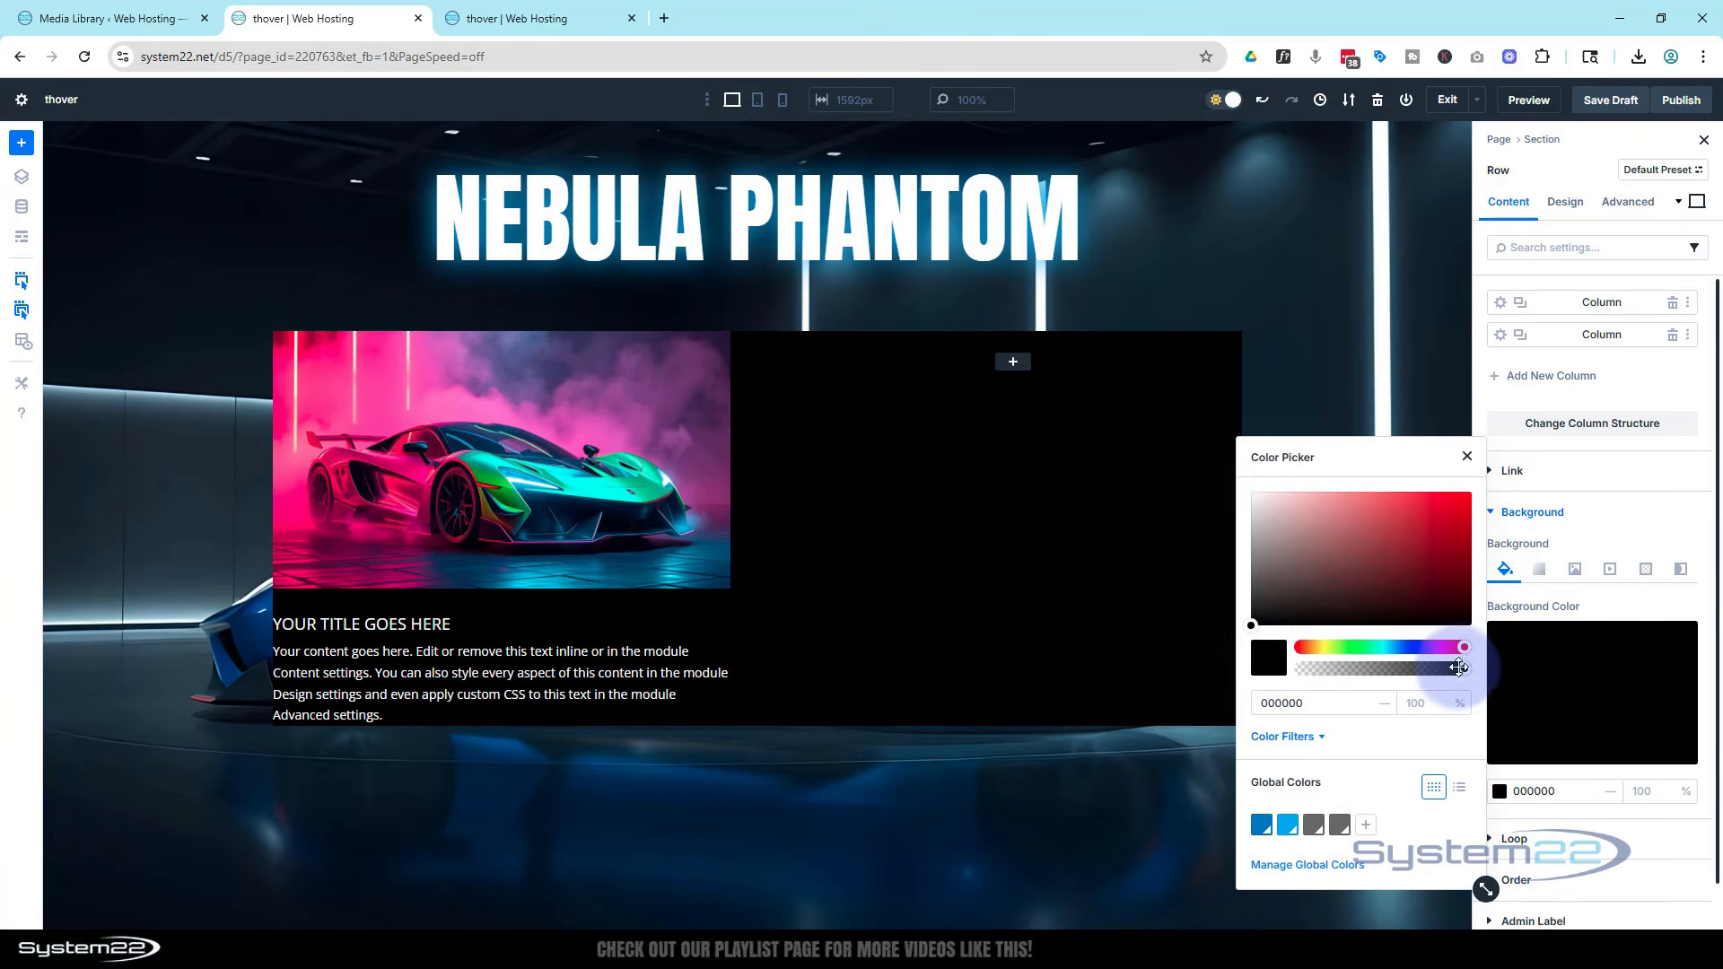
drag(1462, 668, 1430, 669)
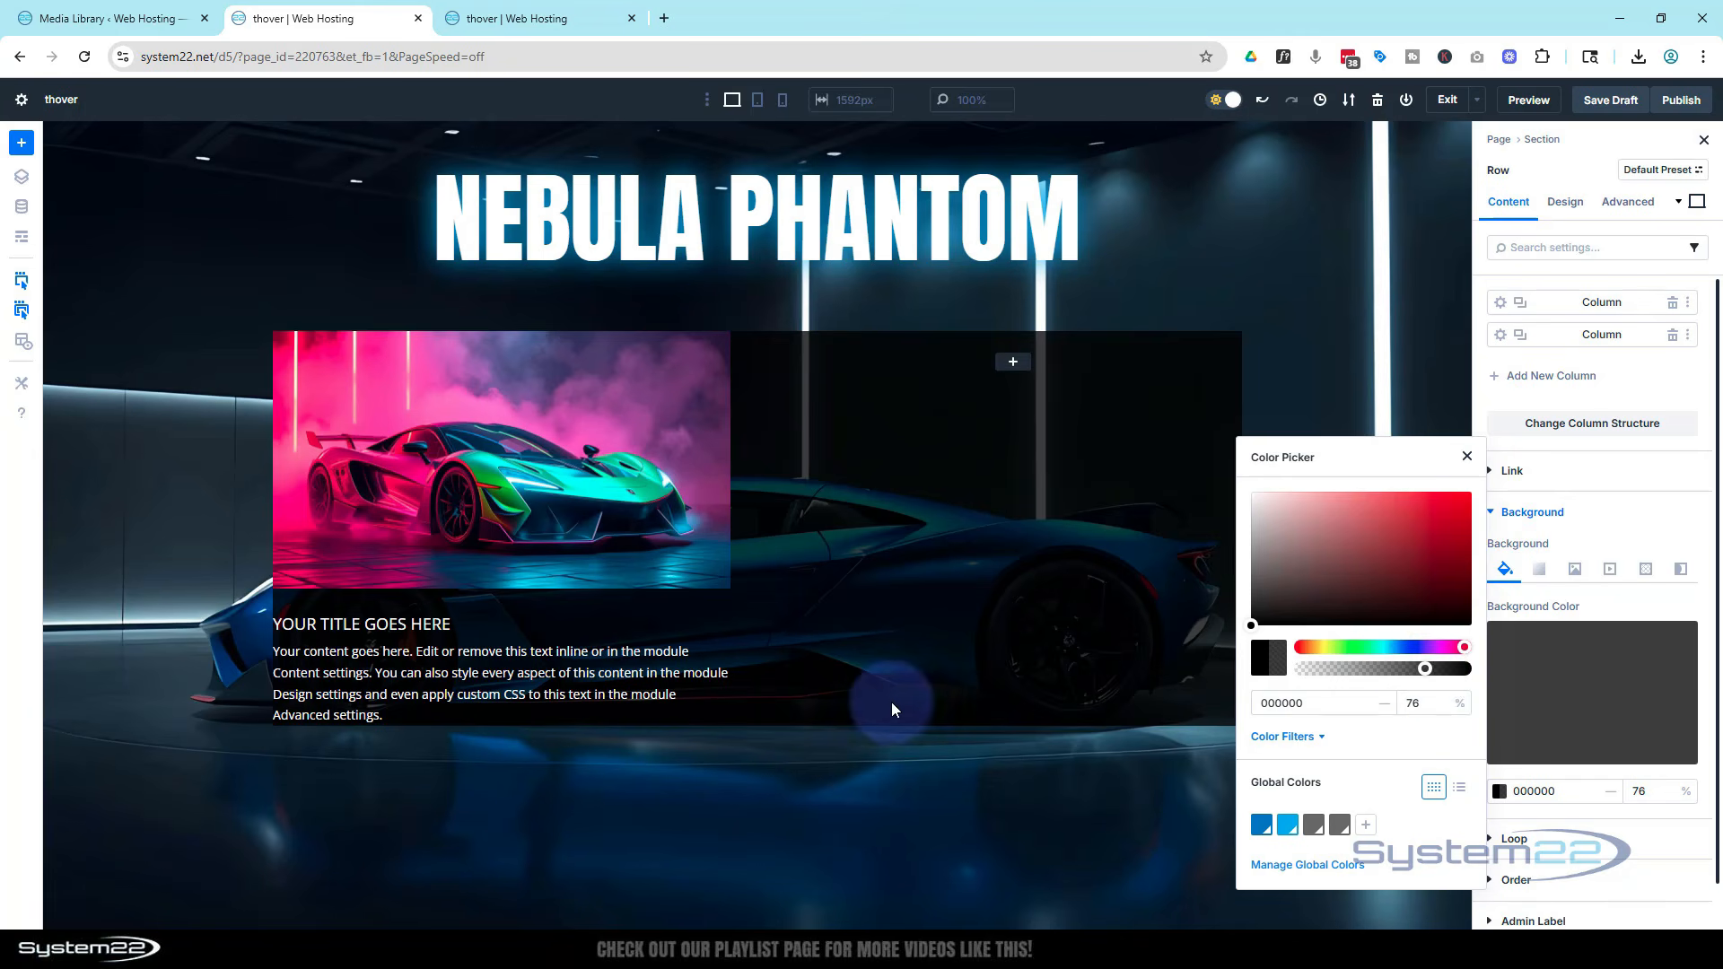
click(1466, 455)
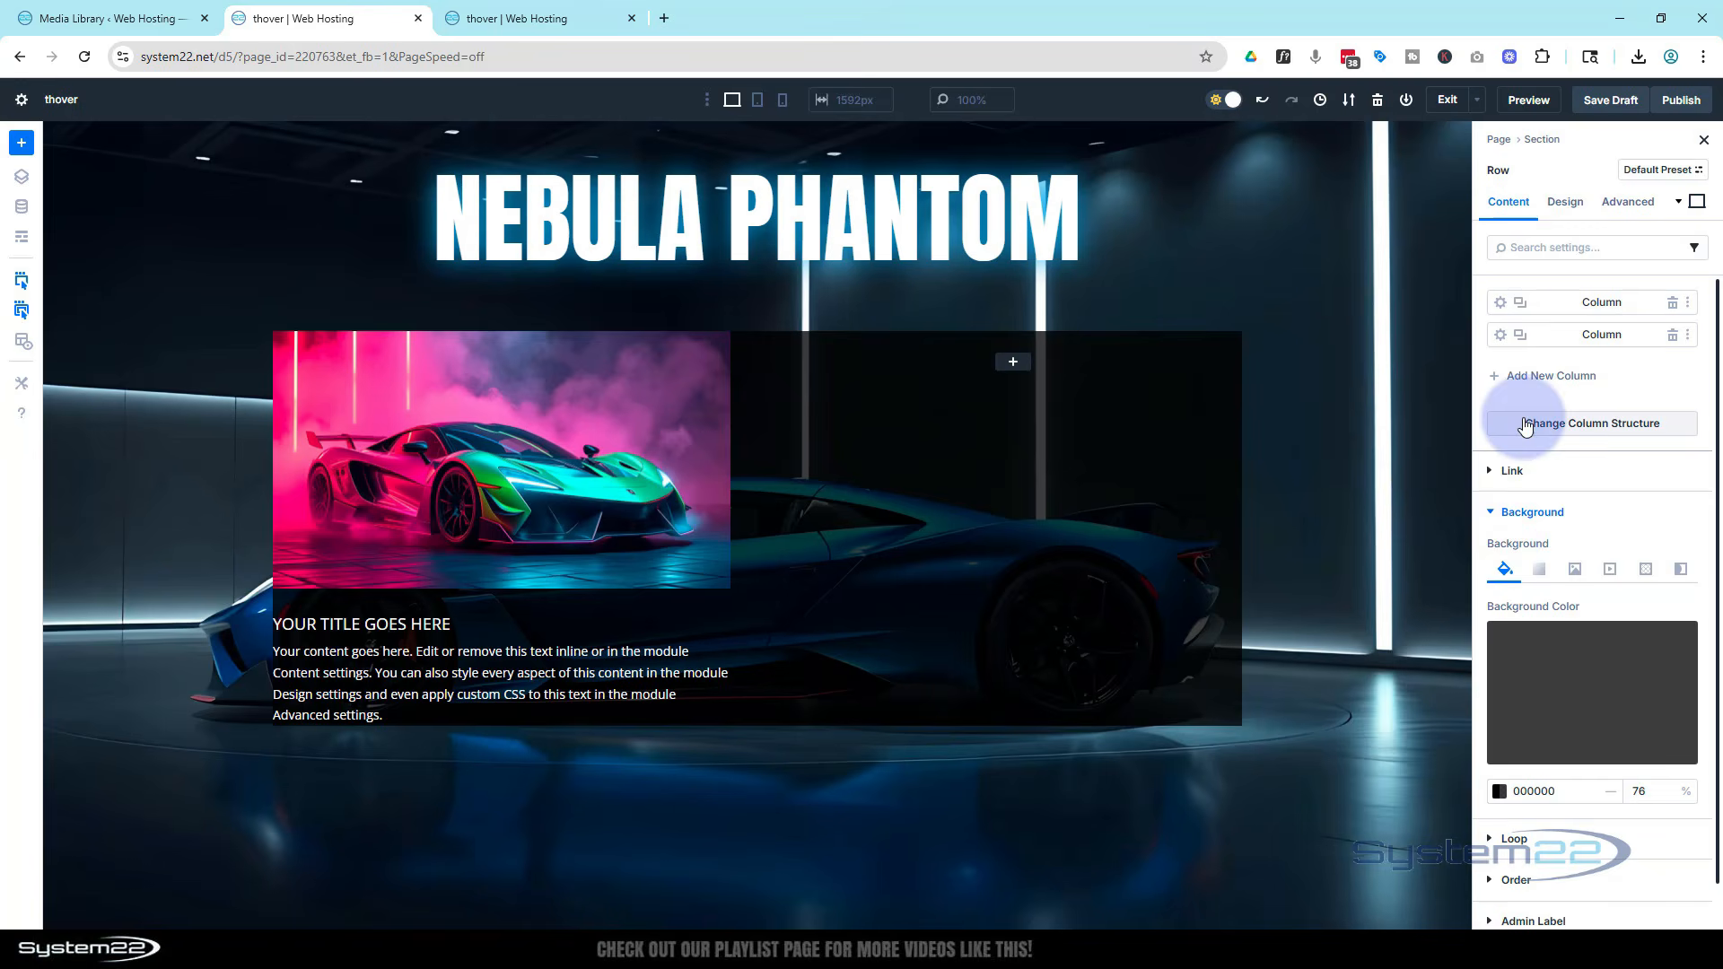
Set the row's padding to 2% on all four sides
click(1579, 204)
click(1568, 382)
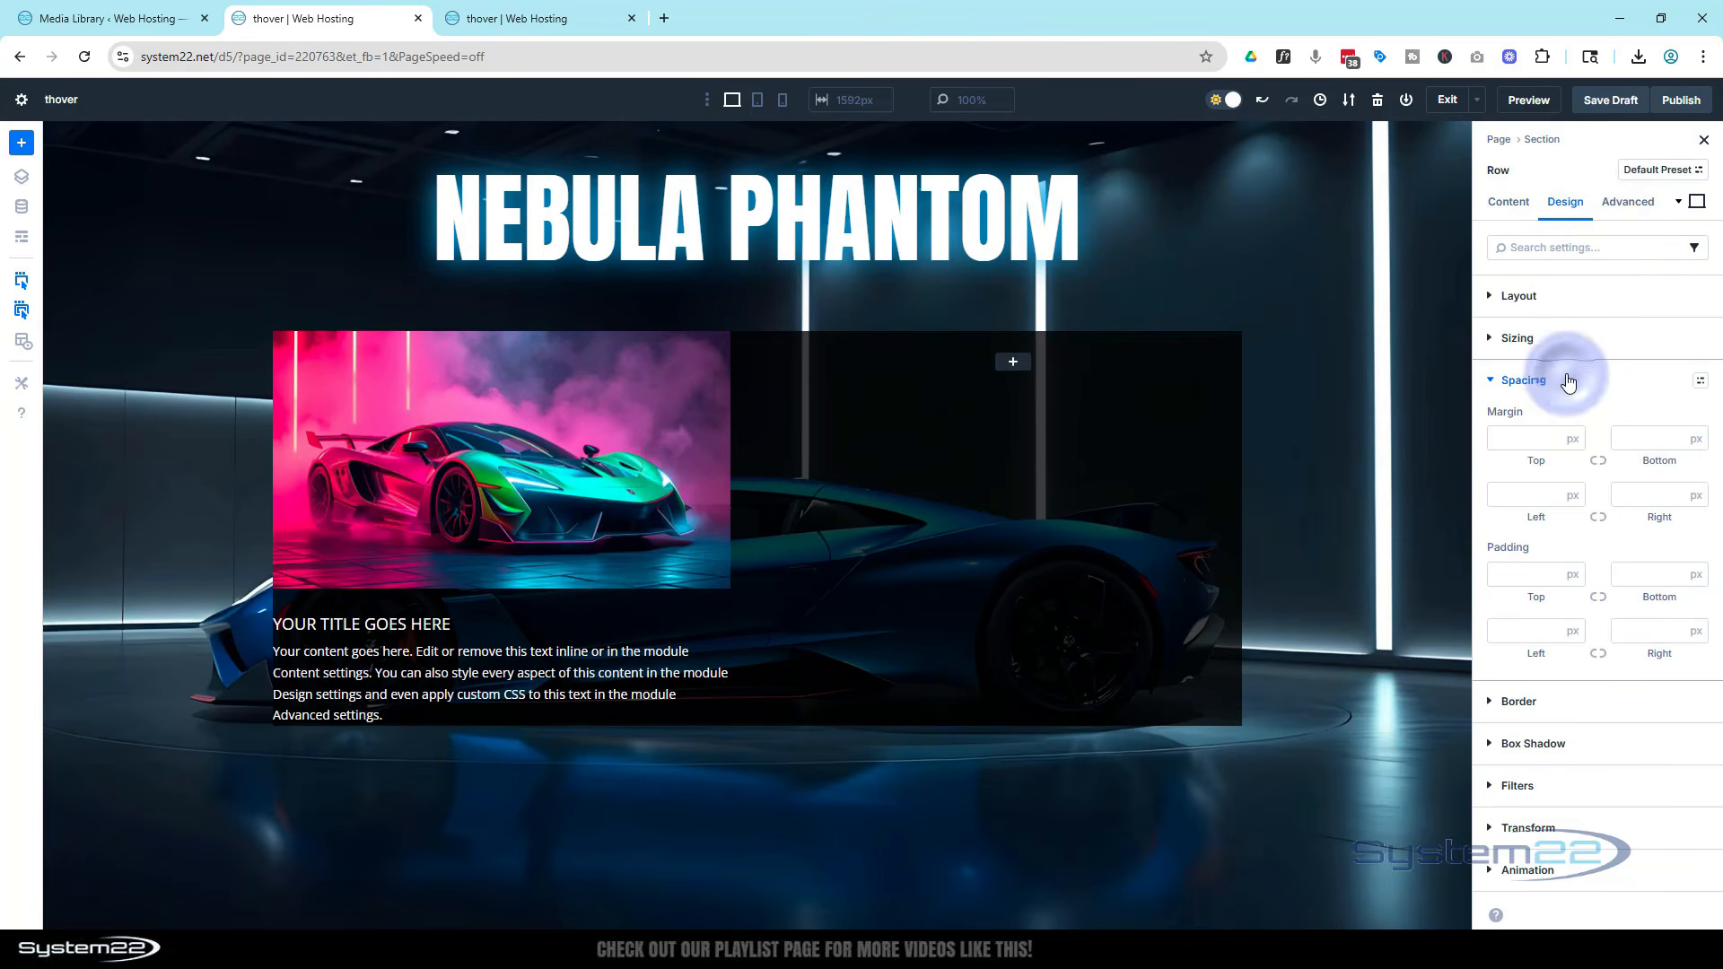
click(1534, 575)
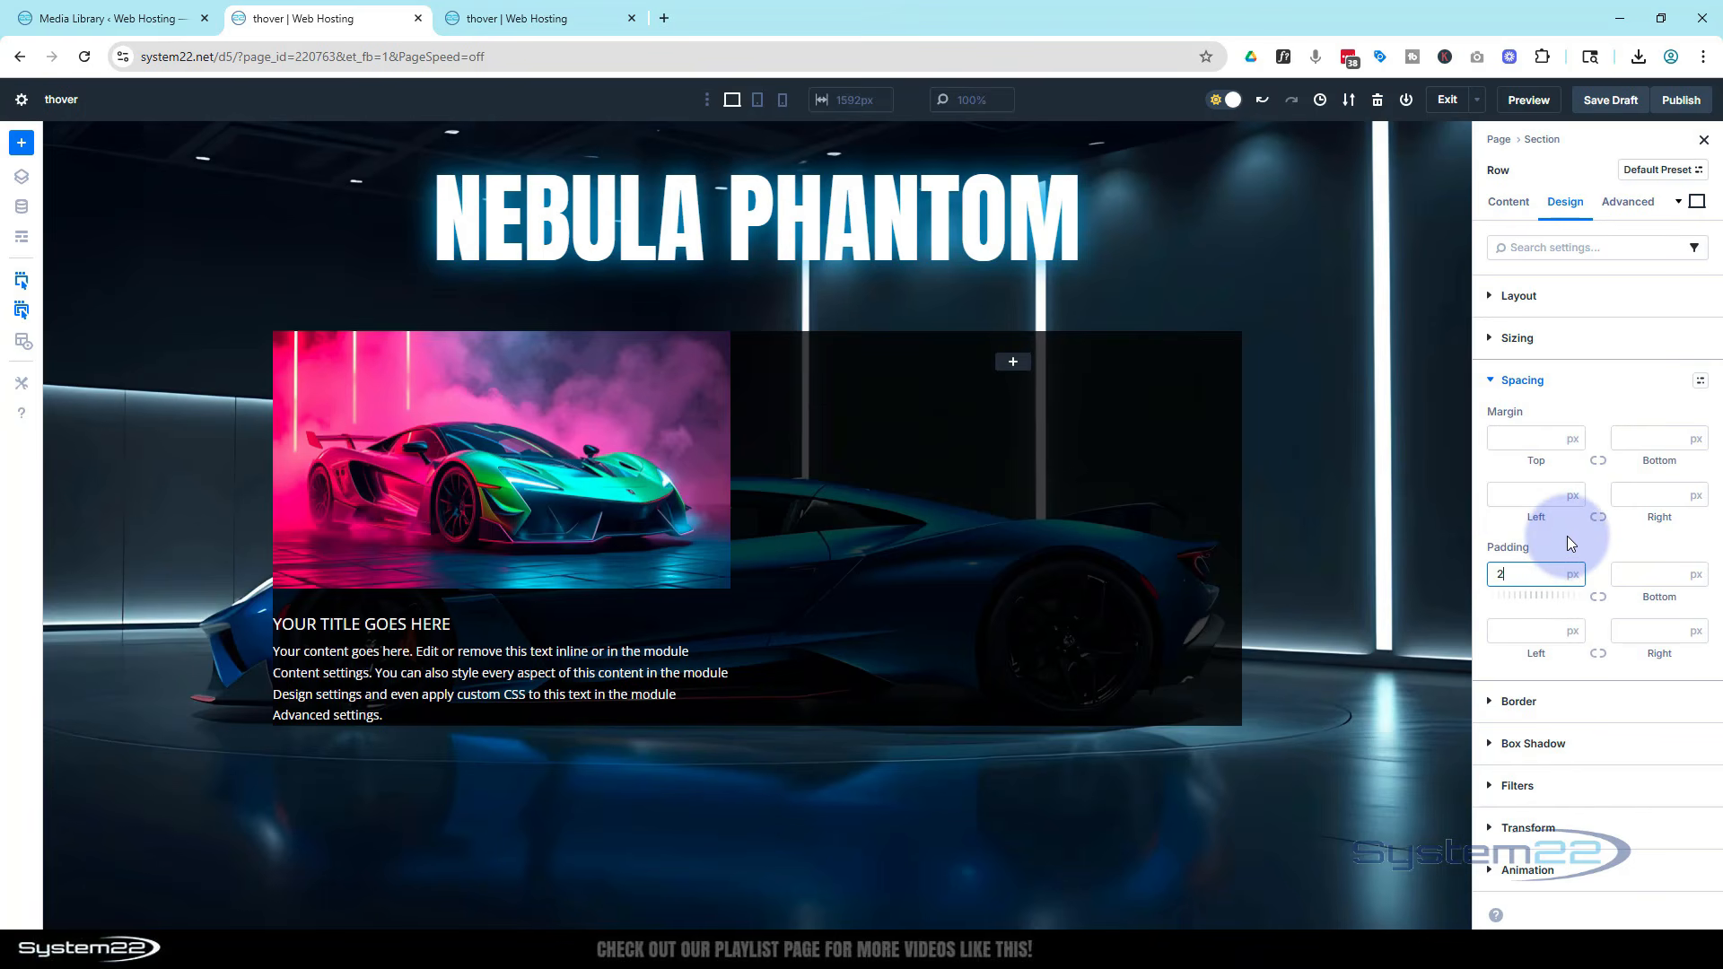
click(1571, 574)
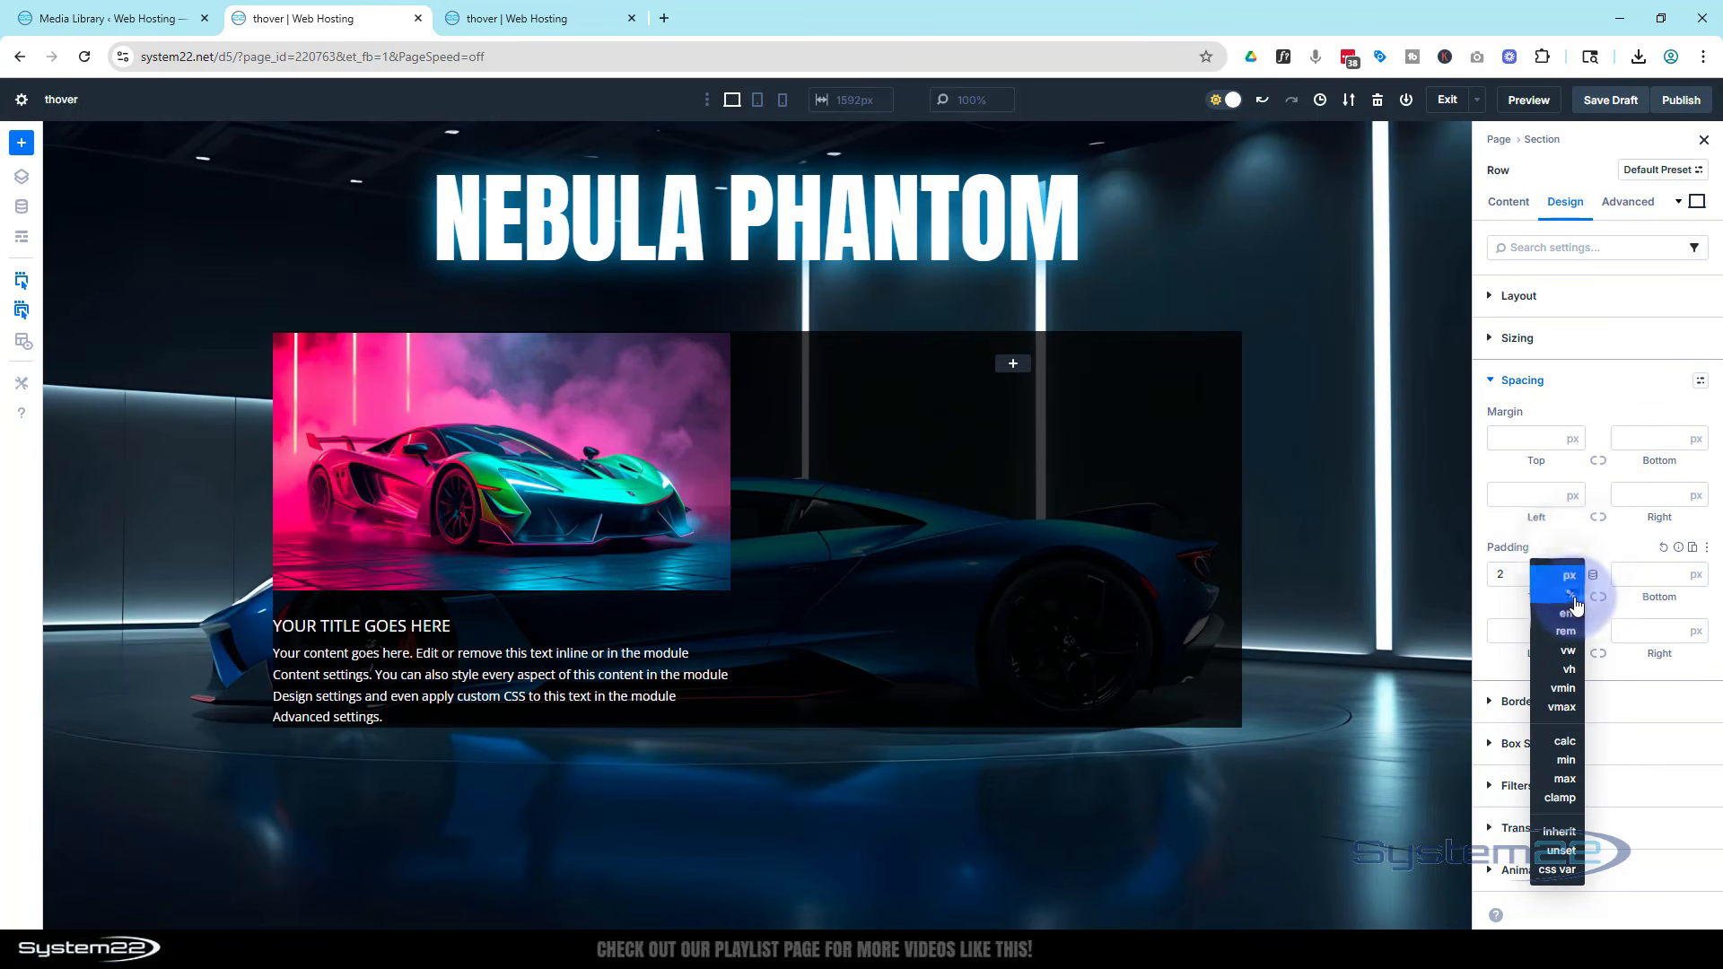
click(1571, 594)
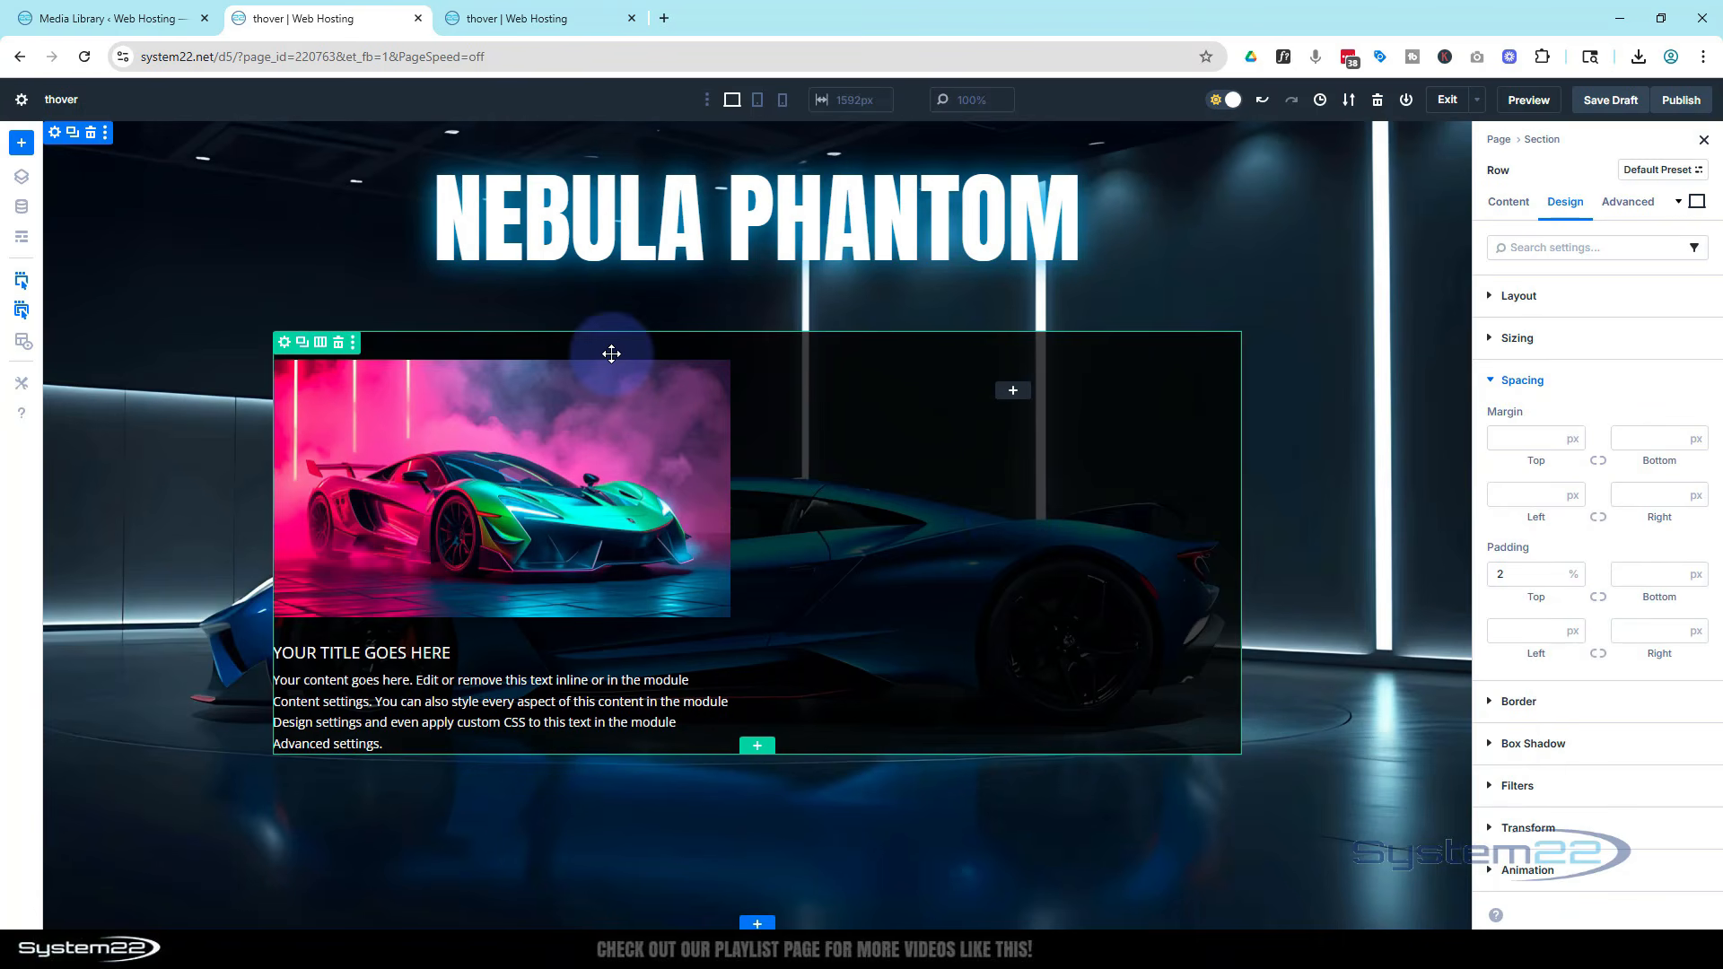
click(1598, 599)
text(2)
click(1570, 631)
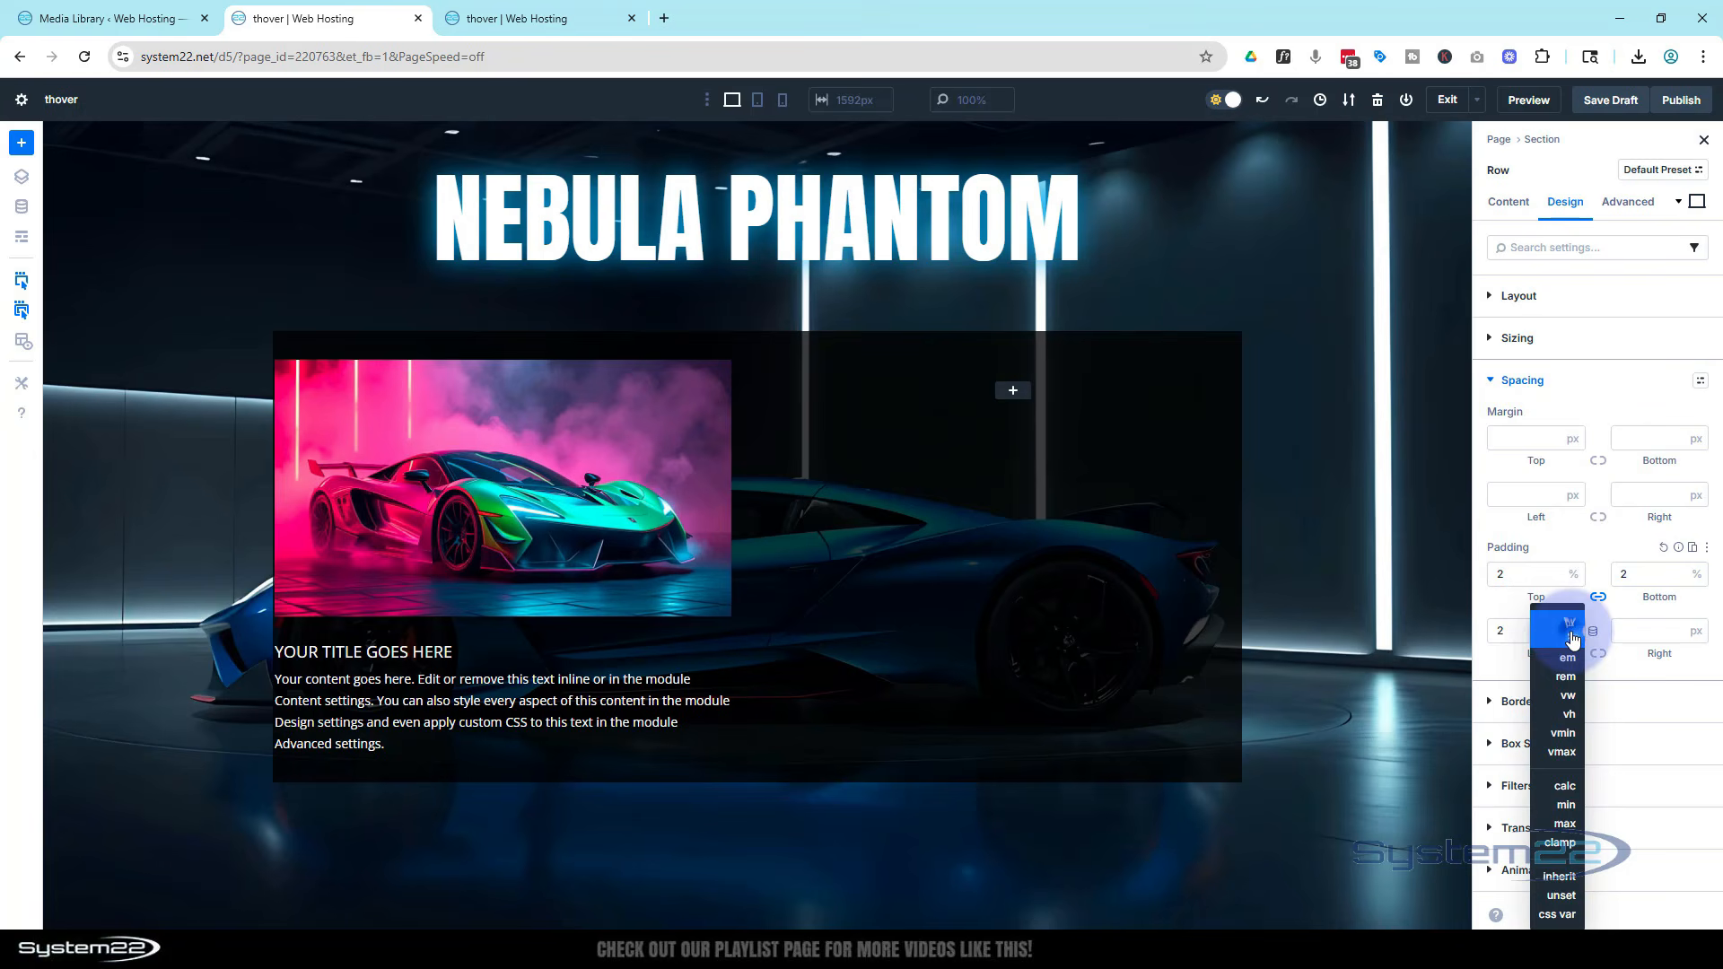
click(1570, 638)
click(1599, 654)
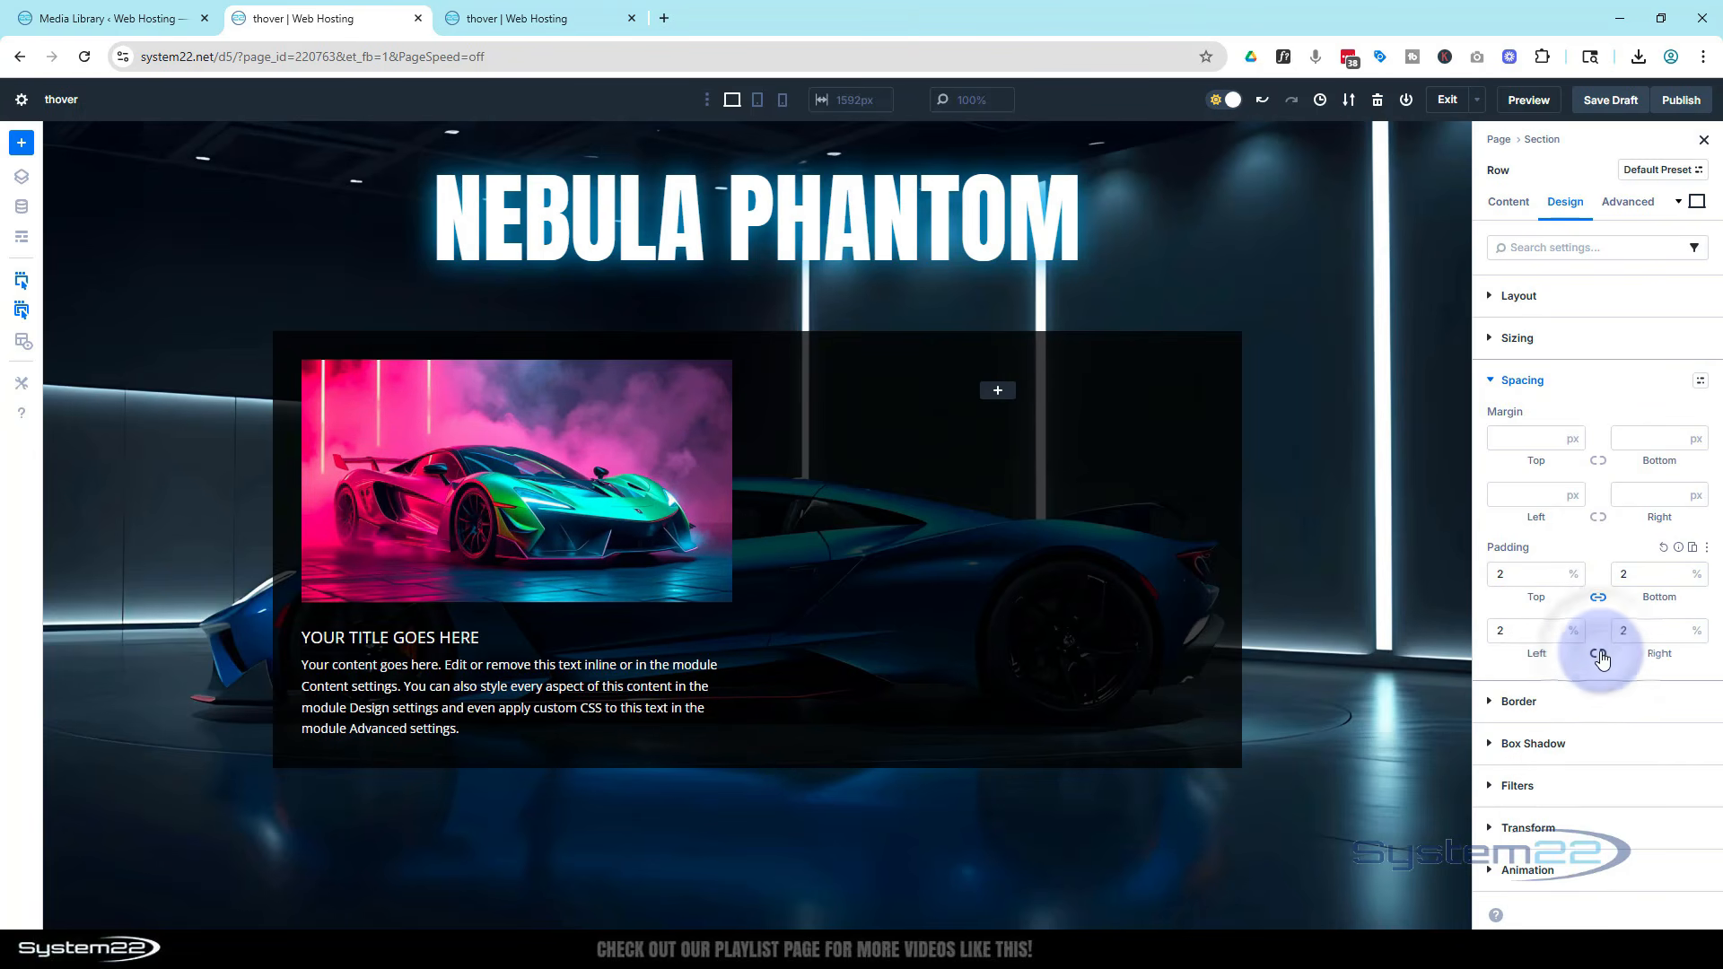
Insert a Call To Action module into the row's second column and set its title to Latest Model
click(997, 390)
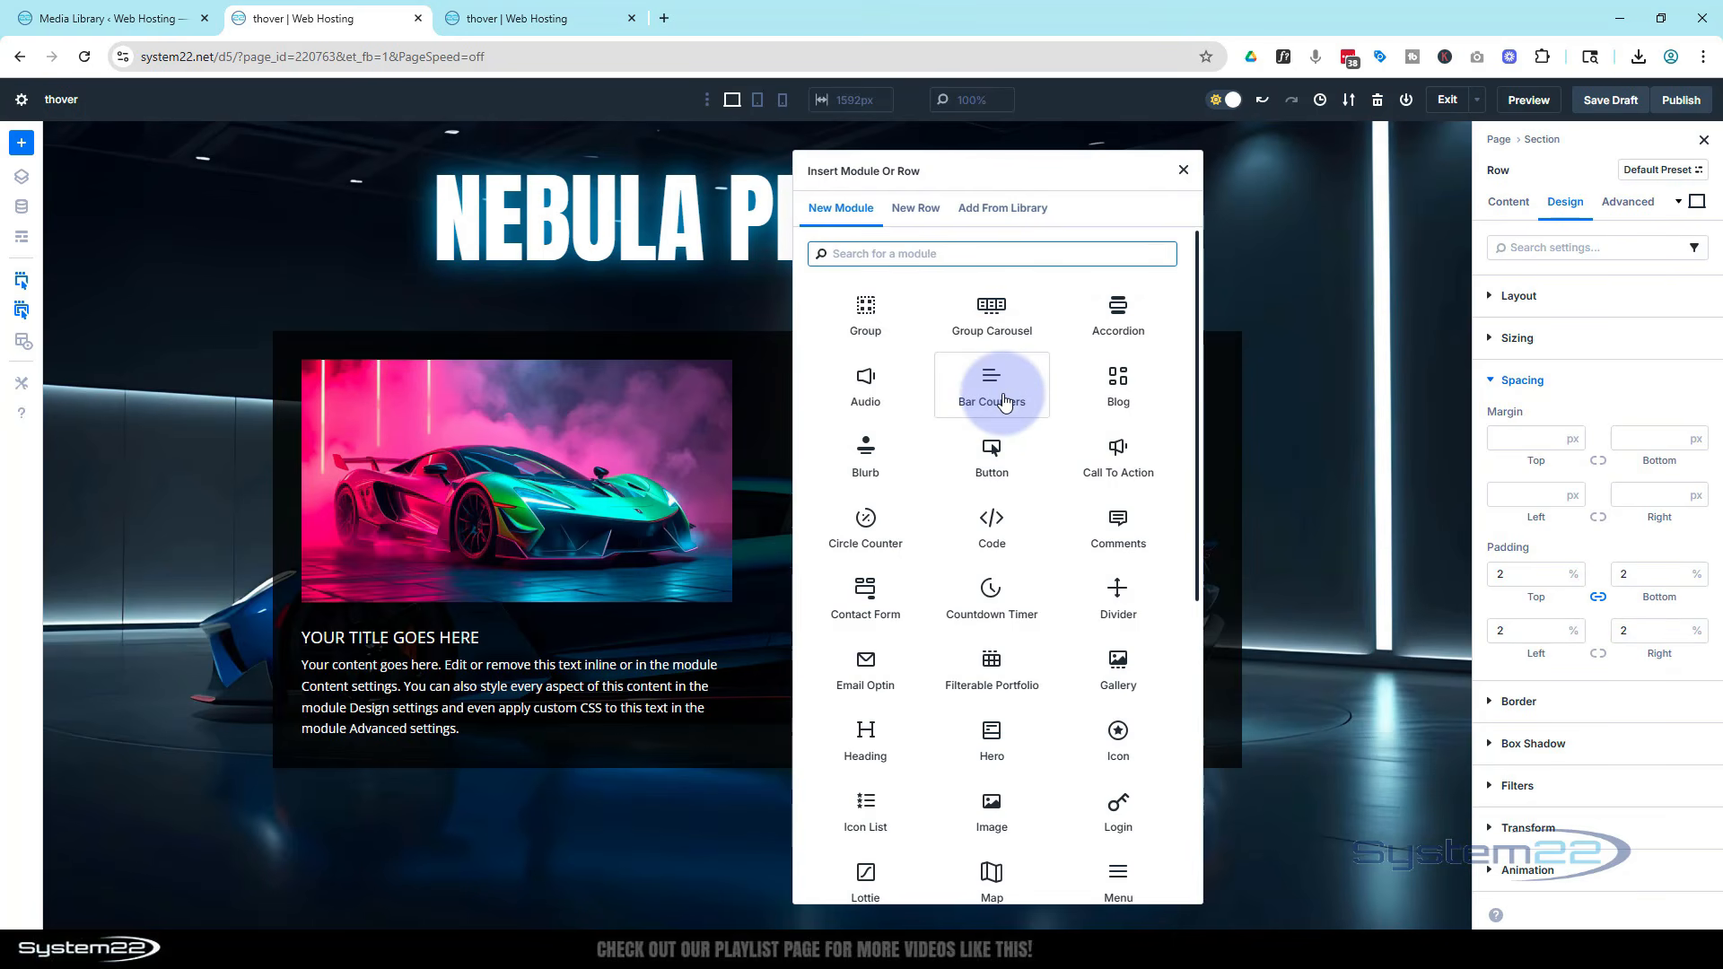
click(1114, 459)
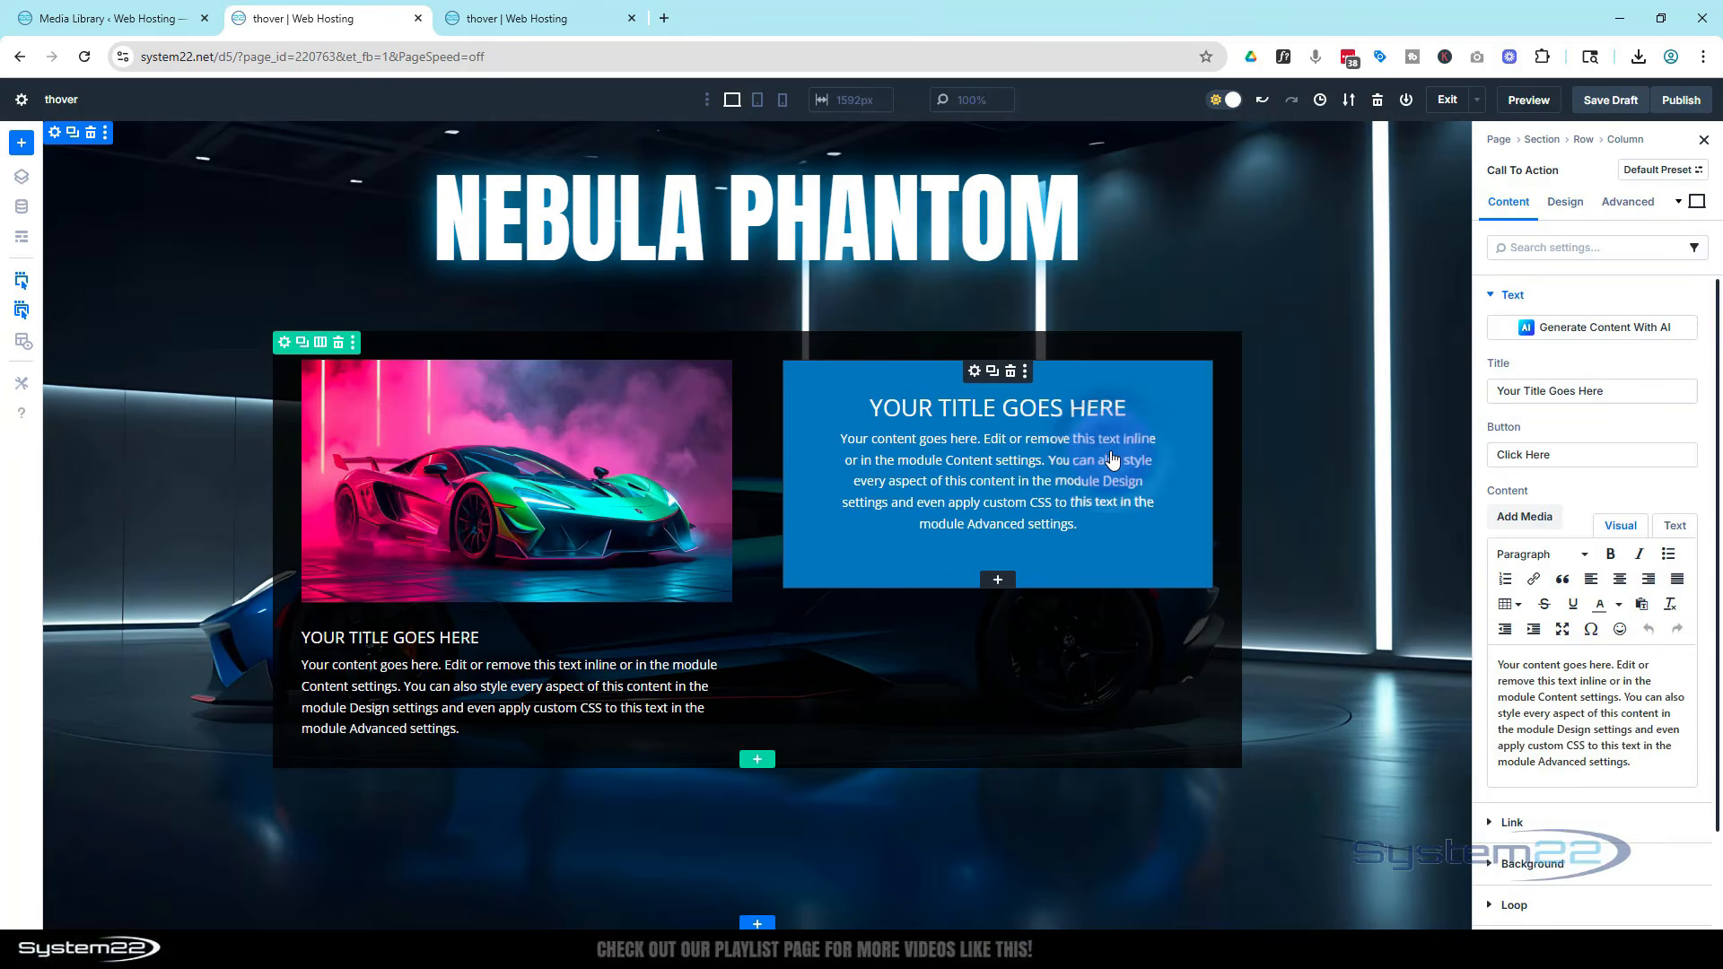
triple_click(1487, 391)
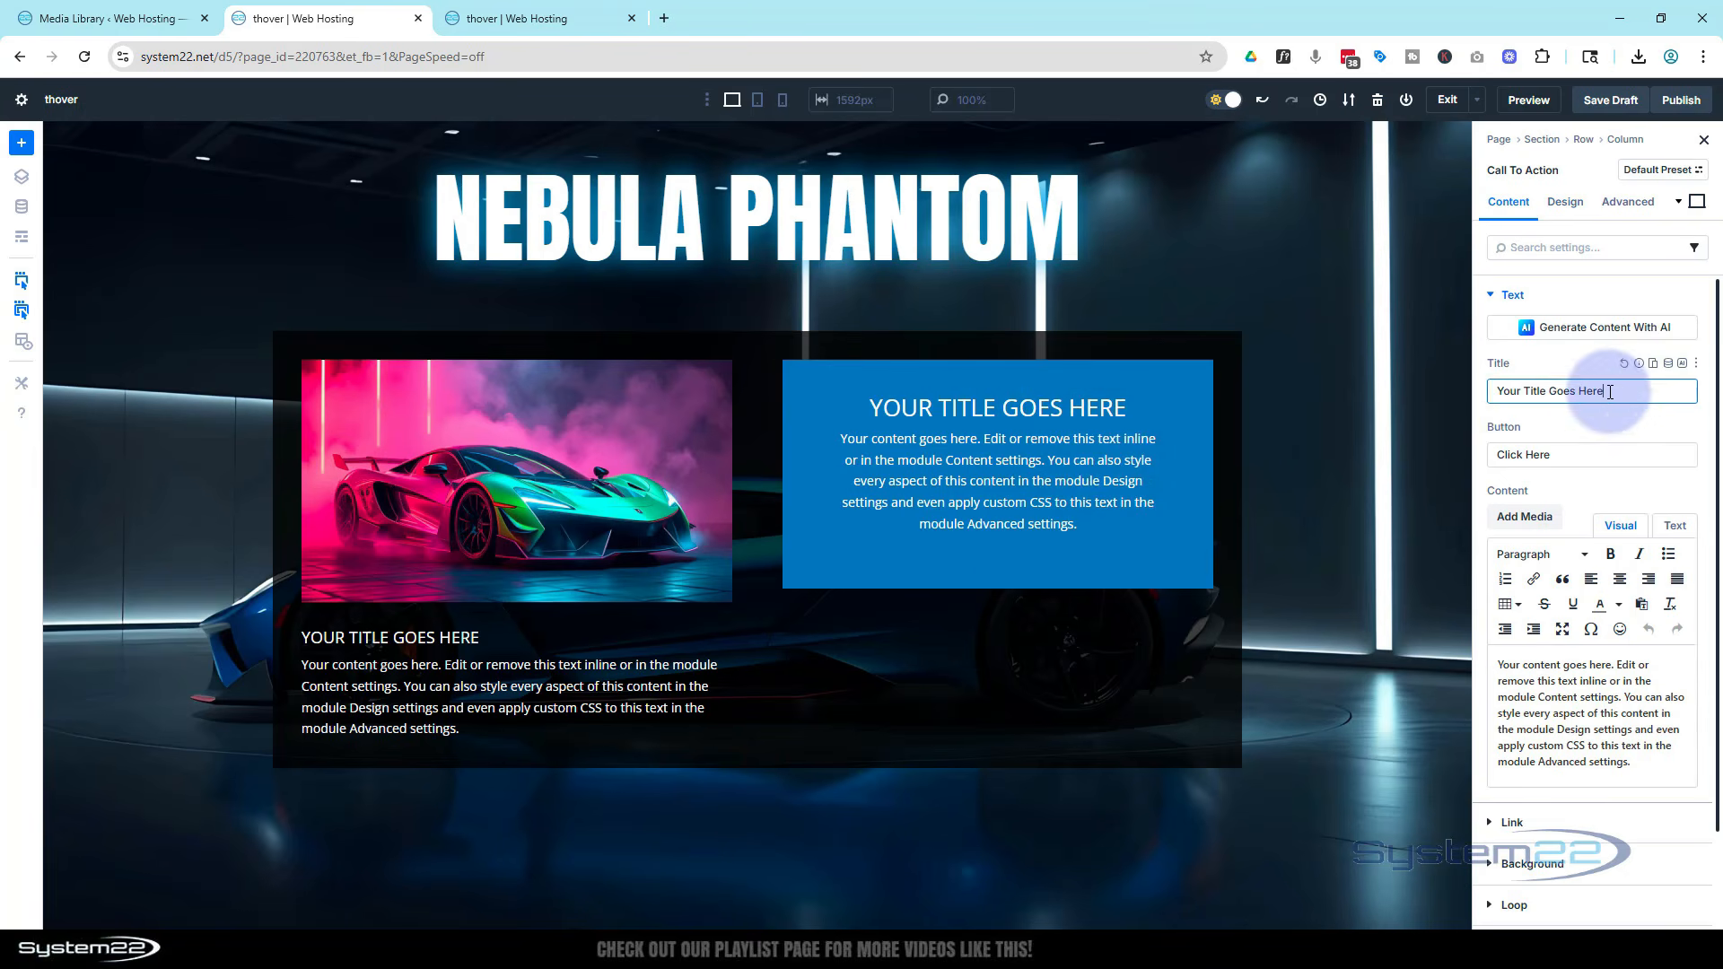
text(Latest Model)
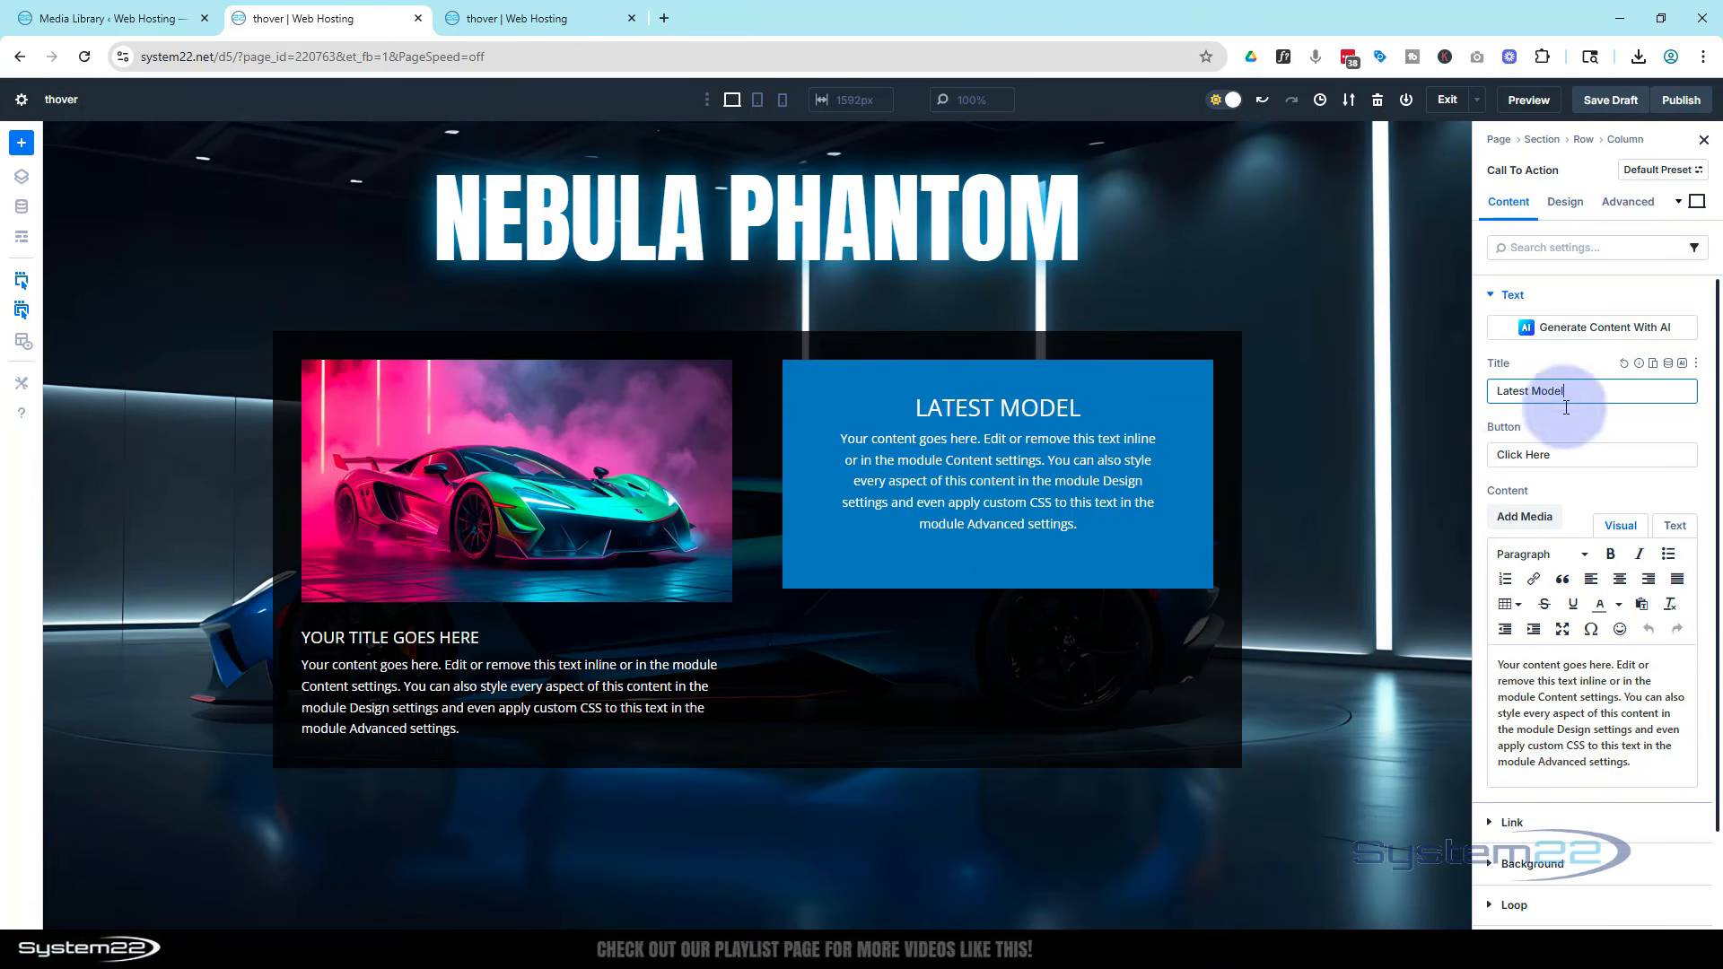
Set the call-to-action button text to Take A Test Drive! and its button link URL to #
triple_click(1525, 455)
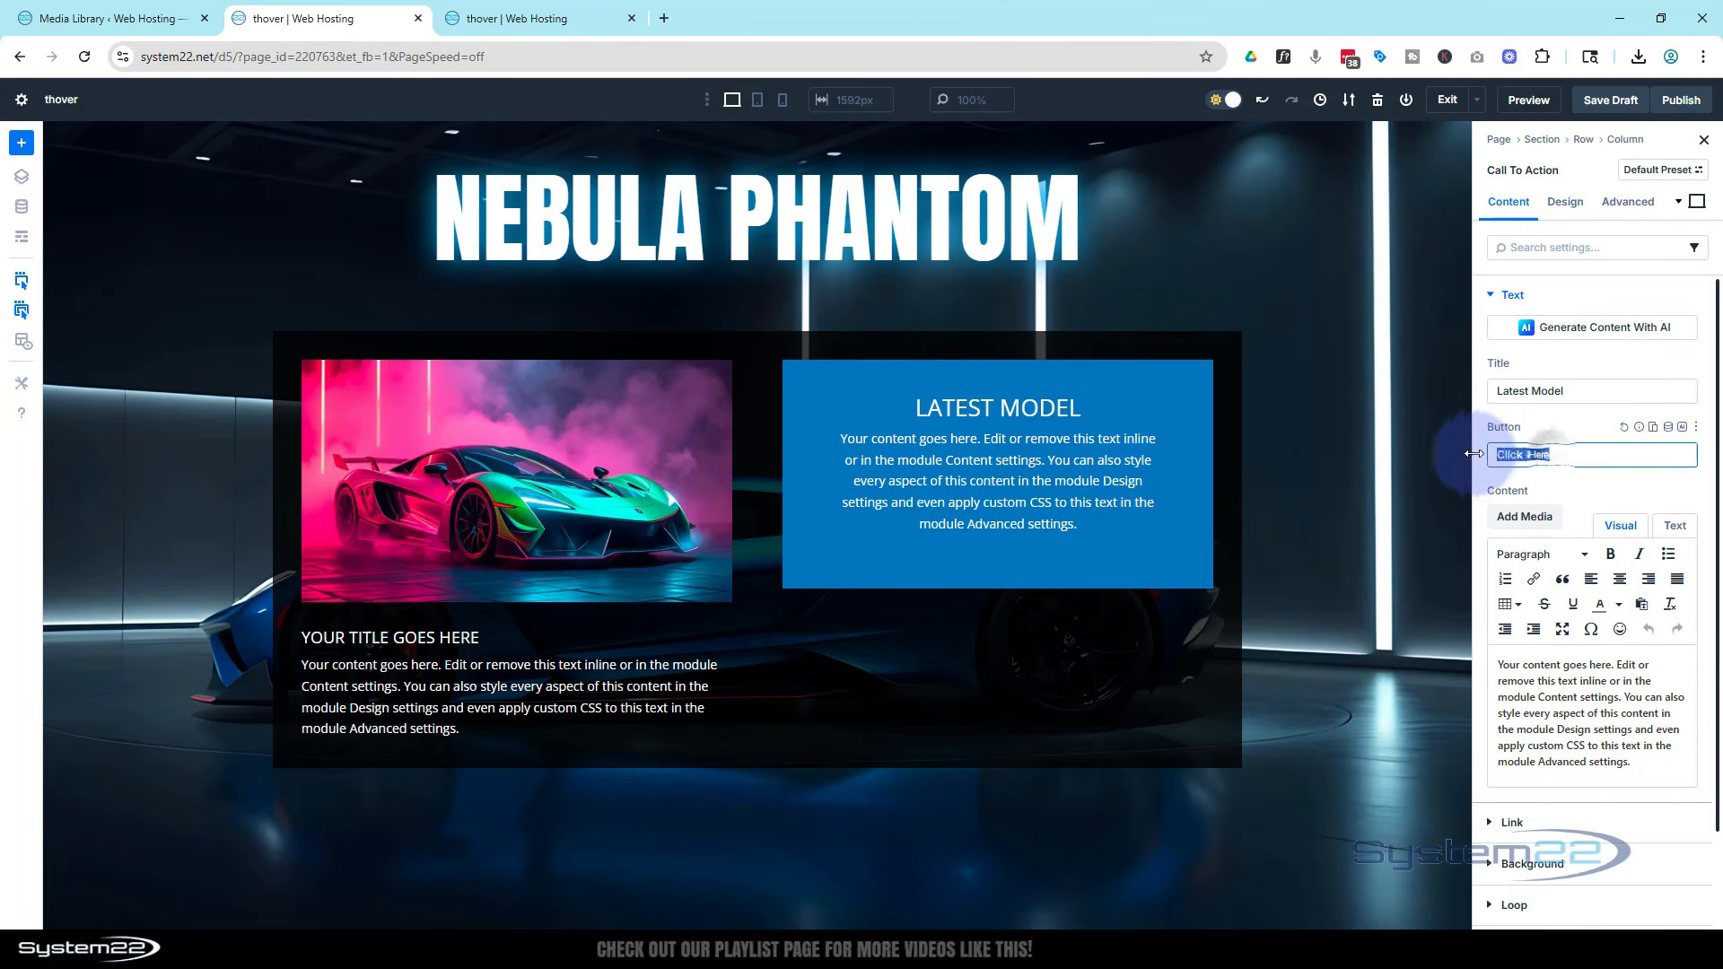
text(Take A)
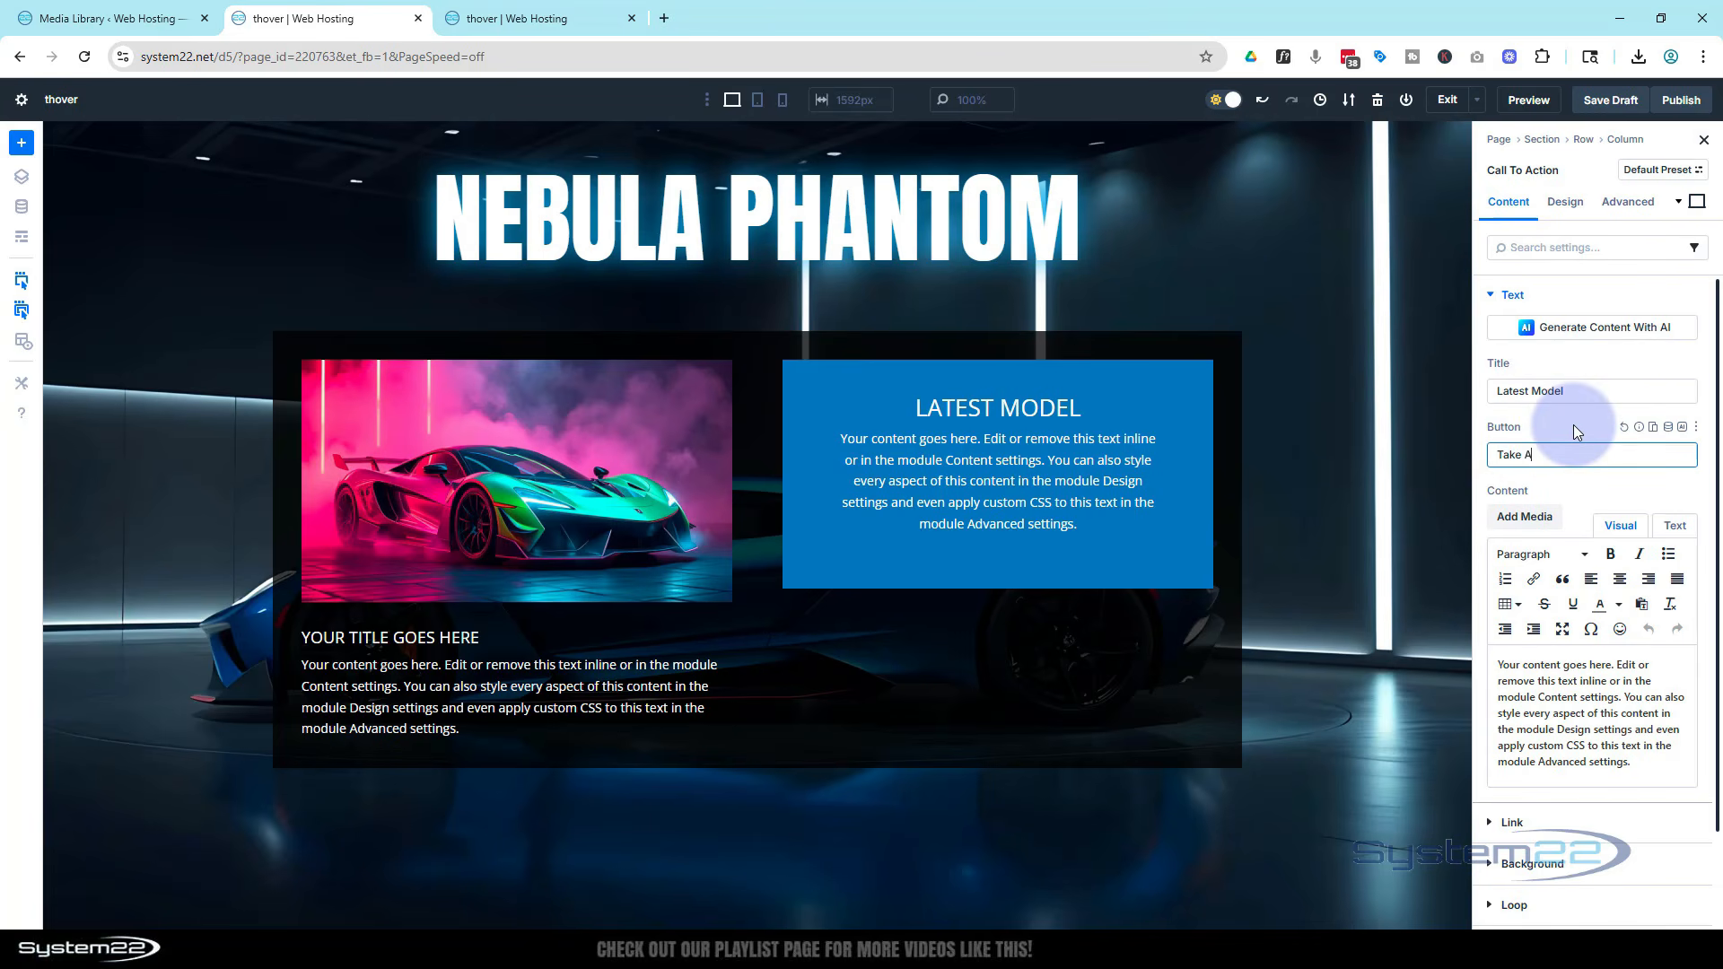
text( Test Drive!)
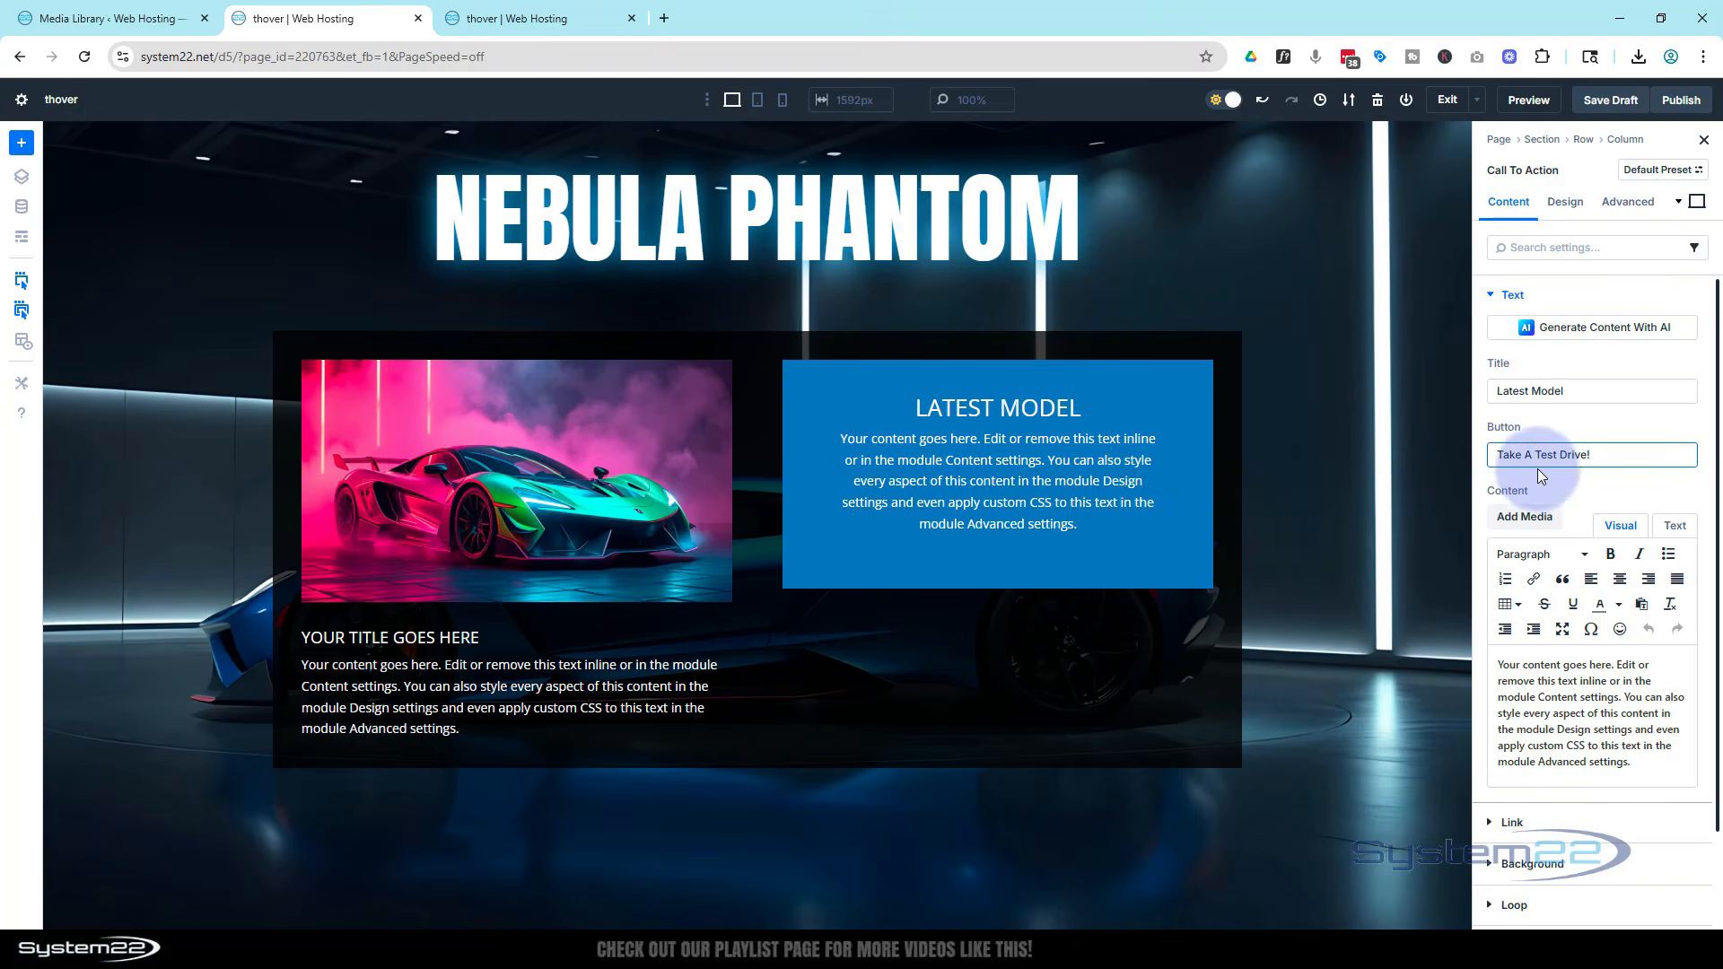
scroll(1537, 468, down, 2)
click(1494, 711)
click(1515, 391)
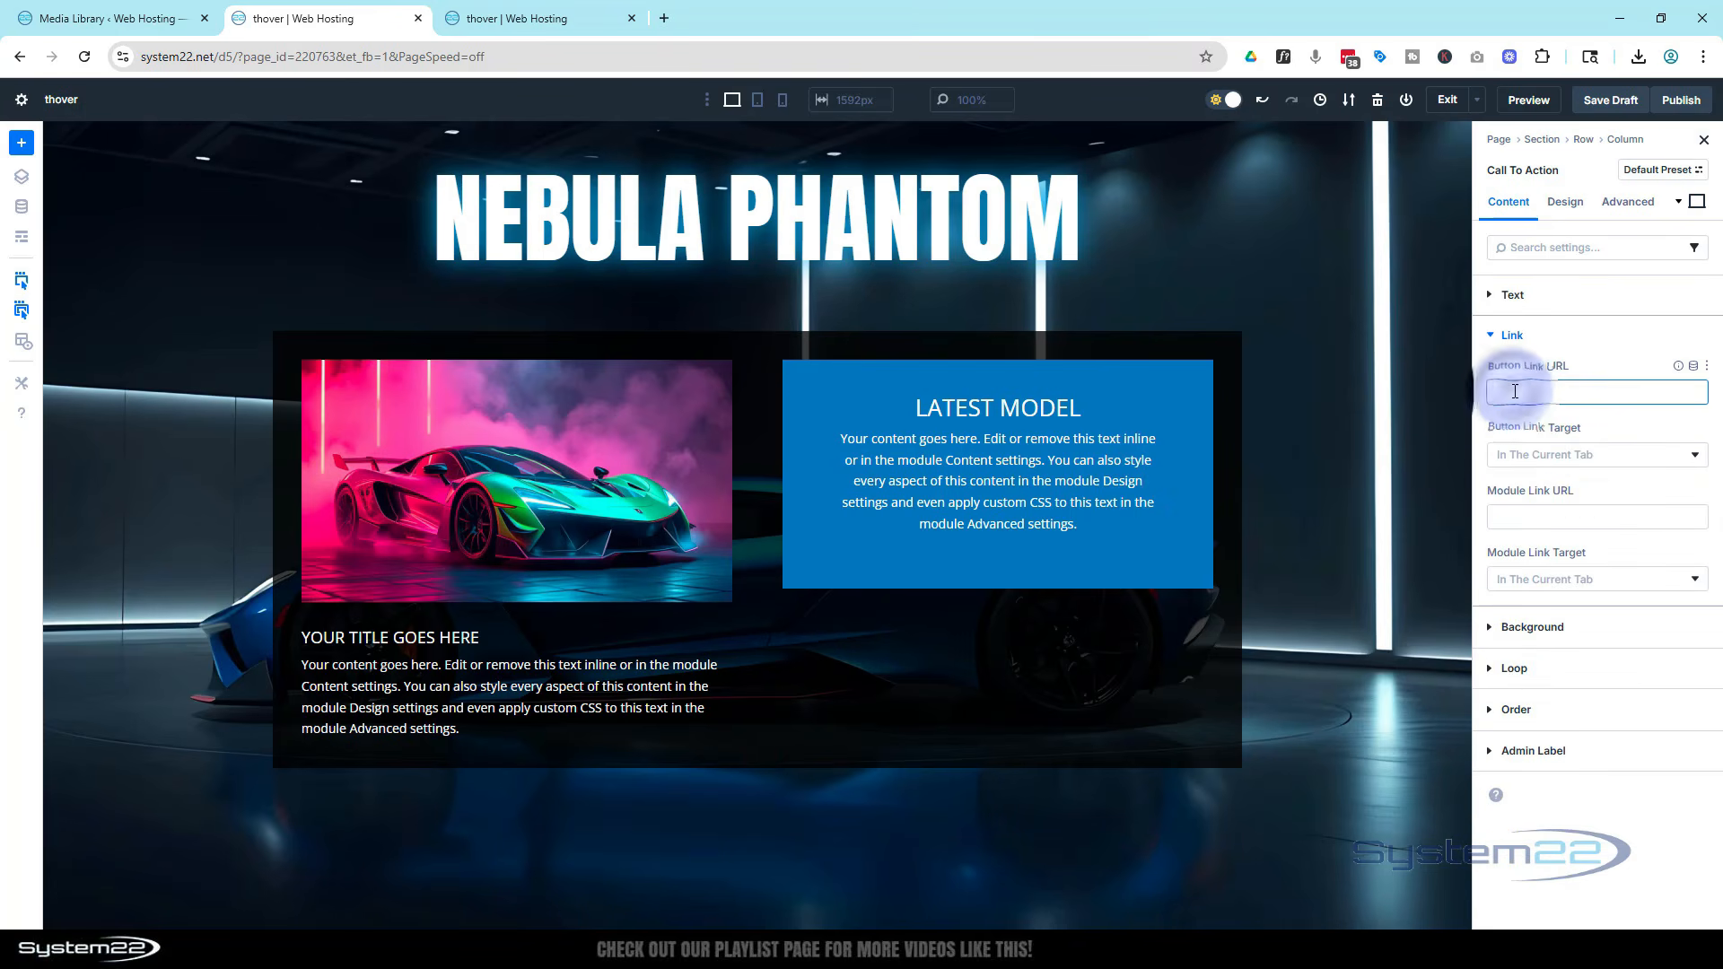
text(#)
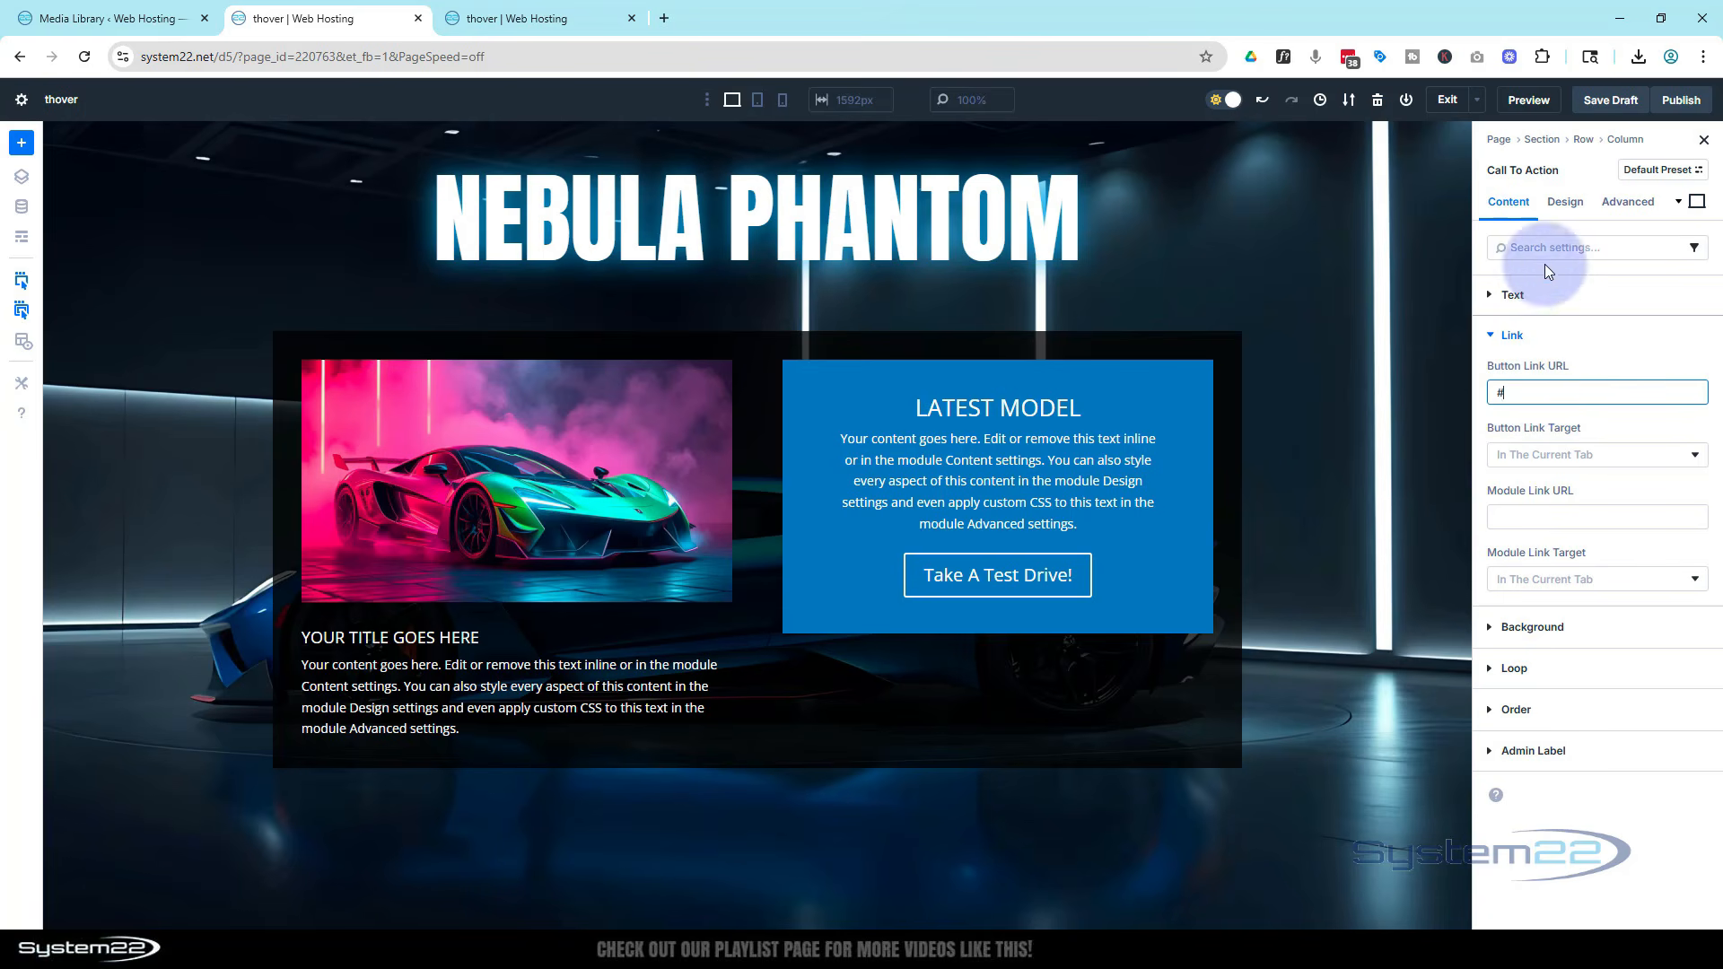
Enable custom button styles and make the button text uppercase at 16 px
click(1565, 201)
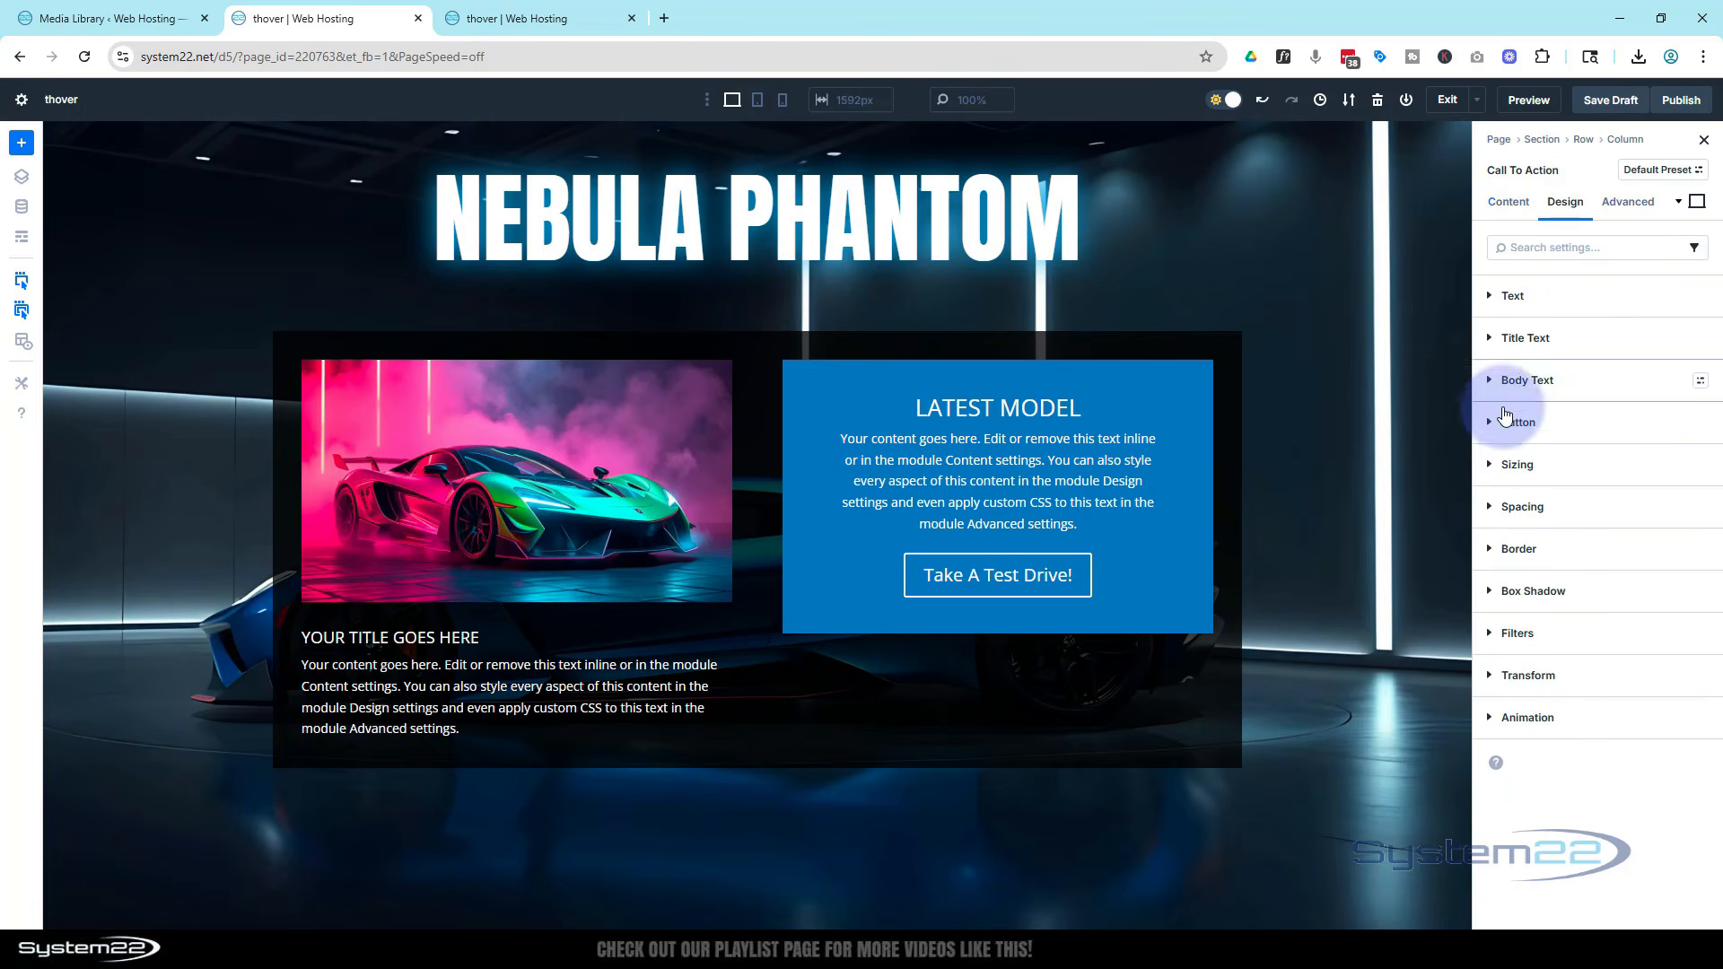
click(1514, 420)
click(1517, 479)
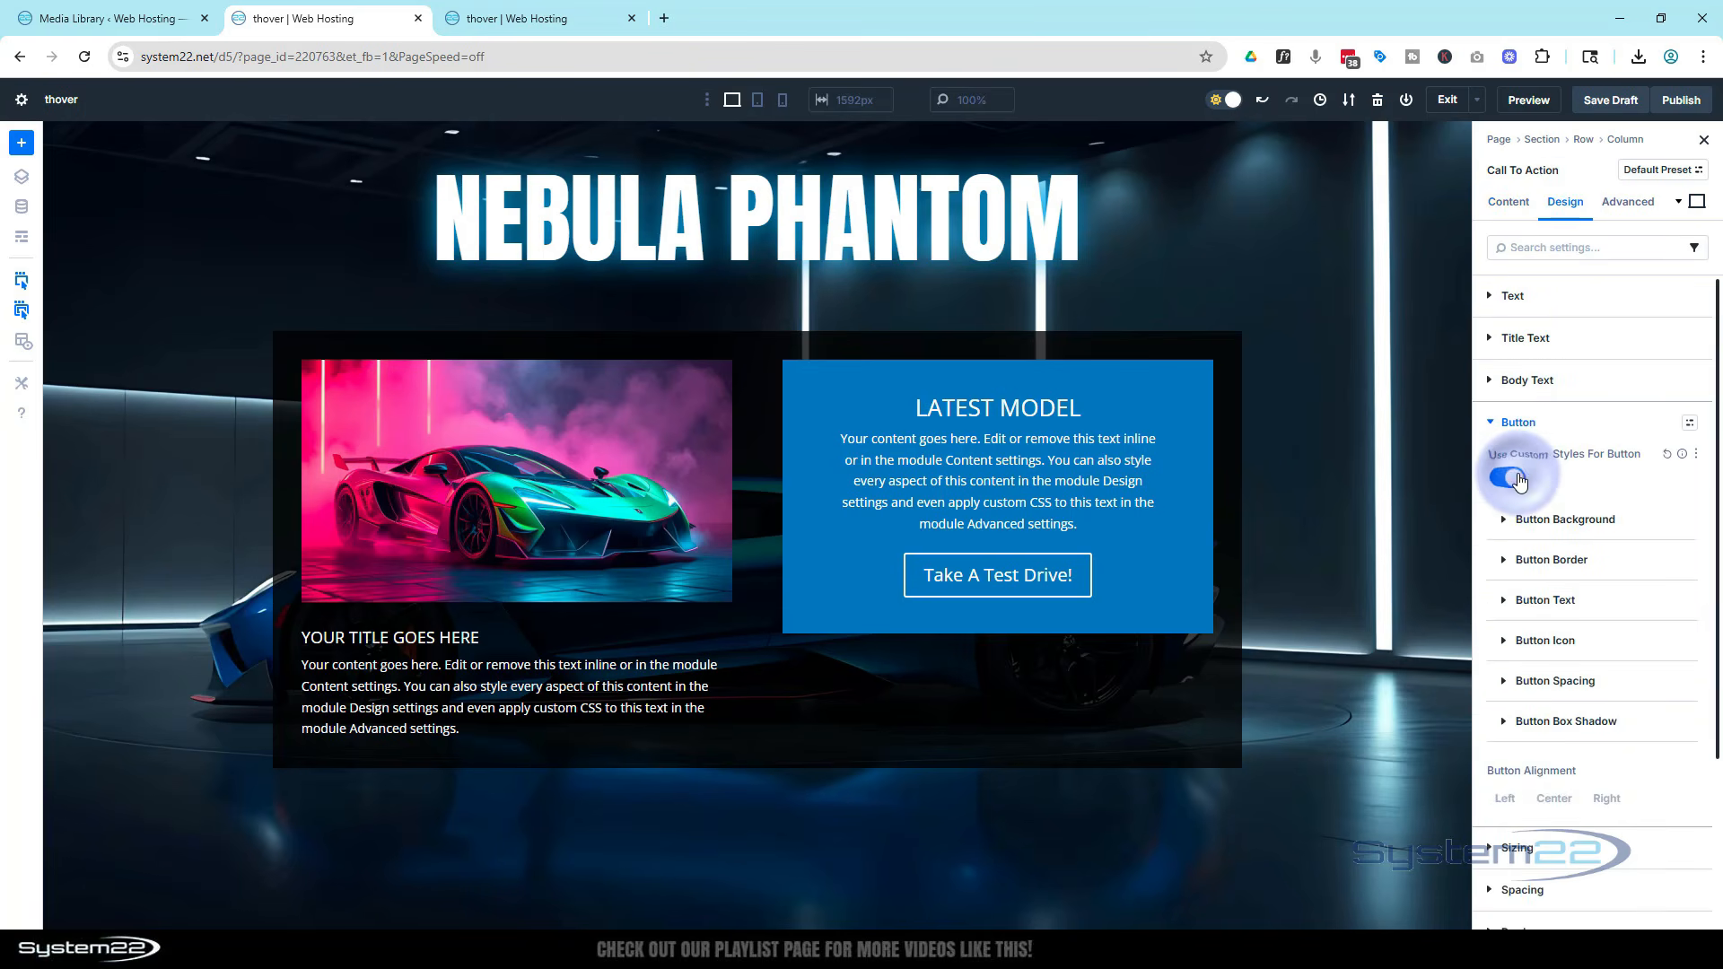
click(1563, 601)
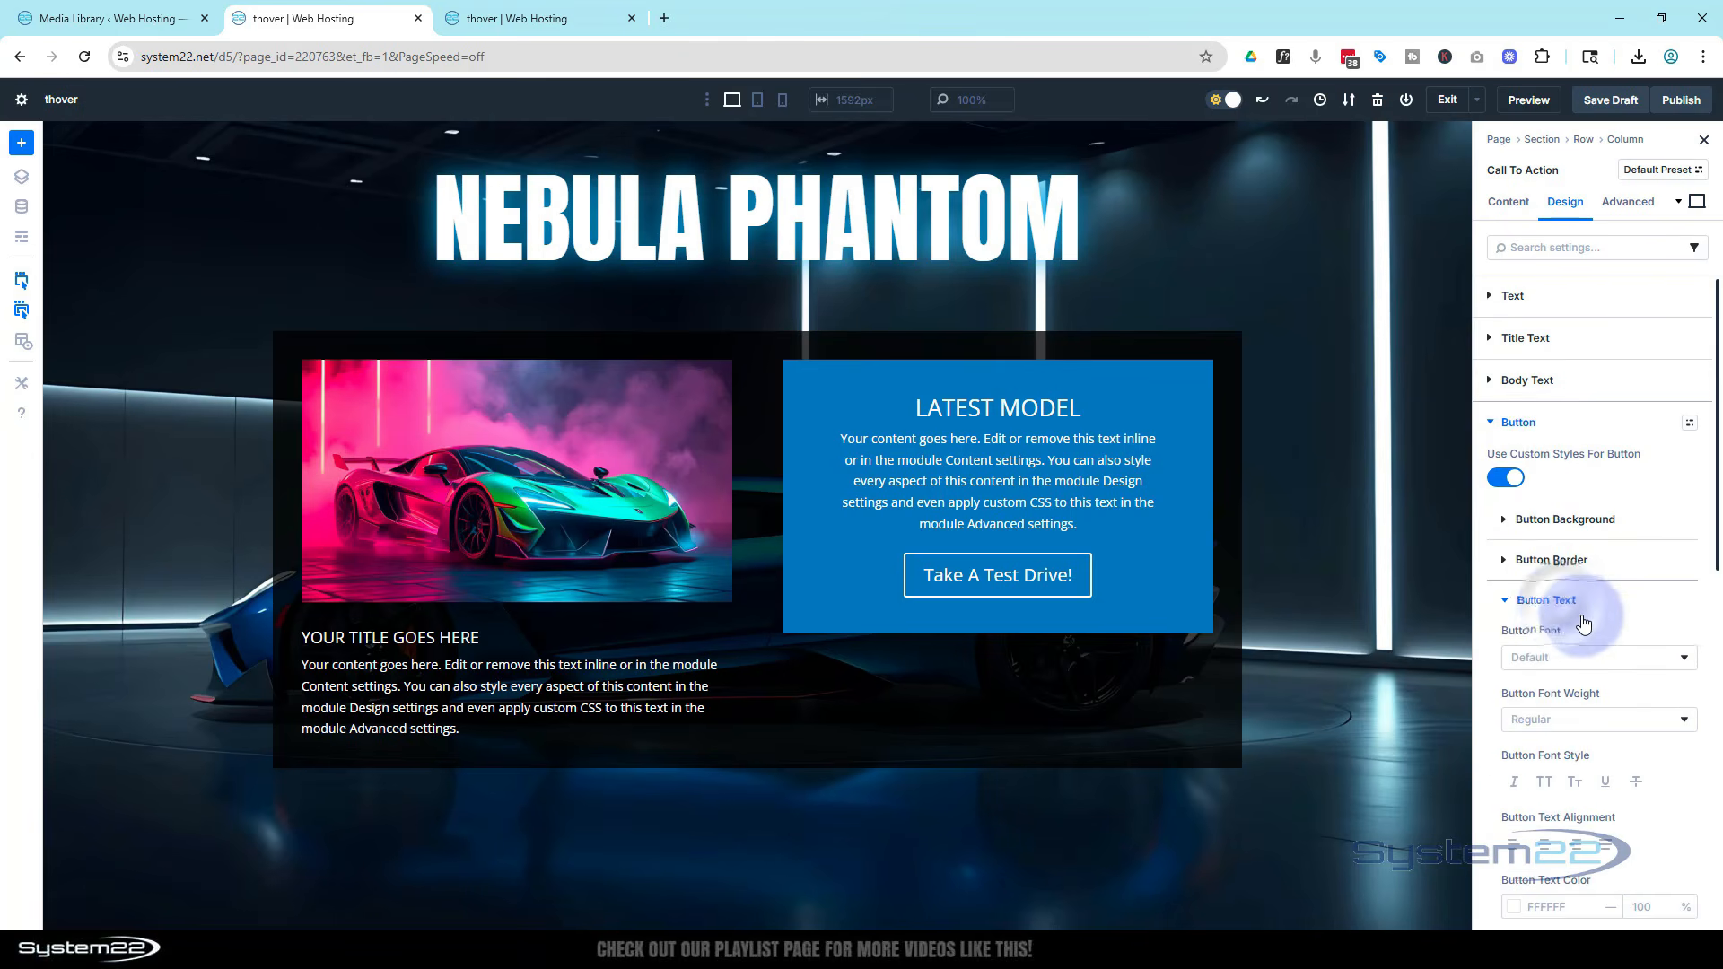
scroll(1597, 620, down, 2)
click(1544, 604)
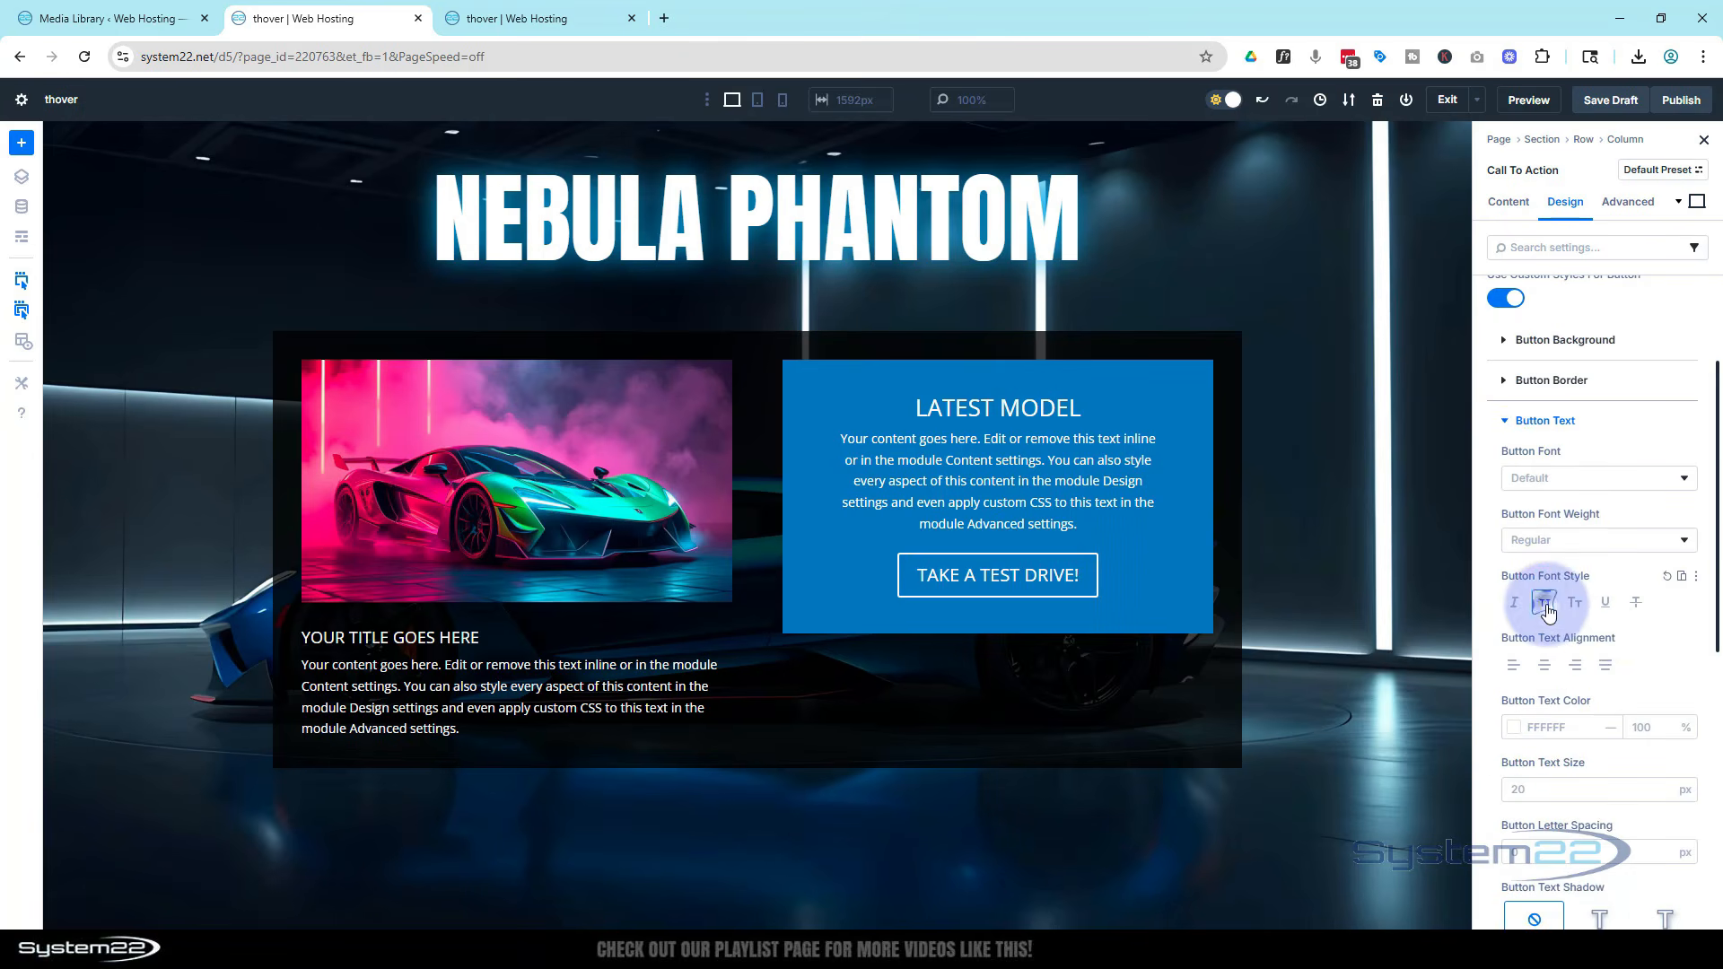
click(1529, 783)
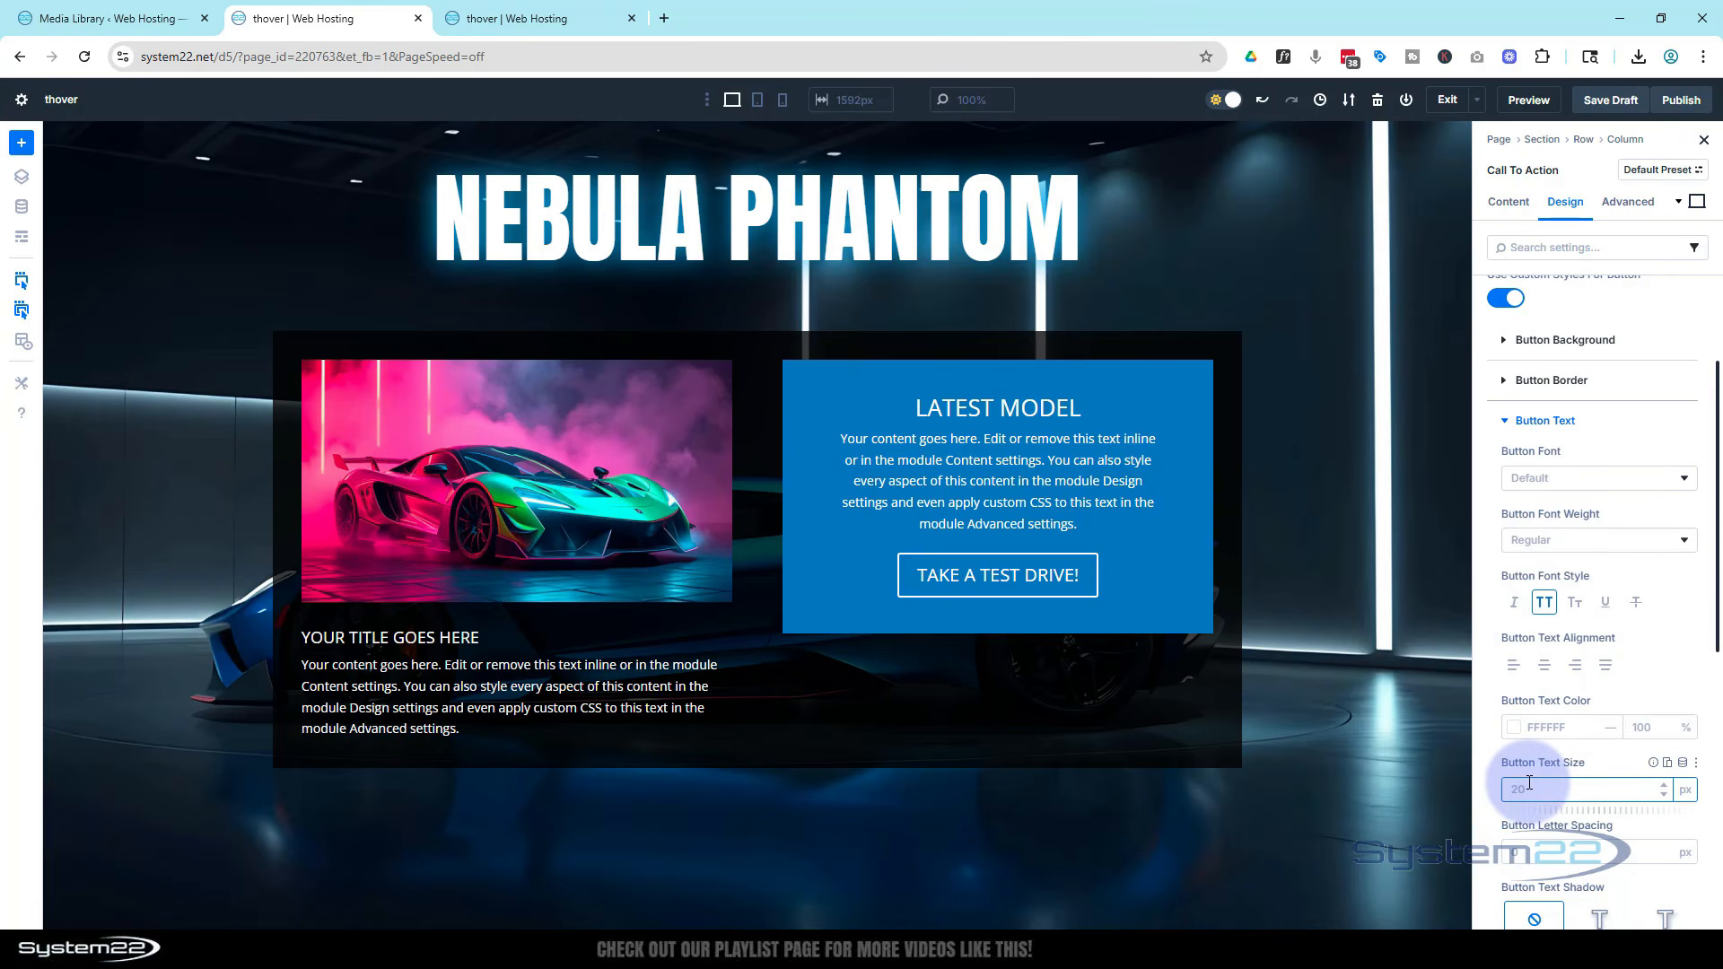
text(16)
click(1601, 752)
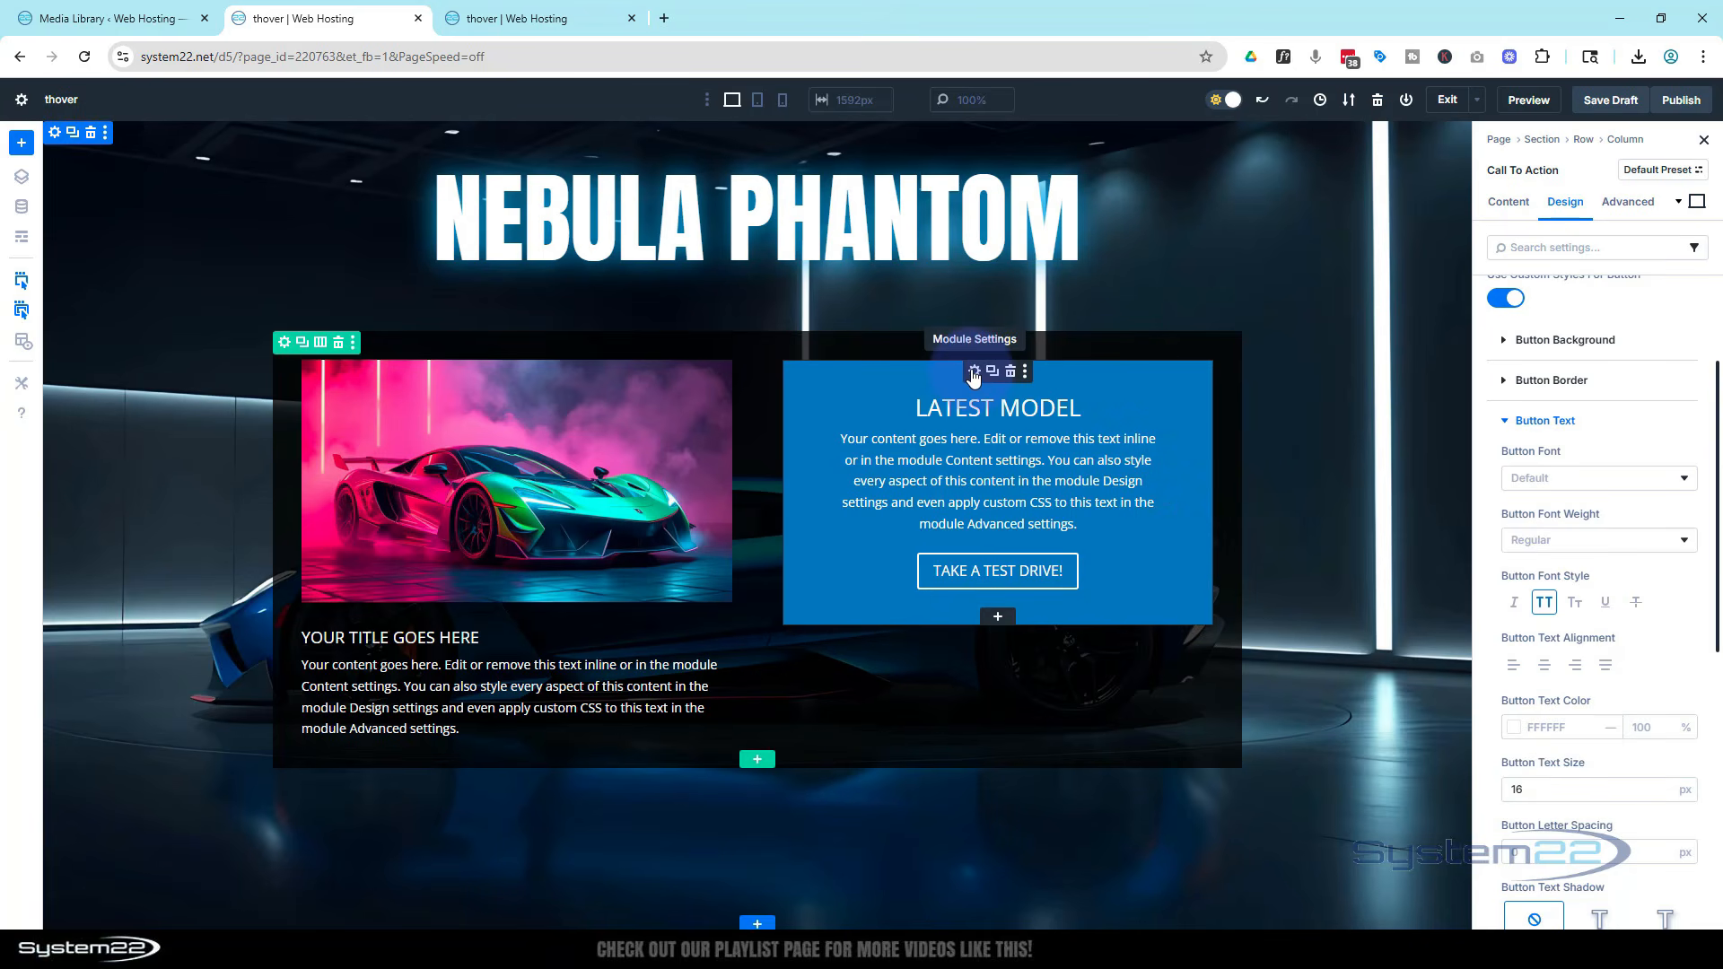
Set the call-to-action's background image to the blue car in smoke from the media library
click(1508, 202)
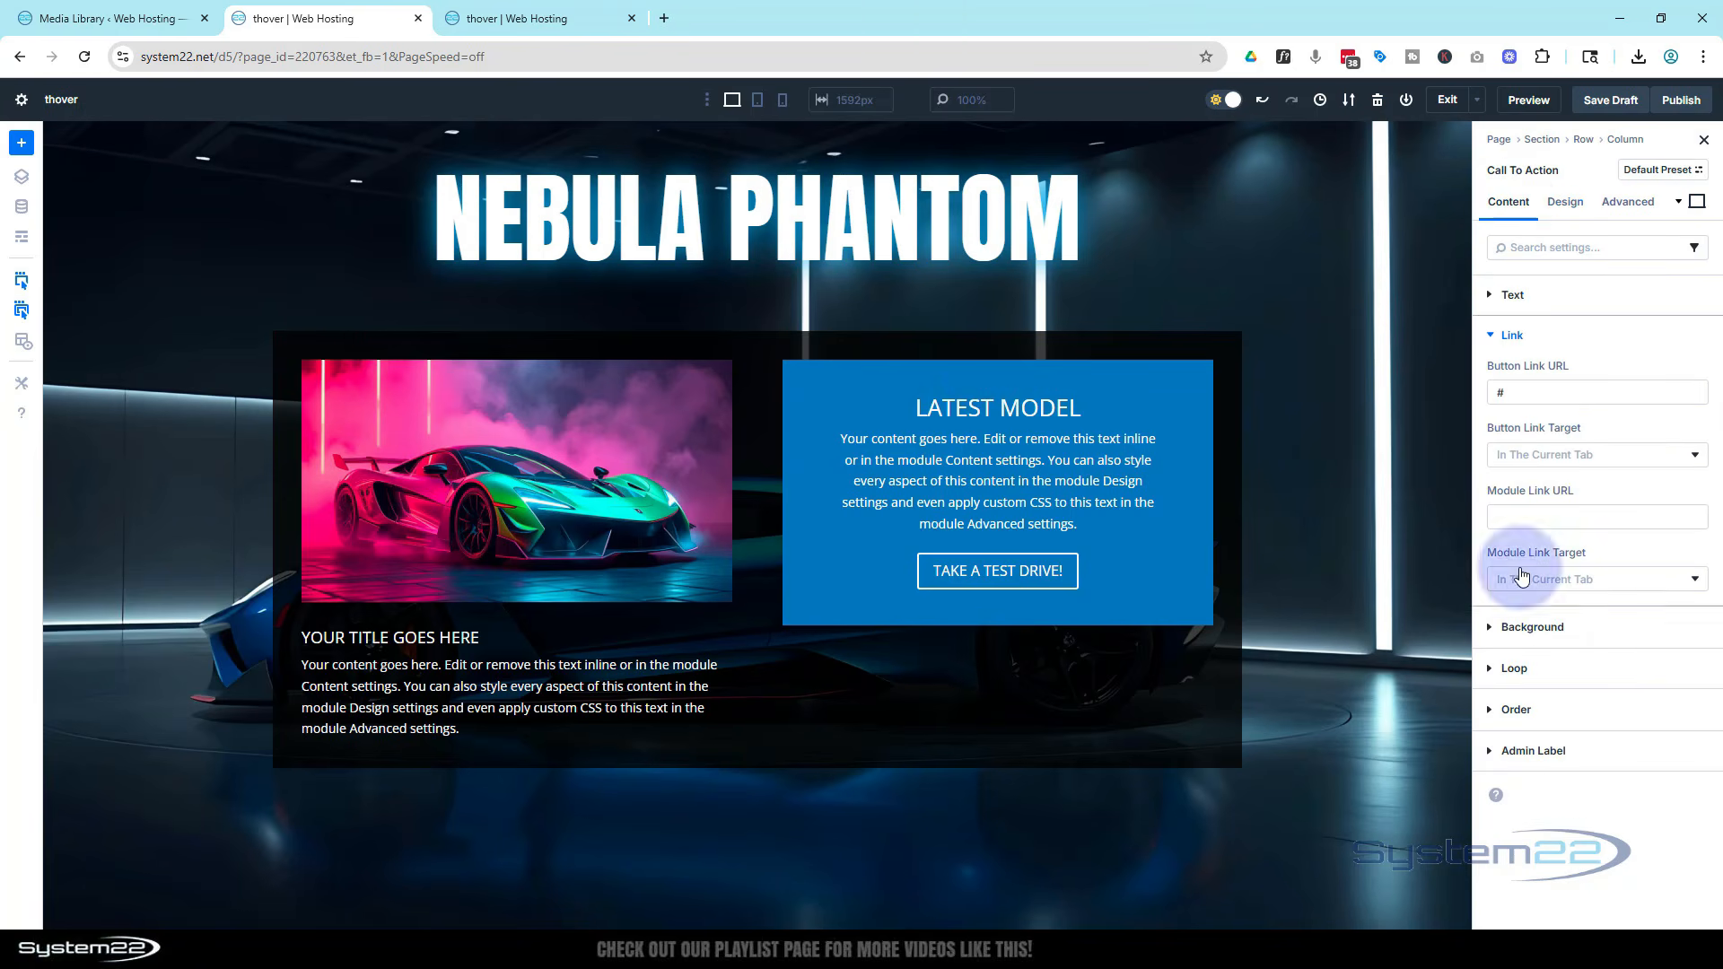
click(1531, 626)
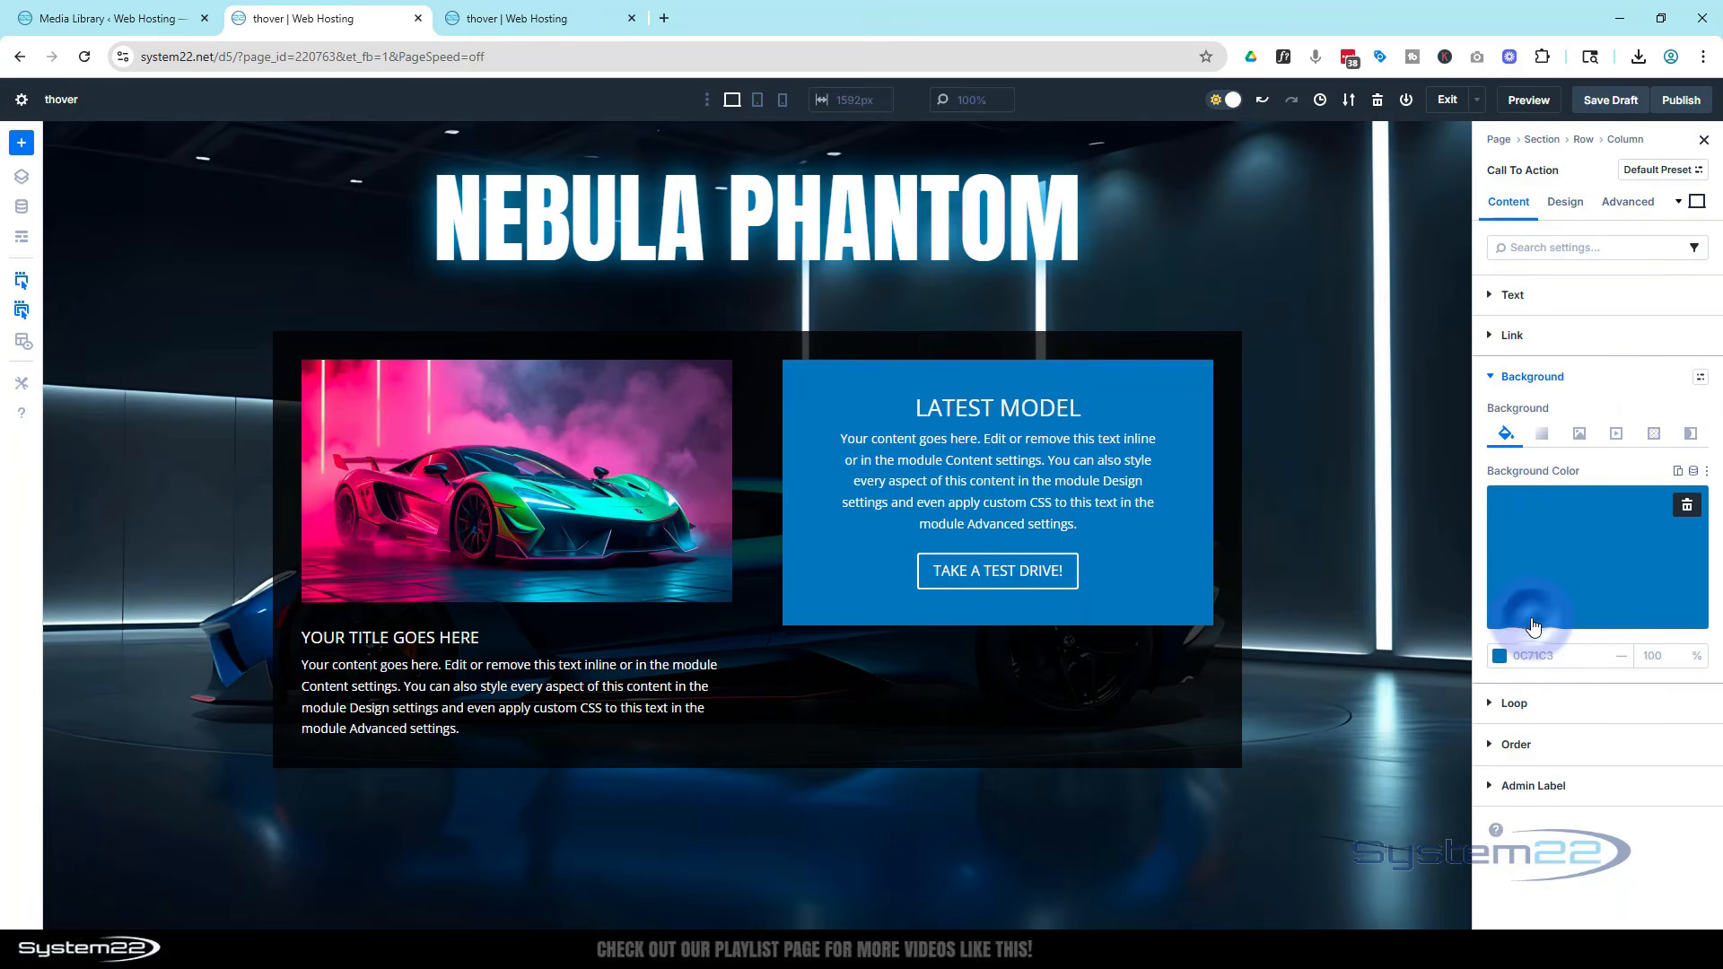
click(1578, 435)
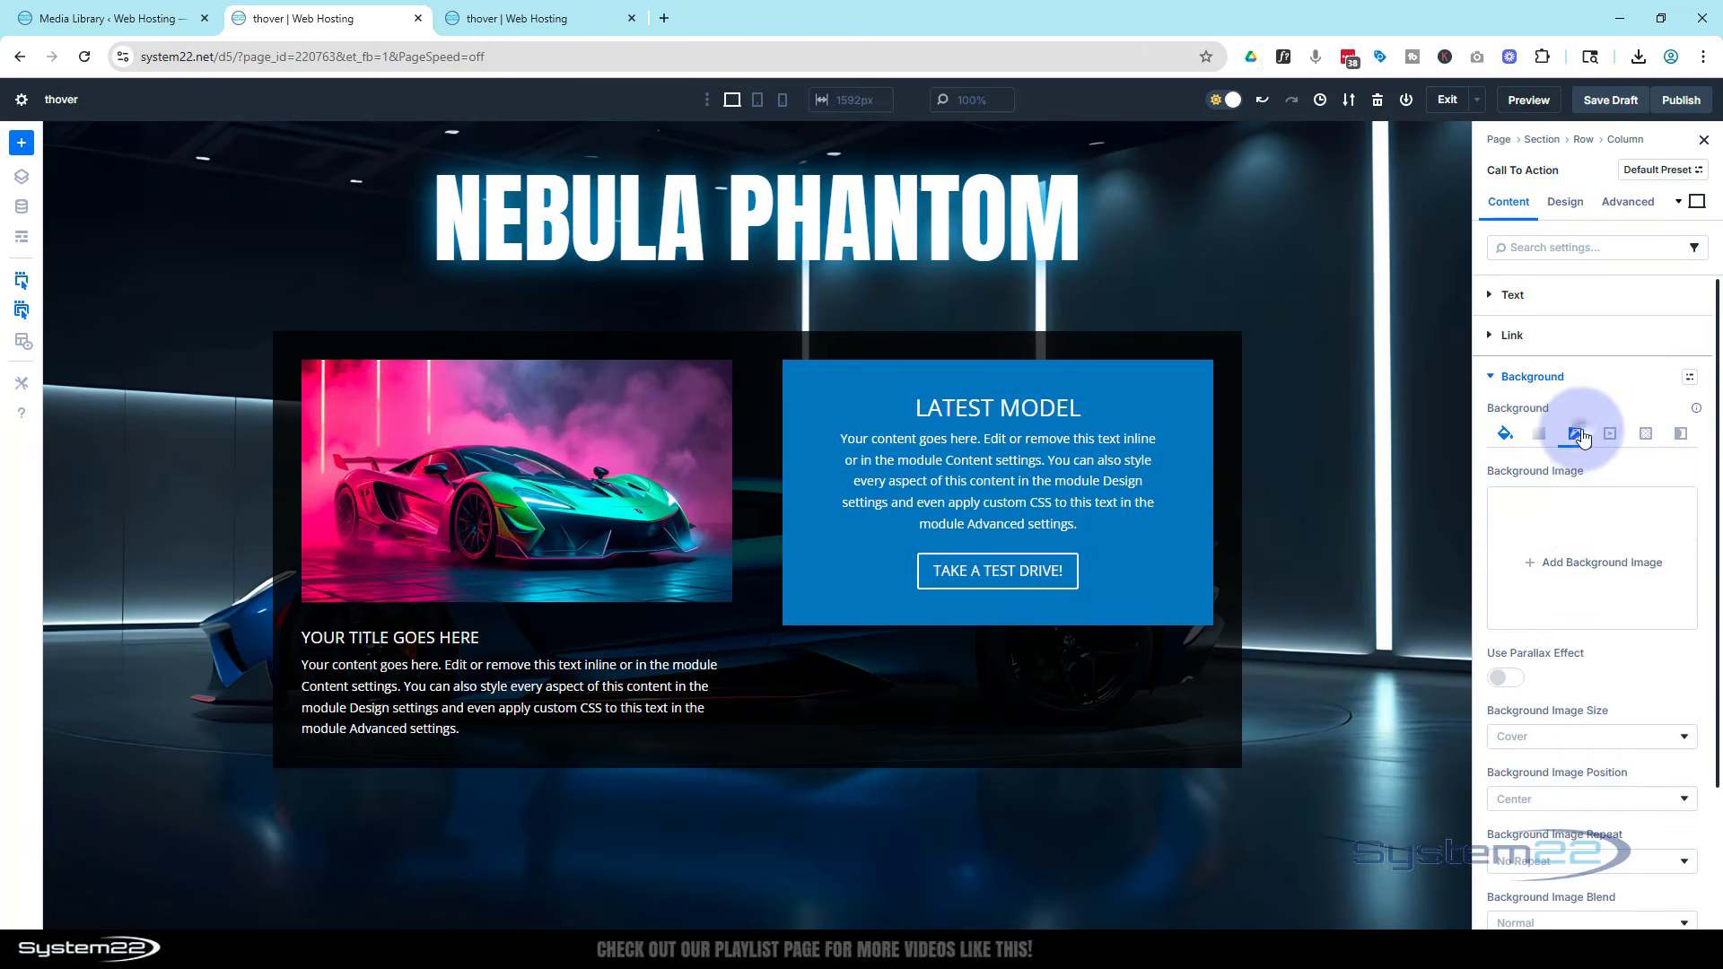
click(1559, 565)
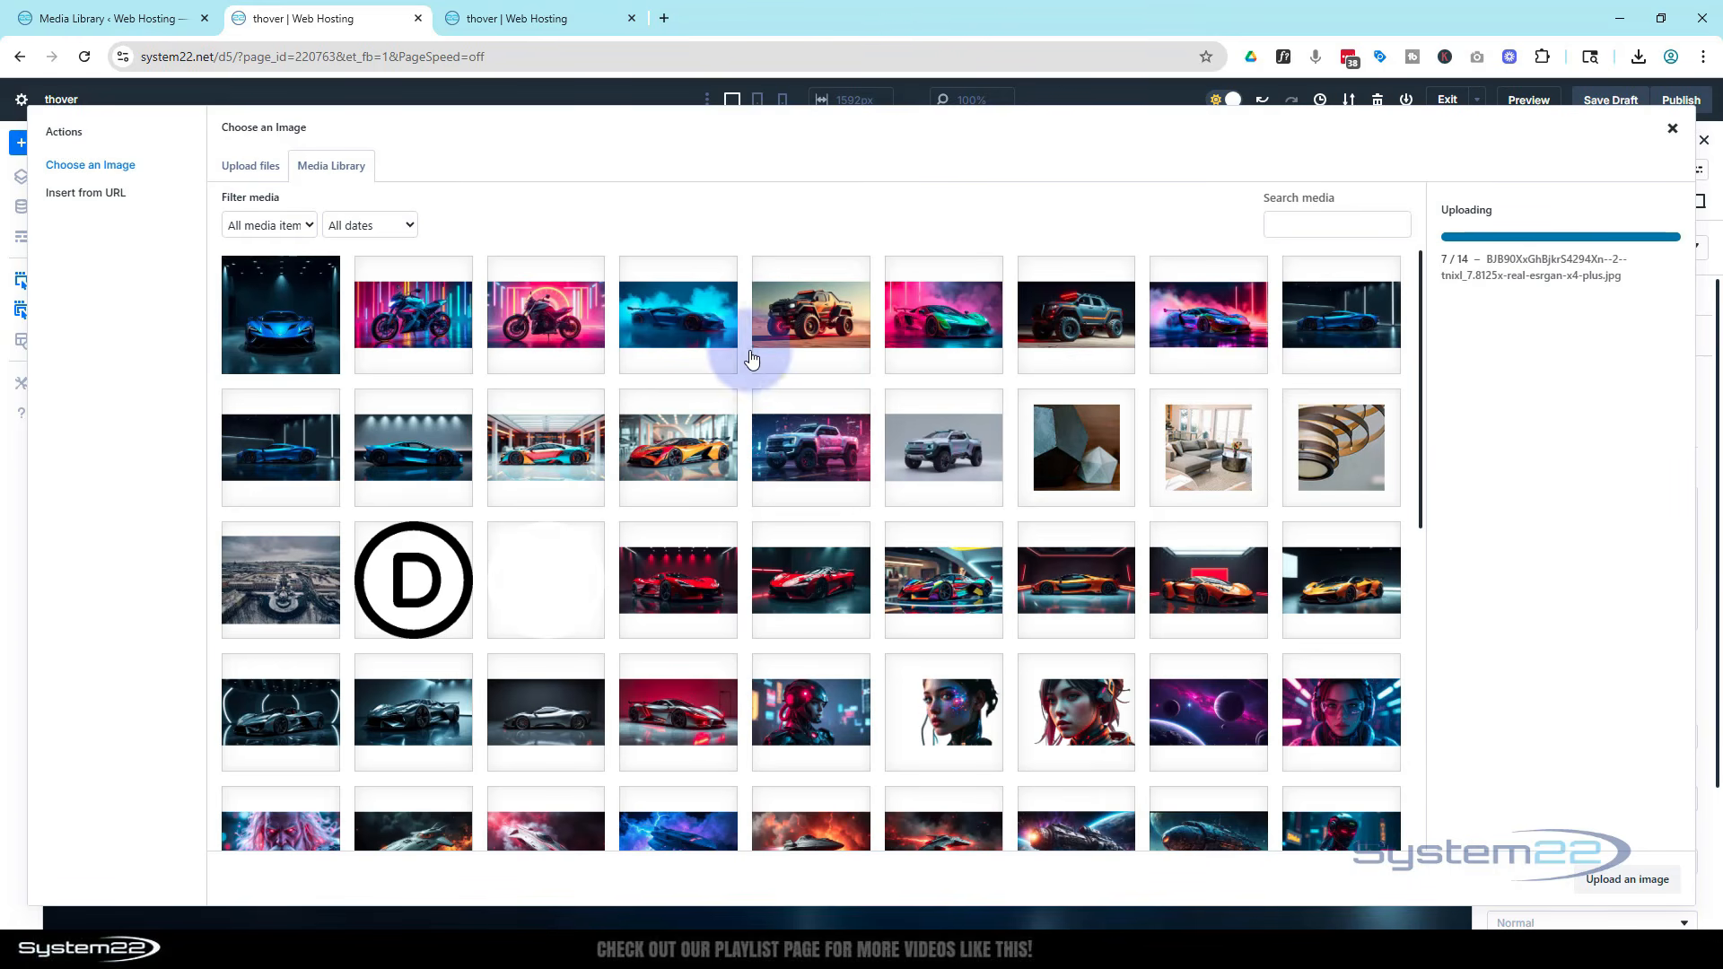
click(704, 332)
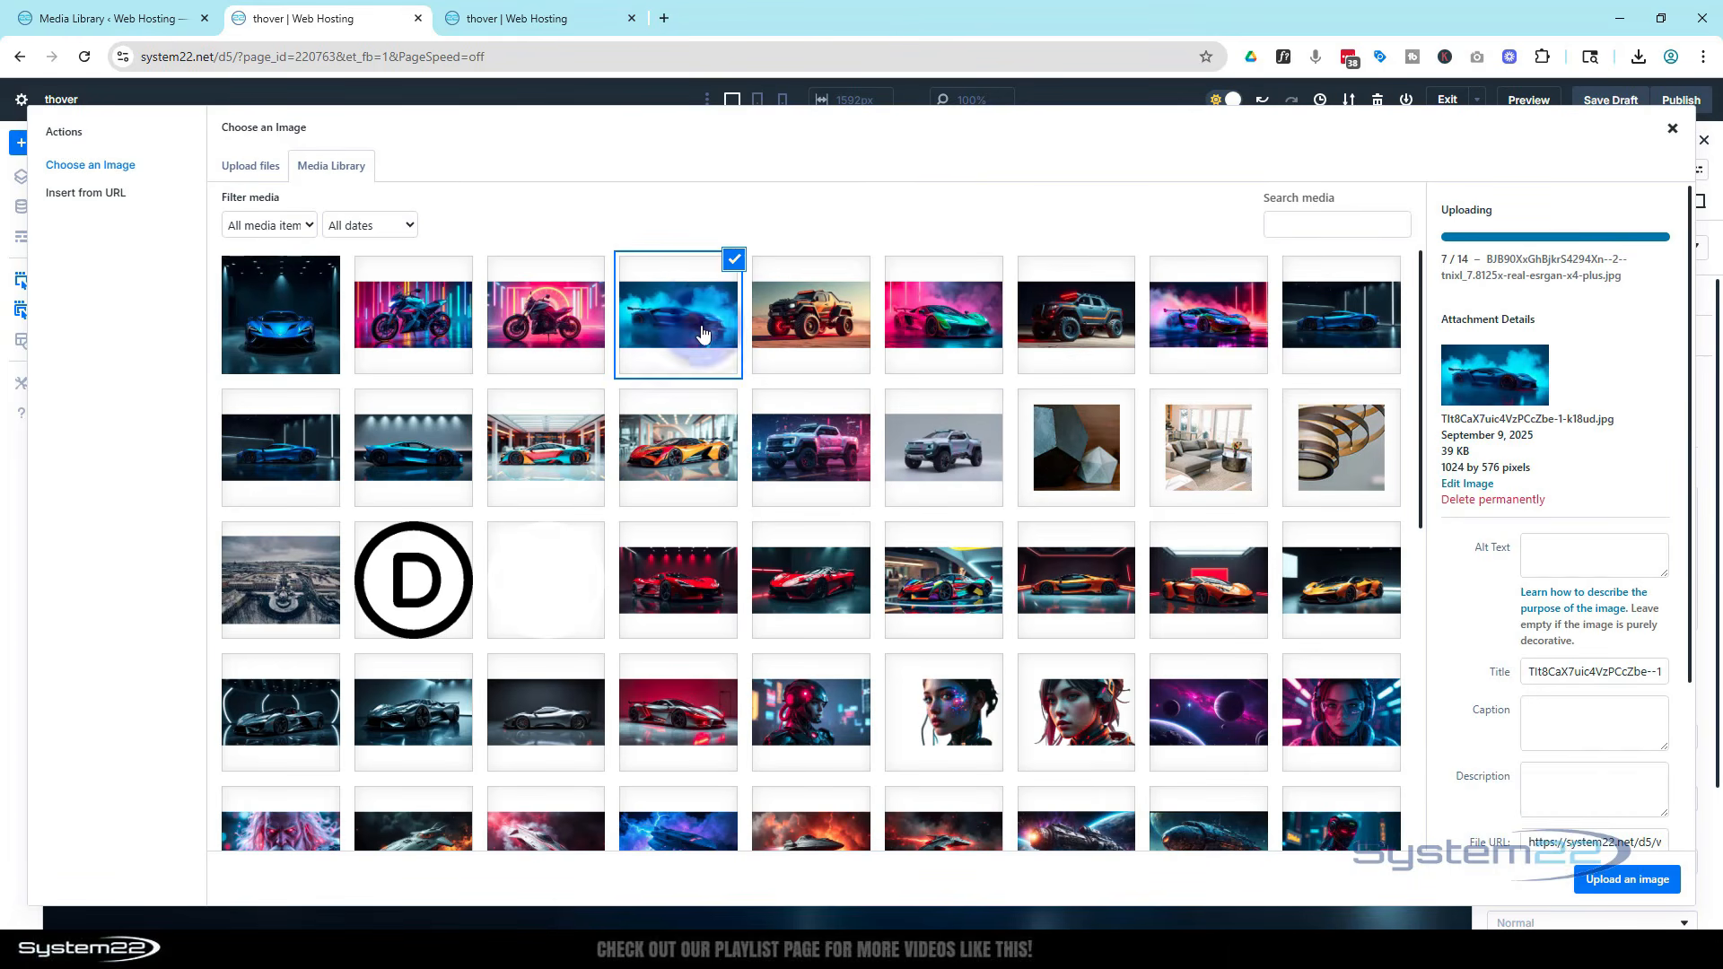
click(1612, 882)
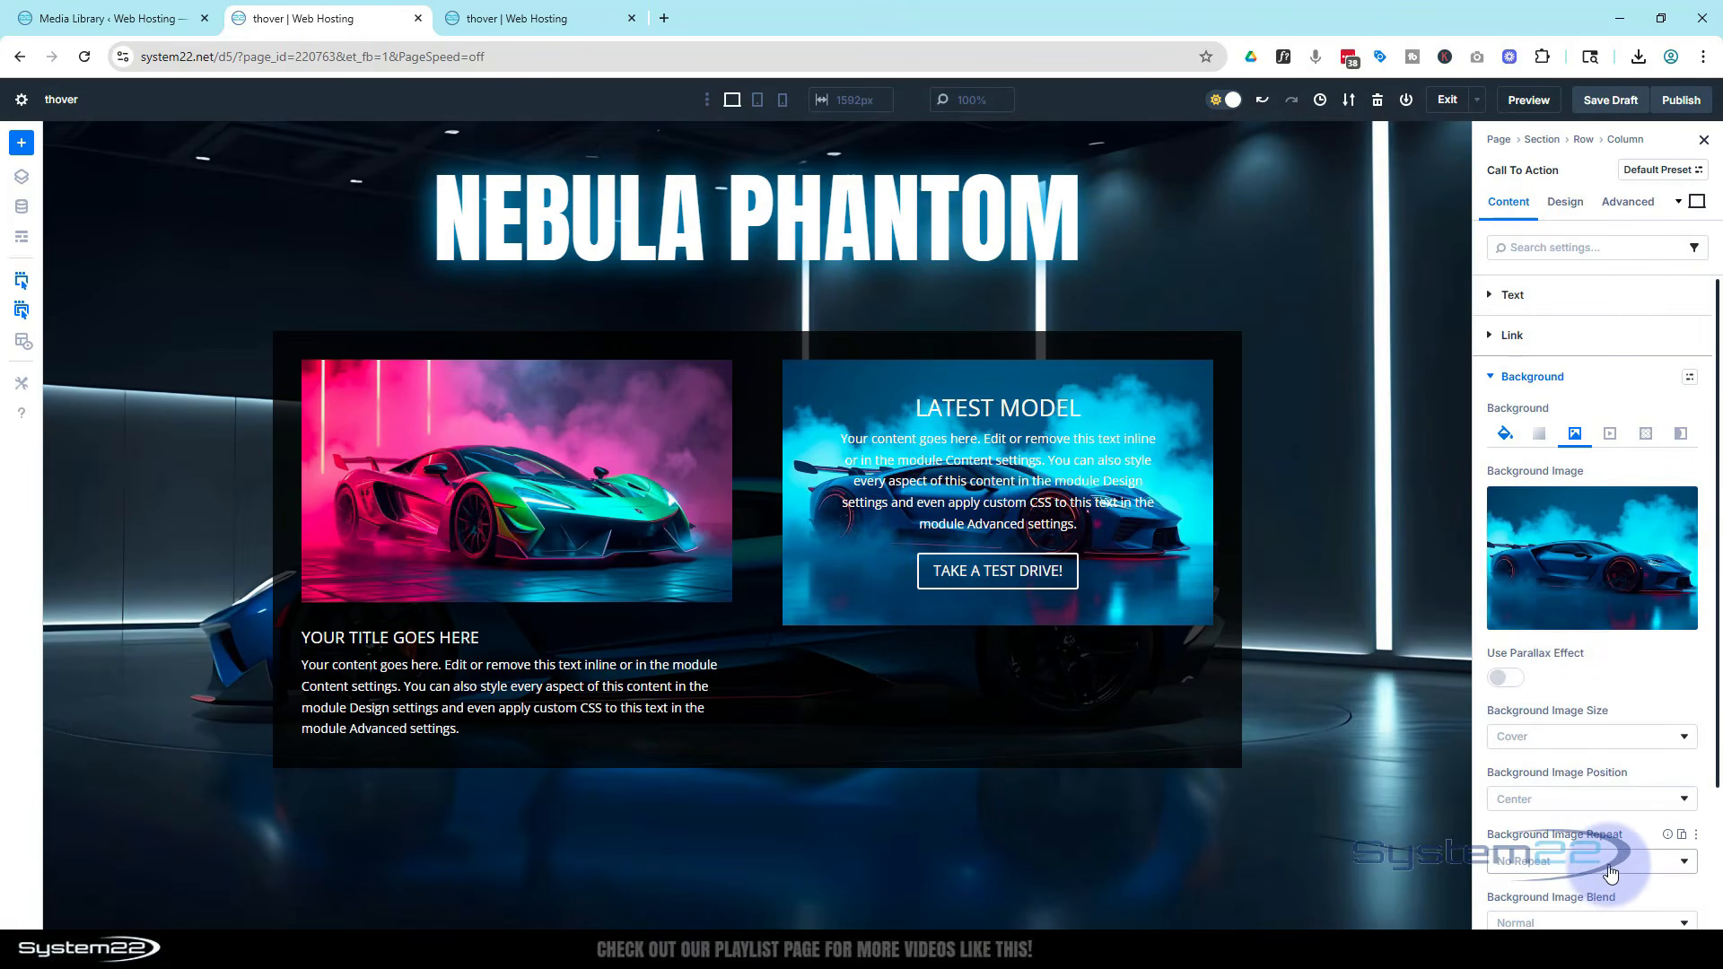
Set the call-to-action's background image blend to Multiply
mouse_move(1625, 552)
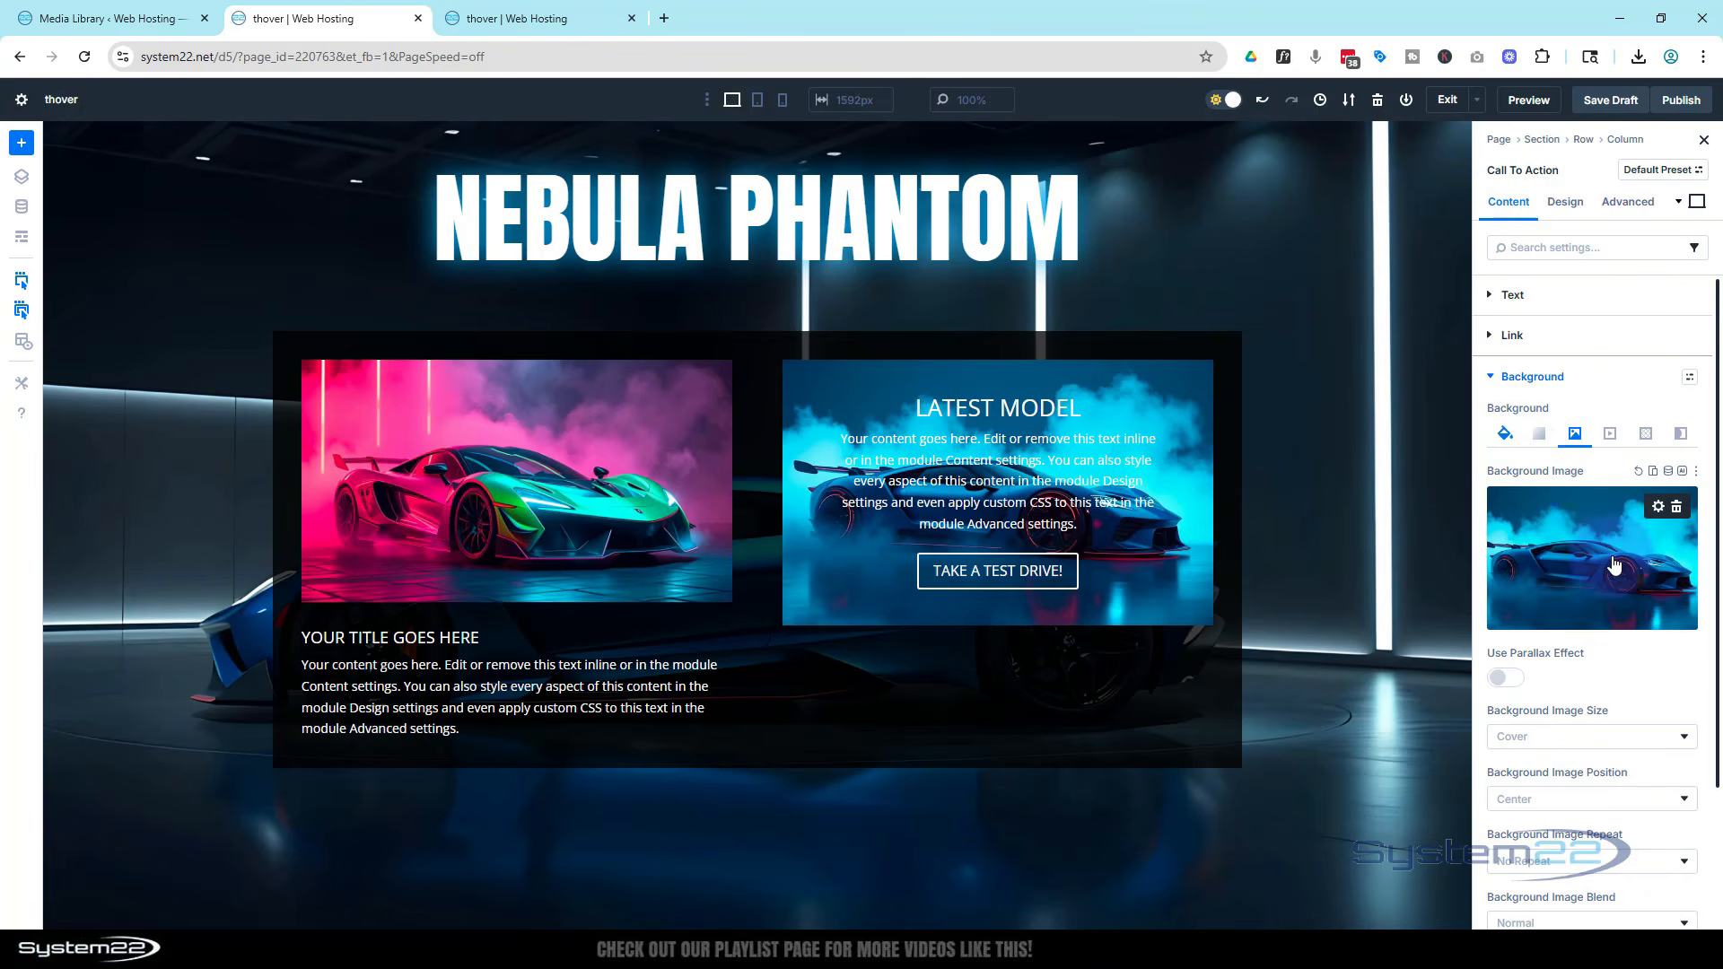
scroll(1614, 548, down, 2)
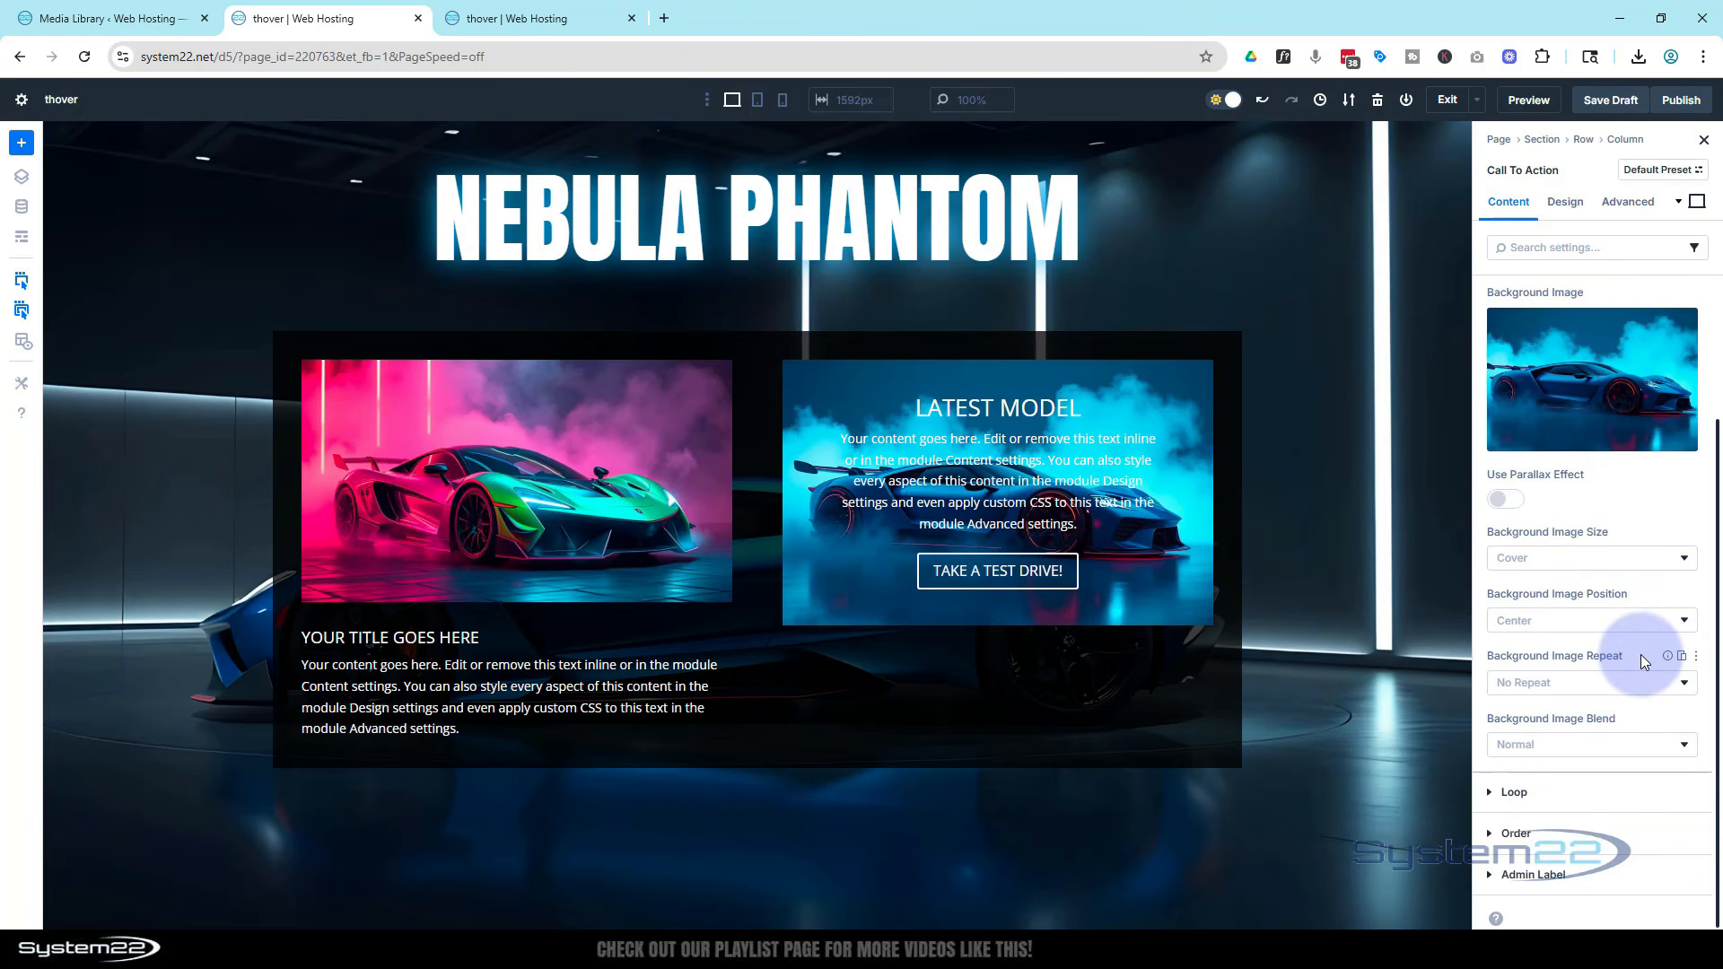
click(1588, 747)
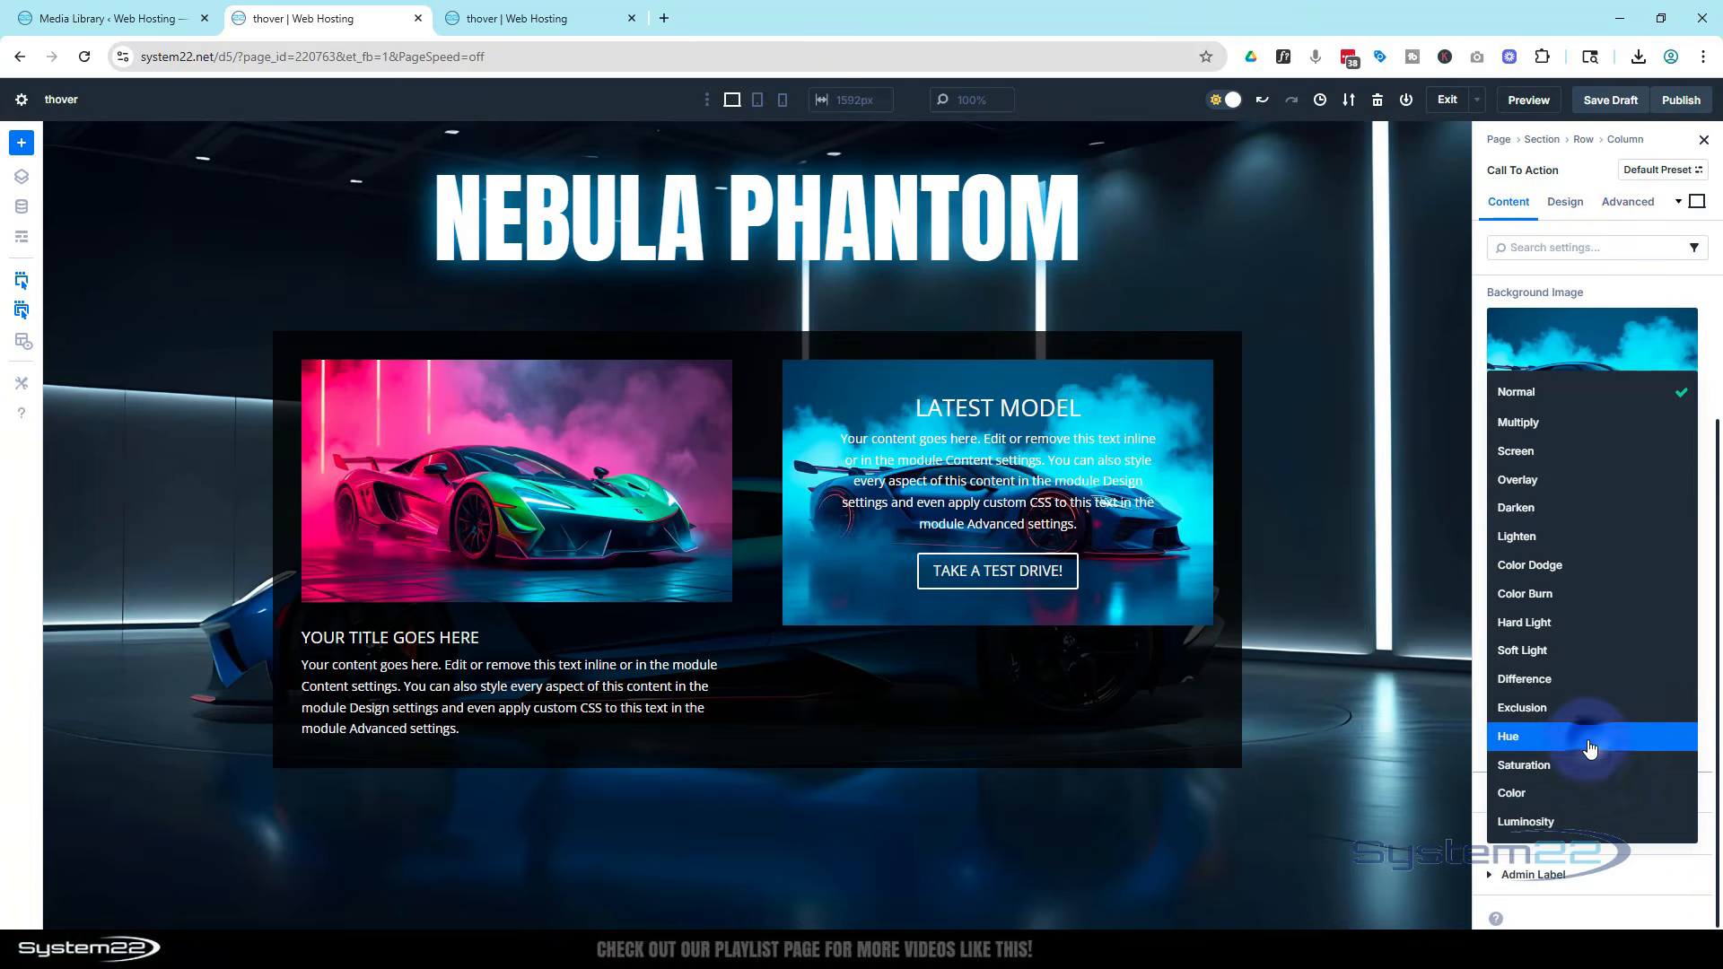
click(1527, 426)
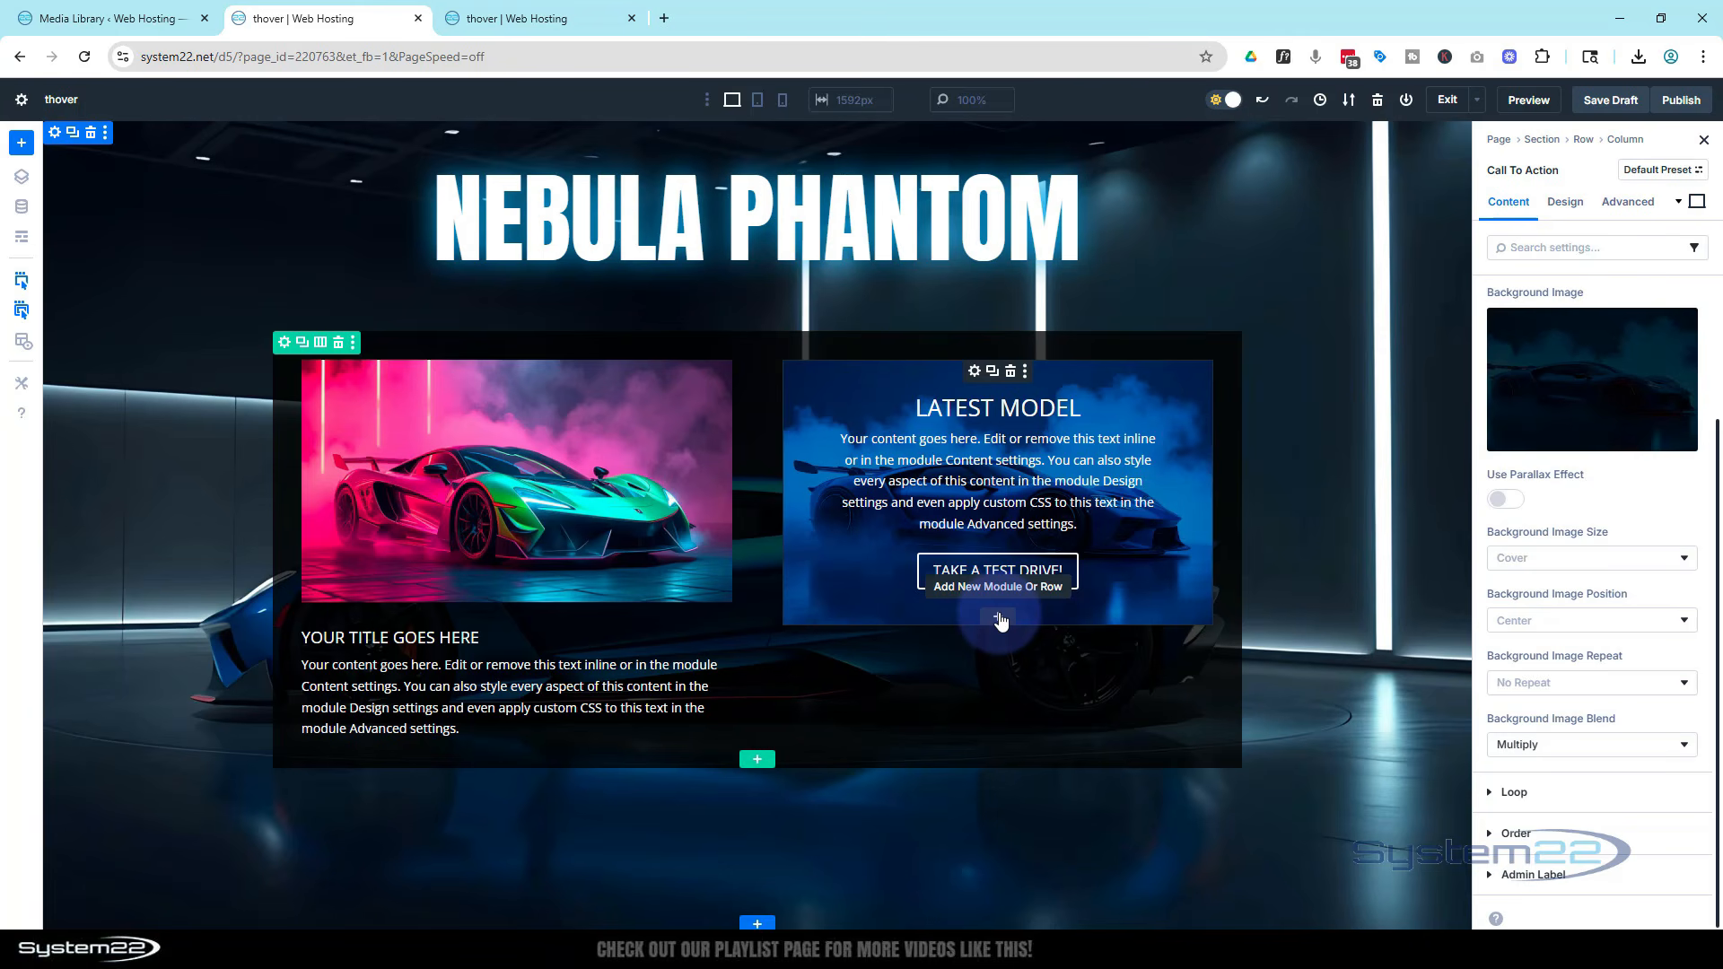
Insert a Blurb module below the call-to-action and delete its body content
click(998, 618)
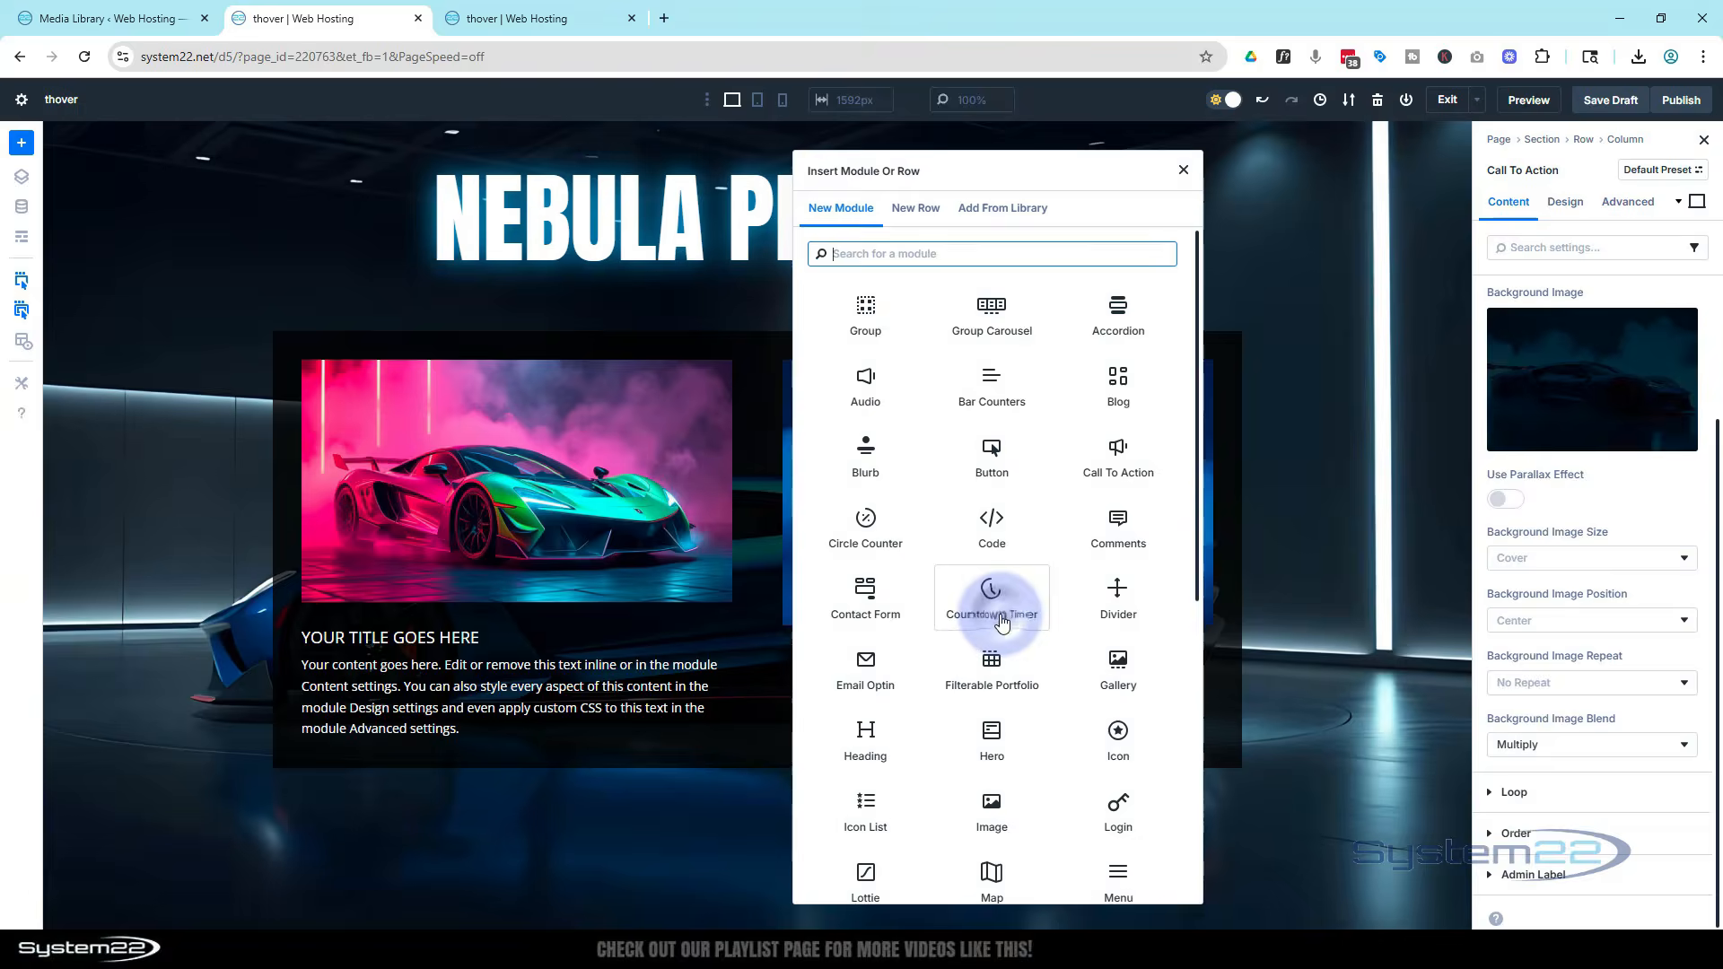
click(875, 462)
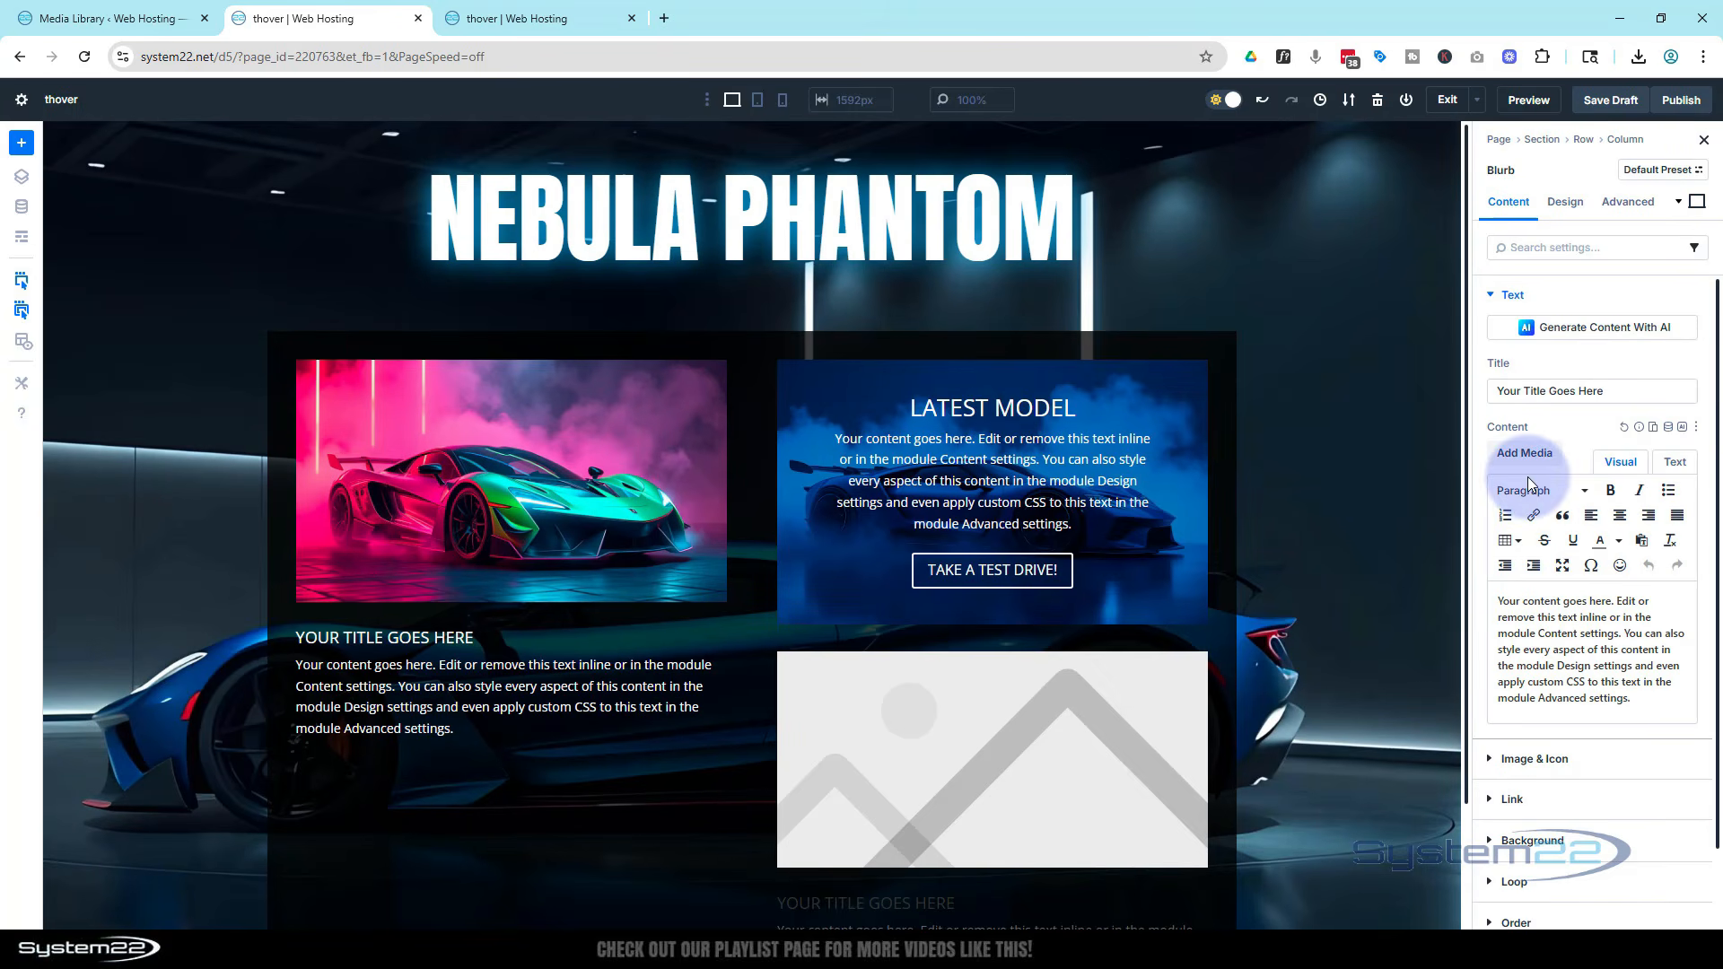
drag(1622, 702, 1491, 600)
key(BackSpace)
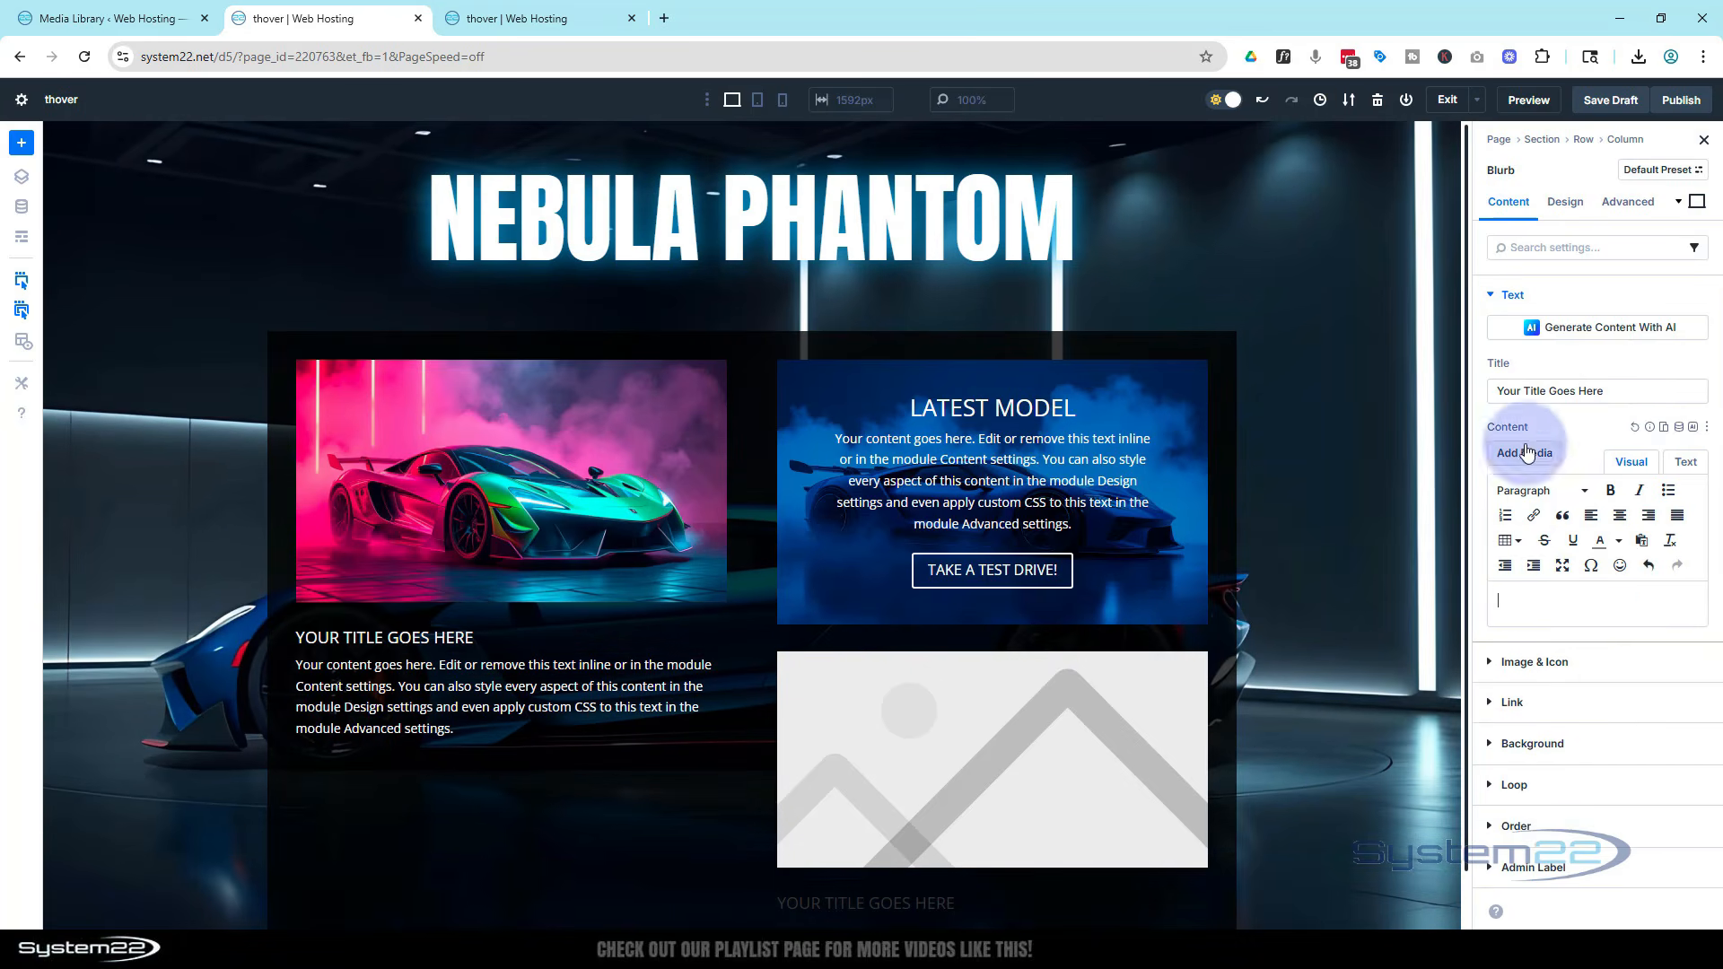
Set the new blurb's title to 1,452,328.00
drag(1608, 391, 1467, 396)
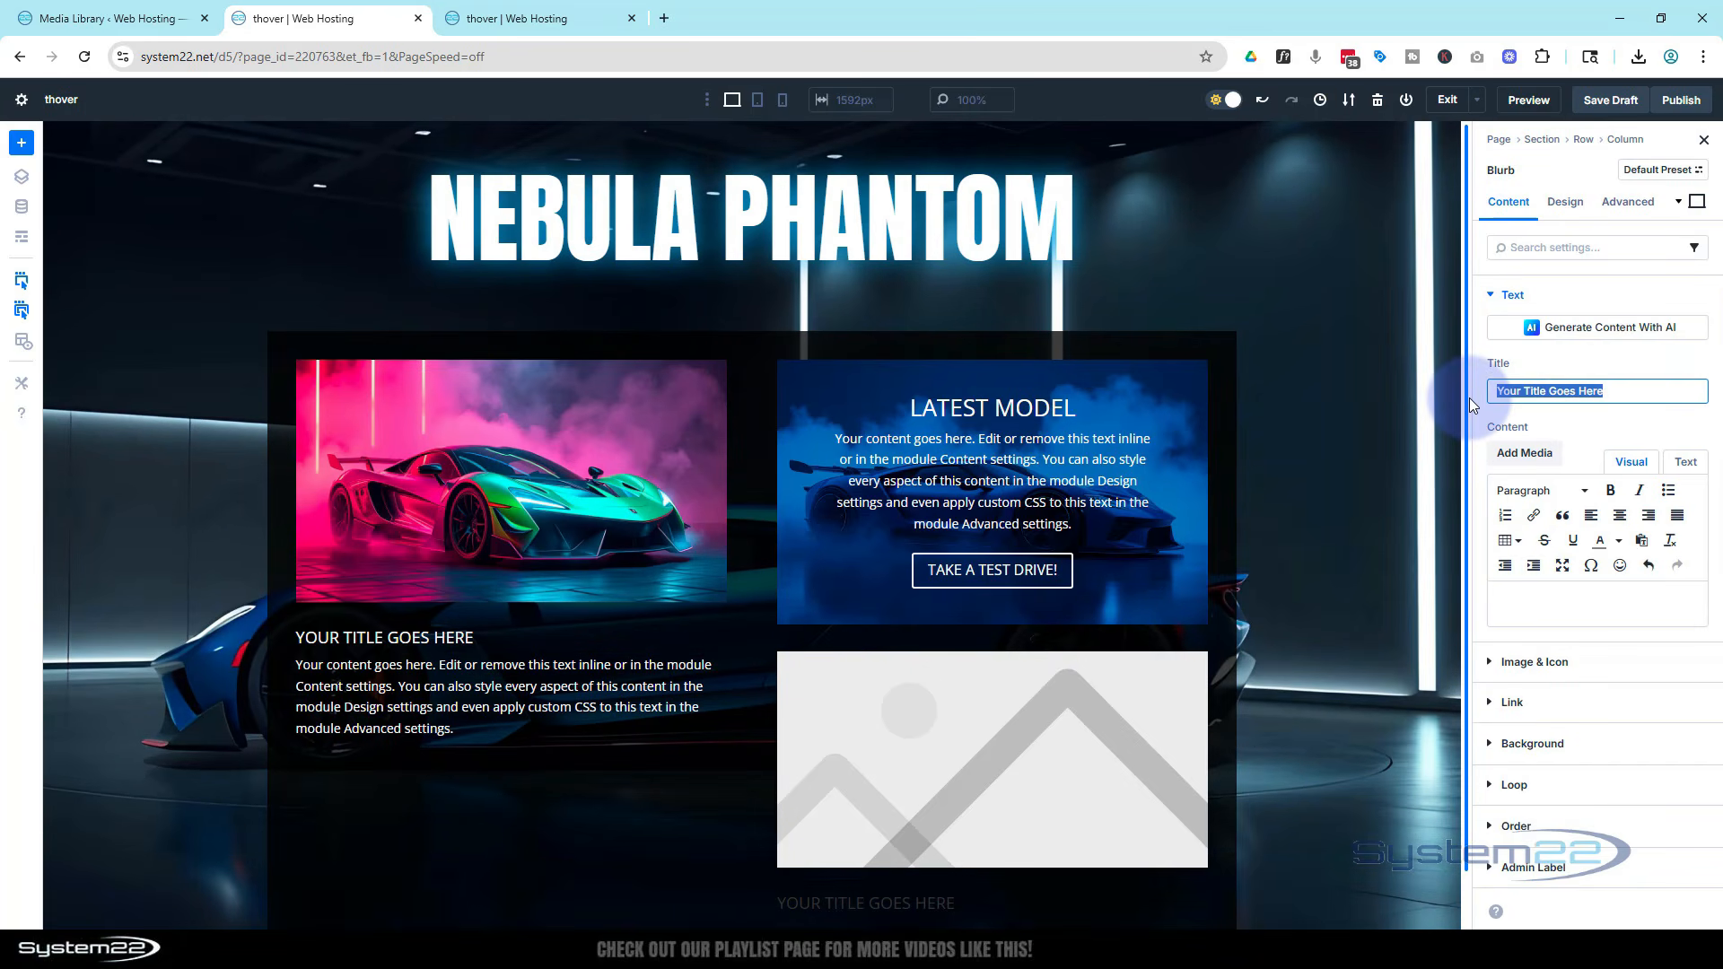
text(1,45)
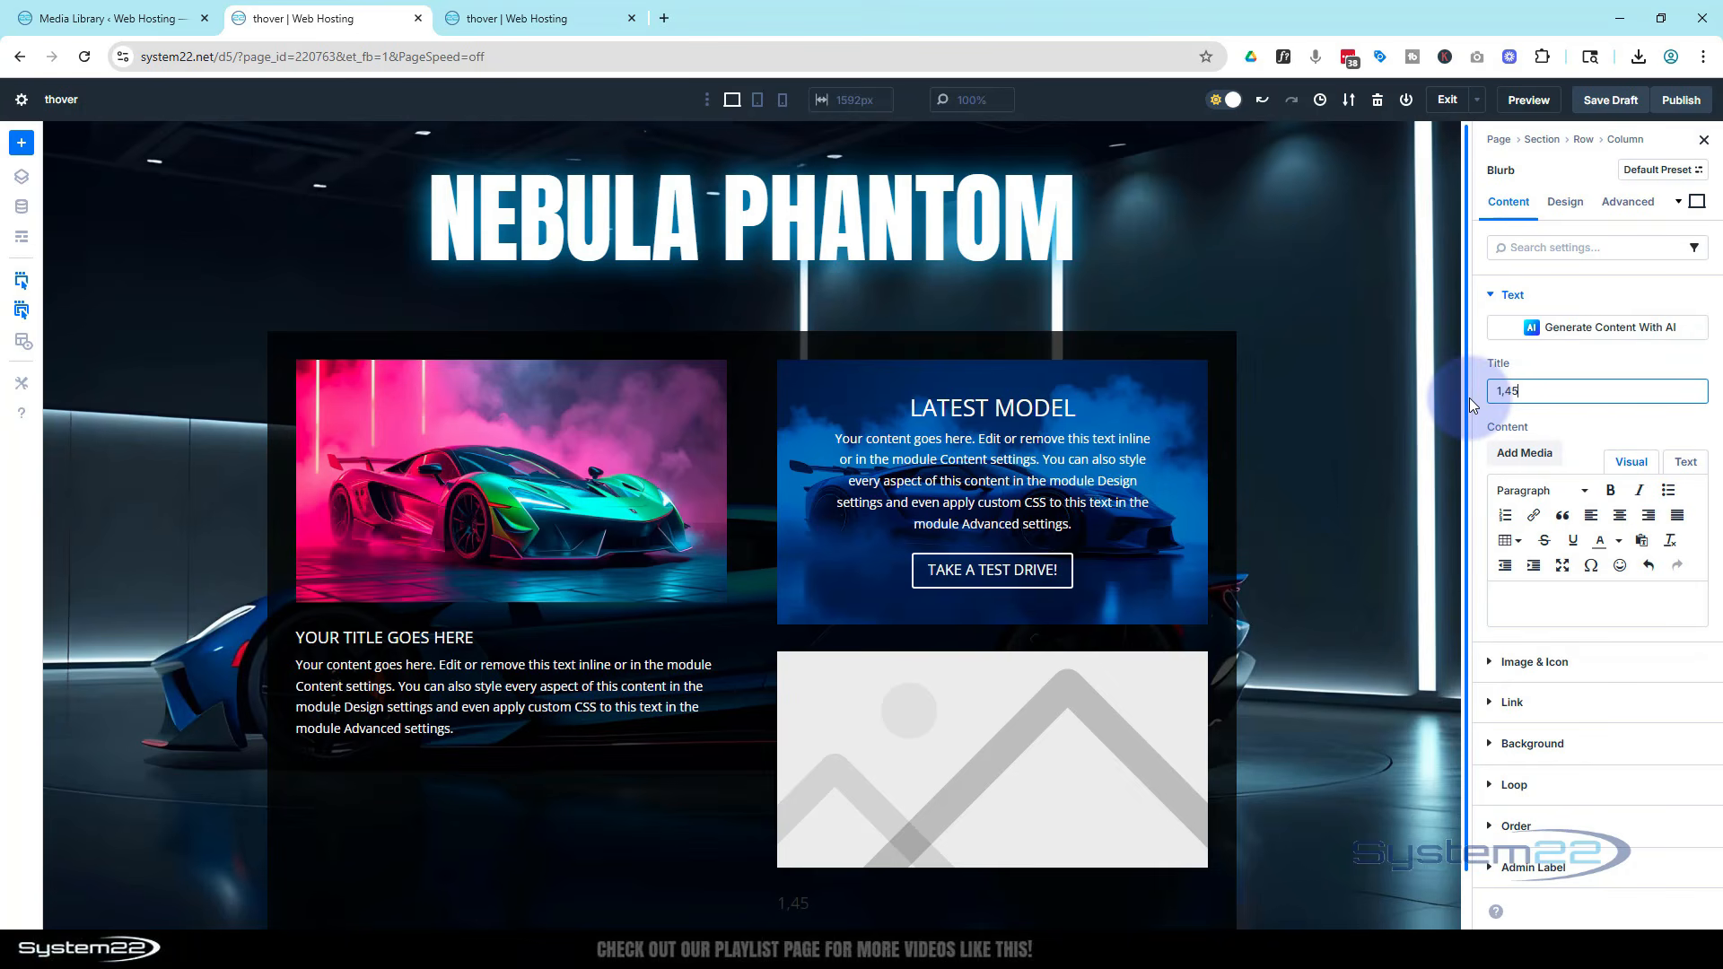
text(2,328.00)
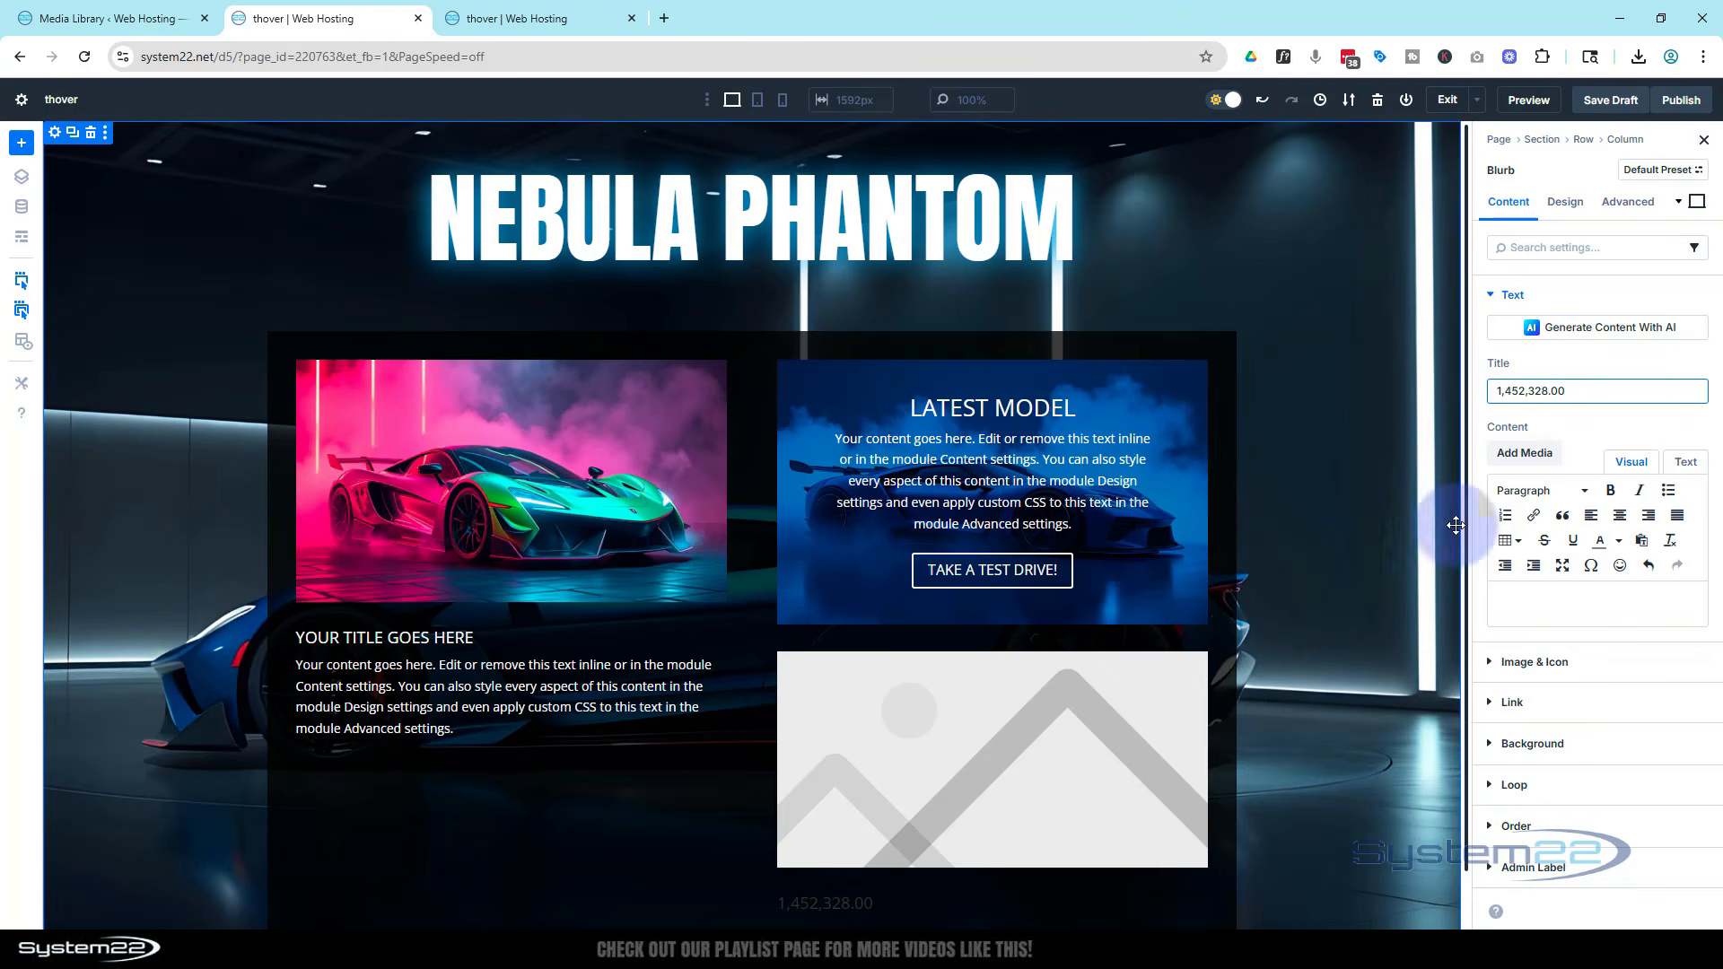
Enable an icon on the blurb and choose the Dollar icon
click(1535, 661)
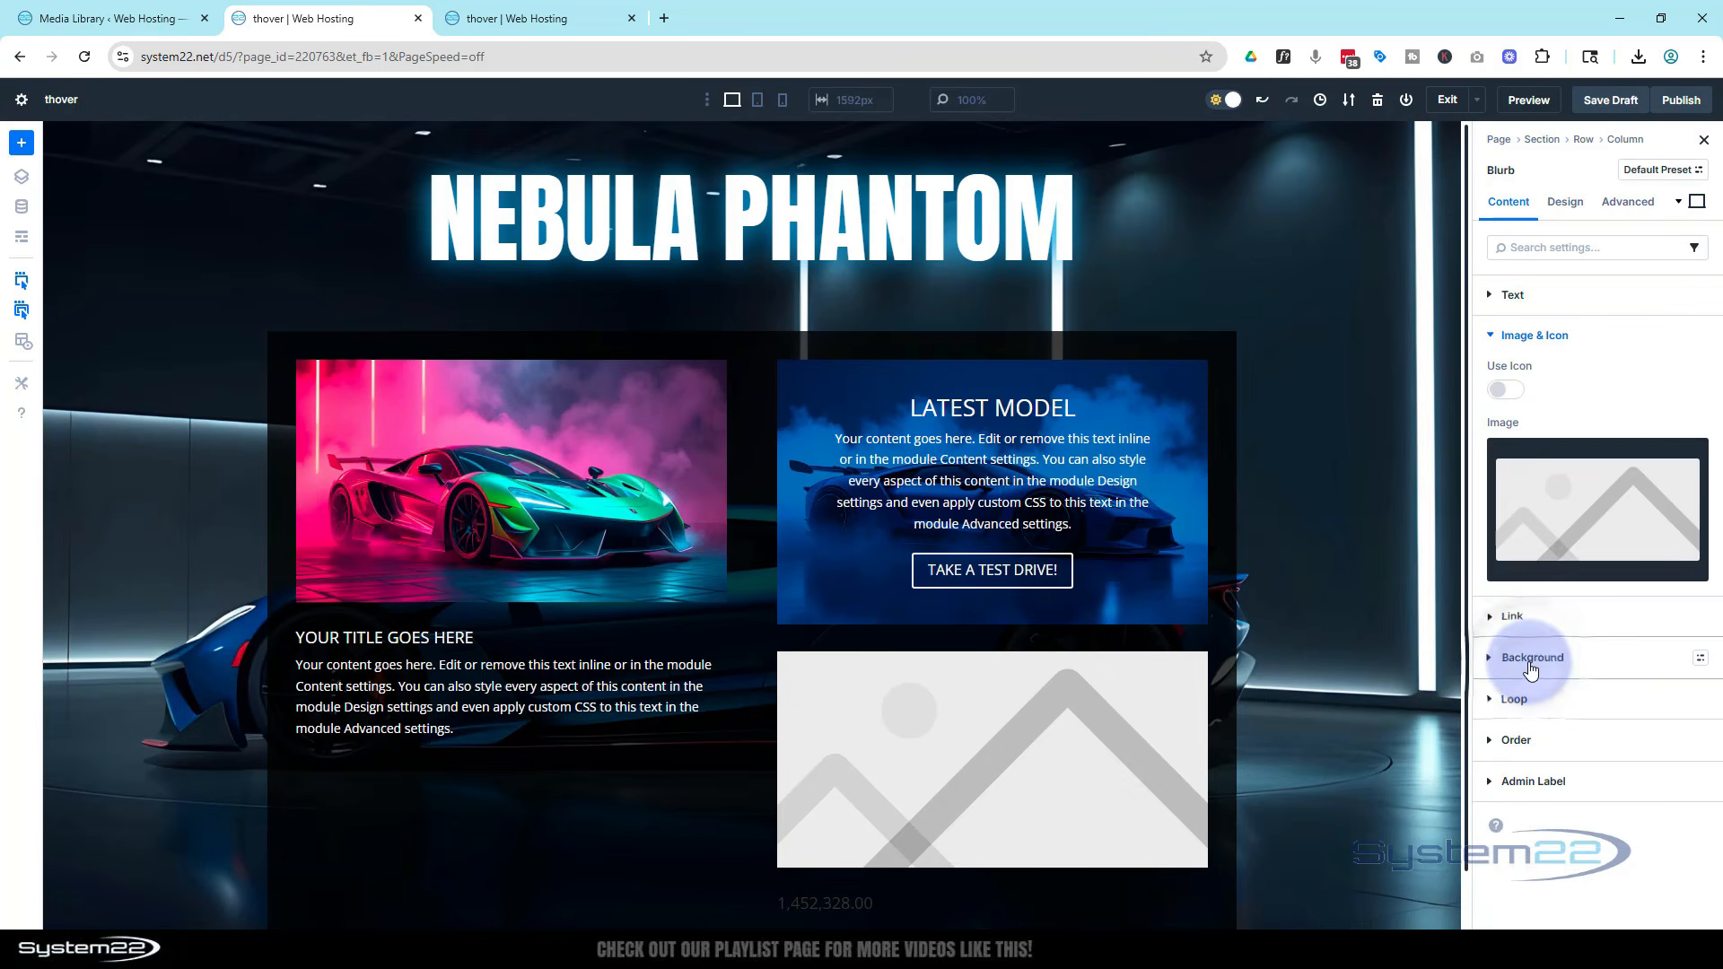
click(1518, 400)
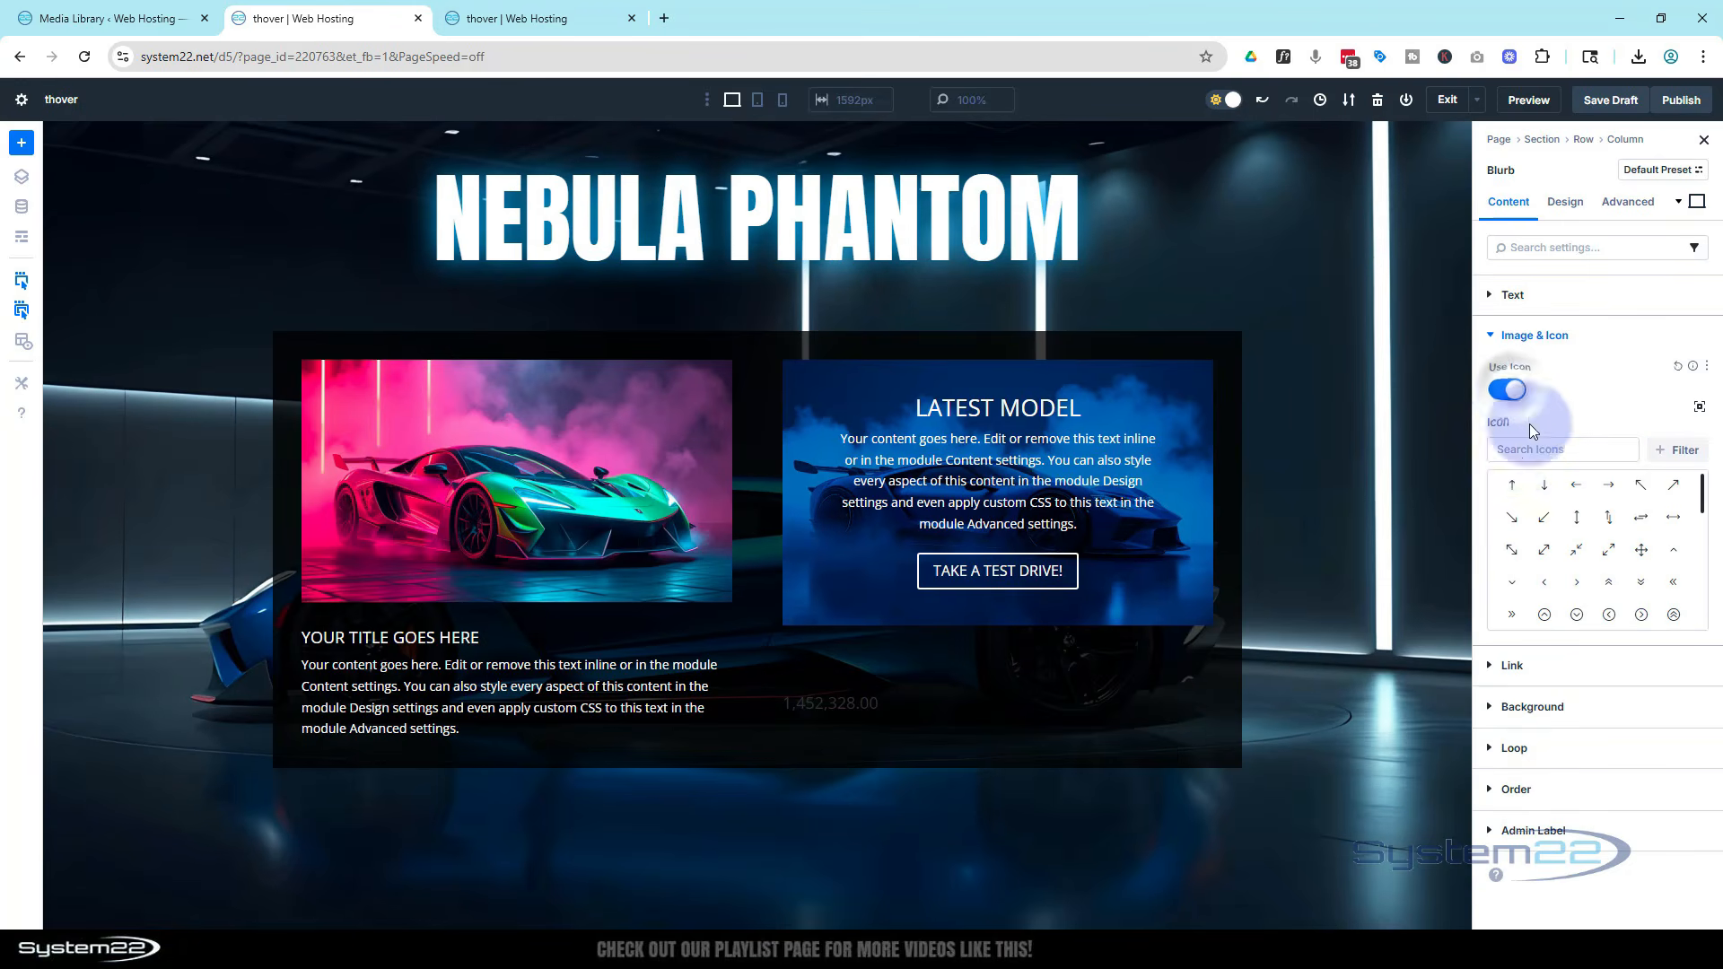
click(1519, 450)
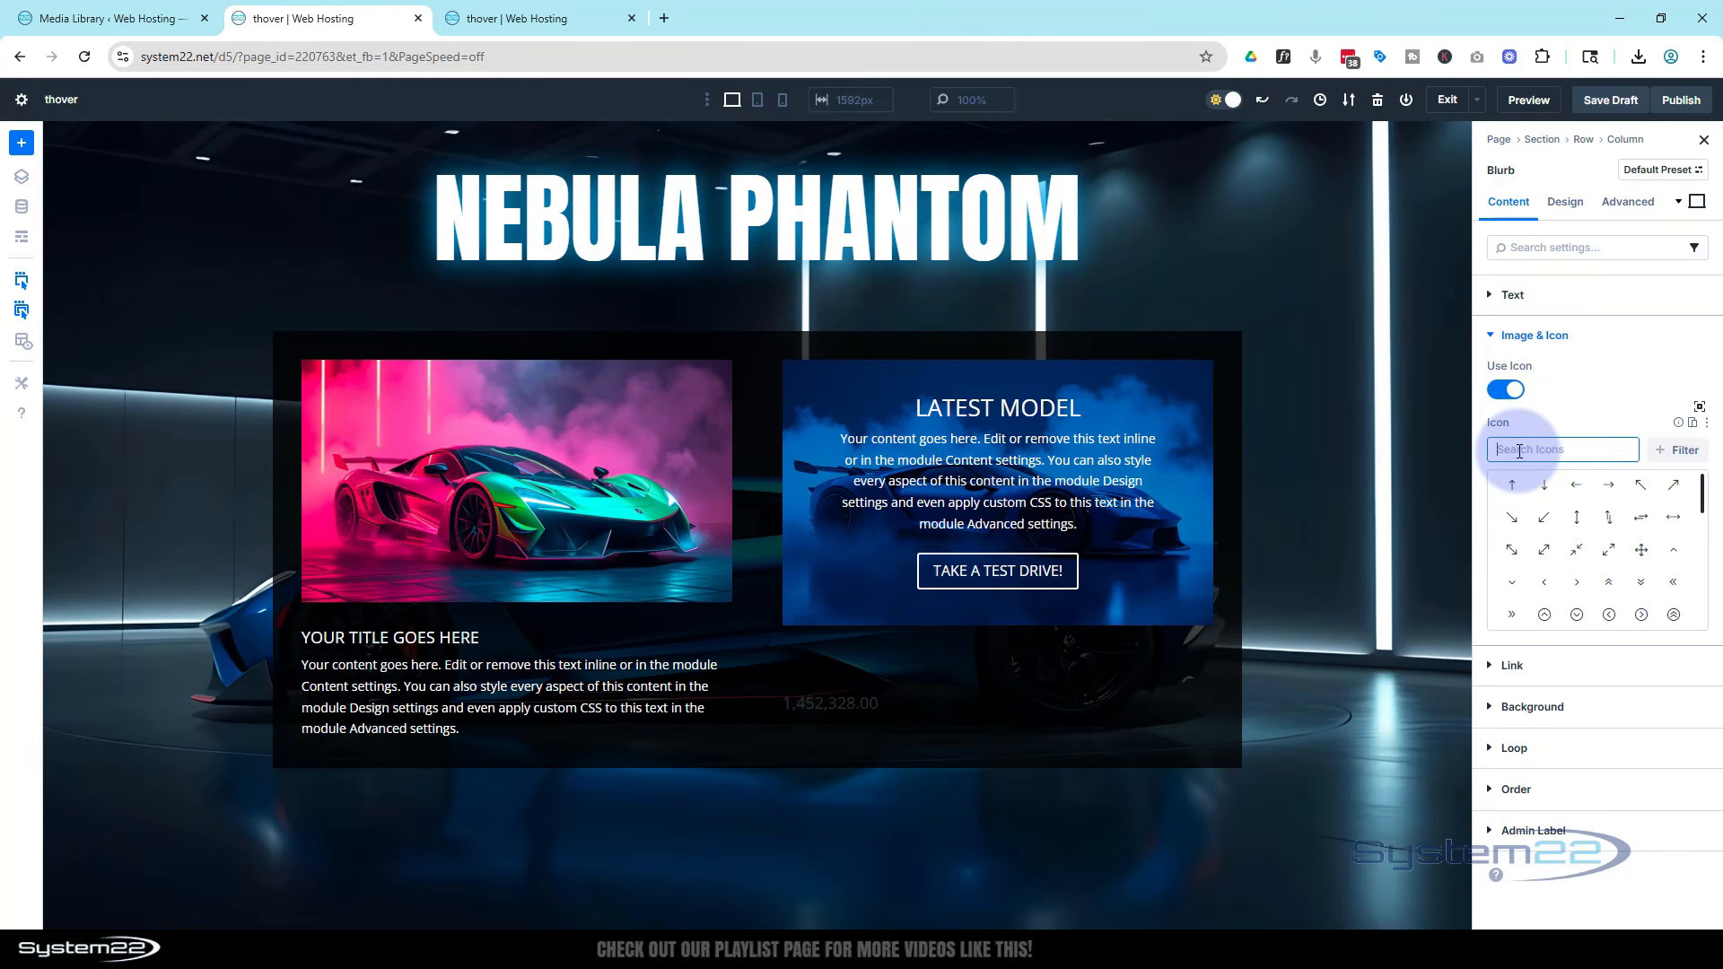
text(doll)
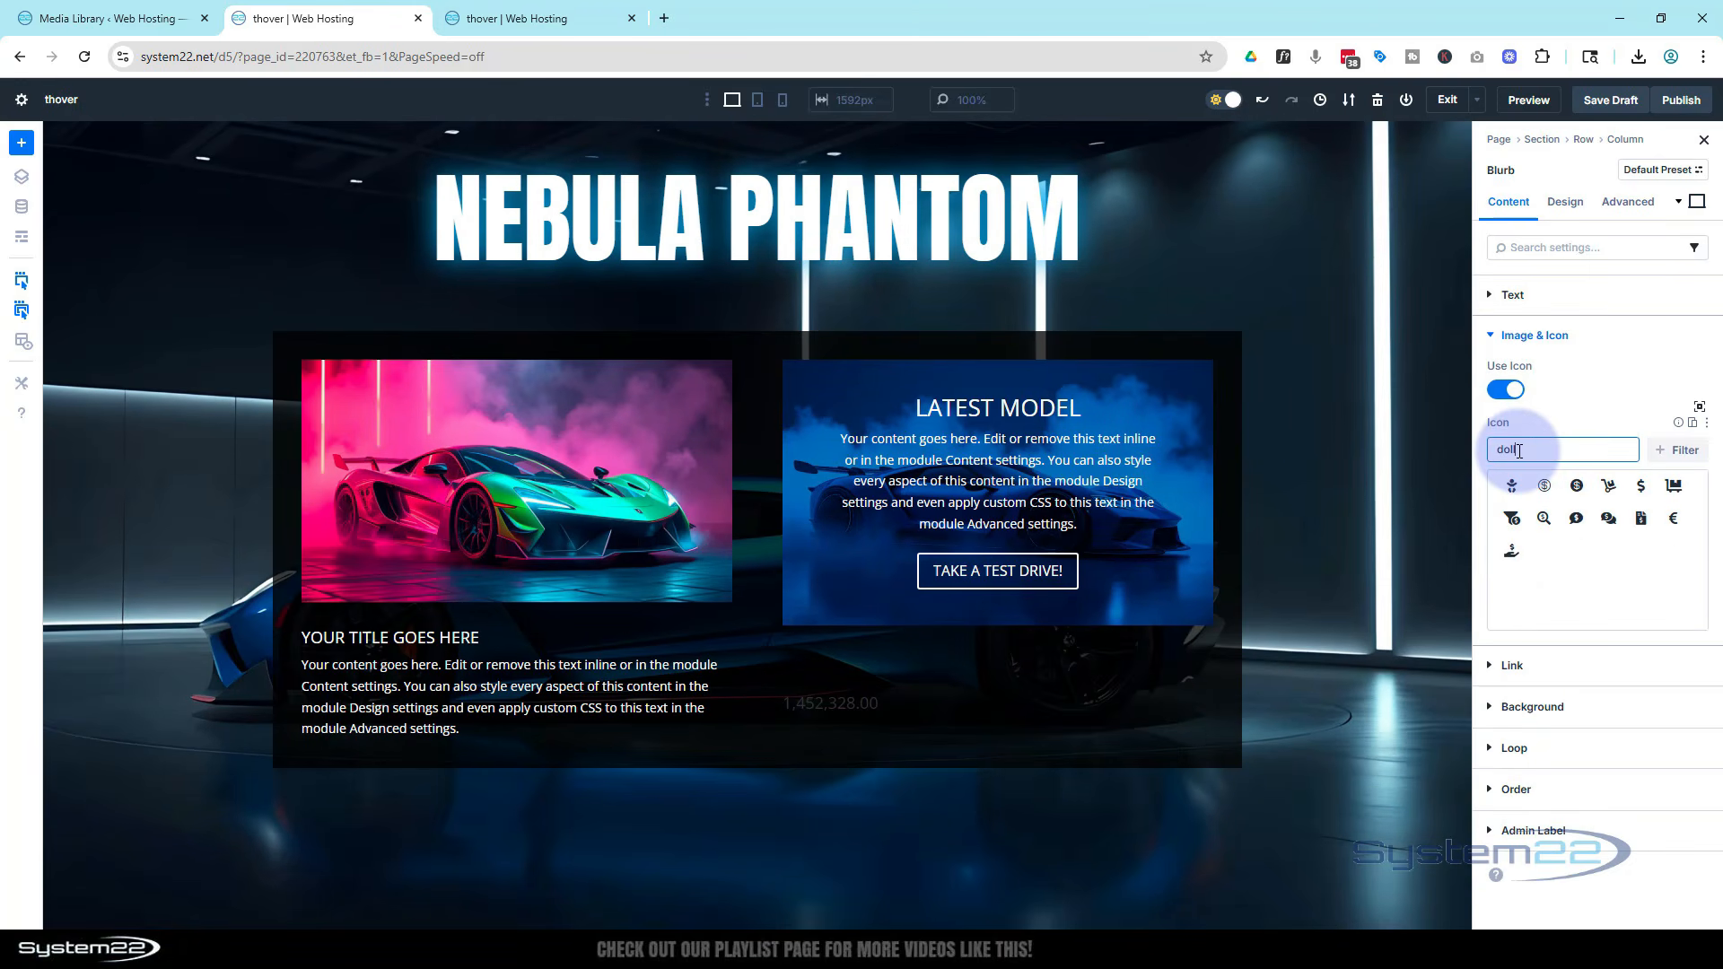
click(1576, 487)
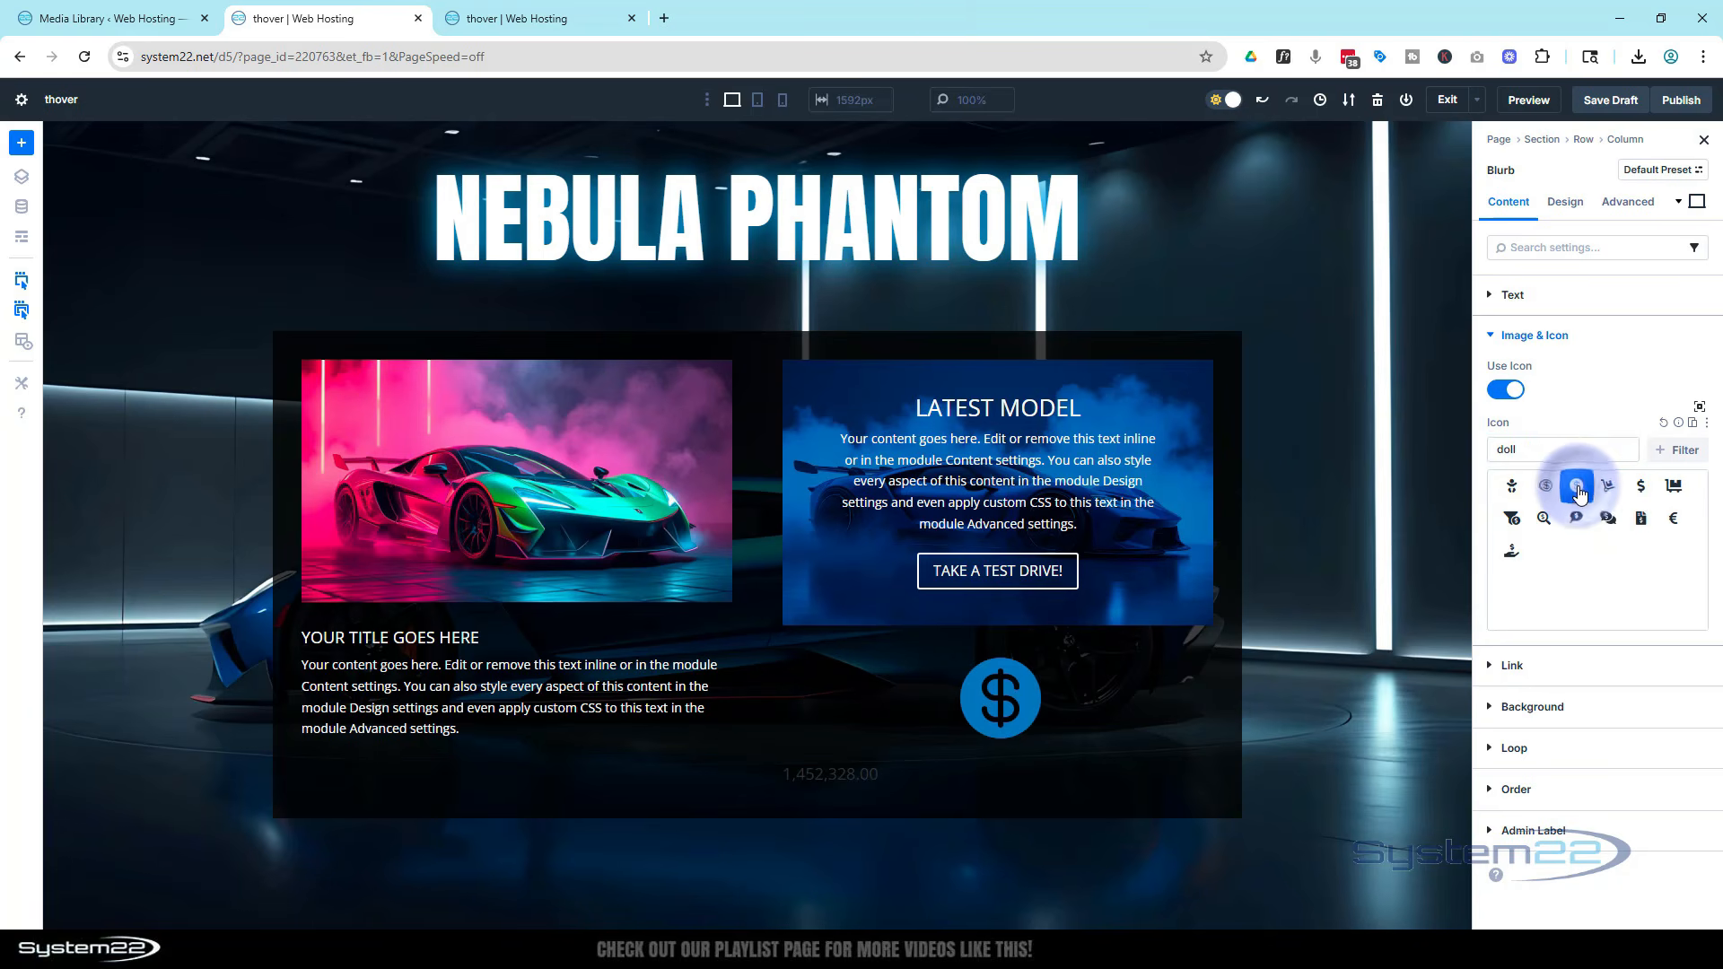
Set the blurb's image/icon placement to Left
click(1566, 205)
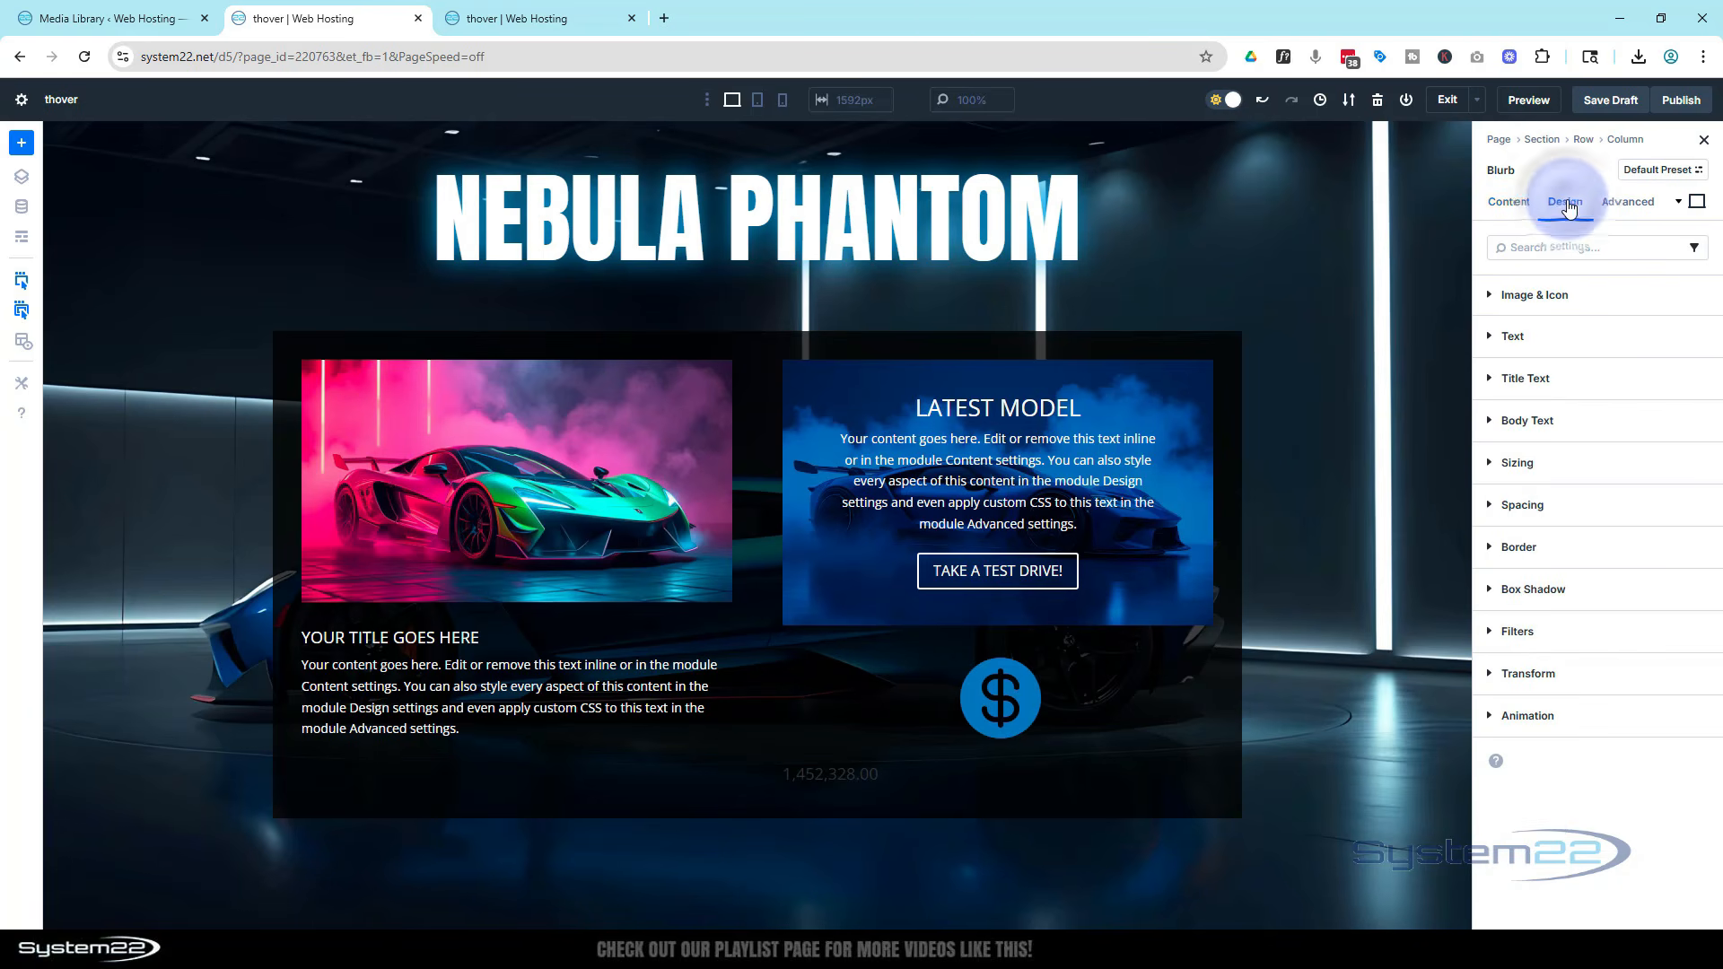
click(1566, 303)
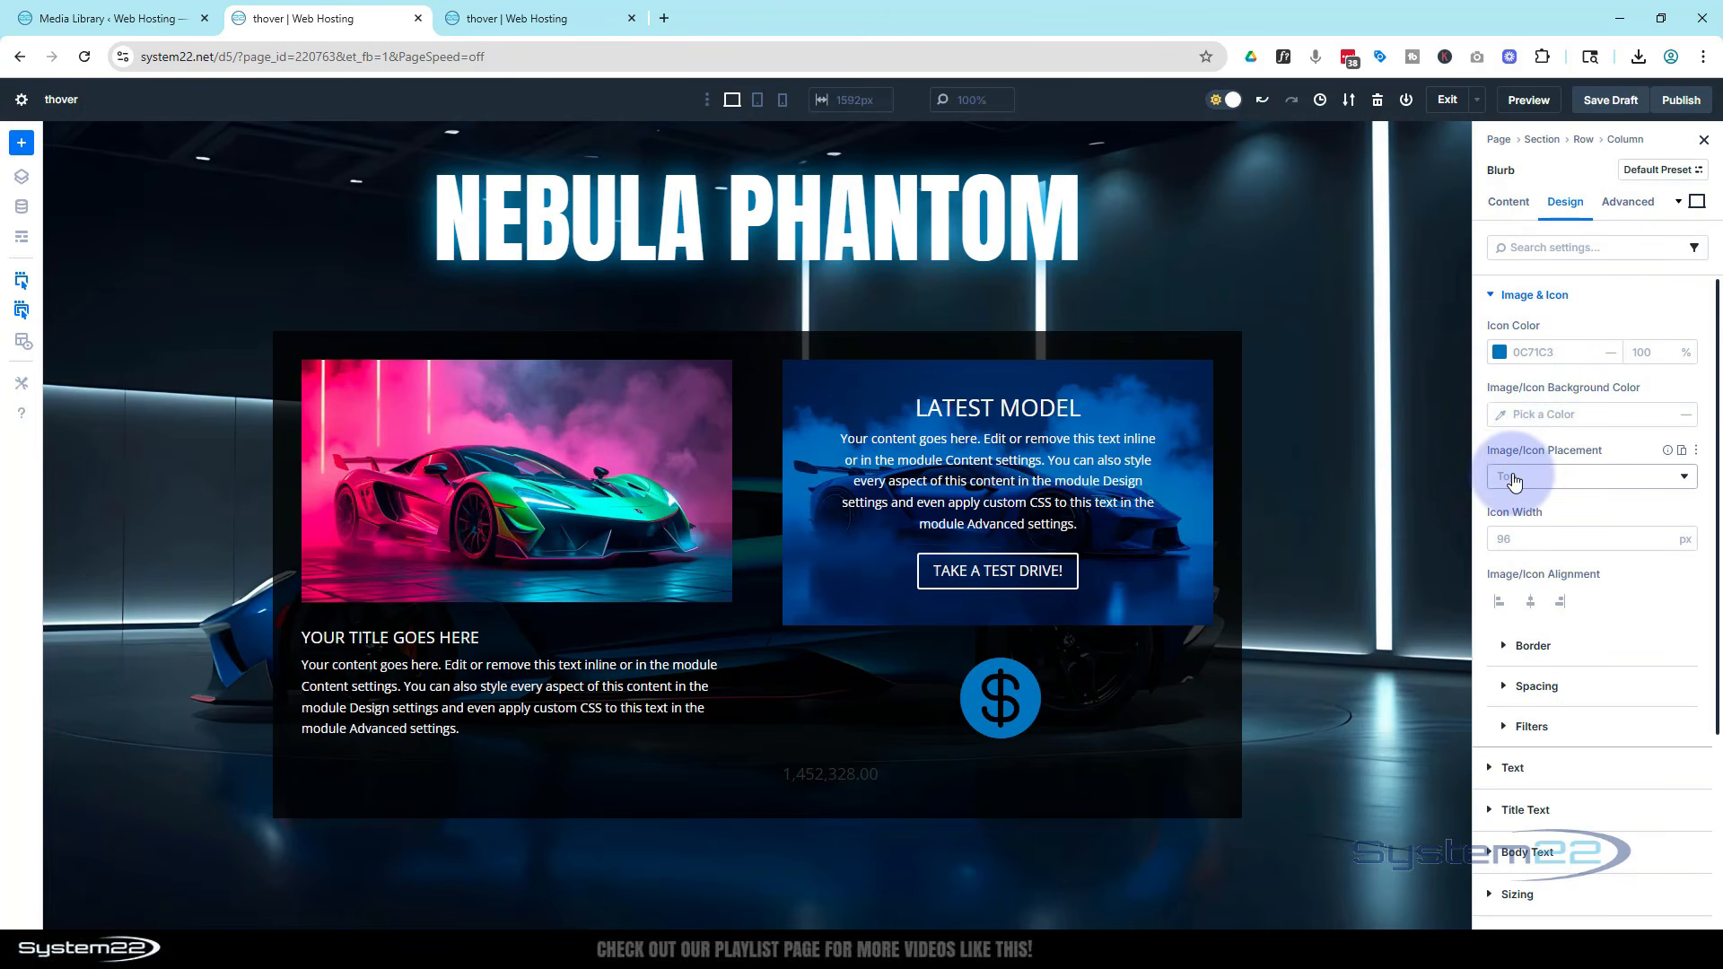
click(1543, 477)
click(1523, 515)
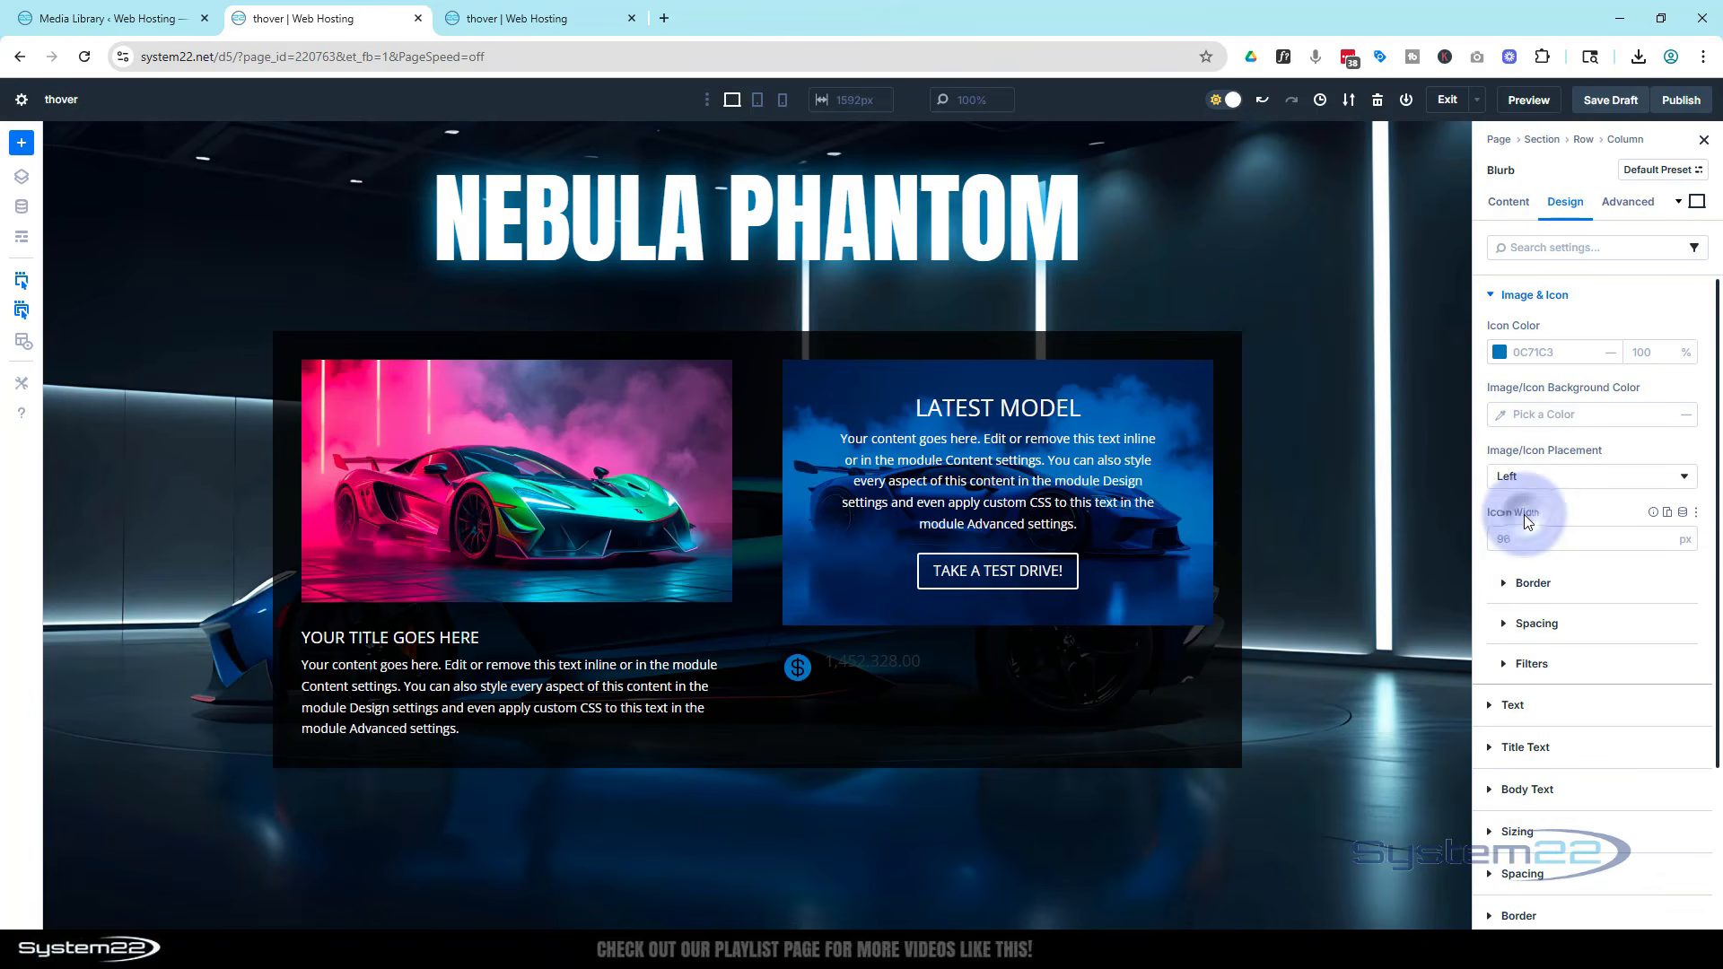
Style the blurb title with color FFFFFF, text size 30 px, and right alignment
scroll(1525, 499, down, 2)
click(1522, 566)
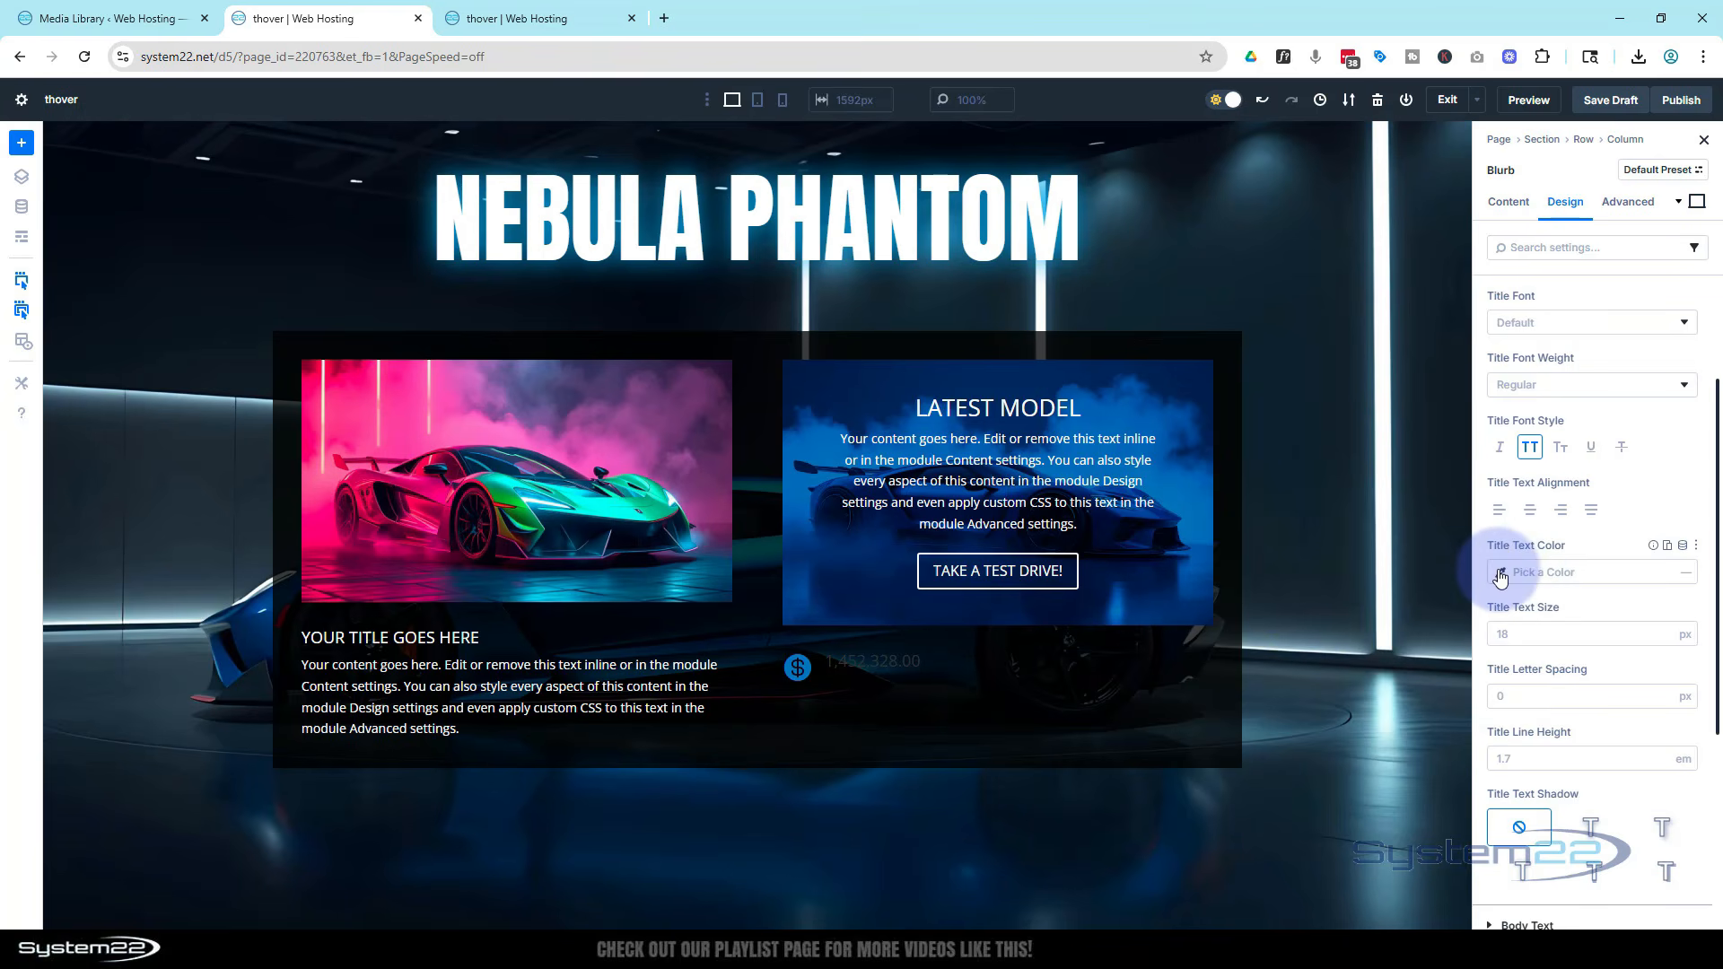
click(1499, 574)
drag(1328, 531, 1240, 492)
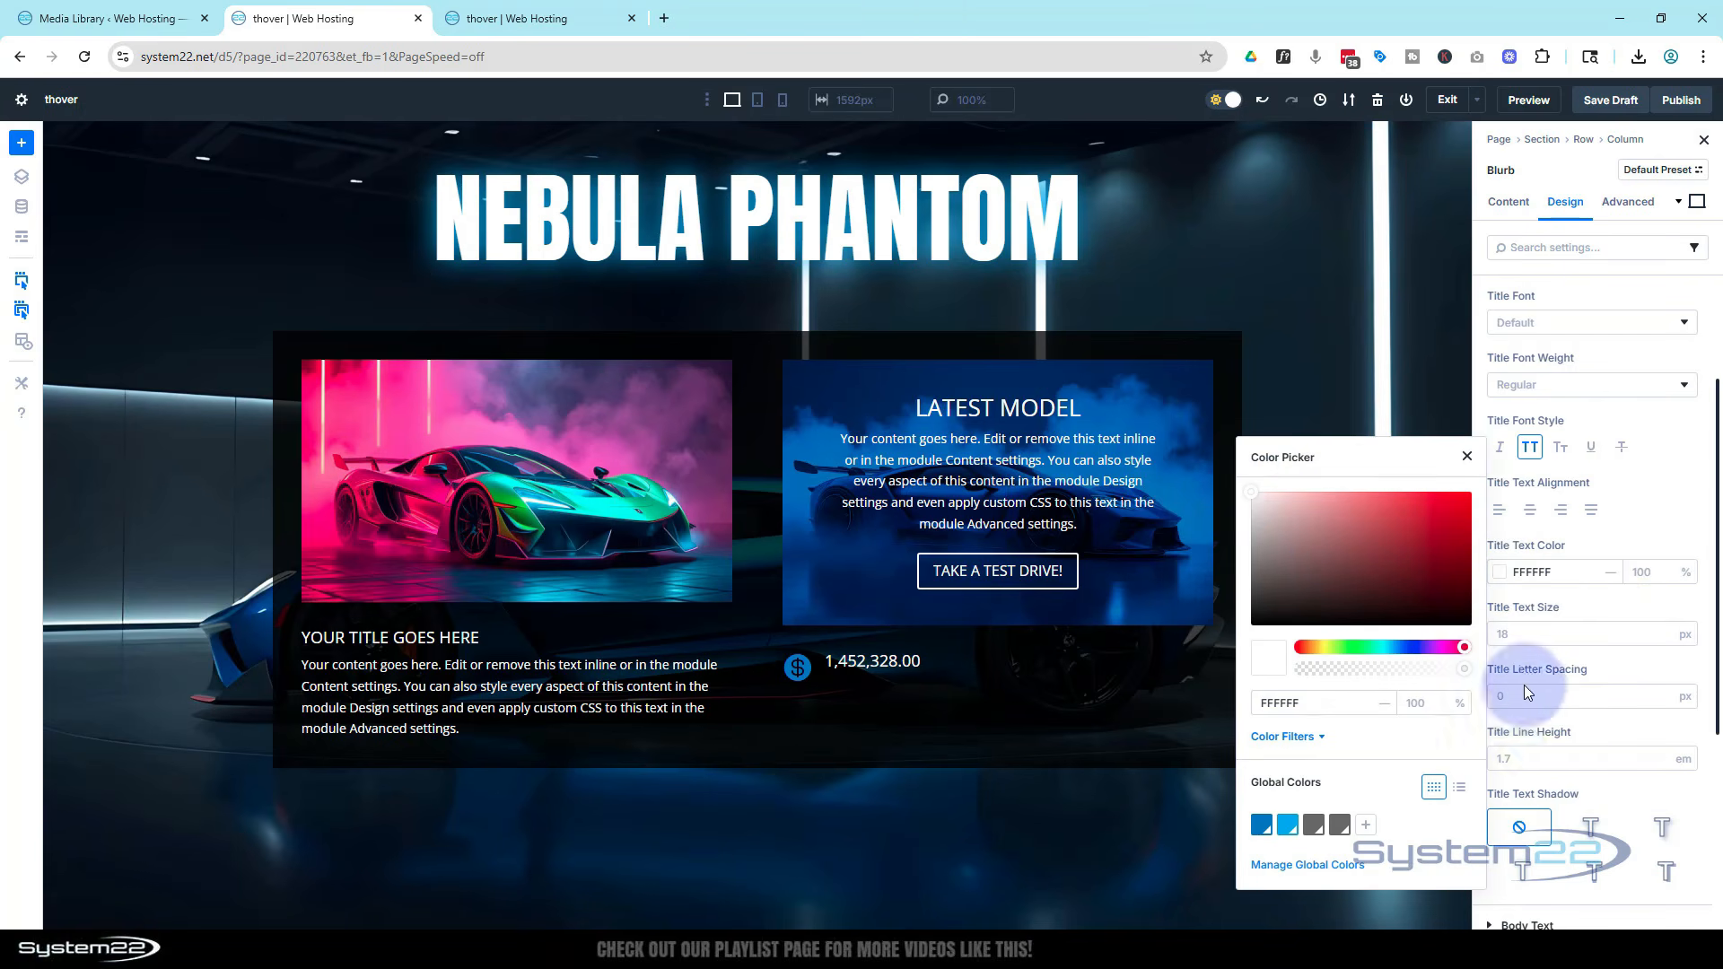
click(1525, 633)
text(30)
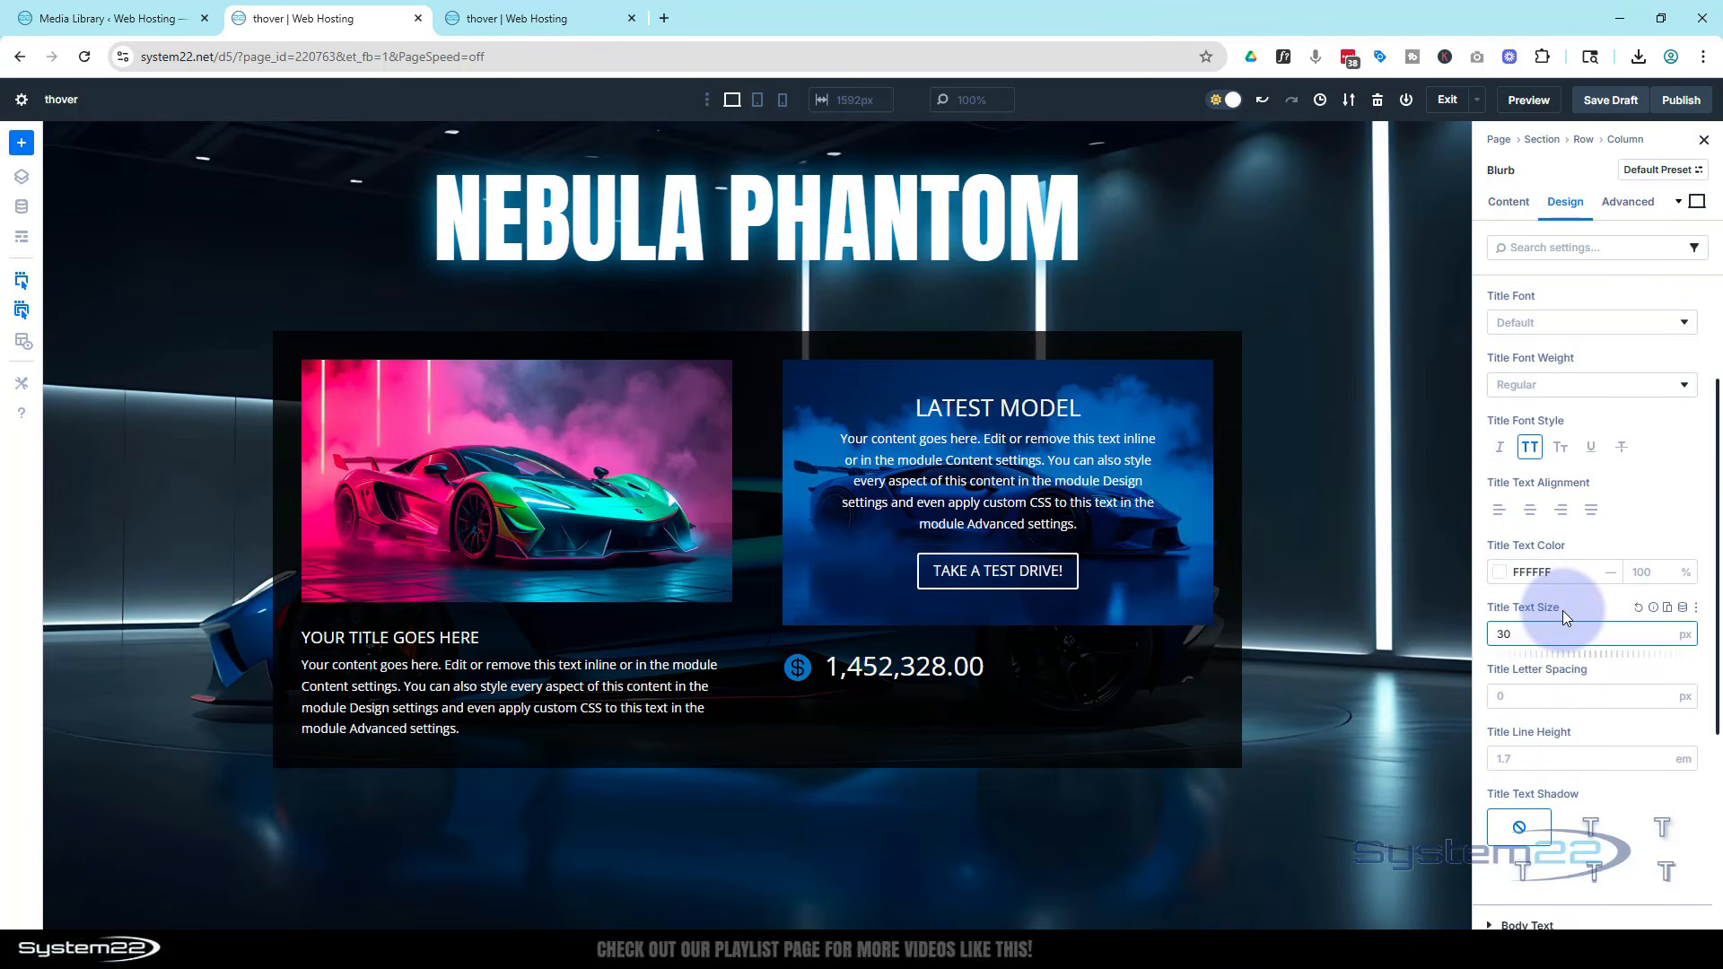
click(1591, 510)
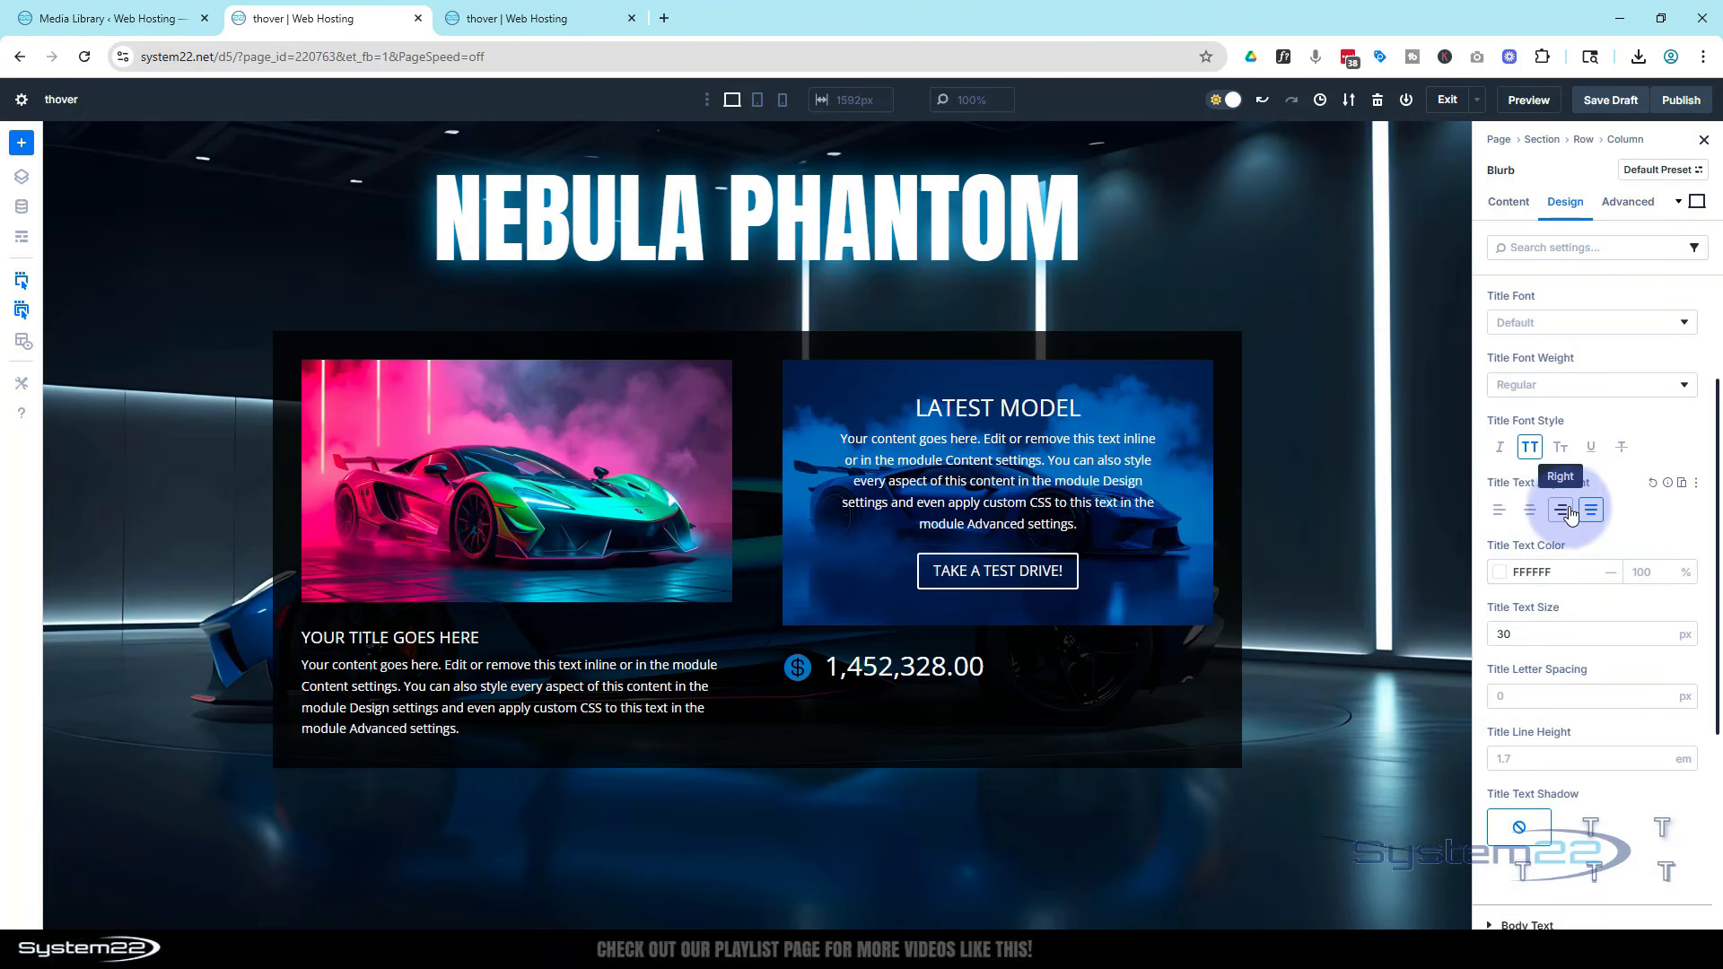
click(1565, 510)
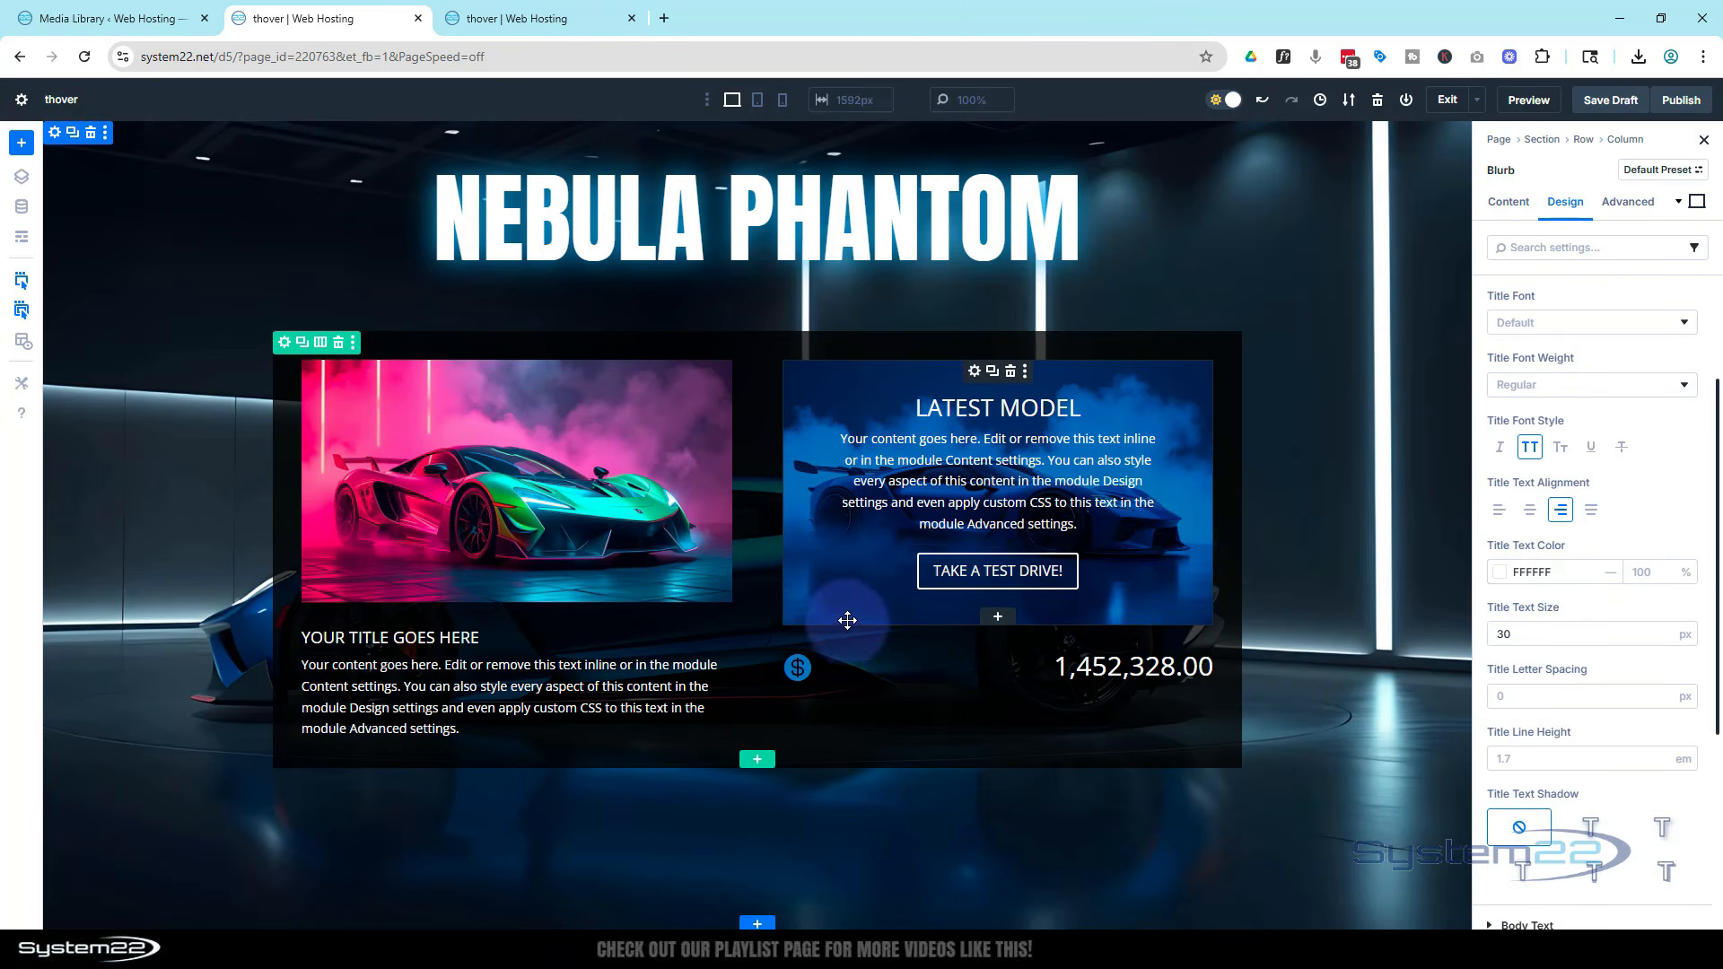
Disable the pink car blurb in the first column on phone
click(758, 102)
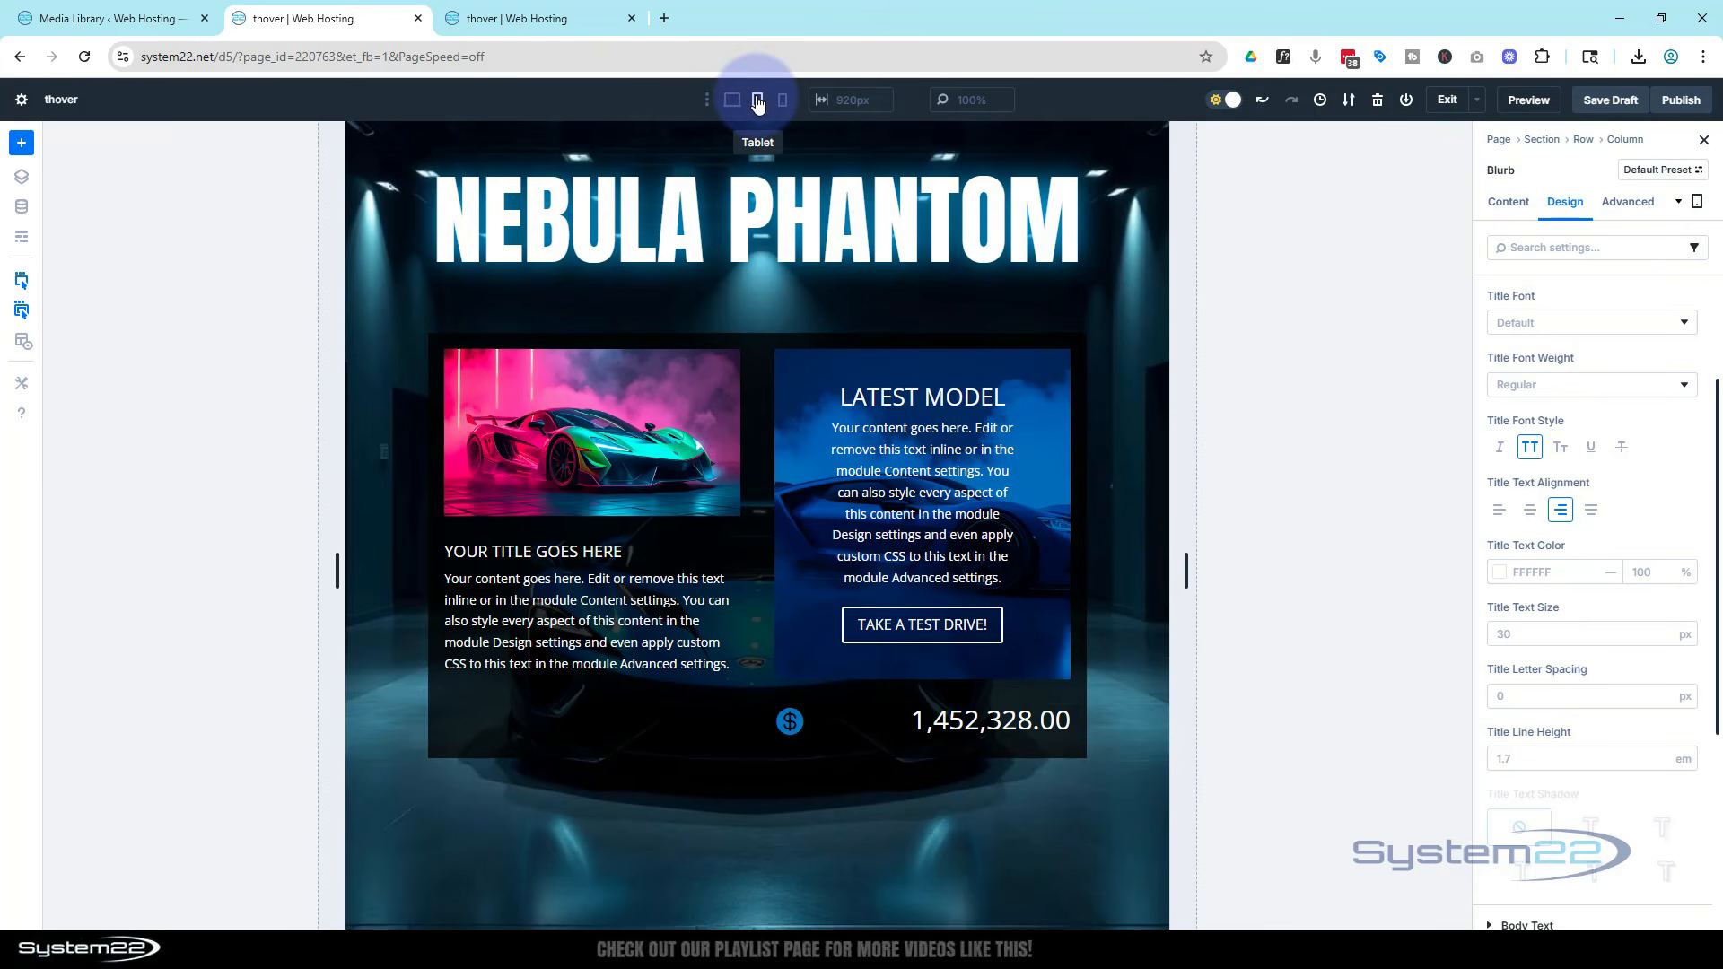
click(782, 101)
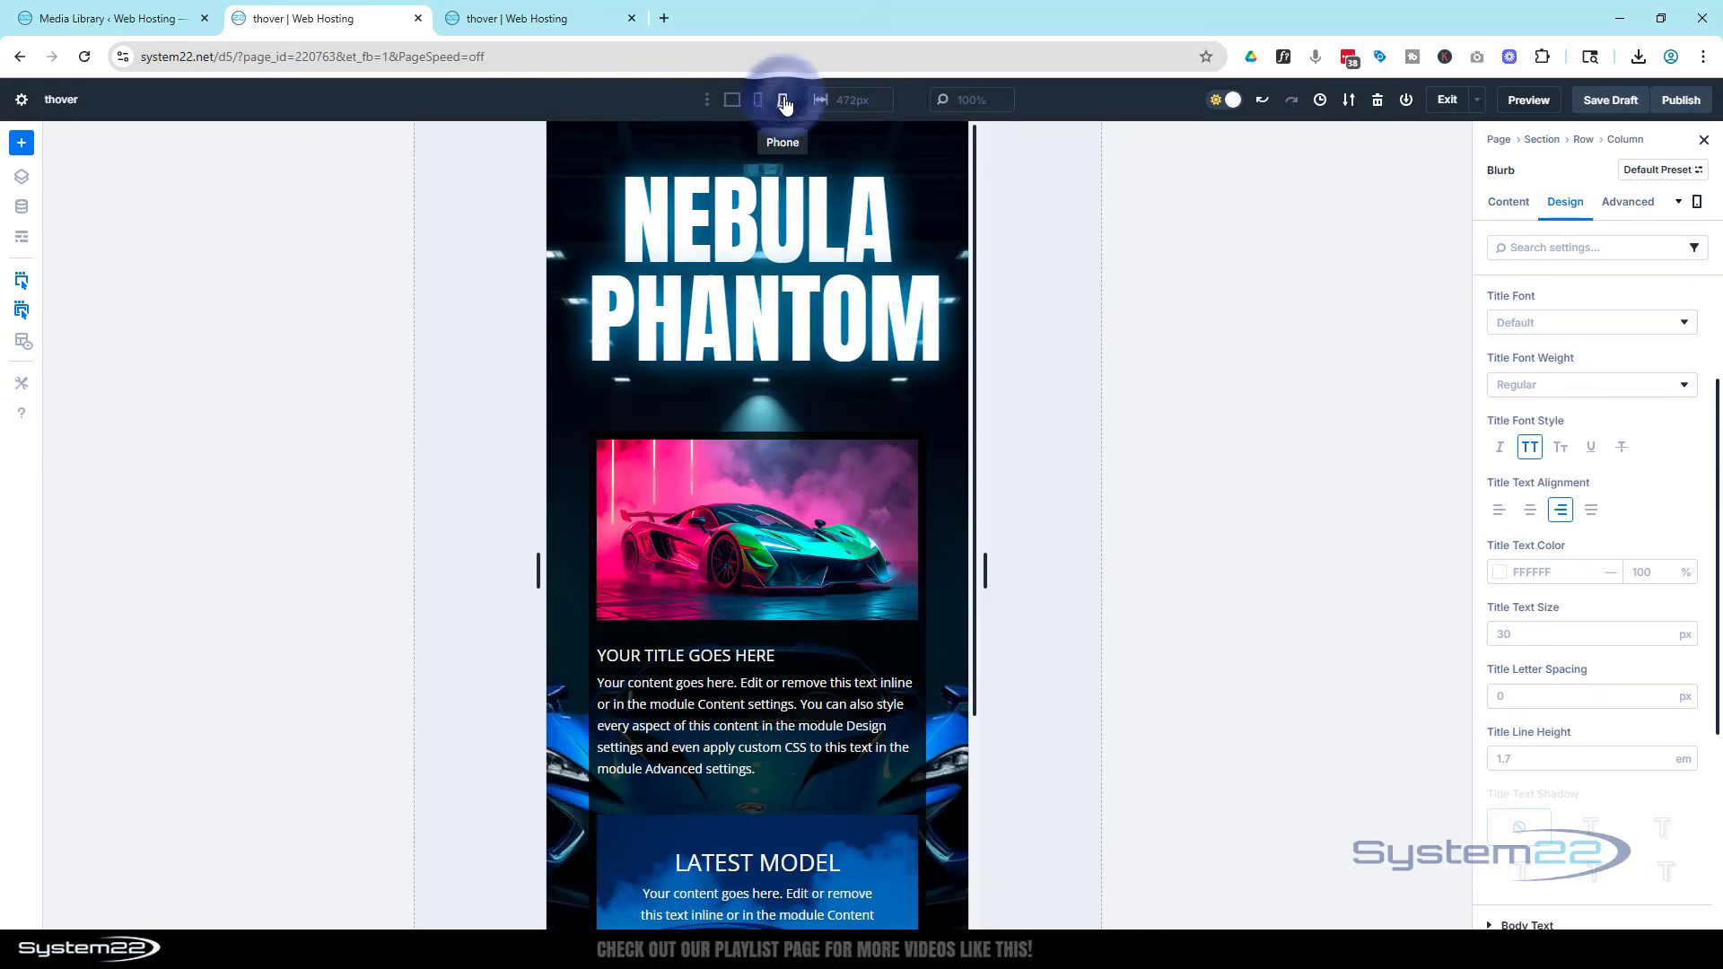
scroll(829, 377, down, 1)
scroll(829, 378, down, 2)
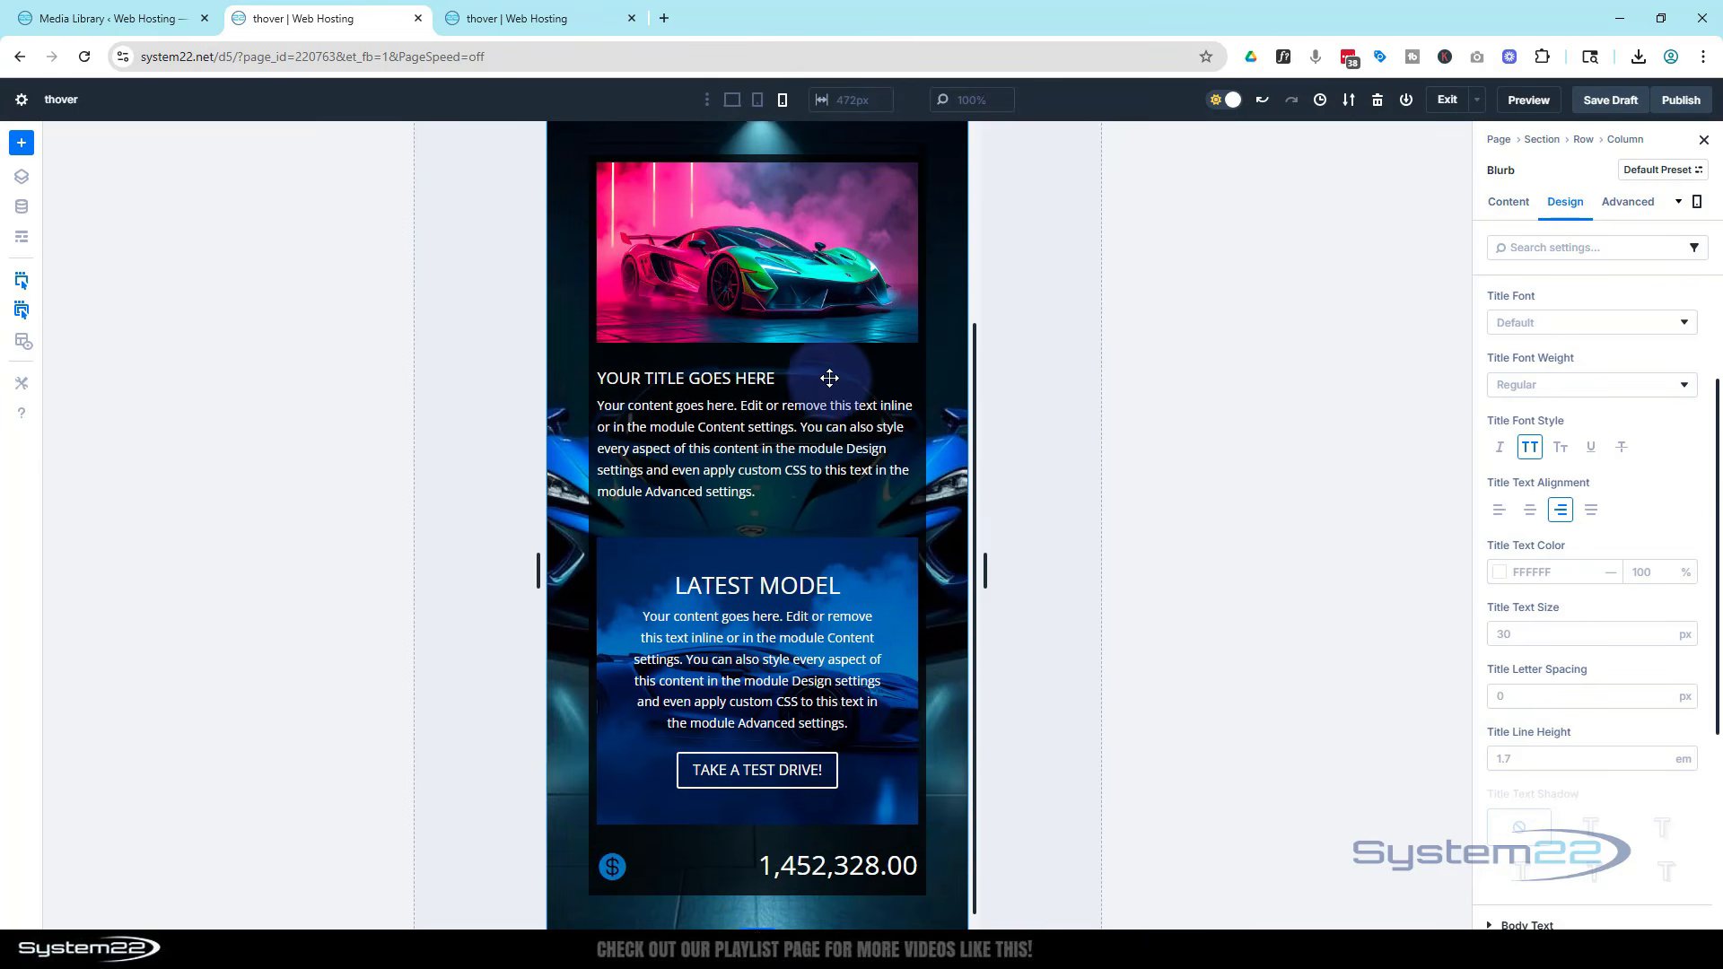
scroll(825, 375, up, 2)
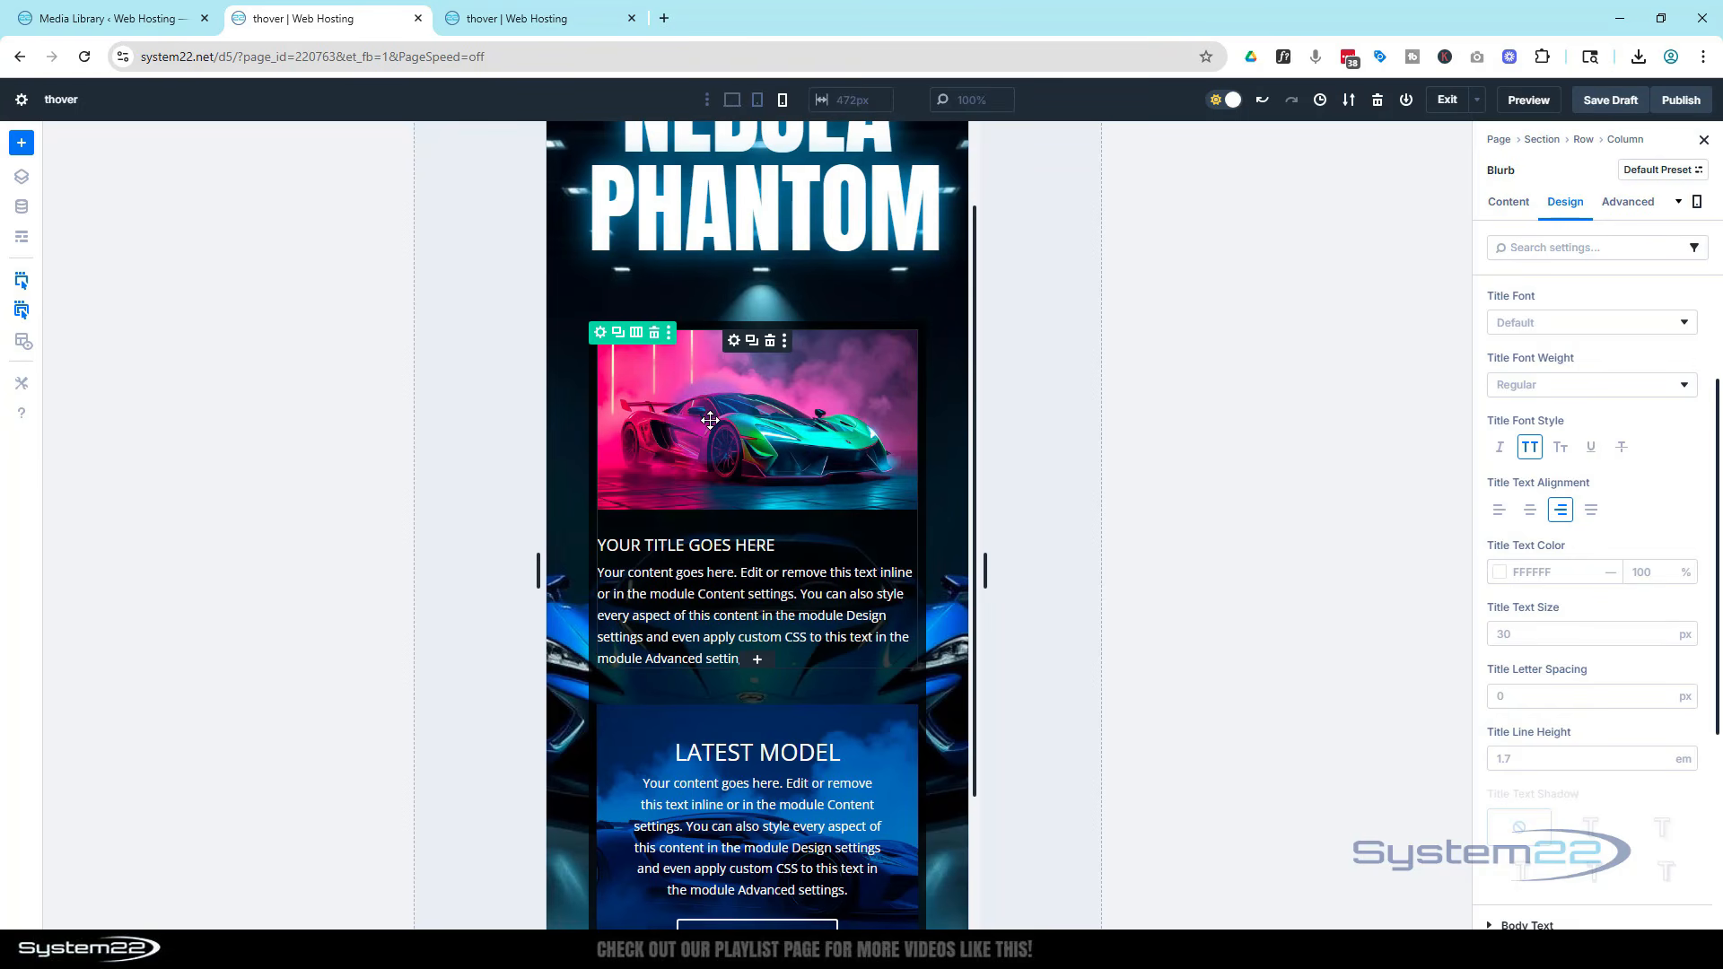
click(733, 343)
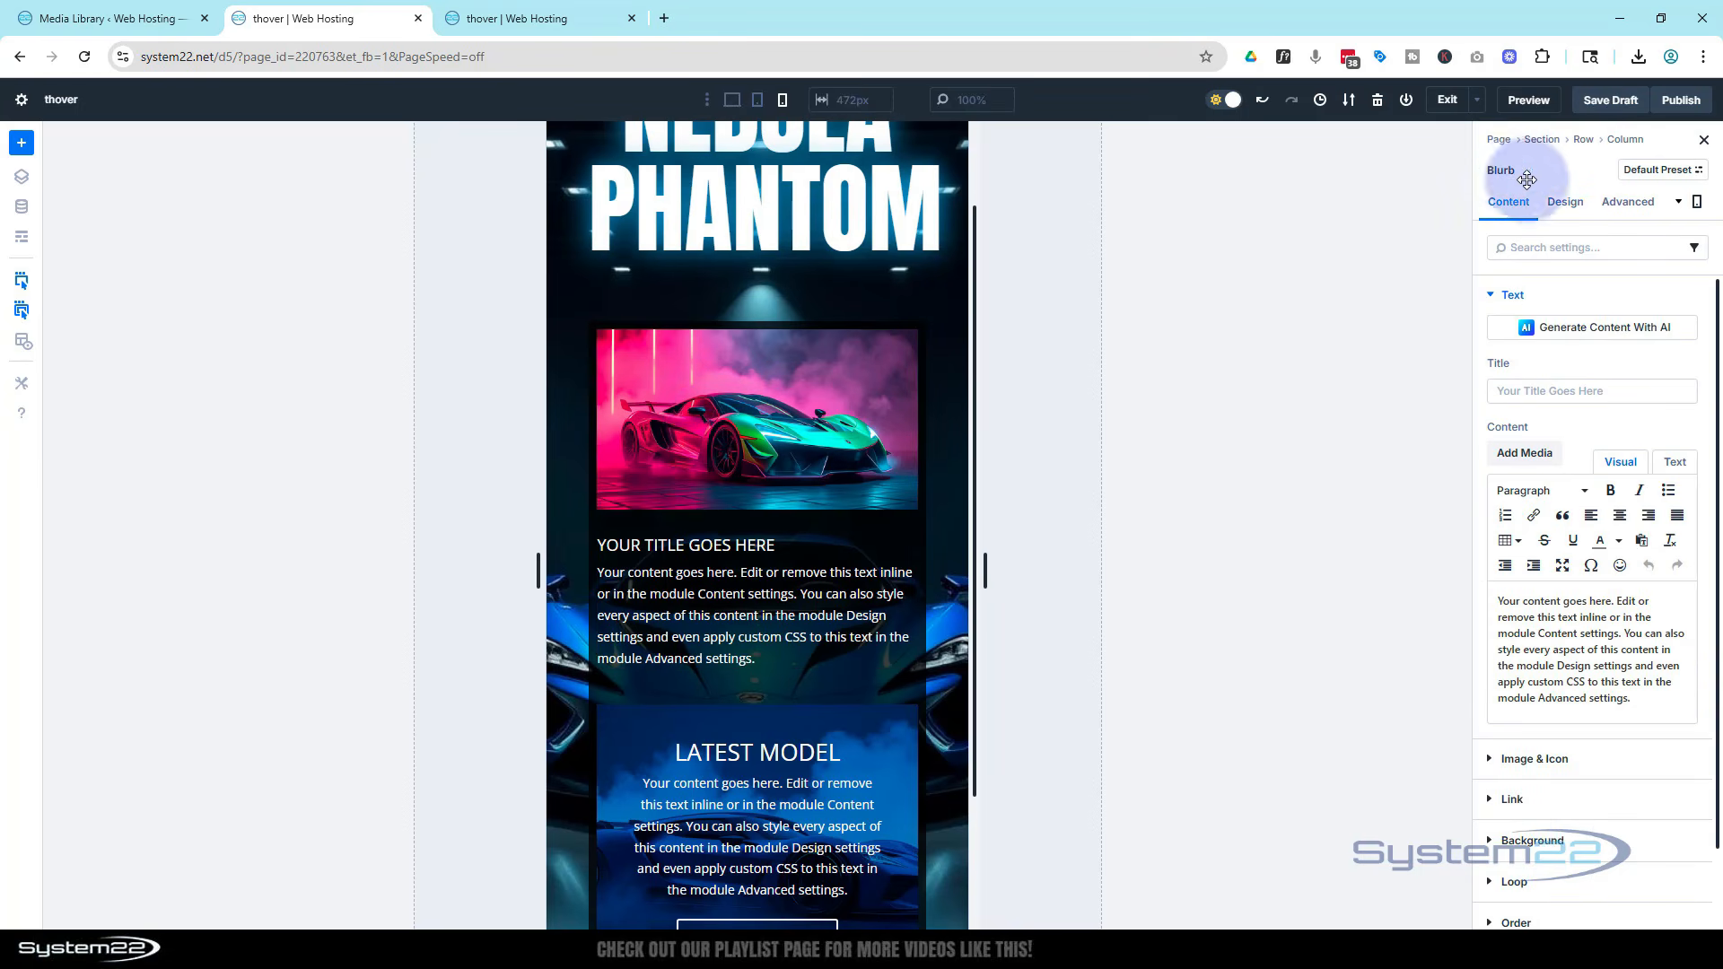
click(1627, 201)
click(1566, 503)
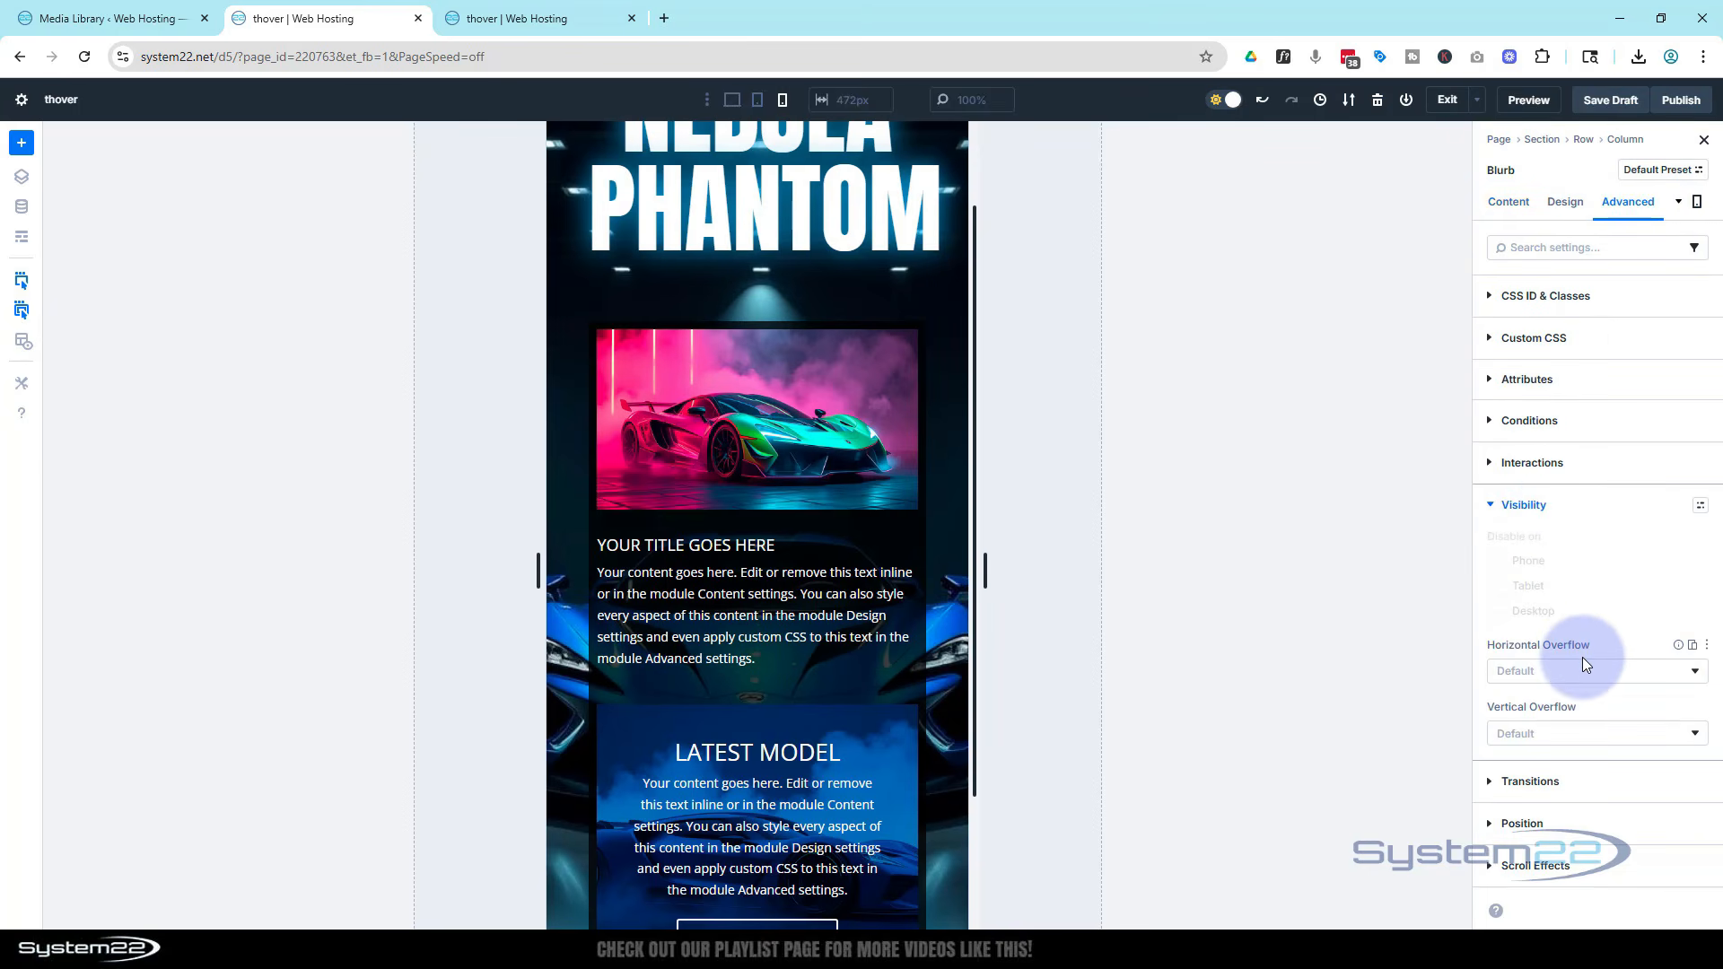
click(731, 101)
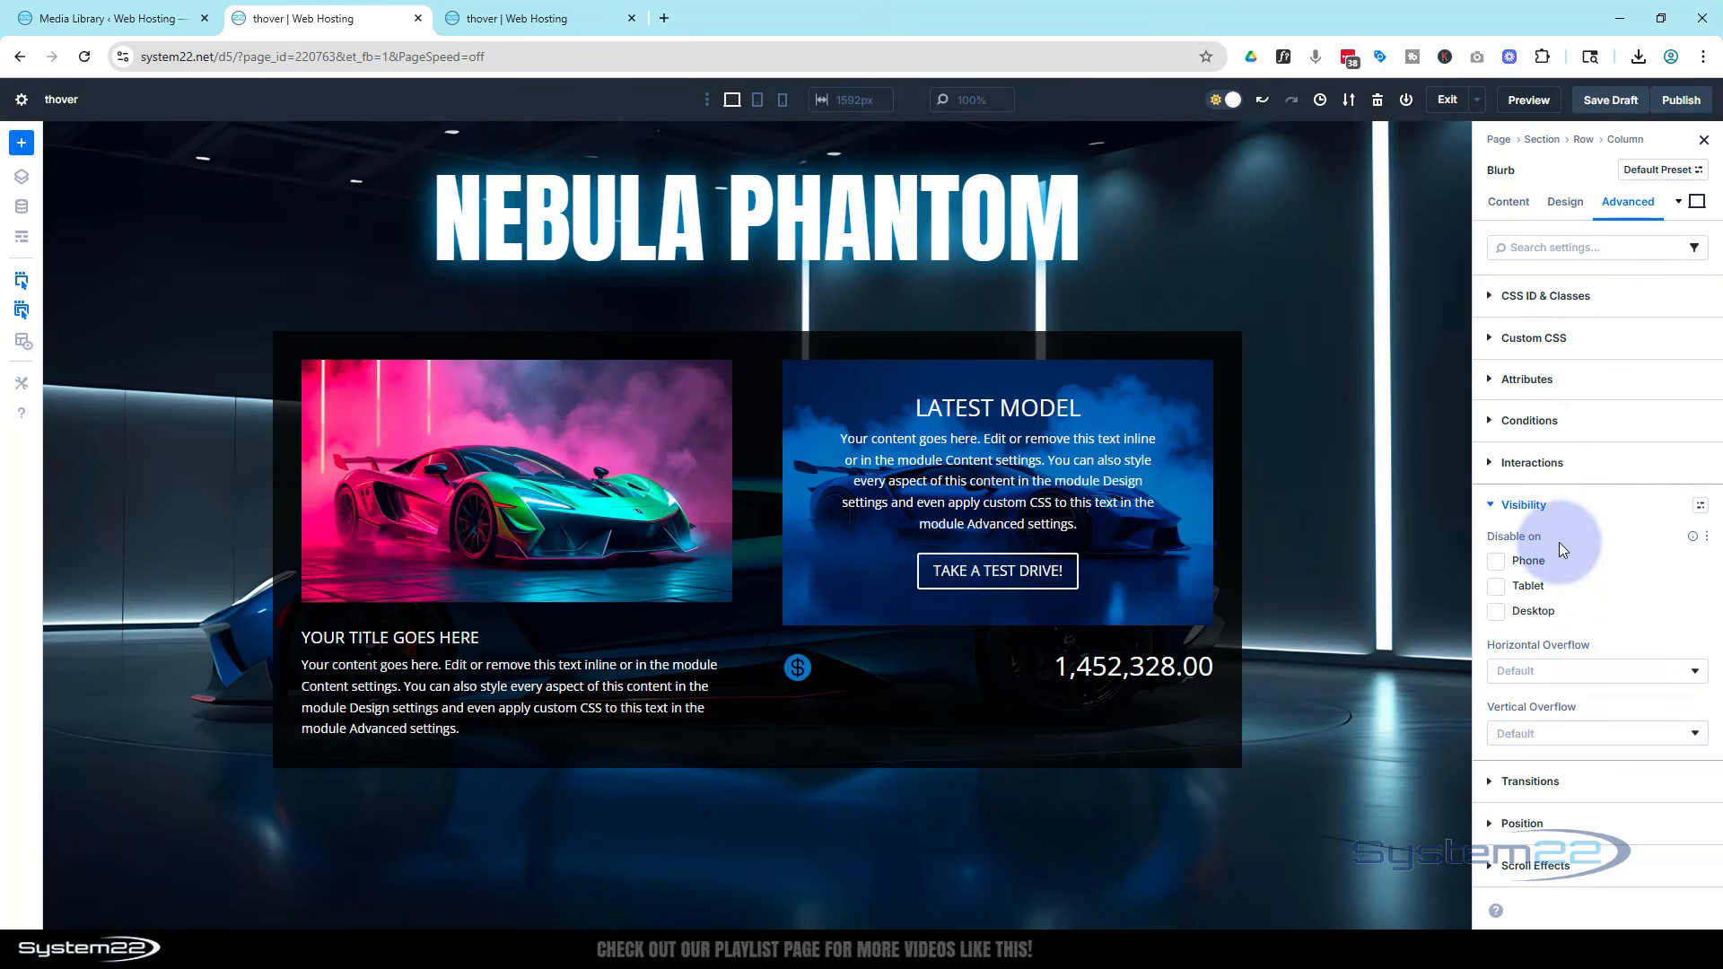
click(1496, 561)
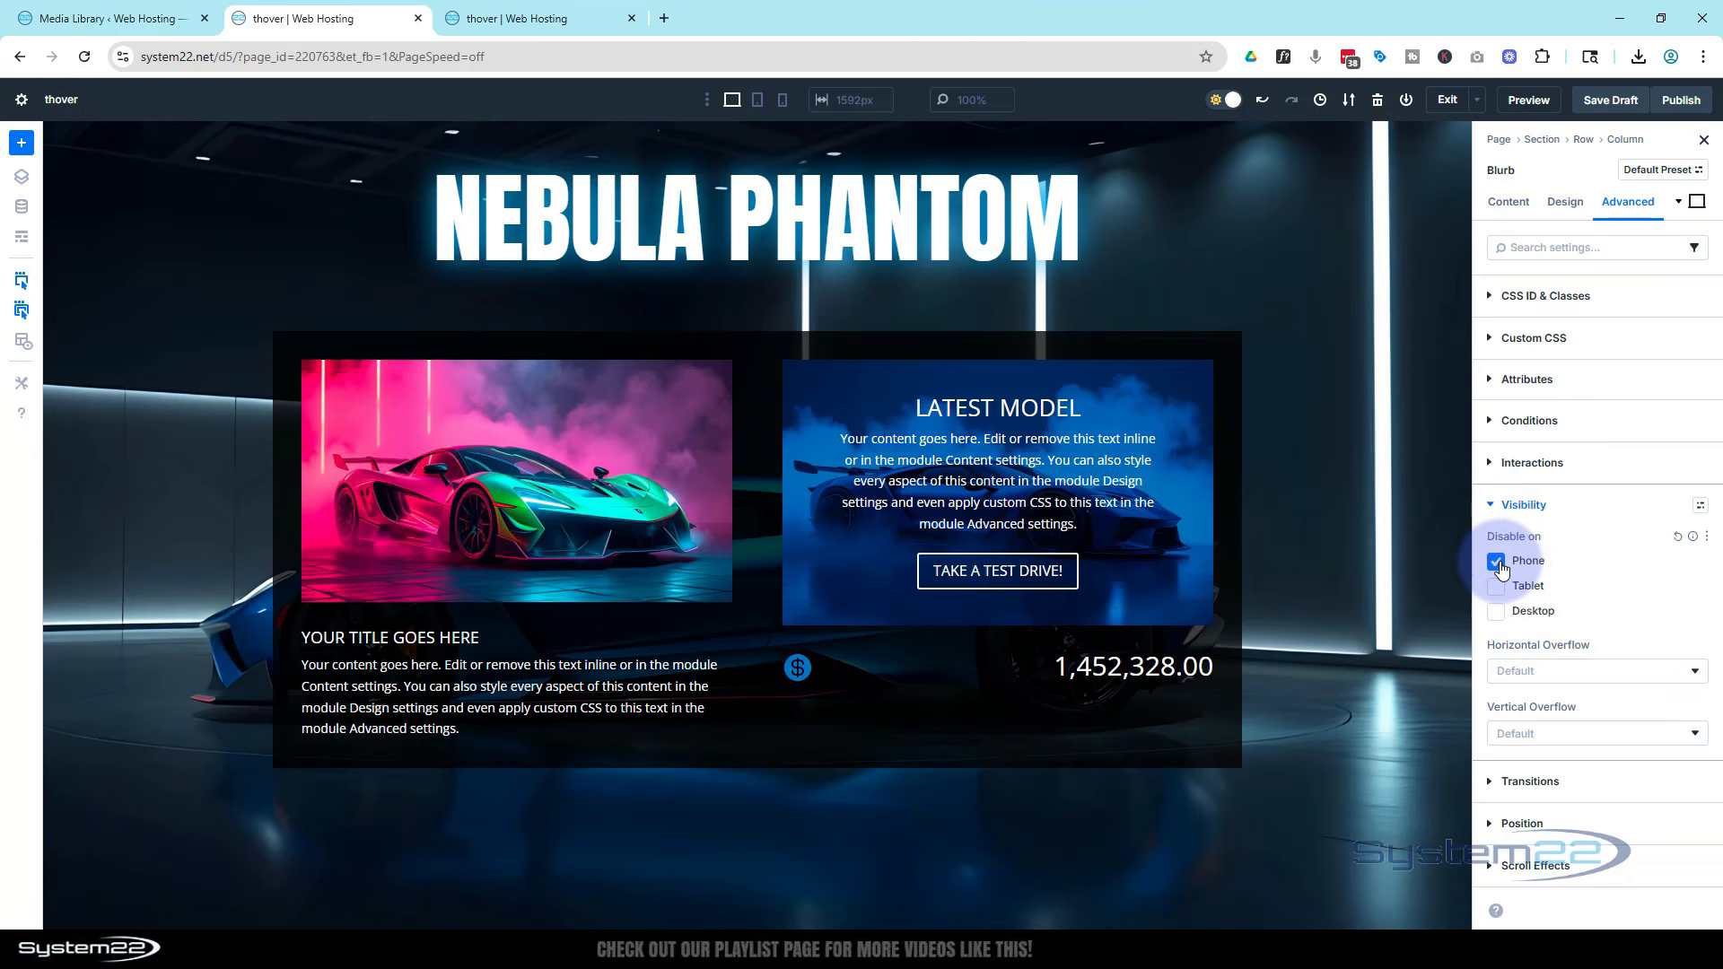
Preview the hero in phone view and inspect the first blurb's image and icon settings there
click(780, 103)
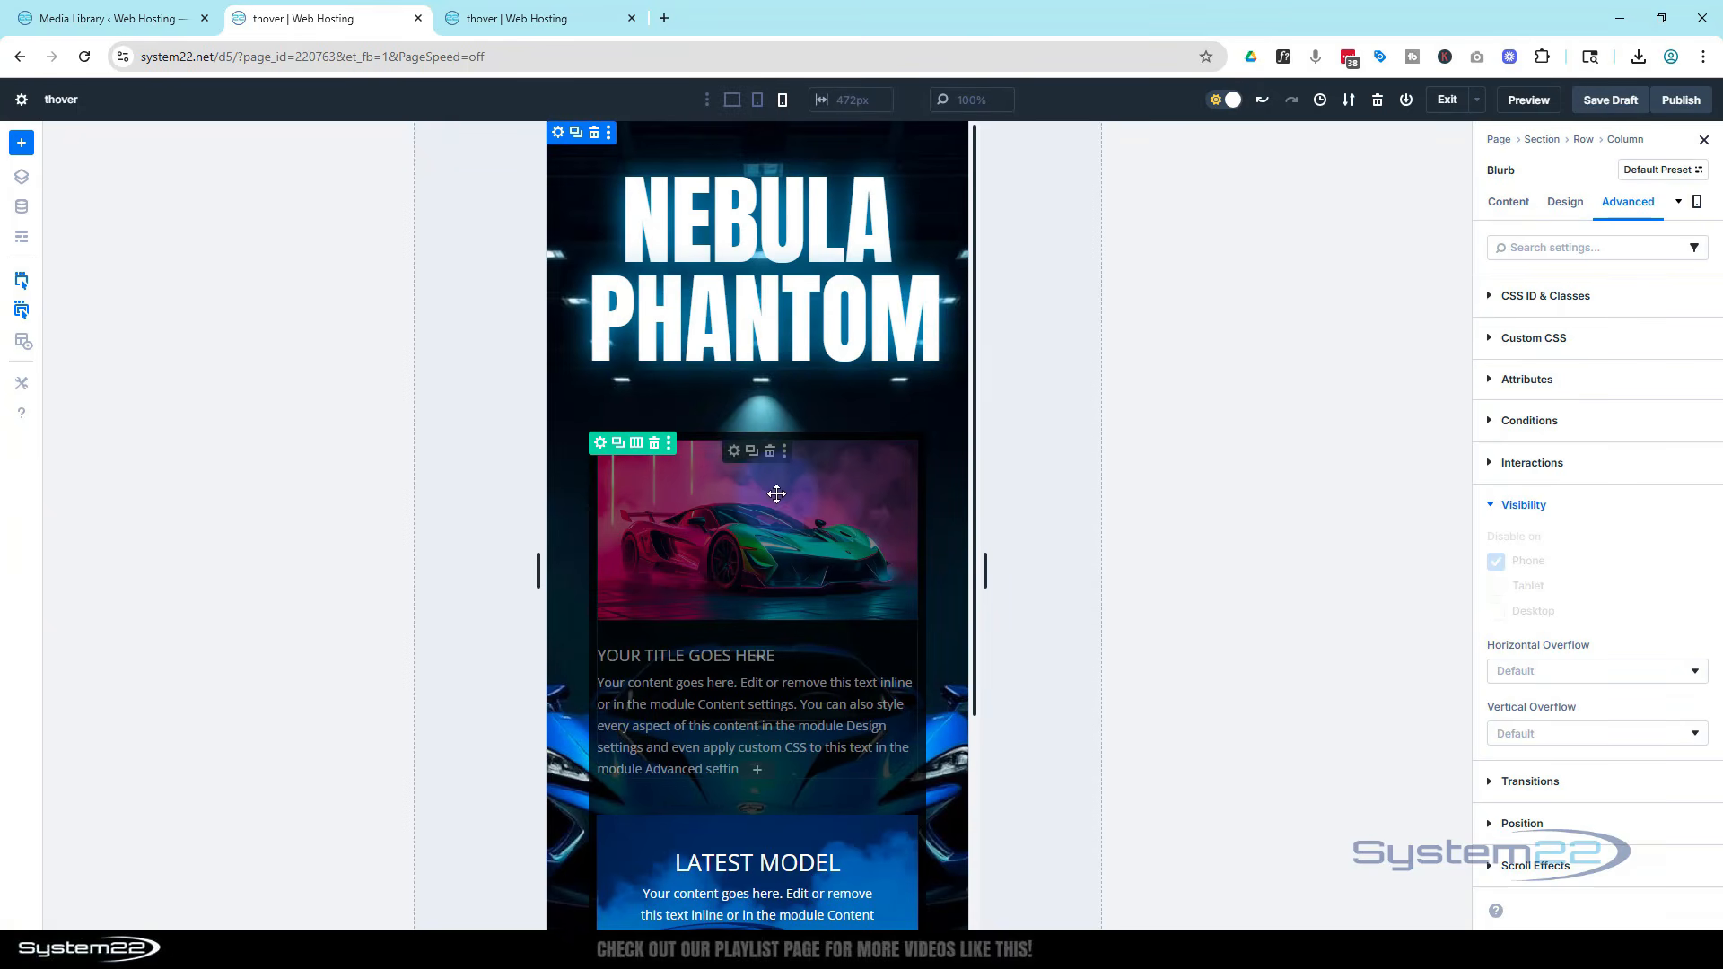
click(733, 451)
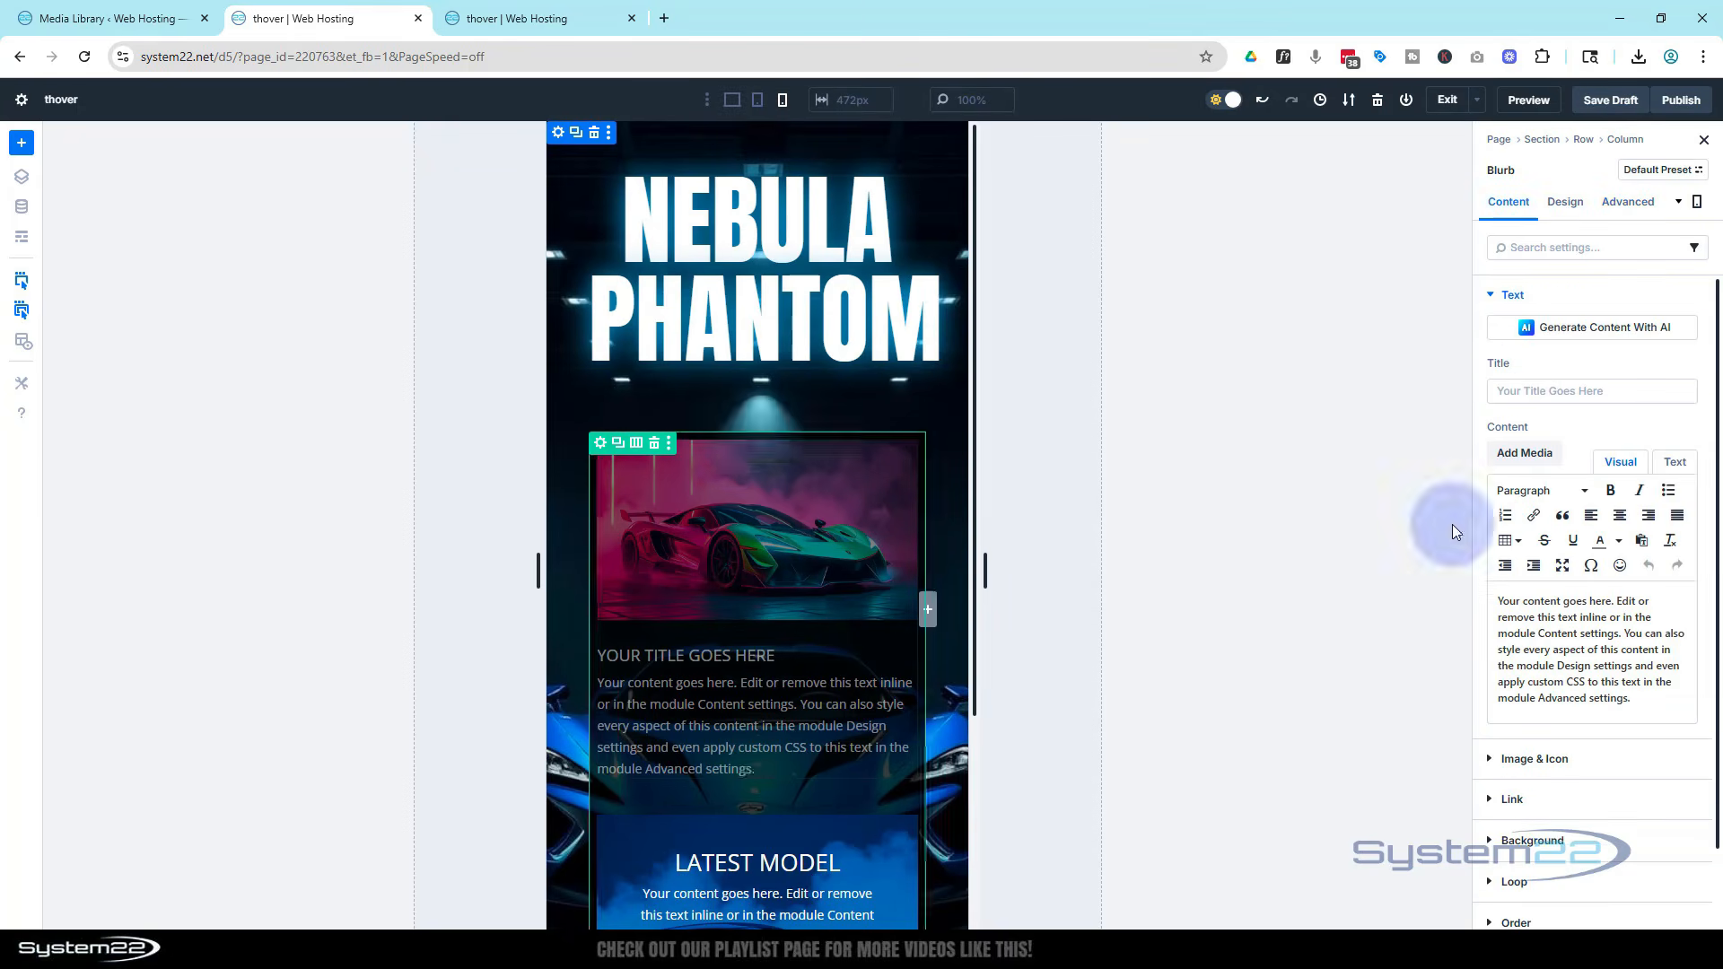
click(1491, 756)
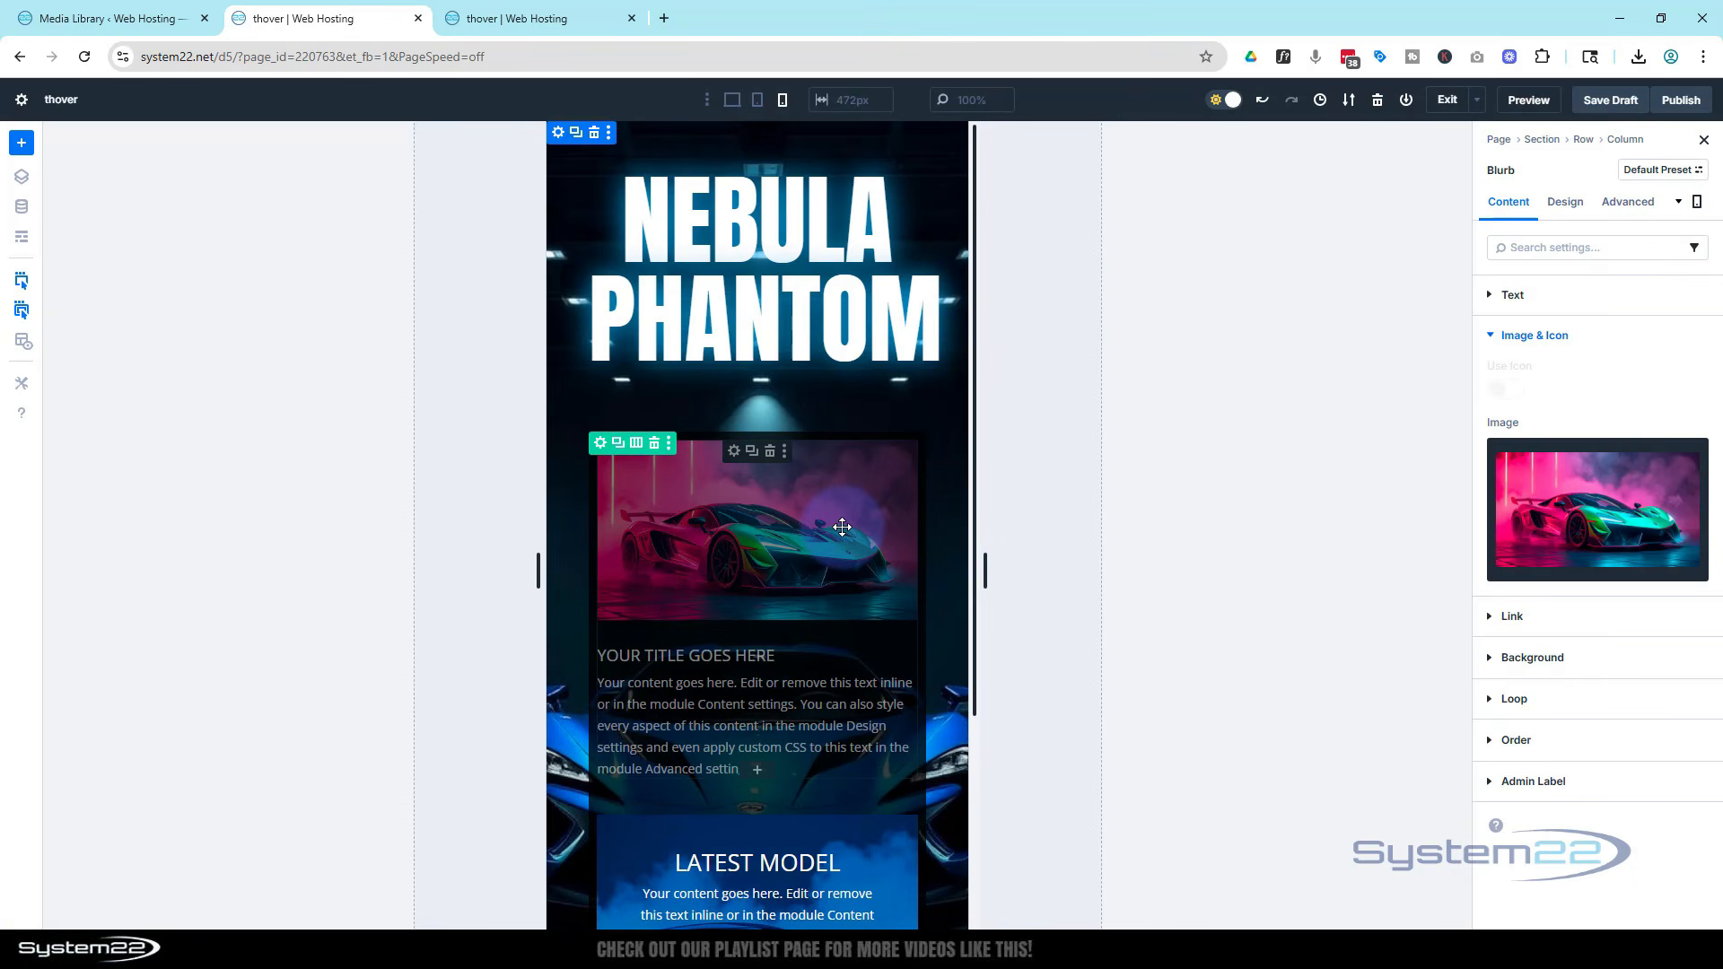
scroll(764, 511, down, 2)
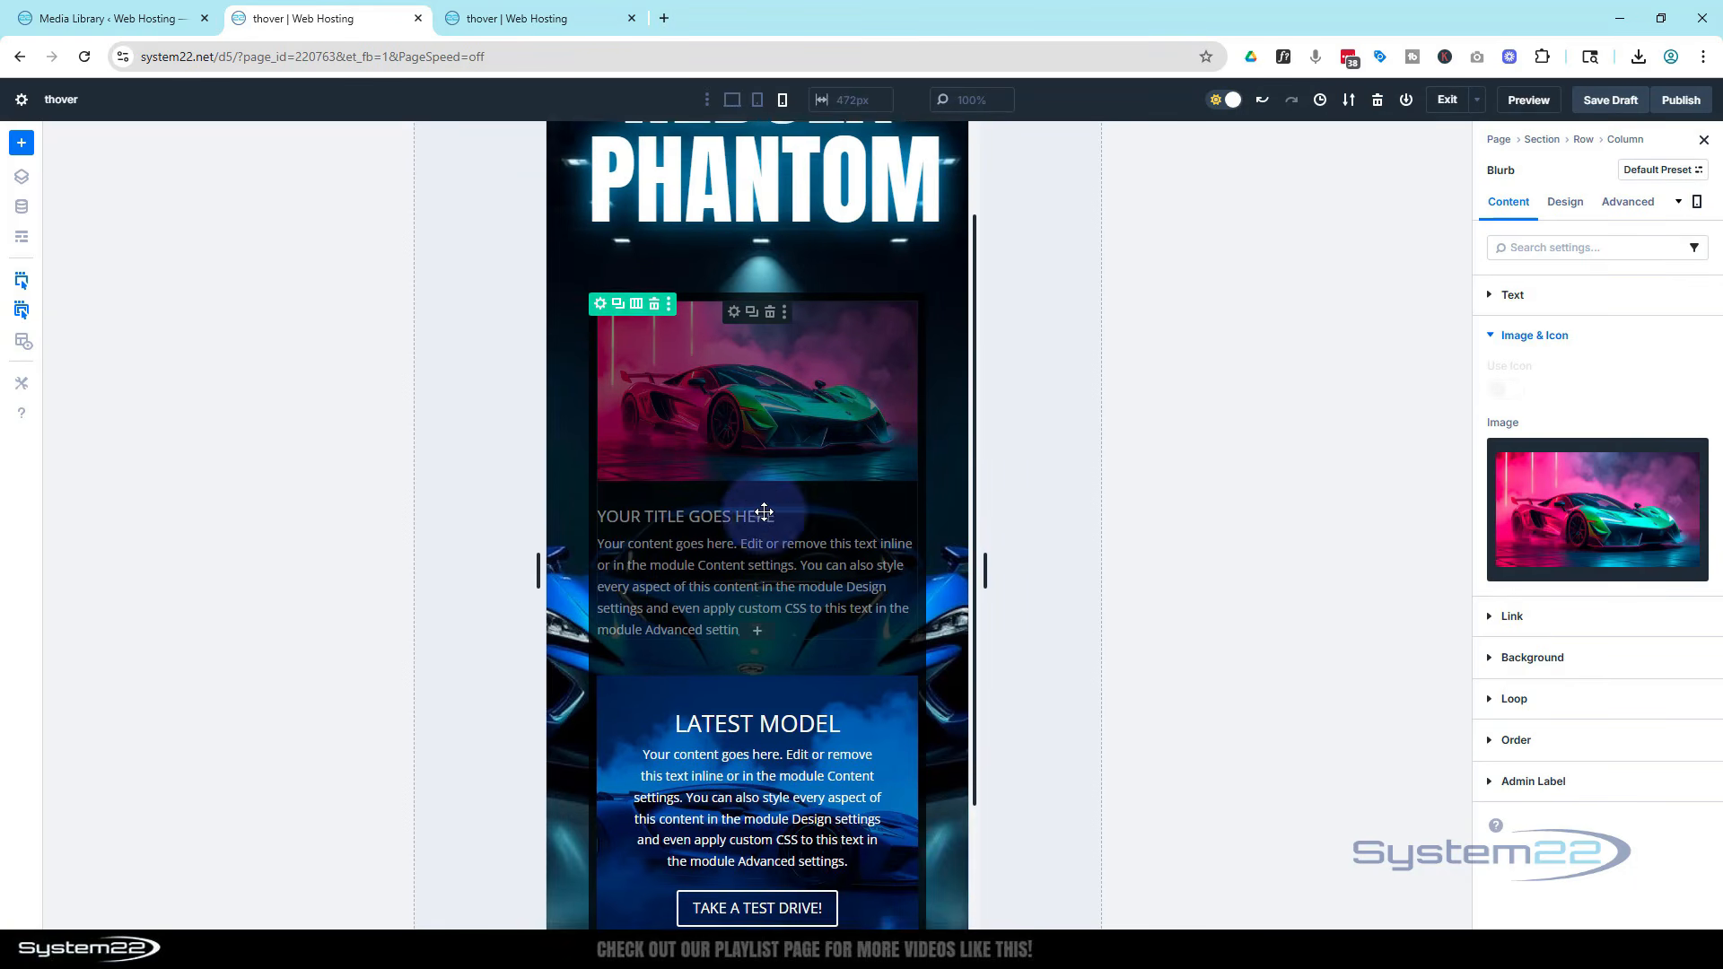
scroll(763, 511, down, 2)
scroll(764, 511, up, 4)
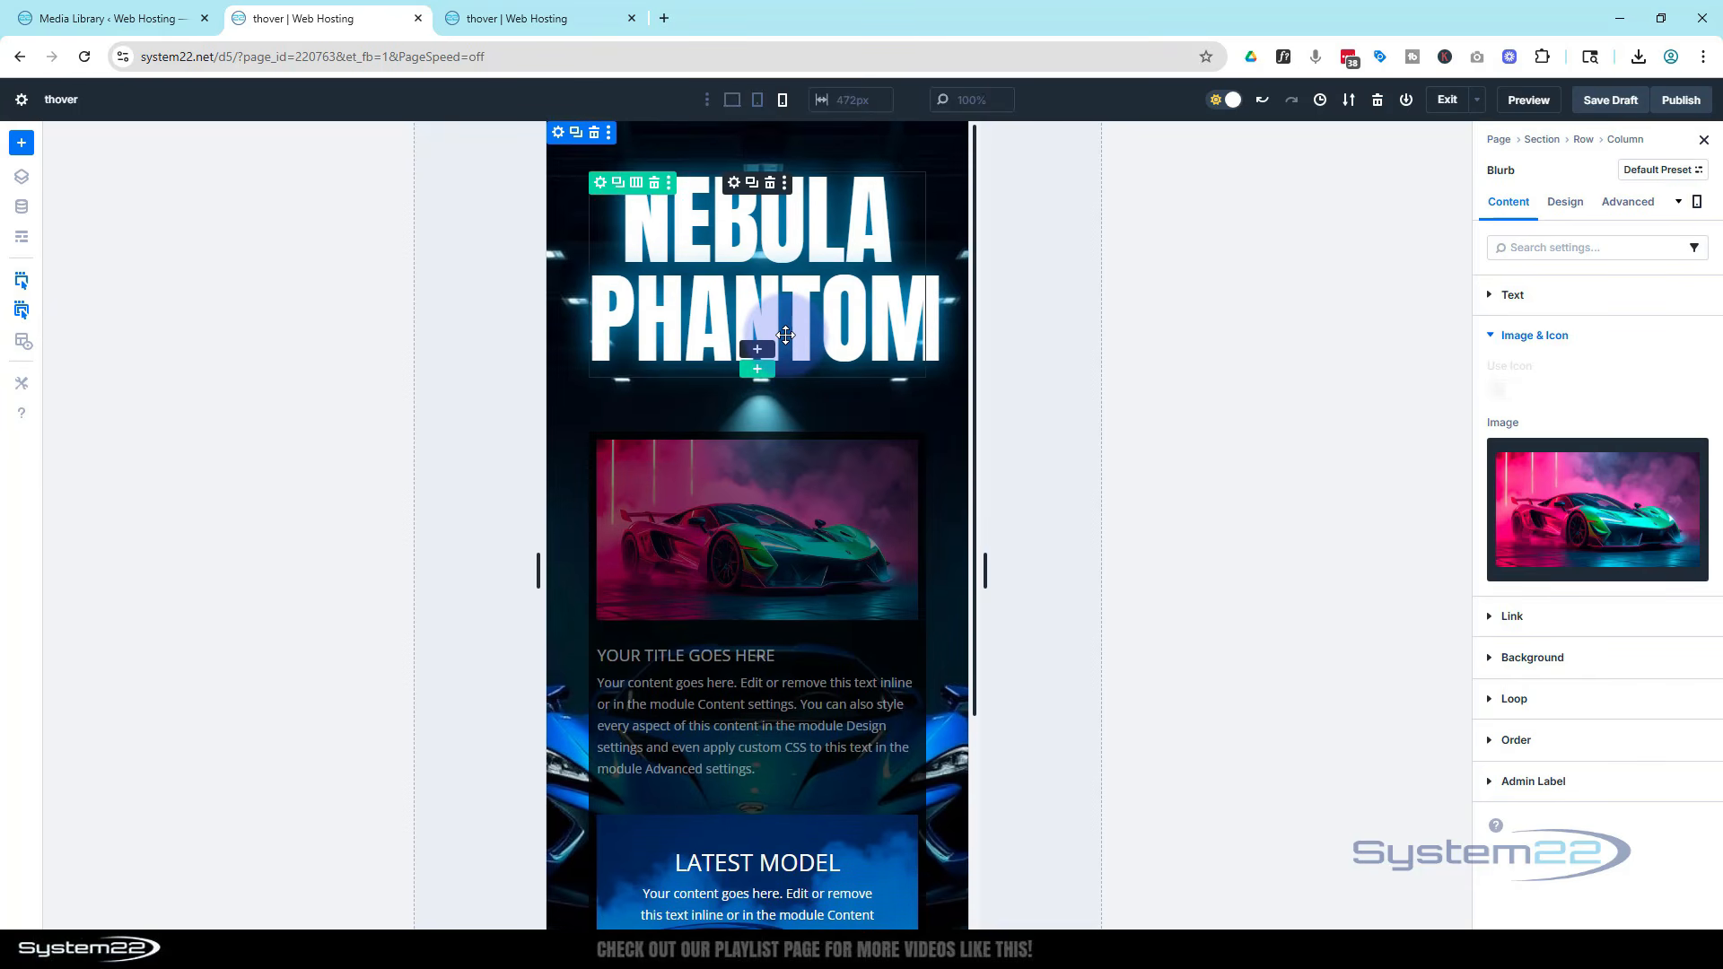
click(732, 104)
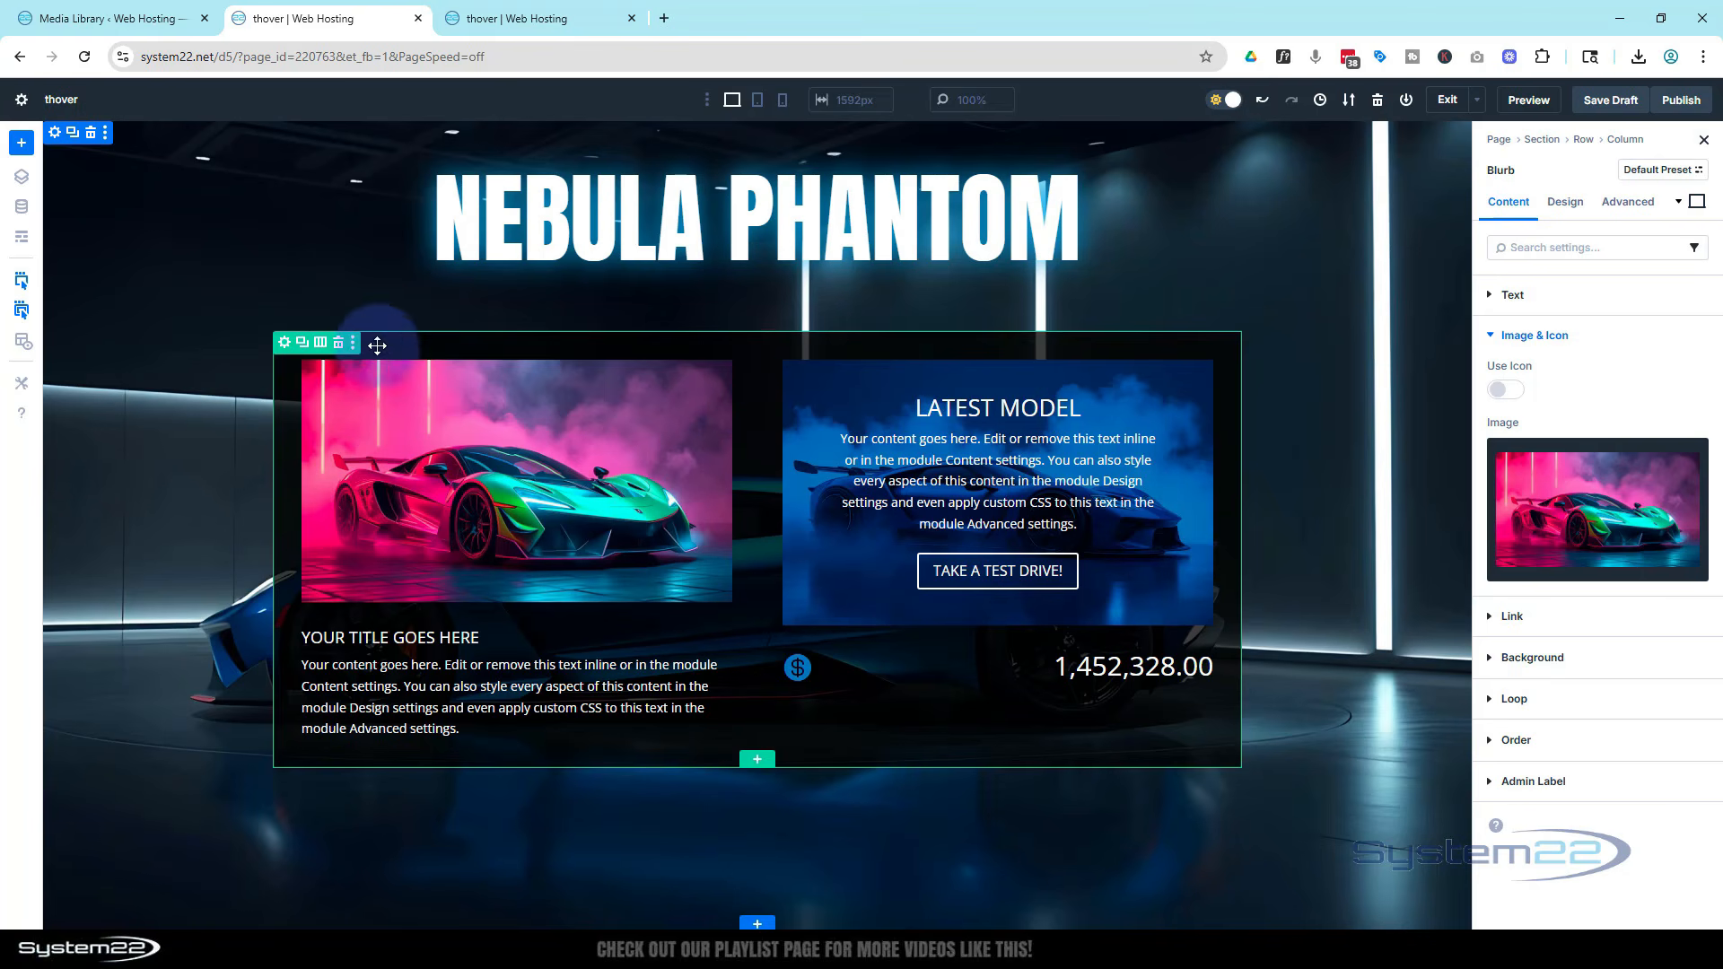
Set the car row's admin label to car popop, save the draft, and check the label in wireframe view
click(285, 343)
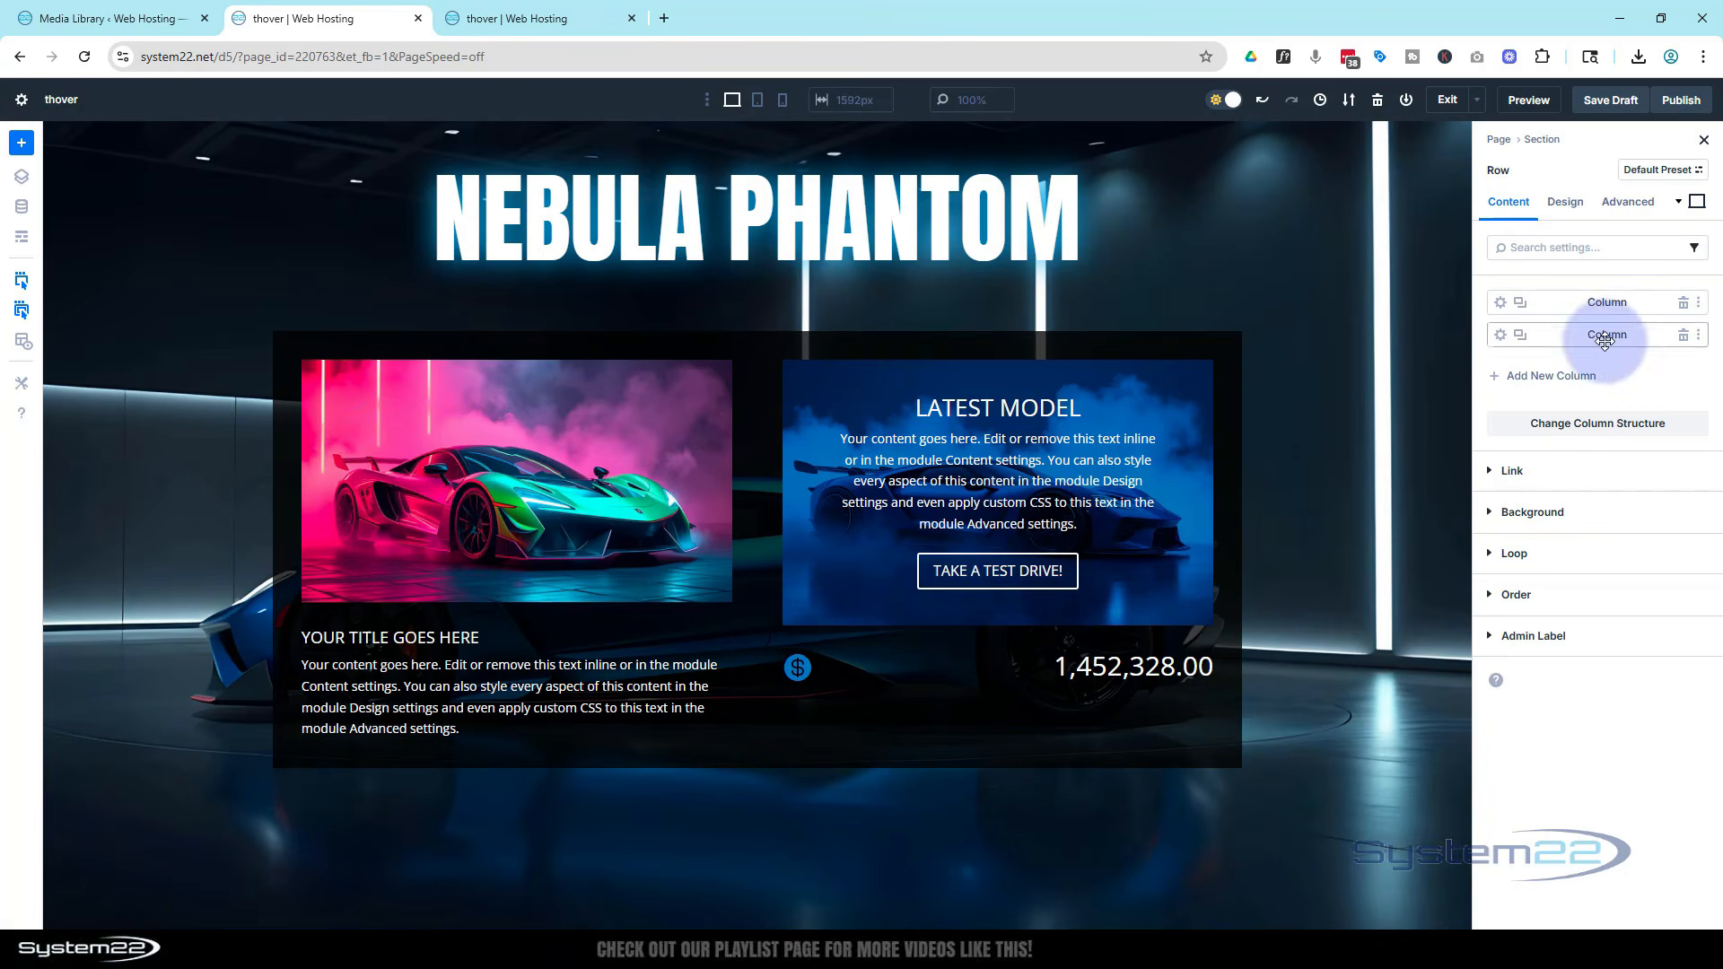
click(1545, 639)
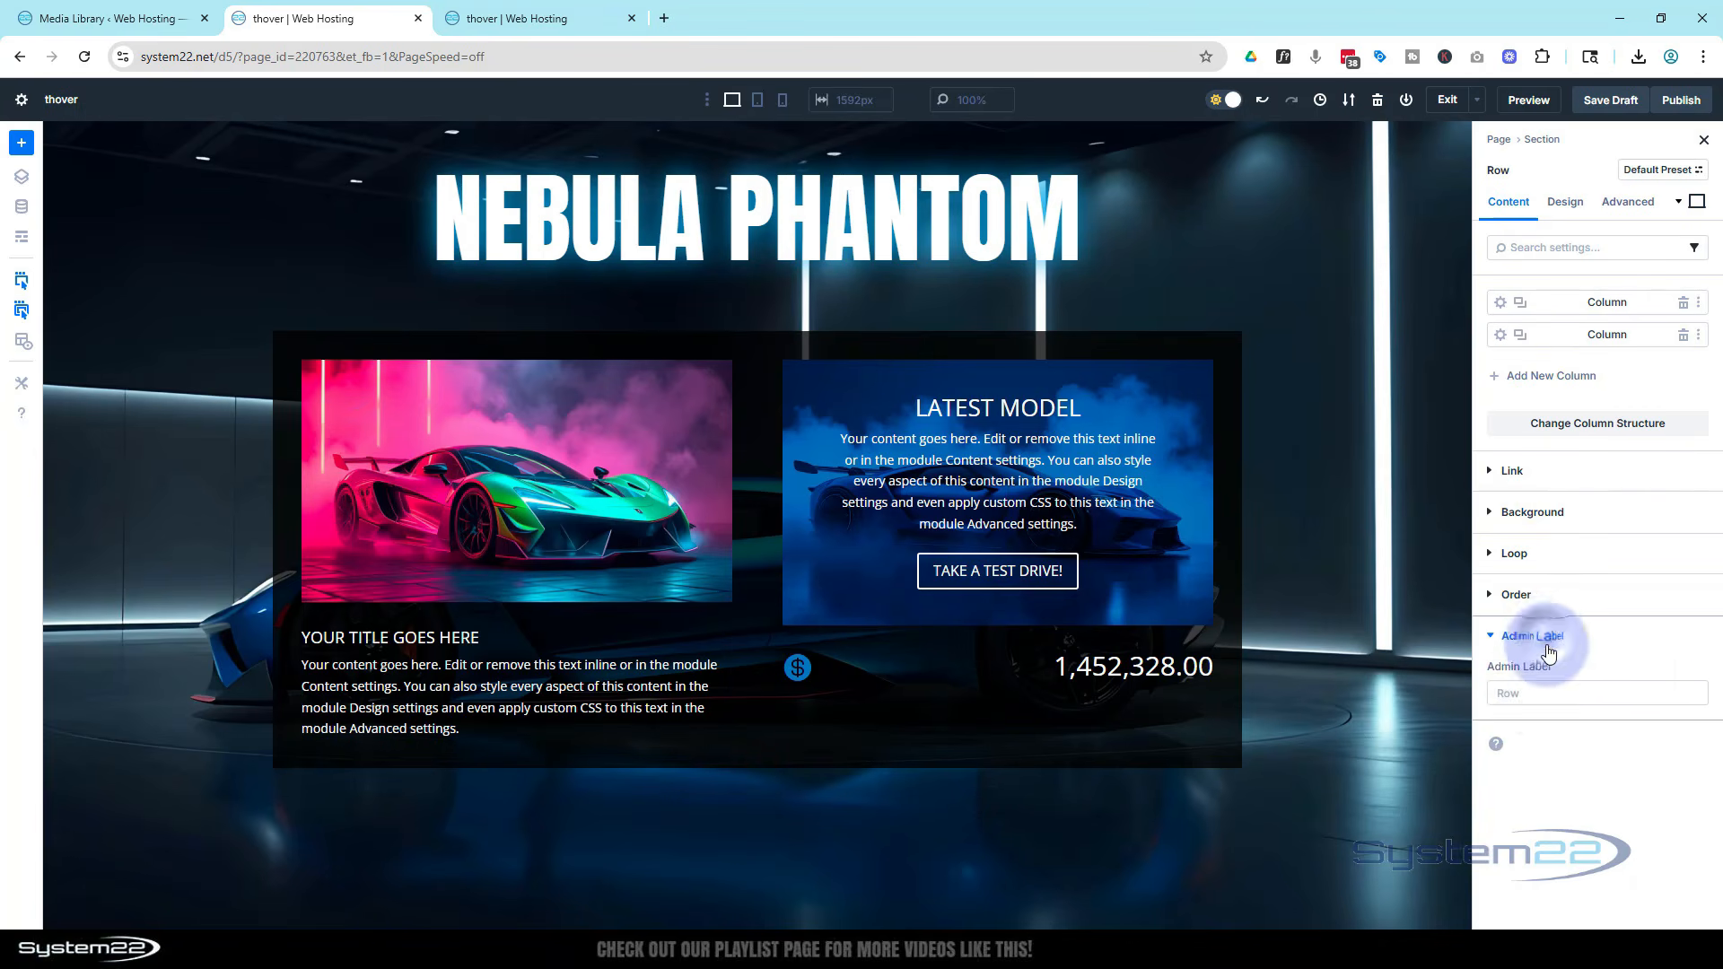
click(1535, 693)
text(car popup)
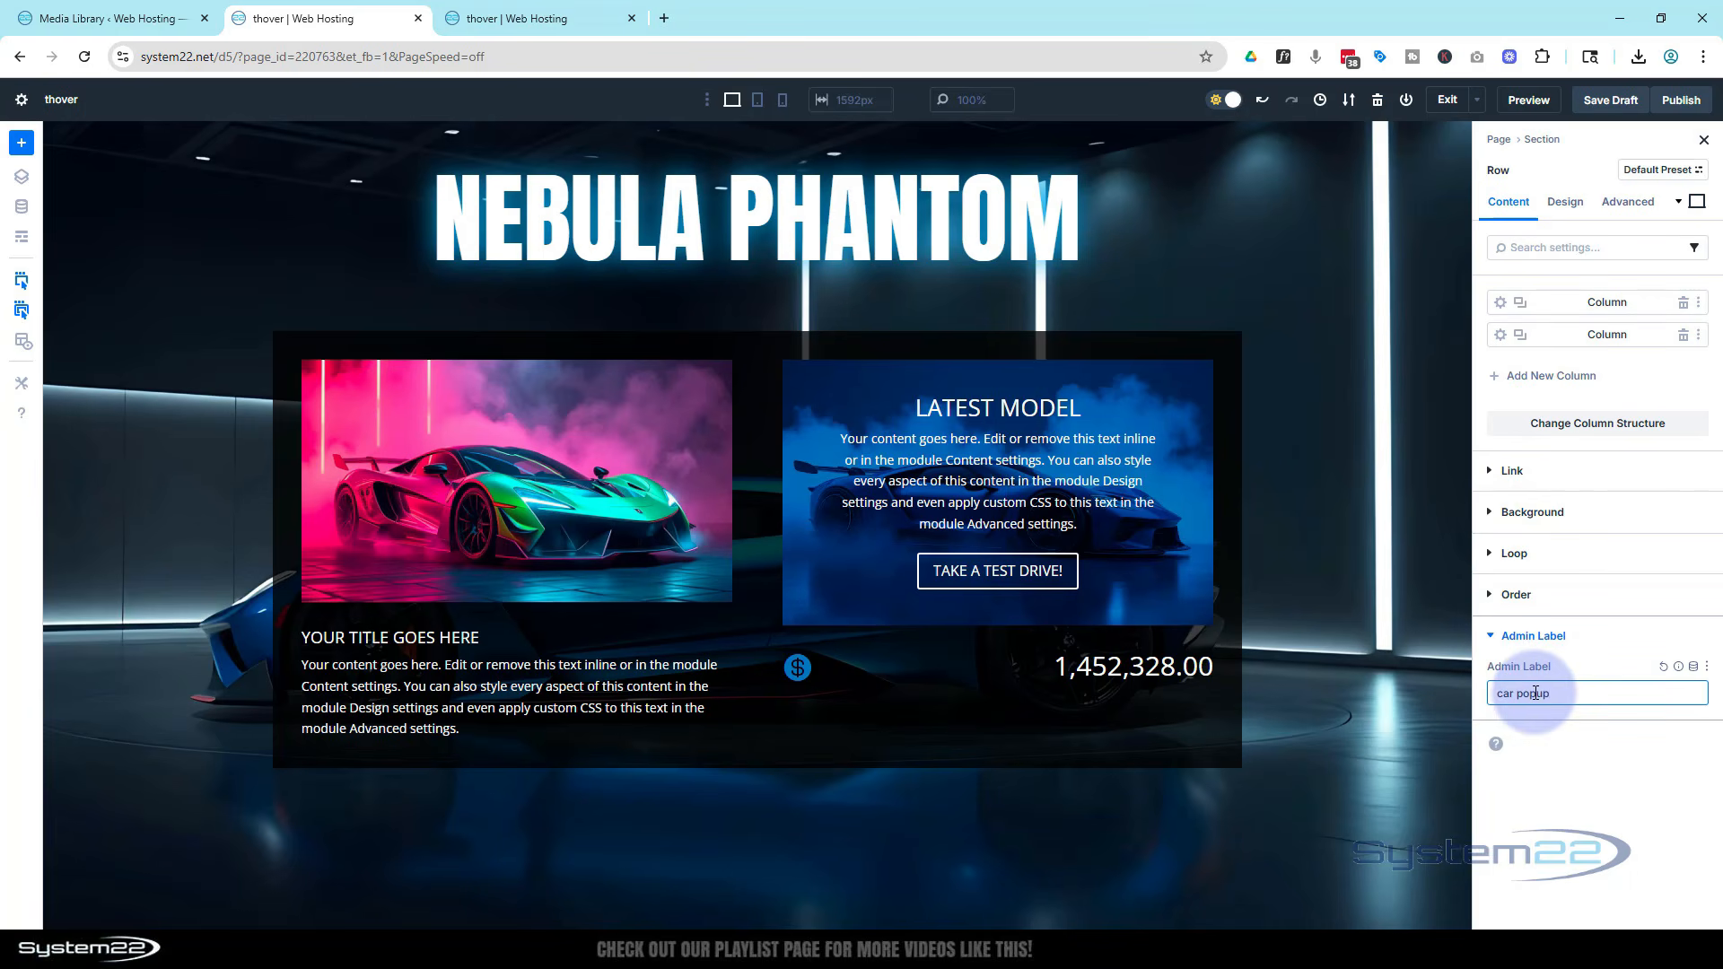
click(1597, 637)
click(1605, 102)
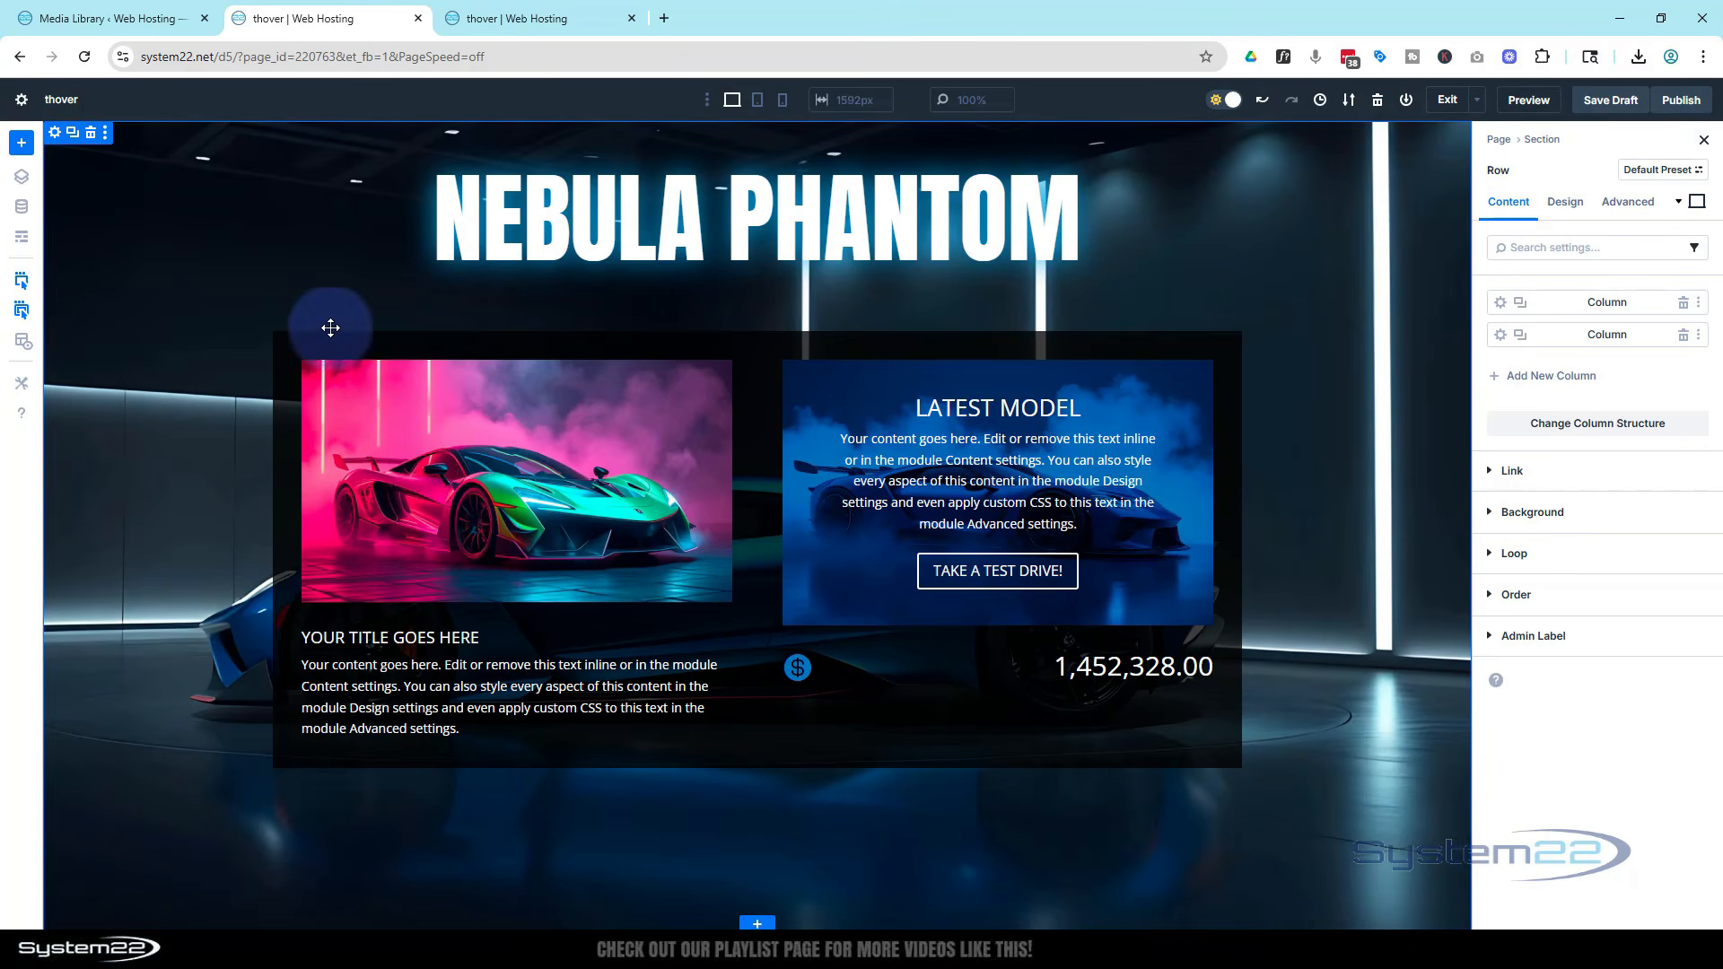
click(22, 238)
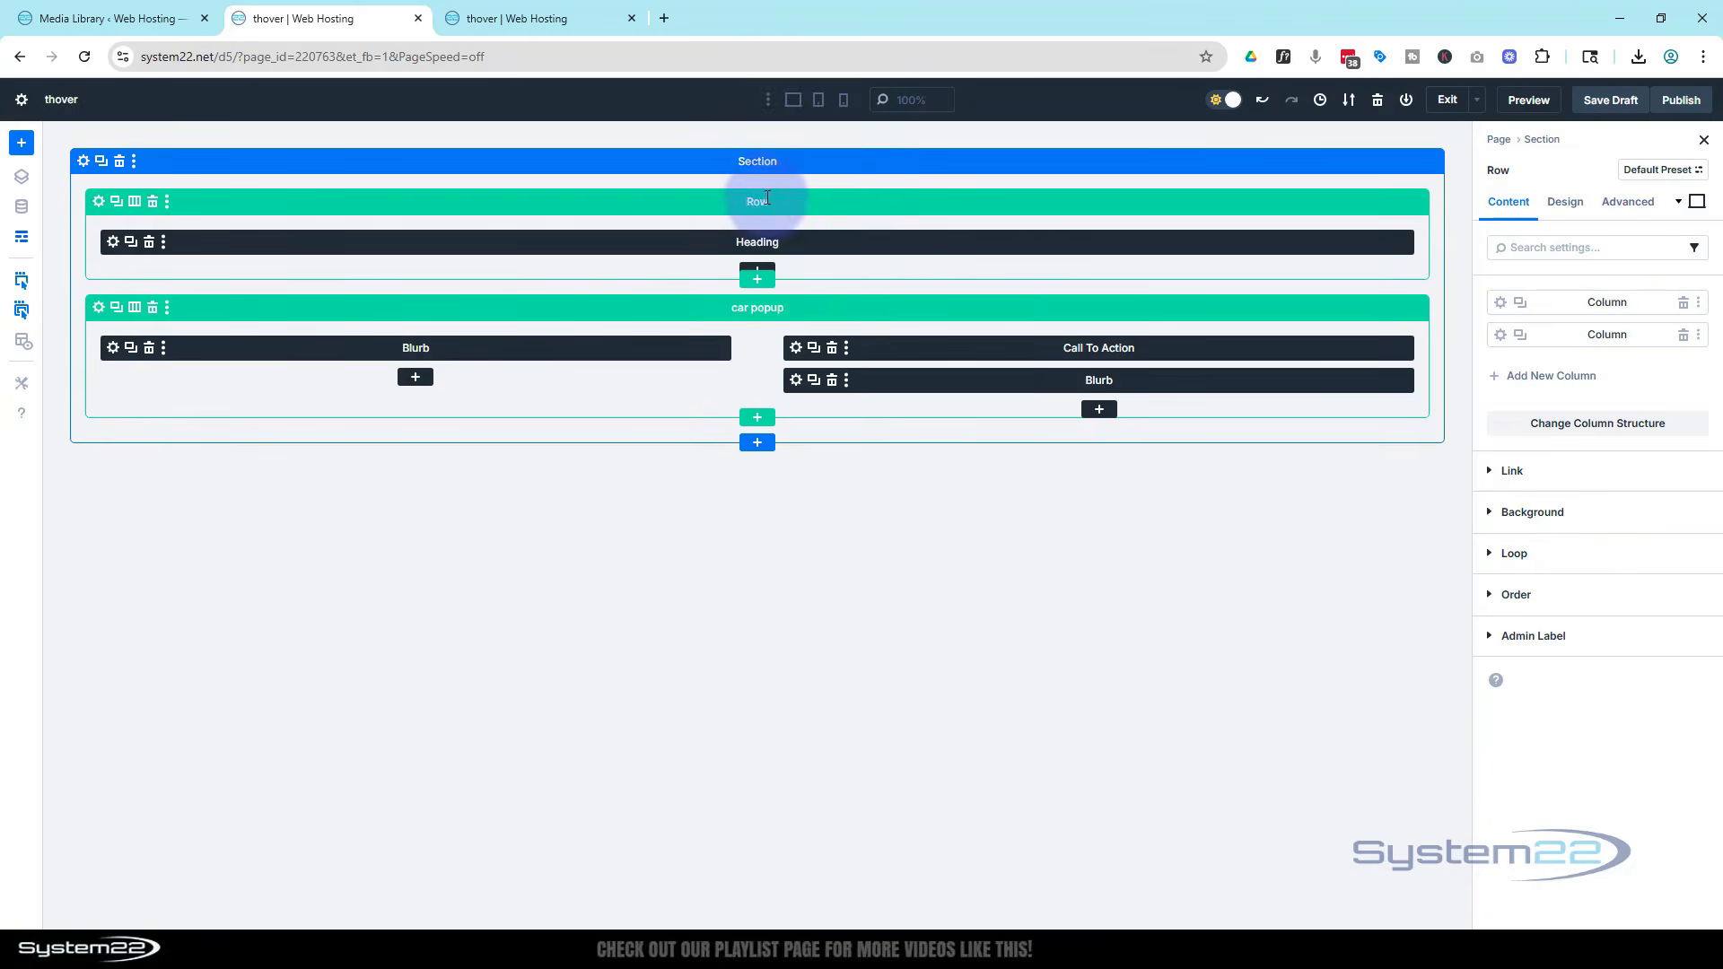
click(24, 240)
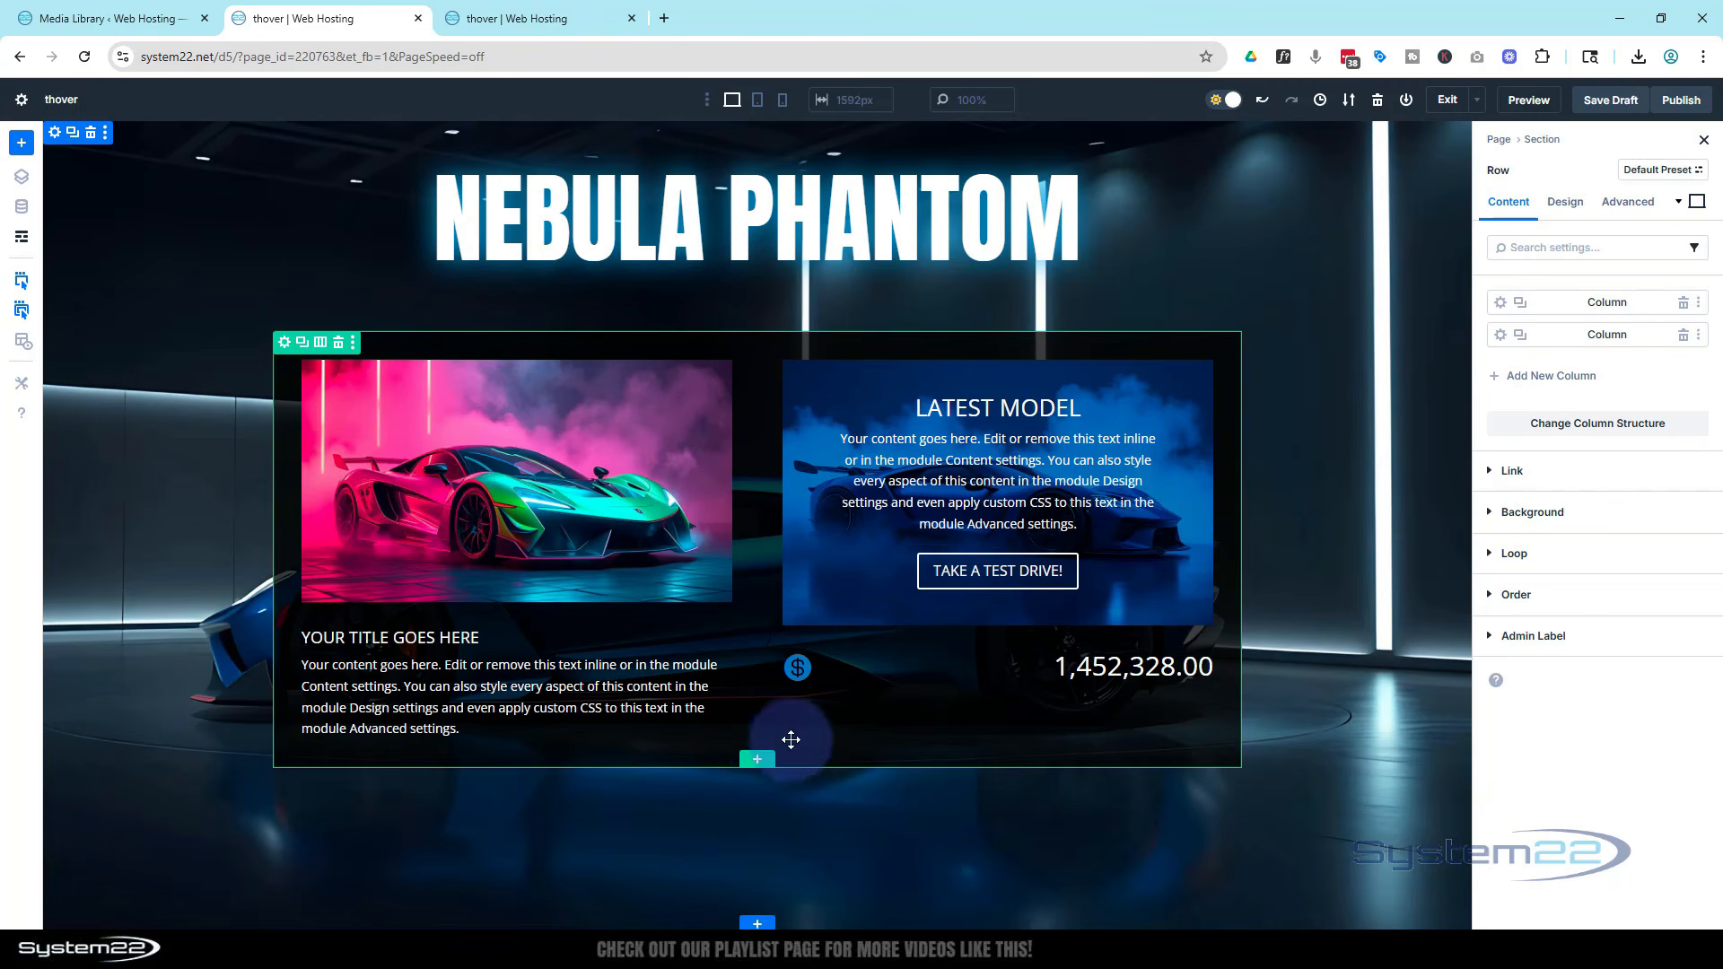
Add a one-column row below the car row containing a button labelled More info!
click(759, 761)
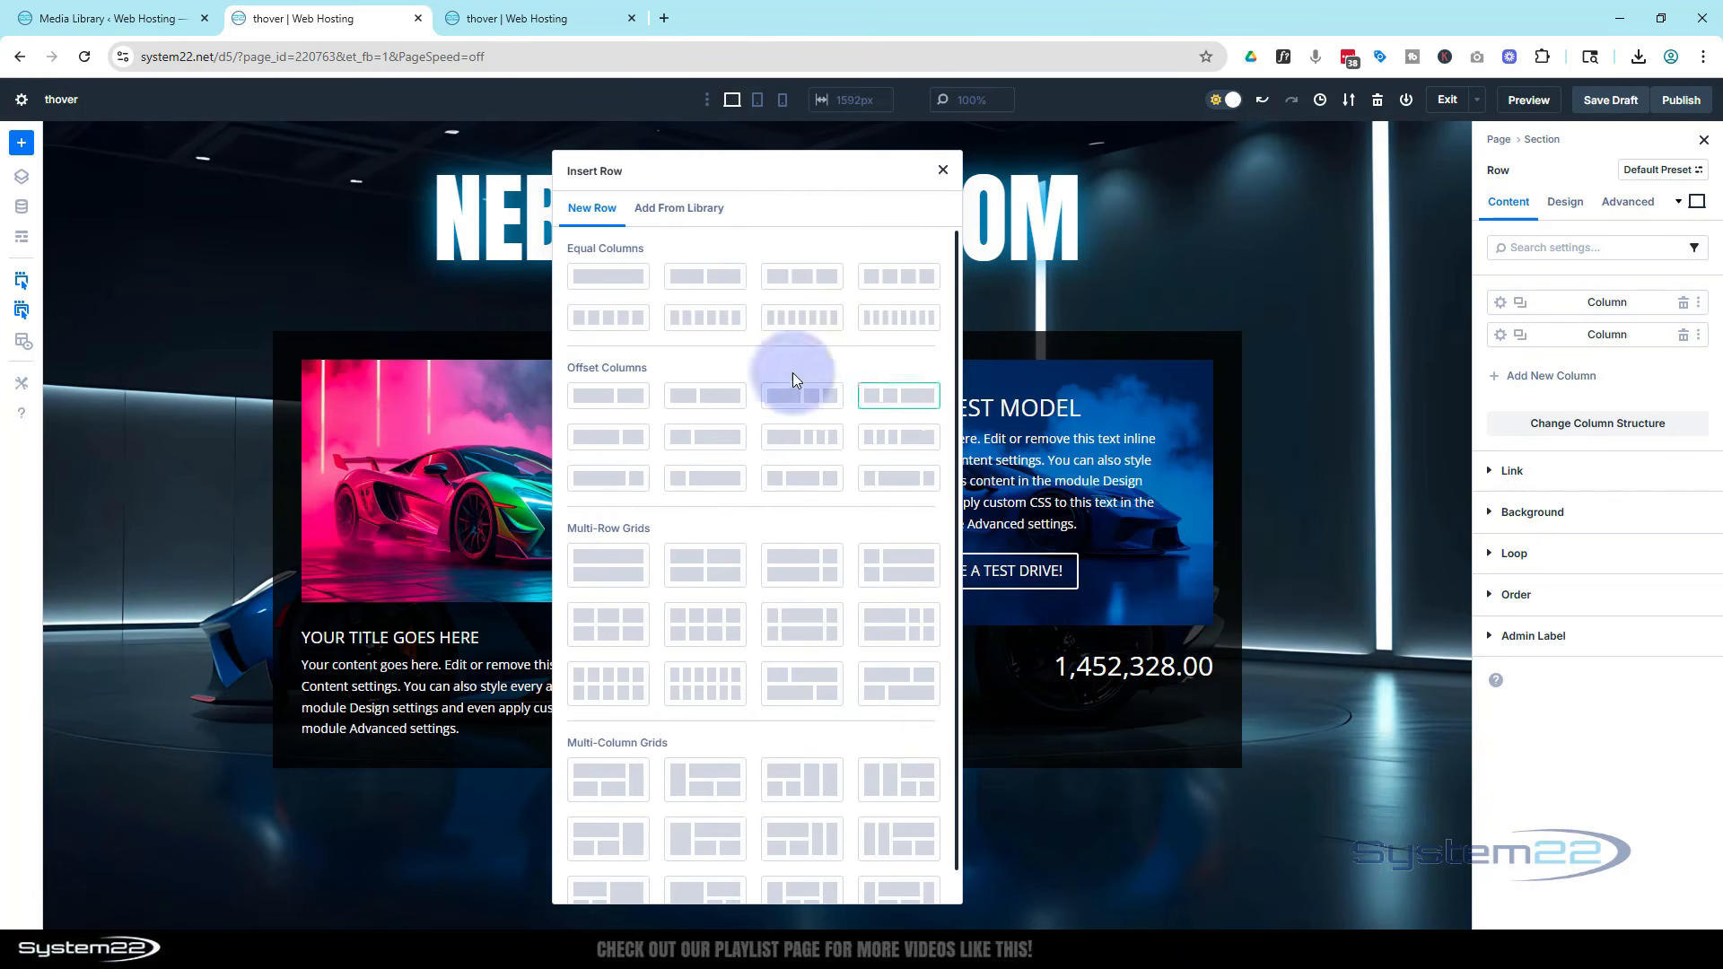
click(617, 277)
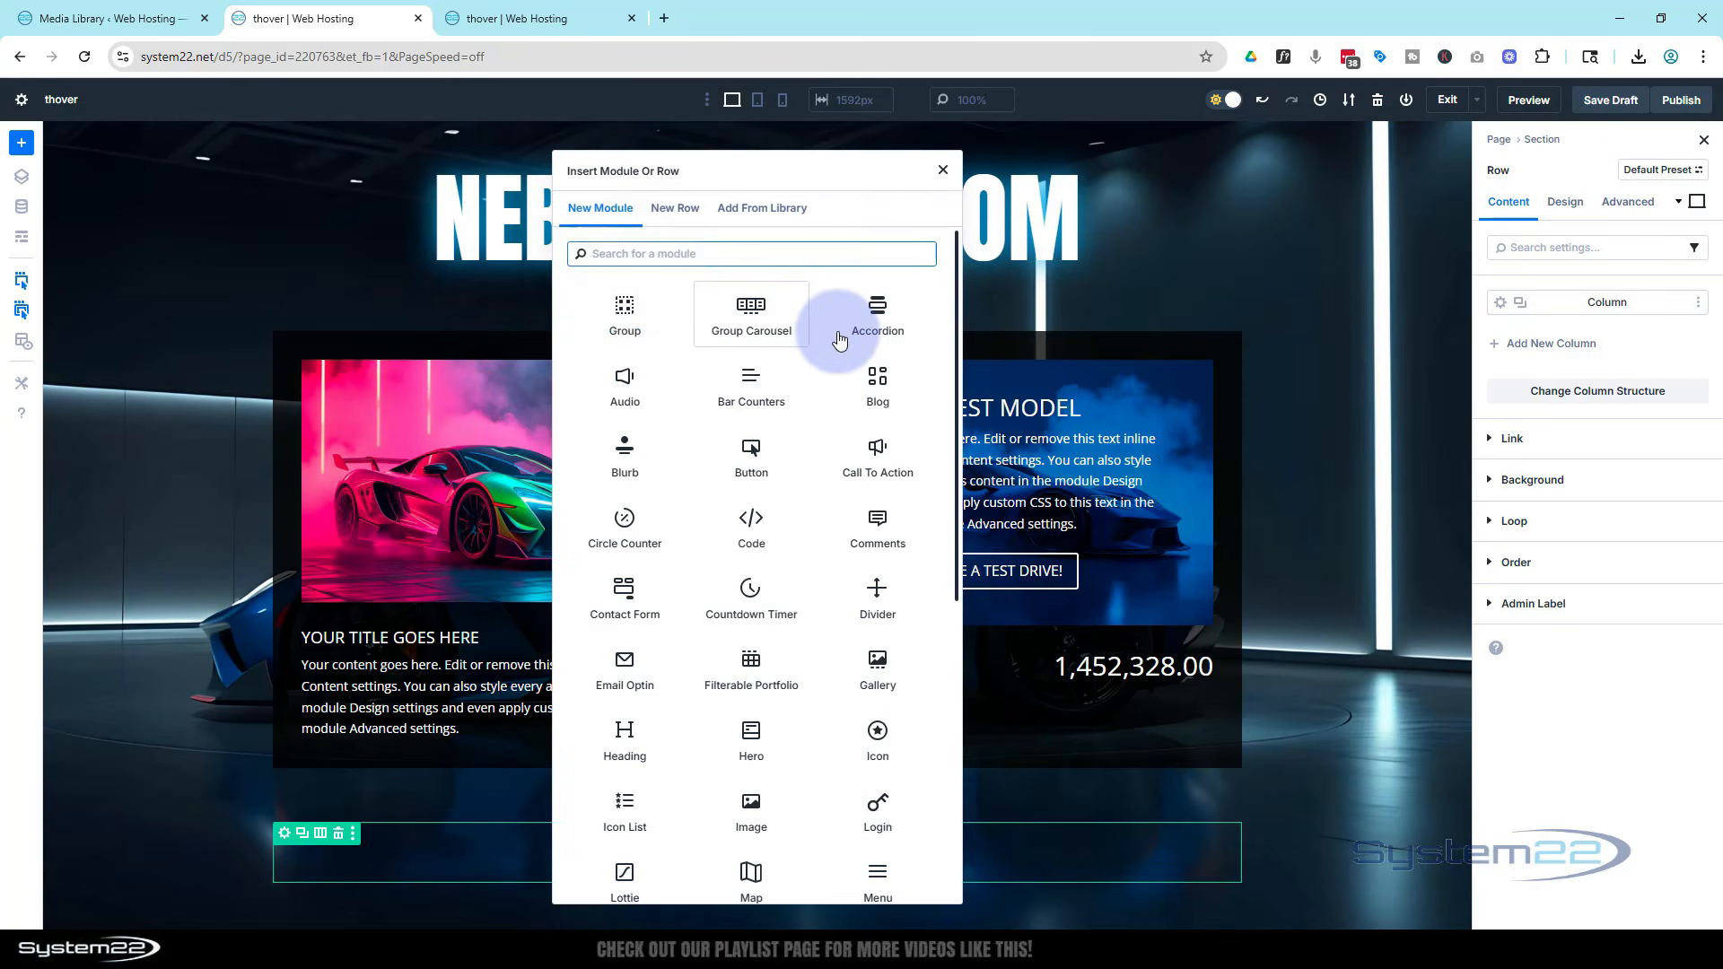
click(753, 453)
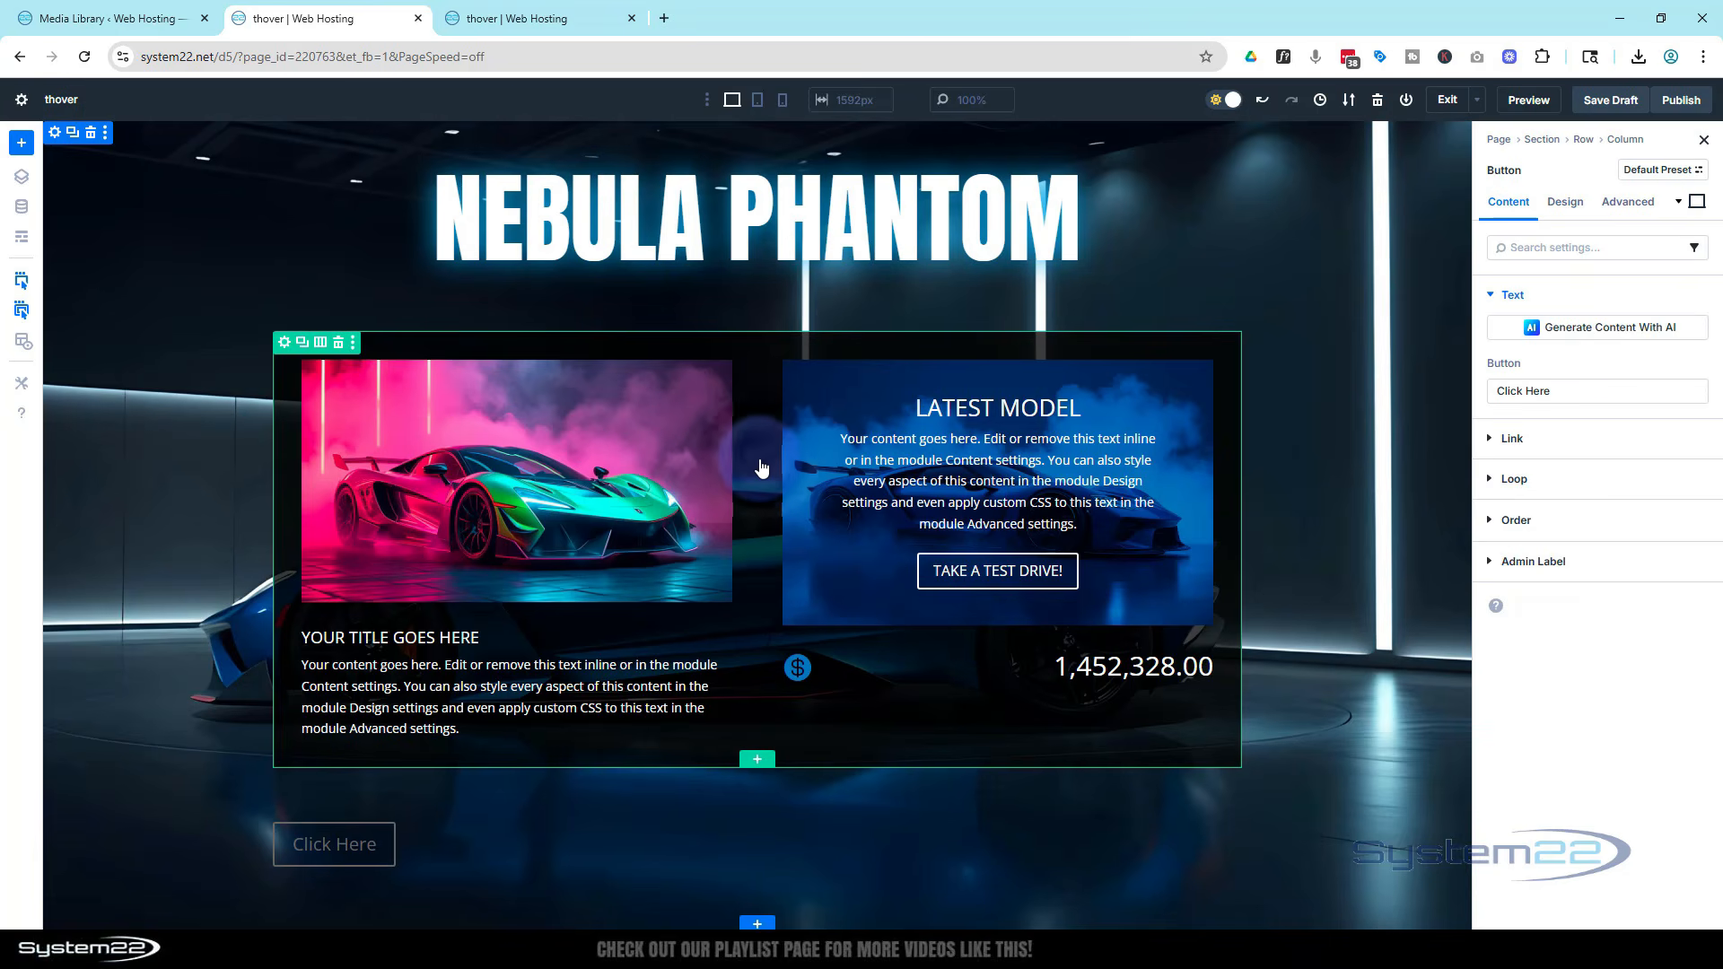
triple_click(1525, 391)
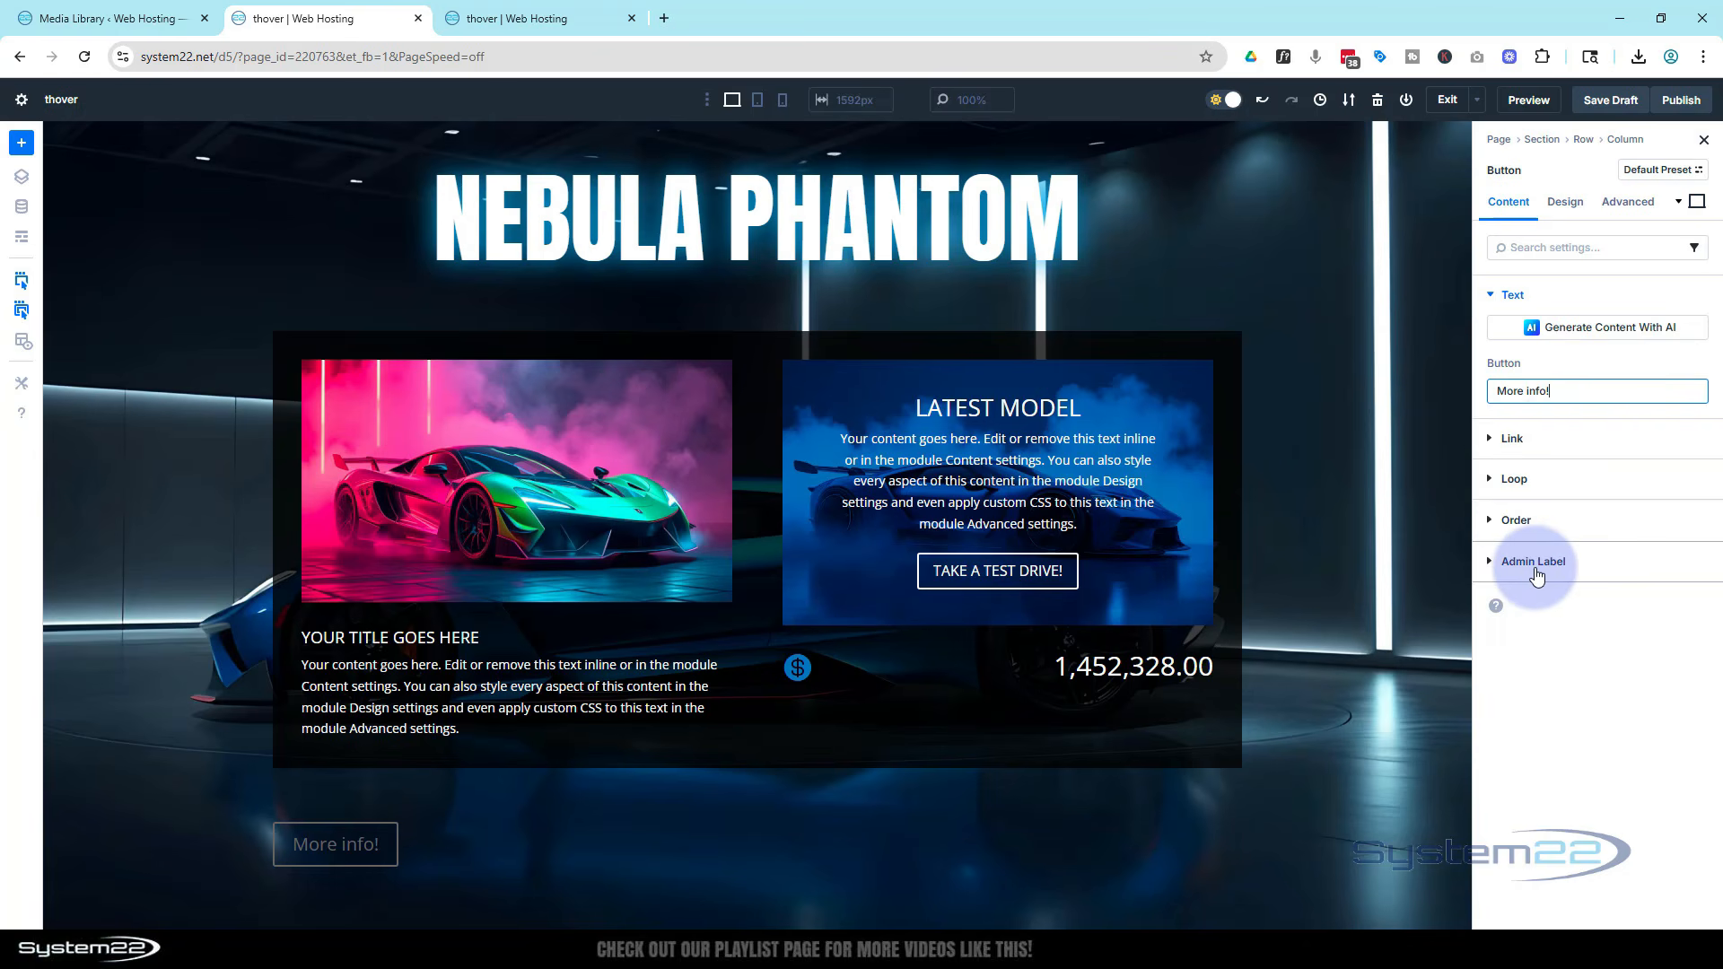
Center-align the new button and enable custom styles for it
click(1566, 203)
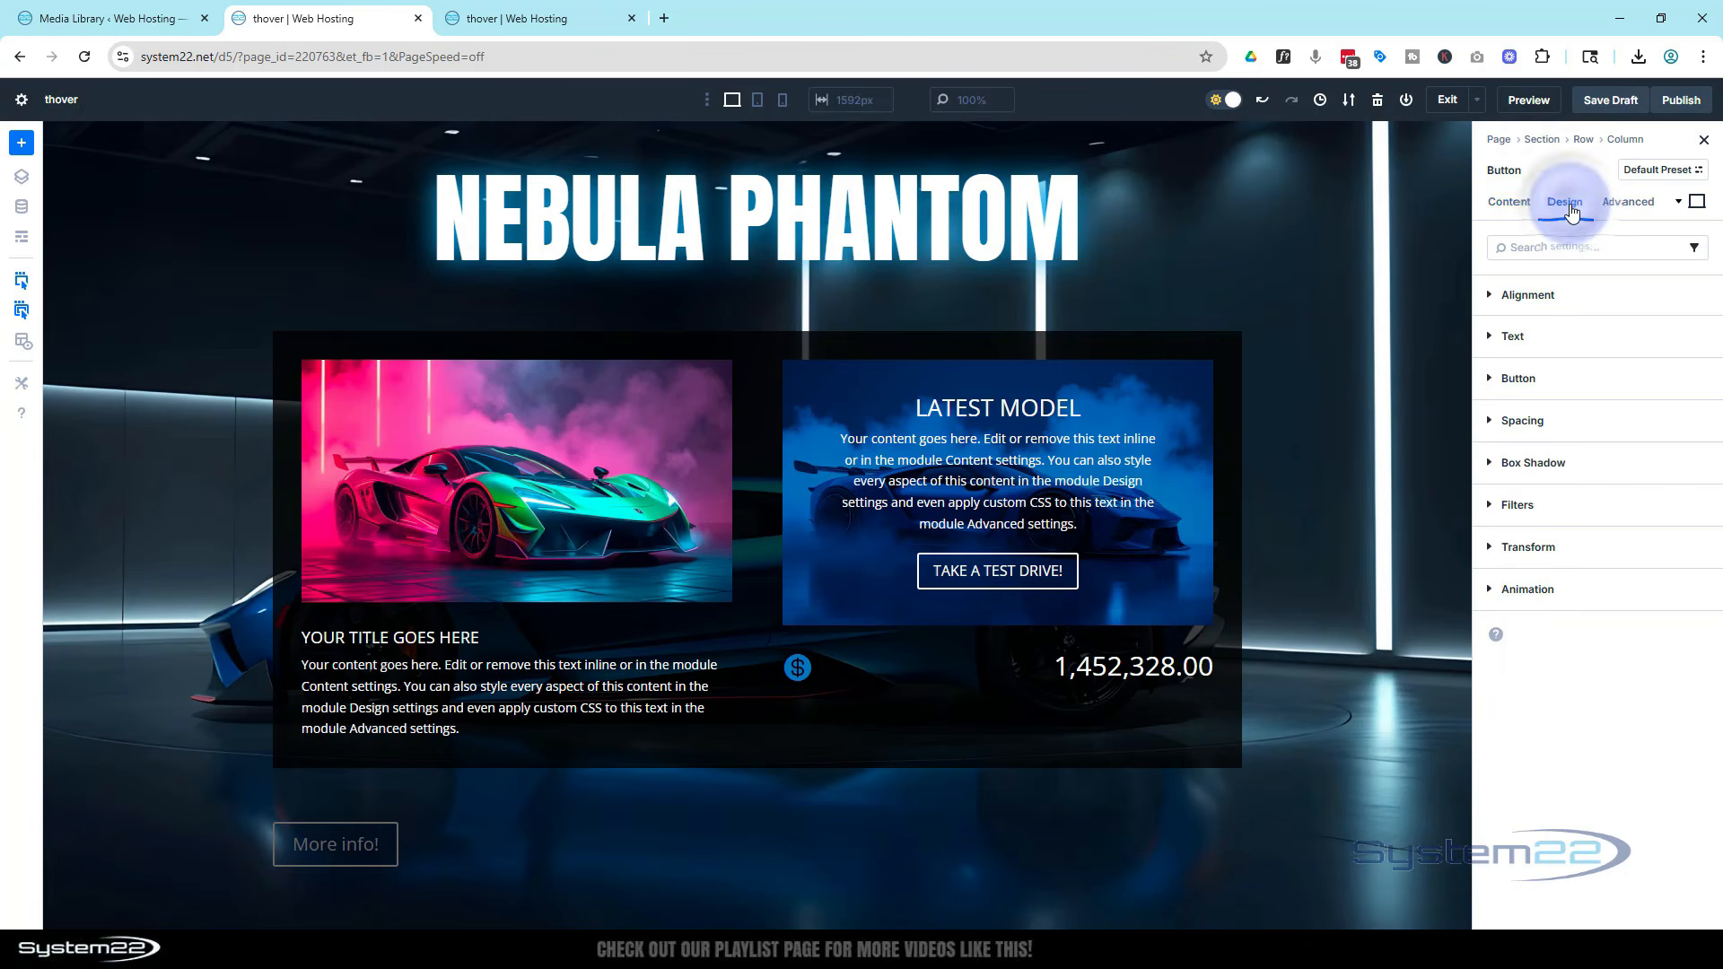
click(1579, 289)
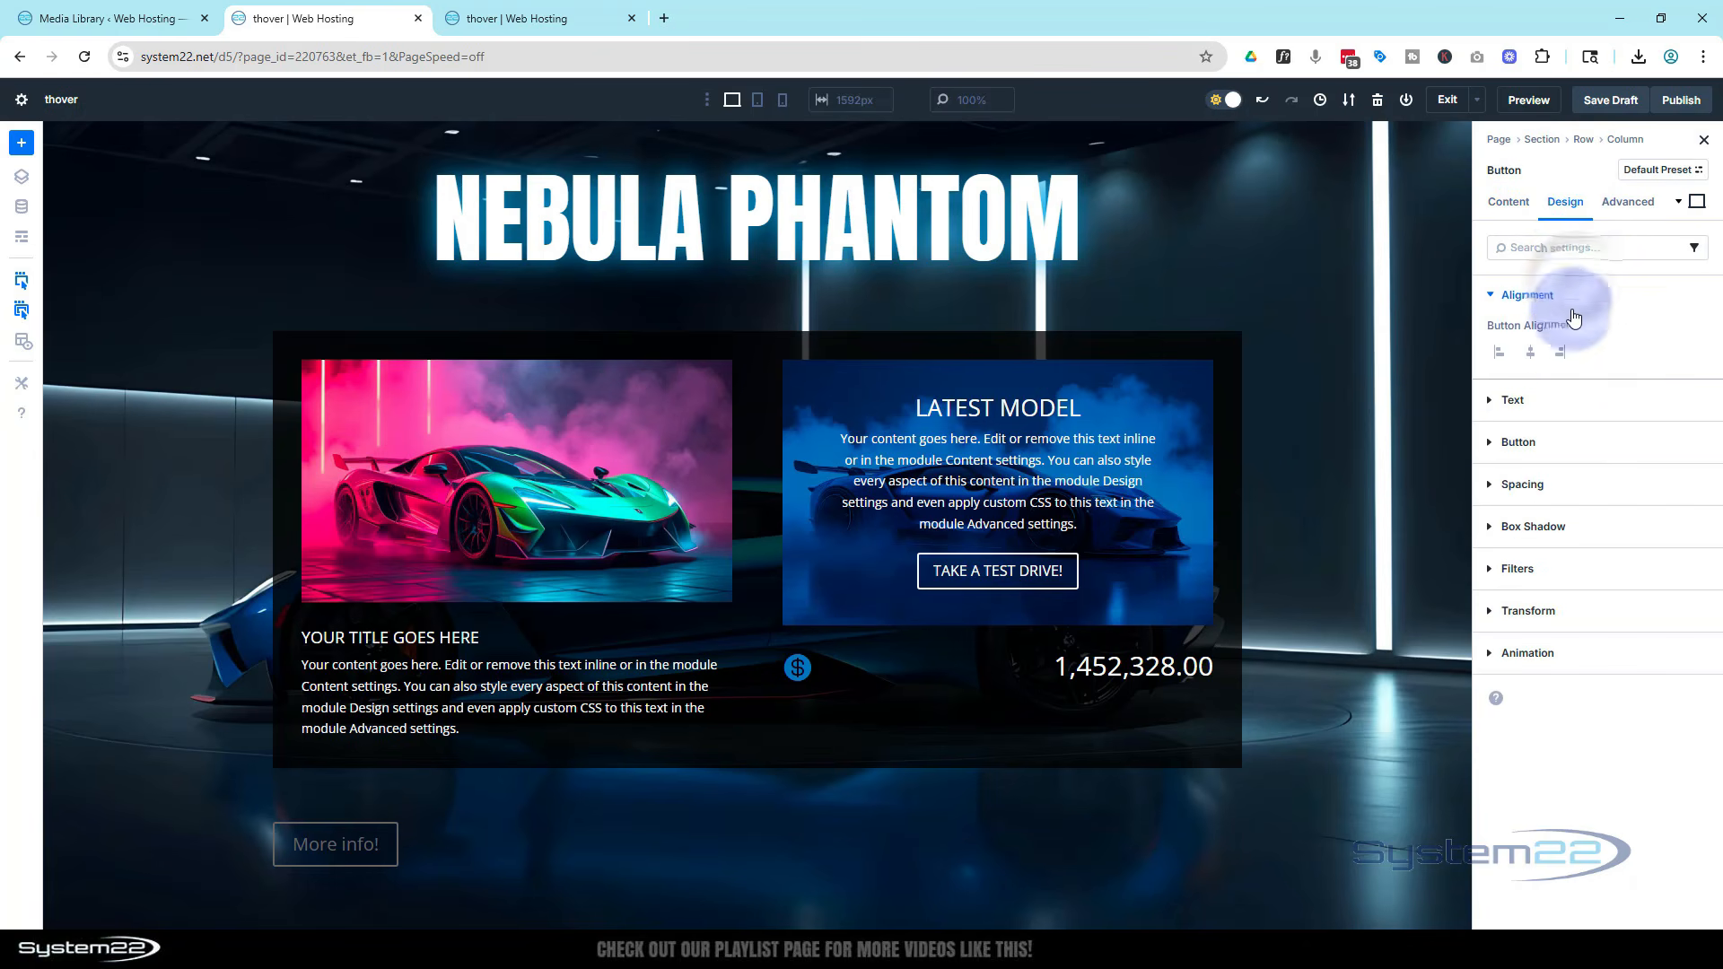
click(1534, 356)
click(1513, 400)
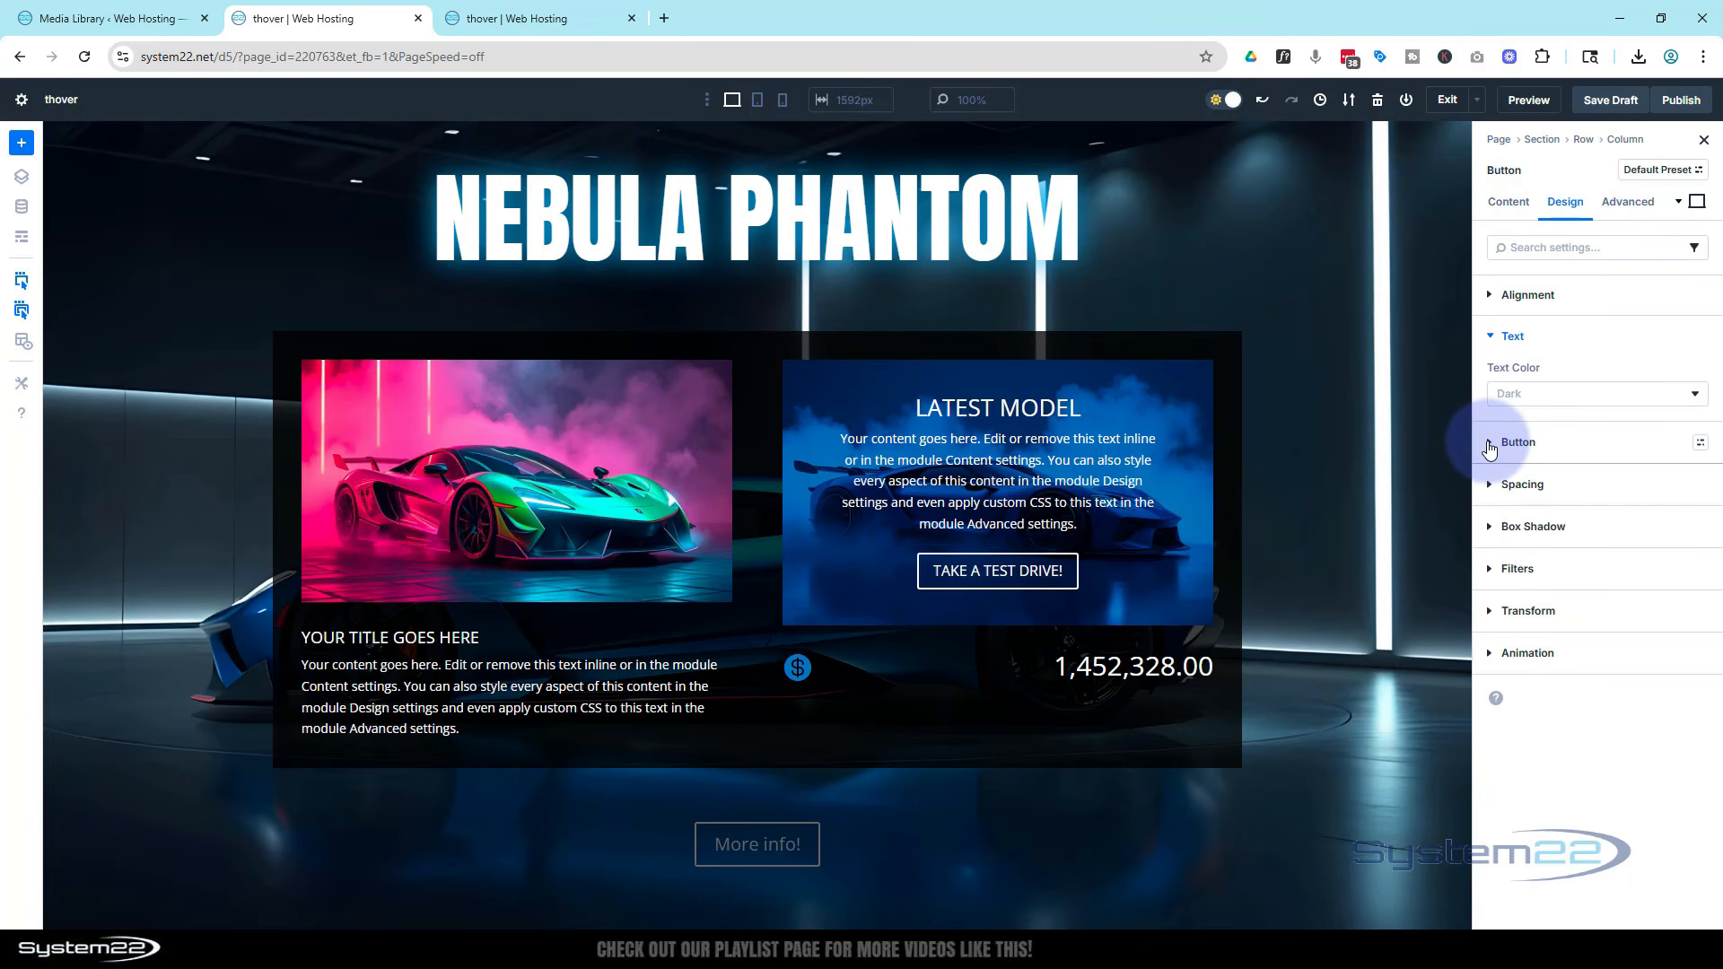
click(1490, 446)
click(1506, 433)
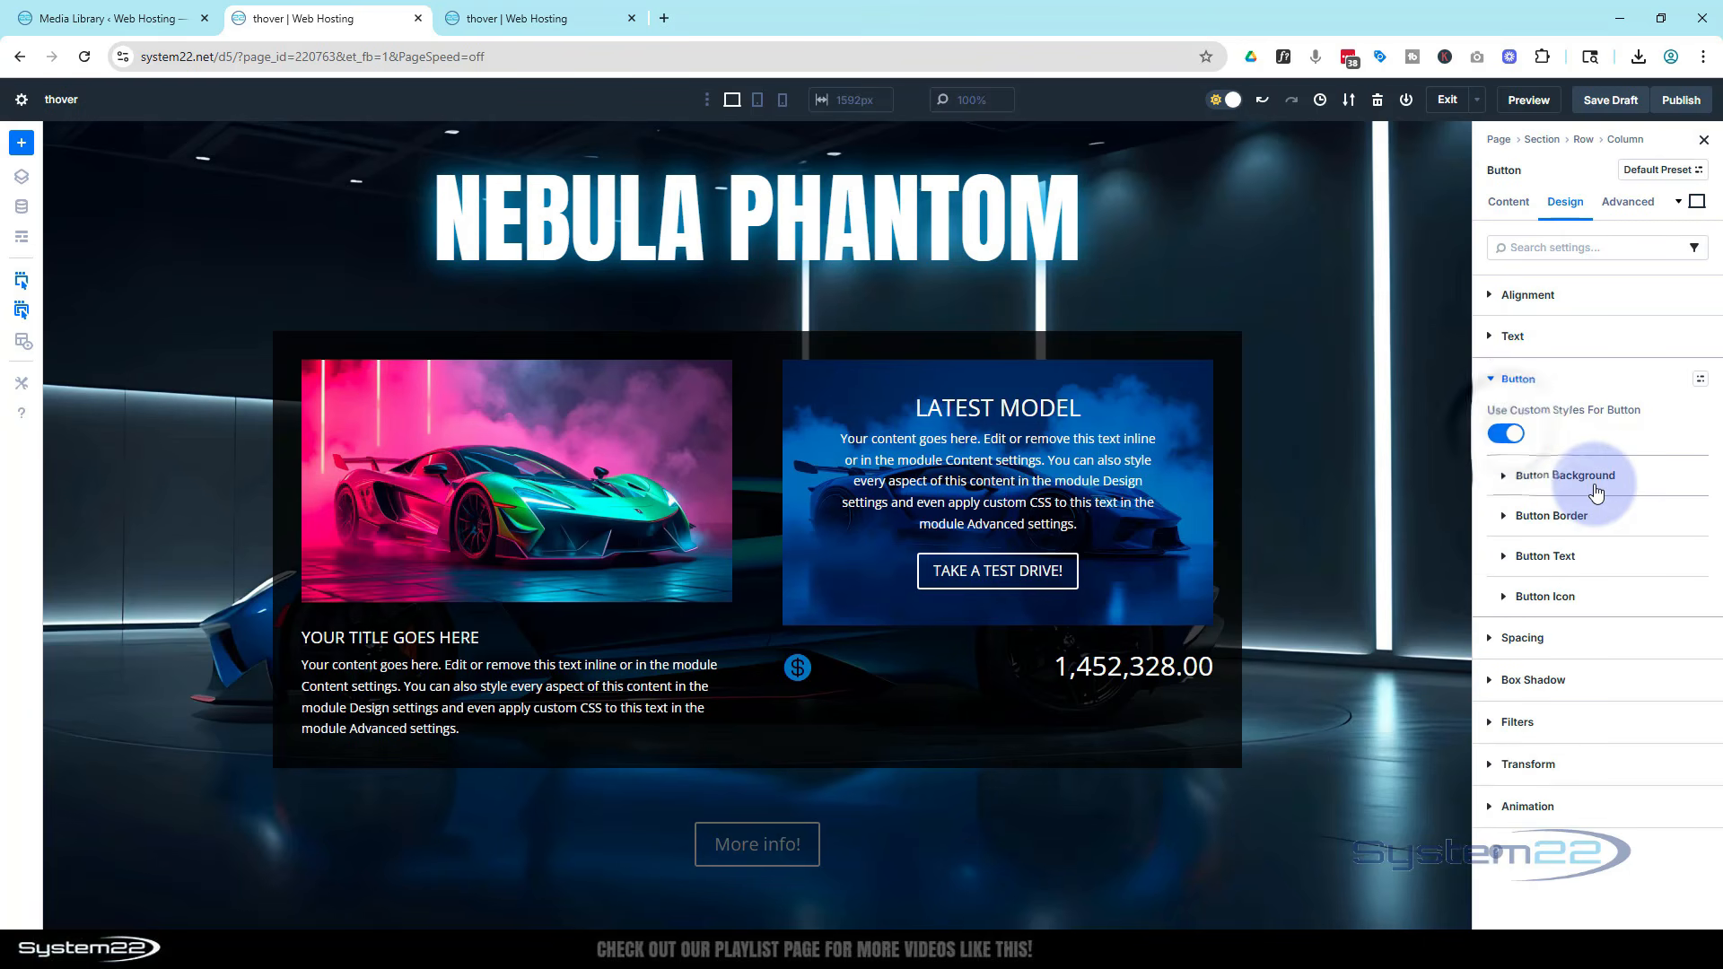
Set the button background to the Primary global color at 50% opacity
click(1518, 478)
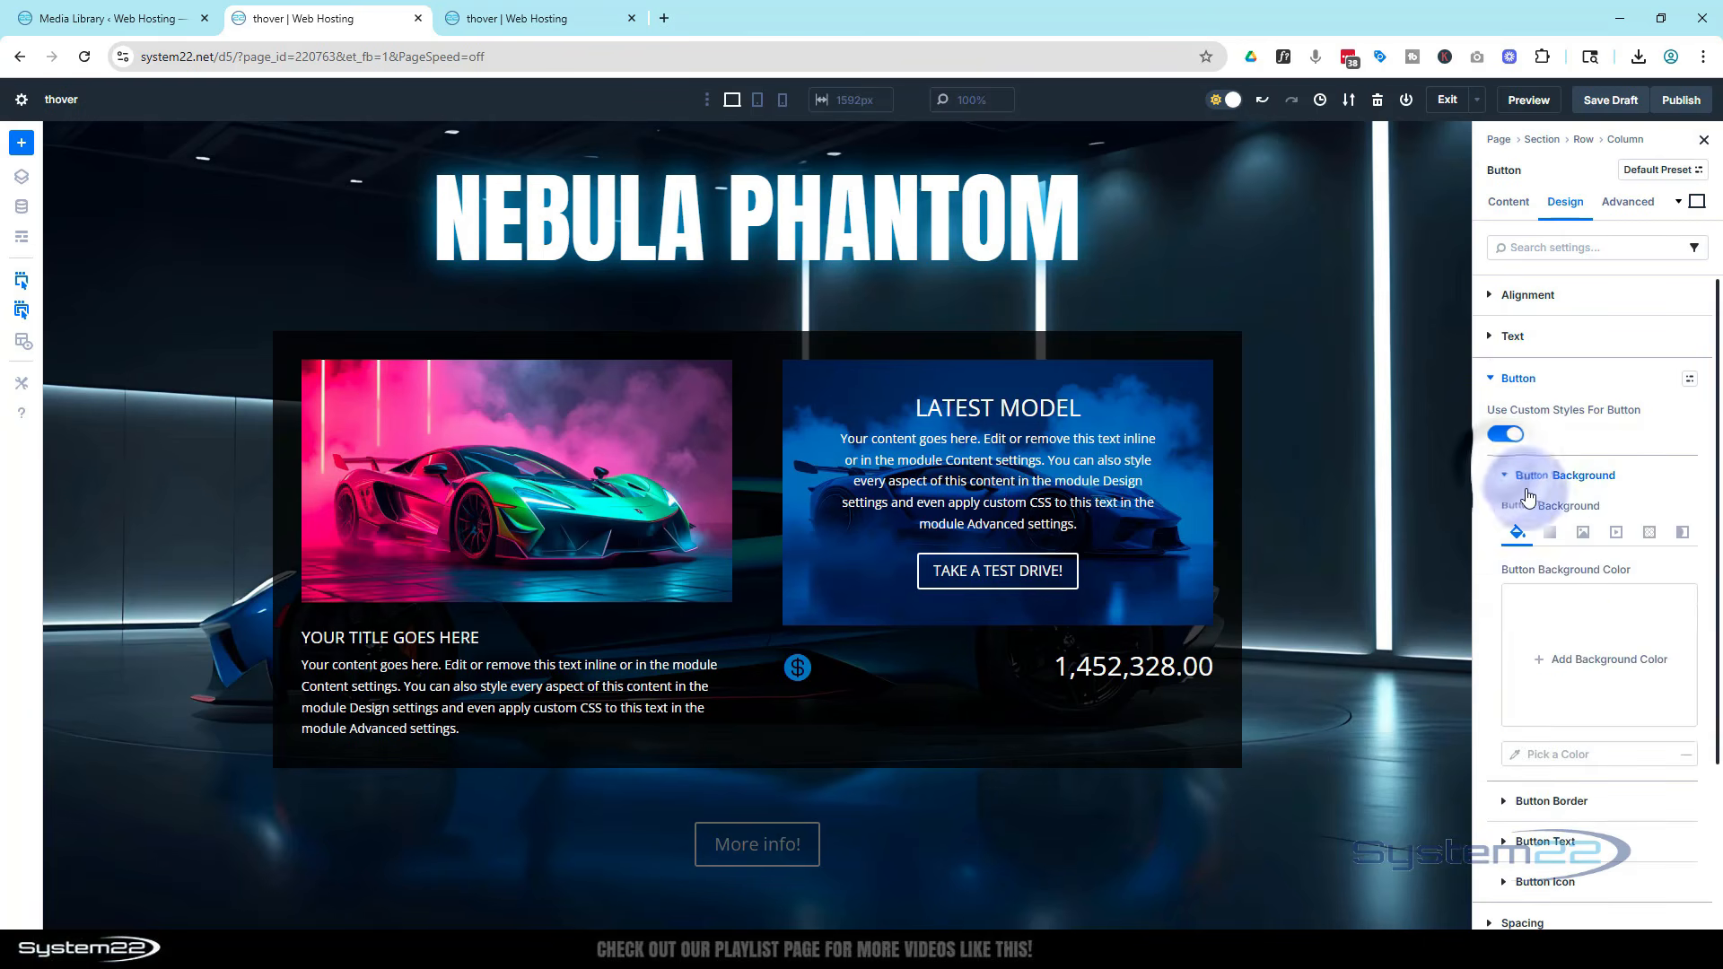
click(1536, 656)
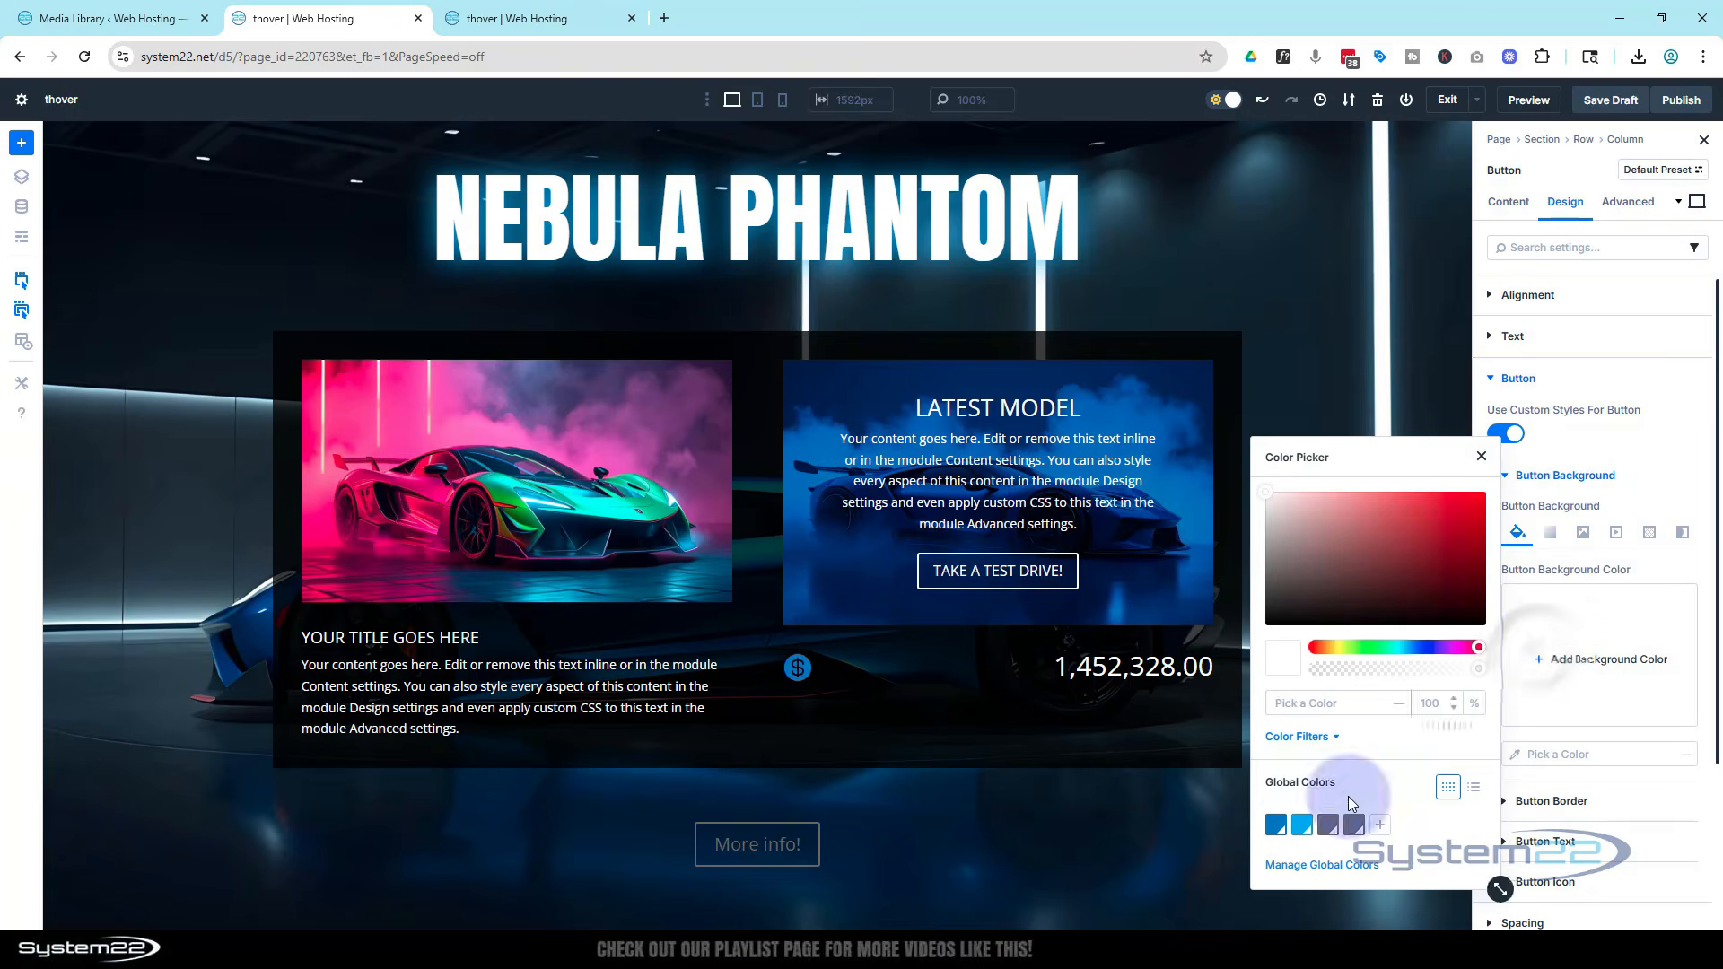
click(1275, 824)
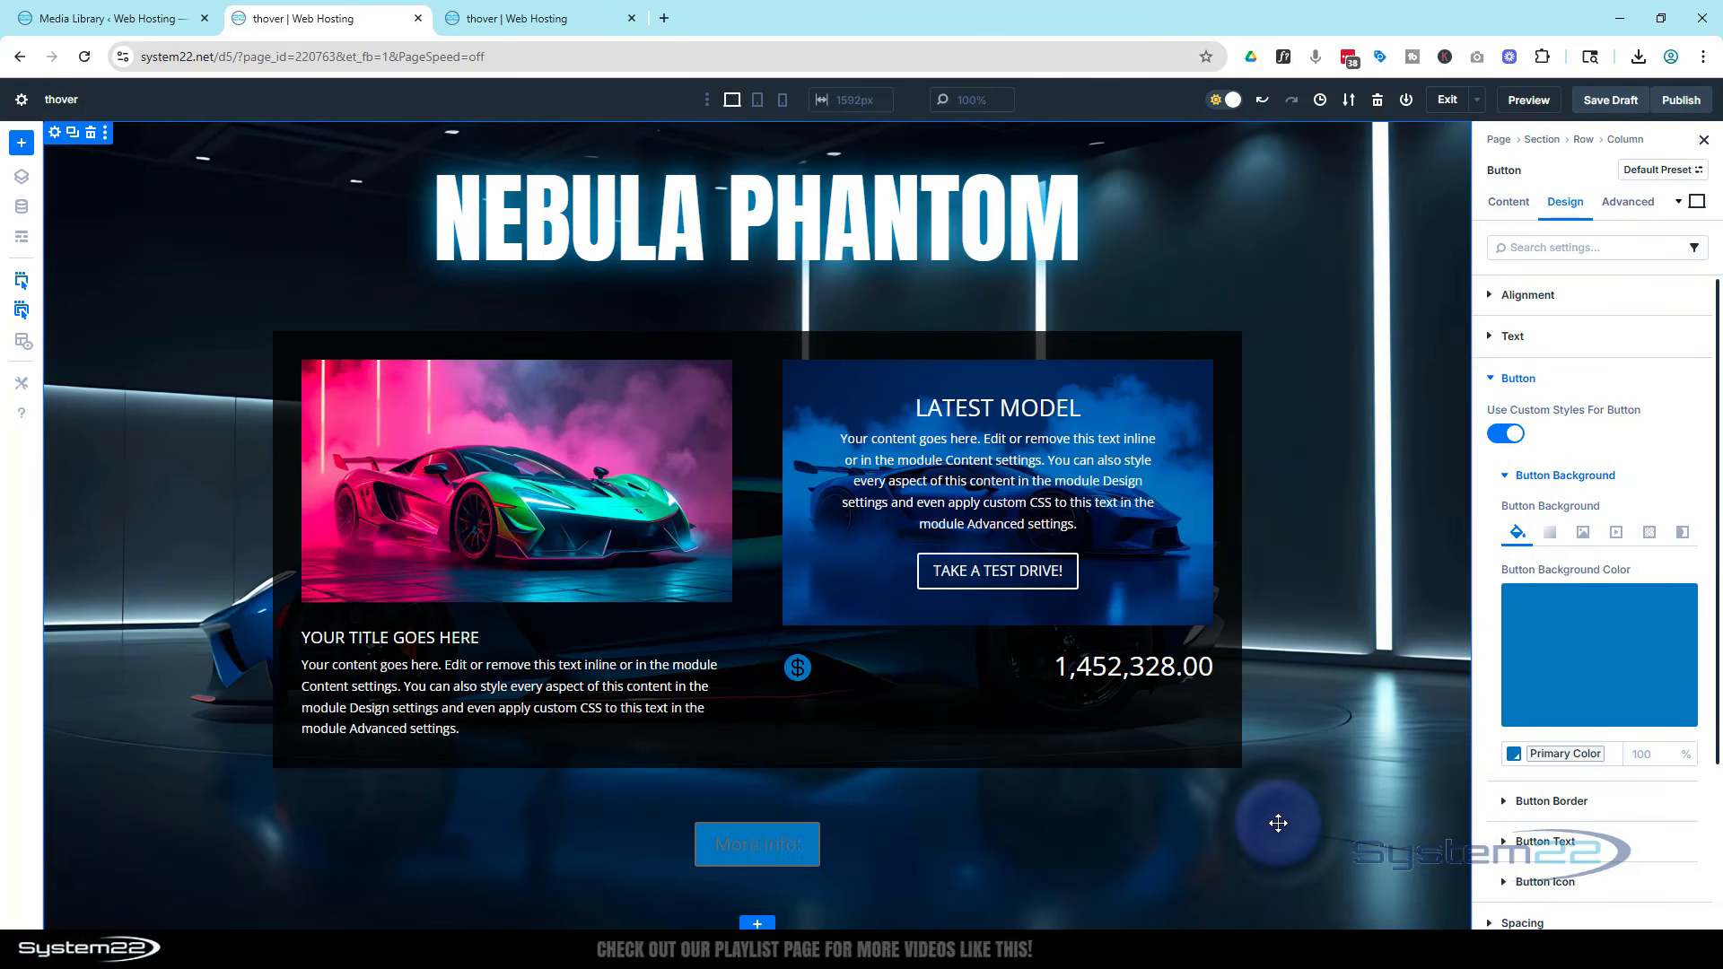
click(1584, 704)
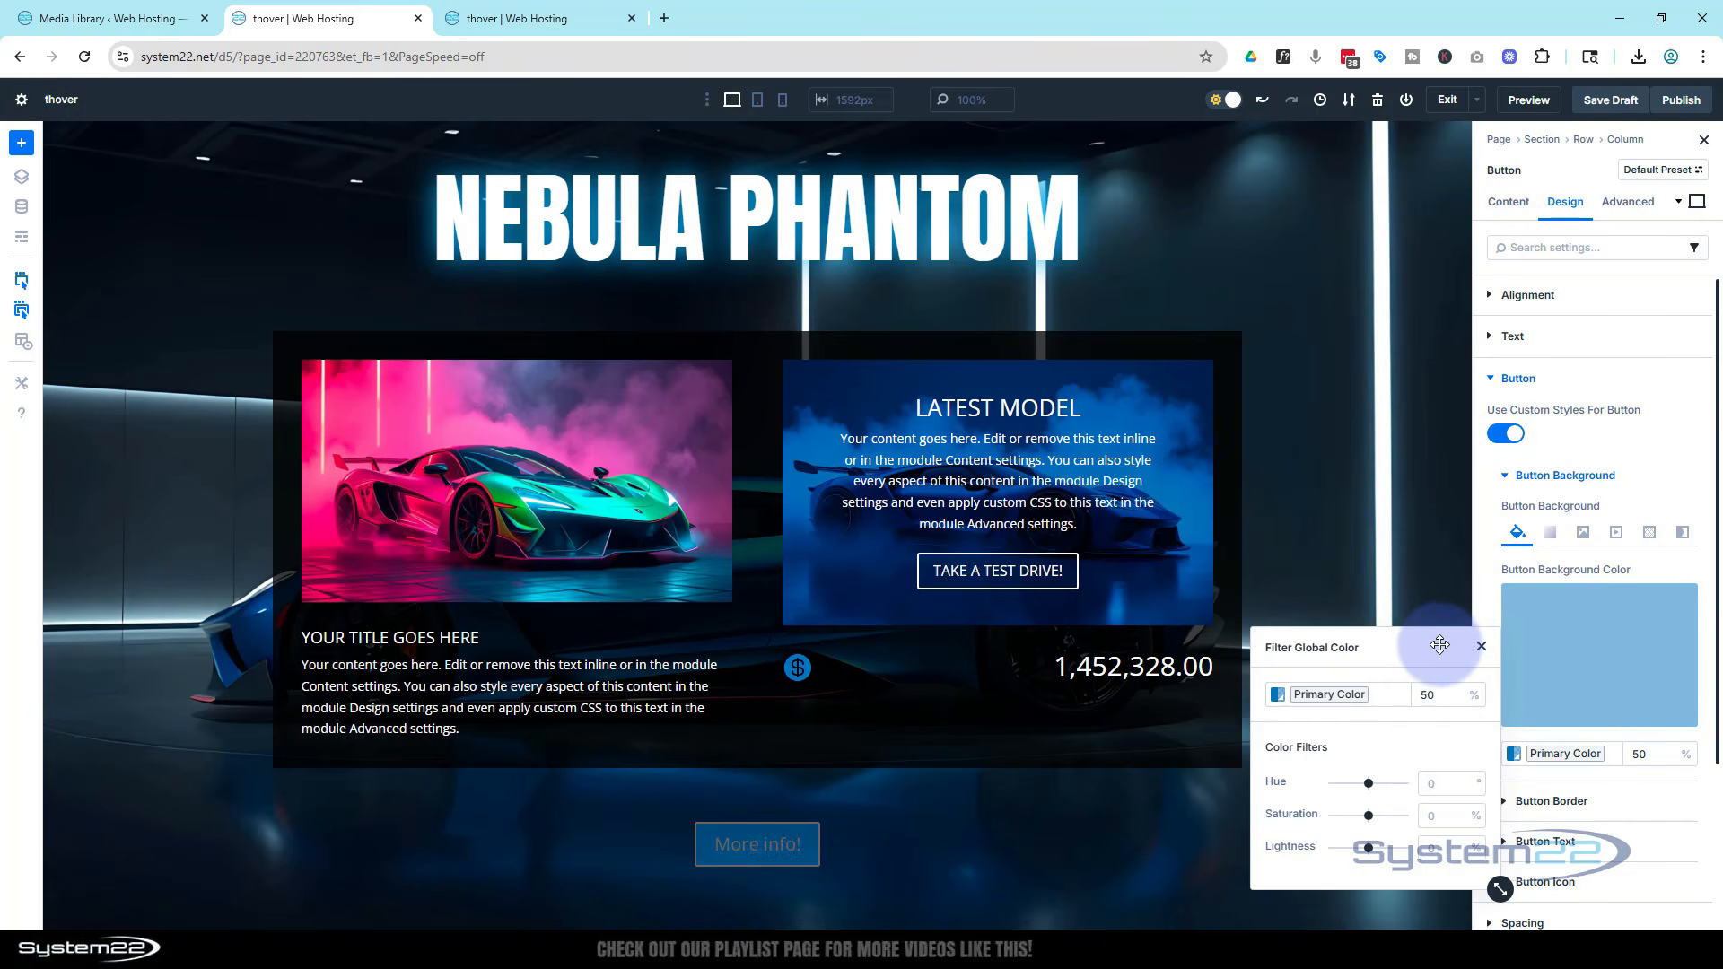
click(1618, 797)
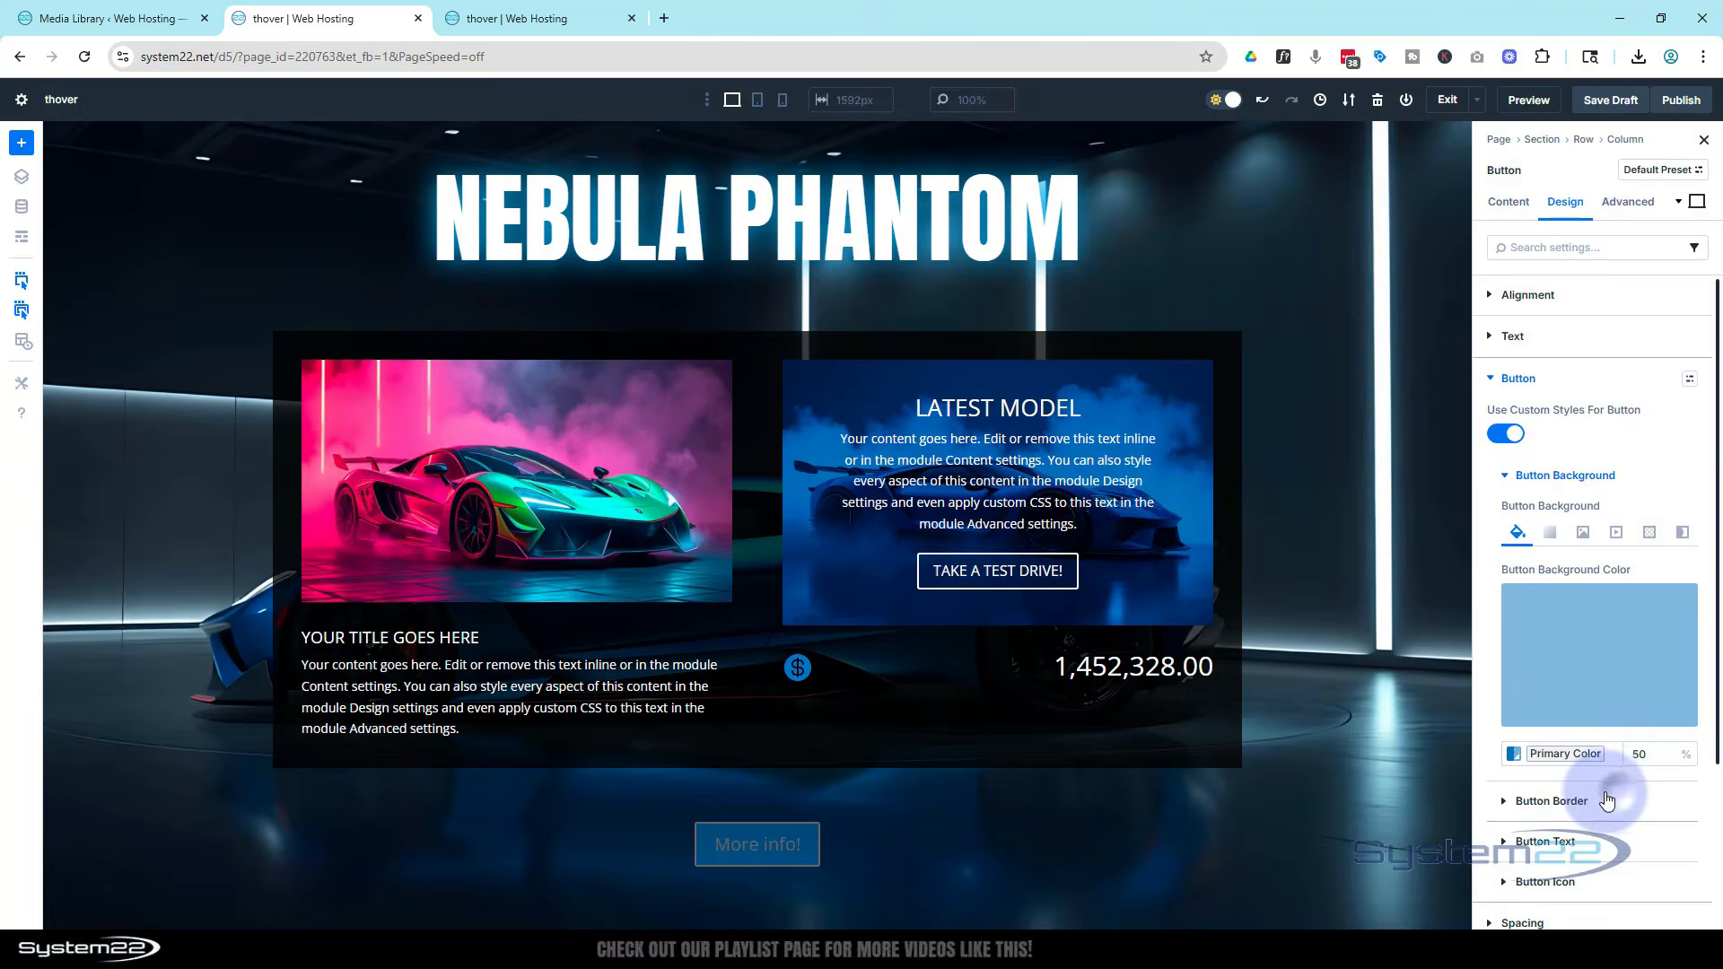
Set the button border width to 1 px
click(1565, 800)
scroll(1511, 797, down, 3)
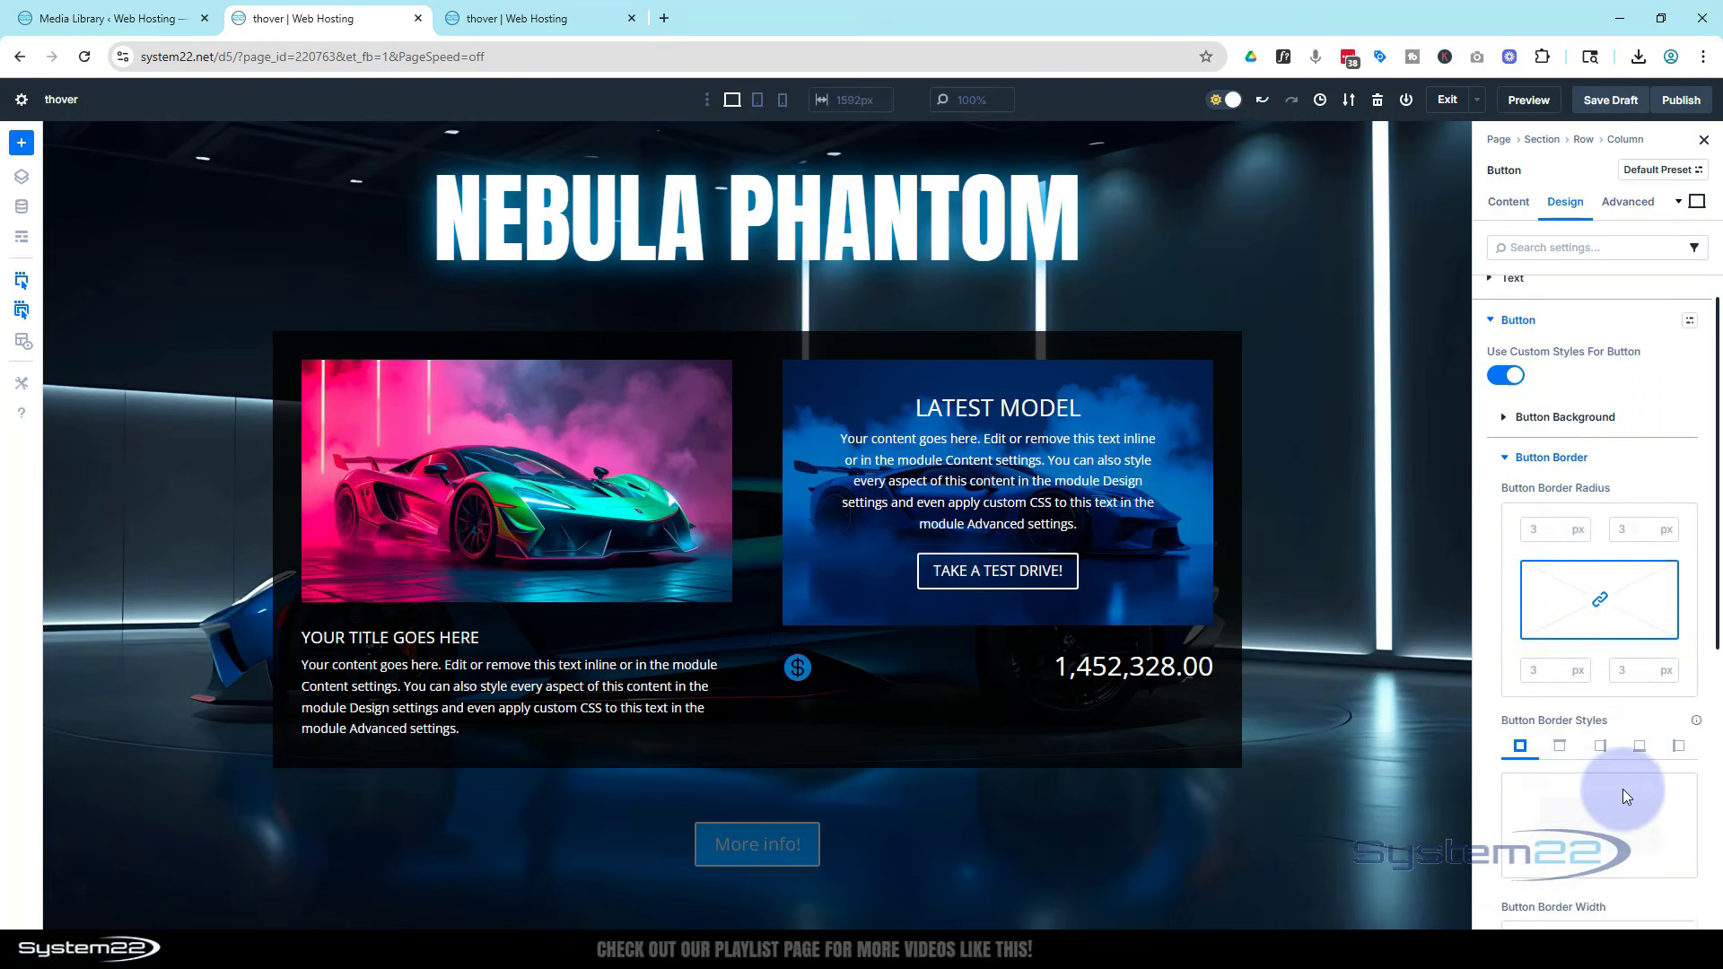
click(1514, 792)
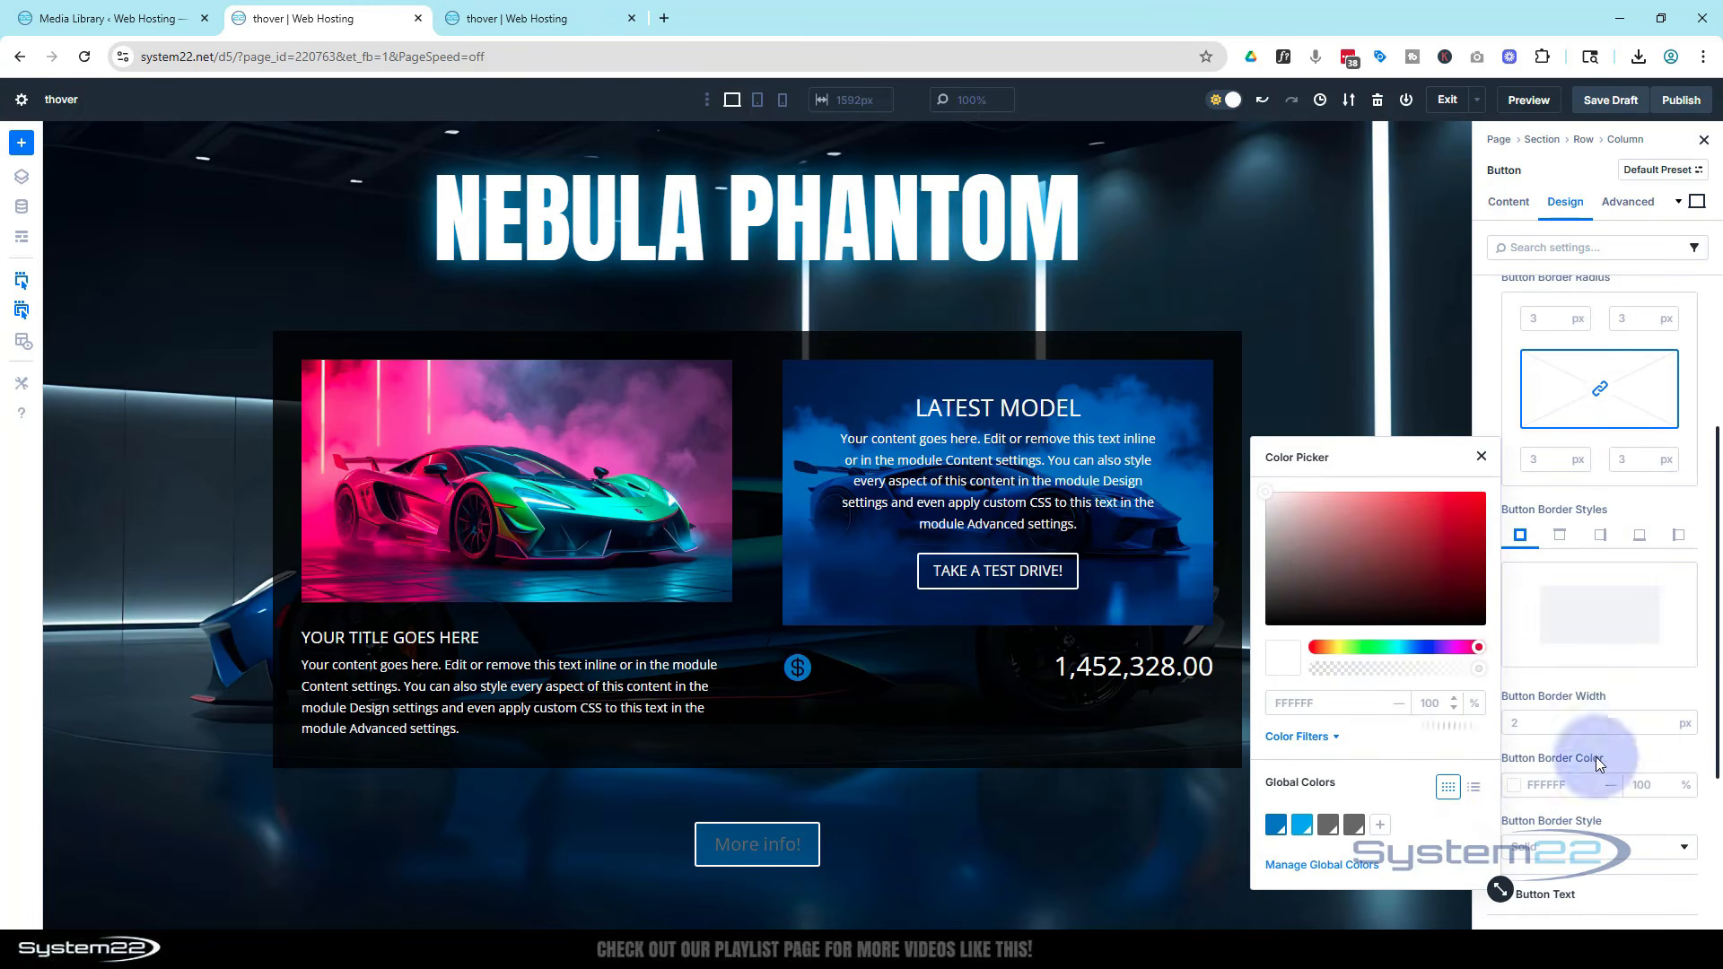
click(1656, 827)
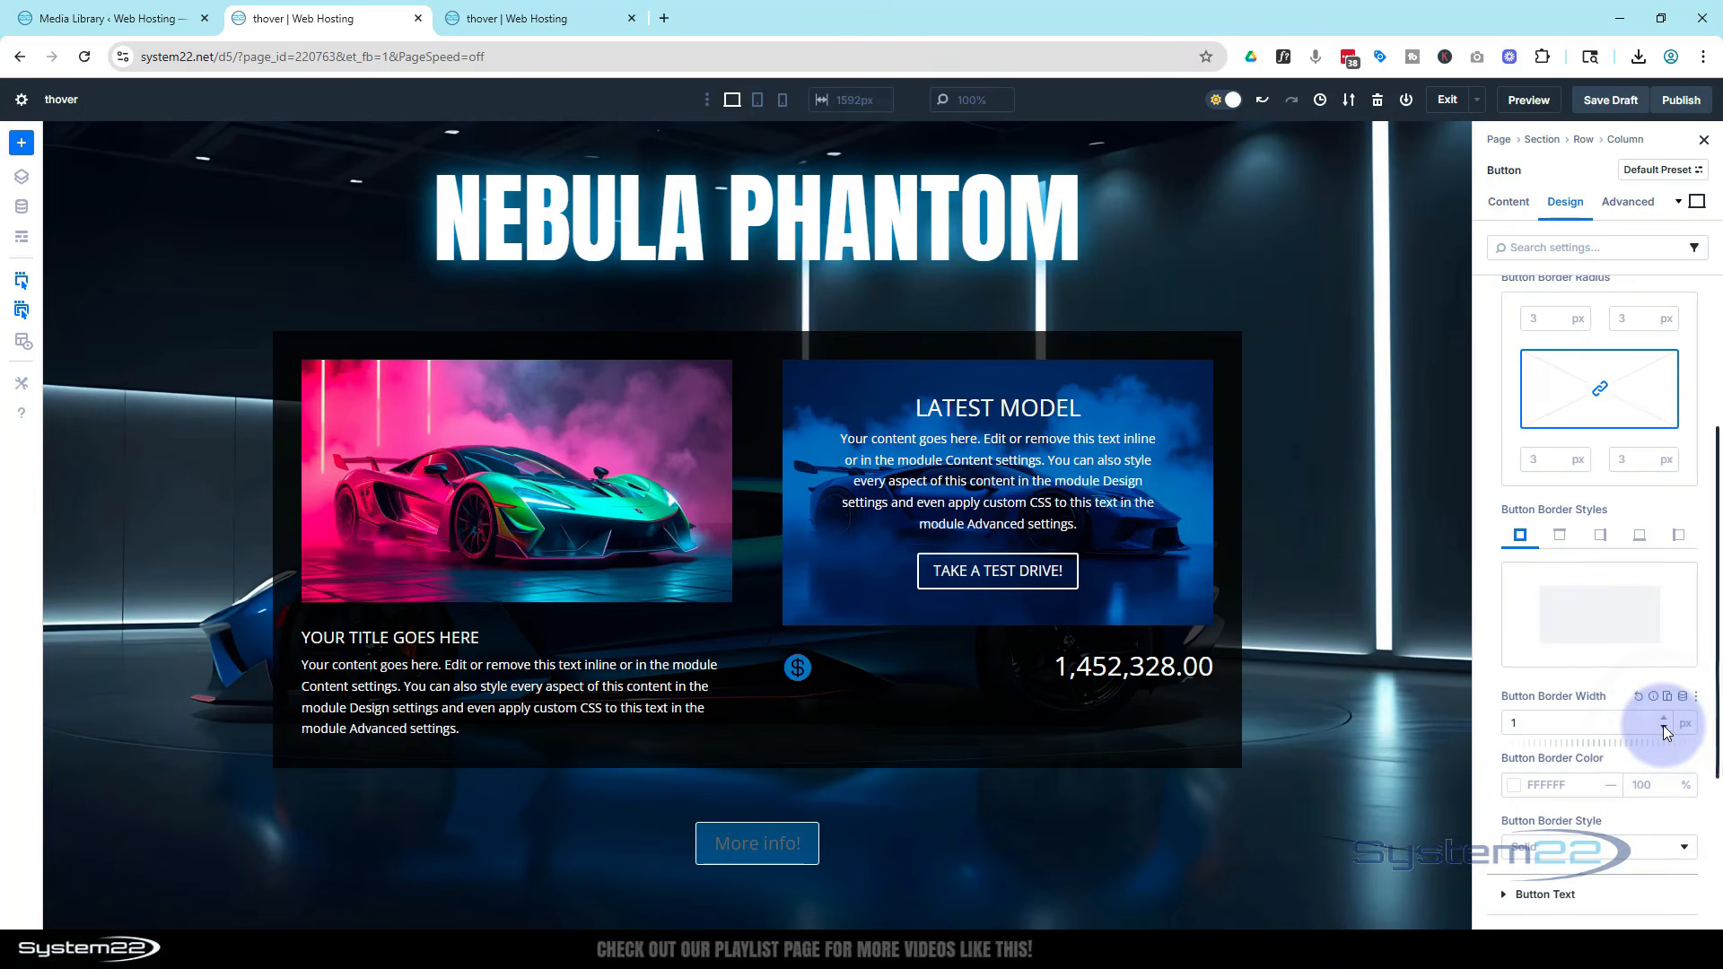
scroll(1598, 733, up, 1)
scroll(1597, 726, up, 3)
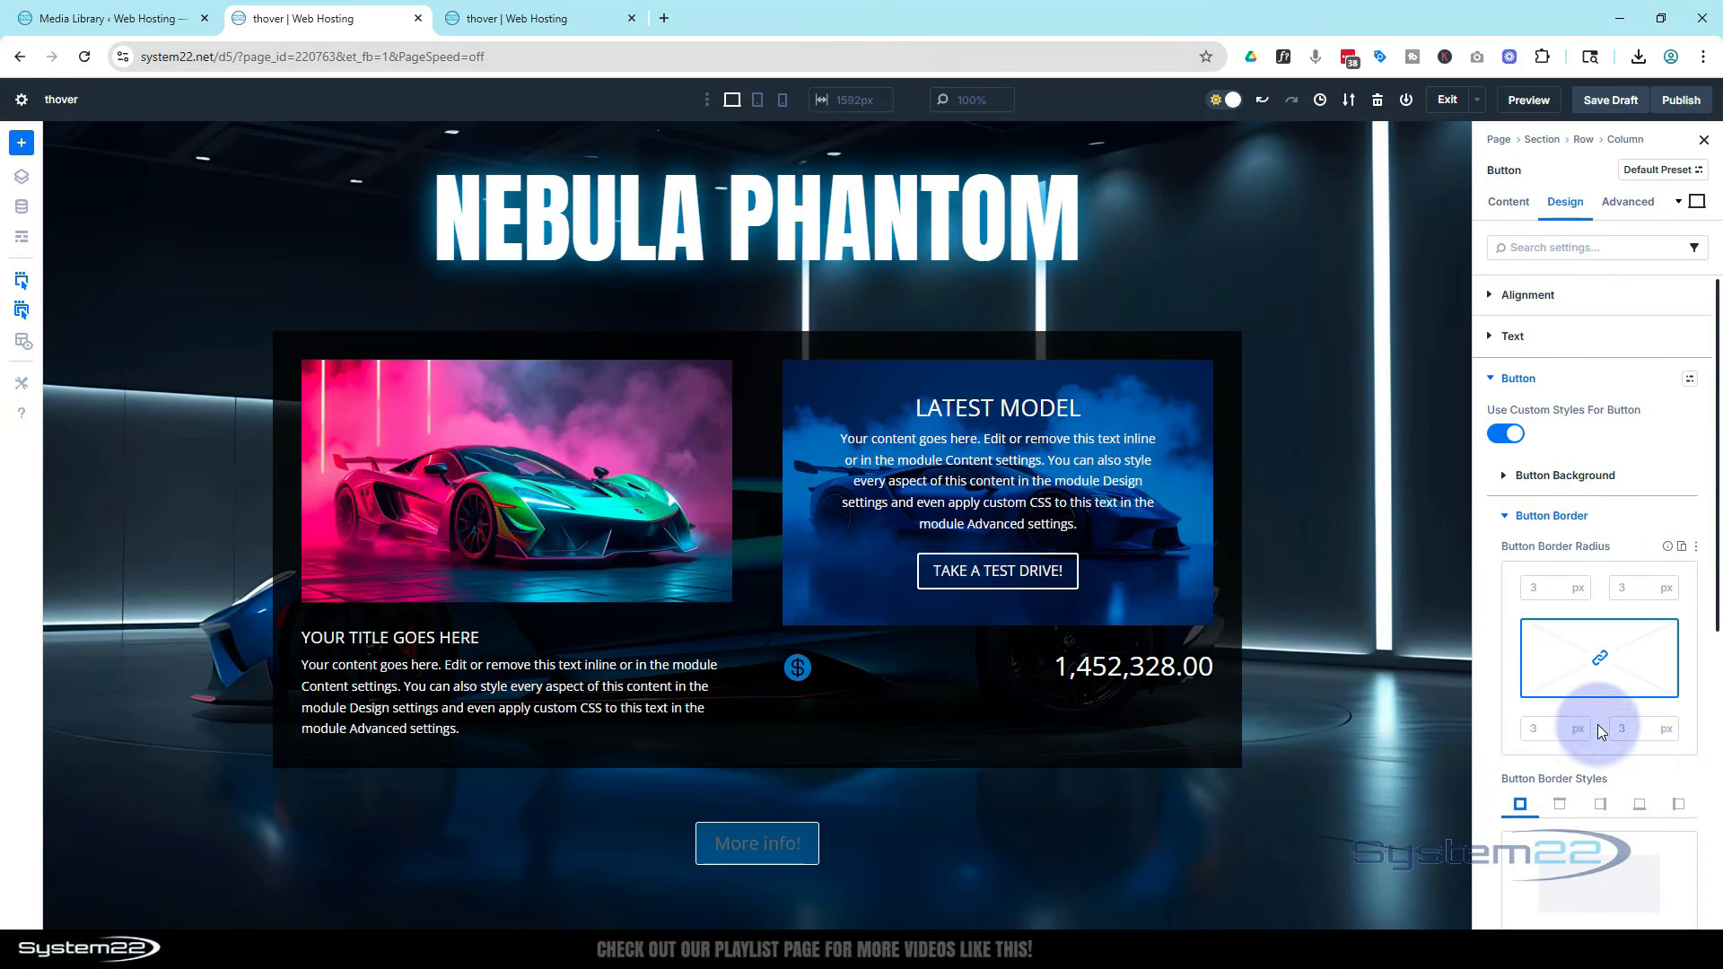
click(1504, 516)
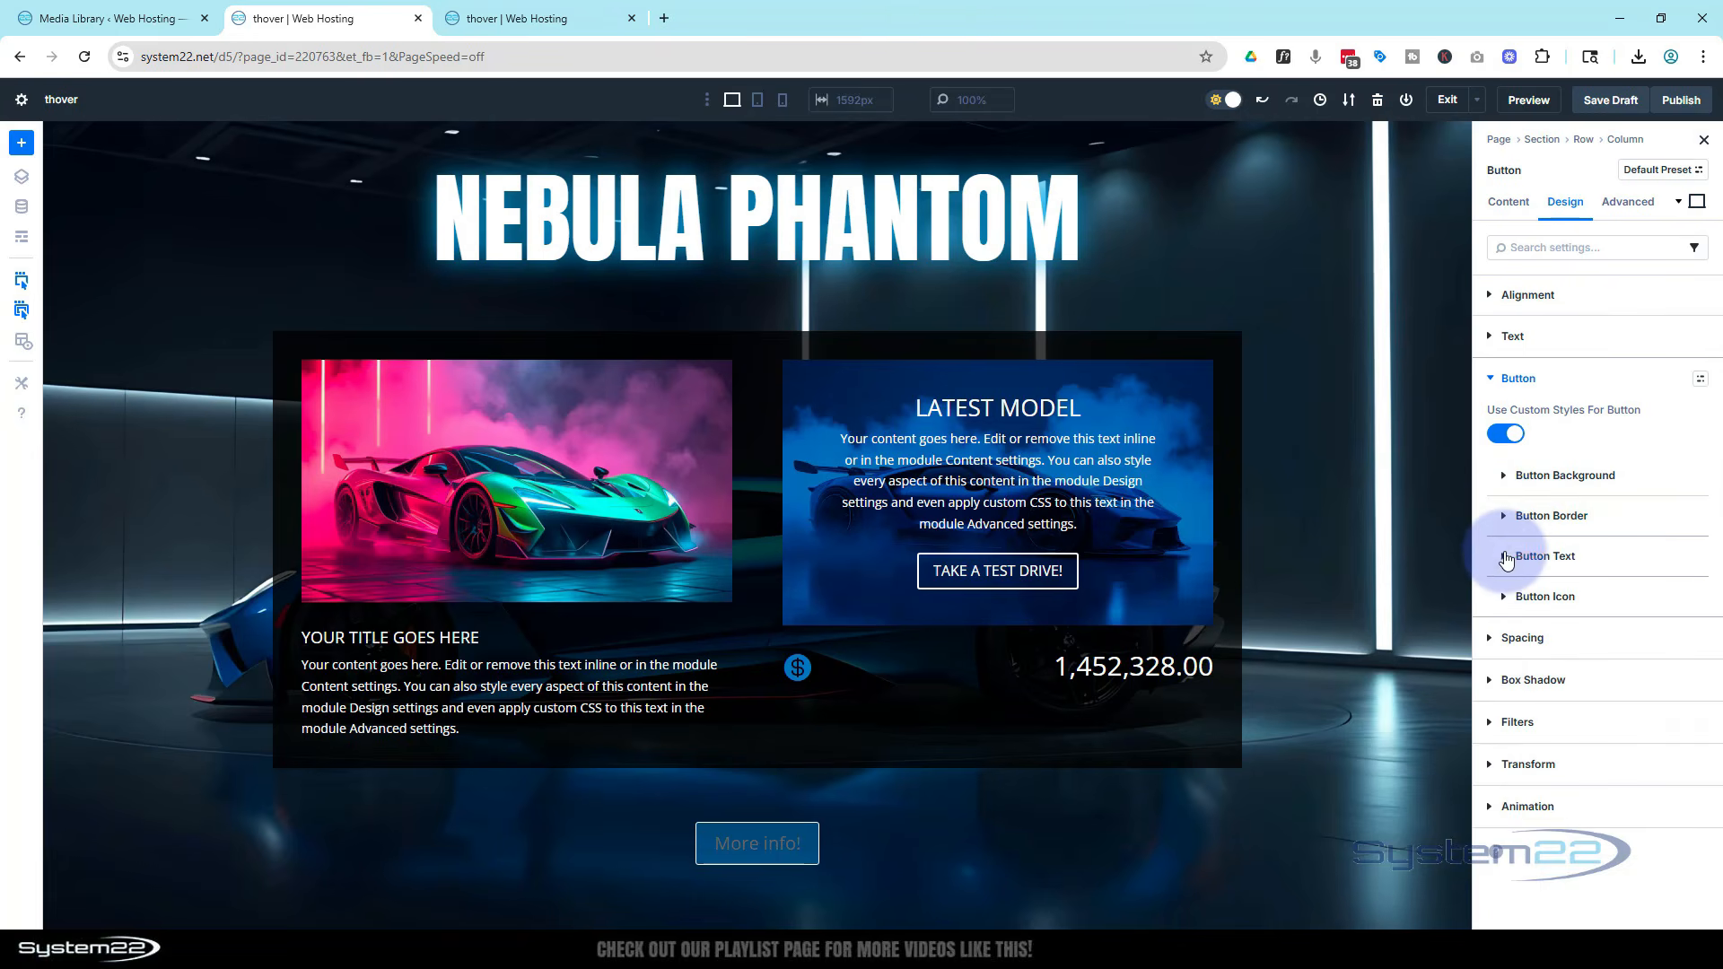
Style the button text as uppercase with color FFFFFF
click(1507, 556)
click(1544, 738)
click(1532, 862)
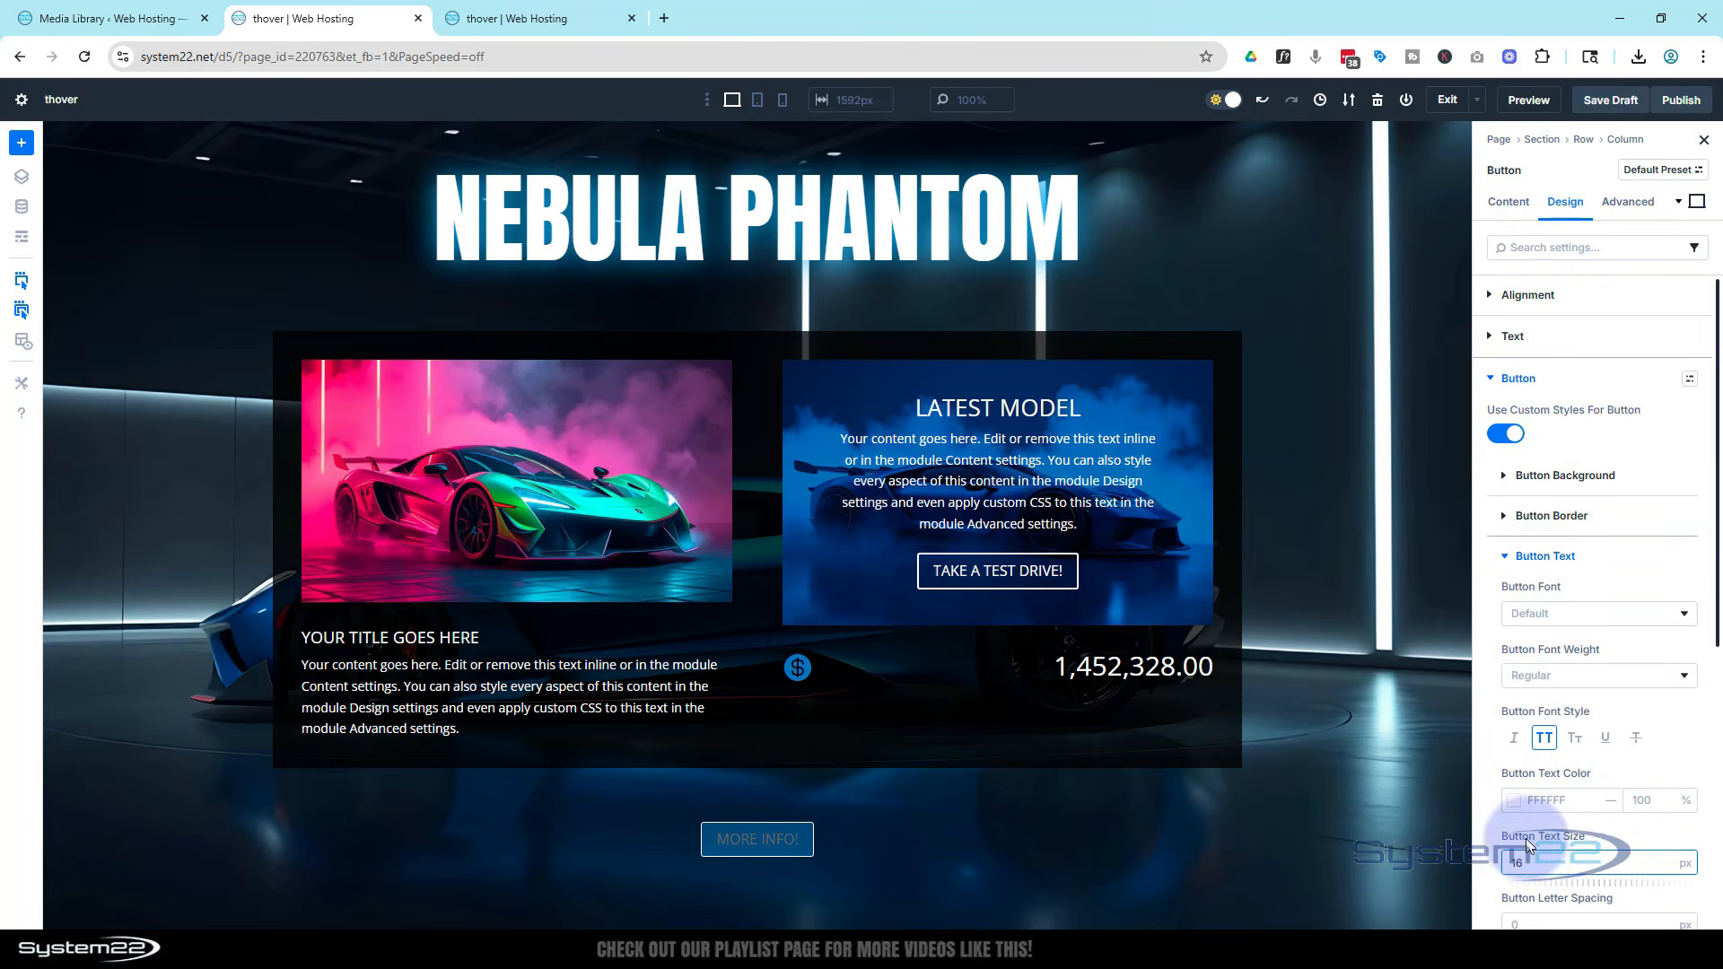
click(1512, 810)
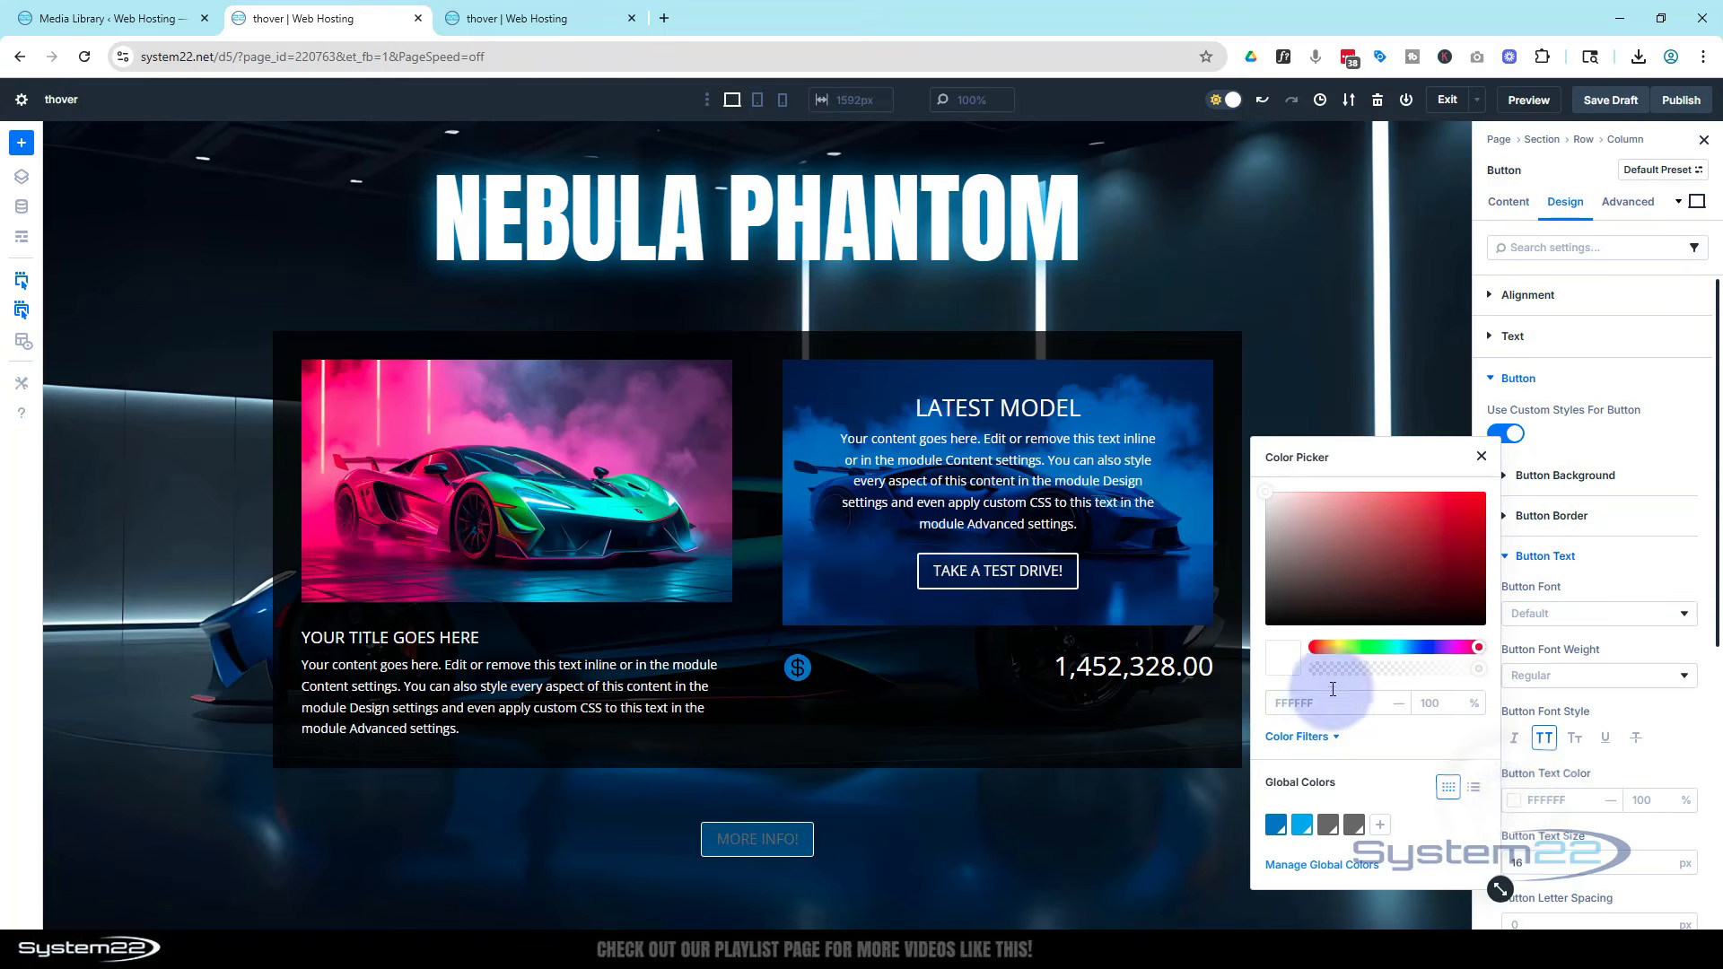
click(1310, 533)
click(1247, 488)
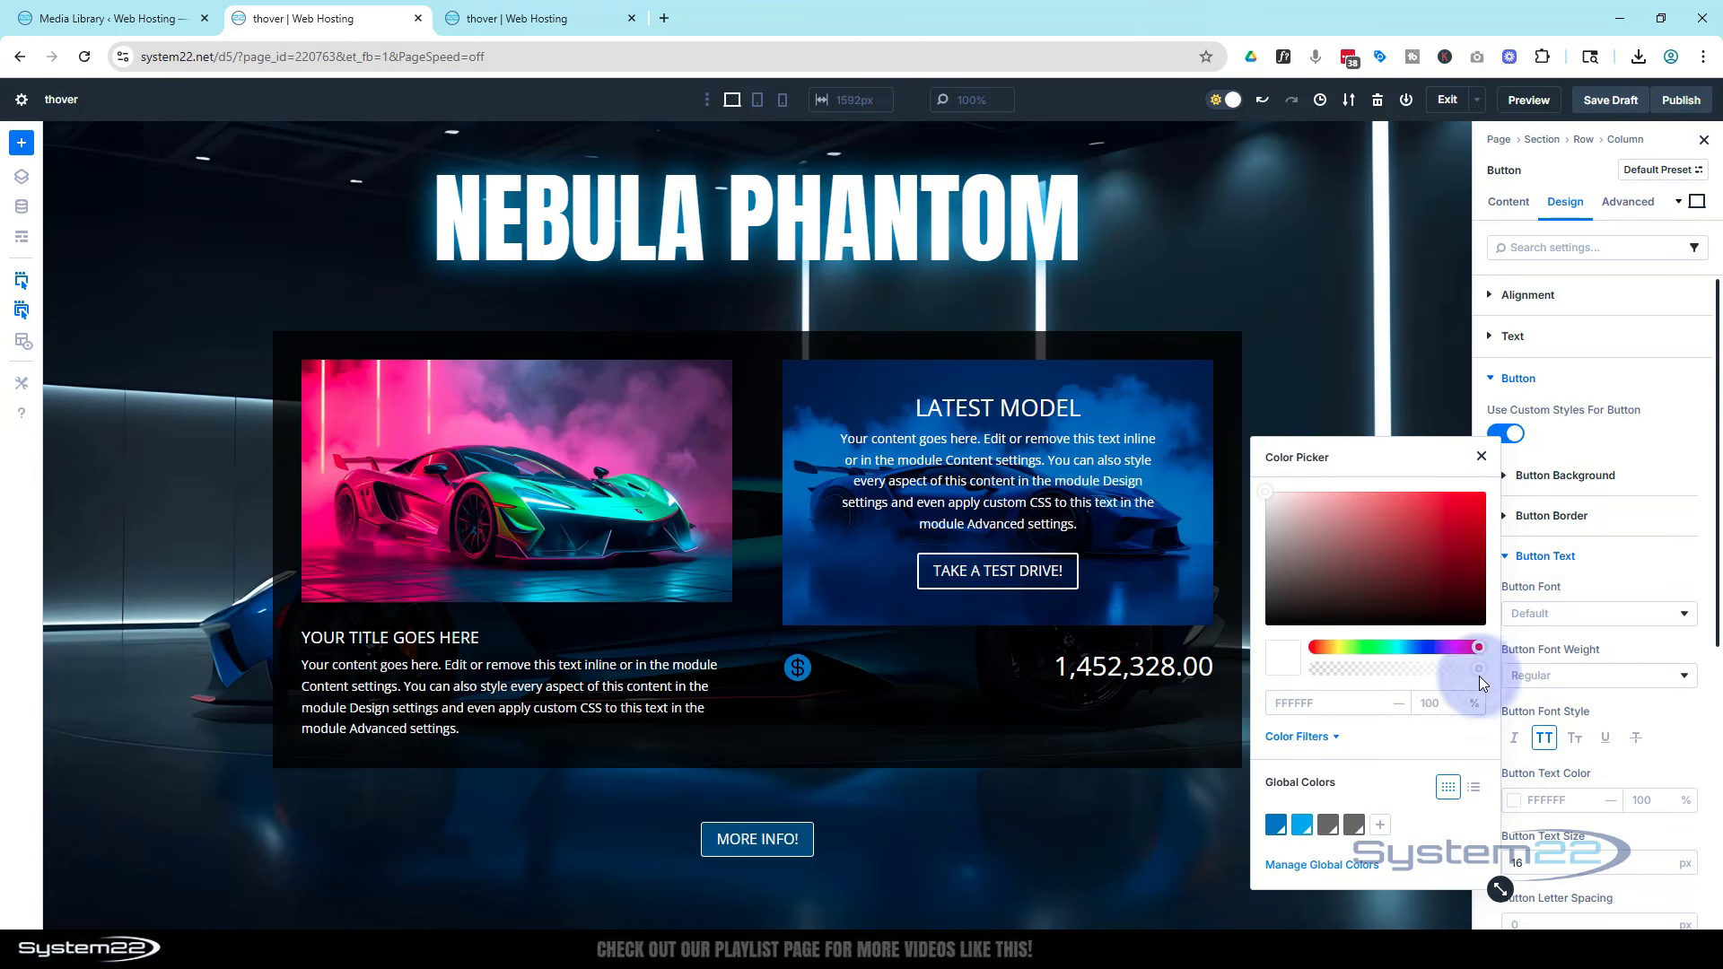
click(1480, 459)
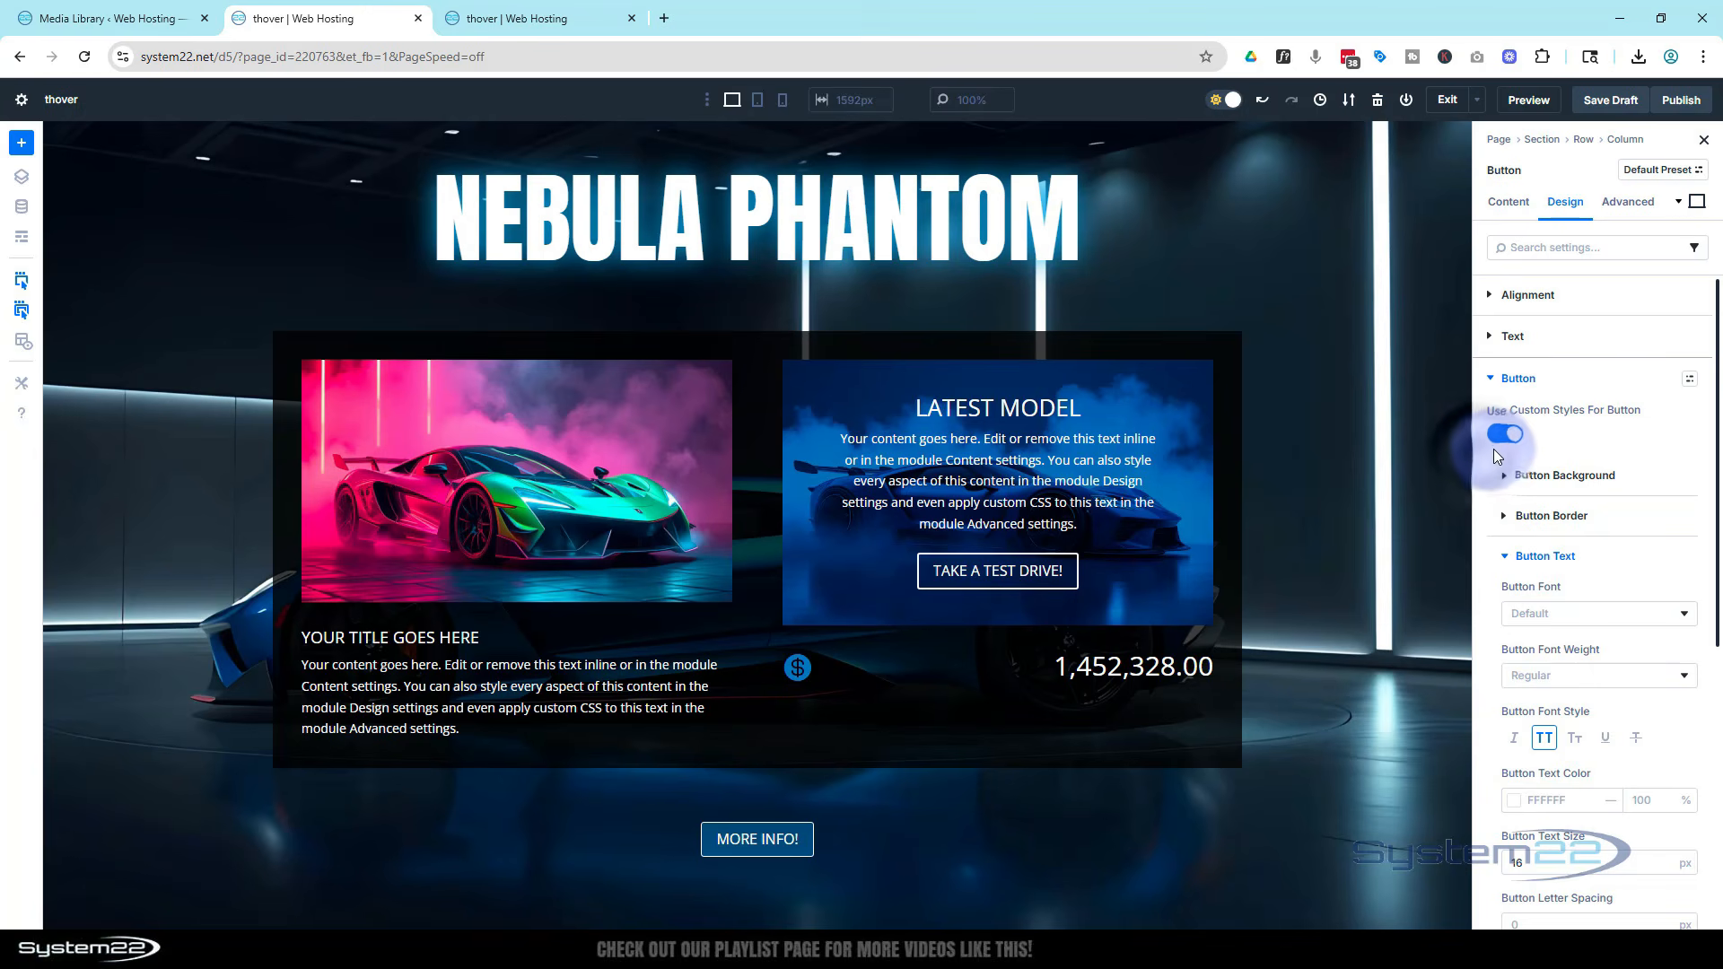
scroll(1525, 503, down, 5)
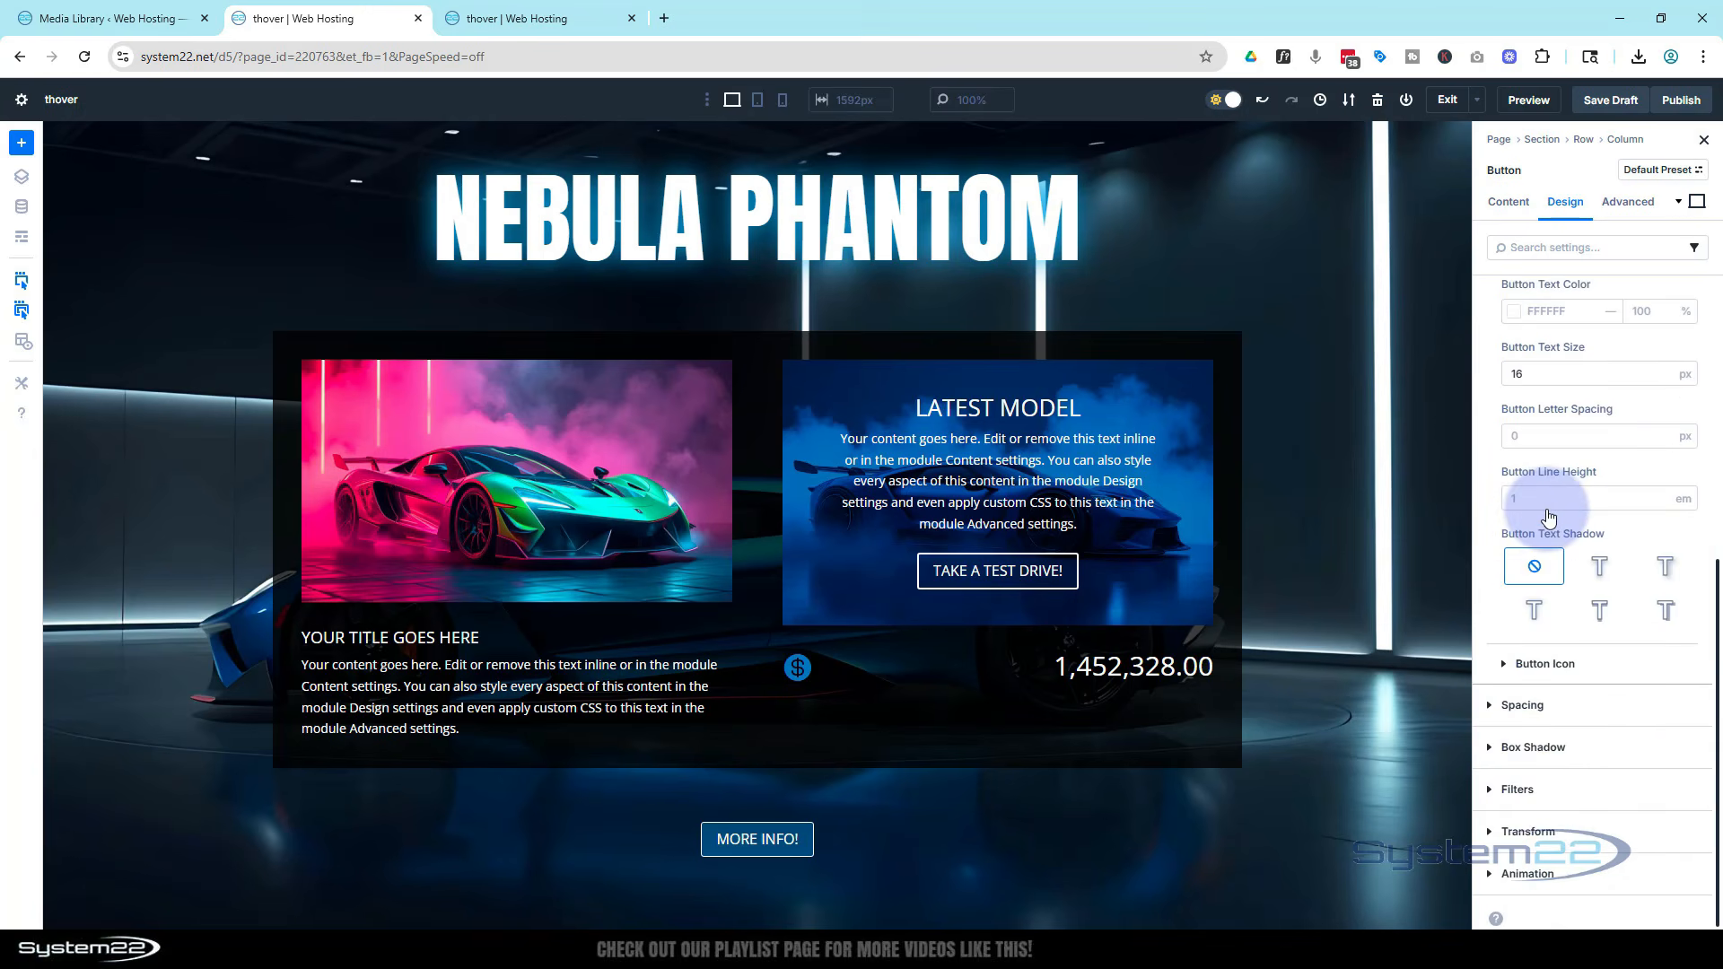
Apply the Preset 1 box shadow to the button and set its shadow color to the Secondary Color global color
click(1491, 749)
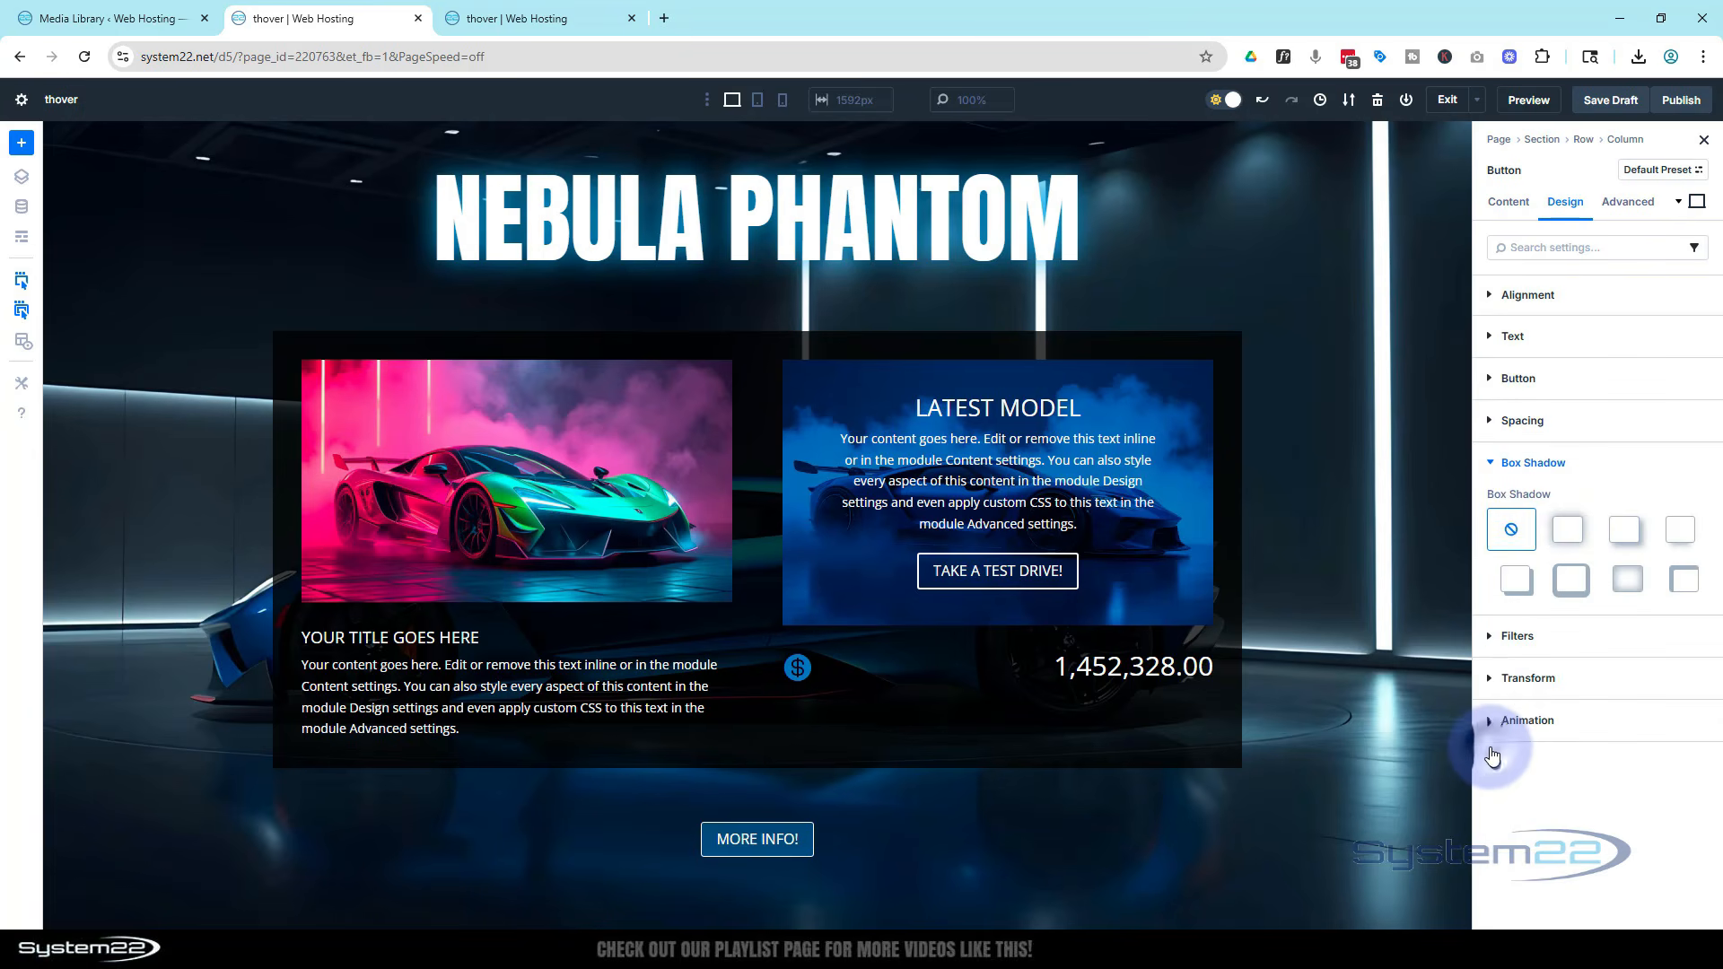
click(1570, 534)
scroll(1580, 661, down, 3)
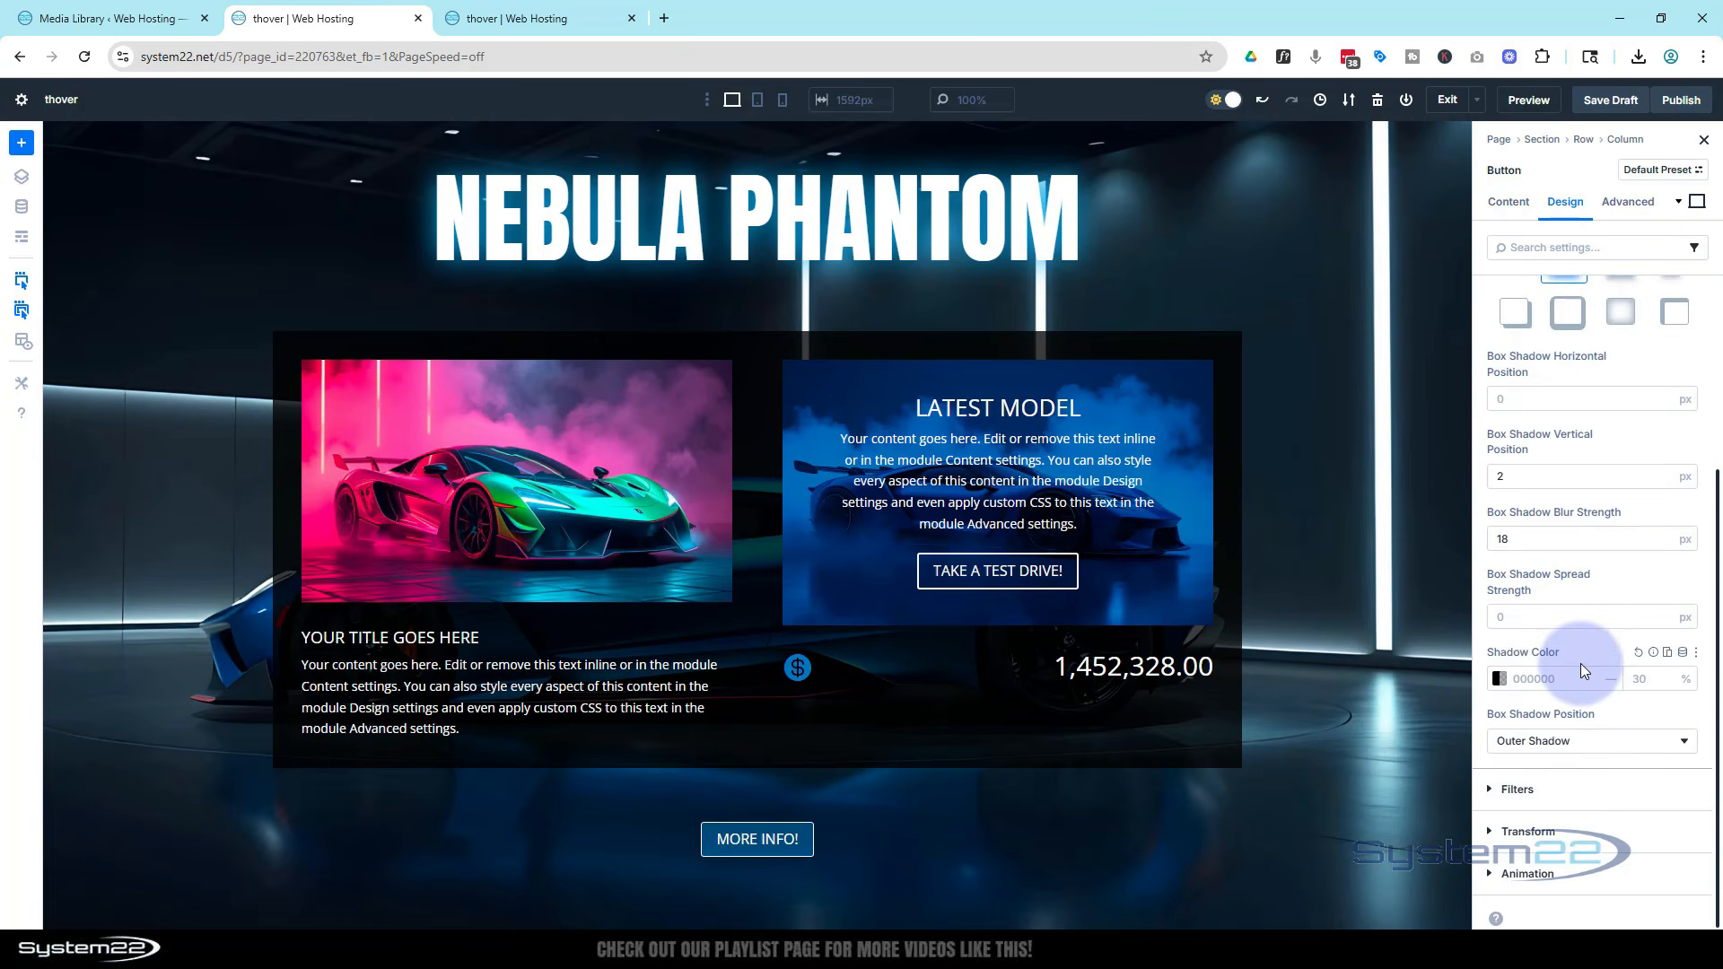
click(1504, 686)
click(1292, 823)
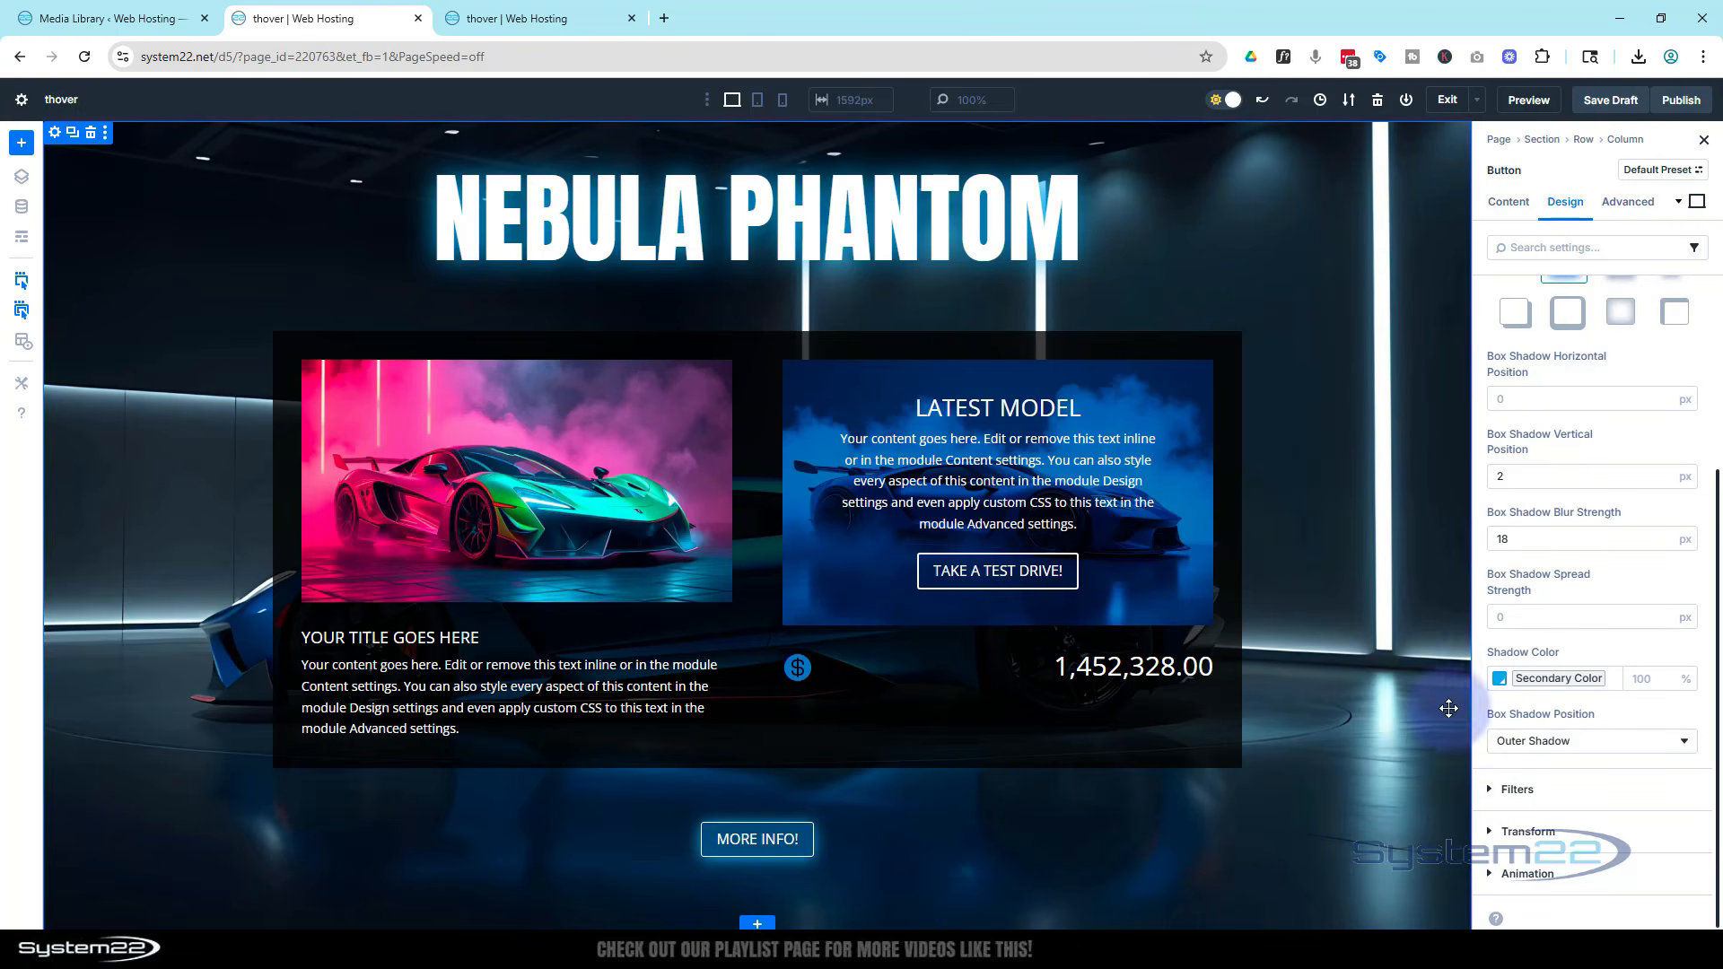
Set the button's hover-state background color to 021E34
scroll(1548, 693, up, 1)
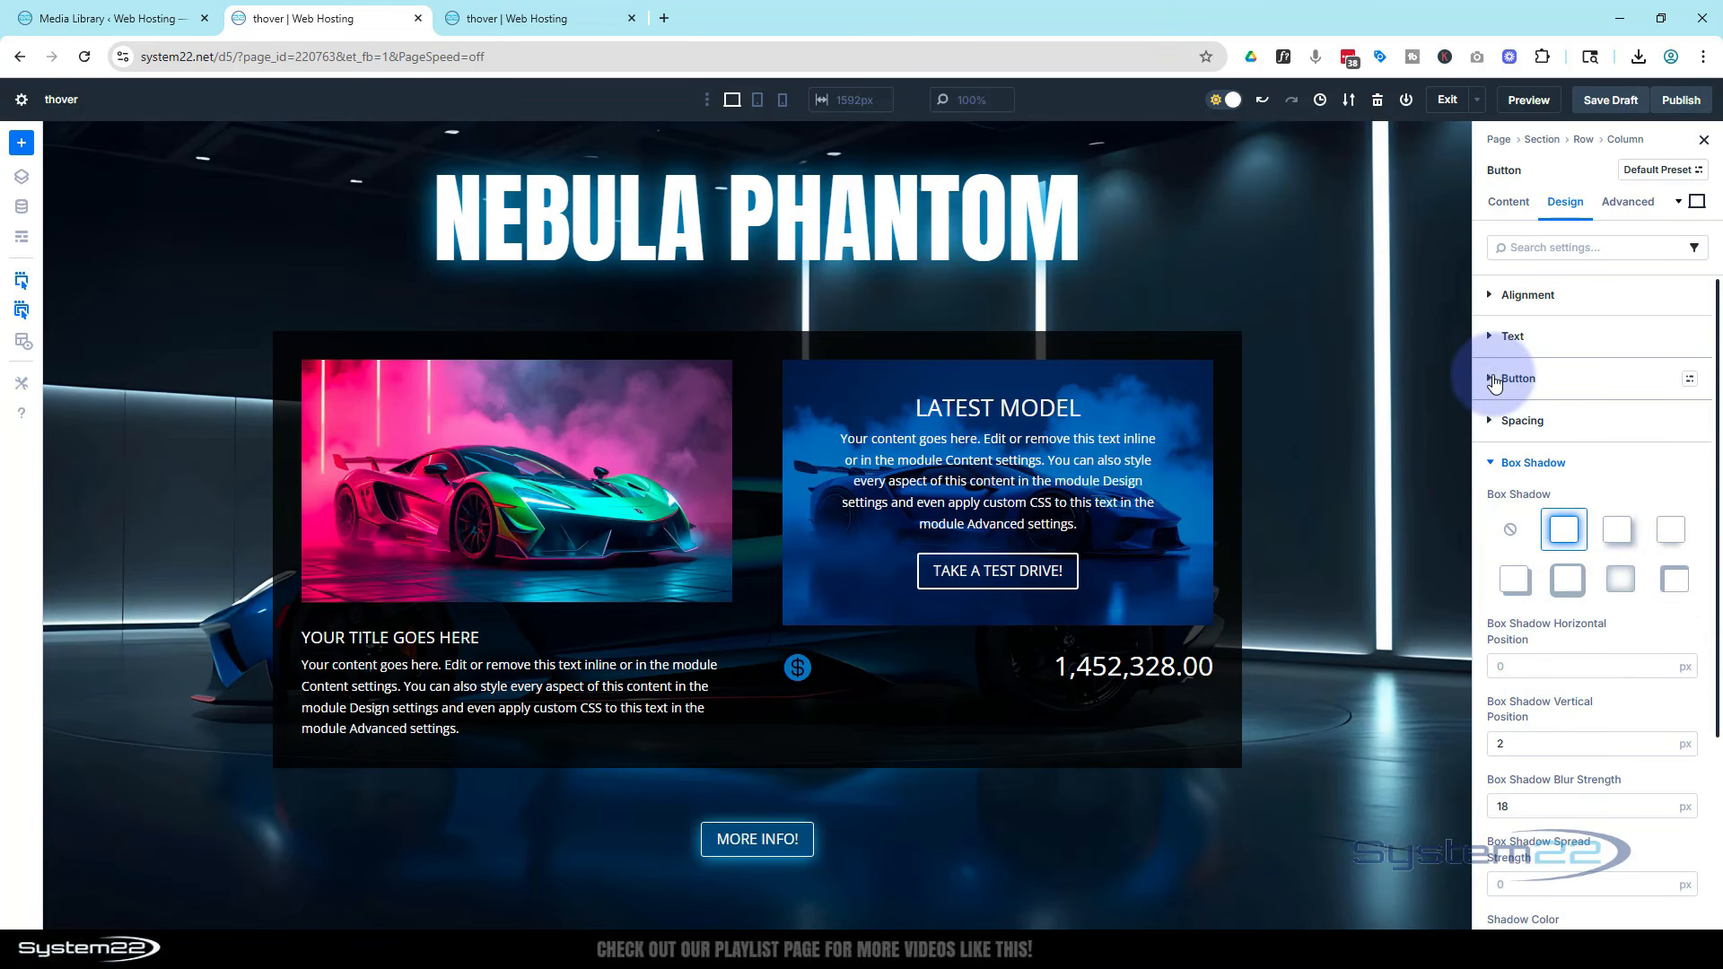
click(1494, 380)
click(1505, 484)
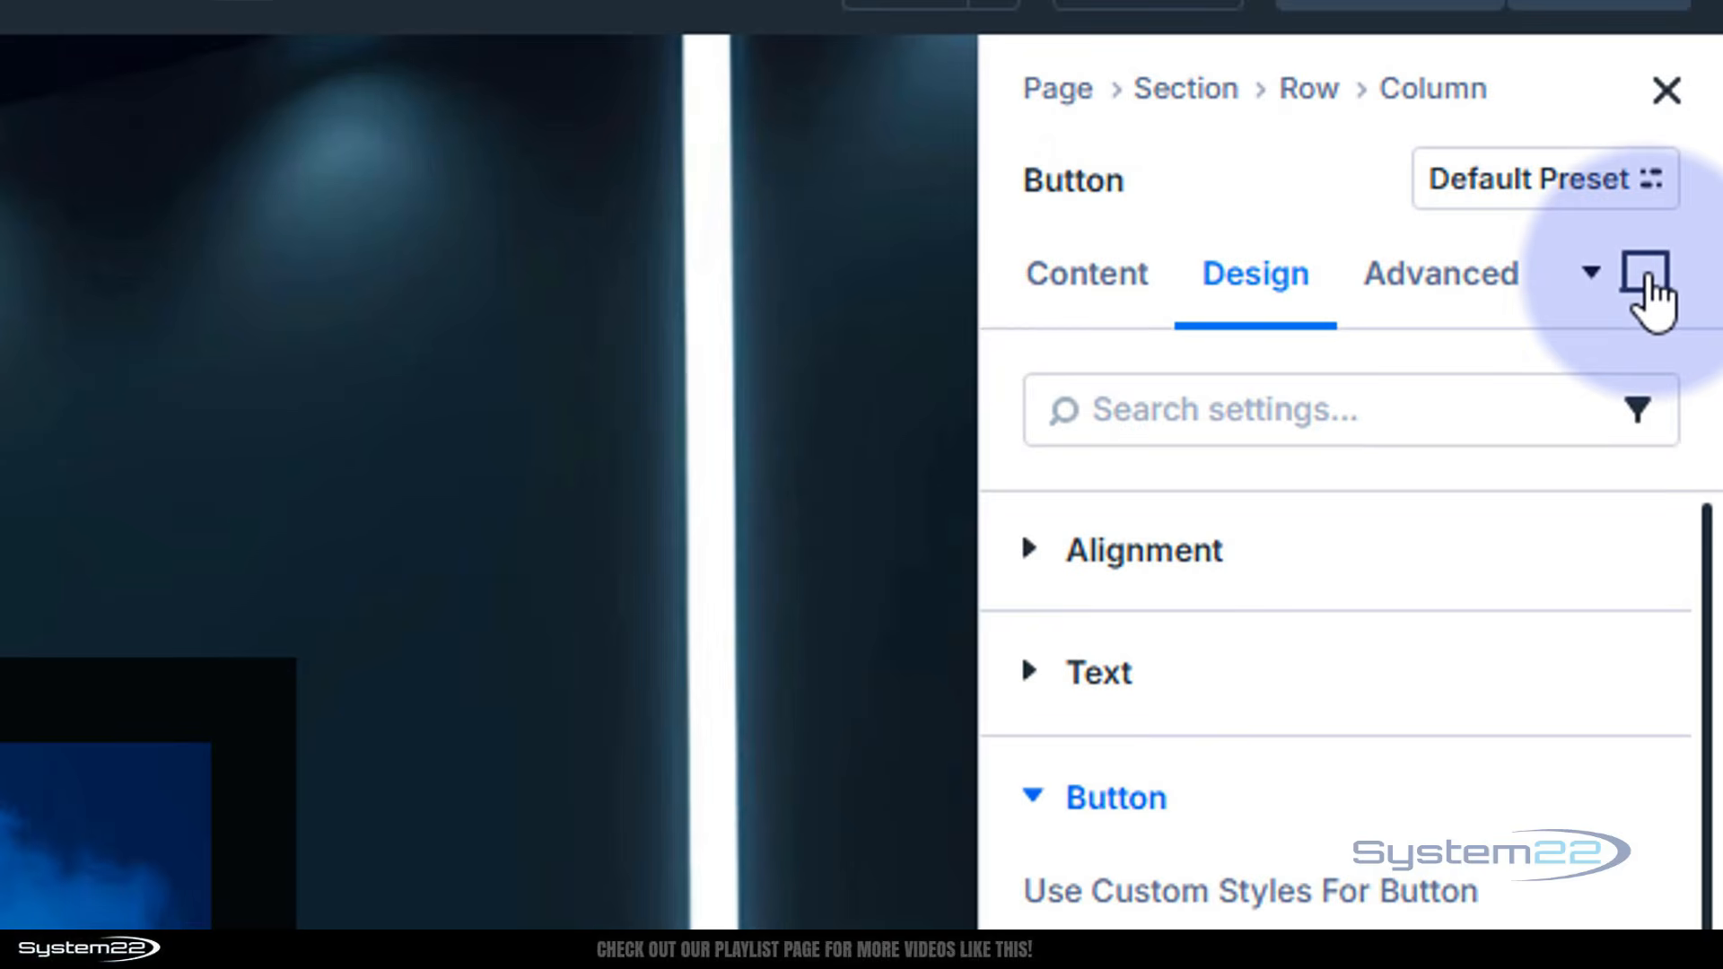
click(1647, 278)
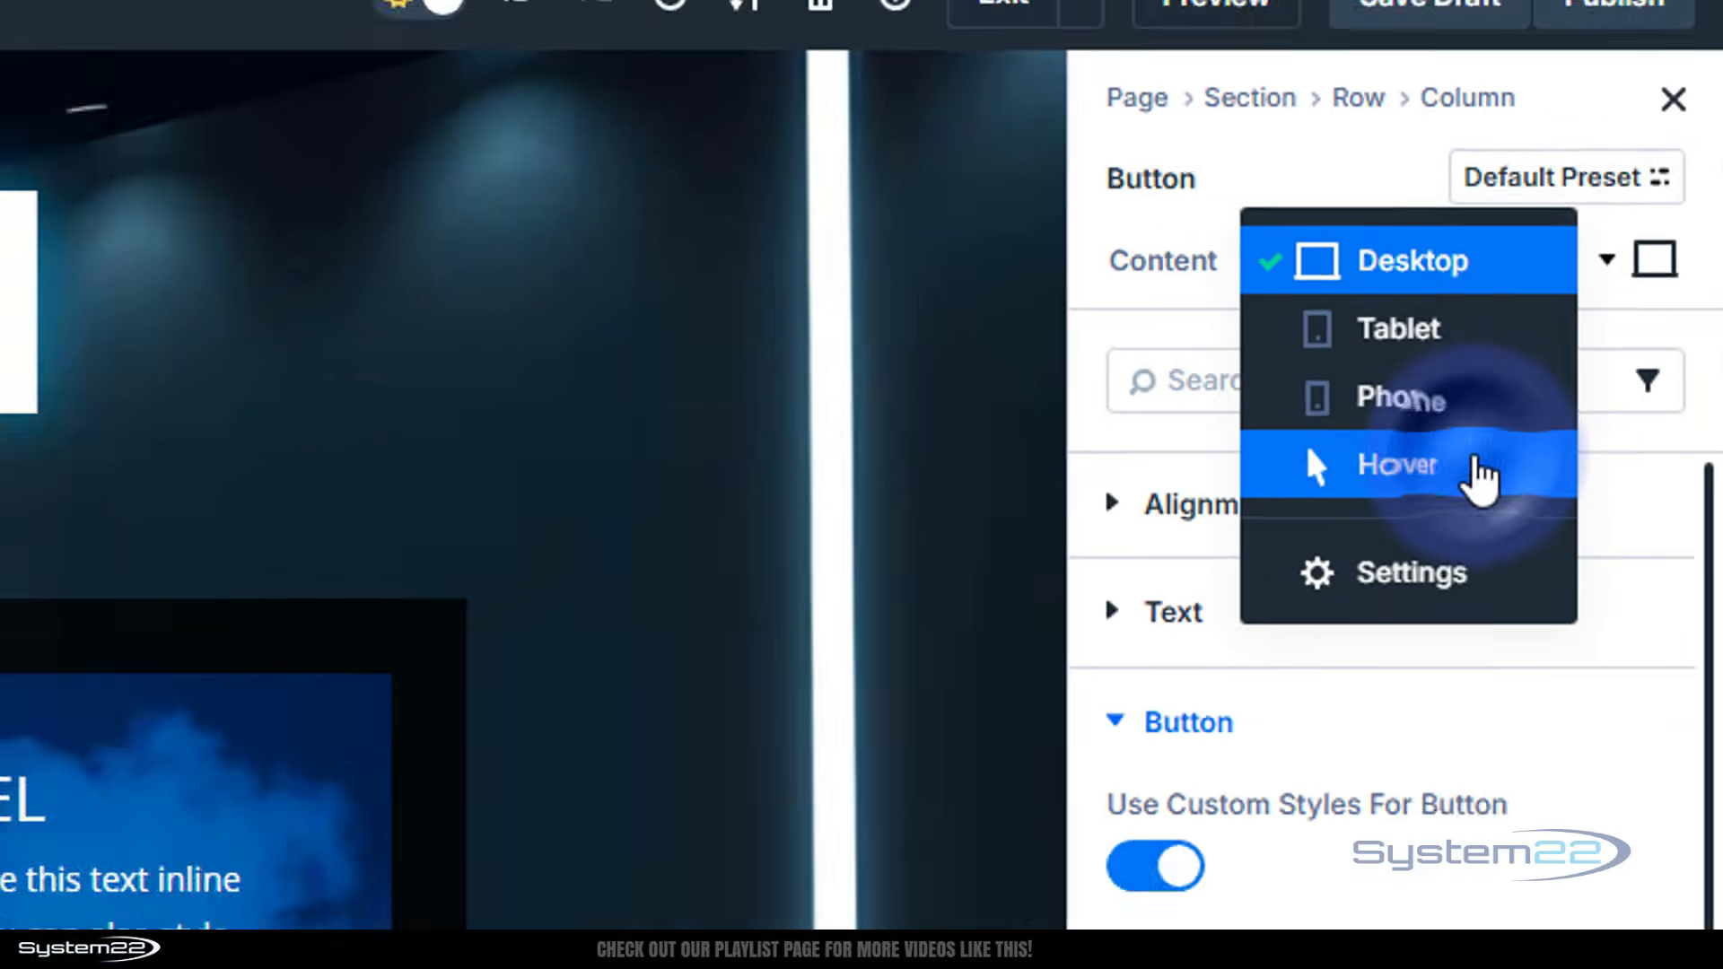
click(1476, 462)
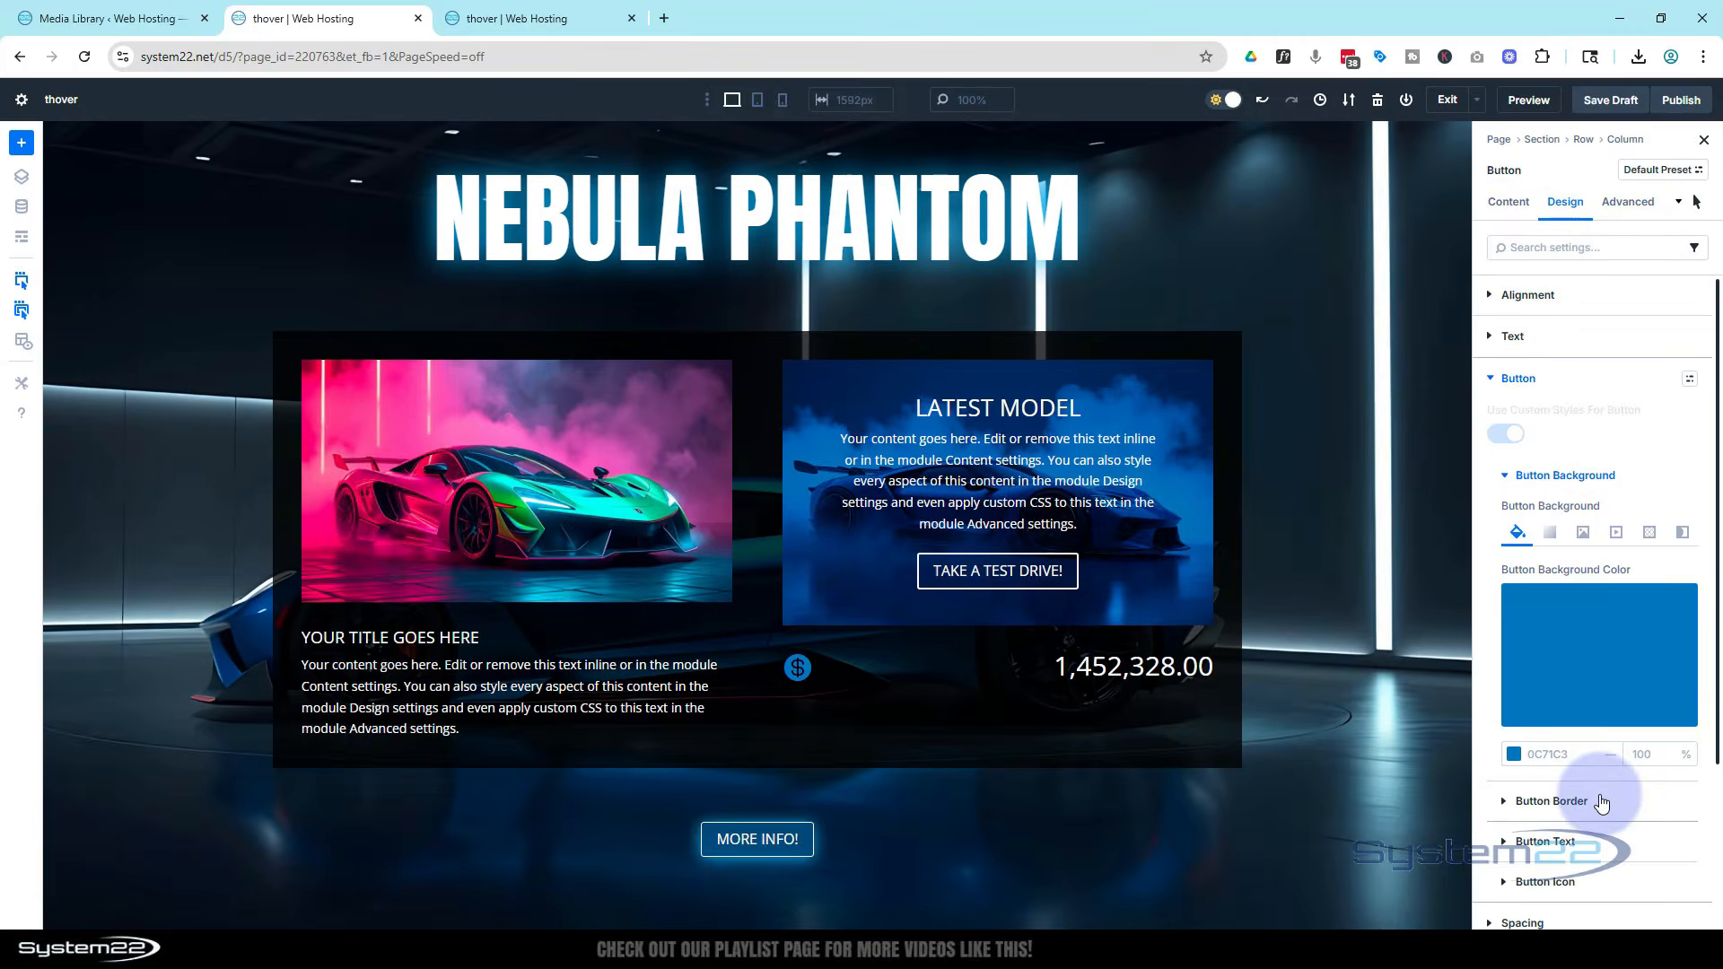
click(1586, 688)
drag(1479, 539, 1477, 598)
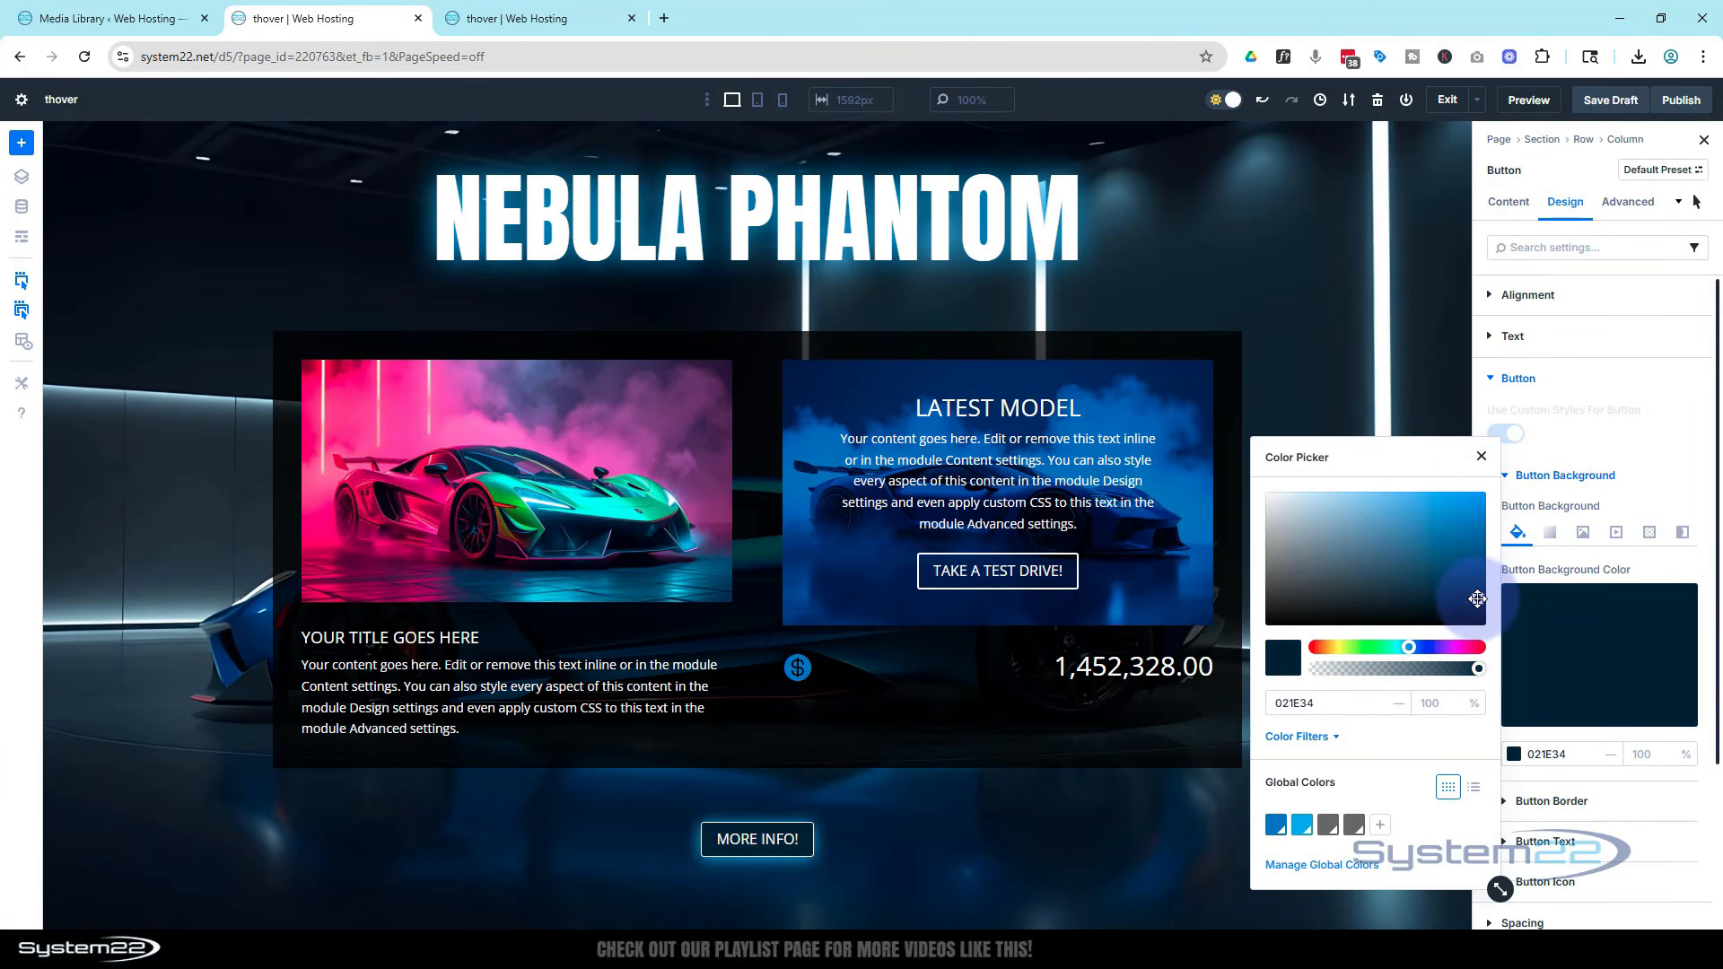
click(1481, 456)
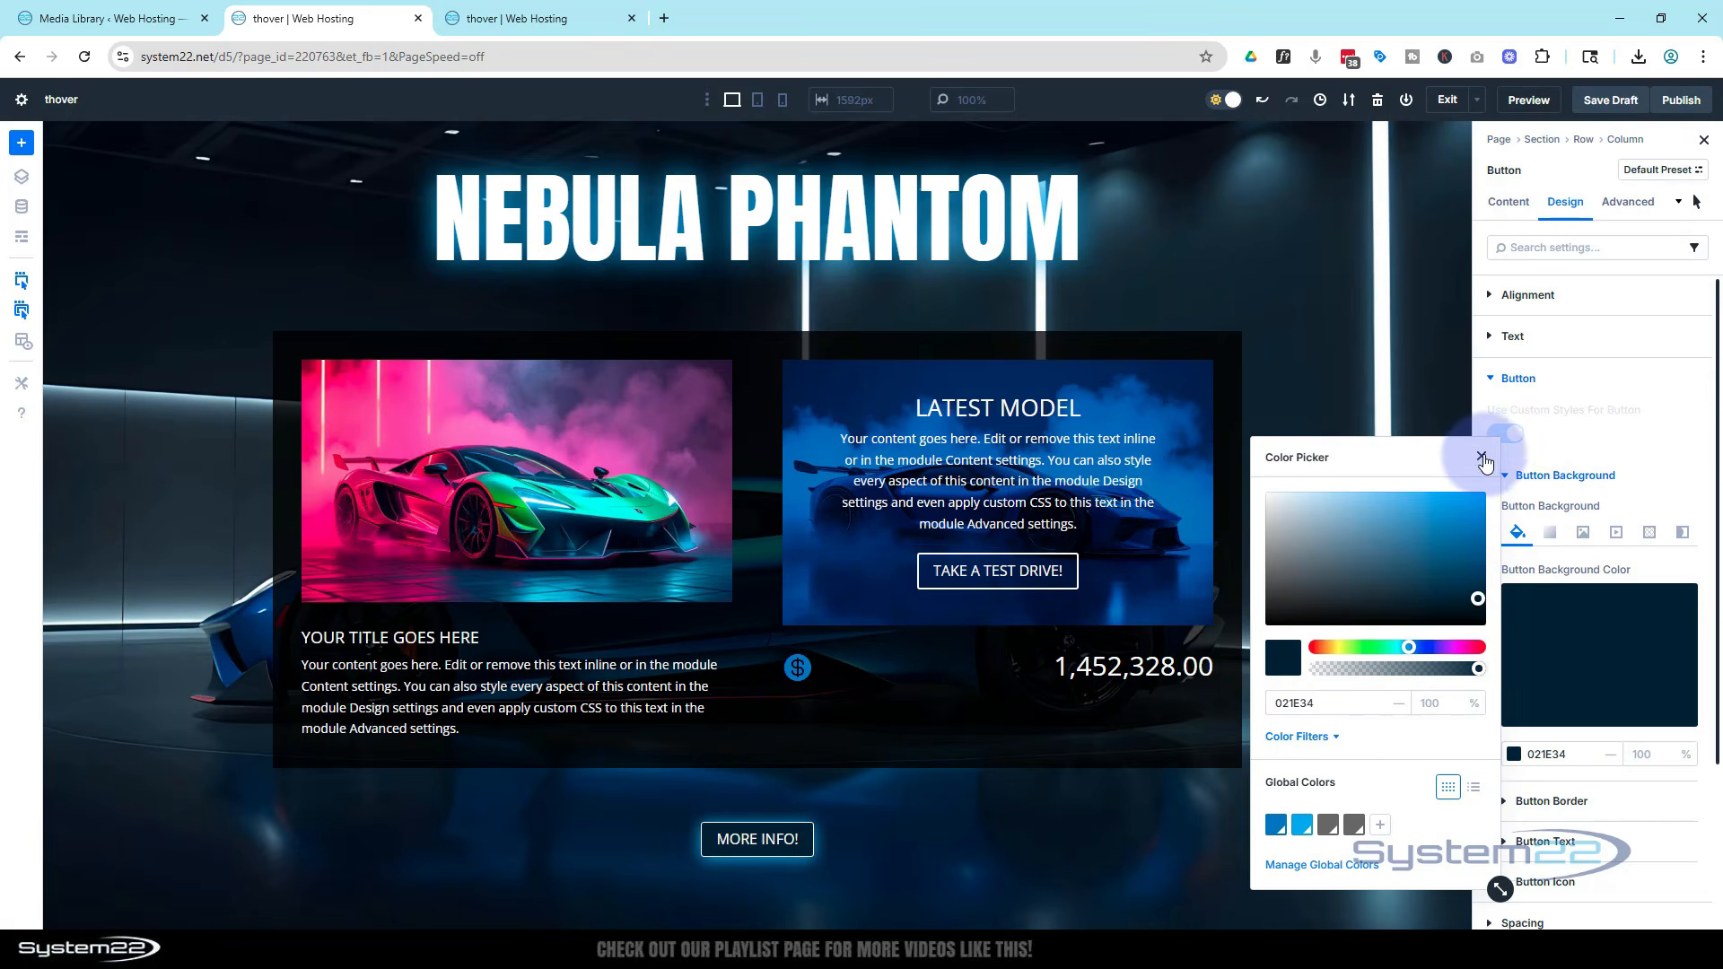
click(1482, 457)
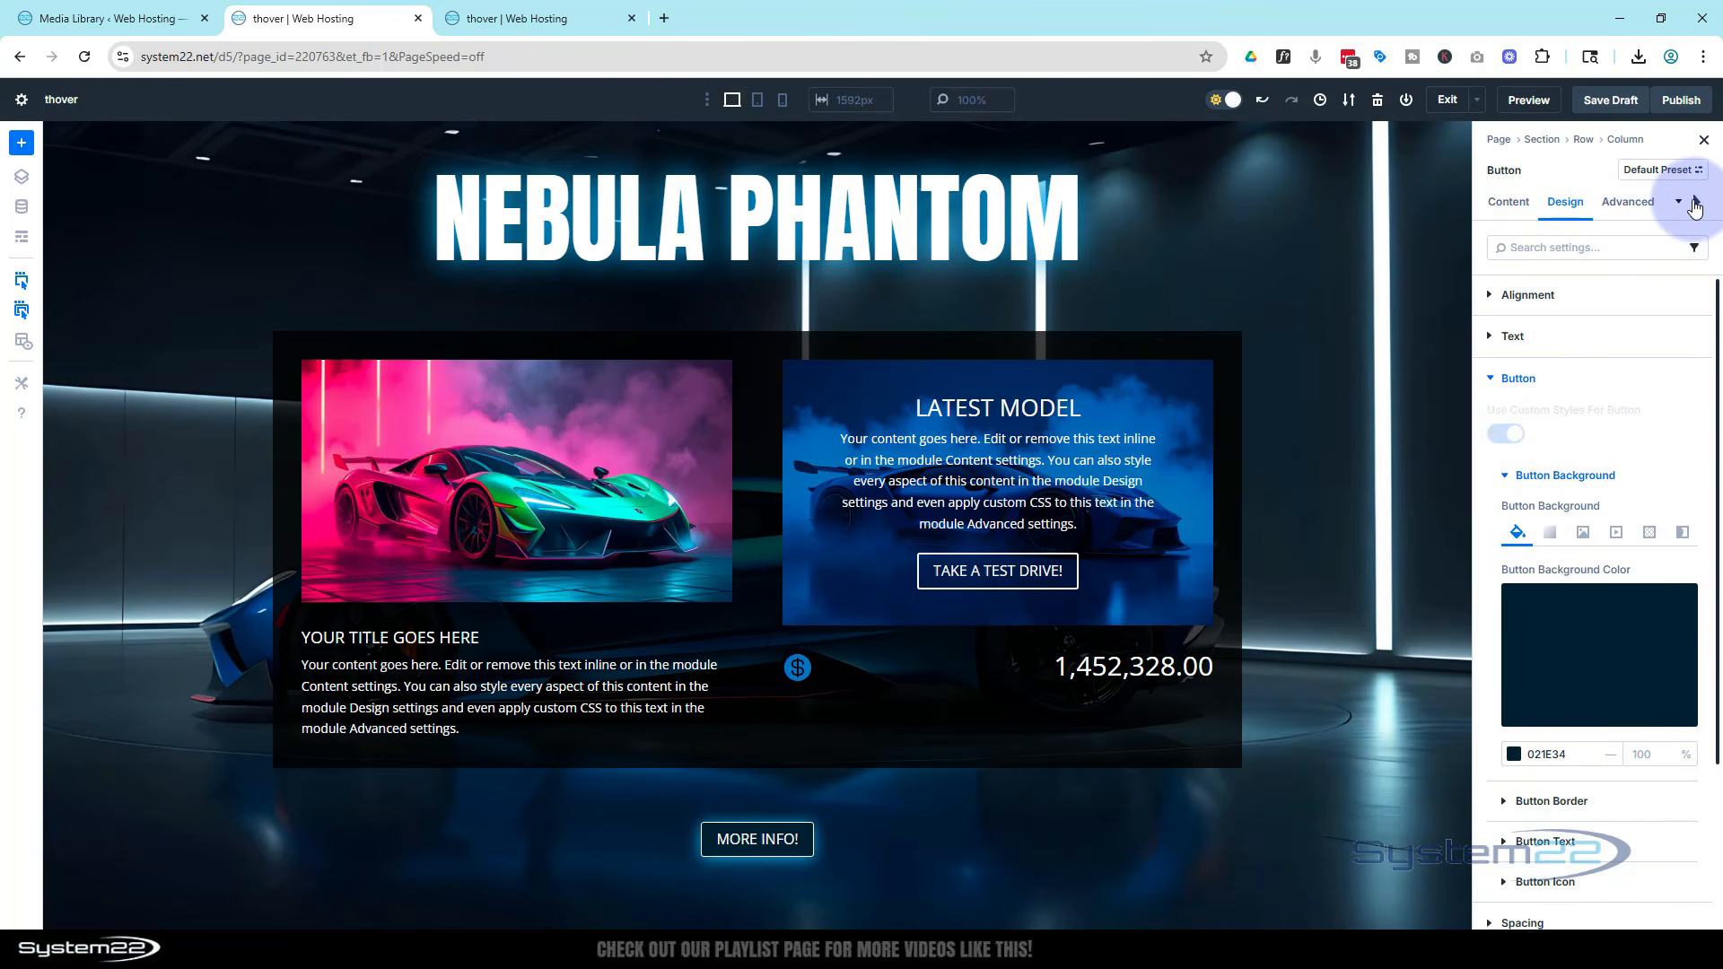
click(1694, 205)
click(1590, 142)
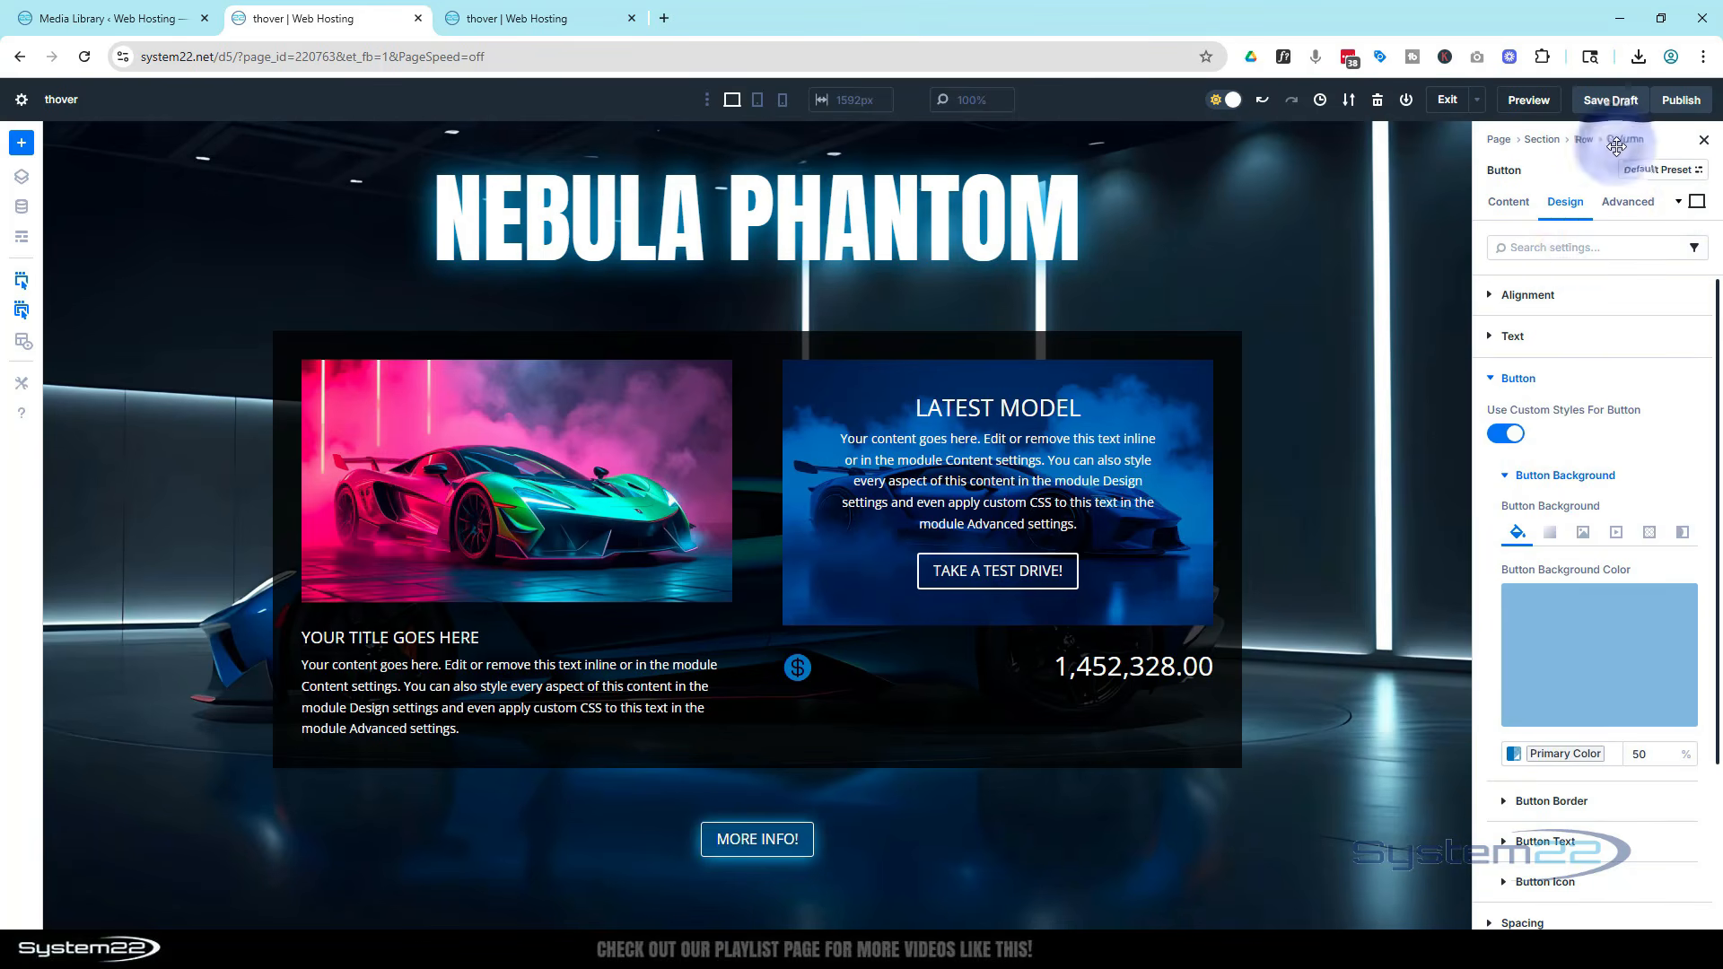
click(1491, 378)
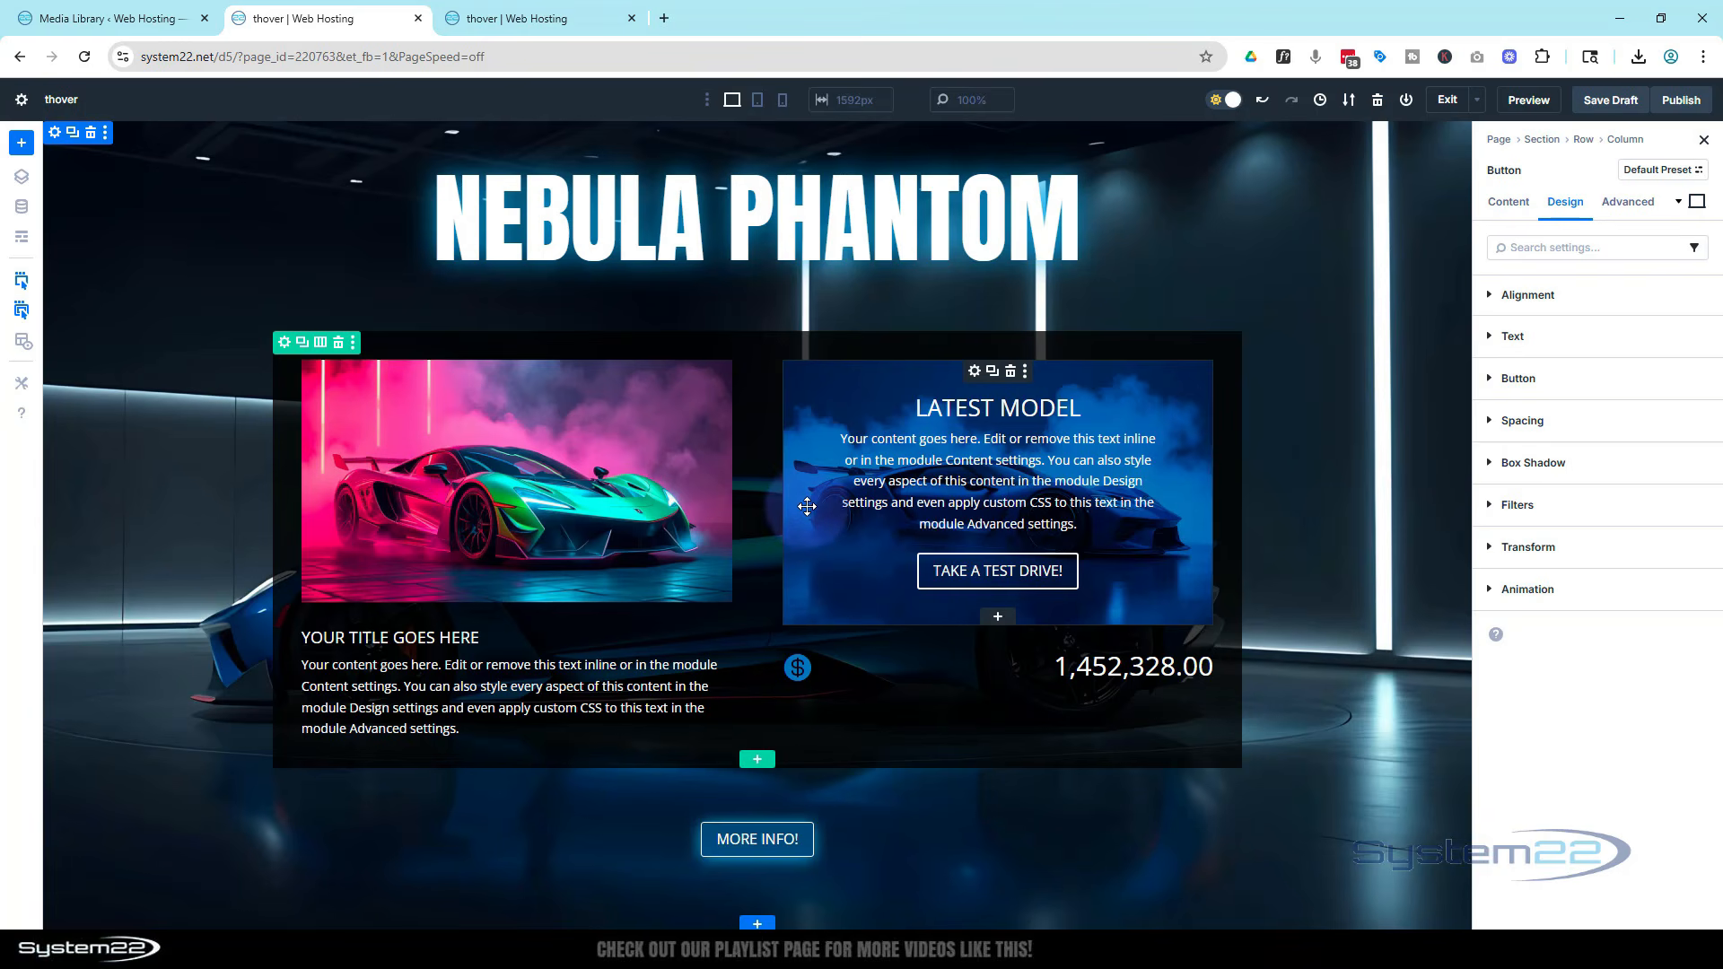
Disable the car blurbs row on phone, tablet and desktop so it starts hidden
click(284, 345)
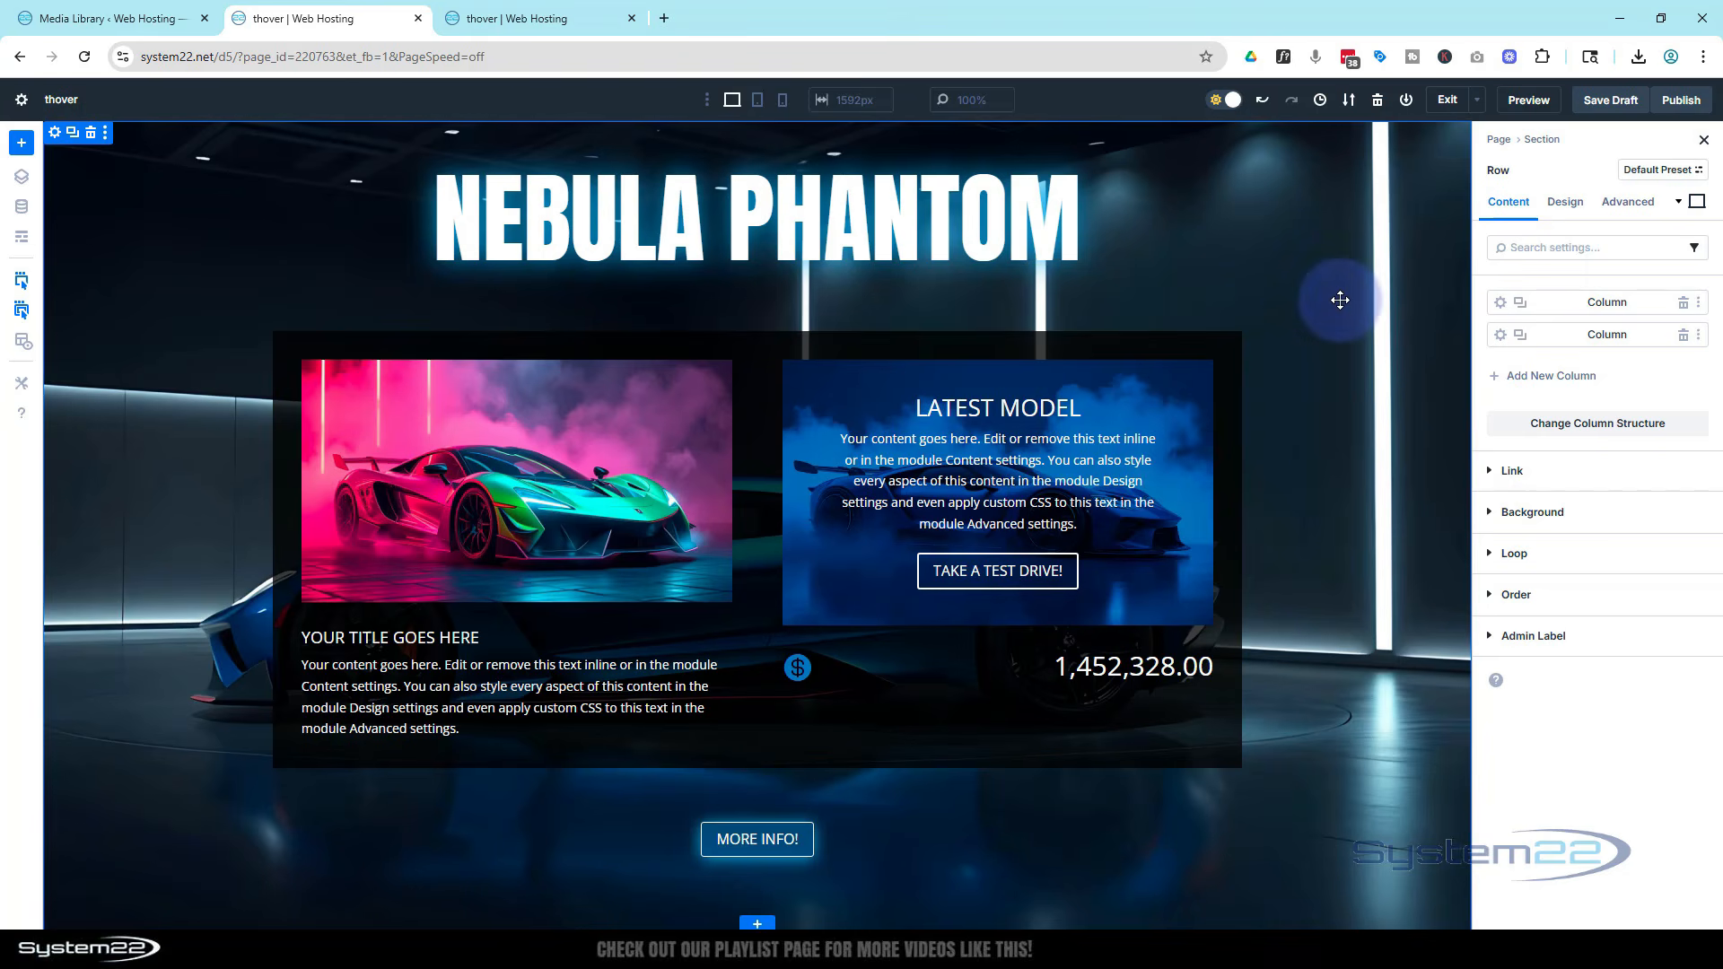
click(1622, 205)
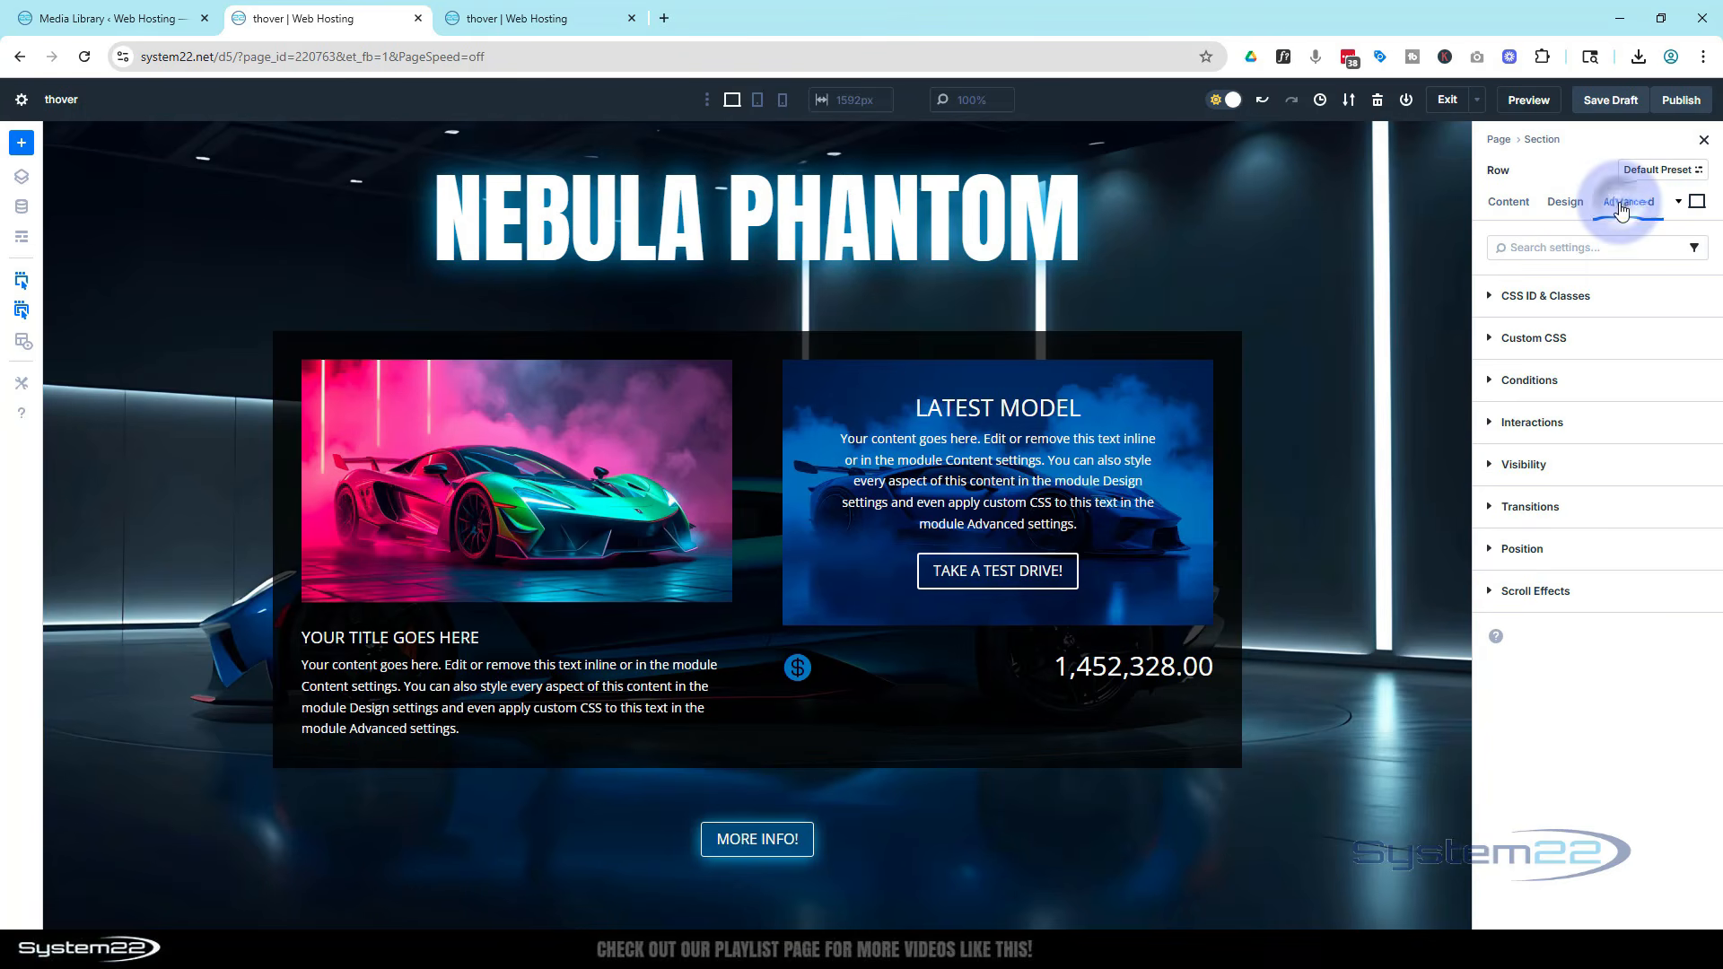
click(1588, 463)
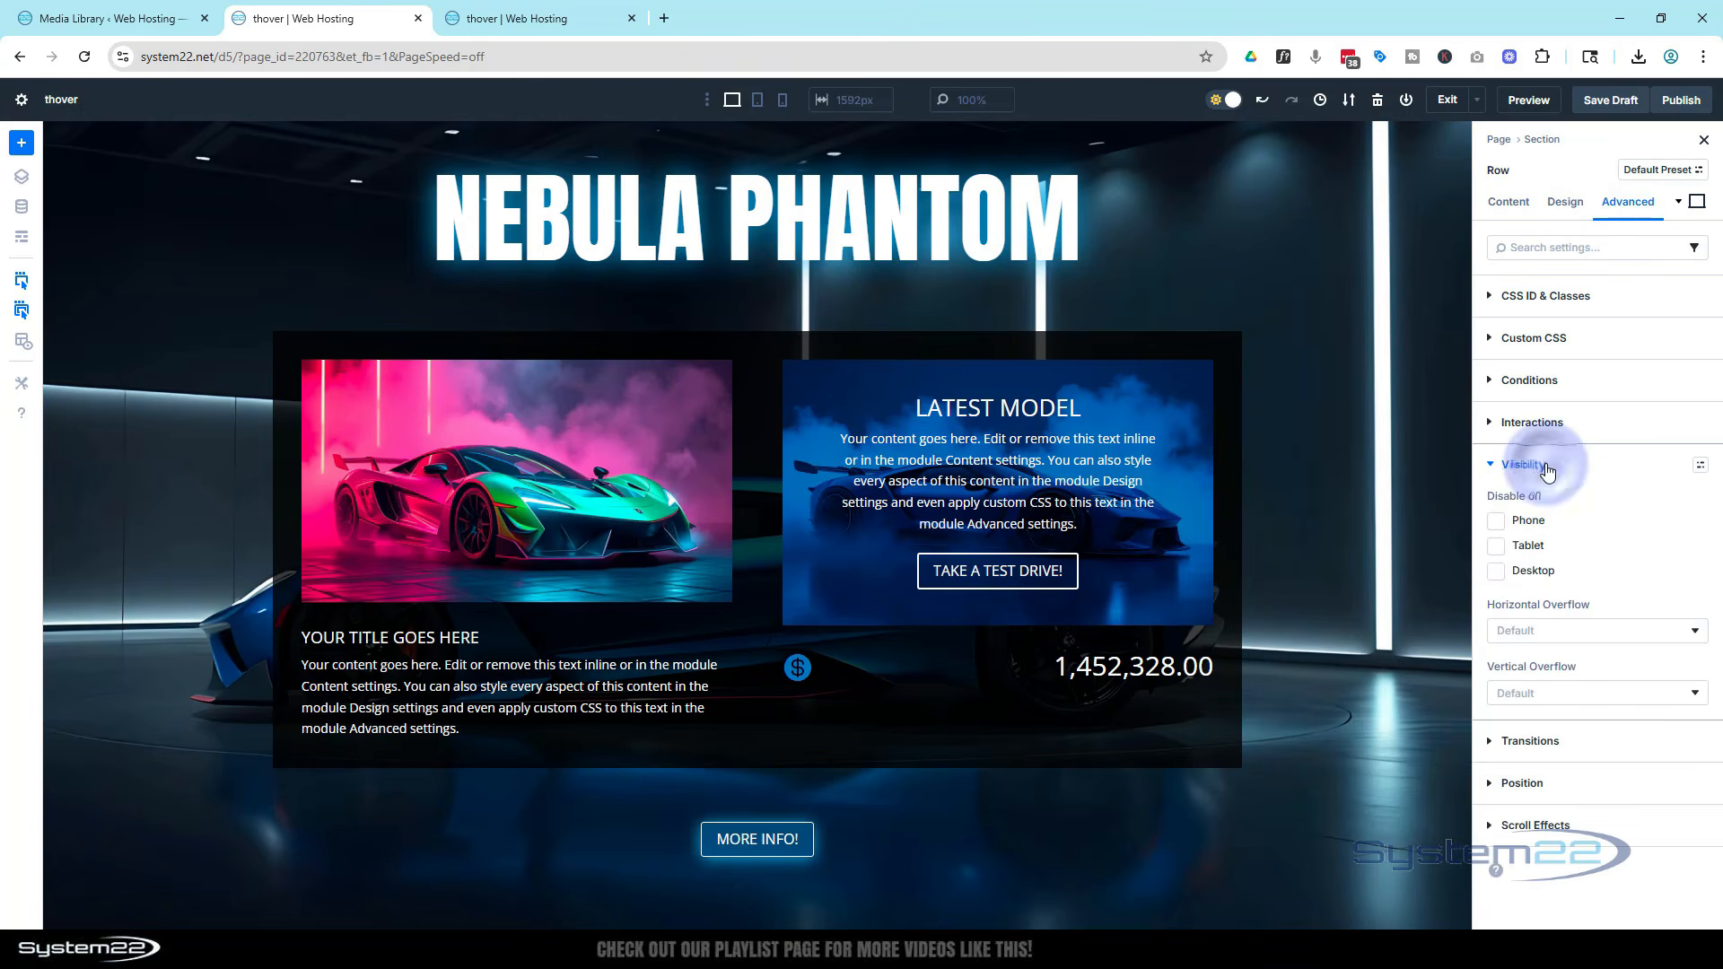
click(1496, 521)
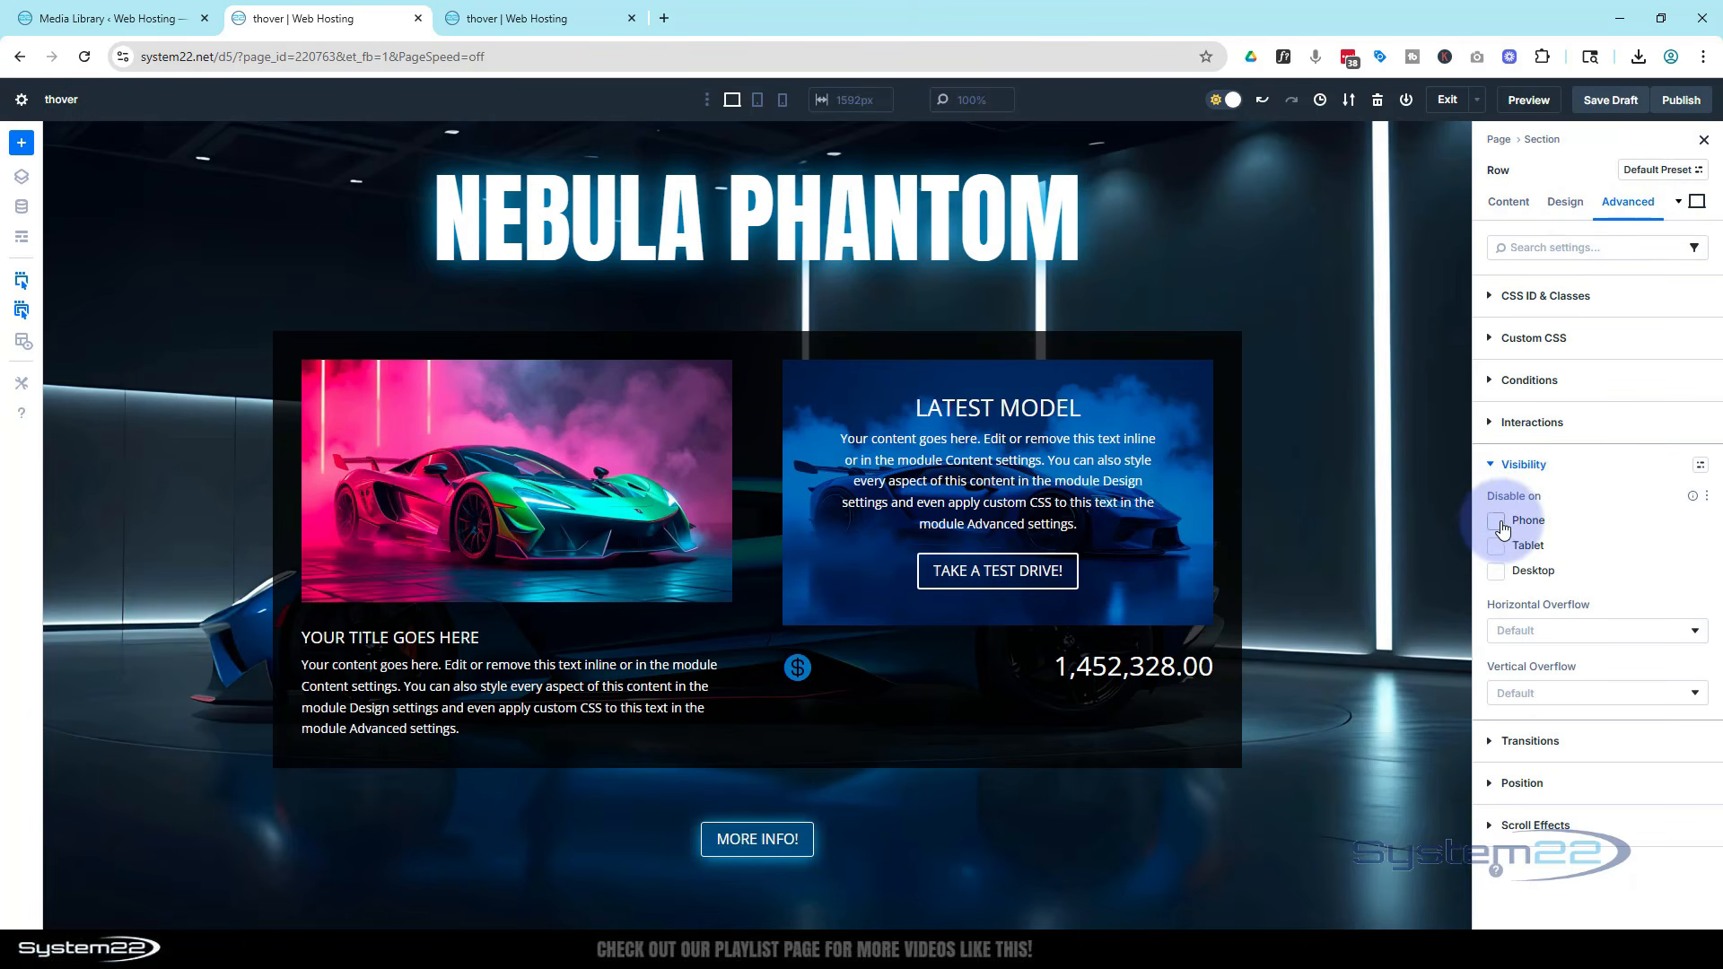
click(1497, 545)
click(1496, 571)
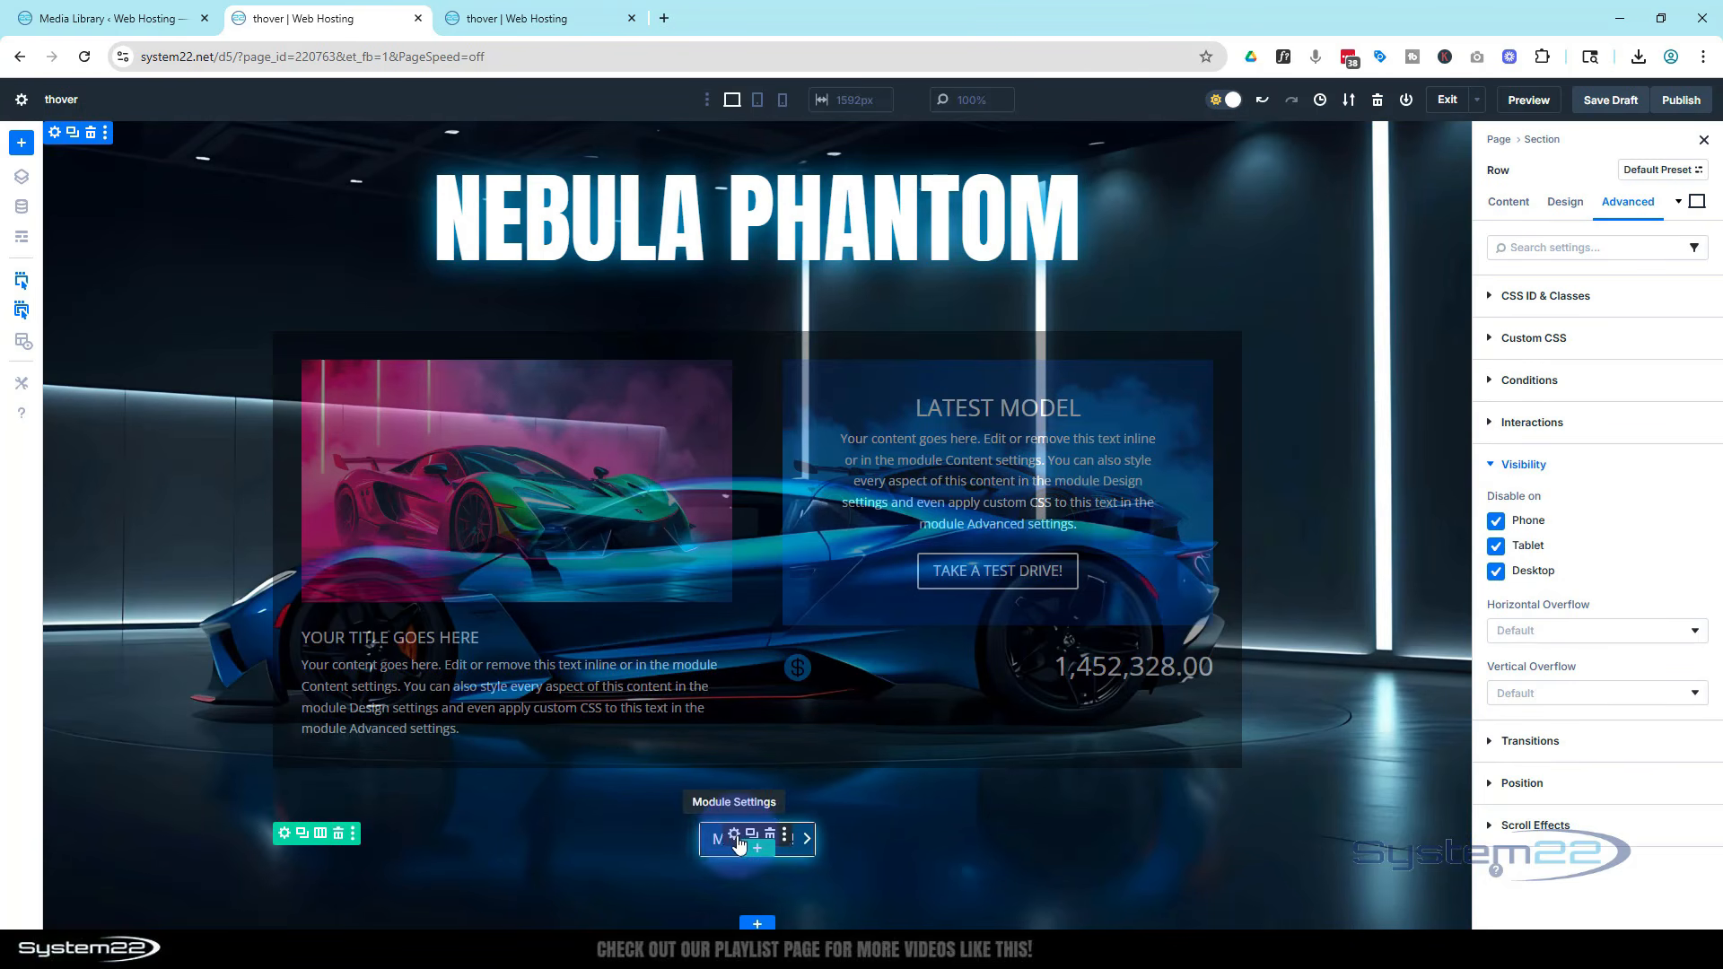
Add a click interaction to the More info button that toggles visibility of the Row (car popup) module
click(734, 835)
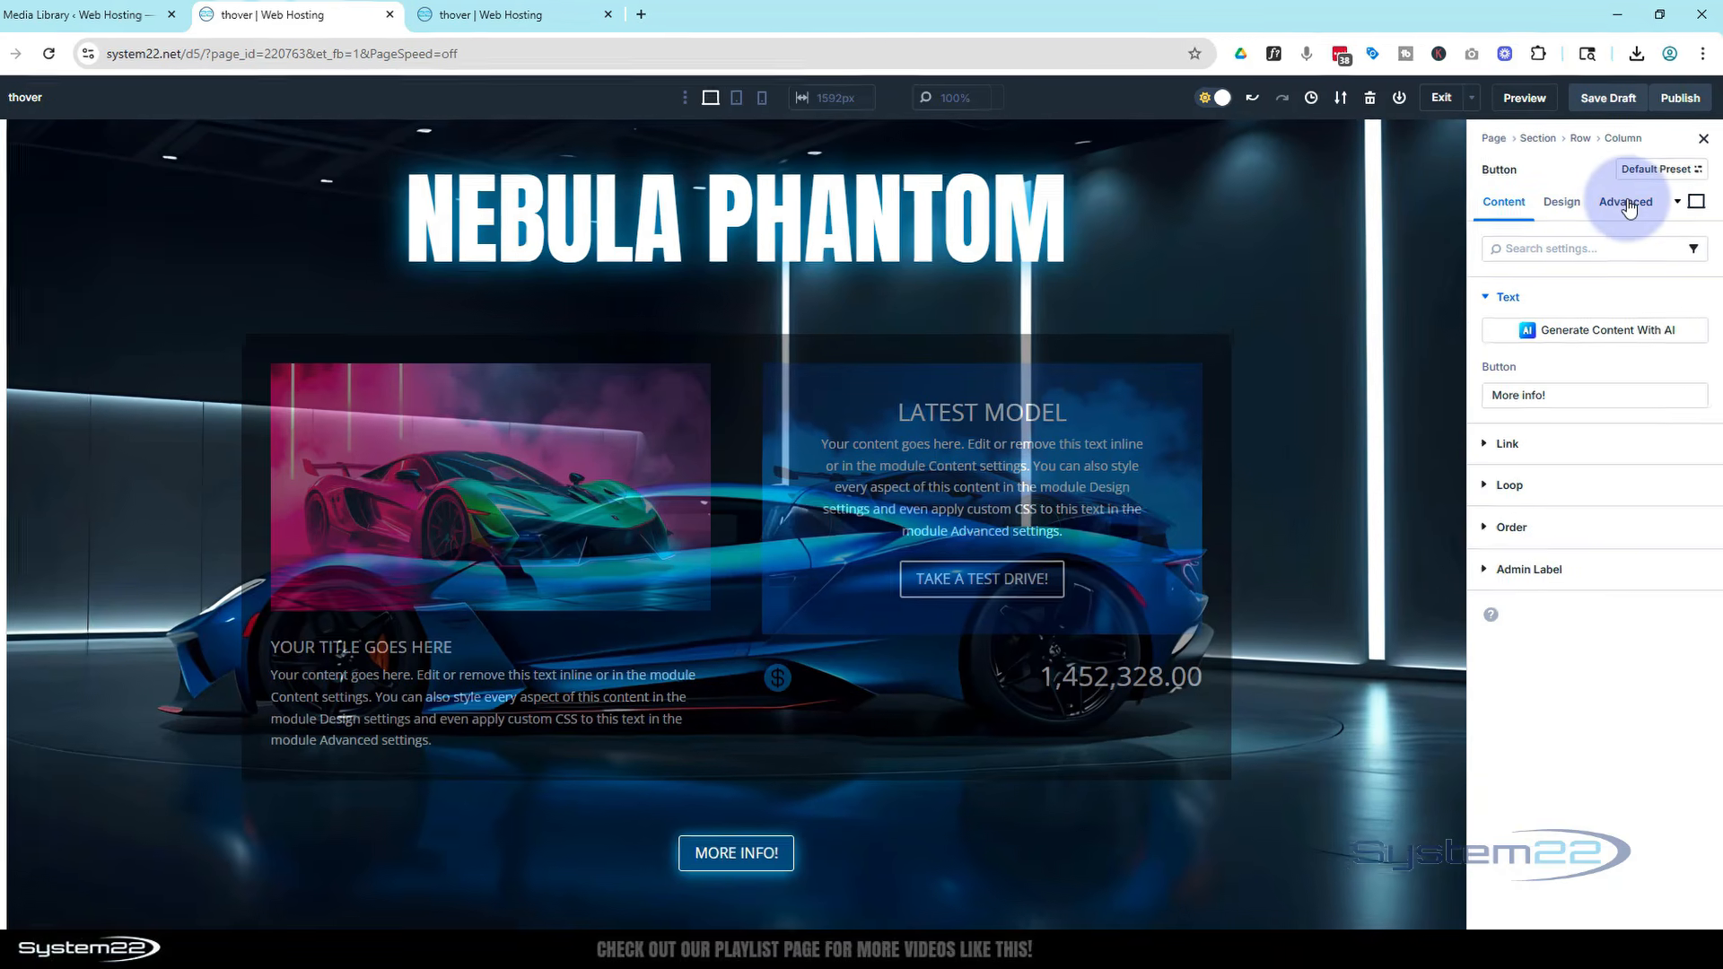
click(1627, 203)
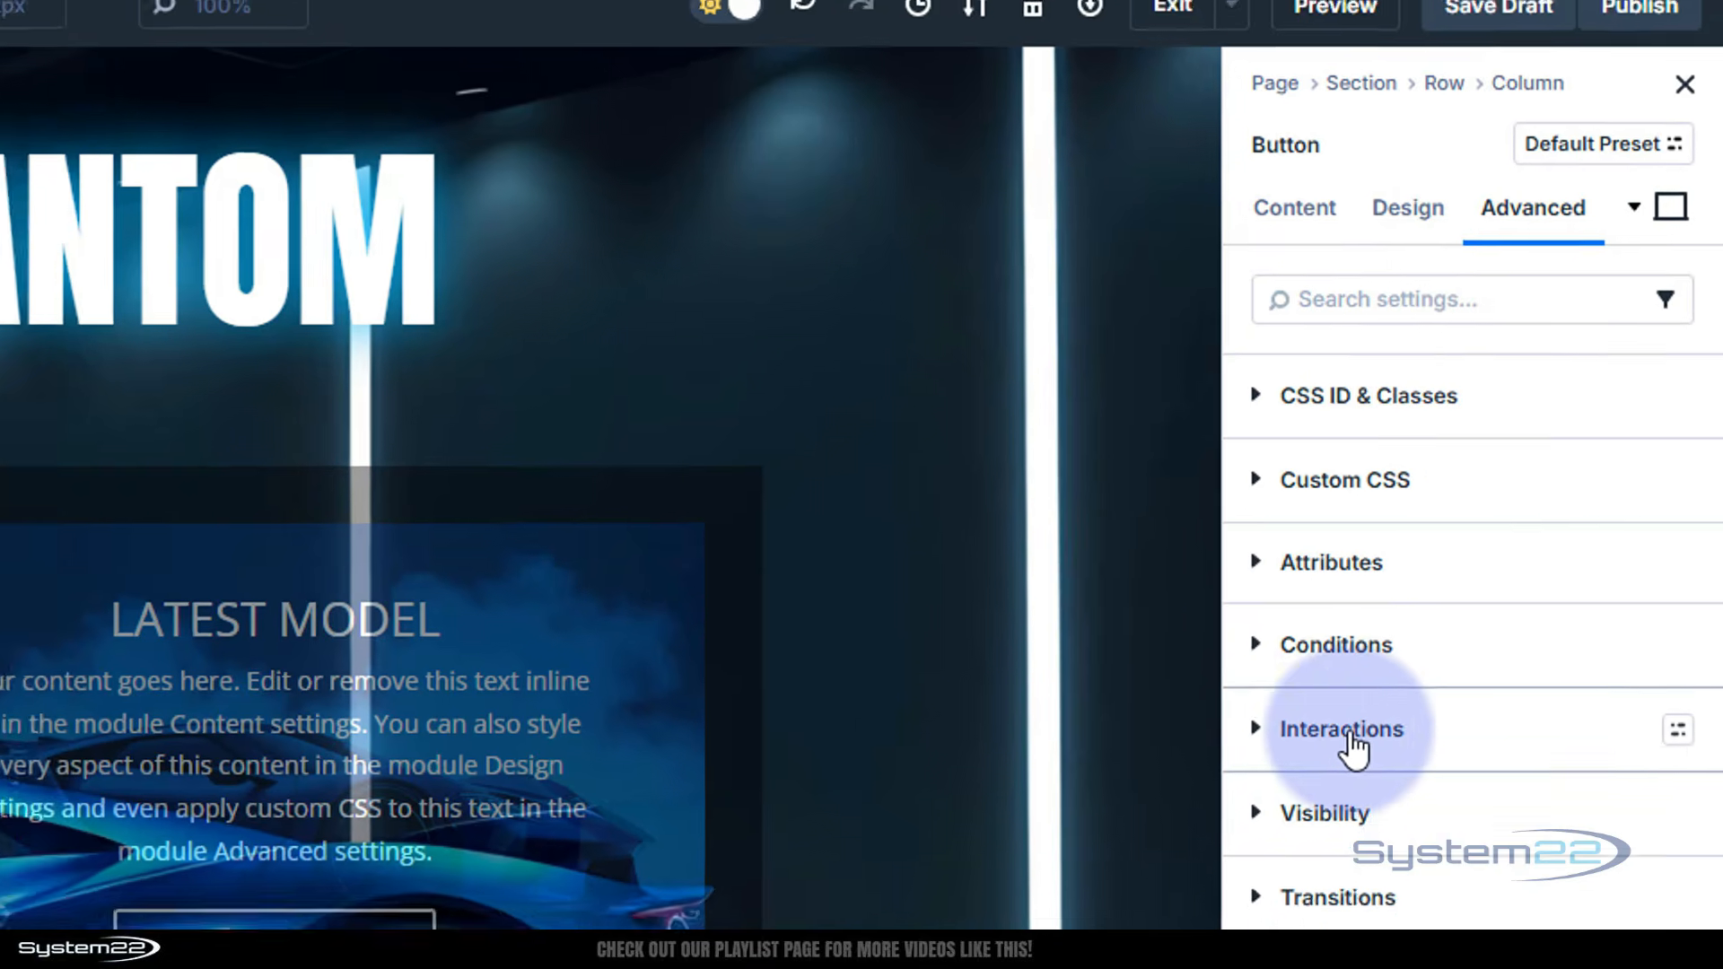
click(1368, 759)
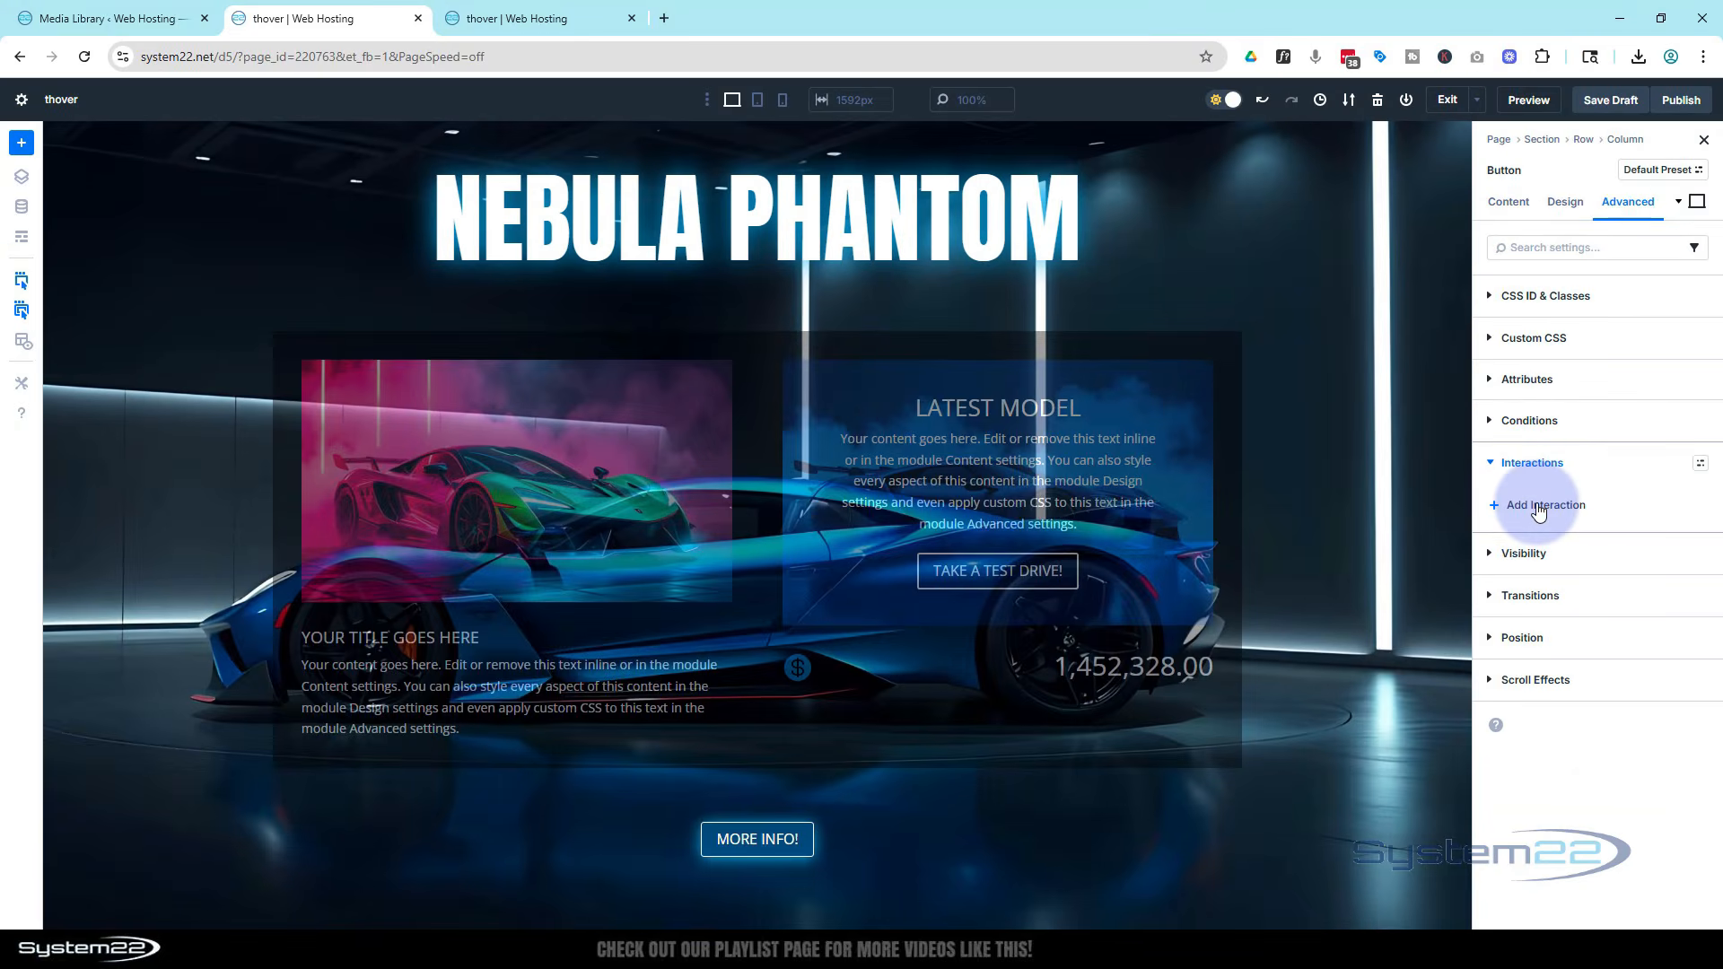
click(1539, 508)
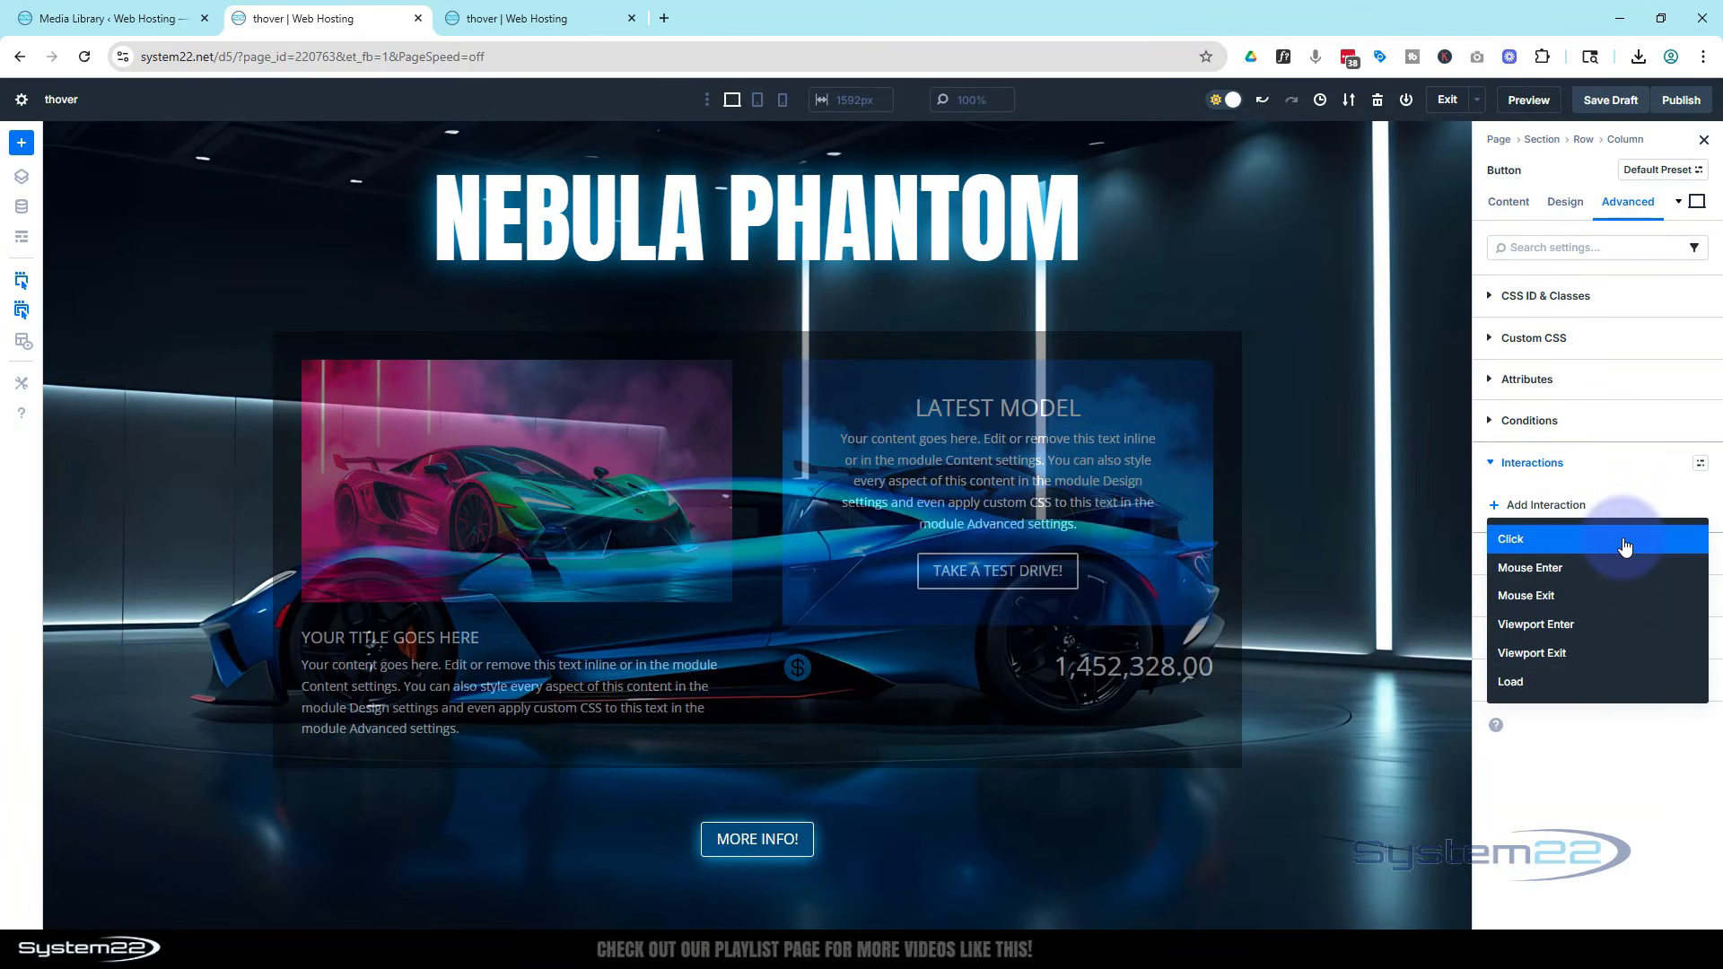
click(1523, 539)
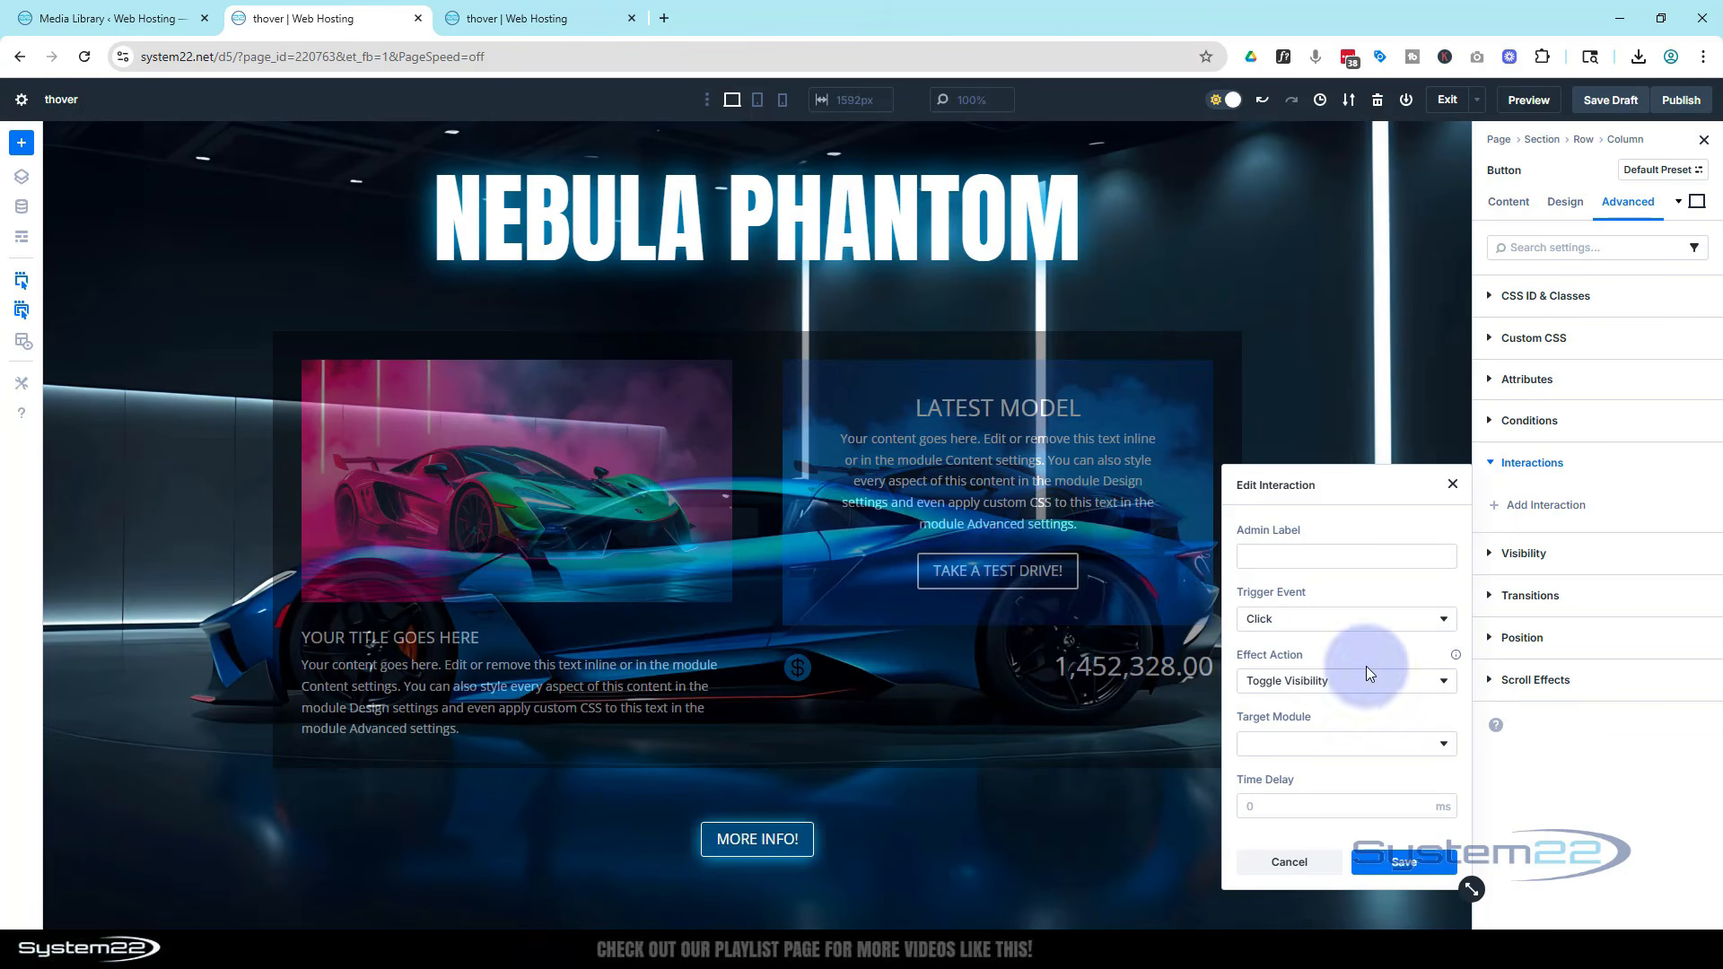
click(1288, 750)
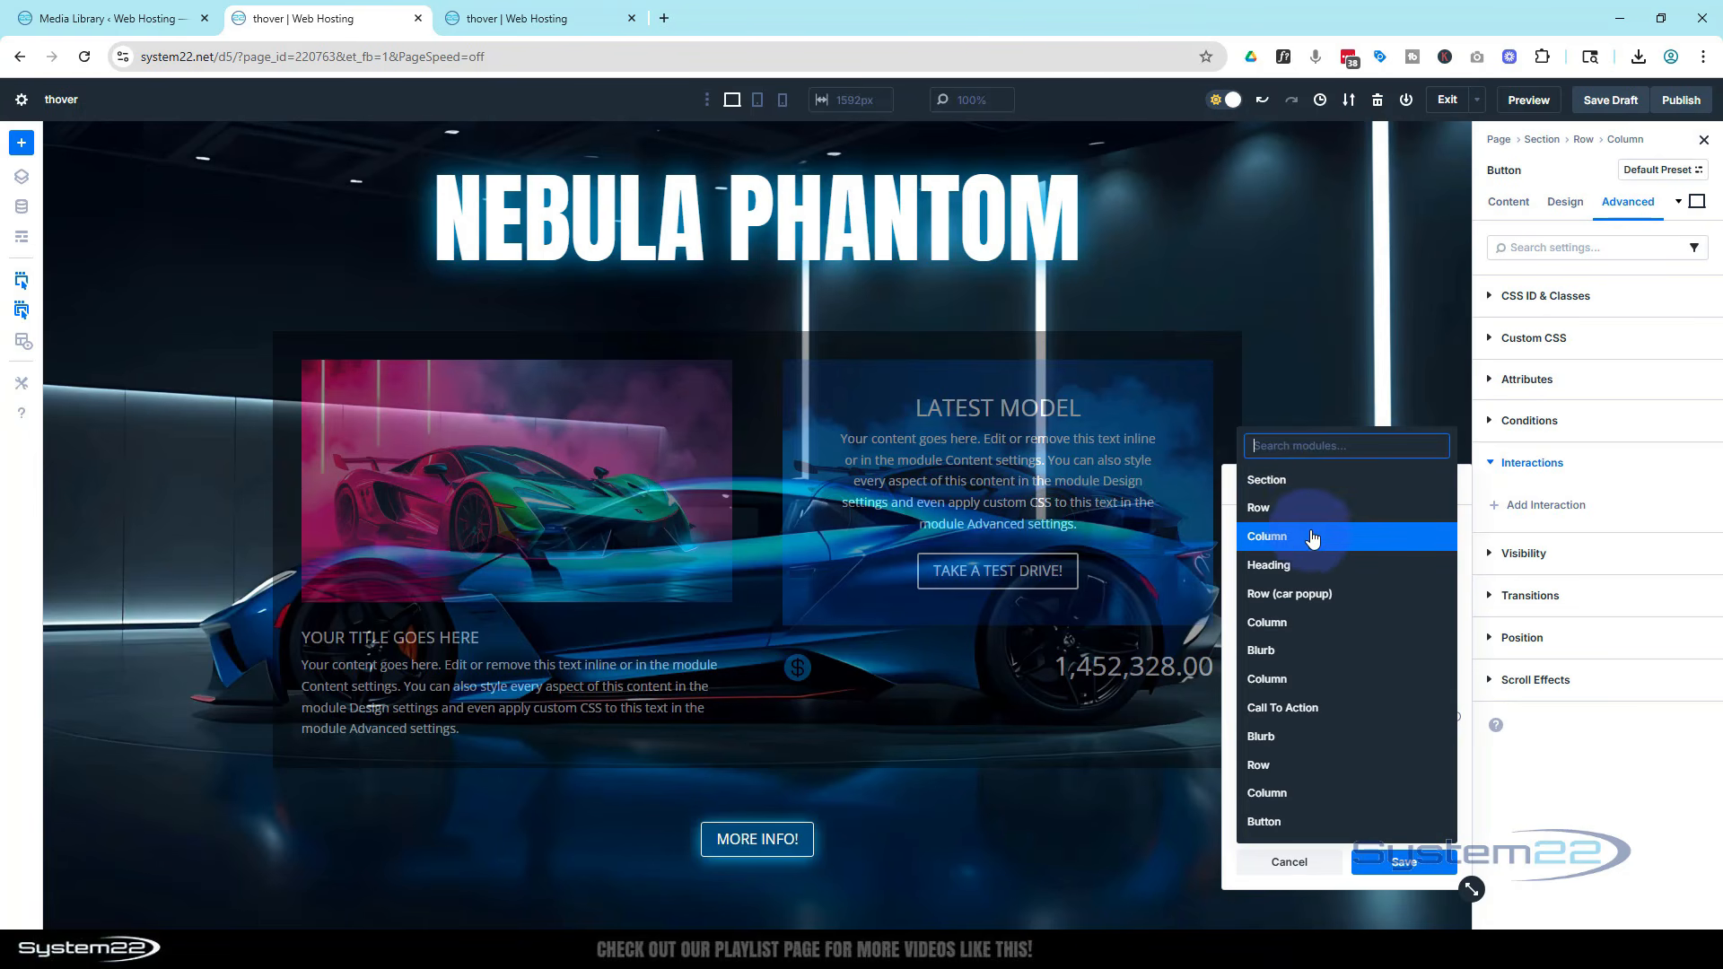
click(1318, 603)
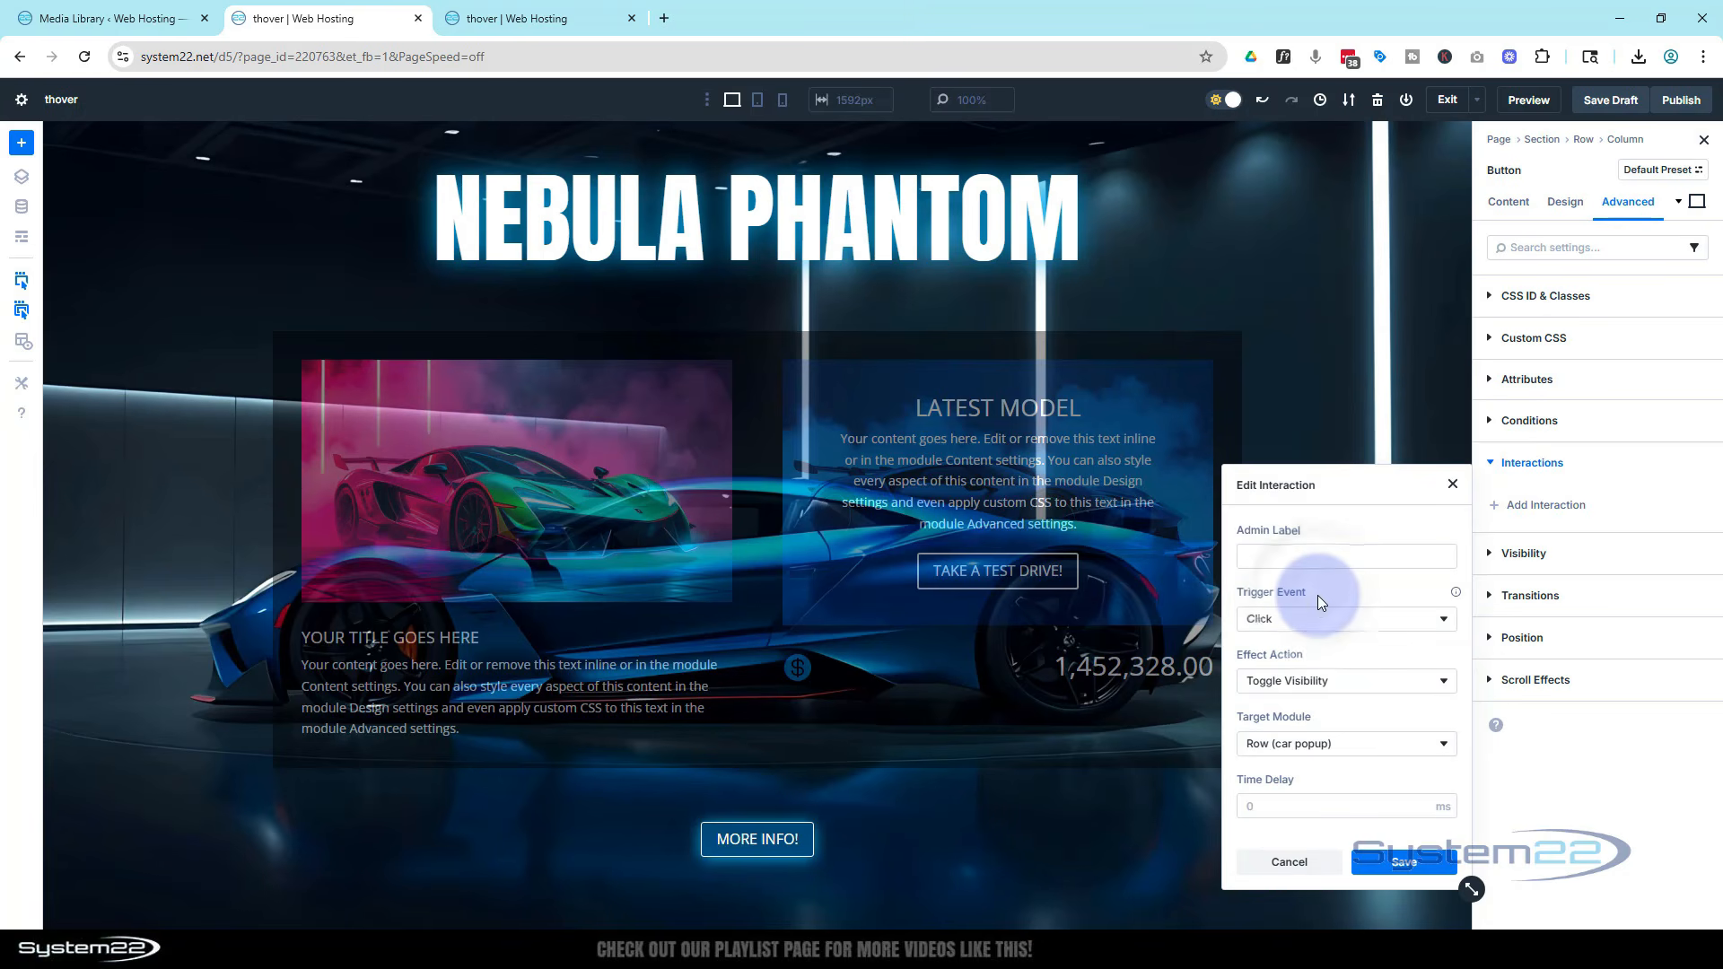
click(1400, 863)
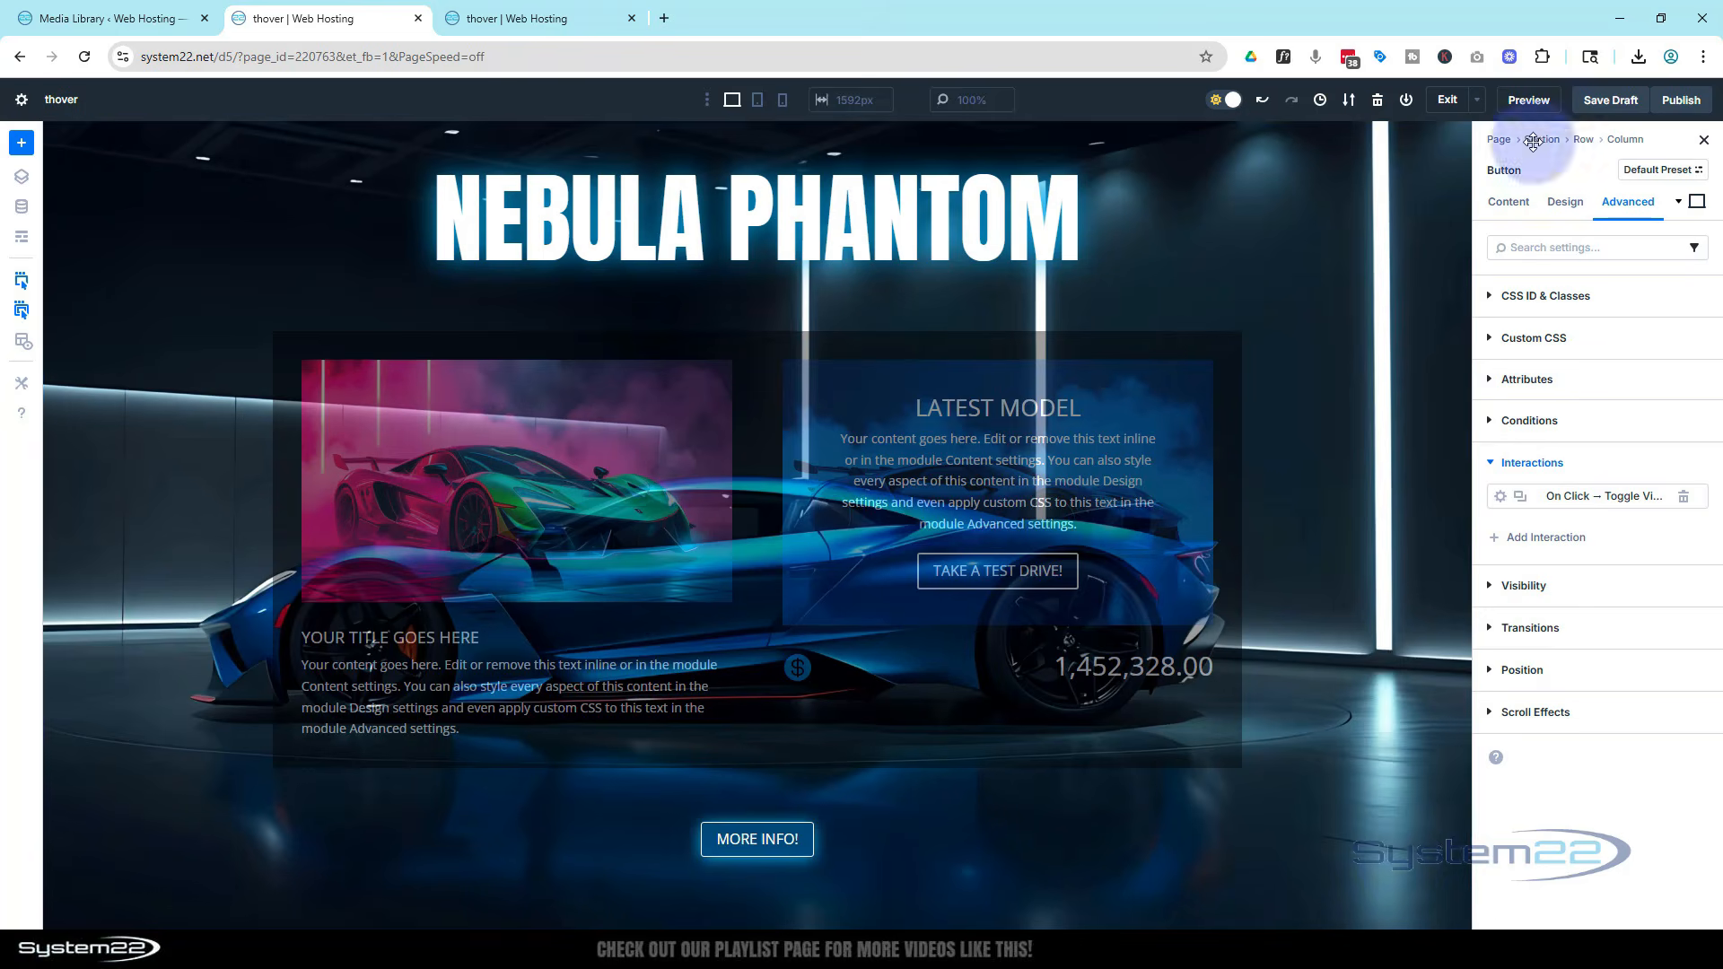
Save the draft and open the page preview
click(1611, 102)
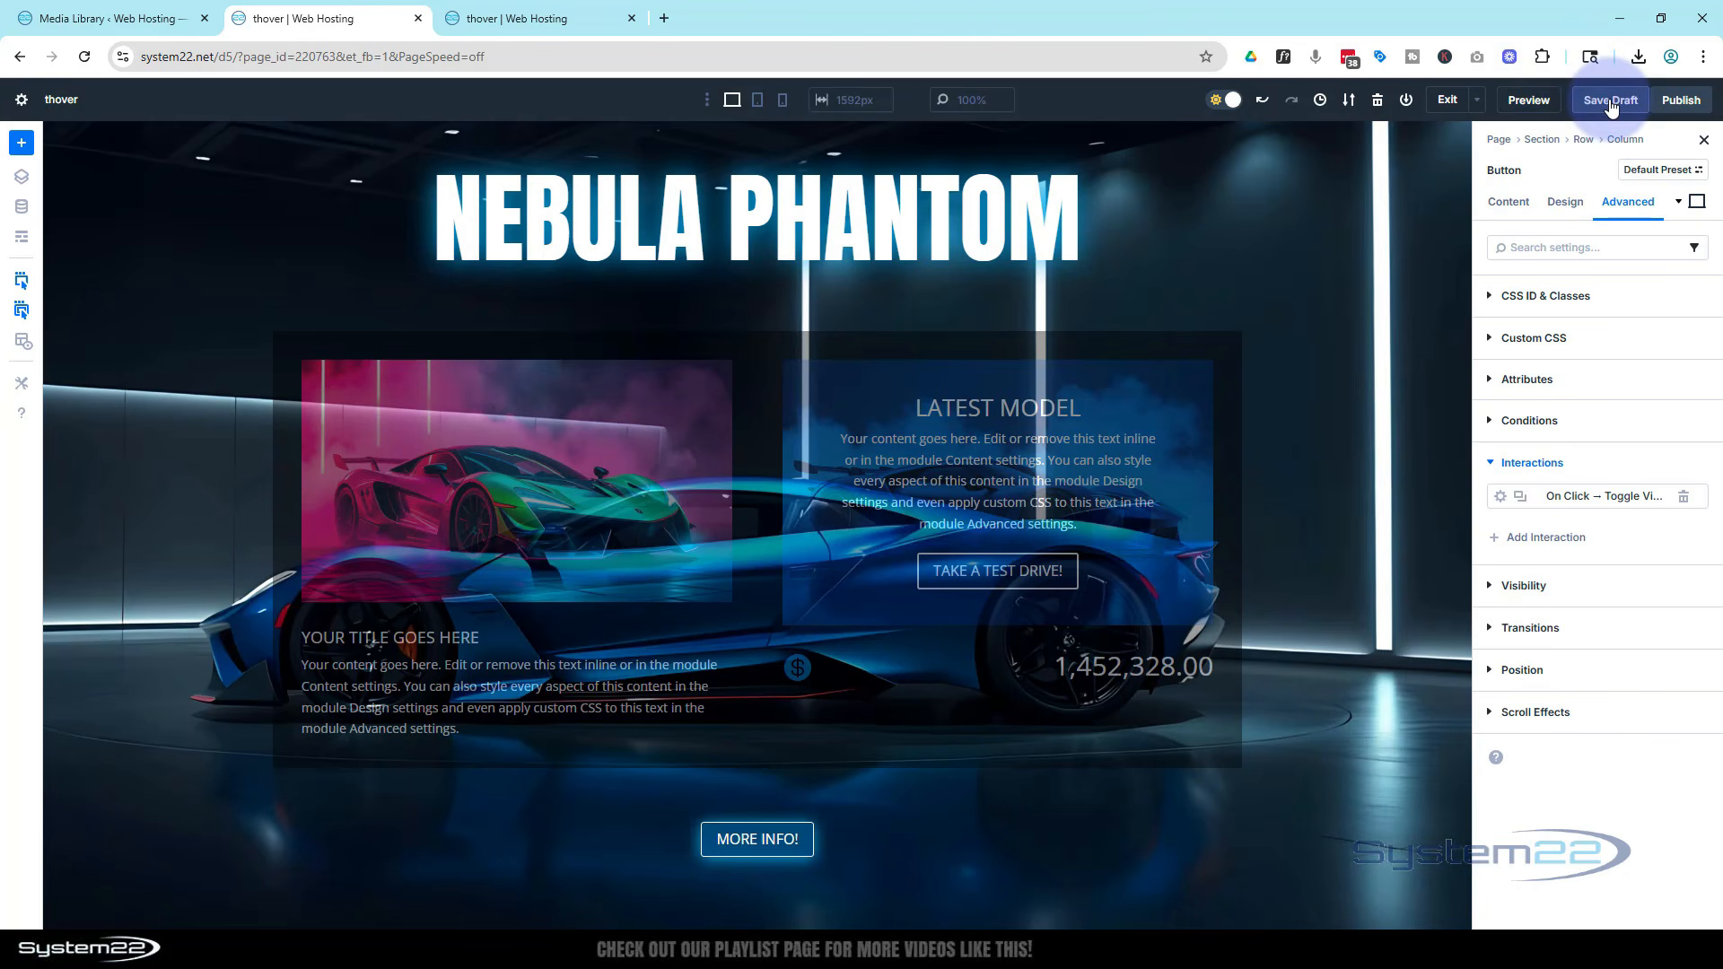
click(1536, 103)
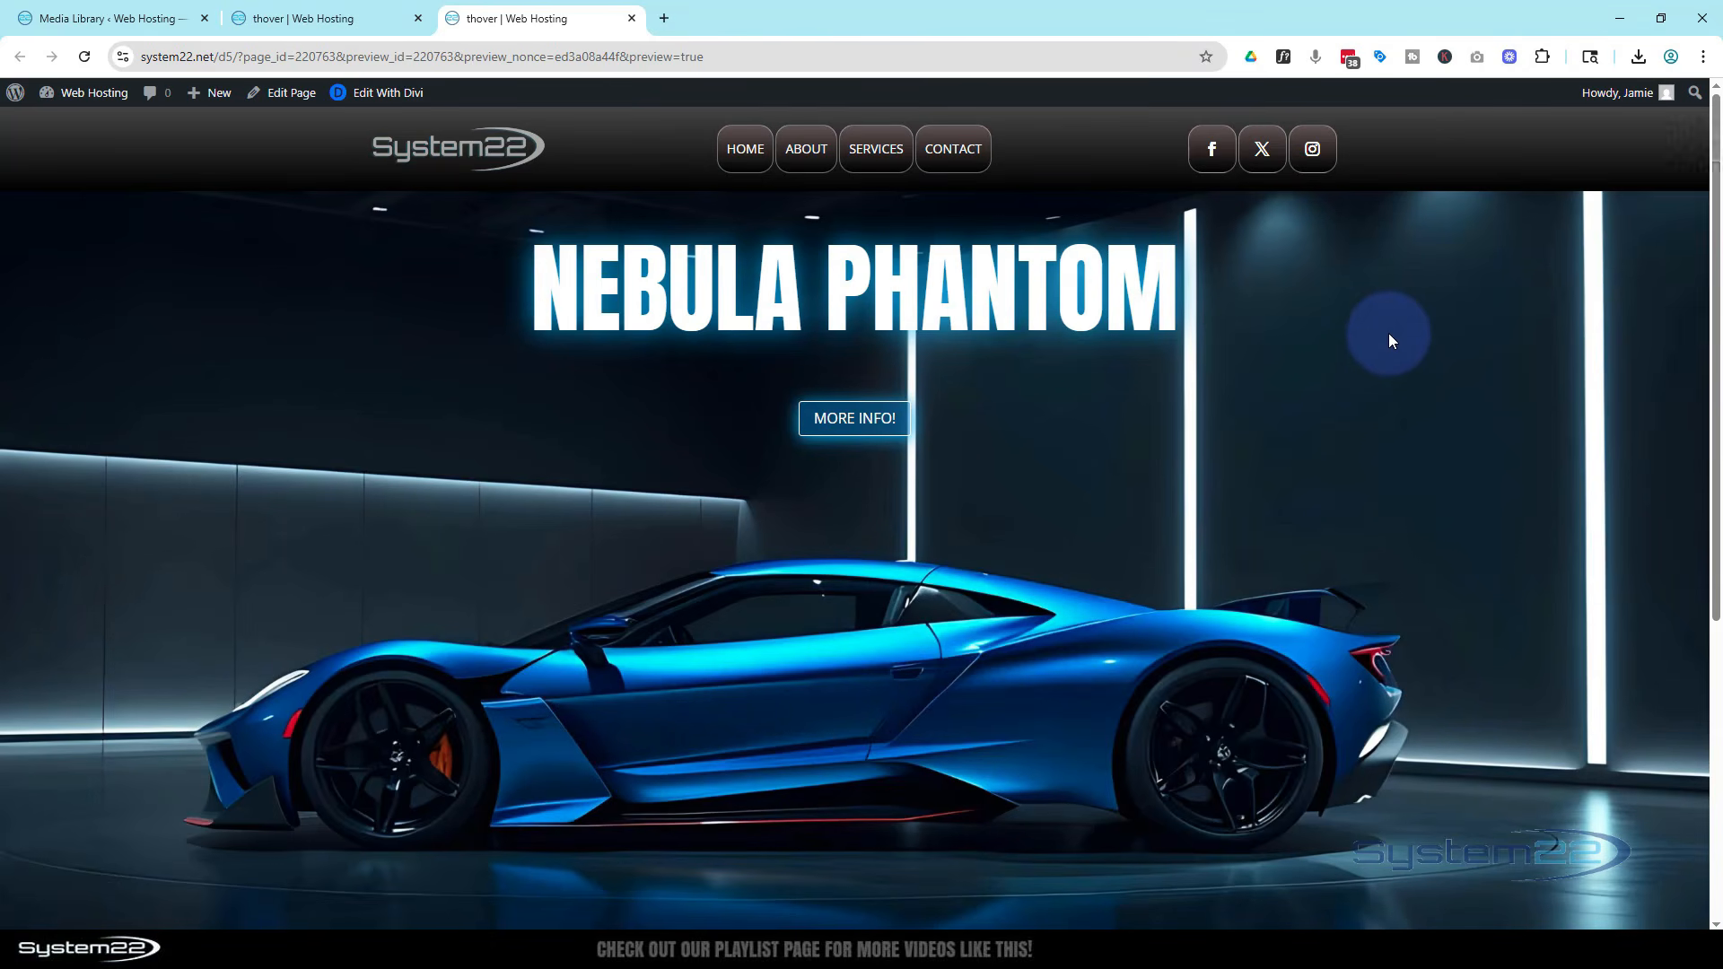
Test the More info button by toggling the car blurbs row open and closed in the preview
scroll(1388, 333, down, 3)
scroll(1388, 339, up, 3)
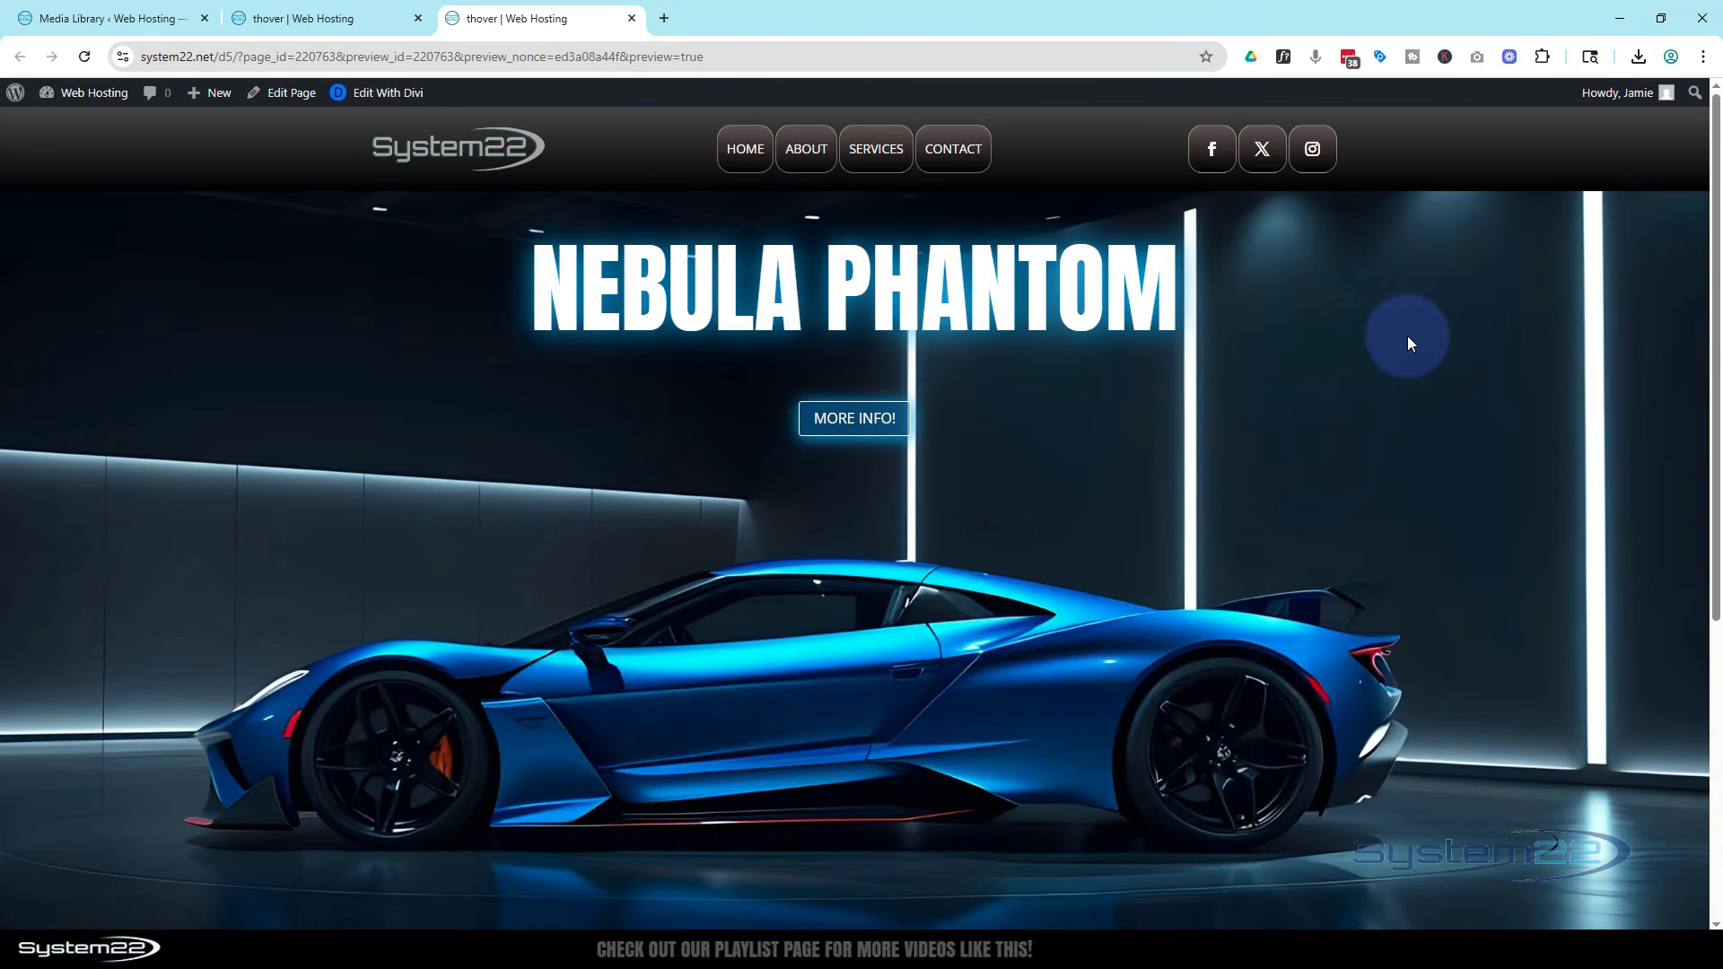
click(840, 426)
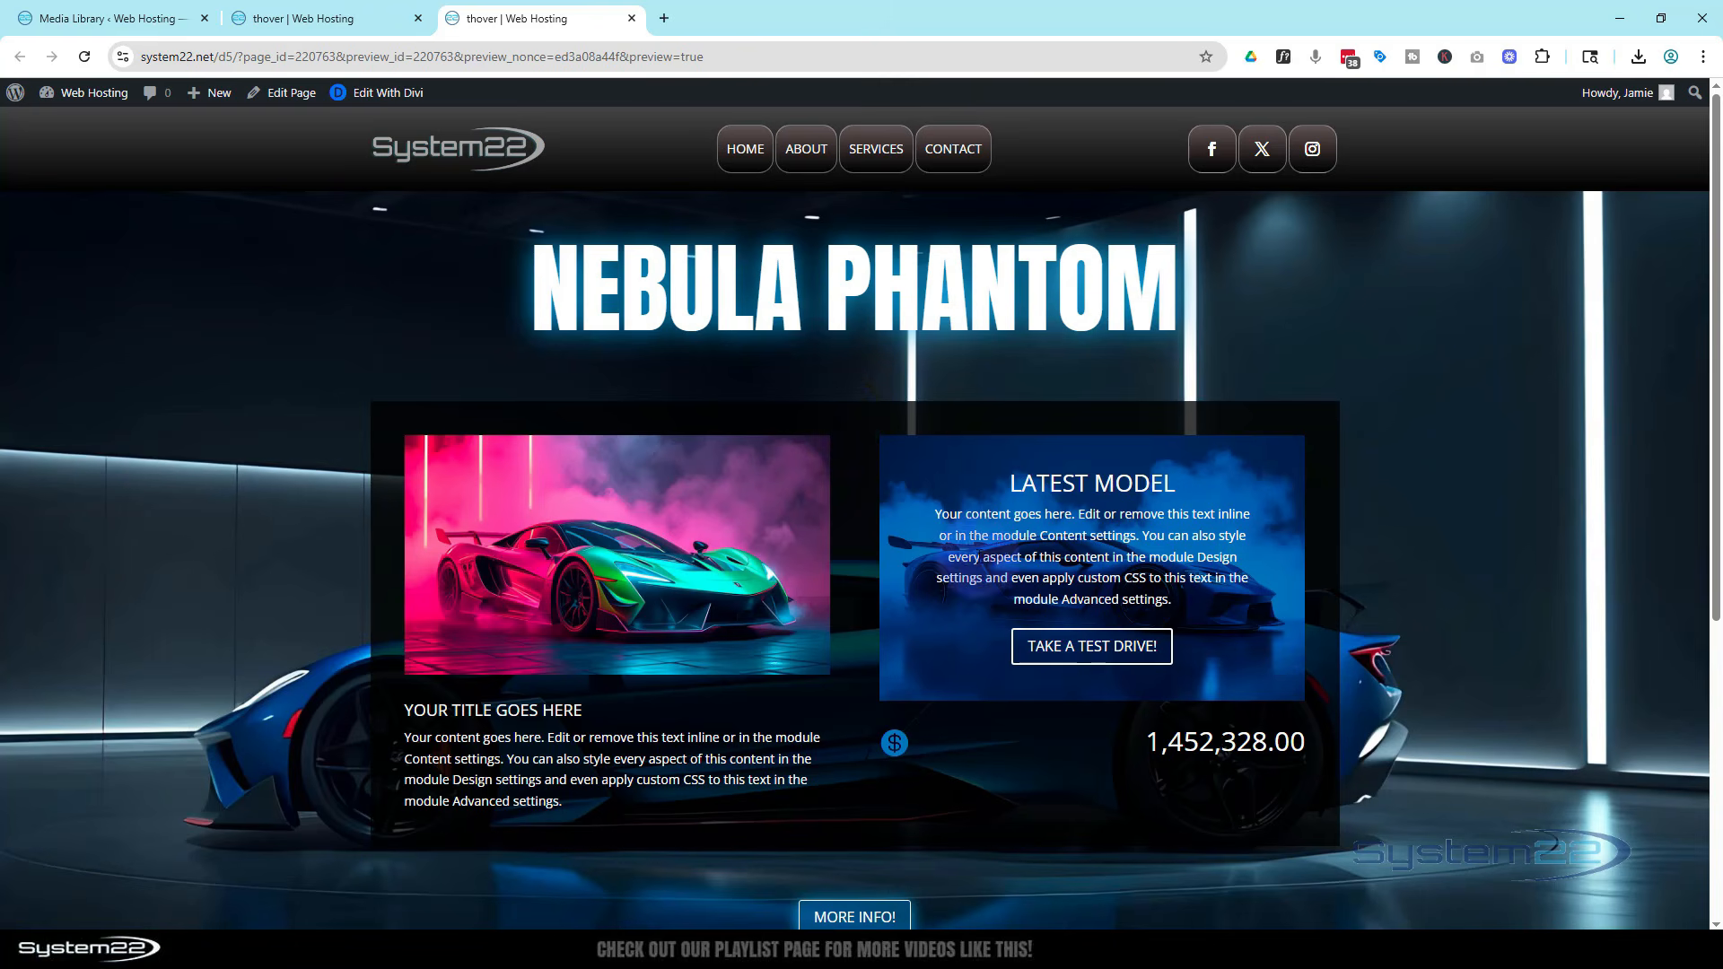
click(1075, 652)
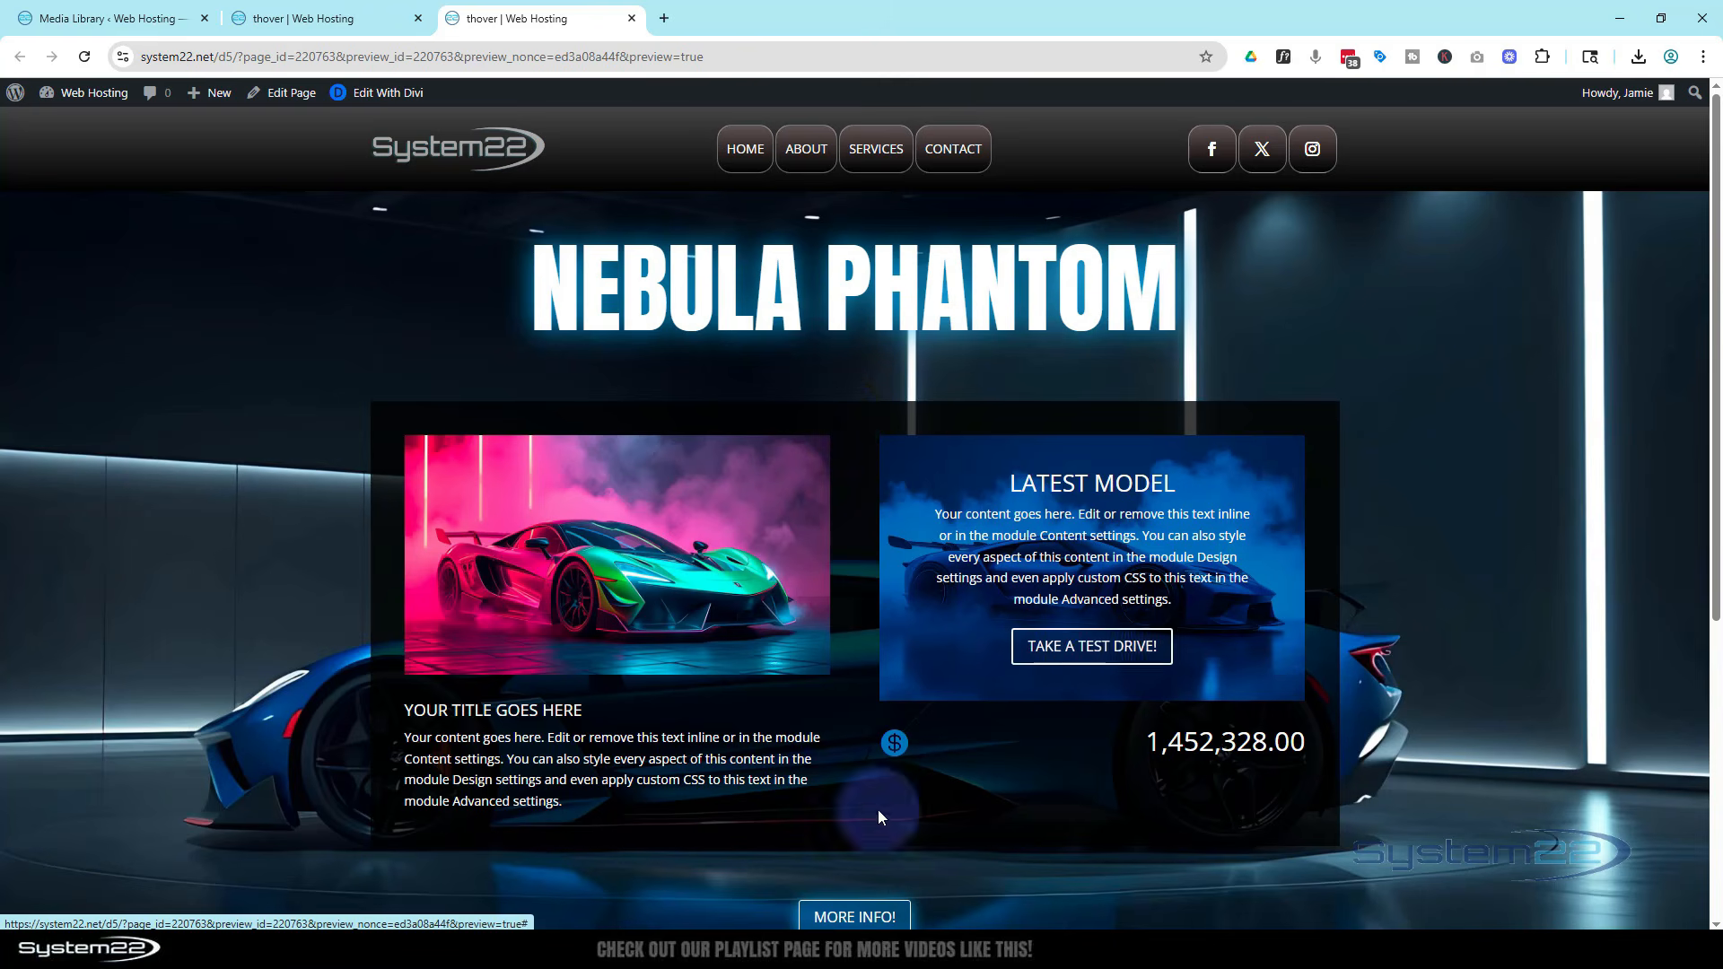
click(850, 908)
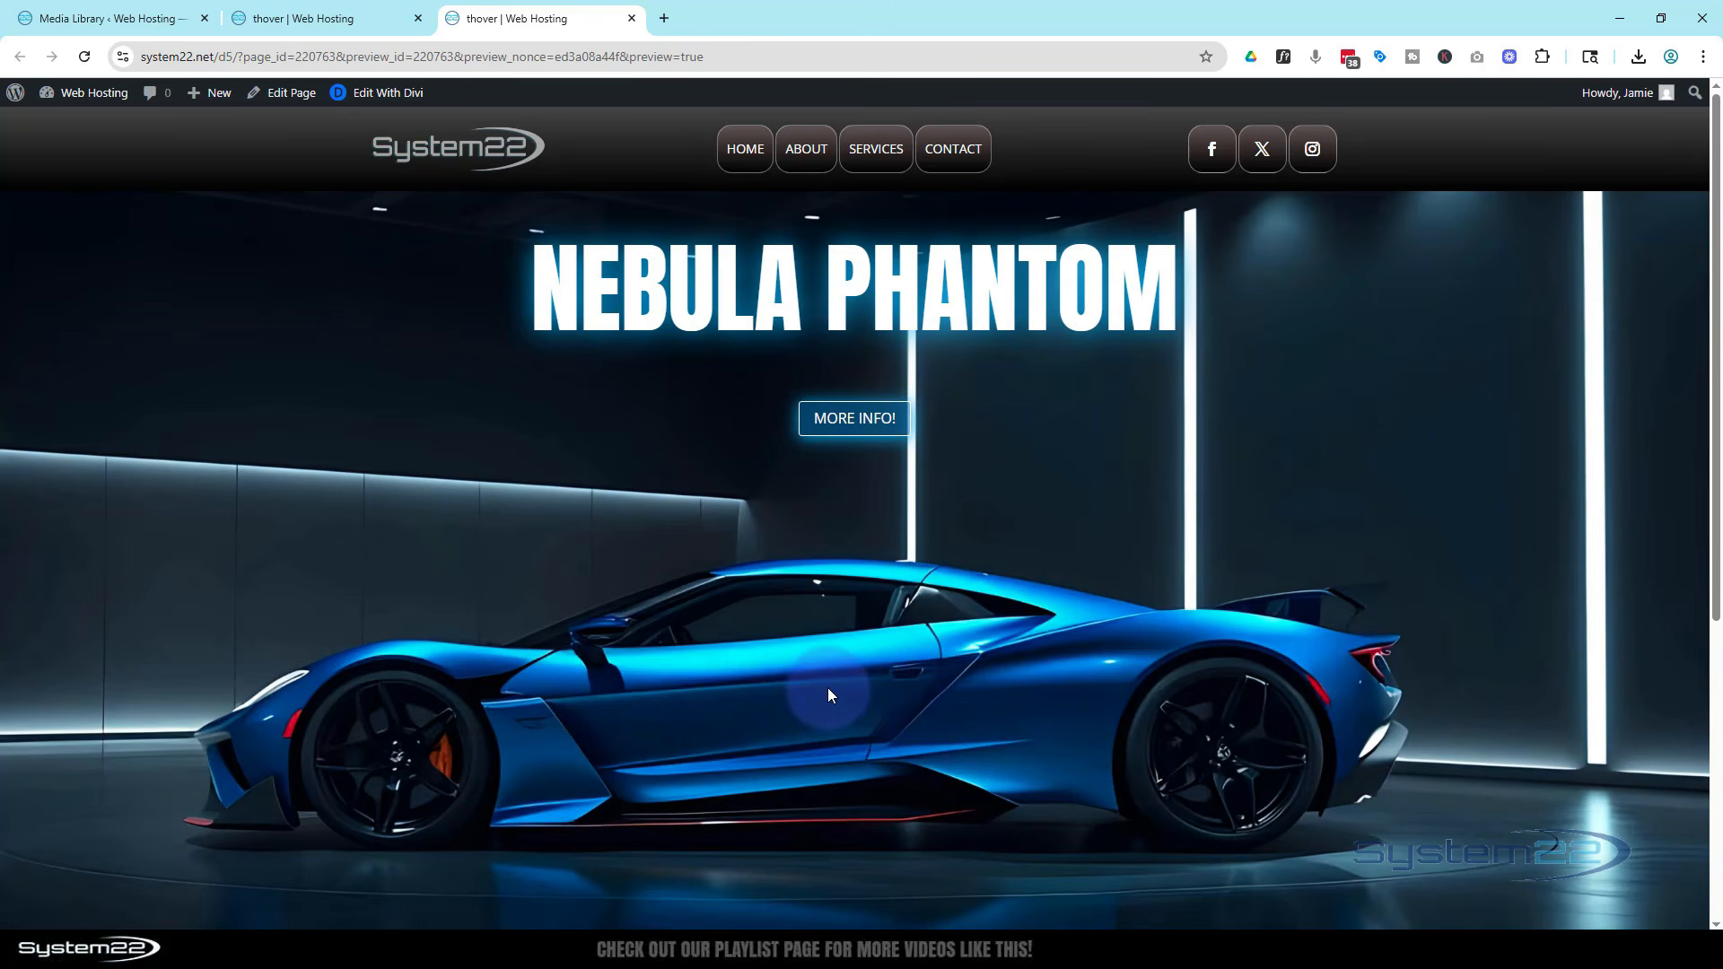
Check the More info toggle in an iPad Air device emulation view
key(ctrl+shift+i)
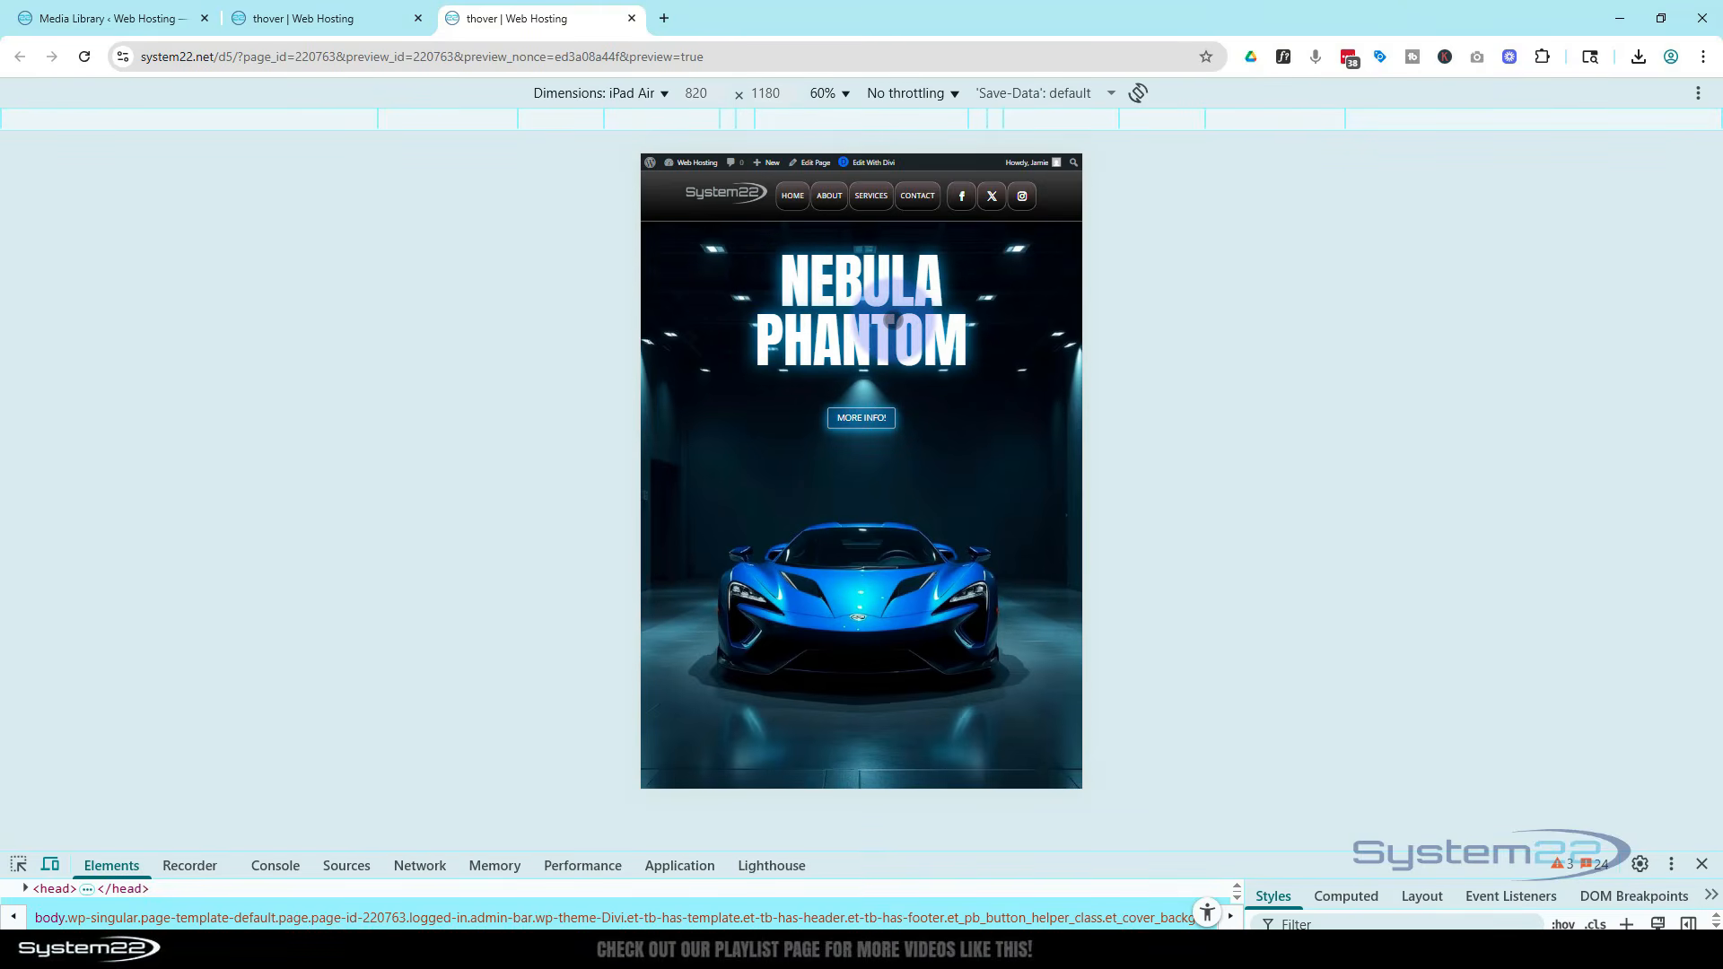
click(878, 418)
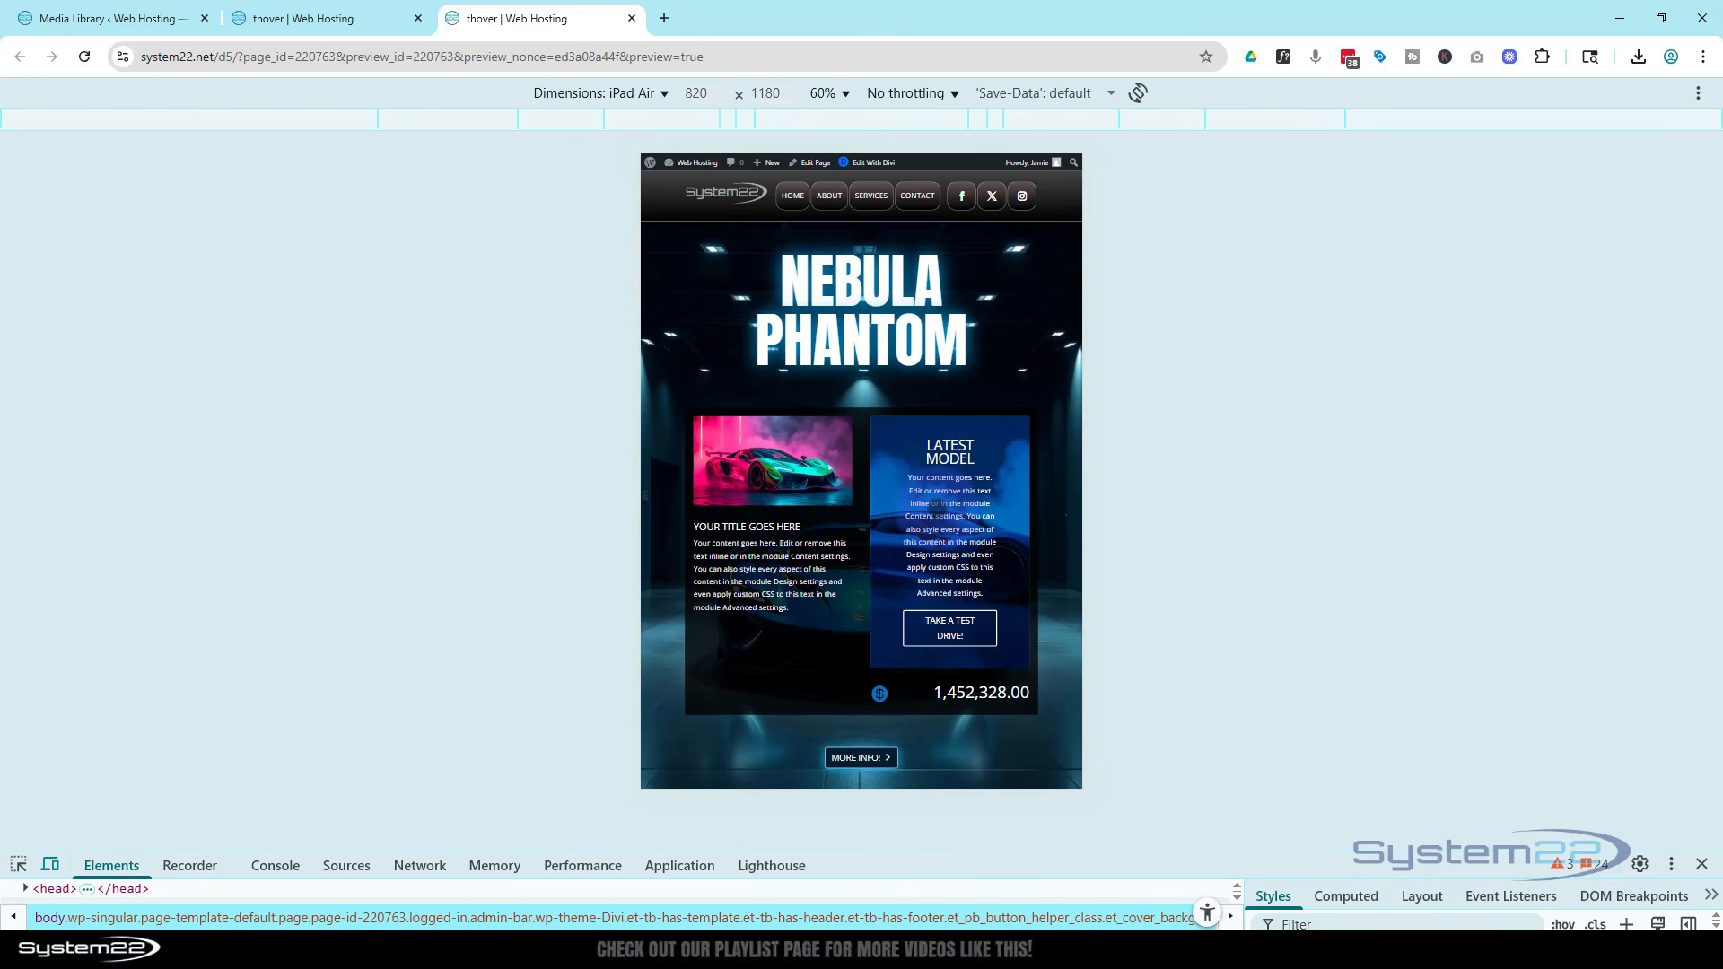
scroll(937, 504, down, 5)
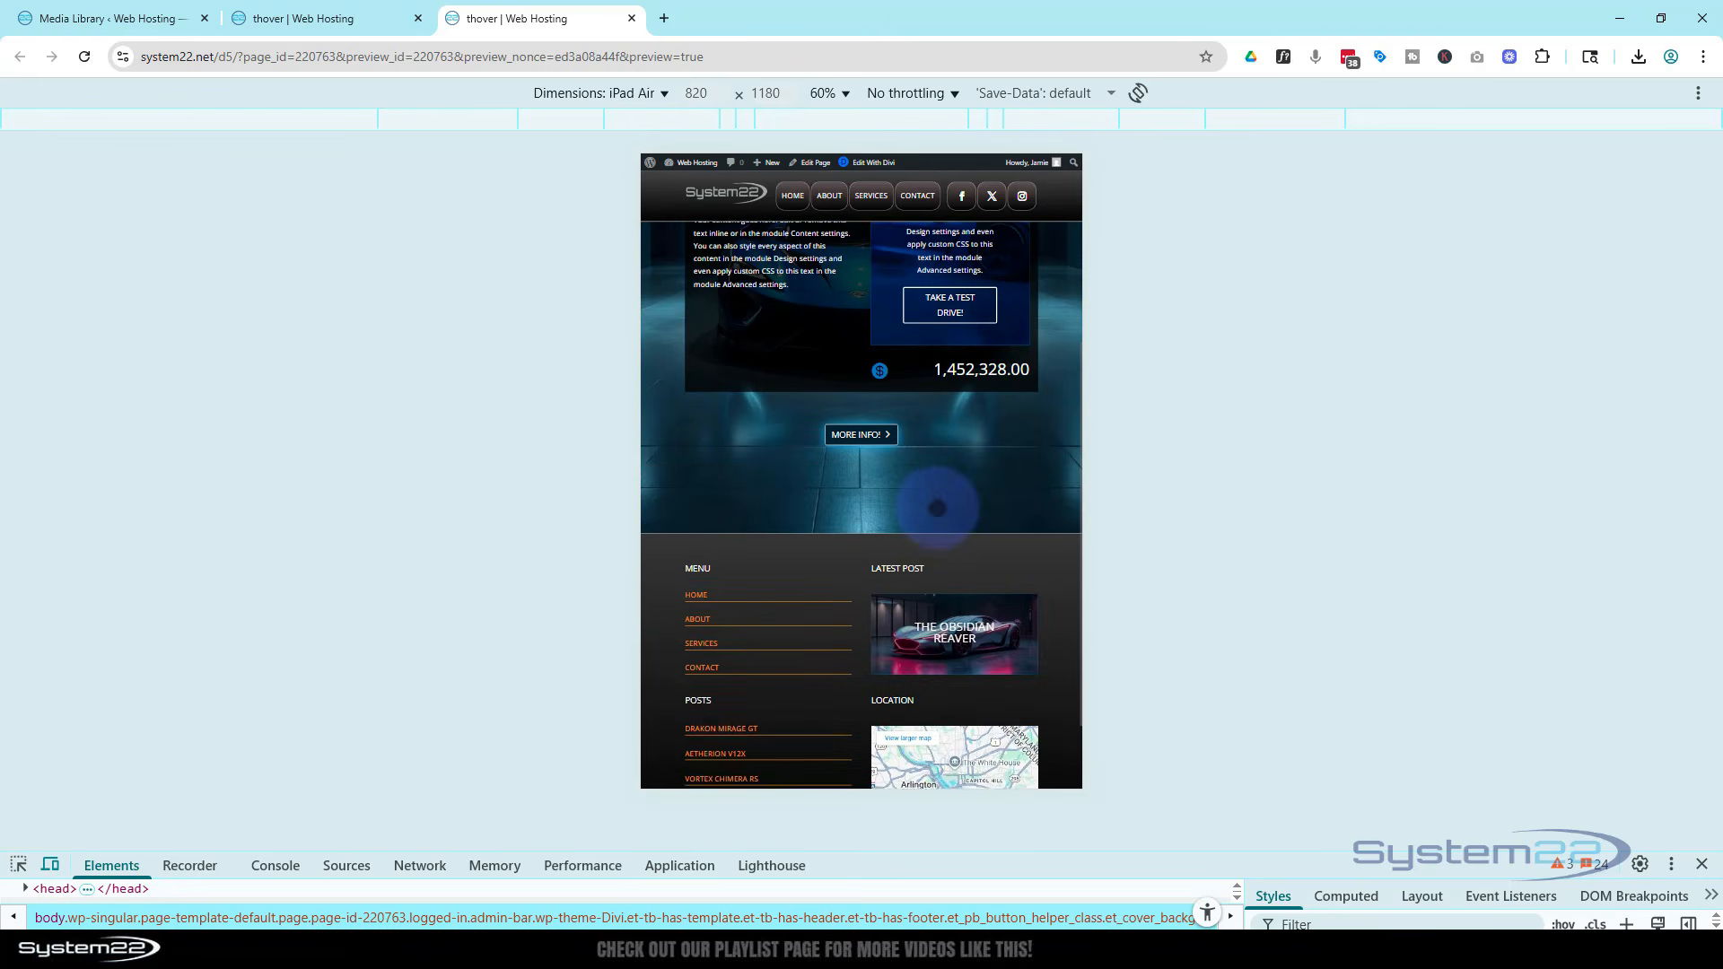
scroll(935, 508, up, 4)
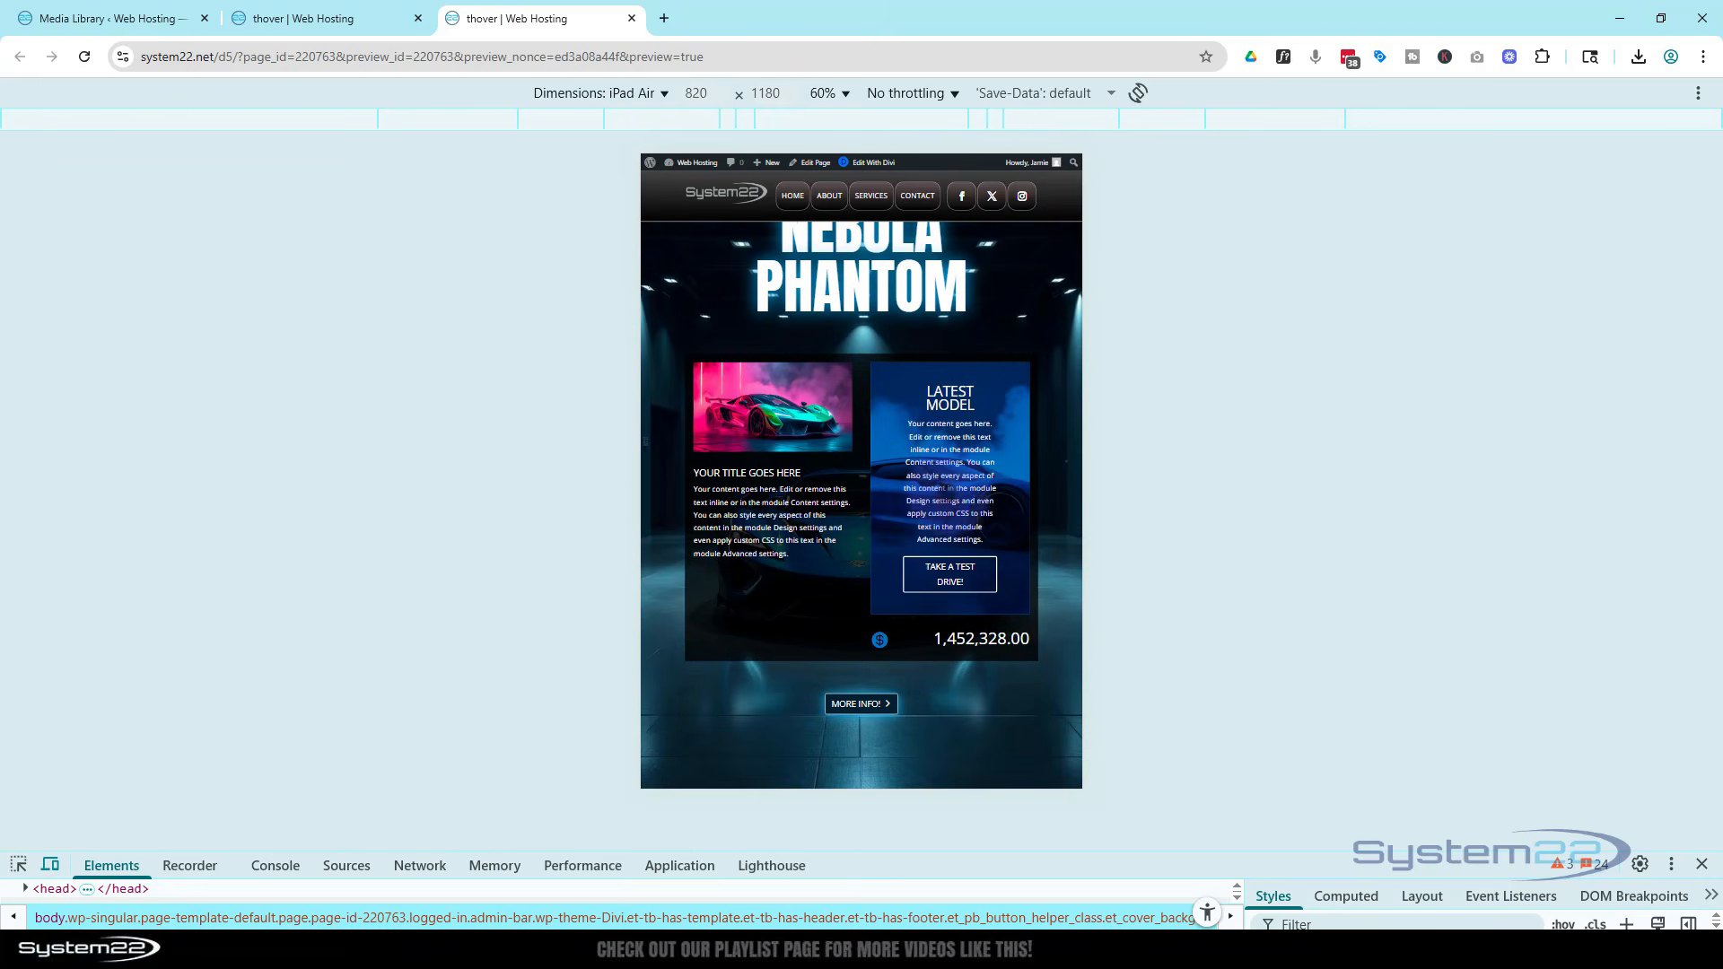
scroll(951, 492, up, 1)
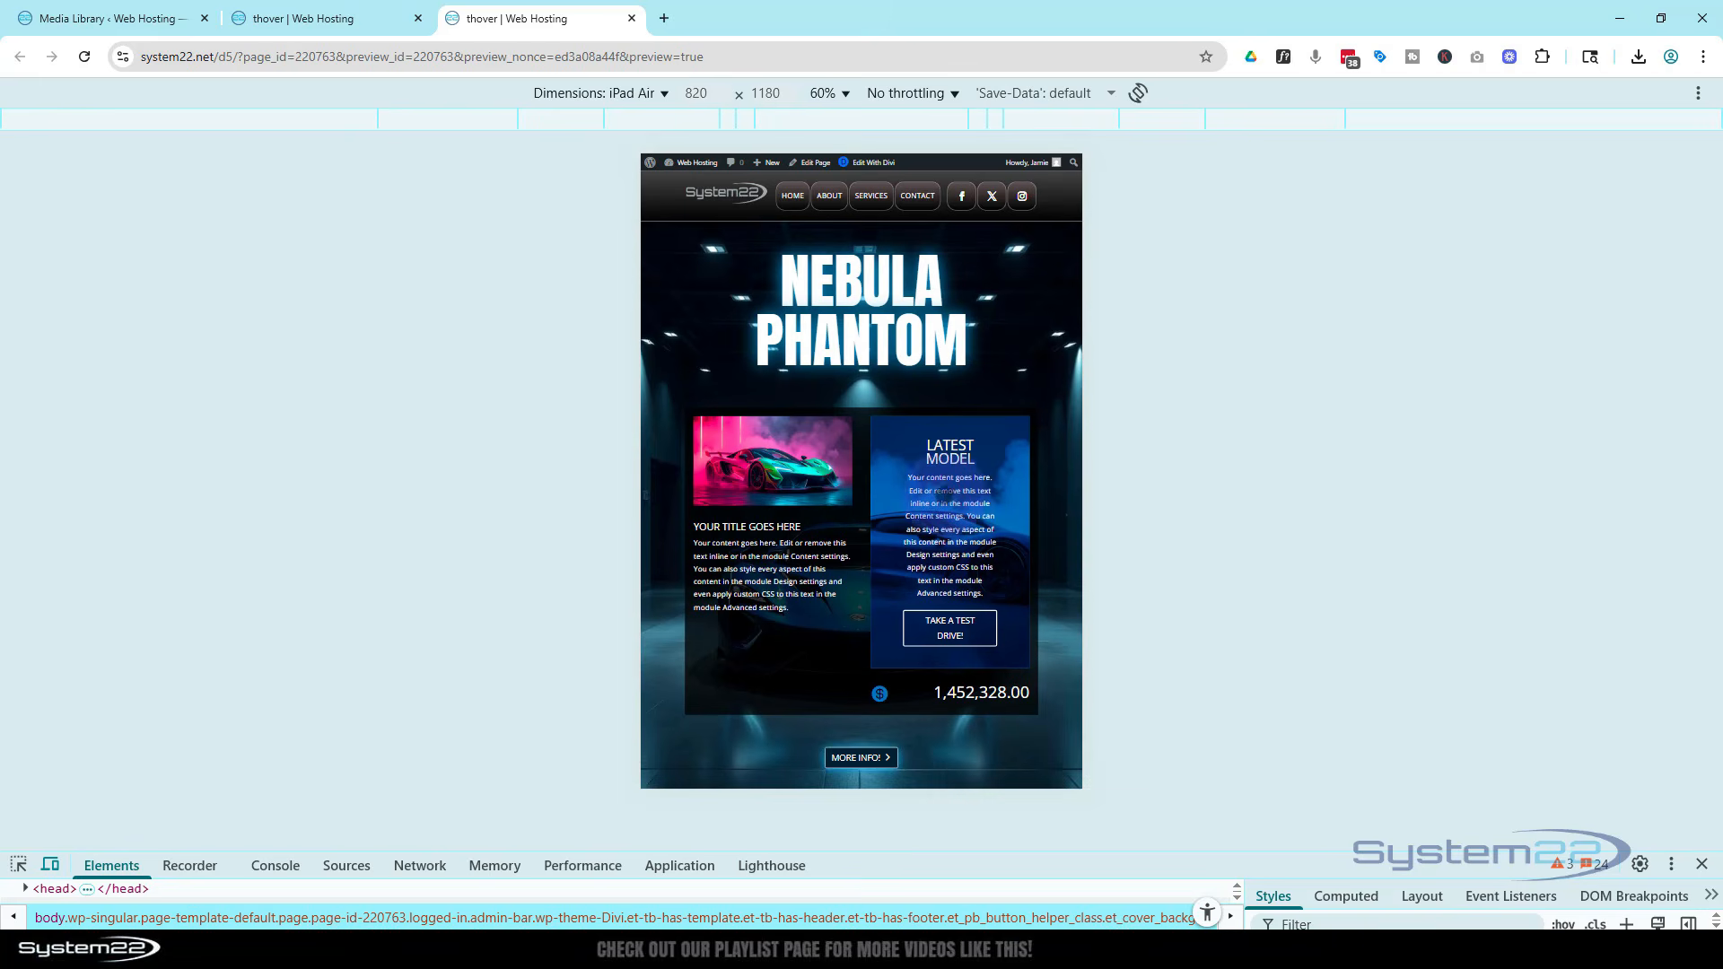
Switch the device emulation to iPhone 12 Pro and test the More info toggle on the phone layout
click(590, 90)
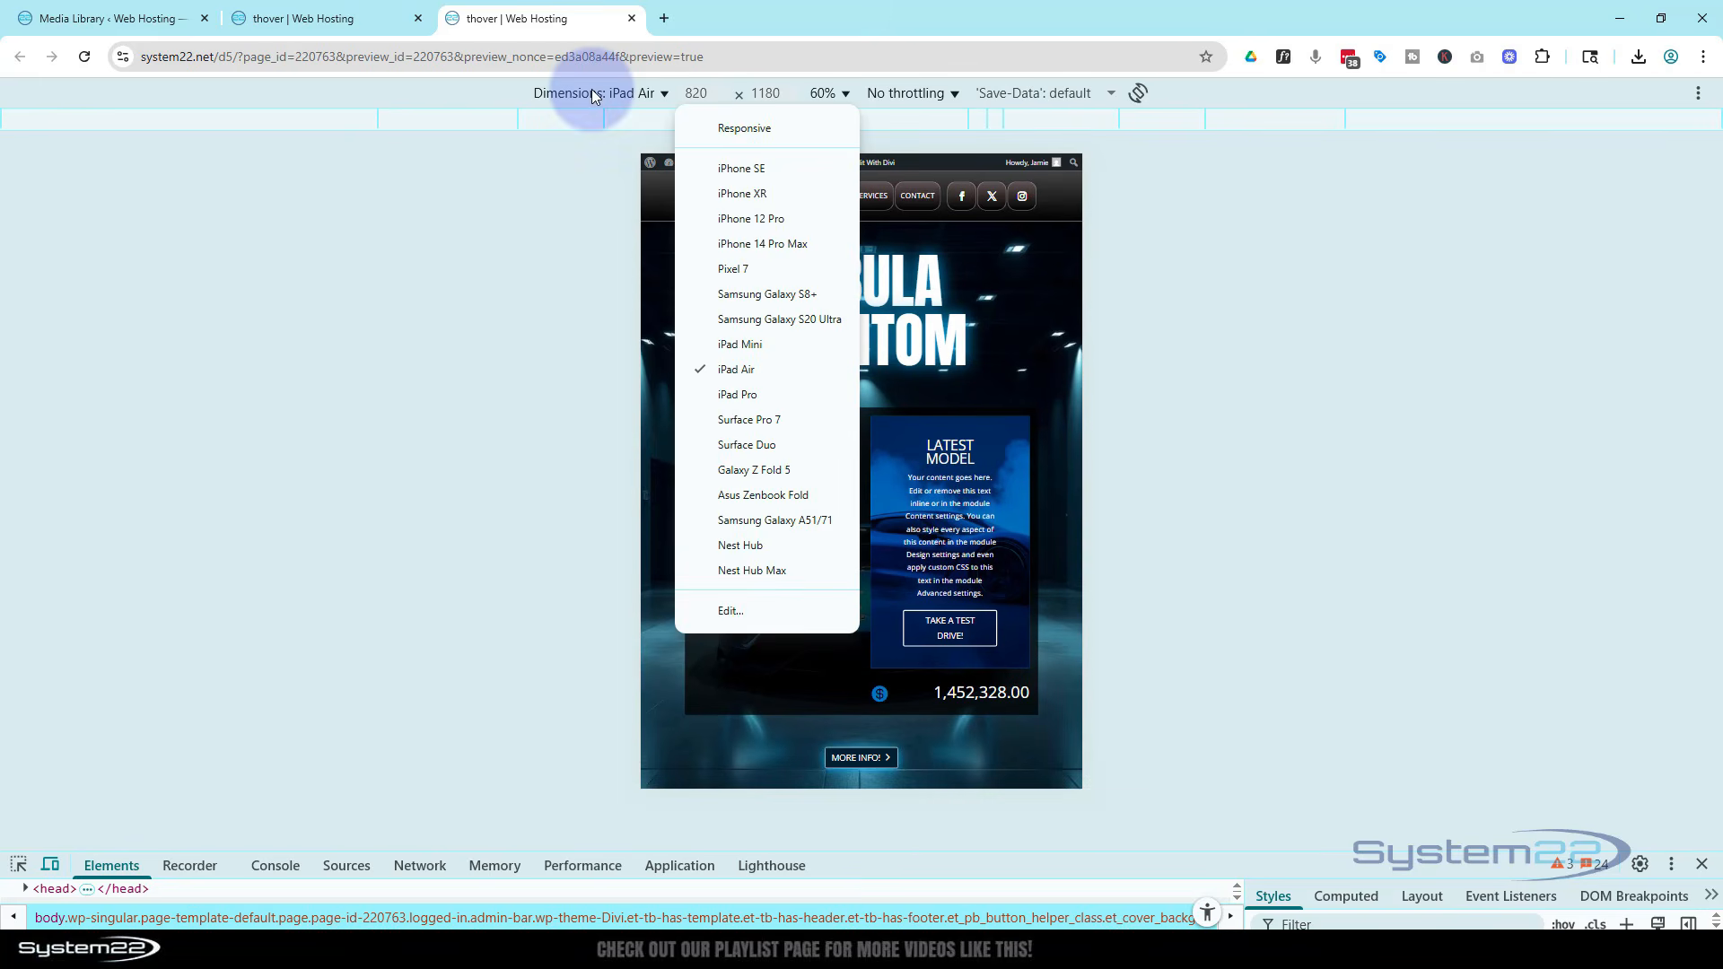
click(734, 220)
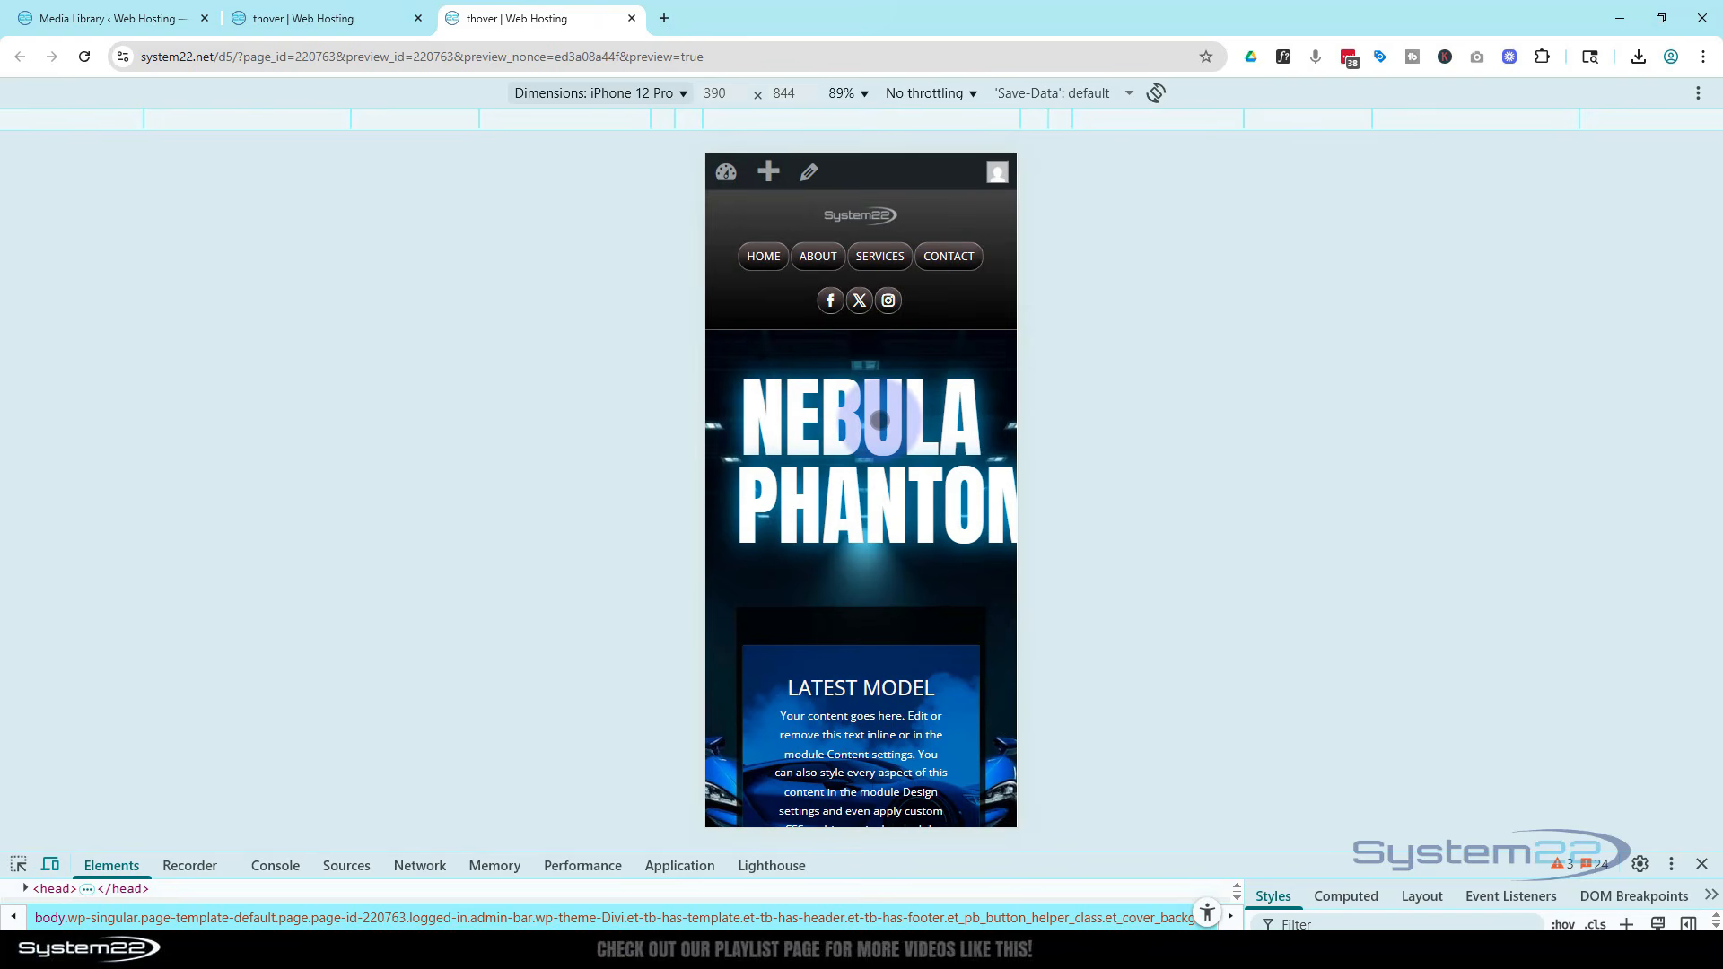
scroll(877, 557, down, 5)
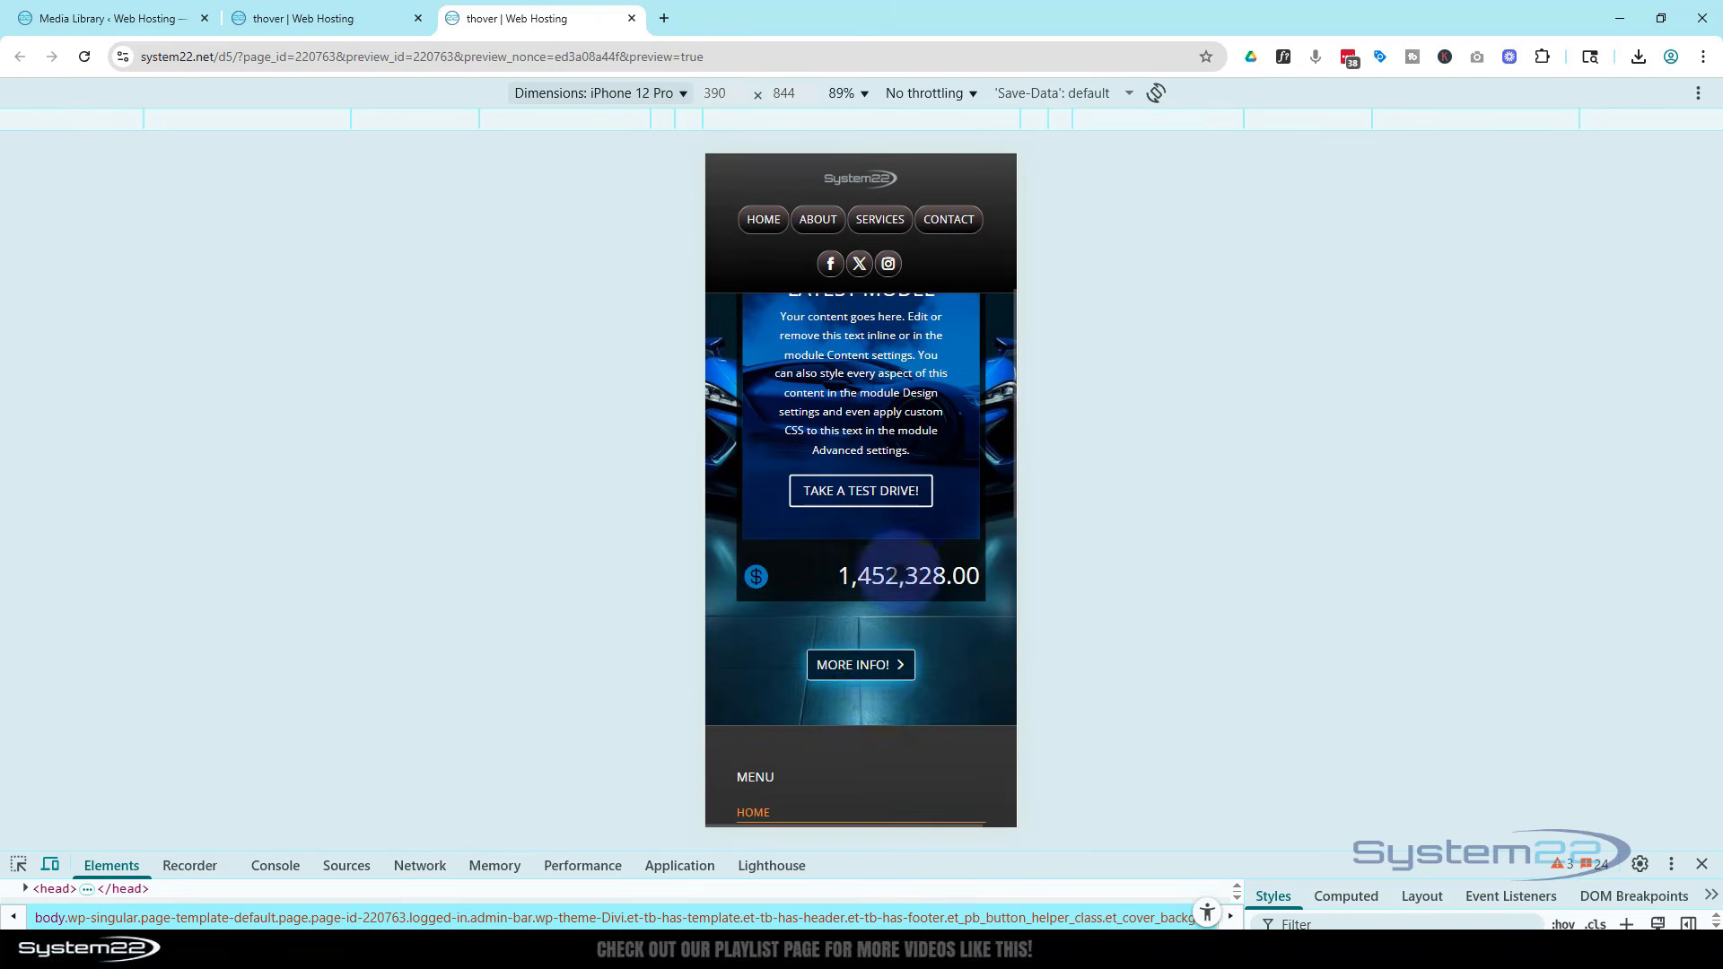
scroll(875, 677, up, 5)
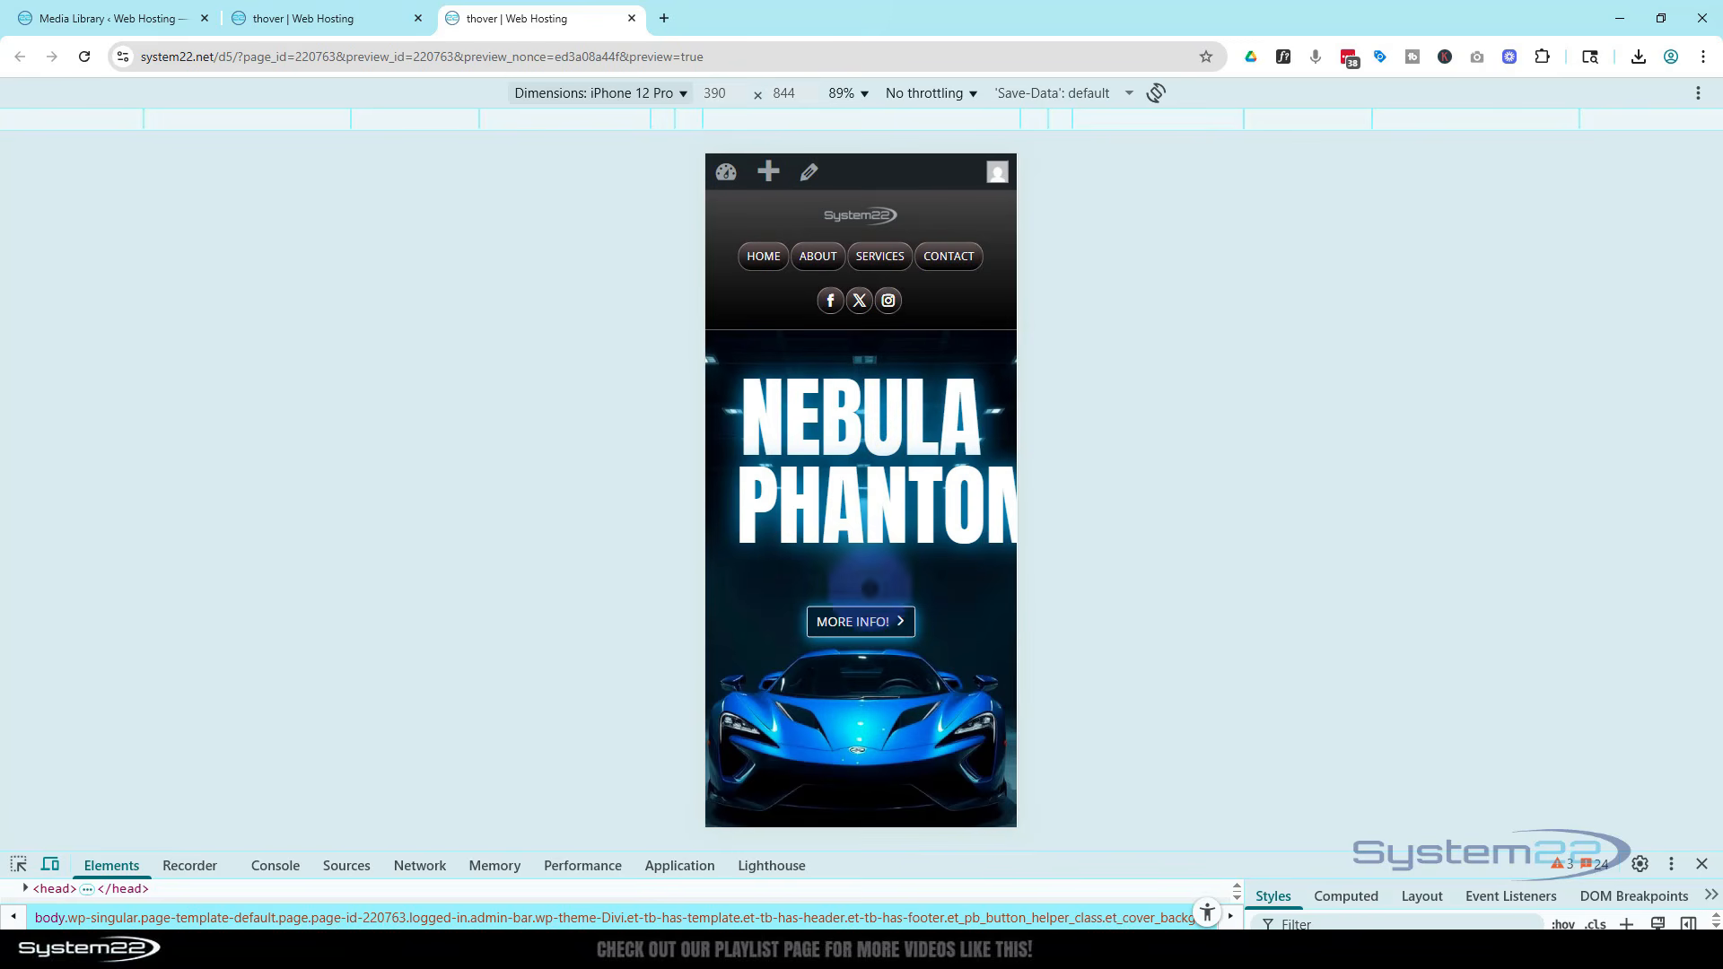
click(860, 621)
scroll(863, 625, down, 4)
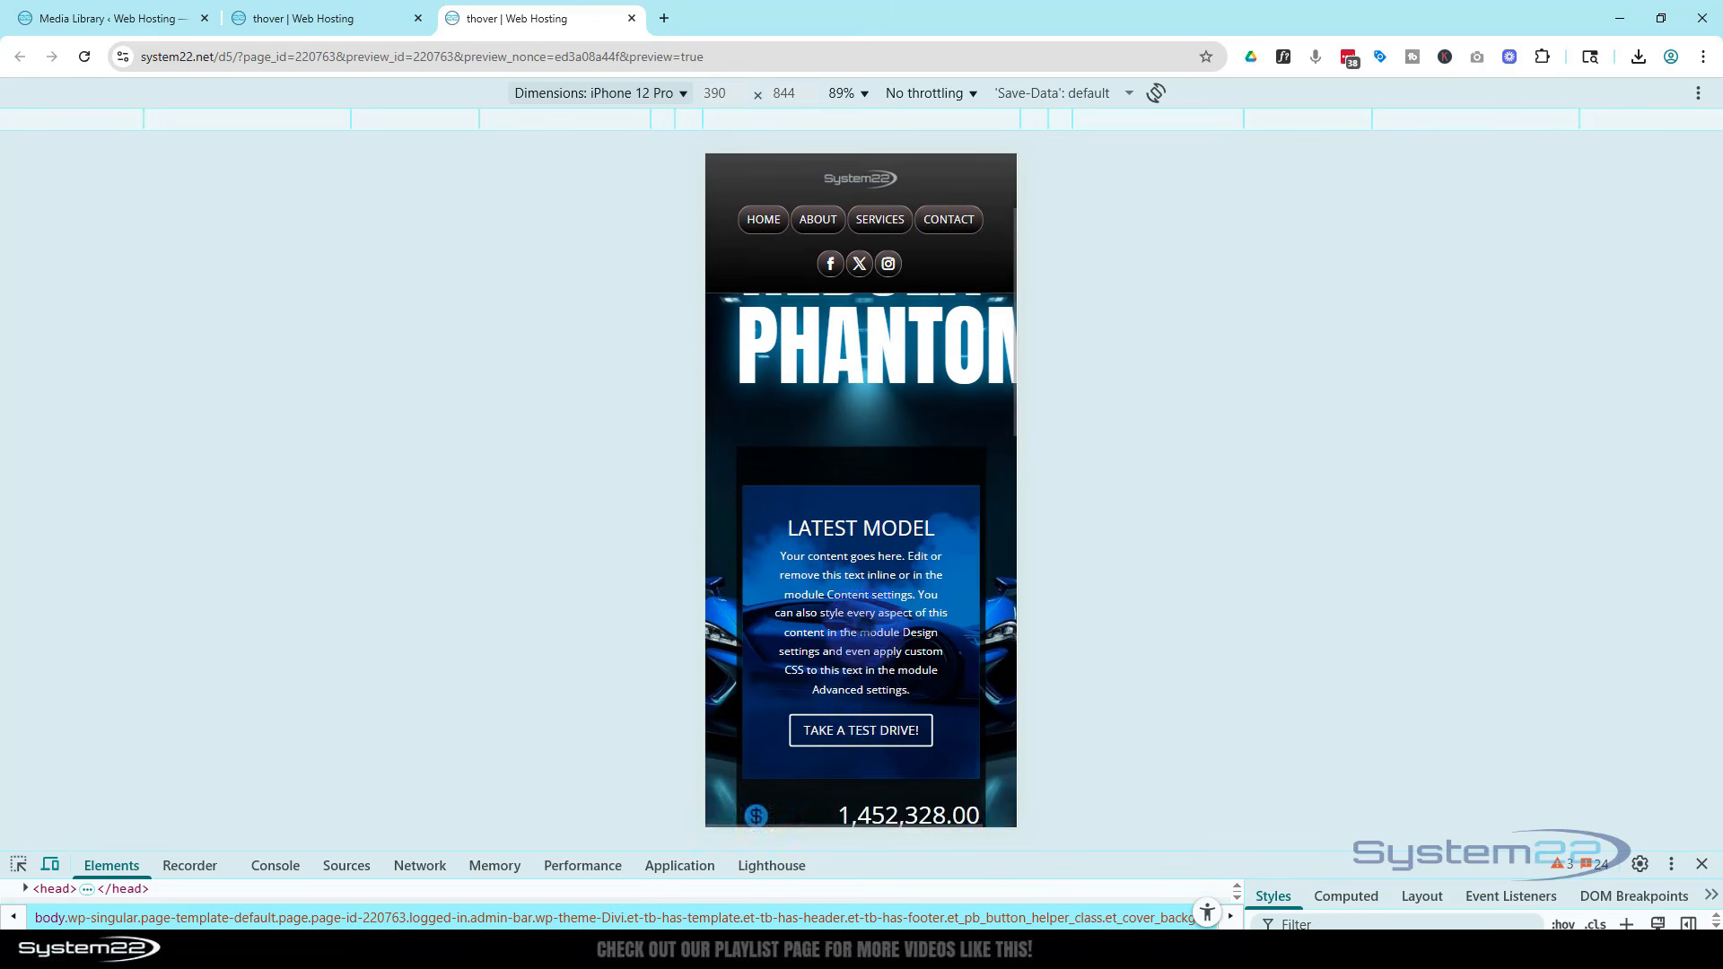
scroll(862, 592, down, 3)
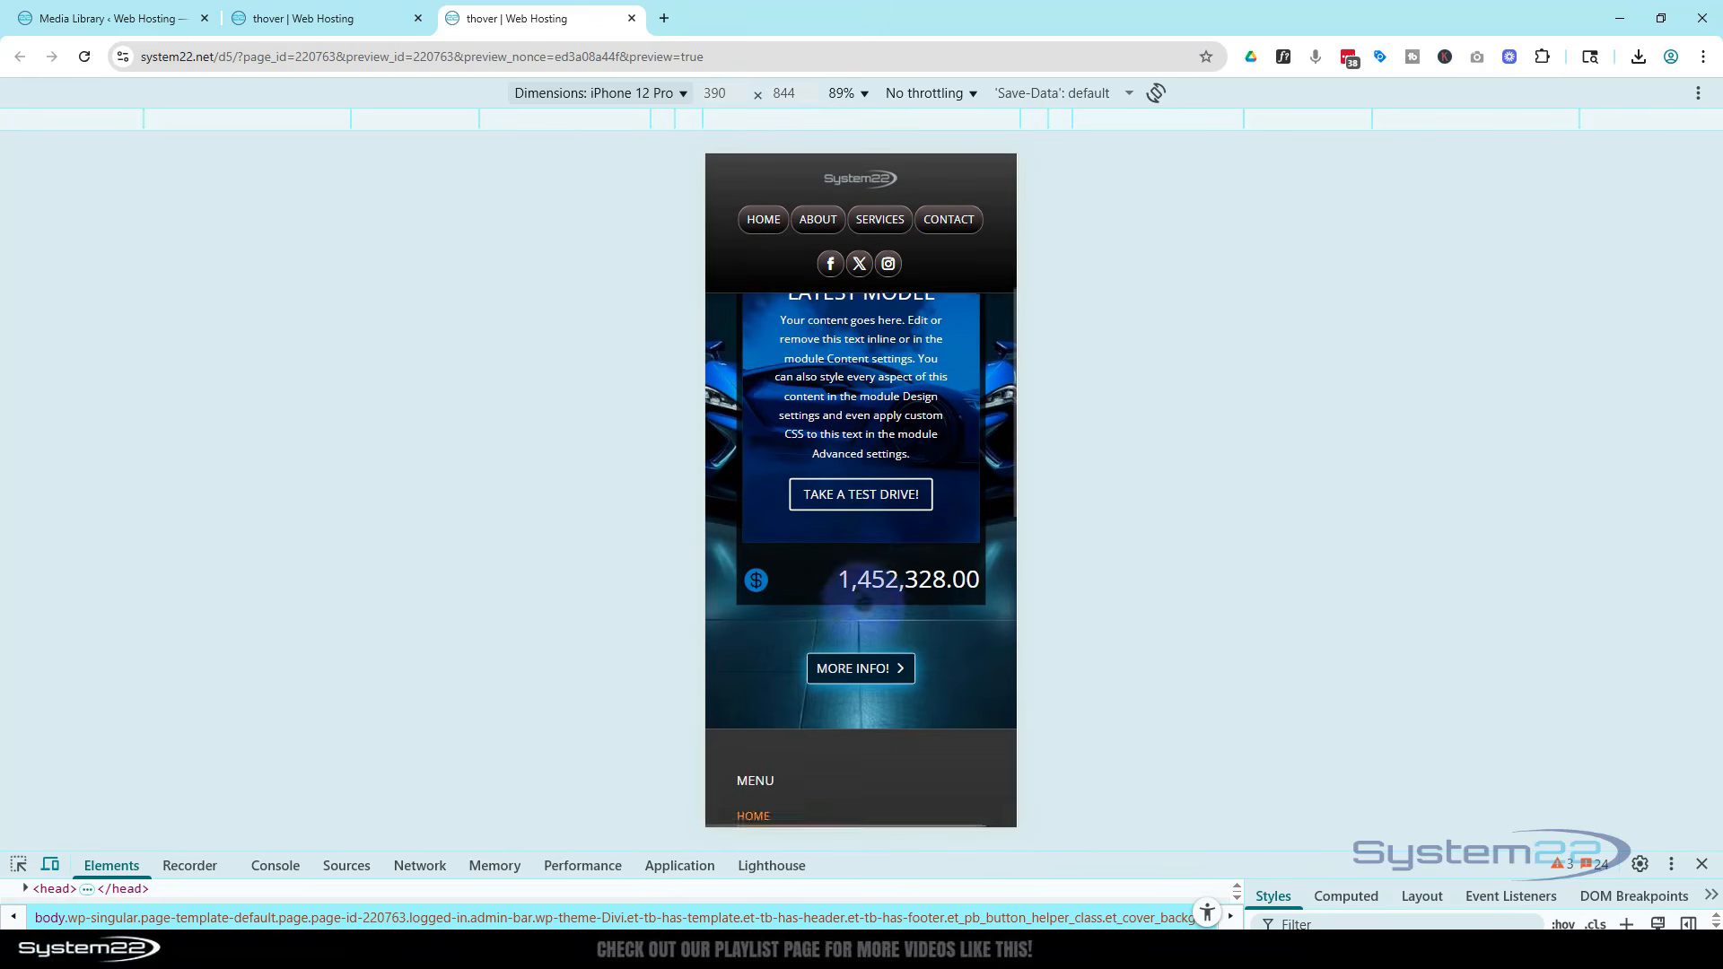
scroll(834, 538, up, 8)
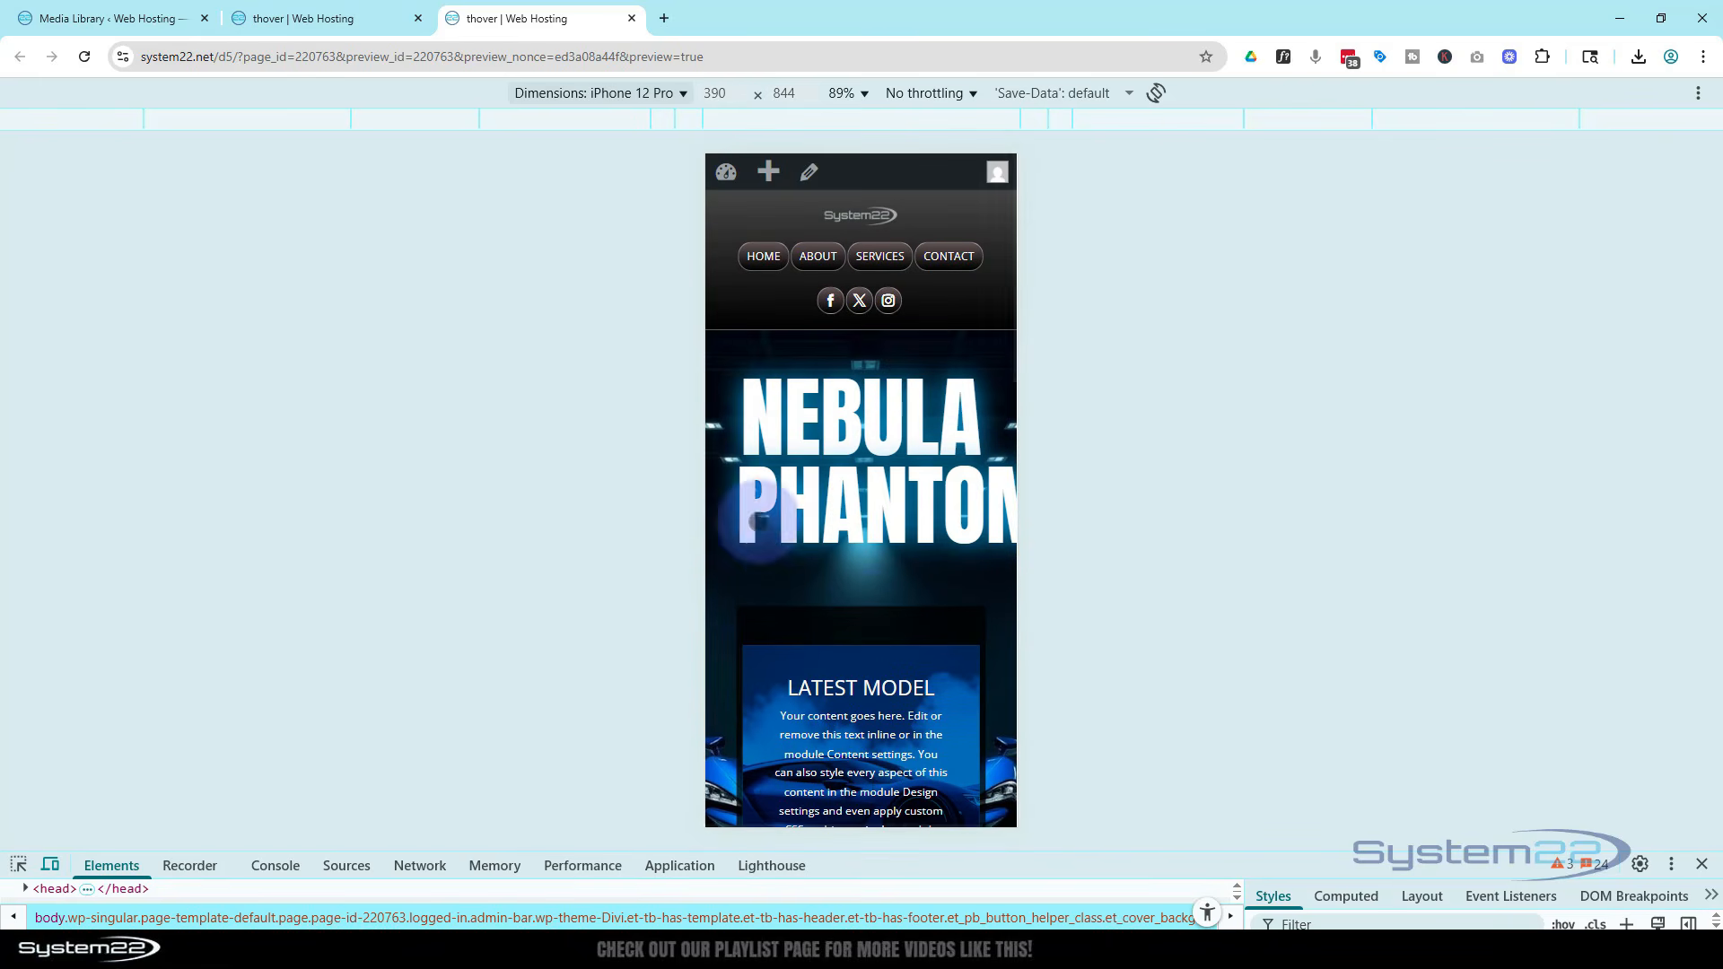
scroll(851, 609, down, 1)
scroll(848, 596, down, 2)
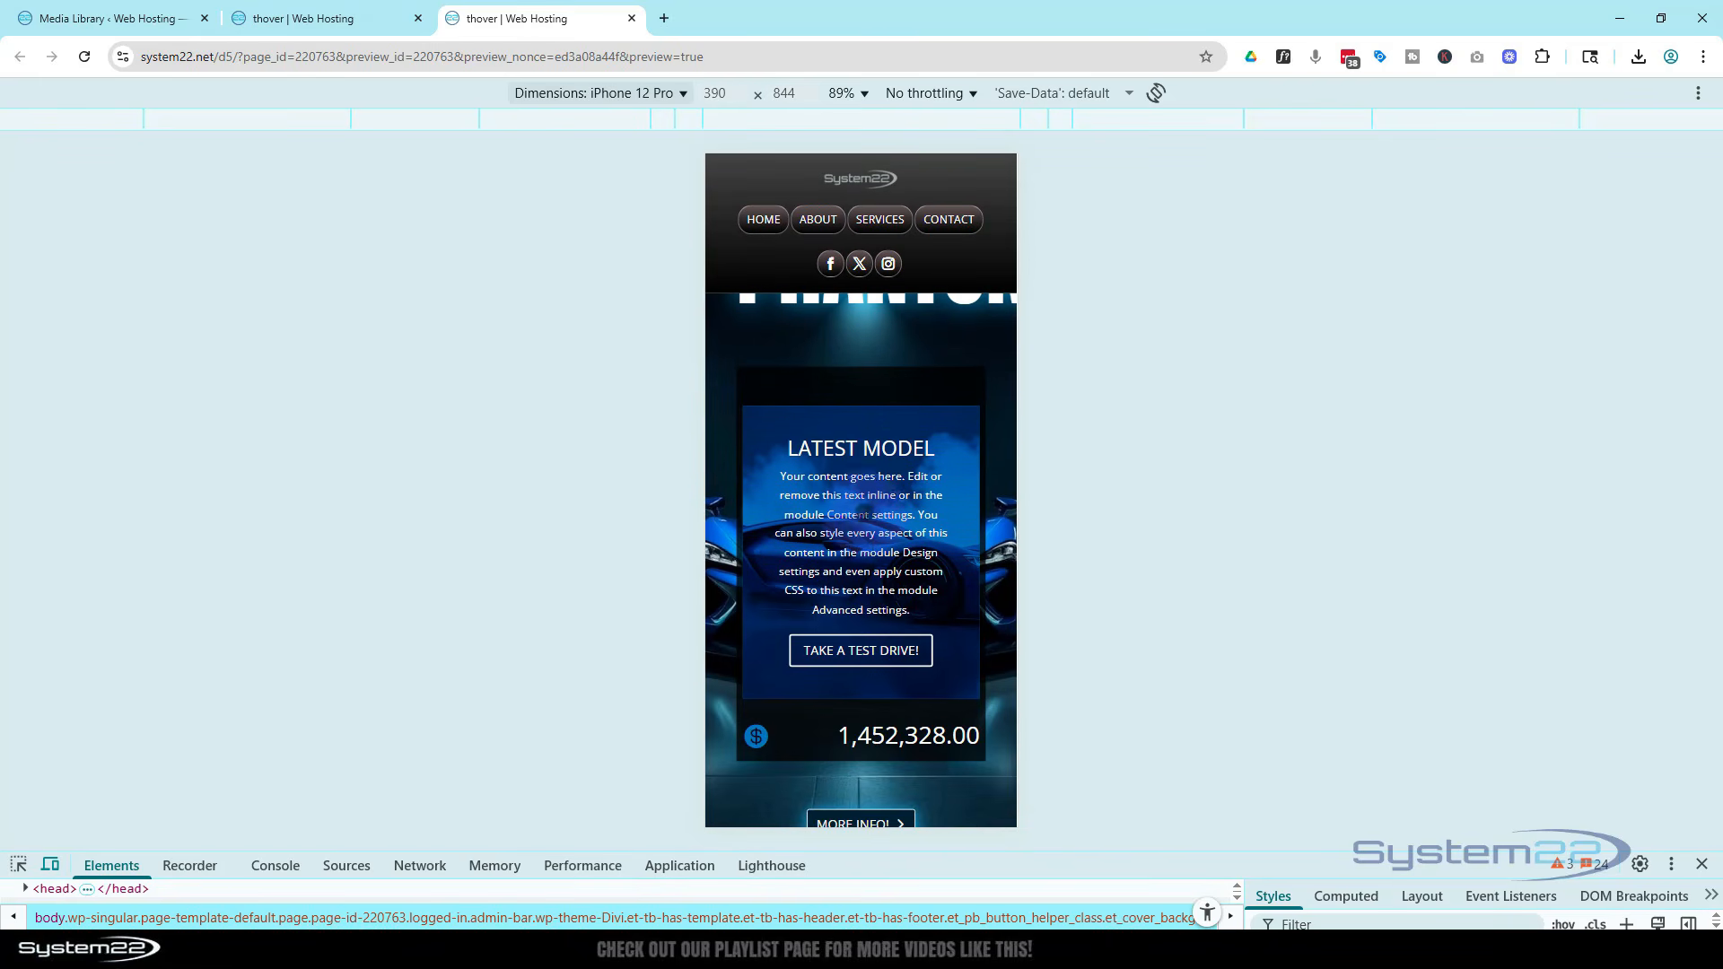
scroll(862, 538, down, 2)
scroll(860, 666, up, 5)
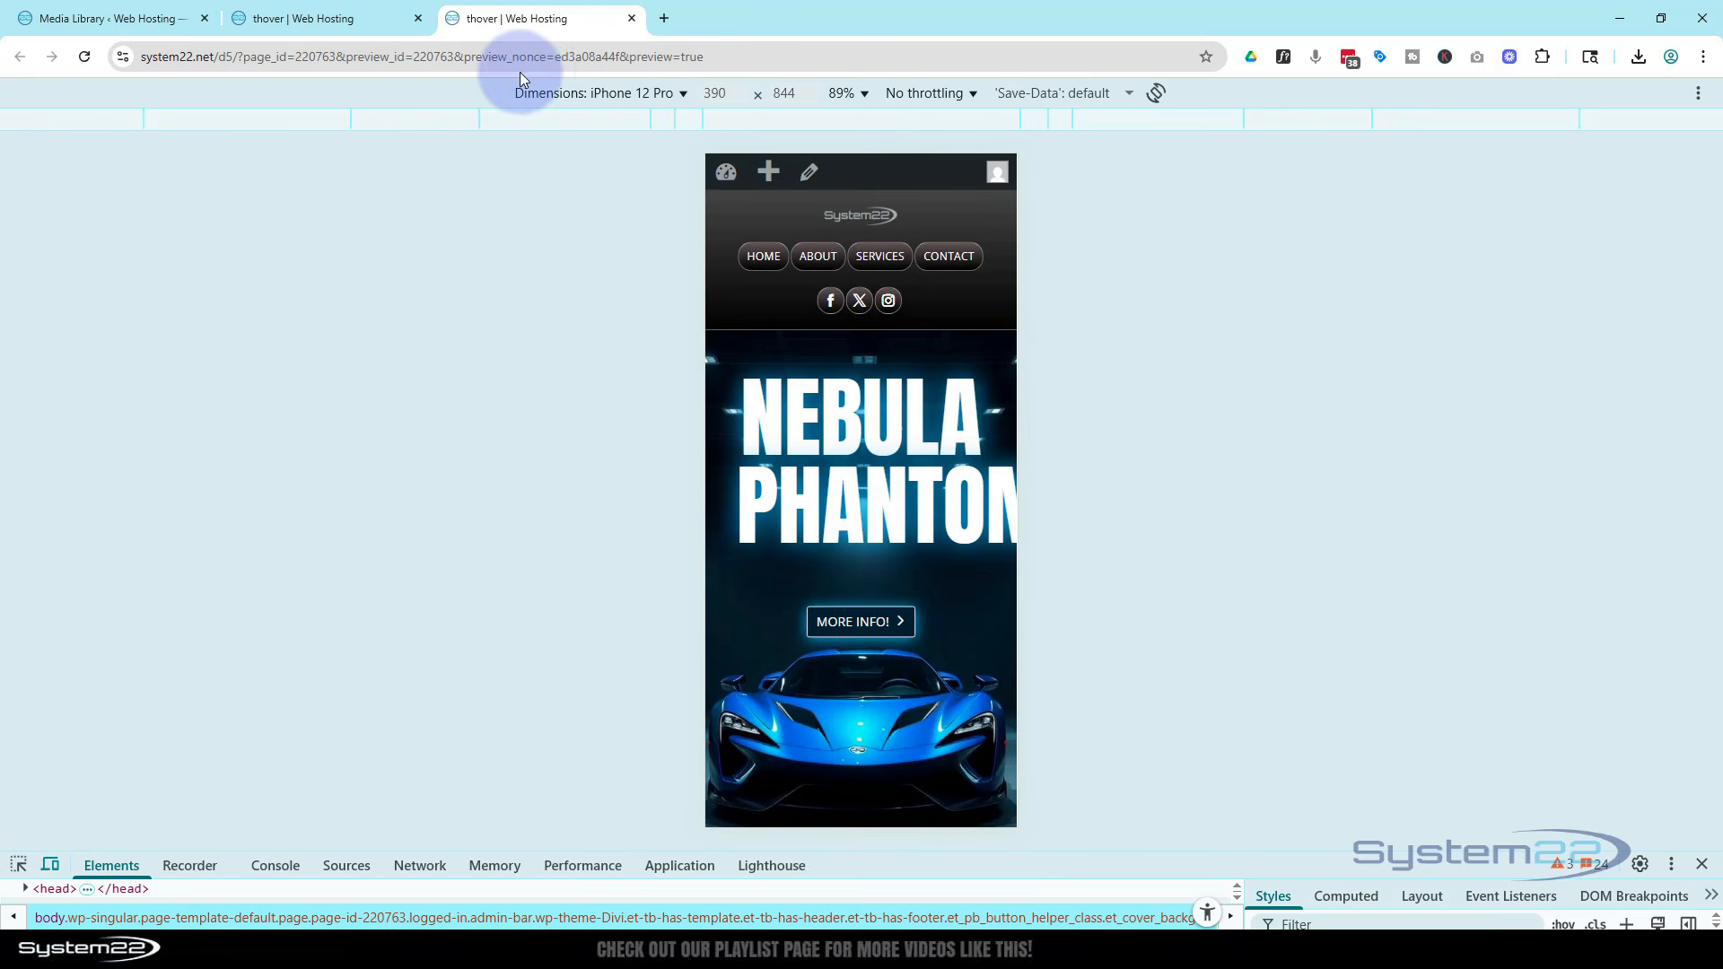
Return the device emulation to iPad Air and close the developer tools
click(579, 94)
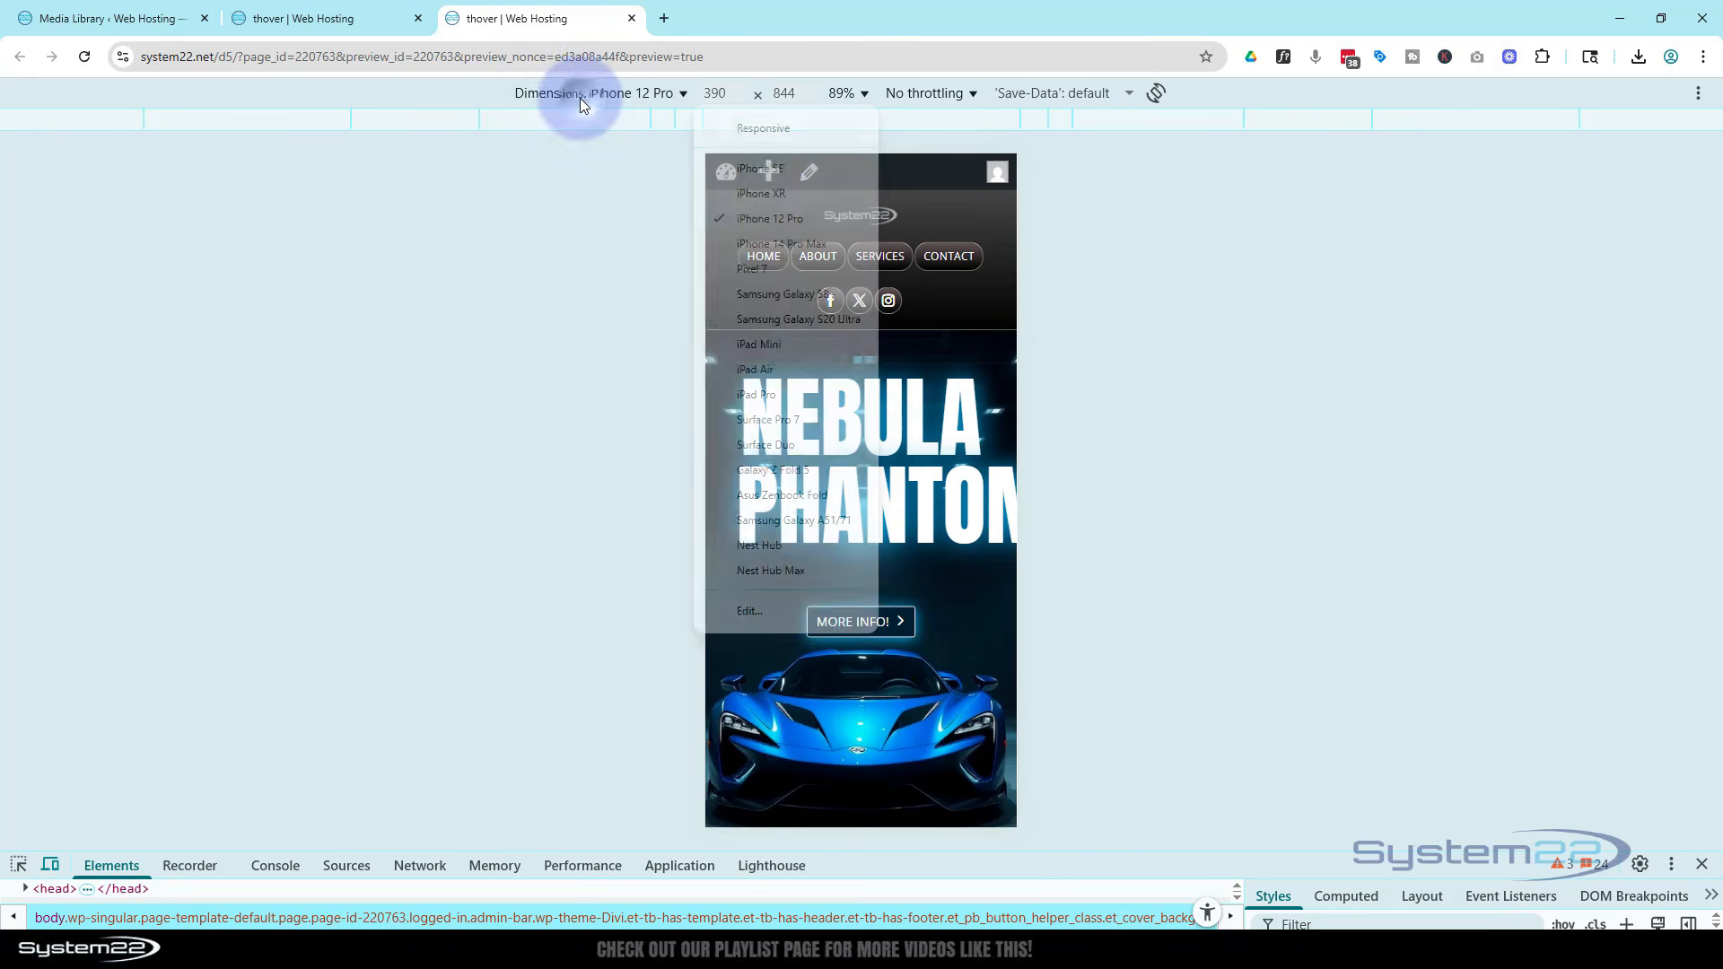
click(767, 375)
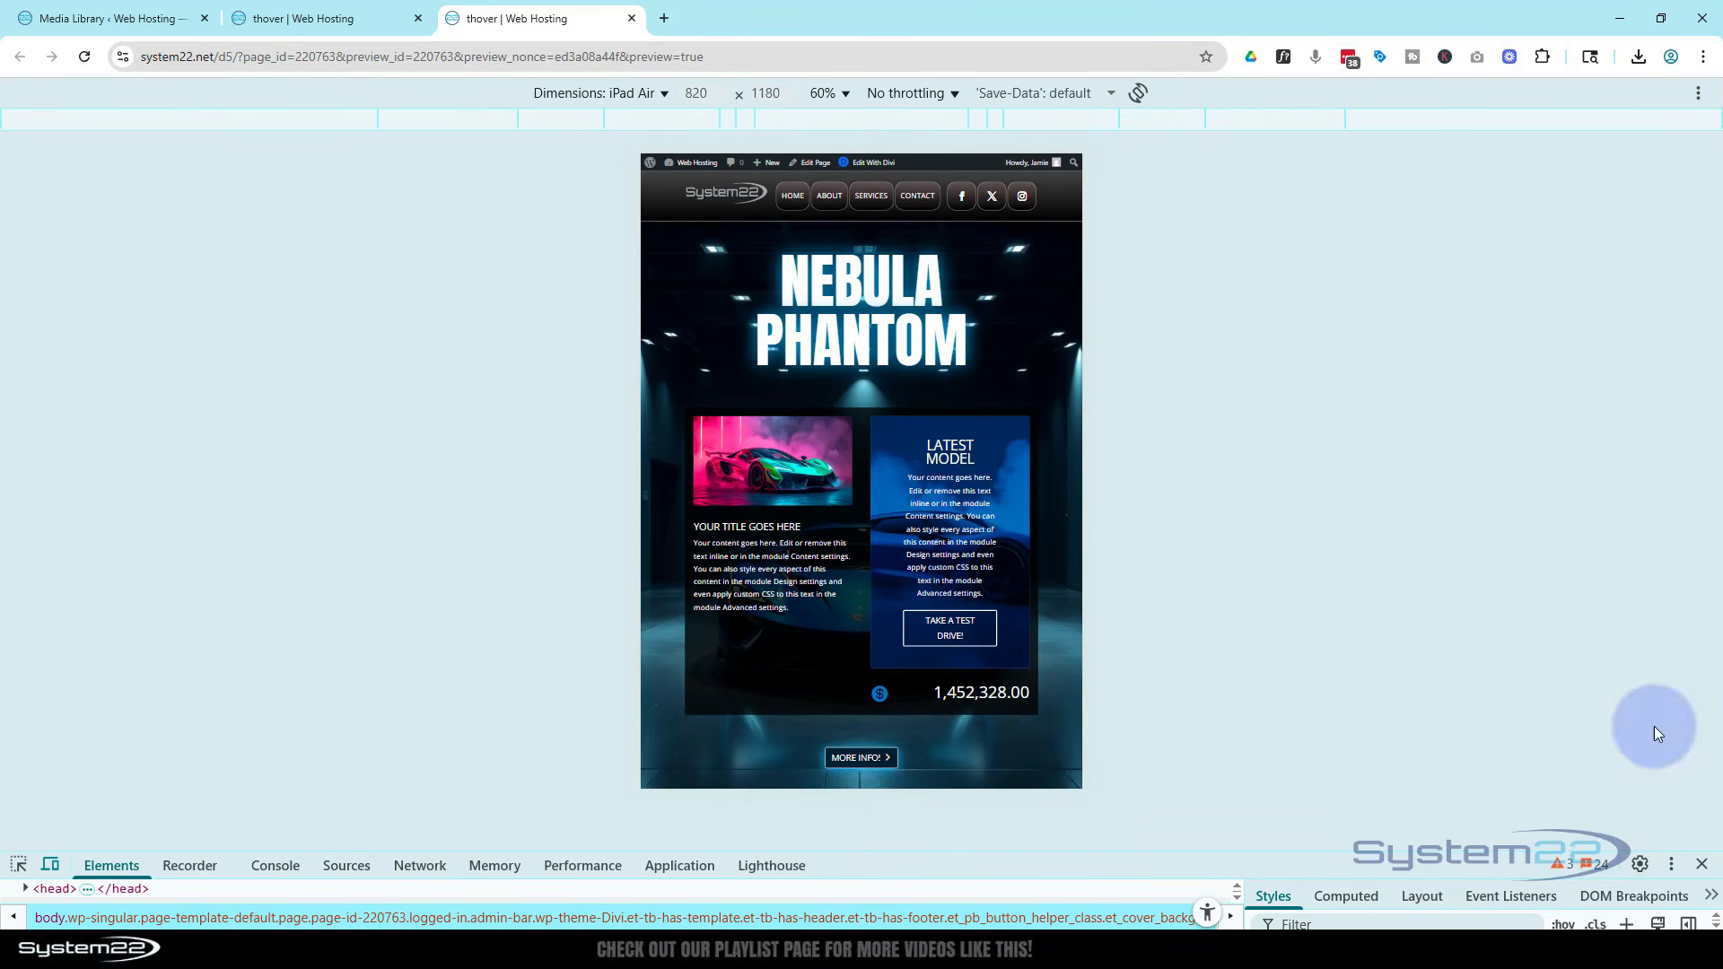
click(1702, 863)
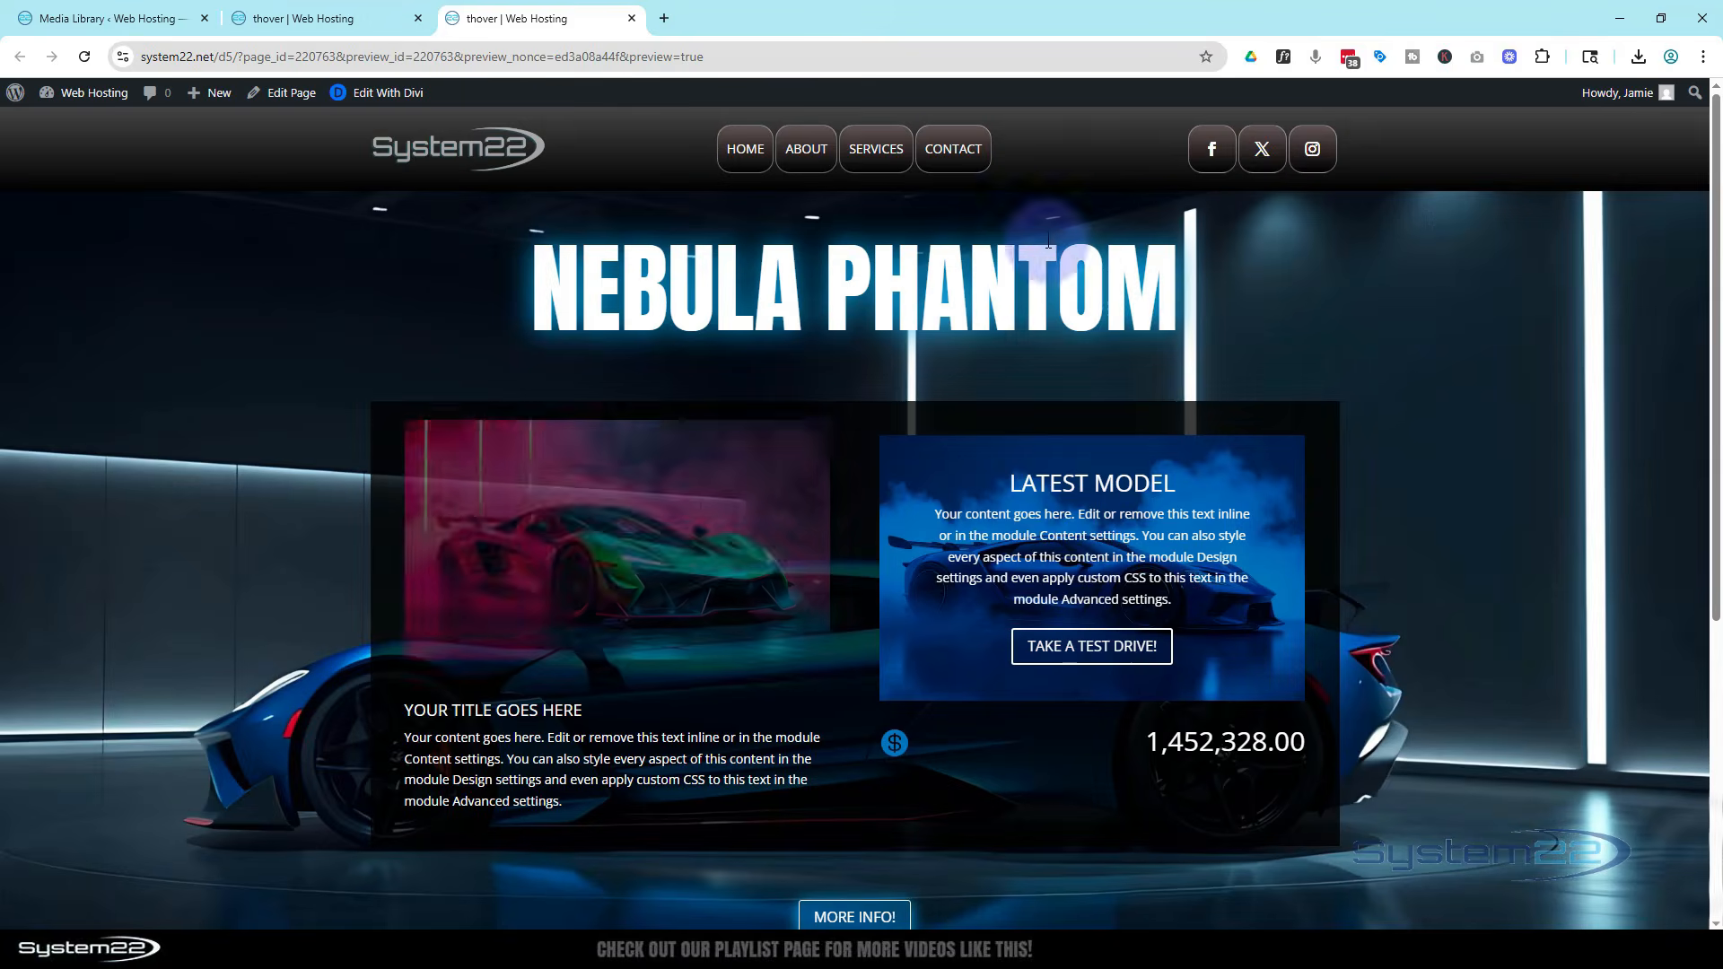
In the builder's tablet view, set the Latest Model call-to-action's left and right padding to 20 px
click(363, 20)
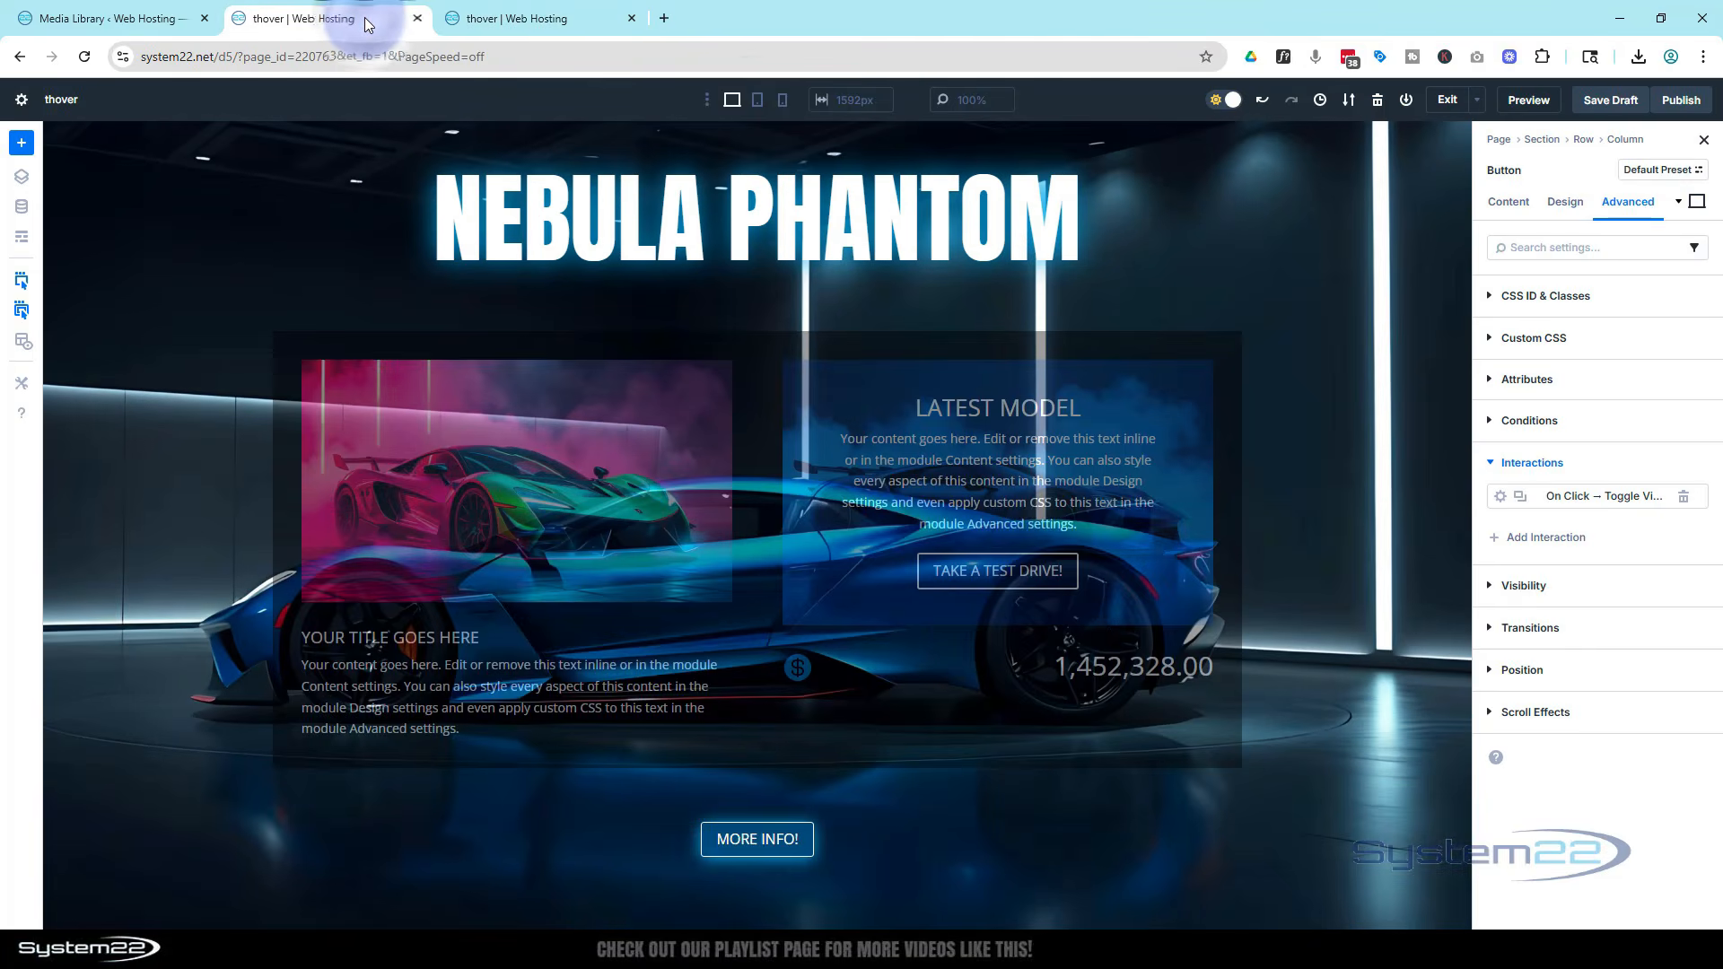
click(755, 100)
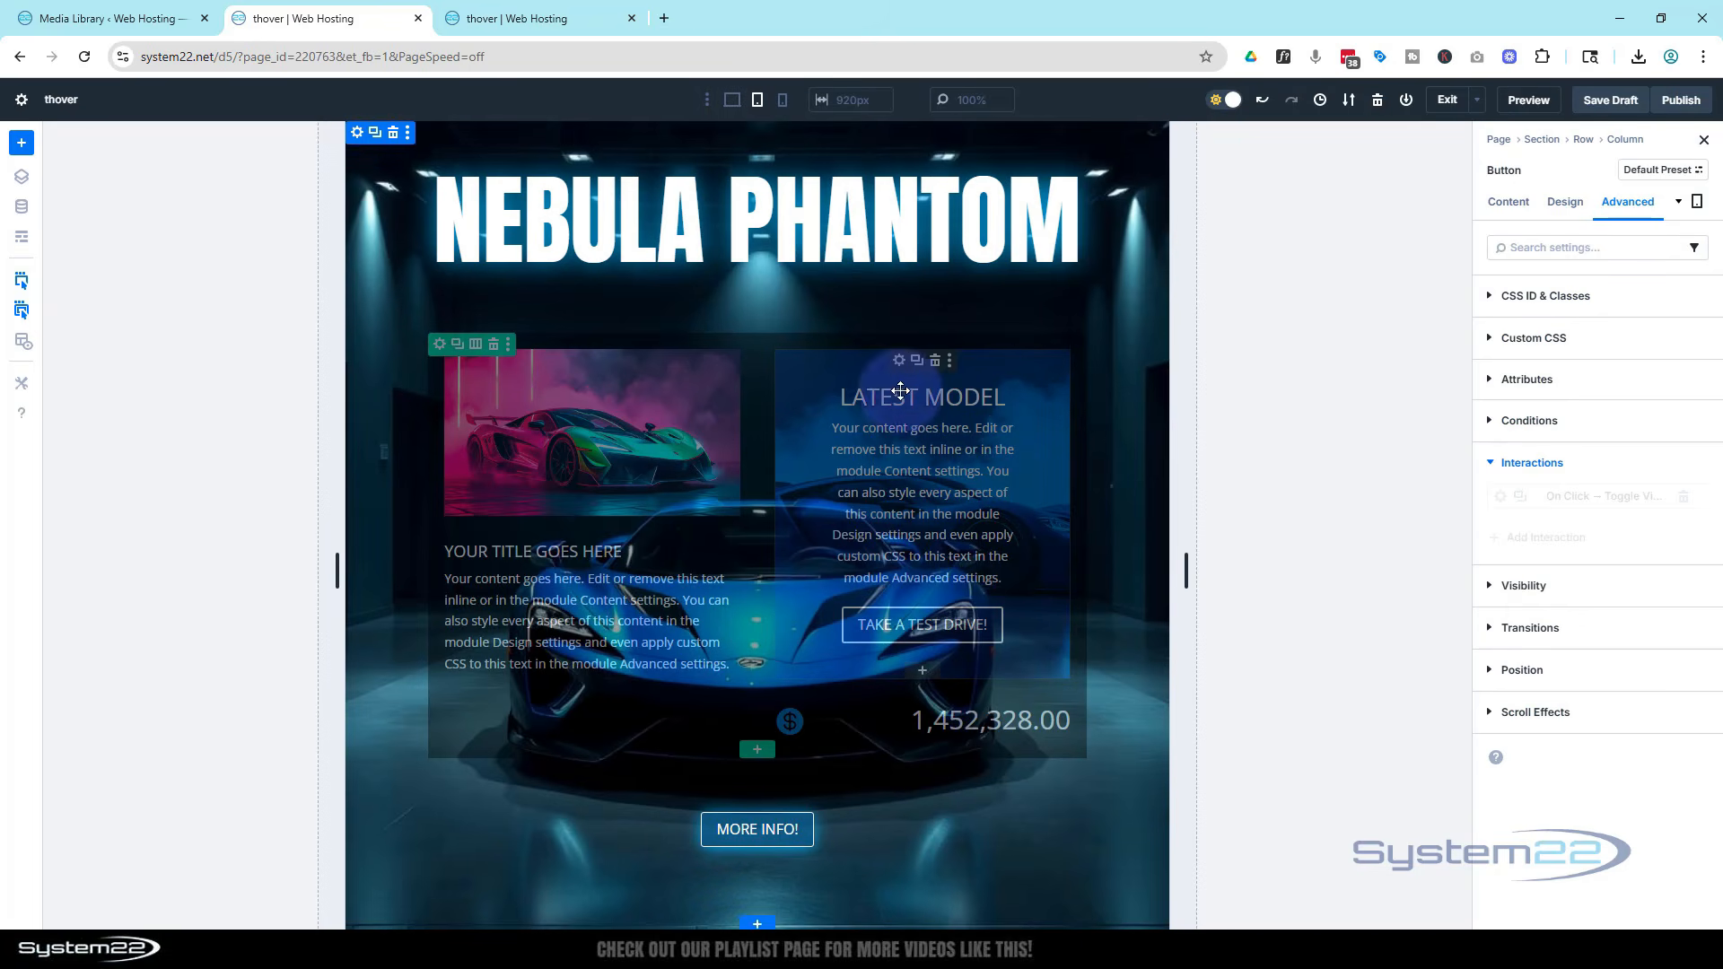
click(900, 361)
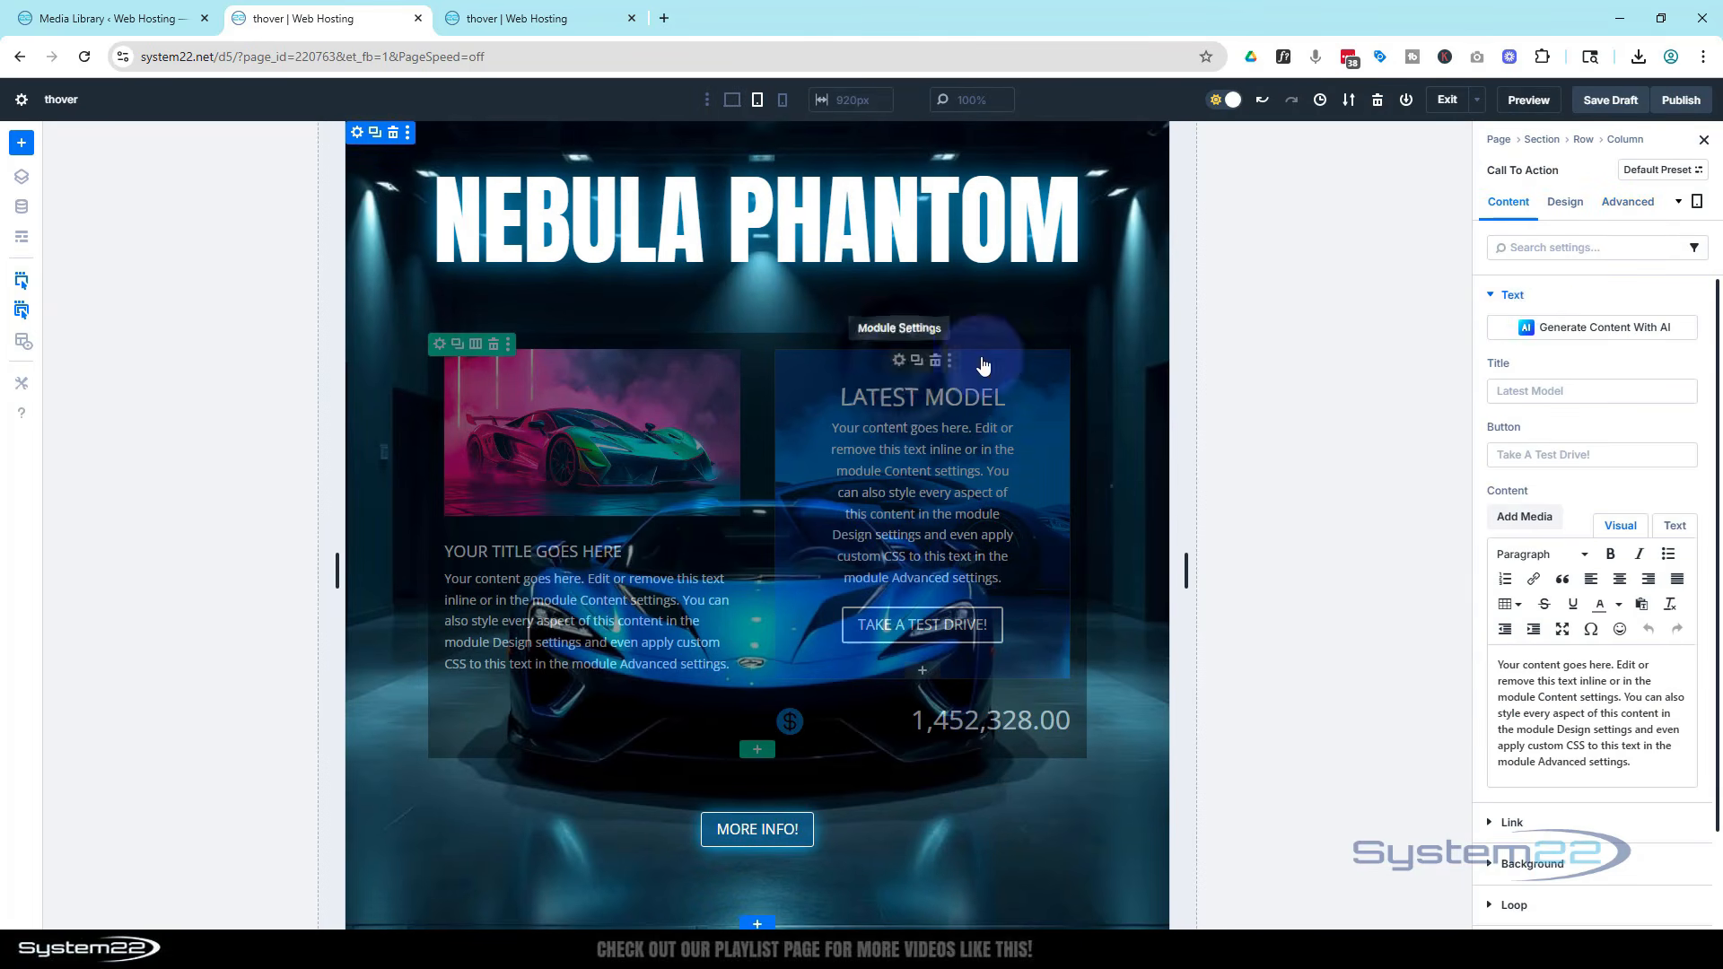
click(1563, 203)
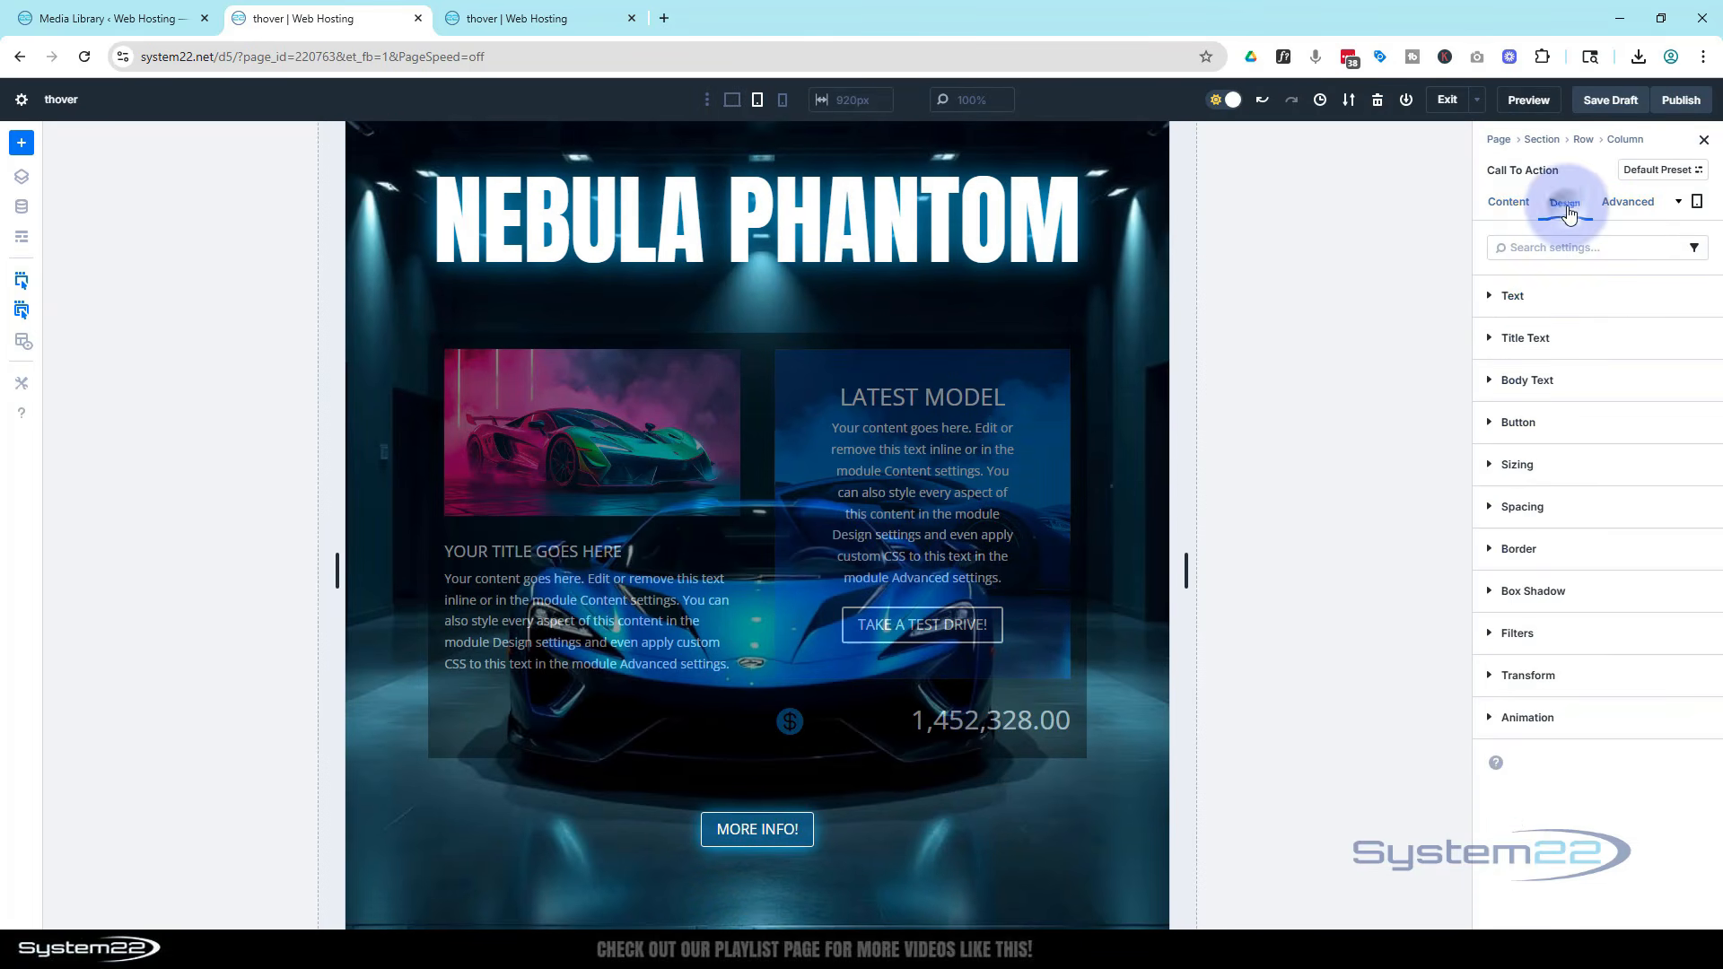
click(1498, 508)
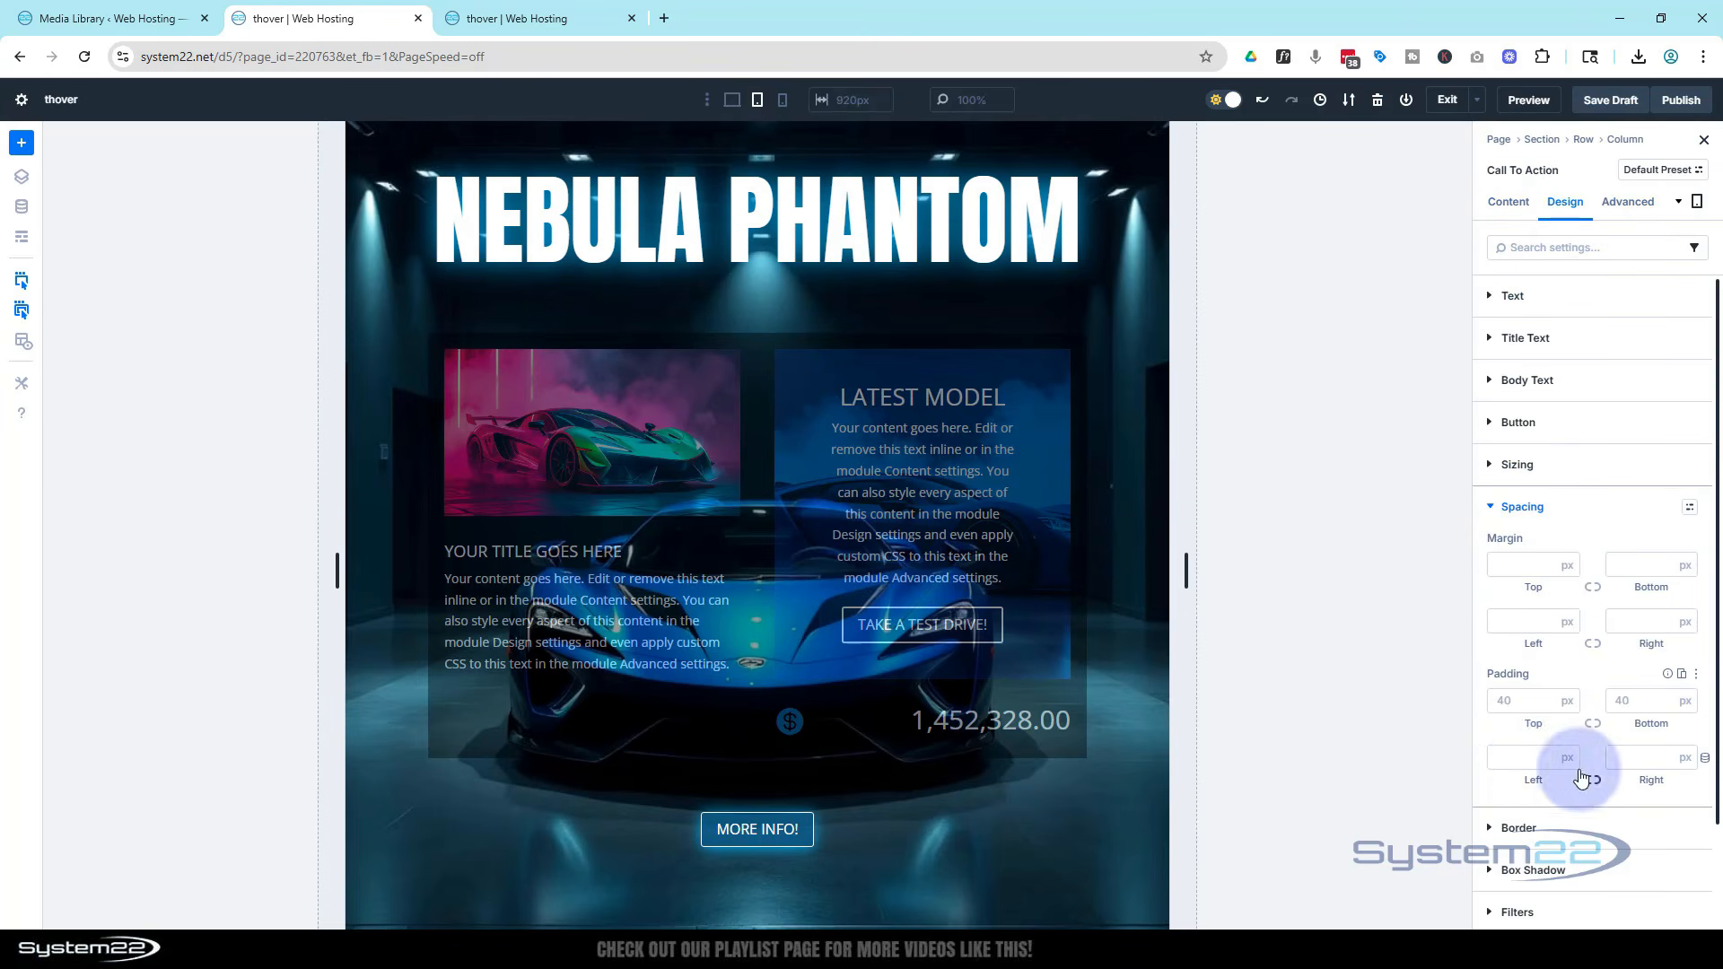
click(1521, 757)
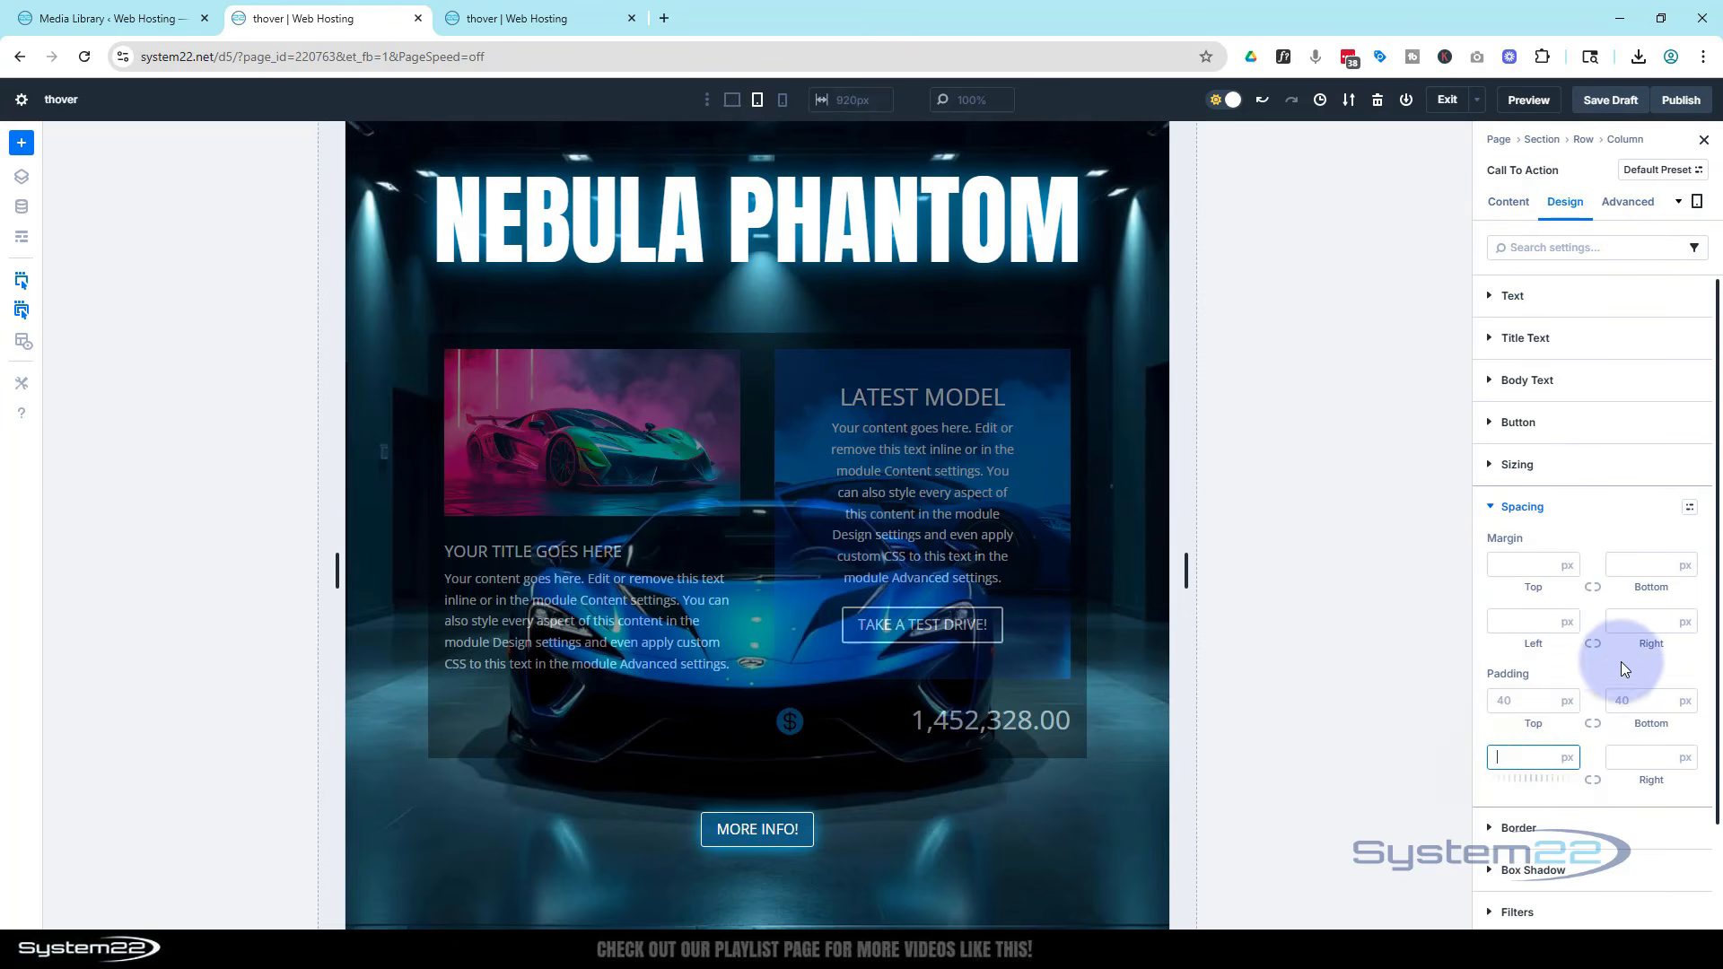
text(20)
click(1592, 779)
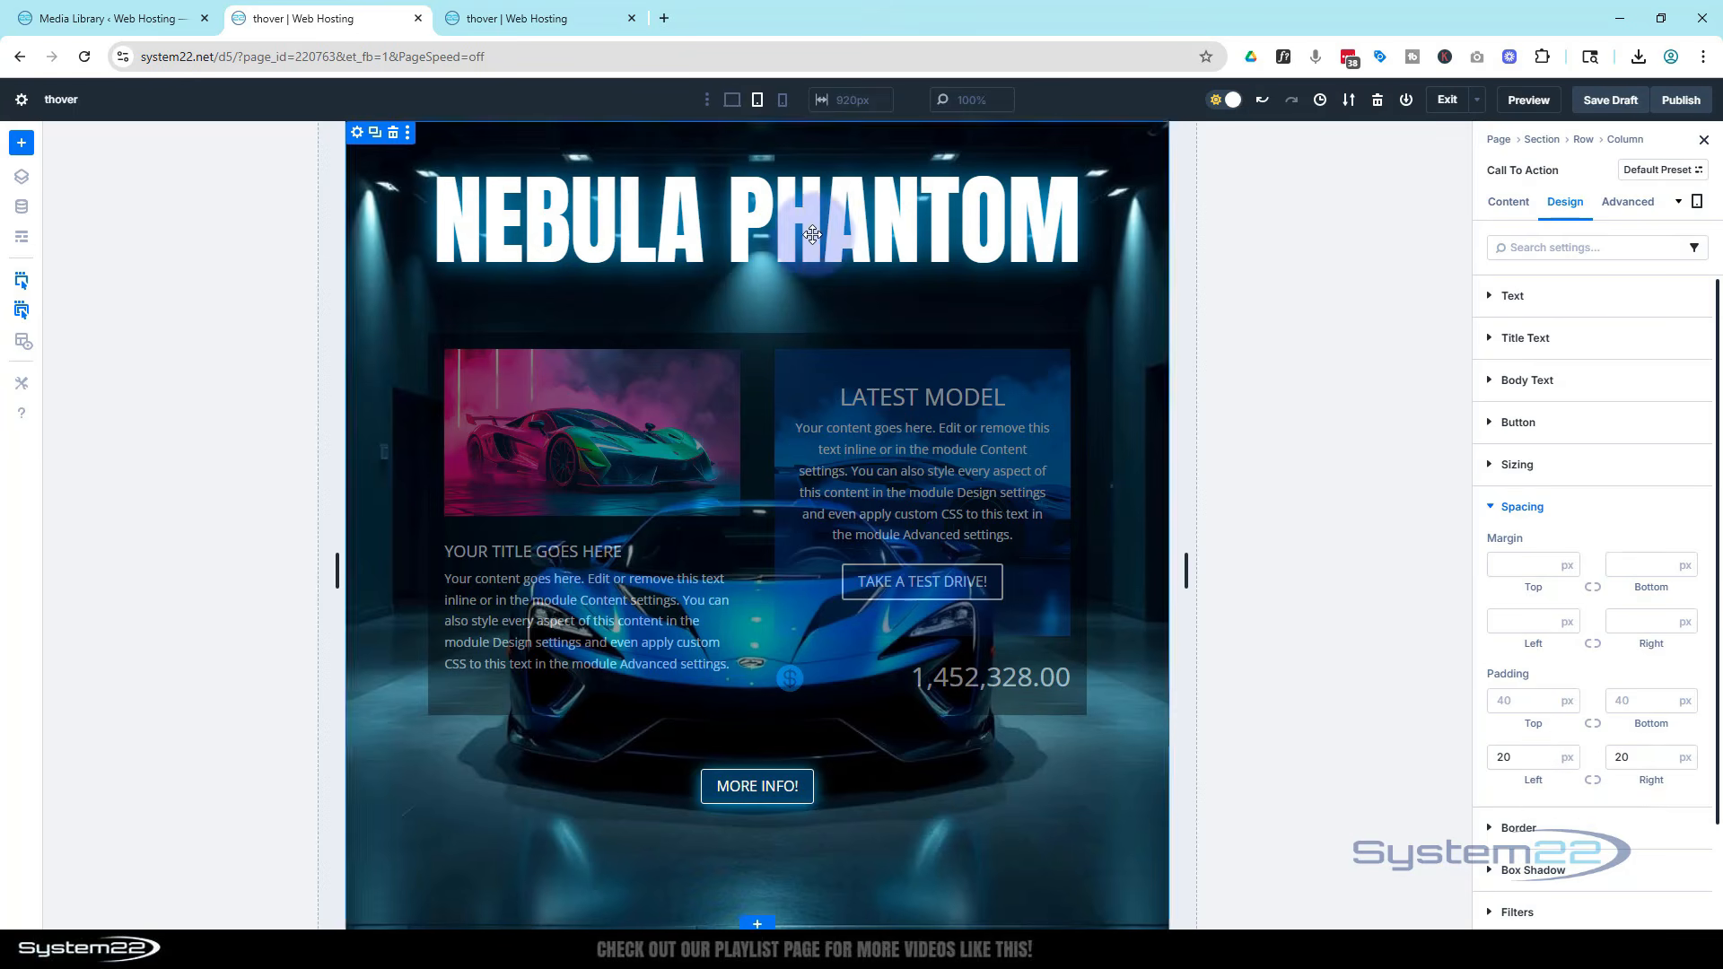
In phone view, set the Nebula Phantom heading's text size to 50 px
click(783, 99)
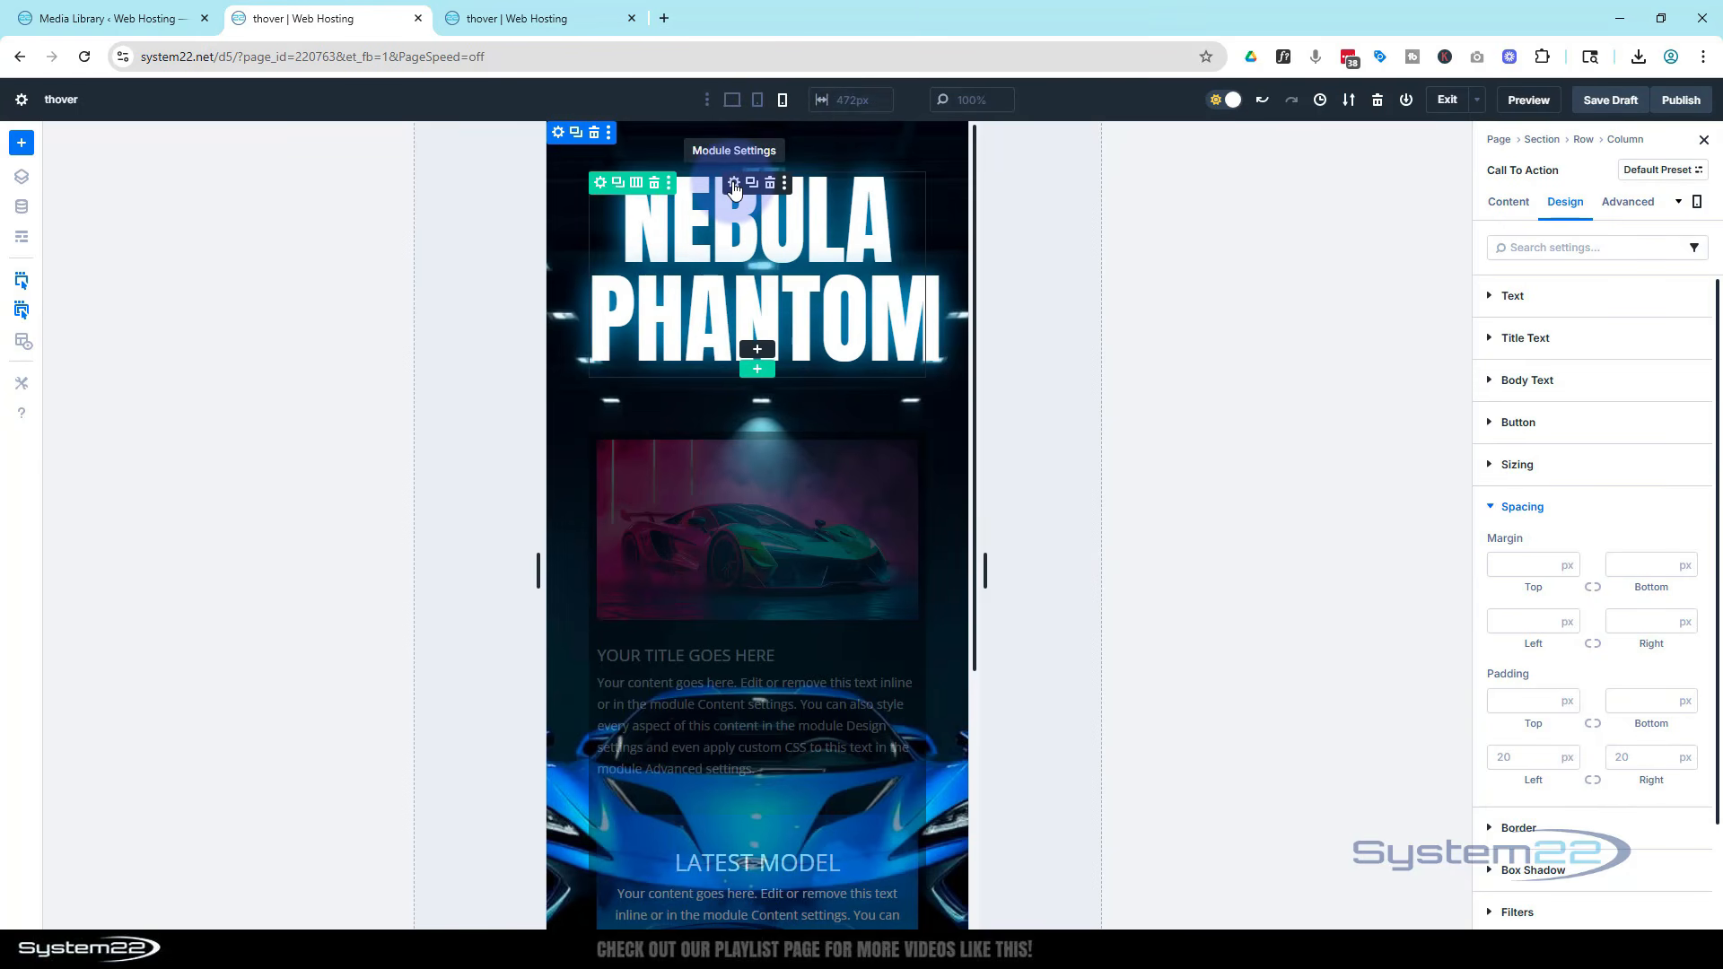
click(733, 184)
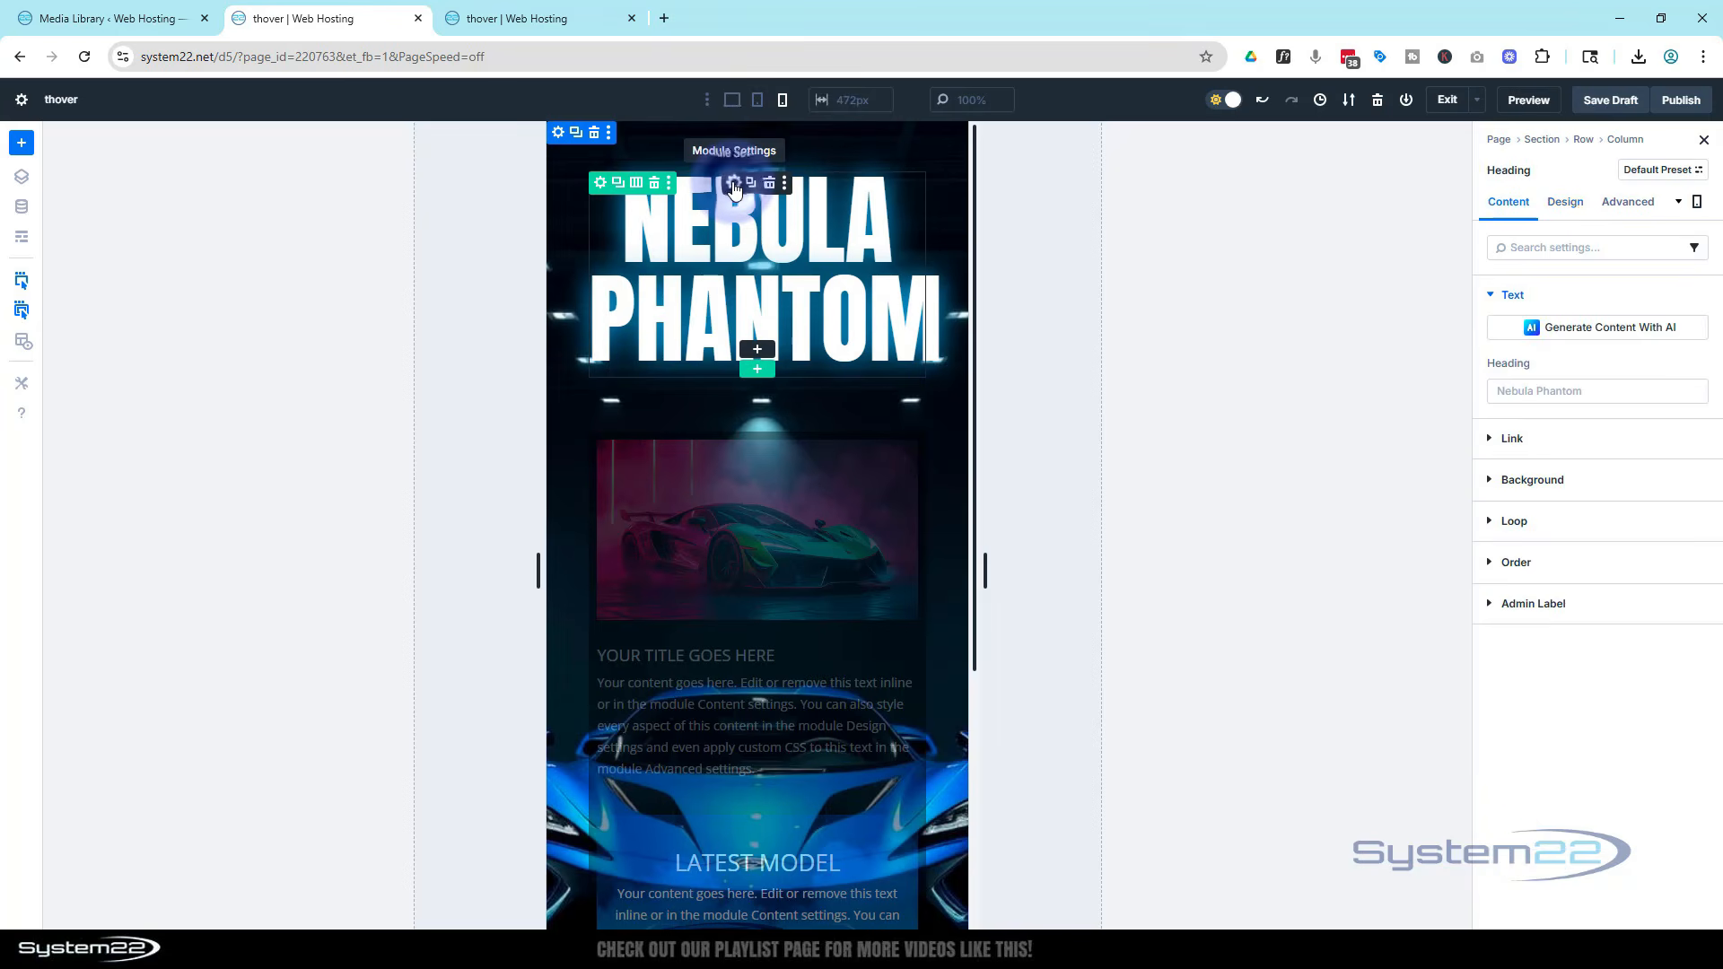
click(1565, 203)
click(1566, 339)
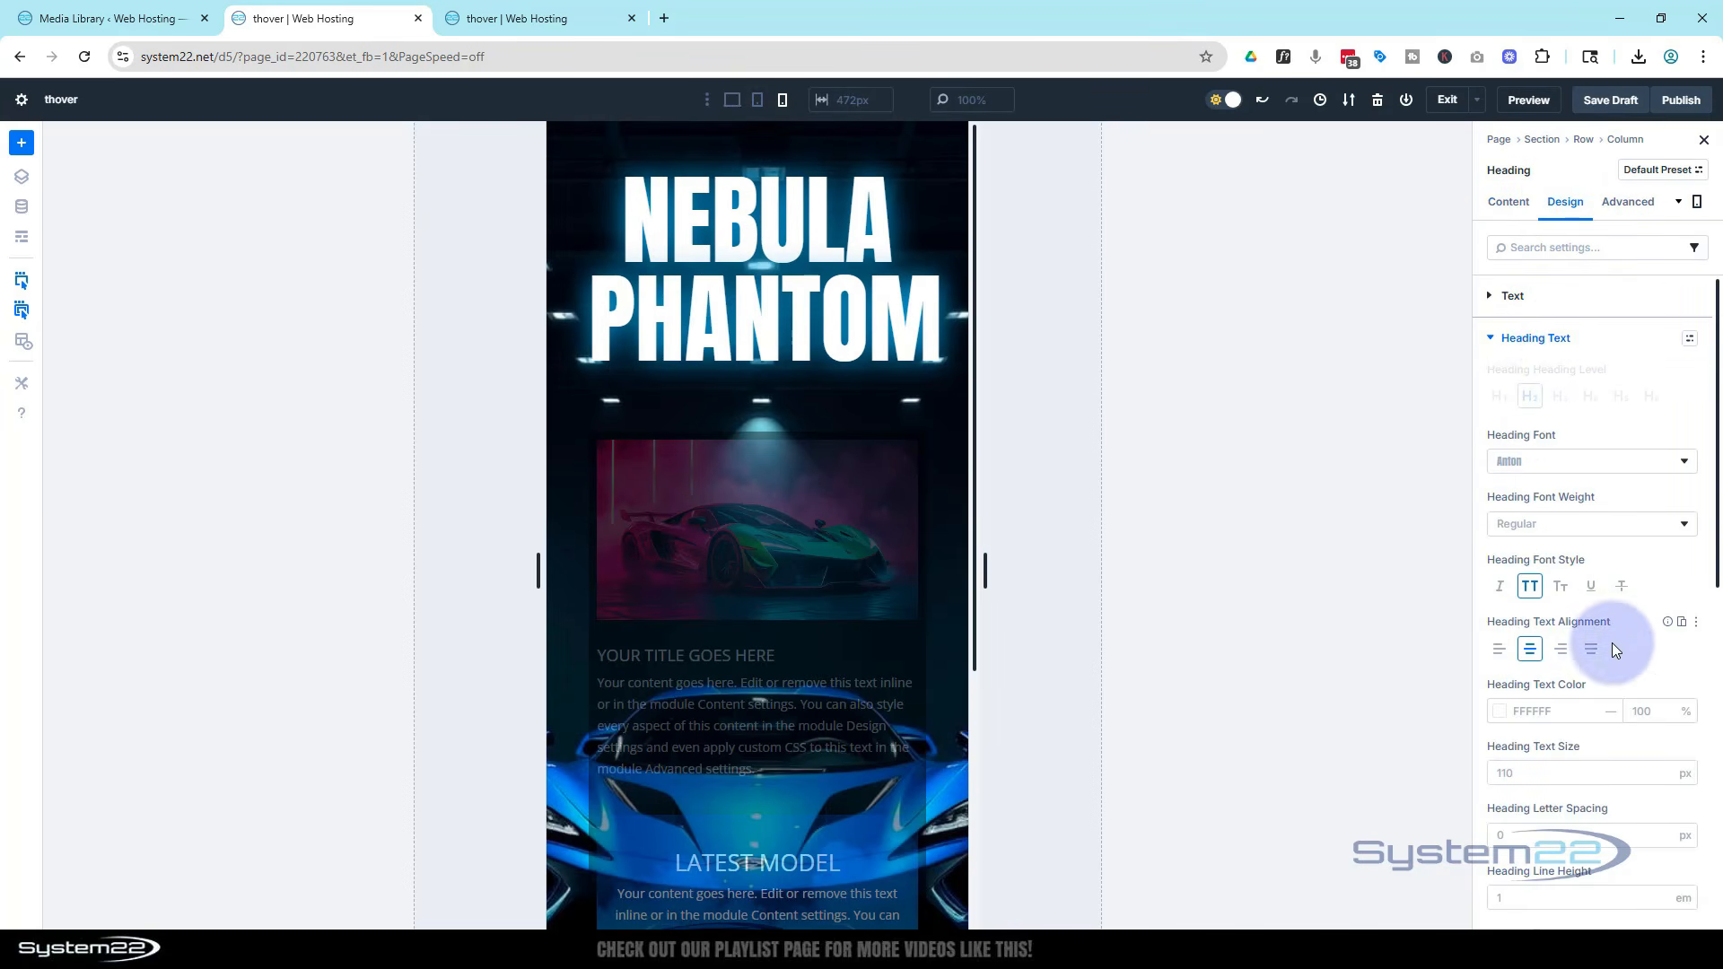
scroll(1613, 631, down, 1)
click(1520, 684)
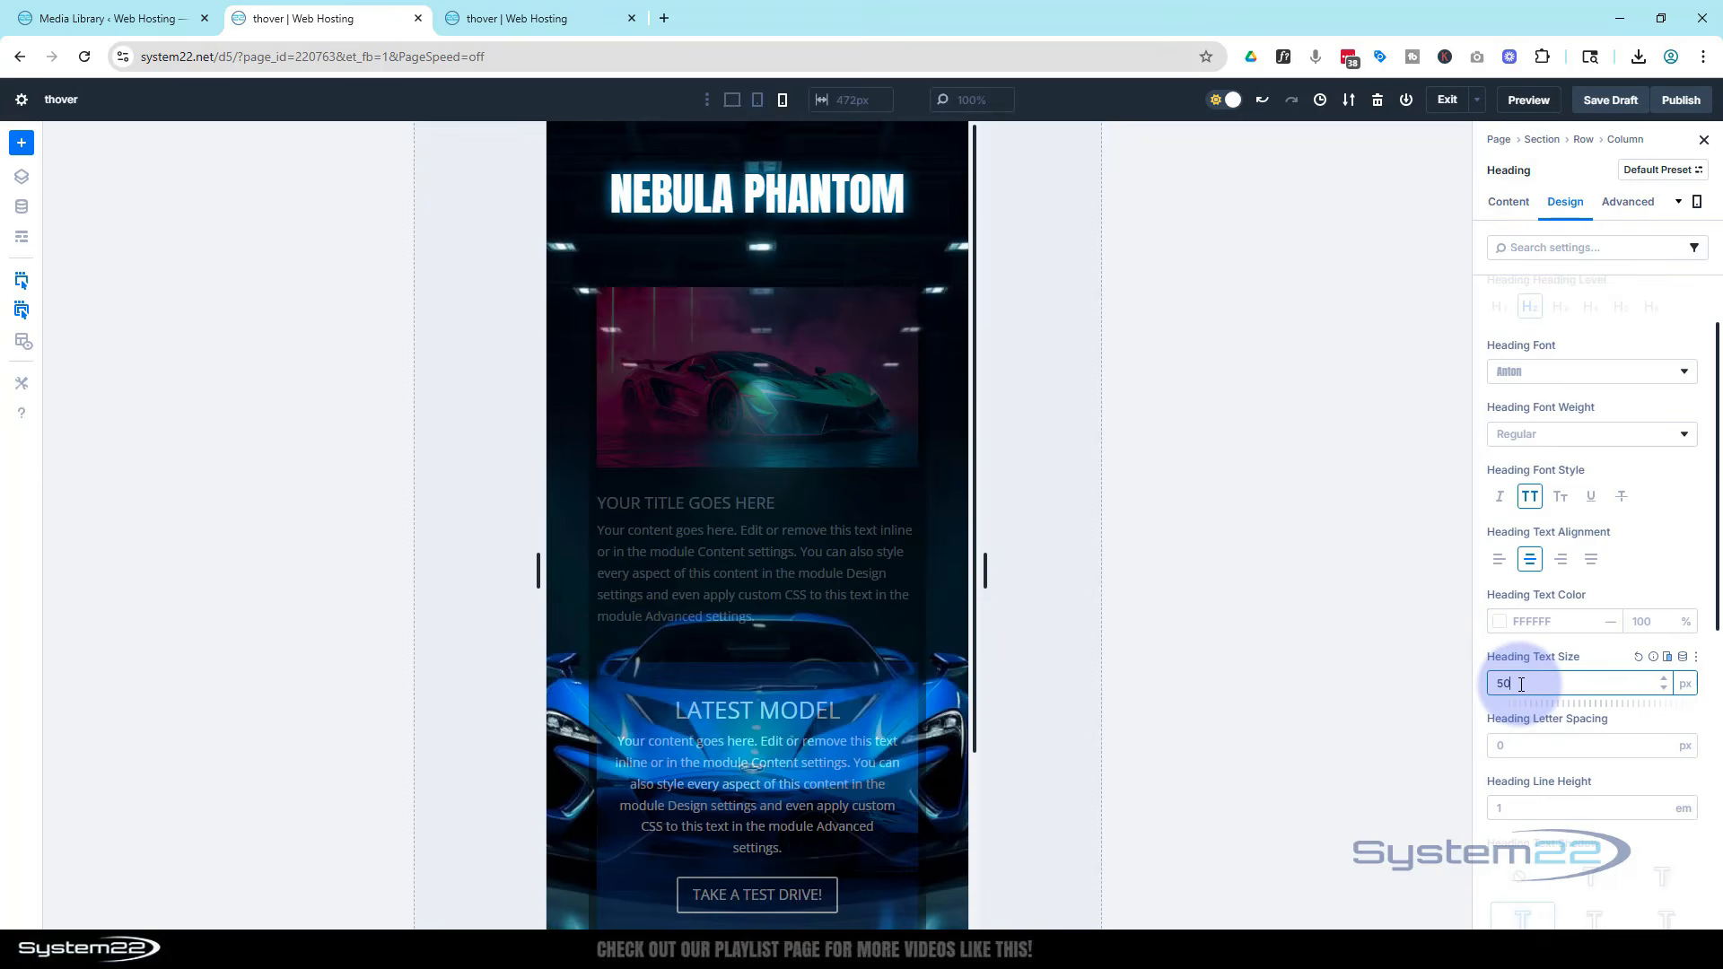
Save the draft and open the page preview
click(1607, 104)
click(1607, 106)
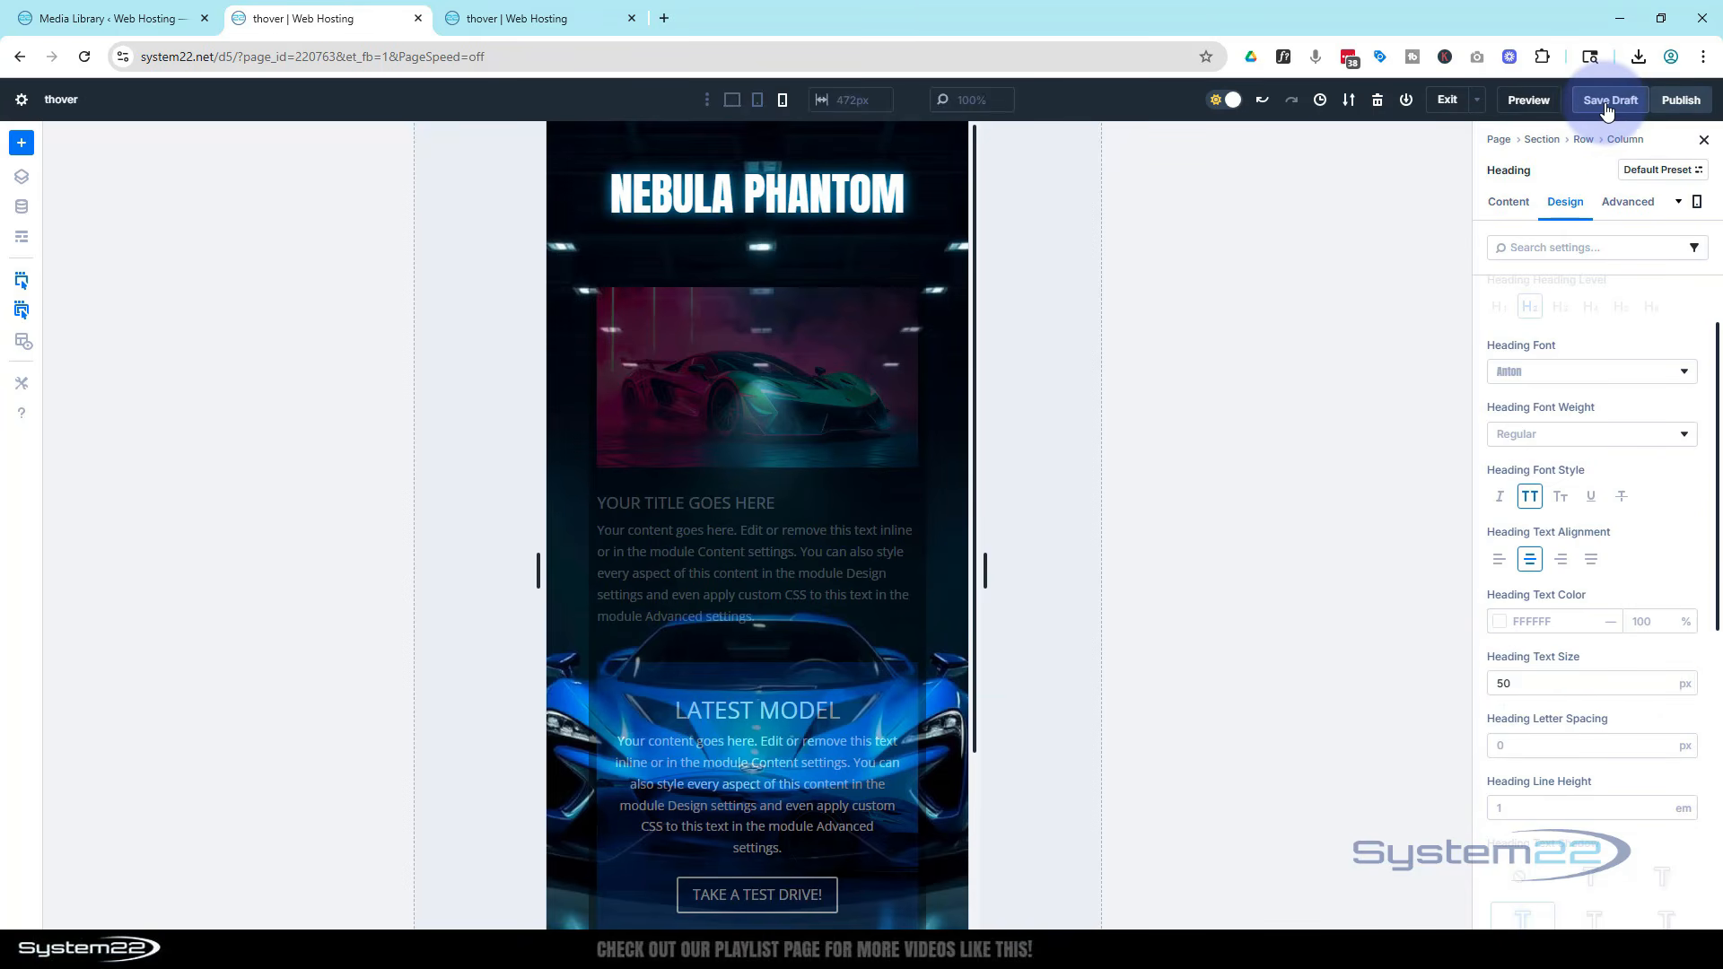
click(1534, 102)
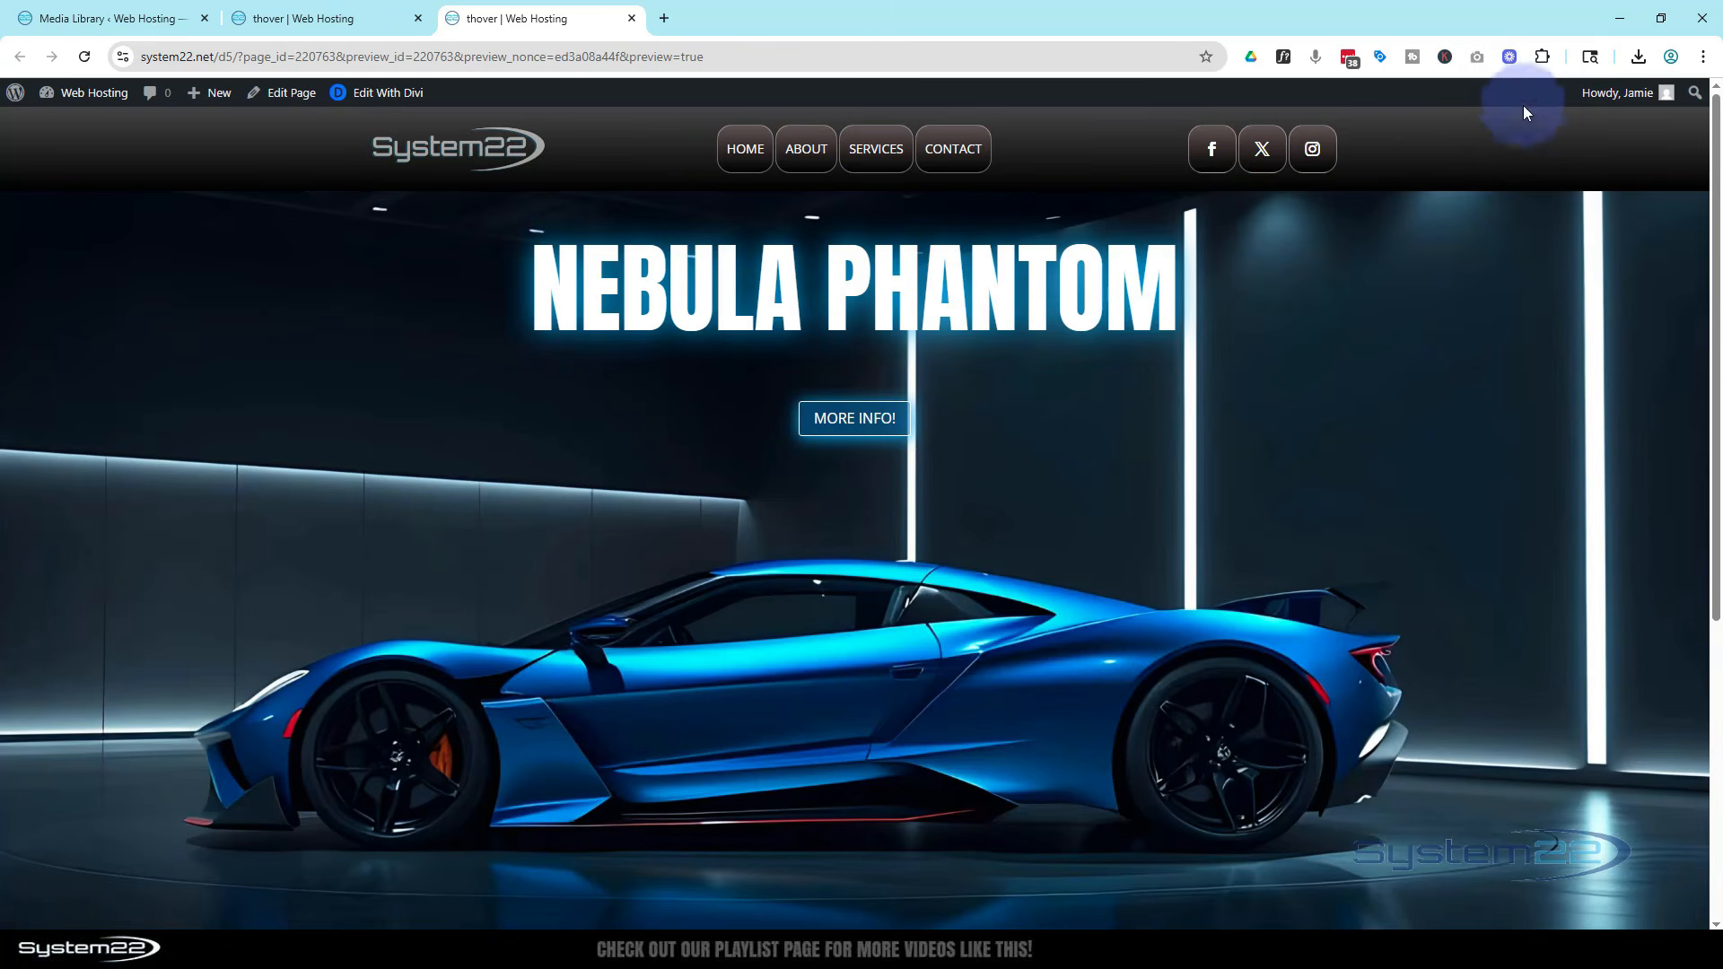
Test the More info toggle on the desktop preview and in iPad Air emulation
click(879, 426)
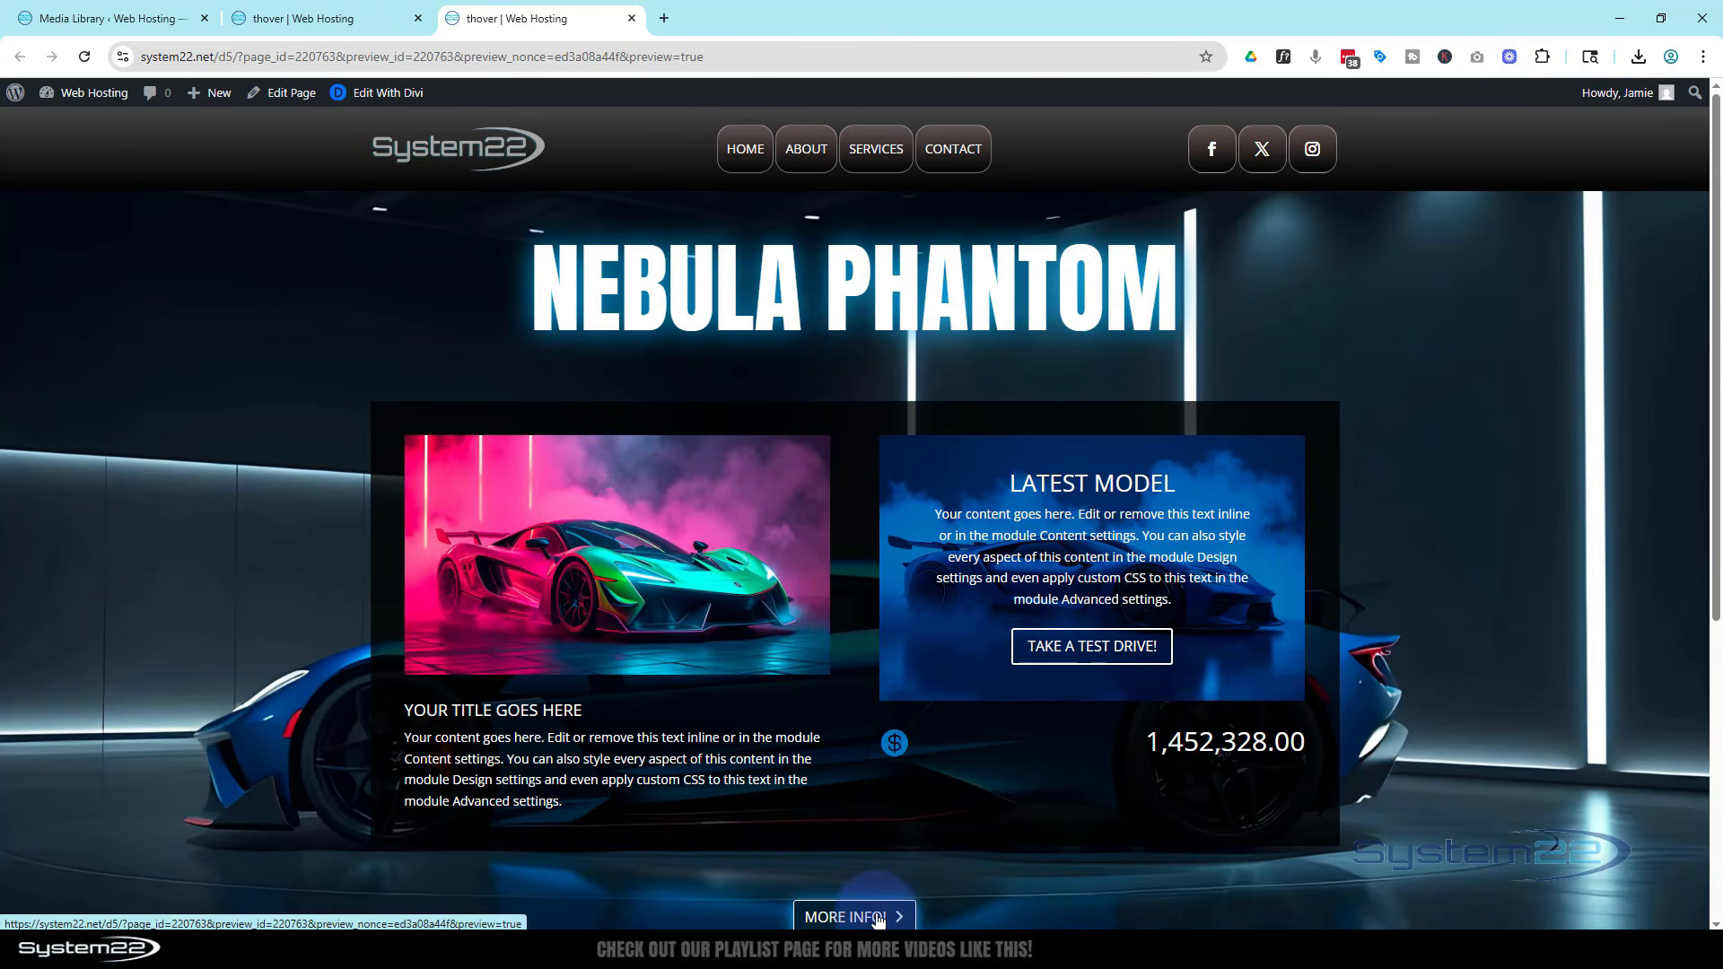
click(878, 916)
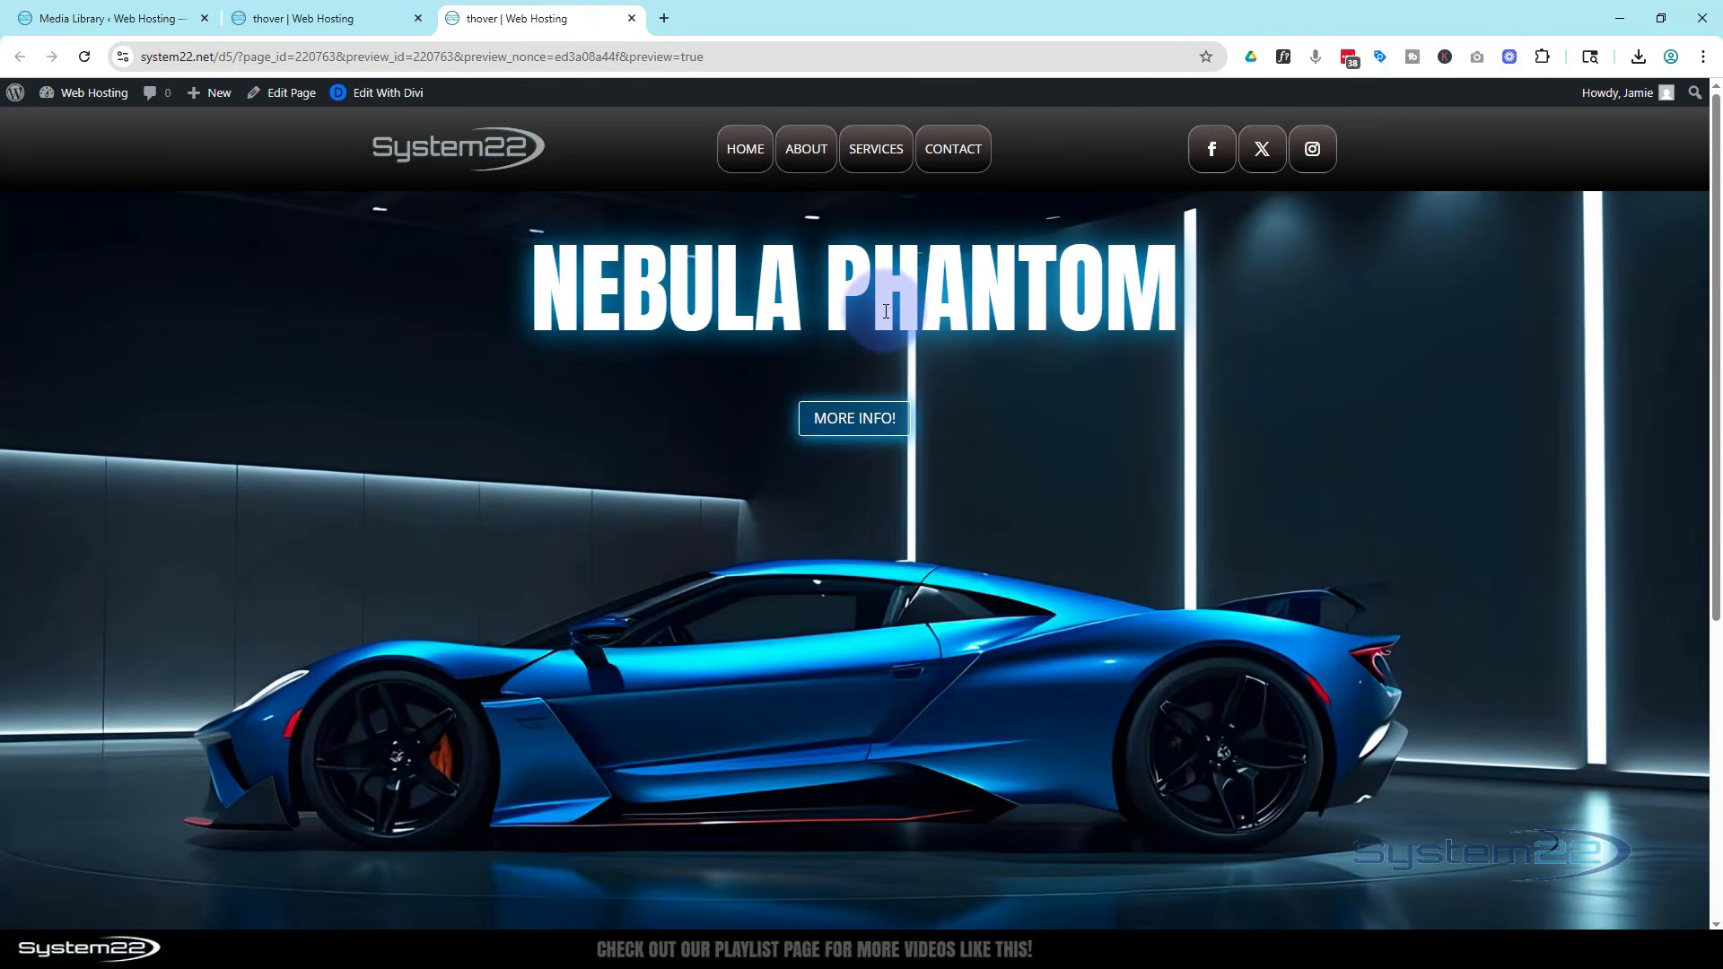
key(ctrl+shift+i)
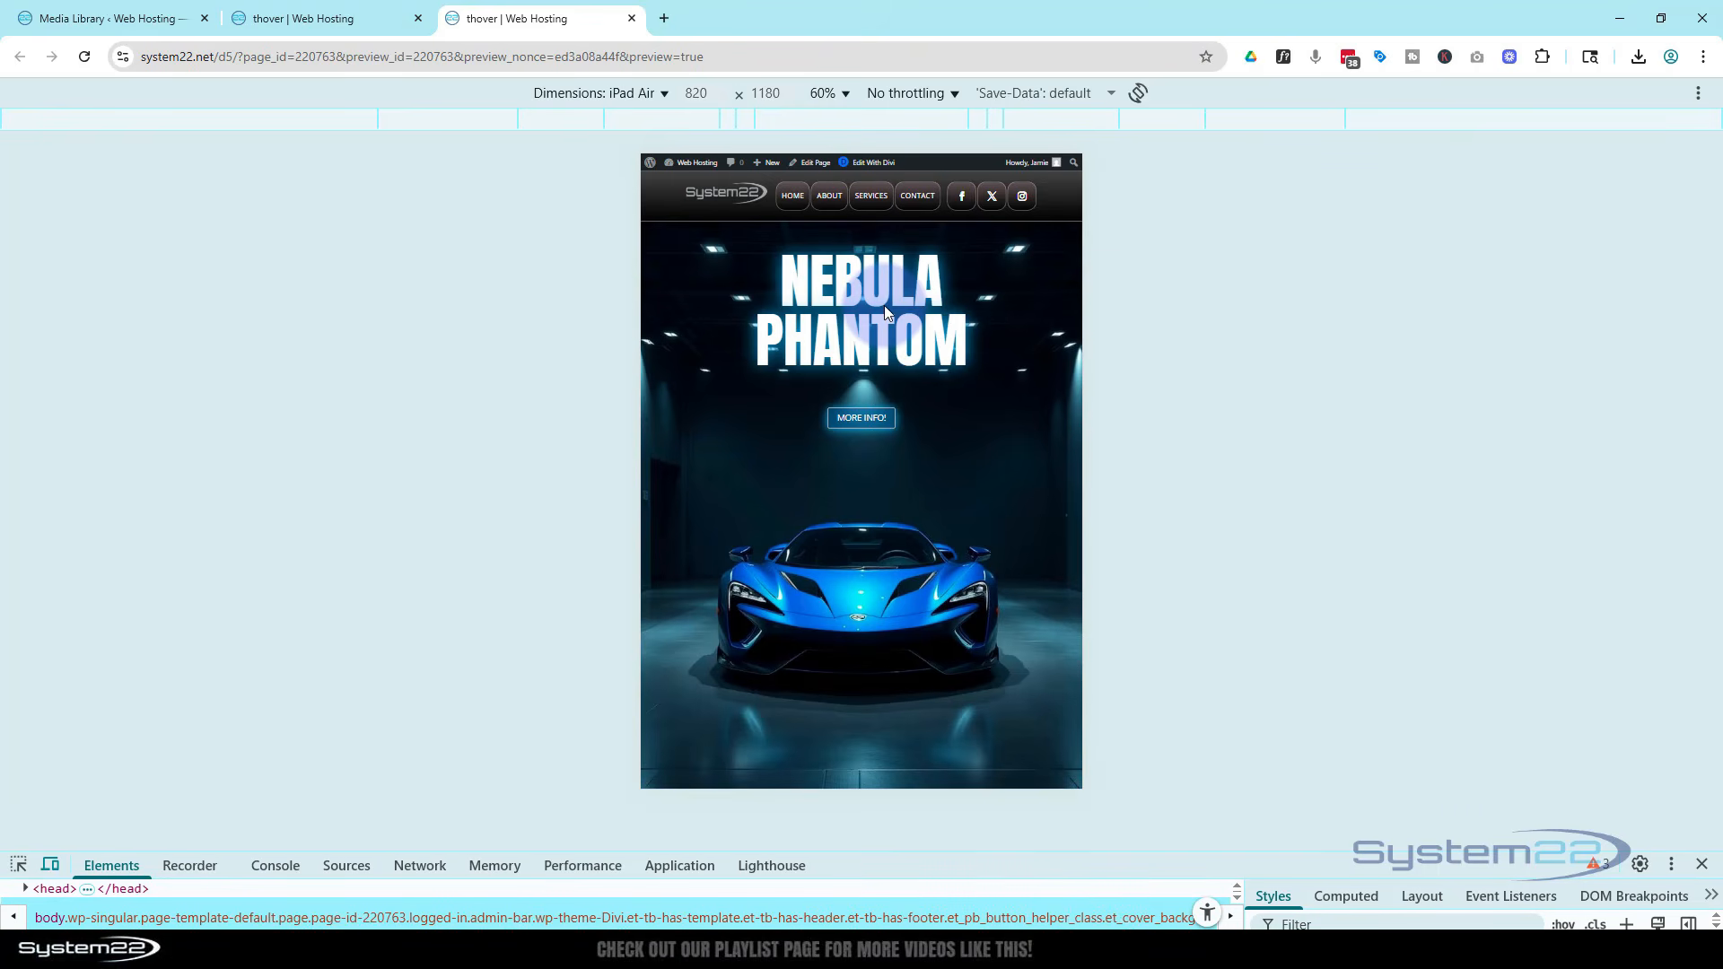
click(872, 418)
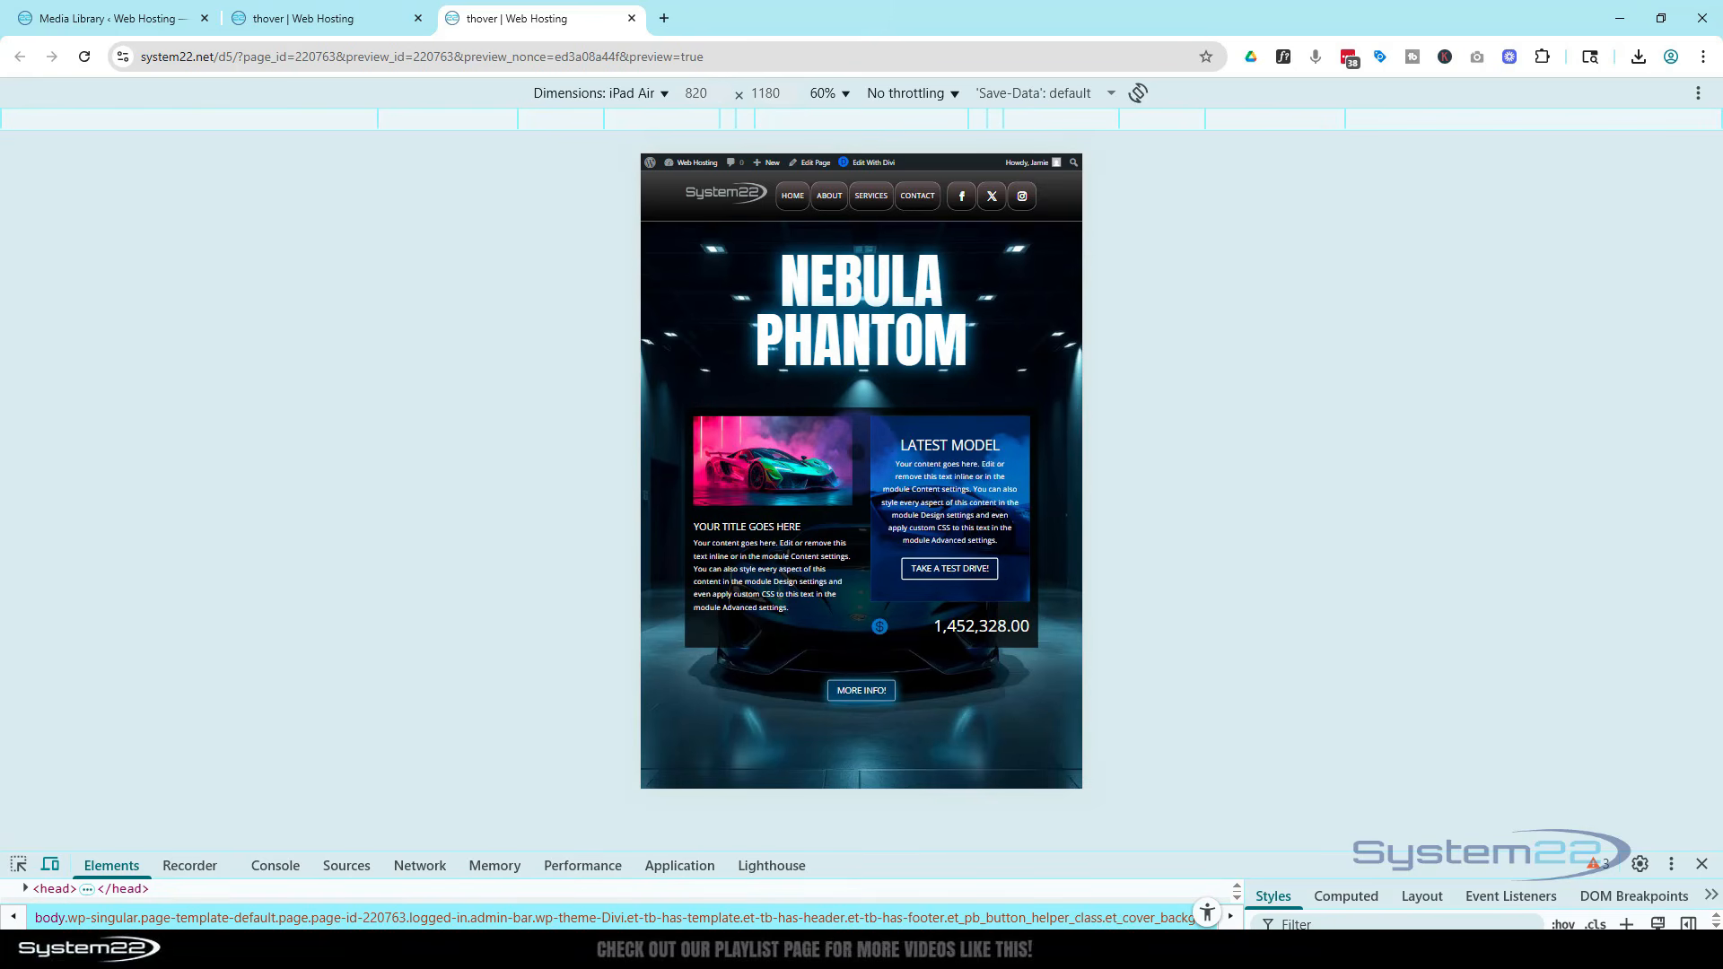
click(859, 690)
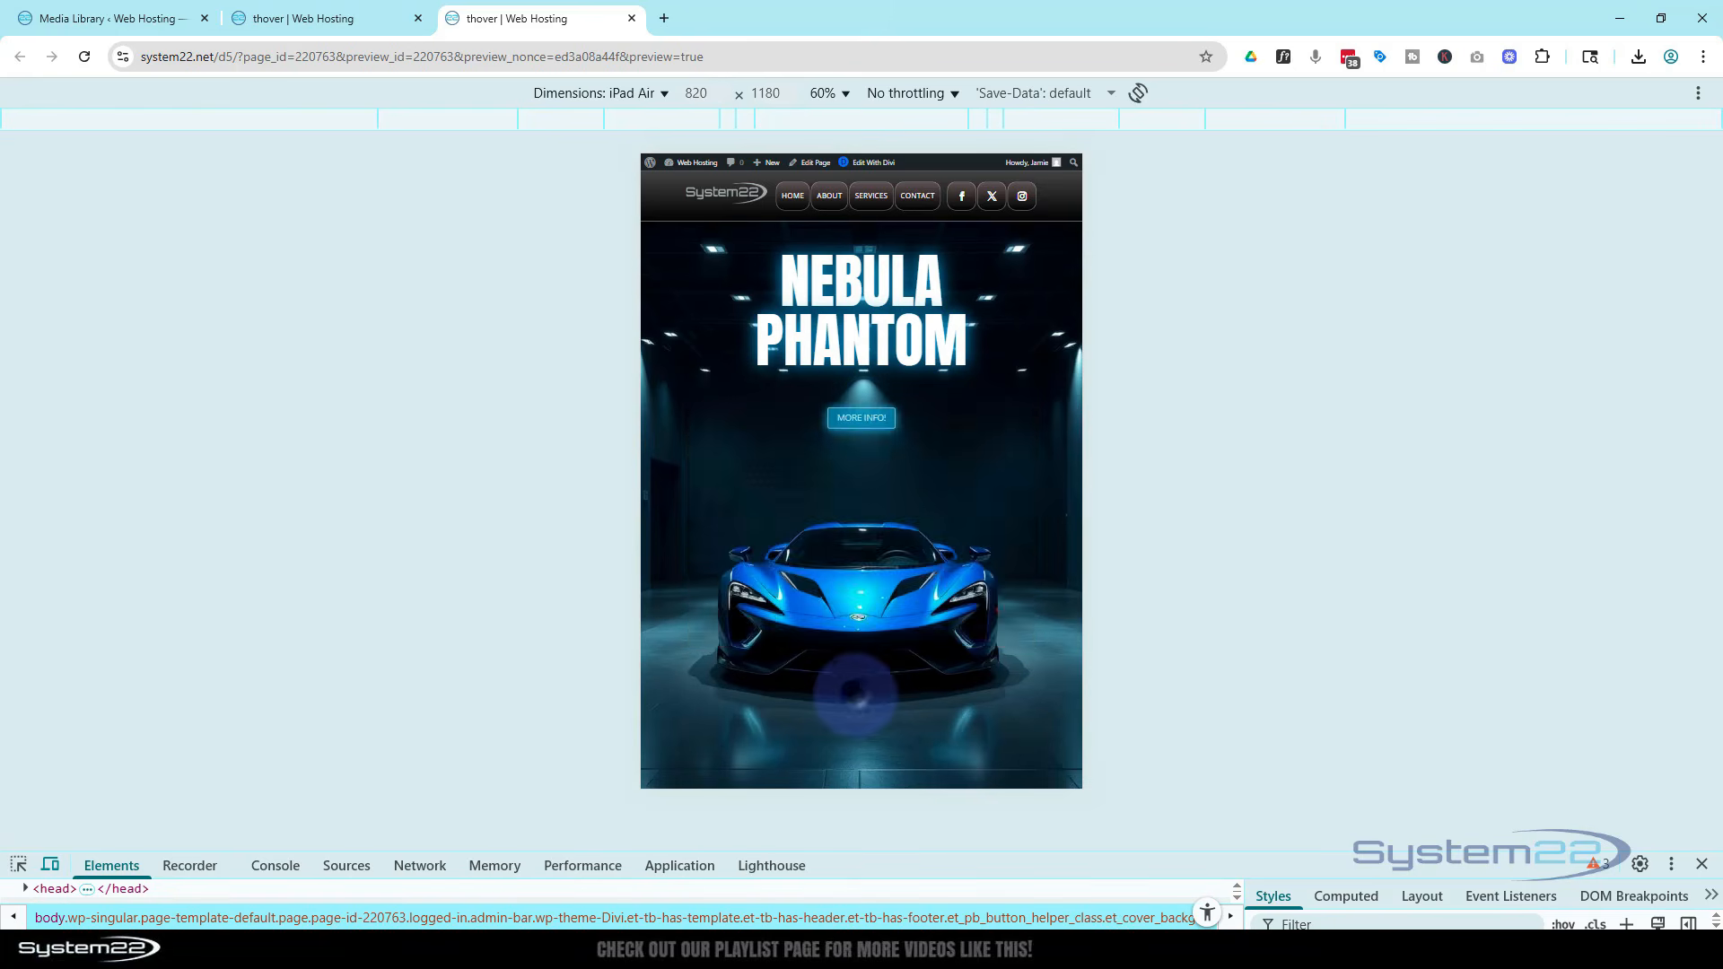
Switch the emulation to iPhone 12 Pro and test the More info toggle on the phone layout
click(621, 92)
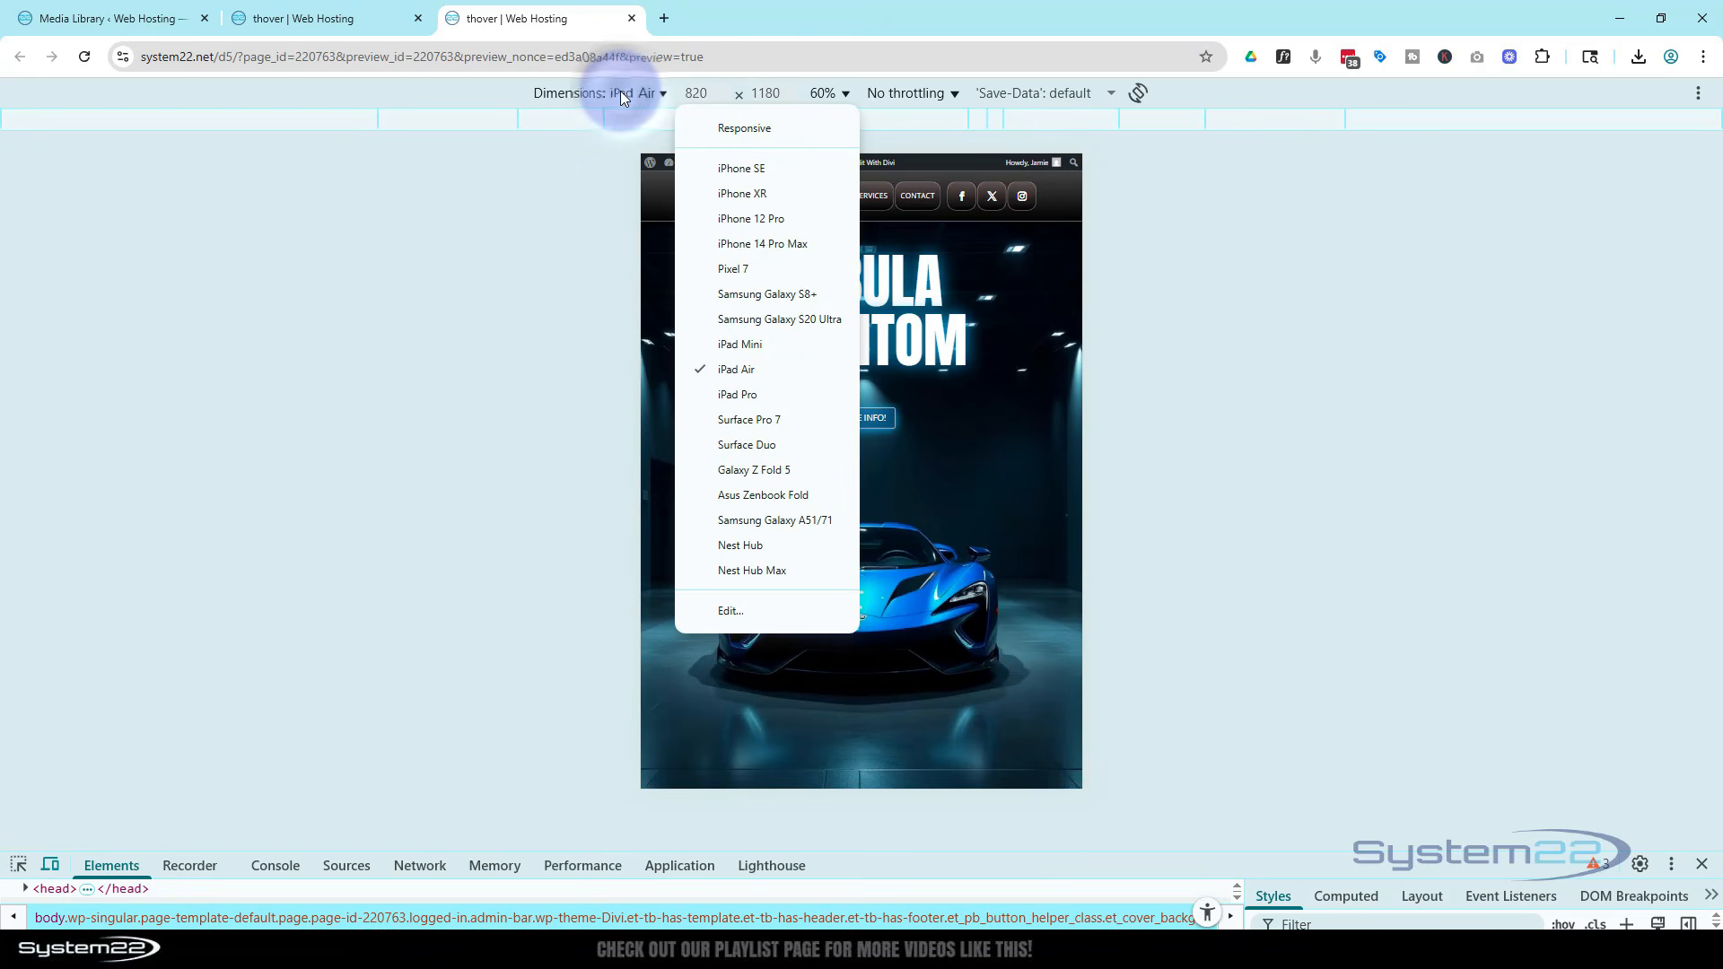
click(747, 218)
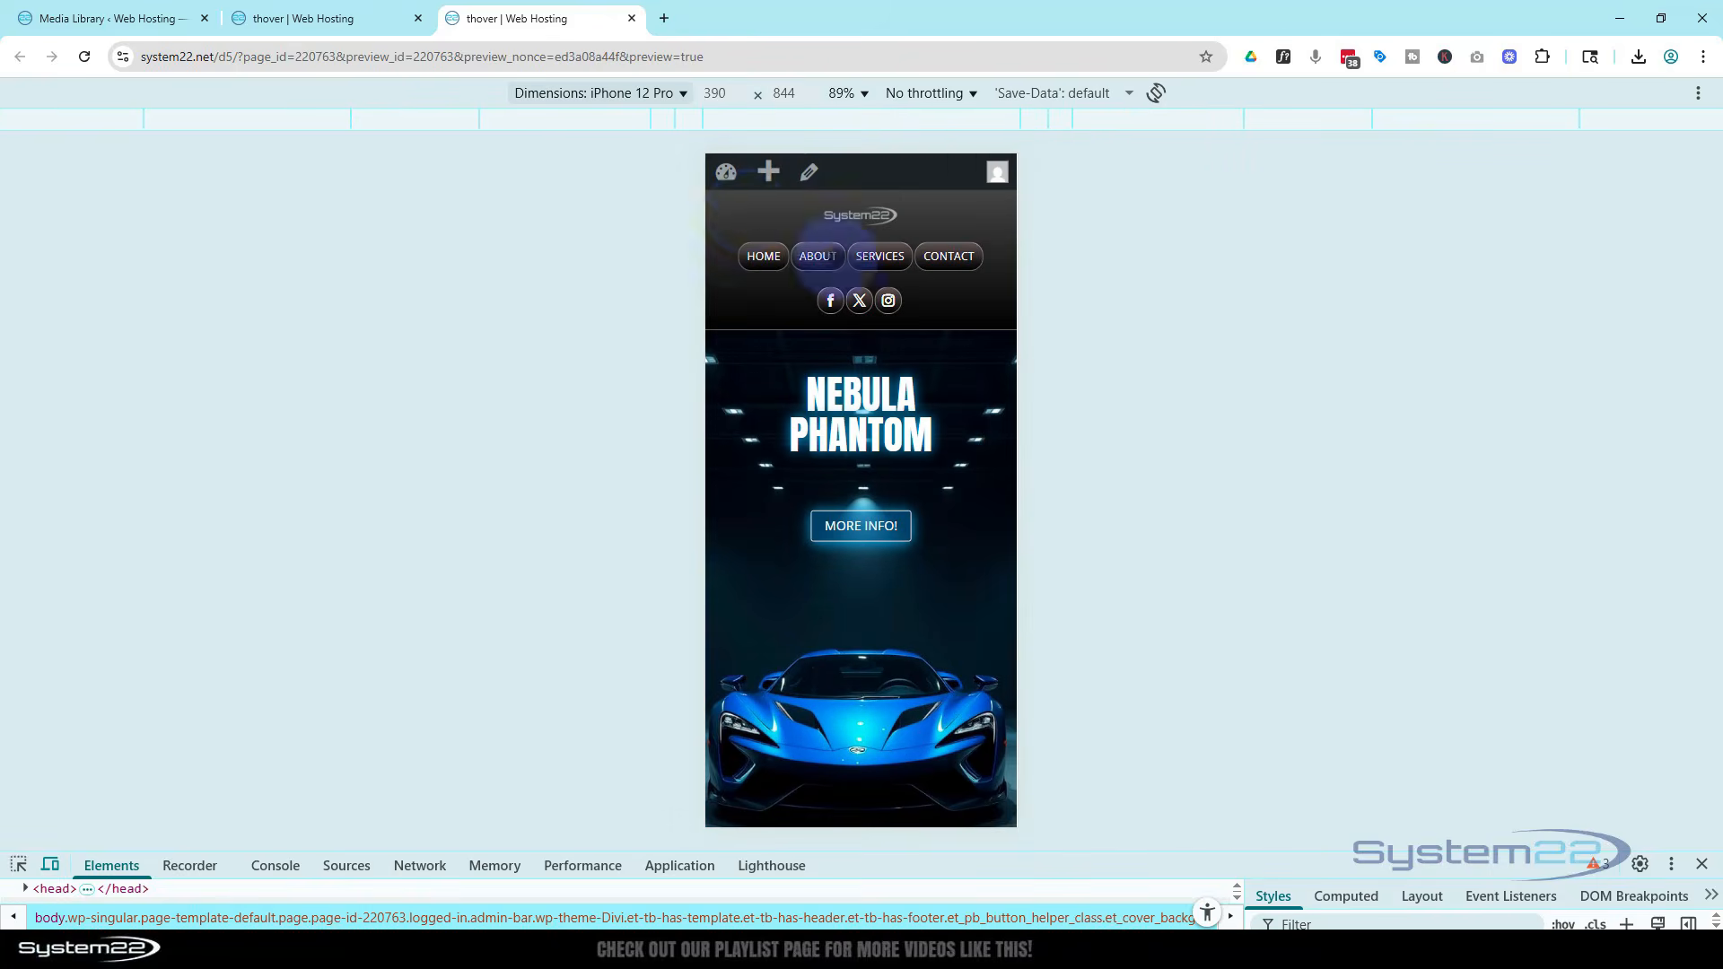
click(863, 527)
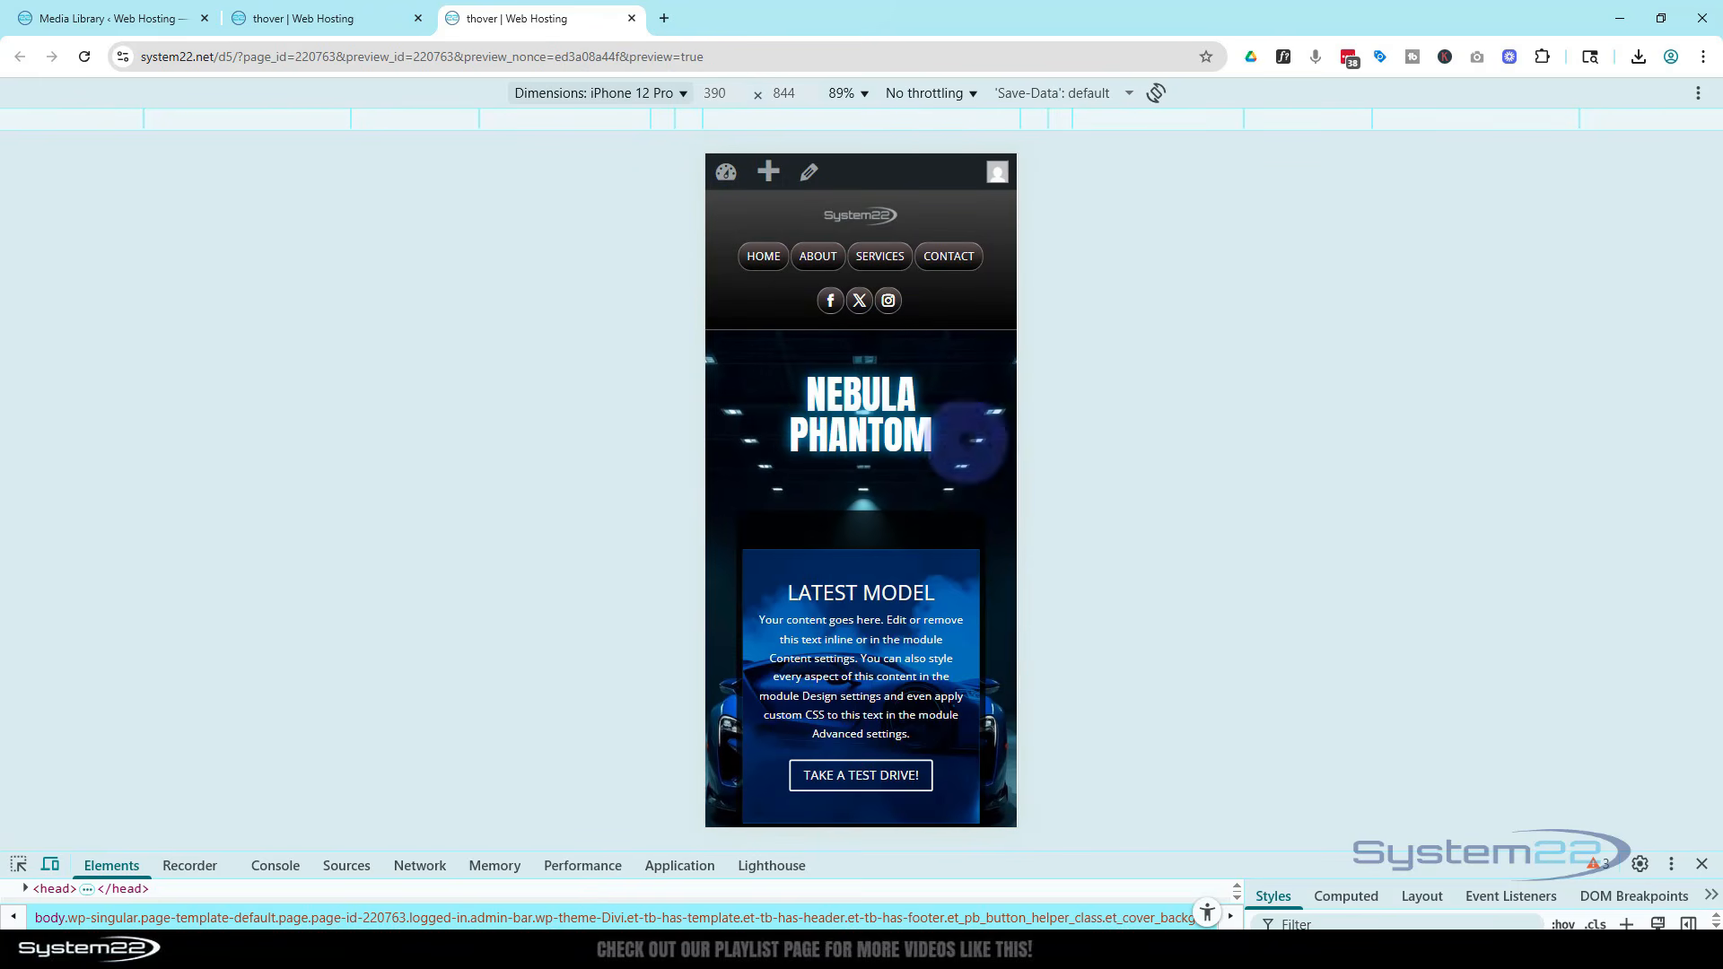
click(375, 18)
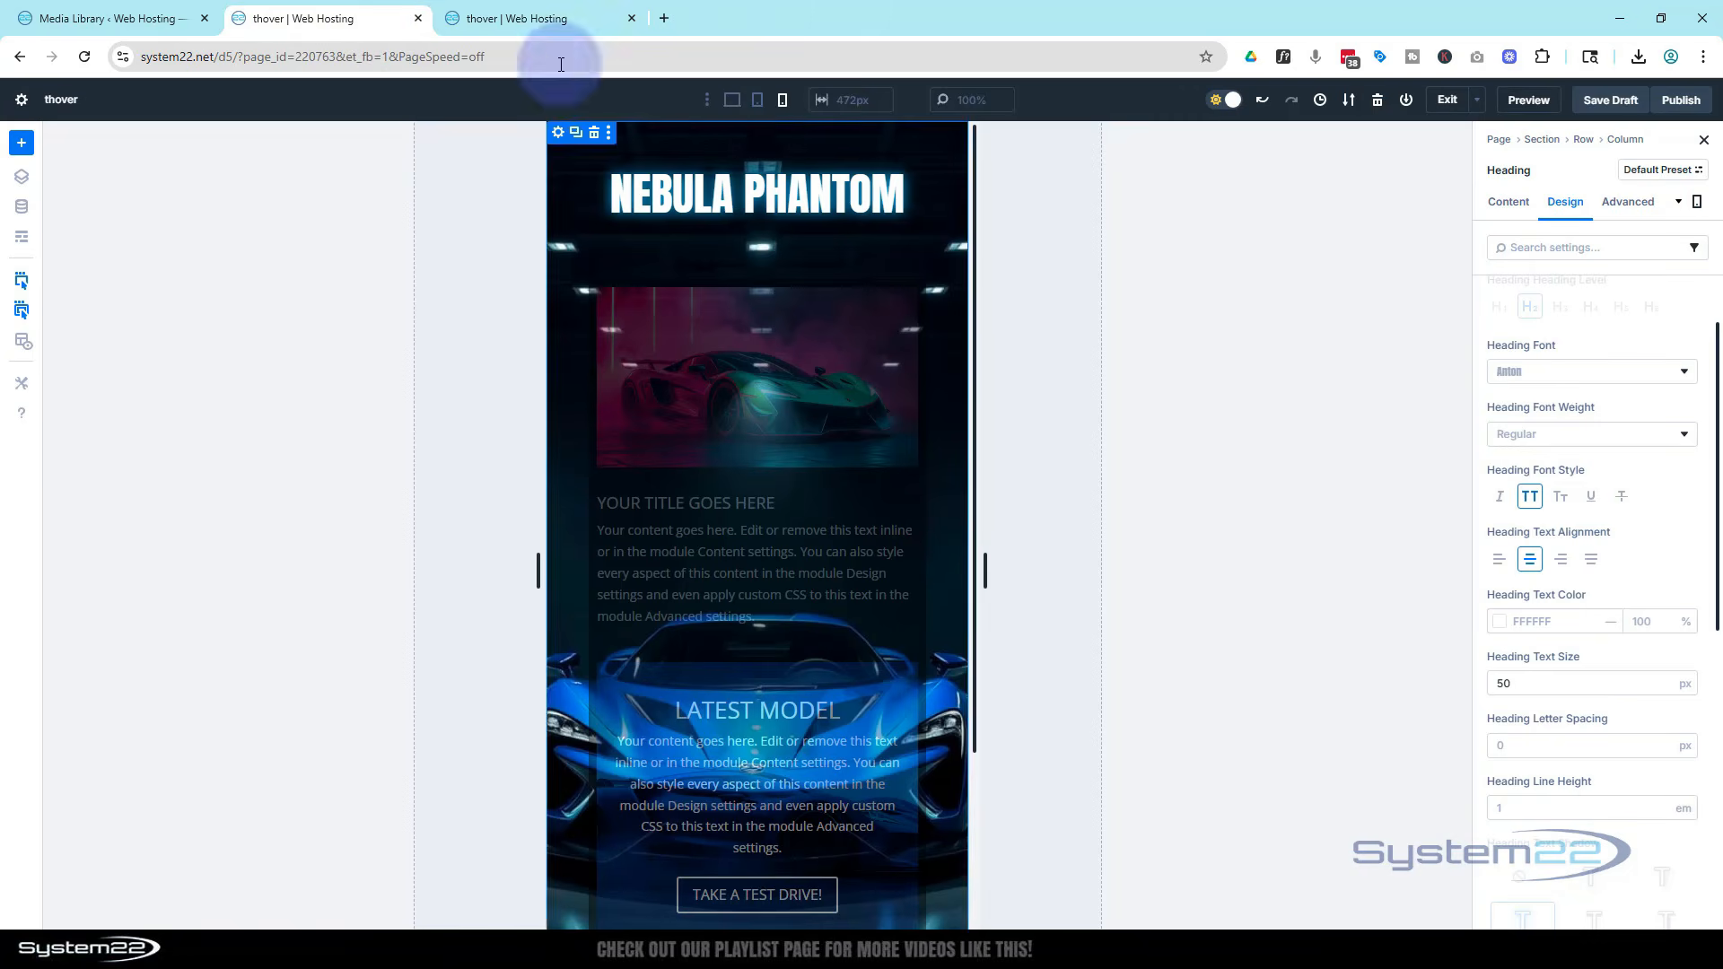
click(516, 18)
scroll(841, 394, down, 5)
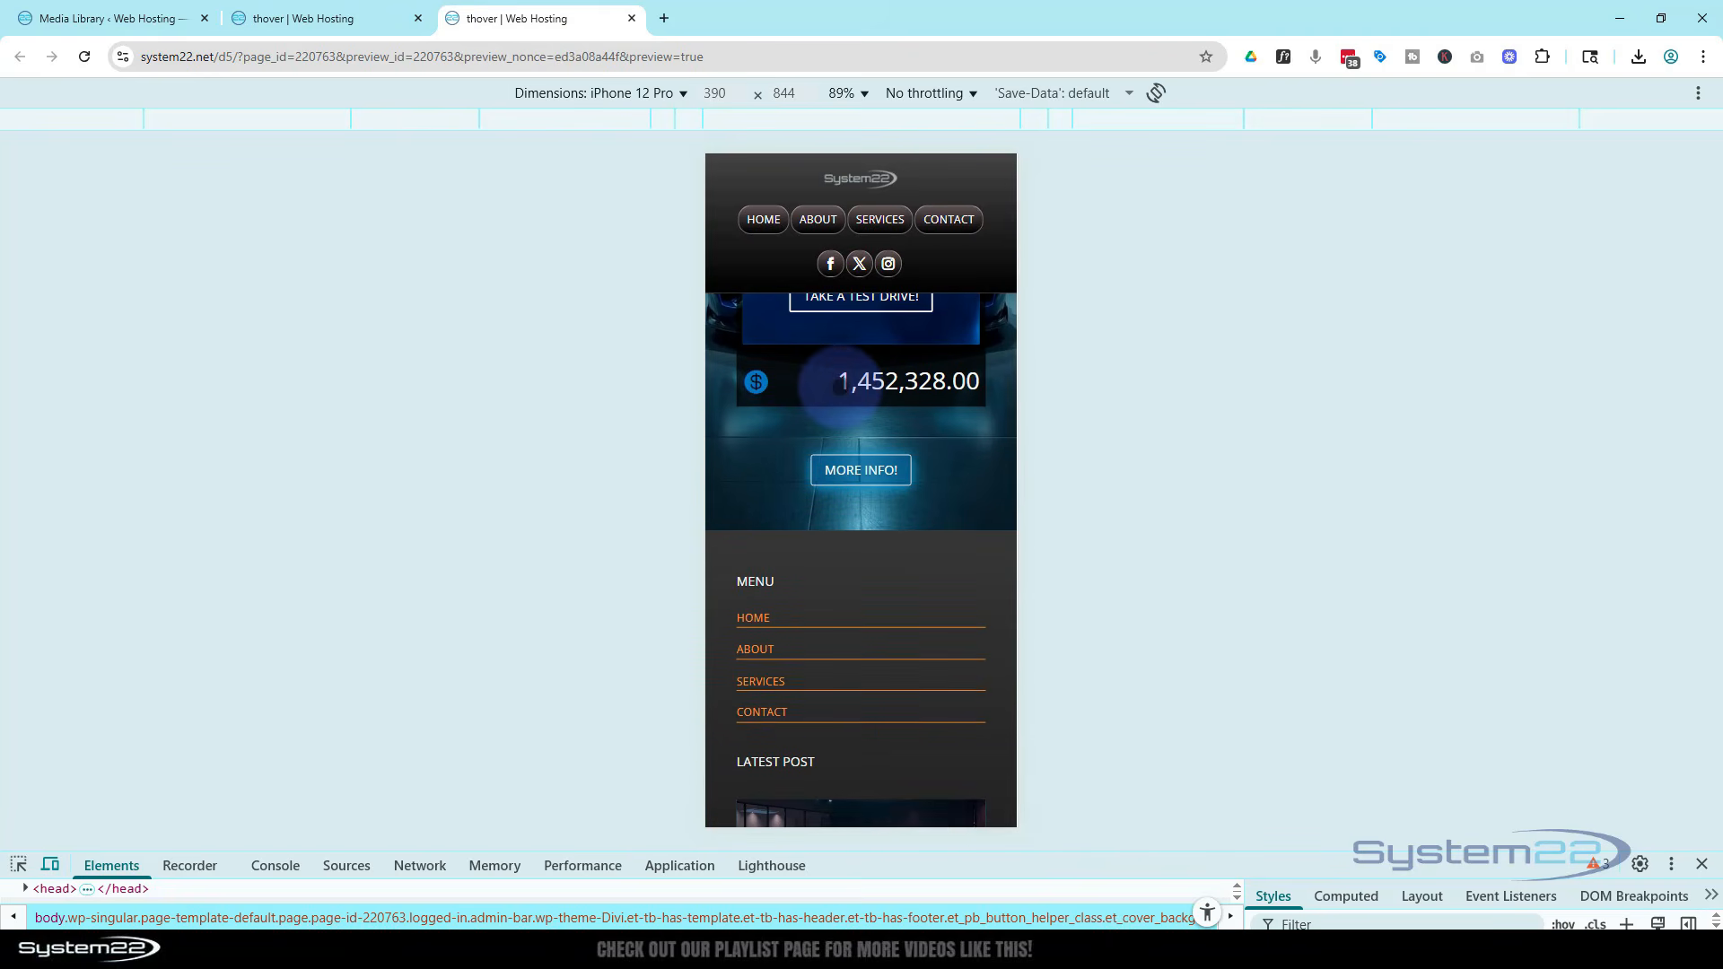
scroll(781, 485, up, 5)
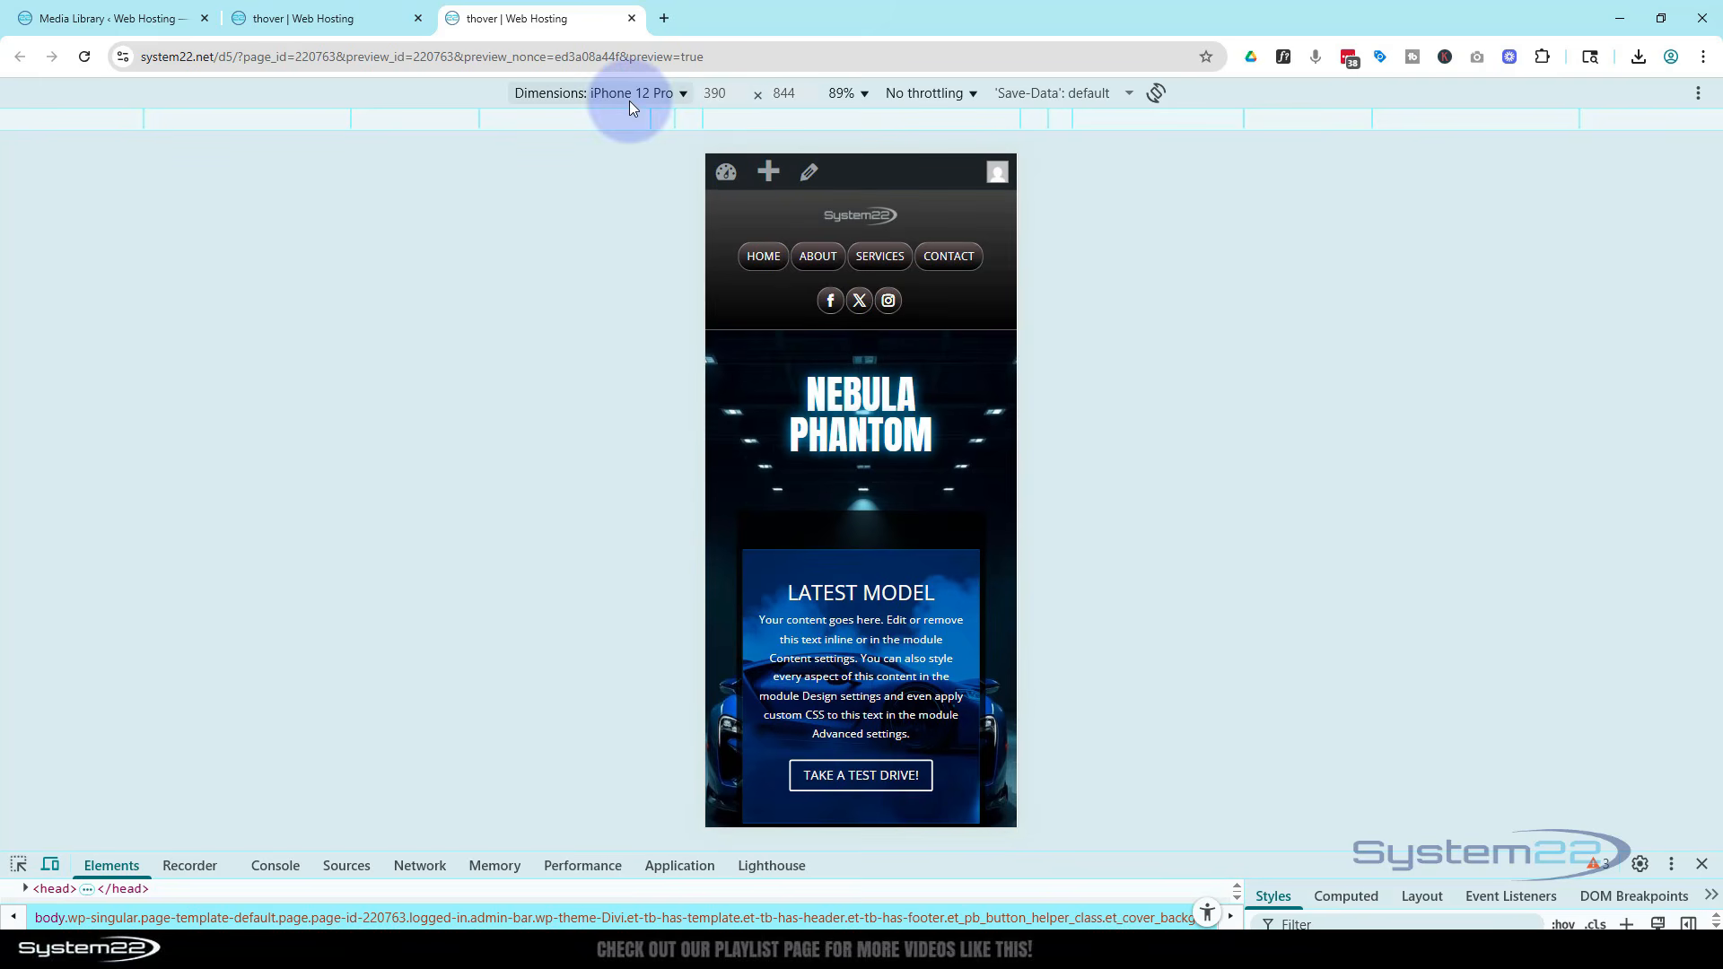
Close the developer tools and test the More info toggle again on the desktop preview
click(1702, 864)
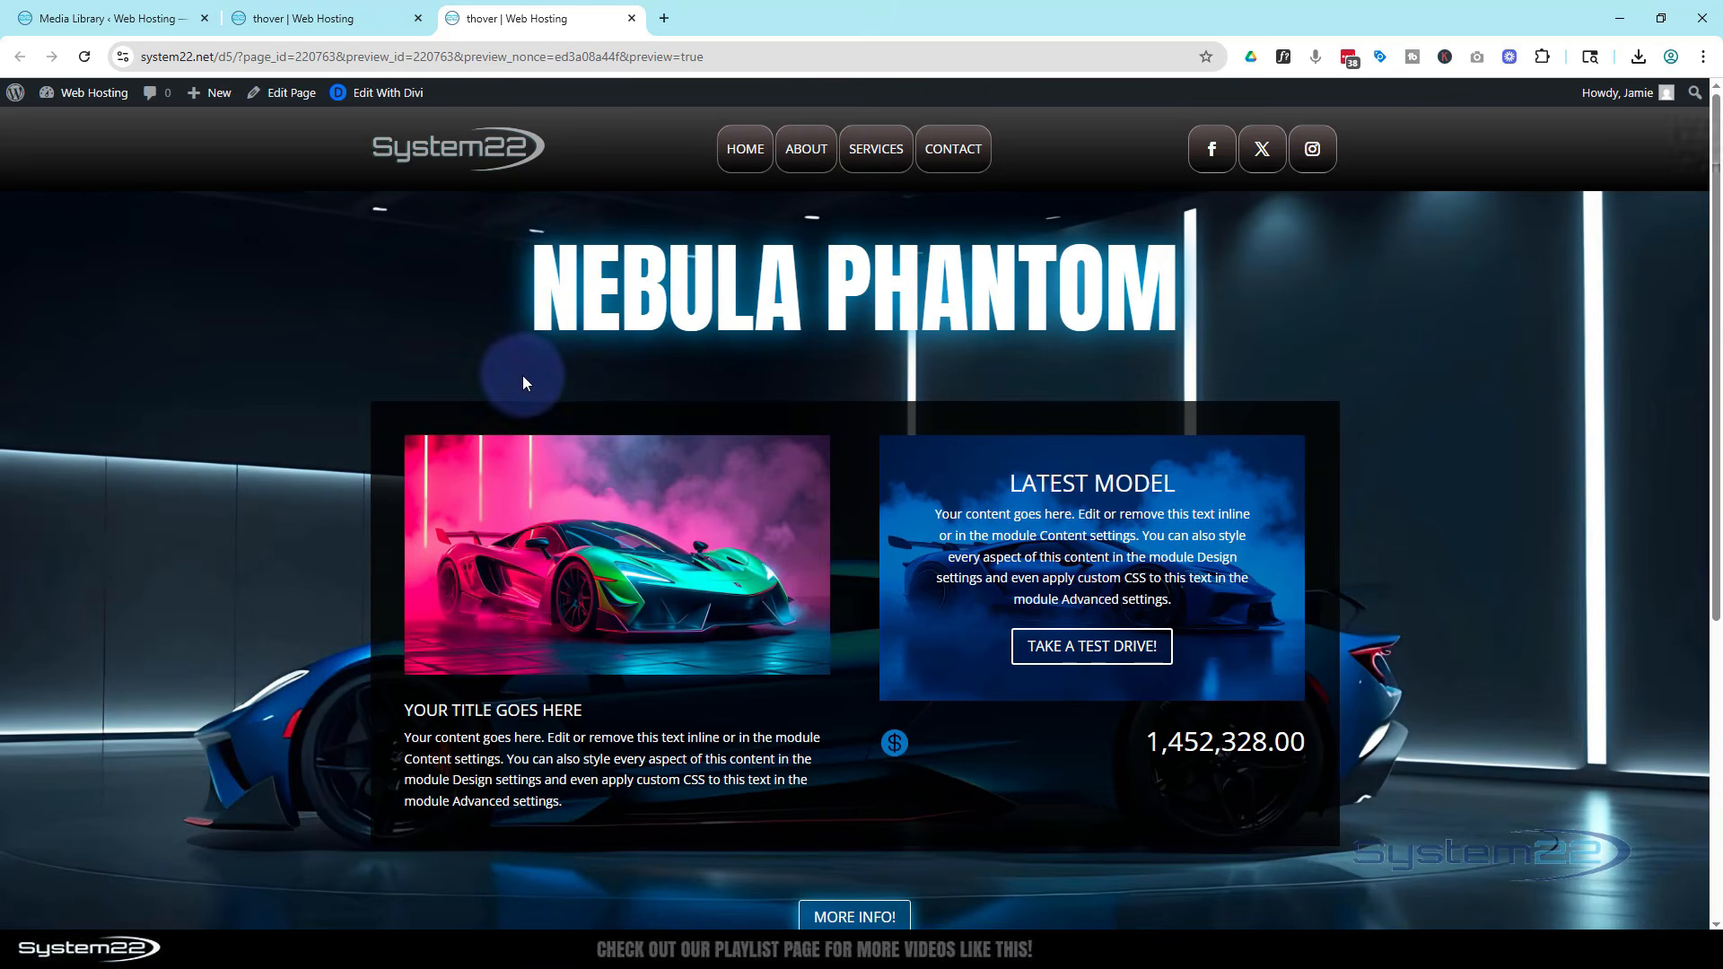
click(857, 915)
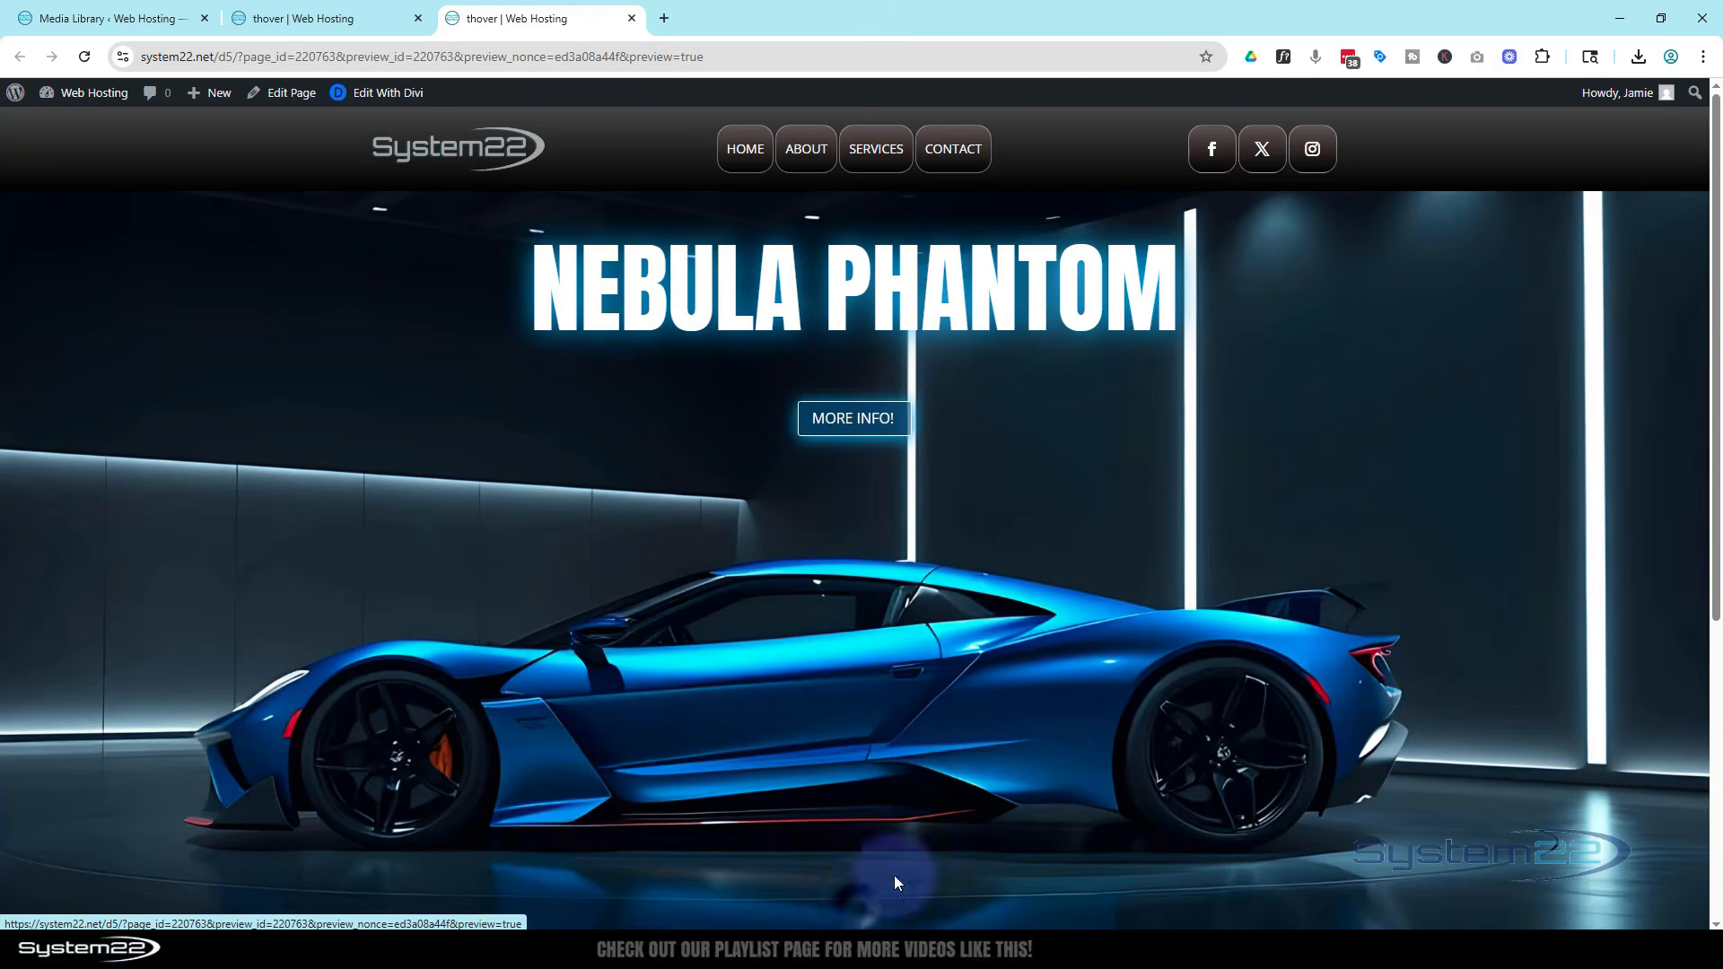
click(863, 422)
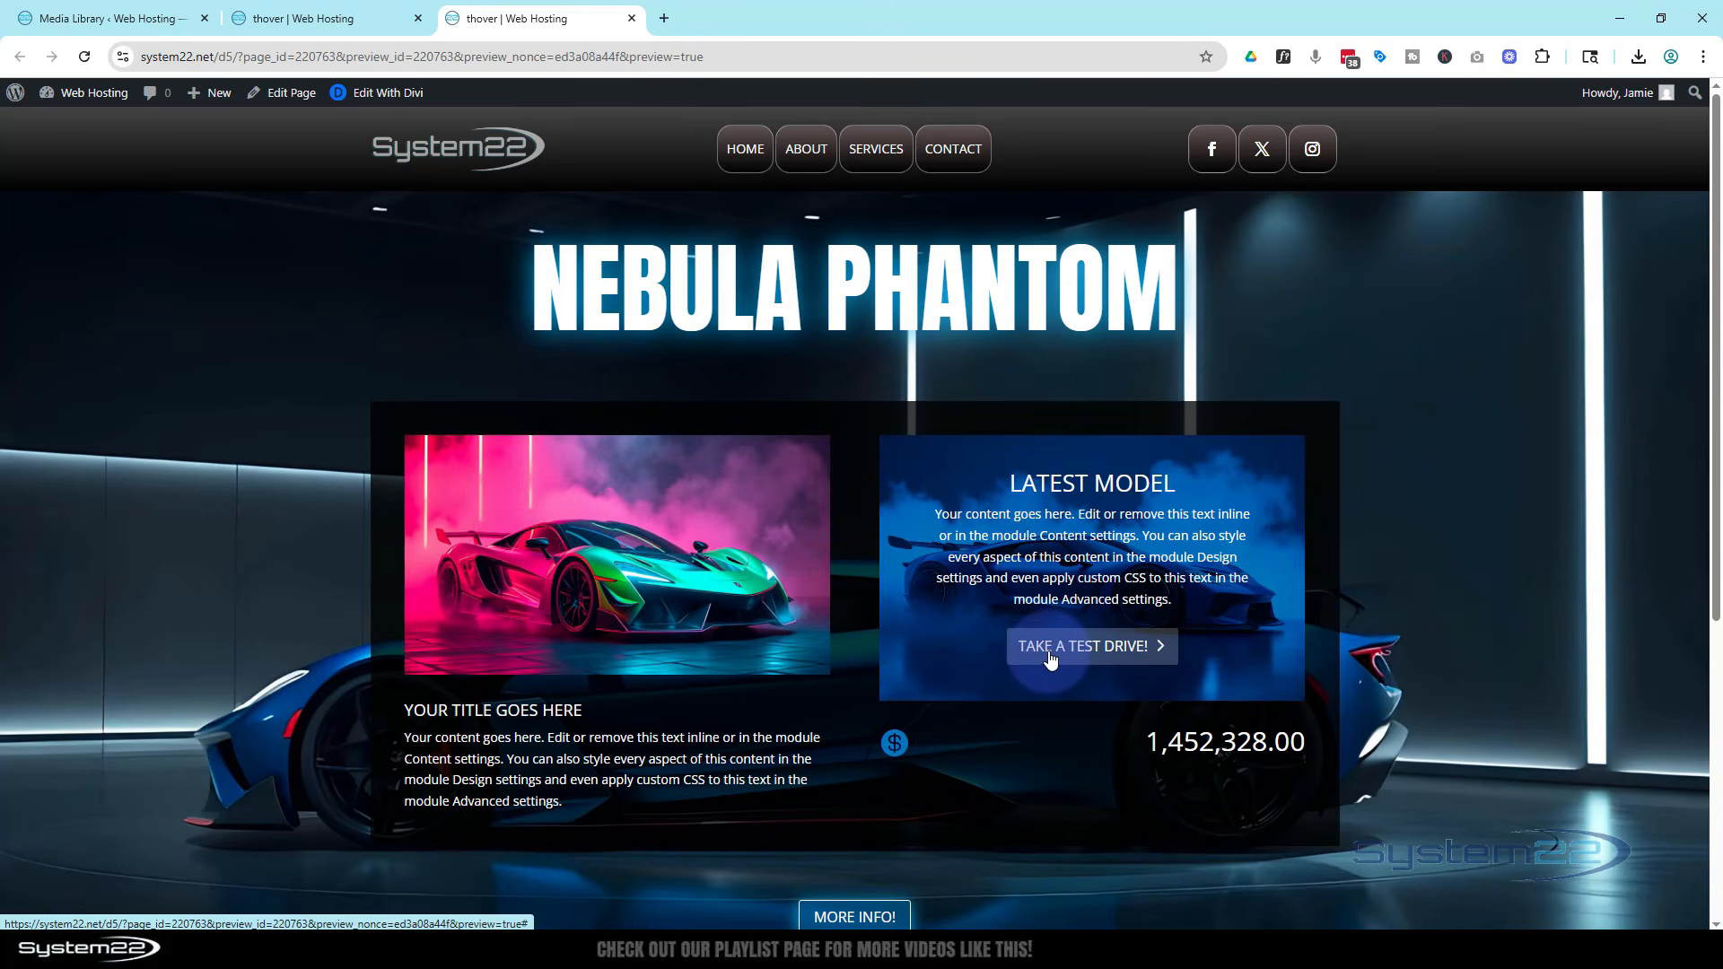
click(862, 915)
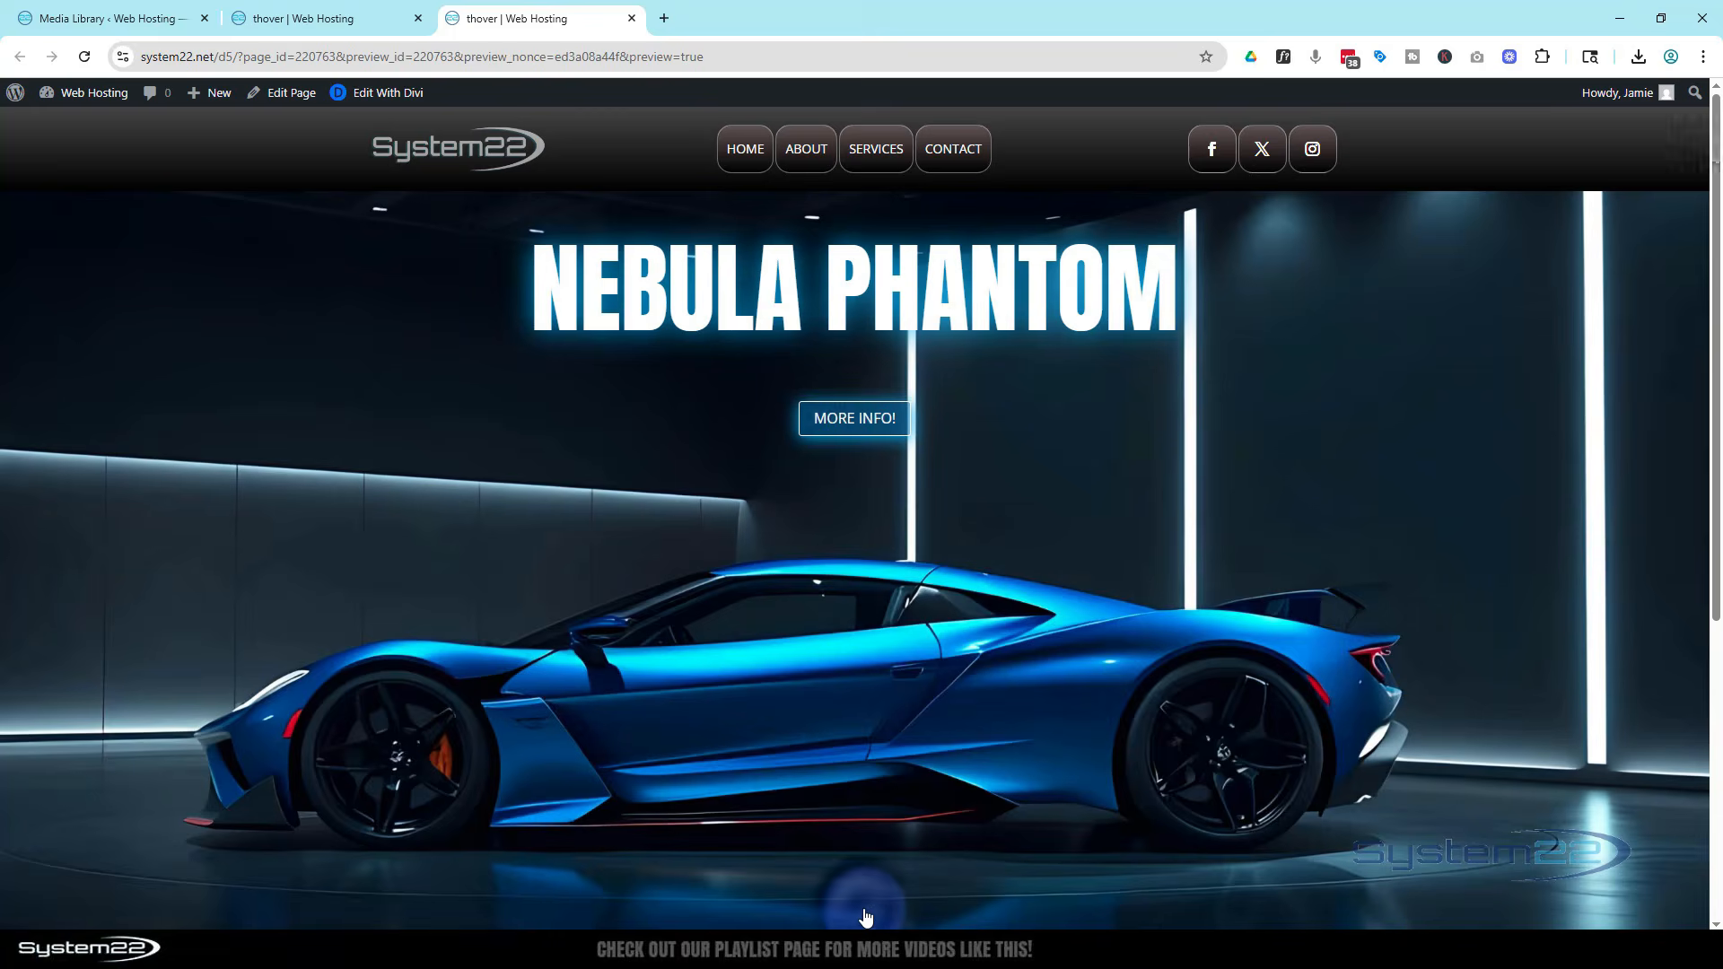
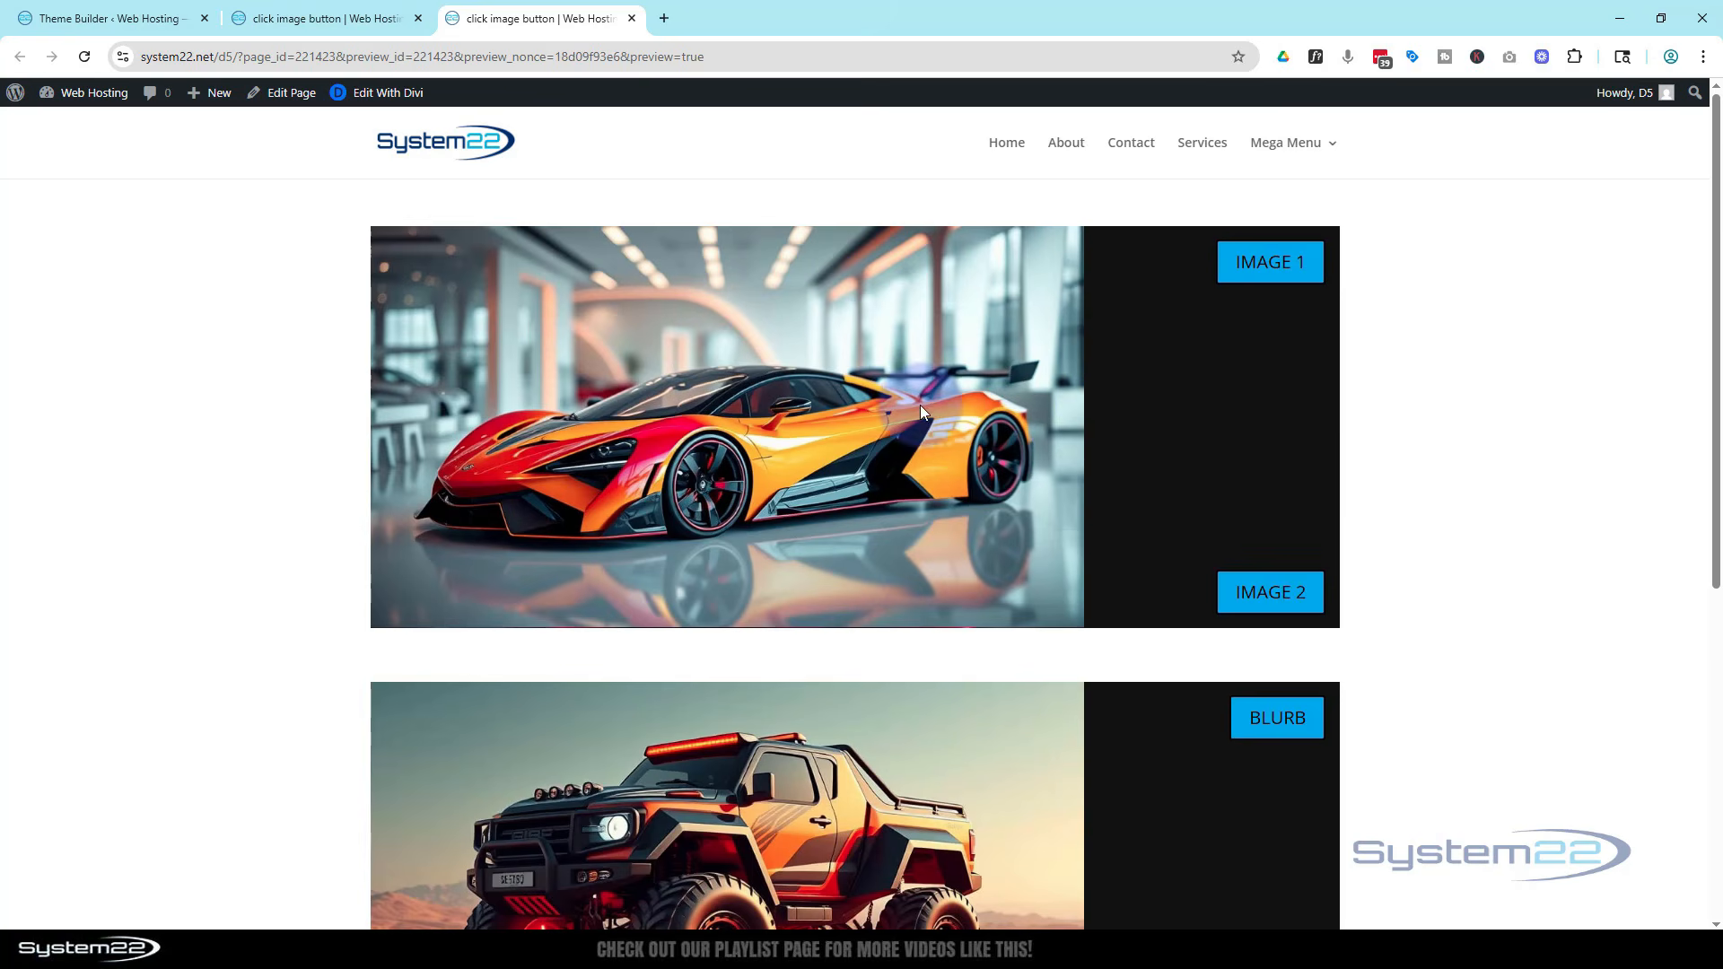
Test the Image 1, Image 2, Blurb and Image buttons on the previewed page to see how each swaps the picture
click(1278, 598)
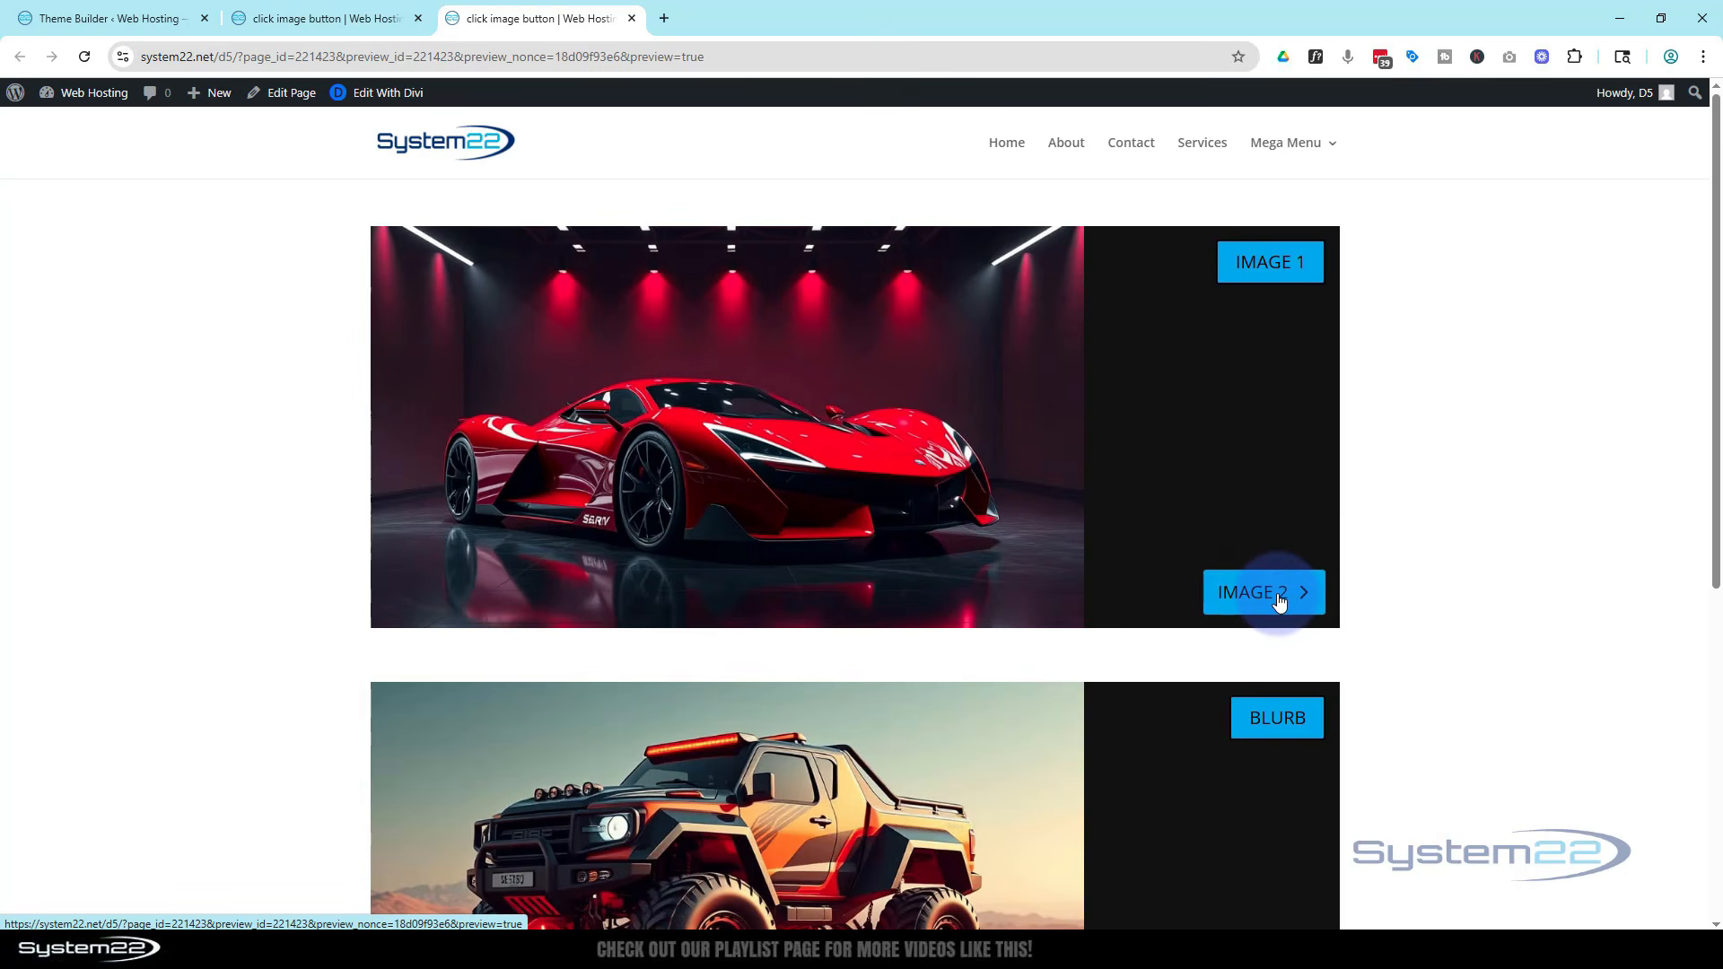
click(1266, 264)
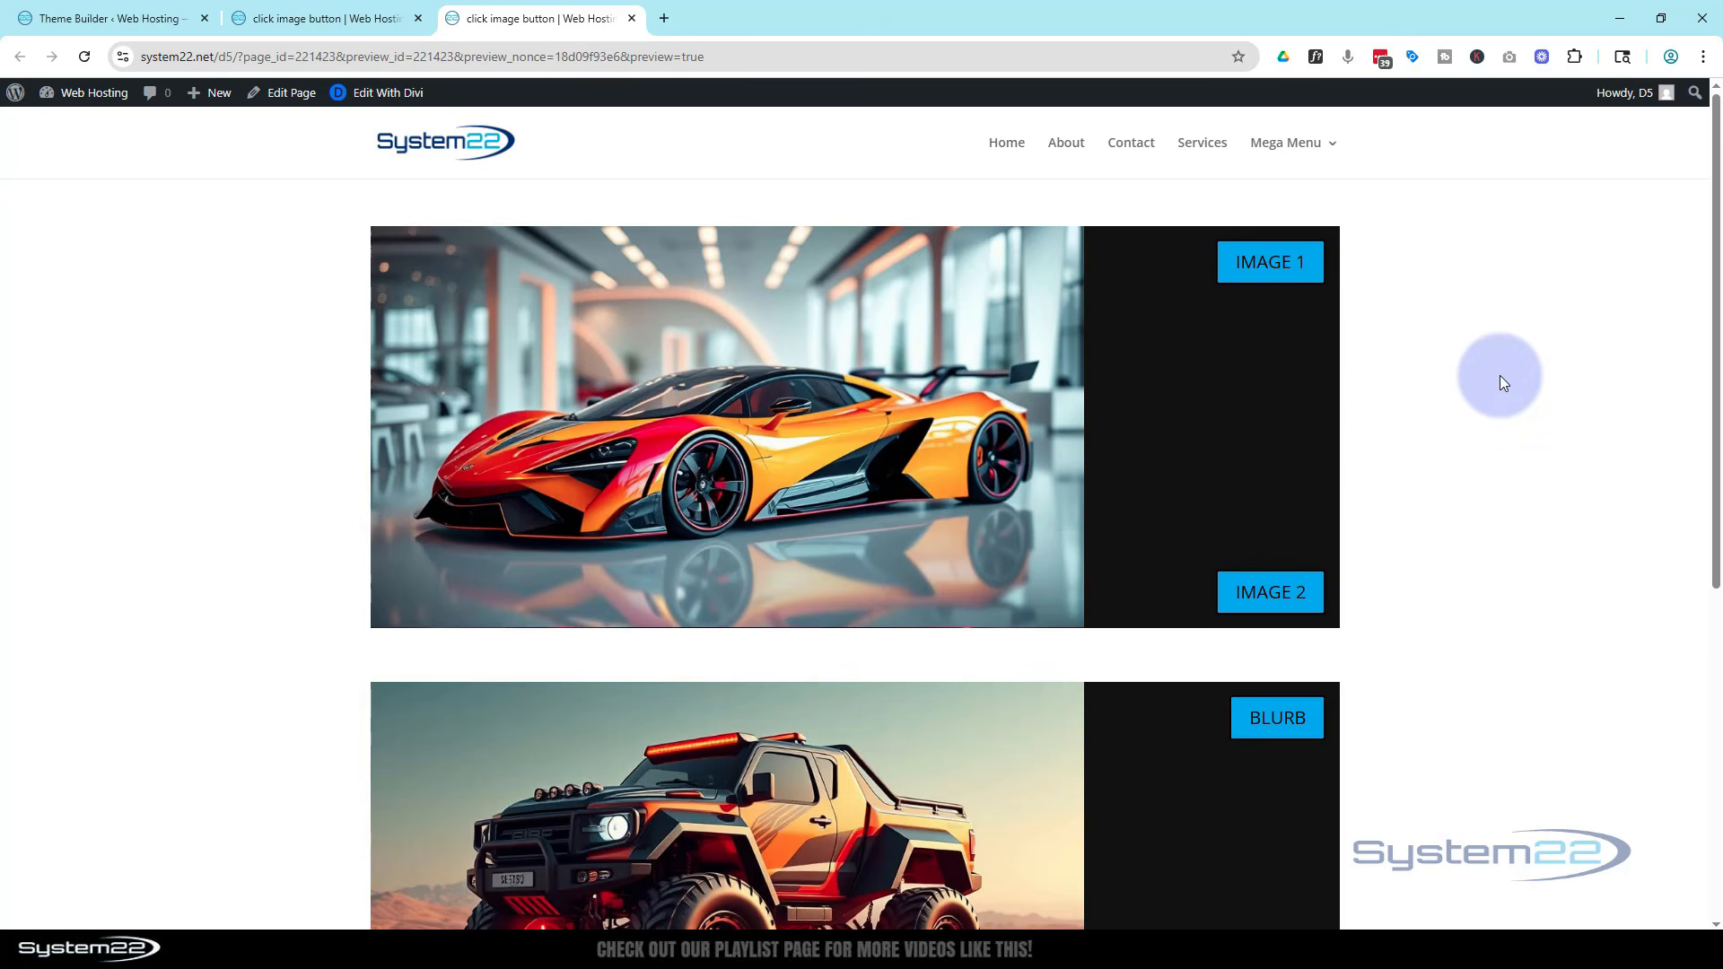
scroll(1500, 373, down, 4)
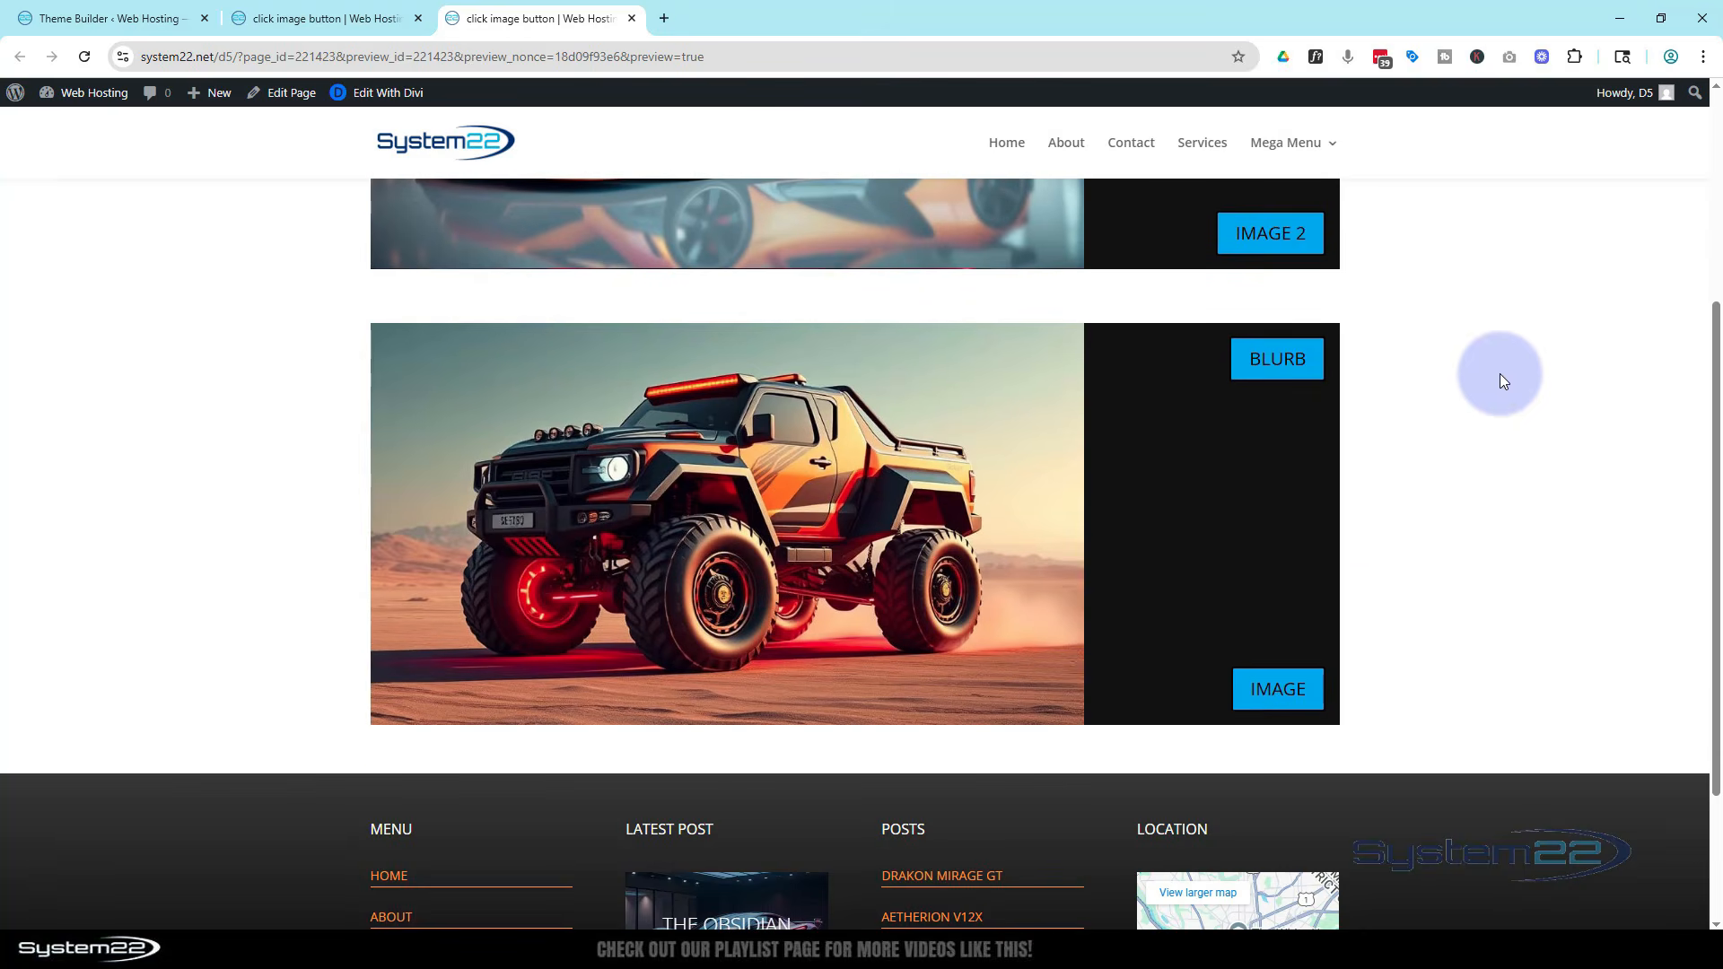
scroll(1500, 373, down, 1)
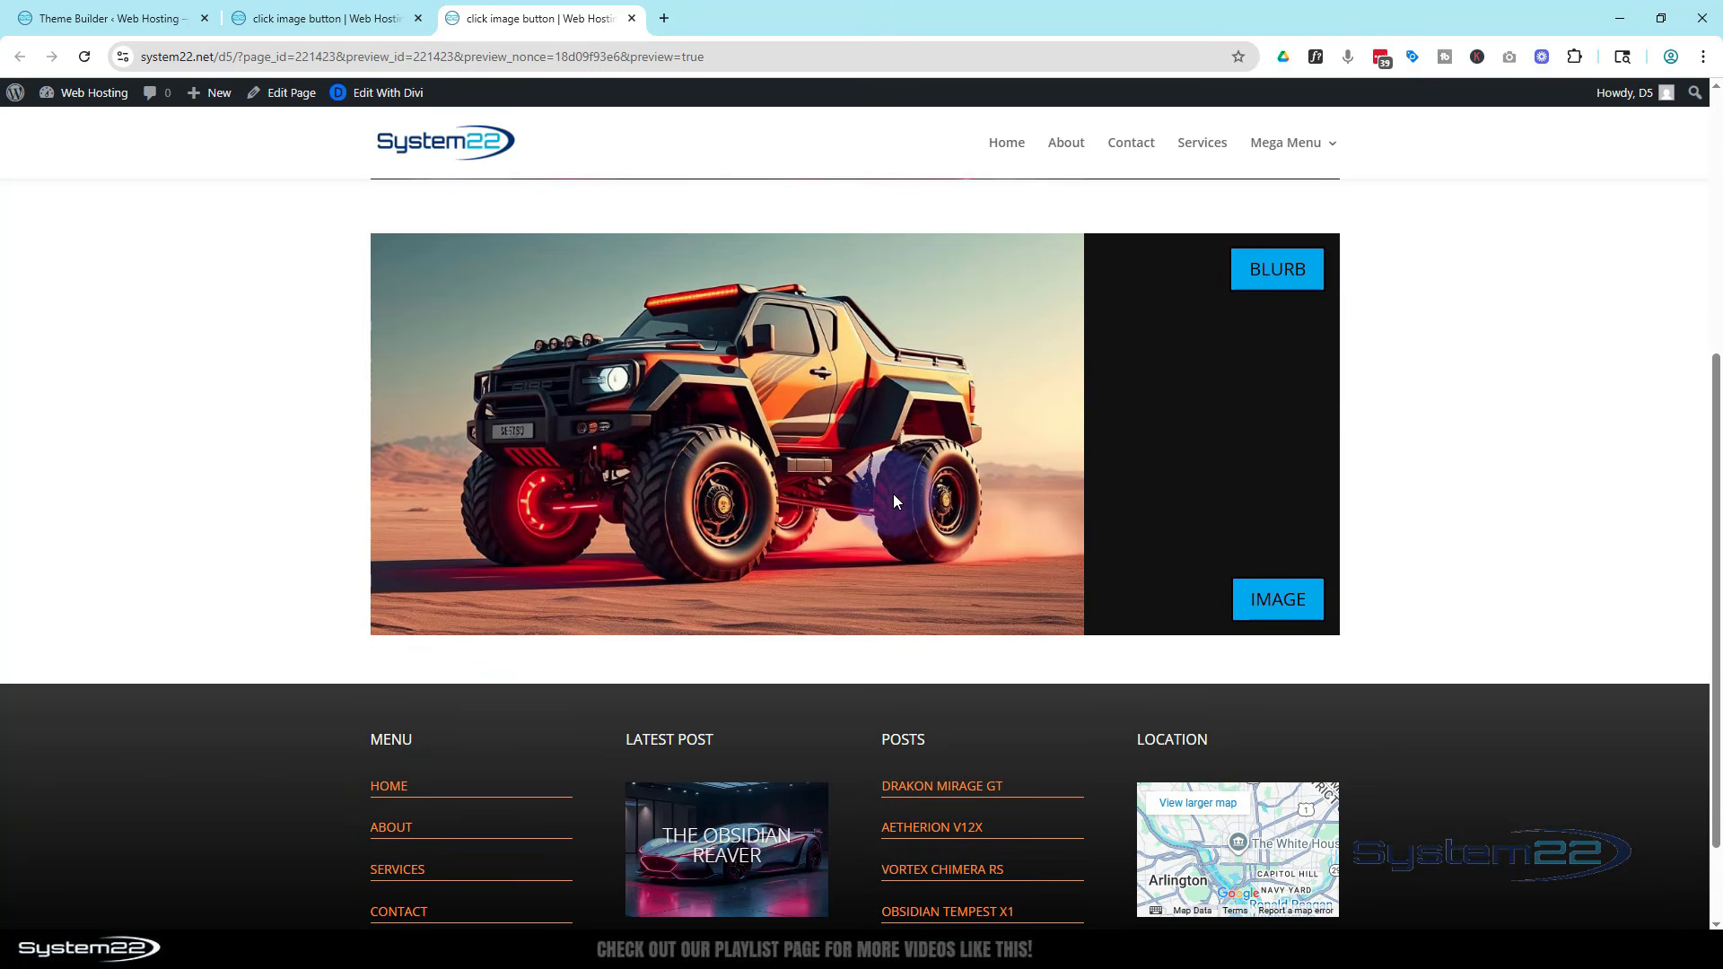
click(1288, 285)
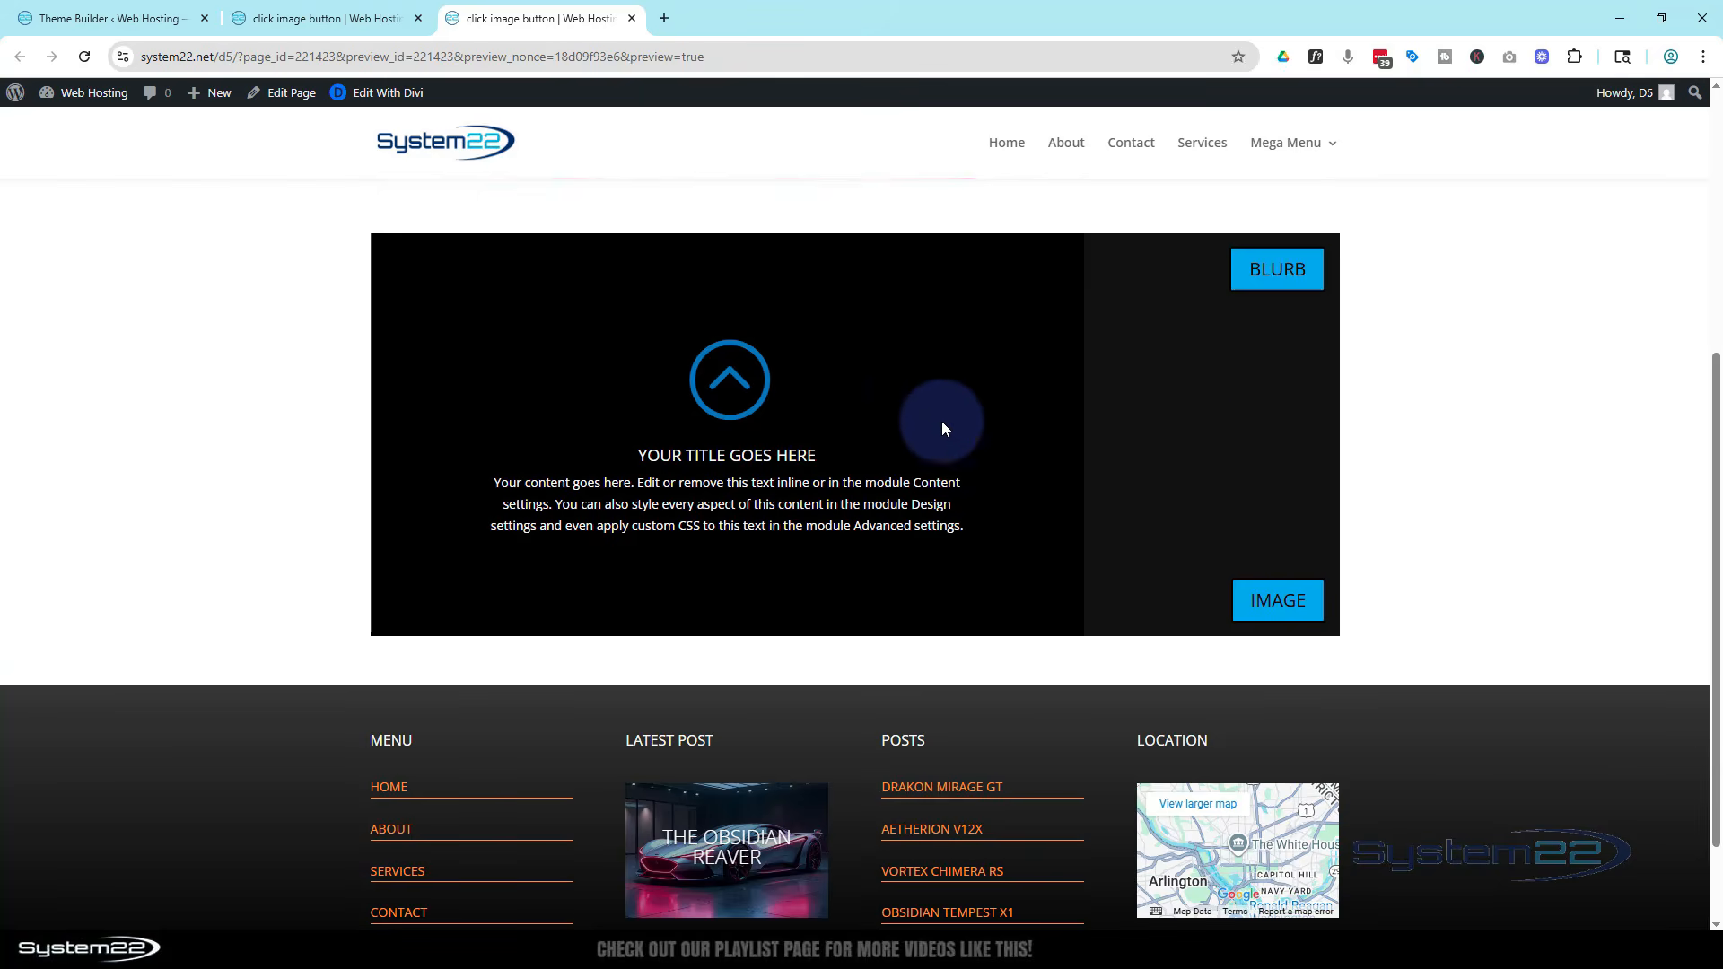
click(1294, 598)
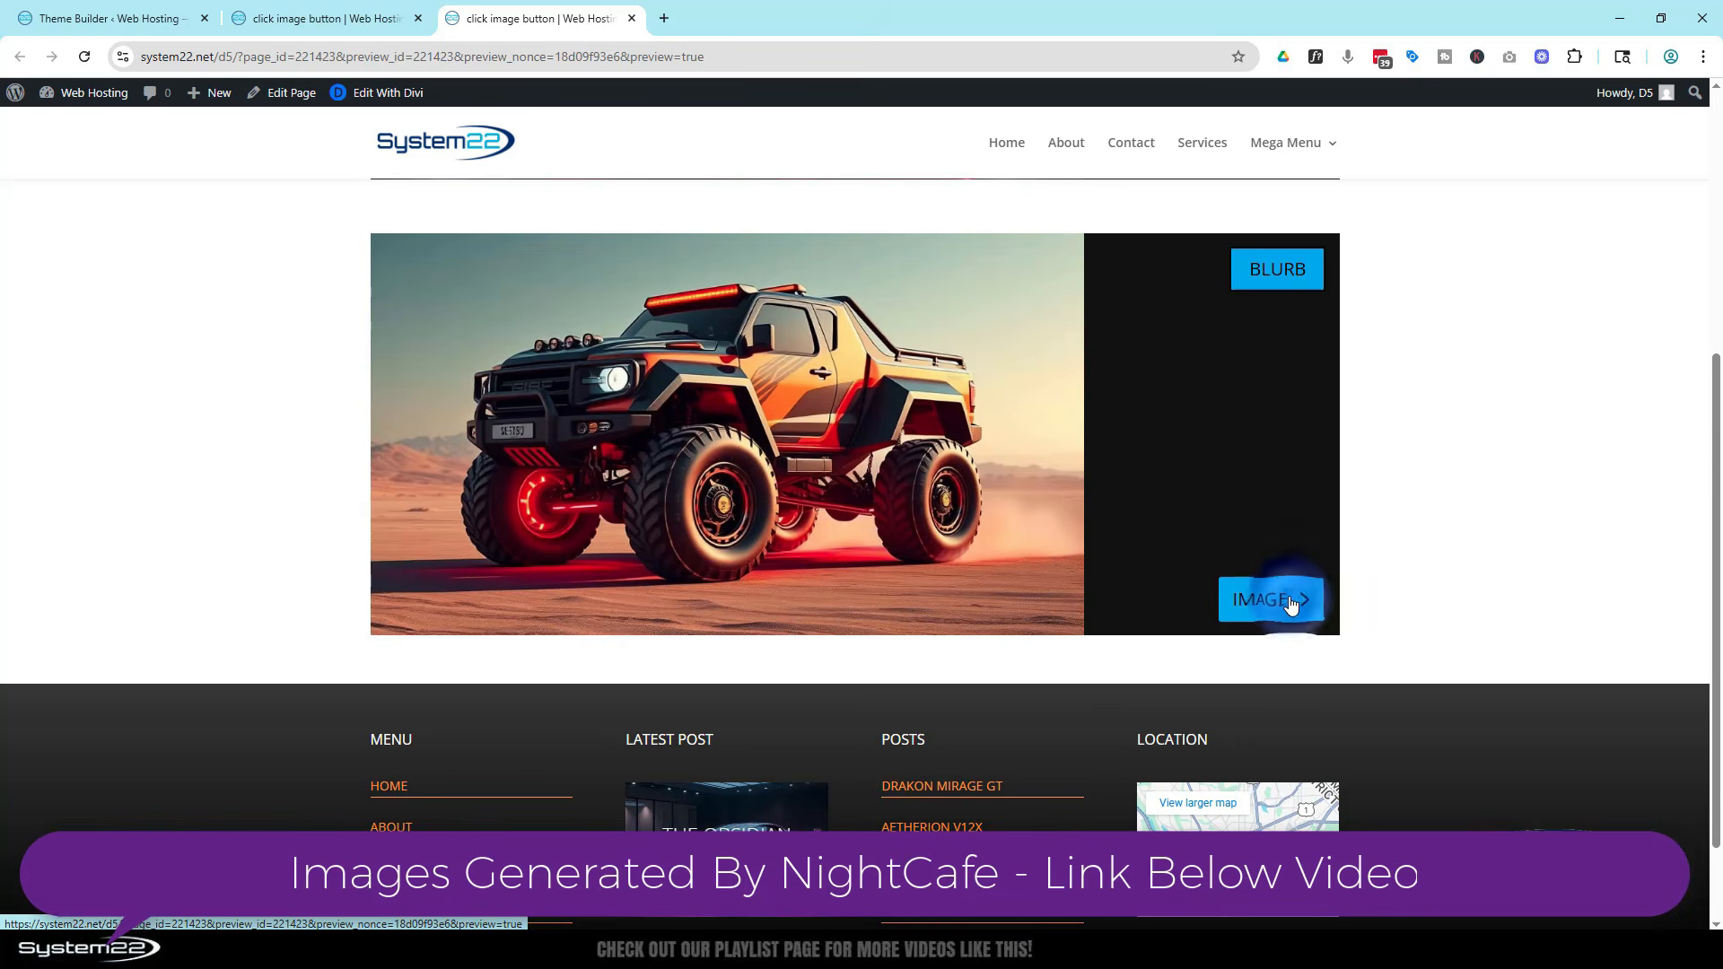
scroll(1192, 533, up, 5)
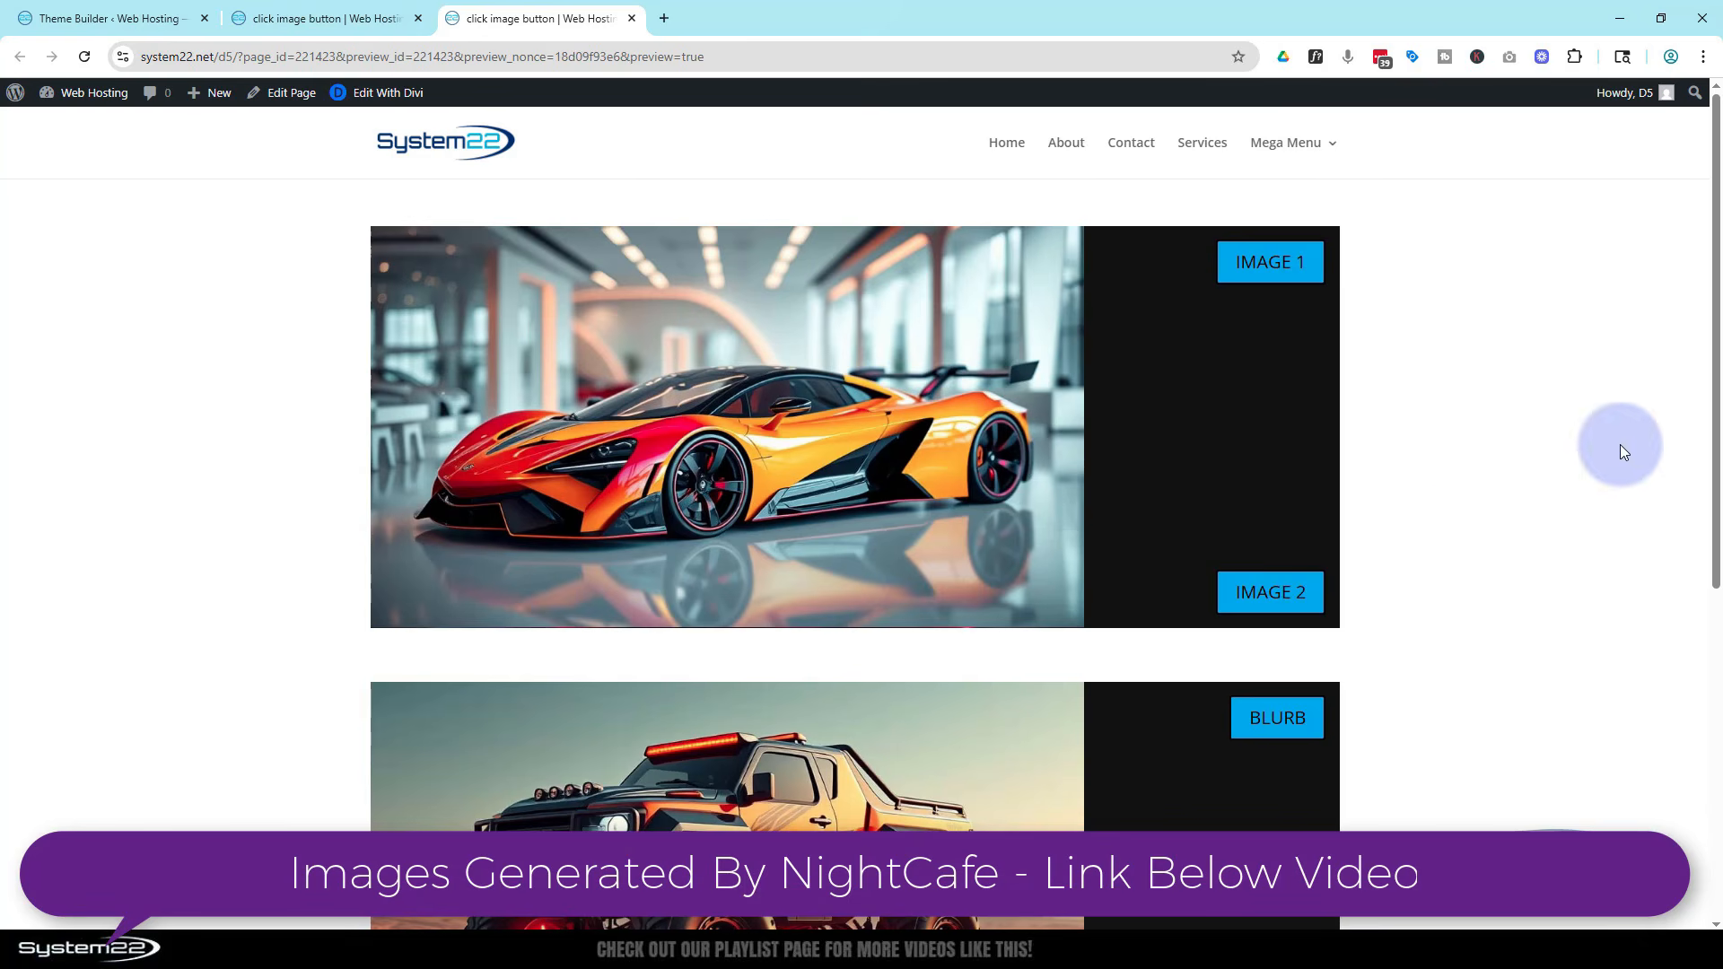
Insert a new two-column offset row below the first row and add an Image module to its wide column
click(292, 18)
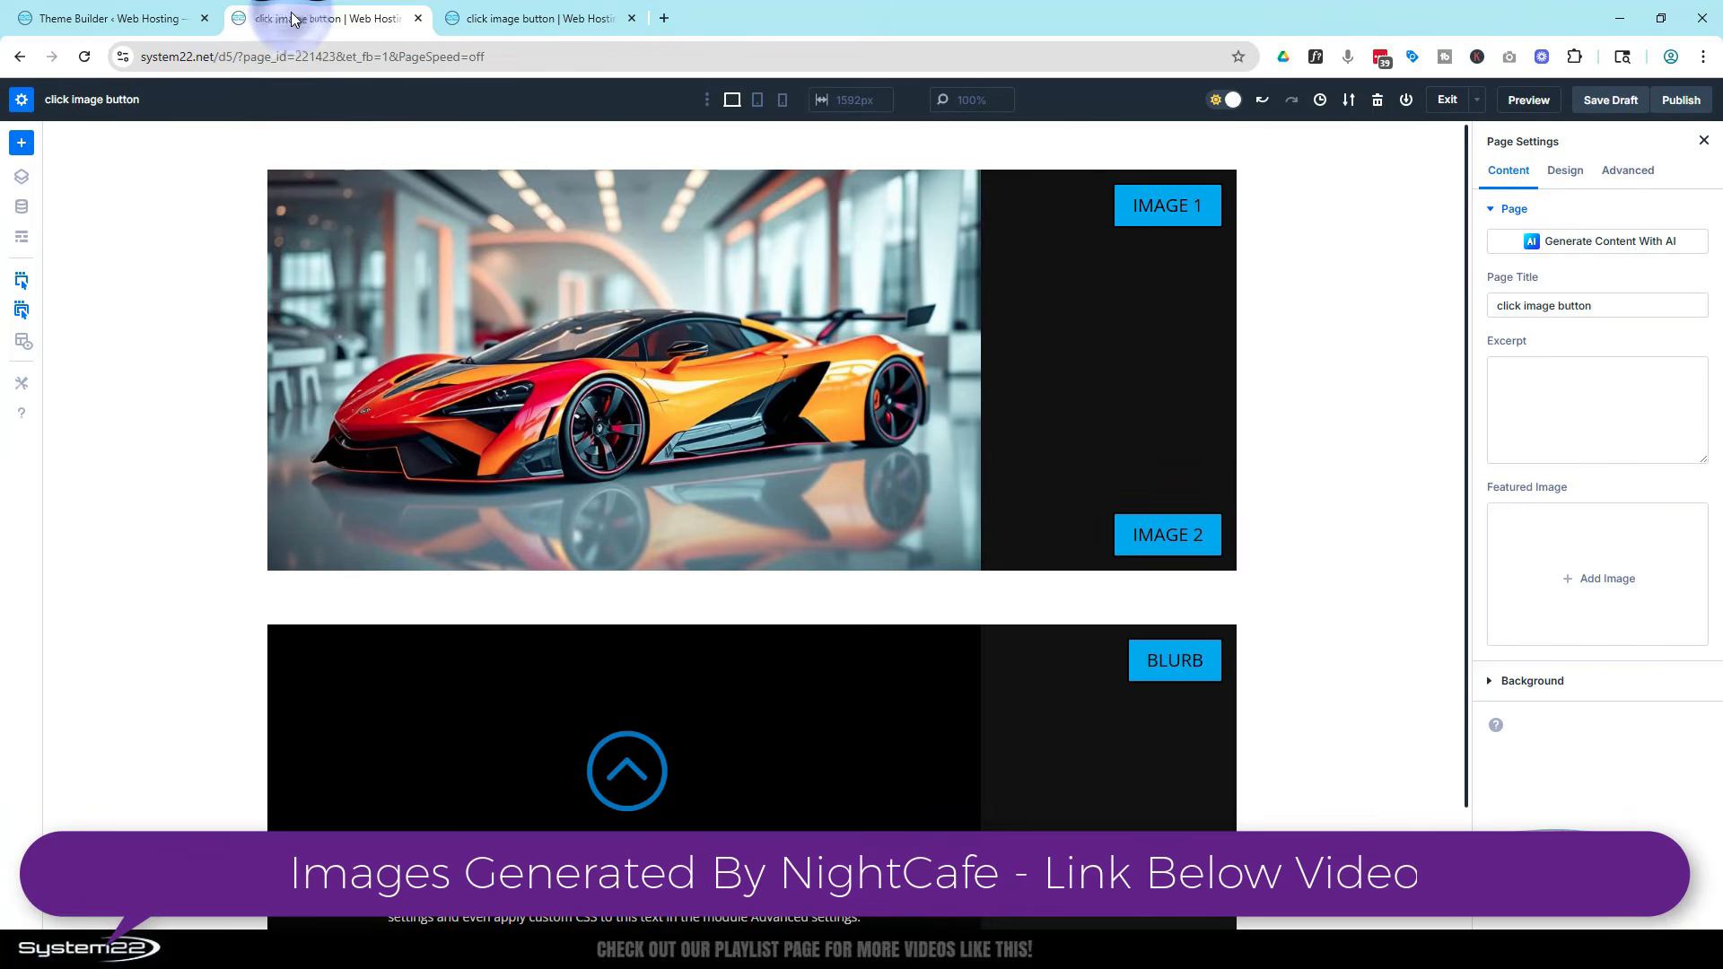
scroll(702, 540, down, 2)
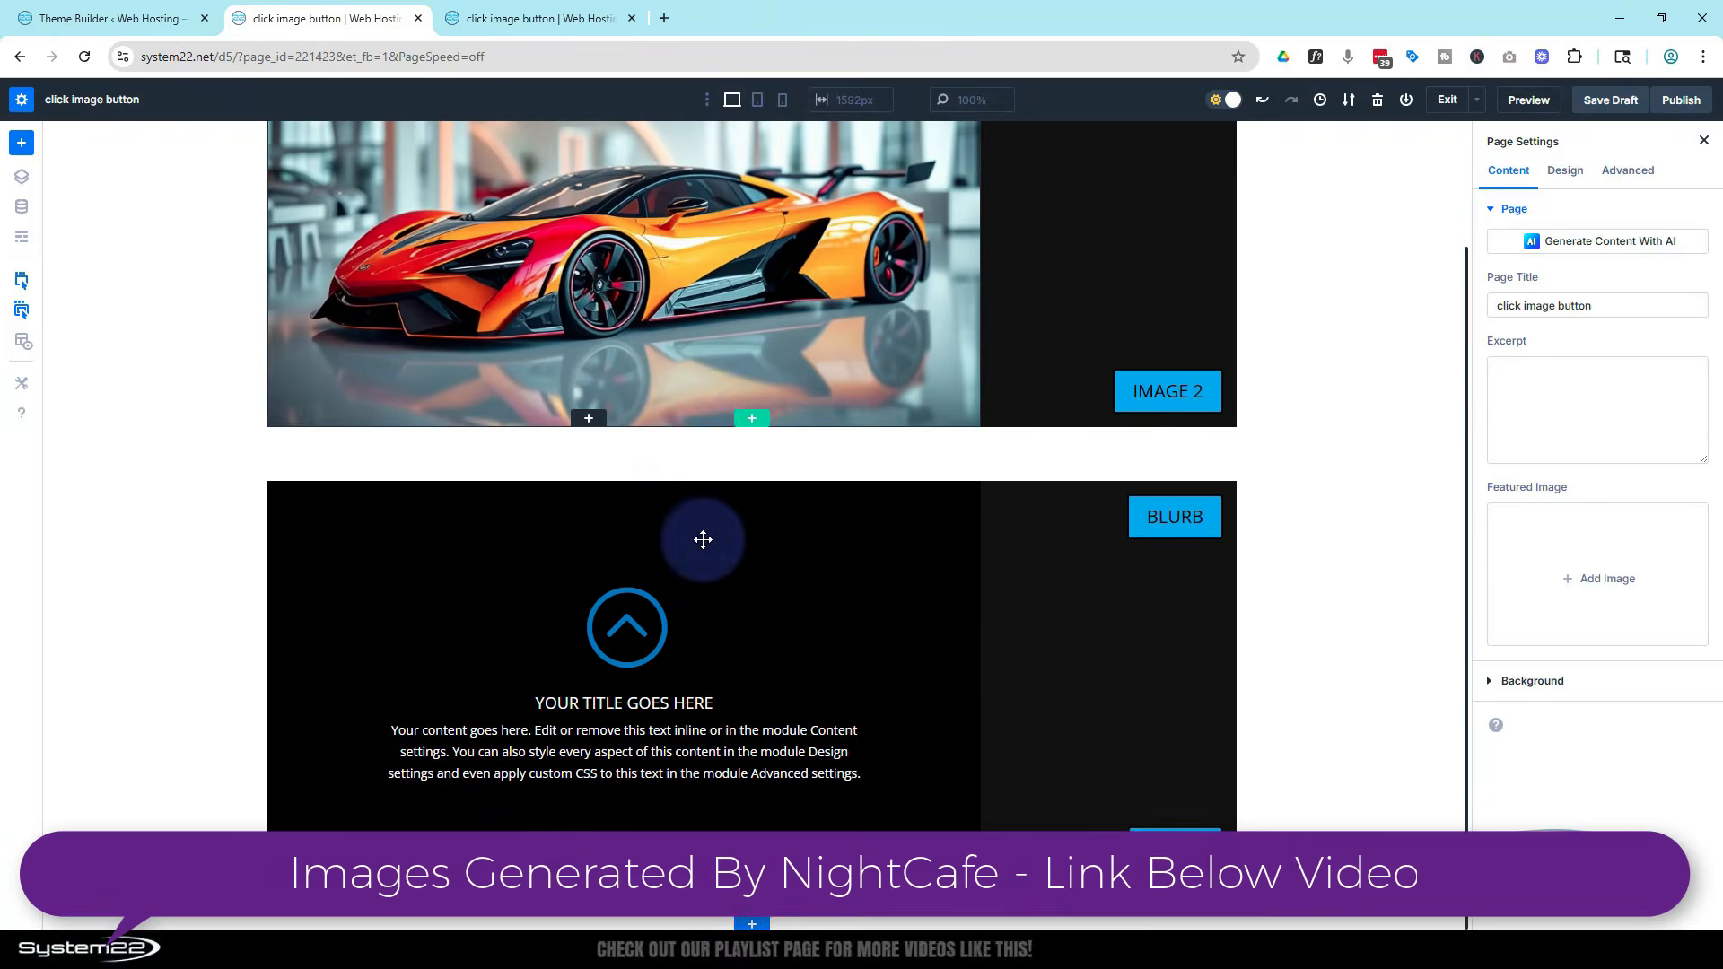
click(752, 421)
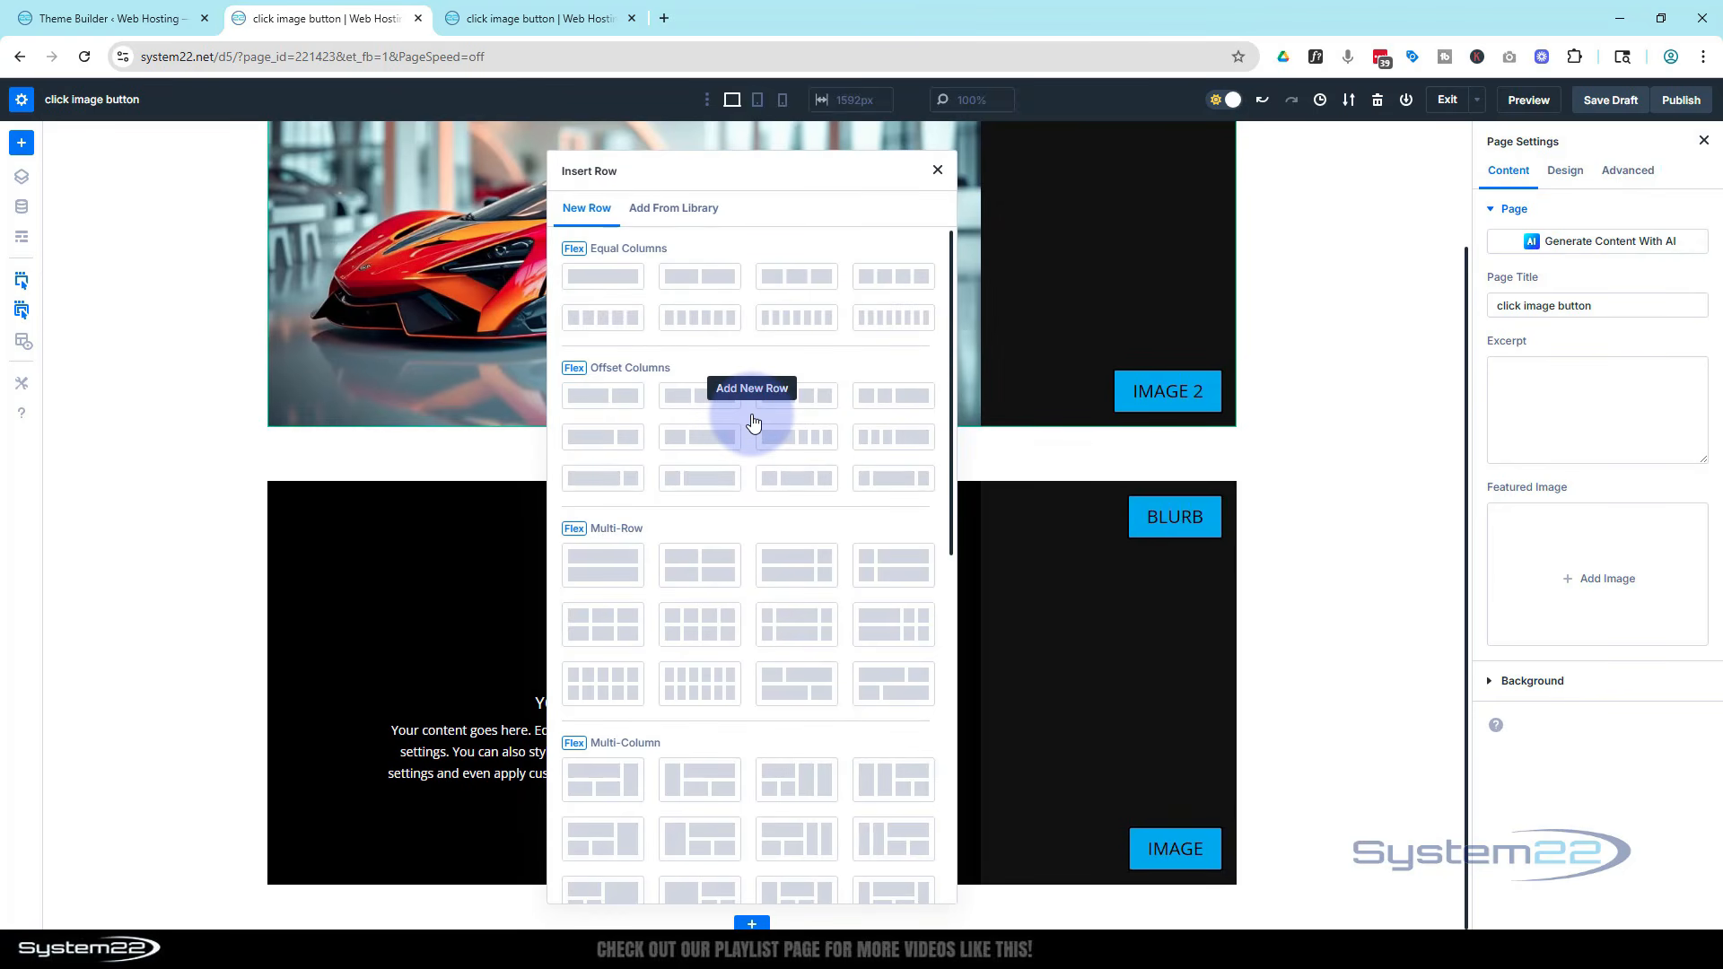
click(592, 478)
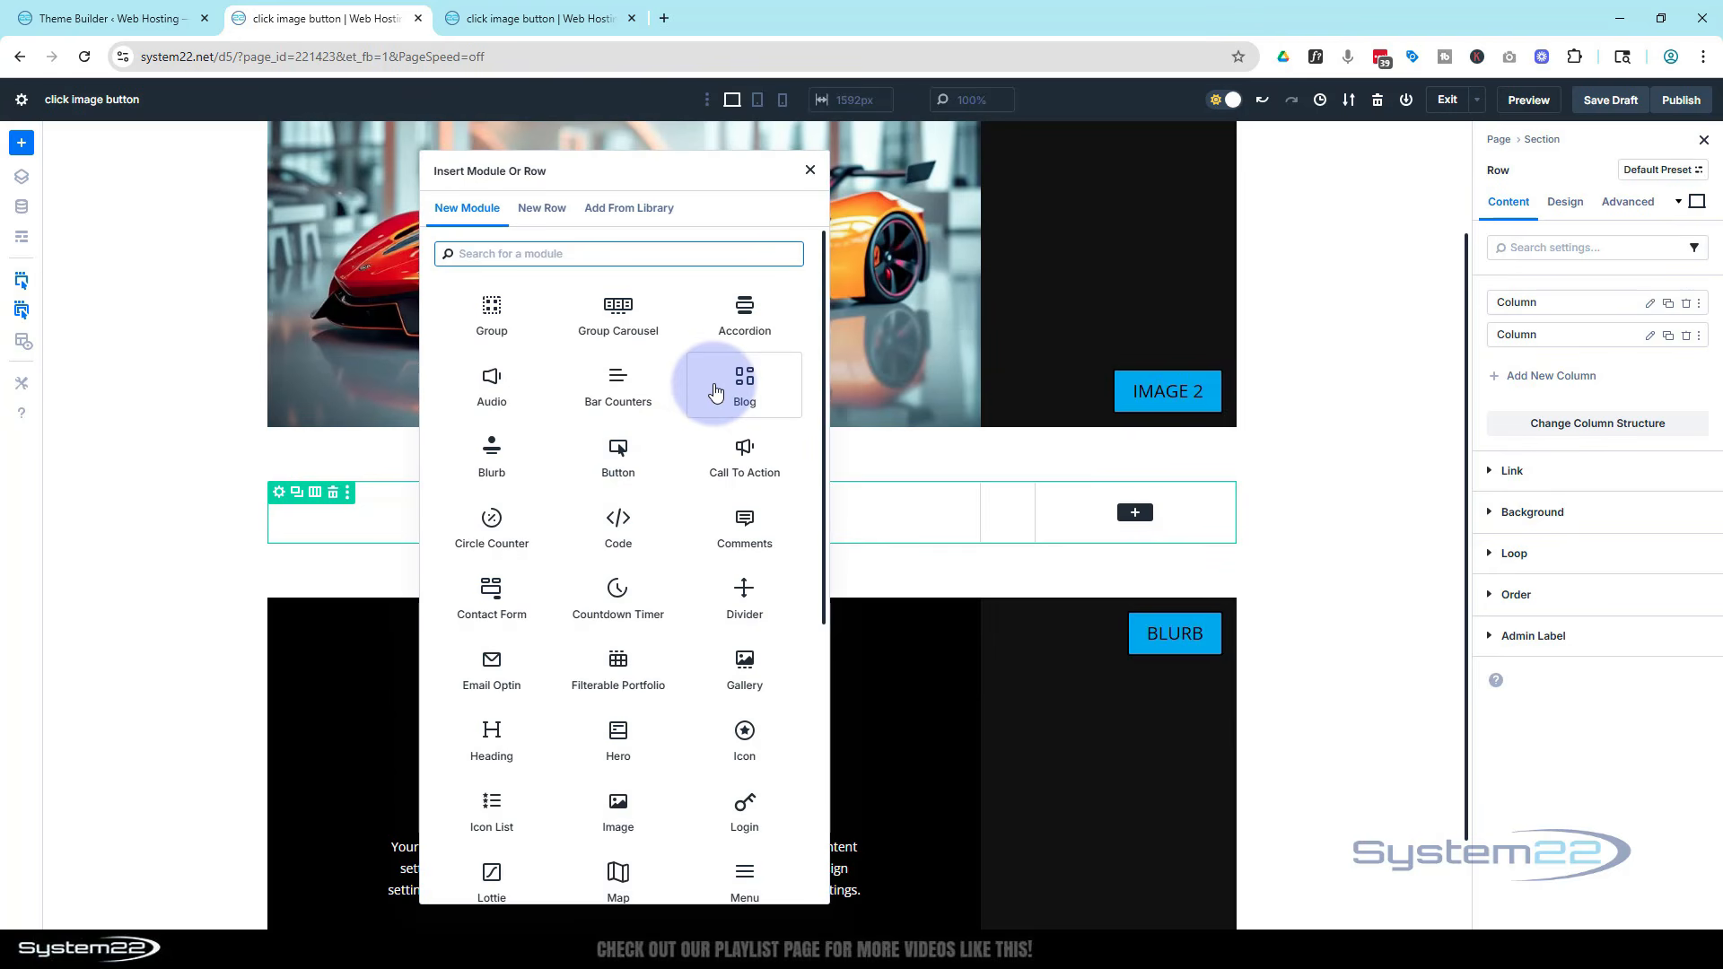
click(611, 801)
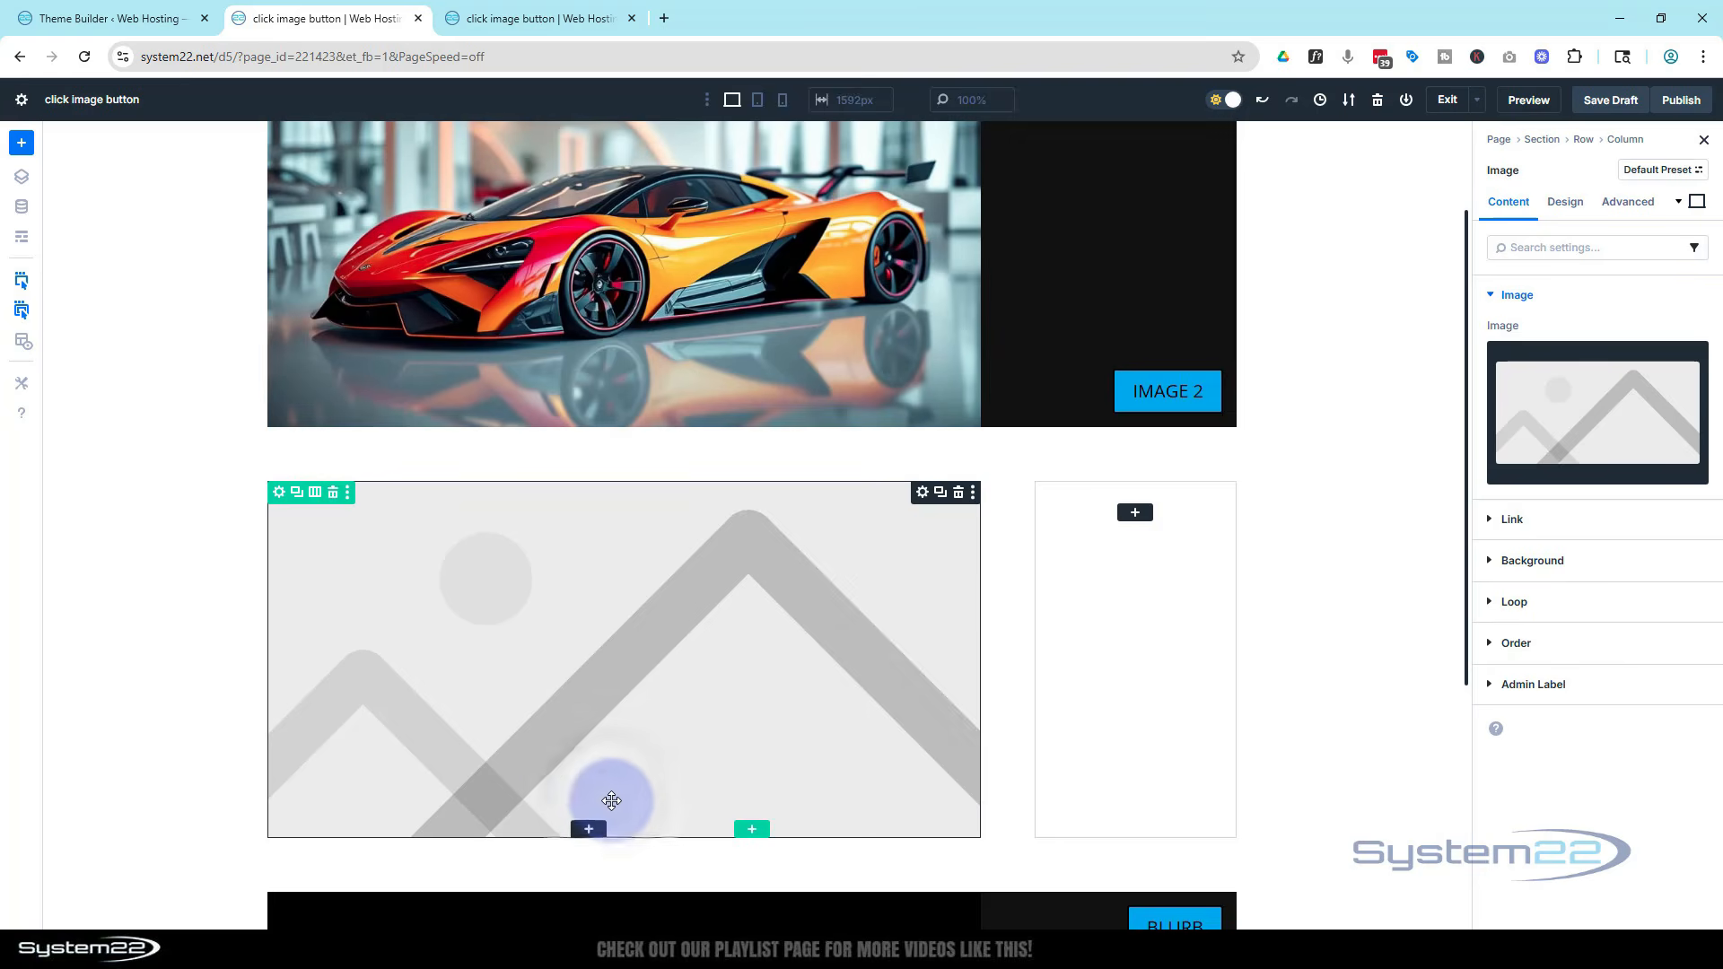
Choose the pink and green sports car picture from the media library for the Image module
click(1627, 415)
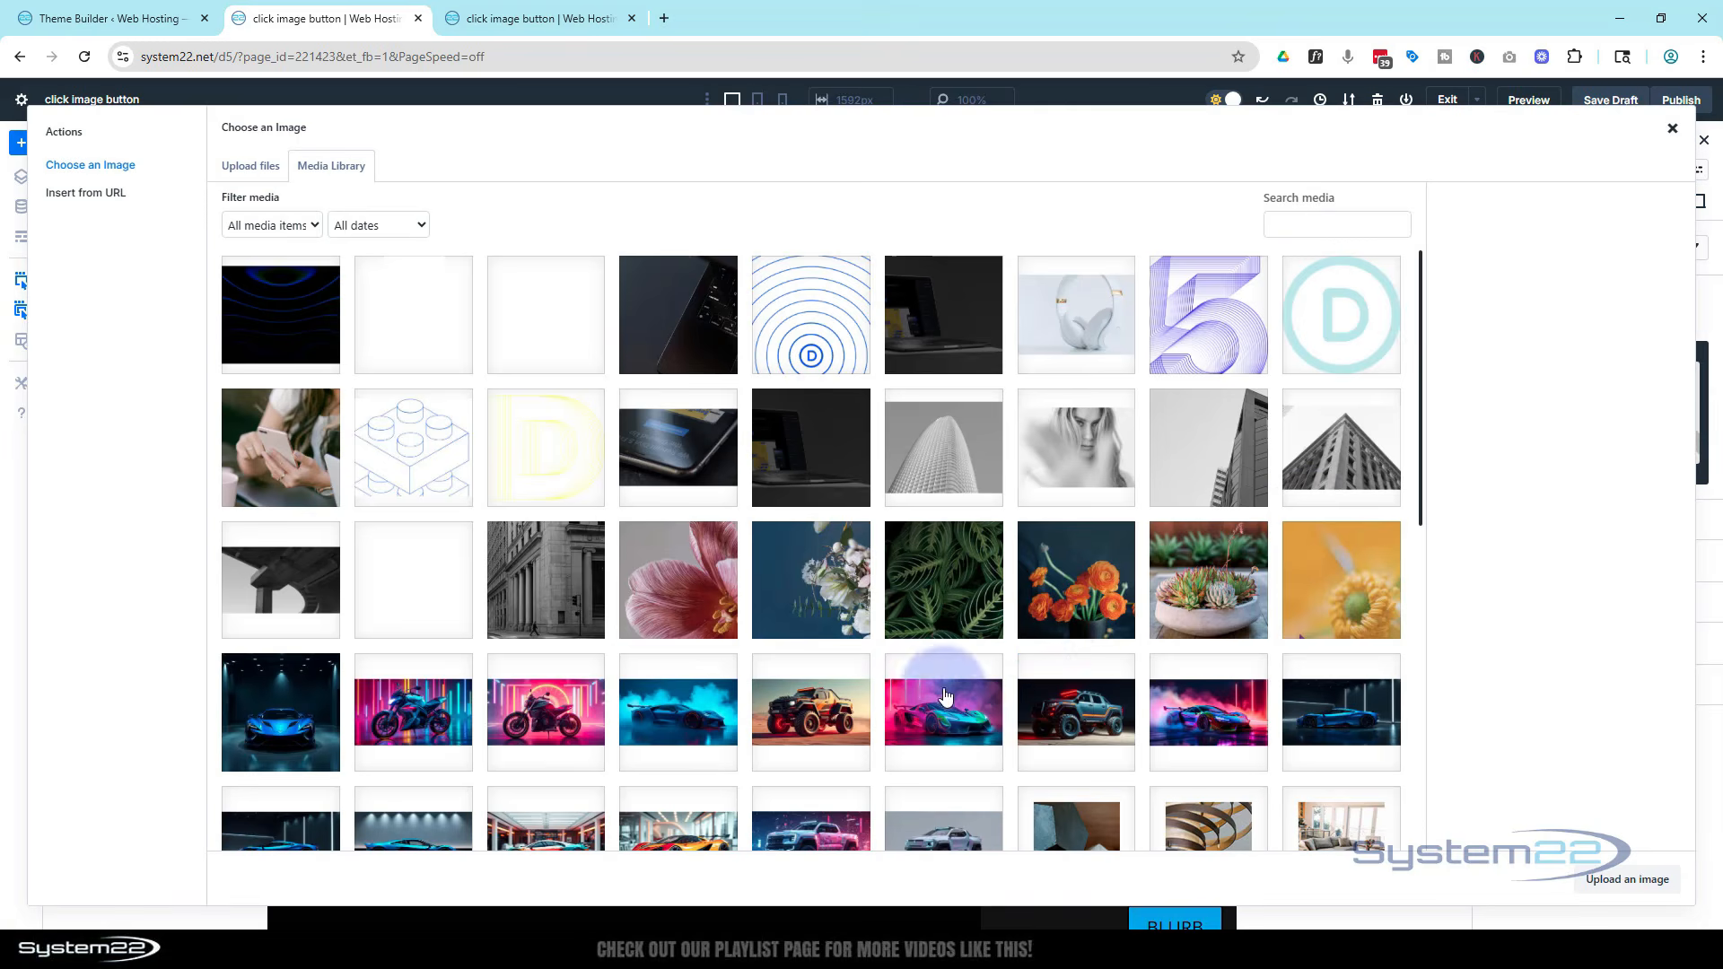
click(950, 718)
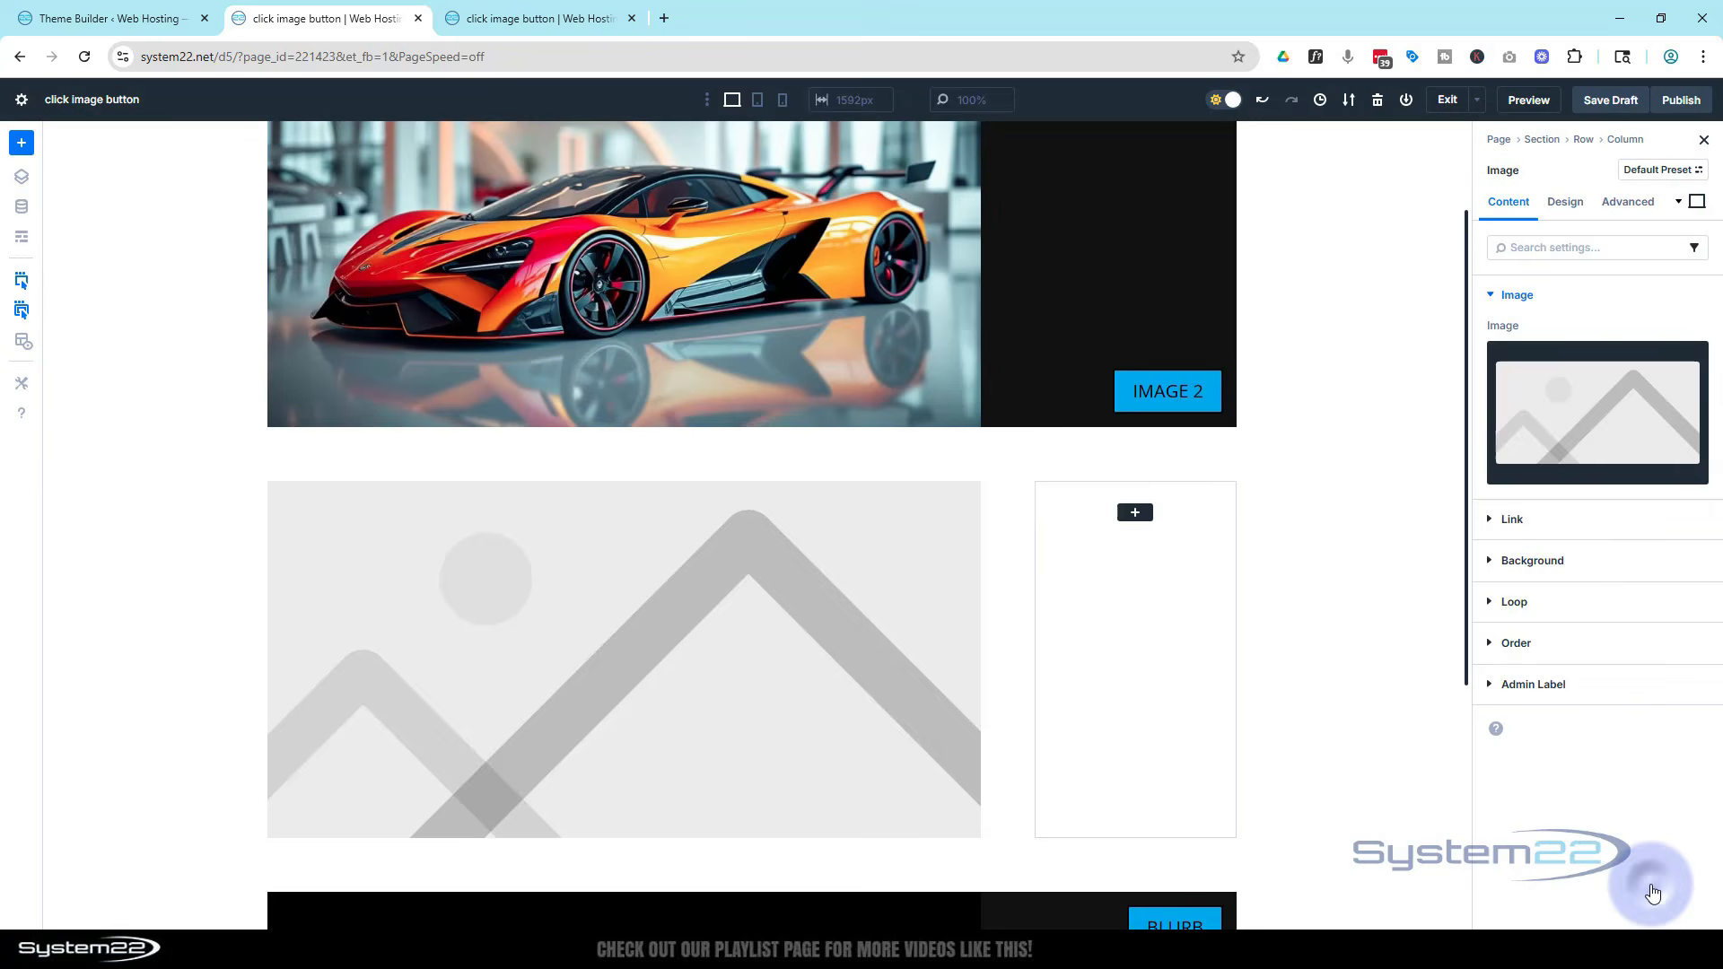
click(1651, 888)
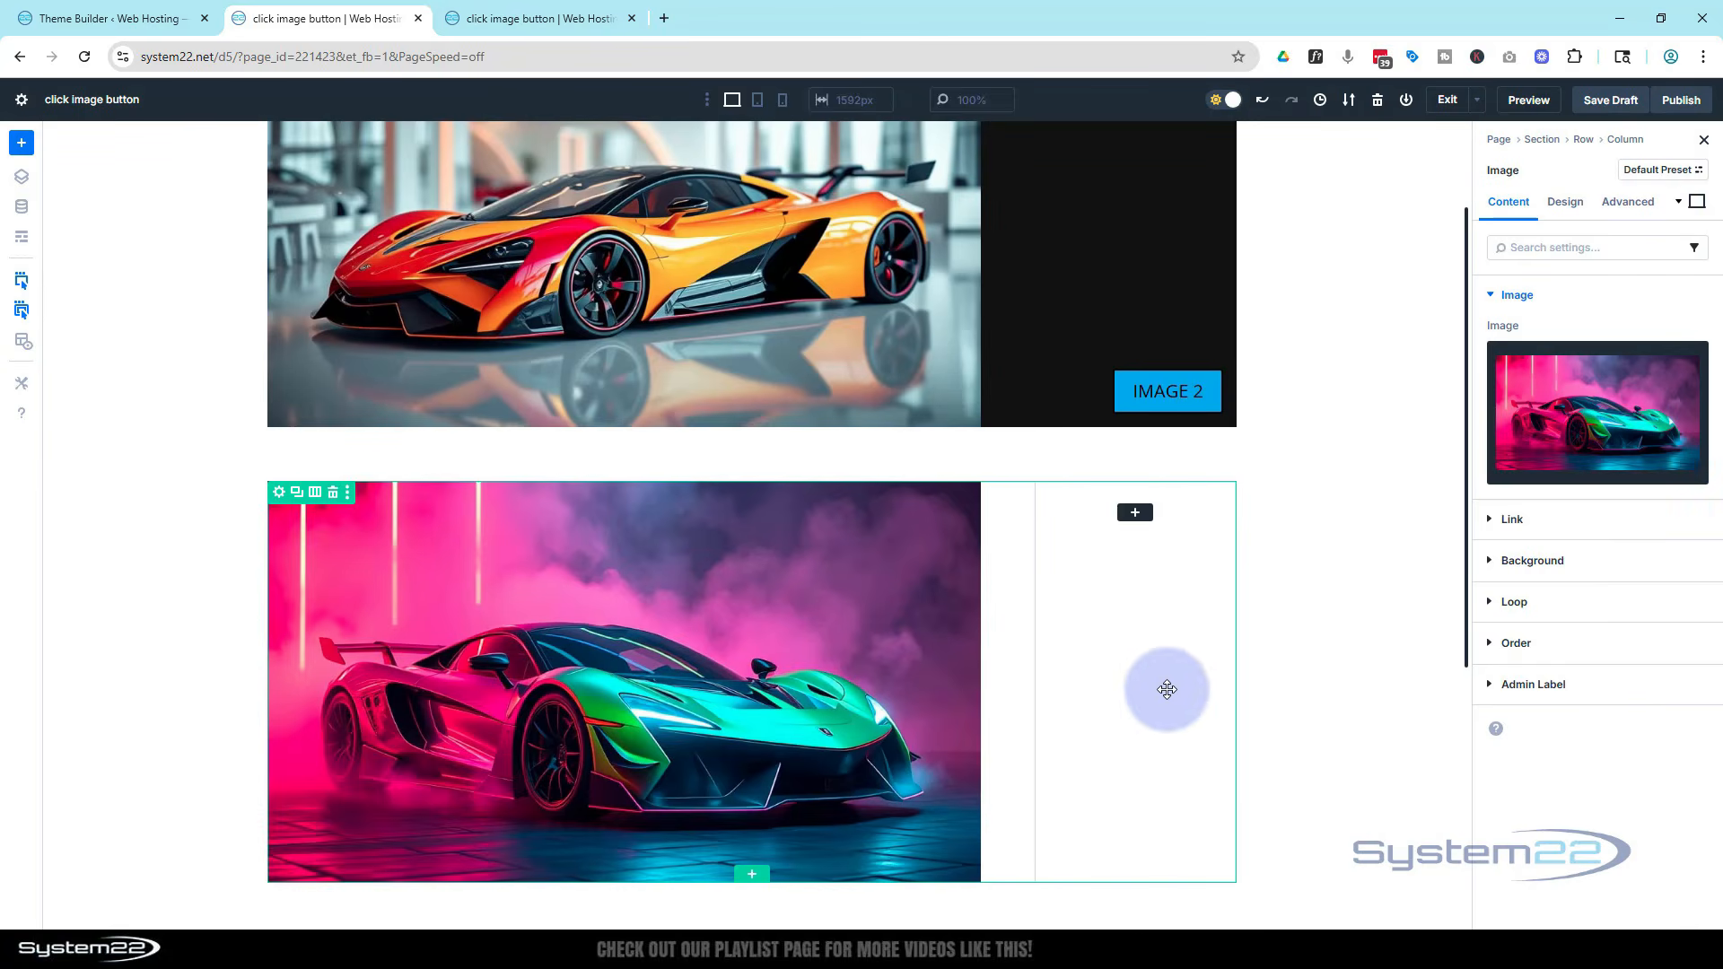
Add a Button module to the row's narrow column
click(1135, 515)
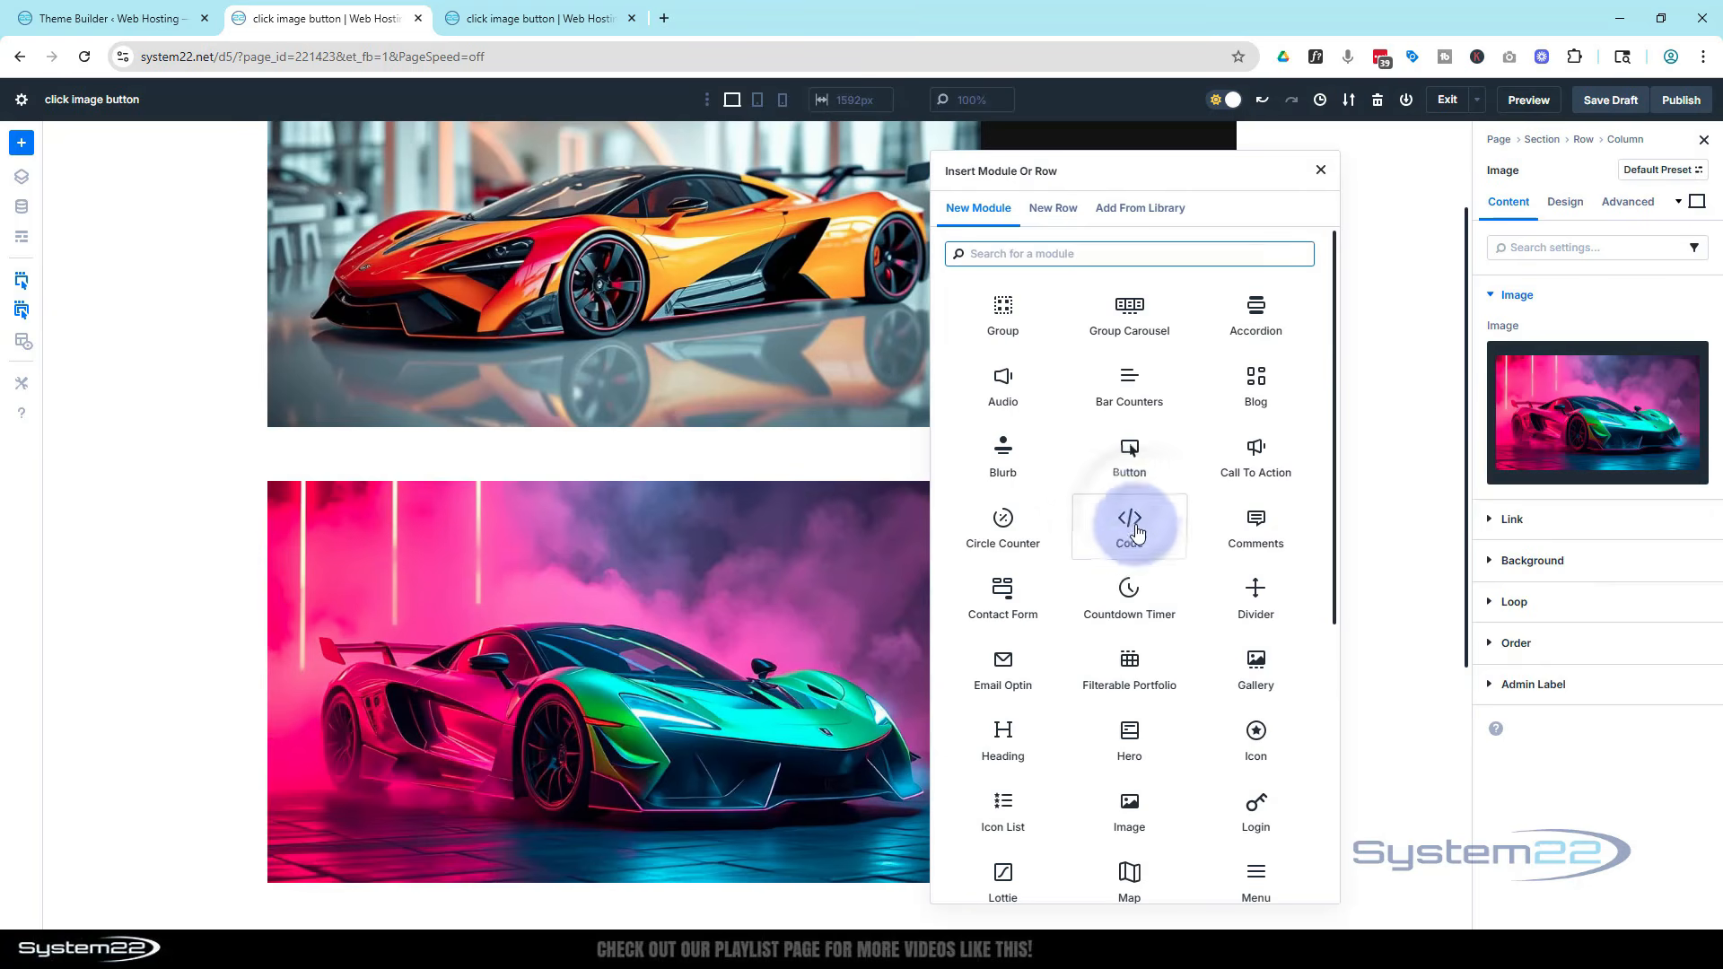
click(1128, 456)
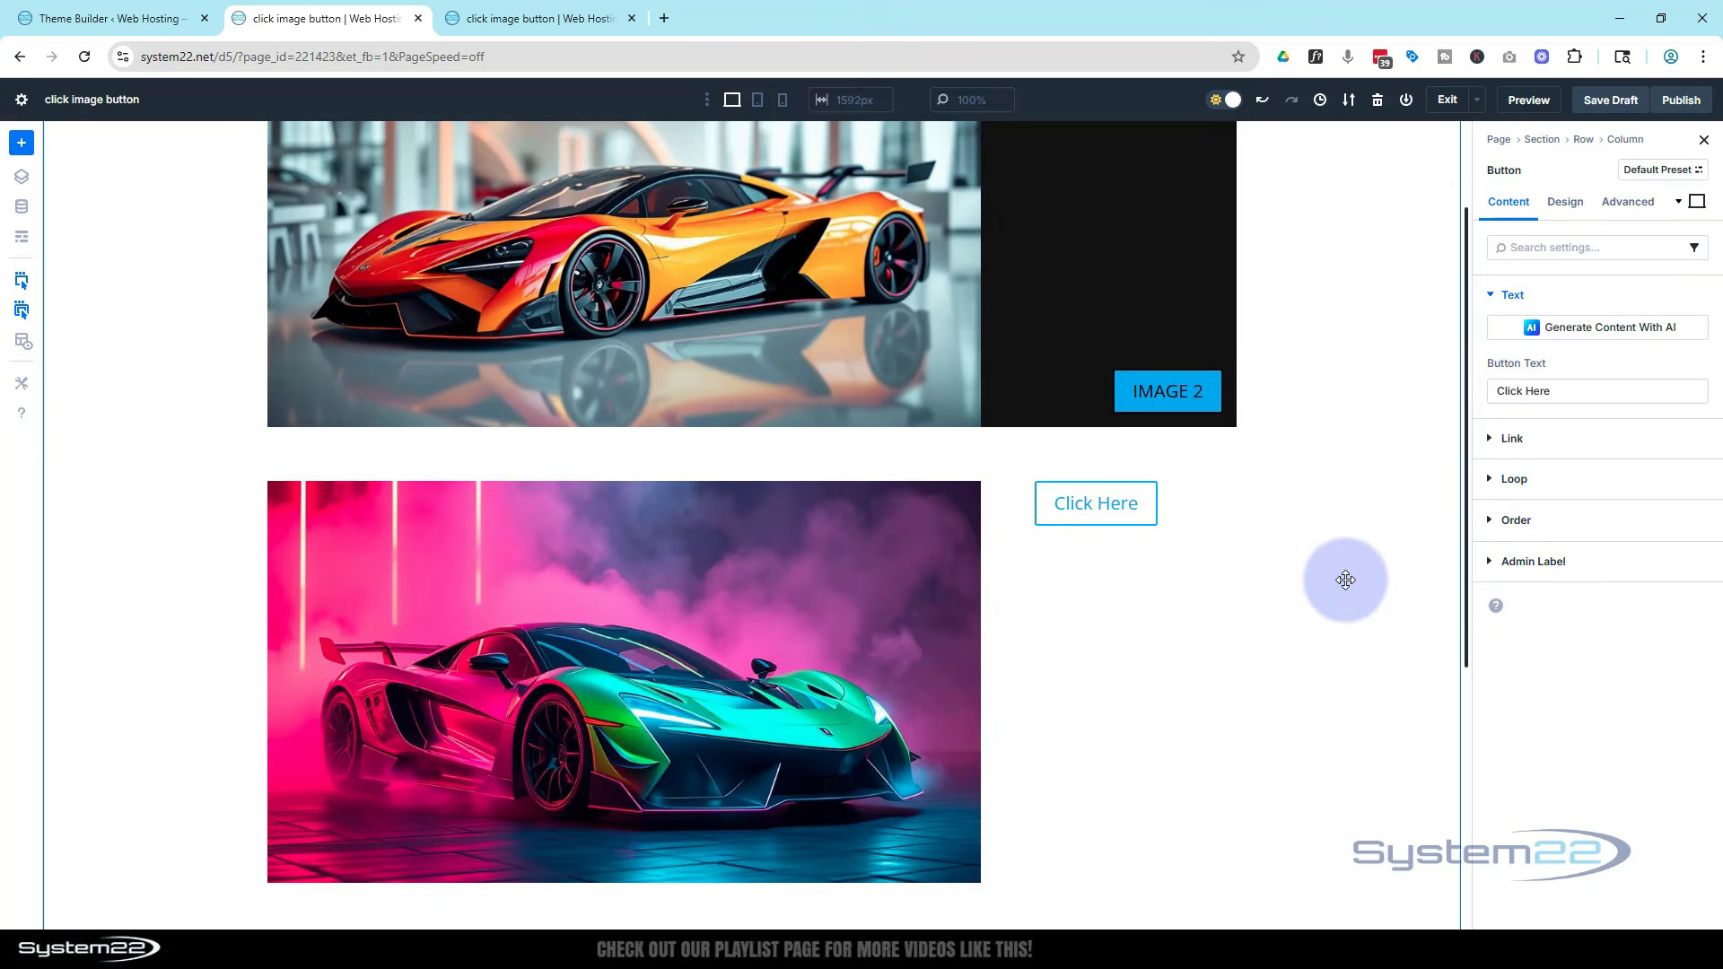
scroll(1076, 270, up, 2)
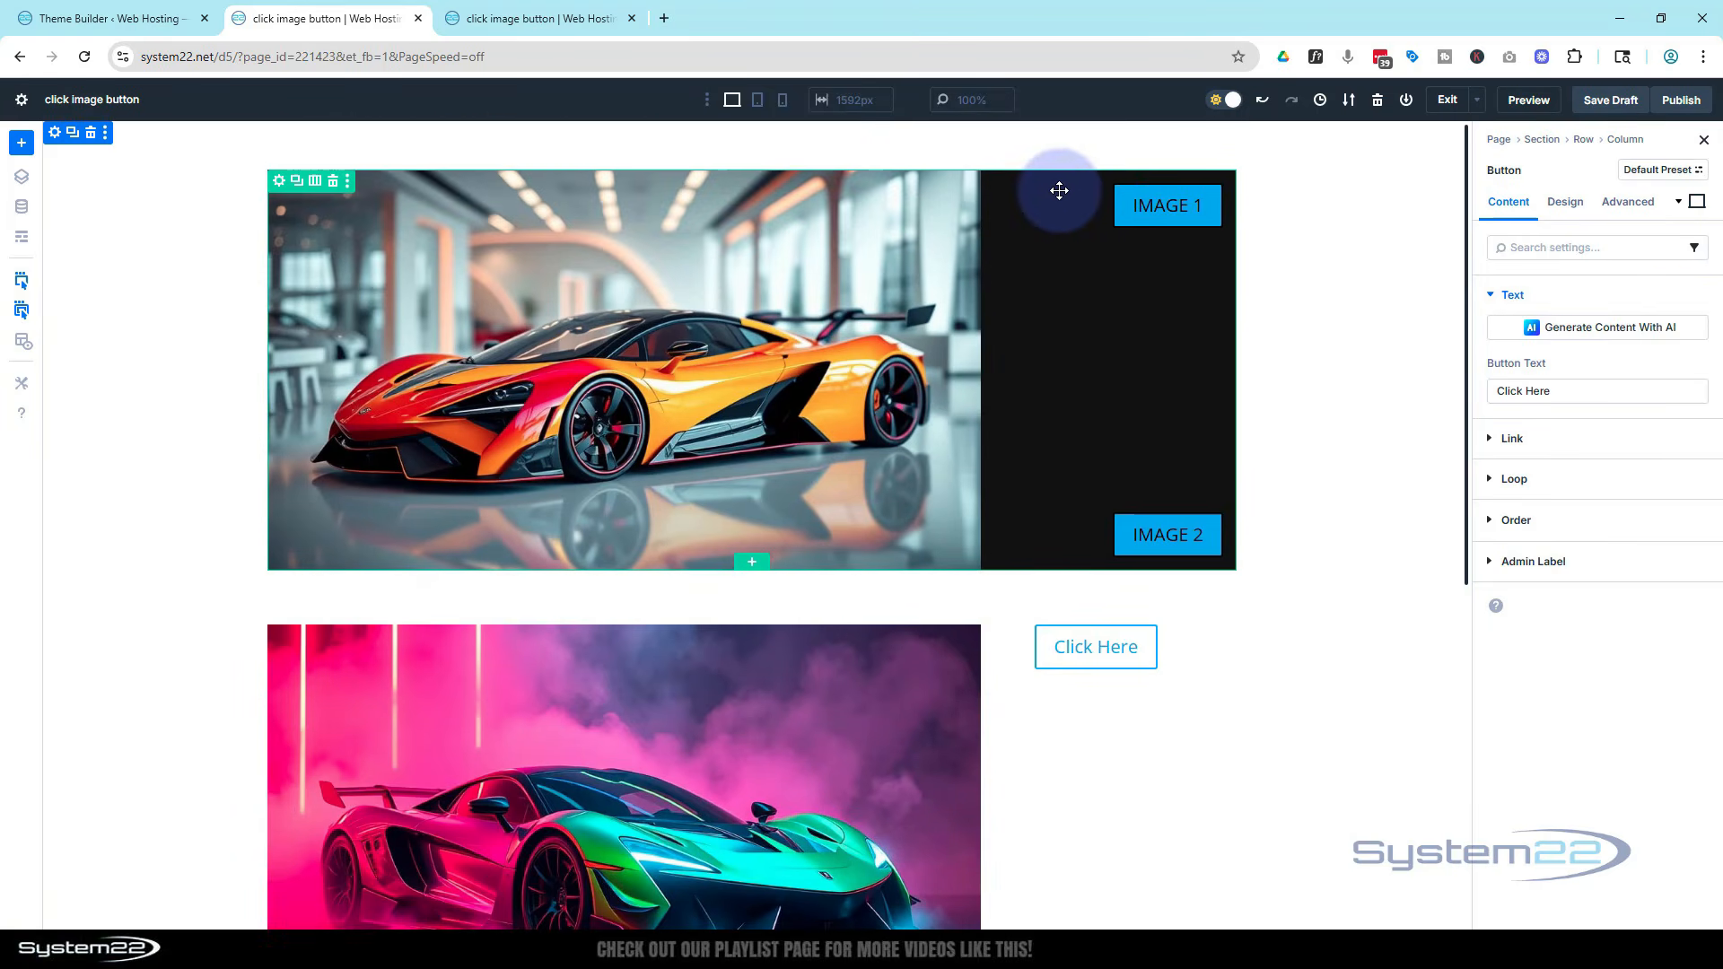
drag(1135, 517, 1039, 526)
scroll(1041, 509, down, 2)
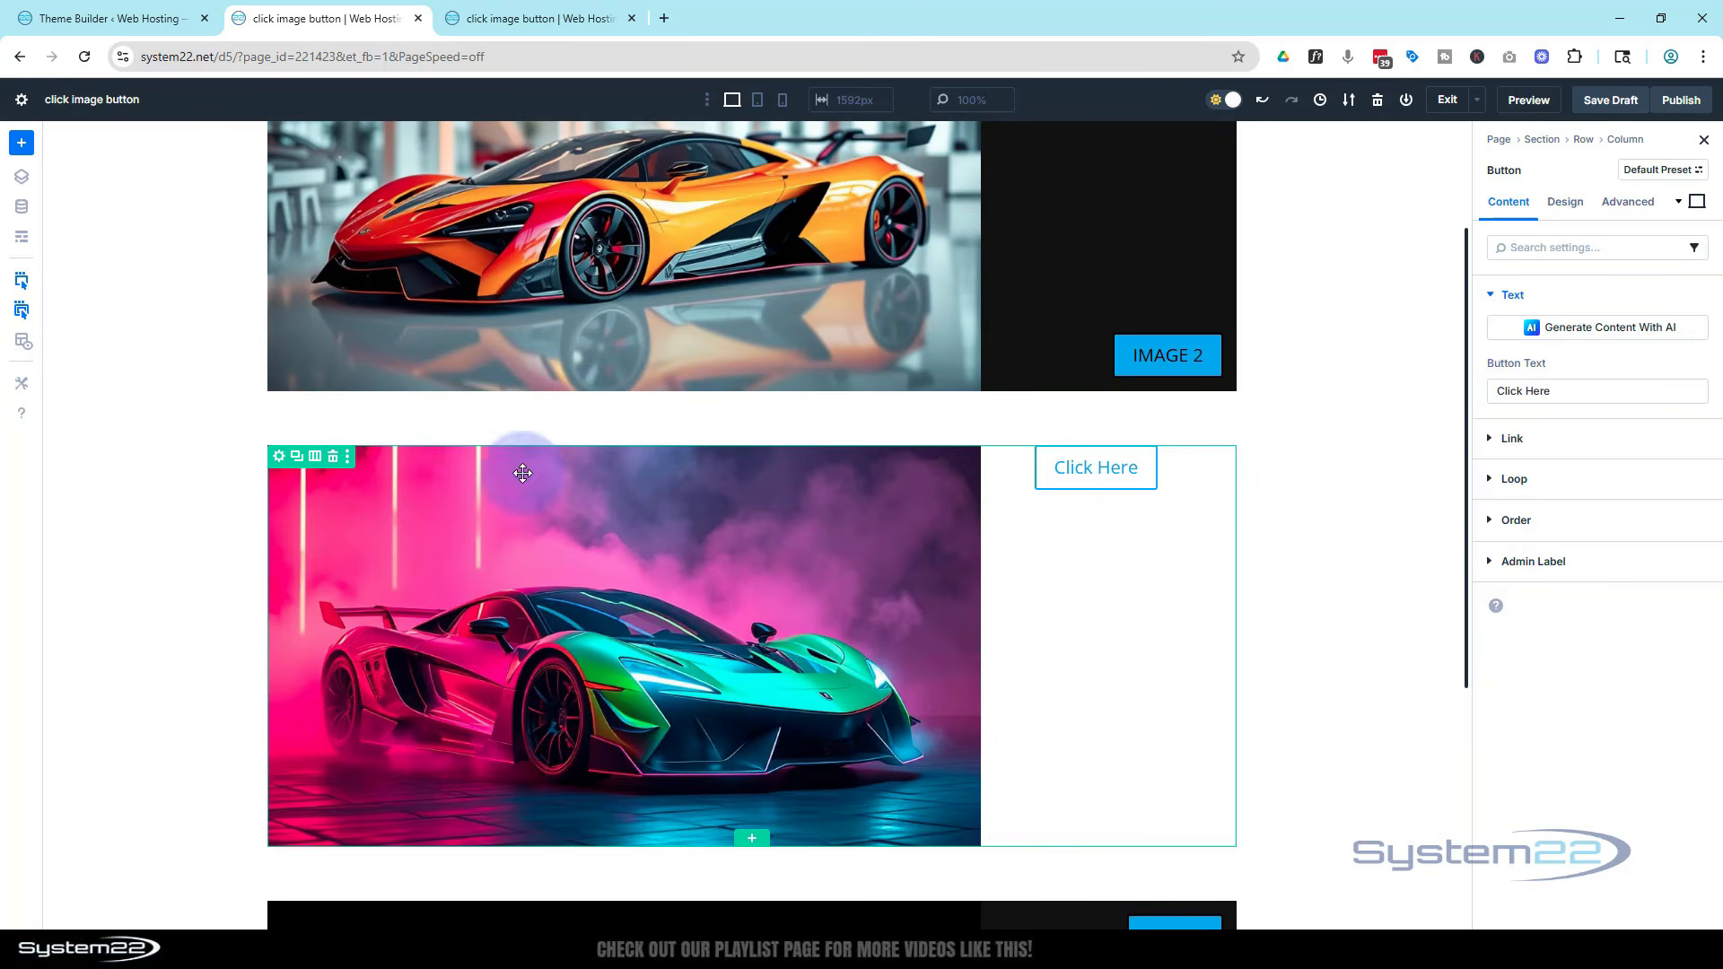
Set the new row's background color to dark grey 1F1F1F
click(277, 459)
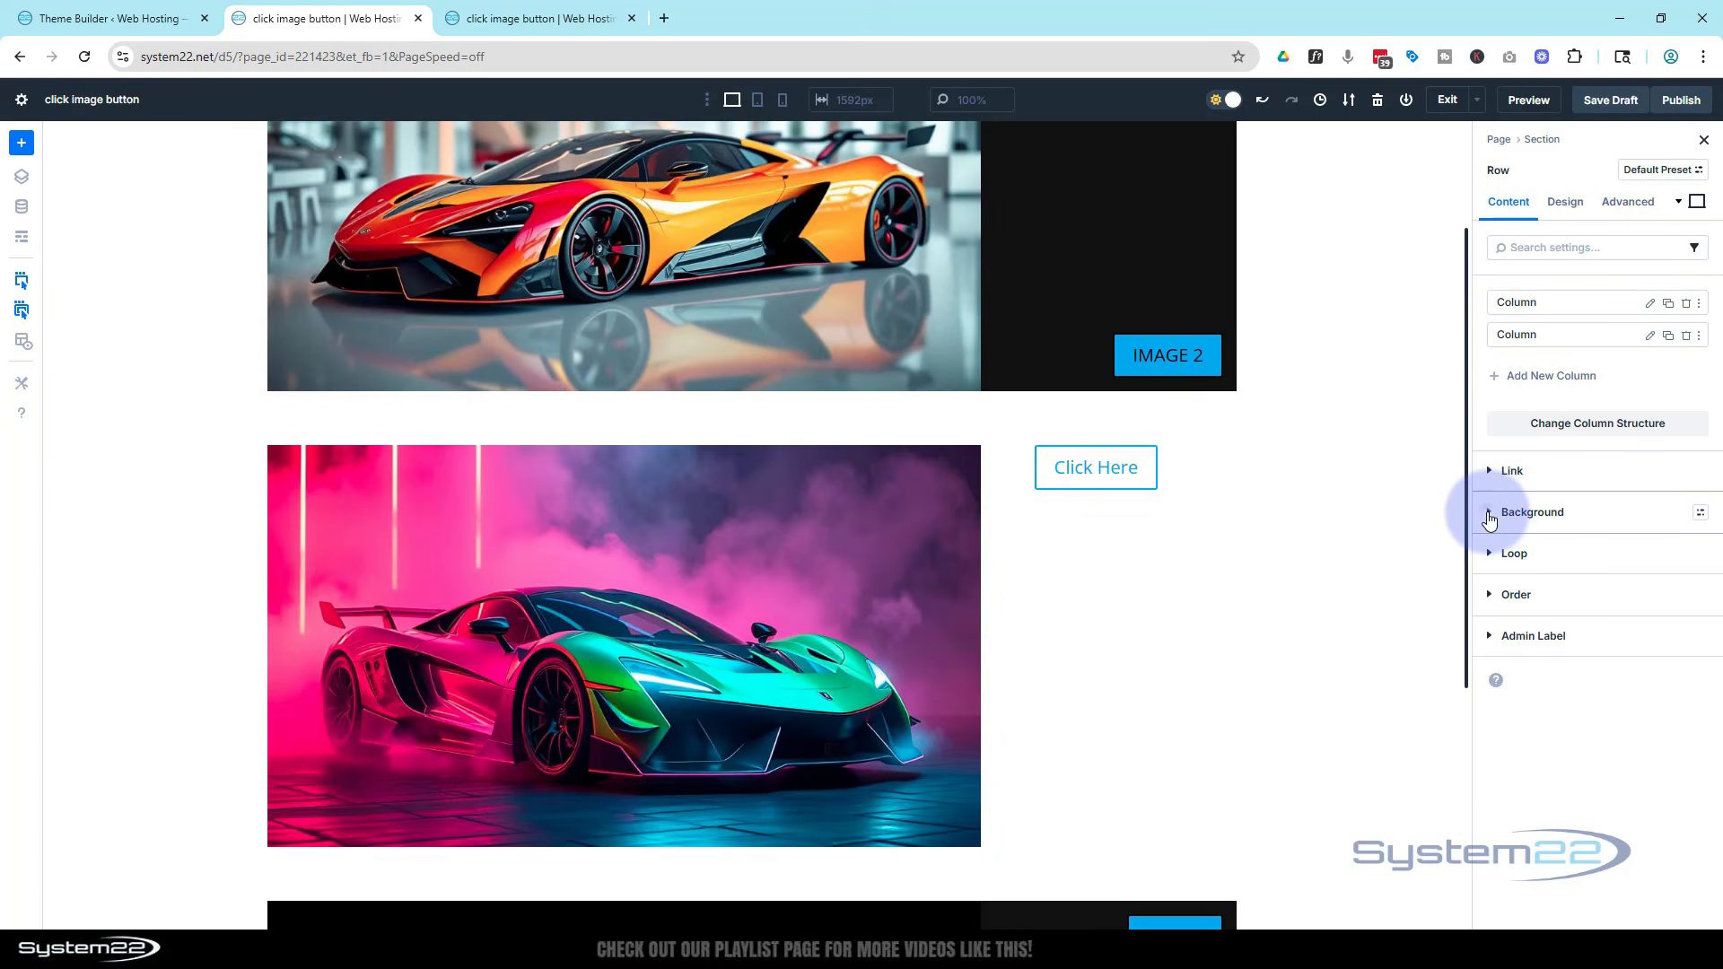
click(1489, 518)
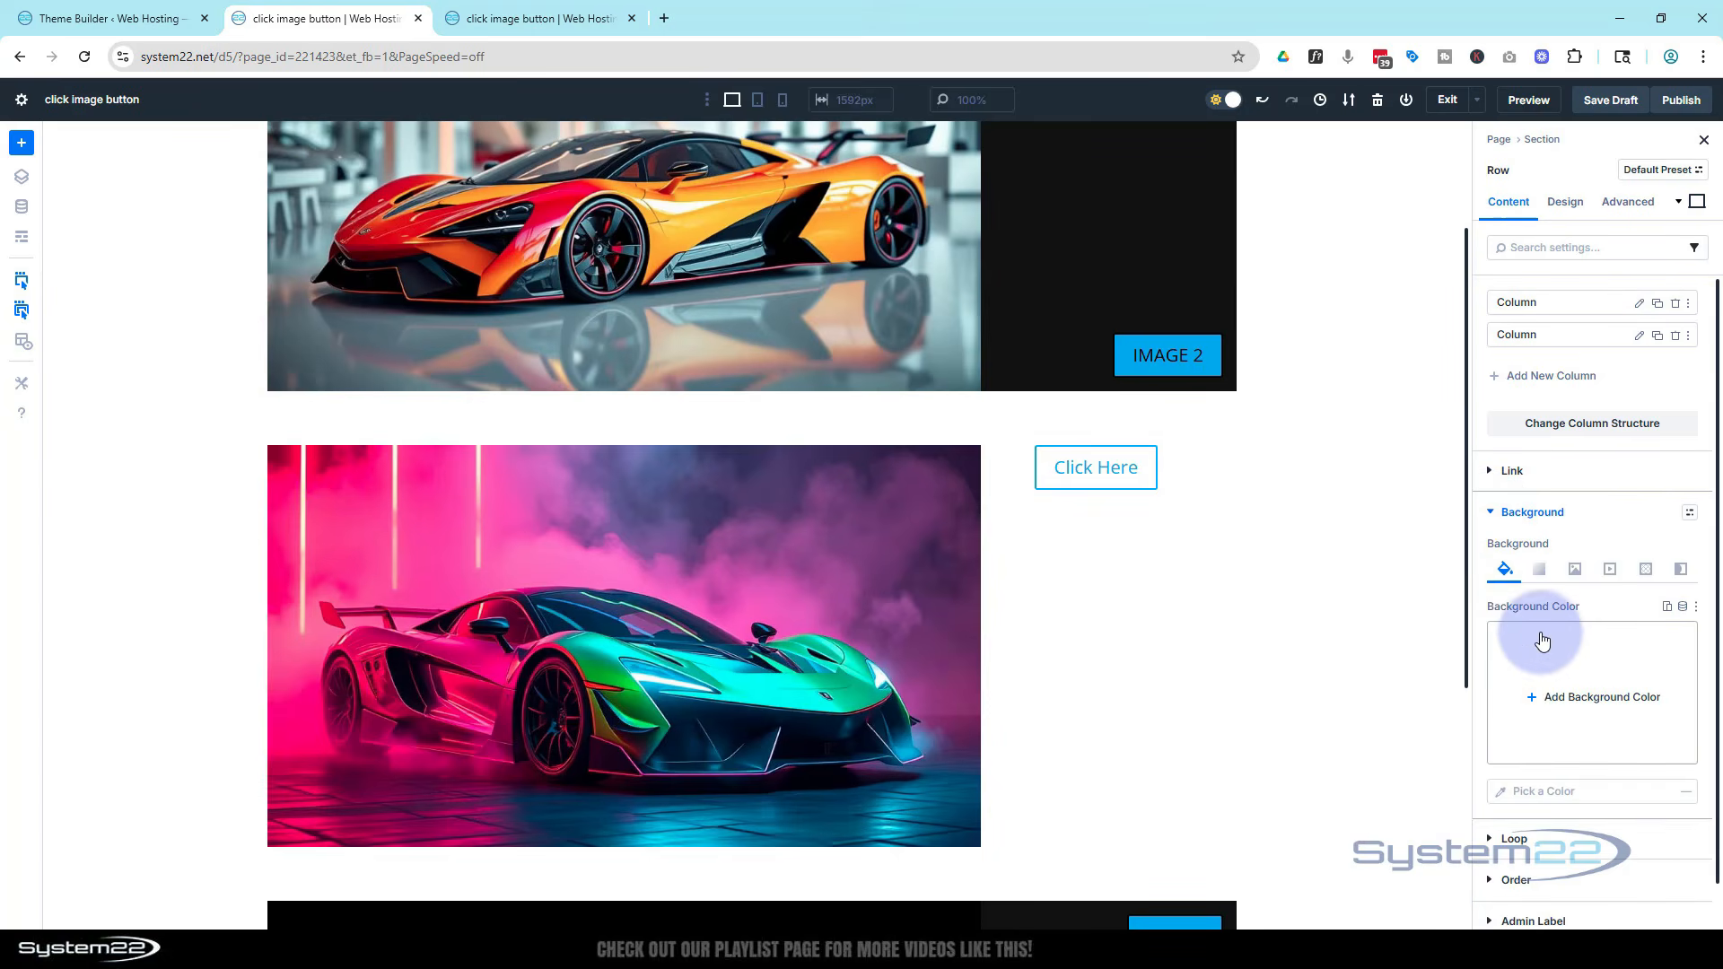
click(1545, 687)
drag(1316, 580, 1237, 610)
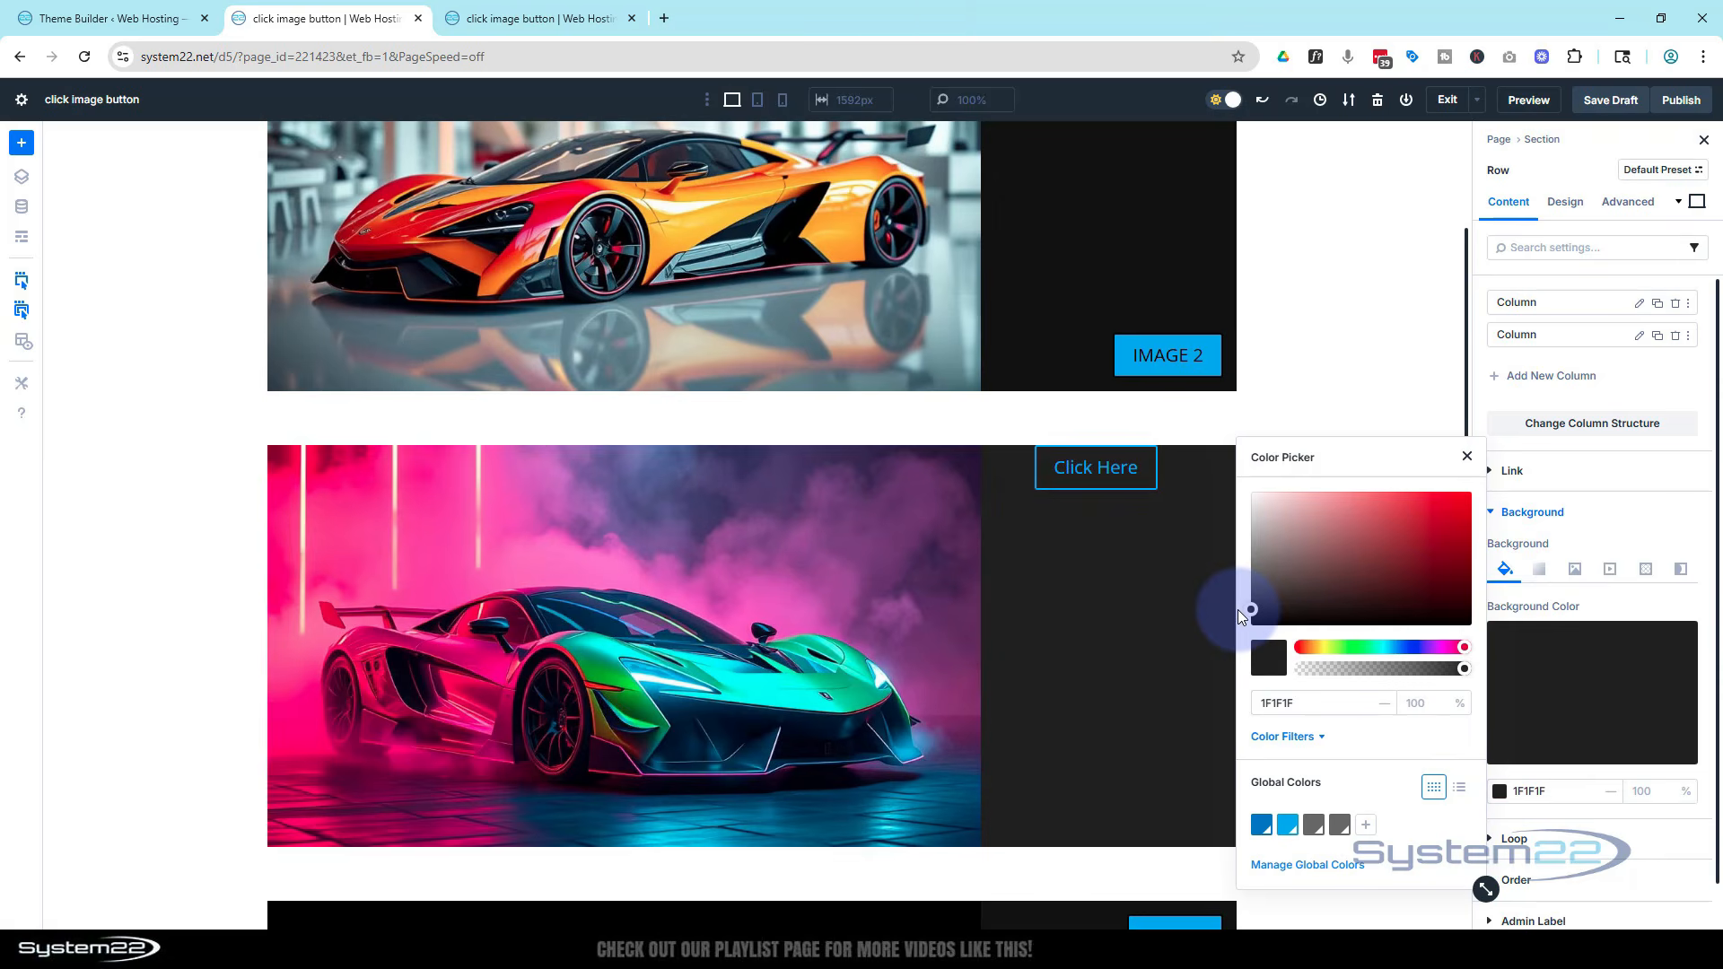
click(1414, 409)
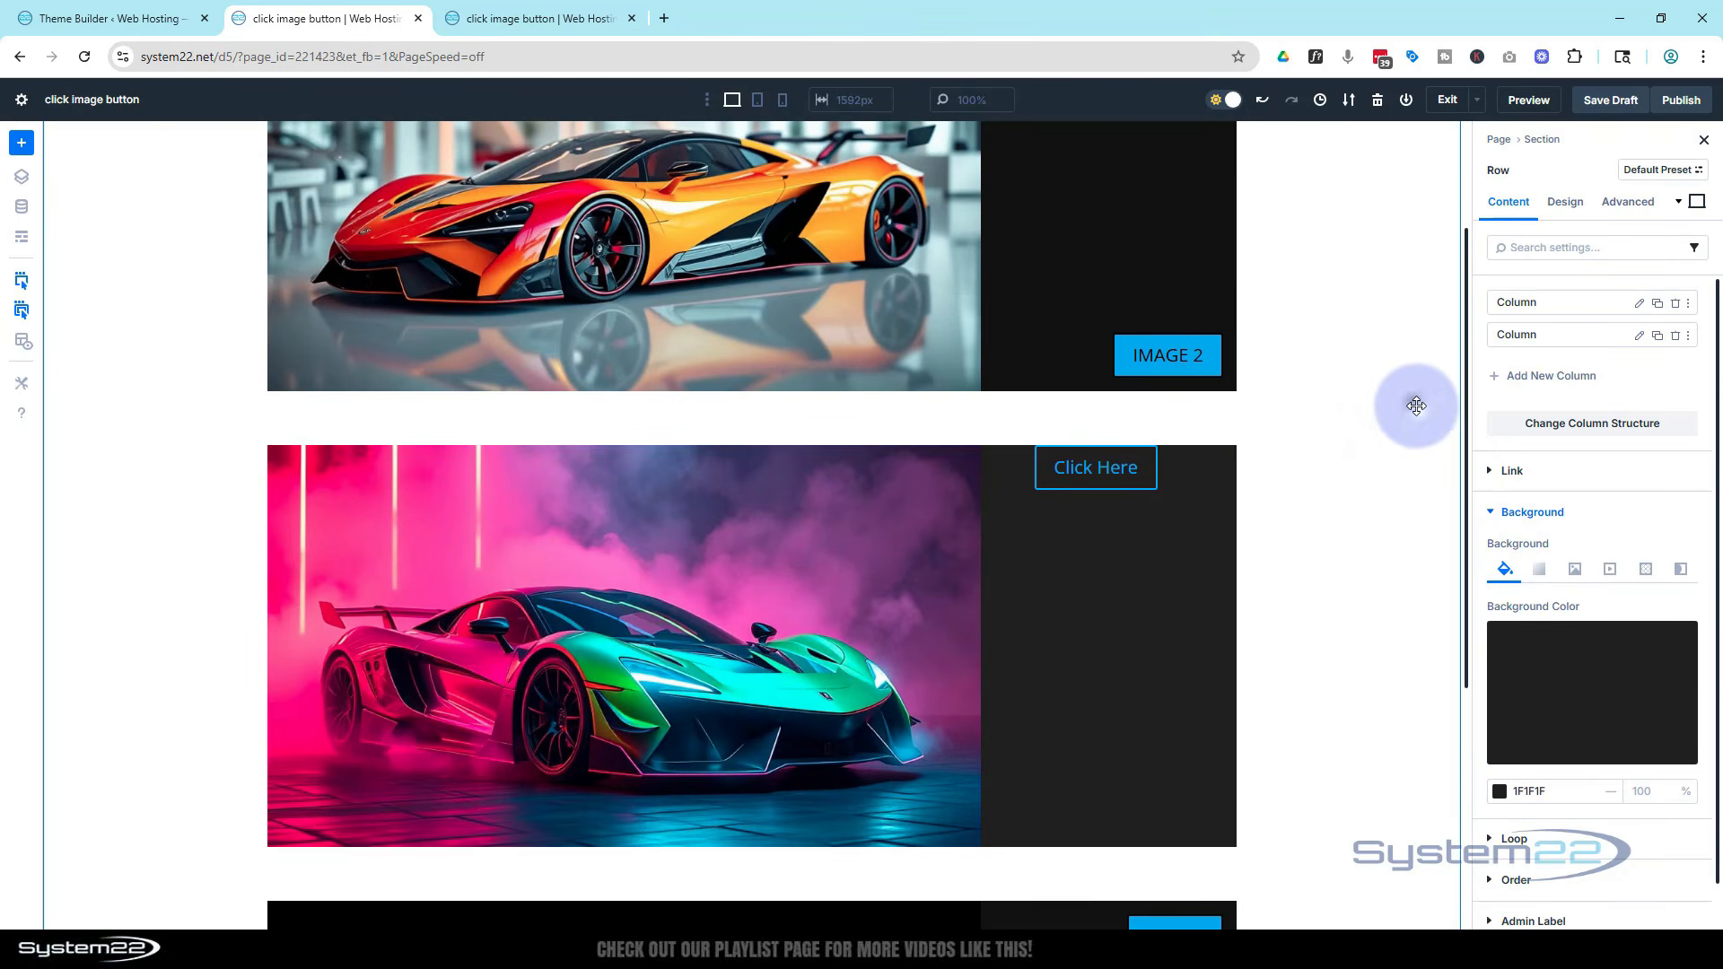
Change the button text to Image A
click(1098, 463)
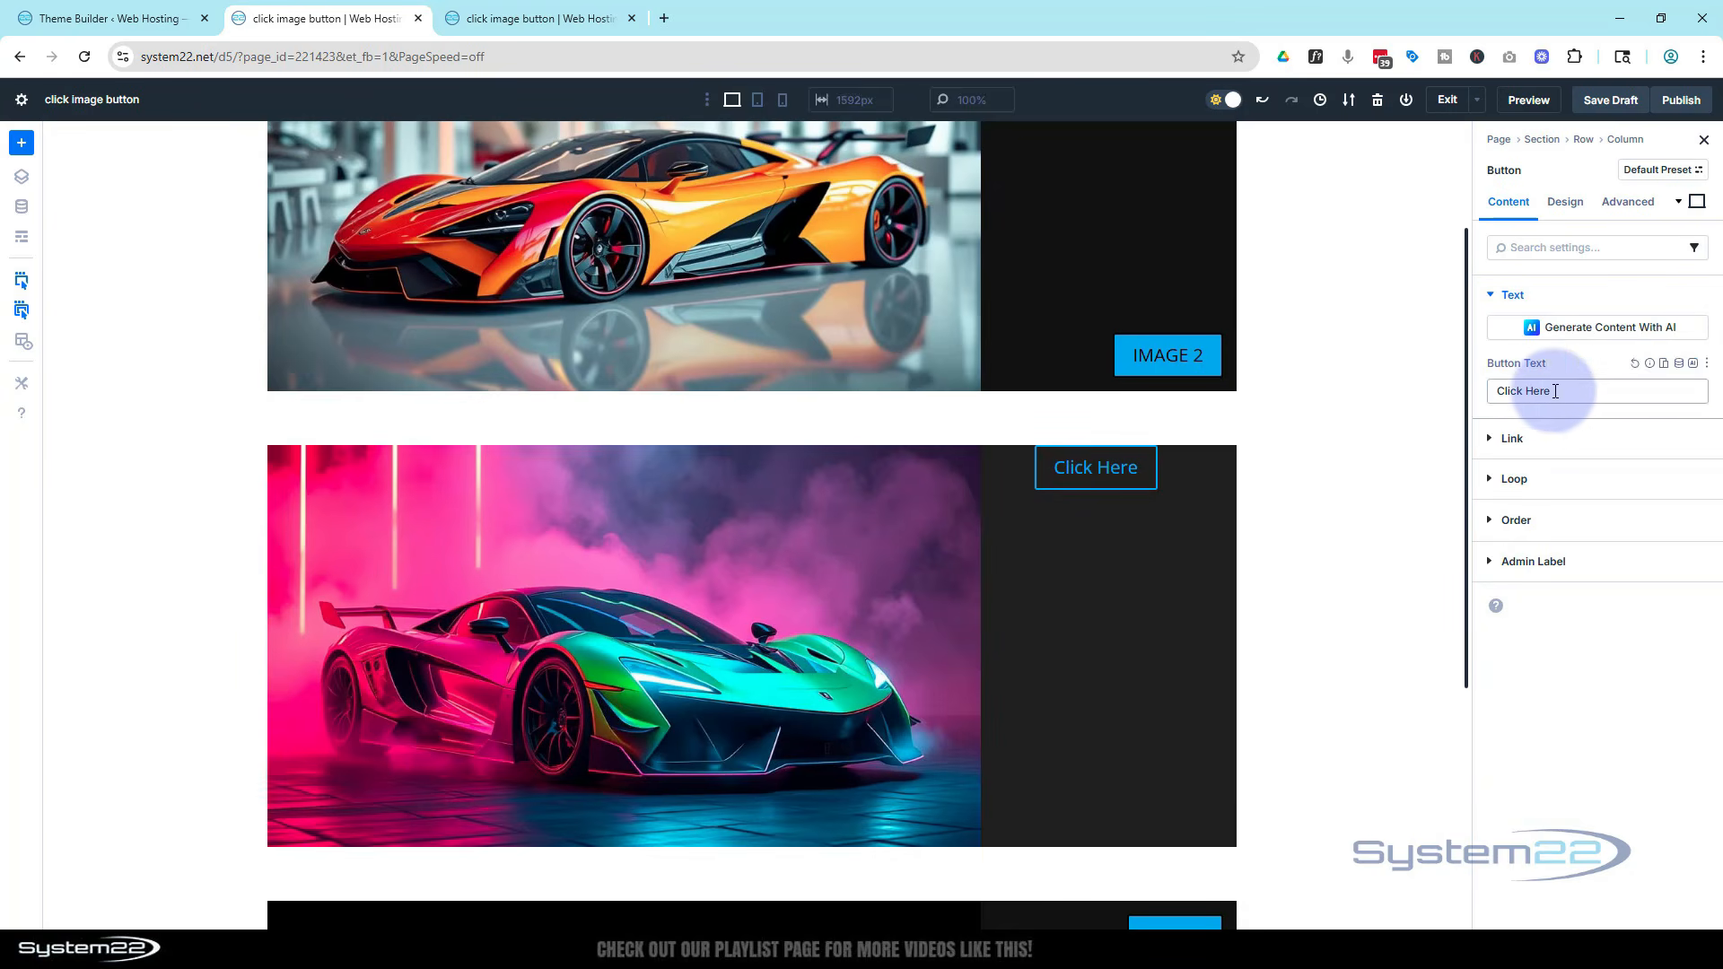
drag(1556, 392, 1461, 395)
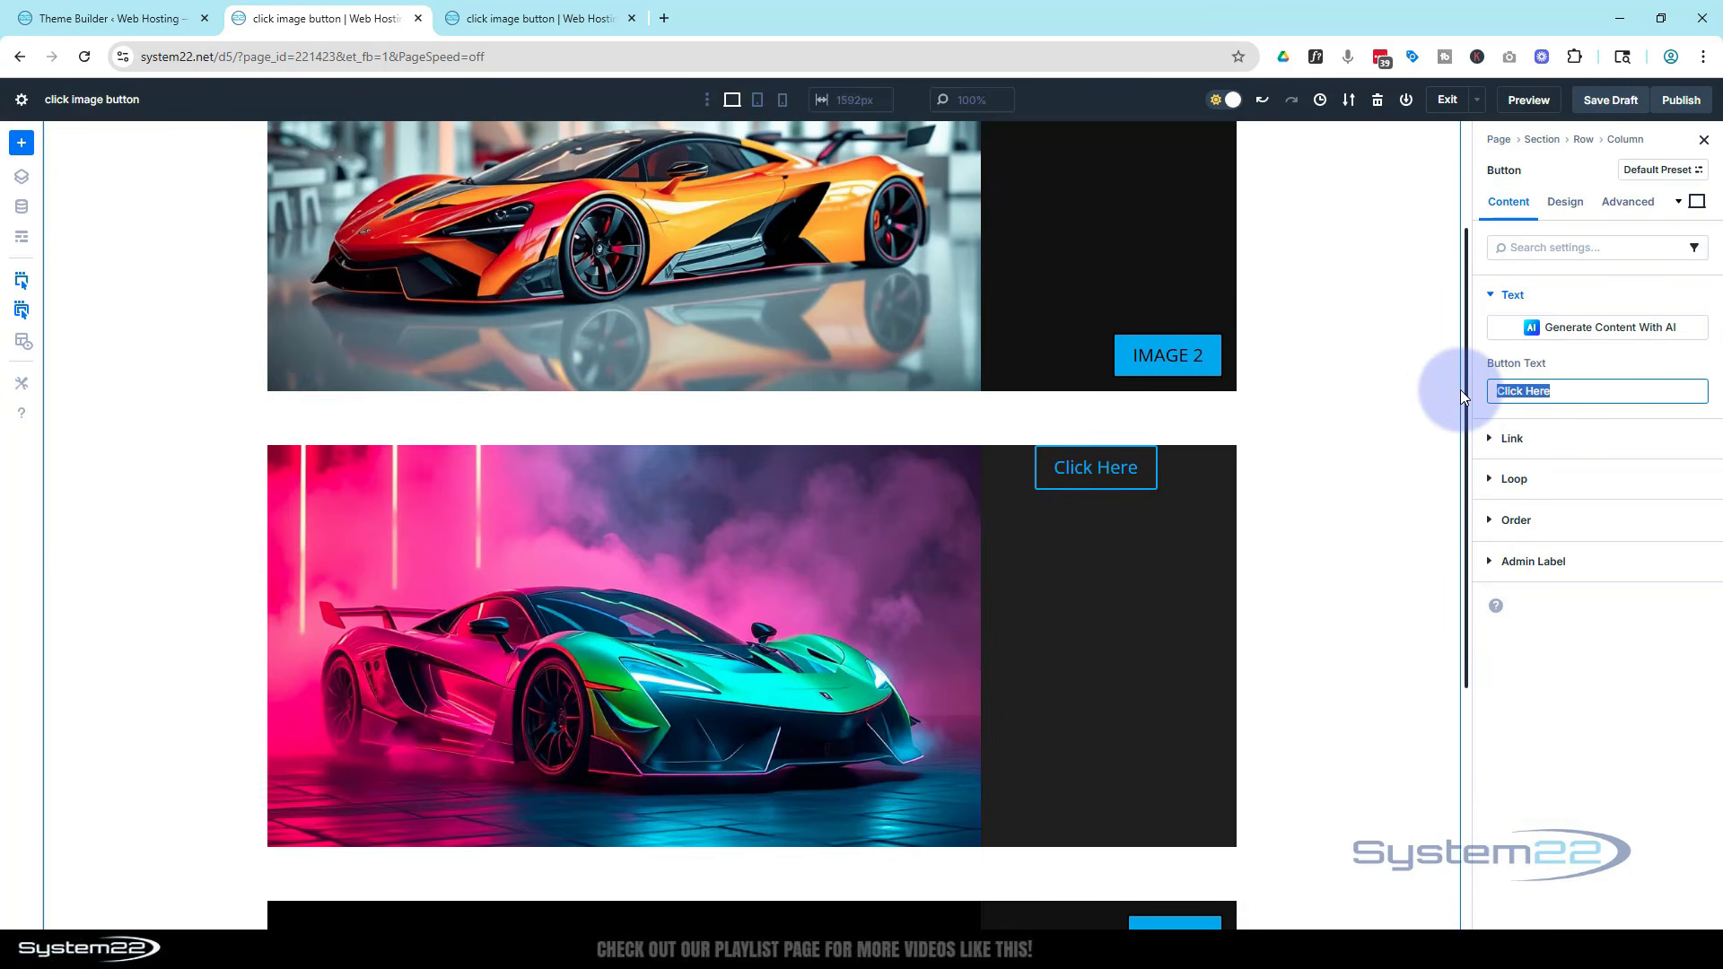
text(Image)
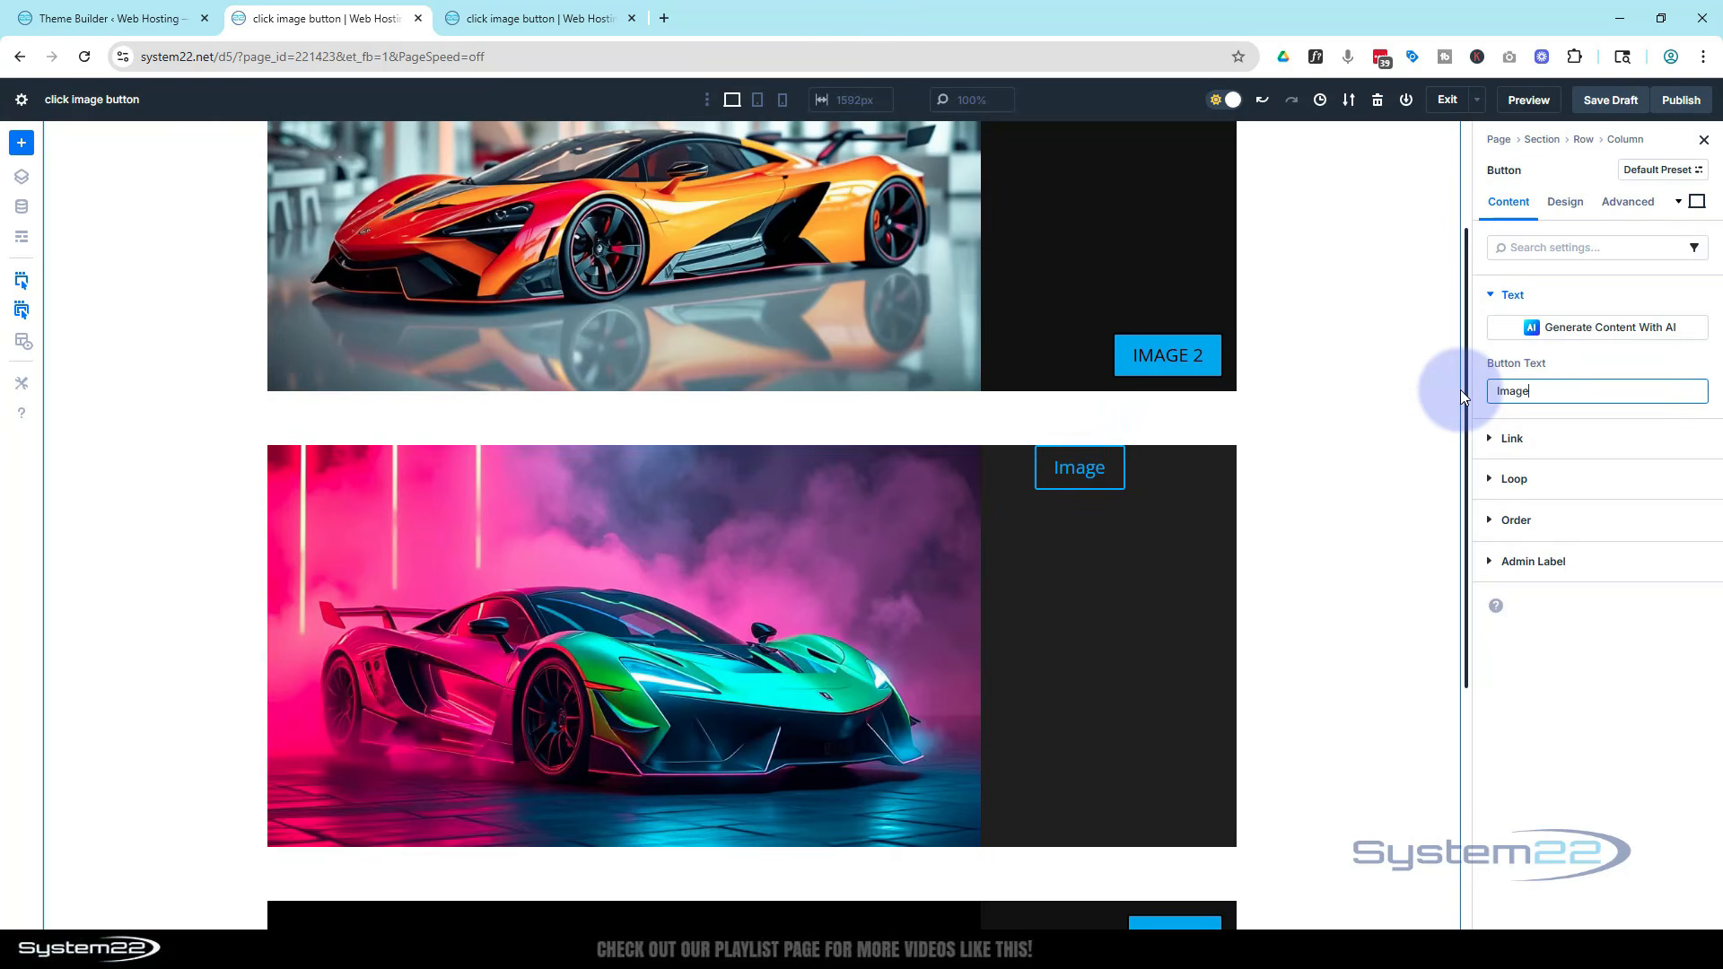
text( A)
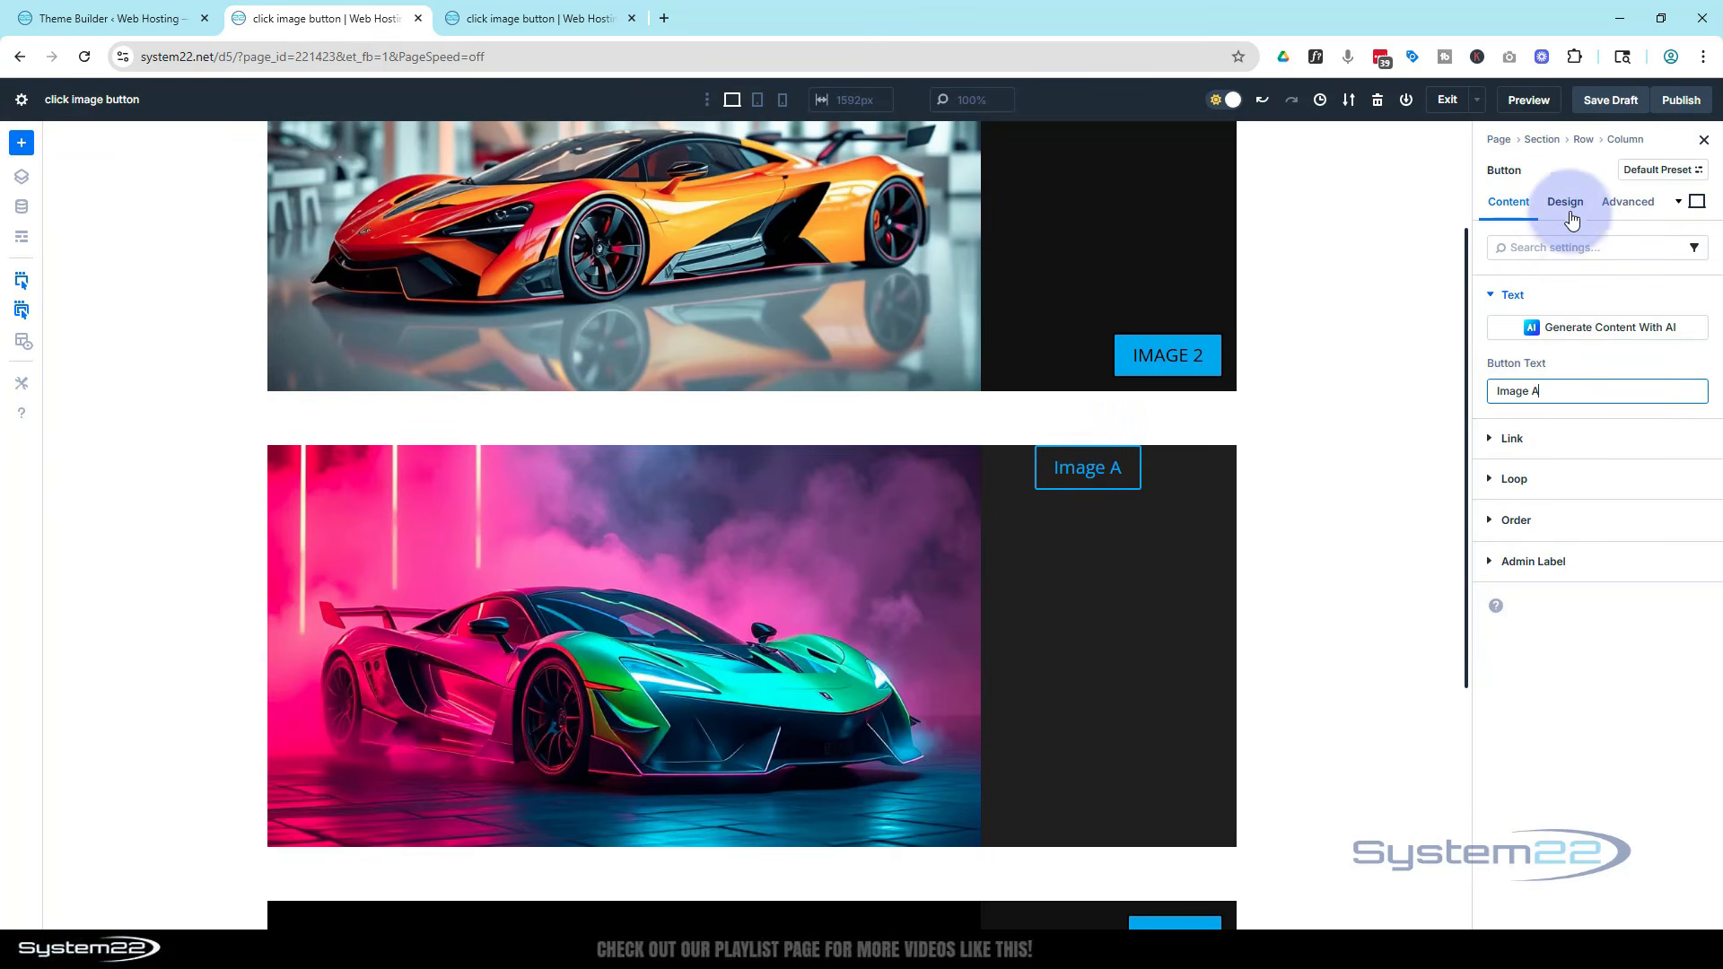
Enable custom button styles and give the button a background of the global Secondary Color
click(1567, 209)
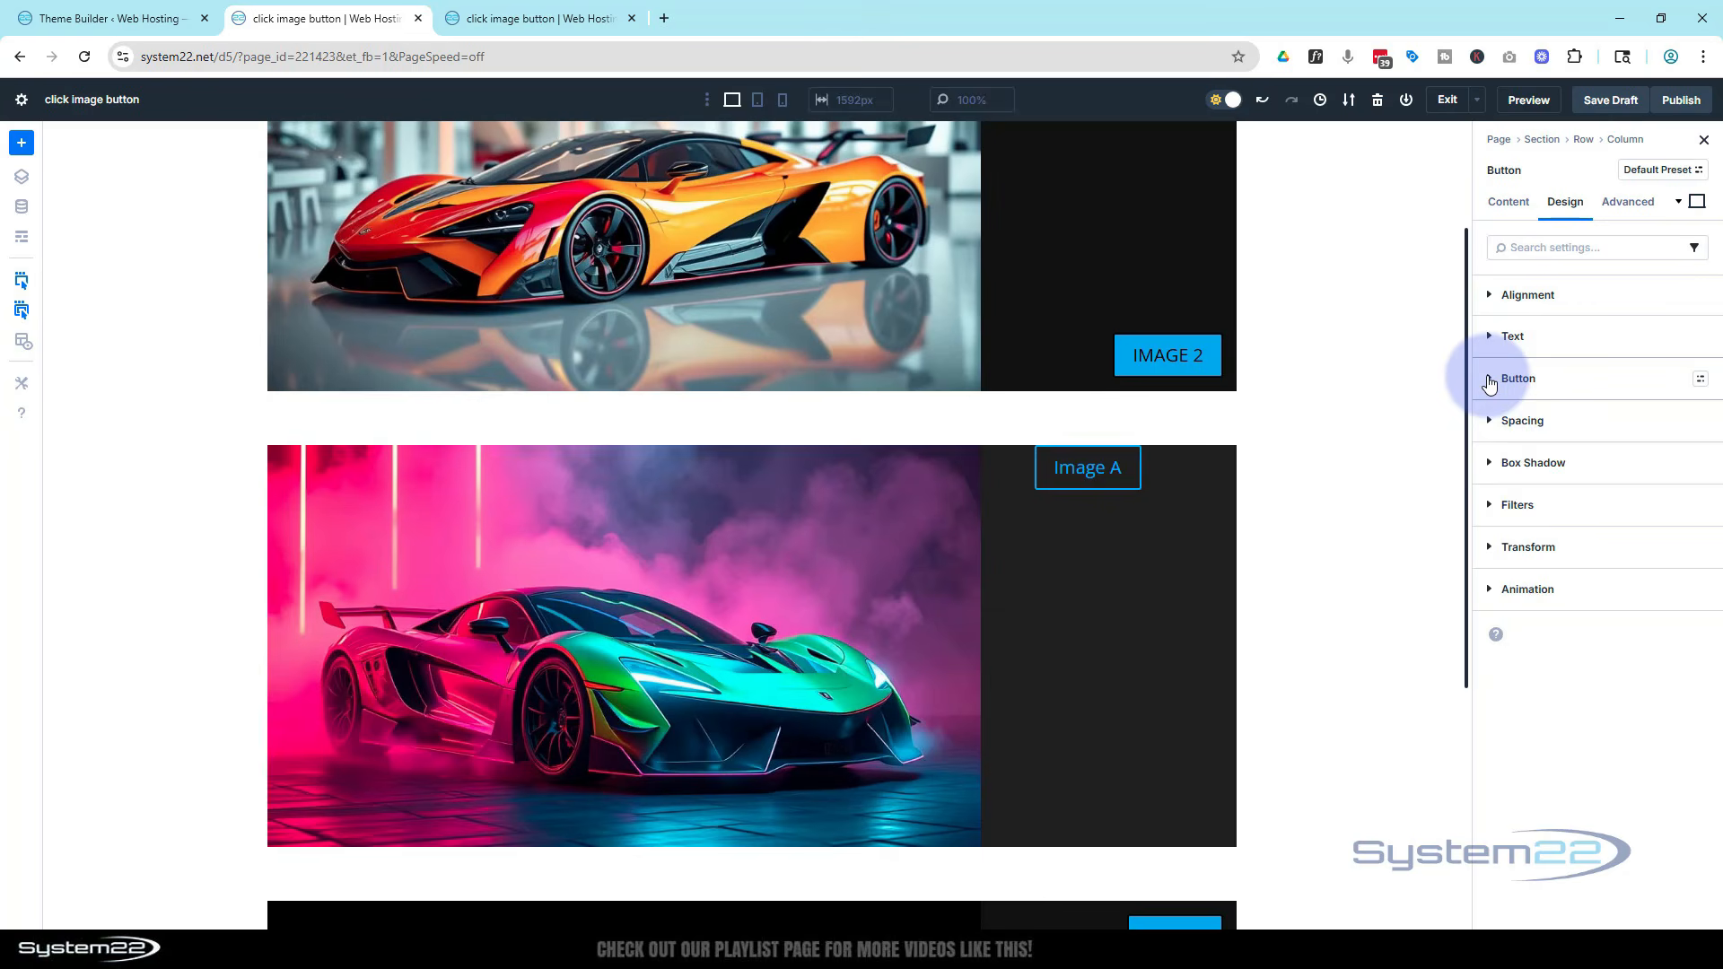
click(1490, 379)
click(1519, 436)
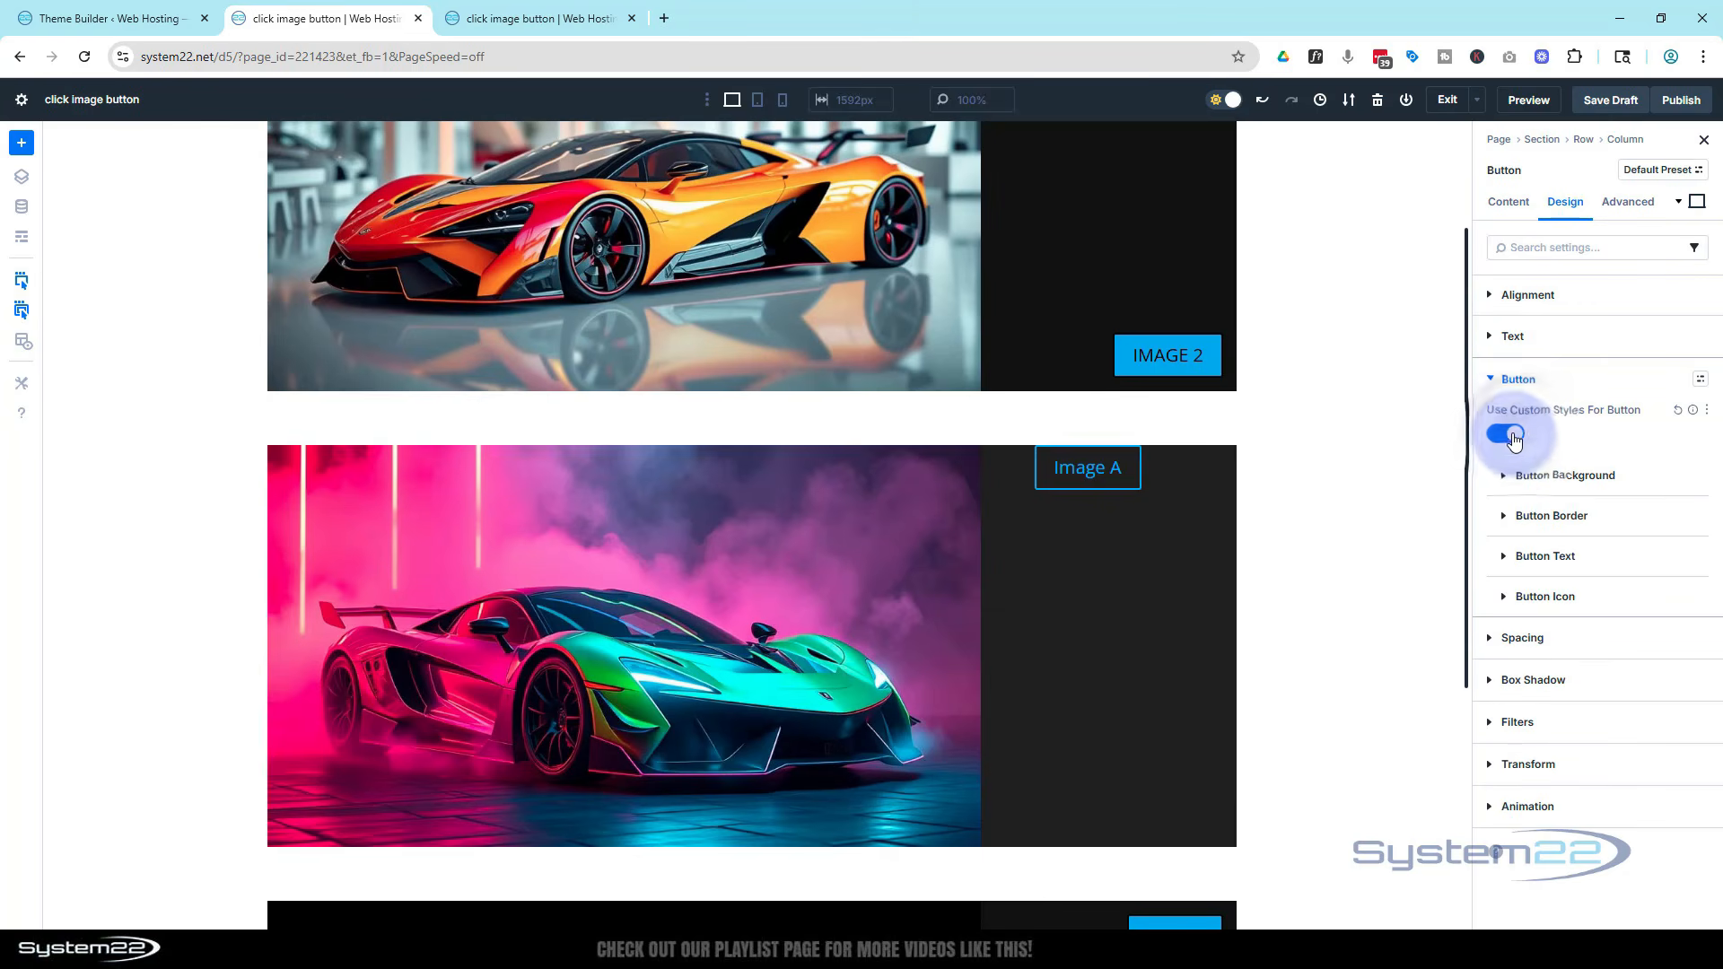
click(1528, 477)
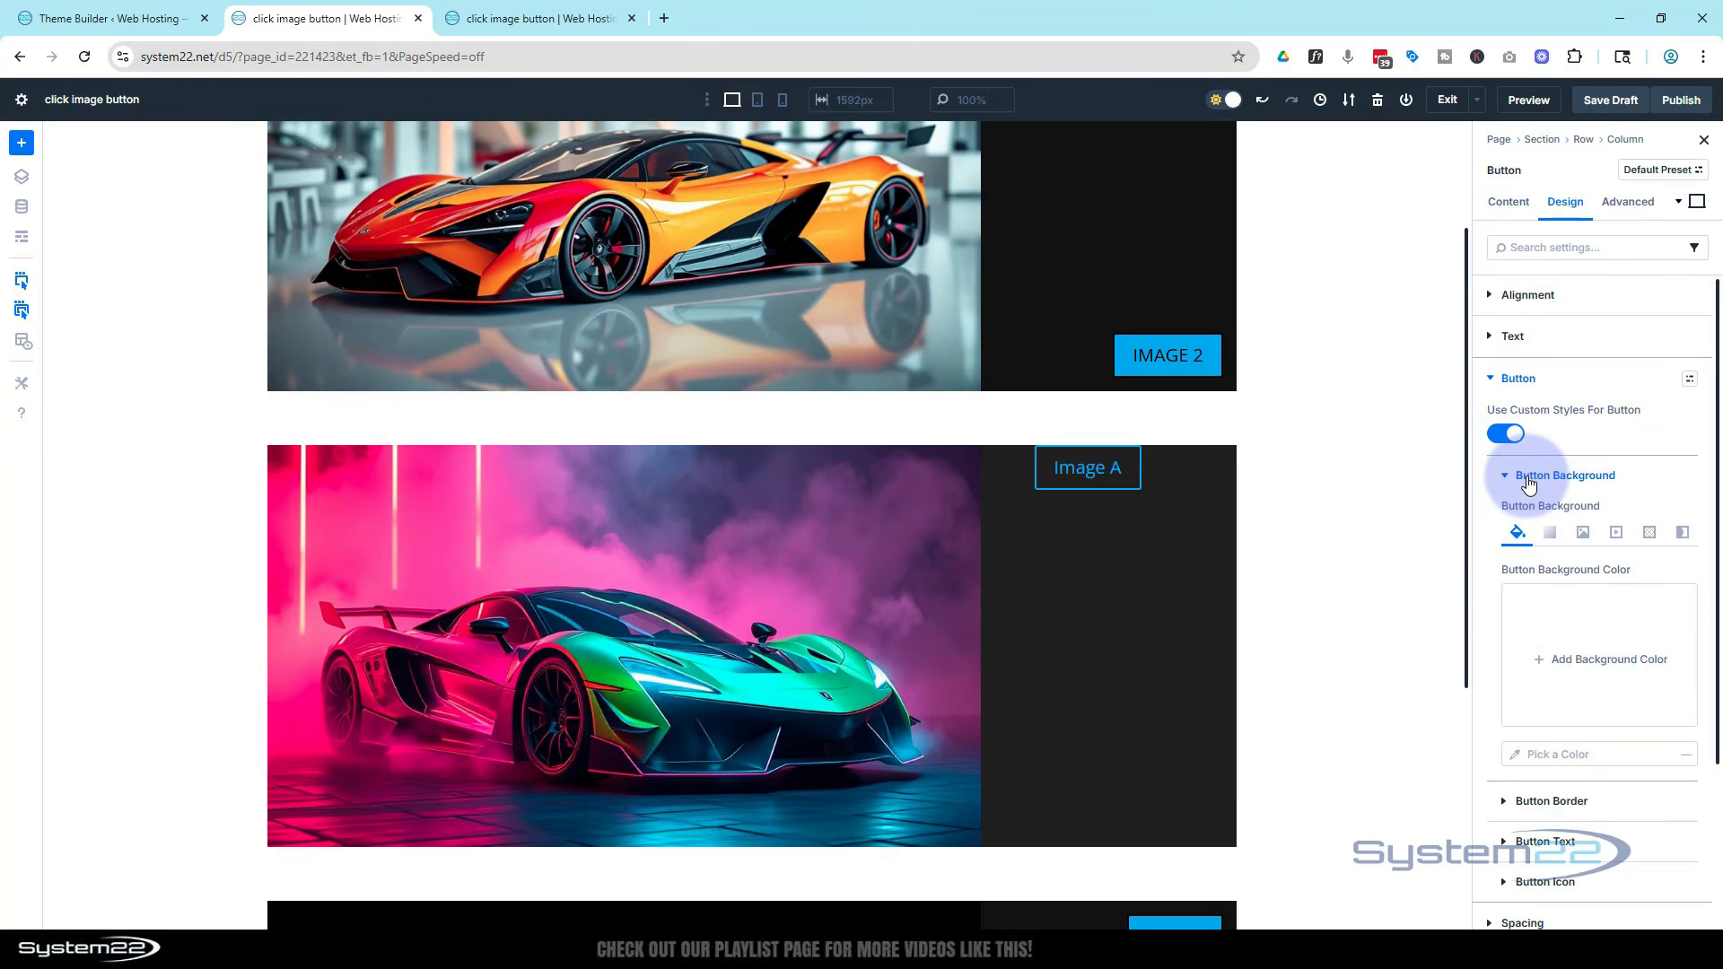
click(1537, 662)
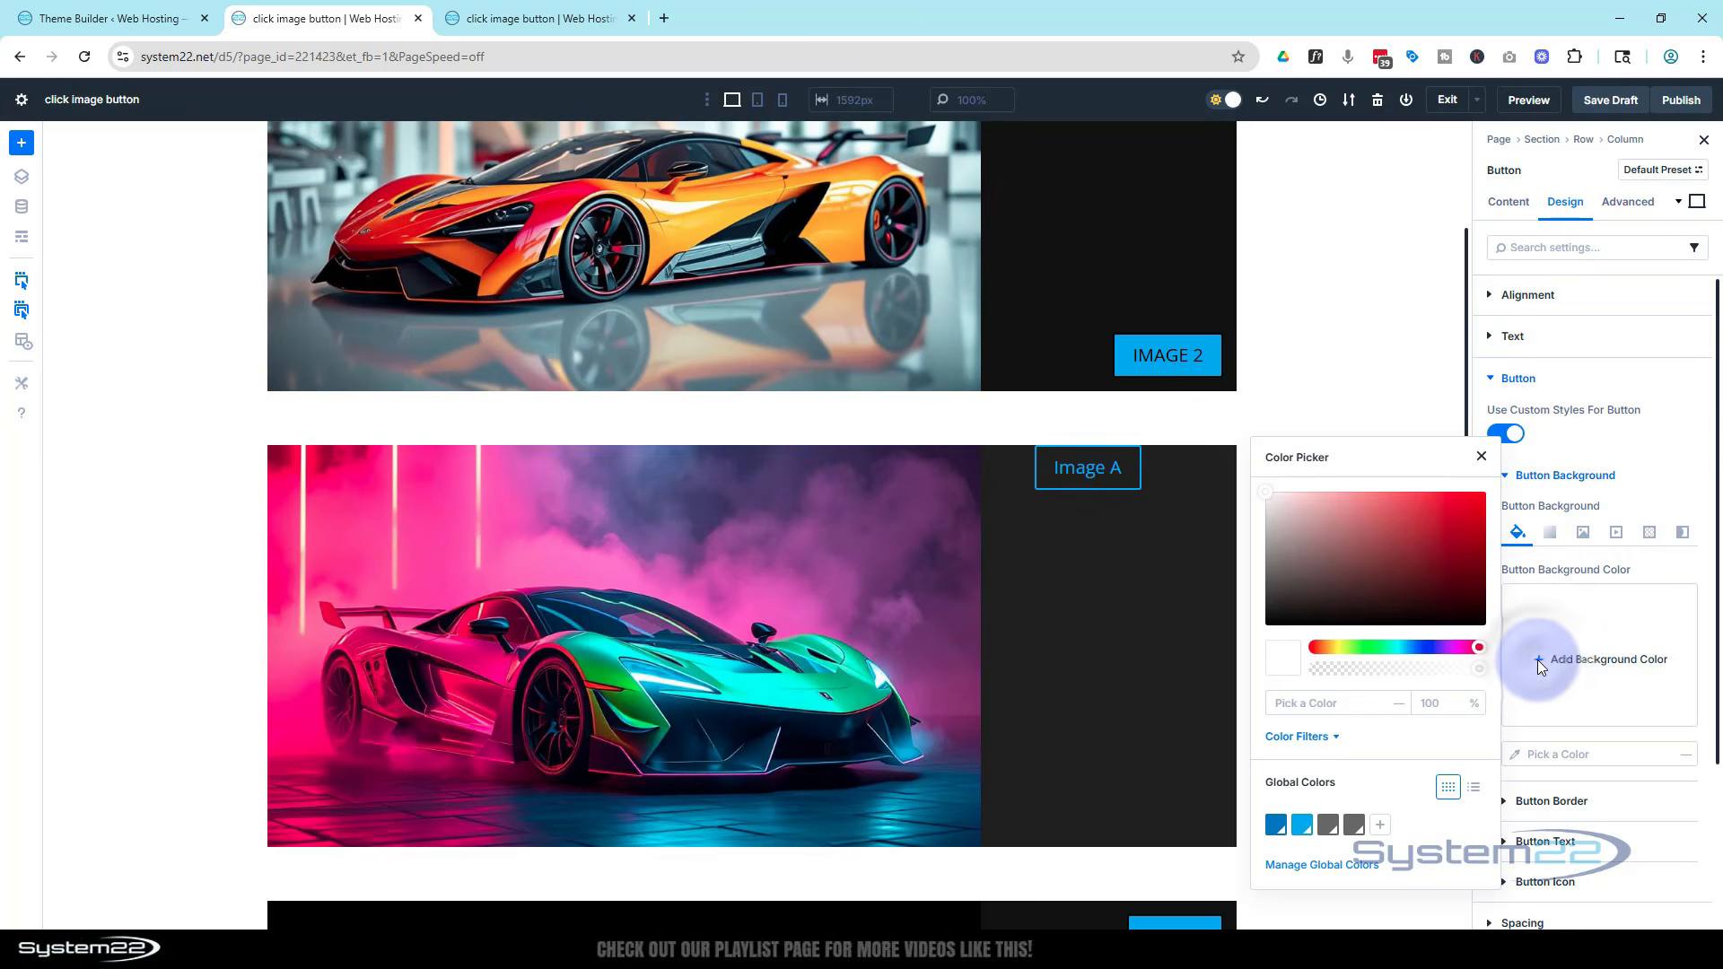
click(1302, 825)
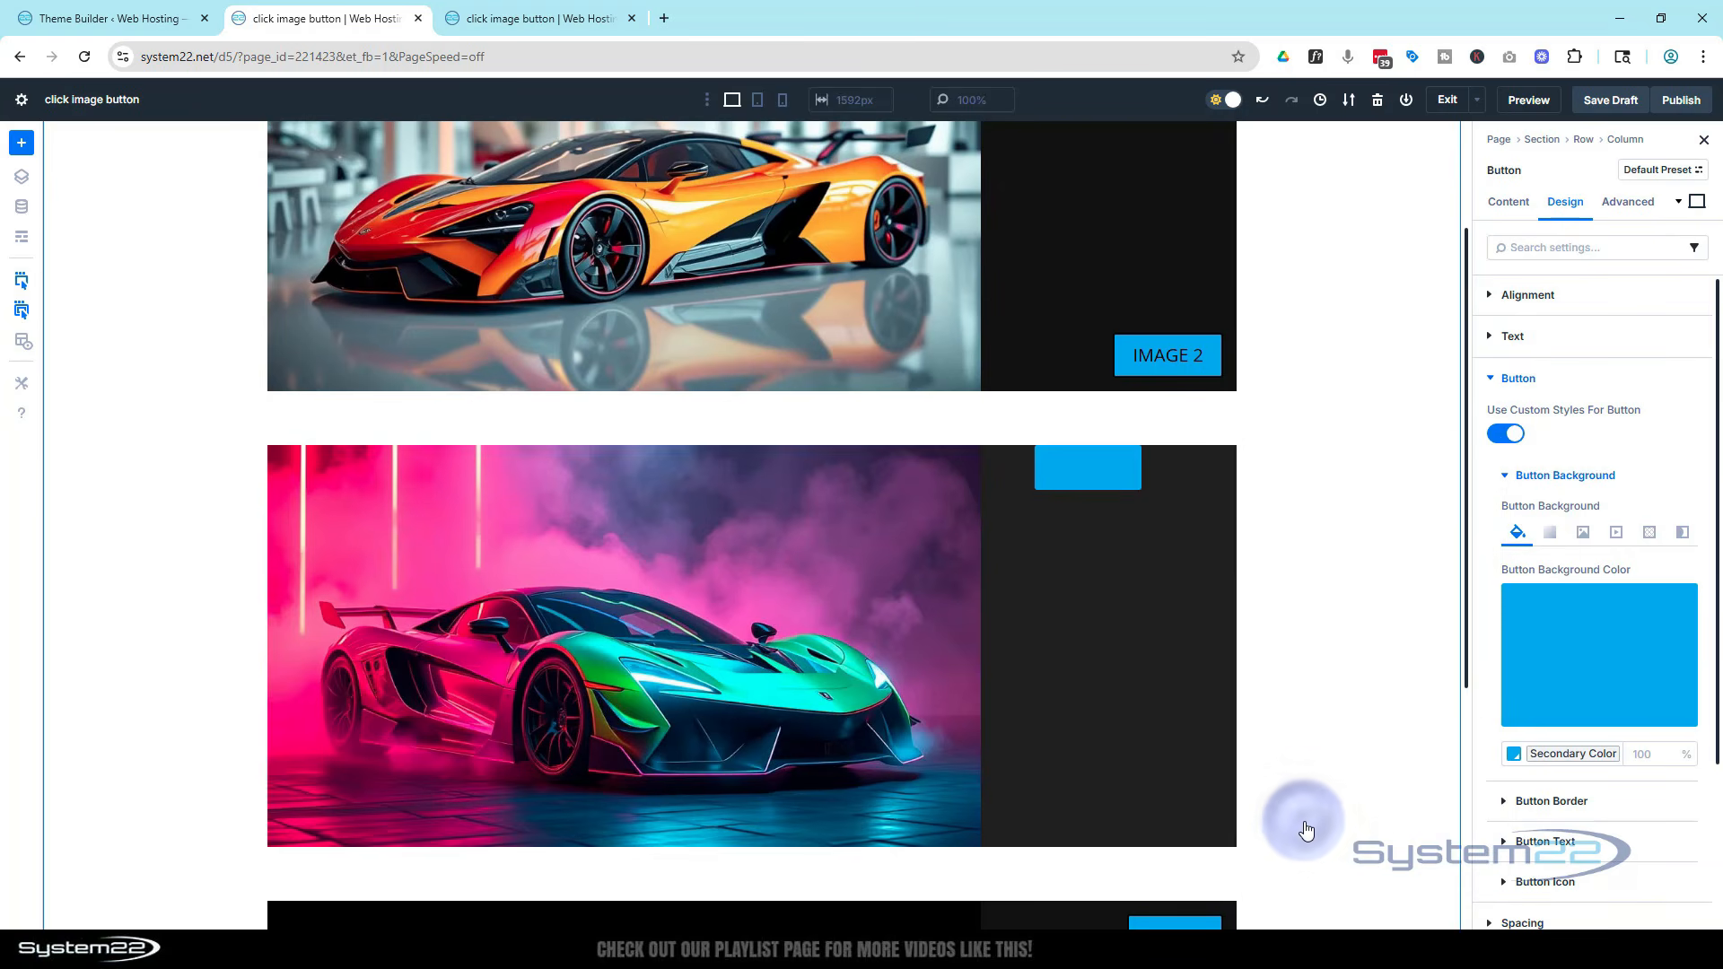
Set the button text color to a near-black shade
click(1504, 474)
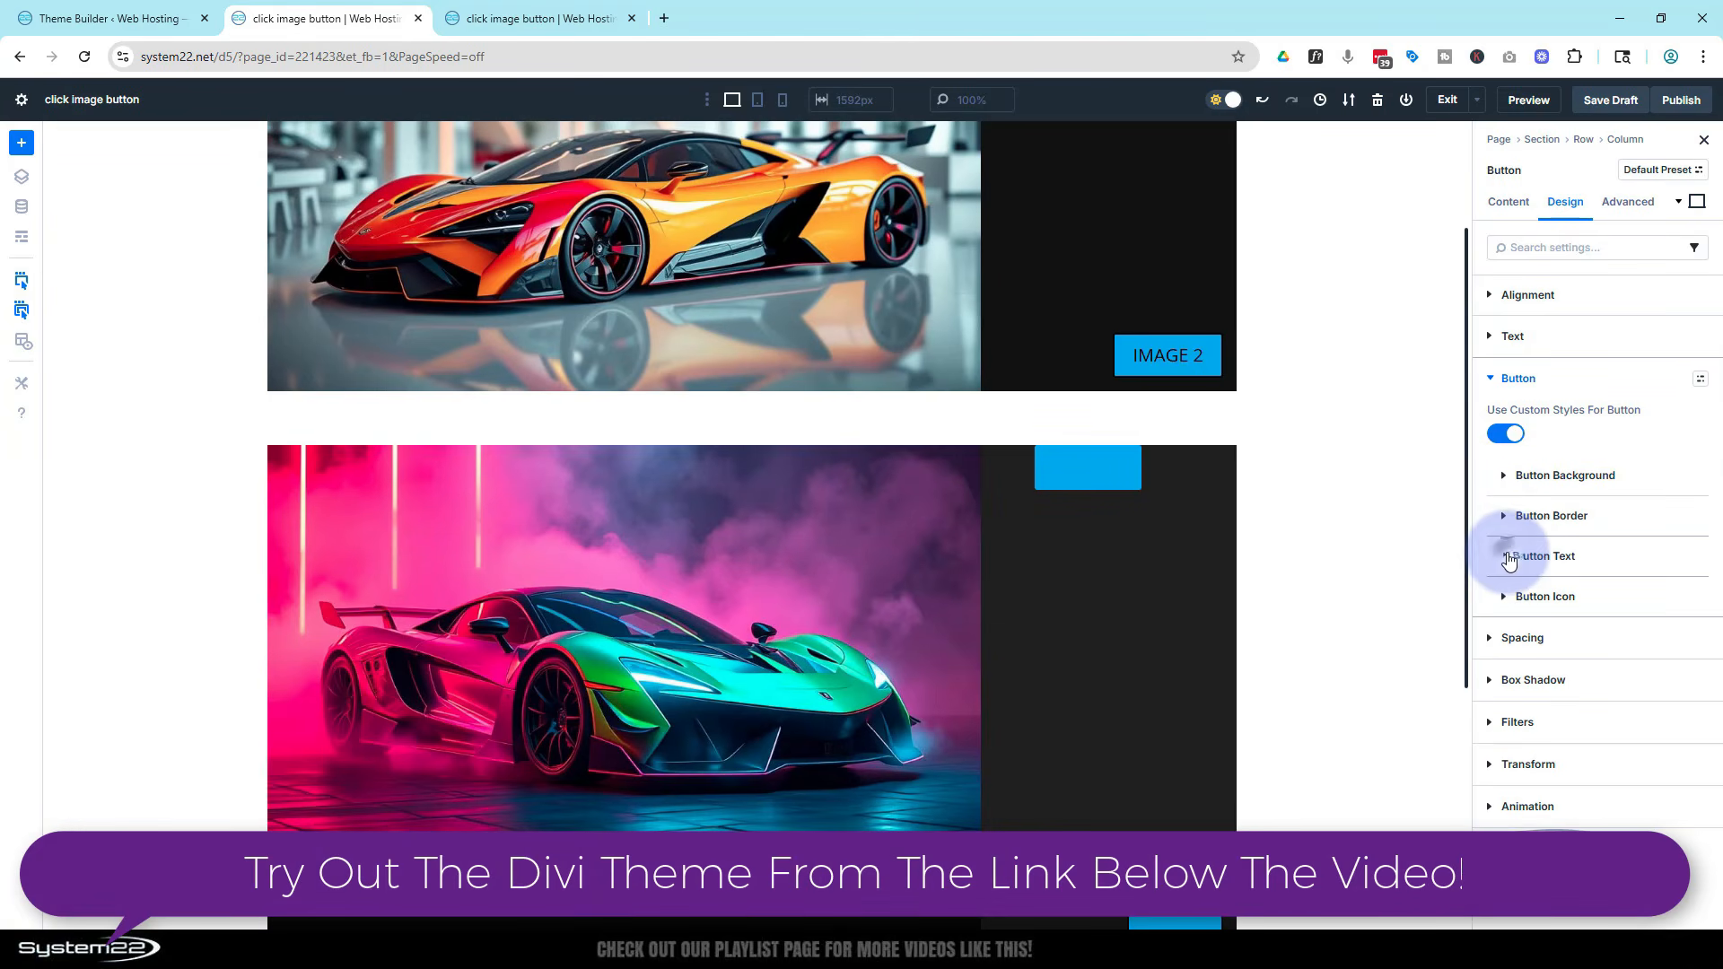
click(1508, 557)
click(1513, 800)
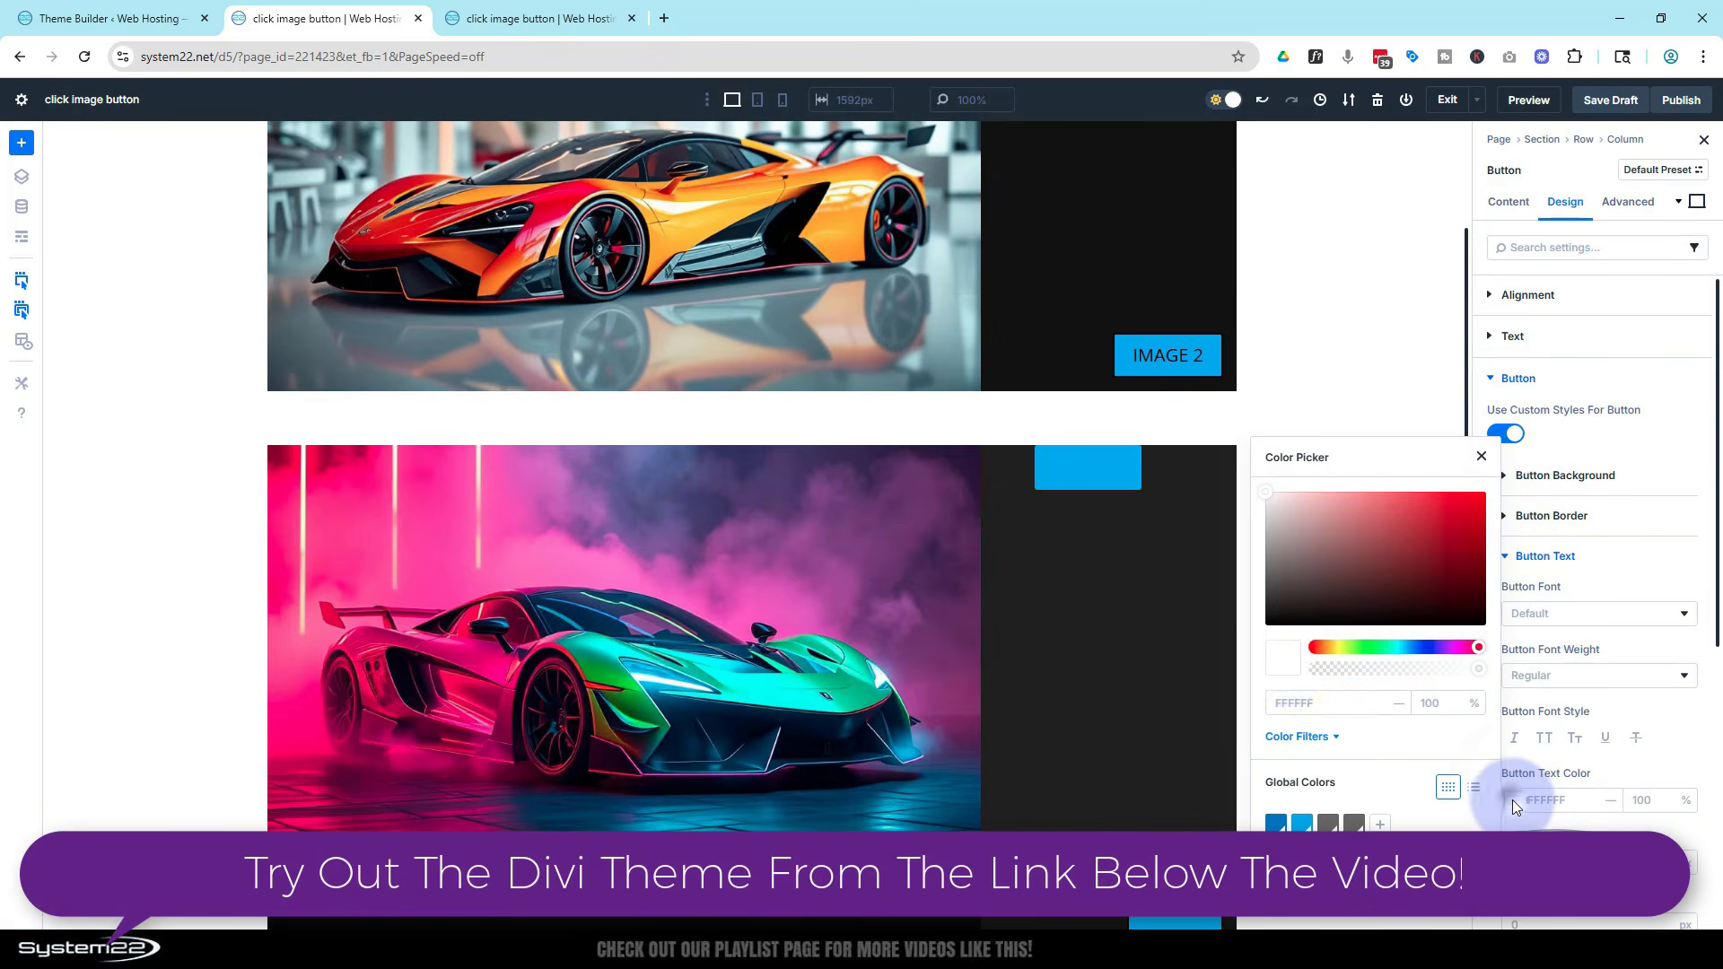
drag(1288, 627, 1251, 622)
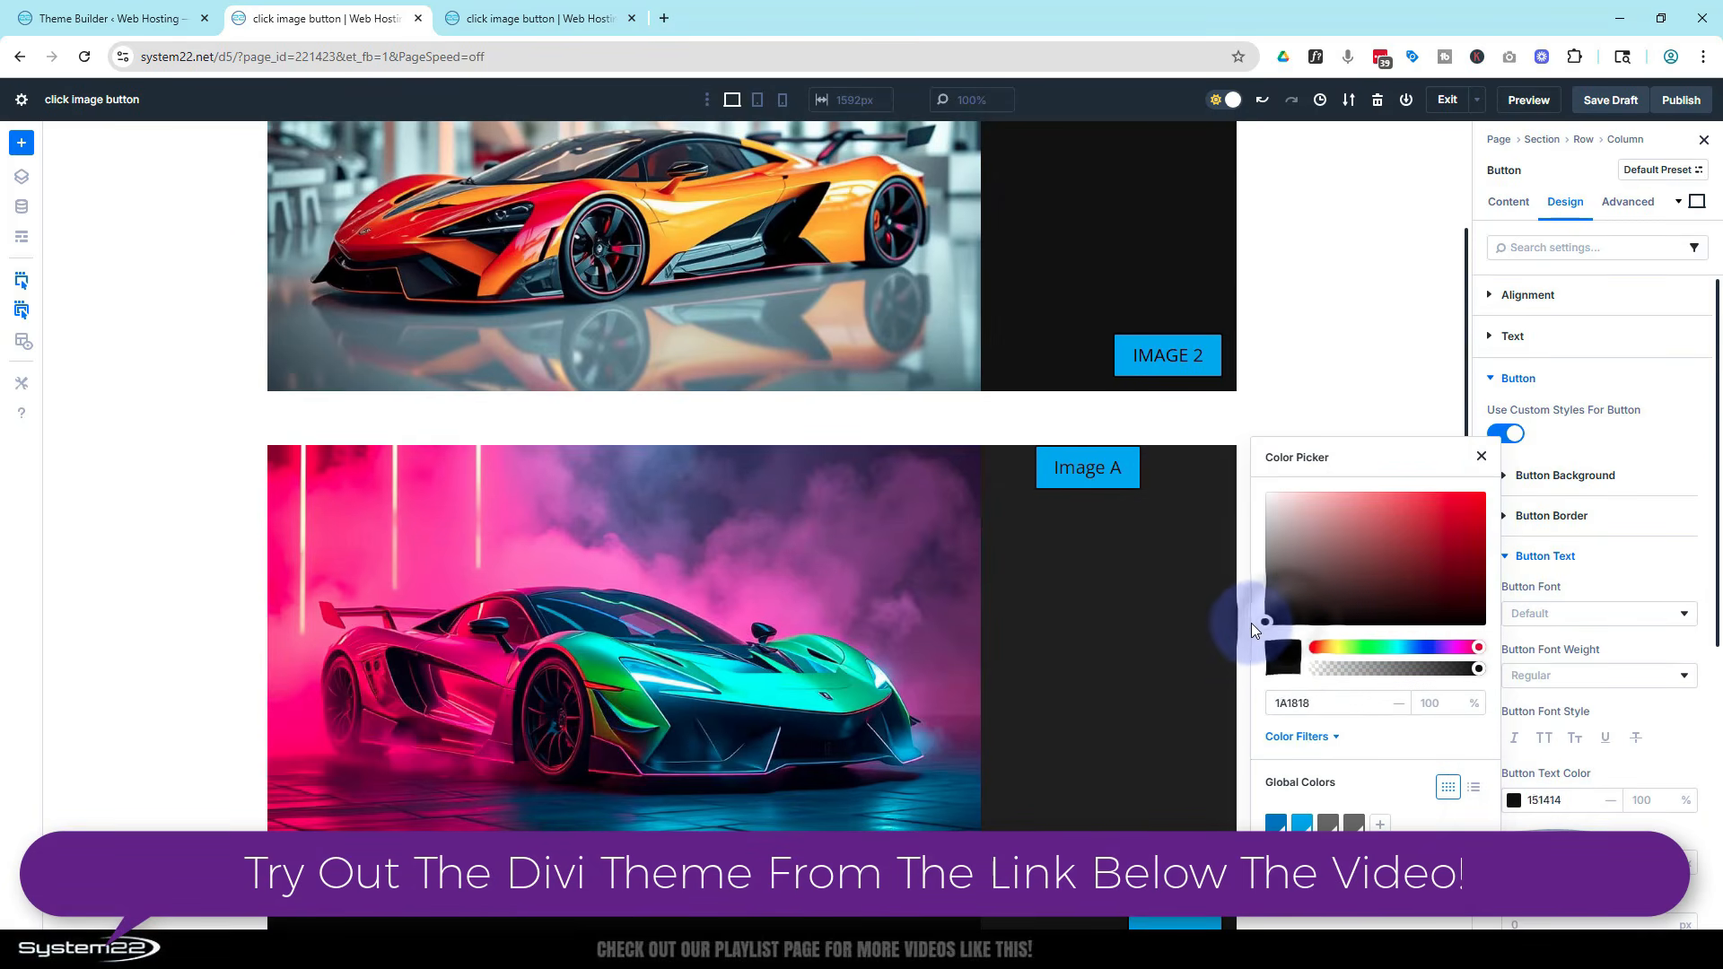
Set the button's font style to uppercase
click(1545, 741)
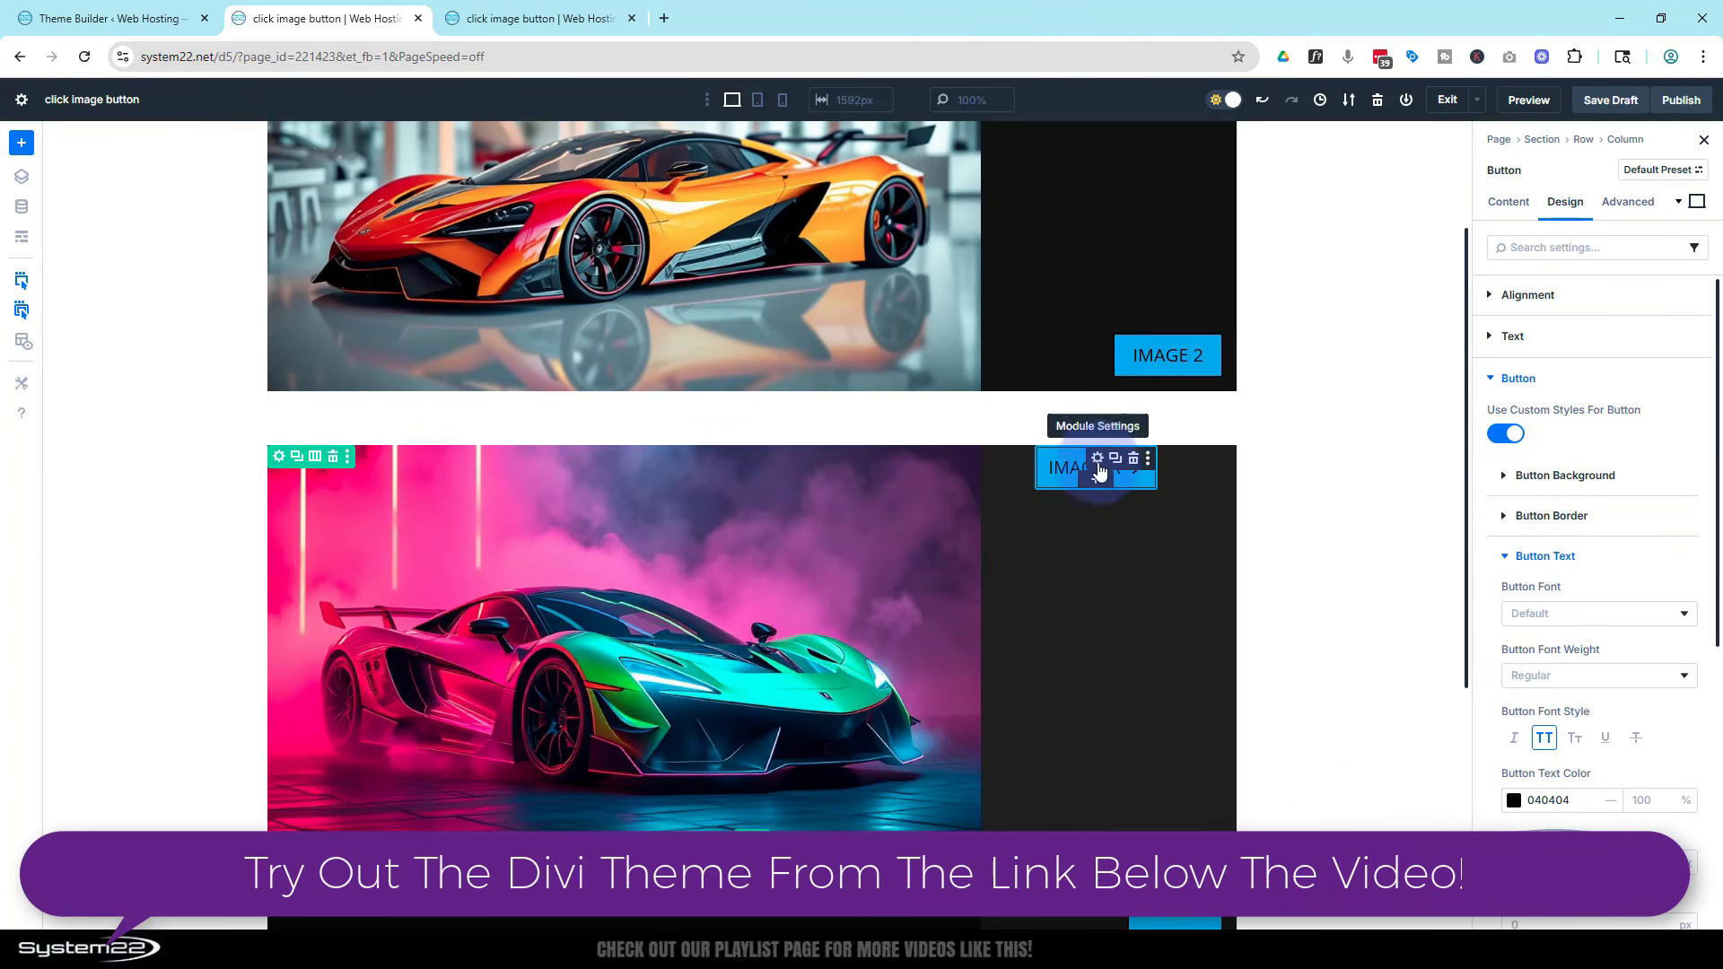
Duplicate the button and change the copy's button text to Image B
click(1114, 459)
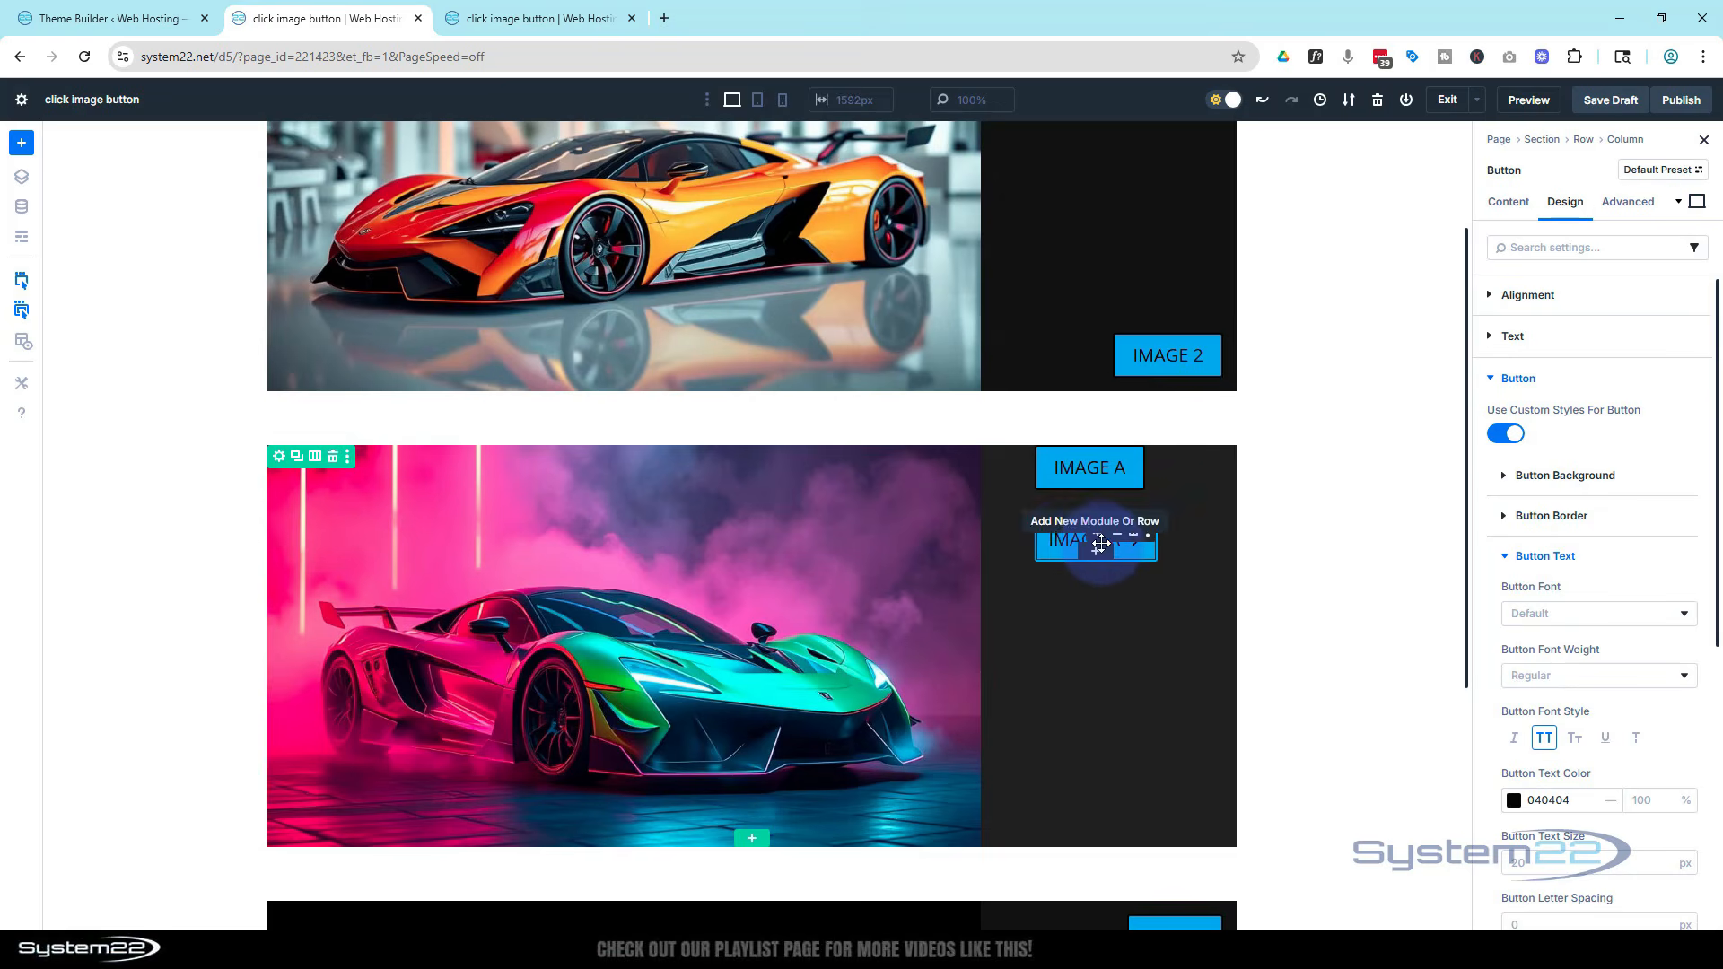
click(1063, 539)
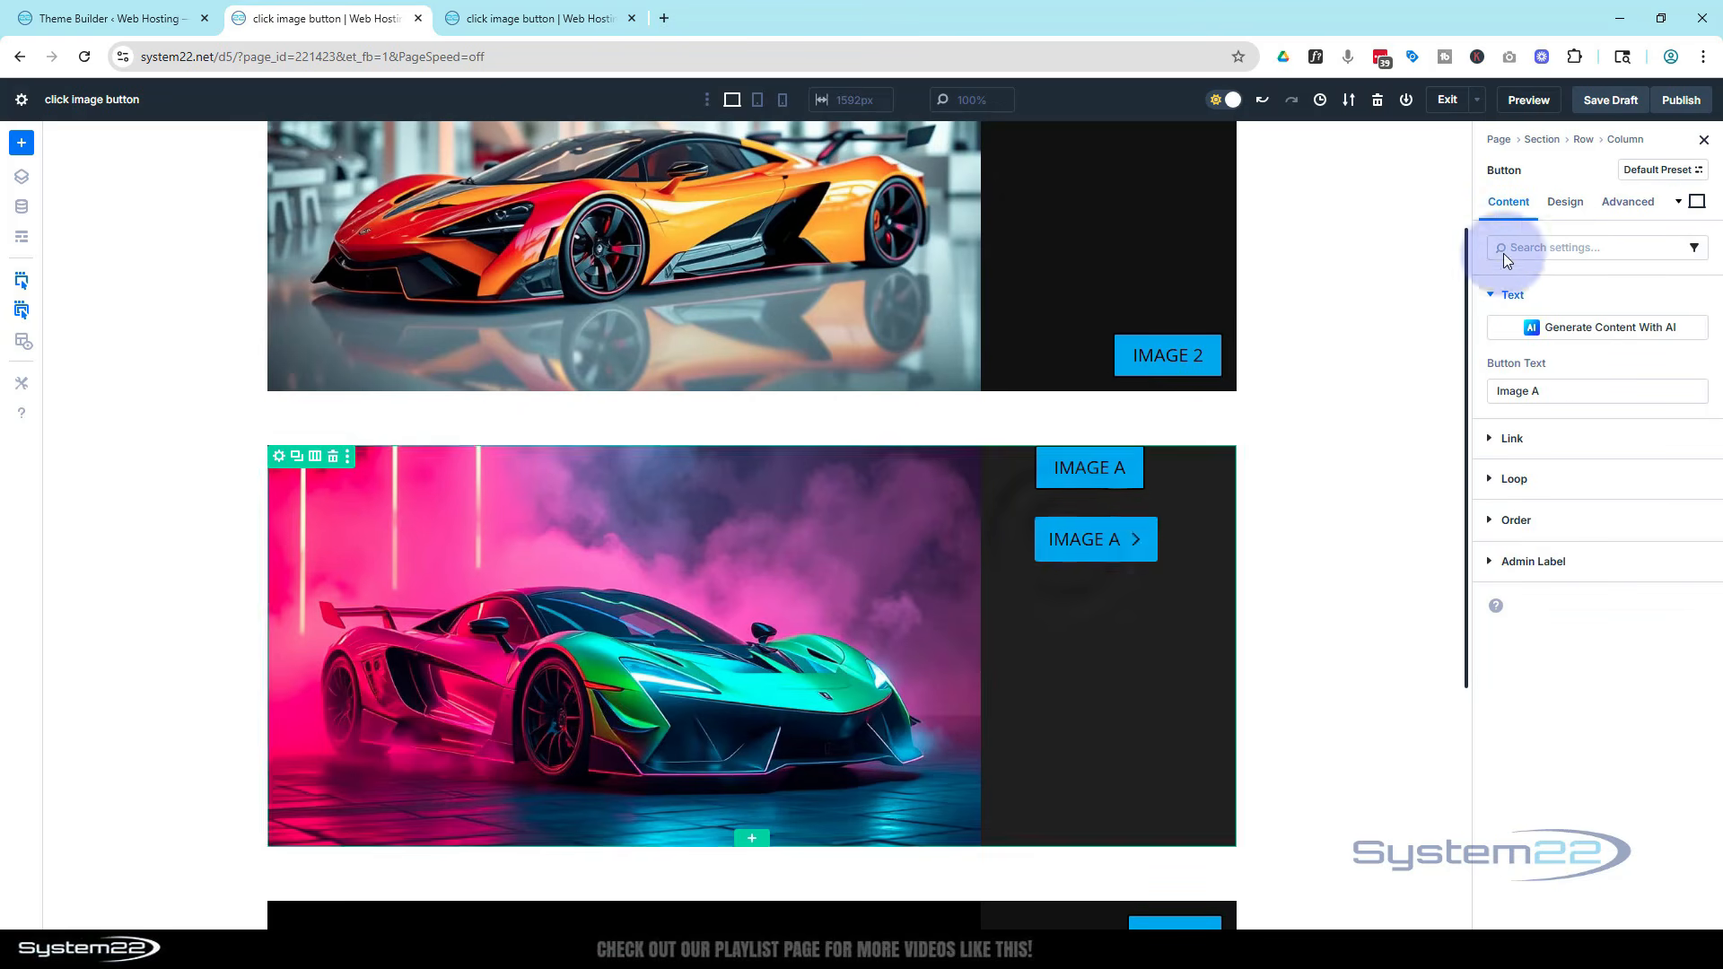
double_click(1534, 391)
text(B)
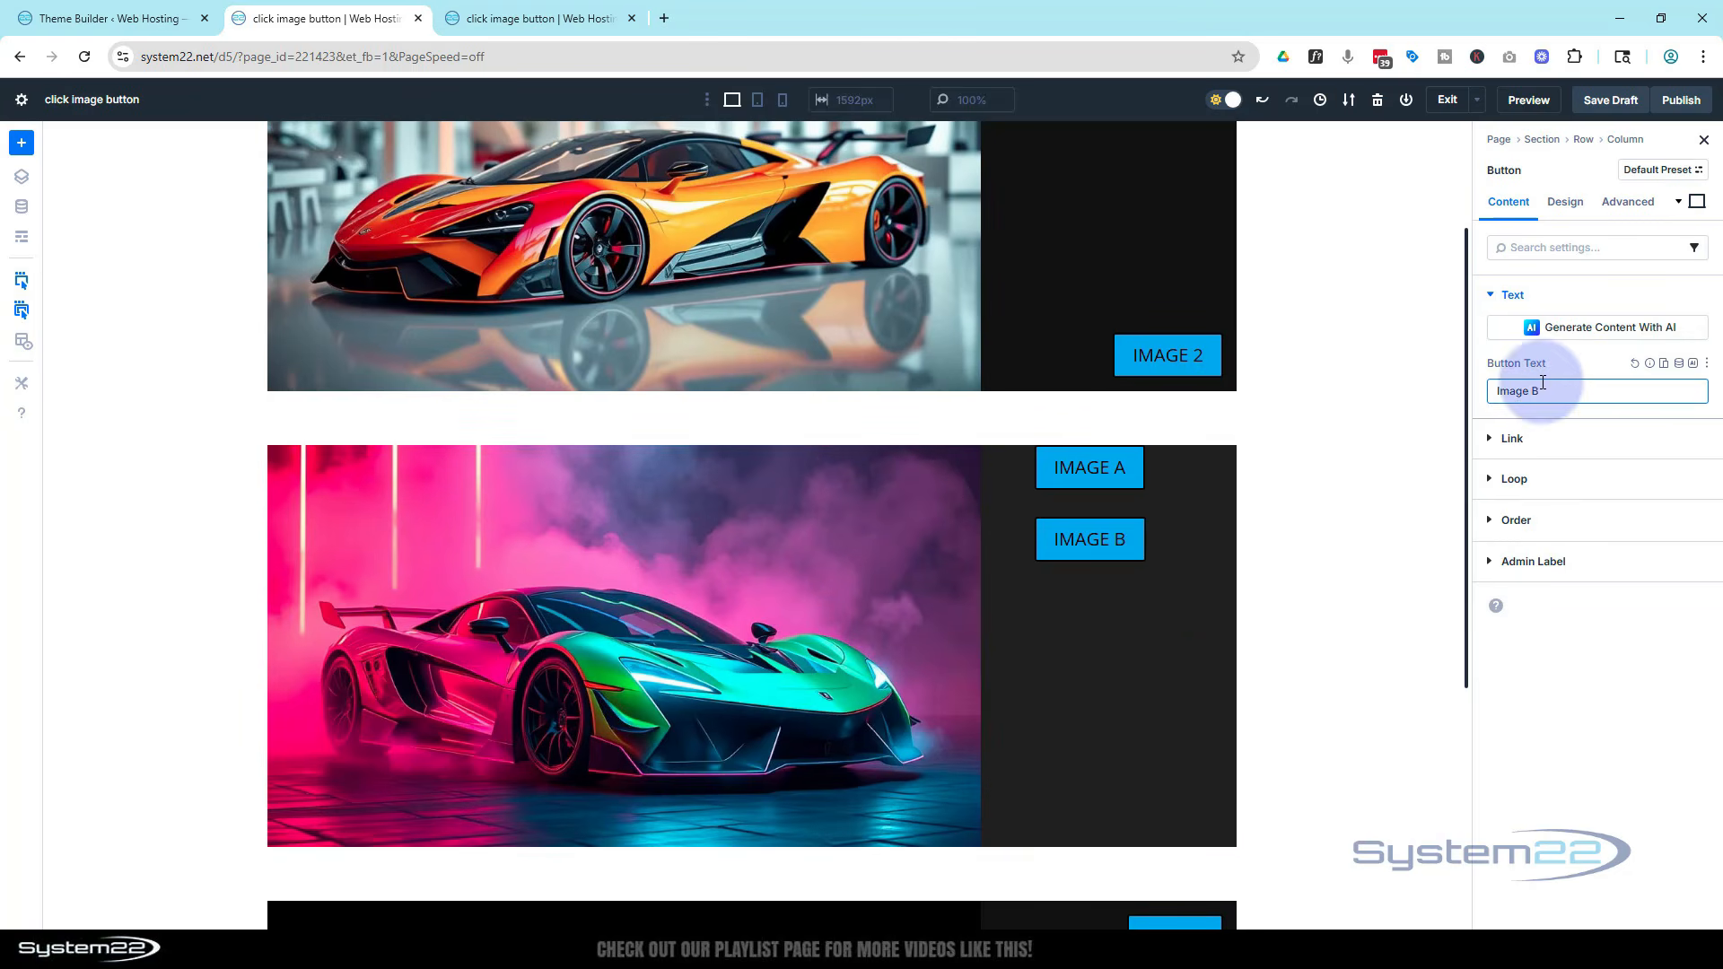
Set the button column's layout to justify content with Space Between and align items to the end
click(1583, 141)
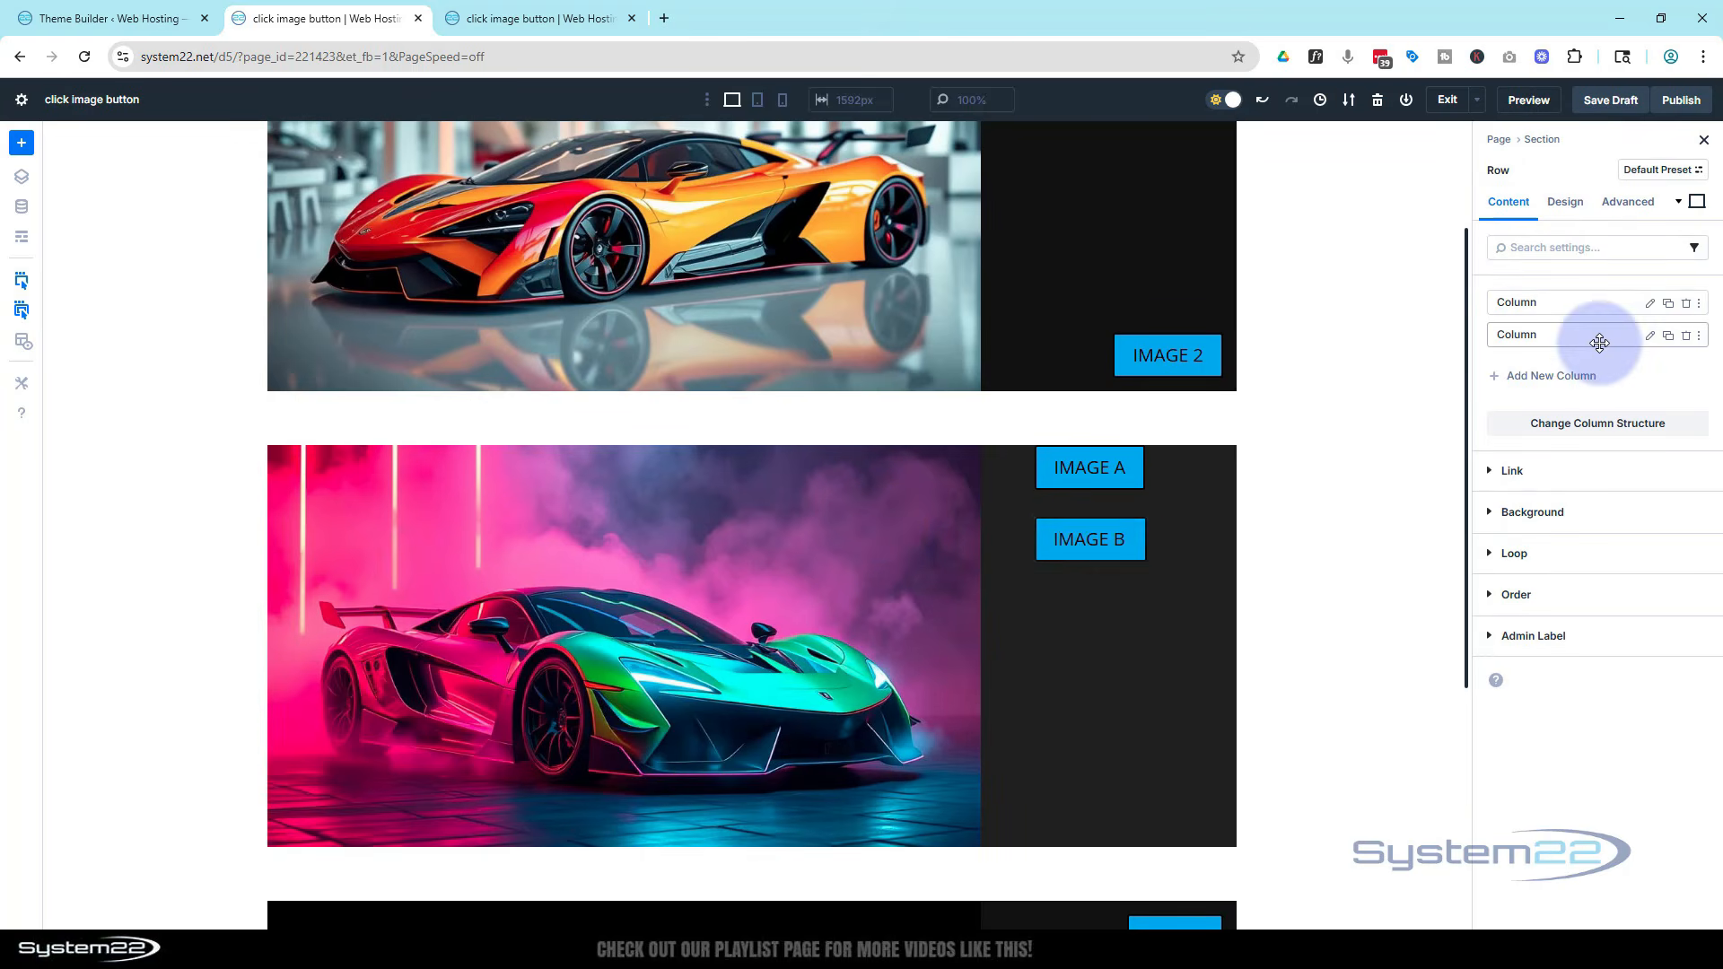
click(1650, 337)
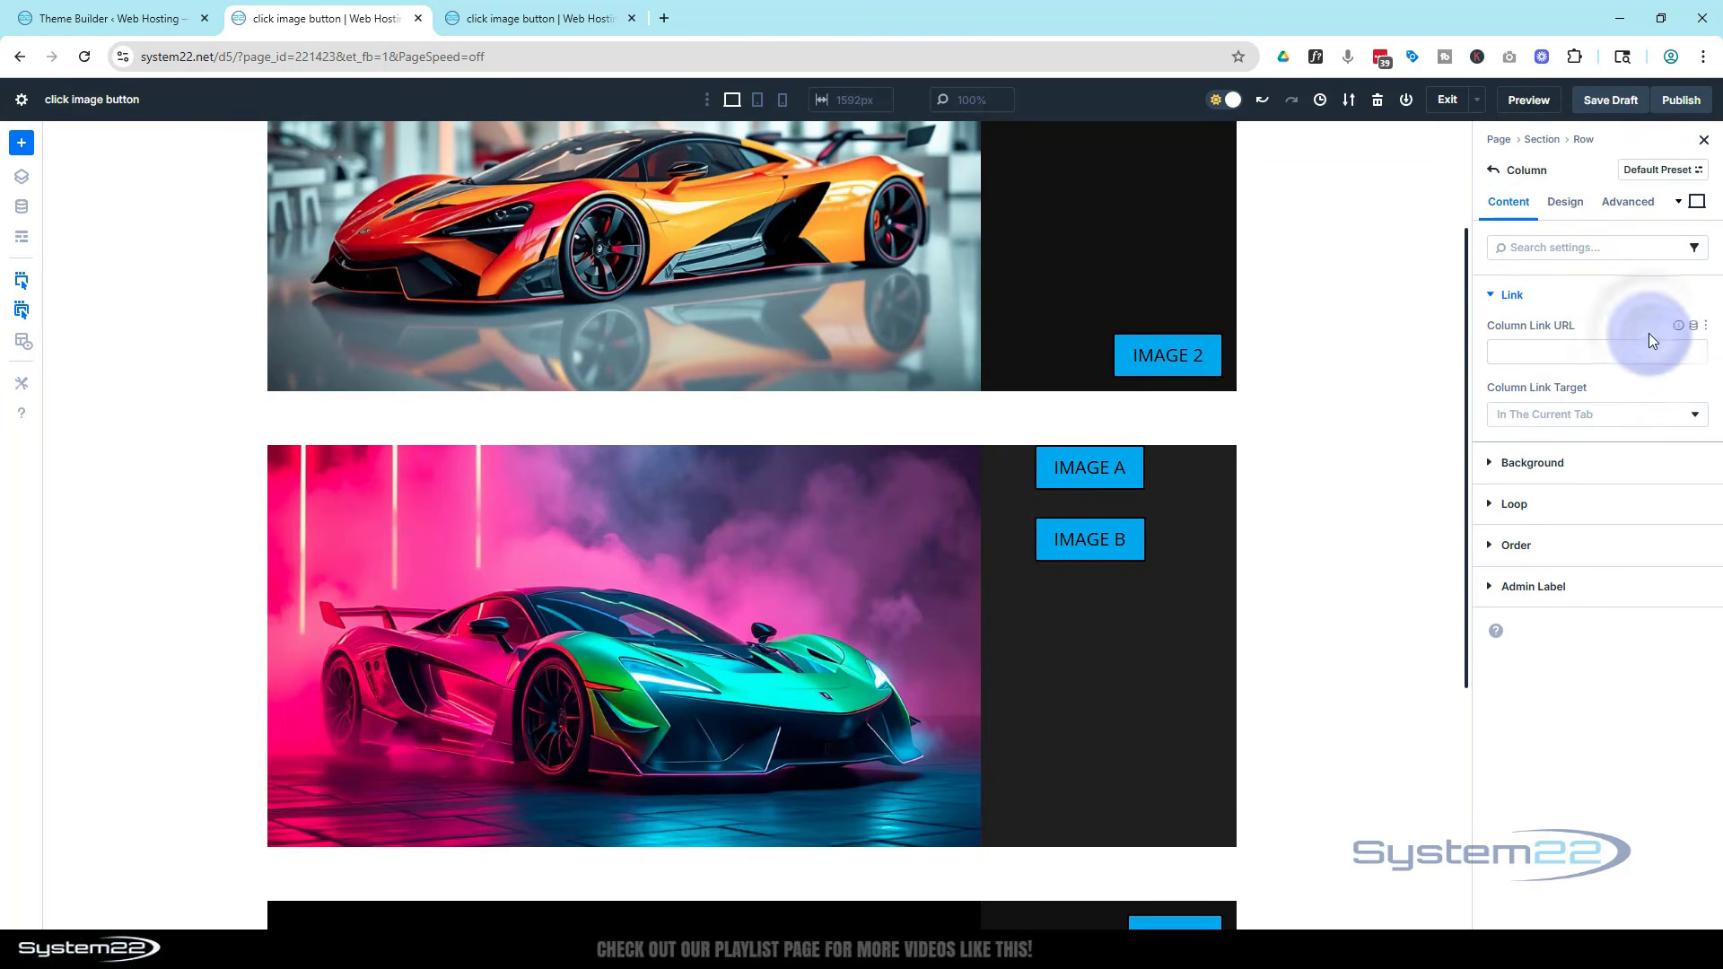
click(1576, 222)
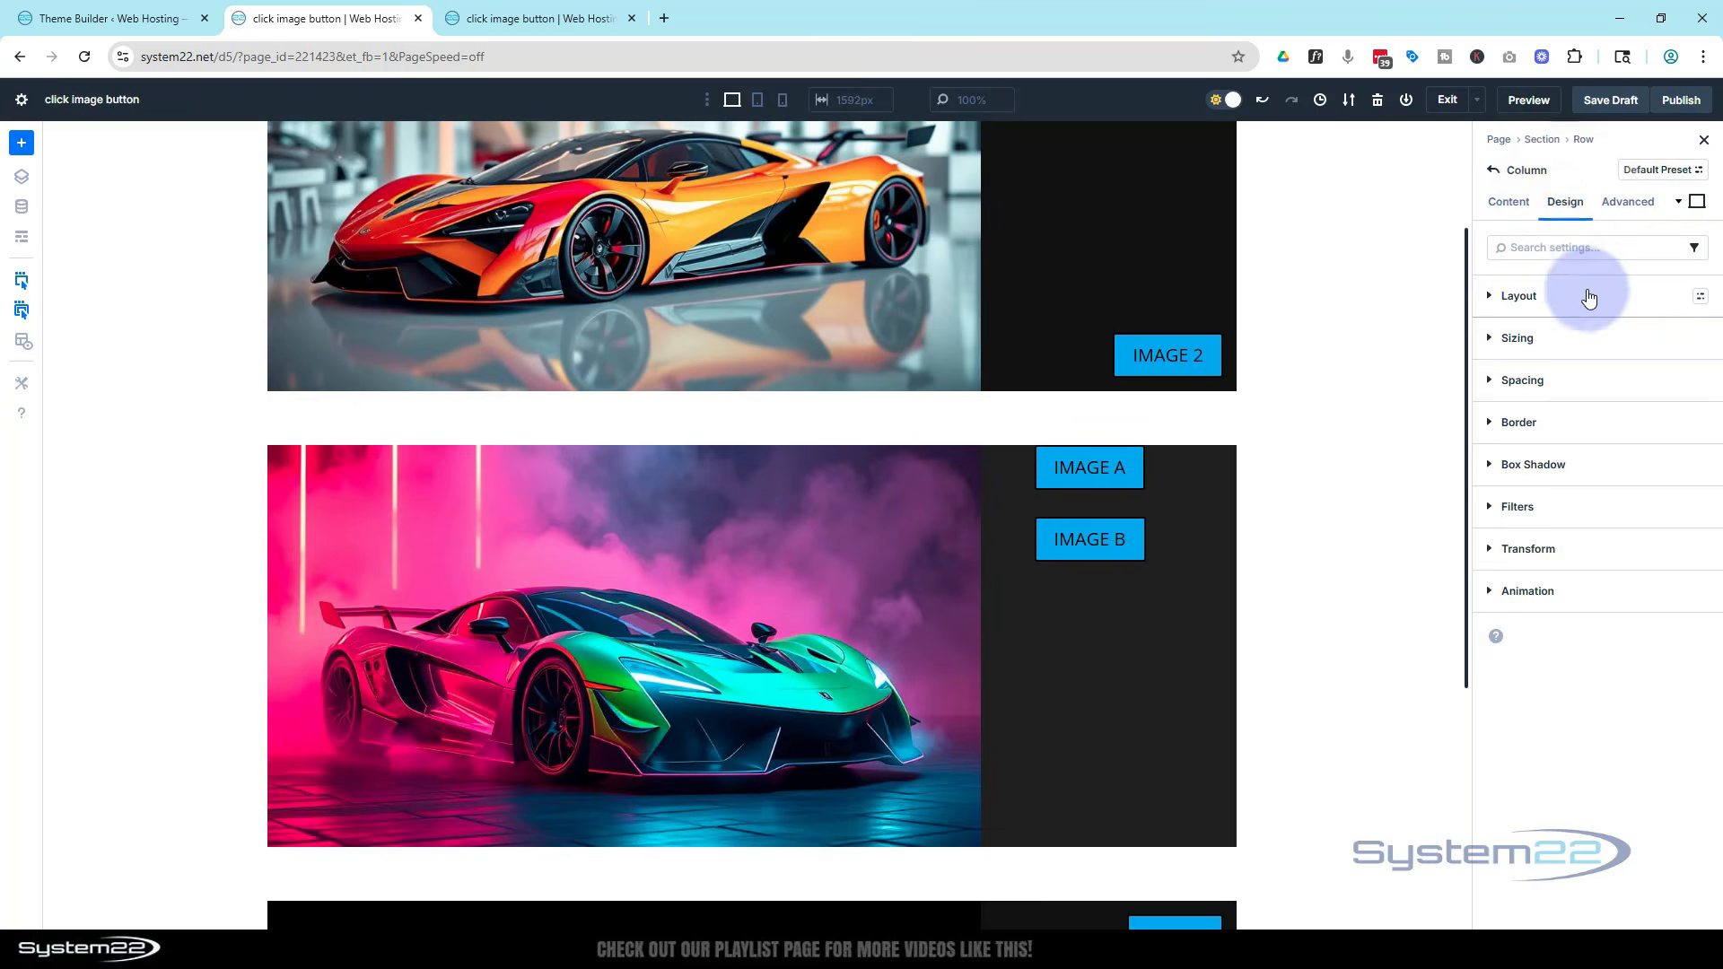
click(1614, 305)
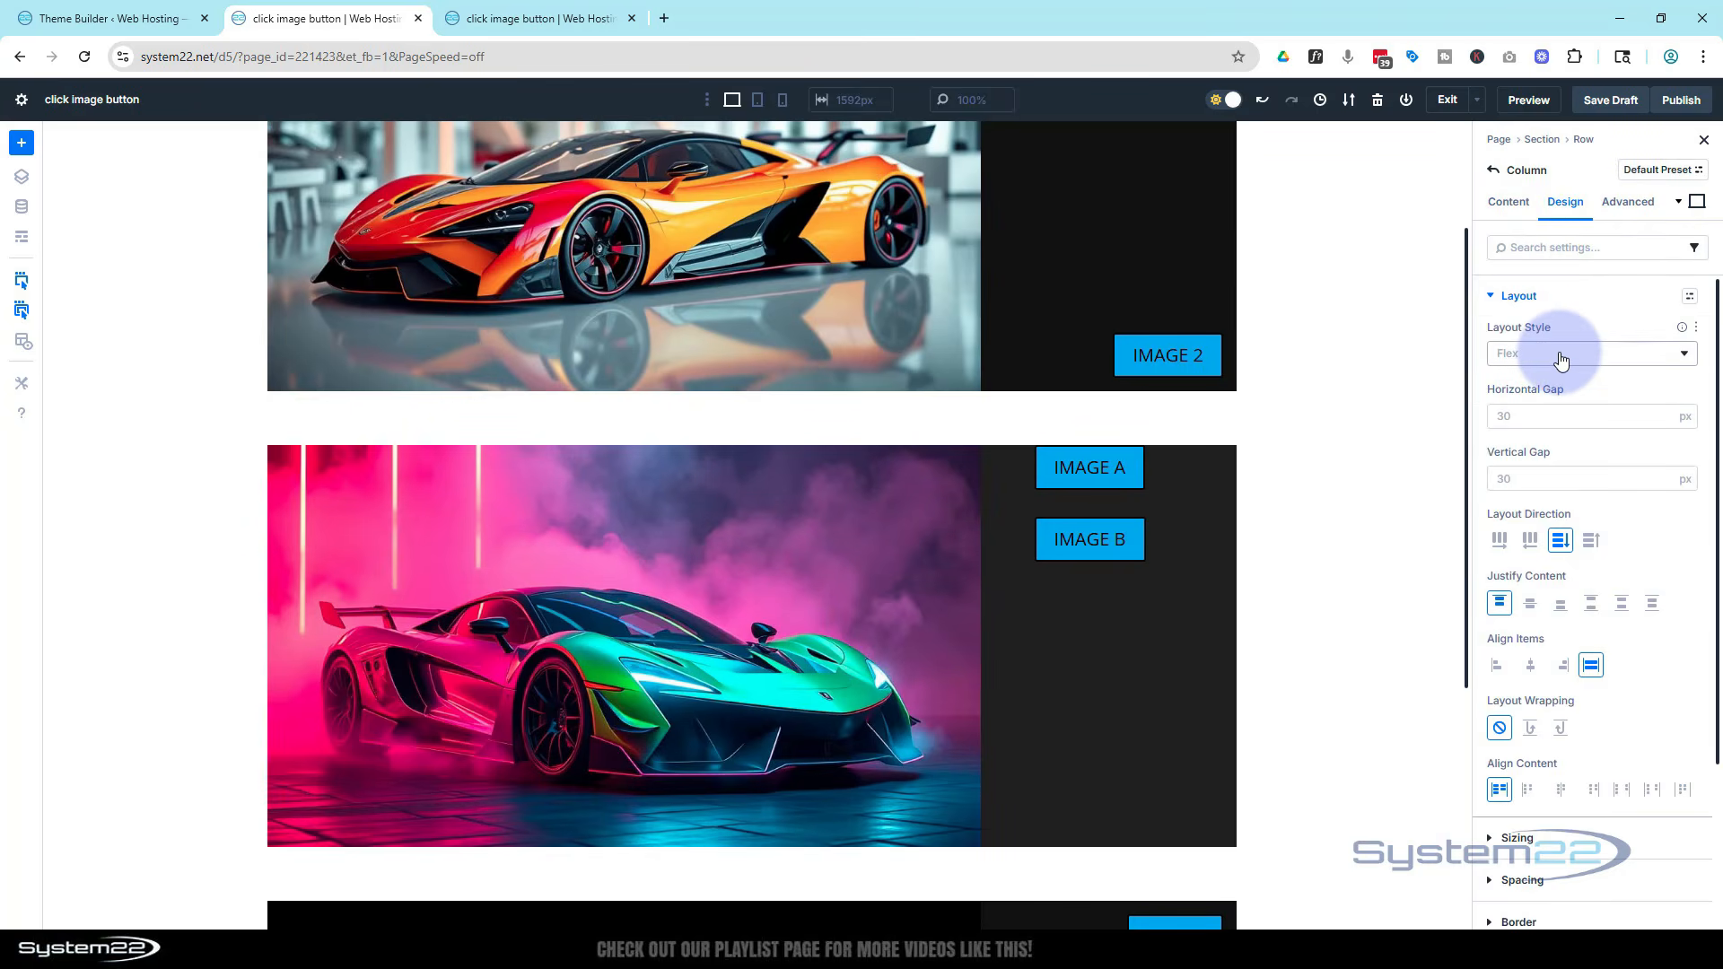
click(1592, 603)
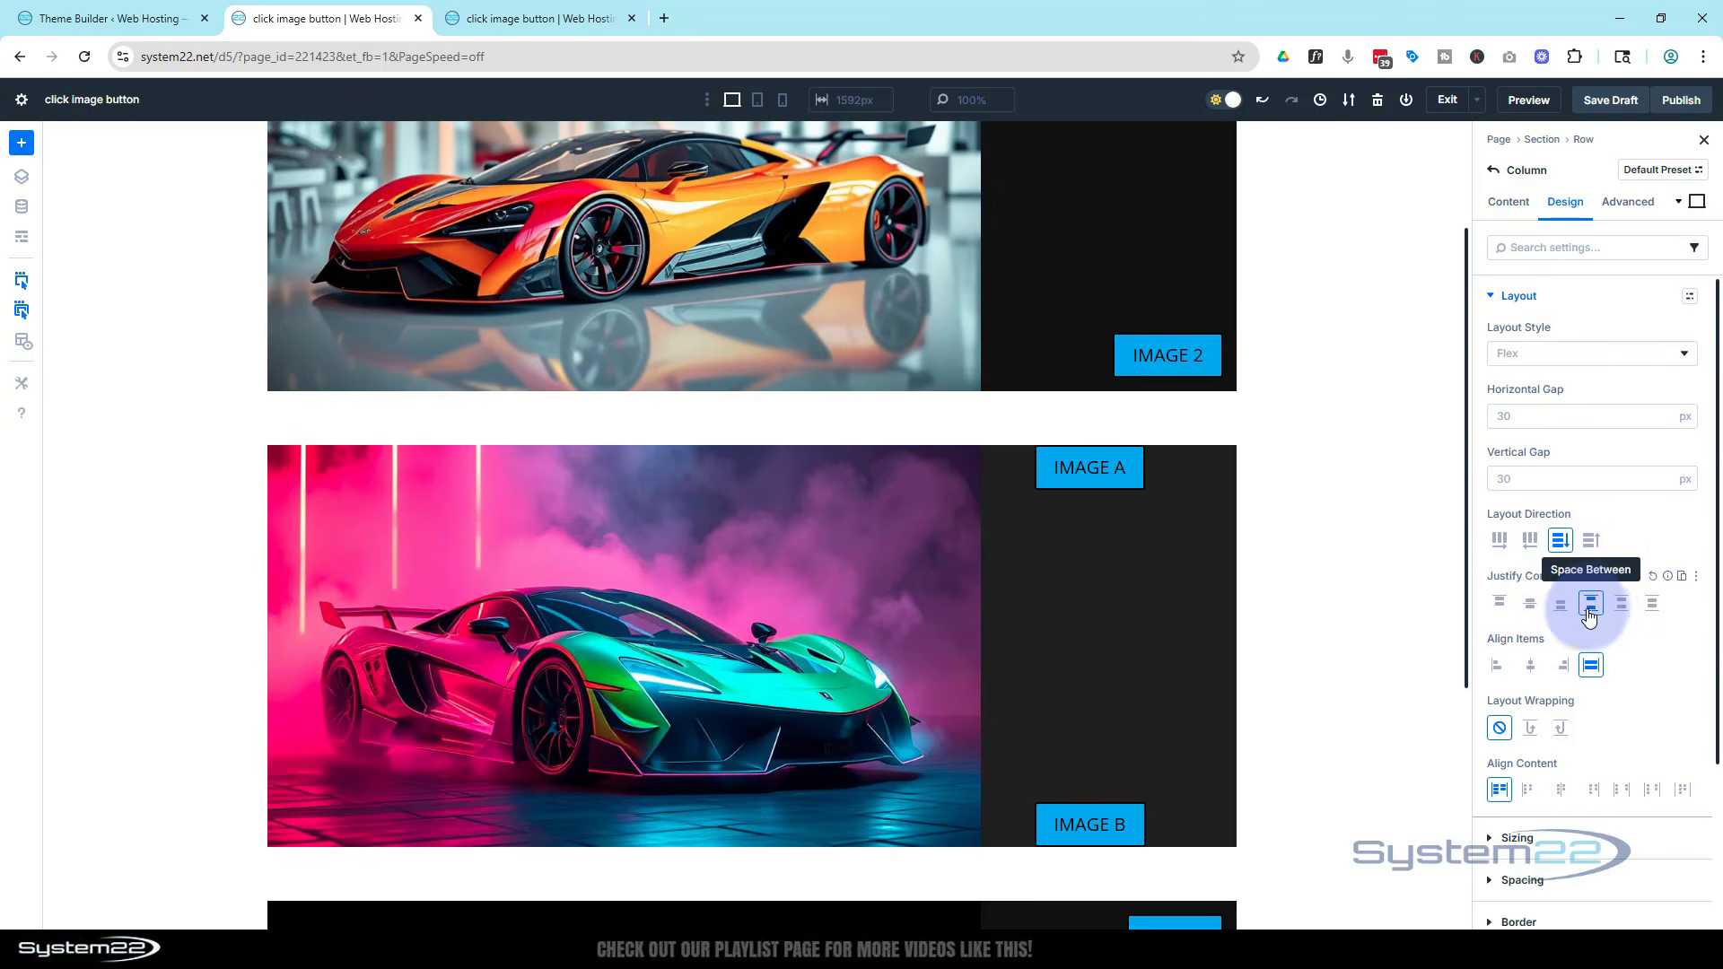
click(1562, 667)
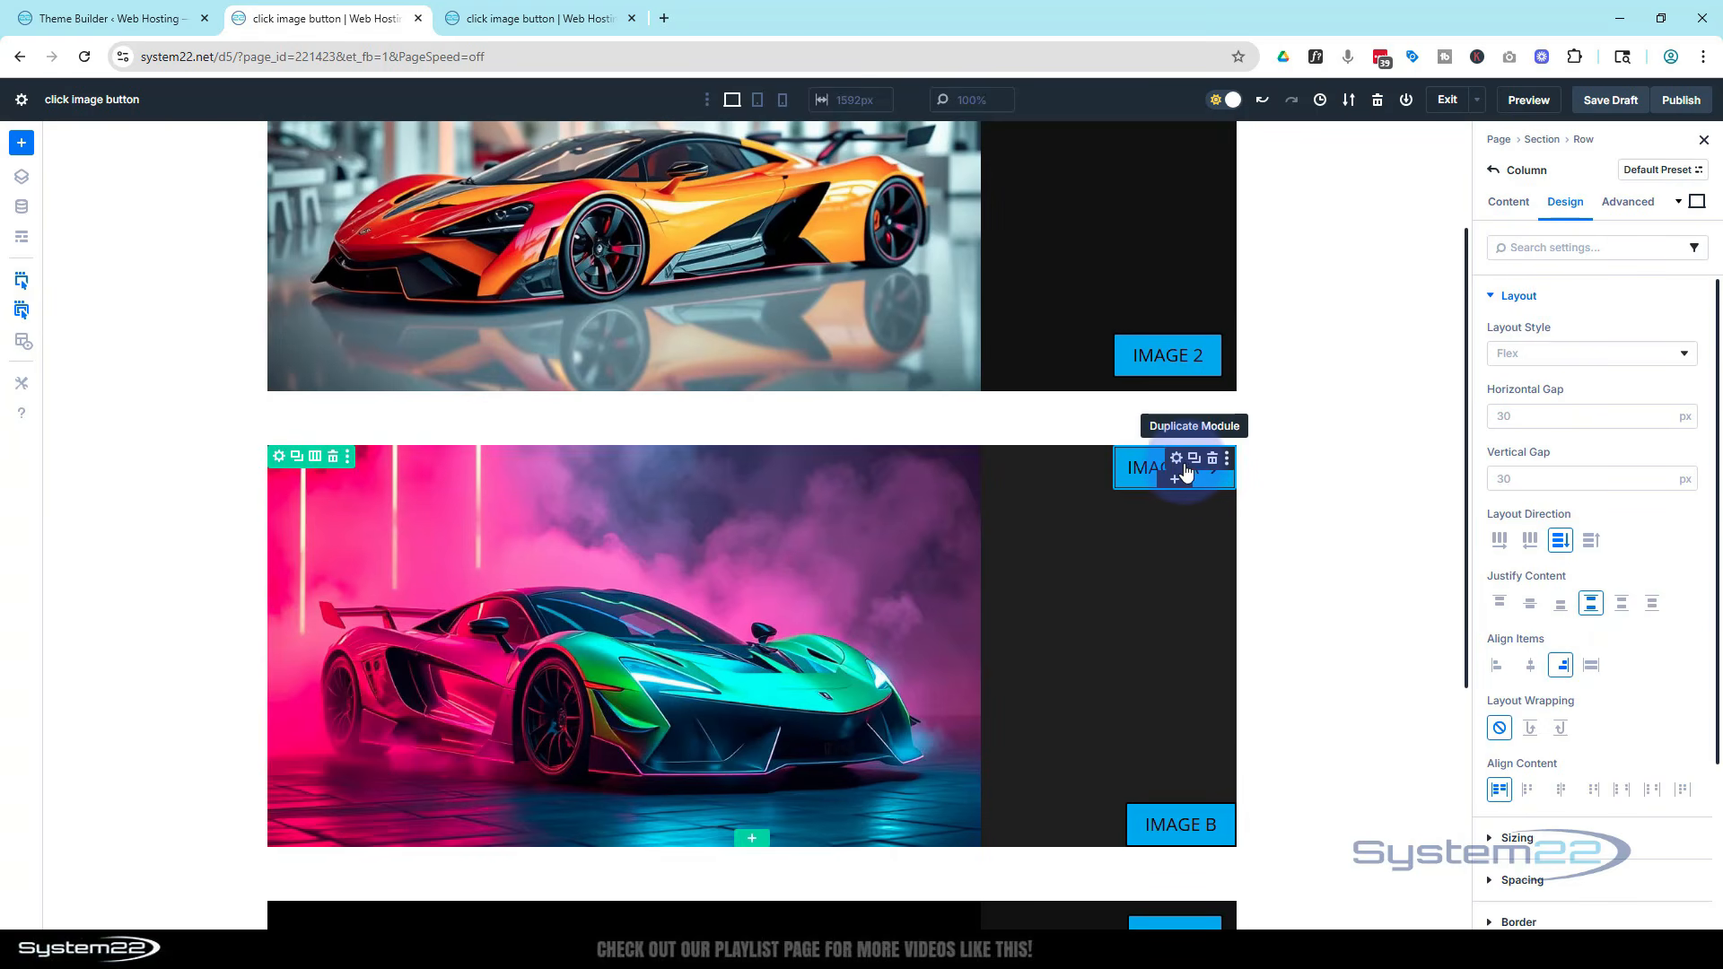
Give the Image A button a top margin and a right margin of 15 px
click(1176, 461)
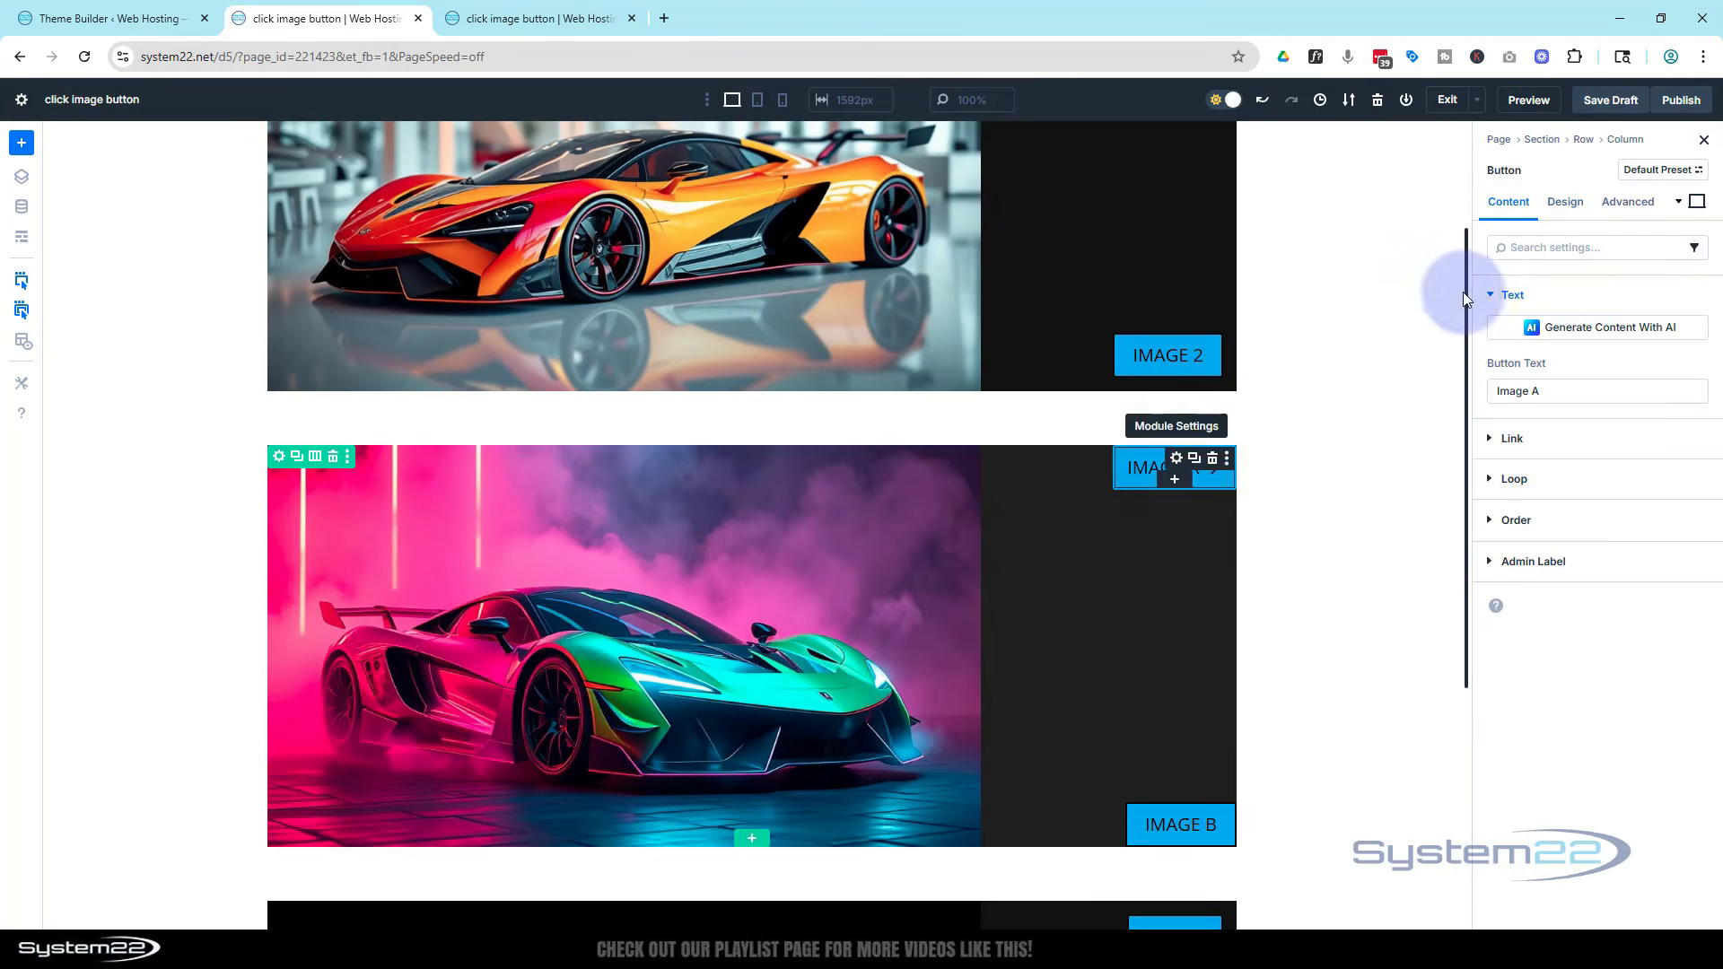
click(1568, 207)
click(1489, 420)
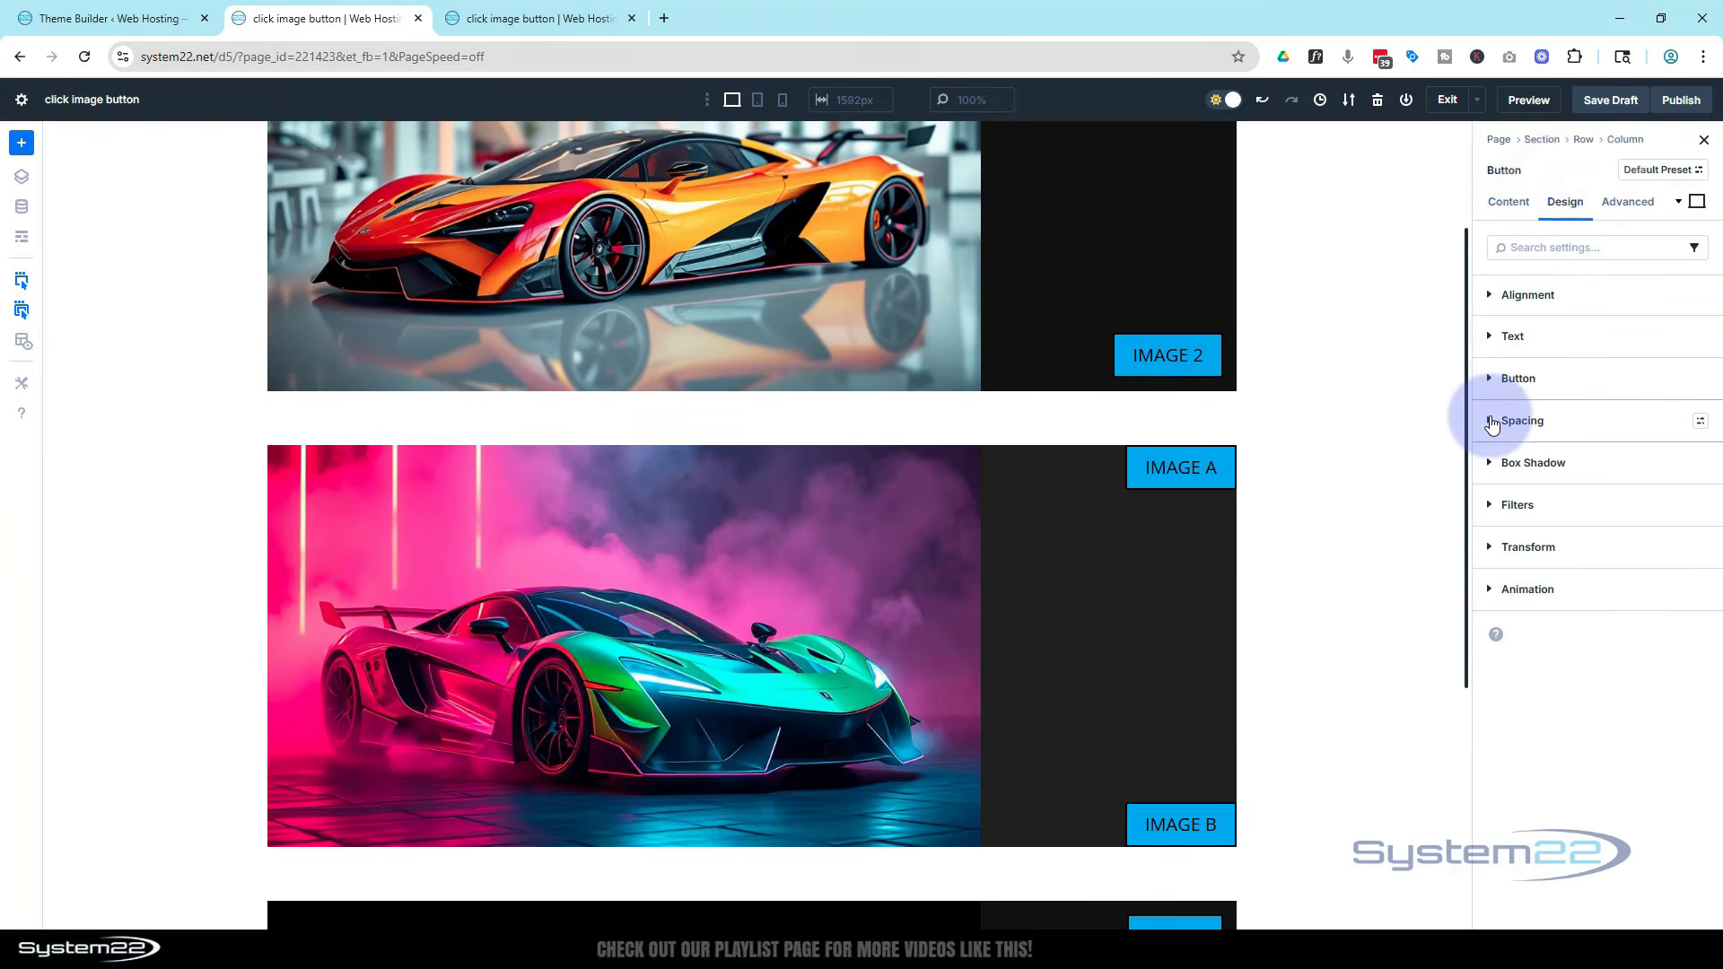
click(1242, 461)
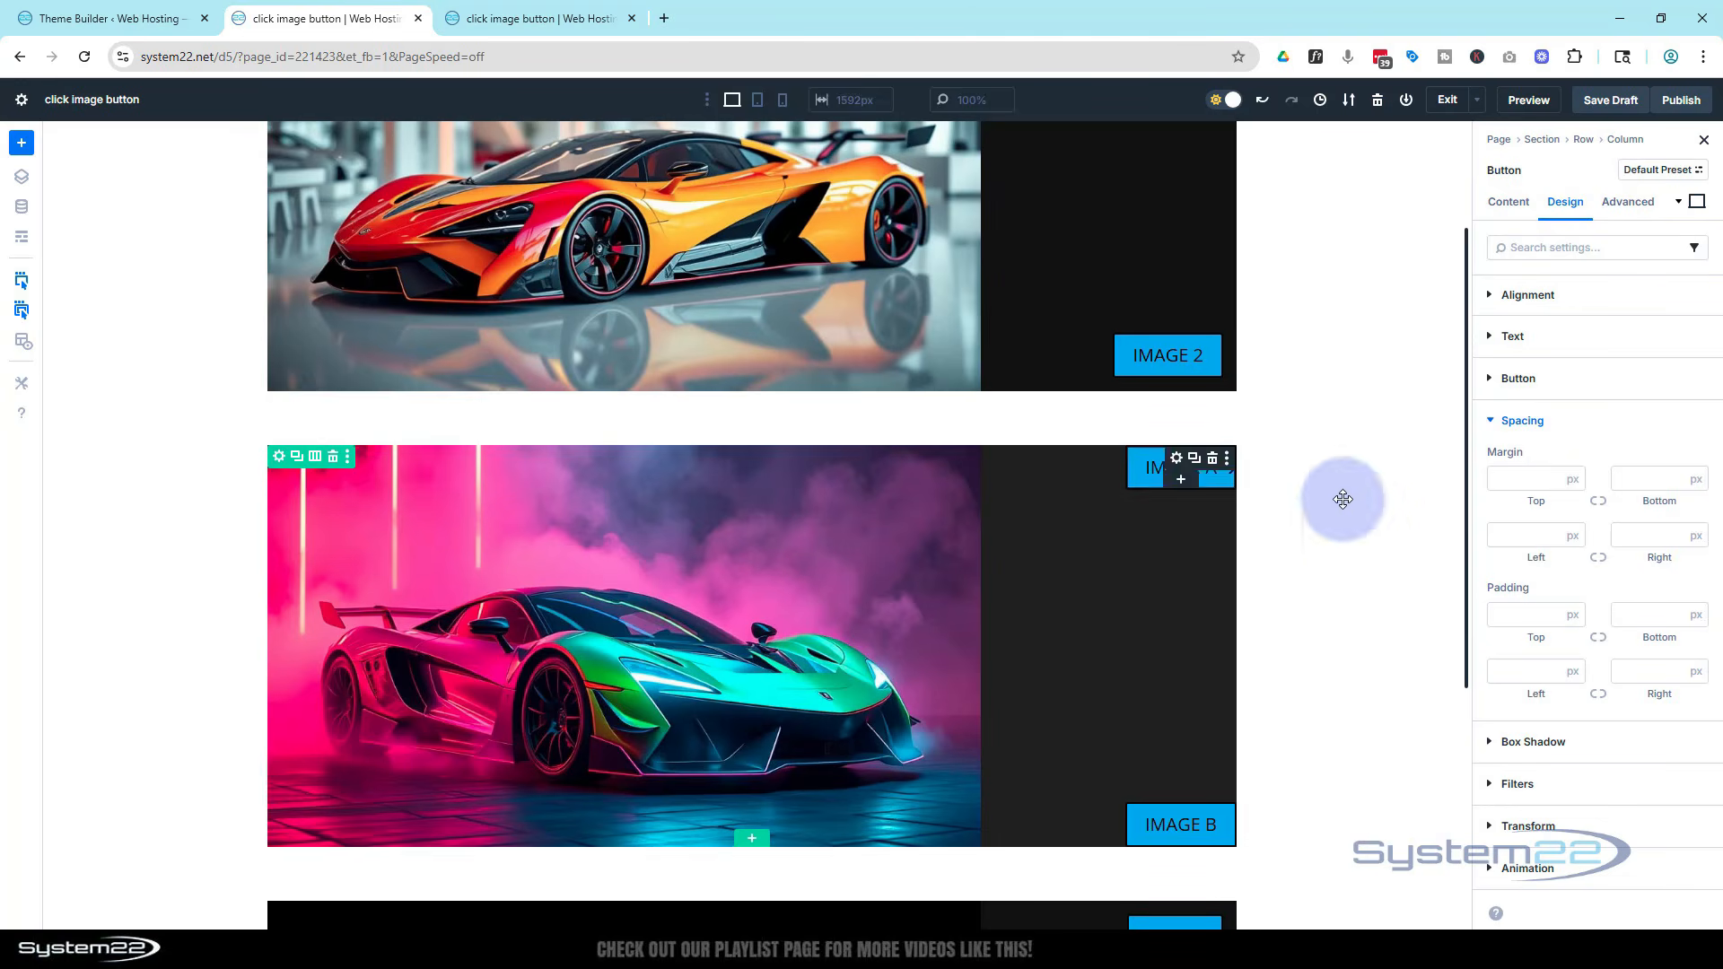
click(1508, 477)
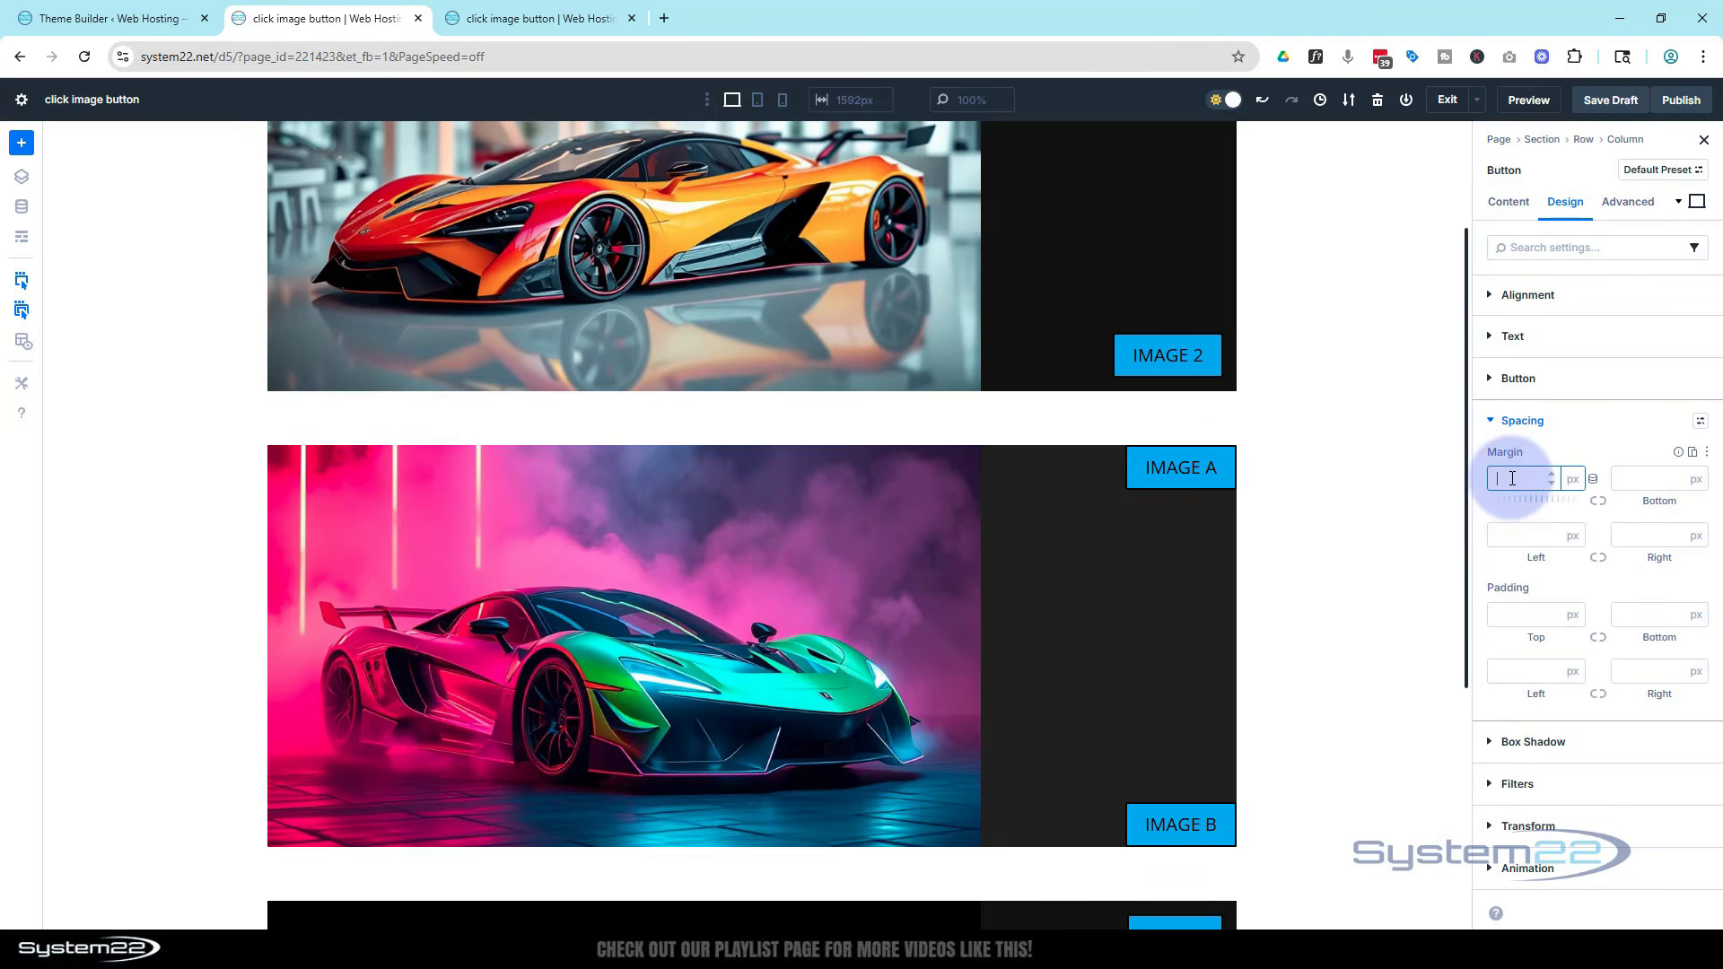
click(1558, 440)
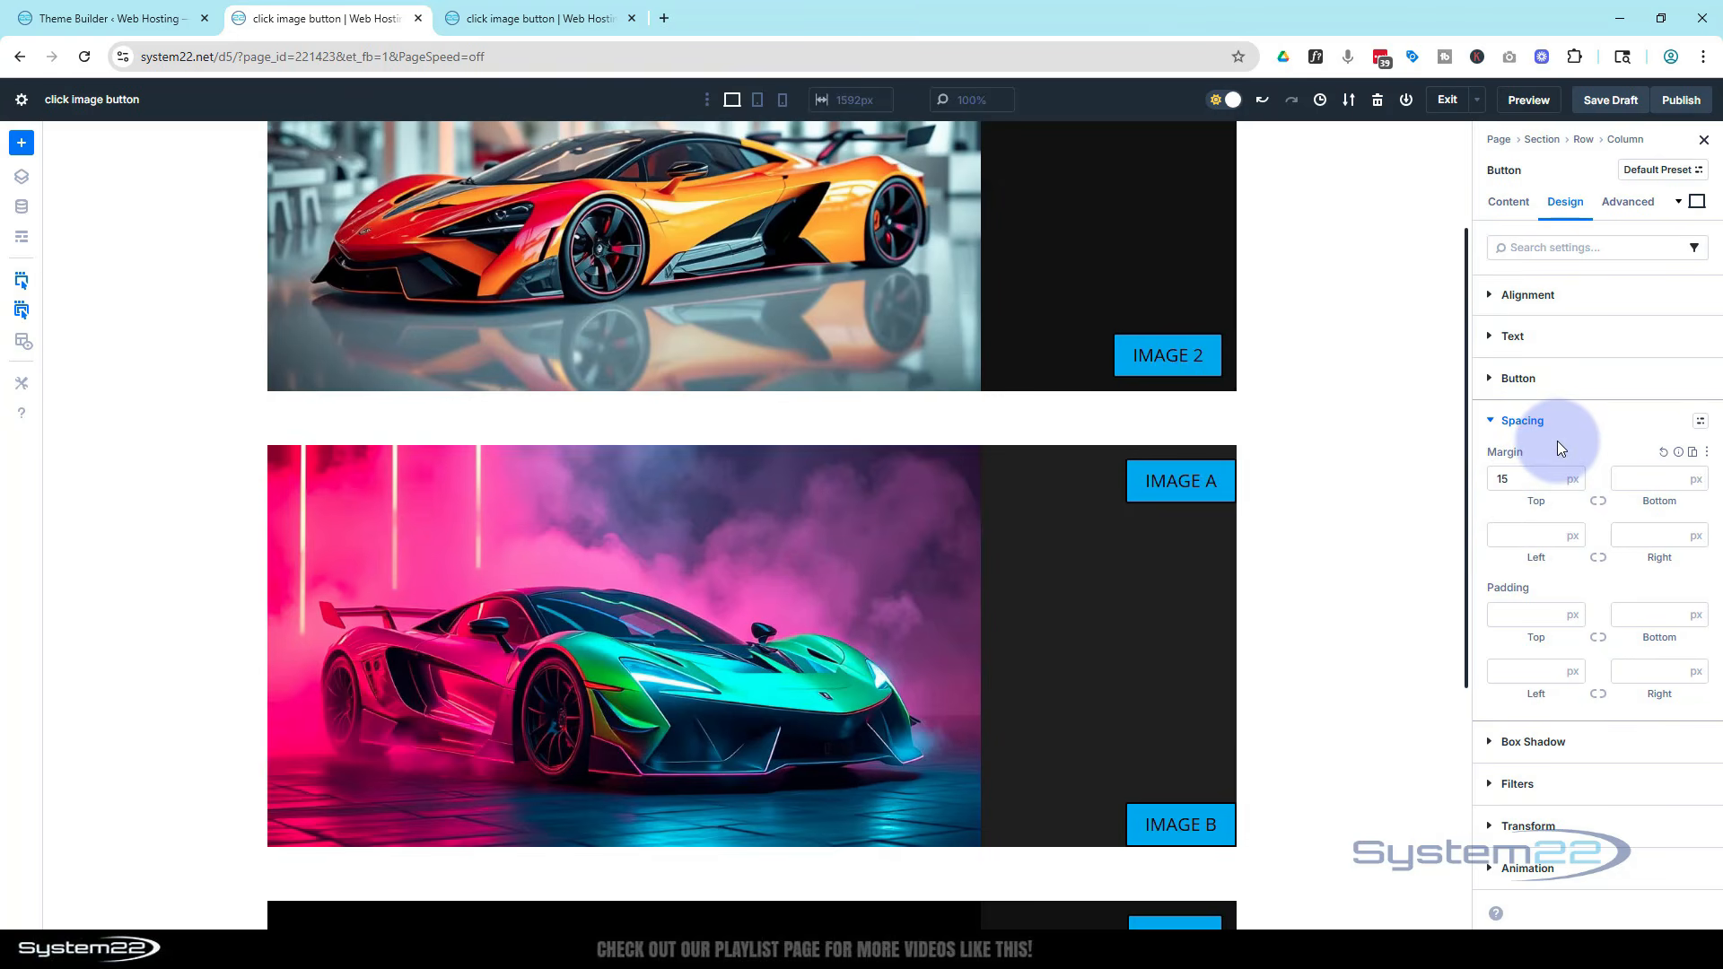
click(1626, 537)
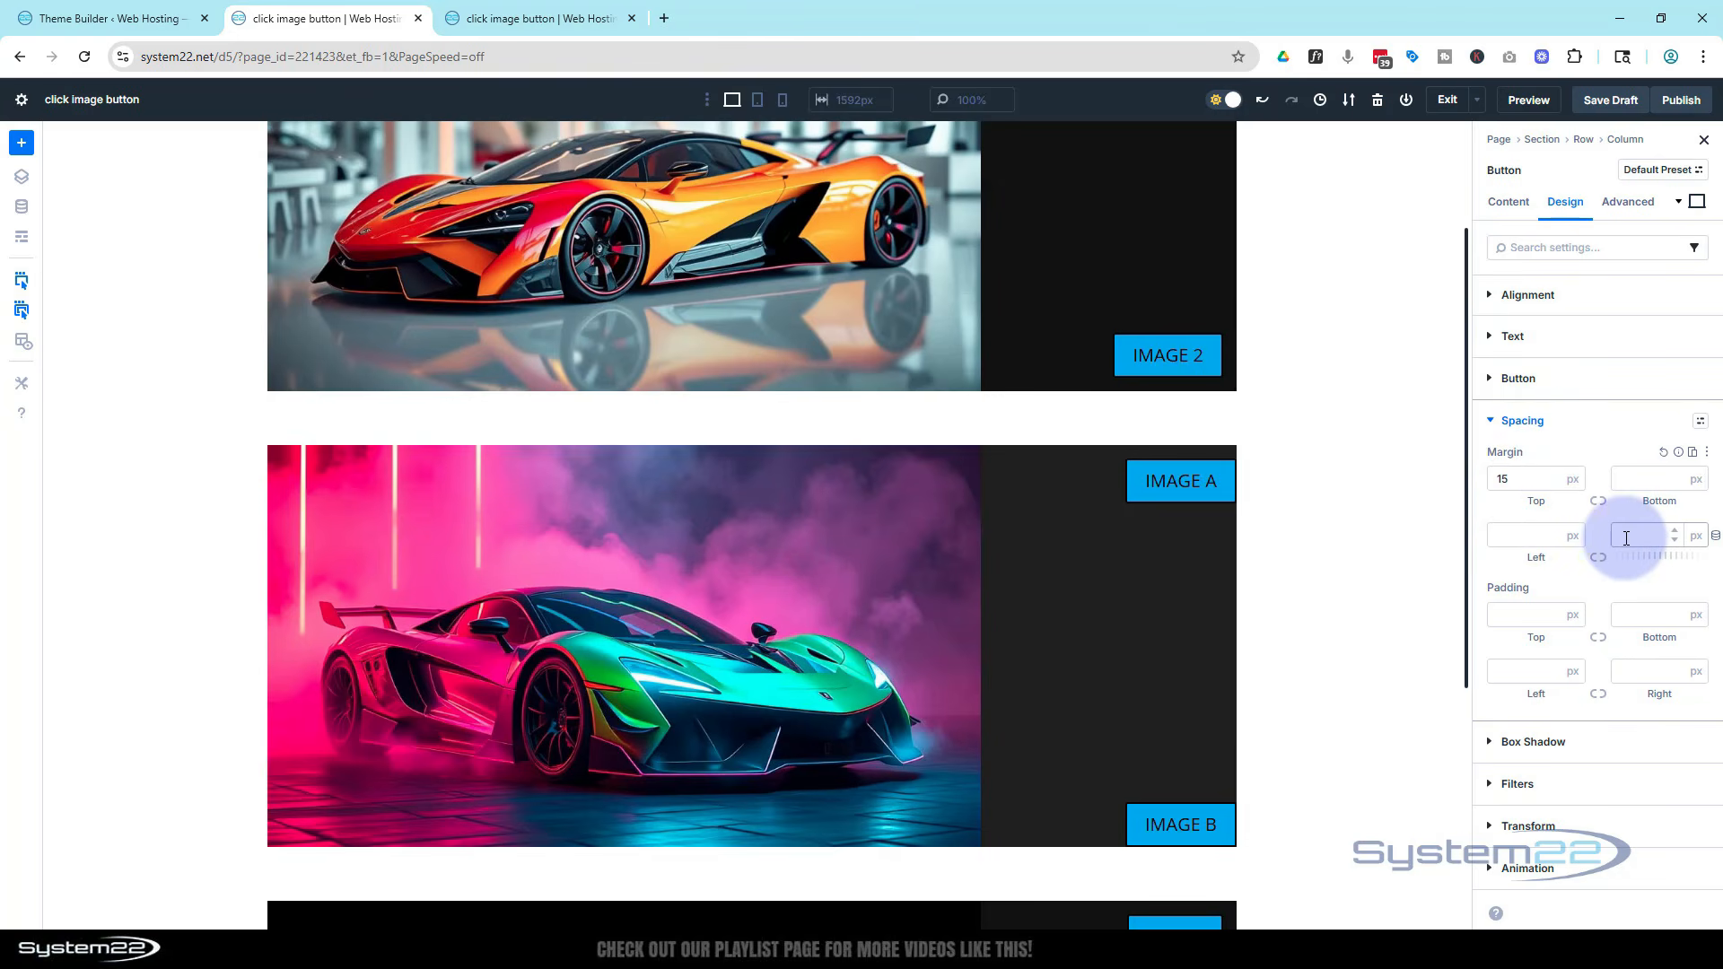
text(15)
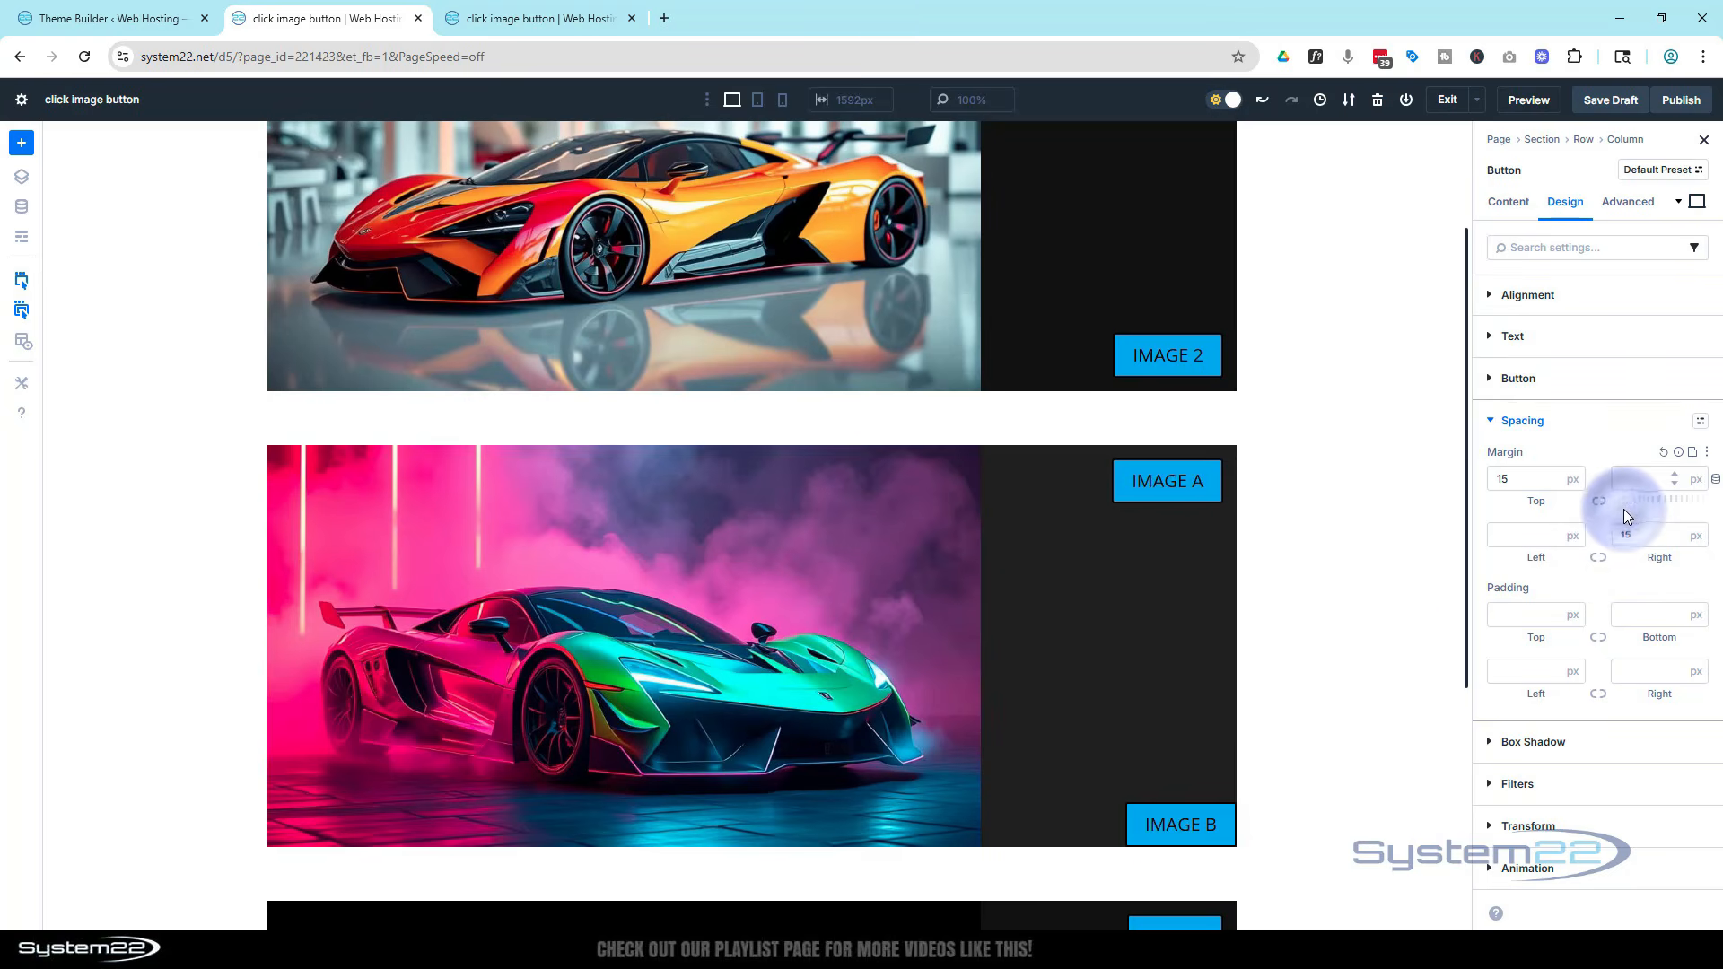
Give the Image B button a bottom margin and a right margin of 15 px
click(1141, 816)
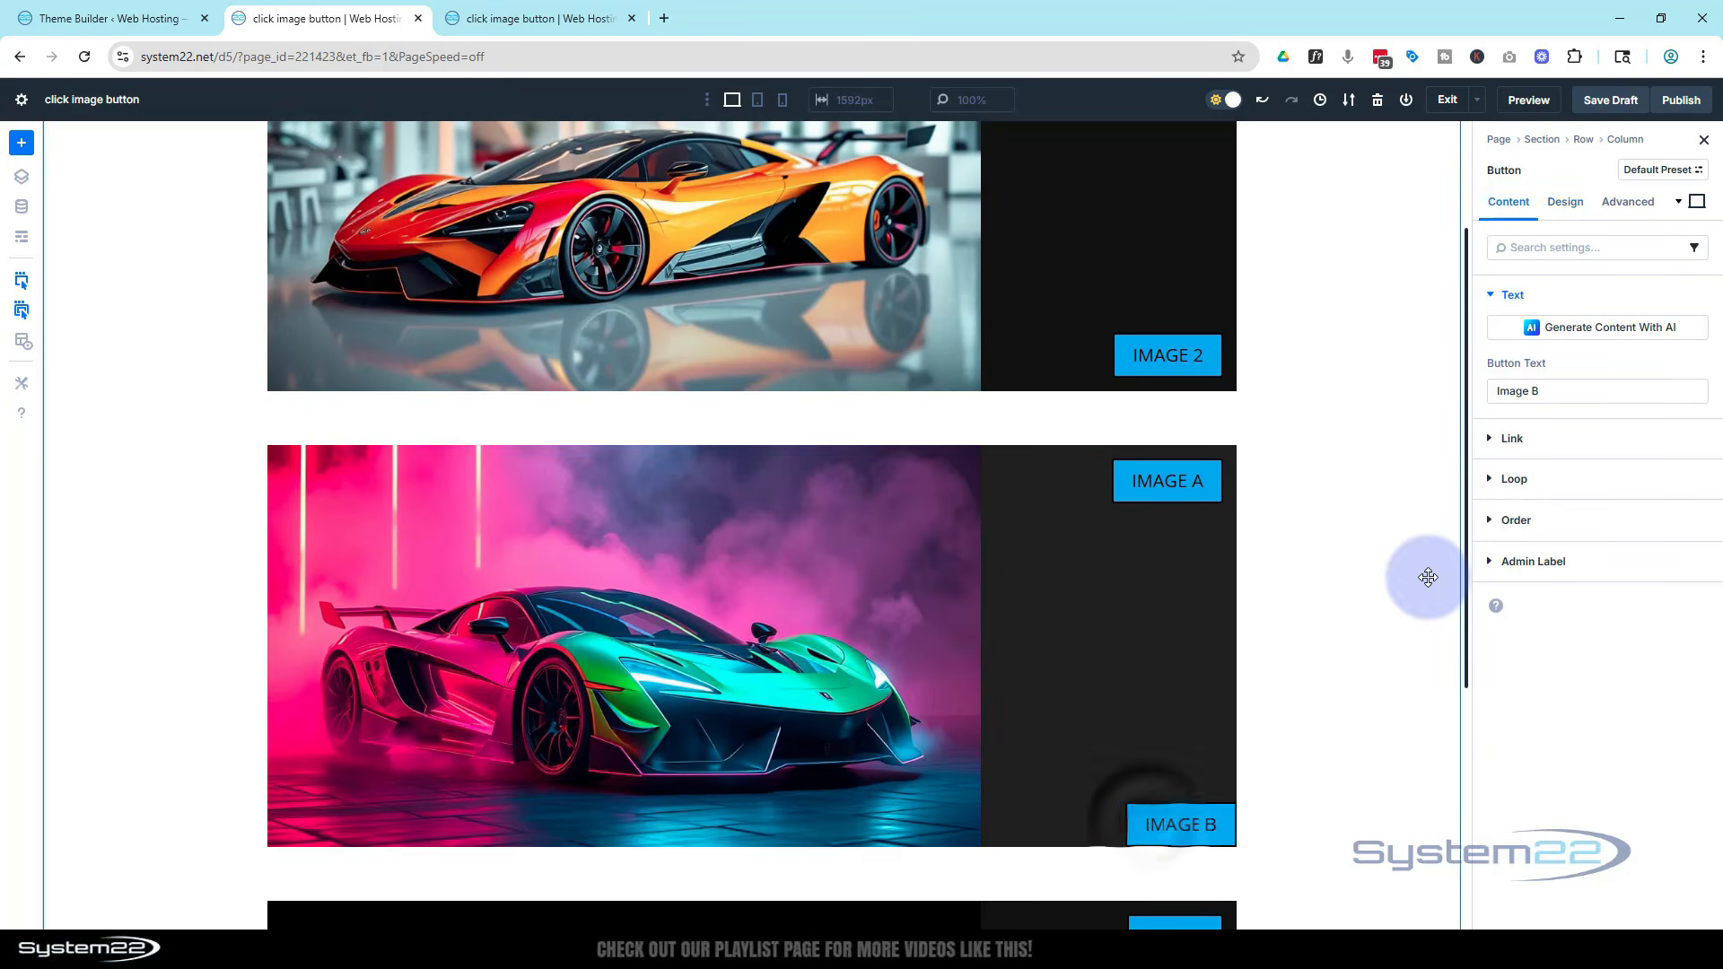
click(1569, 201)
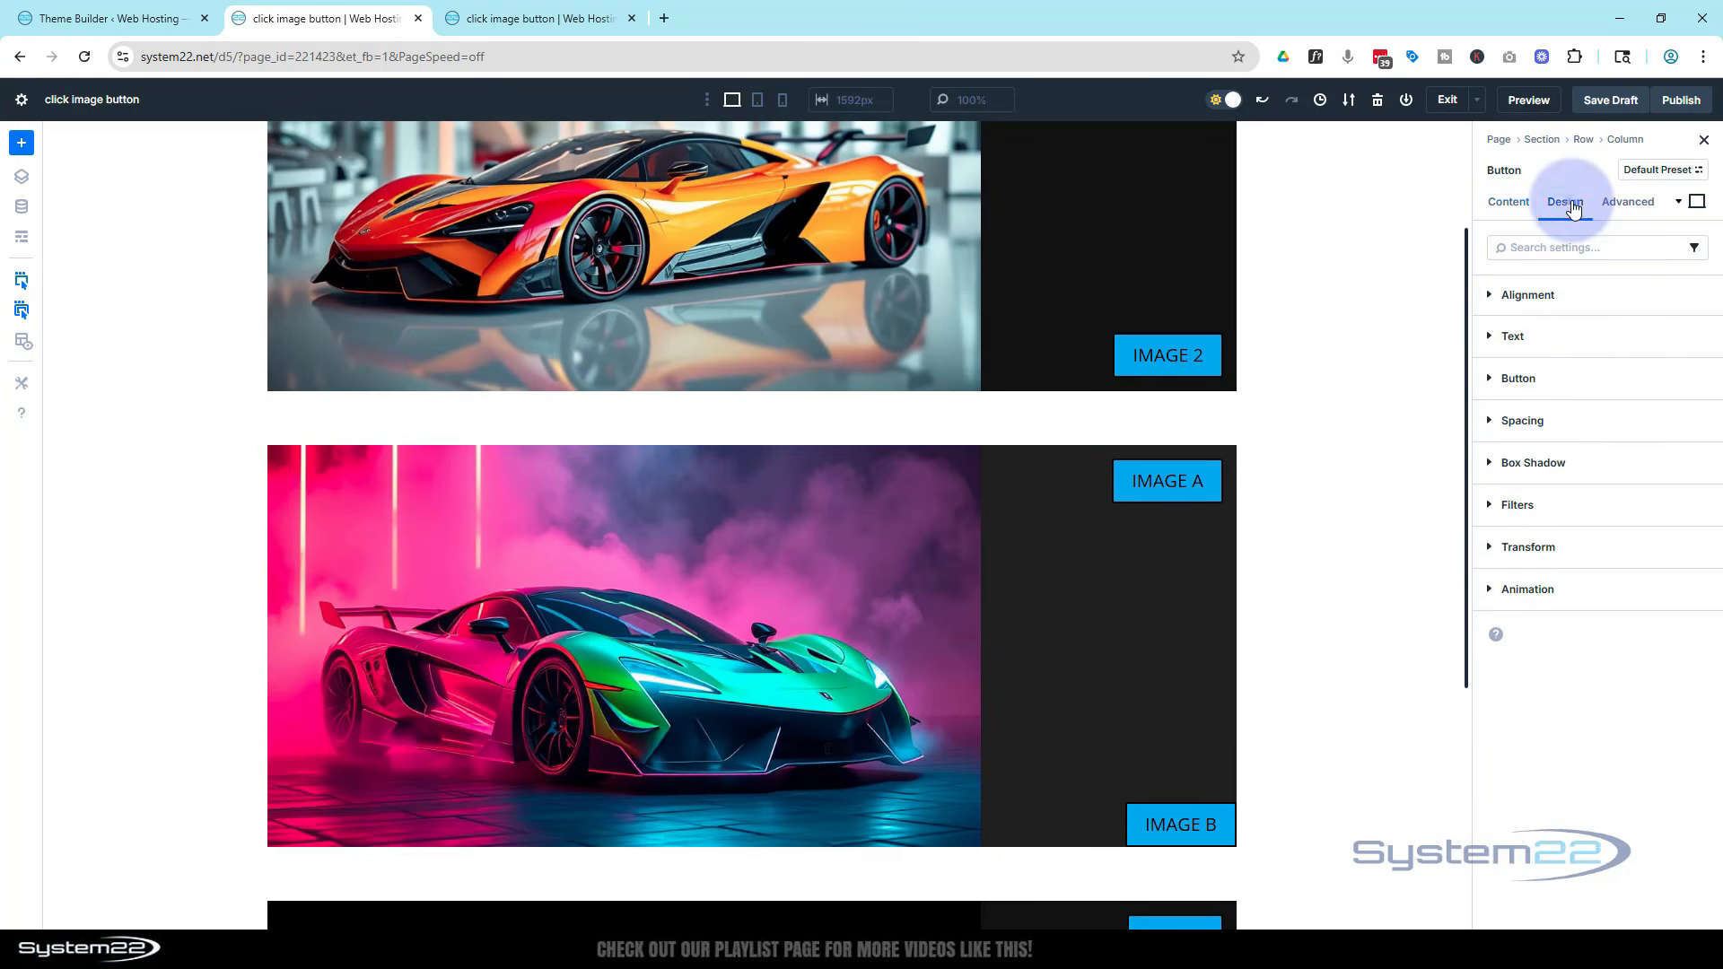
click(1491, 421)
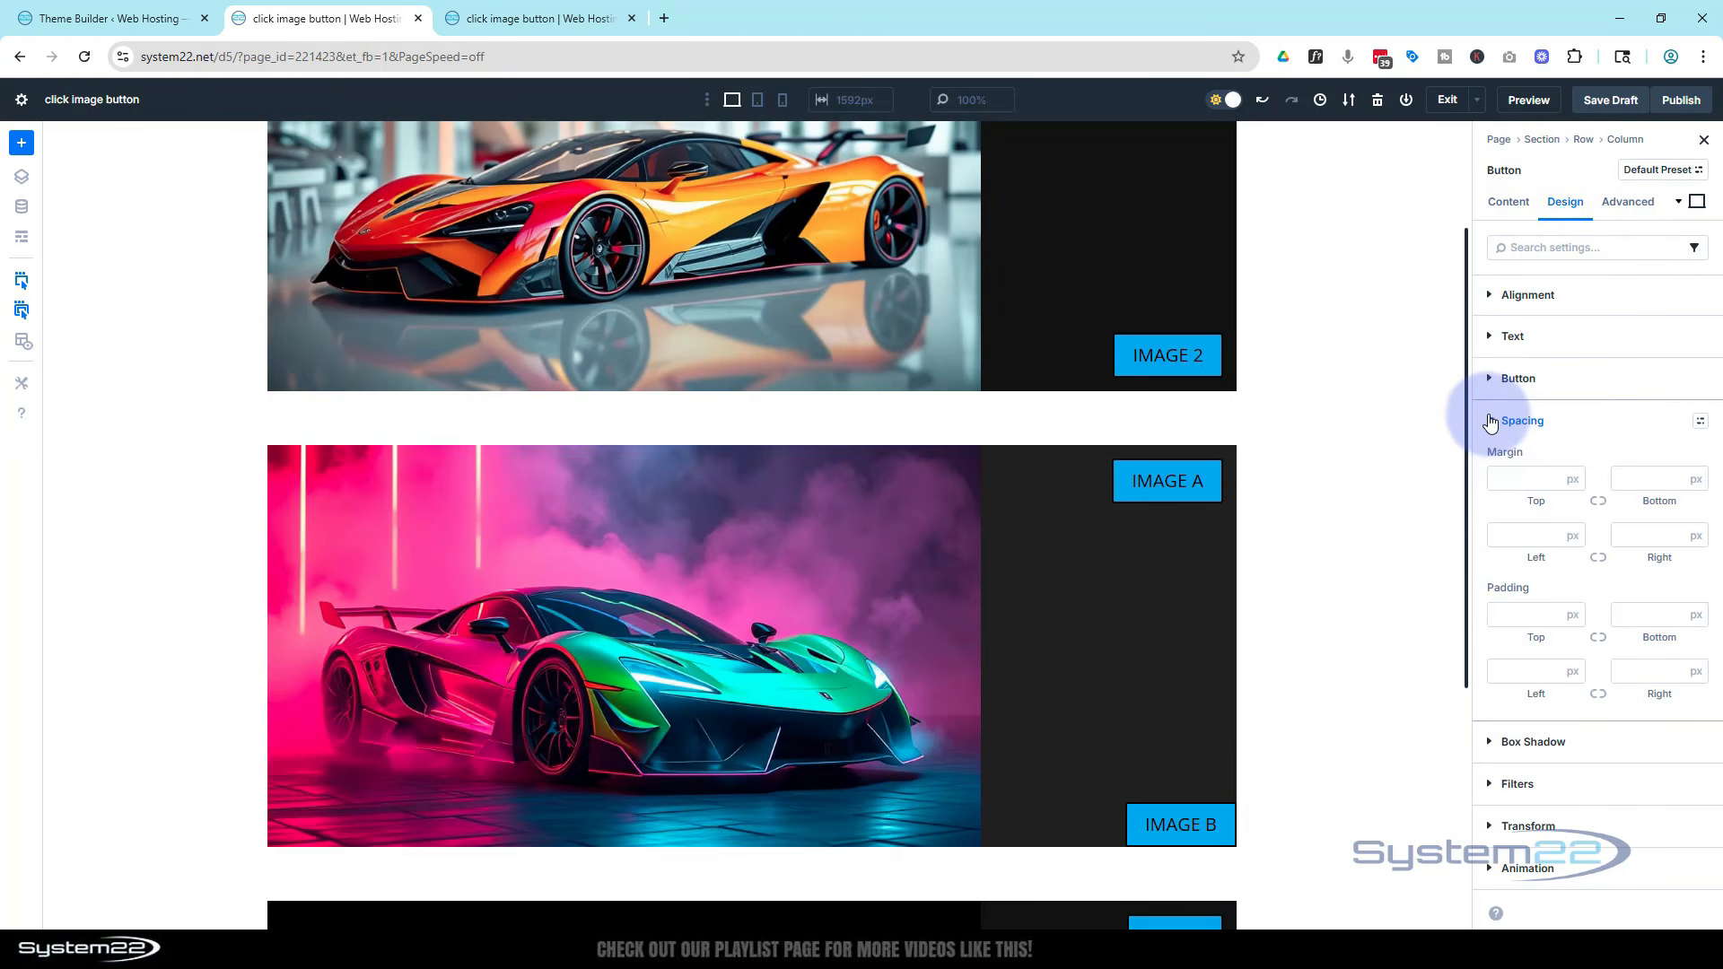
click(1647, 478)
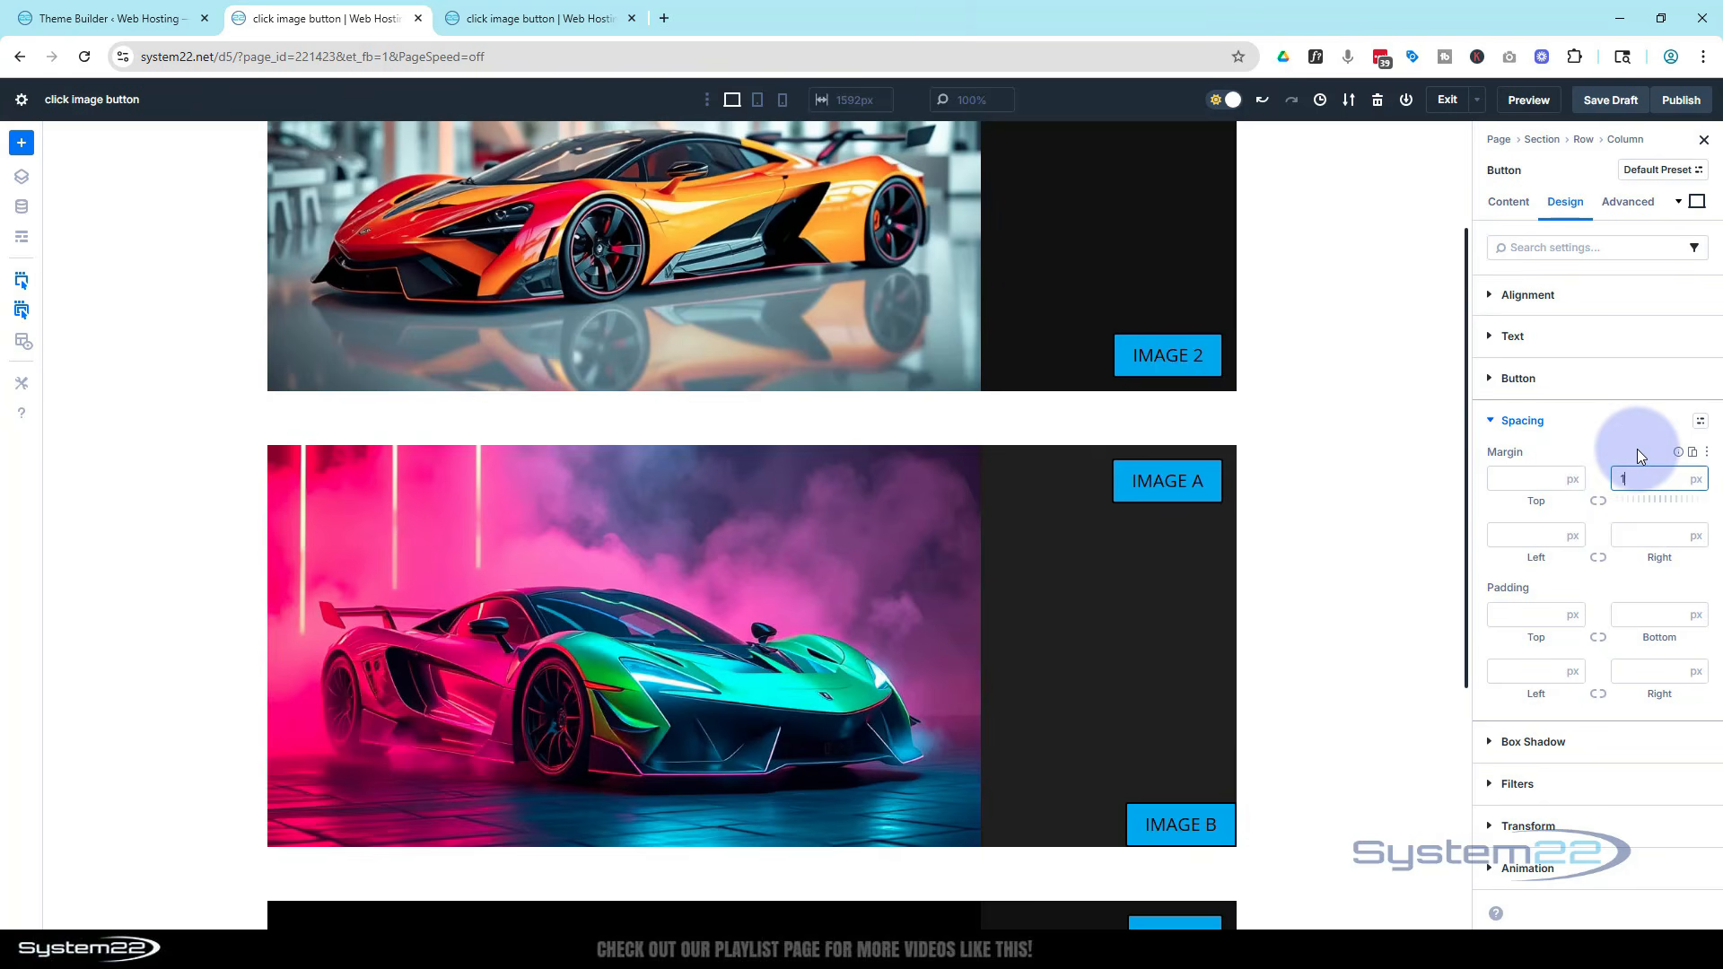
click(1488, 421)
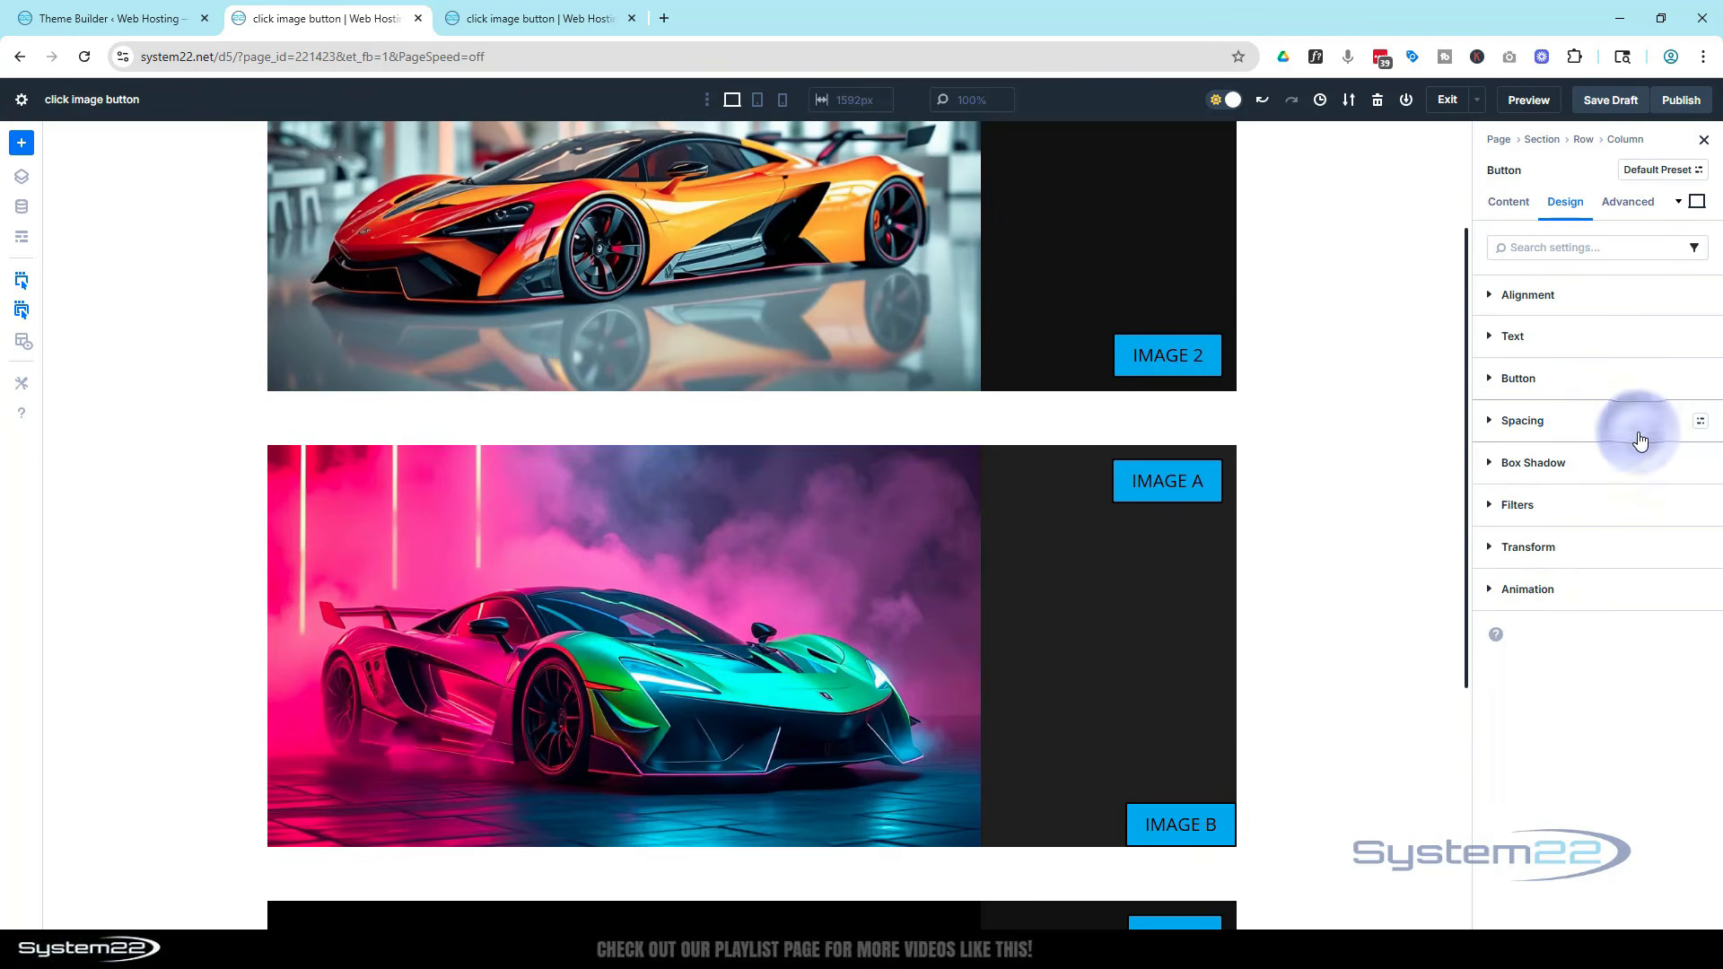
click(1485, 424)
click(1622, 476)
text(5)
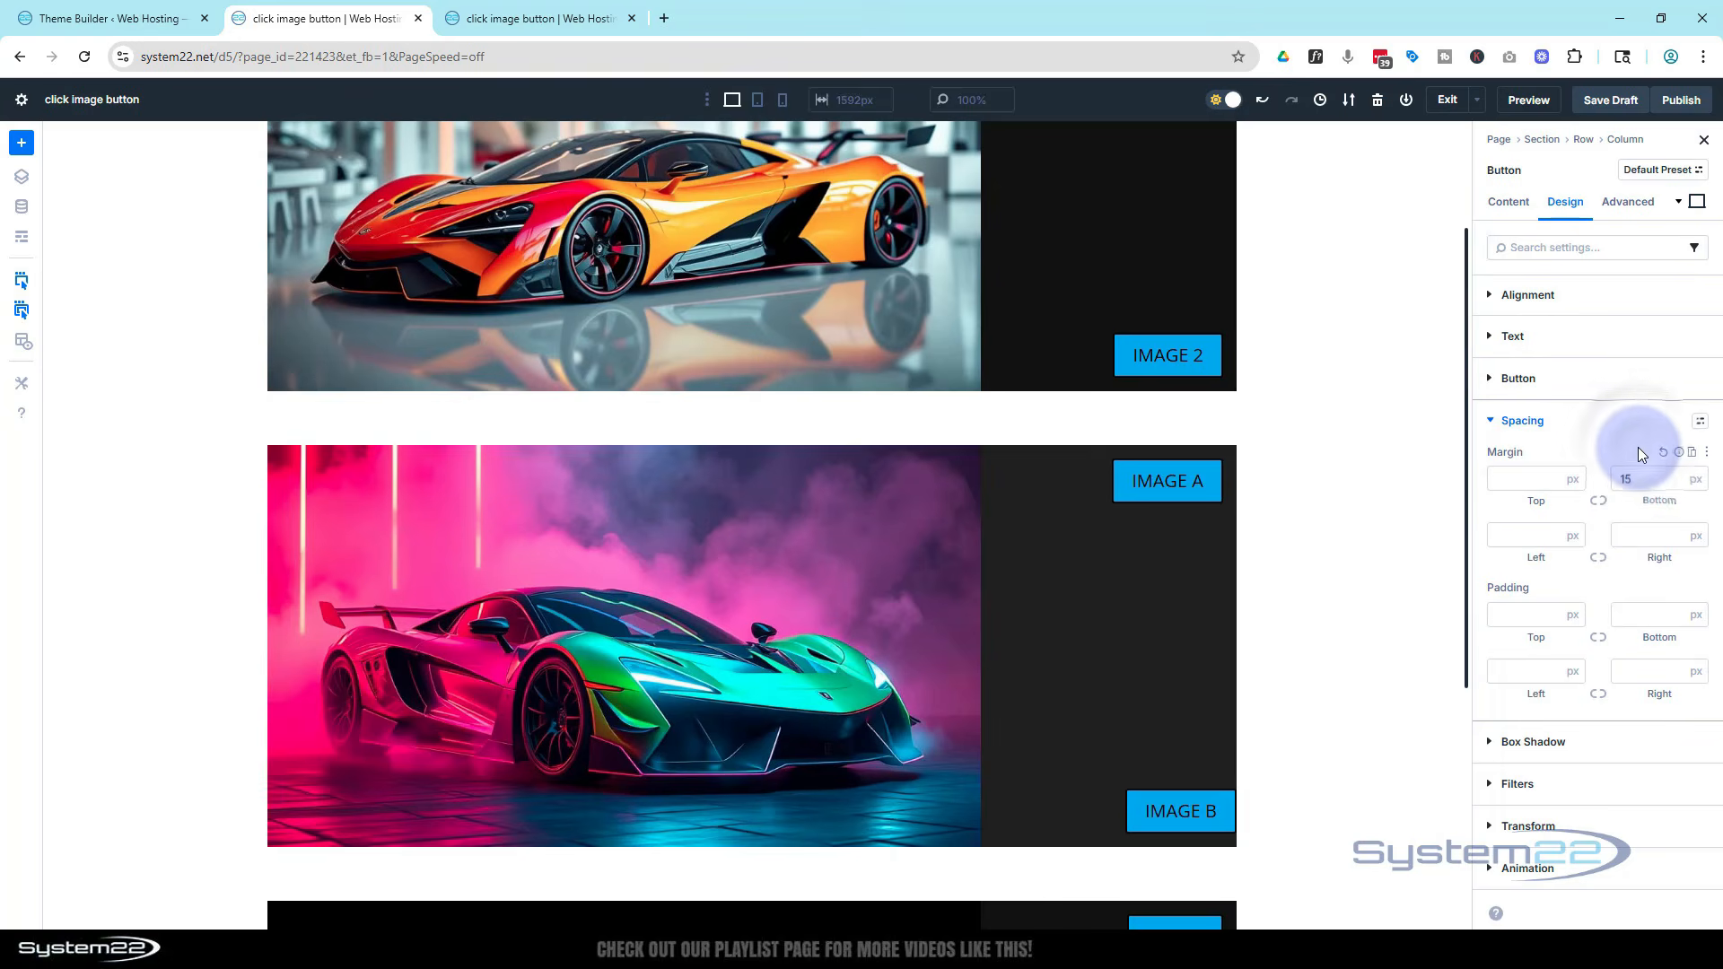
click(1631, 532)
text(15)
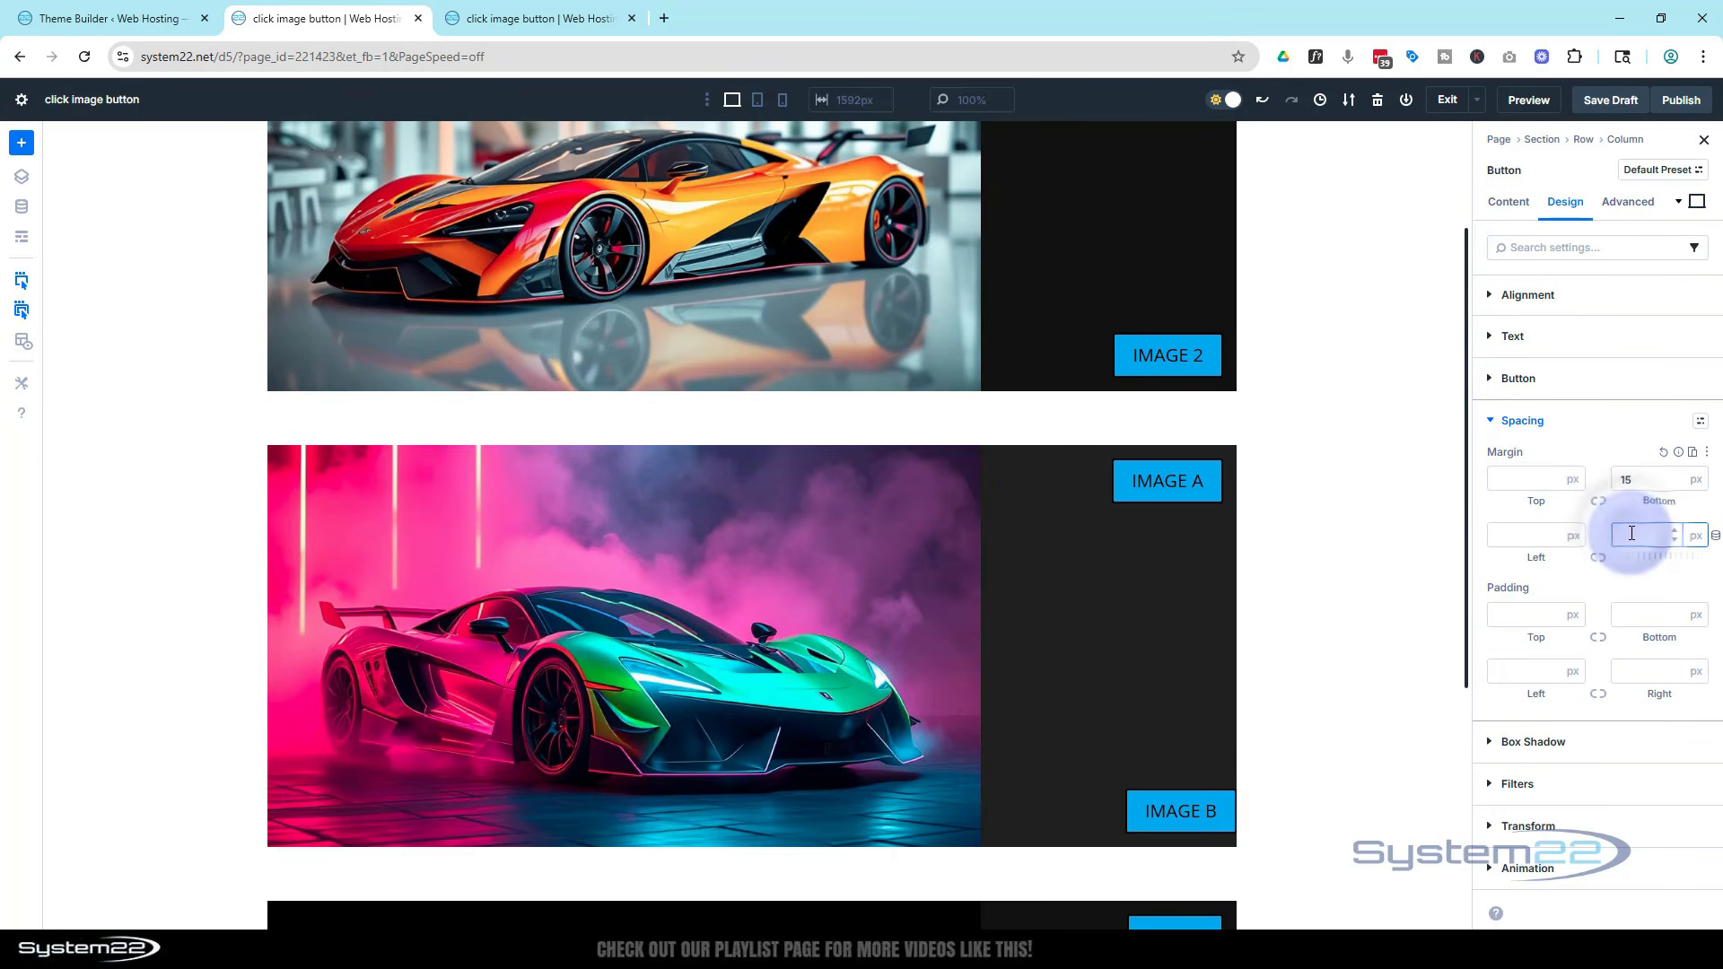
click(1630, 510)
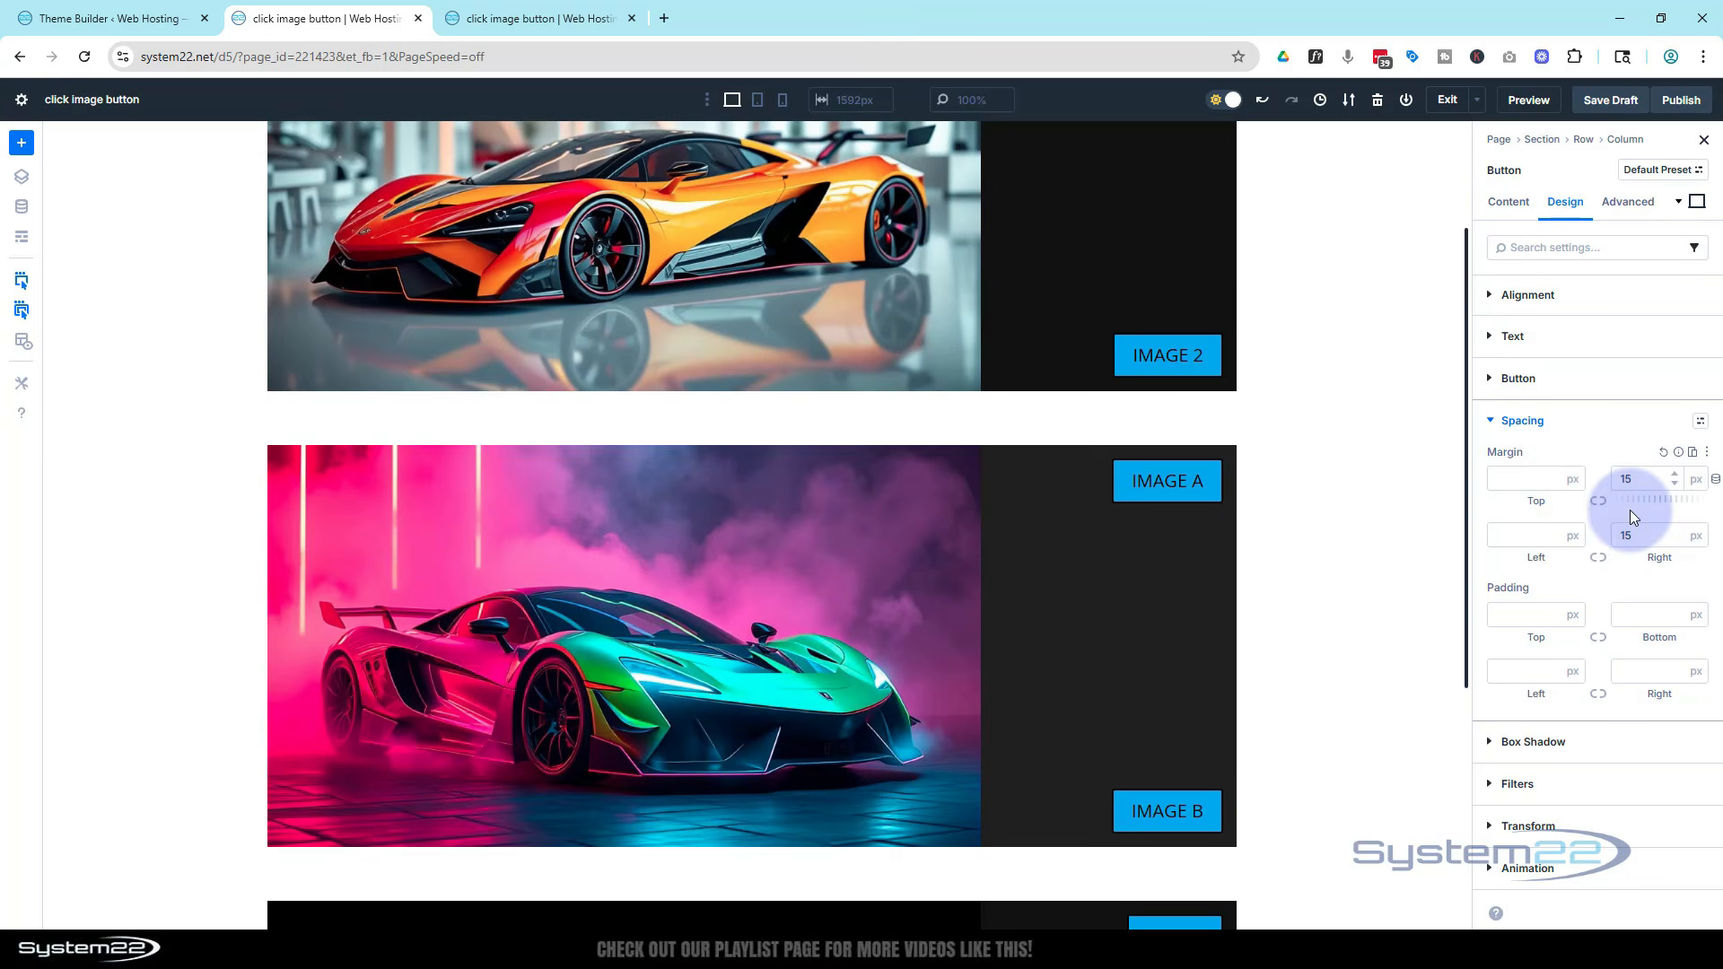
Set the image column's background image to the red-and-grey pickup truck picture from the media library
click(1307, 543)
scroll(1307, 543, down, 1)
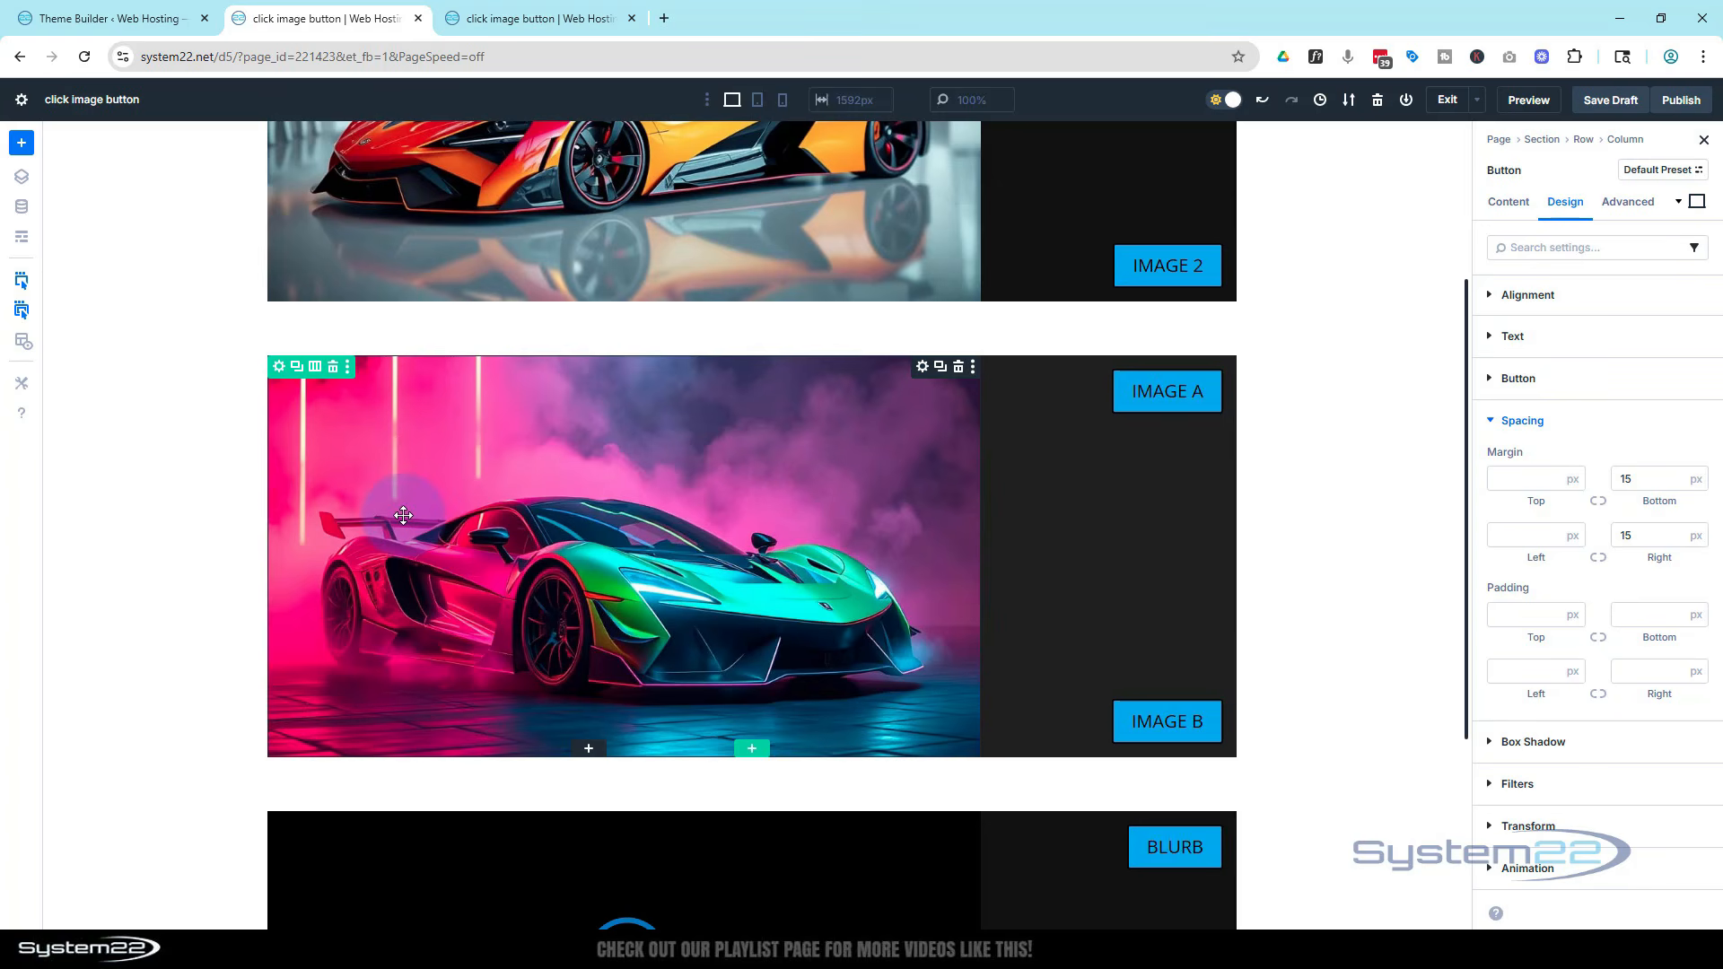
click(279, 366)
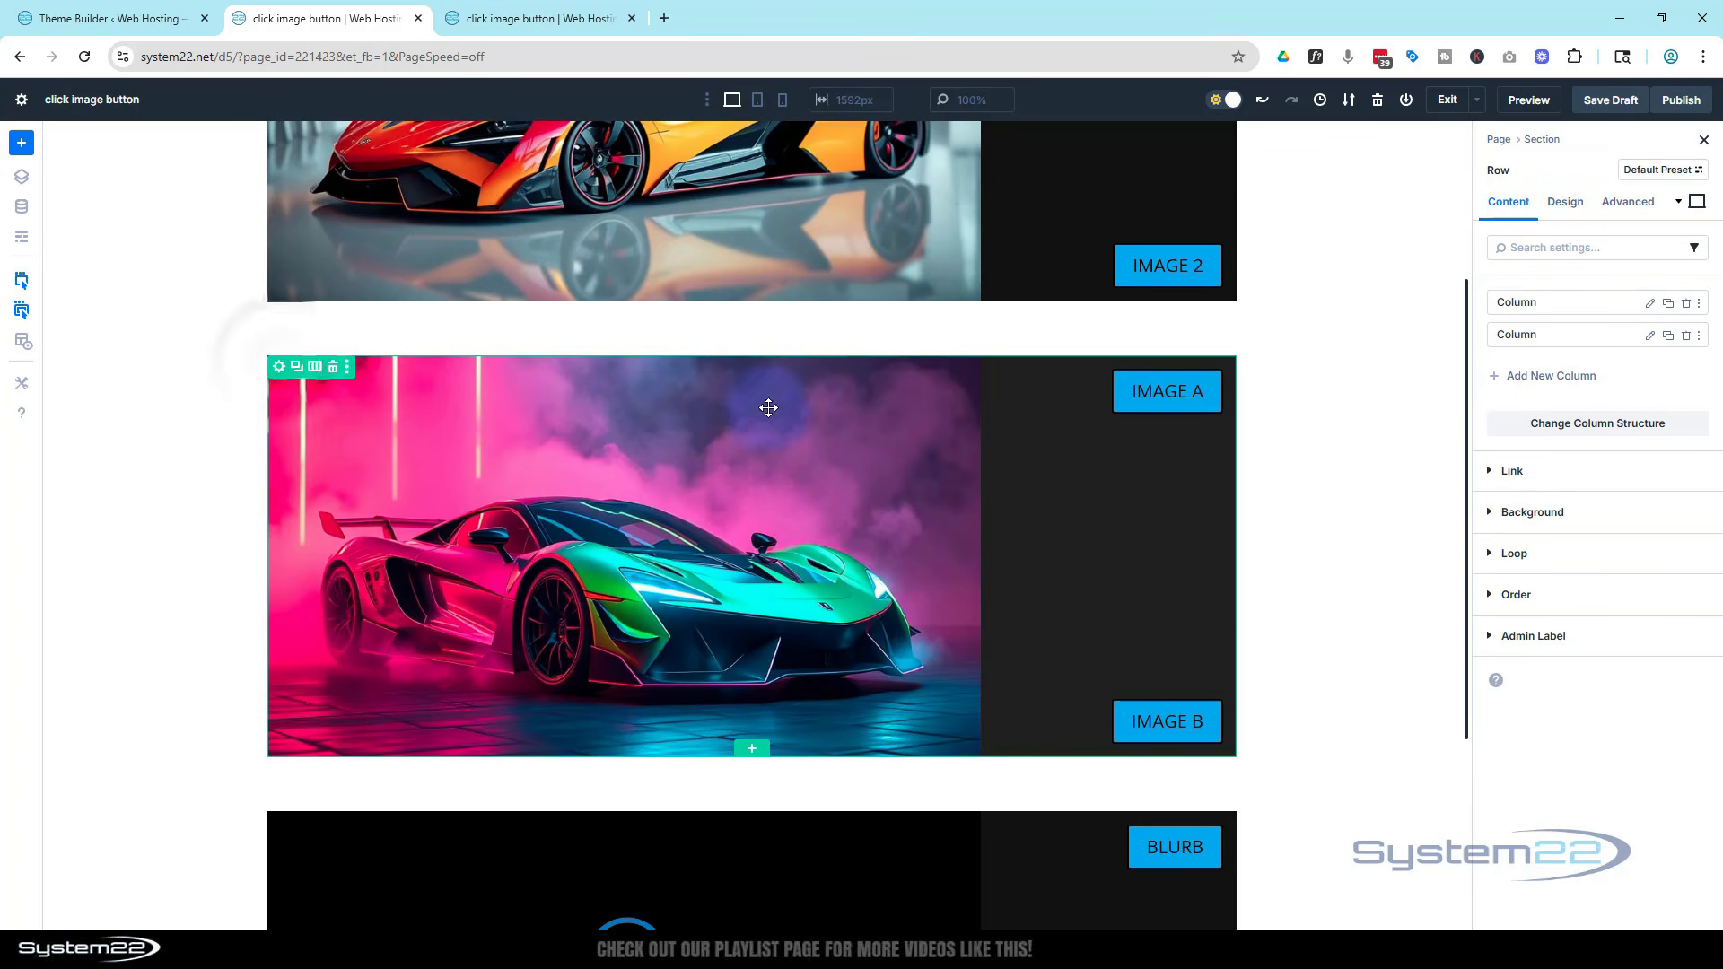
click(1649, 303)
click(1486, 463)
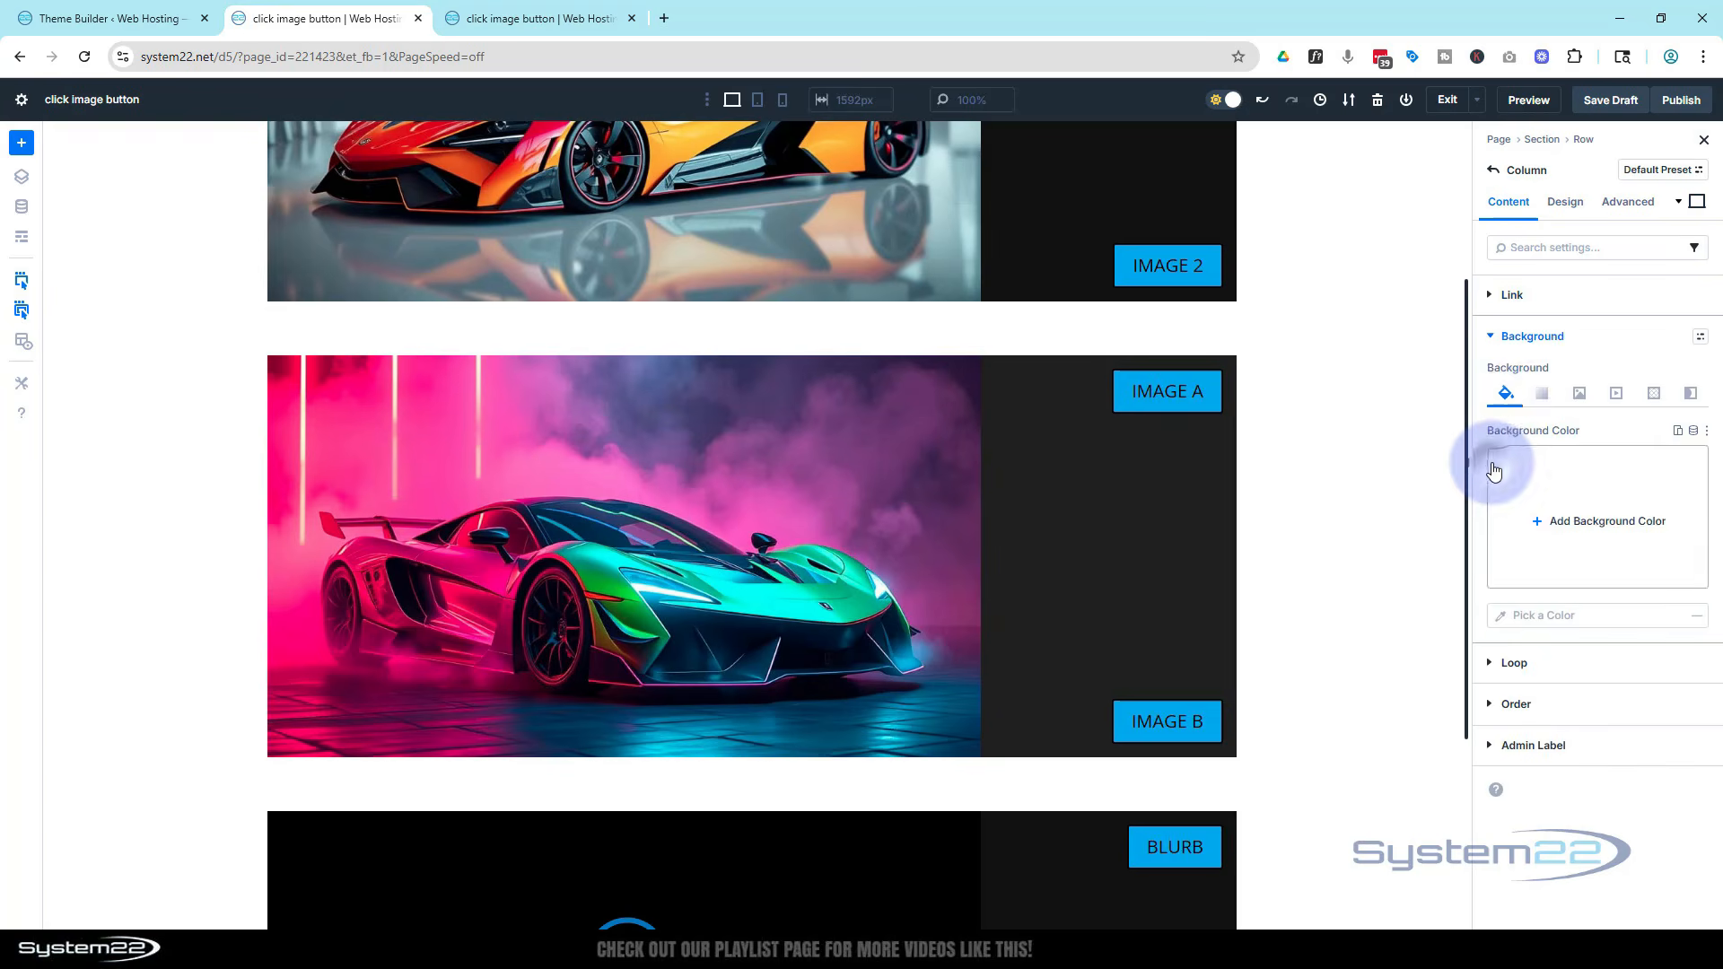
click(1581, 397)
click(1590, 526)
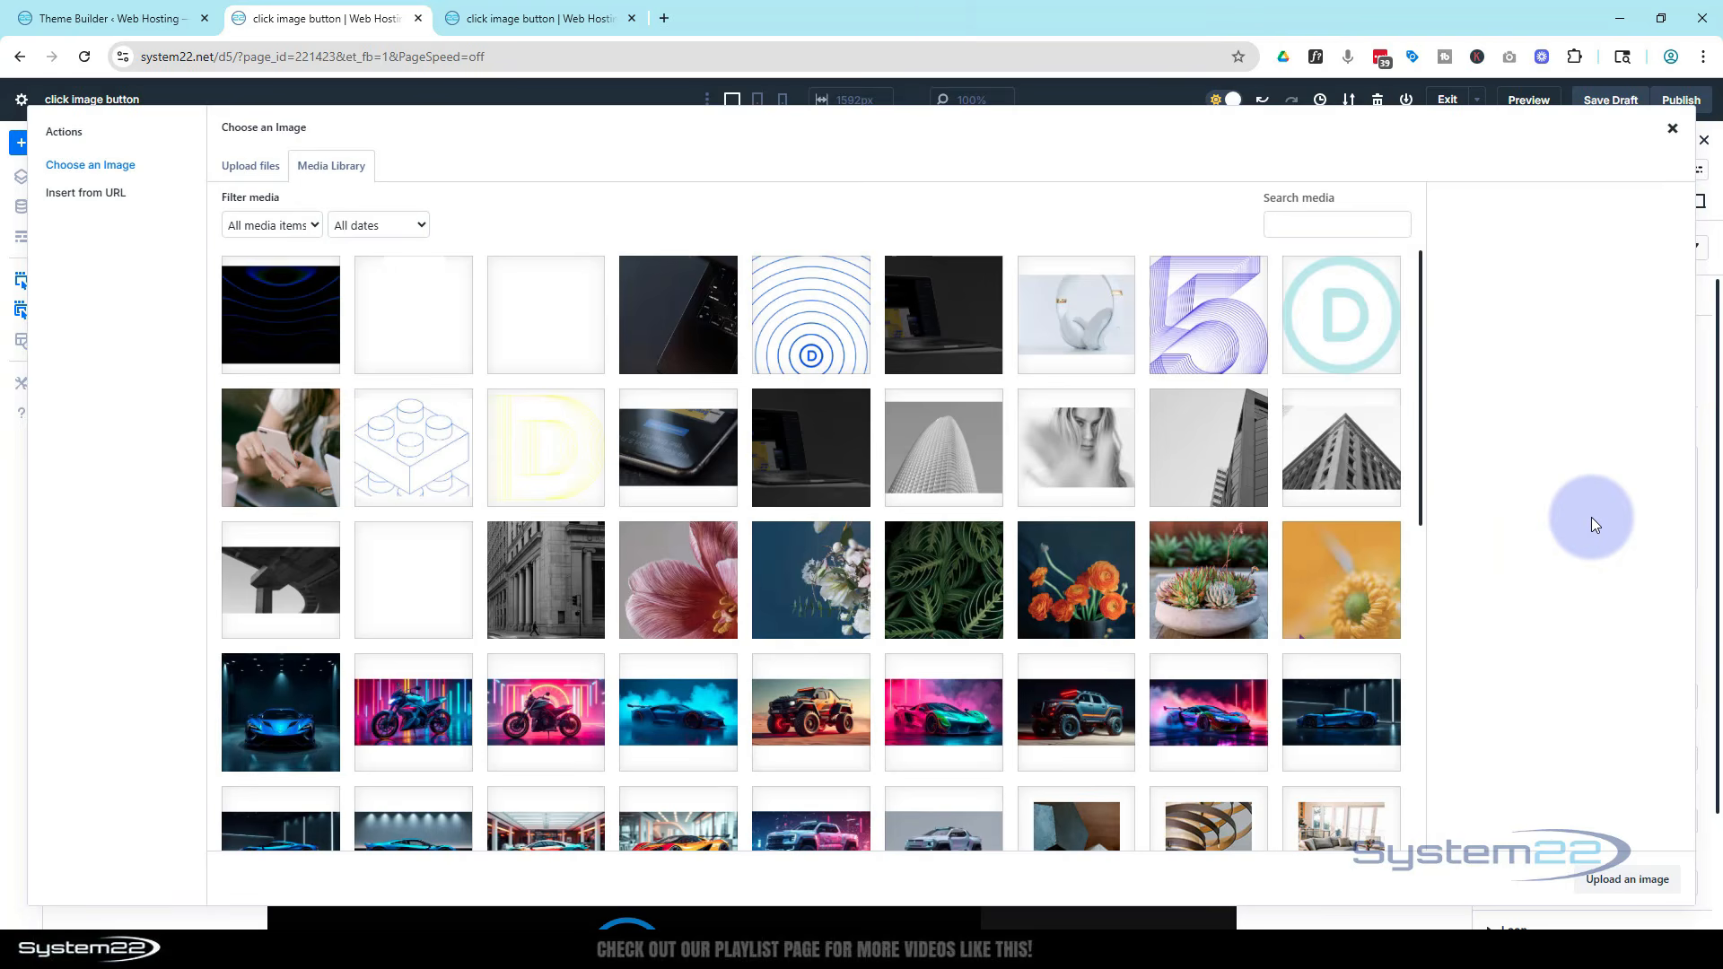
click(1076, 711)
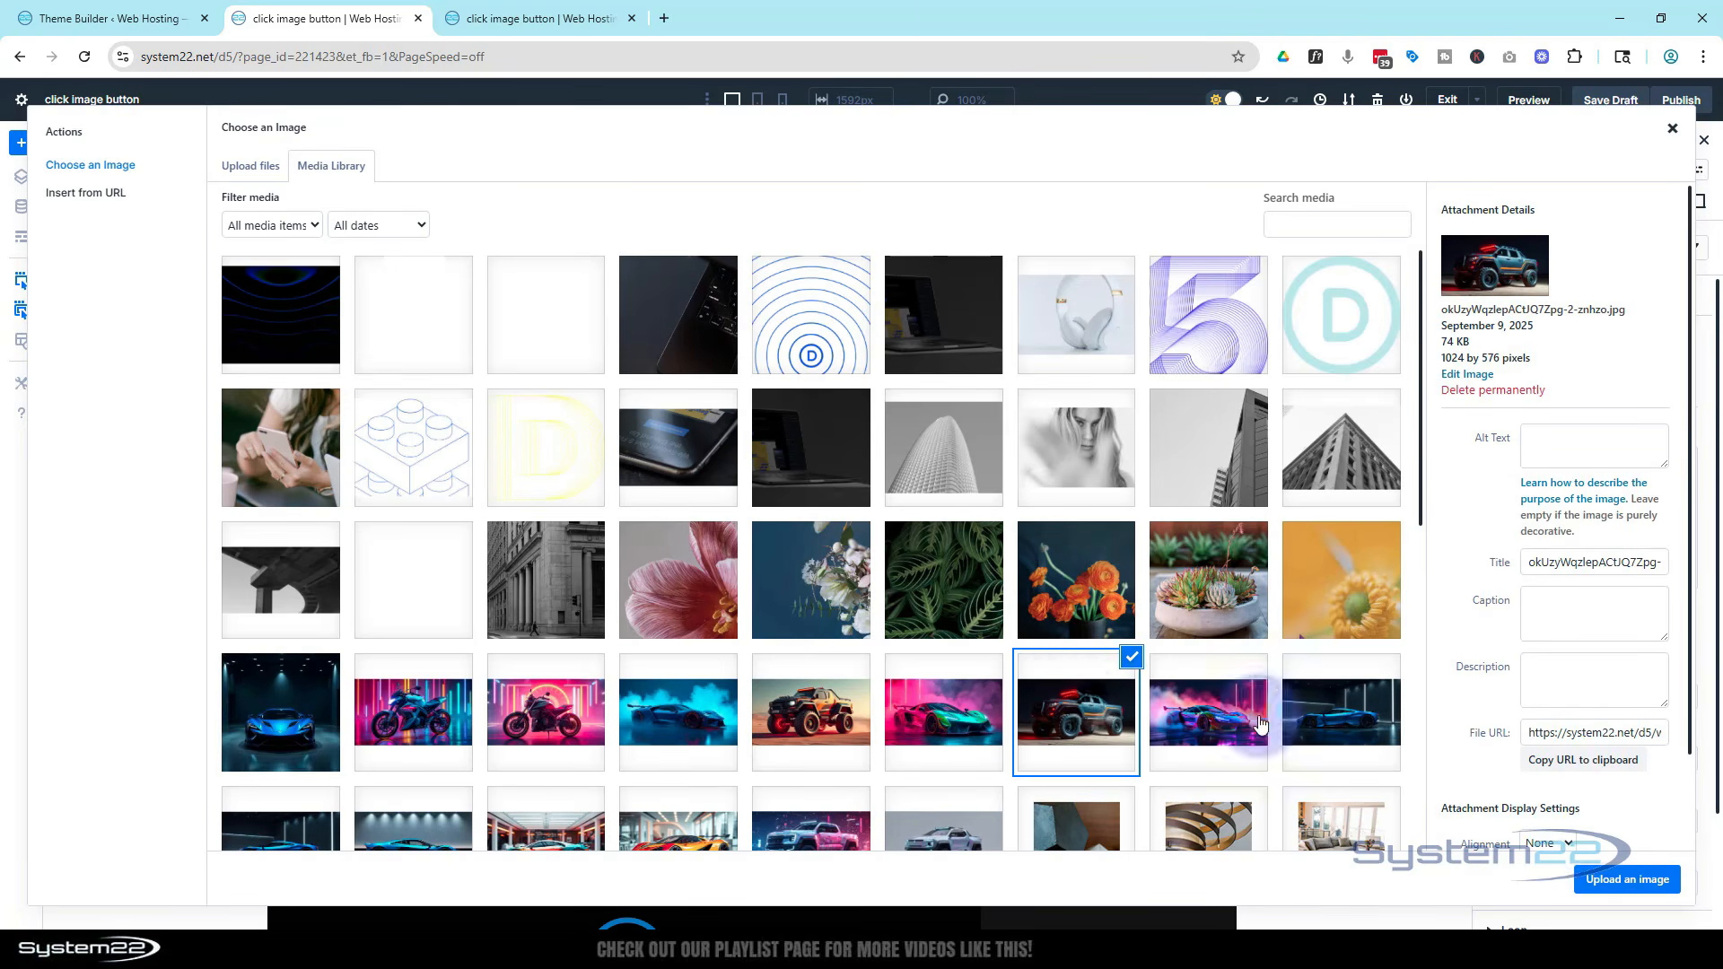
click(1627, 878)
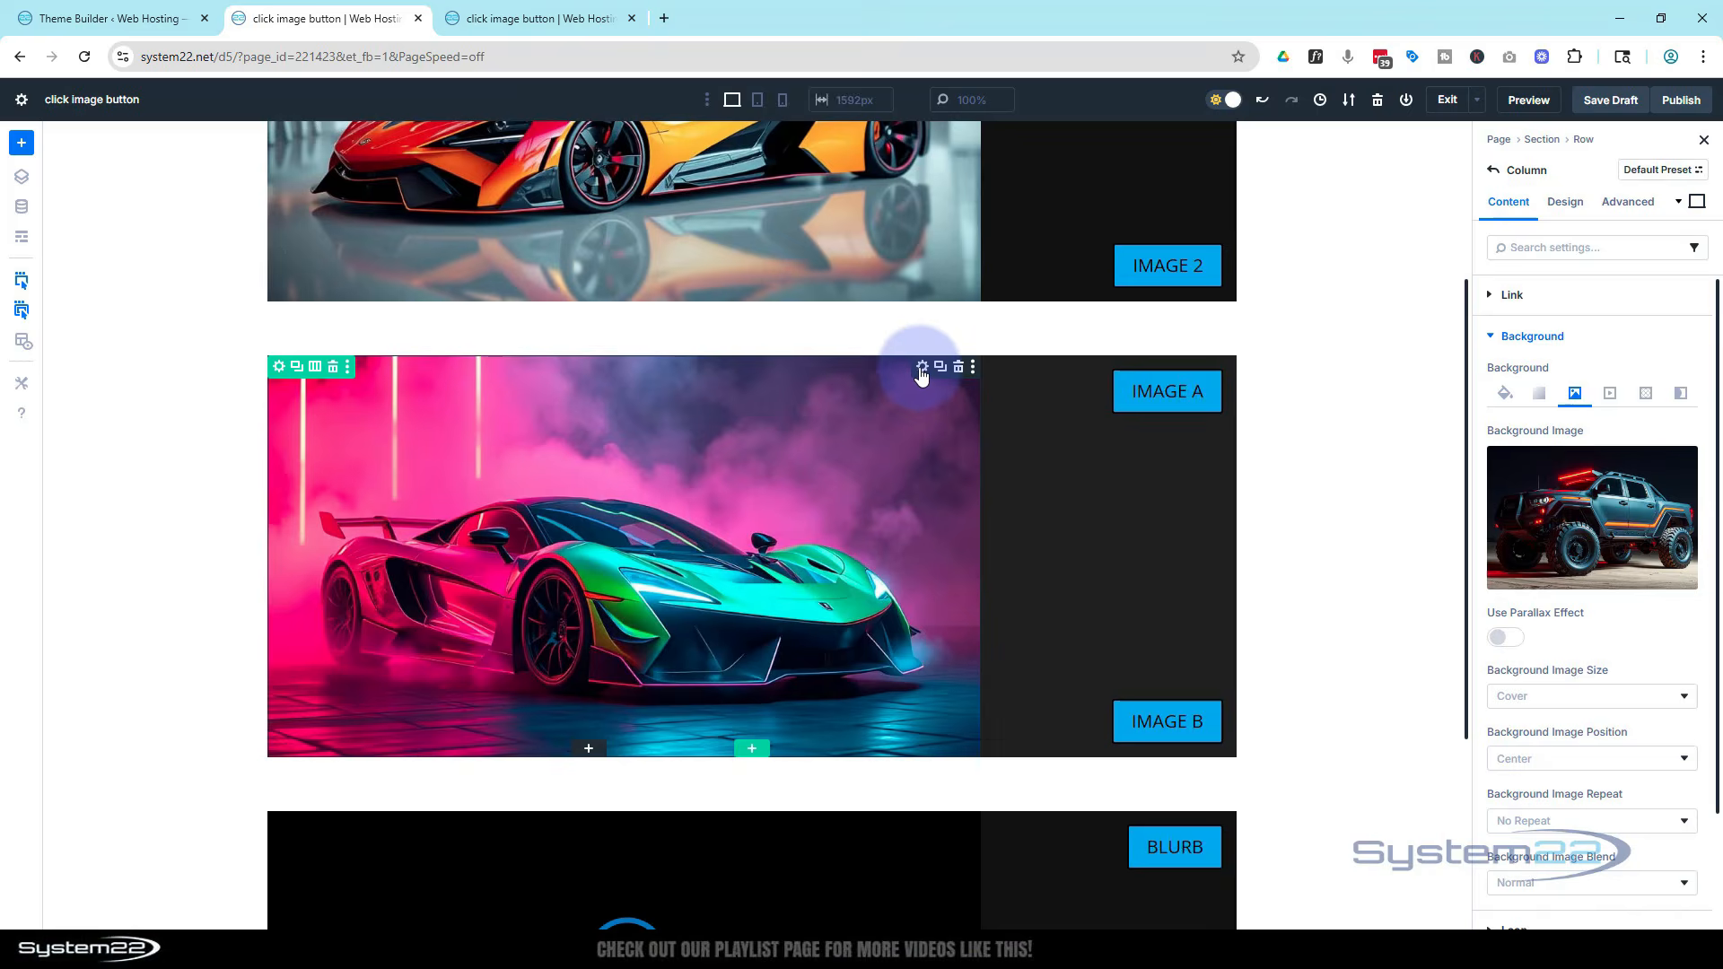
Give the image module the admin label im sw
click(921, 368)
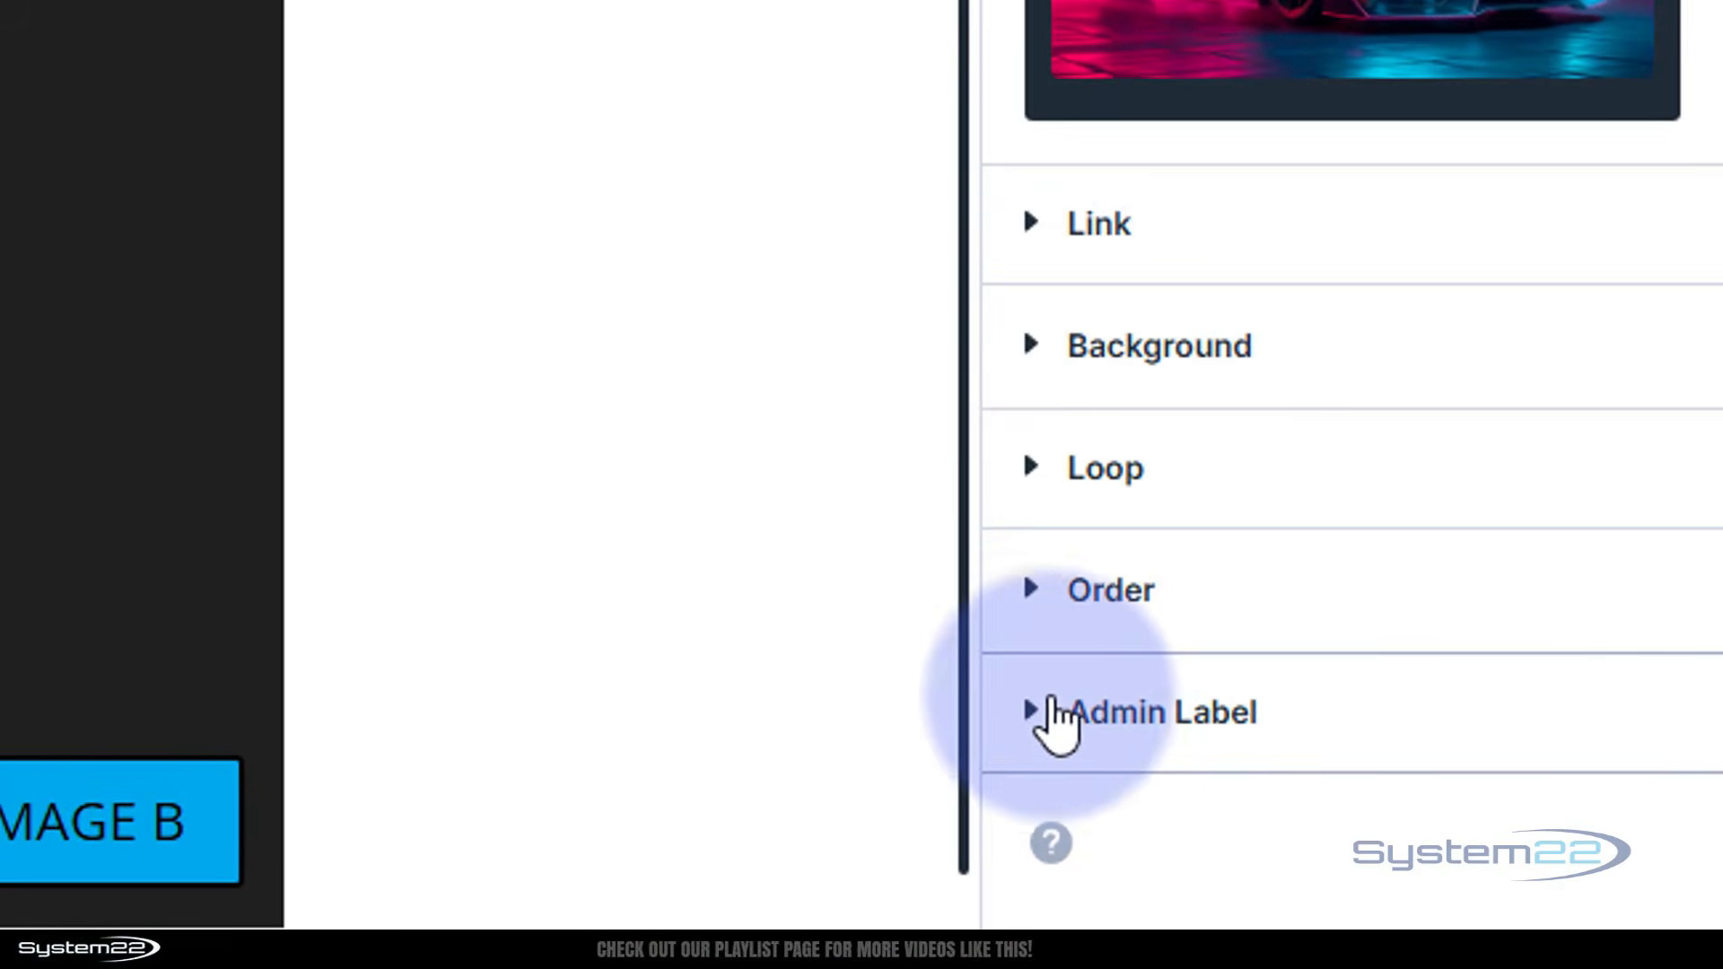
click(1039, 718)
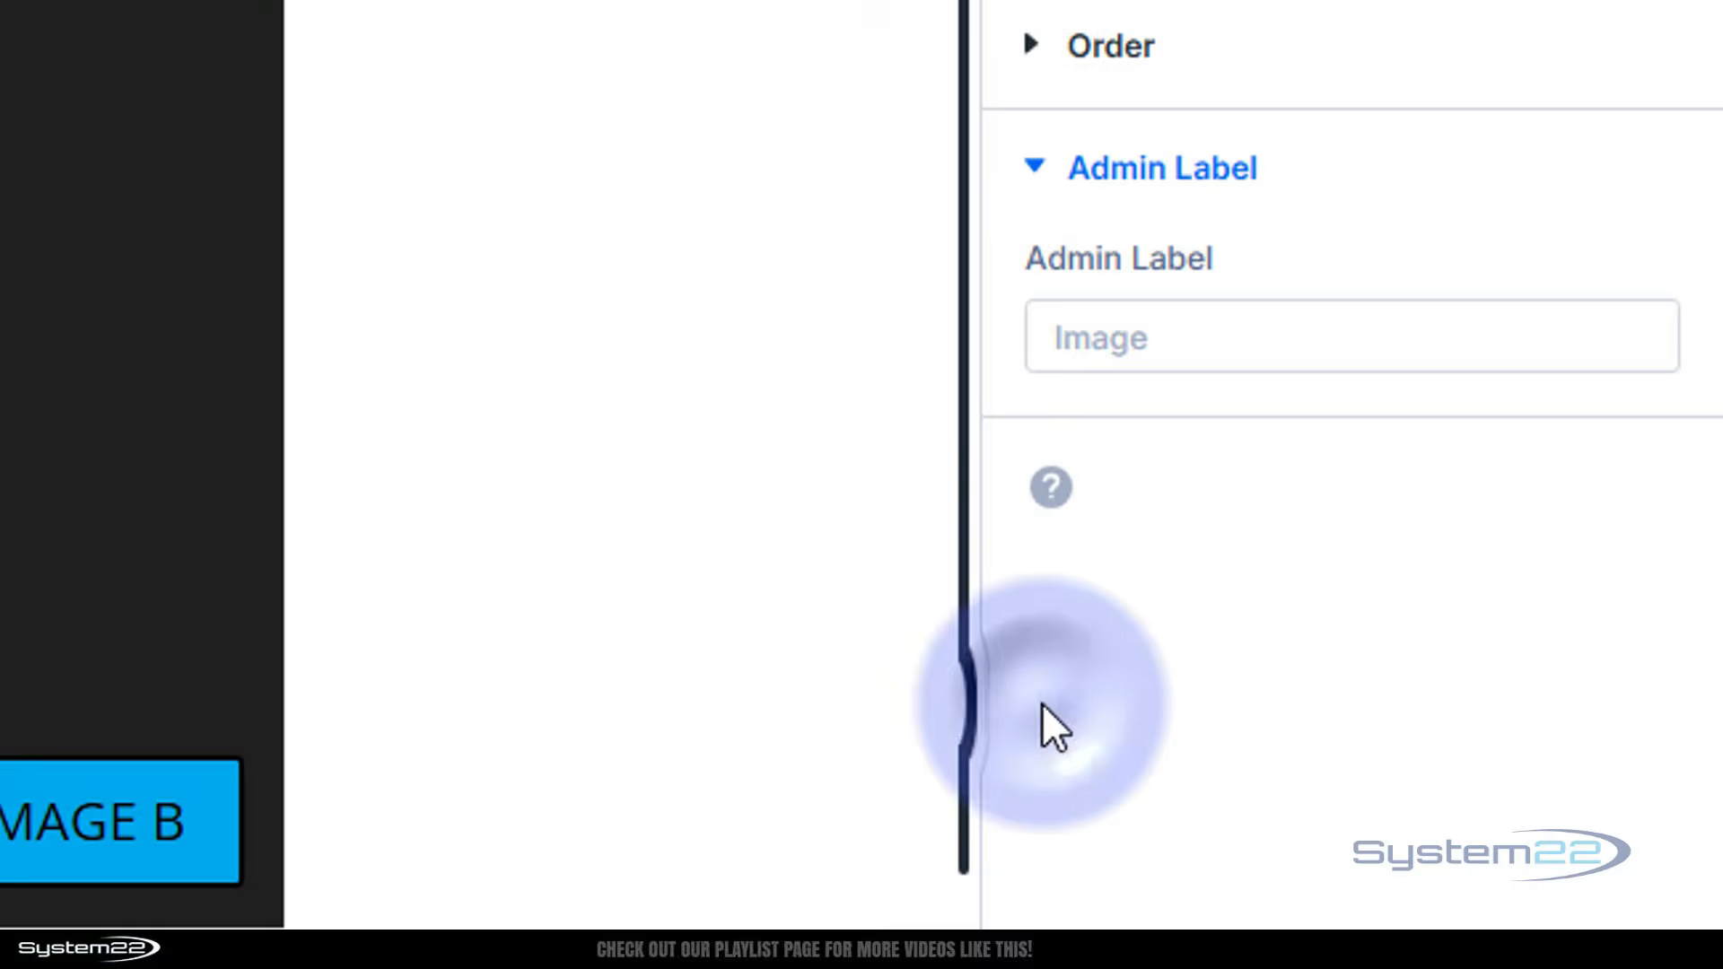
click(1064, 321)
text(im )
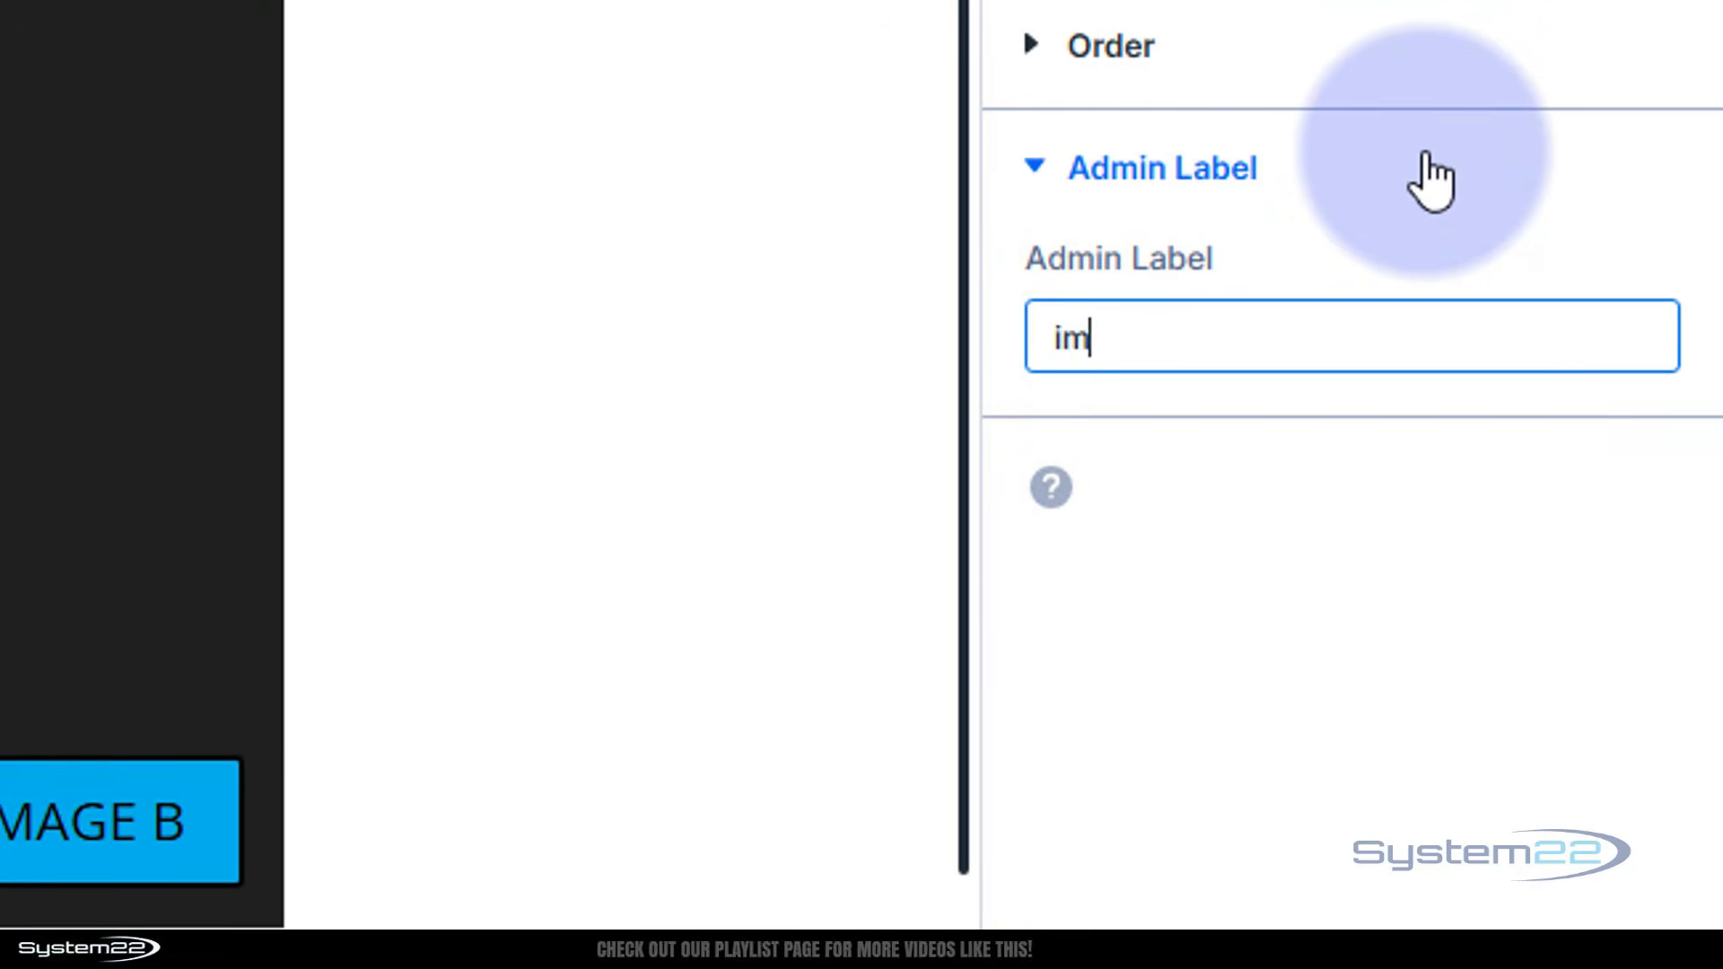
text(sw)
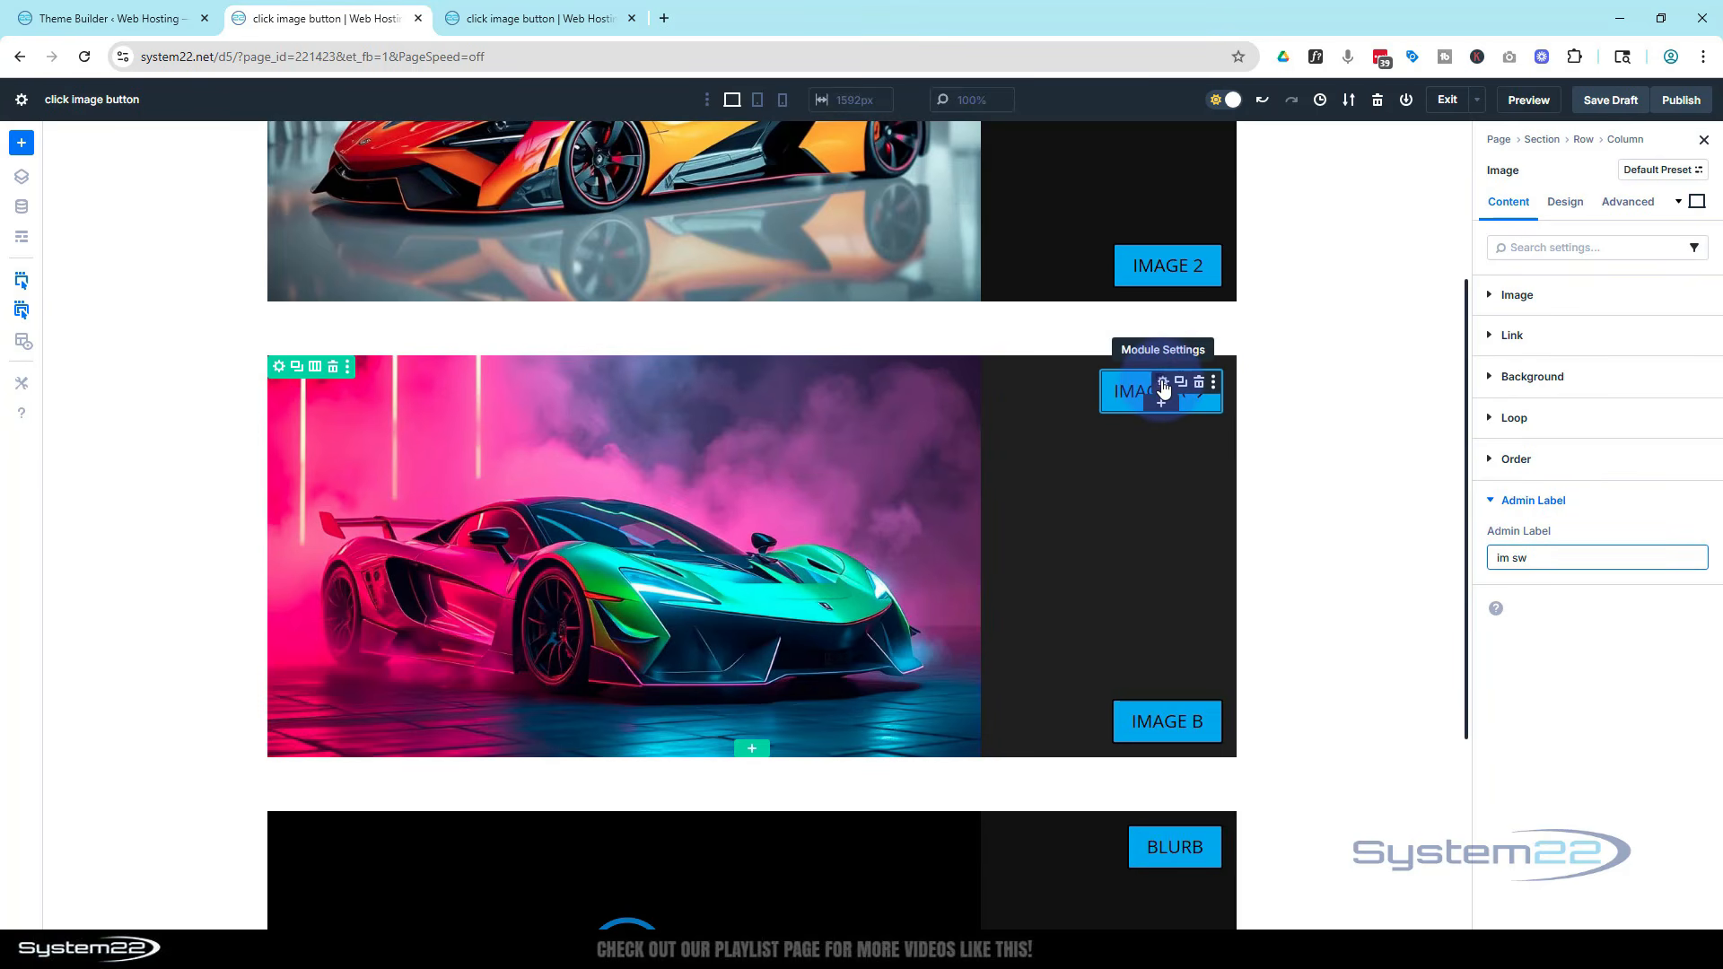
Add a click interaction to the Image A button that shows the Image (im sw) module
click(1162, 386)
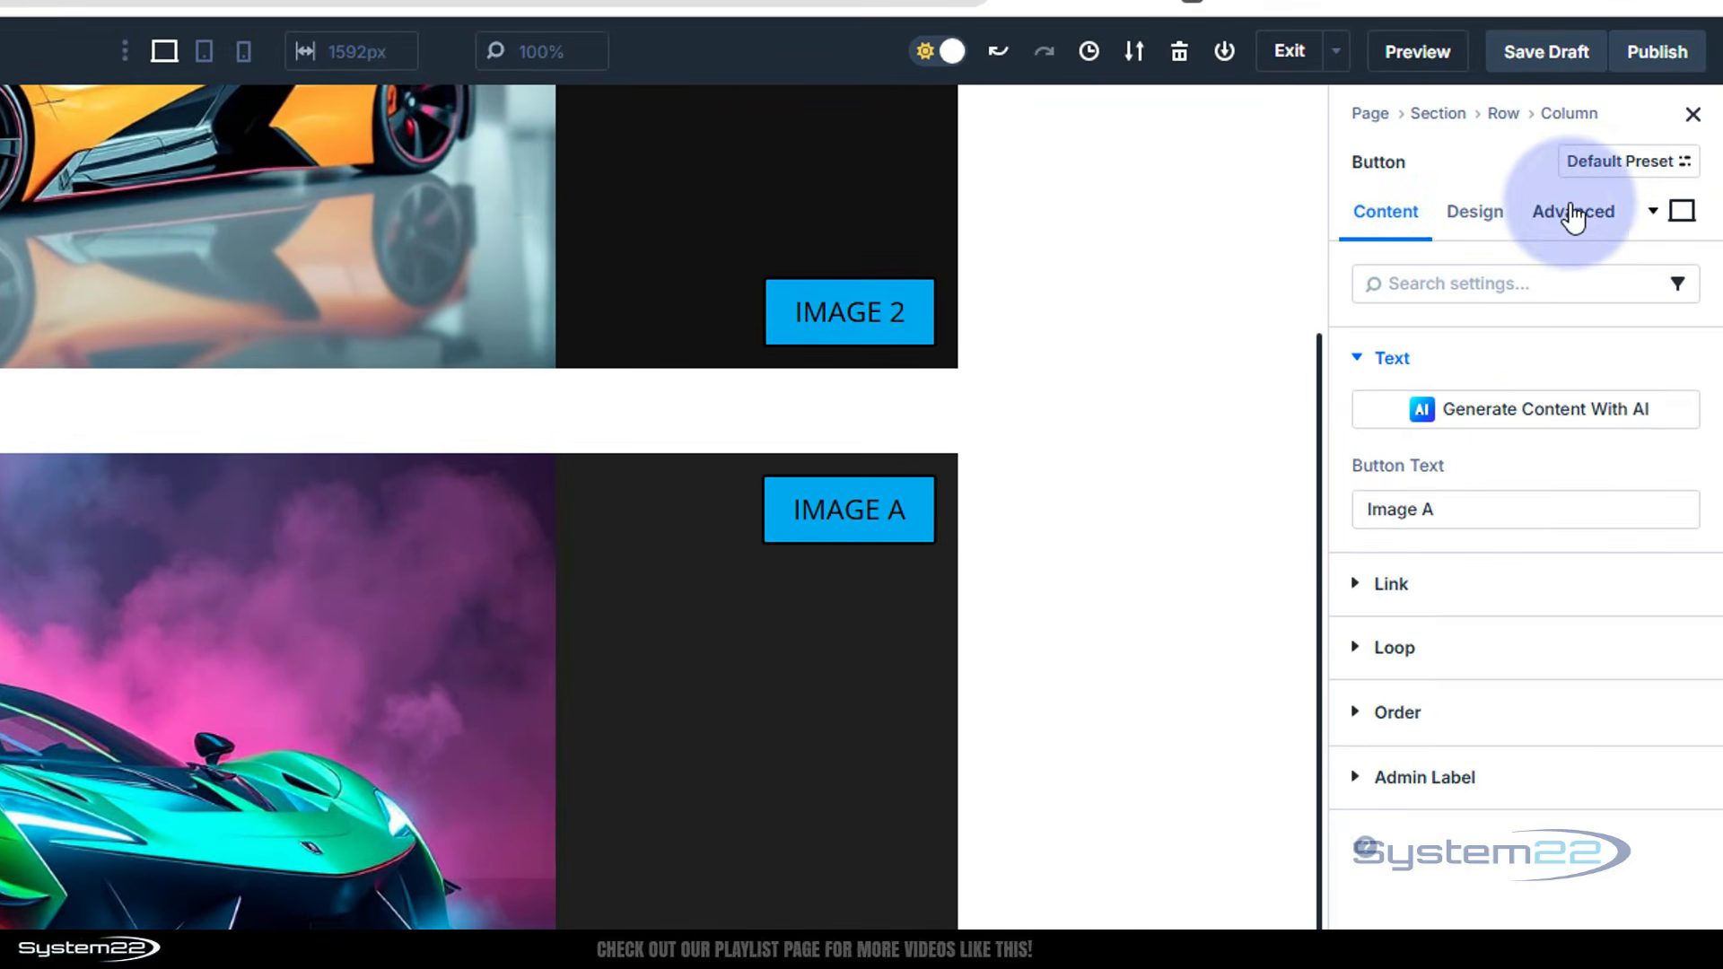
click(1627, 202)
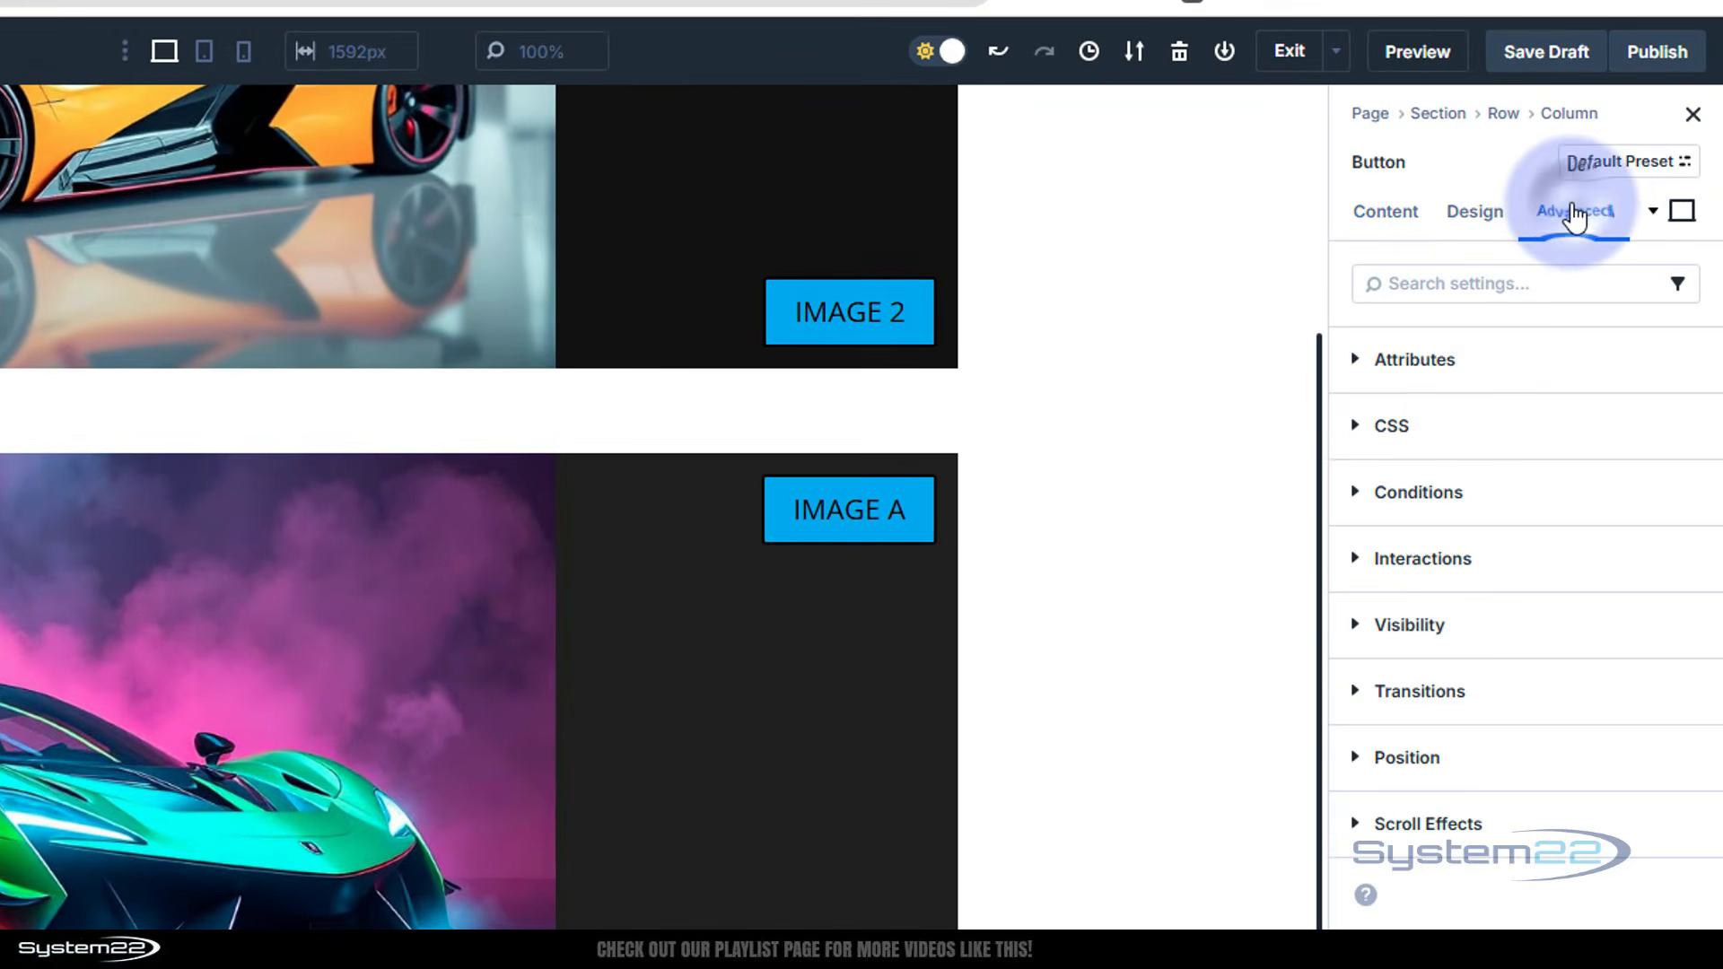
click(1361, 566)
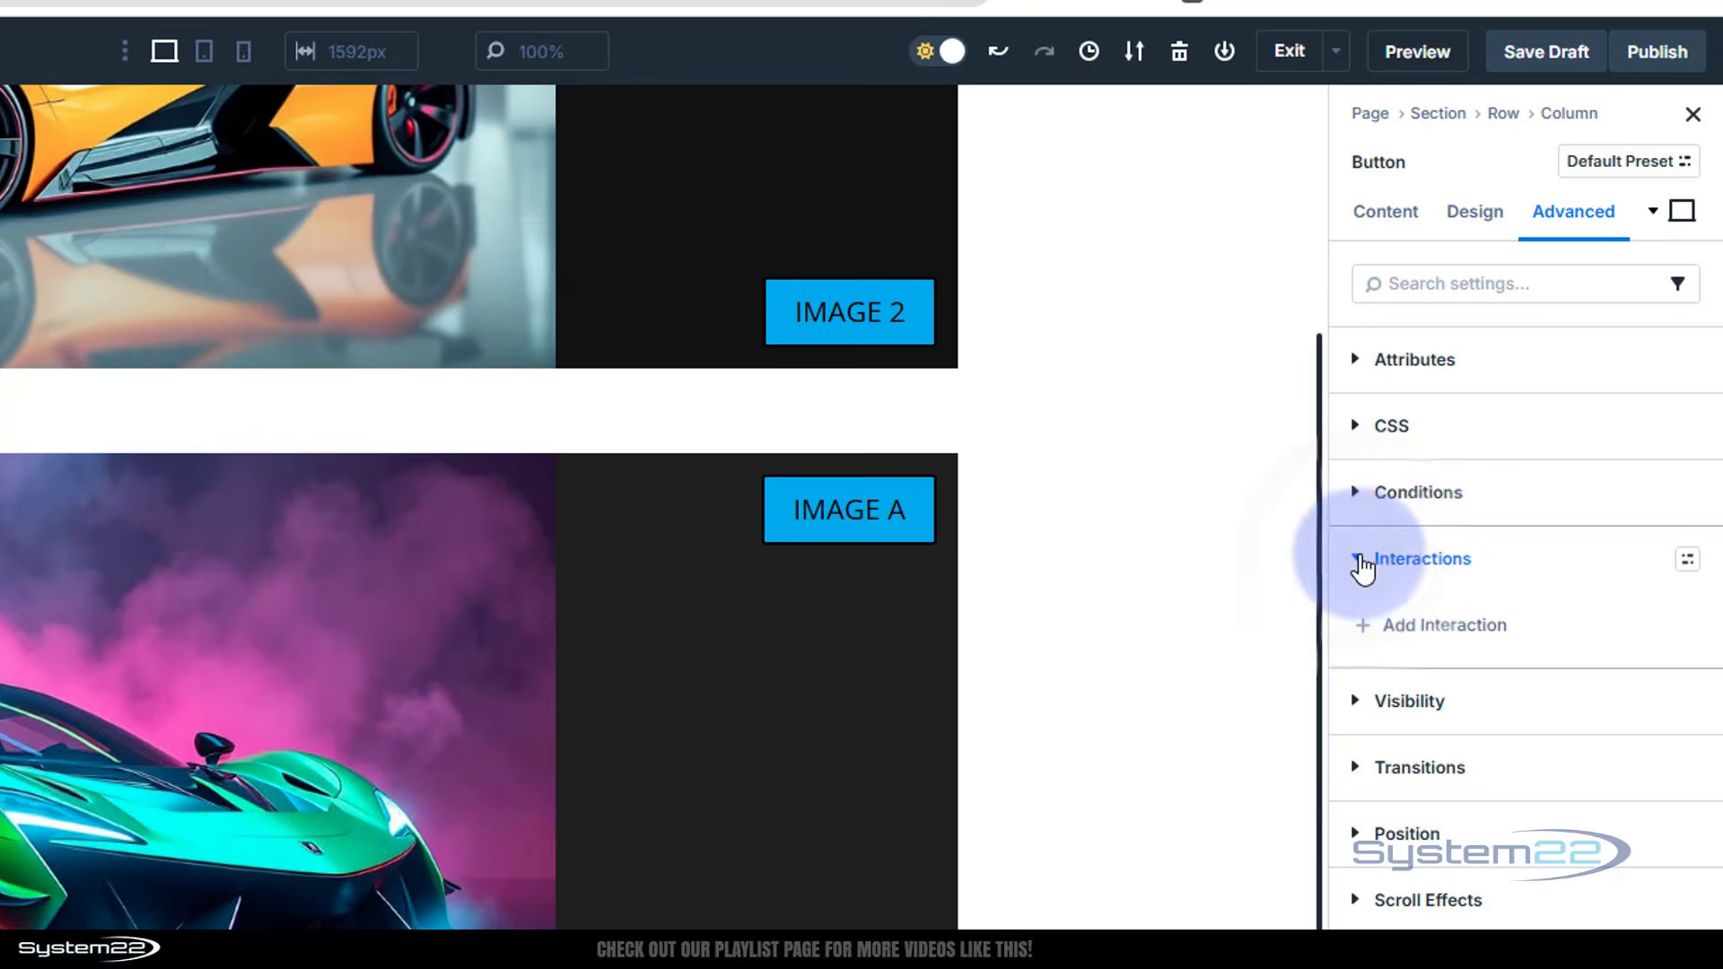
click(1409, 633)
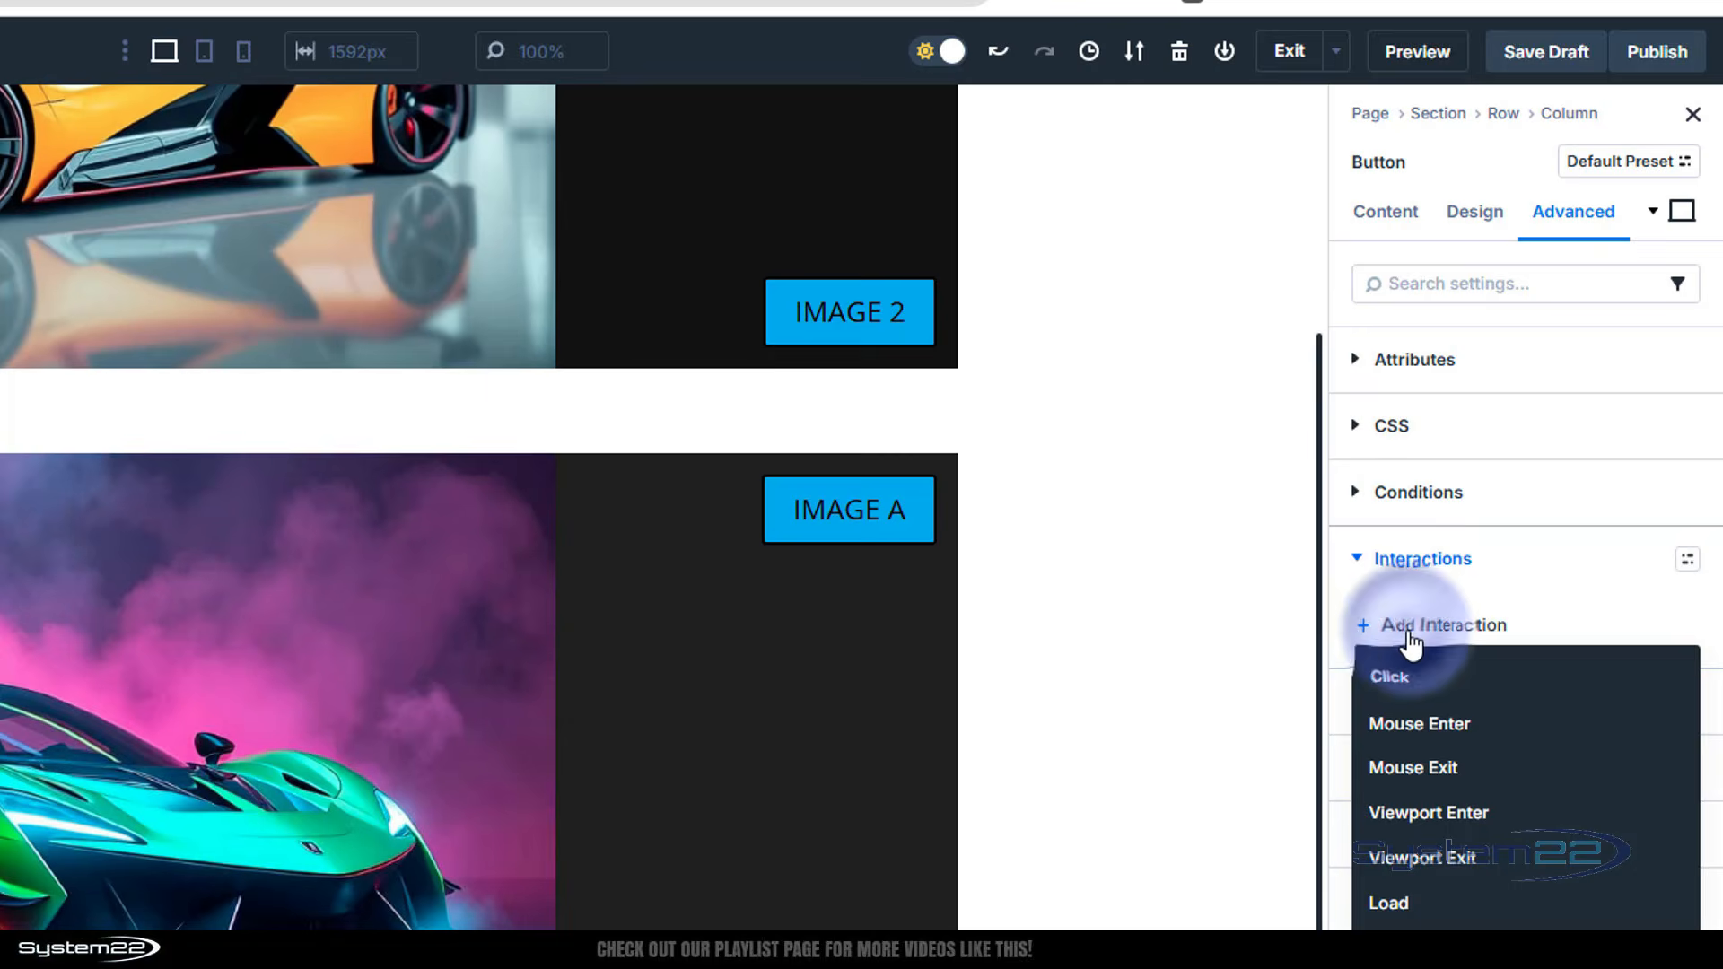
click(1388, 678)
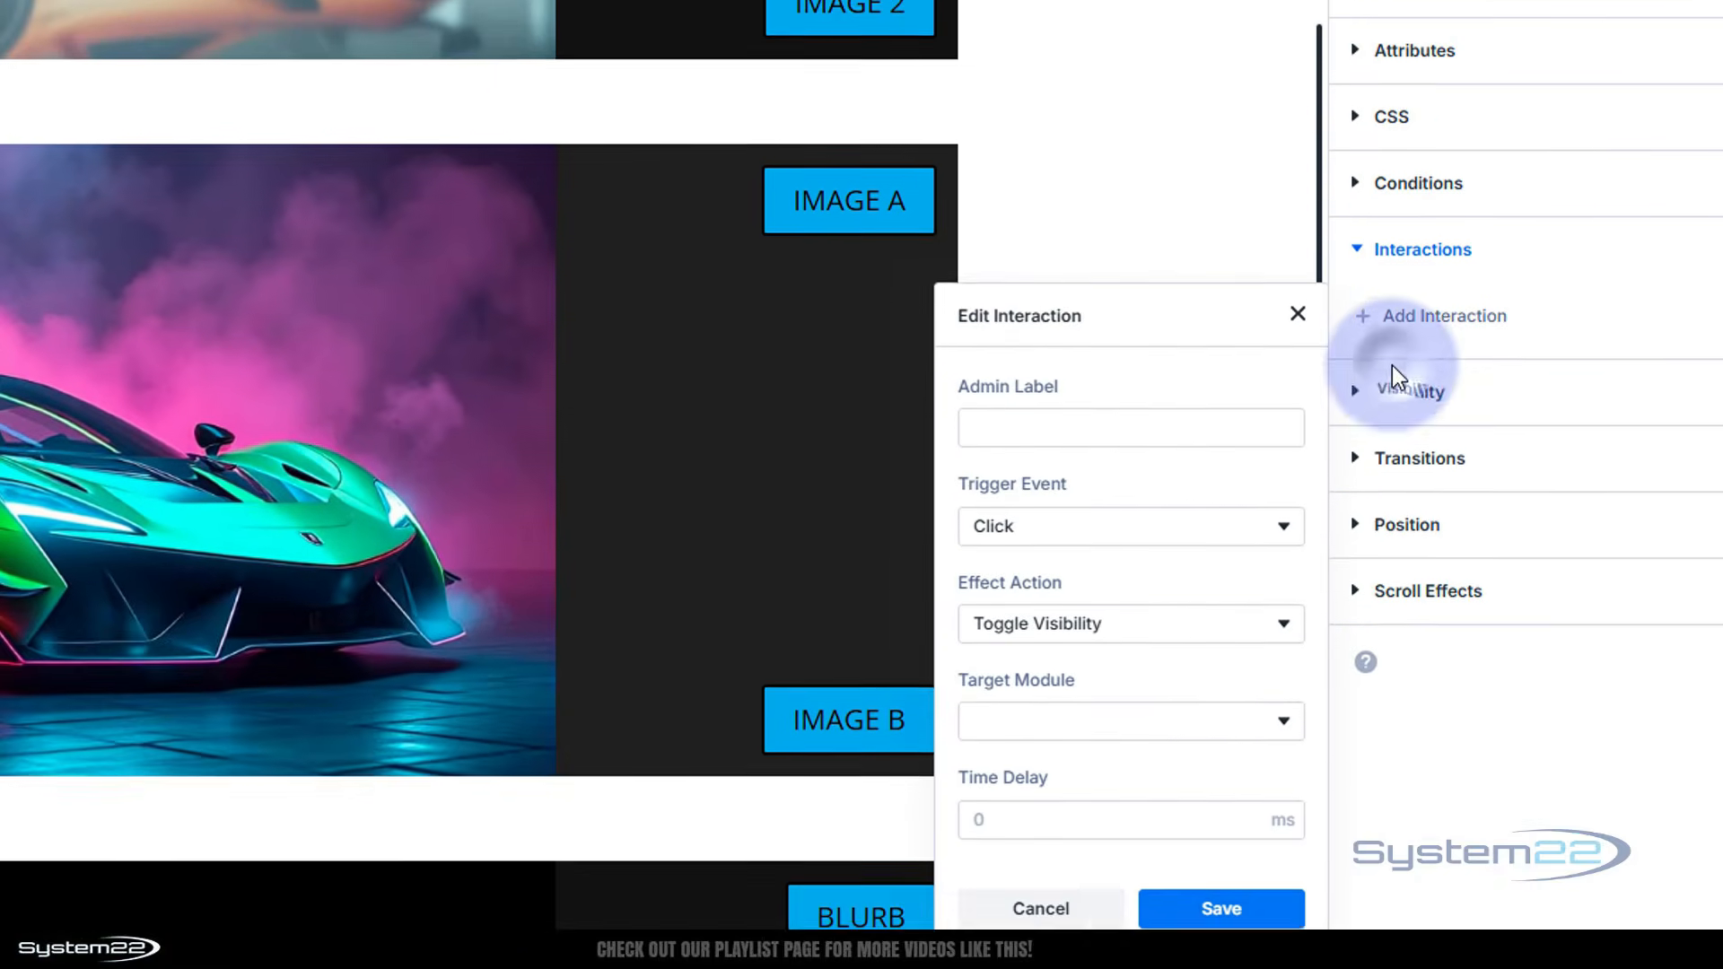
click(1166, 543)
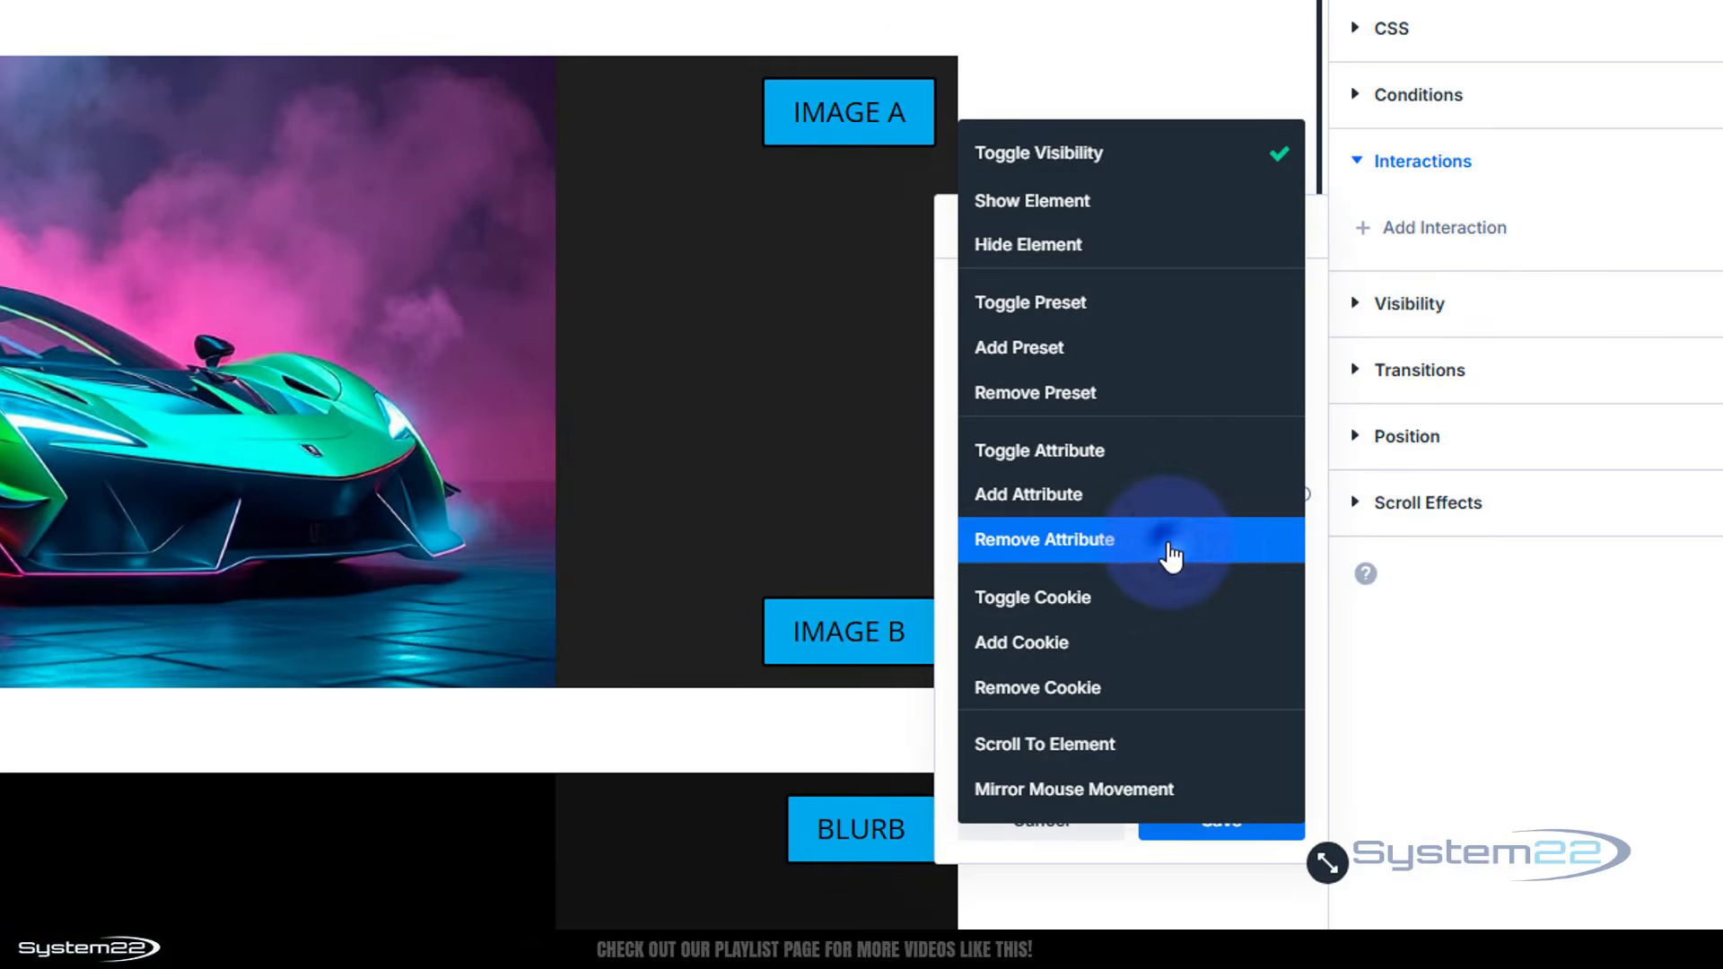
click(1055, 202)
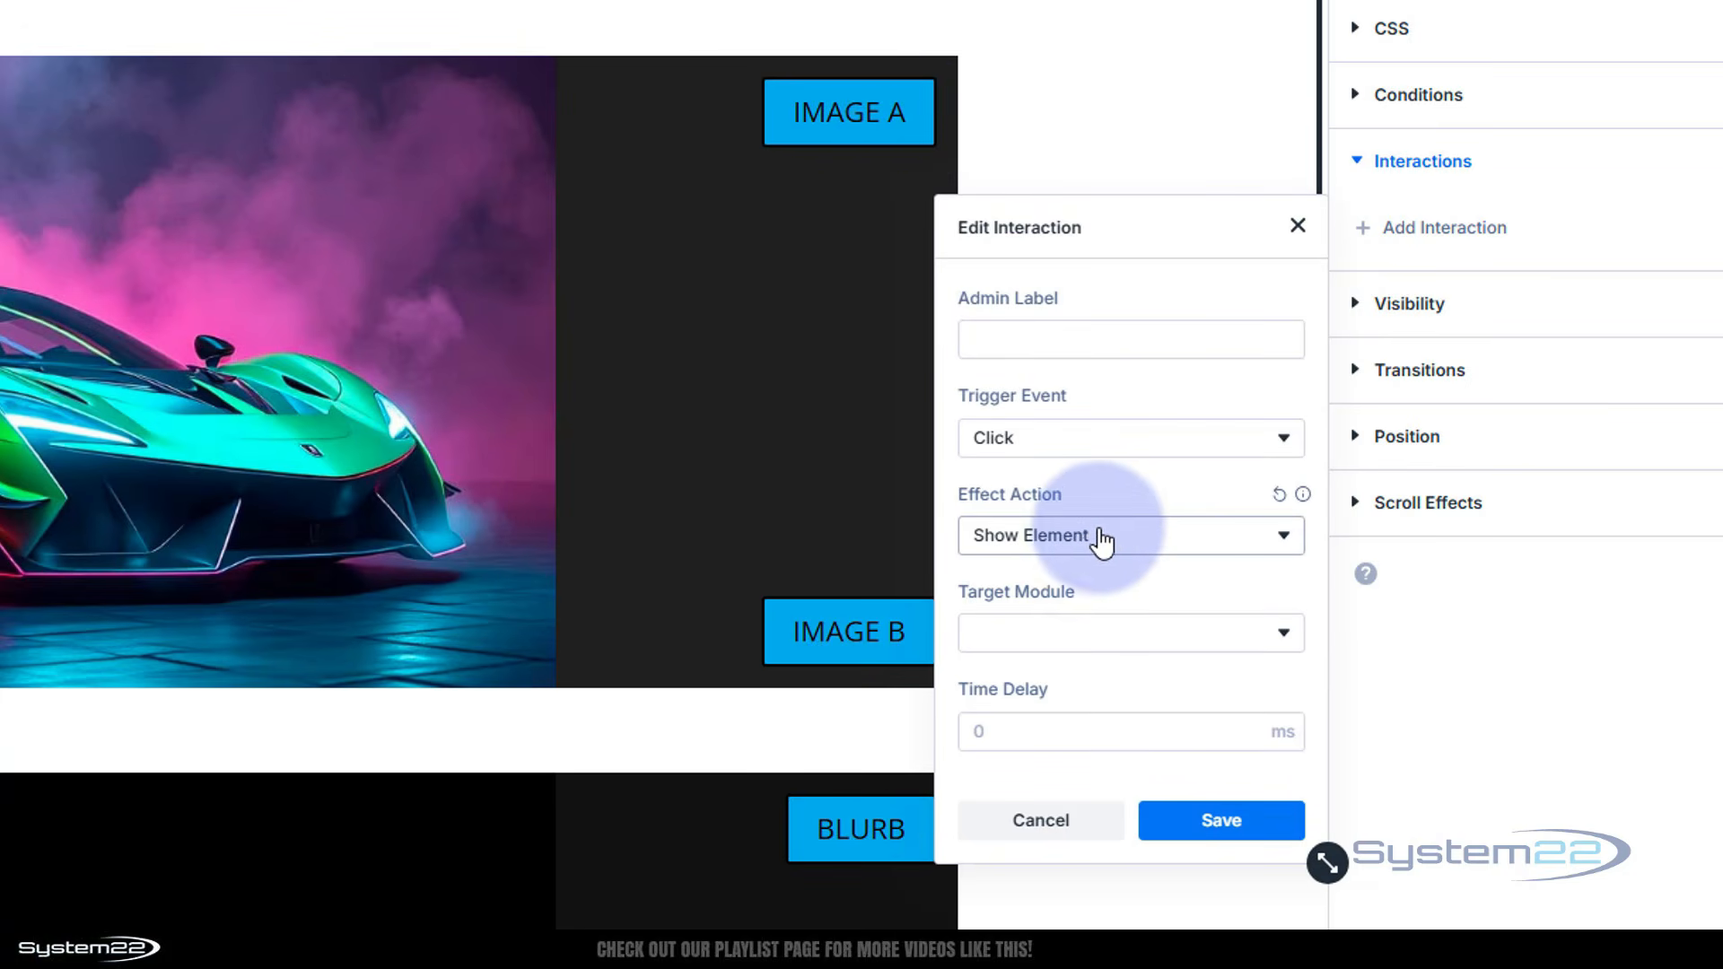
click(1147, 650)
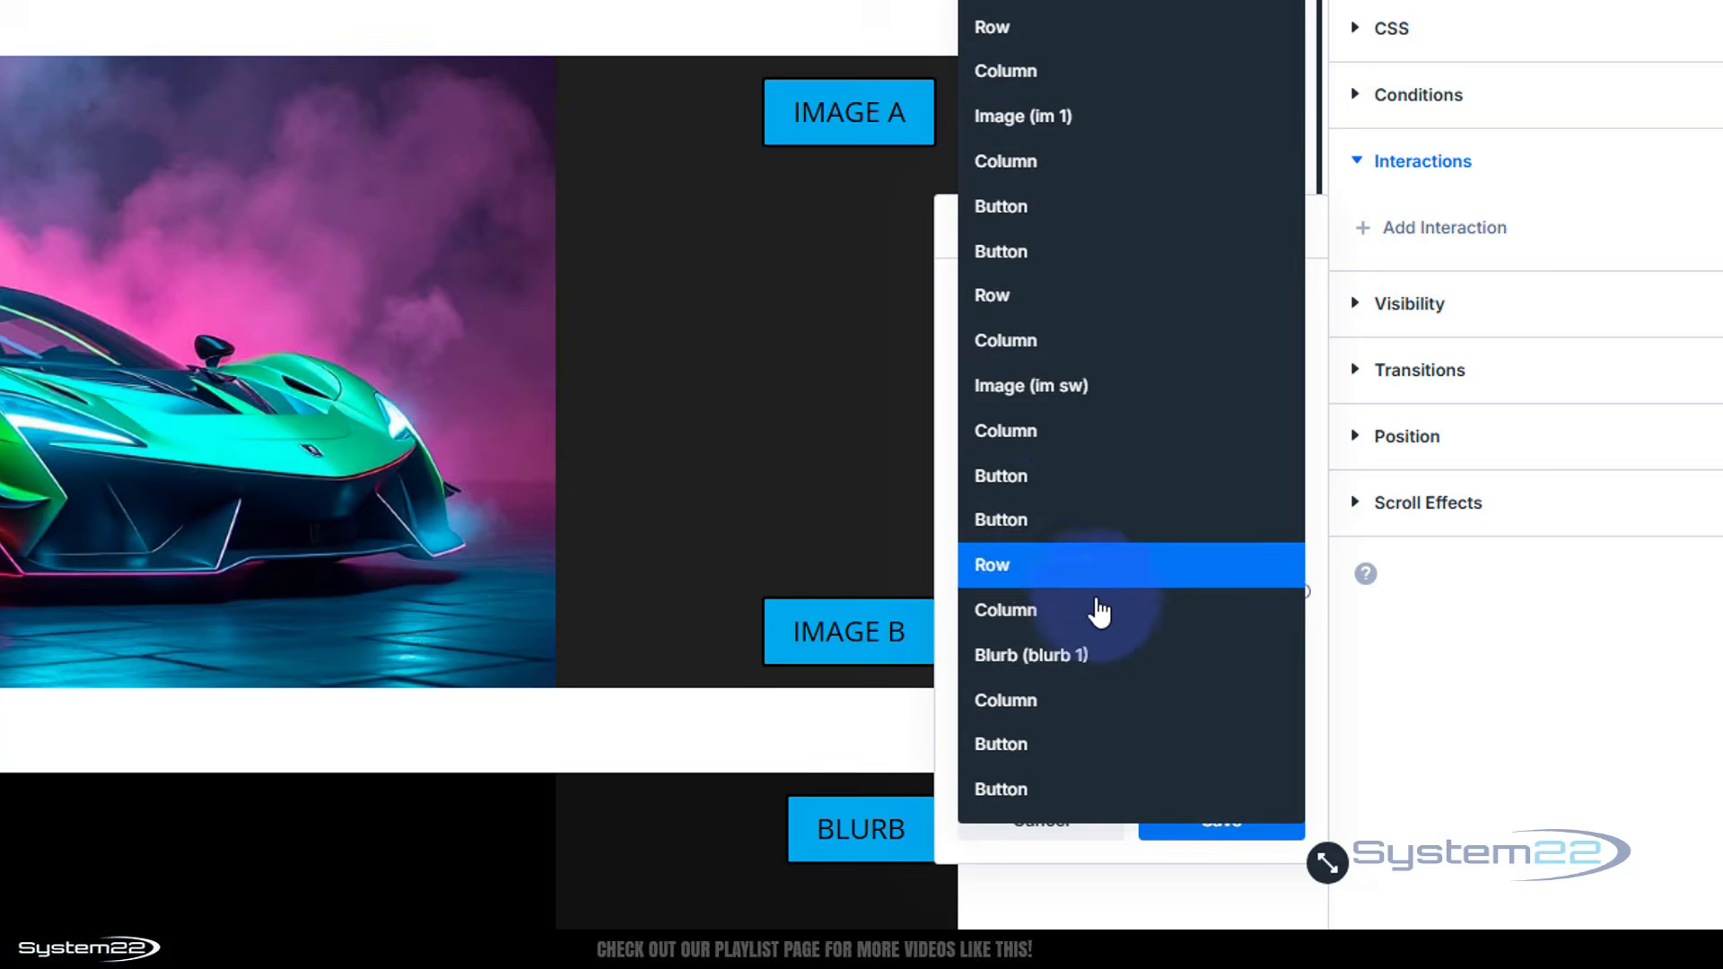
click(1059, 399)
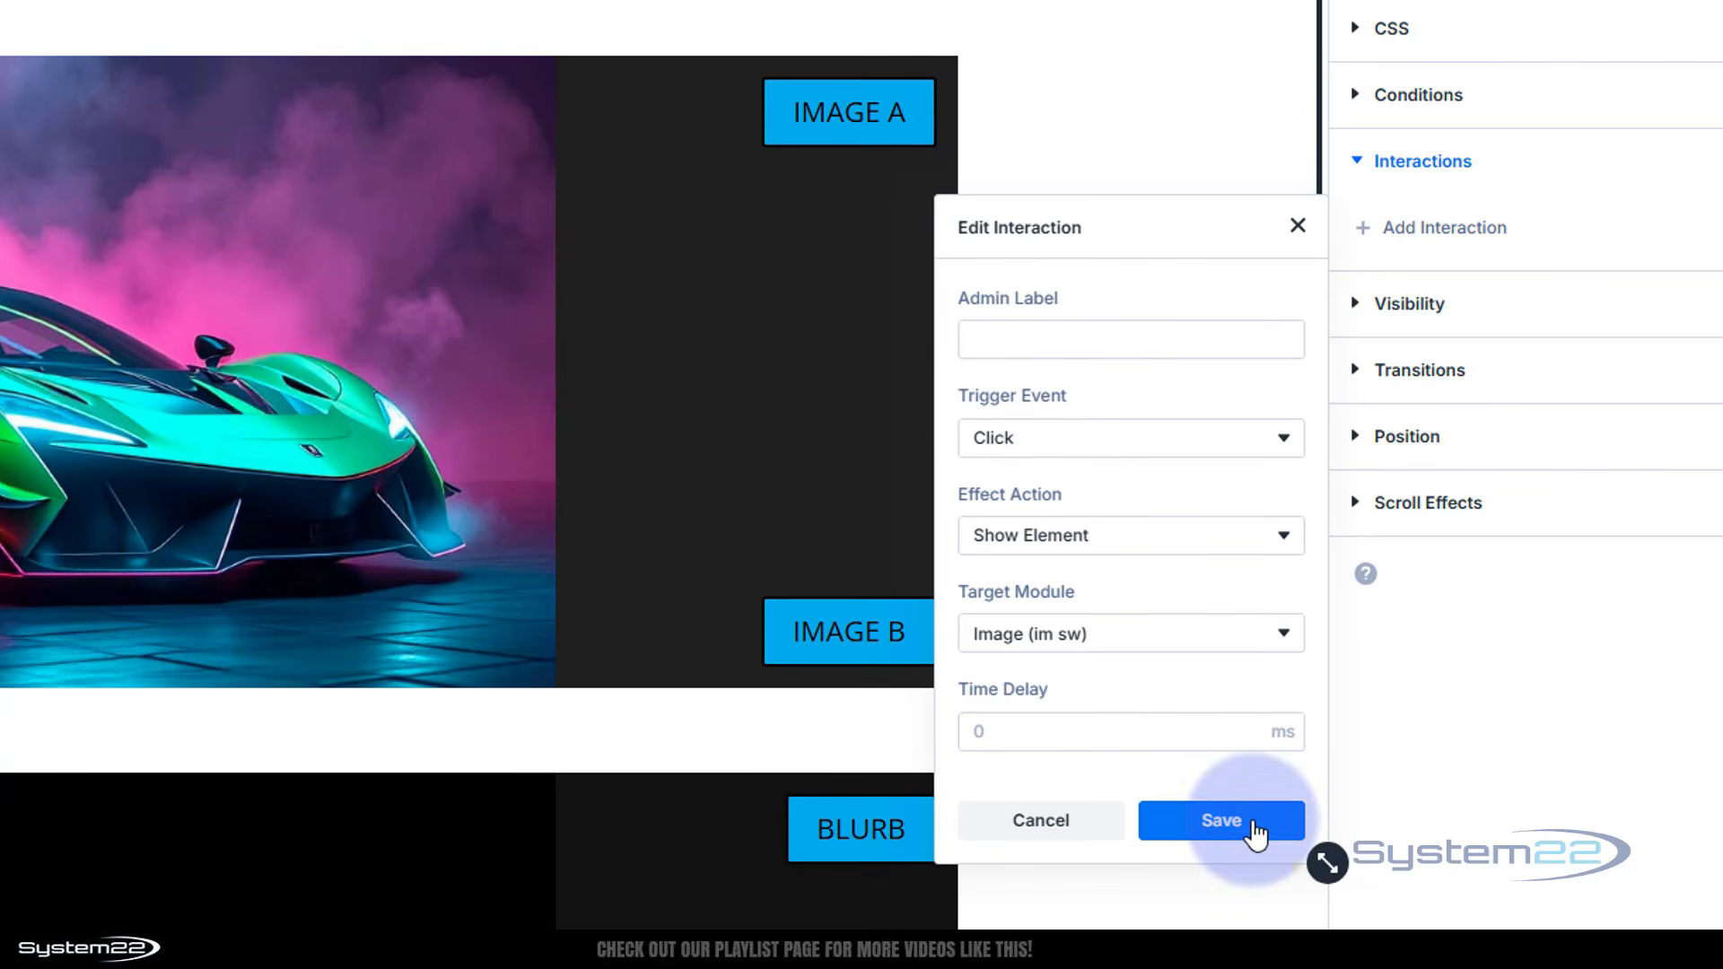
click(1220, 821)
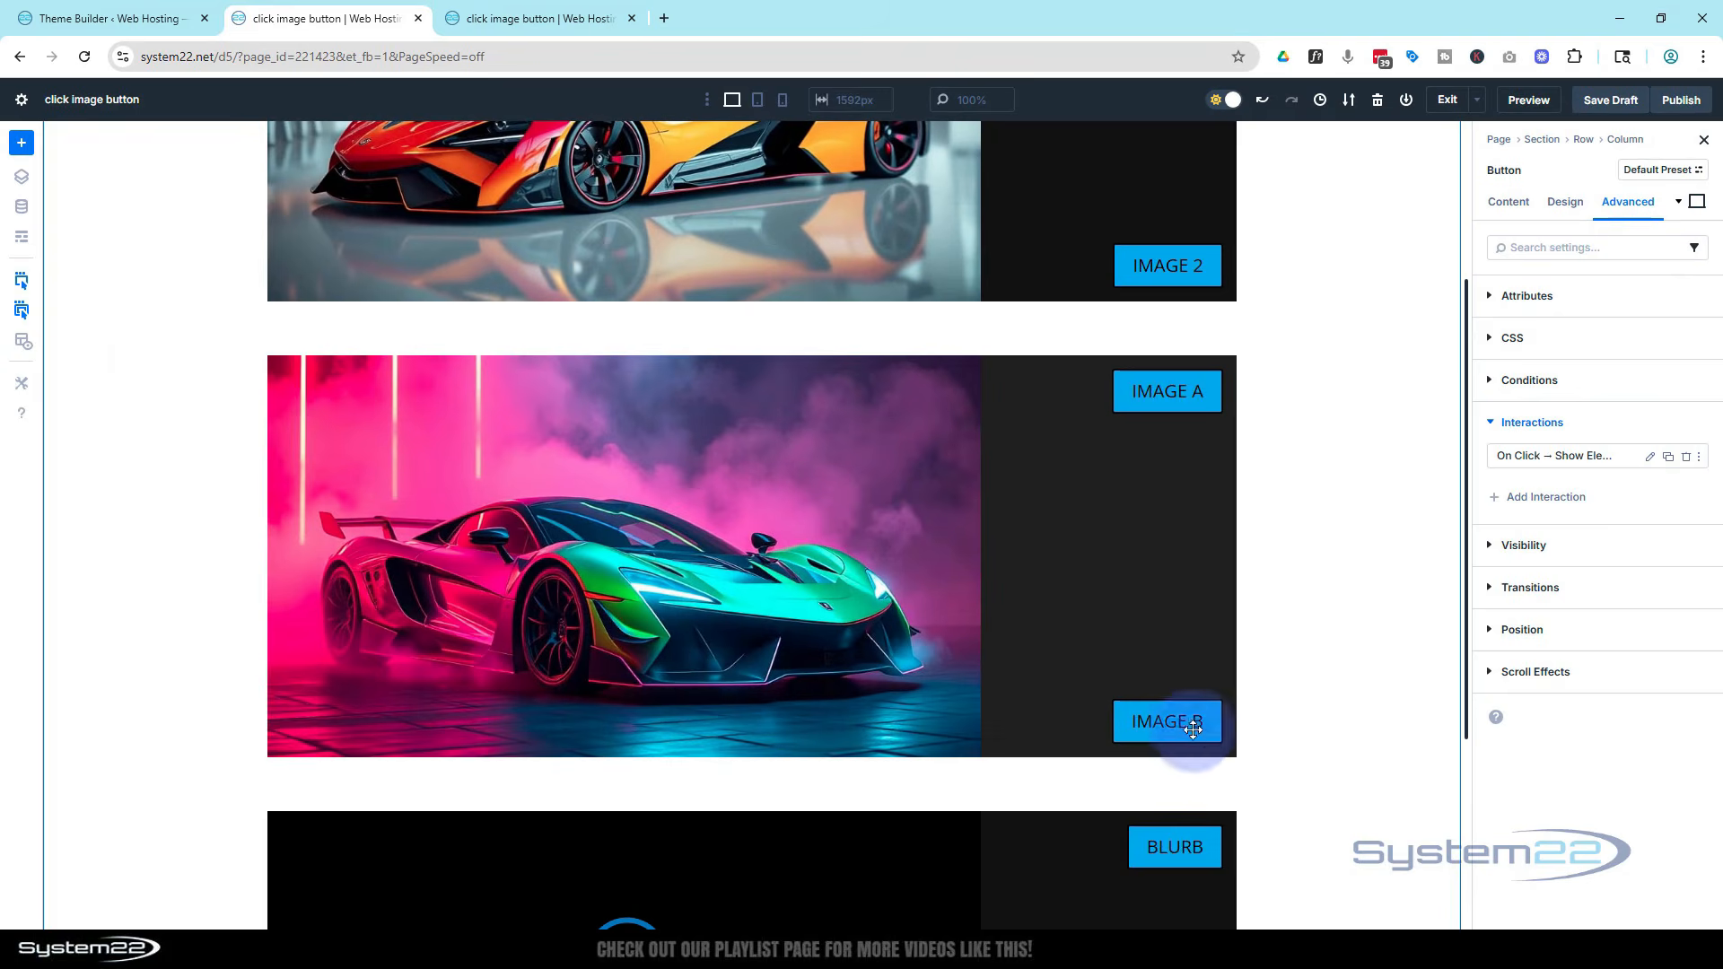
Add a click interaction to the Image B button that hides the Image (im sw) module
click(1163, 712)
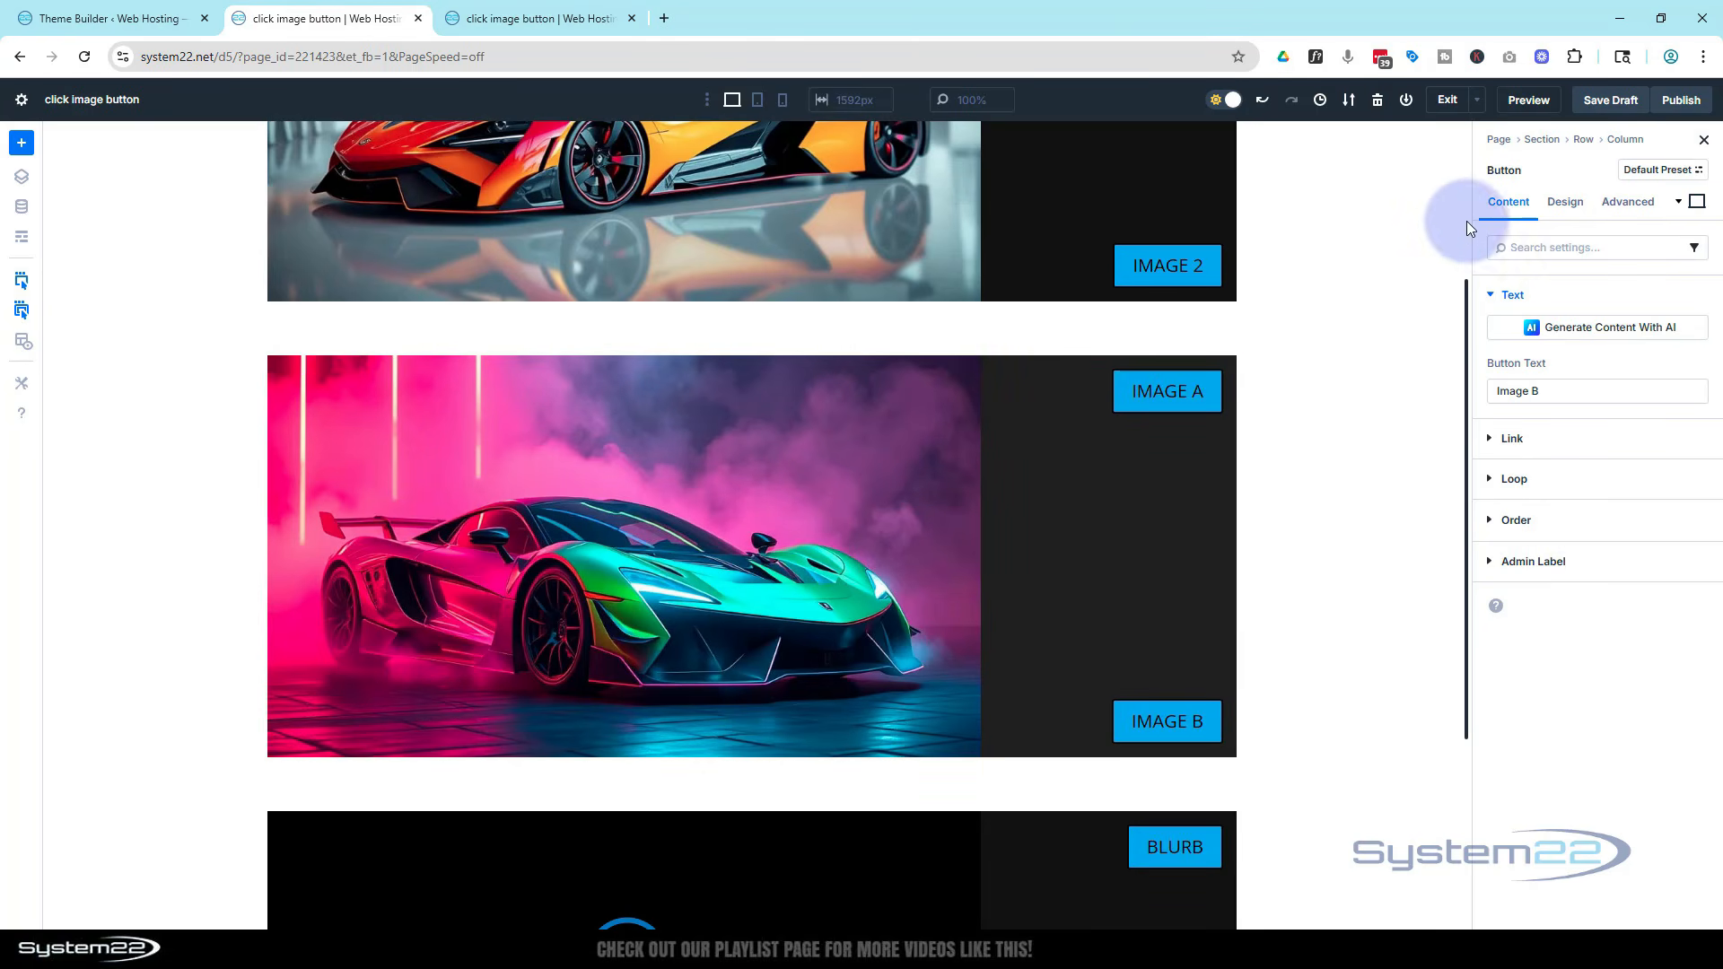
click(1647, 211)
click(1489, 423)
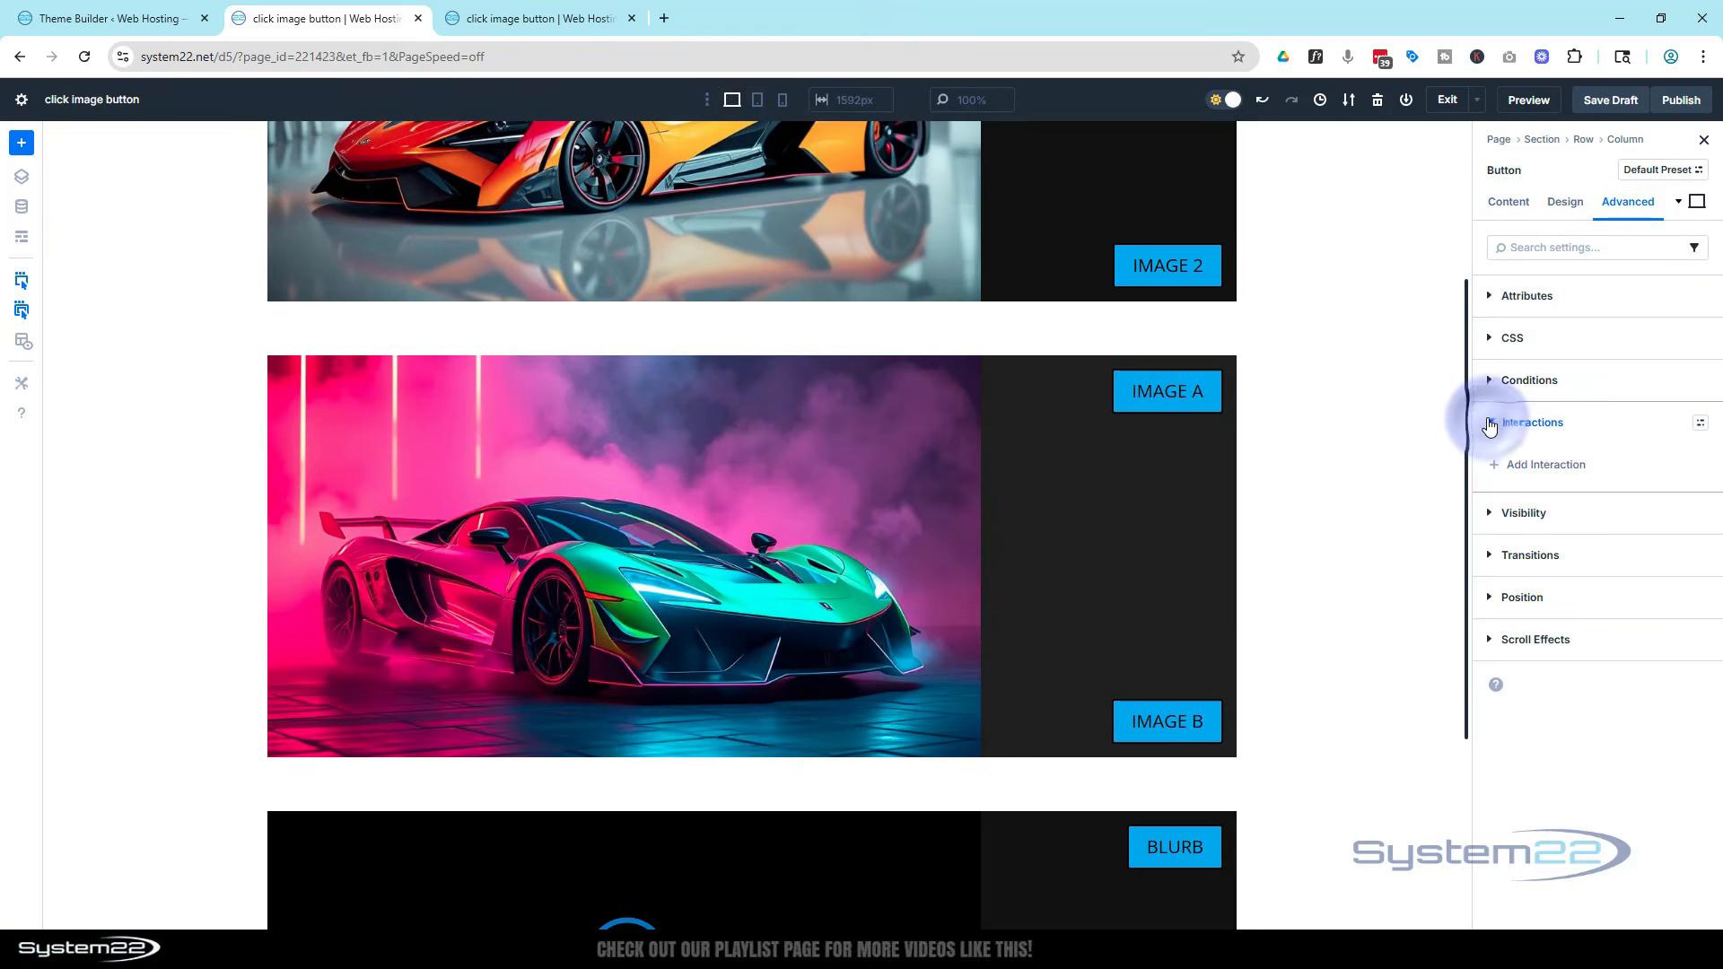
click(1553, 473)
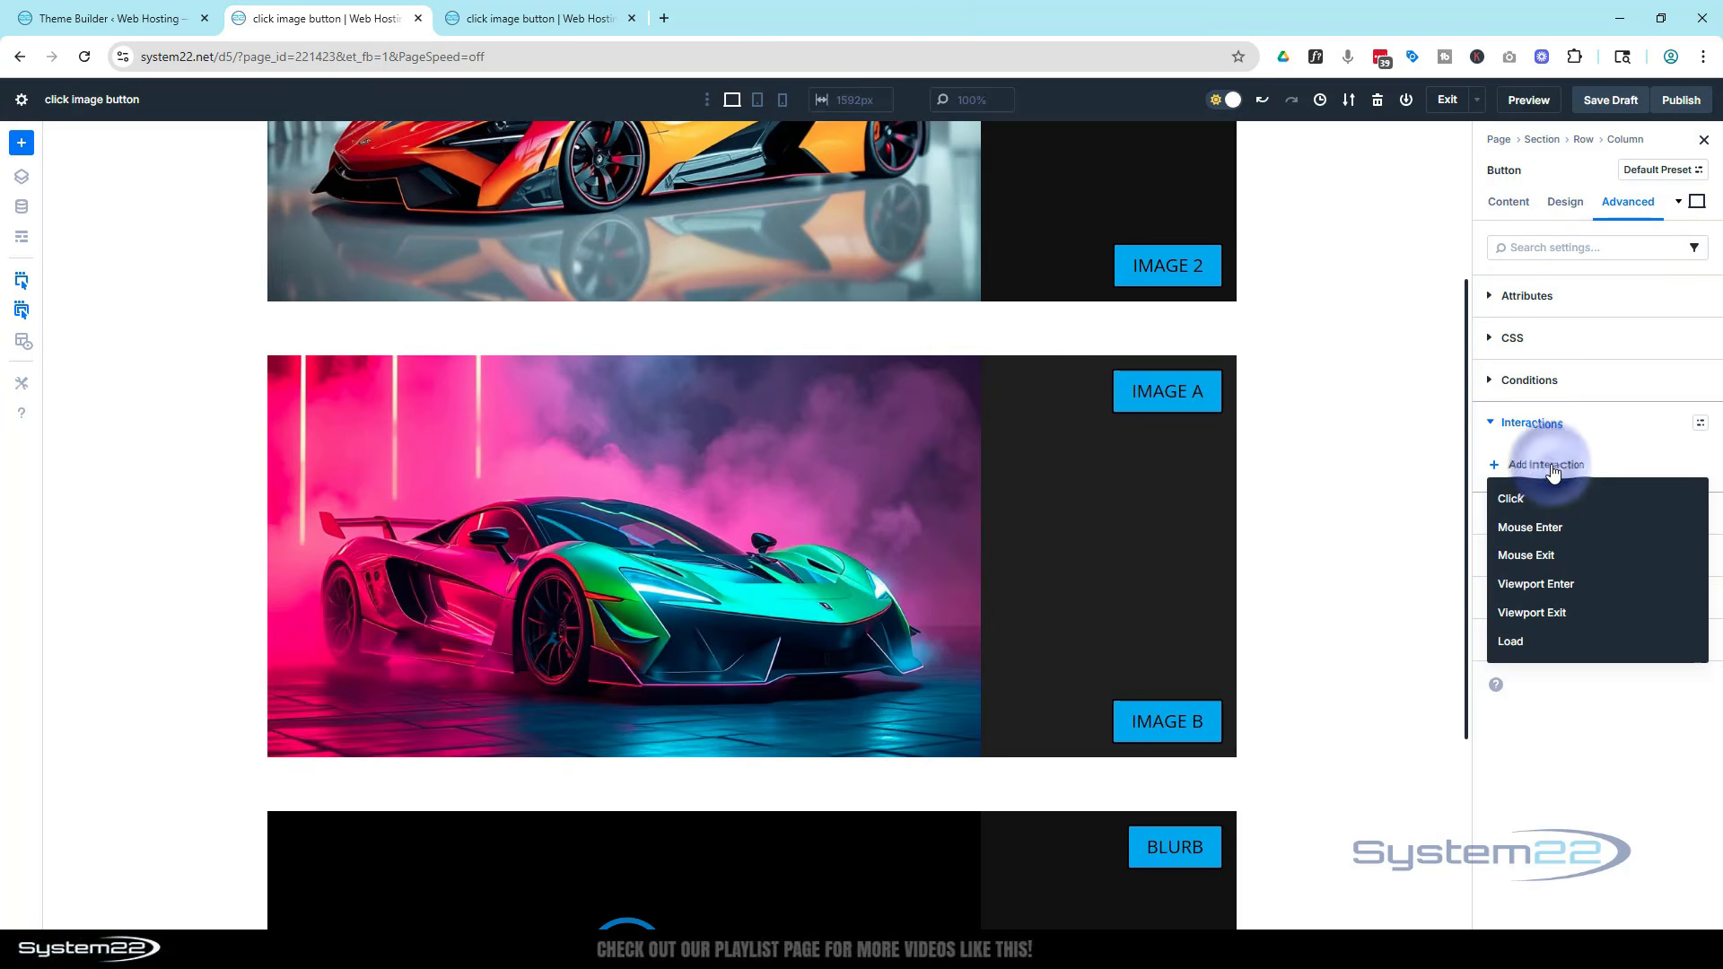
click(1516, 505)
click(1436, 643)
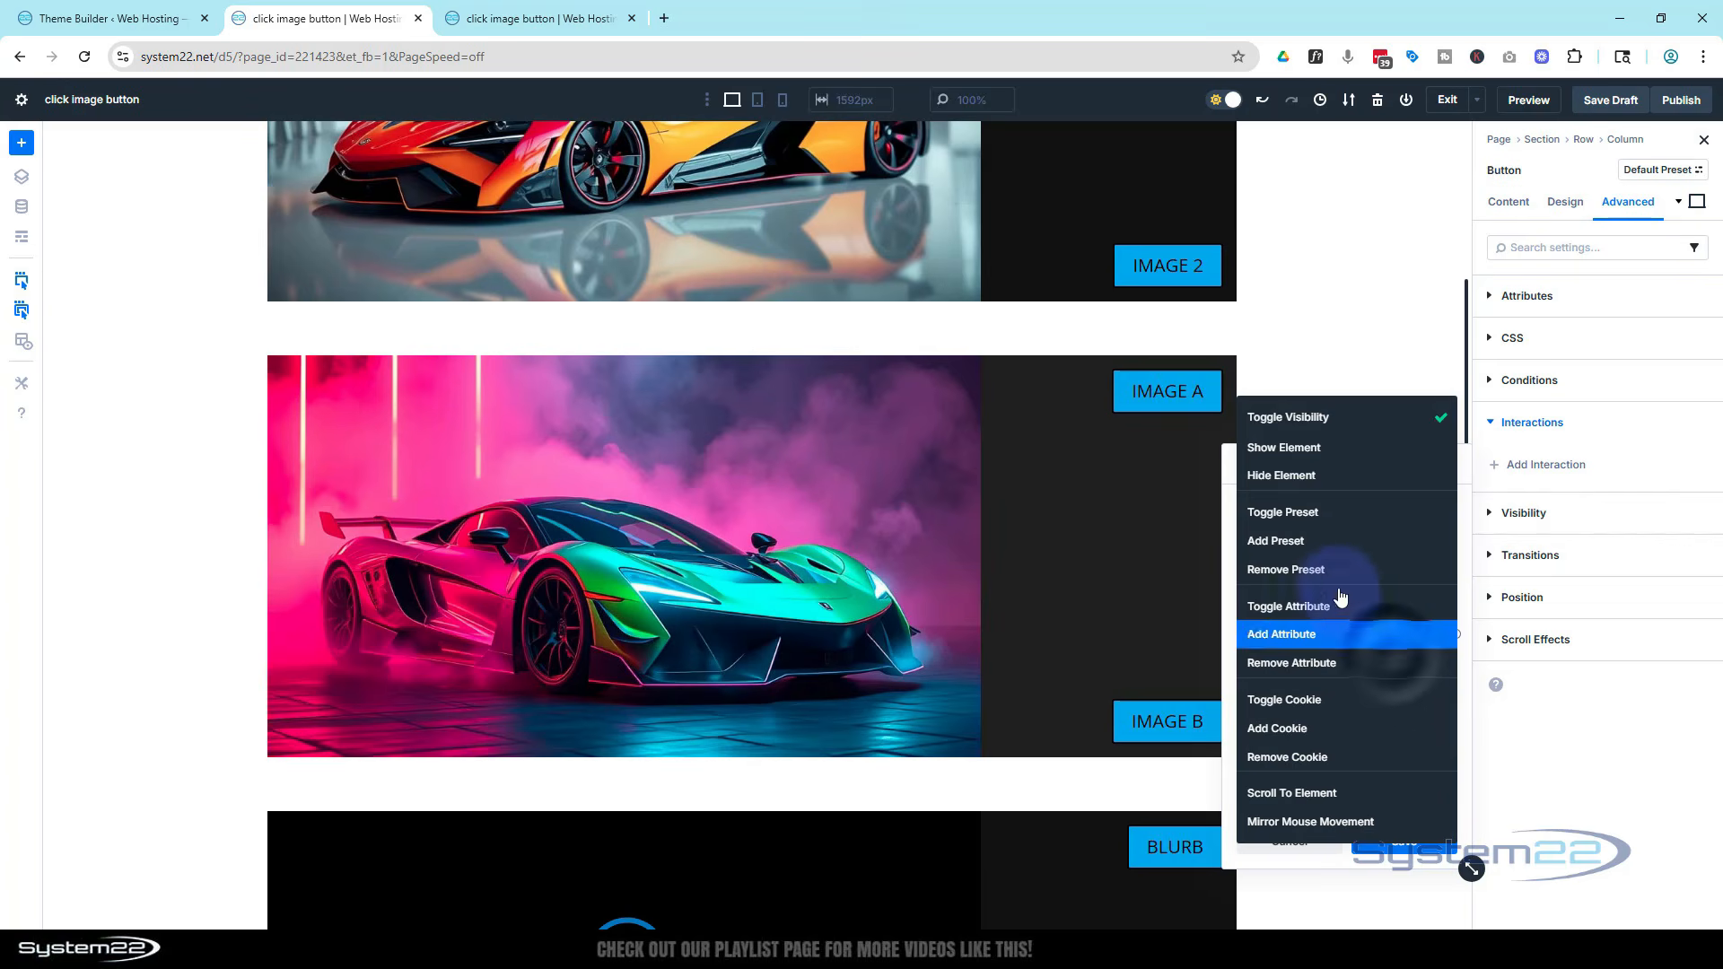
click(1295, 489)
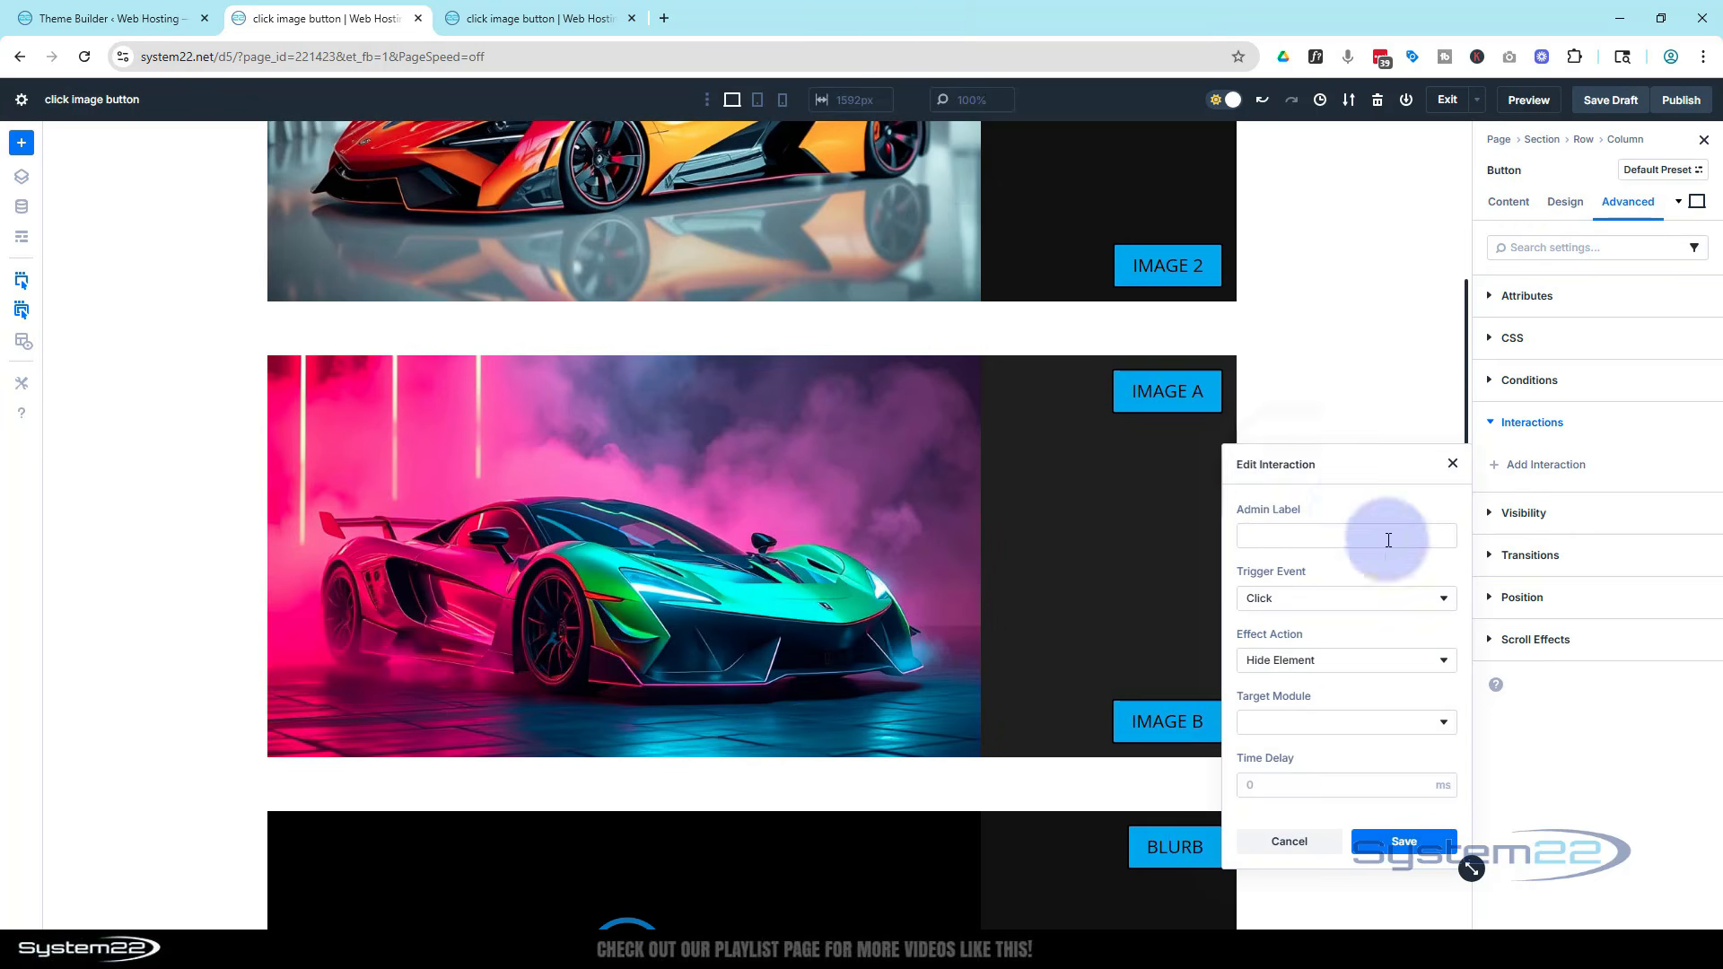
click(1308, 730)
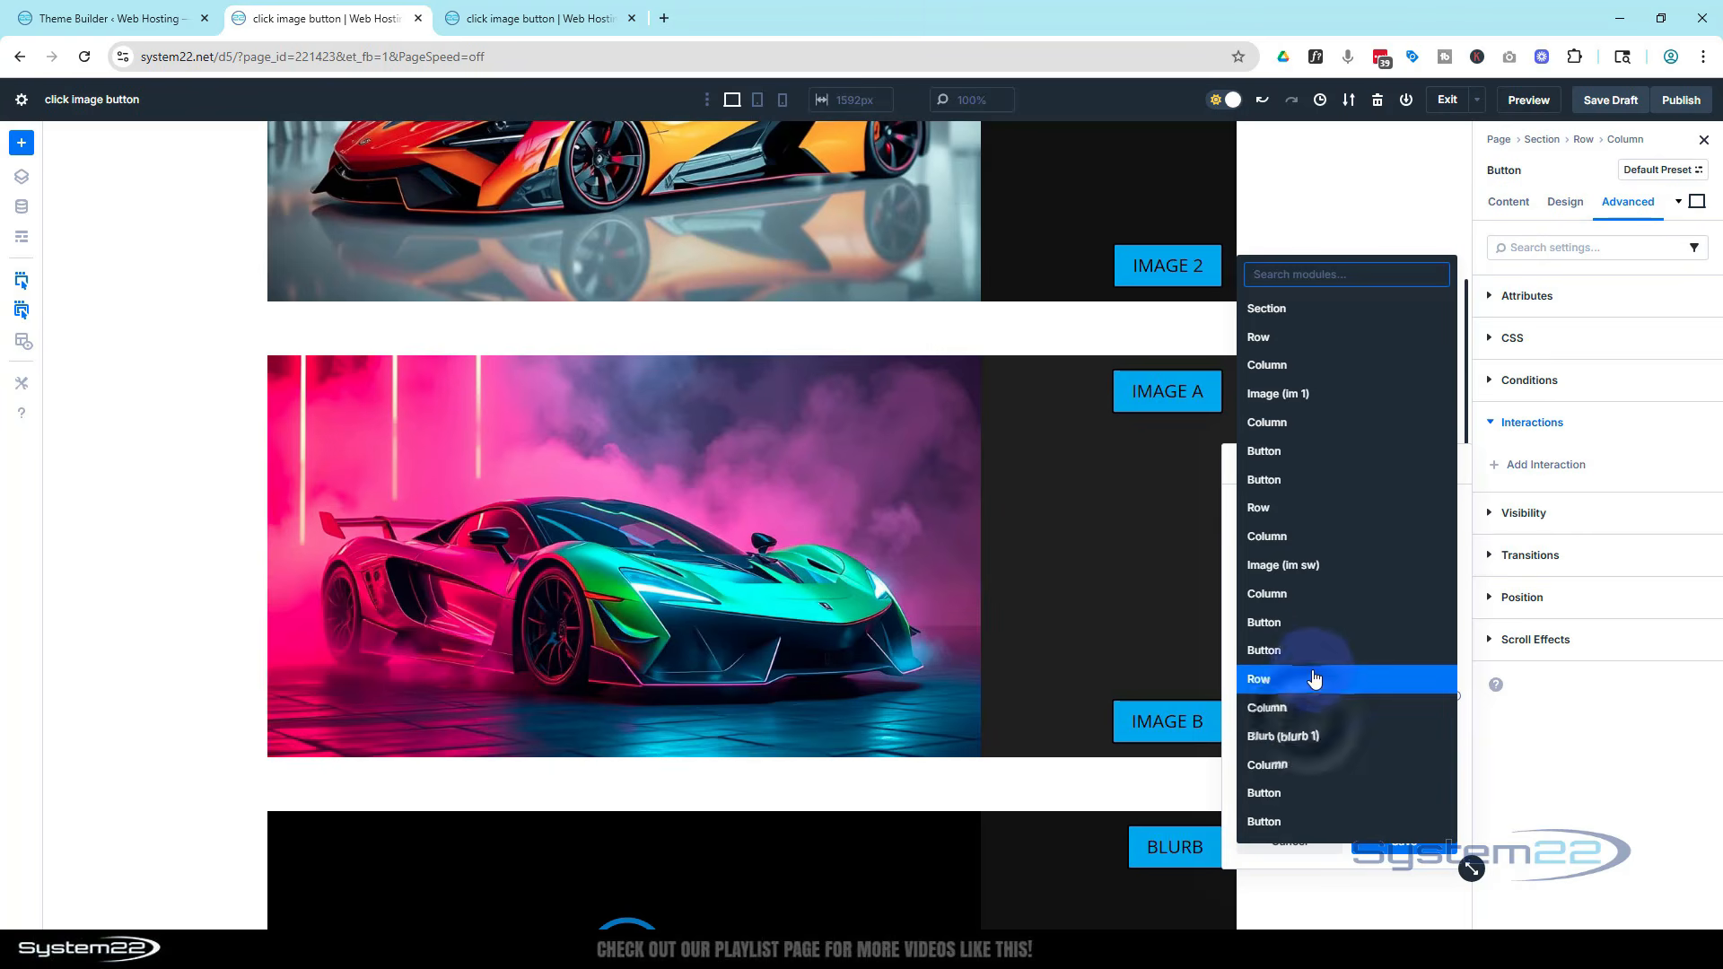
click(1294, 567)
click(1404, 841)
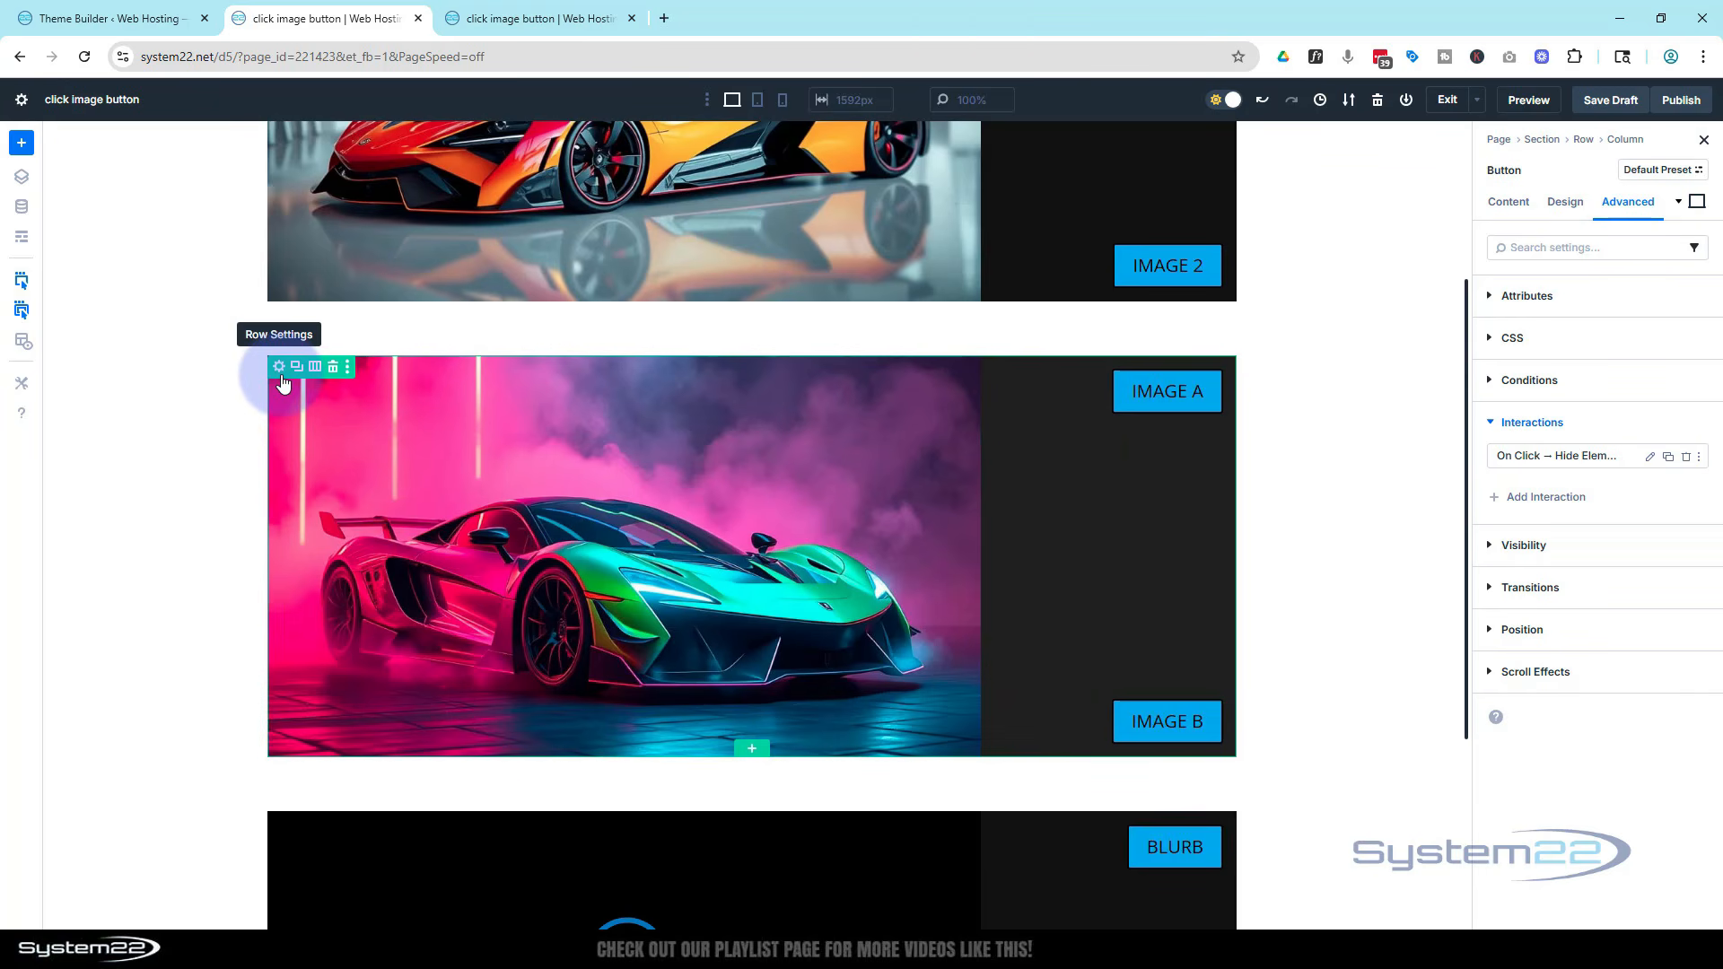
Save the draft, then preview the page and test the Image B and Image A buttons
click(1619, 101)
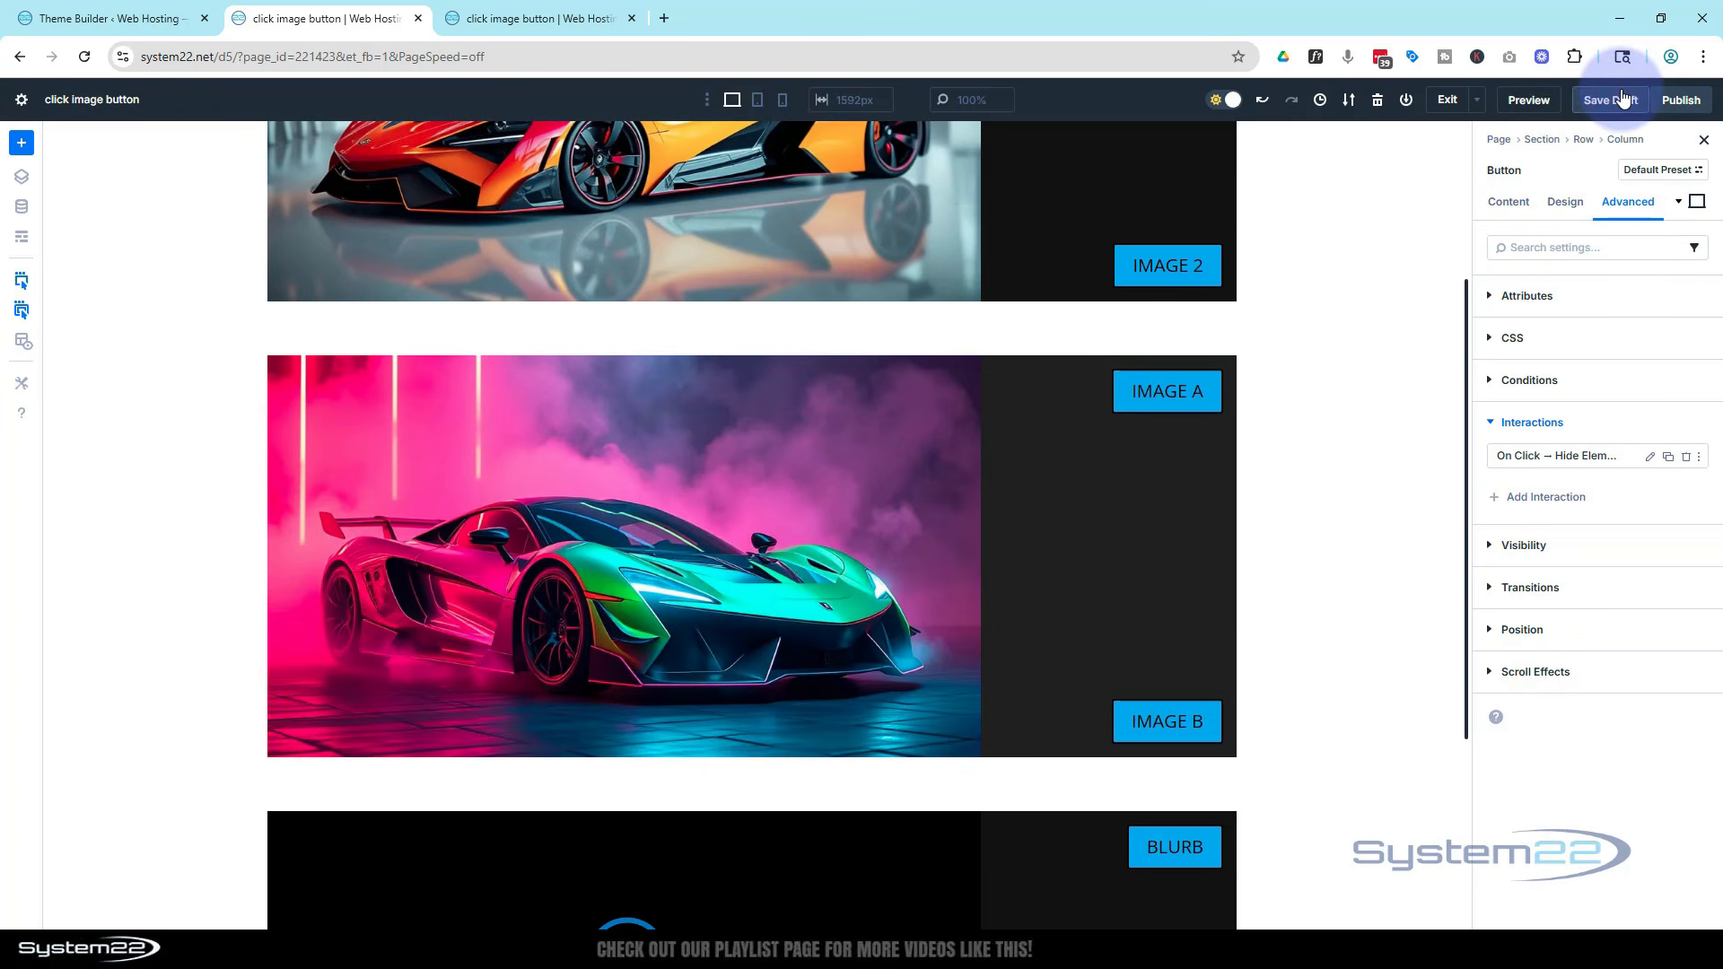
click(1543, 103)
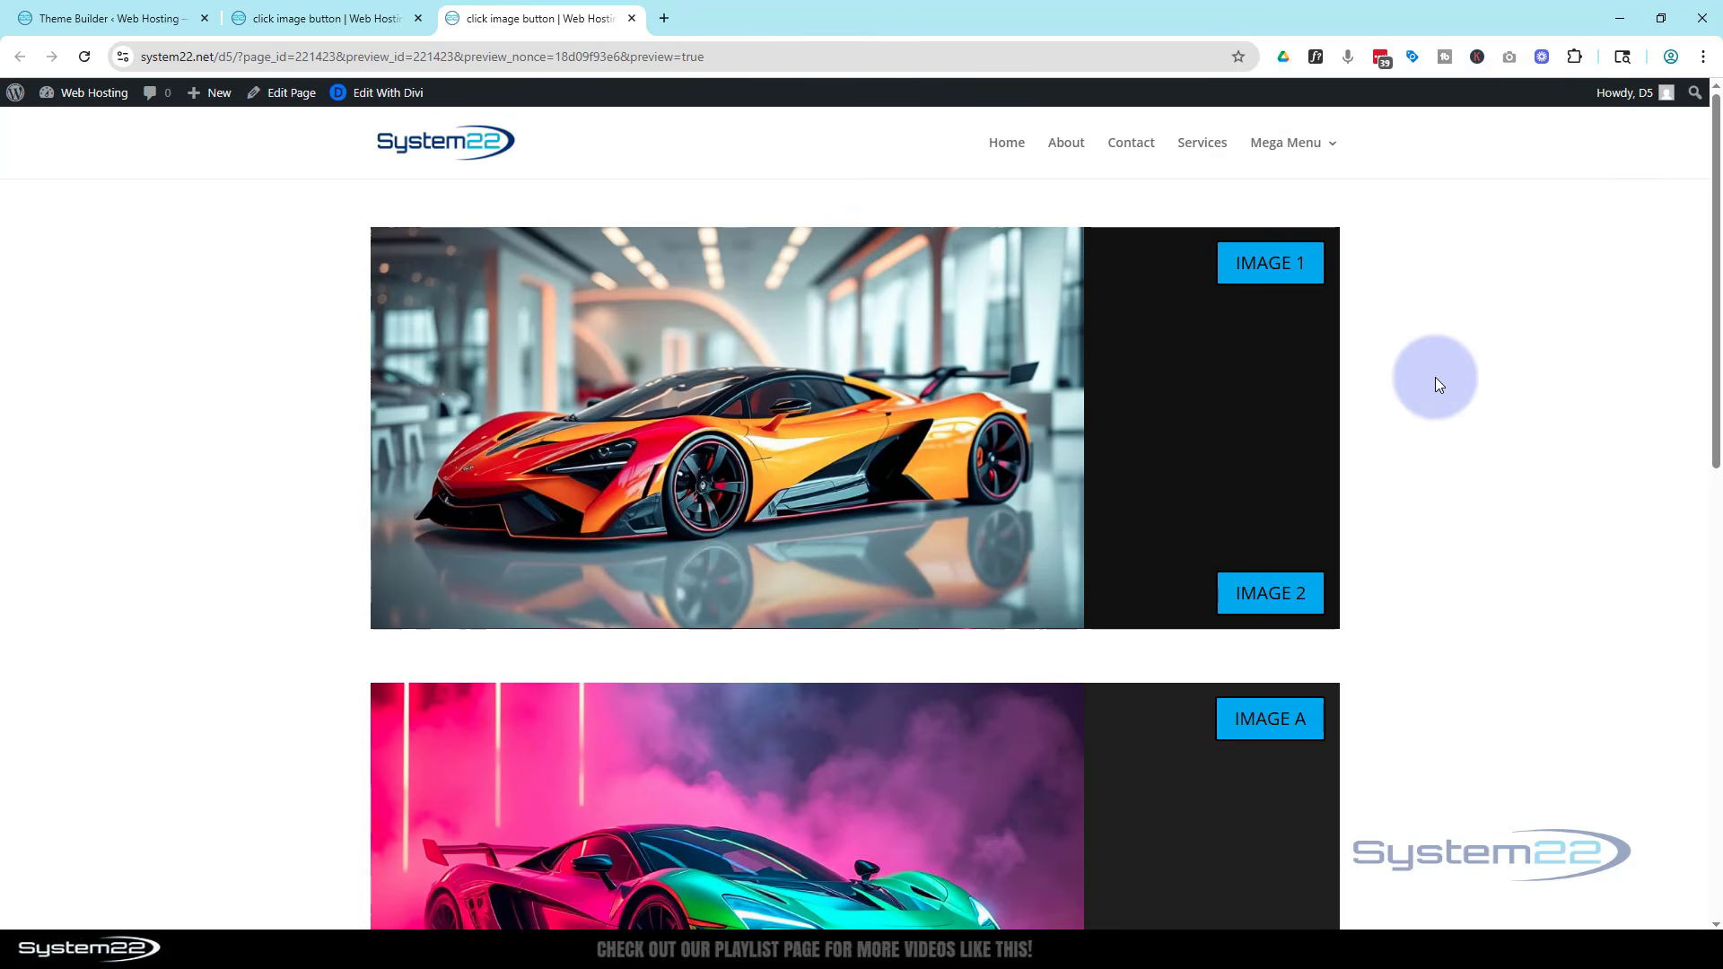
scroll(1433, 384, down, 4)
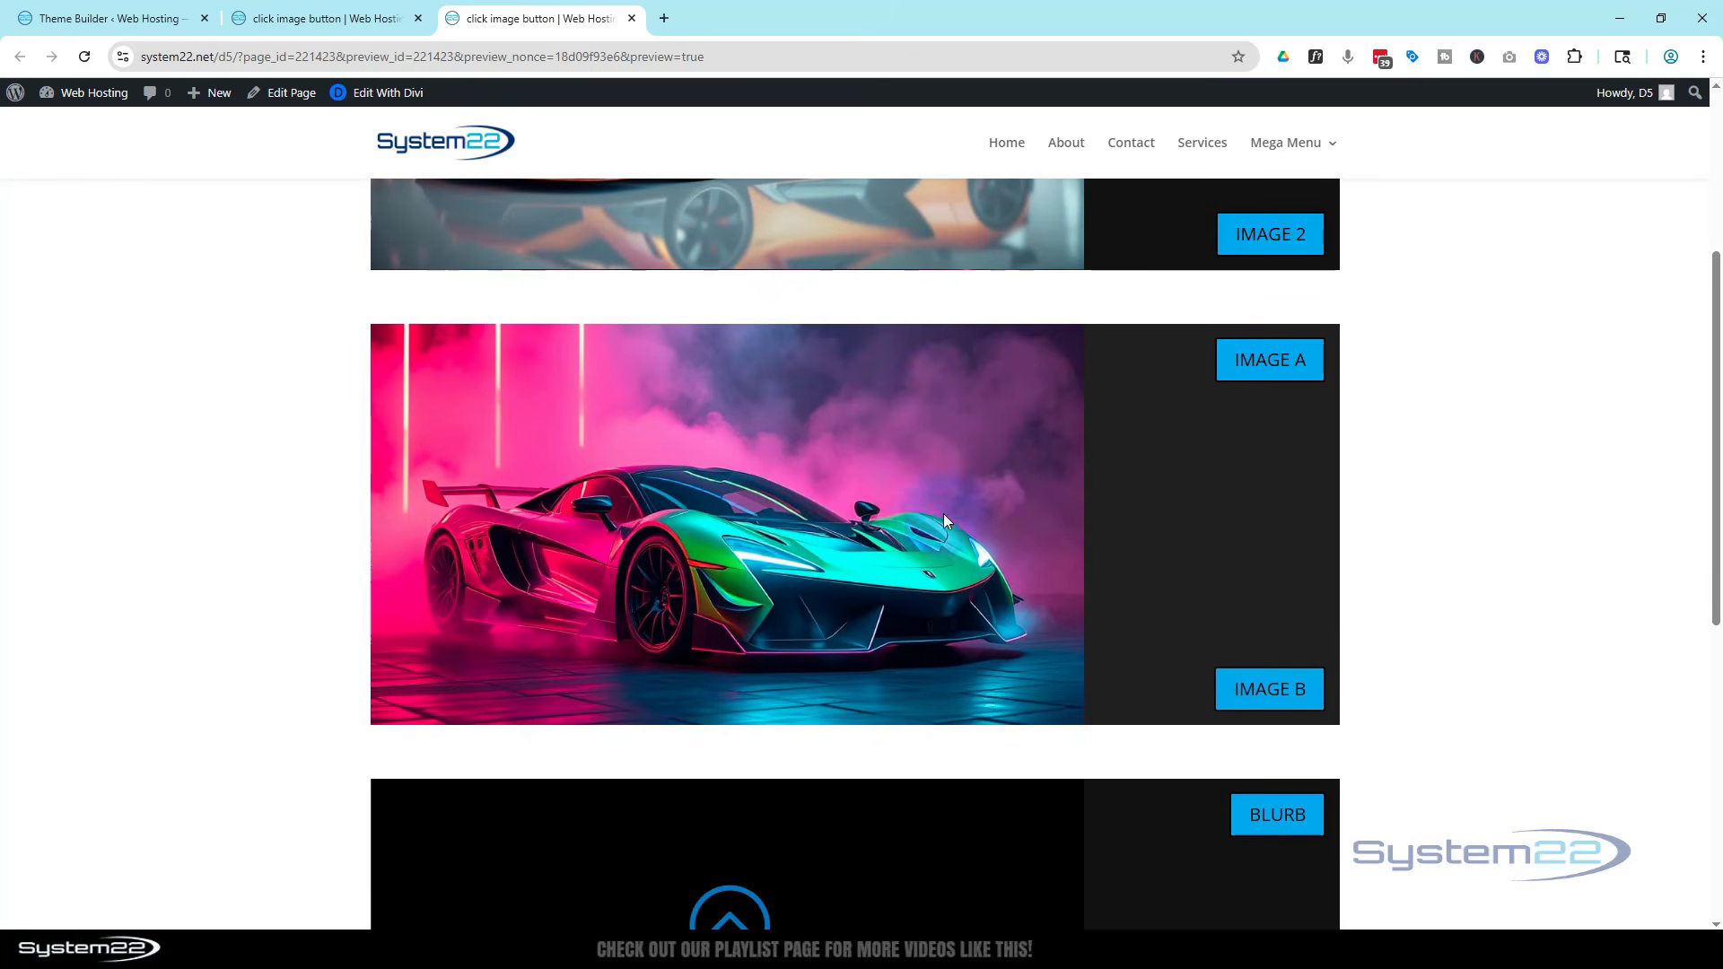
click(1269, 697)
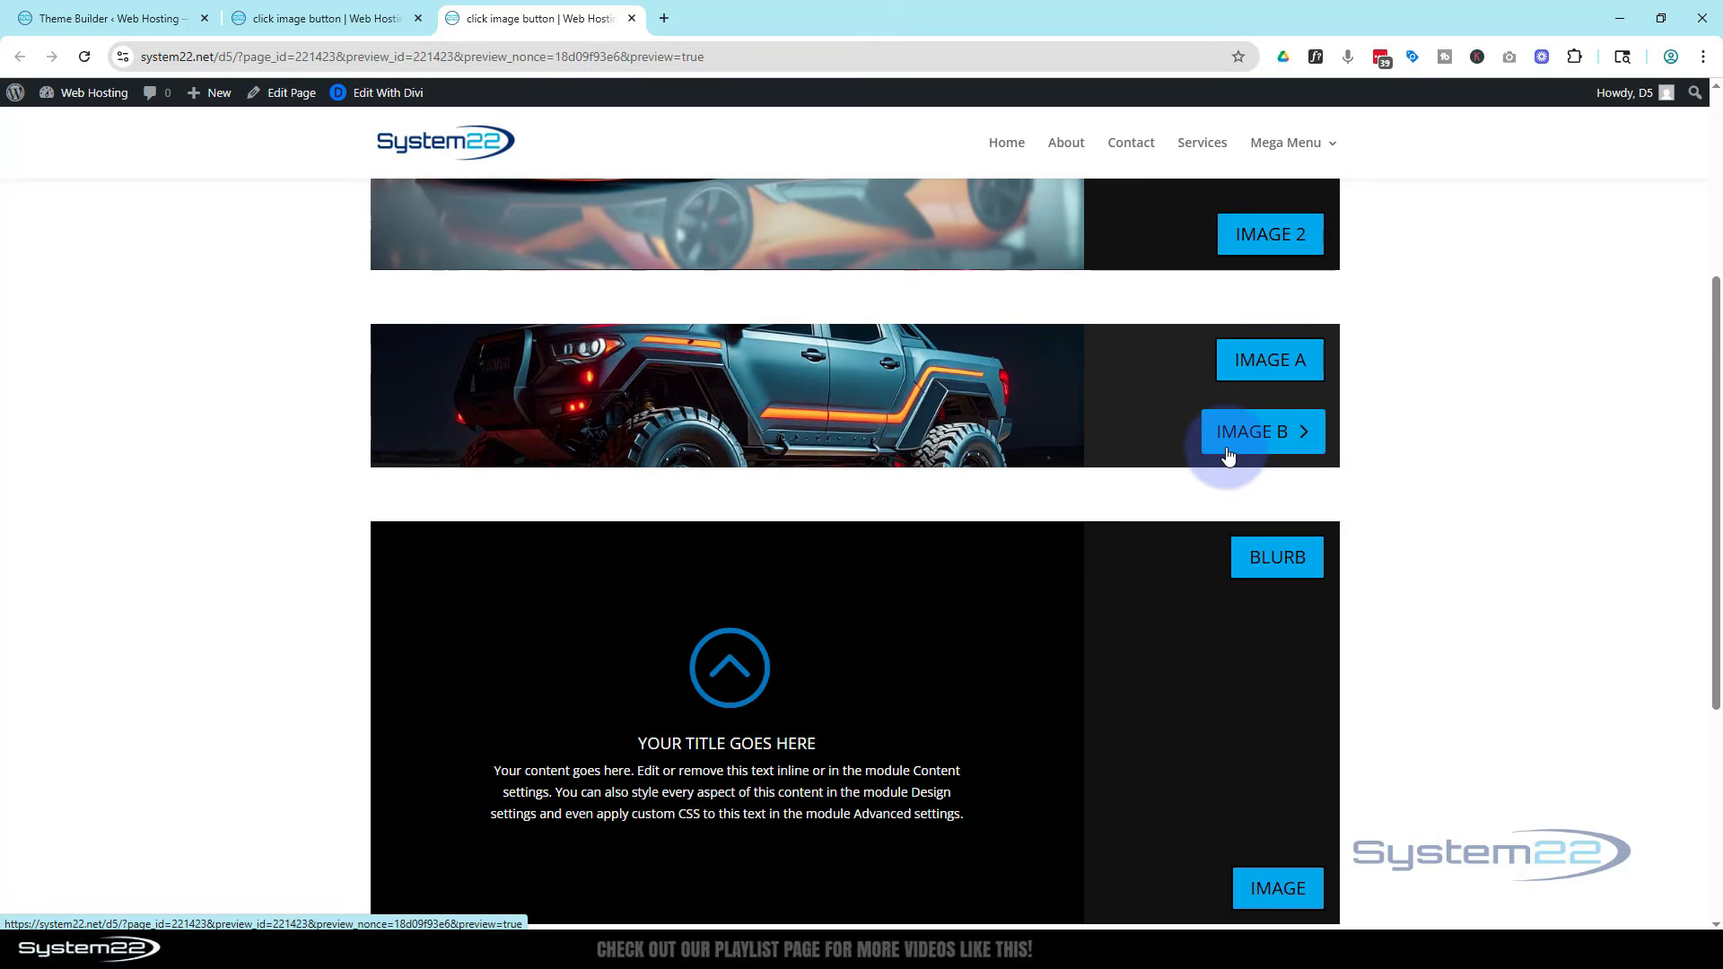
click(1256, 364)
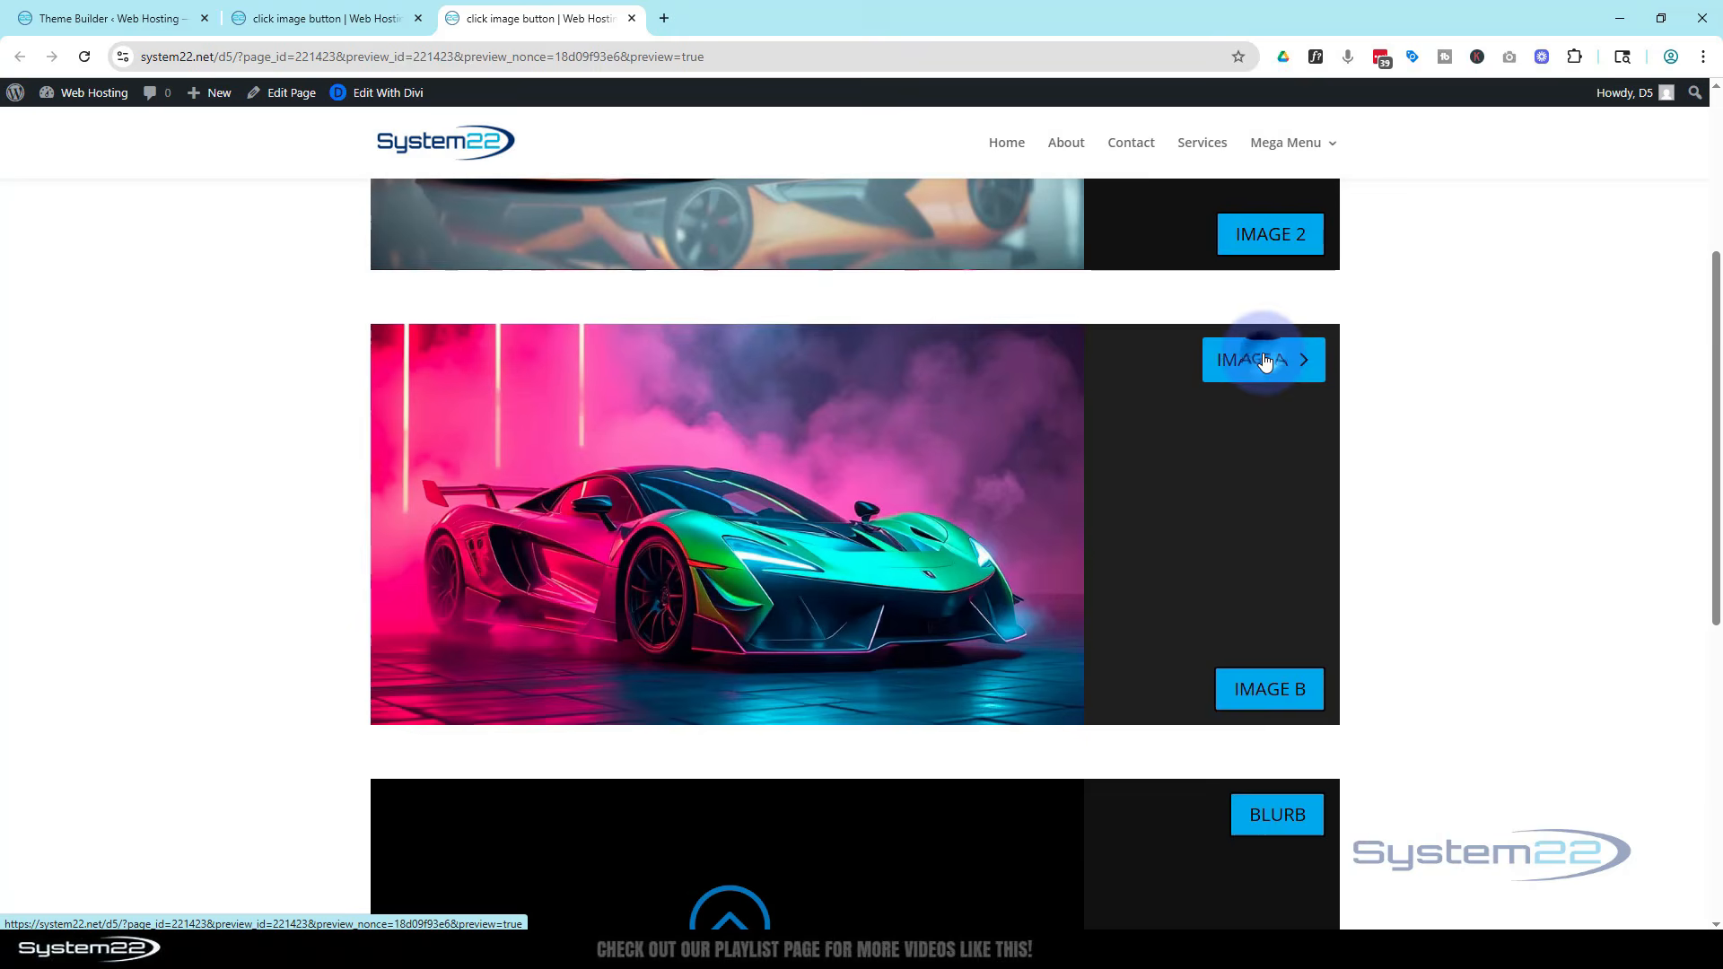
Back in the builder, set the image-swap row's minimum height to 49 vh
click(355, 20)
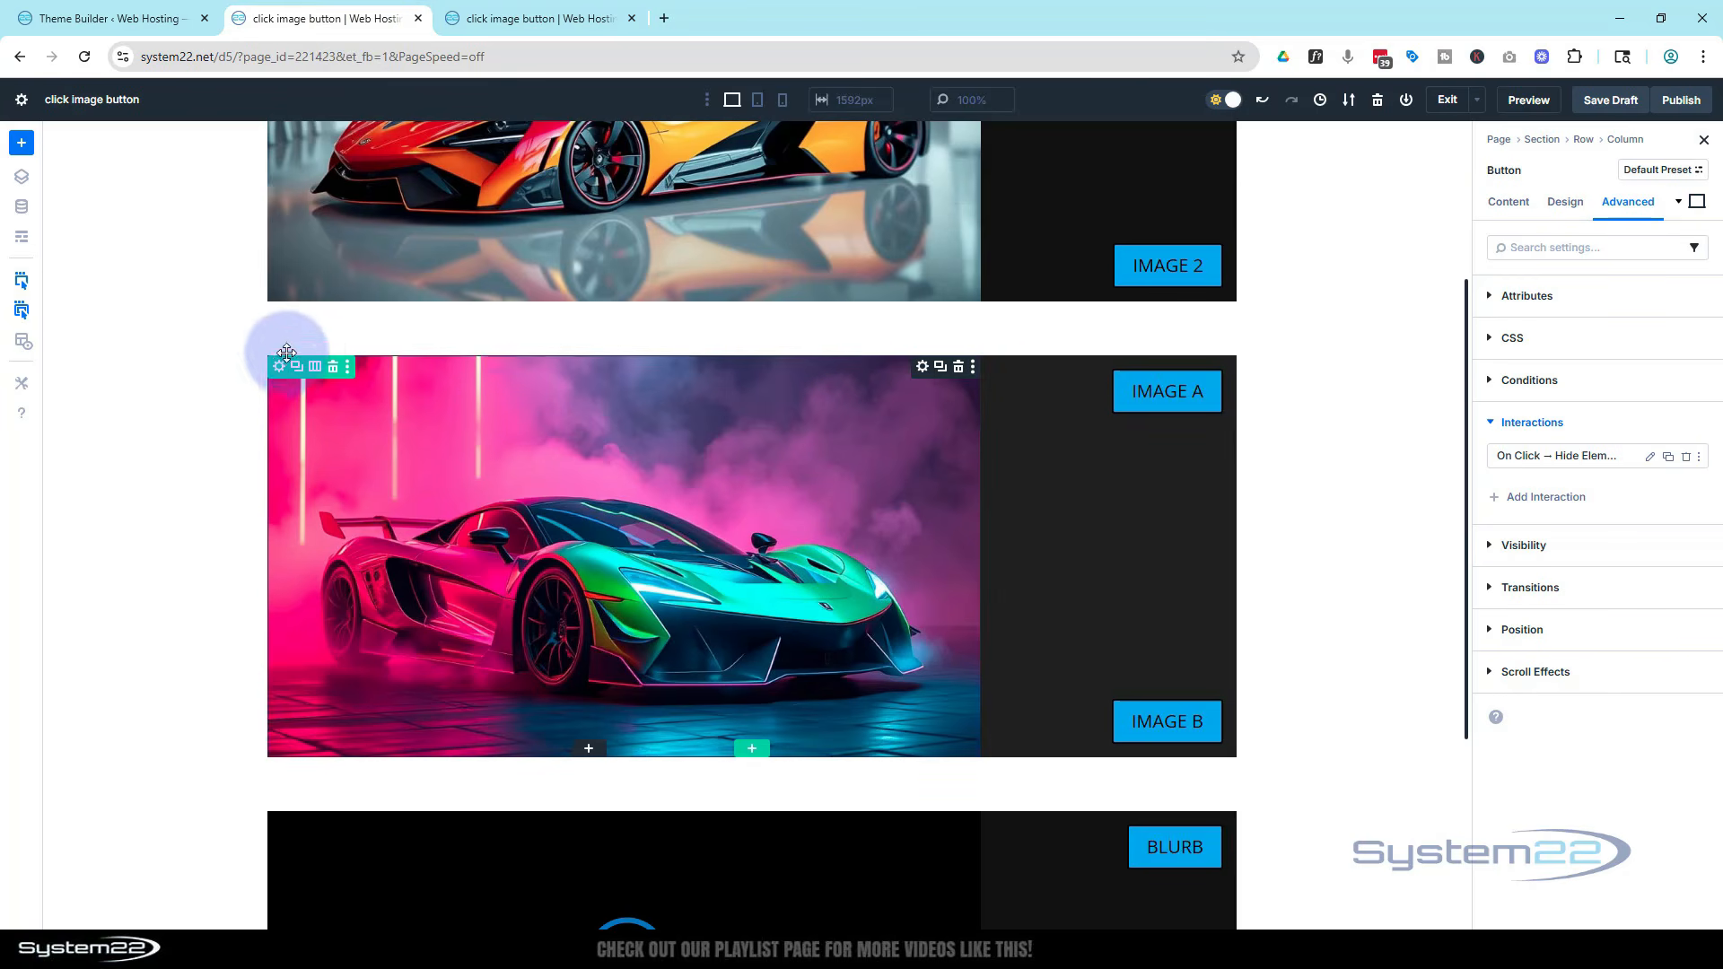
click(279, 368)
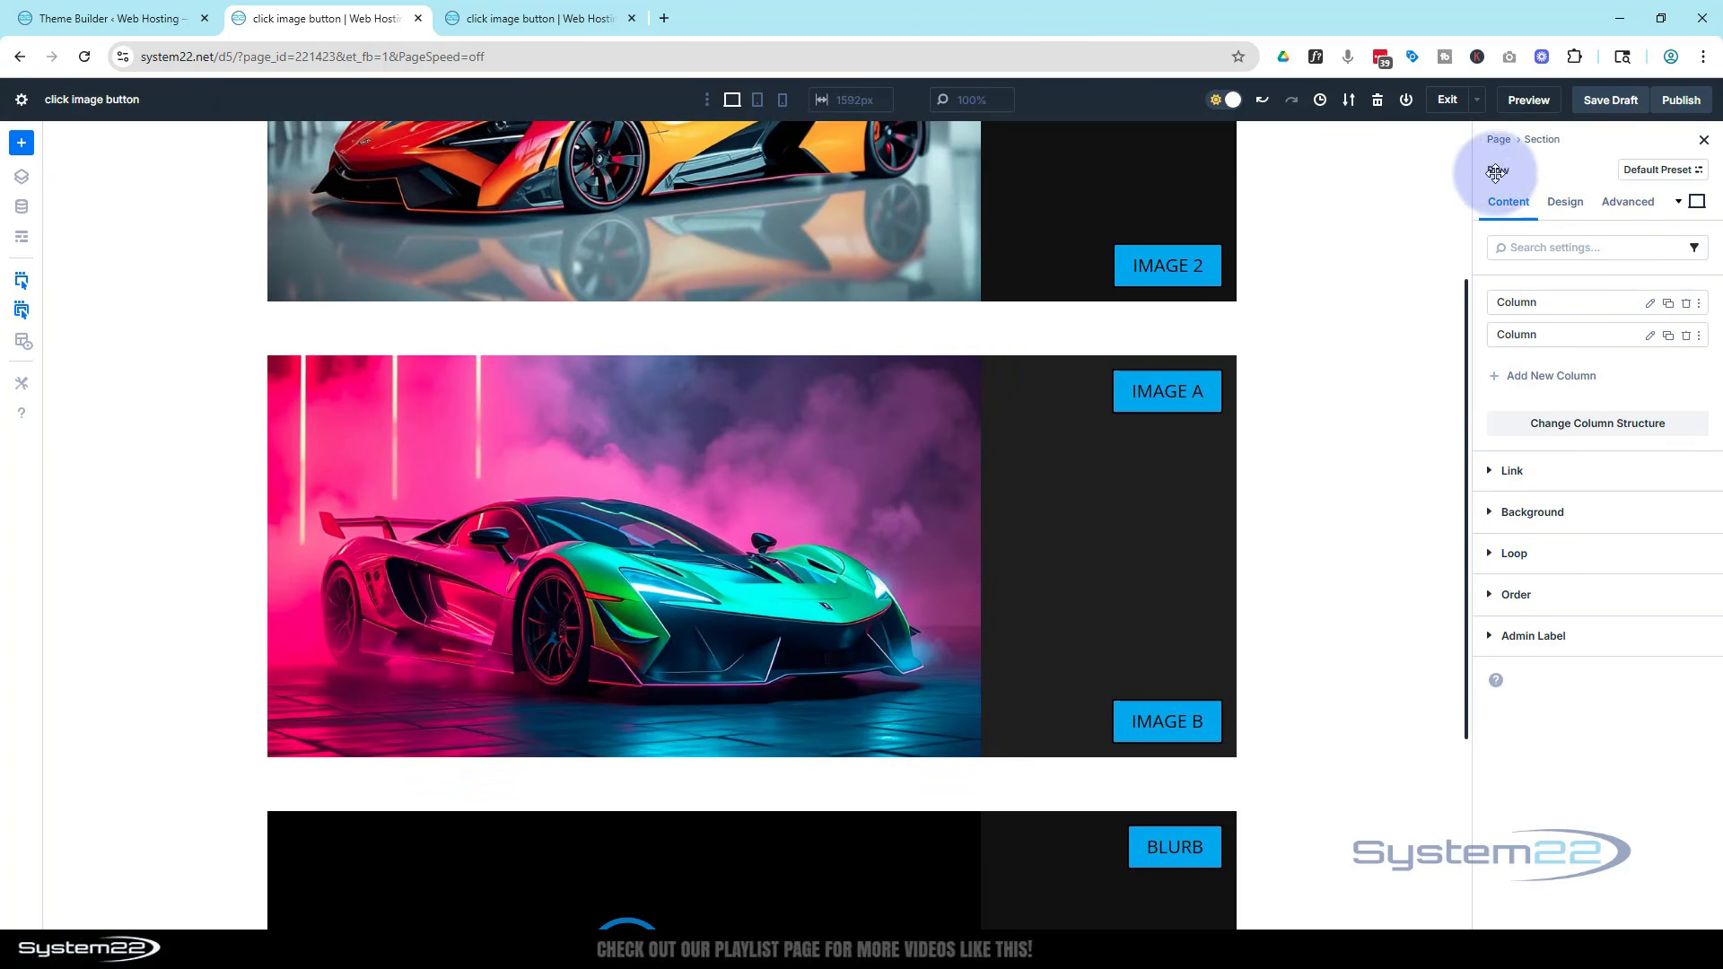
click(1576, 203)
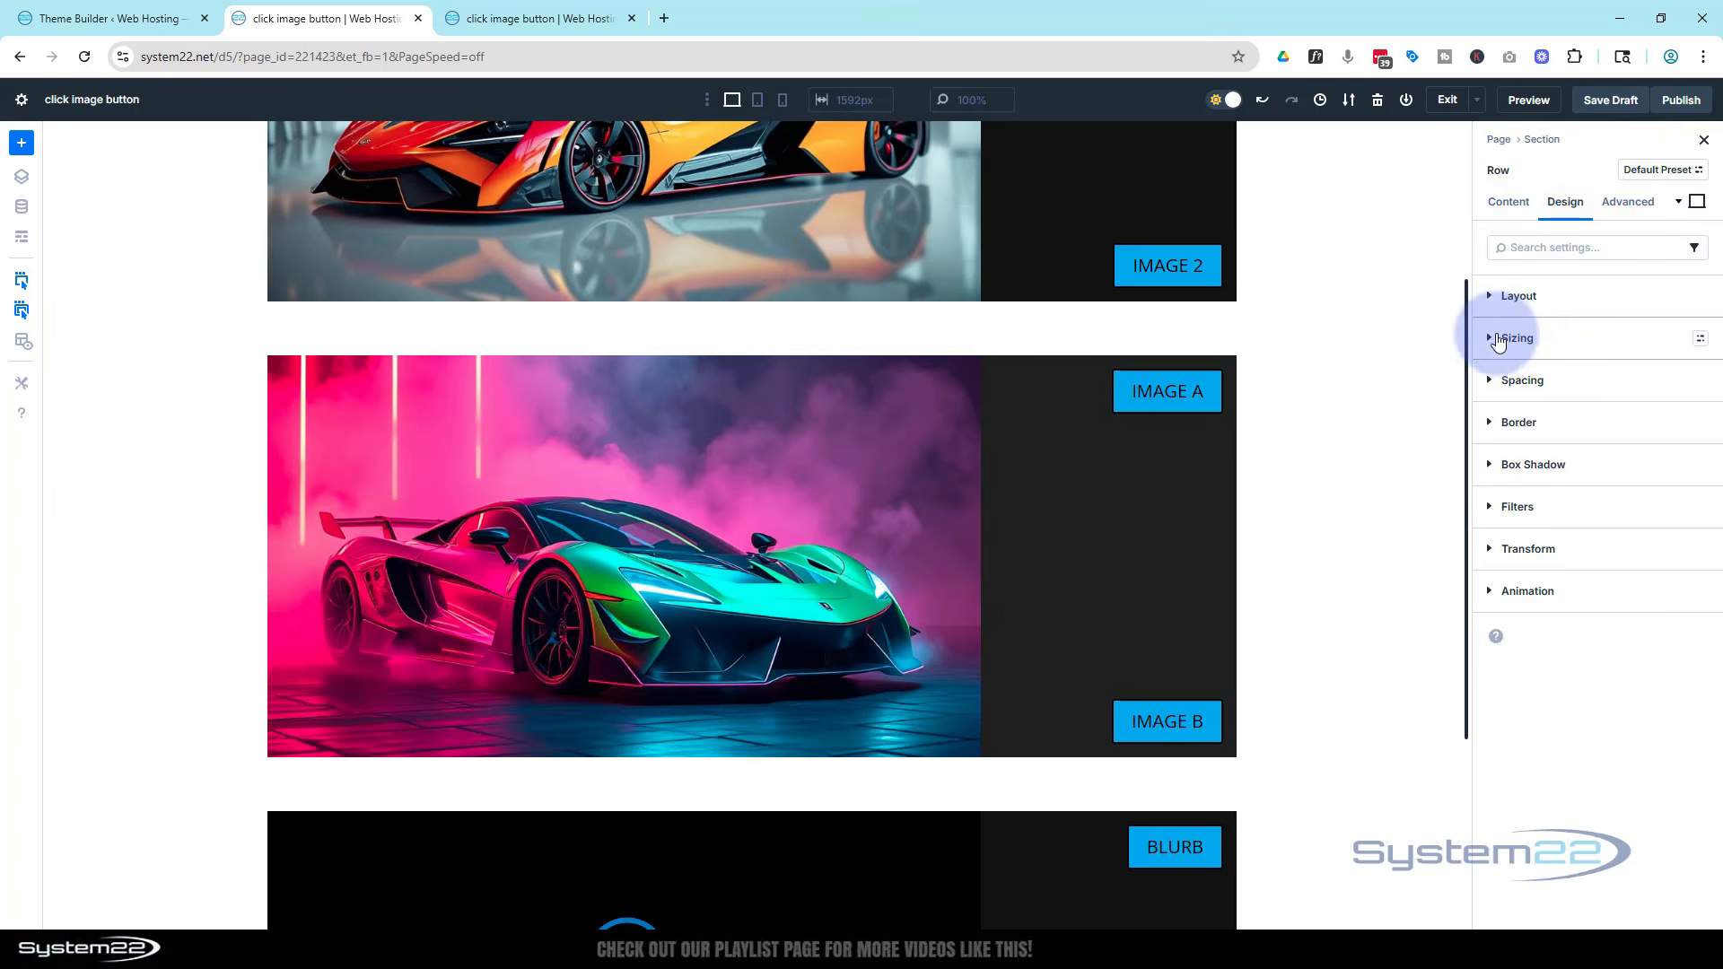
click(1500, 338)
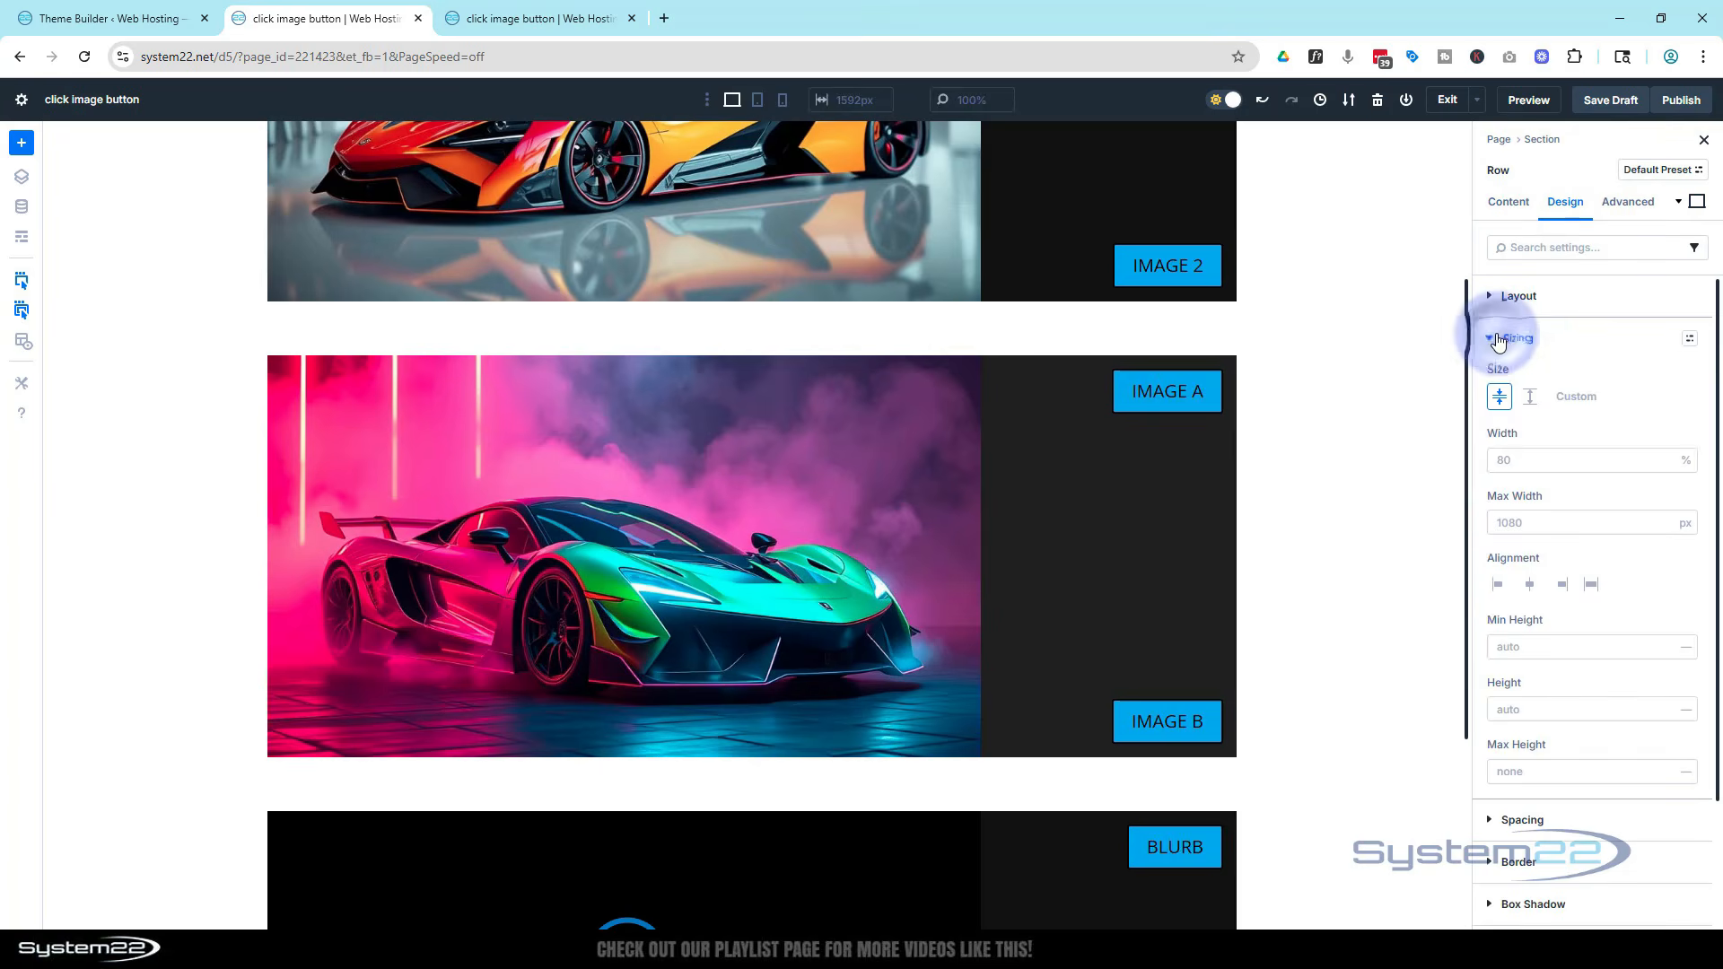
click(1538, 647)
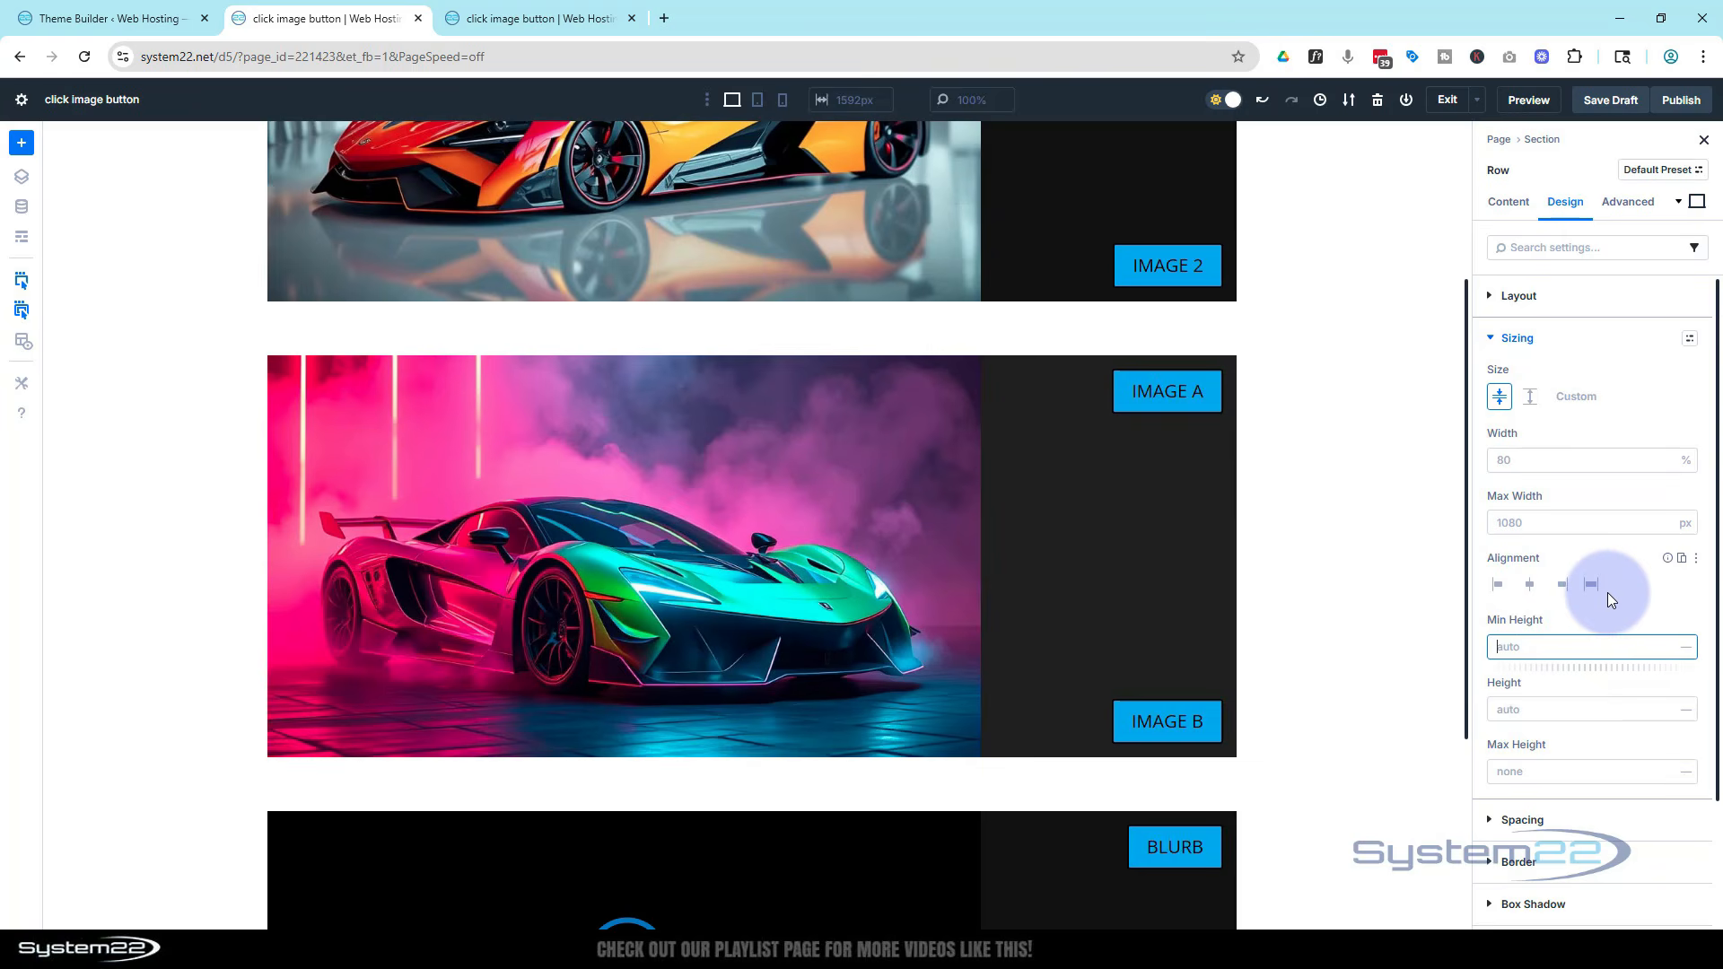
text(50vh)
click(1607, 611)
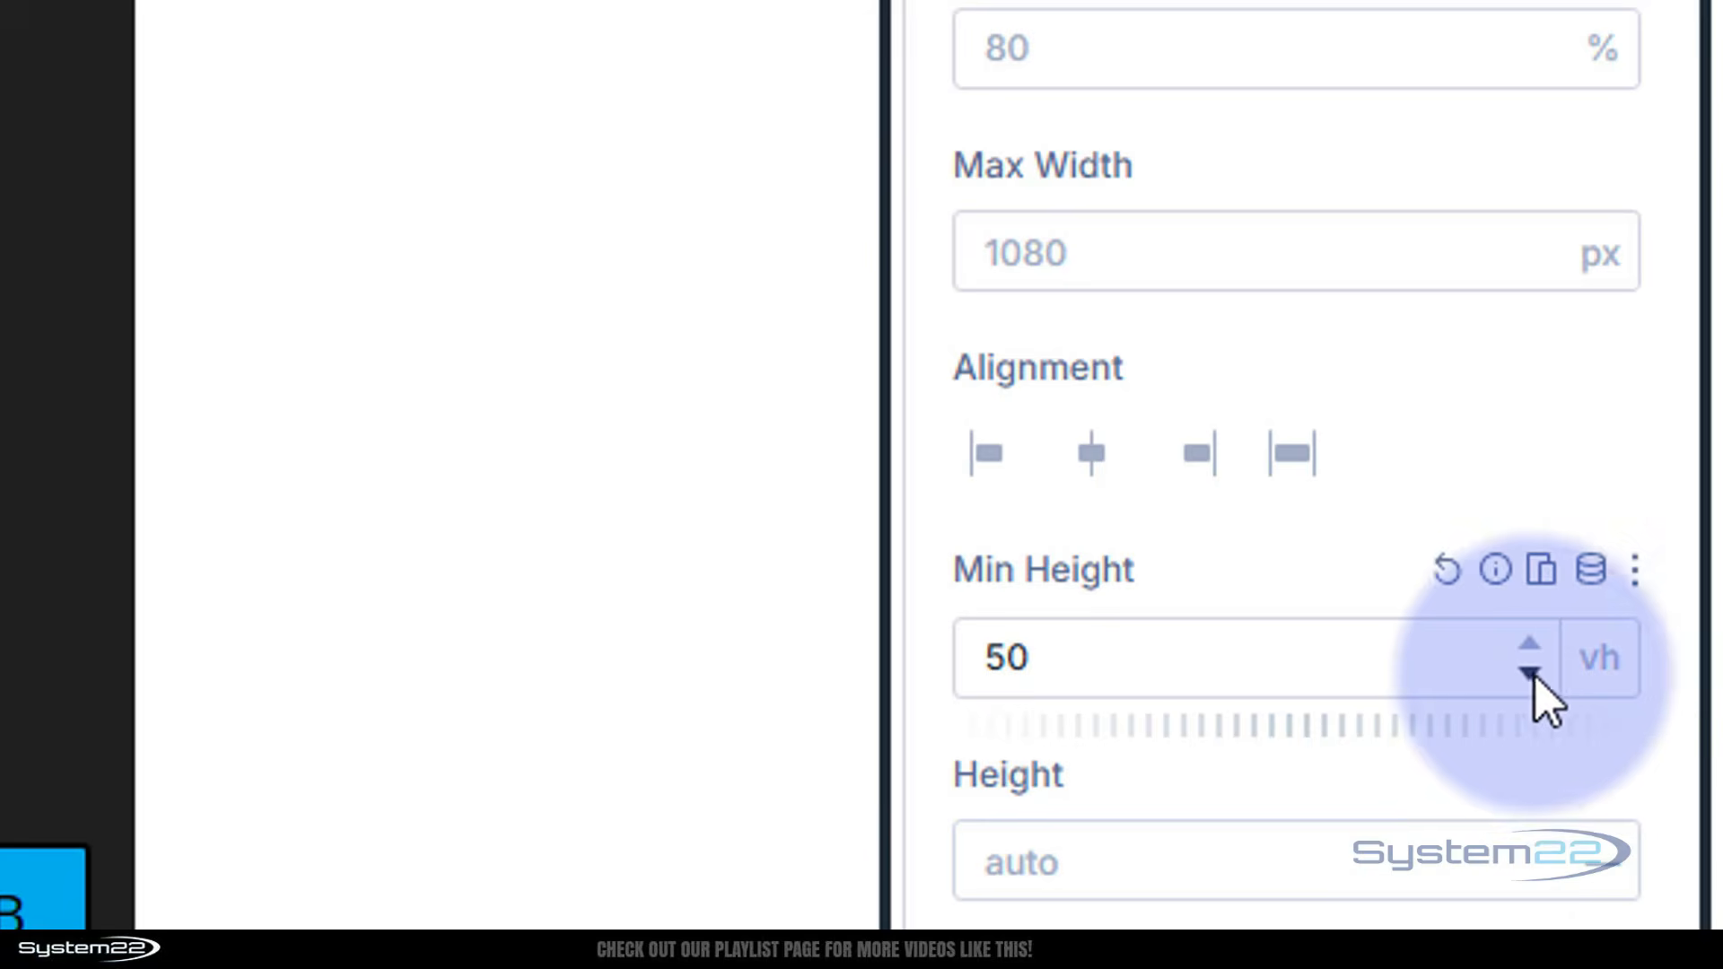
click(1530, 671)
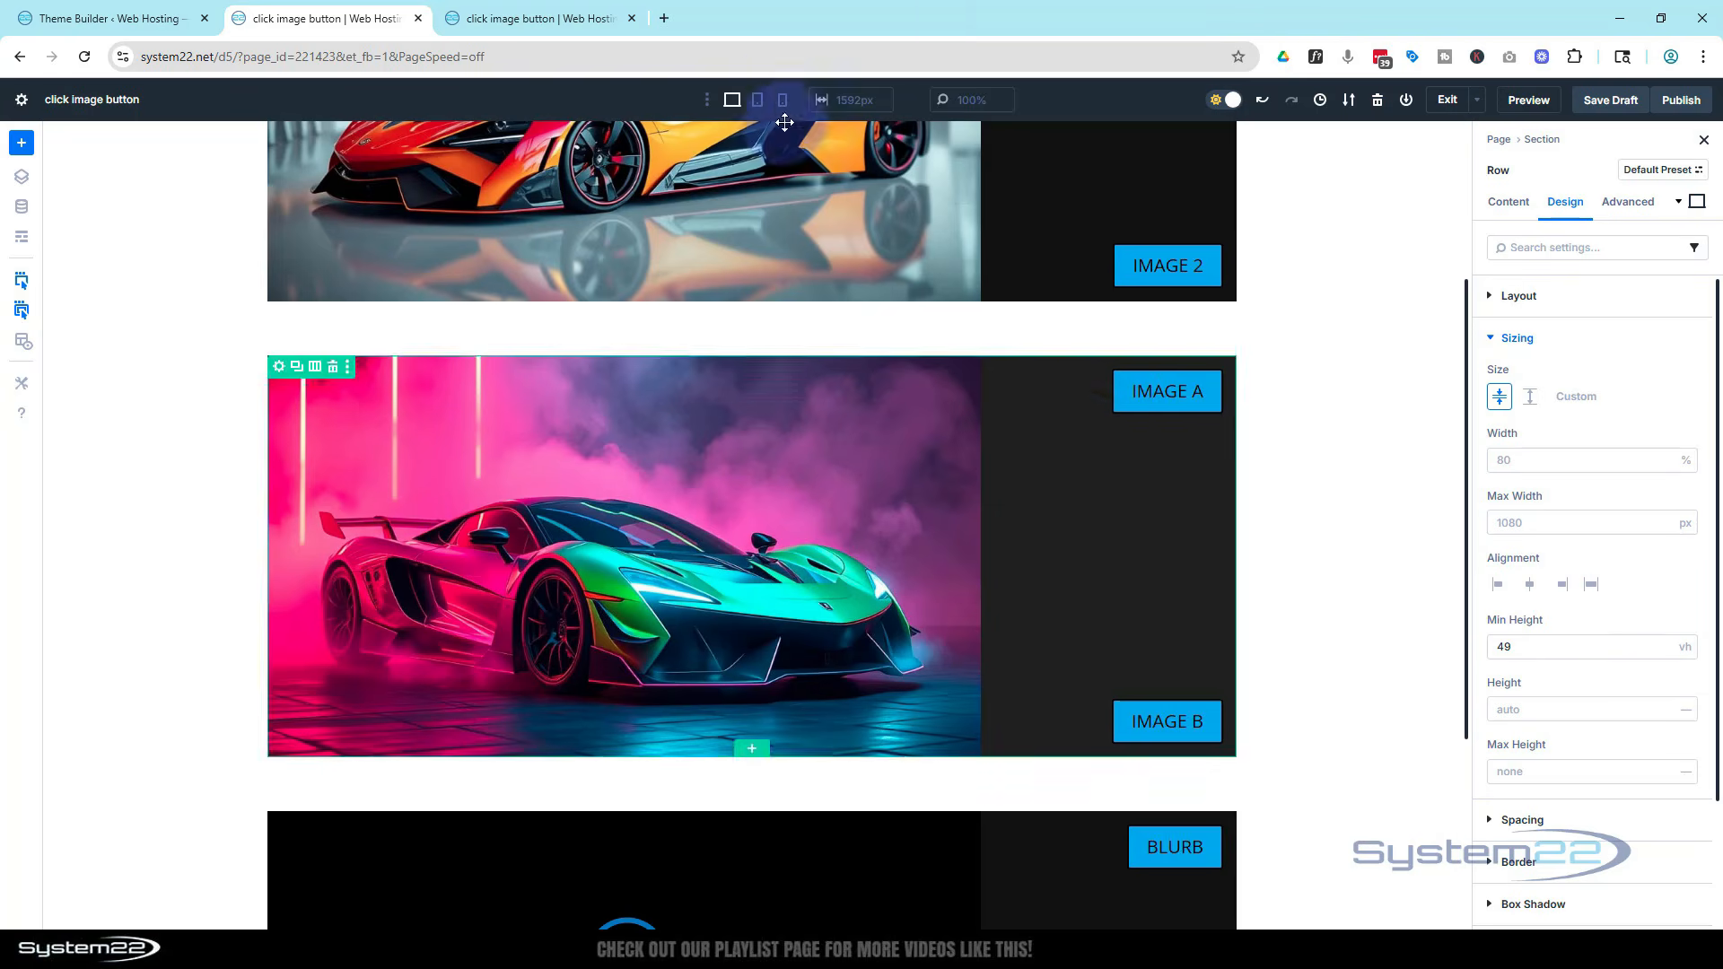
Switch to tablet view and set the image-swap row's minimum height to 33 vh
click(758, 101)
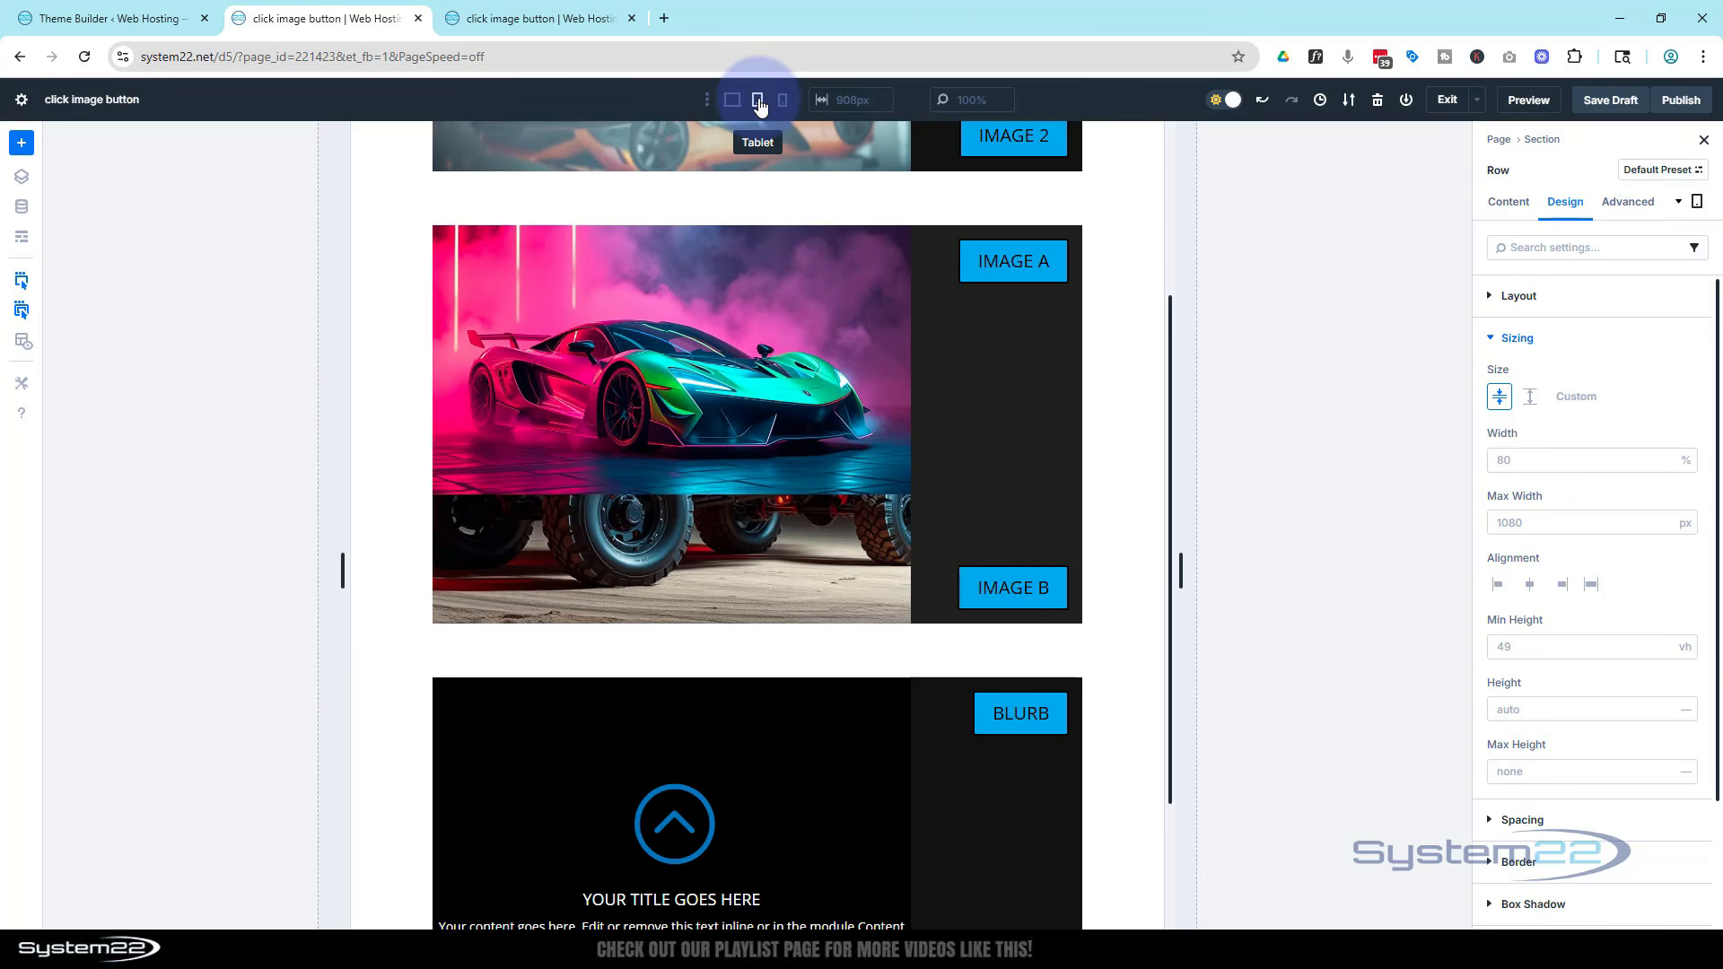
mouse_move(717, 513)
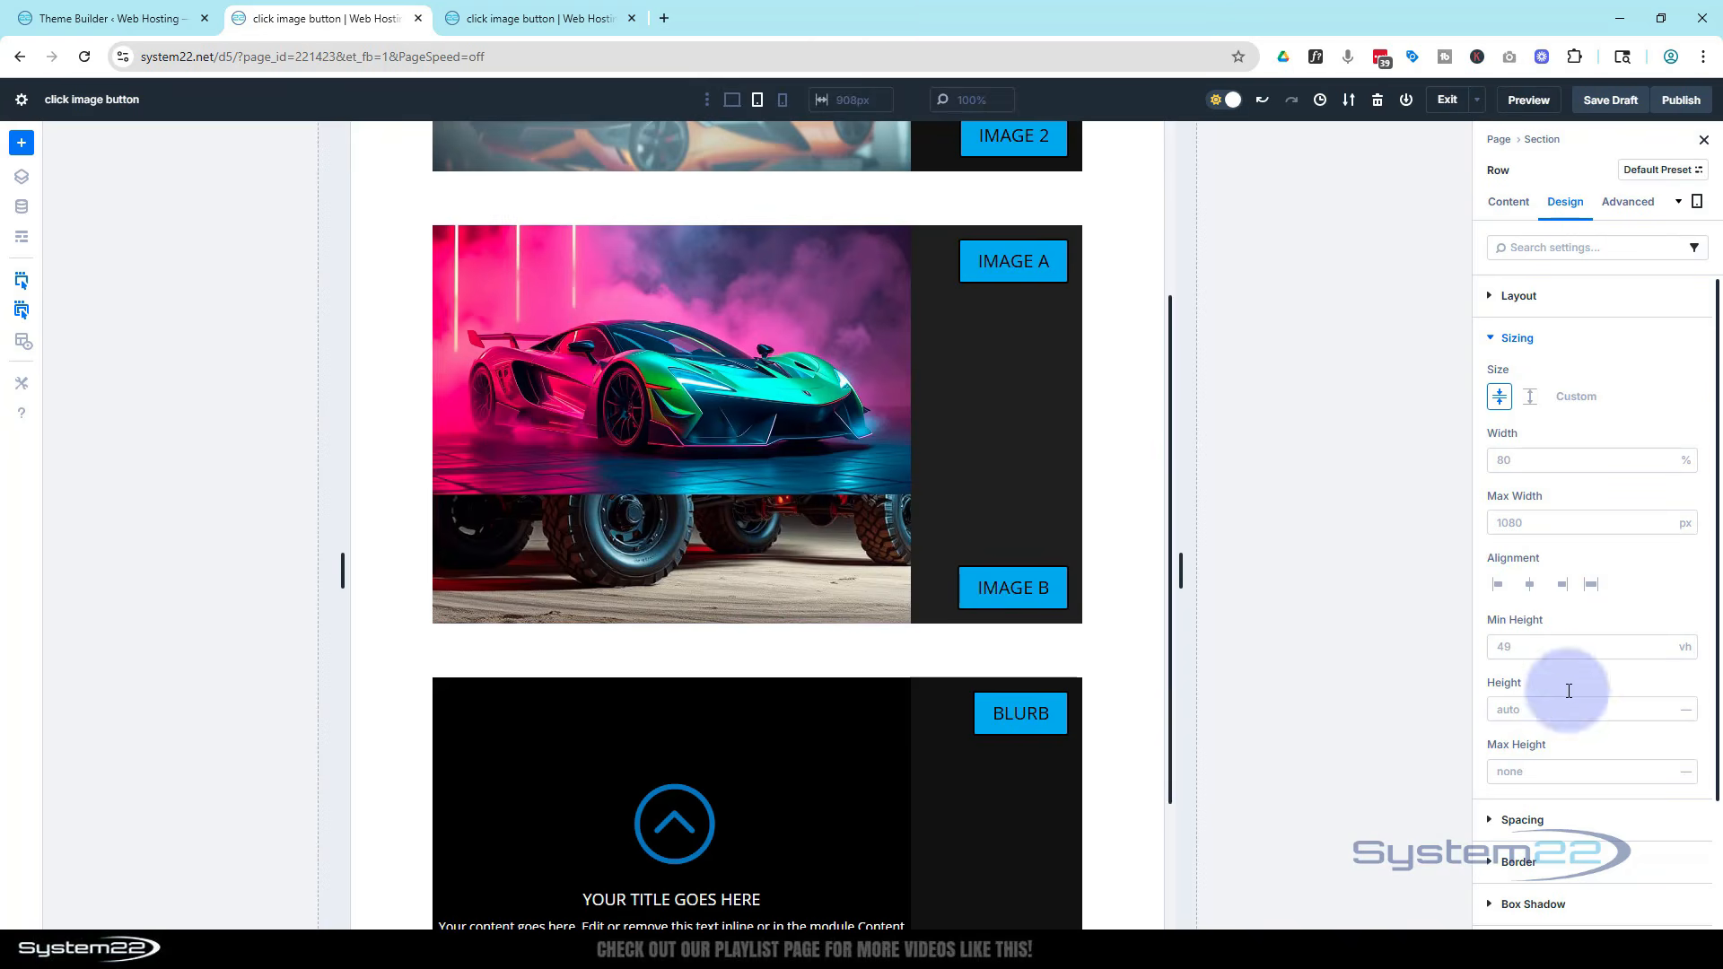
click(1507, 646)
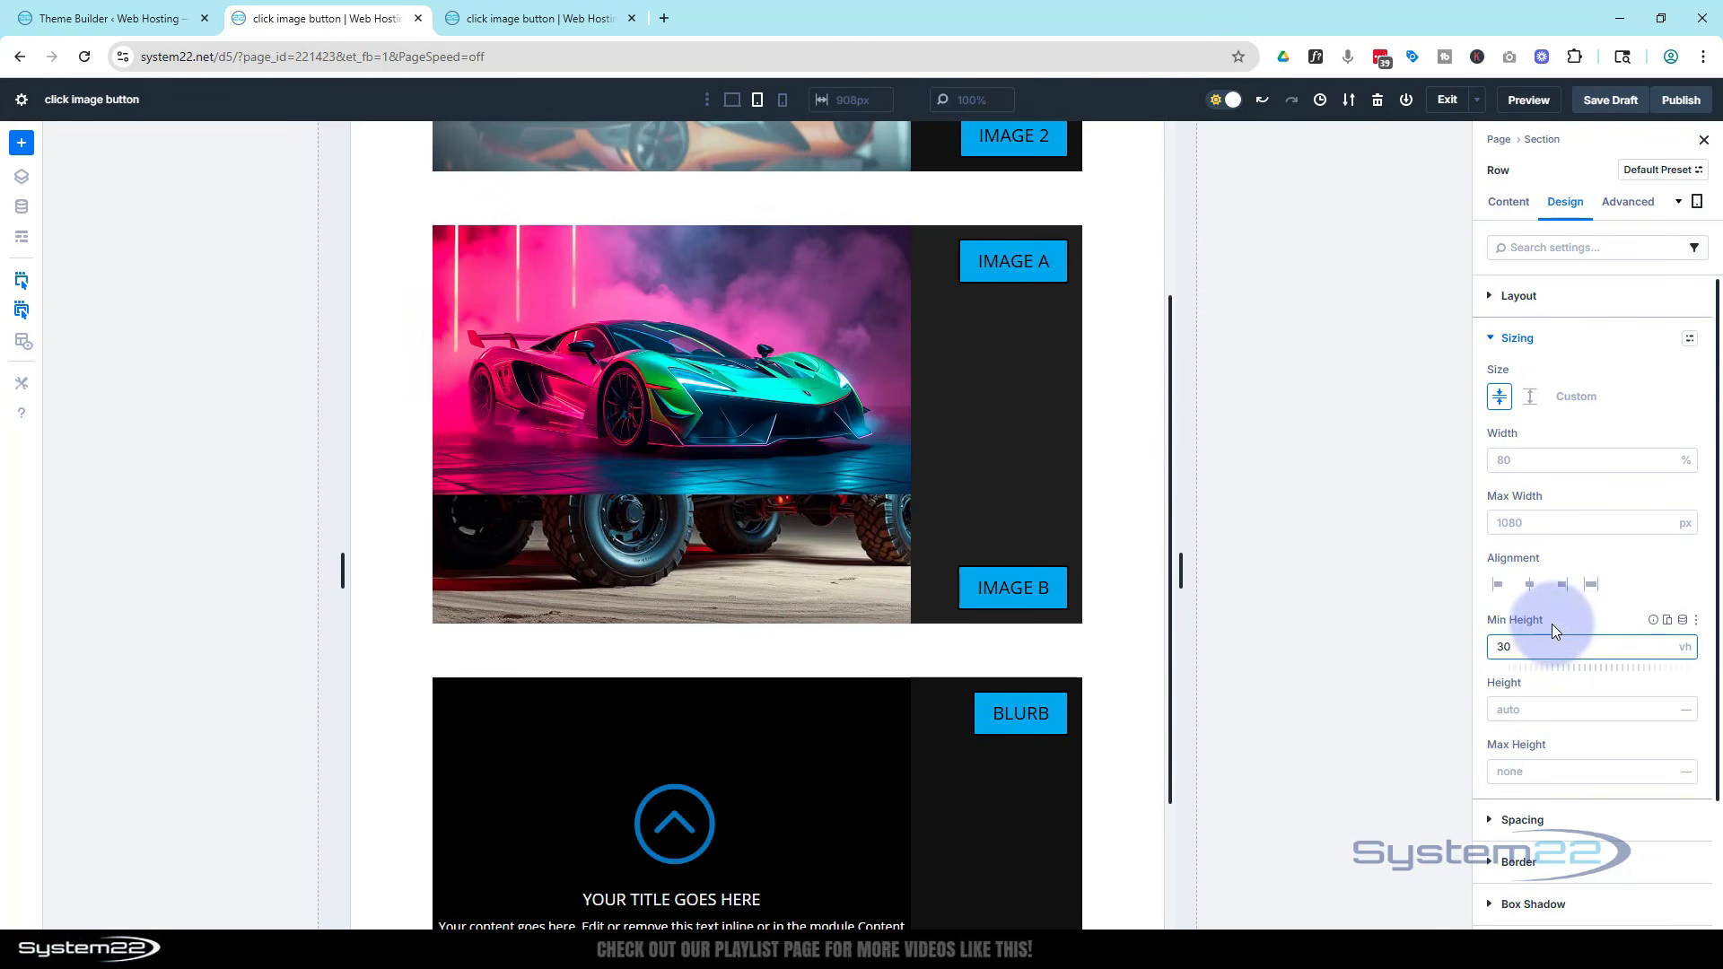
click(1559, 617)
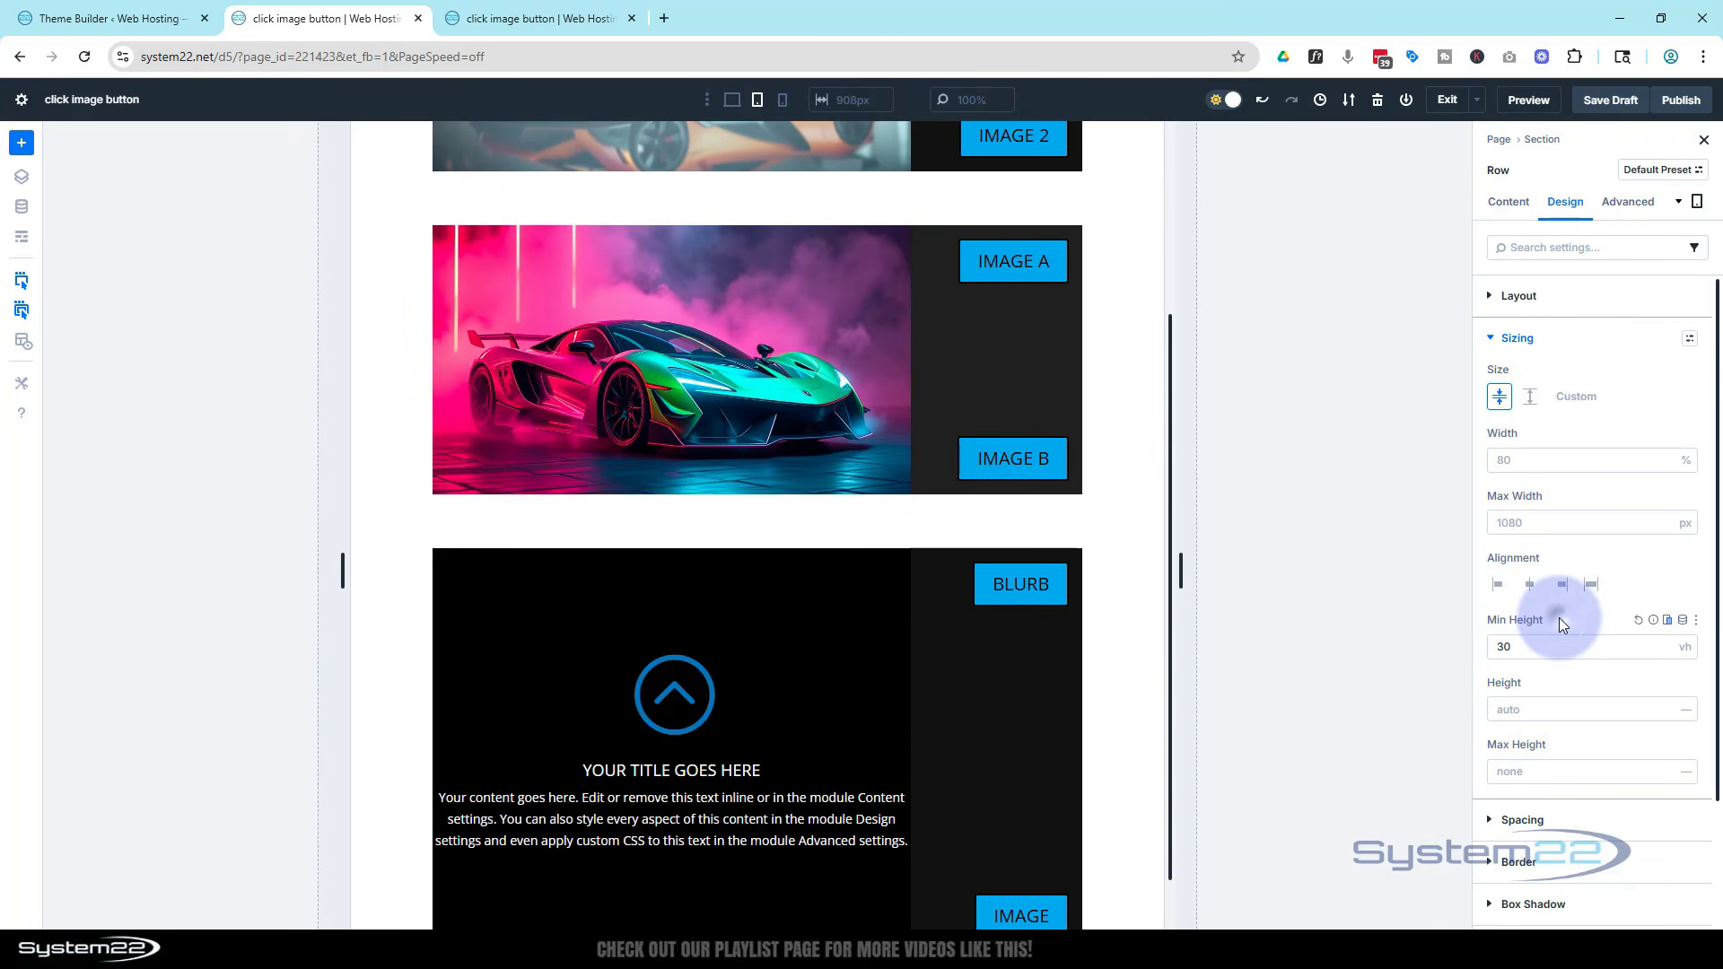
click(1664, 641)
click(1664, 641)
click(1665, 640)
click(1666, 640)
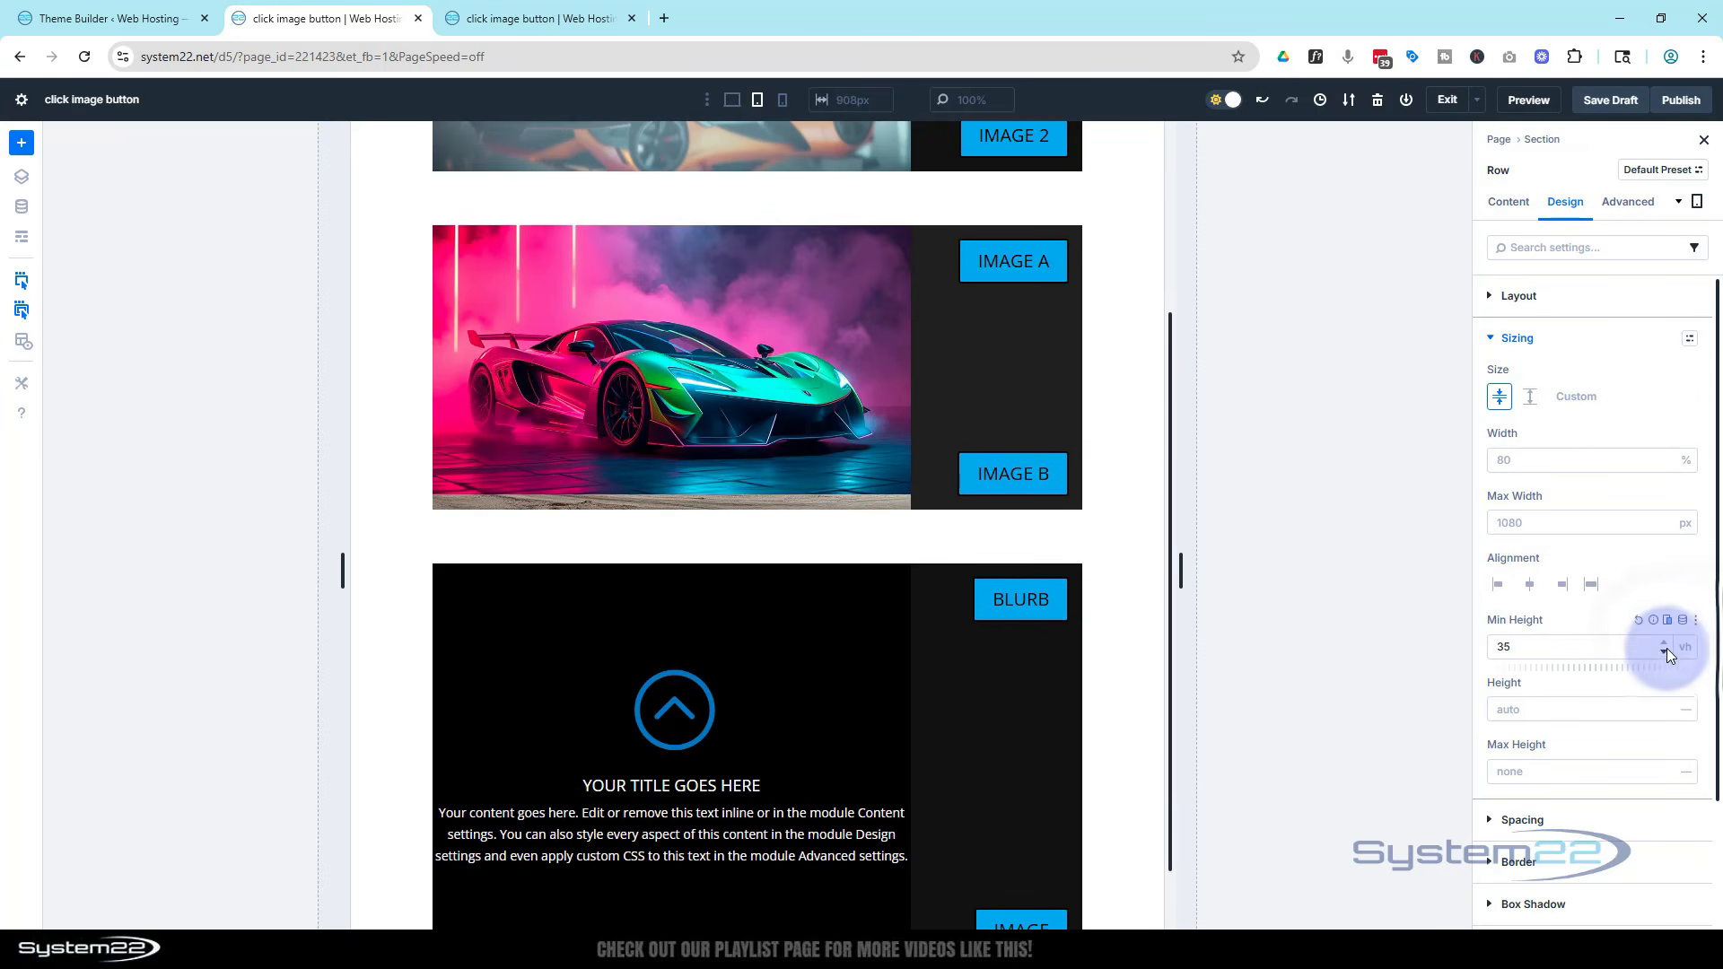
click(1664, 650)
click(1663, 650)
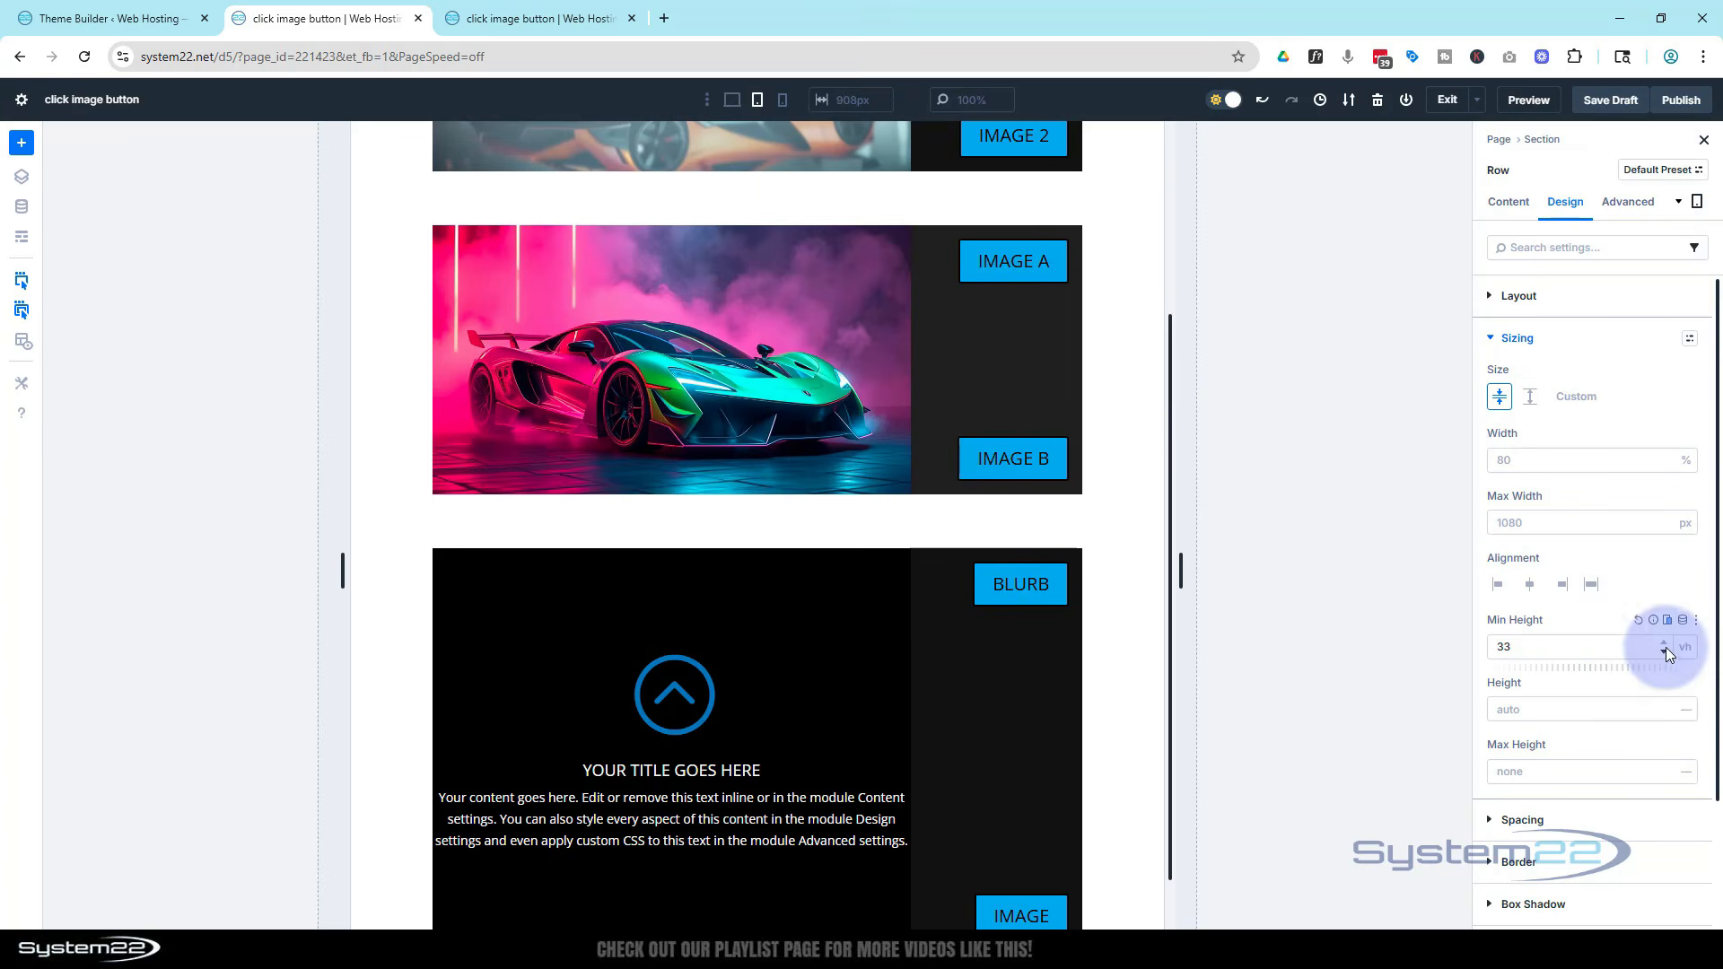
Switch to phone view and set the button column's layout direction to Row
click(783, 103)
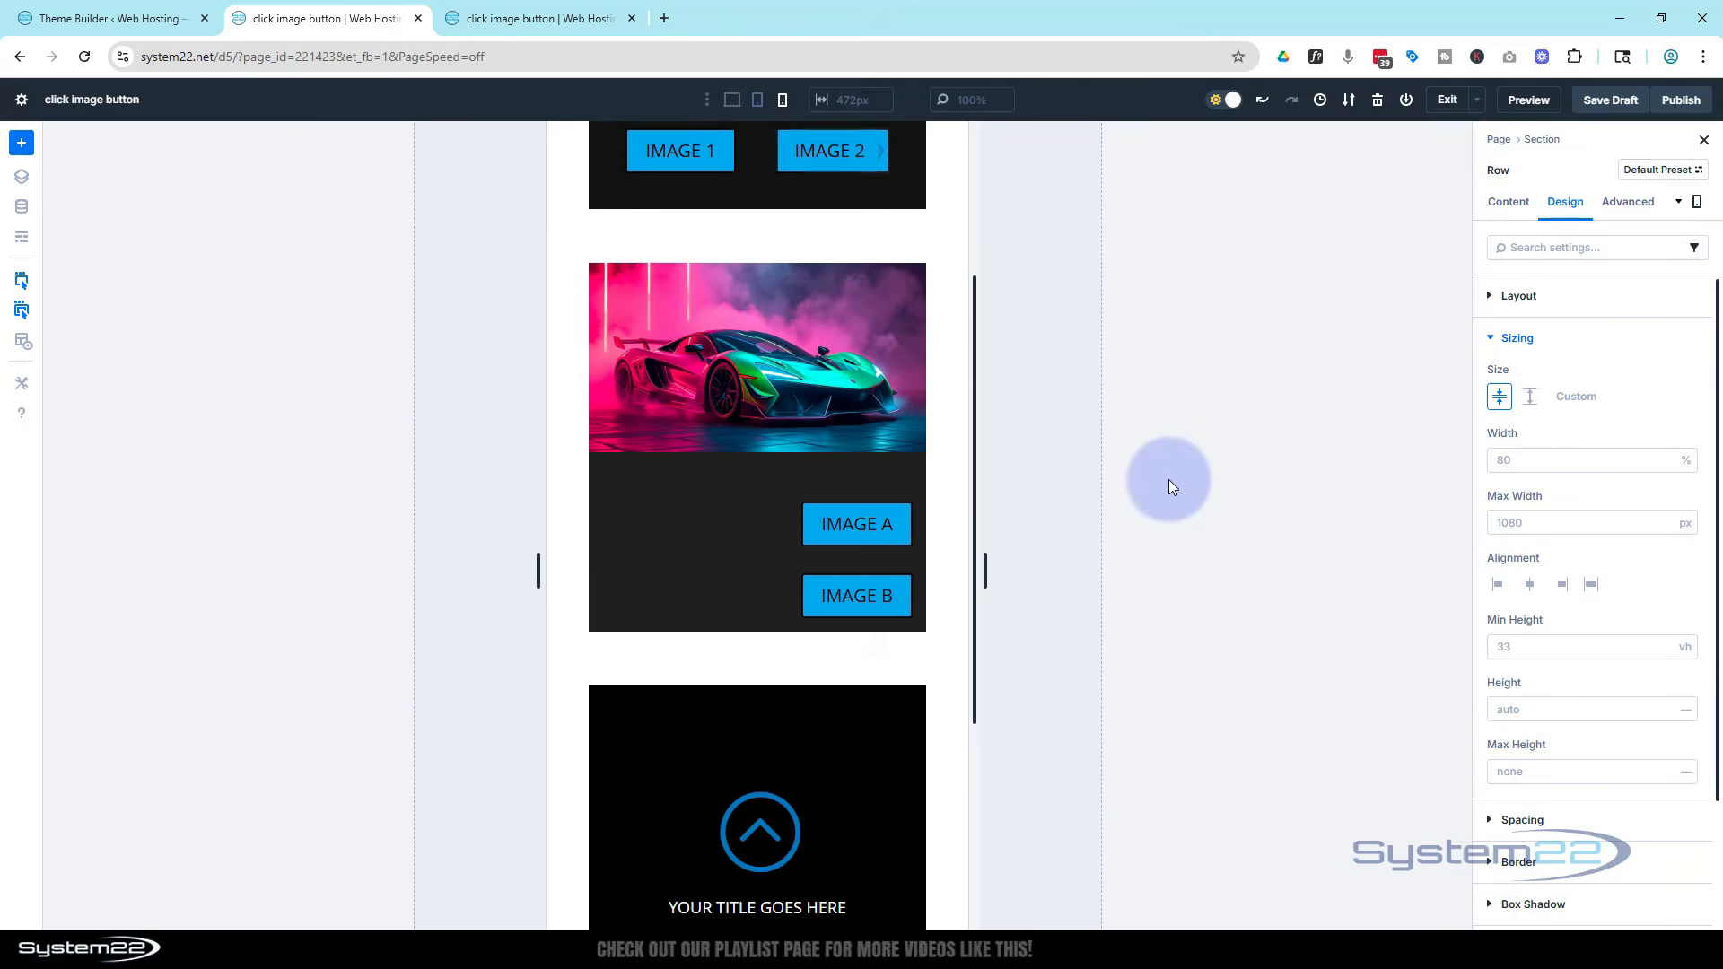
click(685, 569)
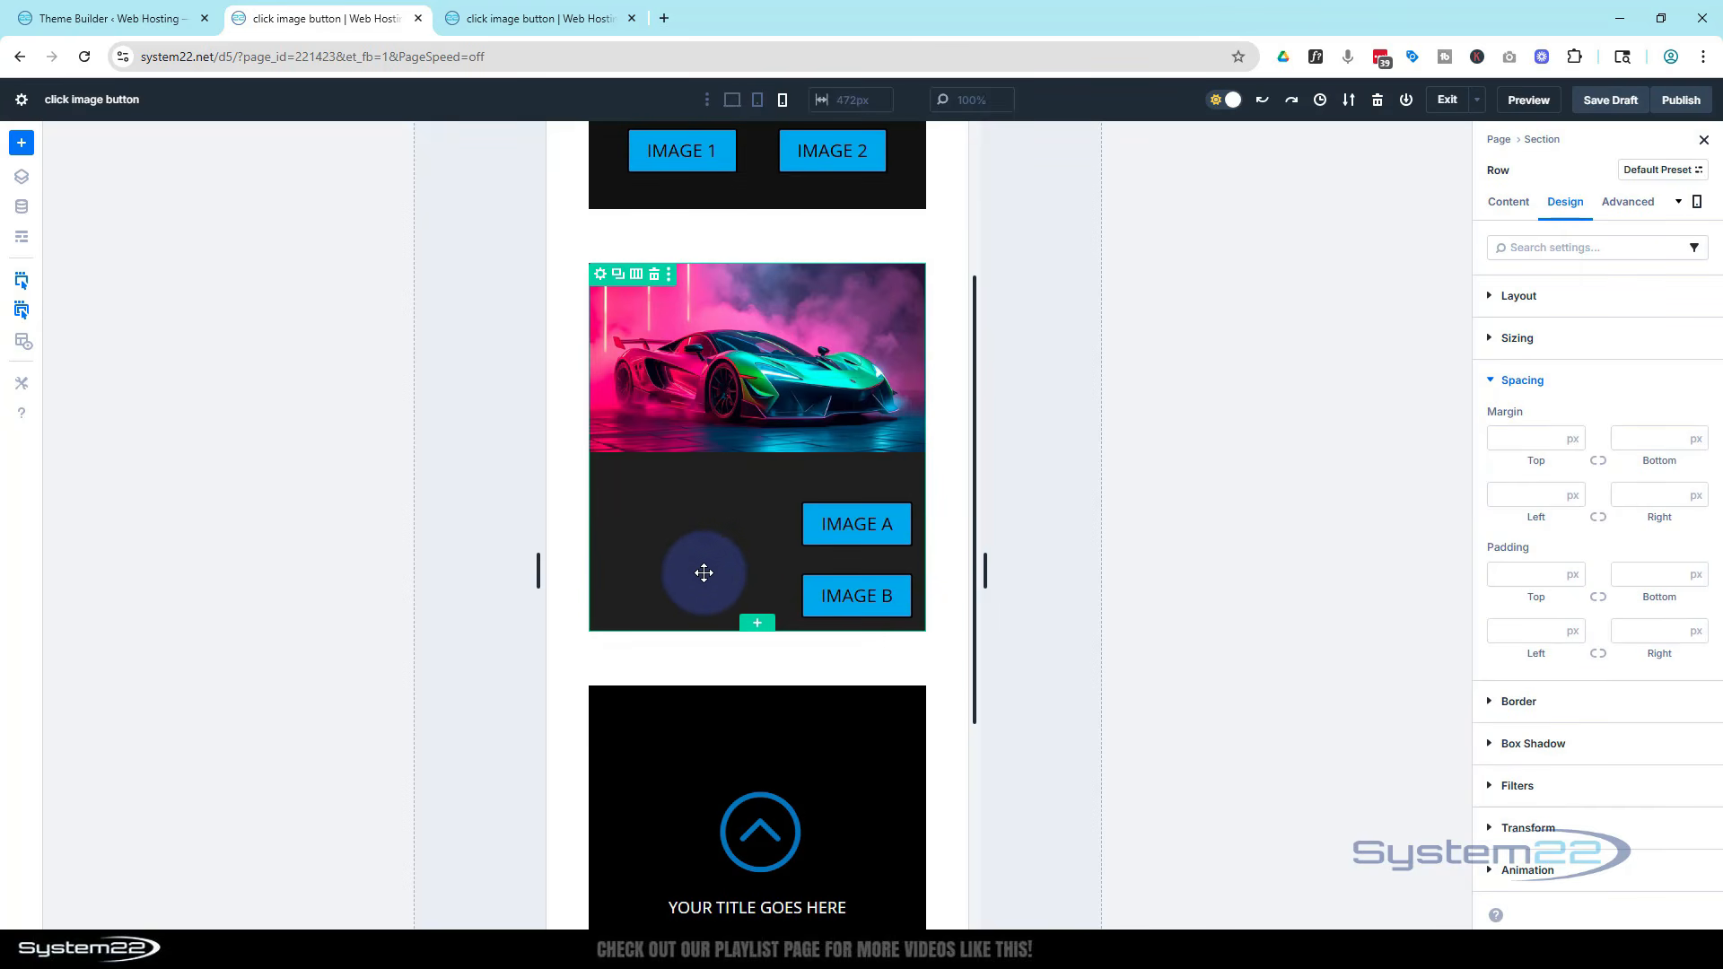
click(1505, 201)
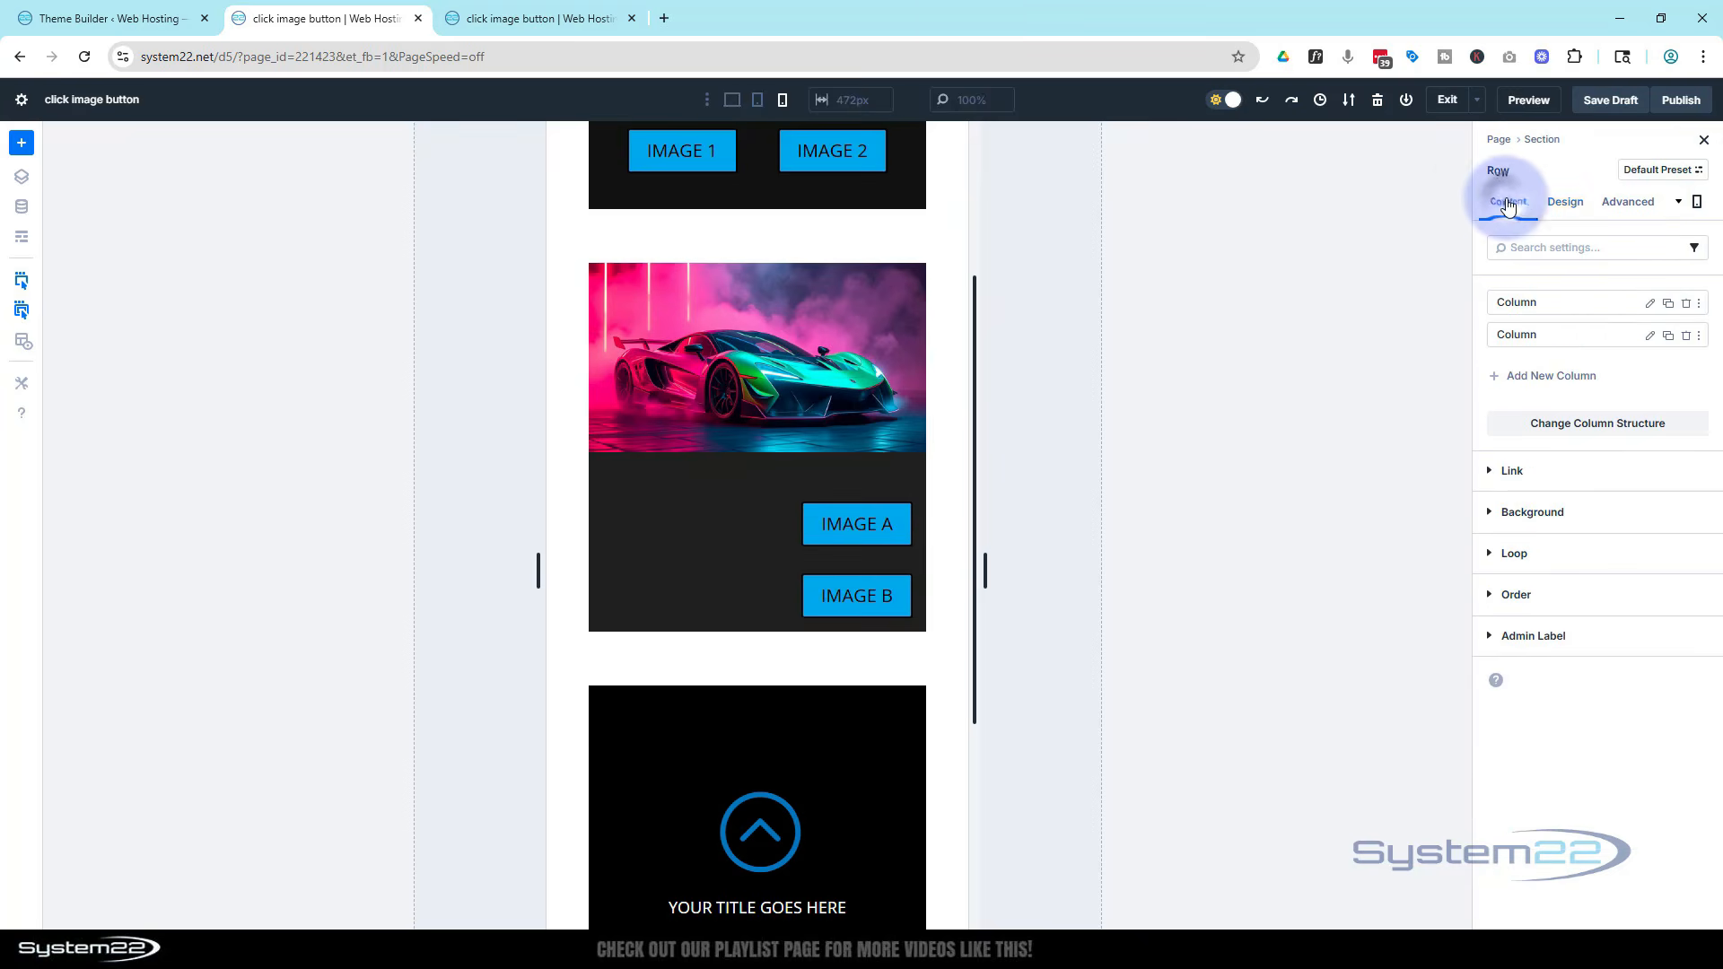
click(1649, 338)
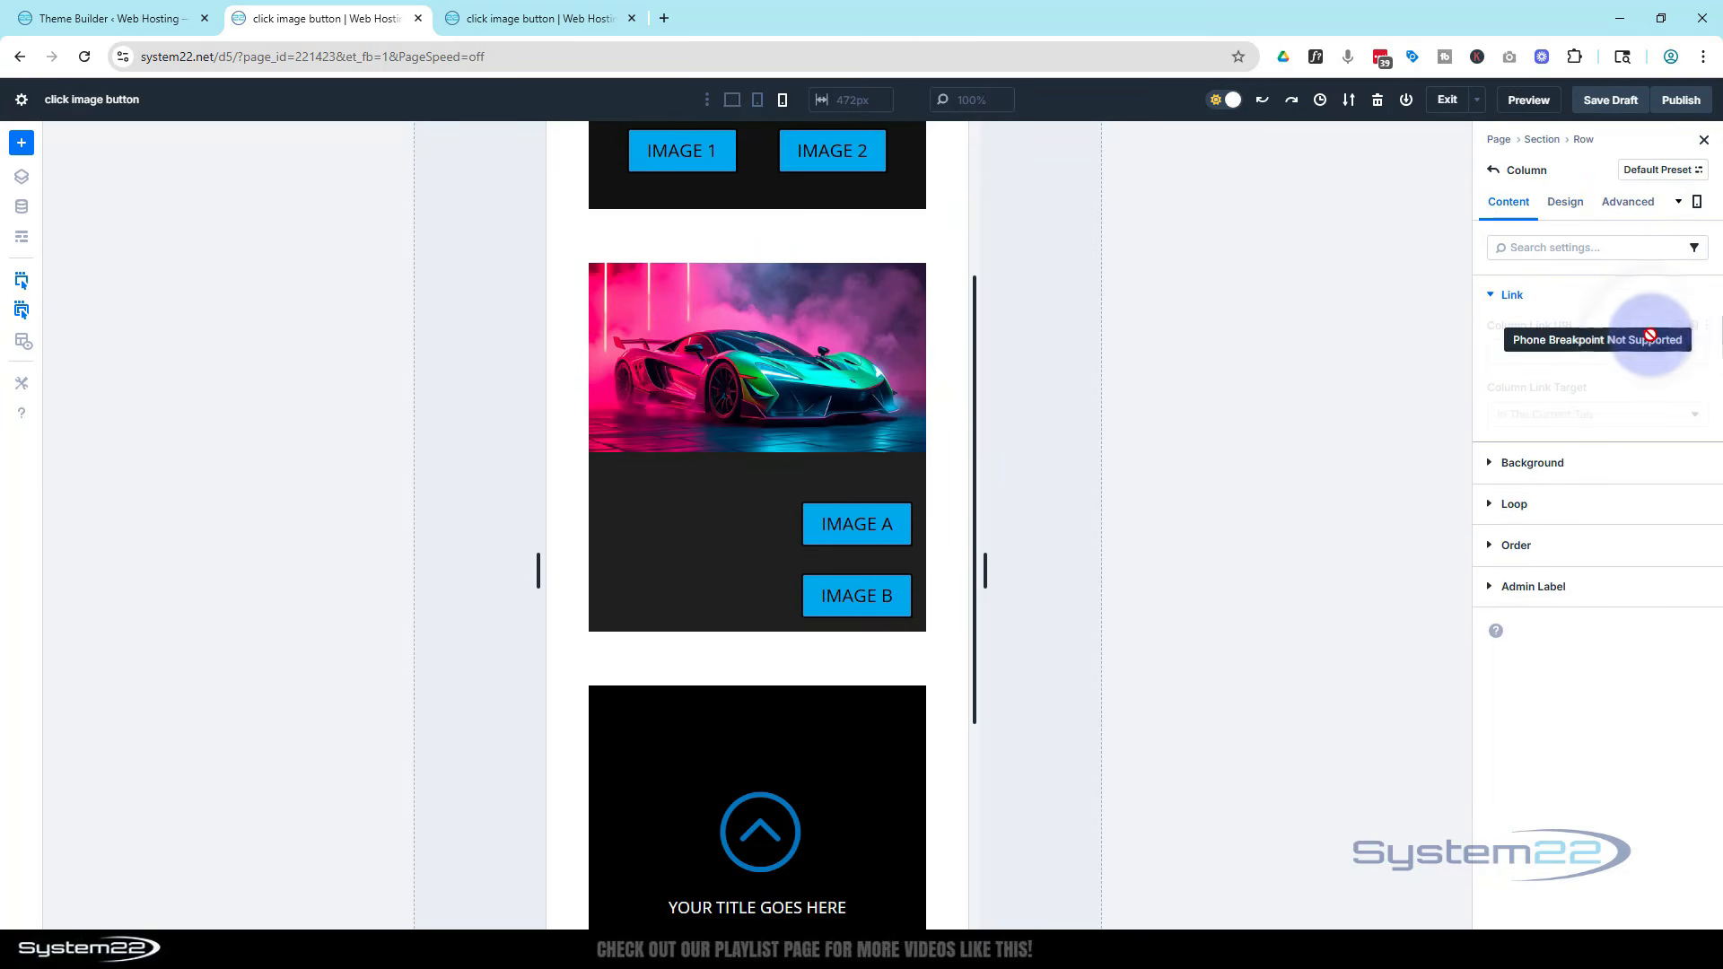
click(1563, 202)
click(1555, 297)
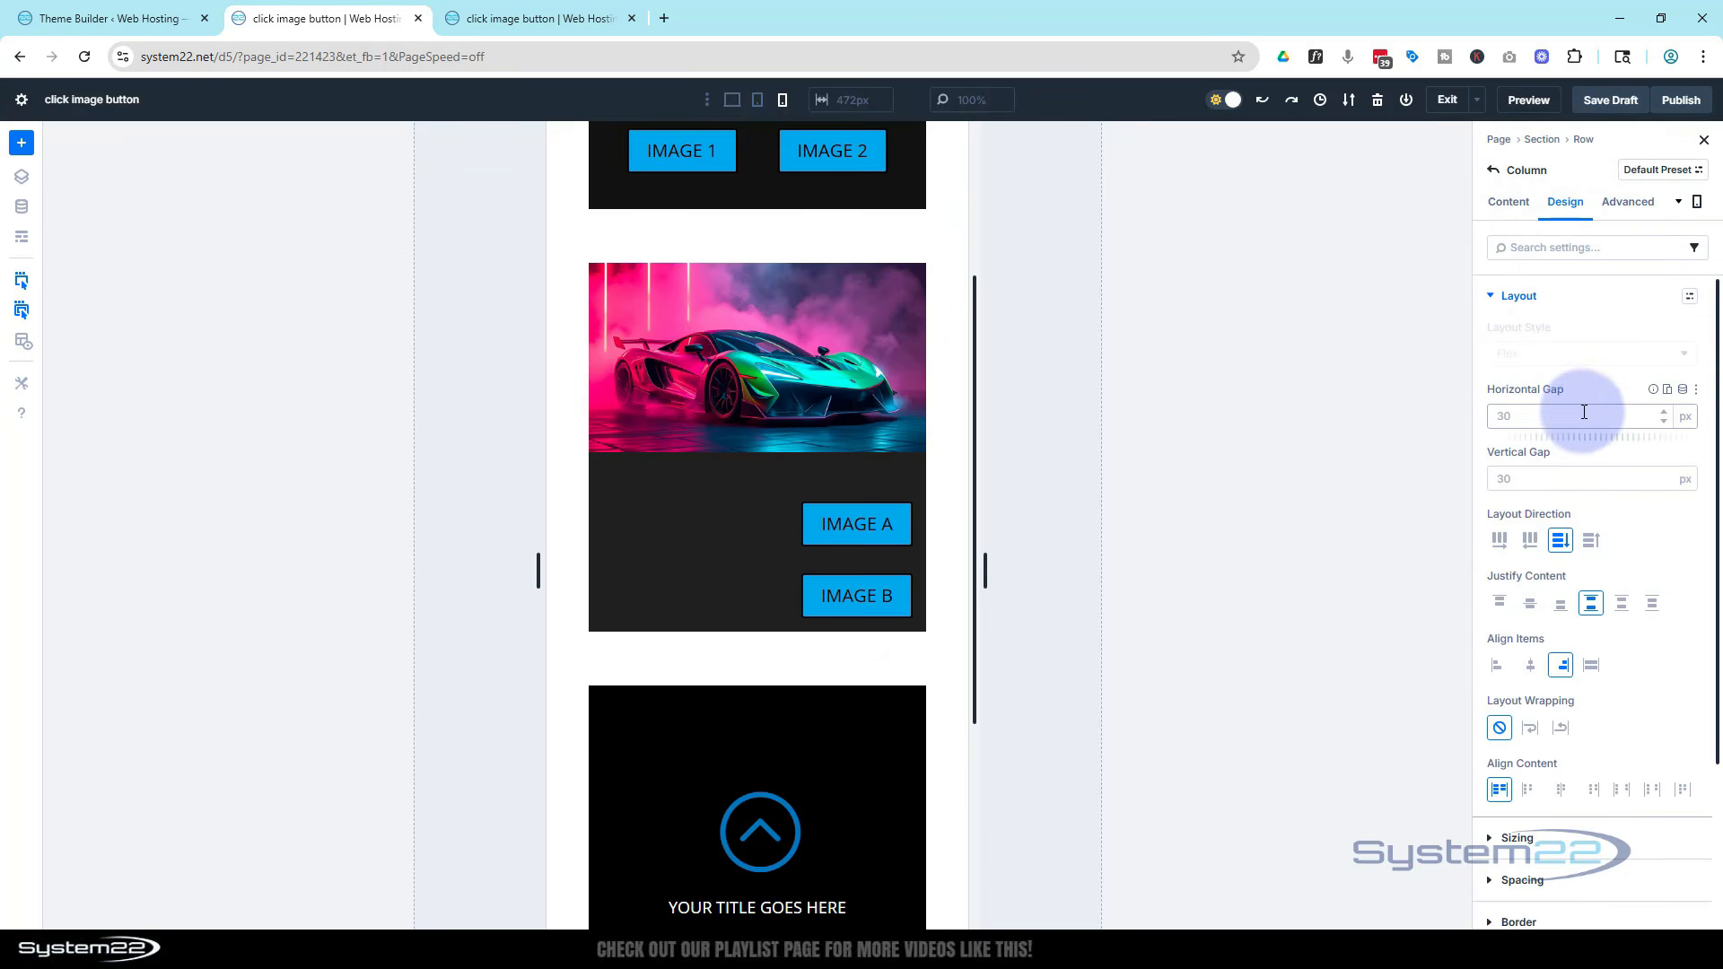
click(1505, 541)
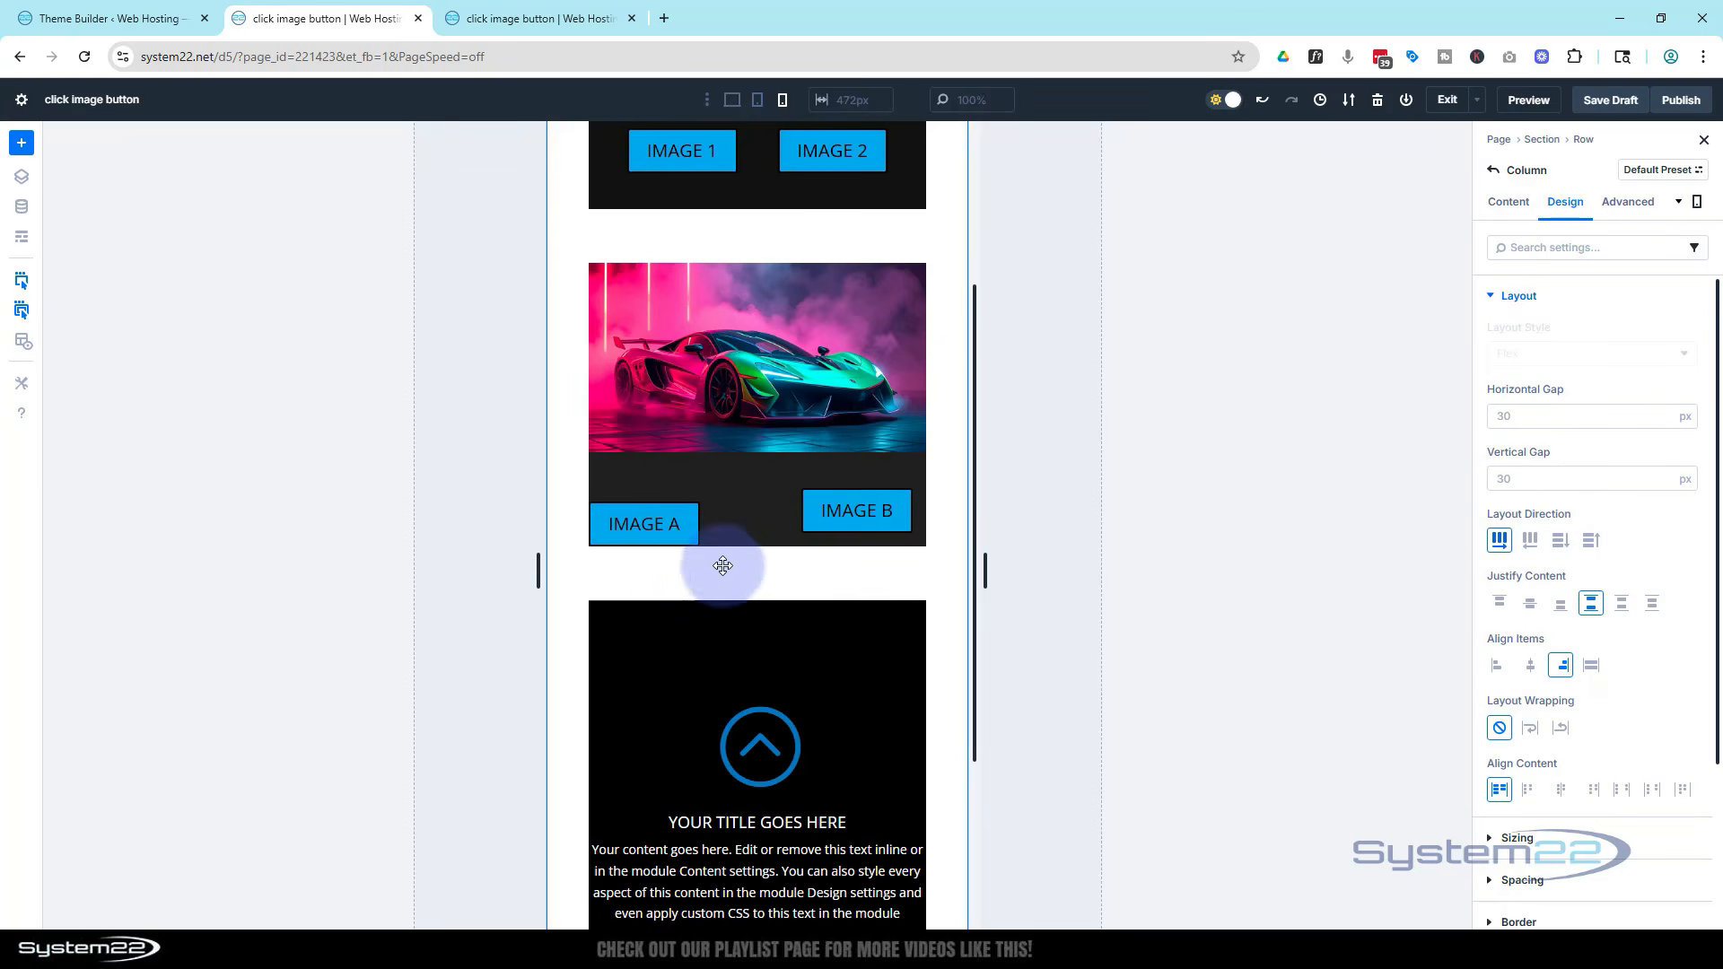
Give the Image A button phone margins of 15 px at the bottom and 15 px on the left
mouse_move(681, 538)
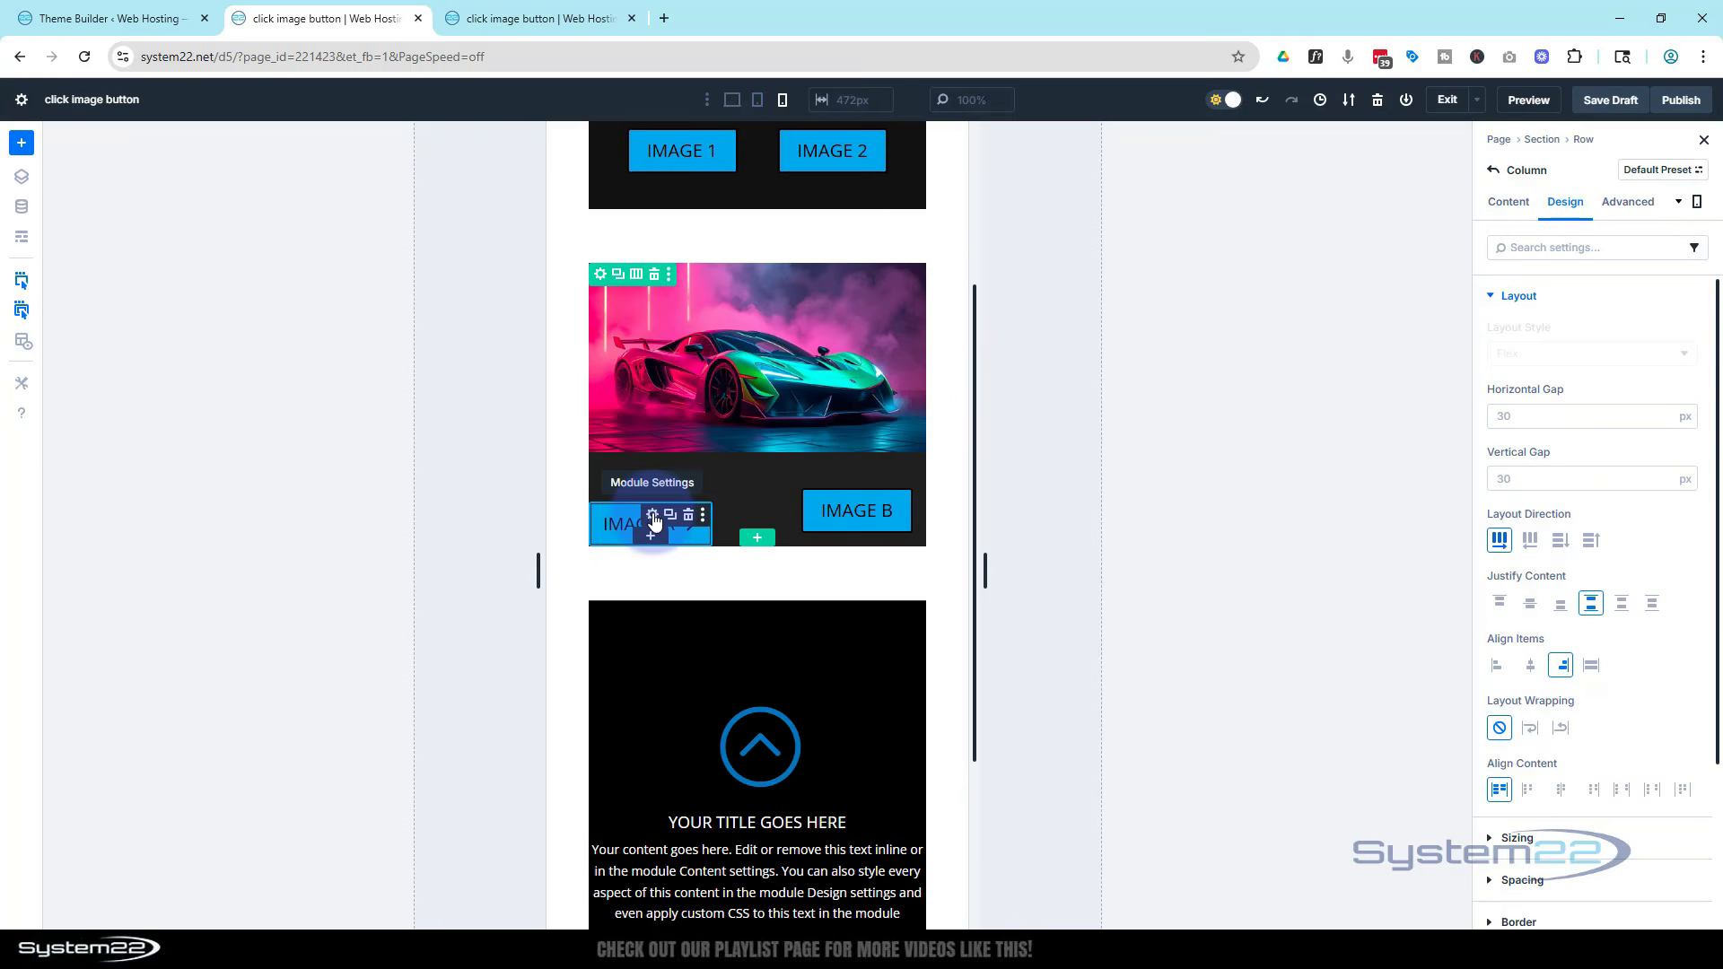
click(653, 519)
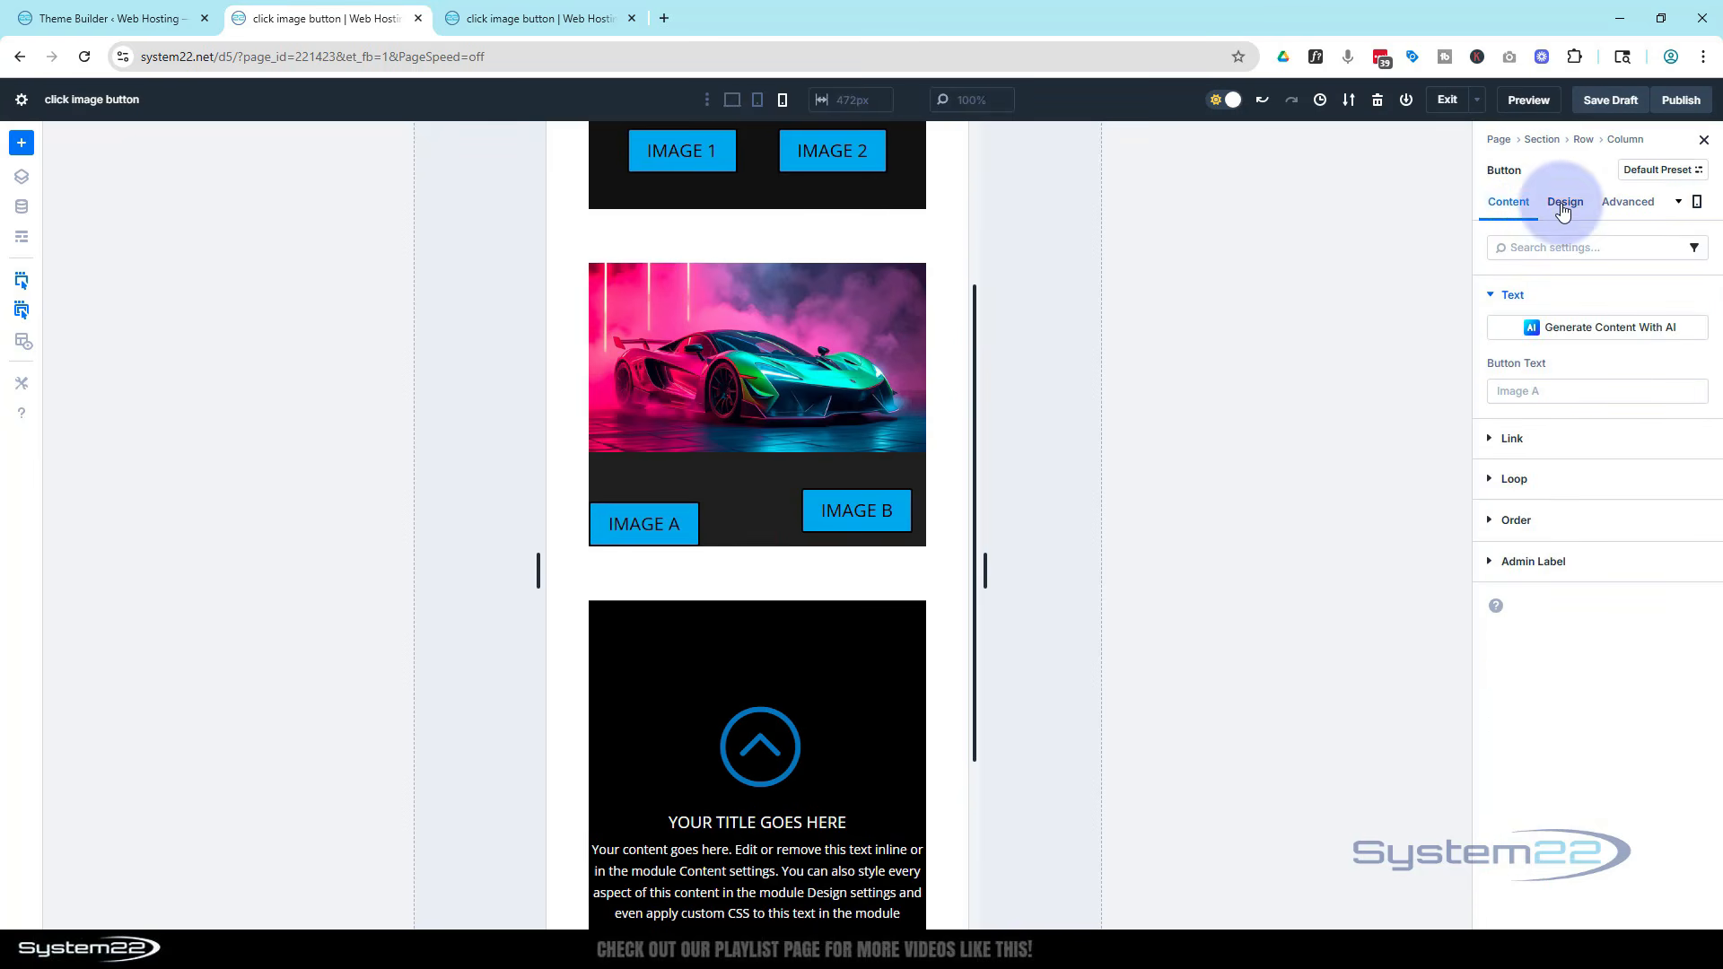
click(1566, 203)
click(1516, 420)
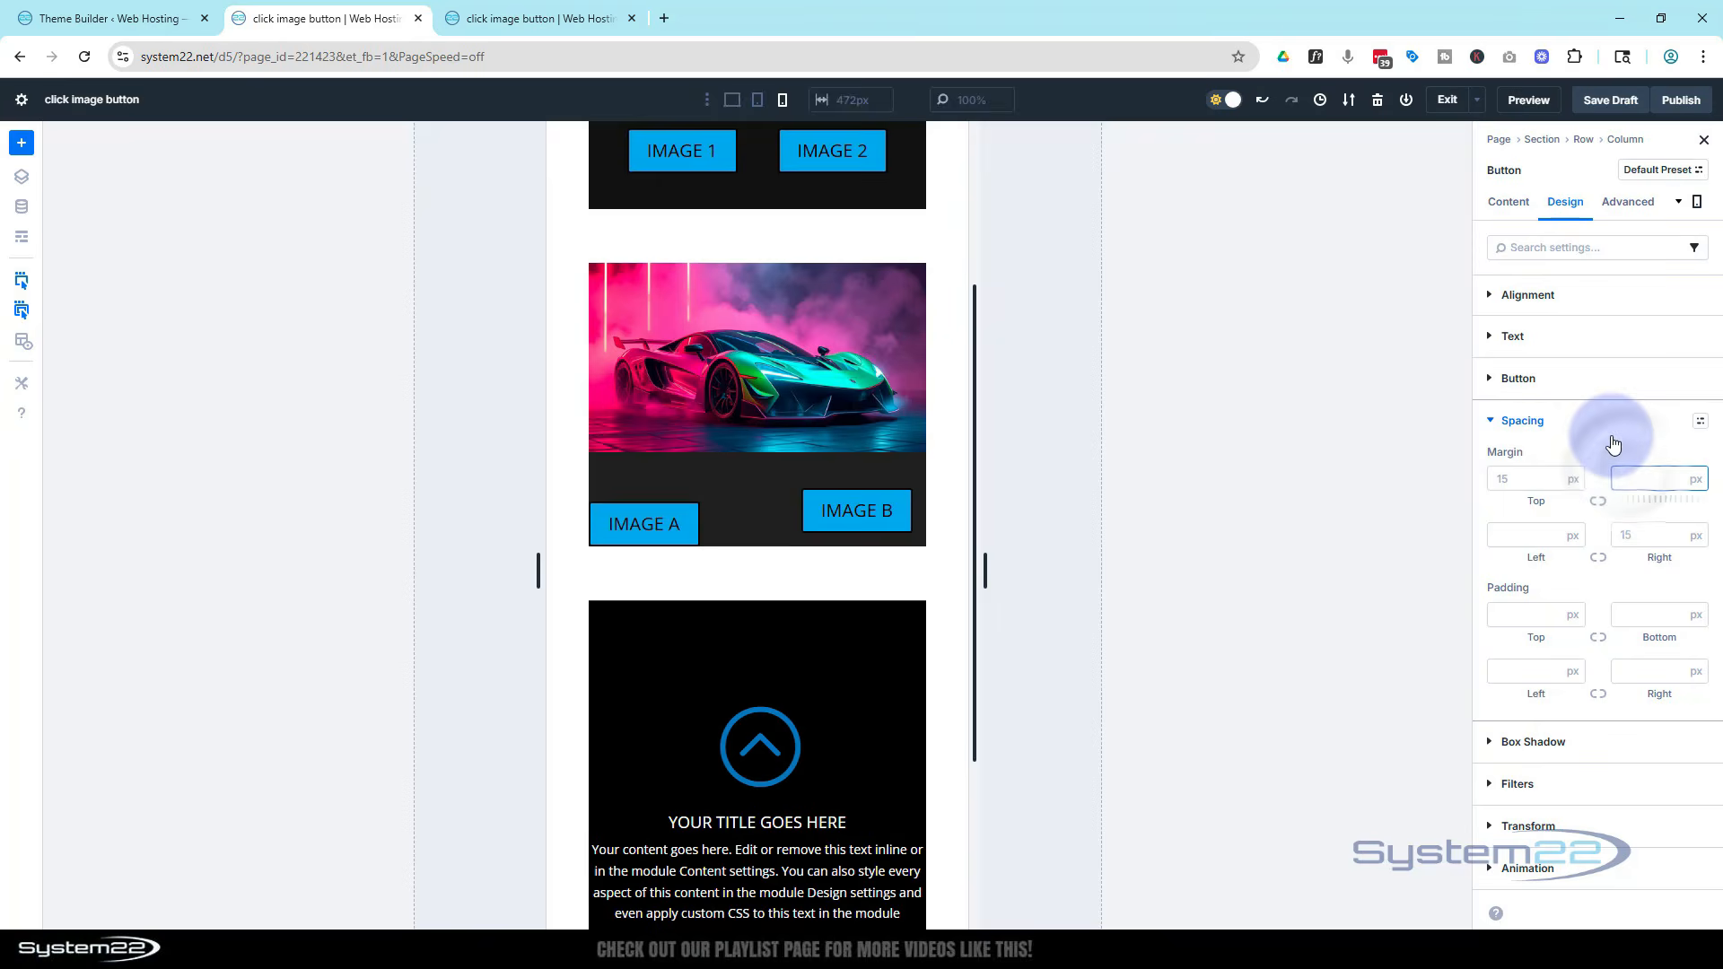
text(15)
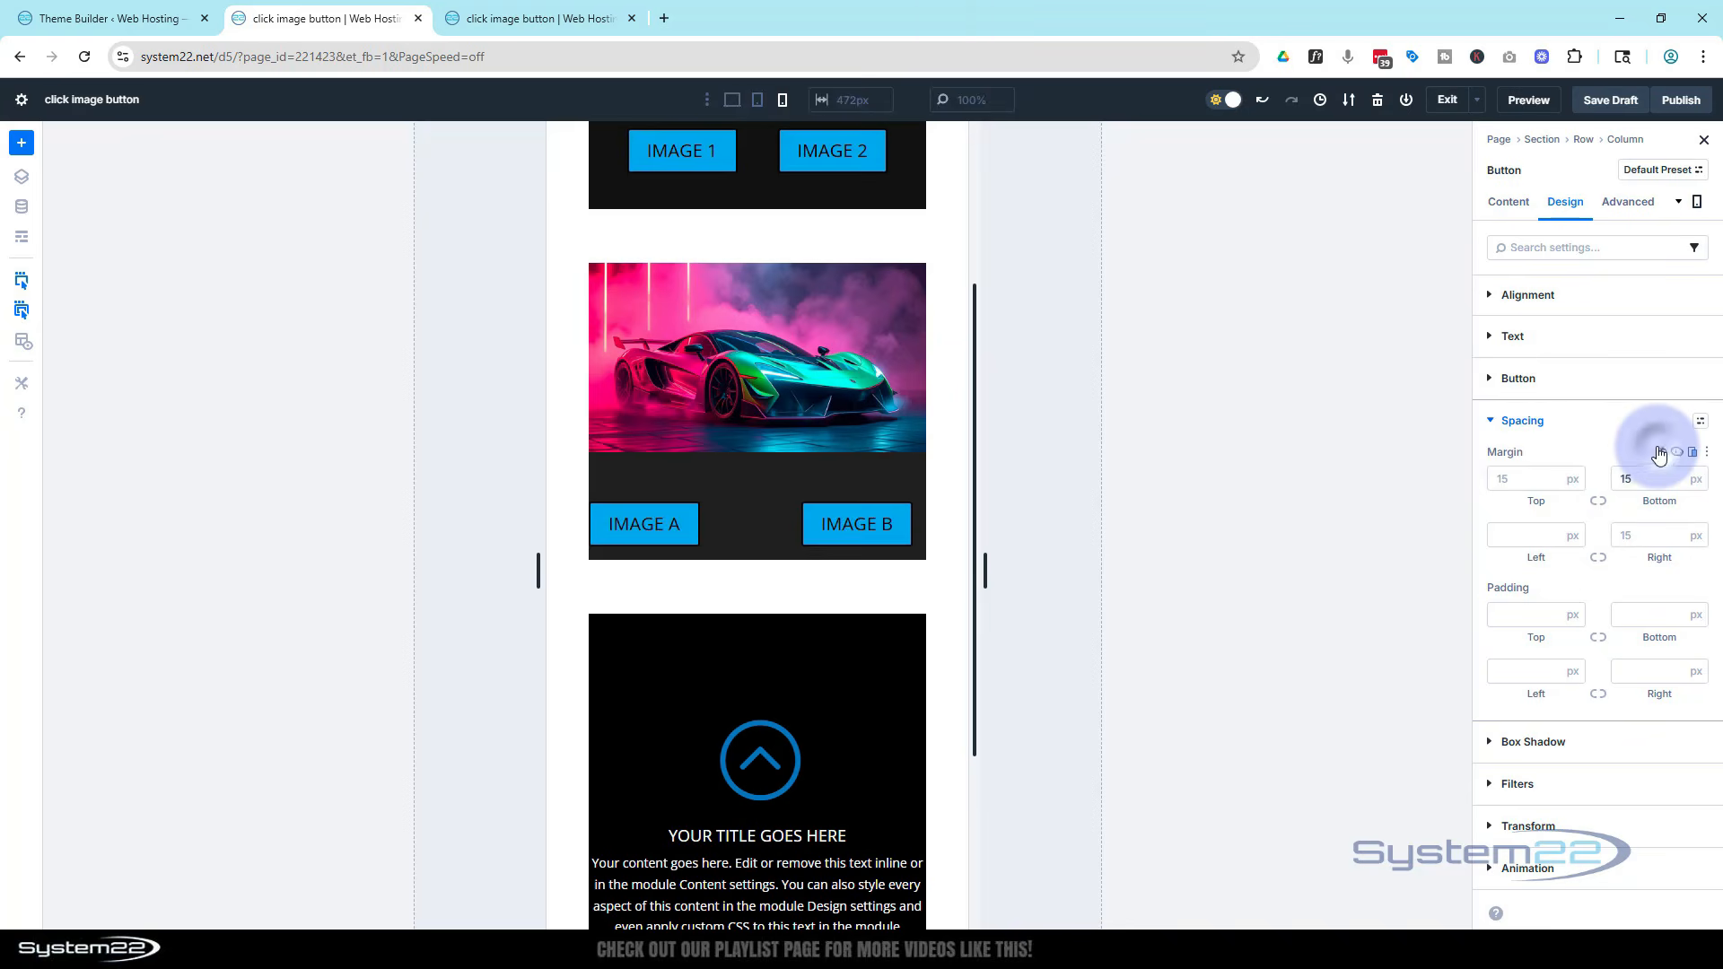
click(1536, 534)
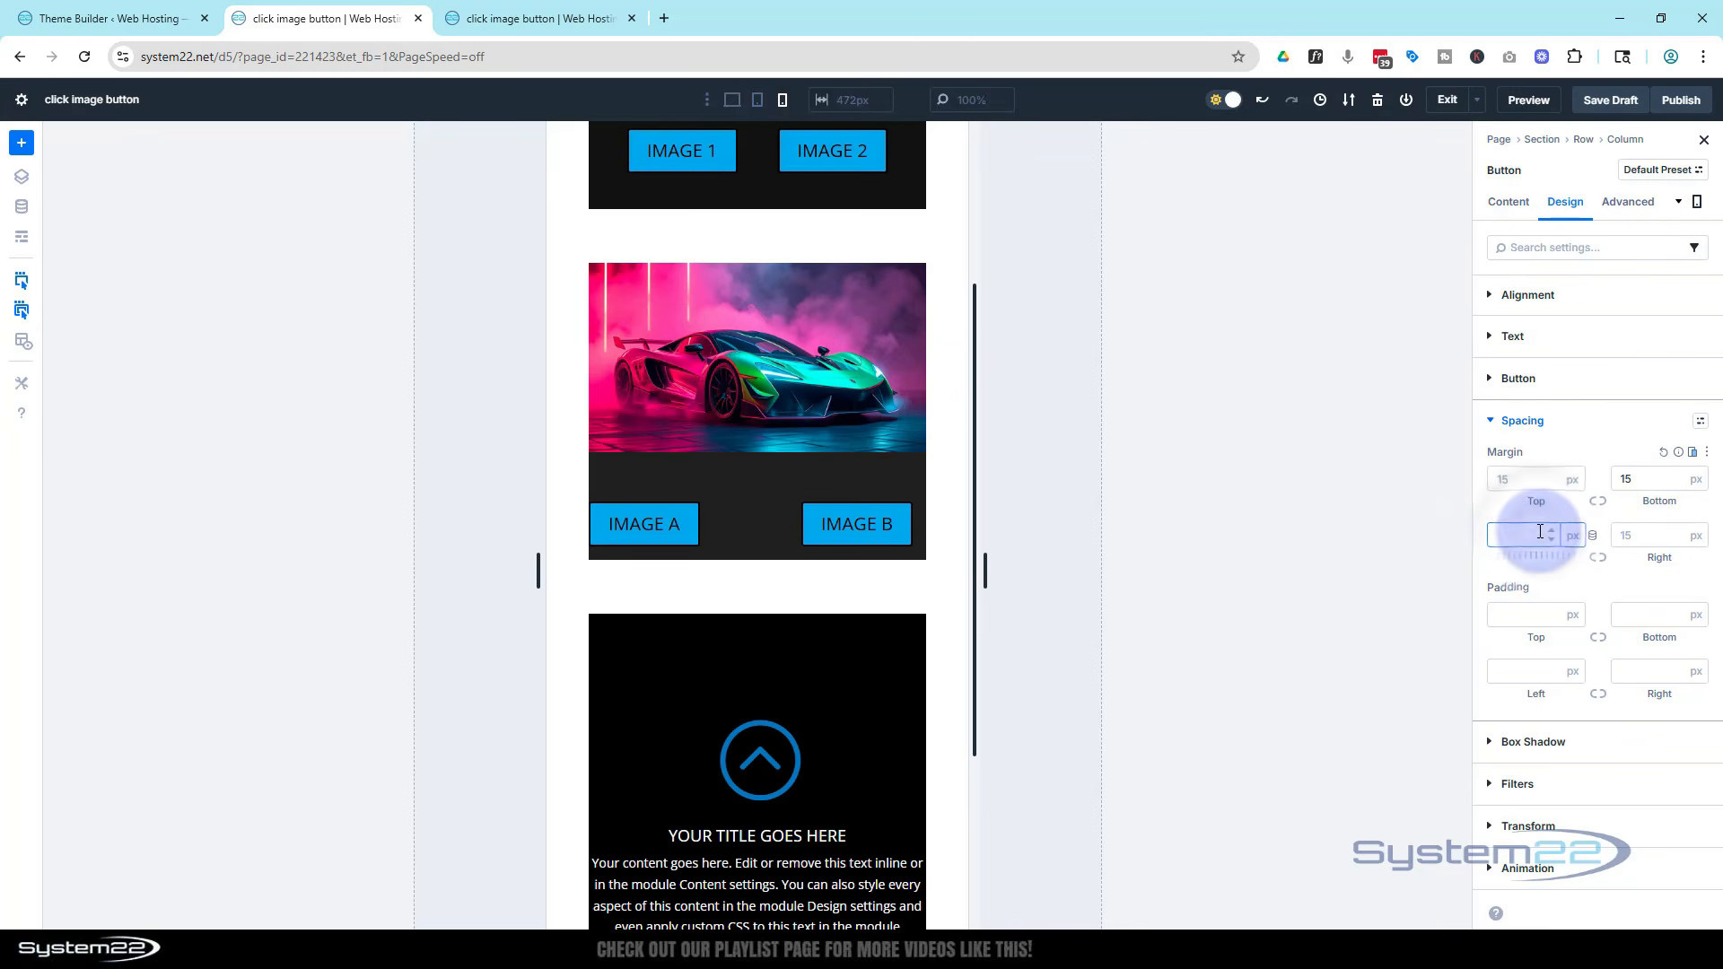
text(15)
click(1519, 480)
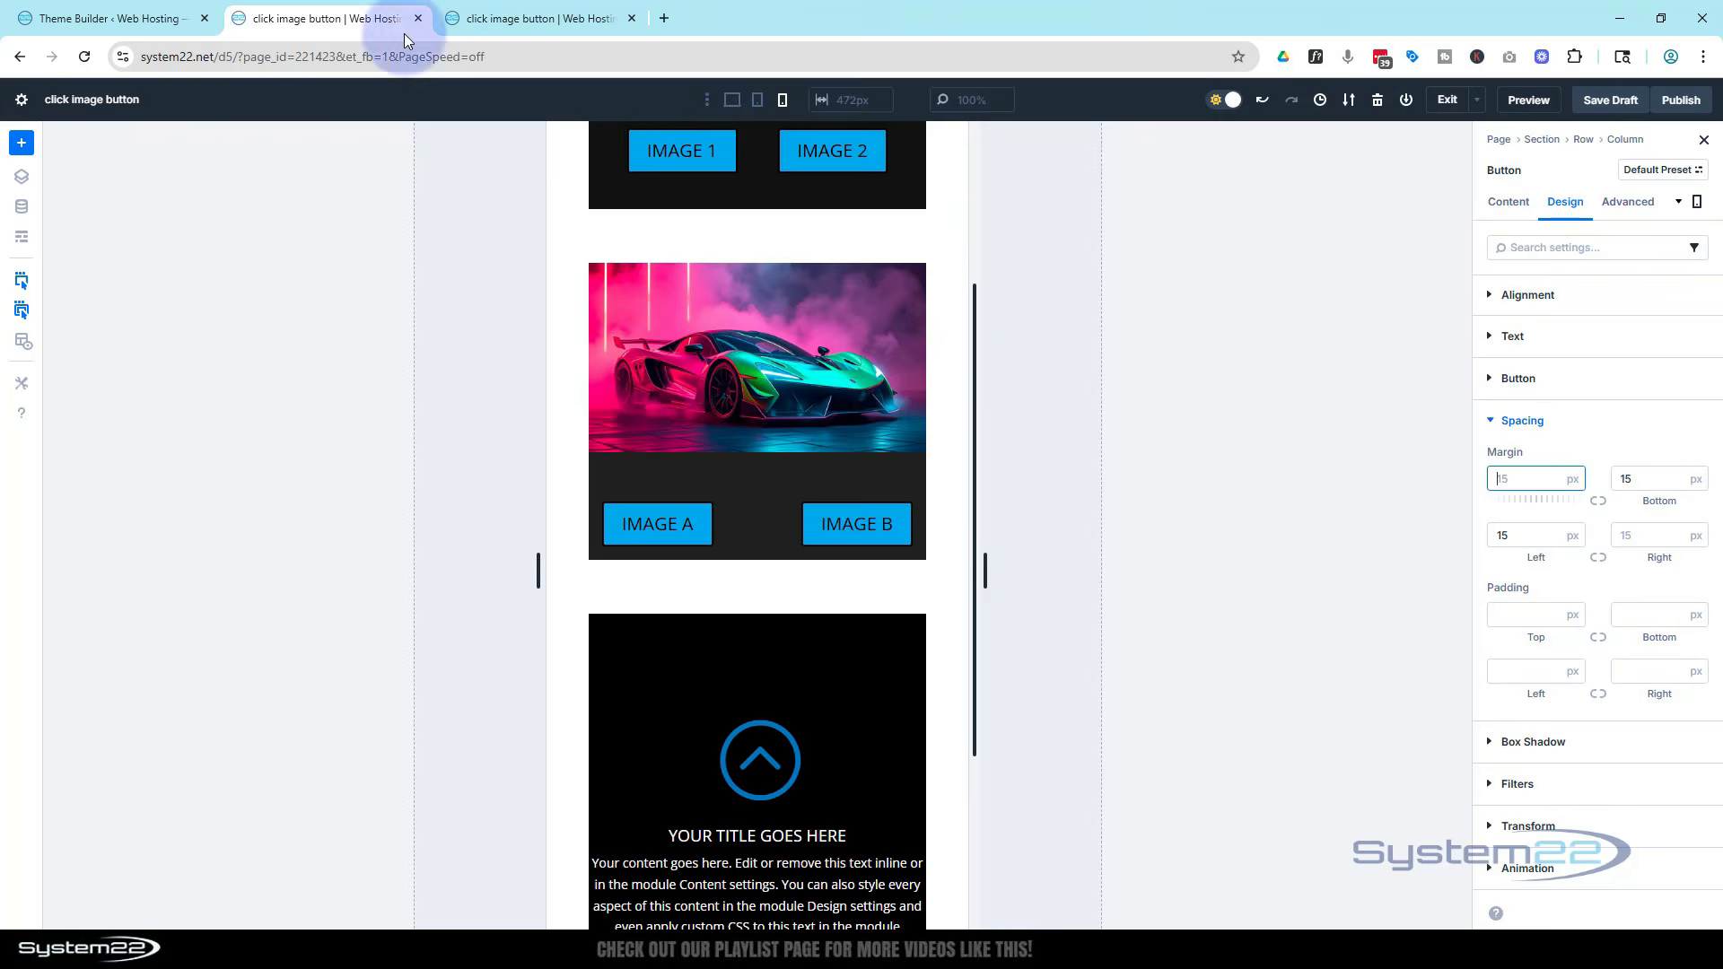
Return to desktop view, preview the page, and test the Image A, Image B, Blurb and Image buttons
click(732, 103)
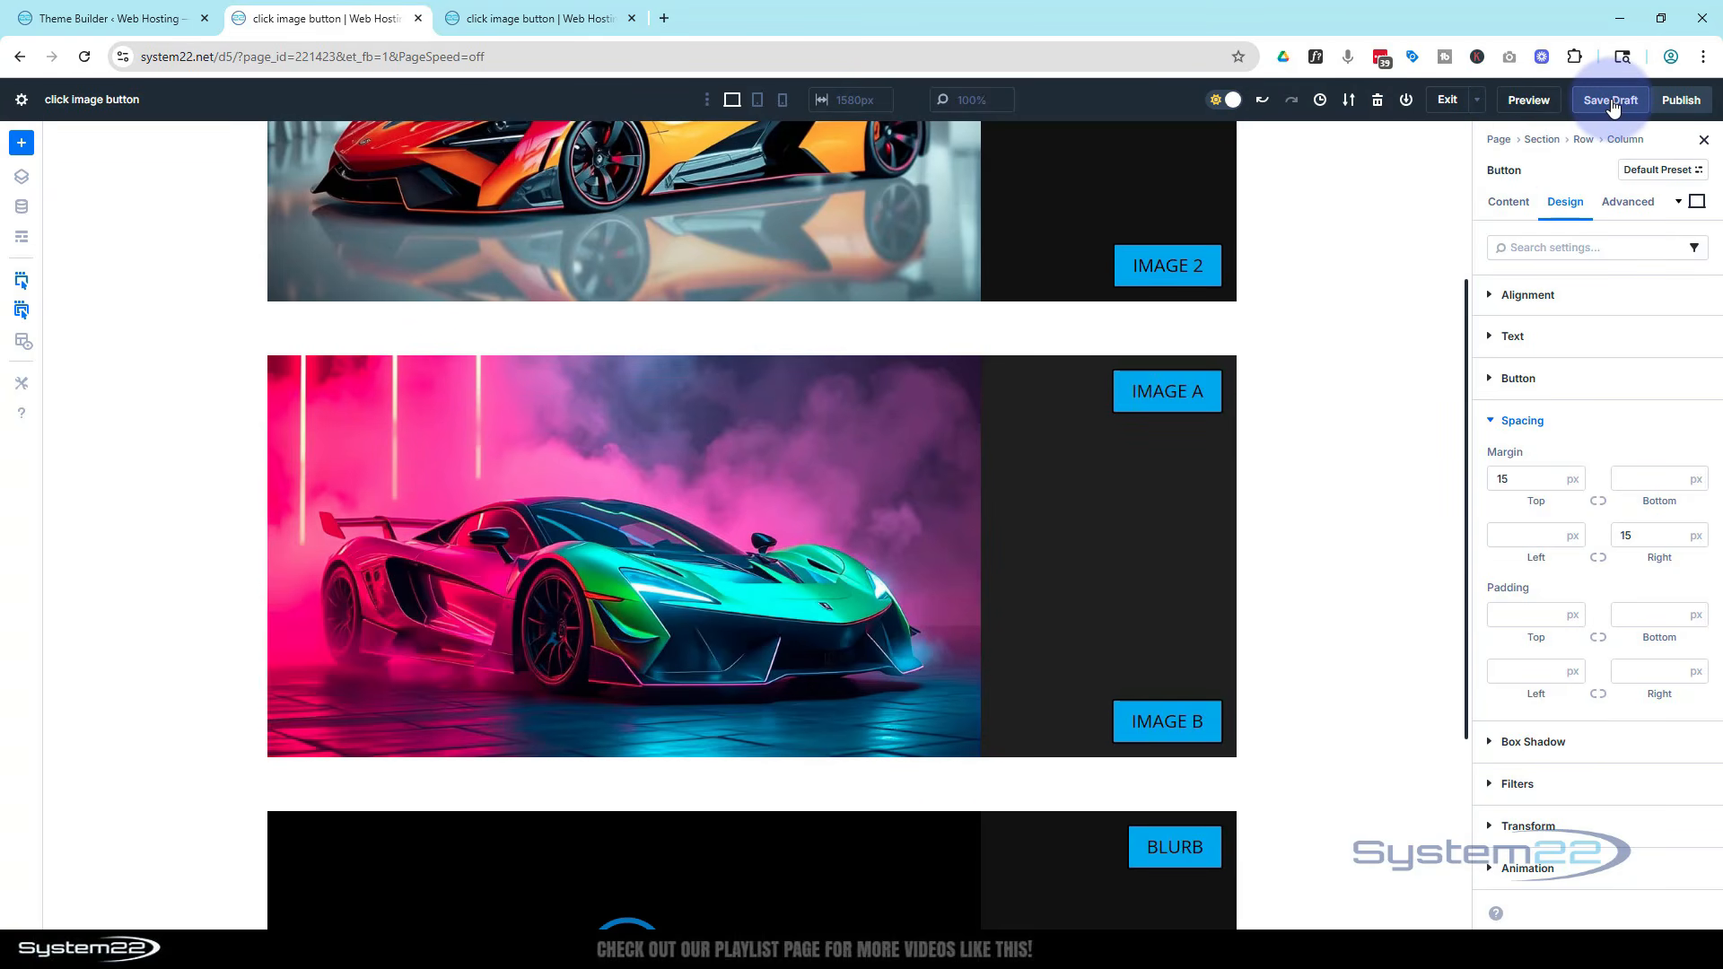
click(1528, 102)
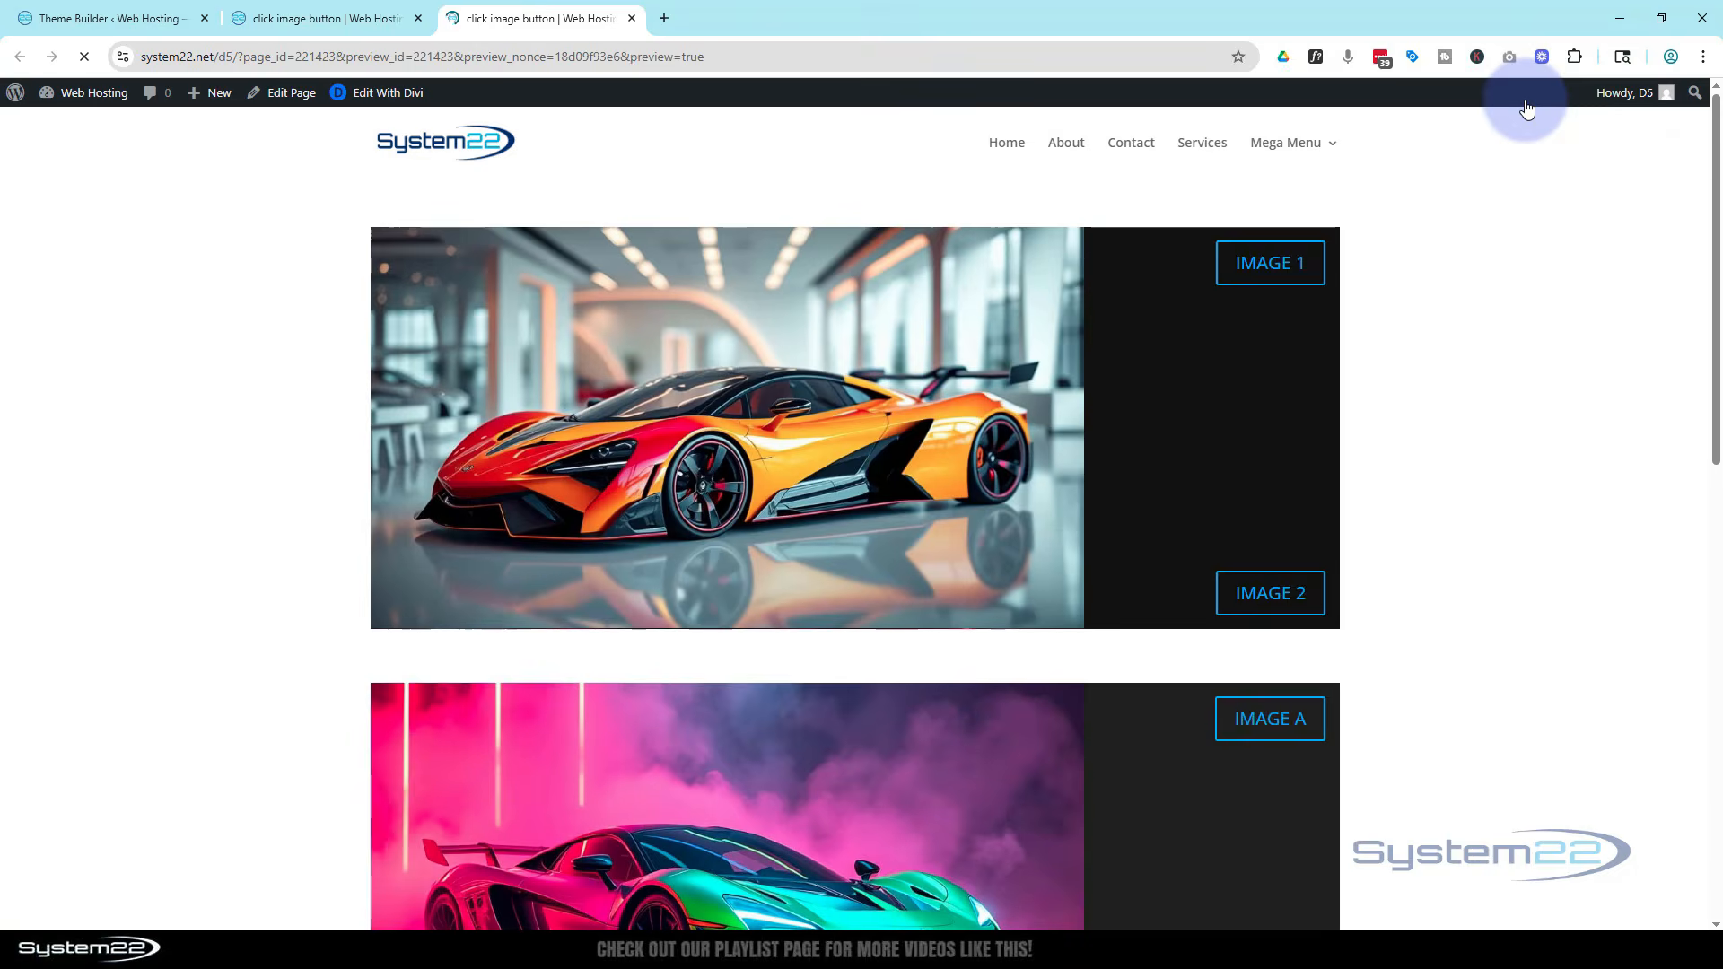
scroll(1453, 377, down, 4)
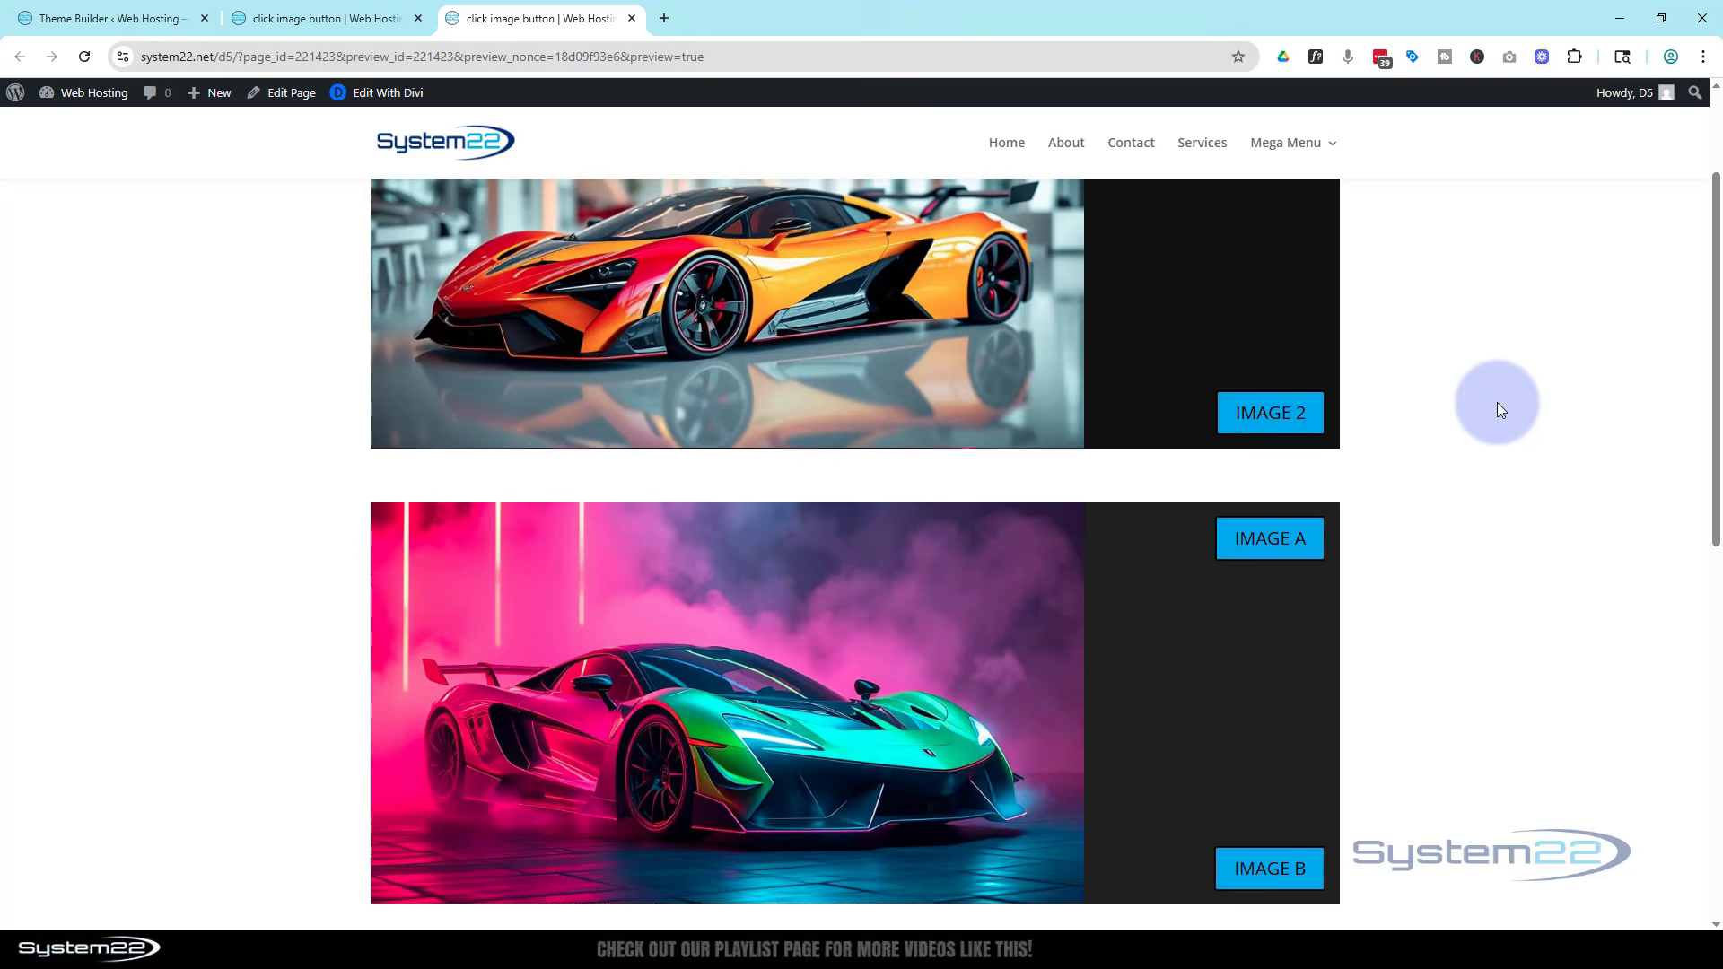
scroll(1496, 402, down, 1)
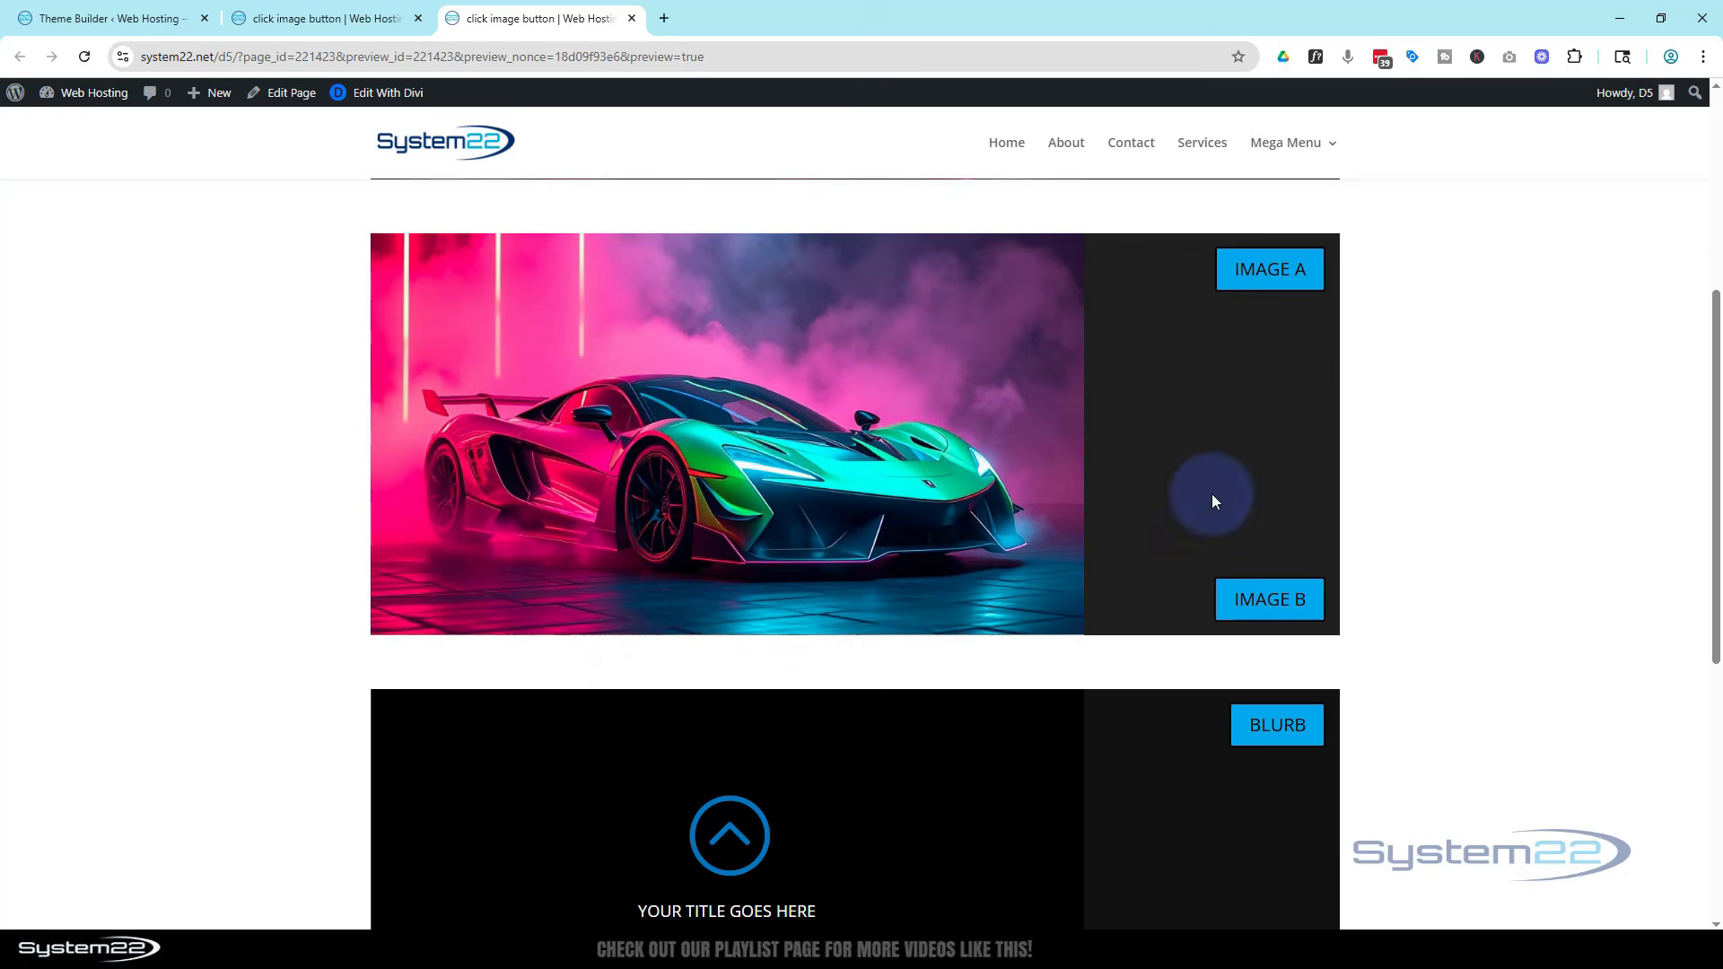
click(1258, 602)
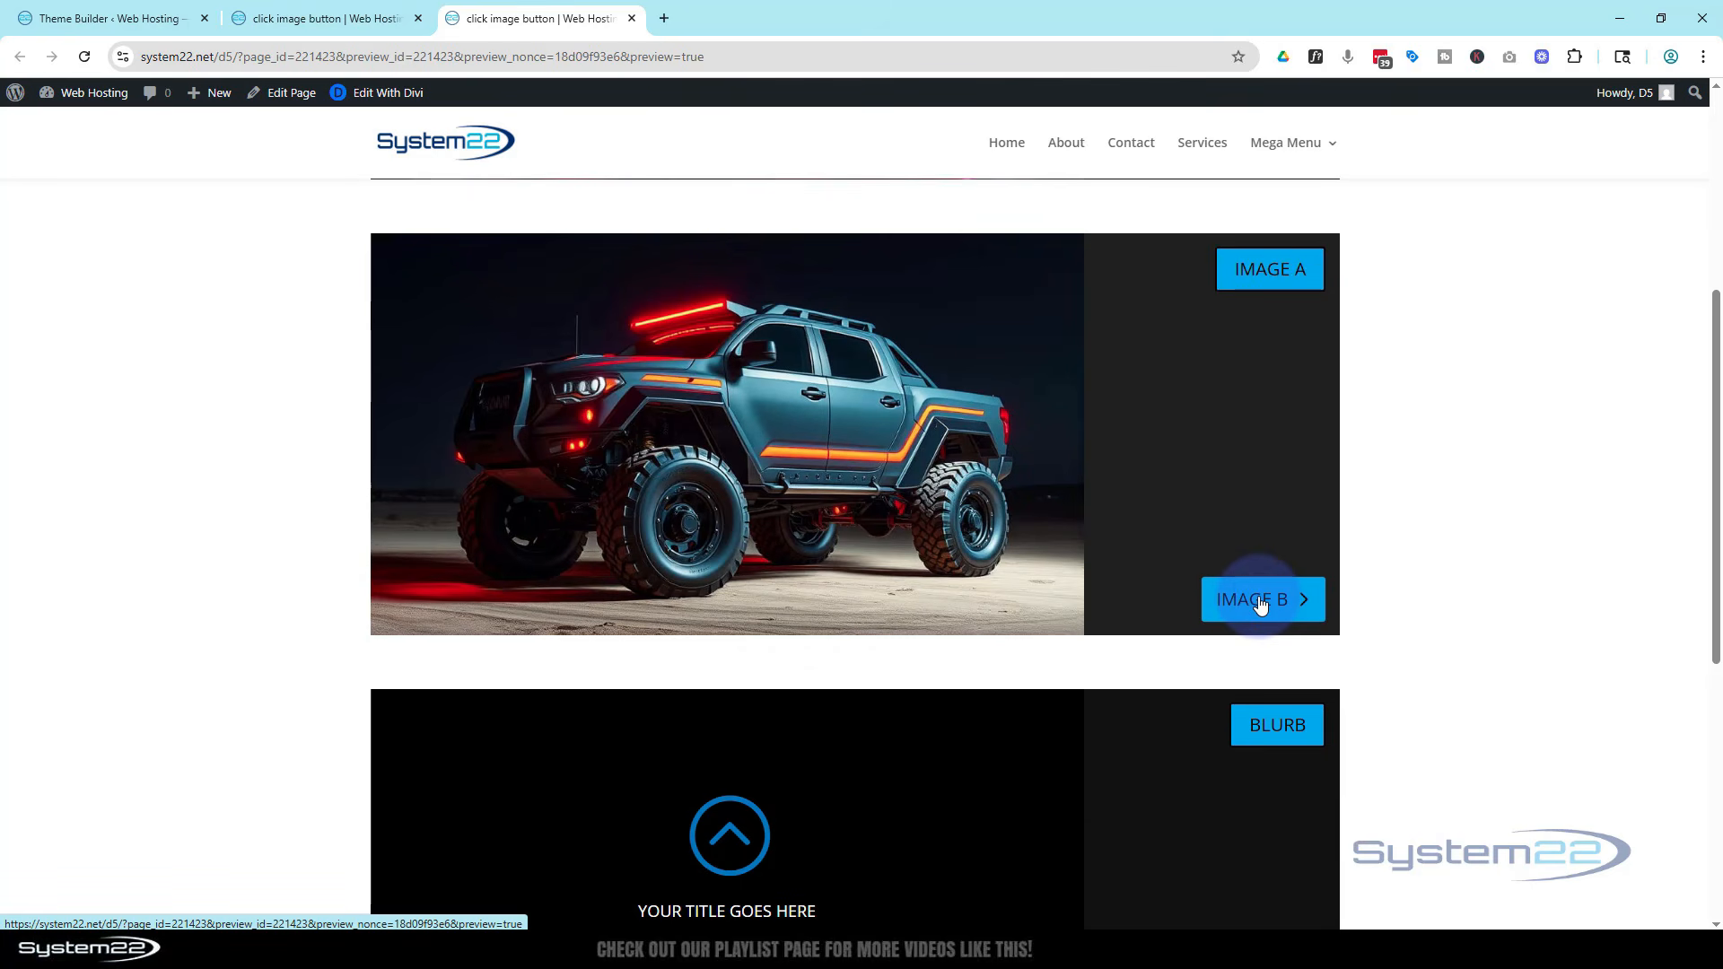
click(1258, 271)
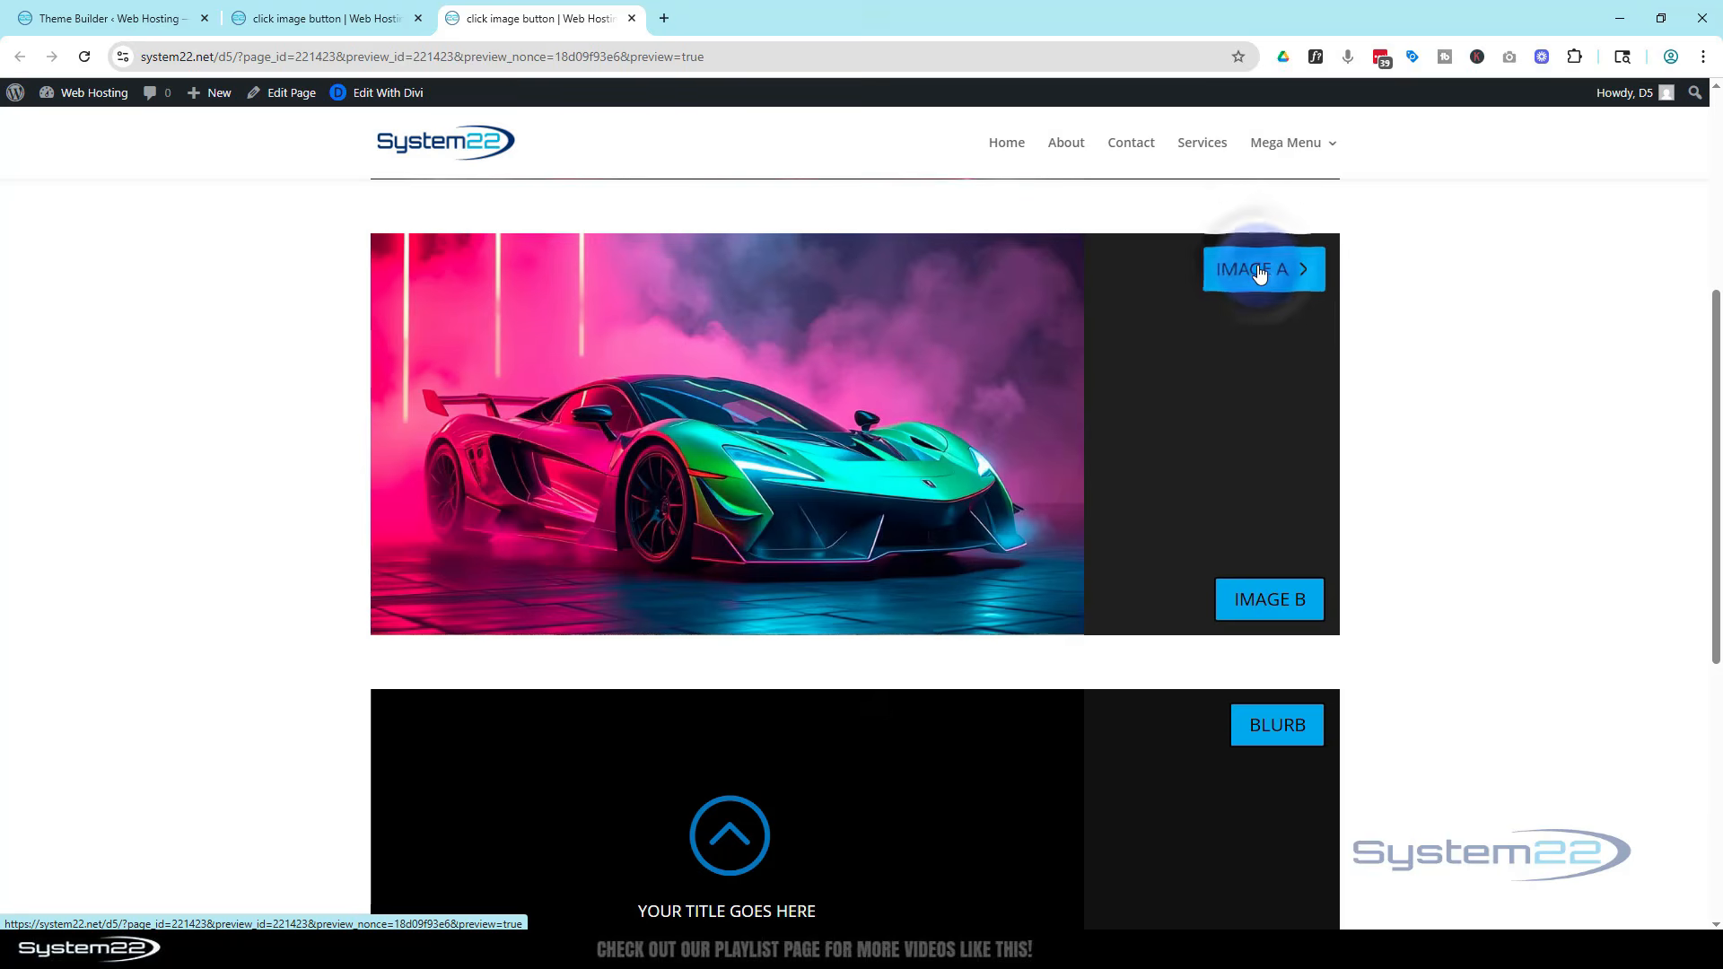
click(1259, 598)
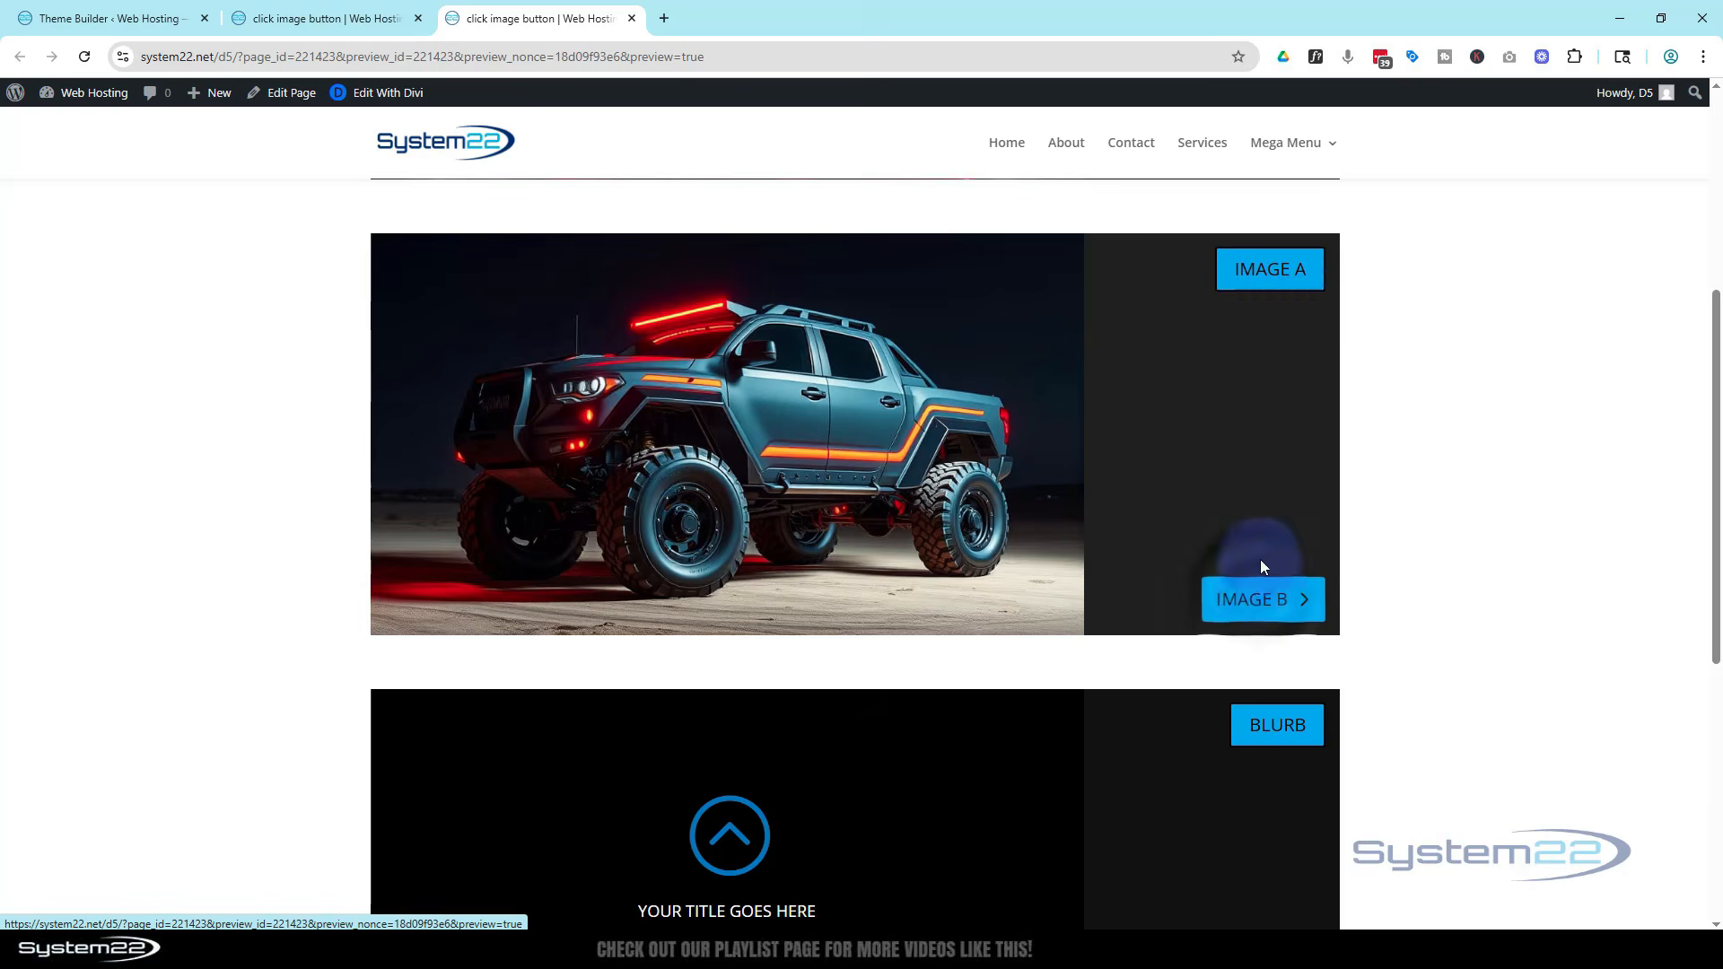
click(1282, 274)
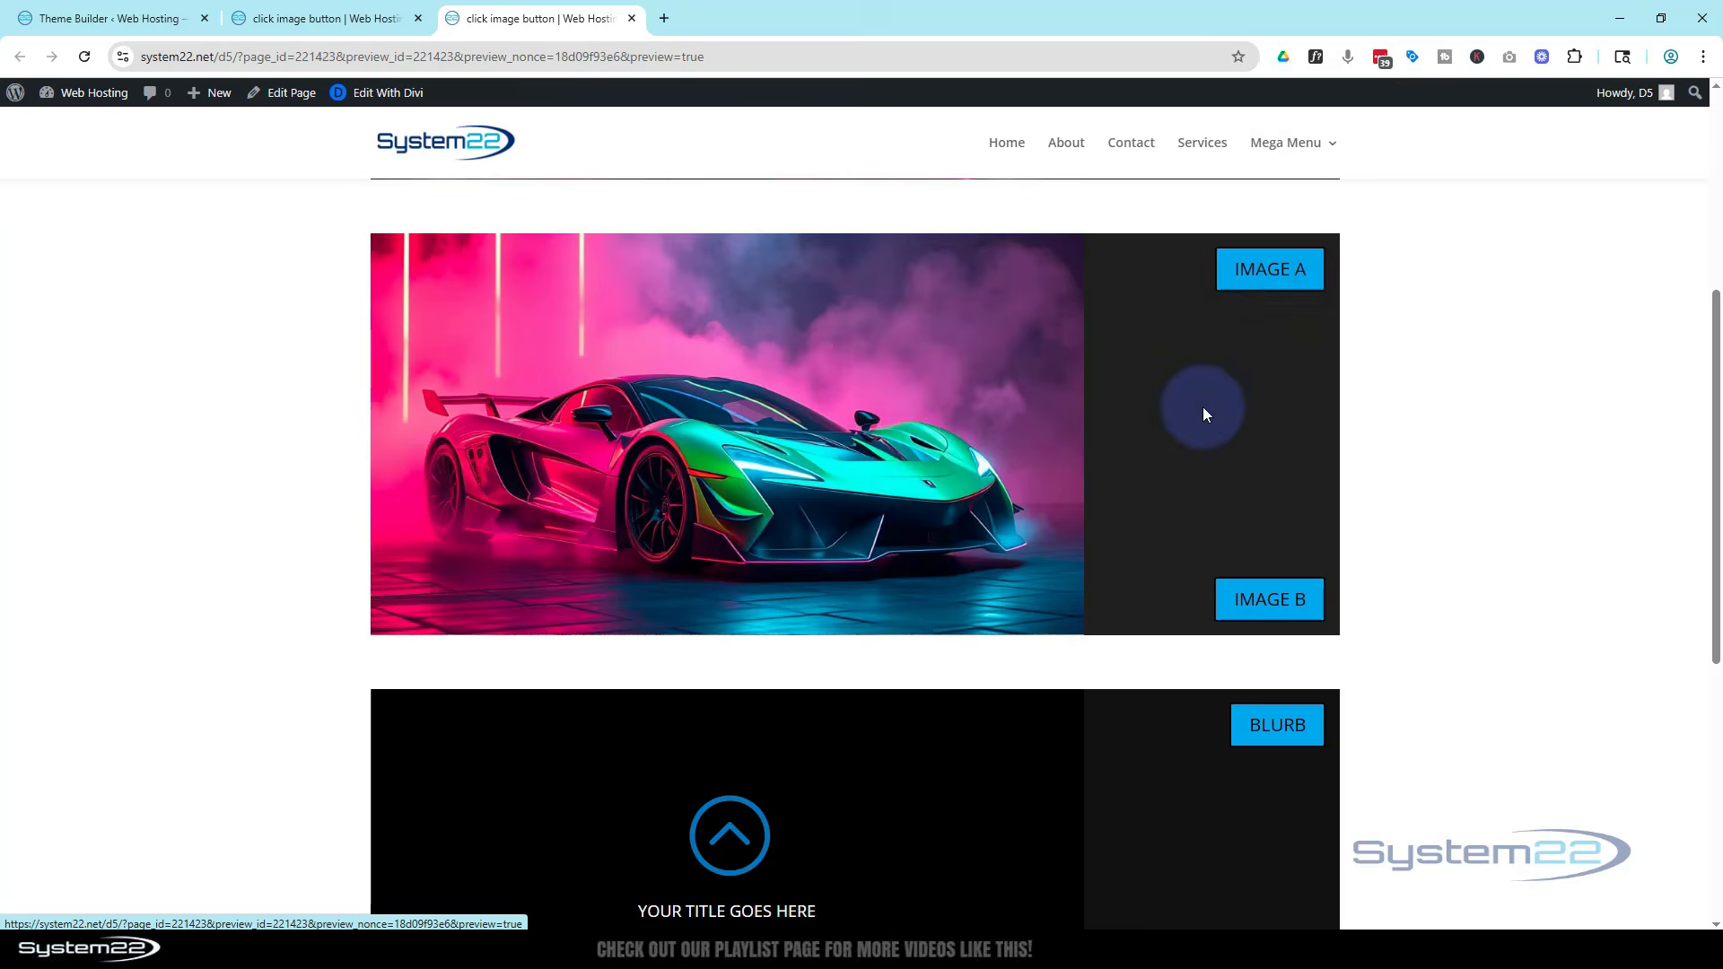
scroll(1203, 411, down, 5)
click(1234, 603)
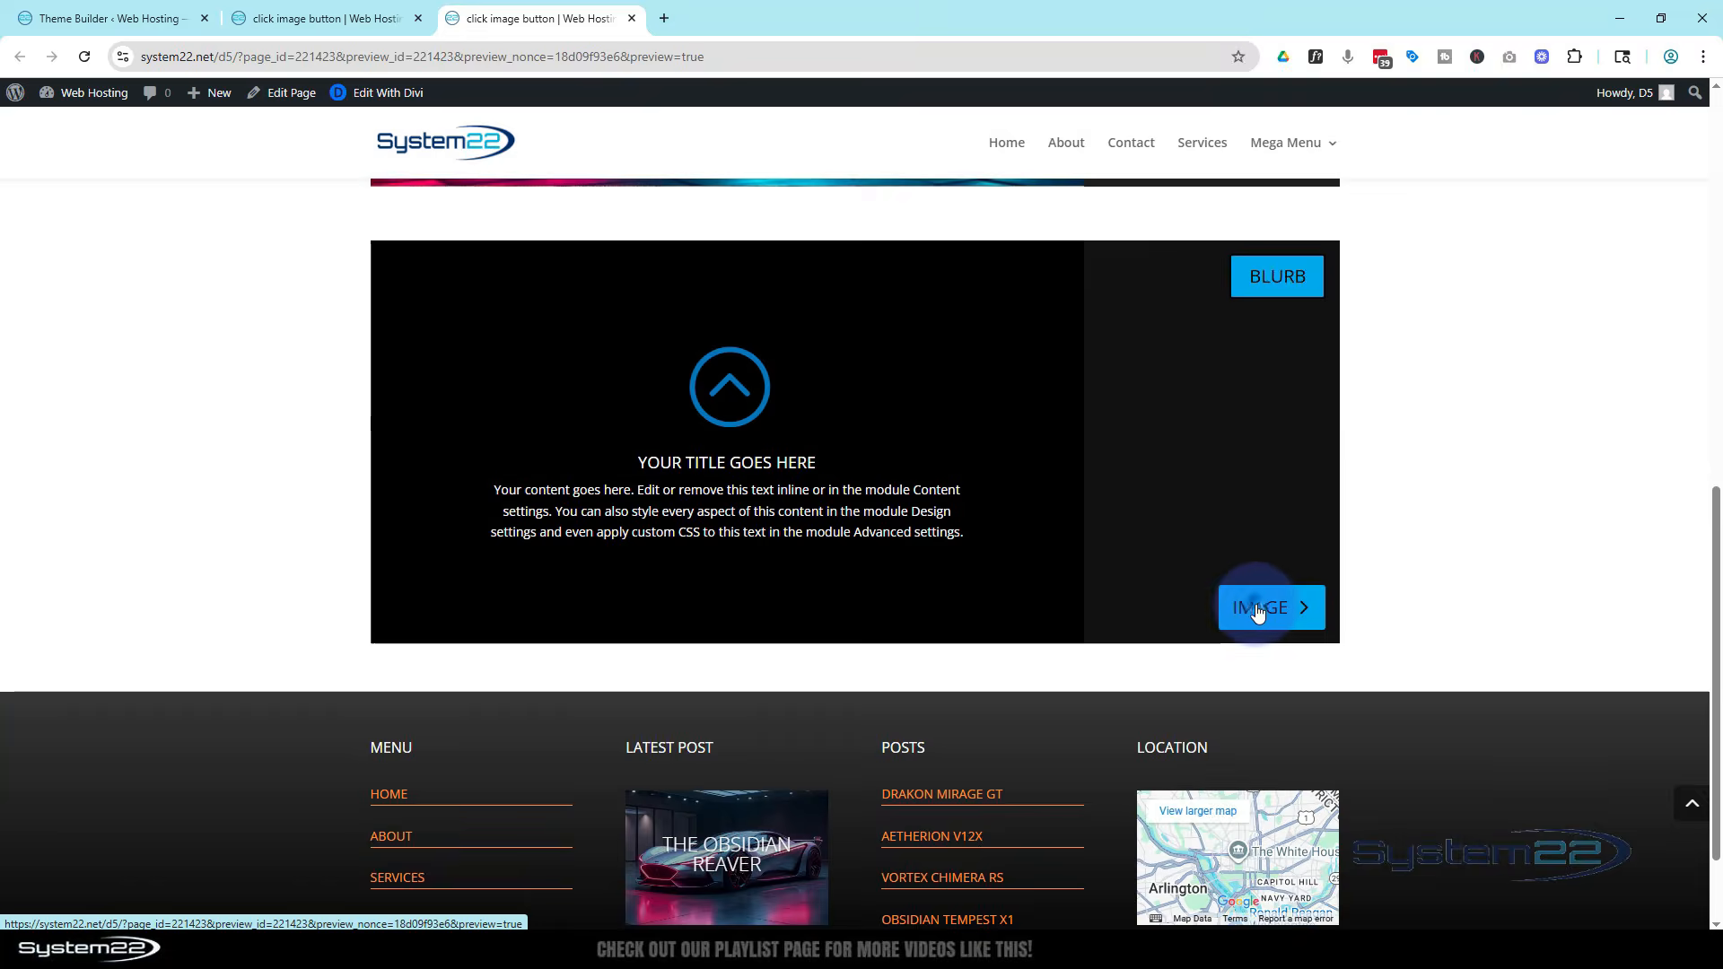
click(1269, 277)
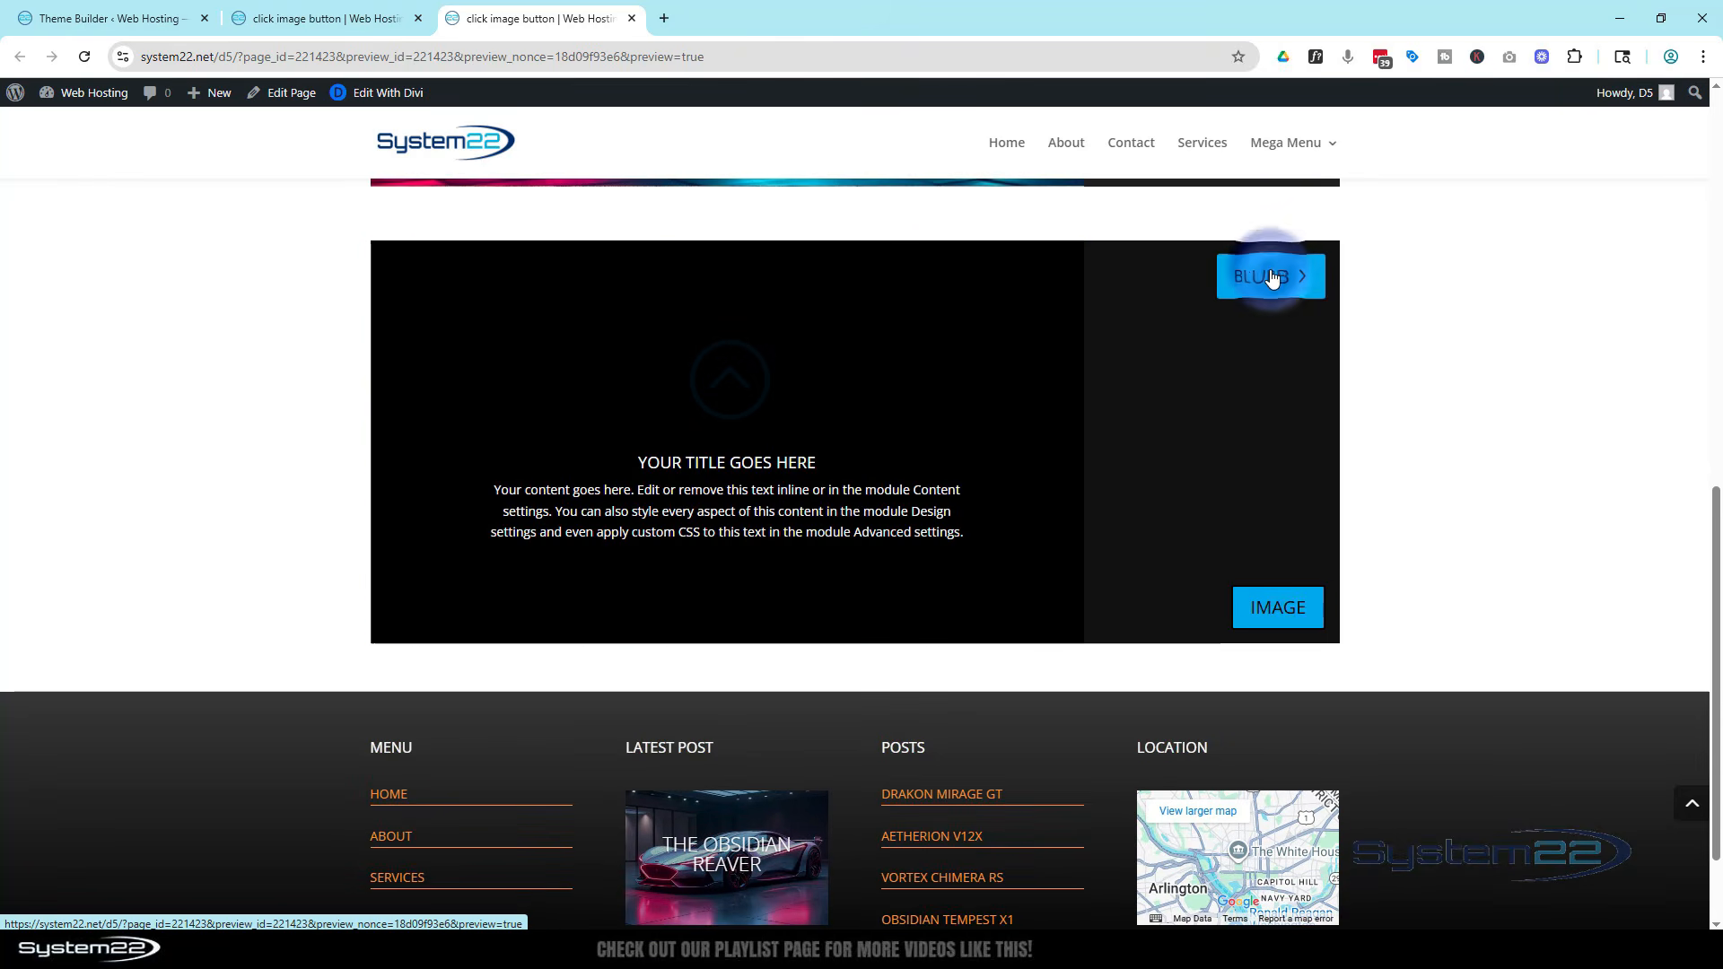
scroll(1195, 412, up, 3)
scroll(1196, 413, up, 4)
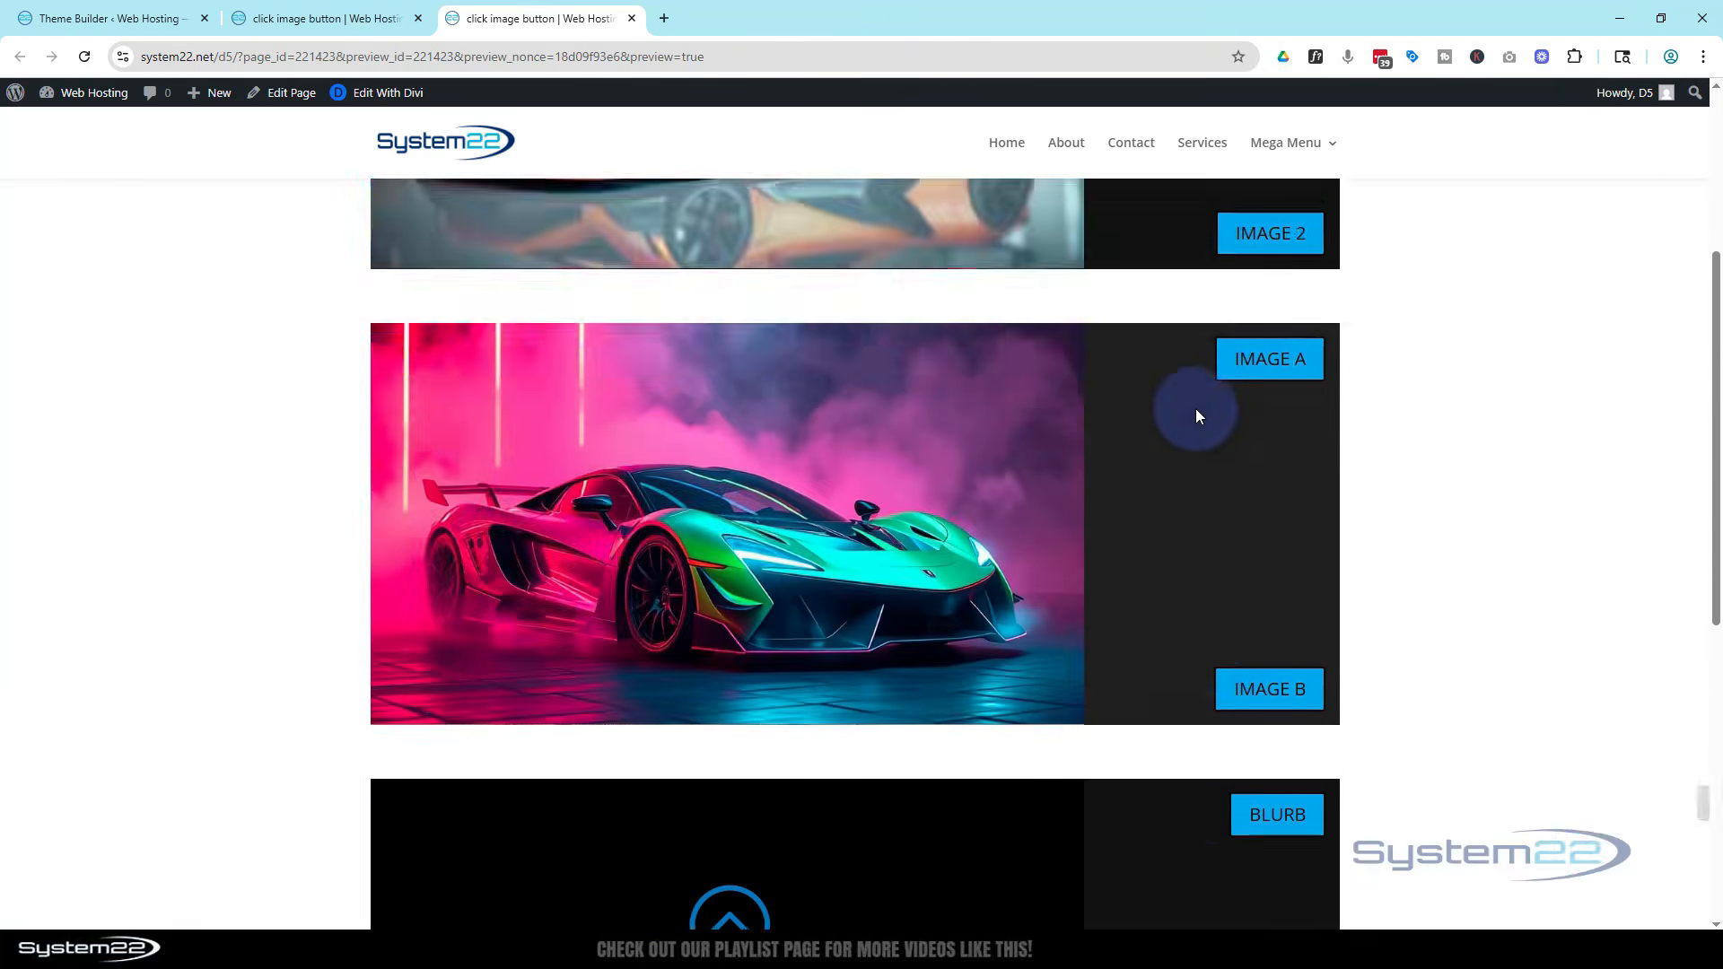
Back in the builder, duplicate the image-swap row and delete the image module from the copy
click(350, 15)
mouse_move(987, 439)
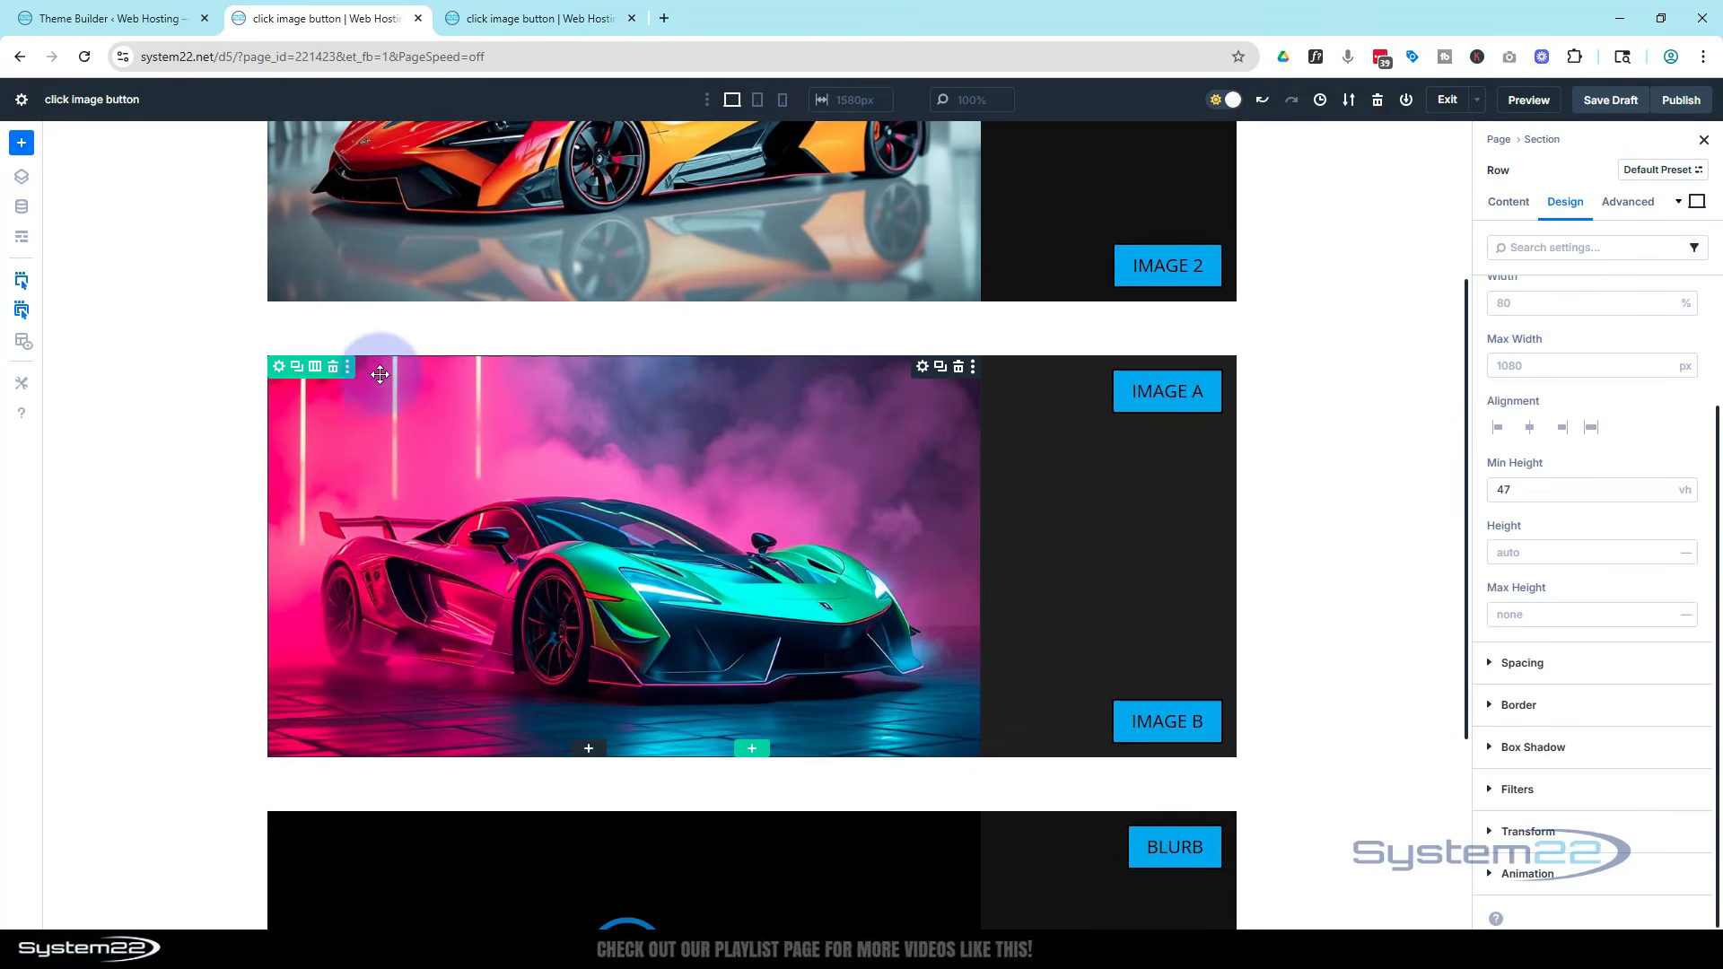
click(297, 373)
scroll(278, 377, down, 5)
mouse_move(912, 403)
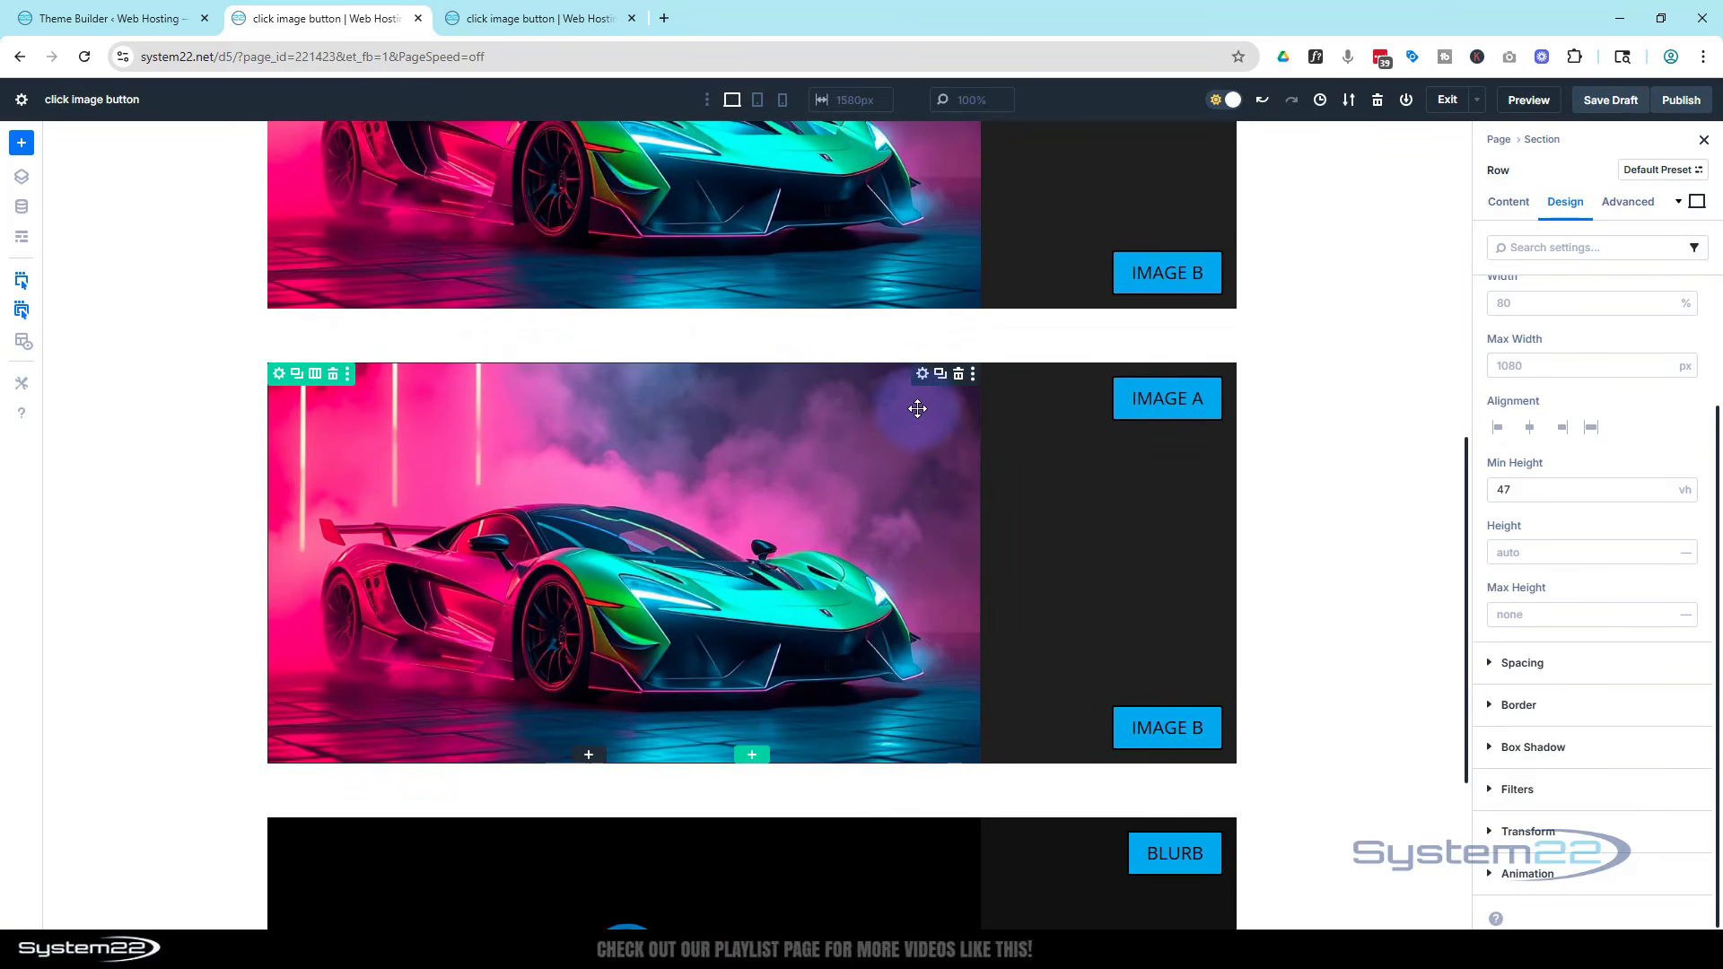
click(958, 375)
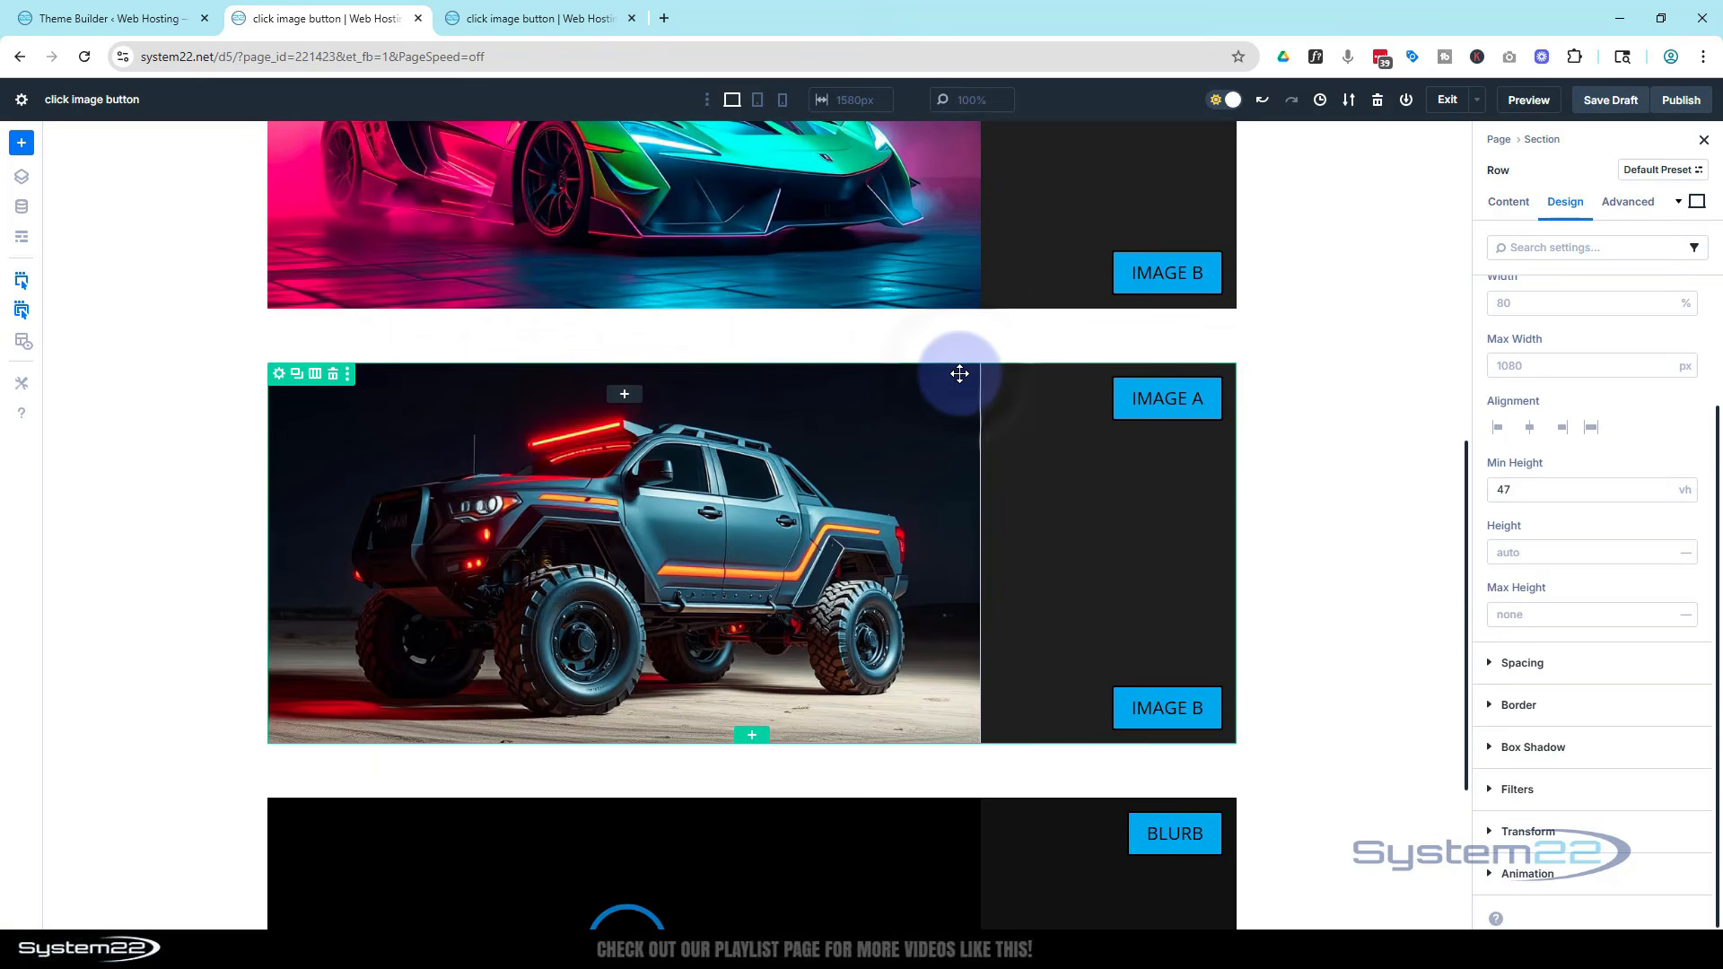
Set the duplicated row's first column background image to the motorcycle picture
click(277, 377)
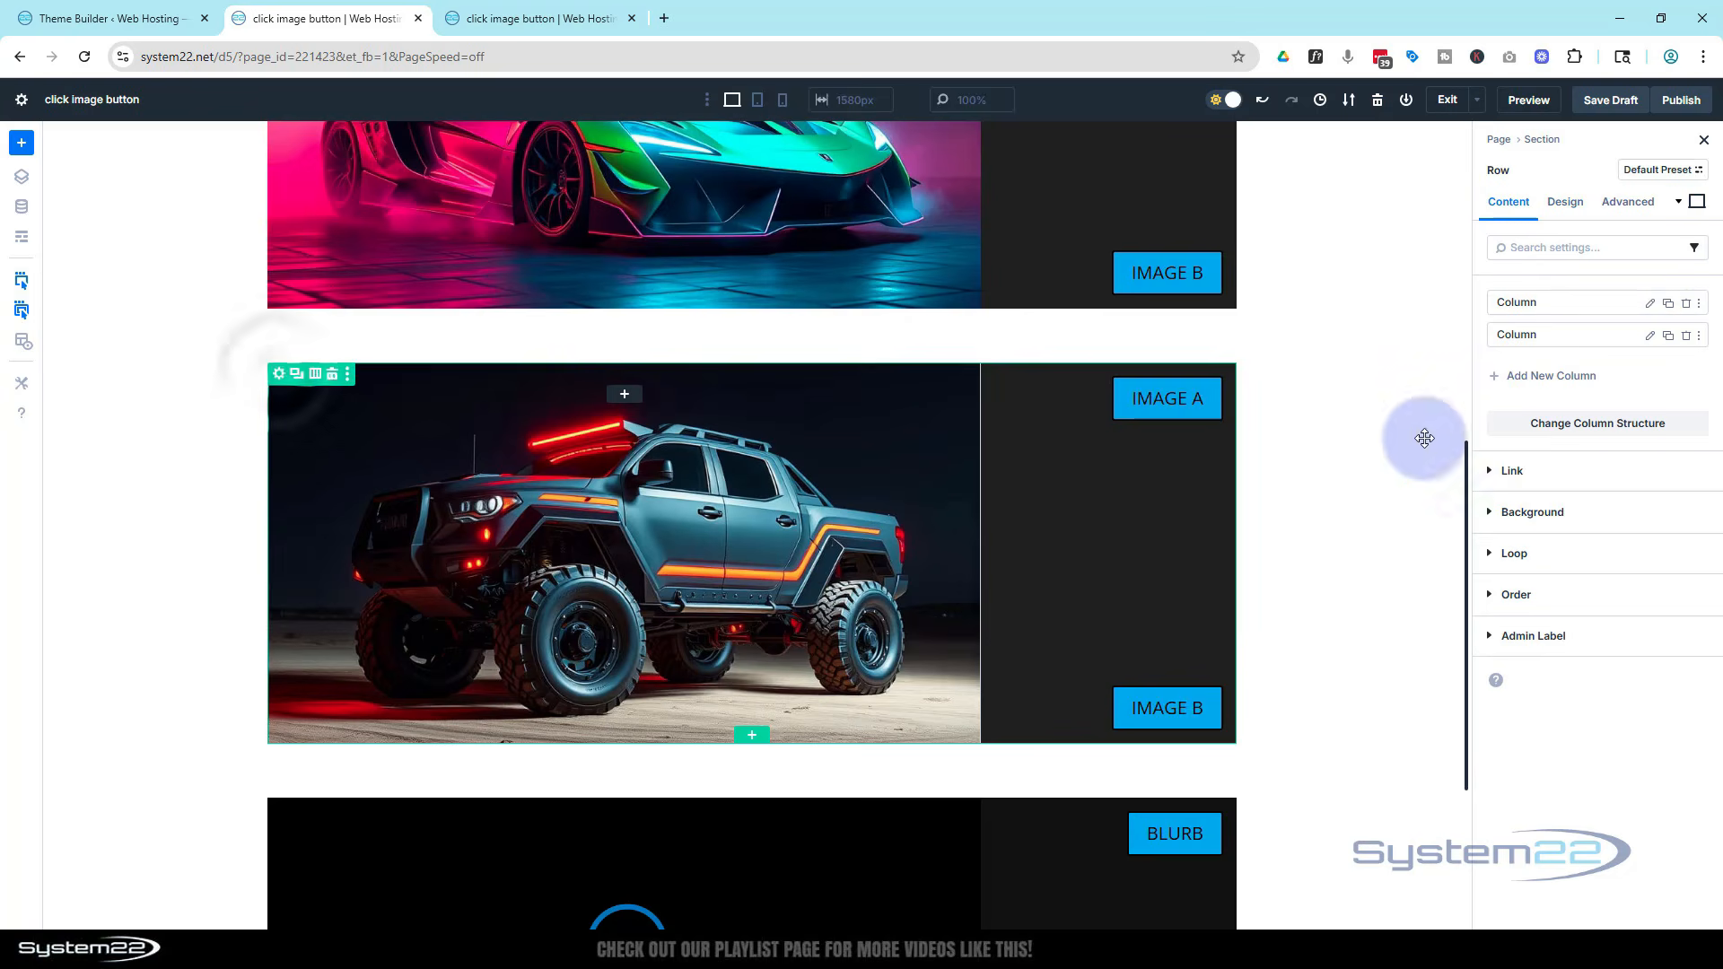
click(1650, 303)
click(1493, 464)
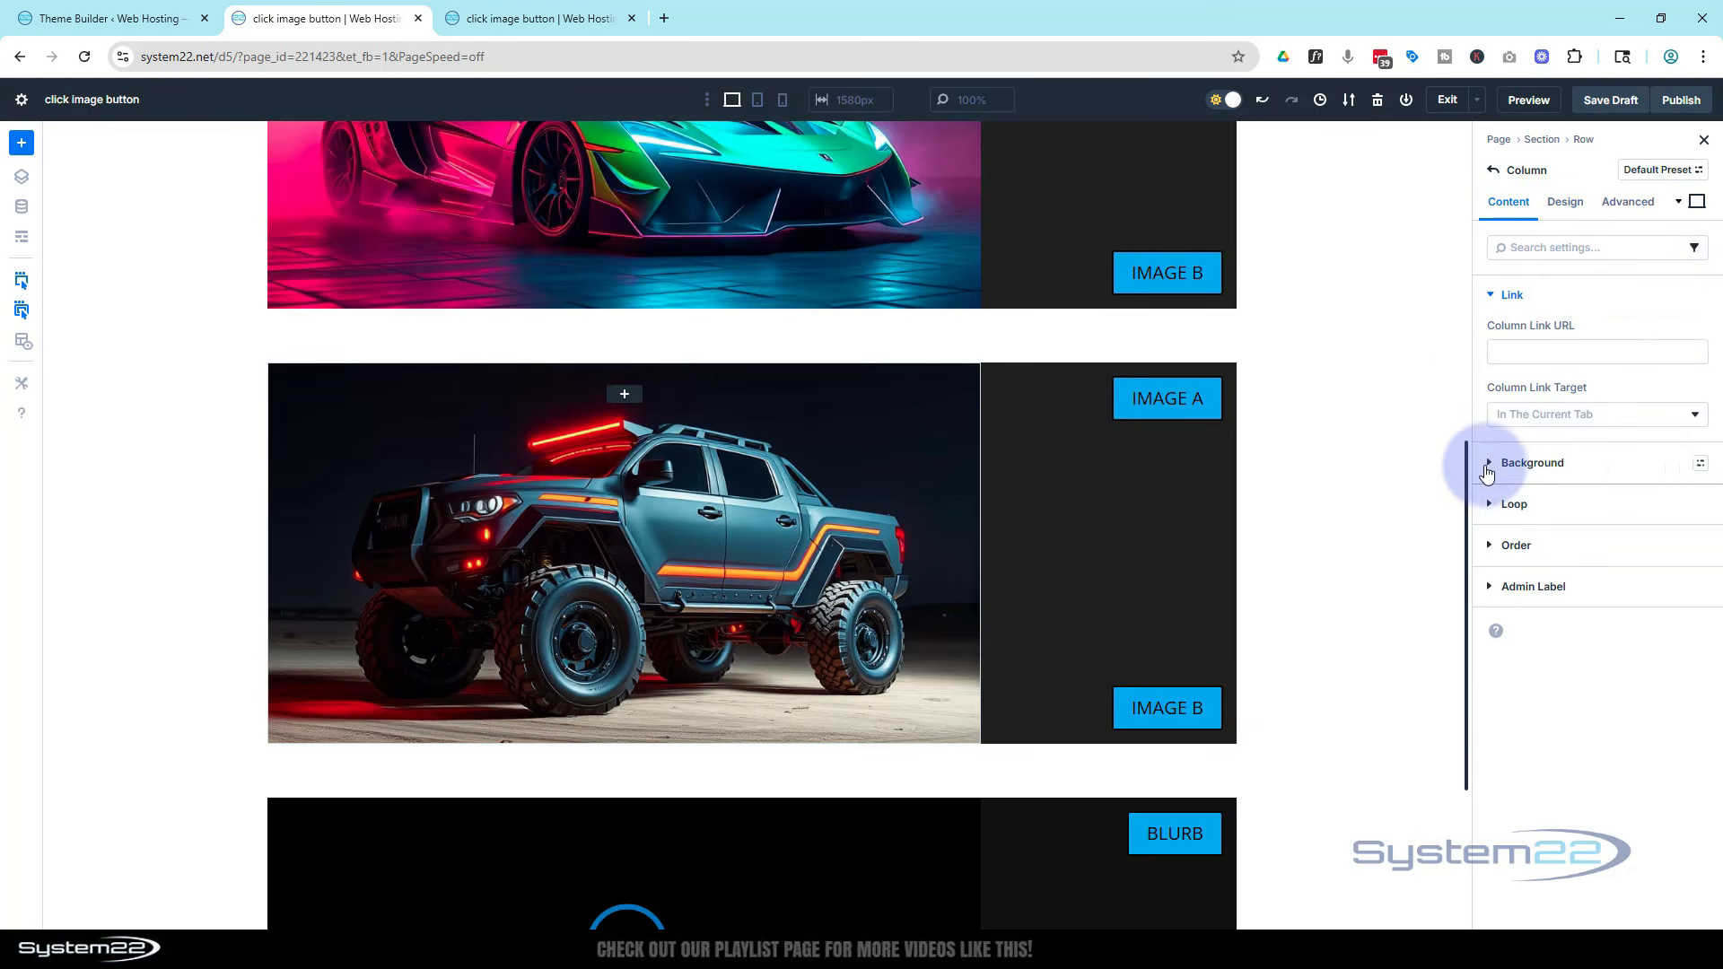
click(1579, 393)
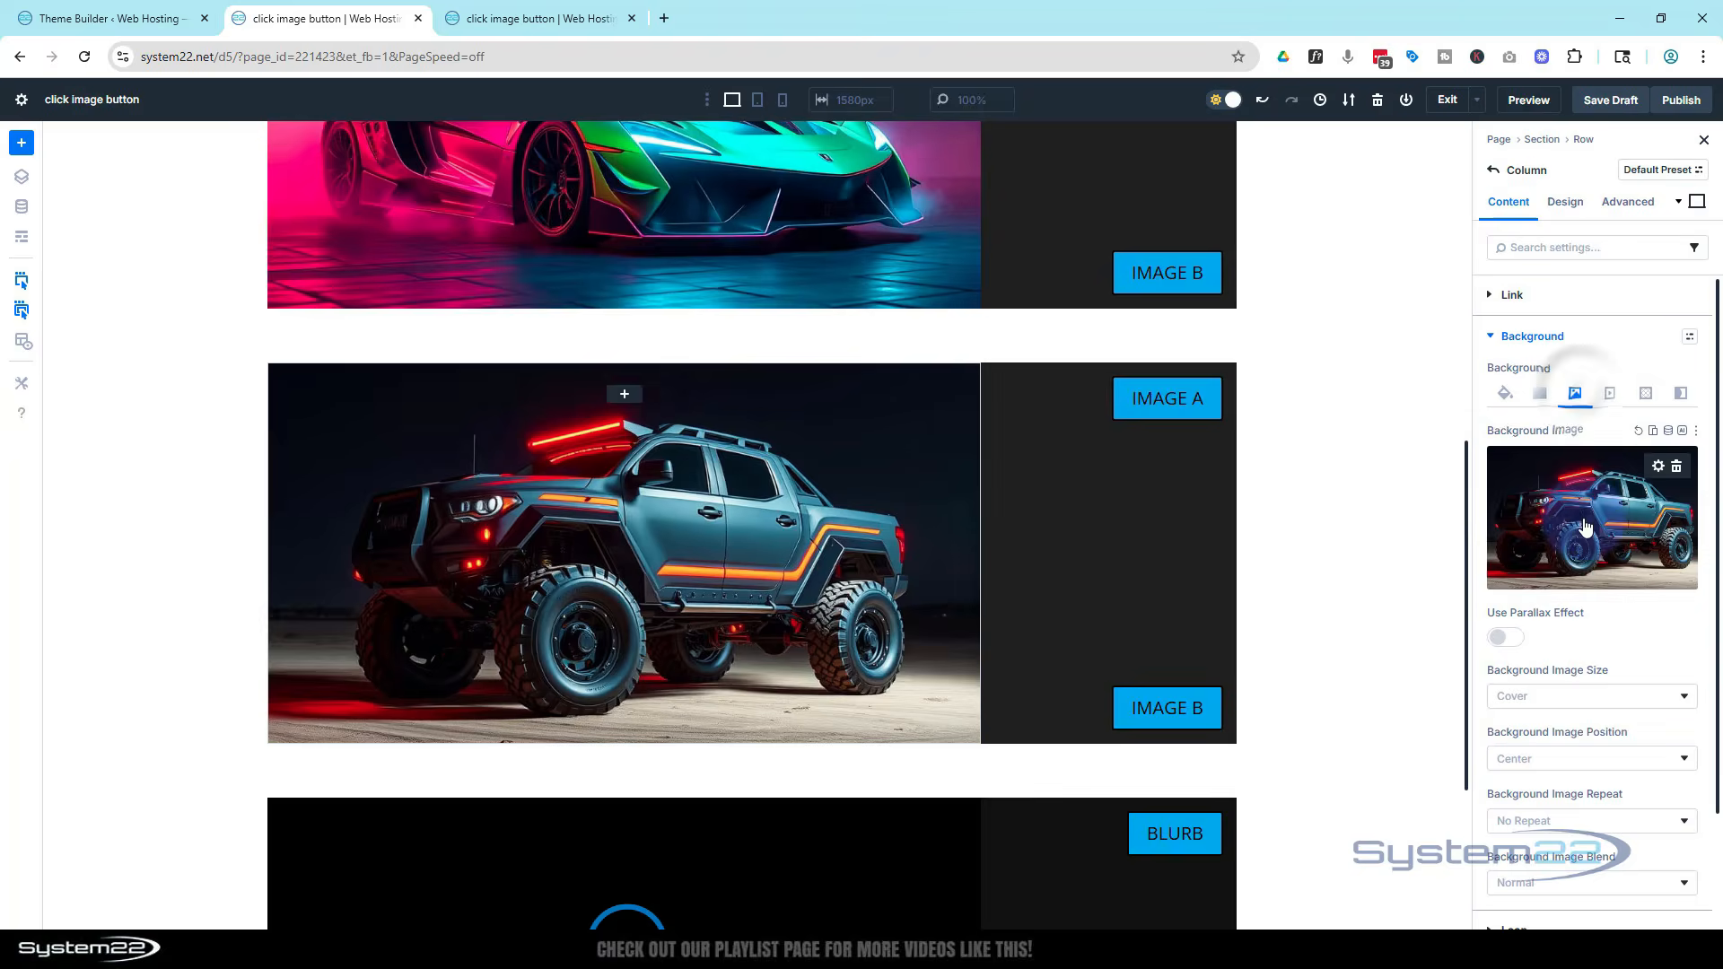
click(1585, 526)
click(422, 713)
click(1605, 884)
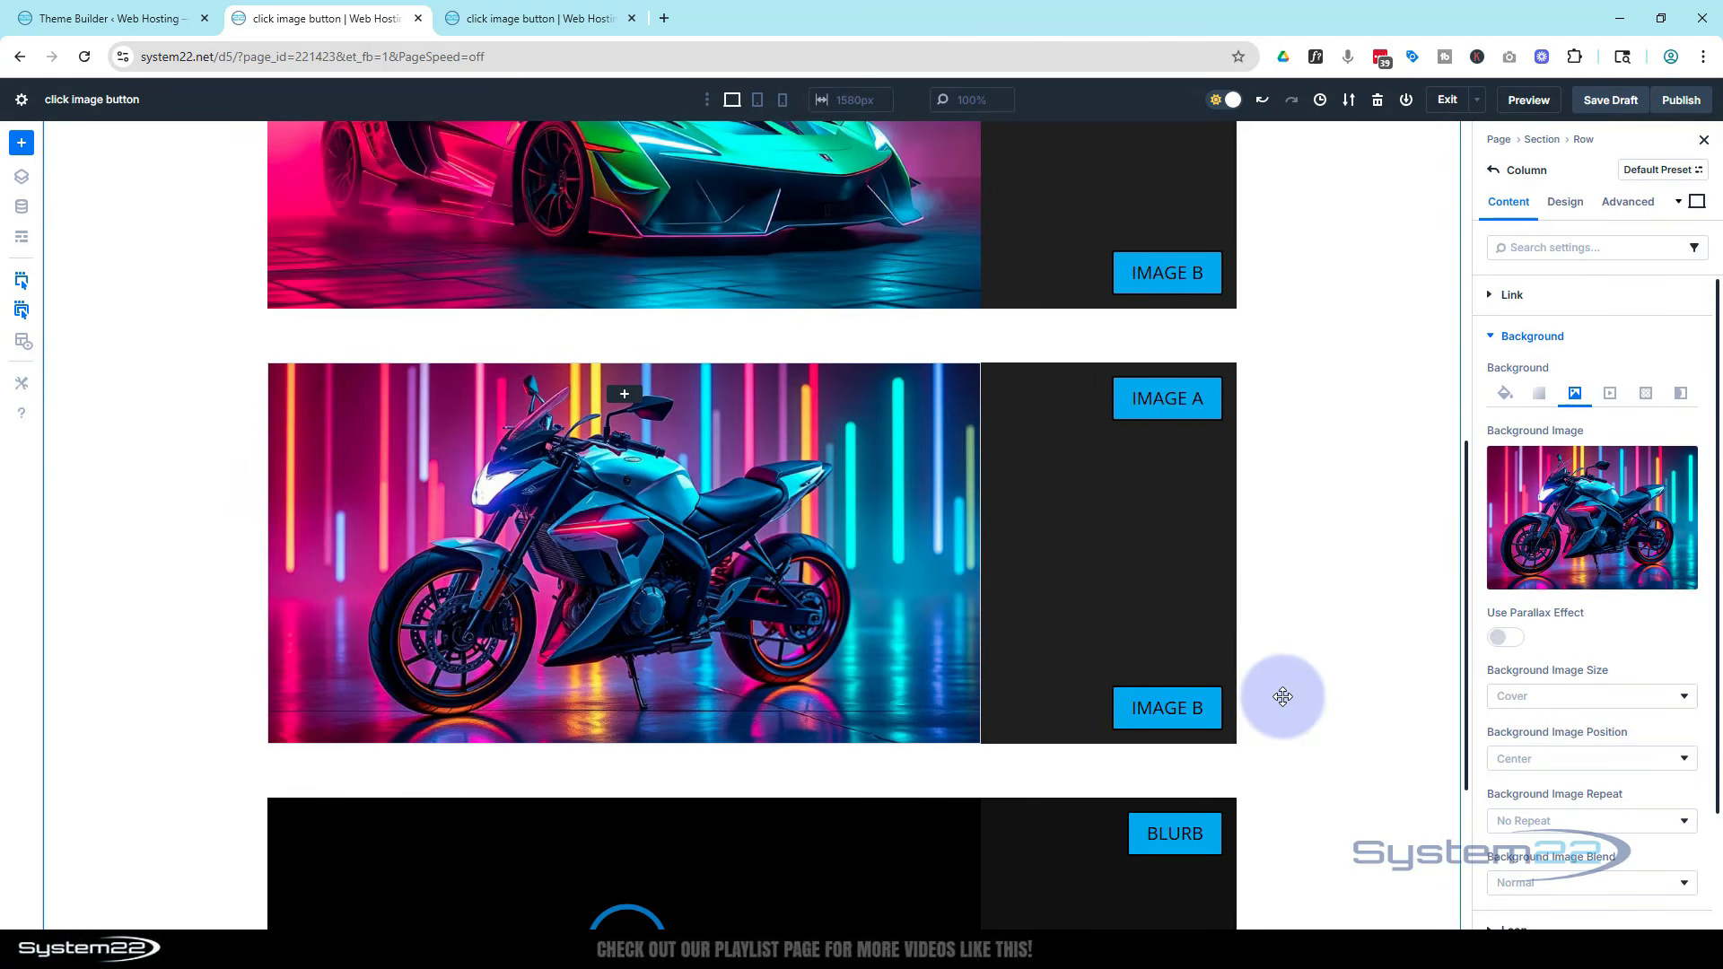
Add a Blurb module to that column and choose its circled up-arrow icon
click(624, 394)
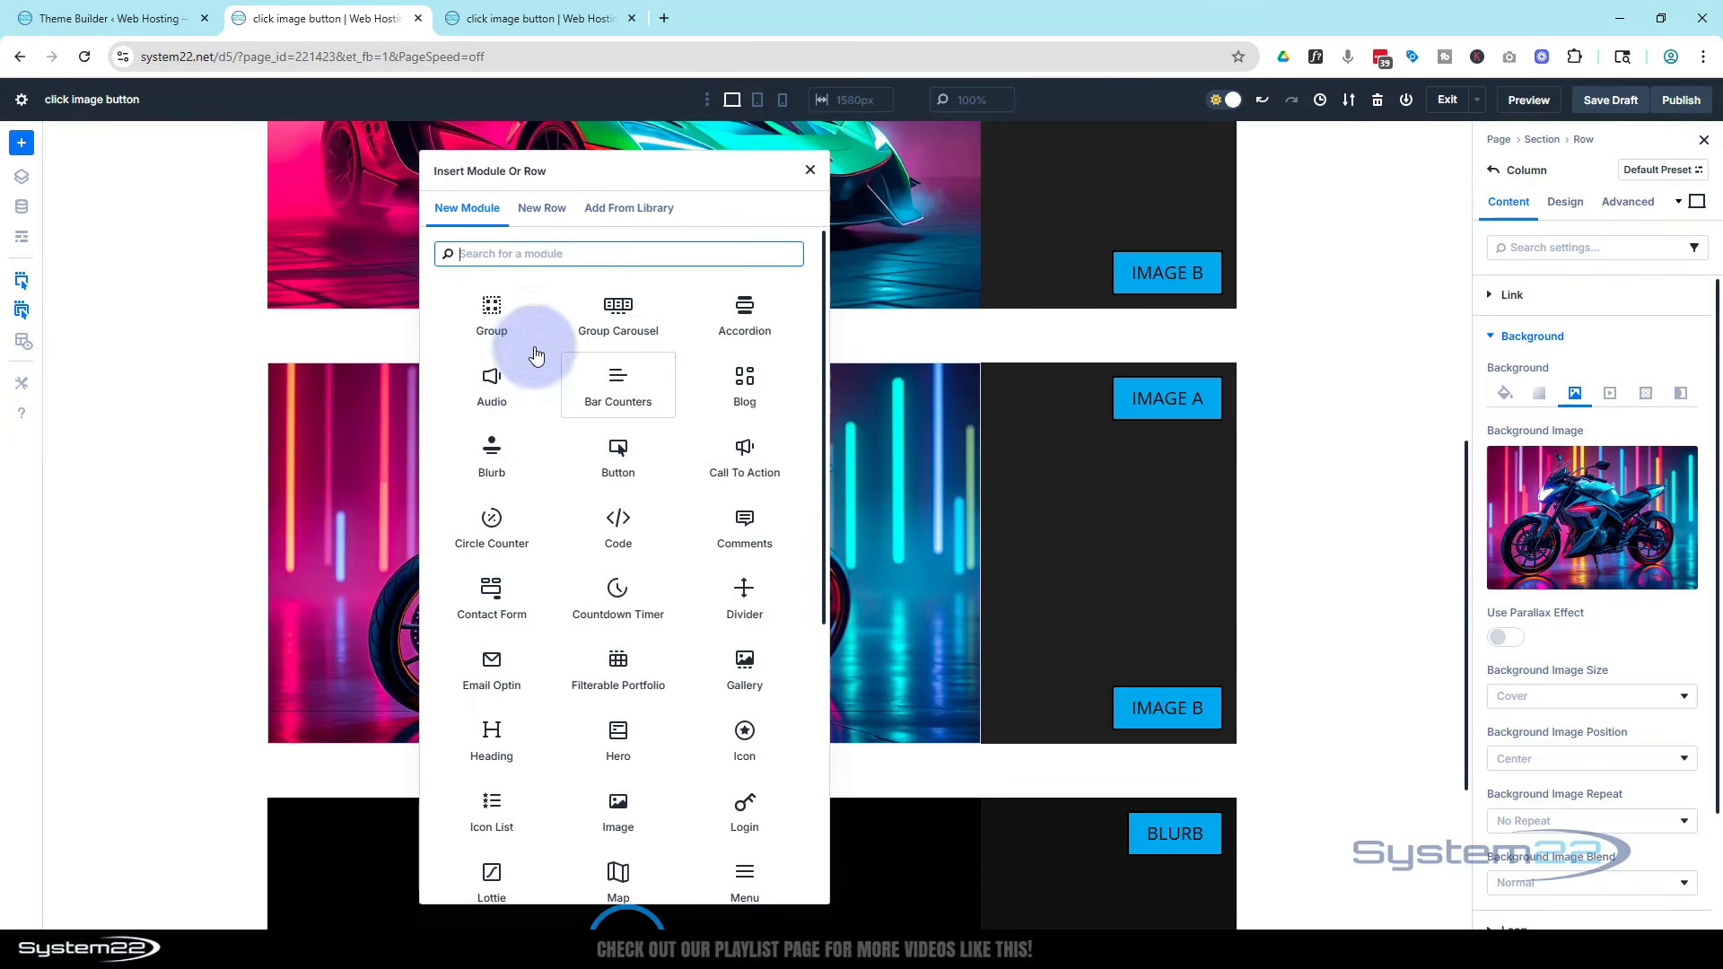
click(494, 466)
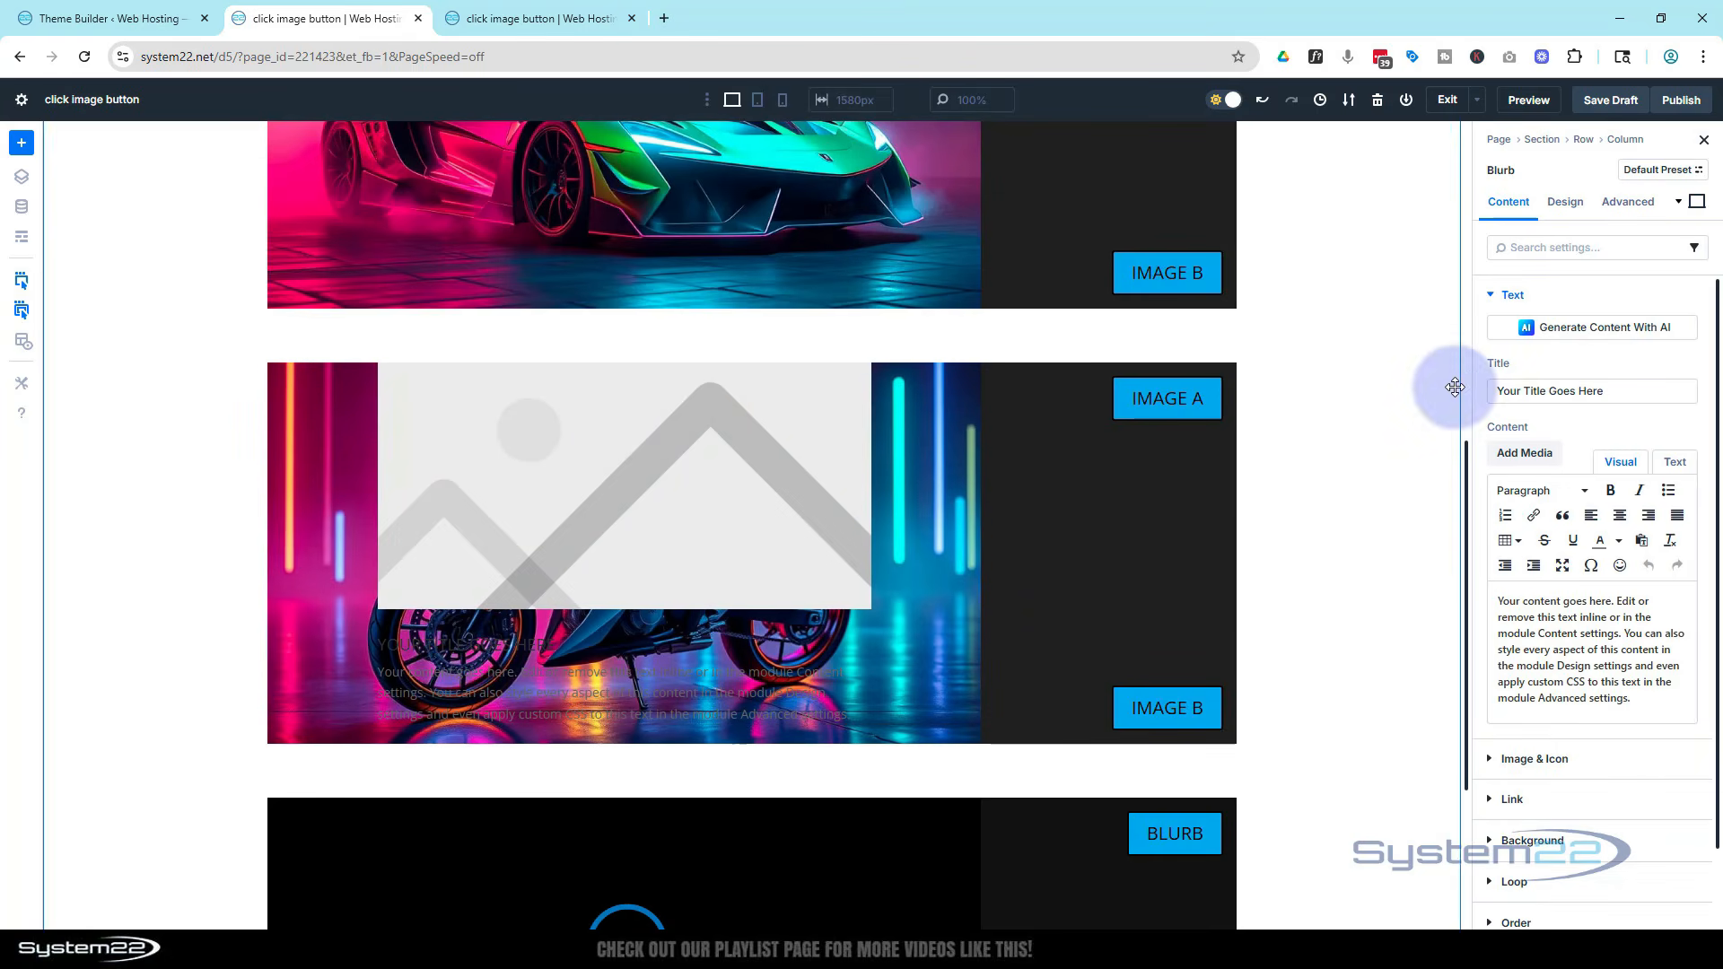
scroll(1576, 545, down, 1)
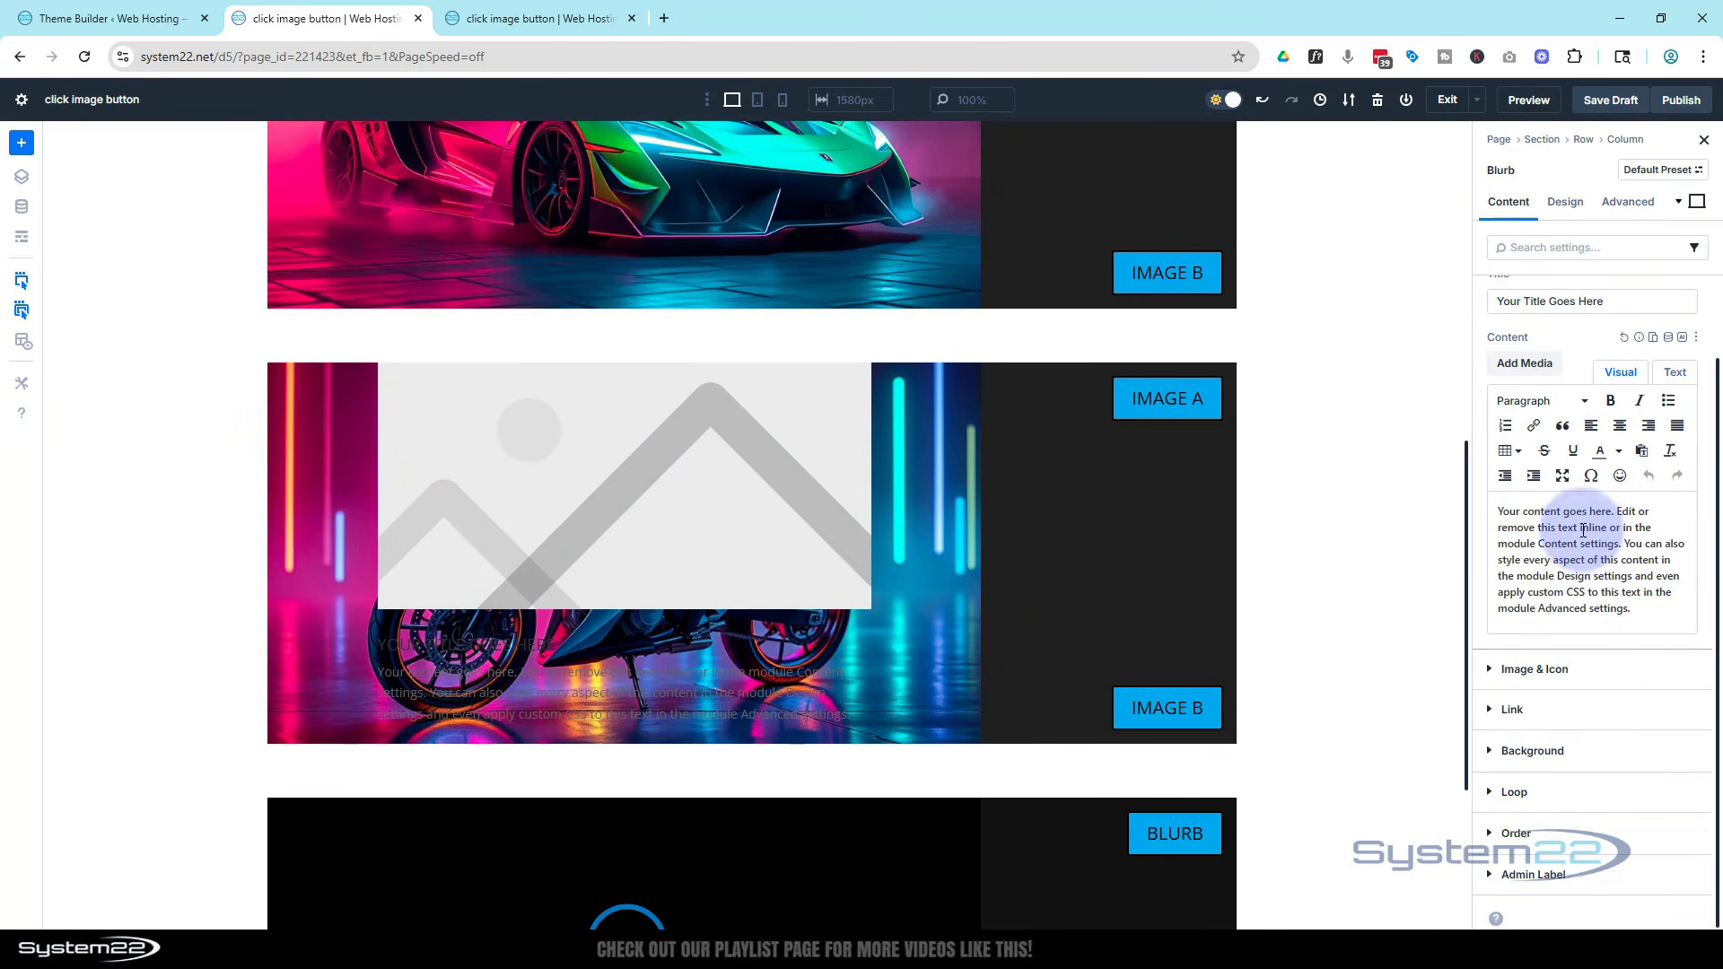
click(1491, 673)
click(1511, 389)
click(1544, 614)
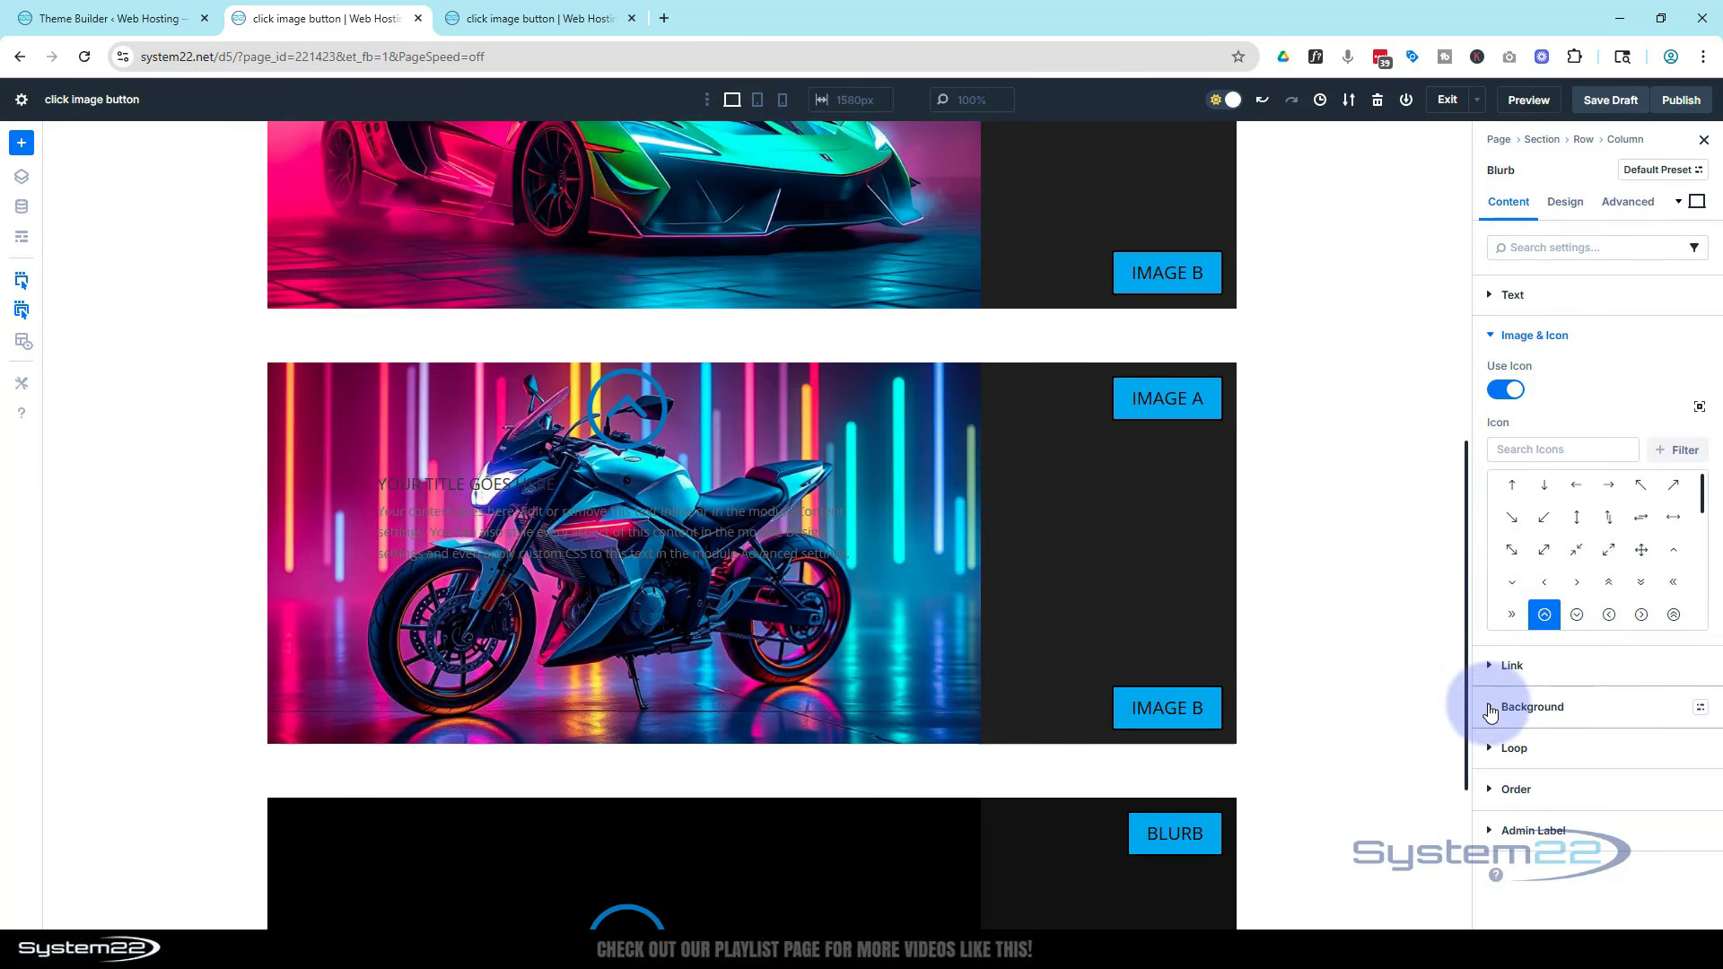
Set the blurb's background color to black, 000000
click(1490, 708)
click(1539, 597)
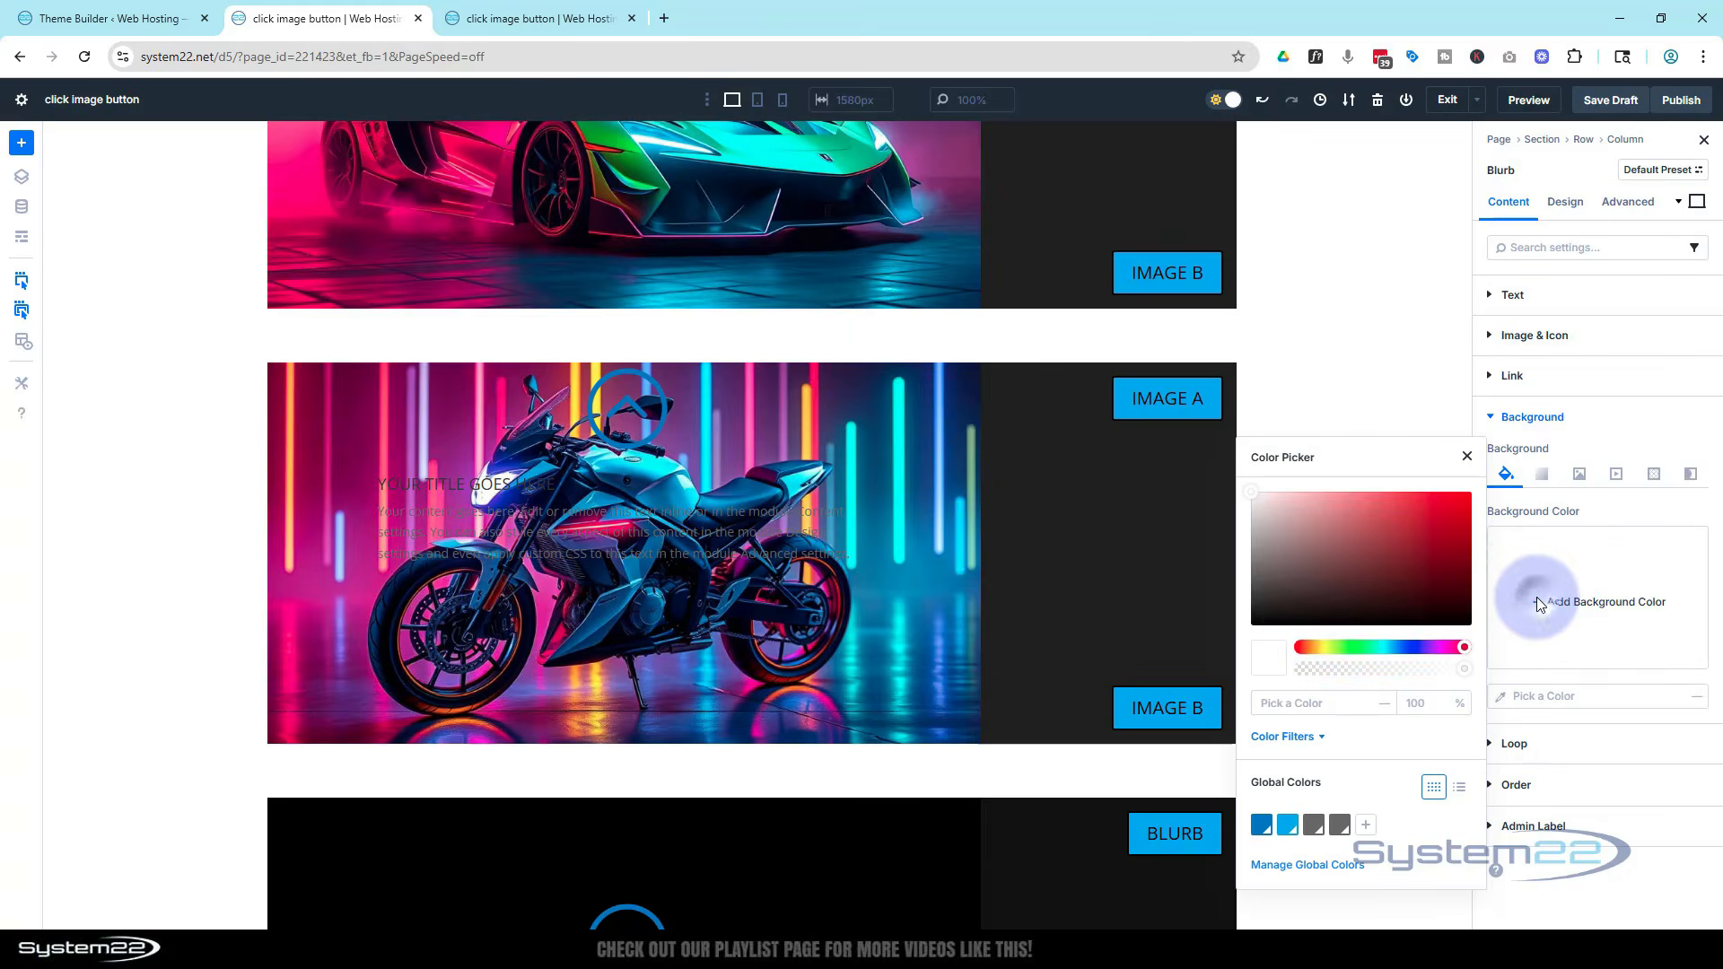
drag(1295, 574, 1237, 637)
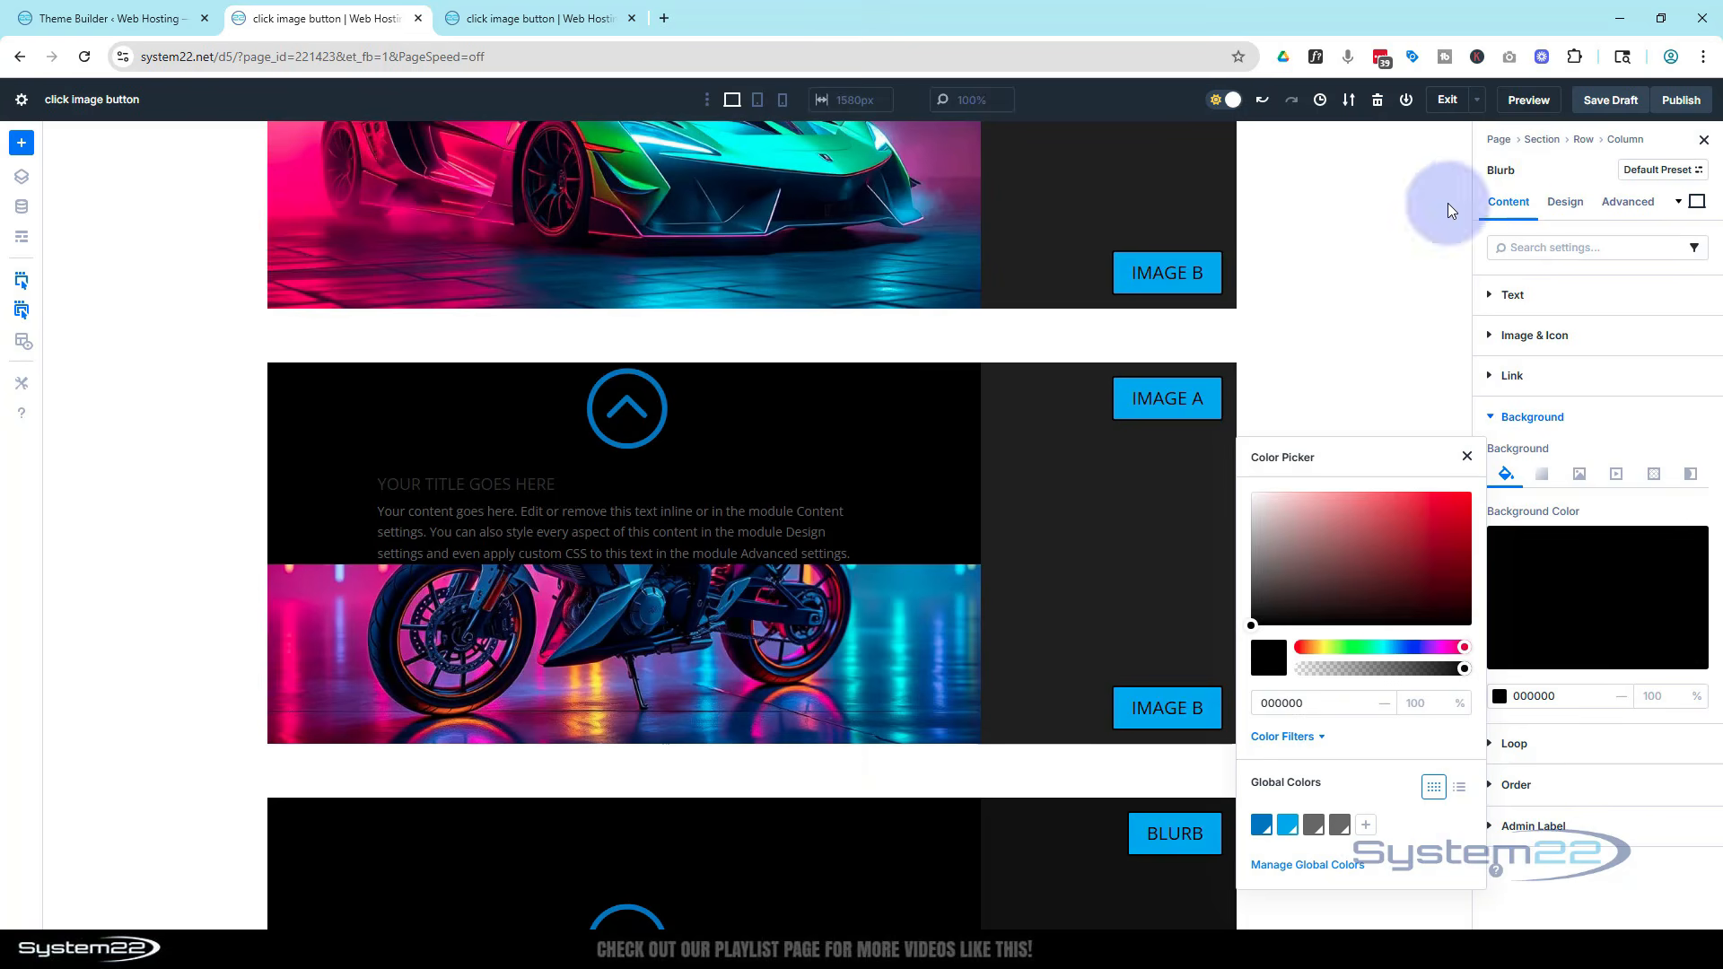
Give the blurb linked top and bottom padding of 100 px
click(1565, 202)
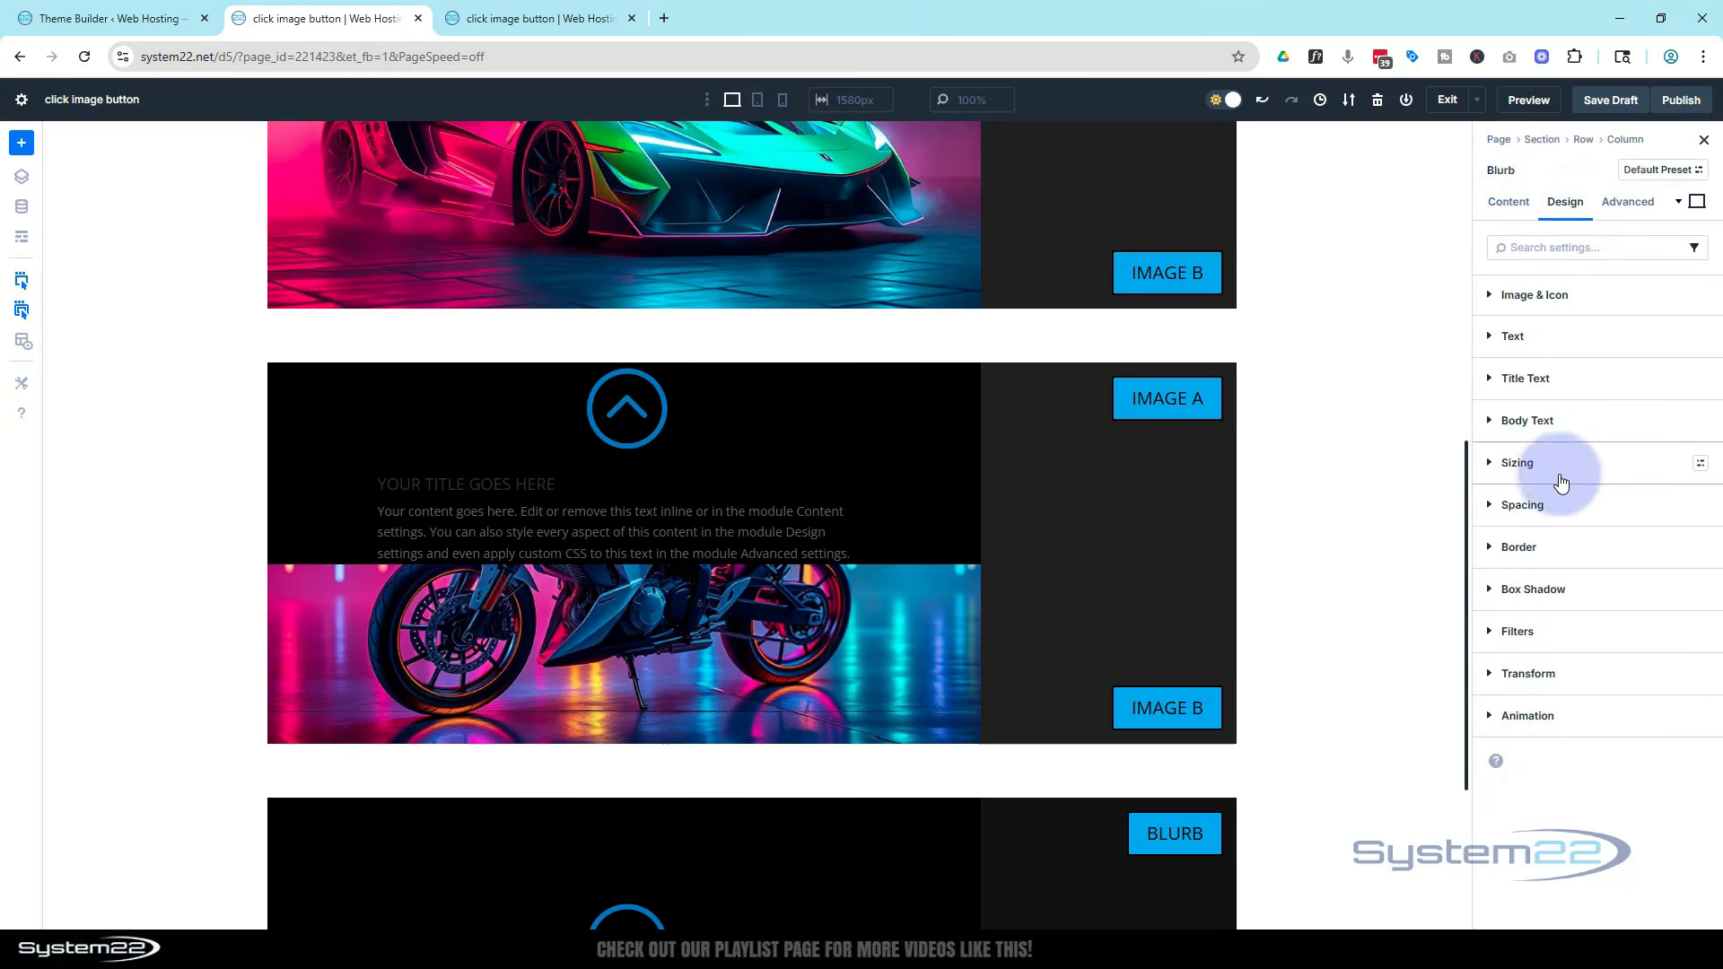
click(1558, 507)
click(1531, 699)
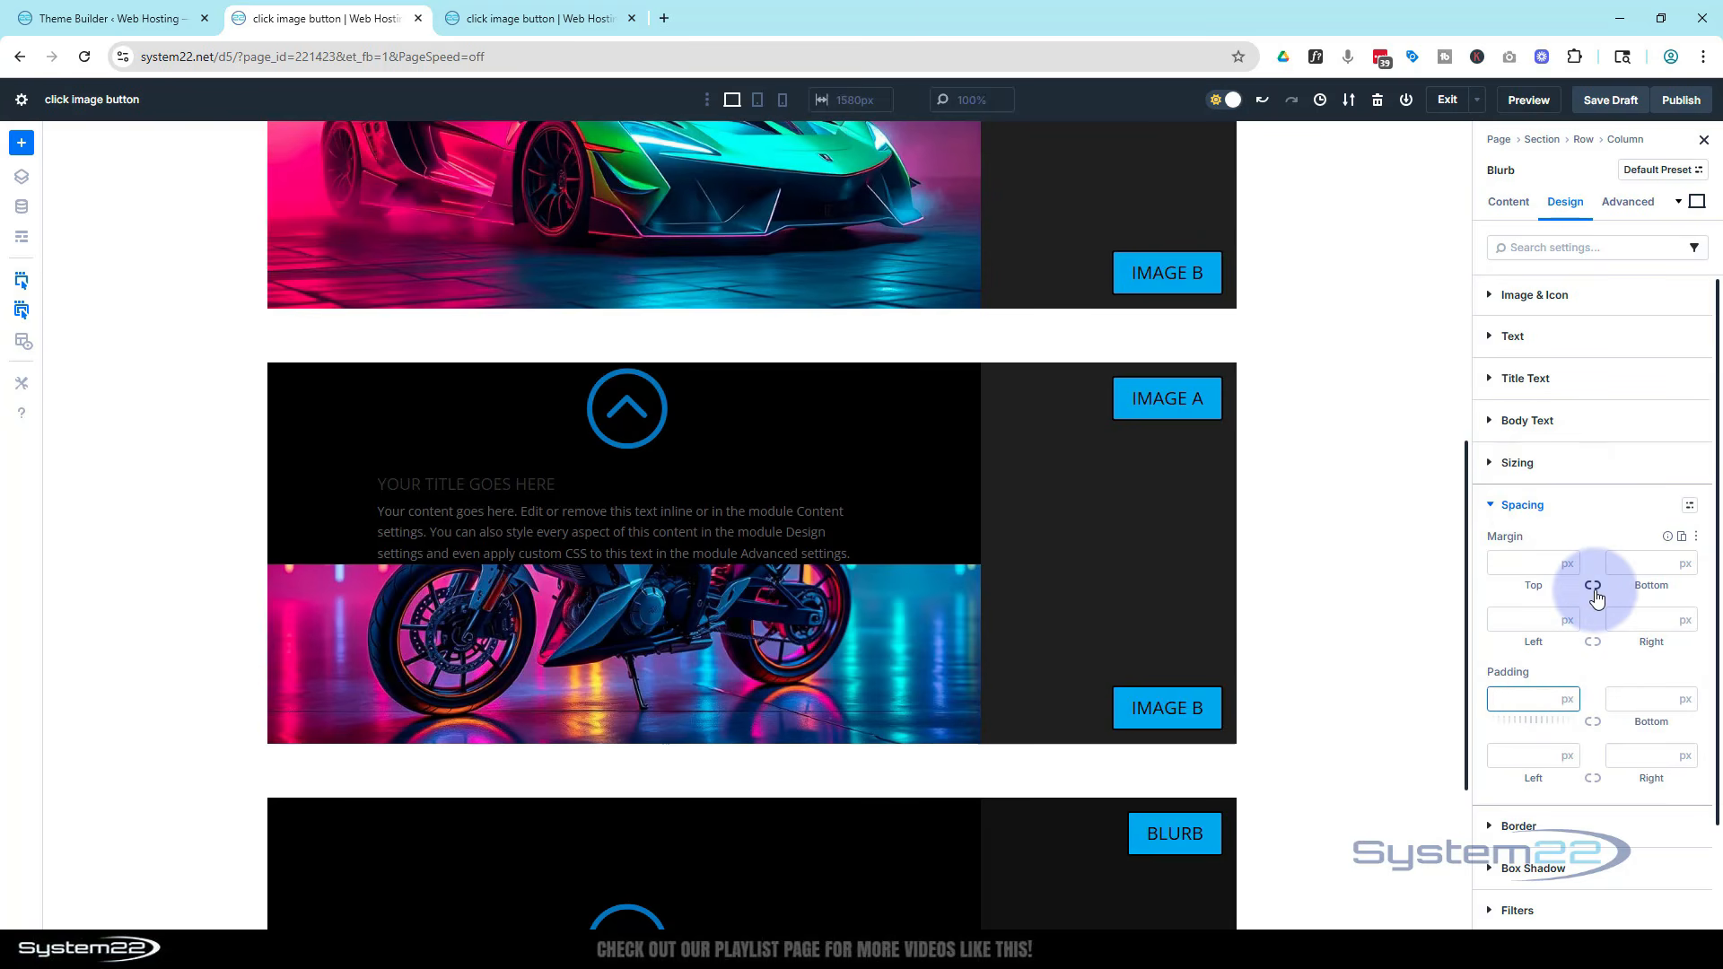
text(100)
click(1594, 724)
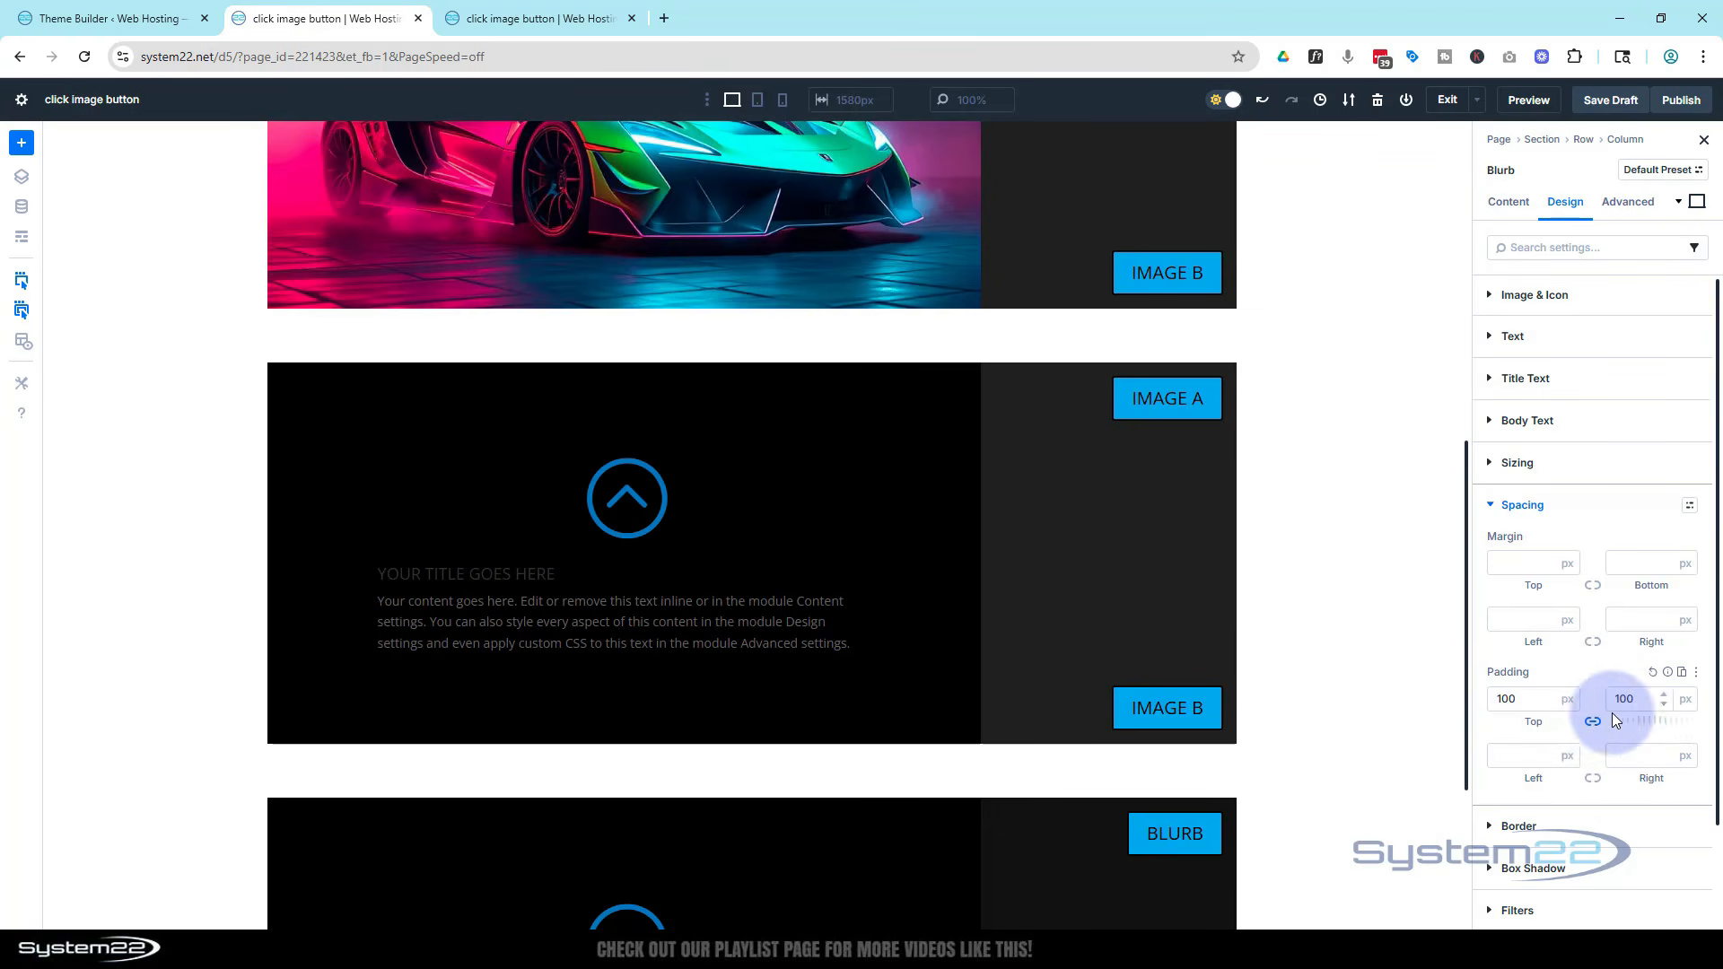
click(1664, 693)
click(1663, 693)
click(1661, 701)
click(1662, 702)
click(1662, 701)
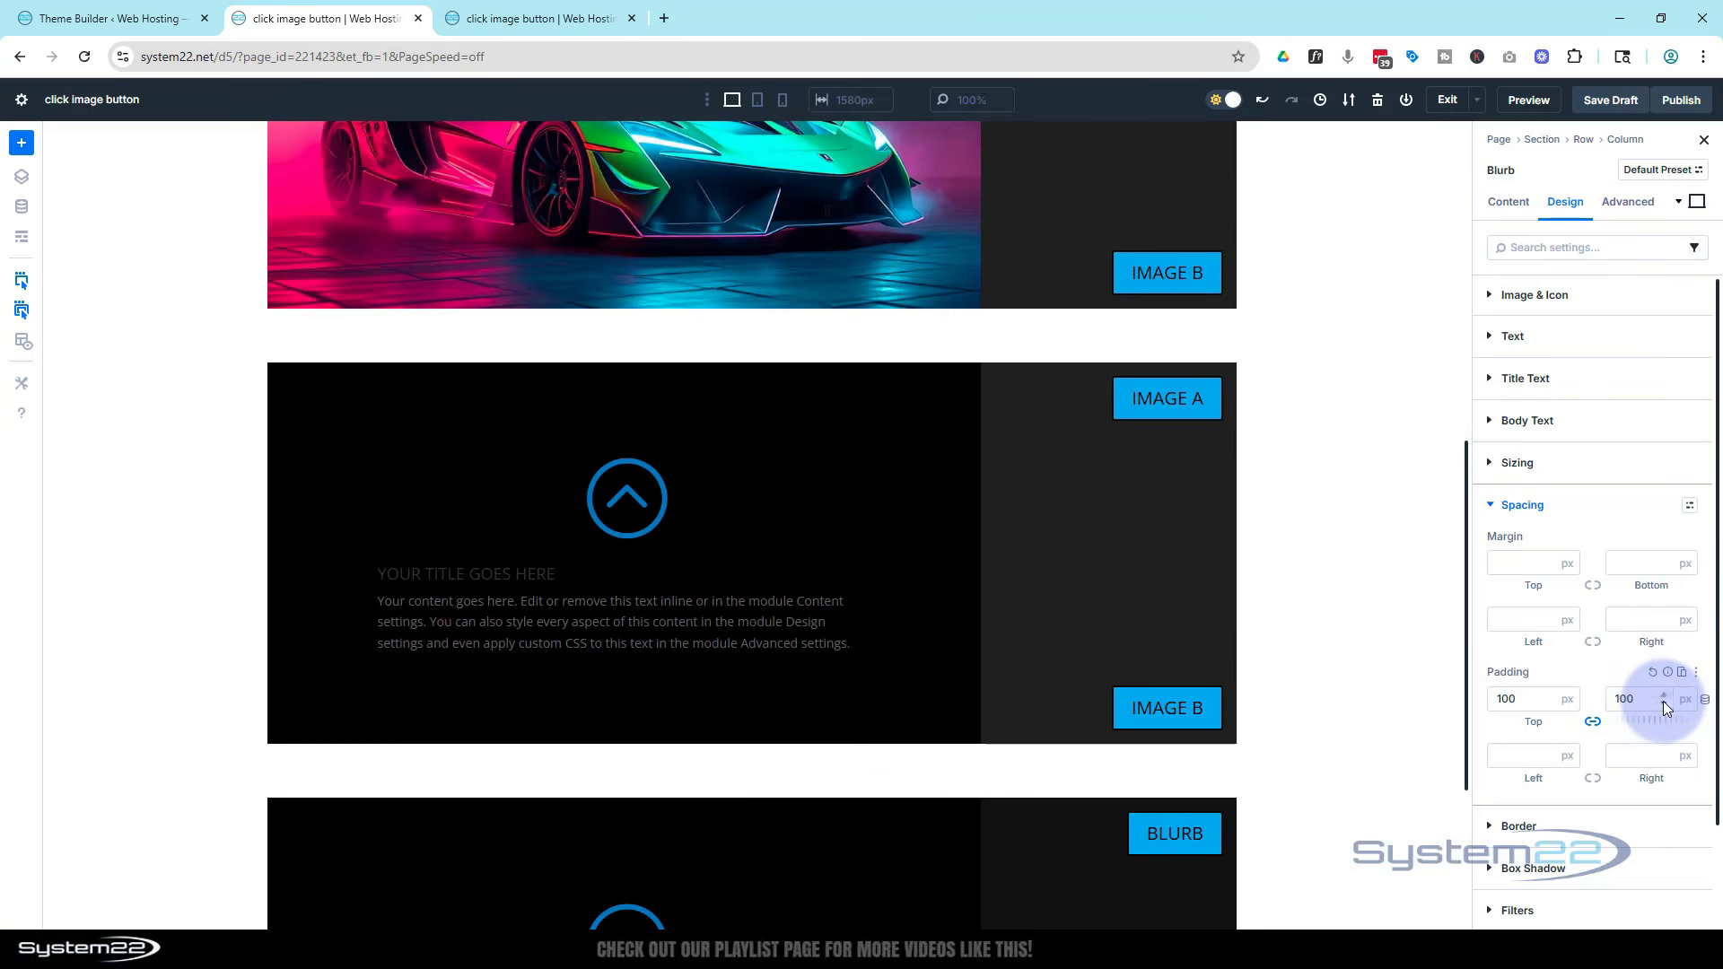
click(1662, 692)
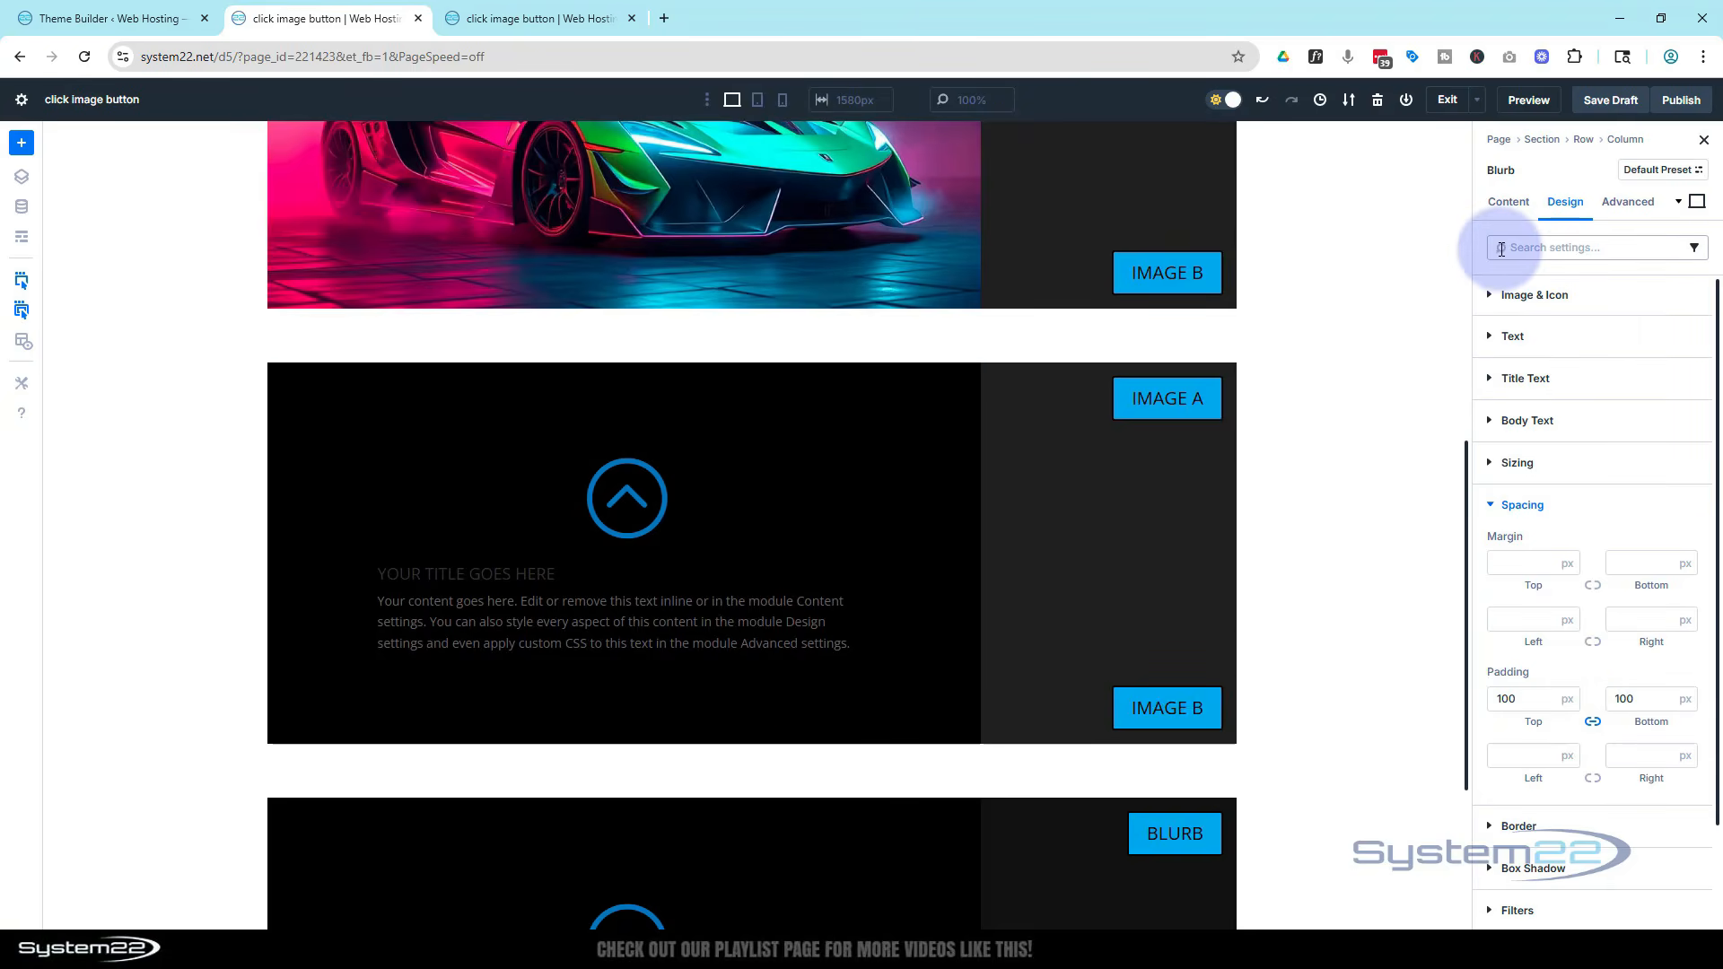
Set the blurb's text color to Light
click(1490, 339)
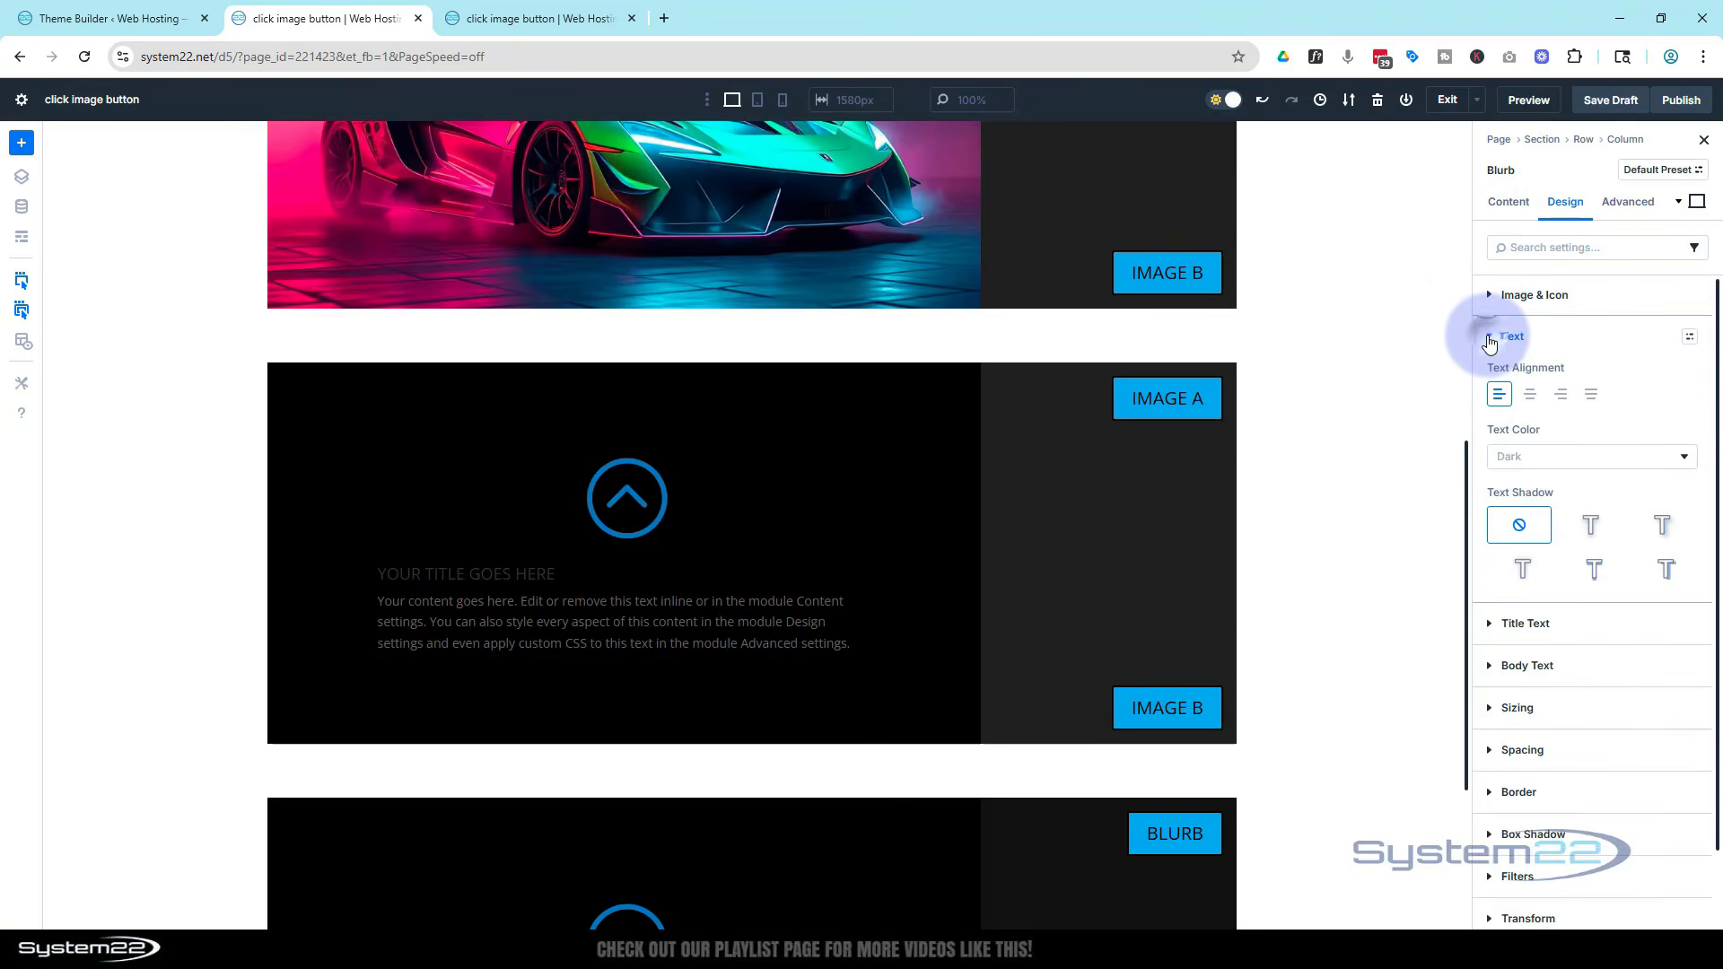
click(1567, 456)
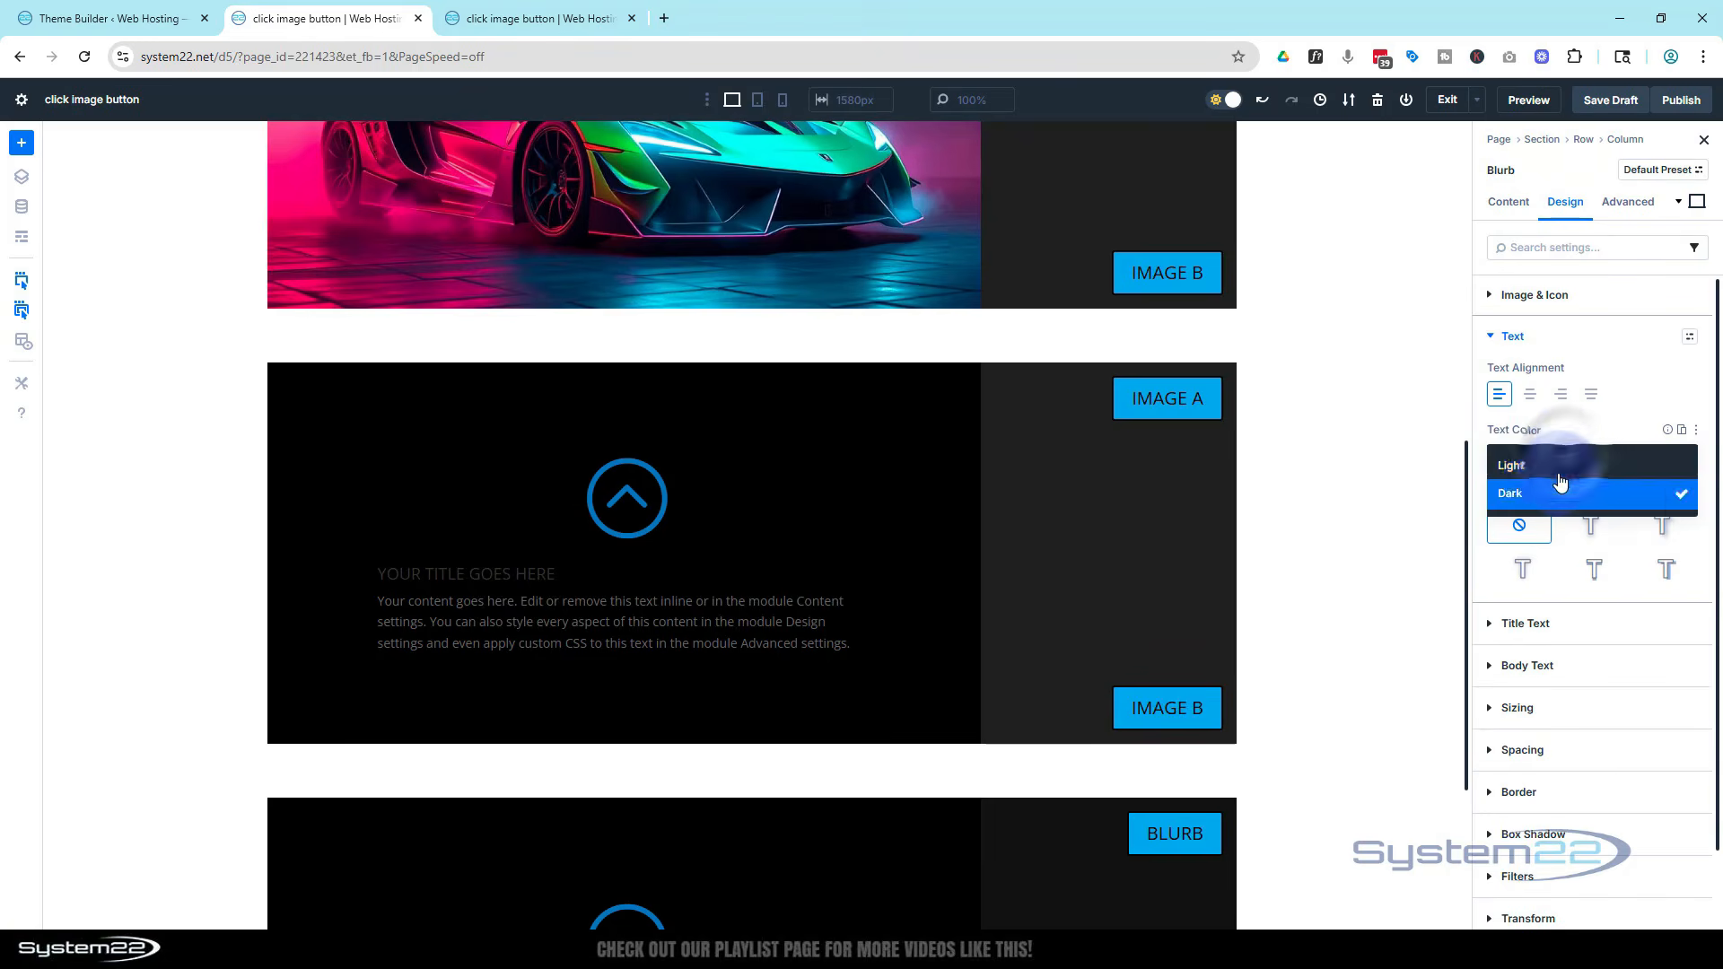
click(1561, 465)
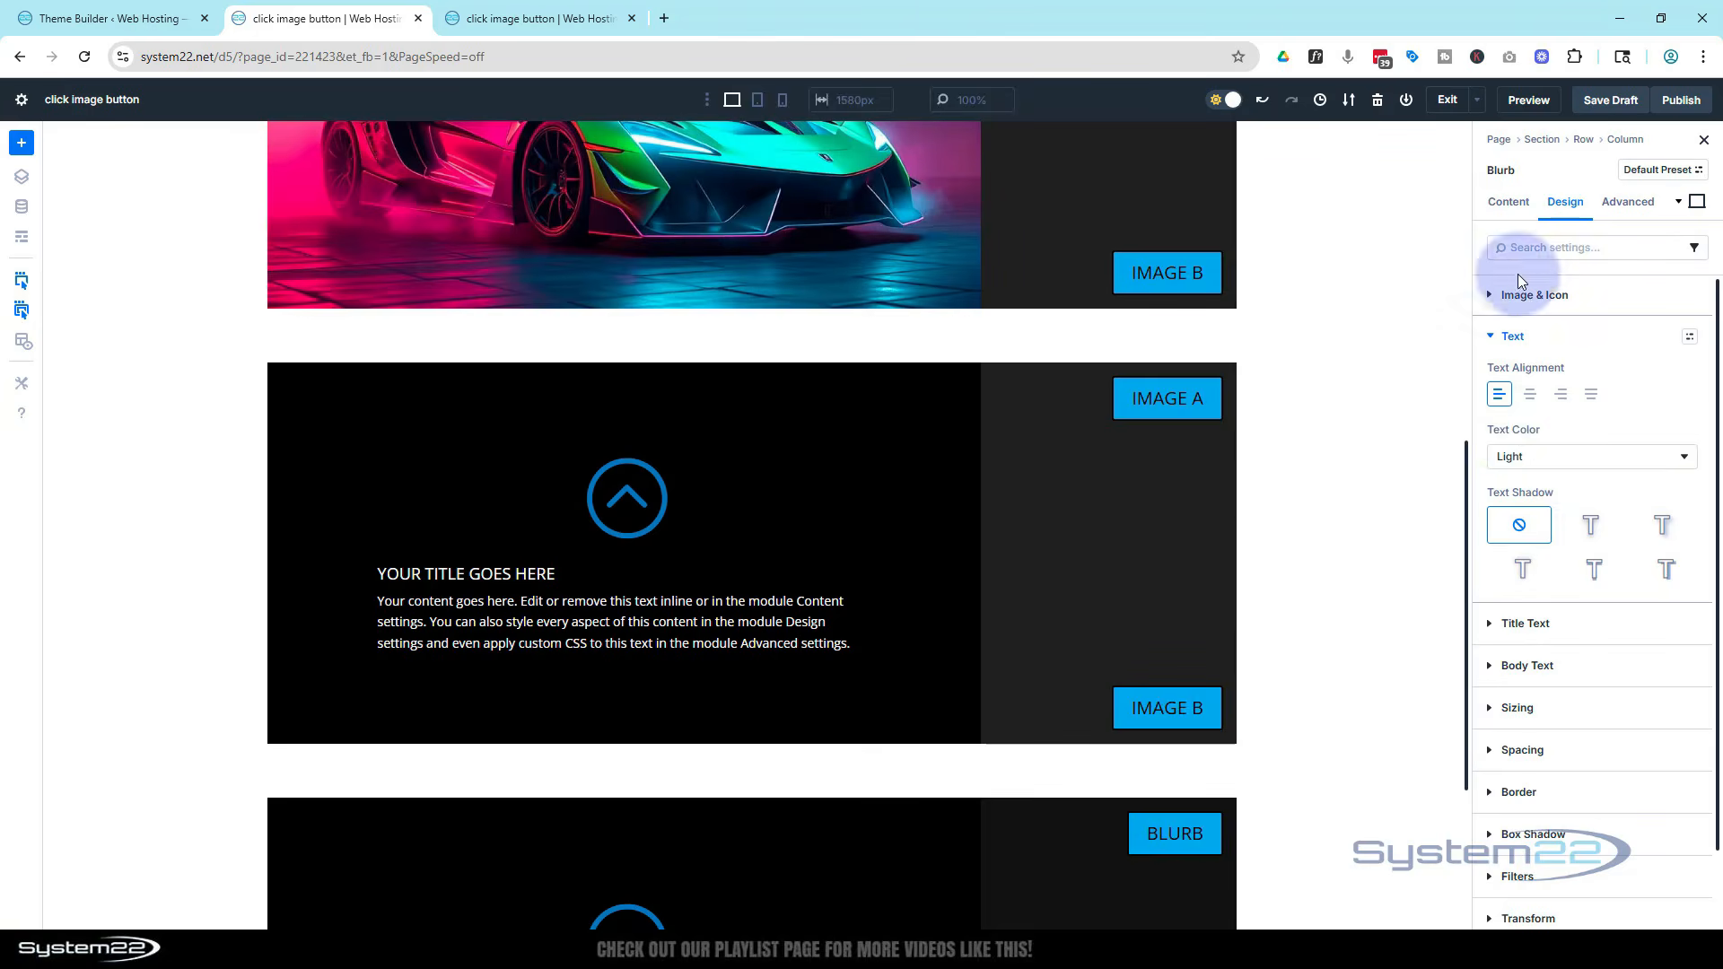
Lower the blurb's background color opacity to 85%
click(1511, 205)
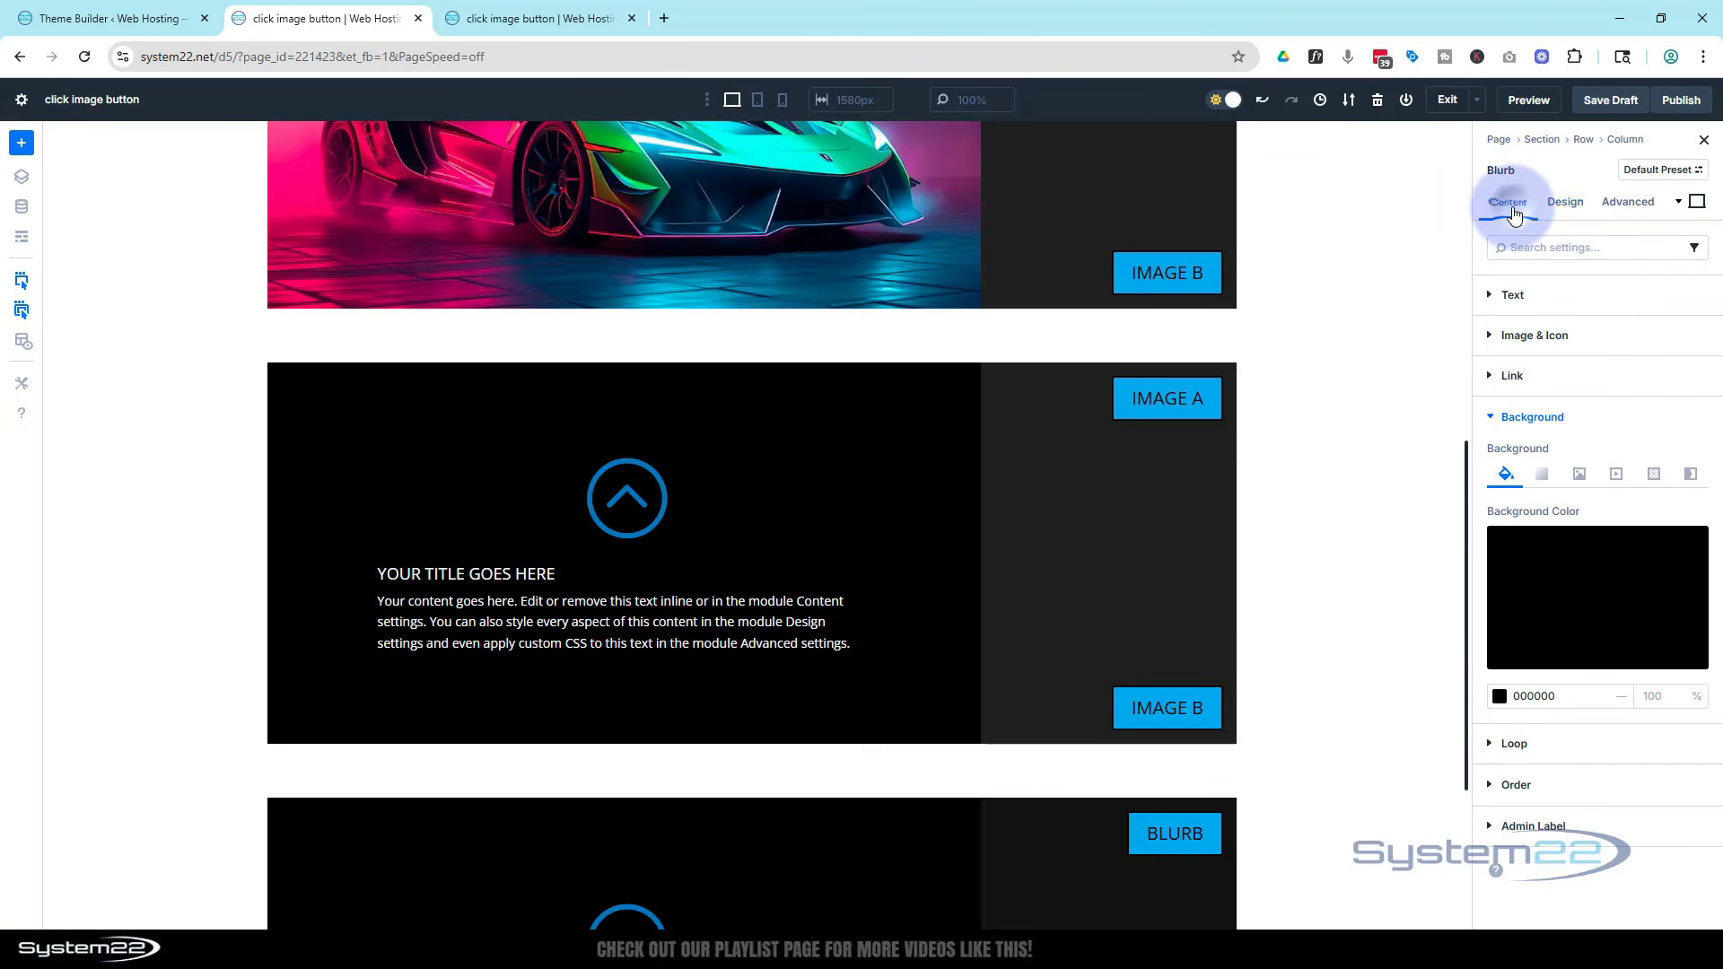
click(1548, 574)
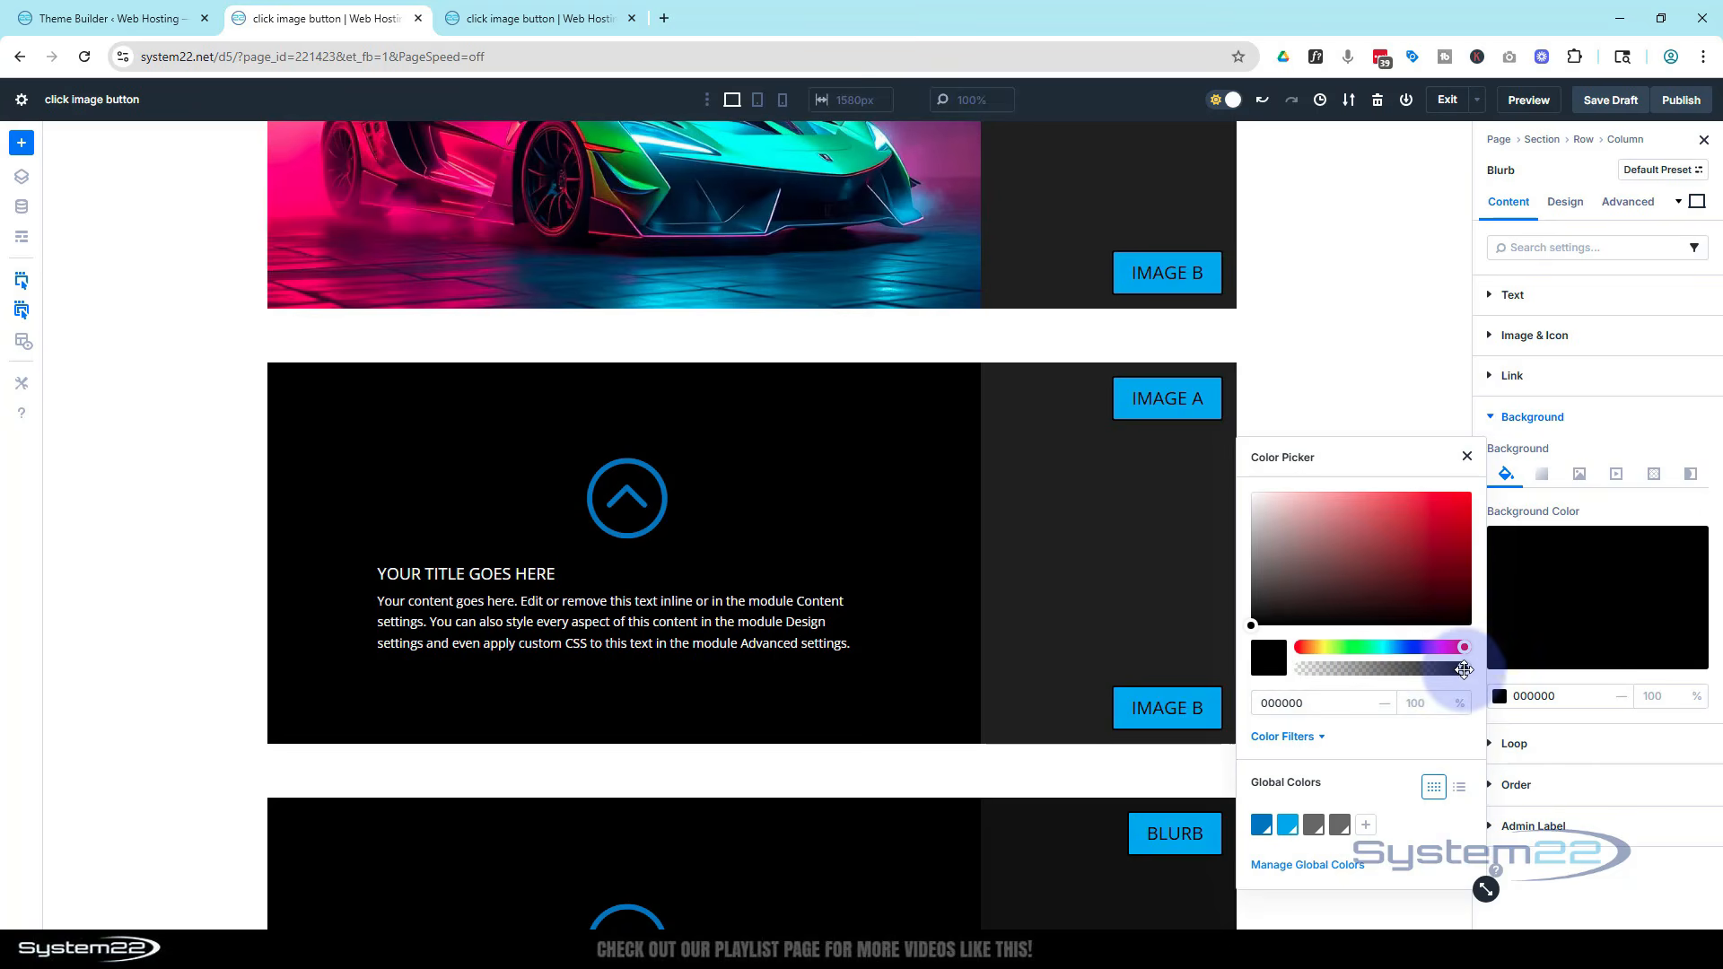
drag(1464, 669, 1442, 668)
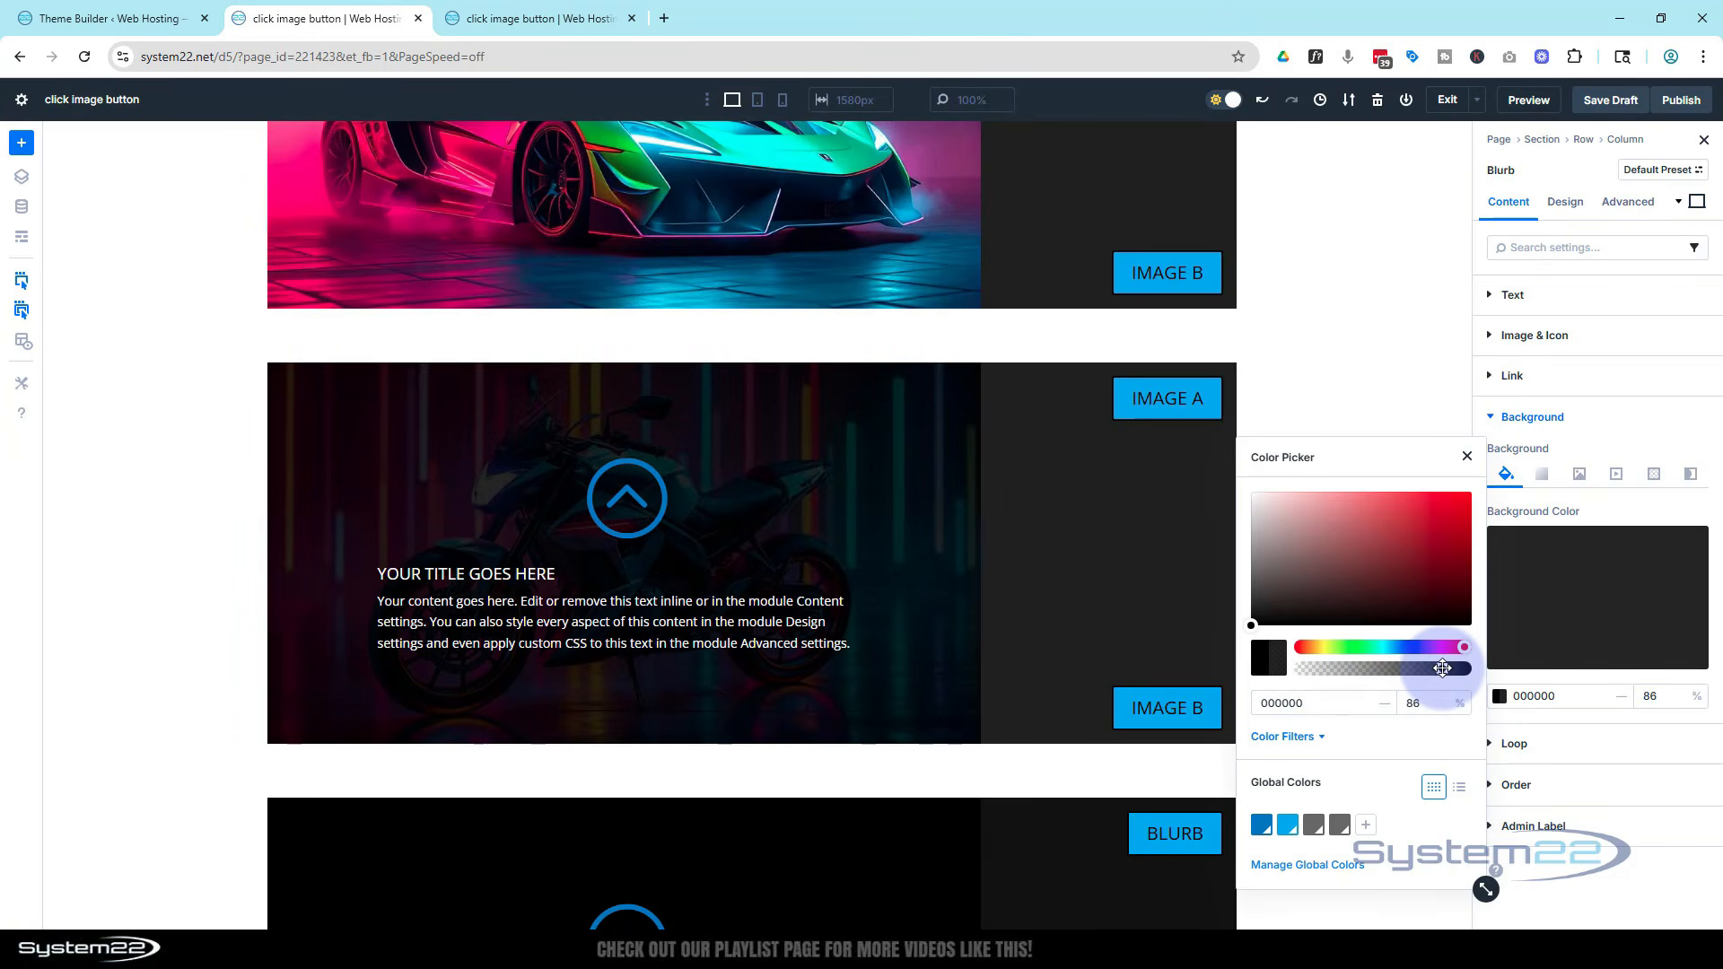
mouse_move(1442, 668)
mouse_down()
mouse_move(1370, 668)
mouse_move(1440, 670)
mouse_up()
click(1465, 455)
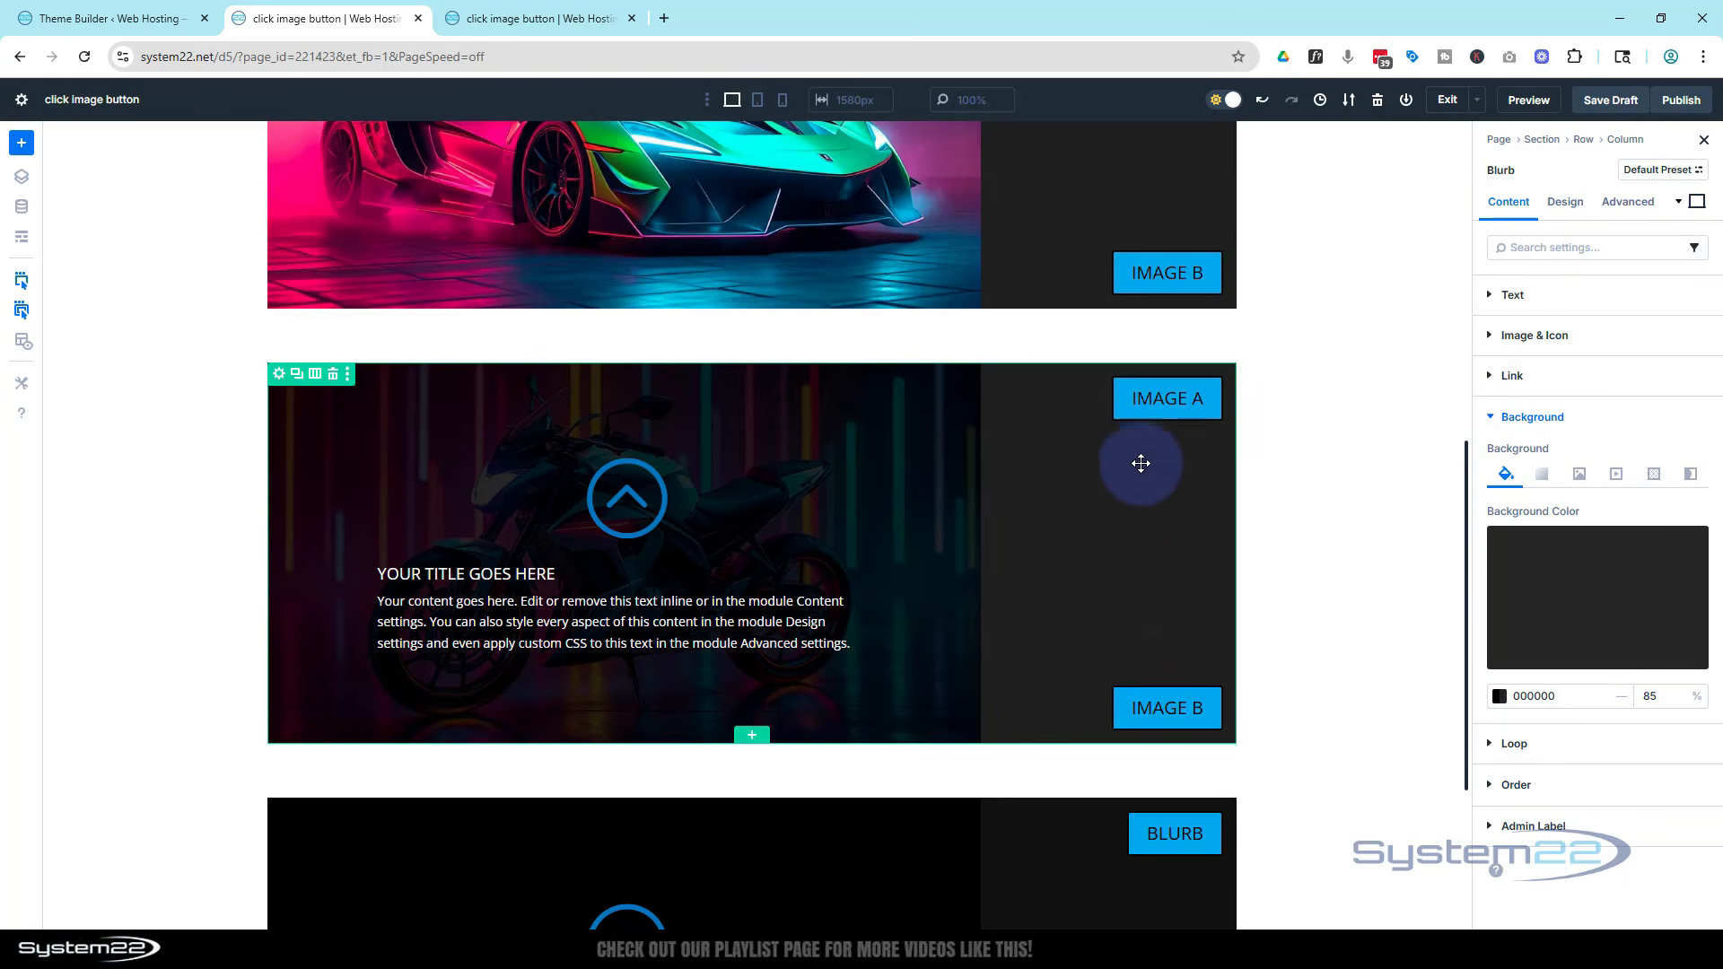
Change the top button's text to Blurb
click(1161, 393)
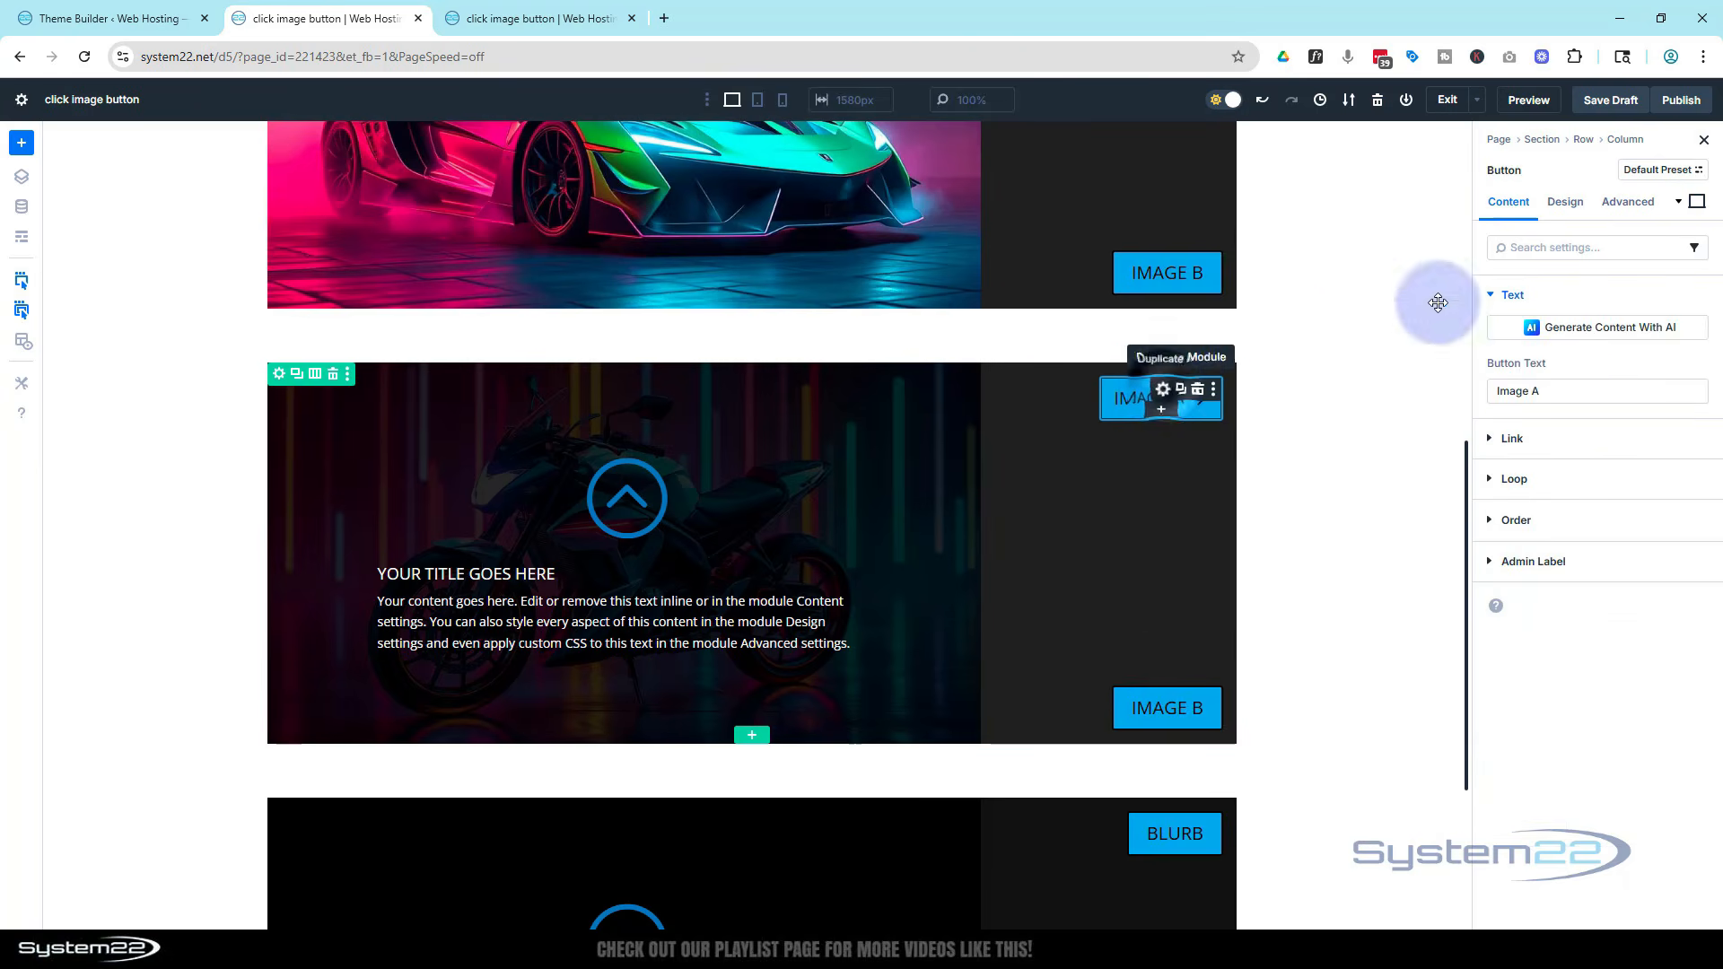
drag(1557, 391, 1479, 391)
text(Blu)
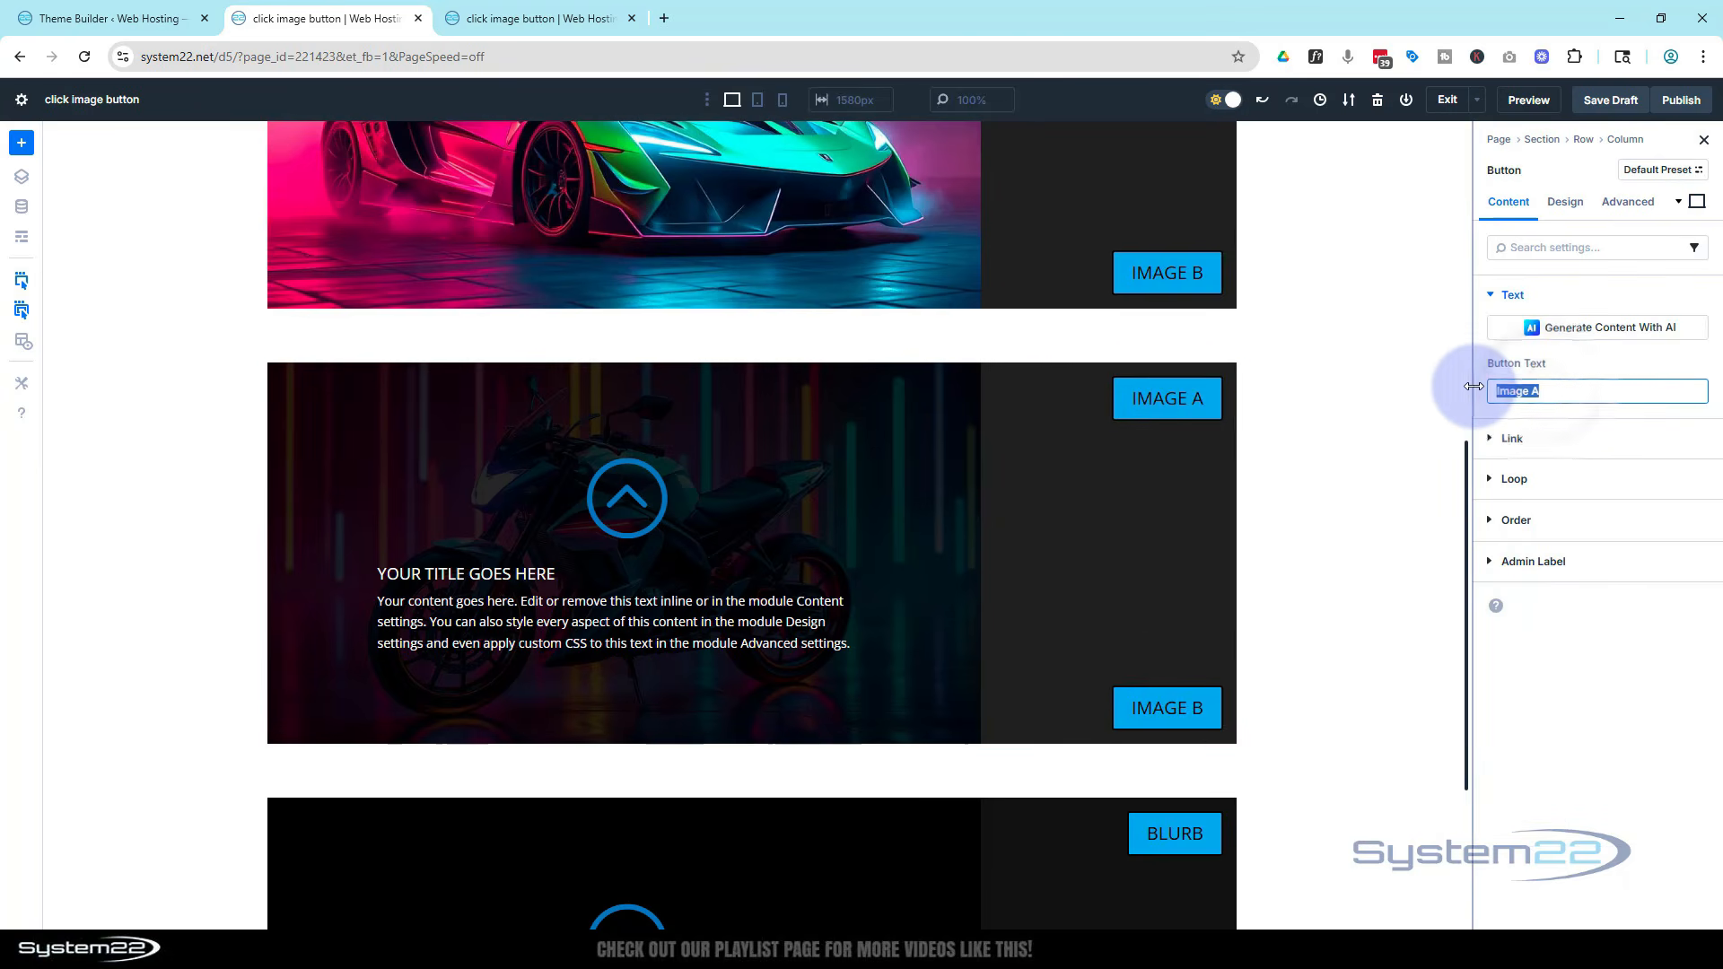
text(rb)
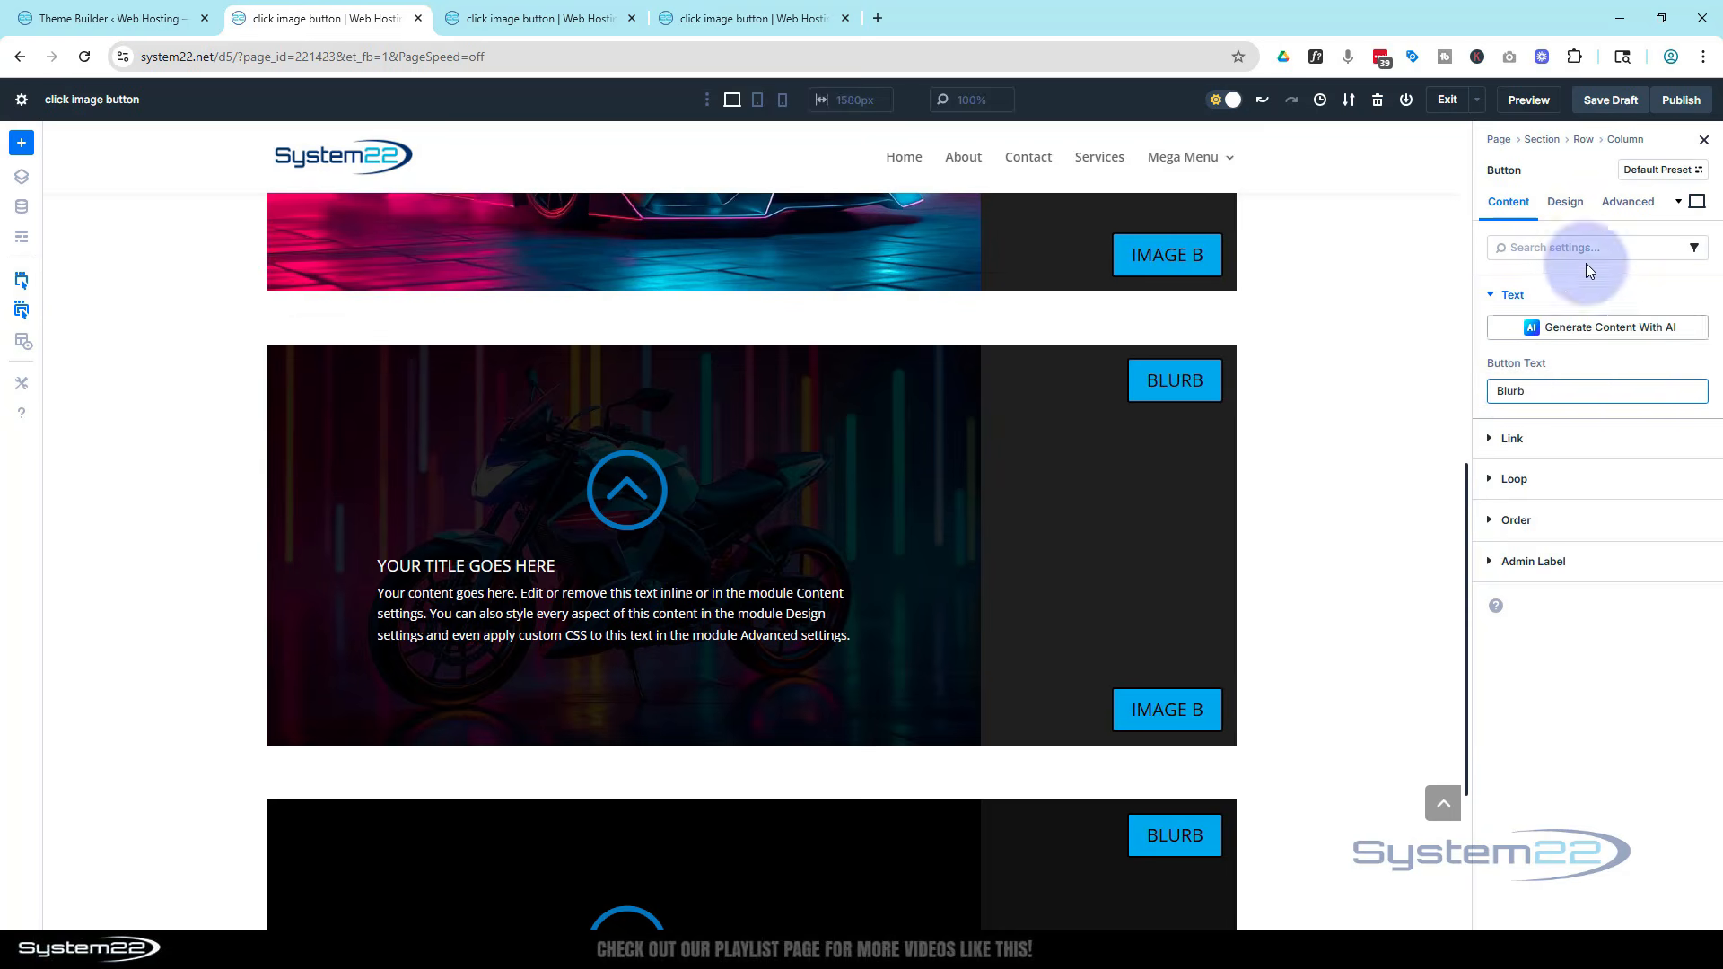
Replace the Blurb button's interaction with a click trigger that shows the Blurb (b btn) module
click(1631, 205)
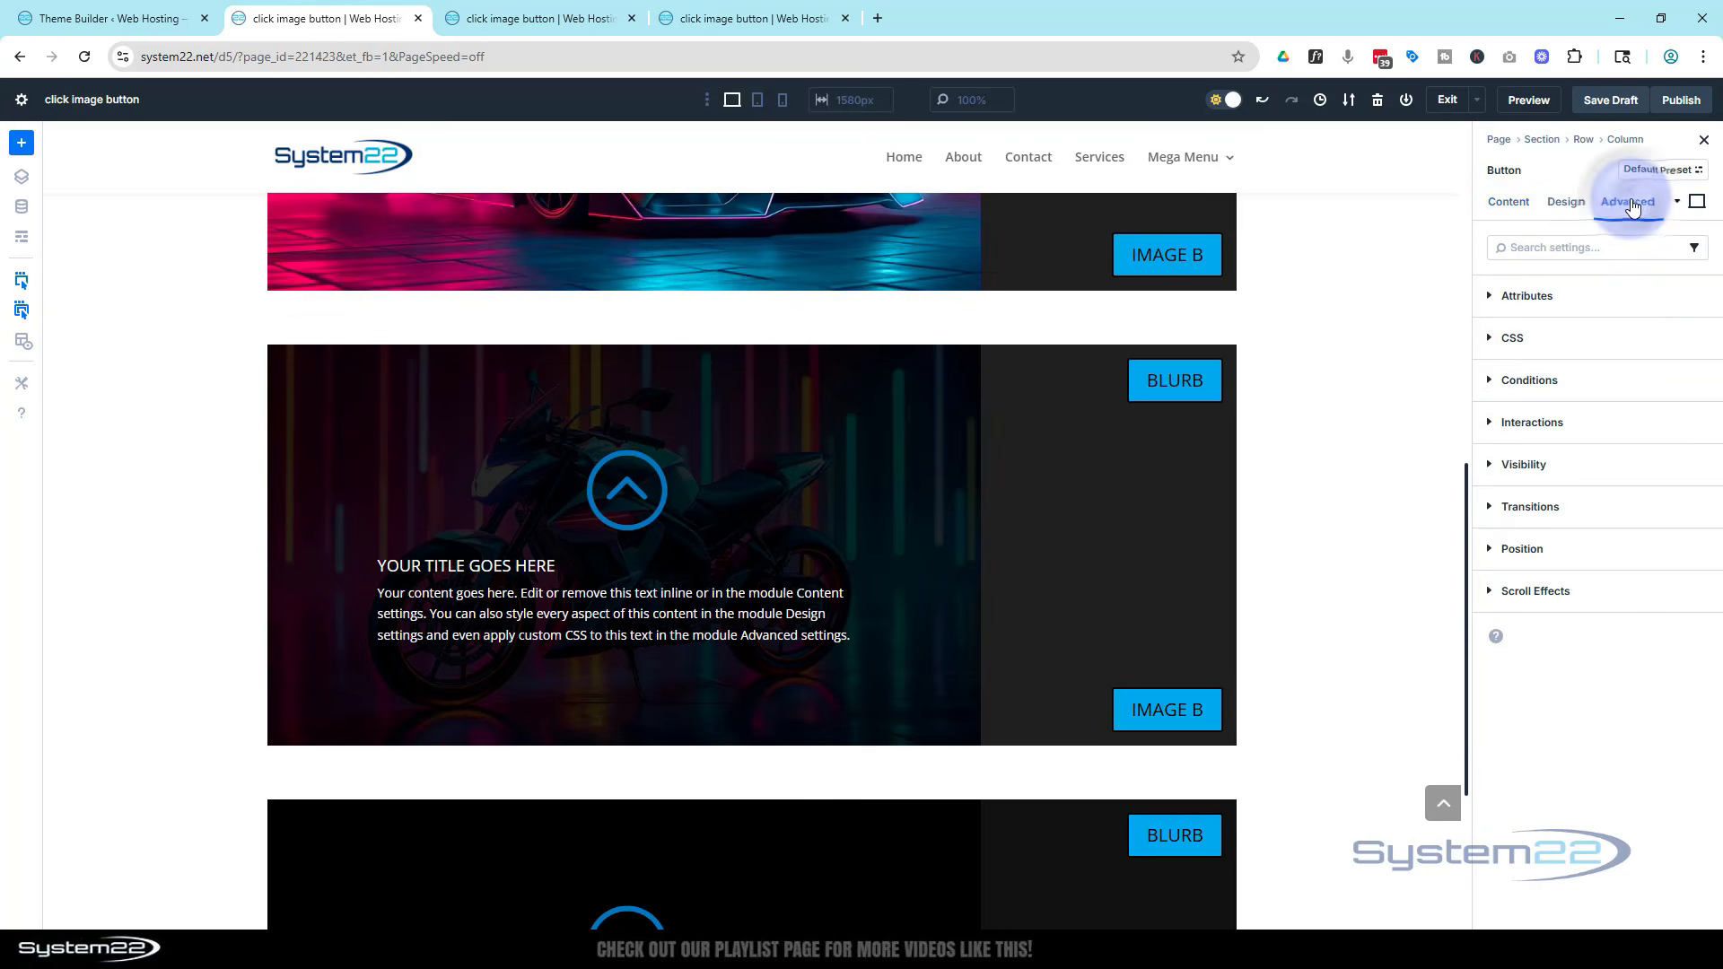
click(1622, 438)
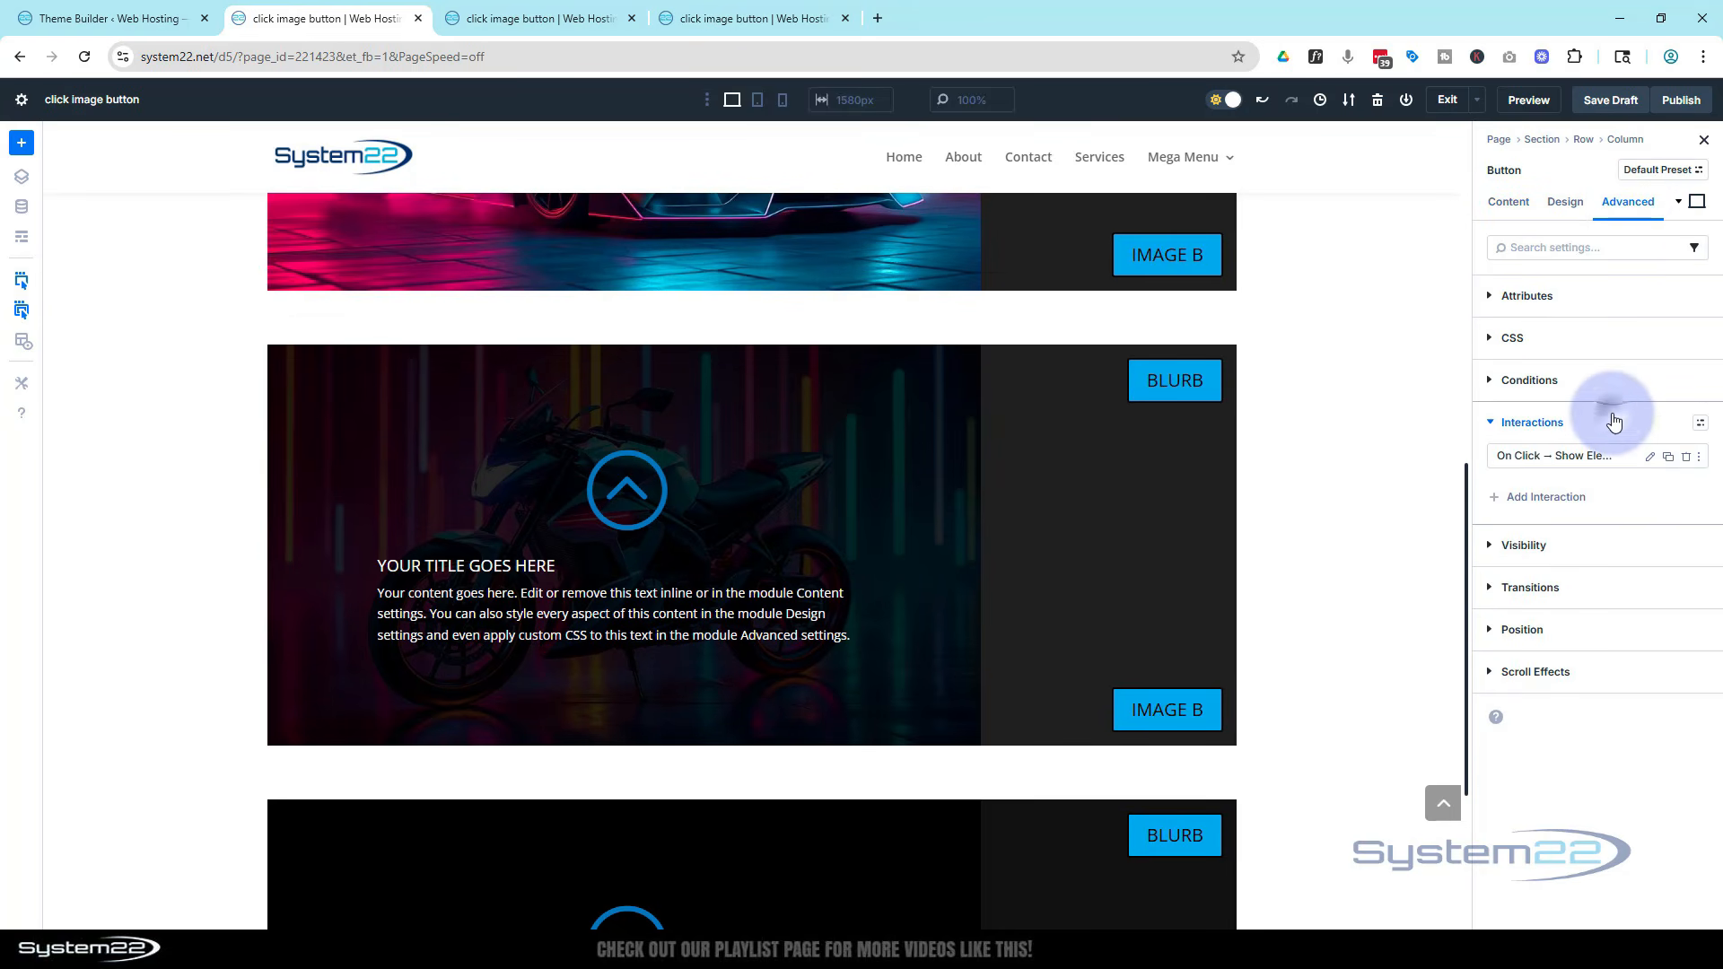
click(1685, 461)
click(1586, 470)
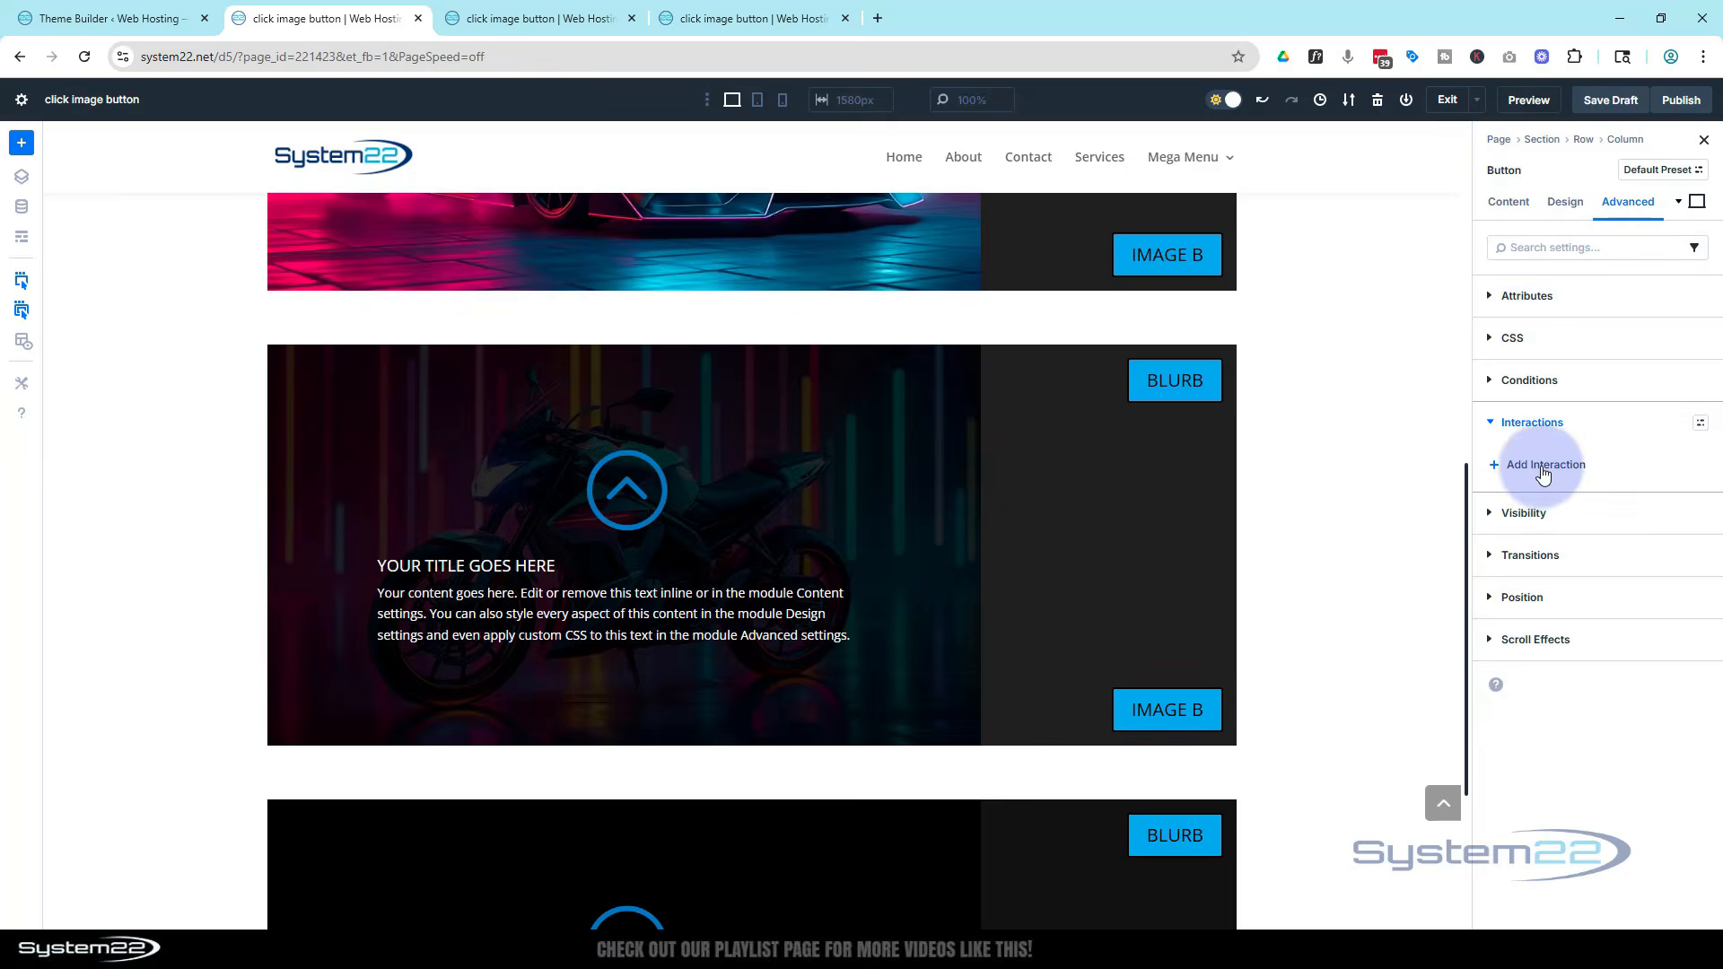
click(1534, 497)
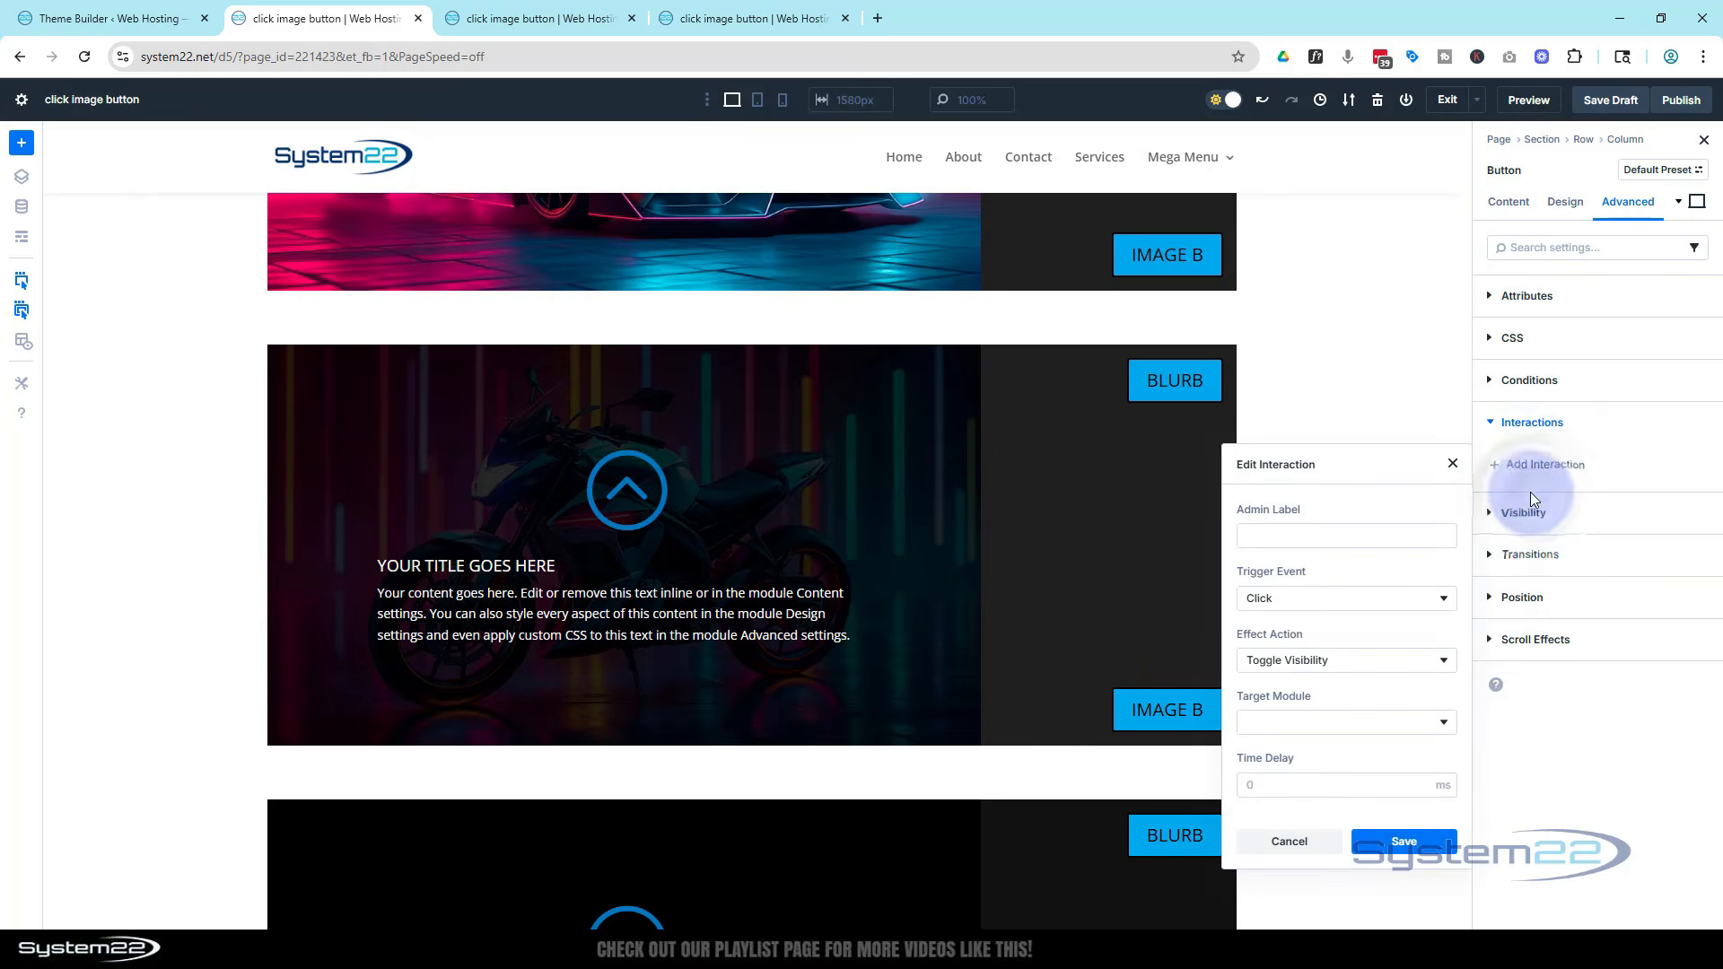
click(1390, 662)
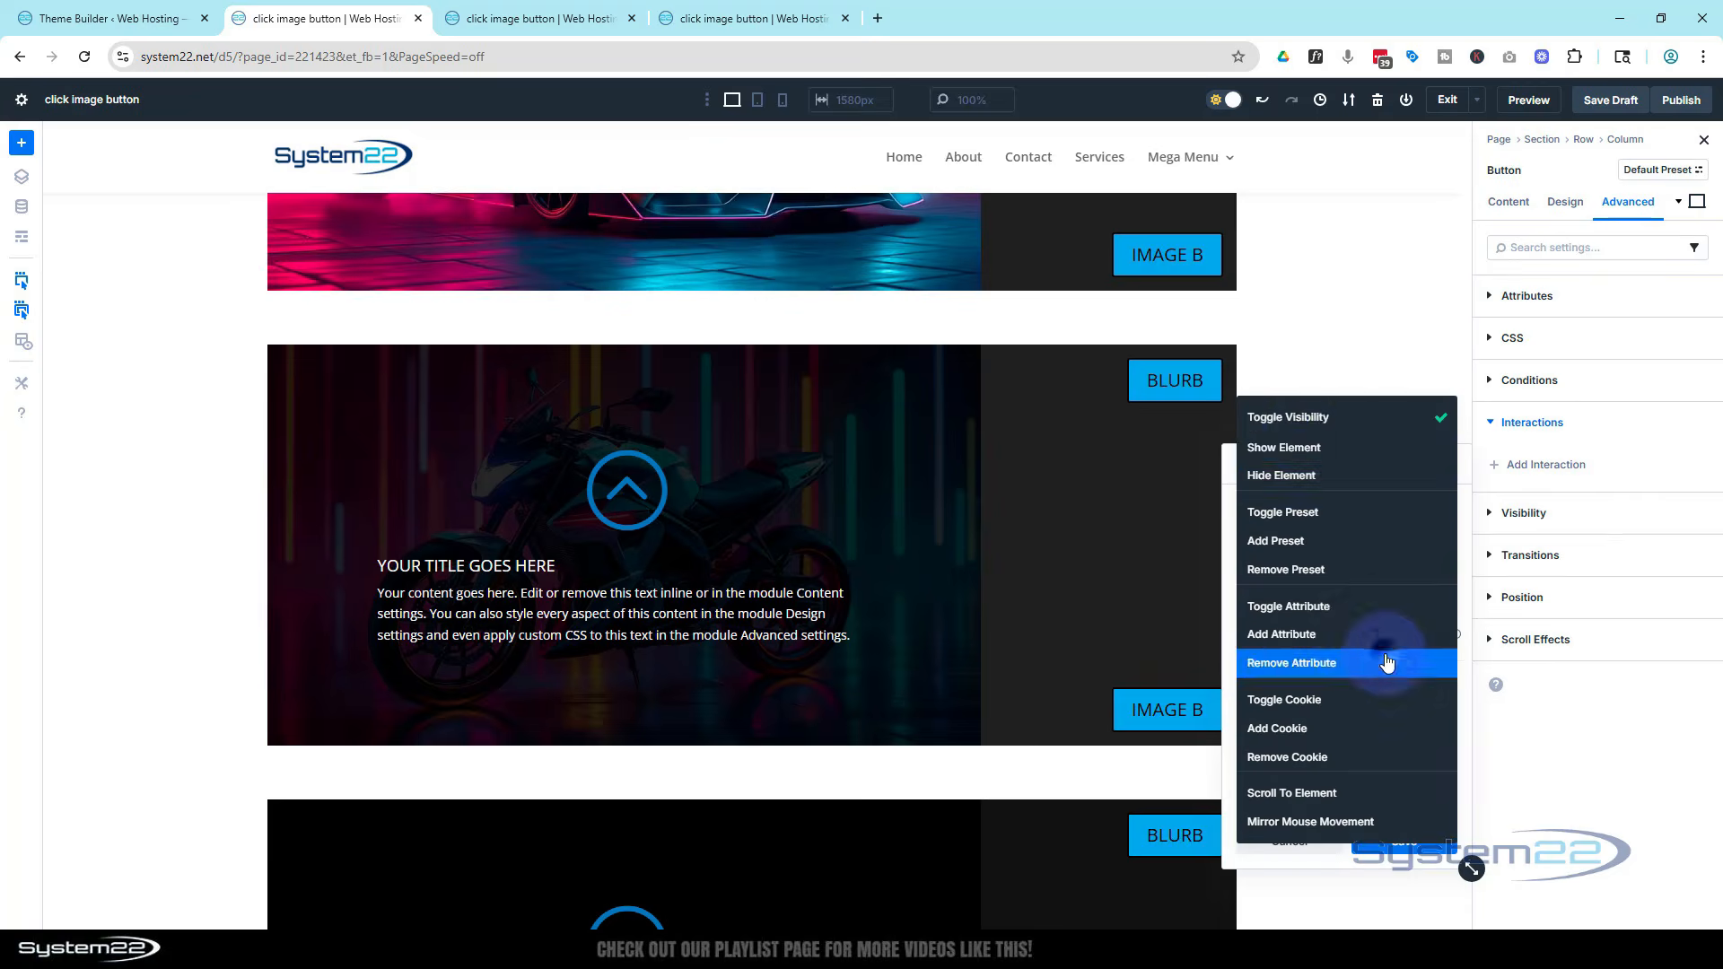
click(1305, 443)
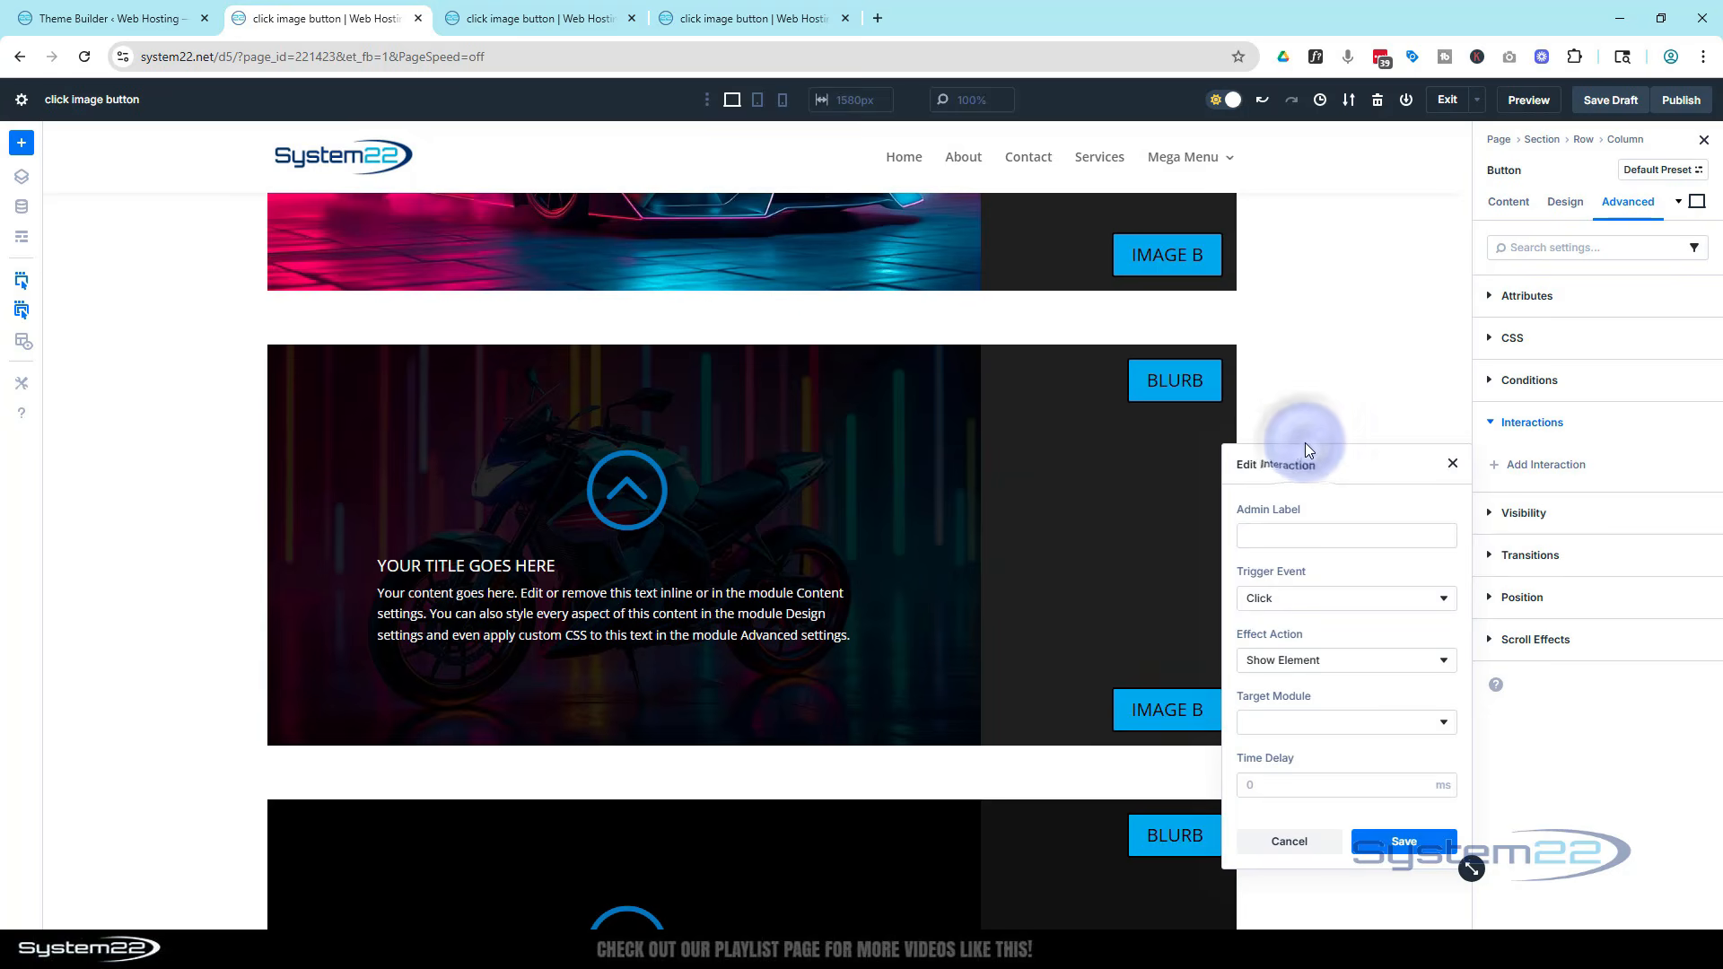
click(1373, 733)
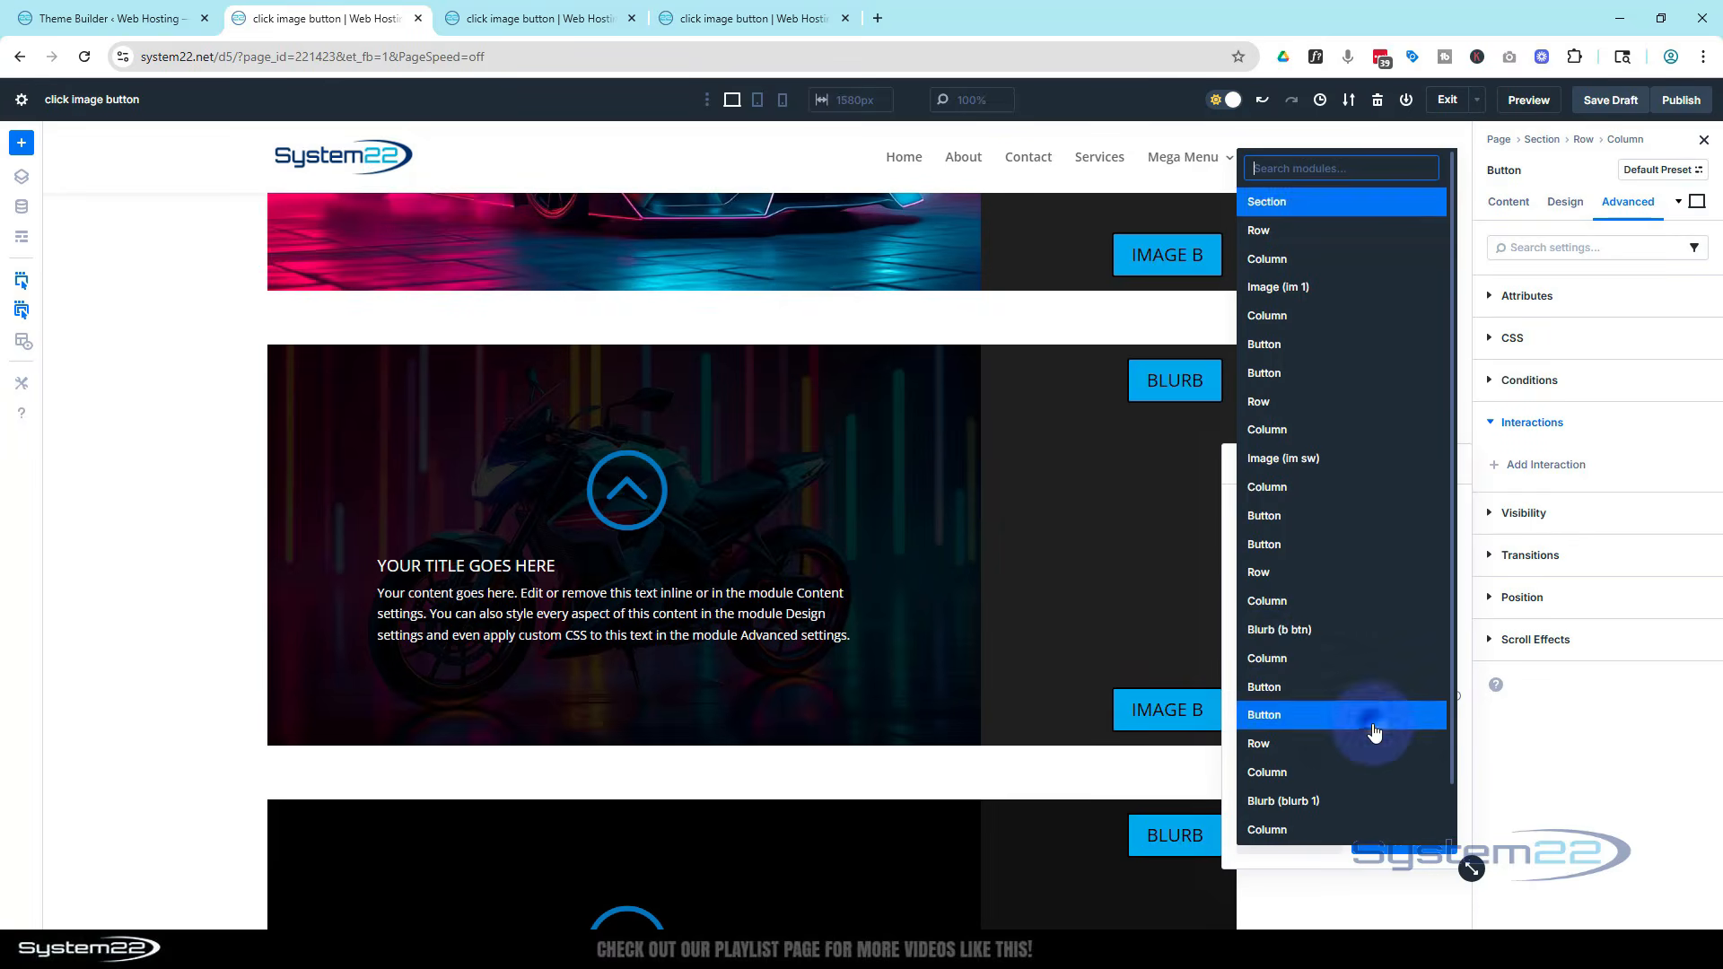
click(1288, 632)
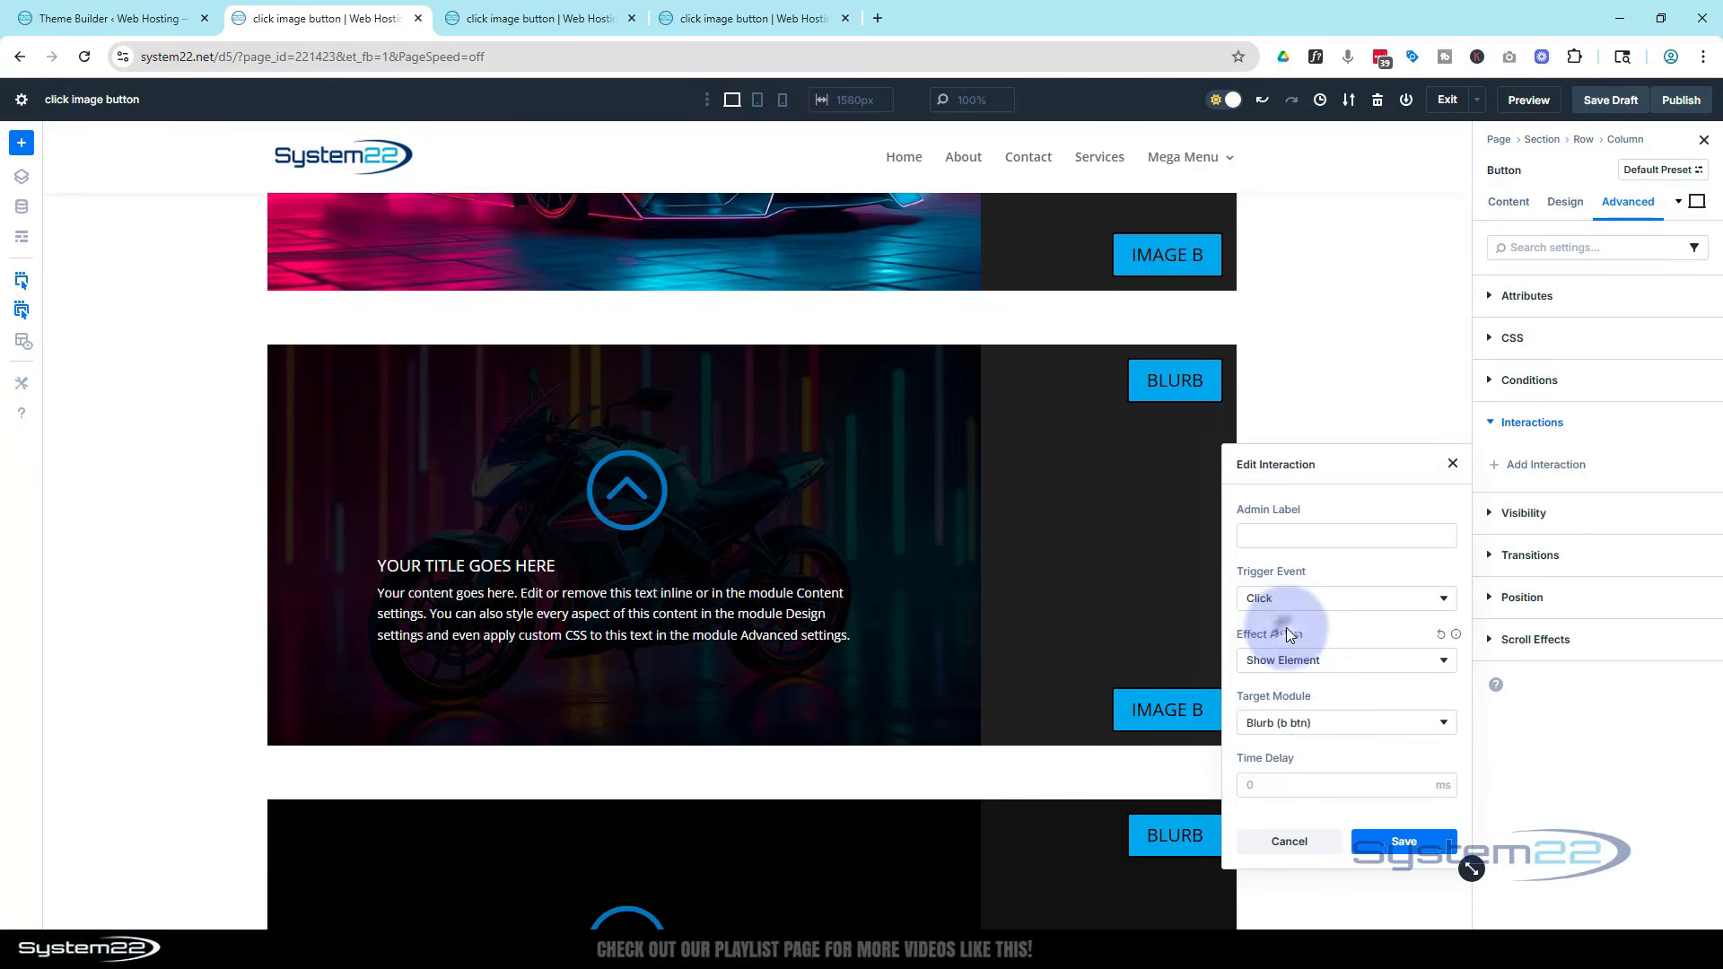
click(1415, 844)
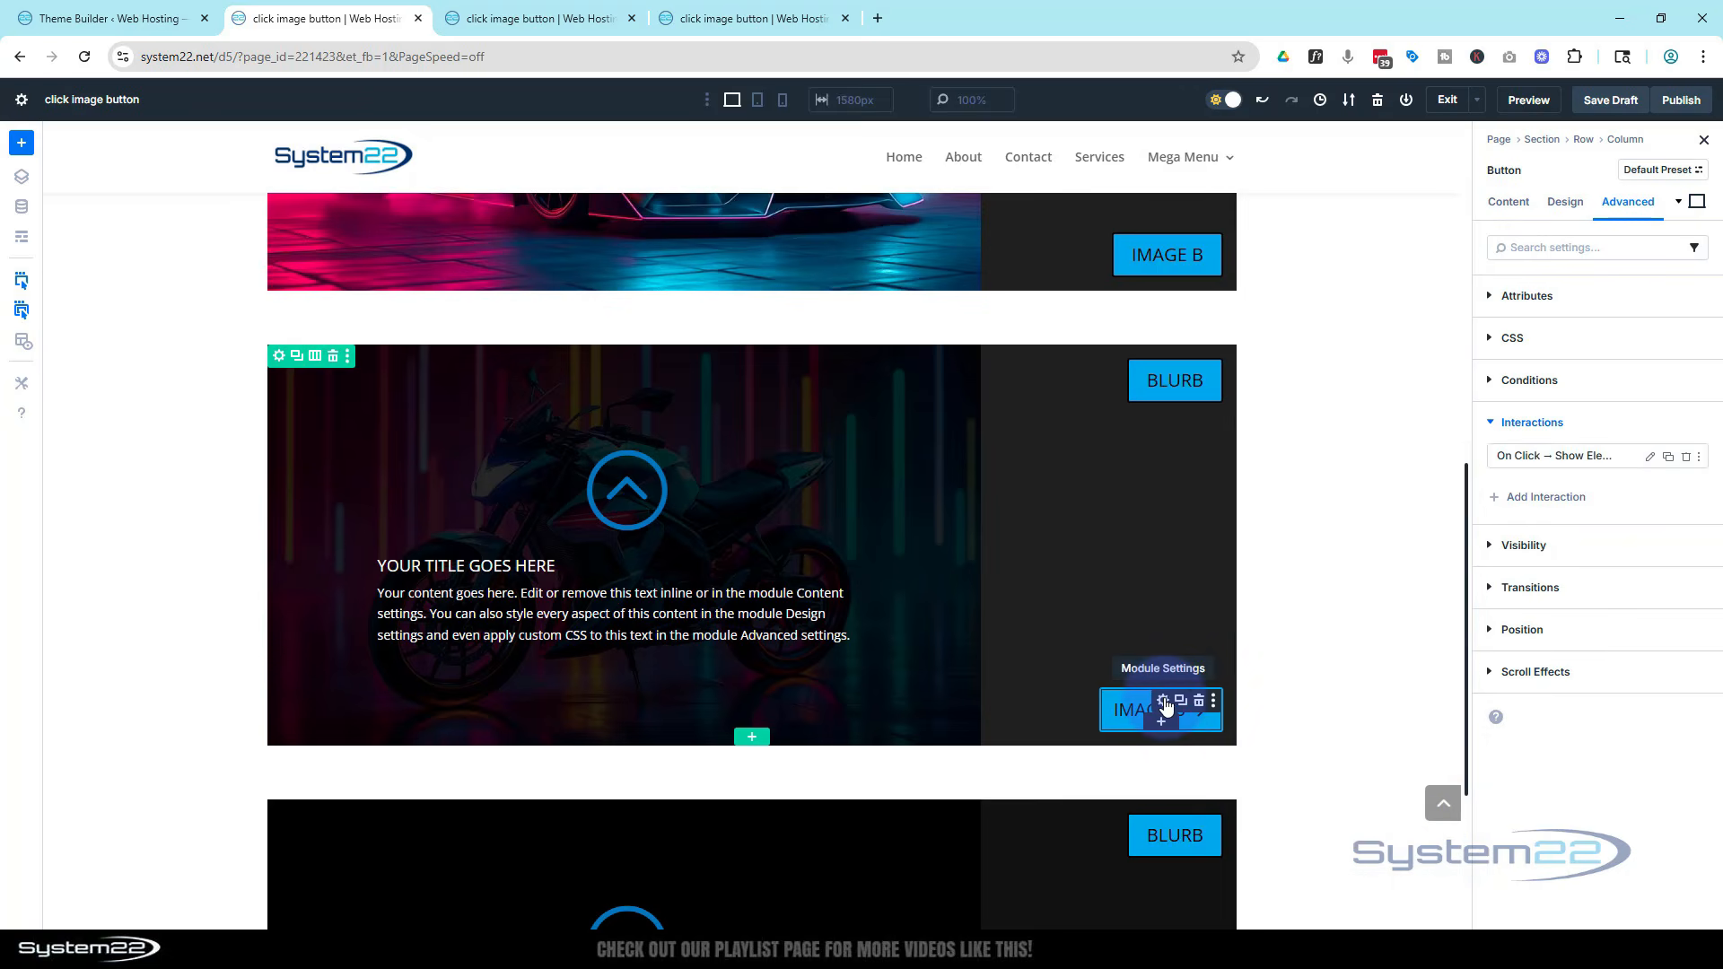
Change the bottom button's text in the blurb row to Image
click(1163, 702)
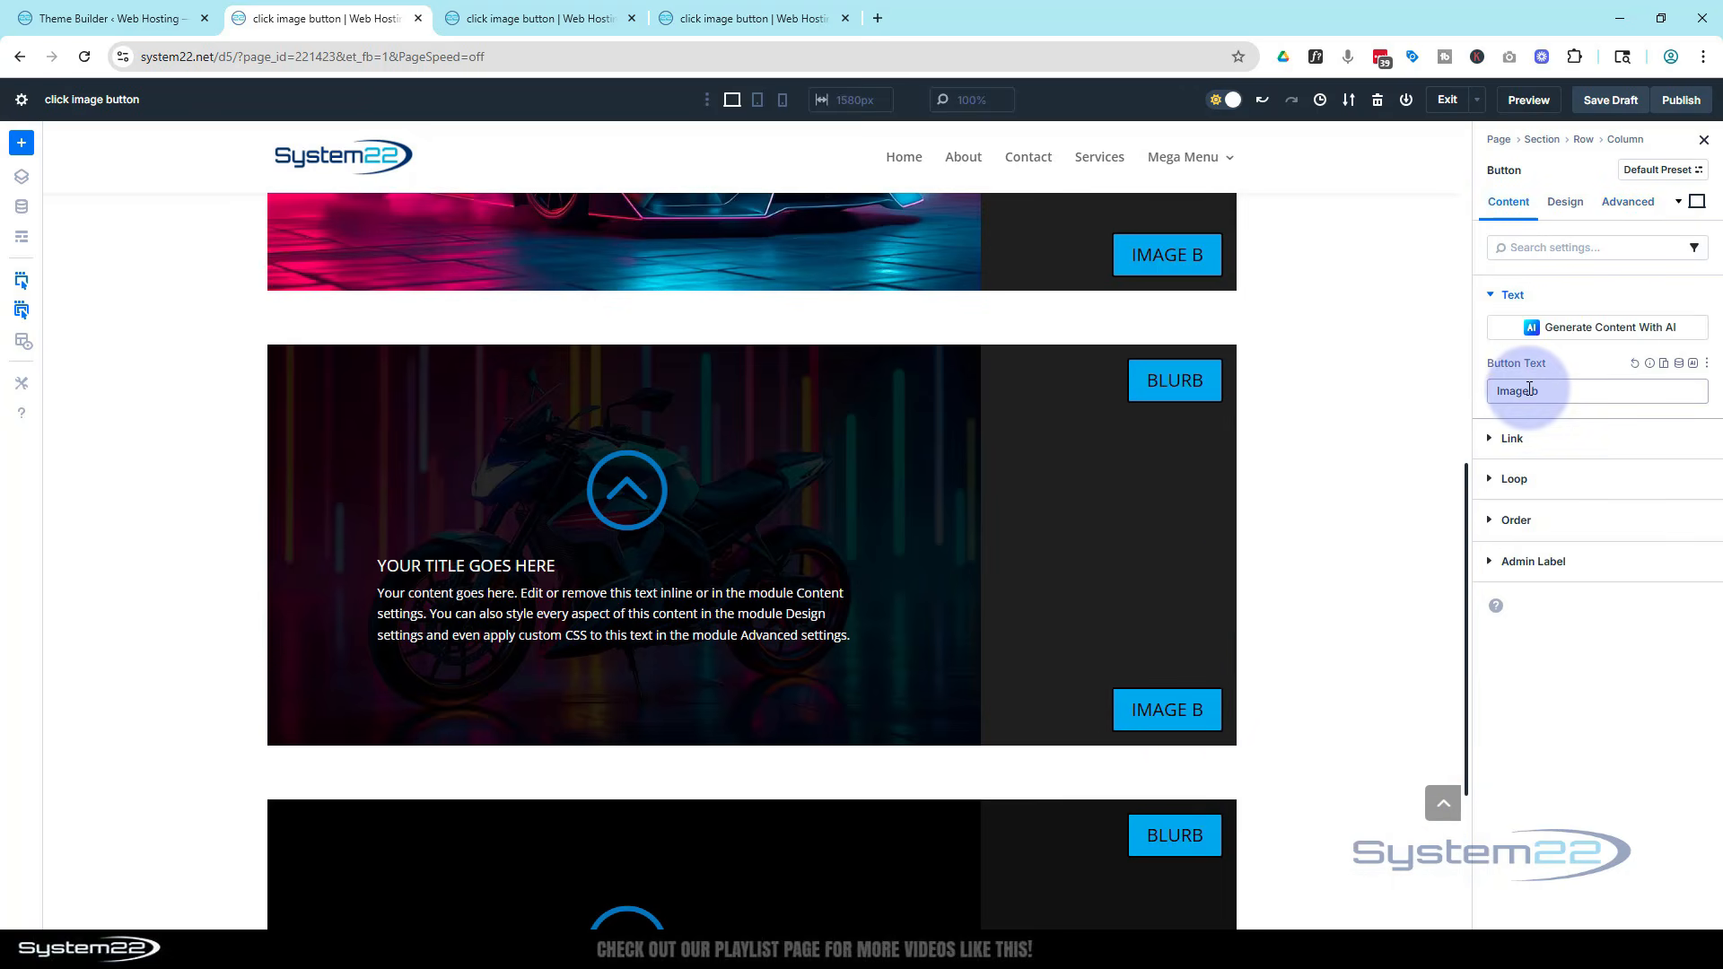
drag(1529, 389, 1559, 388)
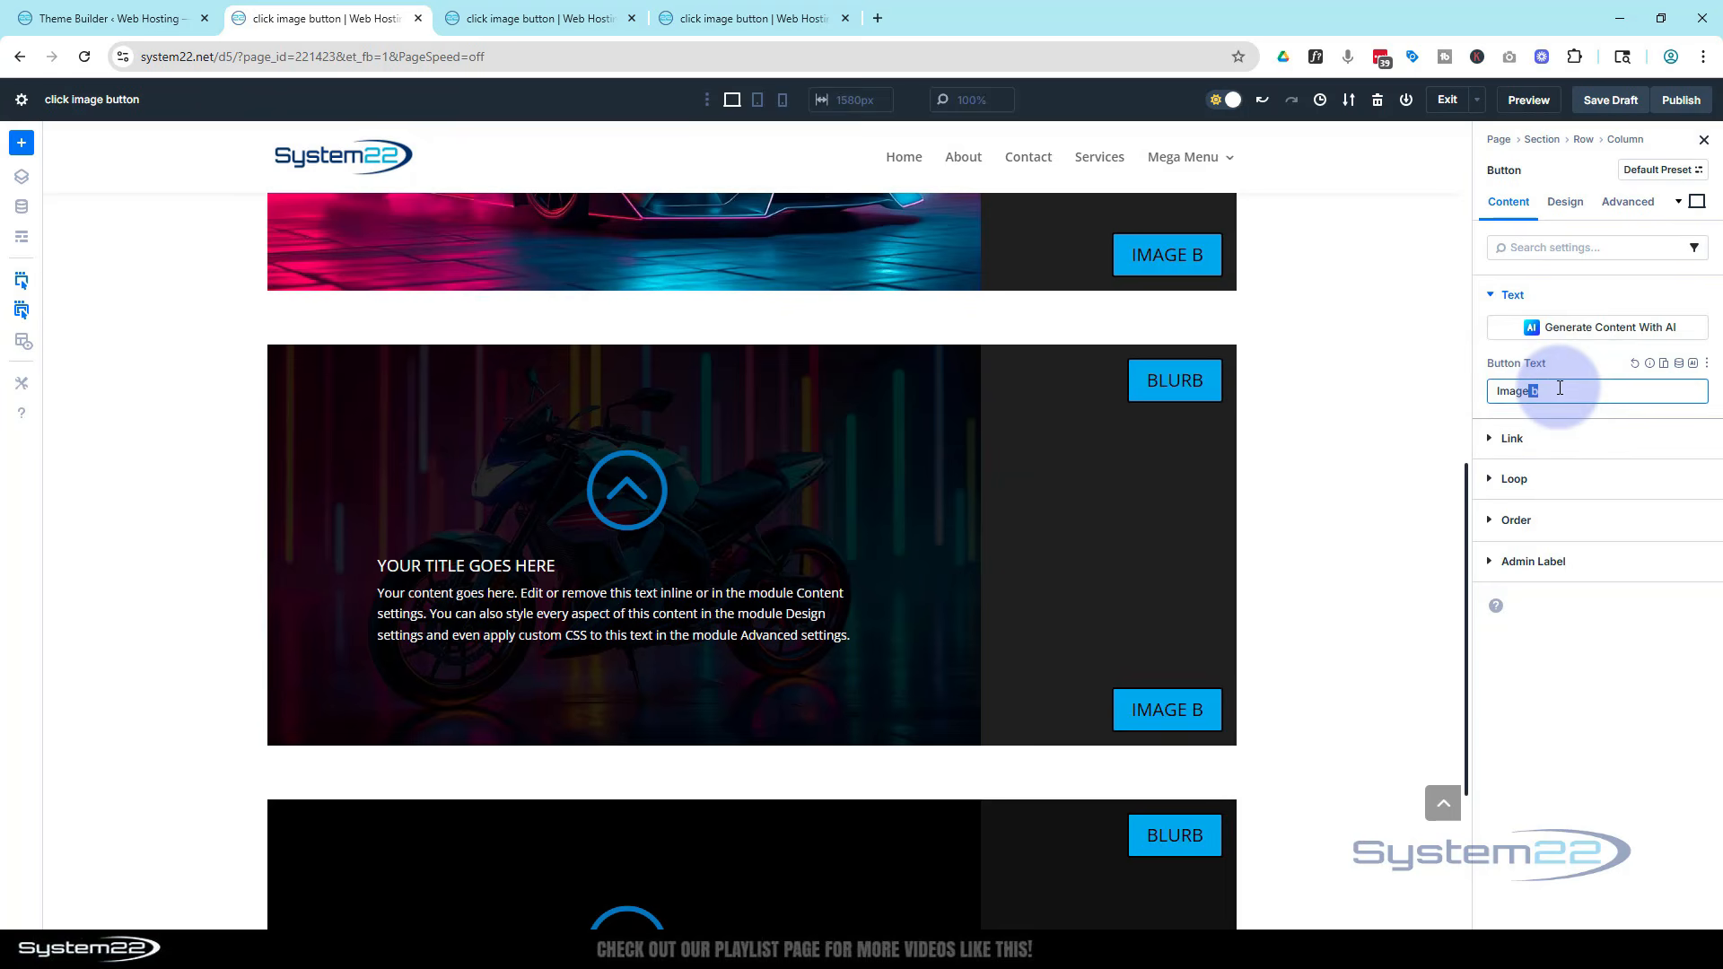
Replace the Image button's interaction with a click trigger that hides the Blurb (b btn) module, then save the draft
click(1638, 207)
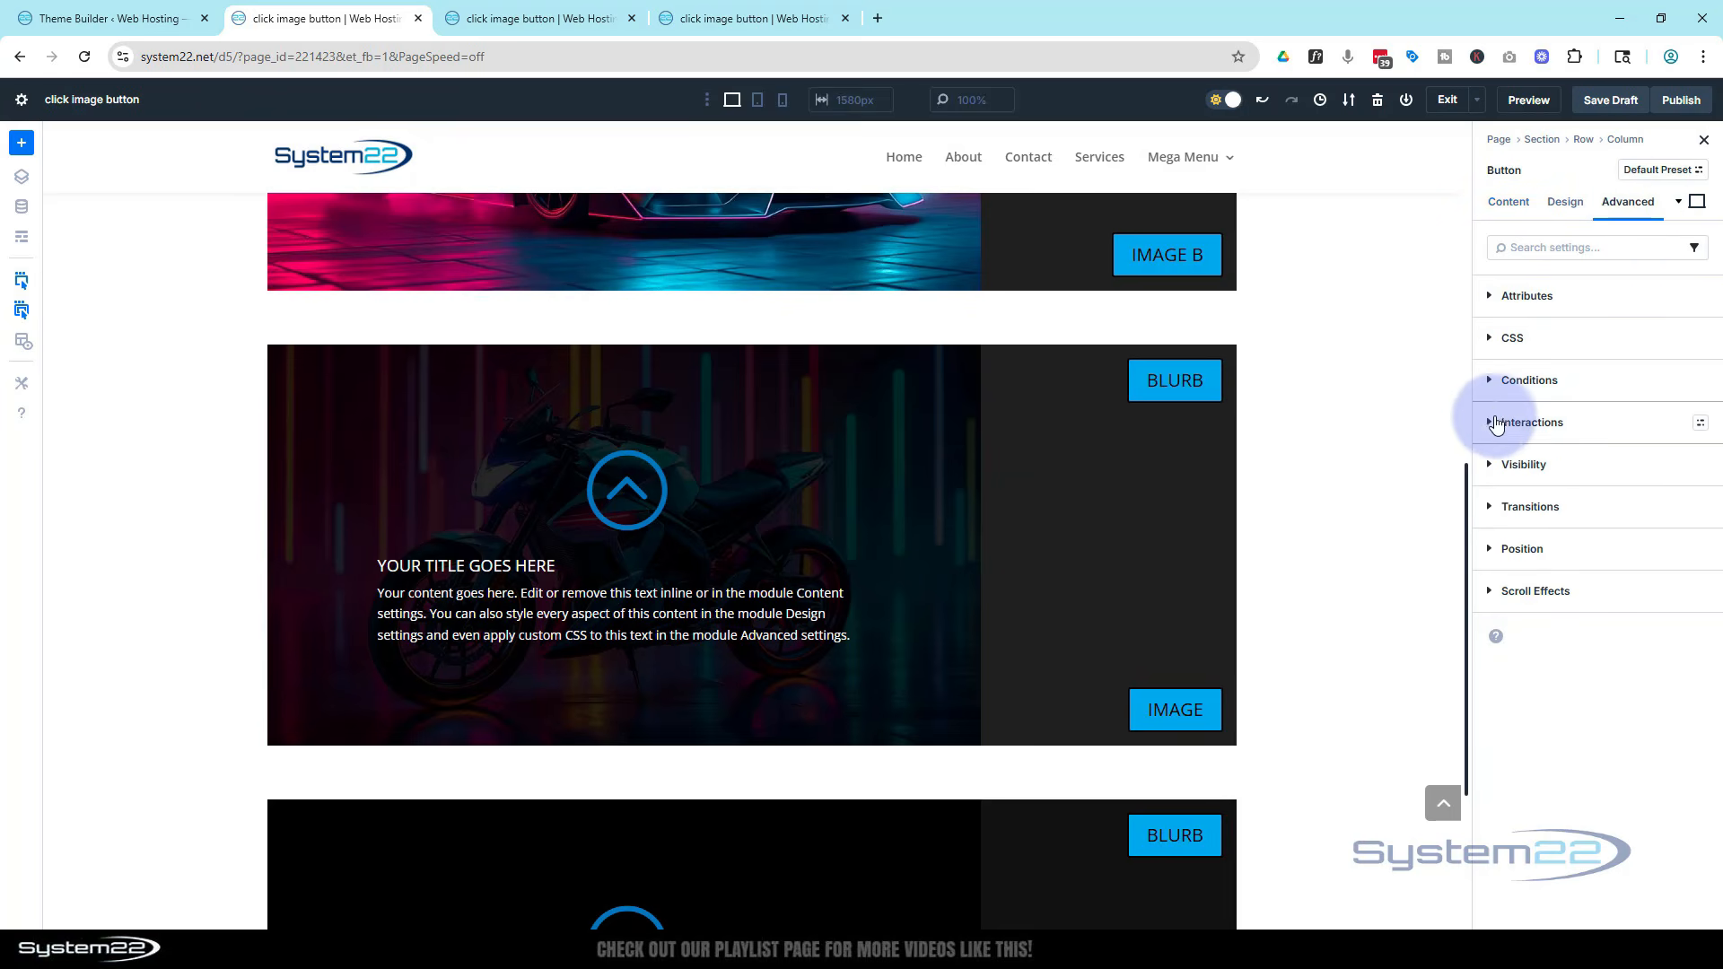
click(1492, 424)
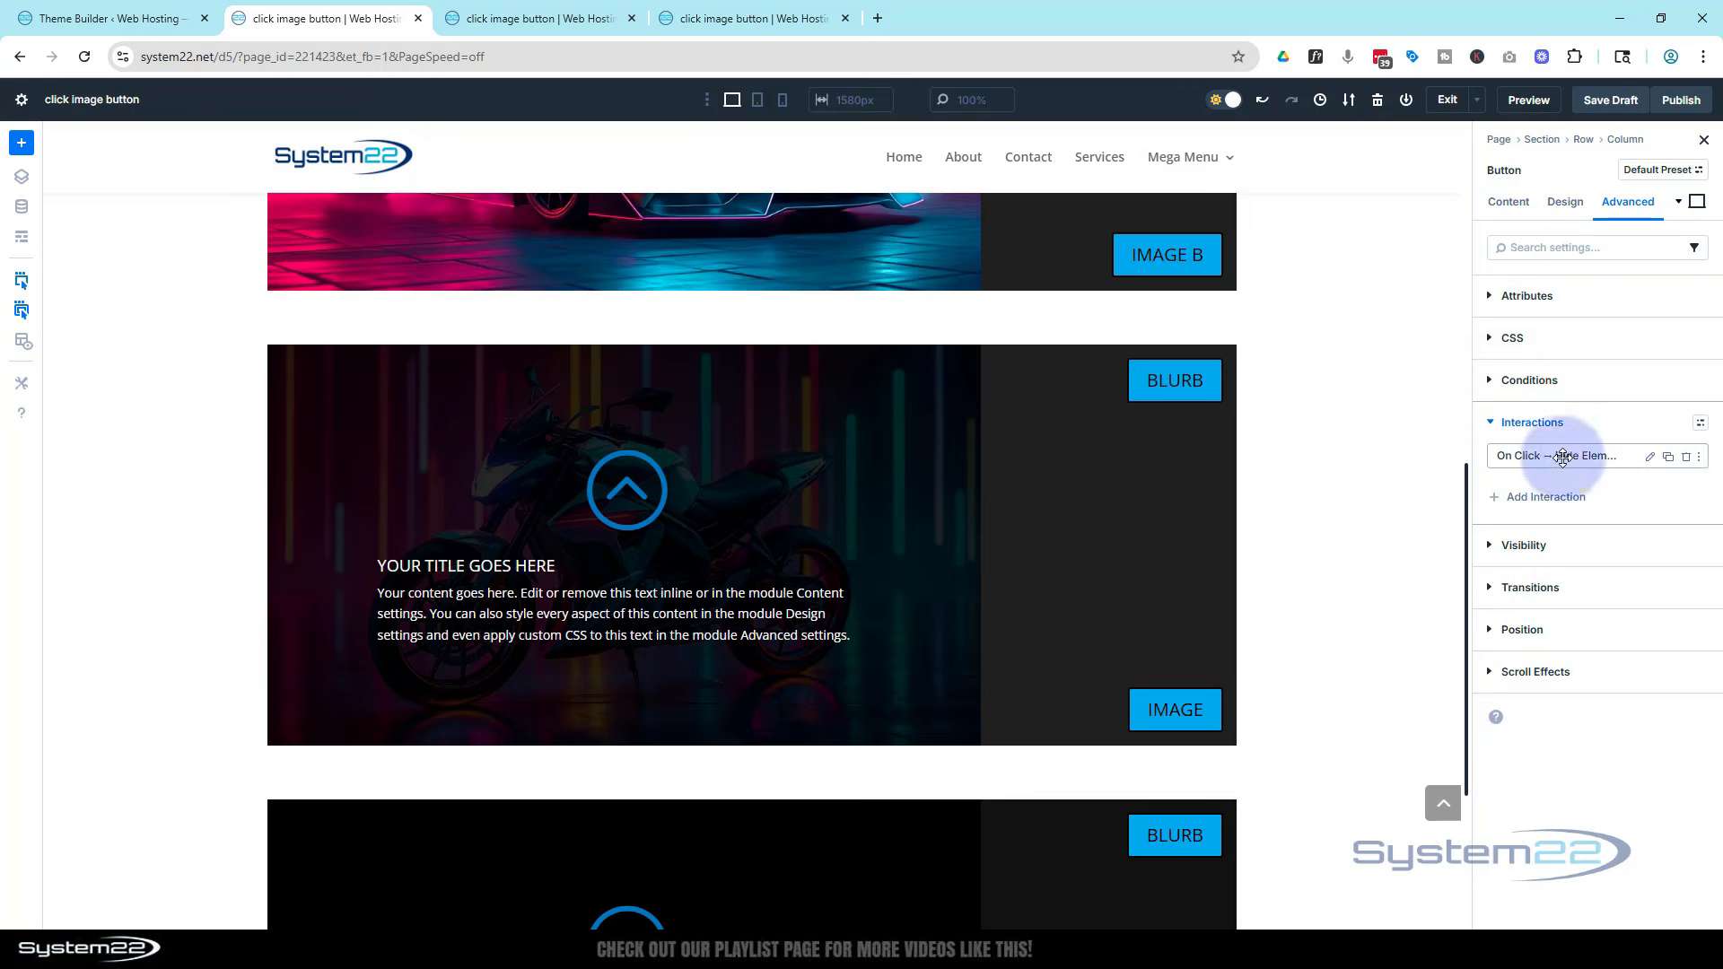
click(1690, 460)
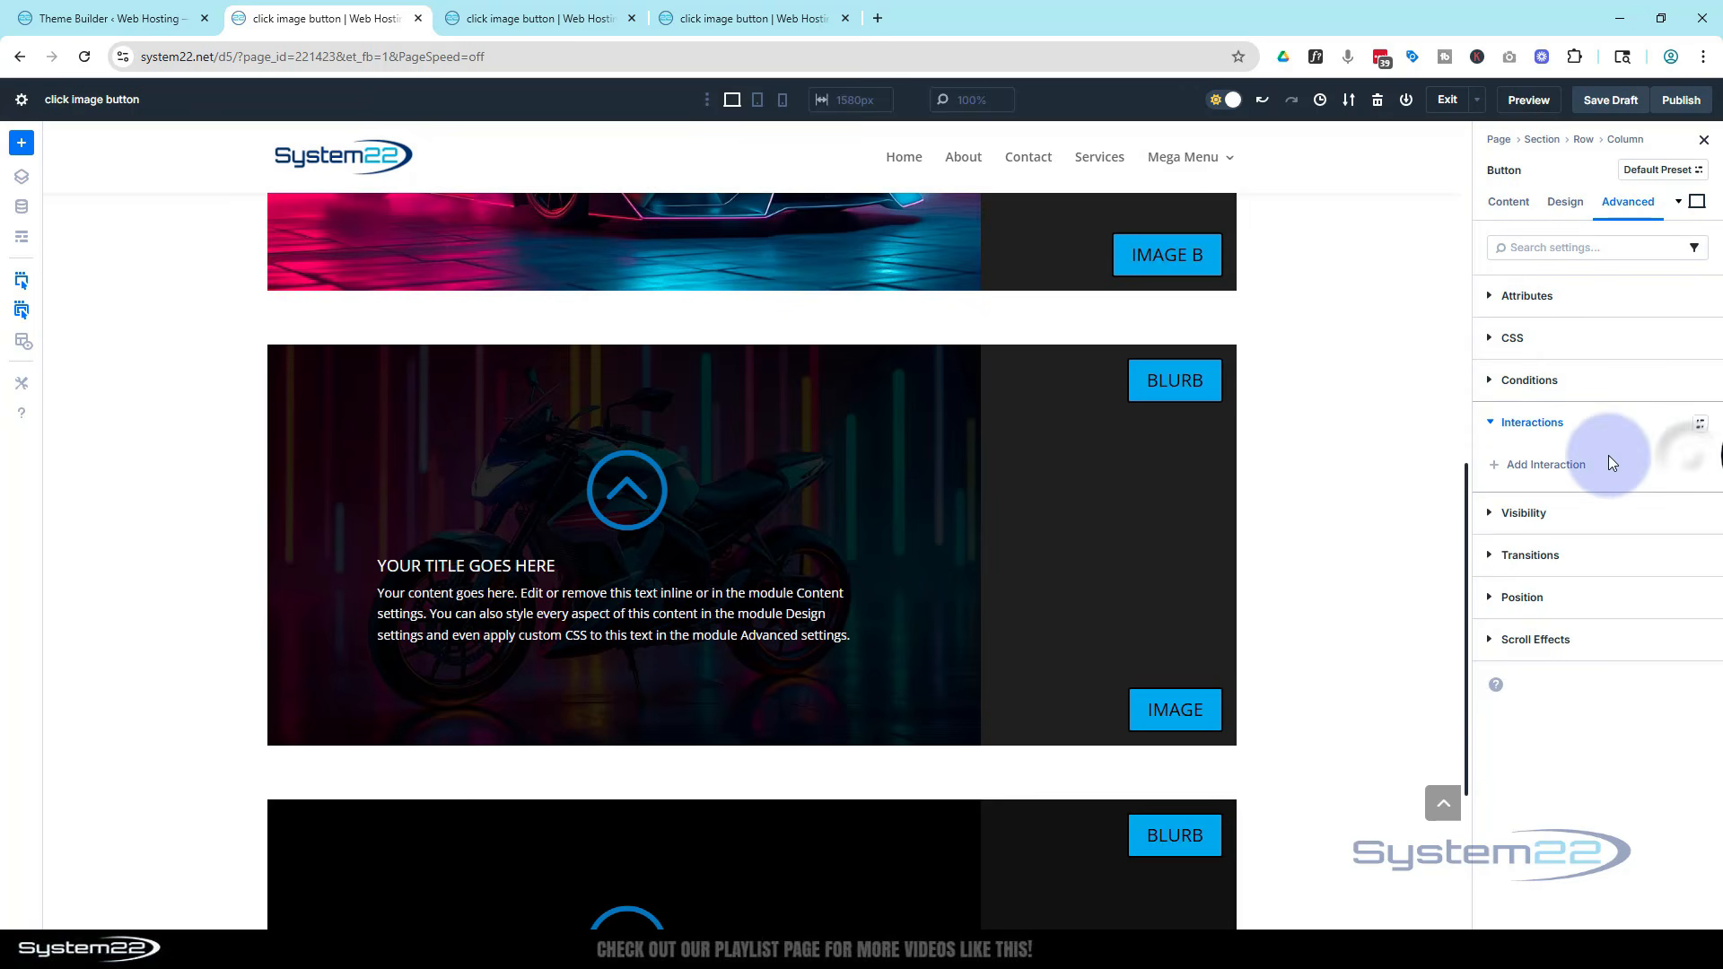
click(1534, 467)
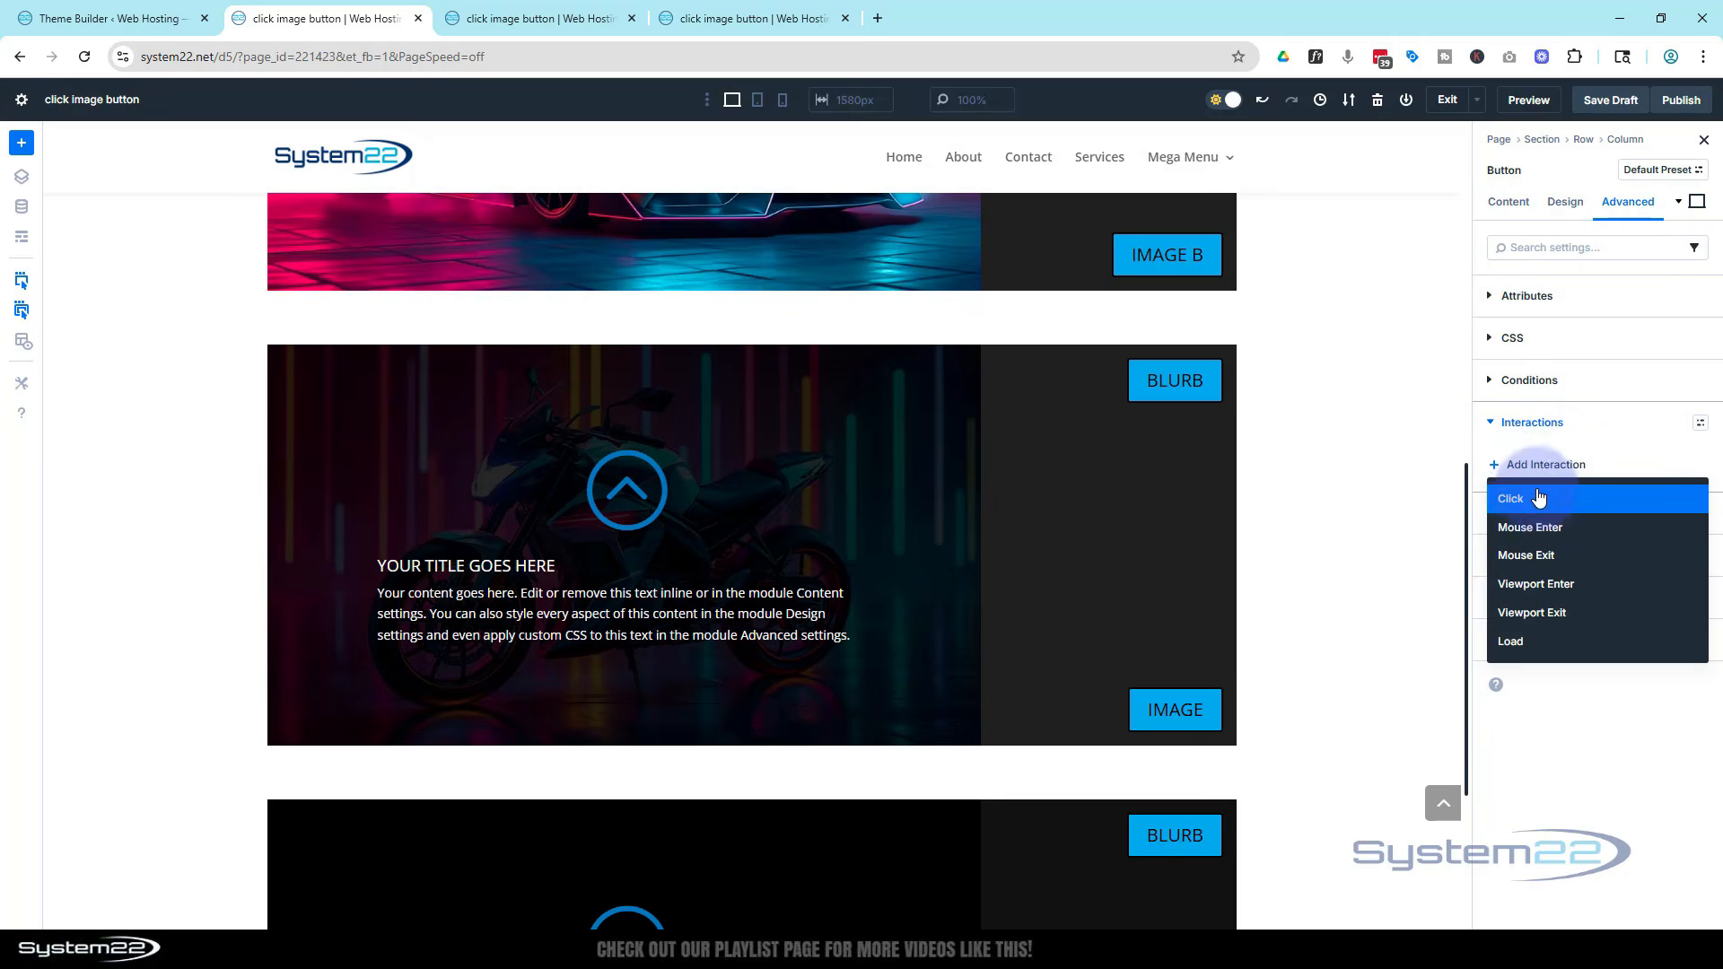
click(1531, 500)
click(1365, 660)
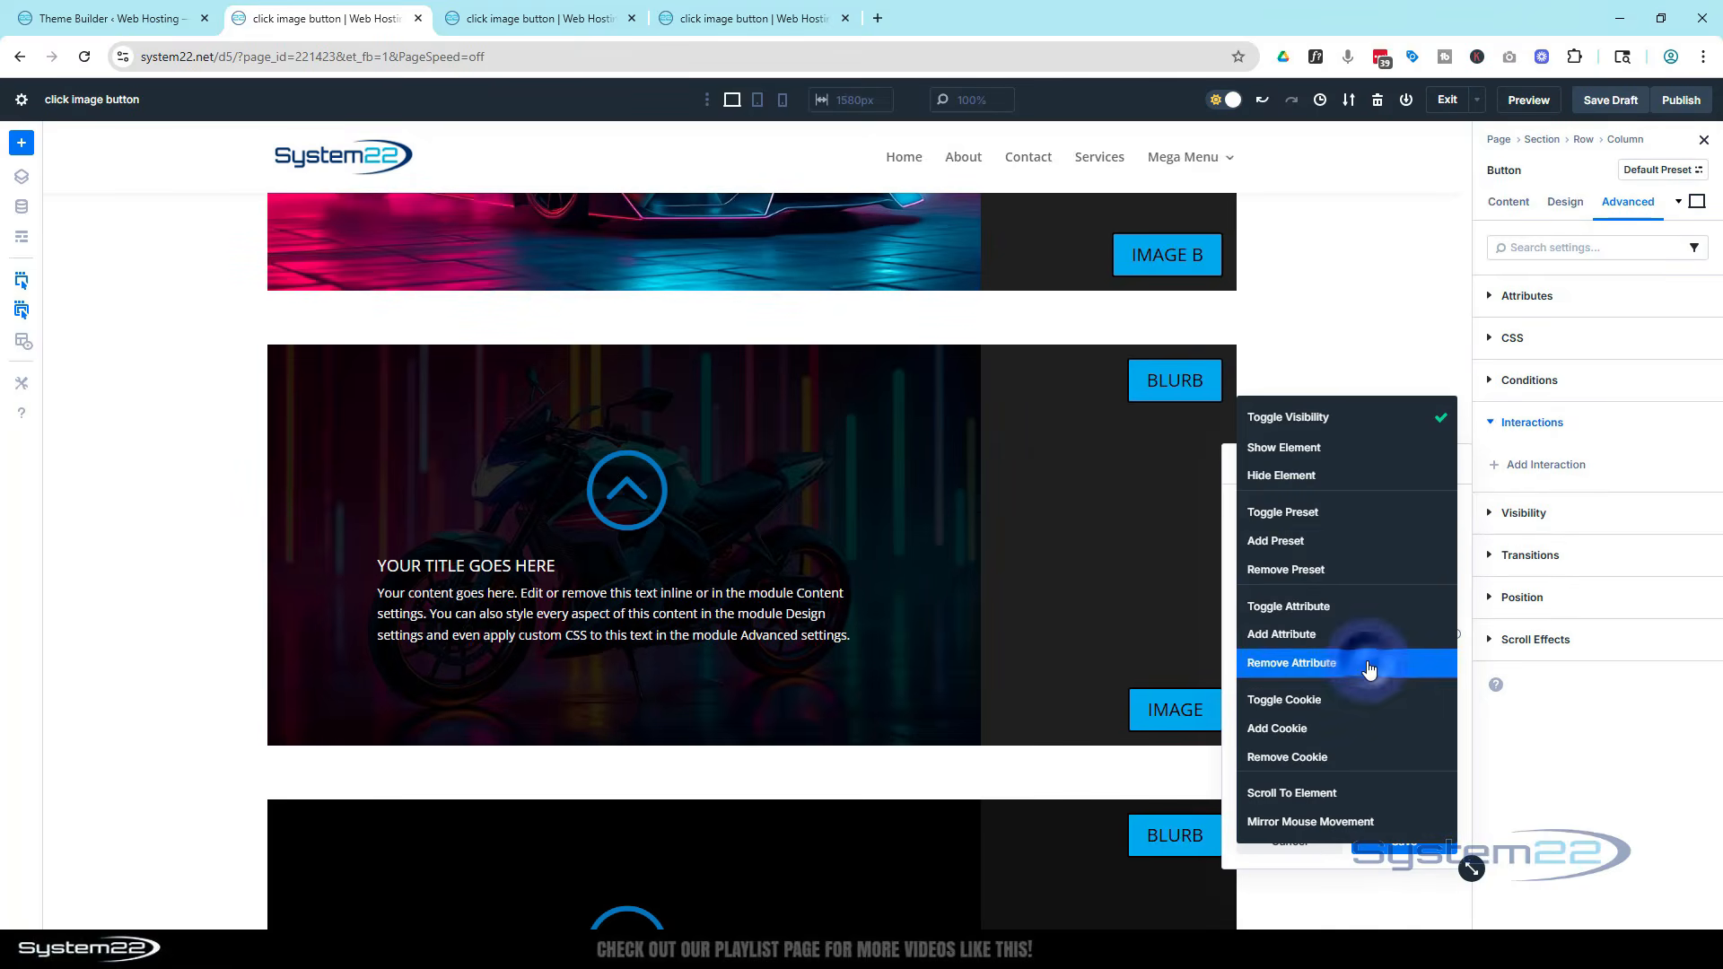
click(1285, 477)
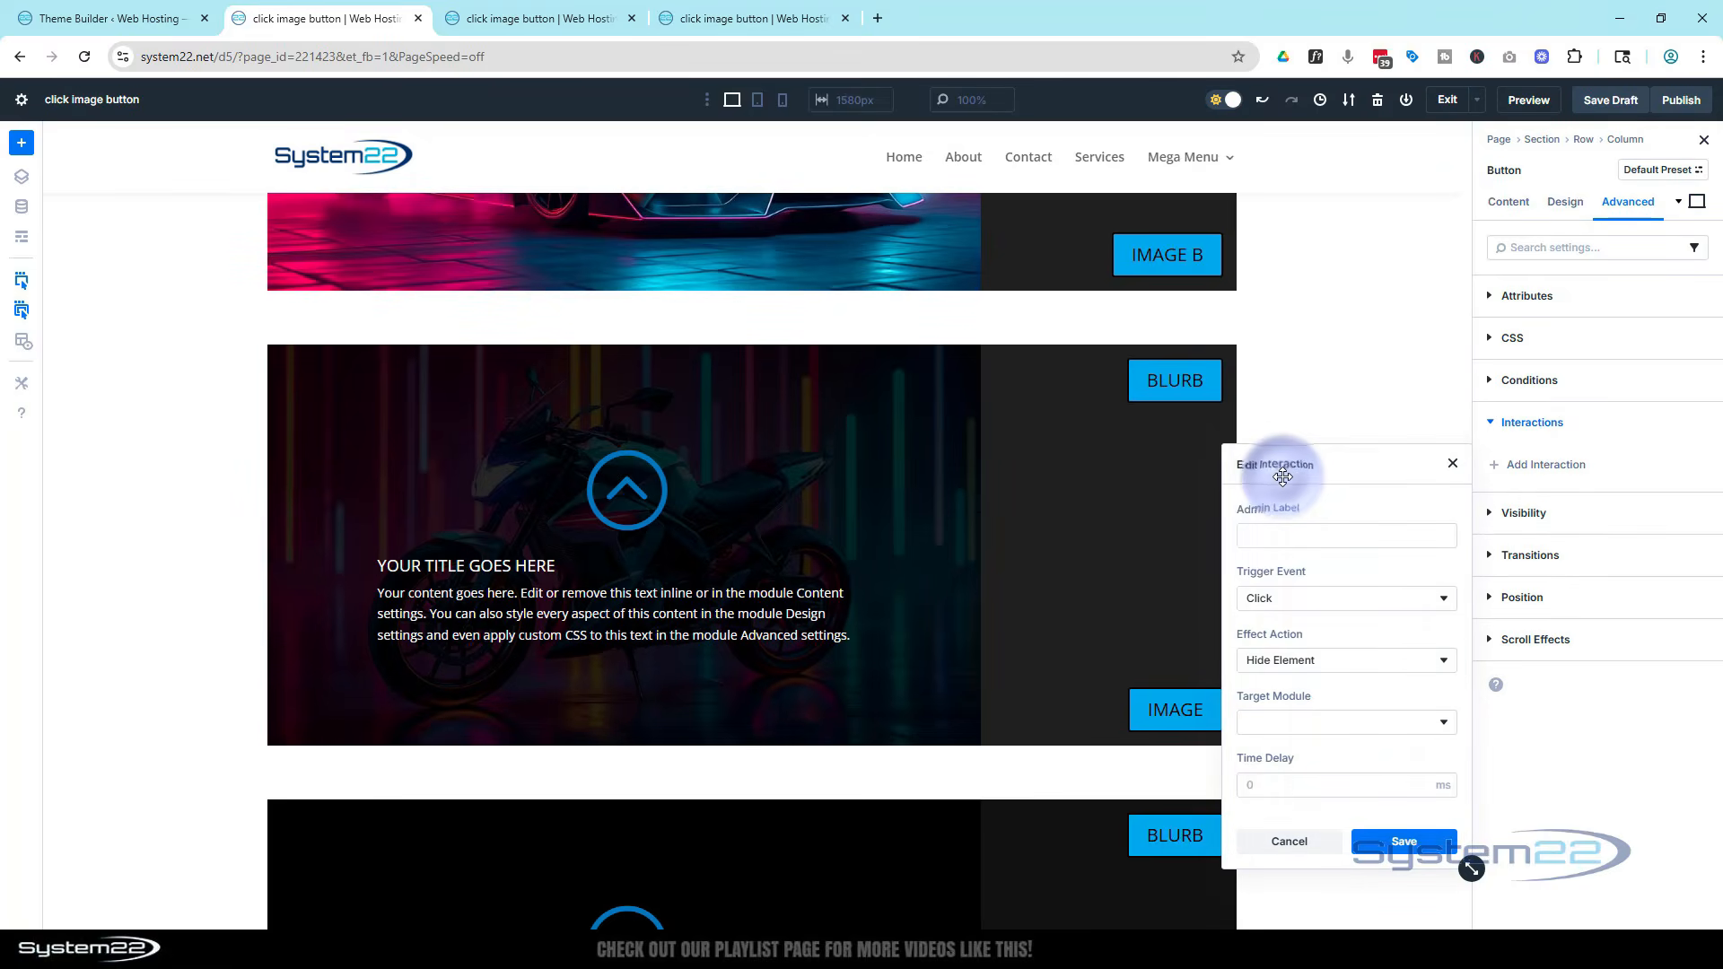
click(1349, 733)
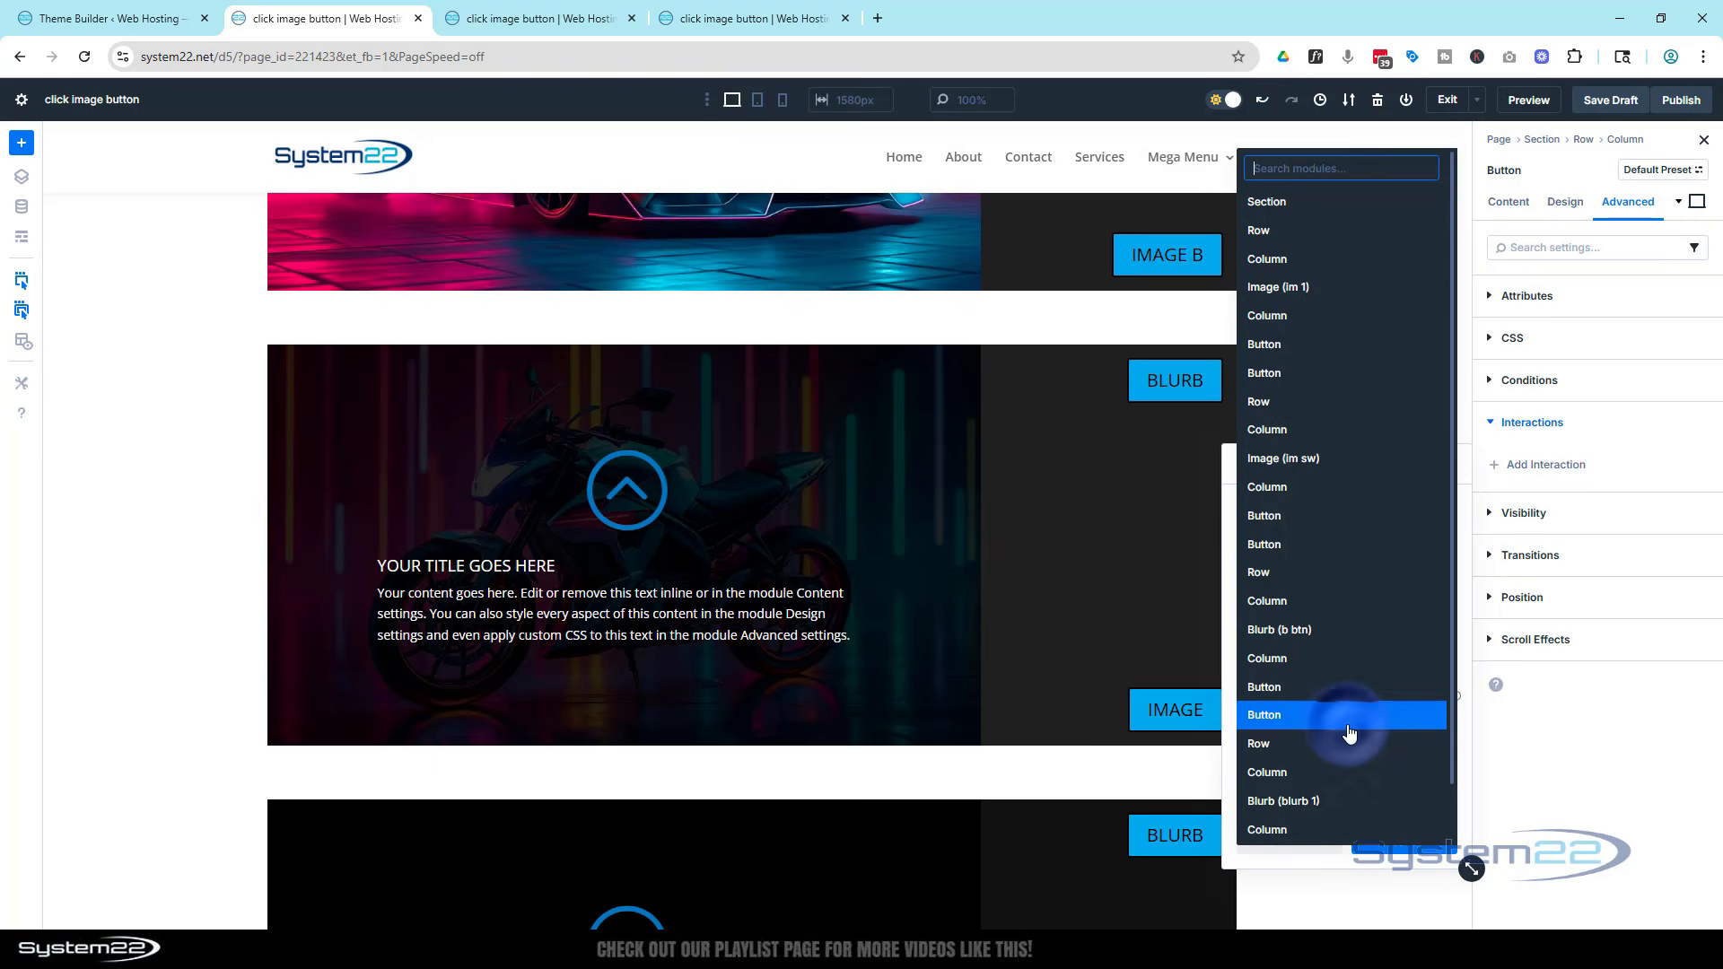
click(1292, 631)
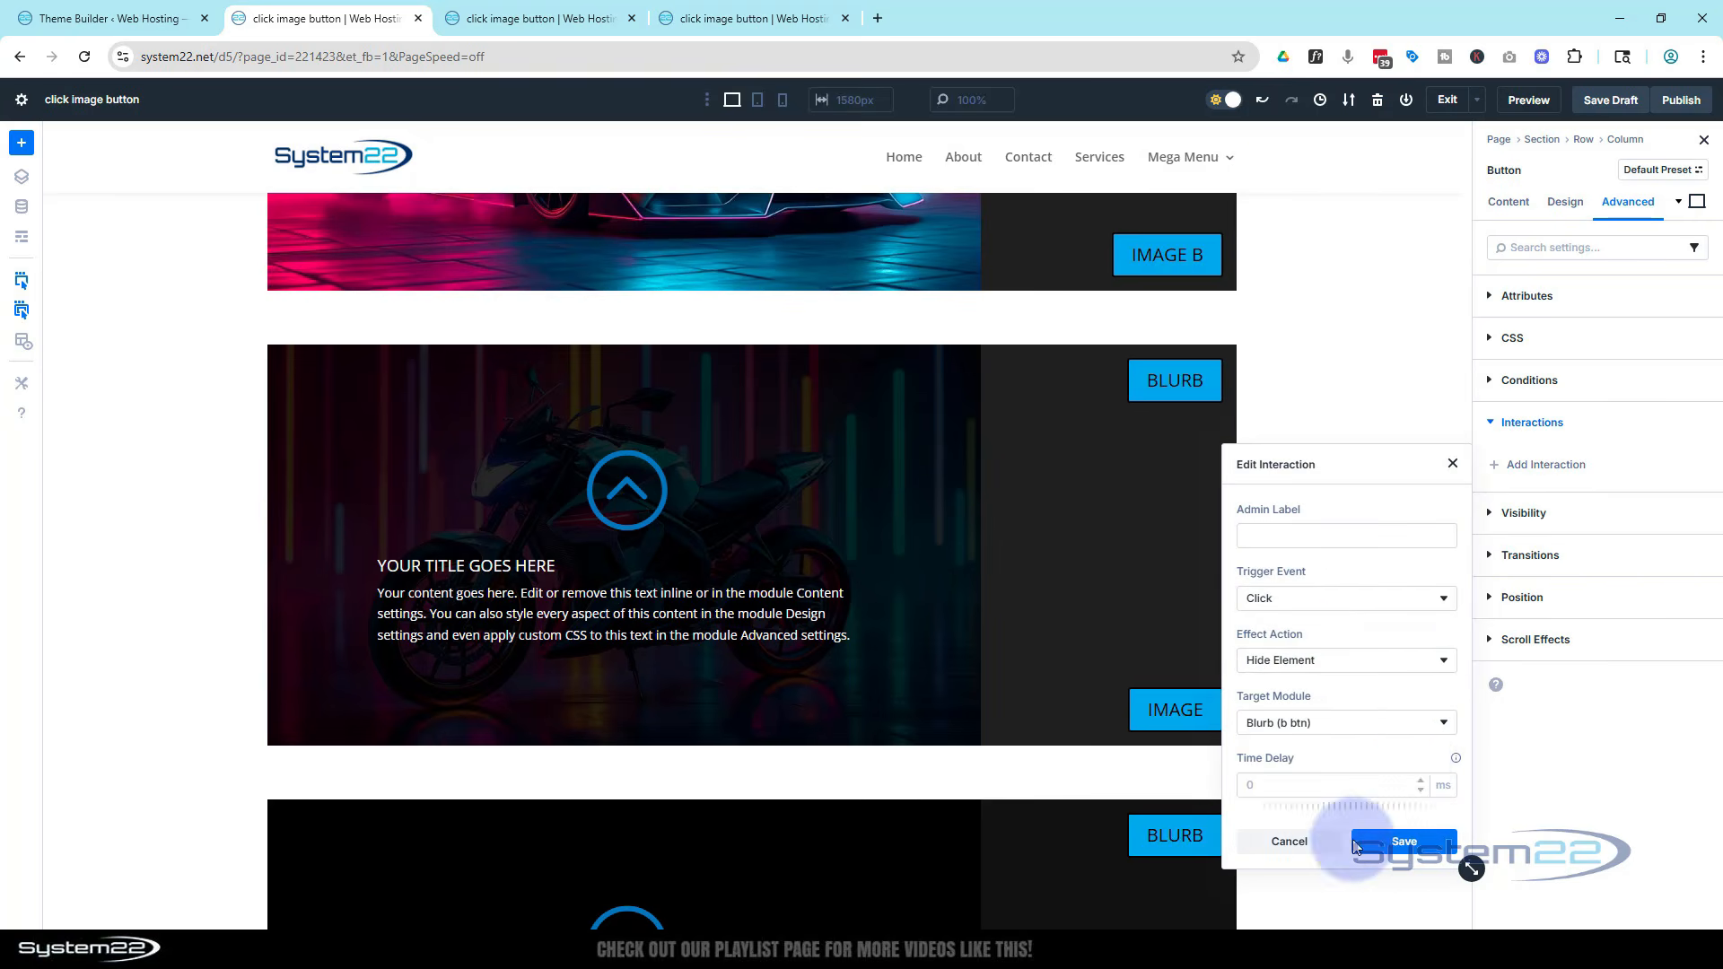
click(1404, 842)
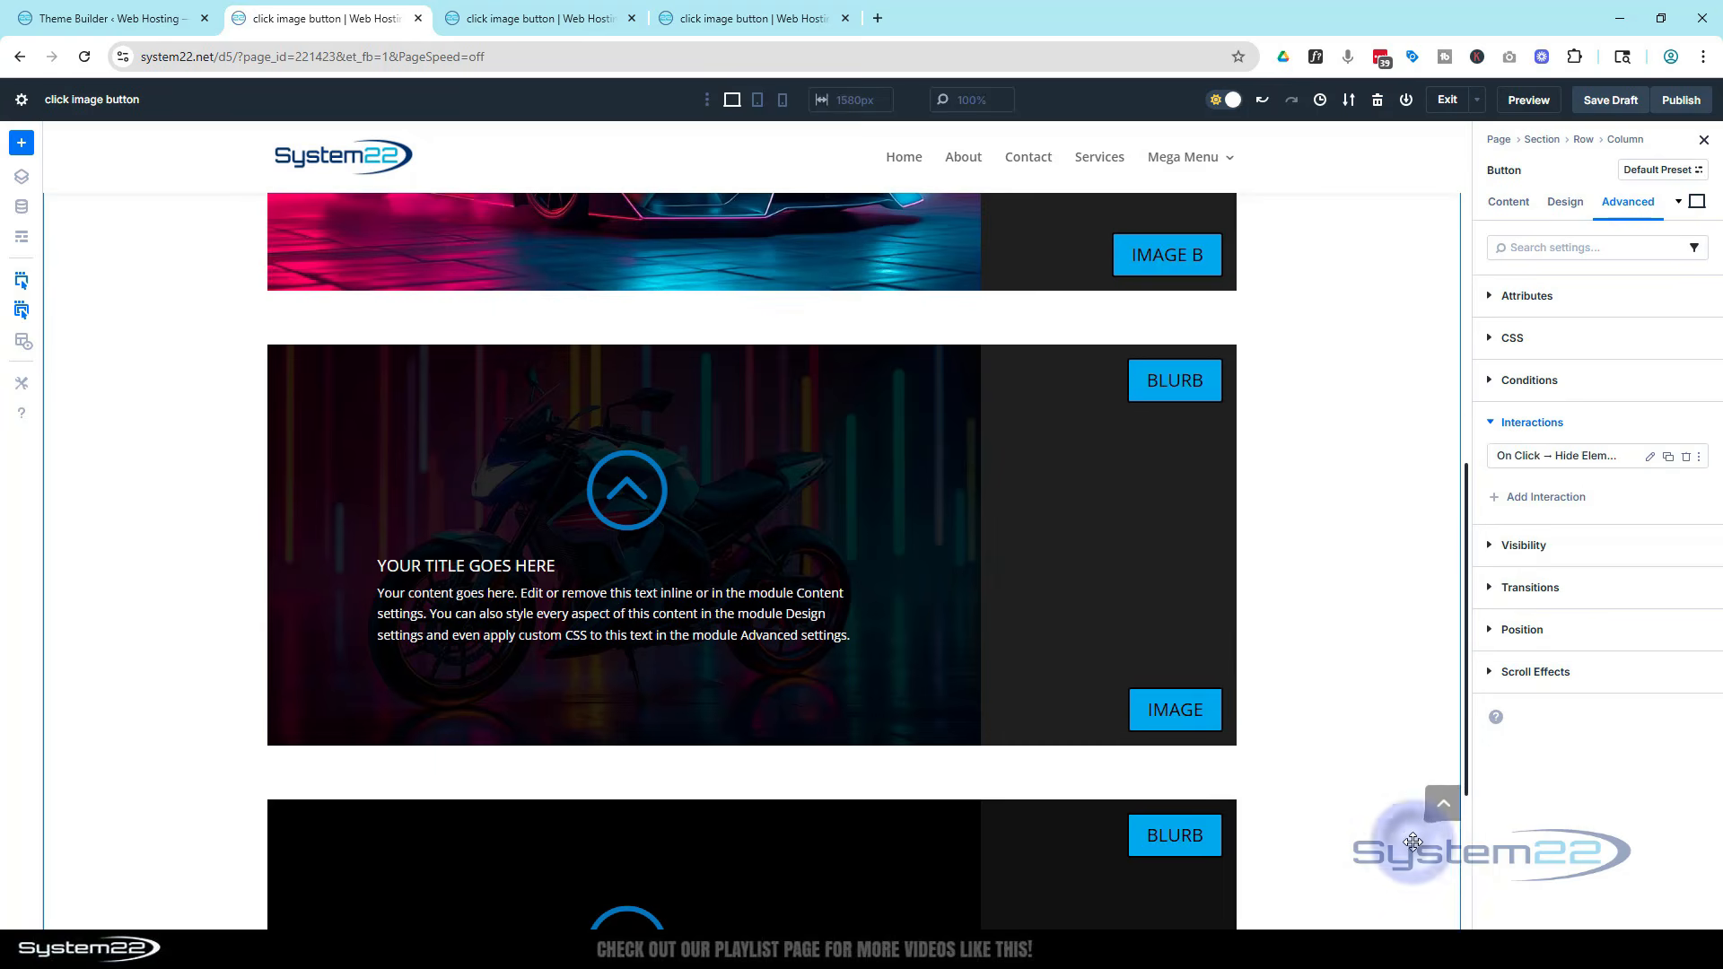
click(1609, 100)
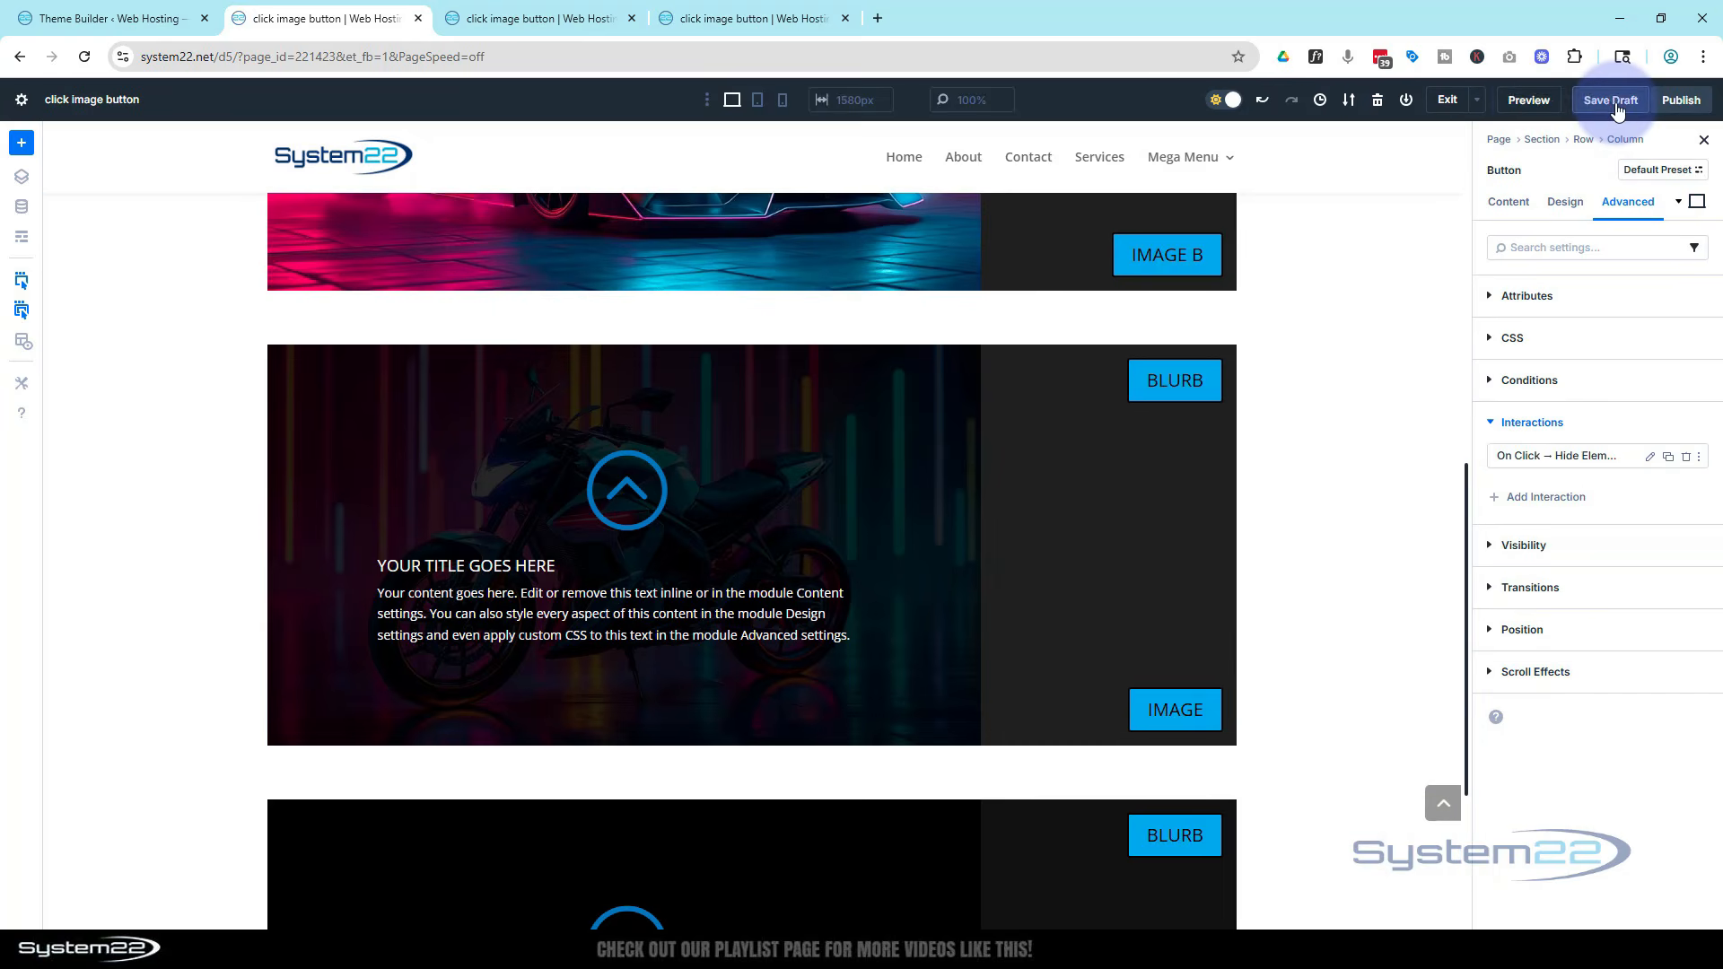
Preview the page and test each row's buttons swapping the images and showing or hiding the blurb
click(1529, 101)
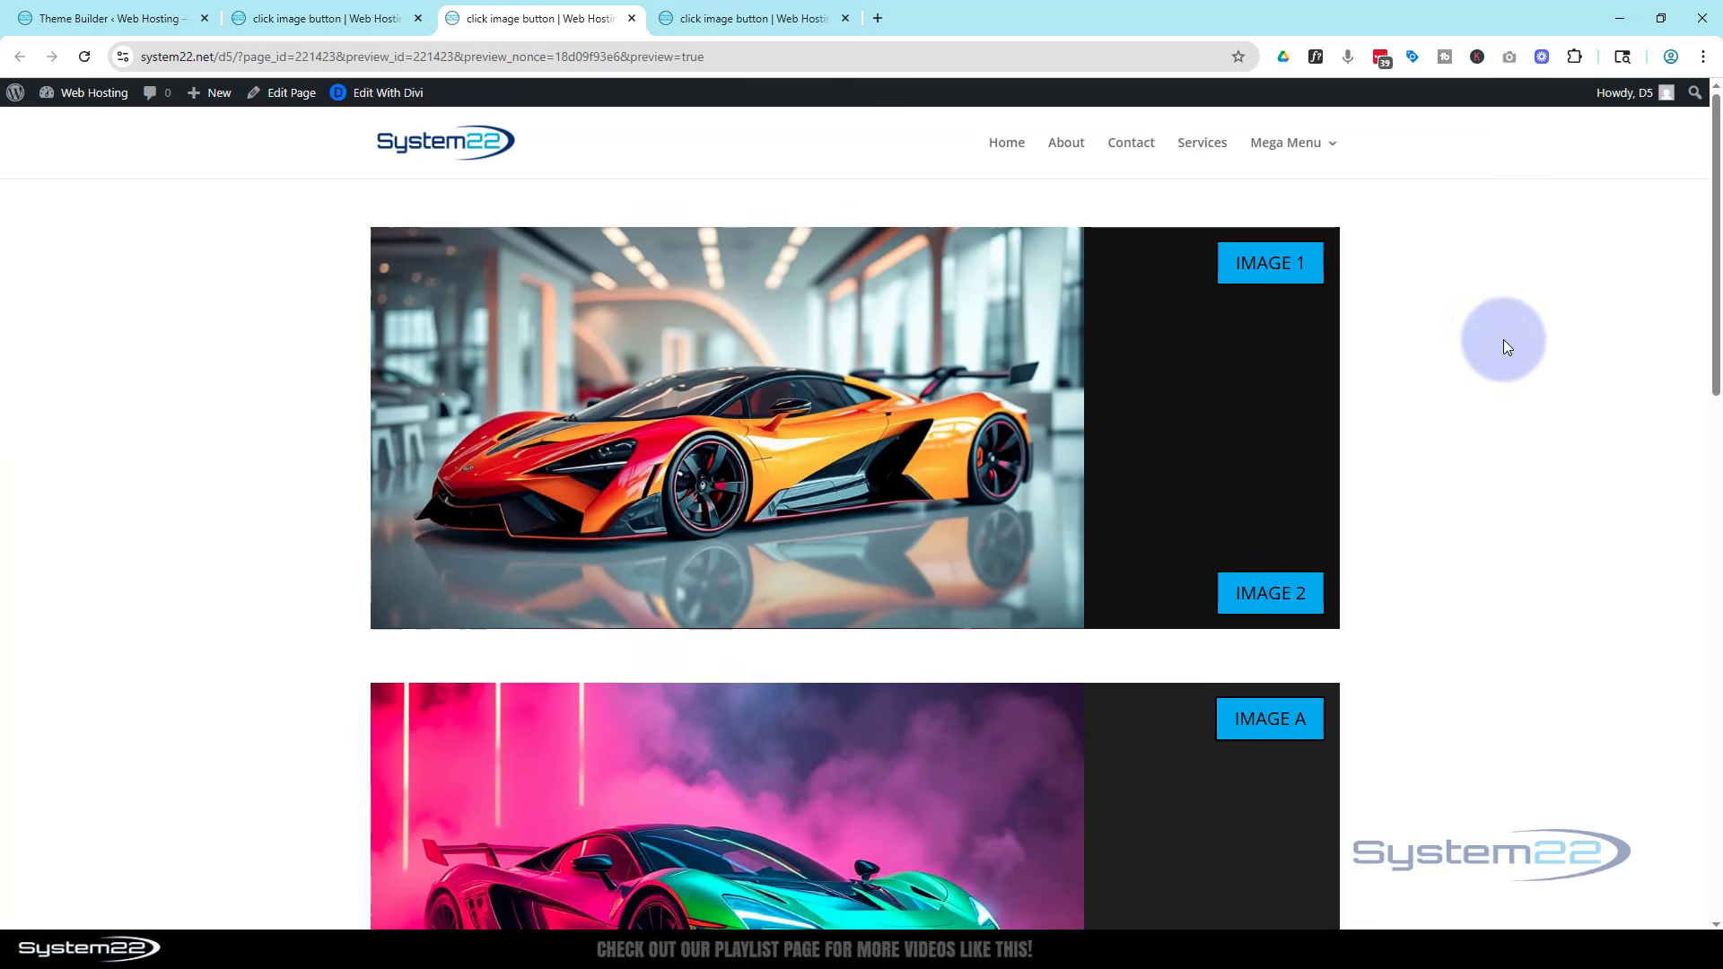
scroll(1503, 340, down, 5)
scroll(1503, 339, down, 3)
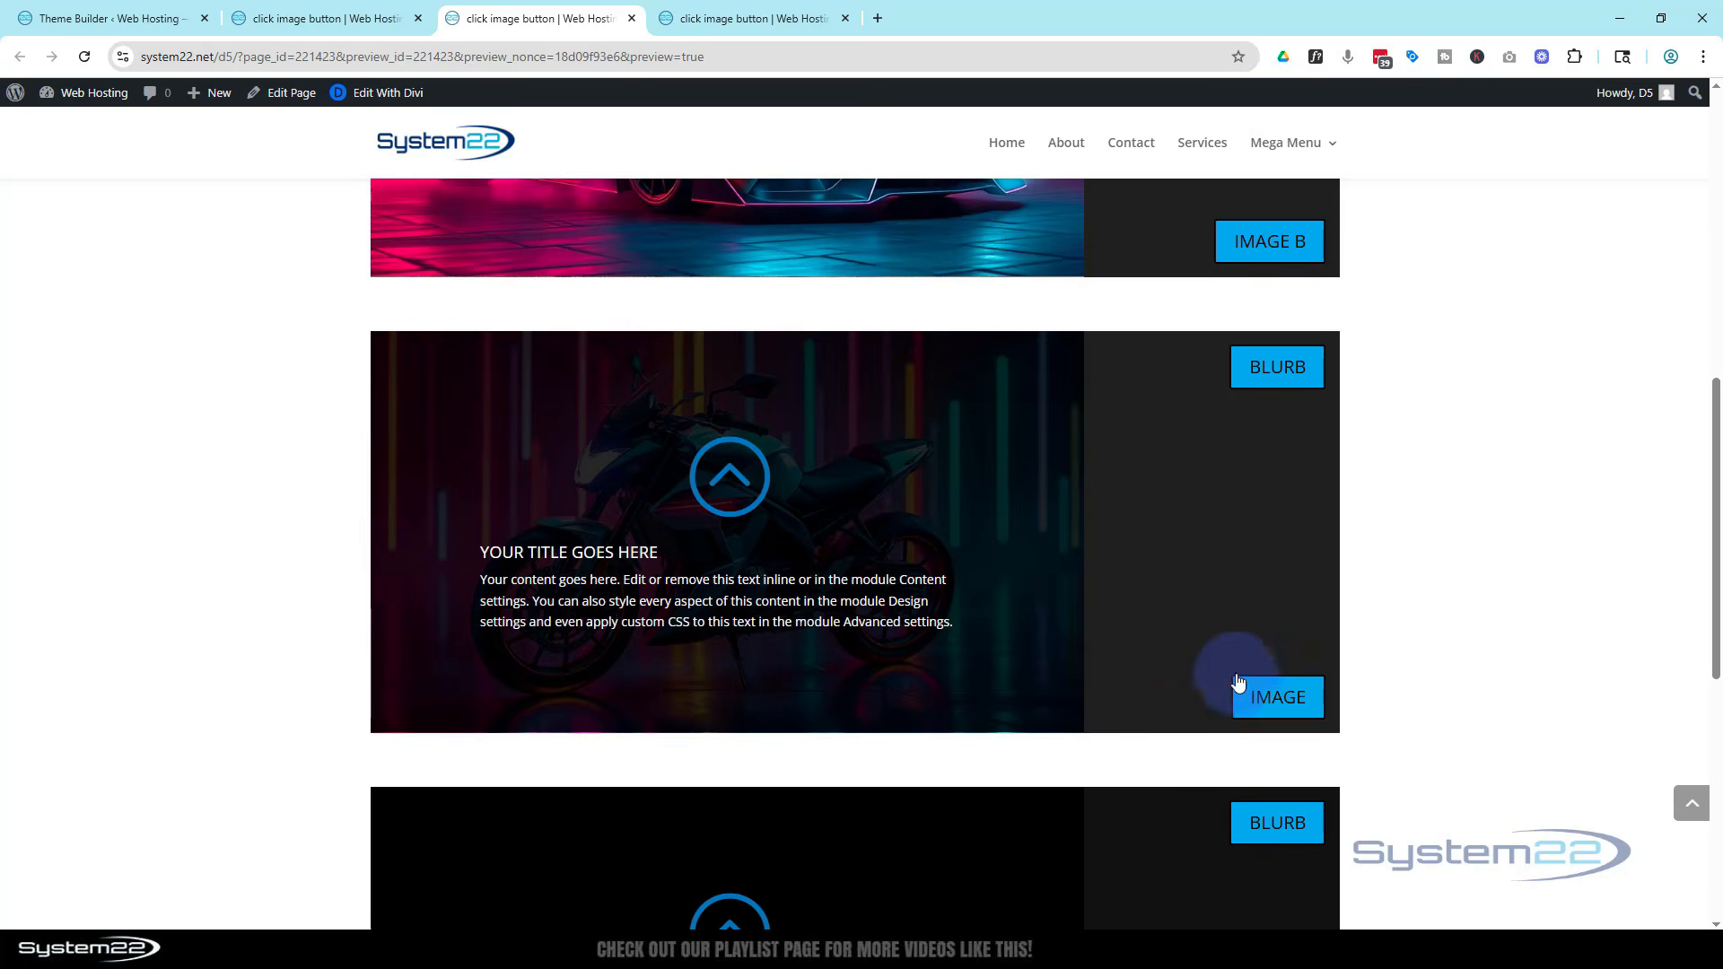
click(1264, 697)
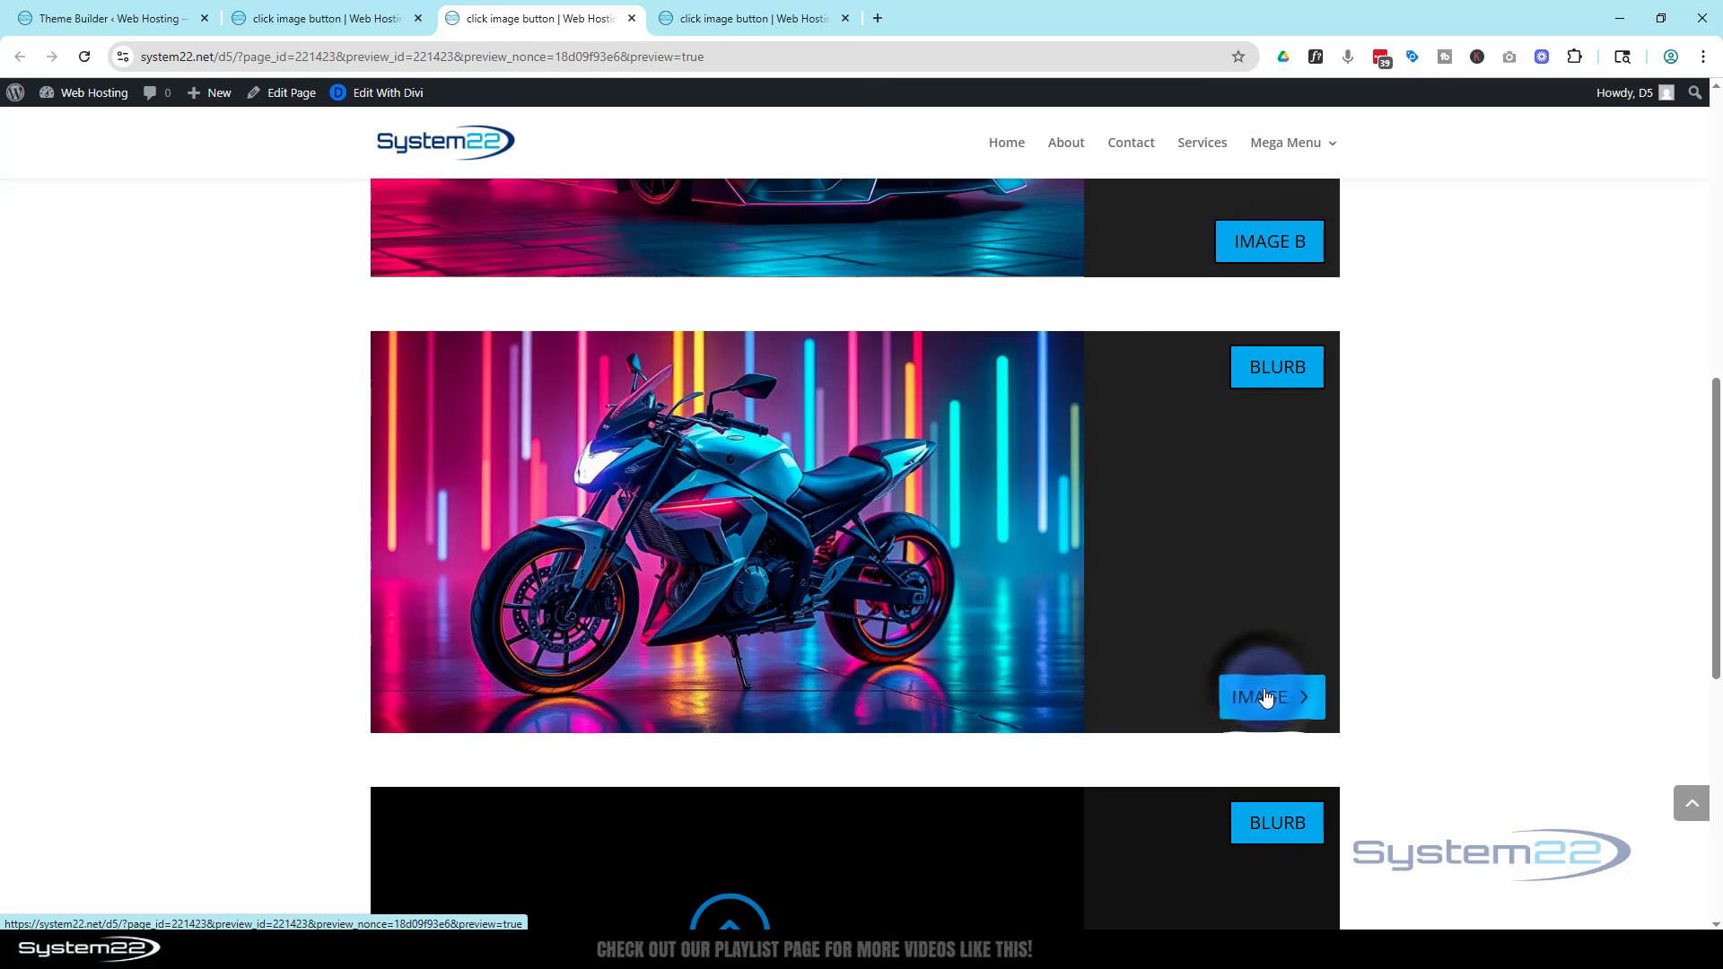
click(1281, 377)
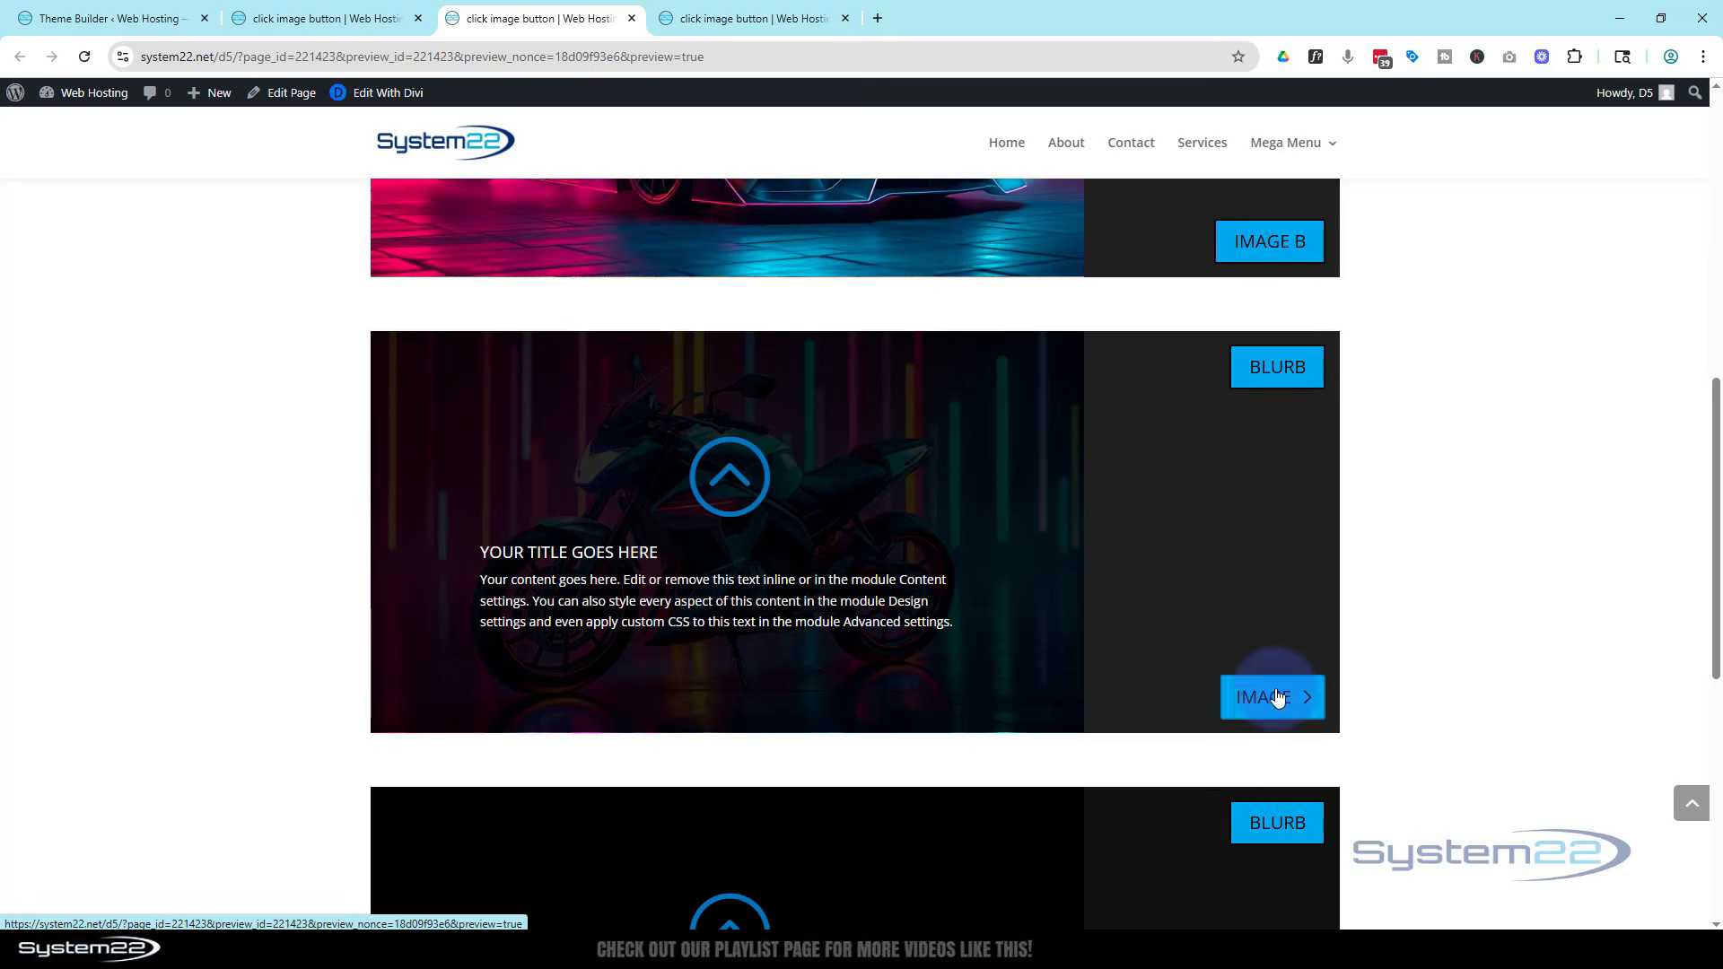
click(1274, 367)
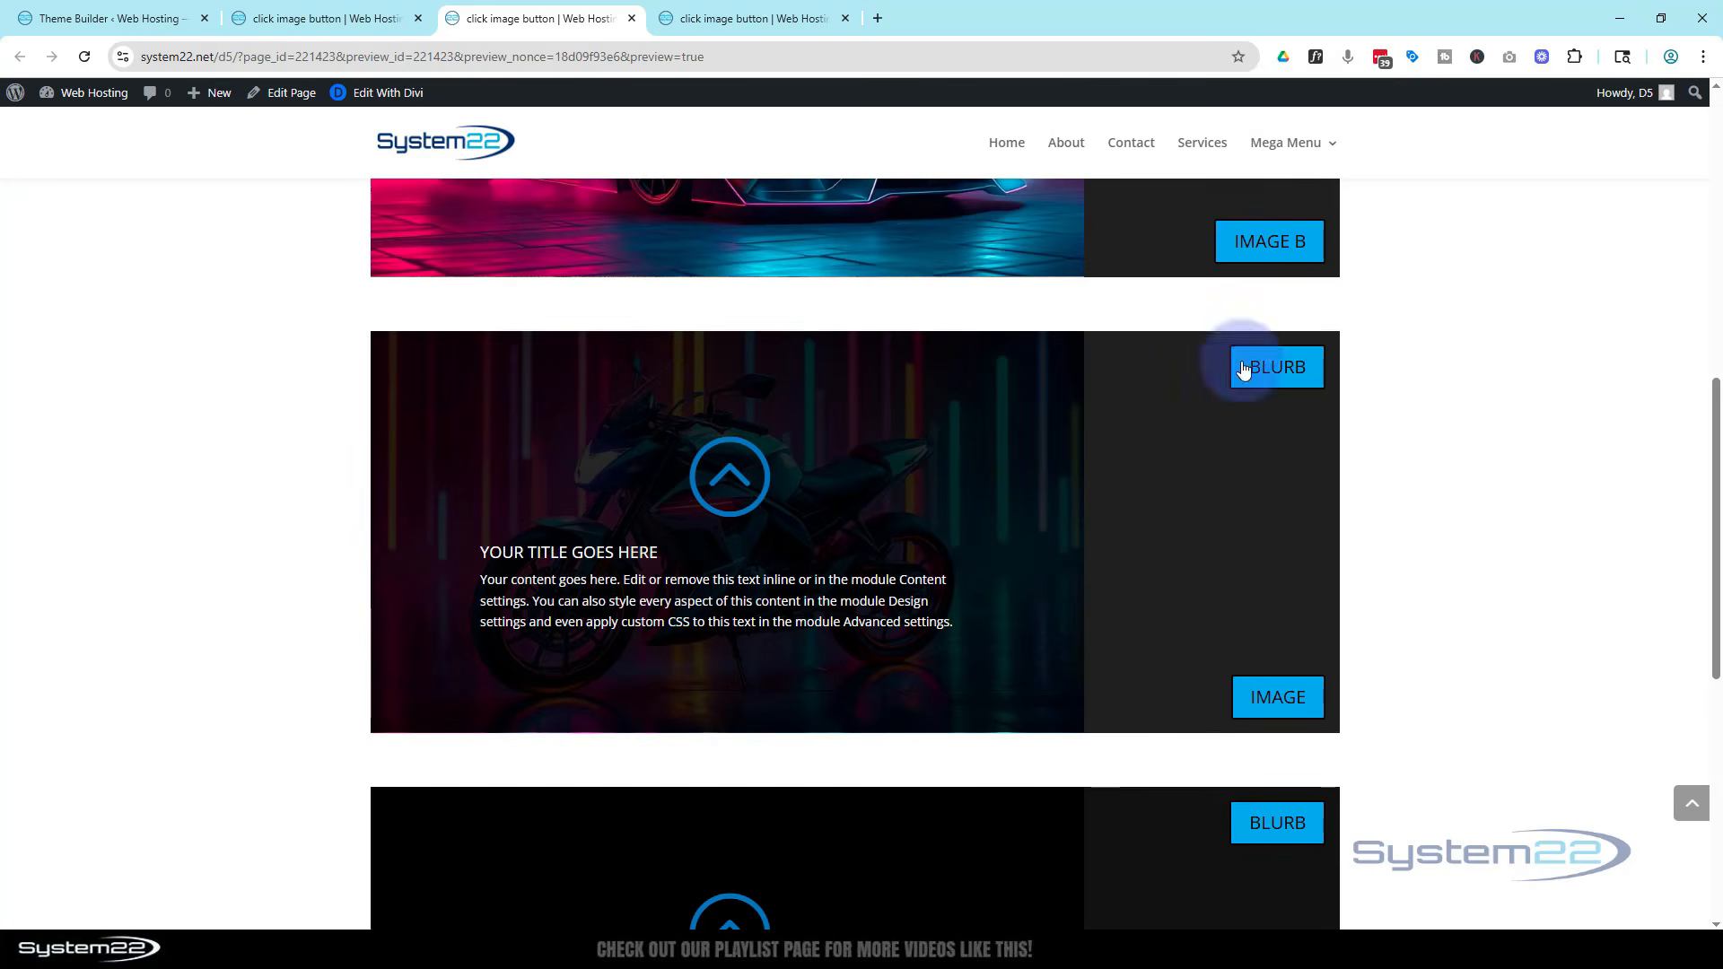
scroll(1186, 587, up, 3)
scroll(1186, 594, up, 1)
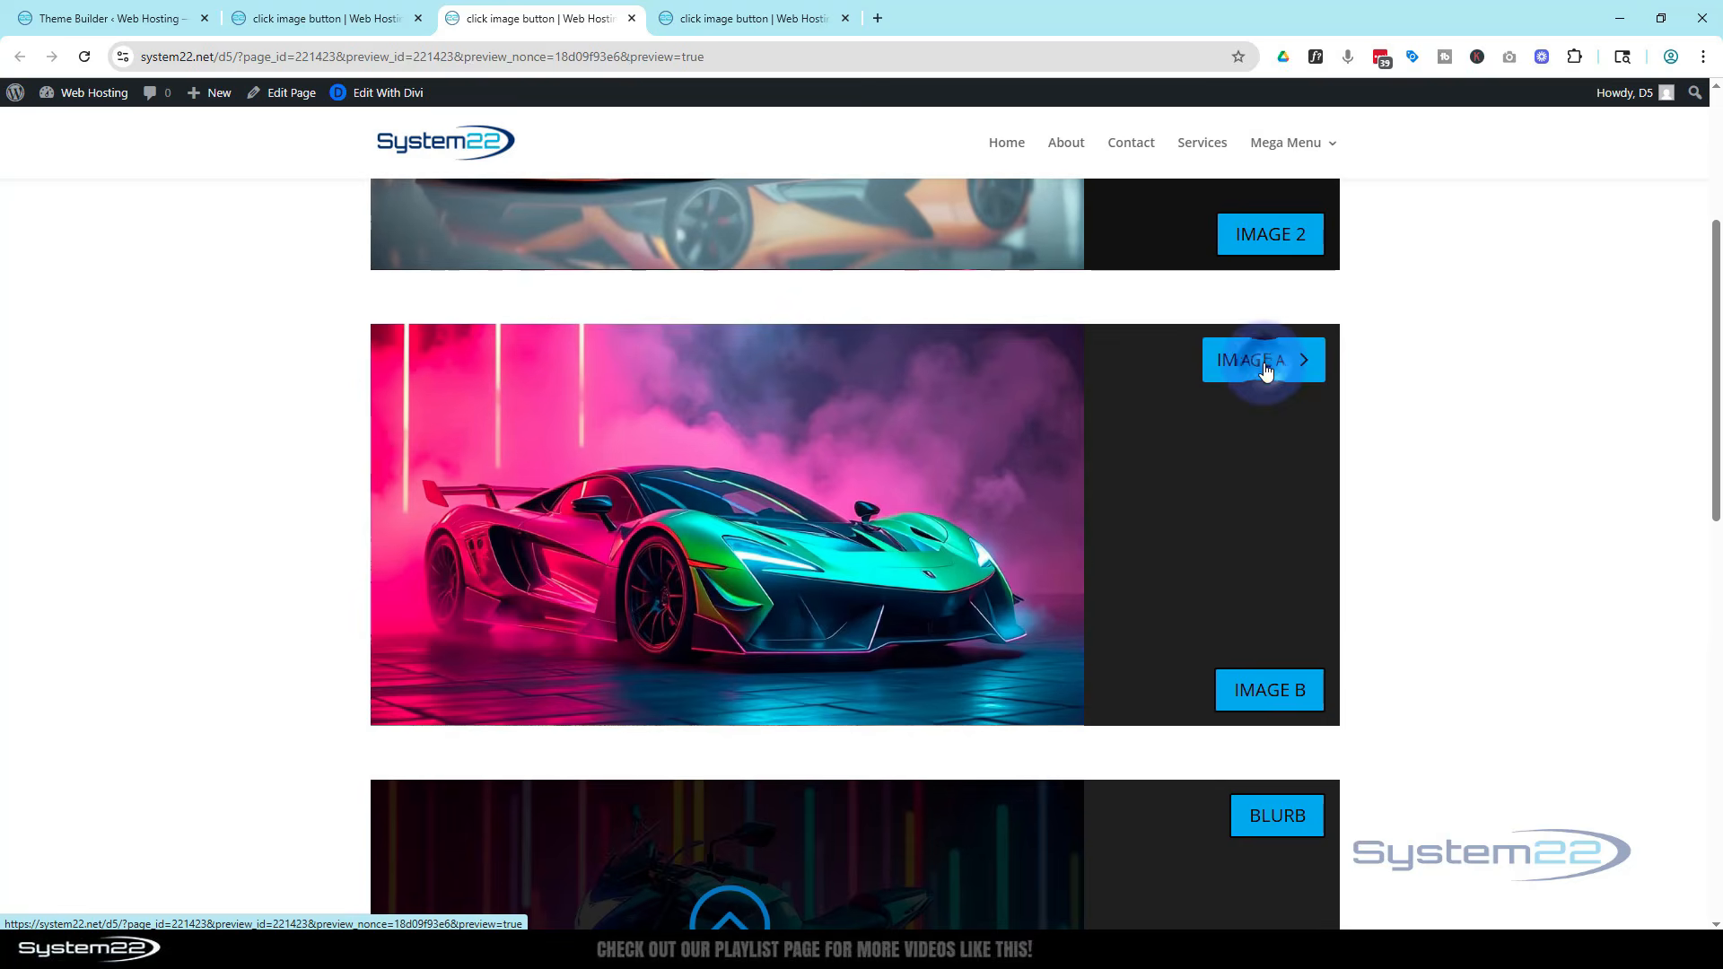
click(1265, 698)
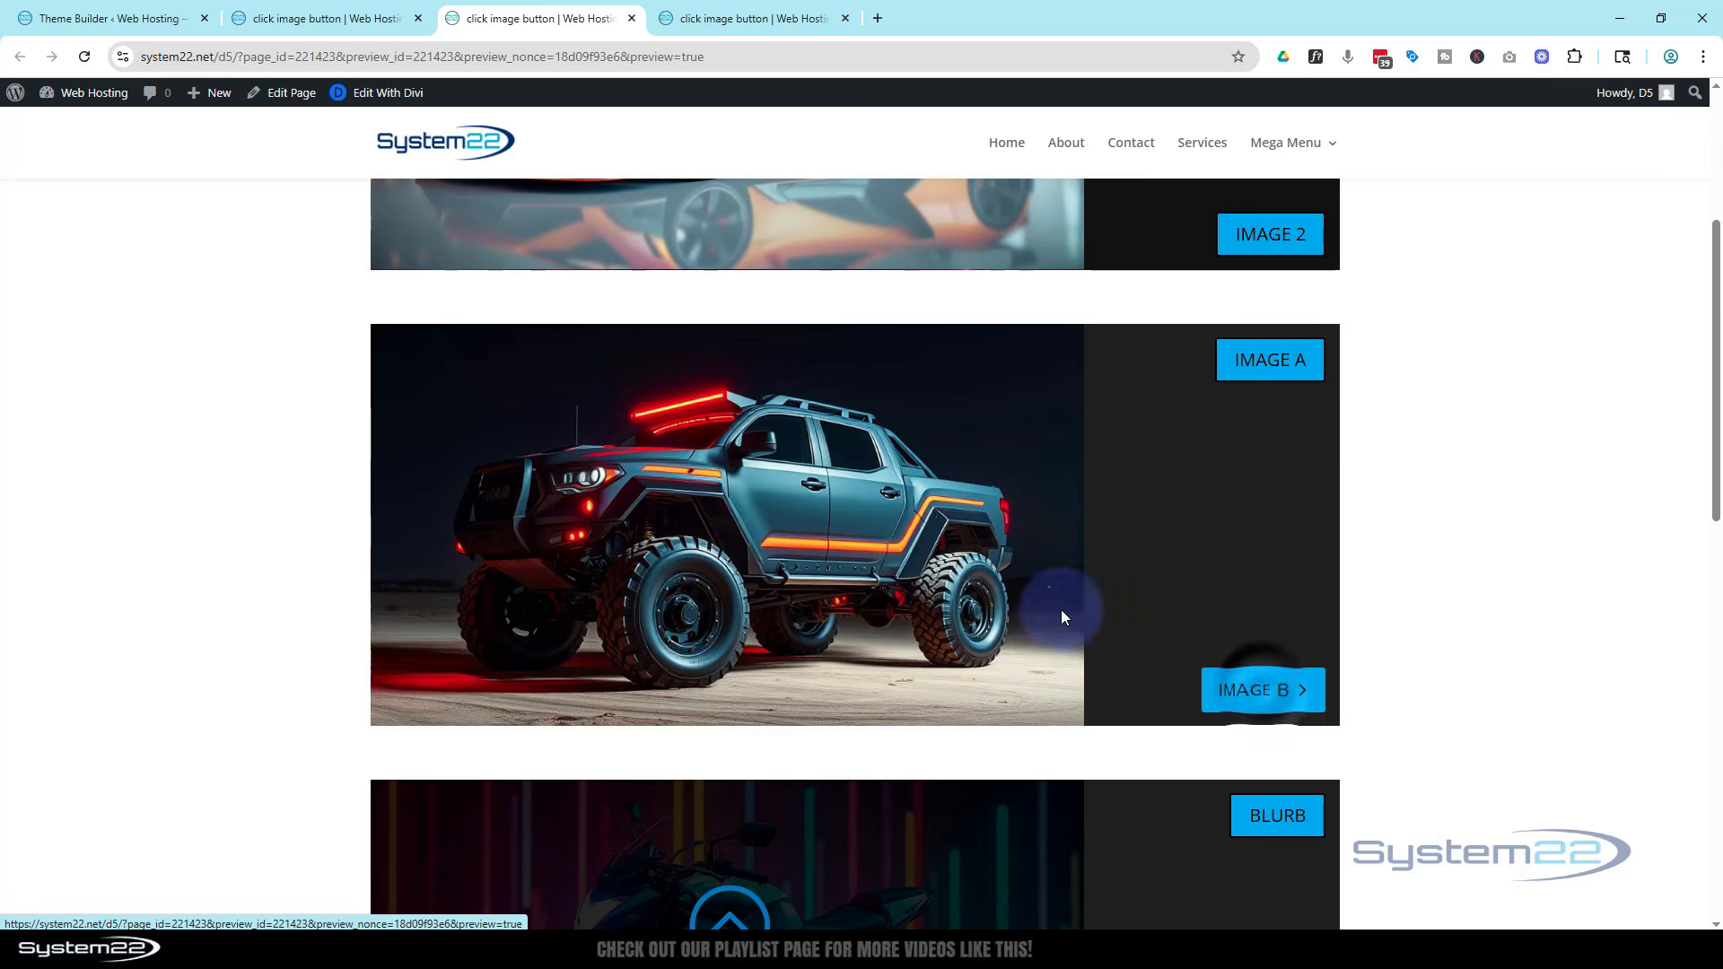
click(1255, 376)
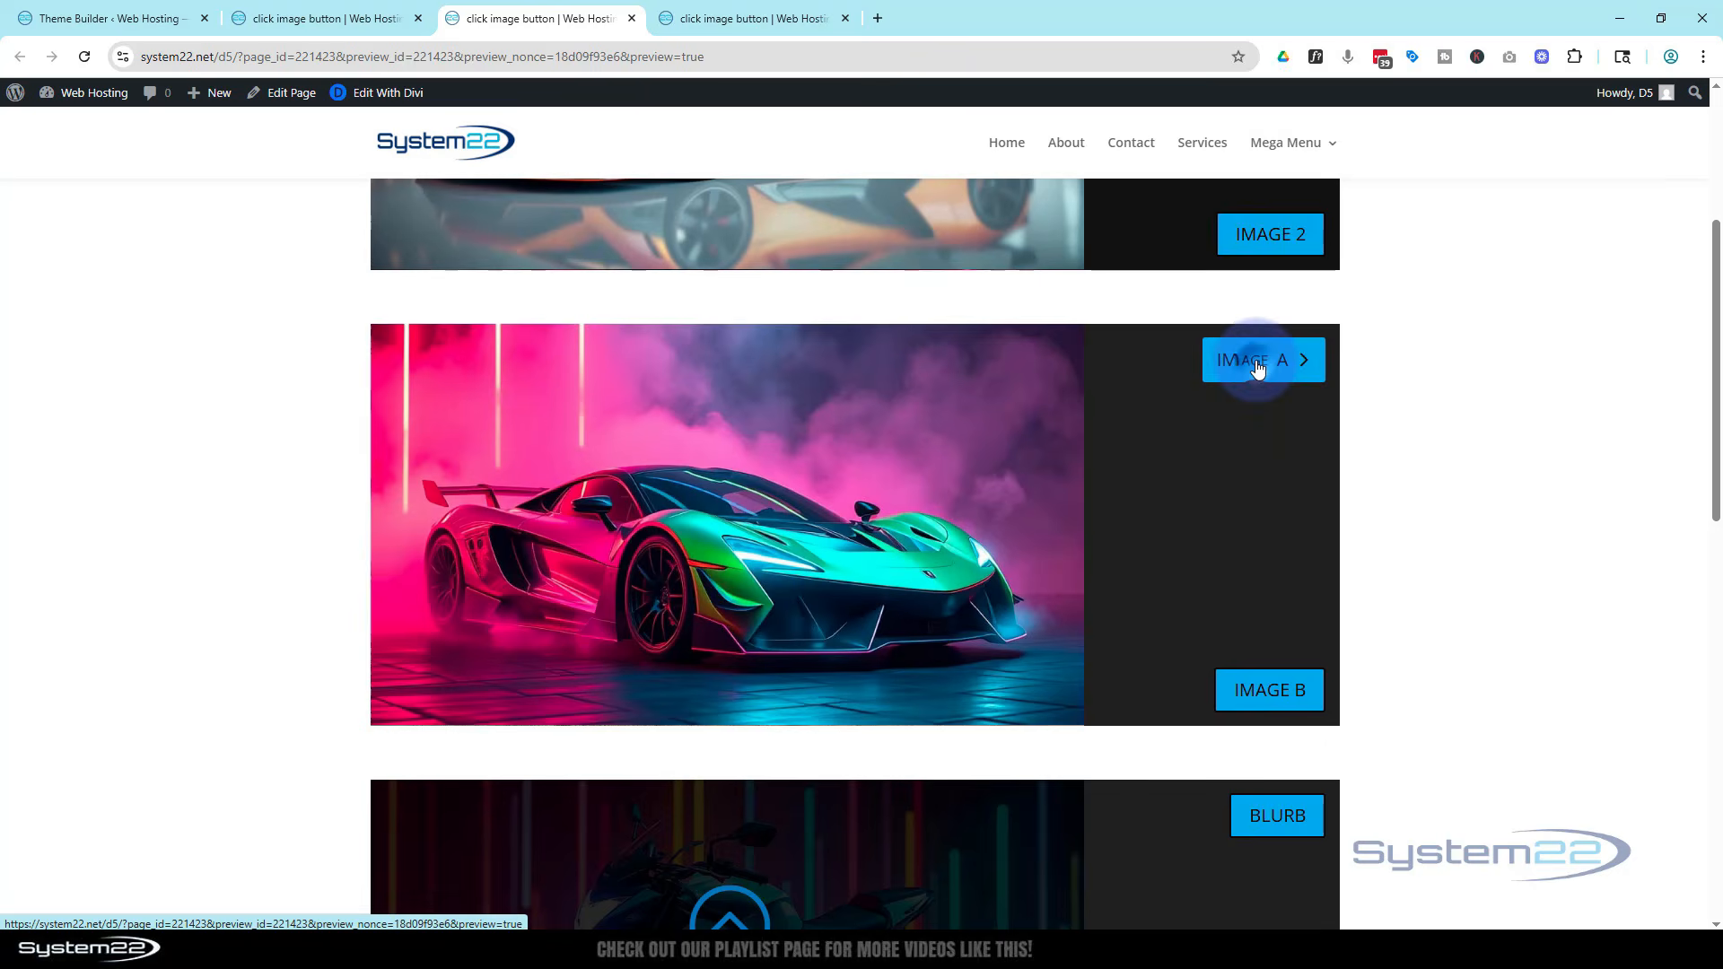
scroll(1198, 556, up, 4)
click(1275, 262)
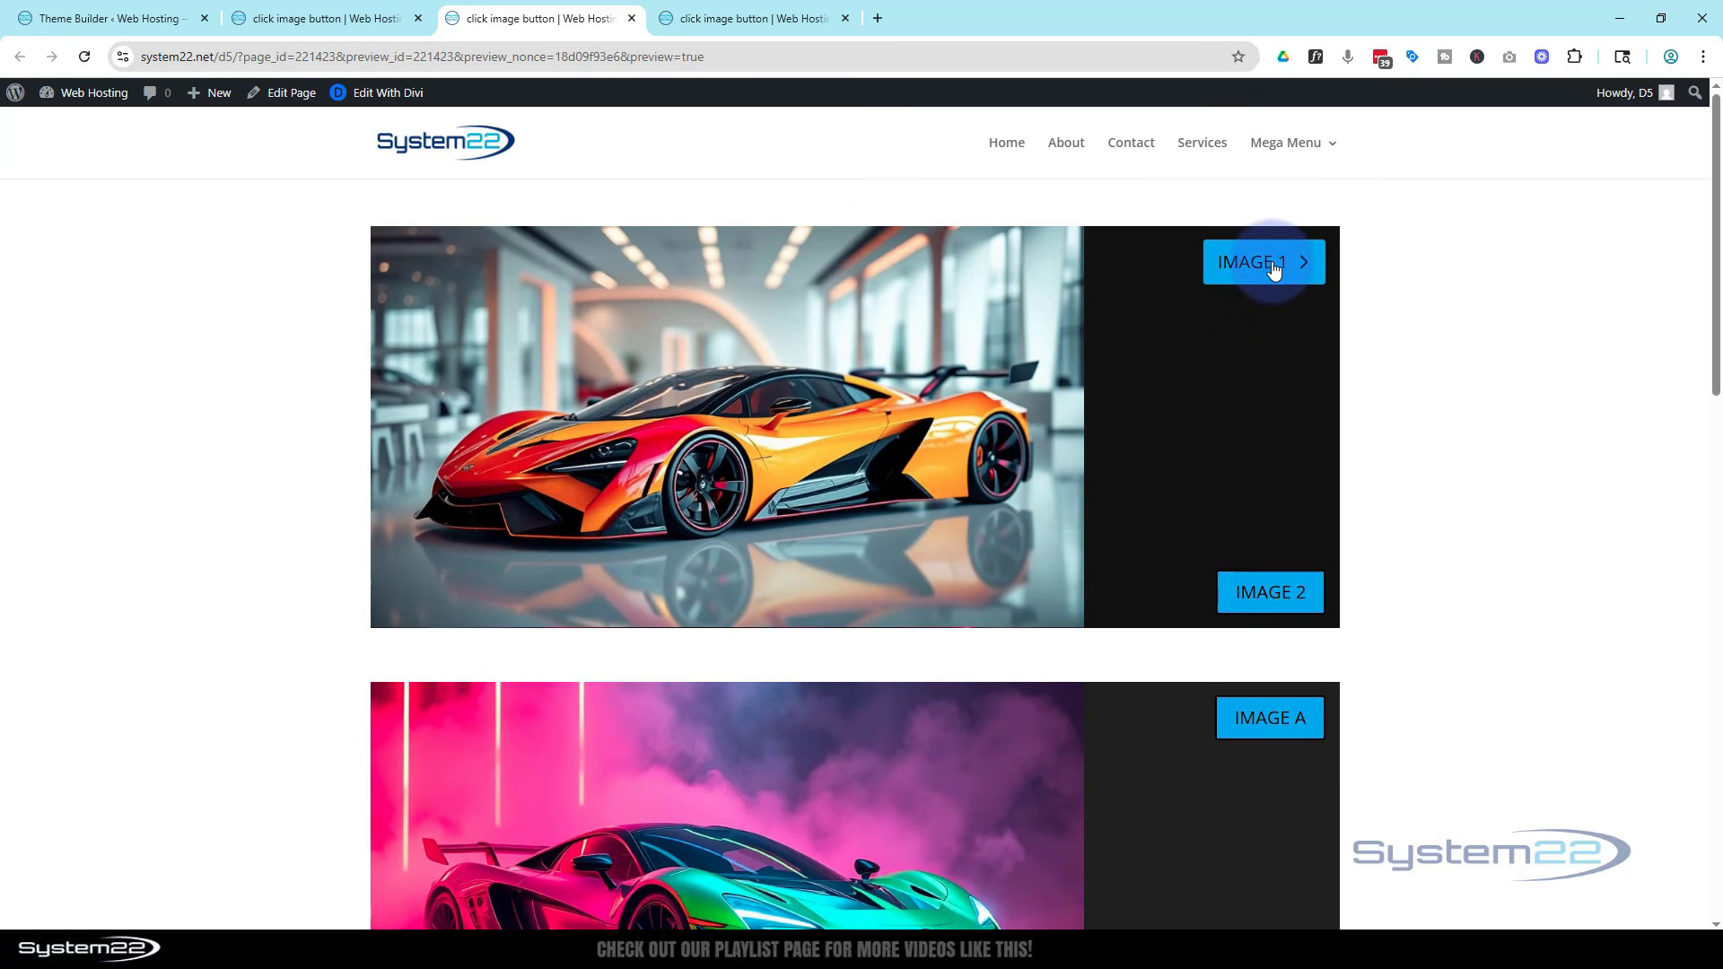
click(1259, 590)
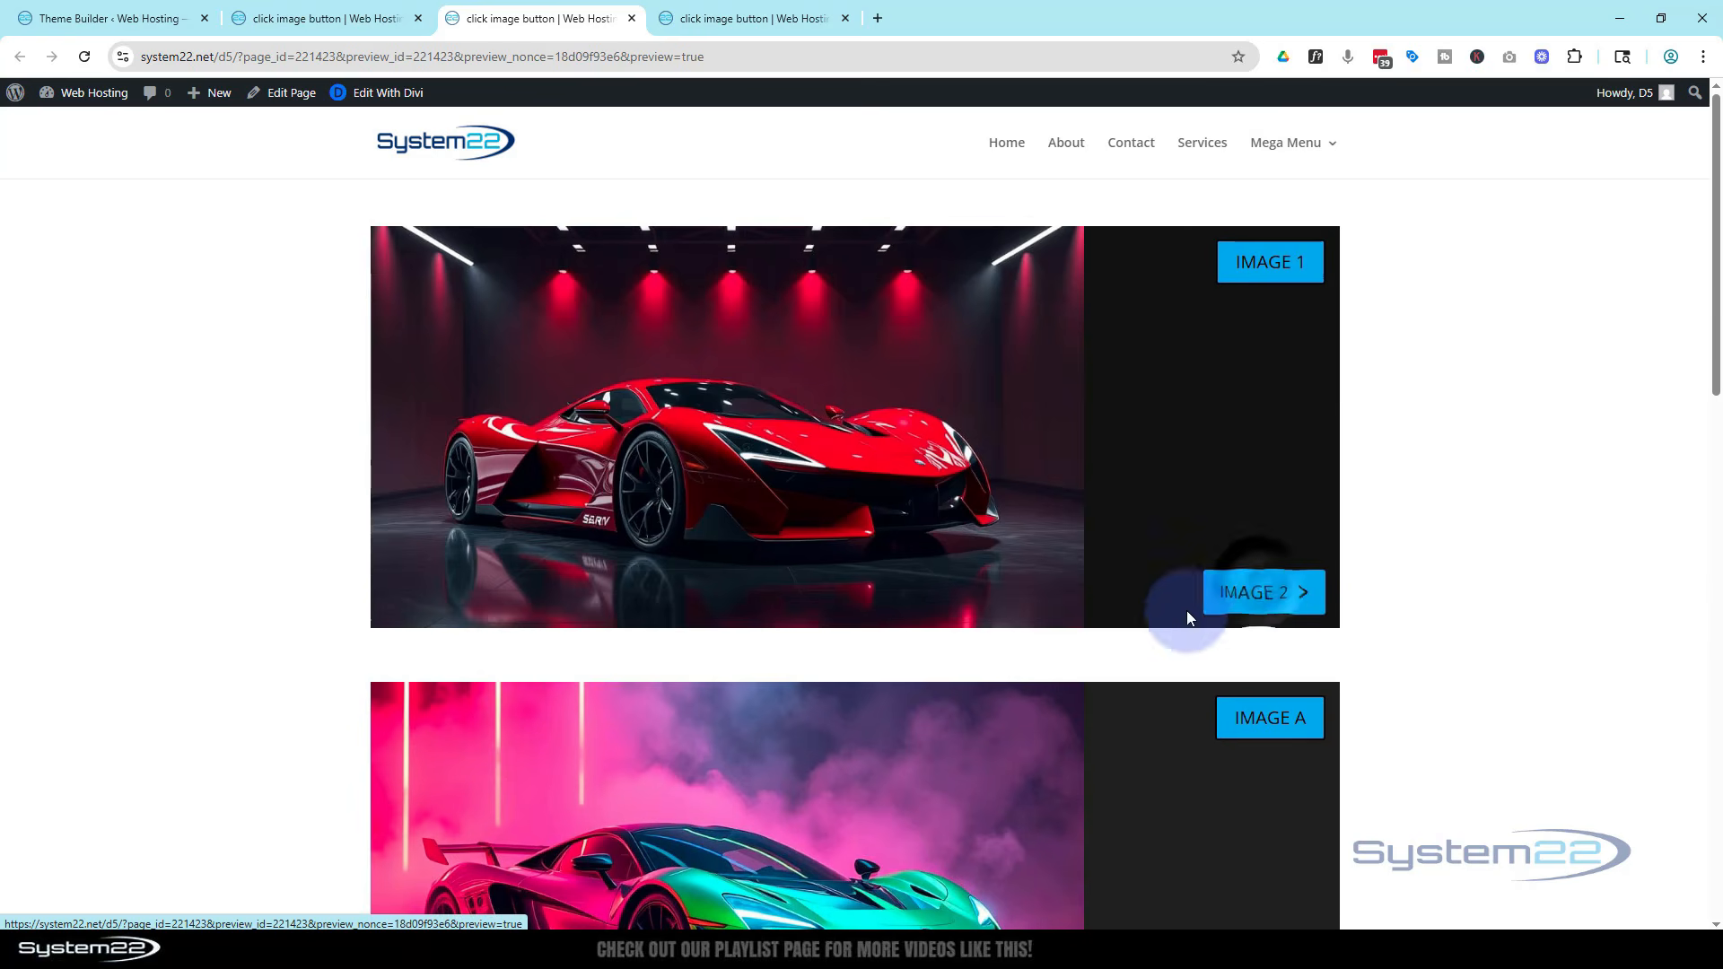
click(1273, 274)
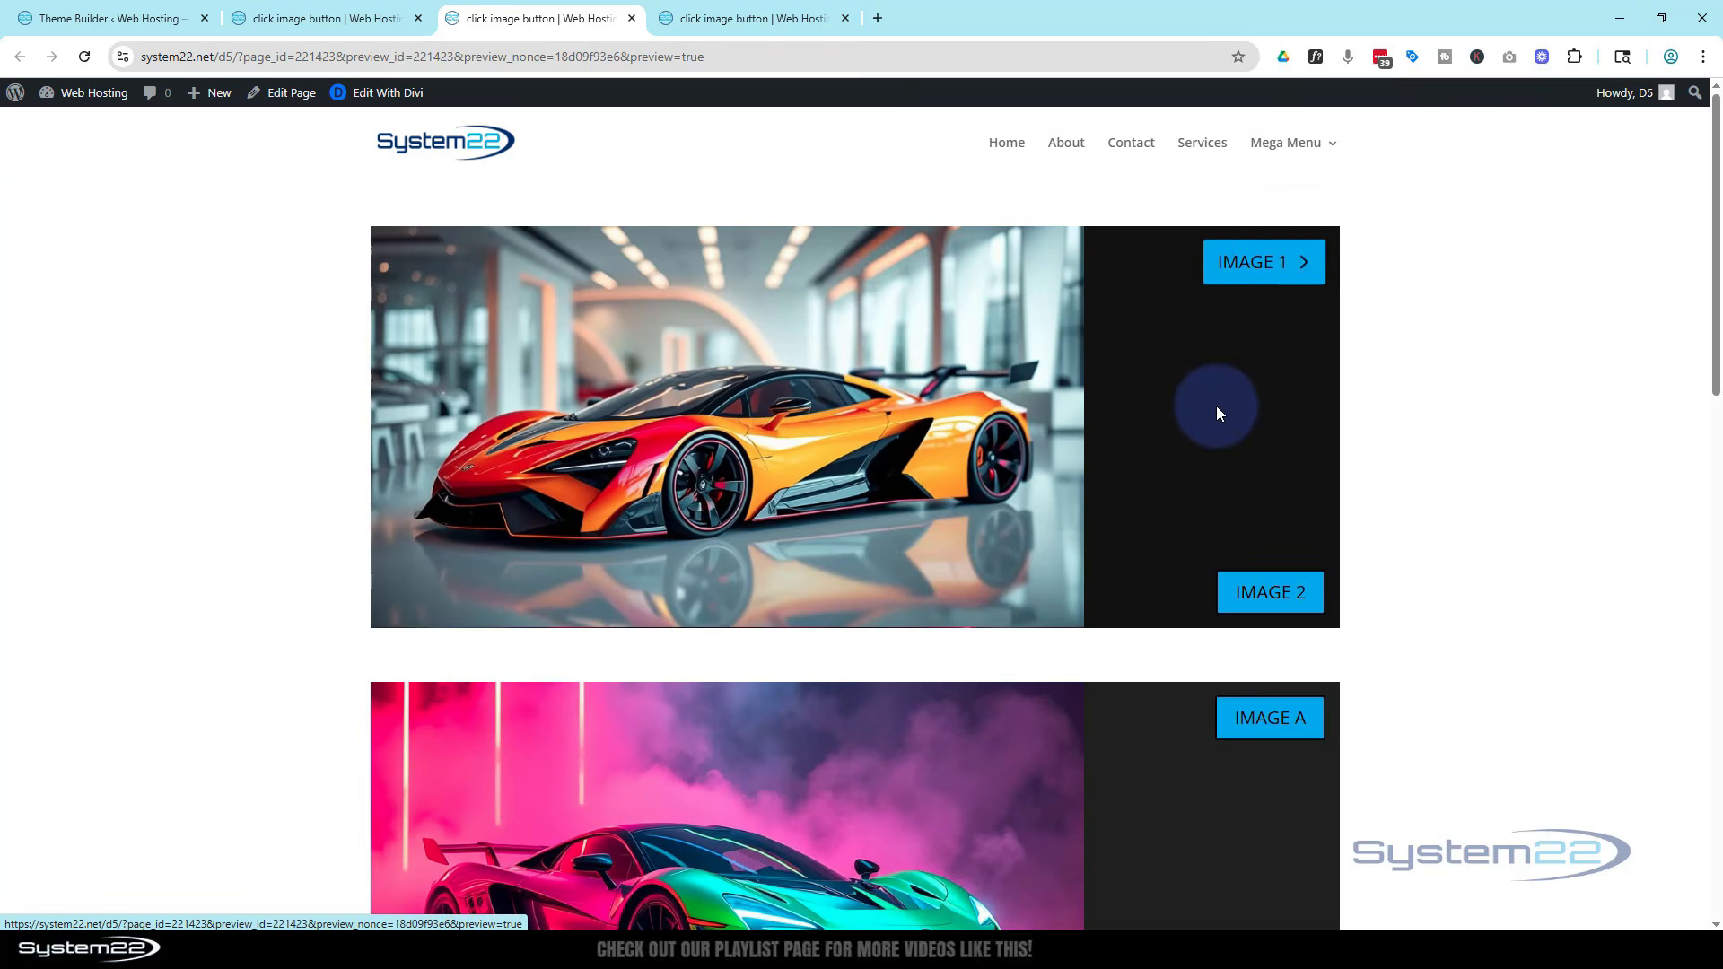
scroll(1210, 423, down, 2)
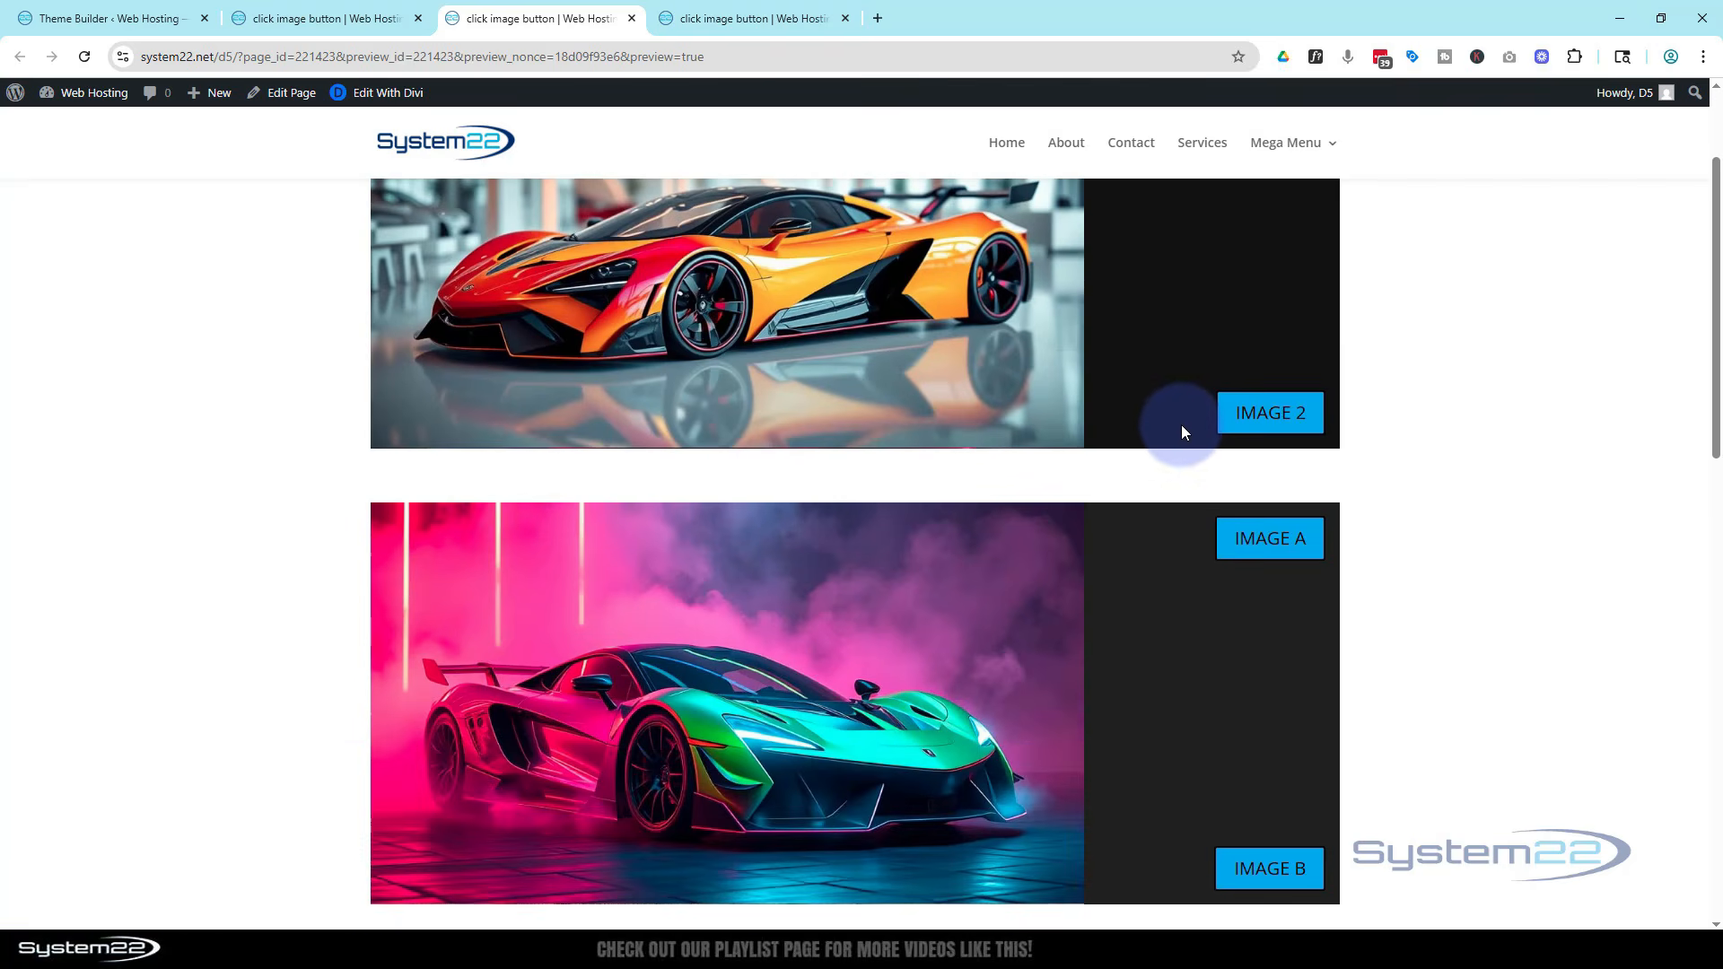
click(1253, 415)
scroll(1229, 414, down, 2)
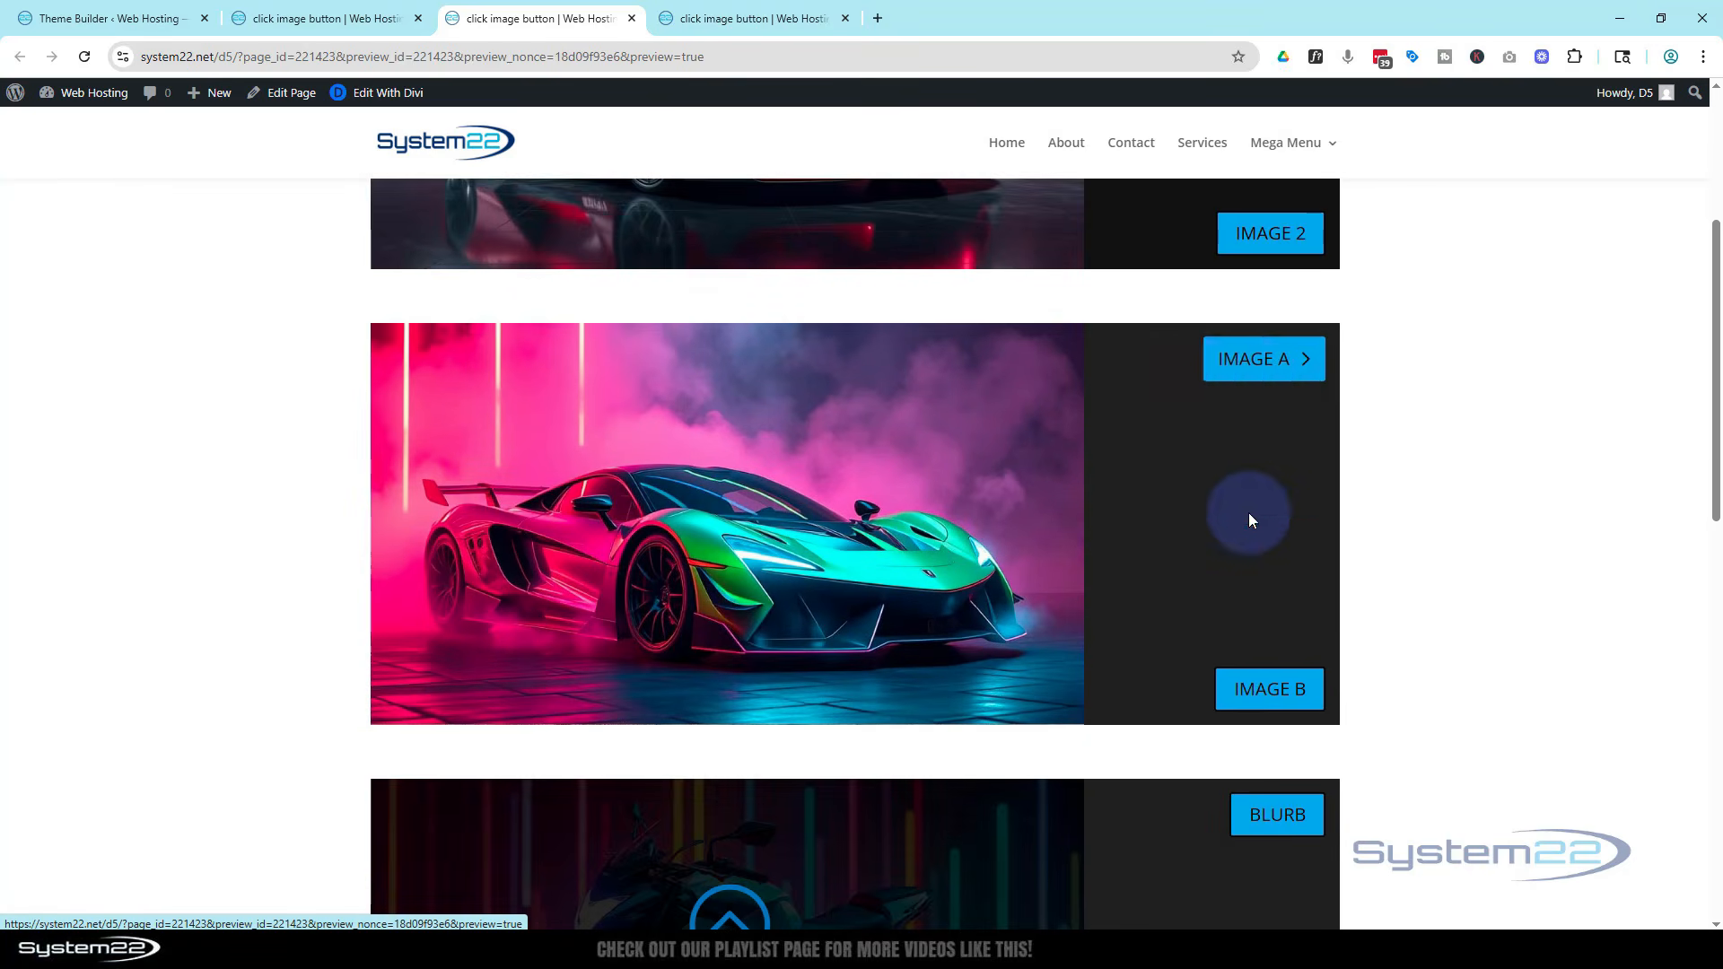
click(1263, 697)
scroll(1220, 660, down, 3)
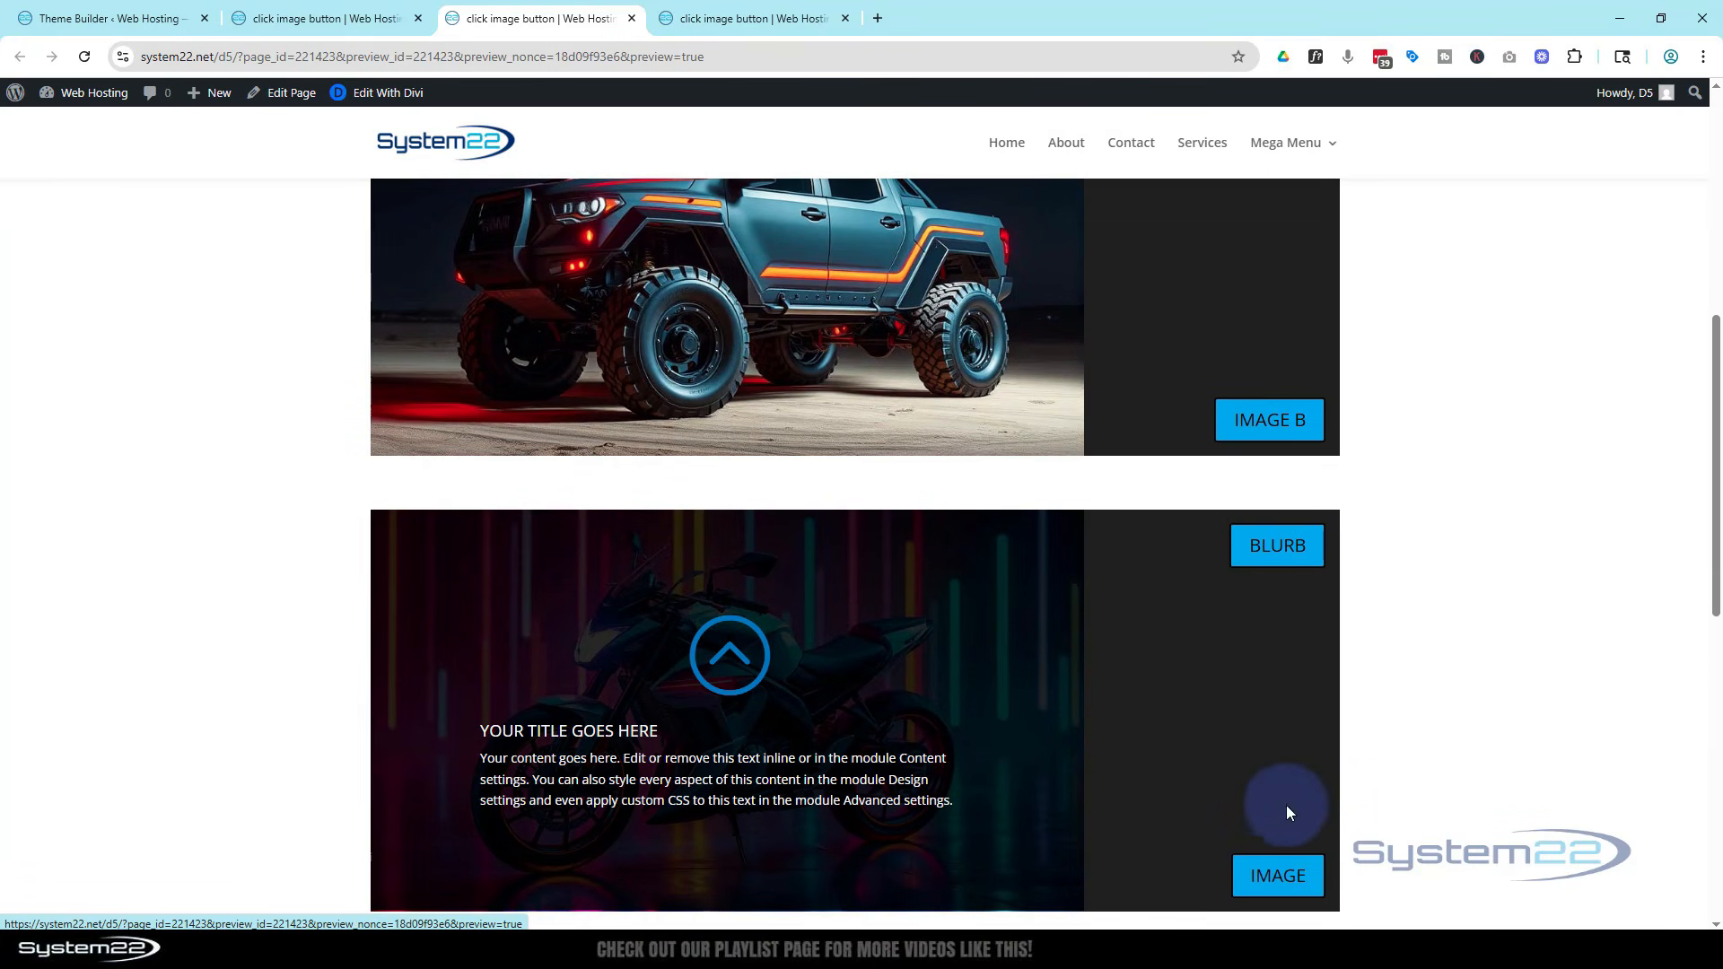
click(1267, 881)
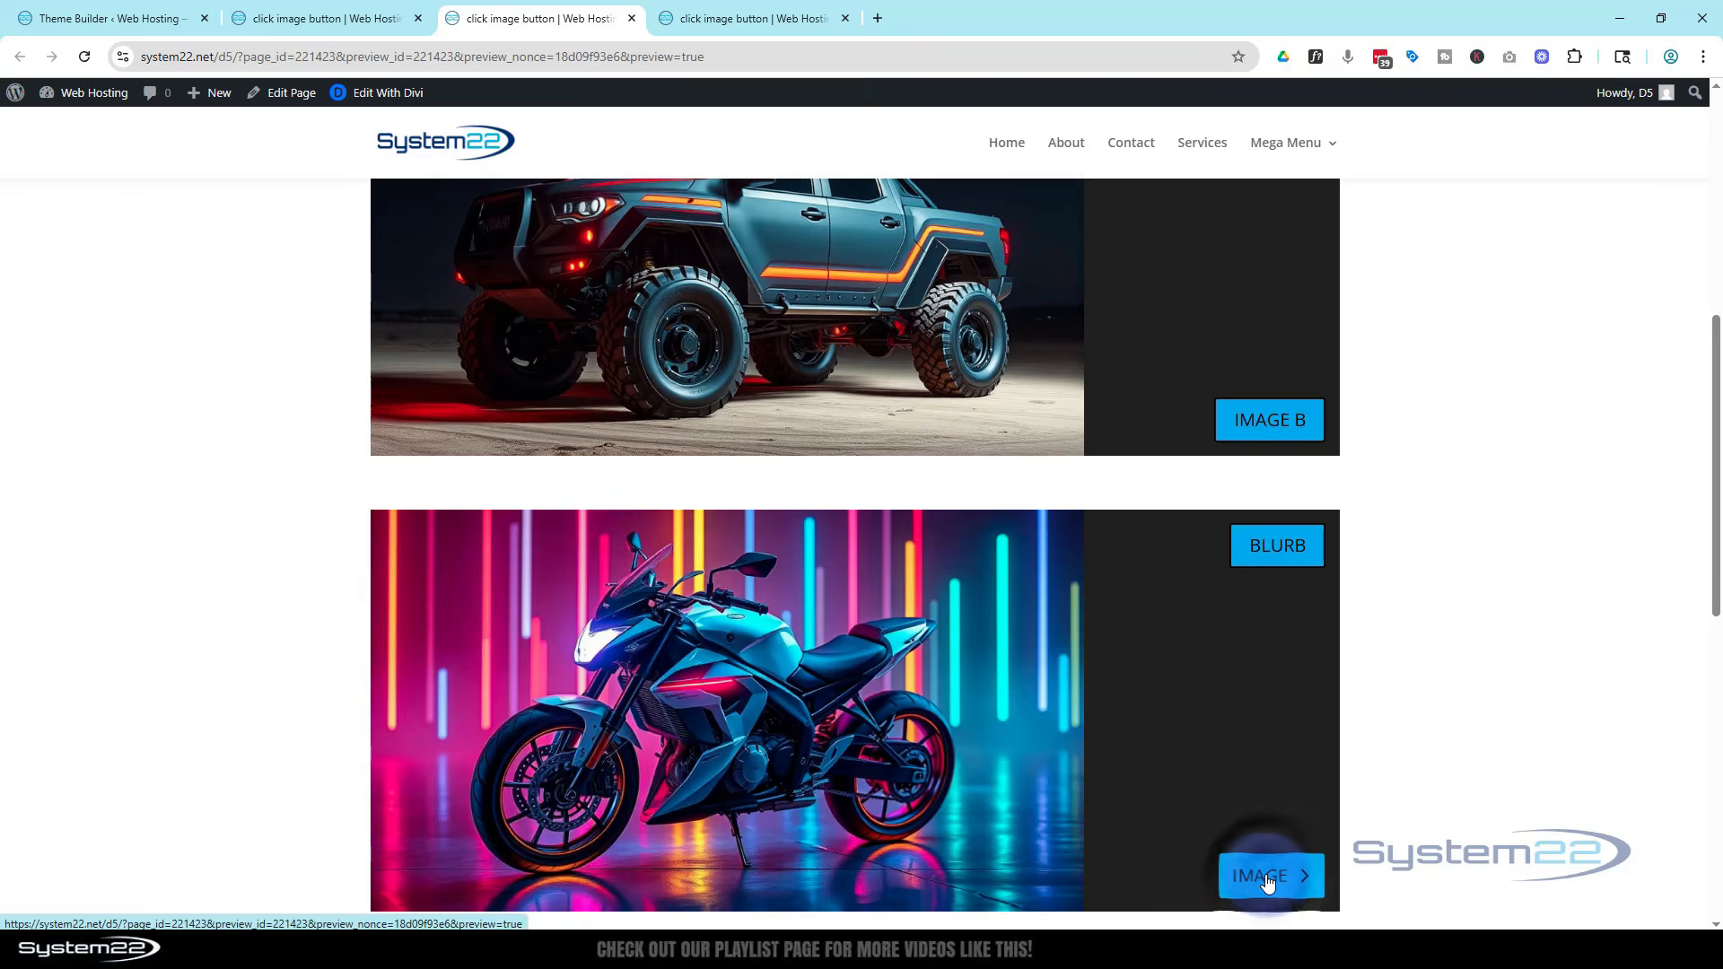
Test the truck blurb's MORE INFO reveal and its close icon on the preview page
scroll(1252, 796, down, 3)
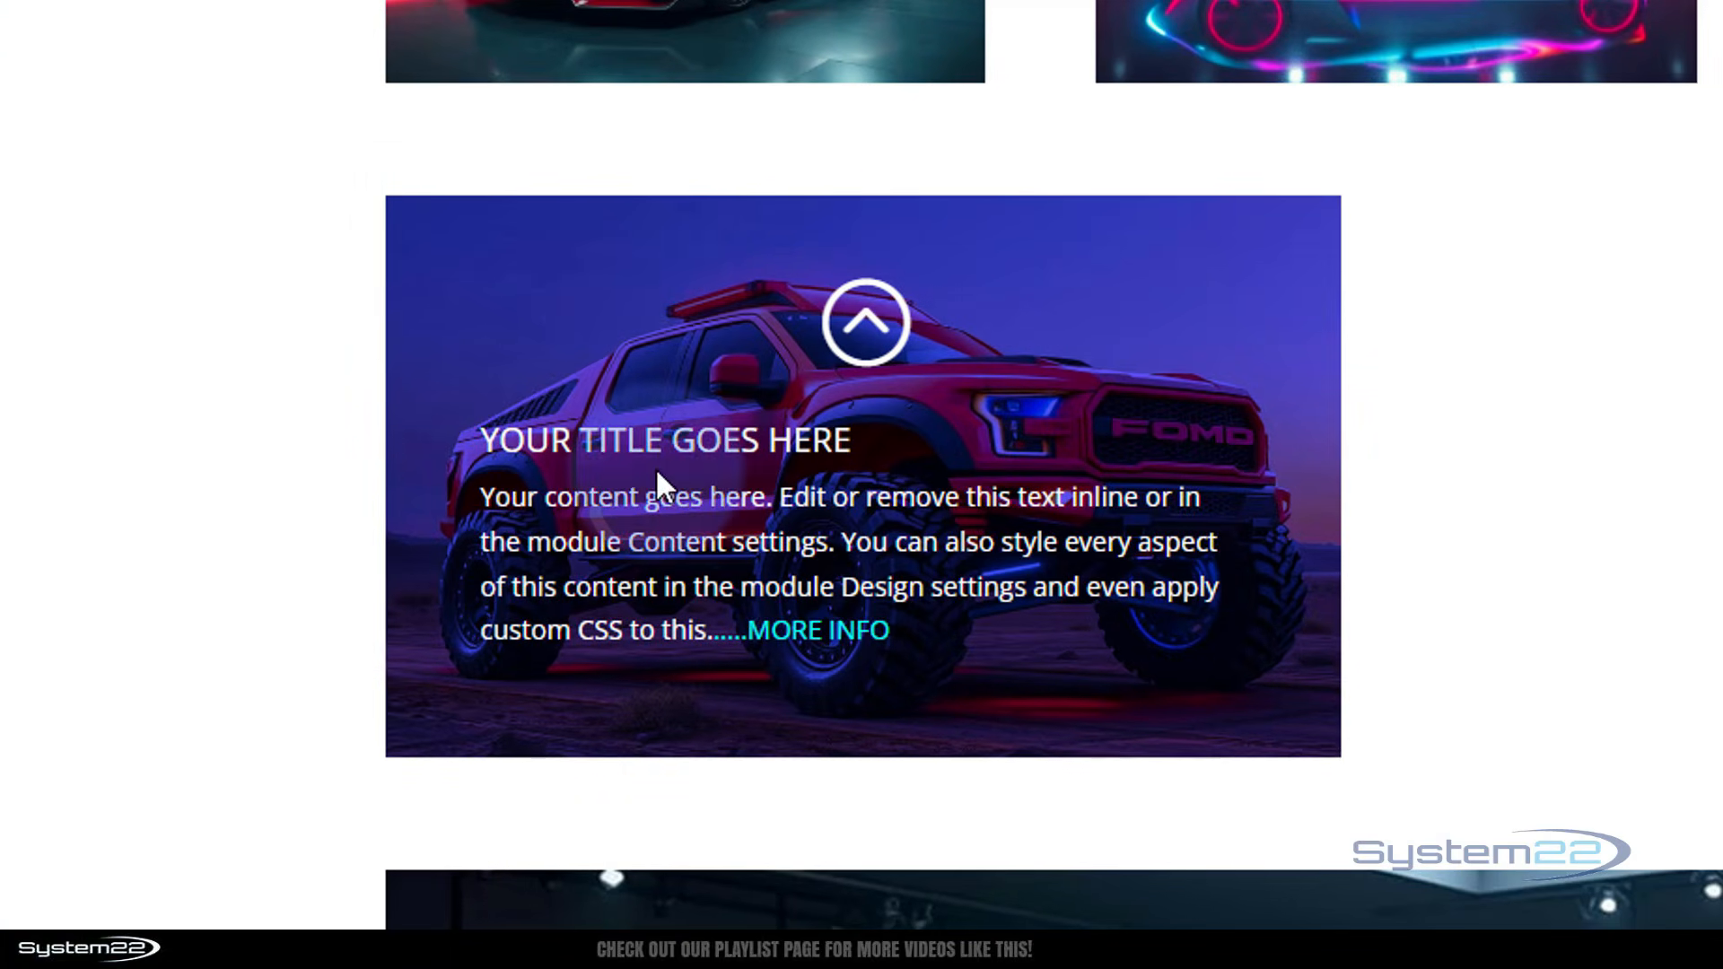
click(811, 628)
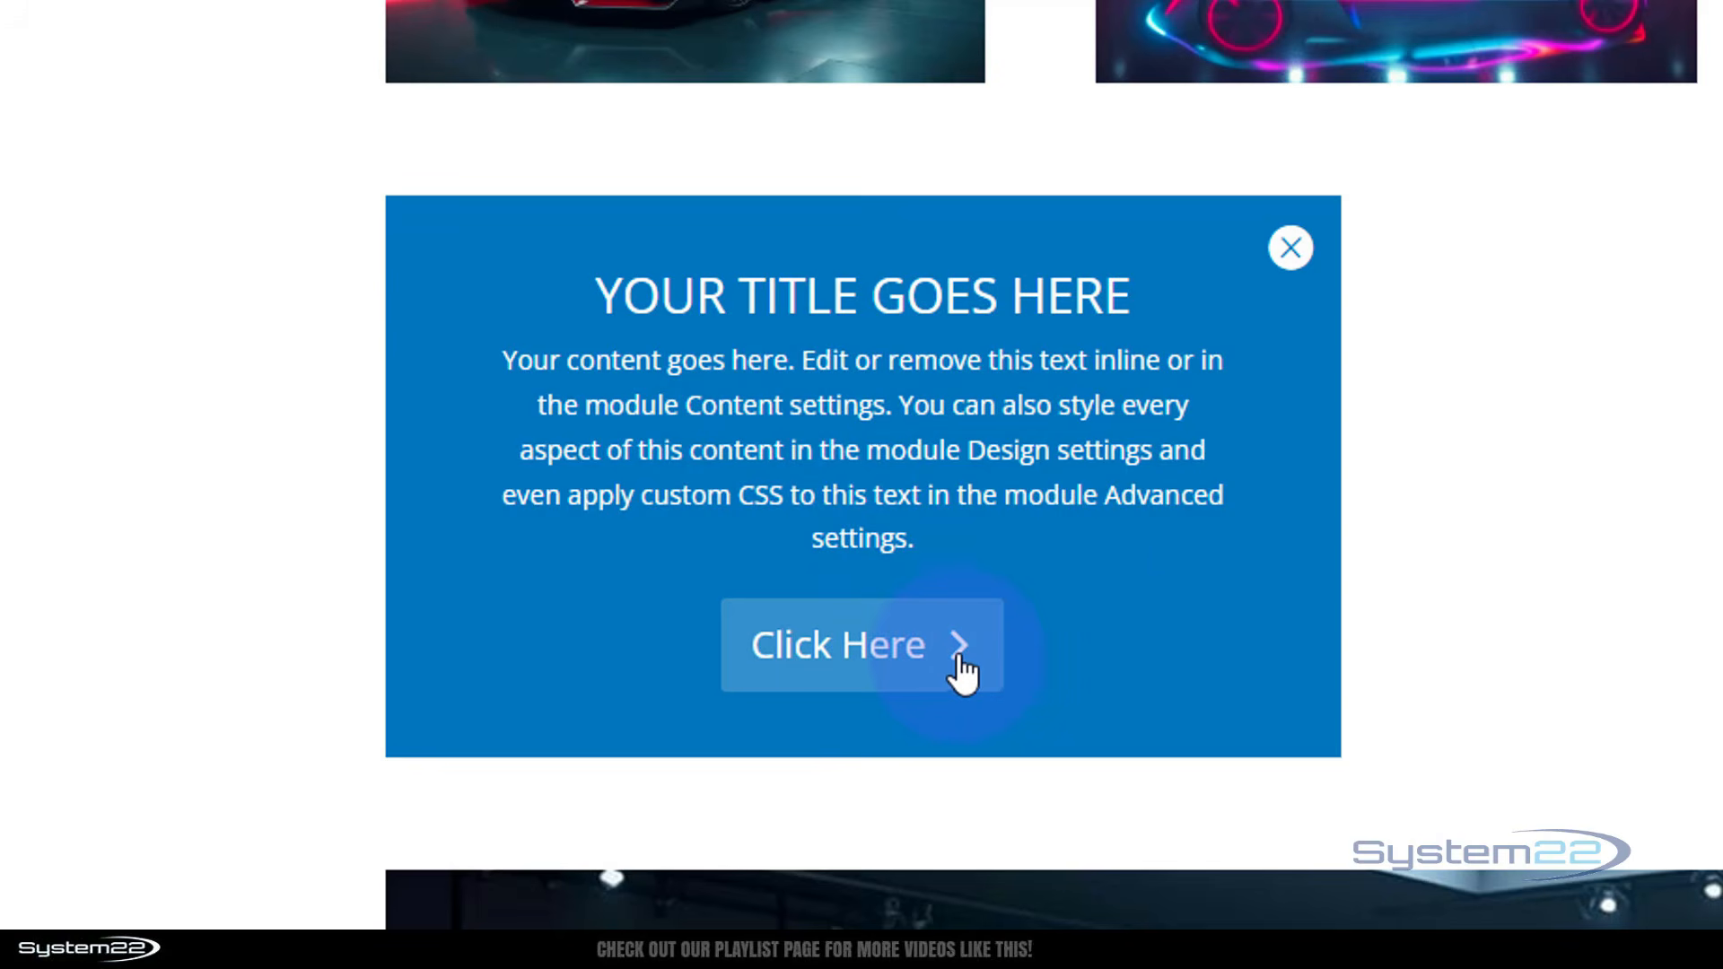
click(1291, 249)
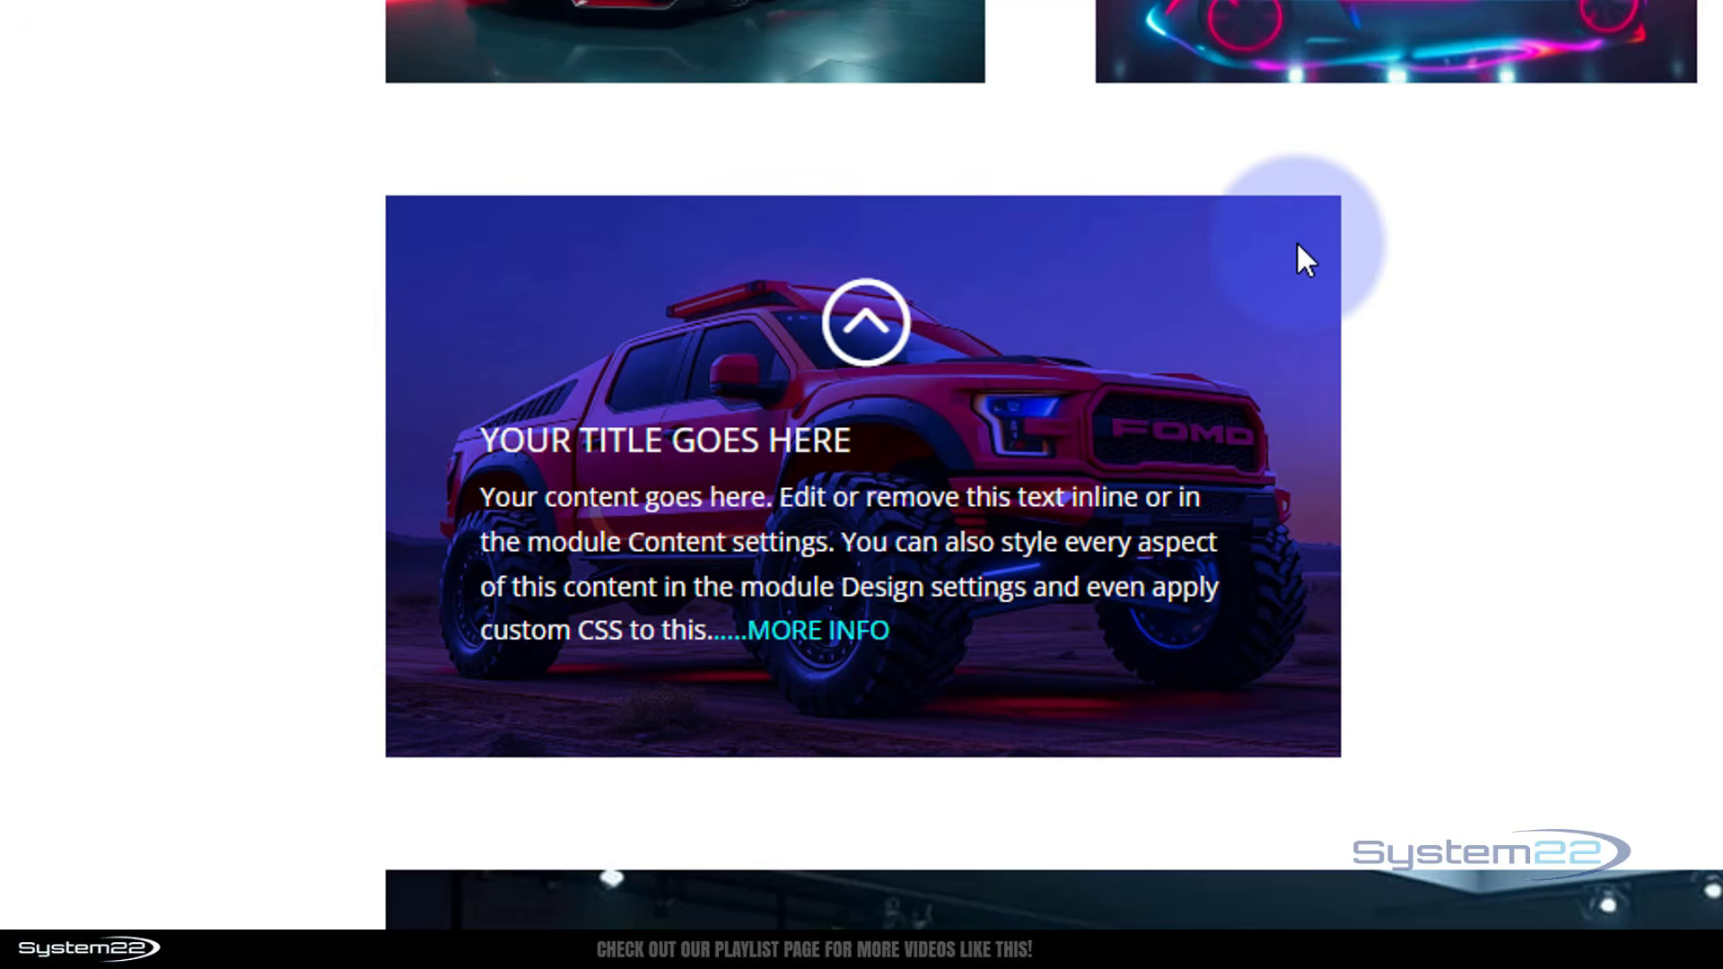
click(1071, 399)
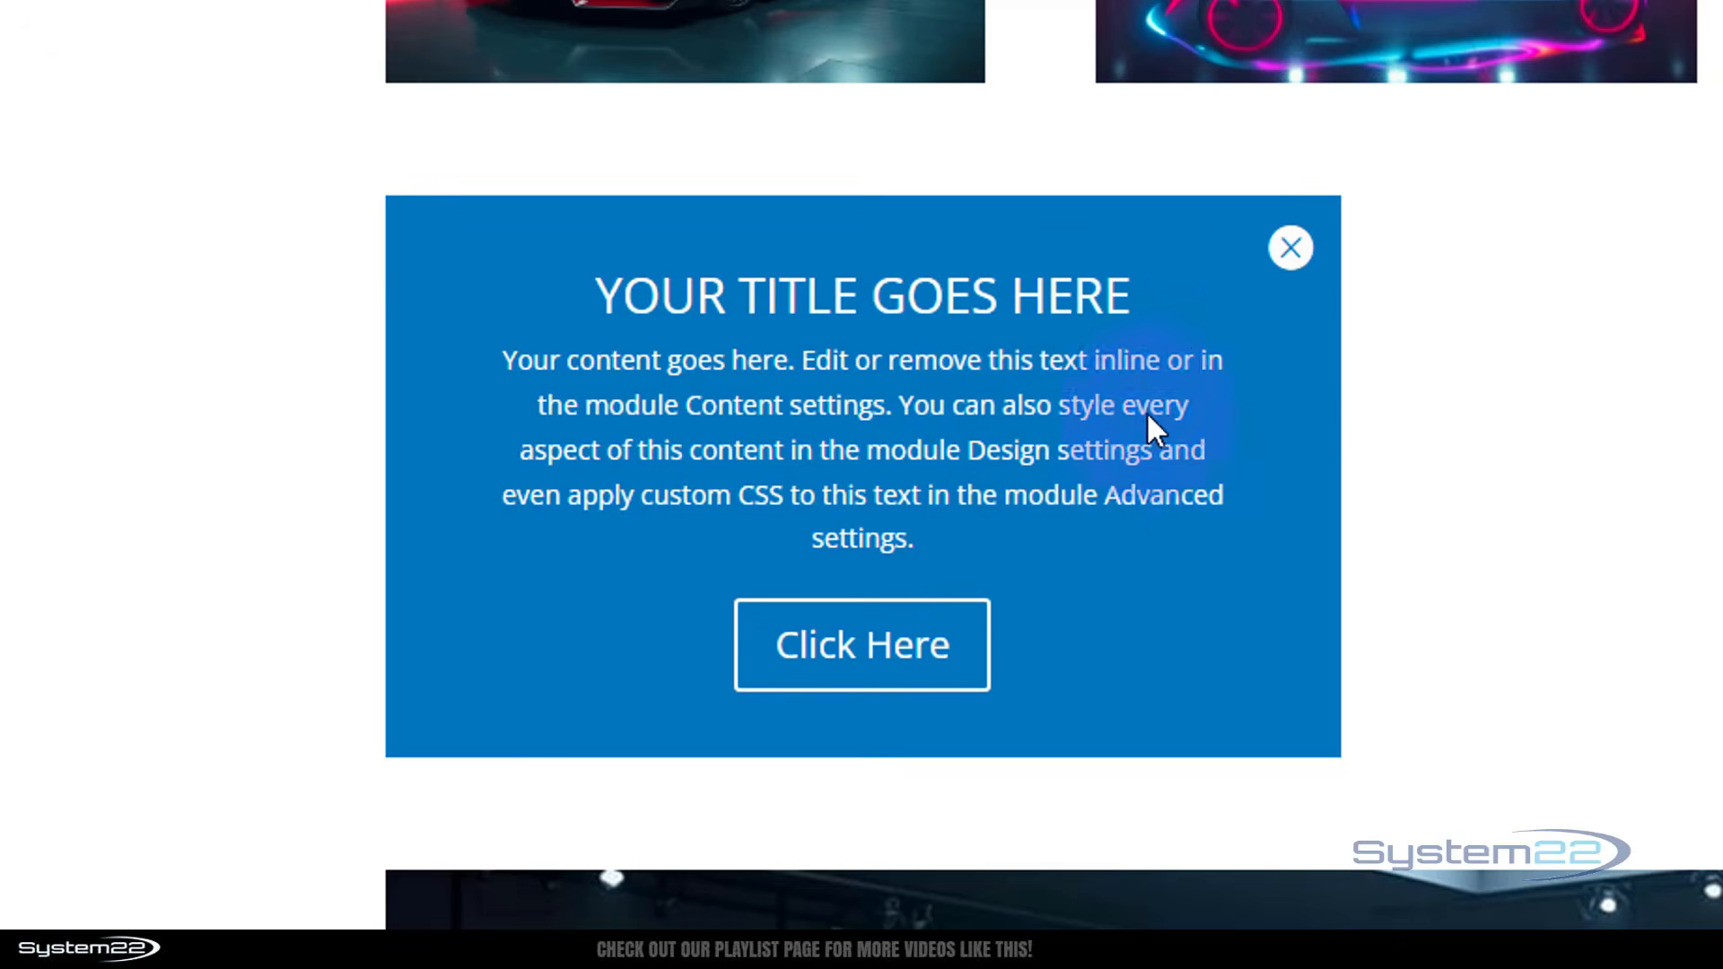
click(1287, 250)
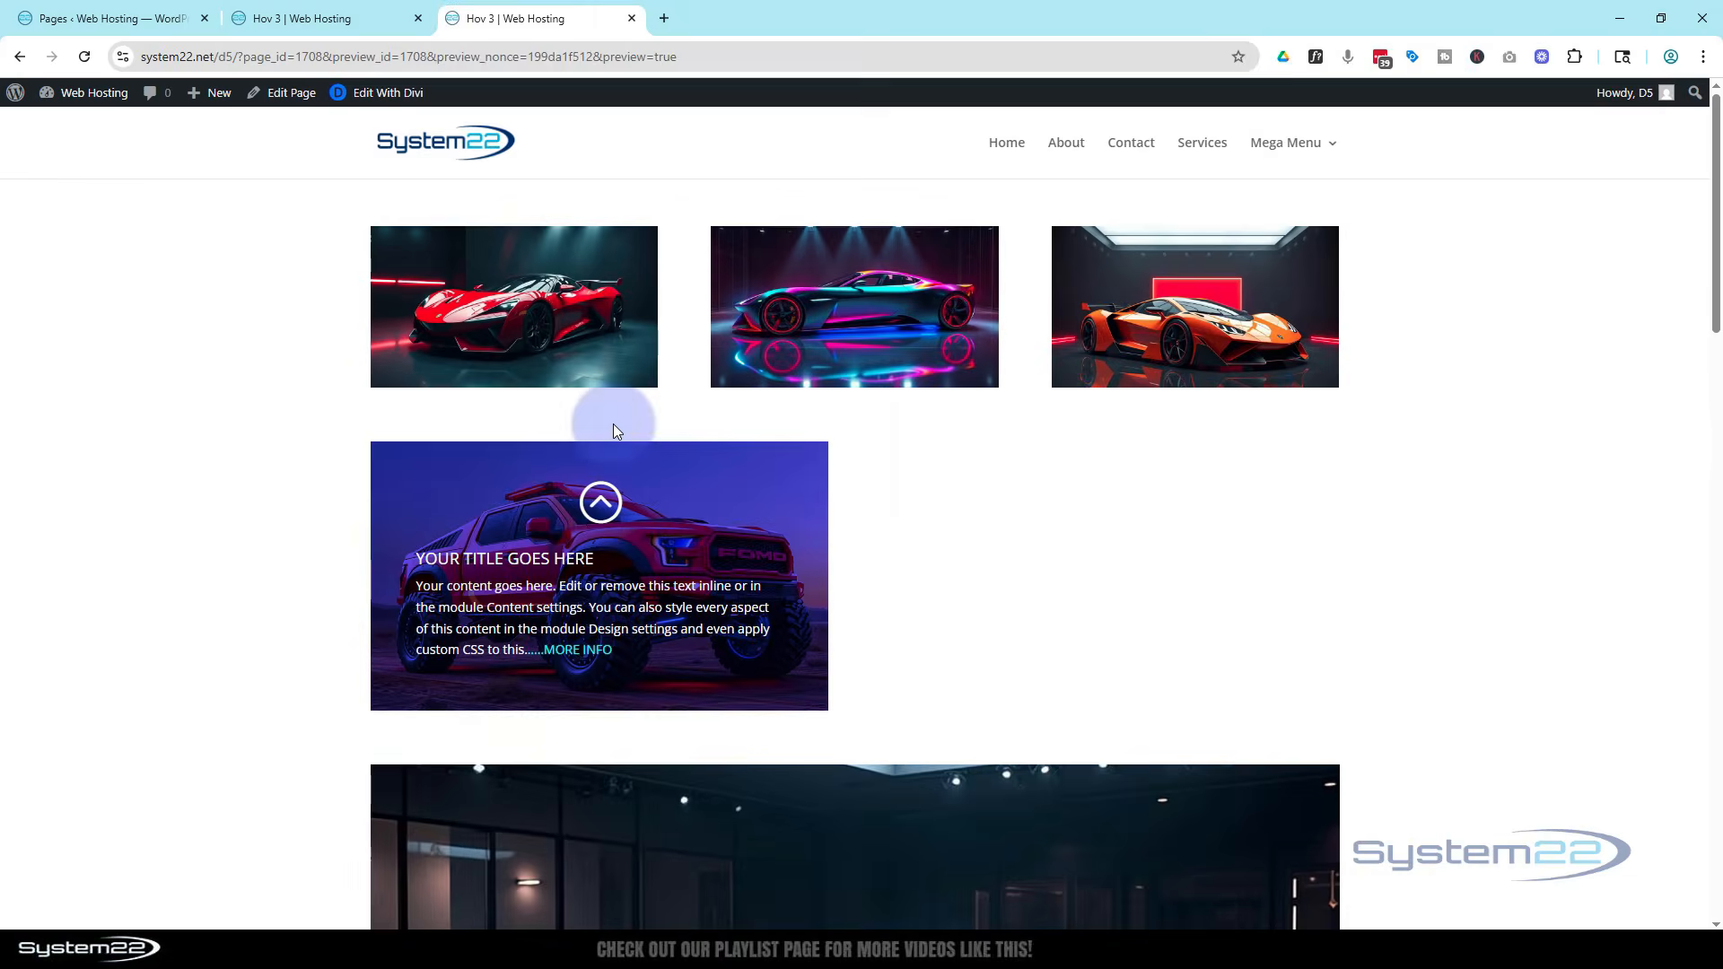
Switch to the Hov 3 builder tab and toggle the wireframe view on and off
click(332, 19)
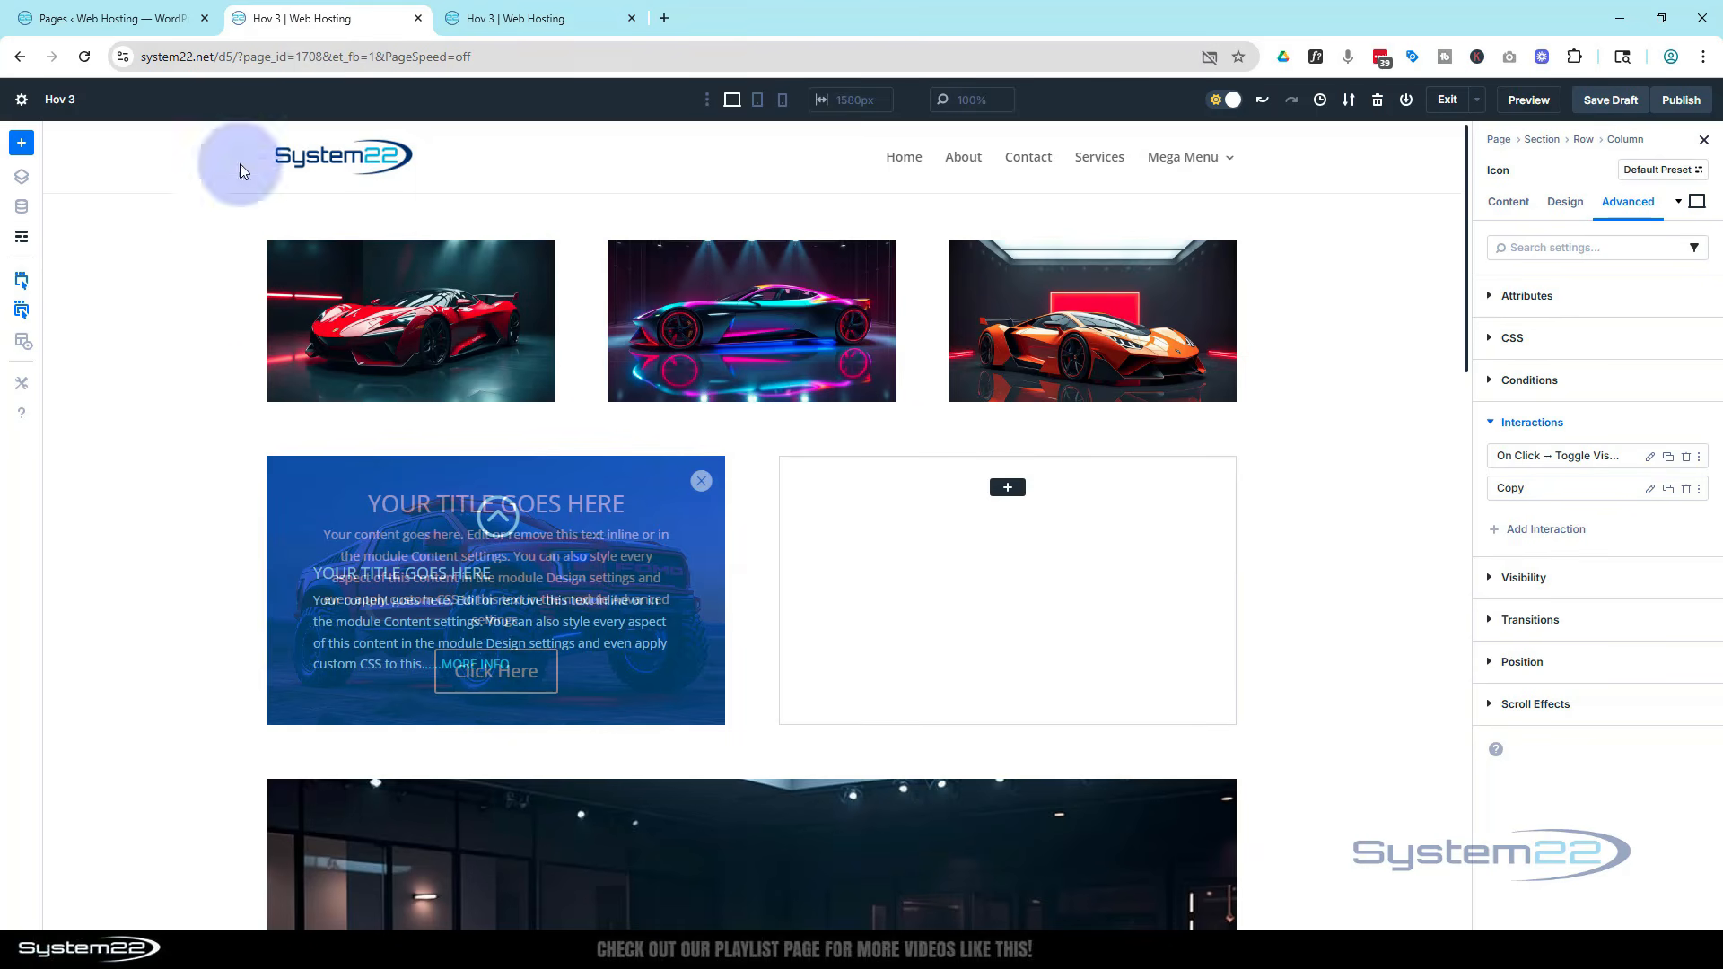
click(22, 242)
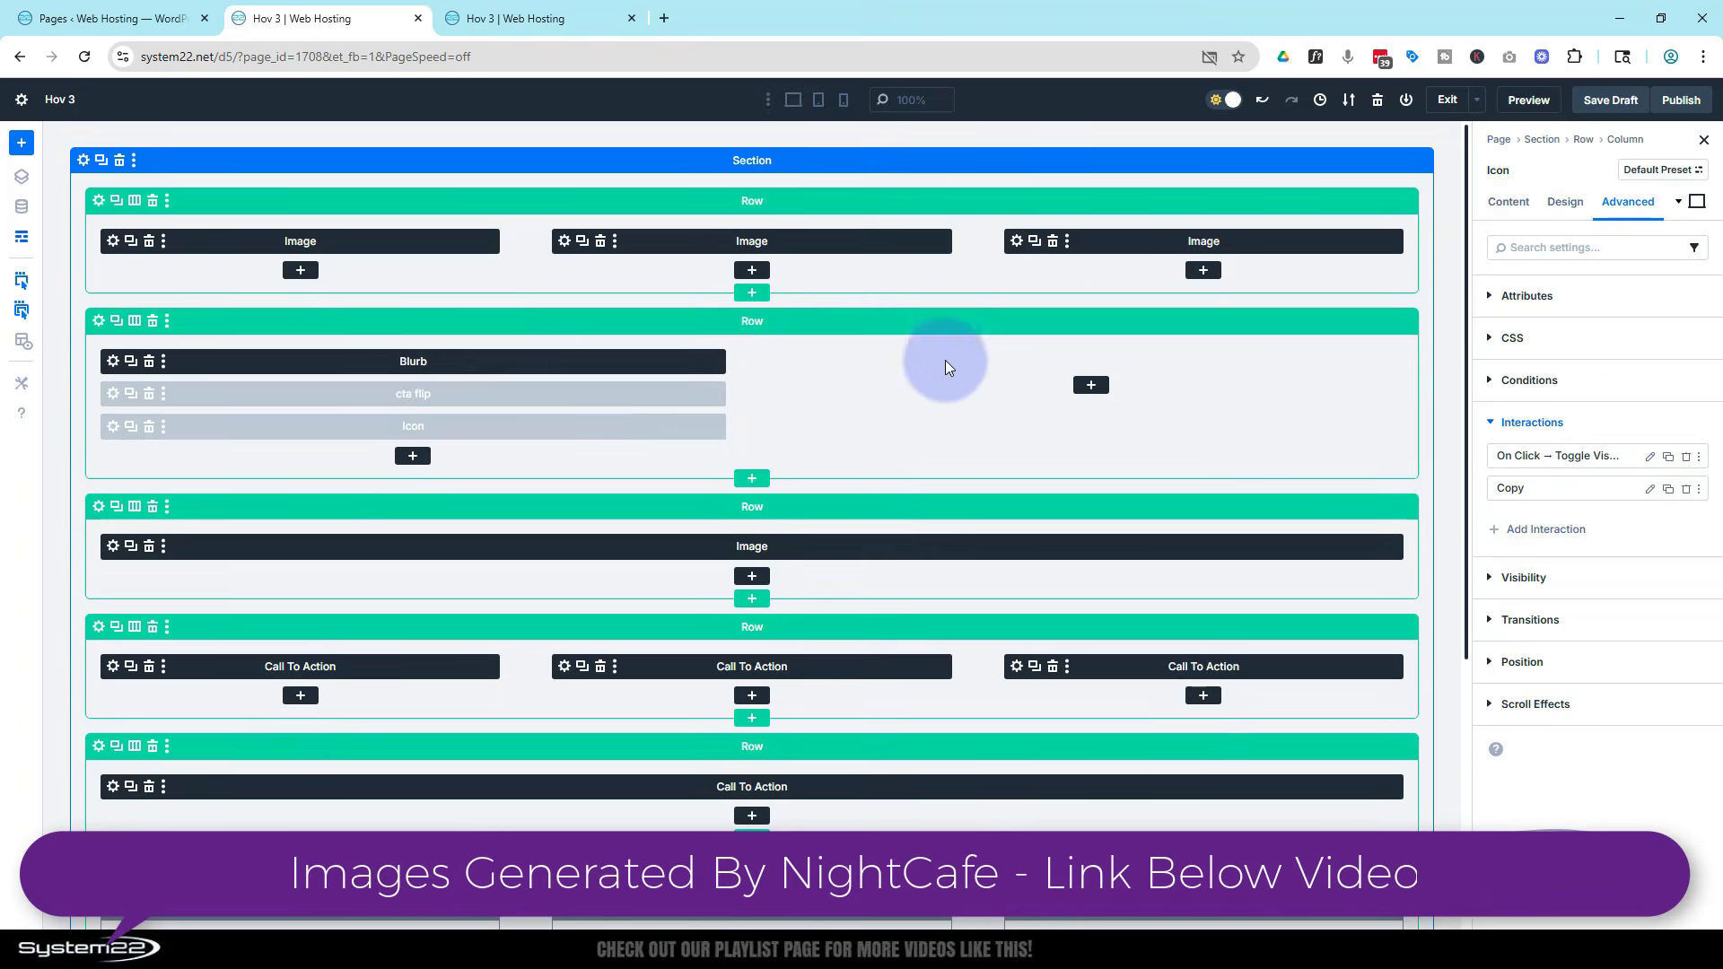
click(22, 241)
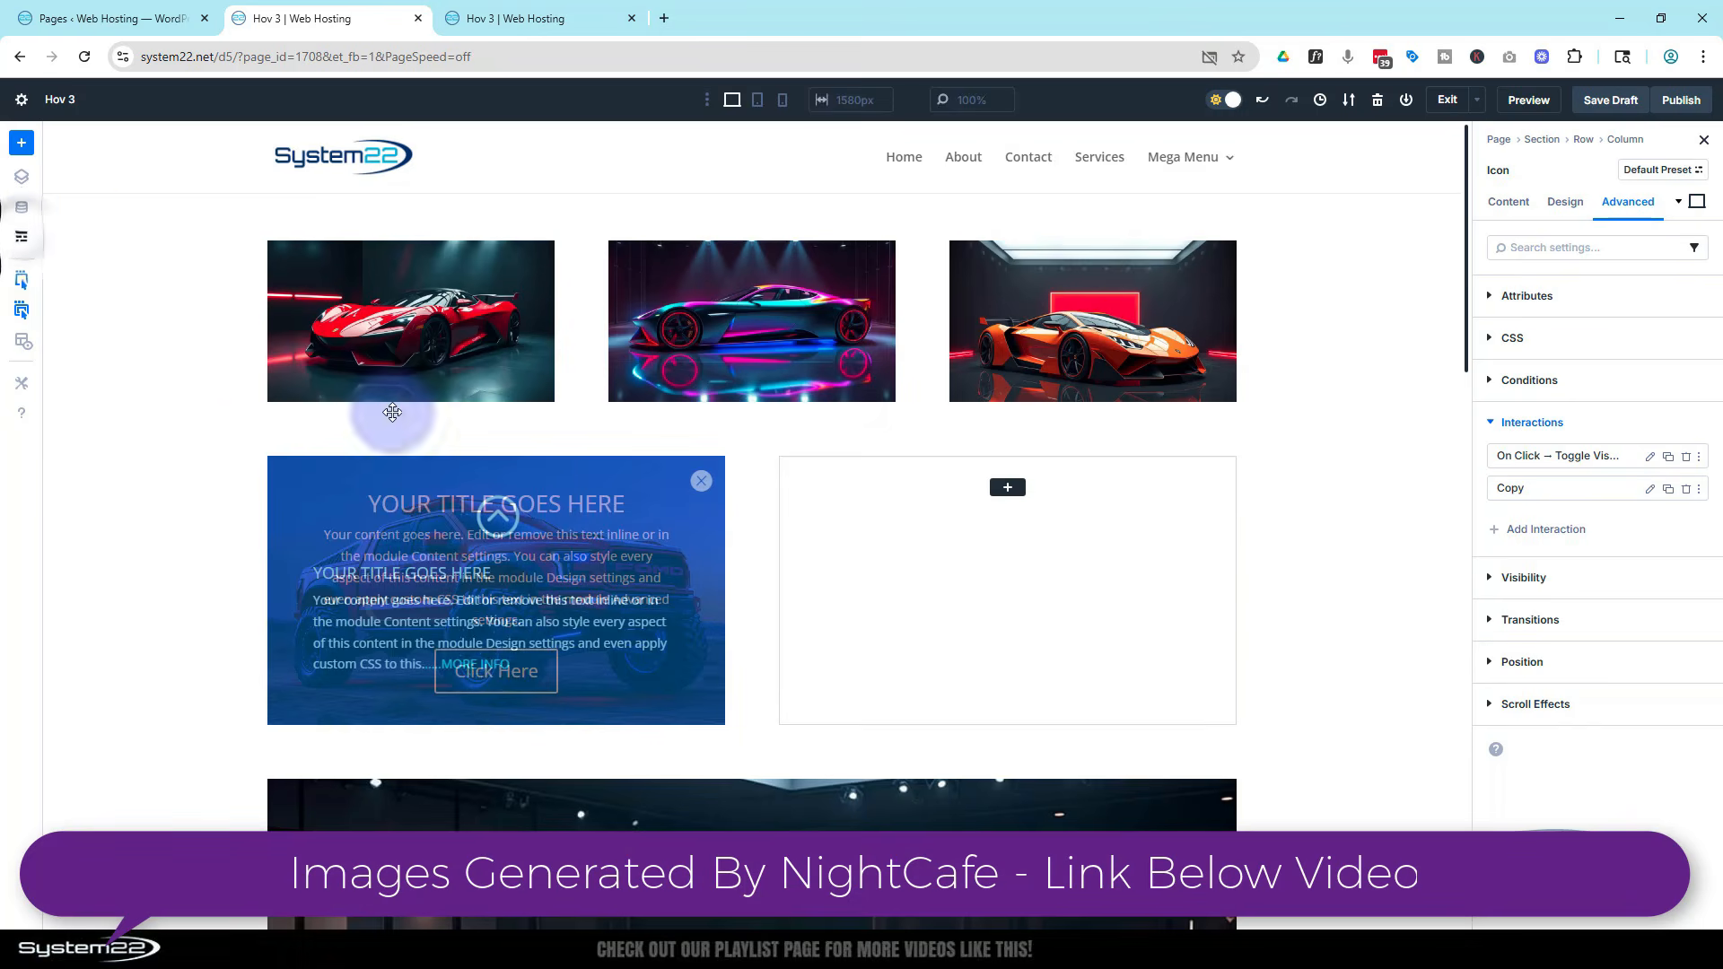
Insert a Blurb module into the empty right column and end its content text with "....MORE INFO"
click(1007, 487)
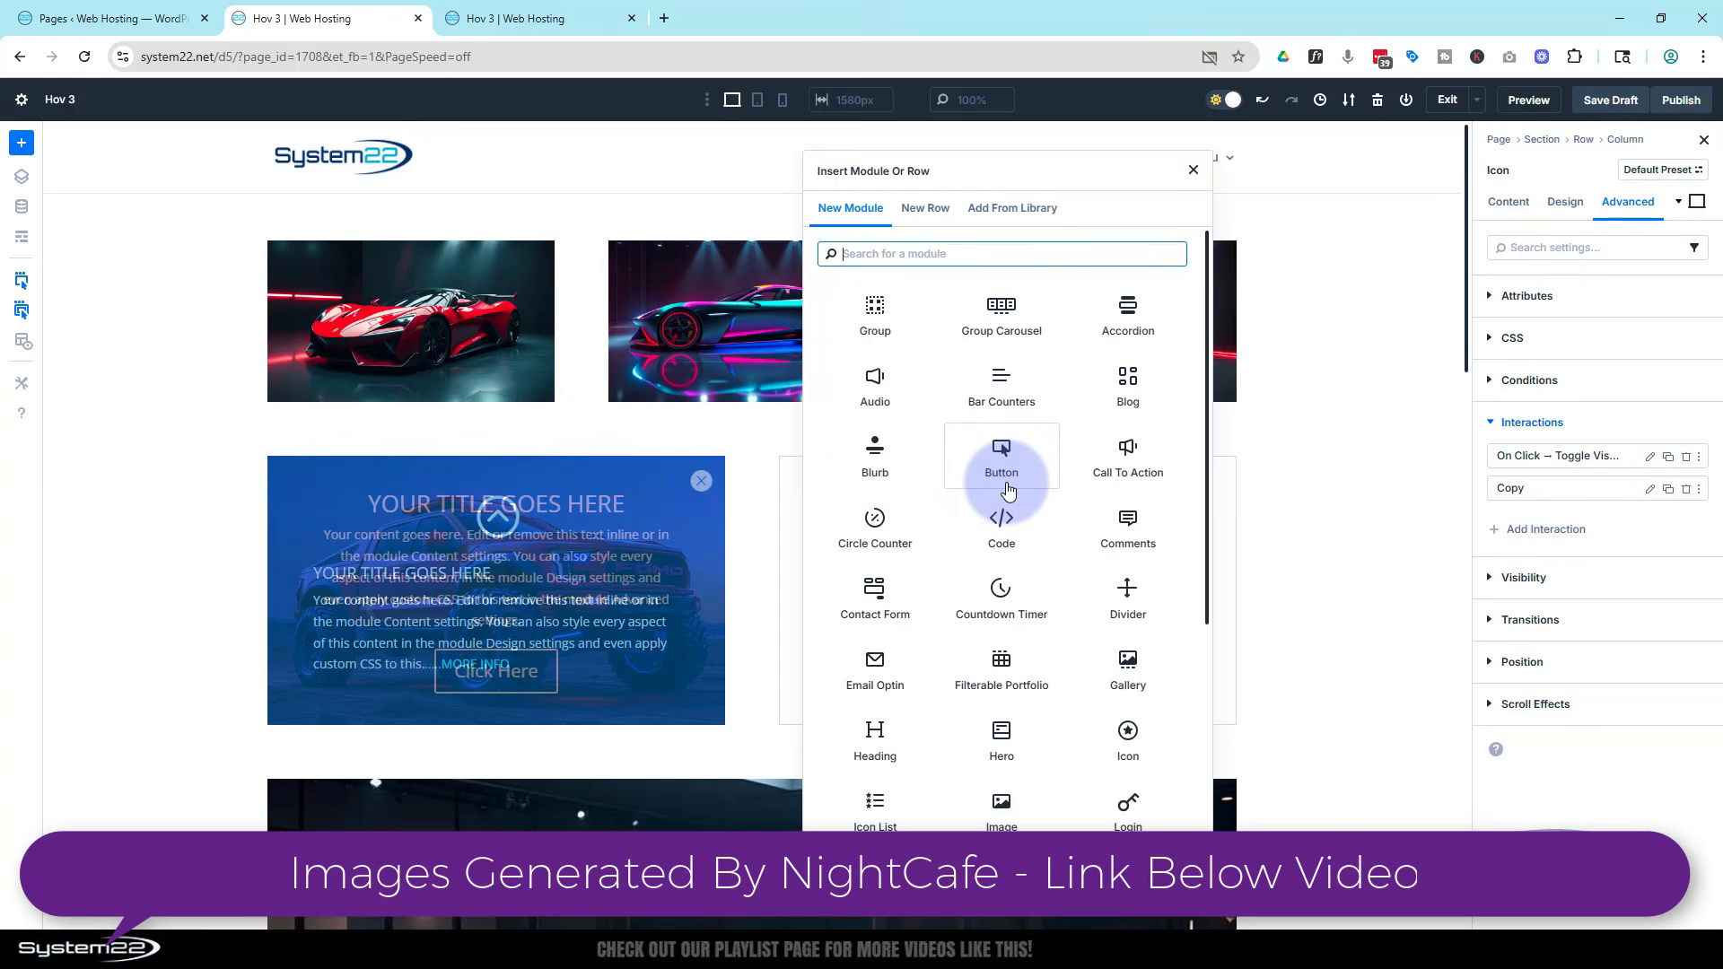
click(896, 471)
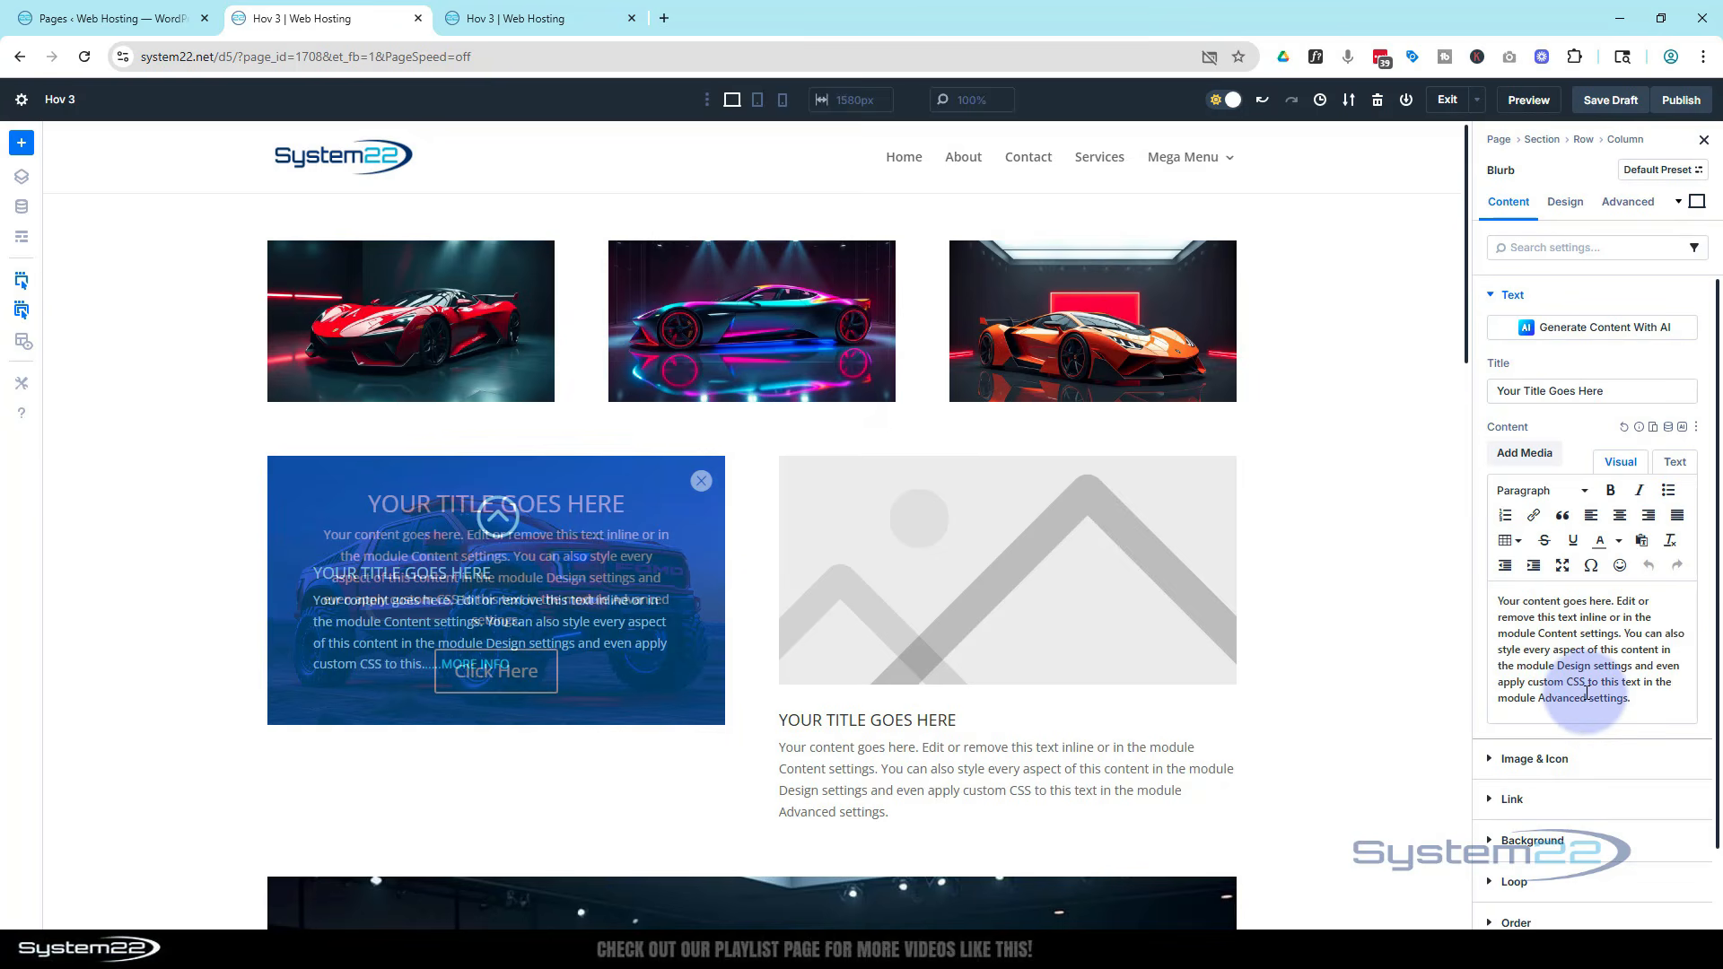
drag(1620, 684, 1657, 702)
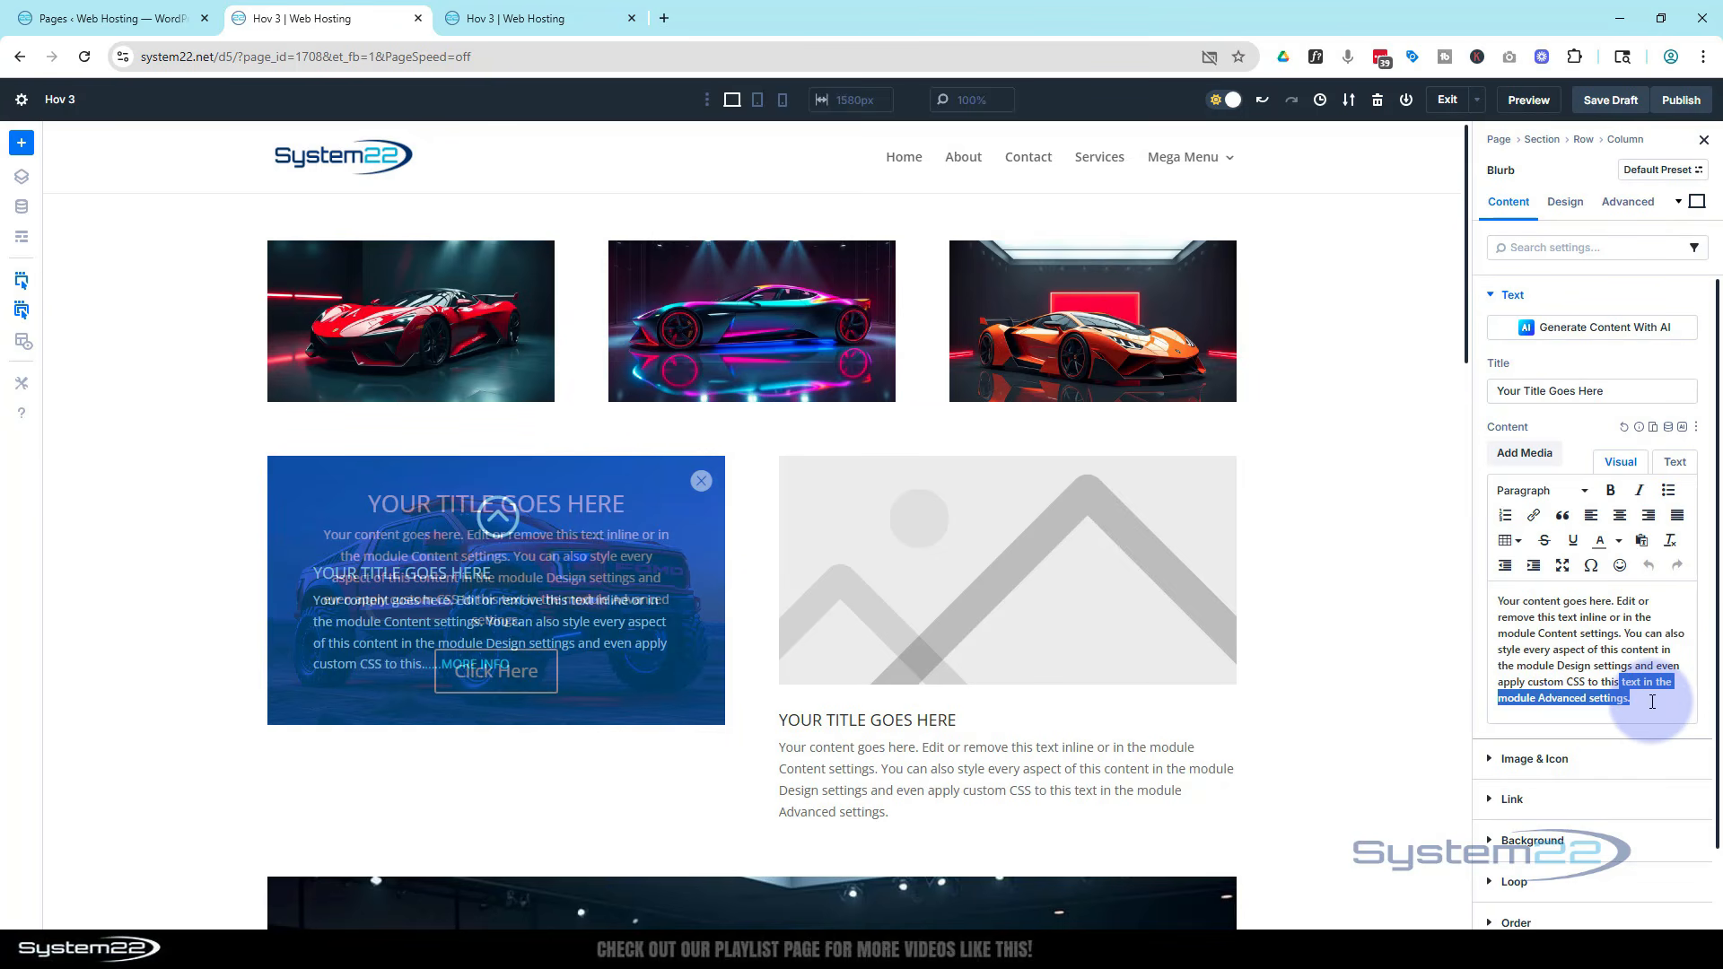
text(...)
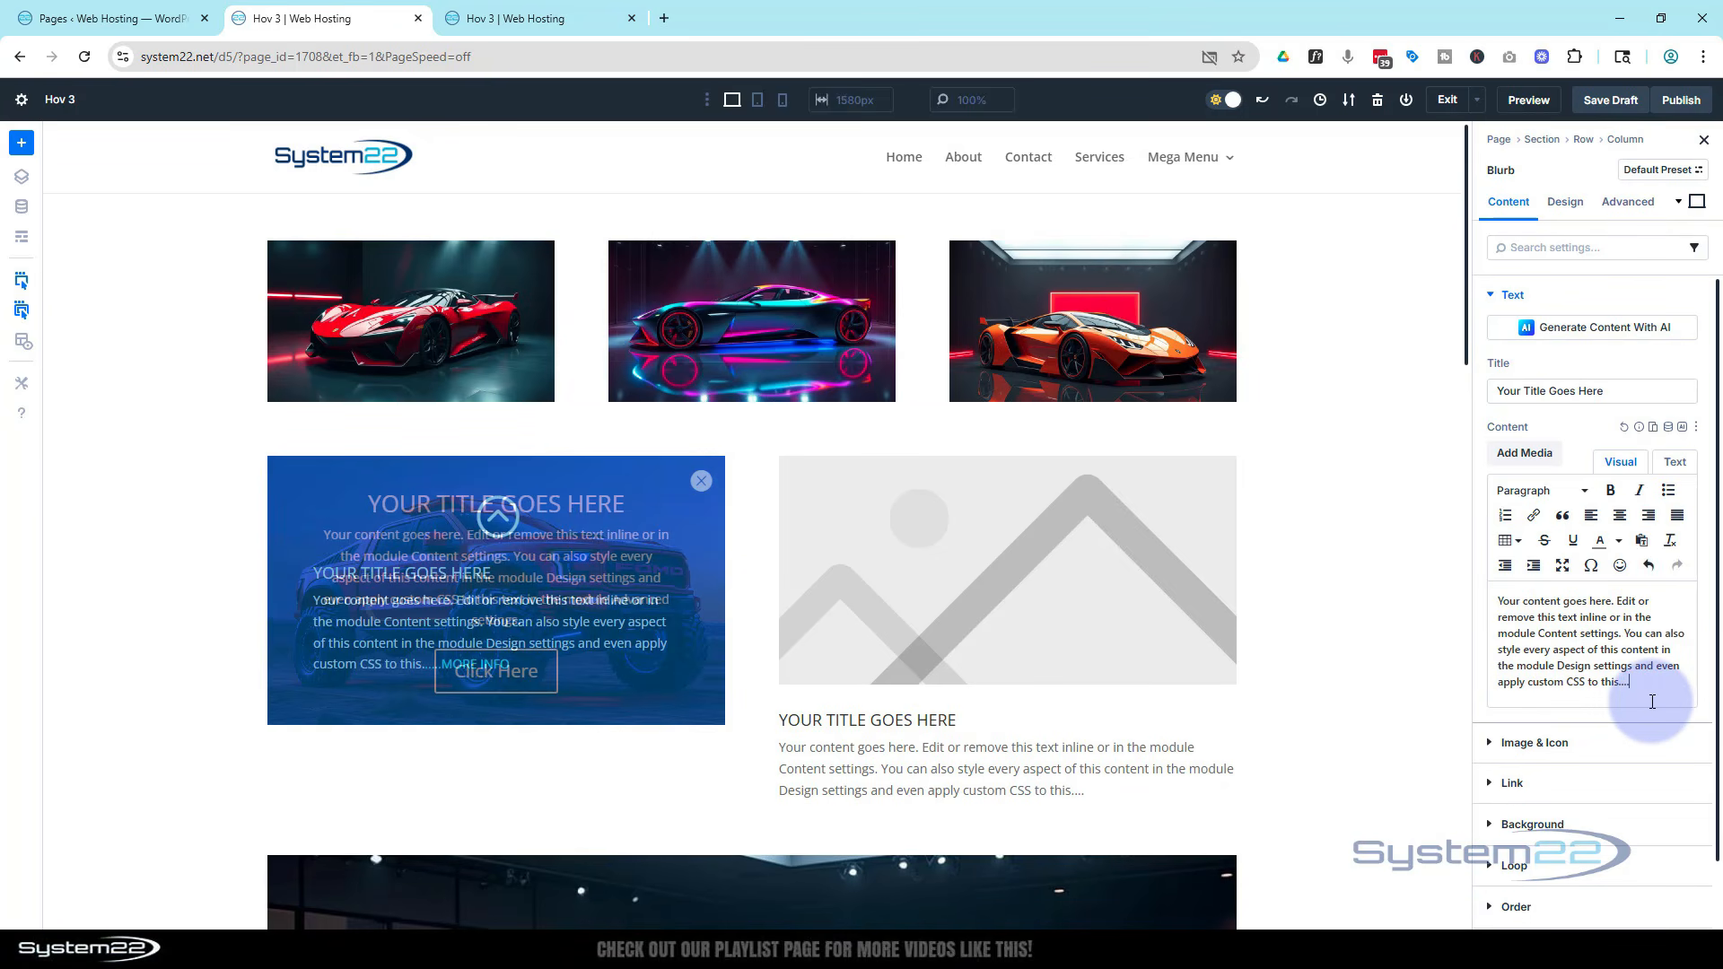
text(M)
text(OR)
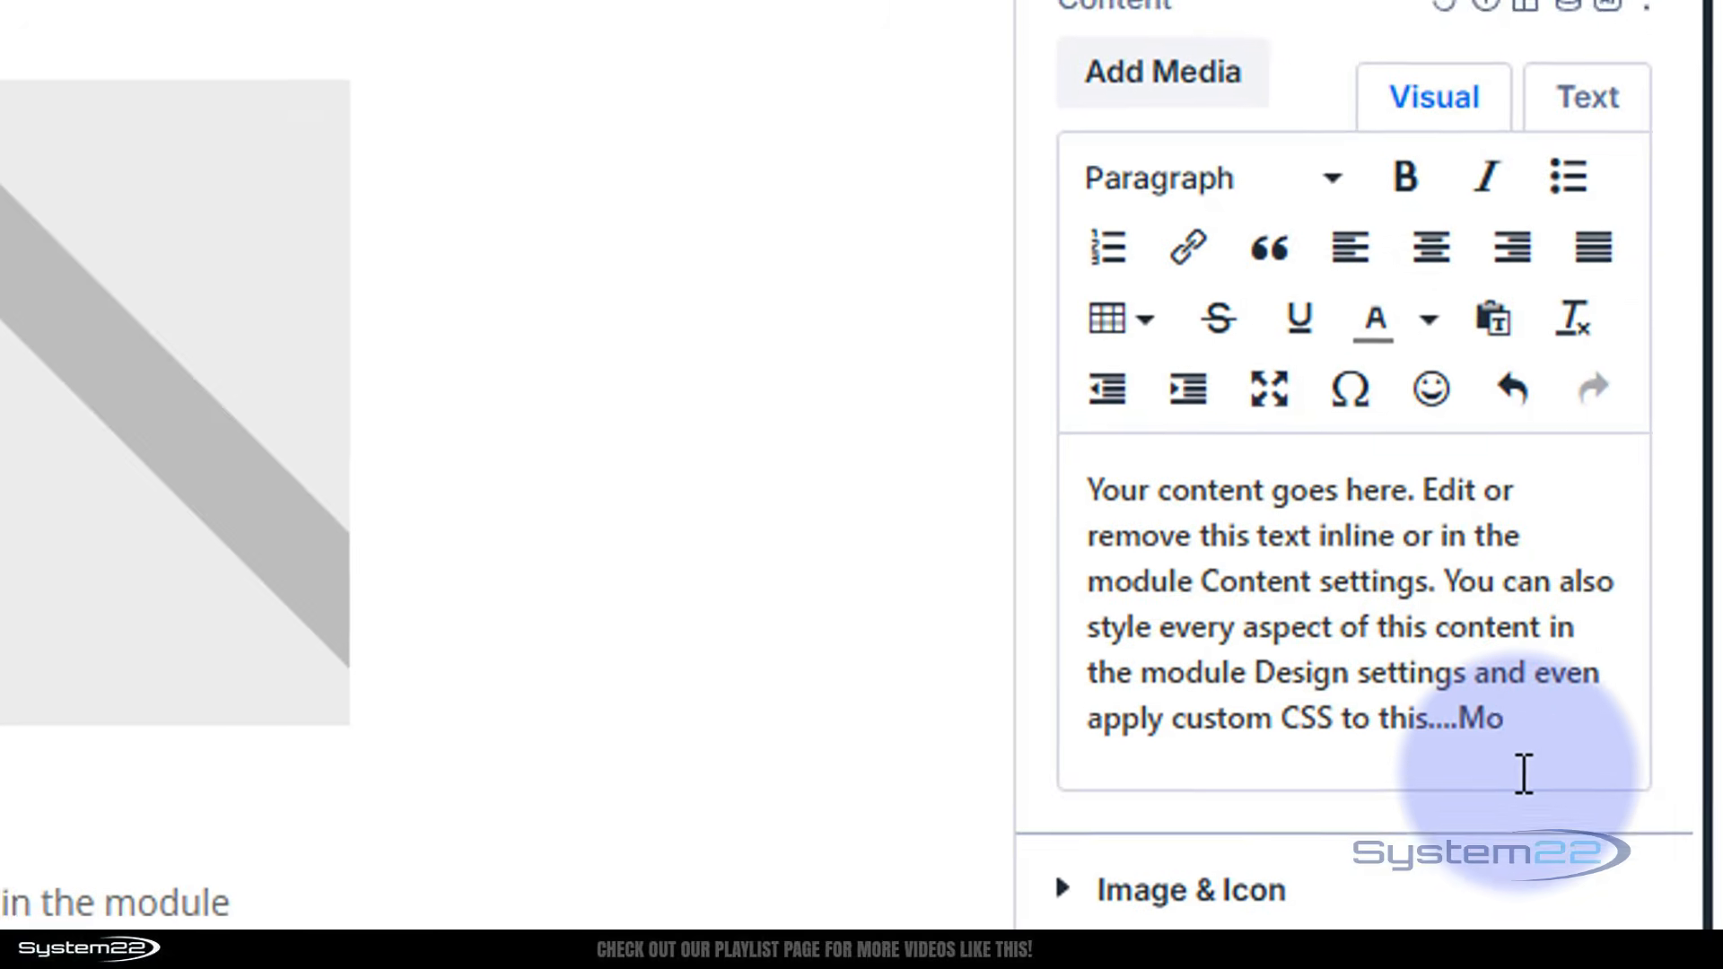
text(E INFO)
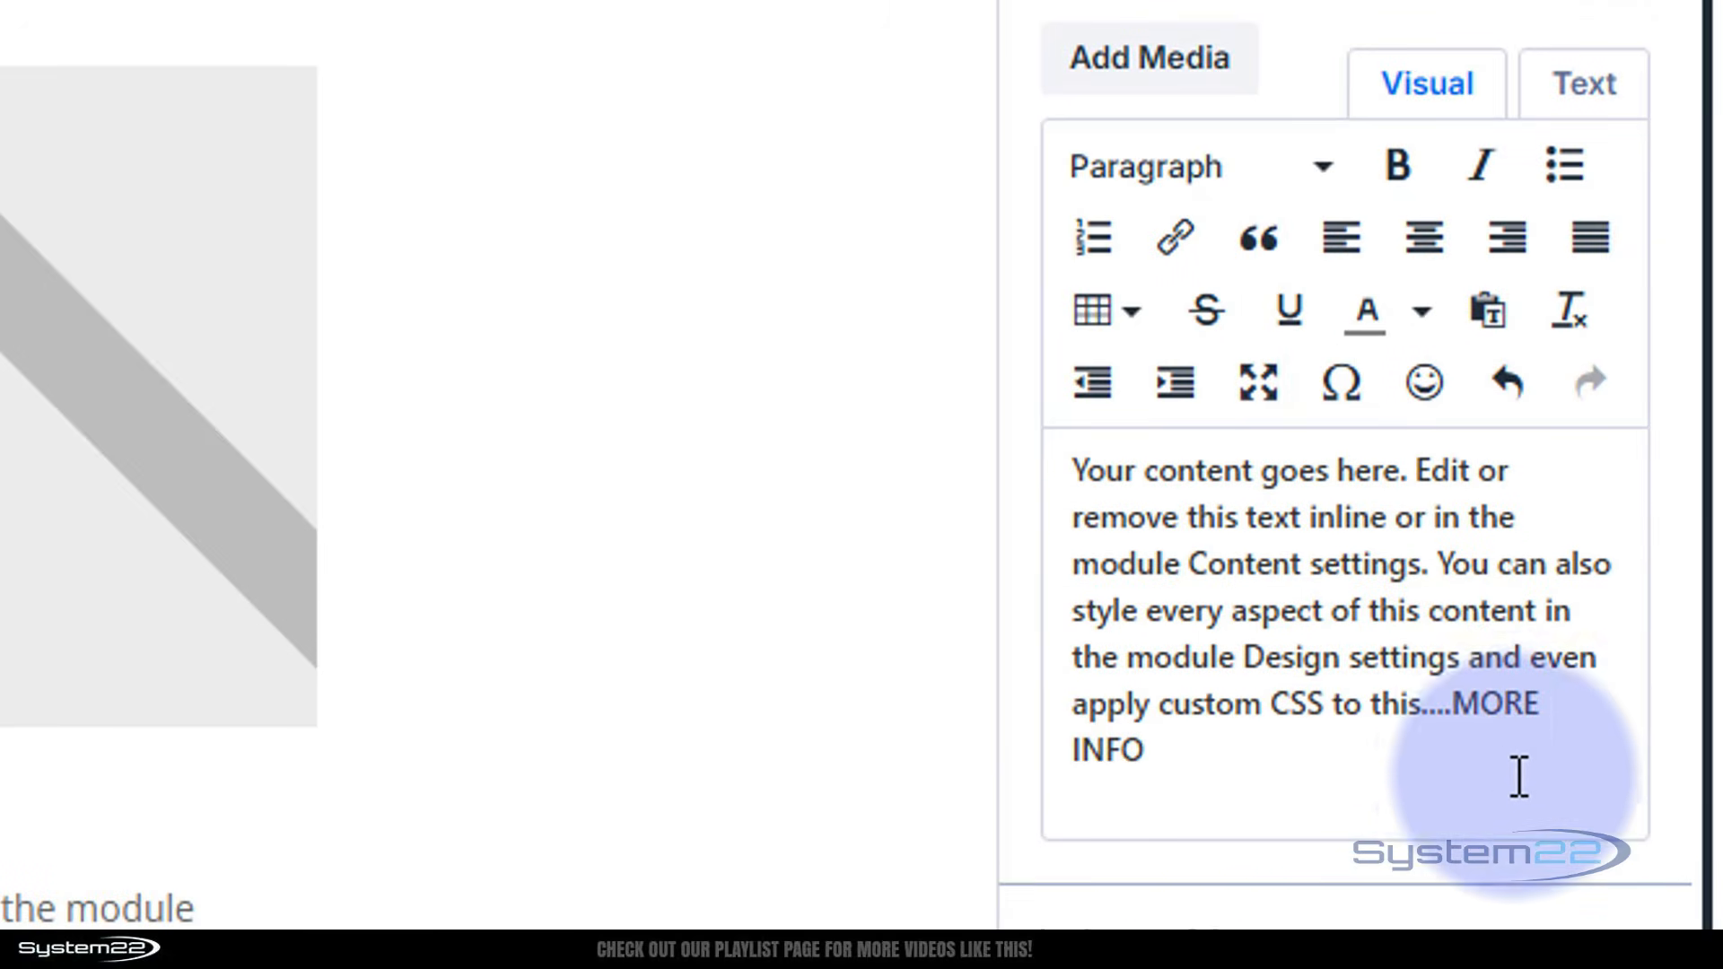
Colour the "....MORE INFO" text in the blurb content light blue
drag(1427, 713, 1576, 762)
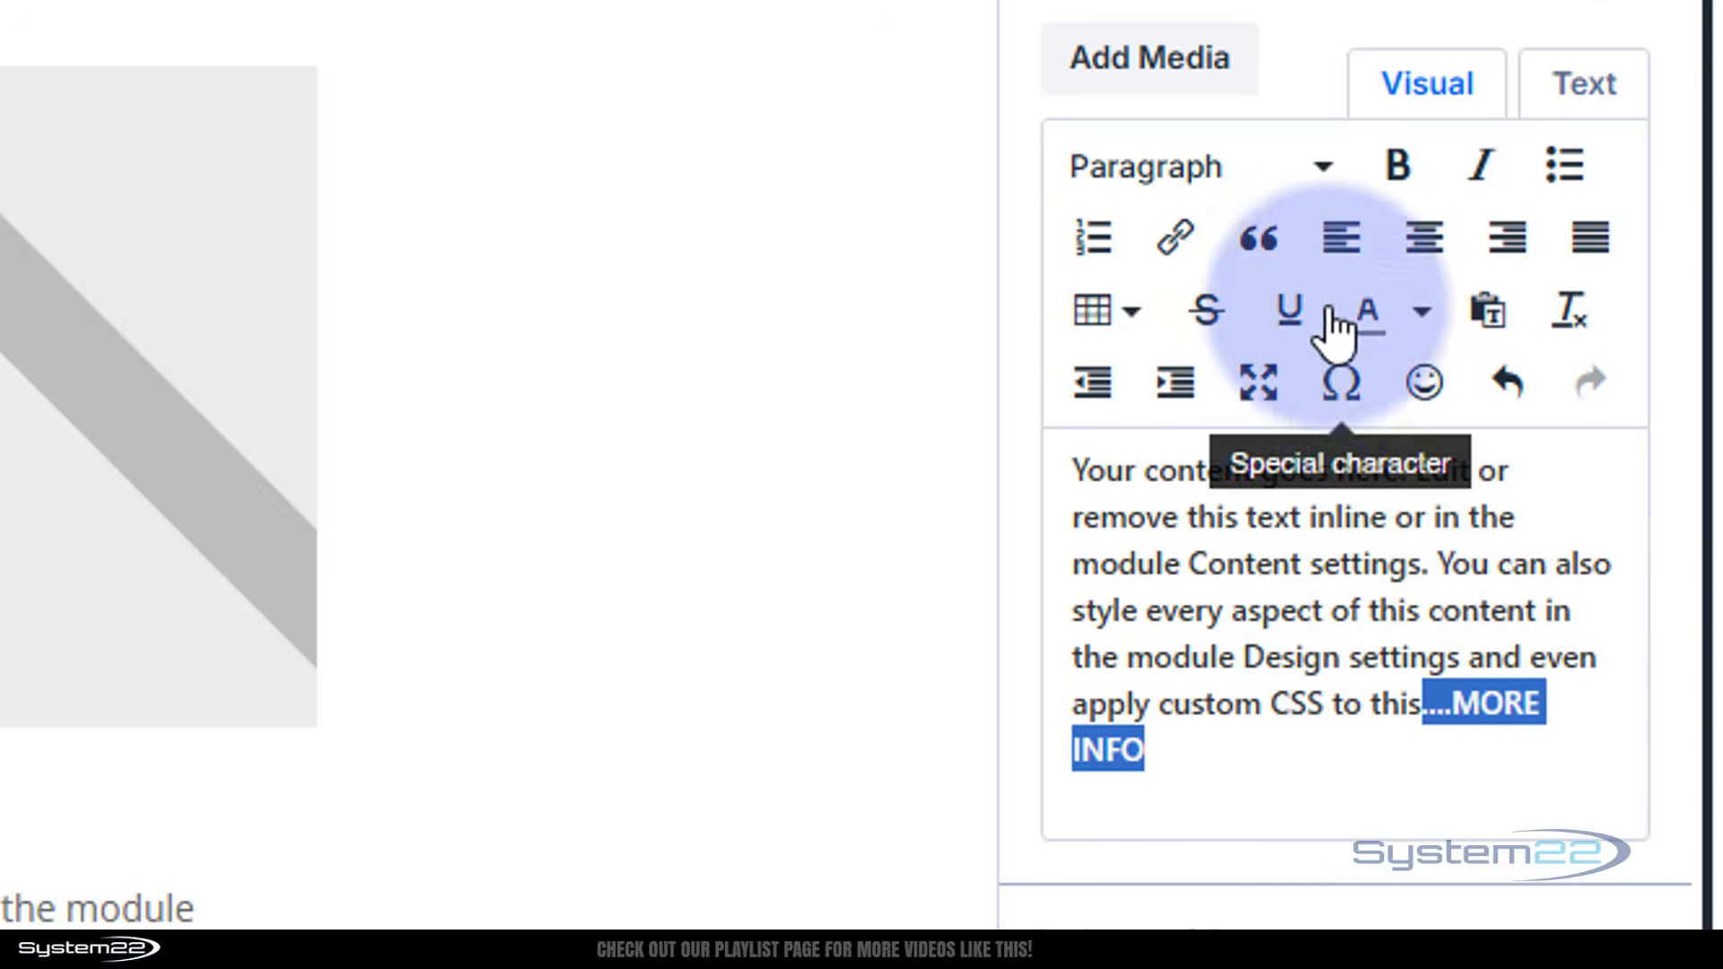
click(1423, 316)
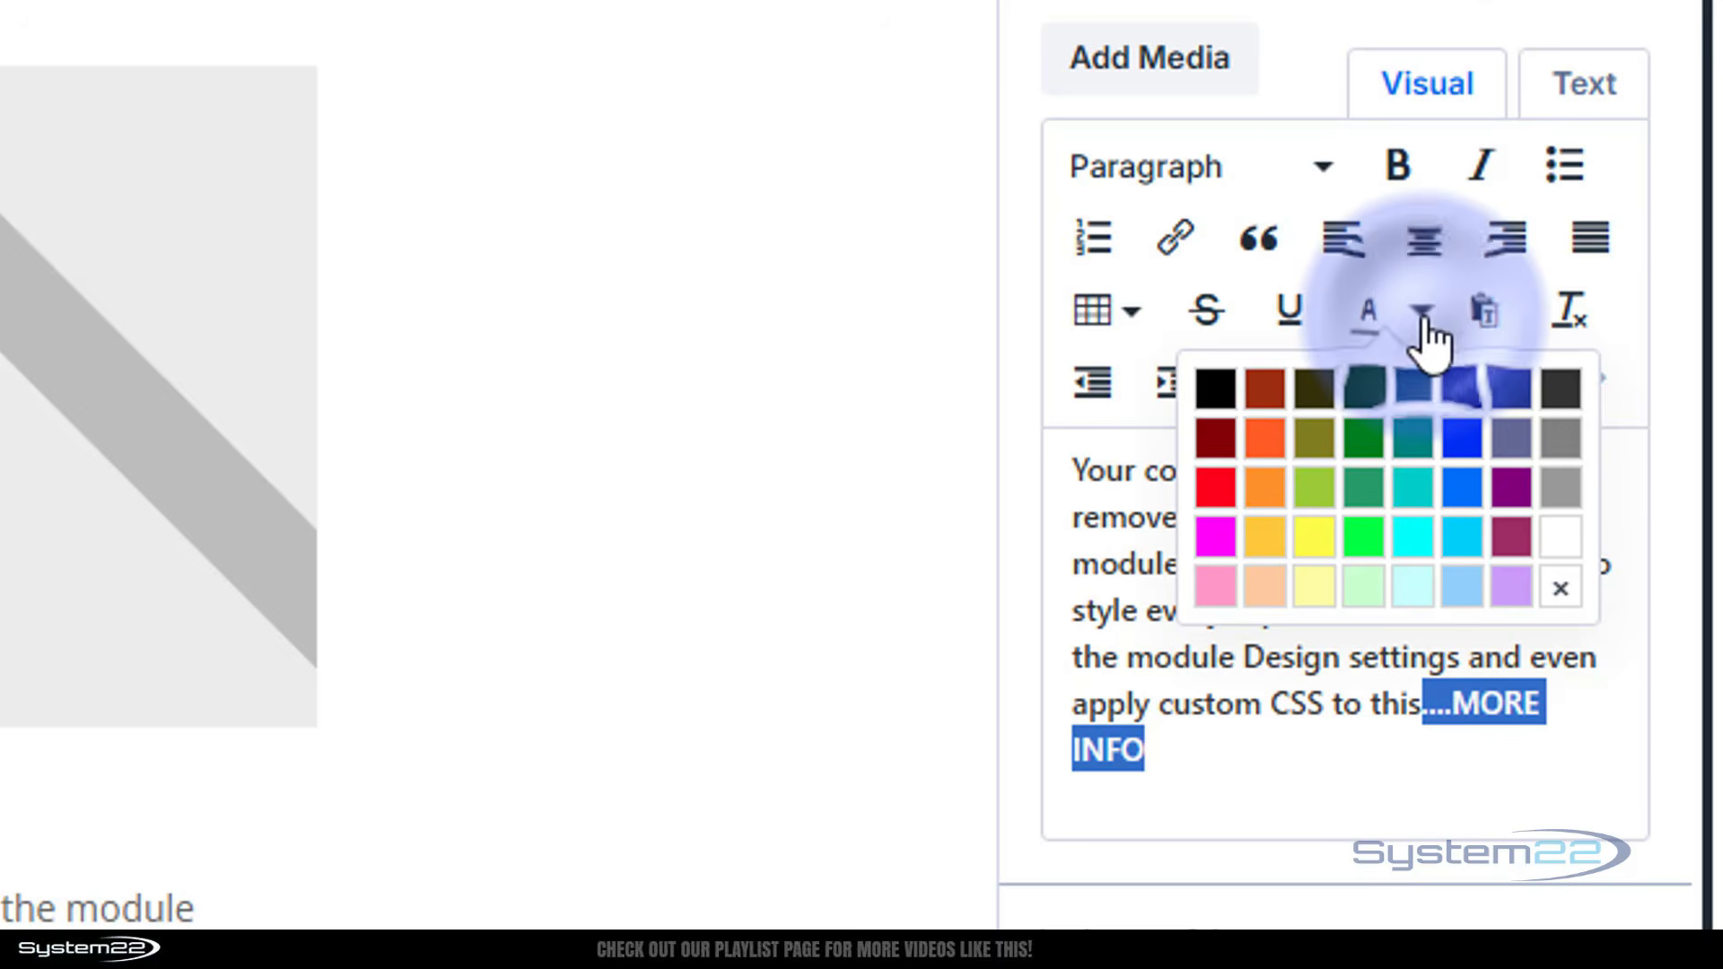
click(1415, 552)
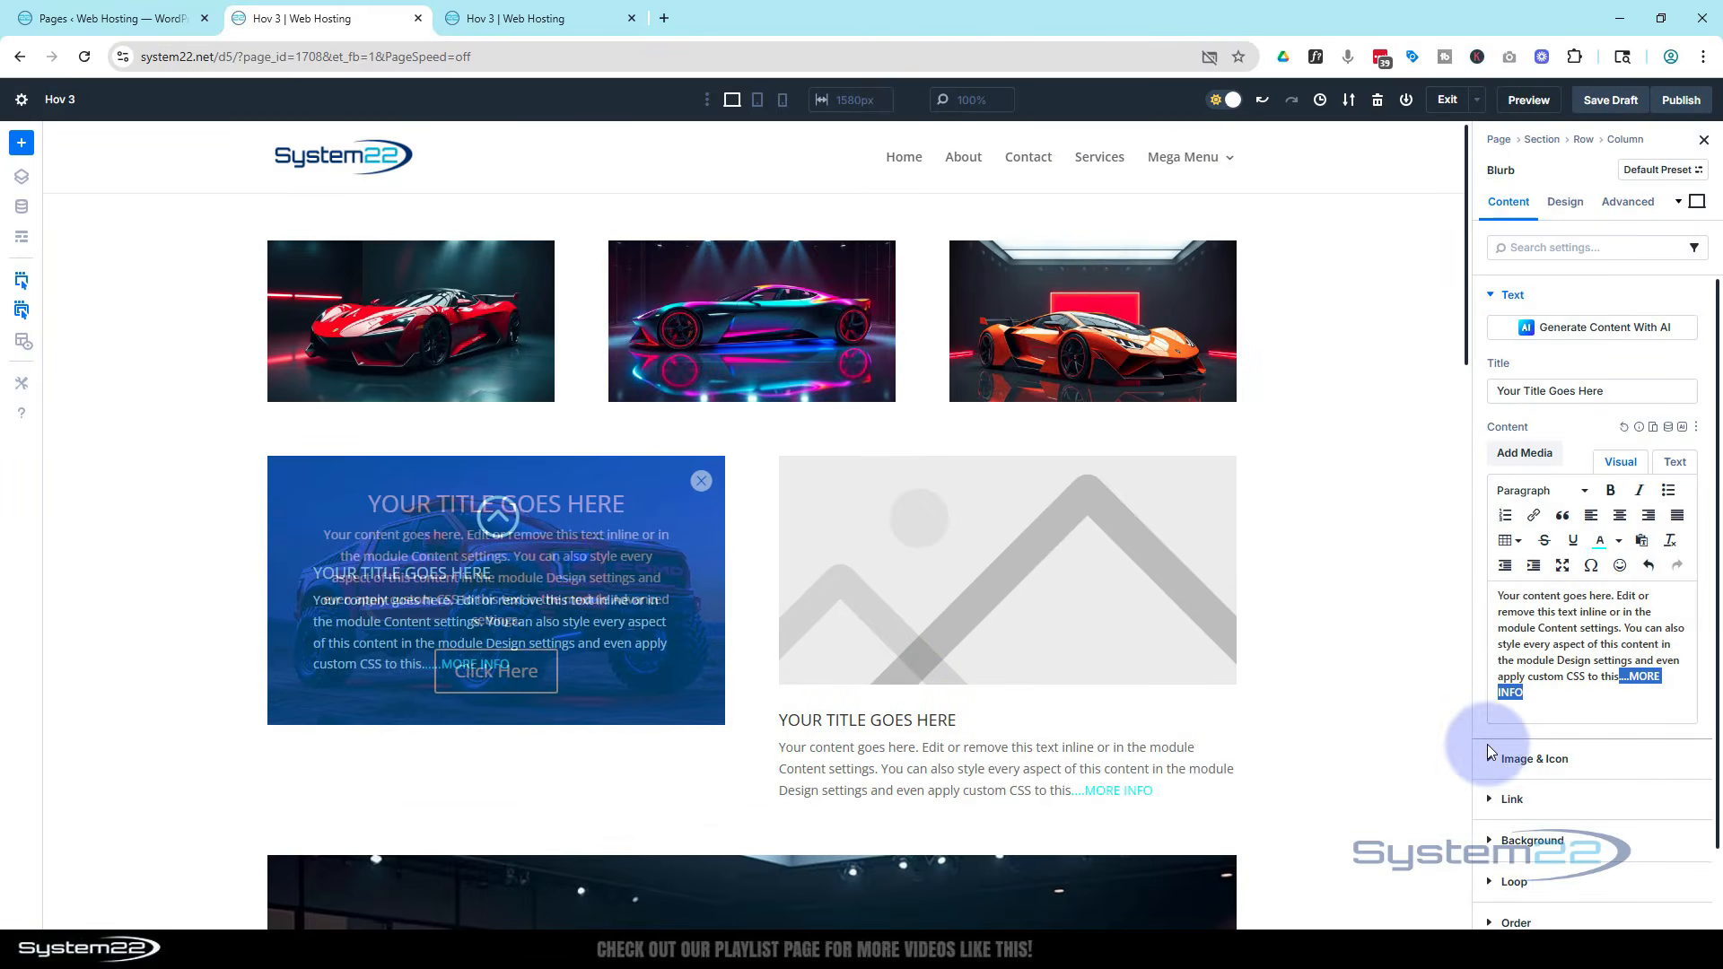
Enable an icon for the blurb and set a dark sports car photo from the media library as its background image
click(1516, 759)
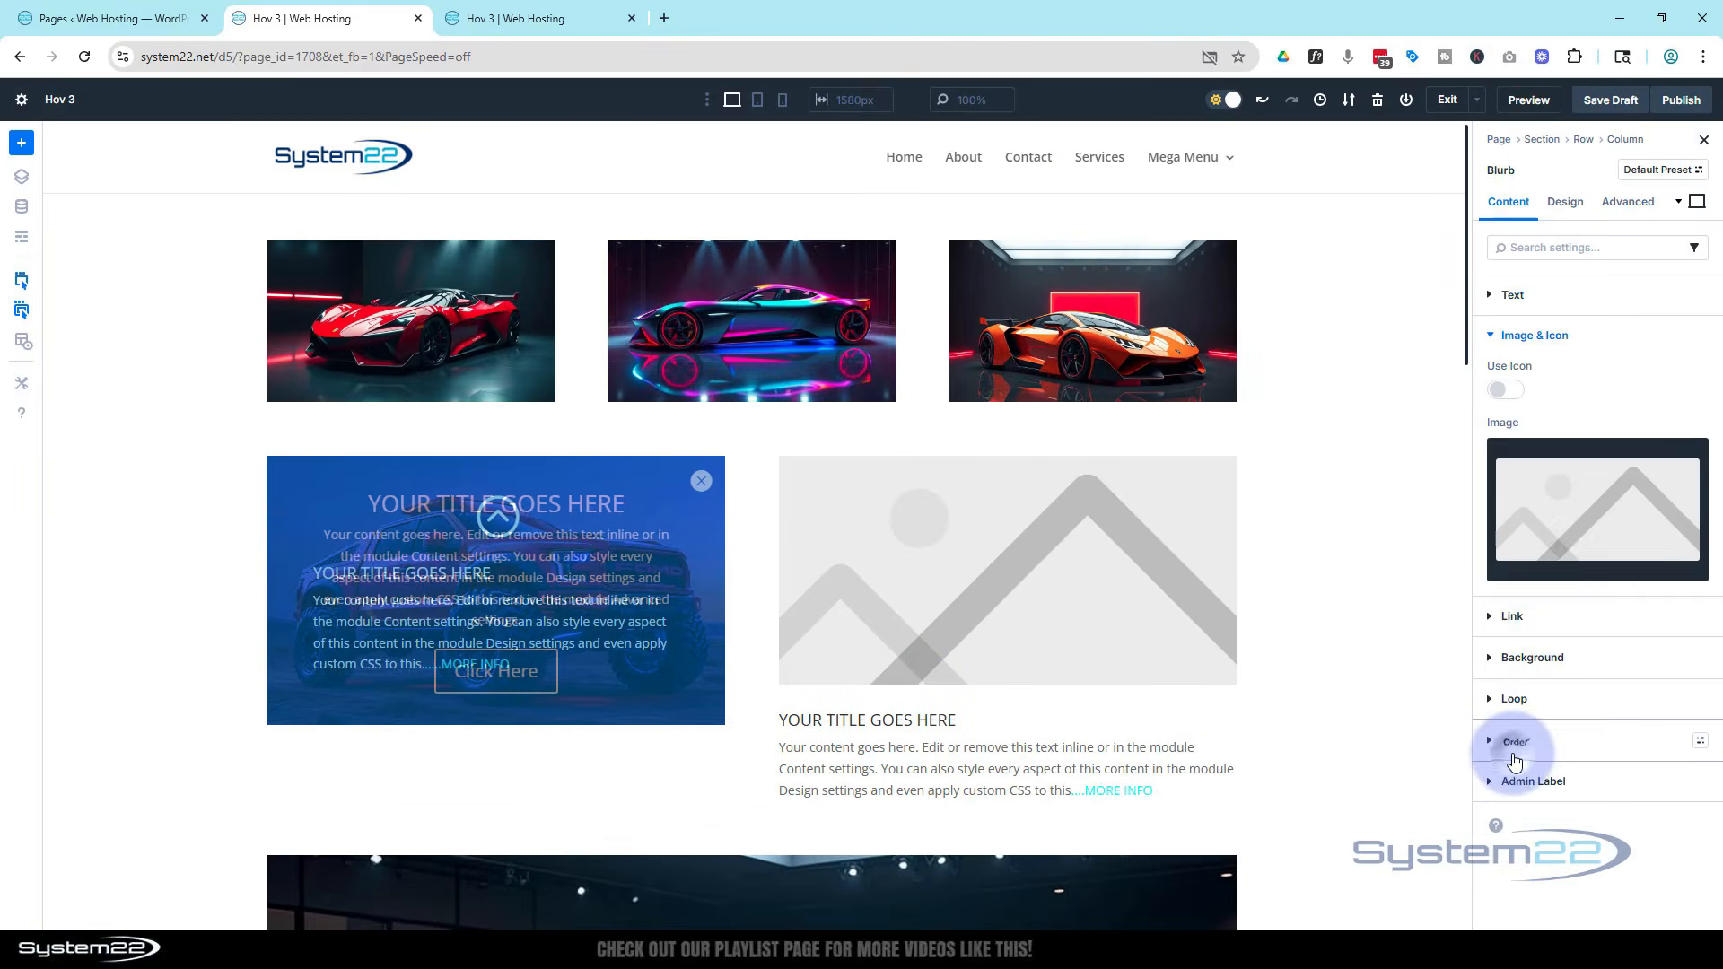
click(1514, 397)
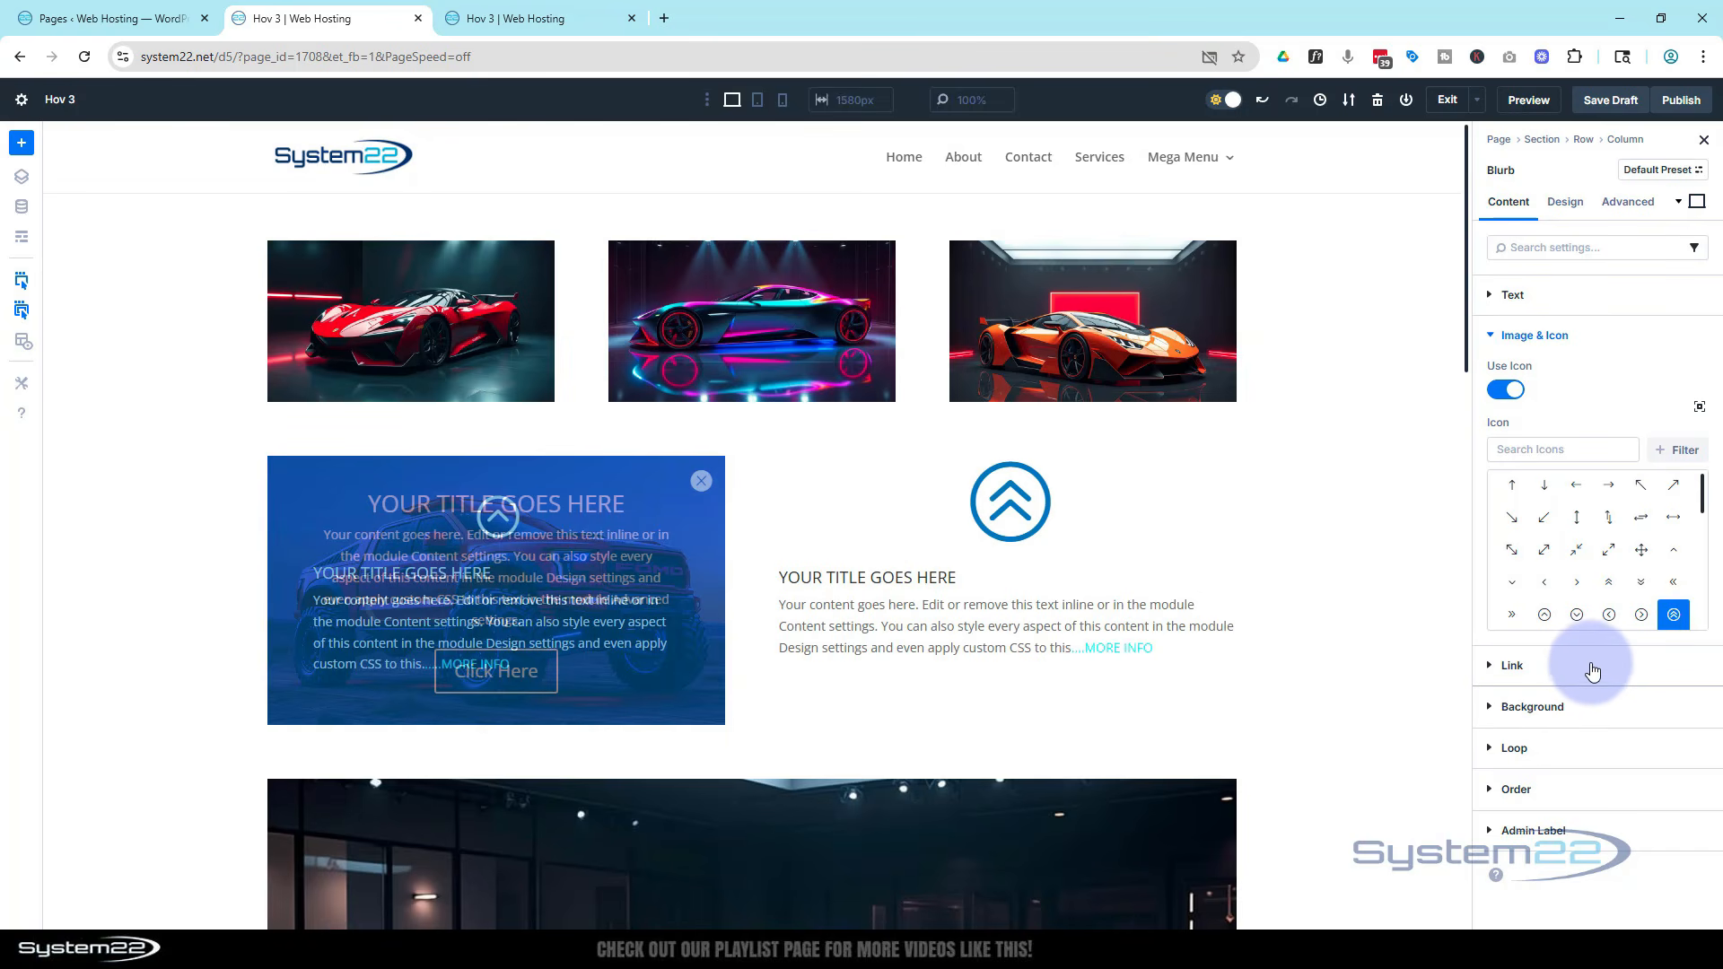
click(1536, 706)
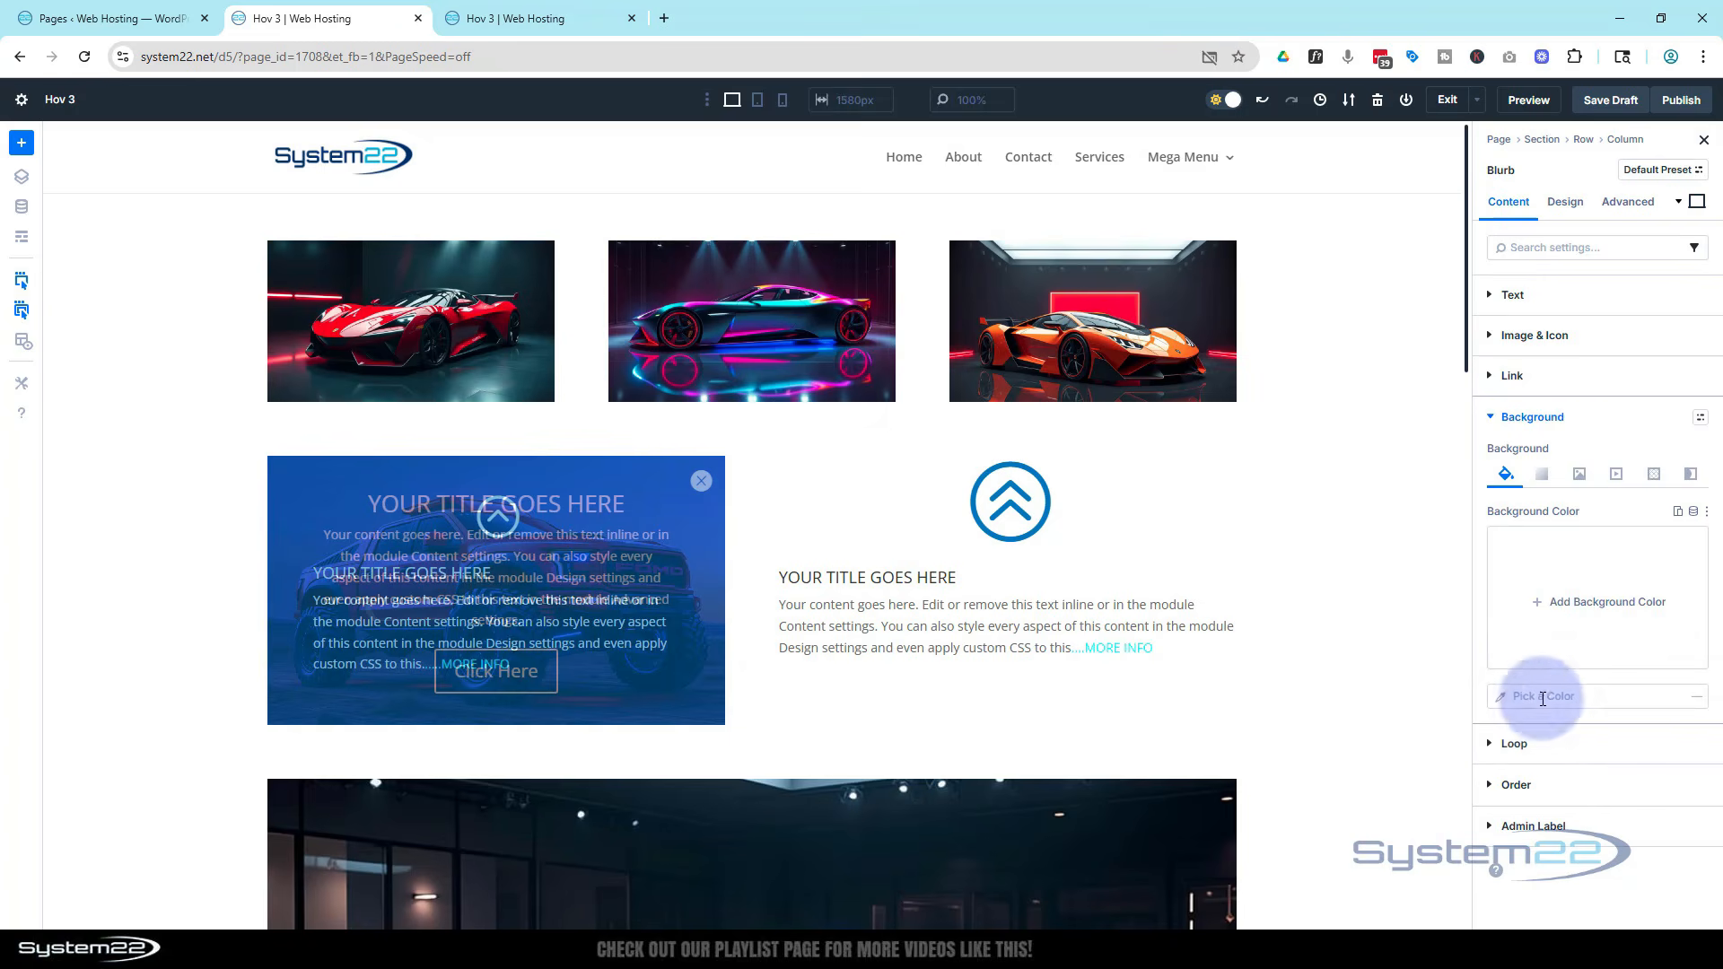
click(1578, 474)
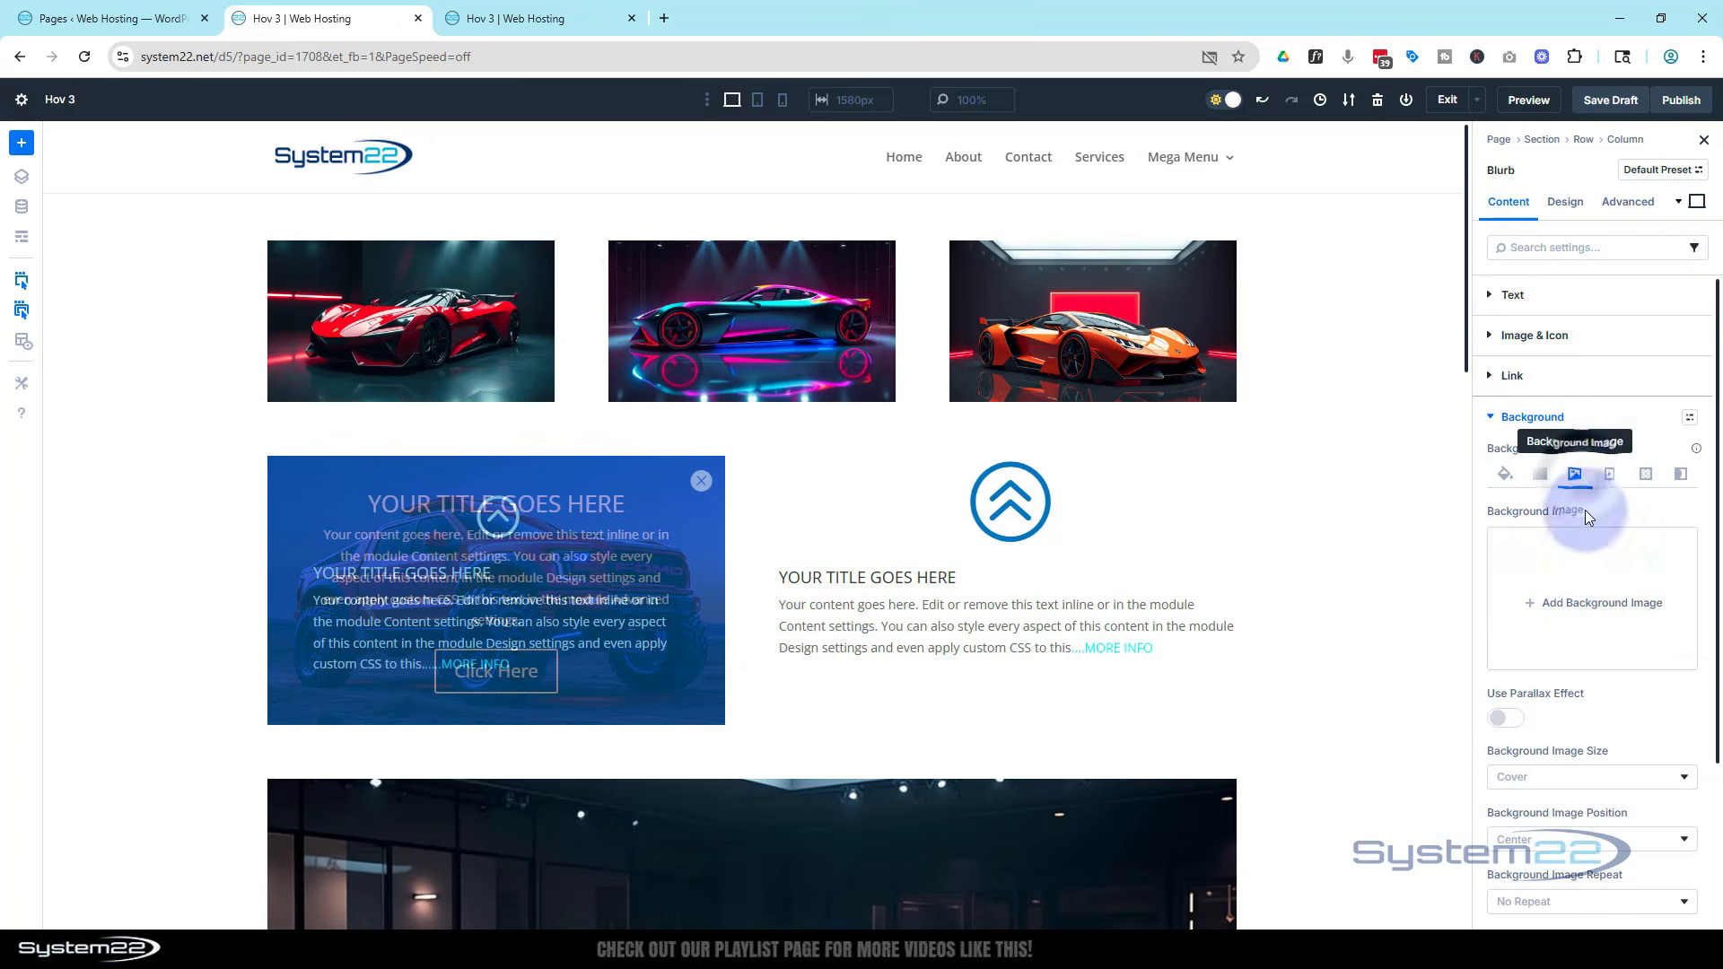
click(1591, 613)
click(734, 360)
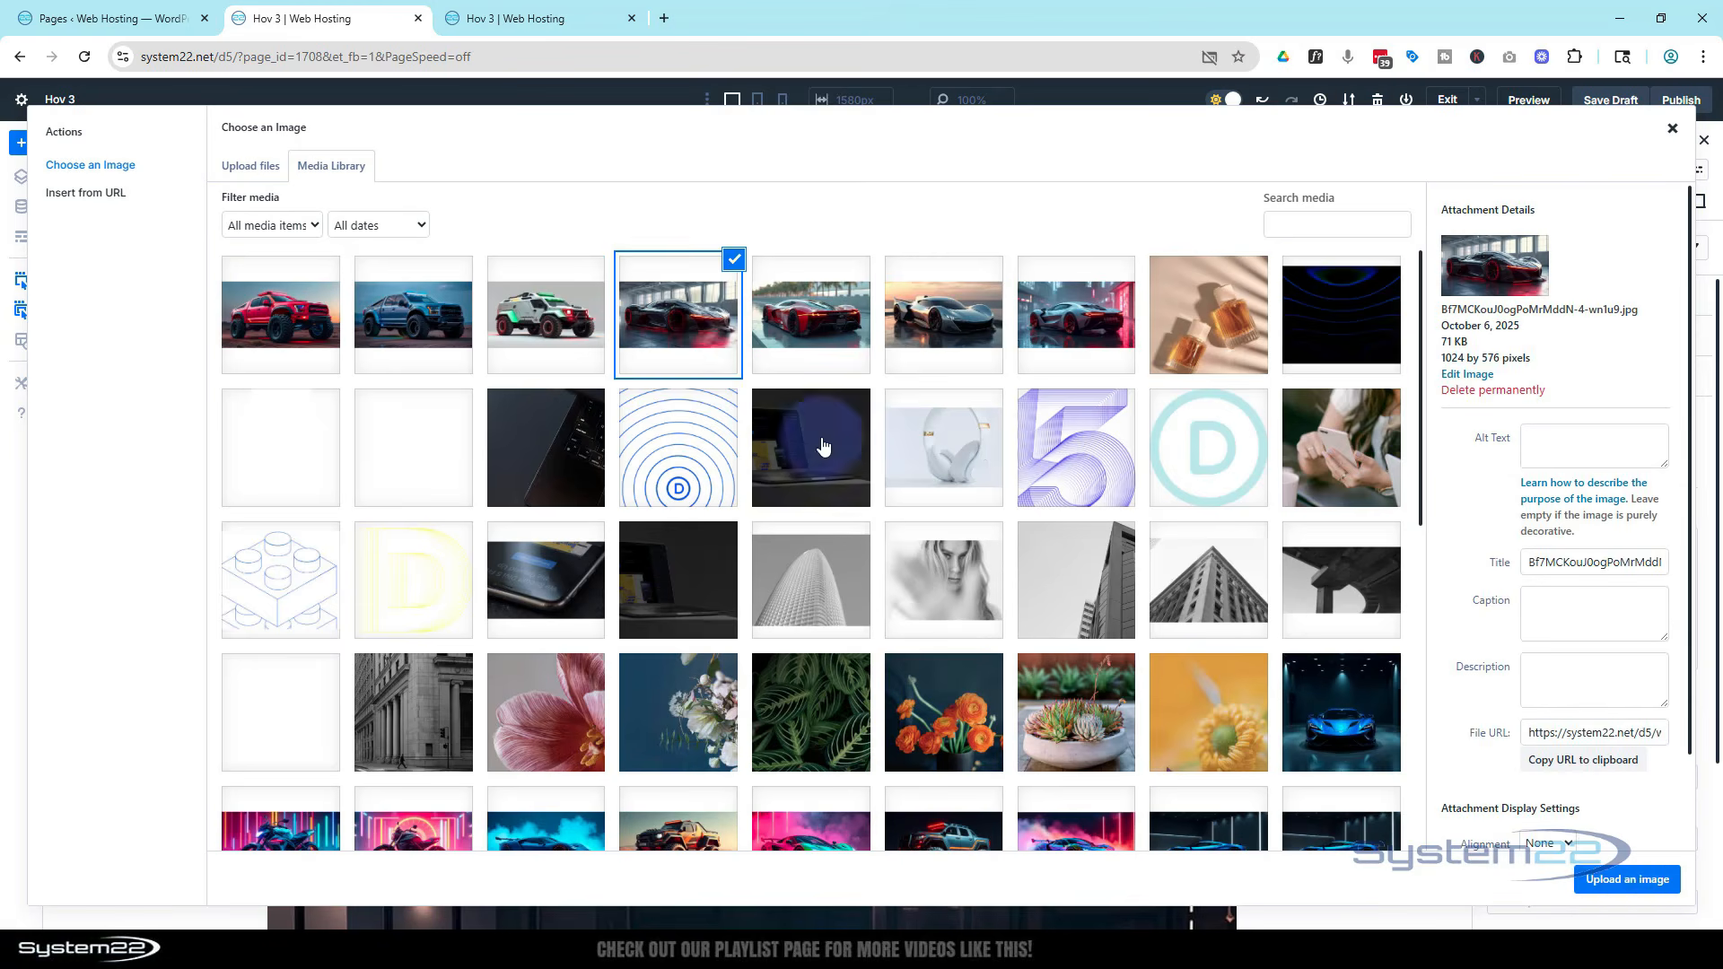
click(1629, 882)
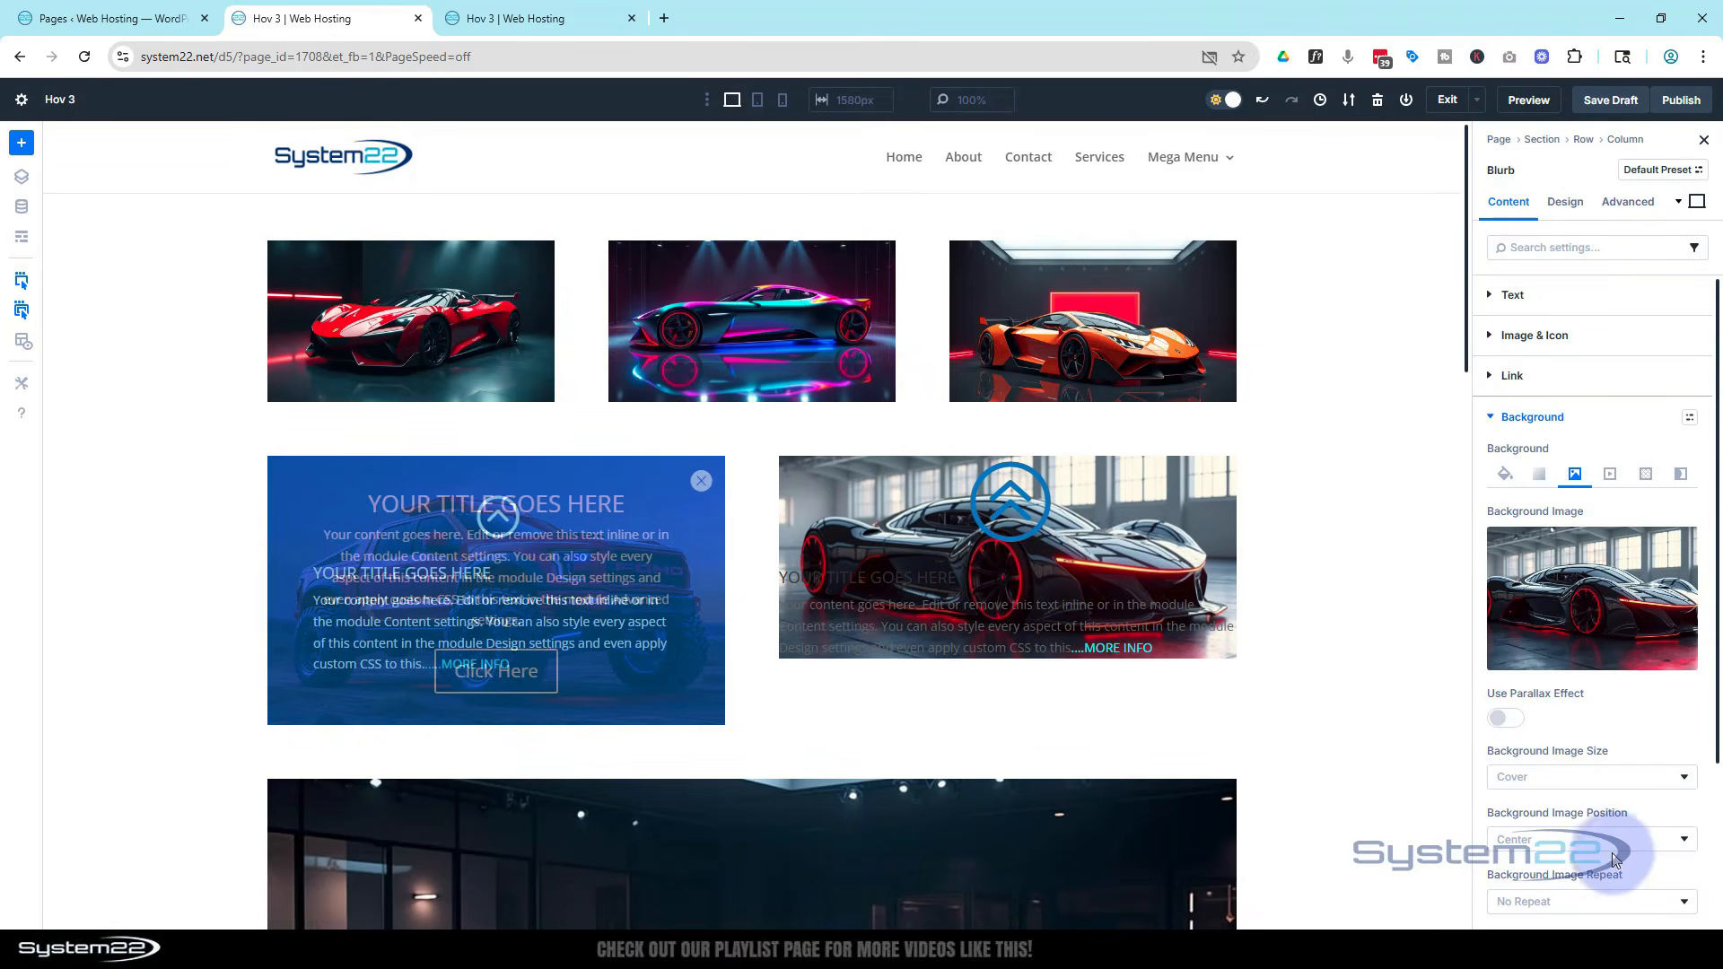
Add the Secondary Color global colour as the blurb's background colour at 50% opacity
click(1504, 473)
click(1580, 610)
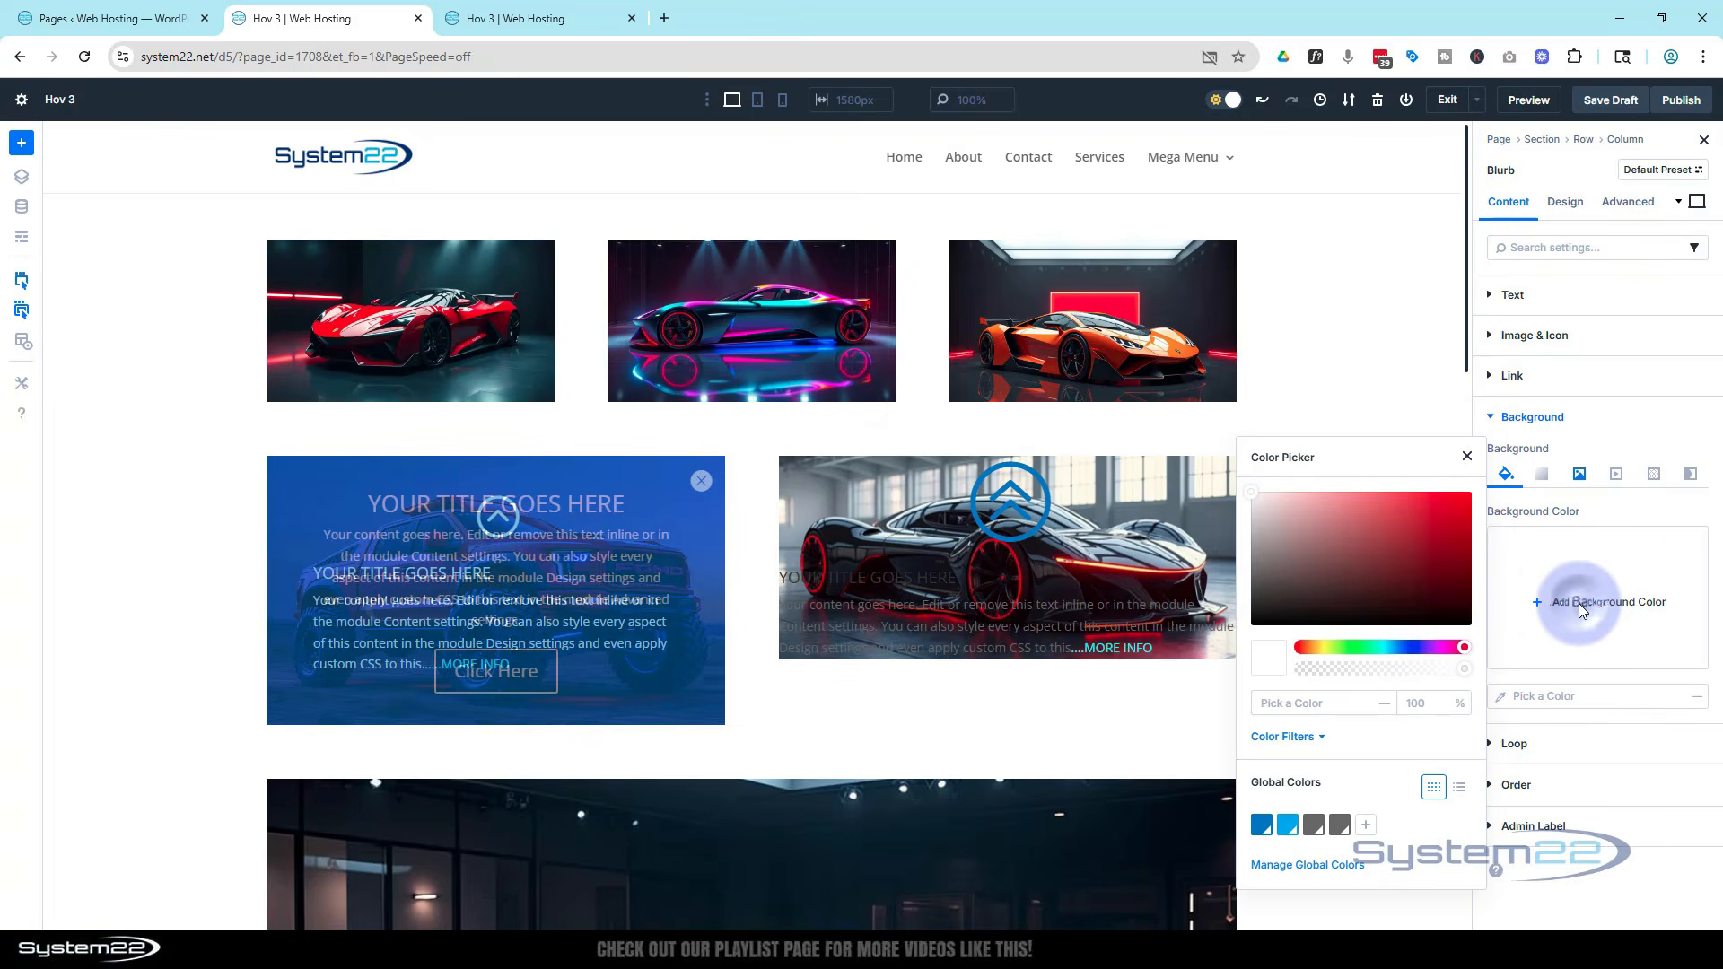
click(1286, 824)
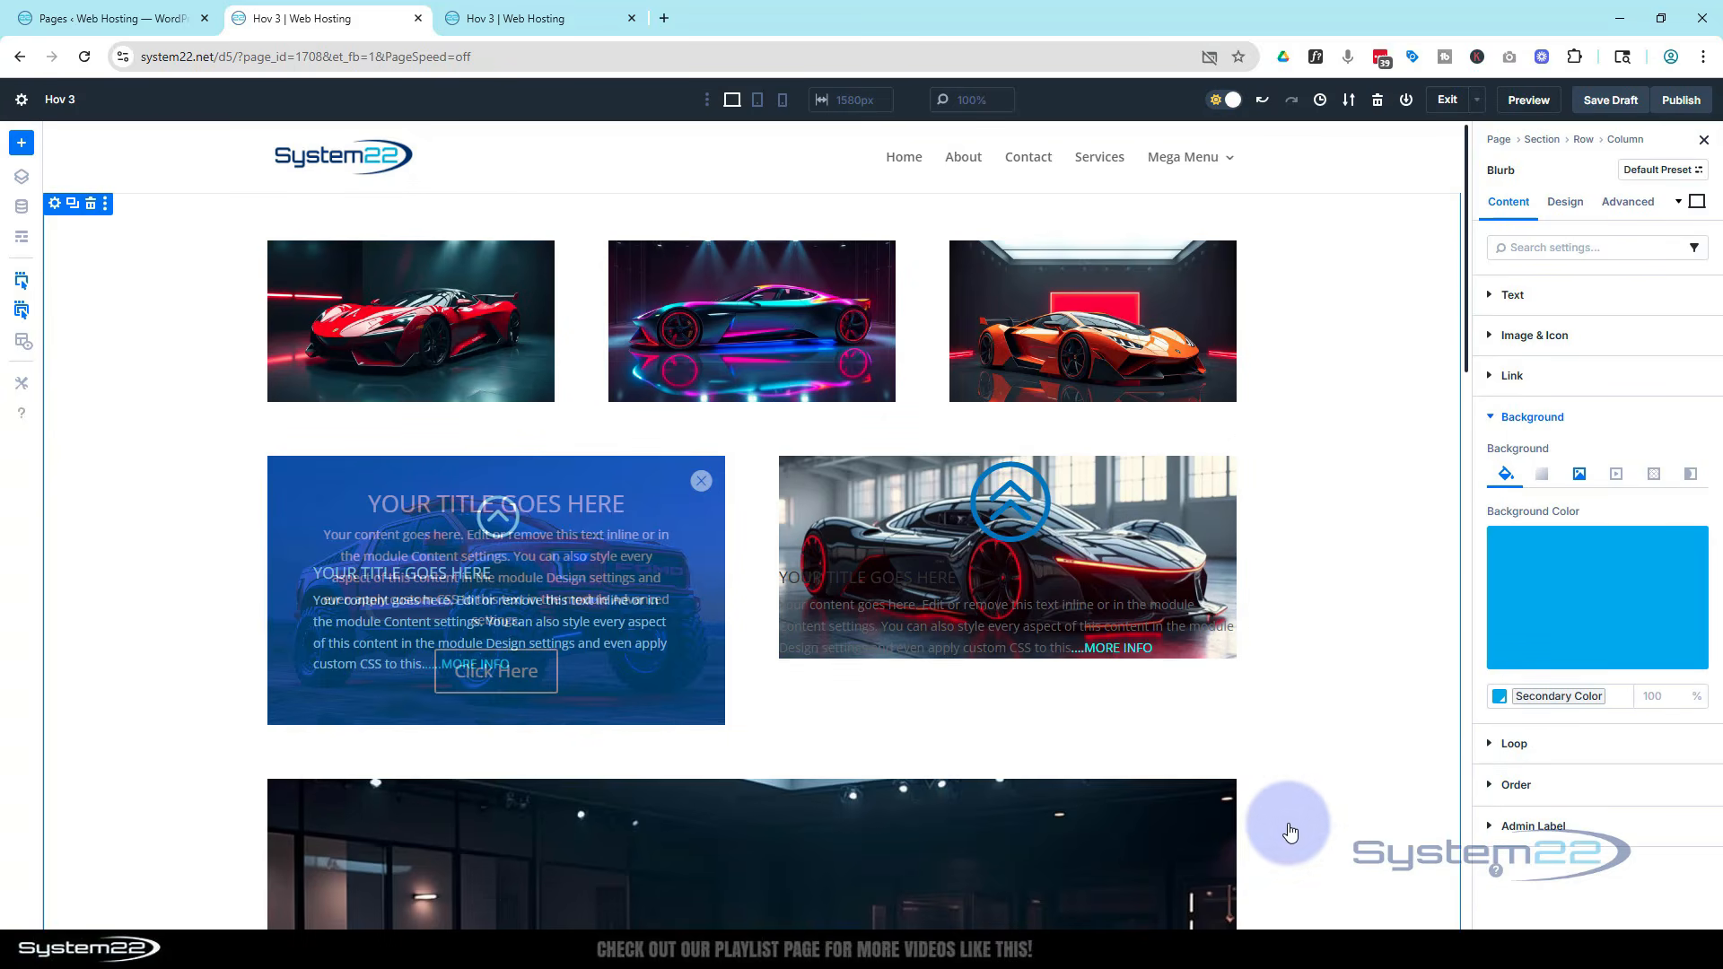
click(1632, 658)
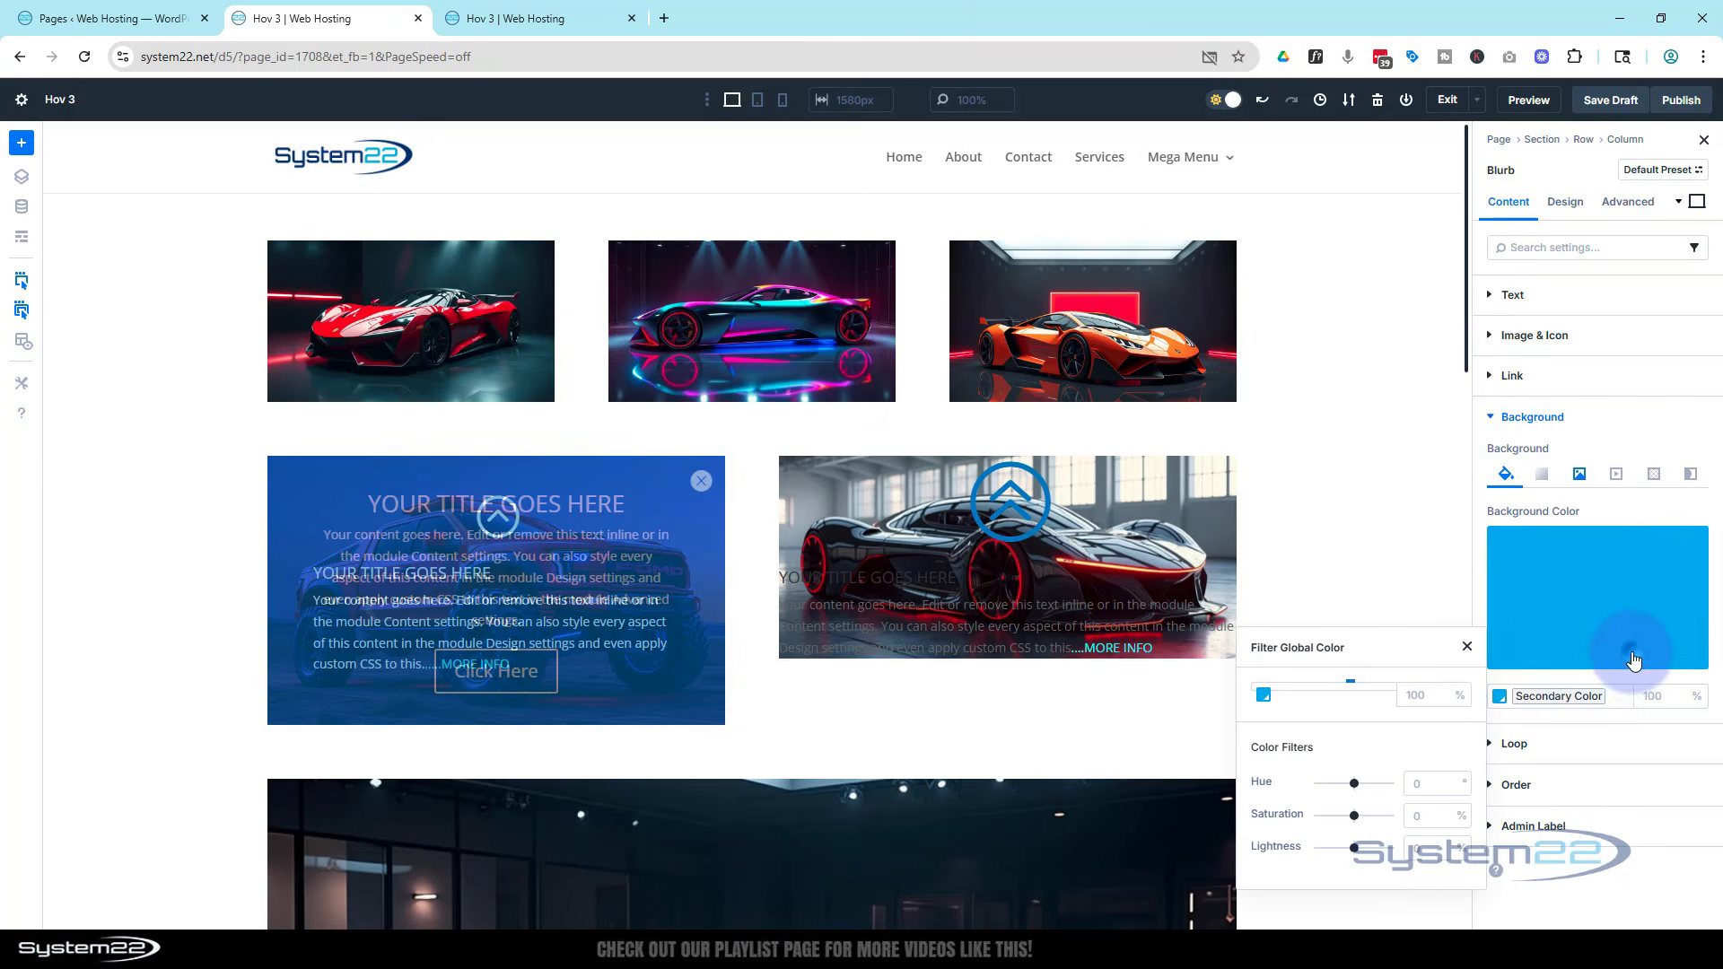
click(1422, 696)
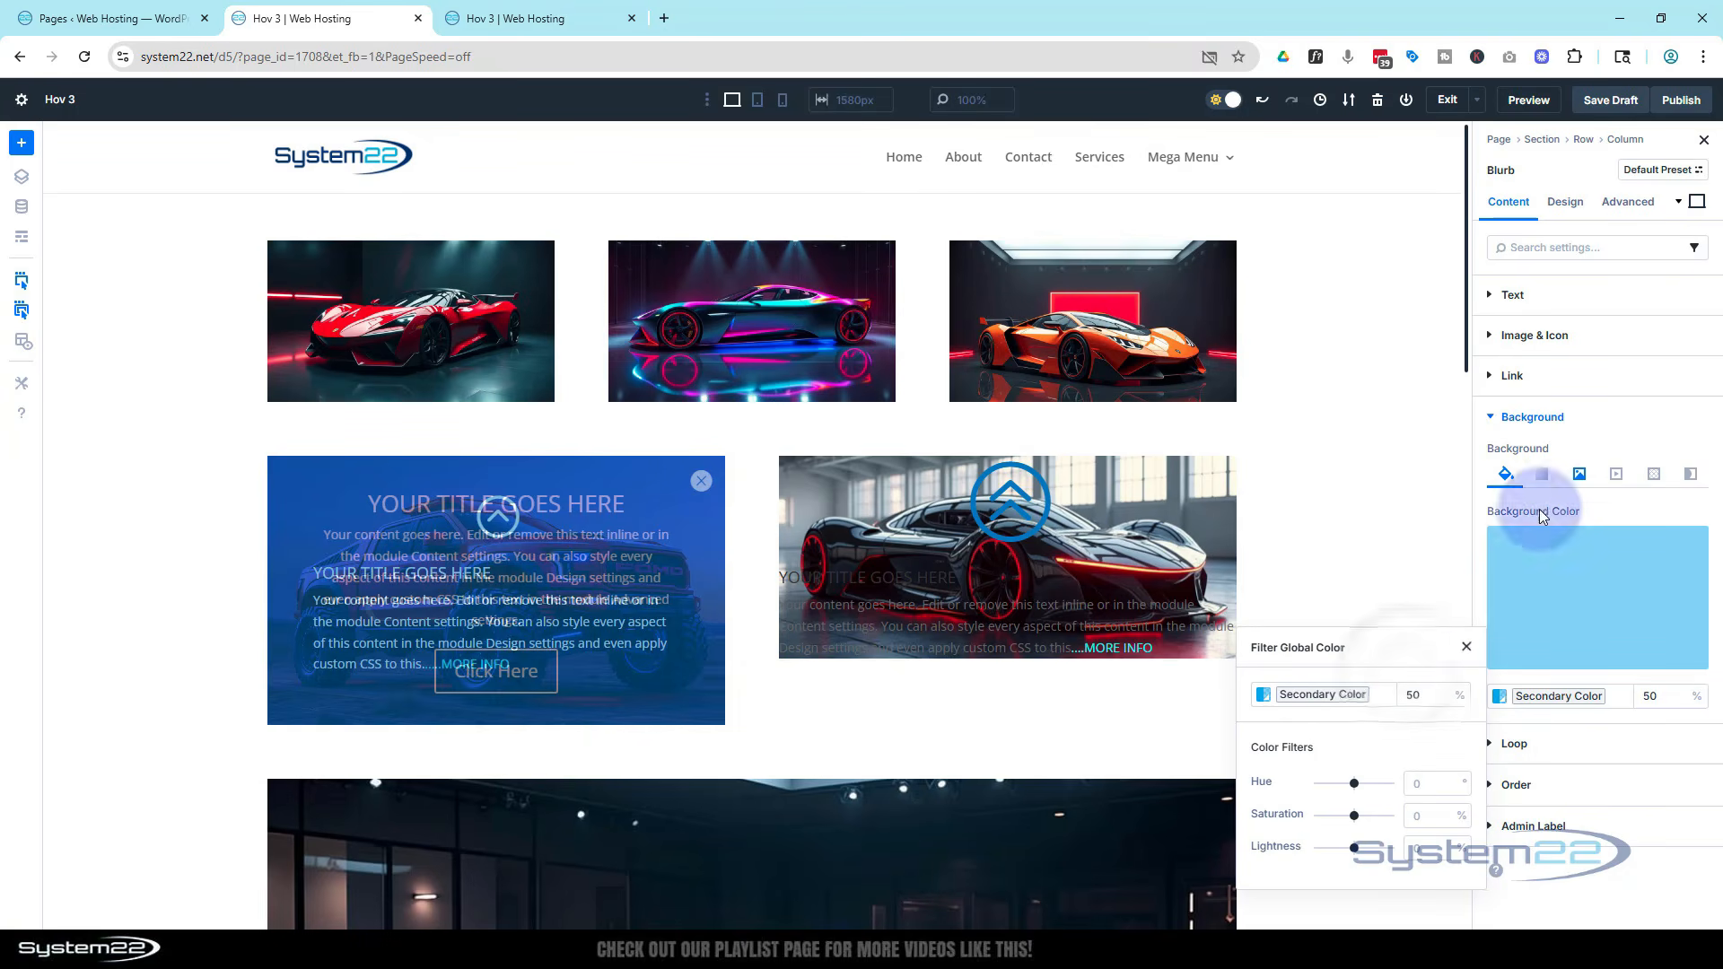
Set the blurb's background image blend mode to Multiply
click(1582, 475)
click(1583, 475)
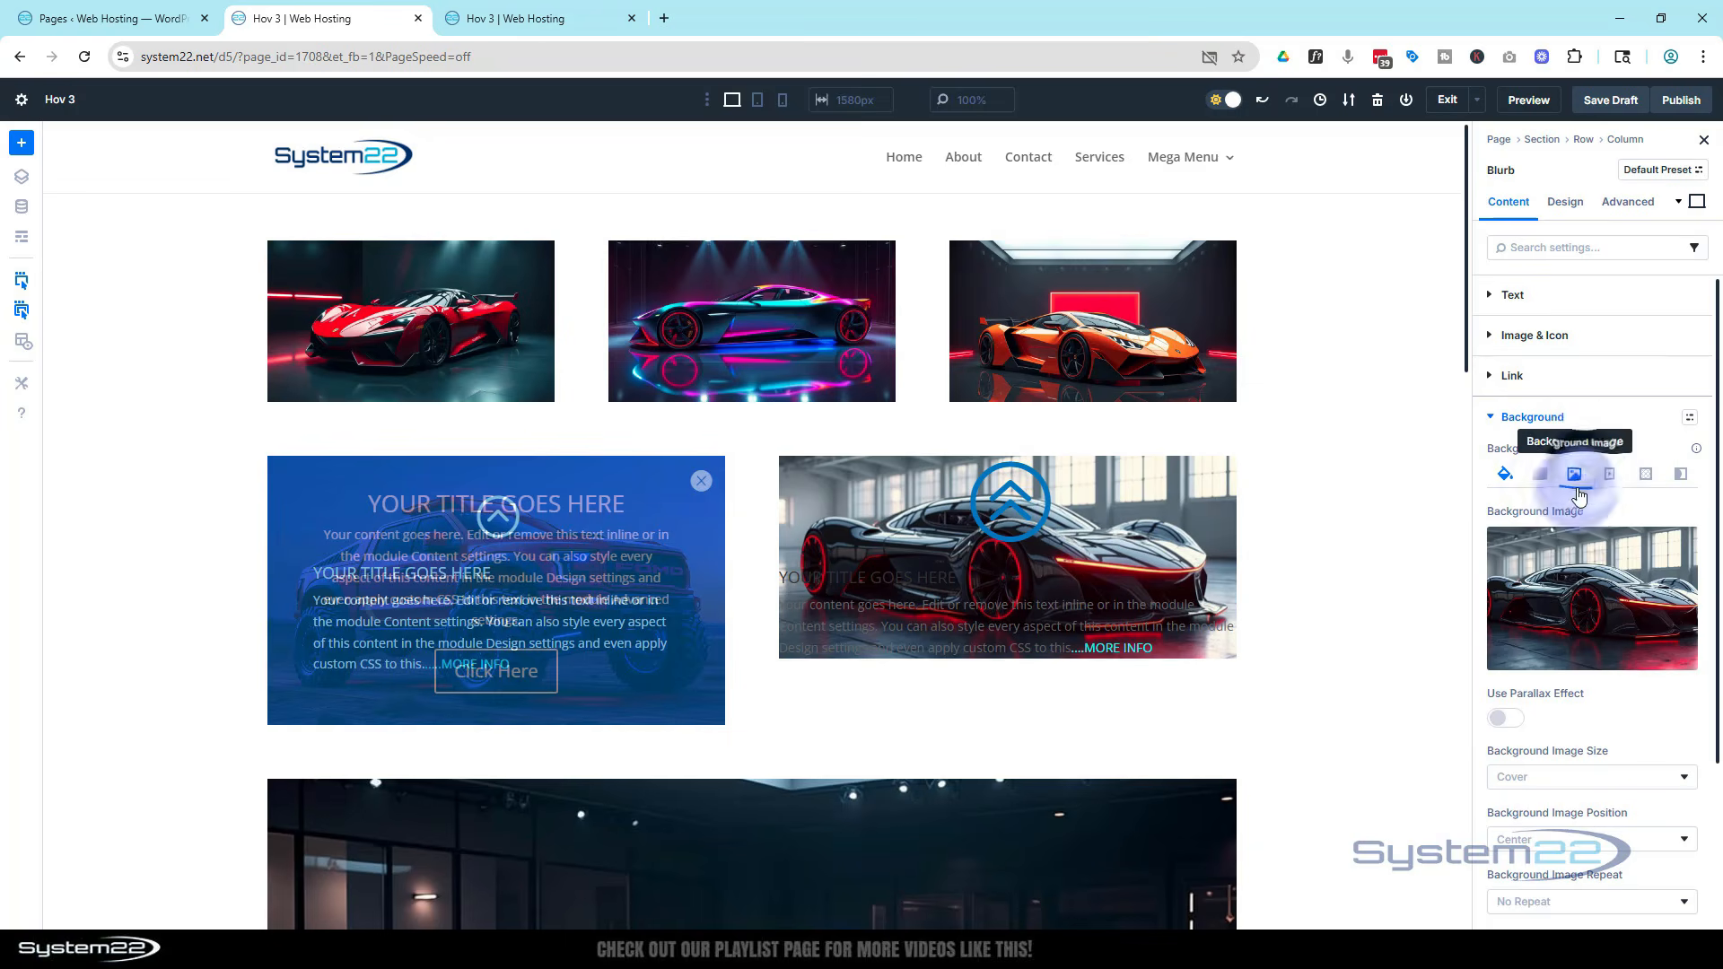
scroll(1574, 628, down, 3)
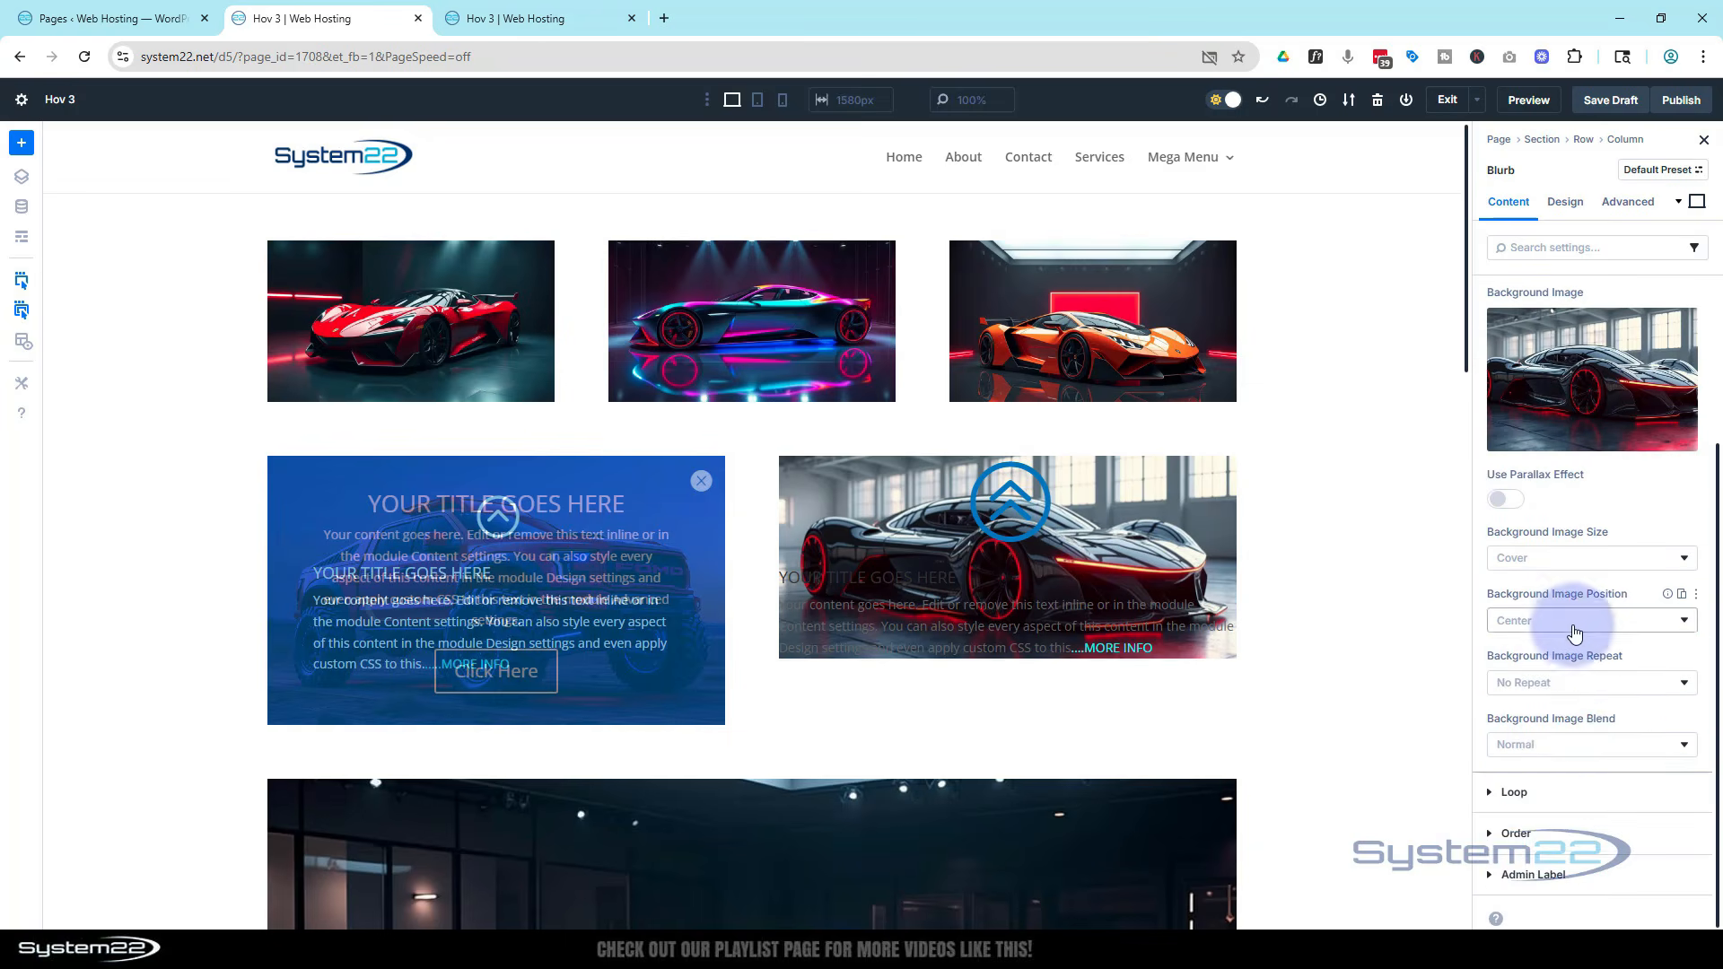
click(1566, 744)
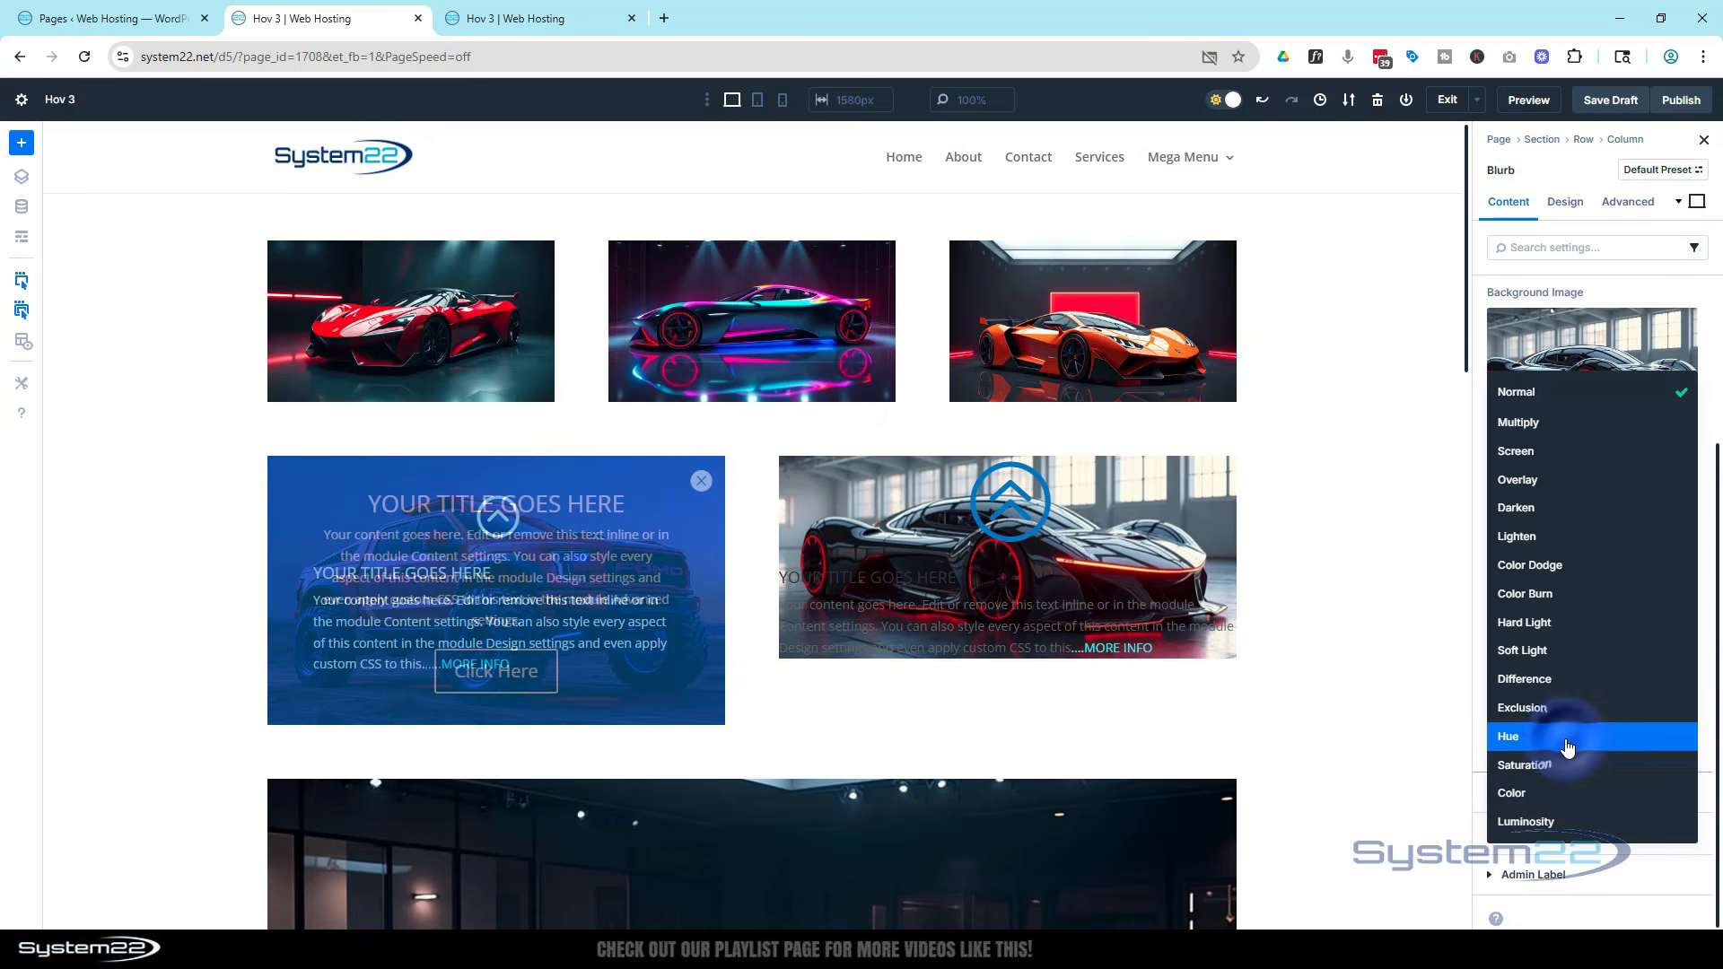
click(1537, 433)
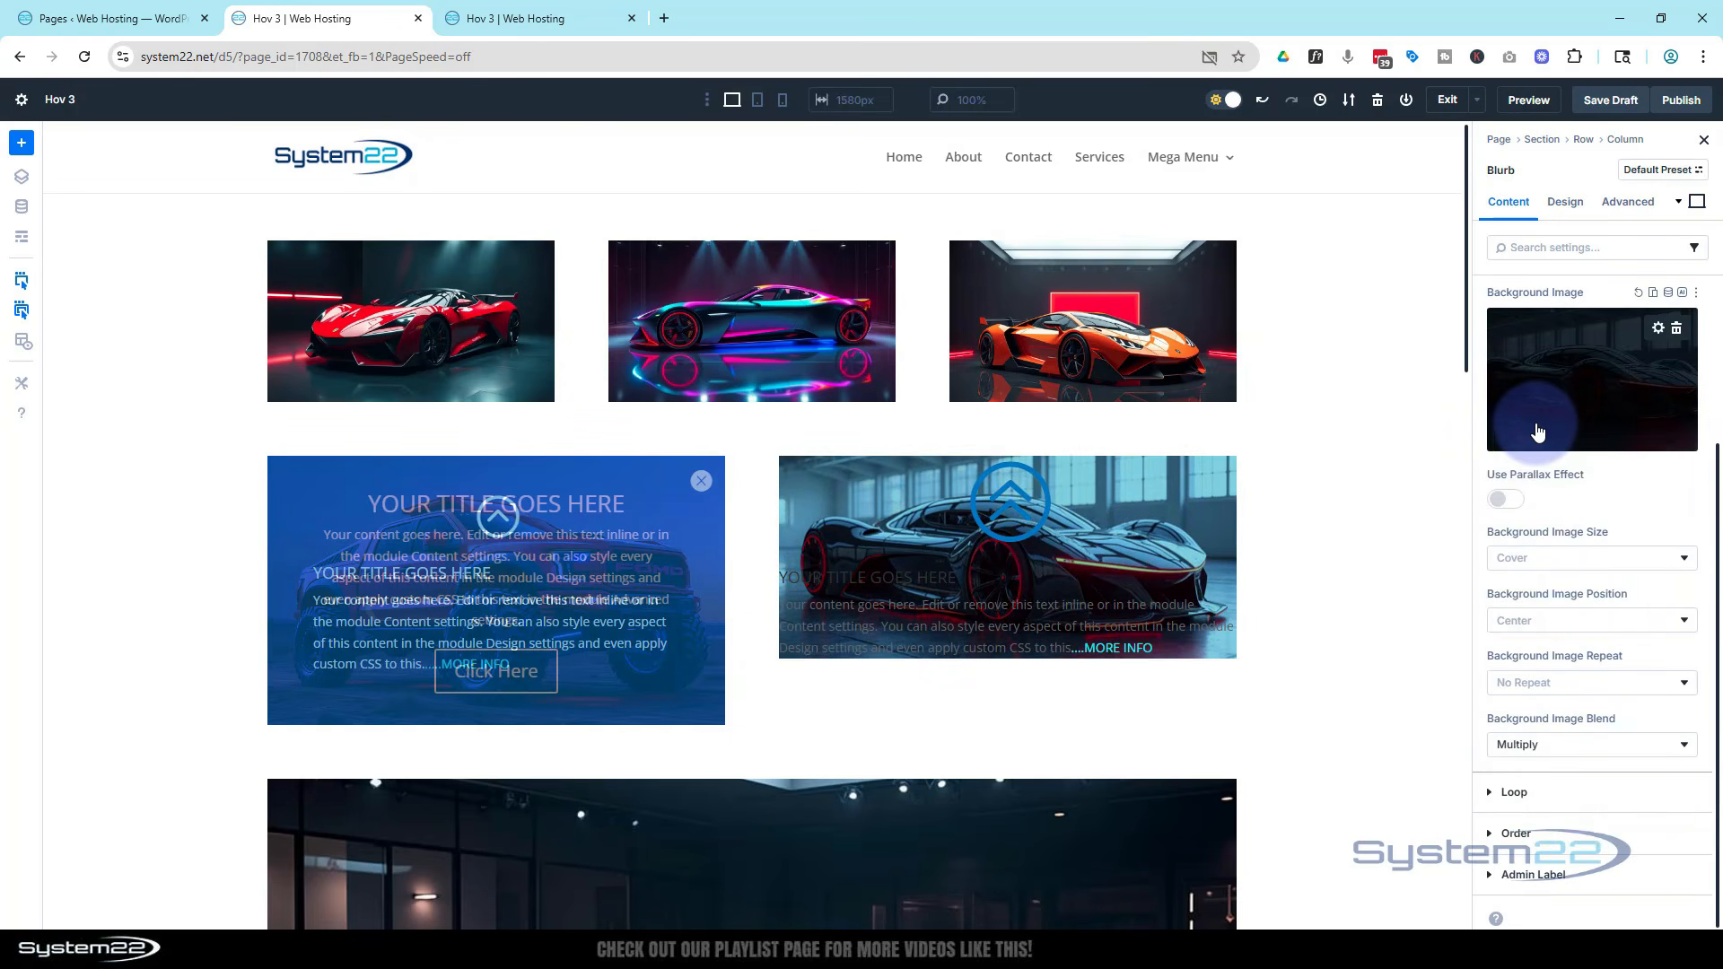
Raise the blurb's background colour opacity to 80%
scroll(1543, 515, up, 3)
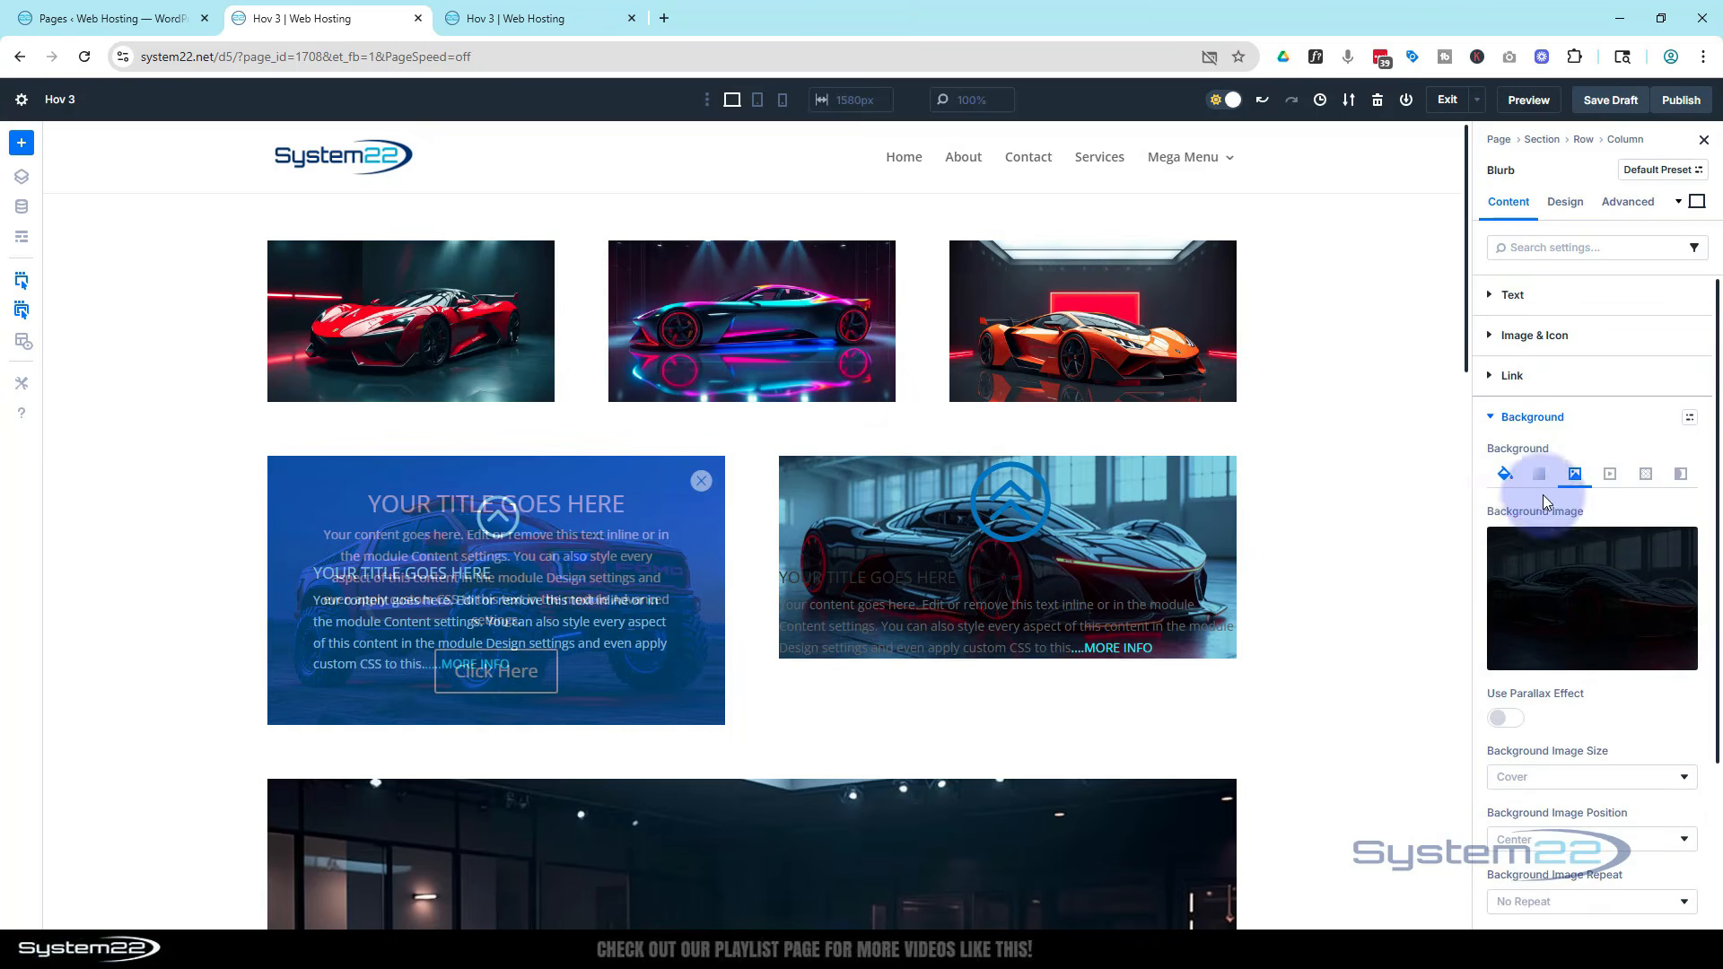
click(1505, 477)
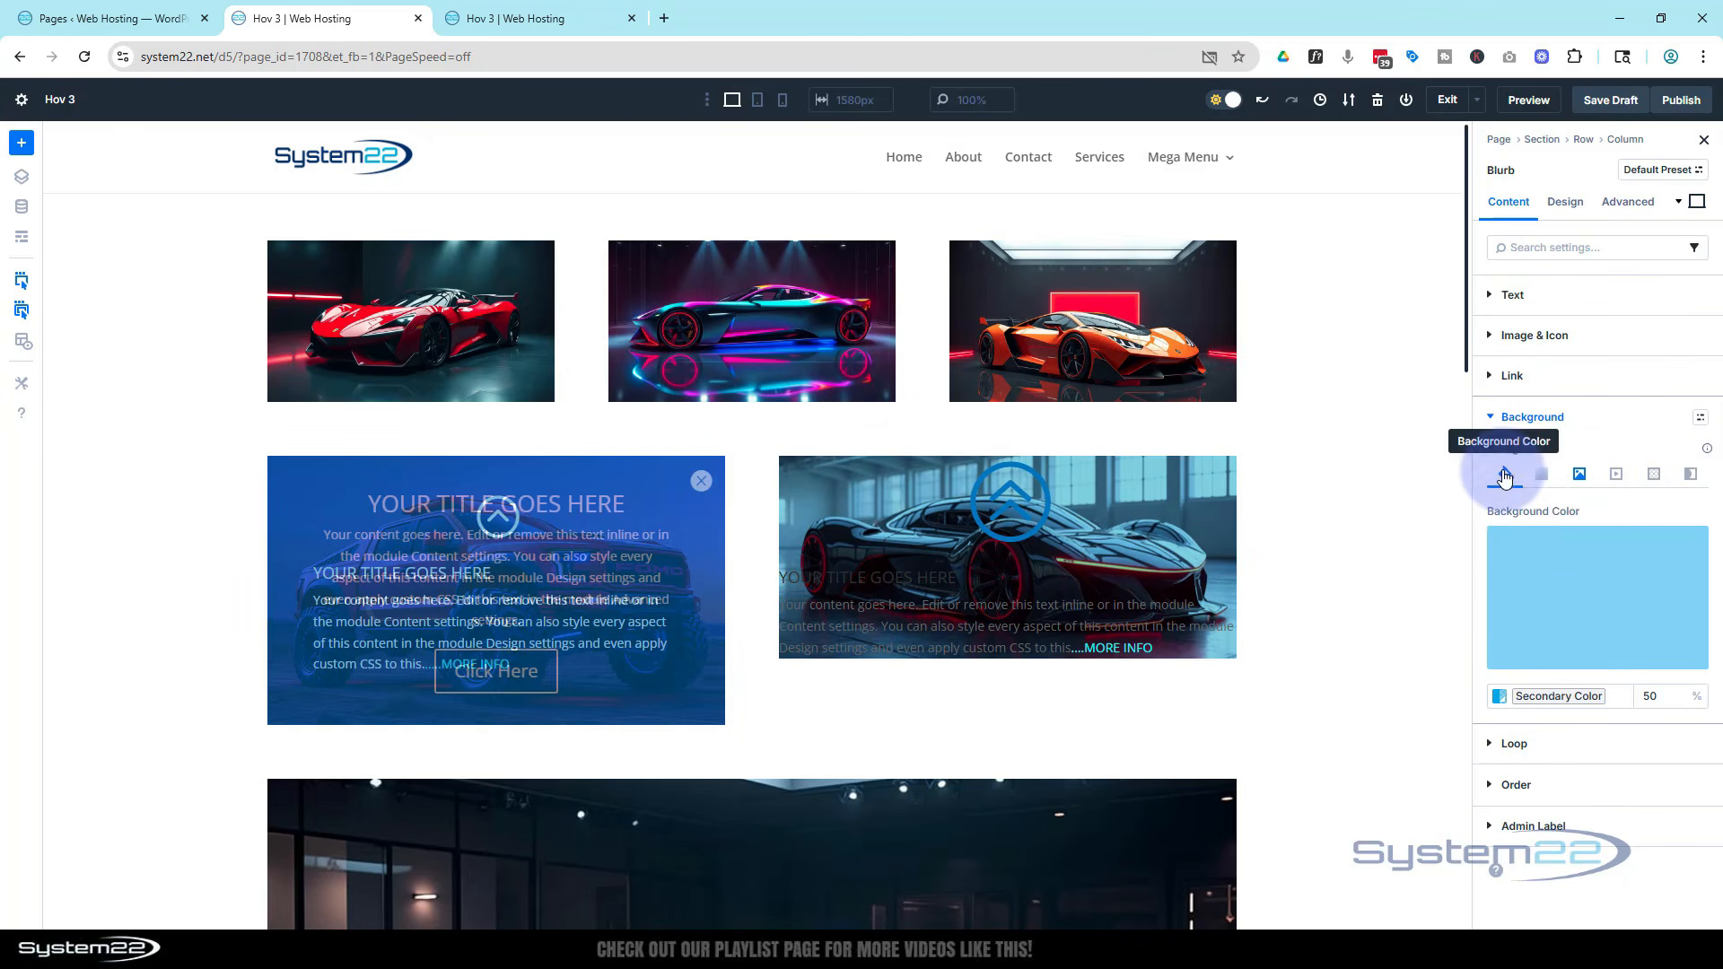
click(1648, 698)
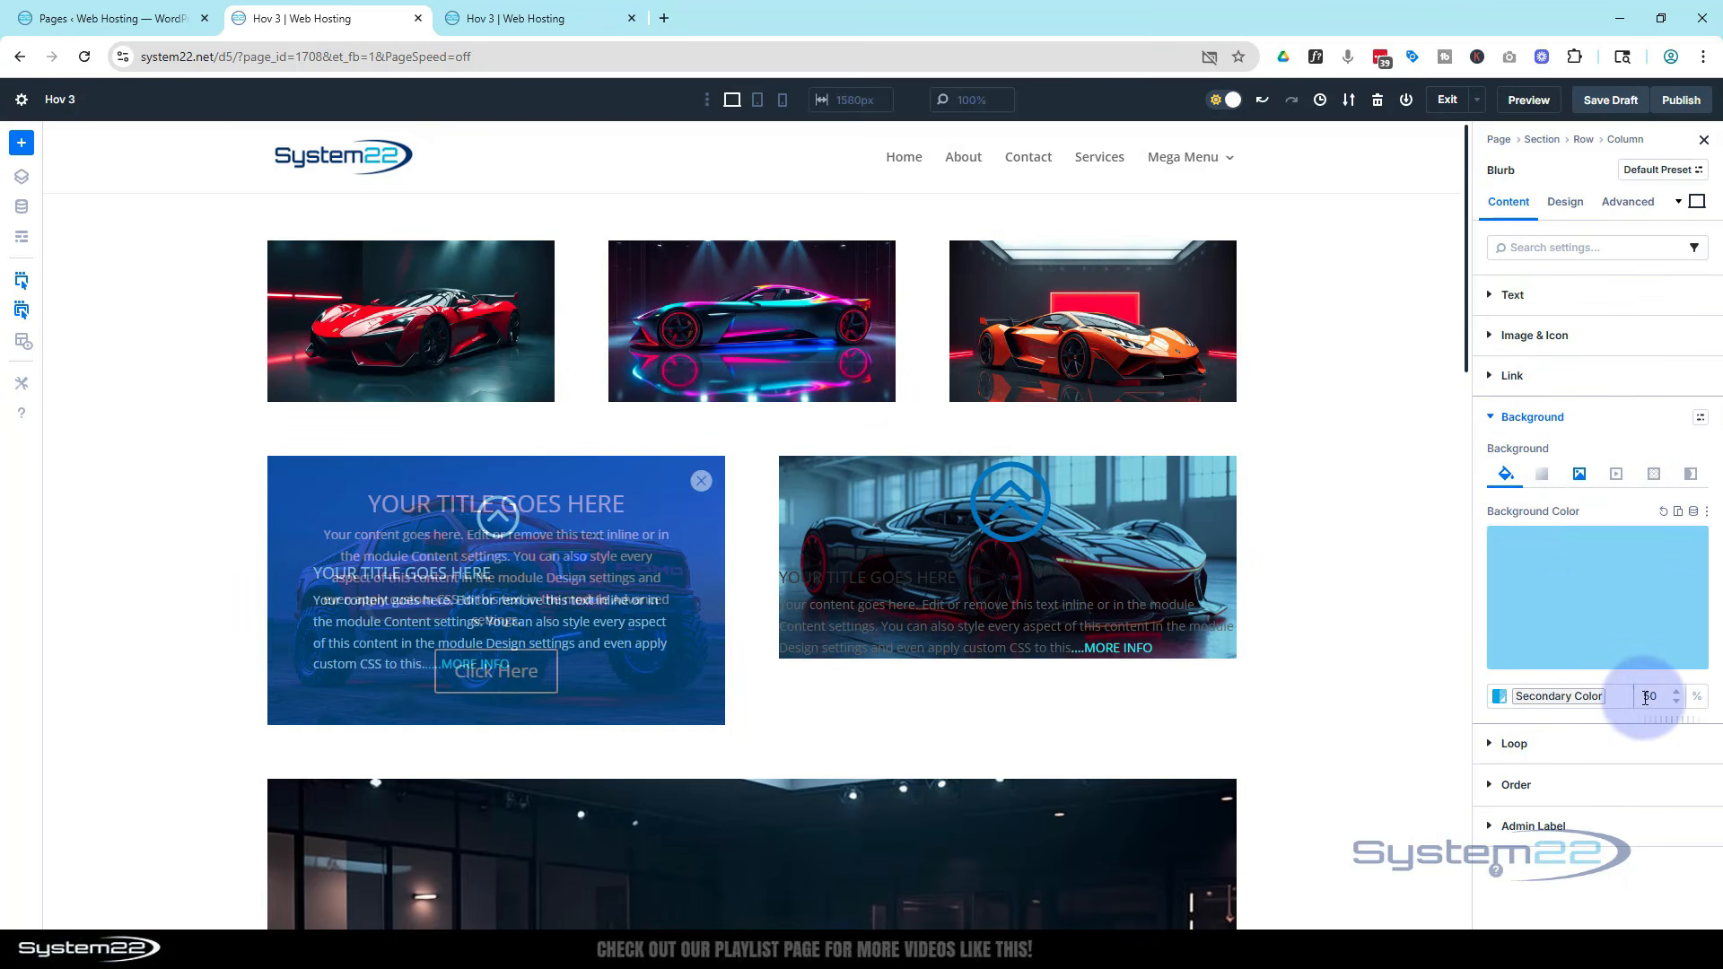
double_click(1651, 693)
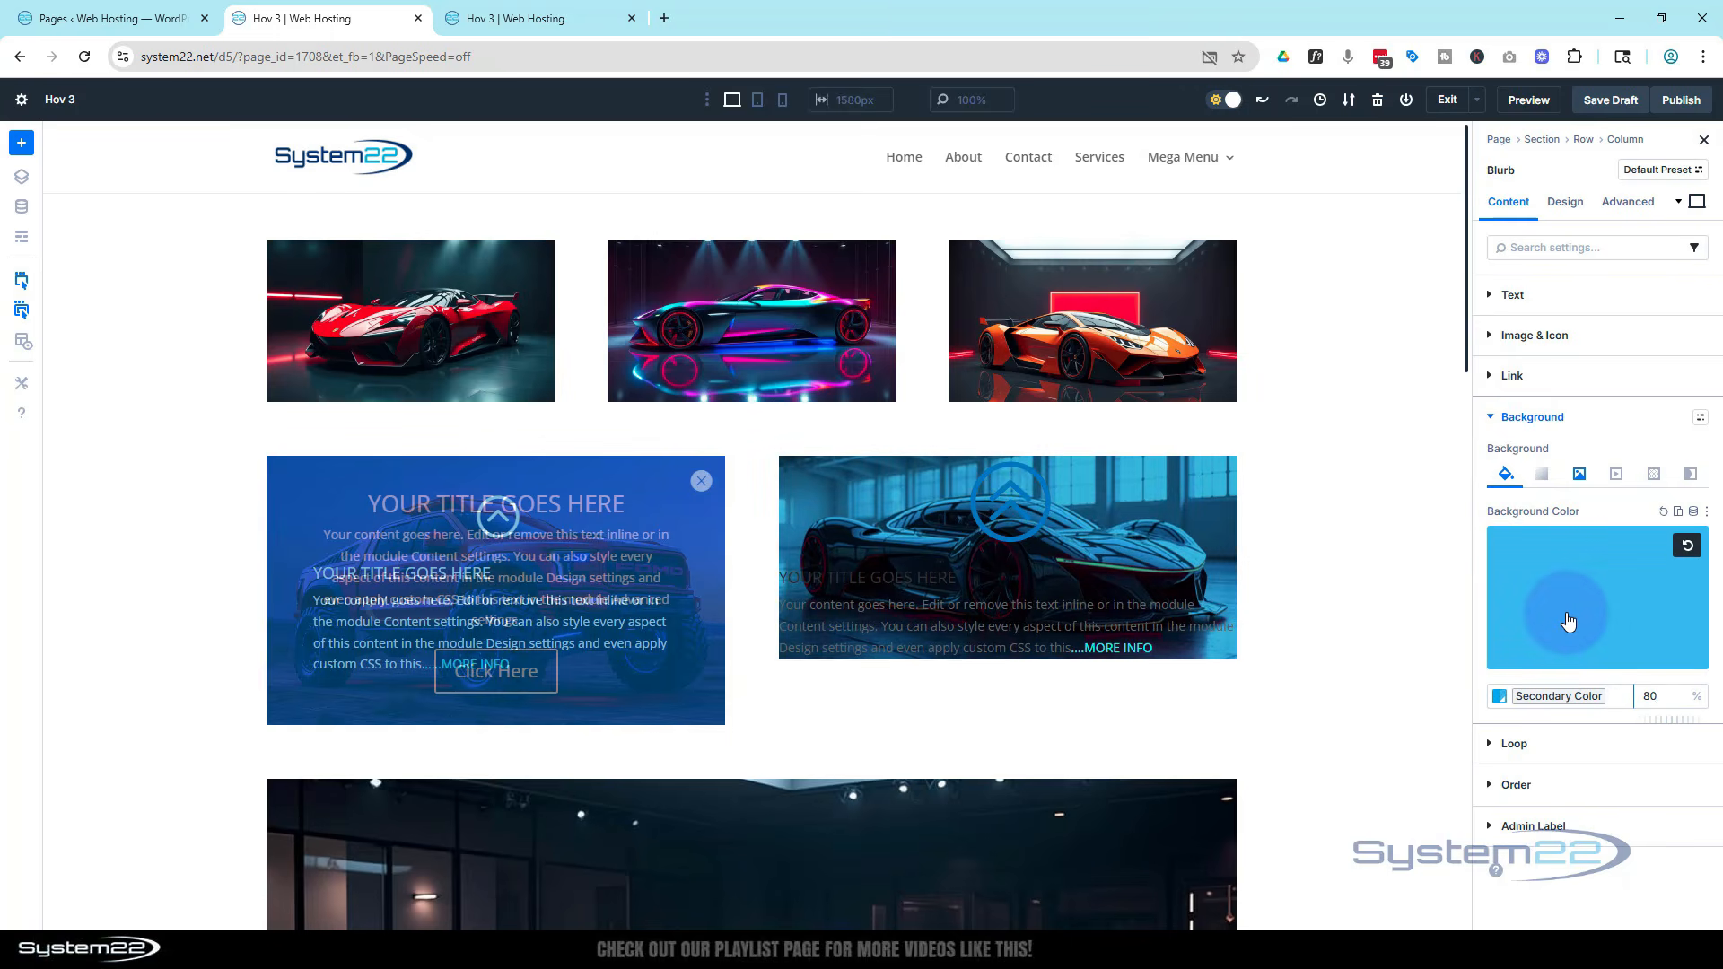
Set the blurb icon's colour to light grey DFDFDF and its width to 50 px
click(1566, 203)
click(1500, 352)
drag(1290, 455, 1238, 413)
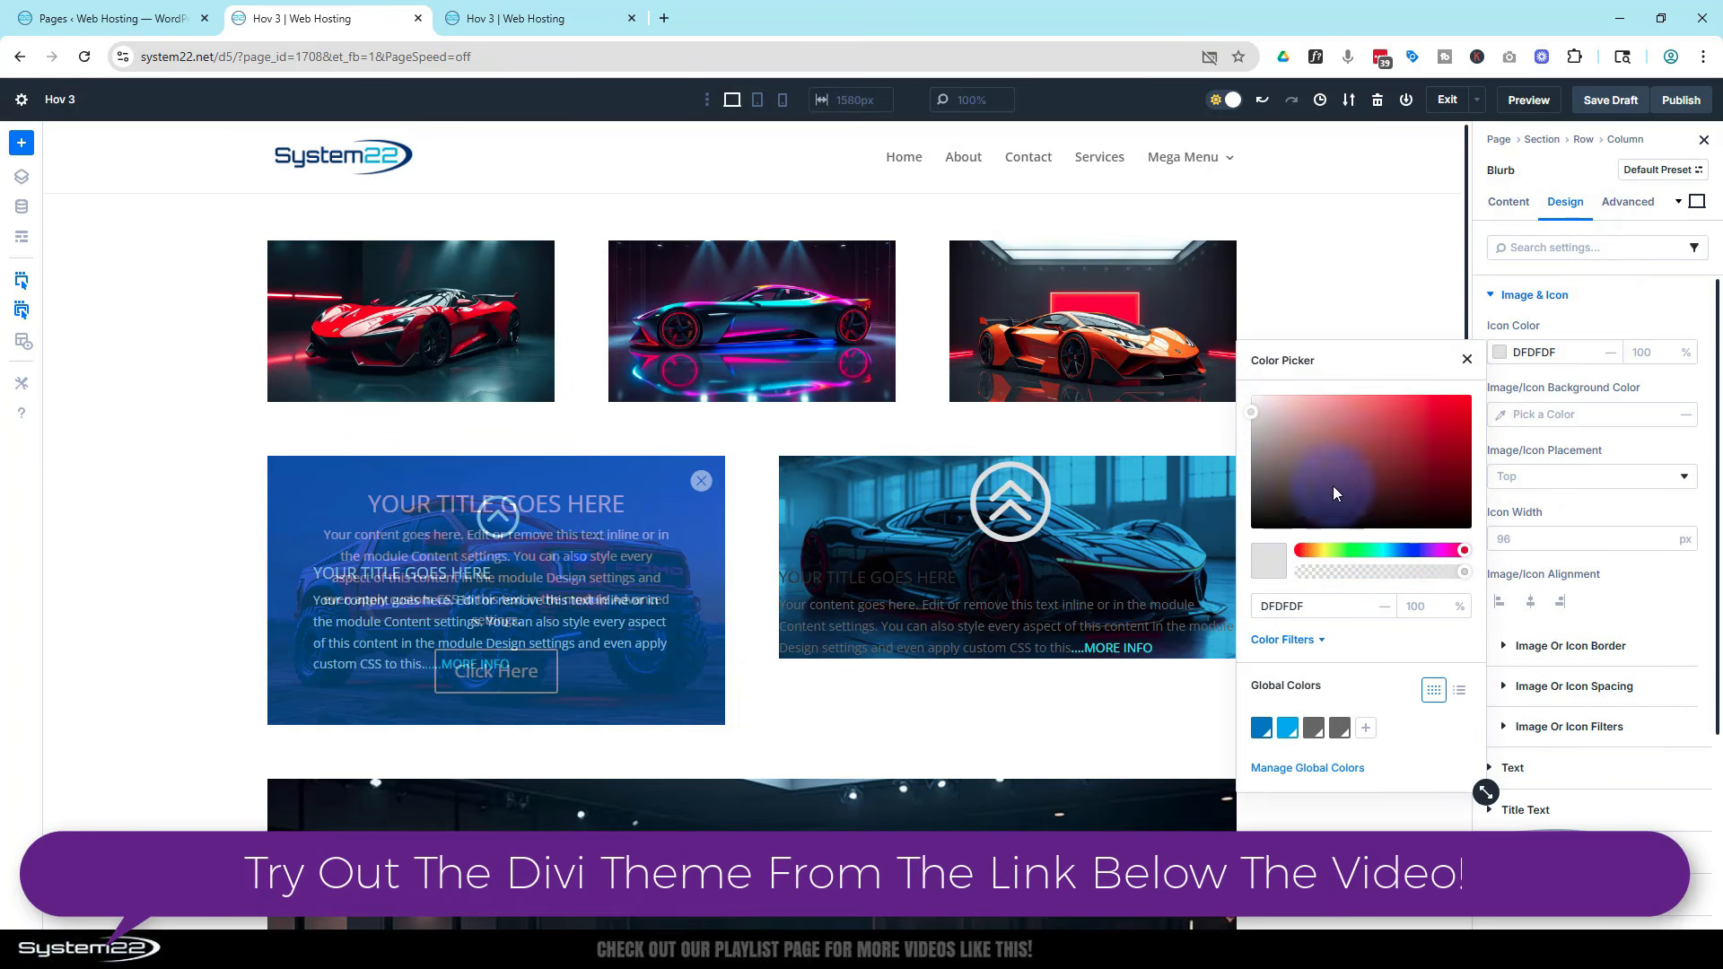
click(1512, 543)
click(1508, 542)
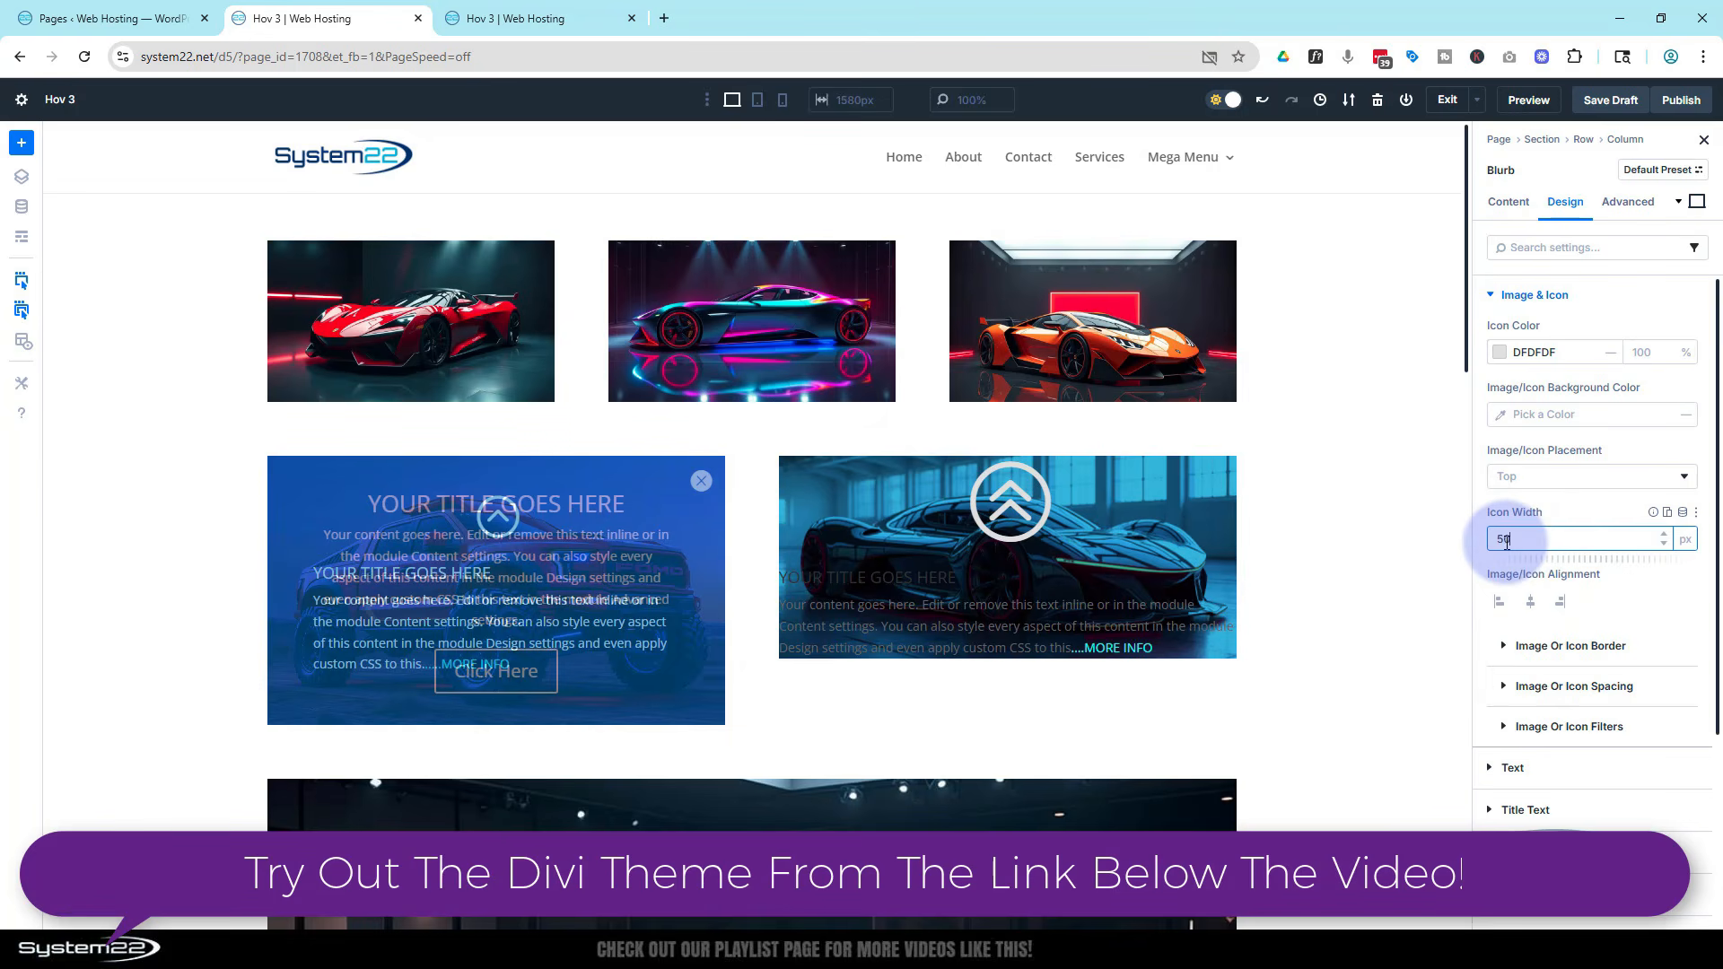
click(1574, 515)
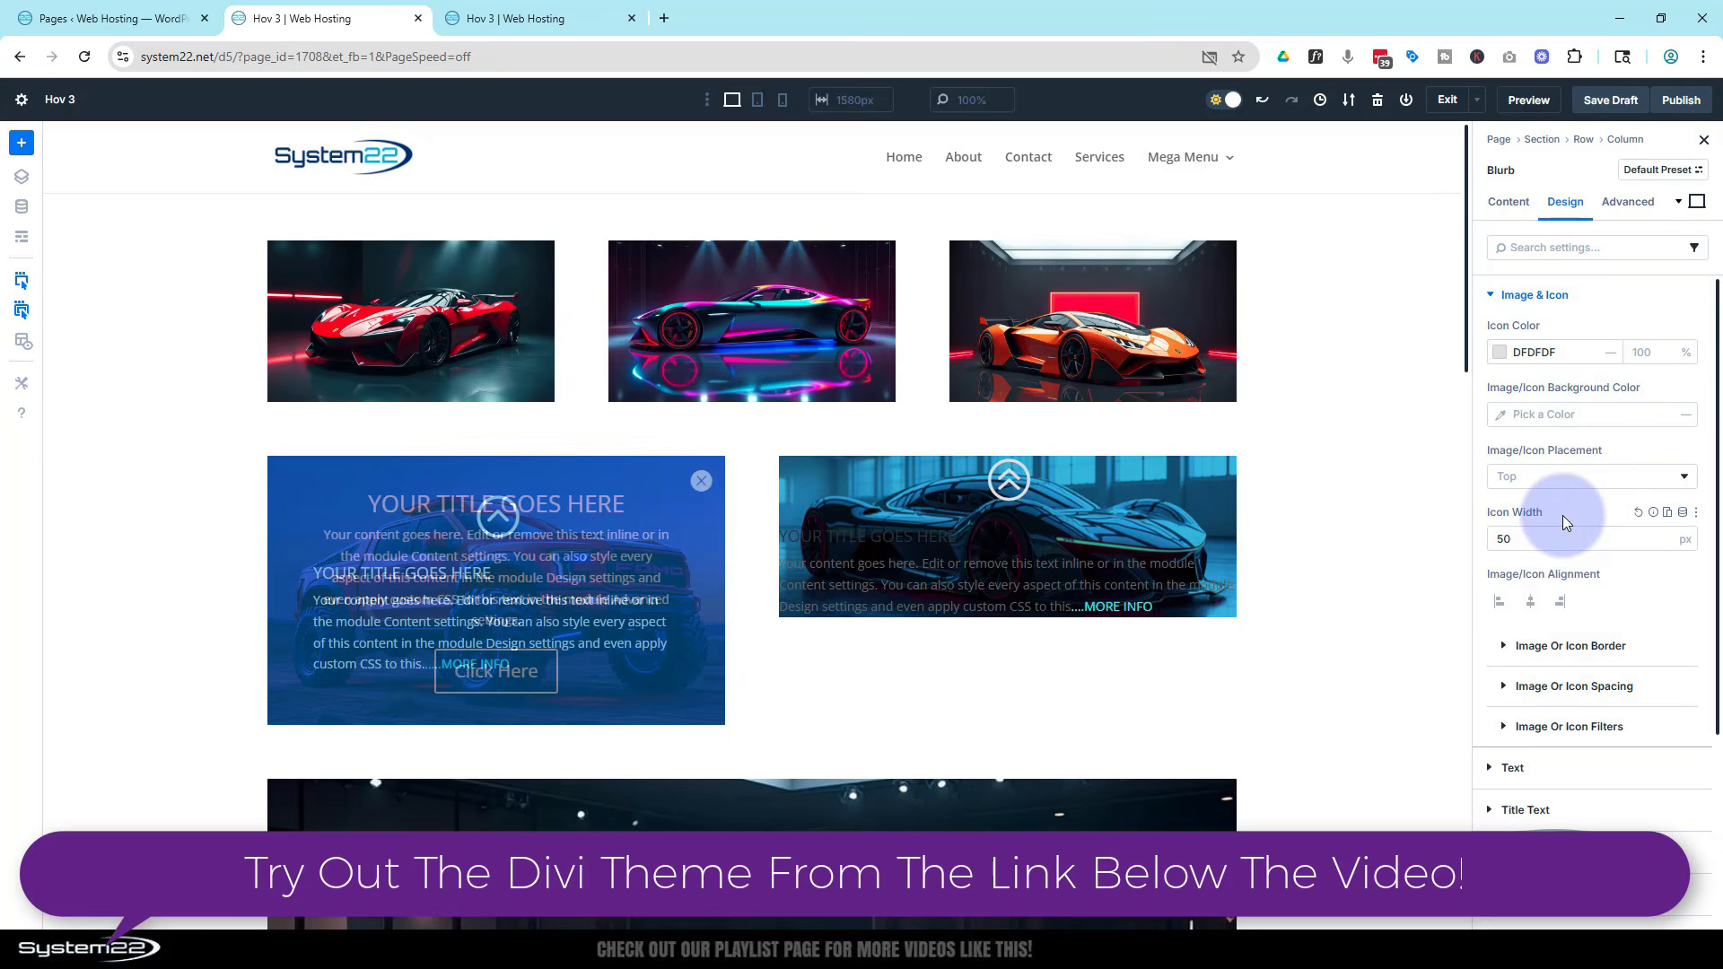
Set the blurb's text colour to Light
scroll(1563, 515, down, 3)
click(1544, 508)
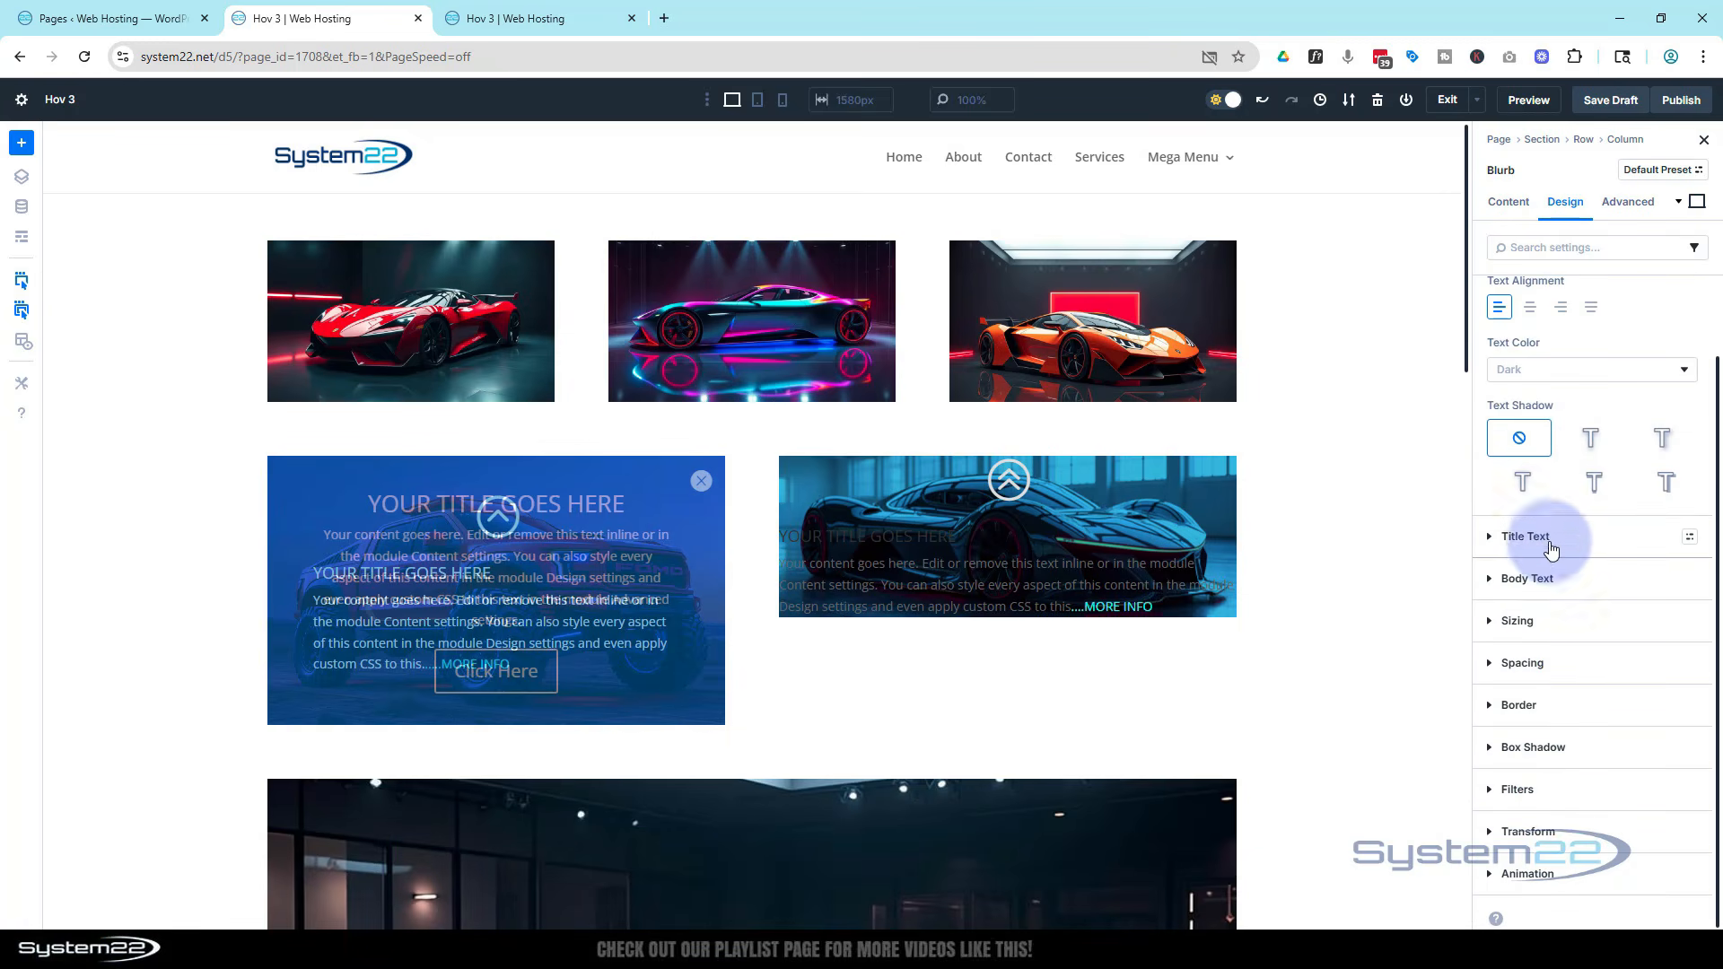
click(1542, 379)
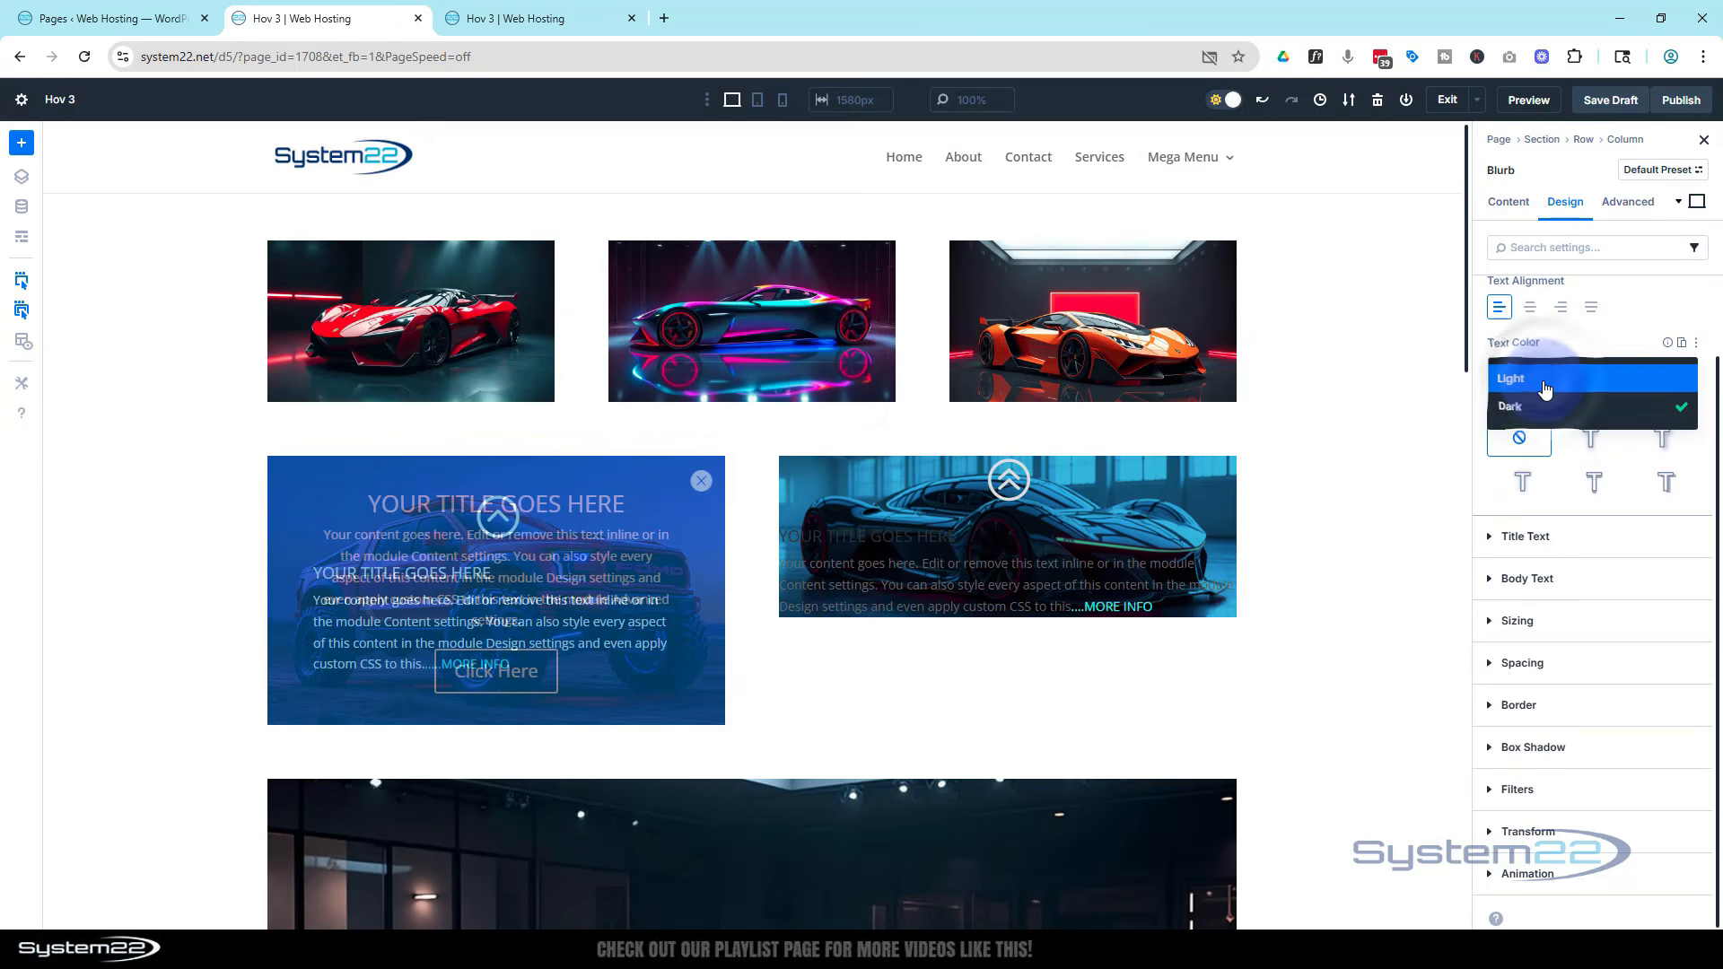
click(1544, 381)
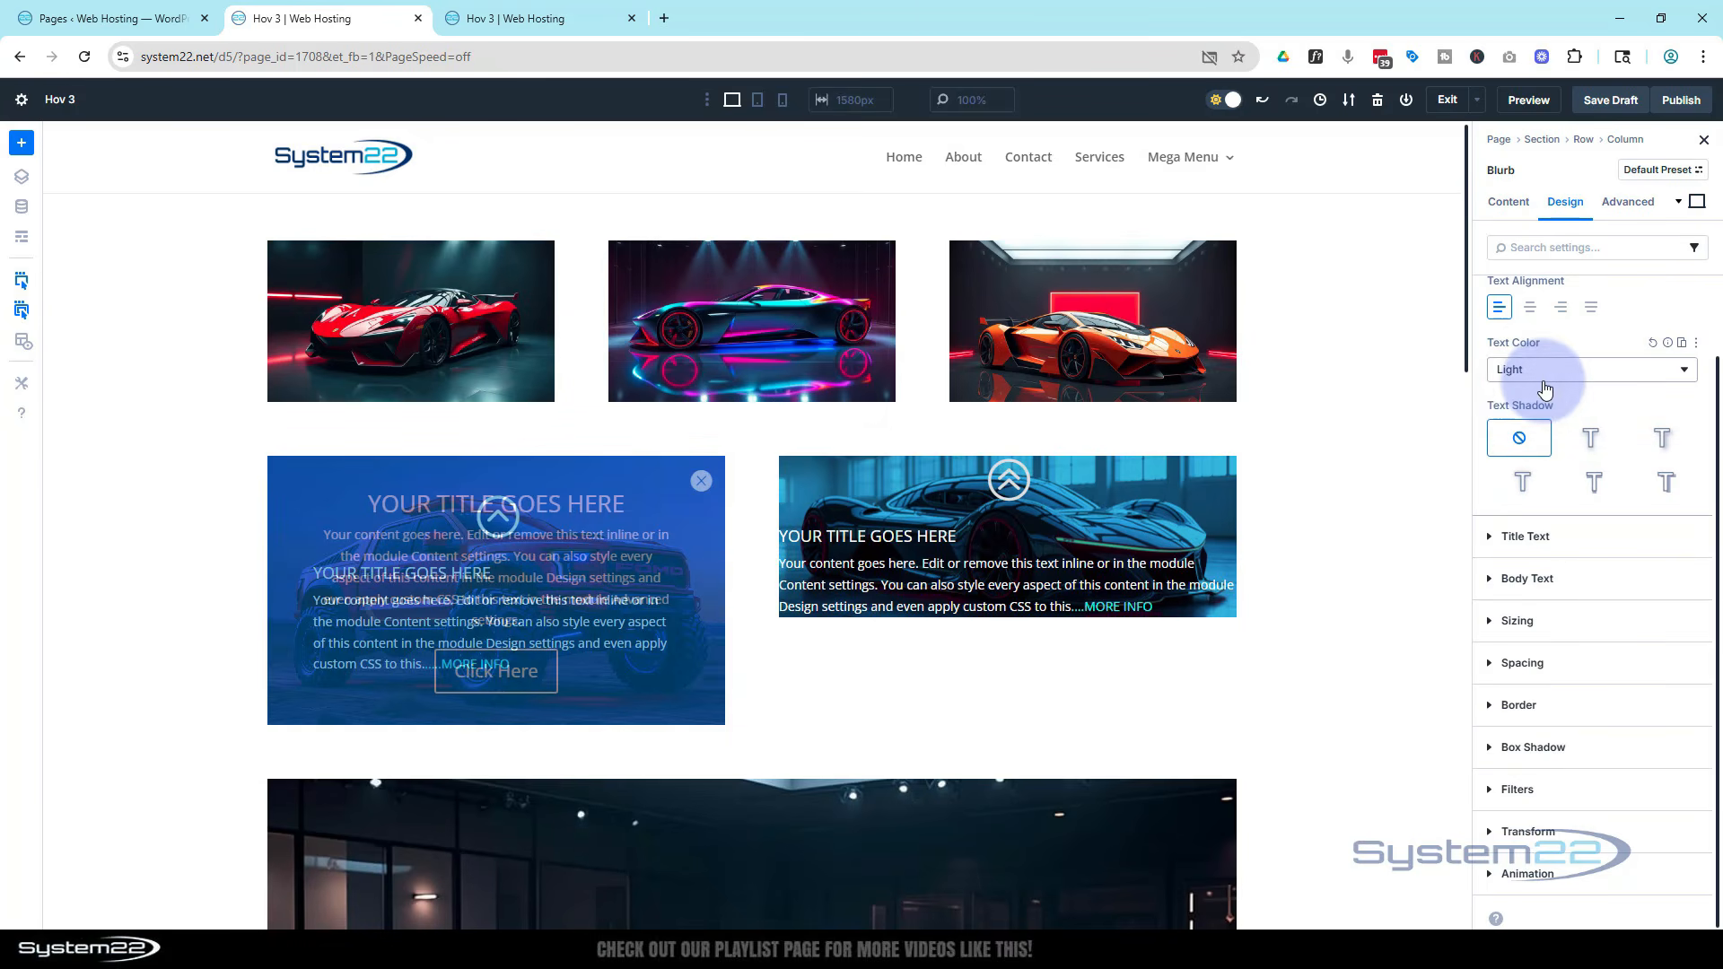
Set the blurb's left padding to 10% and link it so the right padding matches at 10%
click(1556, 663)
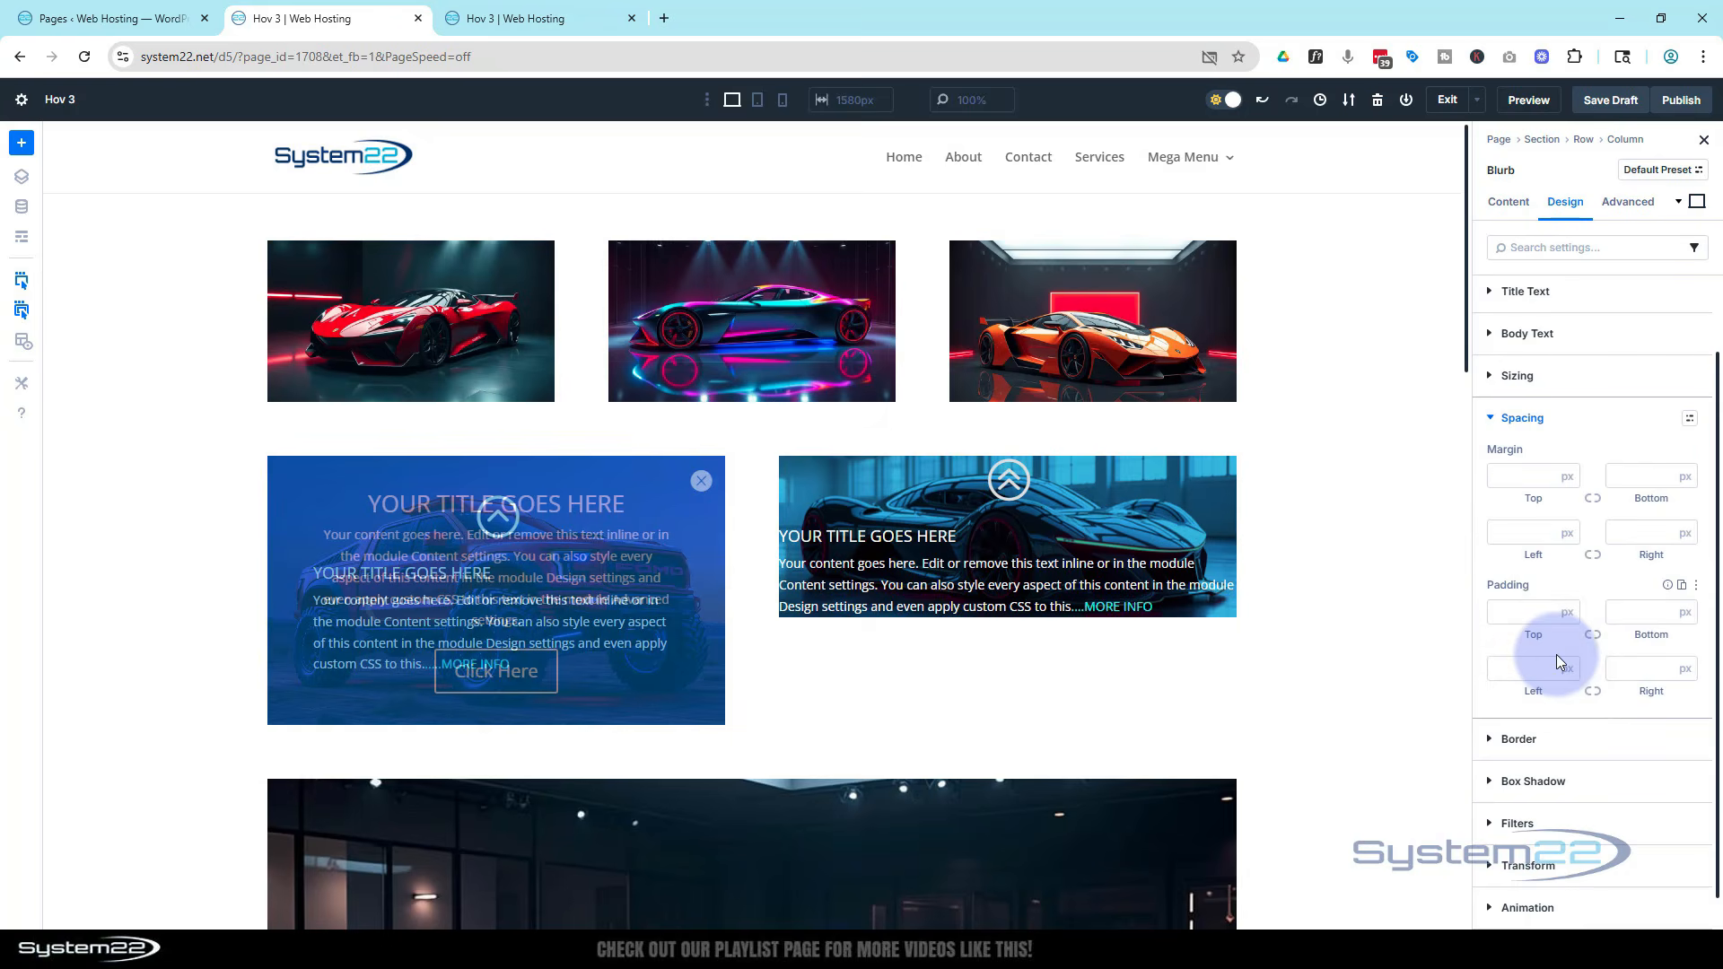
click(1503, 613)
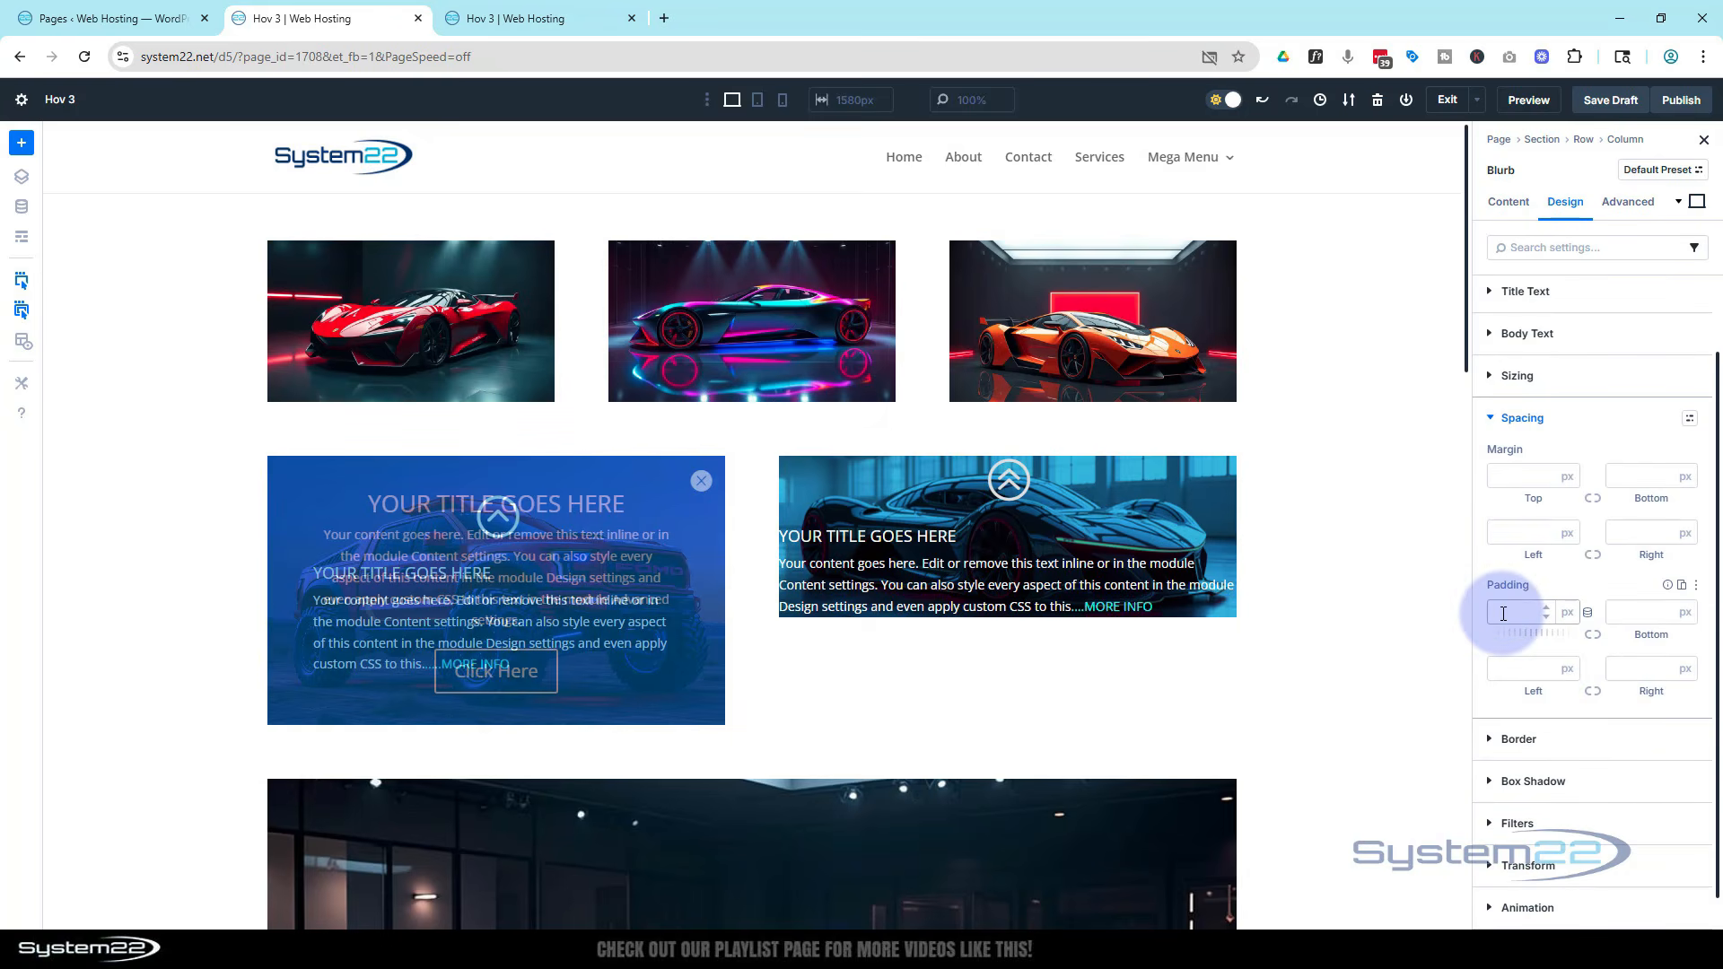
click(1525, 668)
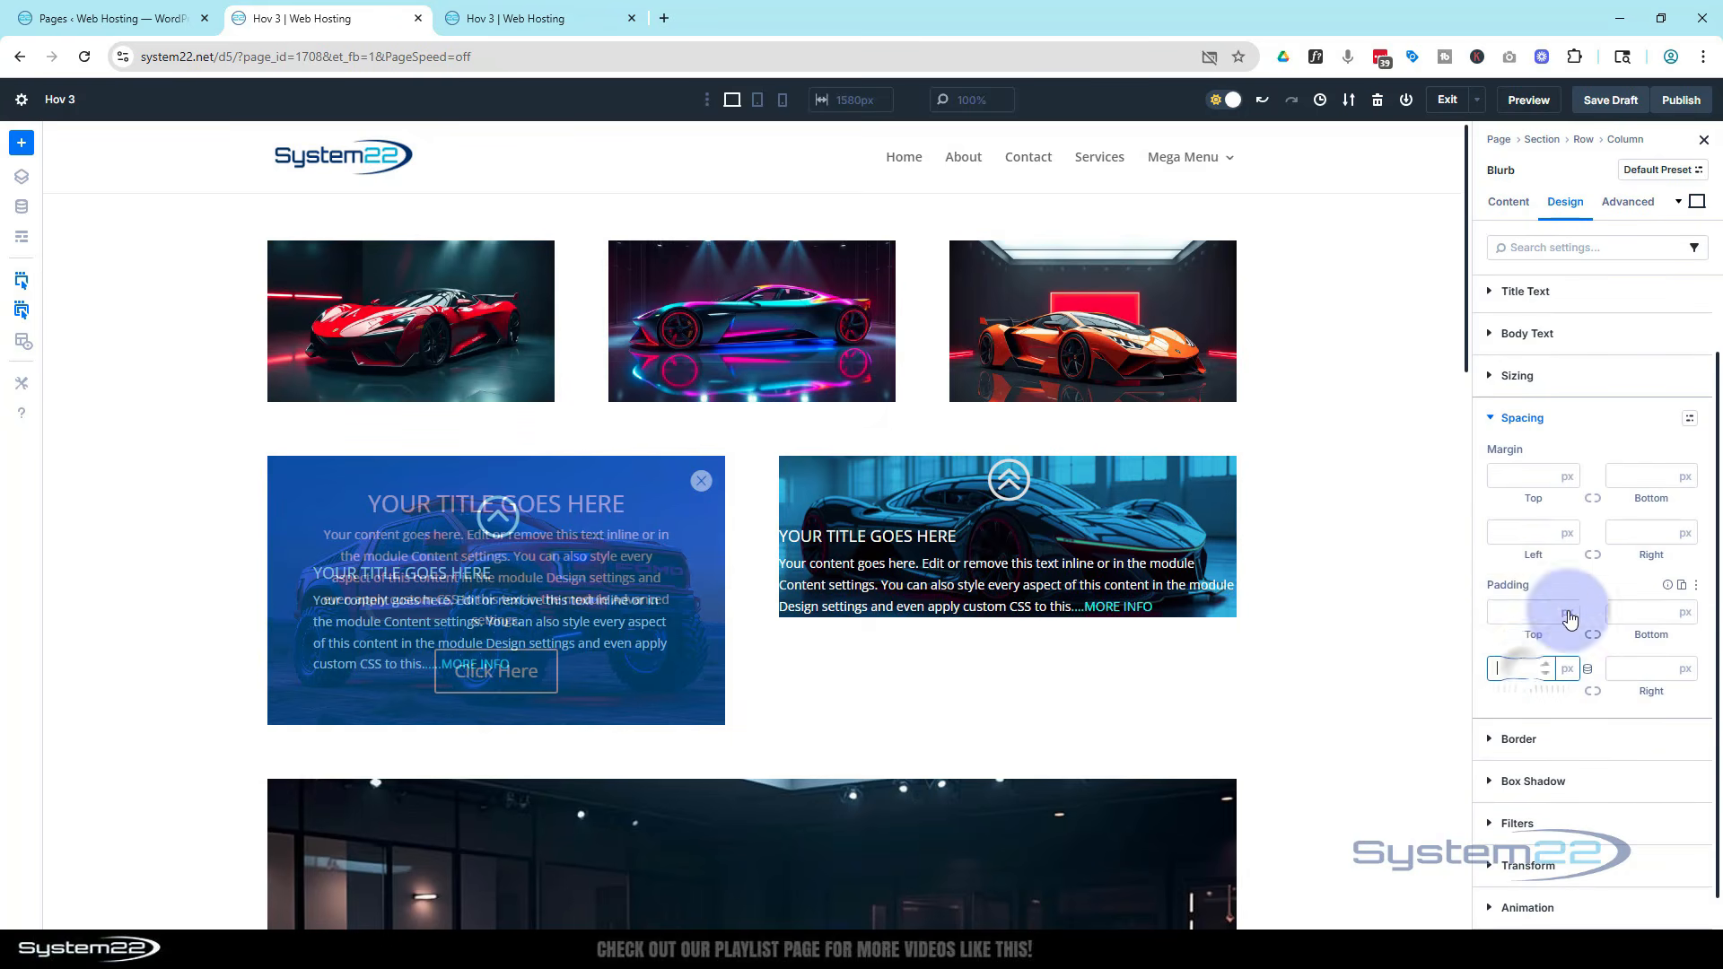
text(10%)
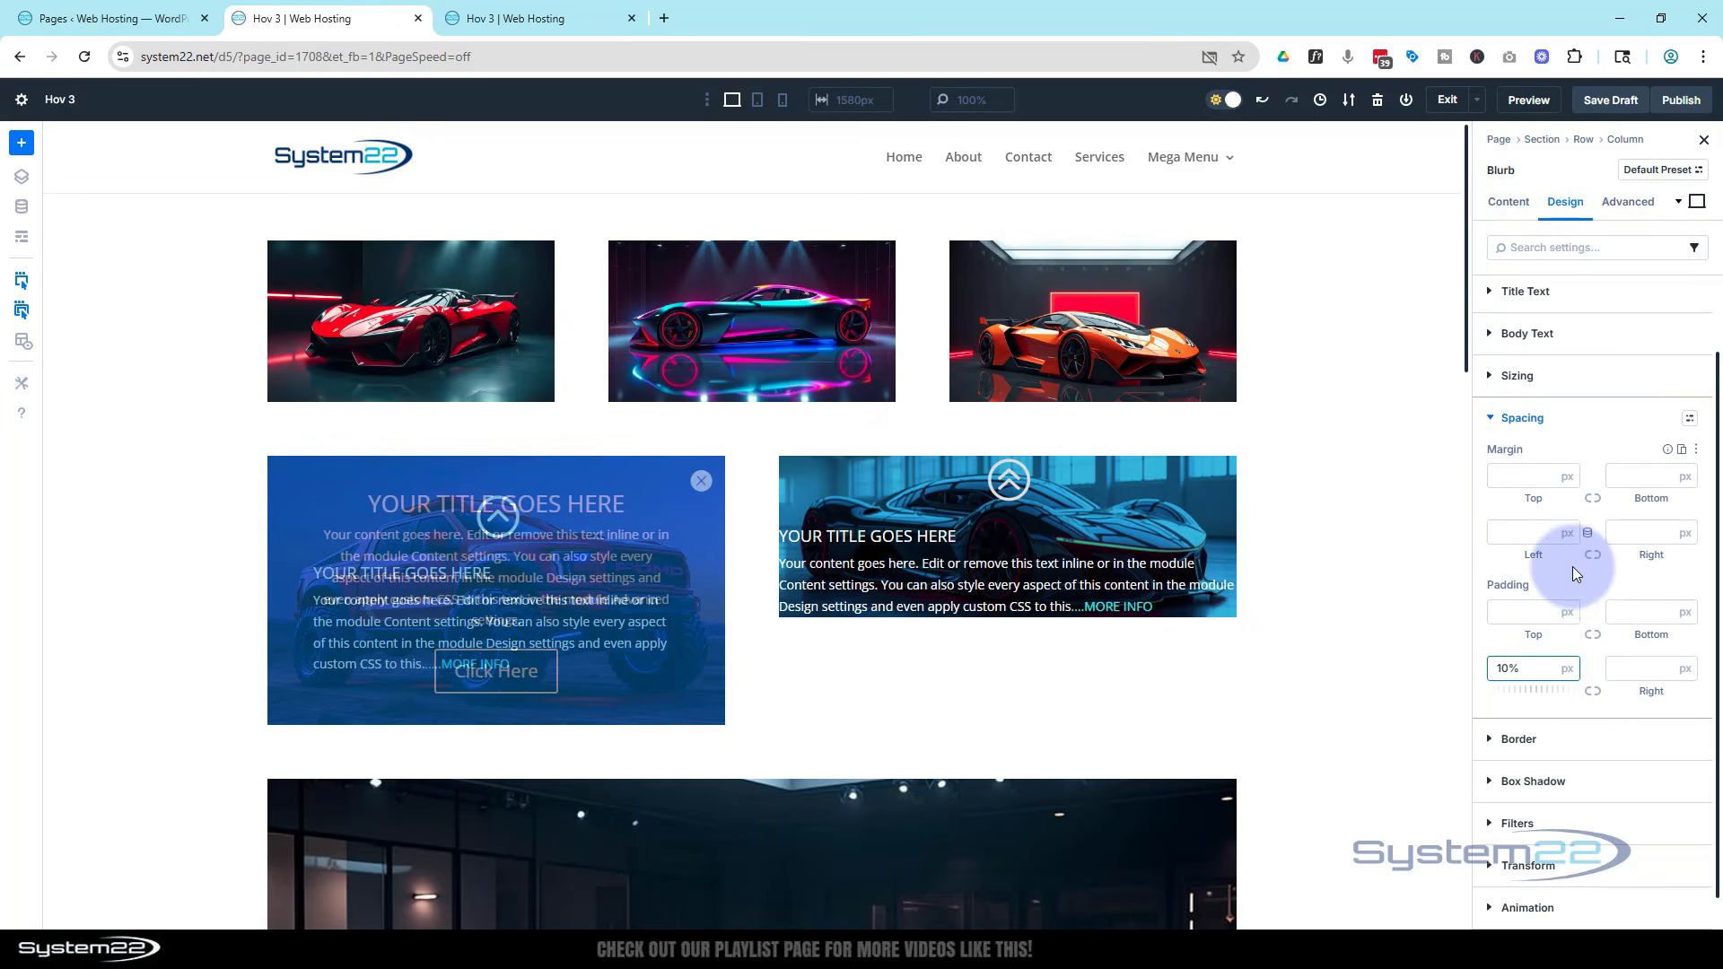
click(1566, 669)
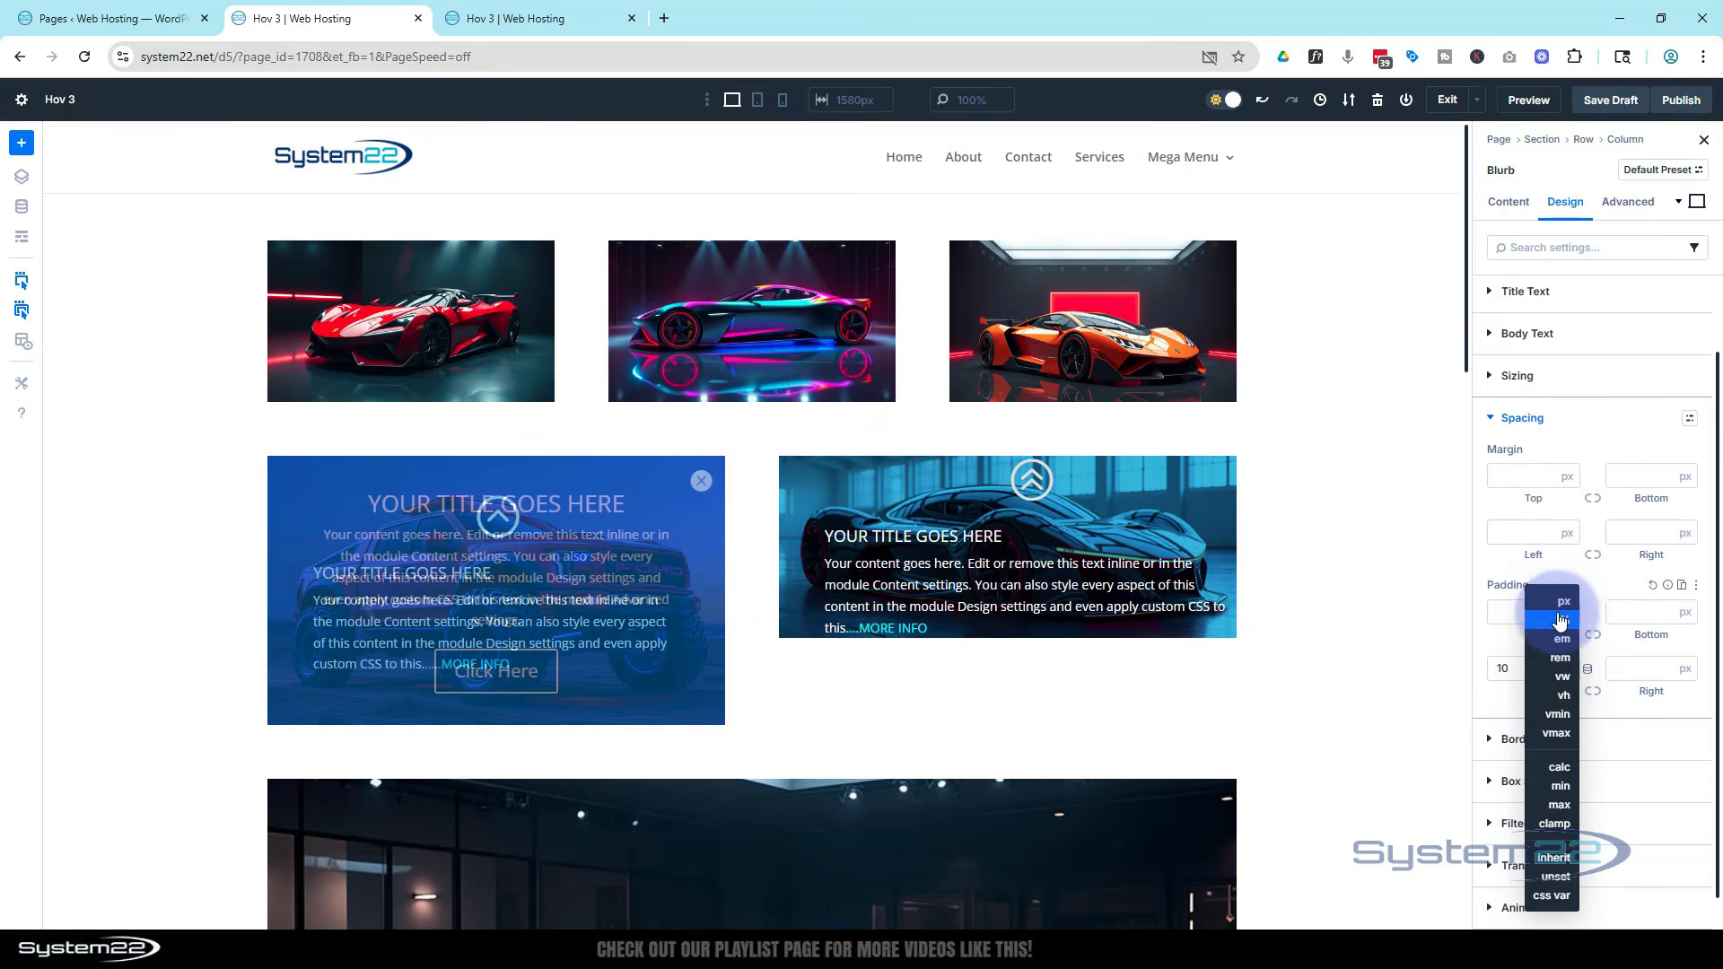
click(1480, 576)
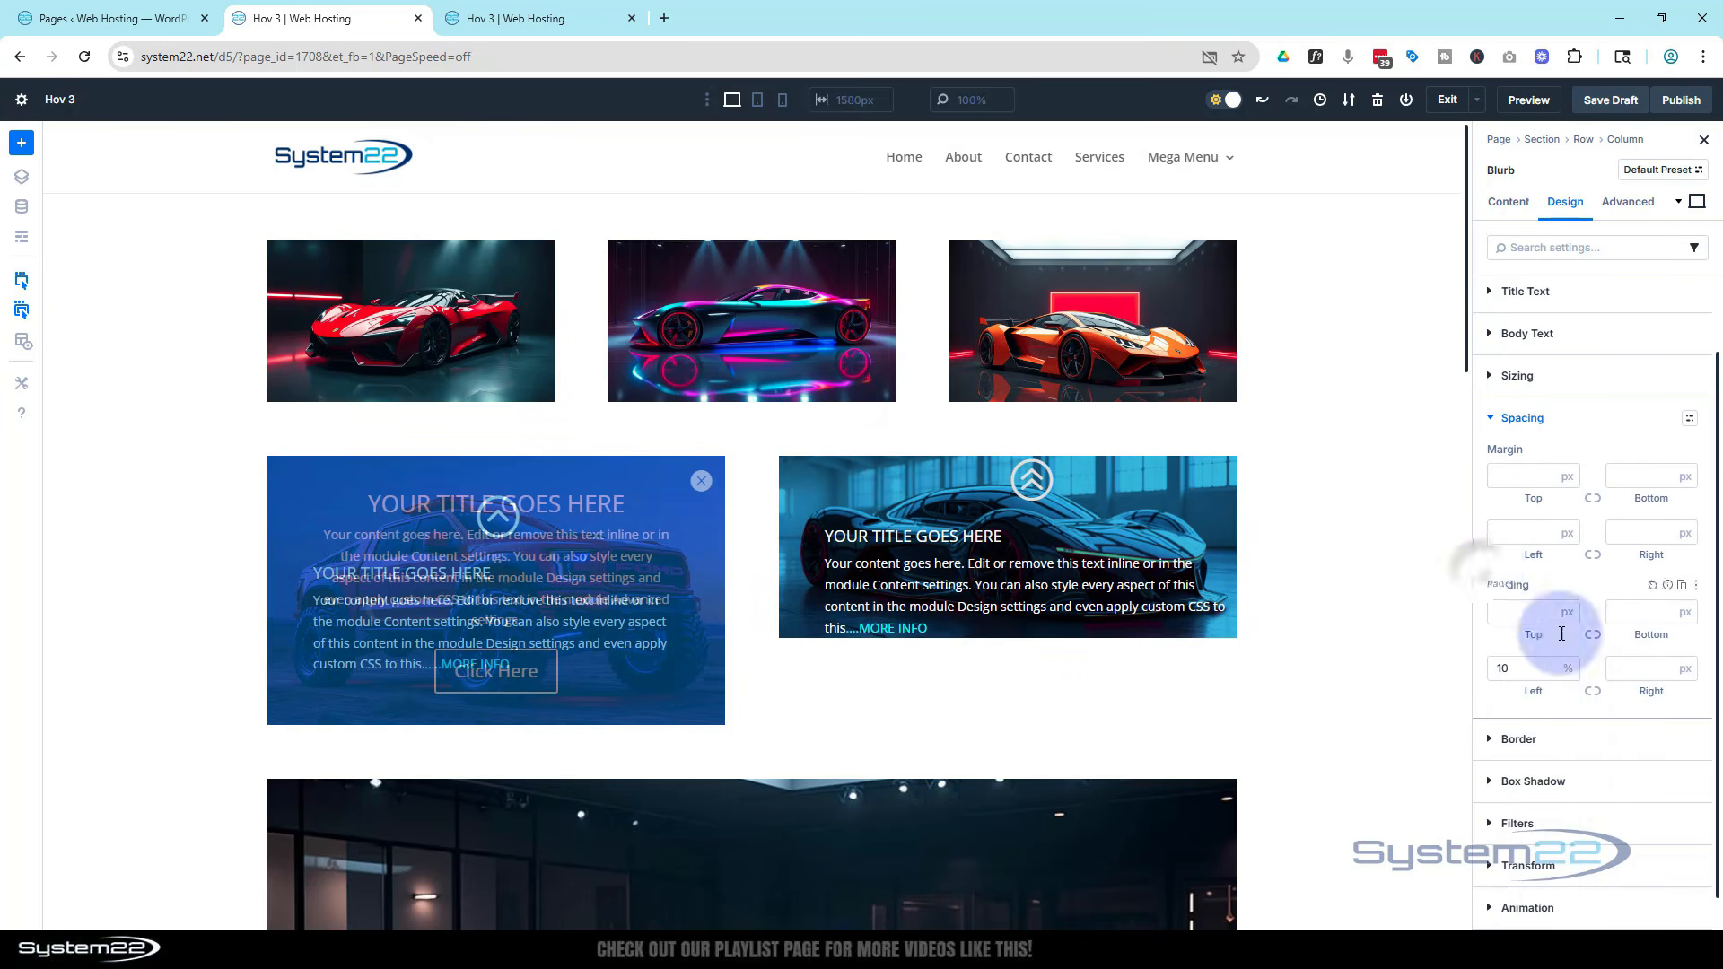
click(1593, 691)
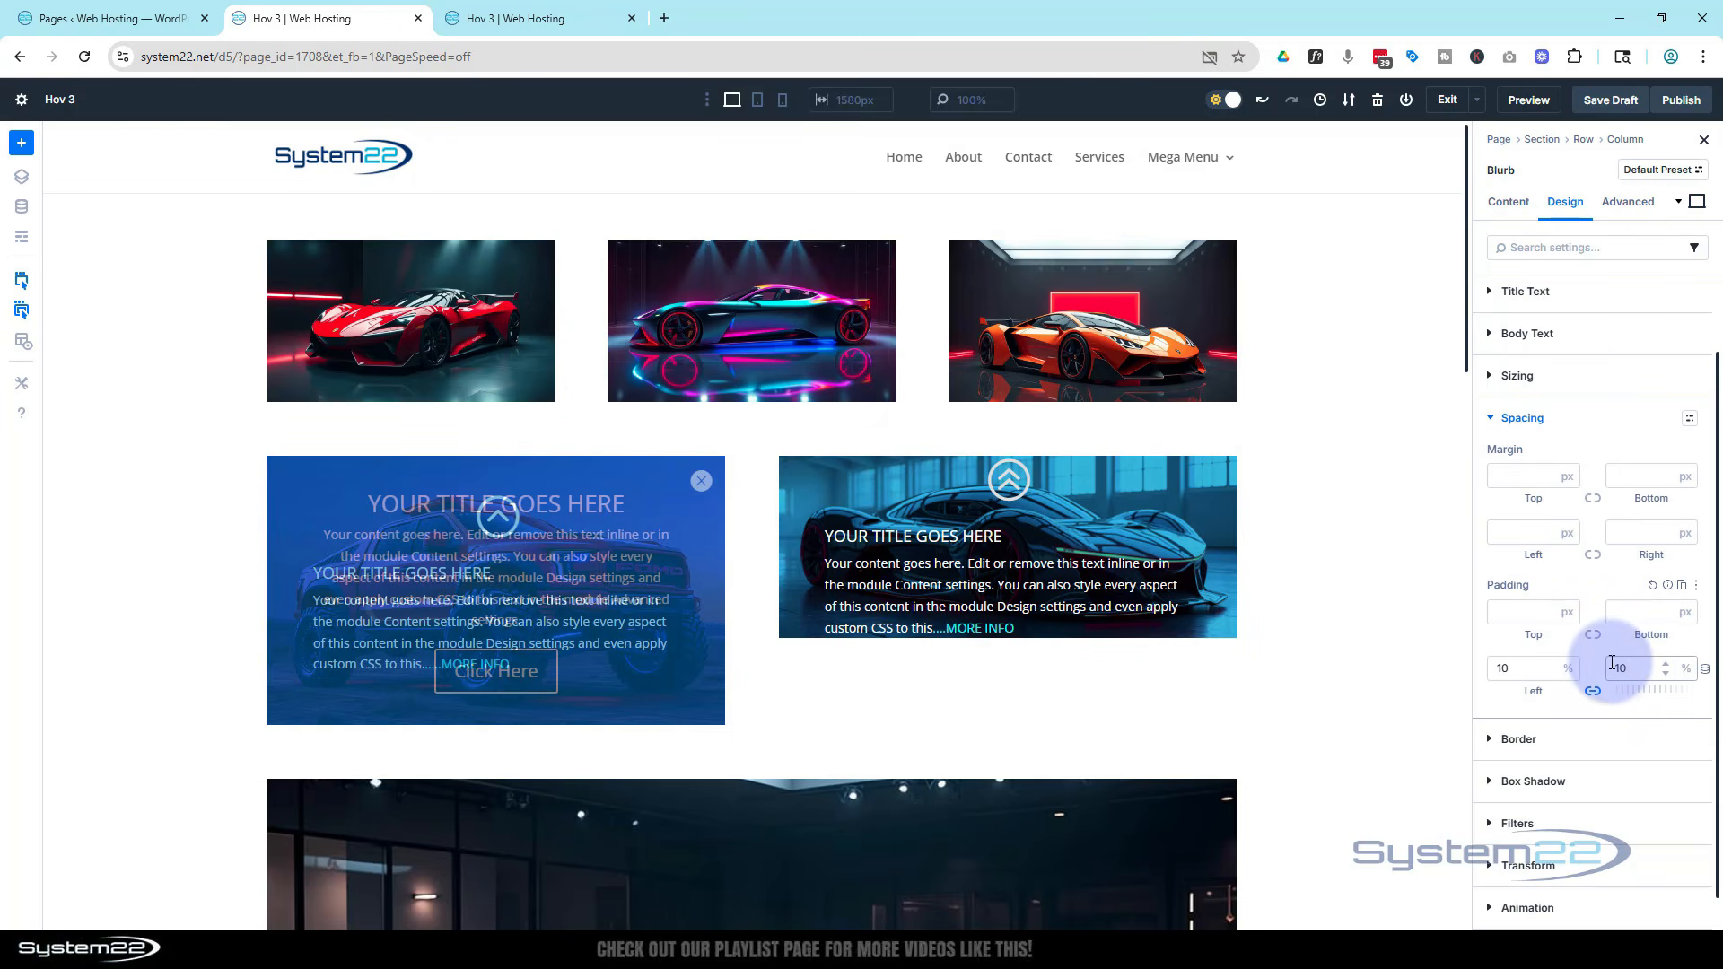
Set the blurb's top padding to 8%
click(1522, 627)
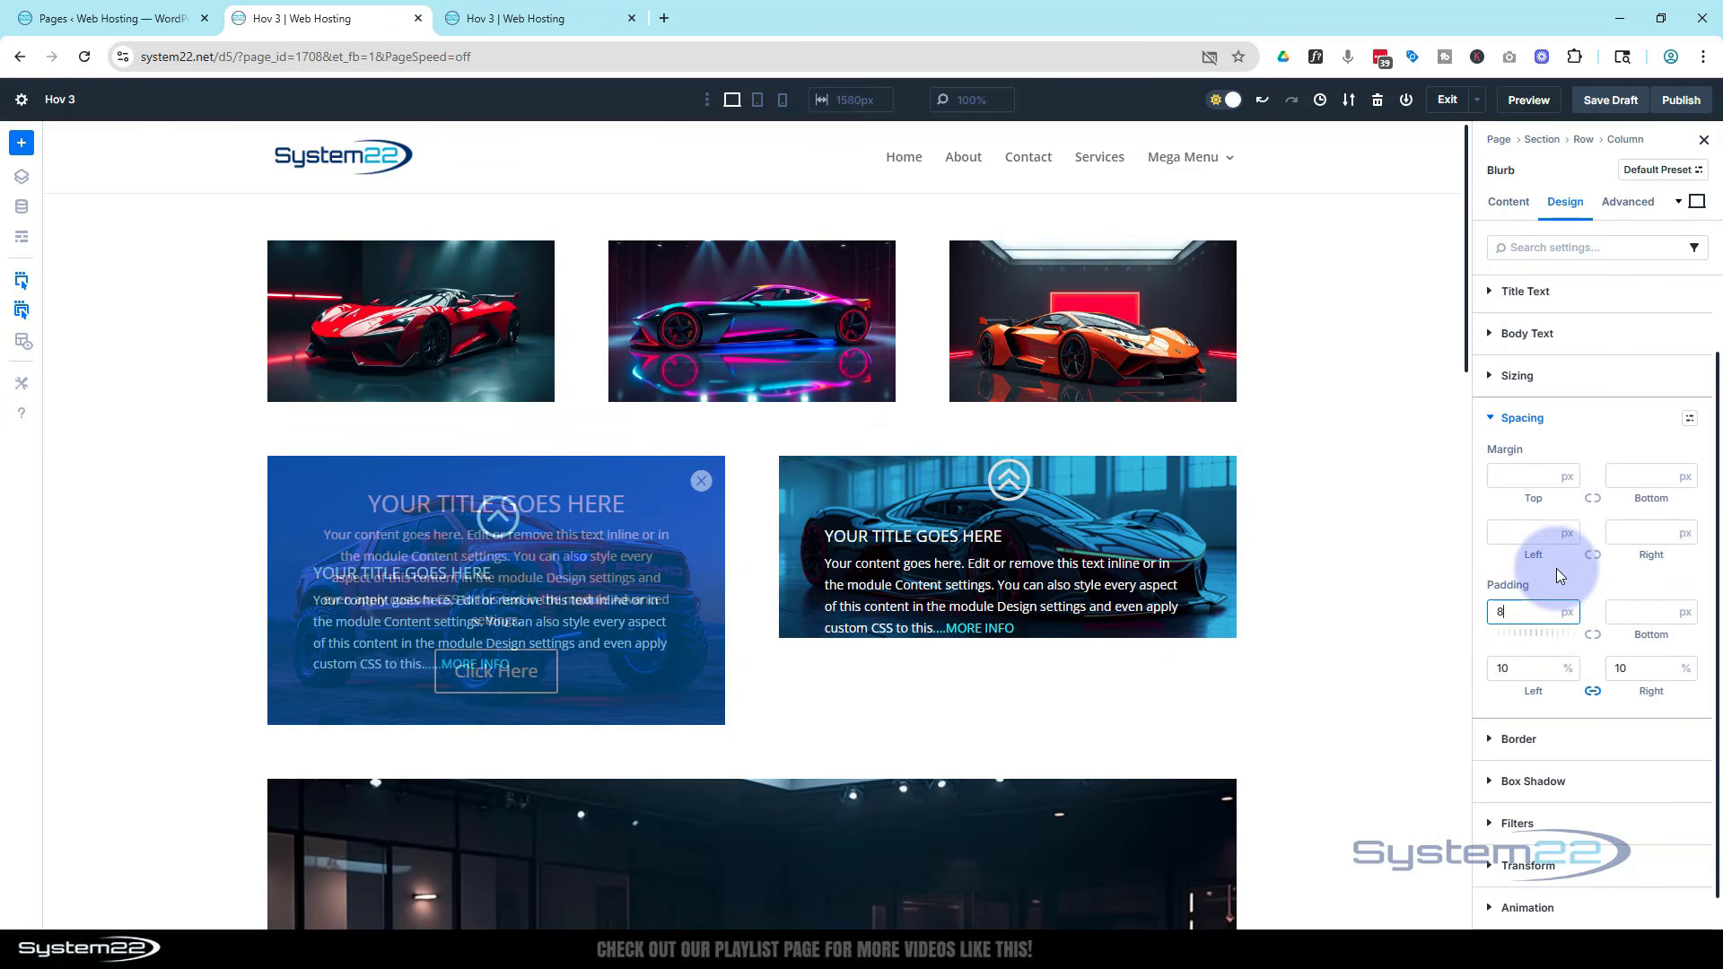
click(1568, 614)
click(1570, 634)
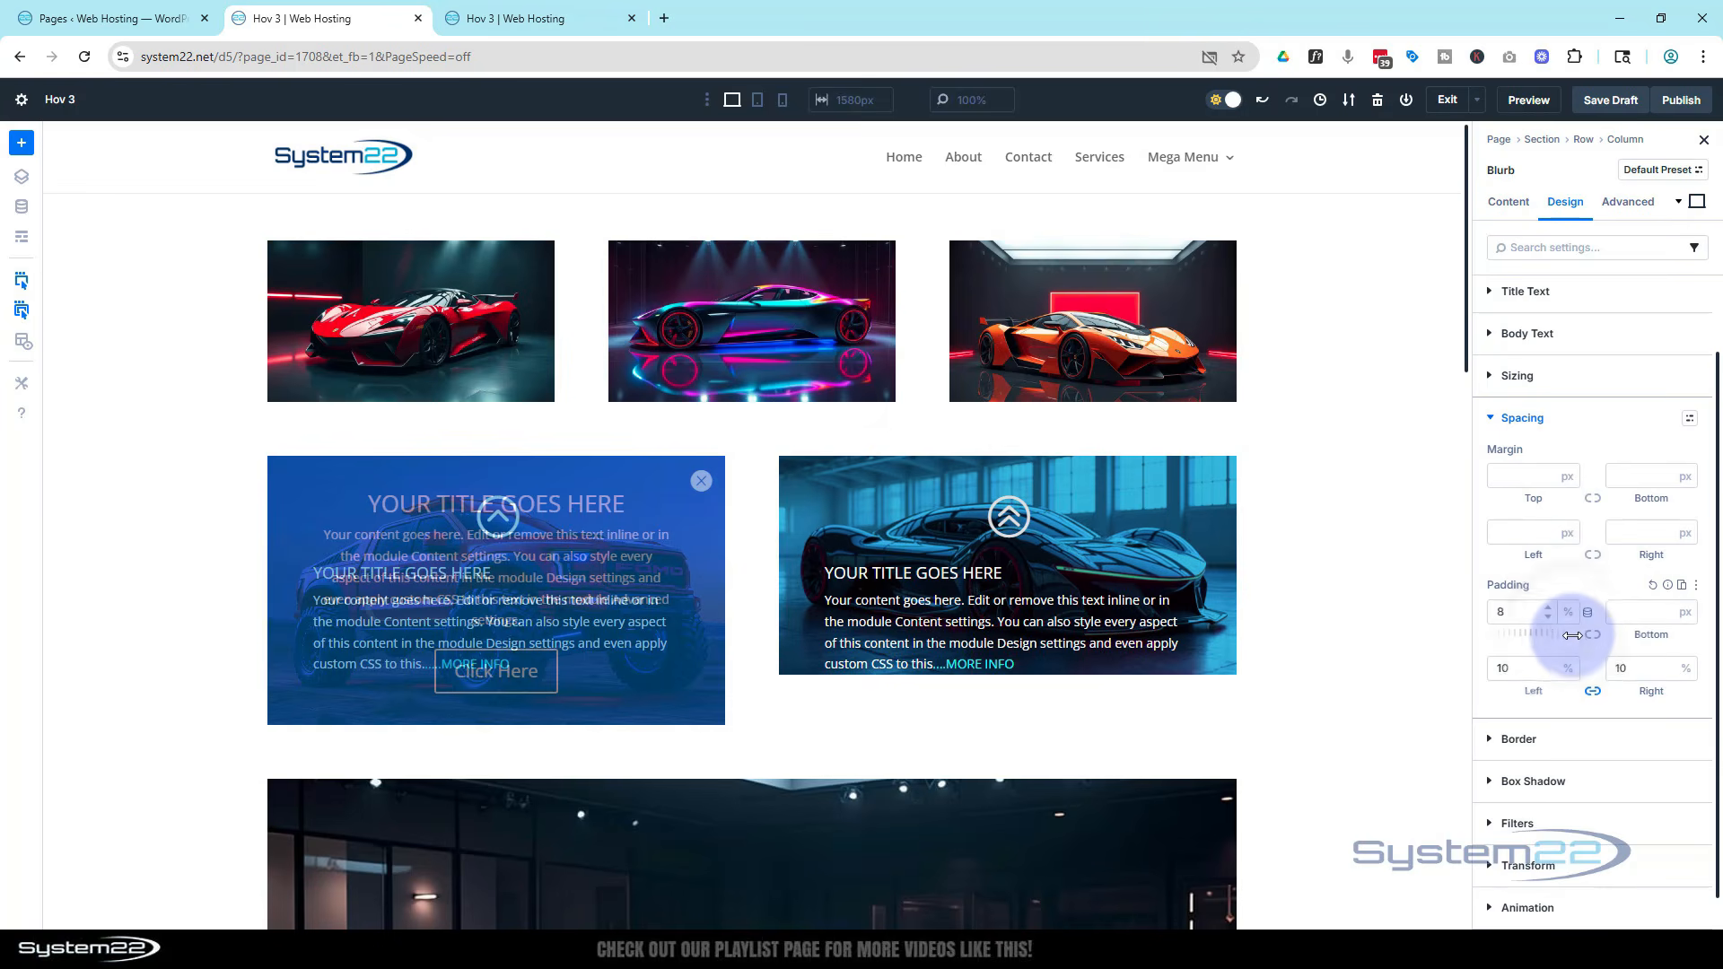
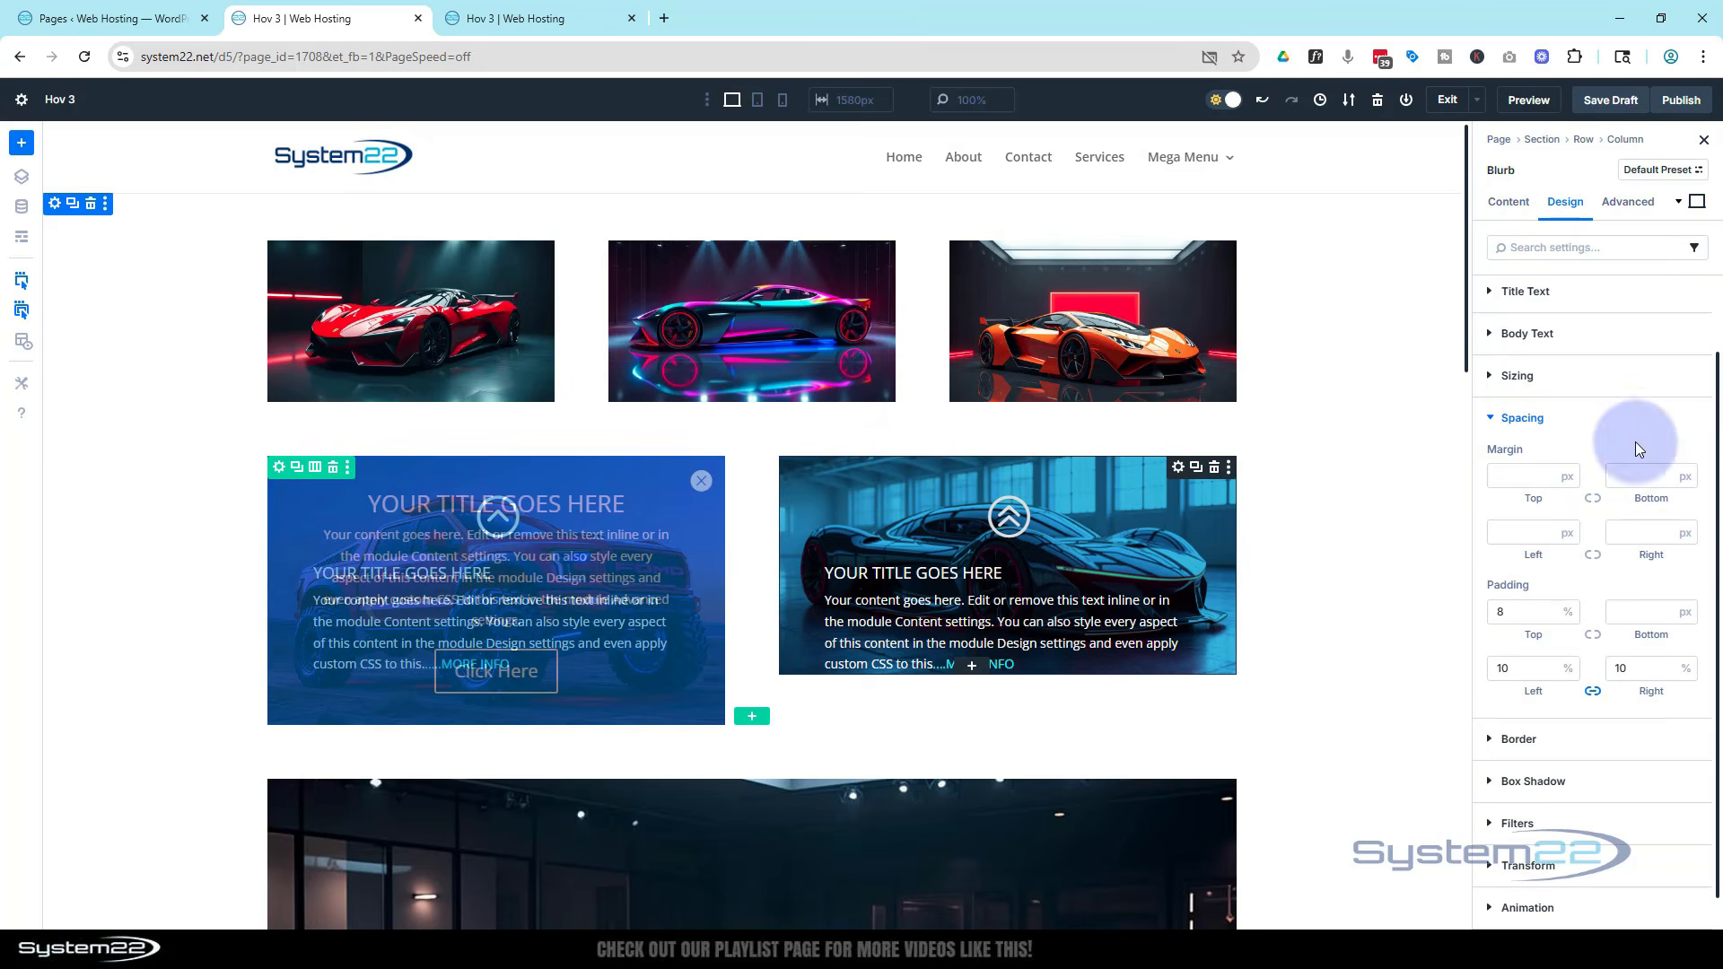
Set the blurb's height to 300 px on desktop
click(1503, 420)
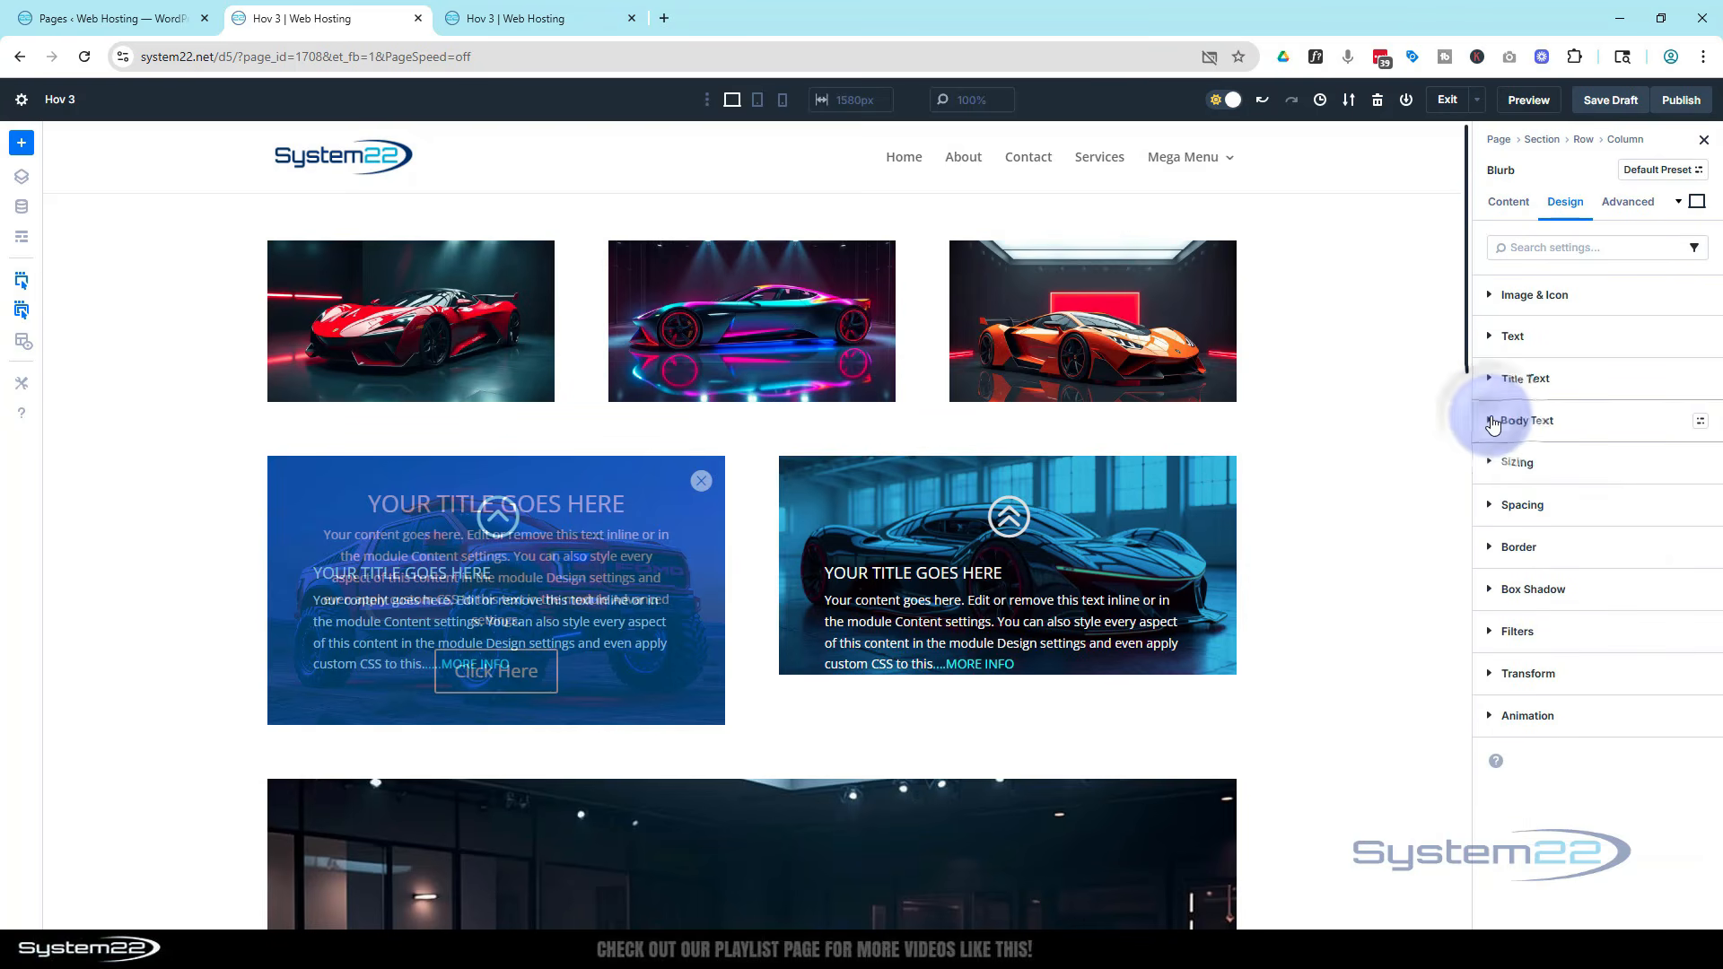
click(1495, 464)
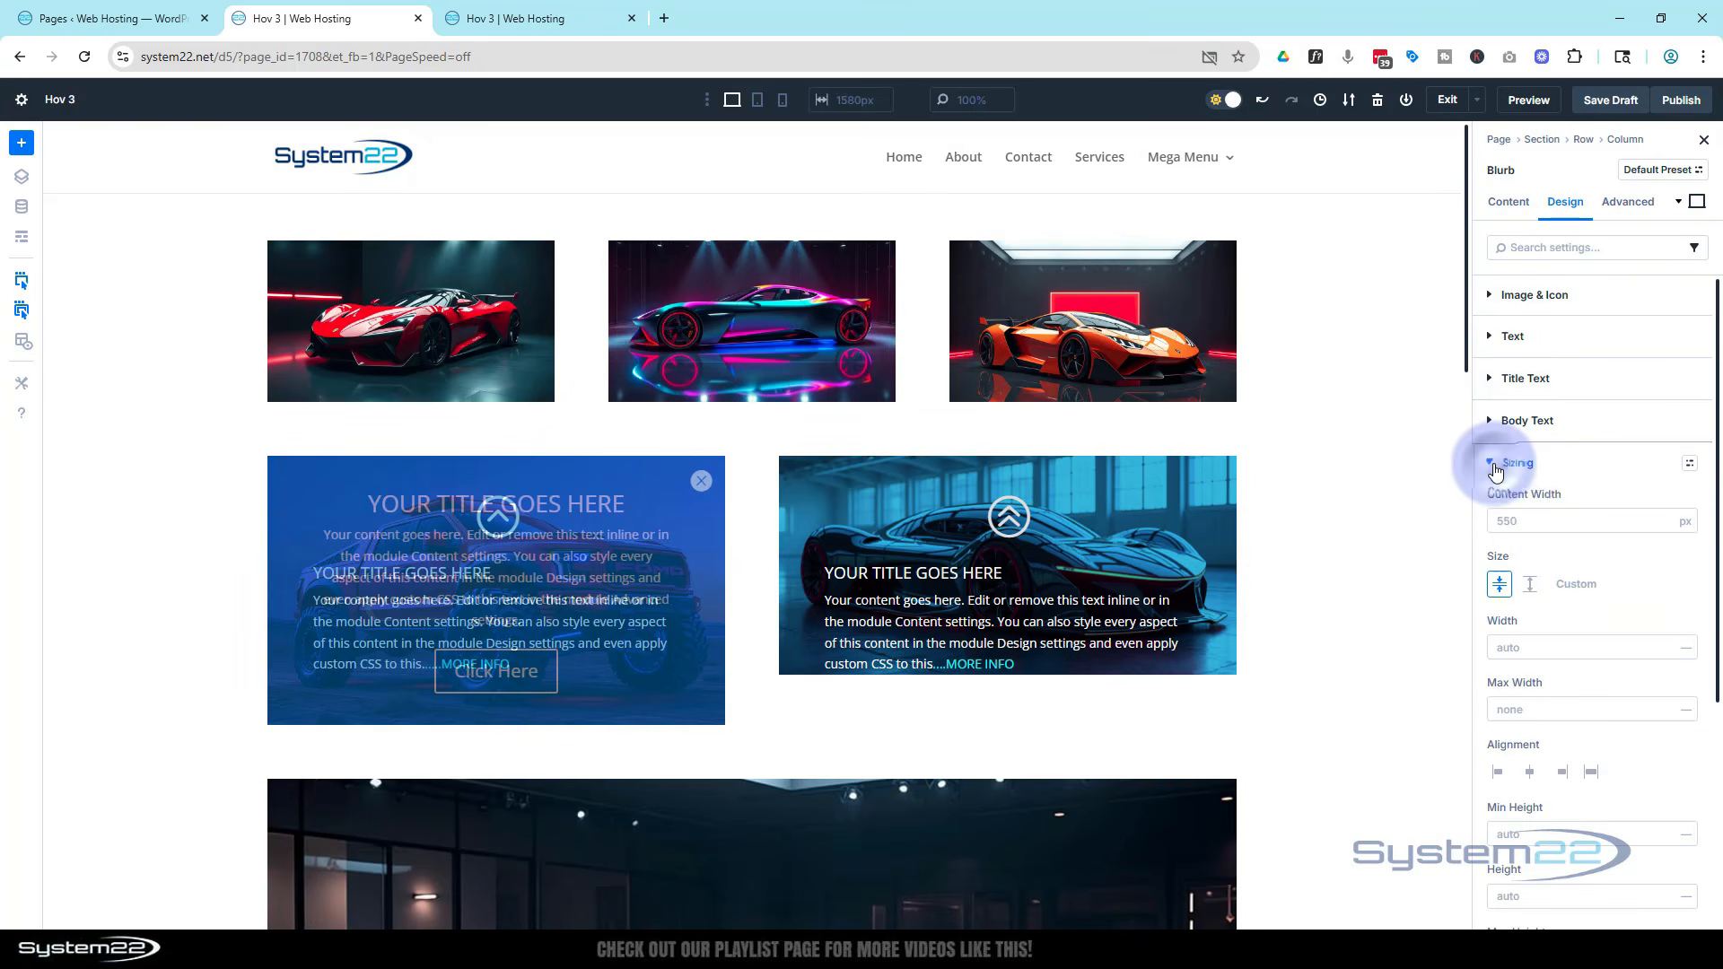
scroll(1554, 490, down, 4)
click(1560, 490)
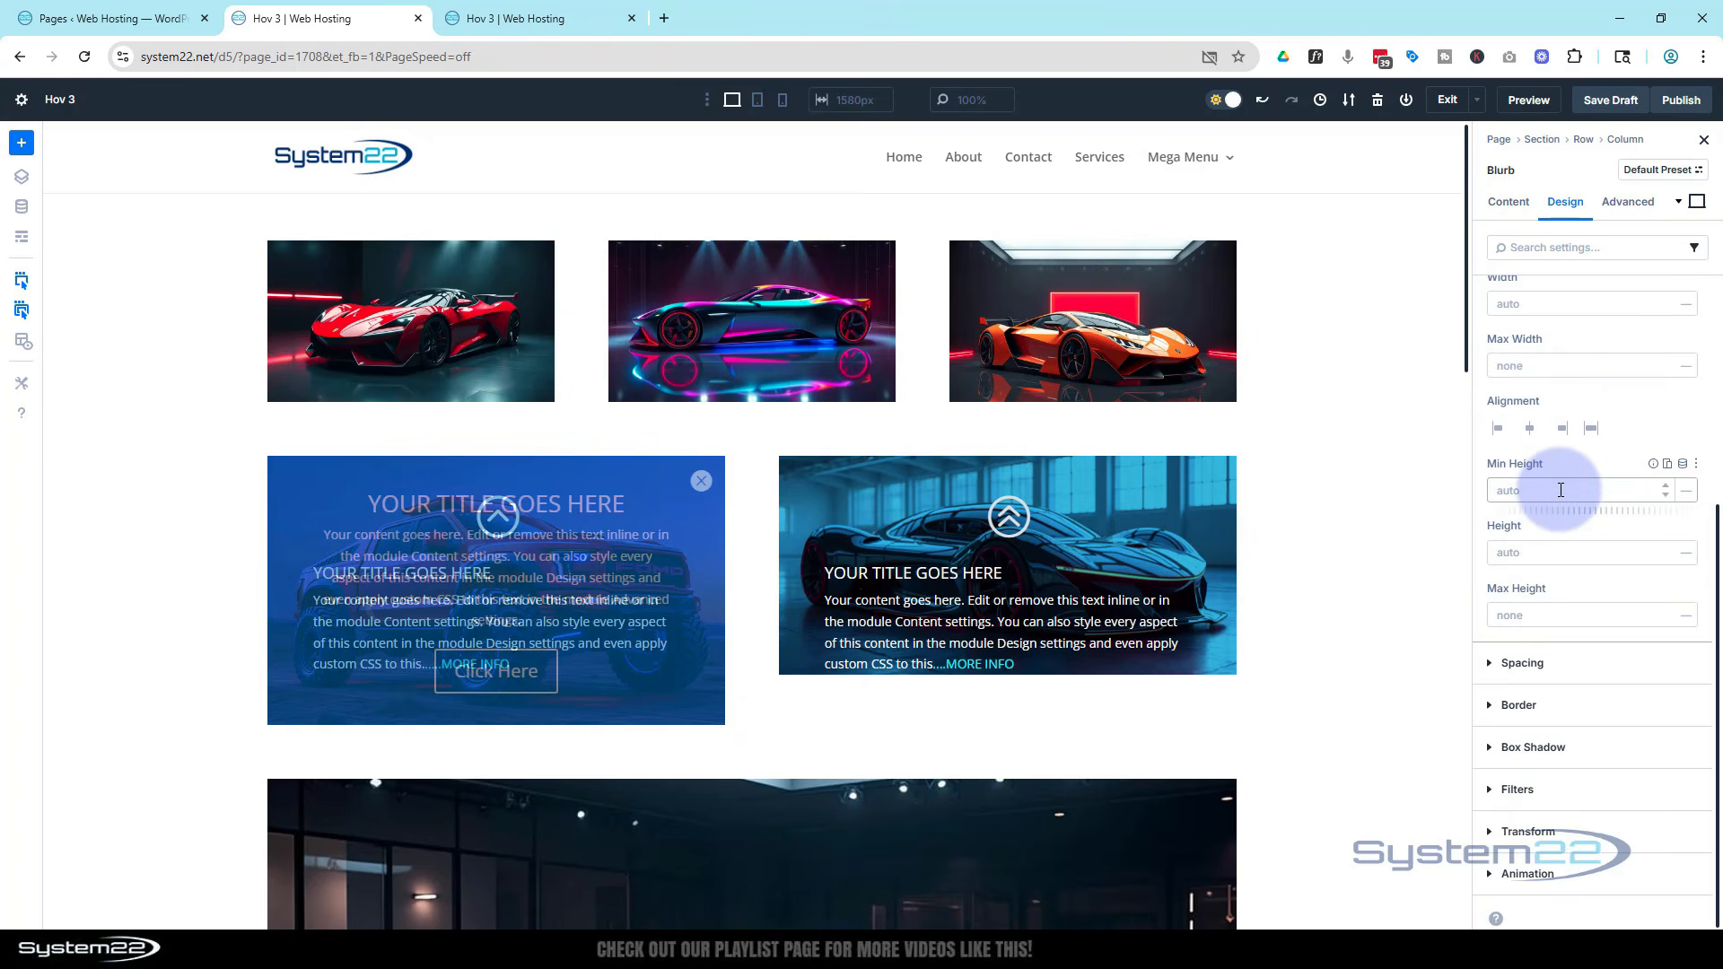
click(1509, 551)
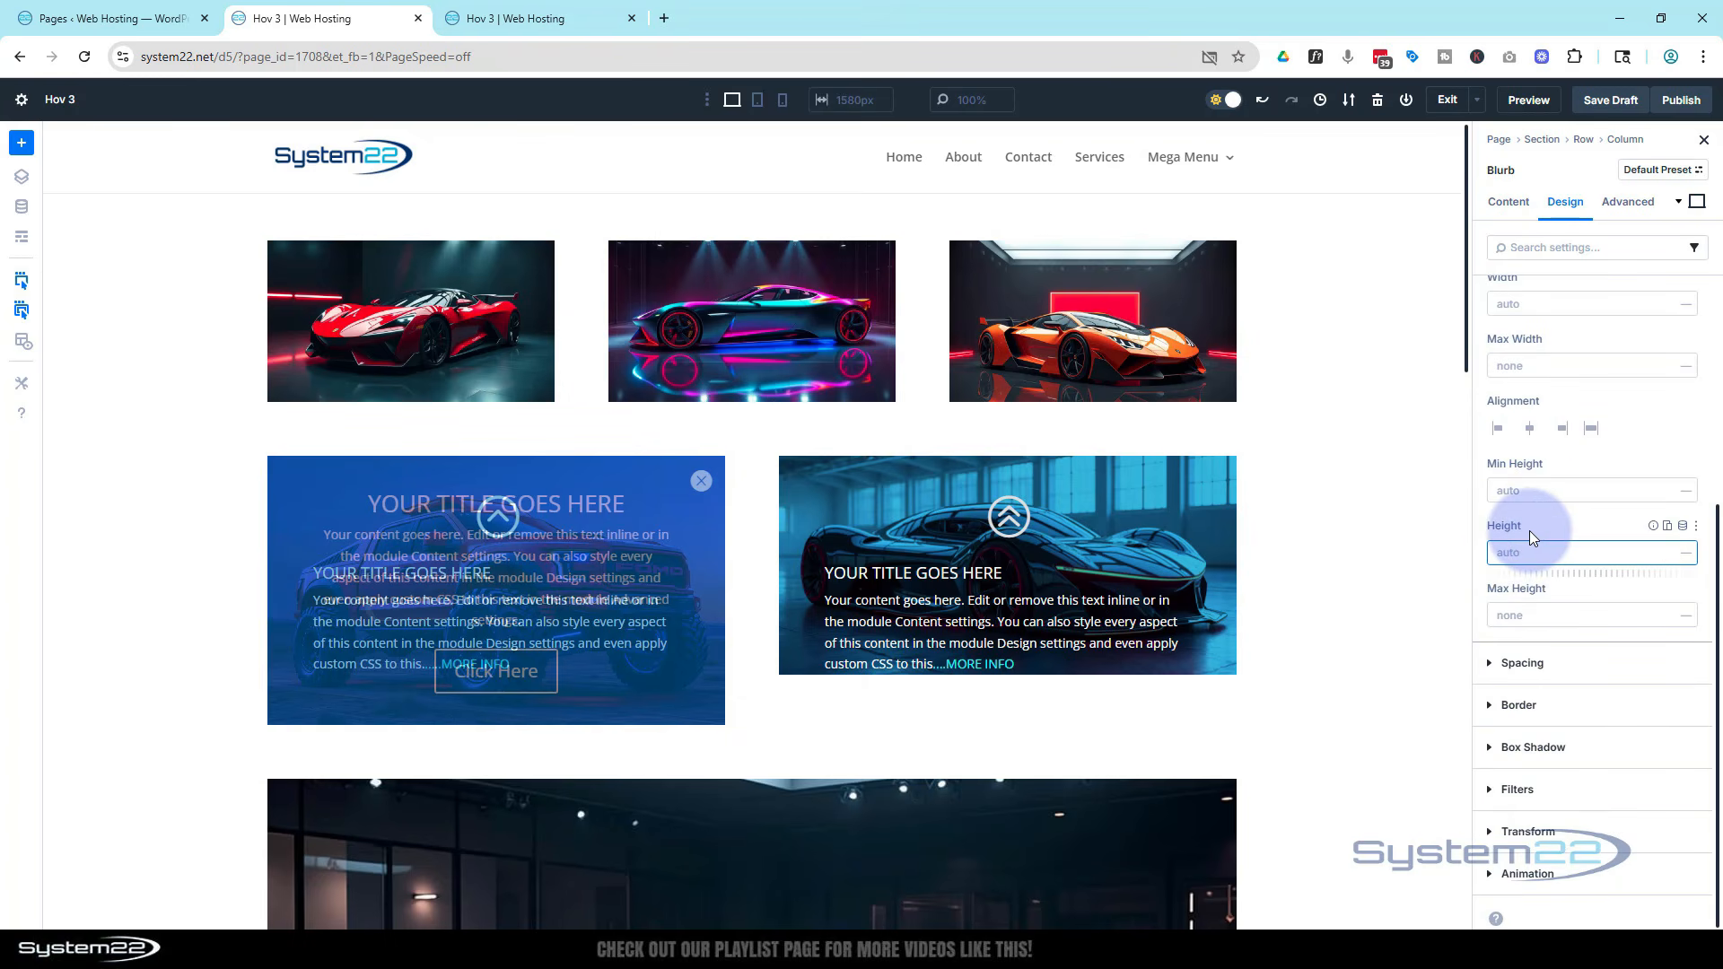
click(1558, 522)
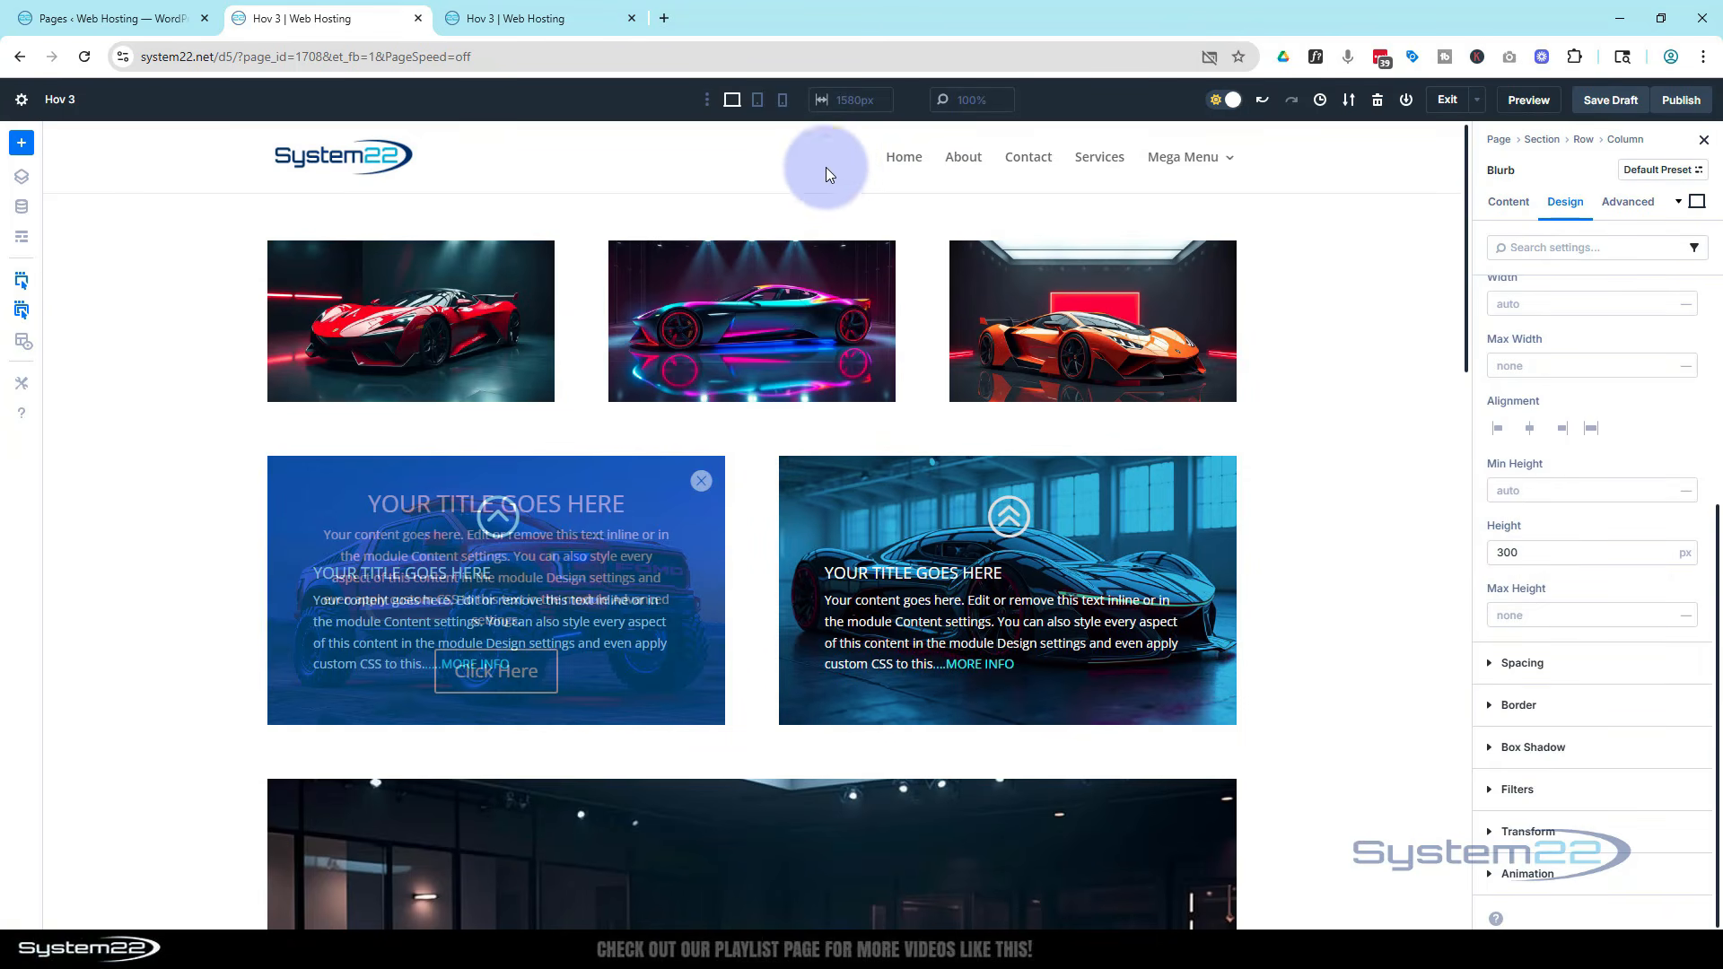
Switch to tablet view and set the blurb's height to 450 px
click(758, 102)
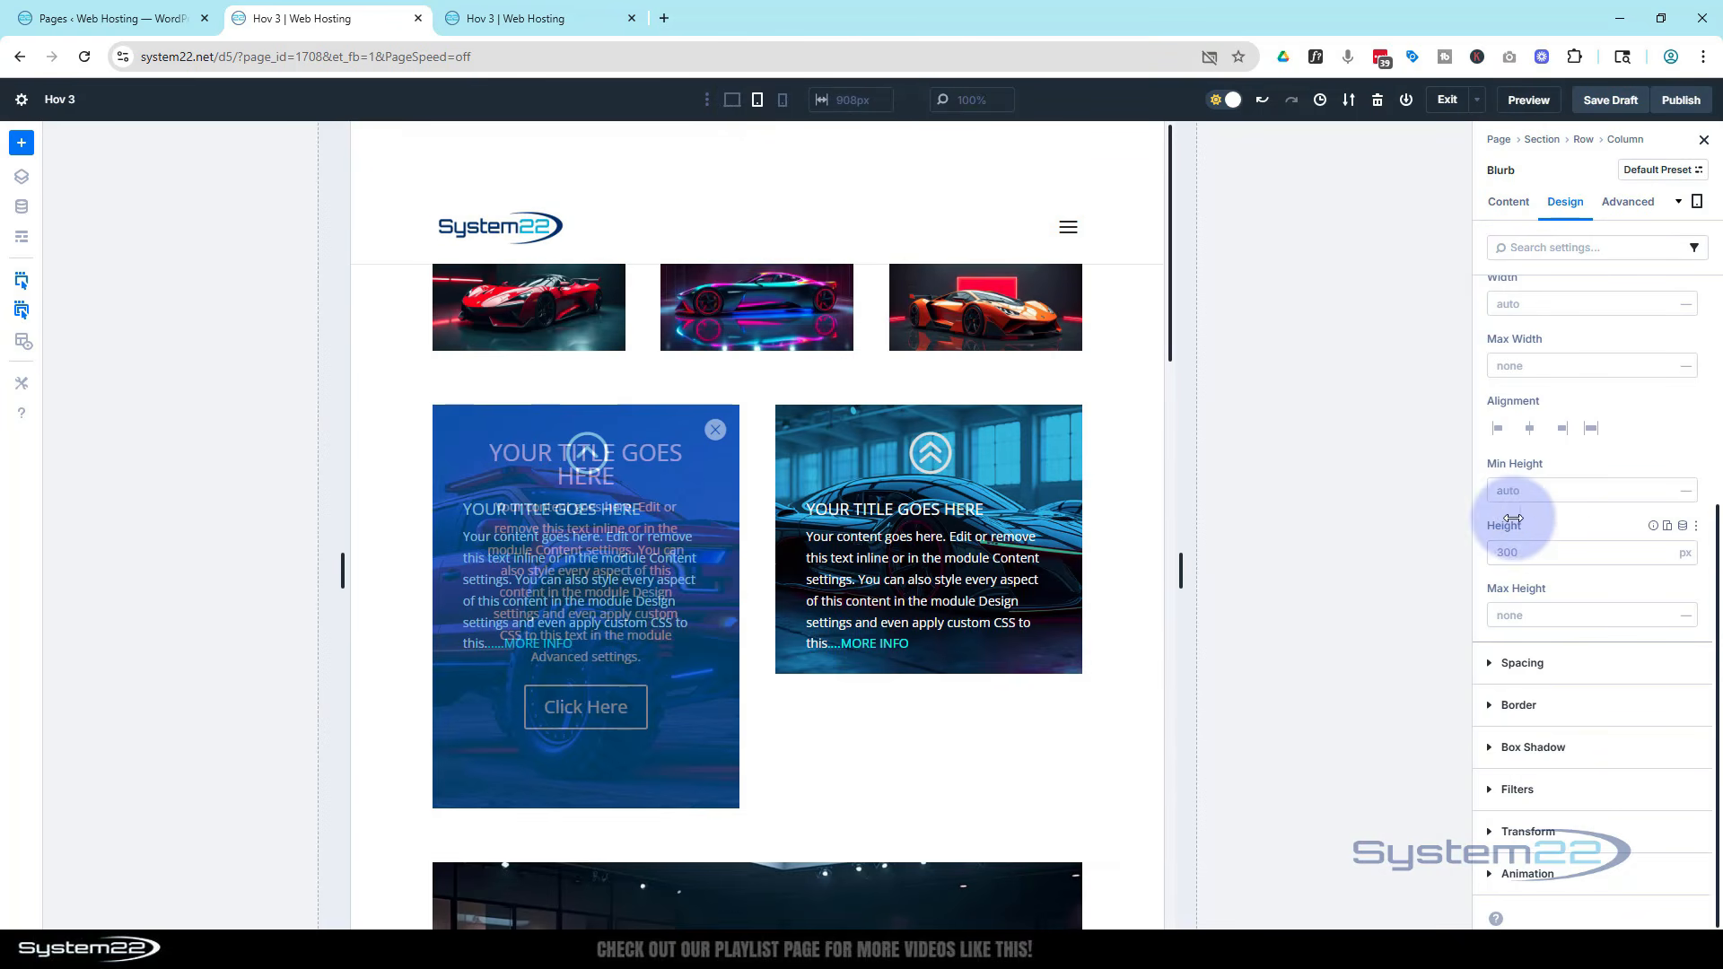
click(1494, 551)
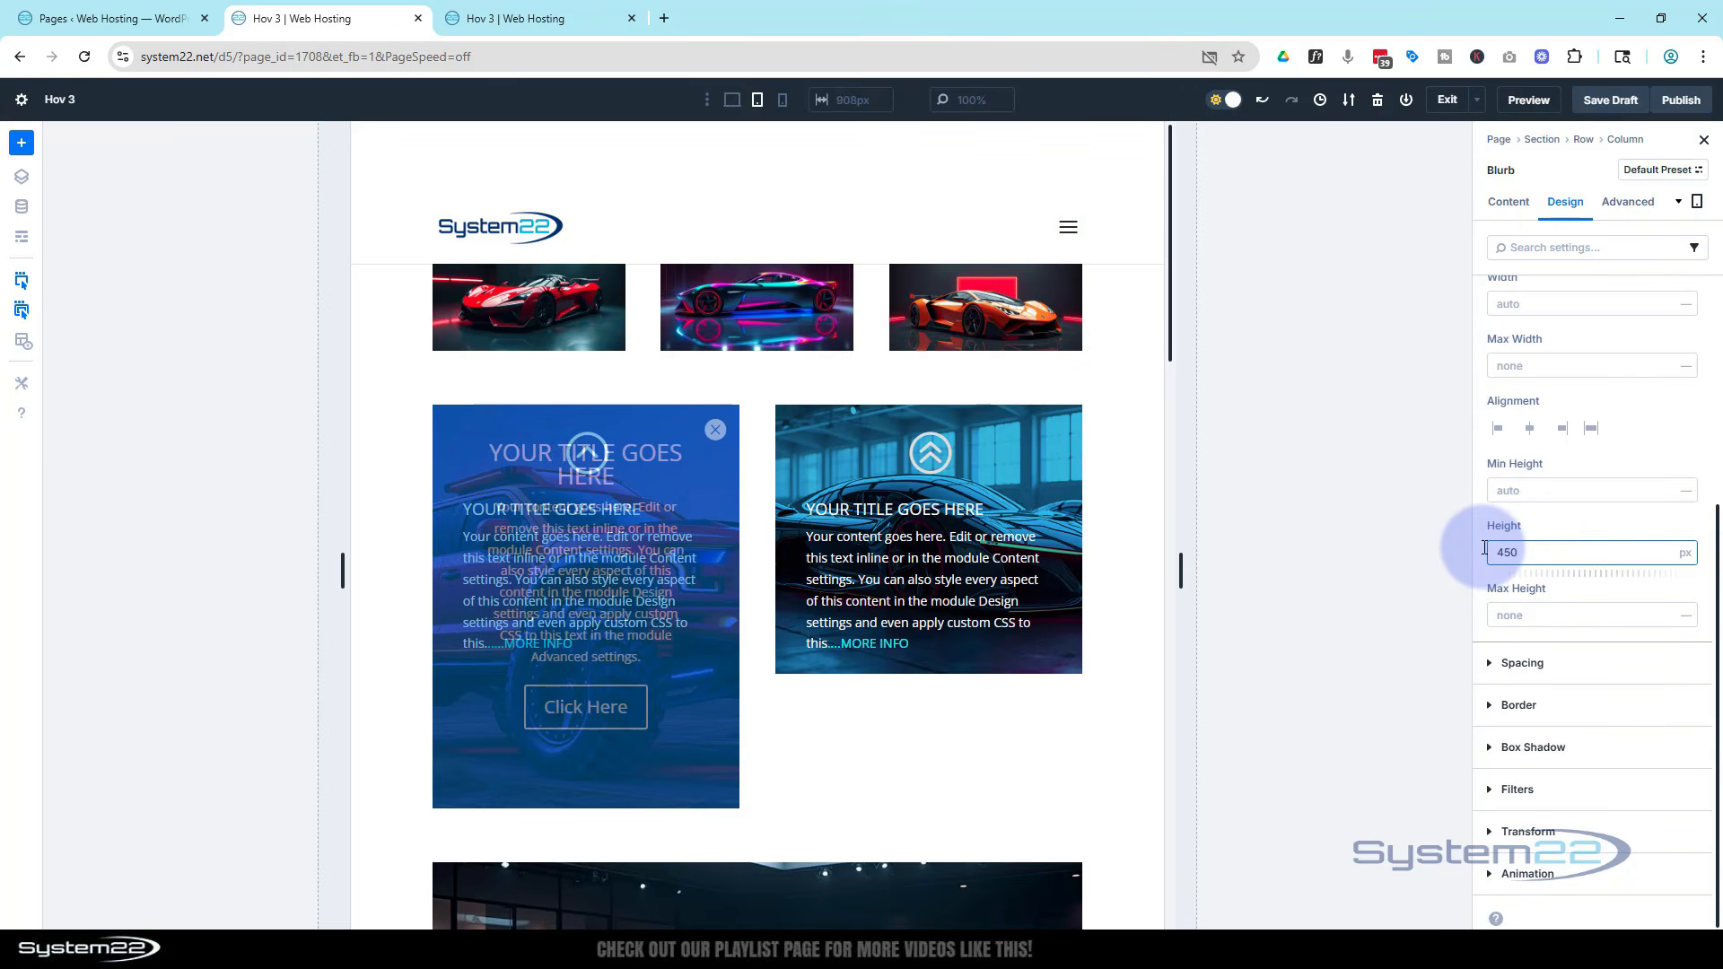
click(1584, 521)
Switch to phone view and set the blurb's height to 400 px
click(783, 101)
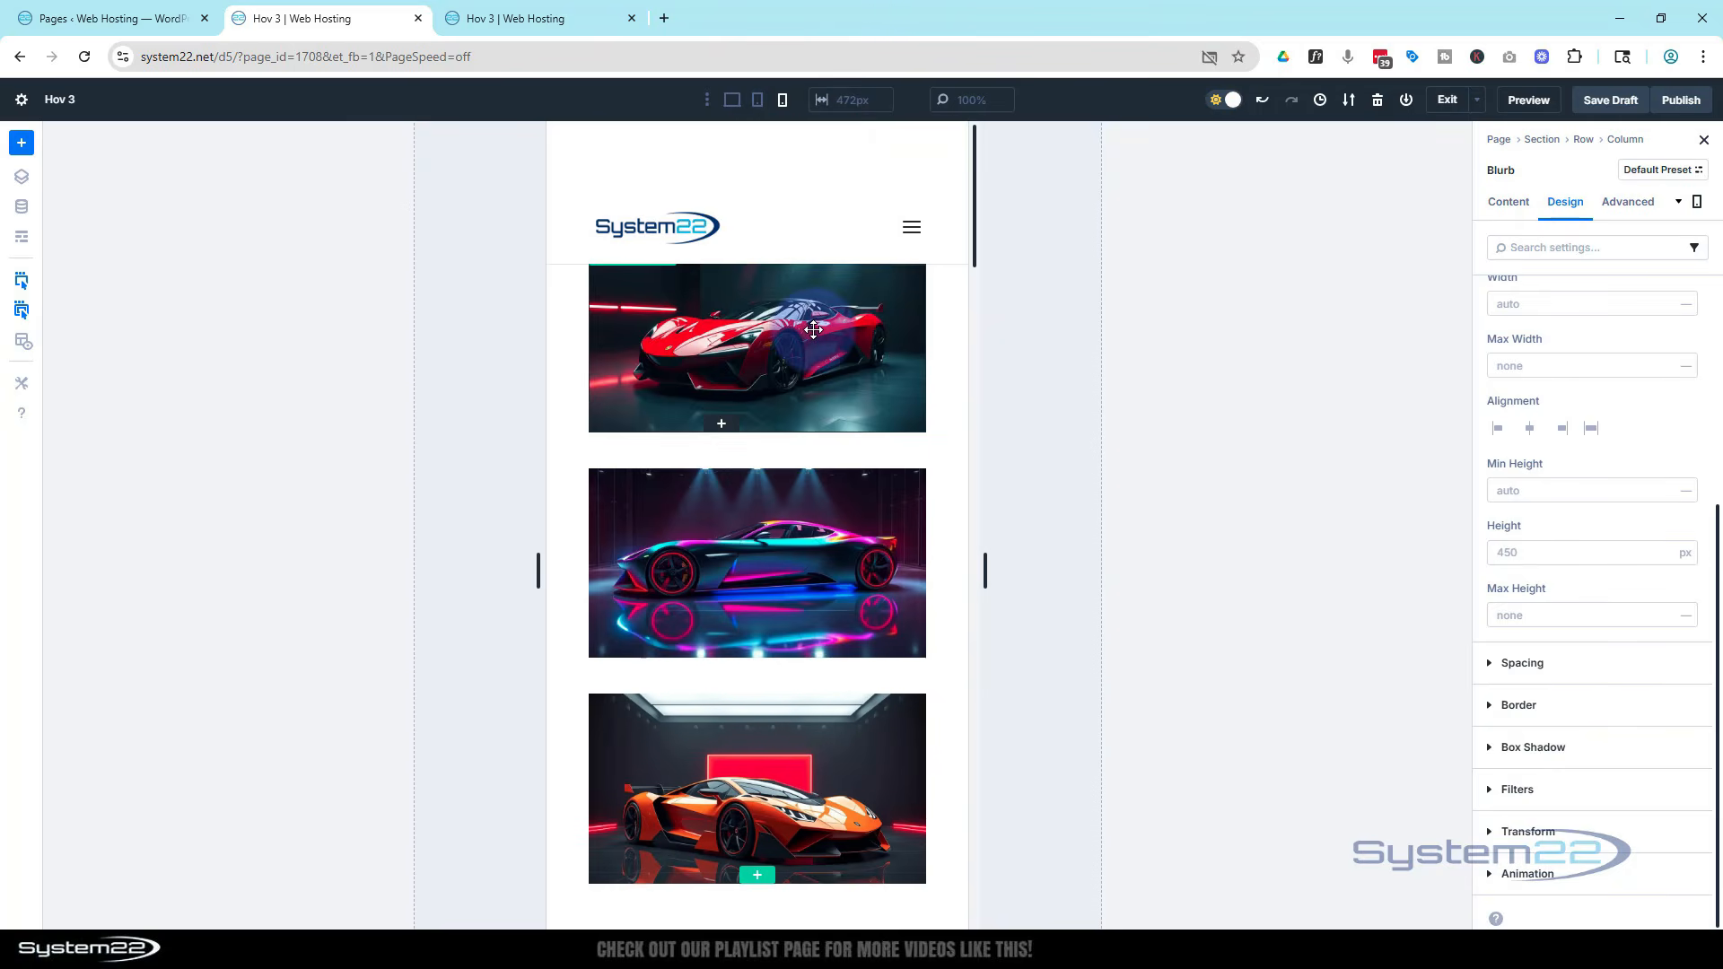
scroll(814, 329, down, 10)
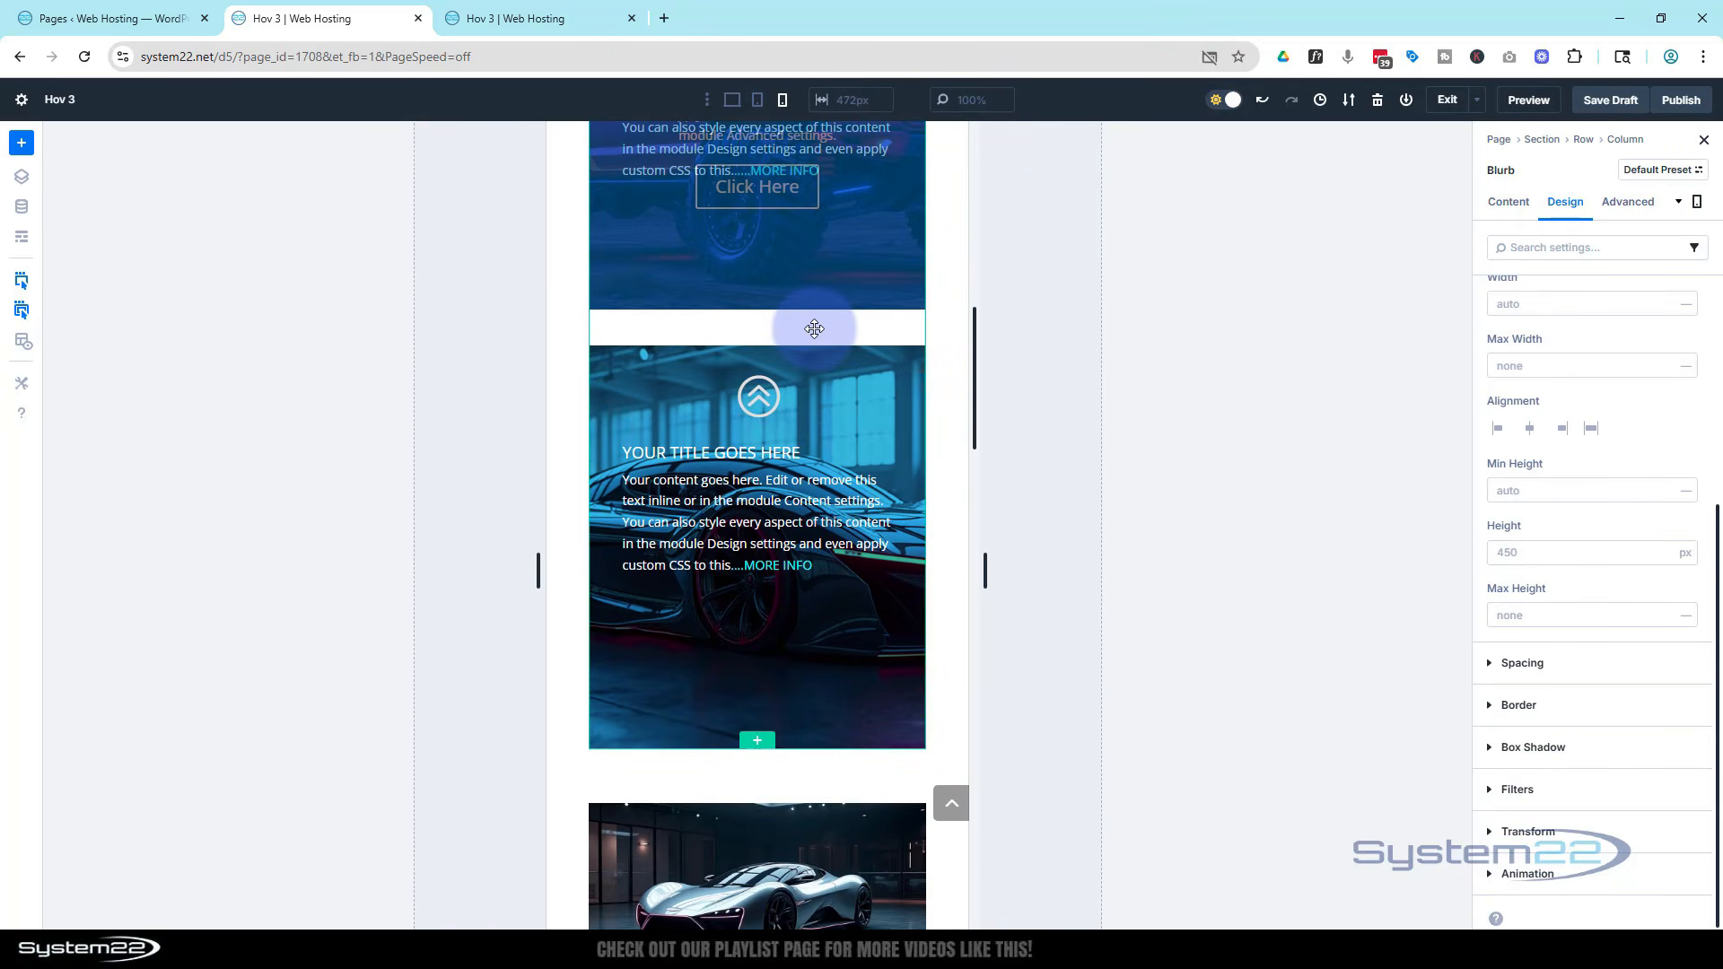
click(1503, 557)
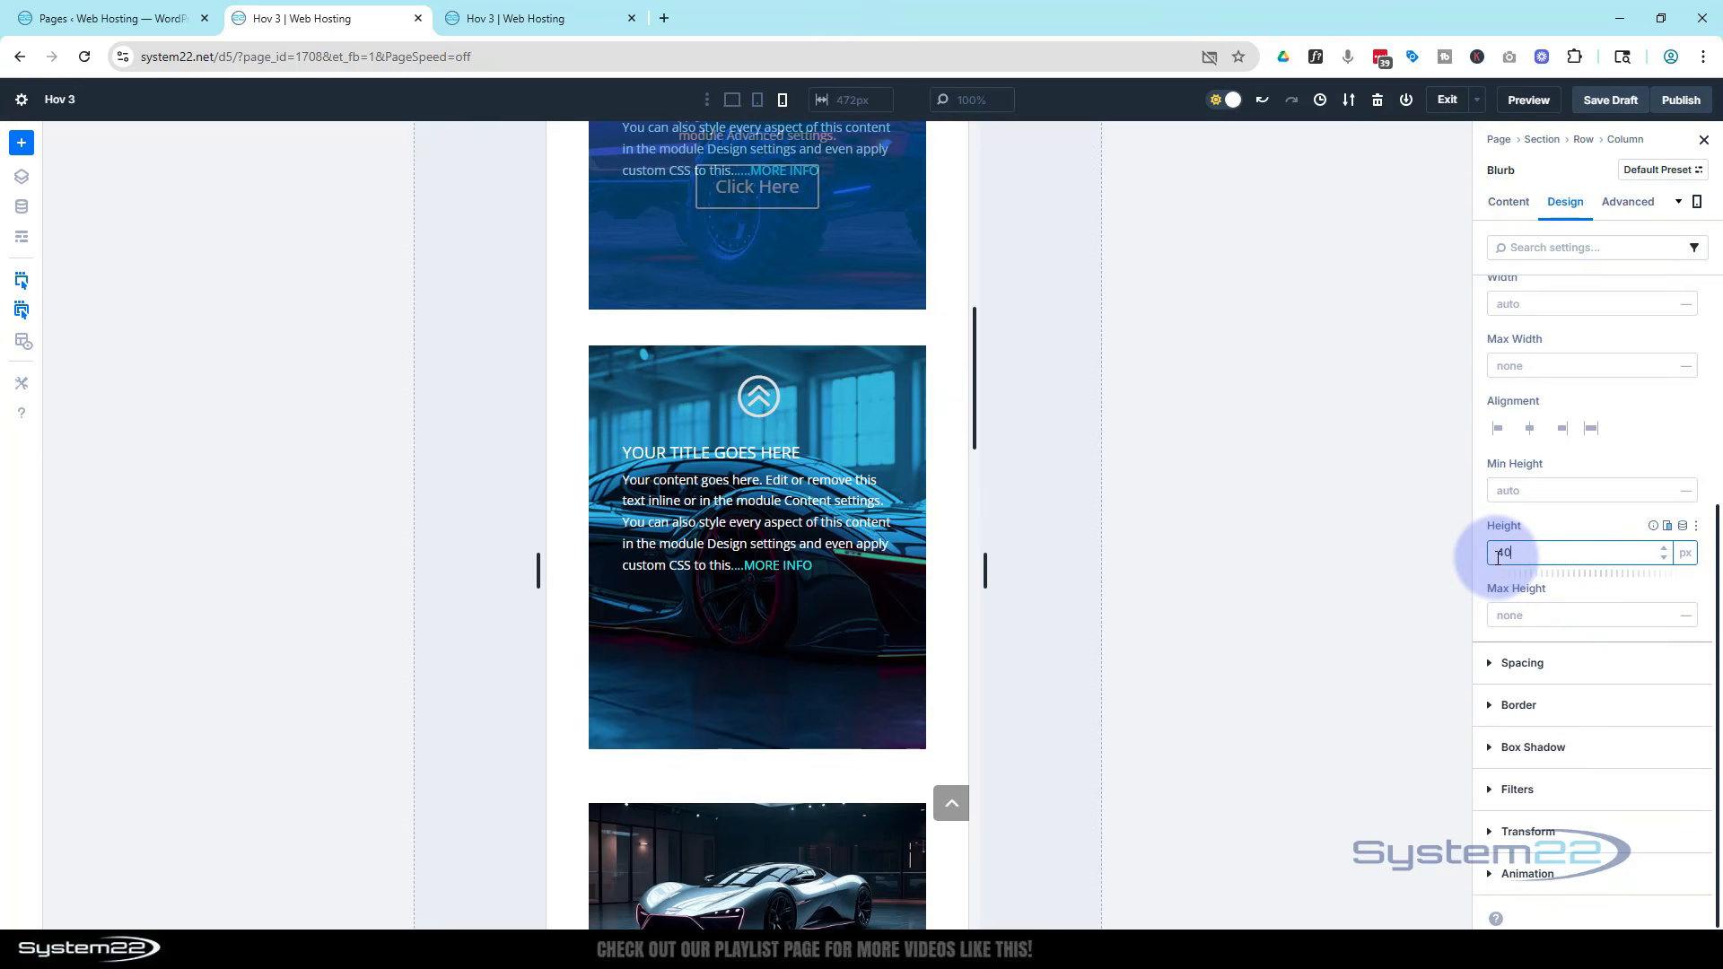
click(1575, 529)
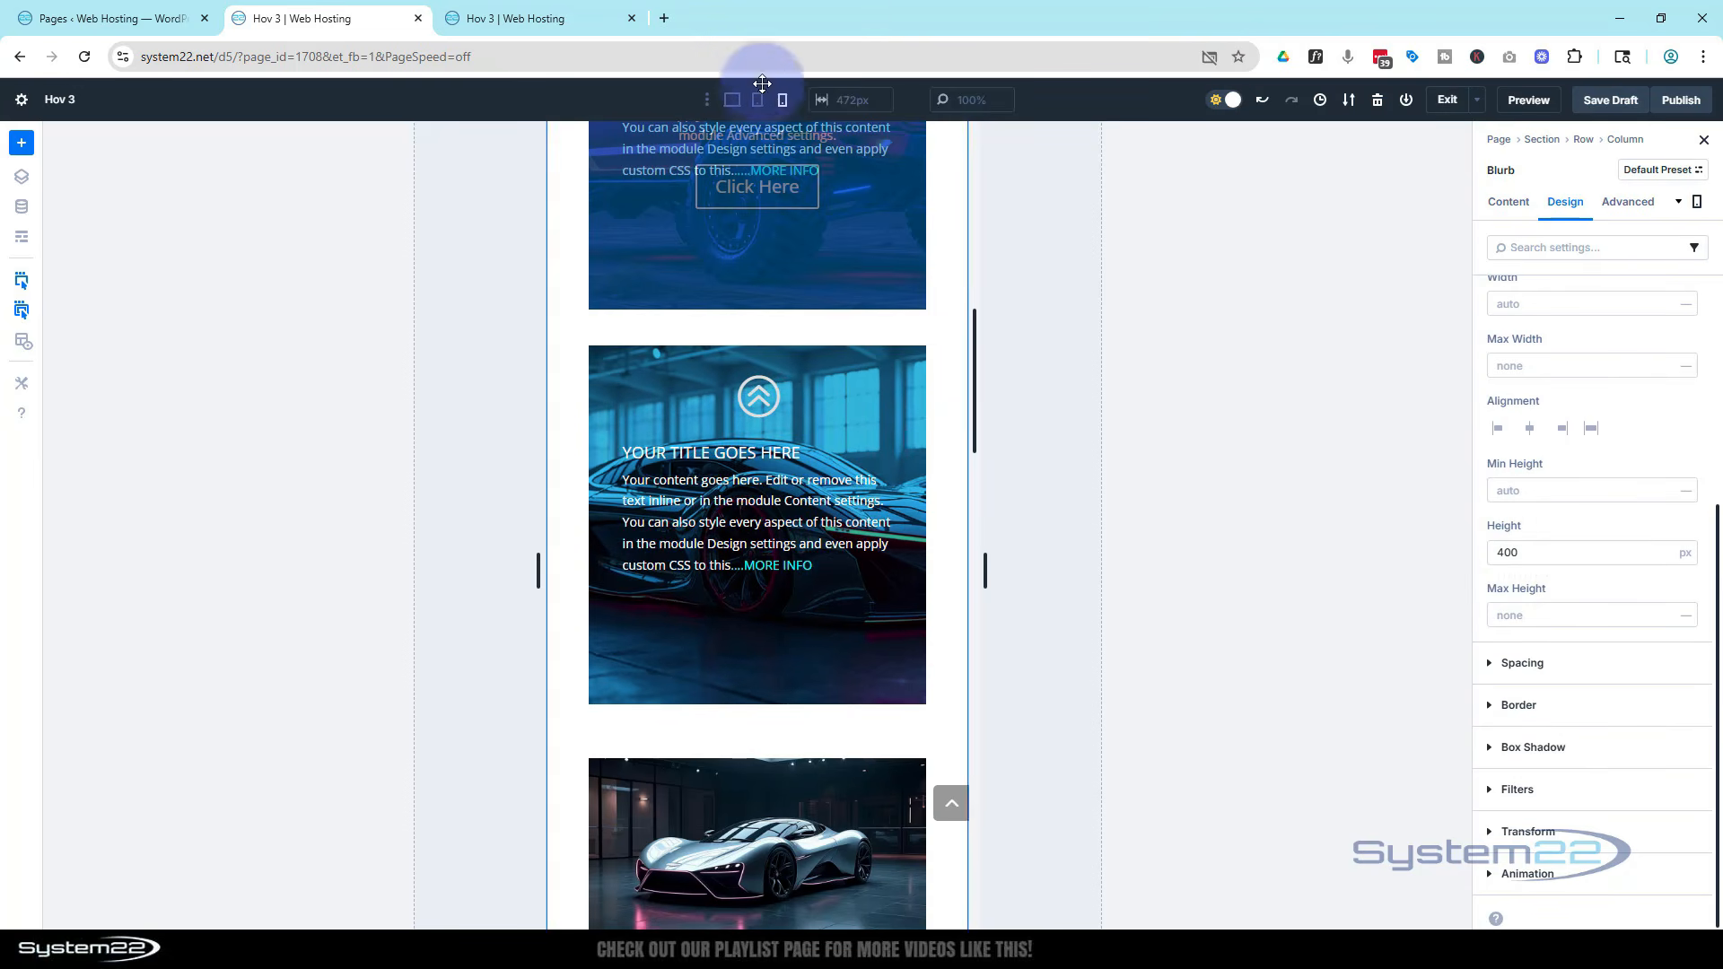
Back in desktop view, add a Call To Action module below the blurb in the right column
click(732, 102)
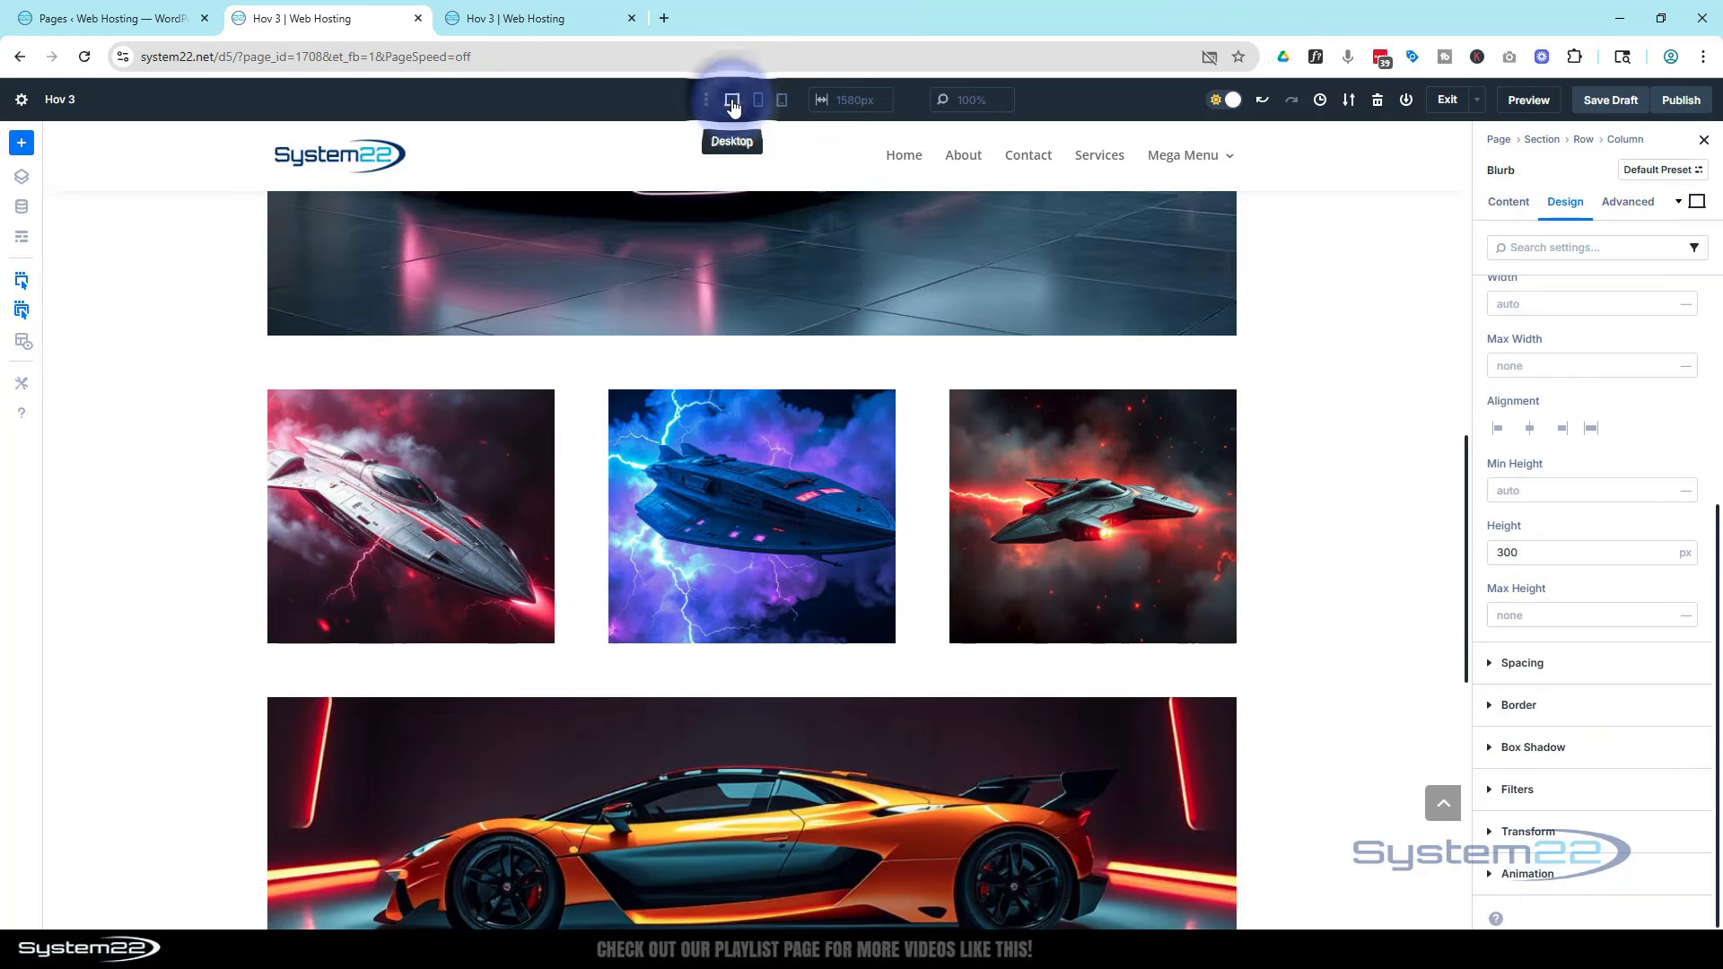
scroll(746, 307, up, 1)
scroll(748, 305, up, 10)
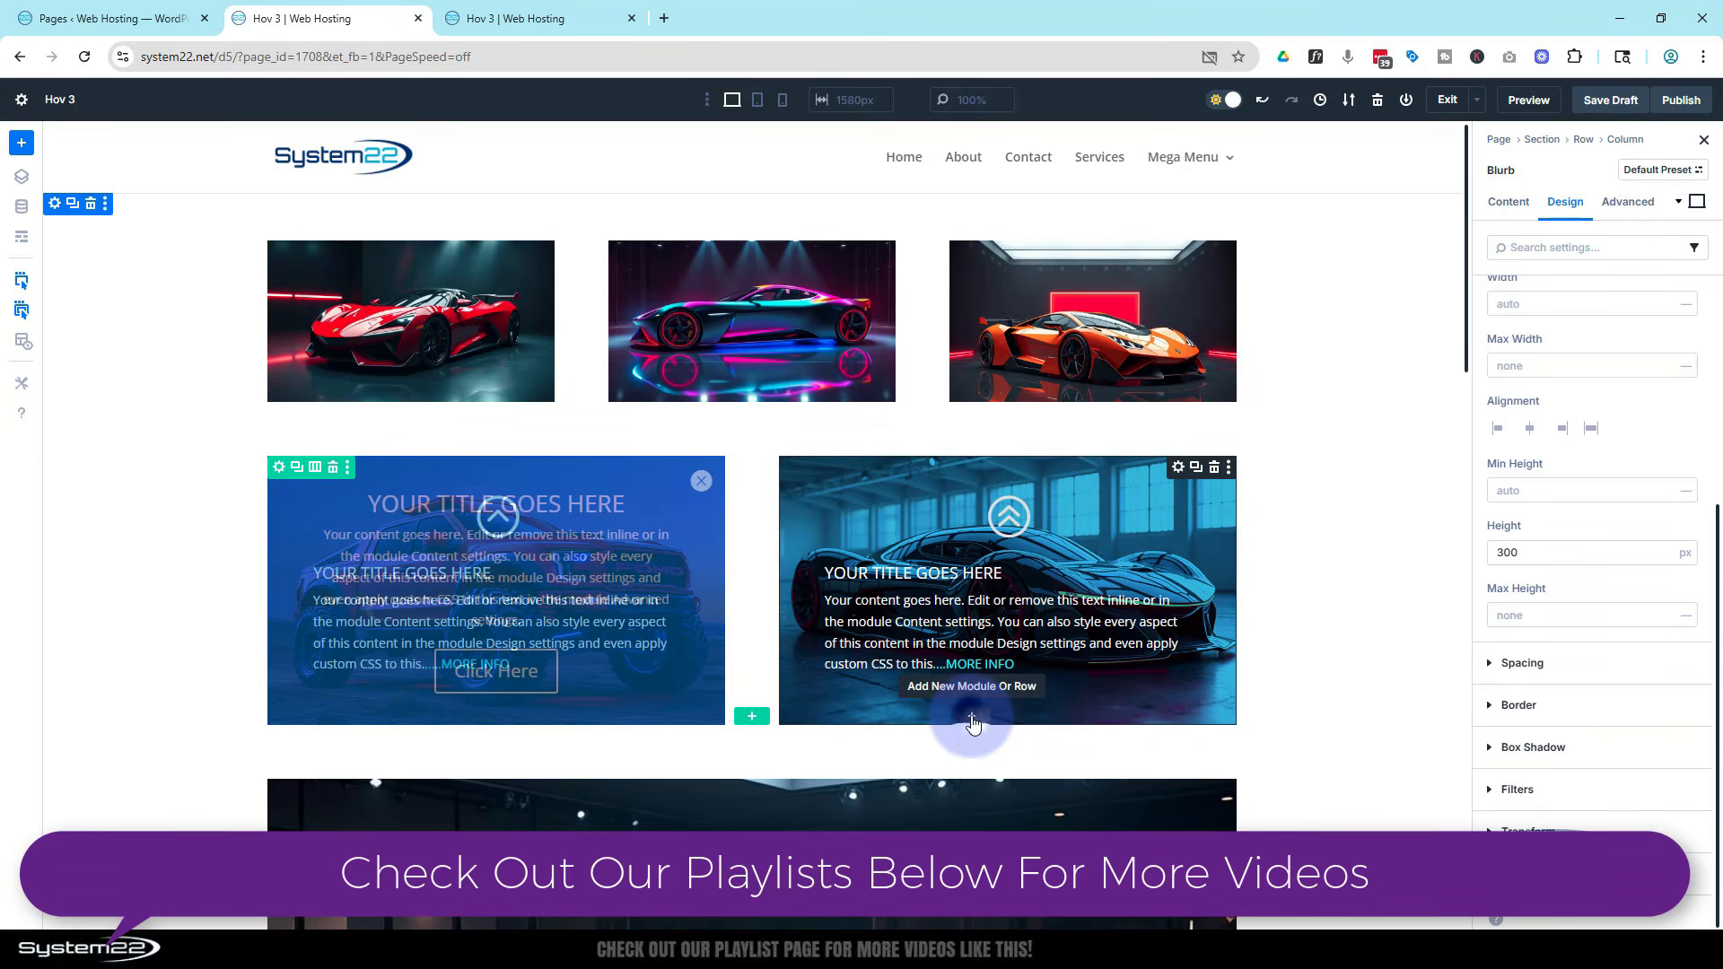
click(973, 723)
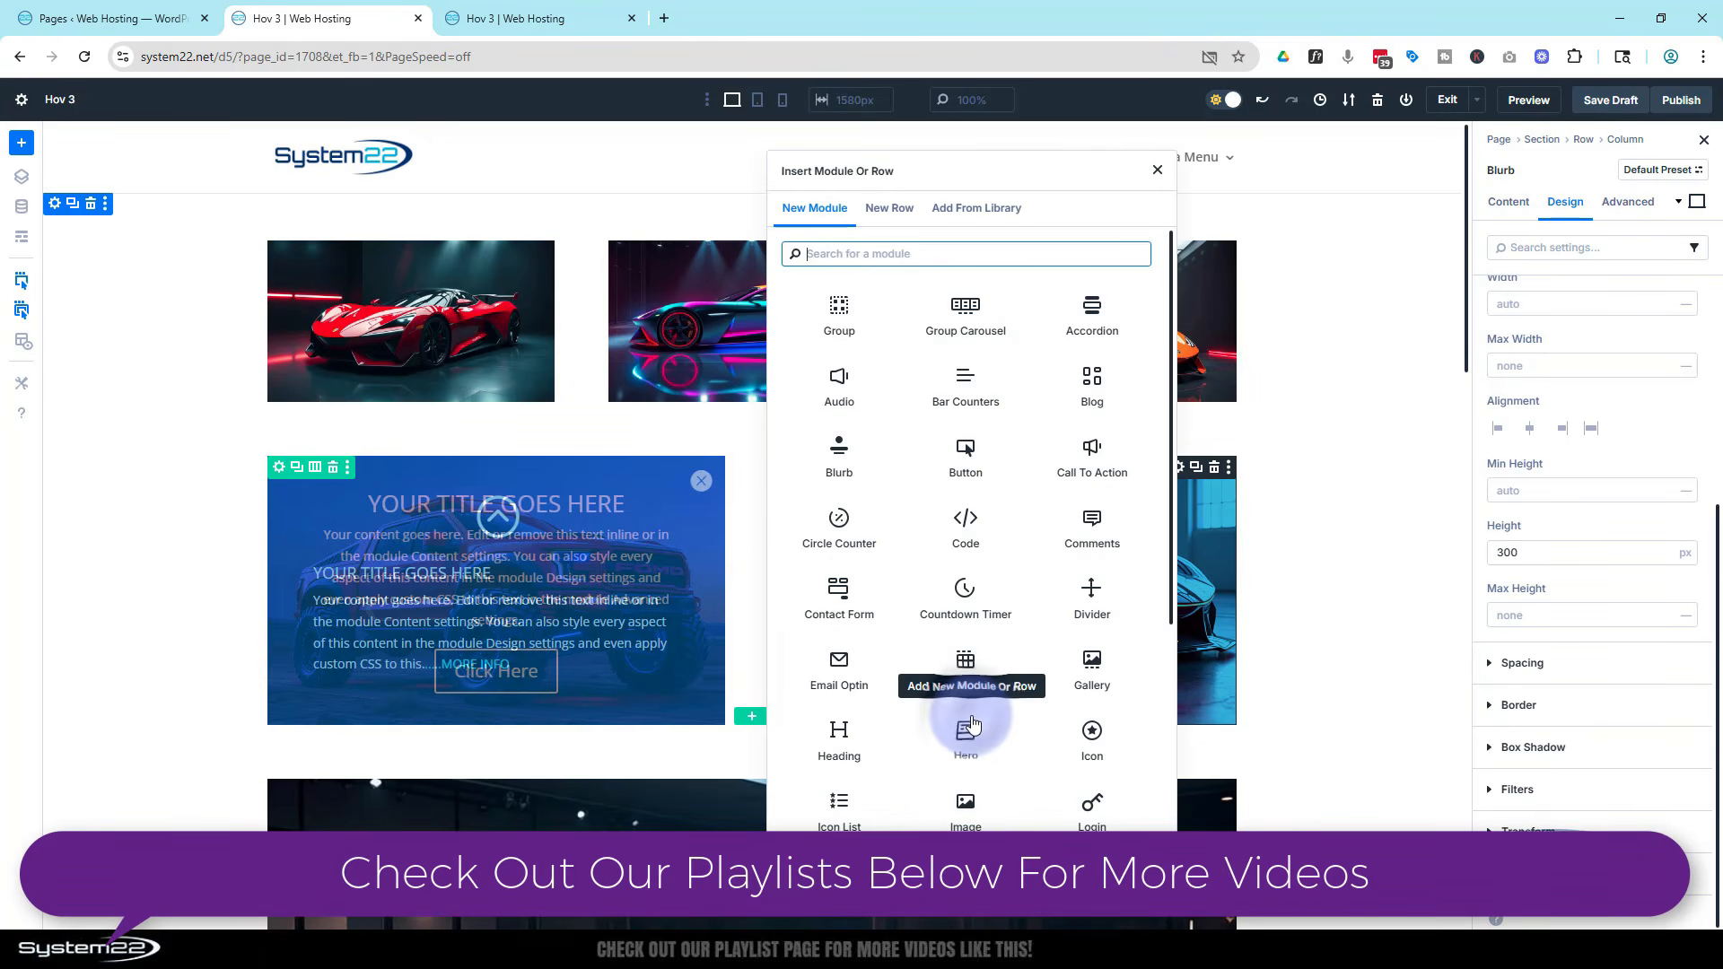
click(1061, 473)
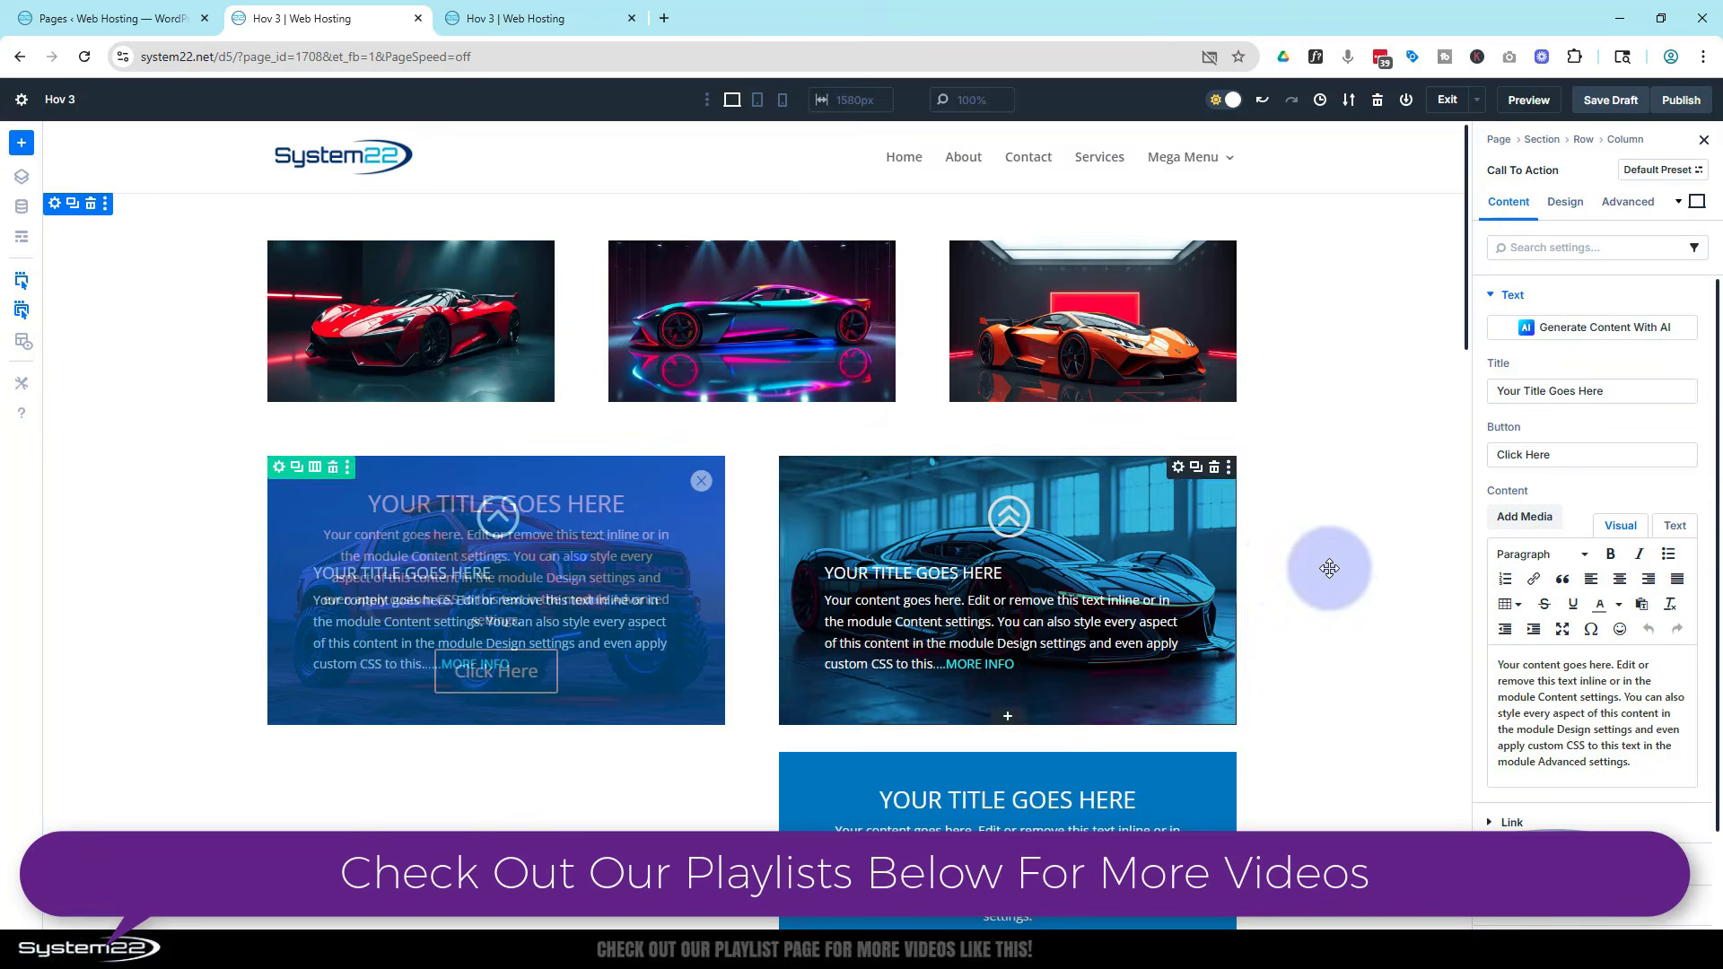
Open the right column's layout settings and set its vertical gap to 0 px
scroll(1302, 569, down, 2)
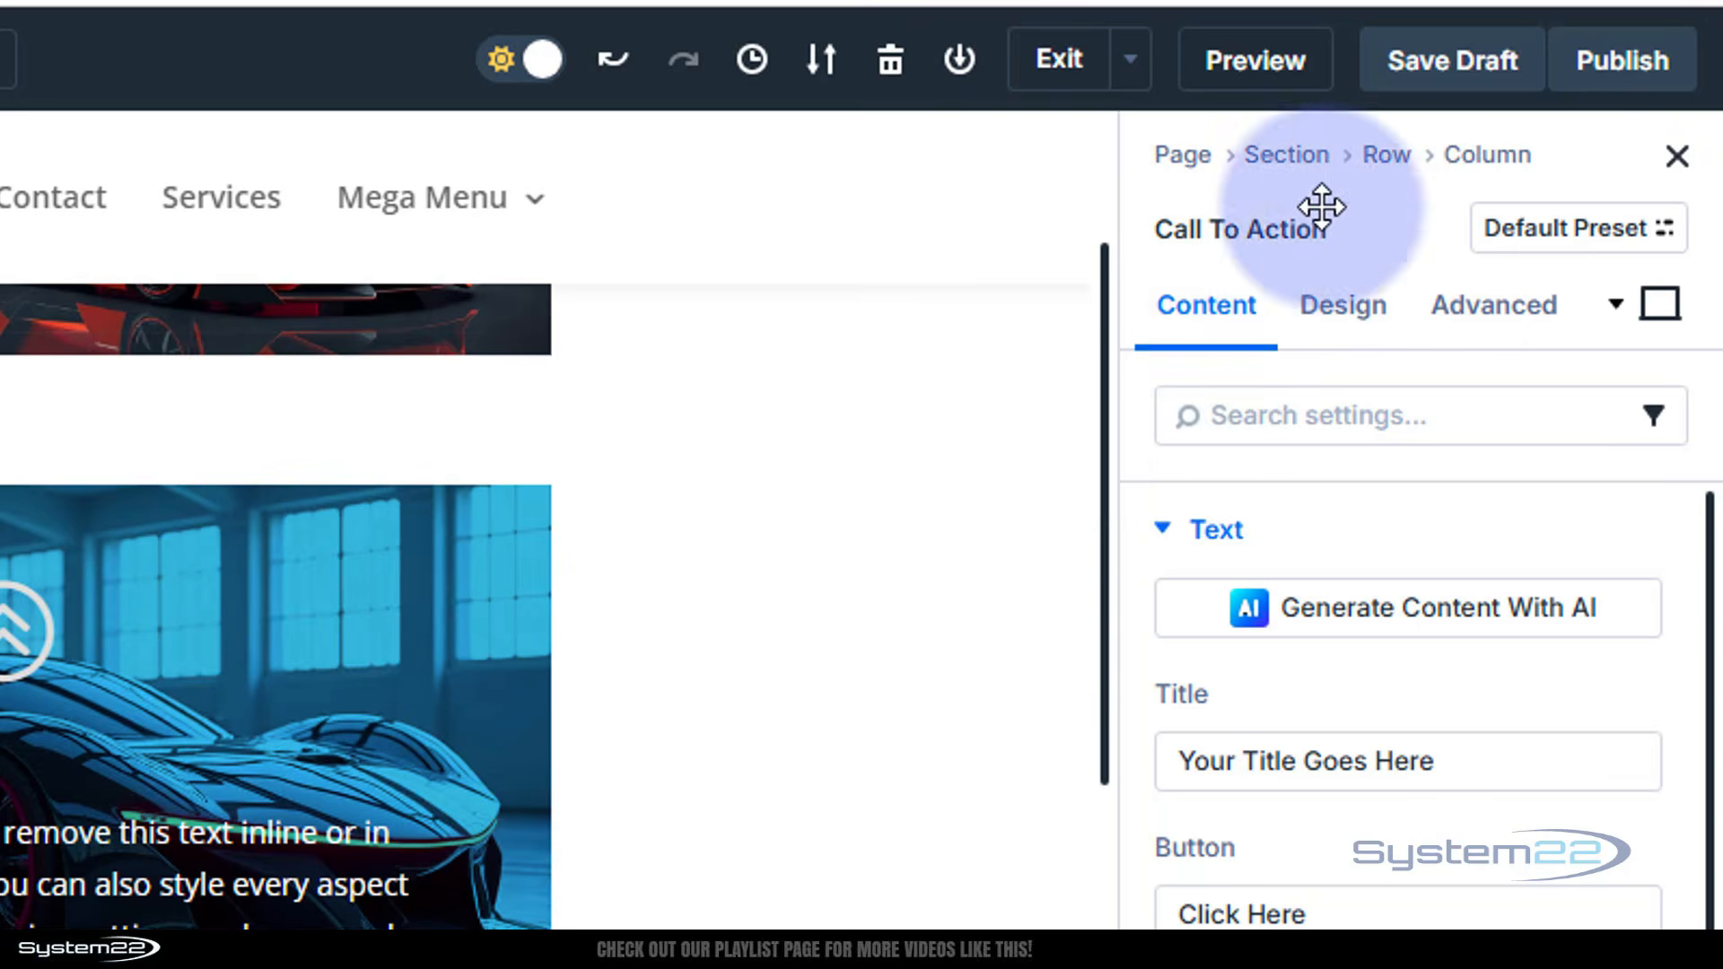
click(1386, 157)
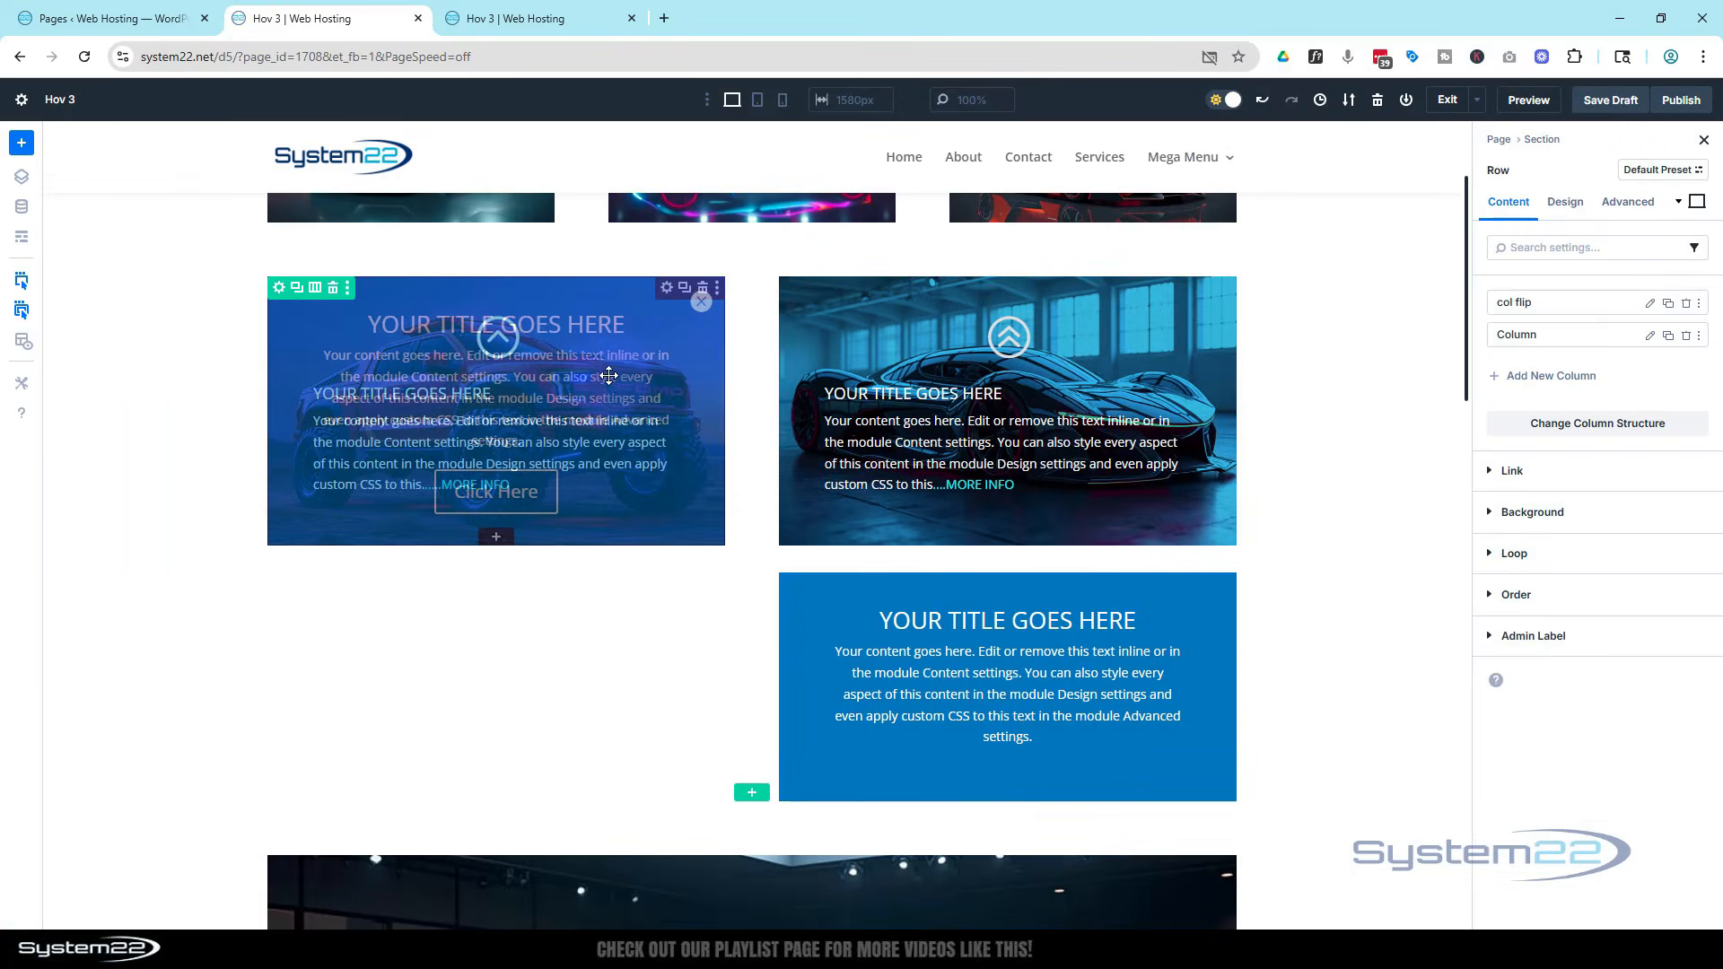
click(1264, 409)
click(1540, 337)
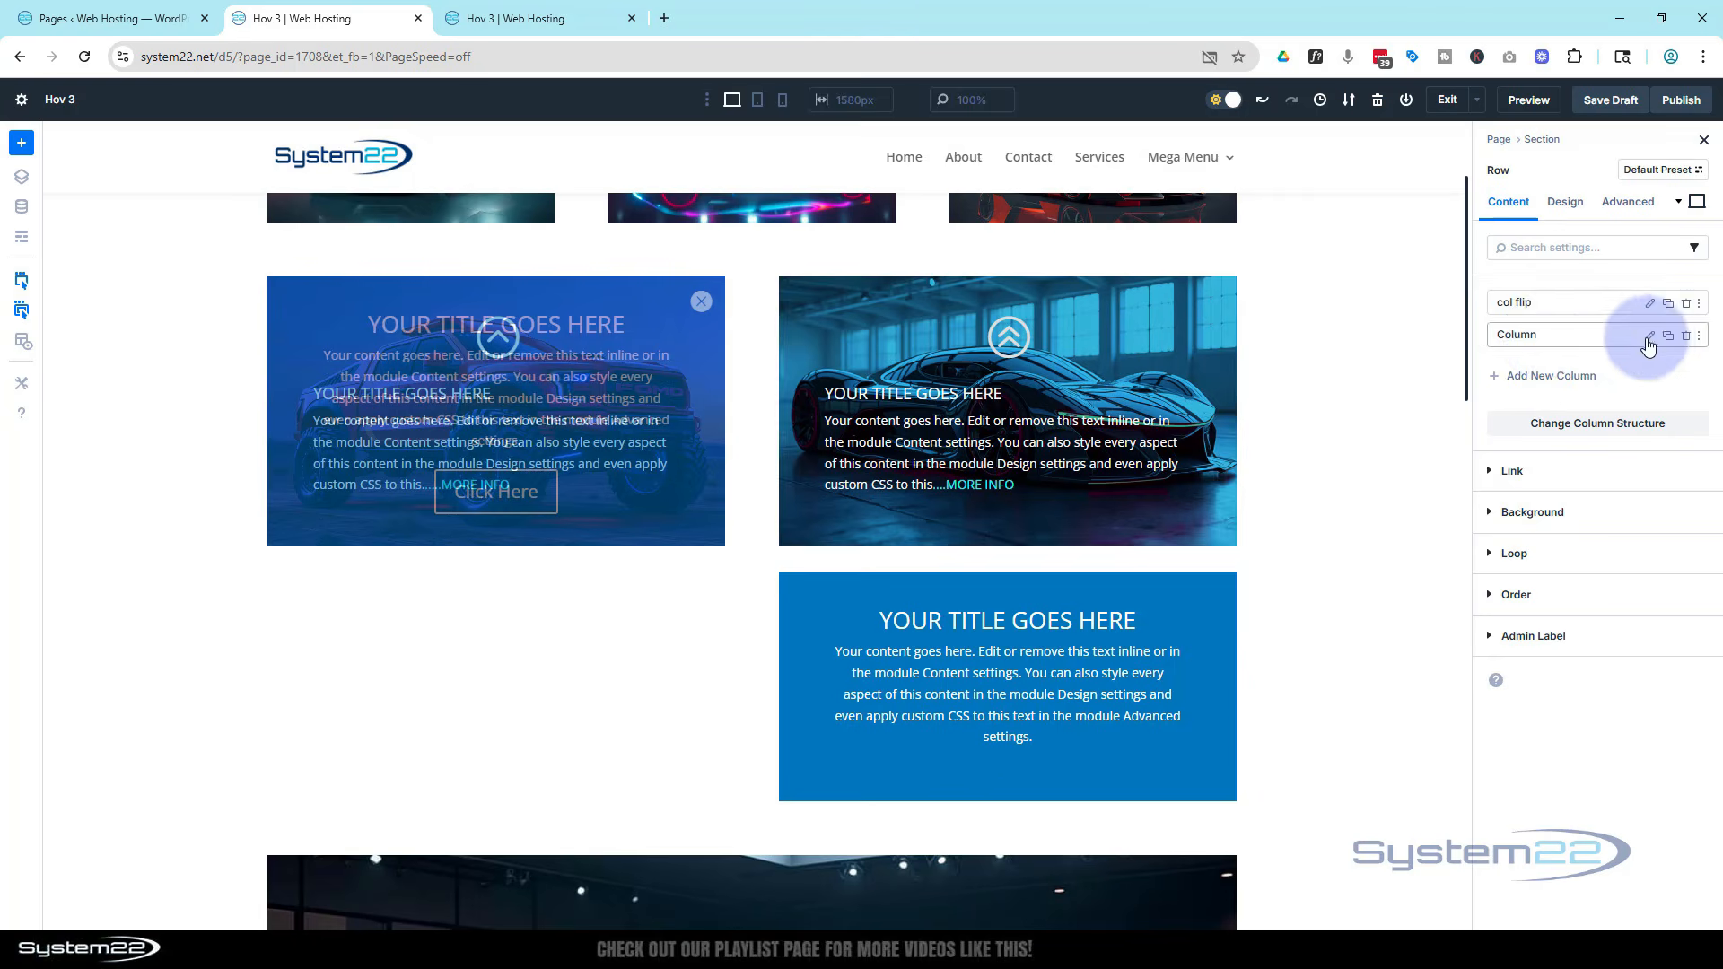
click(1649, 336)
click(1566, 202)
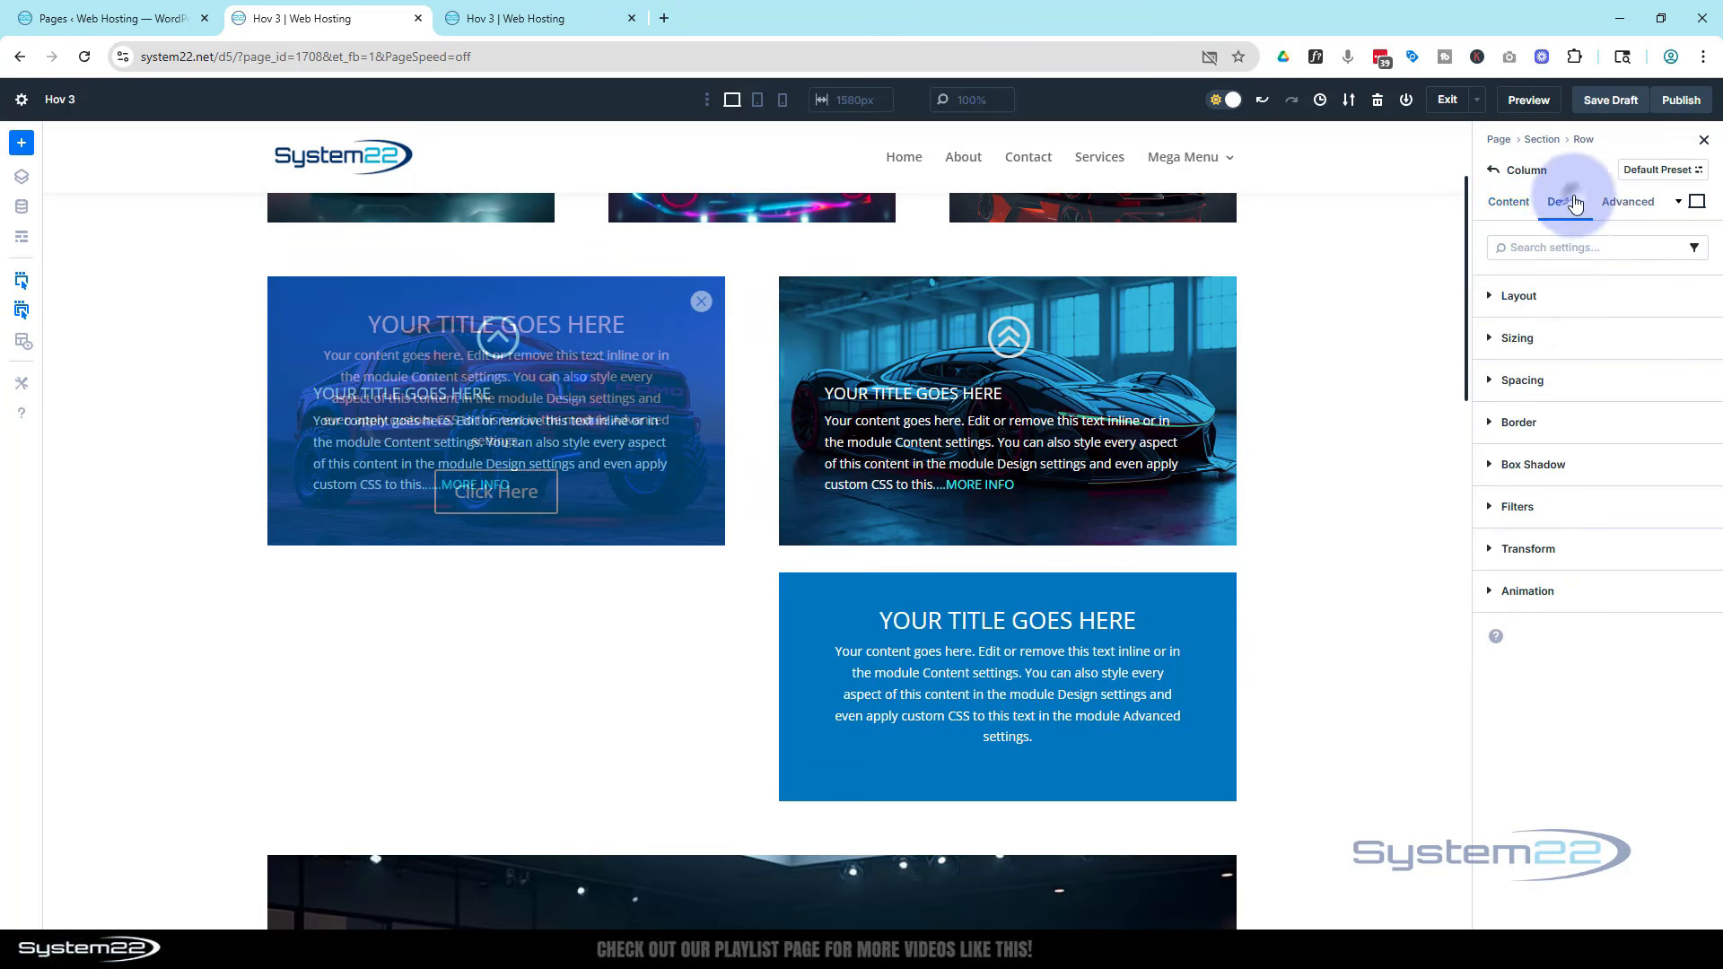
click(1566, 299)
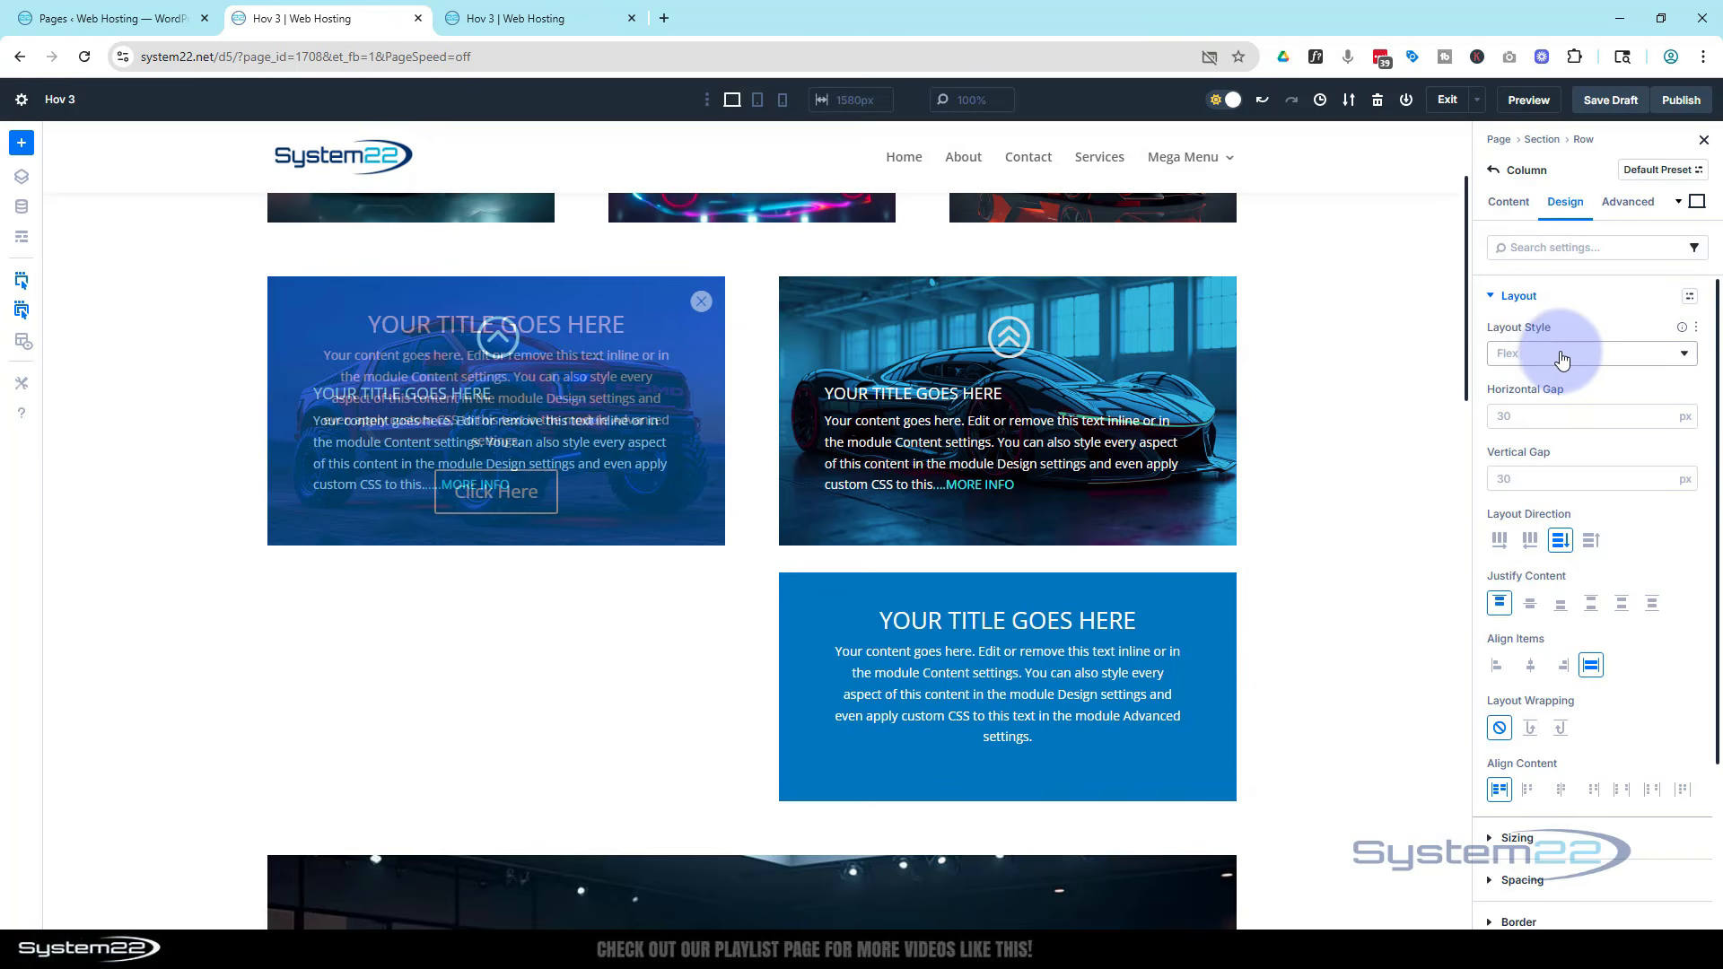
scroll(1558, 350, down, 1)
click(1508, 389)
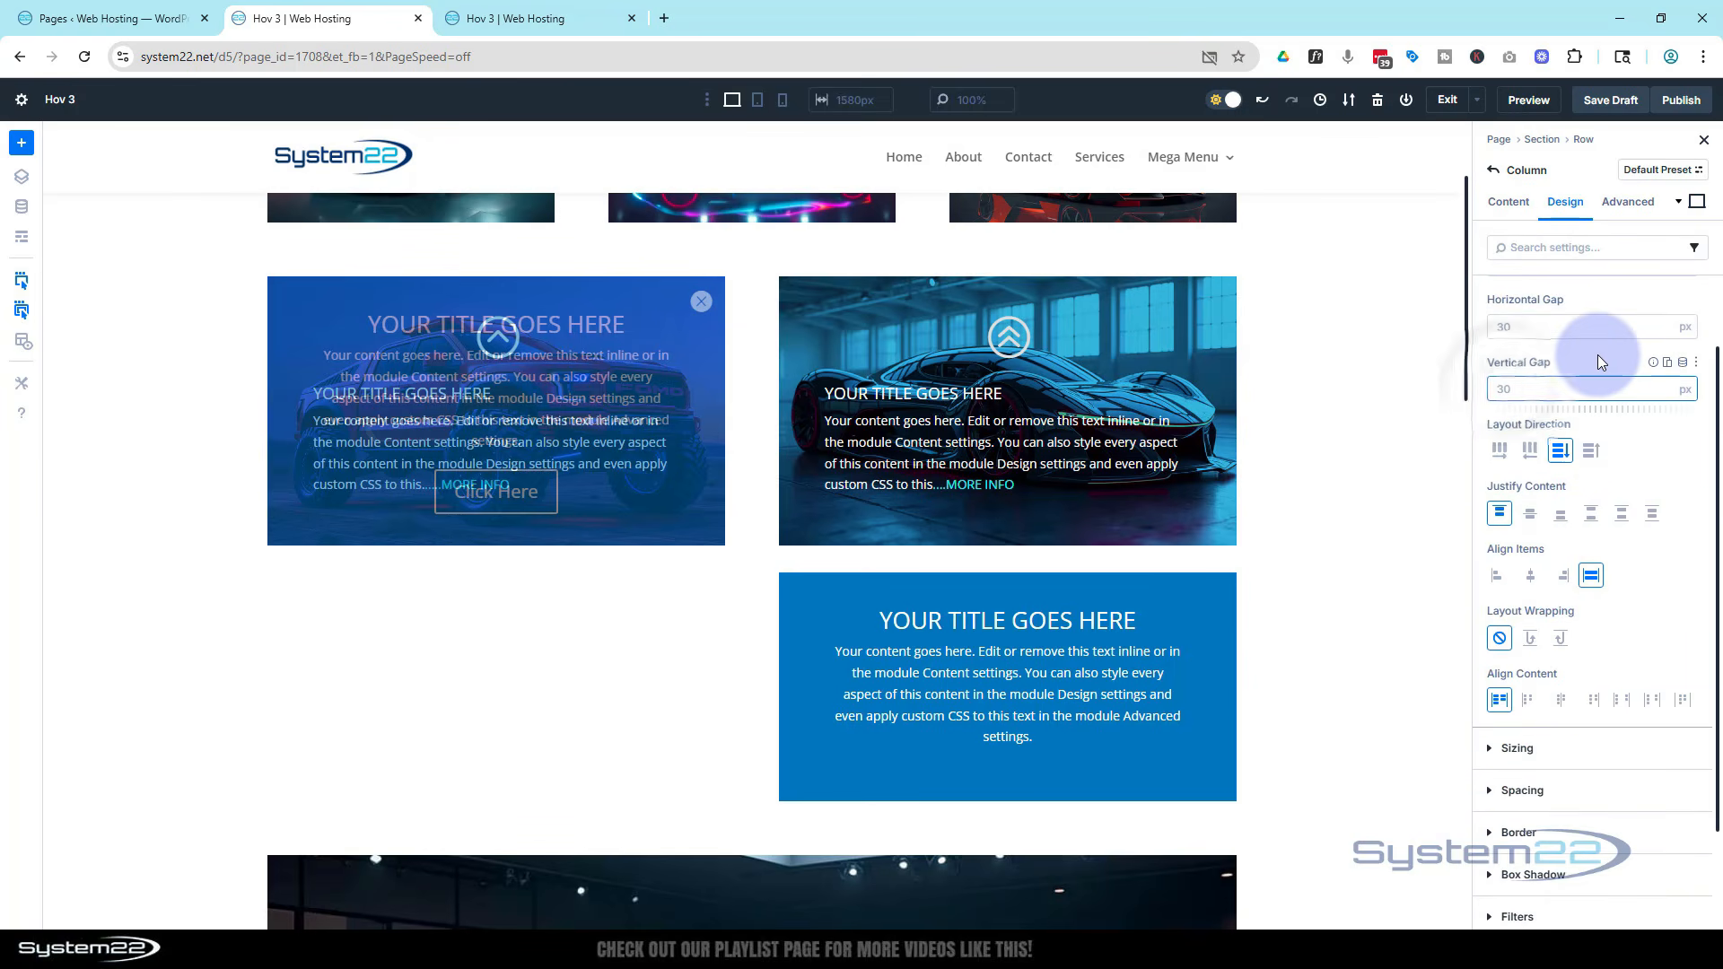
text(0)
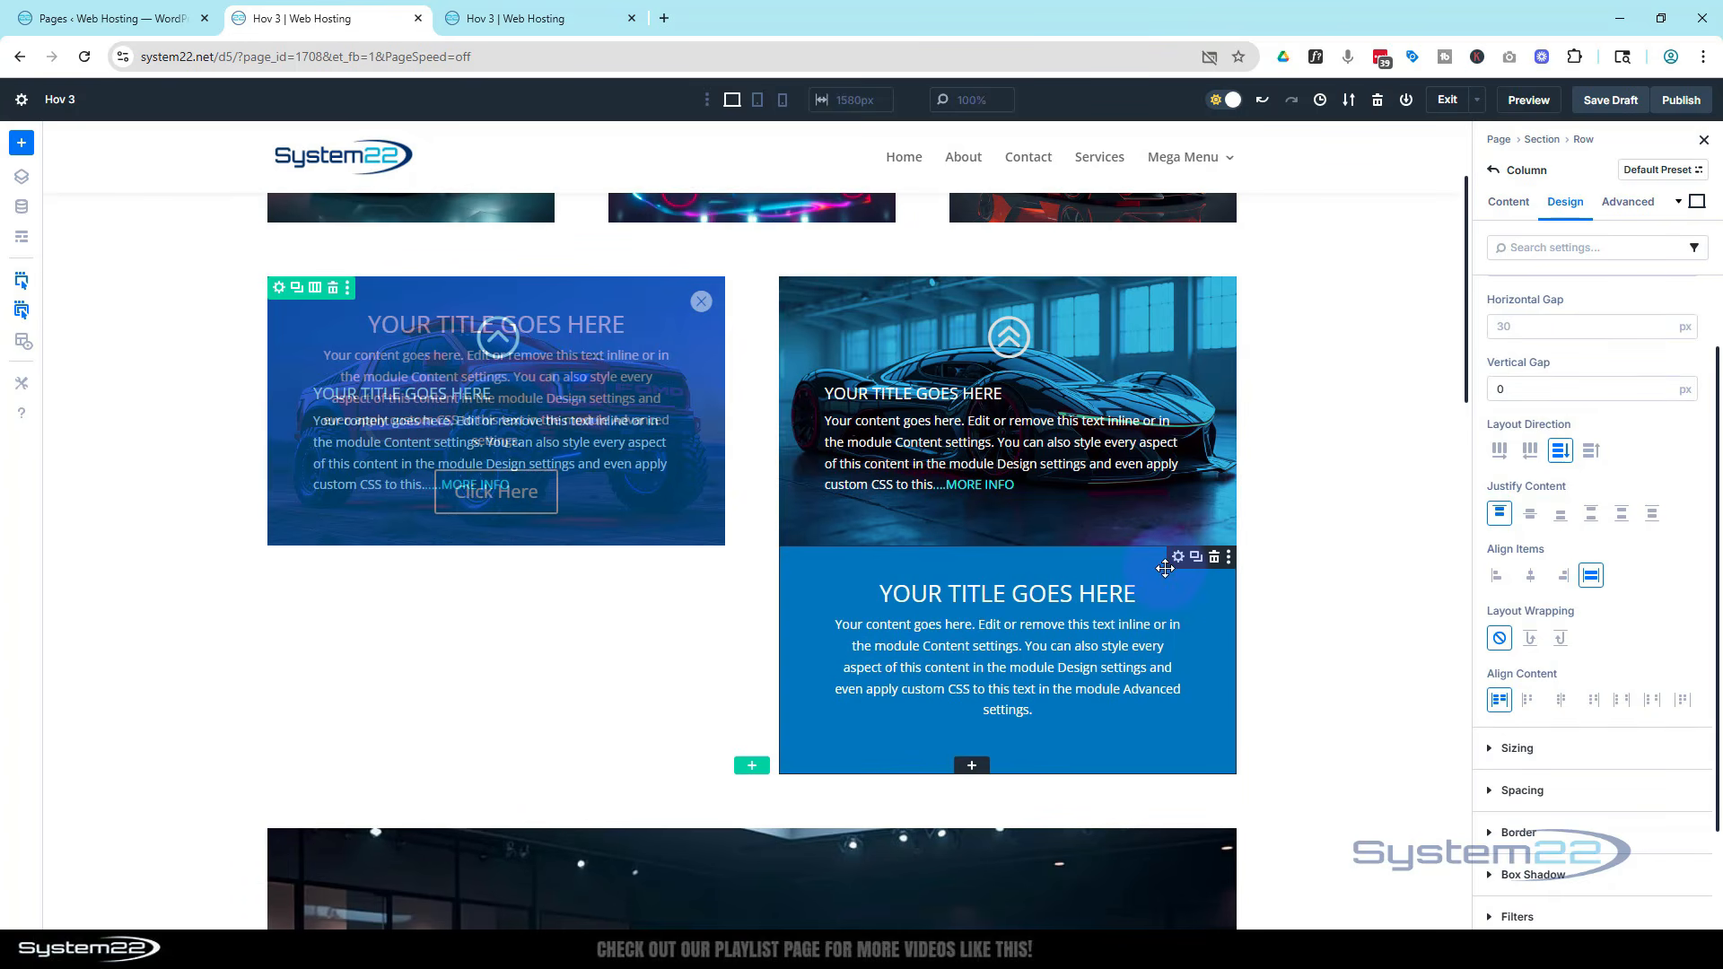
Set the Call To Action's button link URL to #
click(1177, 558)
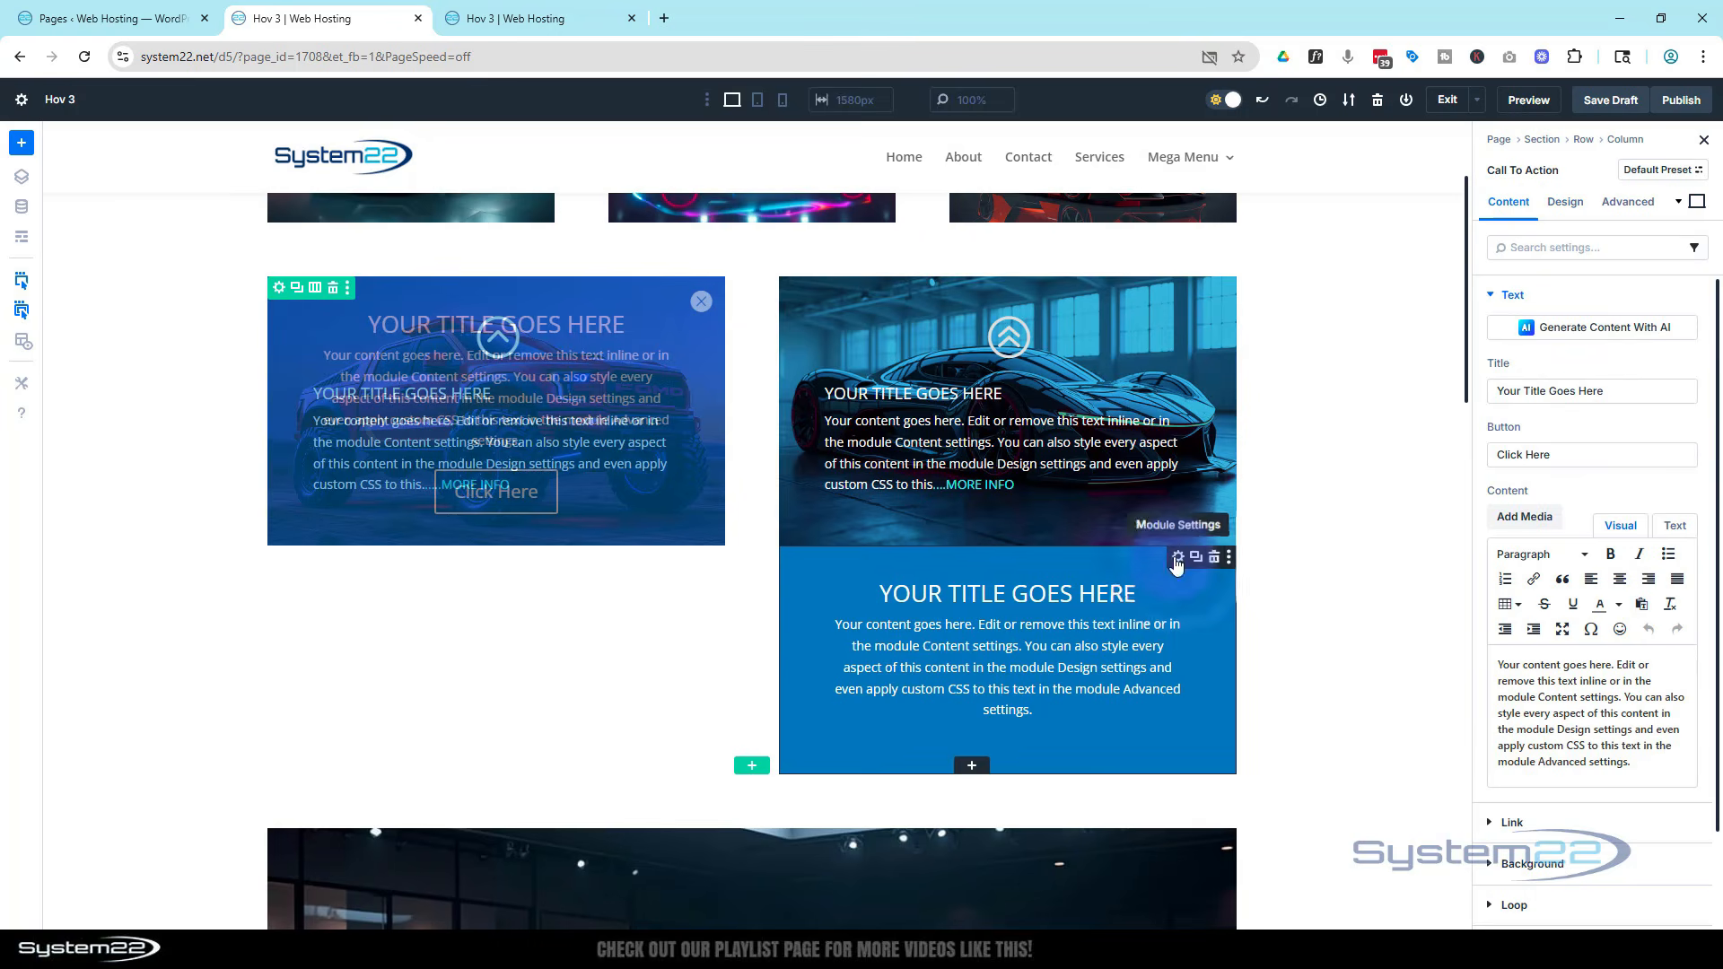
scroll(1511, 441, down, 2)
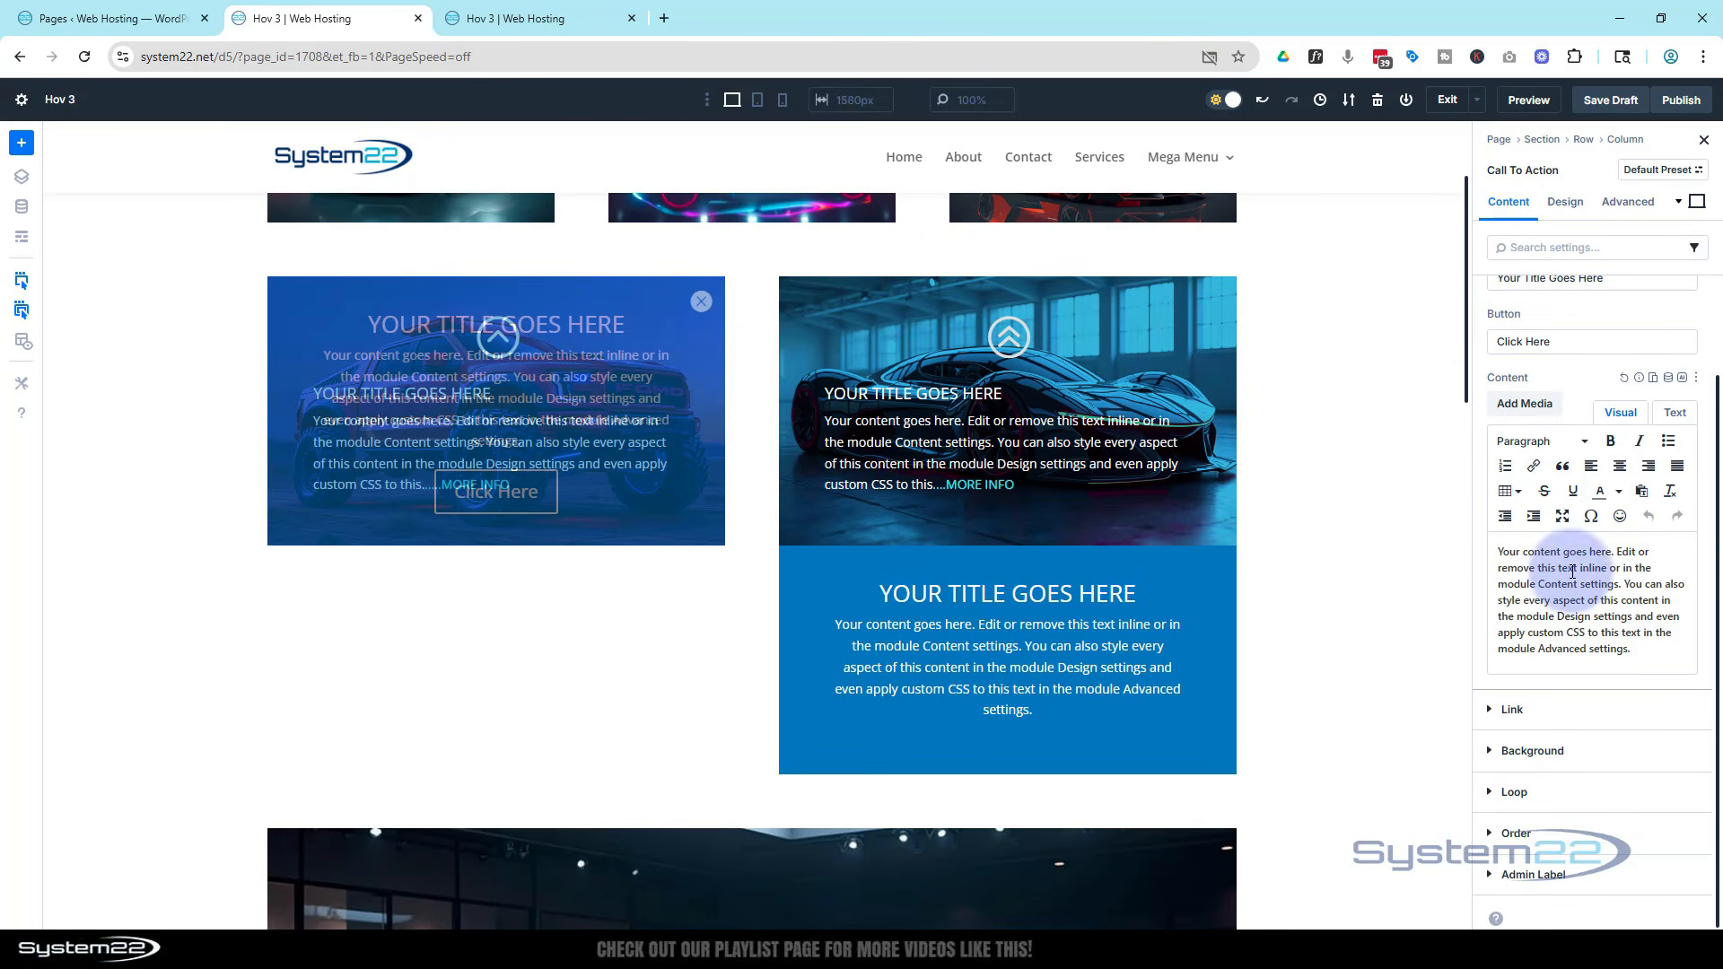
click(1497, 711)
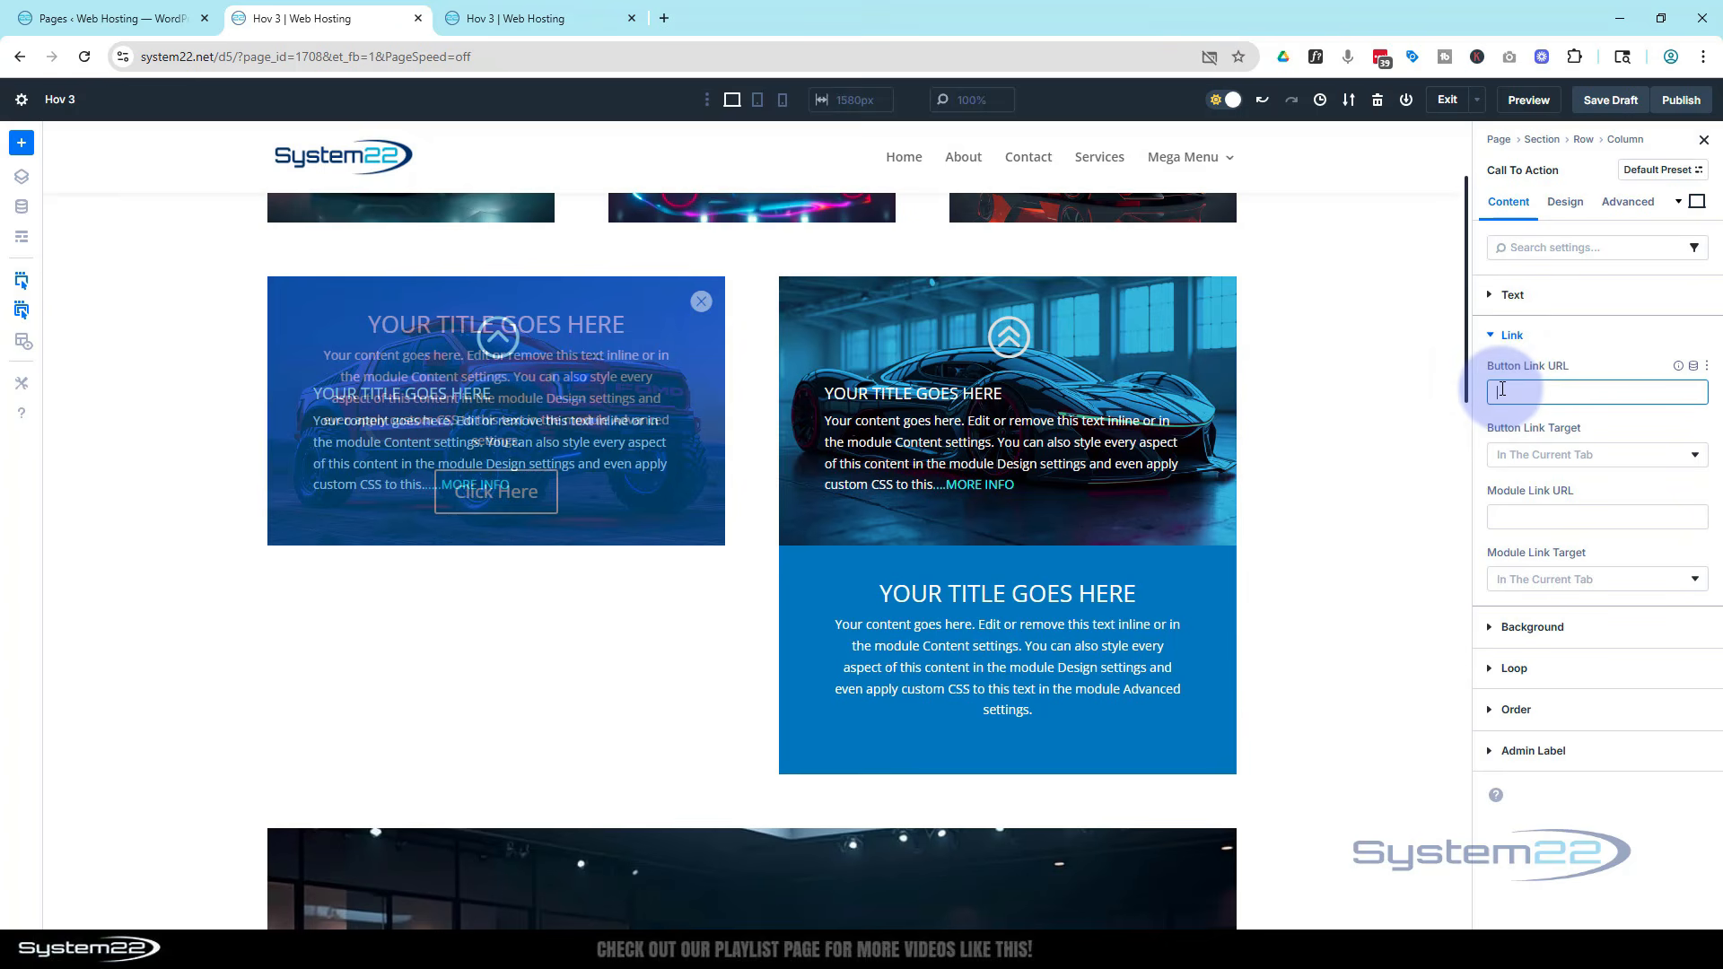
text(#)
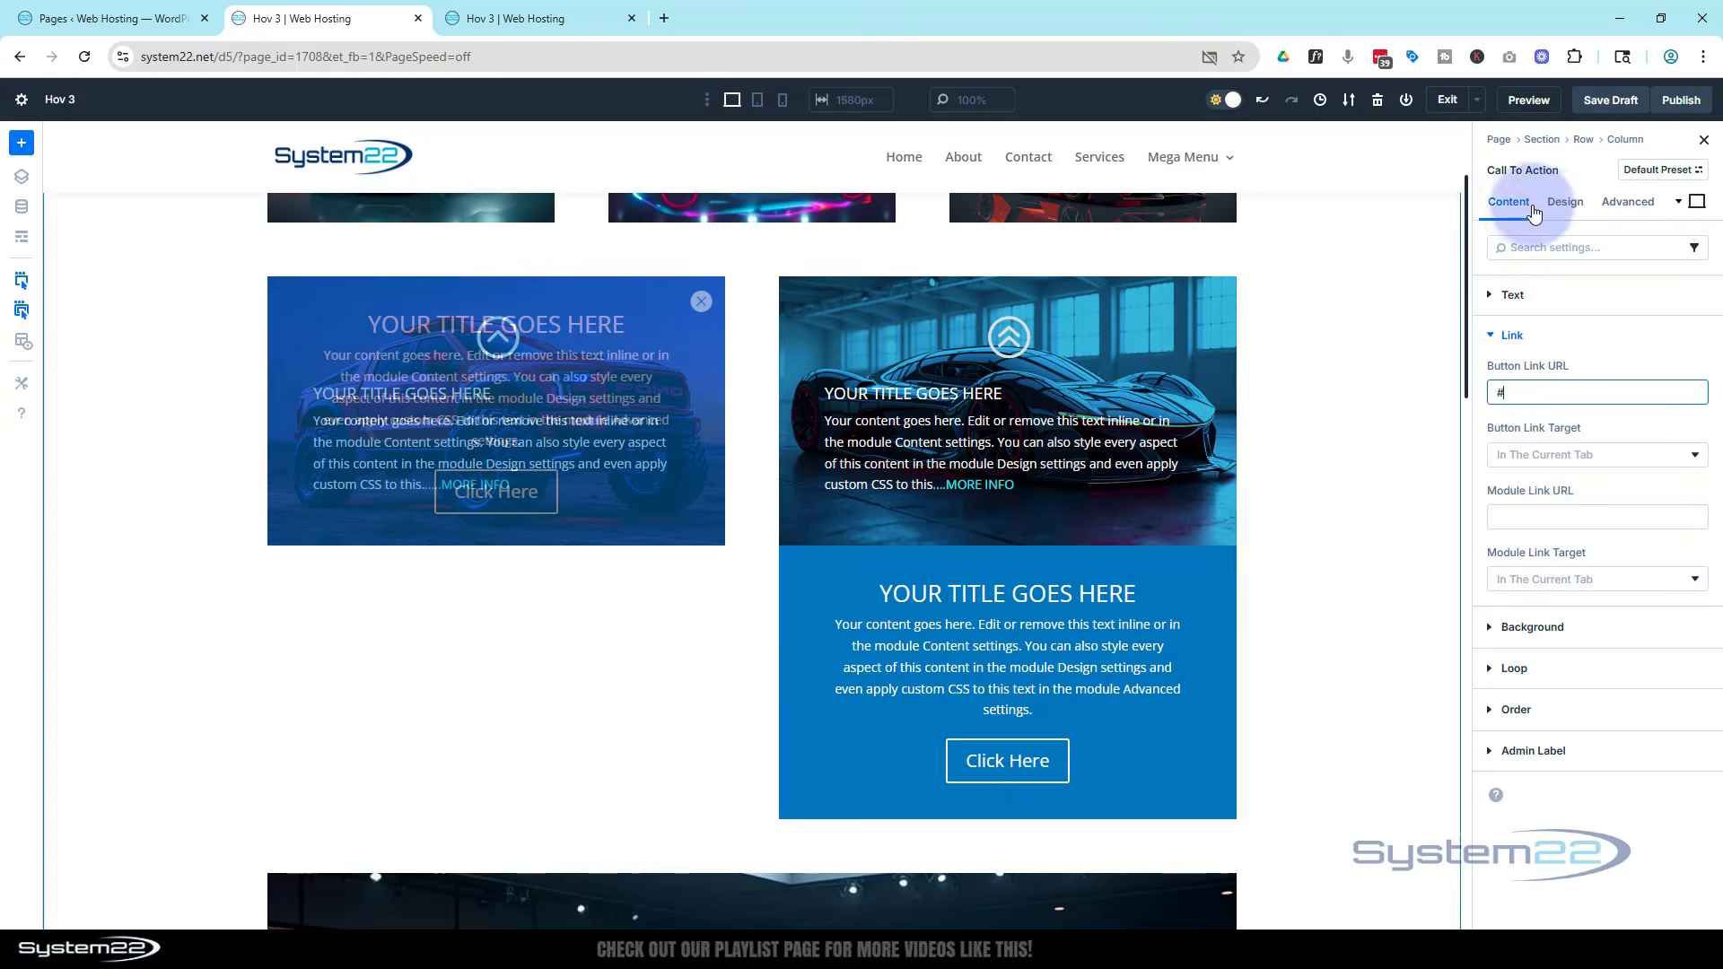
Set the Call To Action's height to 300 px on desktop
click(1578, 209)
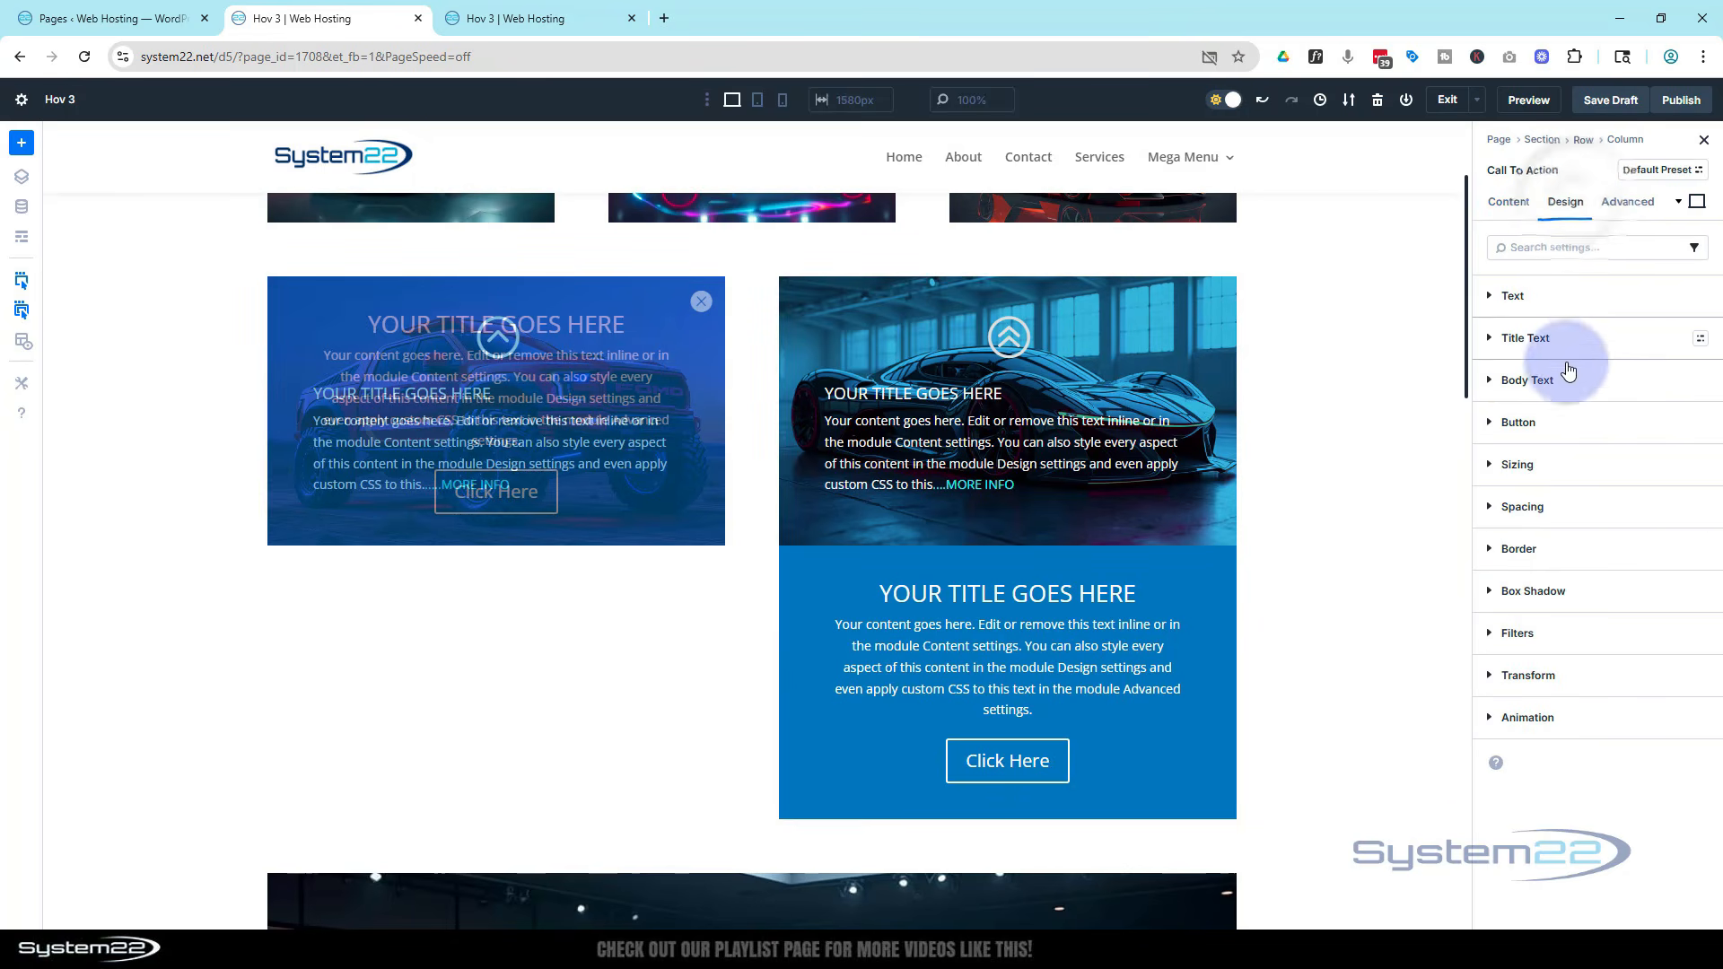
click(1561, 465)
click(1582, 524)
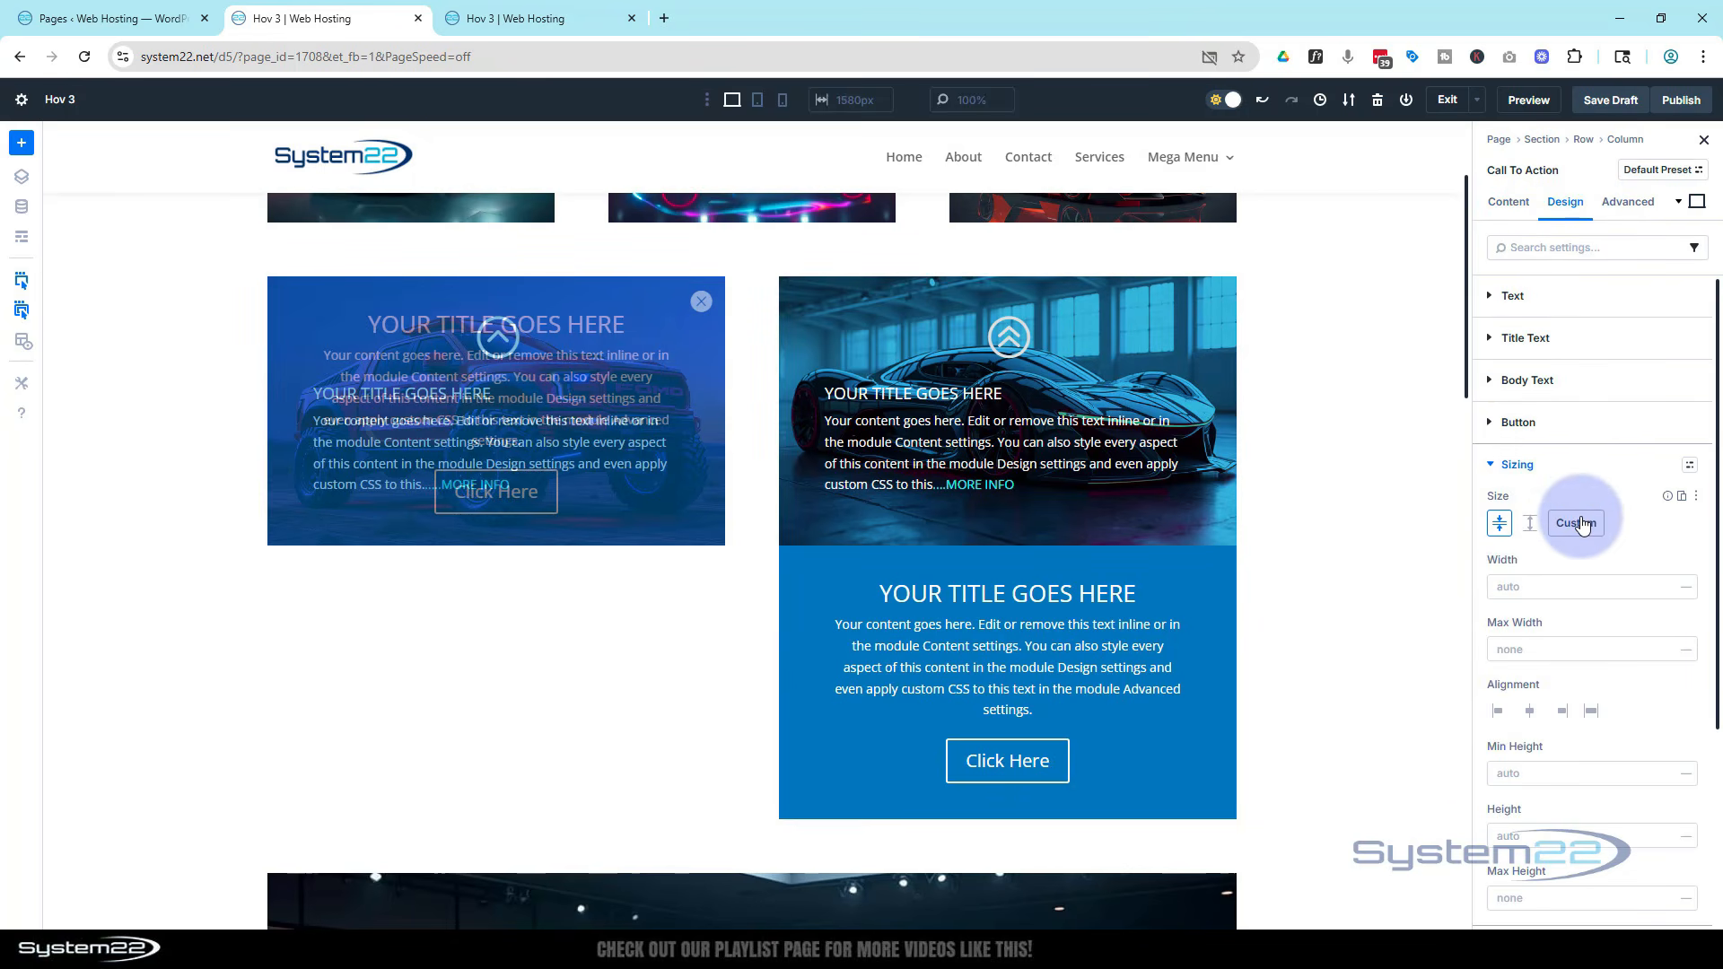
scroll(1584, 514, down, 3)
click(1504, 501)
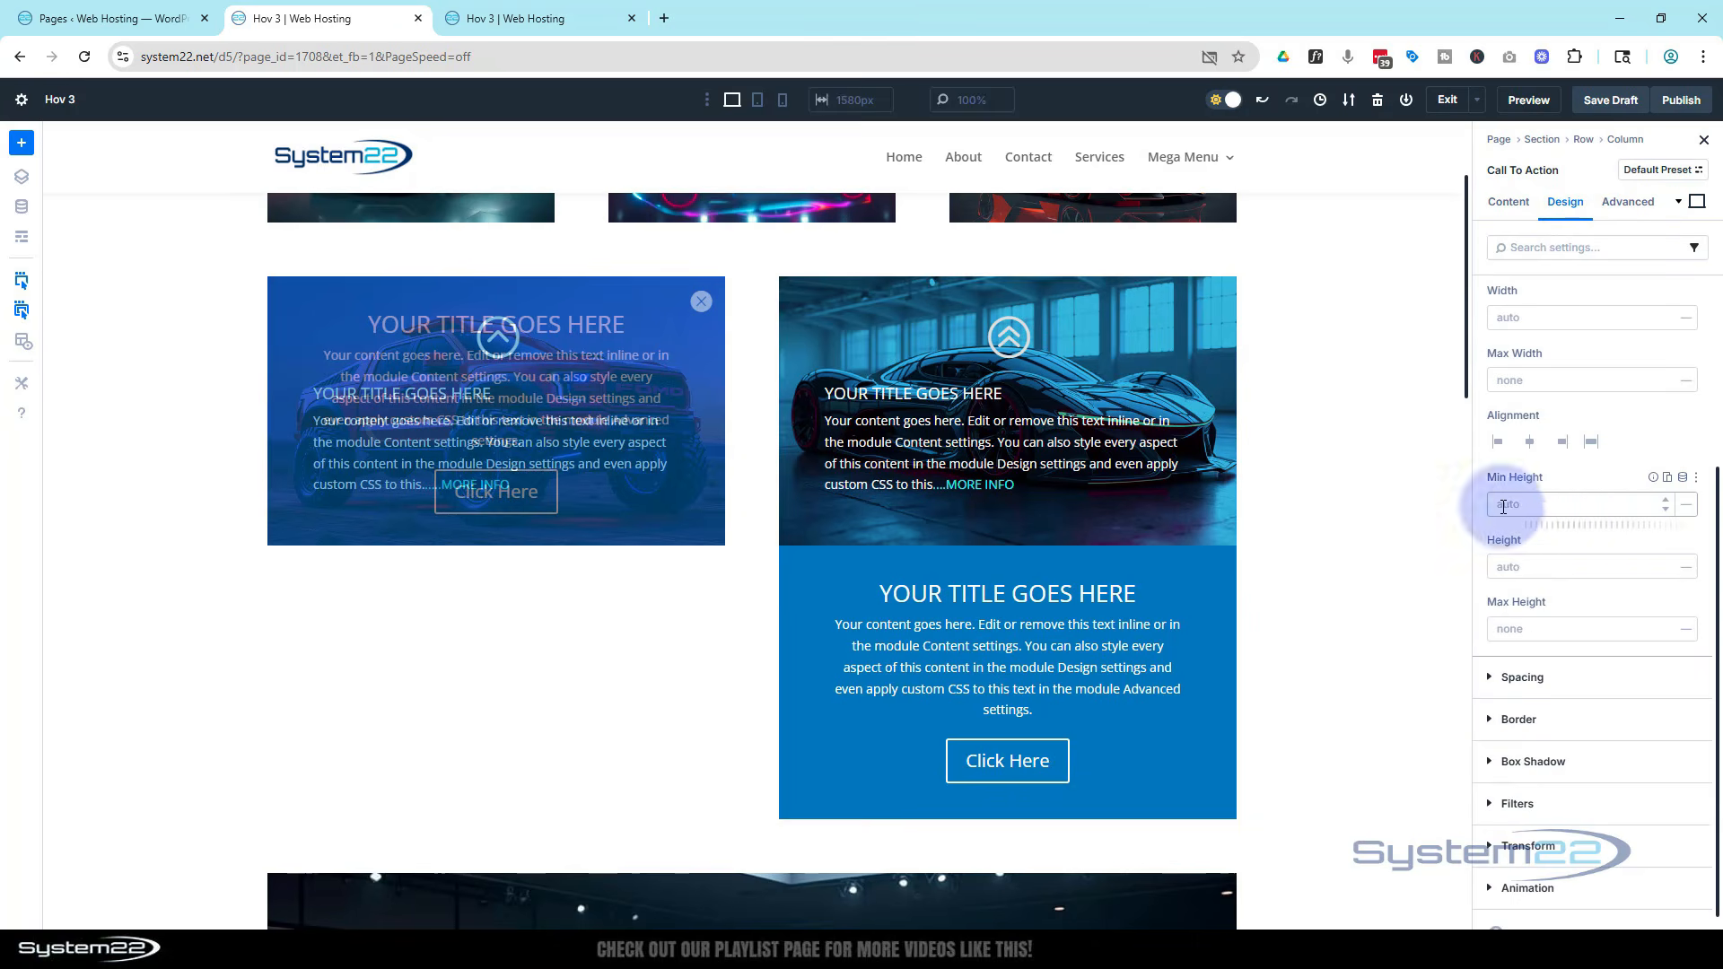
click(1516, 569)
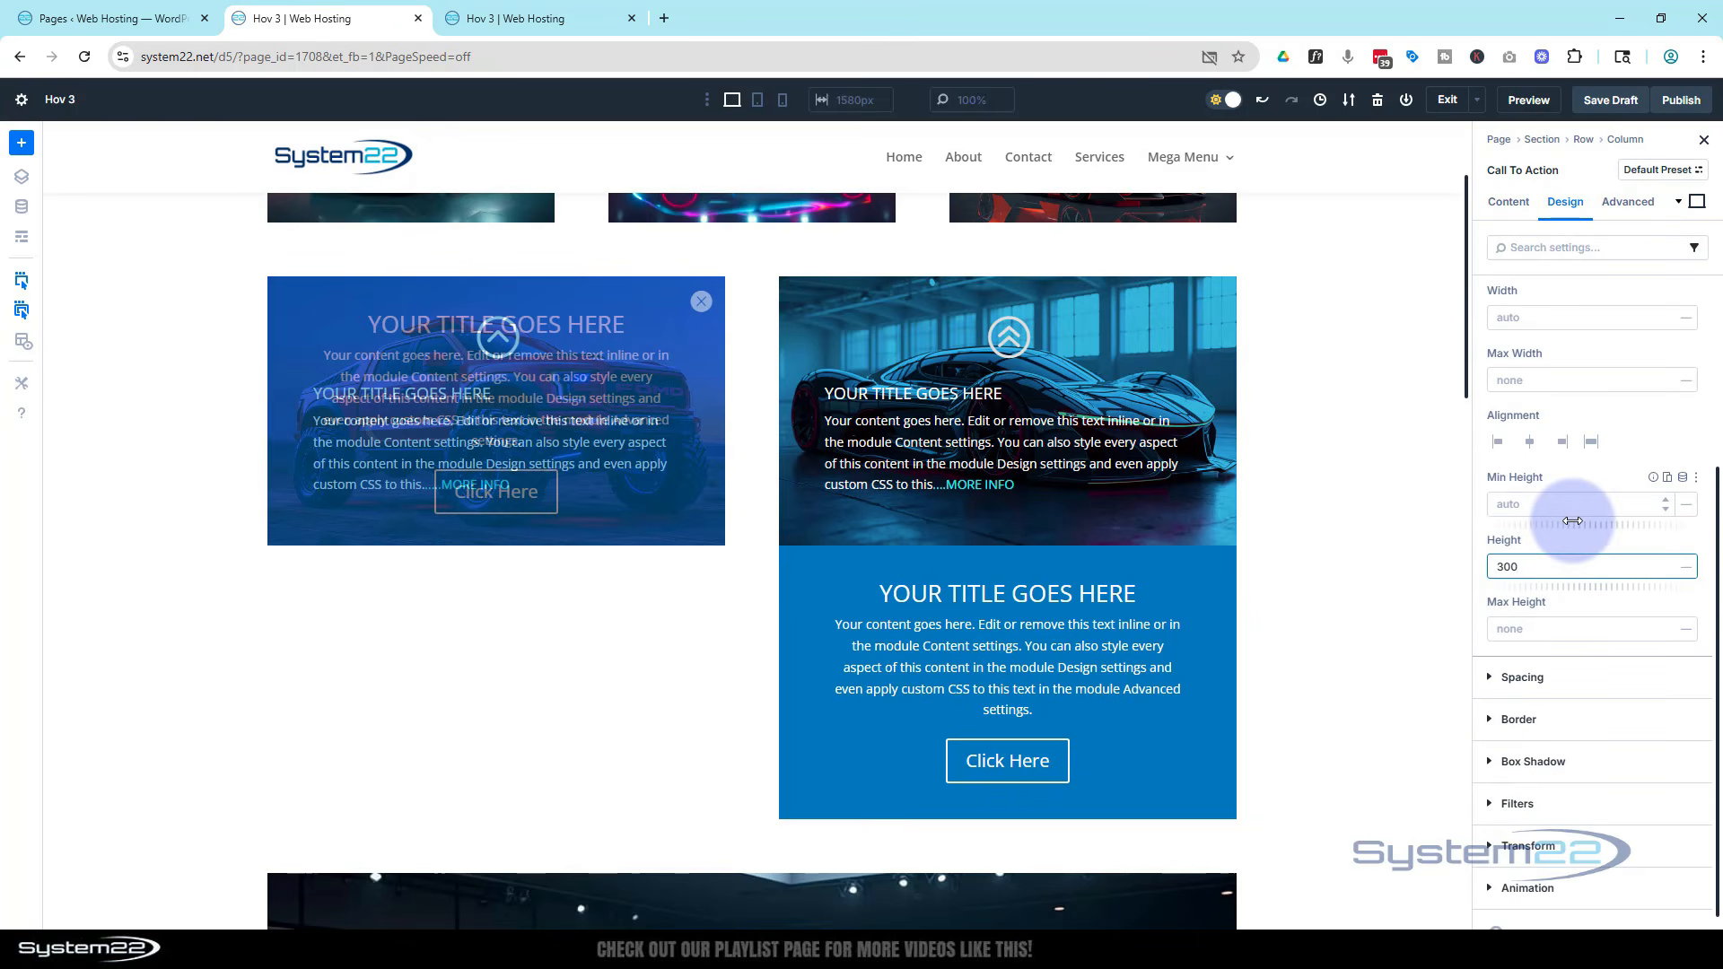
click(1558, 541)
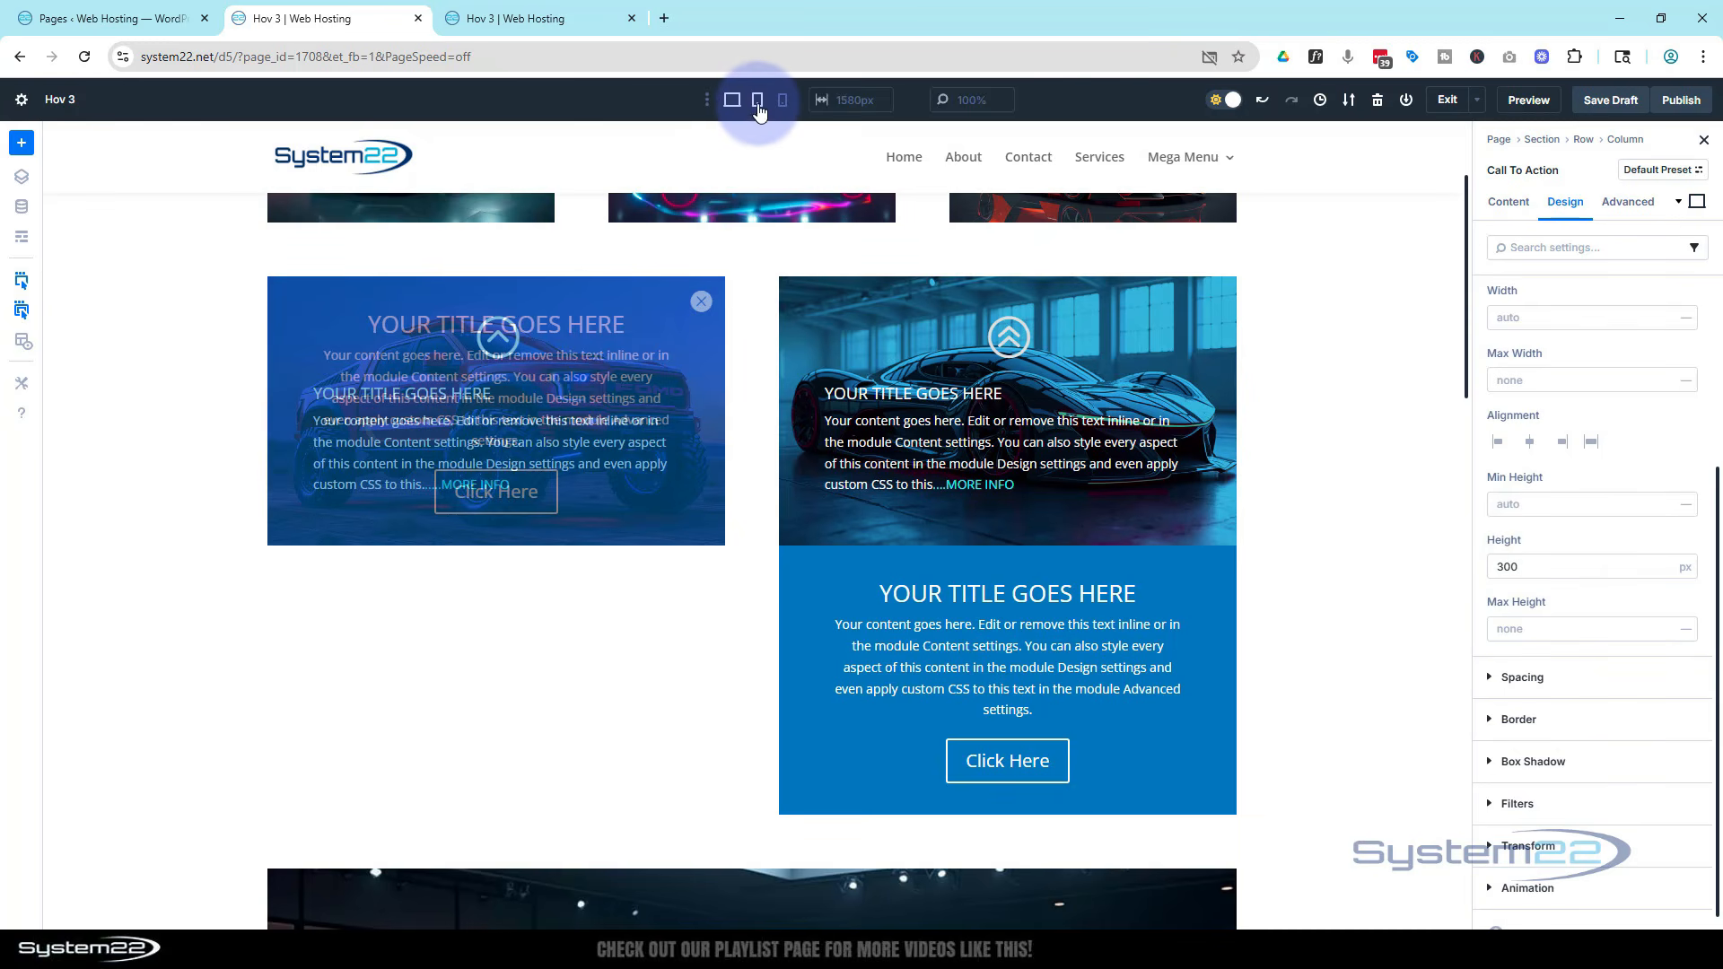
Switch to tablet view and set the Call To Action's height to 450 px
click(758, 100)
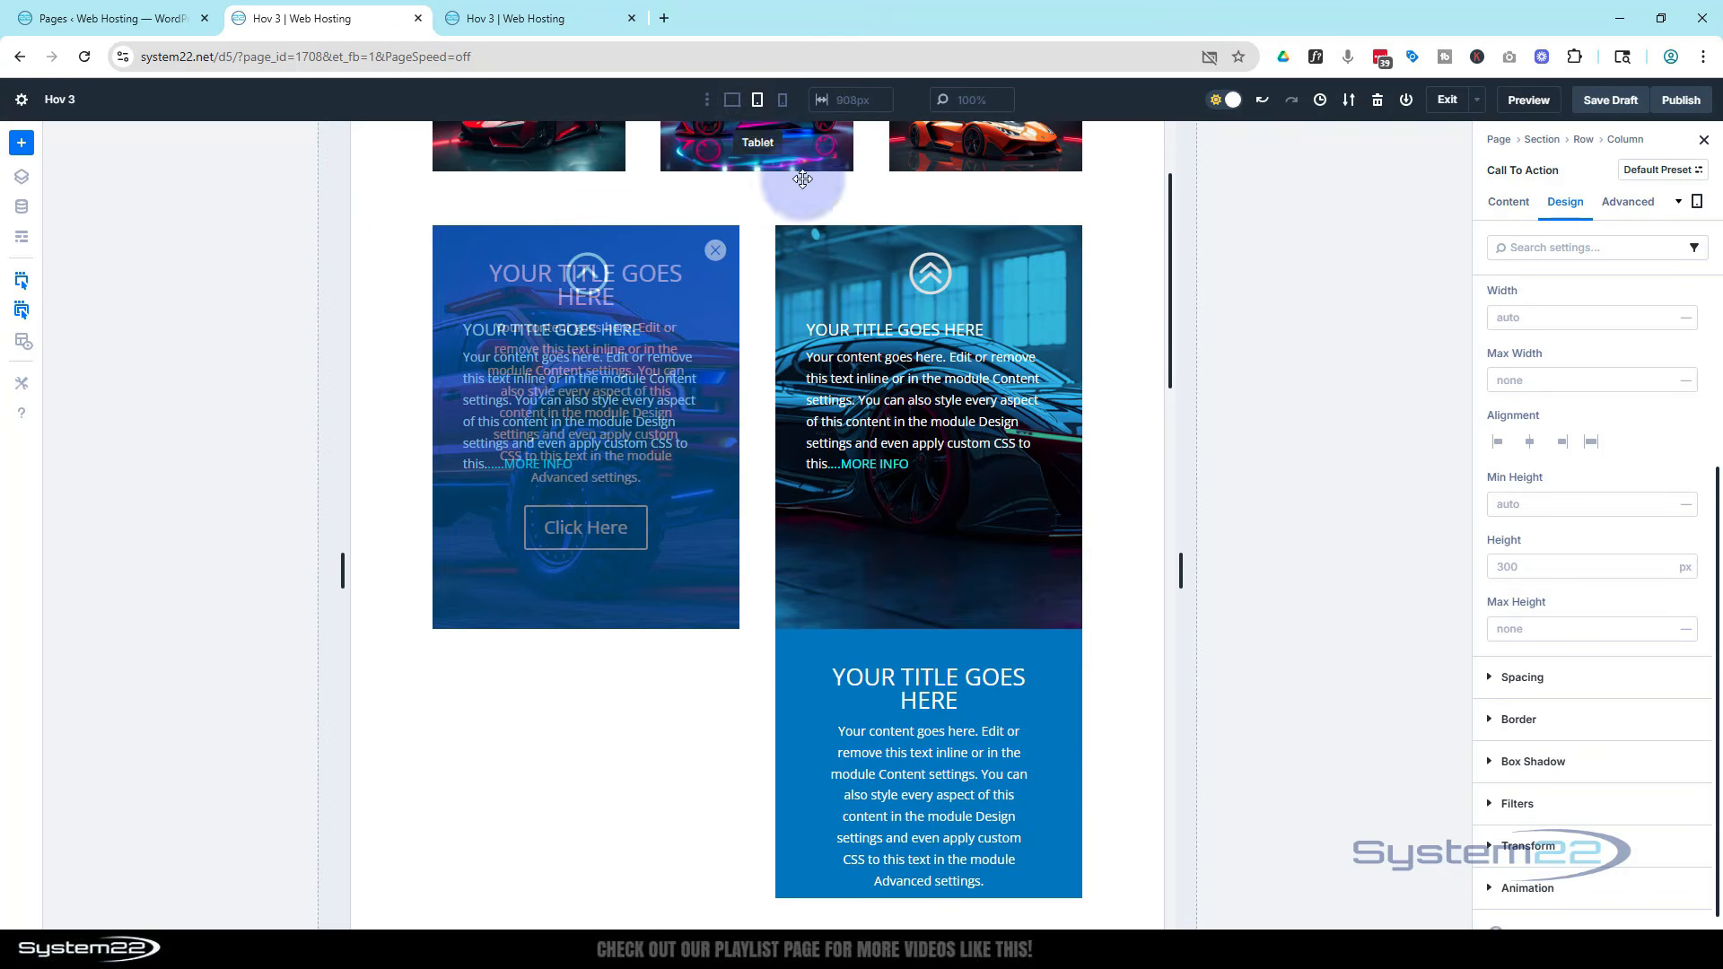
click(1499, 568)
text(450)
Switch to phone view and set the Call To Action's height to 400 px
click(782, 100)
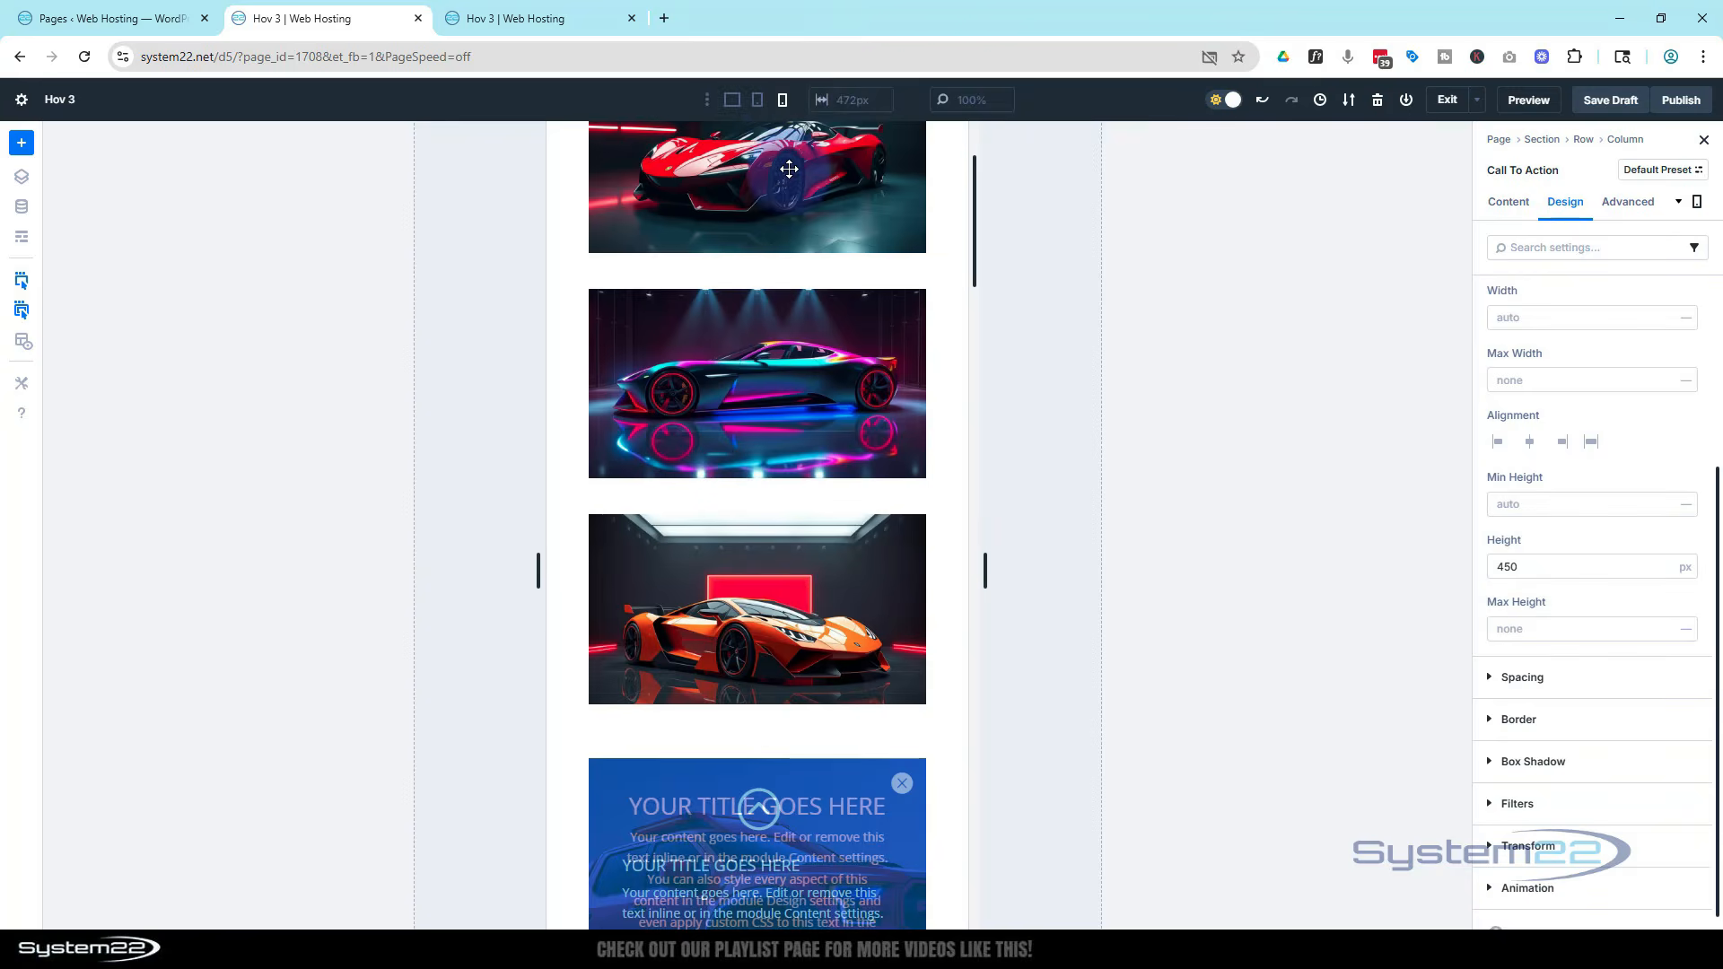
scroll(790, 173, down, 8)
scroll(791, 173, down, 3)
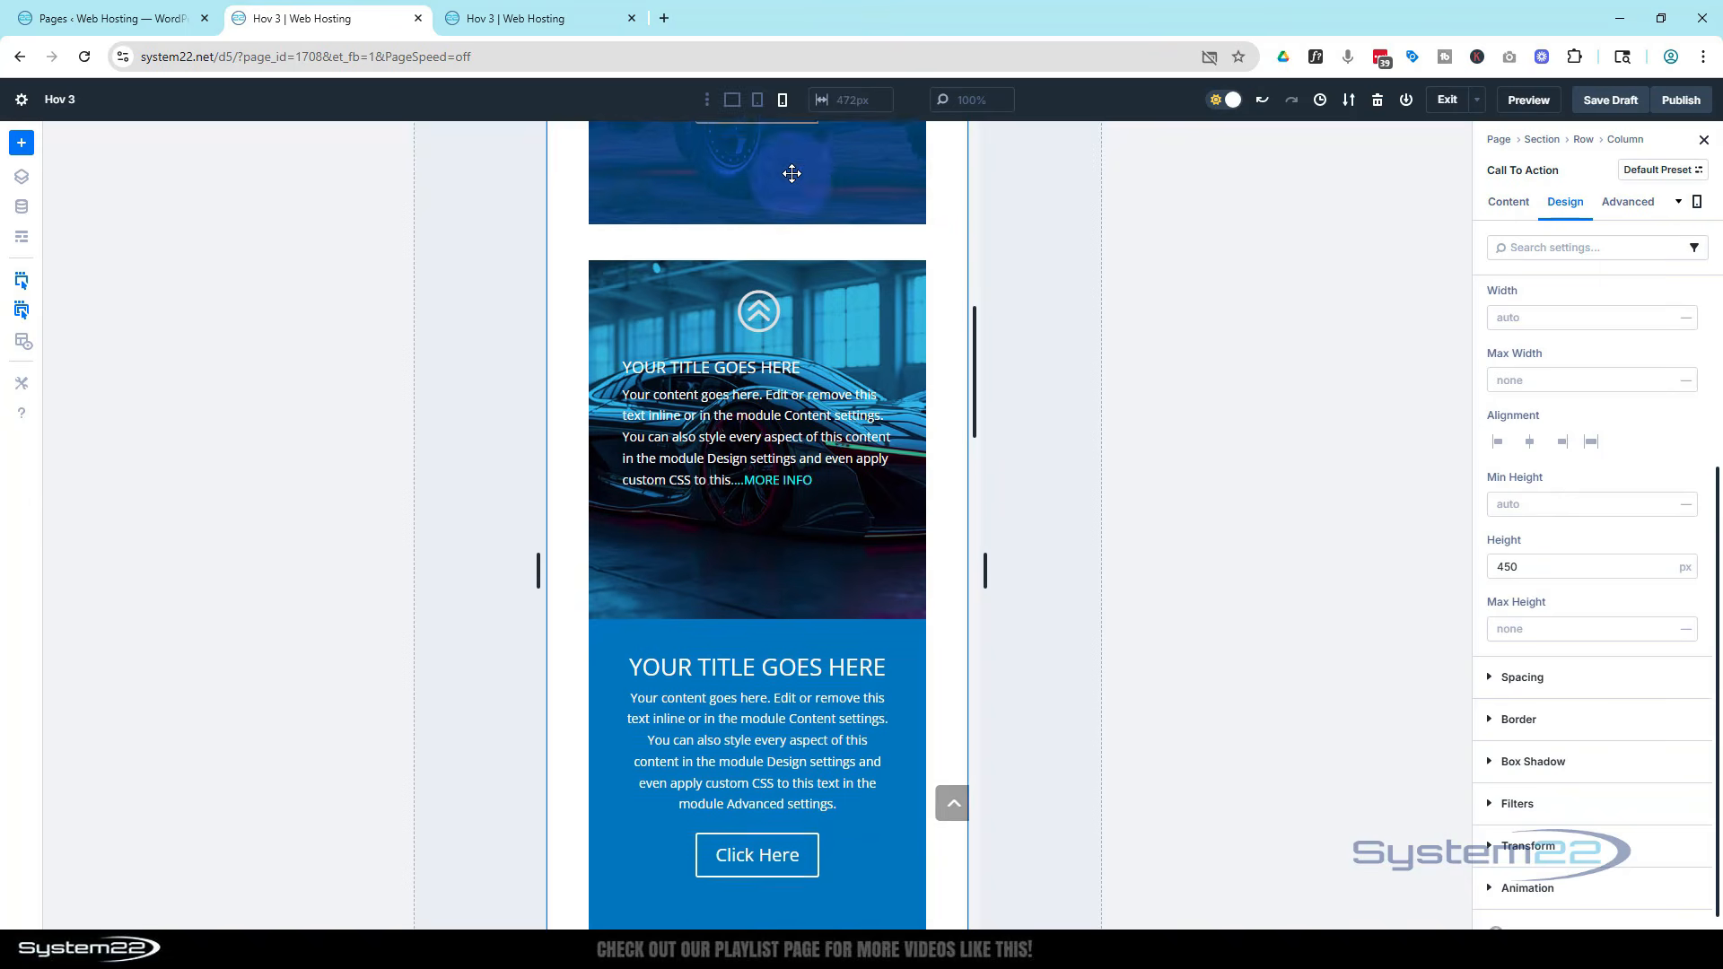
drag(1519, 565, 1506, 560)
text(00)
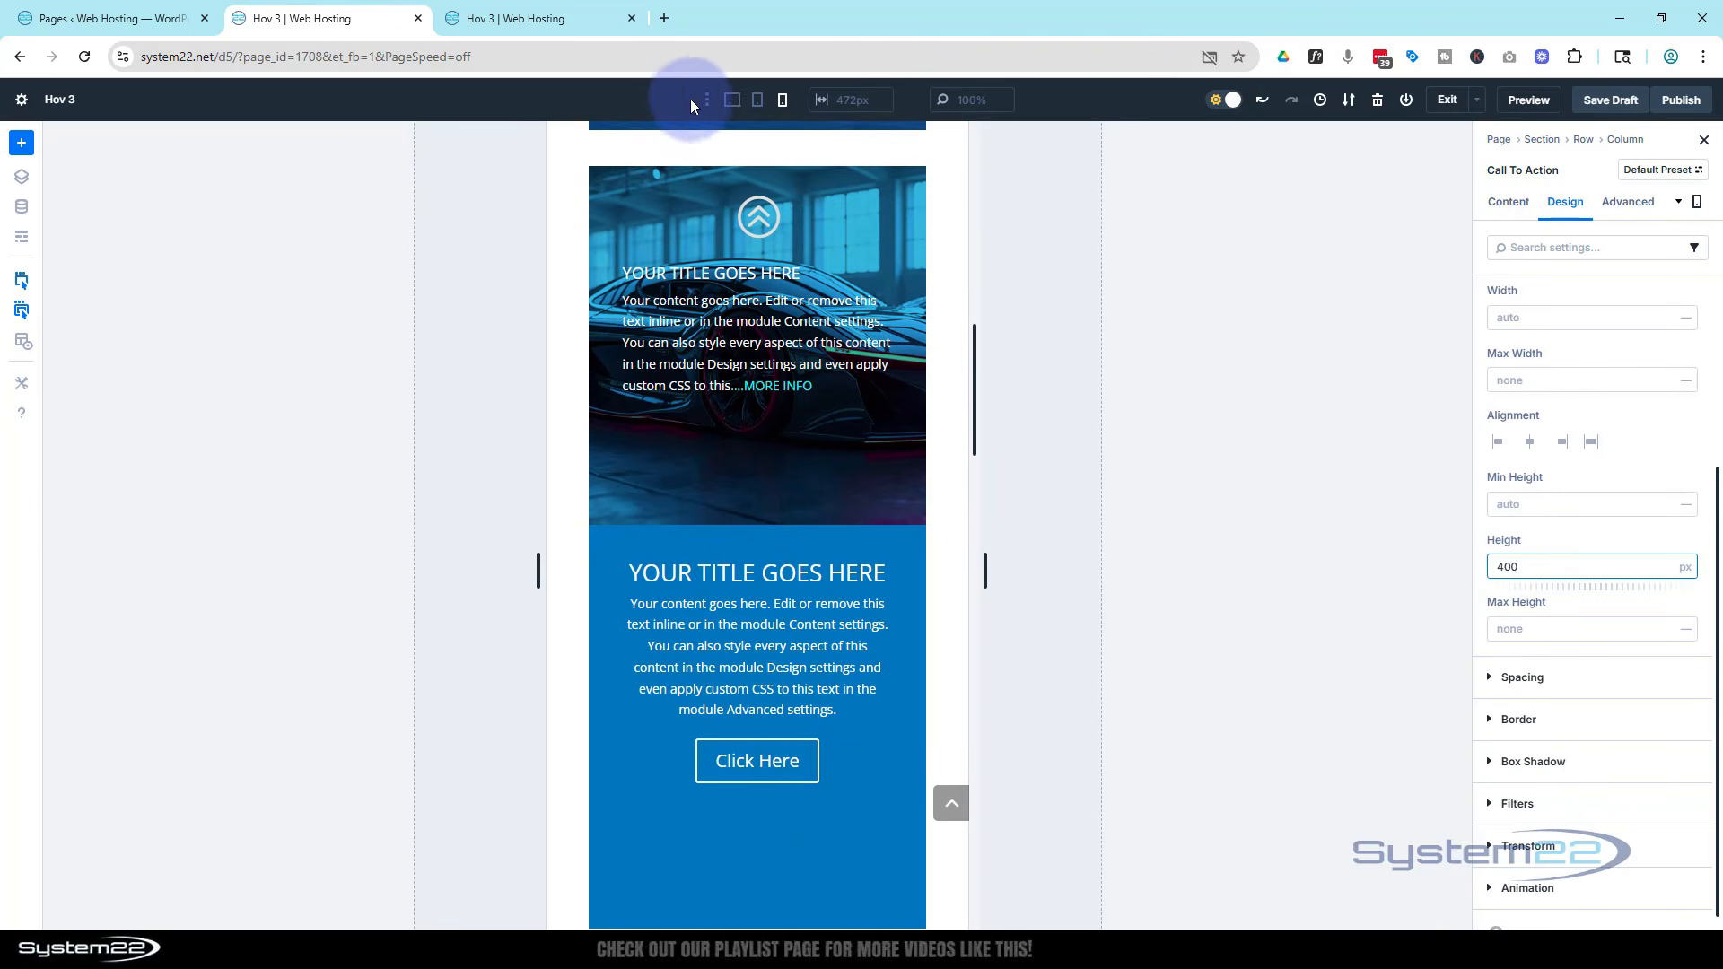
Switch to desktop view and set the Call To Action's top margin to -300 px
click(732, 102)
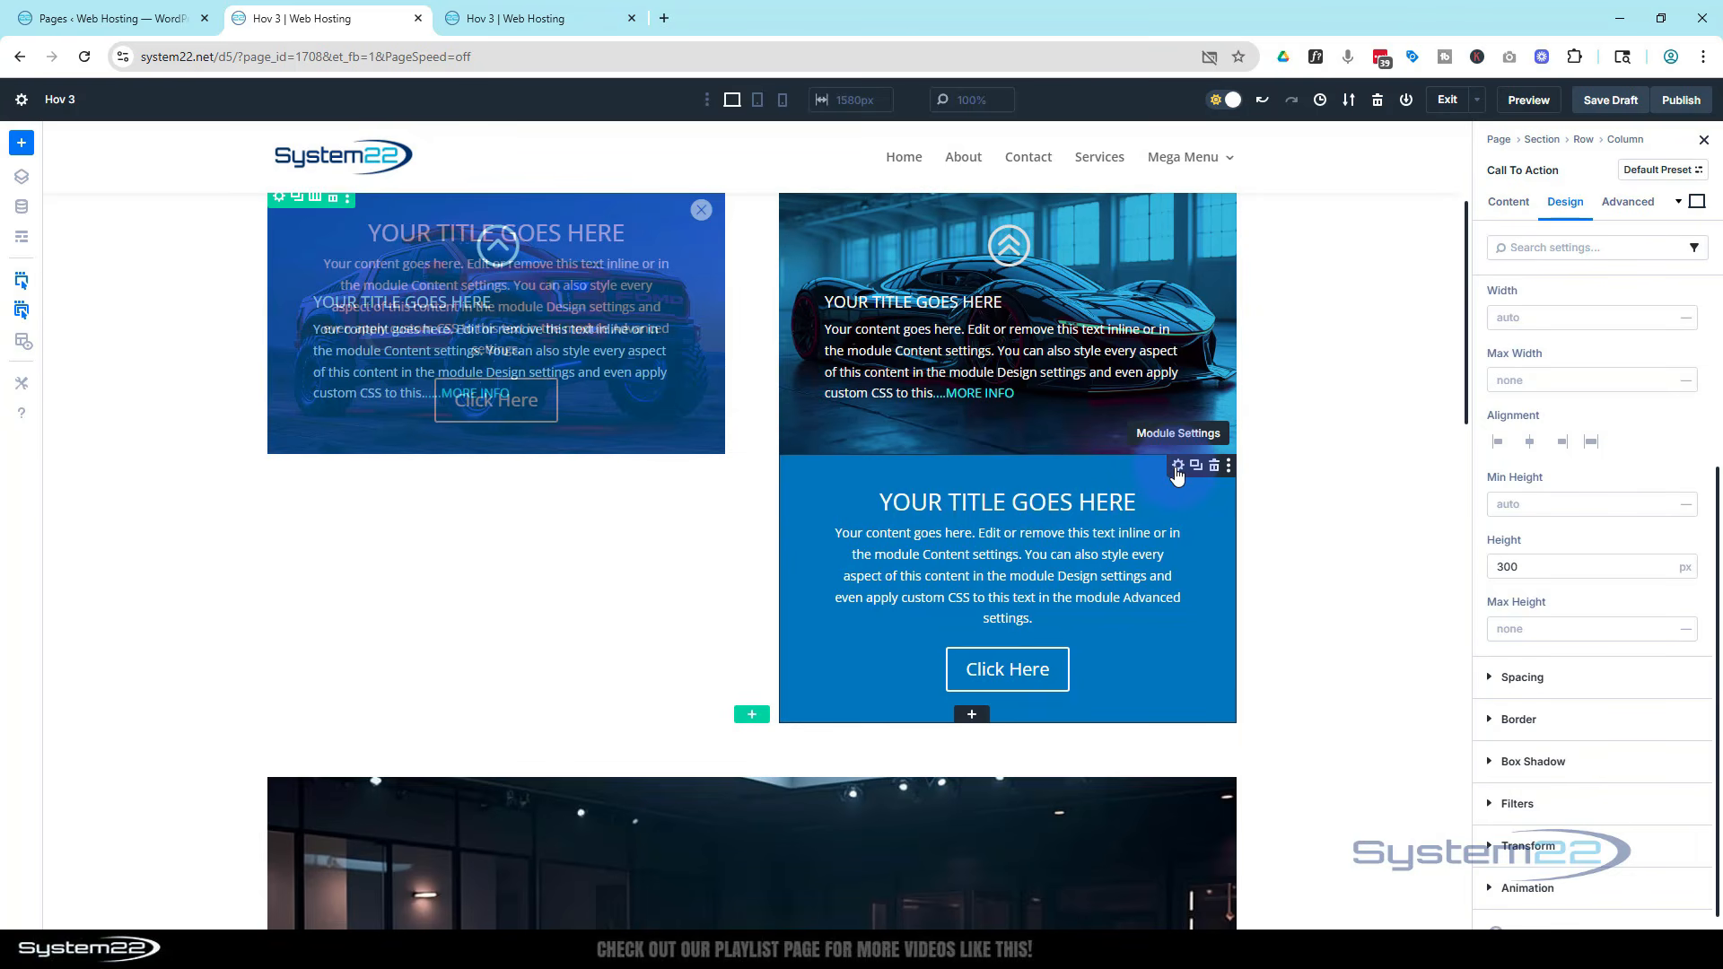
click(1561, 203)
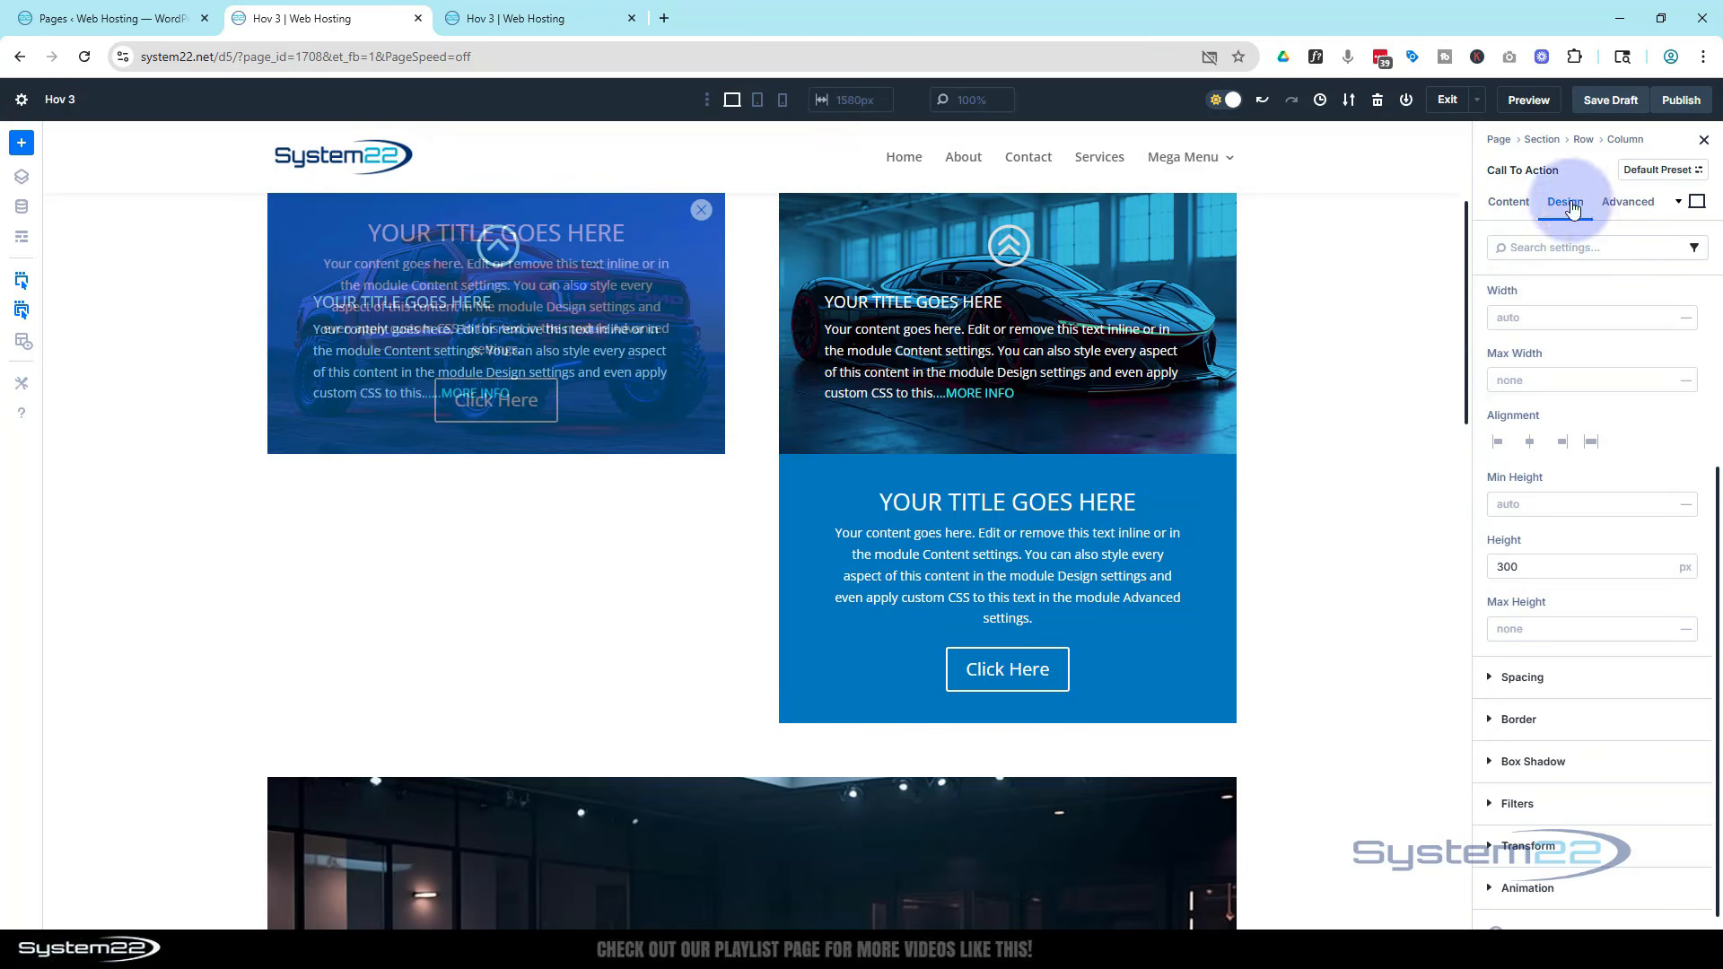
scroll(1549, 419, up, 2)
click(1504, 379)
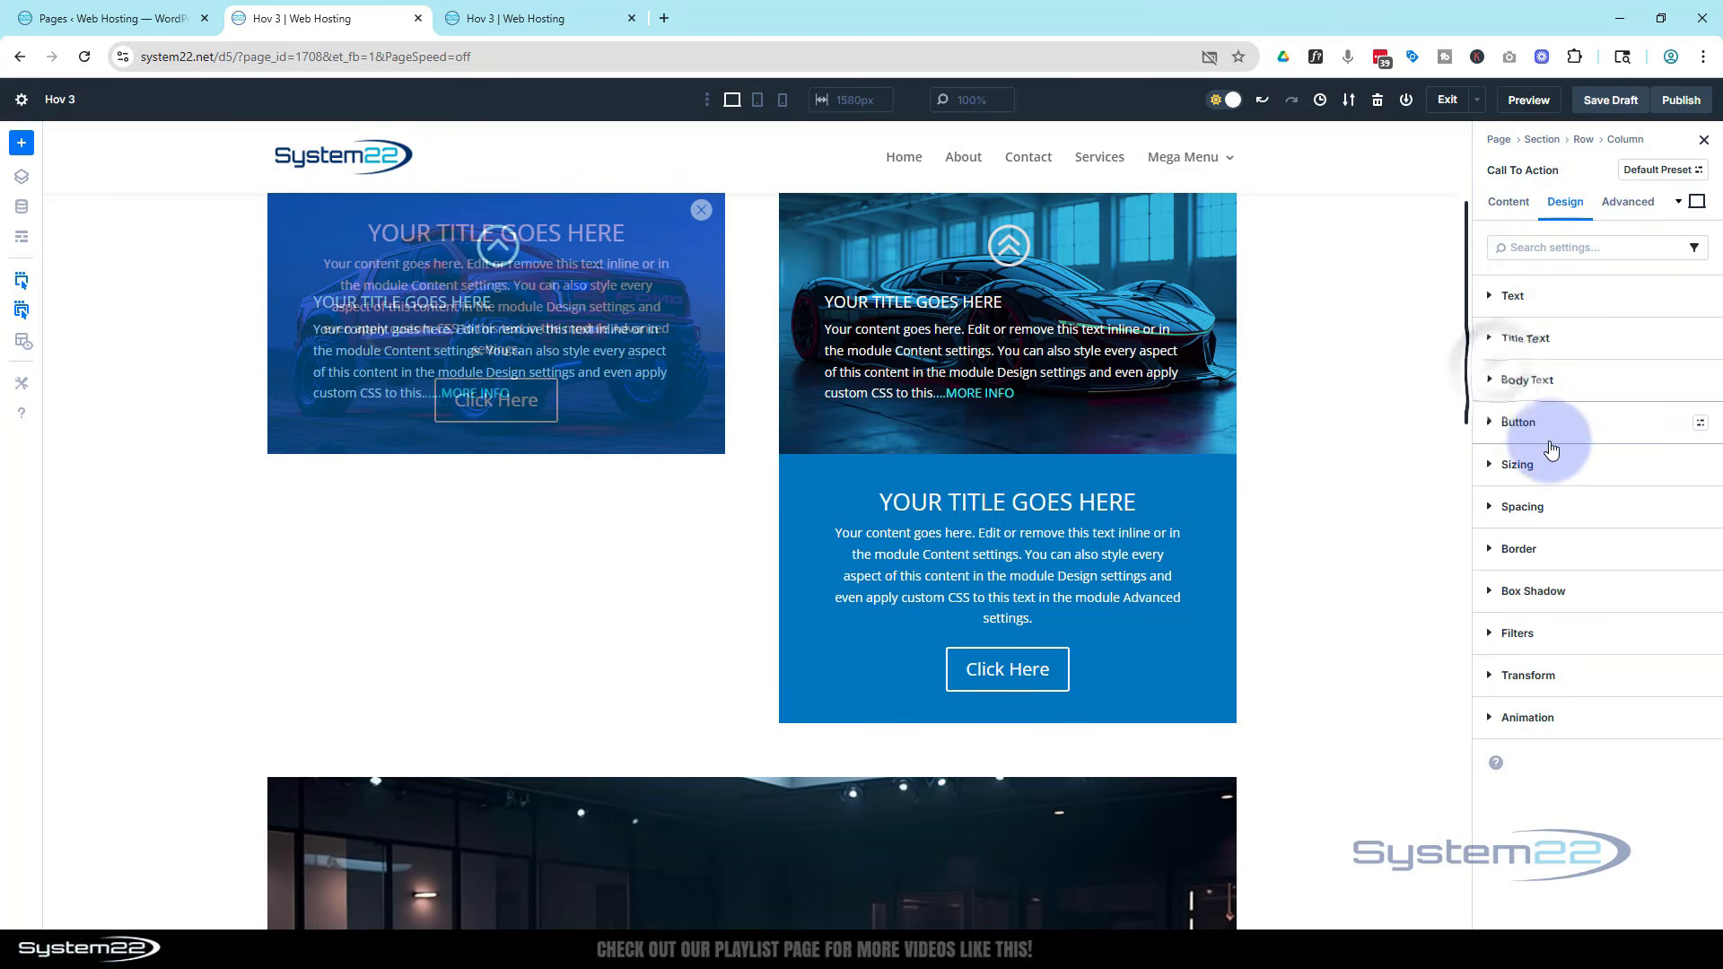
click(1497, 508)
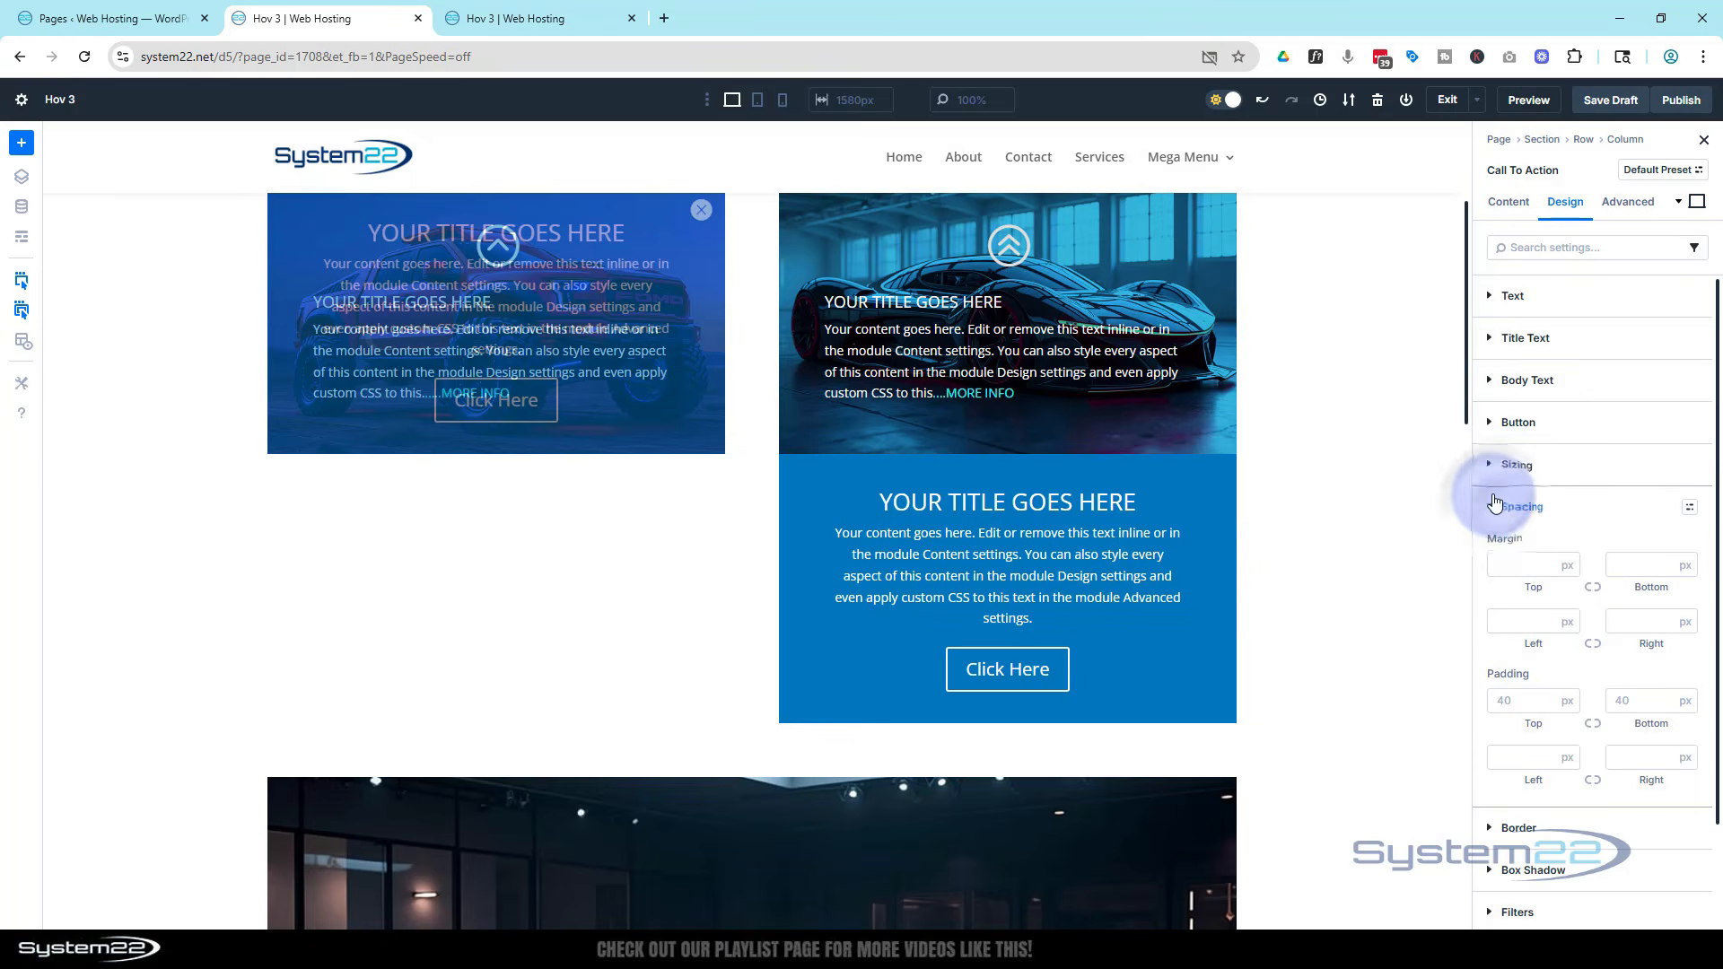
scroll(1525, 467, down, 1)
scroll(1354, 468, up, 2)
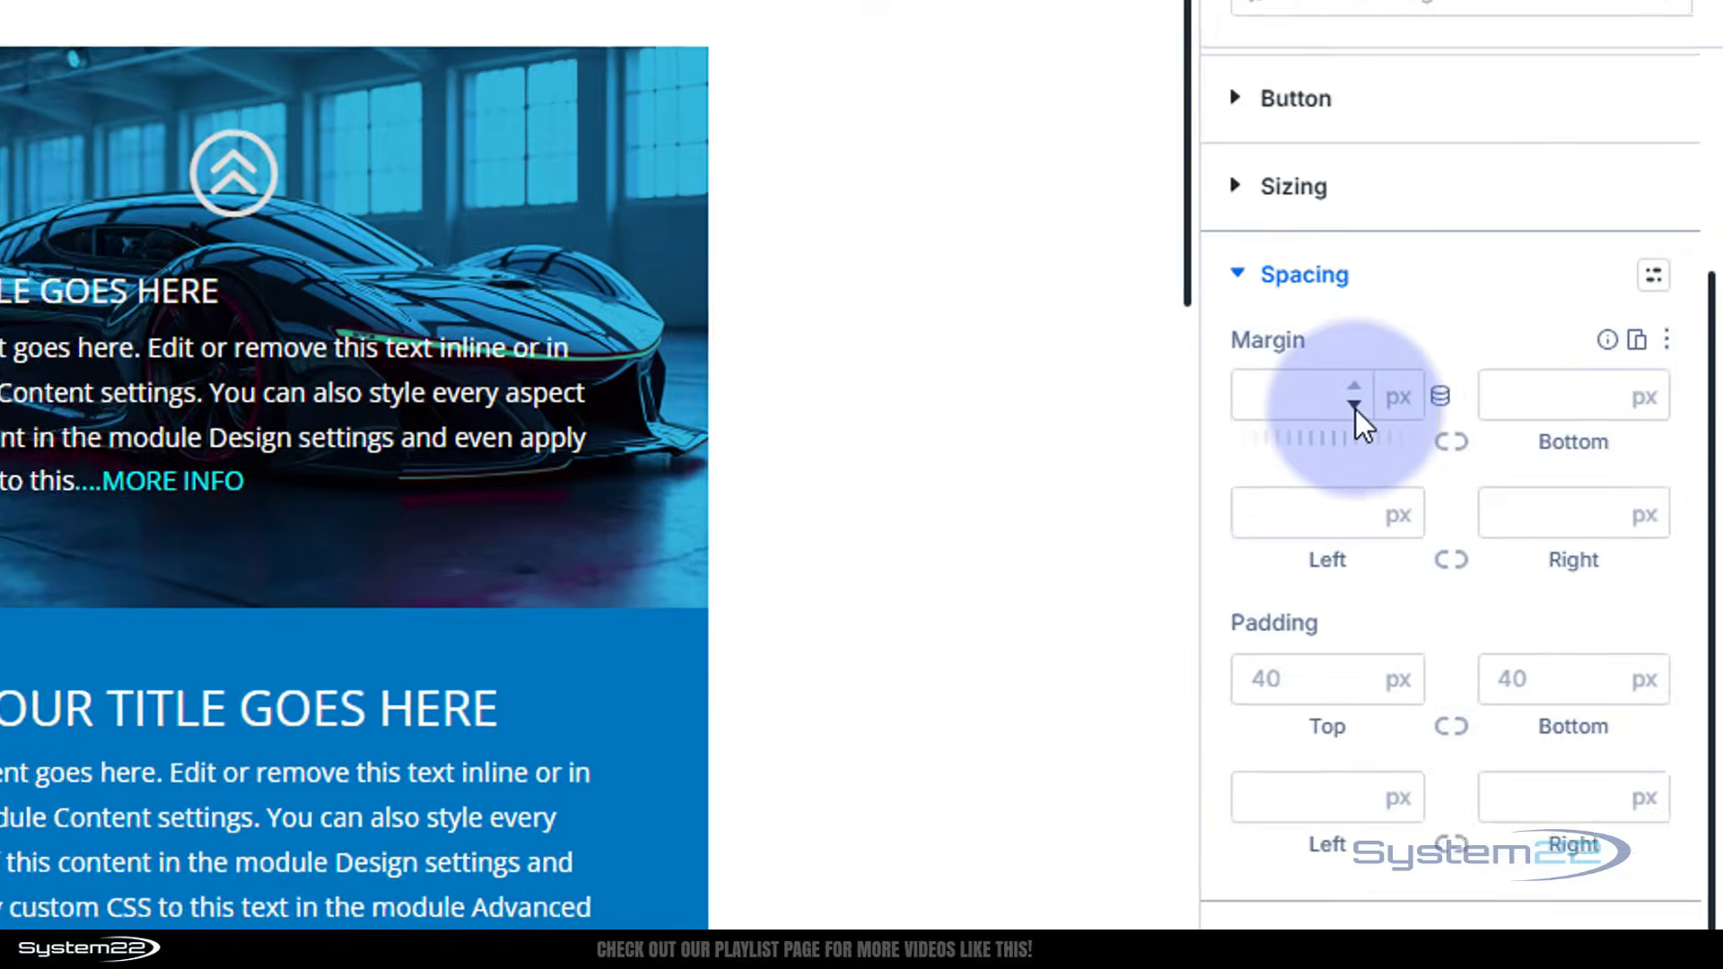
click(1545, 447)
click(1199, 387)
drag(1200, 383, 1219, 383)
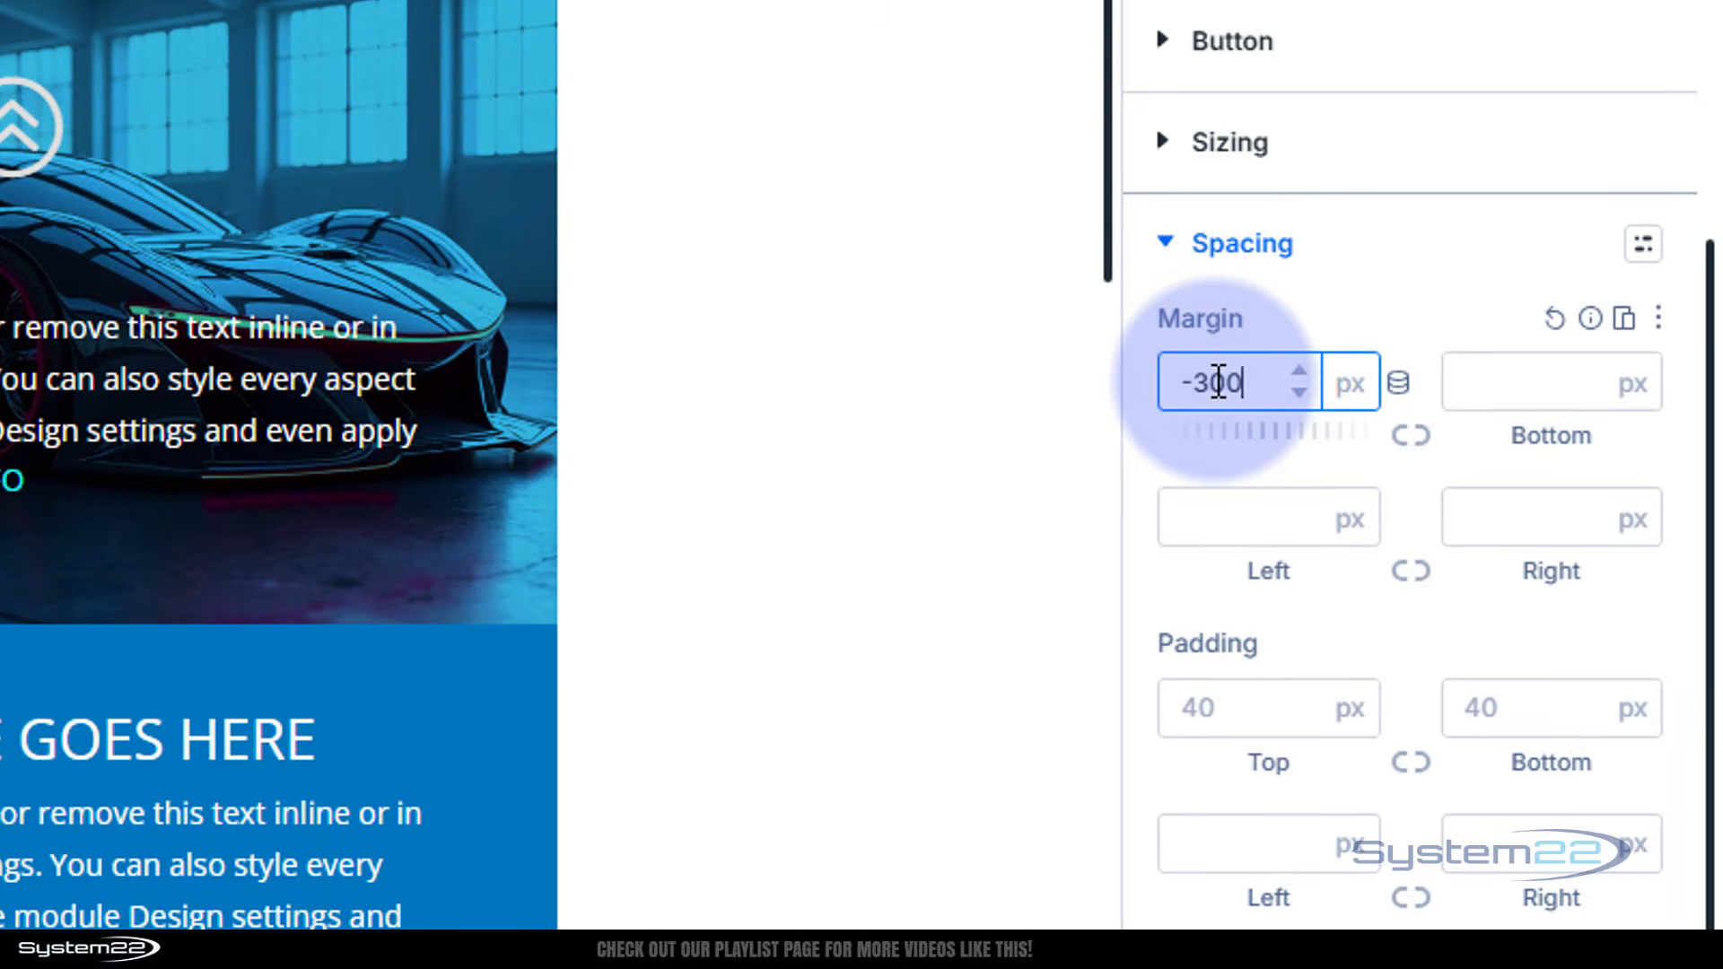
click(1294, 309)
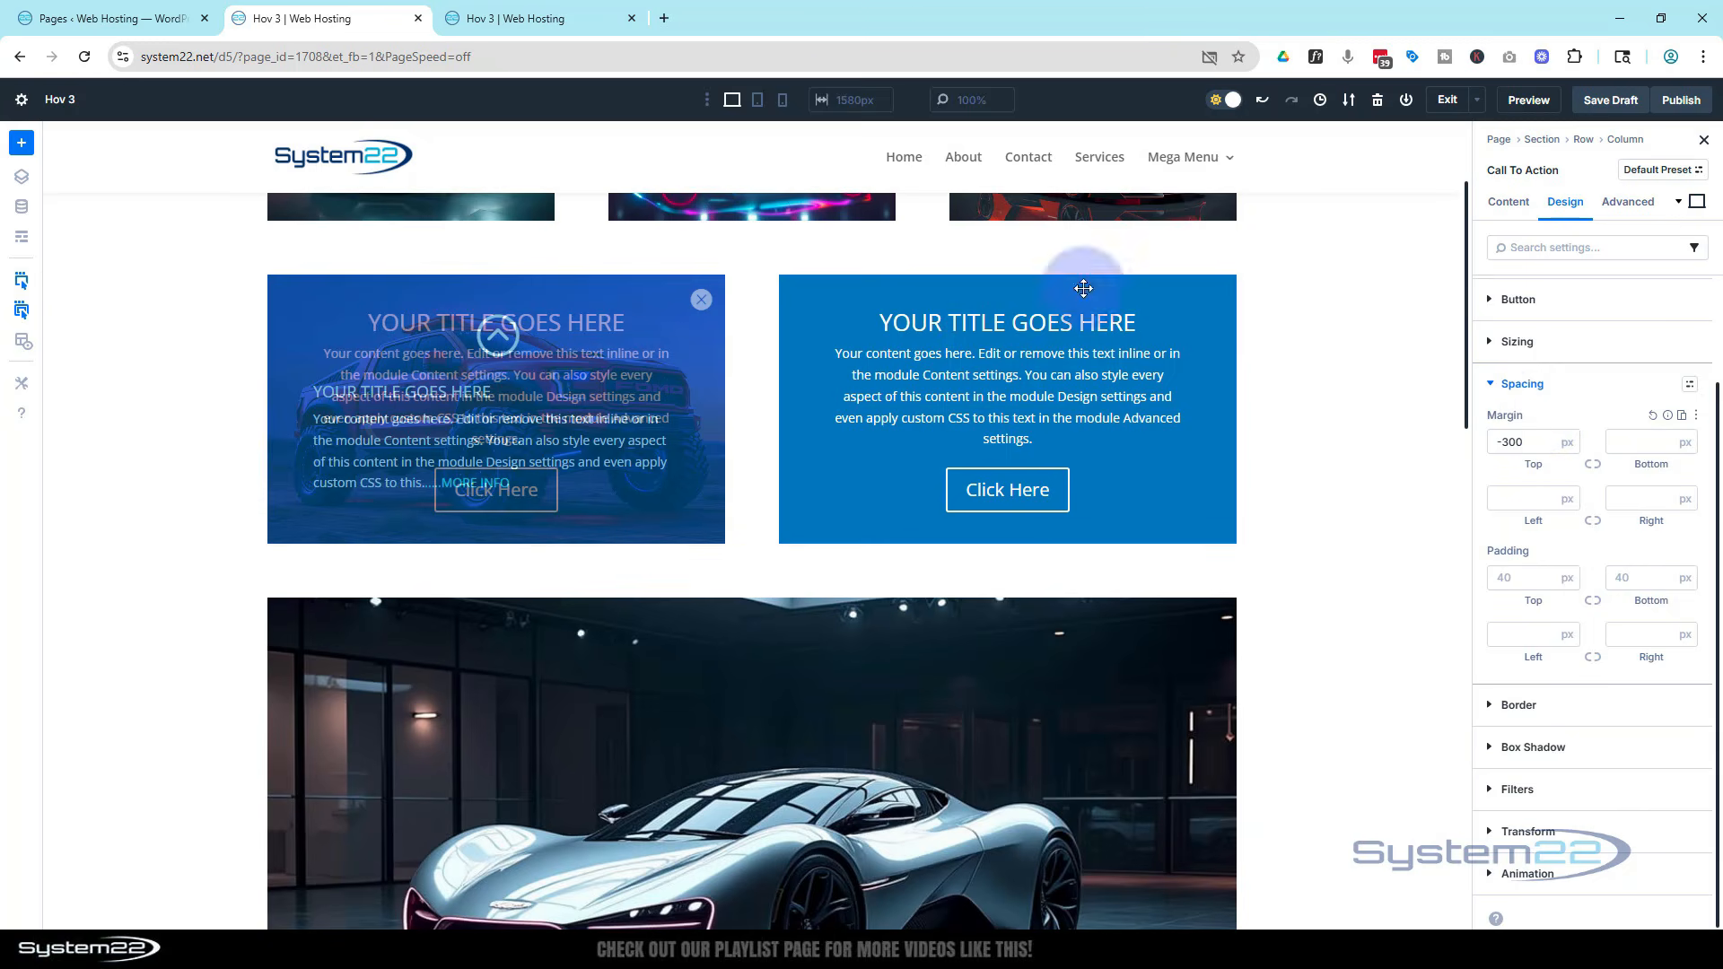
Switch to tablet view and set the Call To Action's top margin to -450 px
click(757, 100)
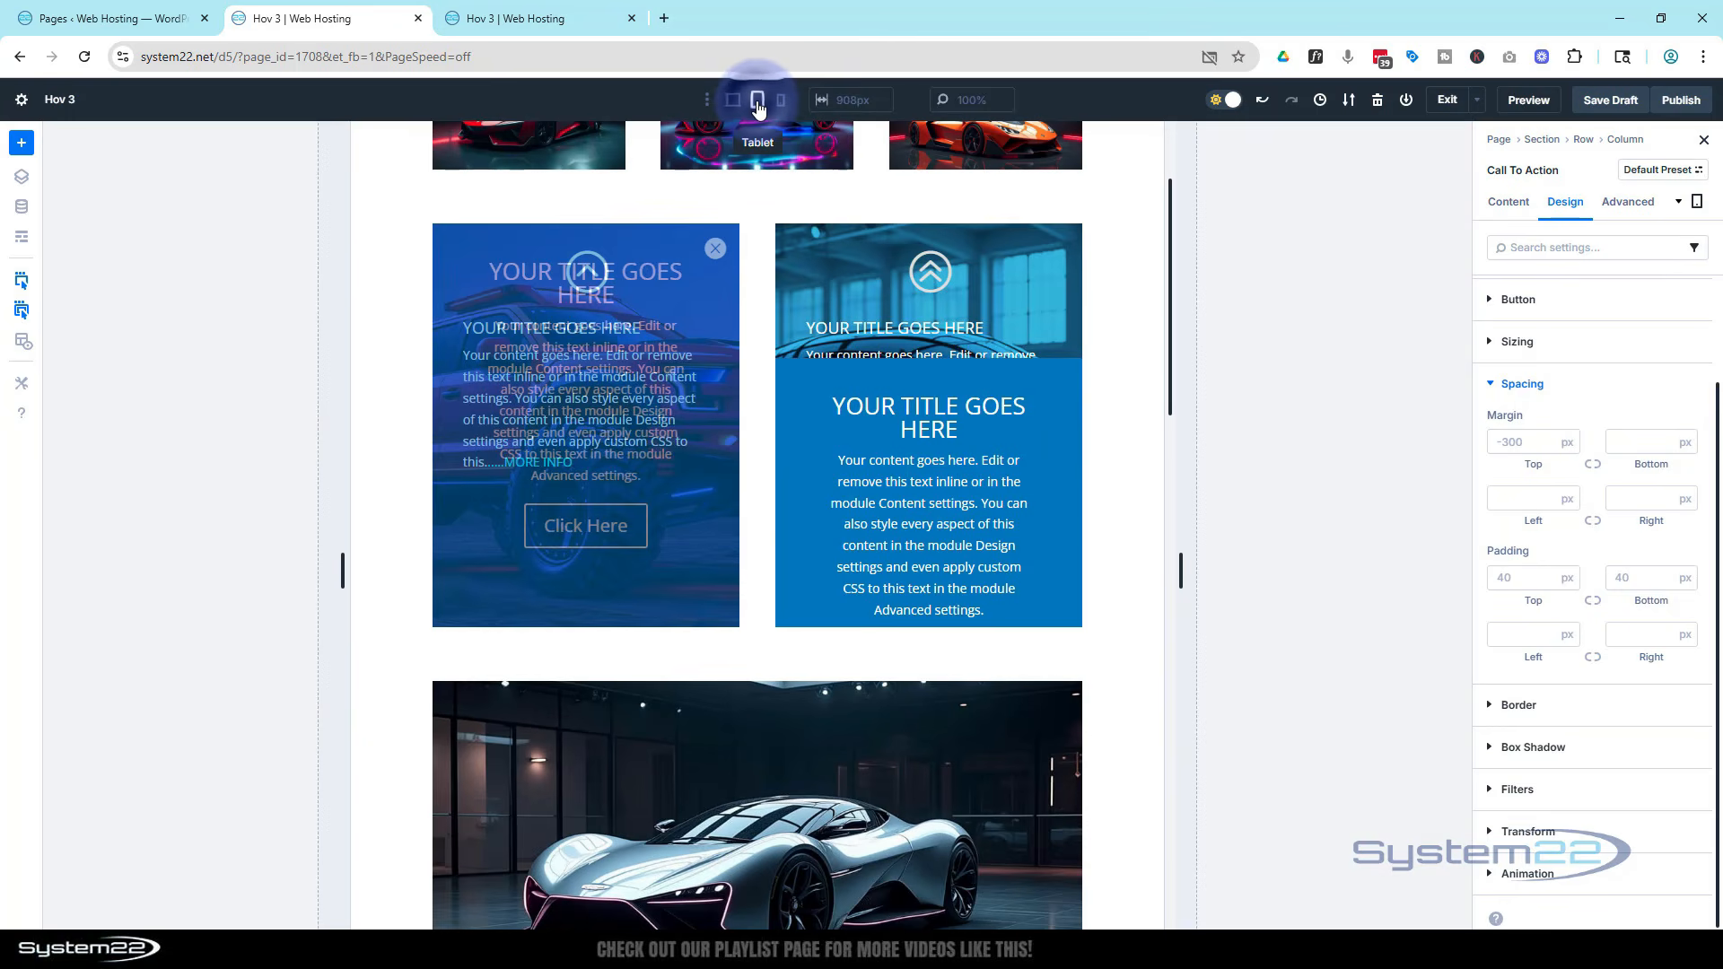
click(1518, 440)
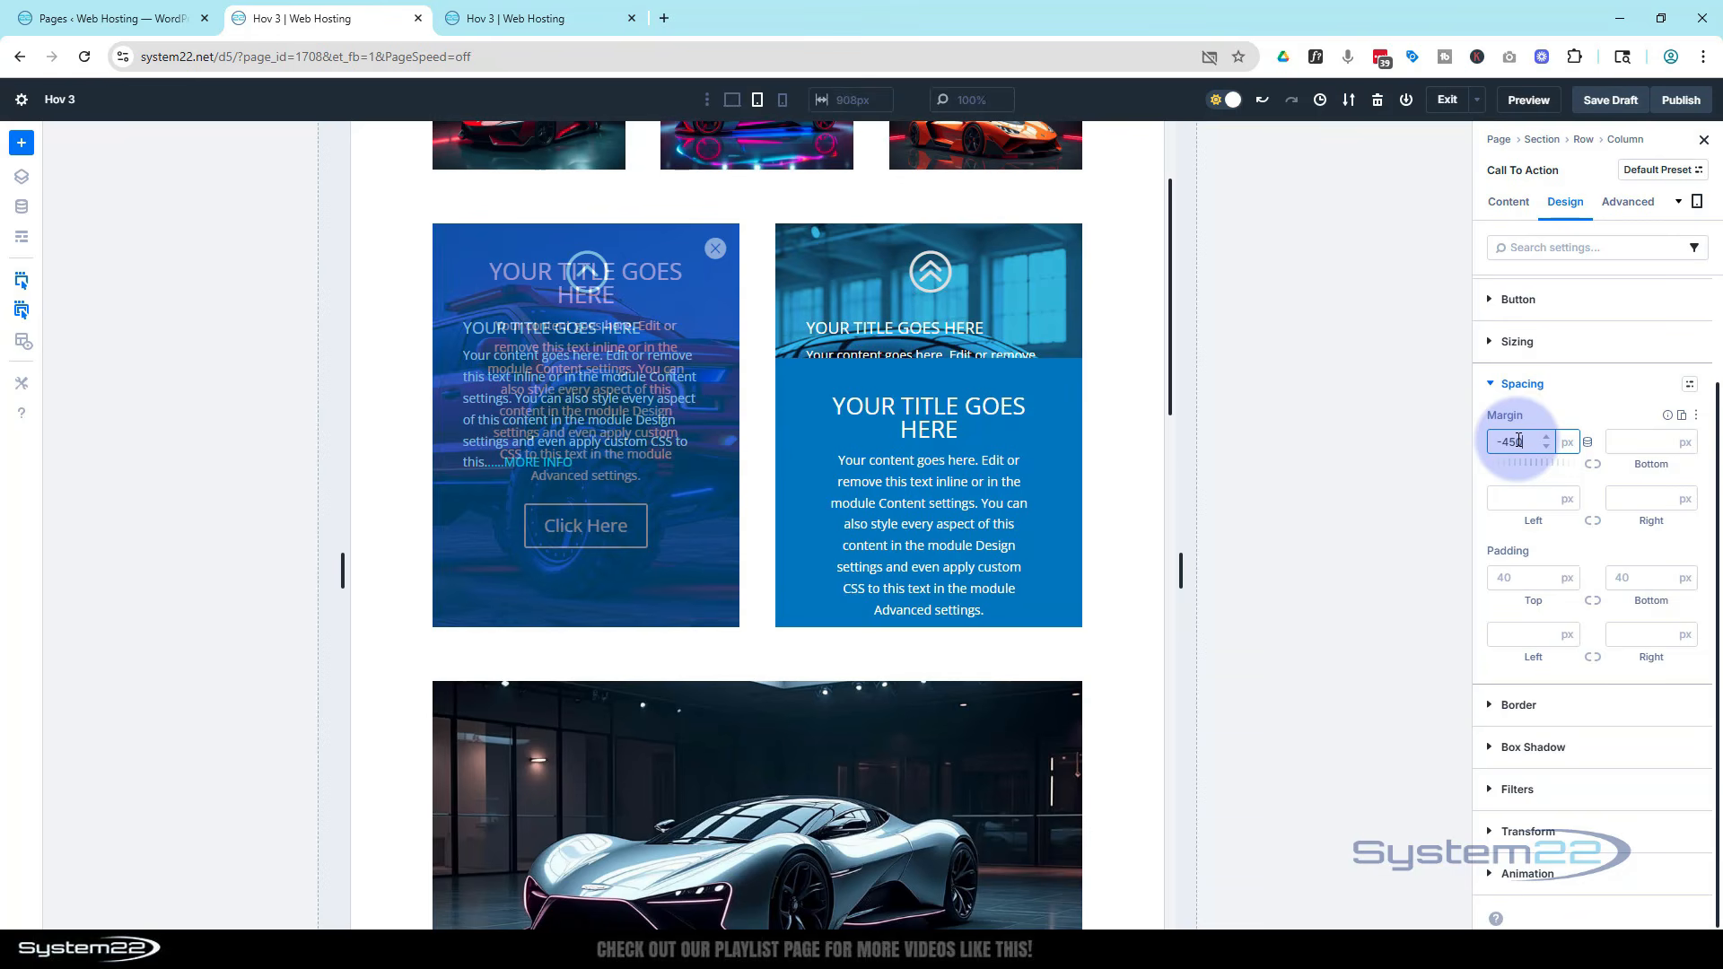
Review the Call To Action's top margin and overlap in phone view and return to desktop view
click(785, 104)
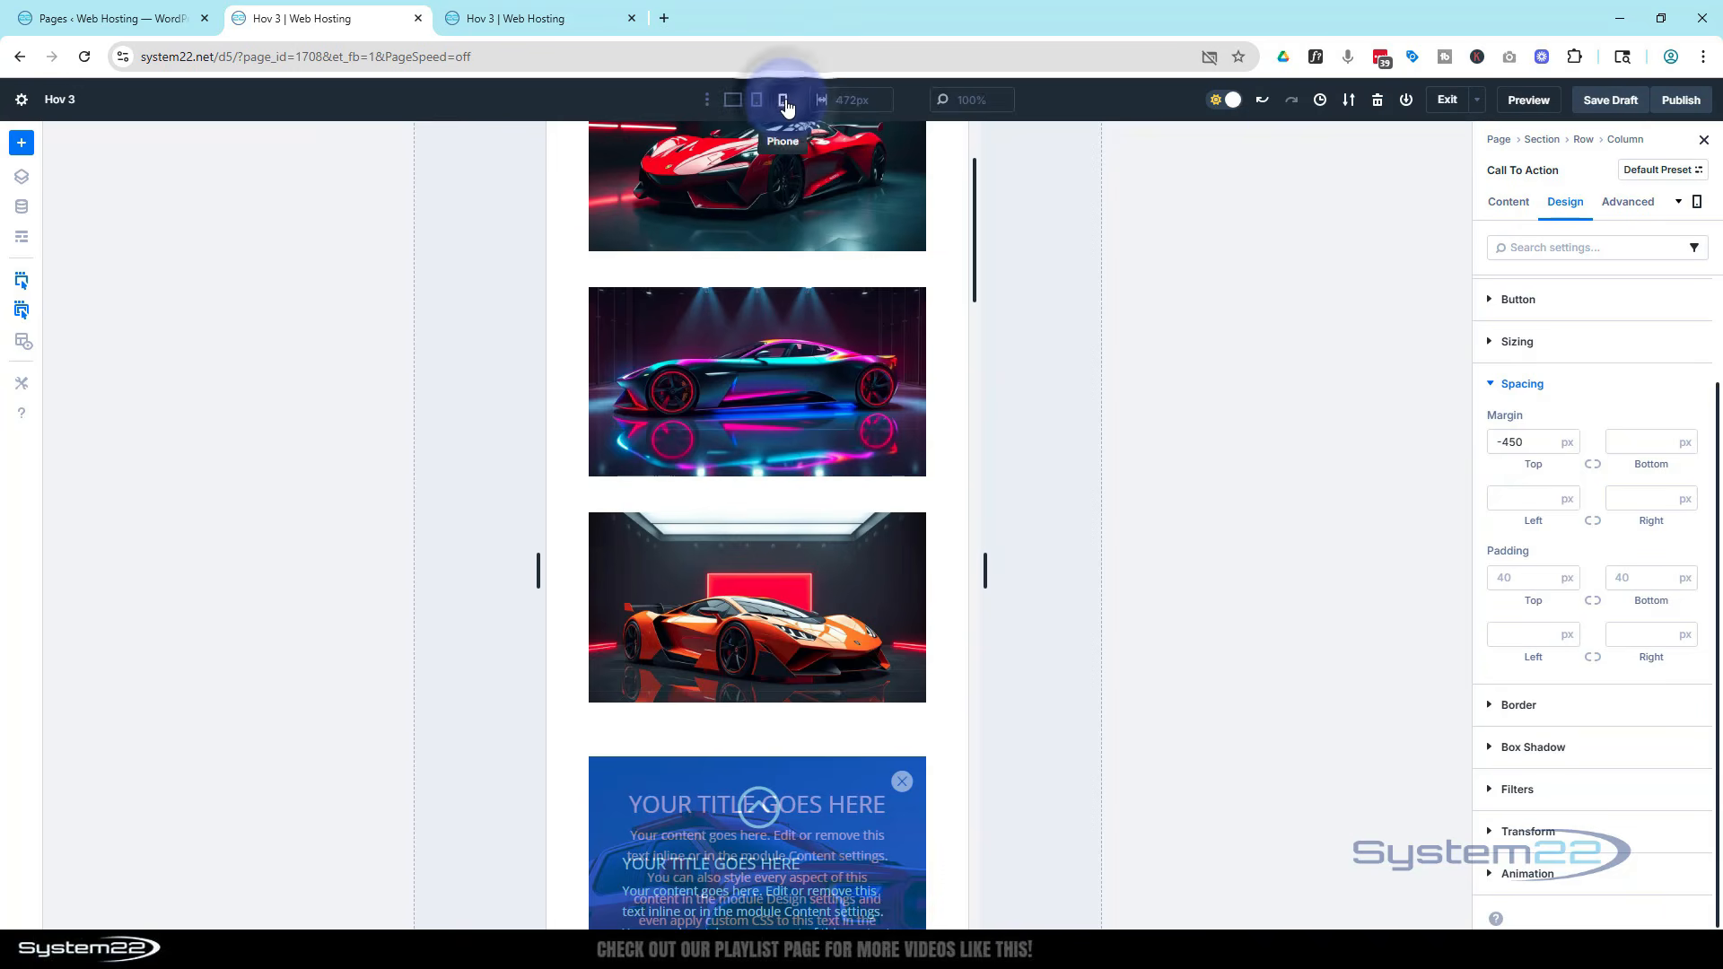
click(1513, 442)
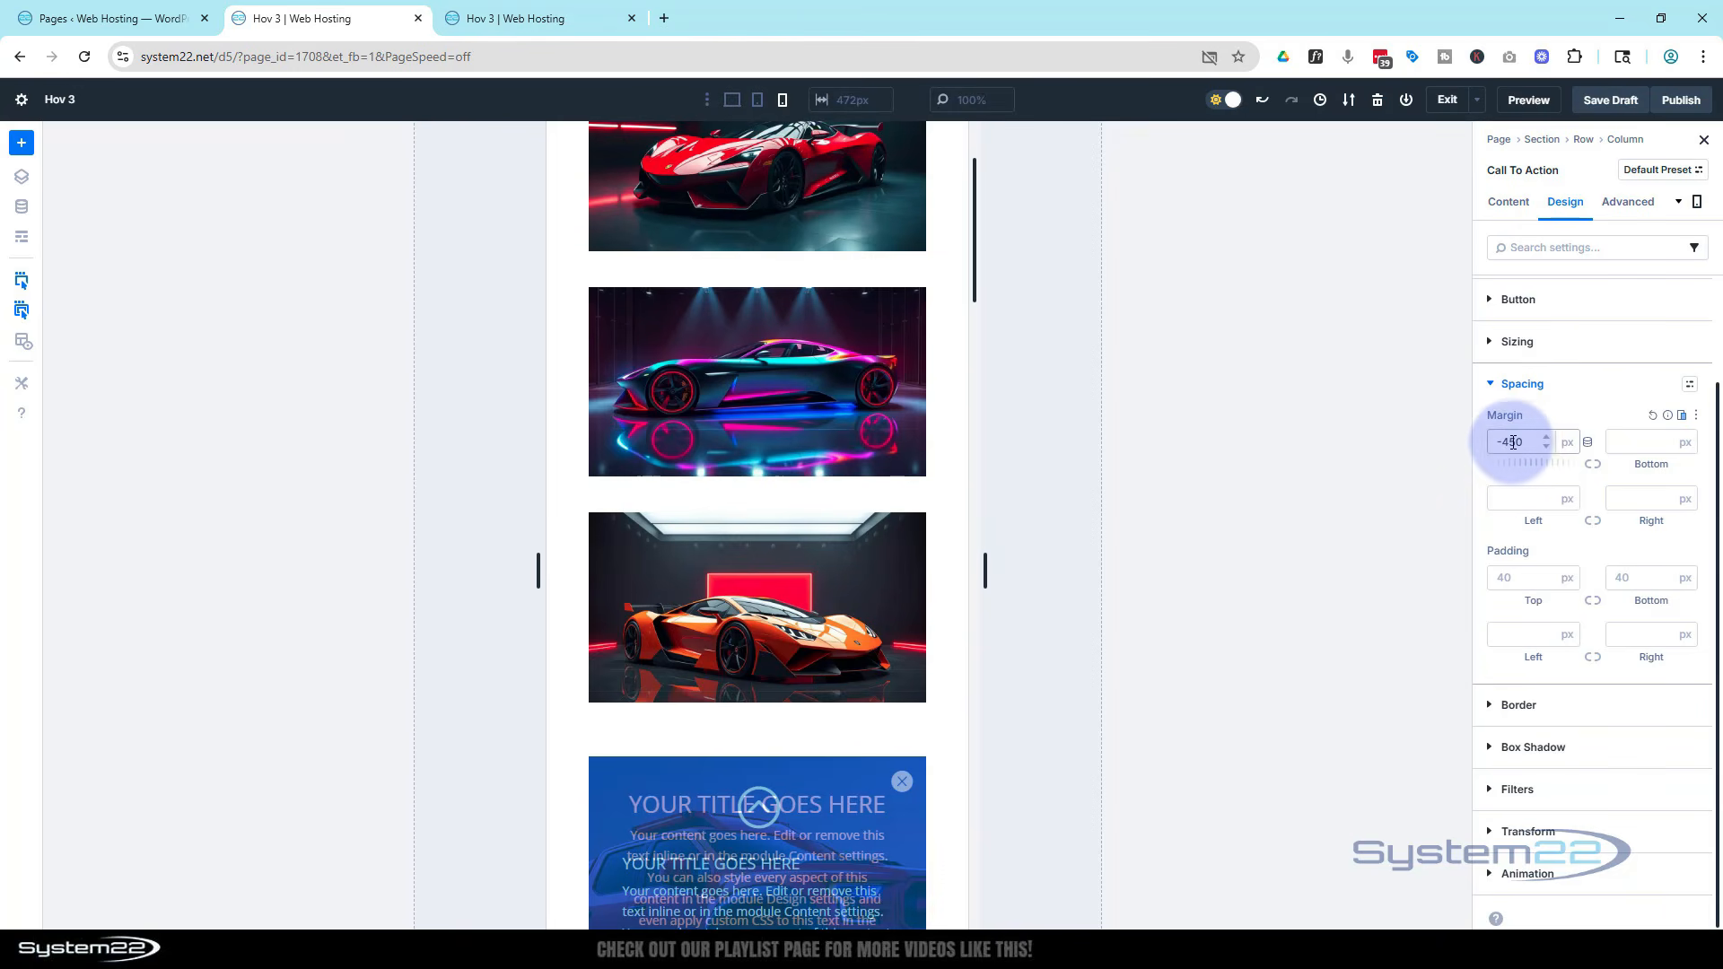
click(1541, 386)
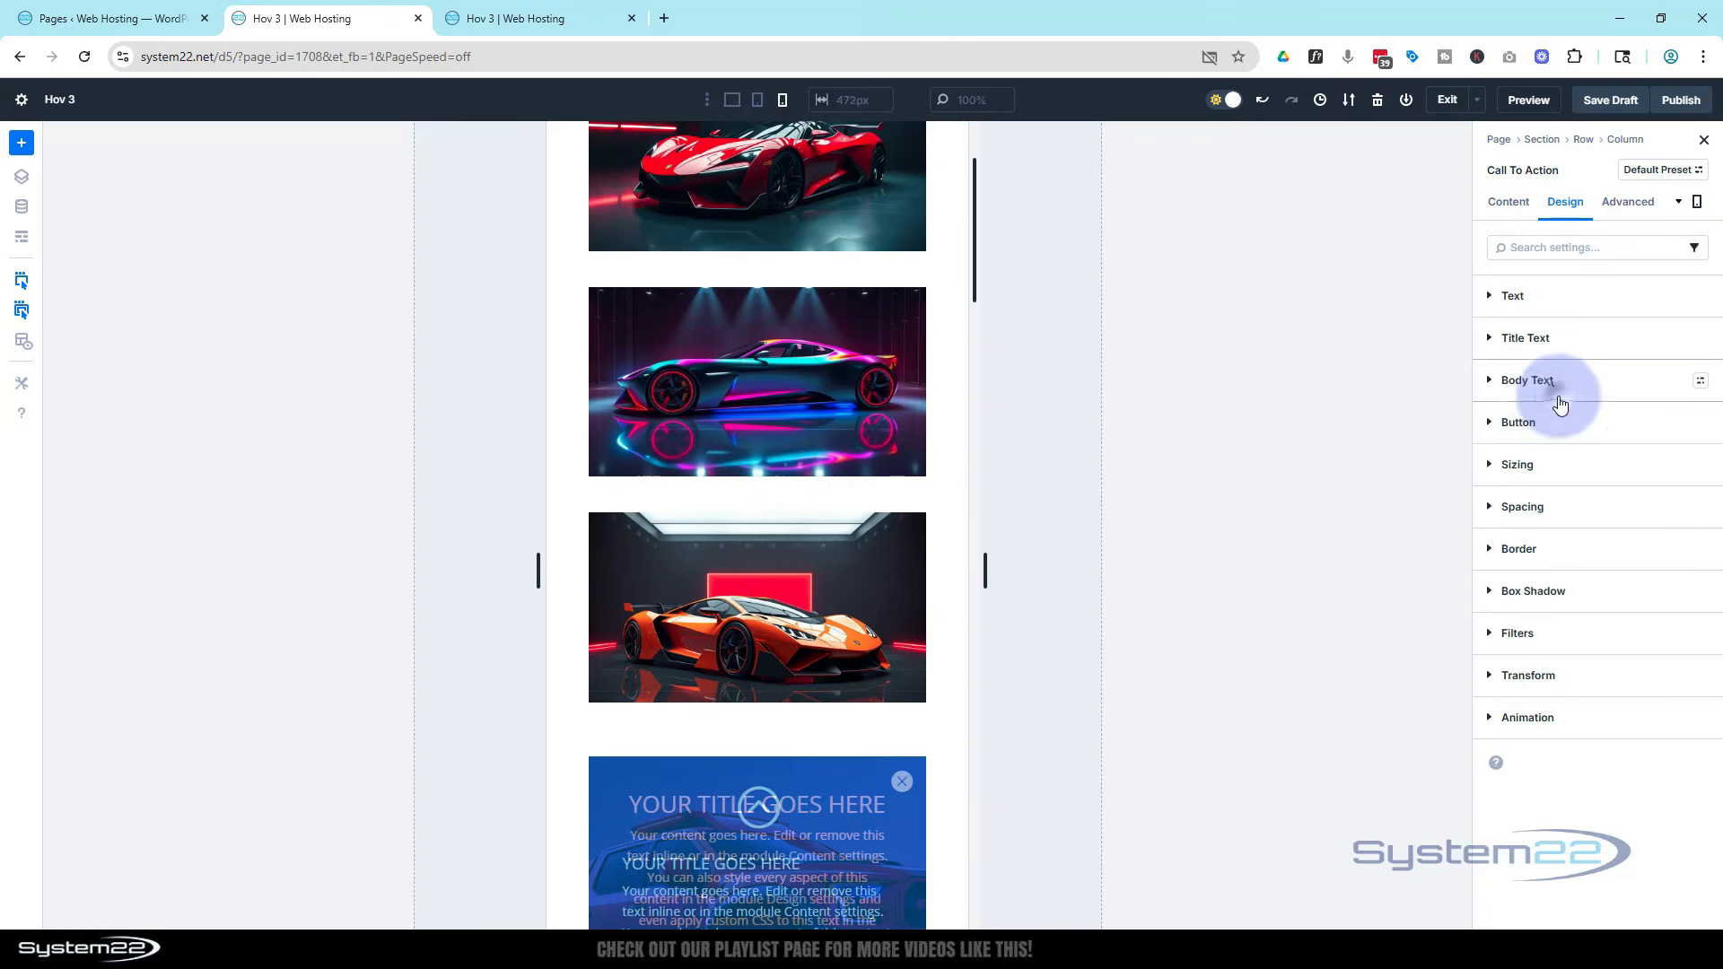
click(896, 704)
scroll(897, 703, down, 7)
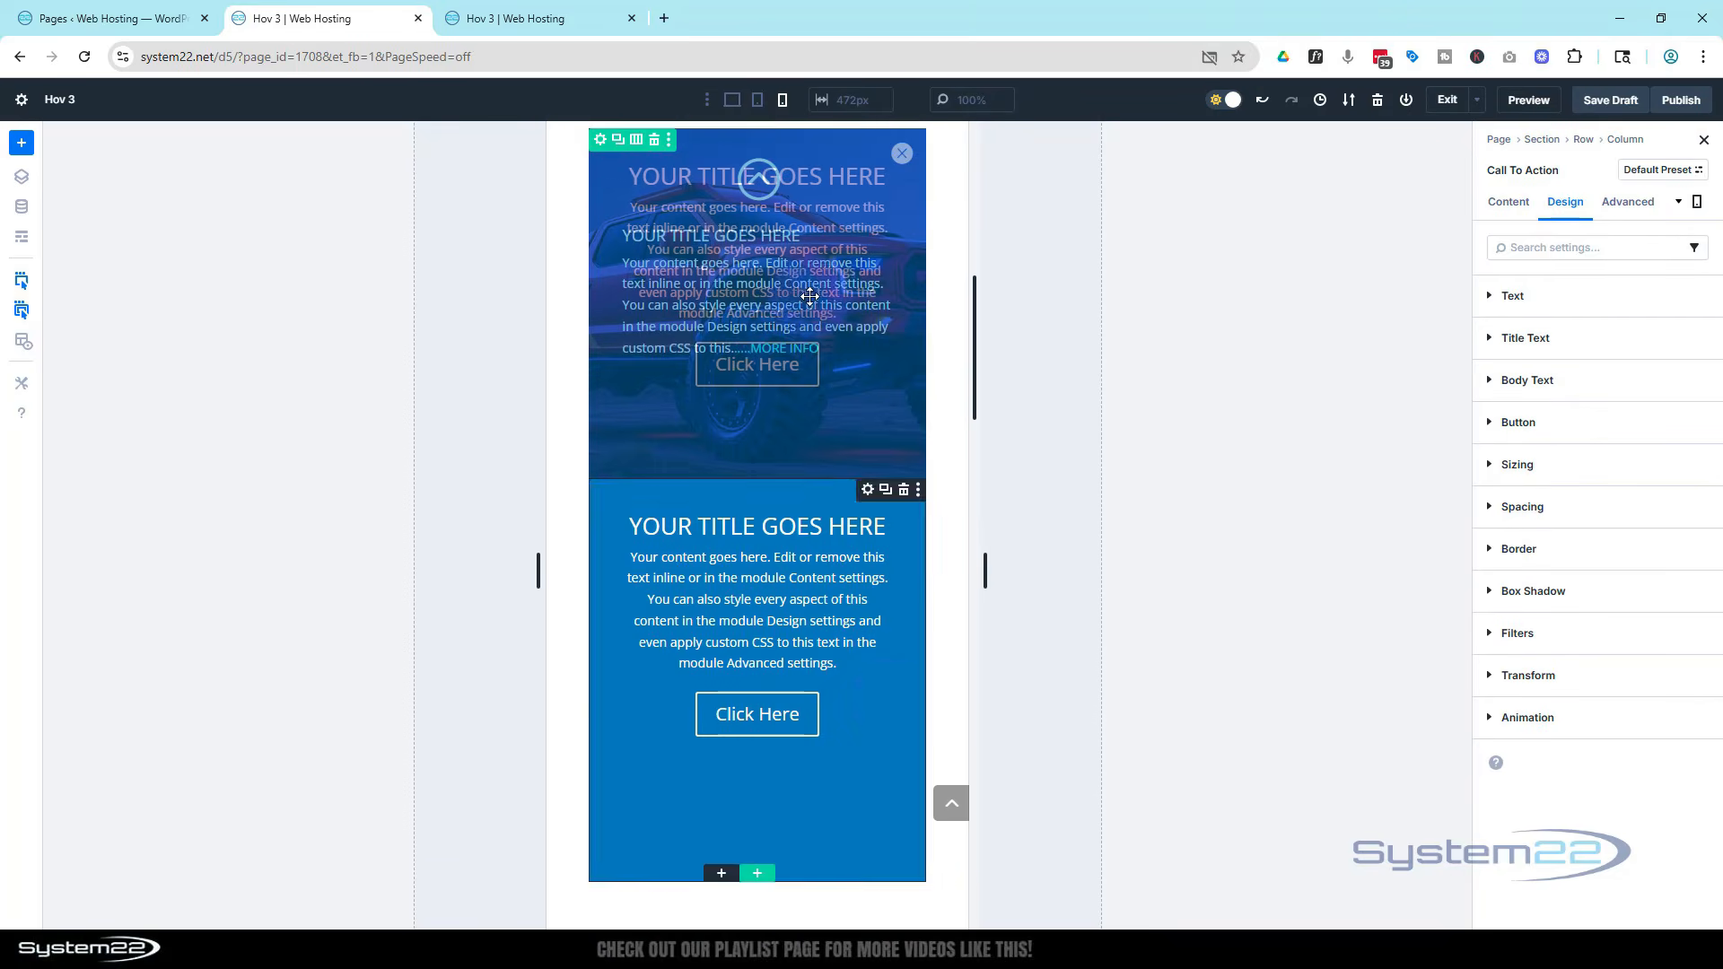
click(727, 102)
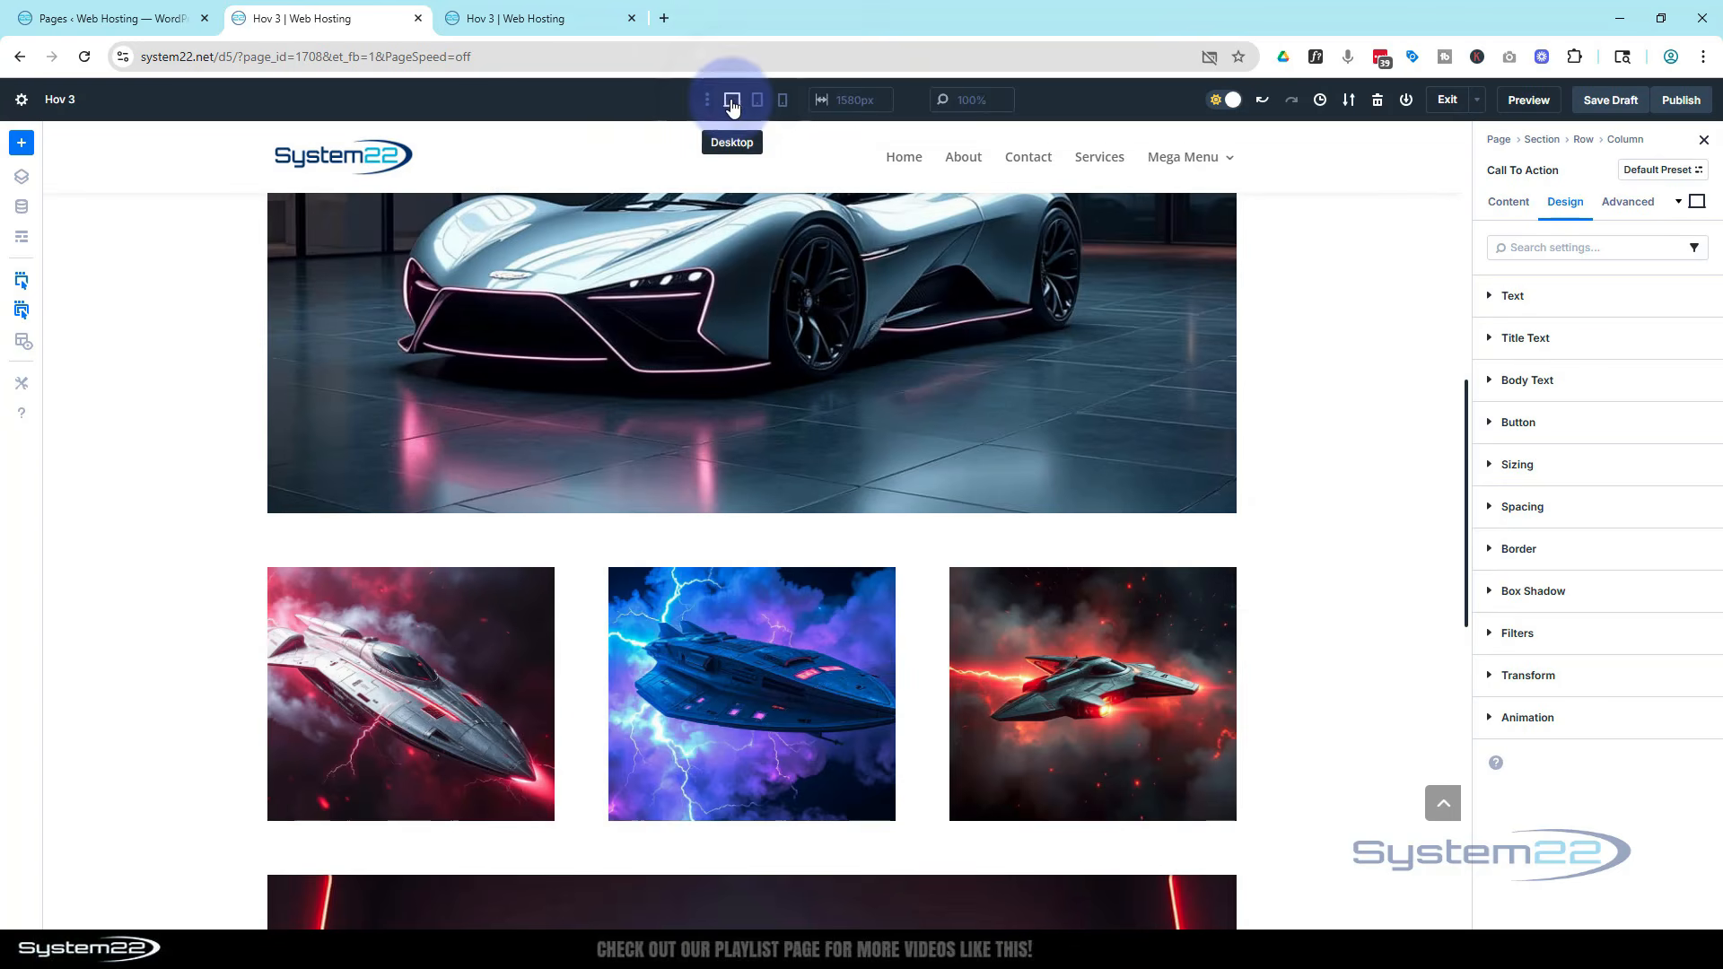
scroll(904, 461, up, 5)
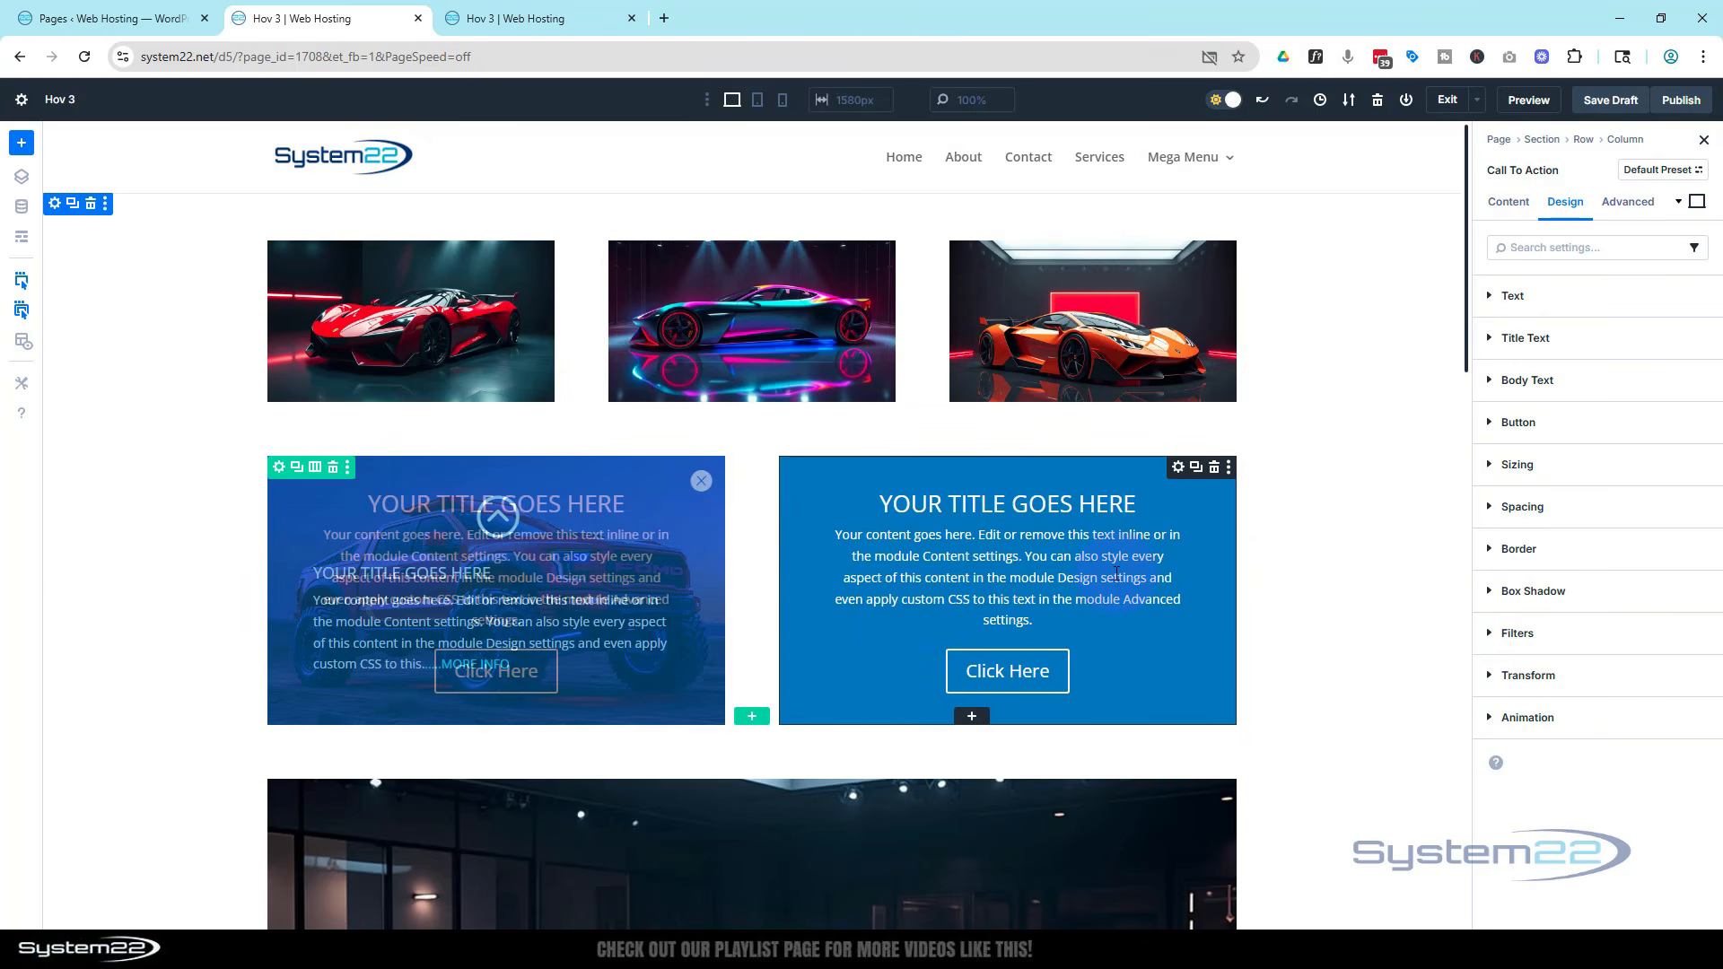
Disable the Call To Action's visibility on phone, tablet and desktop
click(1627, 203)
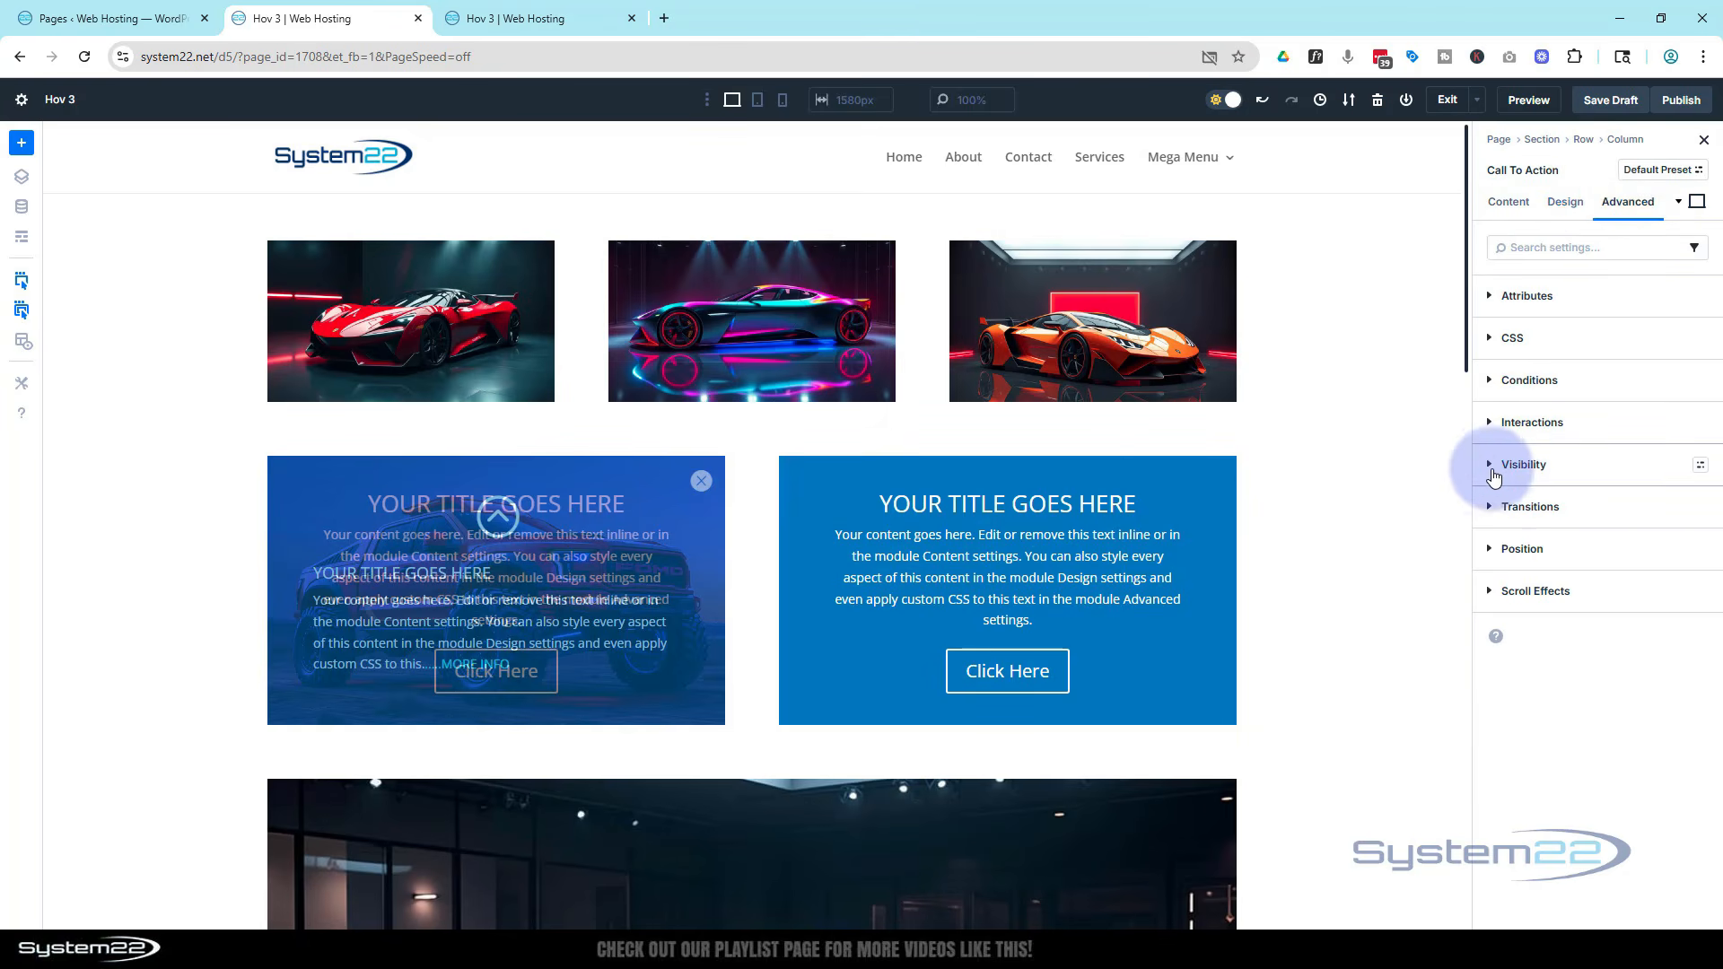
click(1507, 465)
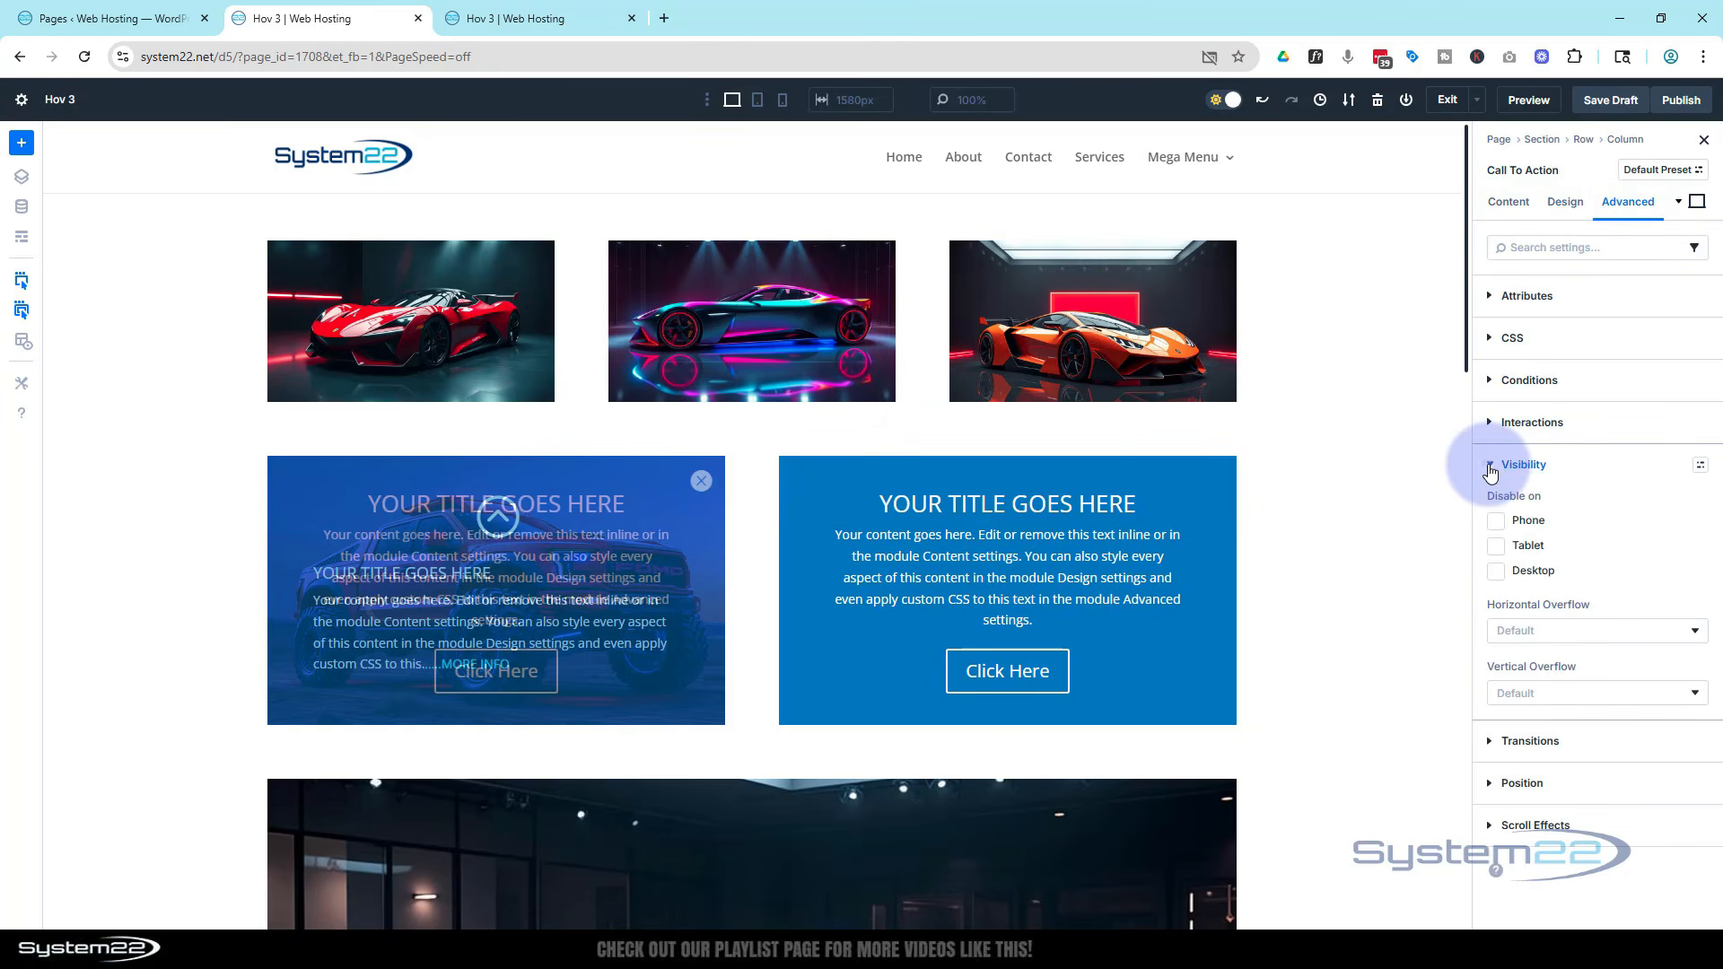
click(1496, 522)
click(1497, 547)
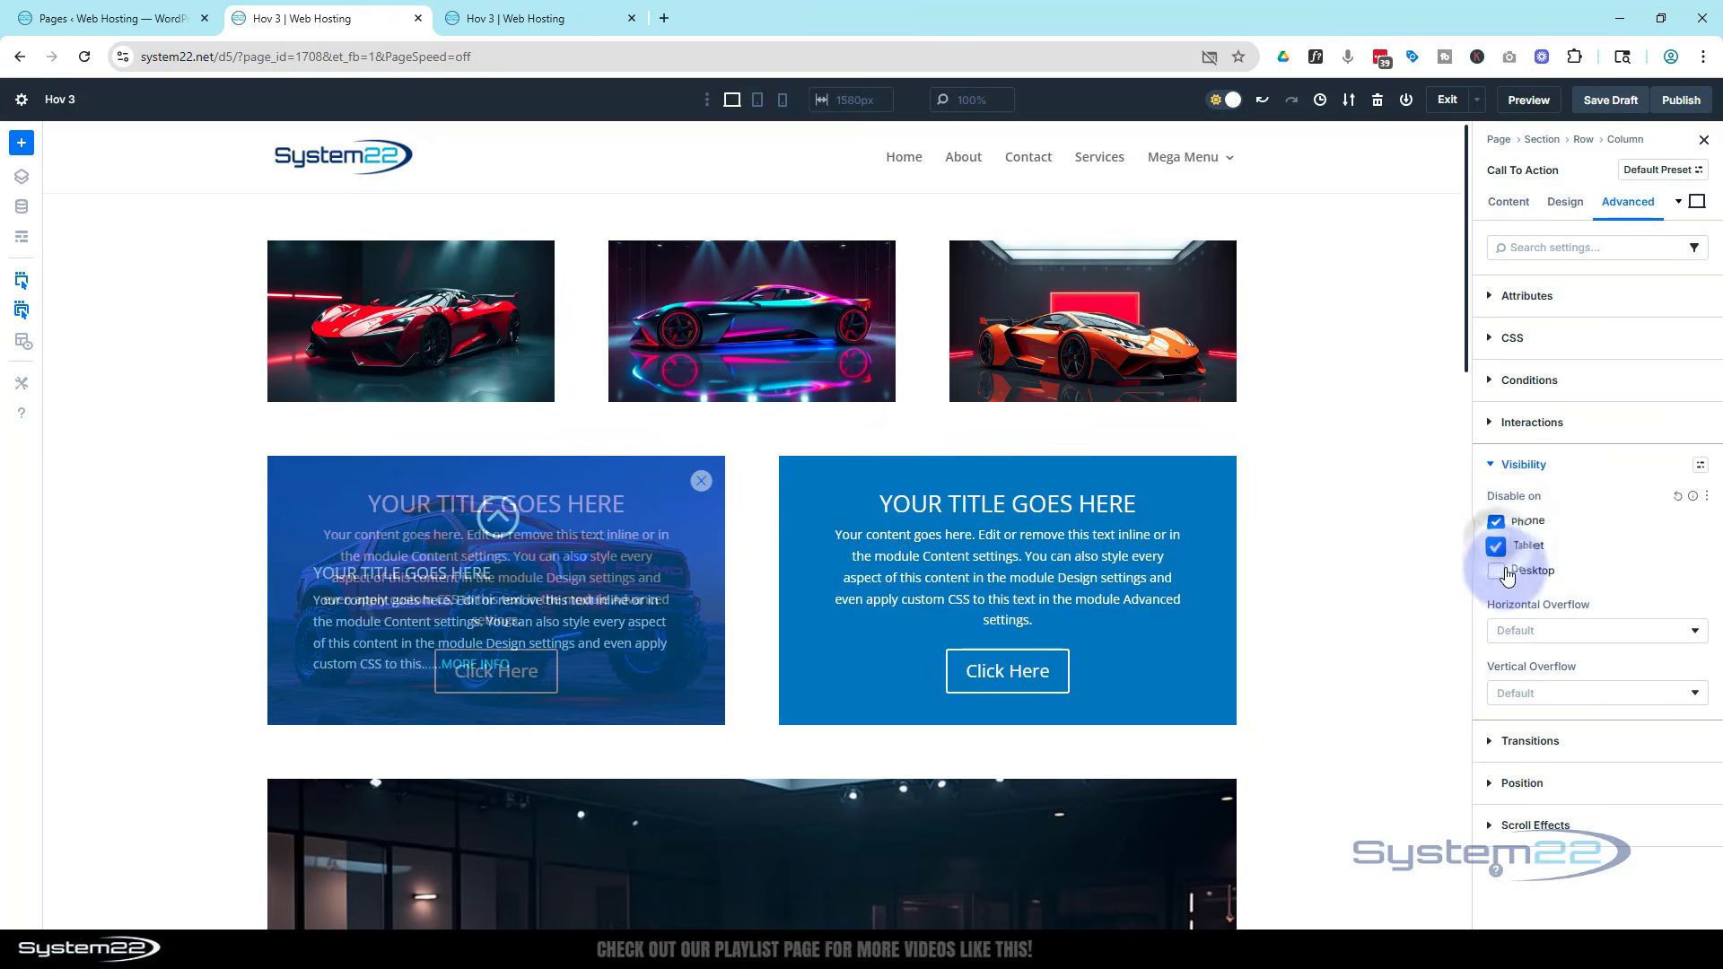
click(1497, 571)
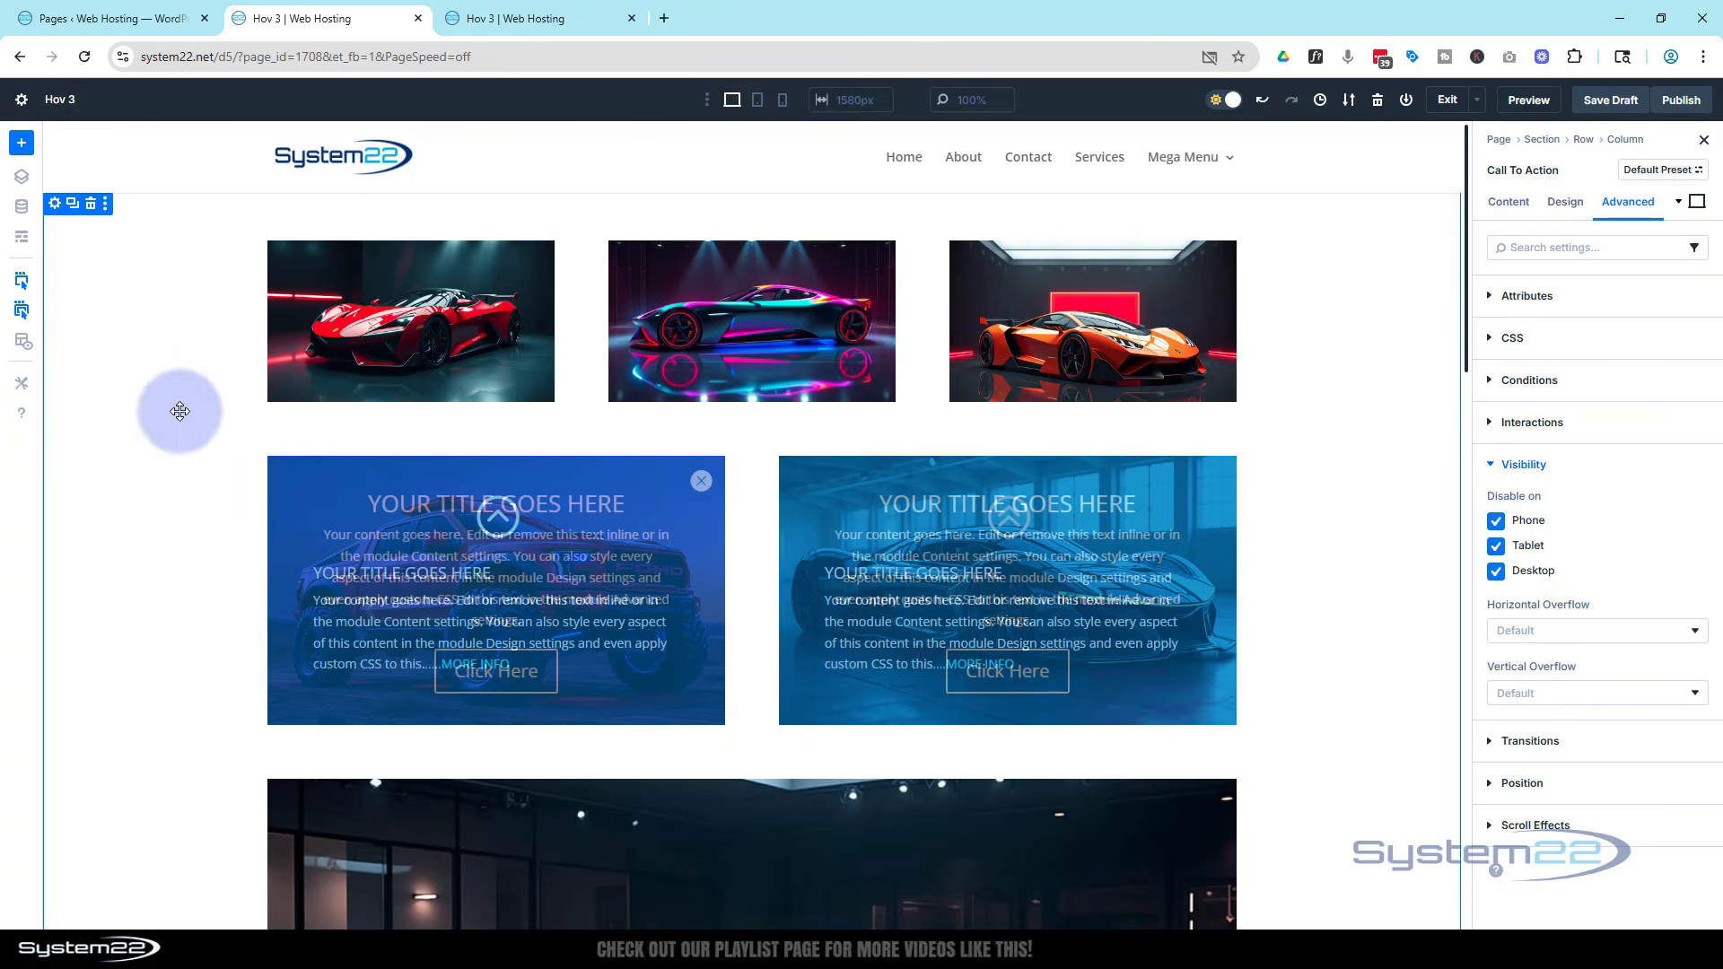
Open the wireframe view and set the right column blurb's admin label to bl 2
click(22, 241)
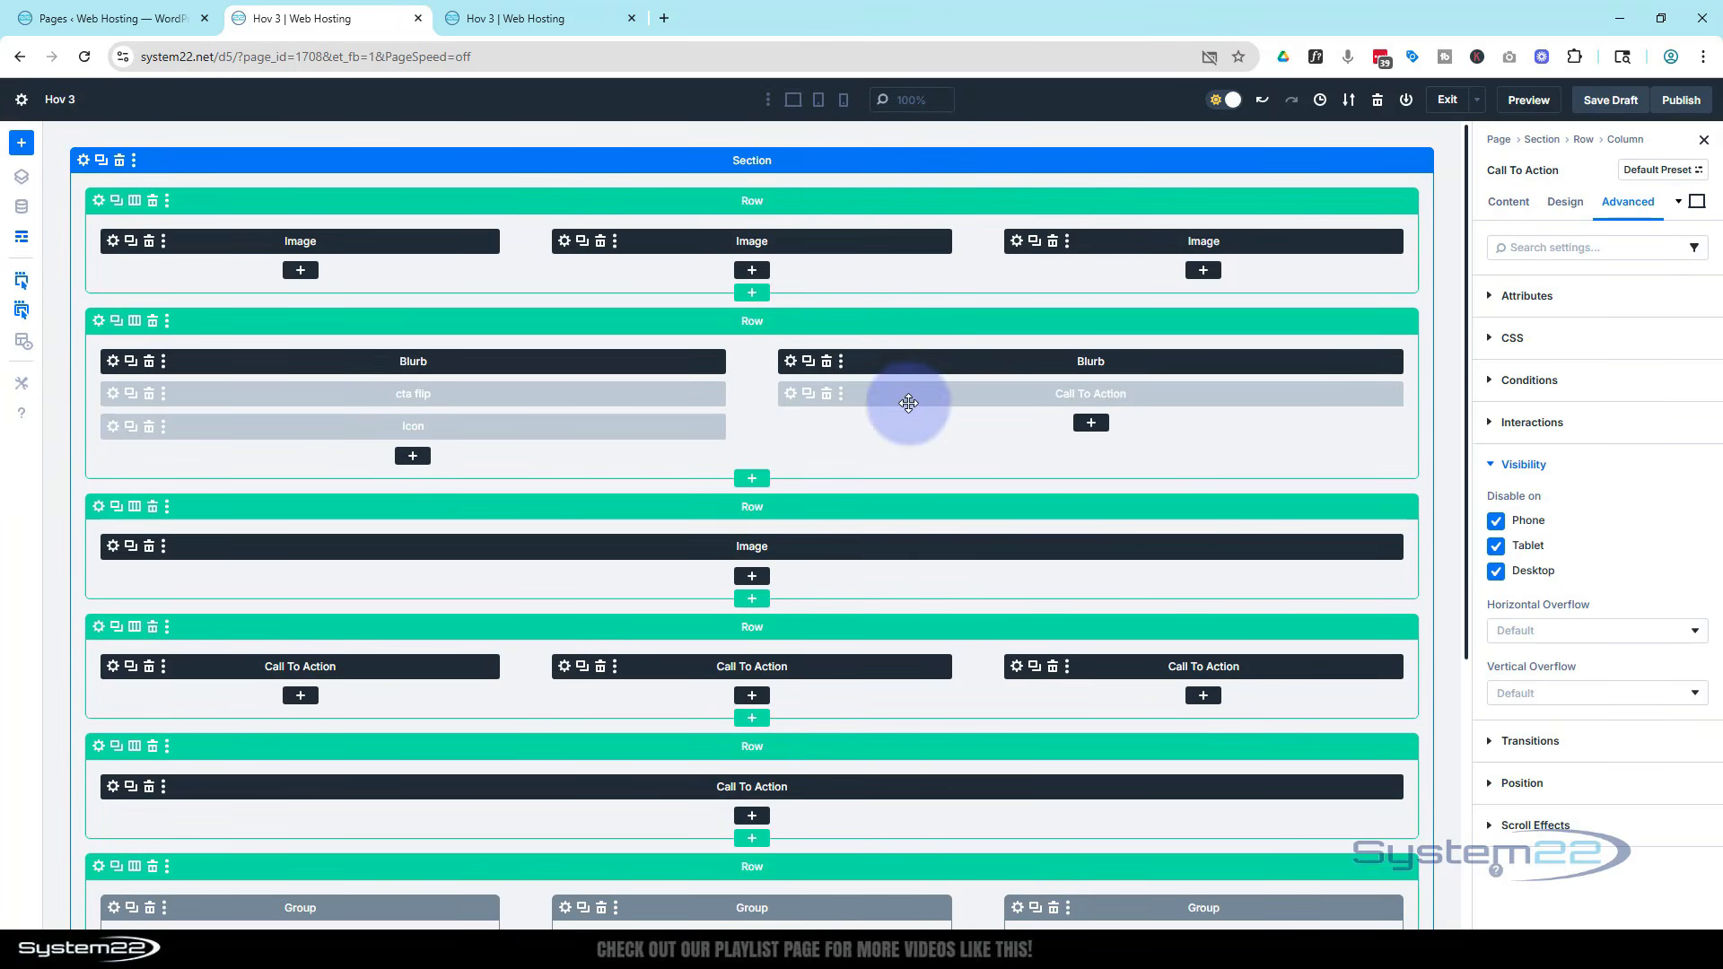
click(791, 361)
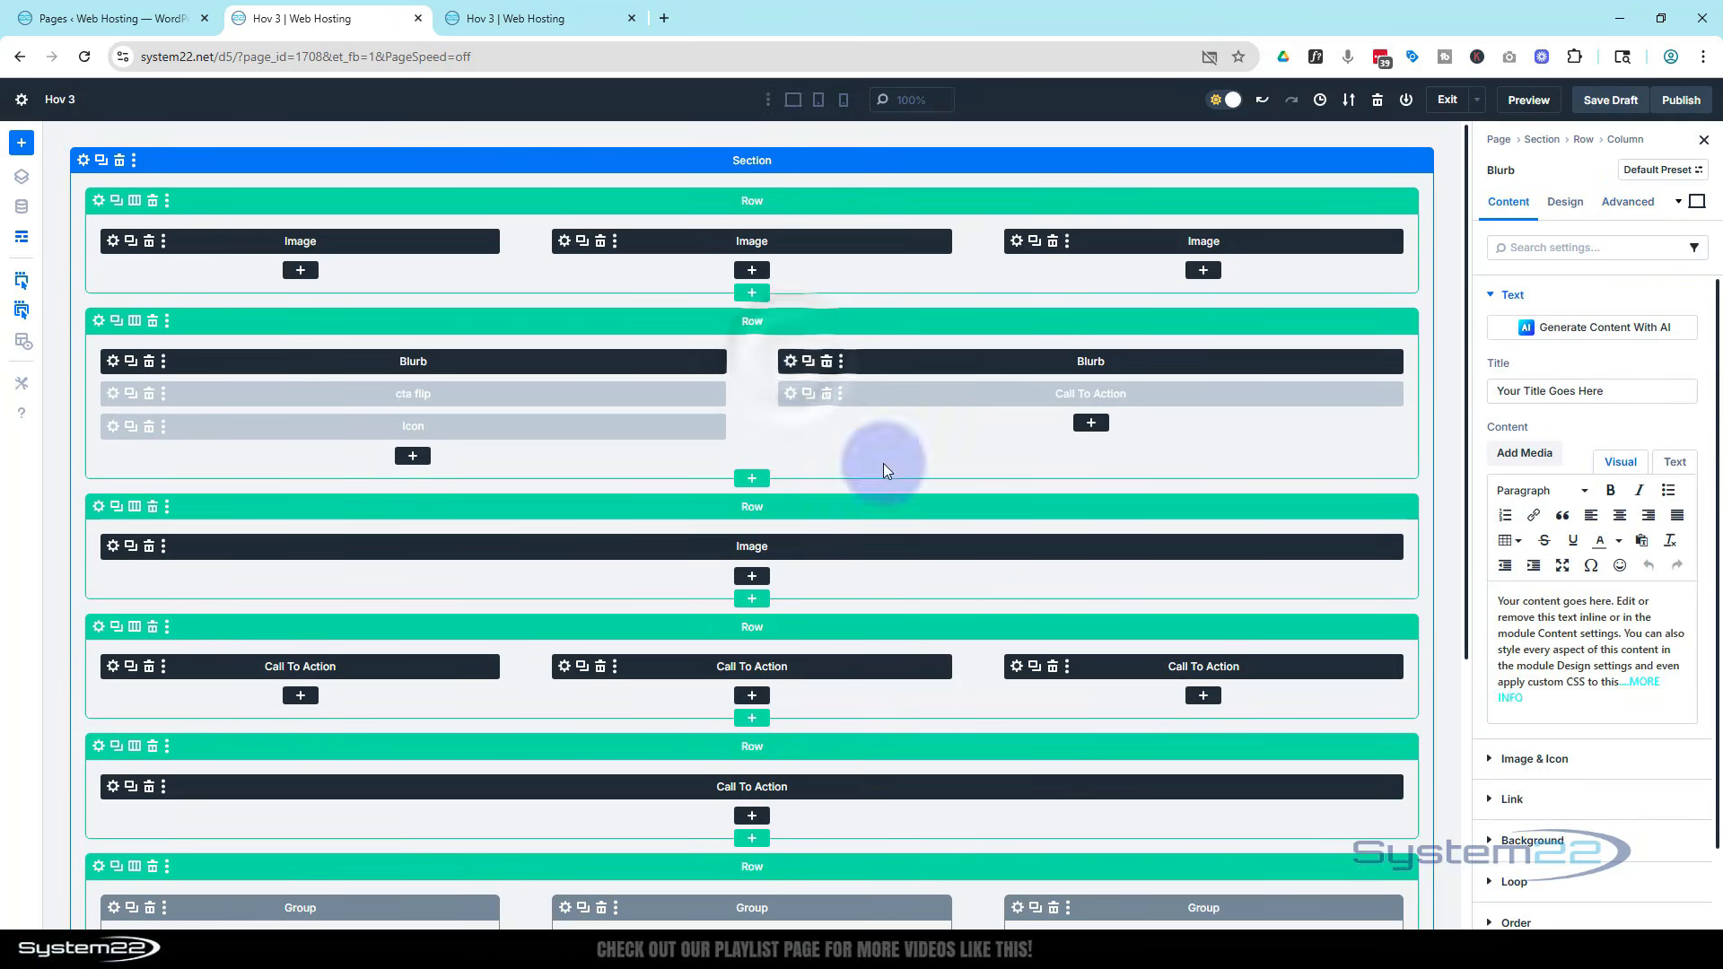
scroll(1579, 628, down, 3)
click(1545, 881)
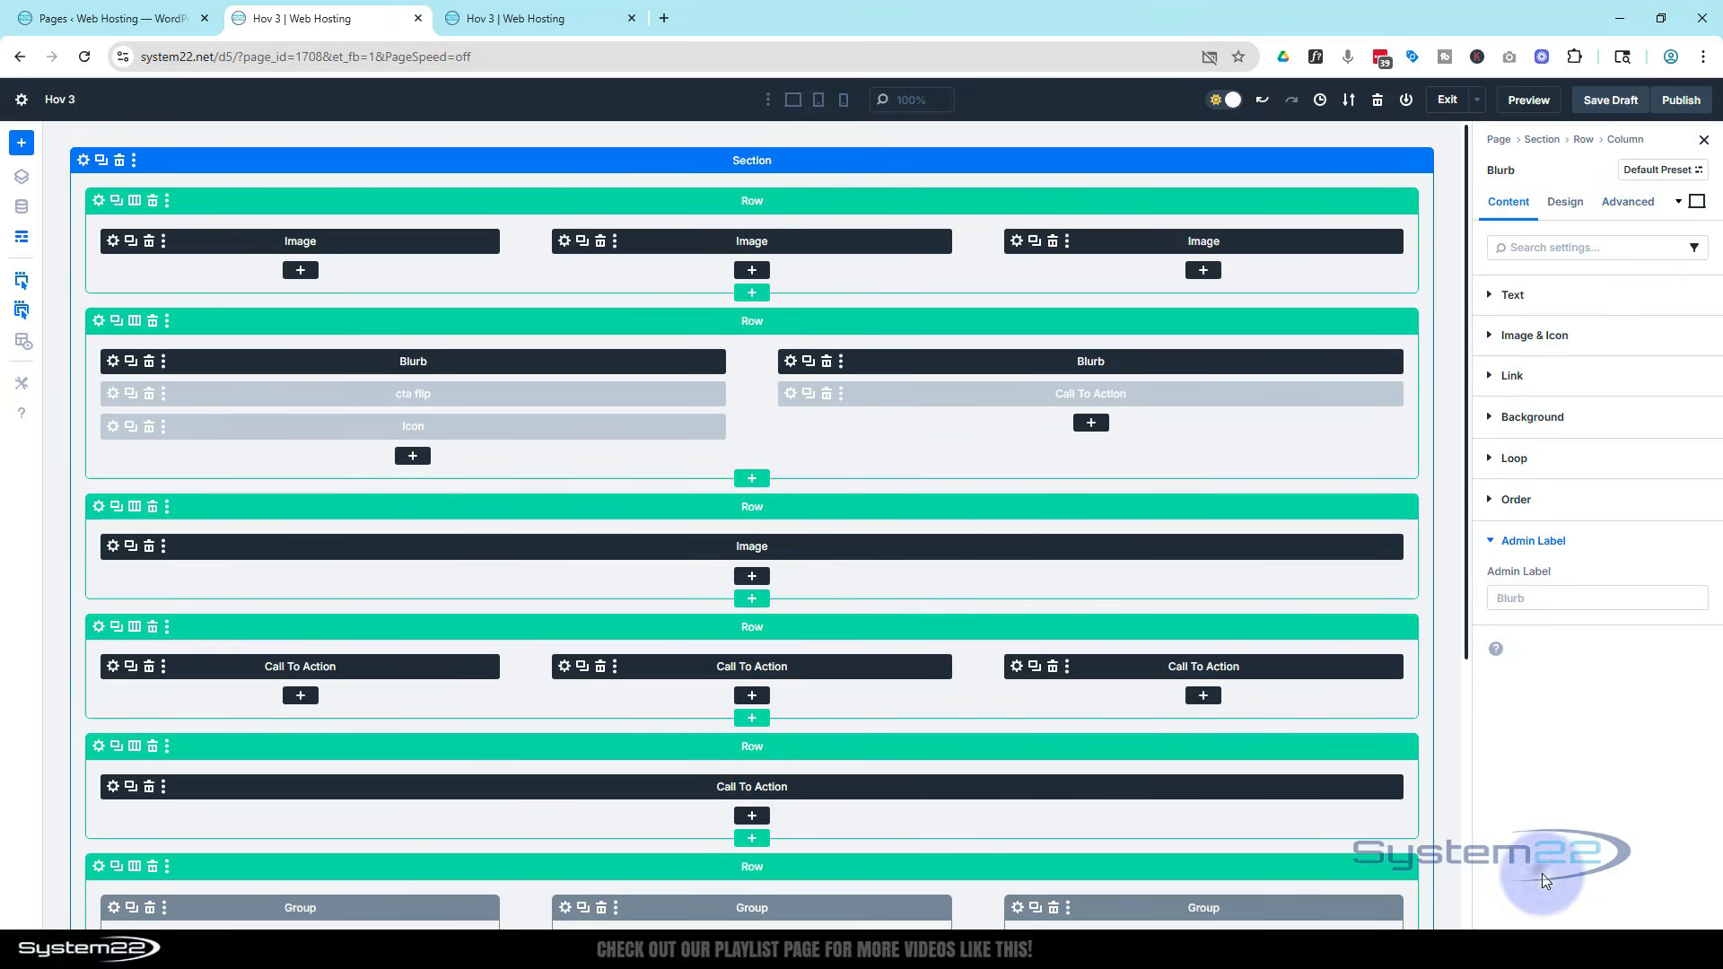
click(1512, 597)
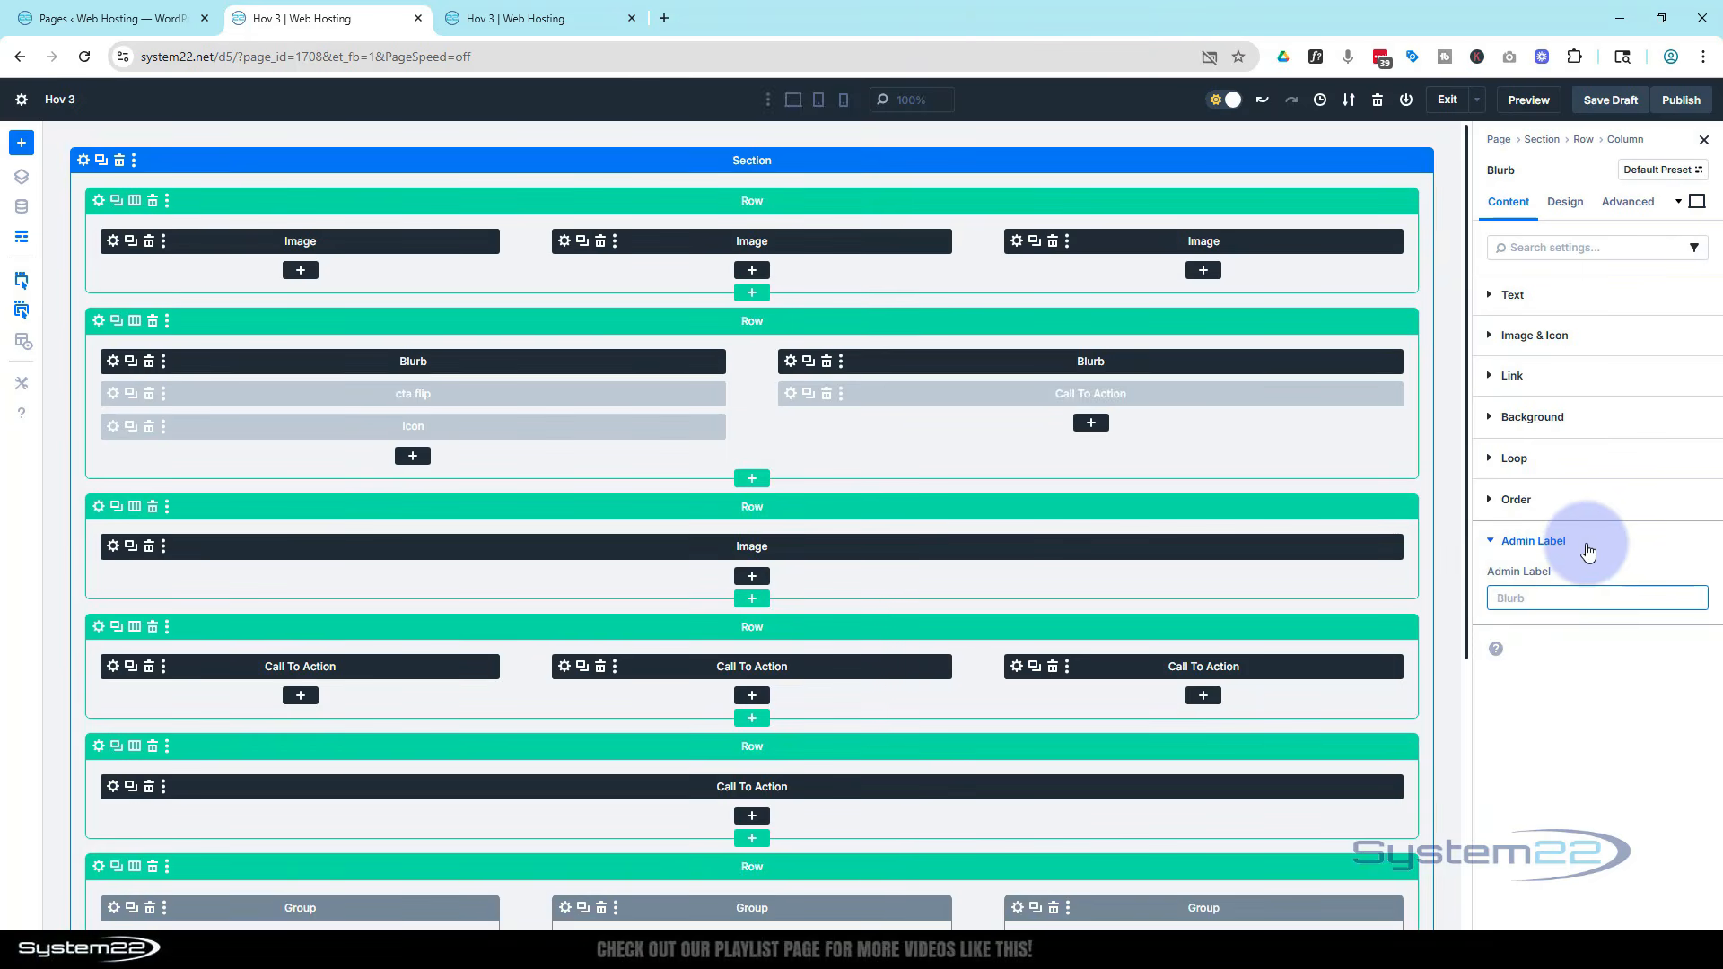
text(bl 2)
Set the right column Call To Action's admin label to CTA 2
click(793, 400)
scroll(1534, 617, down, 2)
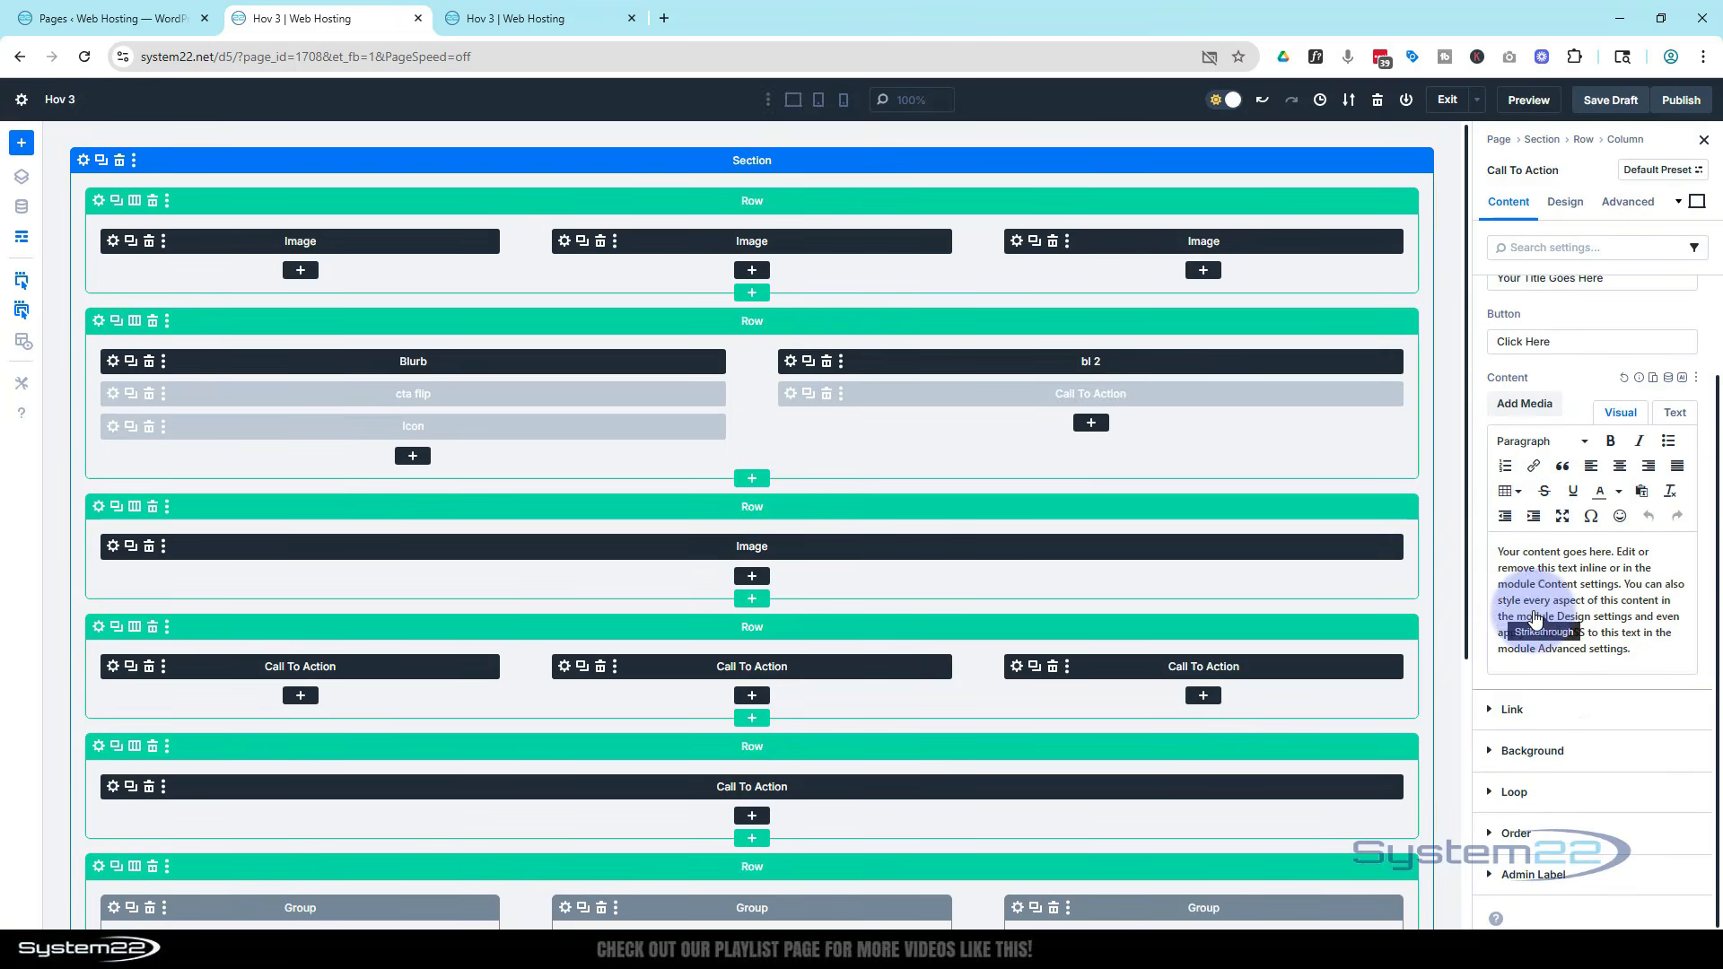
click(1489, 872)
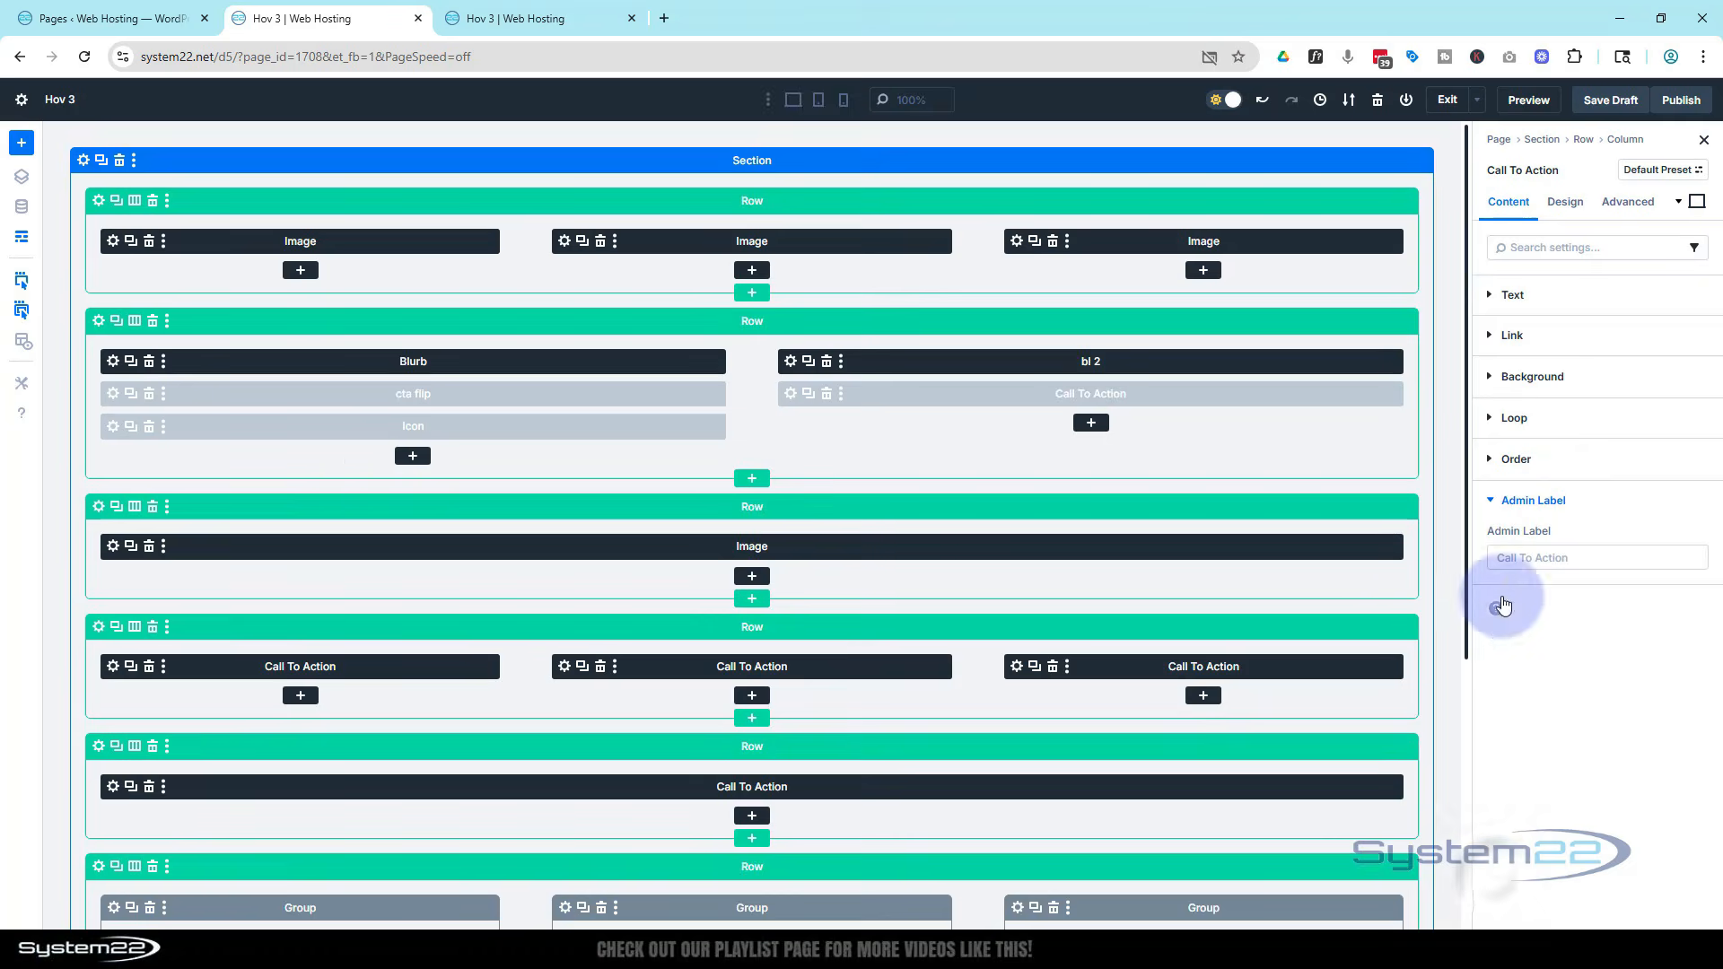
click(1507, 560)
text(CTA 2)
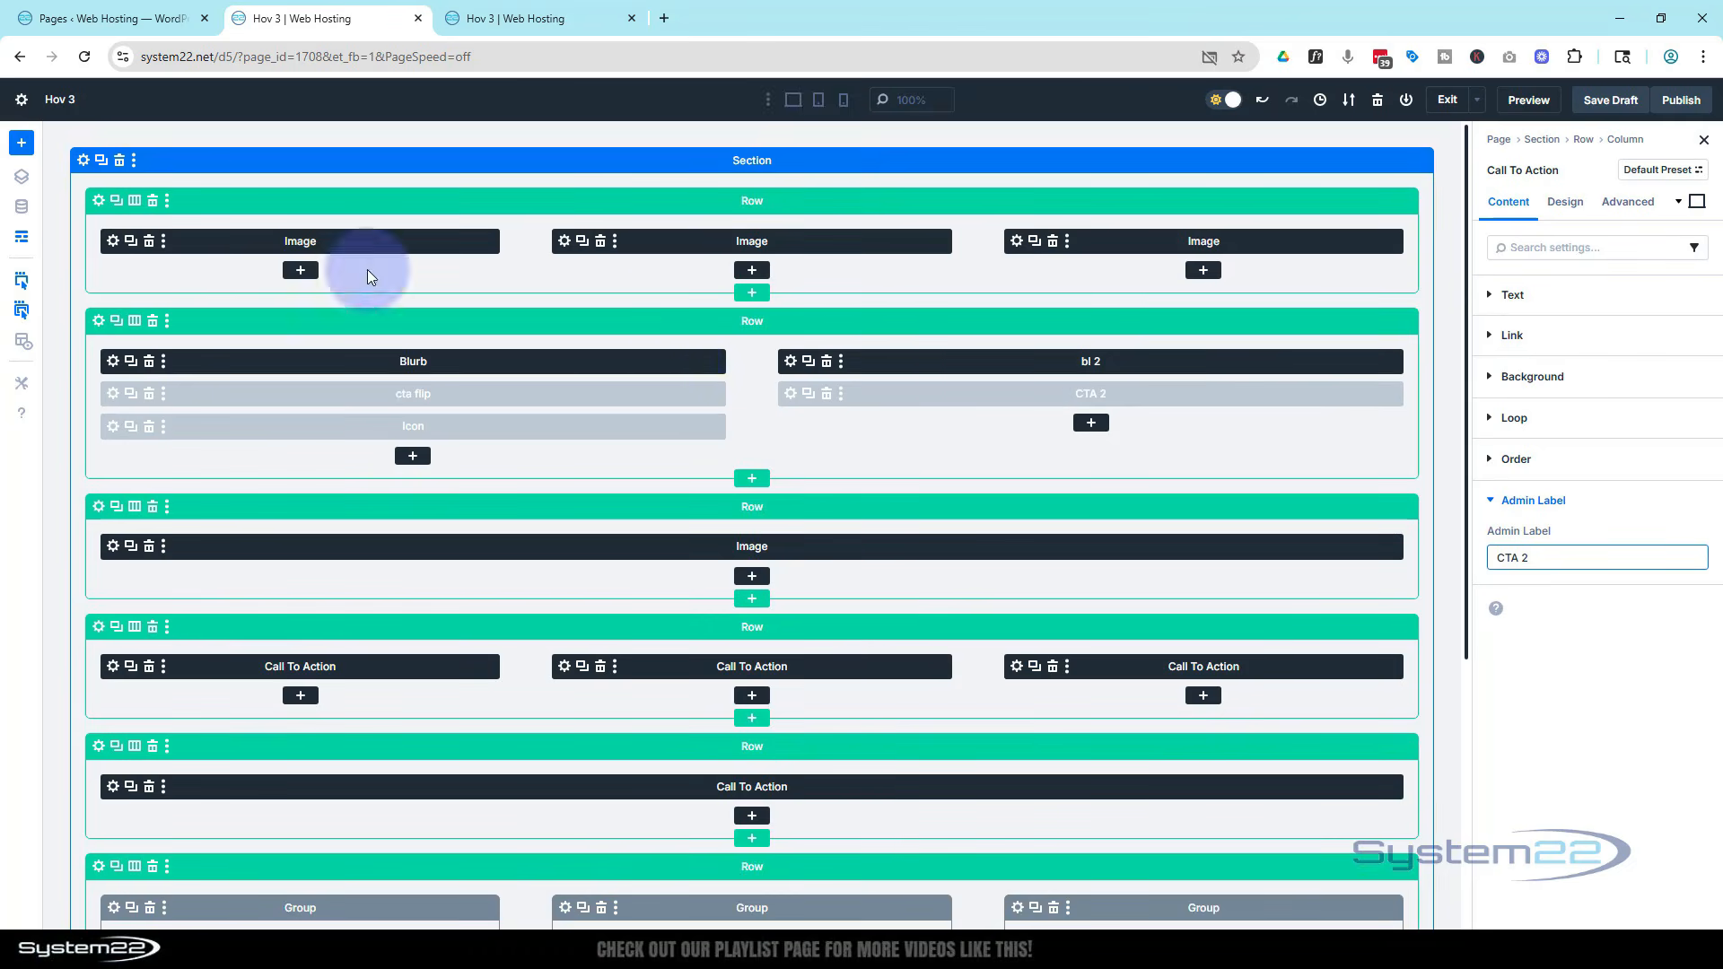
Return to the visual builder and add an Icon module below the right column's modules
click(20, 238)
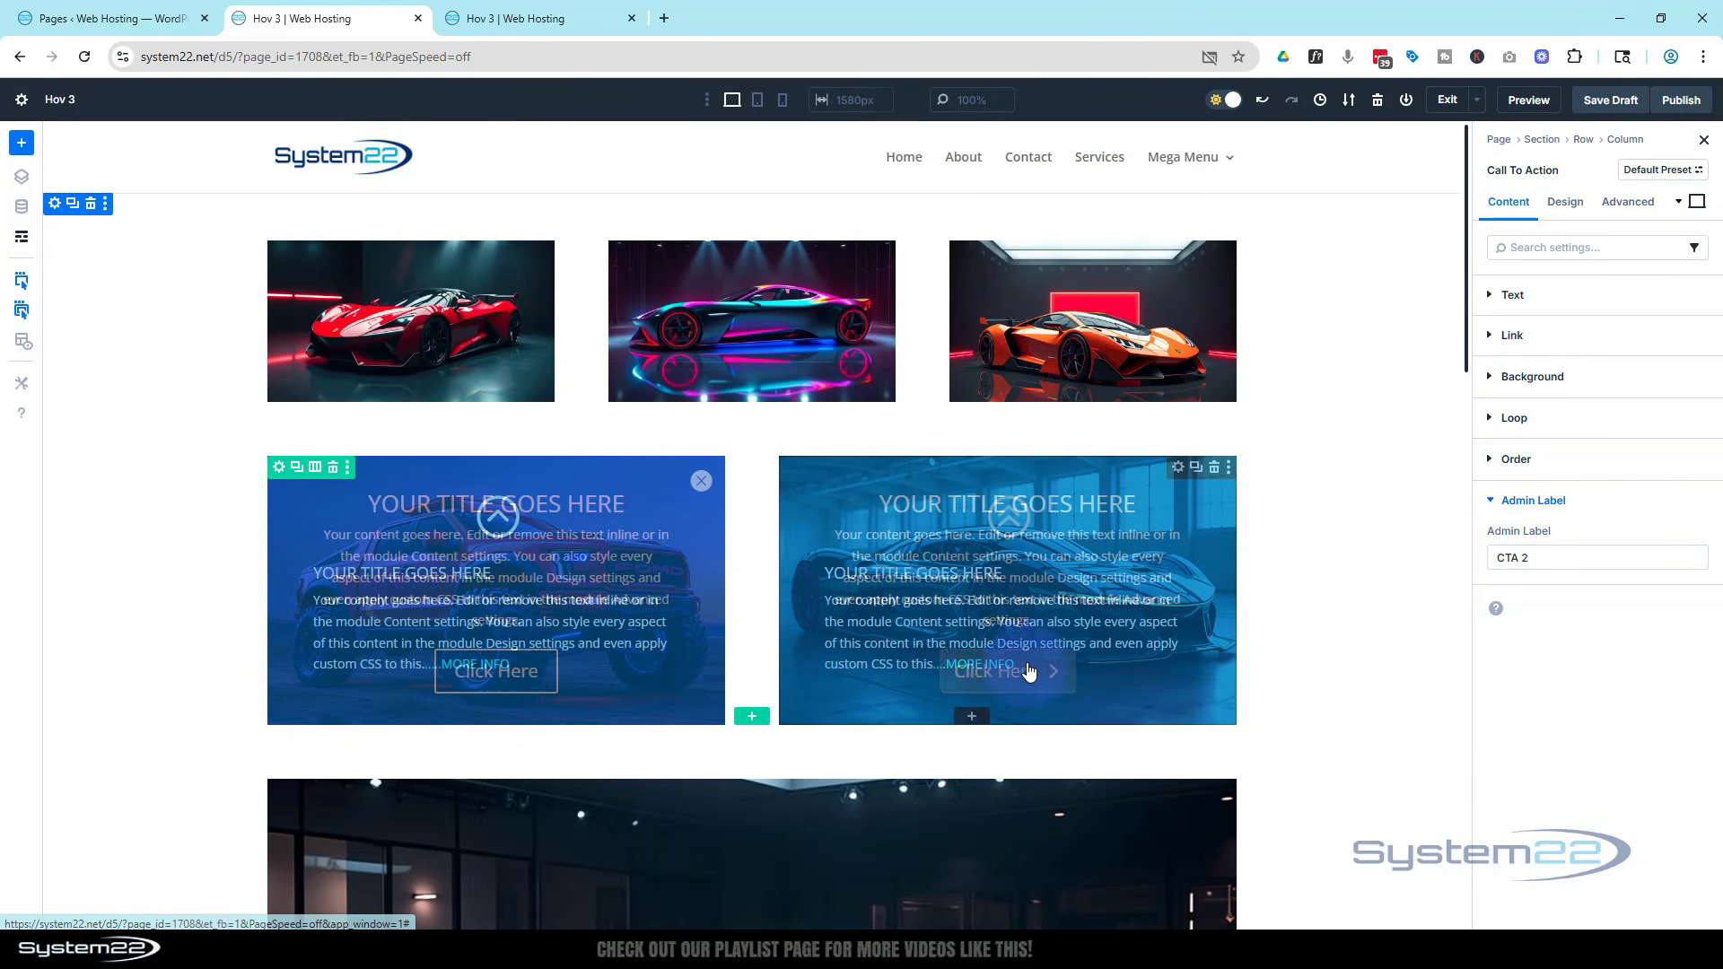
click(973, 723)
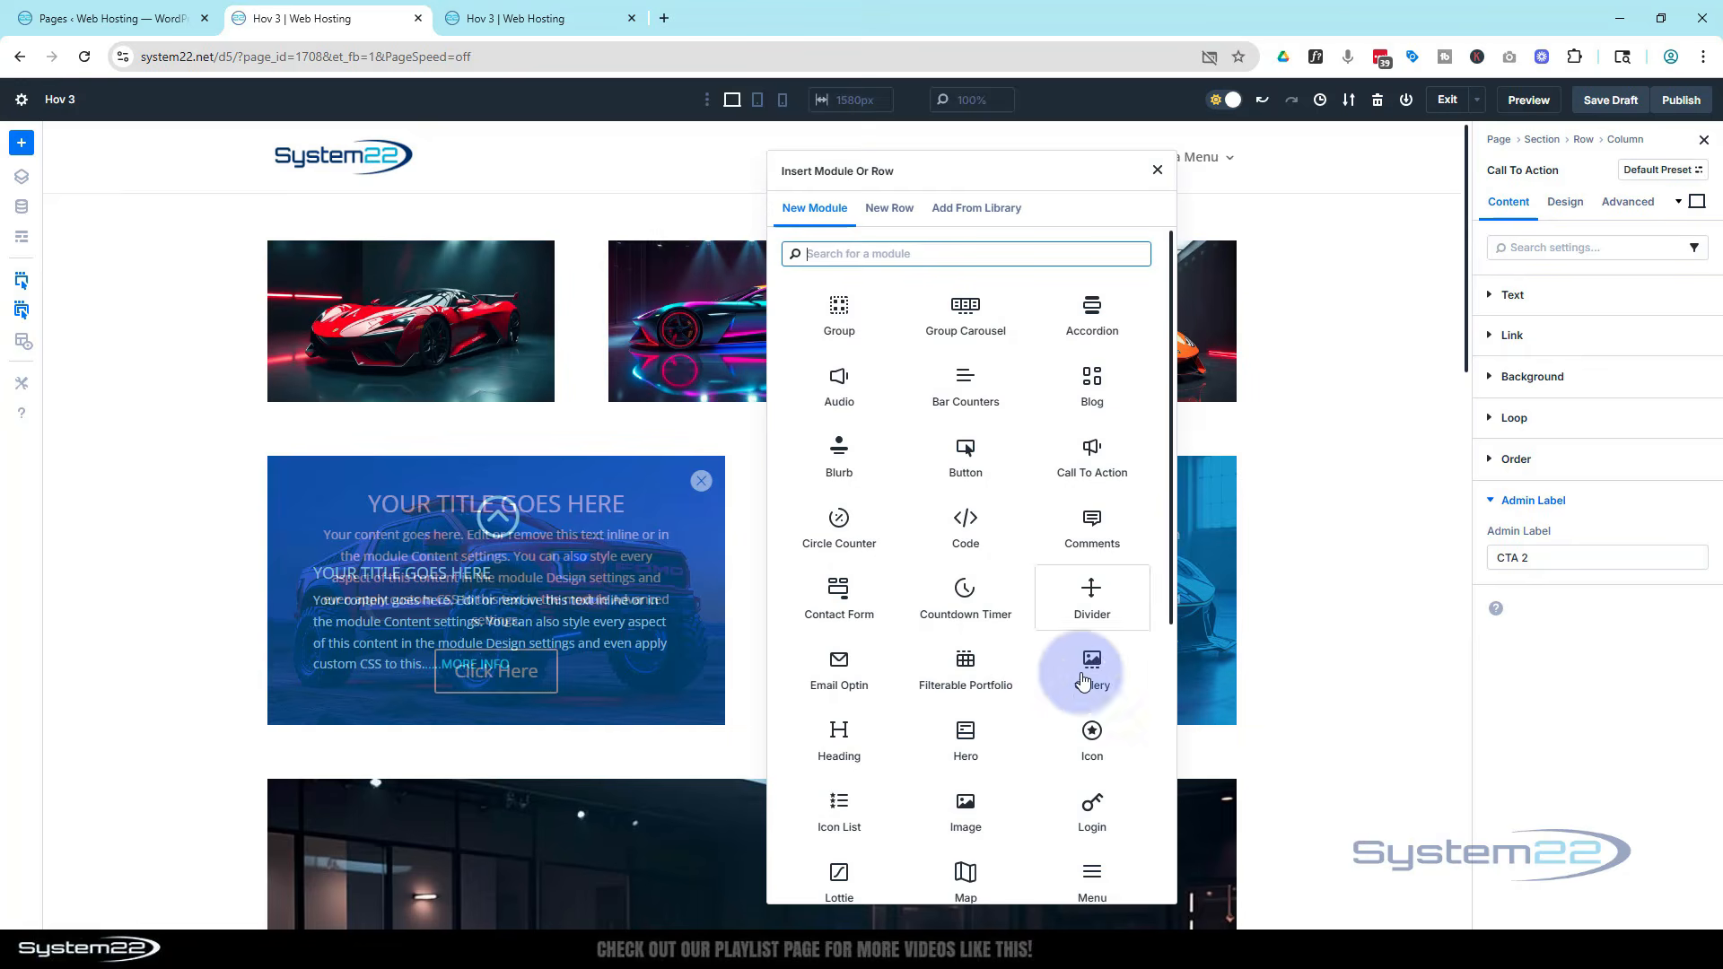
click(1086, 727)
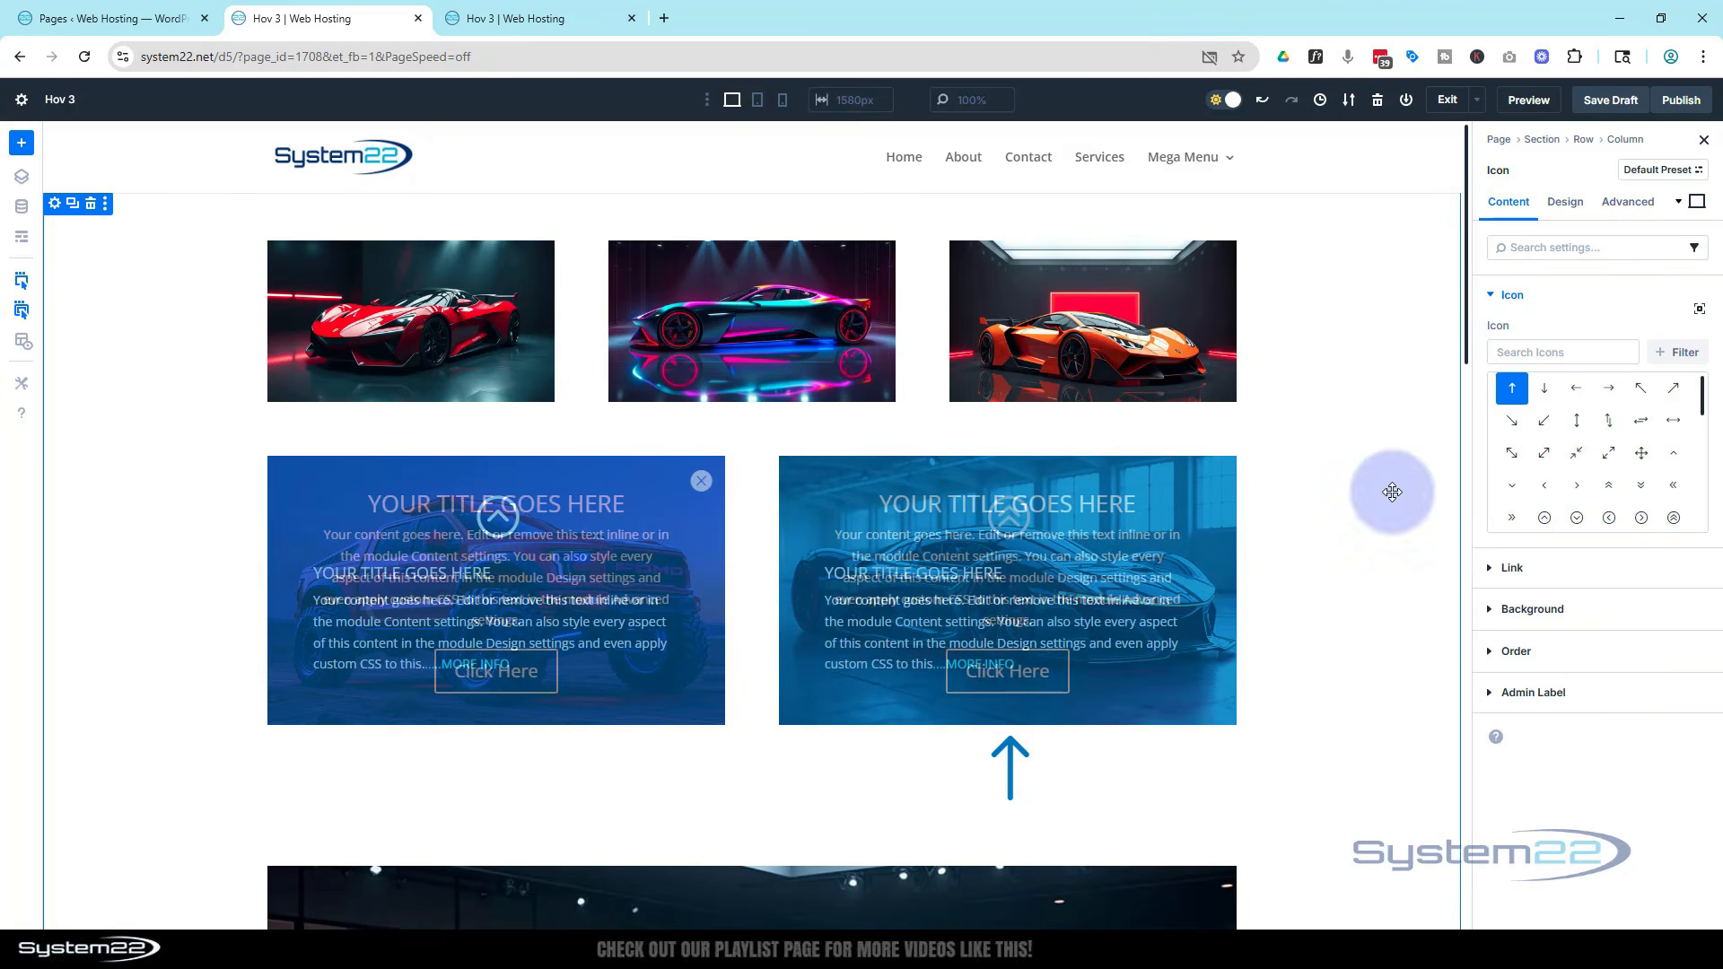
Search the icons for close and choose the filled circle close icon
click(1513, 354)
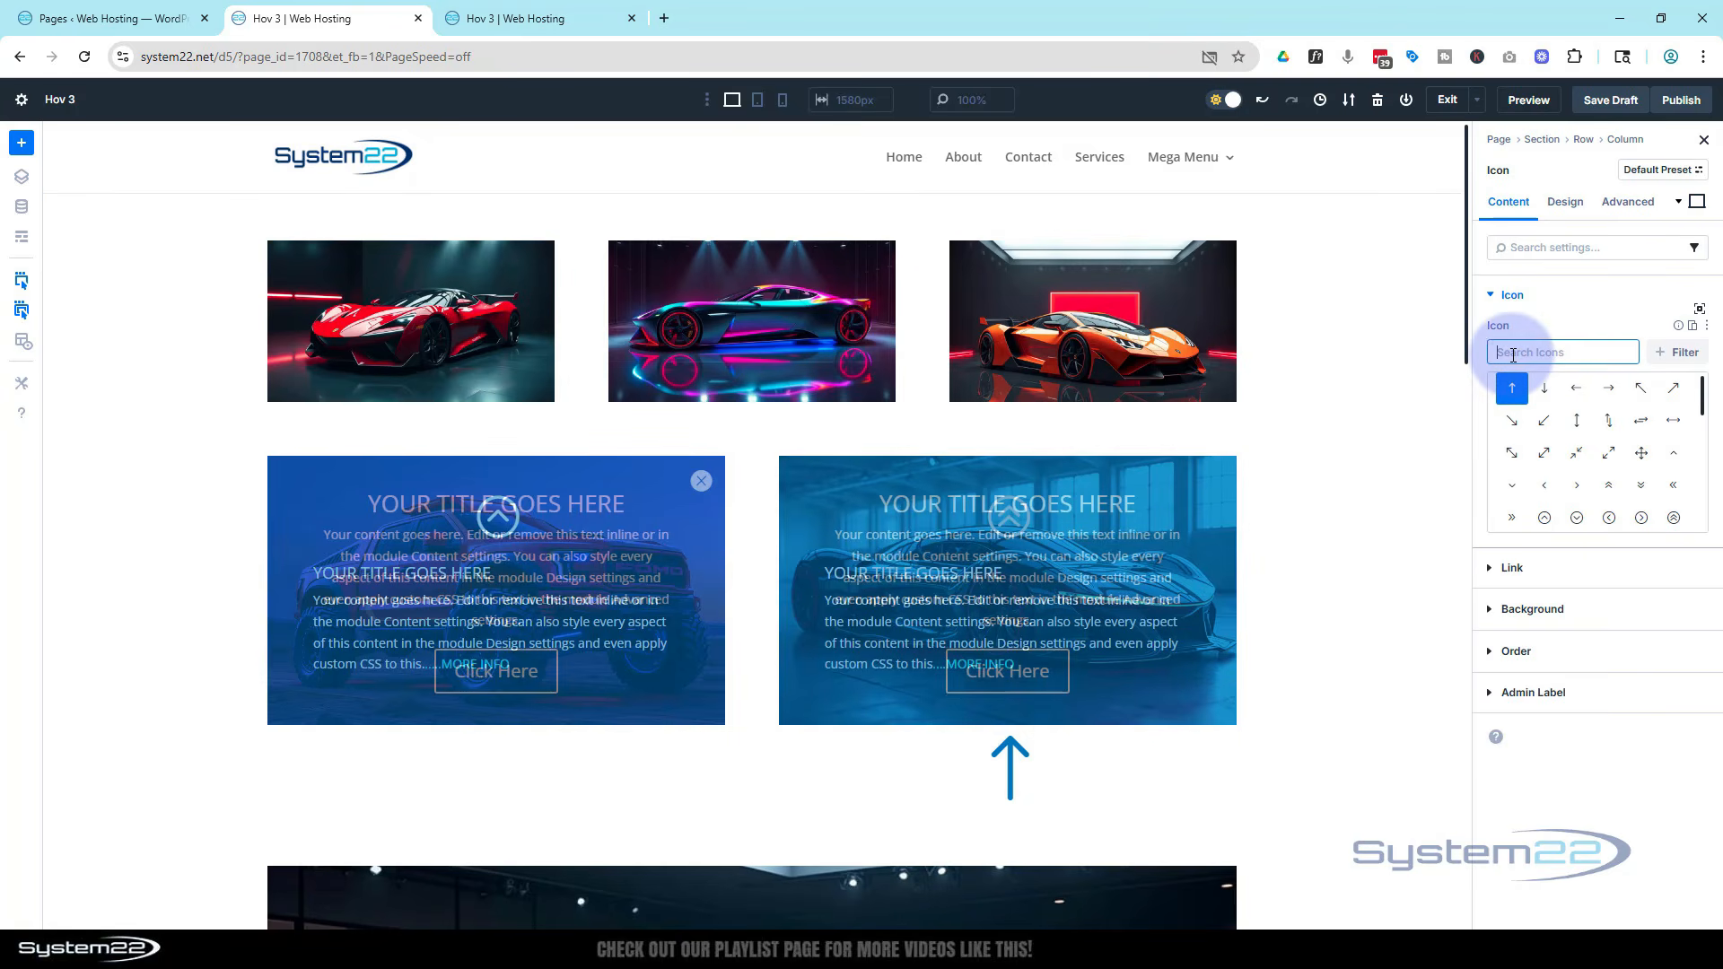
text(close)
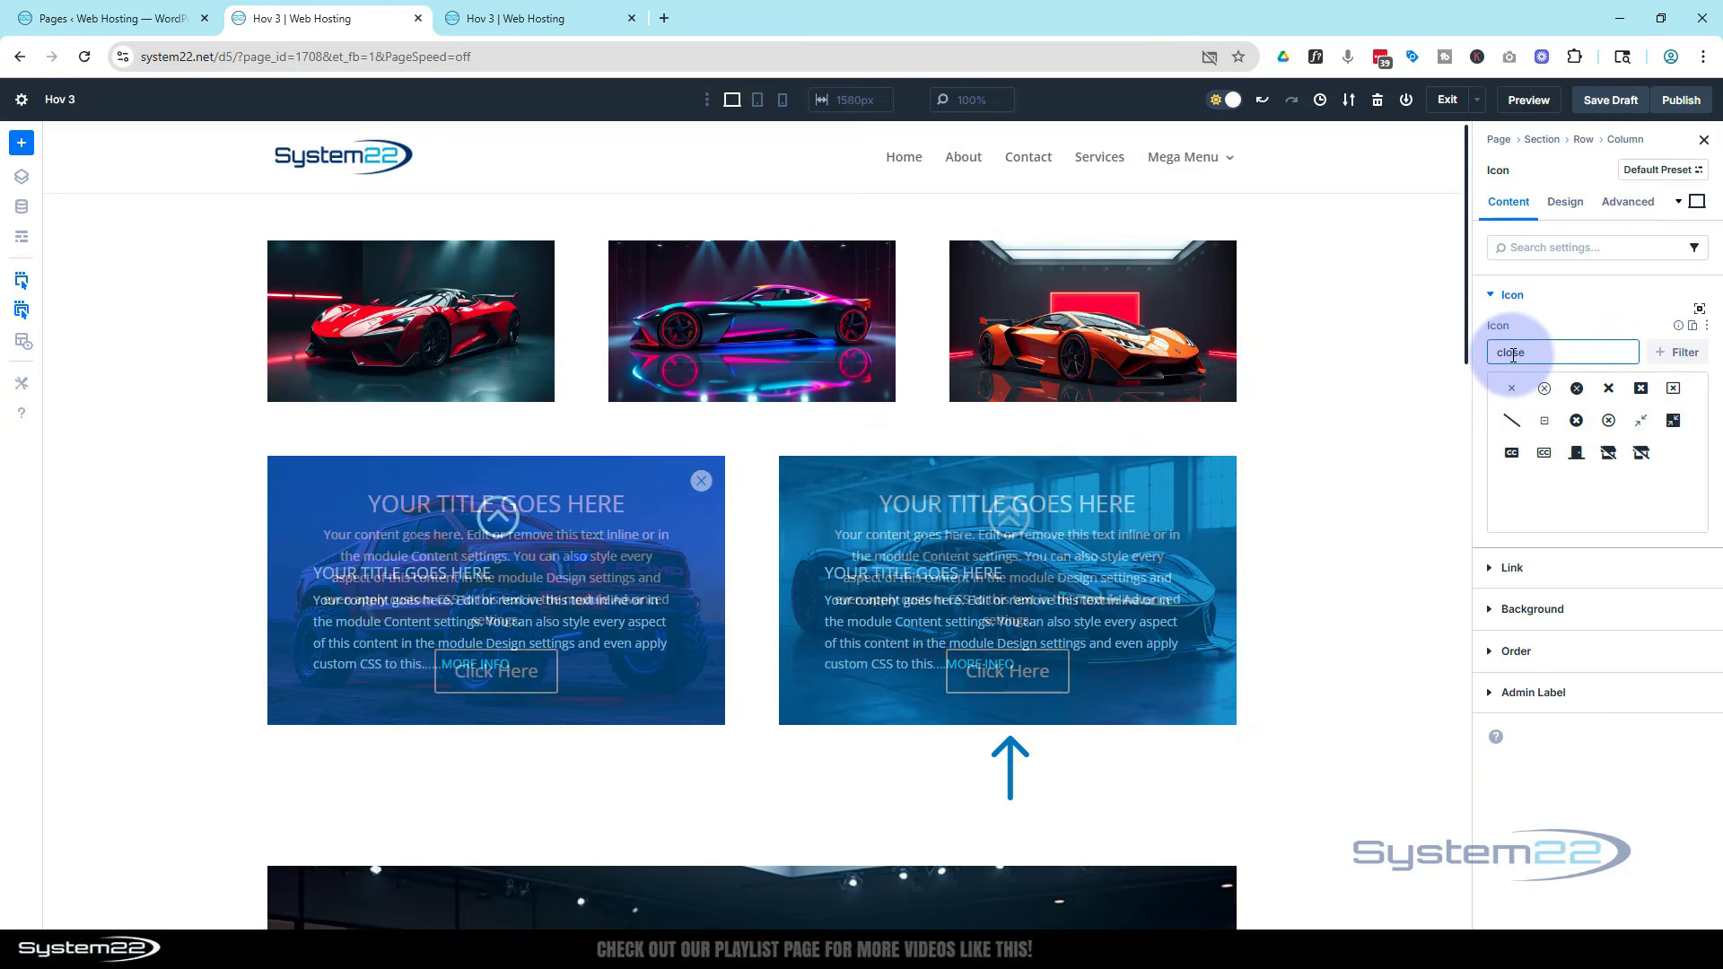
click(1576, 389)
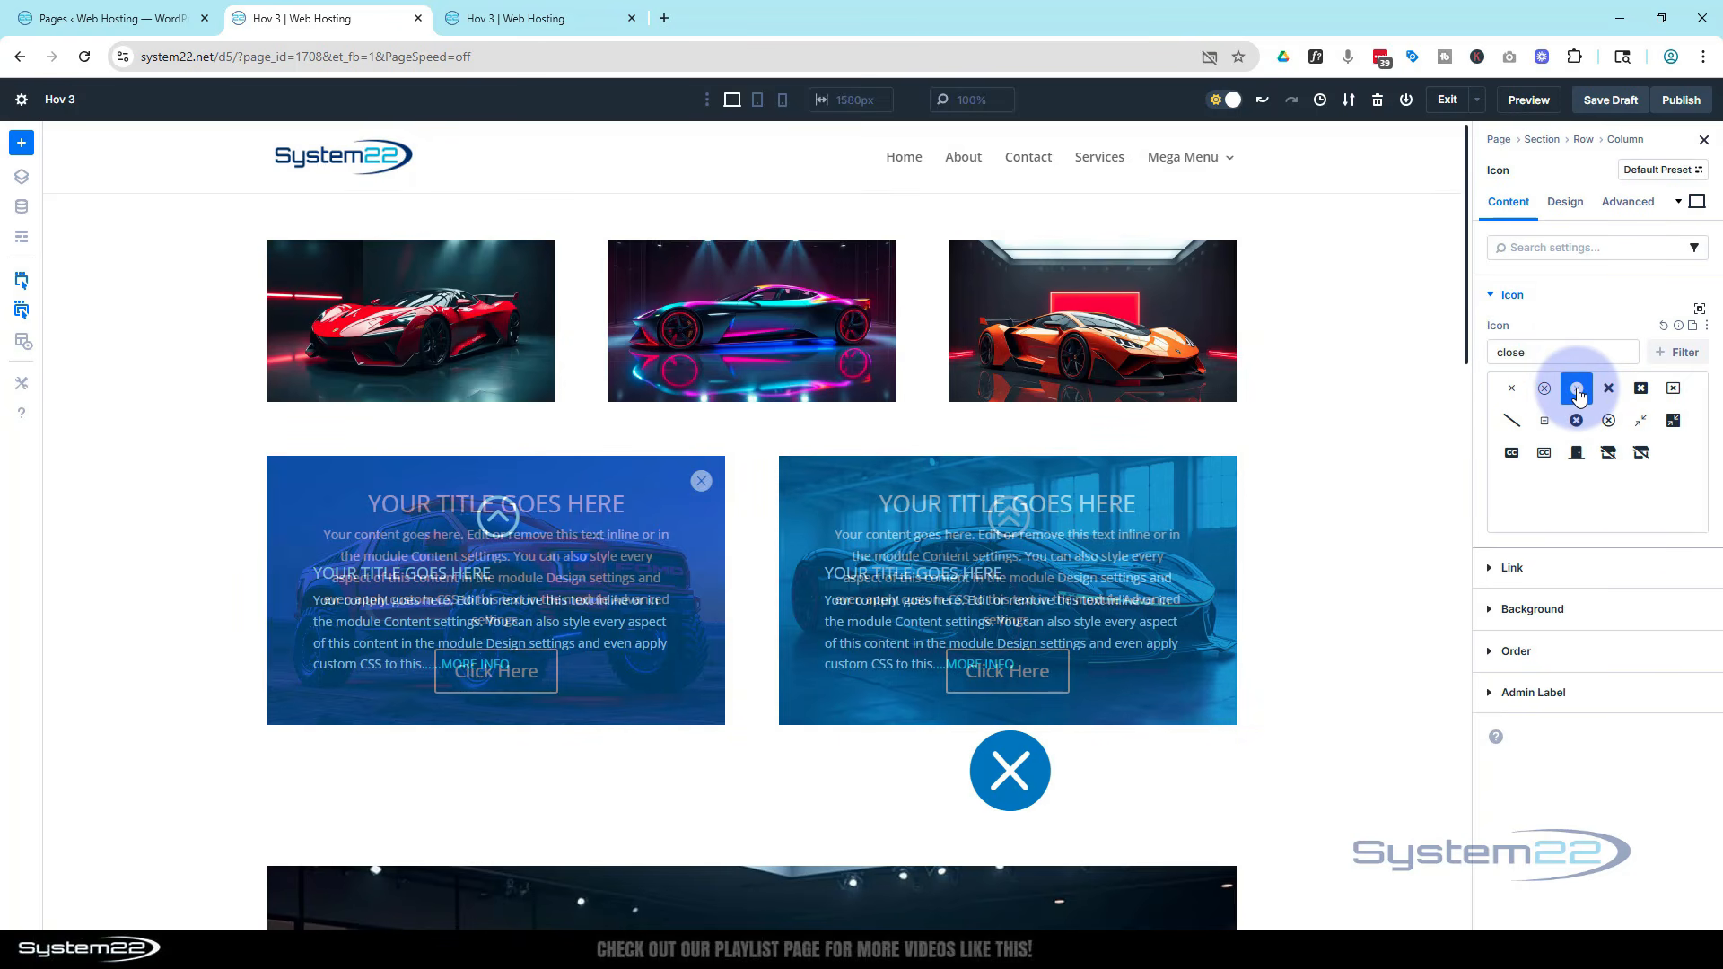
Set the close icon's color to white, FEFEFE
click(1566, 203)
click(1492, 297)
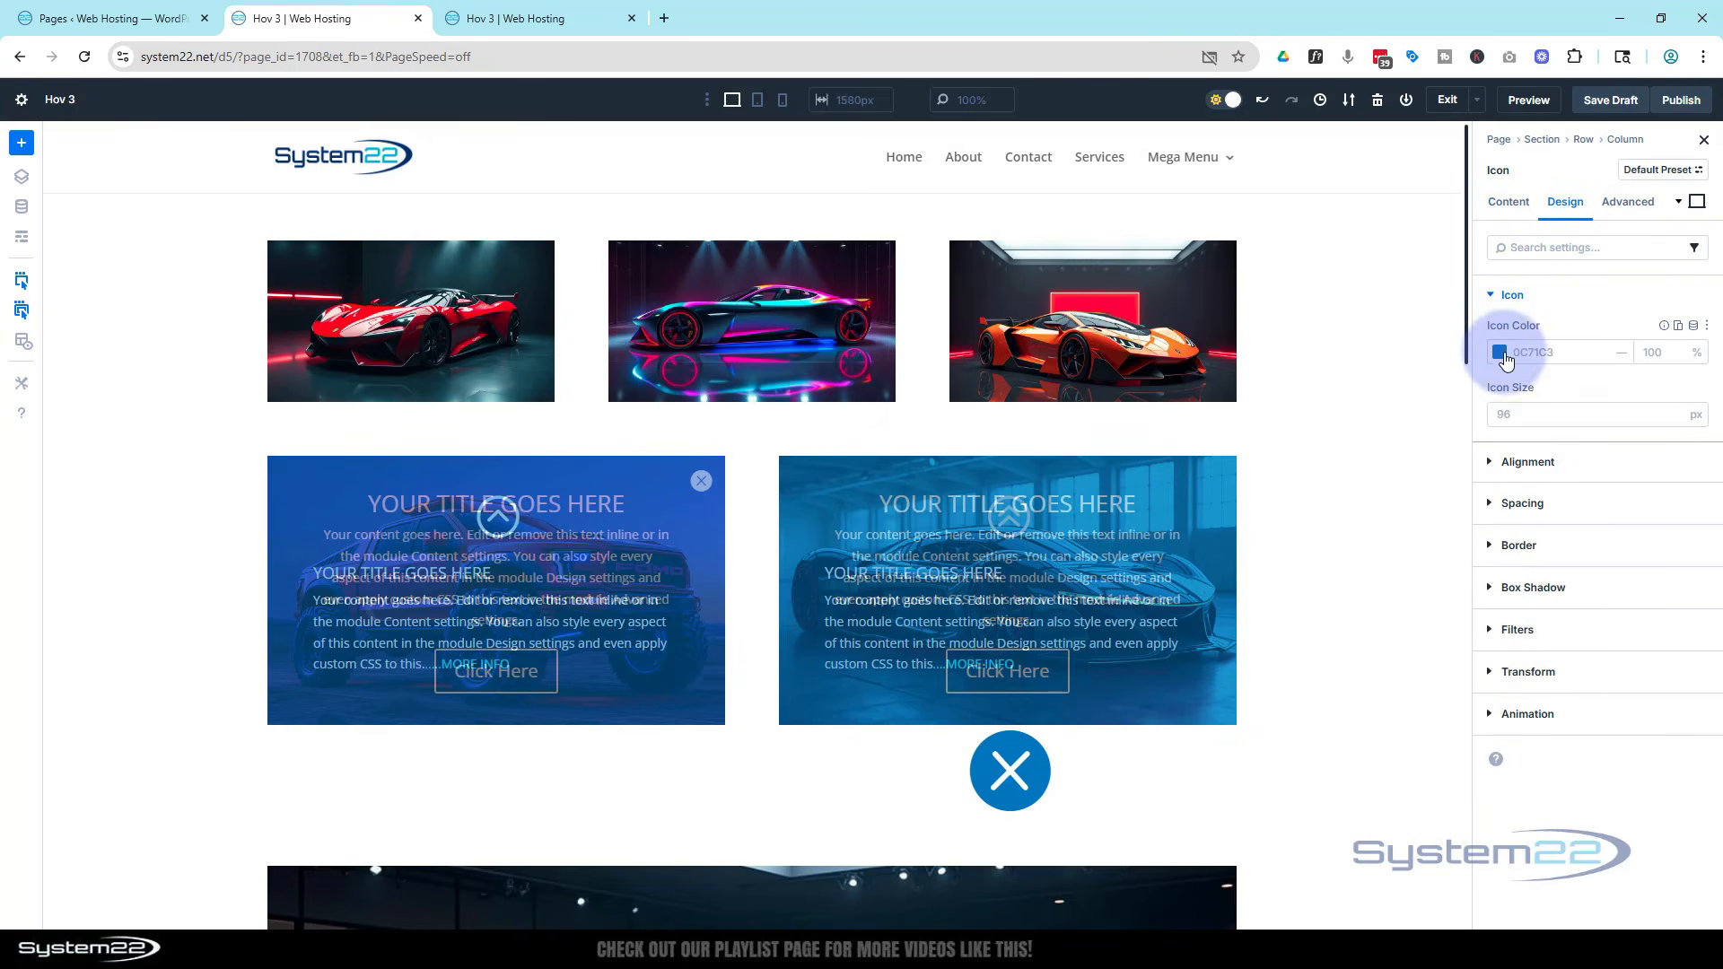
click(1500, 353)
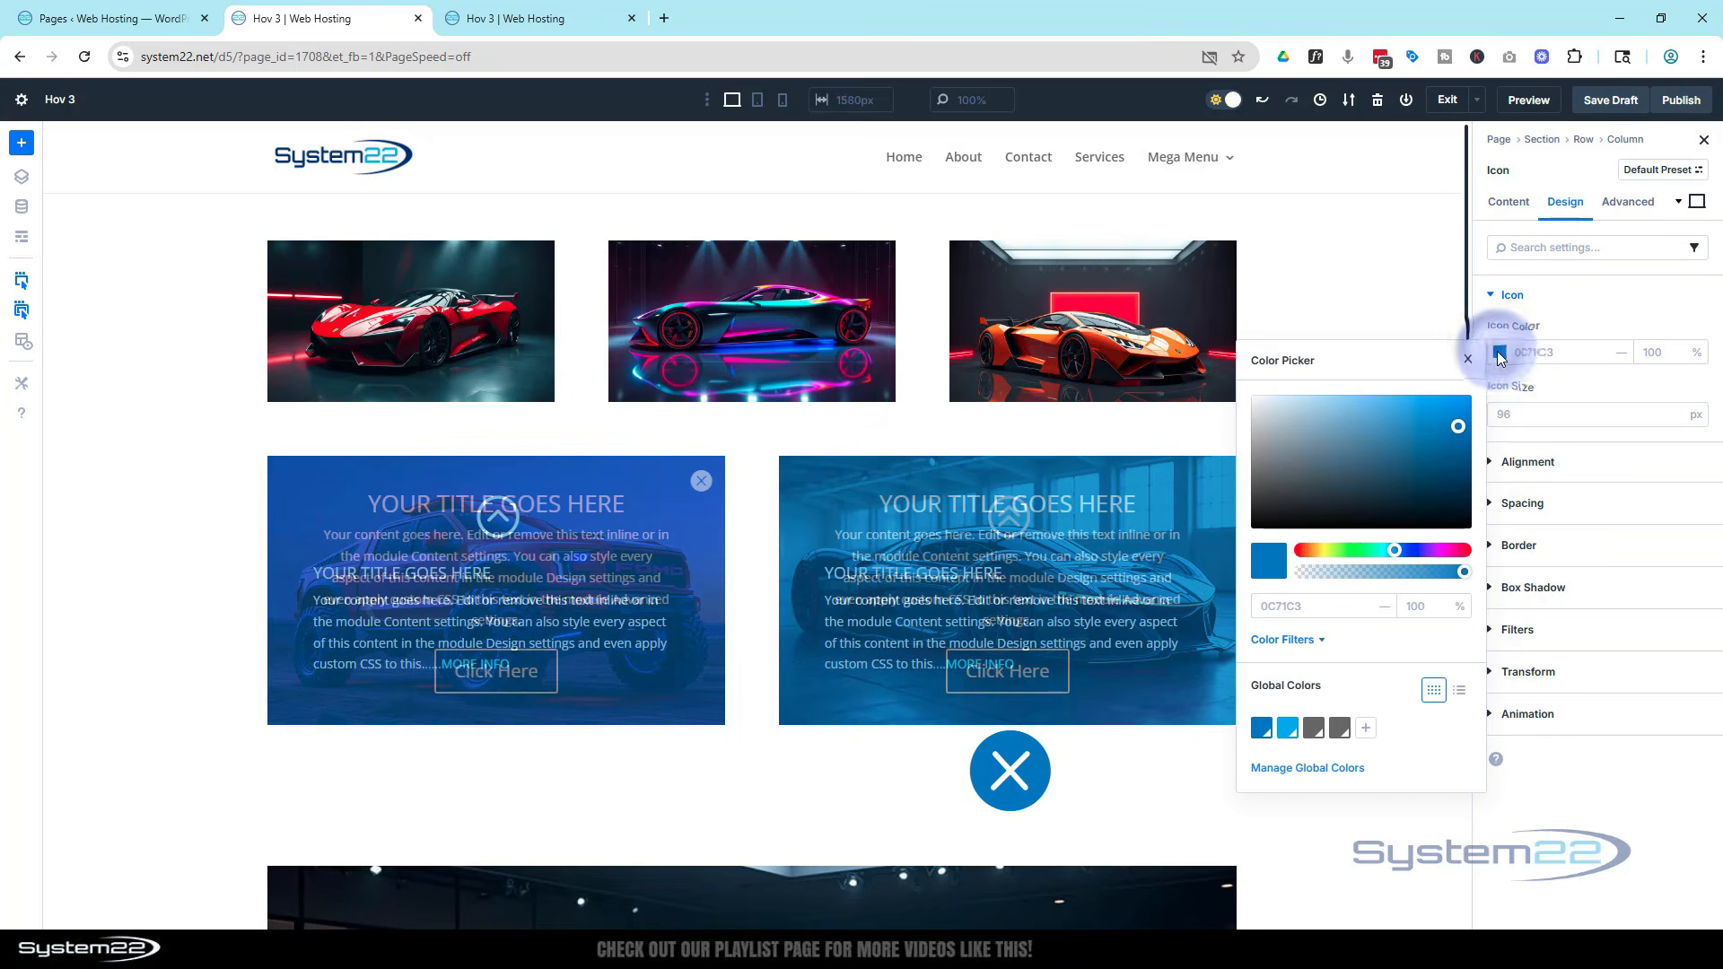
drag(1353, 411, 1251, 397)
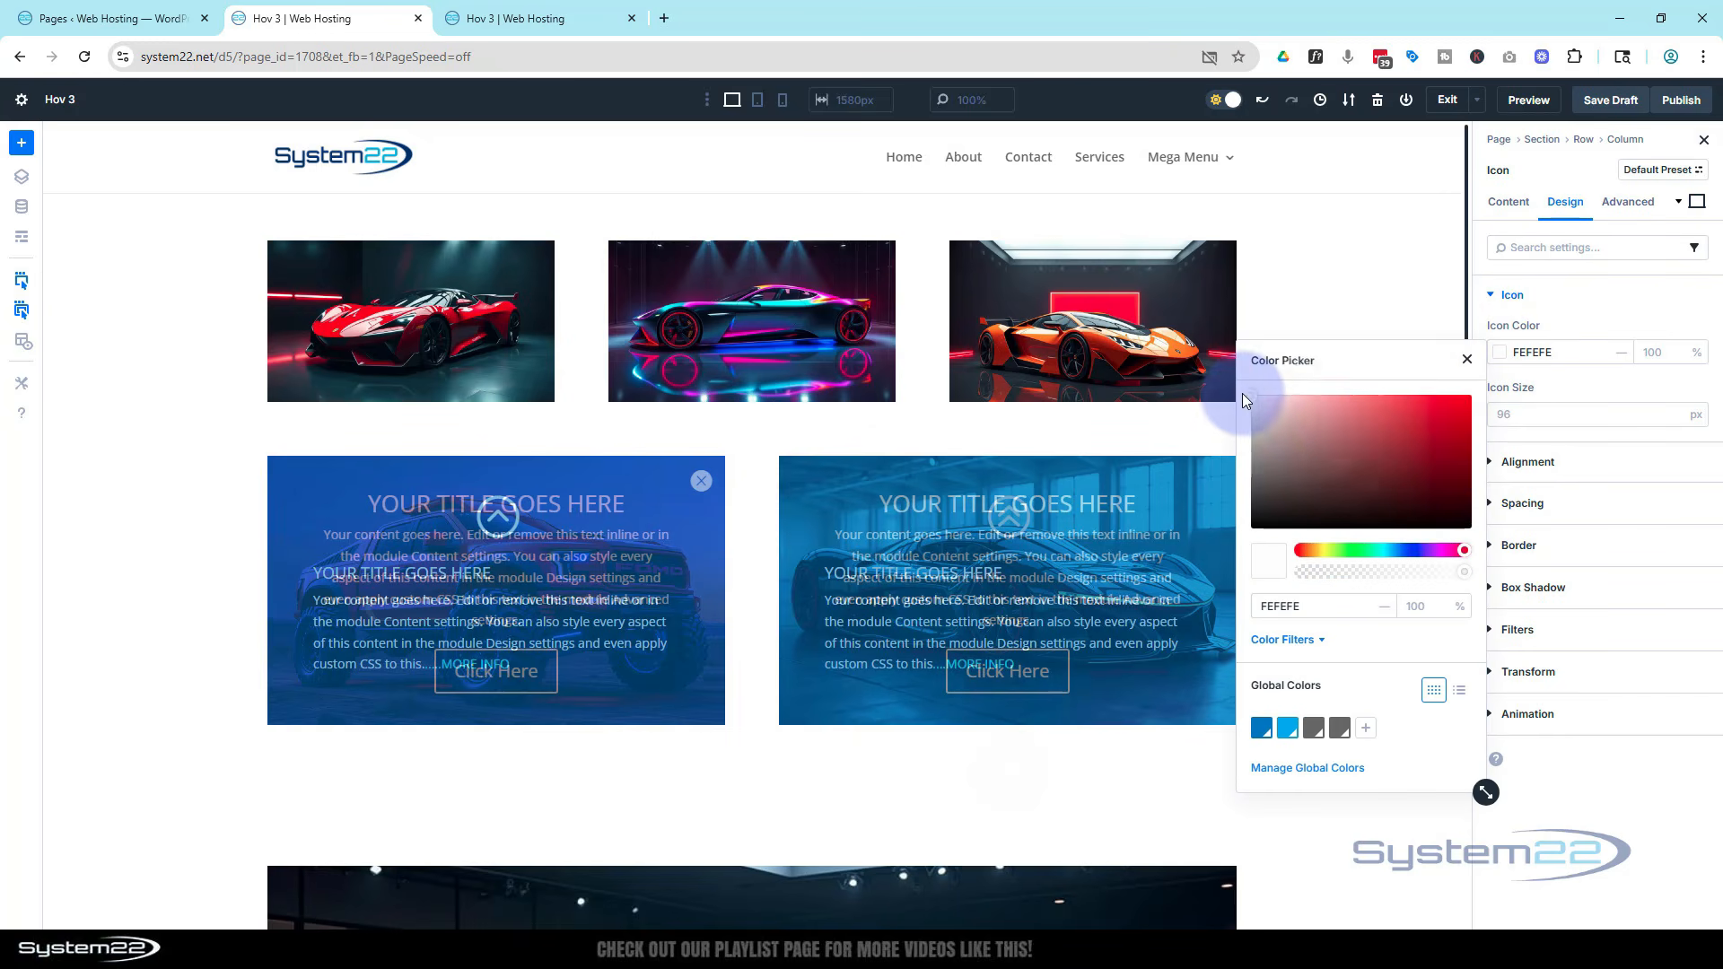
Set the close icon's size to 25 px
click(1589, 309)
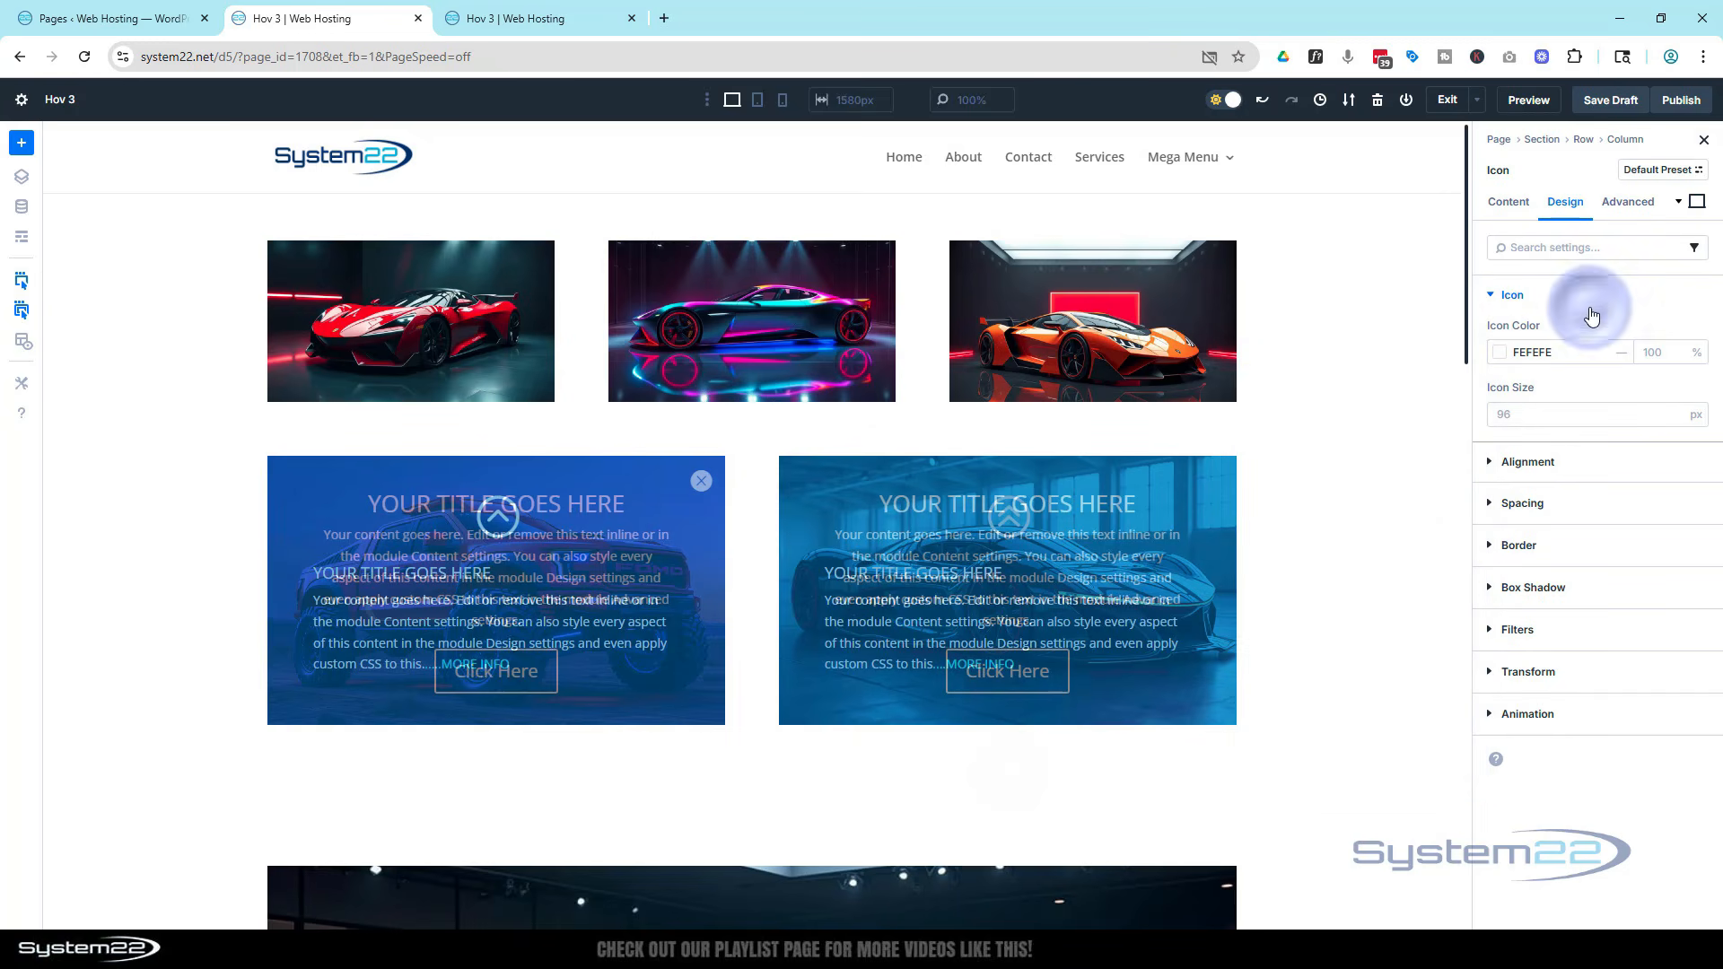
click(1499, 415)
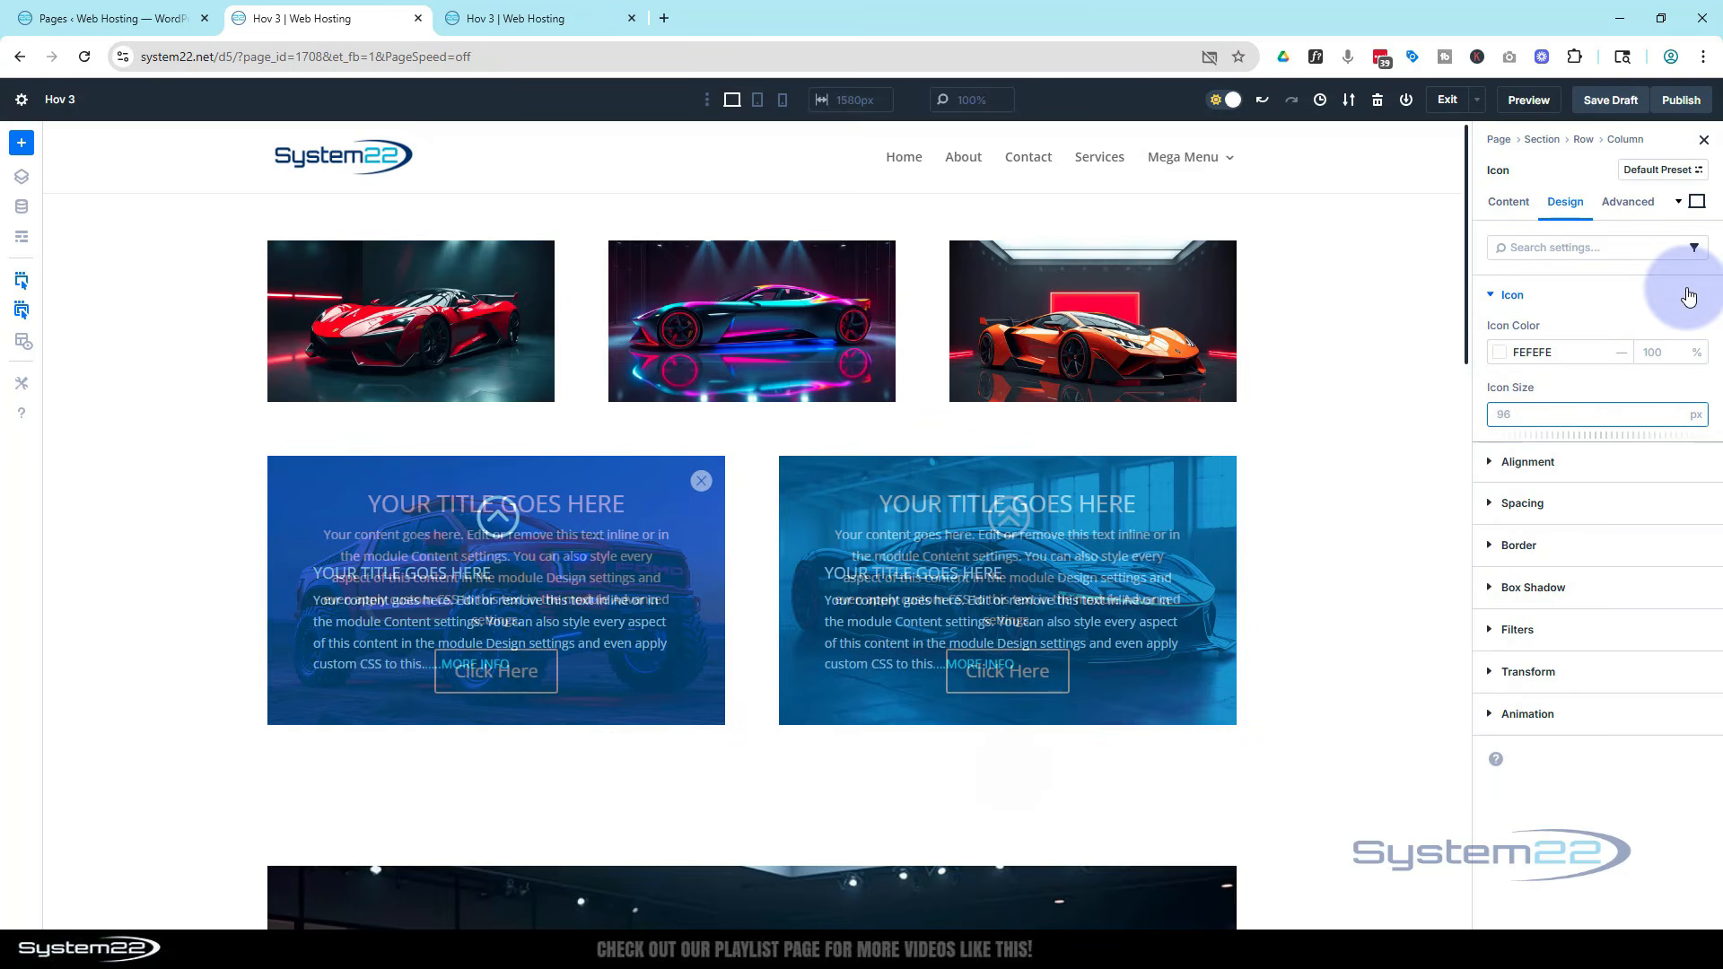
text(25)
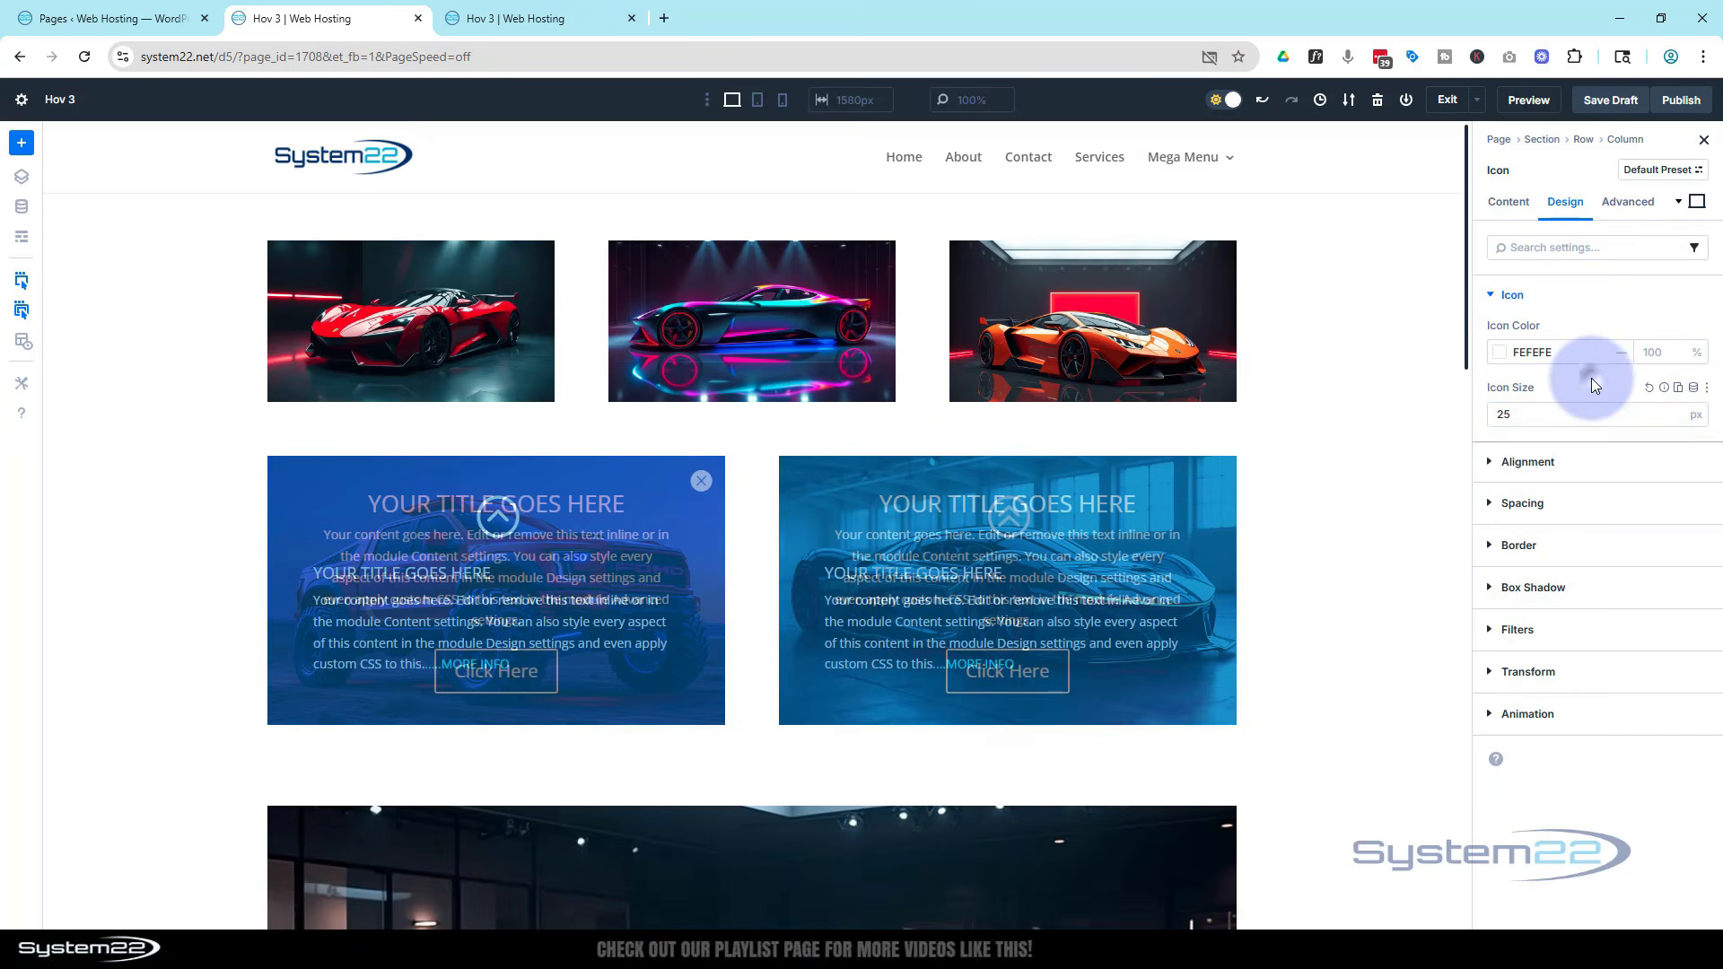
click(1523, 403)
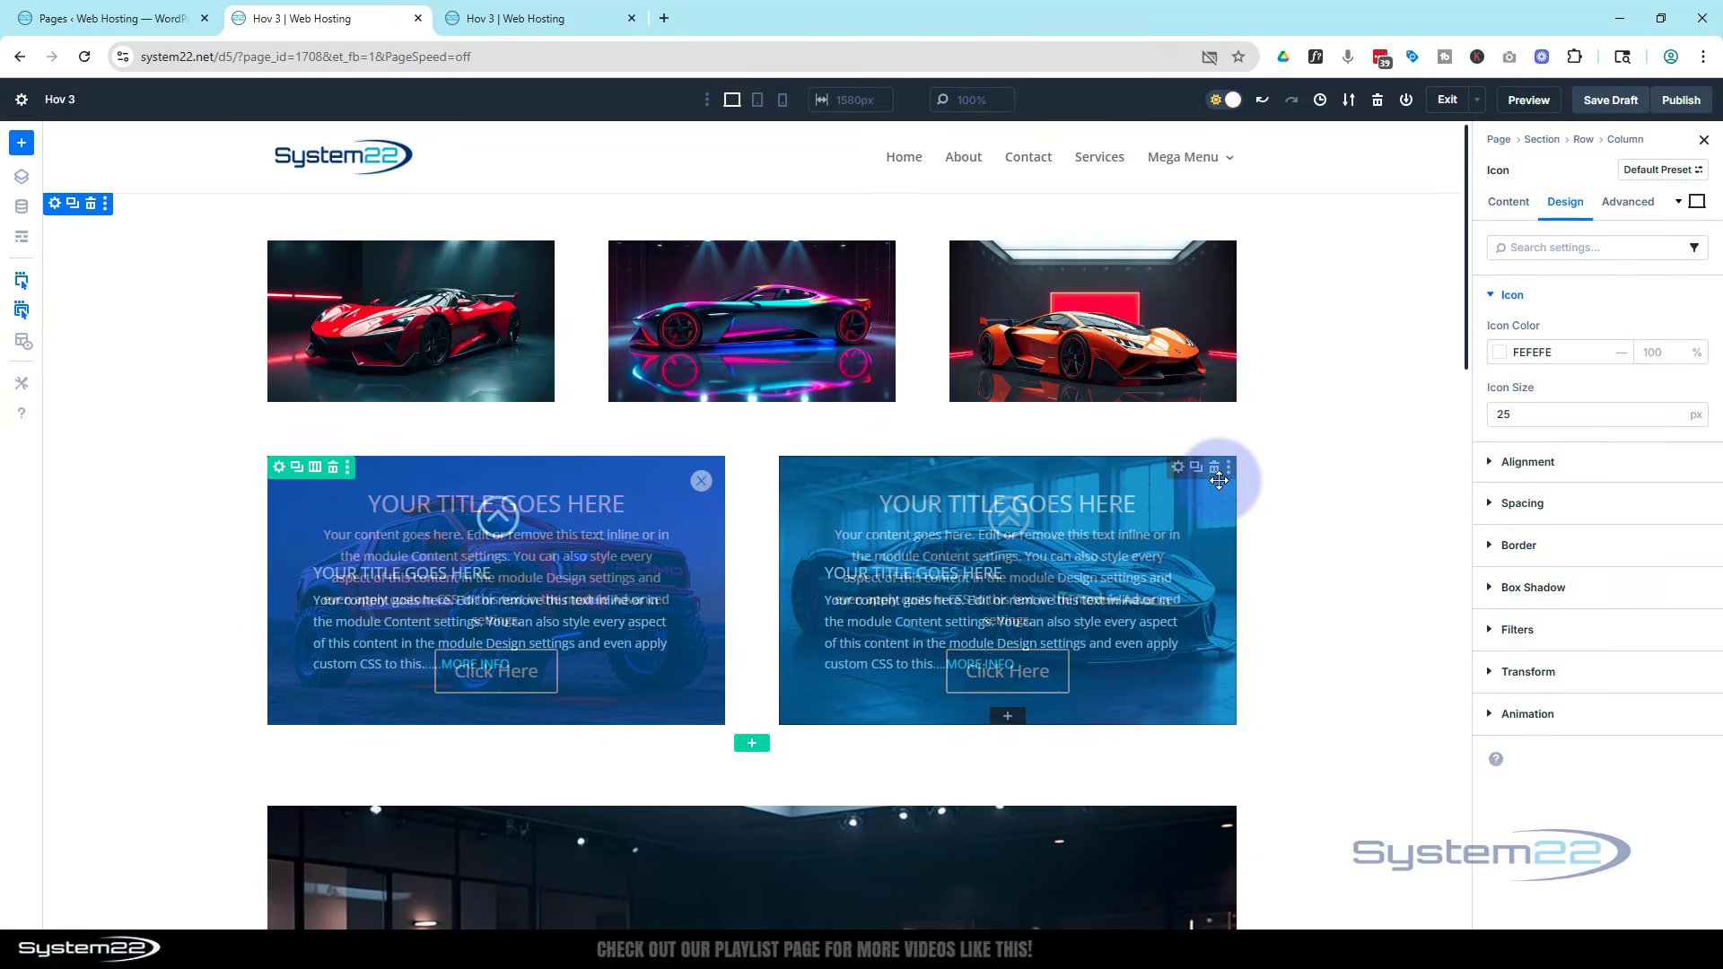
Set the close icon's position to Absolute with the offset origin at the top right corner
click(1623, 205)
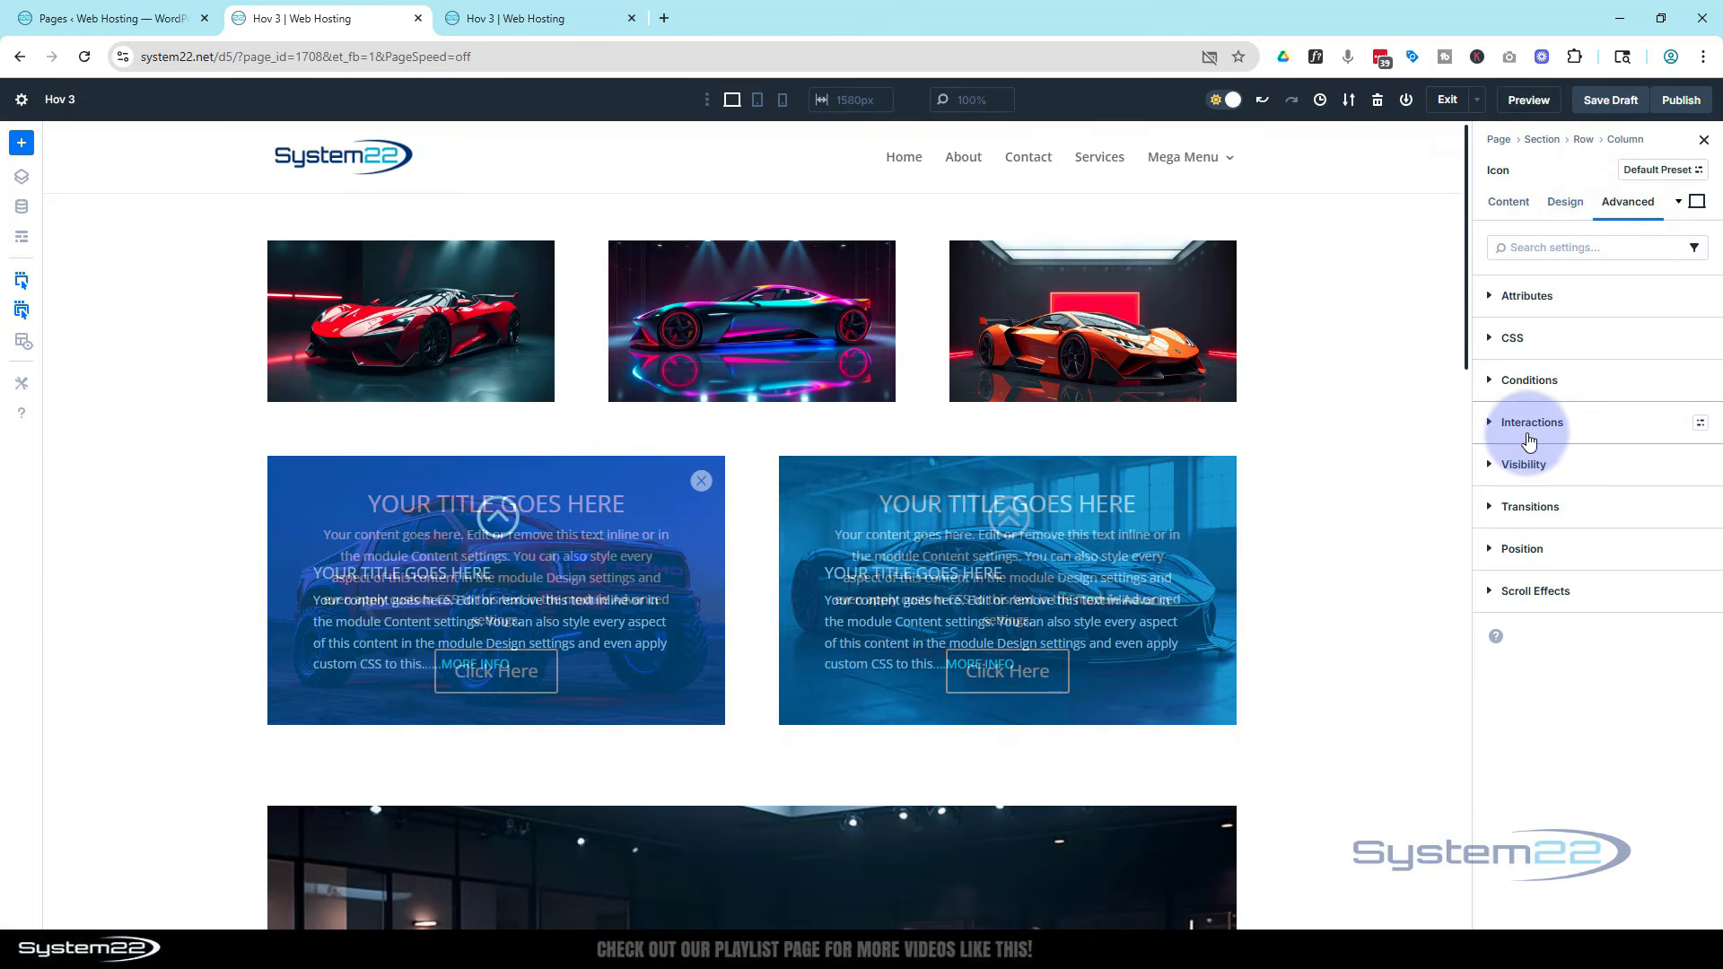
click(1522, 548)
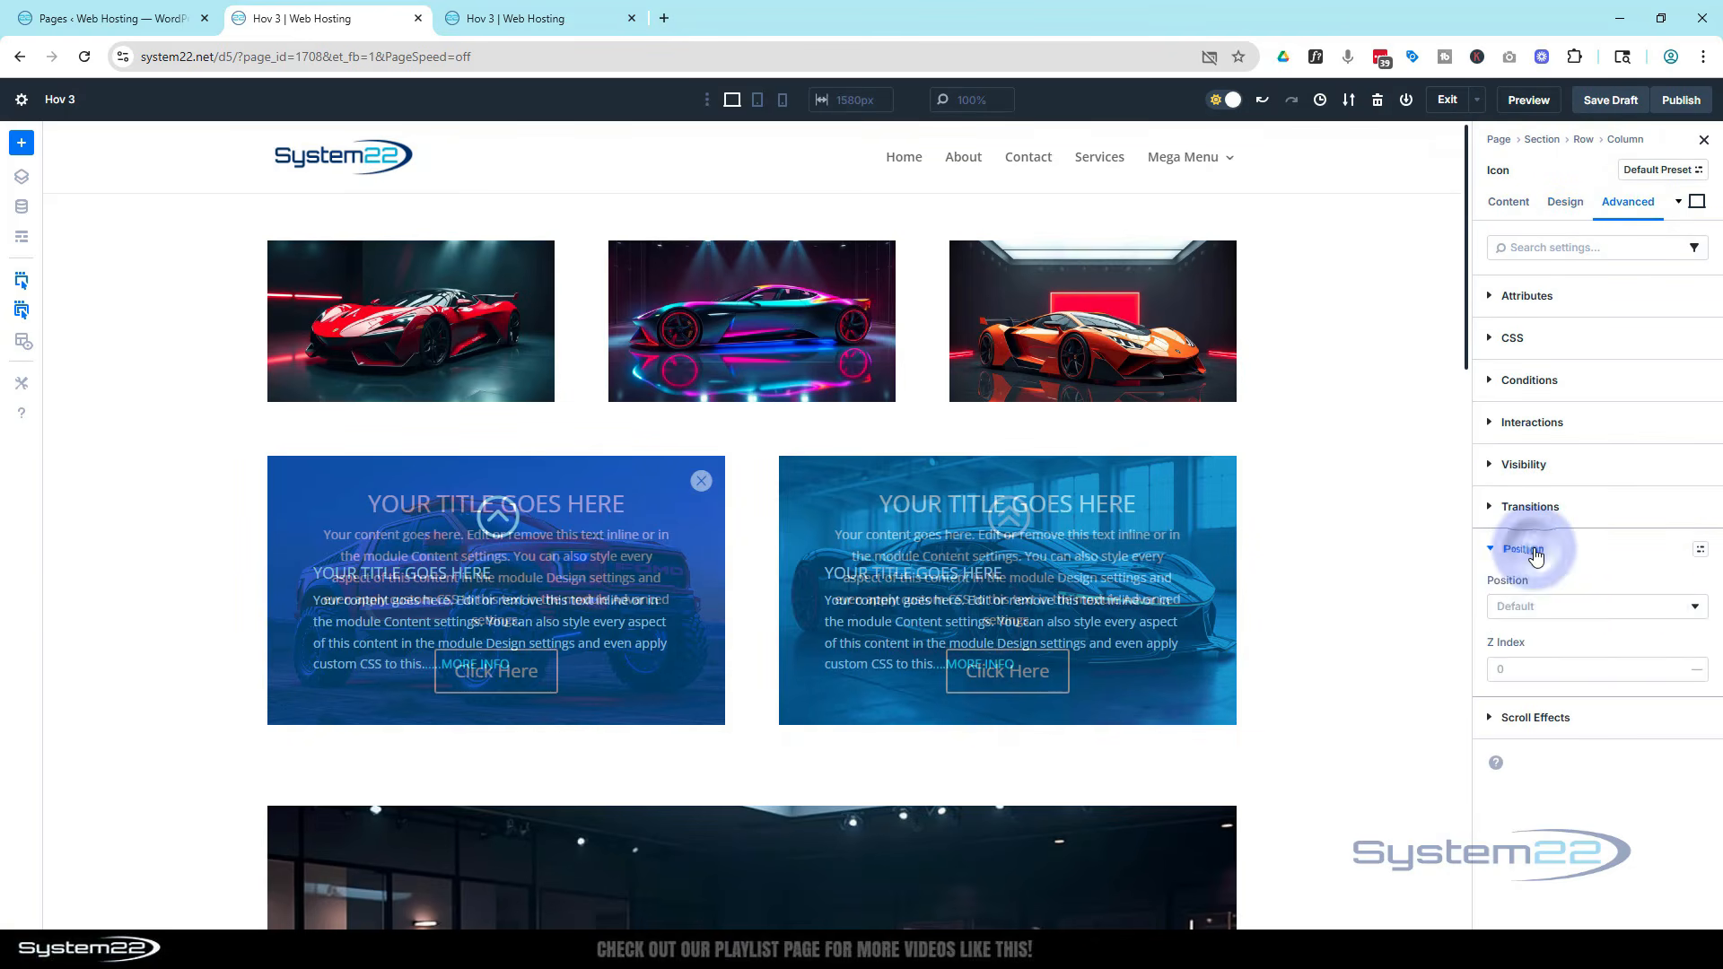
click(1590, 613)
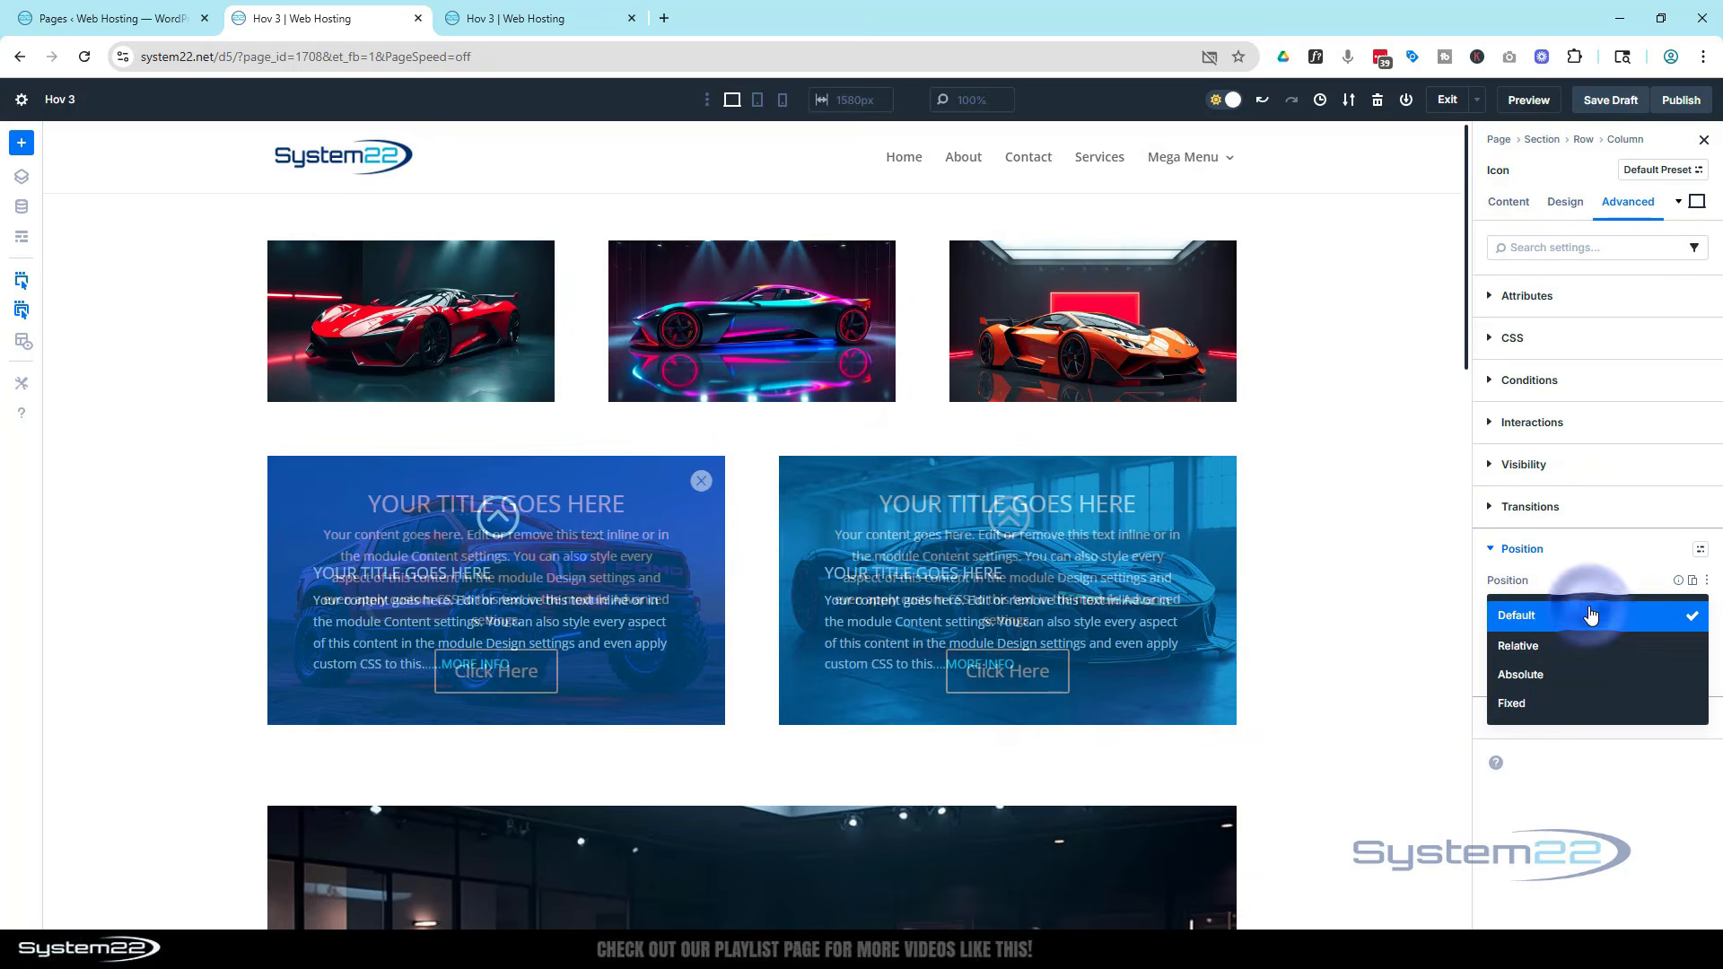
click(1584, 675)
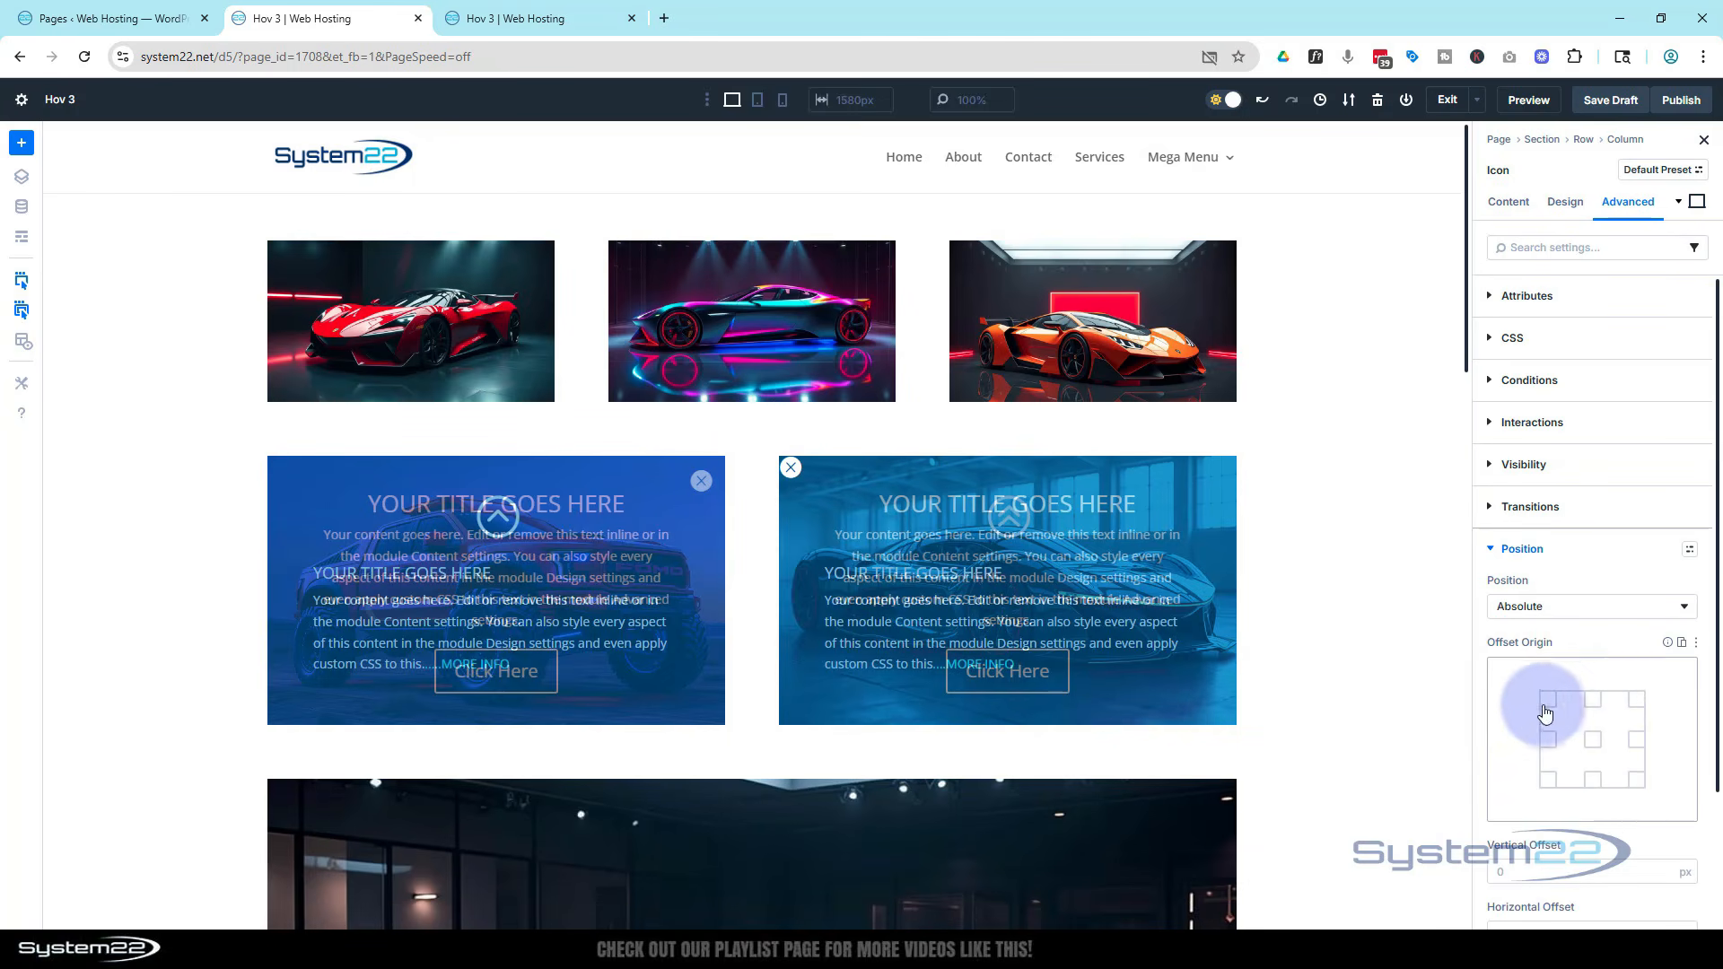
click(1637, 700)
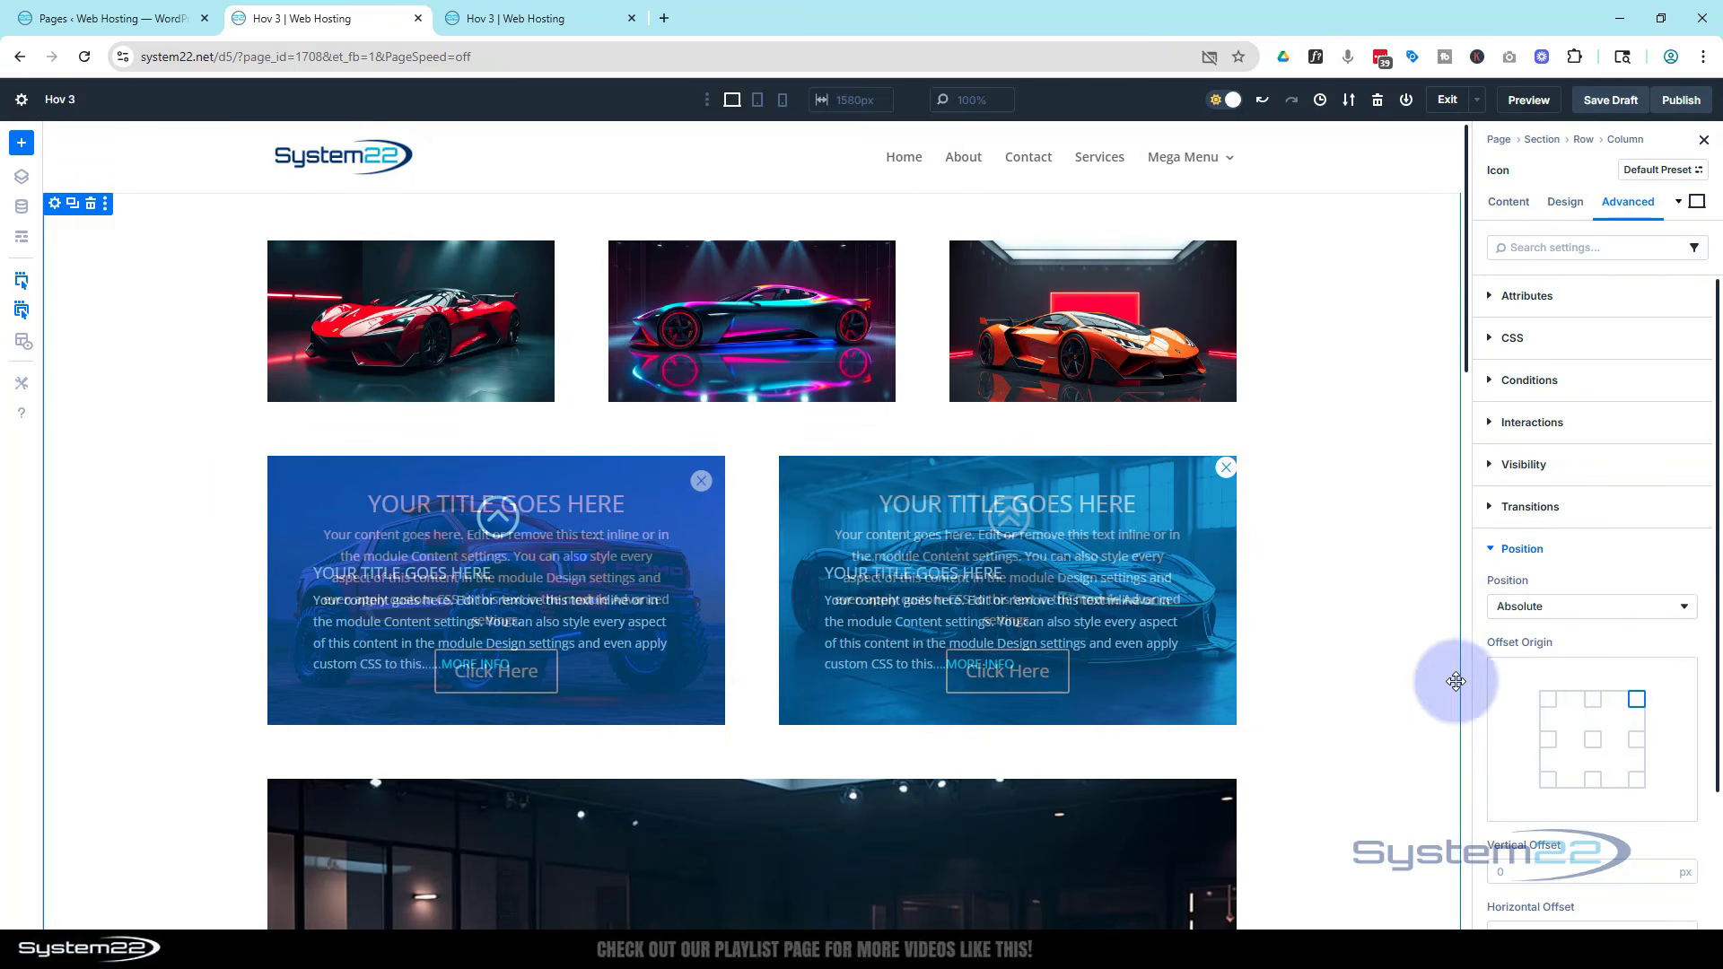
Set the close icon's vertical and horizontal offsets to 15 px and its Z index to 99
scroll(1512, 678, down, 2)
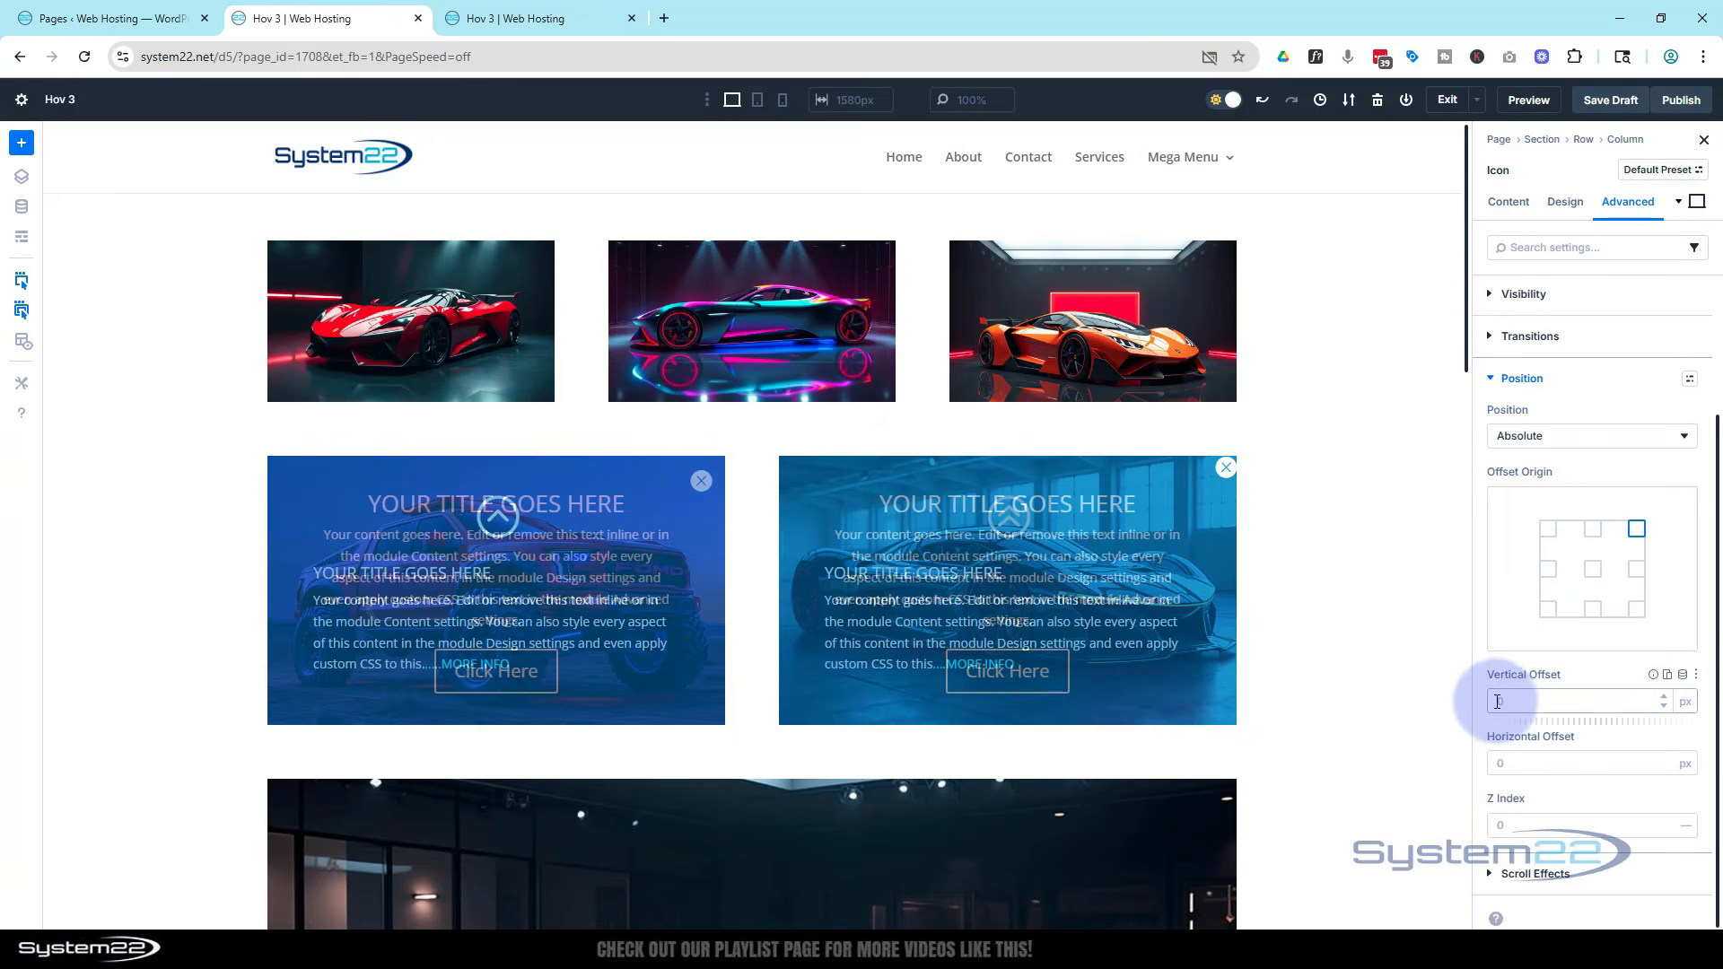
click(1497, 701)
text(15)
click(1500, 762)
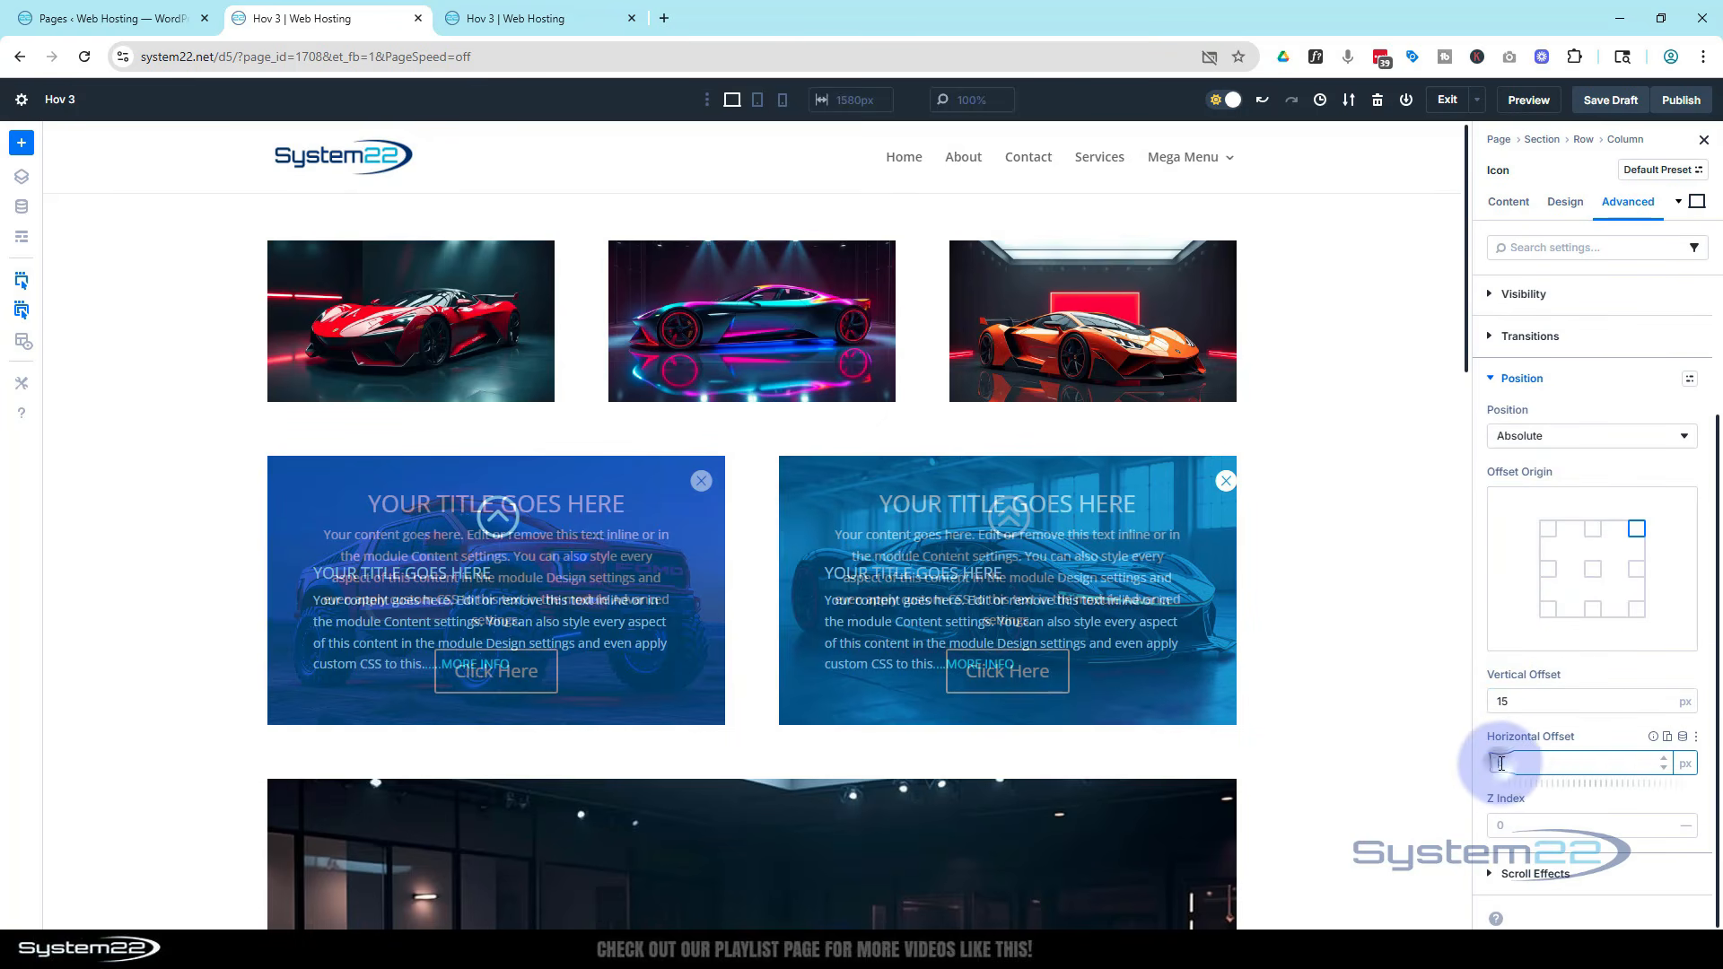
text(15)
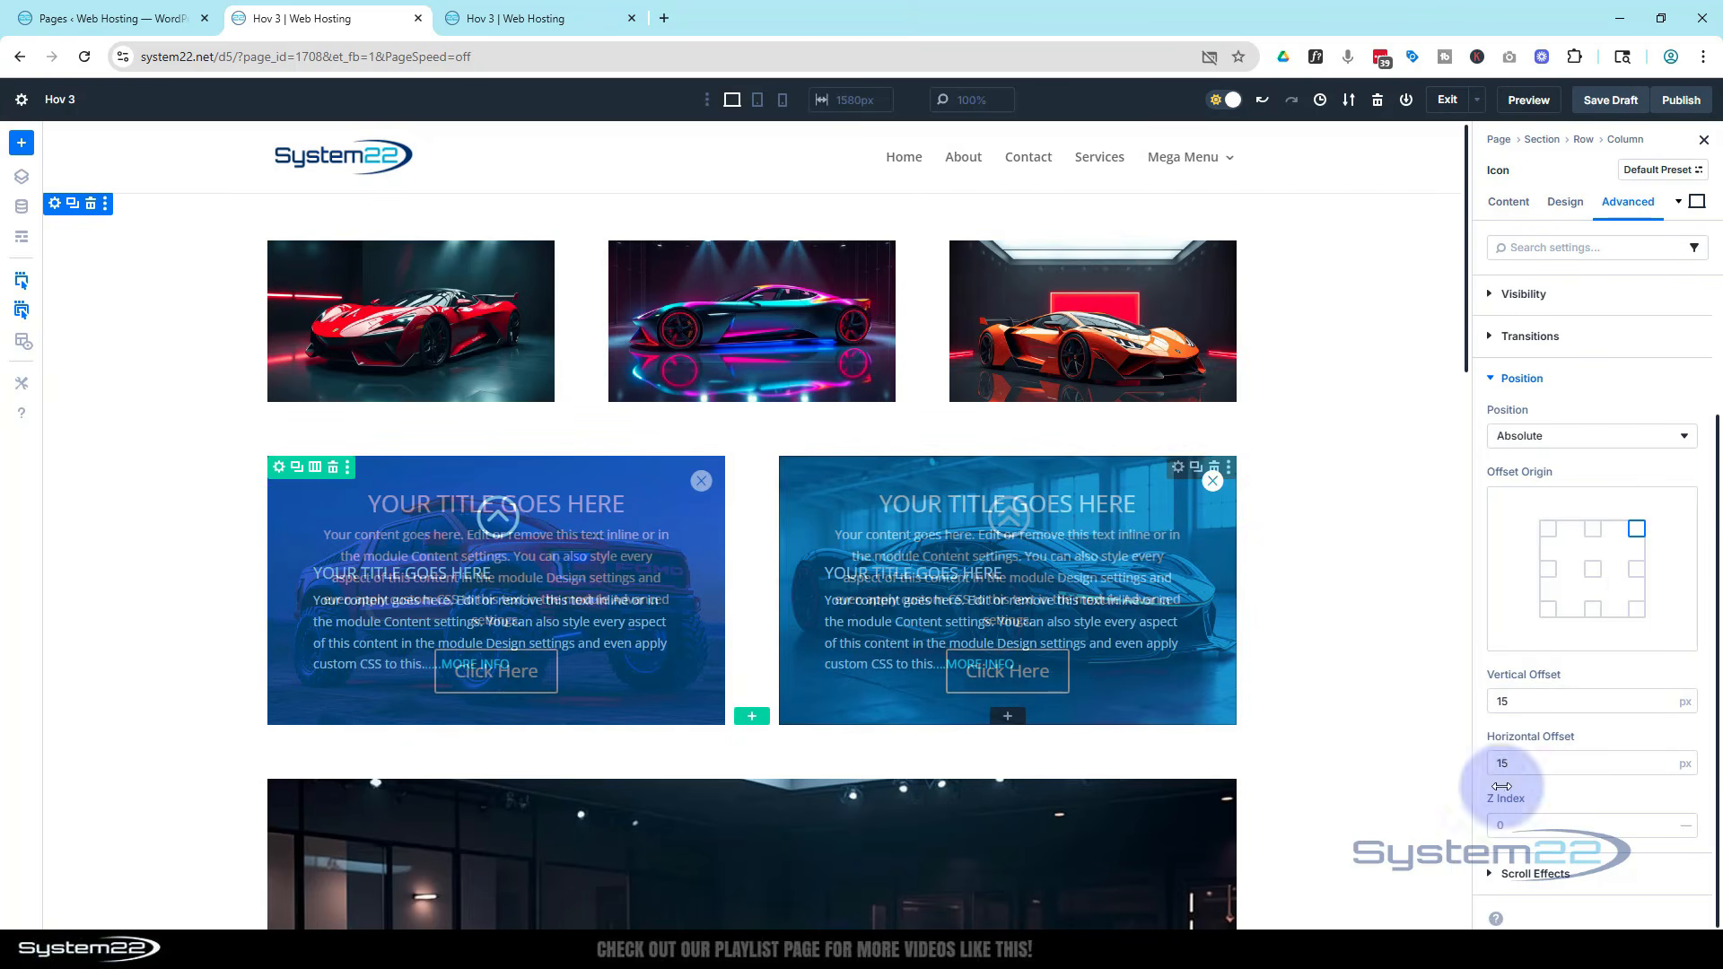
click(1505, 825)
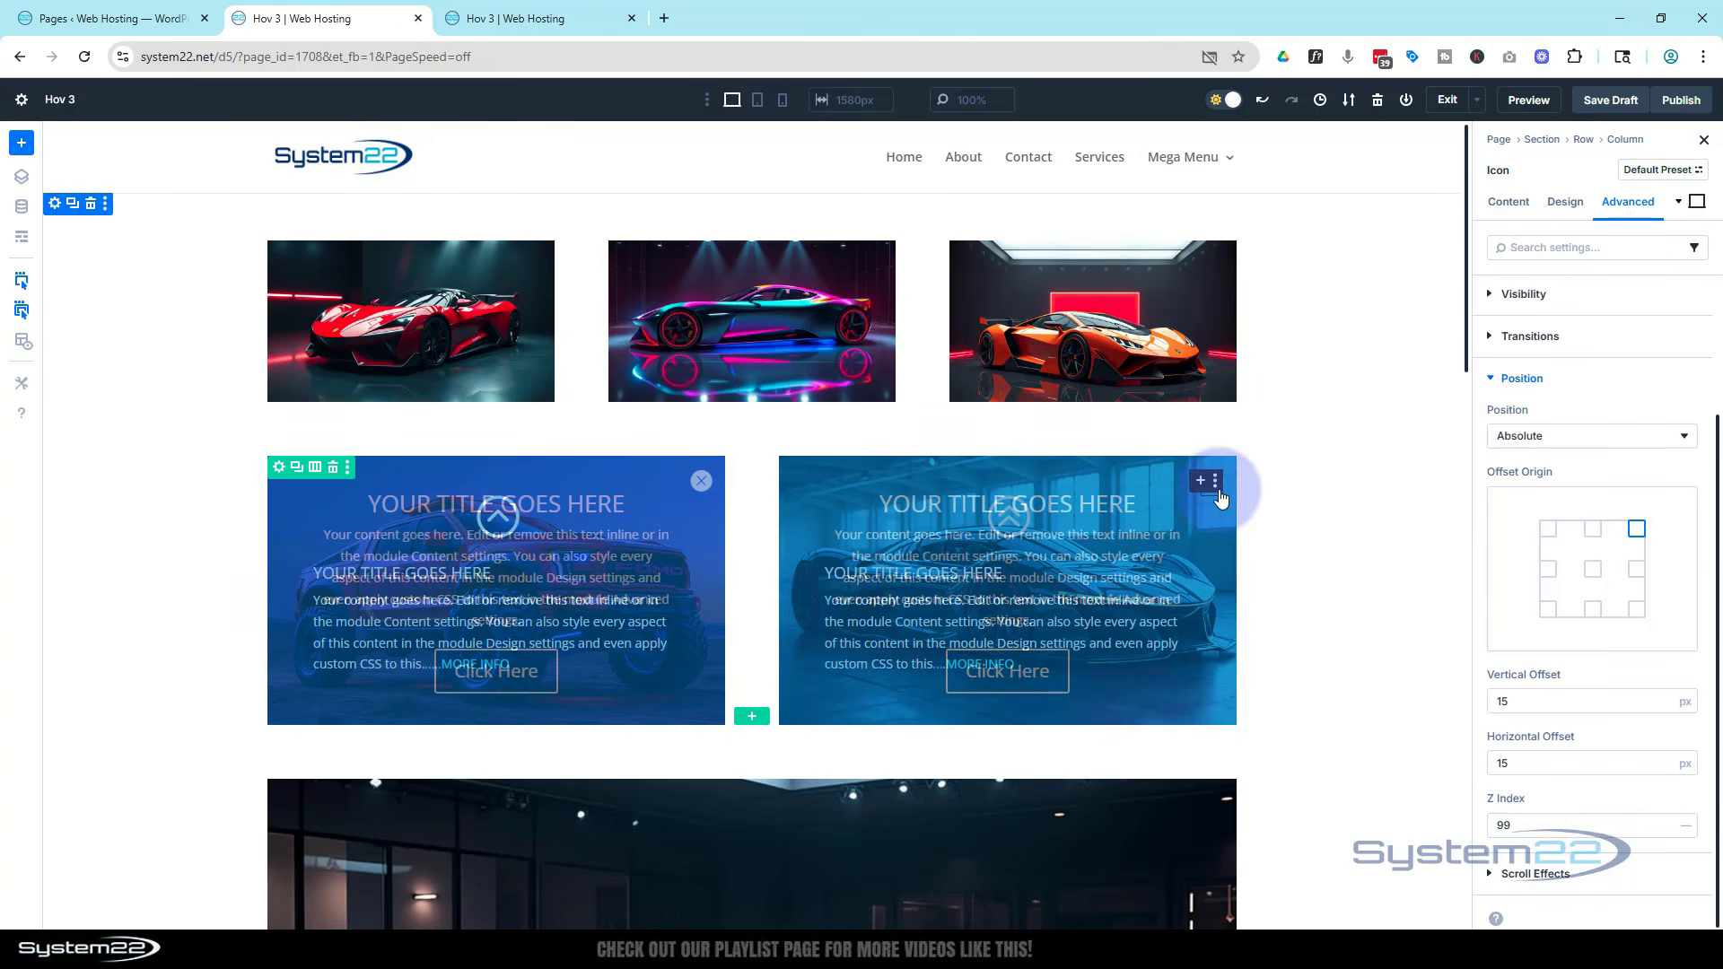
Add a click interaction to the bl 2 blurb that toggles visibility of the Call To Action (CTA 2) module
click(1396, 571)
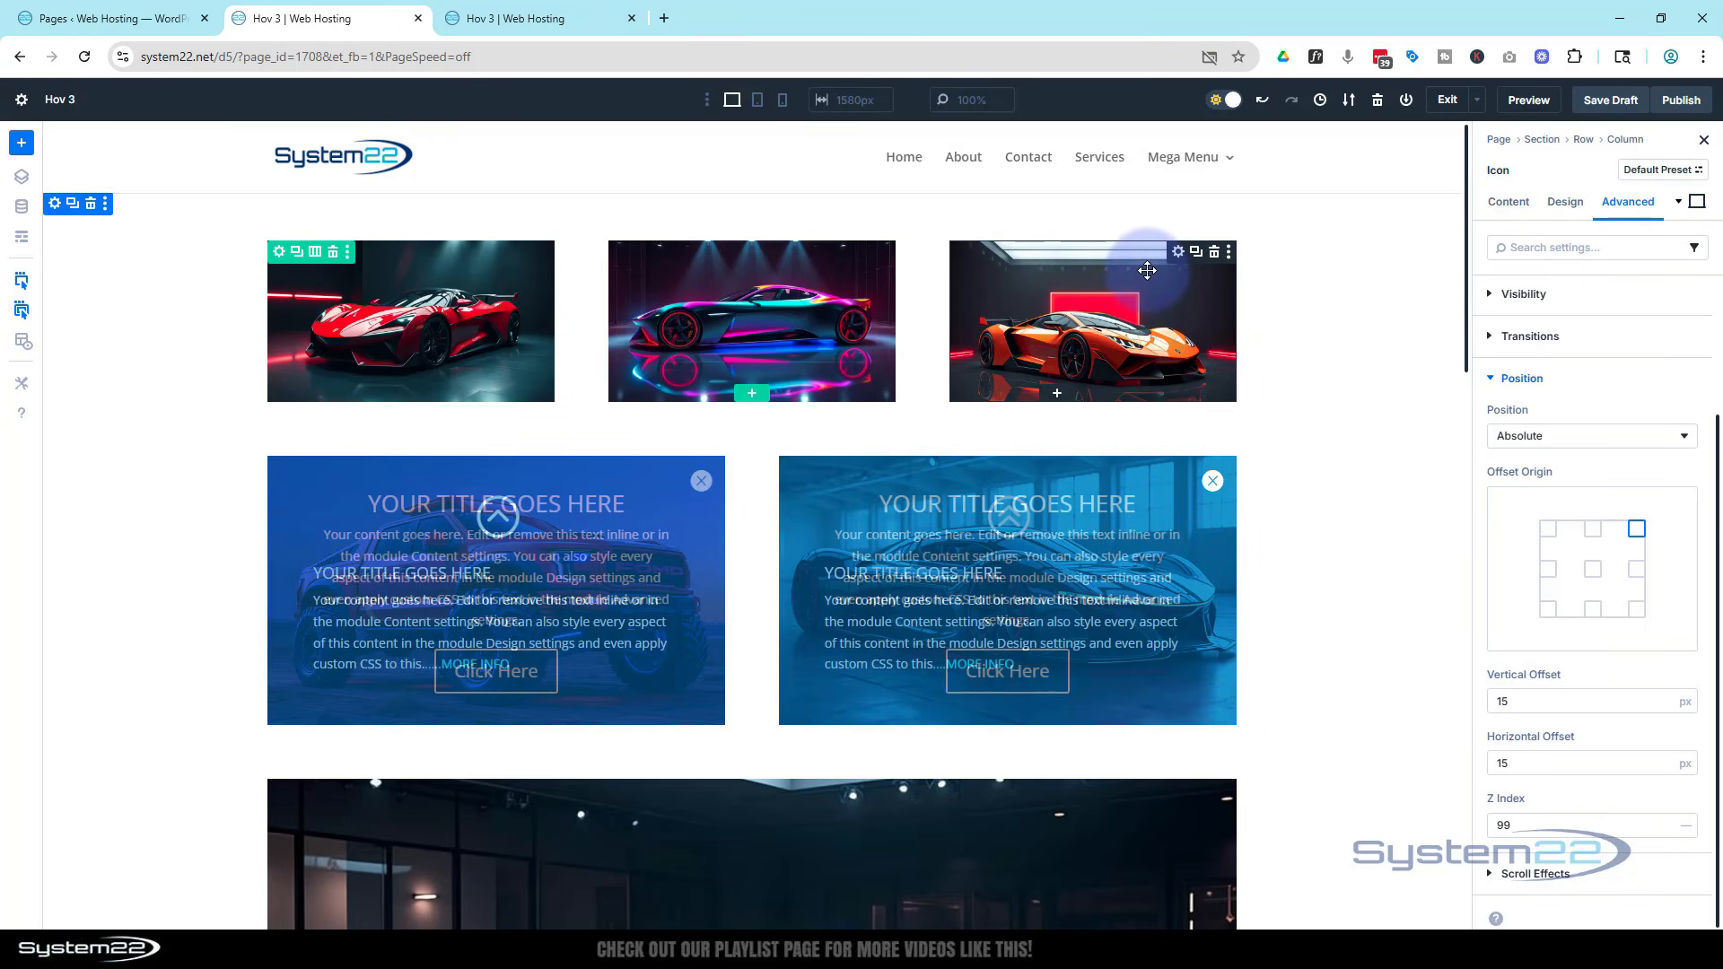
click(25, 238)
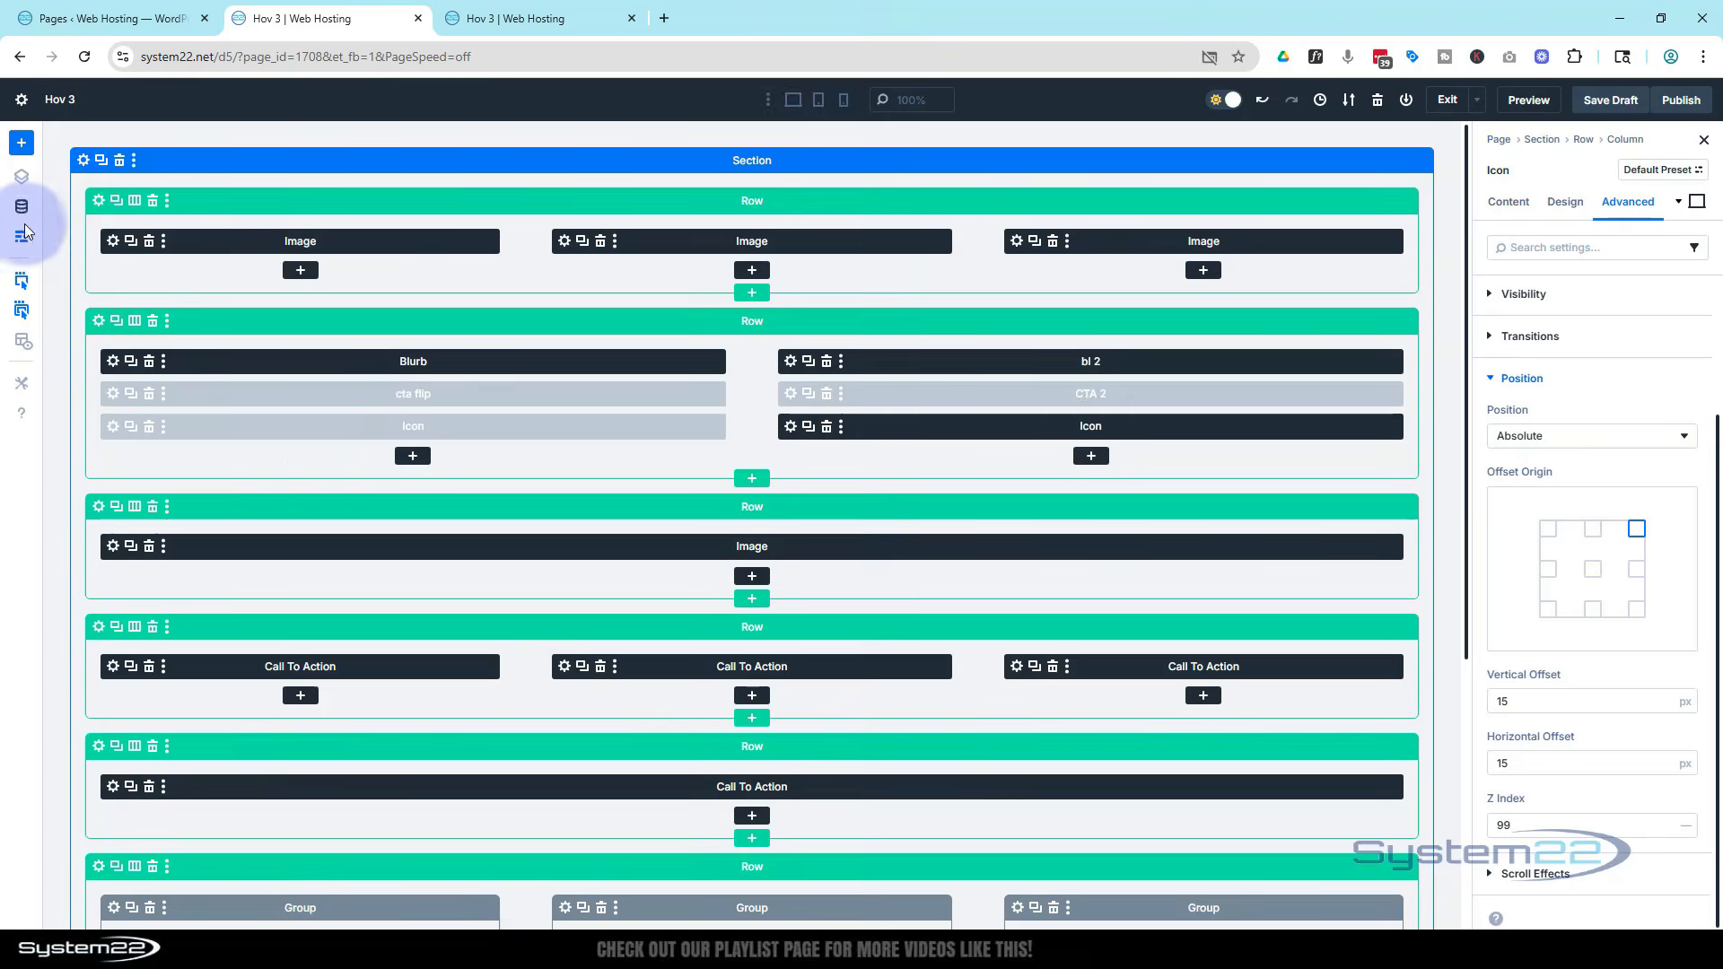
click(793, 358)
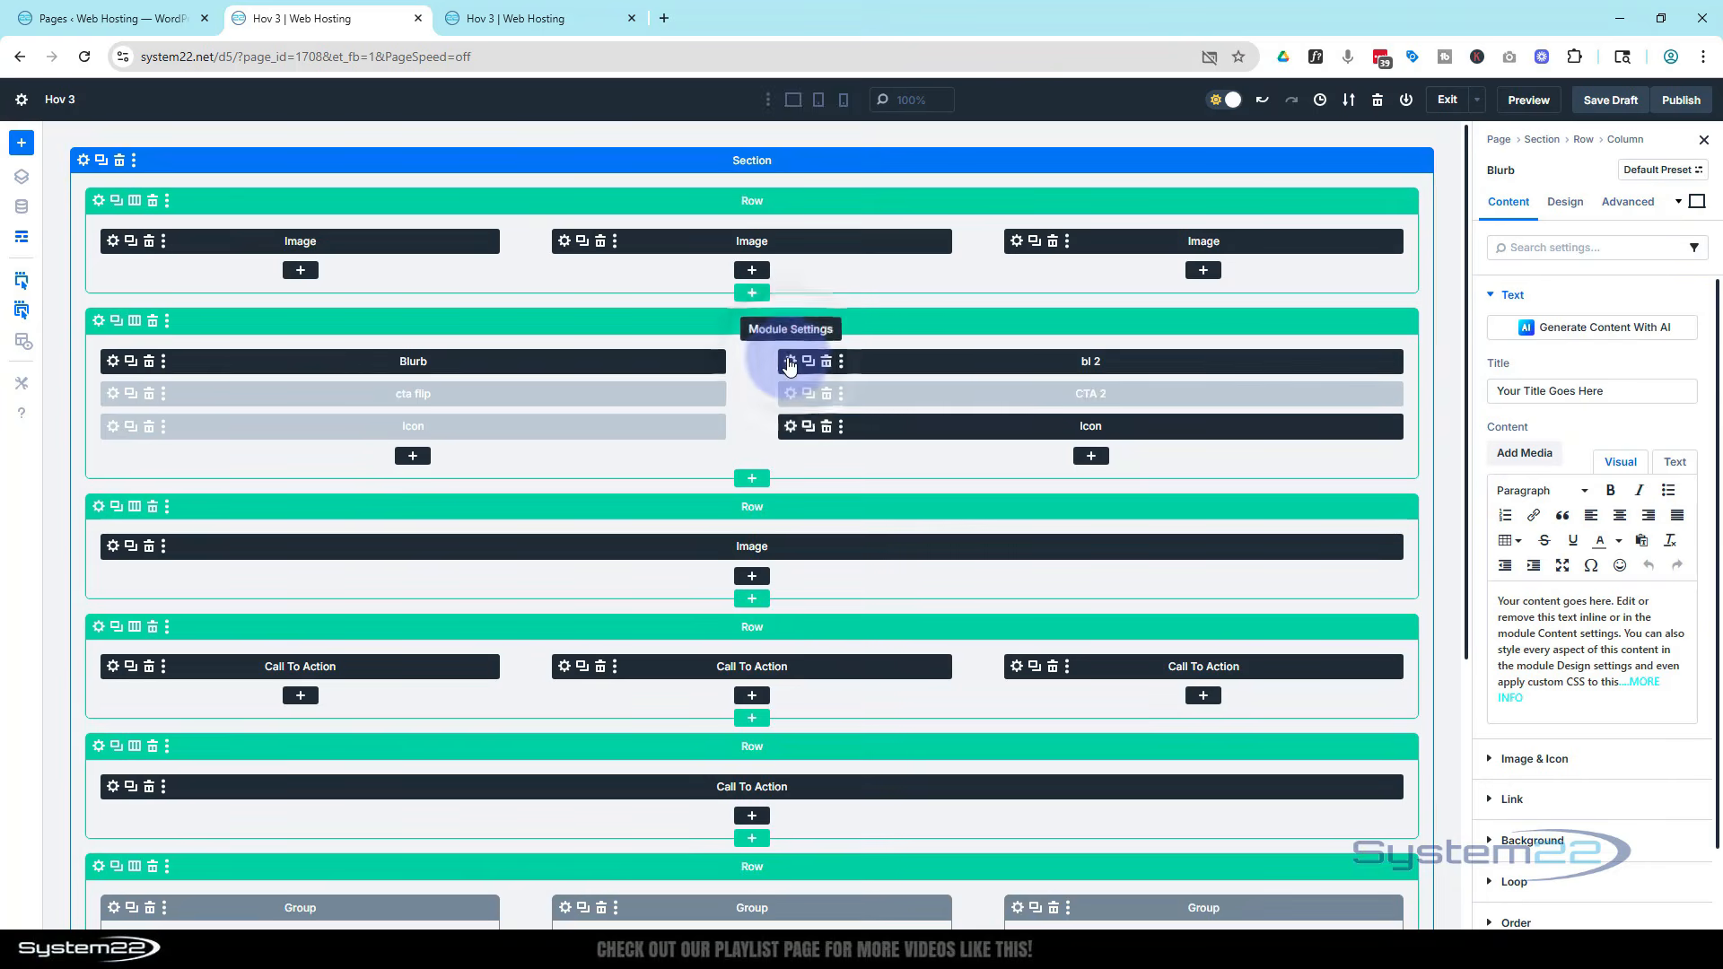
click(23, 239)
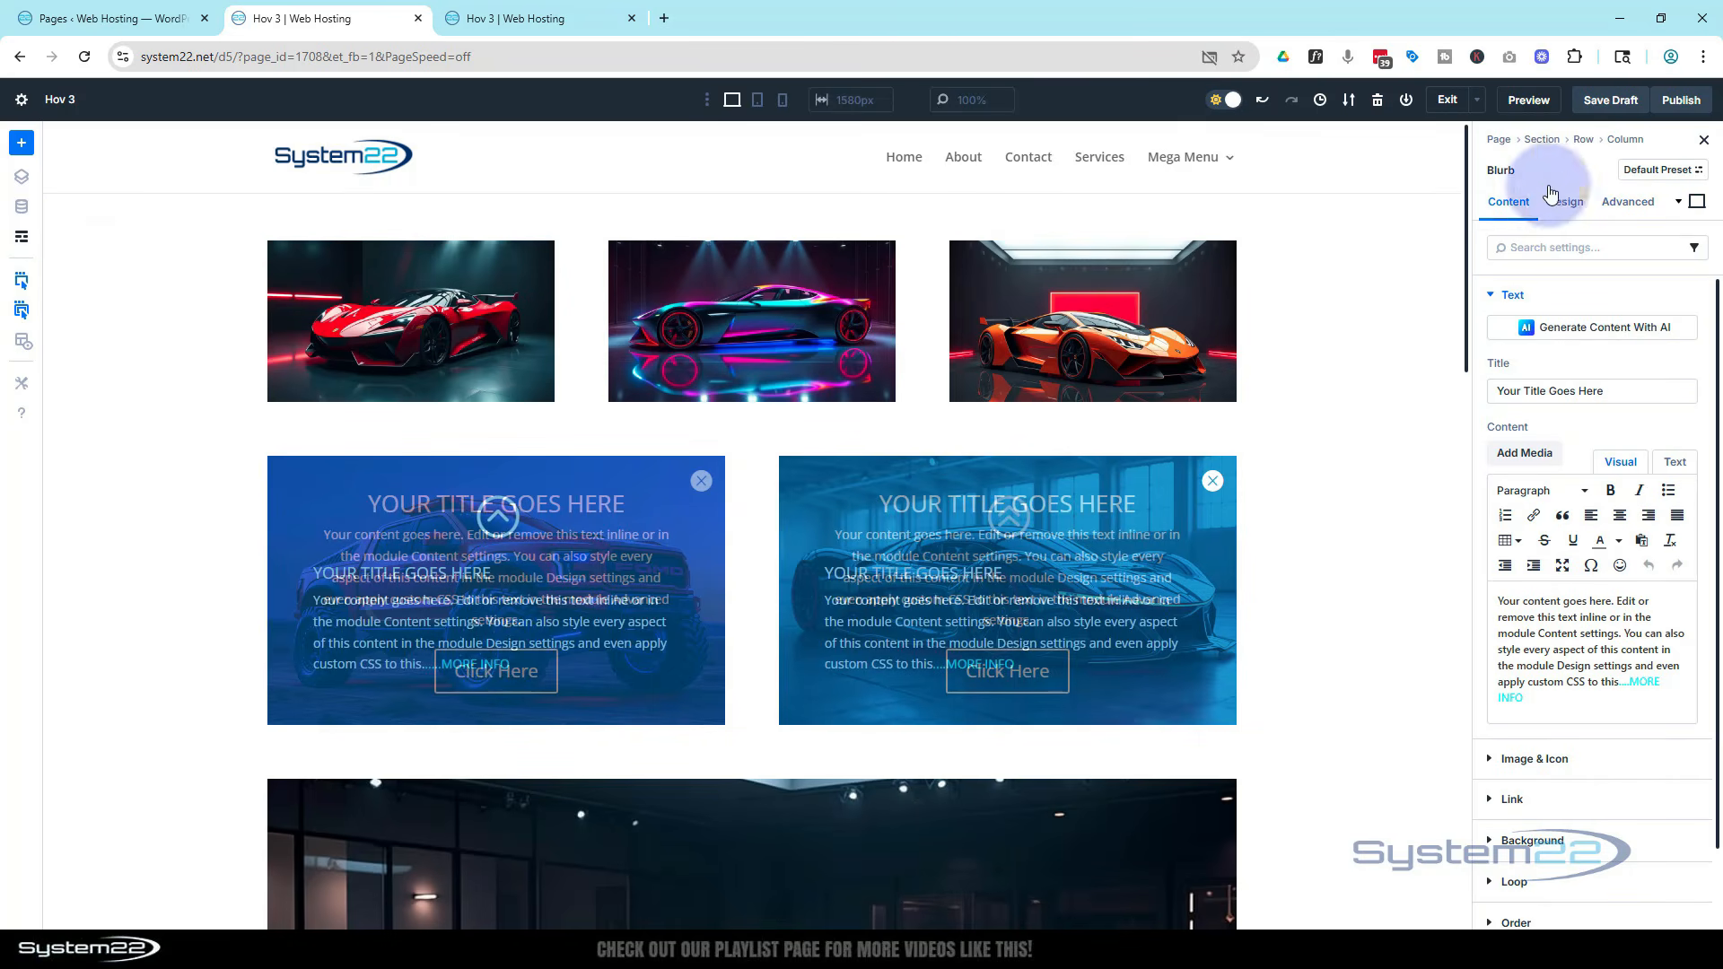
click(1628, 203)
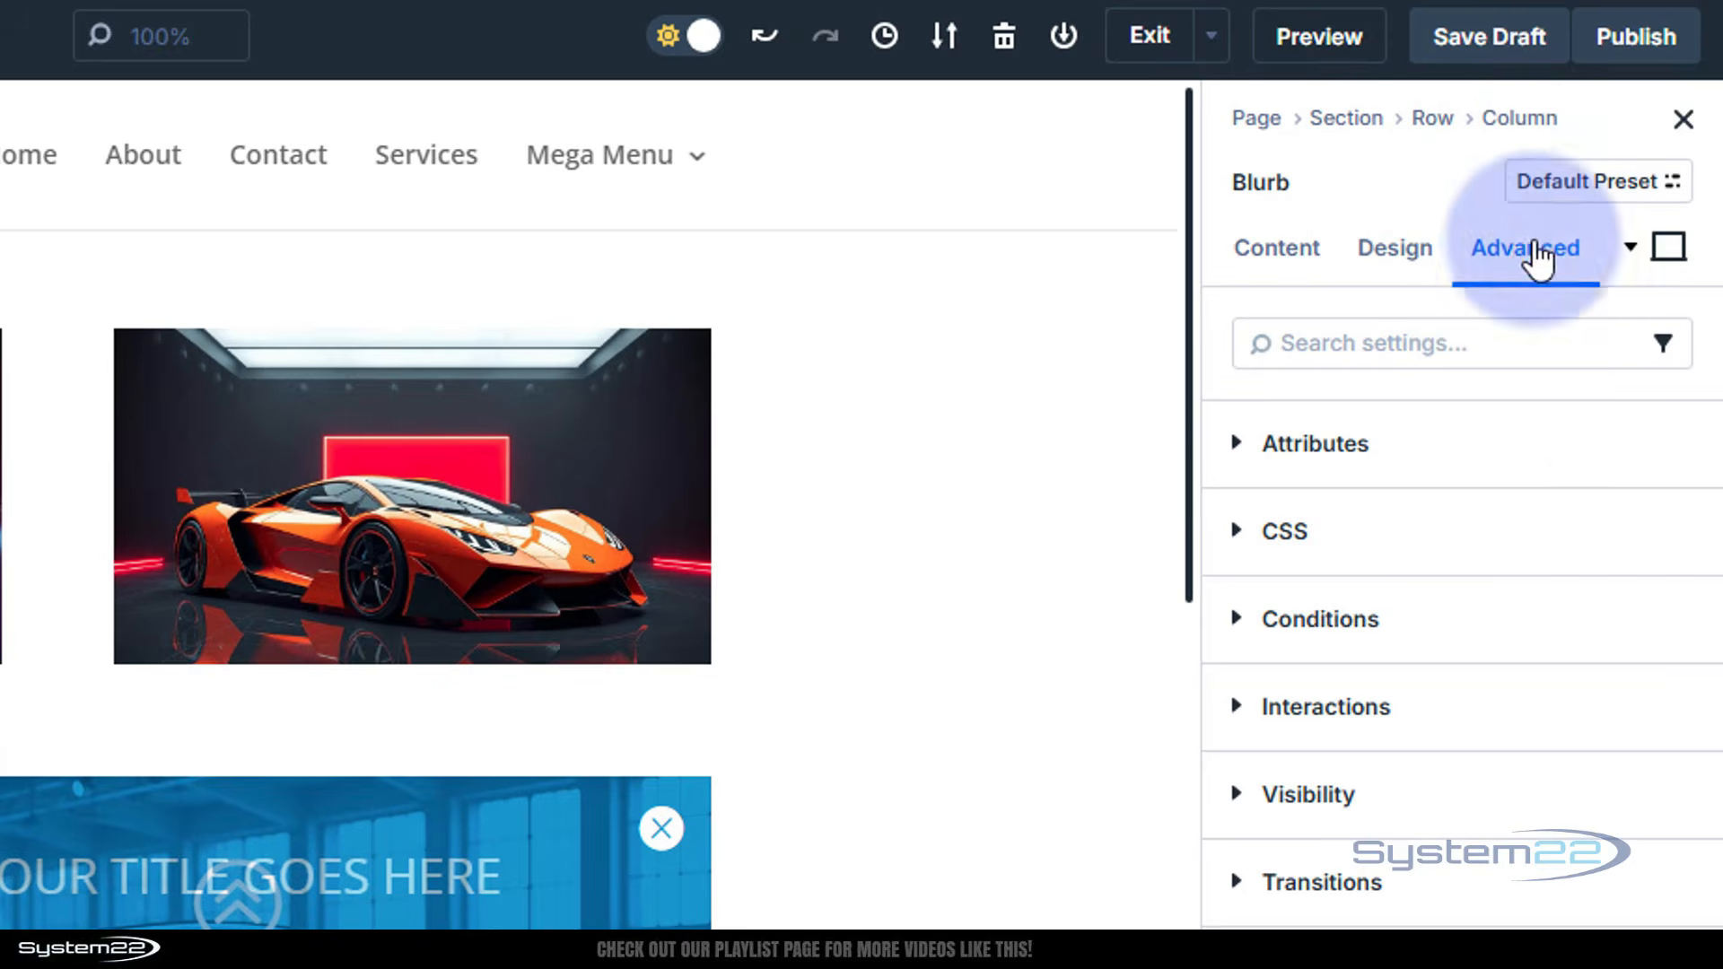
click(1345, 706)
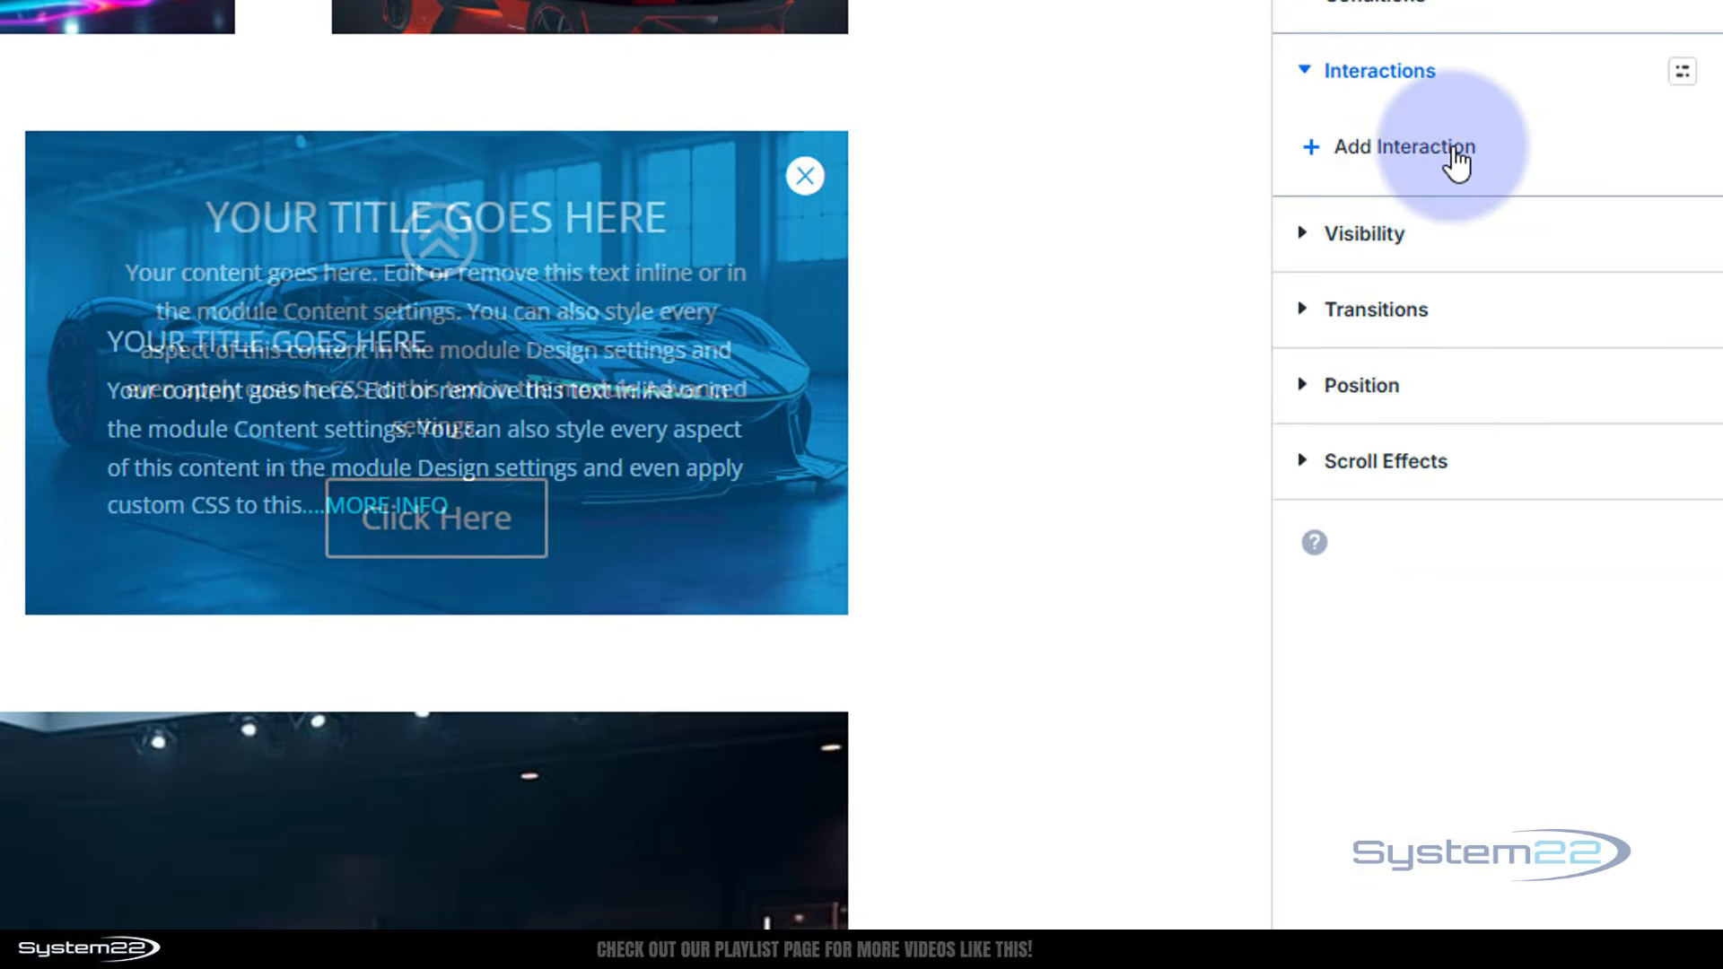
click(1409, 745)
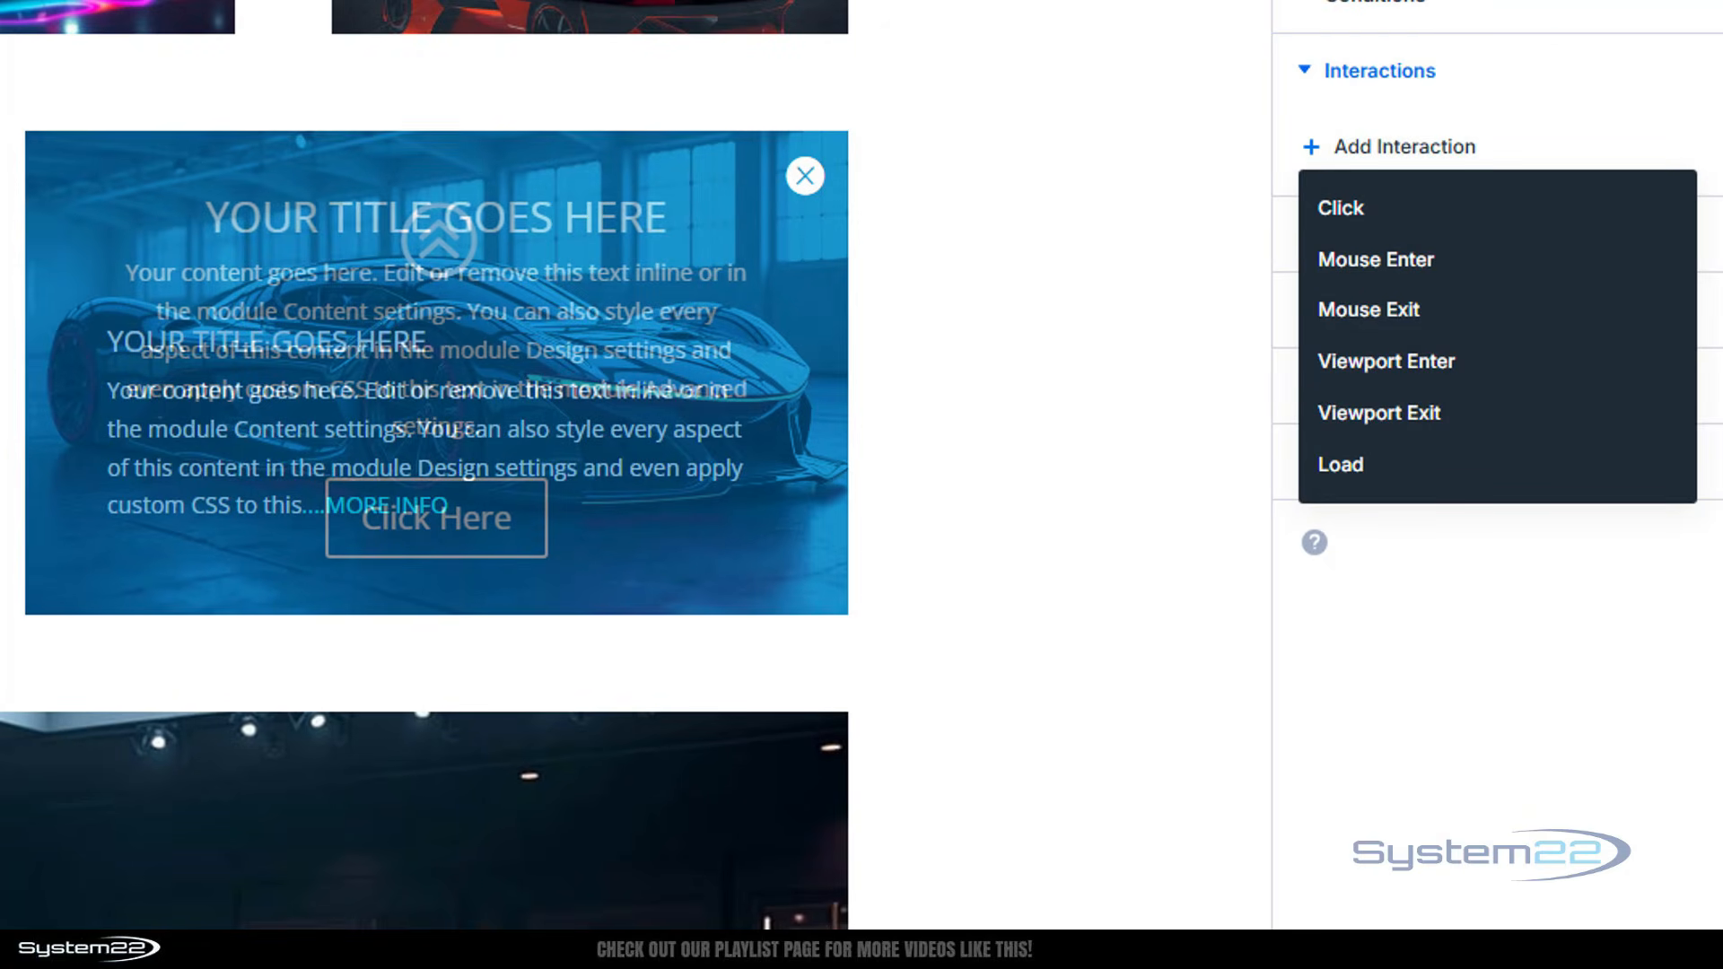
click(1337, 205)
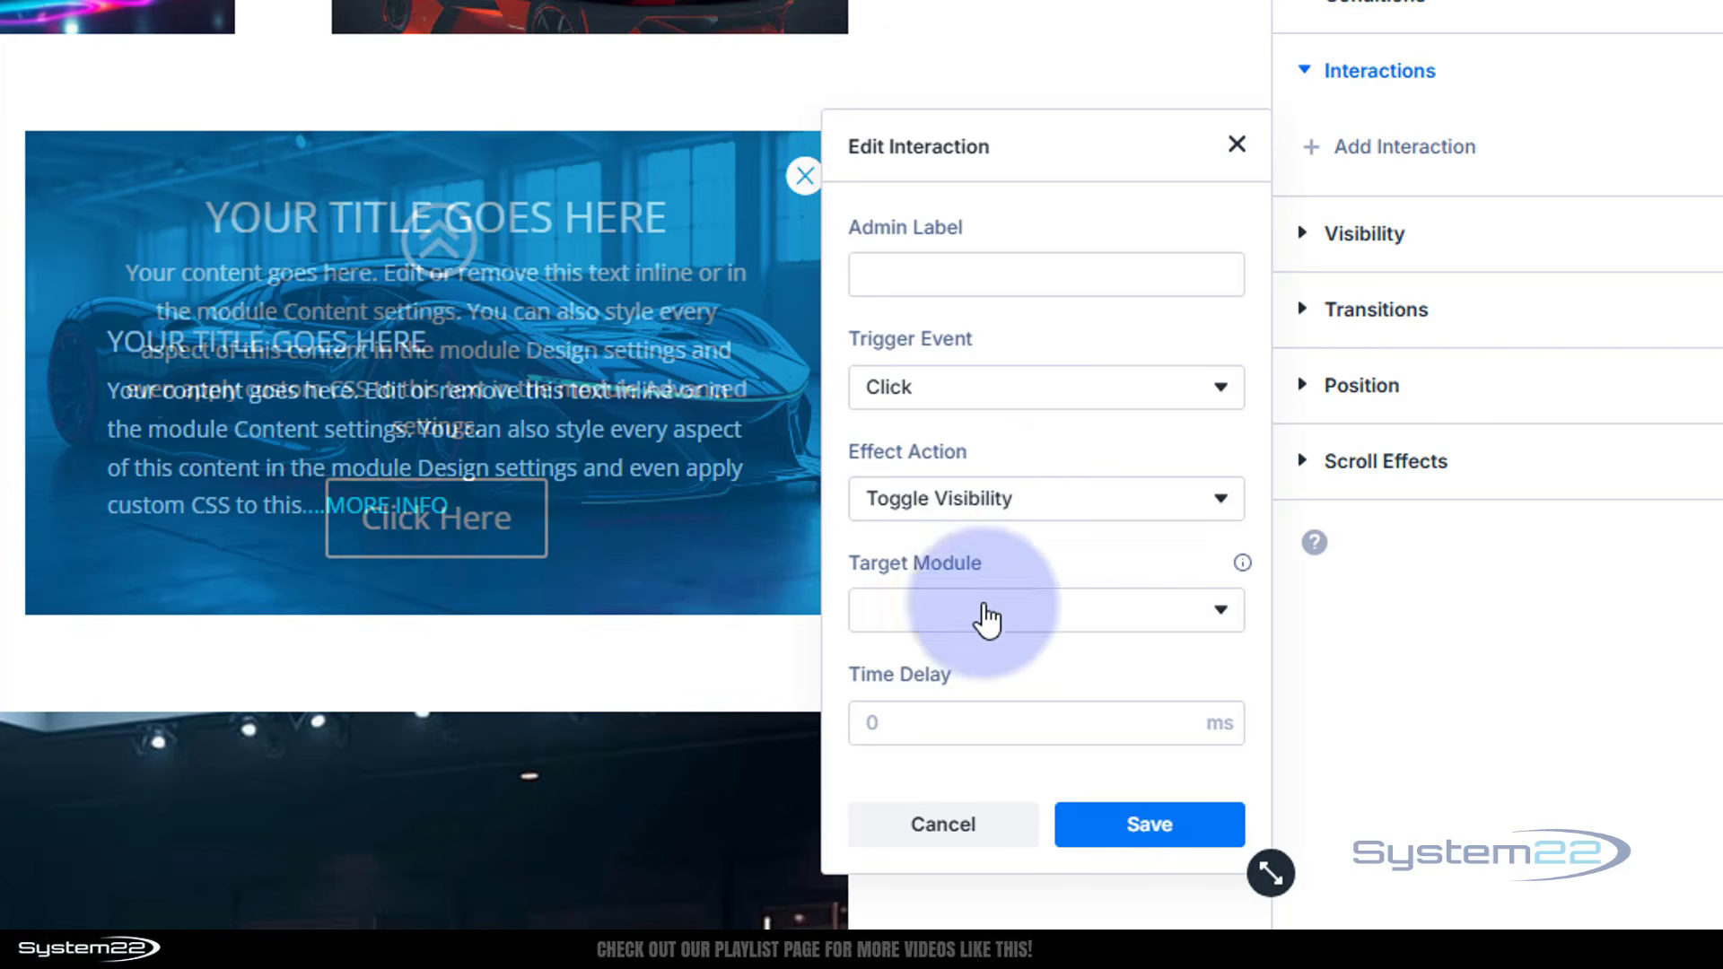
click(997, 632)
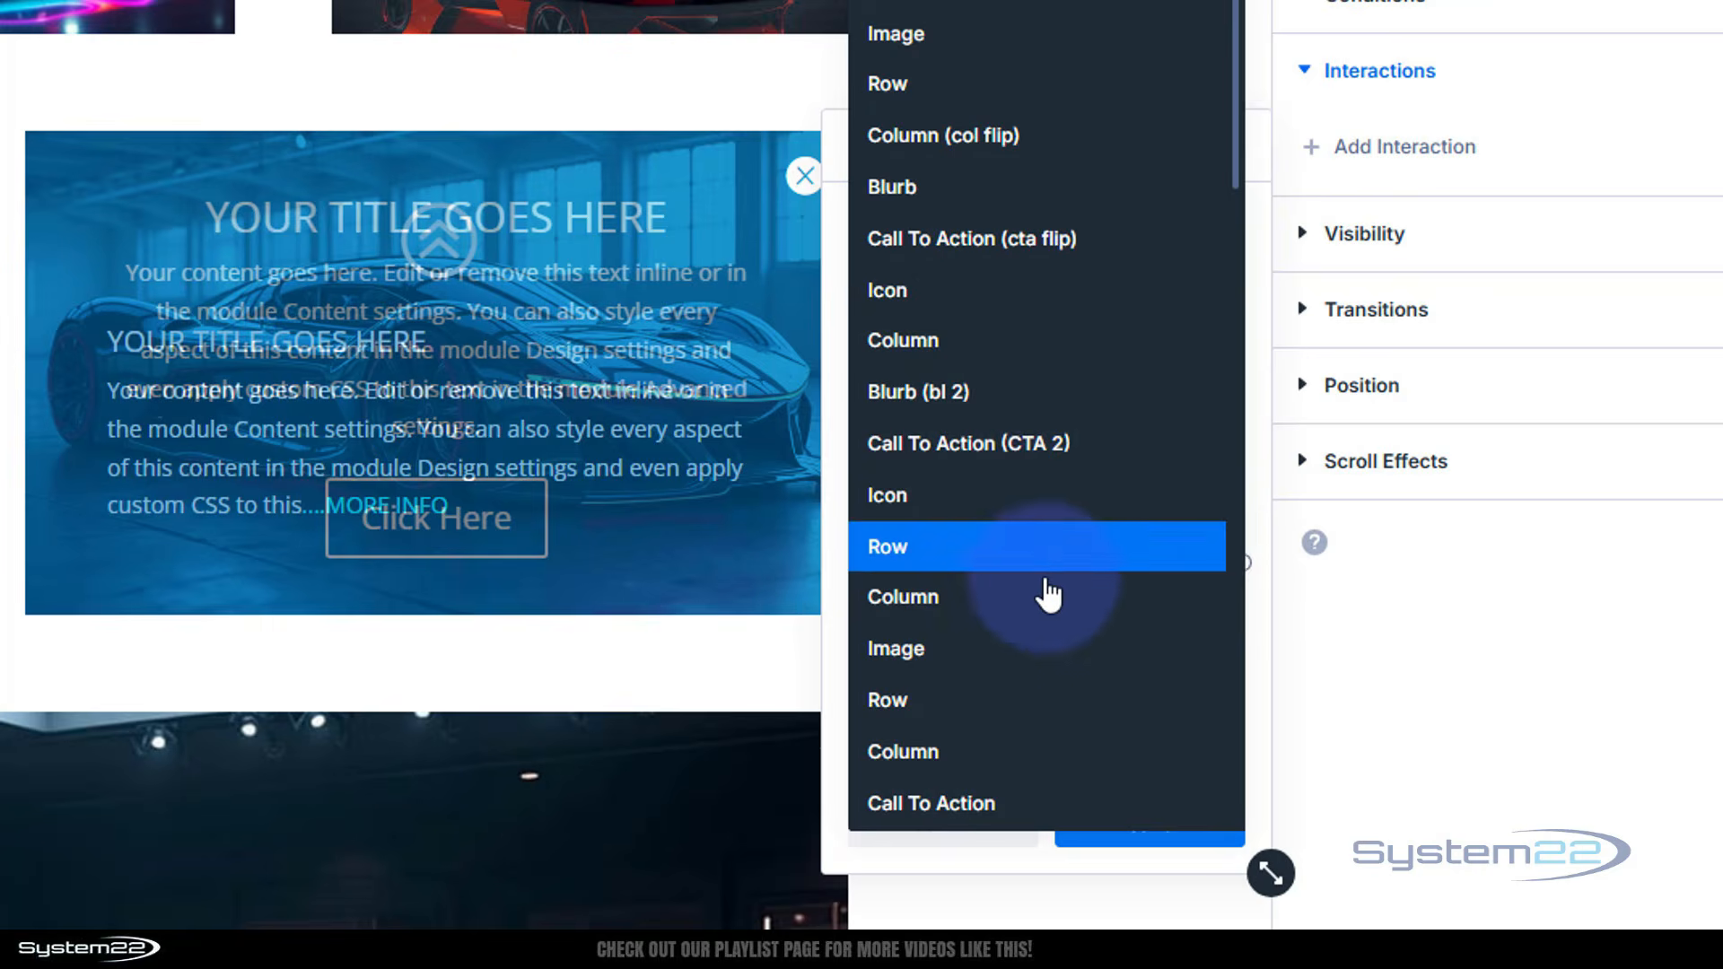
click(1032, 451)
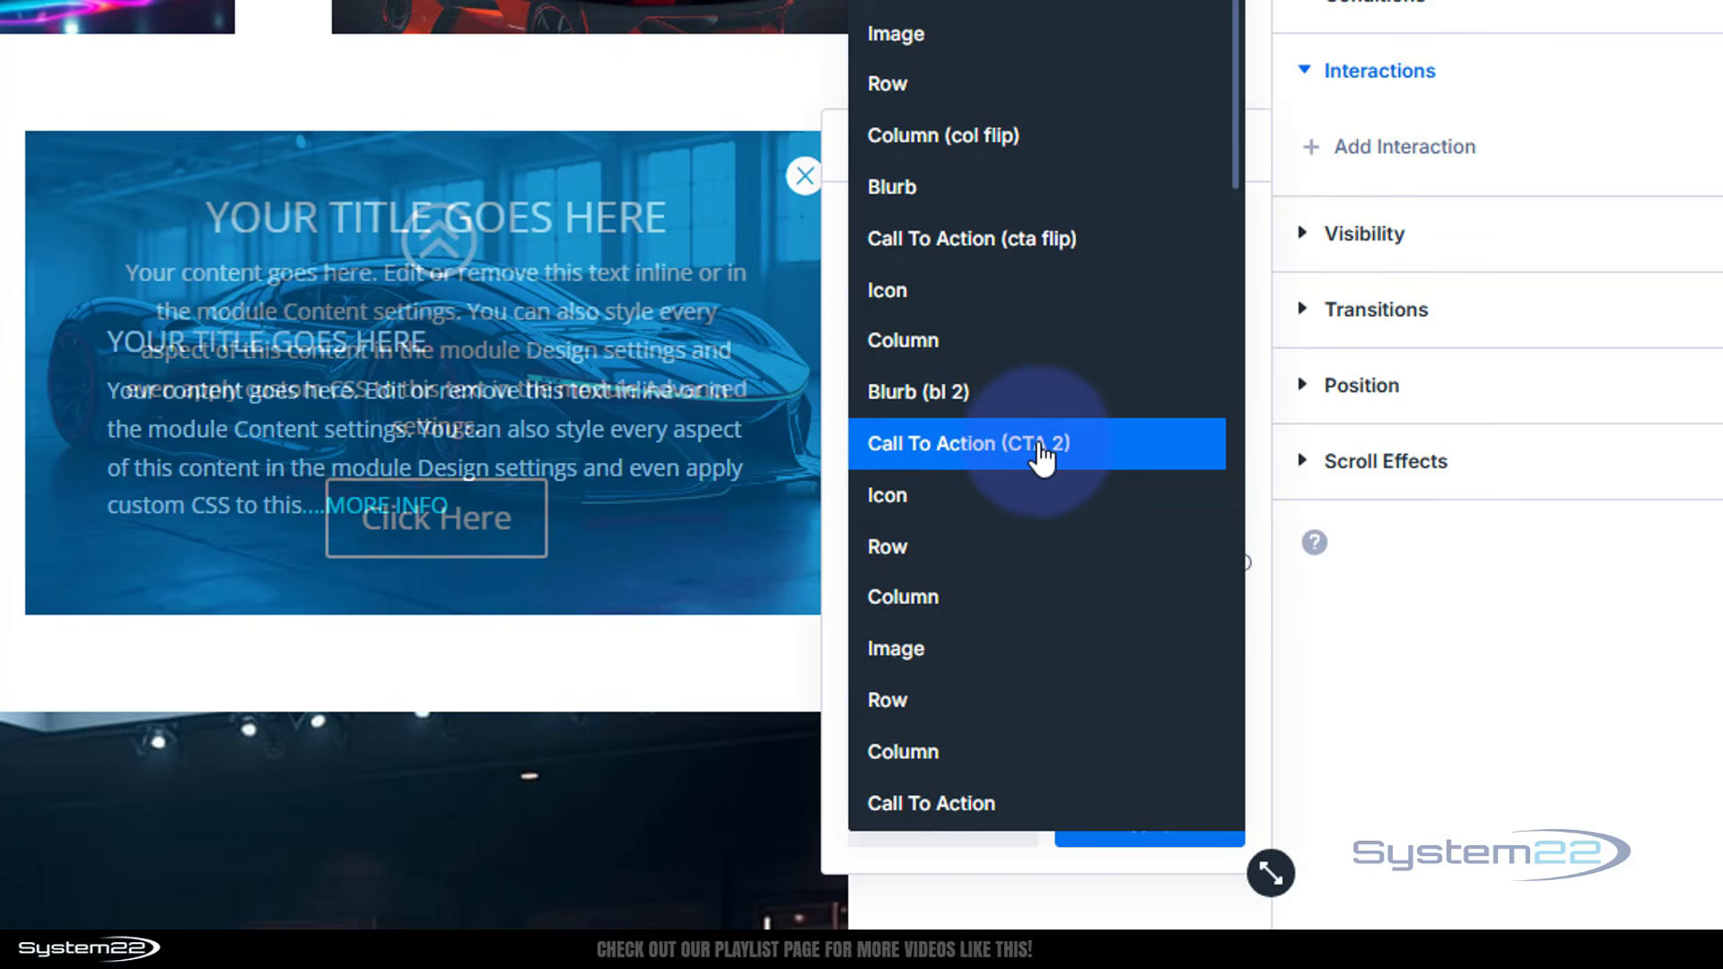
click(1039, 453)
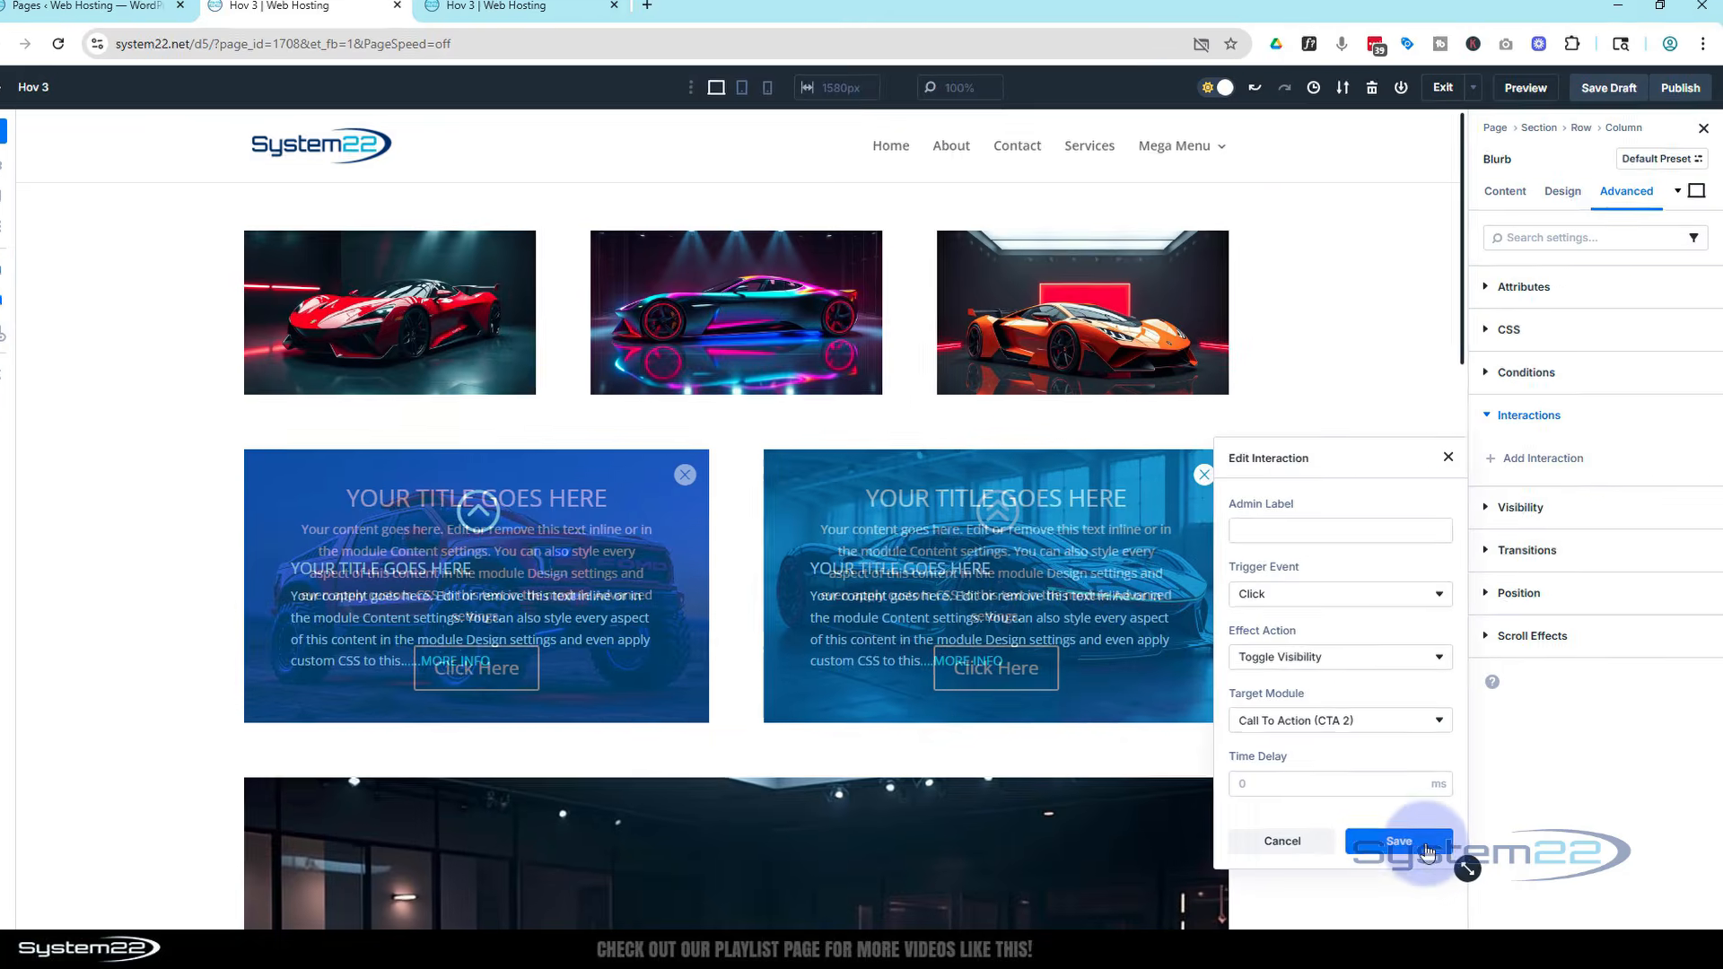
click(1274, 848)
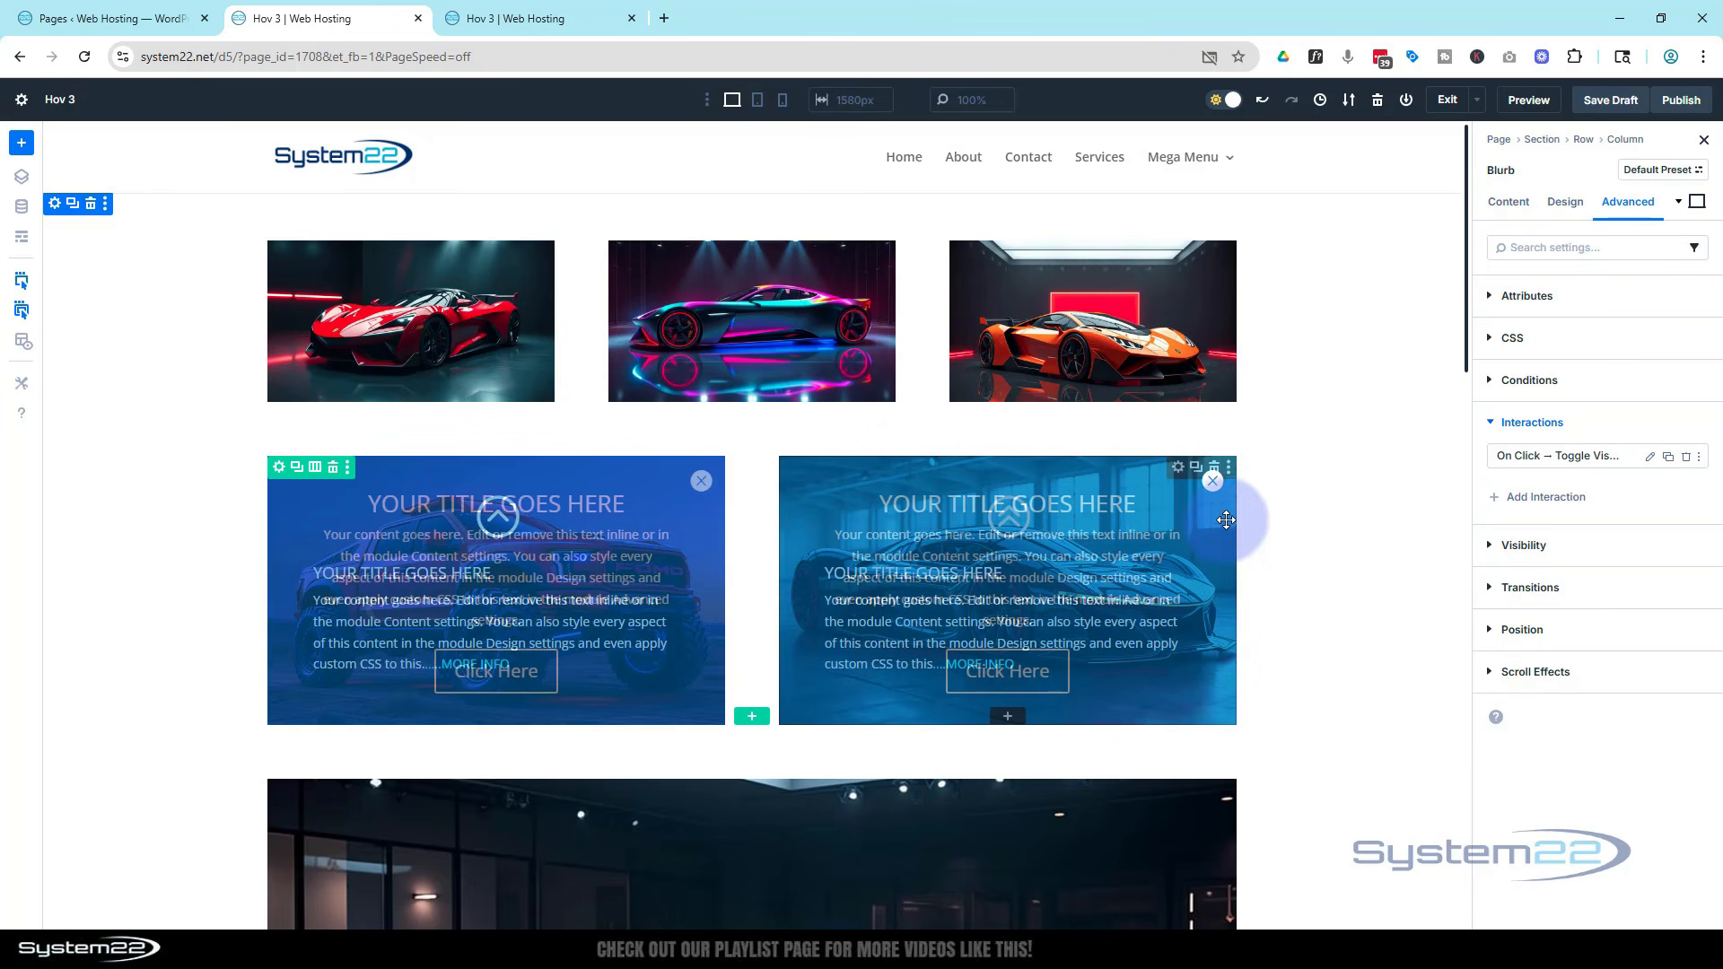
Disable the right column close icon on phone, tablet and desktop
click(1206, 491)
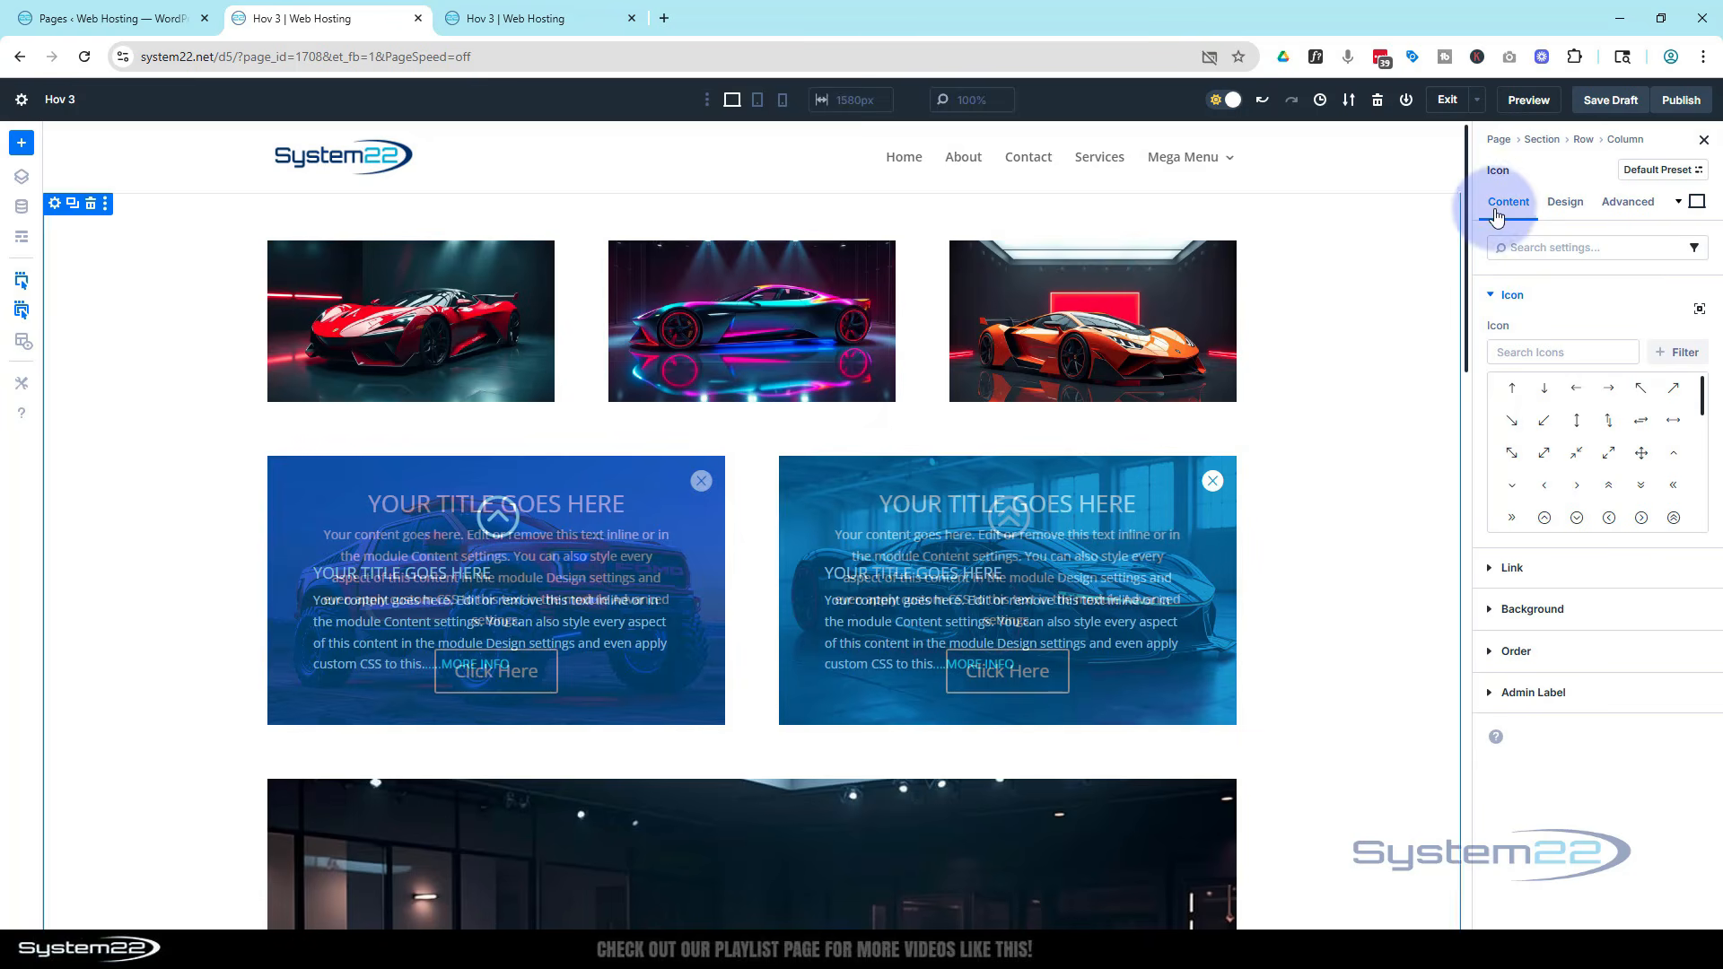
click(1602, 203)
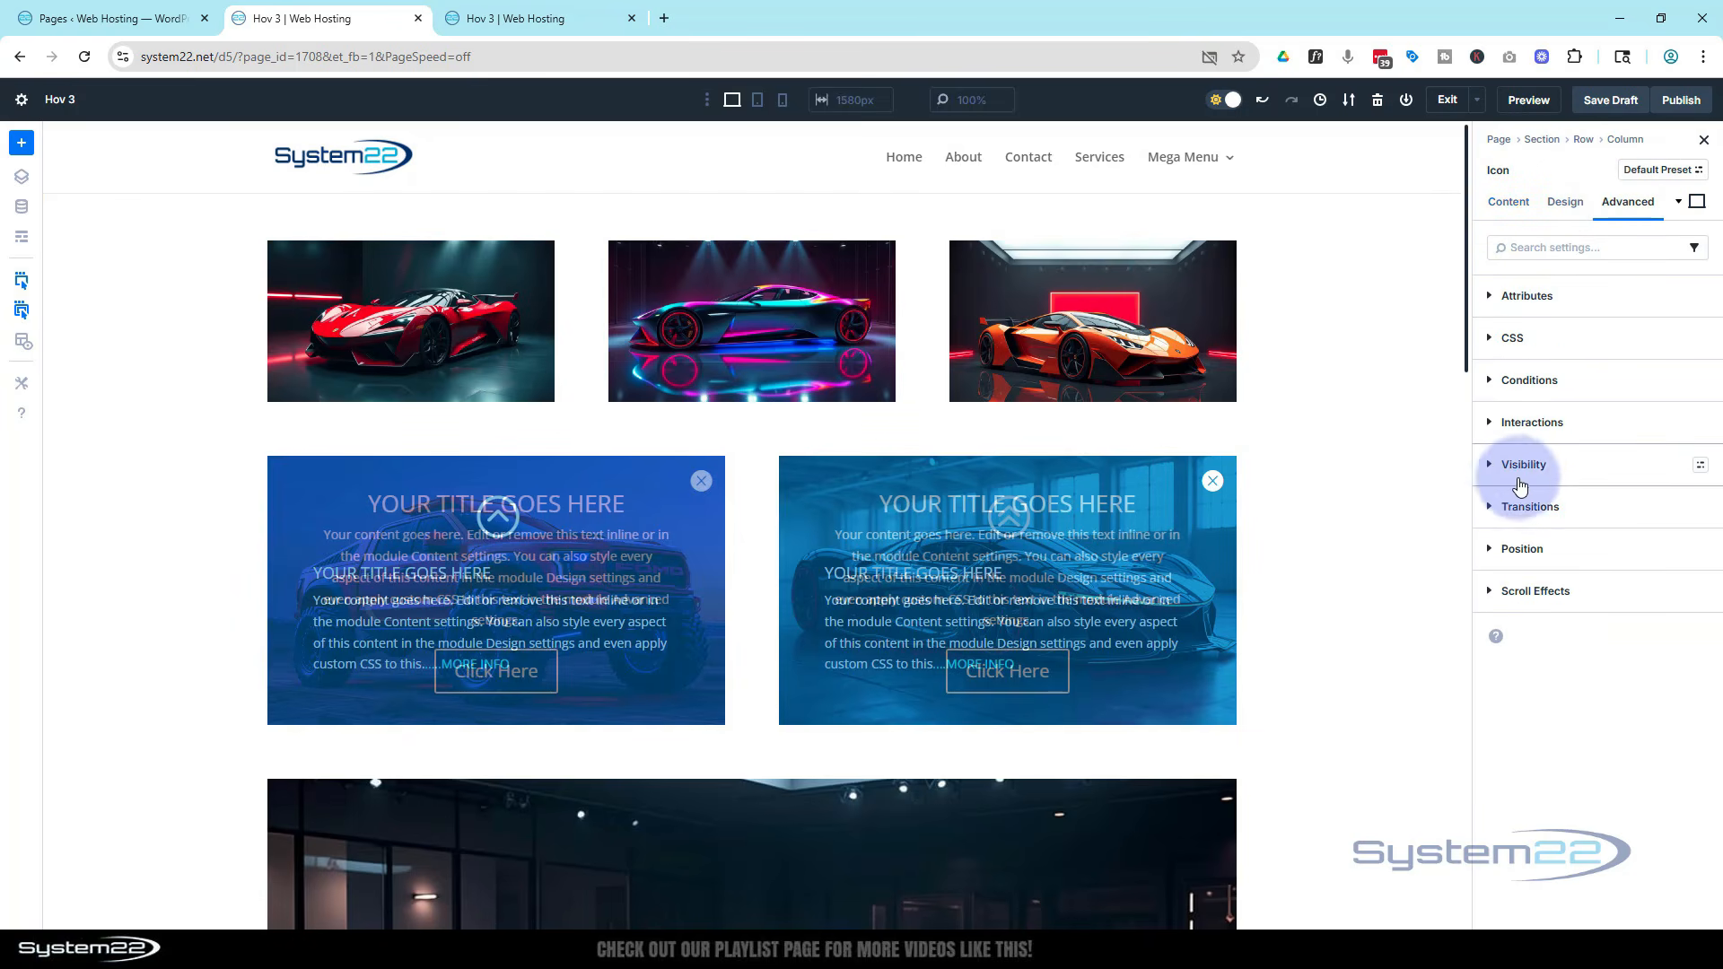
click(1490, 473)
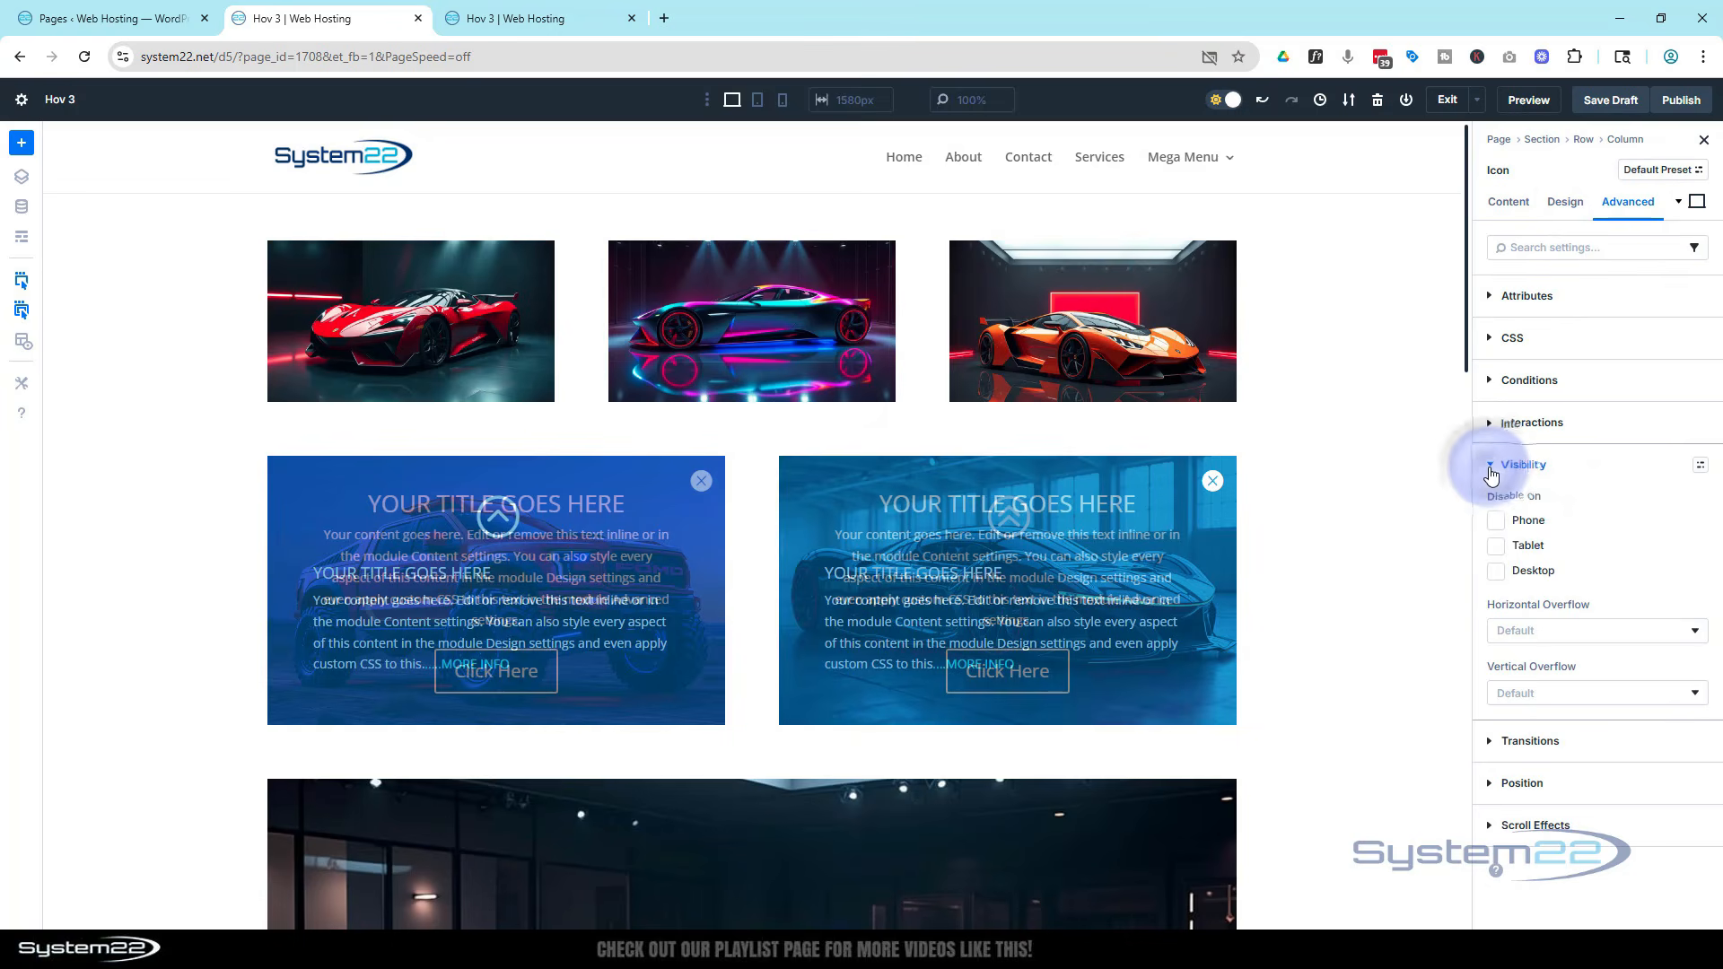
click(1496, 523)
click(1495, 546)
click(1495, 572)
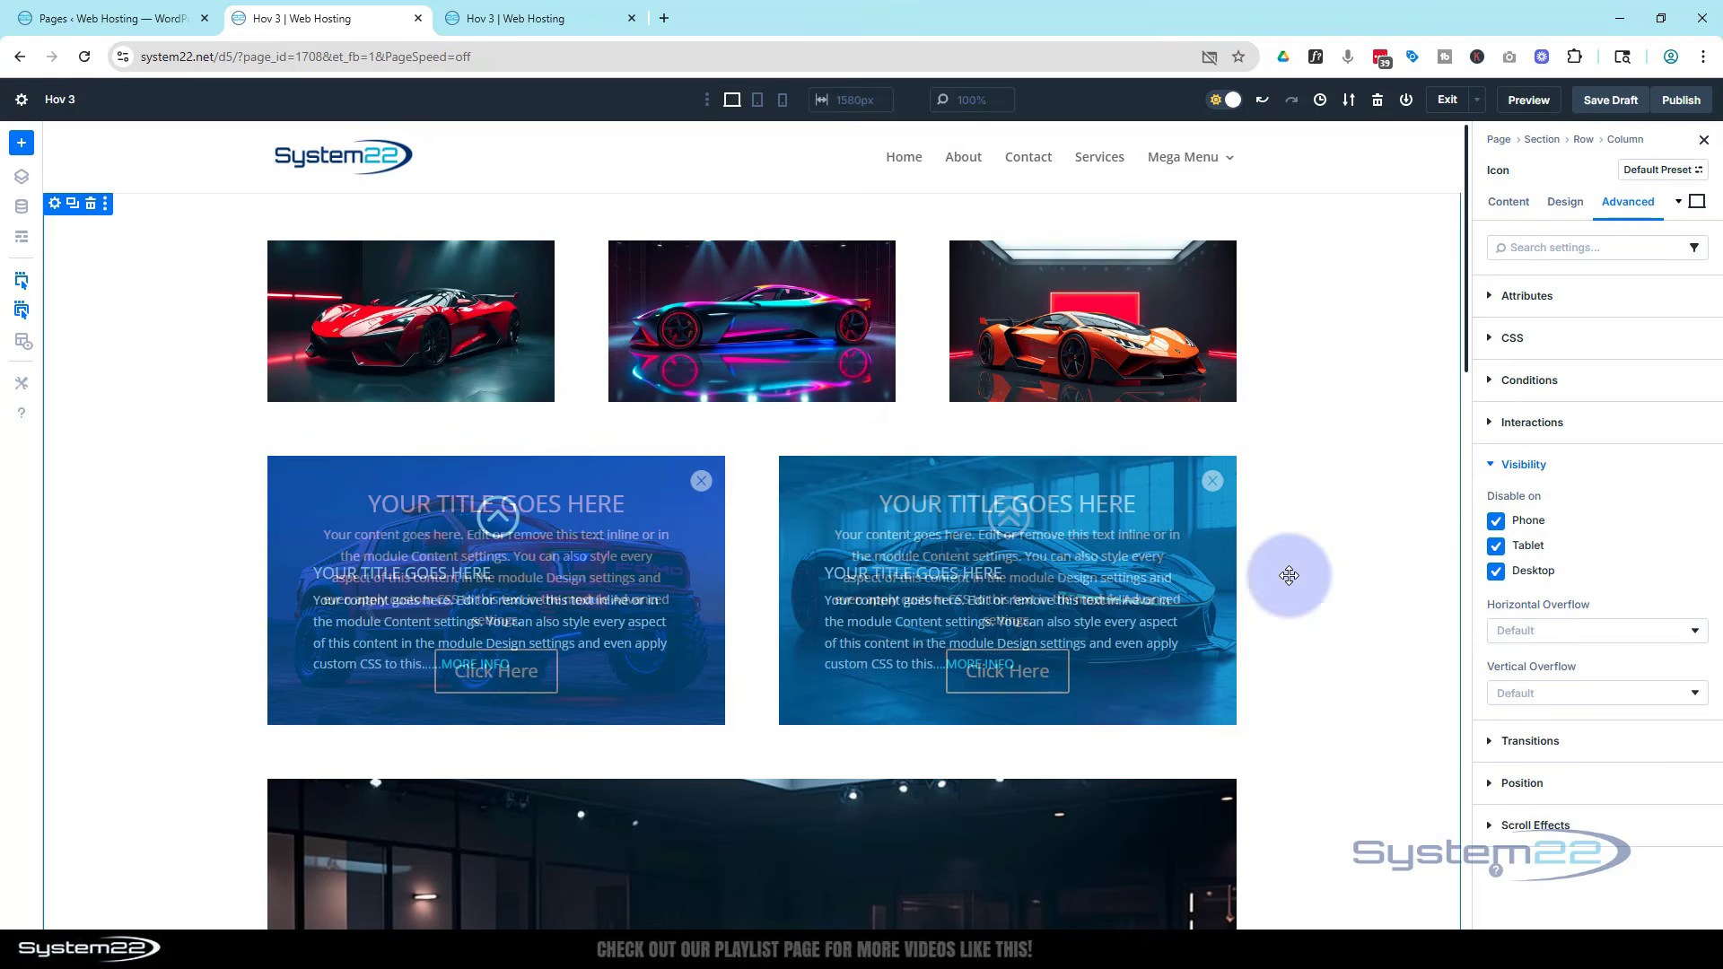
Set the bl 2 blurb's toggle-visibility click interaction to target the Icon module
click(1216, 492)
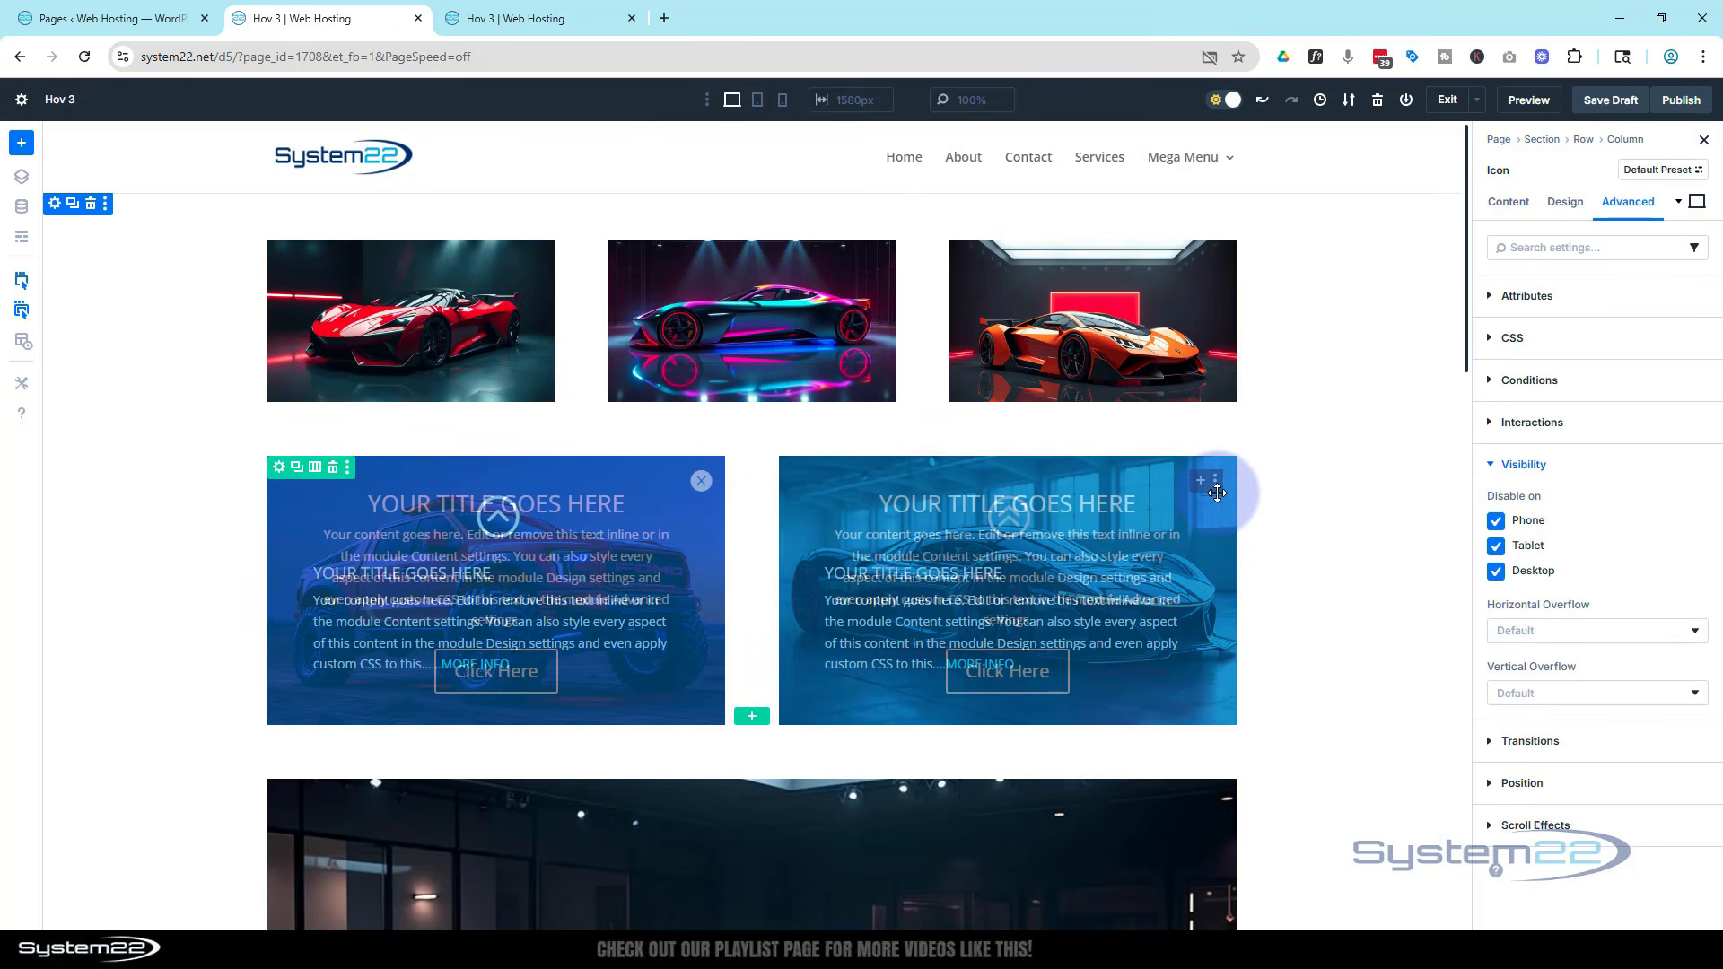
click(22, 239)
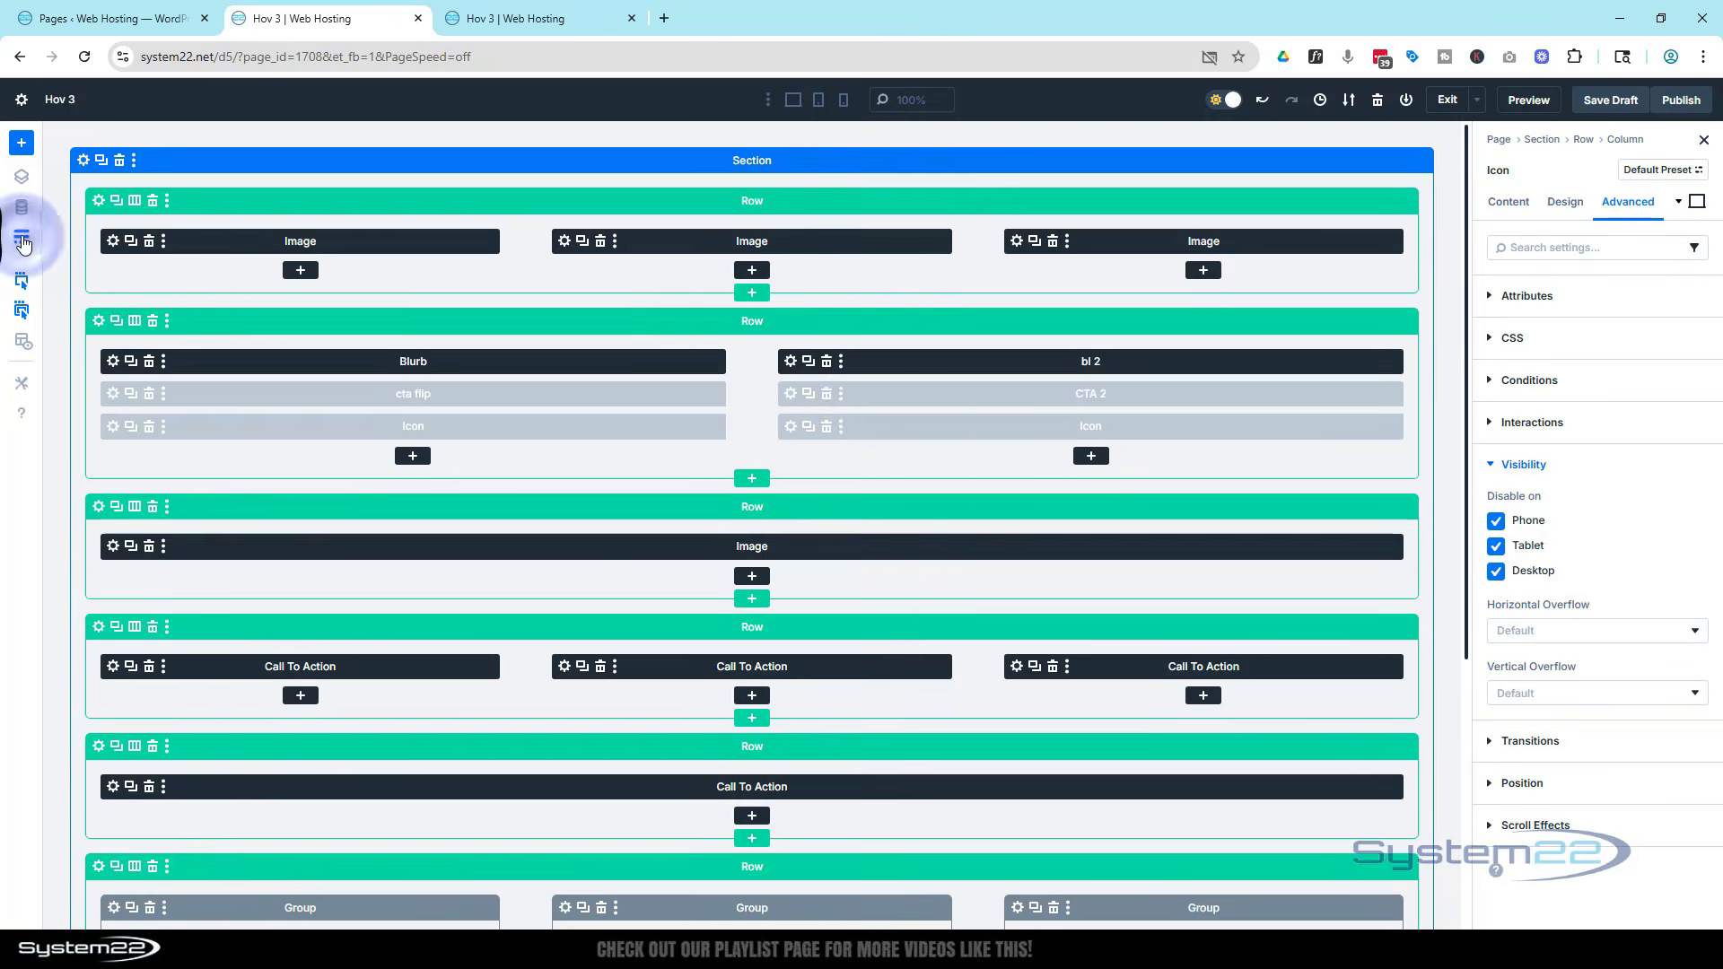
click(793, 362)
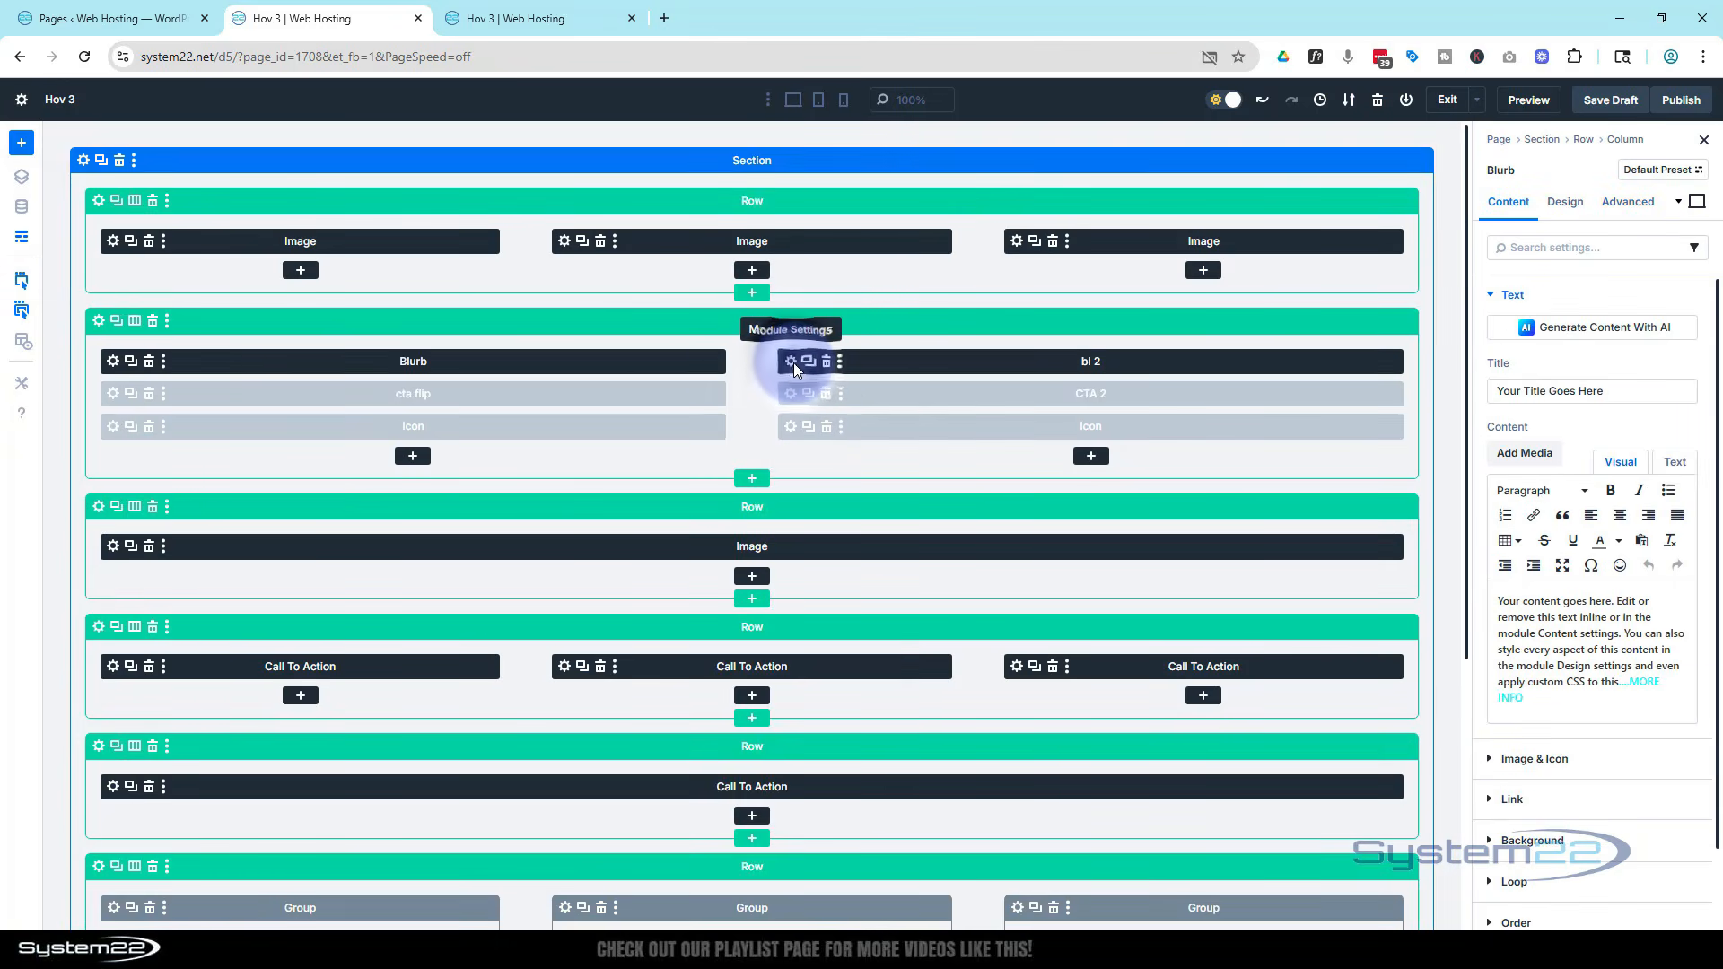
click(1627, 201)
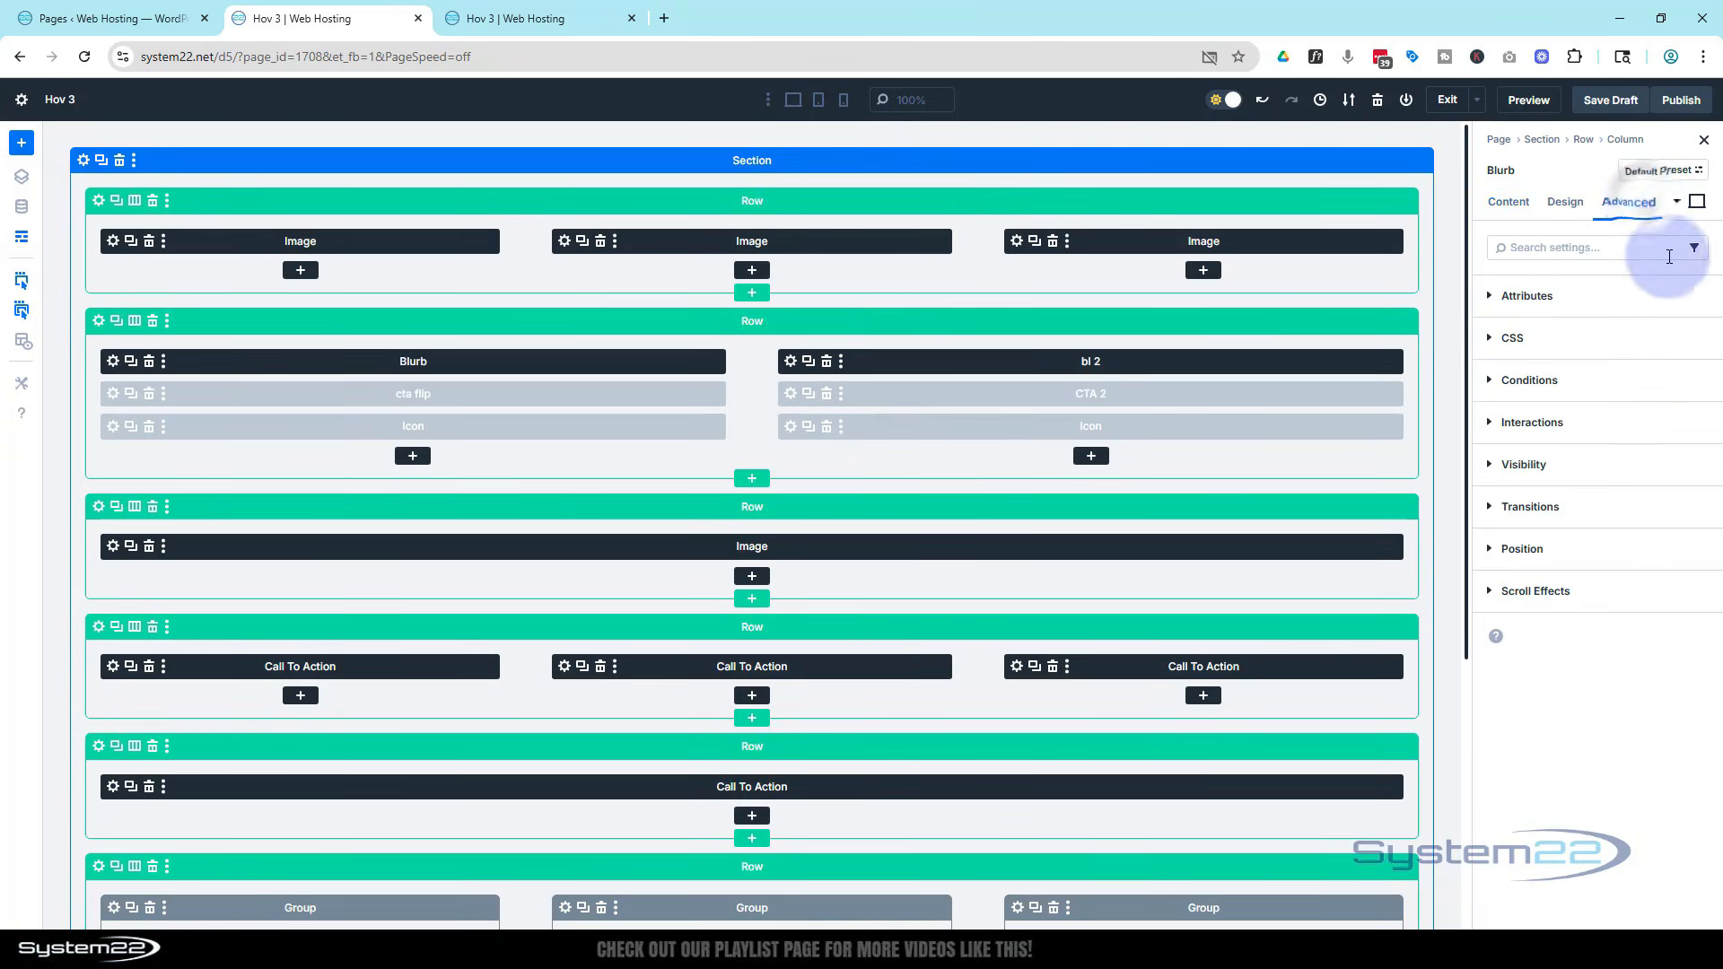
click(1635, 425)
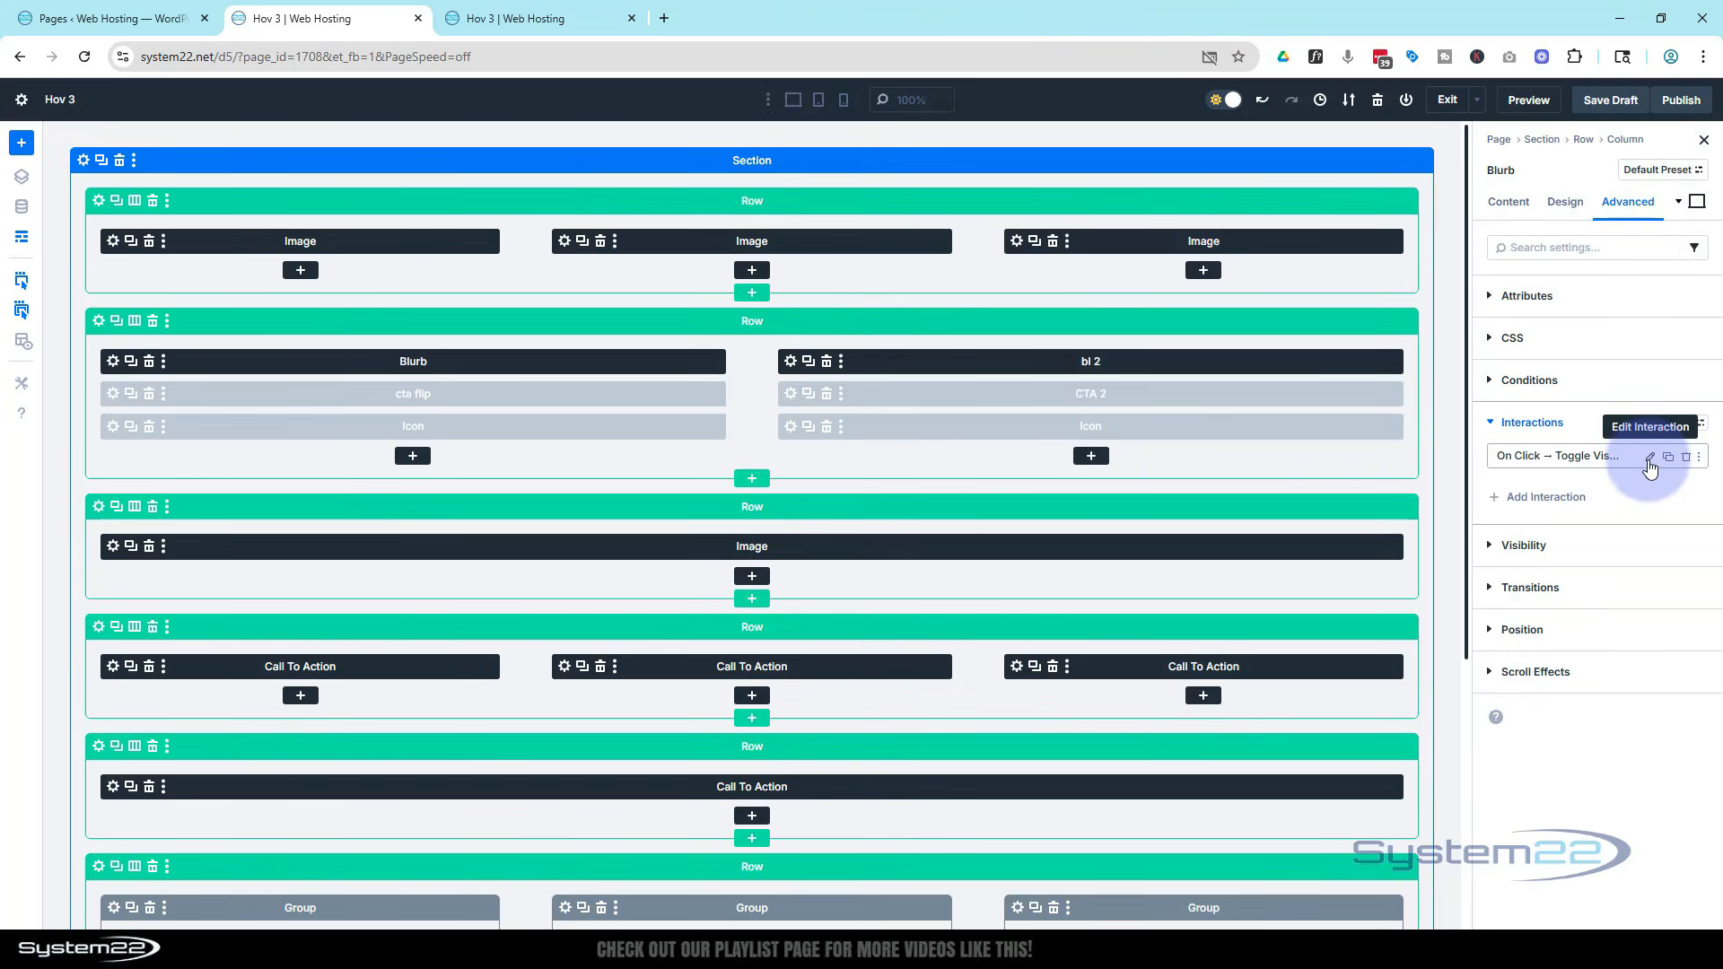
click(1649, 458)
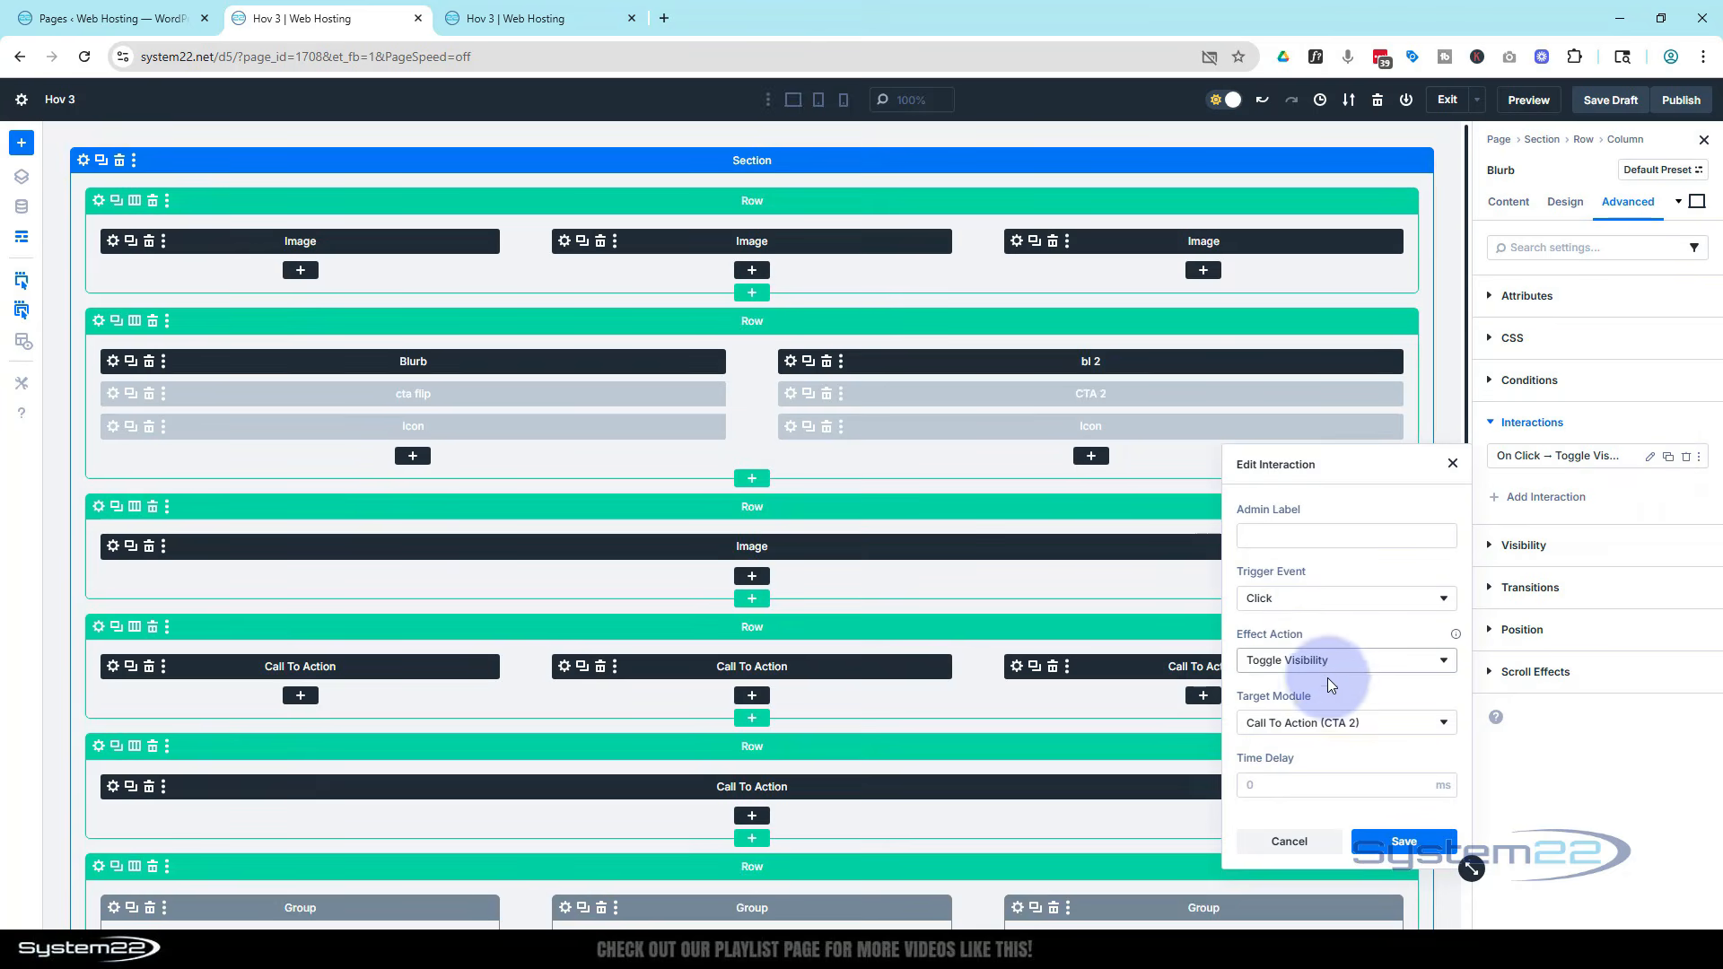
click(1303, 723)
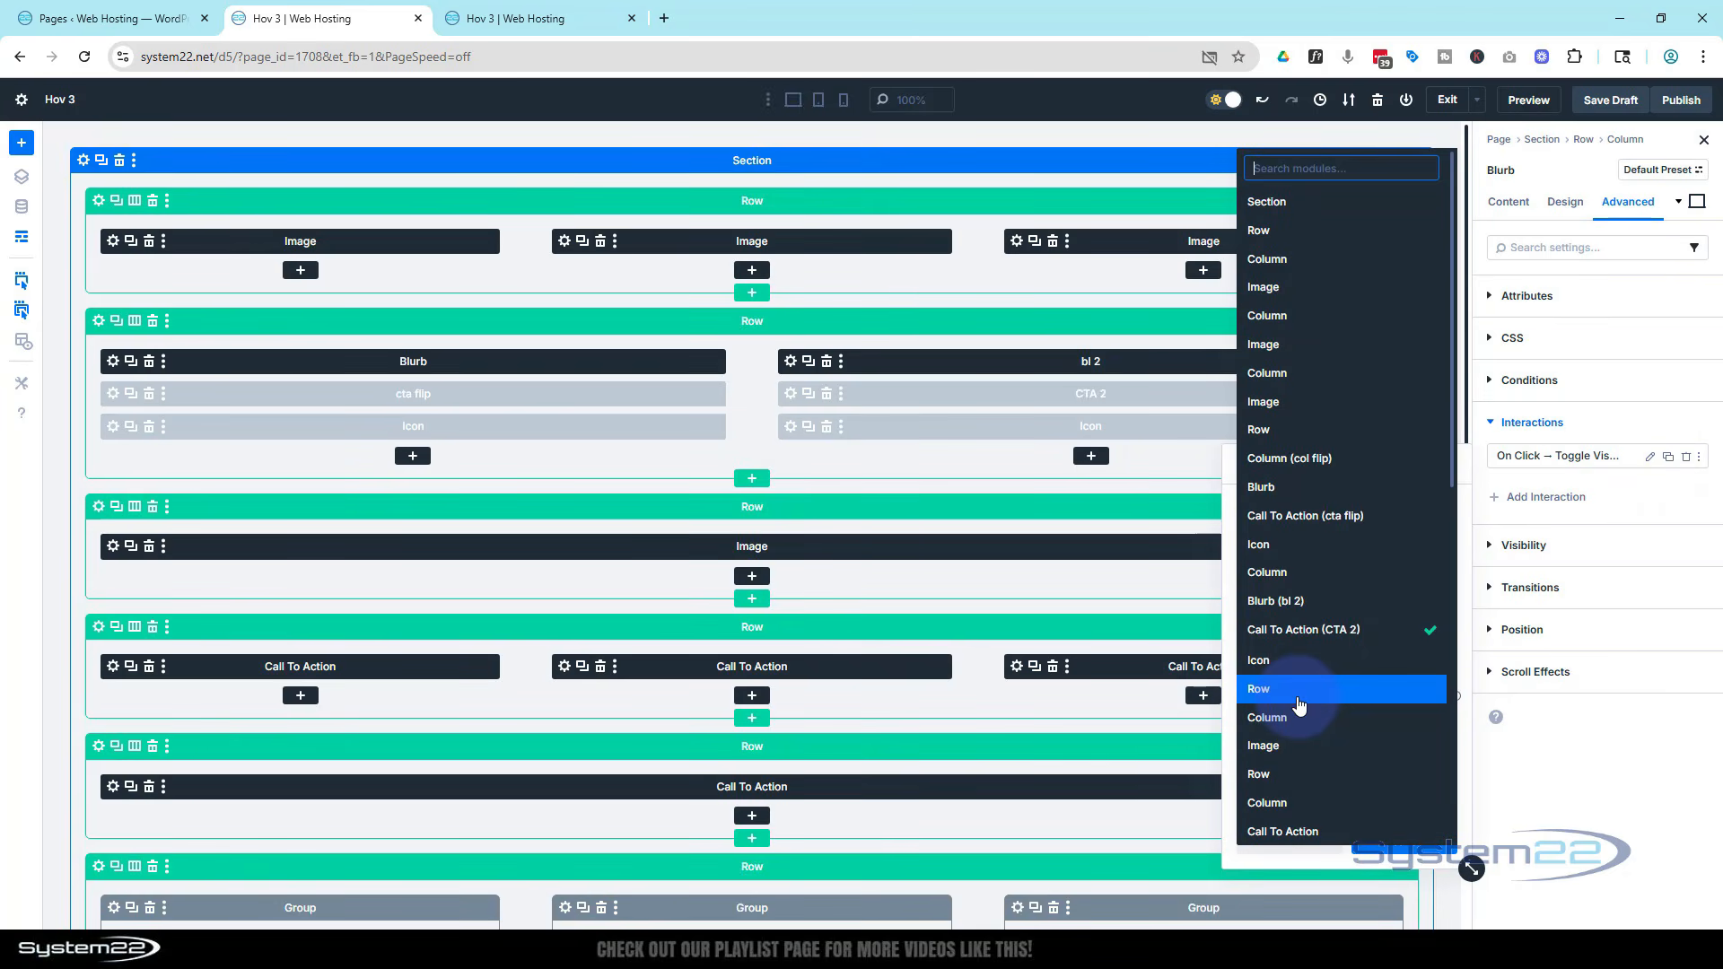
click(1267, 663)
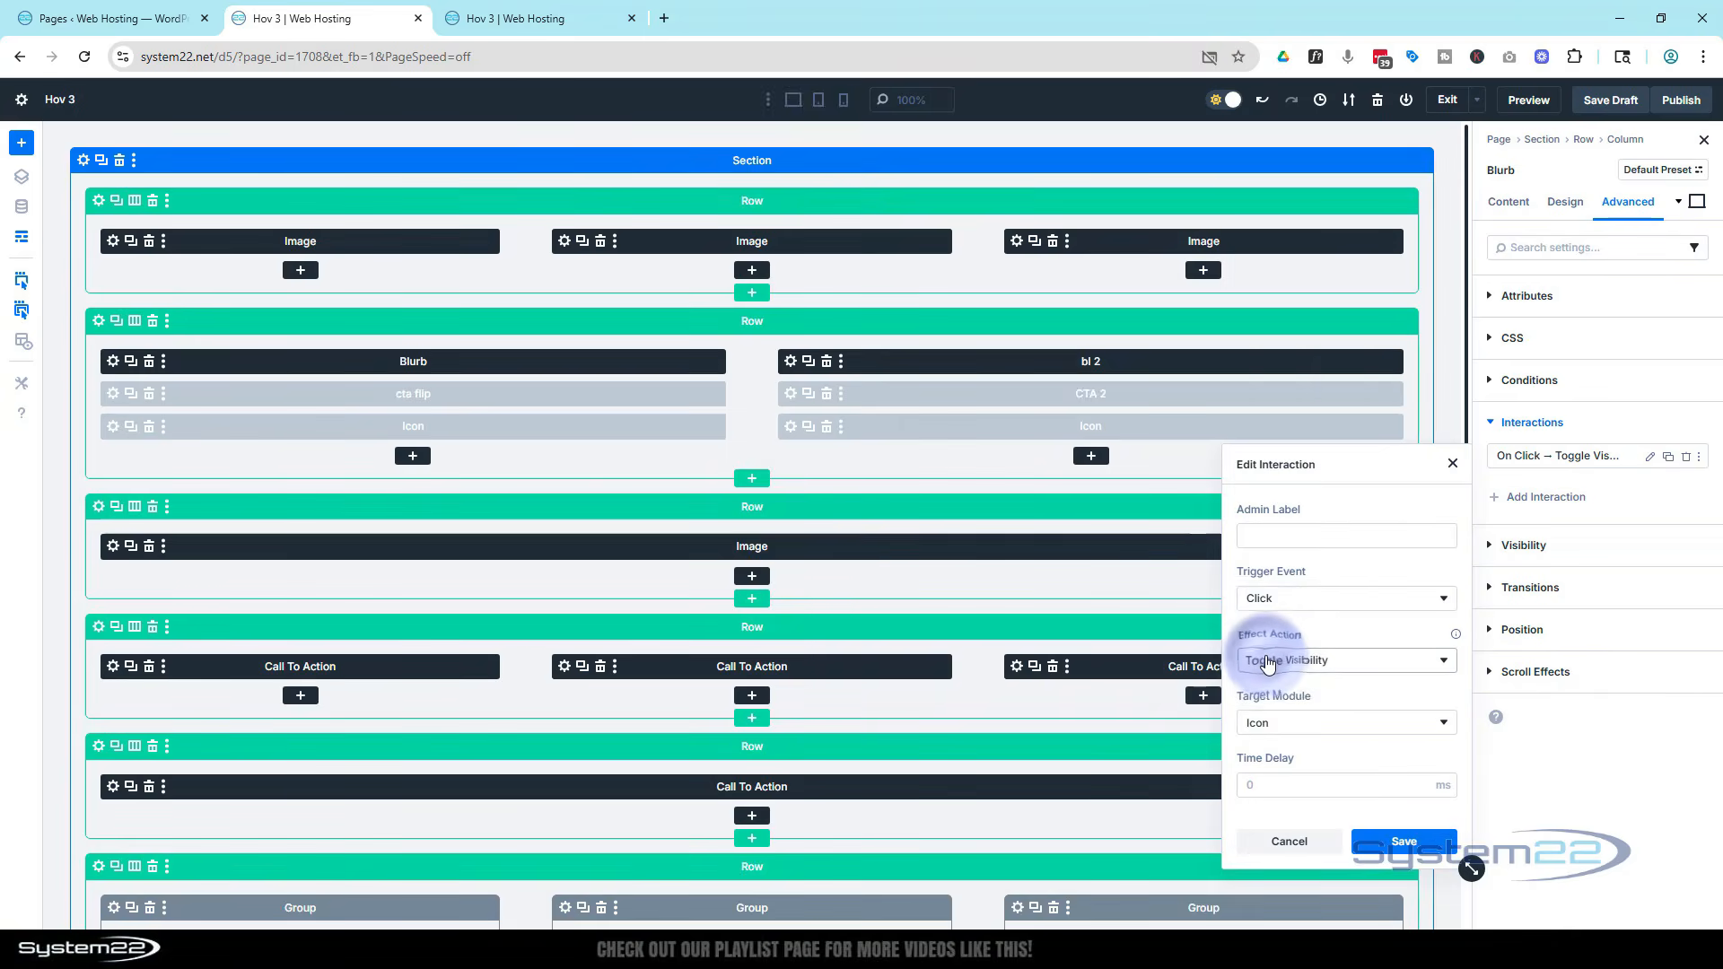
click(1404, 841)
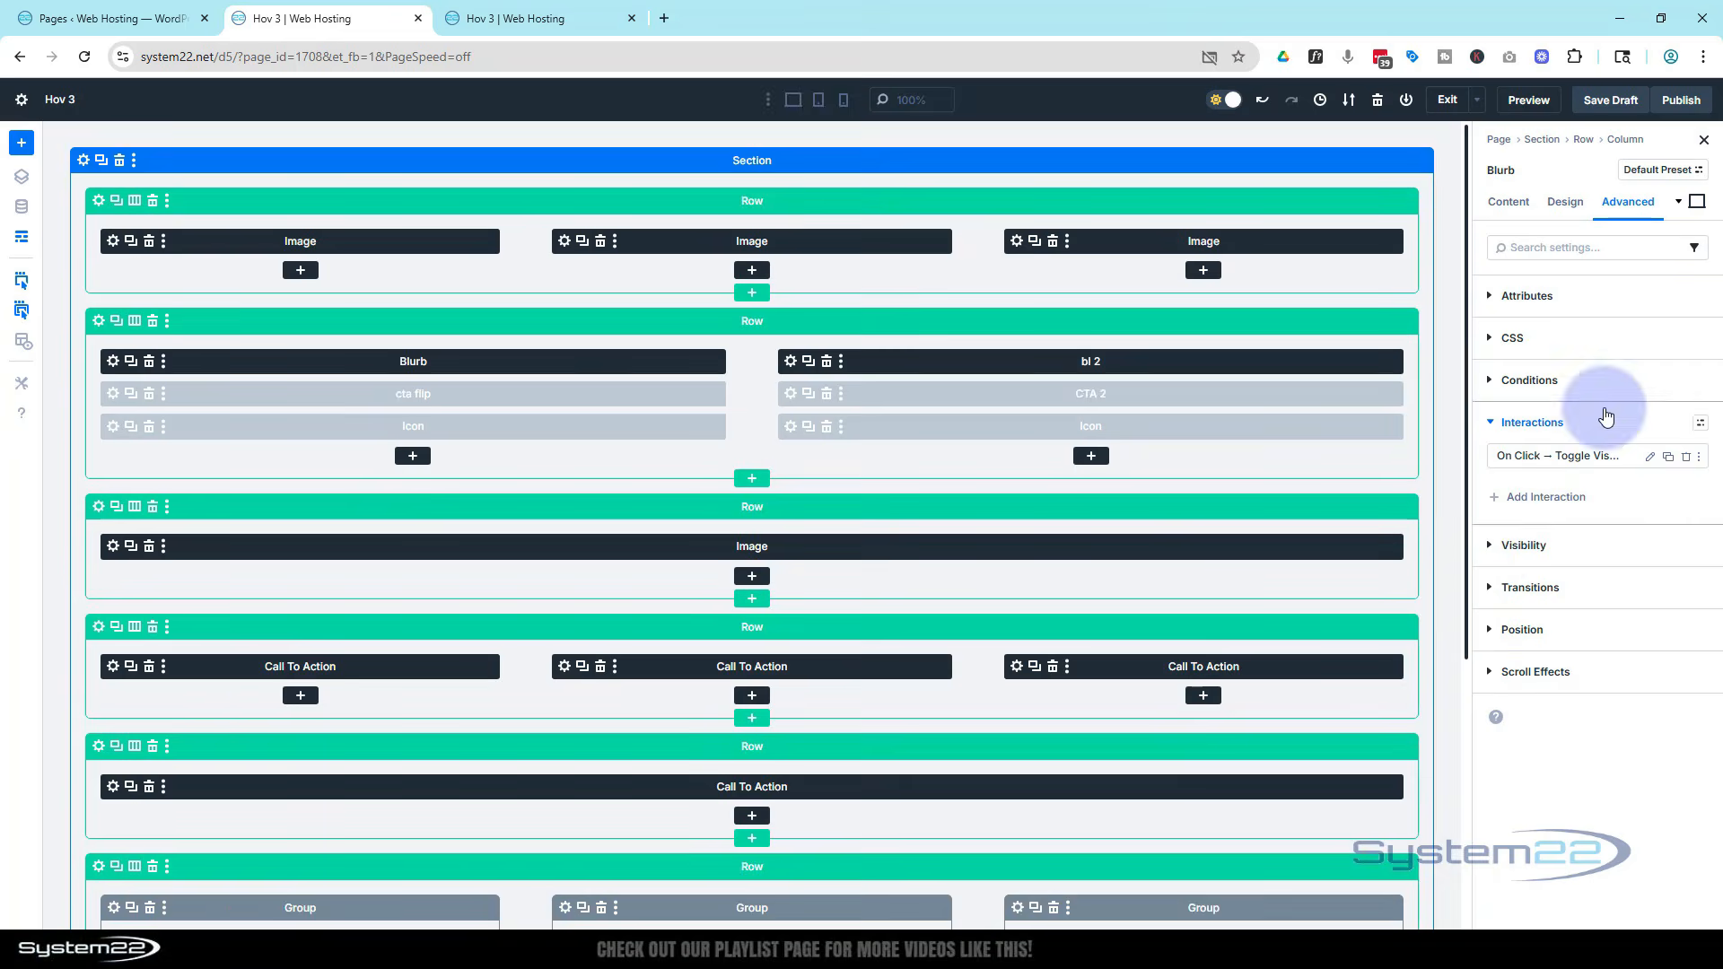
Add a click interaction to the right close icon that toggles visibility of Call To Action (CTA 2)
click(791, 433)
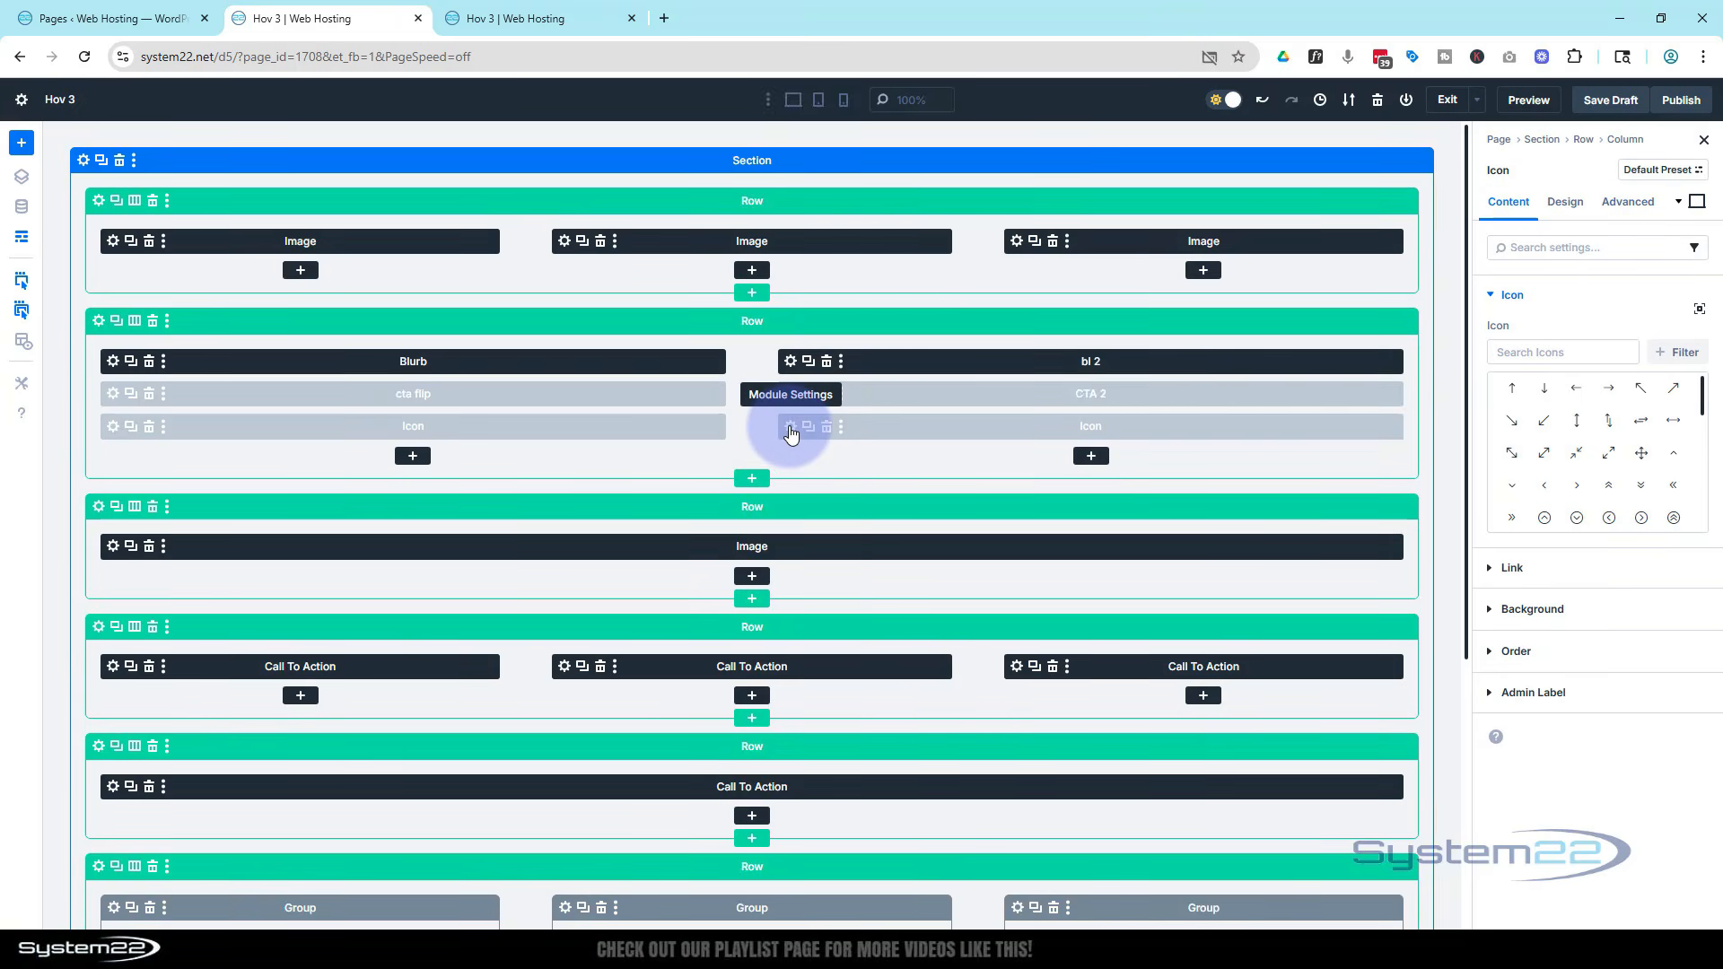
click(22, 246)
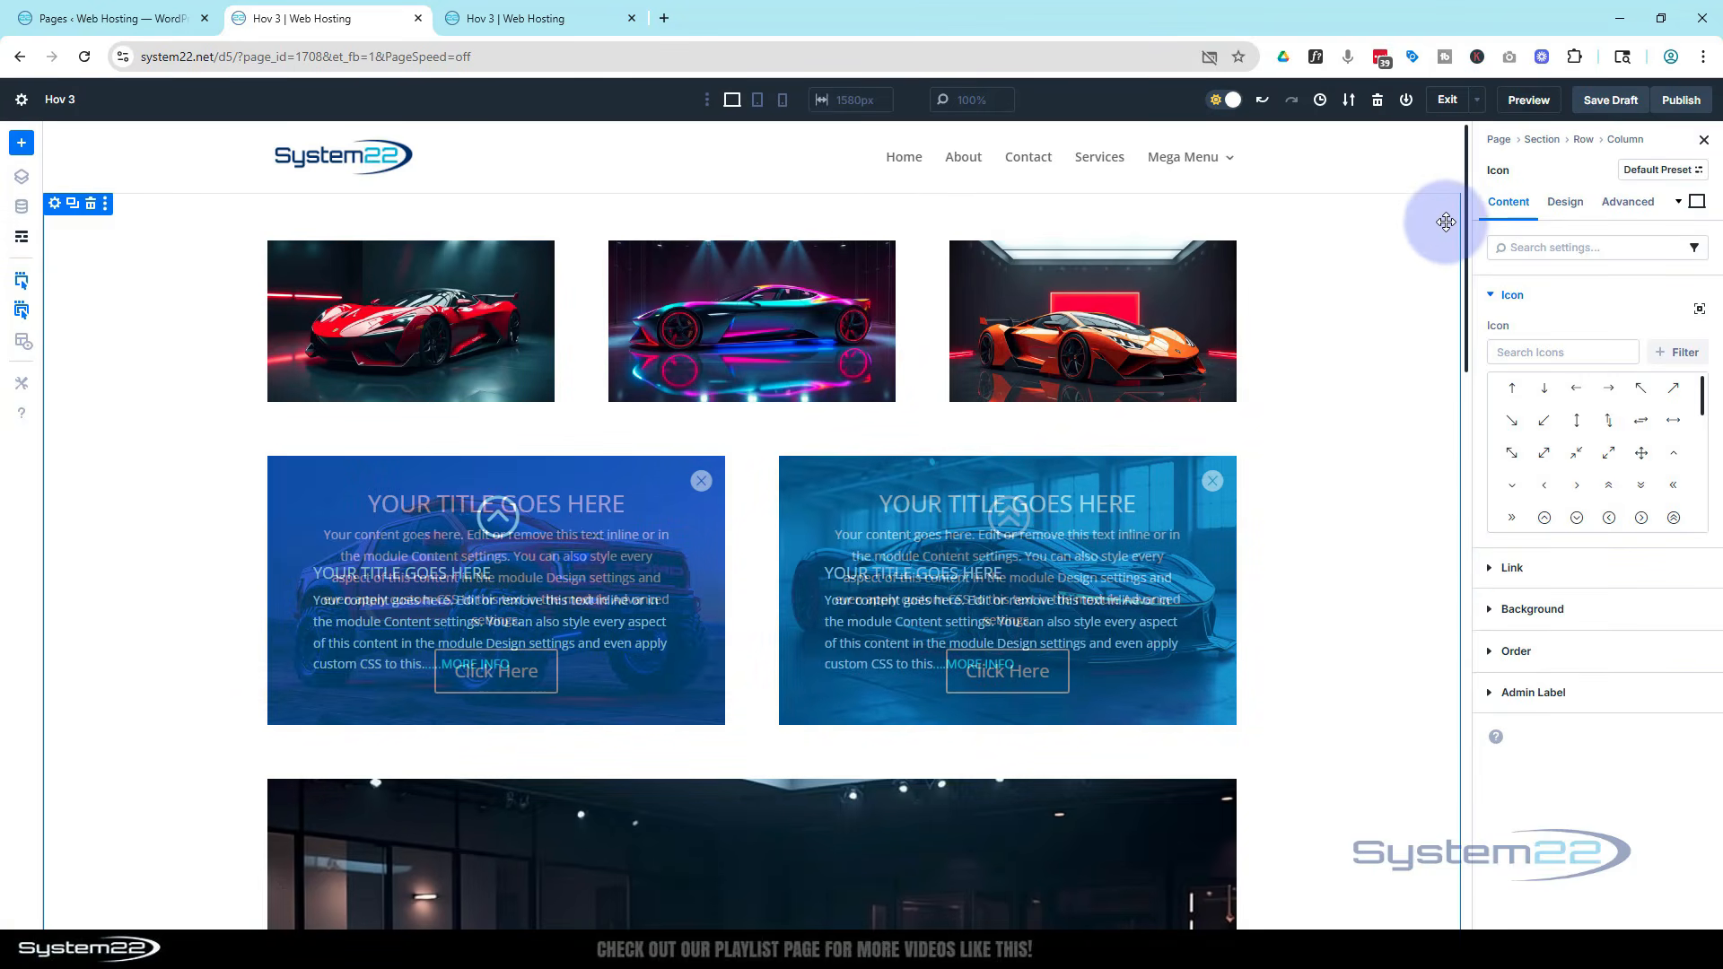
click(1638, 201)
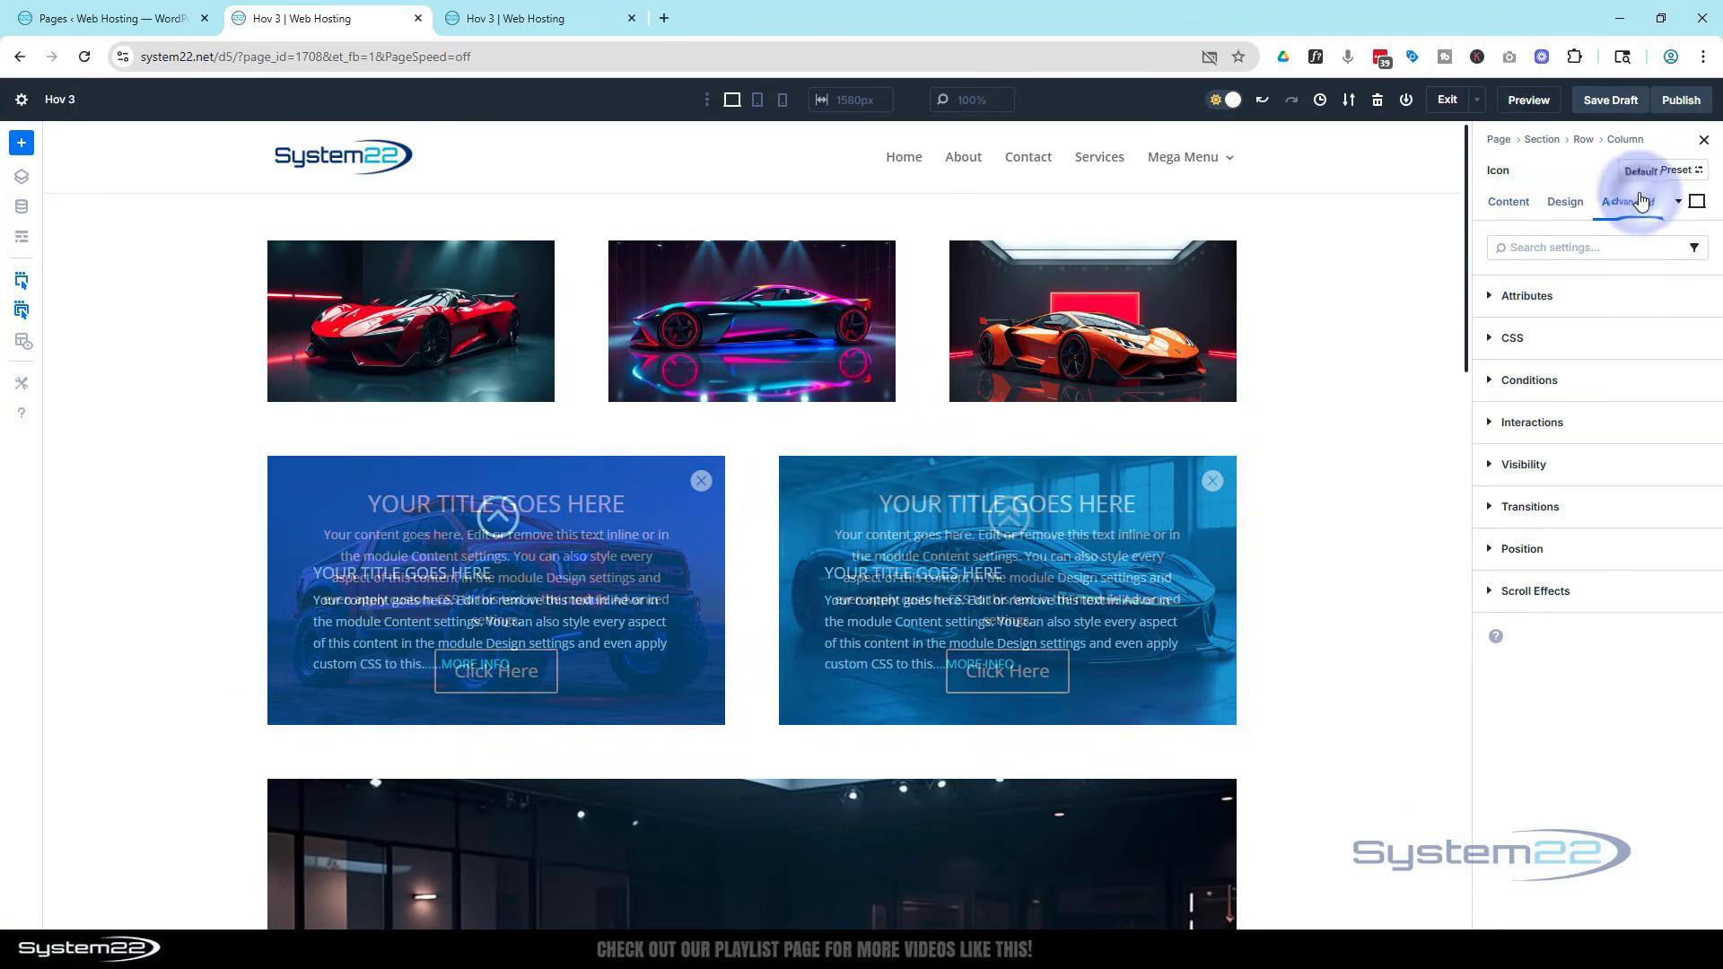
click(1606, 424)
click(1584, 473)
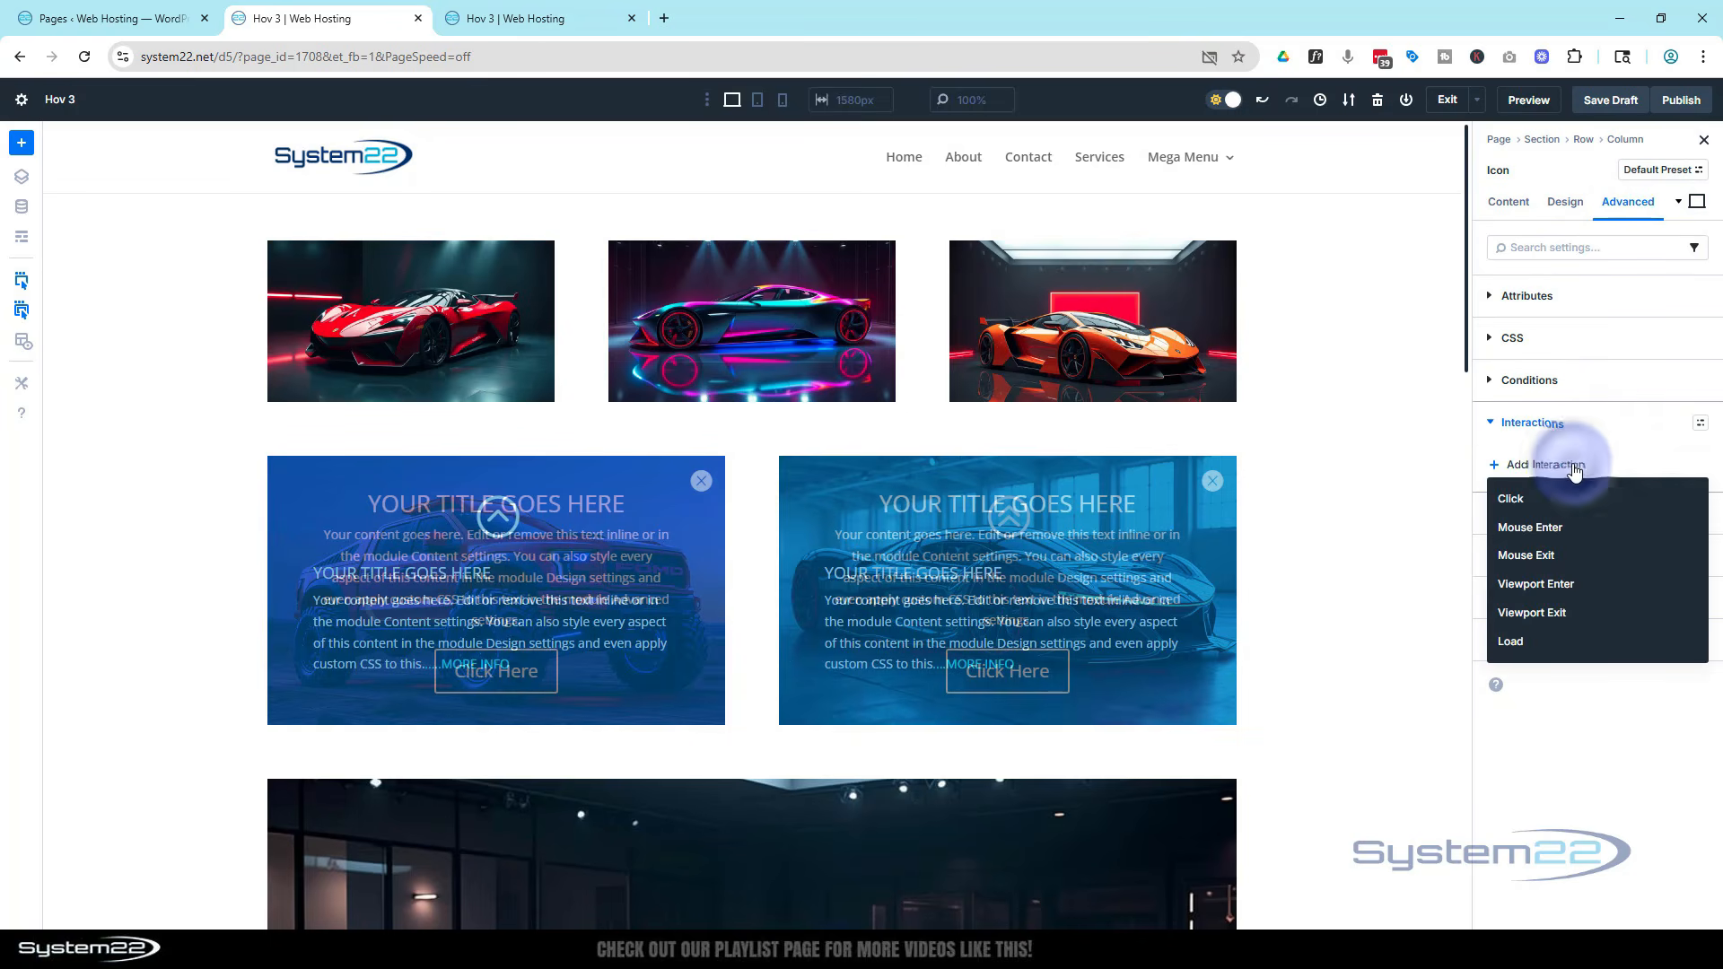
click(1520, 498)
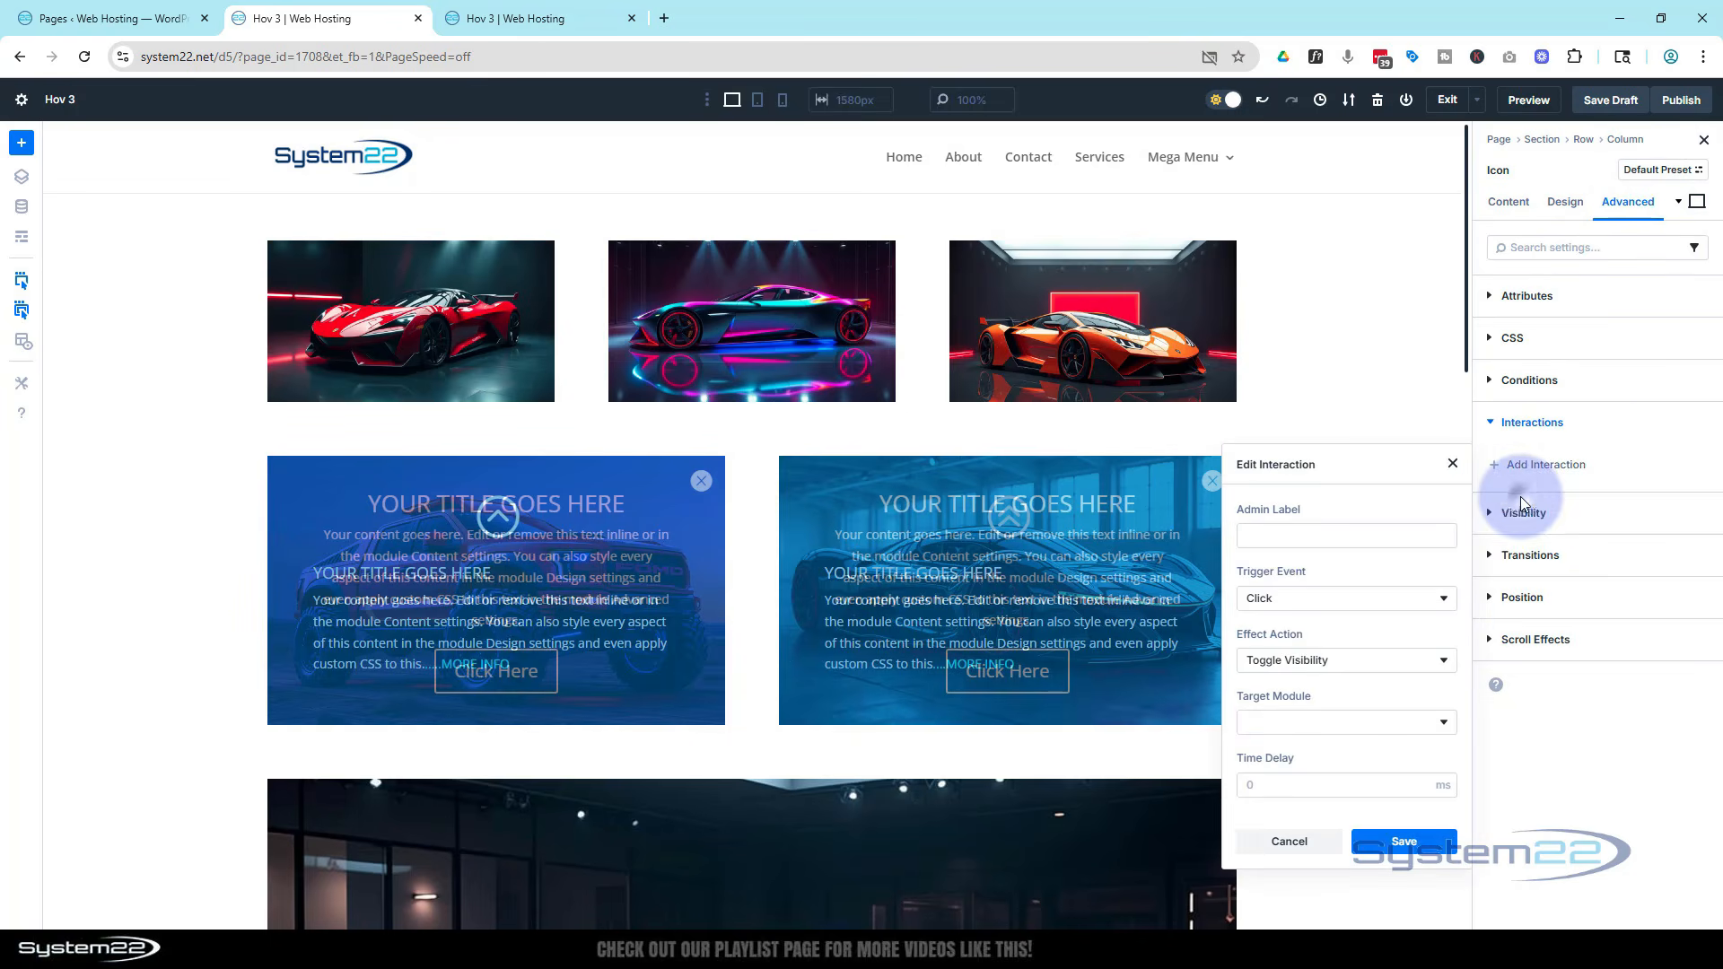
click(1363, 664)
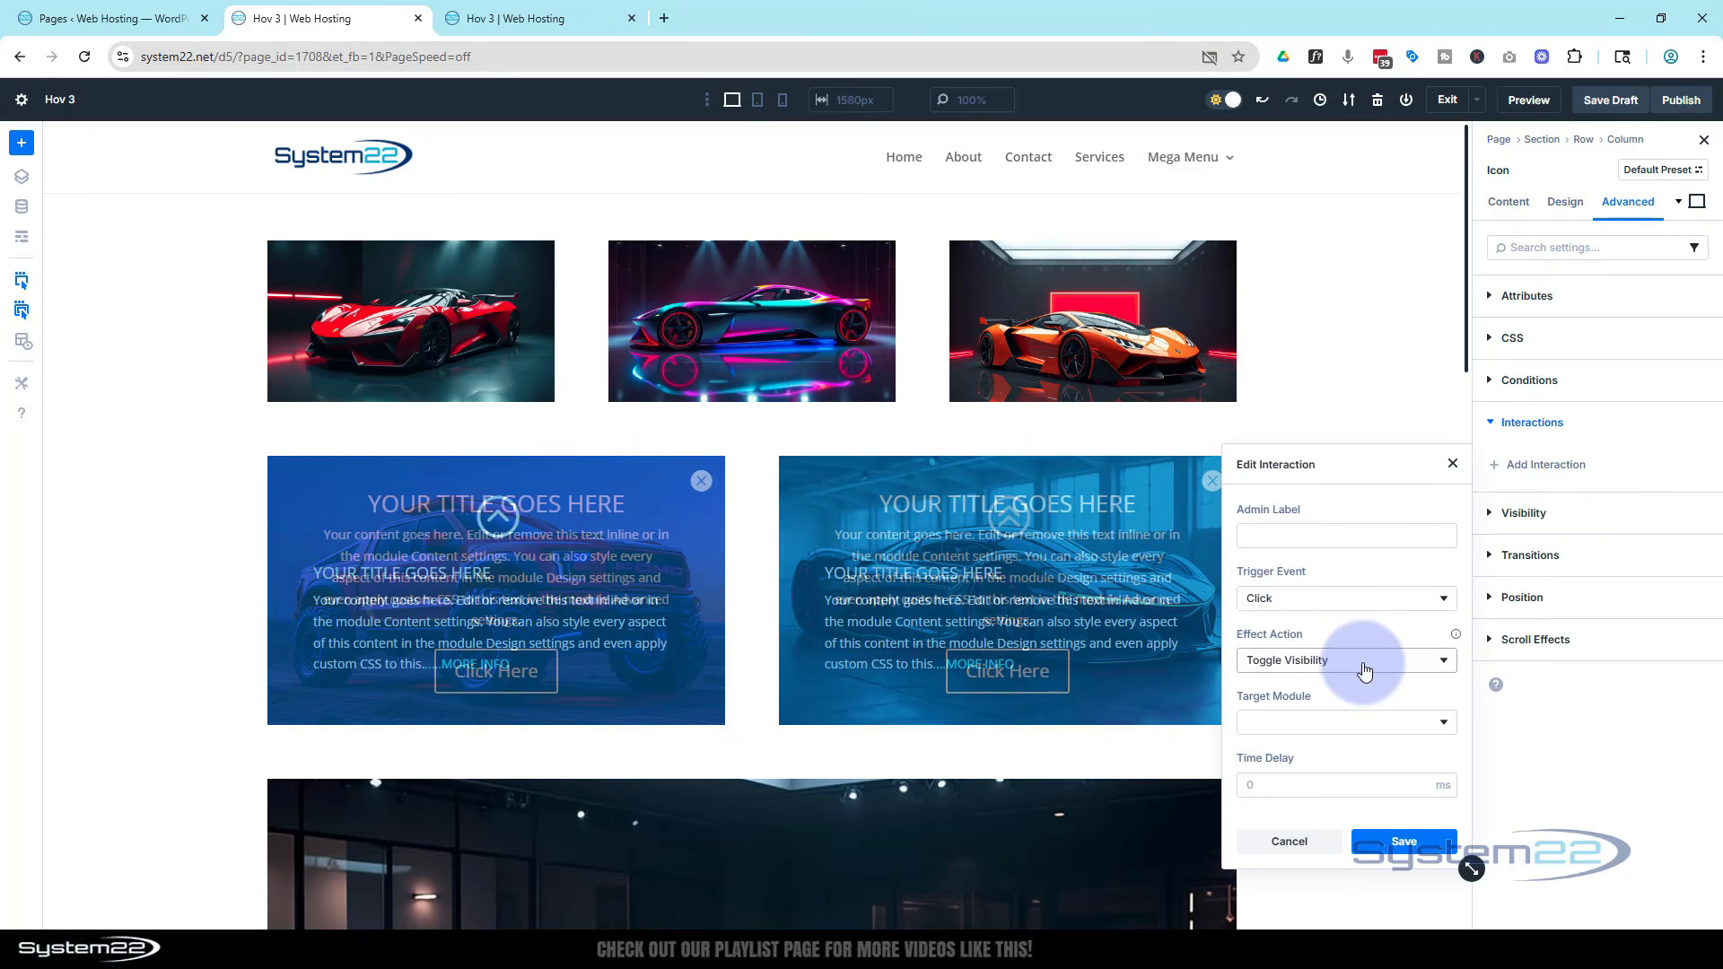
click(1371, 724)
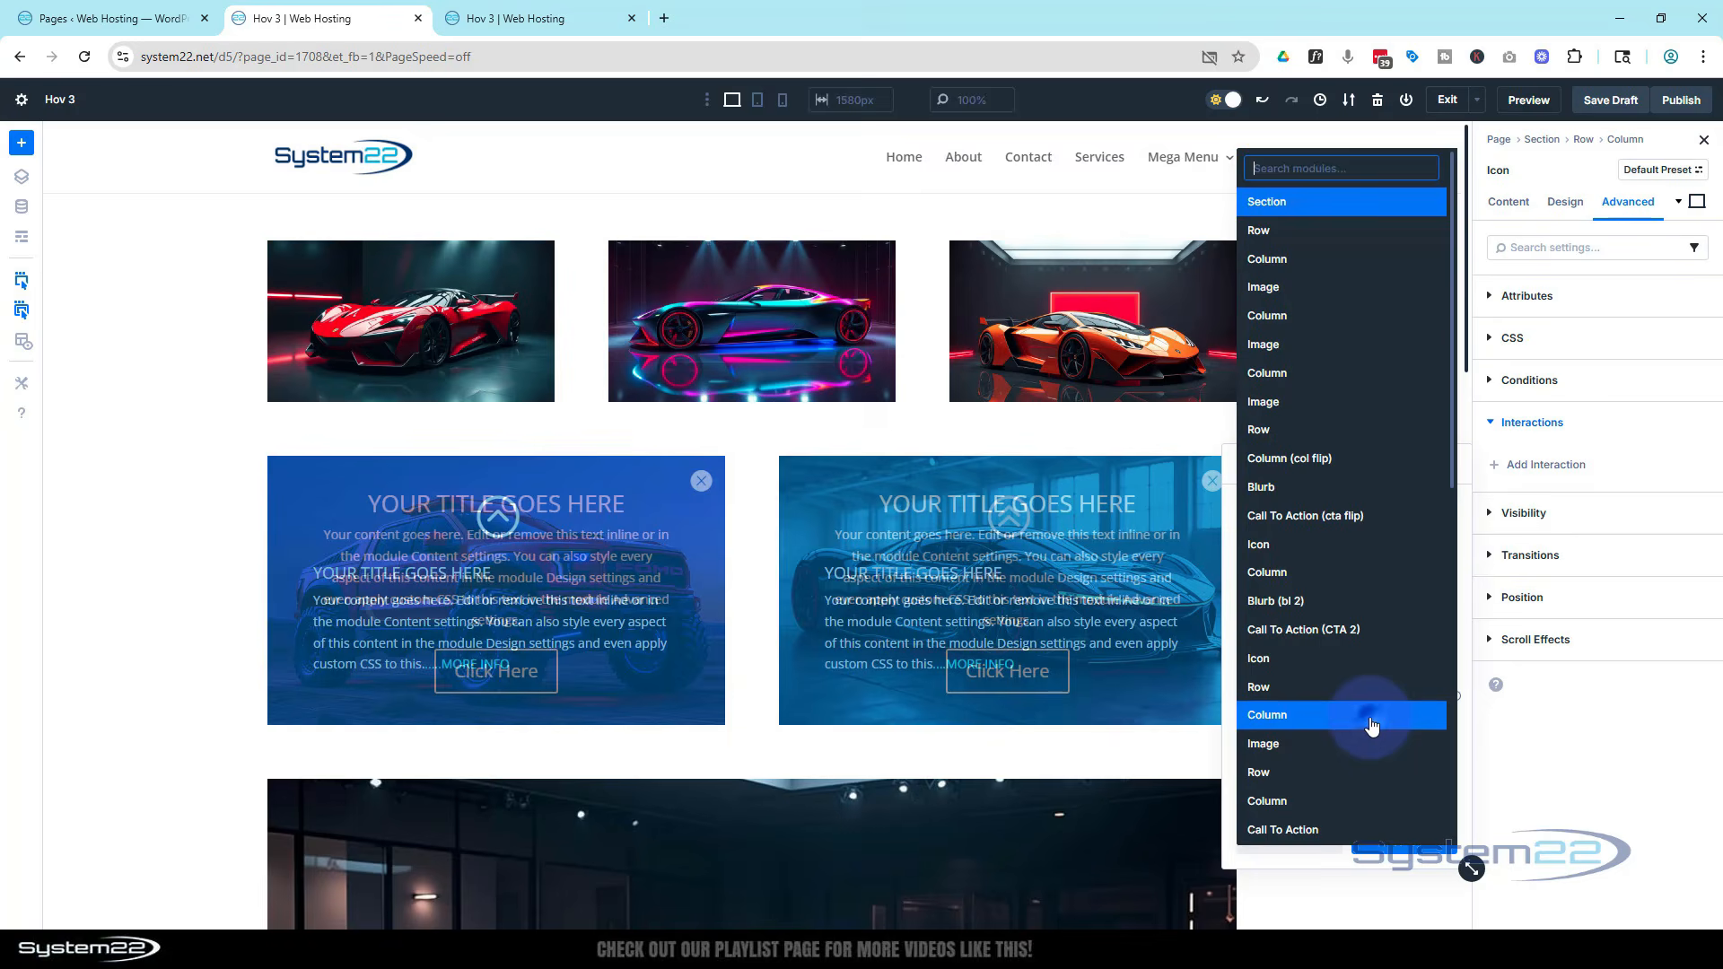
click(1300, 635)
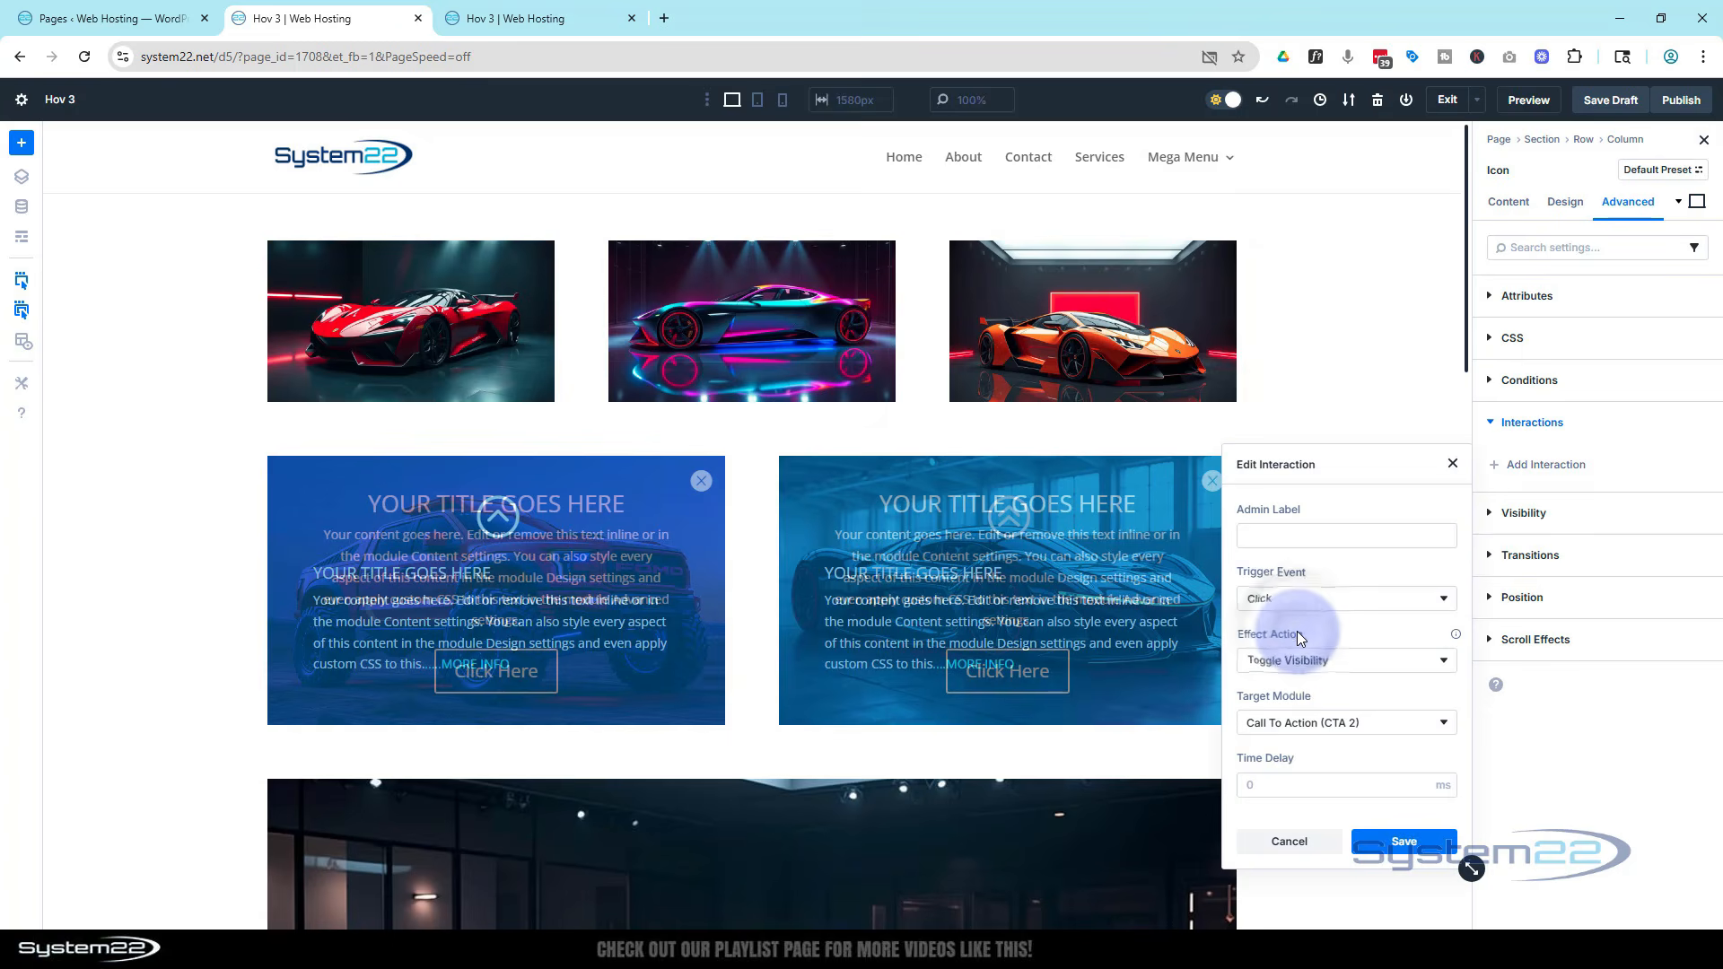
click(1397, 843)
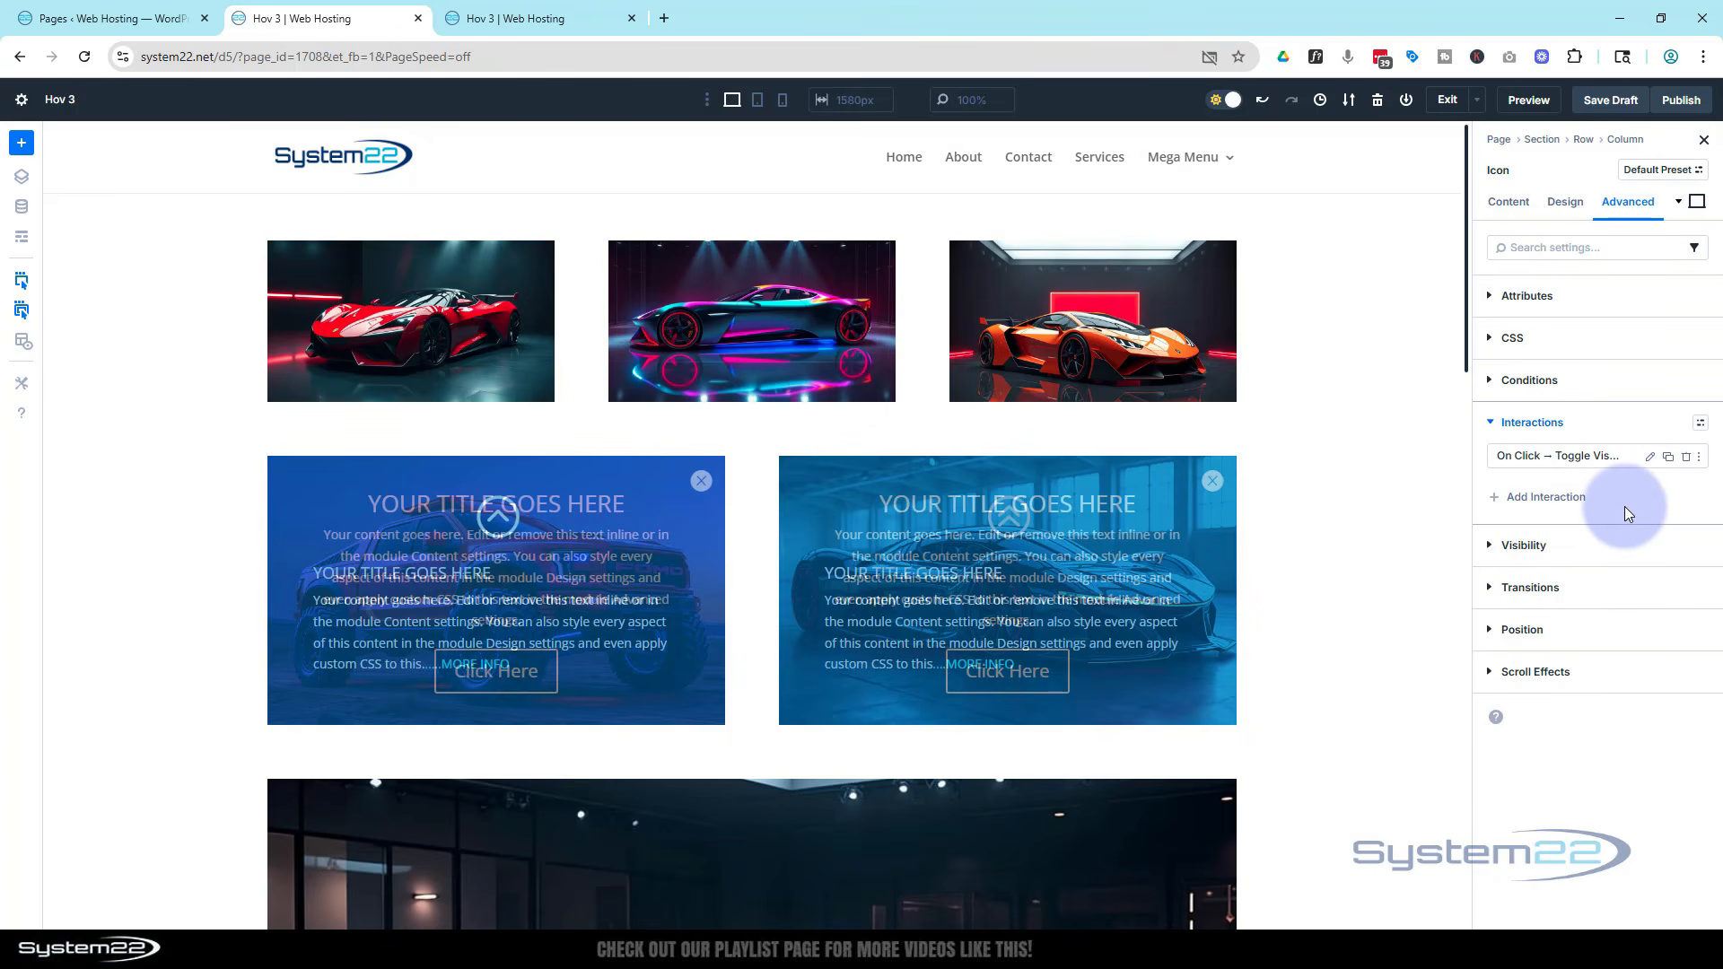
Duplicate the close icon's interaction and set the copy's target module to Icon
click(1668, 457)
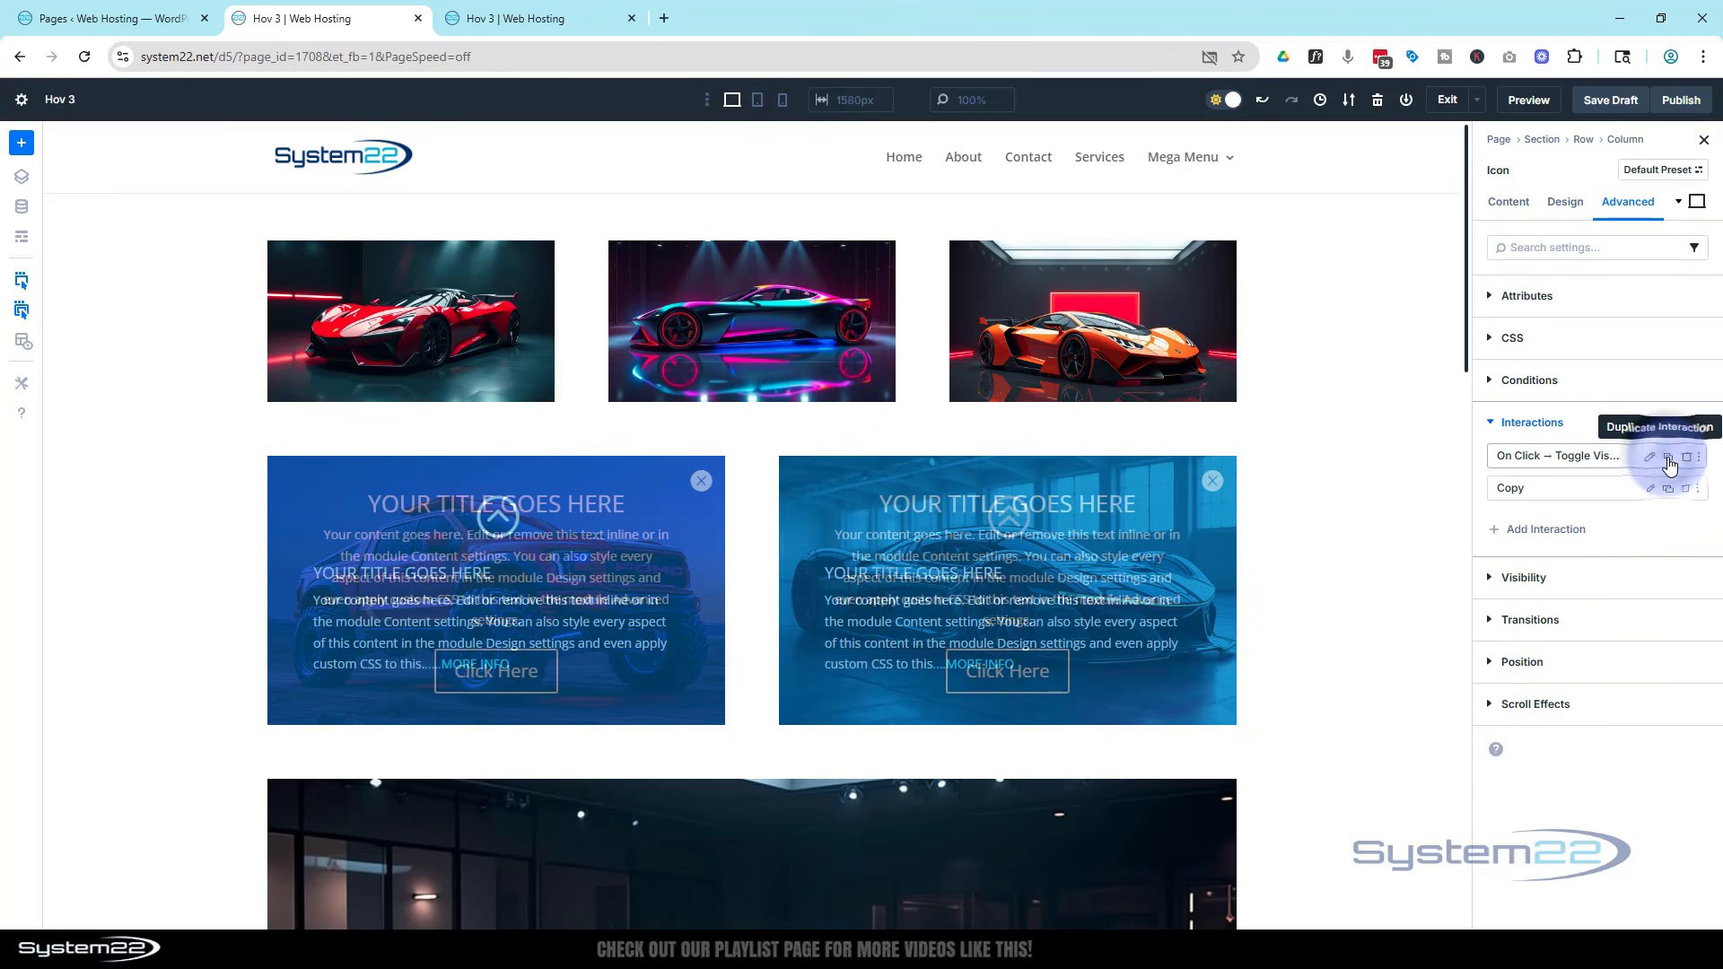
click(1651, 489)
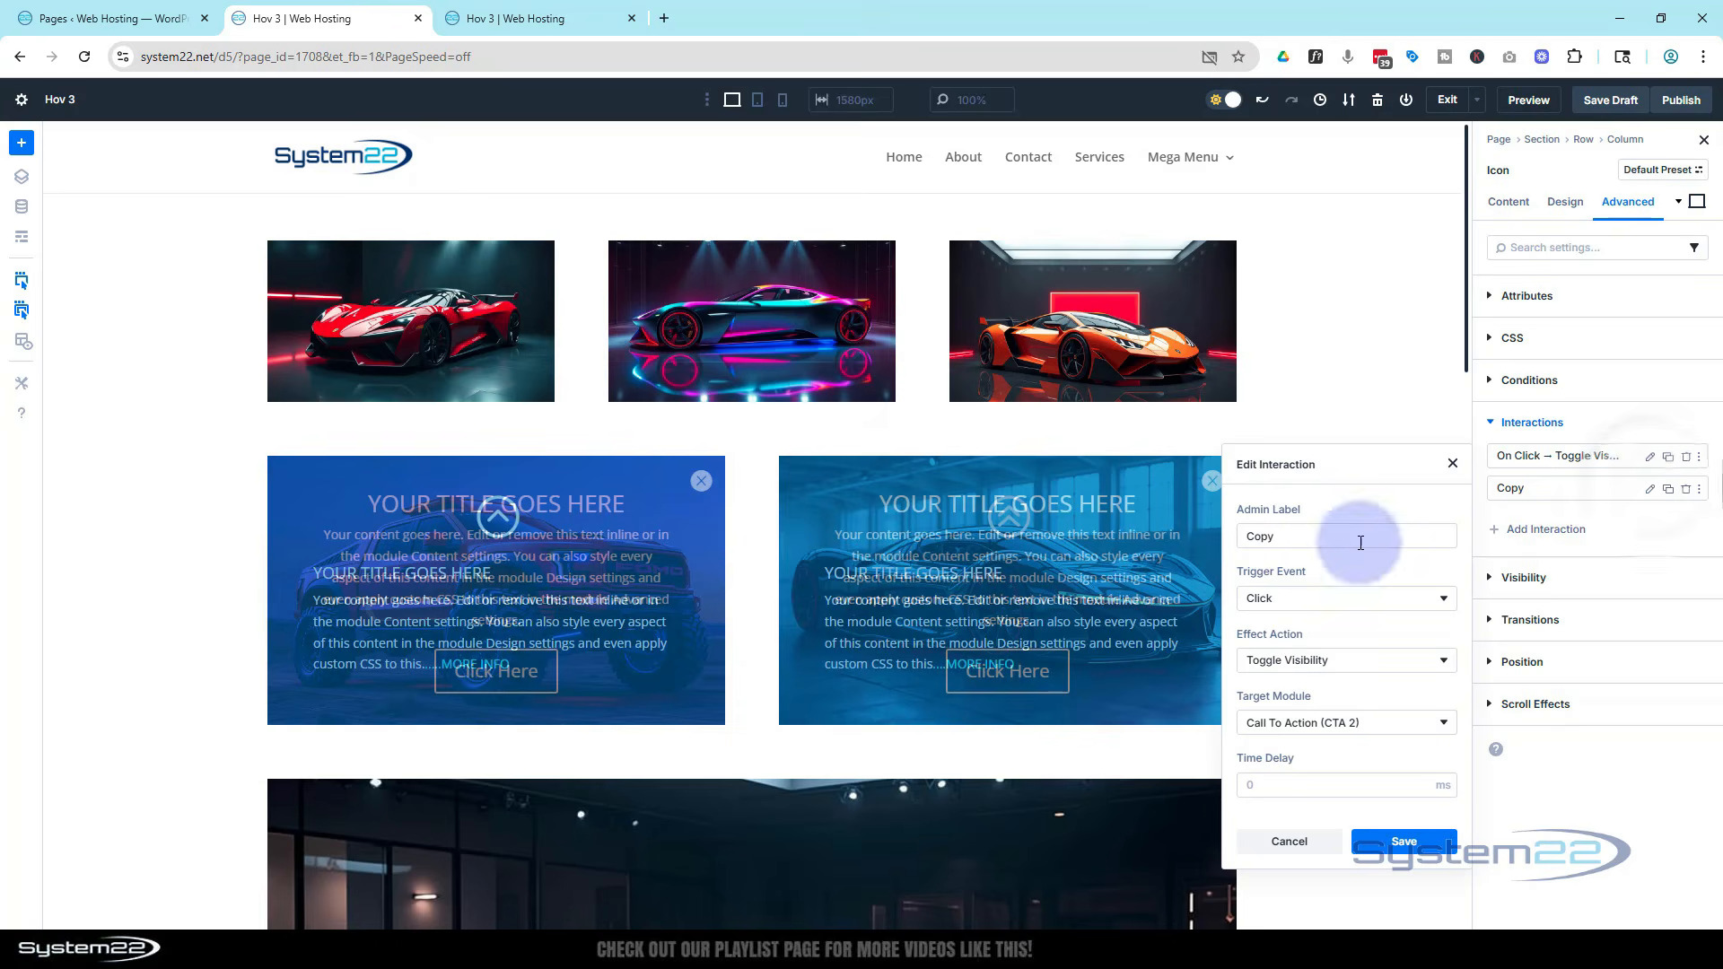
click(1386, 726)
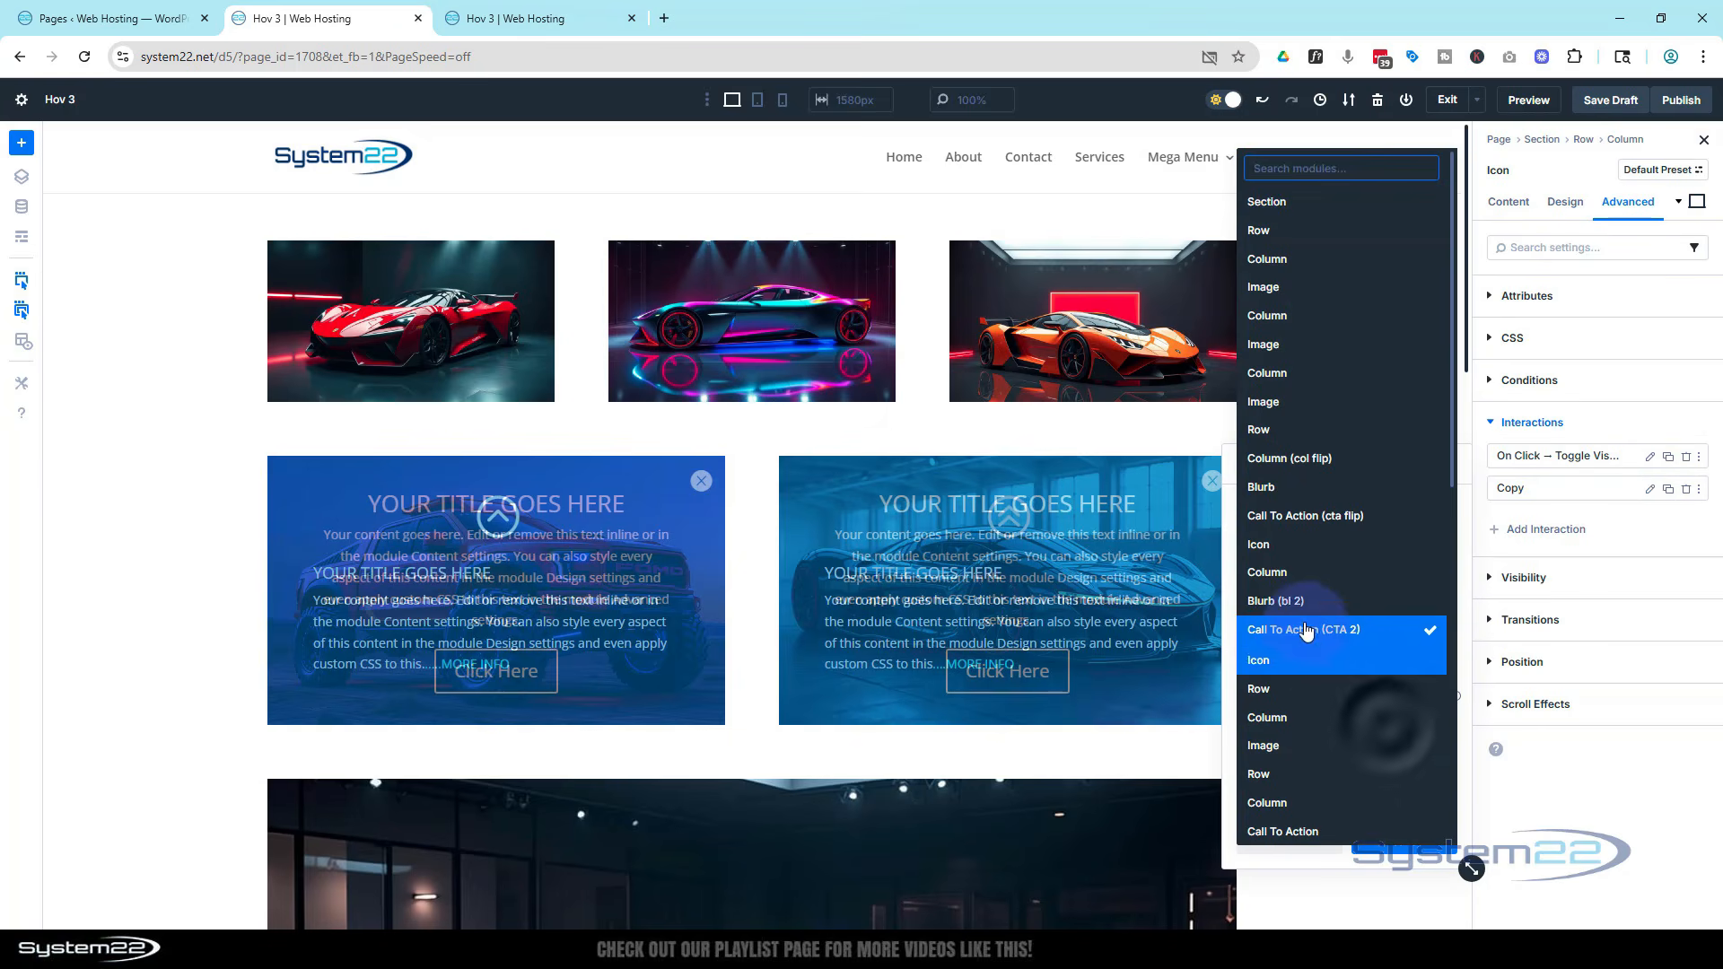
click(1295, 662)
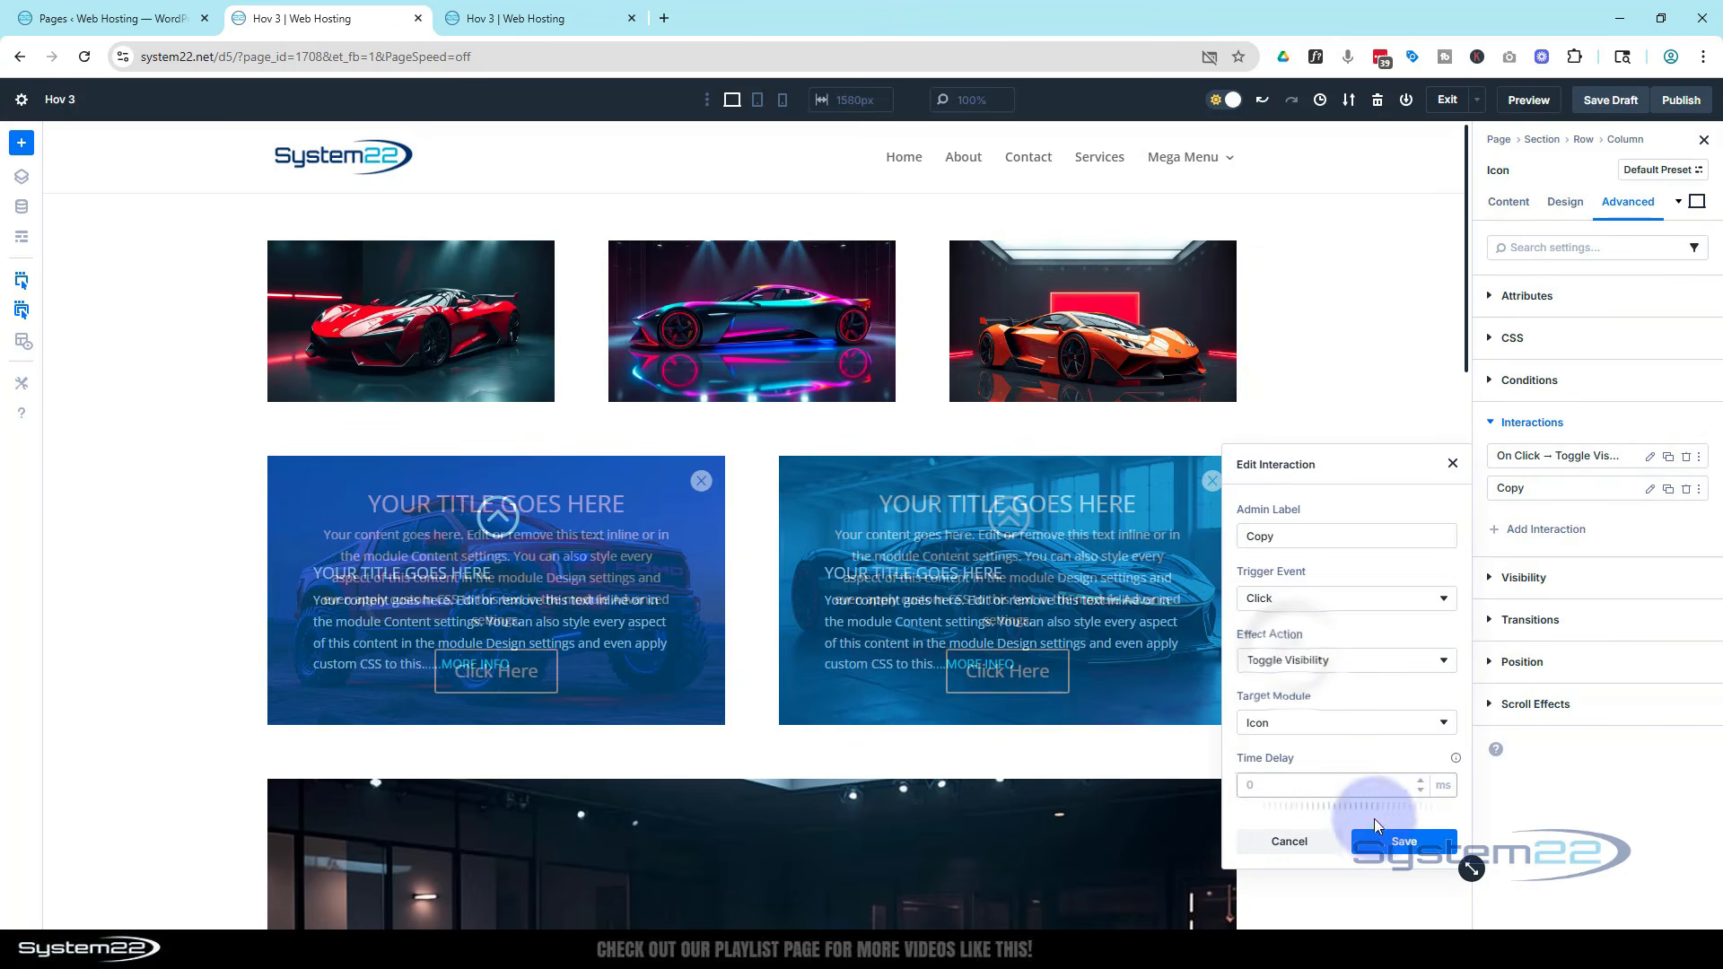
click(1397, 841)
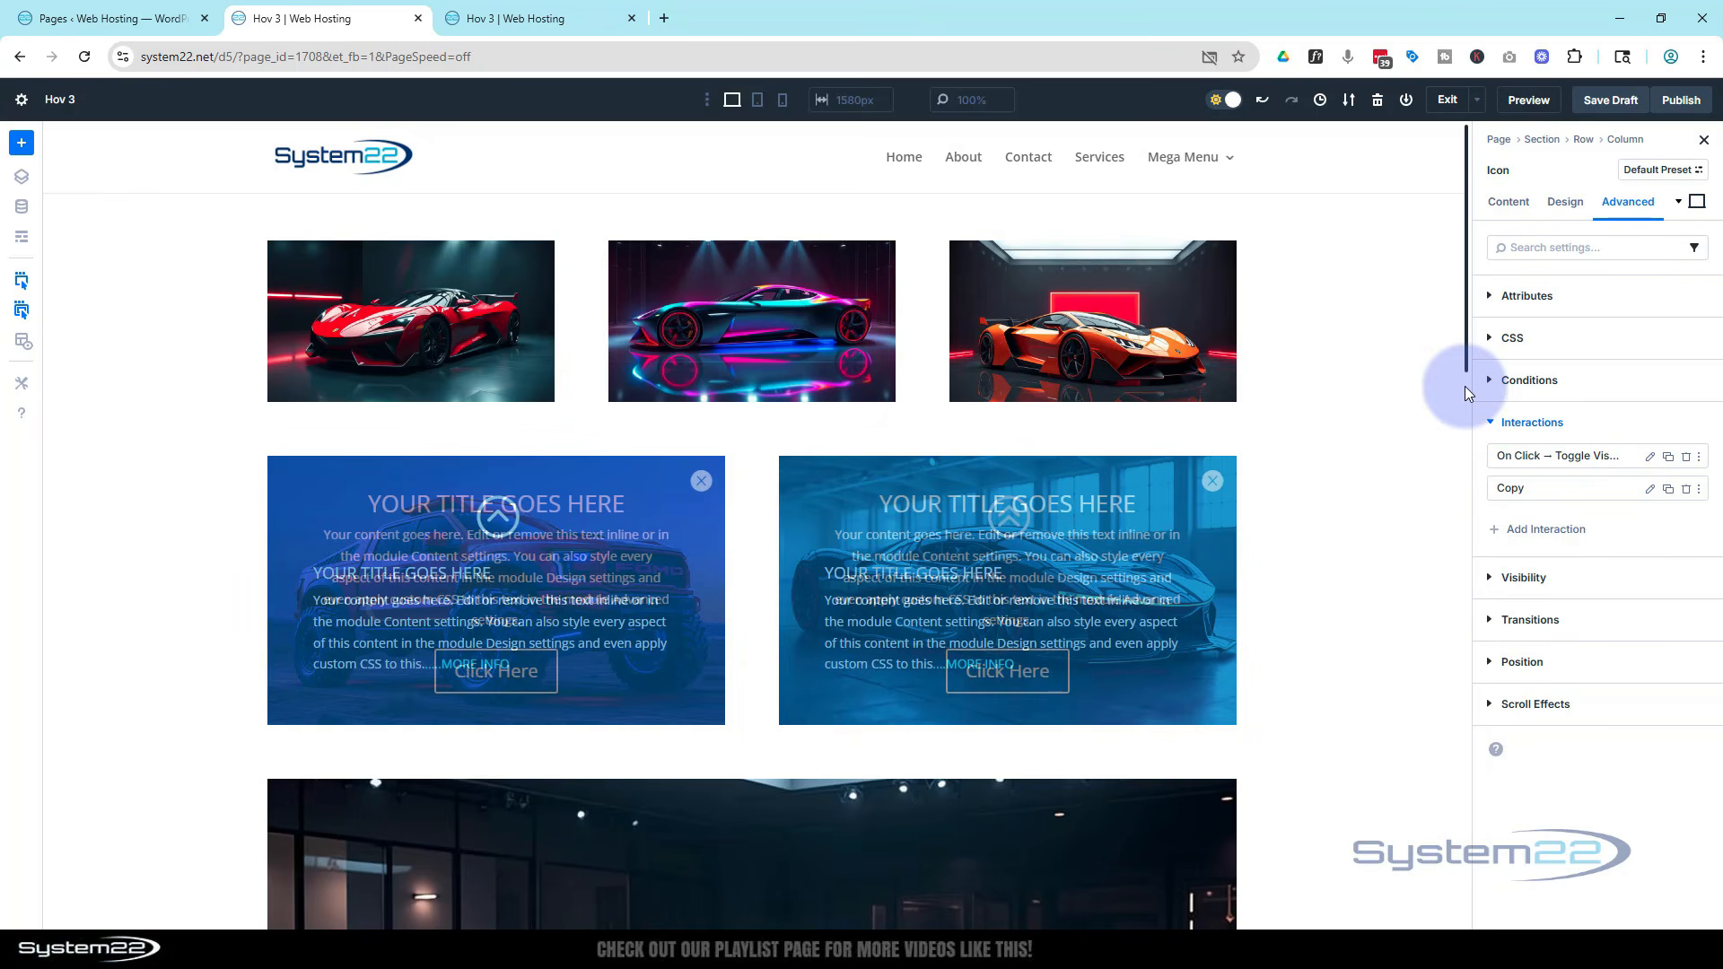
Save the draft, close the extra Hov 3 tab, and open the page preview
click(1611, 101)
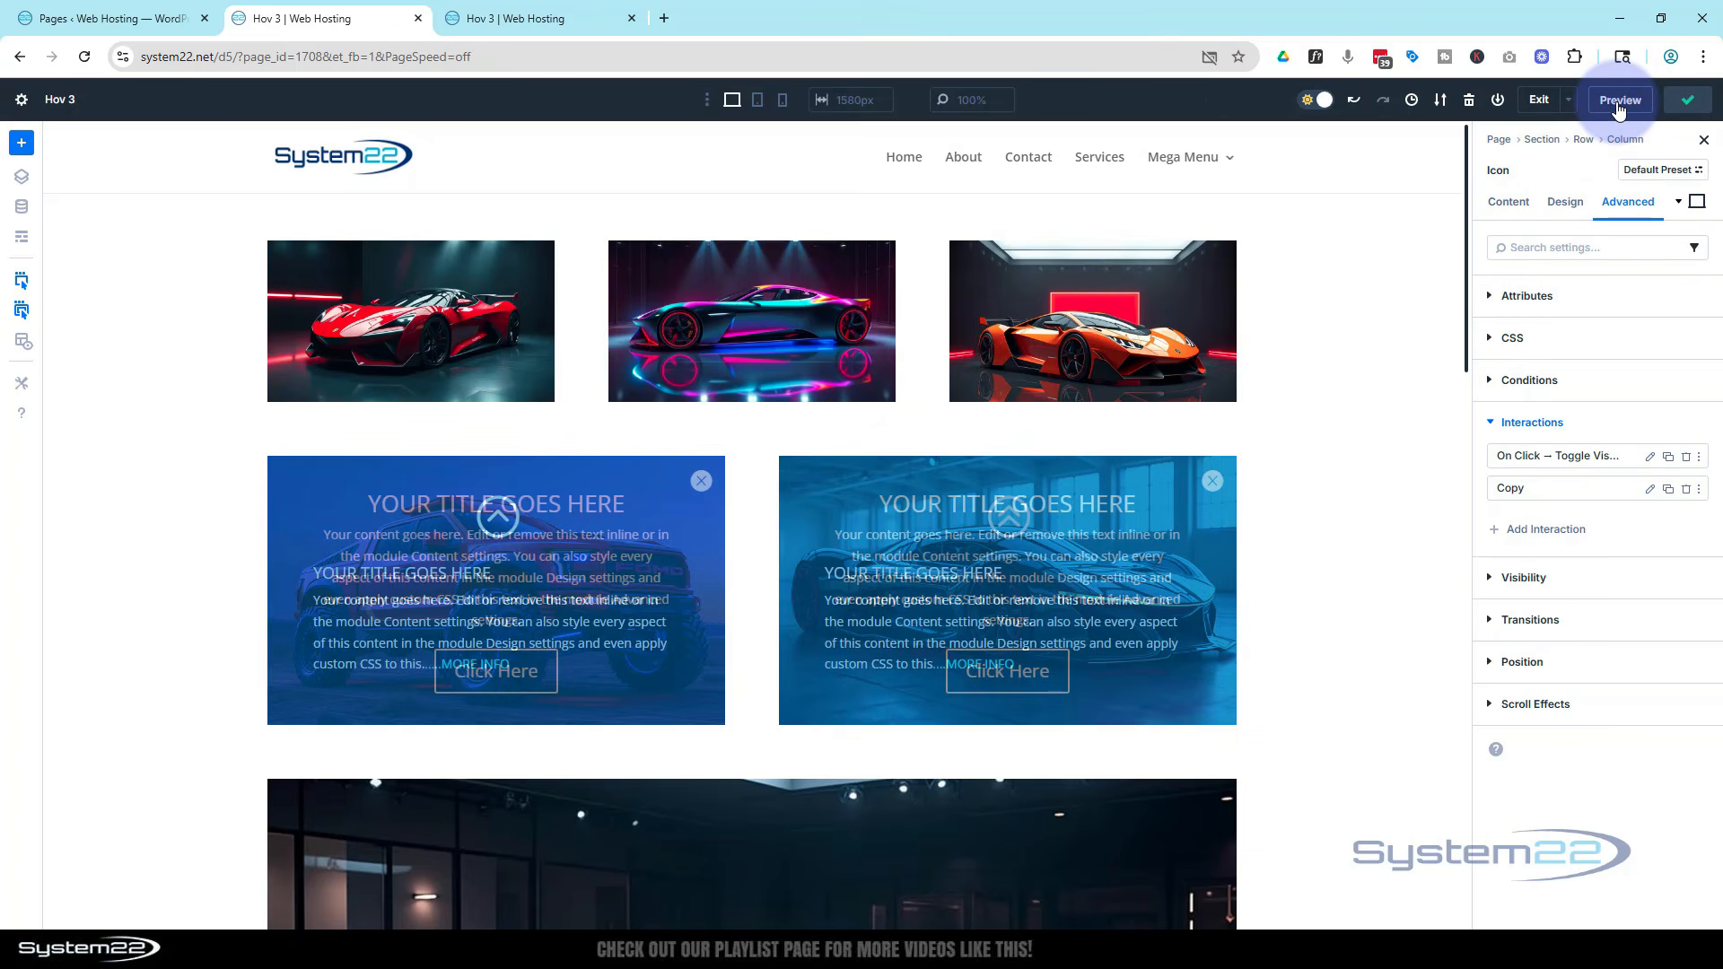
click(633, 19)
click(1528, 102)
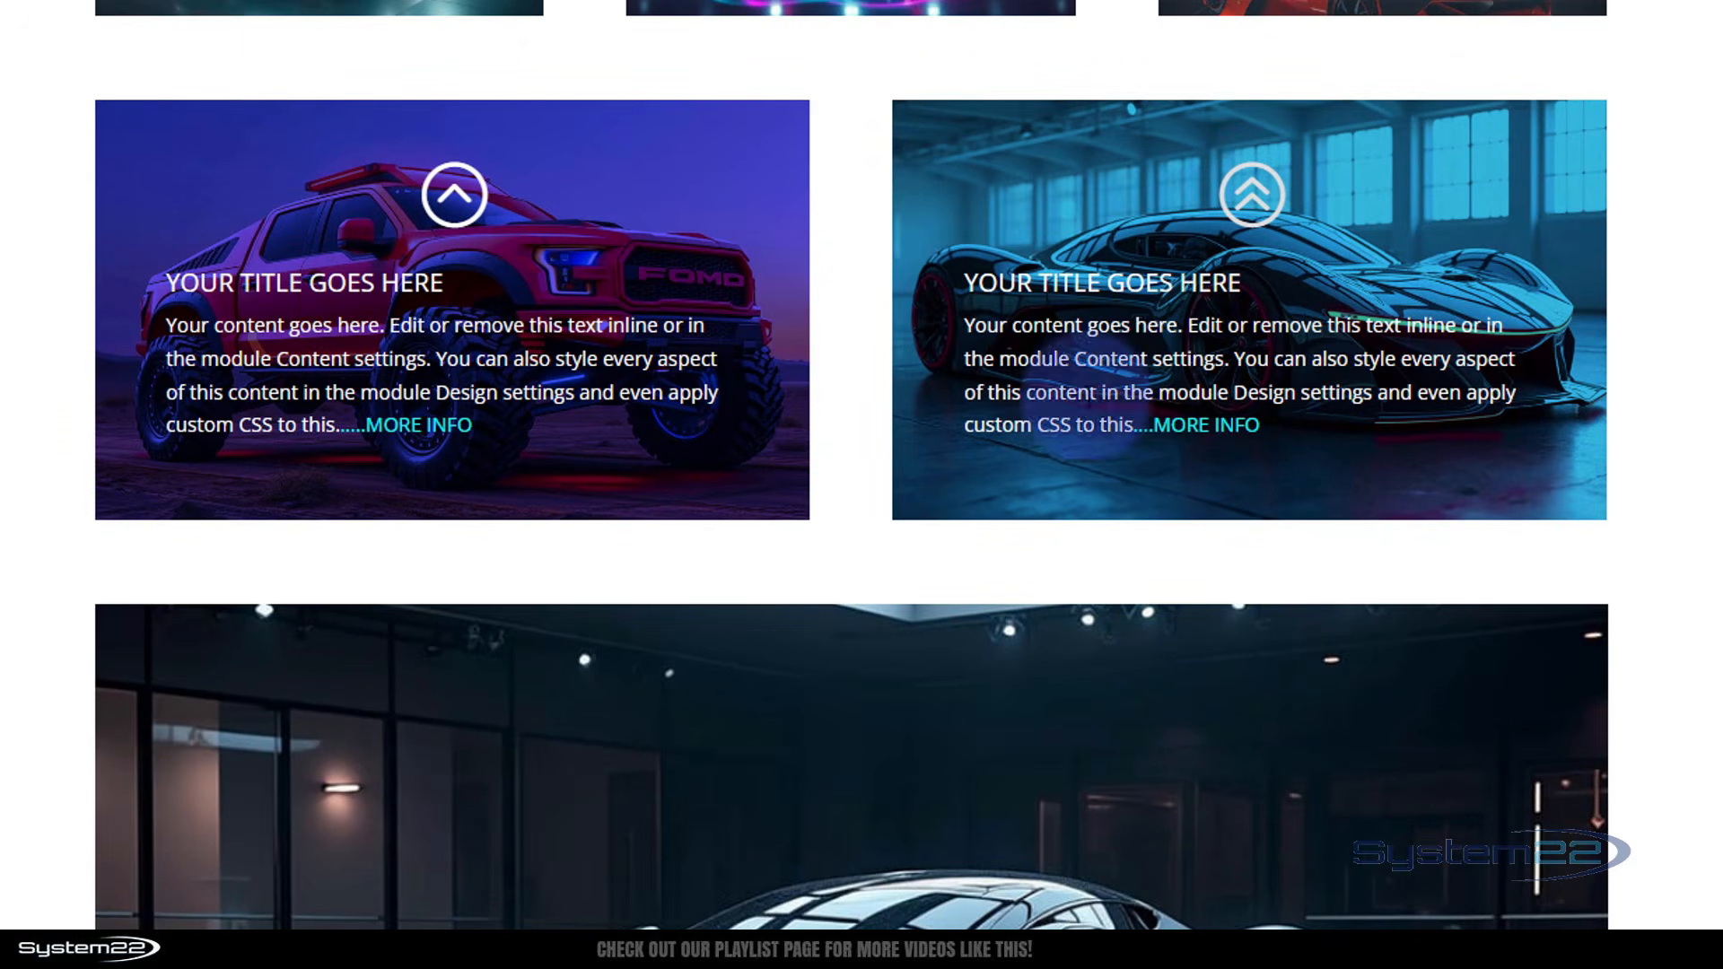
Test the right panel in the preview by opening it from the blurb and closing it with the close icon
click(1211, 423)
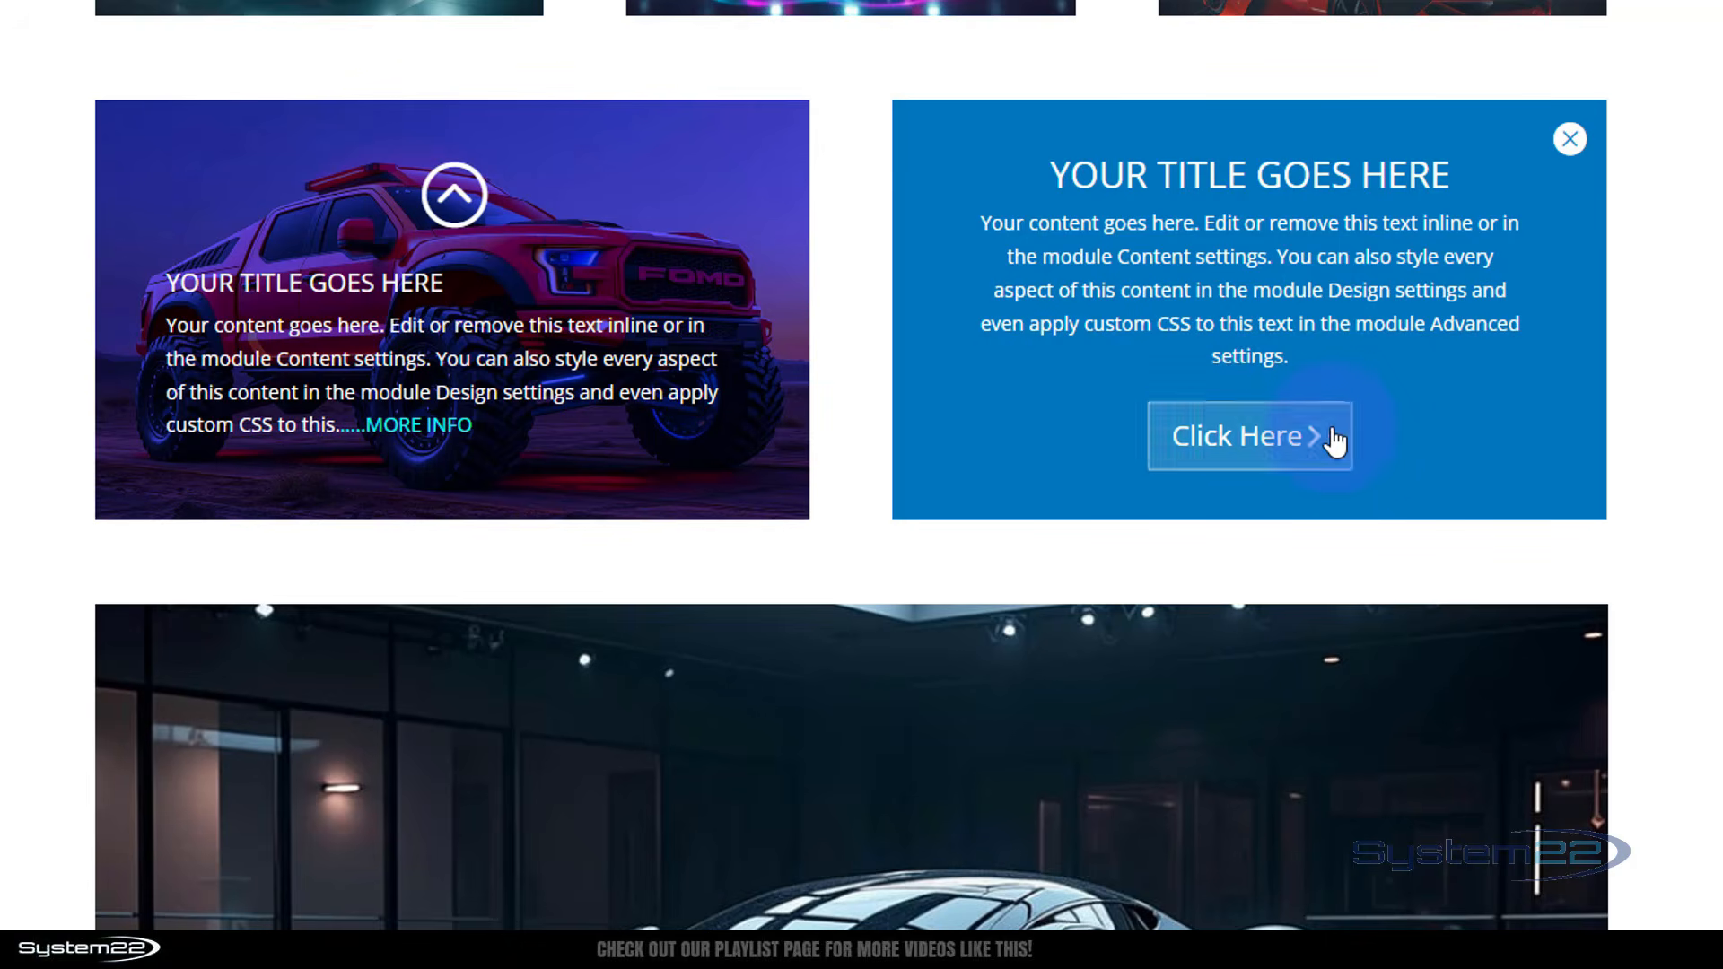
click(1570, 139)
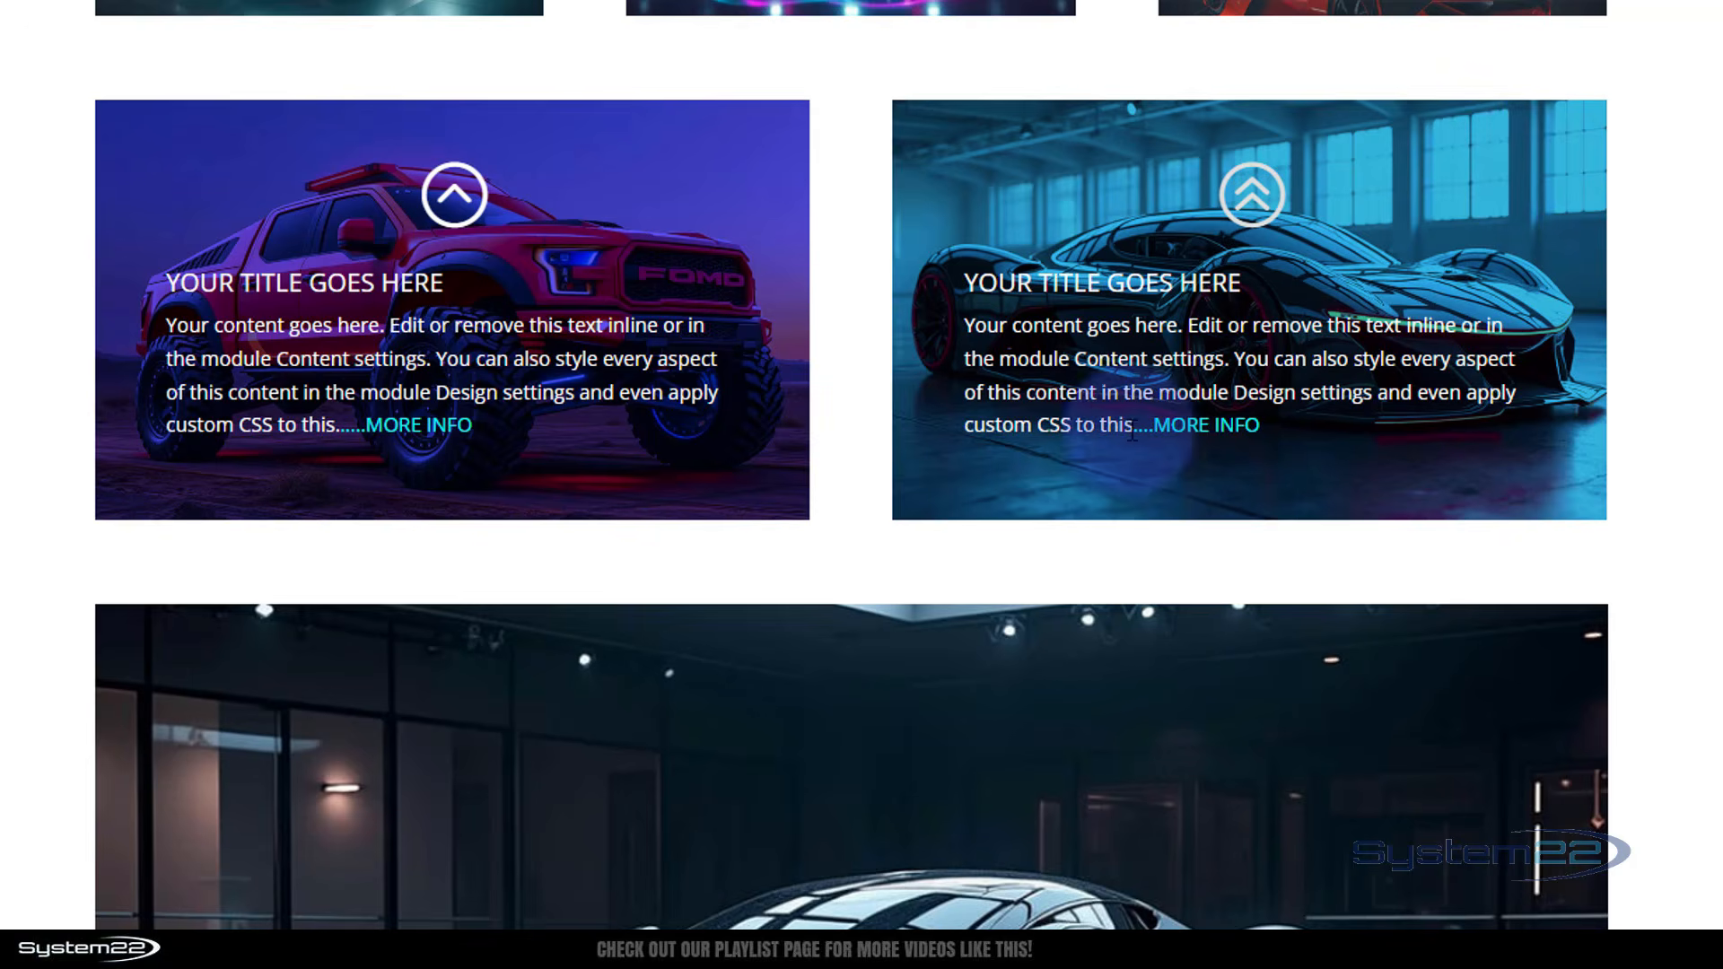
click(1183, 422)
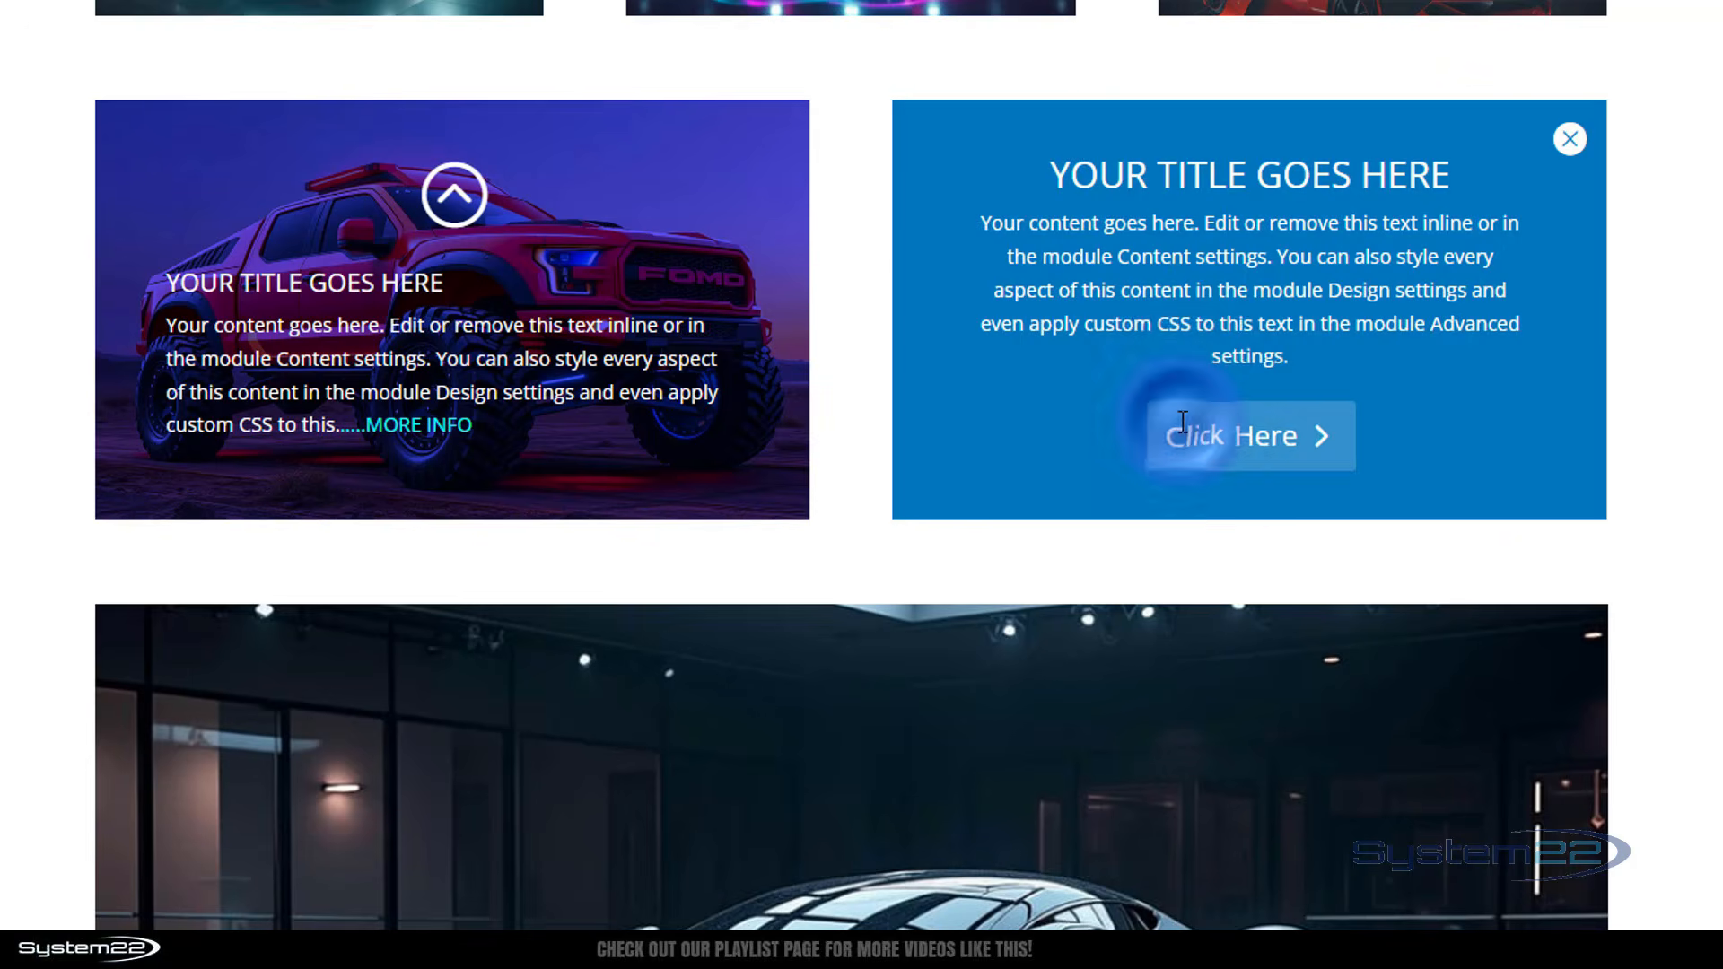
click(1566, 140)
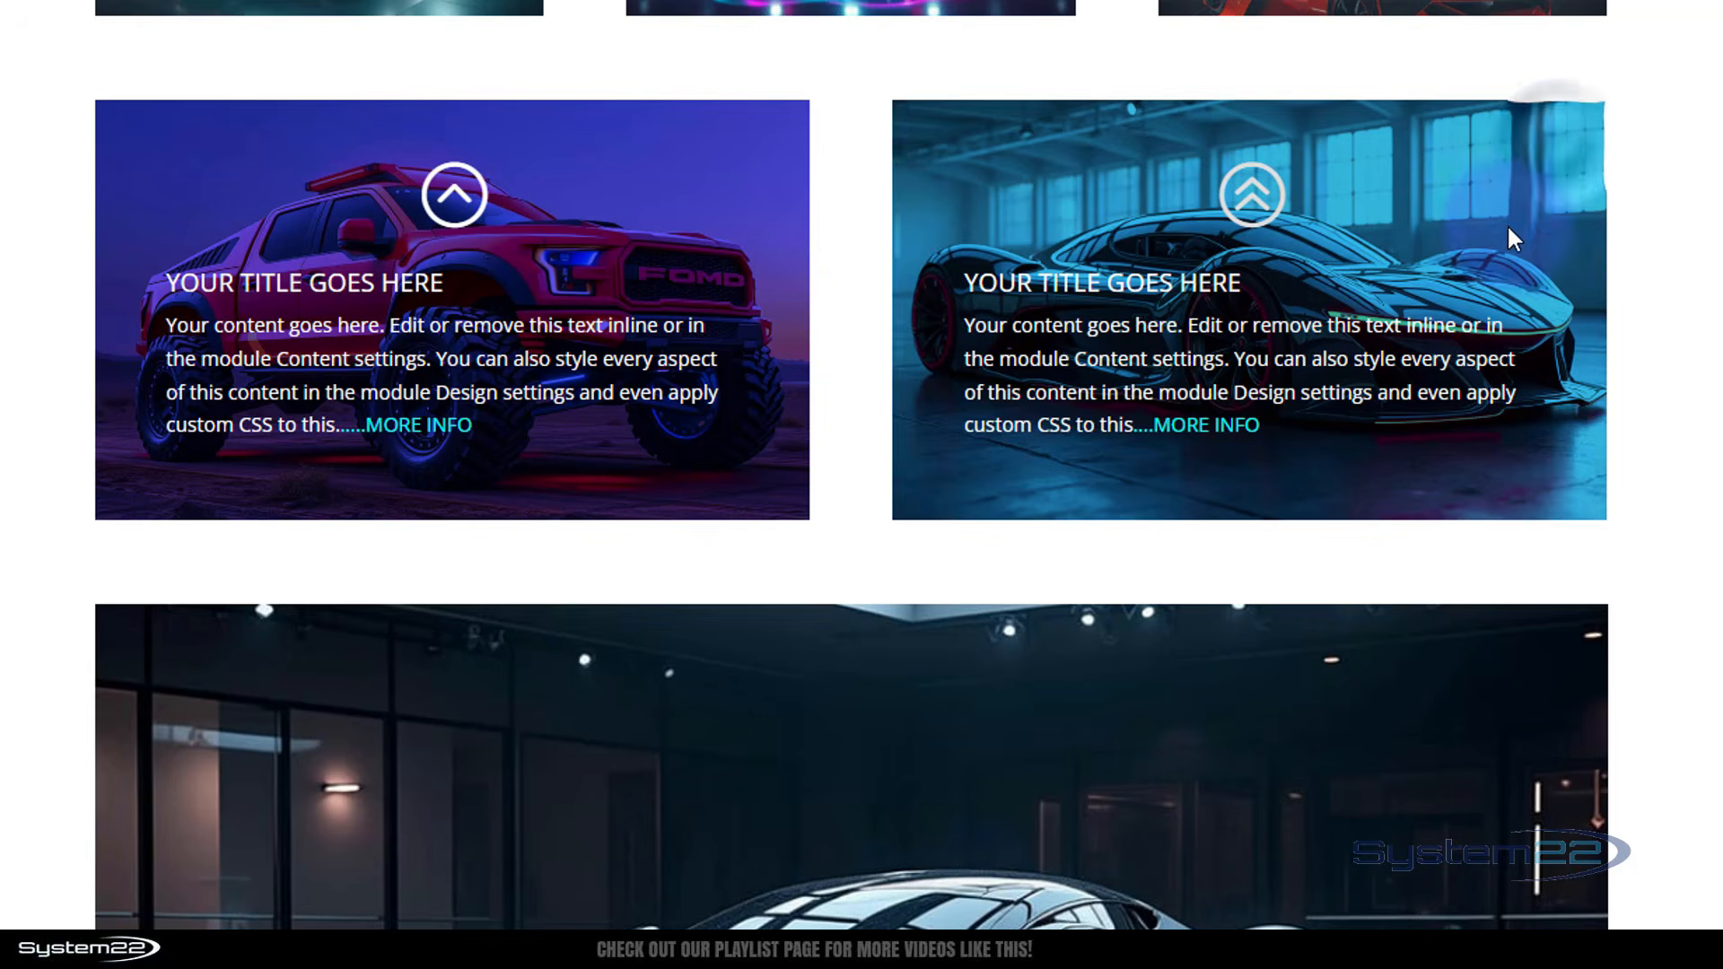
click(1511, 203)
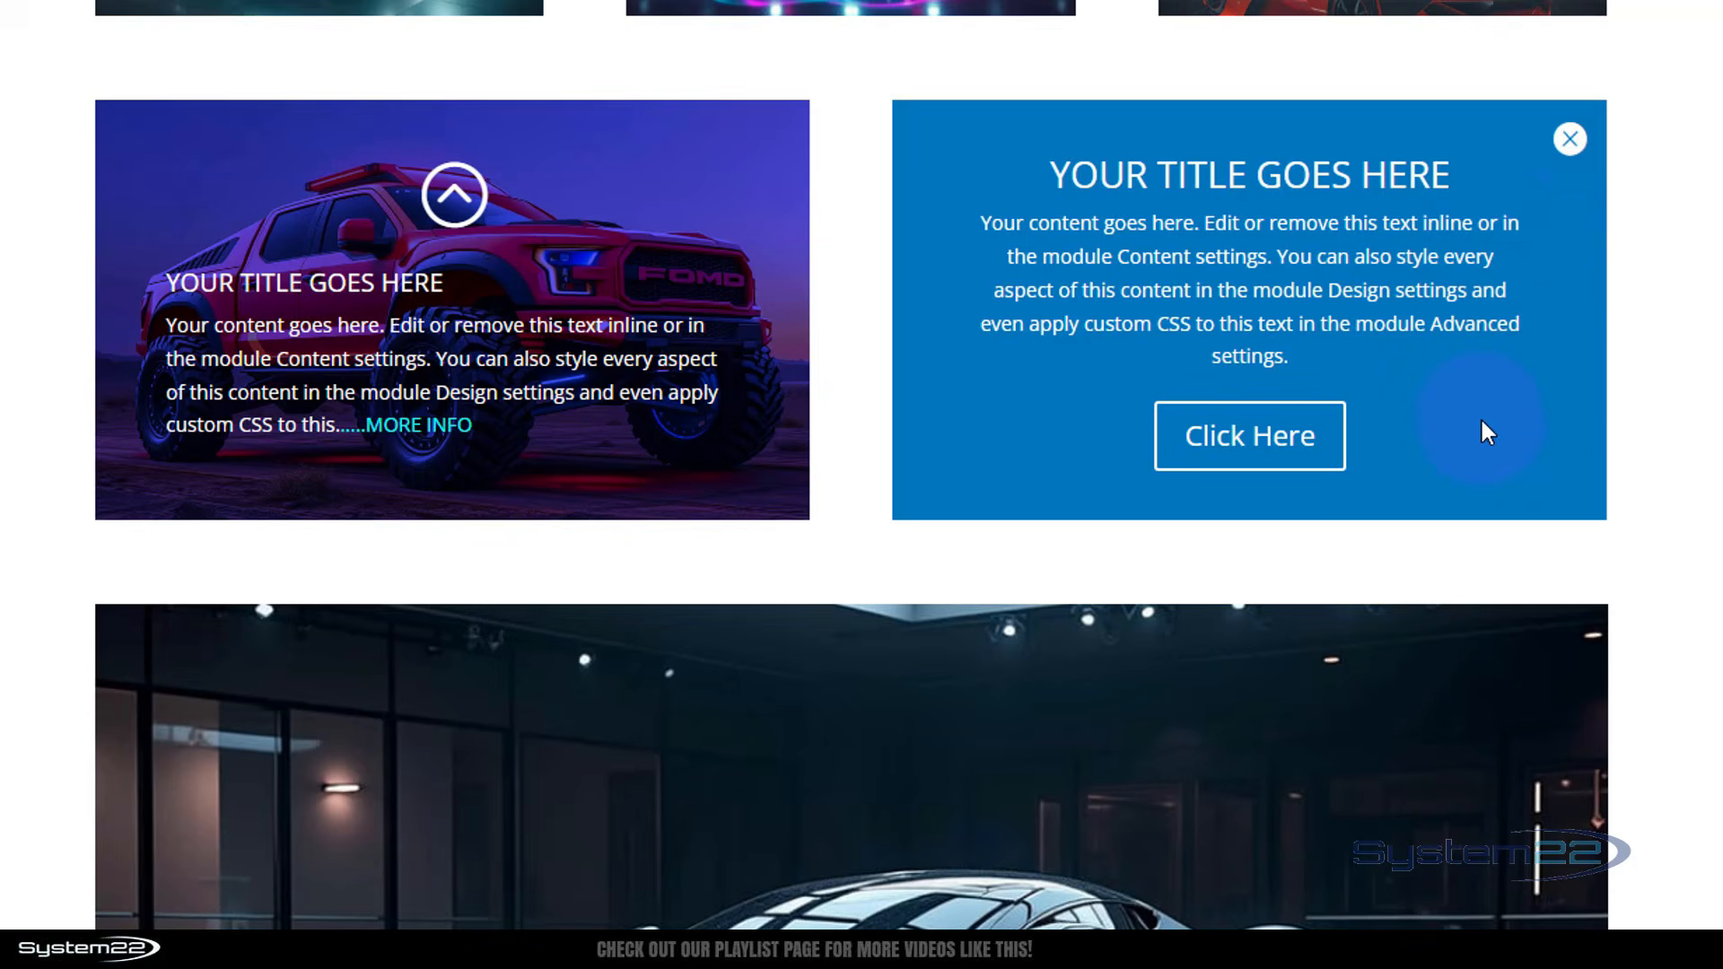
click(1569, 140)
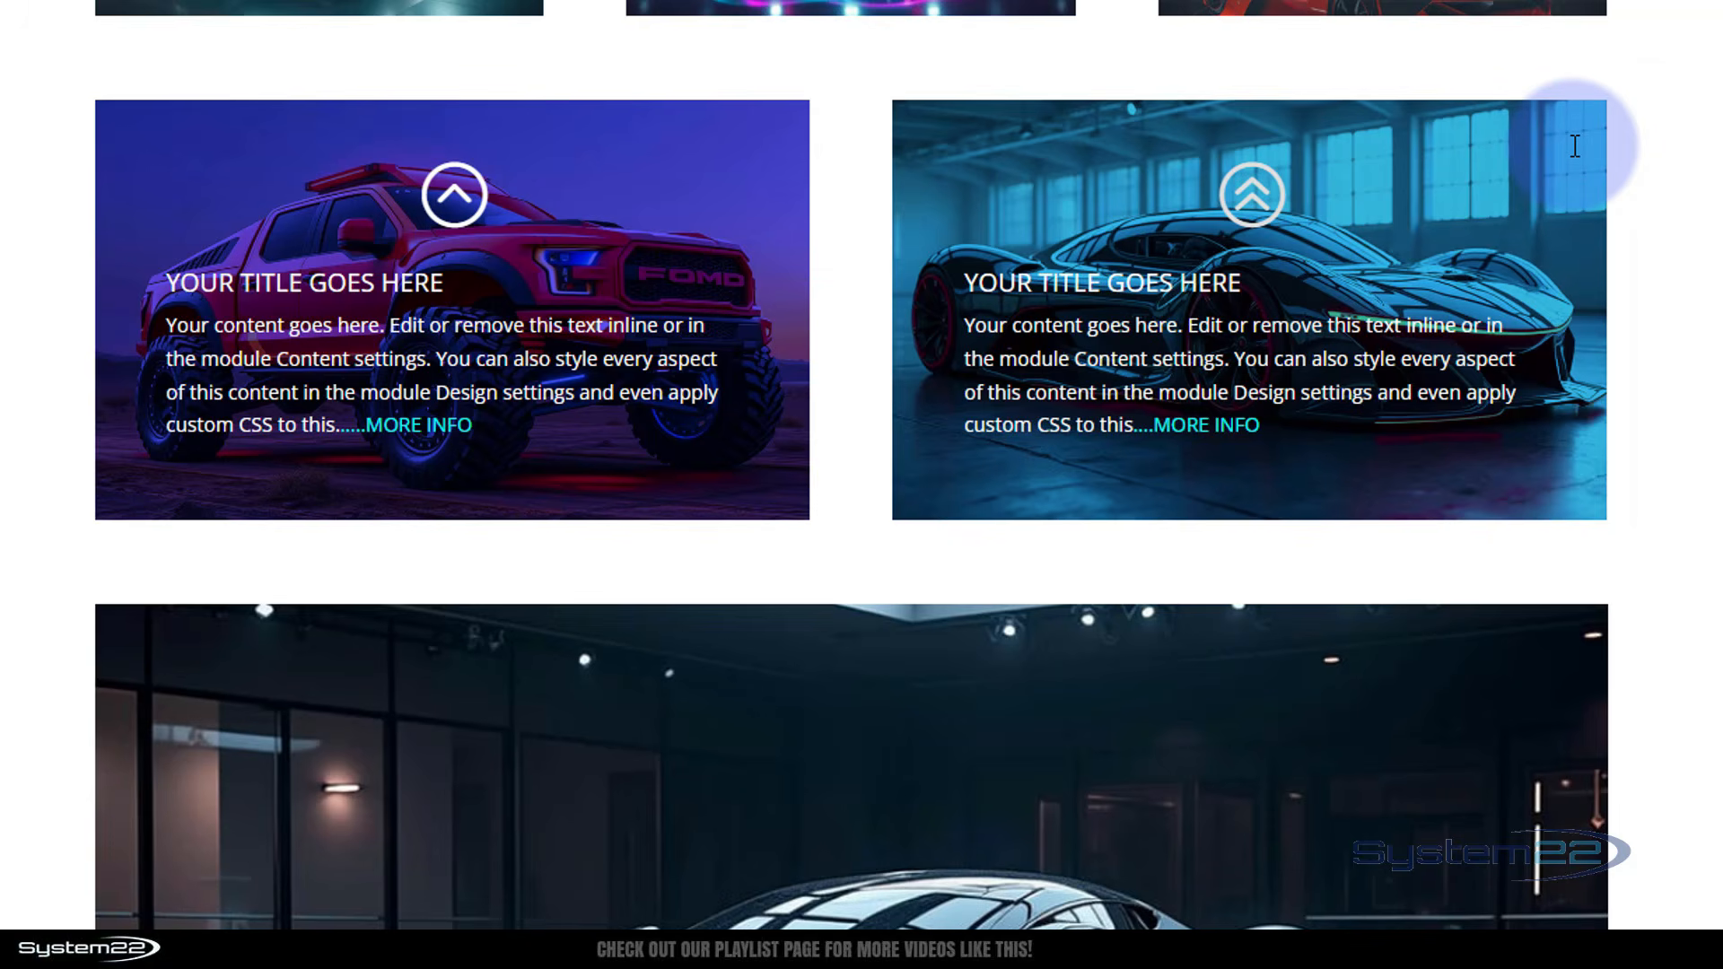
click(1509, 181)
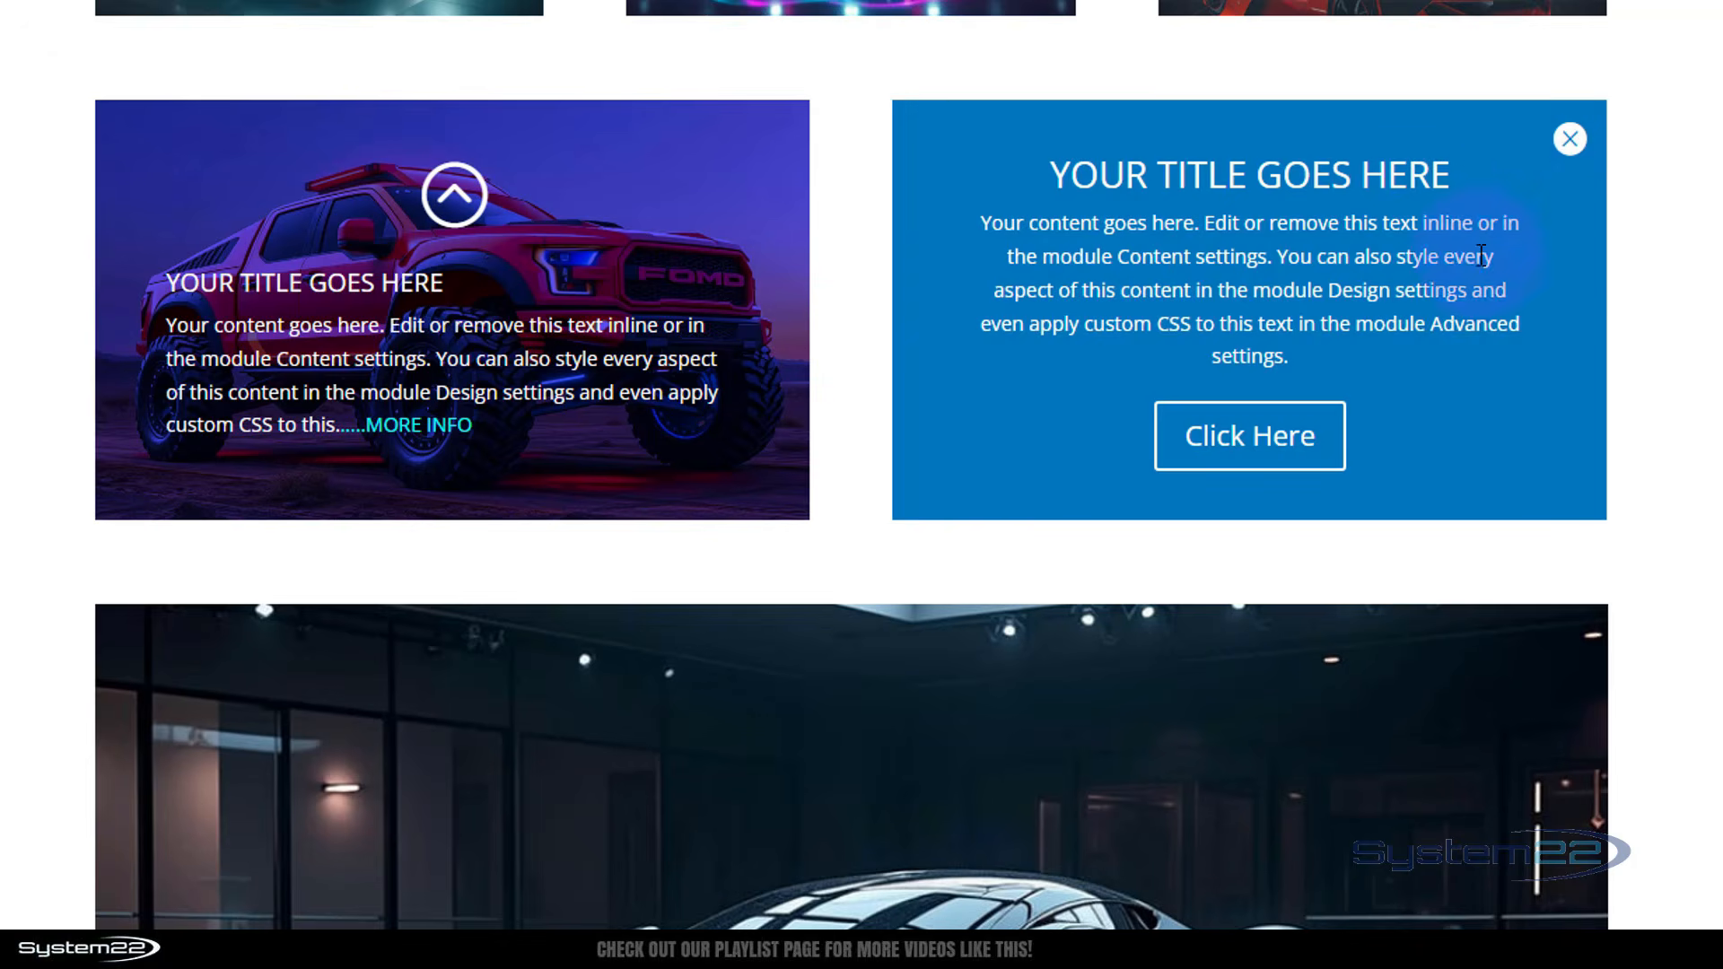
click(1570, 140)
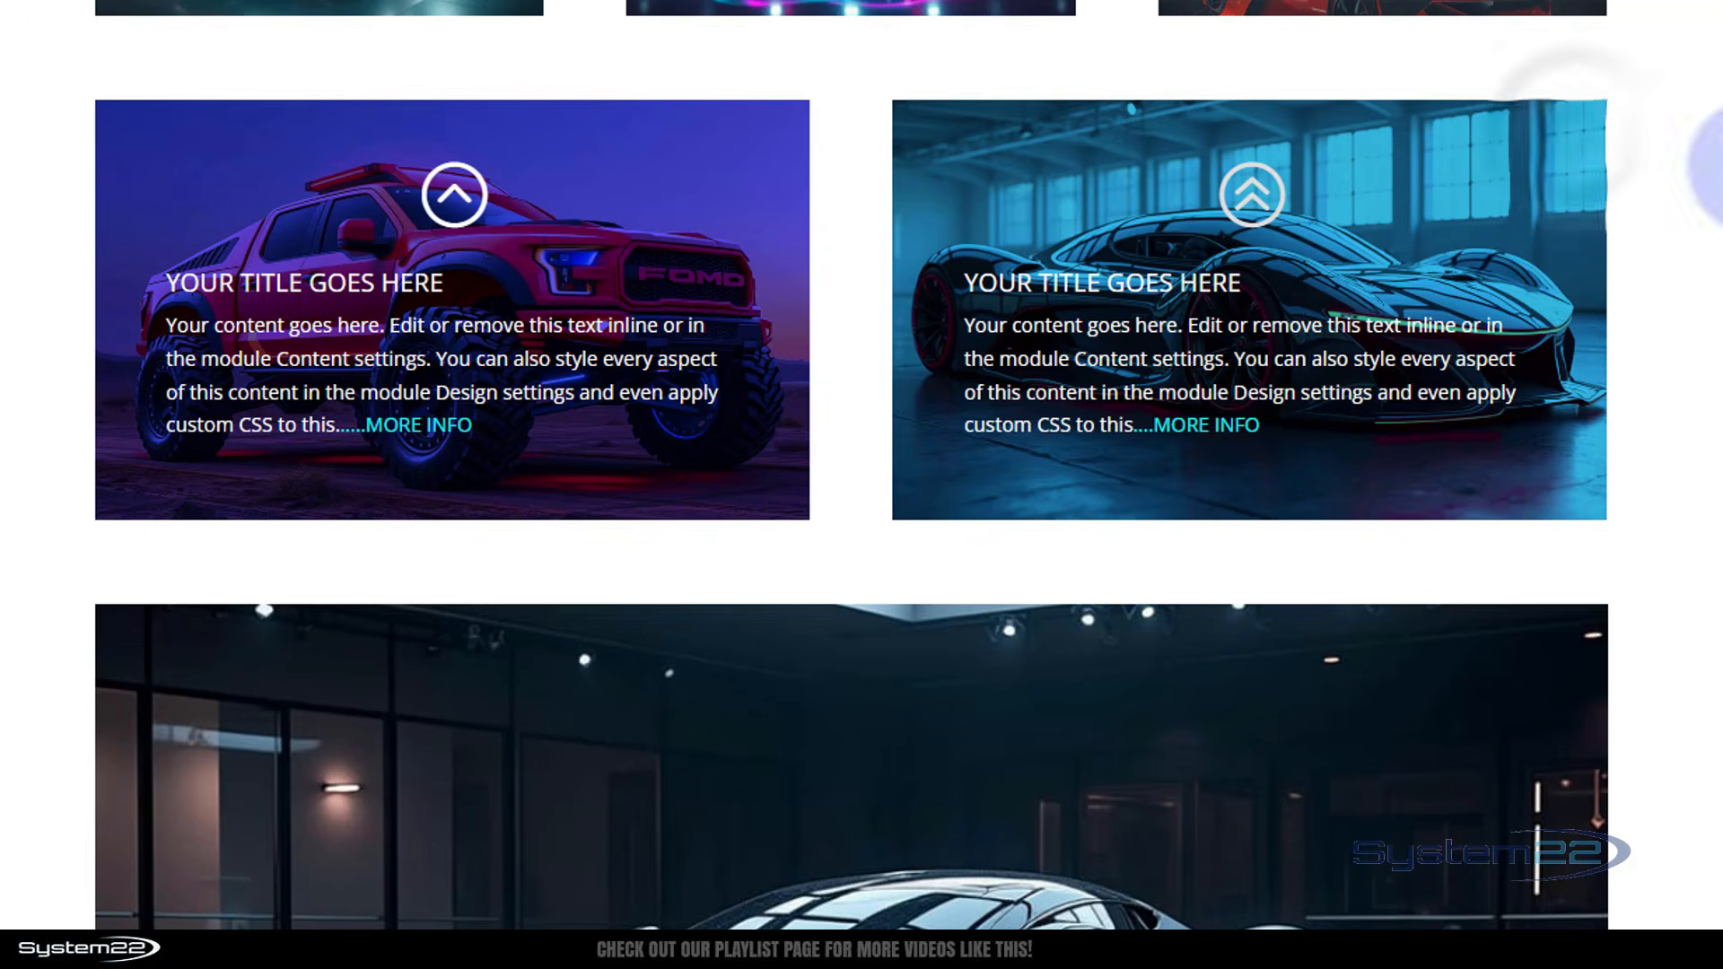
Open the pop menu on the pop menu page preview
click(705, 235)
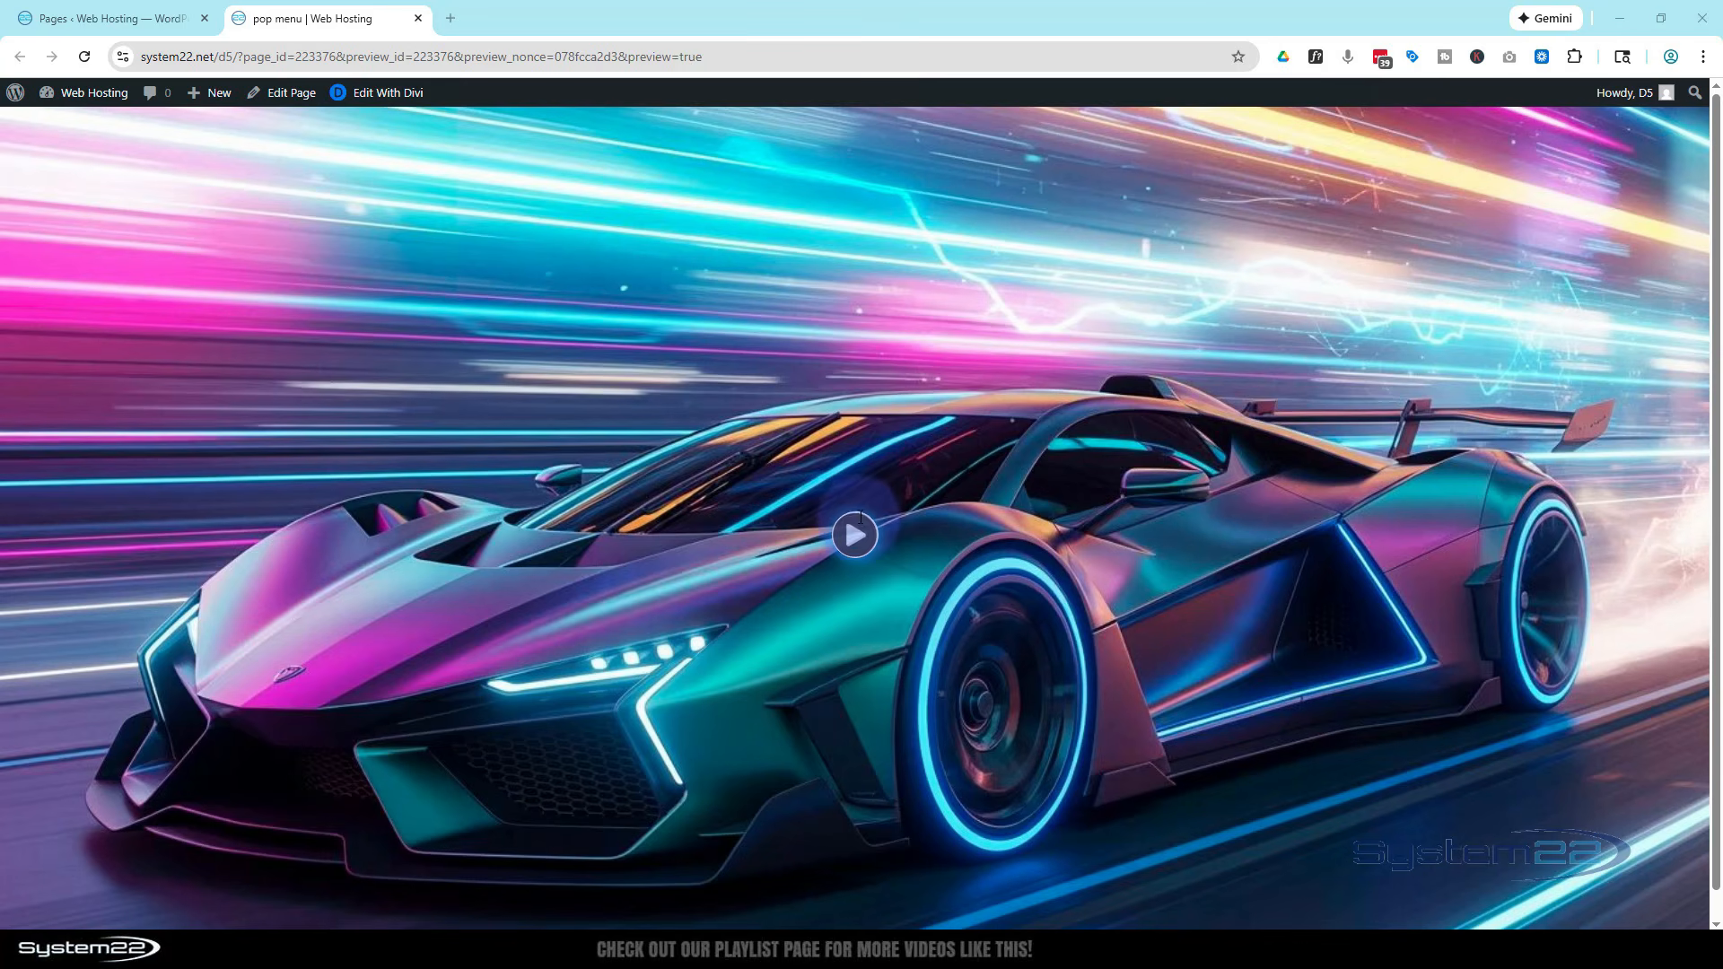
click(859, 529)
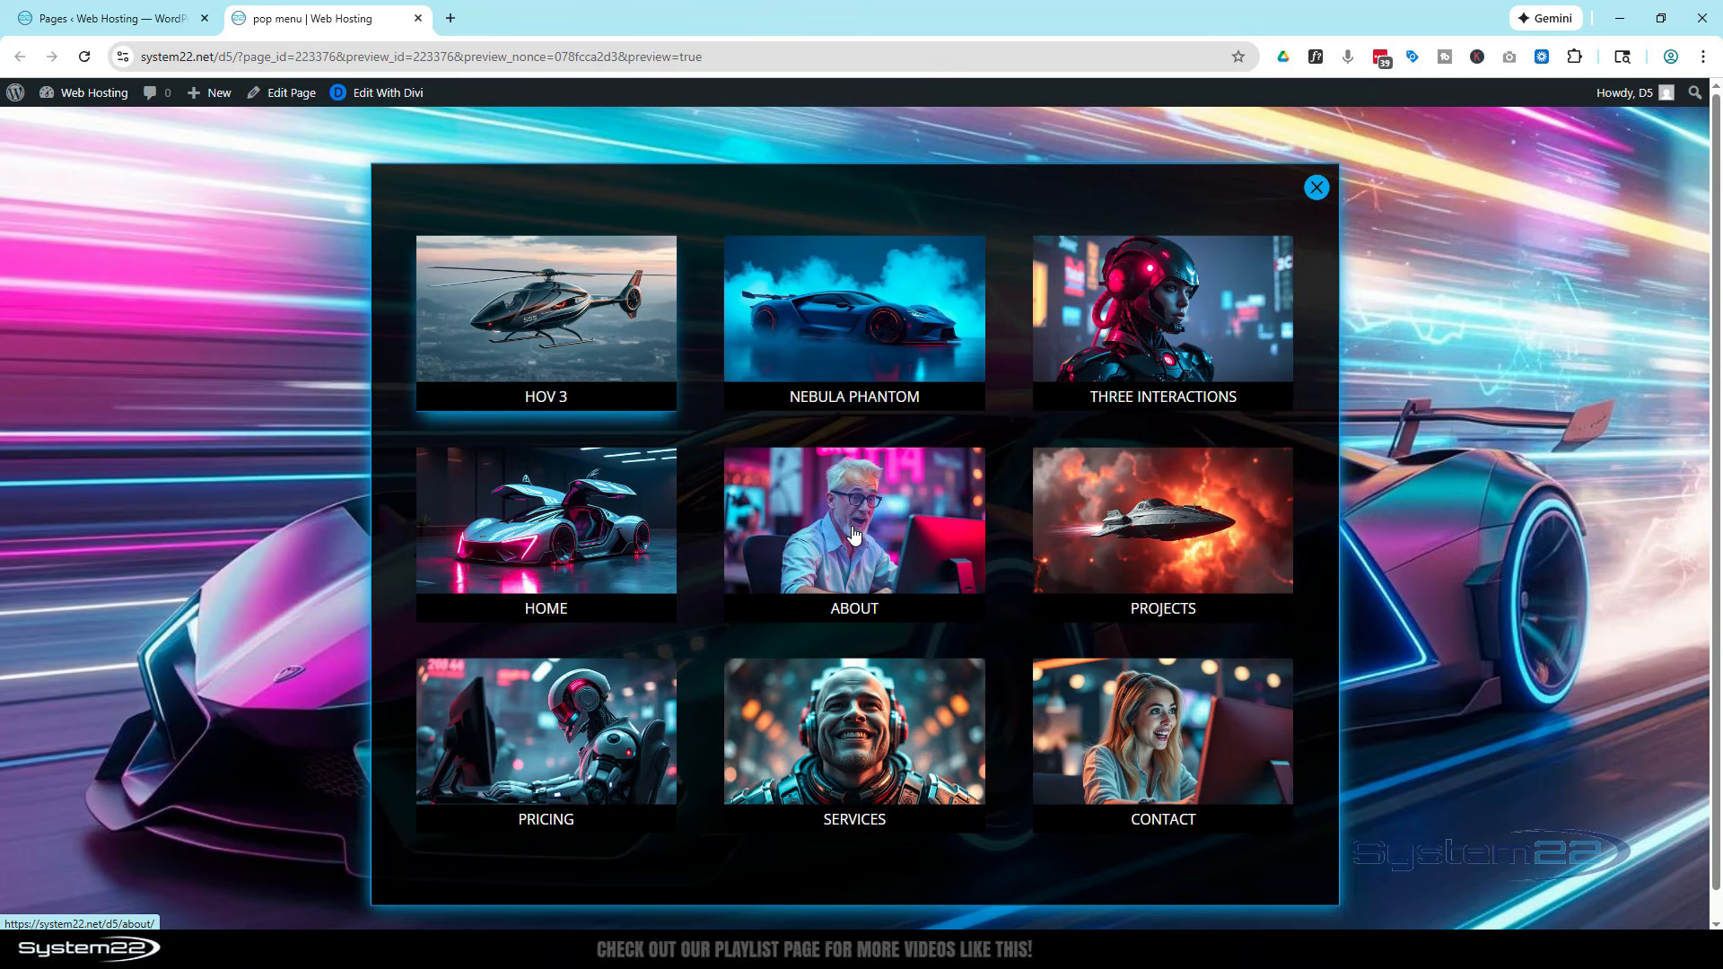
Test the pop menu in the preview by closing it and reopening it from the play icon
scroll(1003, 537, down, 1)
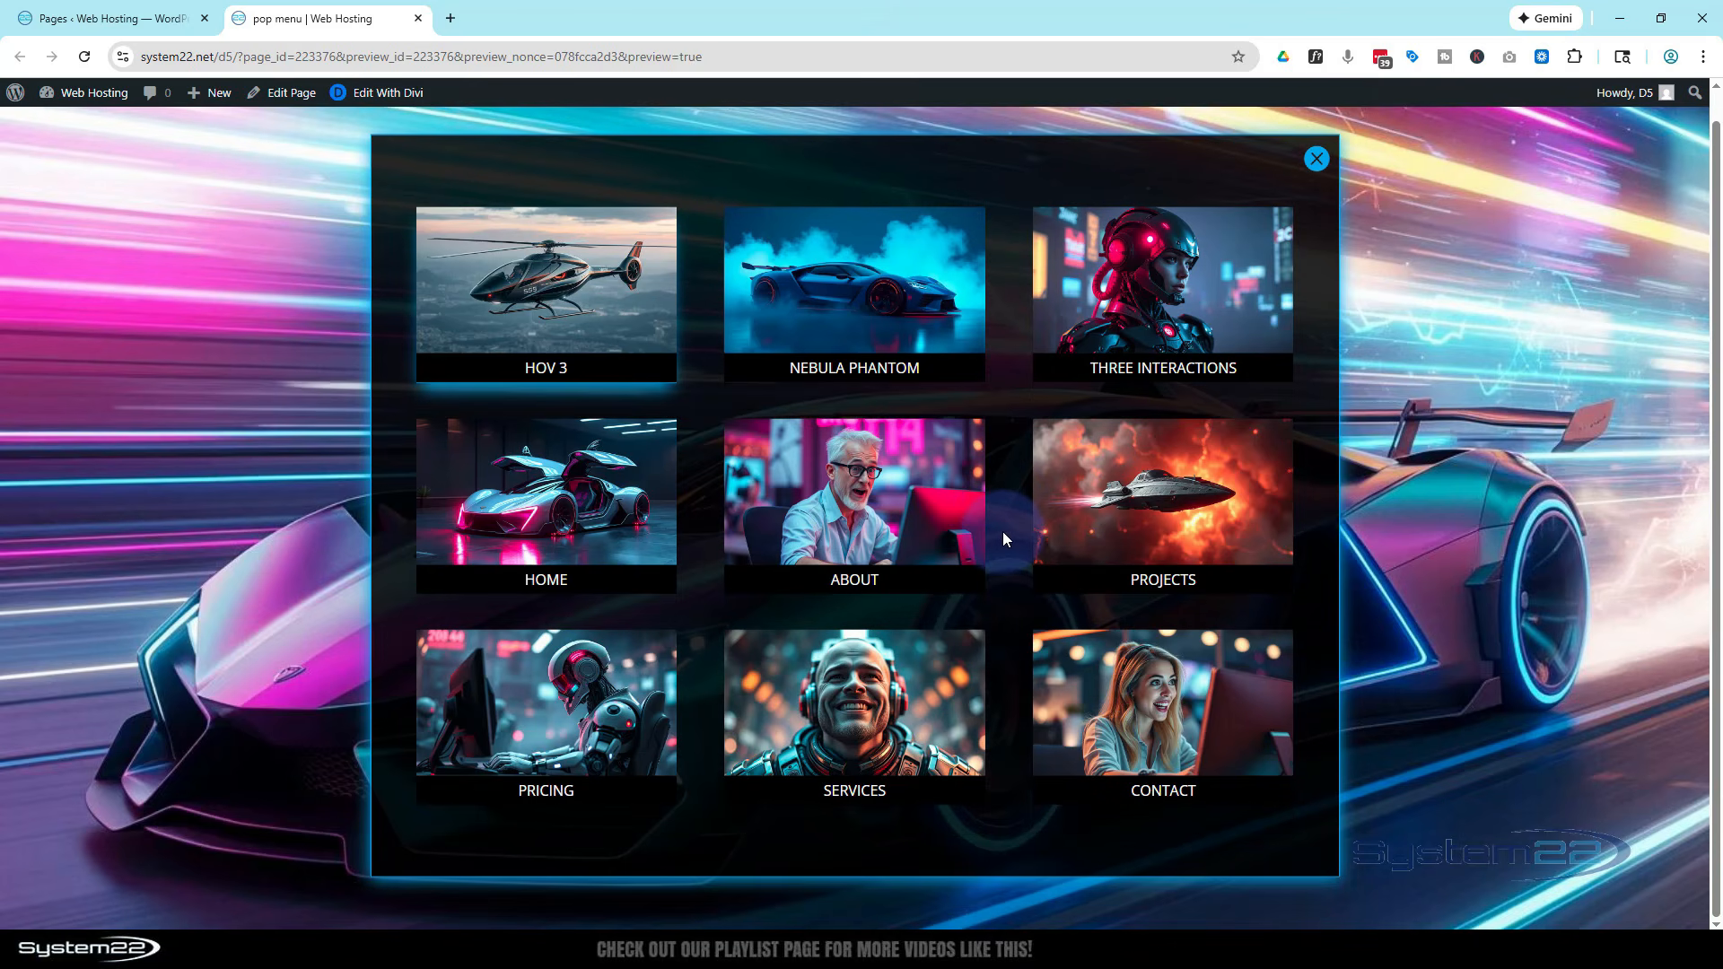
scroll(1003, 537, up, 1)
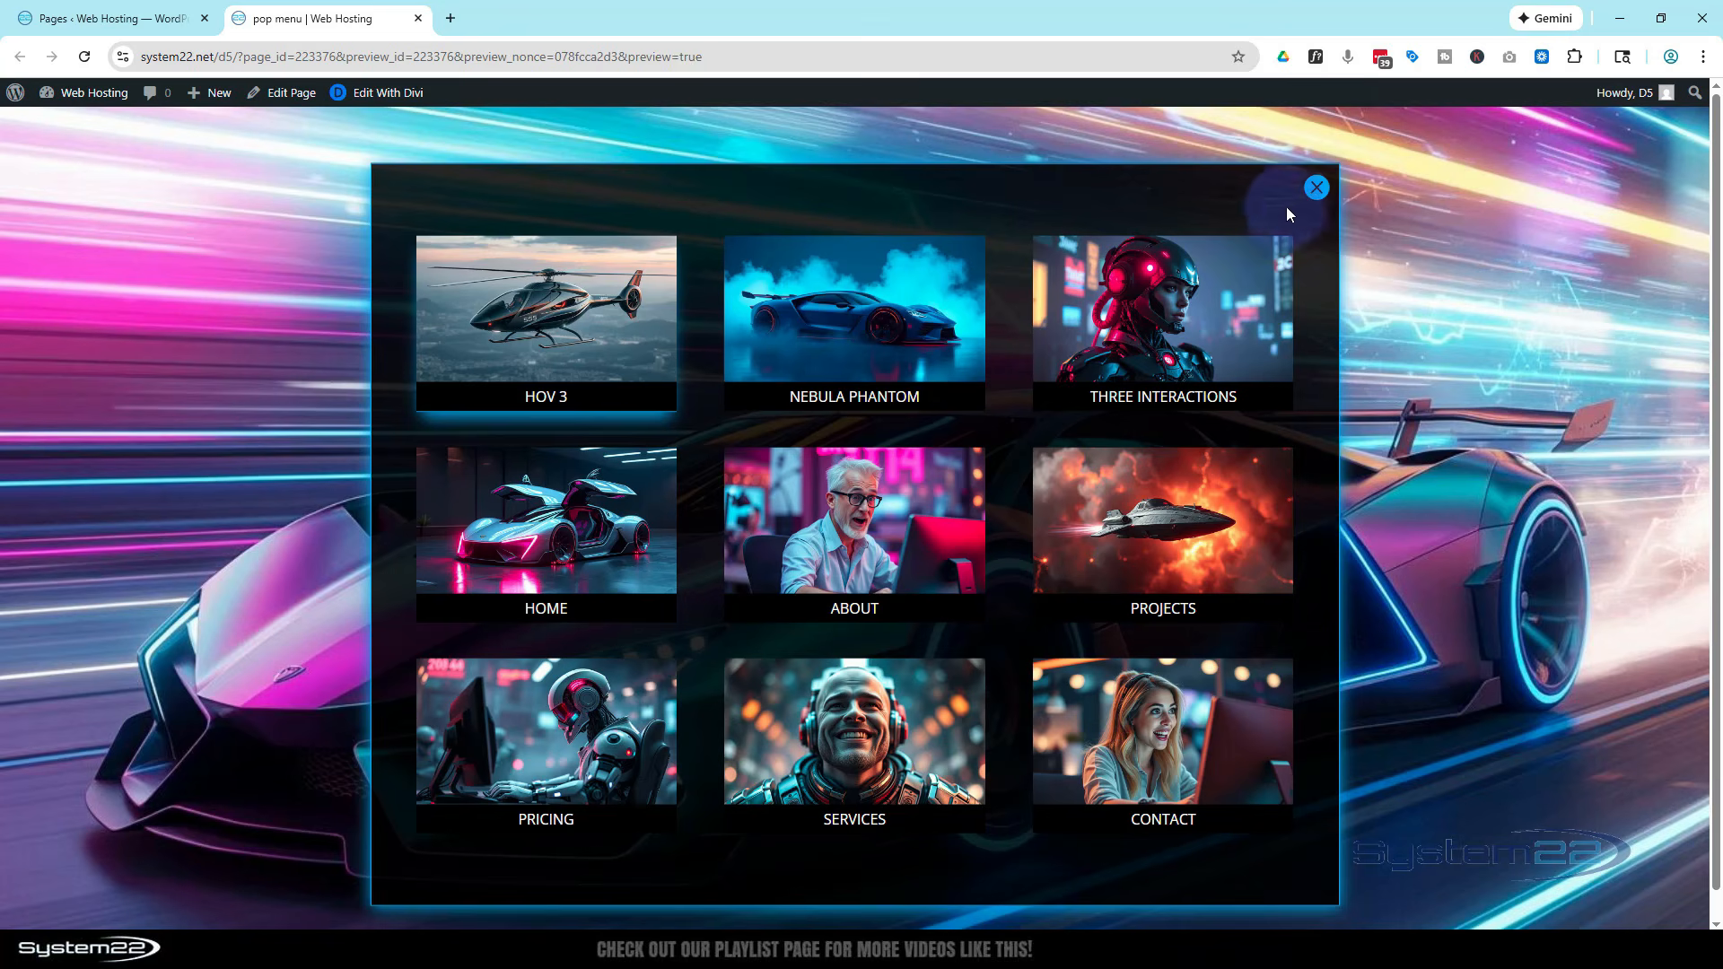
click(1316, 187)
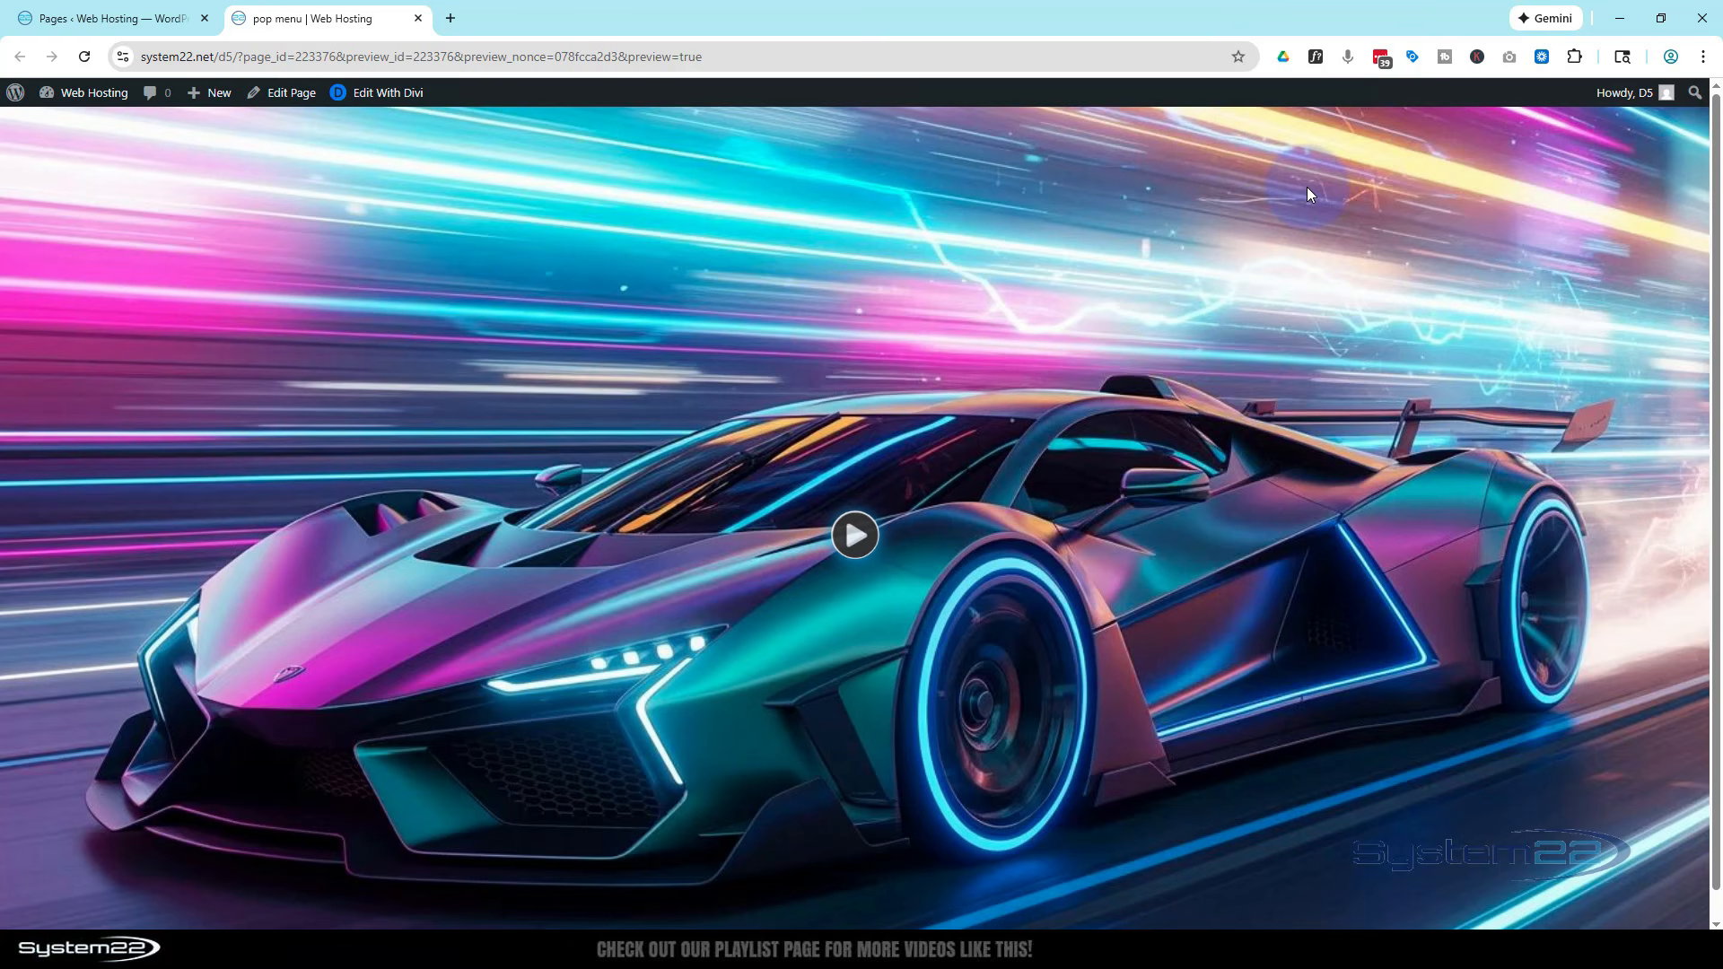
click(855, 536)
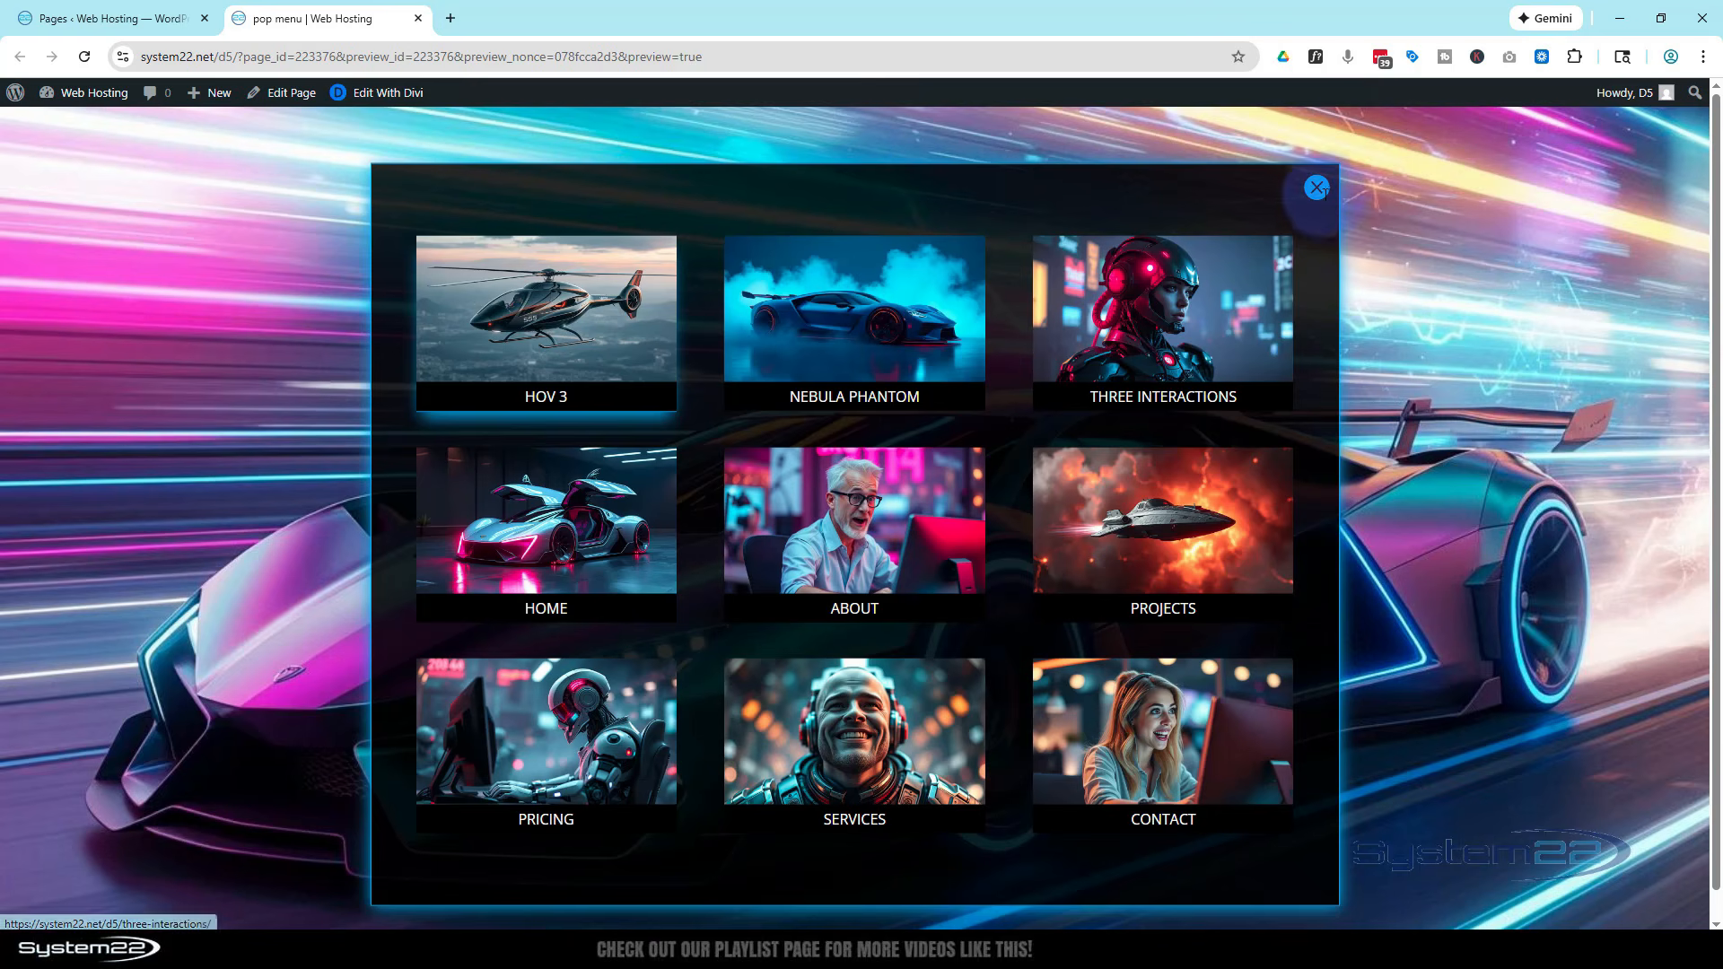
click(1314, 189)
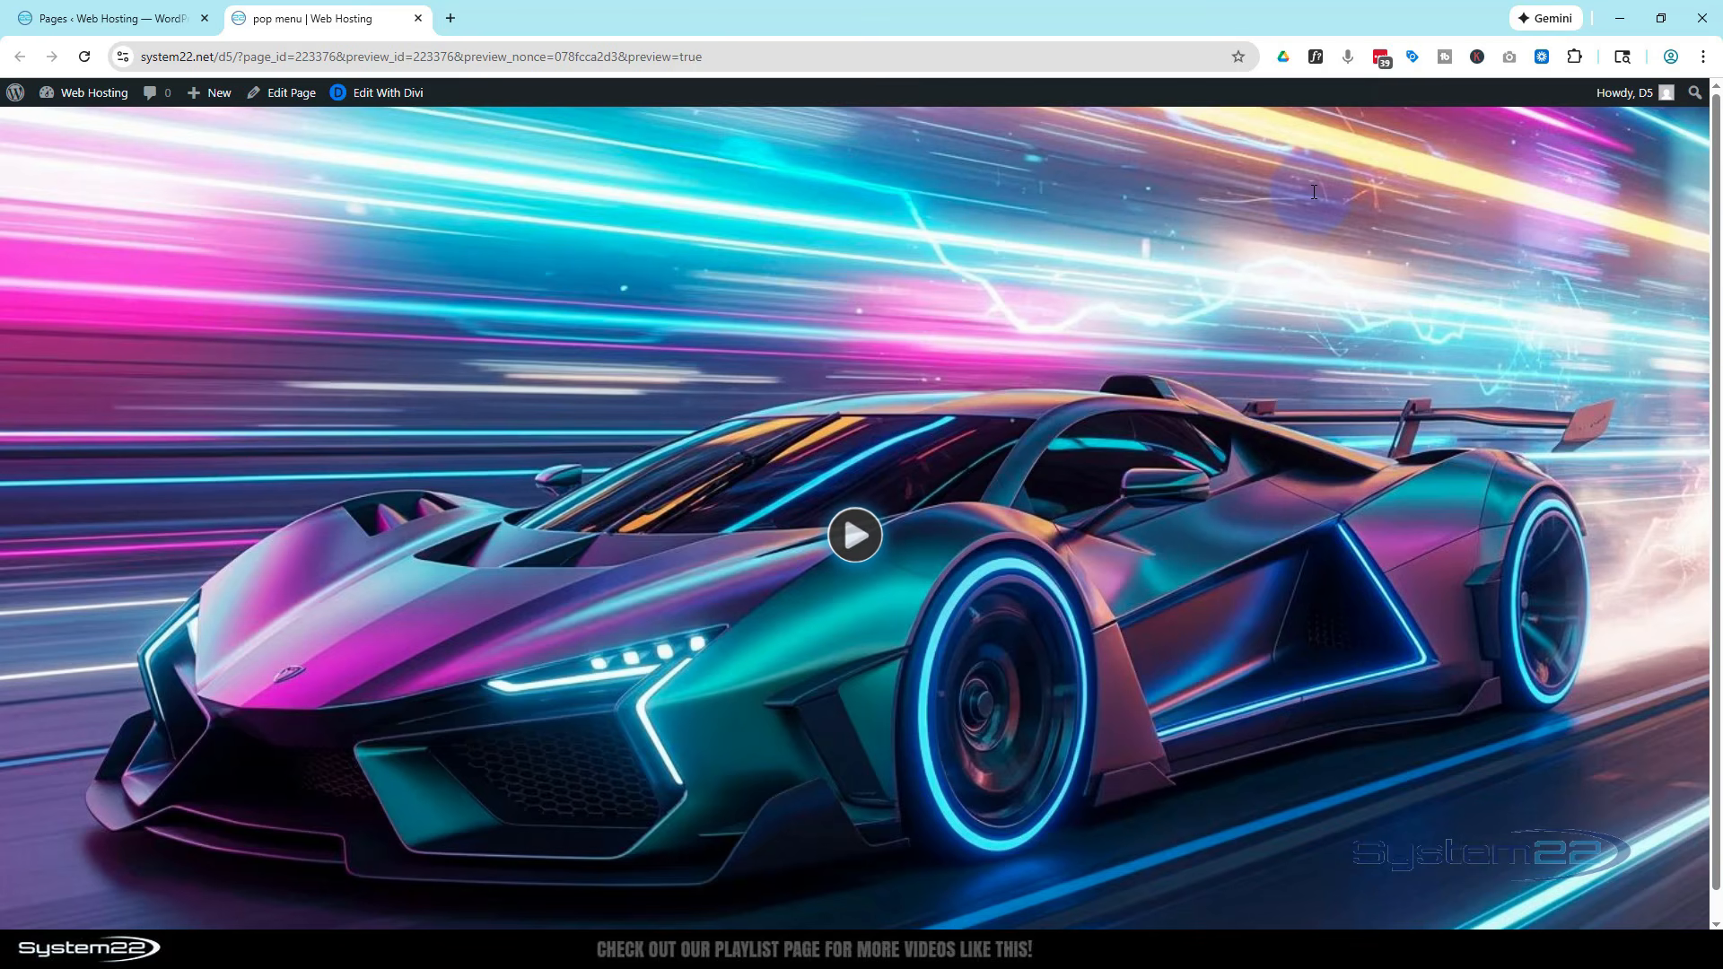
Add a new page titled Entrance
click(209, 97)
click(206, 175)
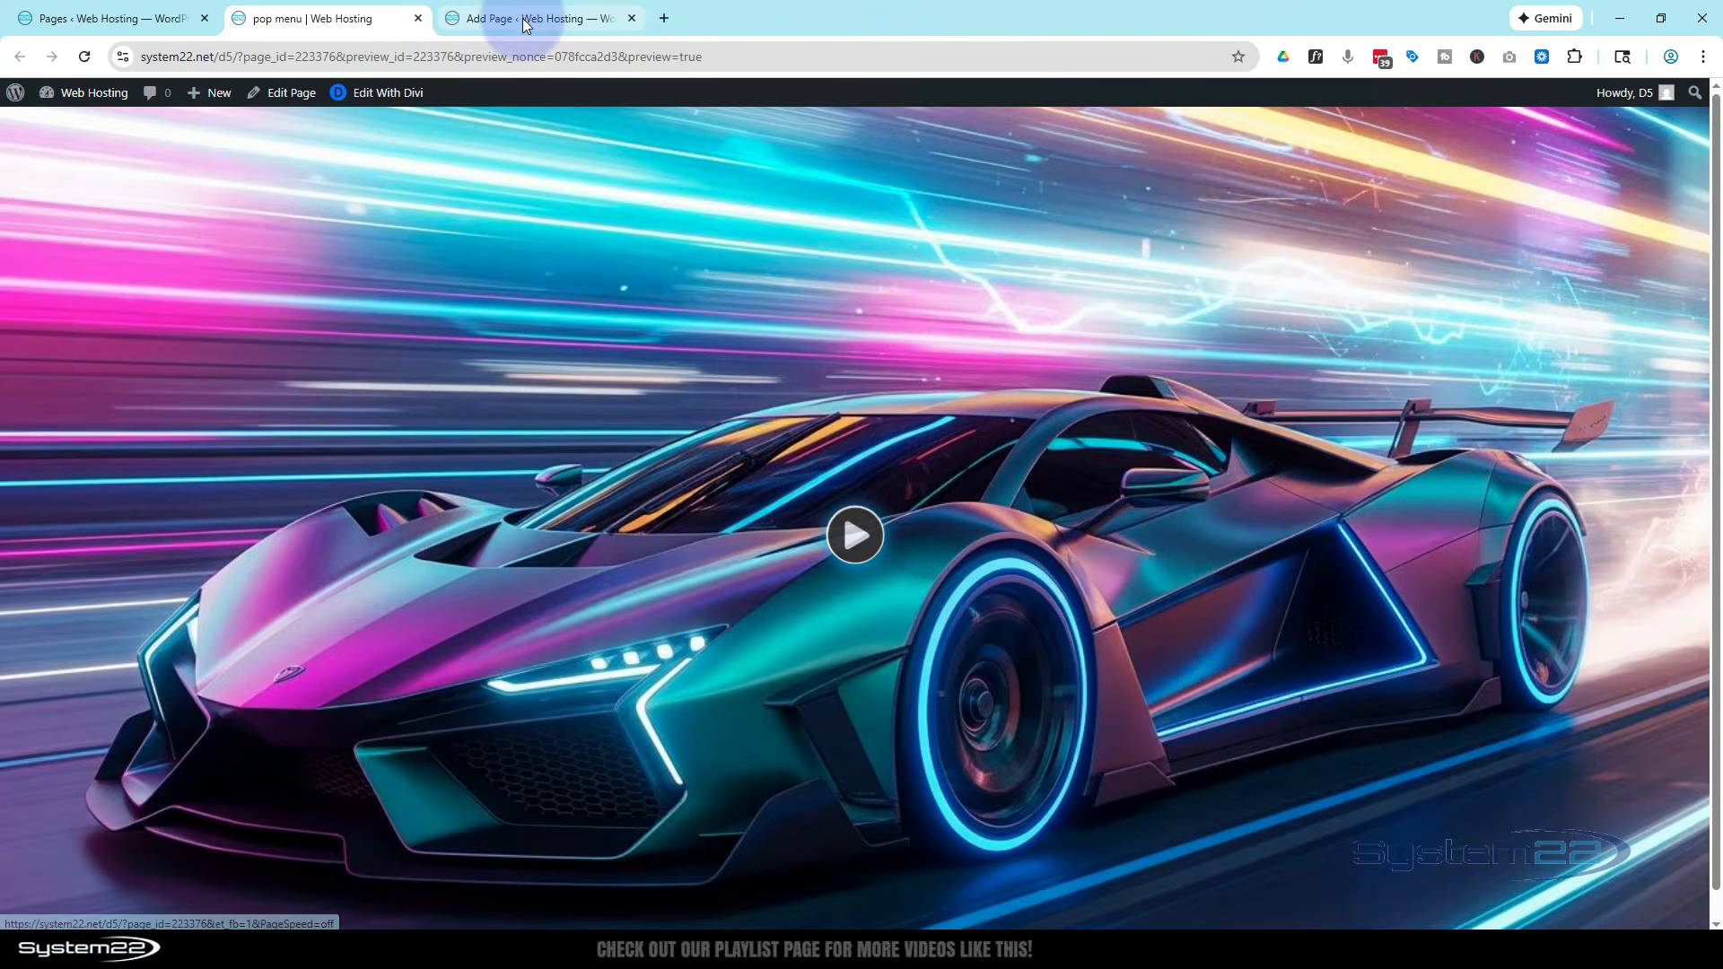
click(524, 25)
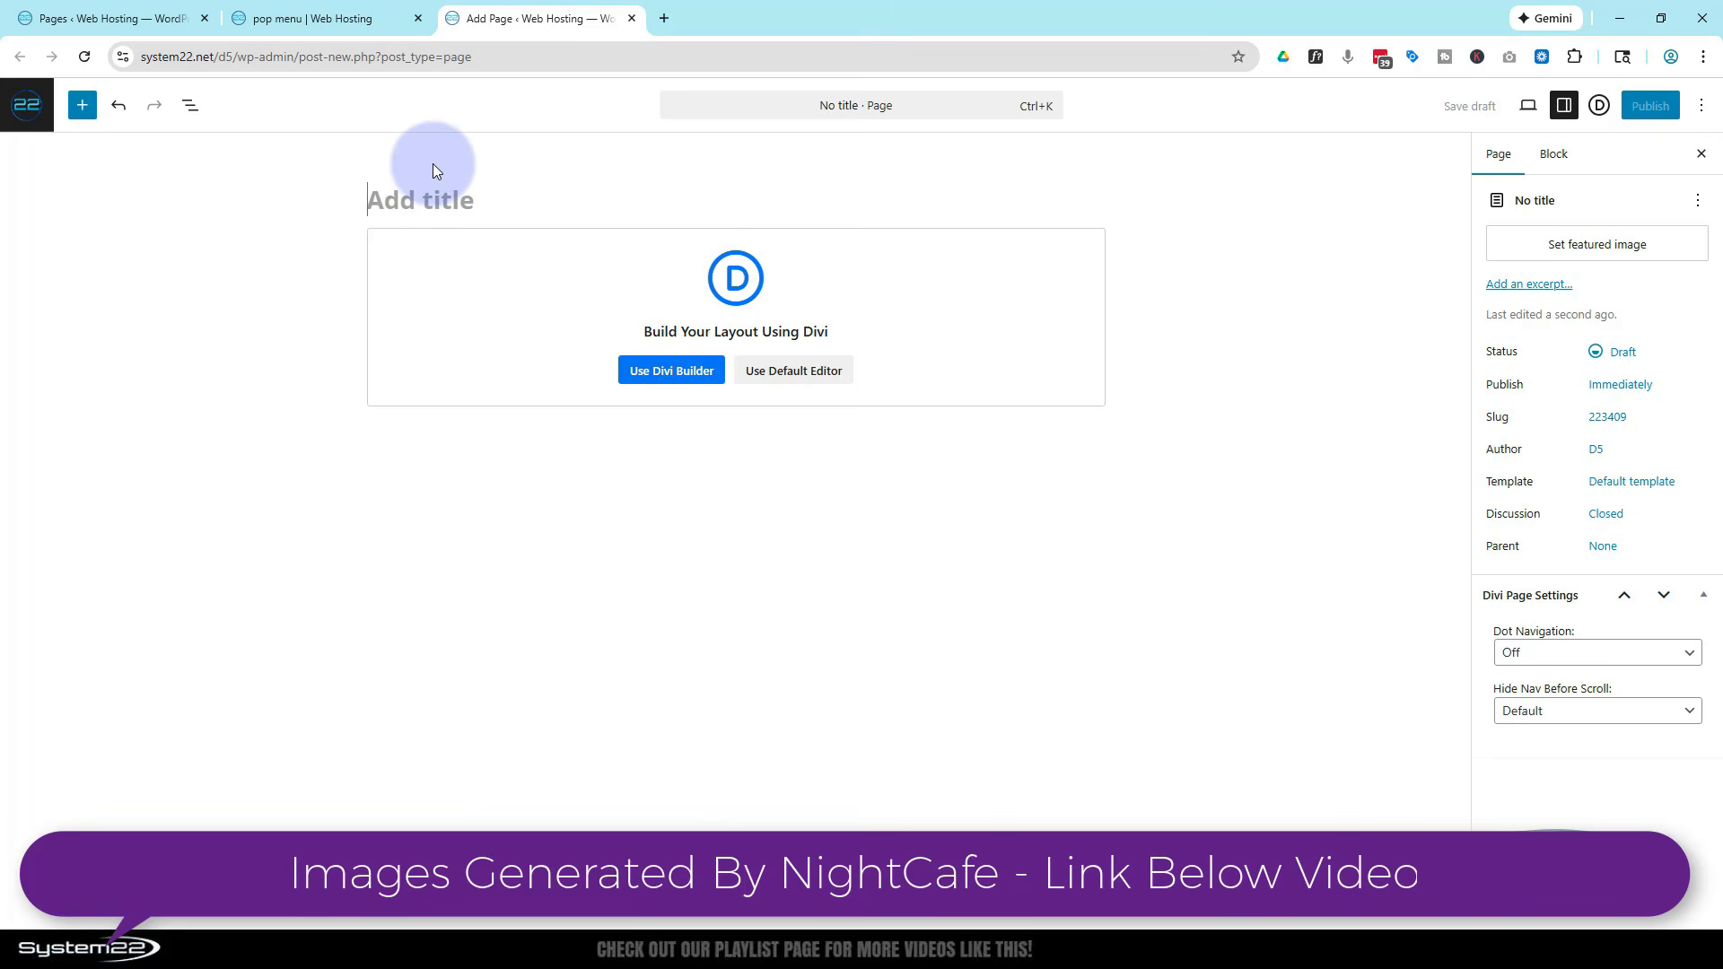
text(Entrance)
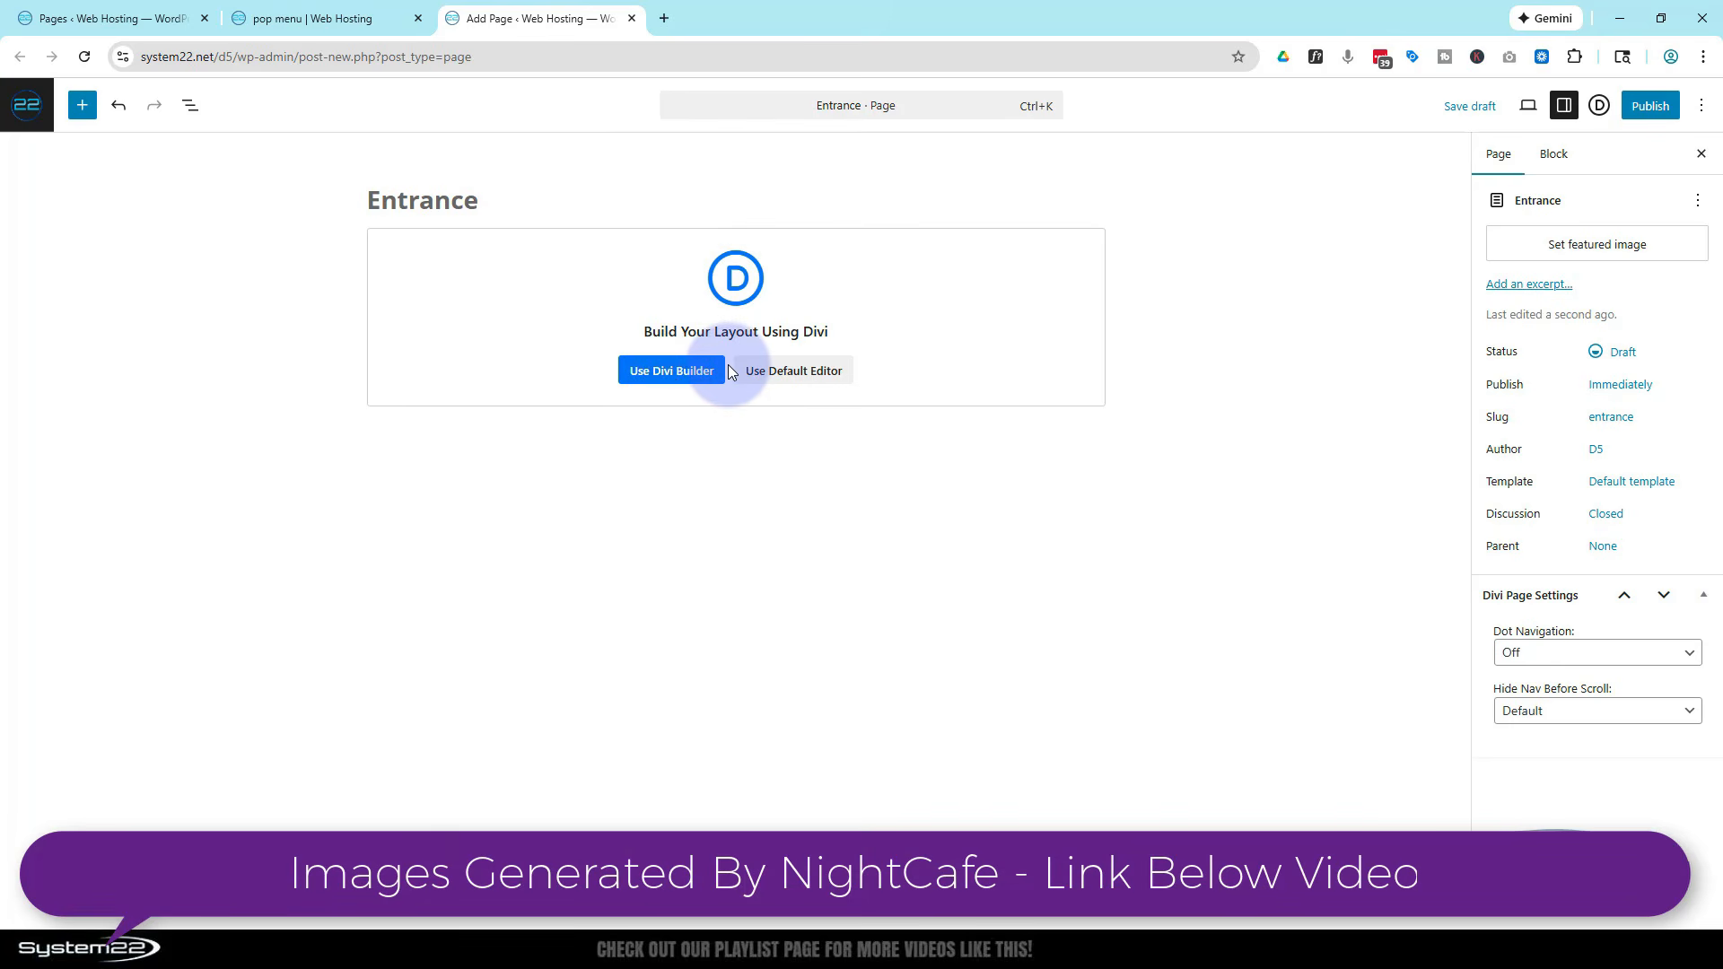
click(786, 209)
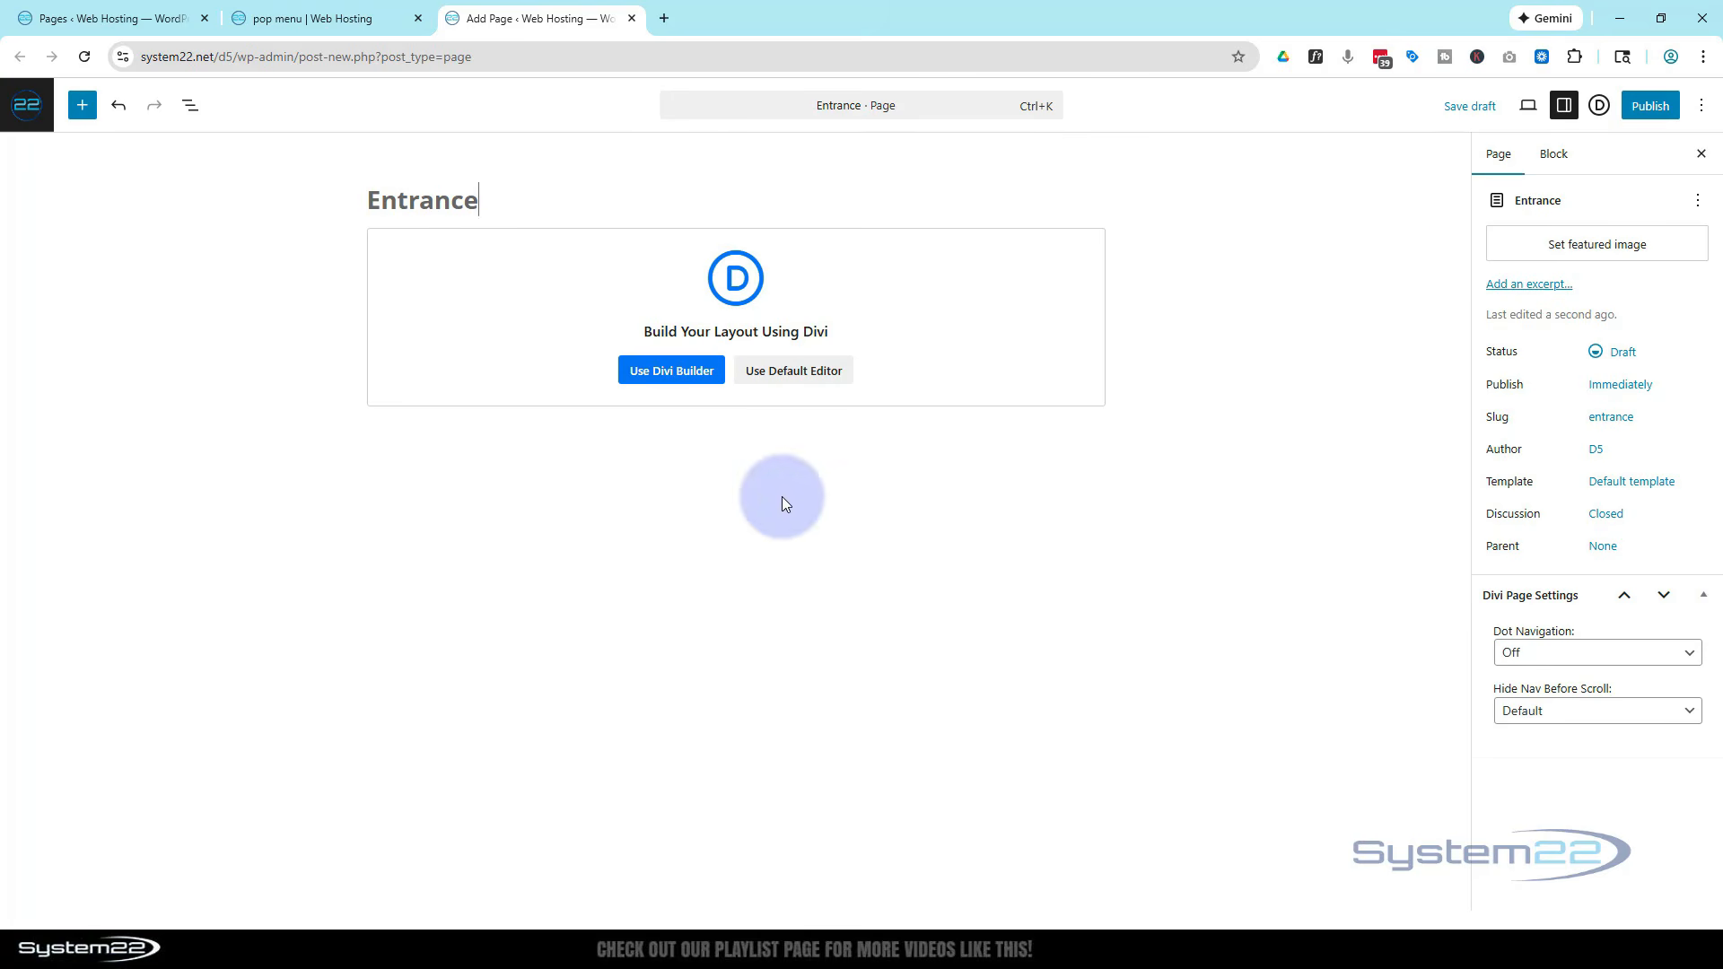
click(309, 18)
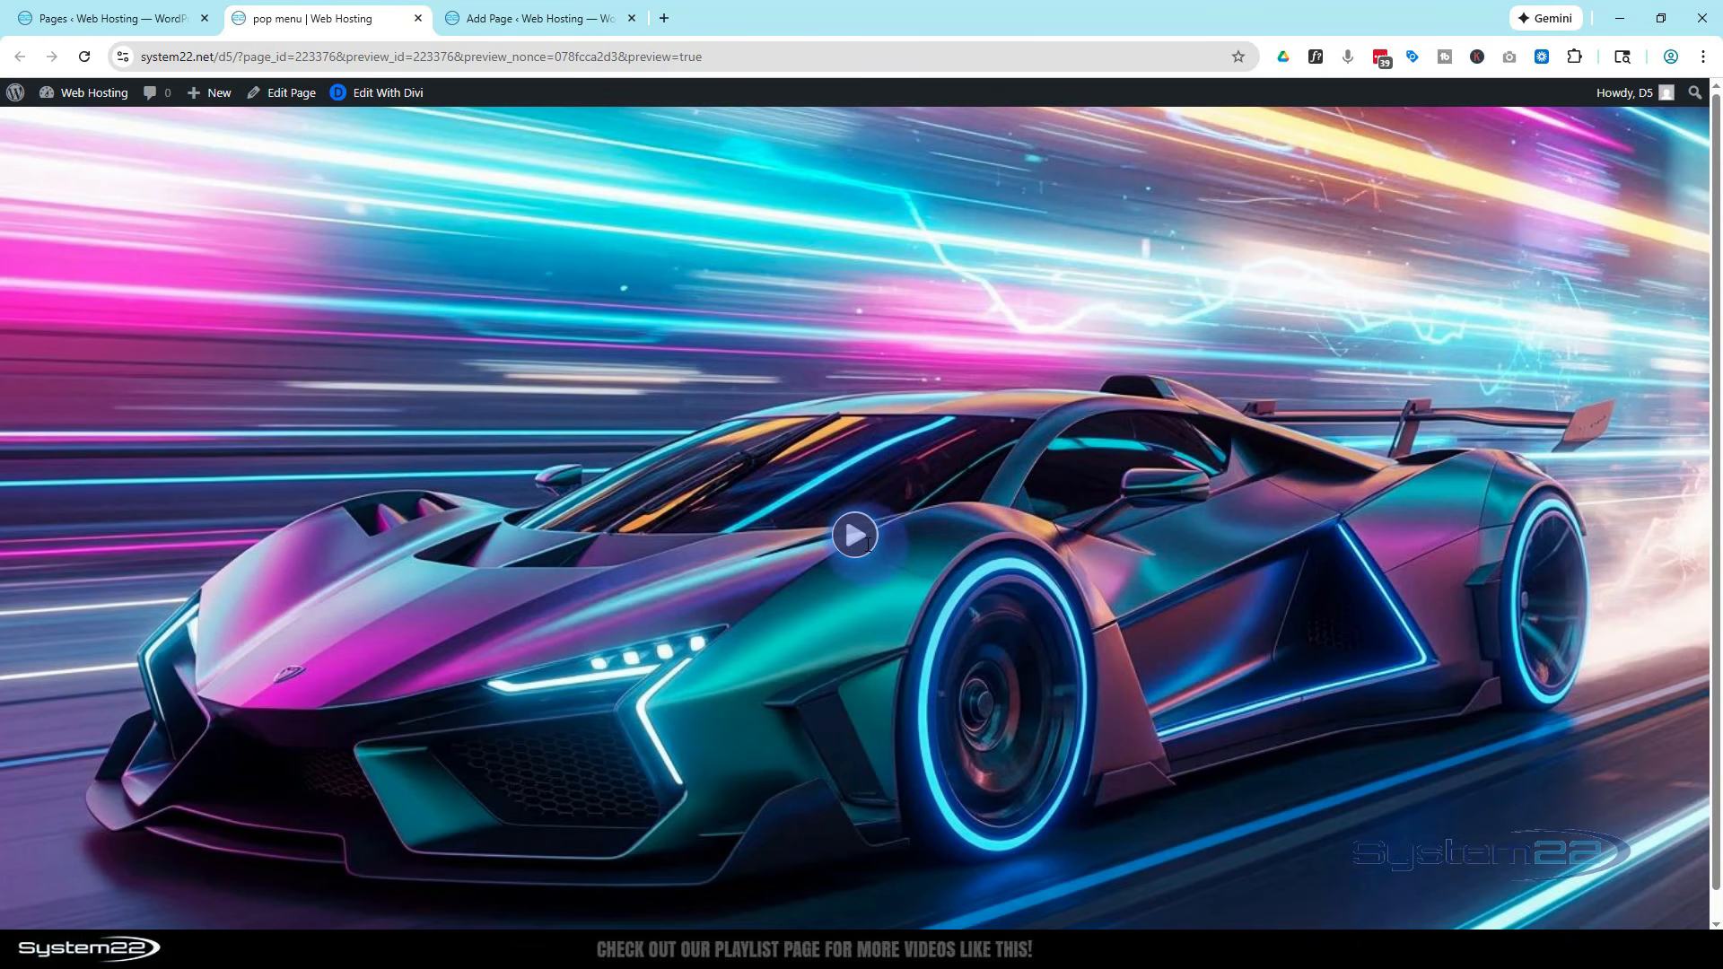
click(544, 18)
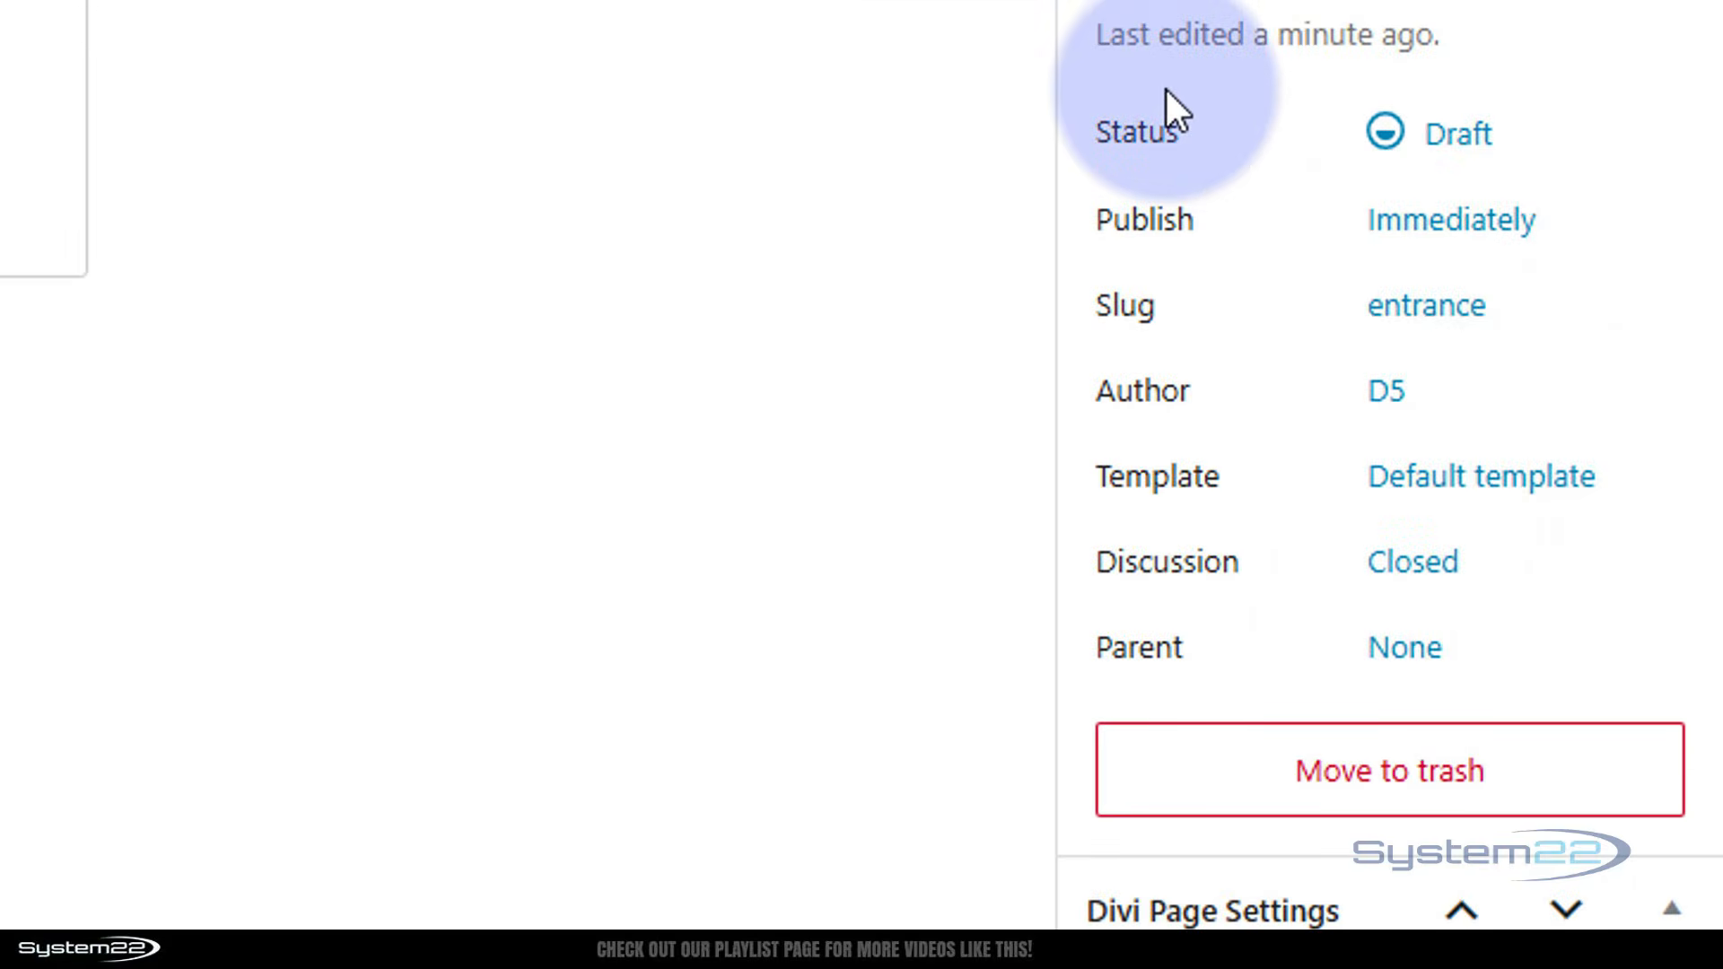
Set the page template to Blank Page and start building it from scratch in the Divi Builder
click(1440, 493)
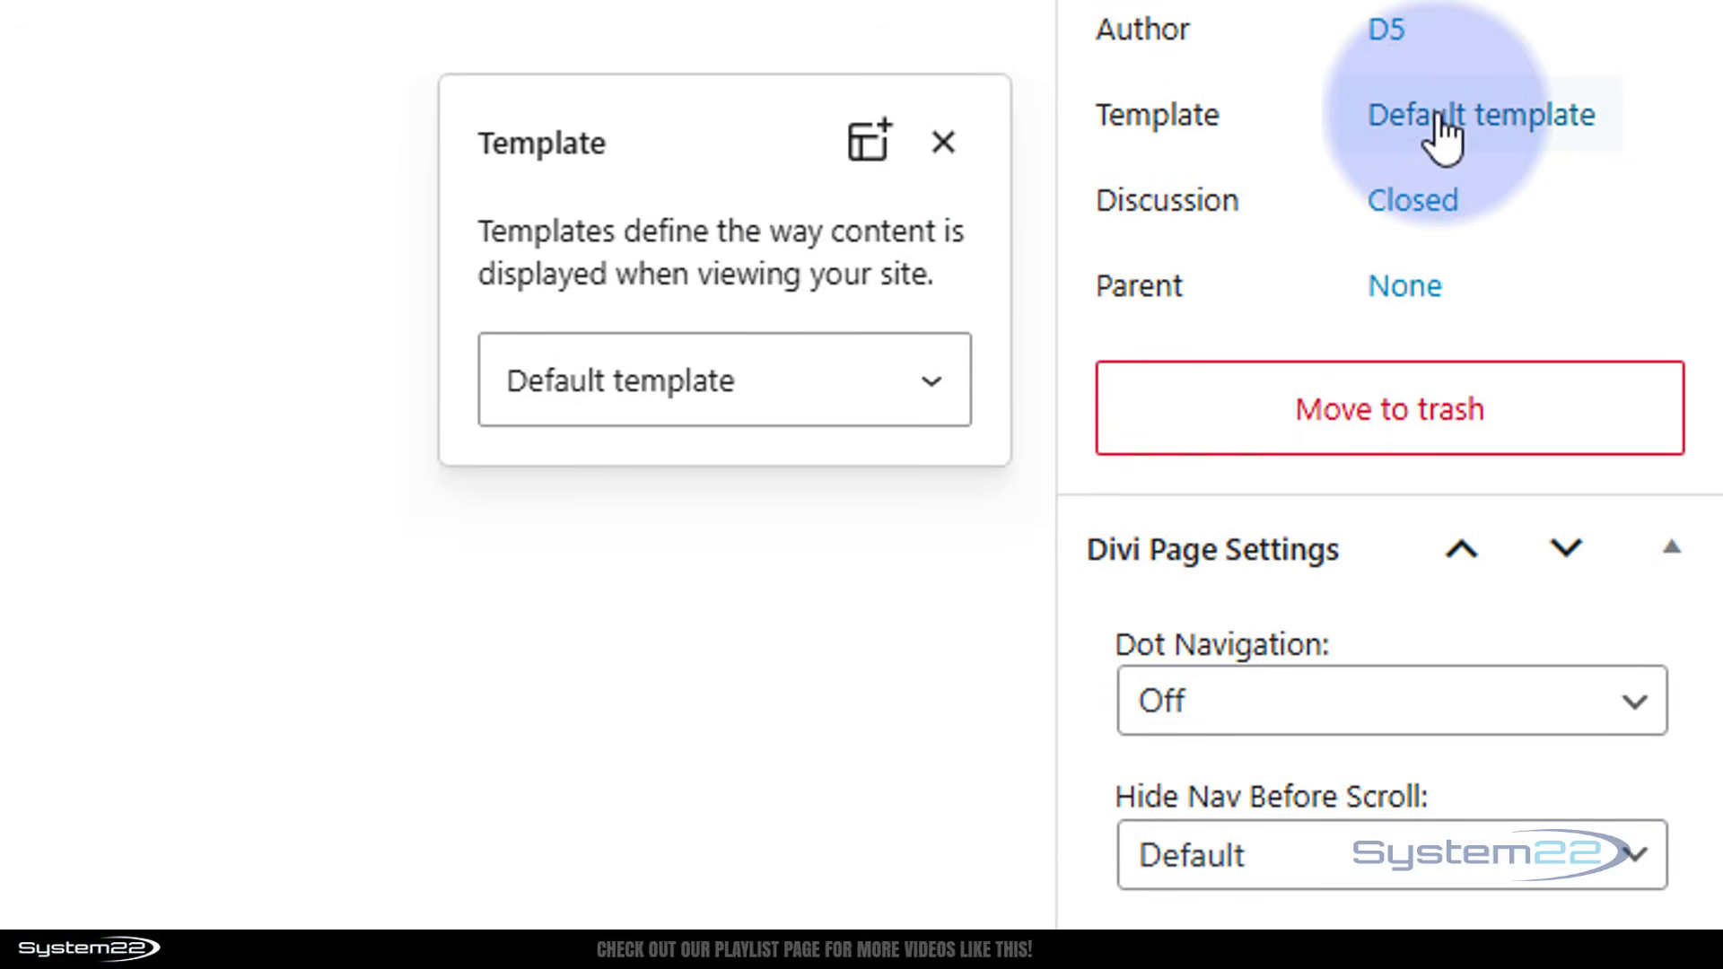
click(930, 386)
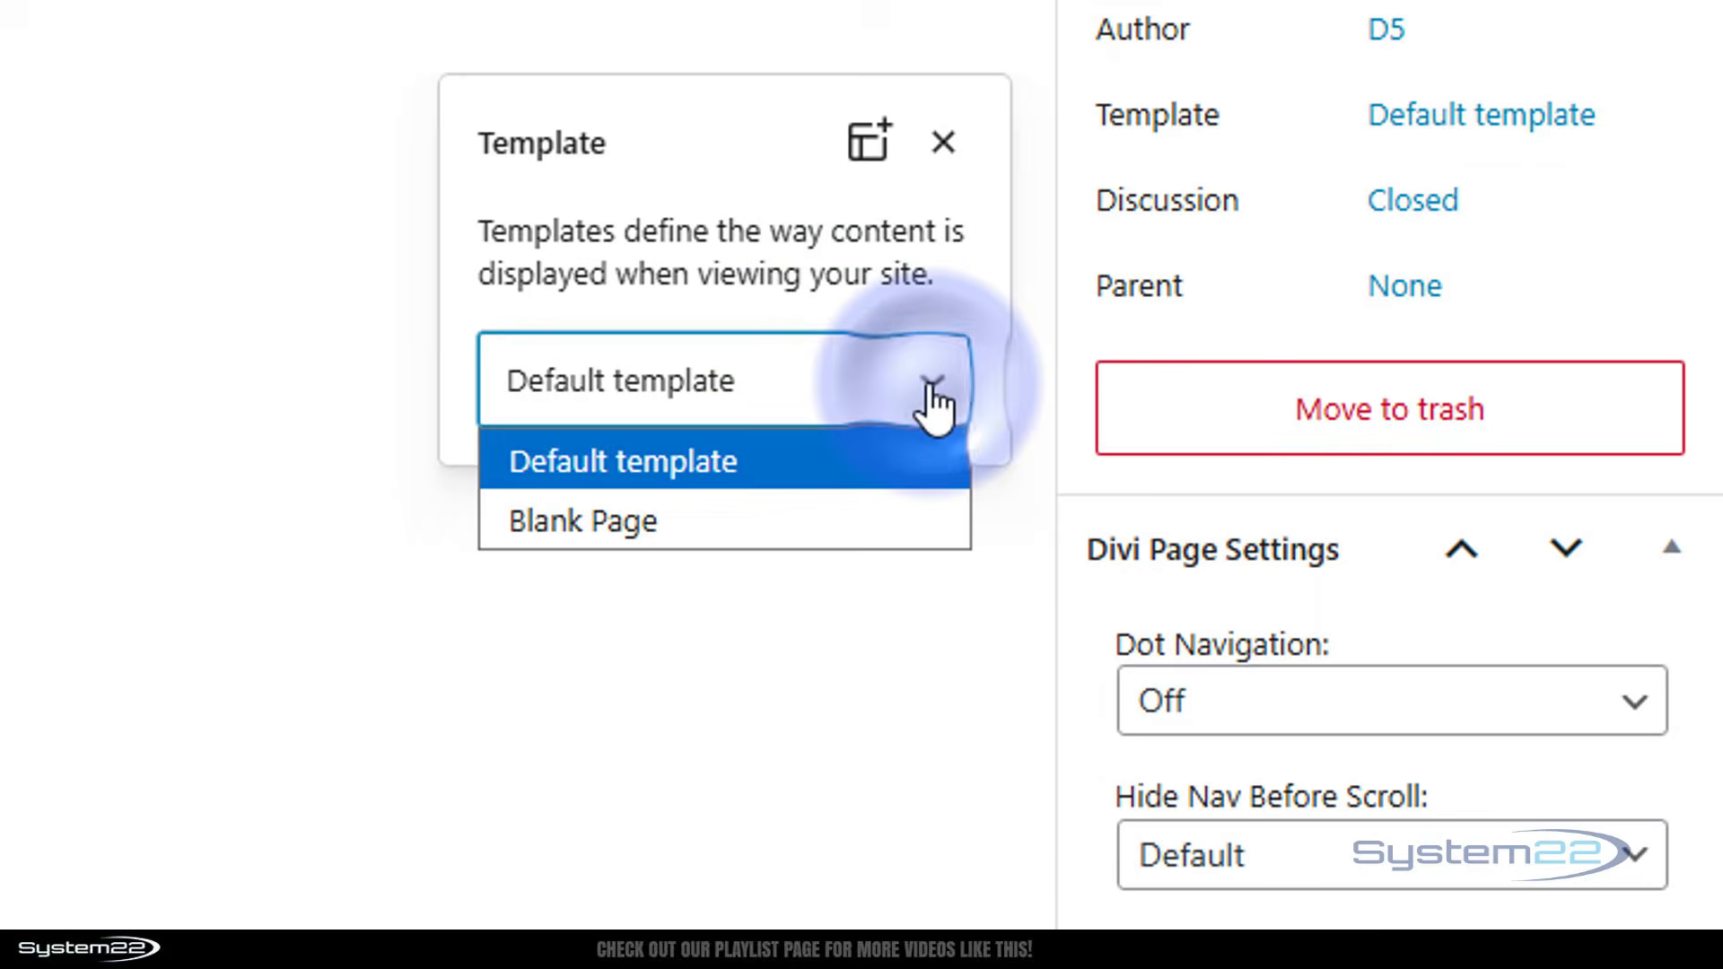
click(570, 521)
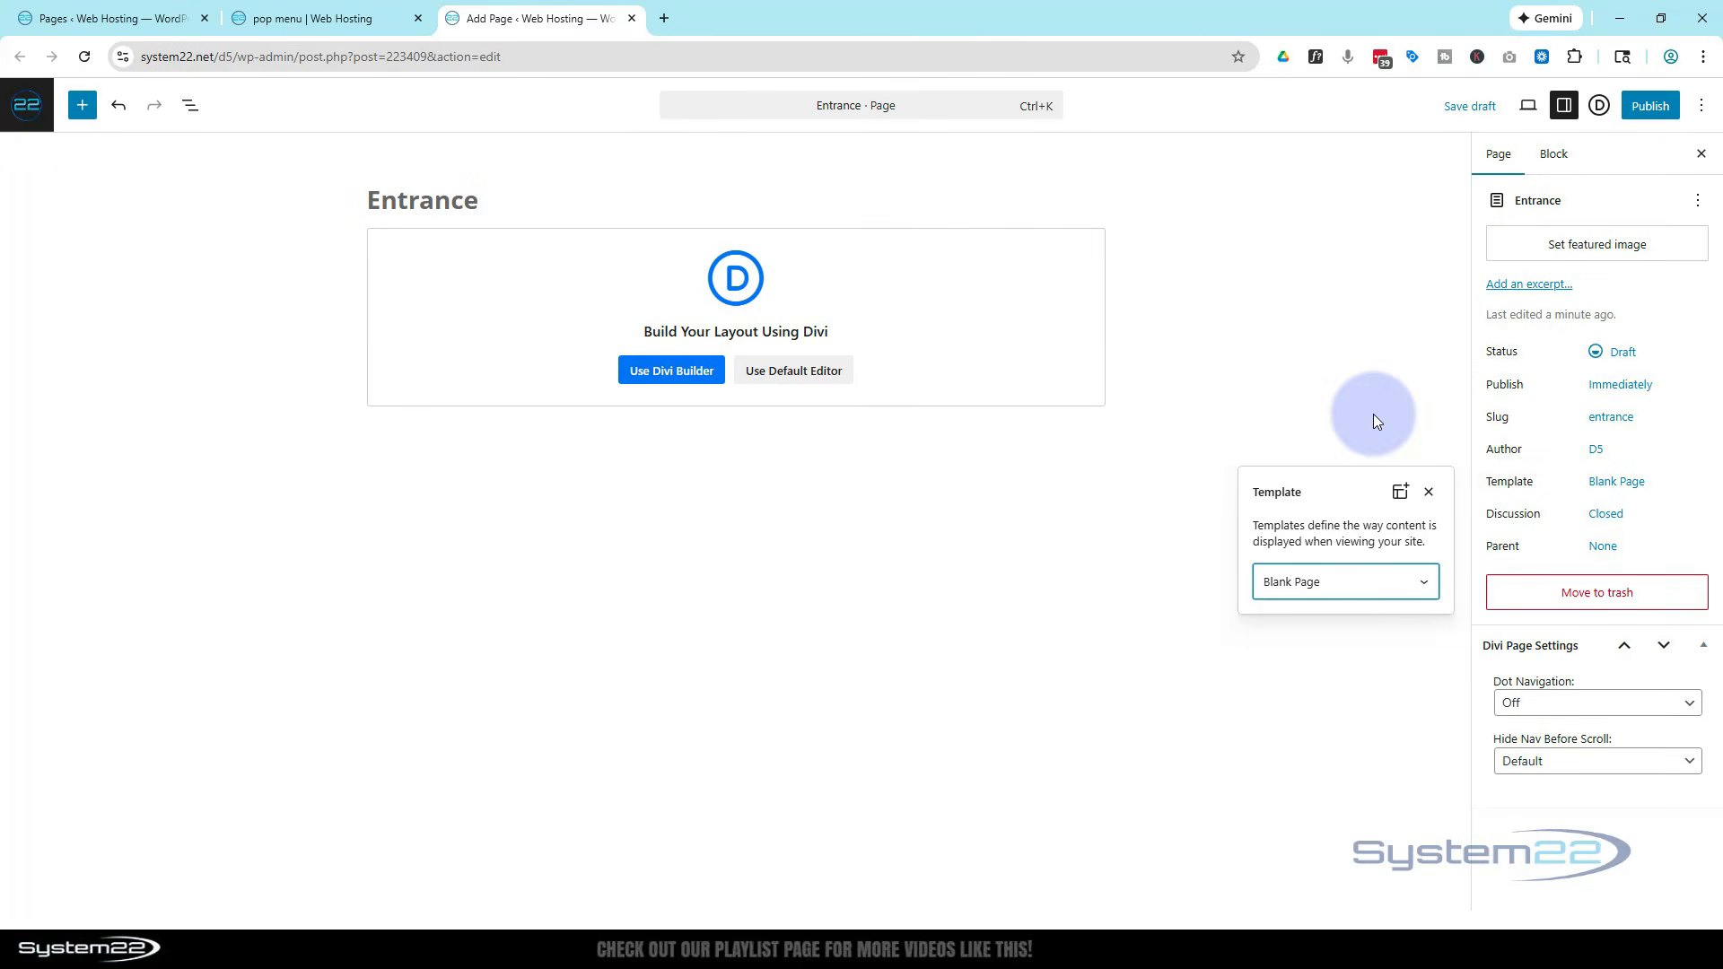
click(1373, 412)
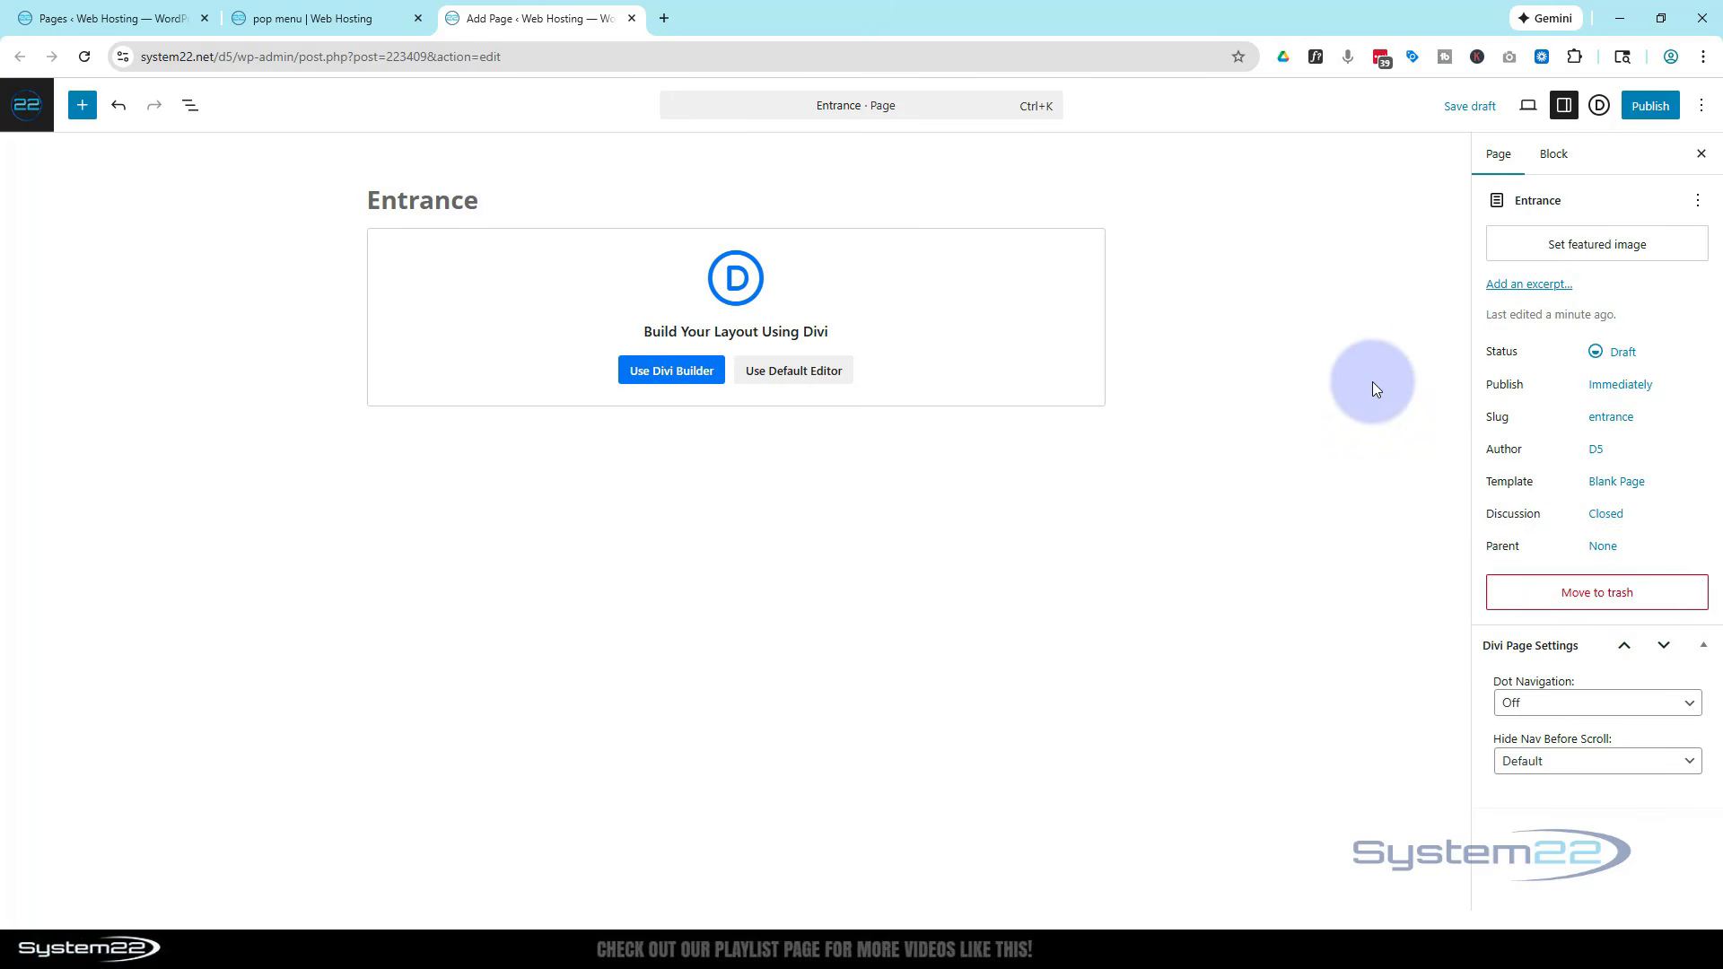
click(660, 374)
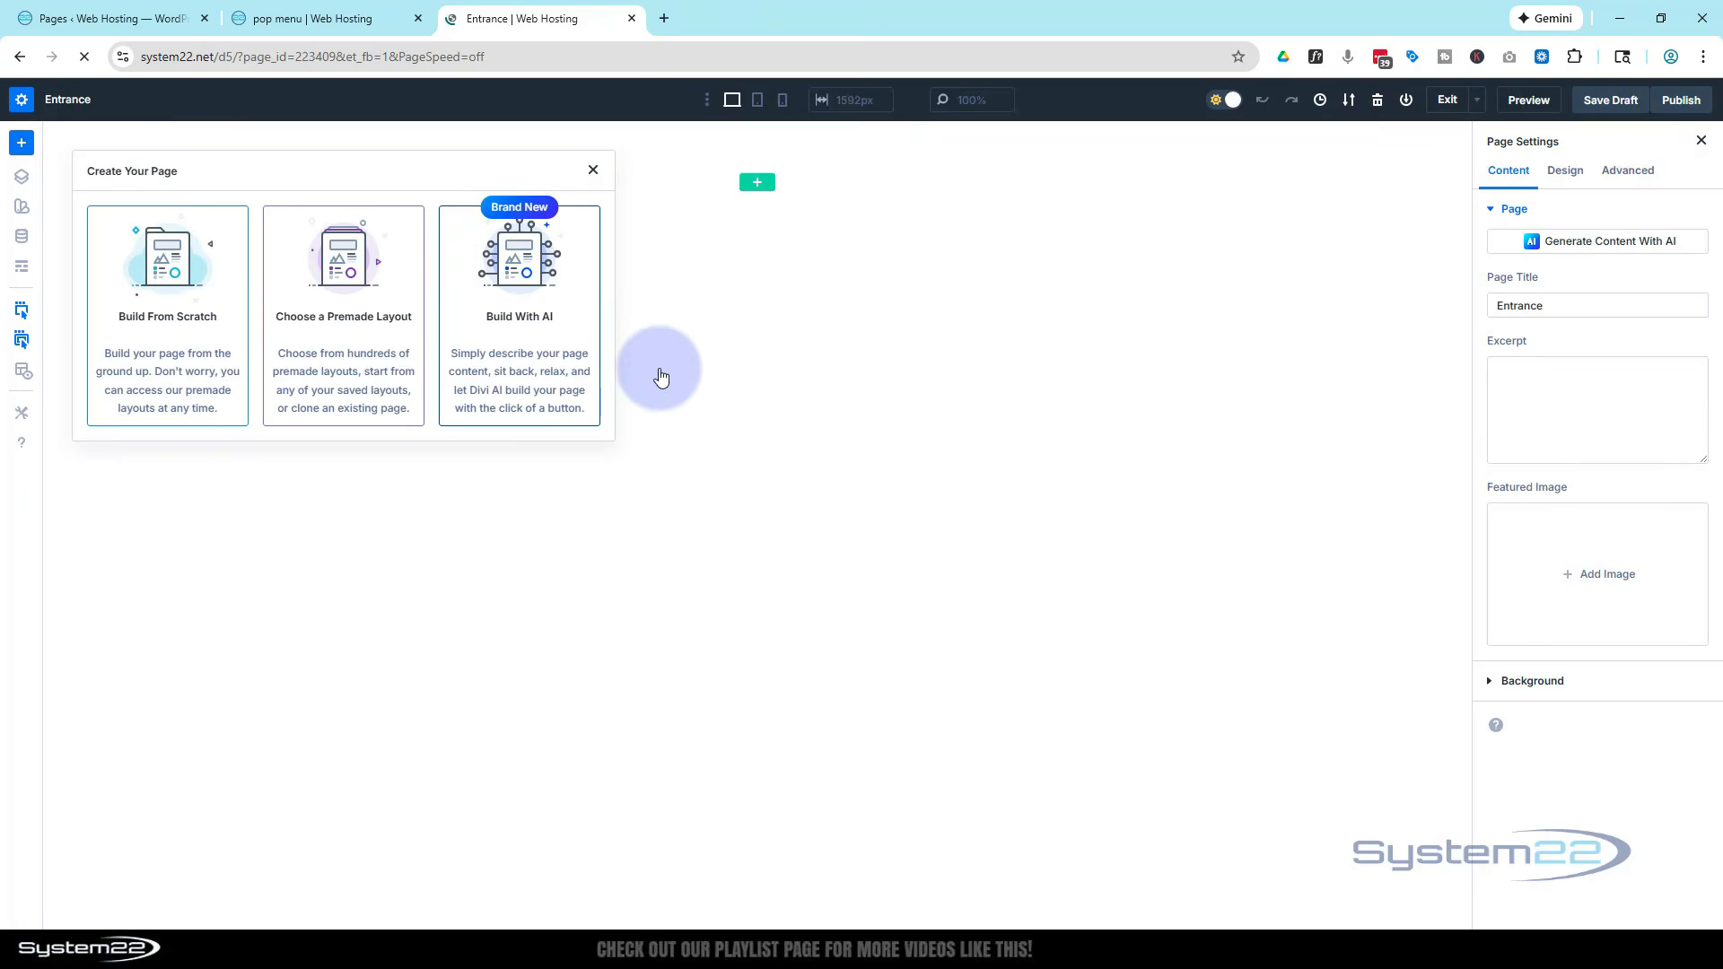
click(201, 337)
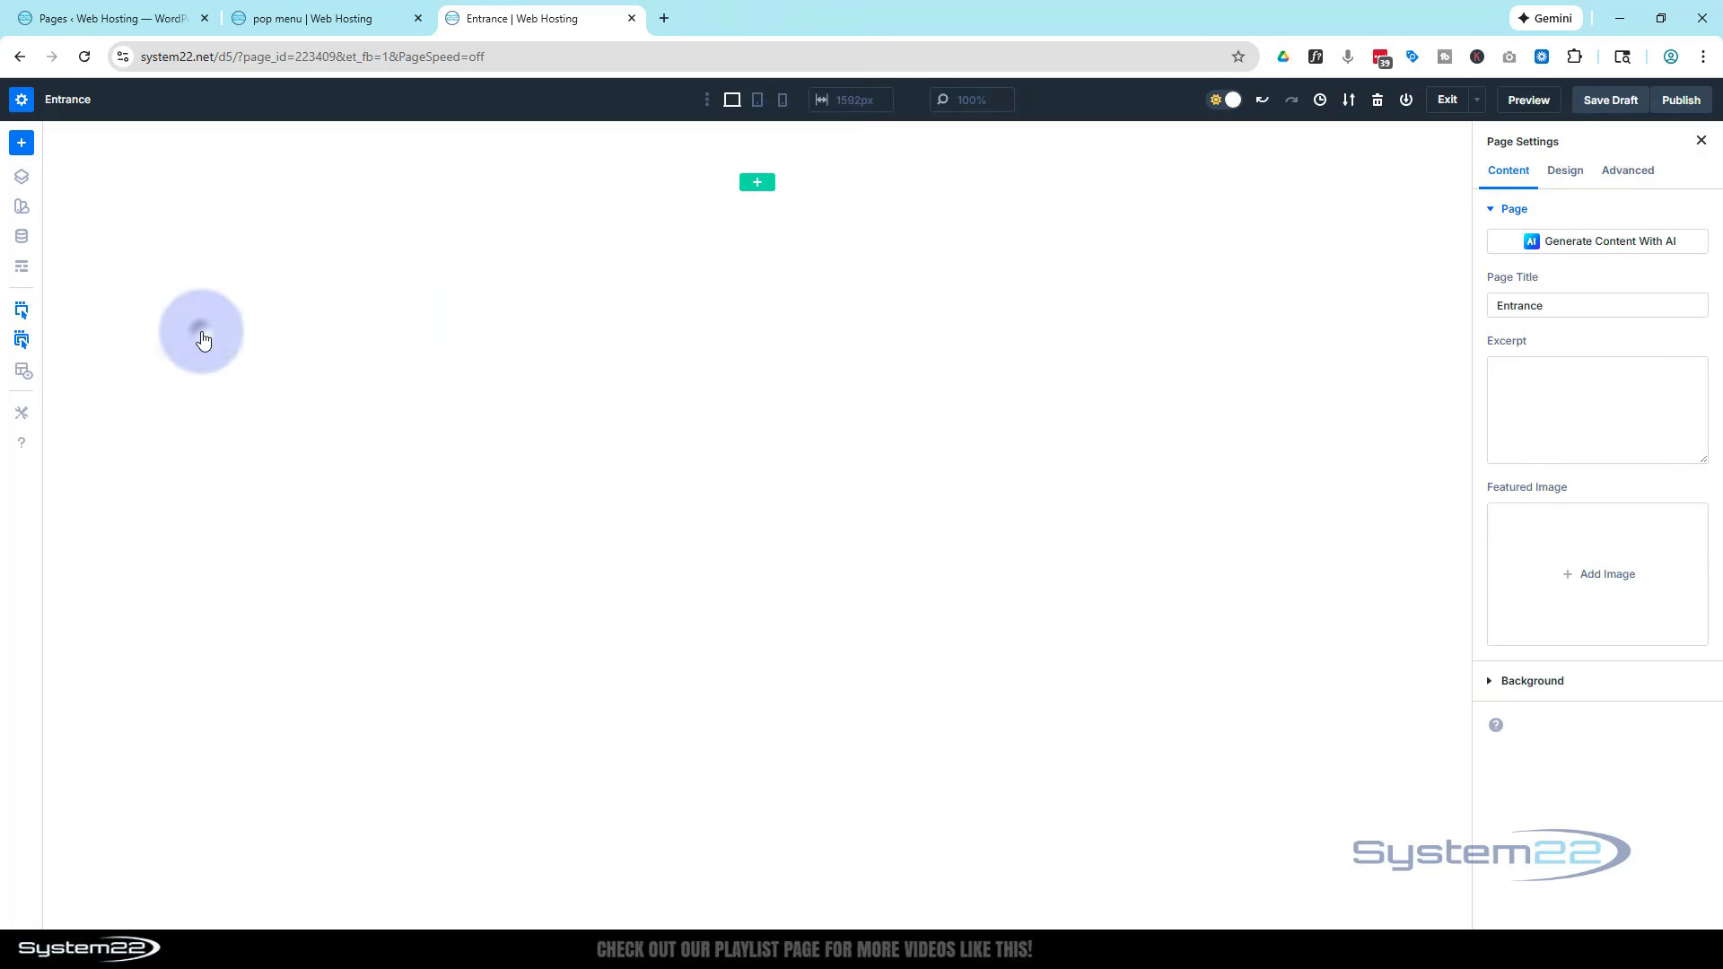
Set the section's background image to the planet-and-lightning space picture
mouse_move(166, 173)
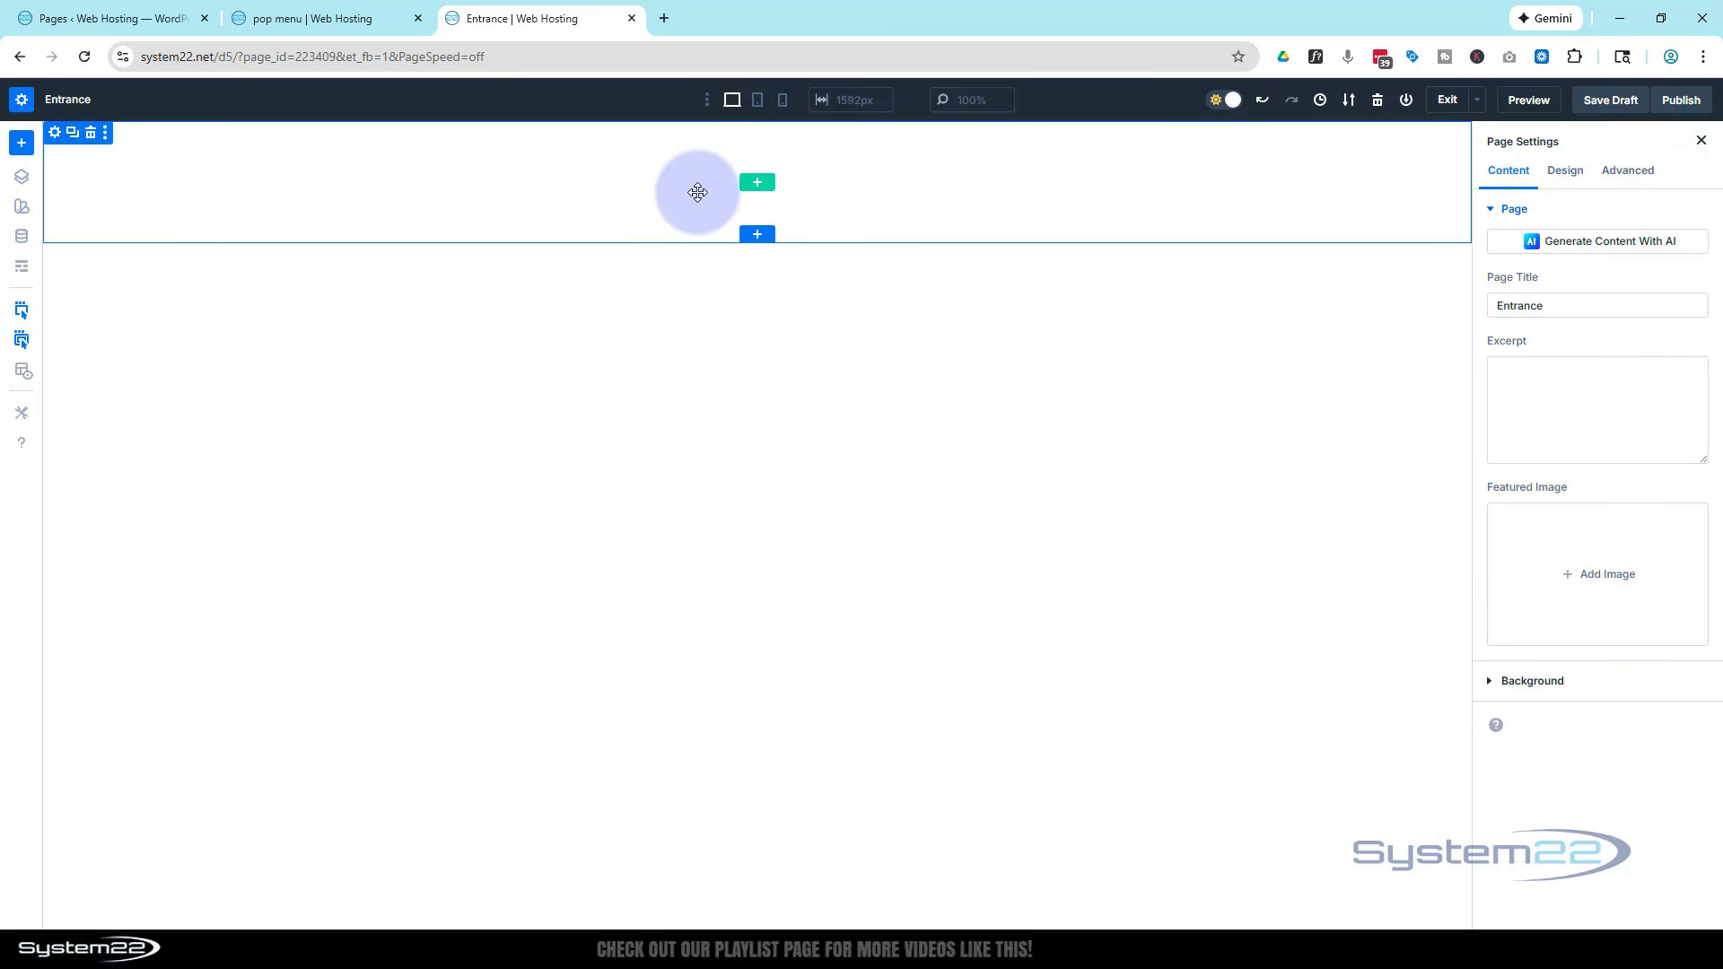
click(55, 136)
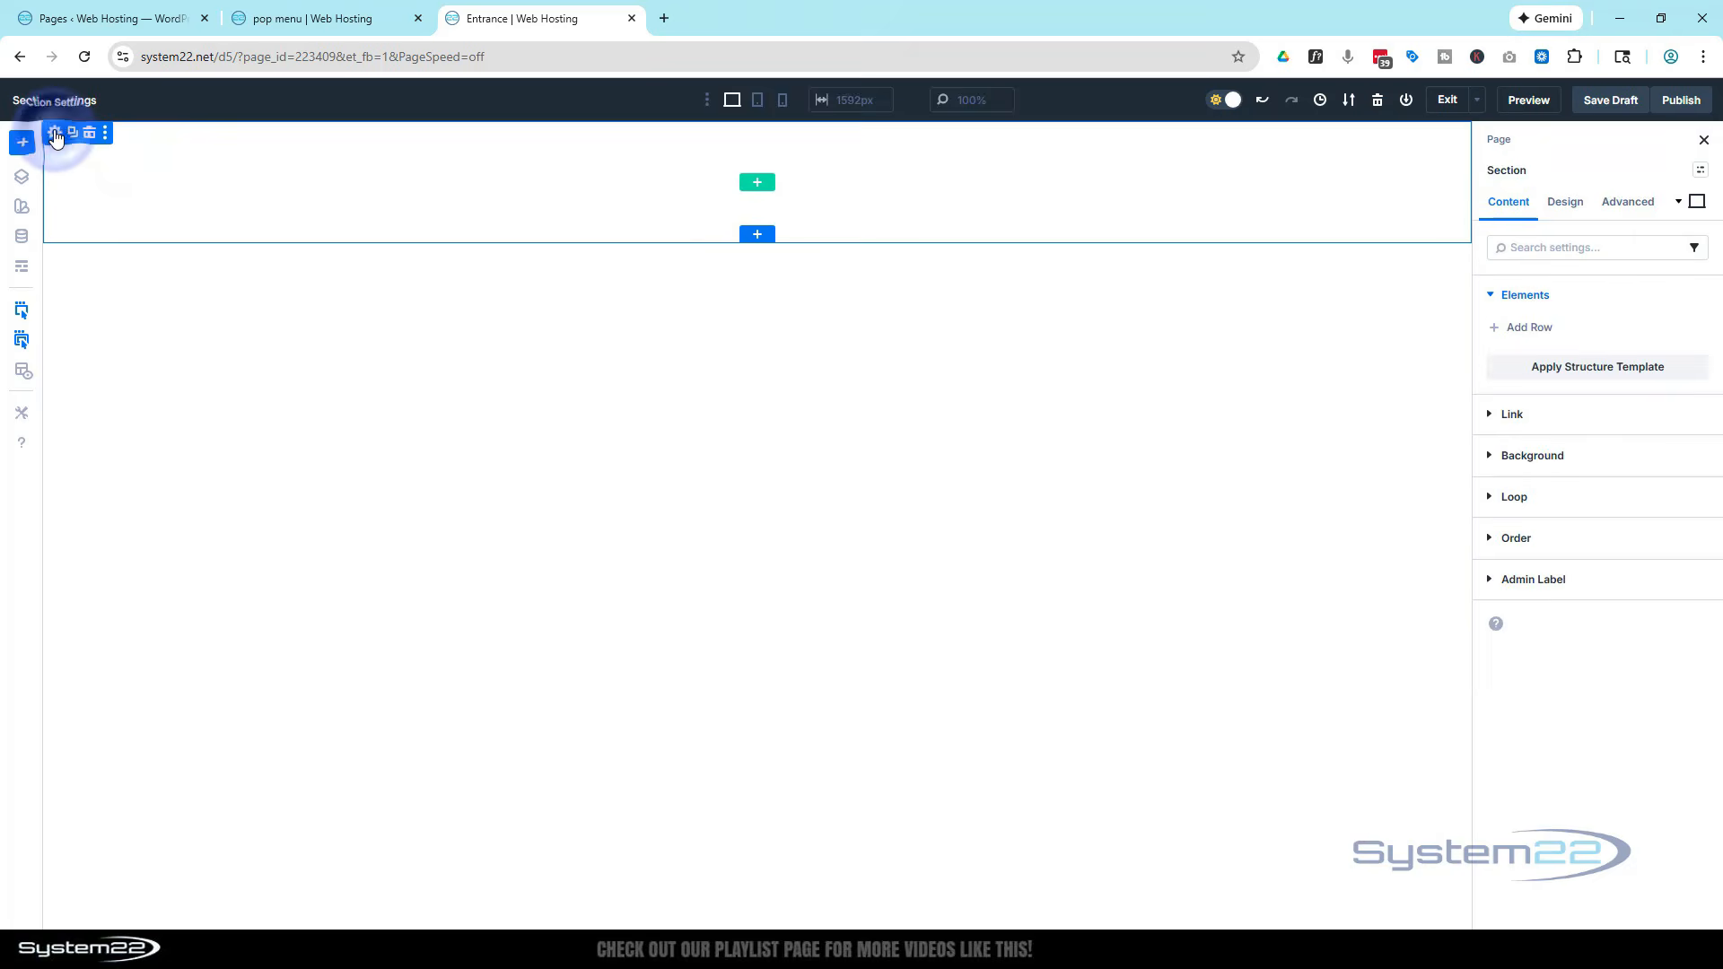
click(1391, 321)
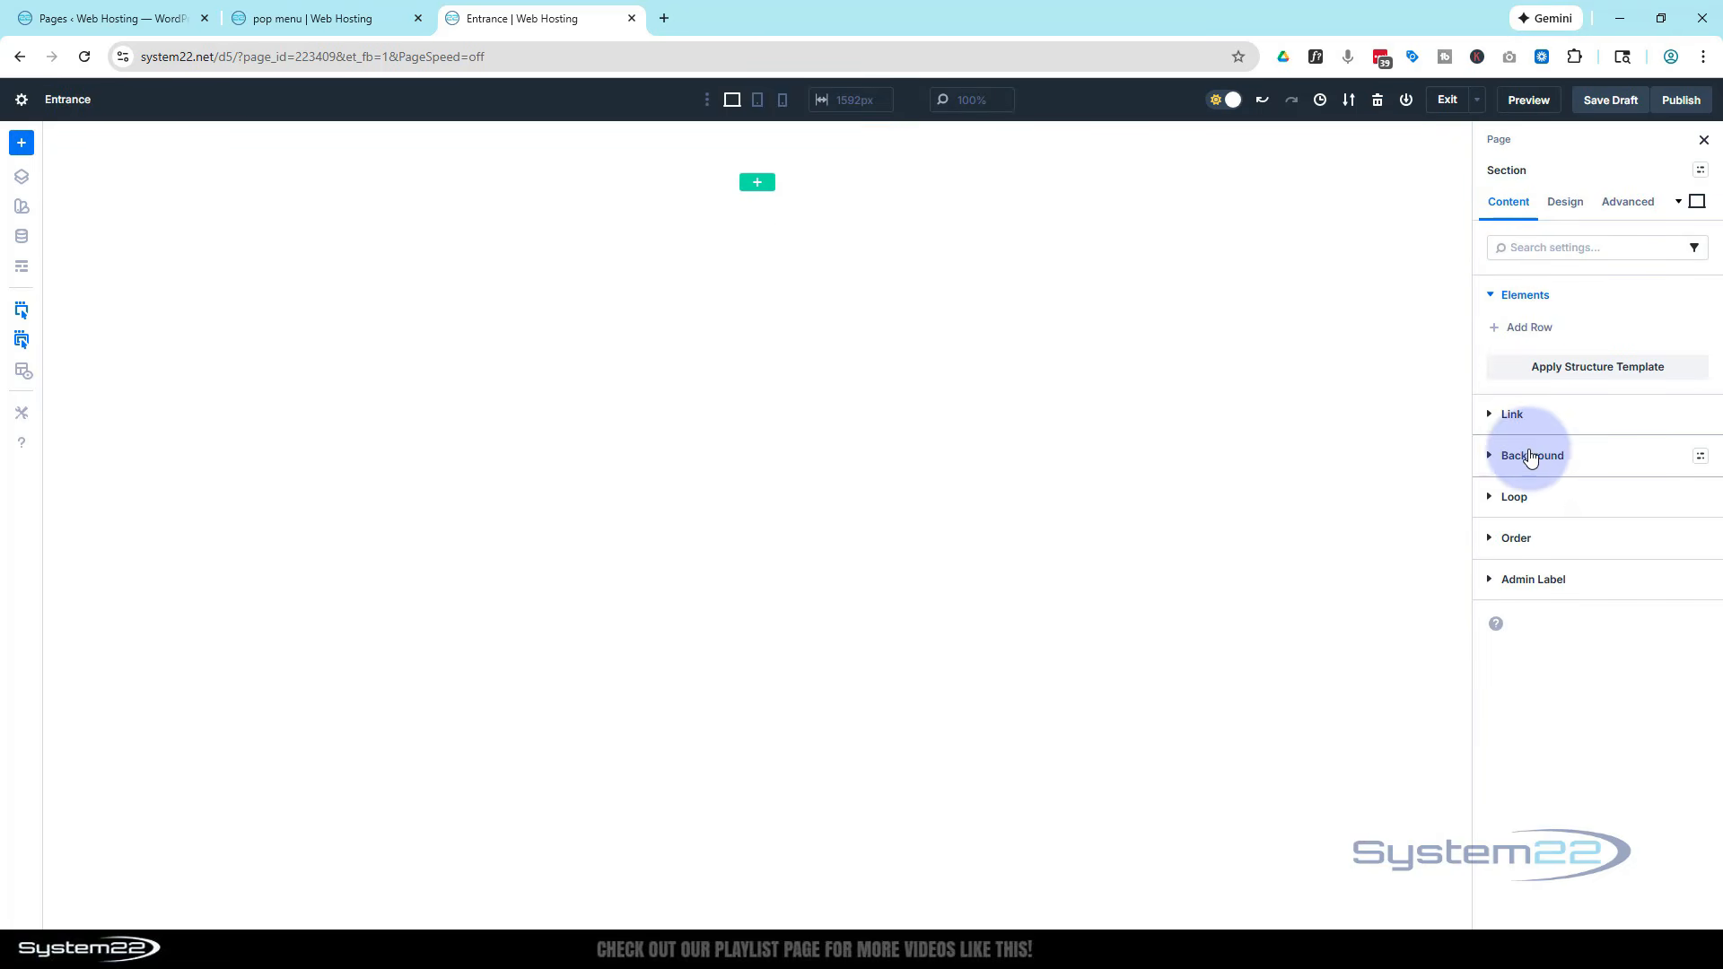
click(1527, 455)
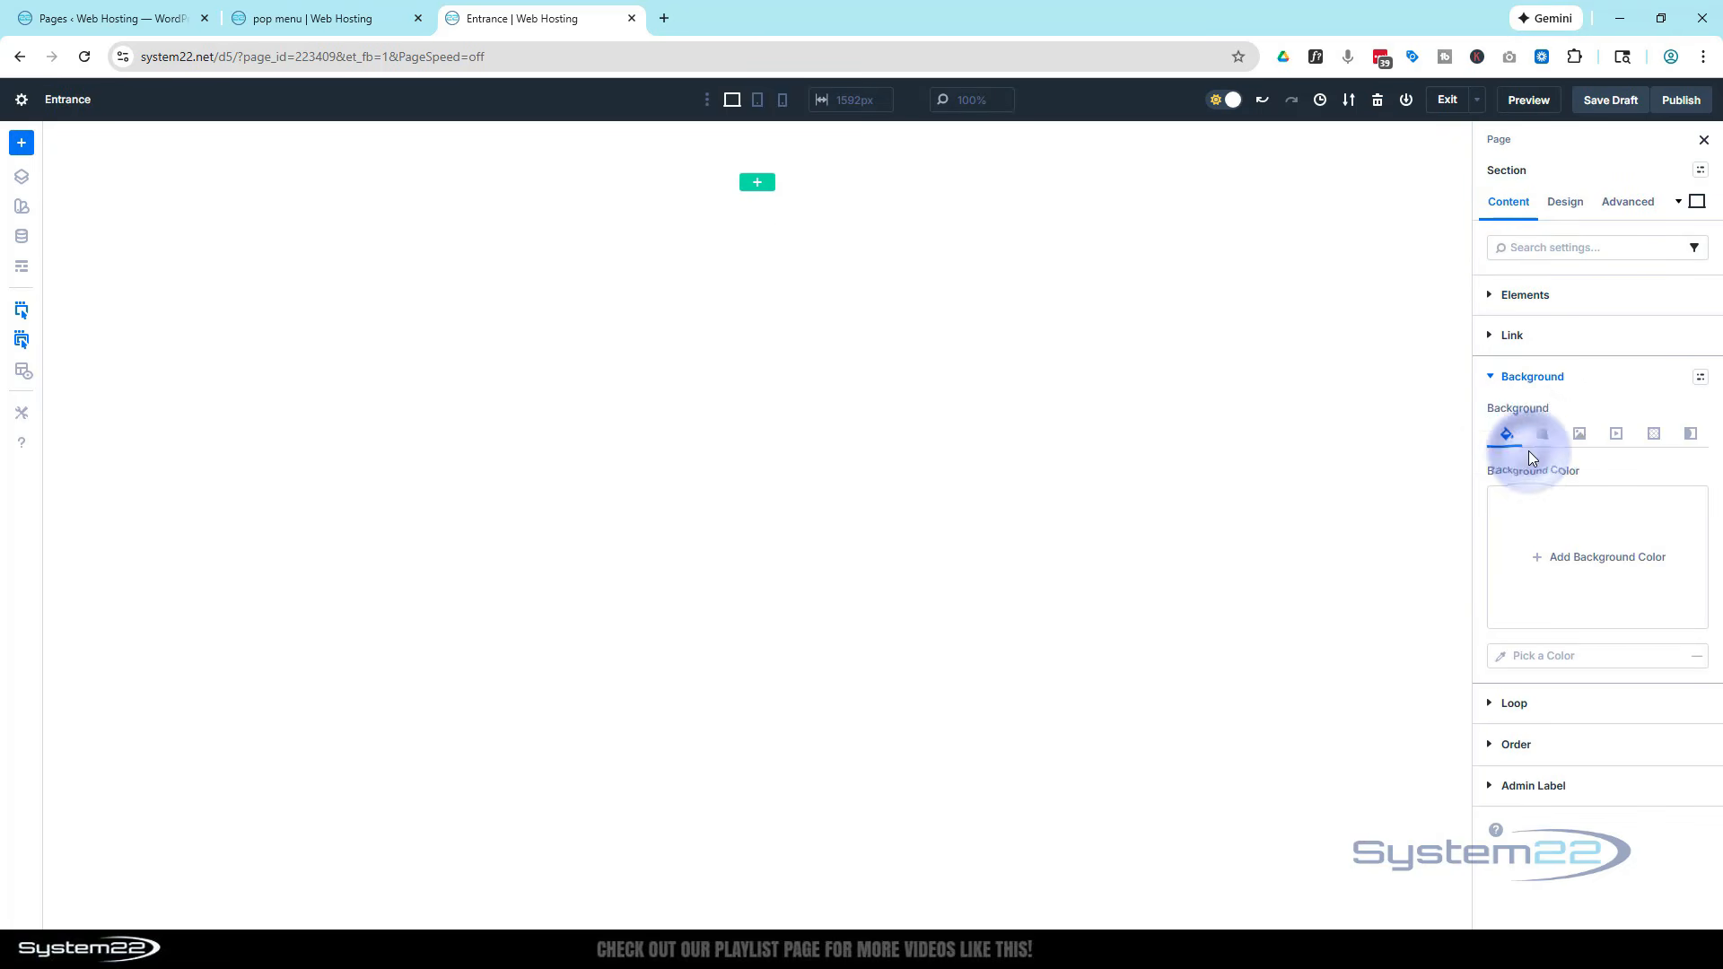
click(1577, 435)
click(1610, 554)
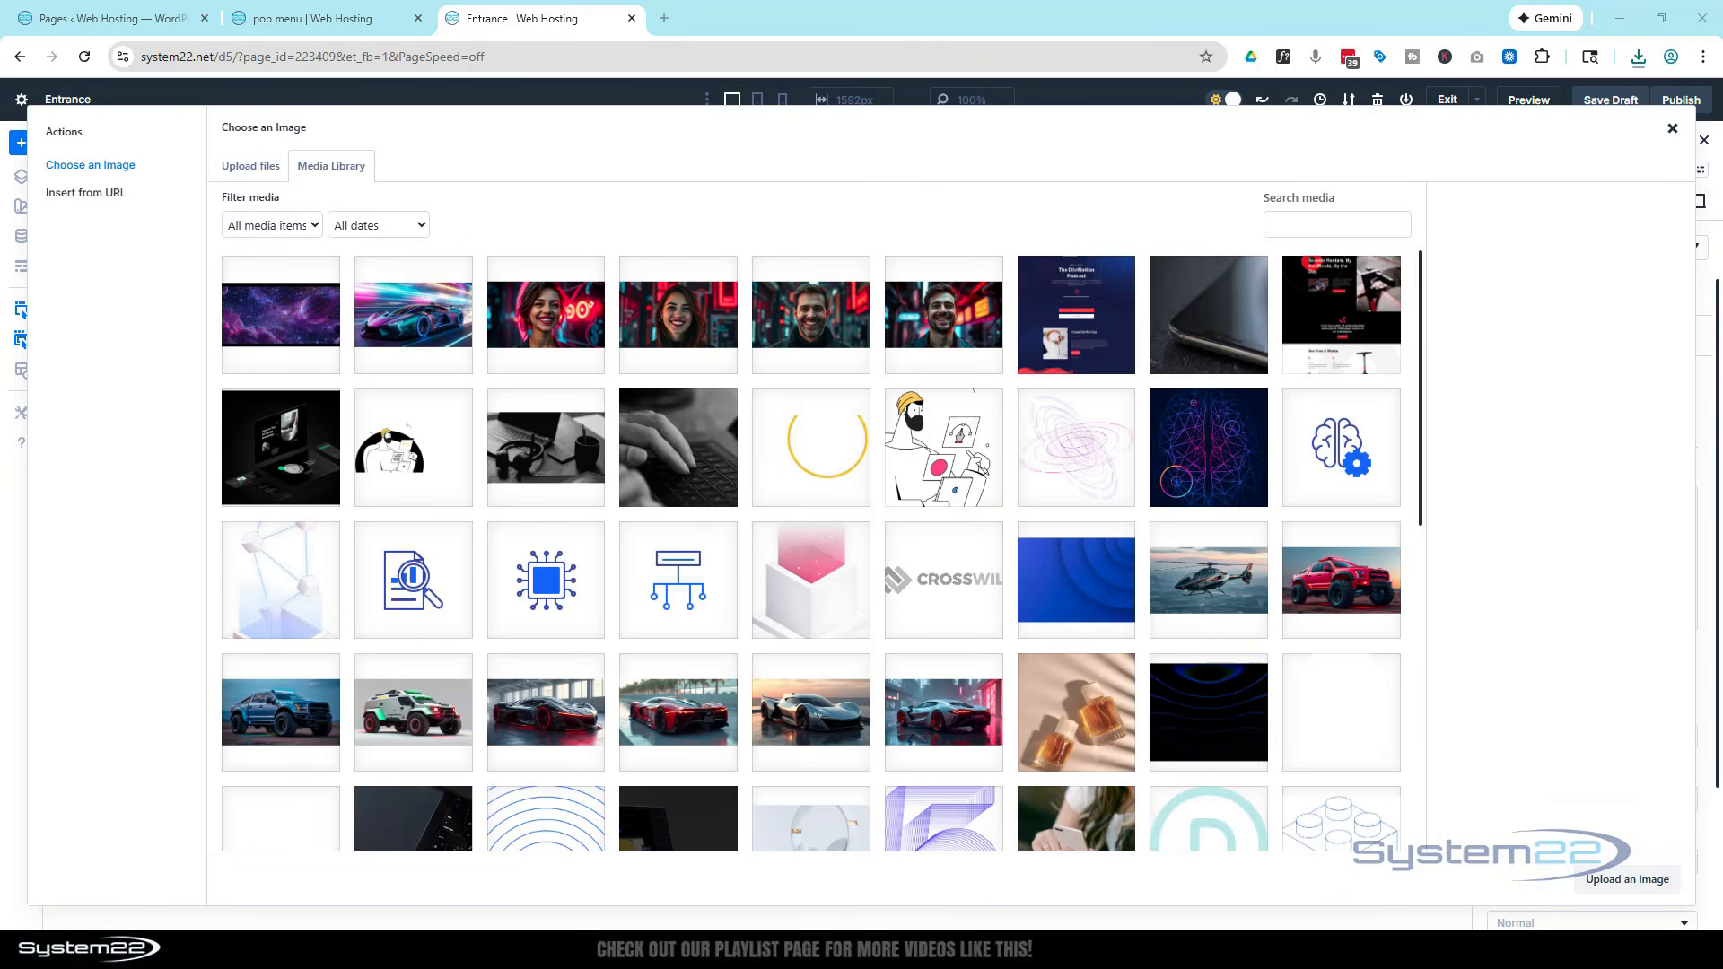
drag(0, 405, 516, 358)
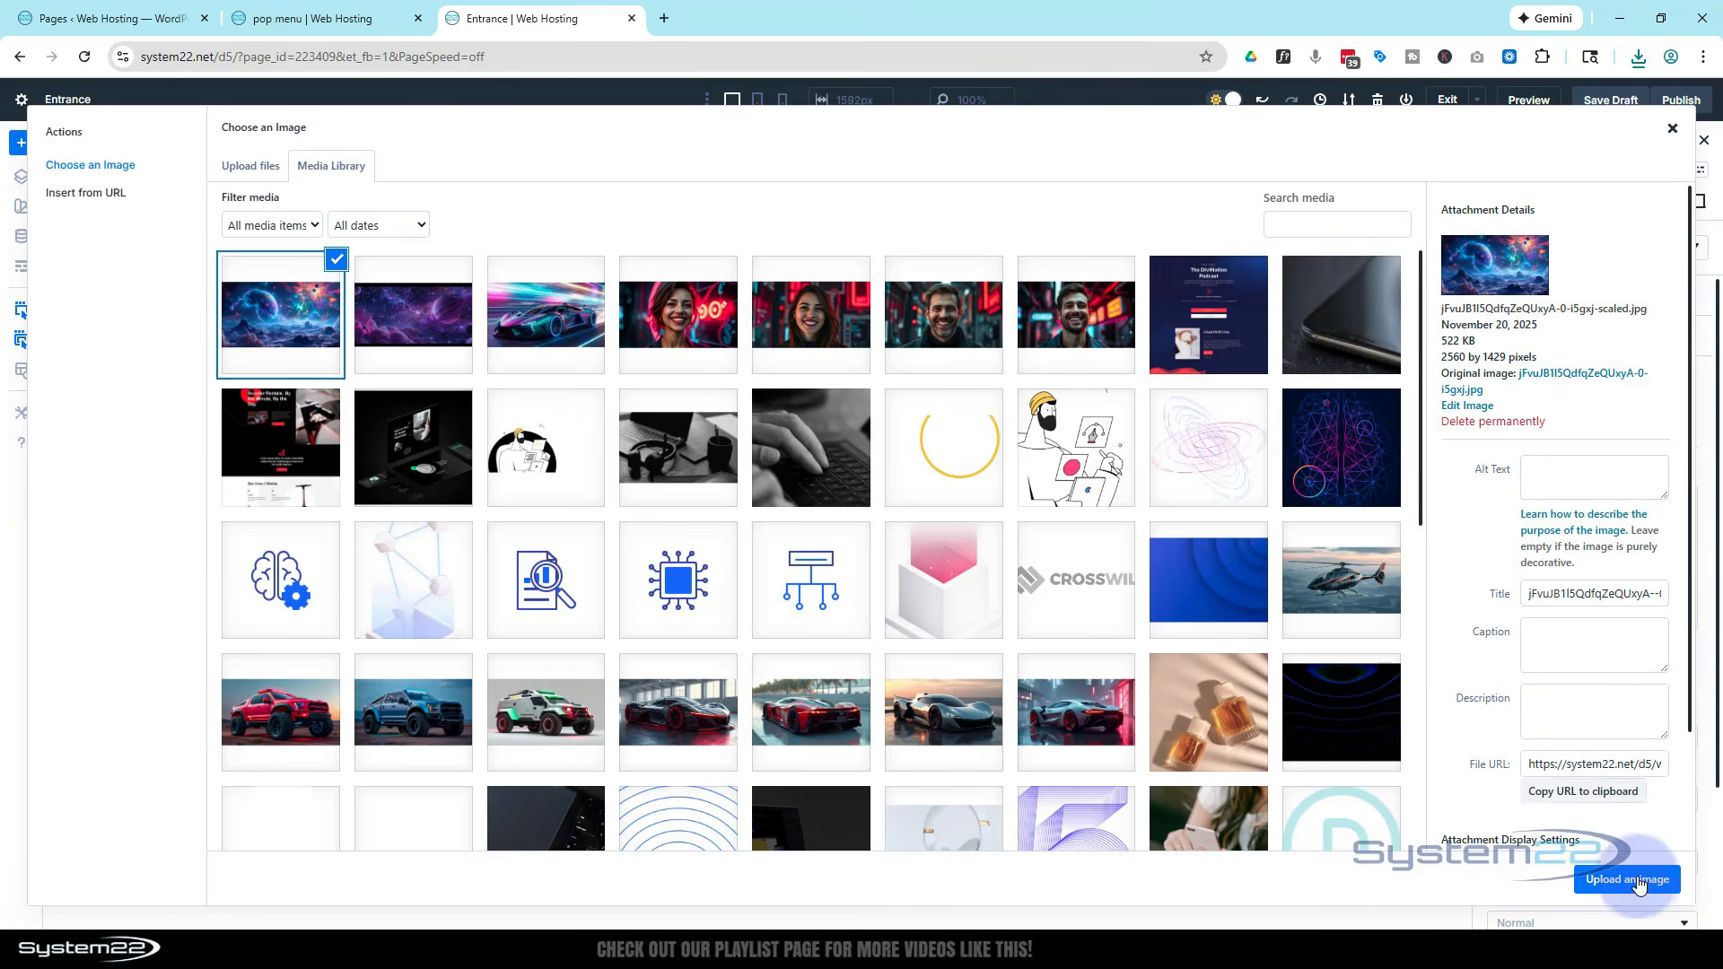
click(1626, 879)
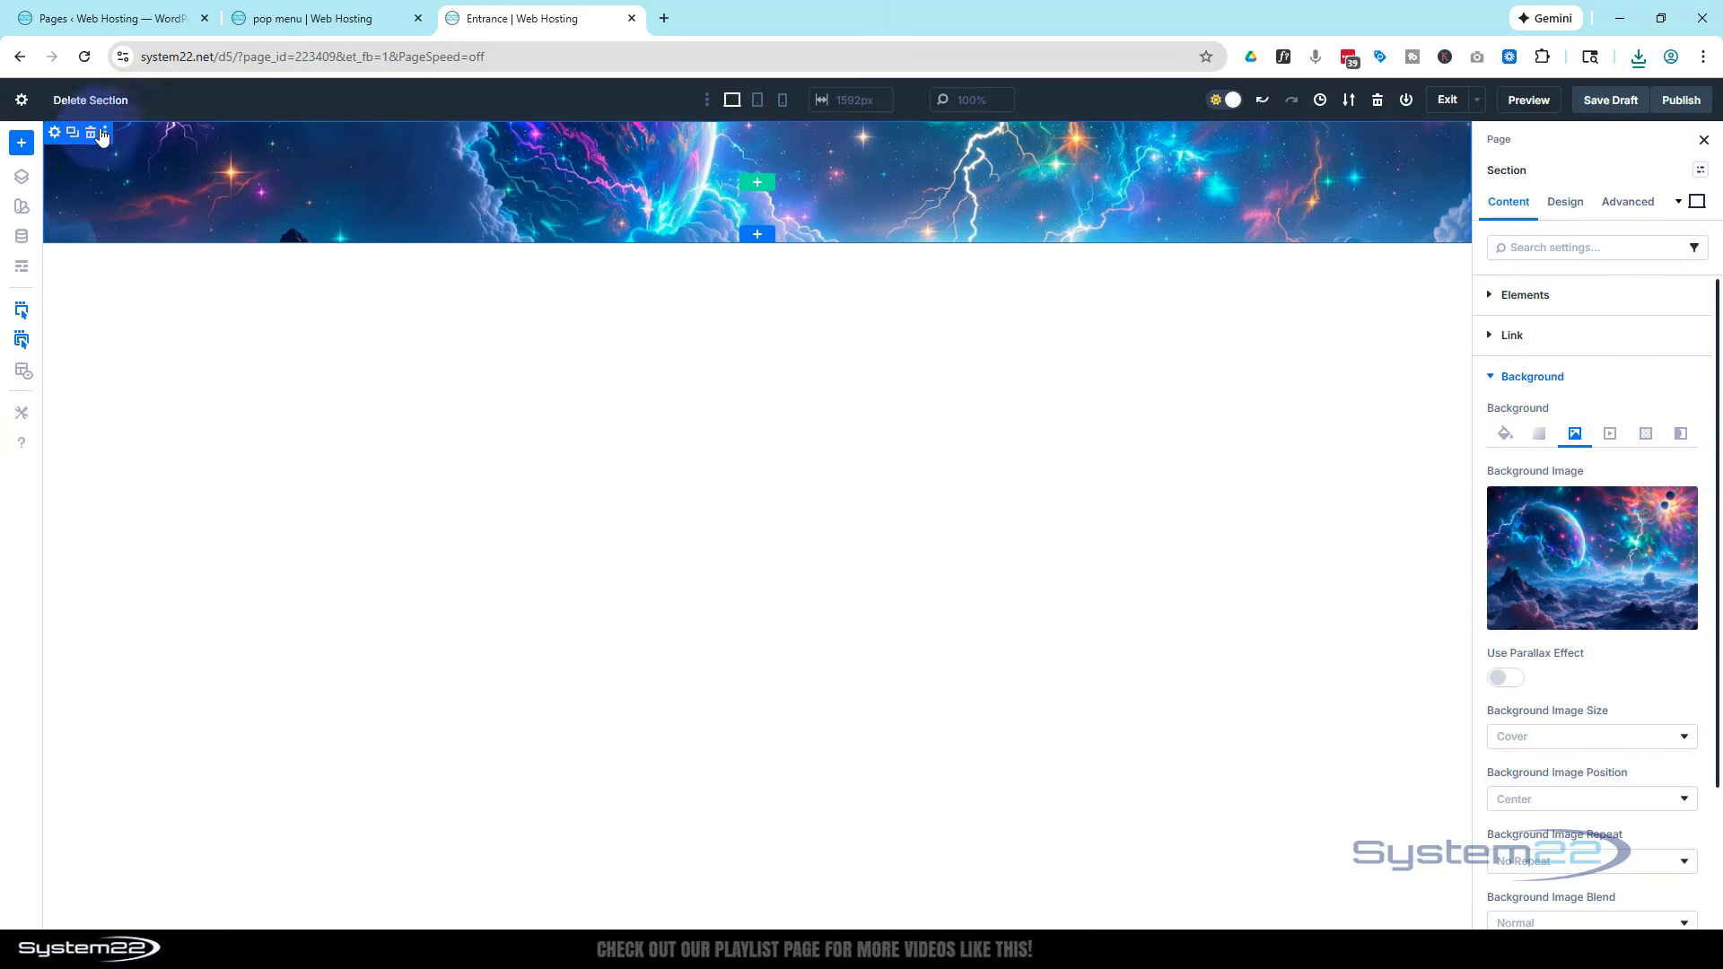
Set the section's minimum height to 100vh
click(1577, 210)
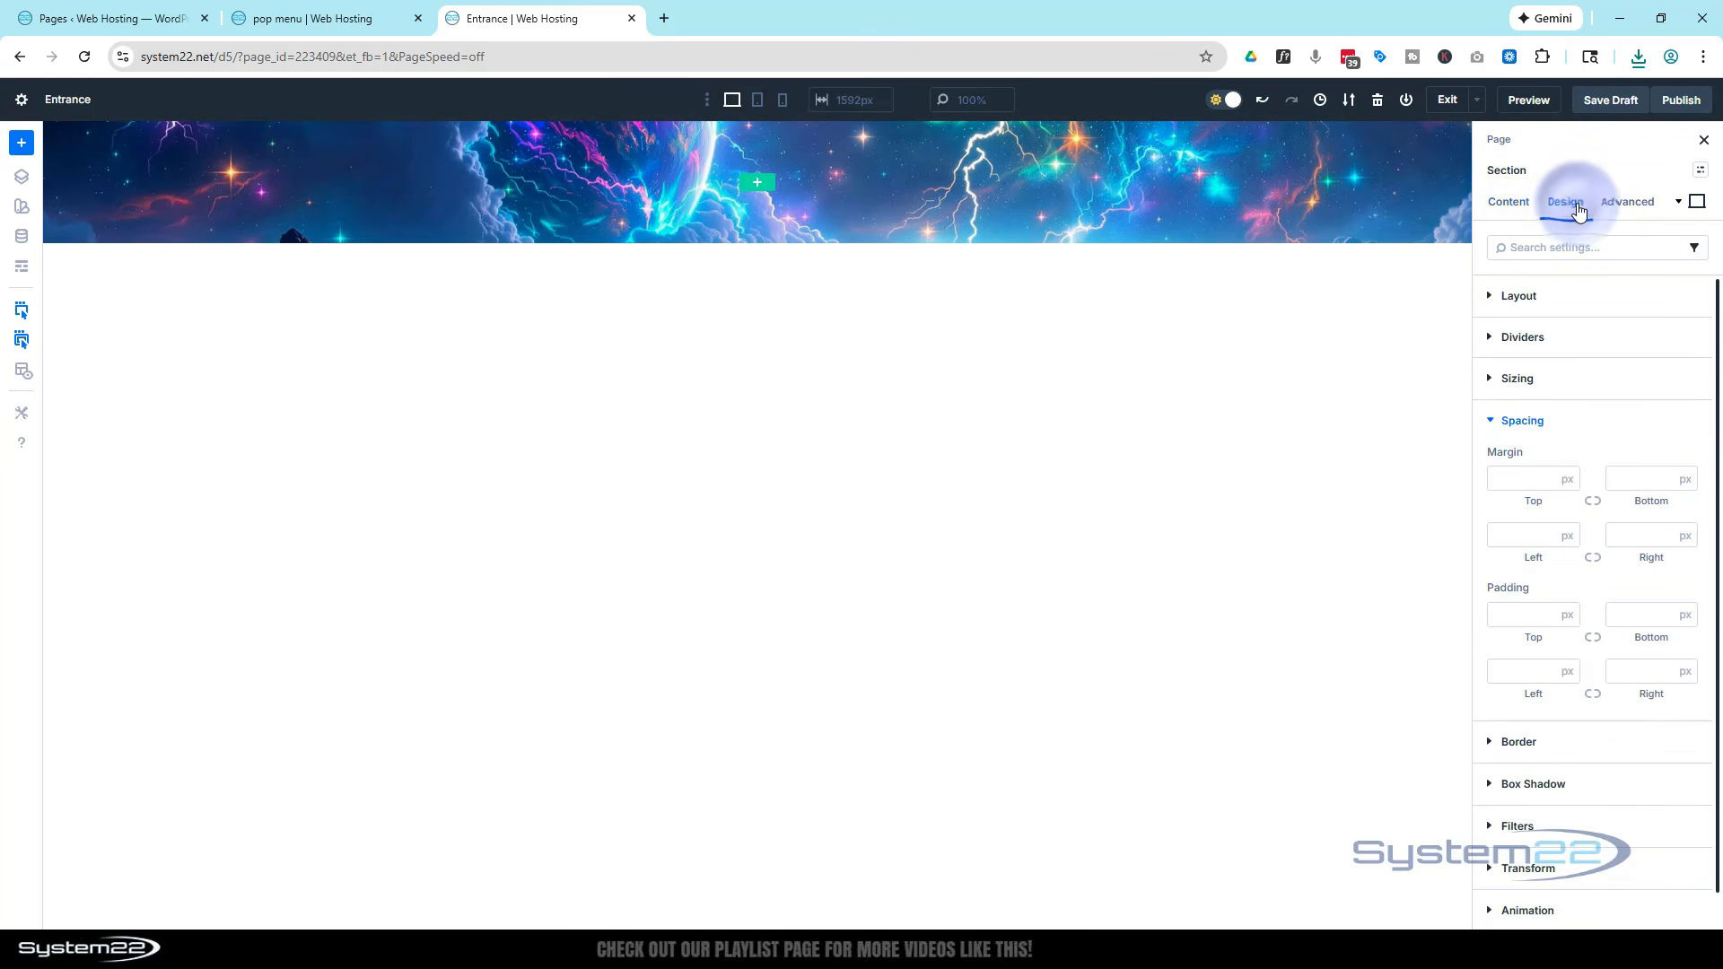
click(1514, 384)
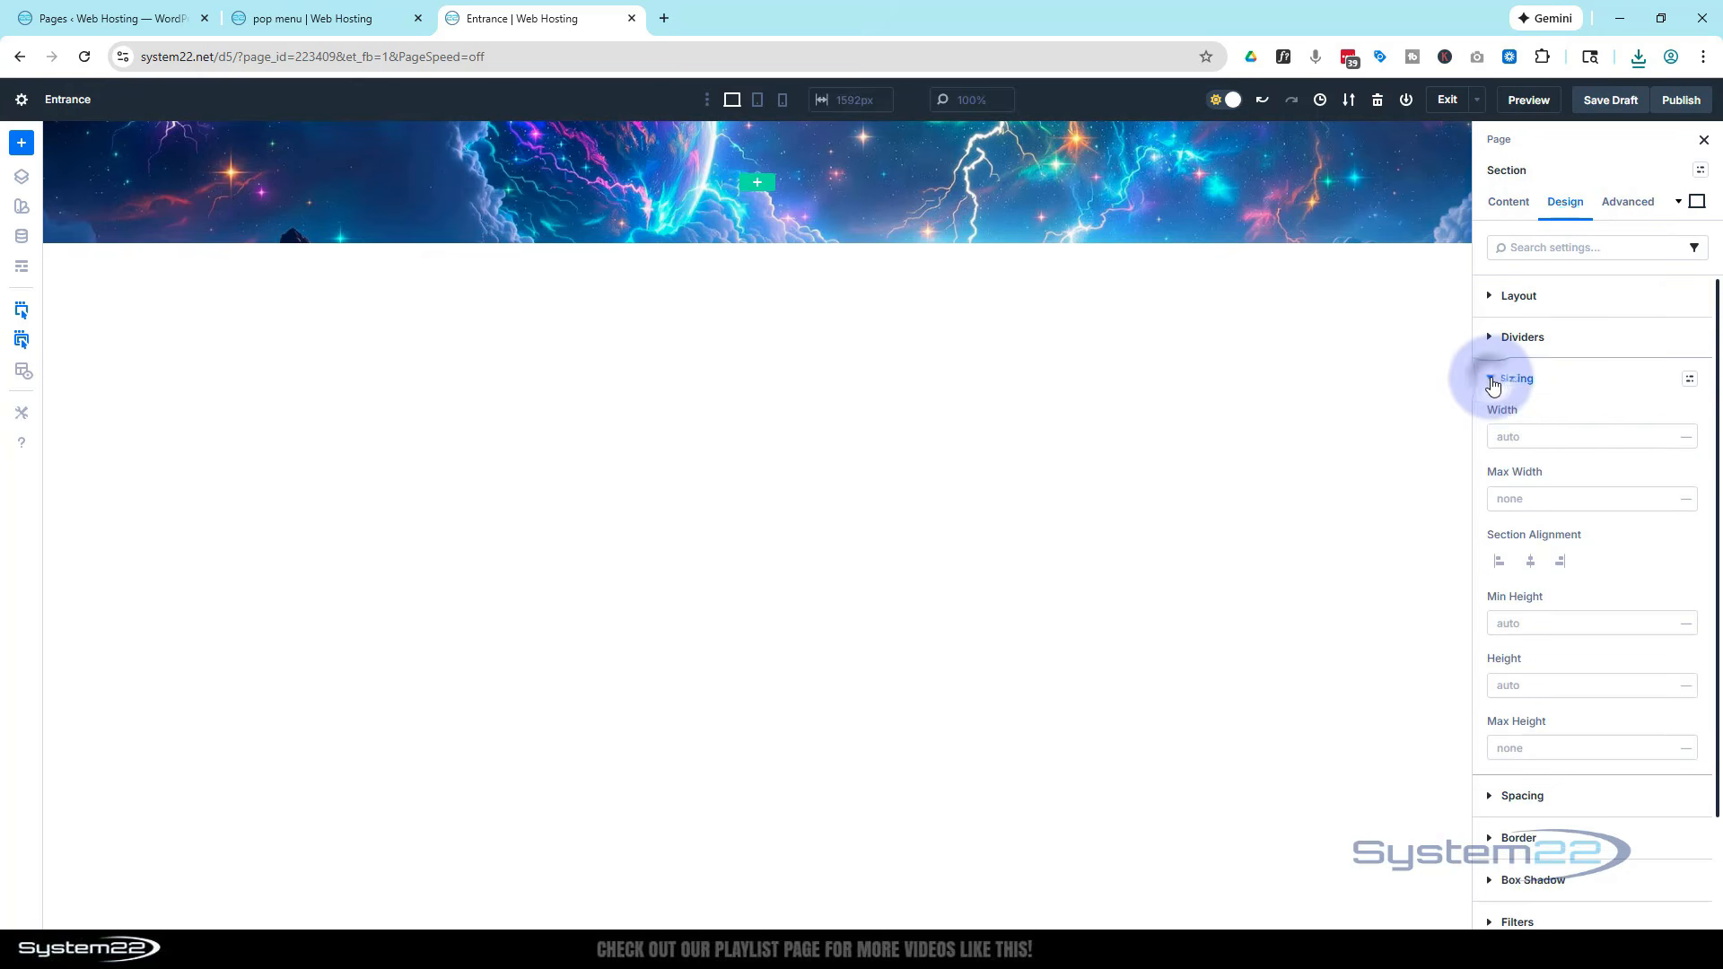
scroll(1626, 388, down, 2)
click(1500, 491)
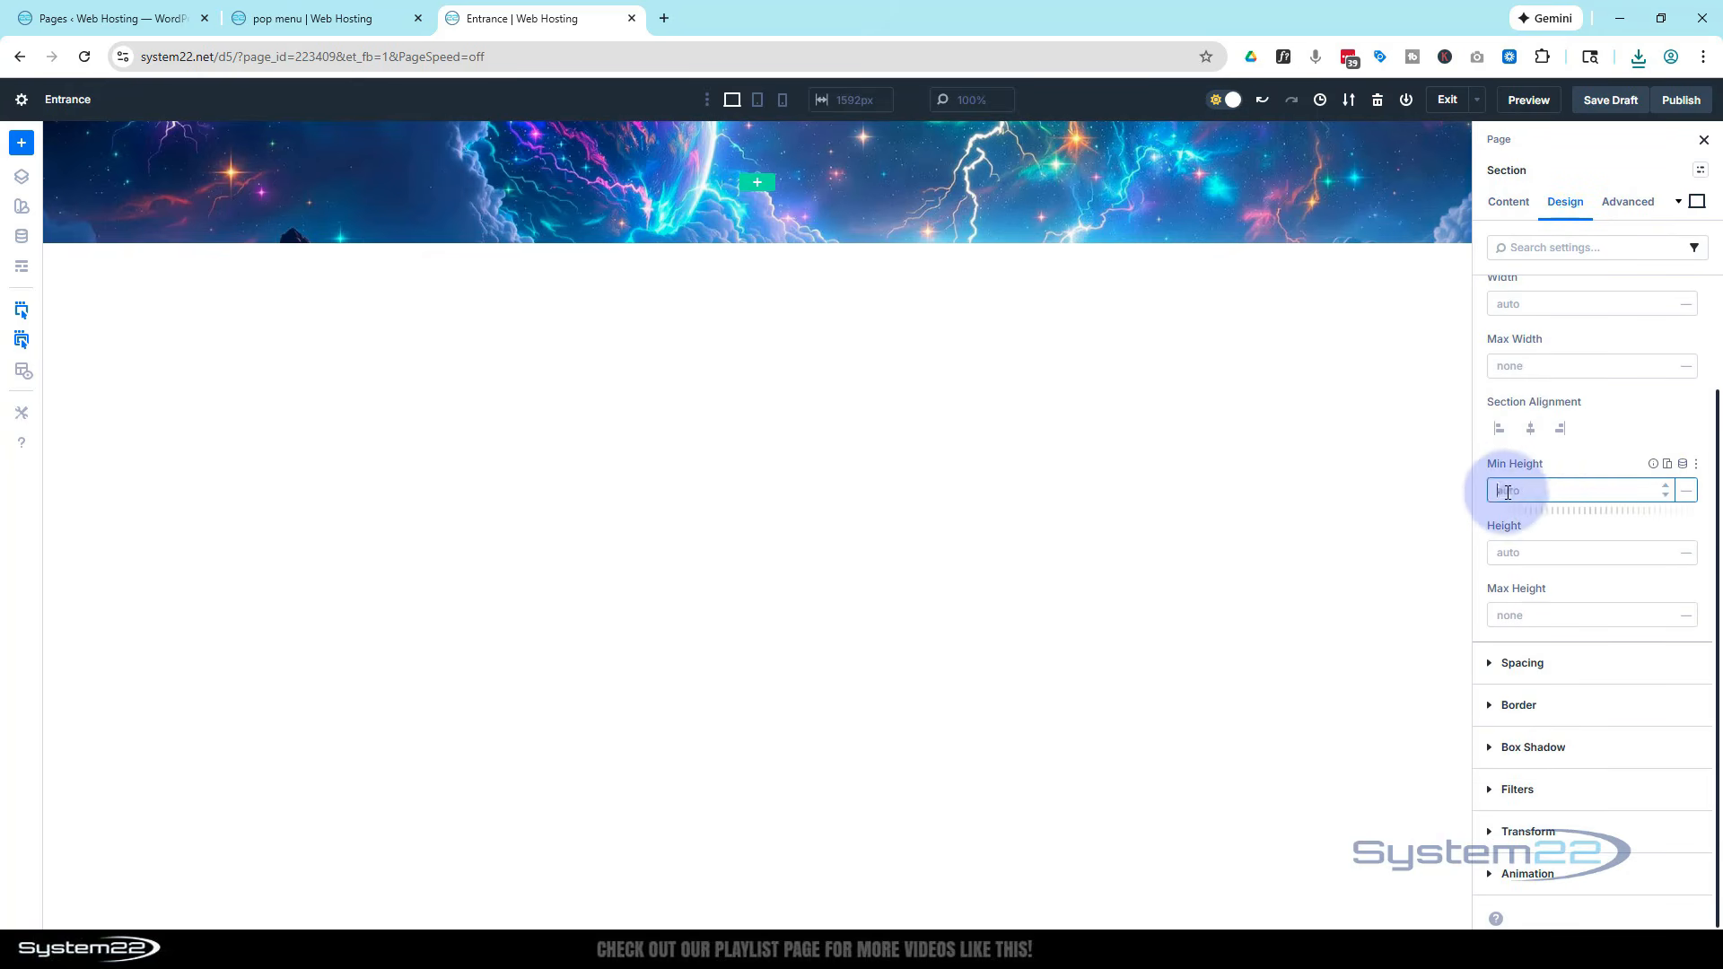
text(100vh)
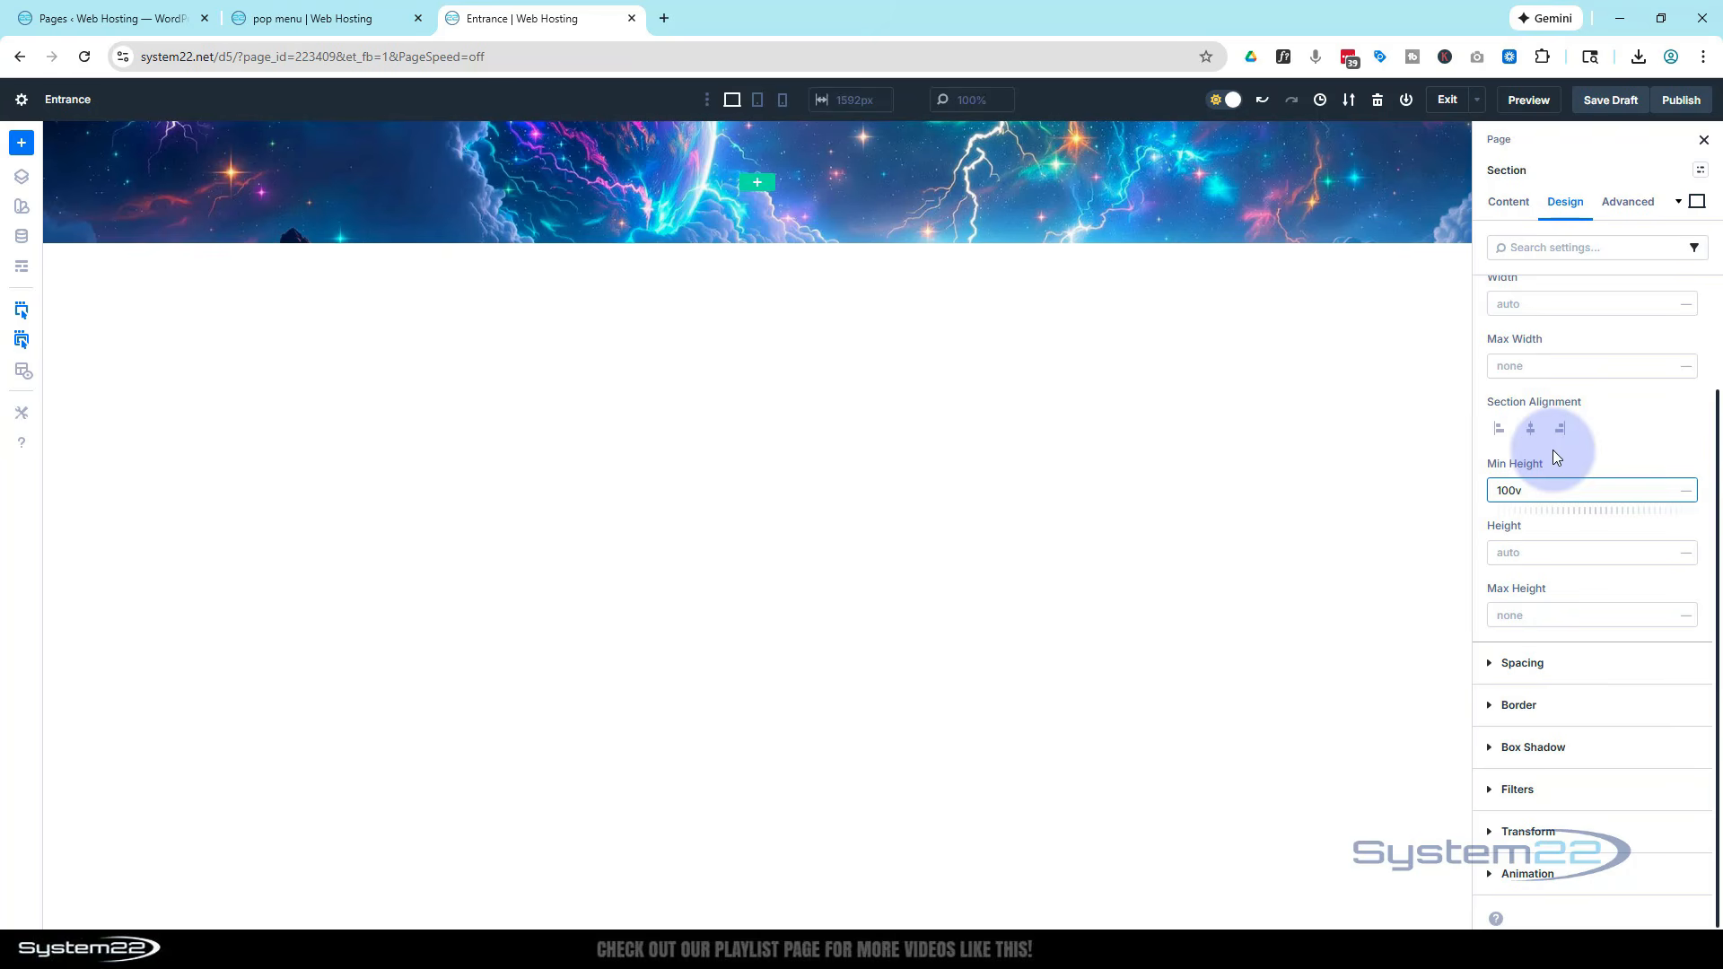
click(1686, 494)
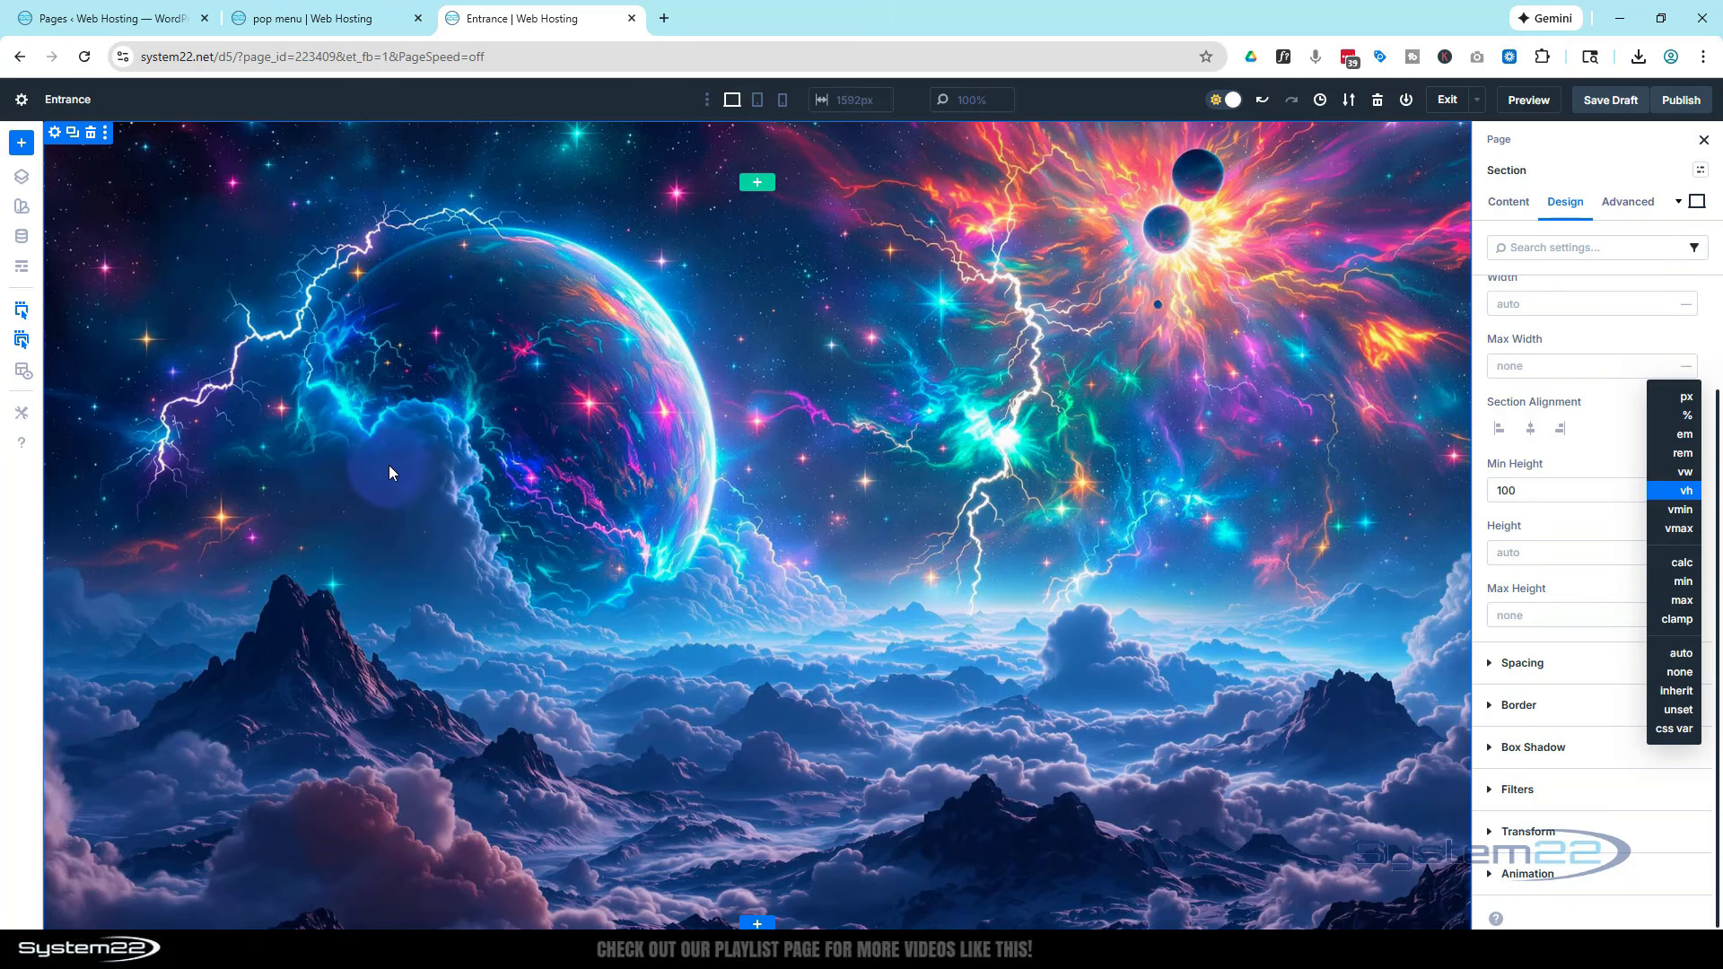
Add a one-column row containing an Image module to the section
click(756, 185)
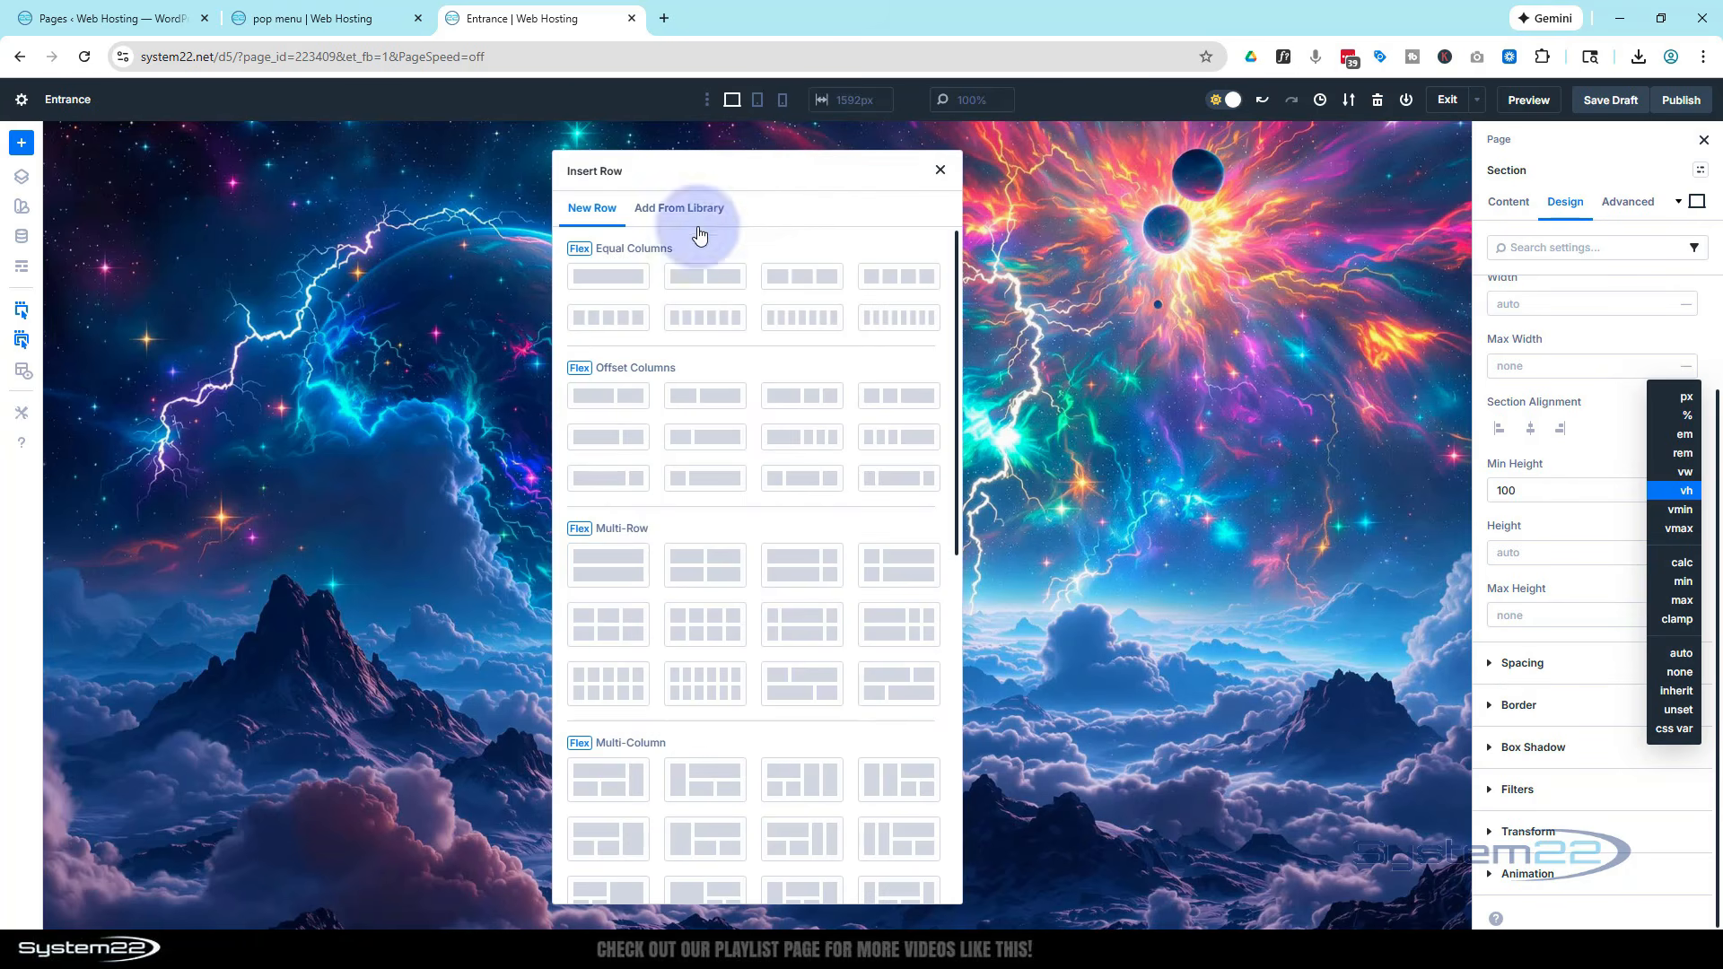
click(608, 278)
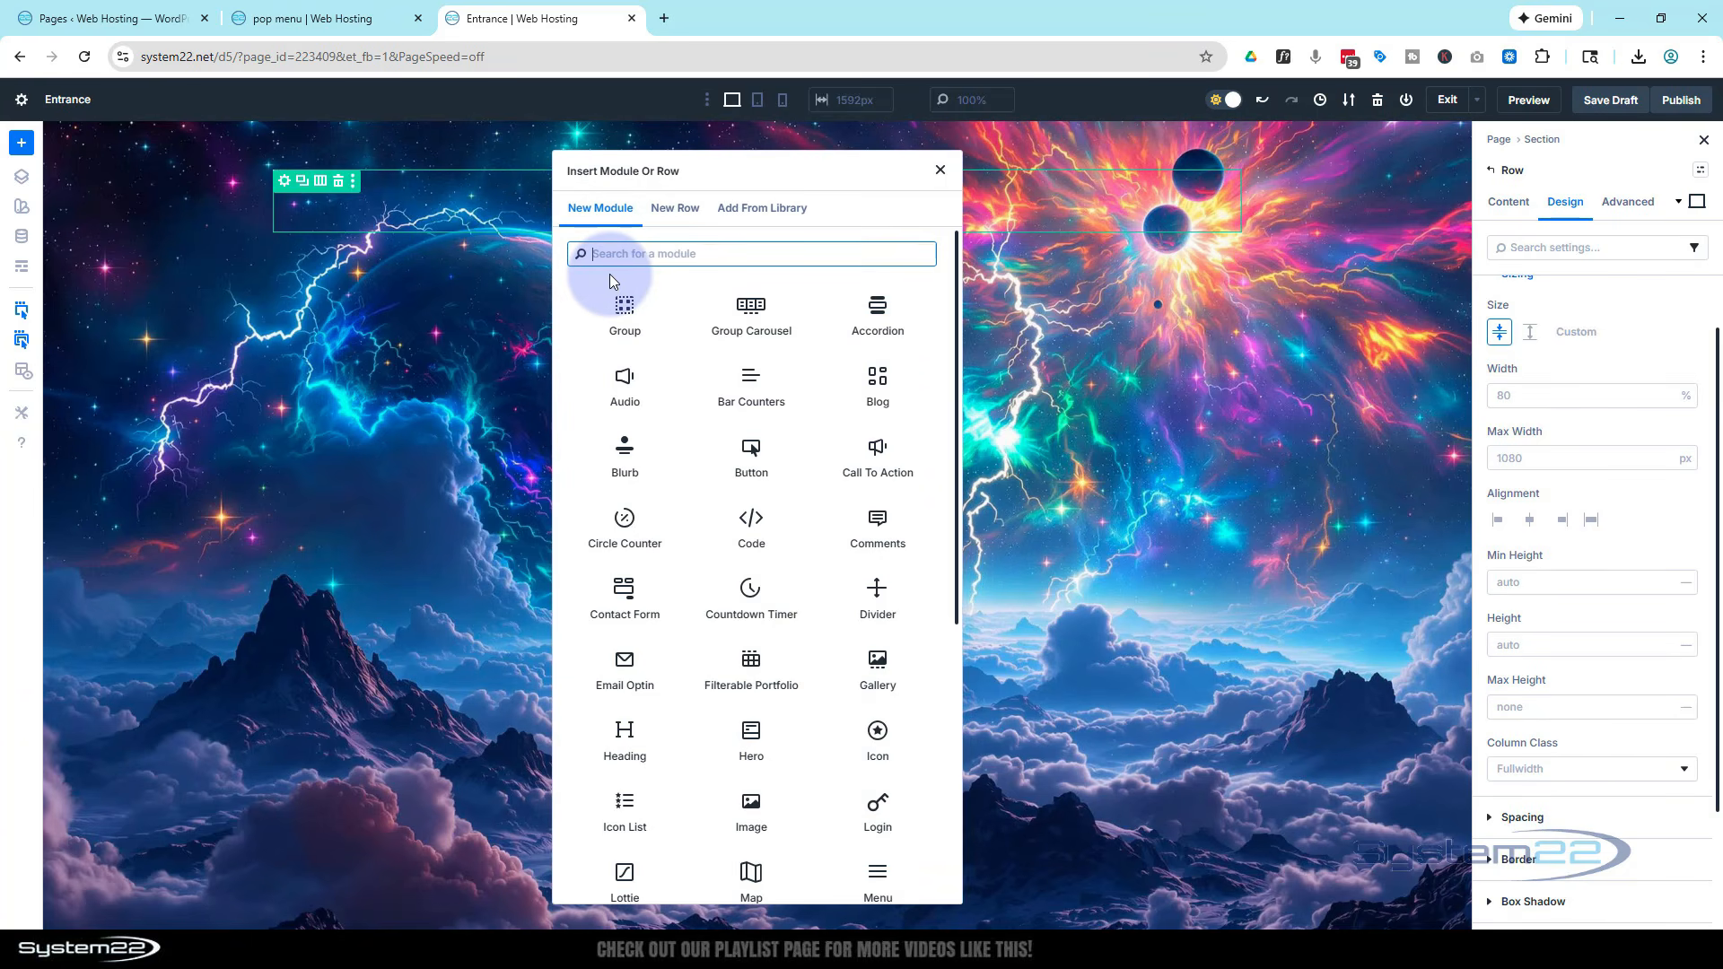
scroll(763, 459, down, 1)
scroll(765, 464, down, 1)
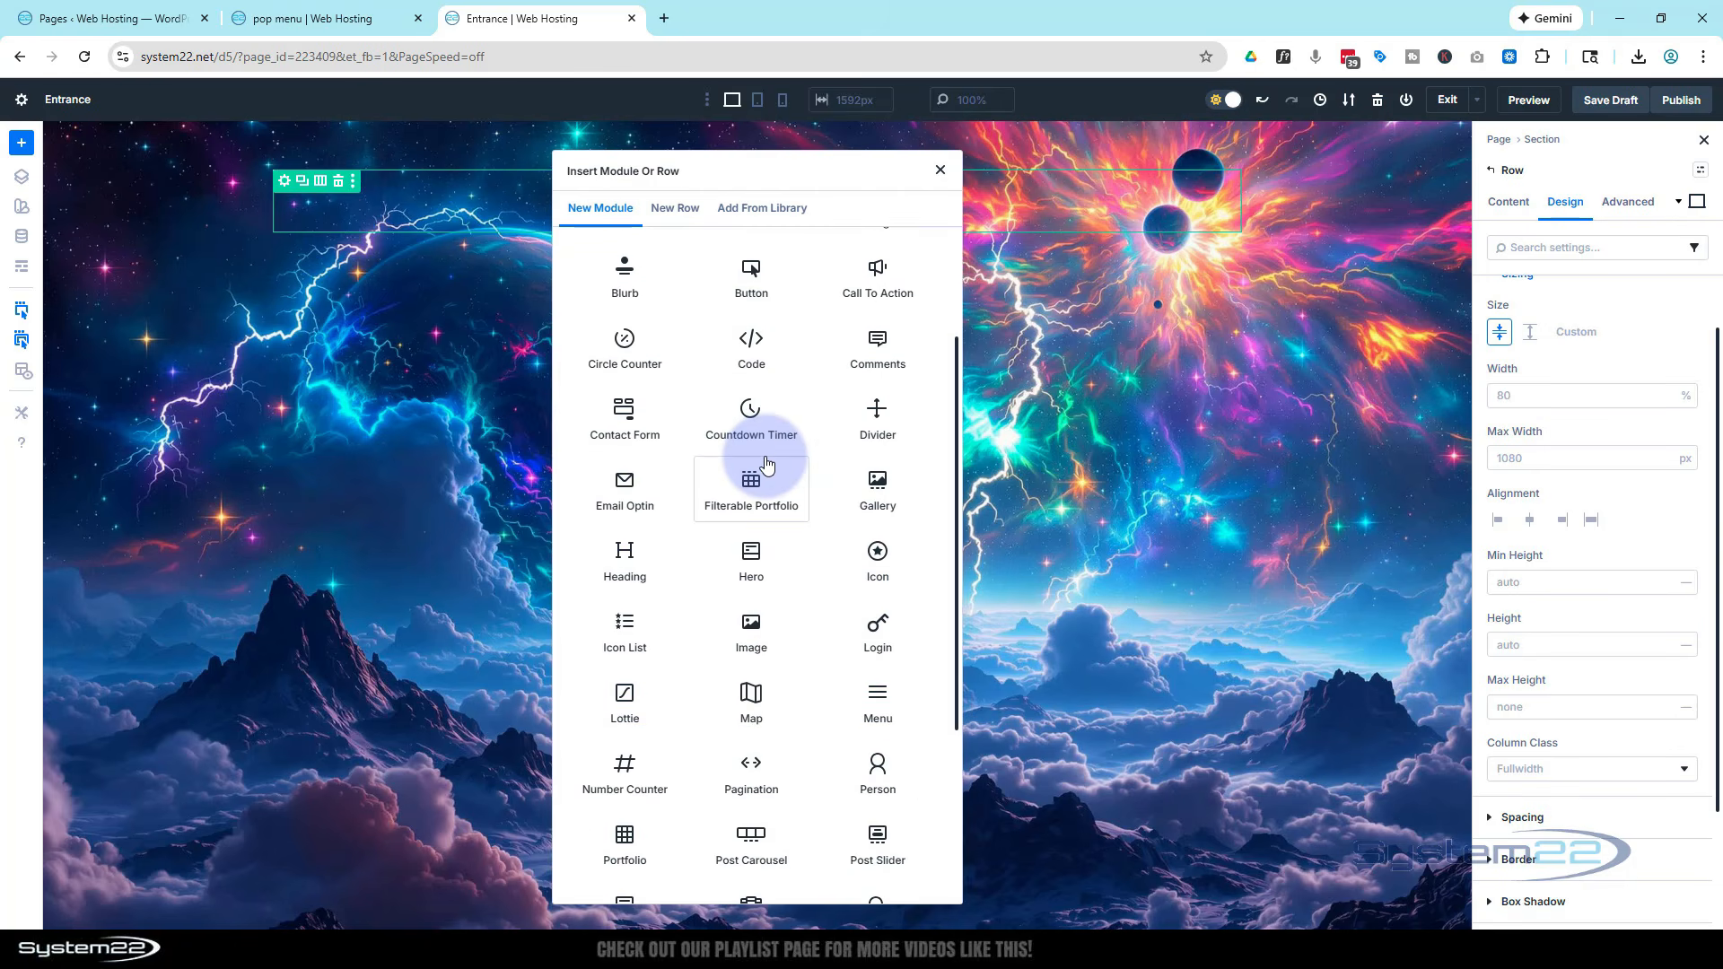
click(751, 632)
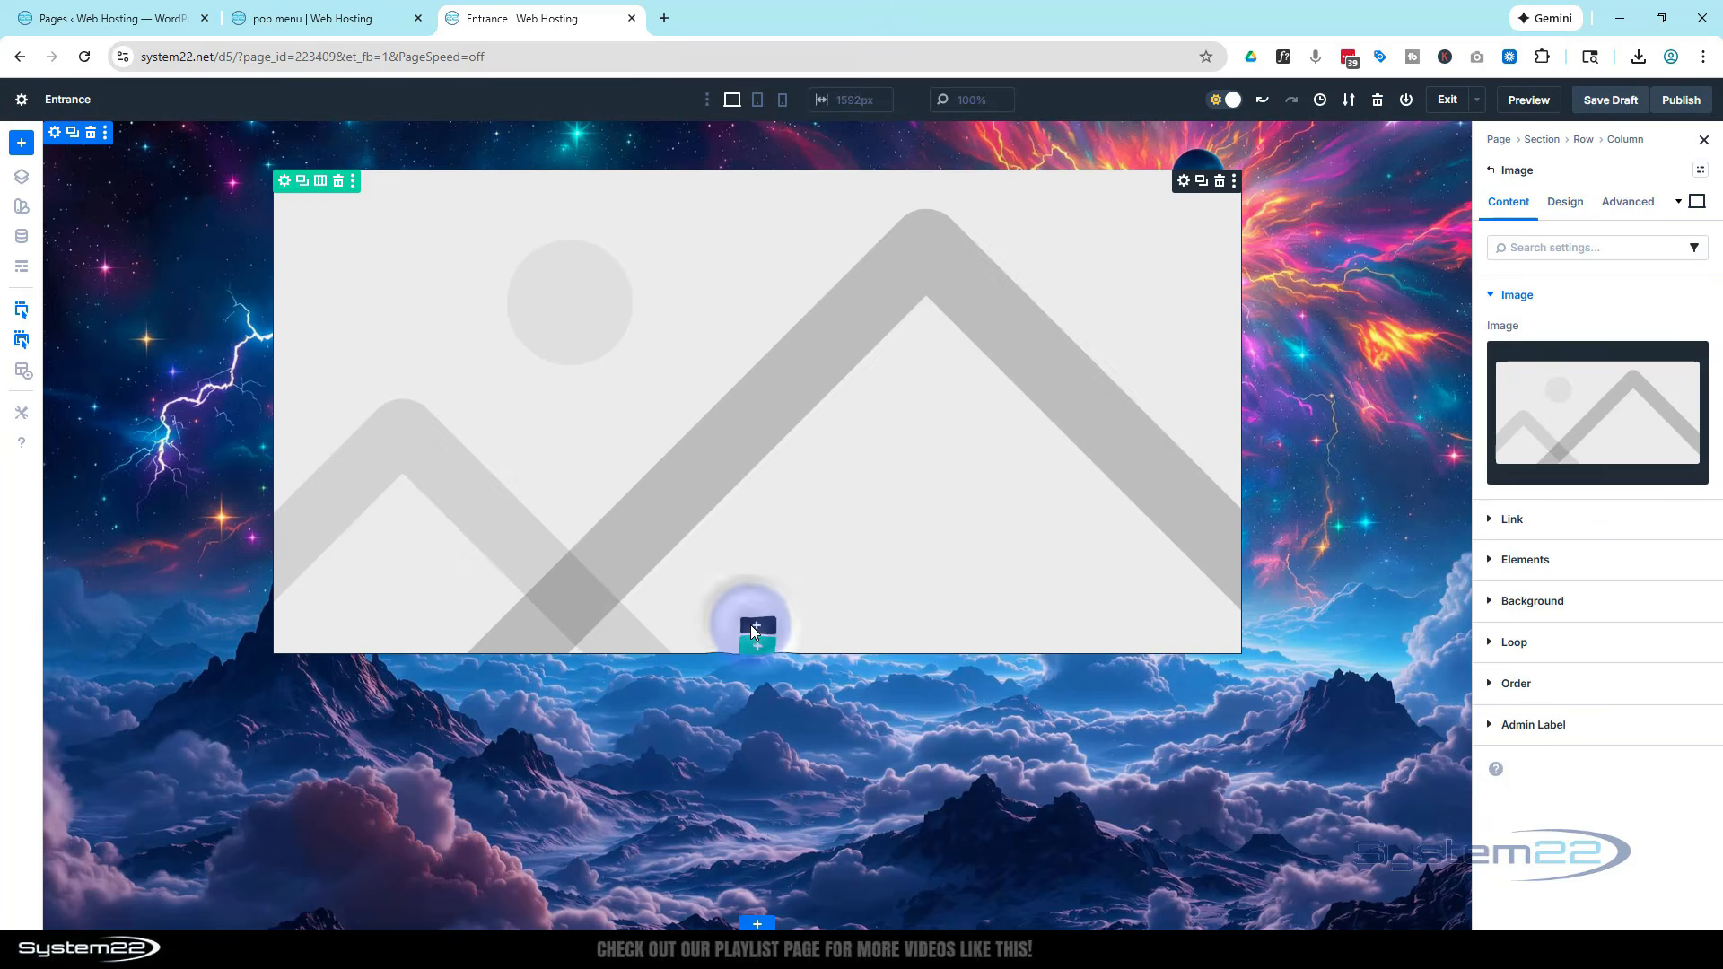
Set the Image module's image to the System22 white logo from the media library
click(1583, 438)
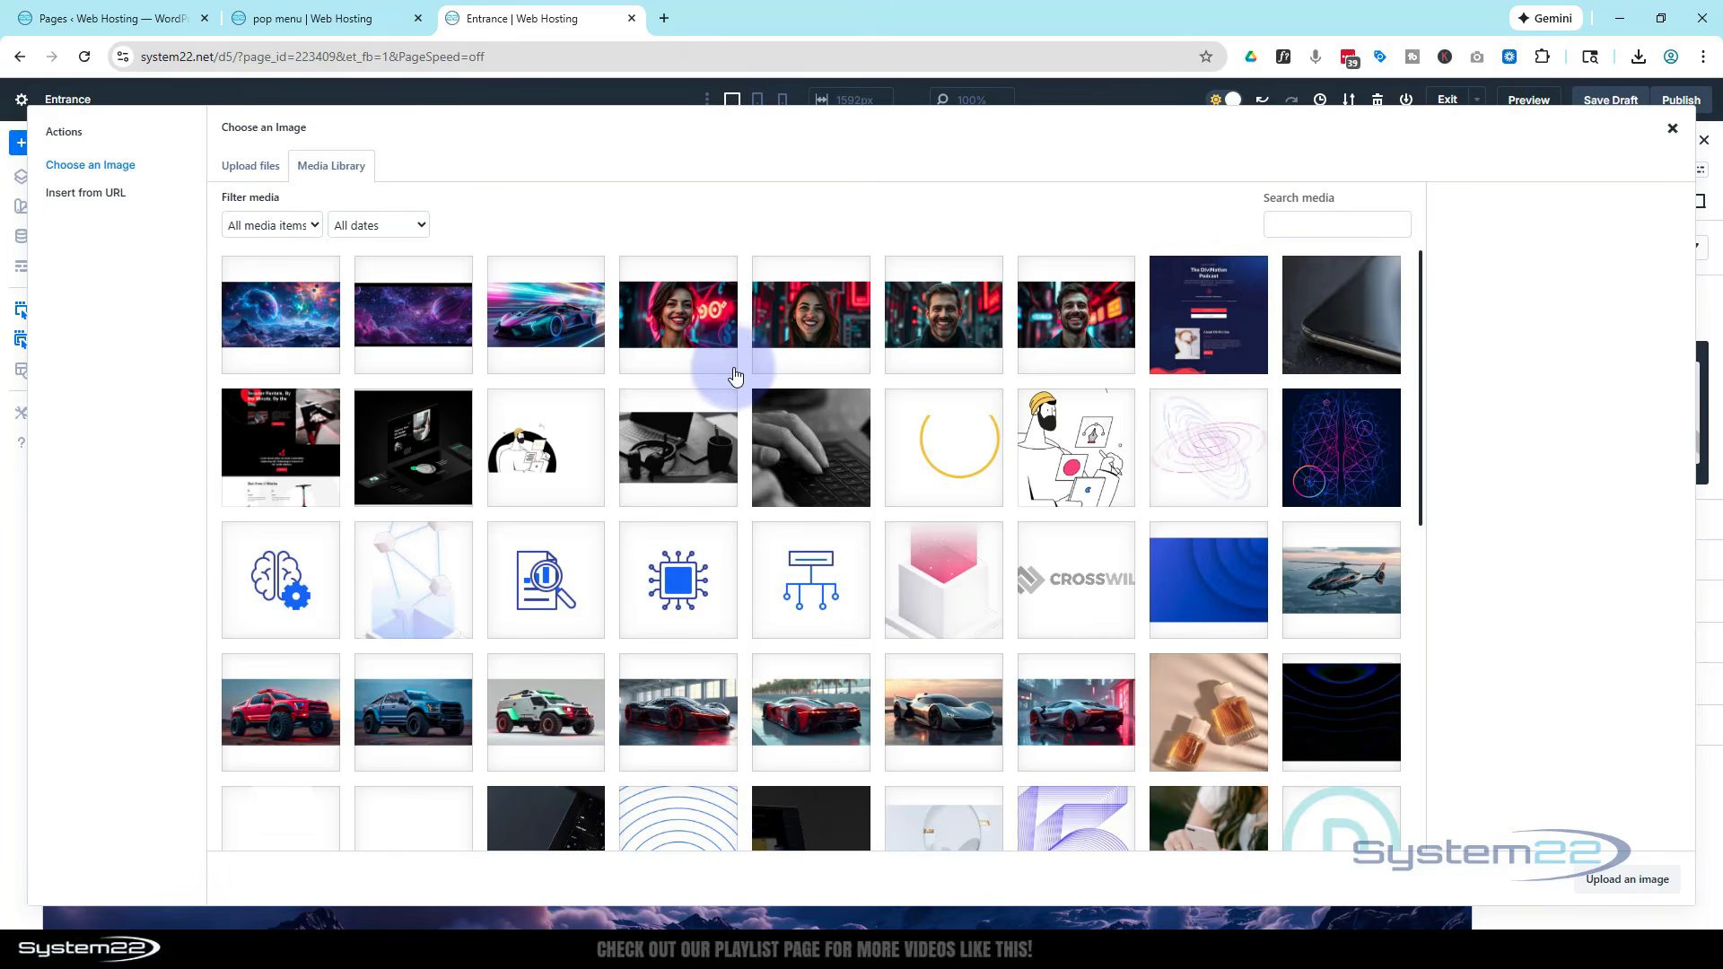
scroll(736, 373, down, 15)
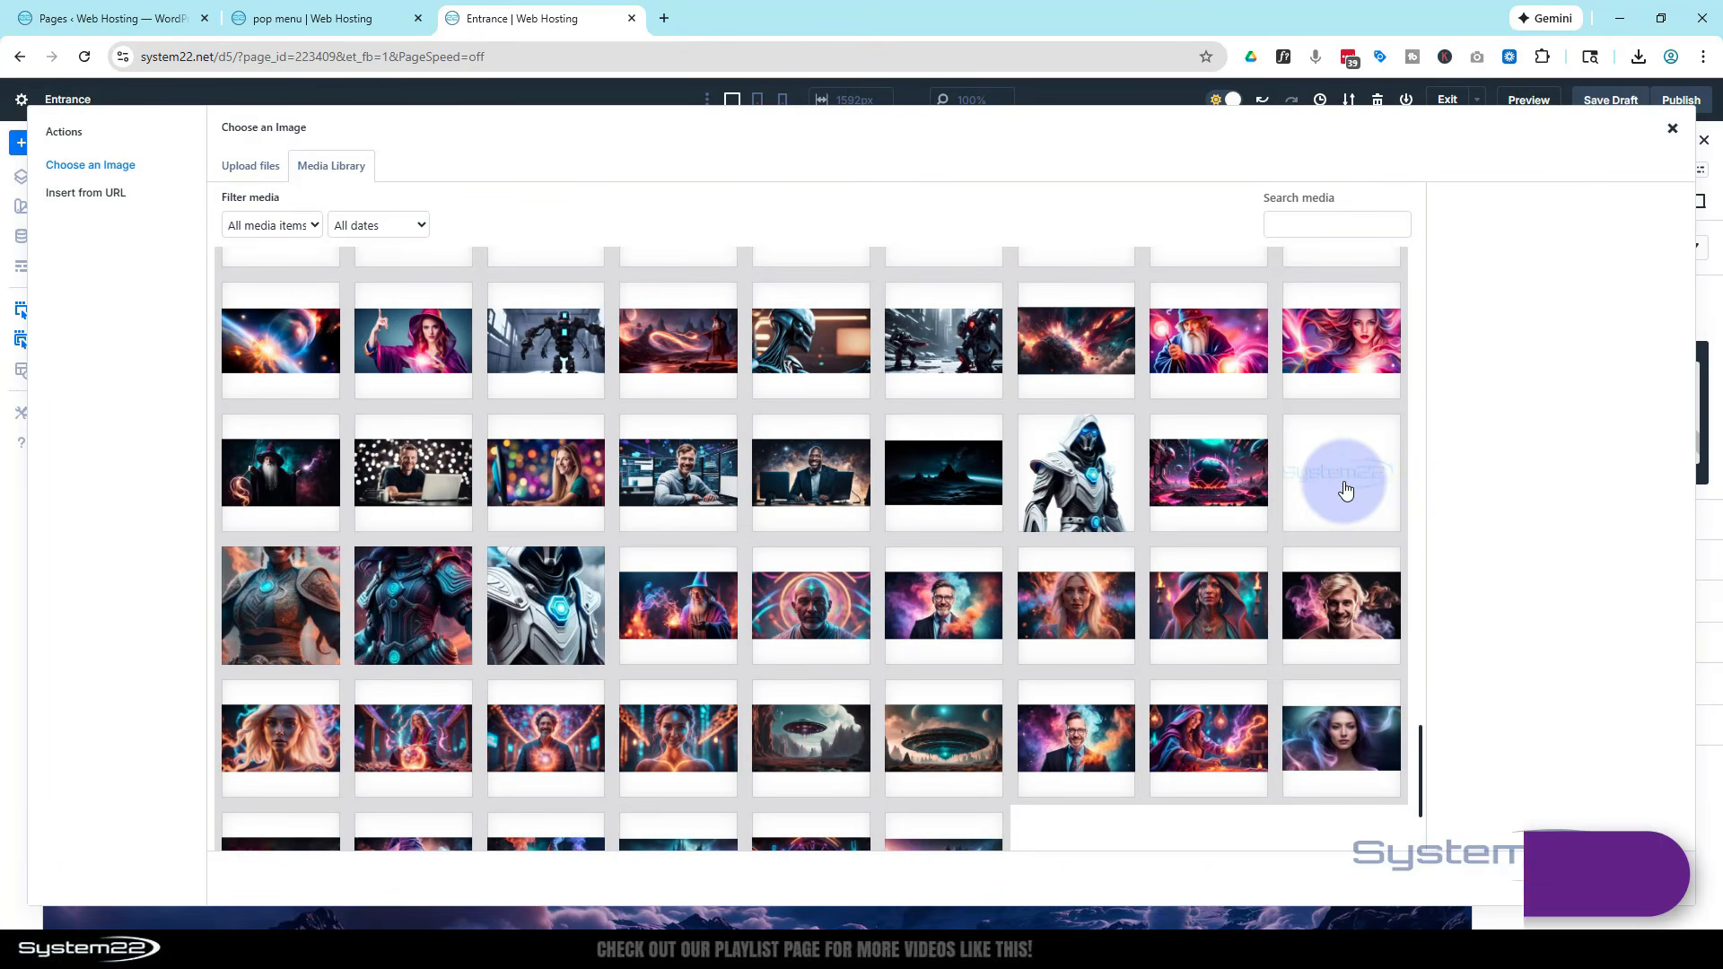
click(1344, 489)
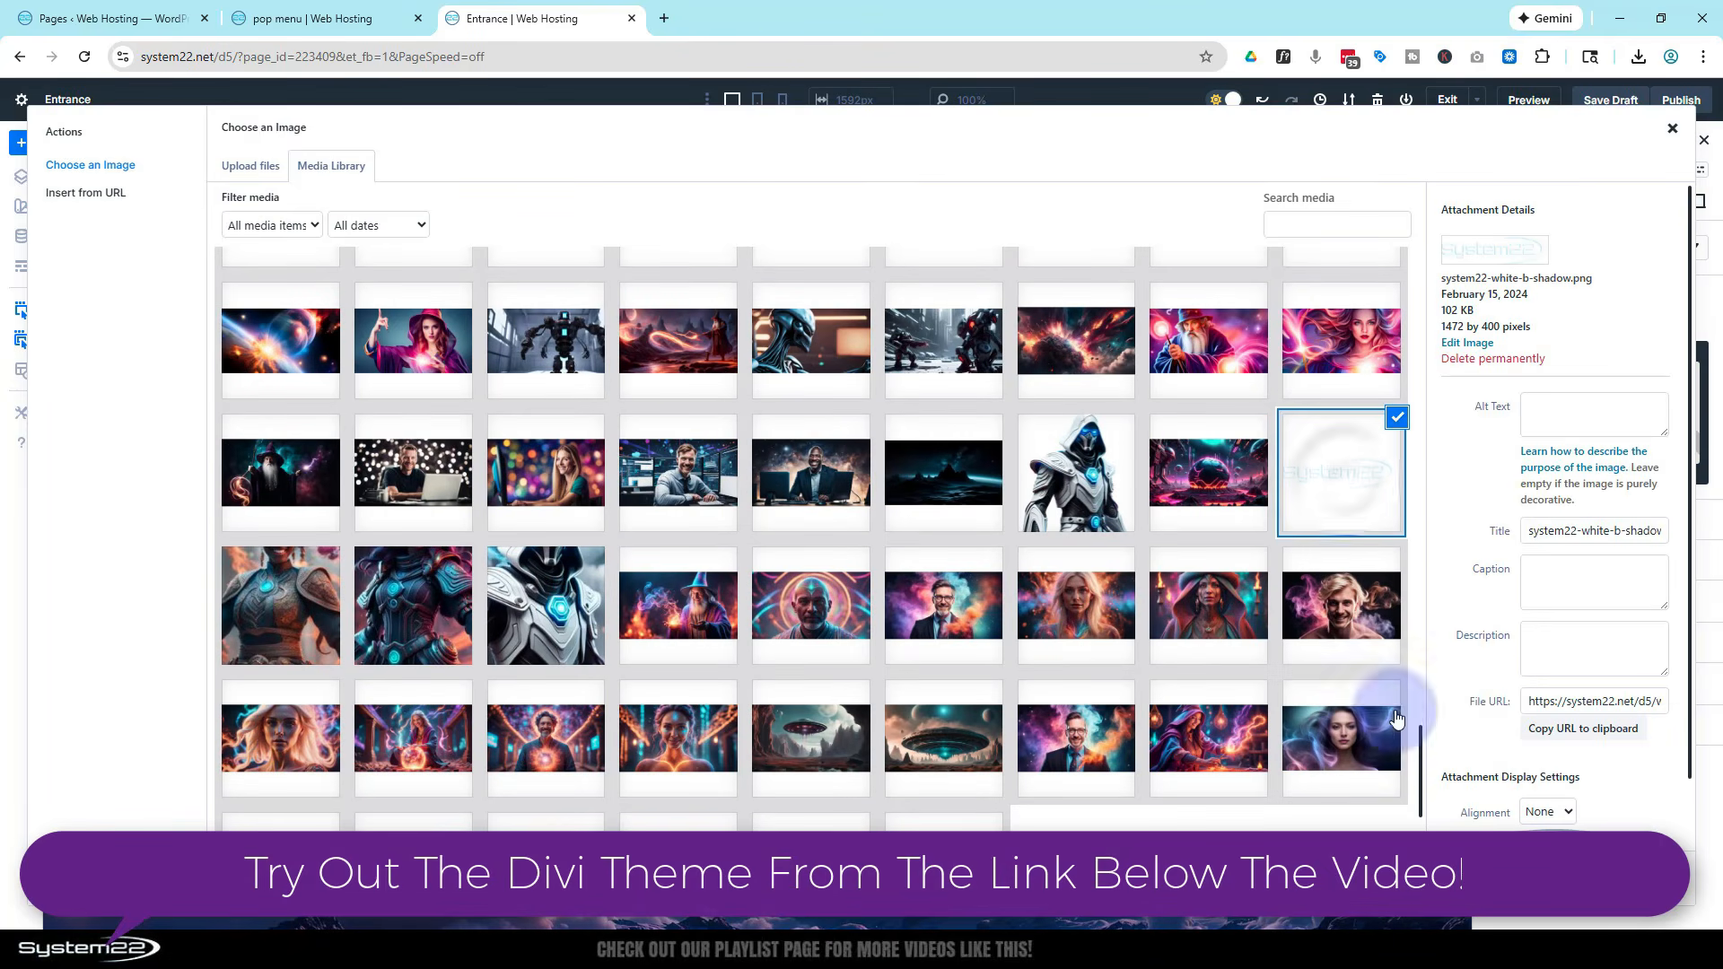
click(1625, 879)
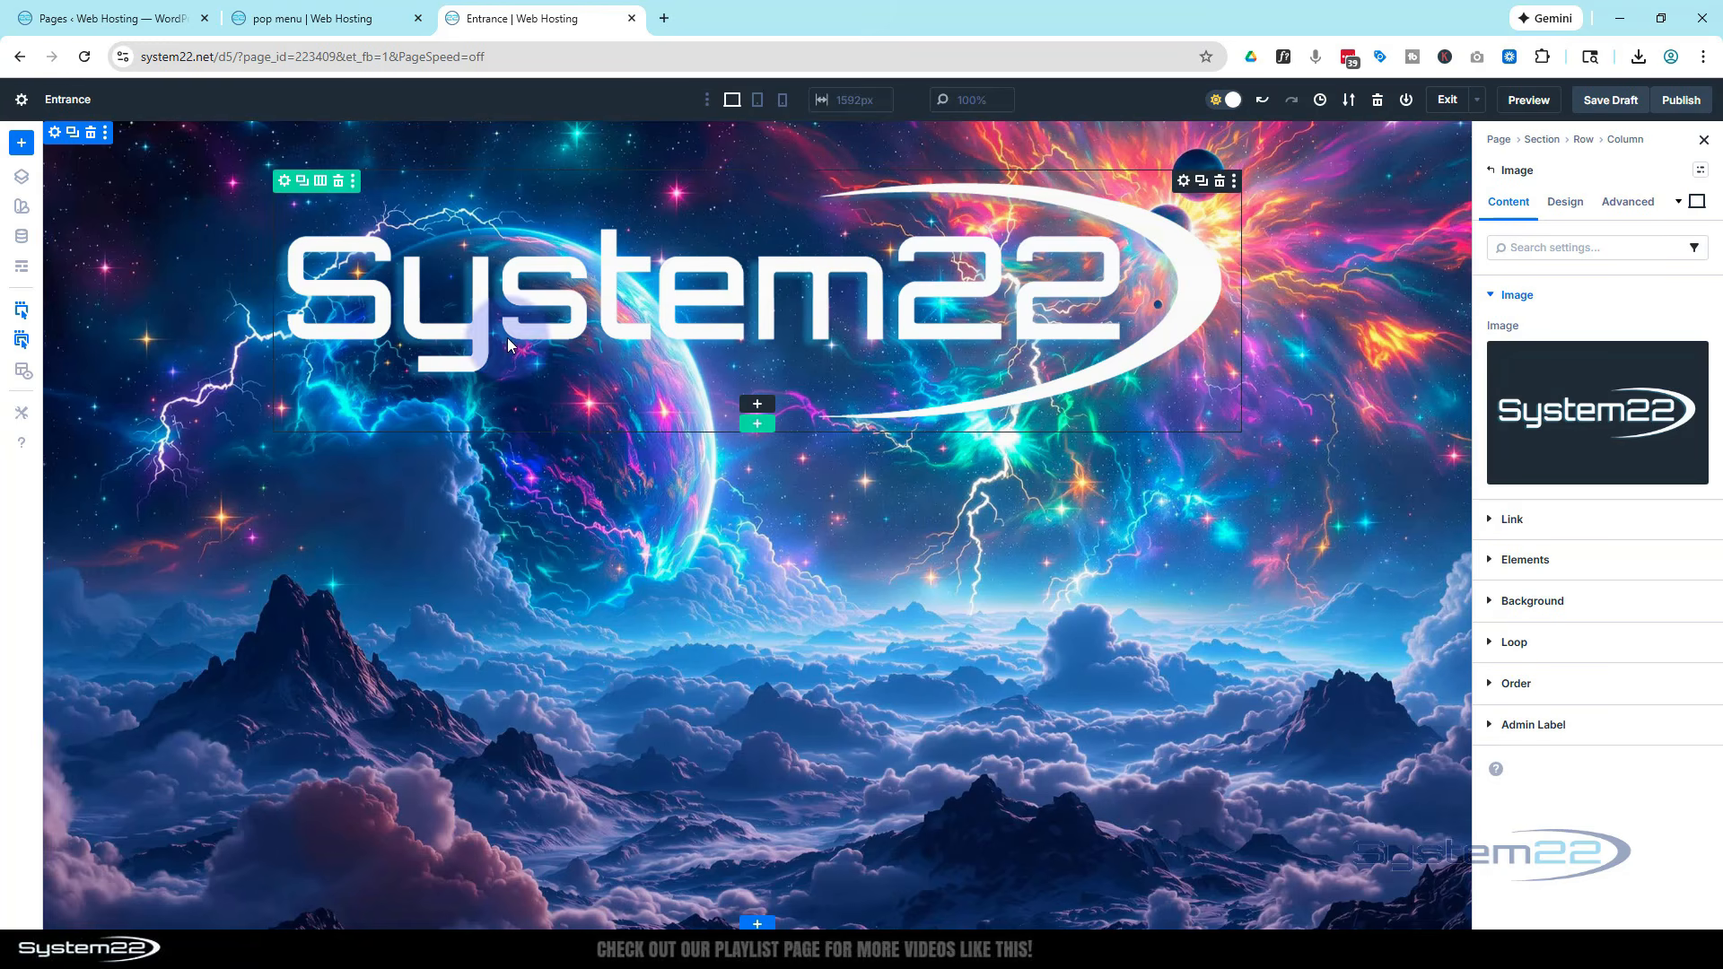
Set the logo image's width to 350 px
click(1571, 208)
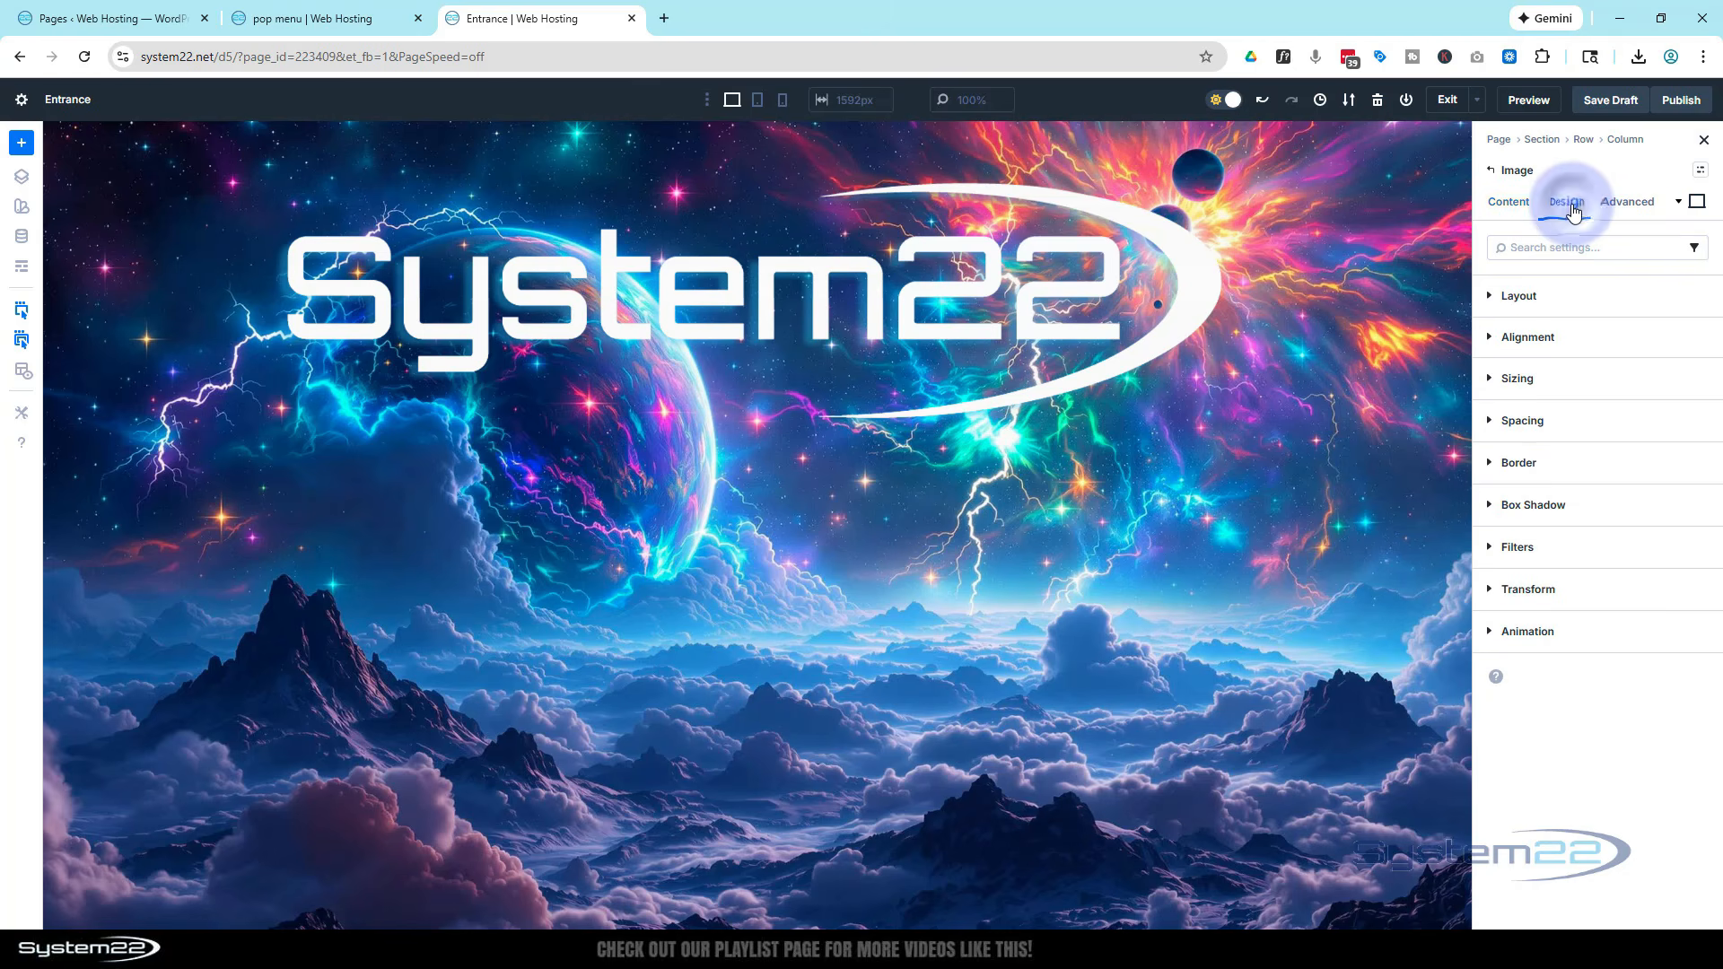
click(1492, 380)
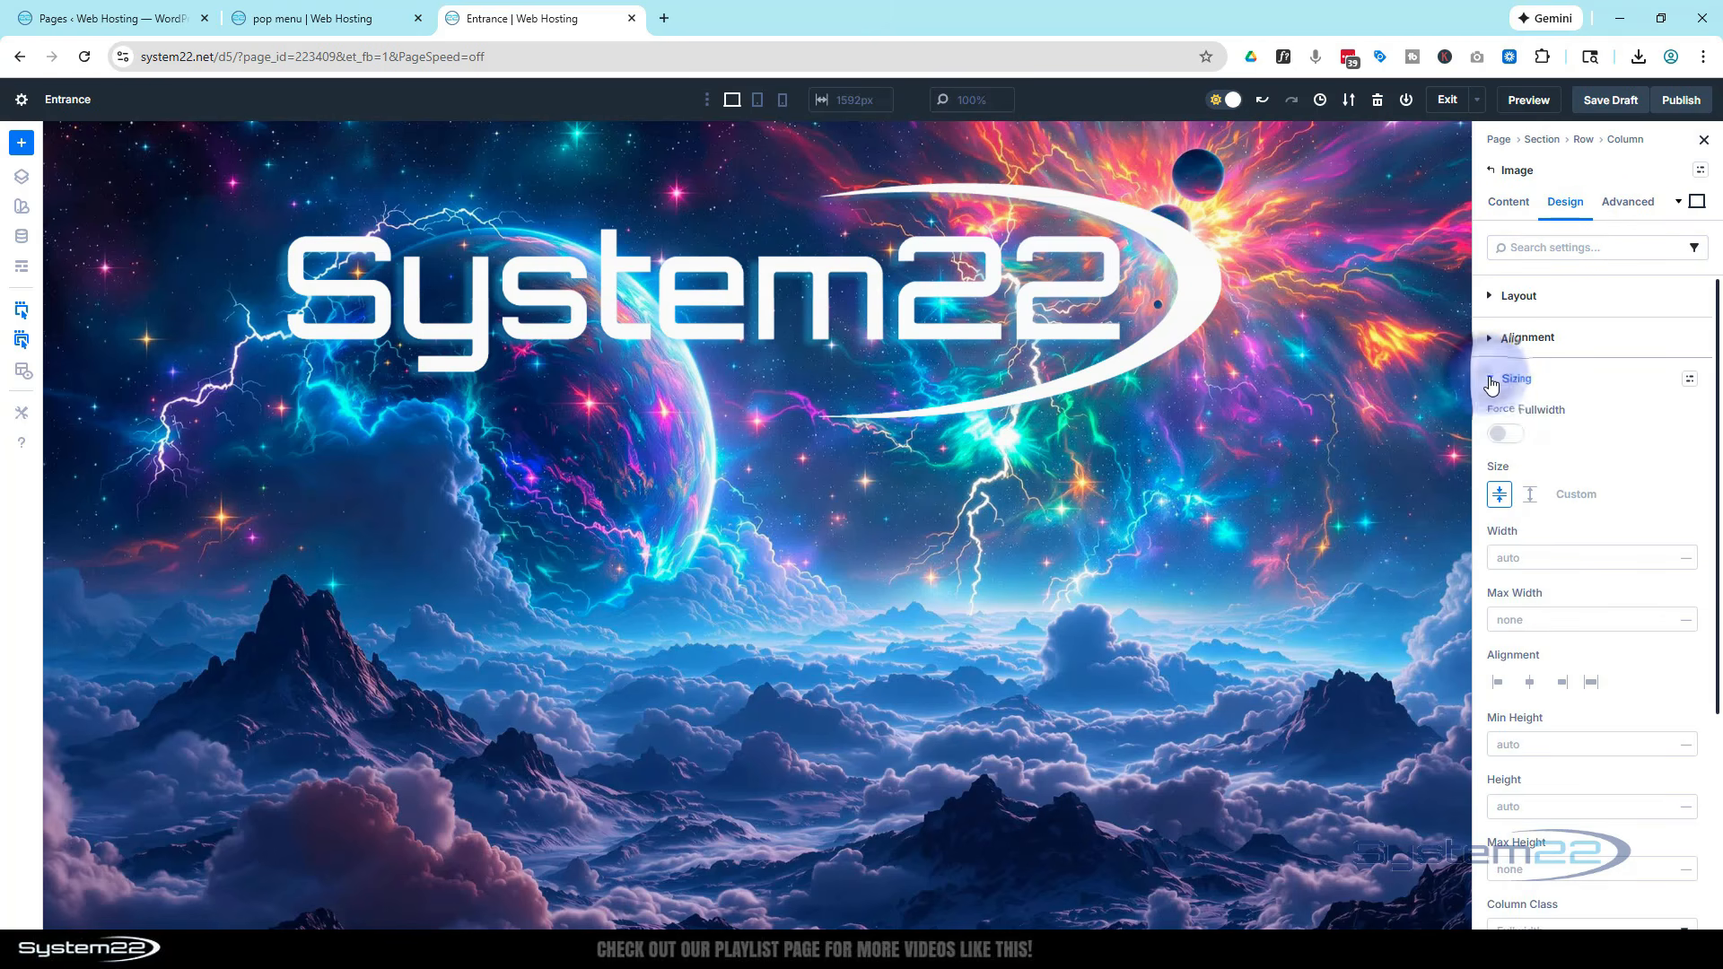
click(1511, 558)
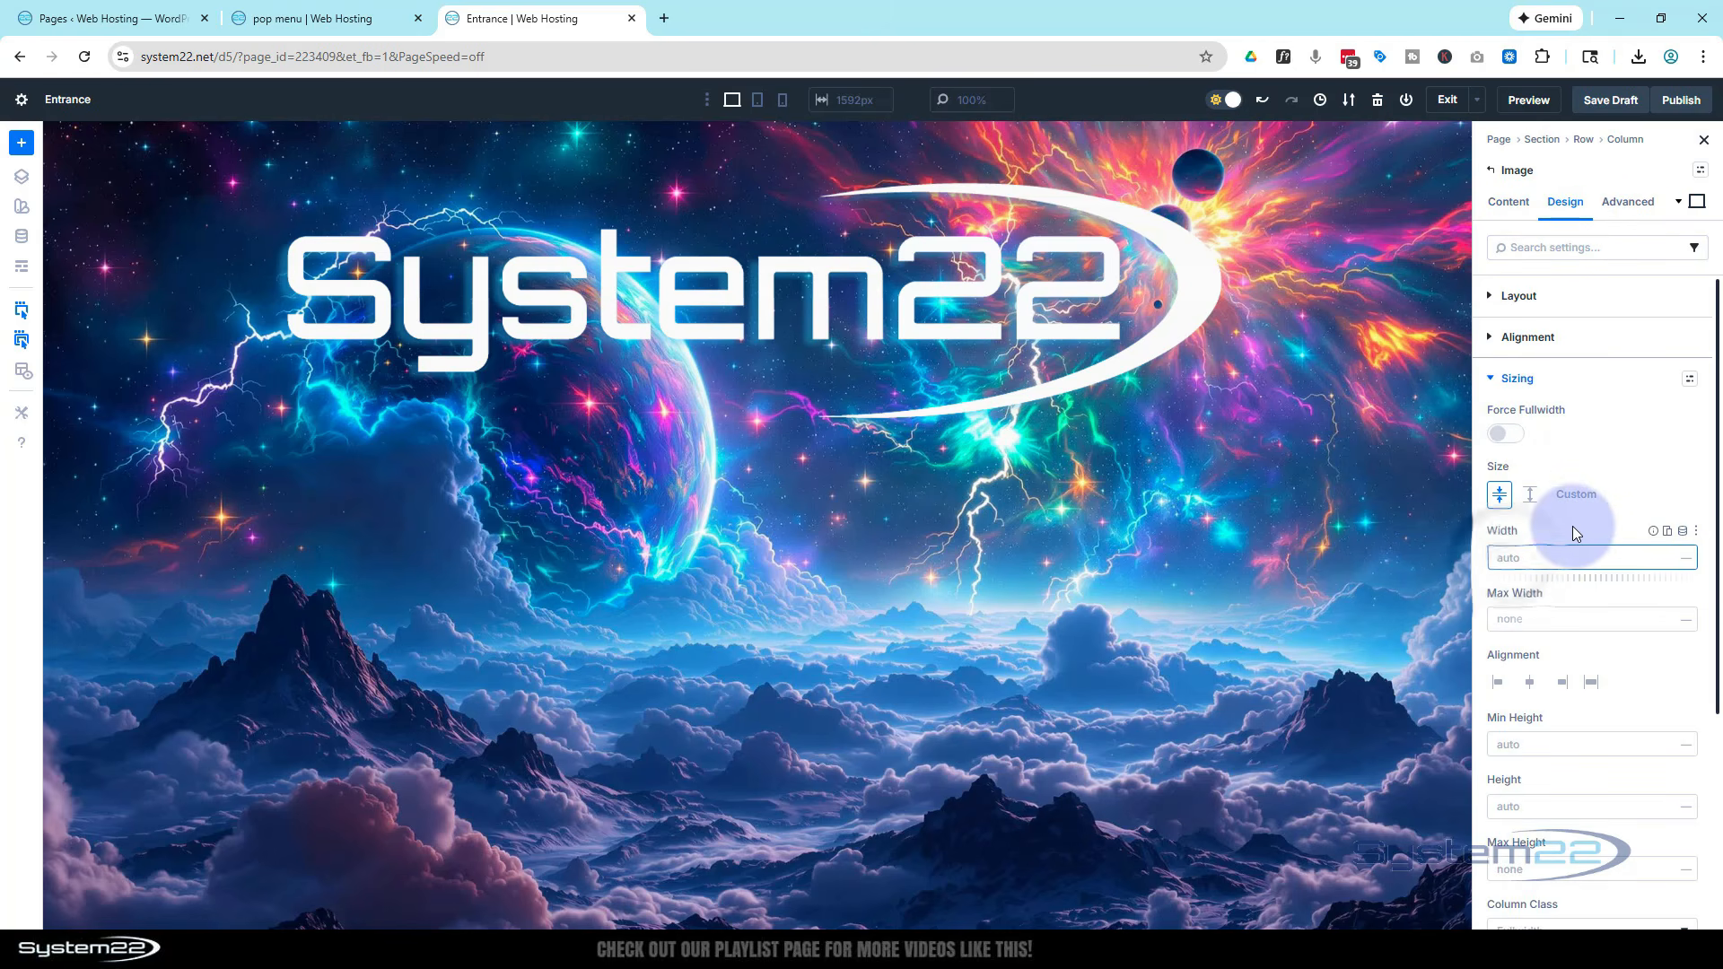
text(350)
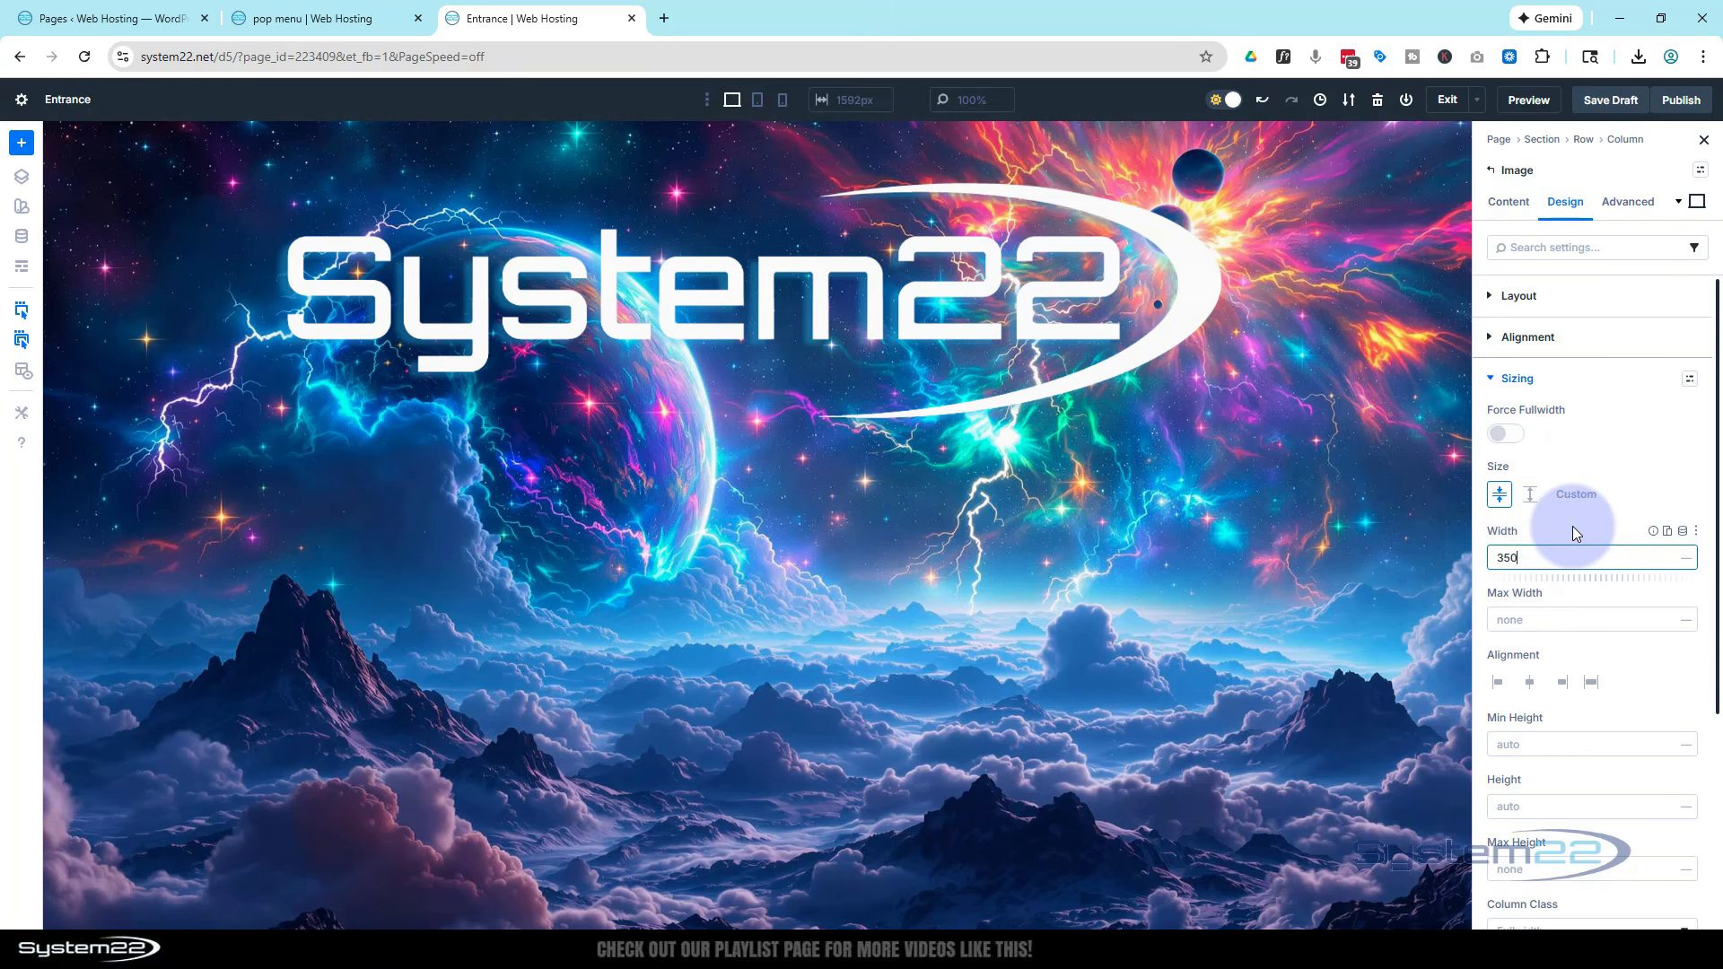
click(1691, 565)
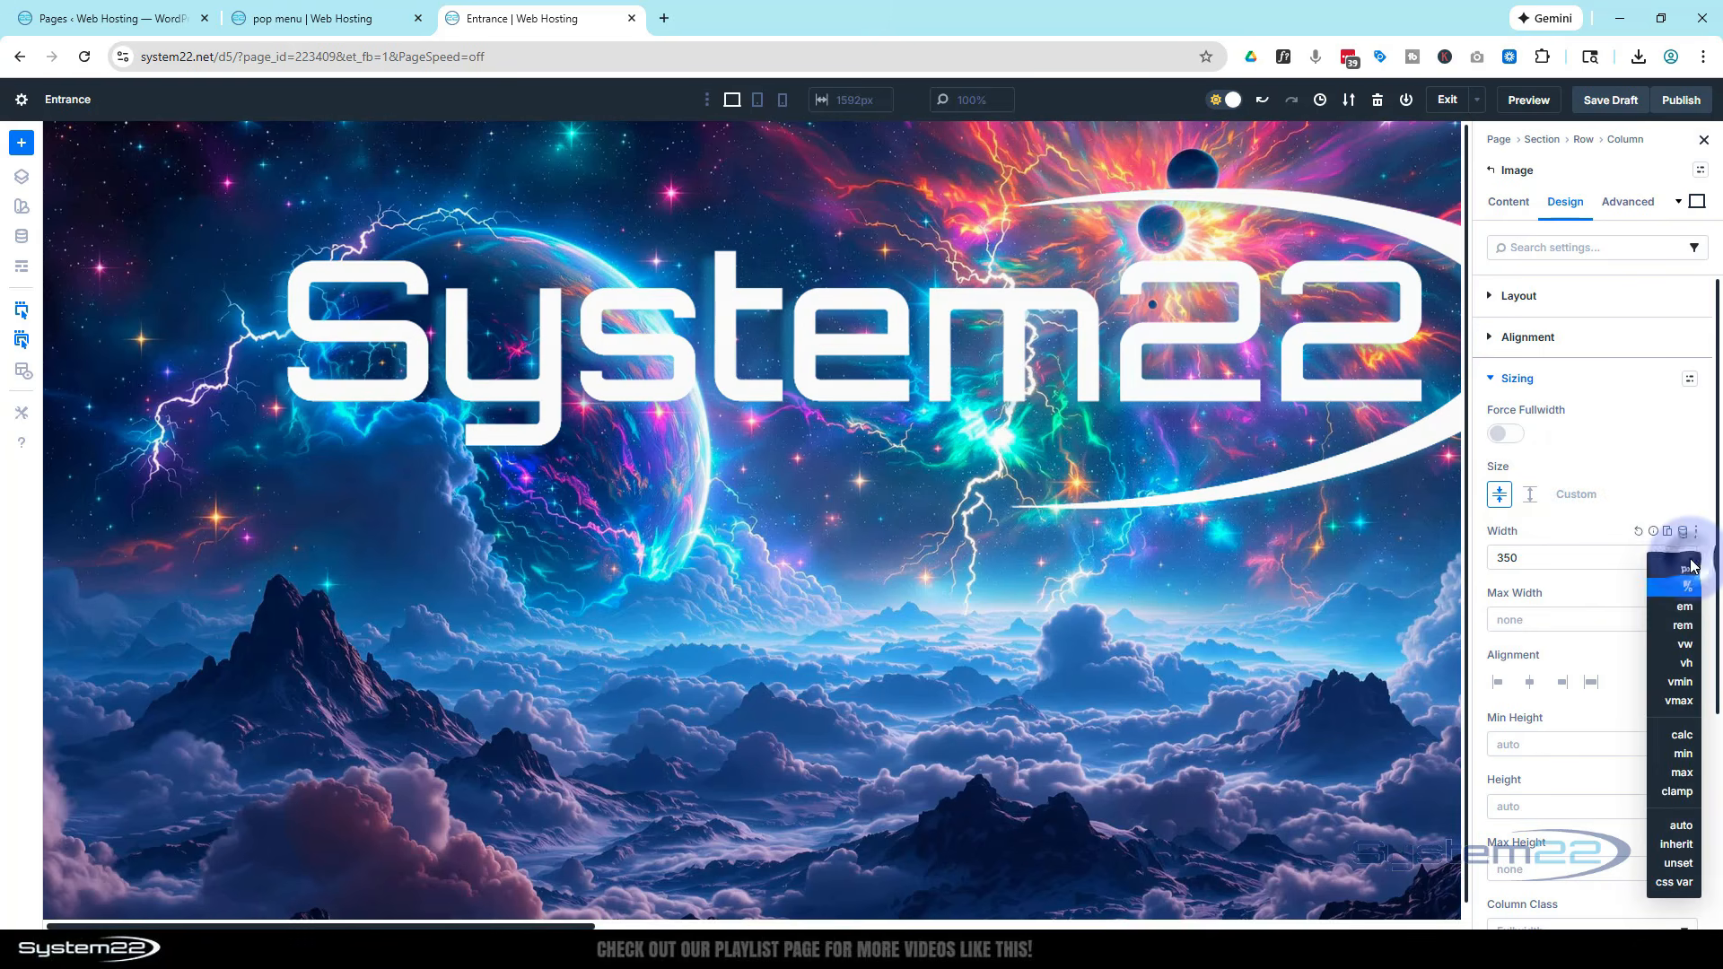
click(1686, 577)
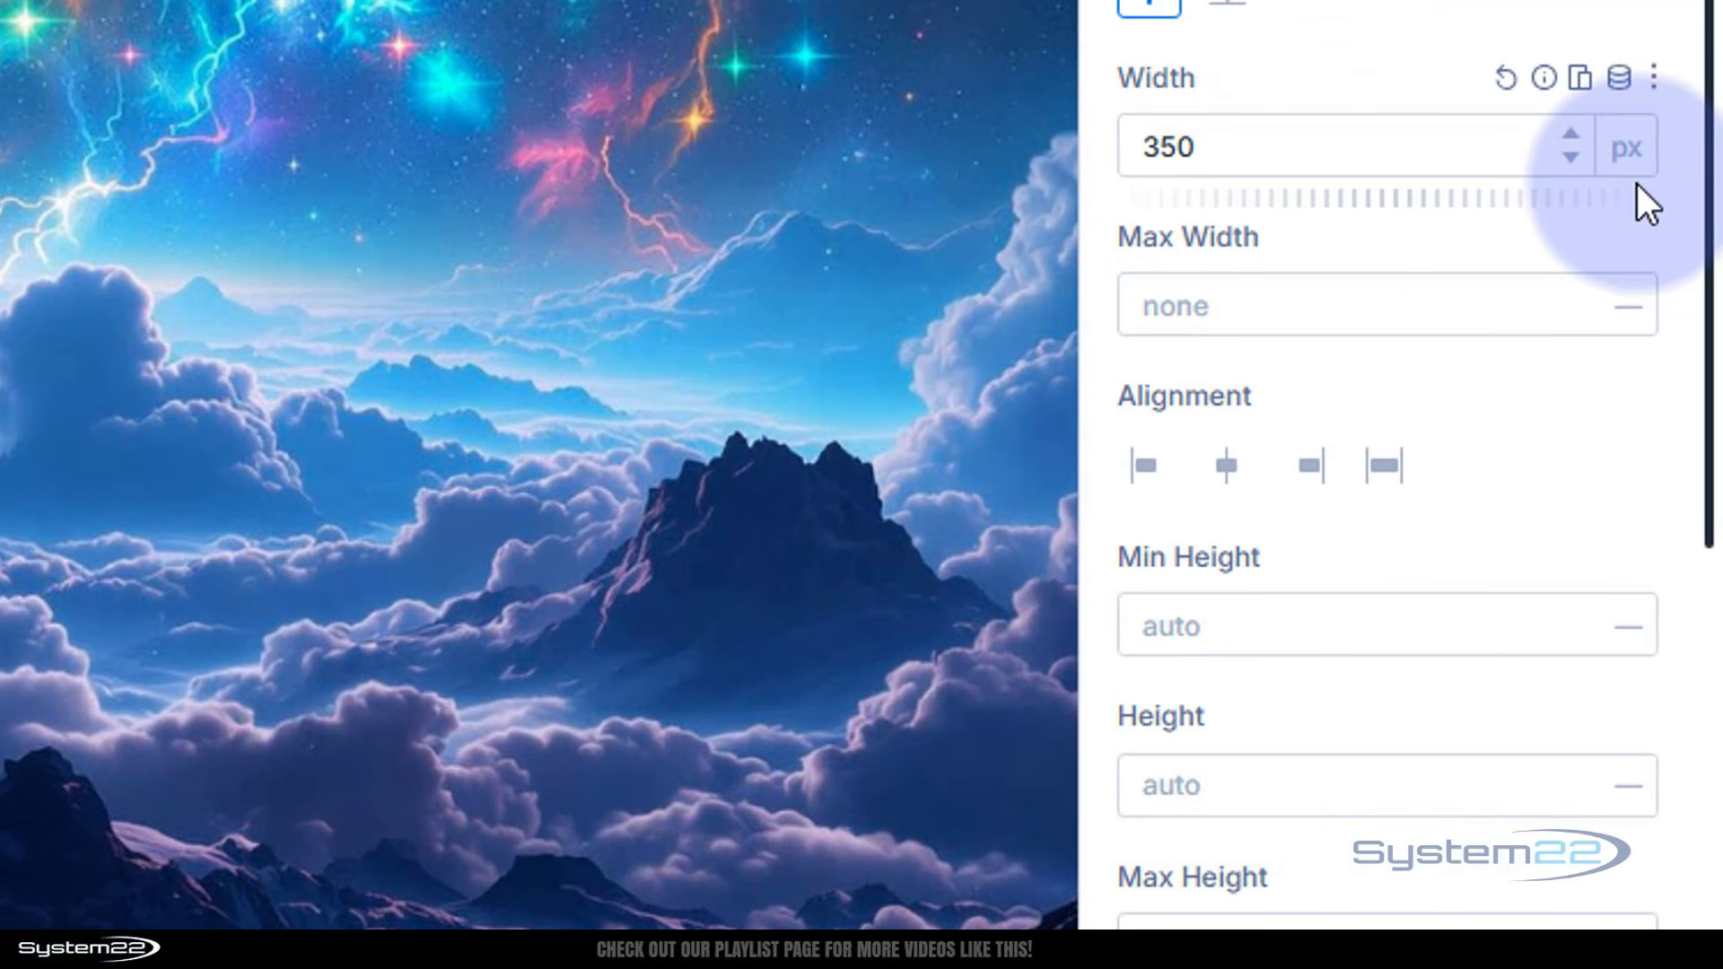
Review the width's responsive values and center-align the logo image
click(1584, 81)
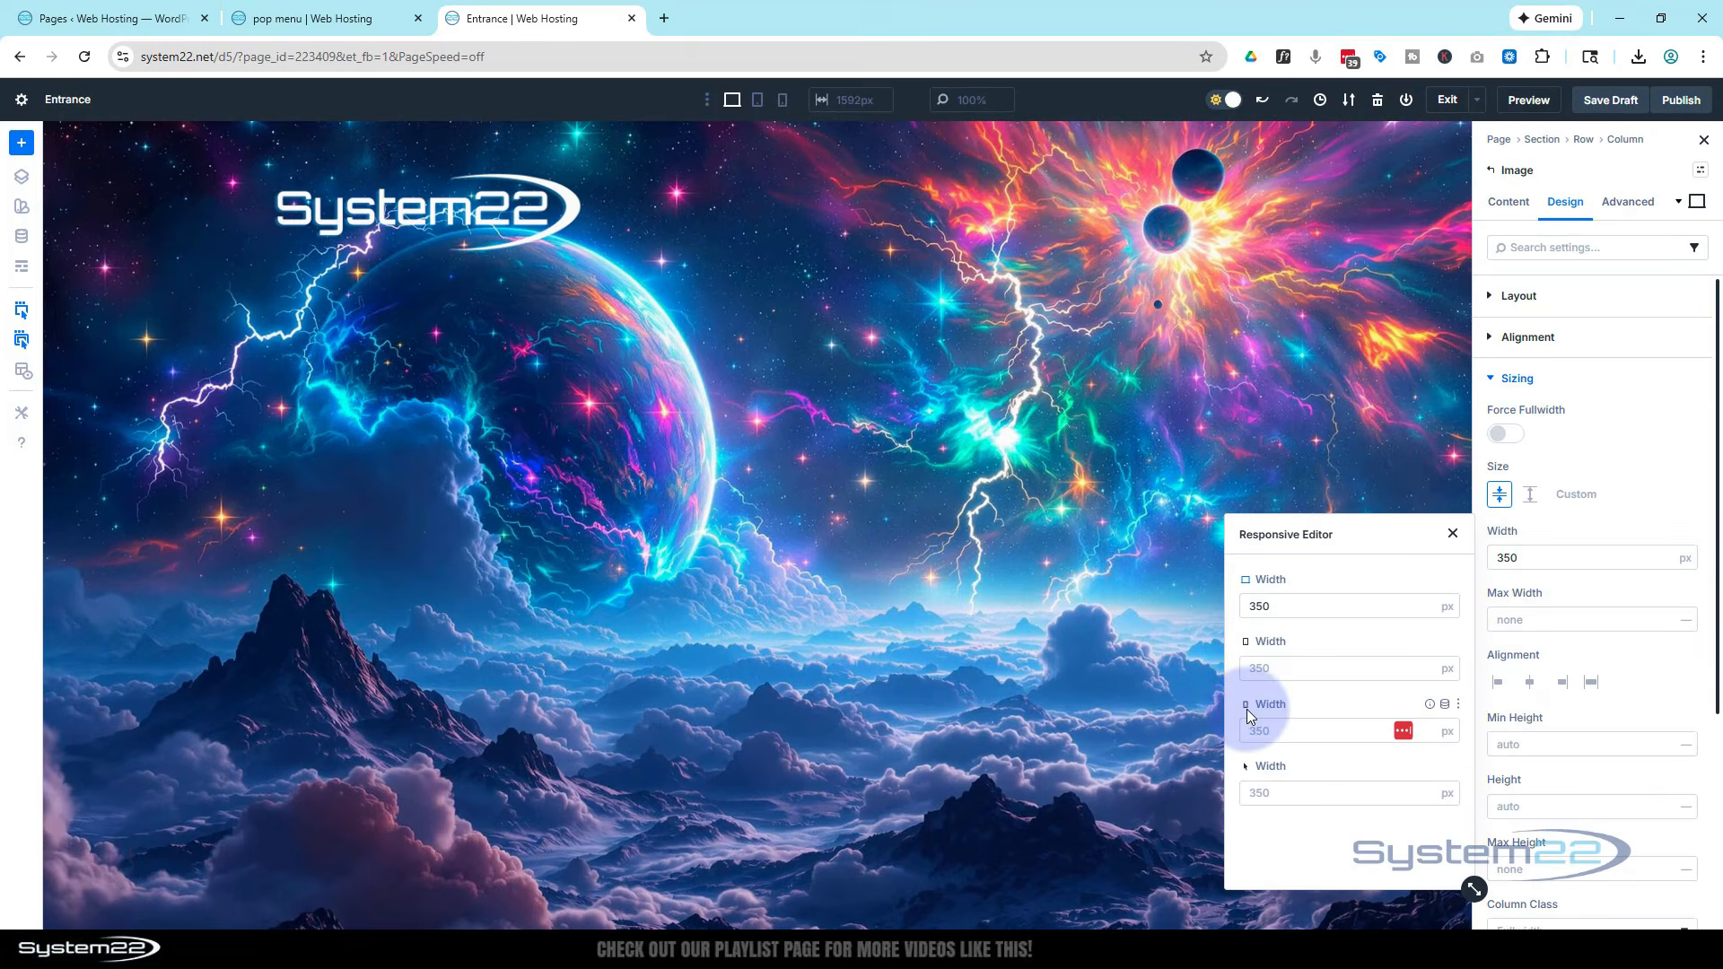
click(1453, 535)
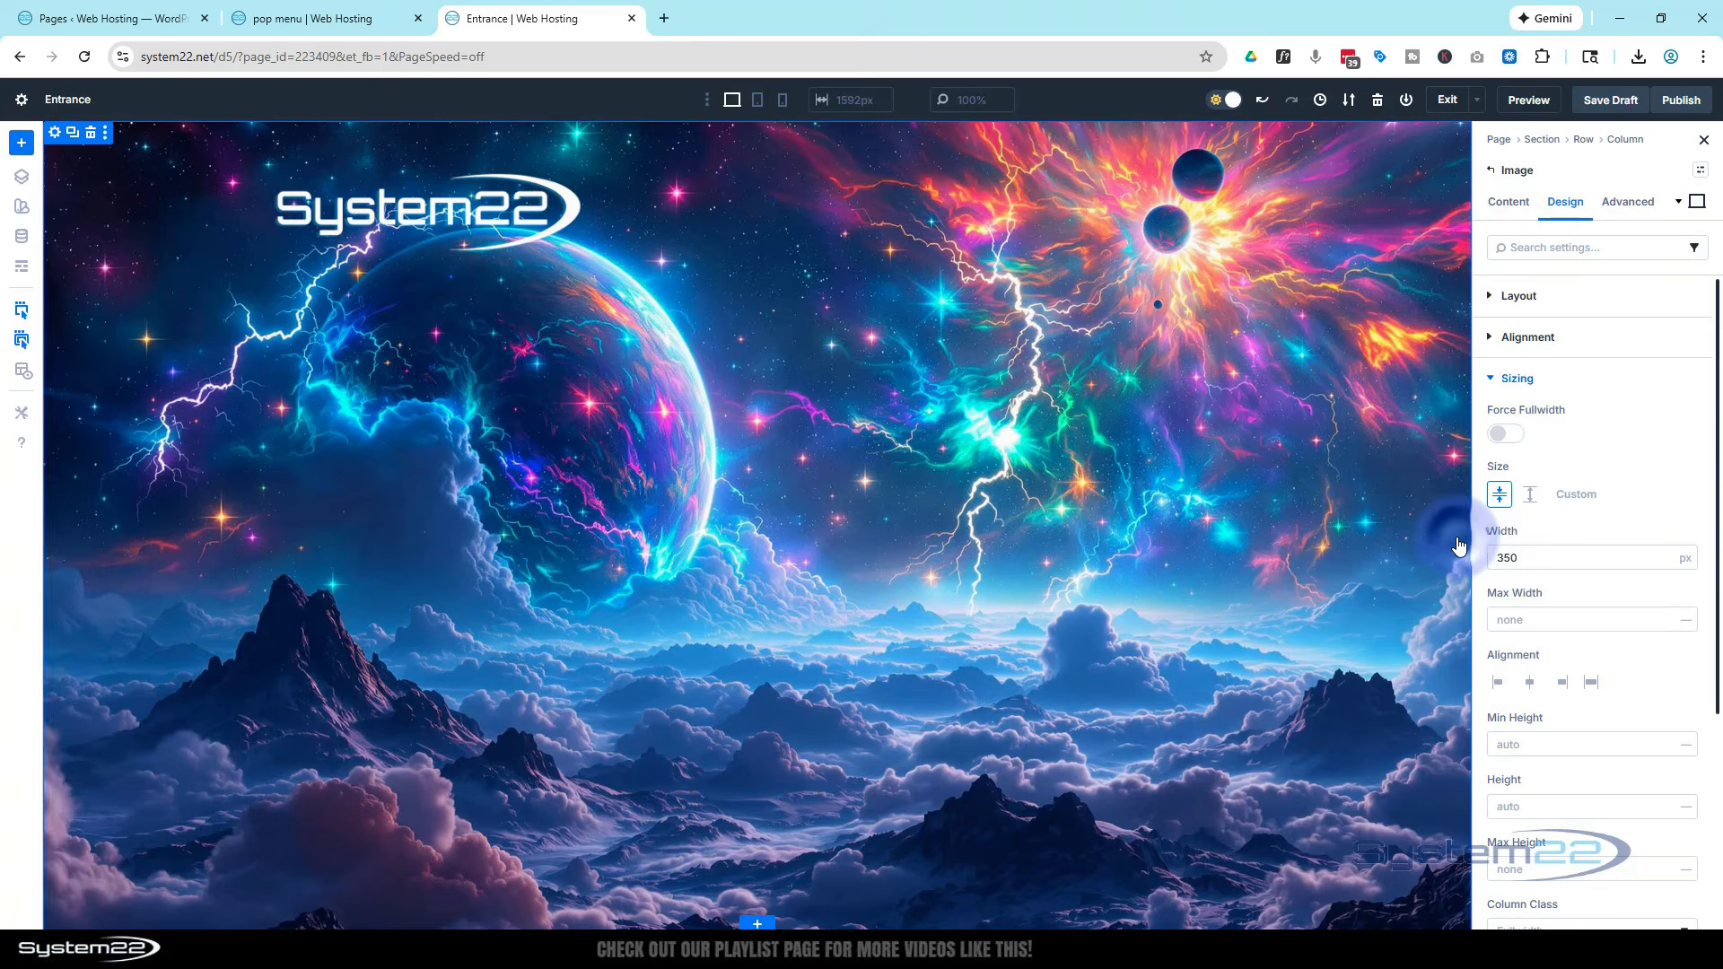
click(1530, 687)
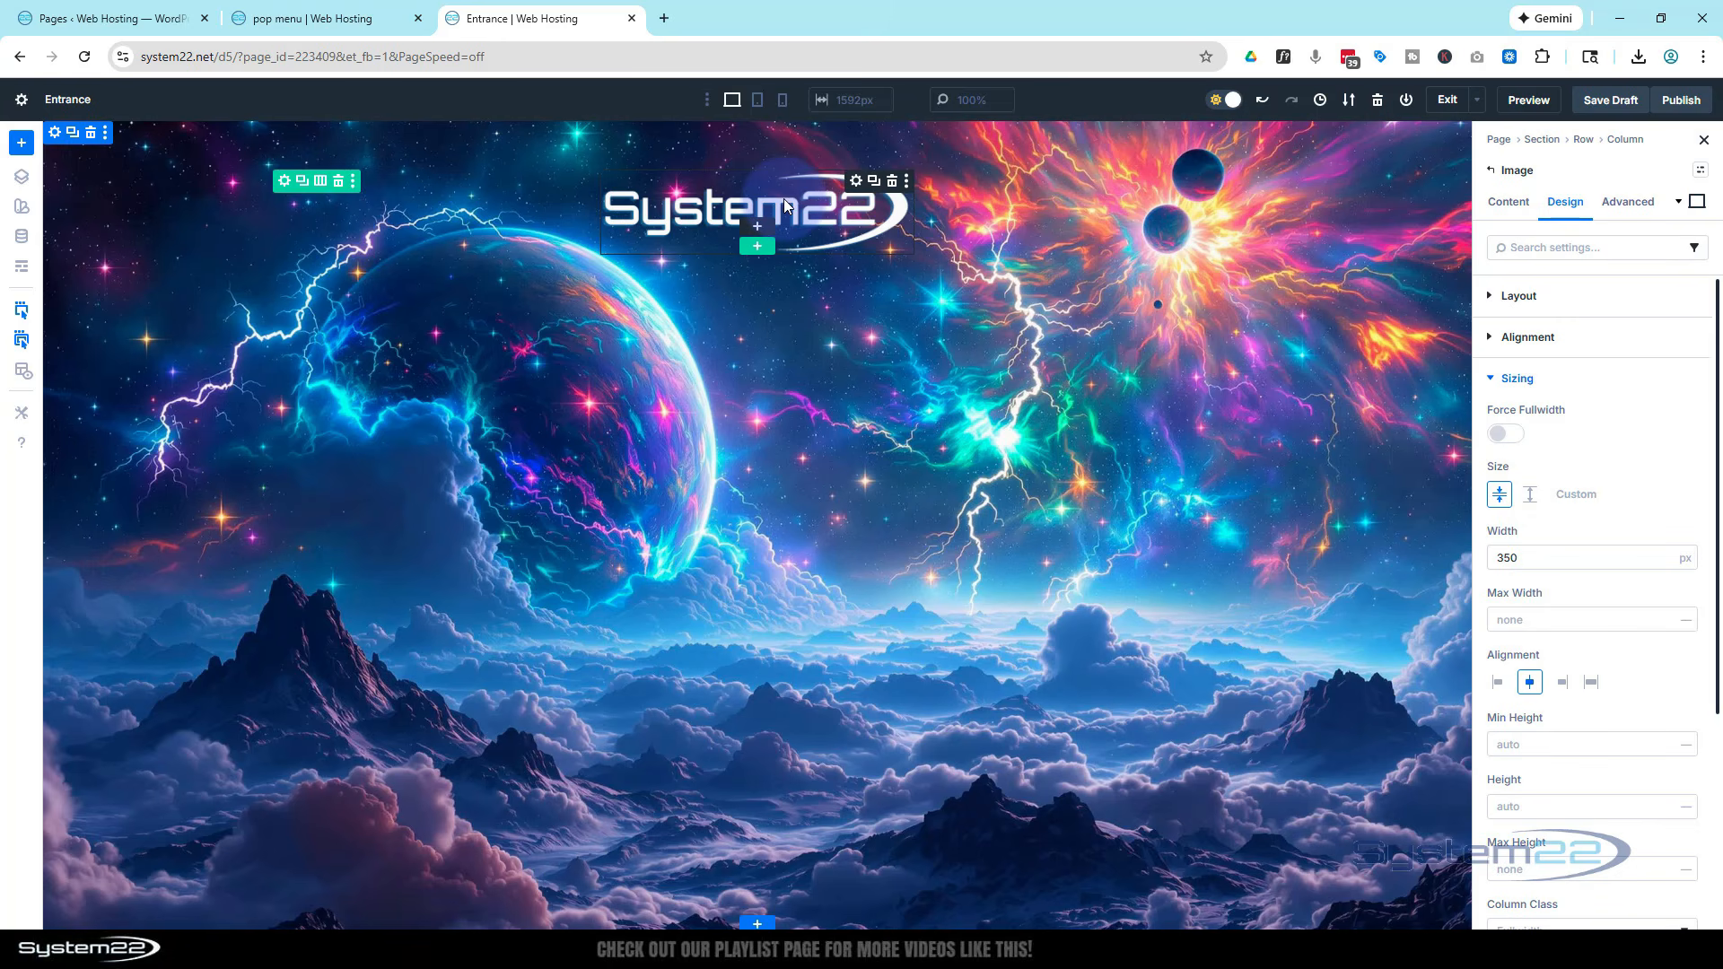
Add a three-column row below the logo with an Image module in the first column
click(756, 247)
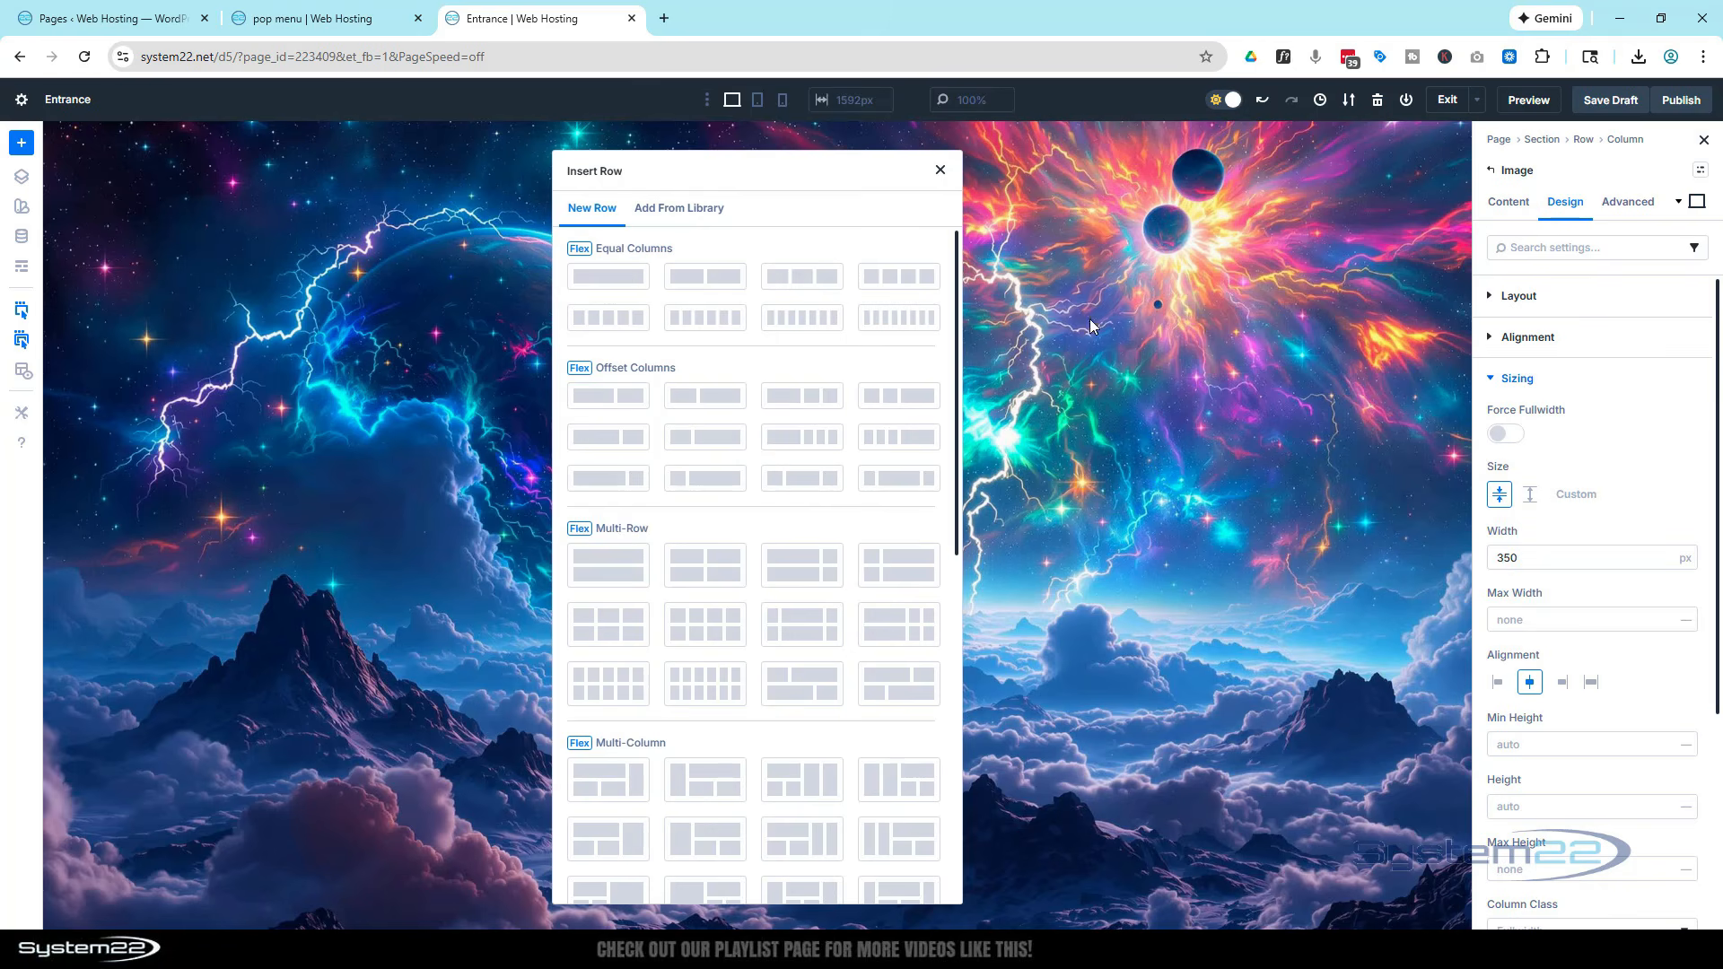
click(797, 277)
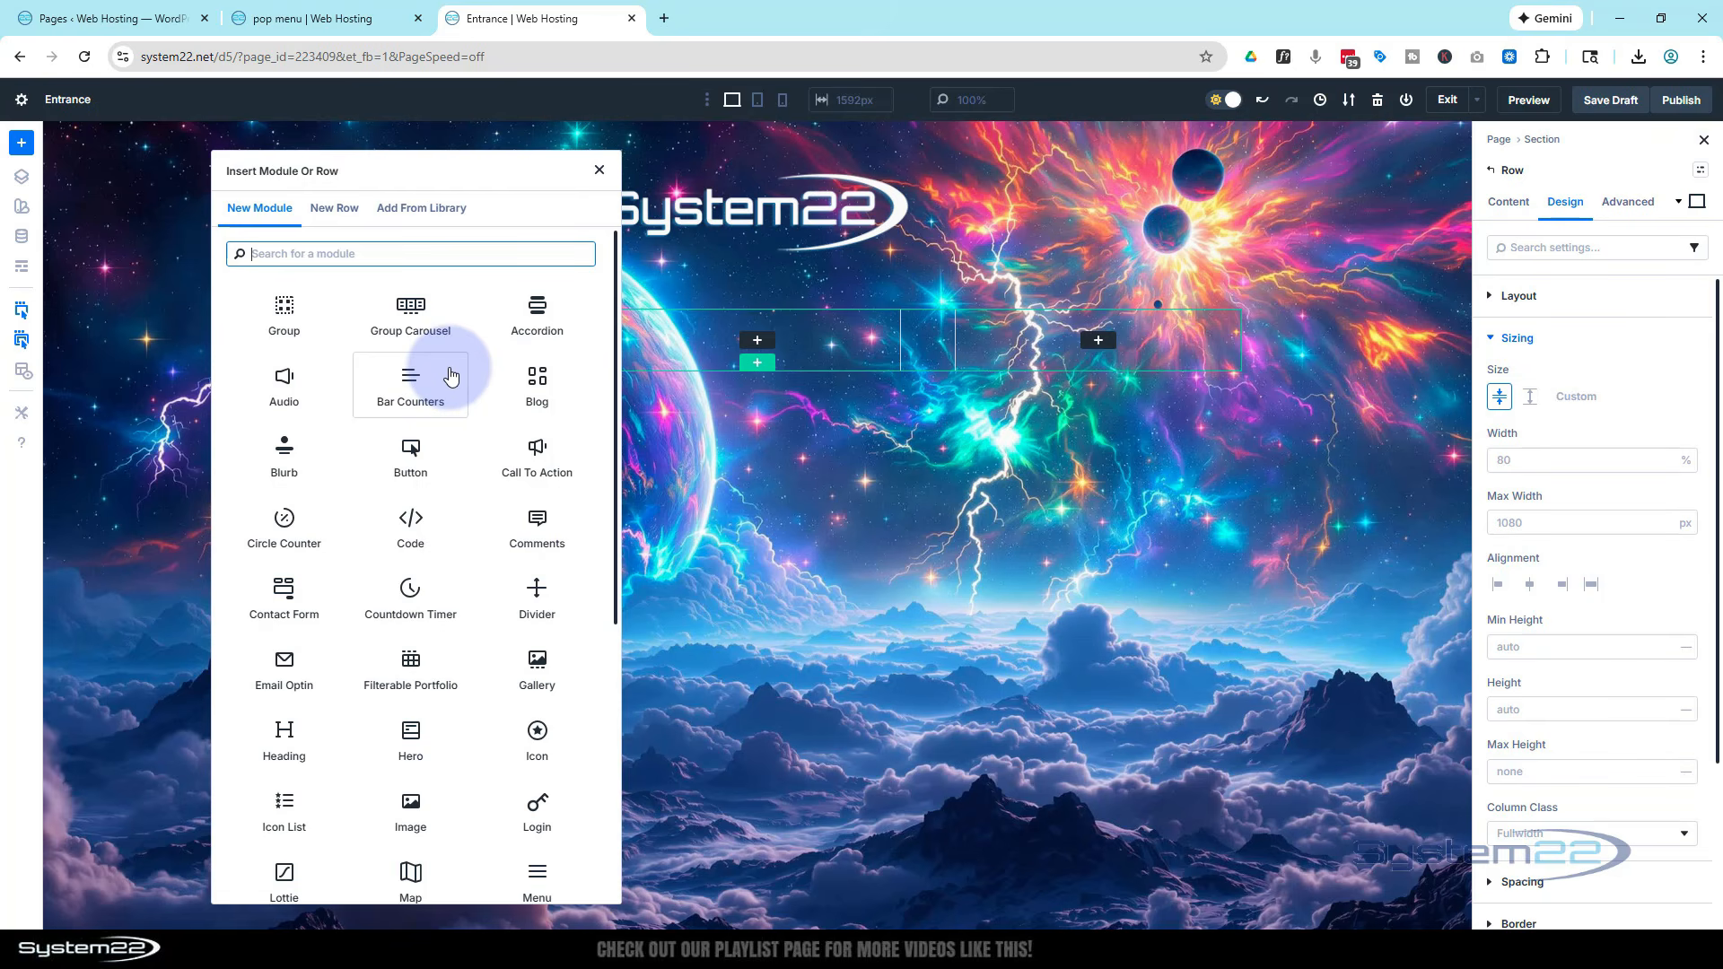
scroll(445, 373, down, 6)
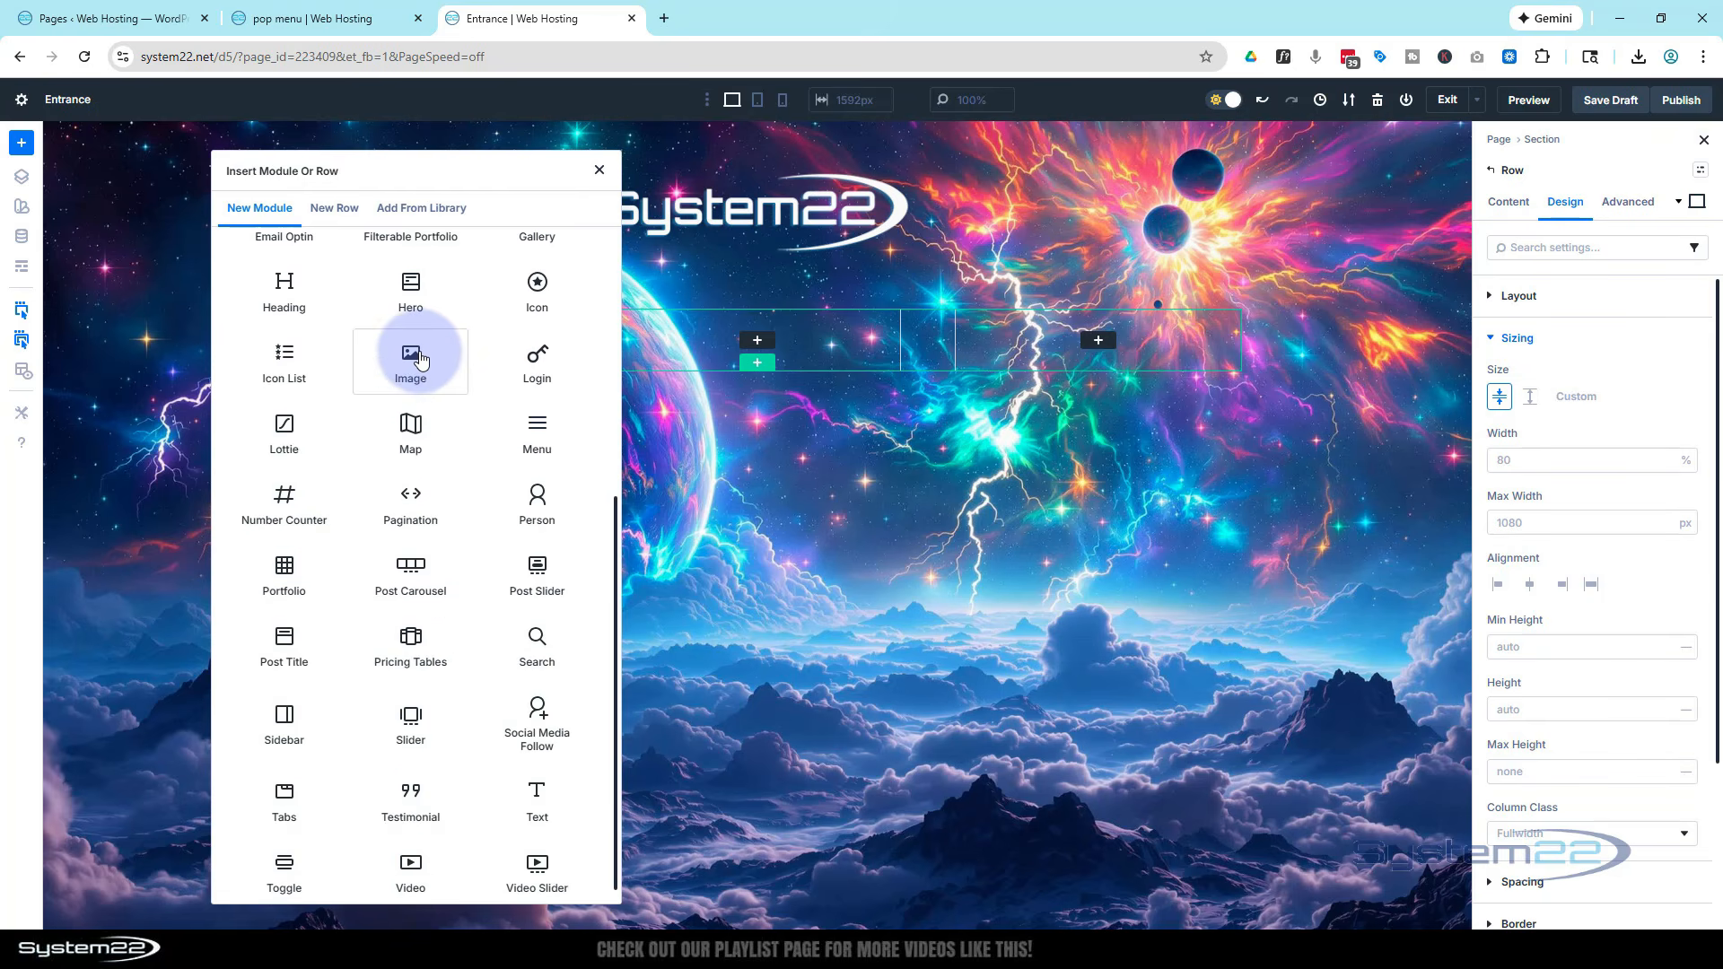
click(416, 354)
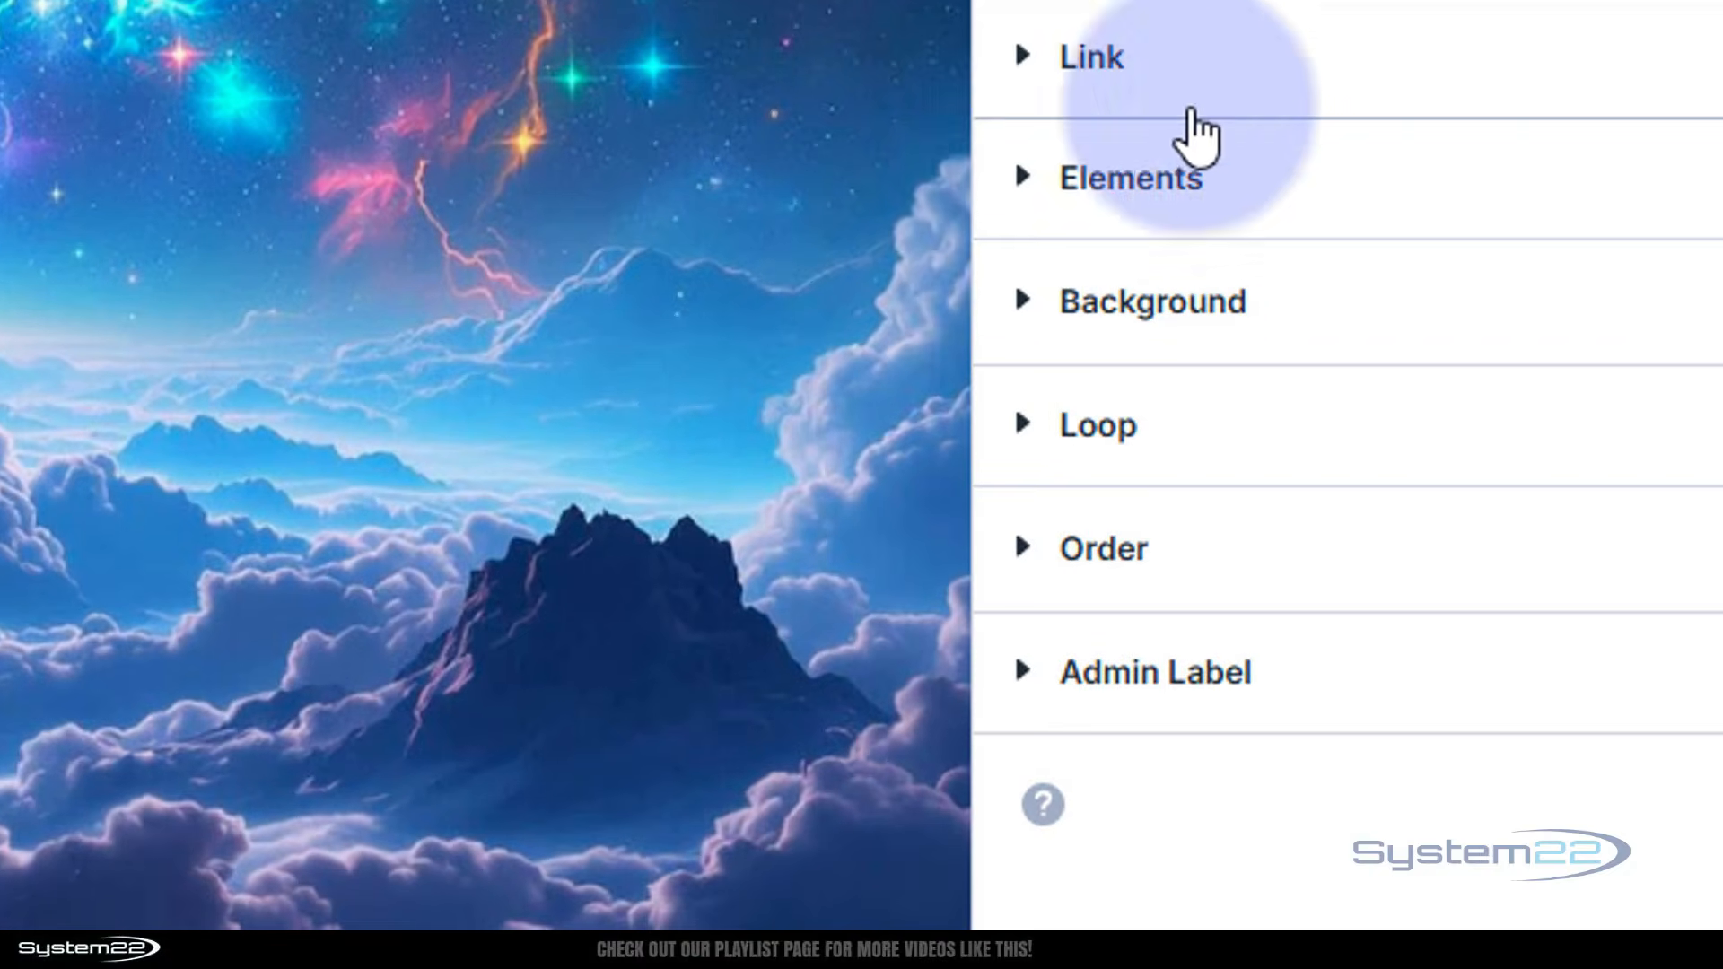
Add a Heading element inside the first column's Image module
click(1032, 184)
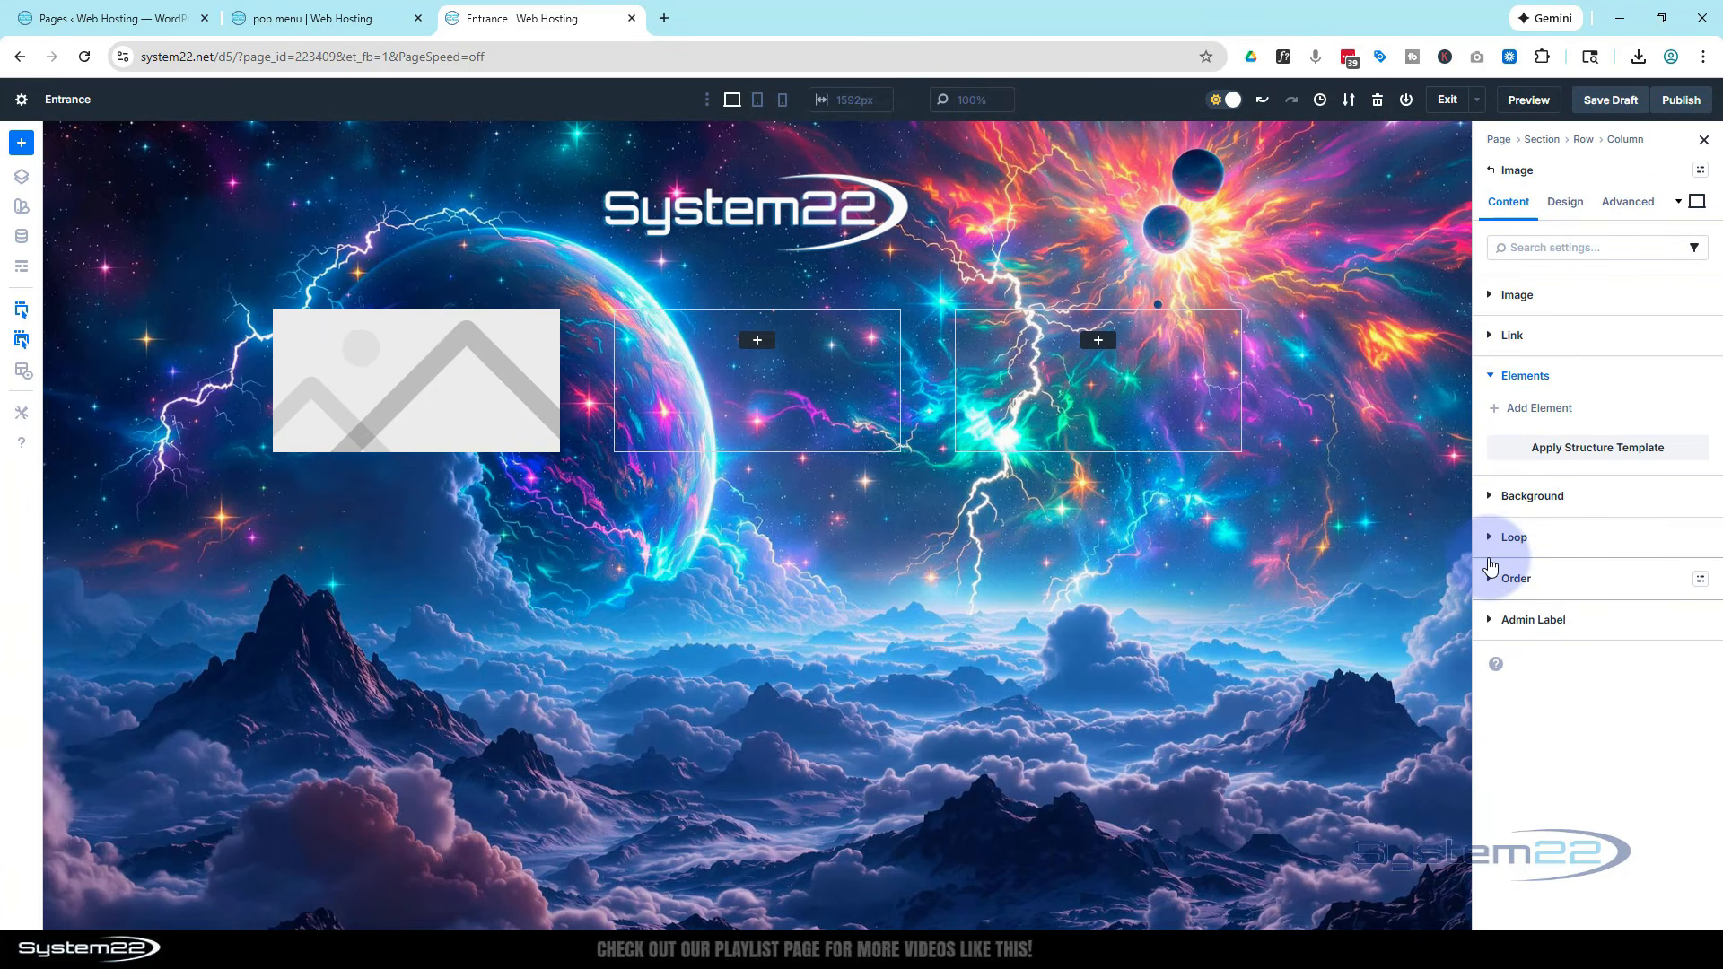
click(1528, 411)
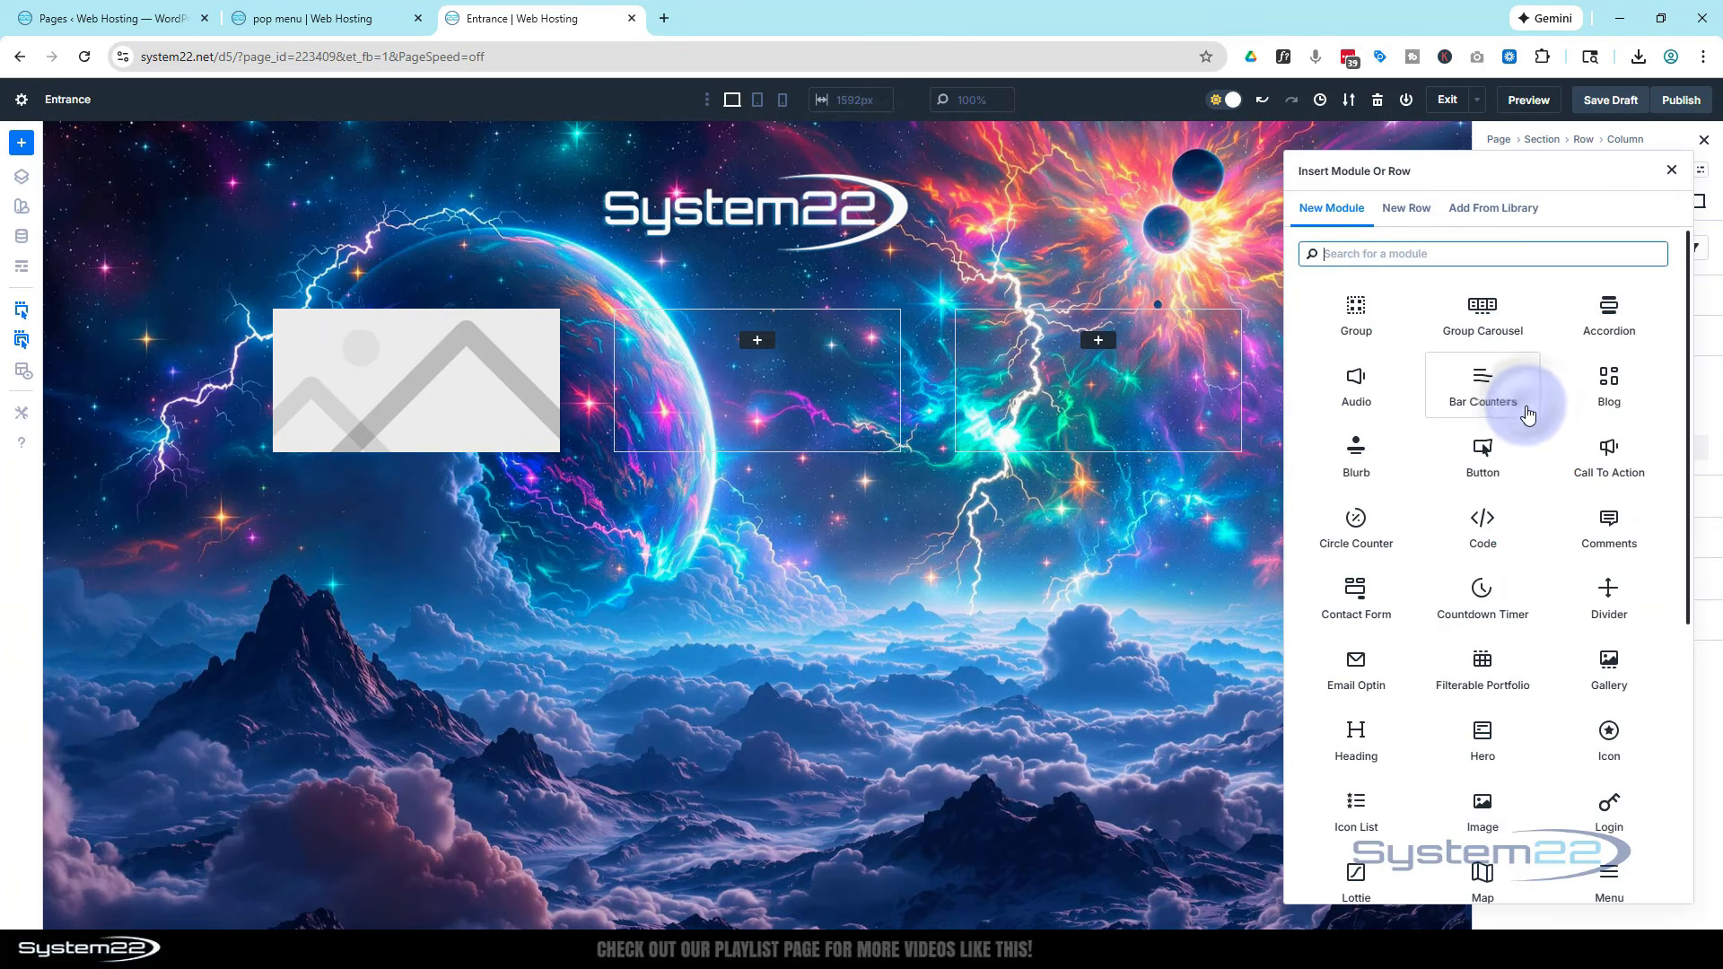
click(1373, 743)
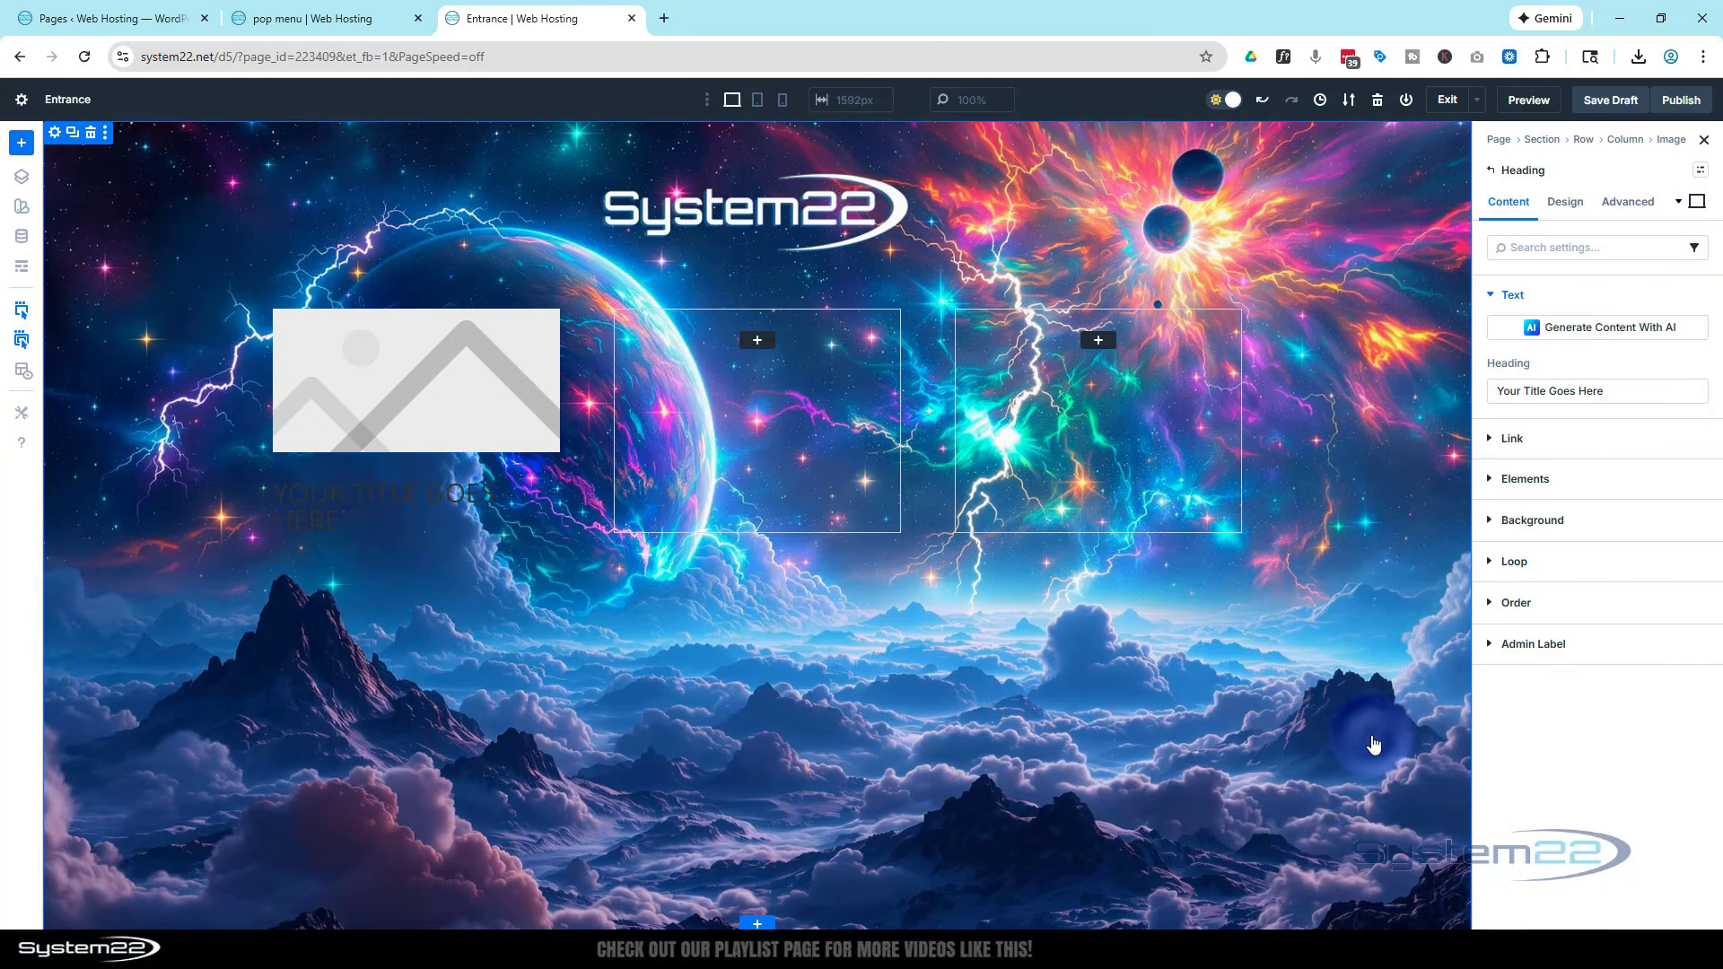
Set the heading's background color to black (000000)
click(358, 506)
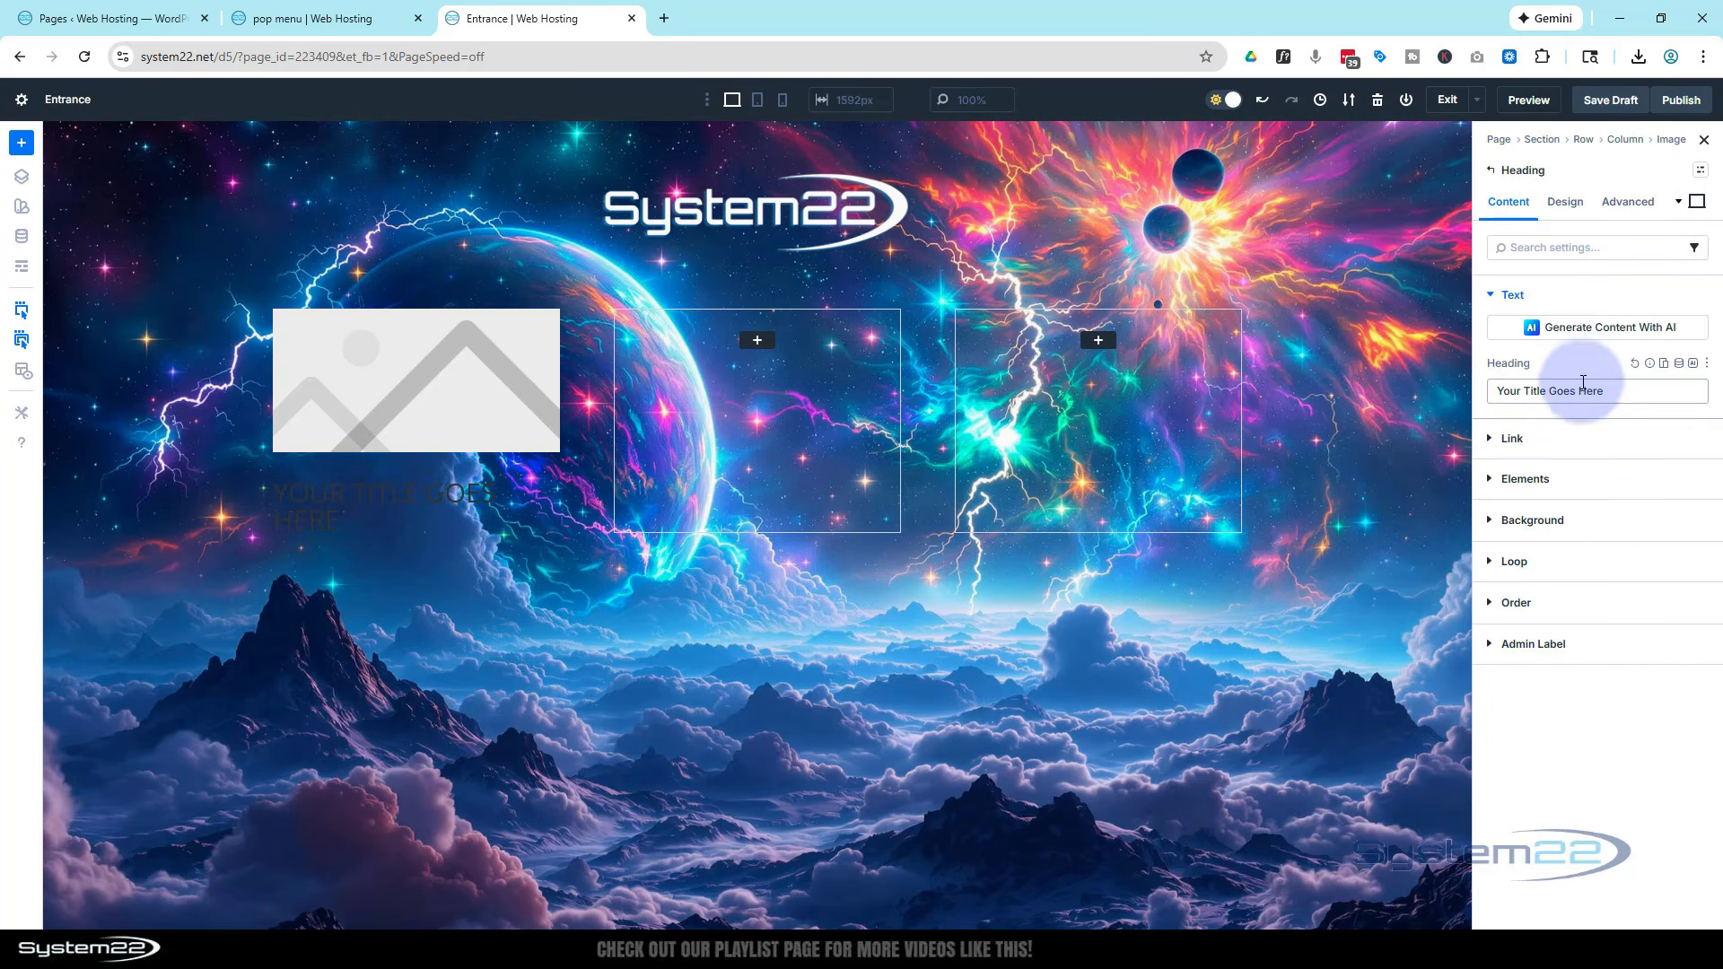
click(1552, 519)
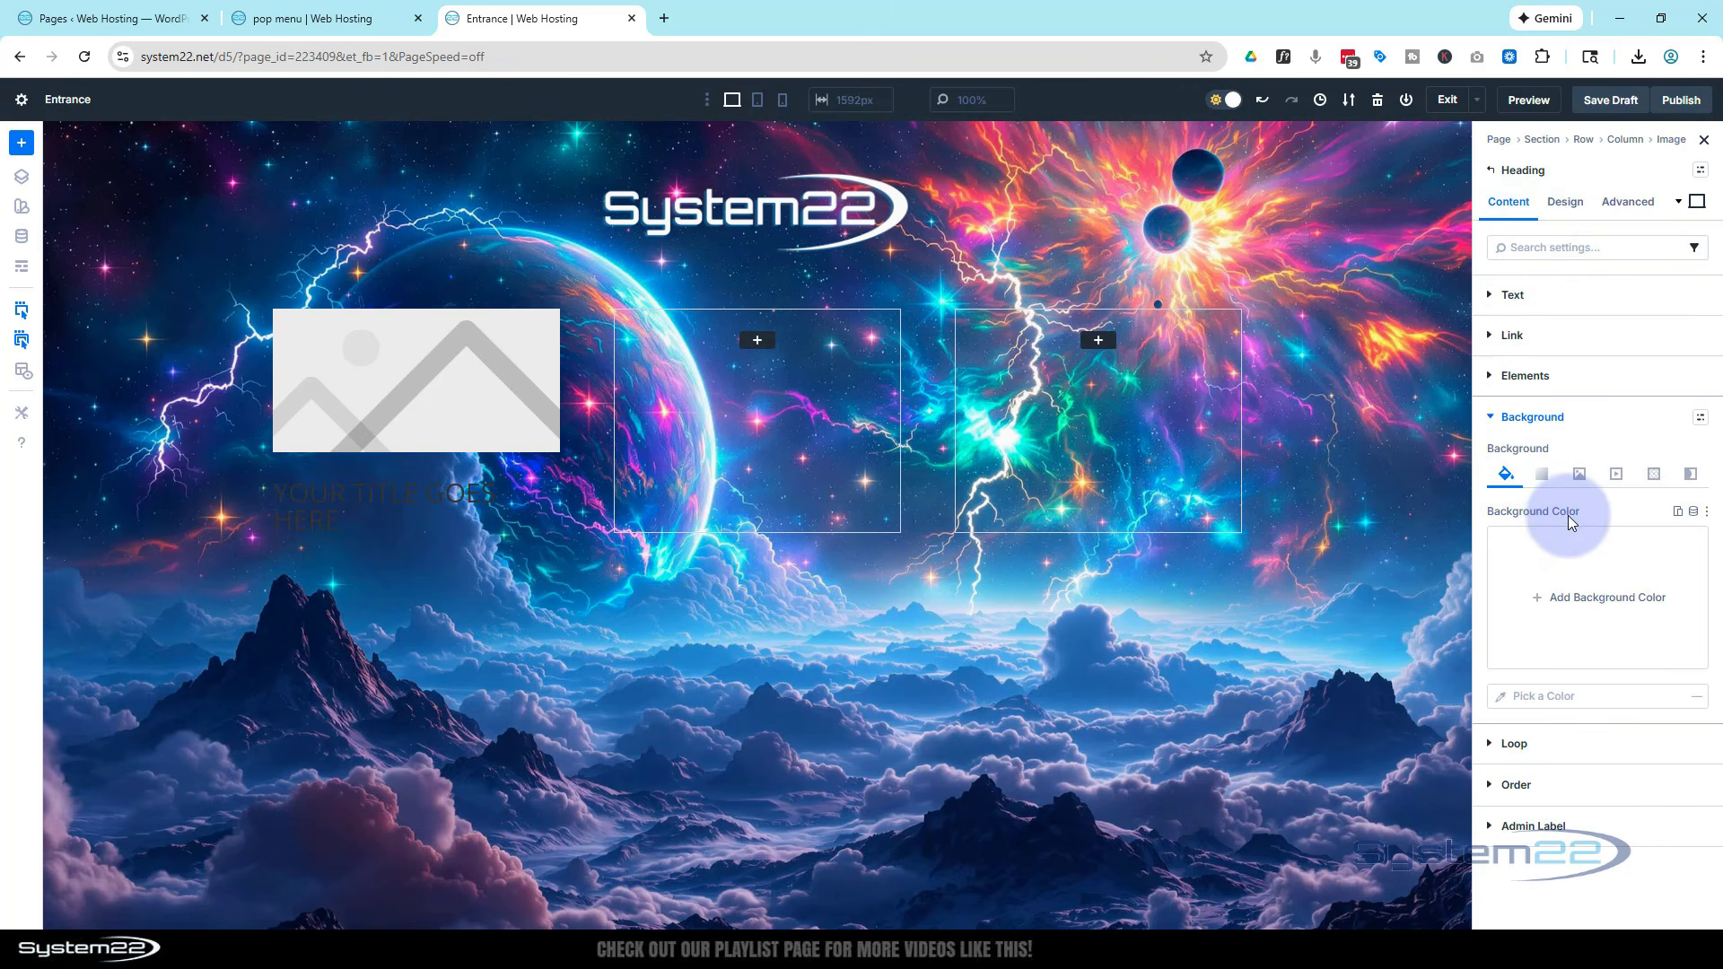
click(1559, 576)
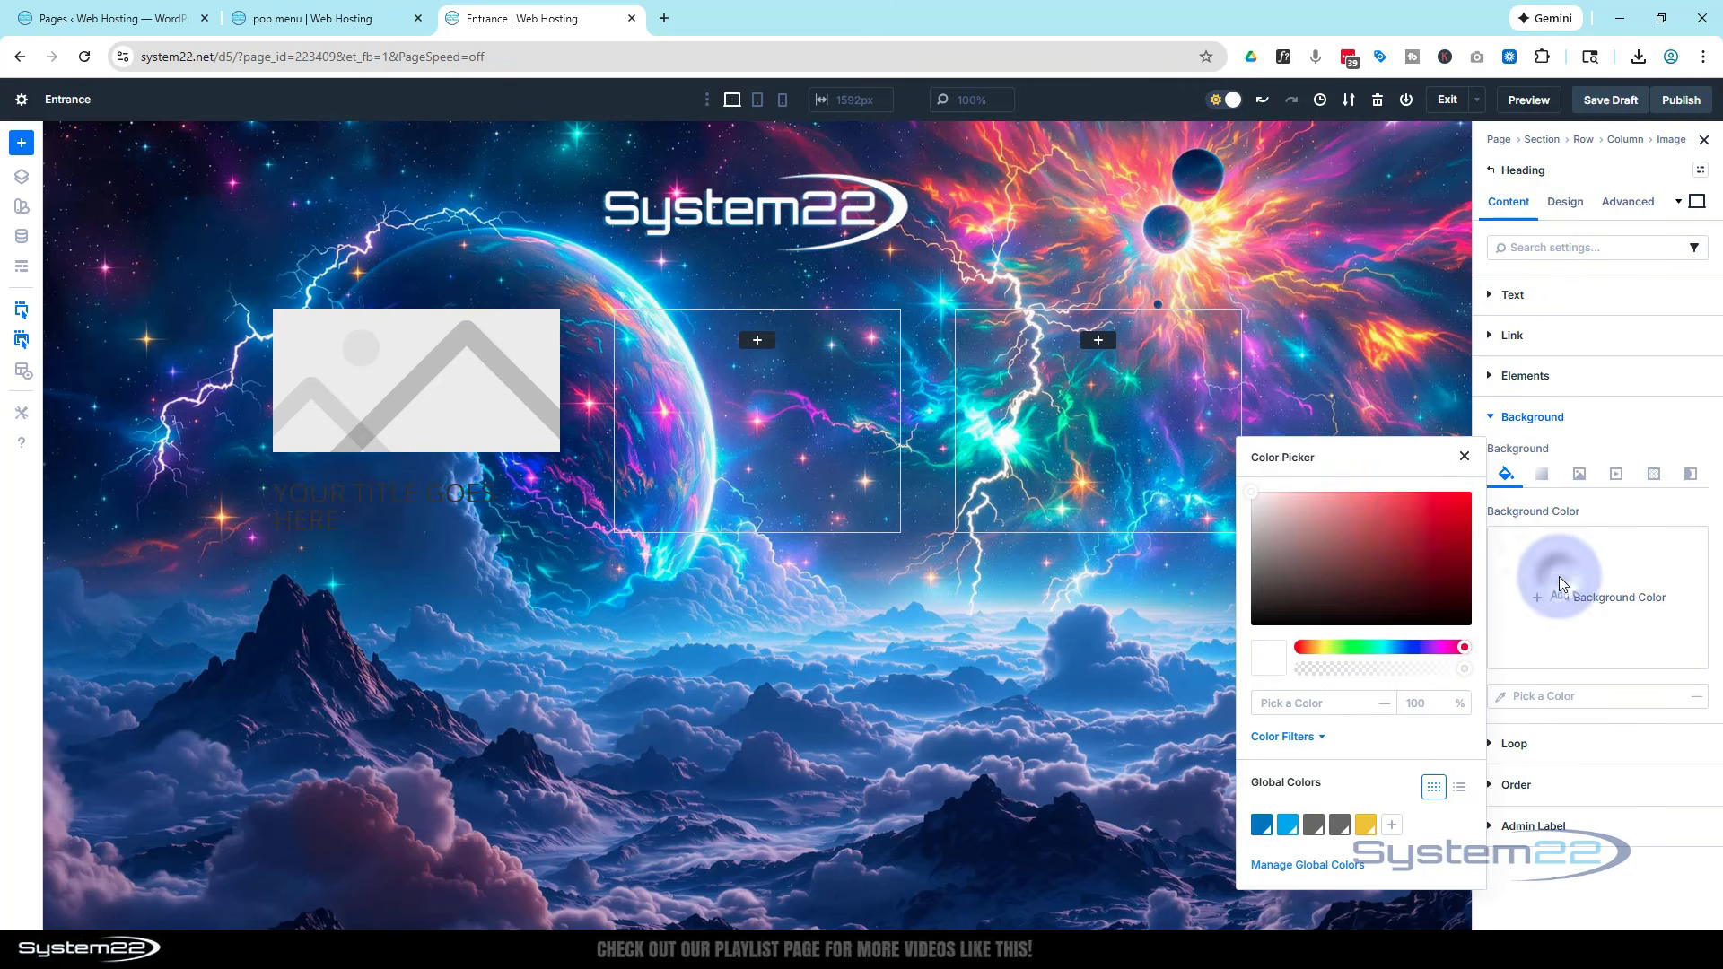
drag(1392, 536, 1222, 627)
click(1332, 445)
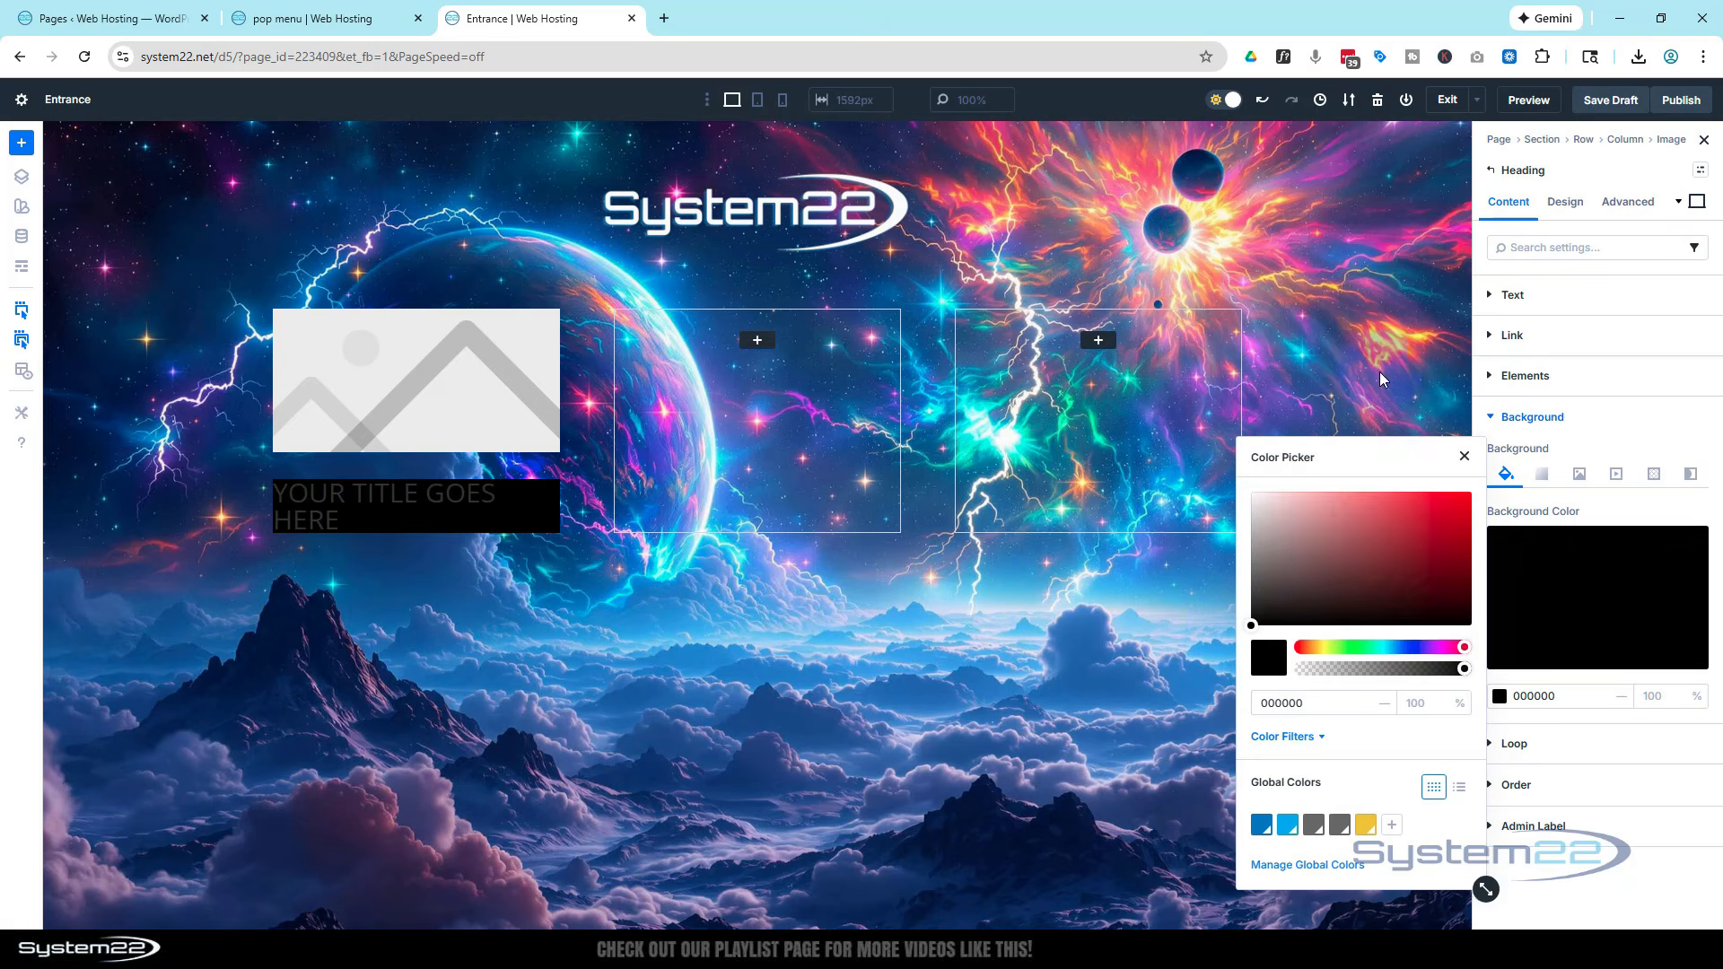
Set the heading level to H3 in the heading text design settings
click(1563, 201)
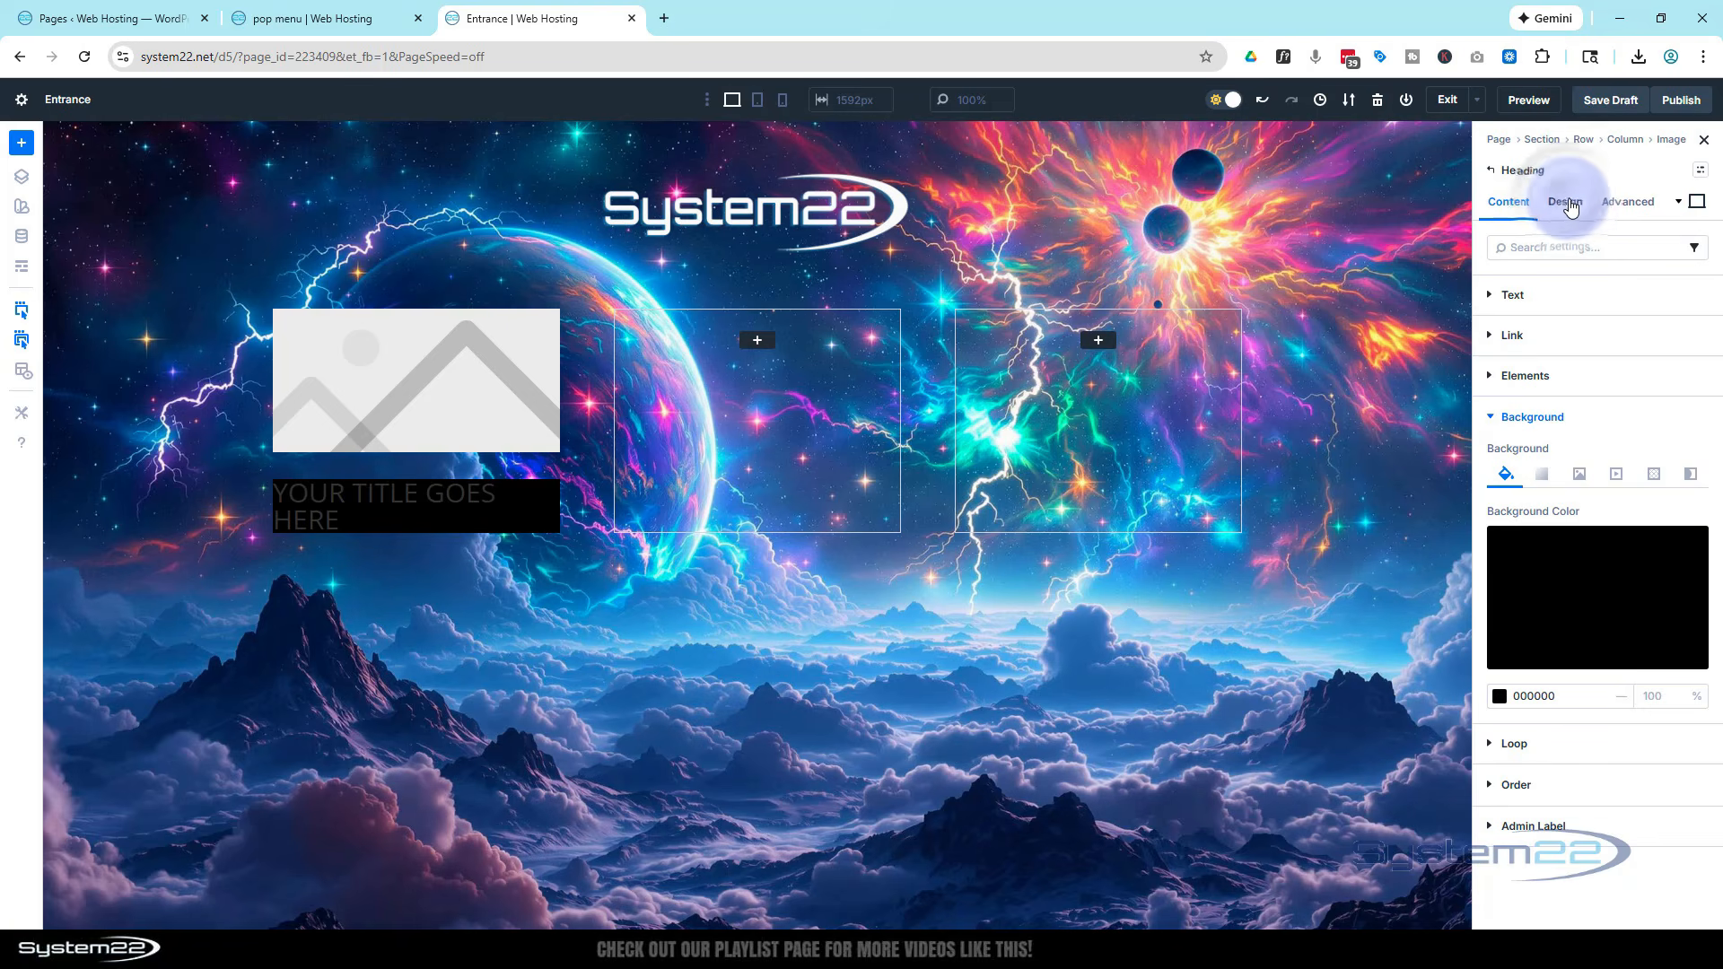
click(1574, 205)
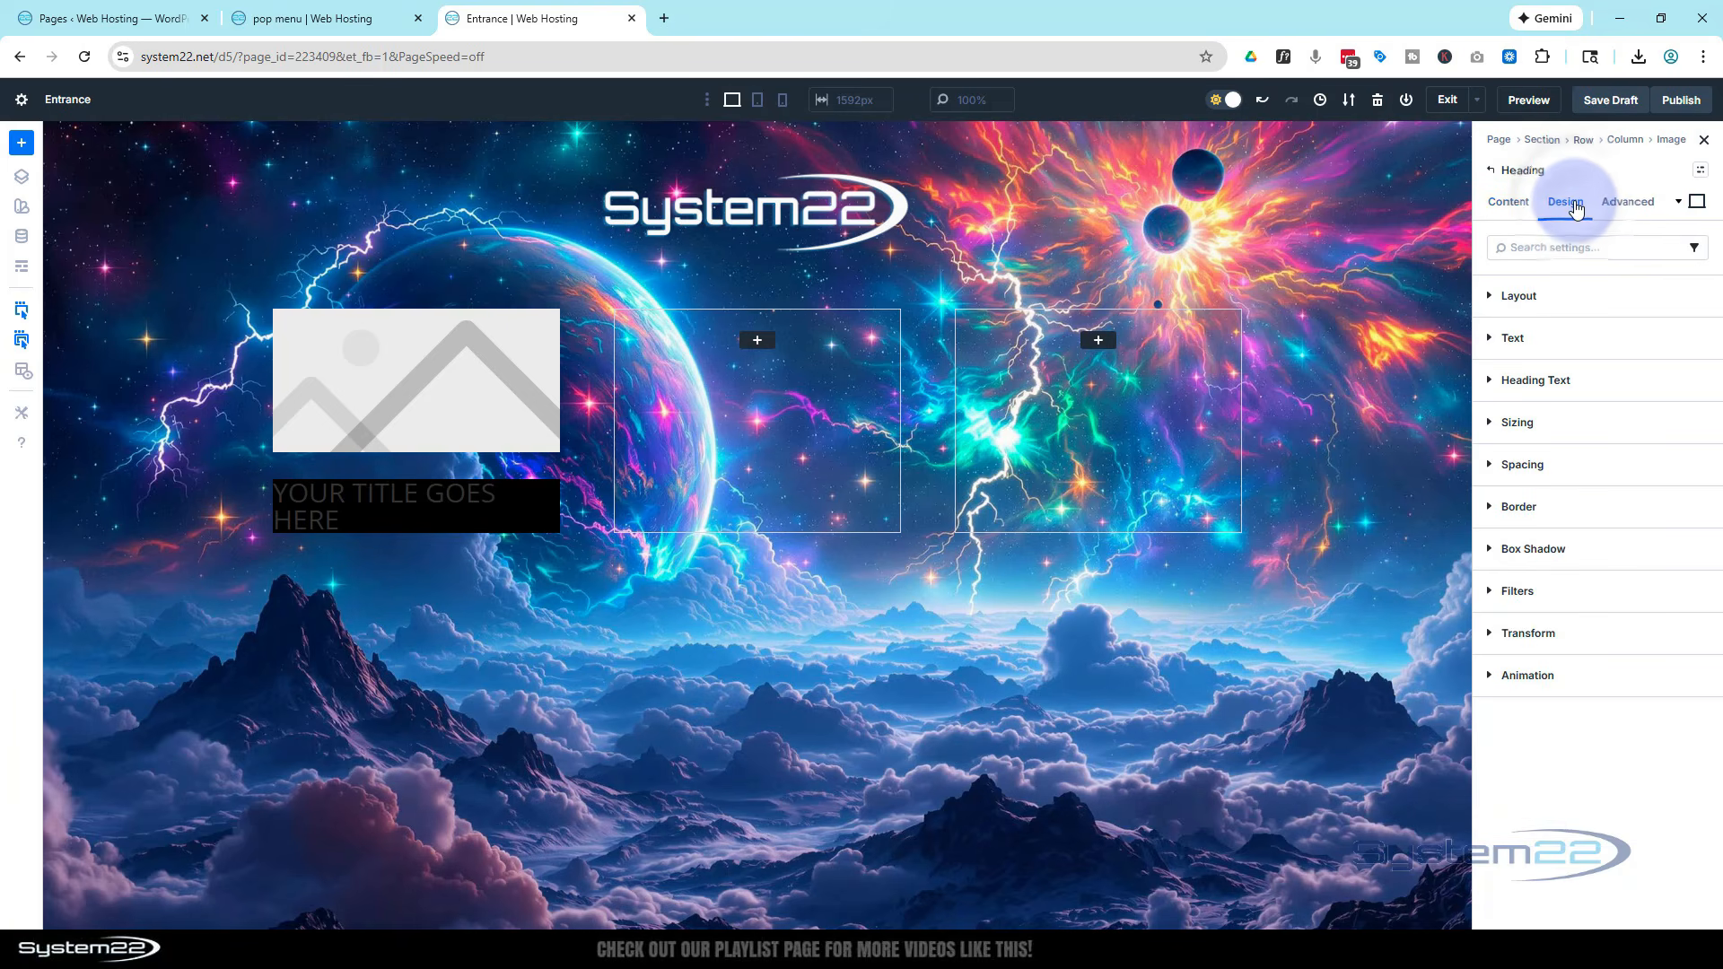
click(1499, 381)
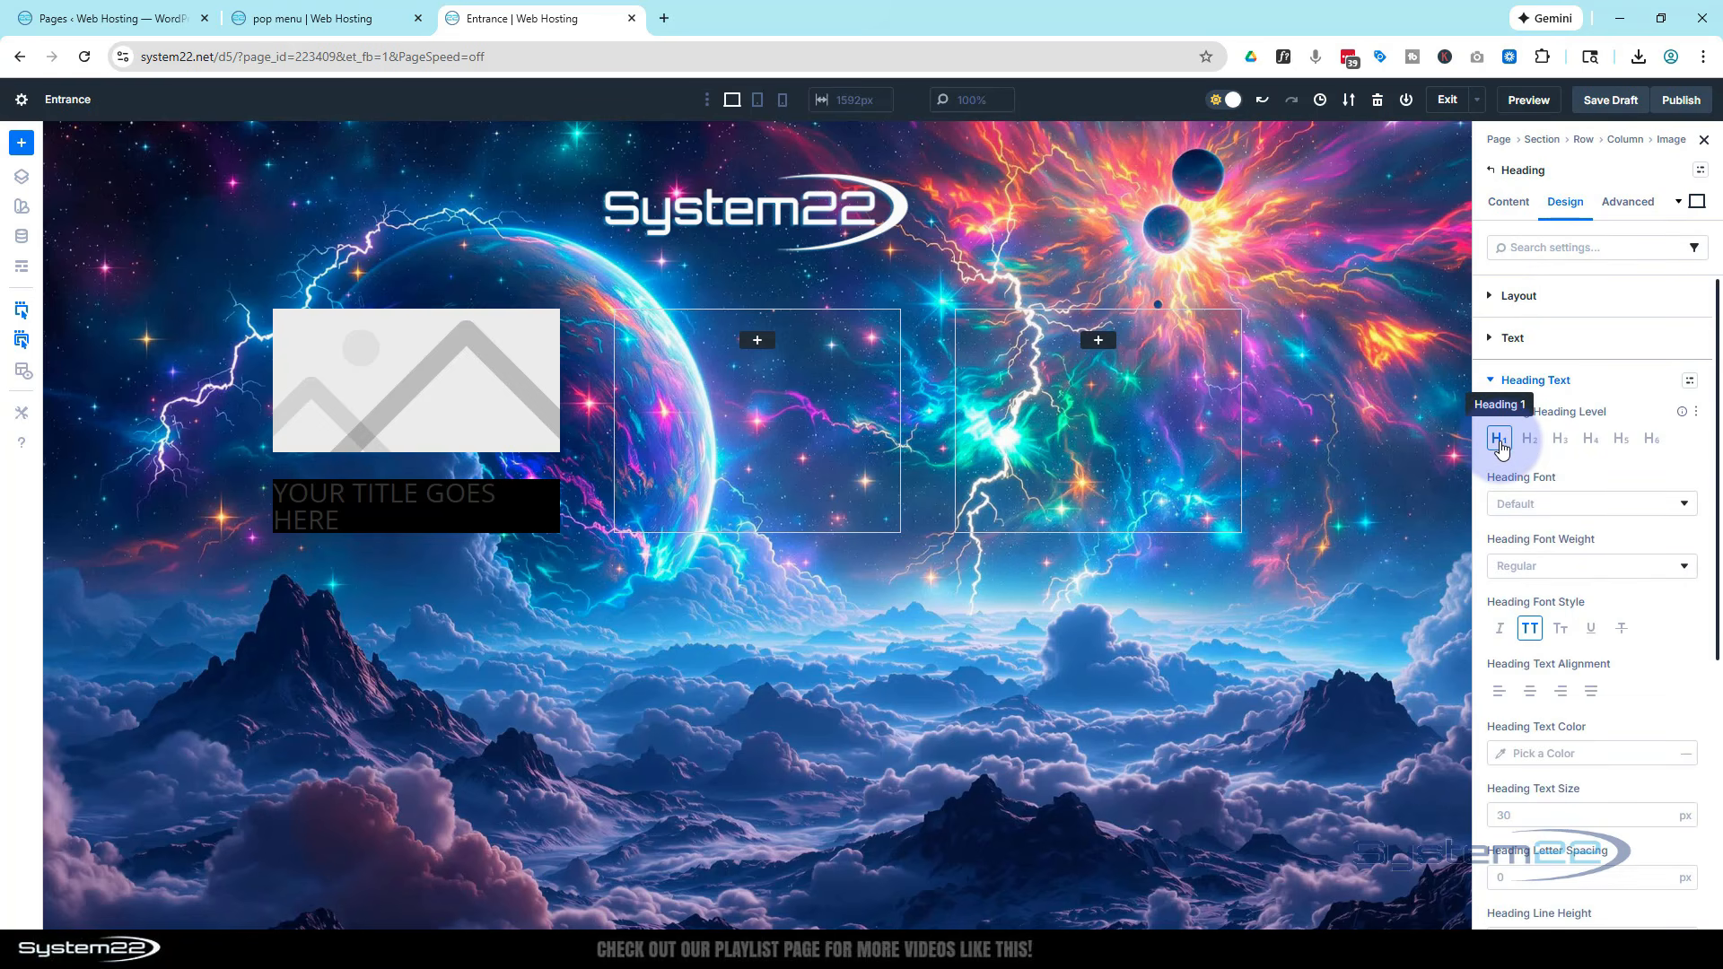
click(1560, 445)
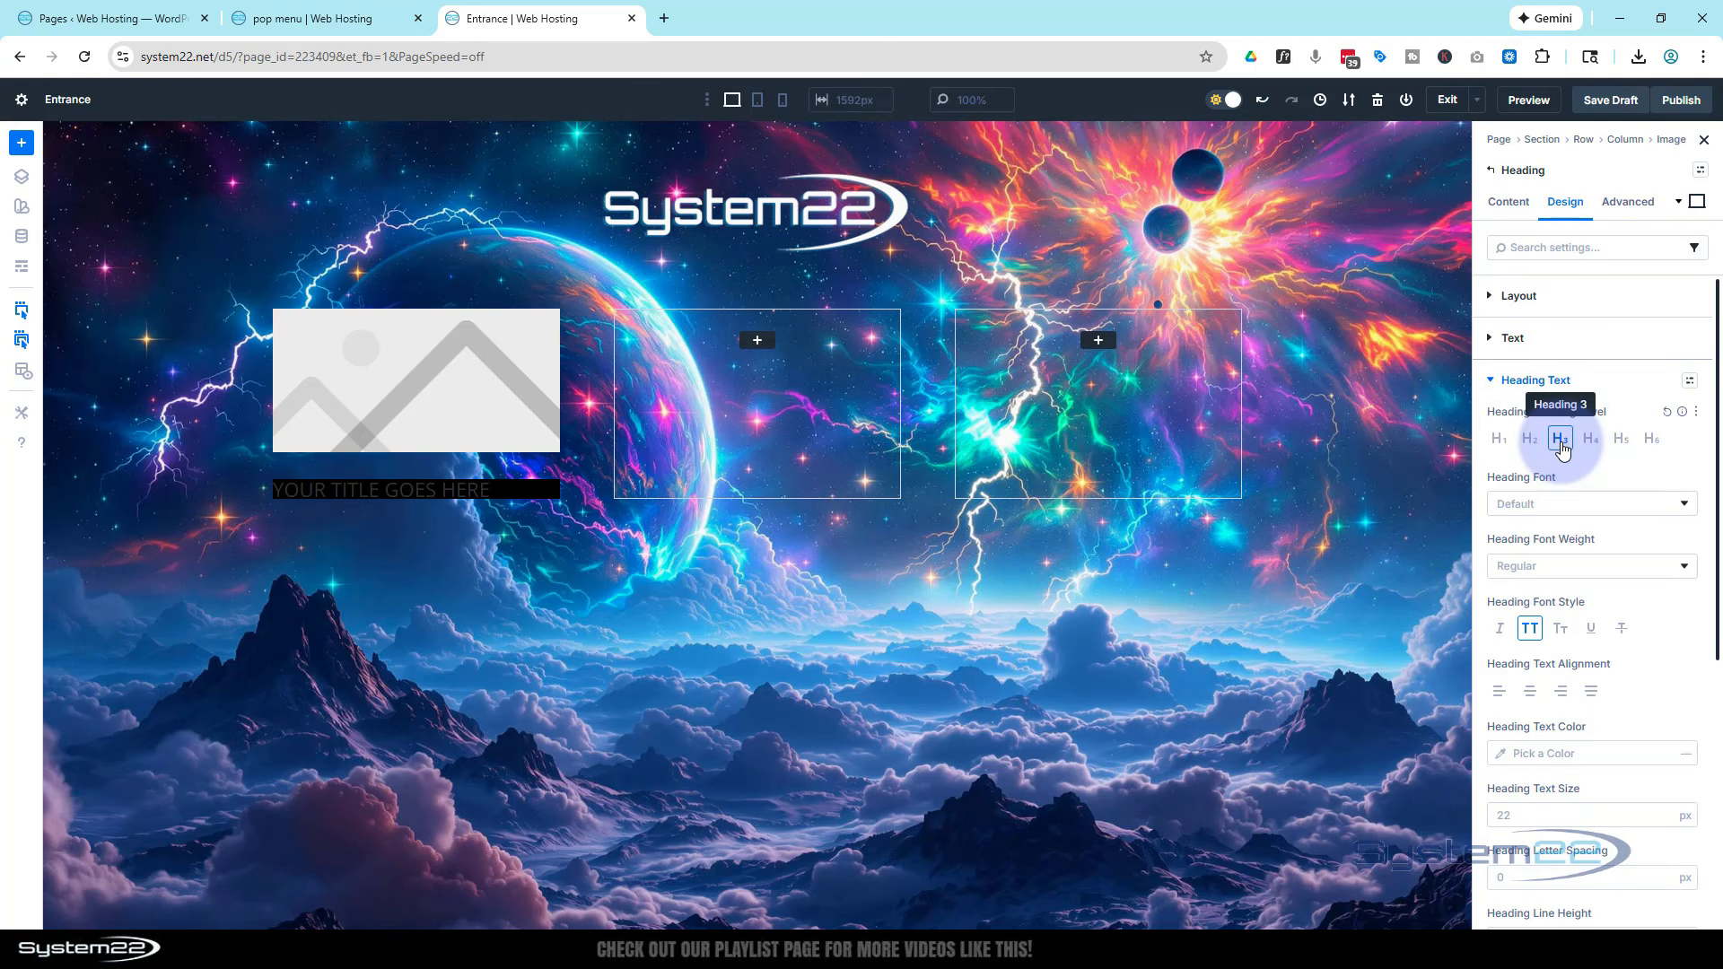
Turn off the uppercase font style and center-align the heading text
scroll(1566, 499, down, 1)
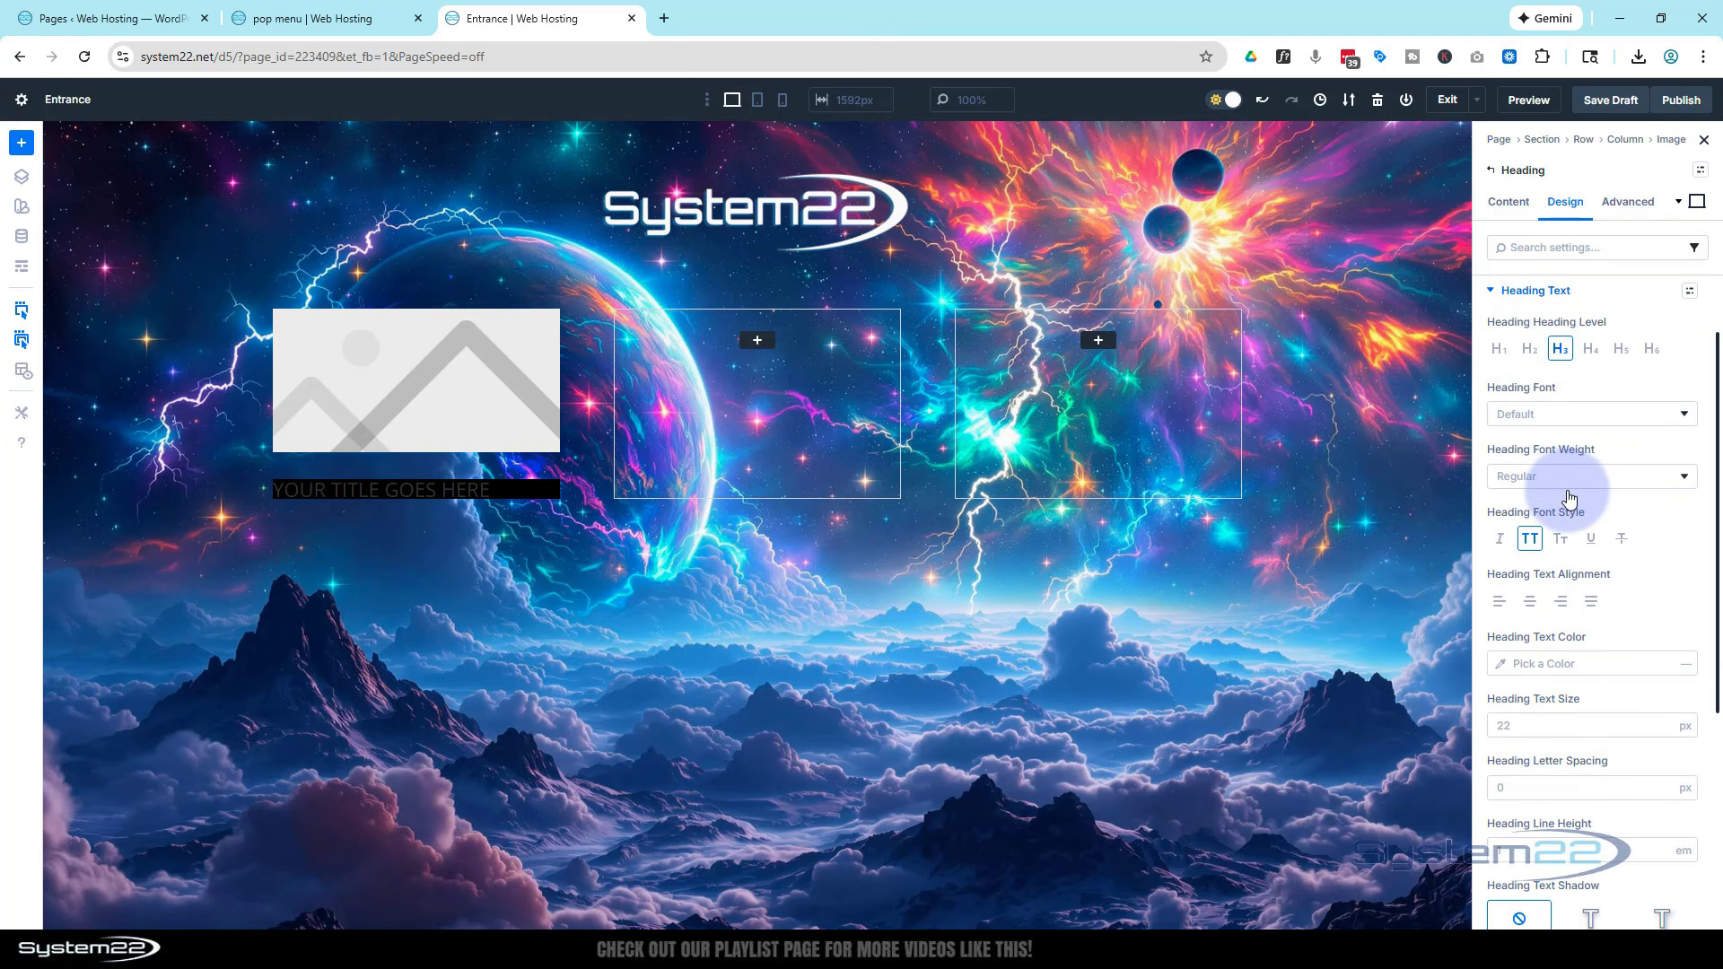
click(1530, 540)
click(1528, 605)
Set the heading text color to white (FFFFFF)
scroll(1527, 601, down, 1)
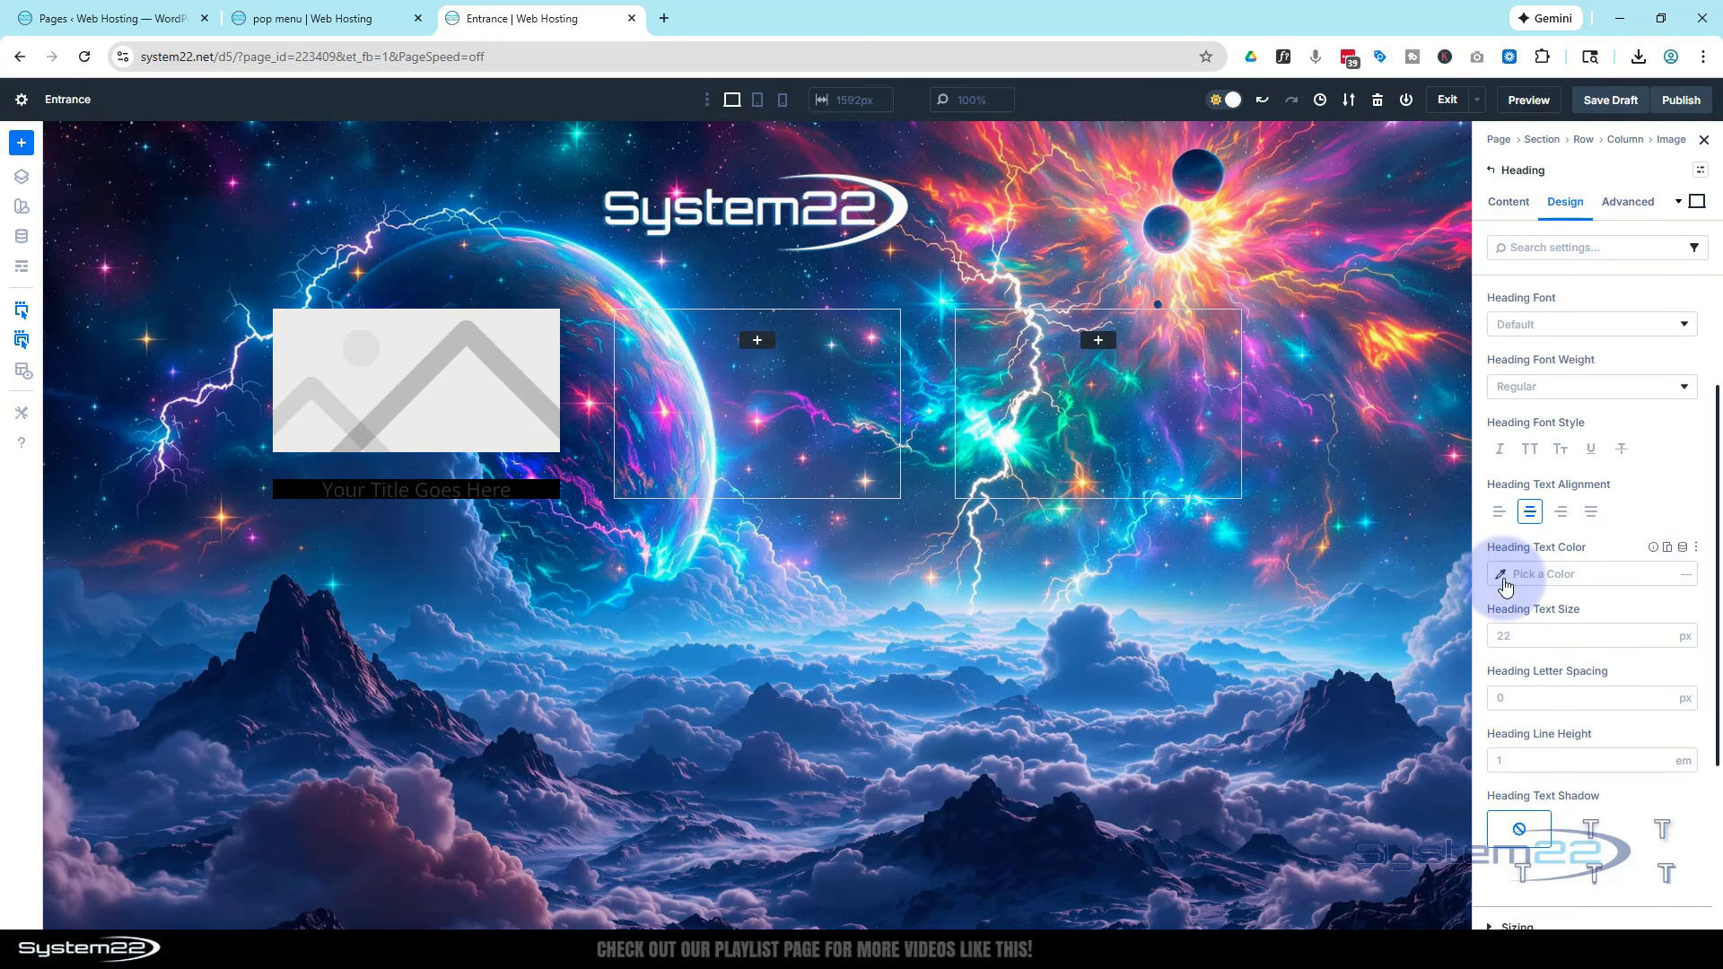
click(1502, 576)
drag(1300, 525, 1241, 478)
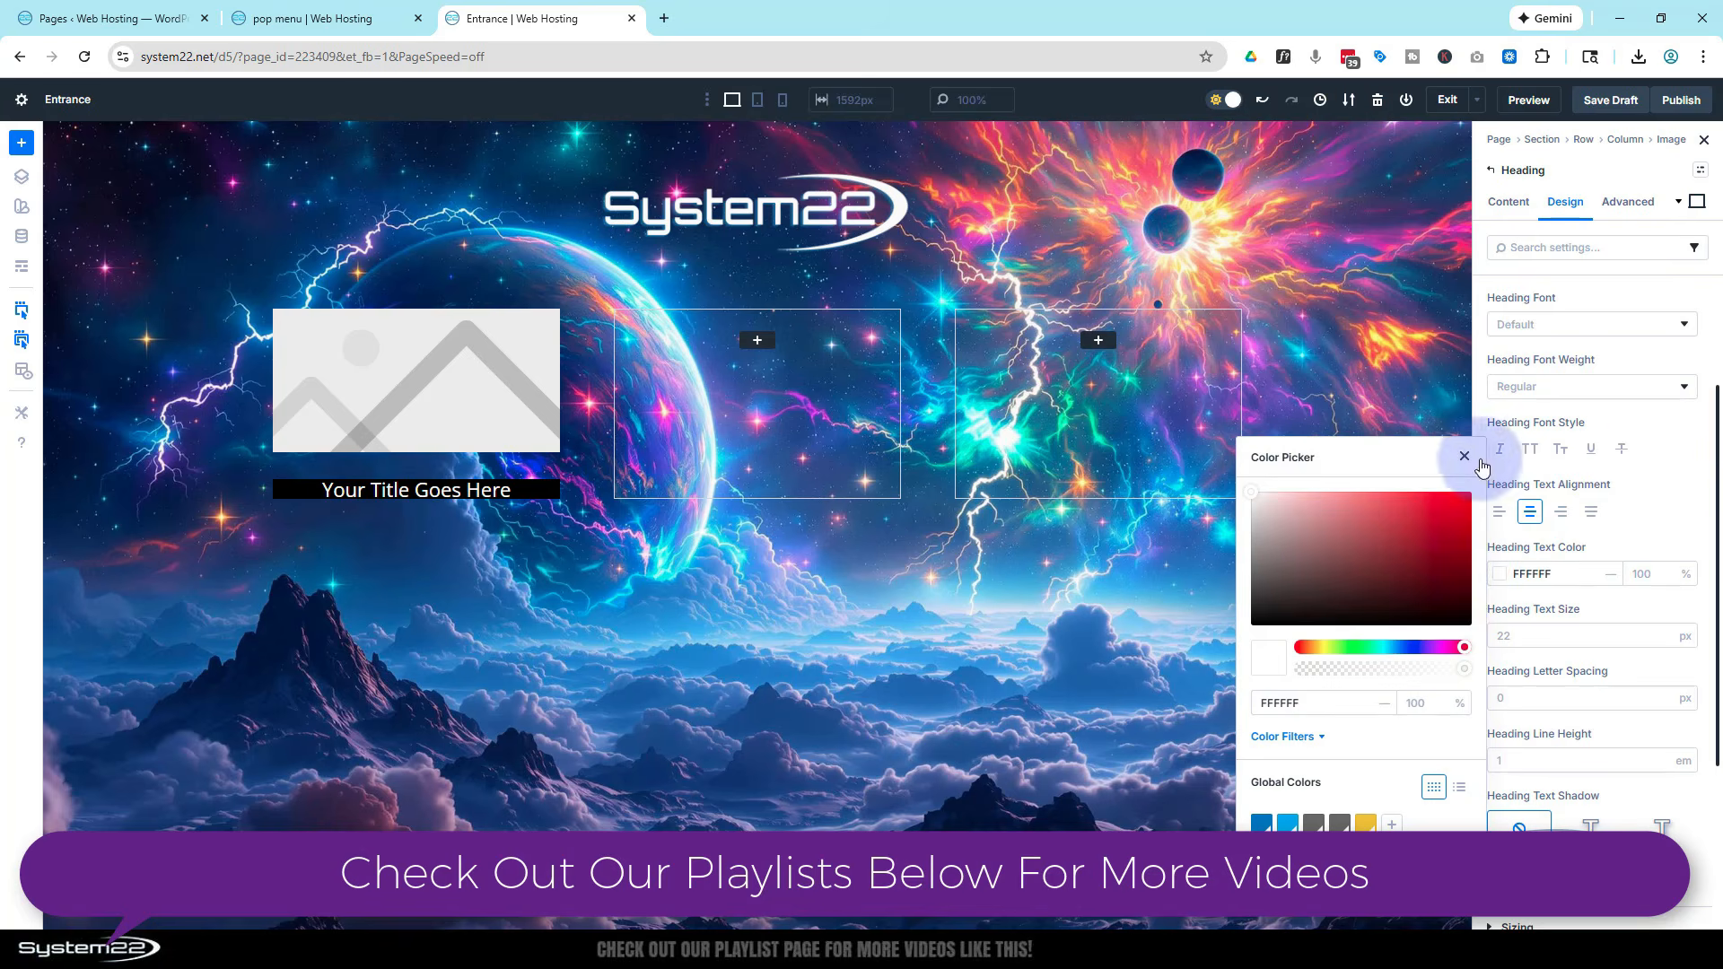
click(1666, 489)
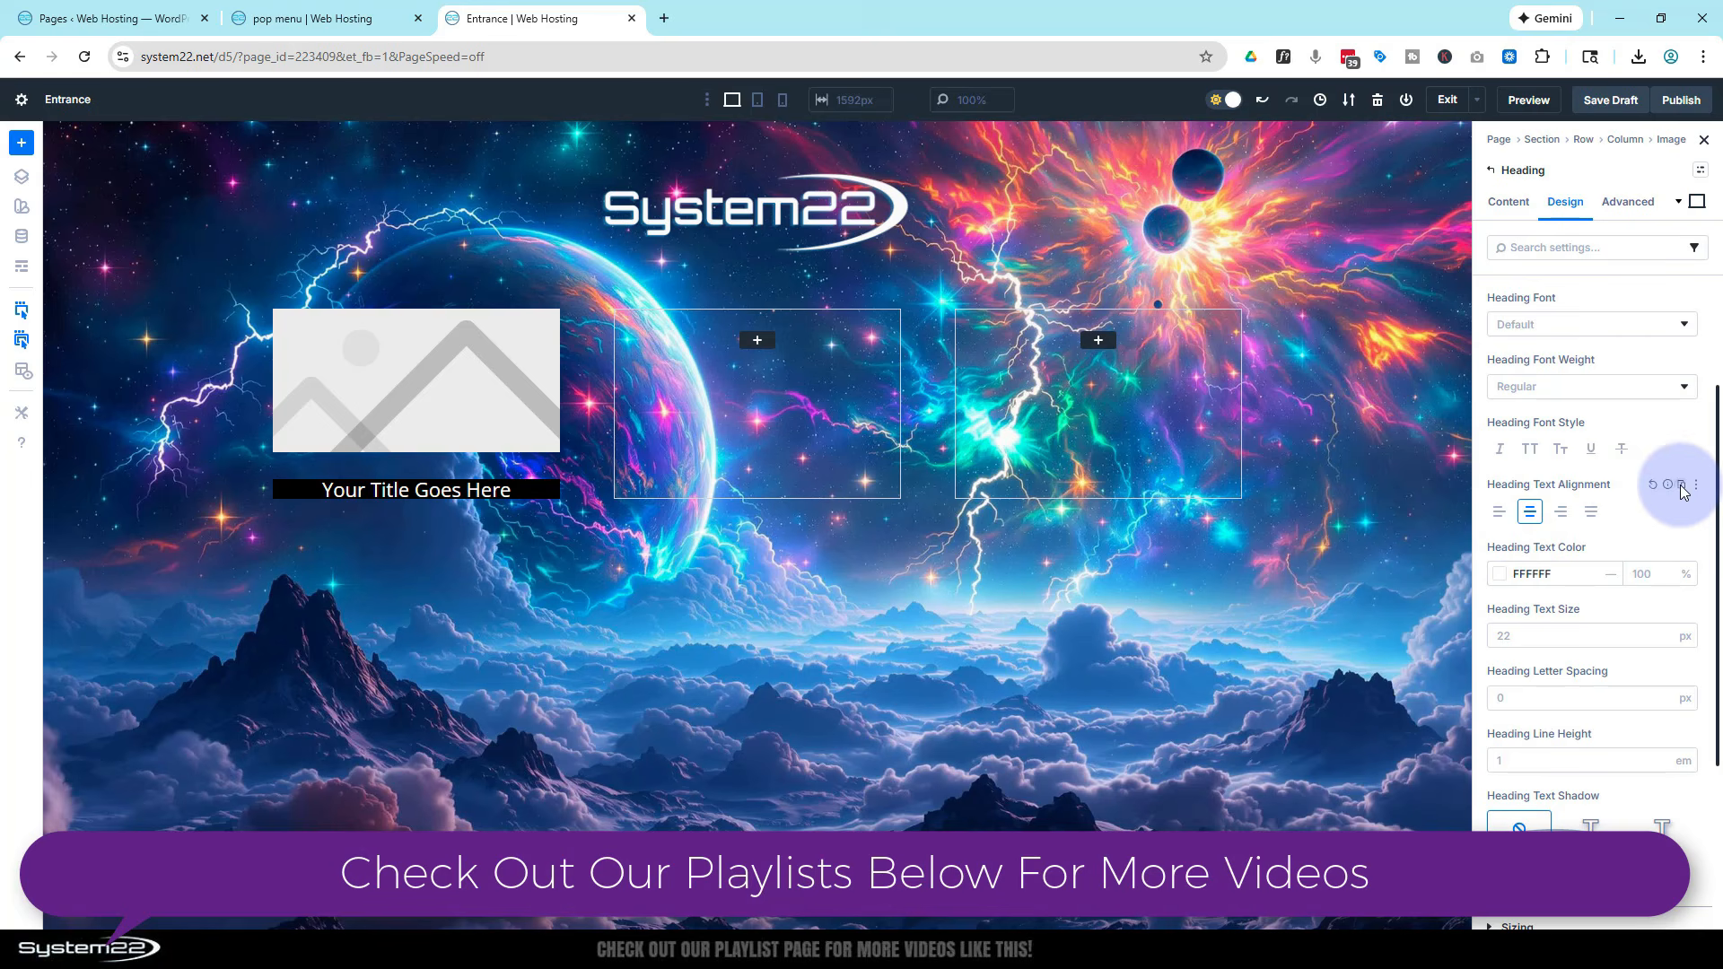
Set the heading text size to 16 px
click(1521, 630)
text(16)
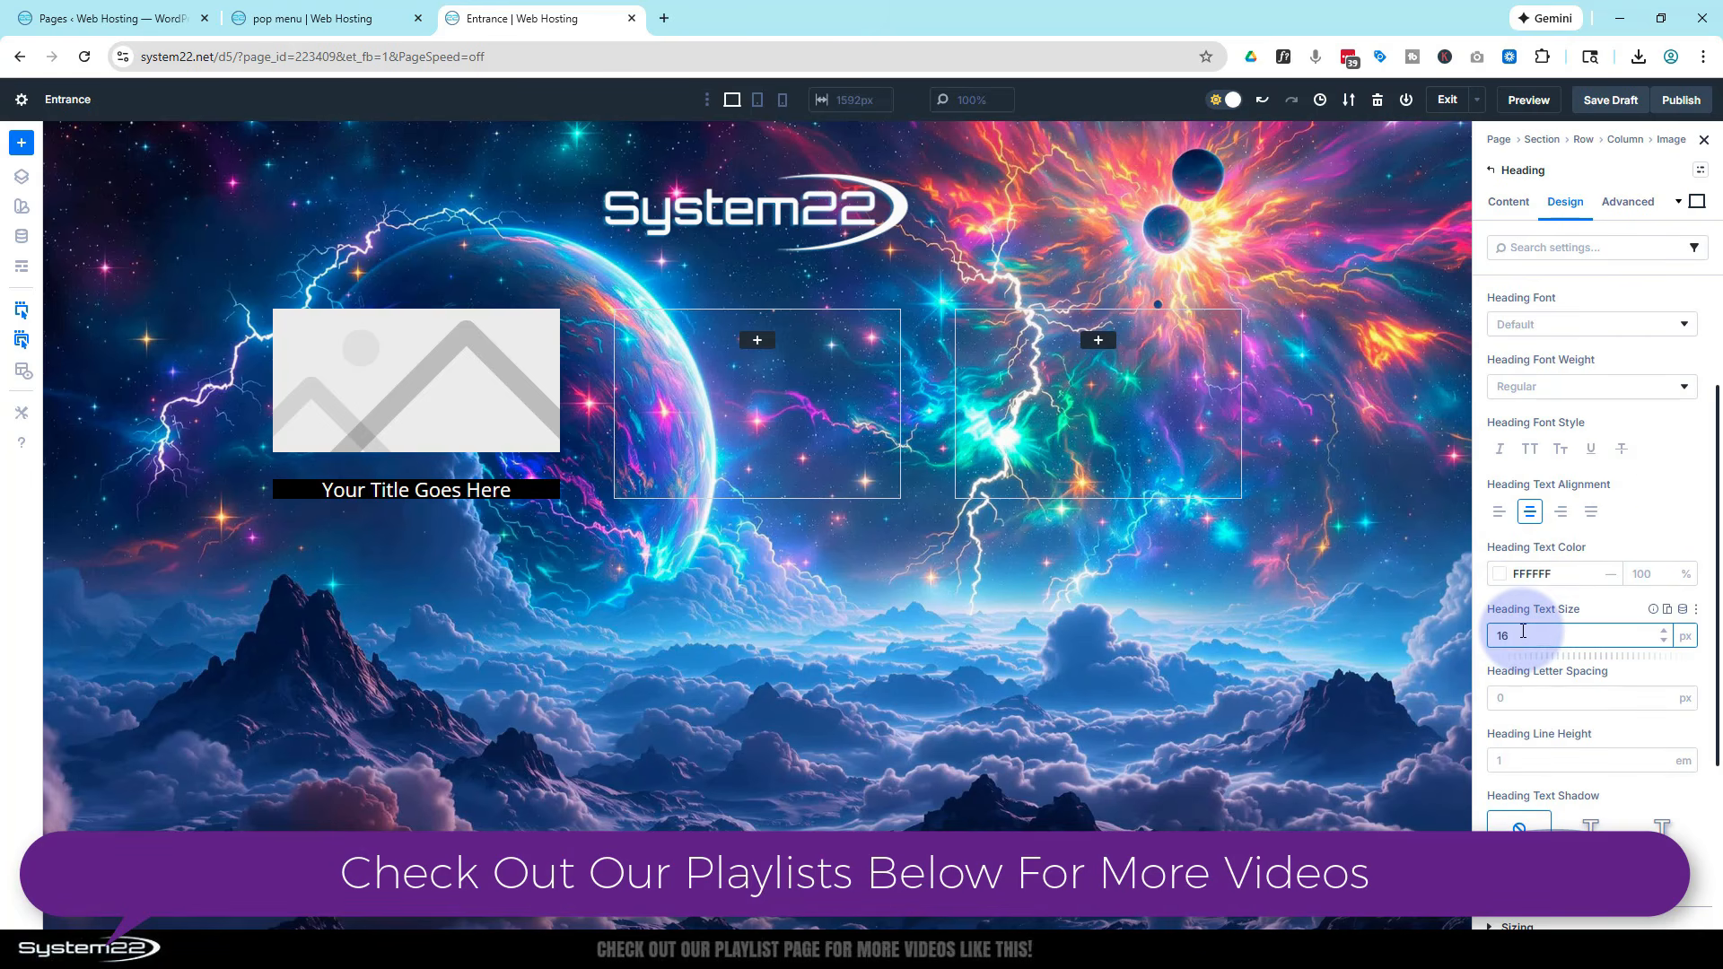
click(1616, 603)
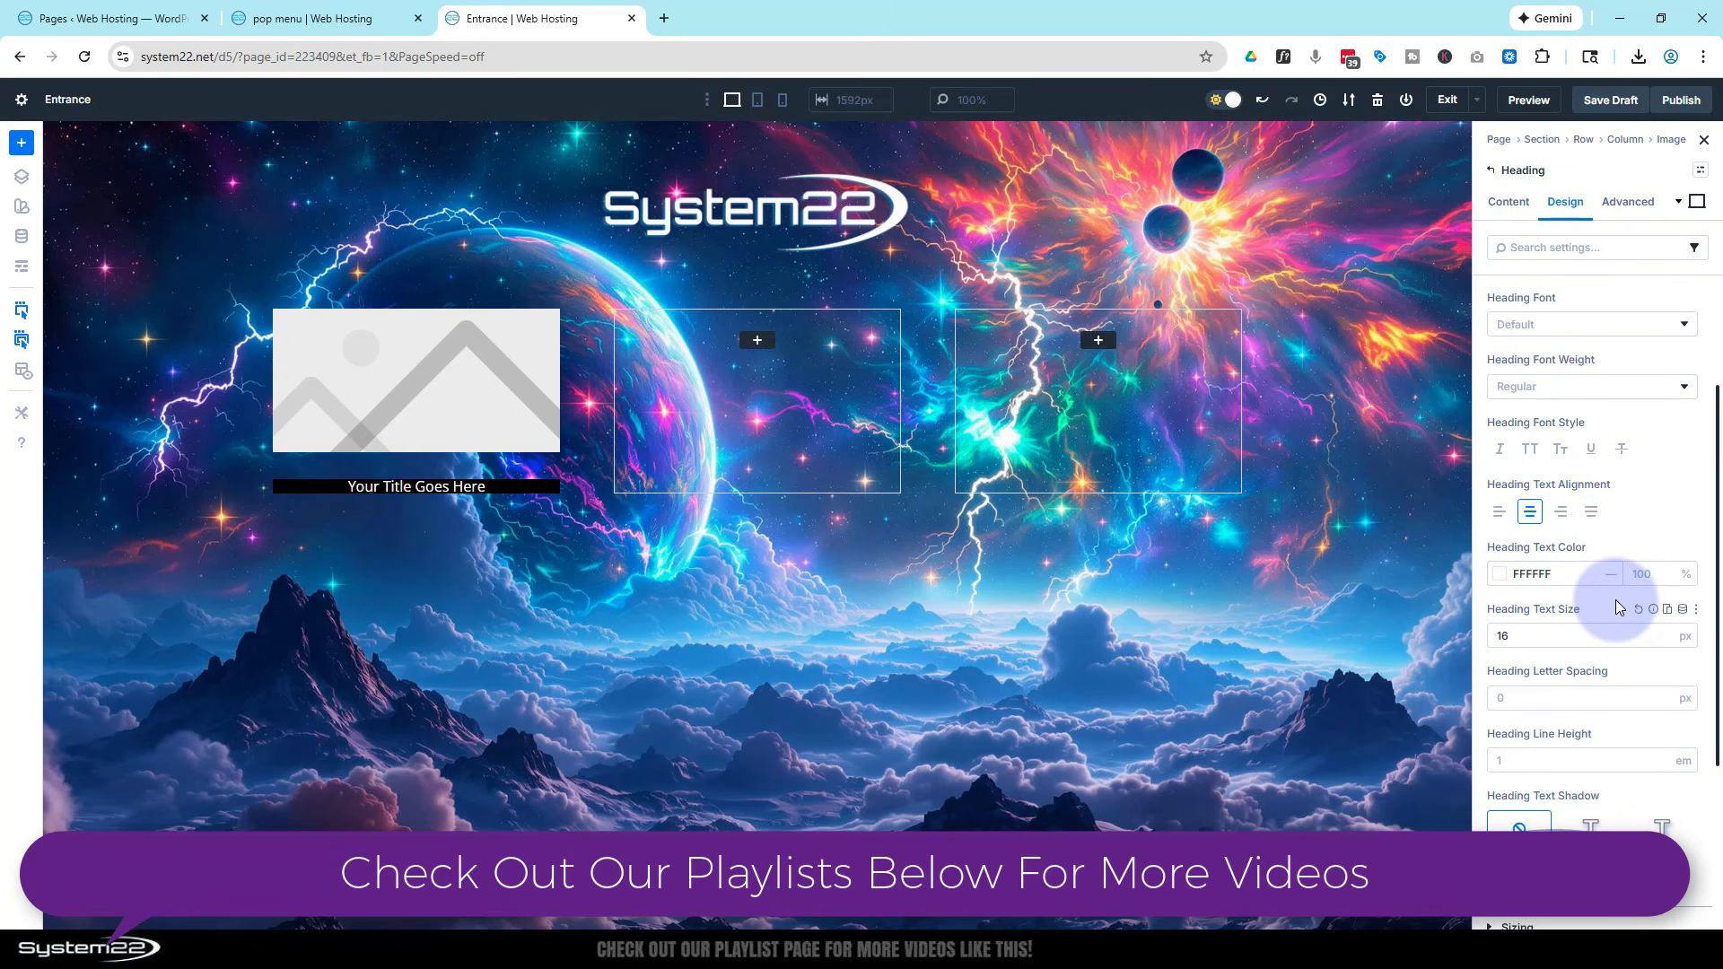
scroll(1615, 600, down, 2)
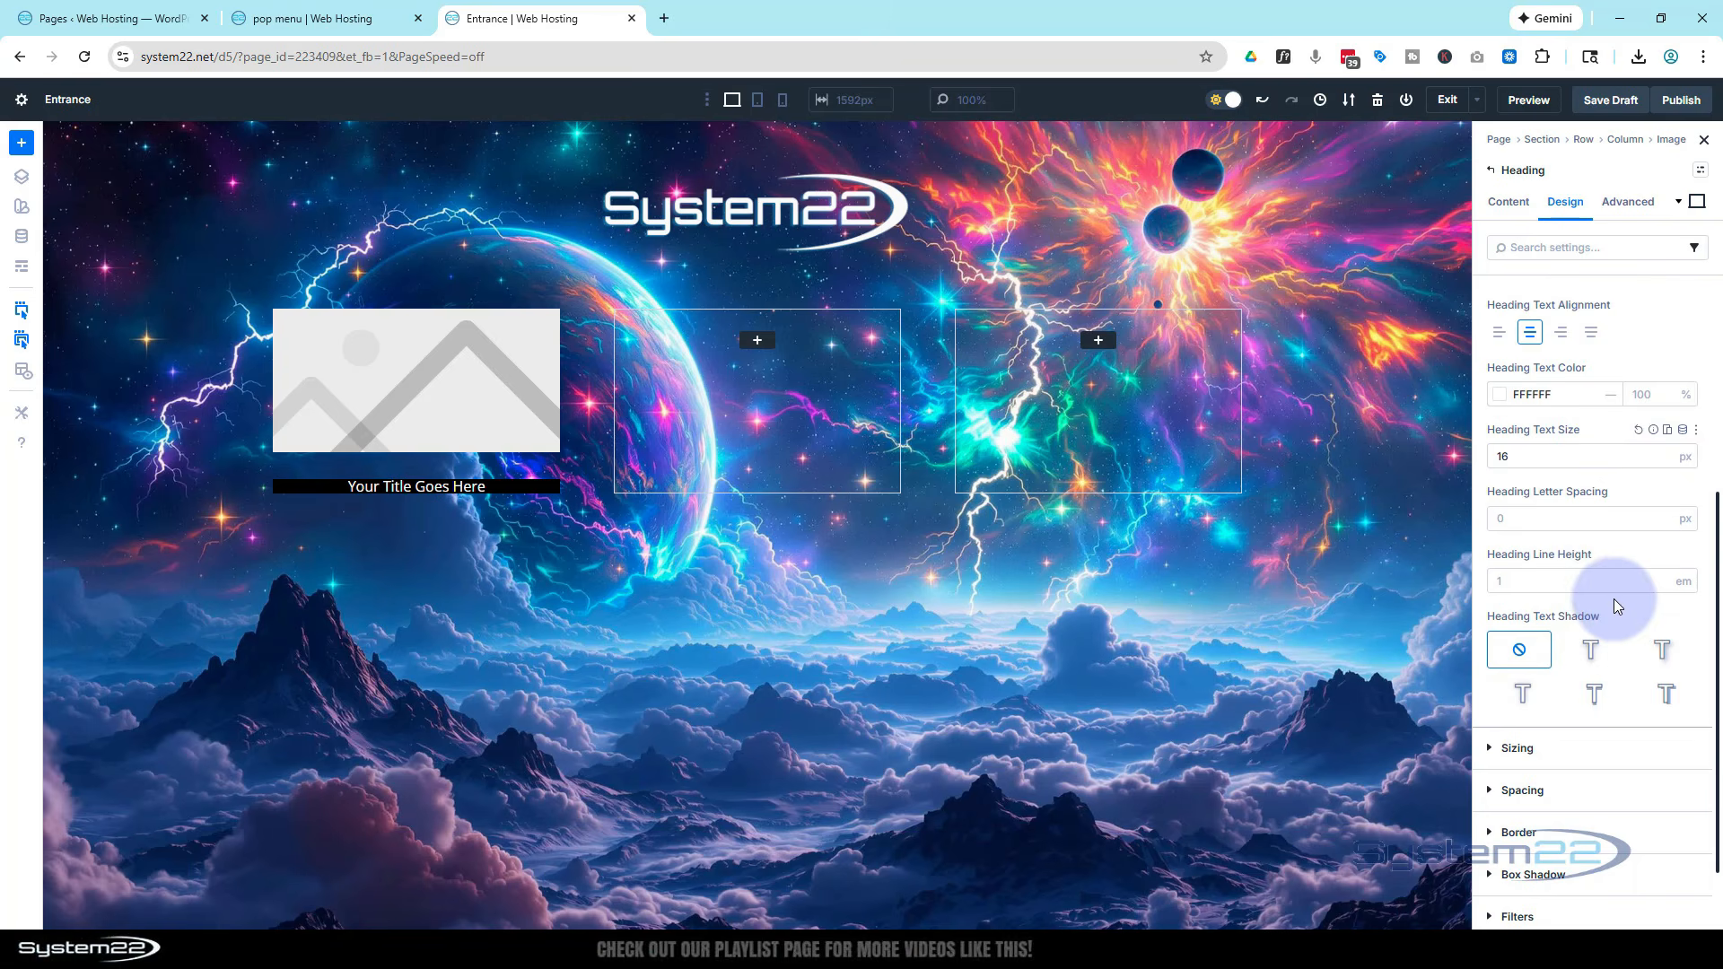
Set the heading line height to 2 em
click(1659, 575)
click(1660, 575)
click(1659, 576)
click(1660, 576)
click(1660, 575)
click(1660, 575)
click(1659, 575)
click(1660, 575)
click(1659, 575)
click(1660, 576)
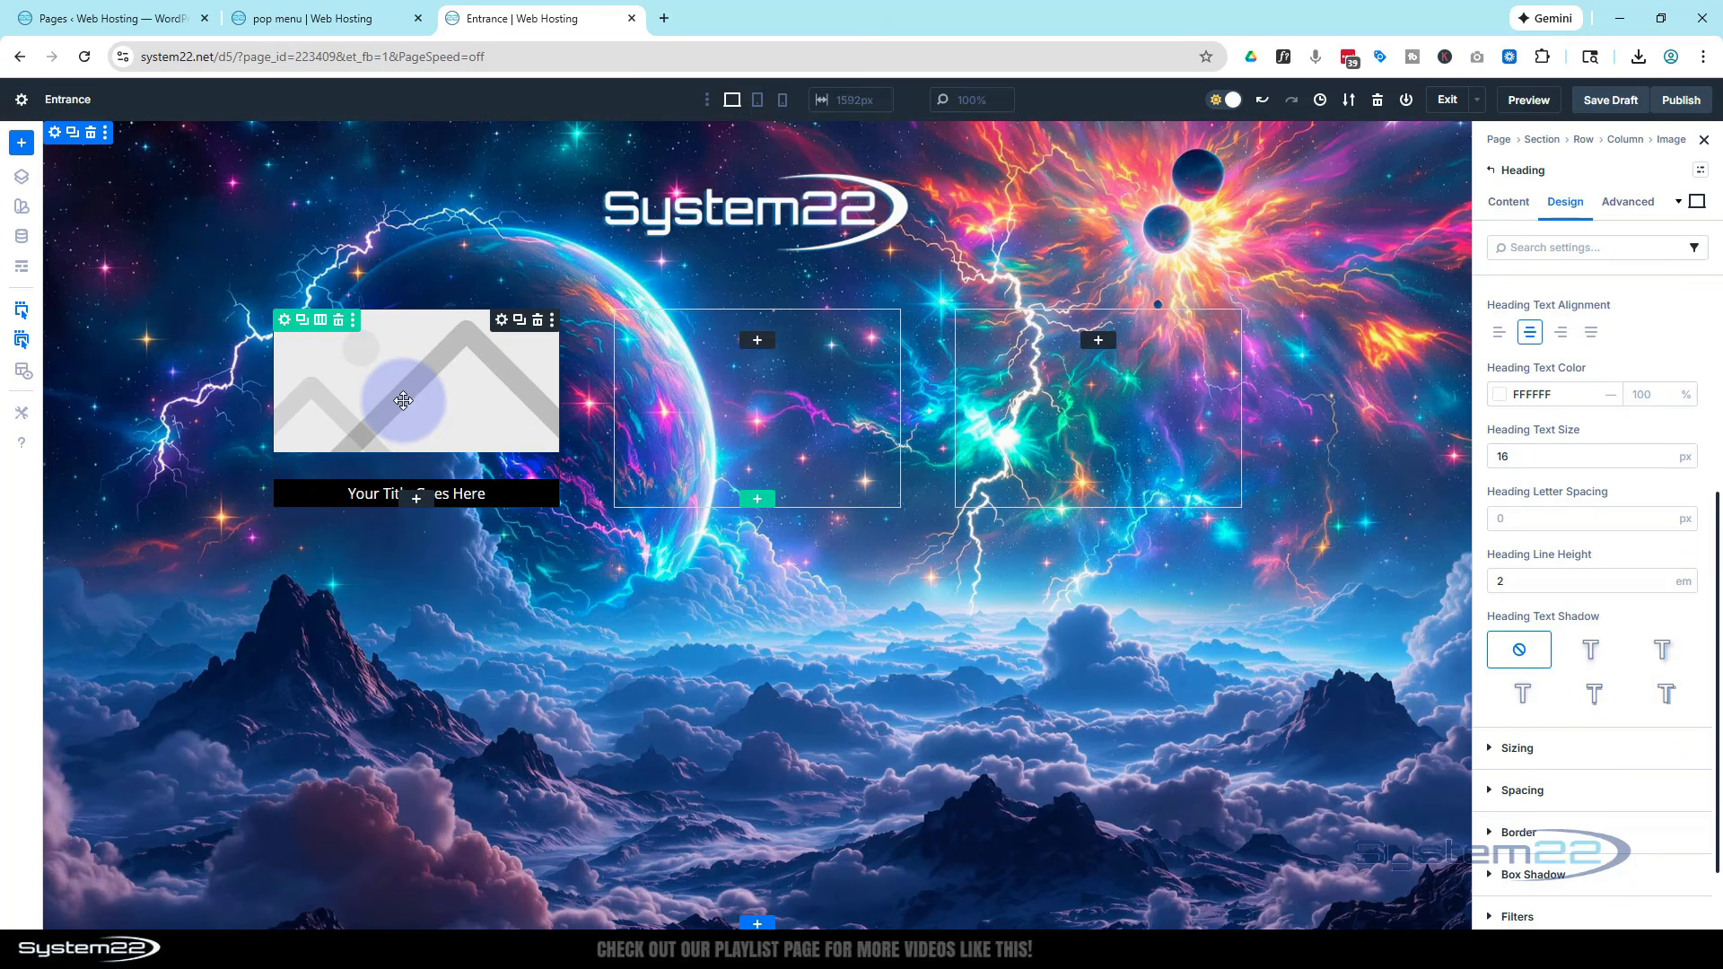
Select the image module and set its layout vertical gap to 0 px
click(450, 365)
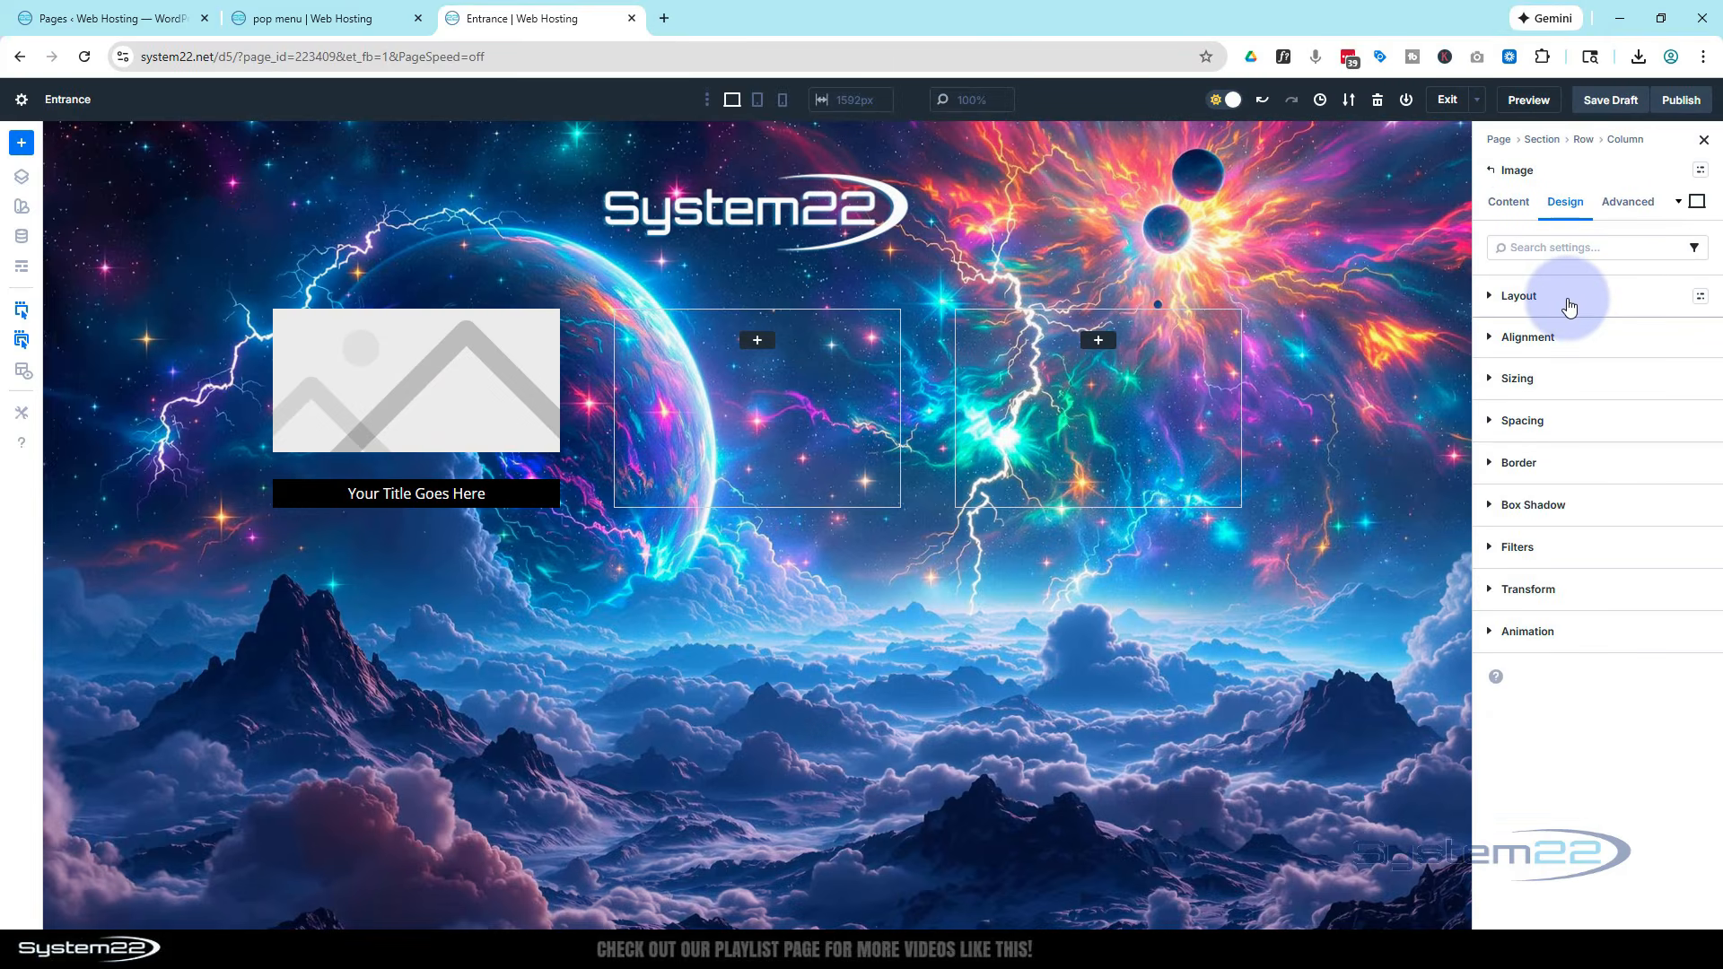
click(1568, 307)
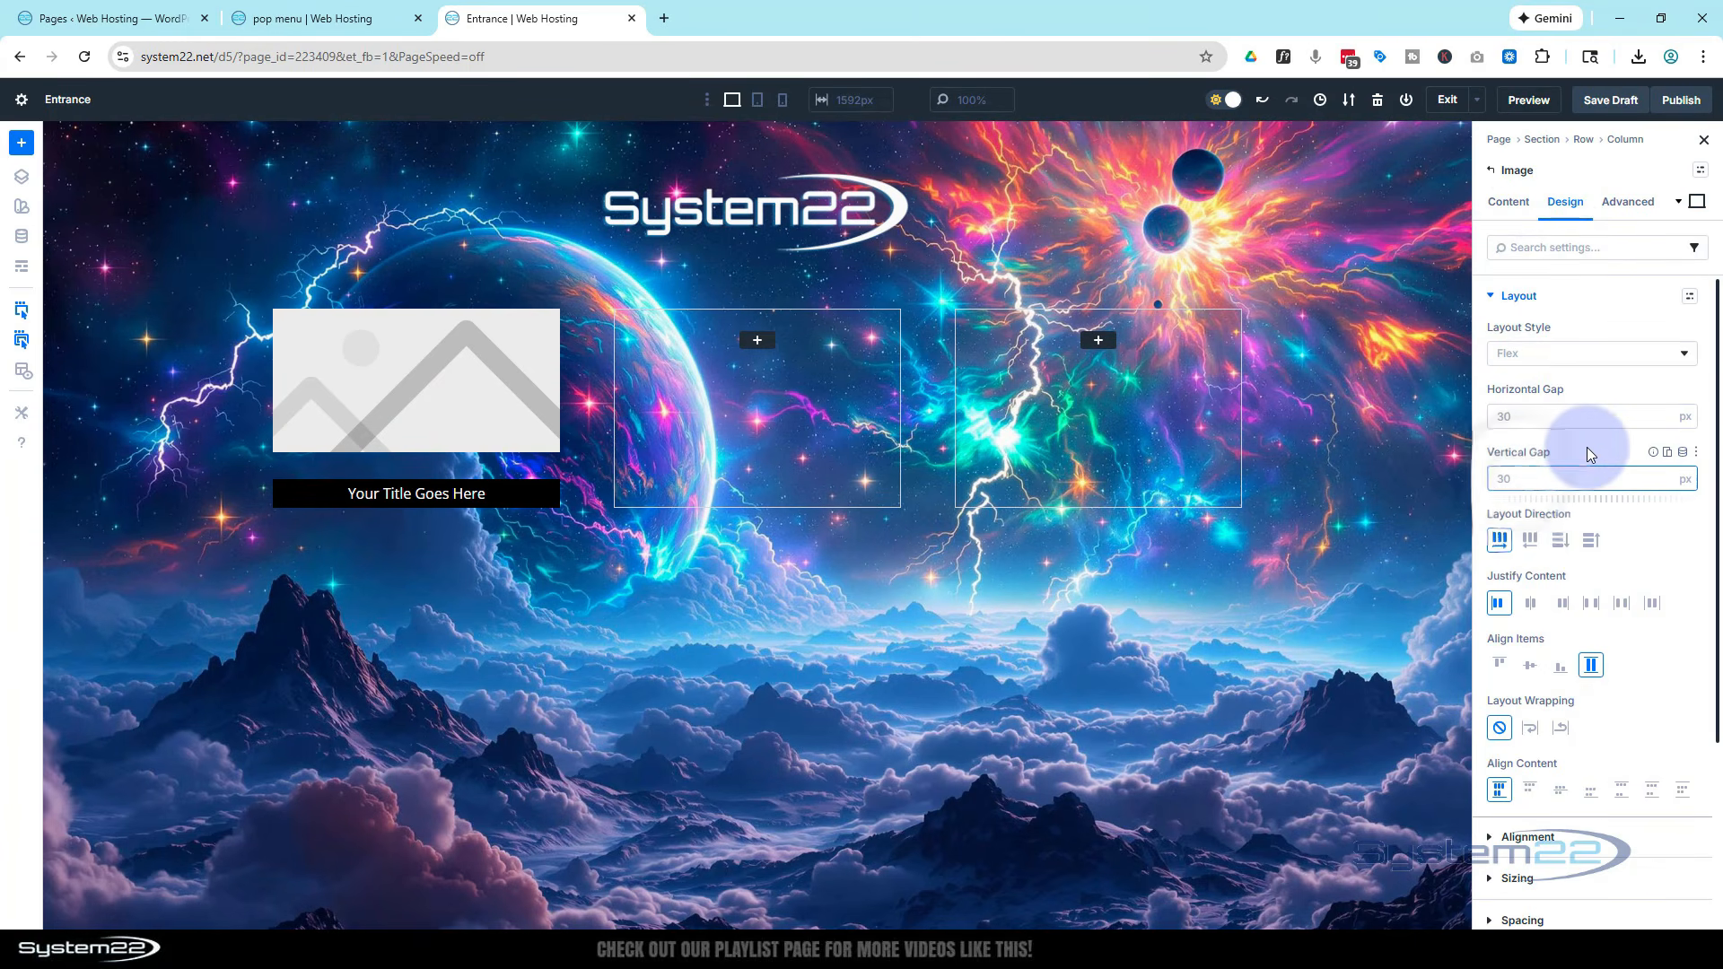
text(0)
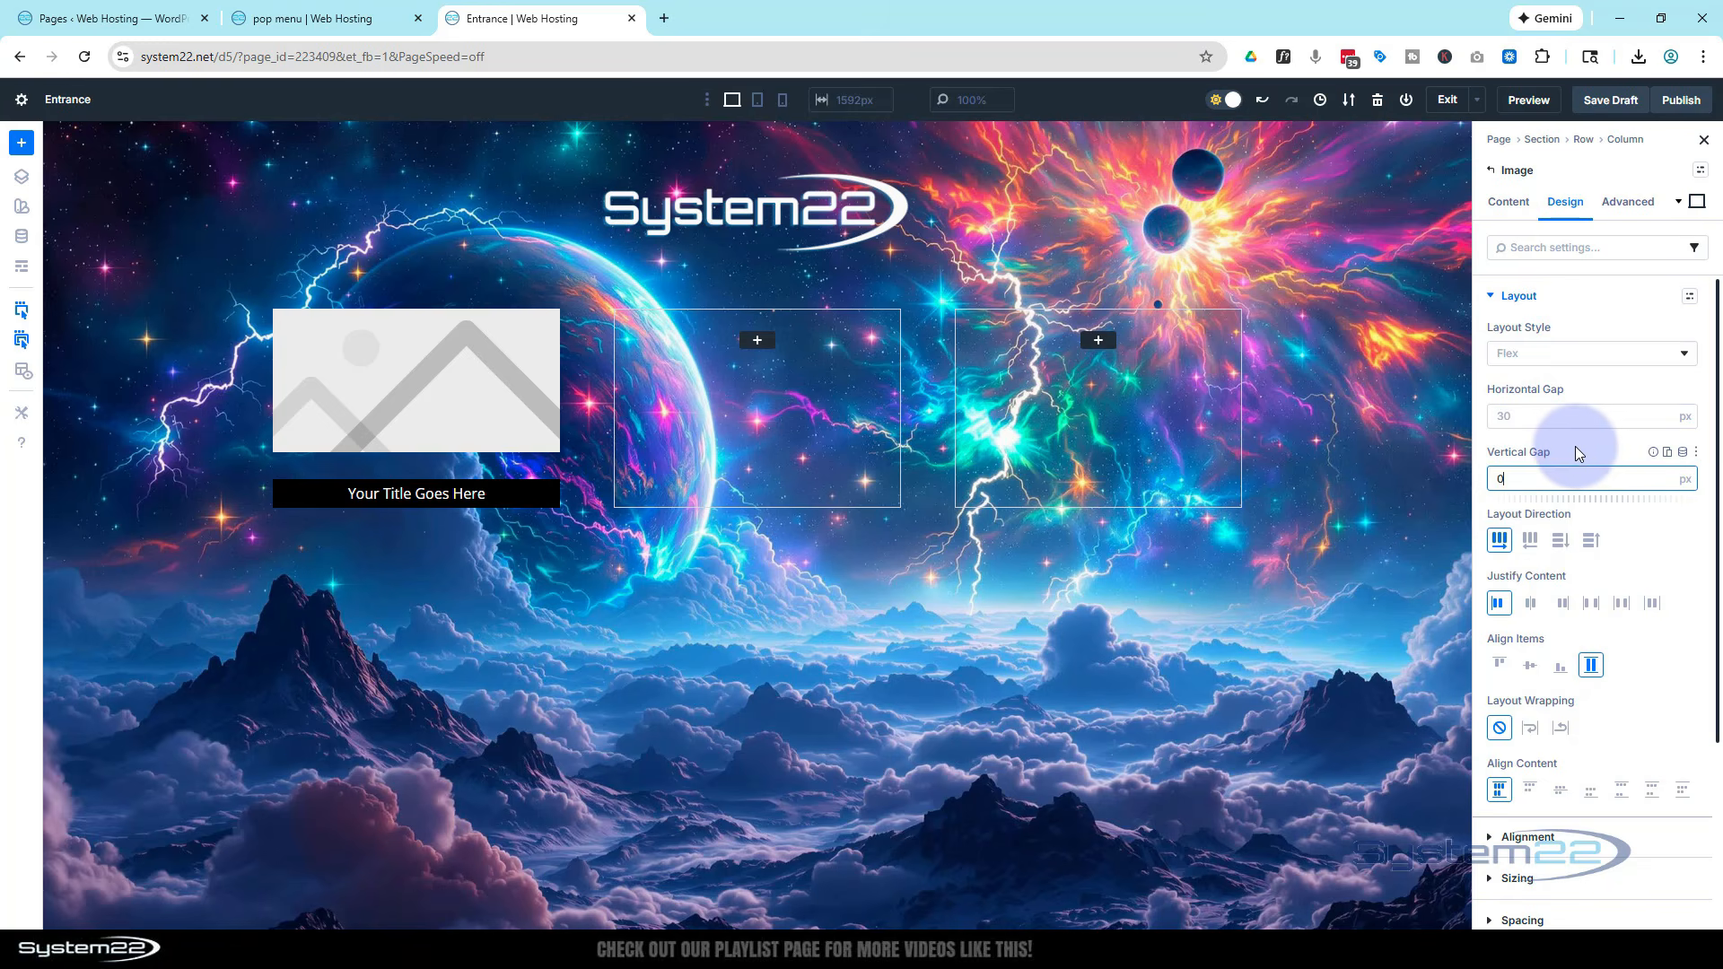
click(1575, 447)
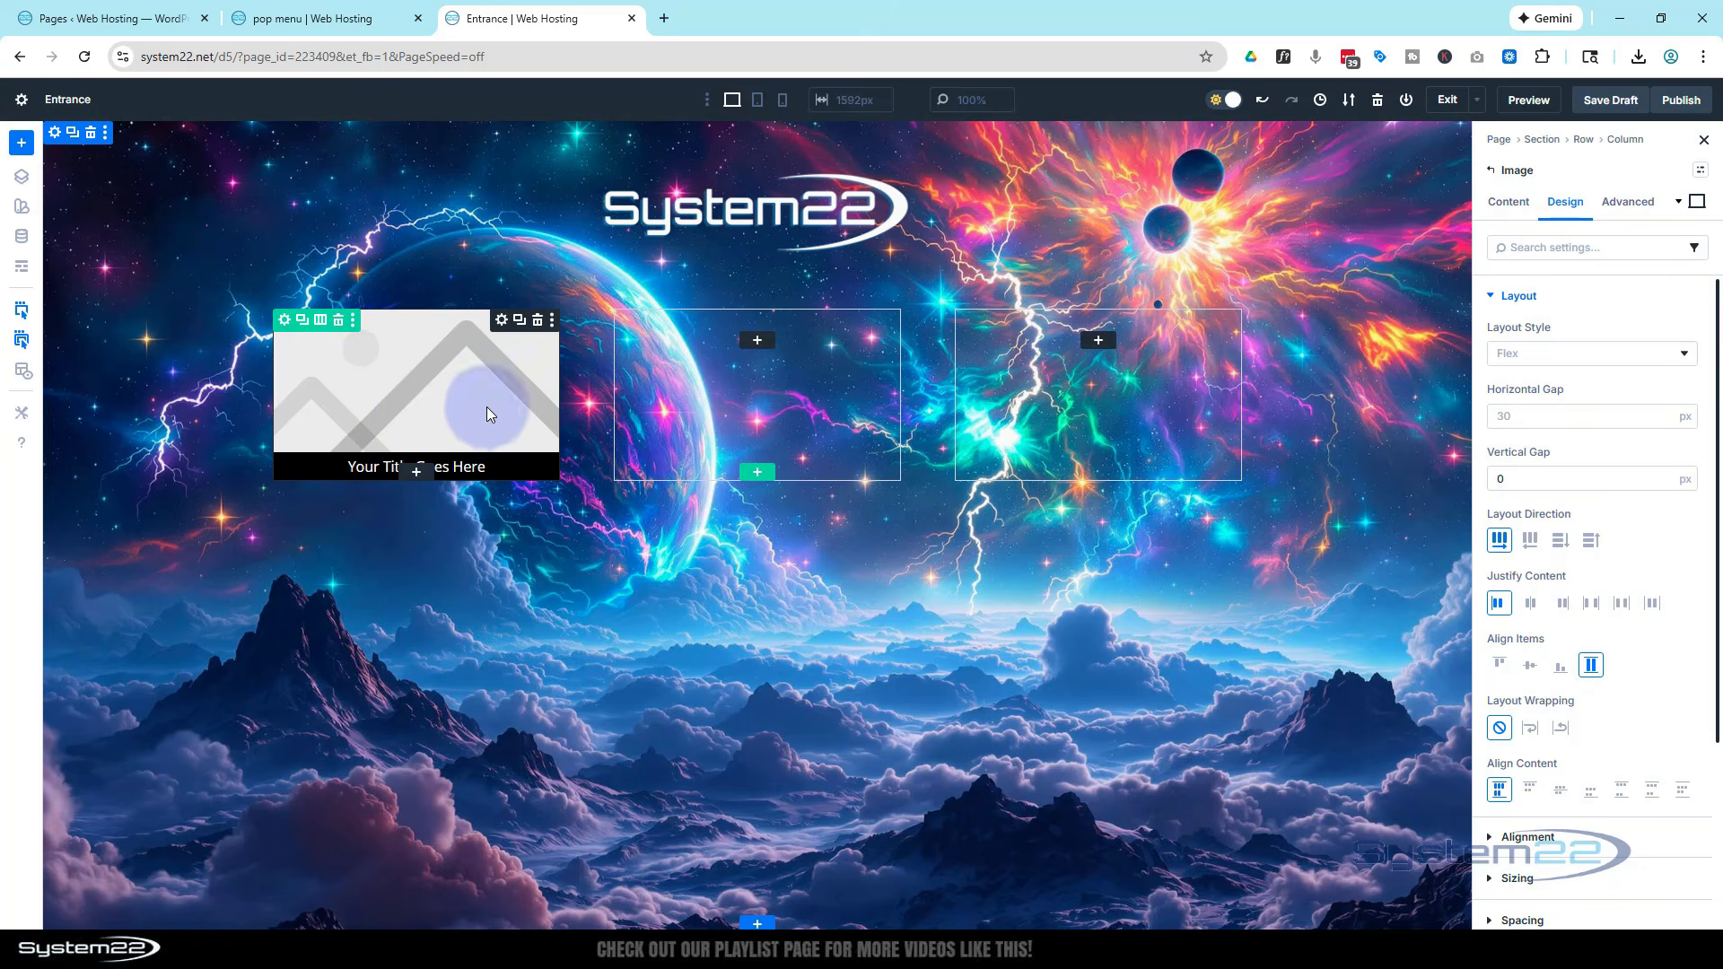
Examine the Hov 3 and Scroller pages' editor screens and featured image settings in WordPress, then return to the Entrance builder
click(122, 20)
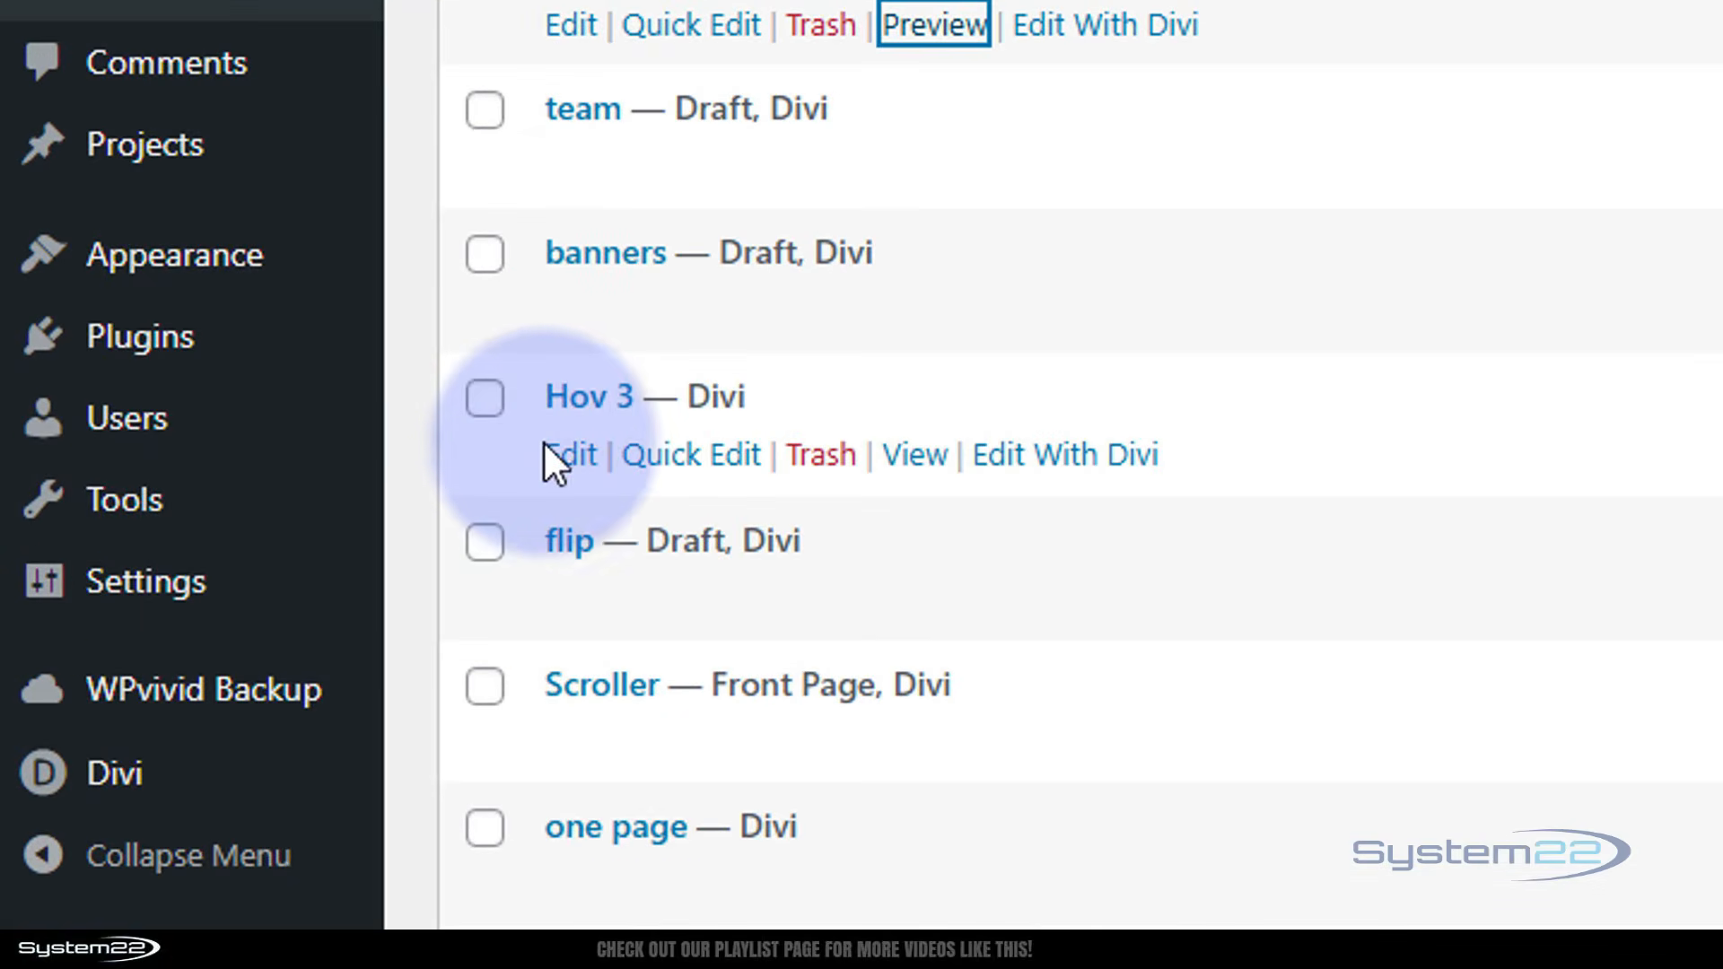
click(575, 462)
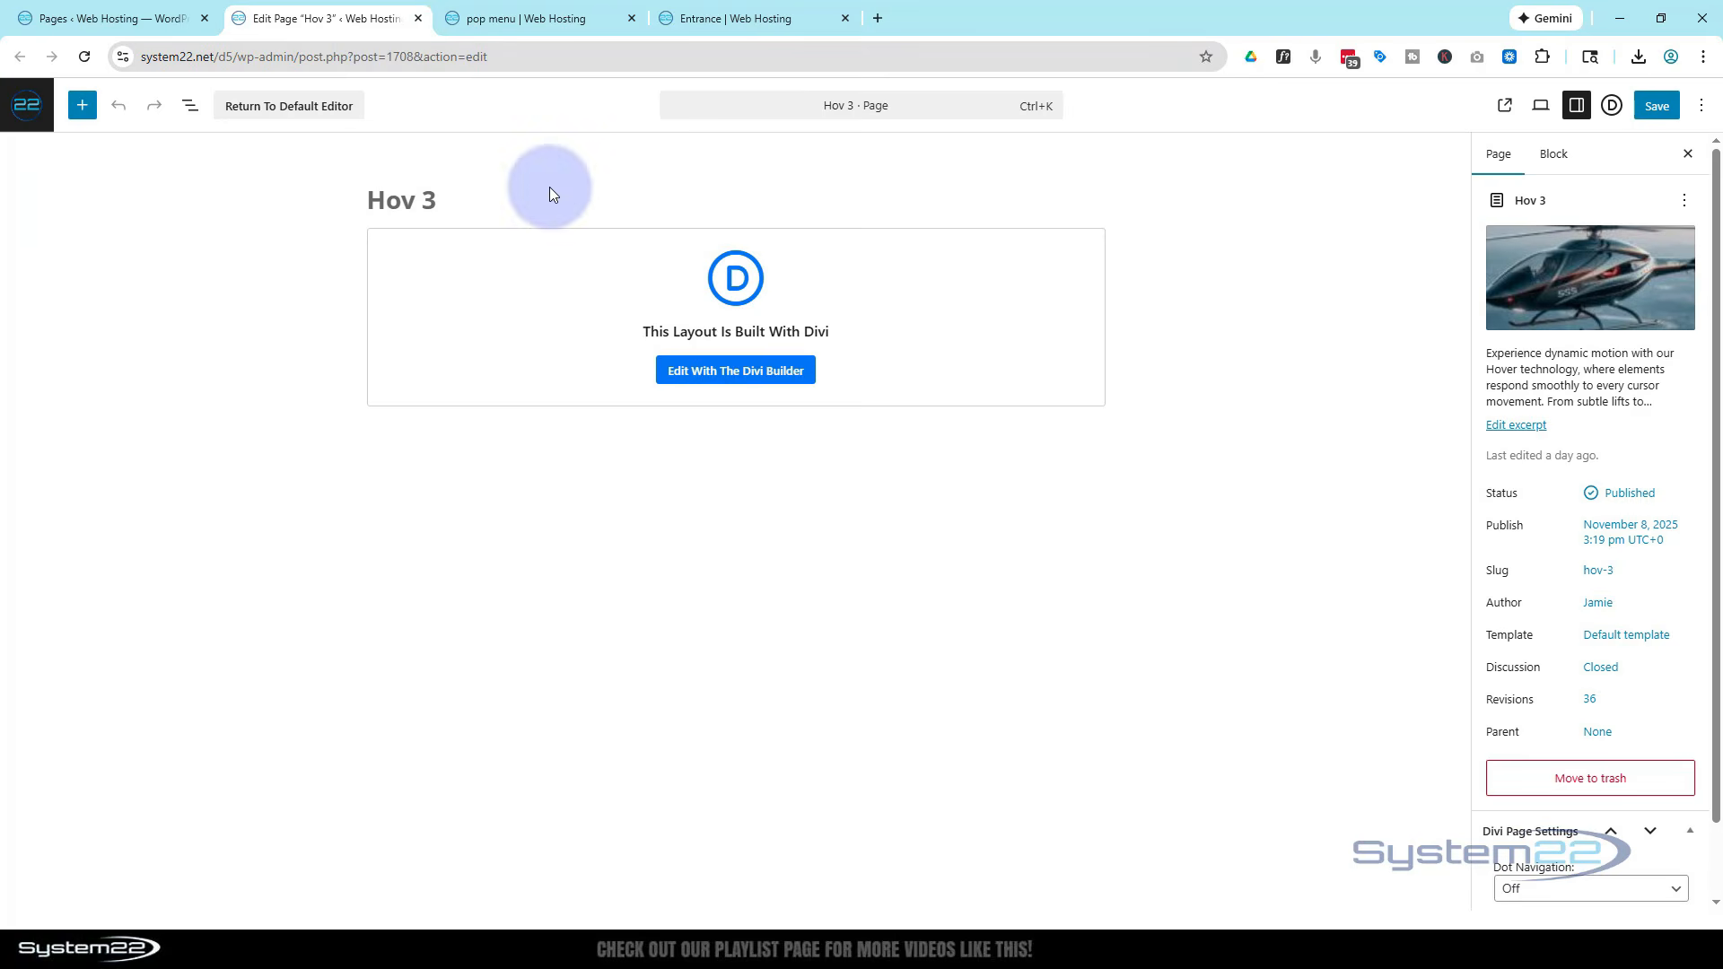
mouse_move(1538, 265)
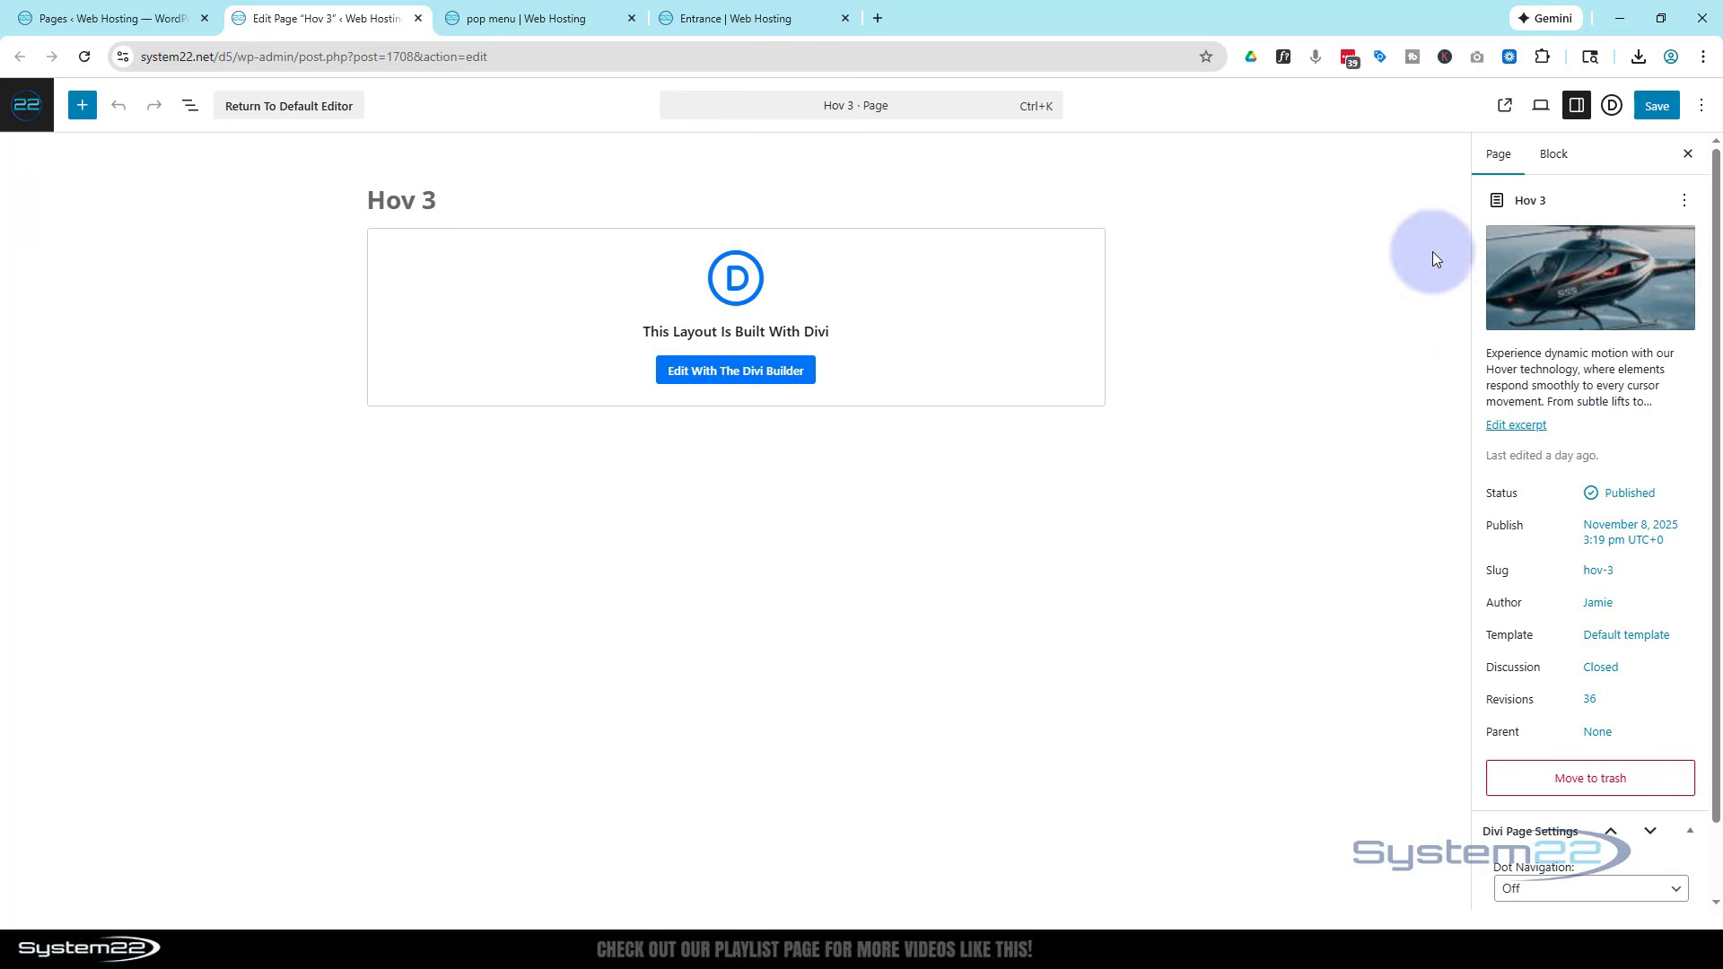
click(417, 18)
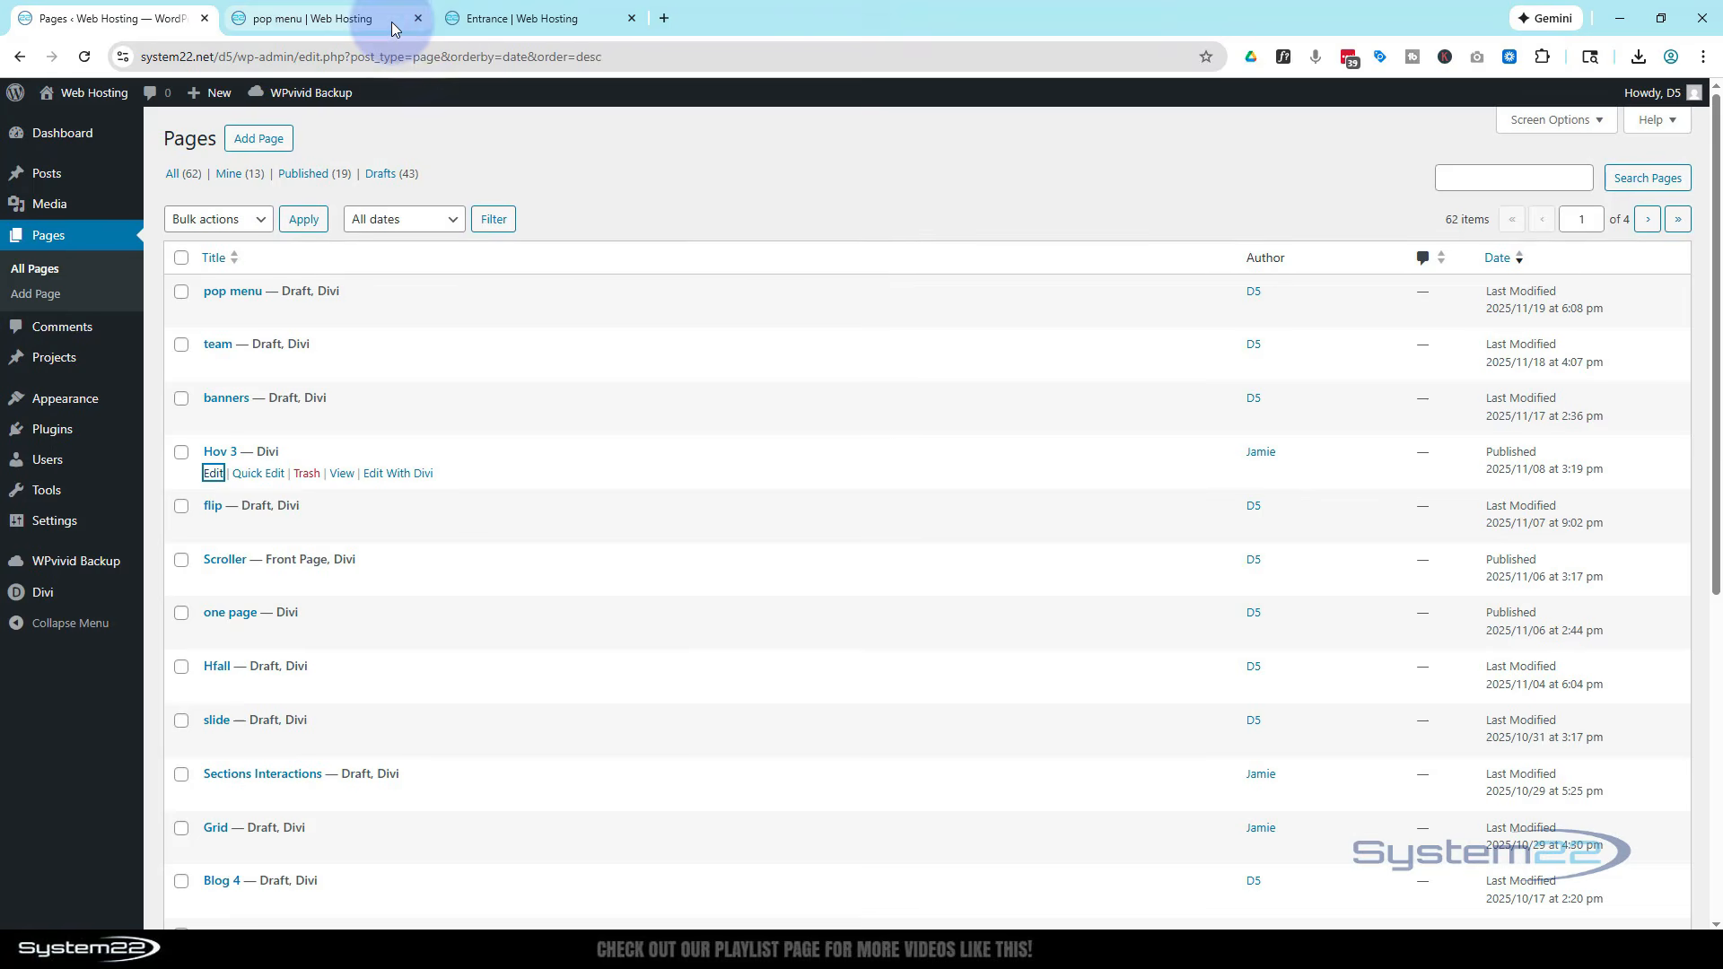
scroll(333, 435, down, 1)
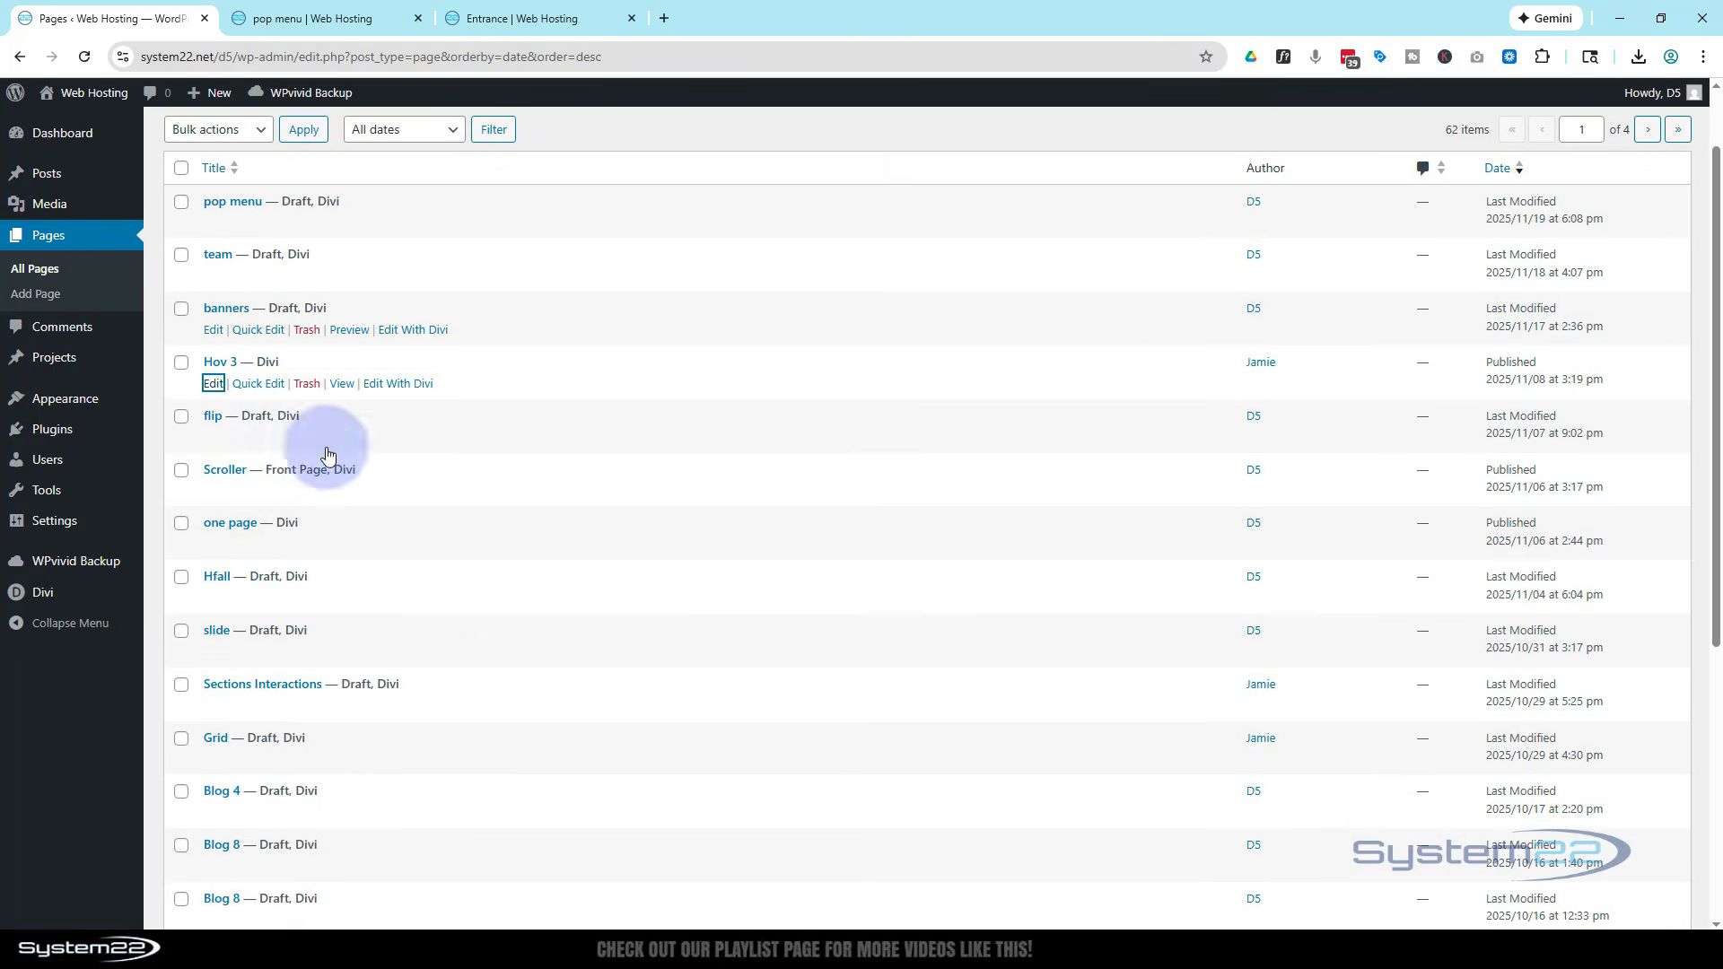
ctrl+click(211, 495)
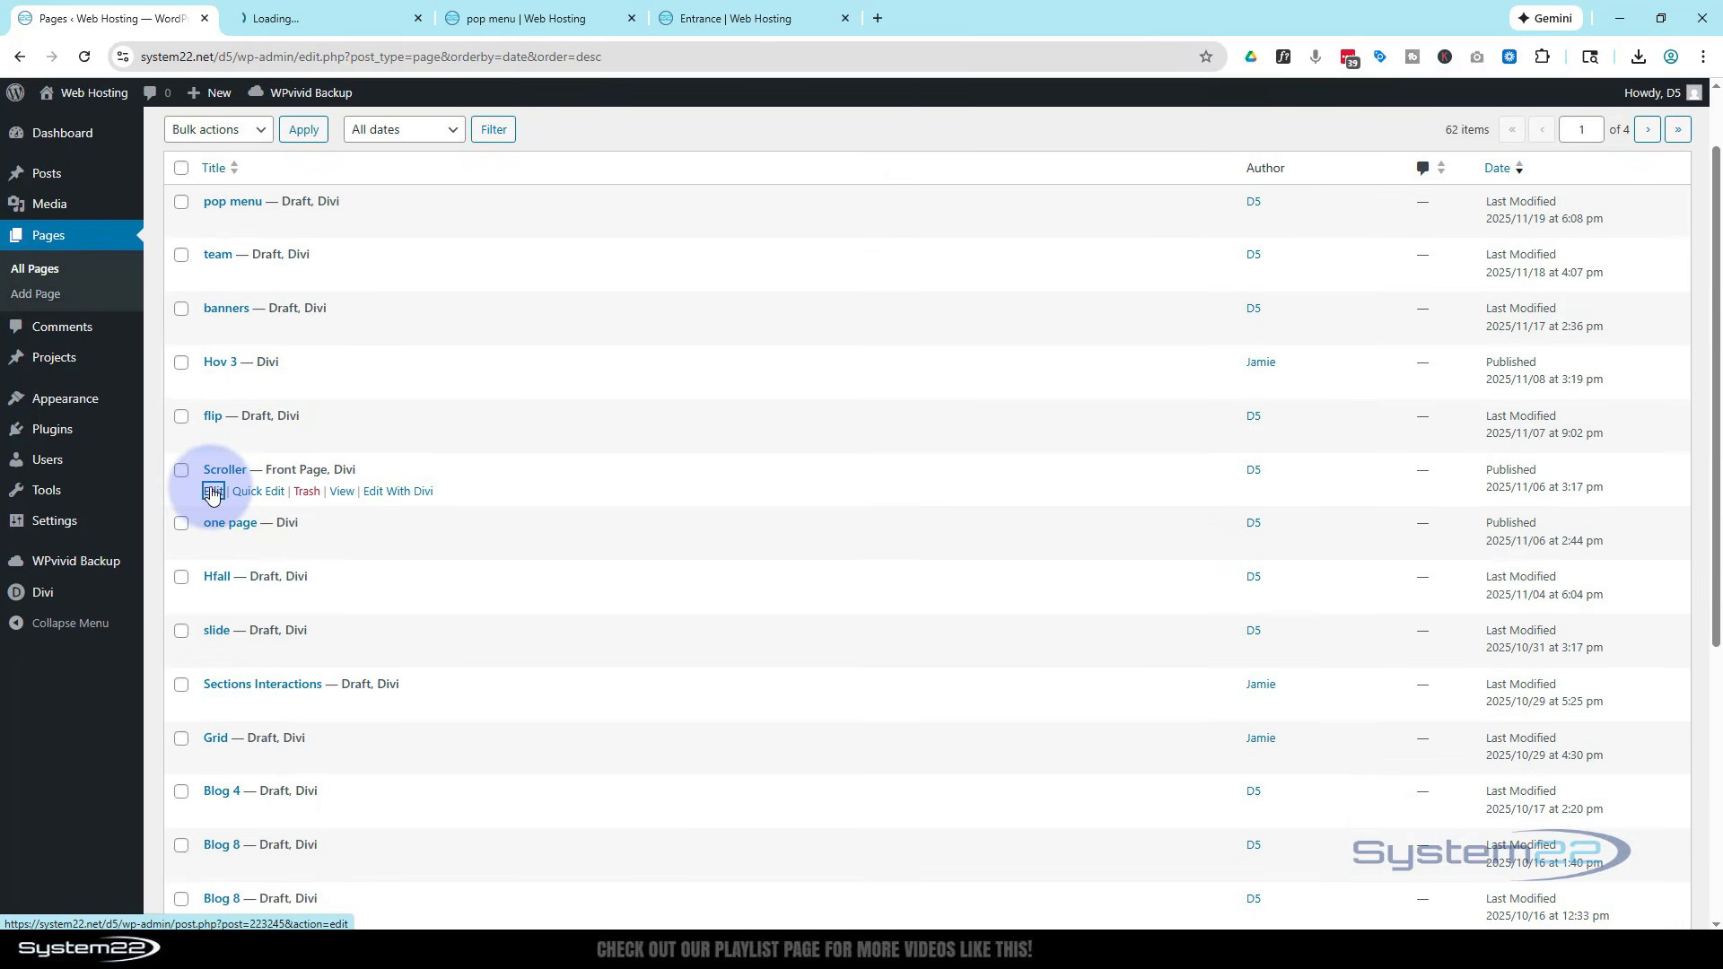
click(310, 18)
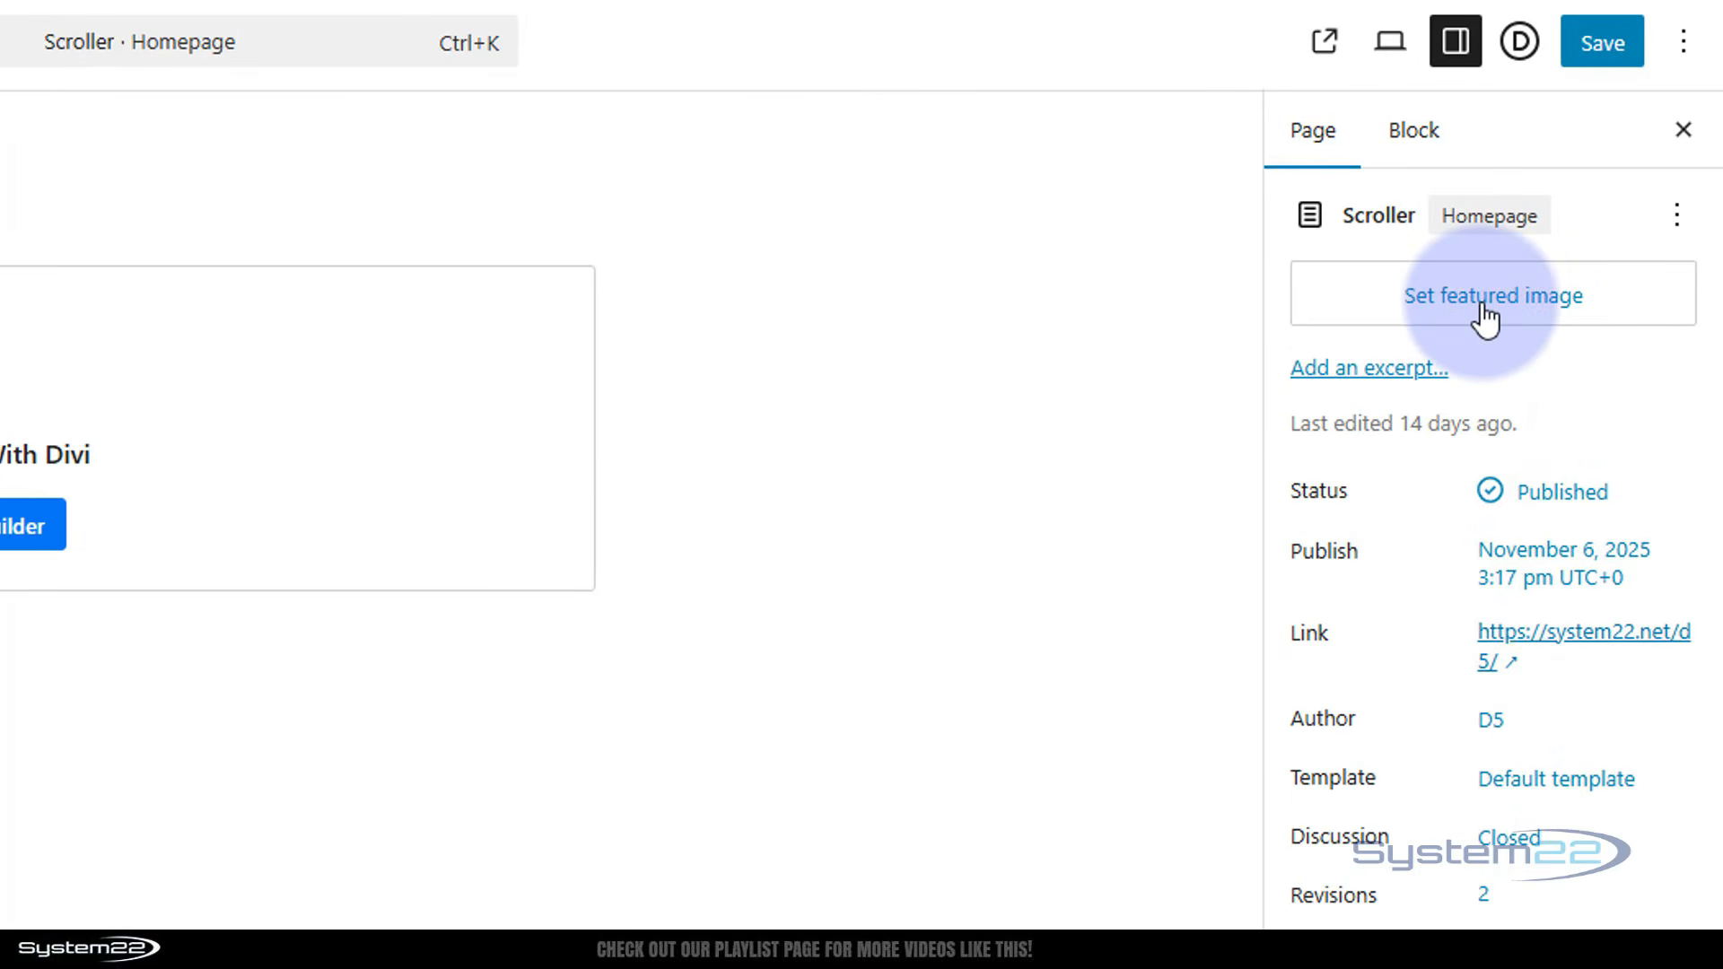
click(1484, 310)
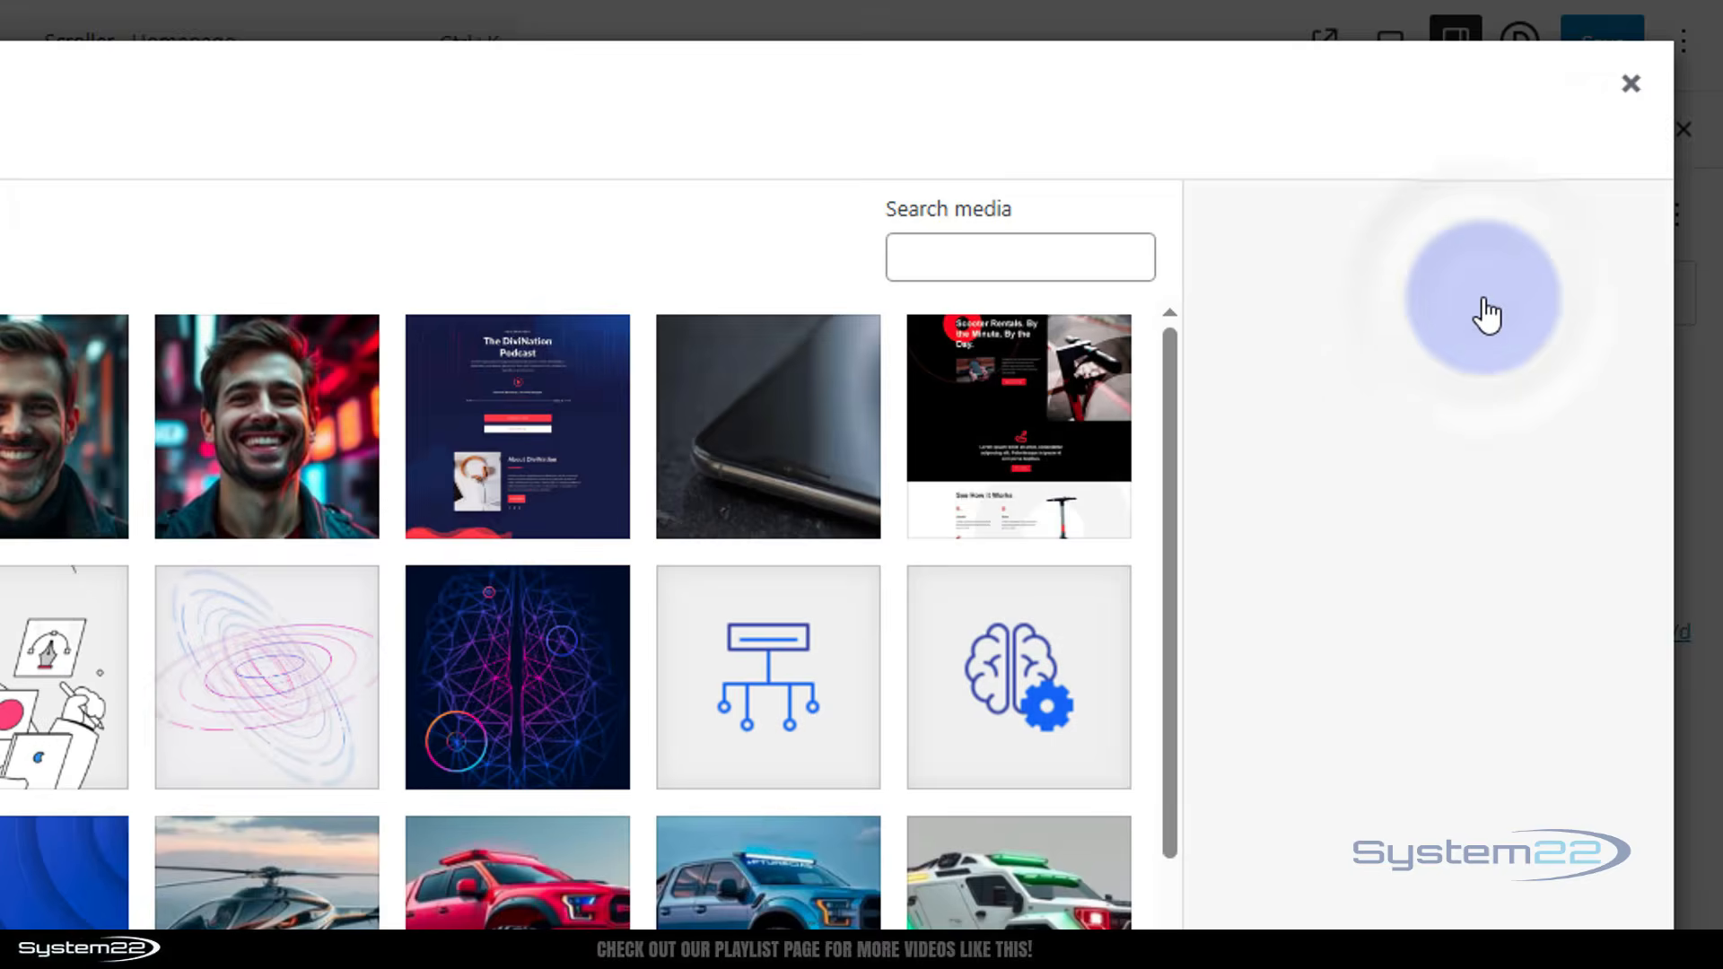
click(1630, 84)
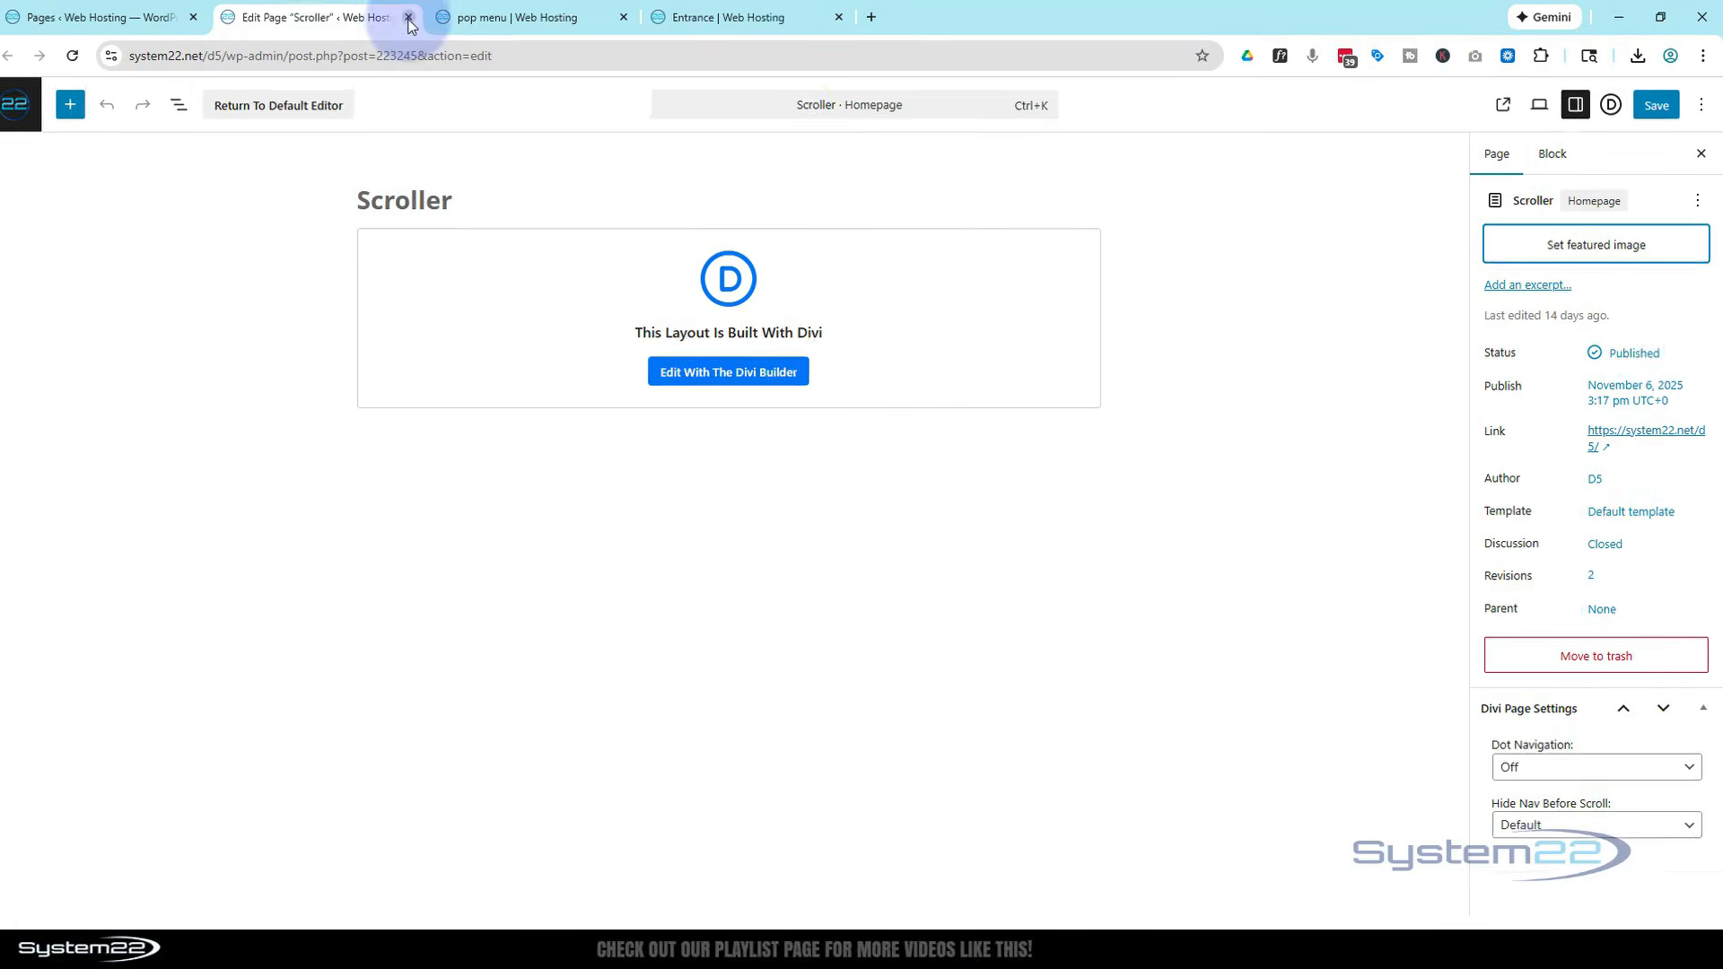
click(418, 19)
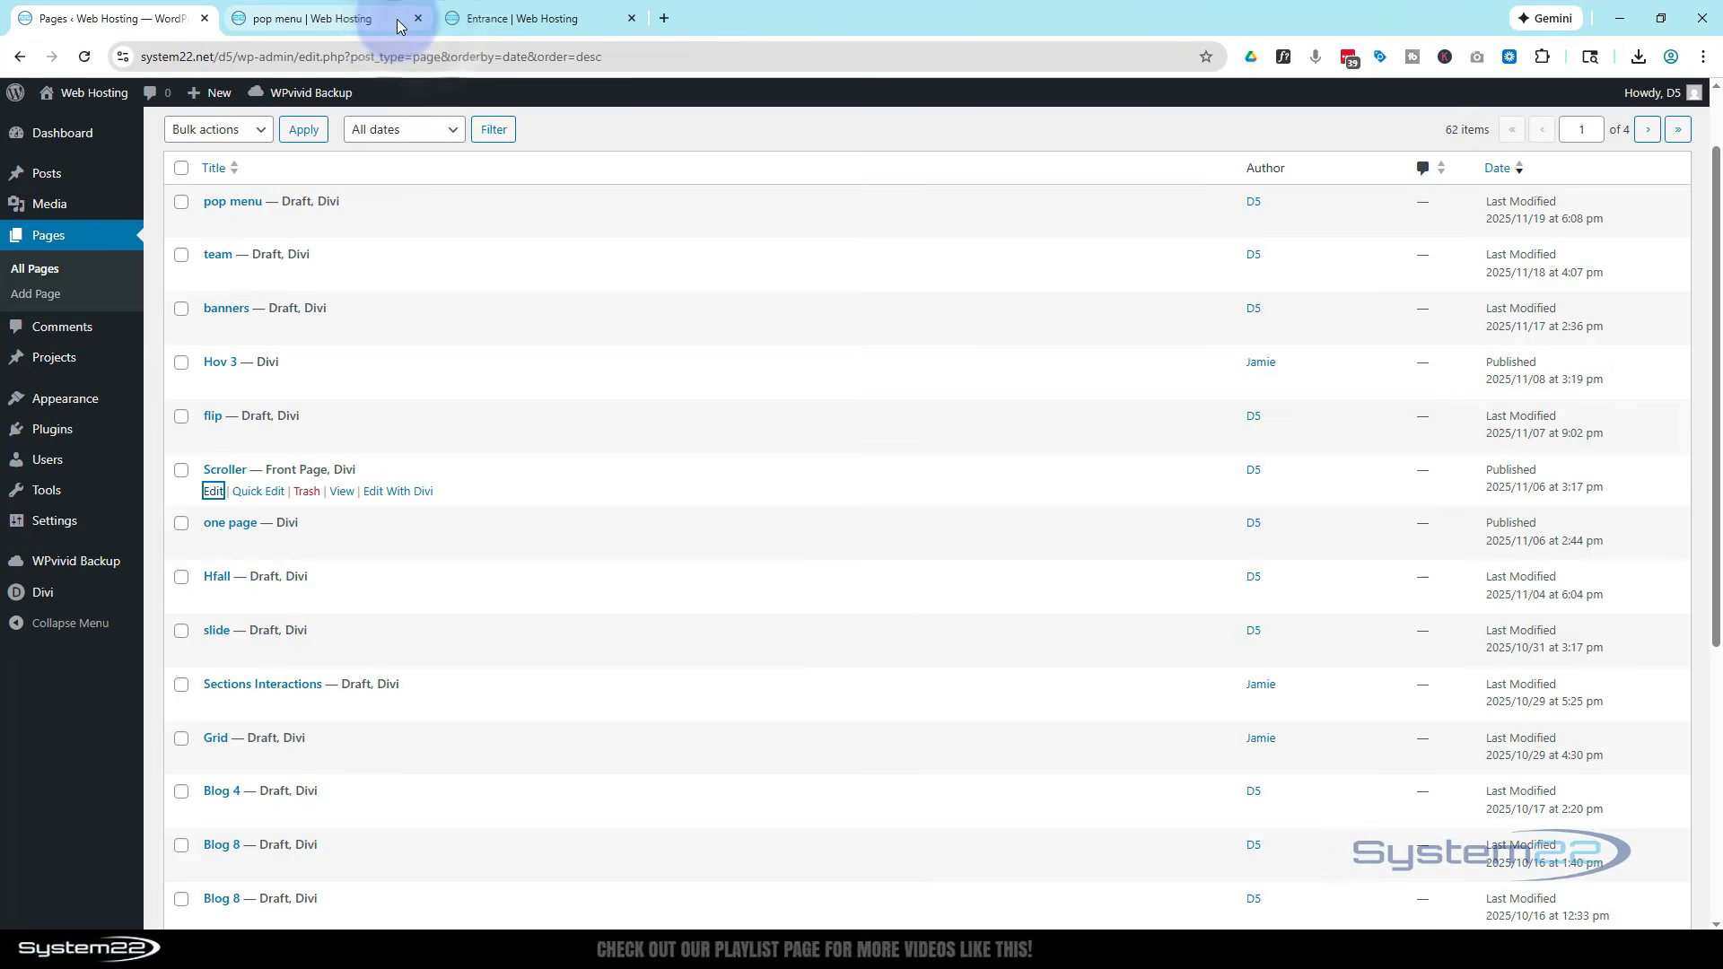
click(487, 20)
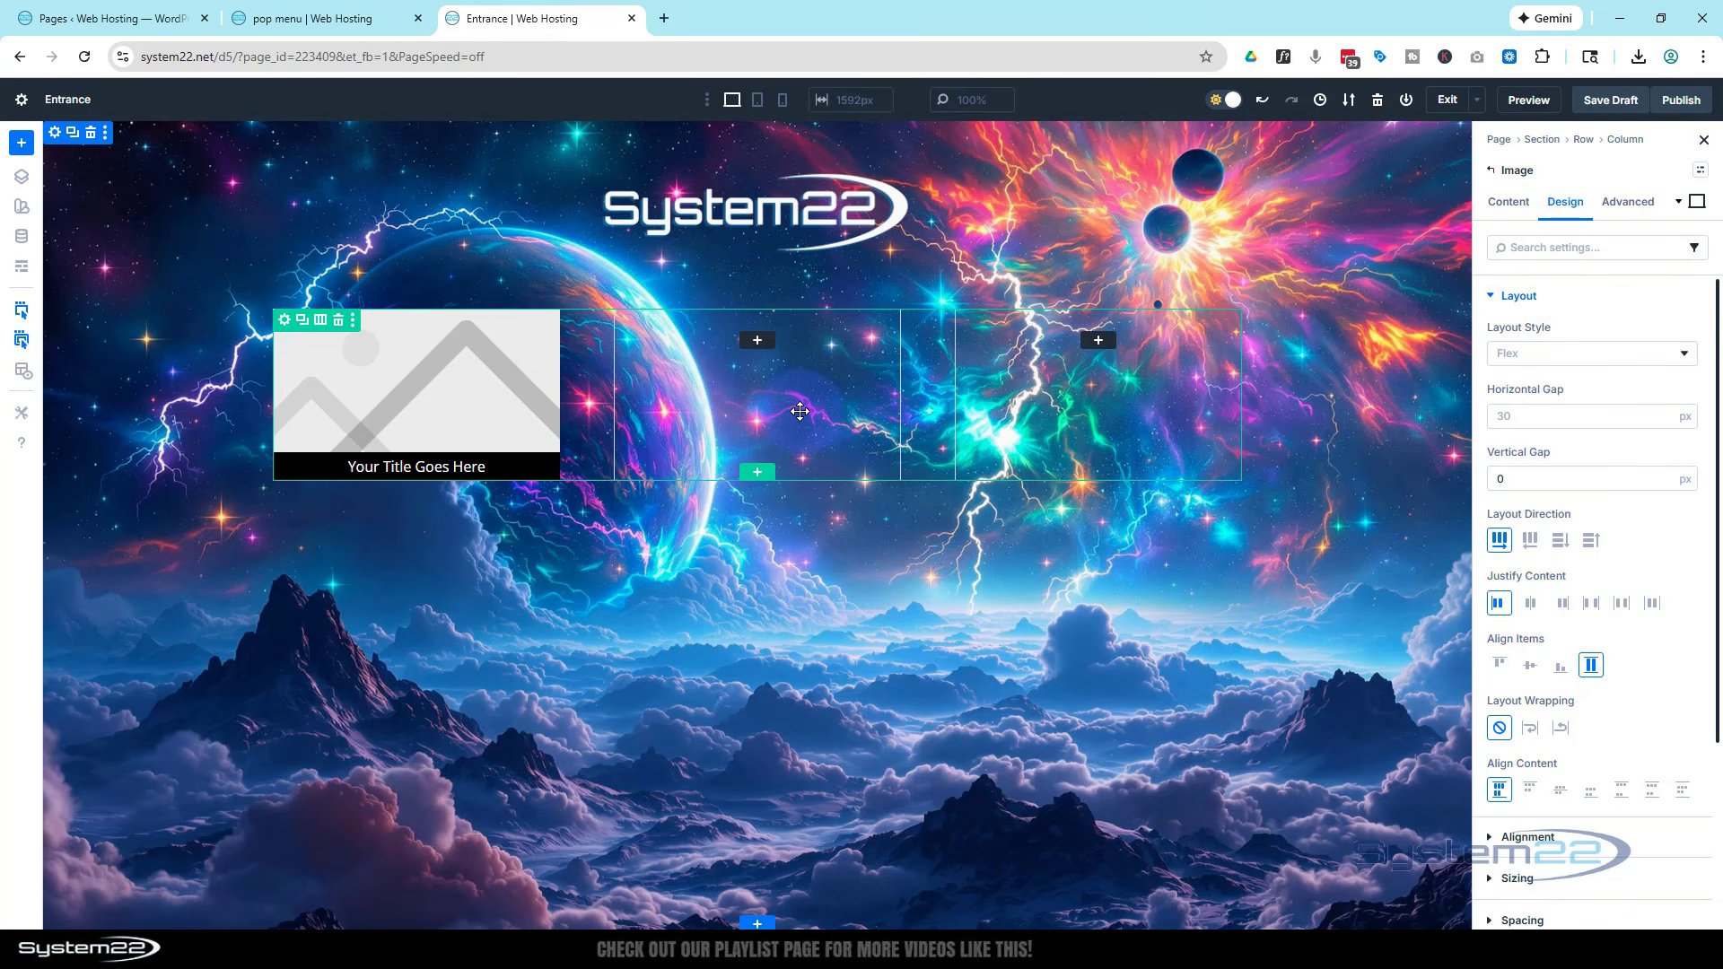
Open the row's elements list and delete its third column
click(285, 323)
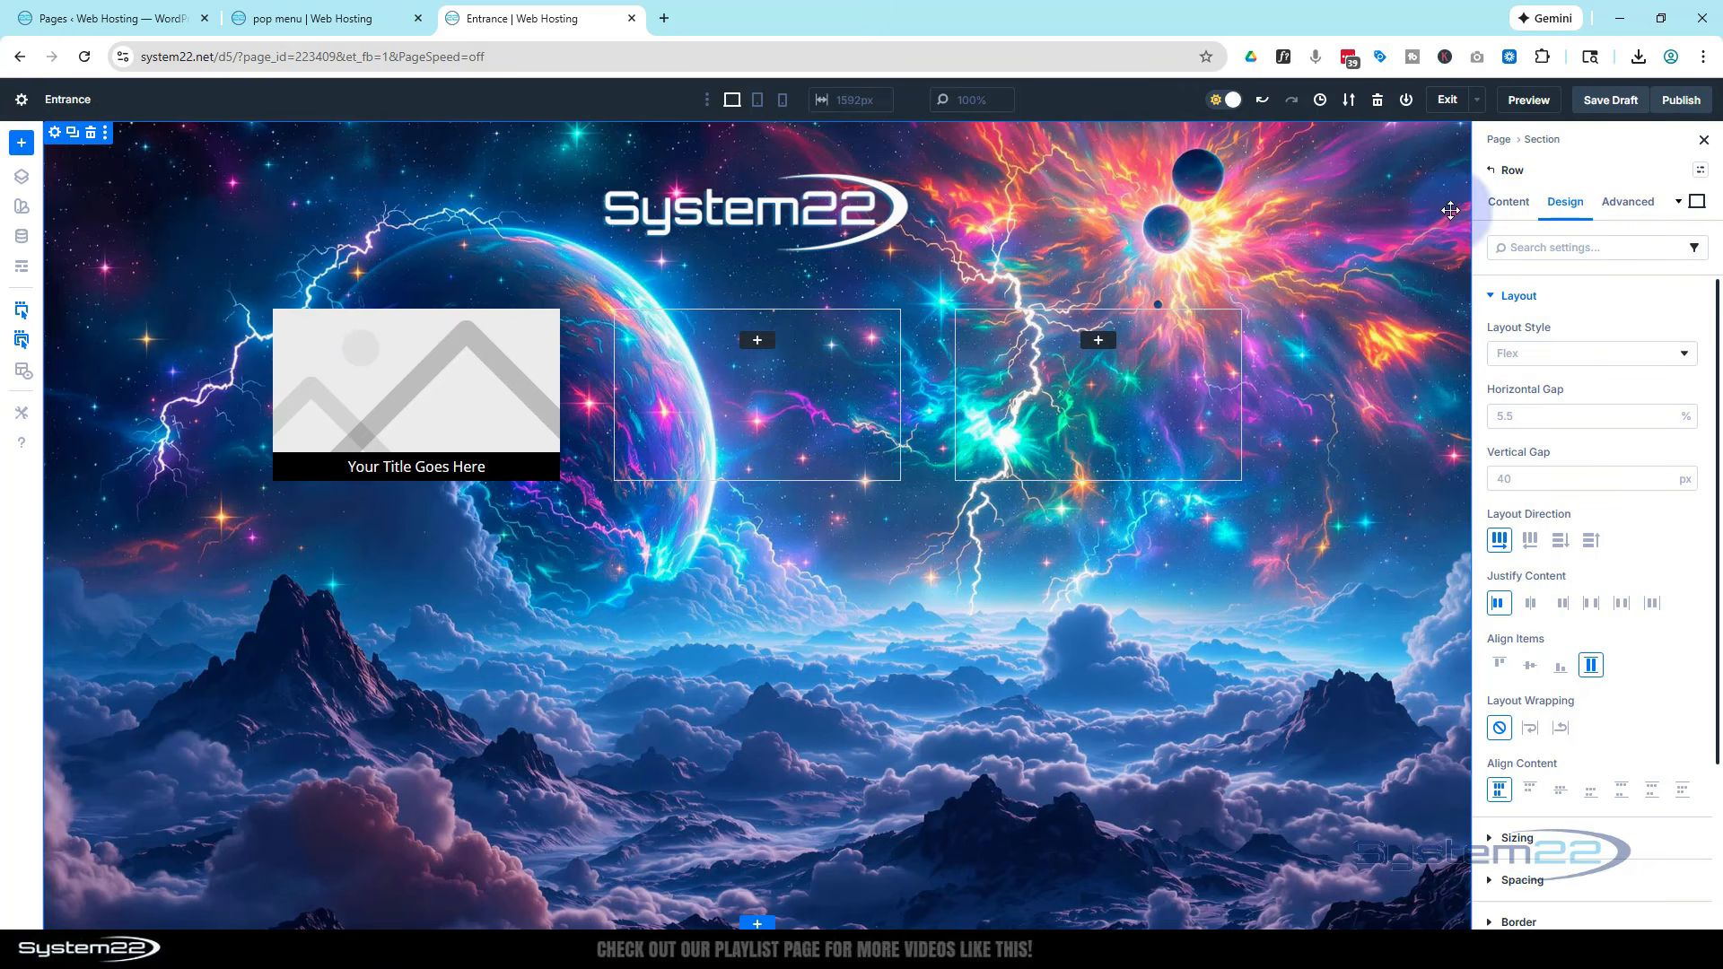
click(1511, 203)
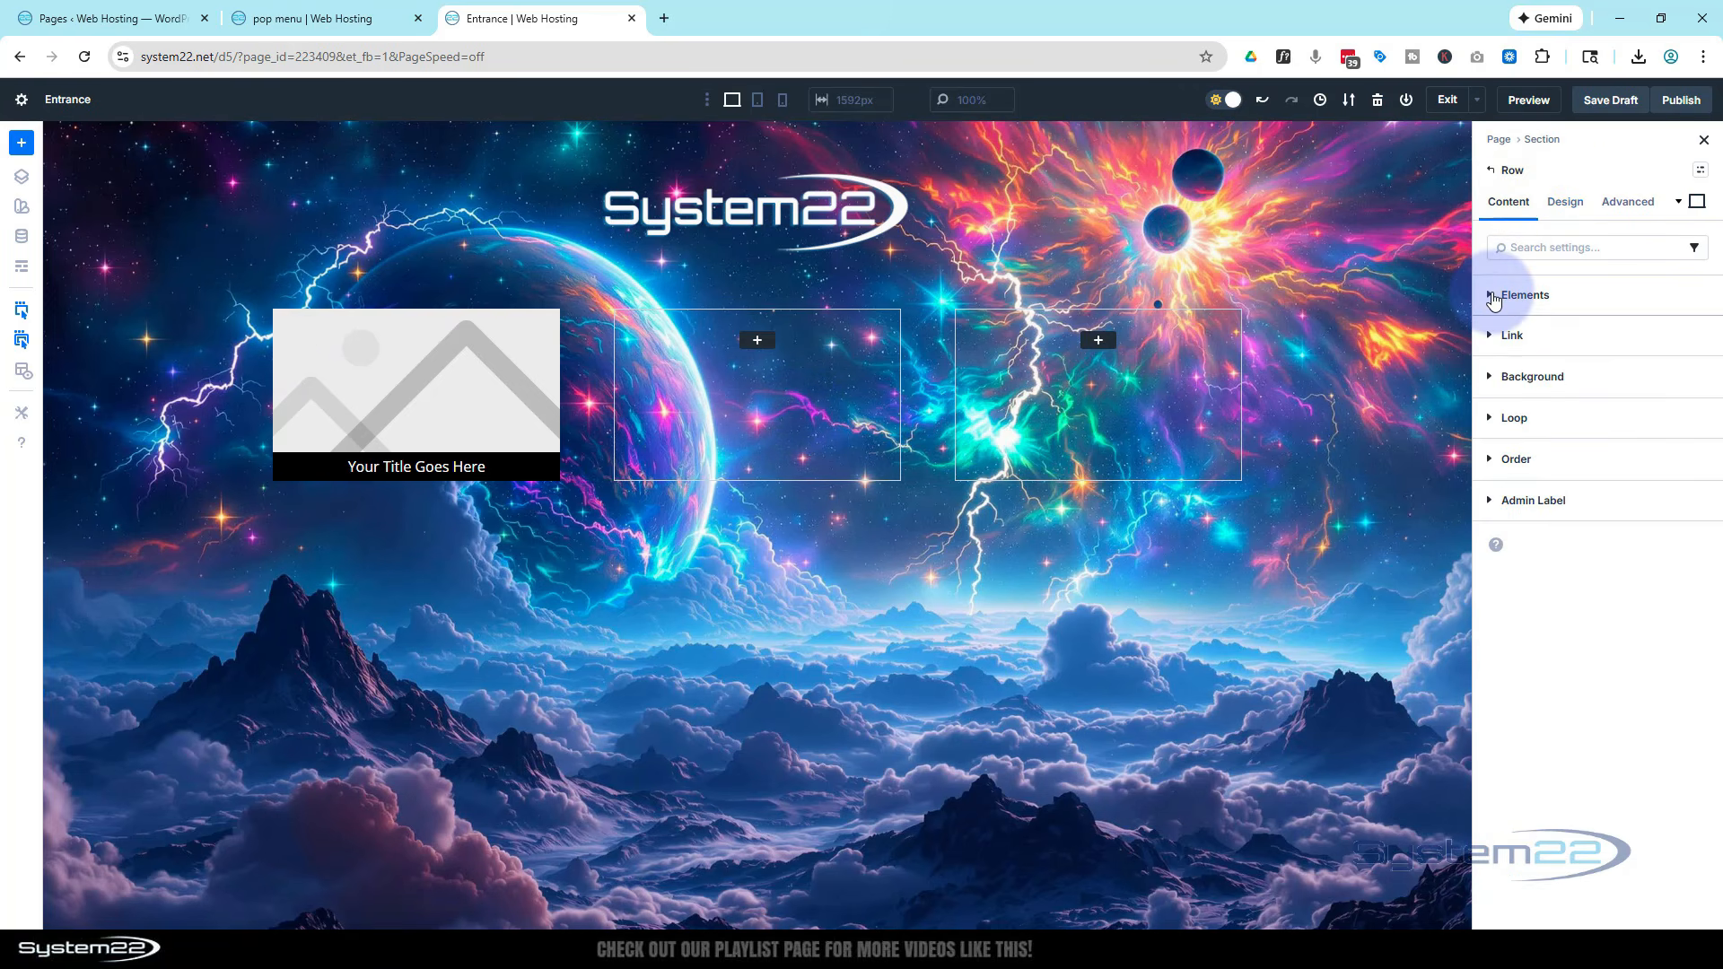
click(1494, 296)
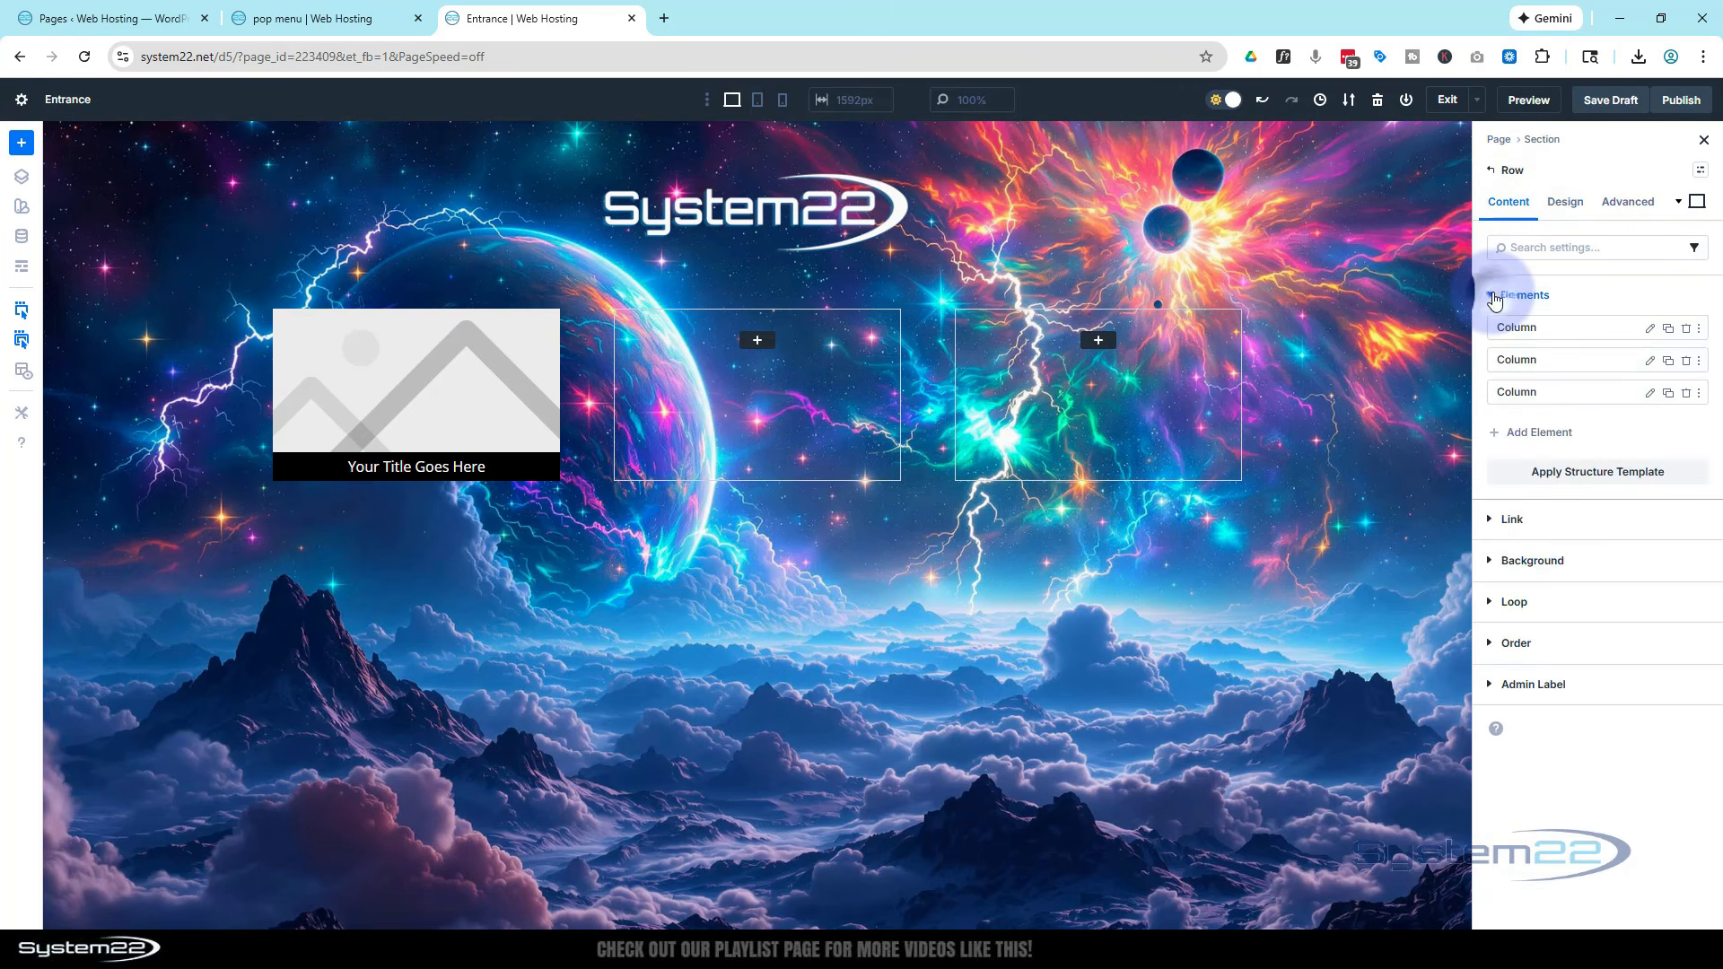
click(1686, 394)
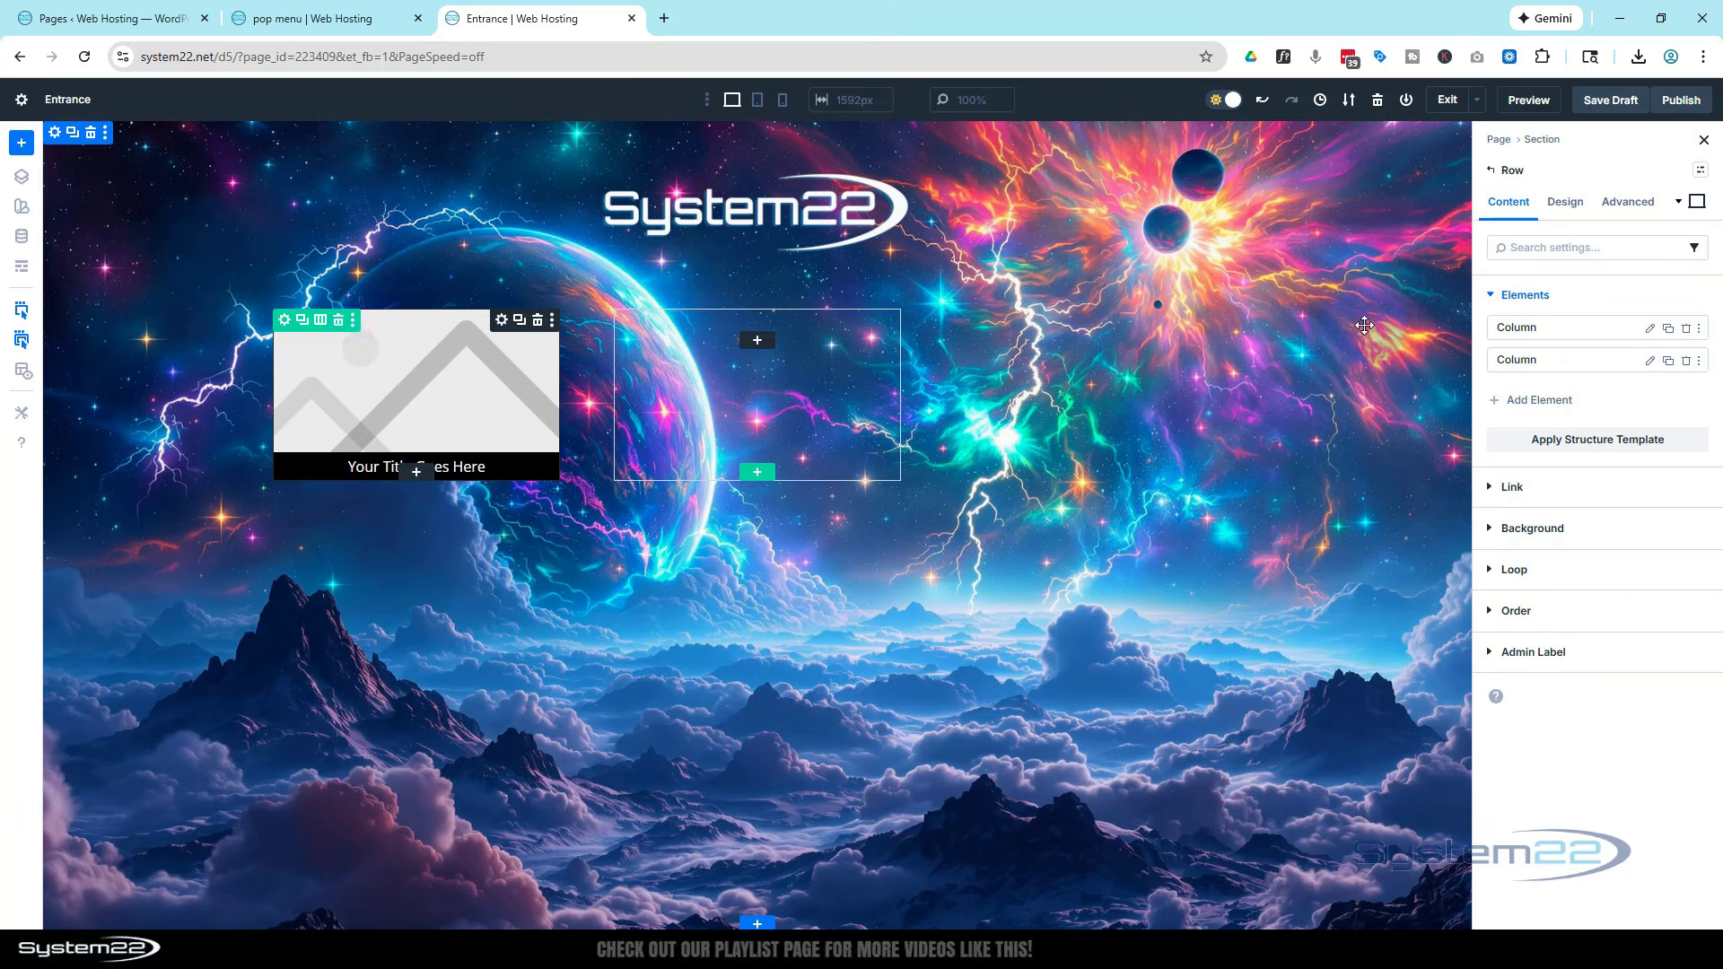
Enable Loop Element on the first column and change its post type from Posts to Pages
click(1652, 330)
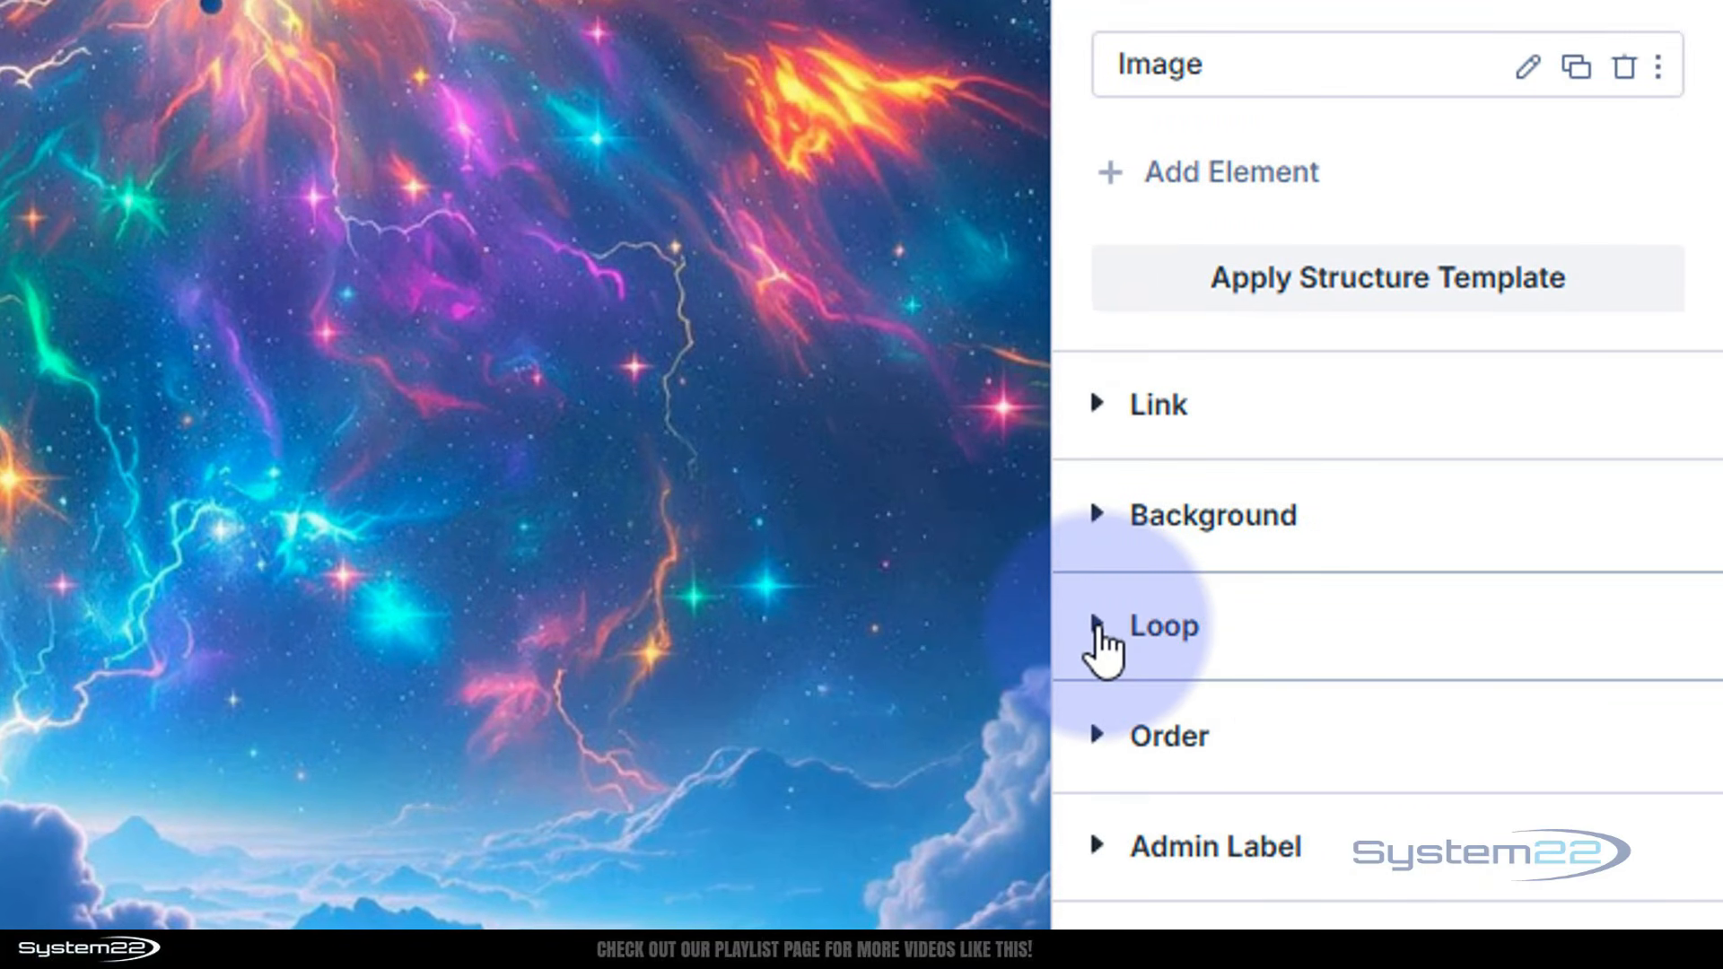
click(1098, 628)
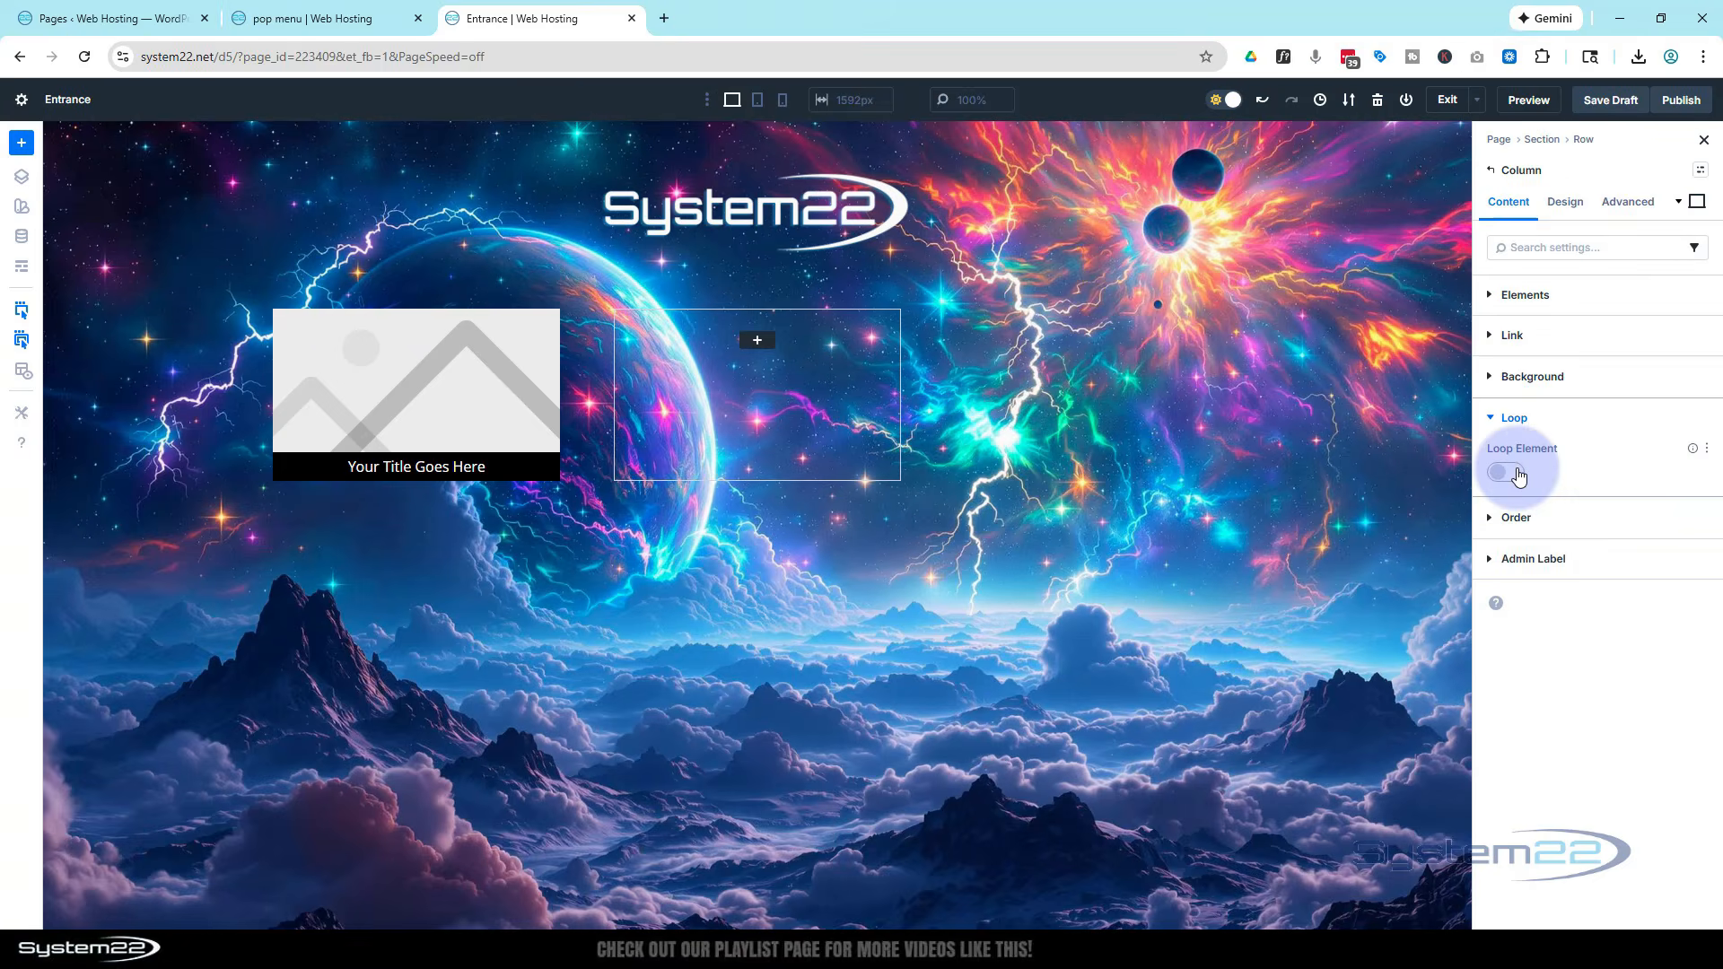
click(1505, 473)
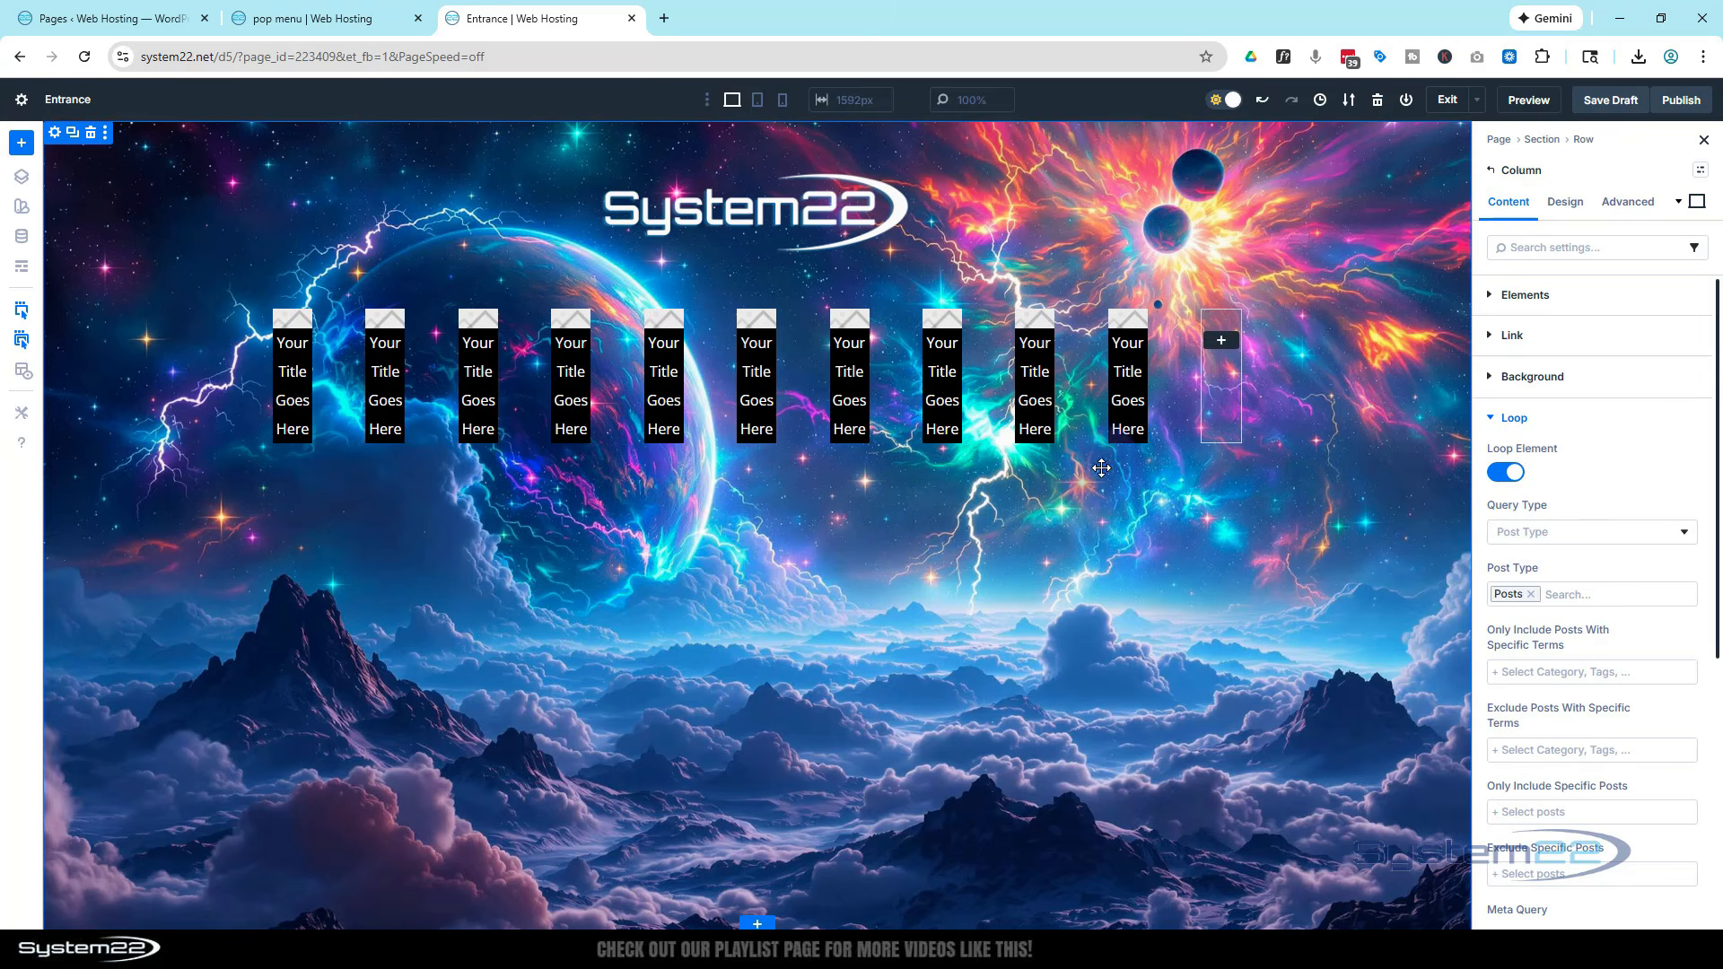
scroll(1633, 510, down, 2)
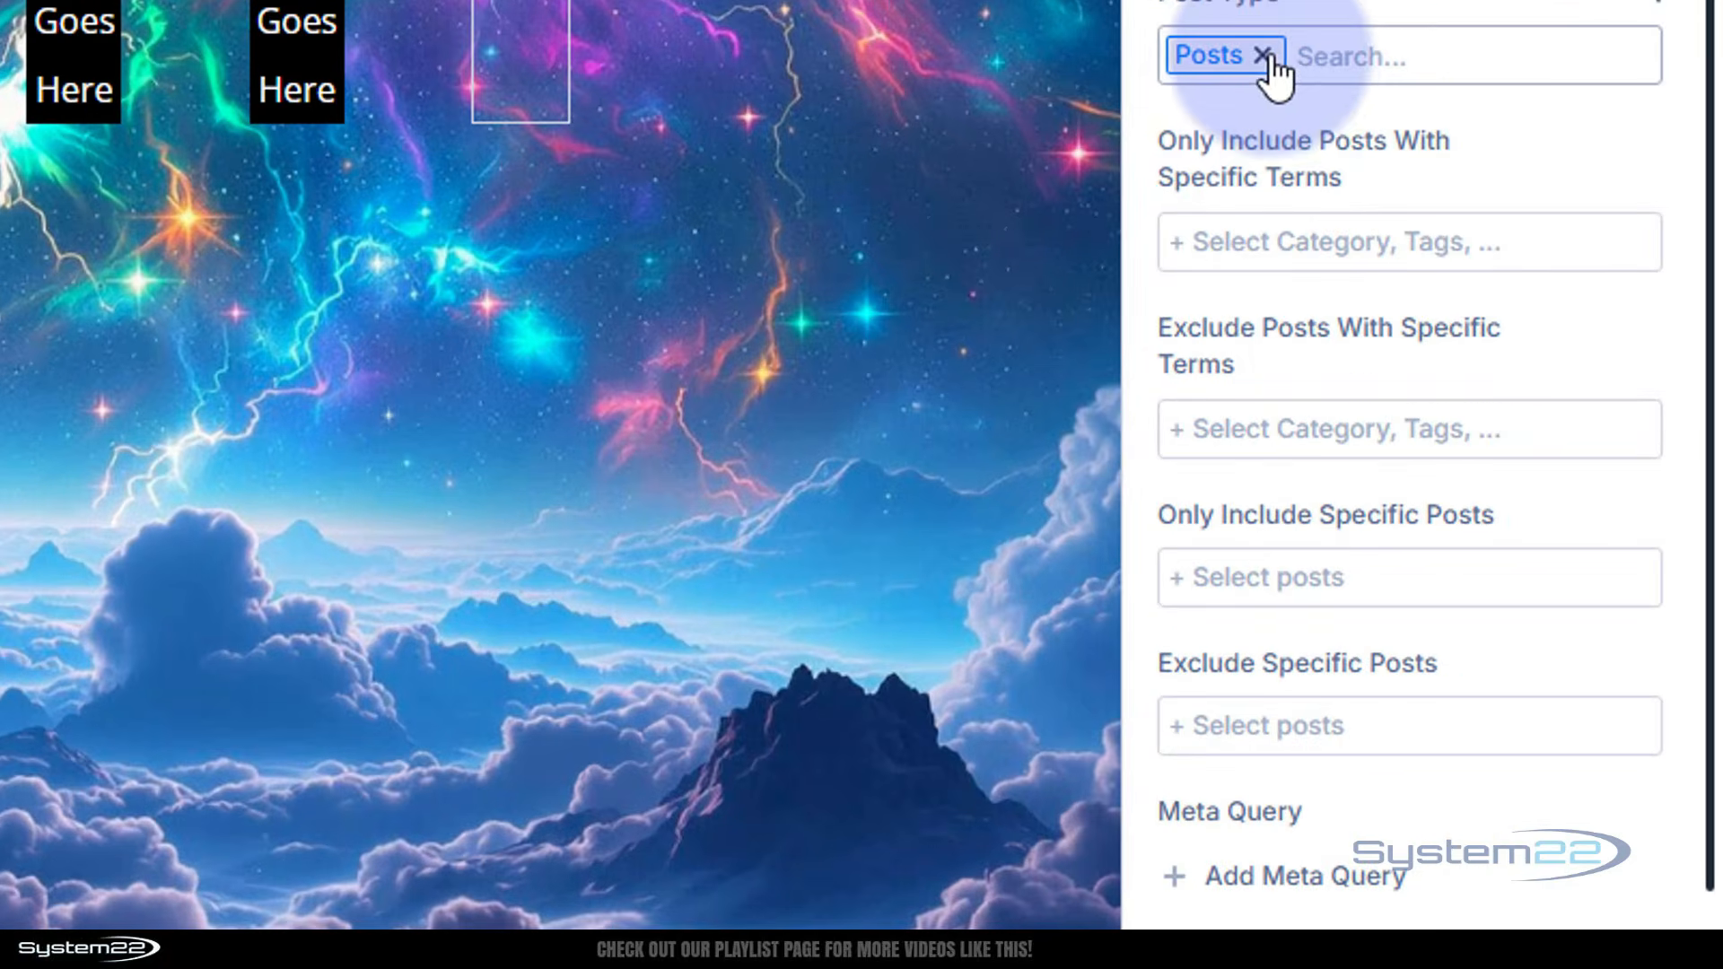
click(1263, 57)
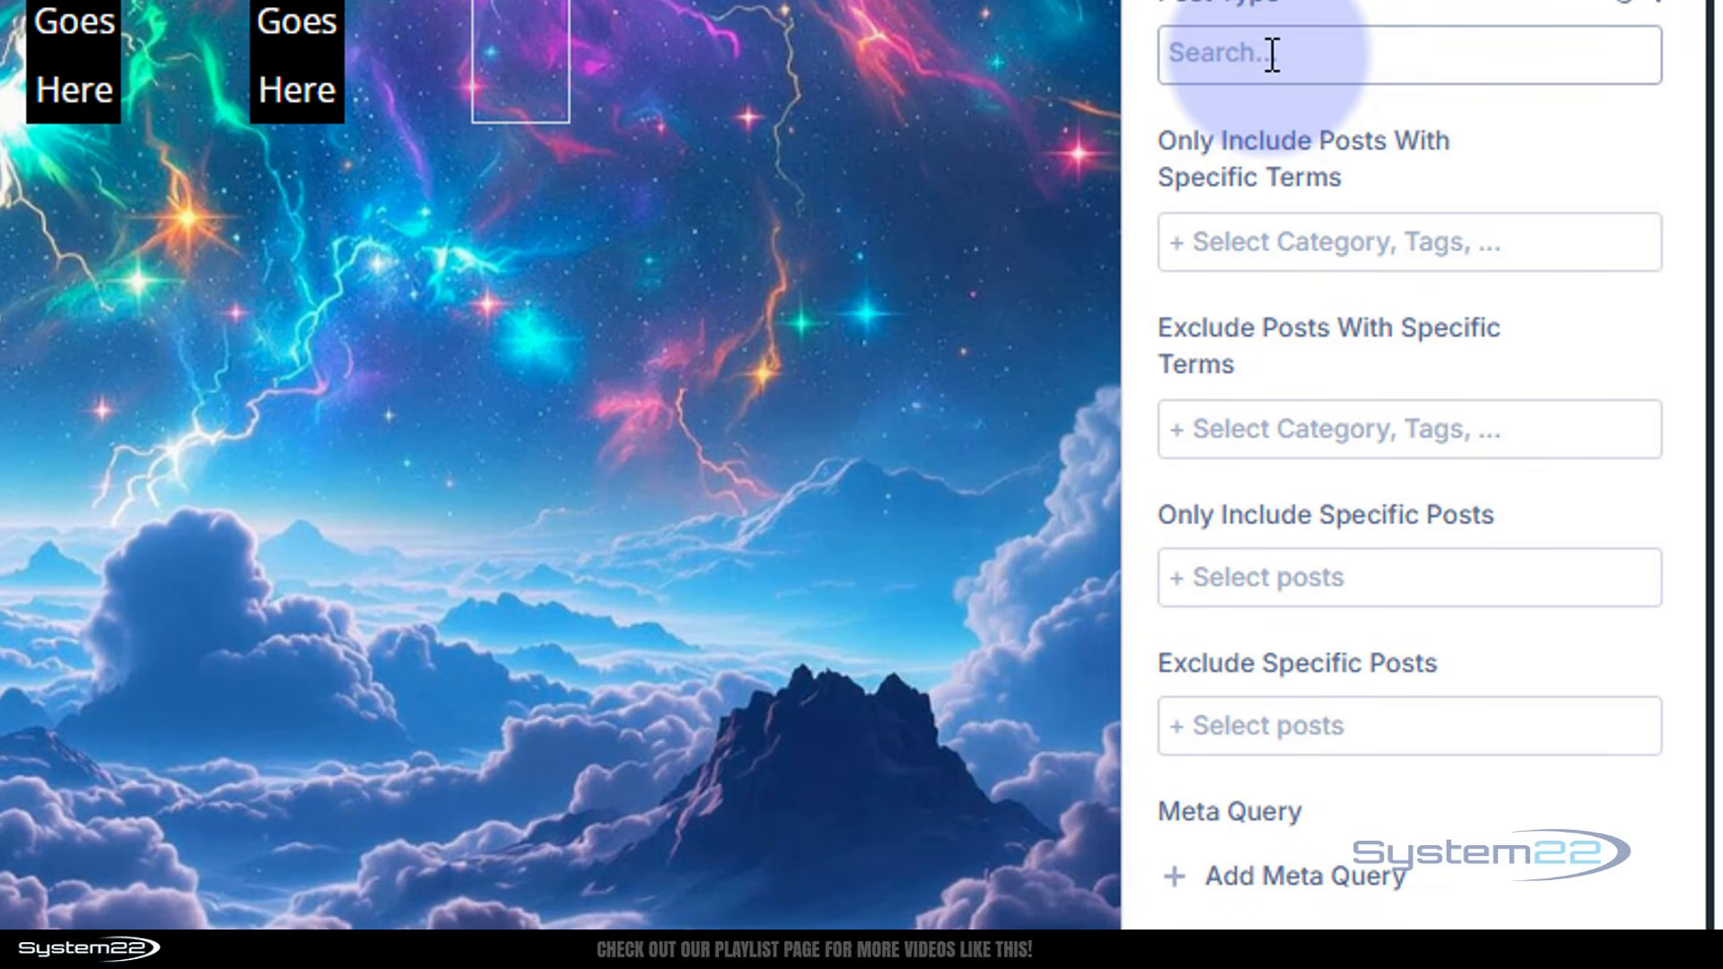
click(1272, 54)
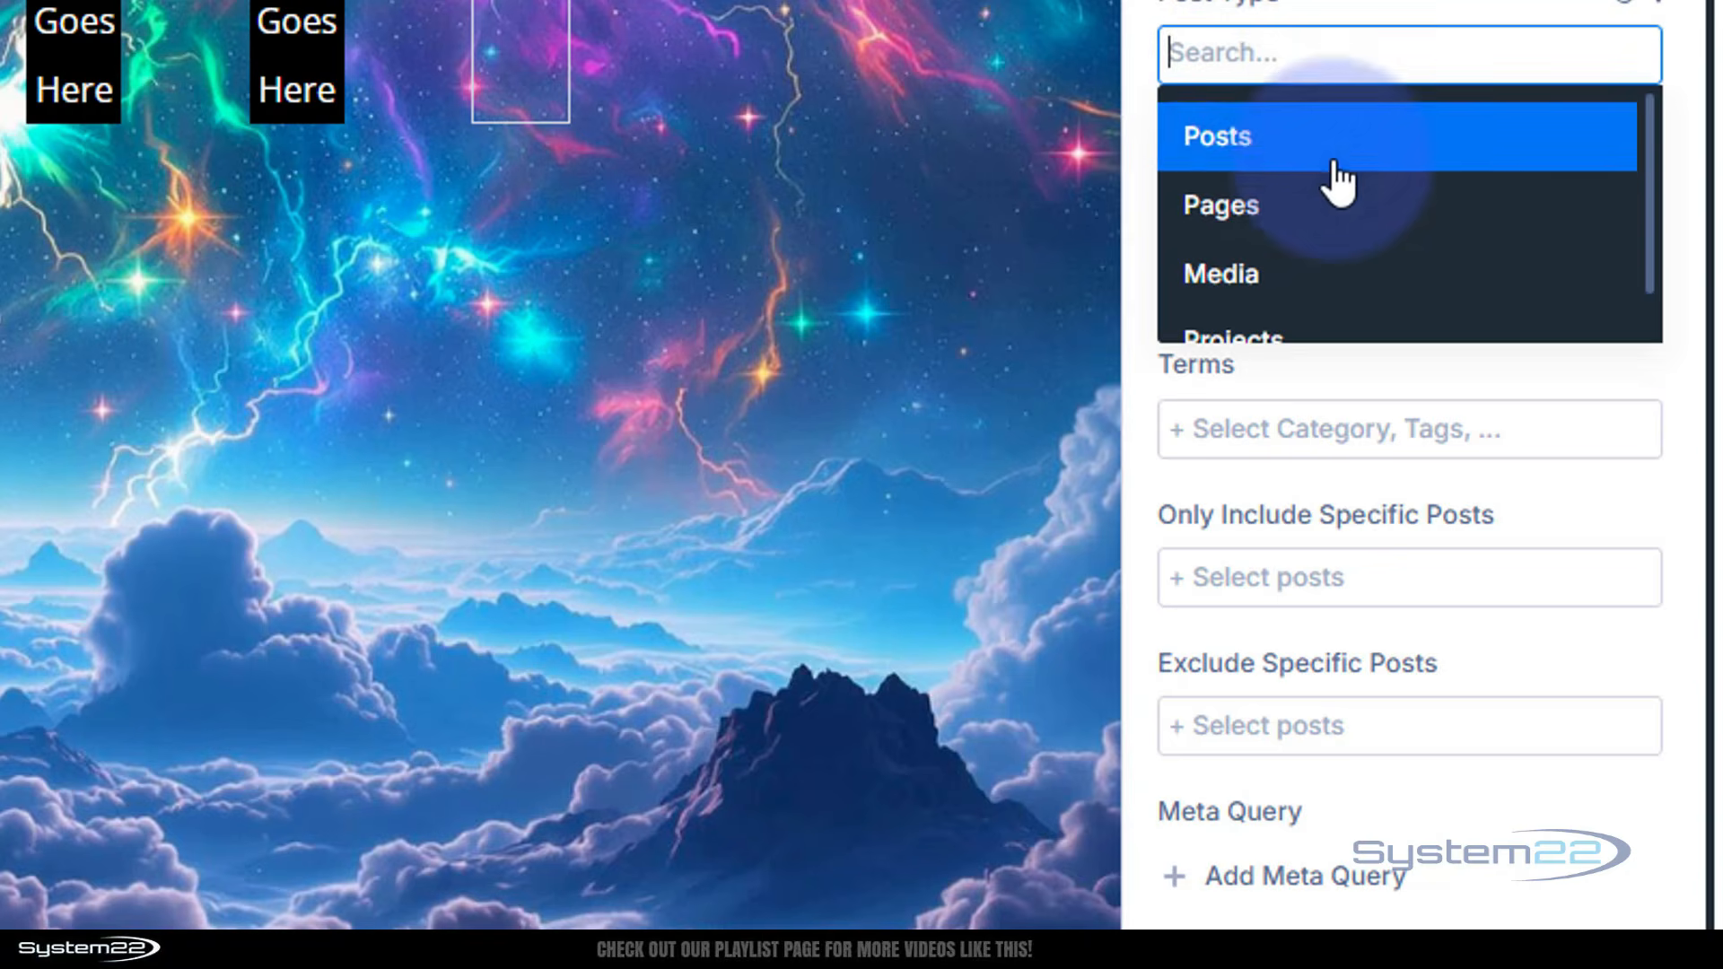
click(1247, 224)
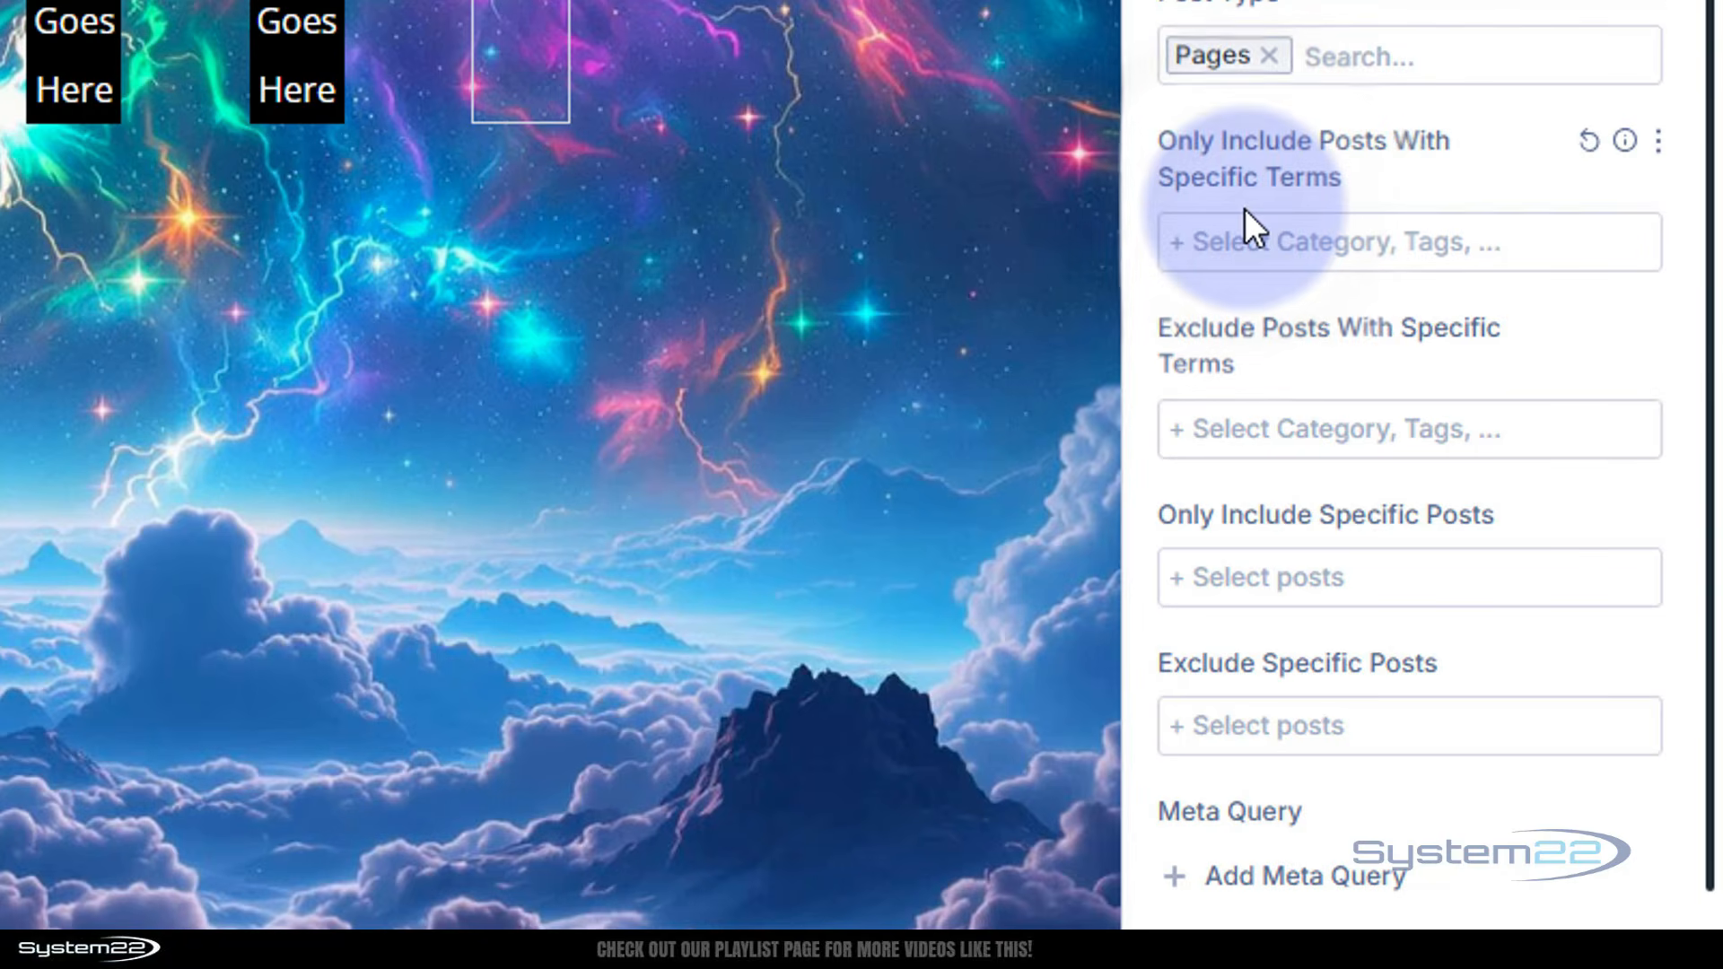
Limit the column loop to specific pages, including Home, About and Services
scroll(1245, 211, down, 5)
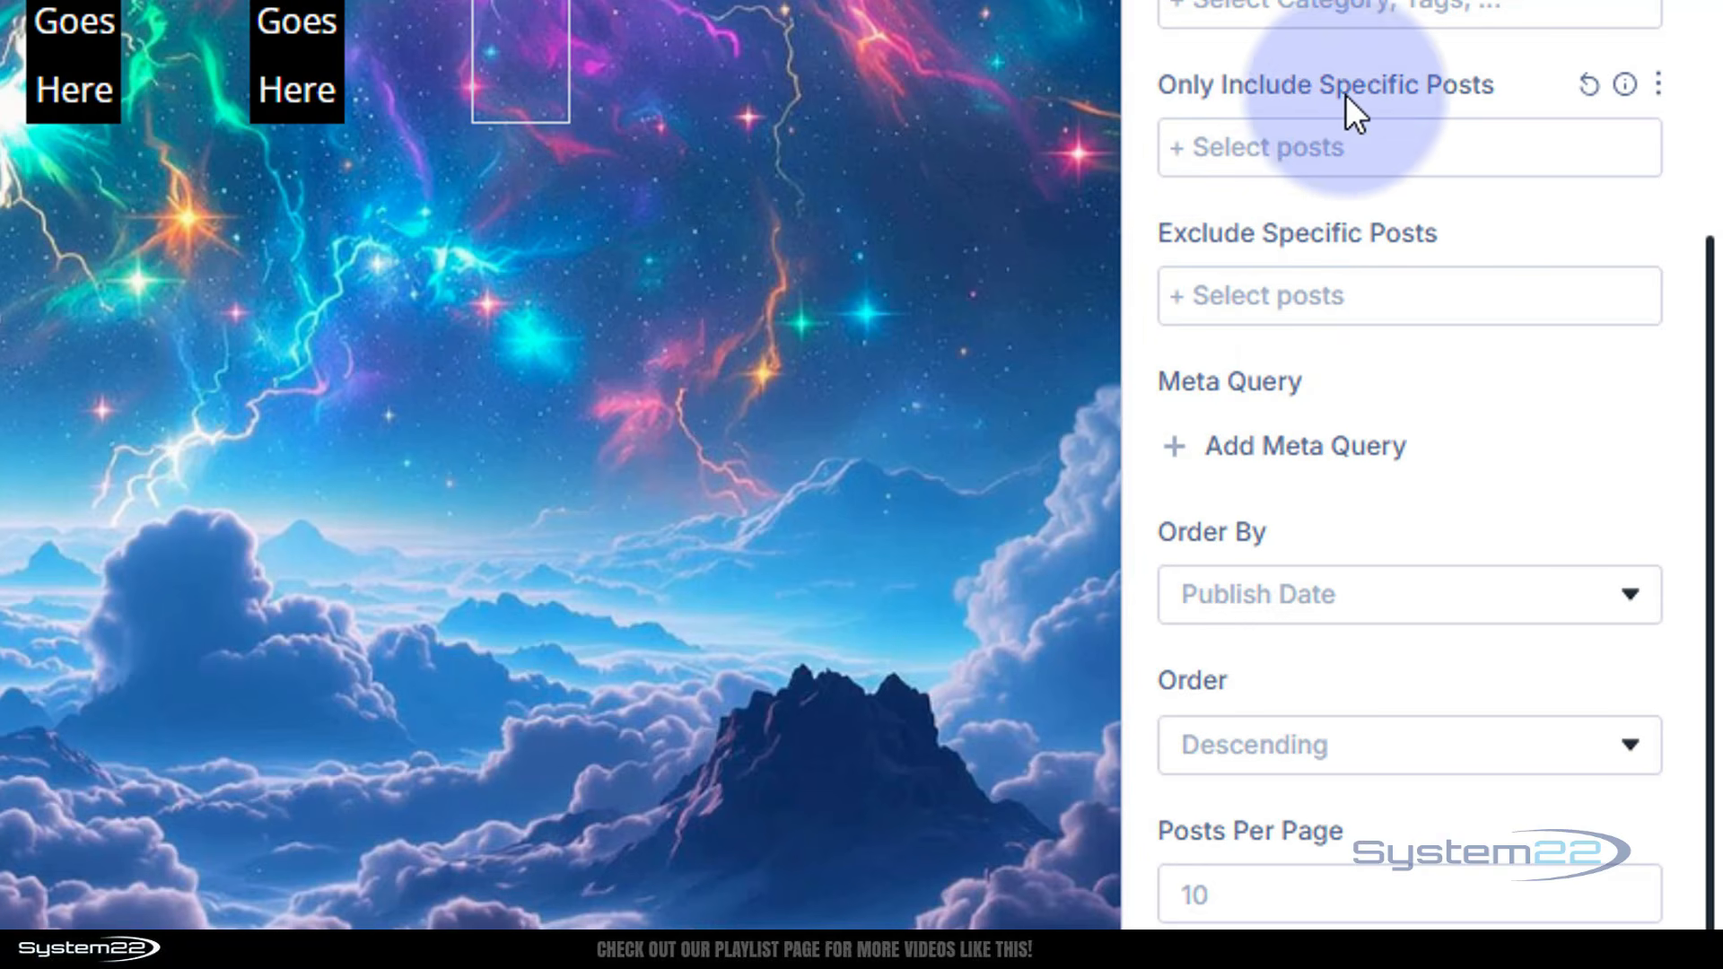
scroll(1346, 112, up, 5)
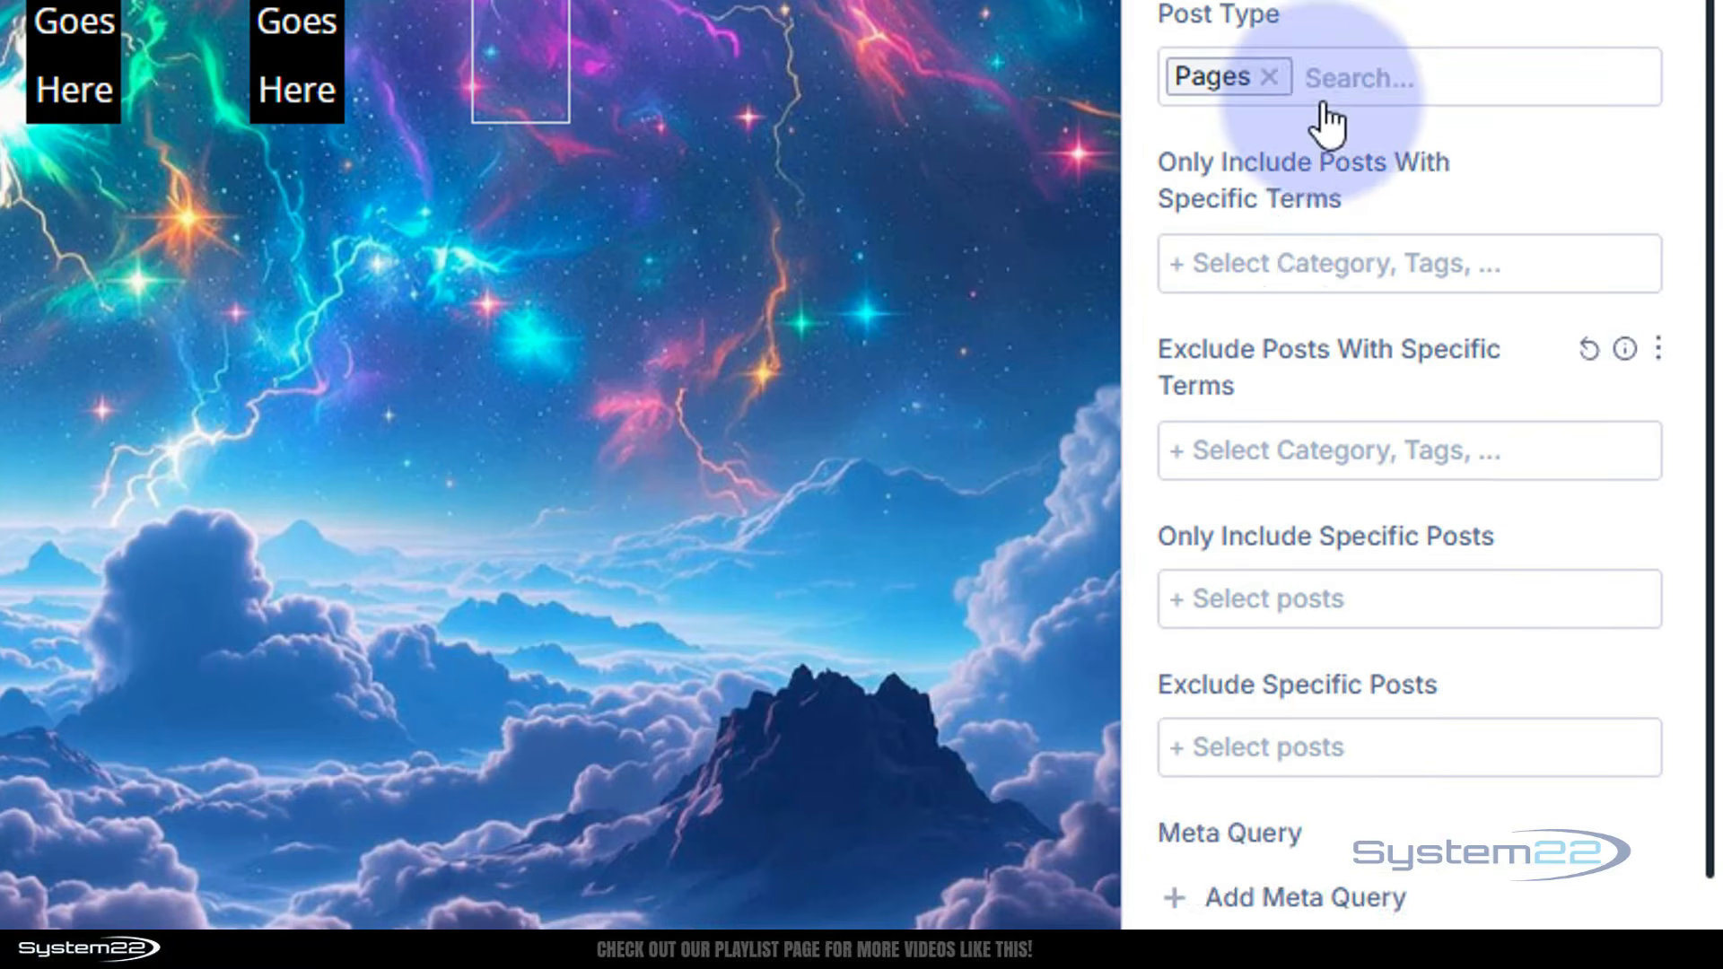
scroll(1326, 126, up, 2)
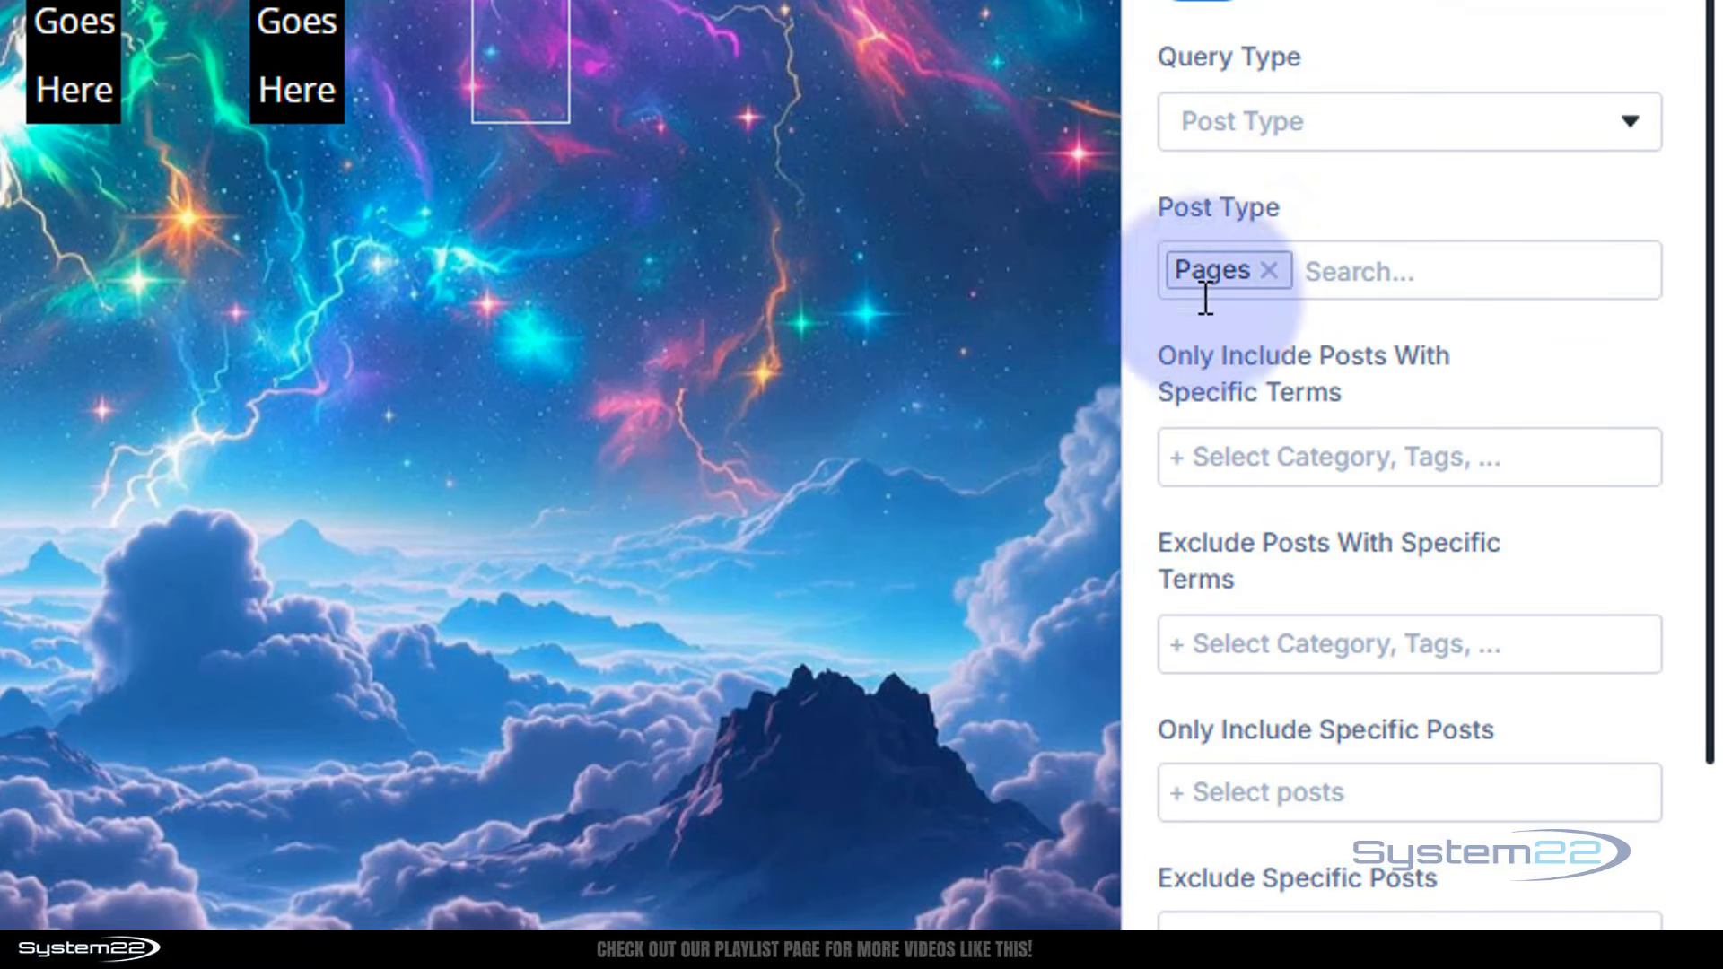
scroll(1342, 300, down, 5)
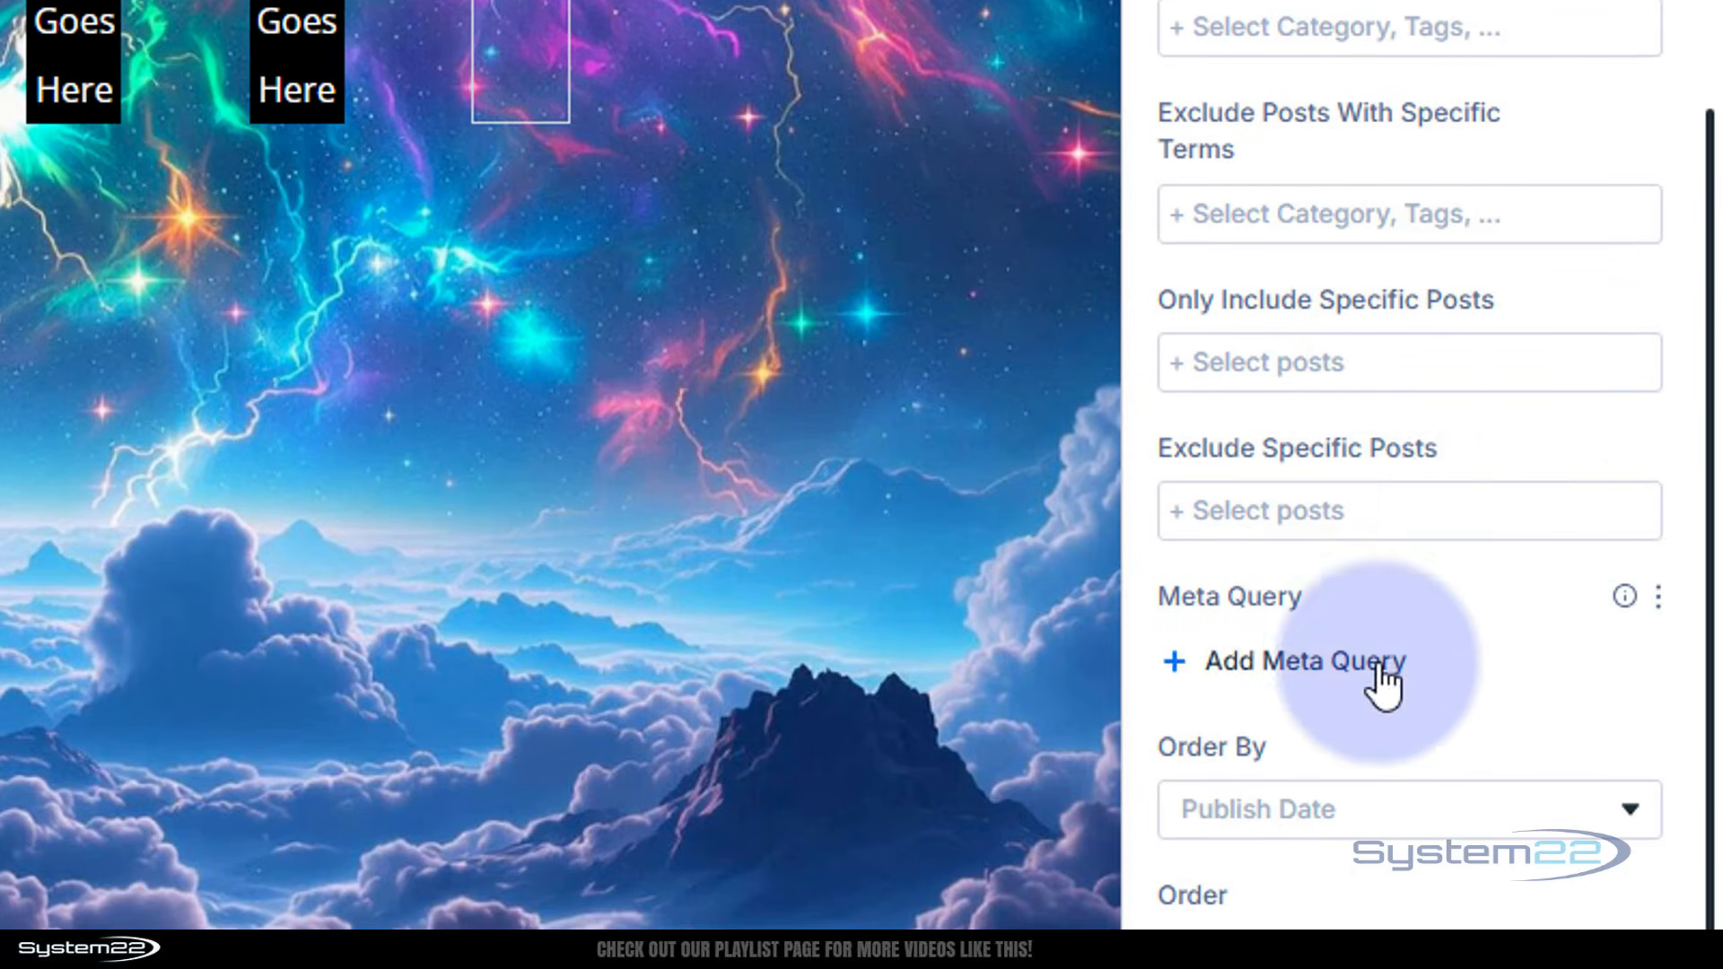
click(1238, 381)
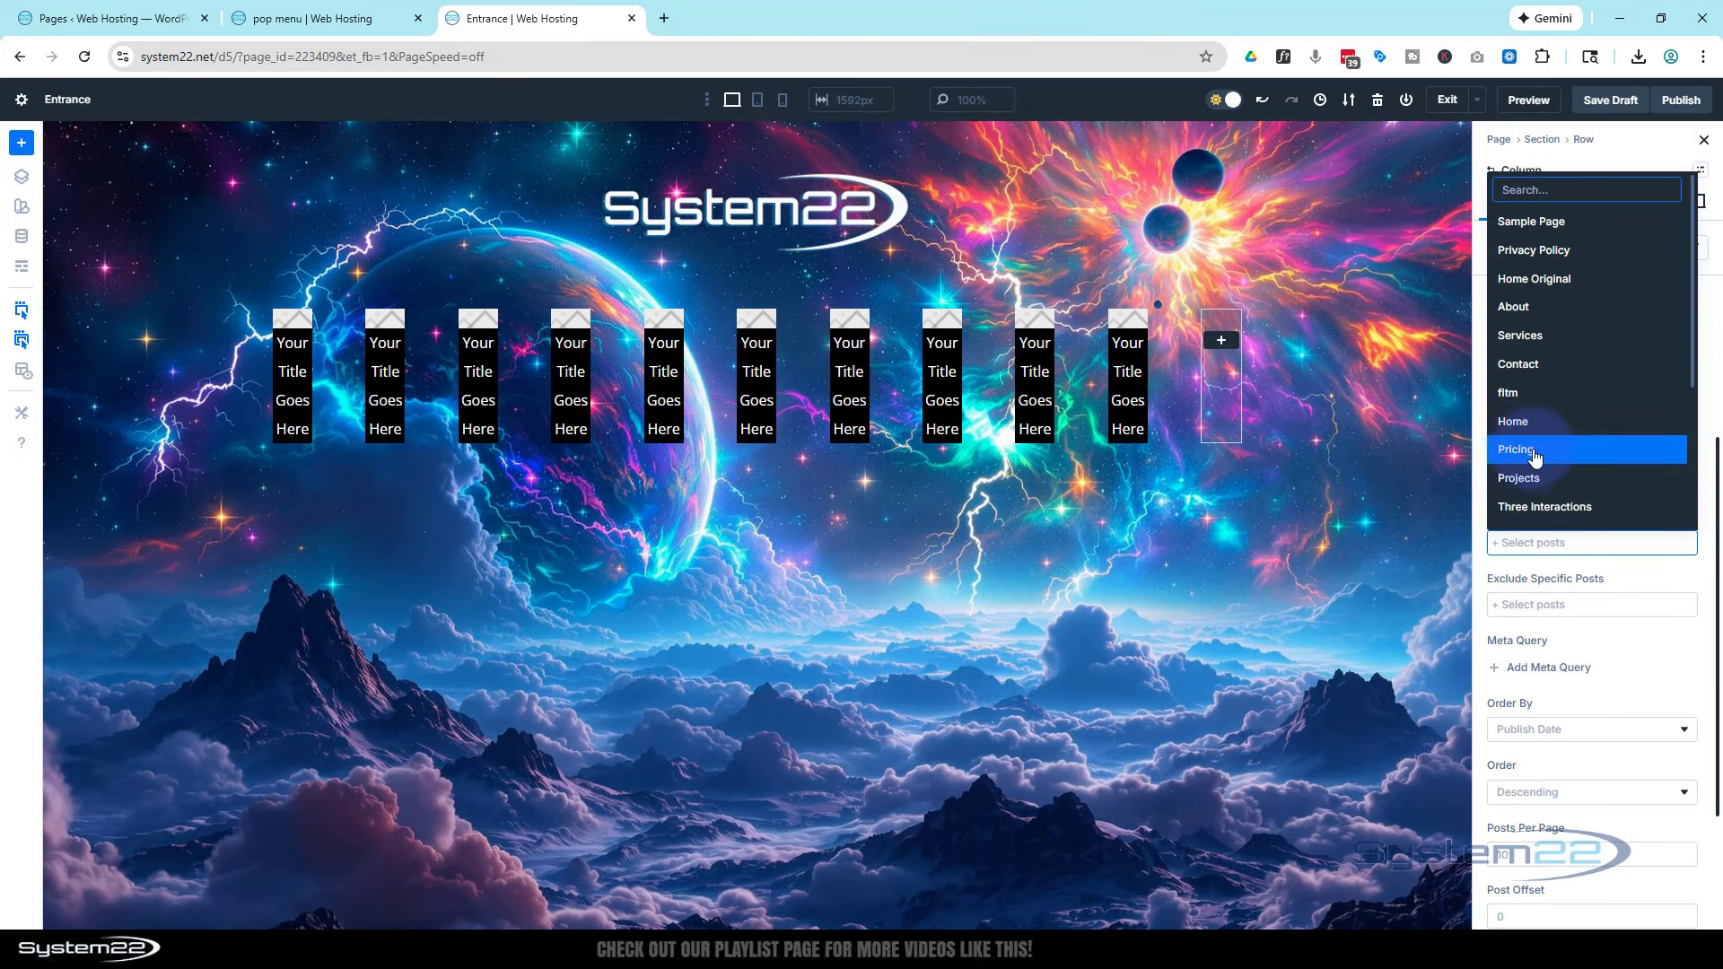
click(1521, 421)
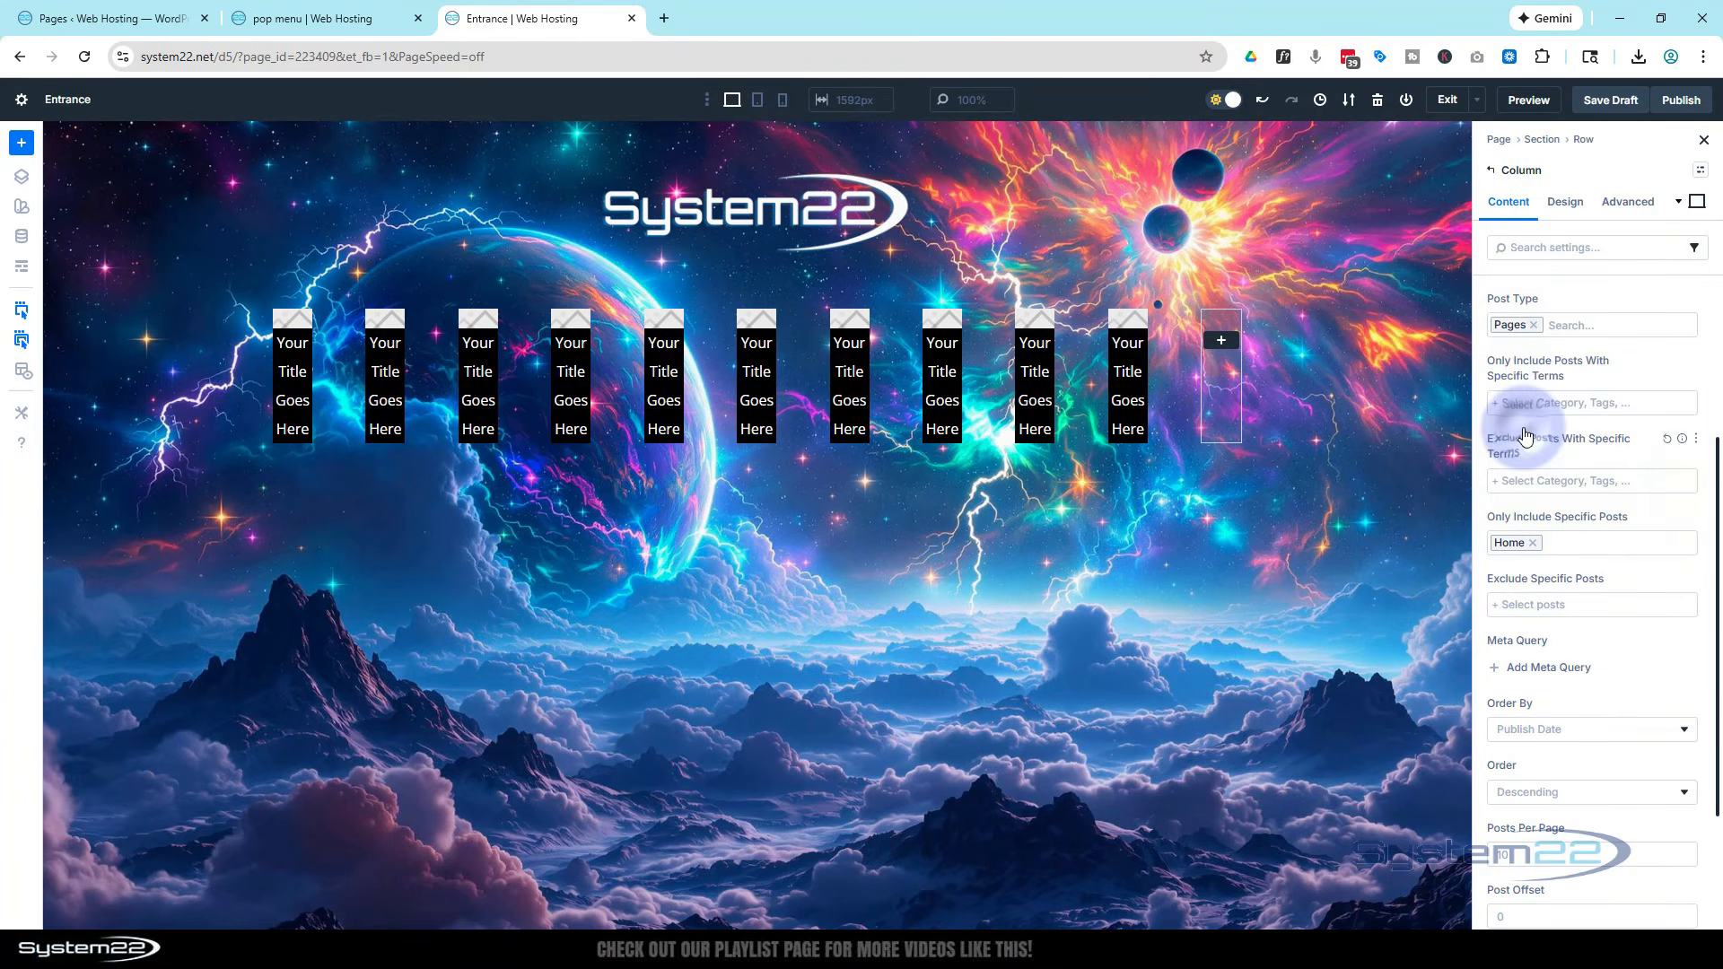
click(1563, 547)
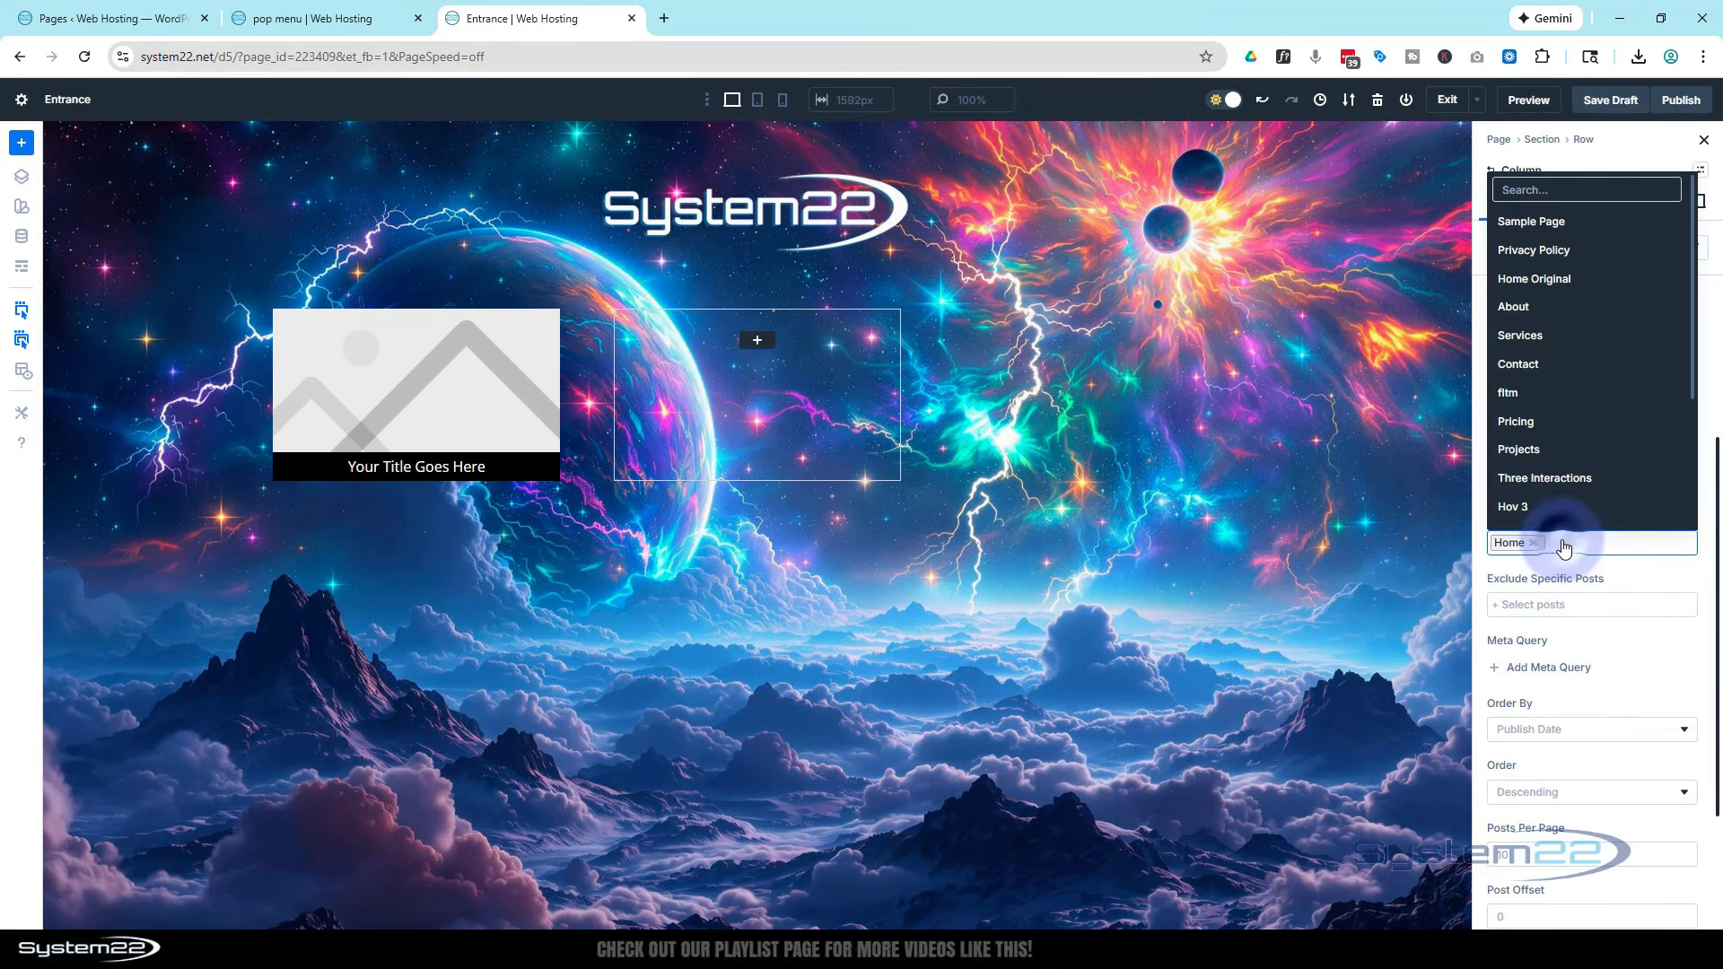
click(1525, 307)
click(1615, 544)
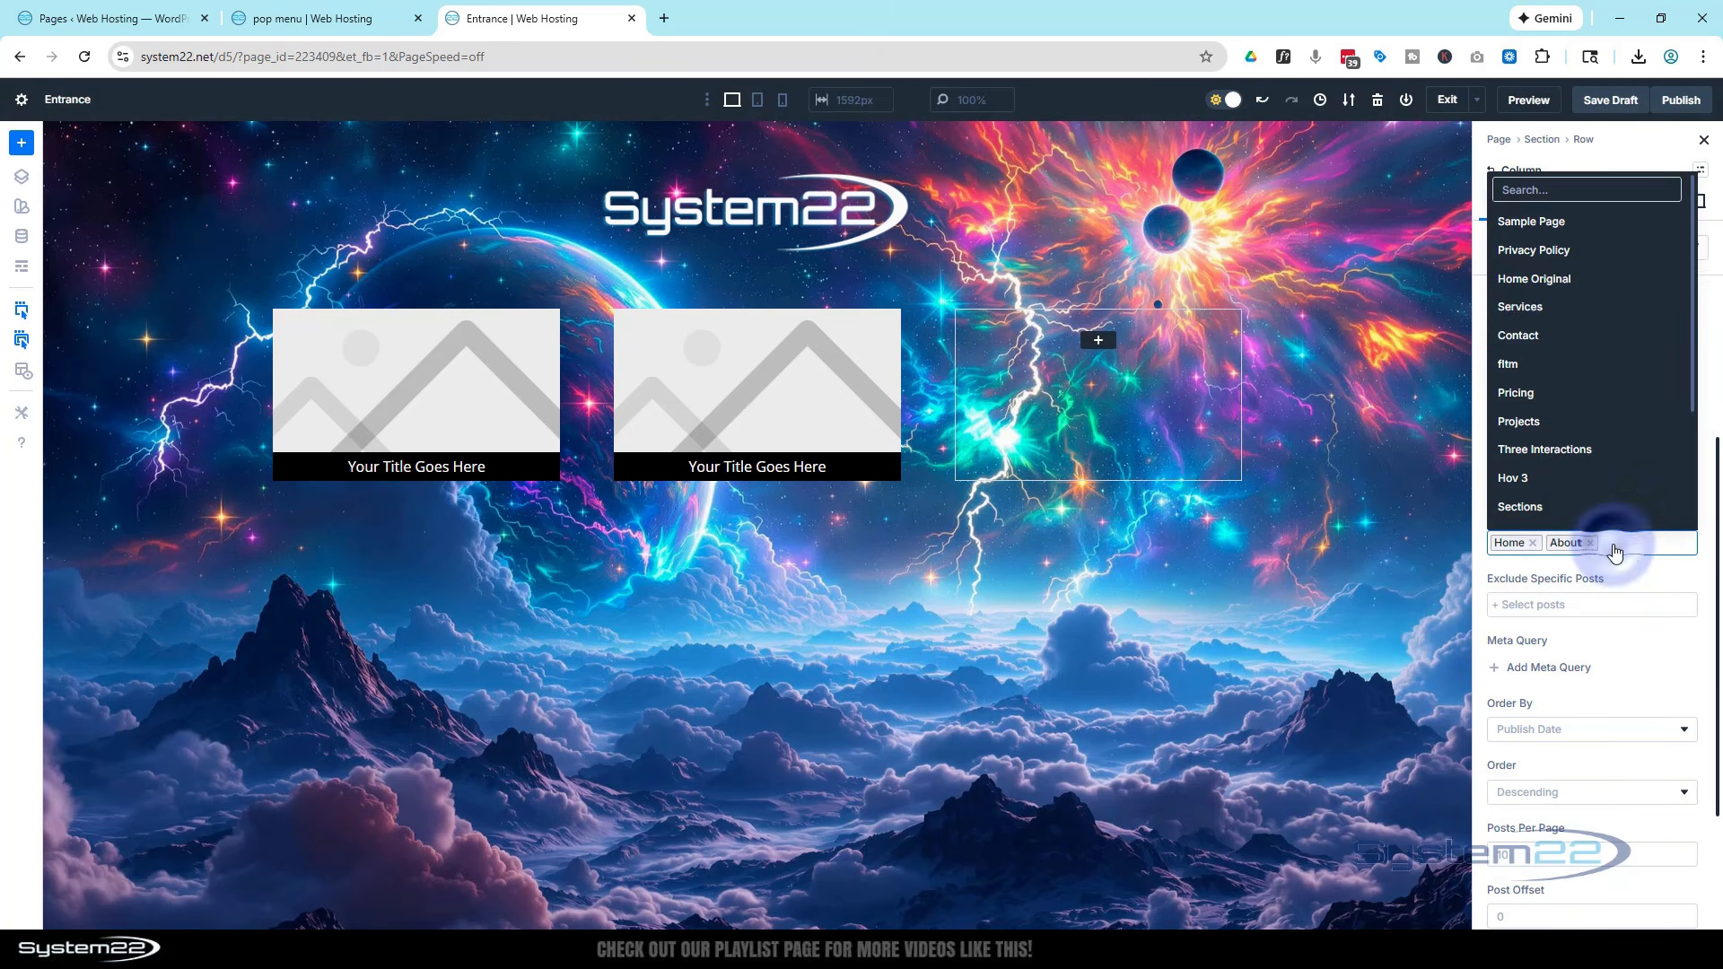
click(1548, 311)
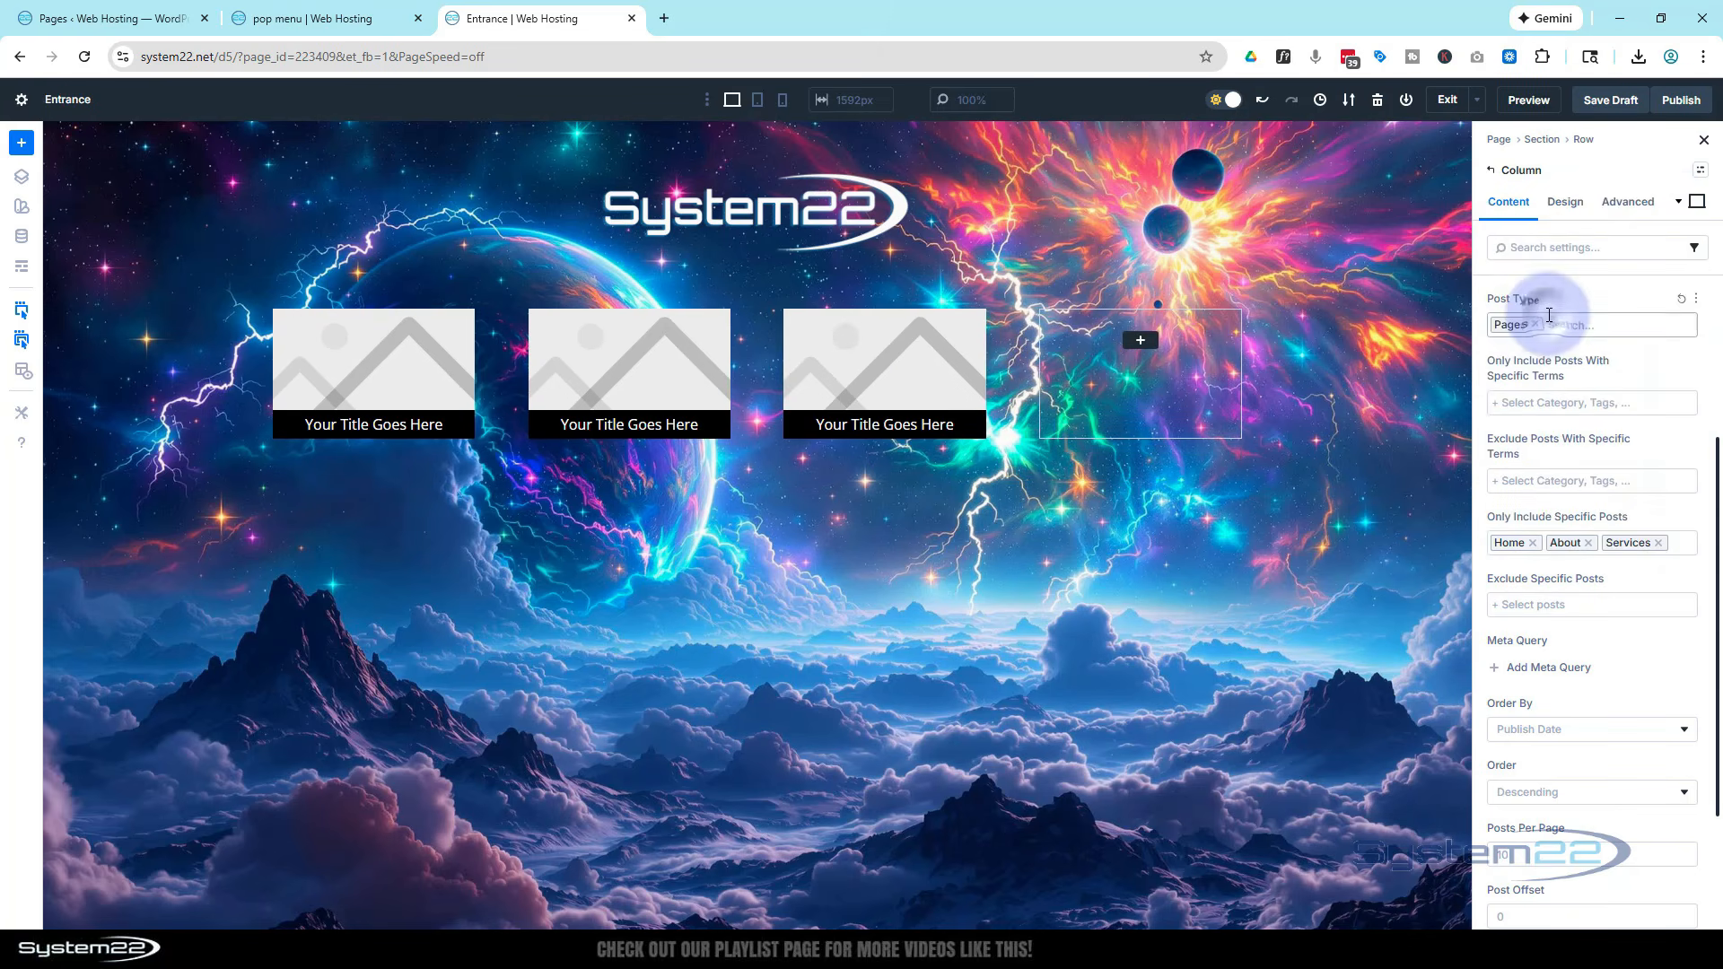
Add Pricing, Projects and Contact to the loop's included pages
click(1681, 549)
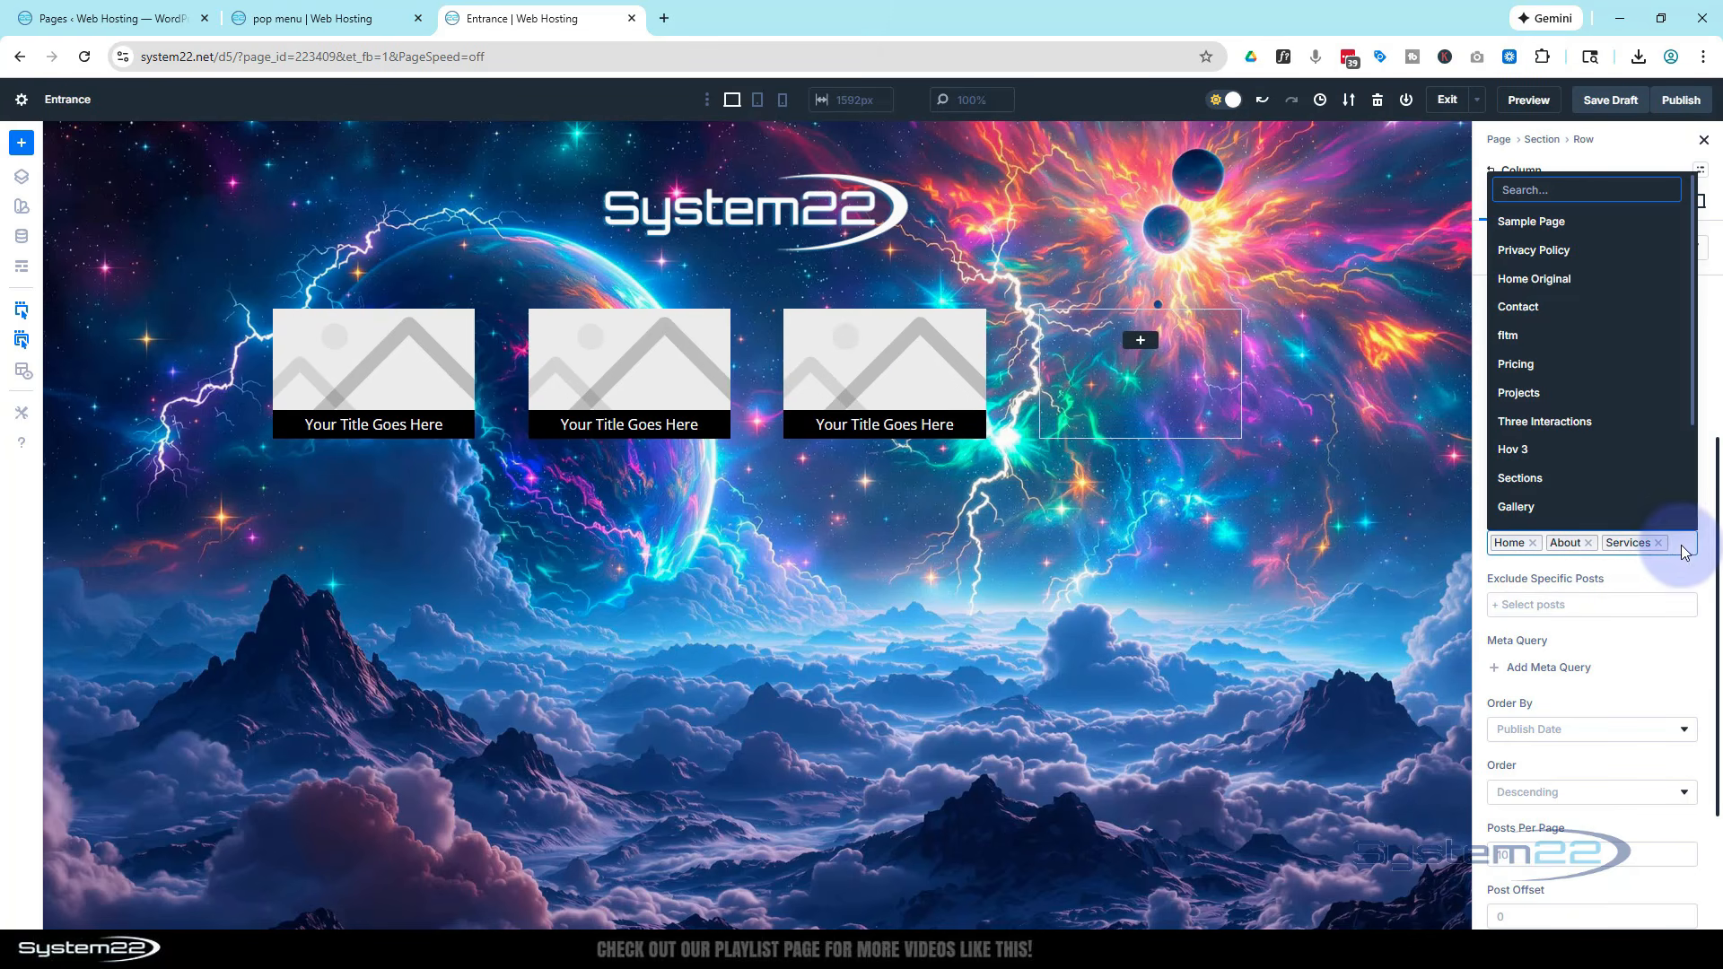
click(1536, 364)
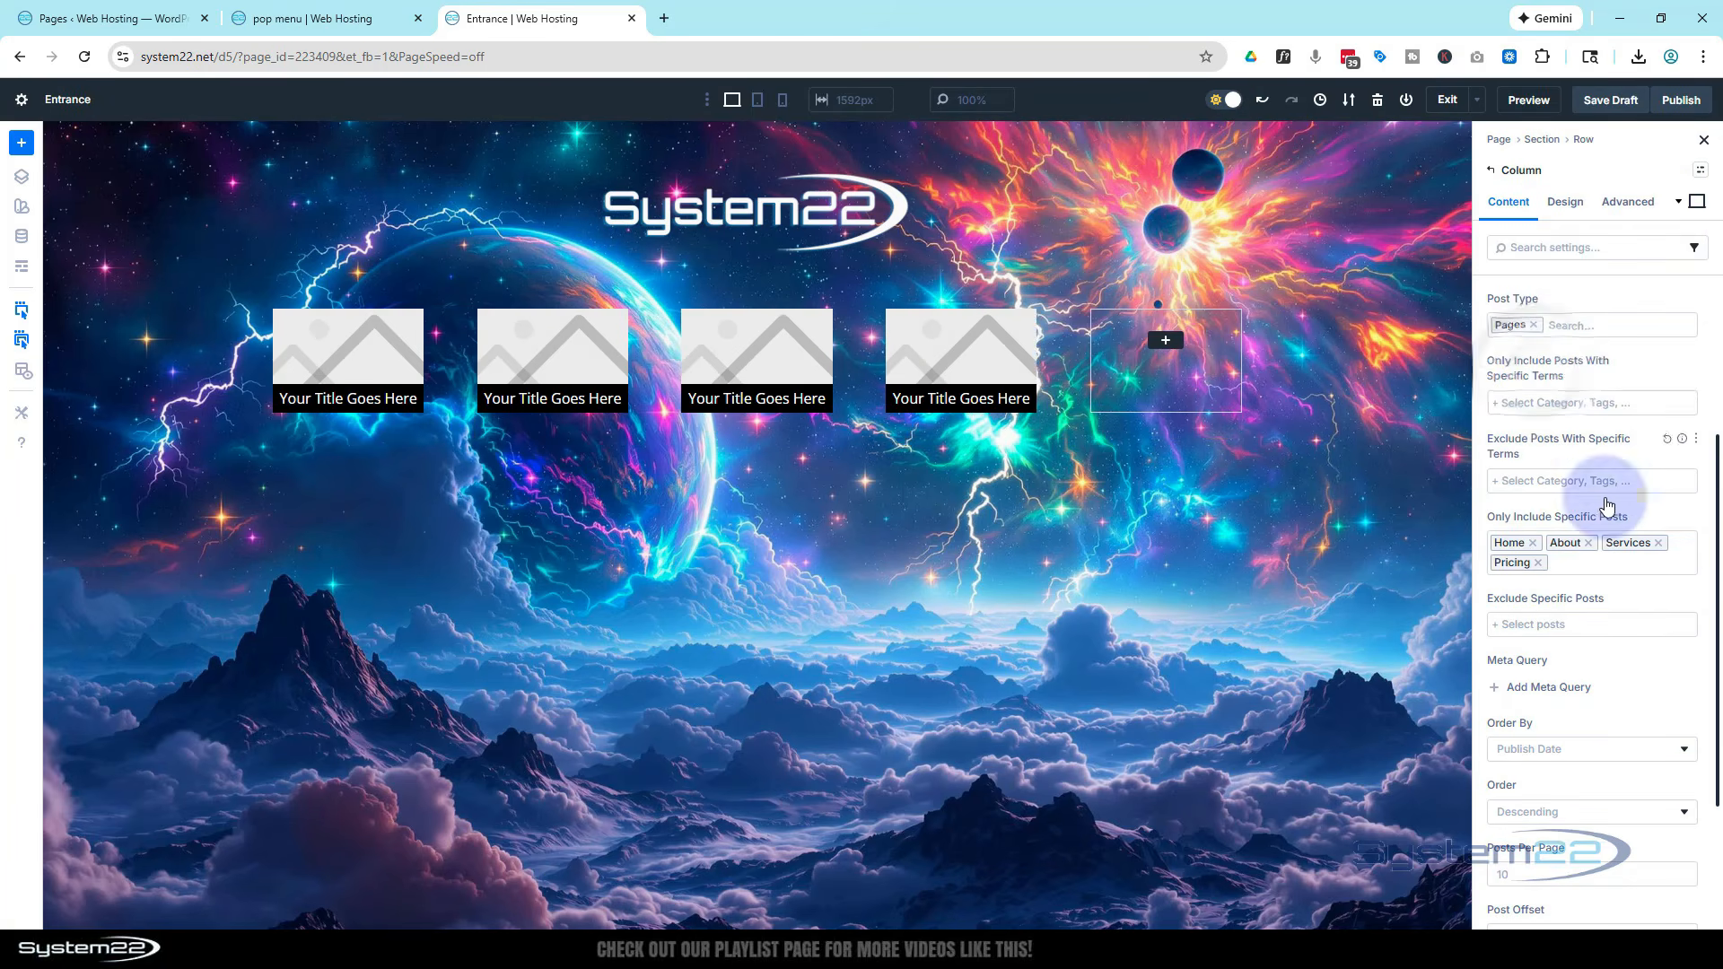
click(1576, 571)
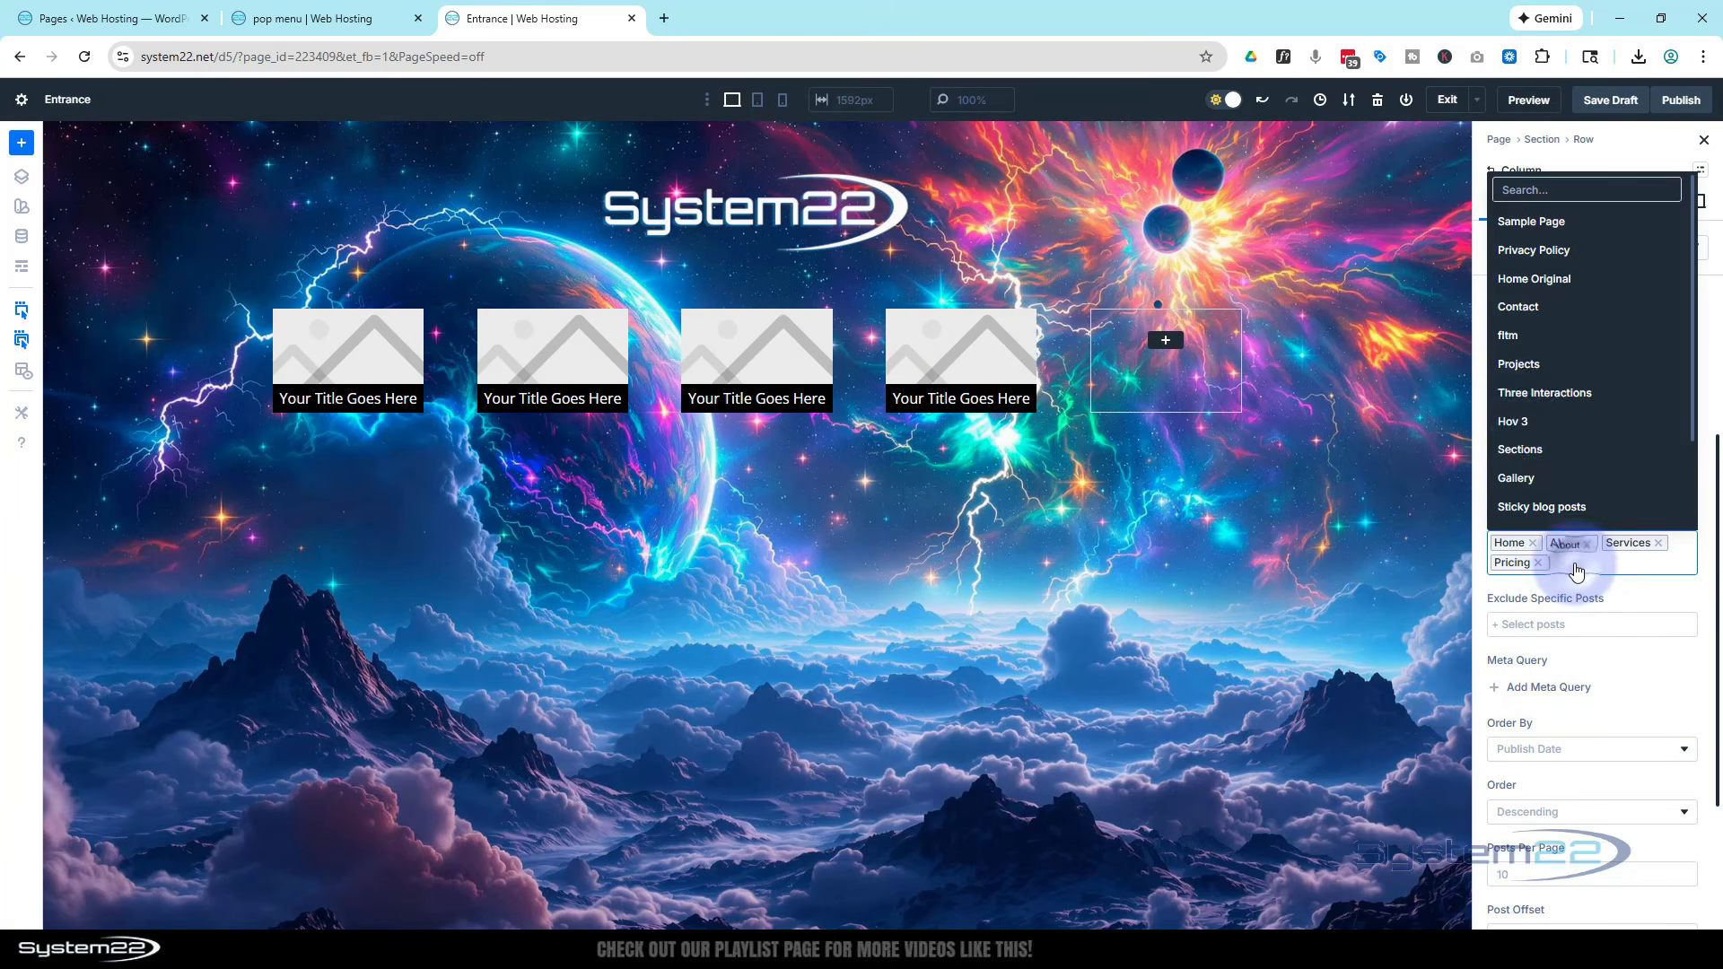
click(1530, 362)
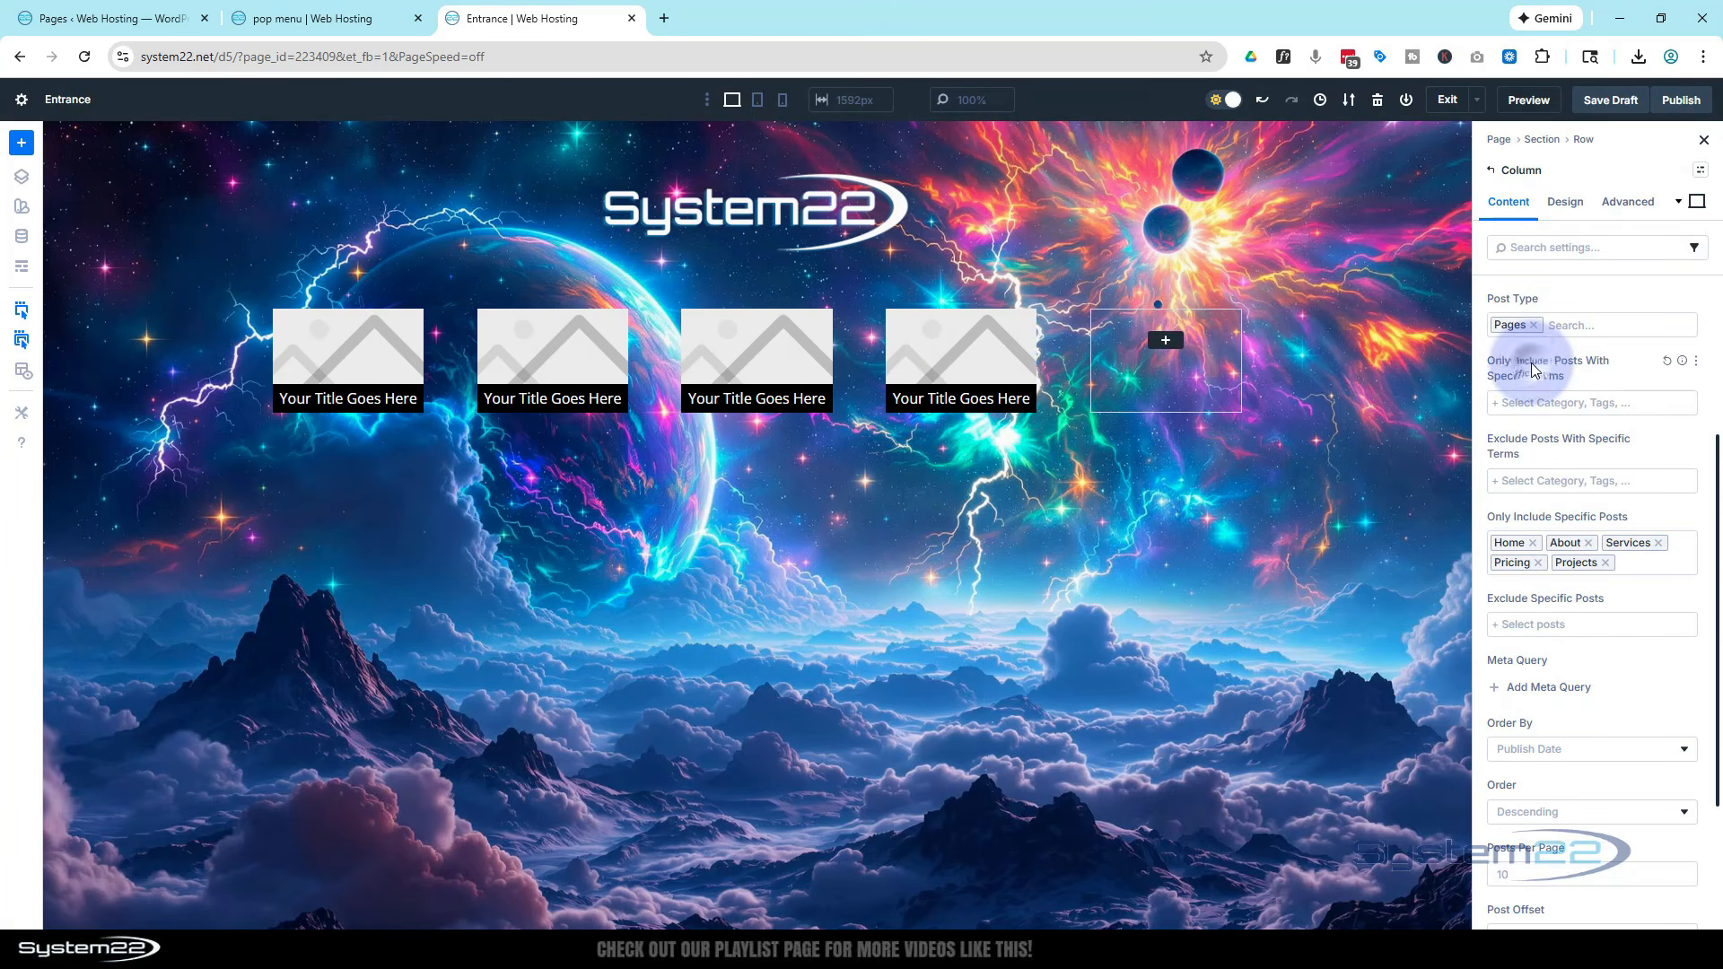
click(1632, 562)
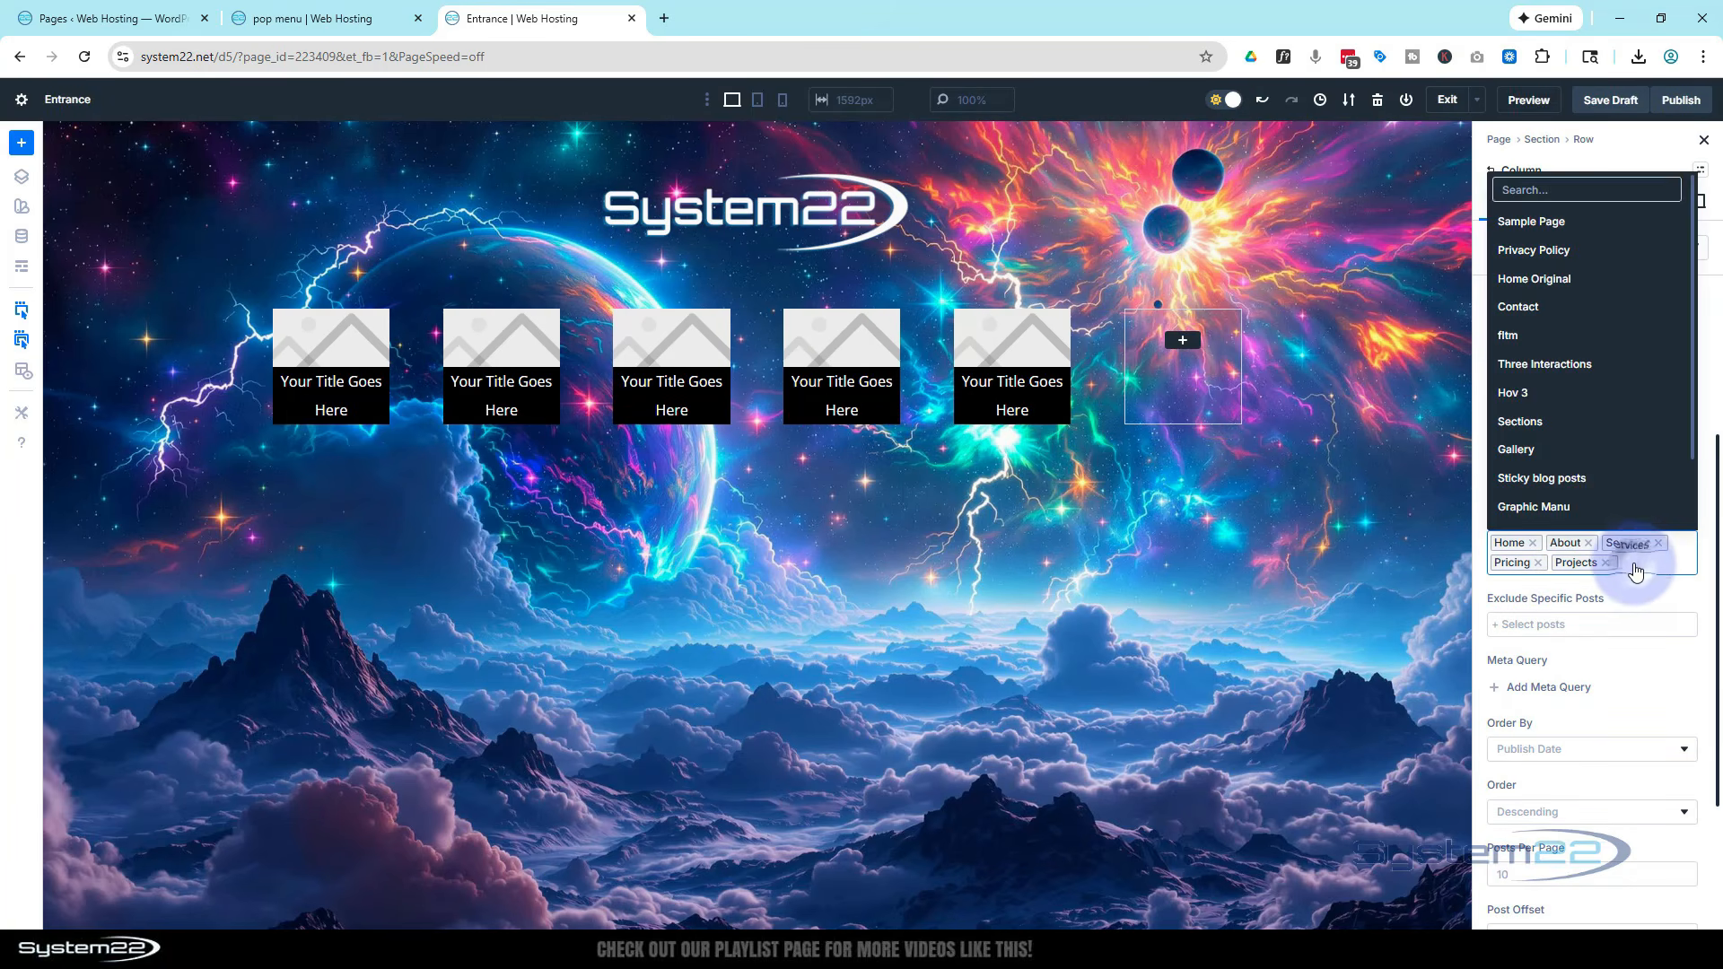
click(1525, 307)
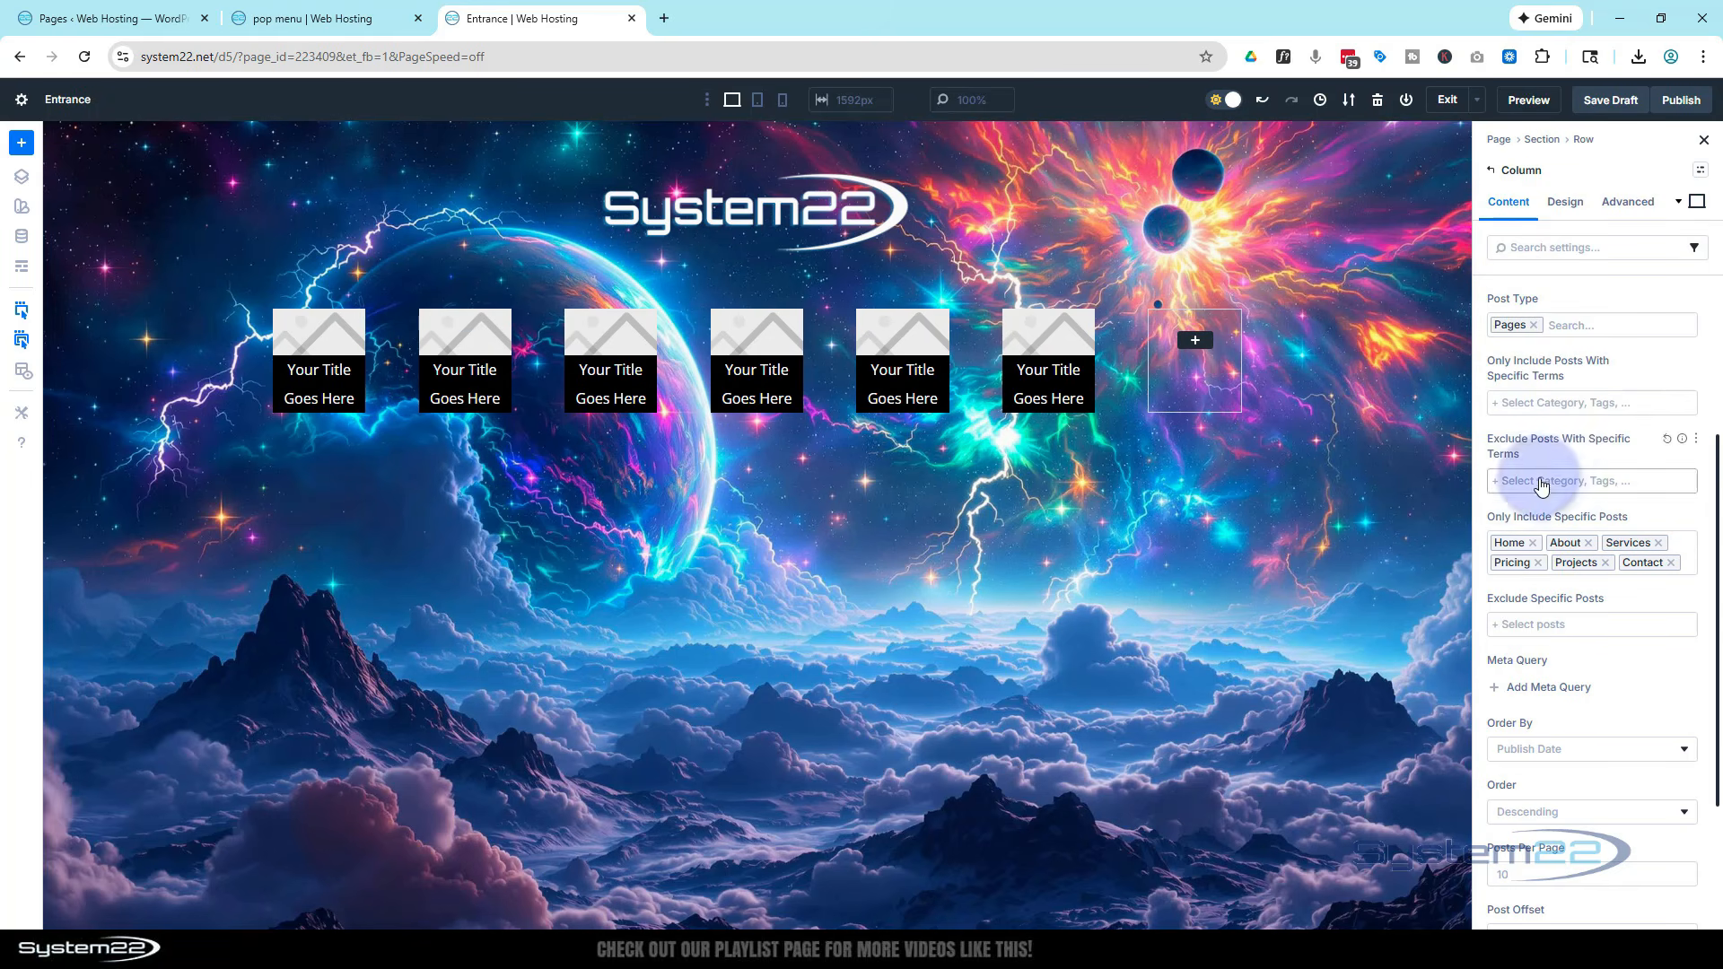
Open the loop's Posts Per Page setting for editing
scroll(1540, 475, down, 3)
click(1511, 675)
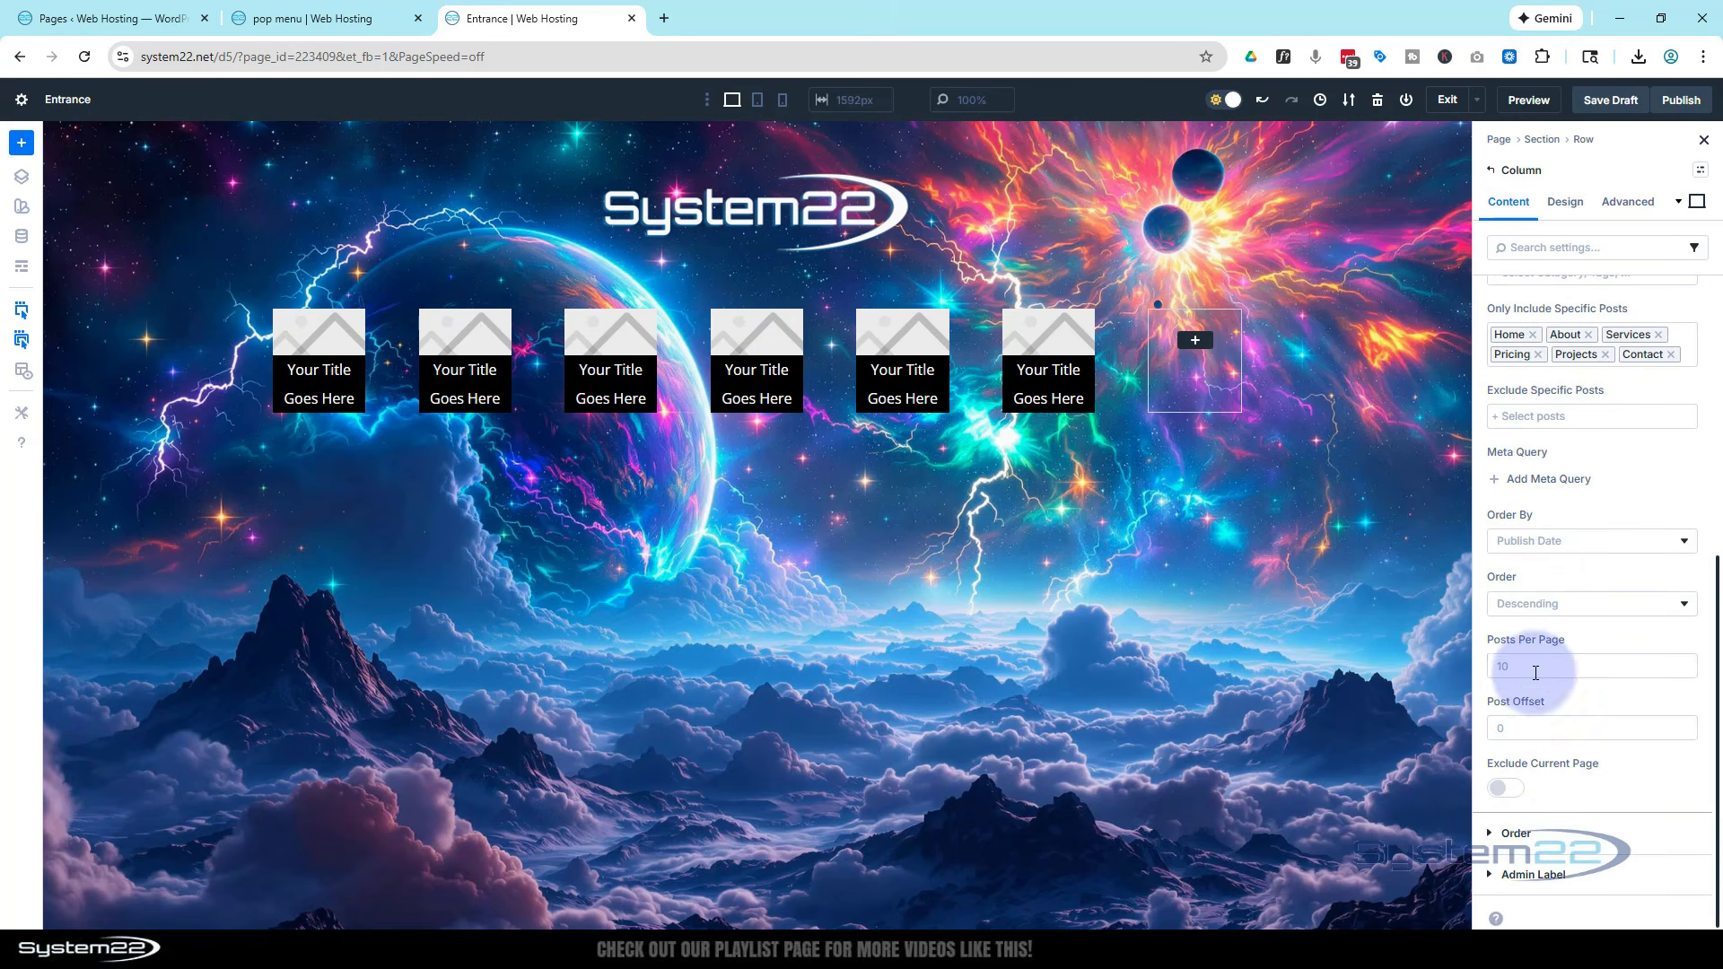
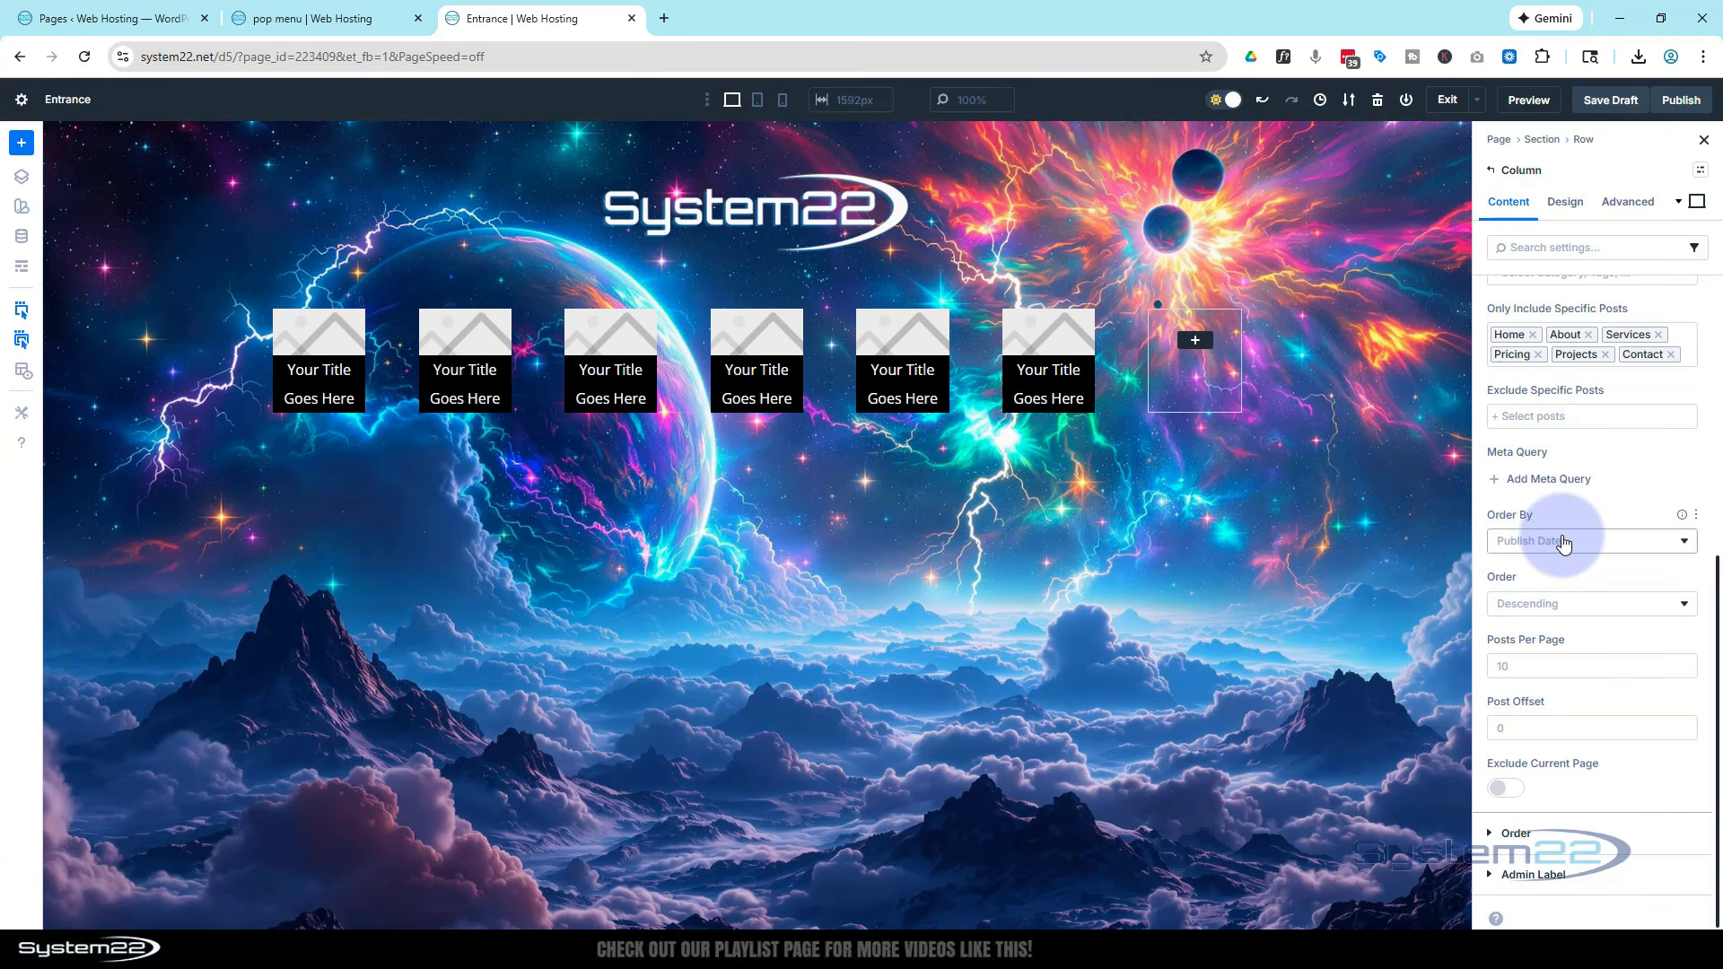
Set the row's layout wrapping to Wrap
scroll(1566, 563, up, 5)
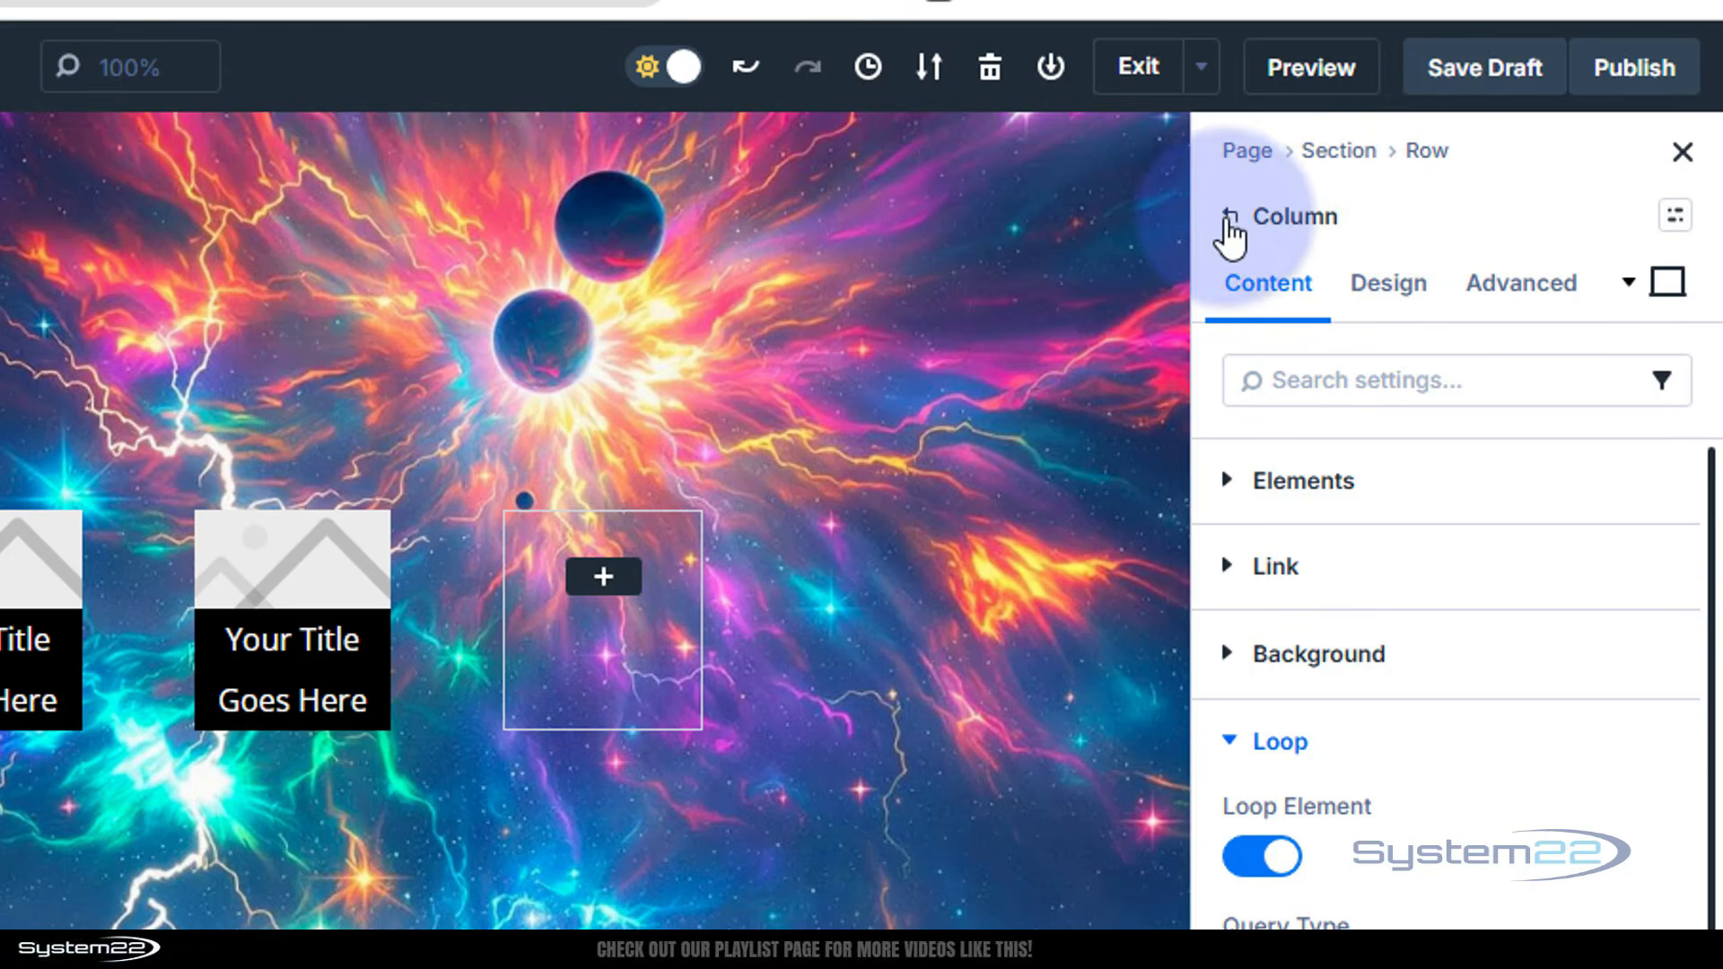
click(1230, 220)
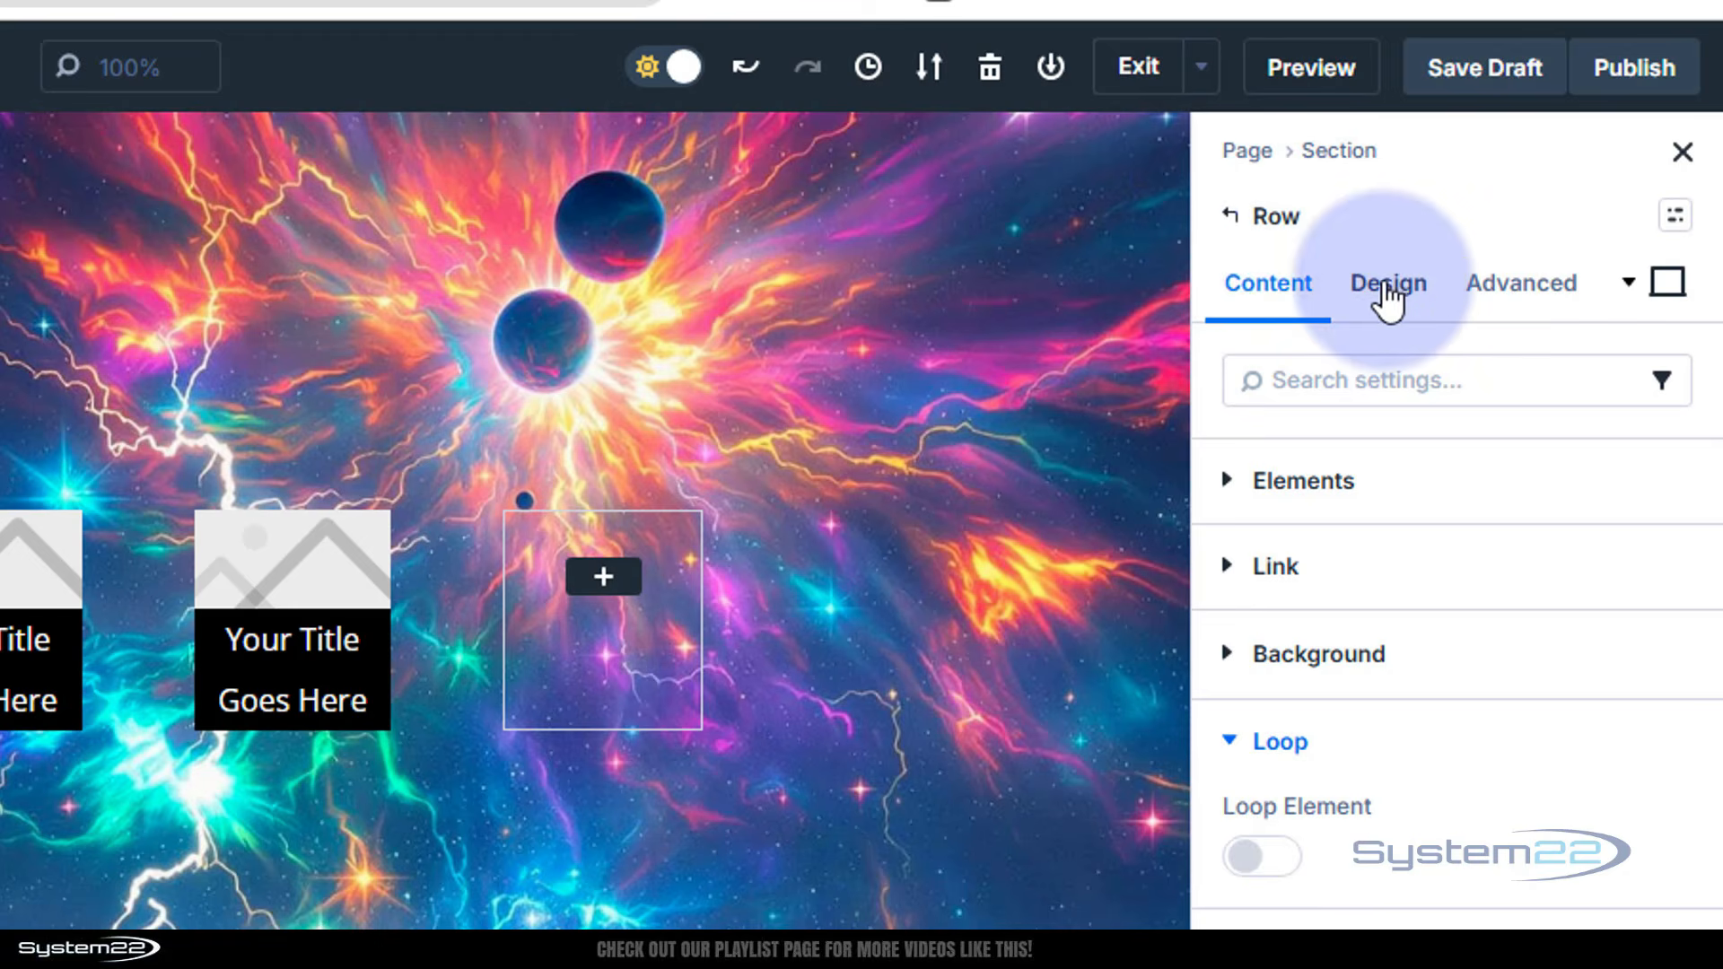
click(1388, 286)
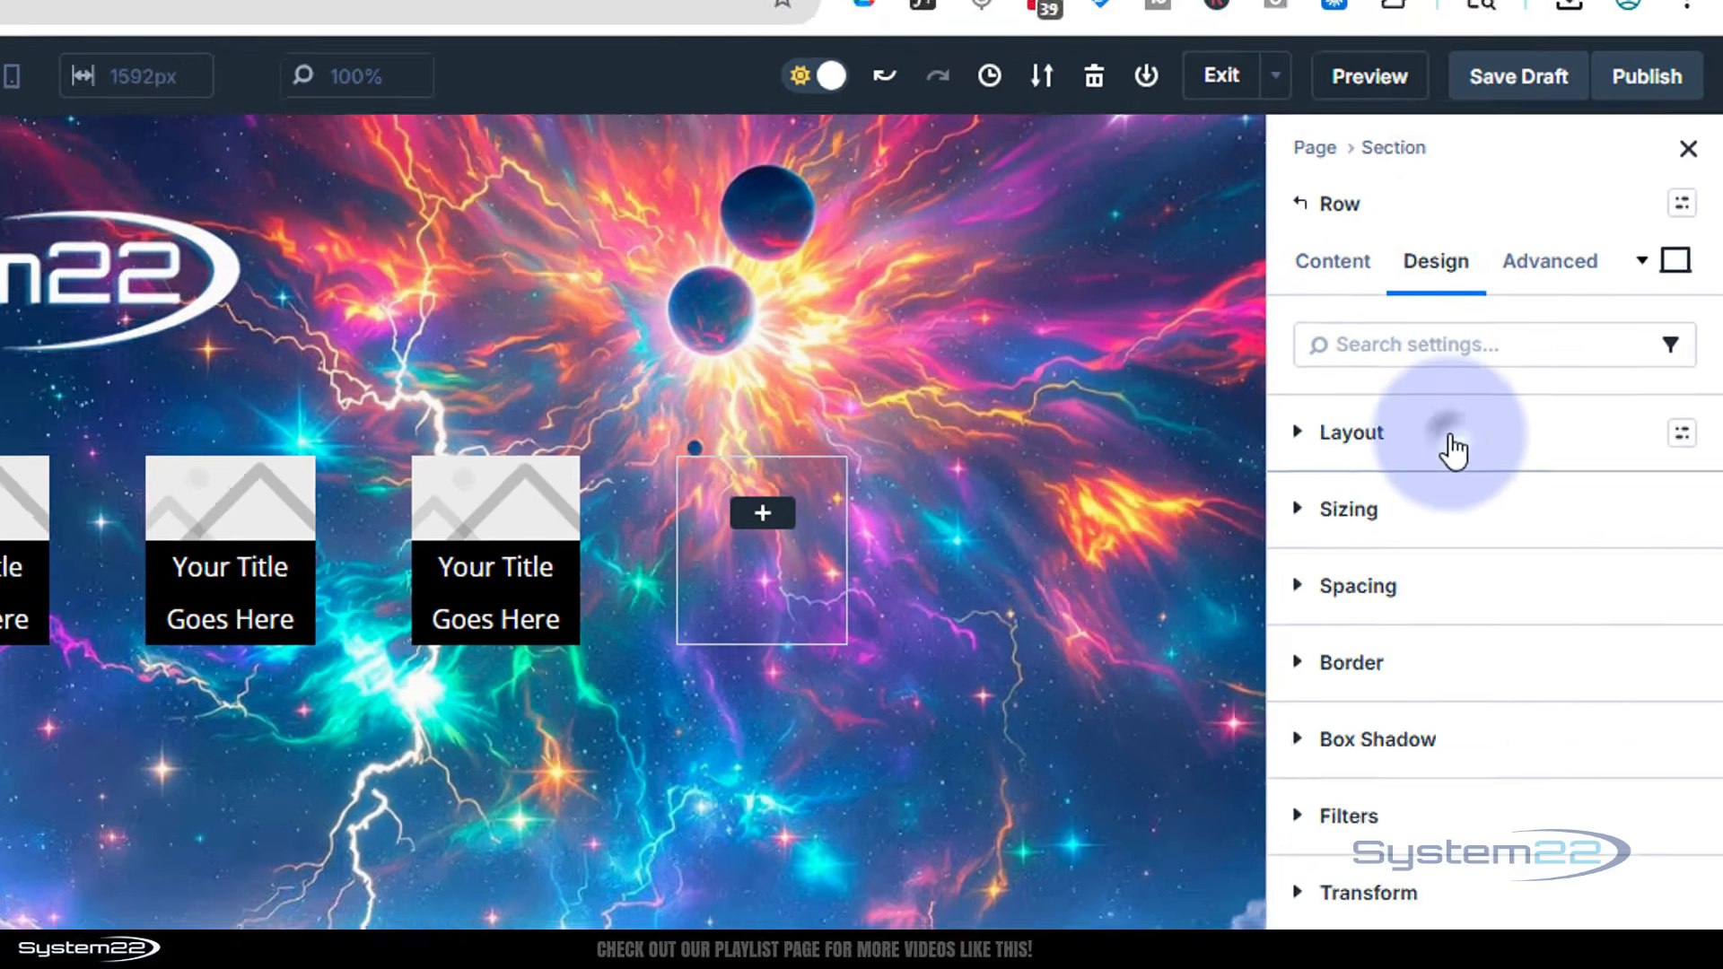
click(1402, 500)
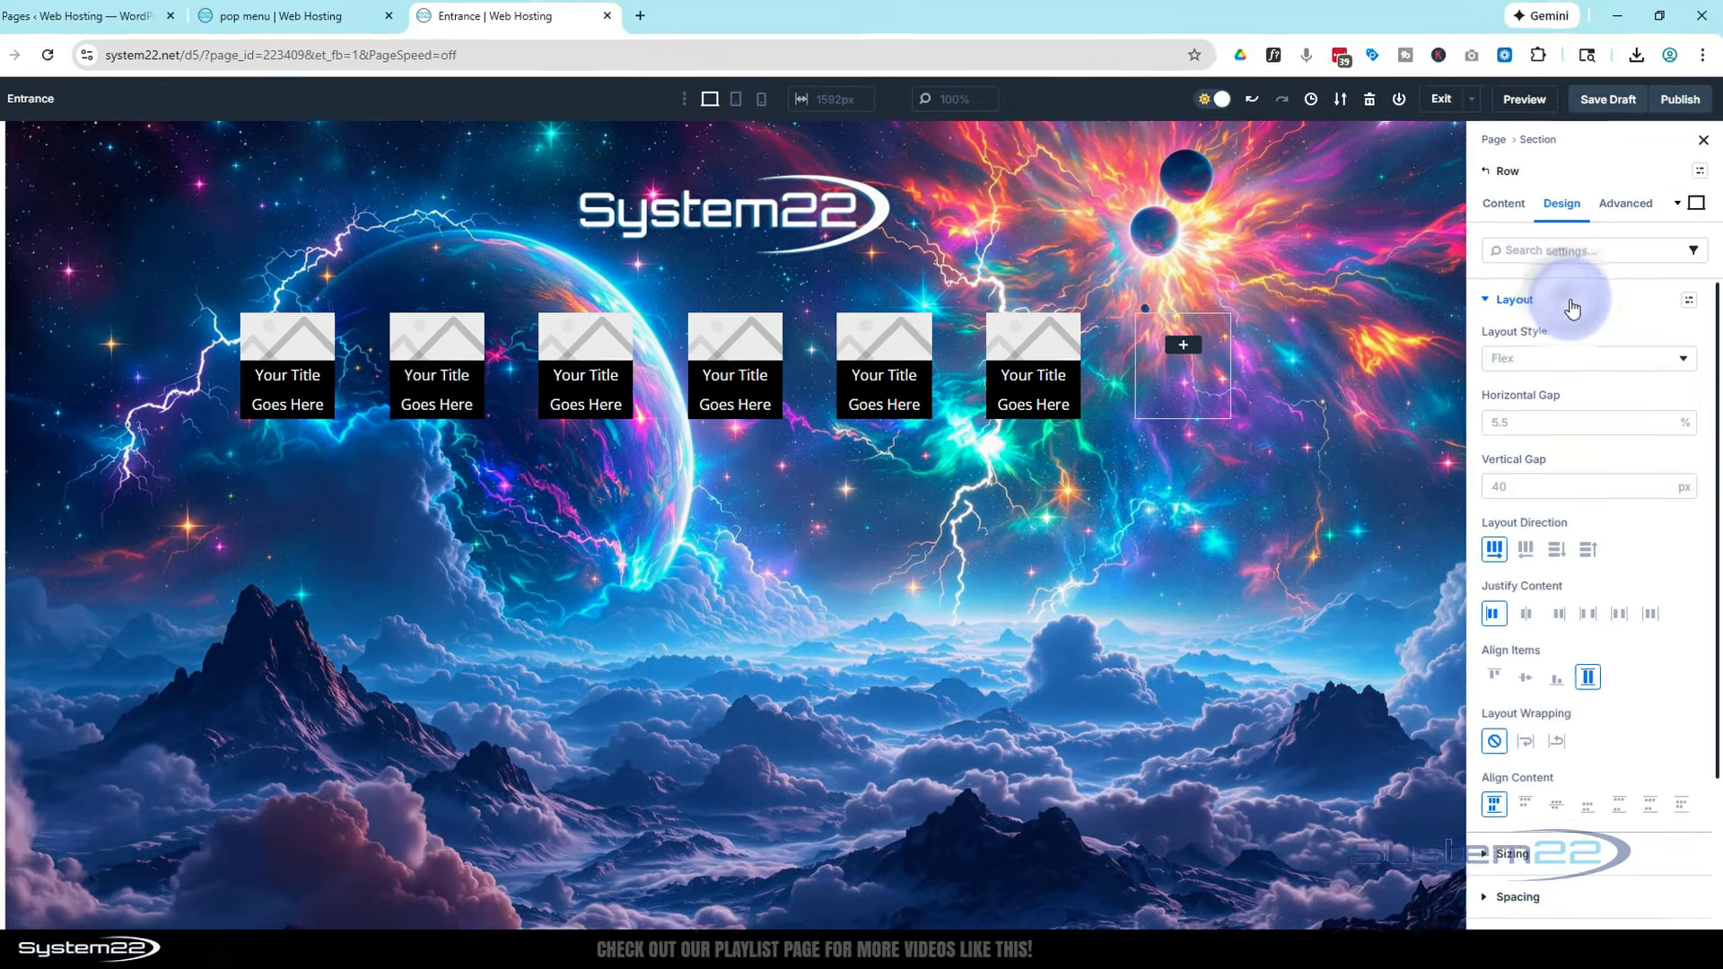
scroll(1579, 390, down, 3)
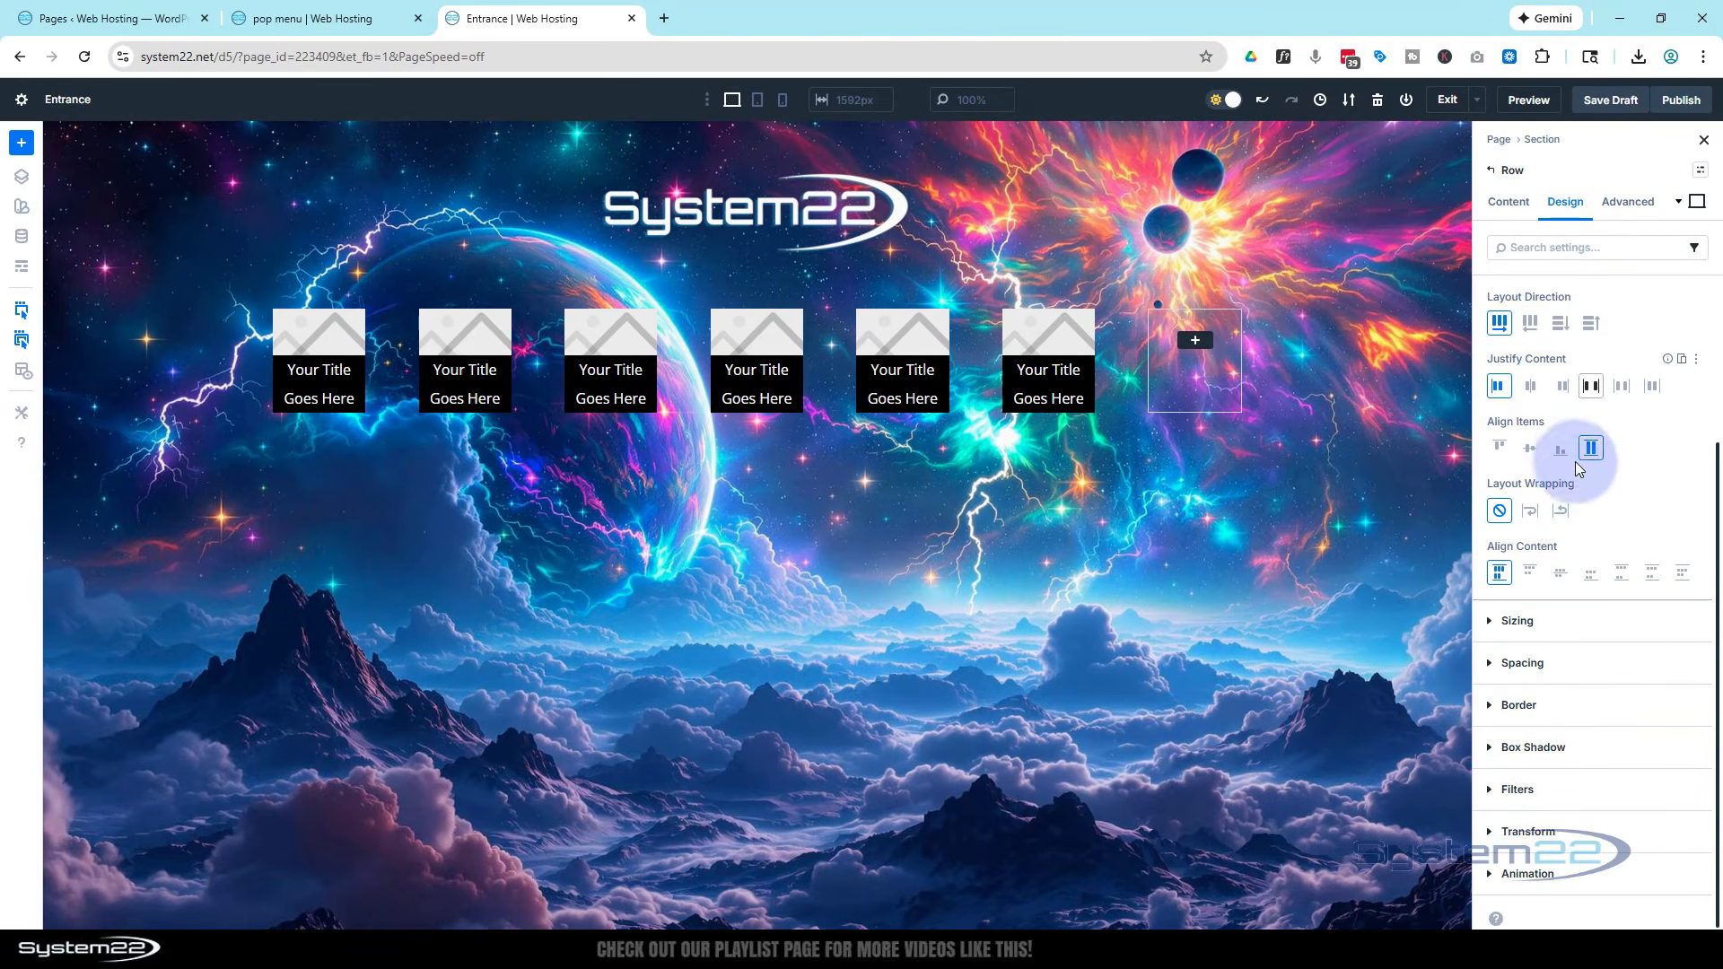
click(1529, 512)
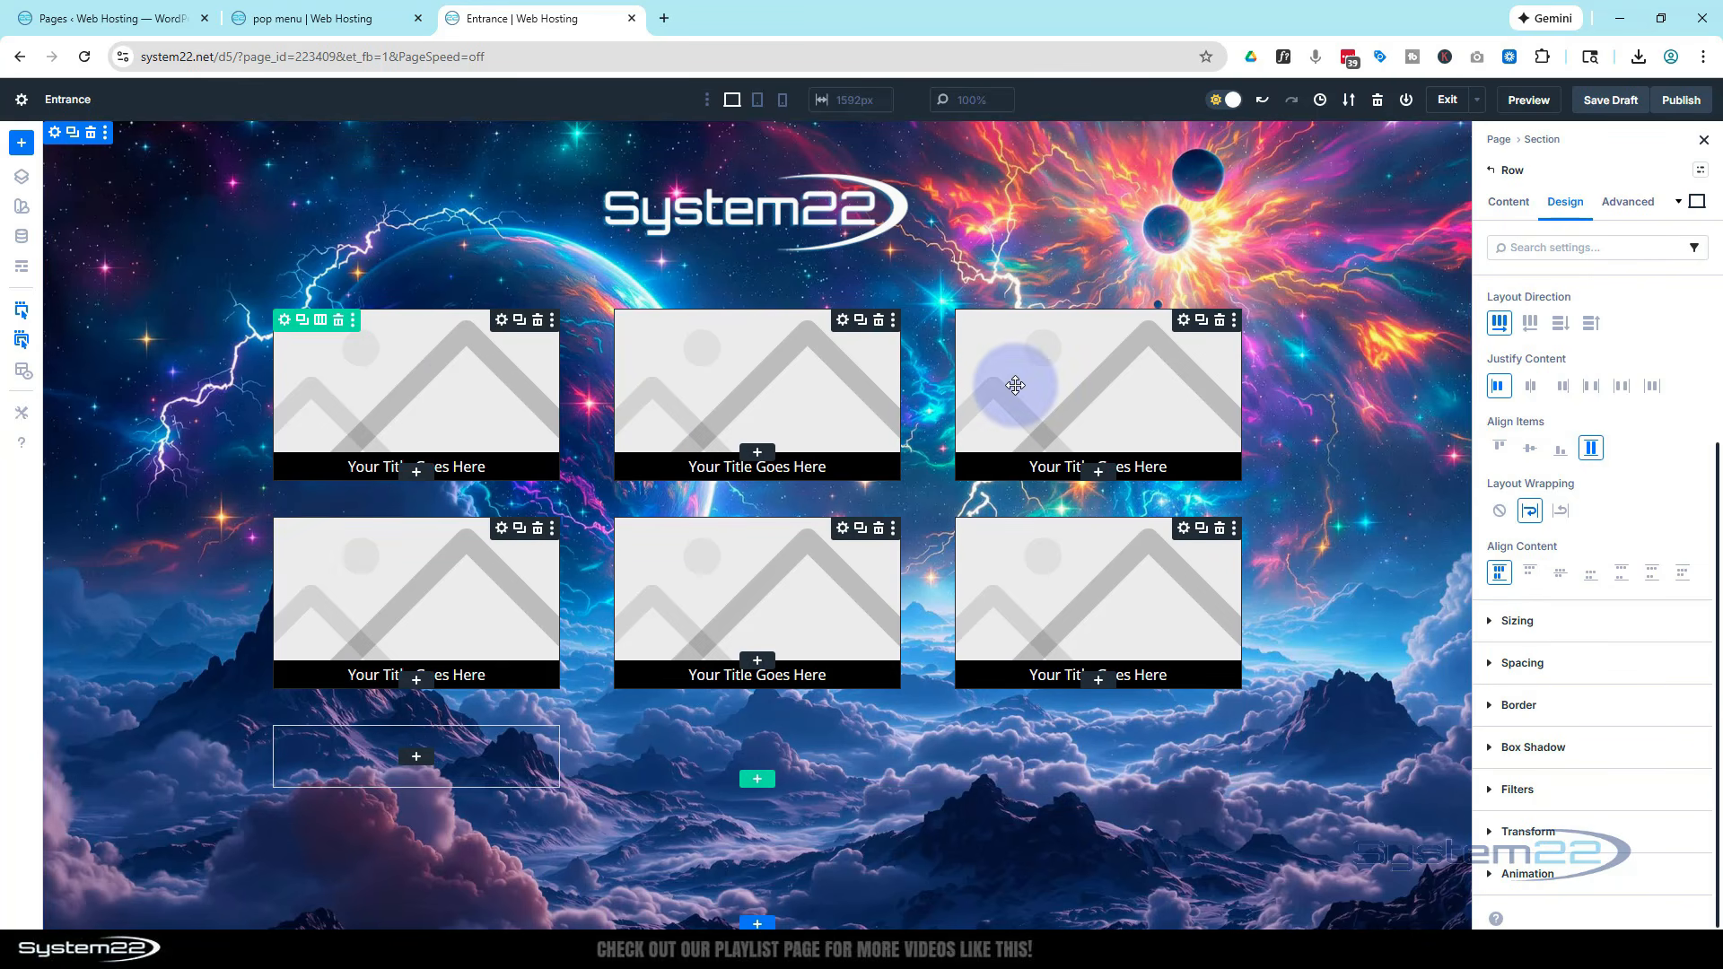
Set the first image's source to the dynamic Loop Featured Image
click(431, 361)
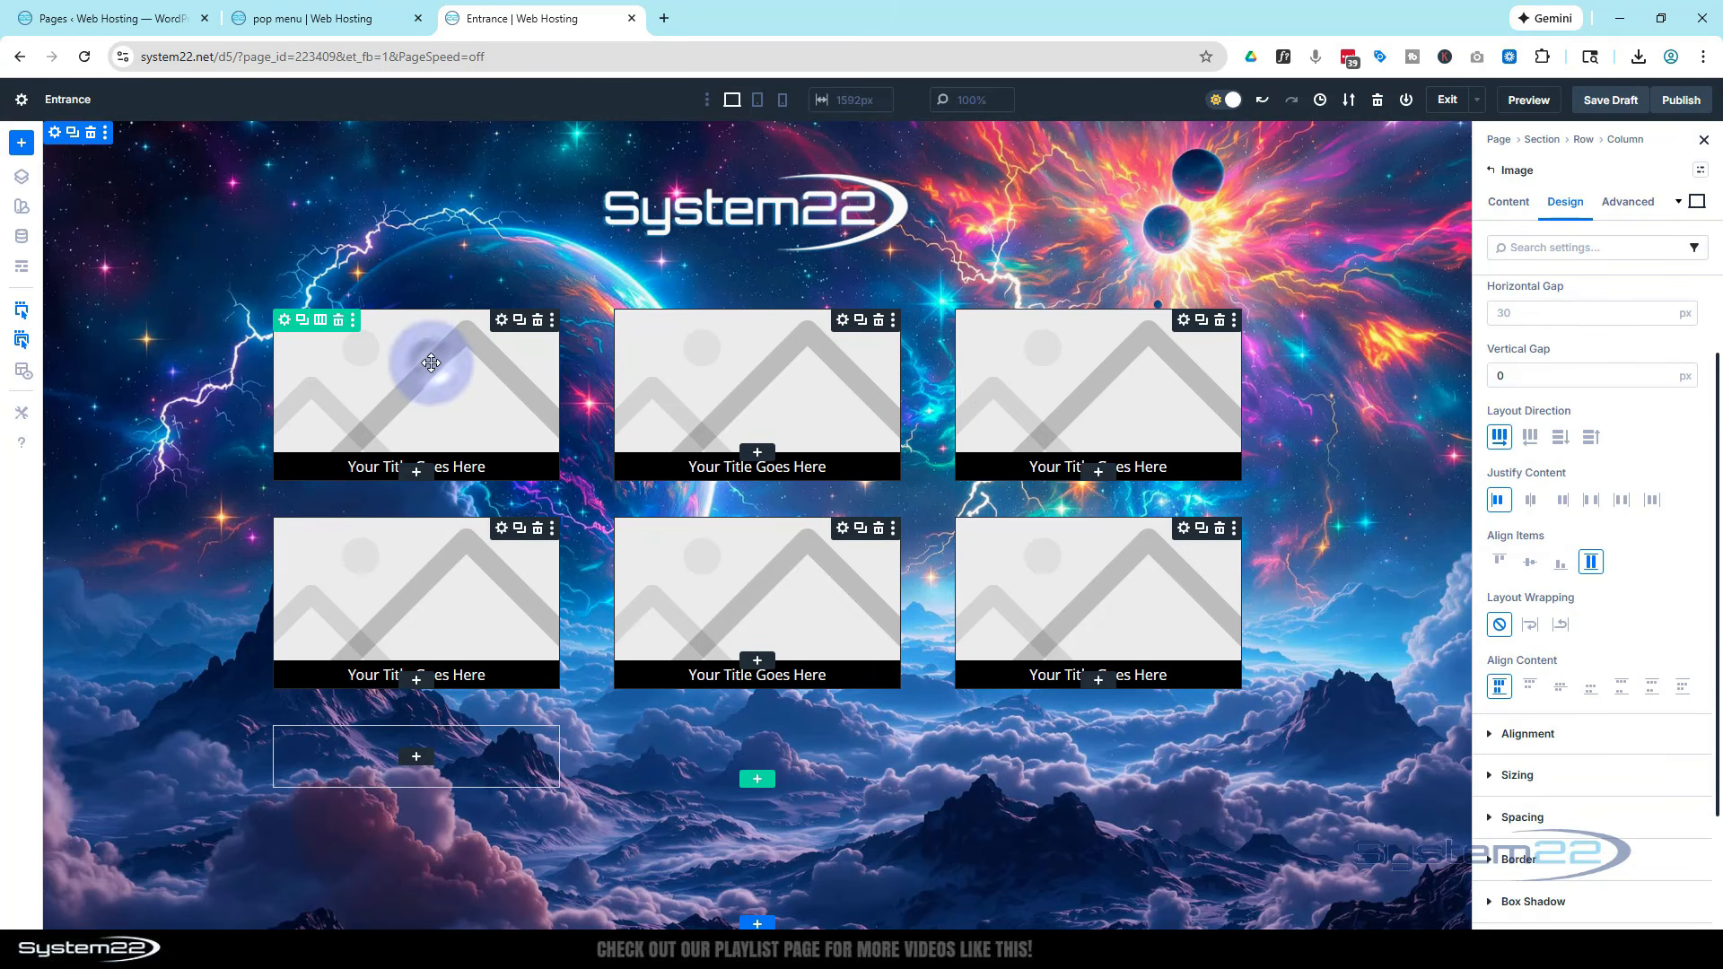
click(1508, 201)
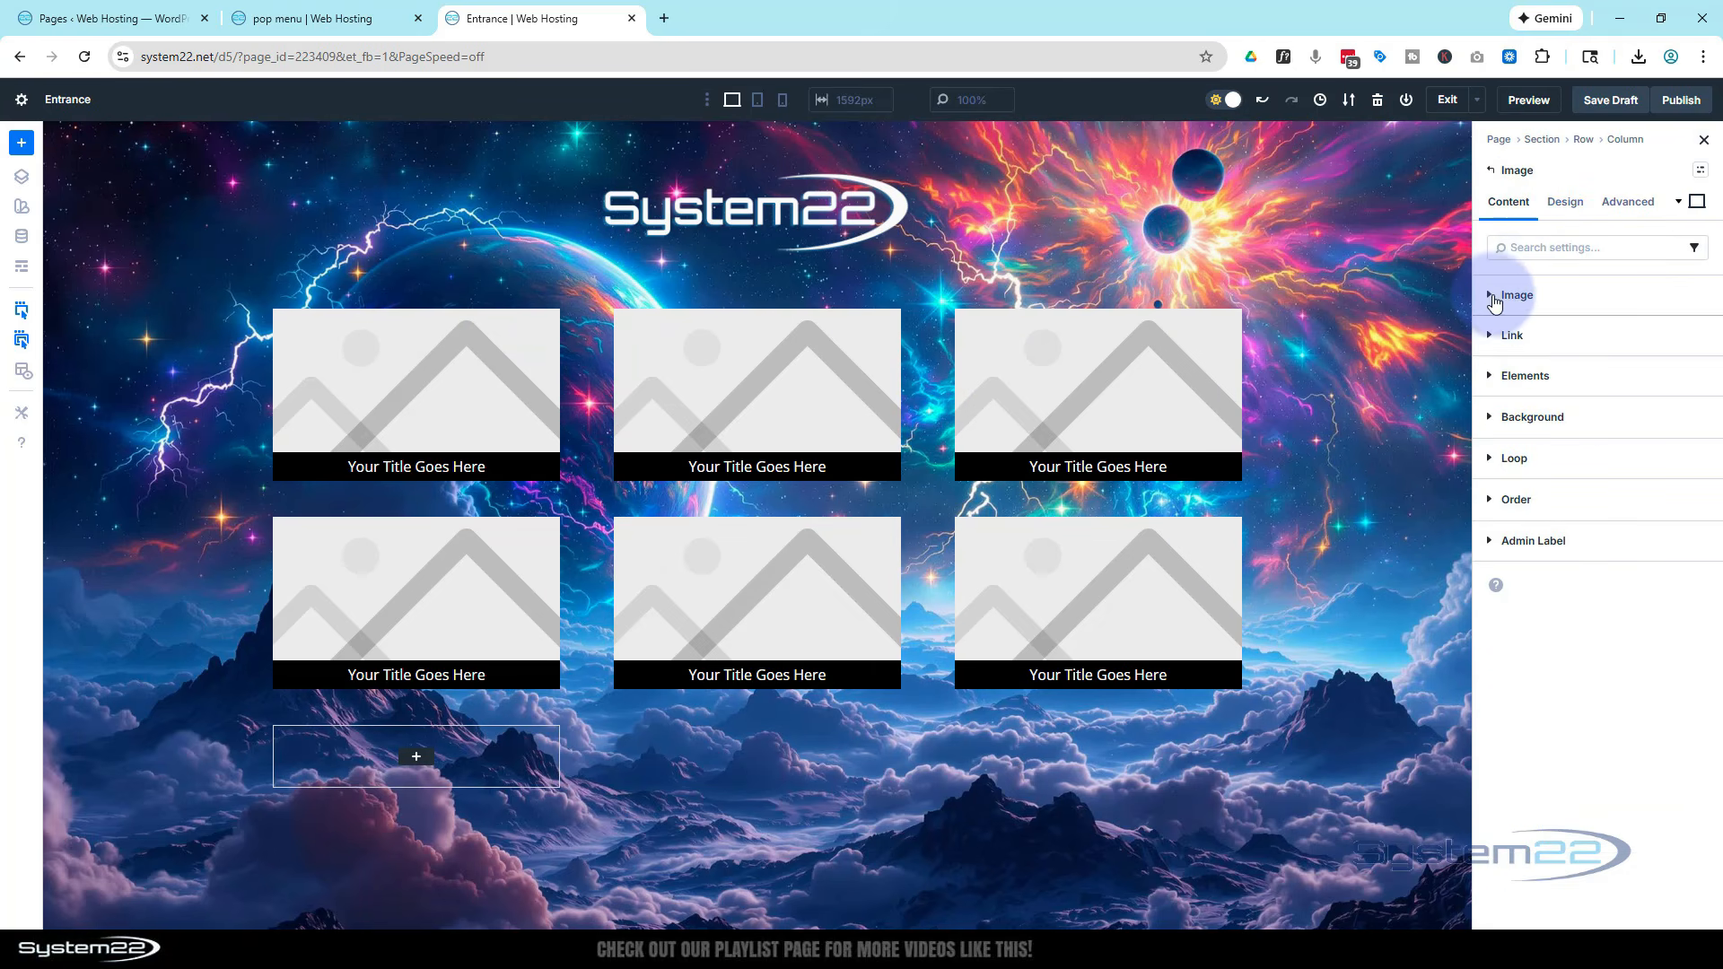
click(1493, 301)
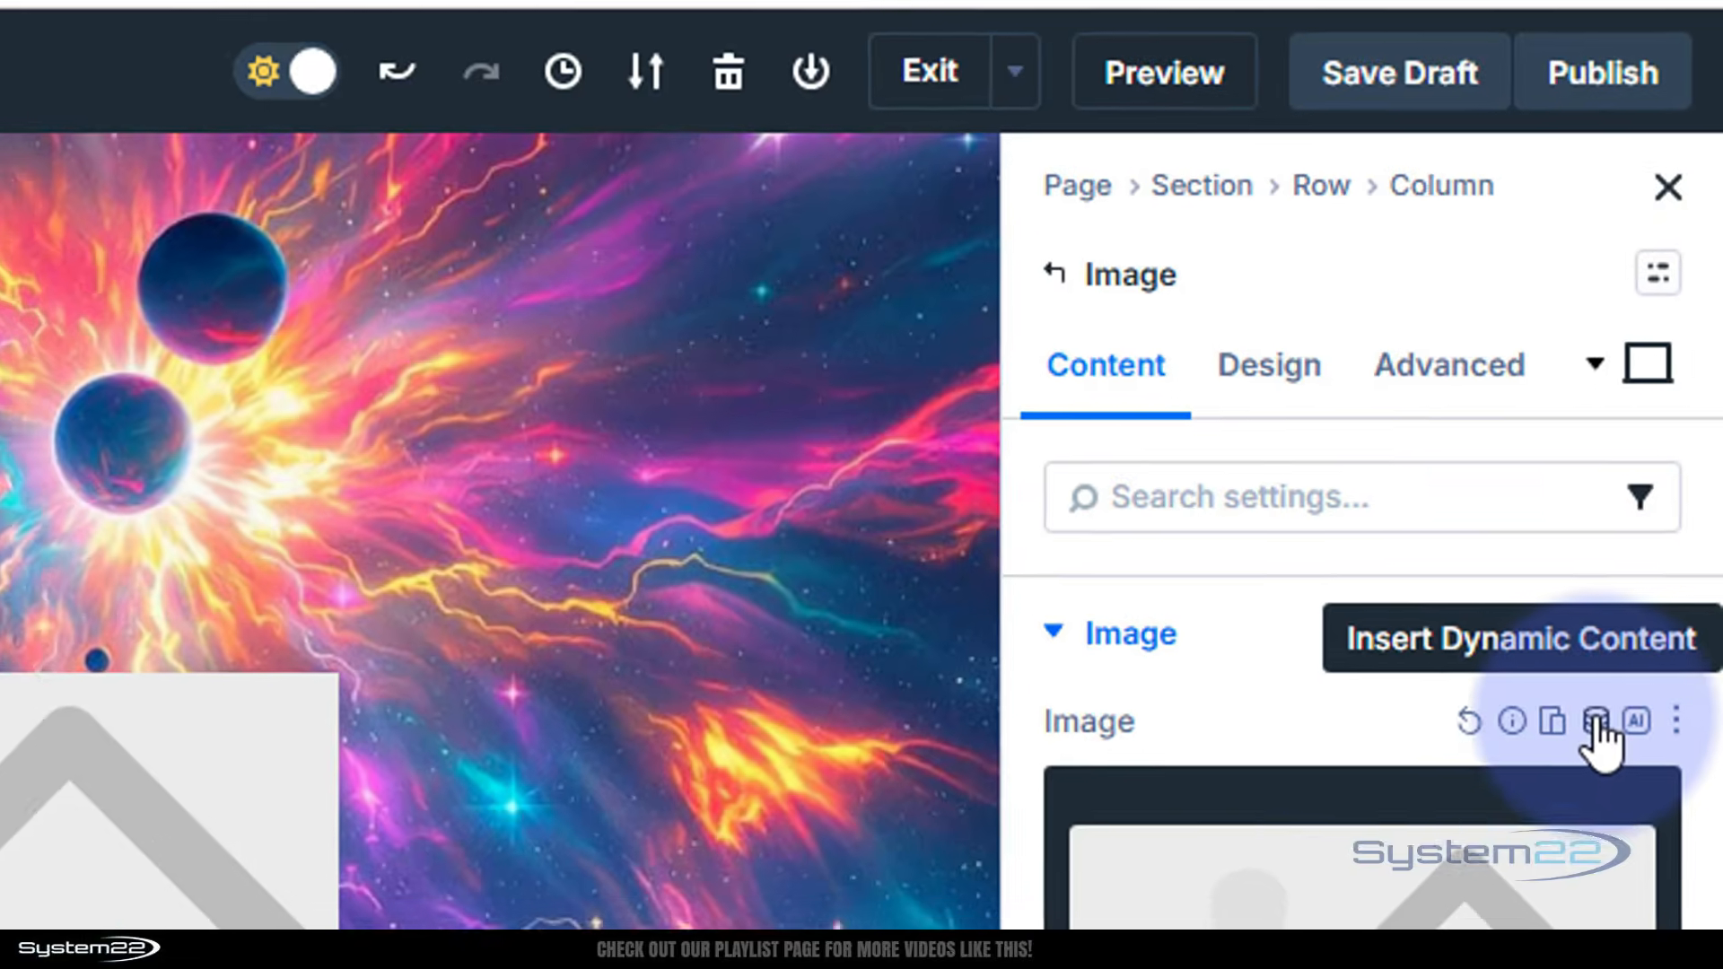
click(1594, 743)
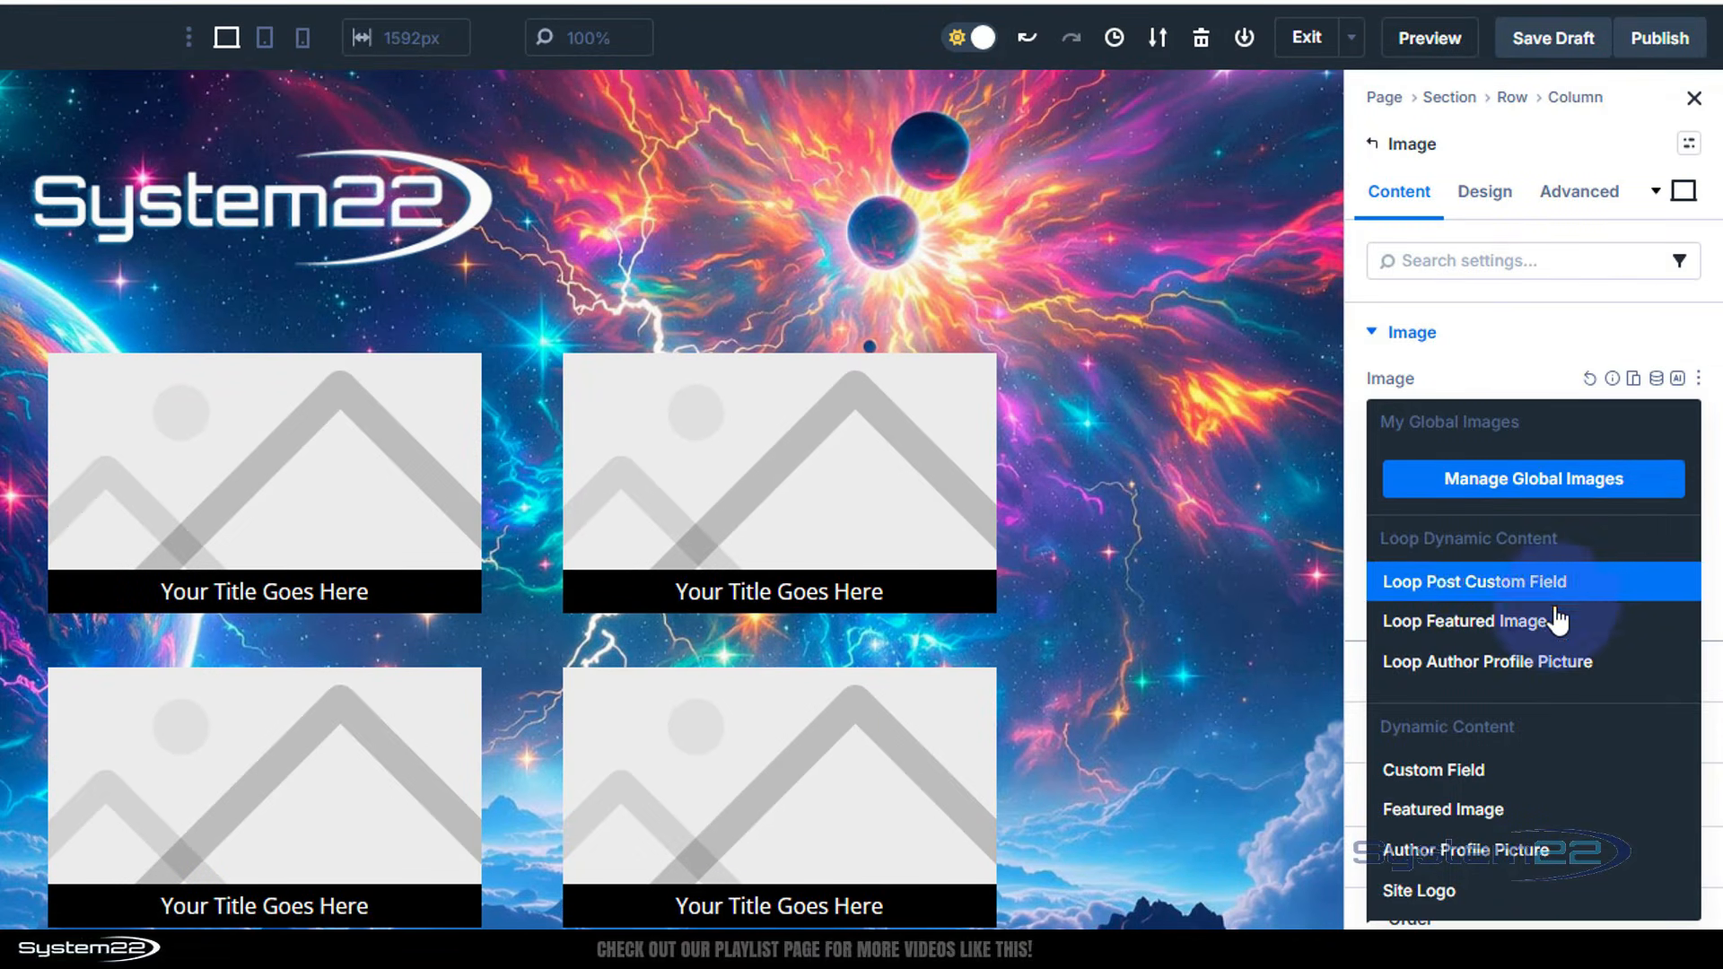
click(1536, 621)
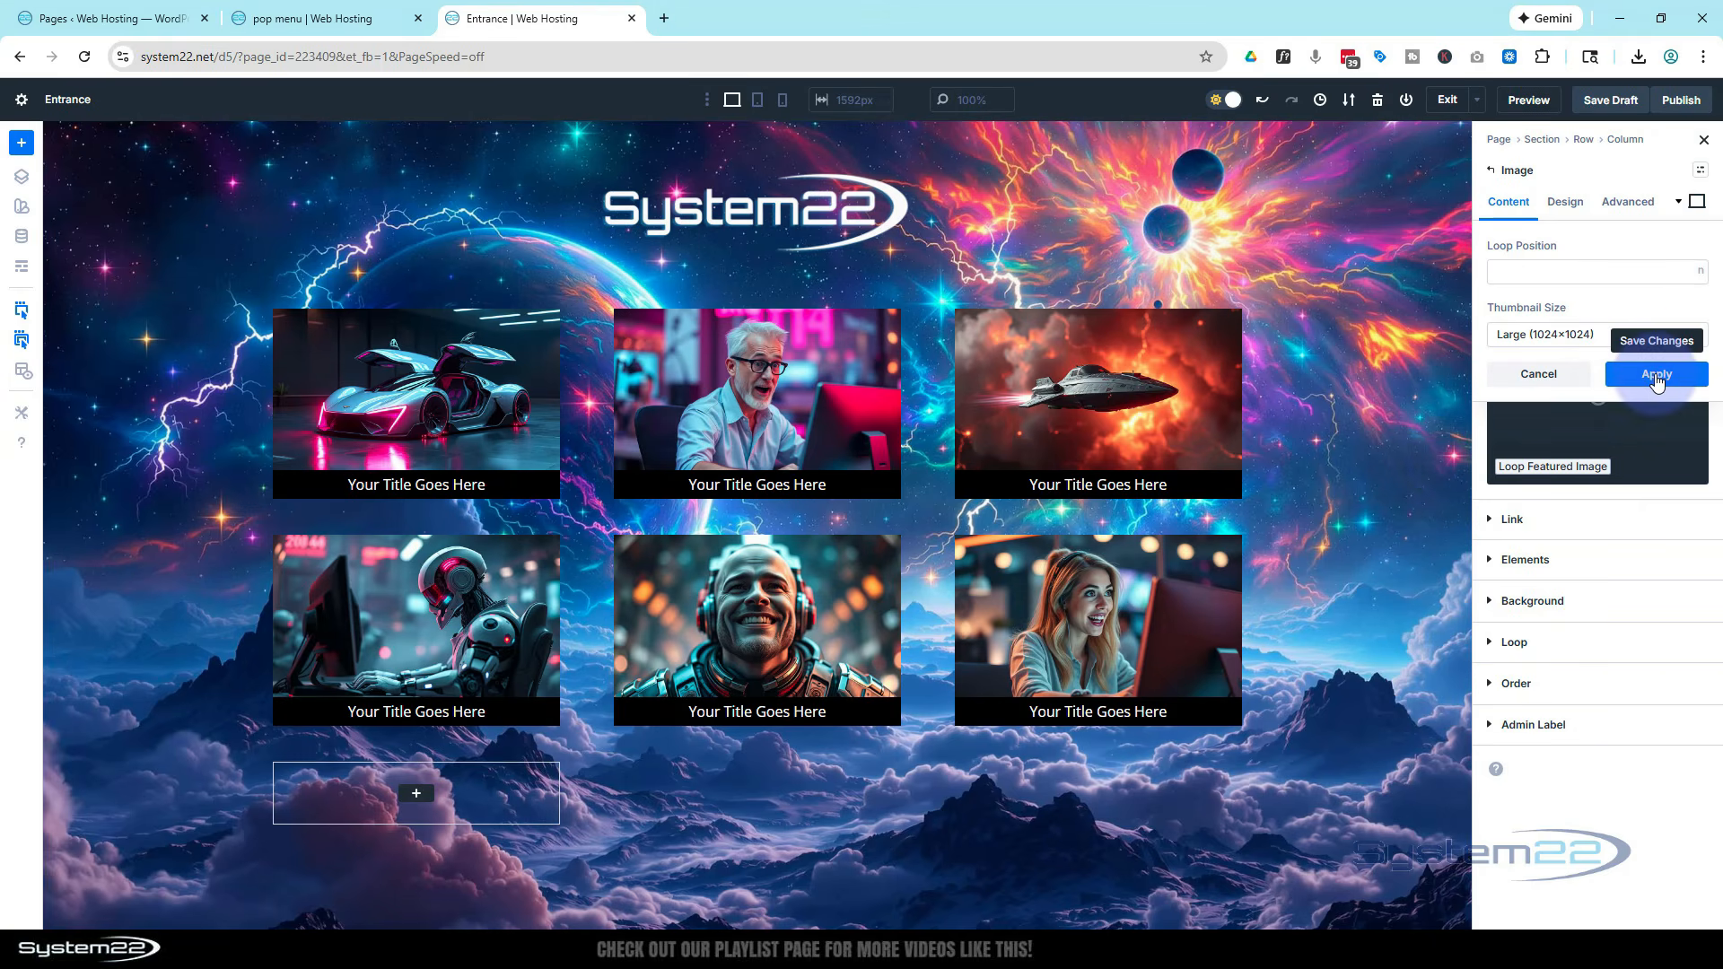
click(1656, 377)
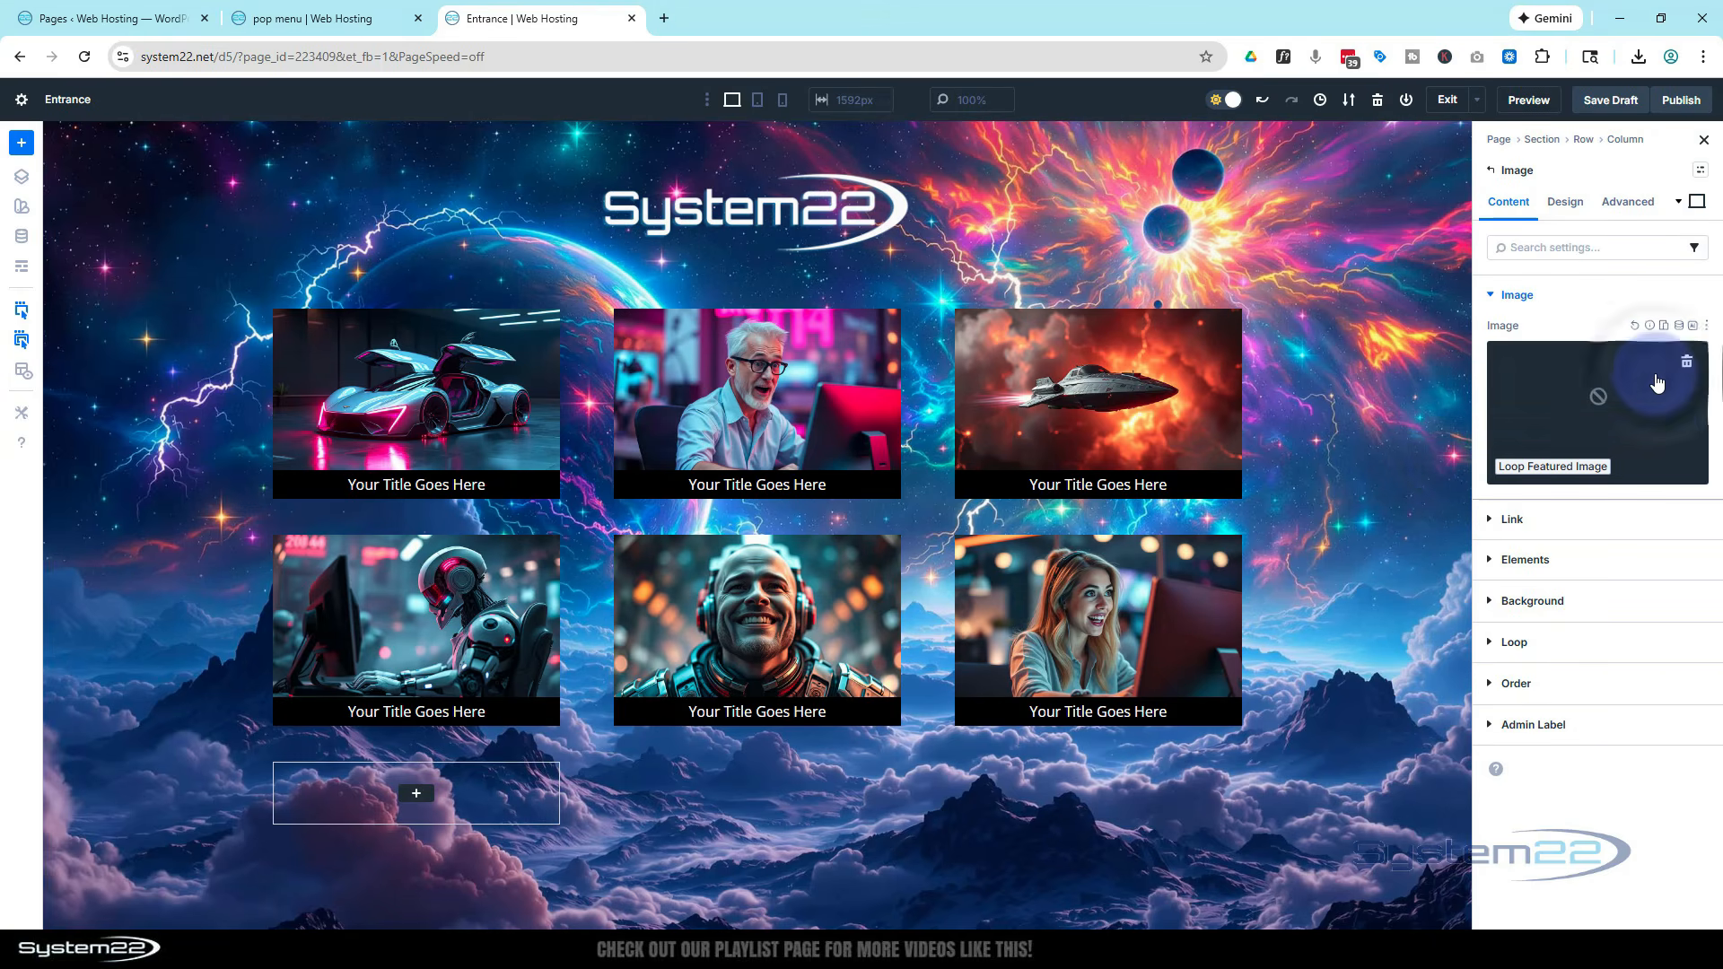
Set the image's link URL to the dynamic Loop Link
click(1504, 517)
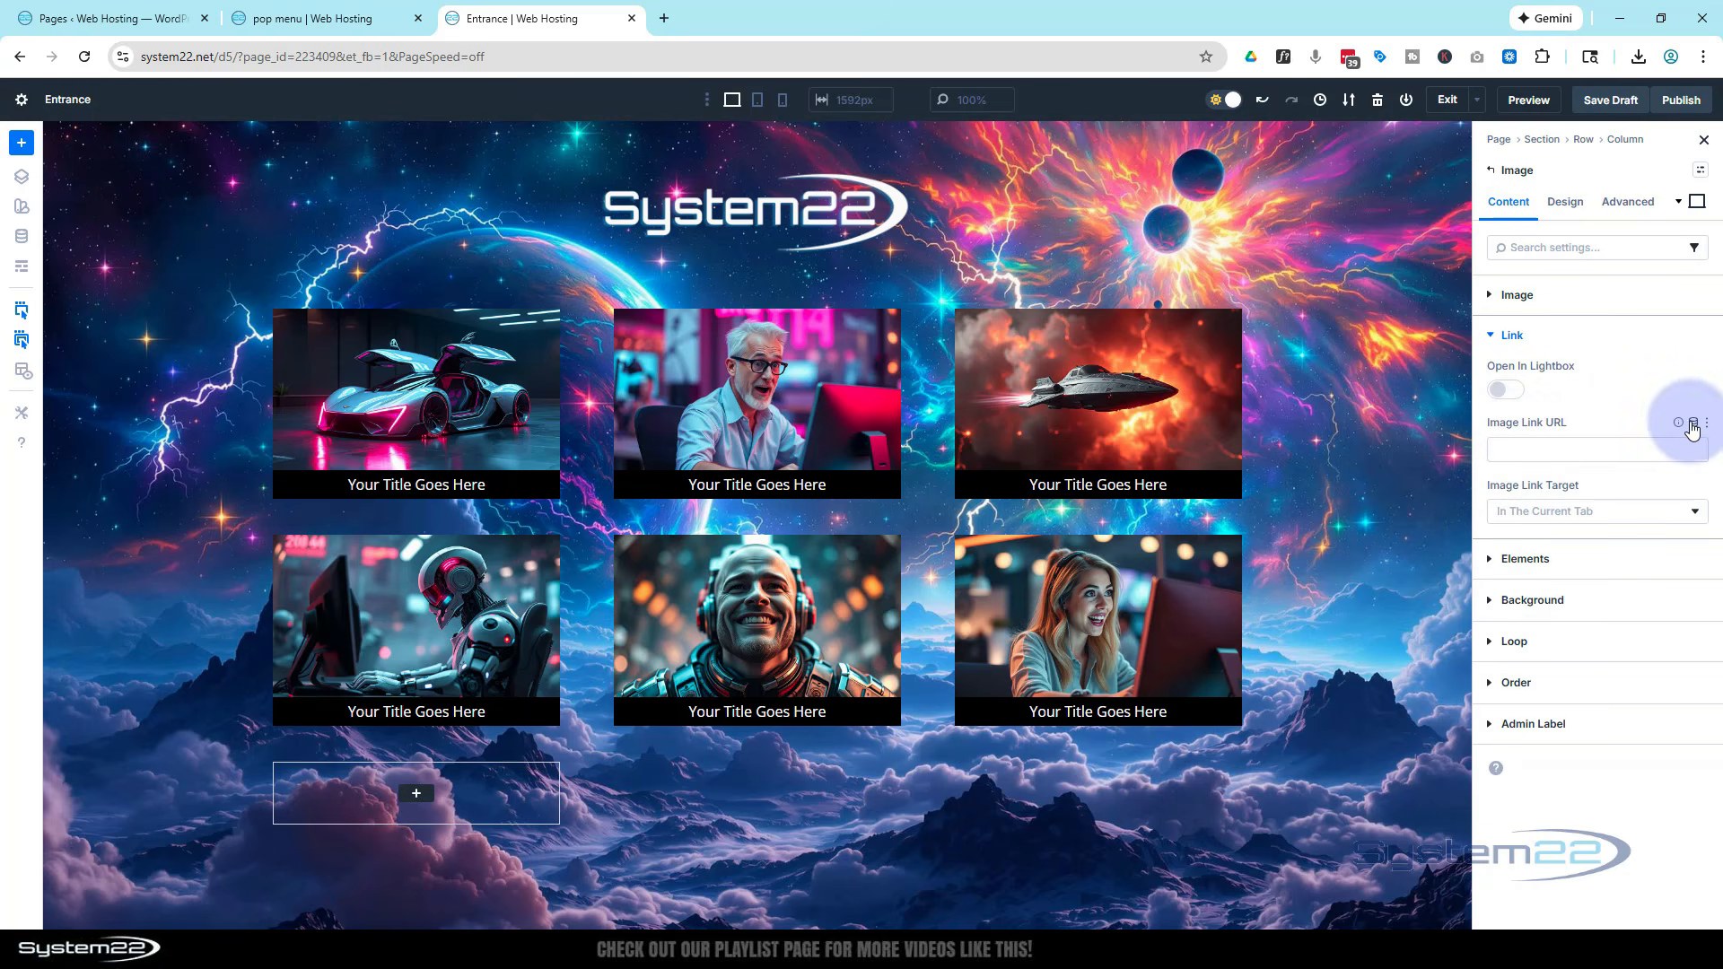
click(1694, 424)
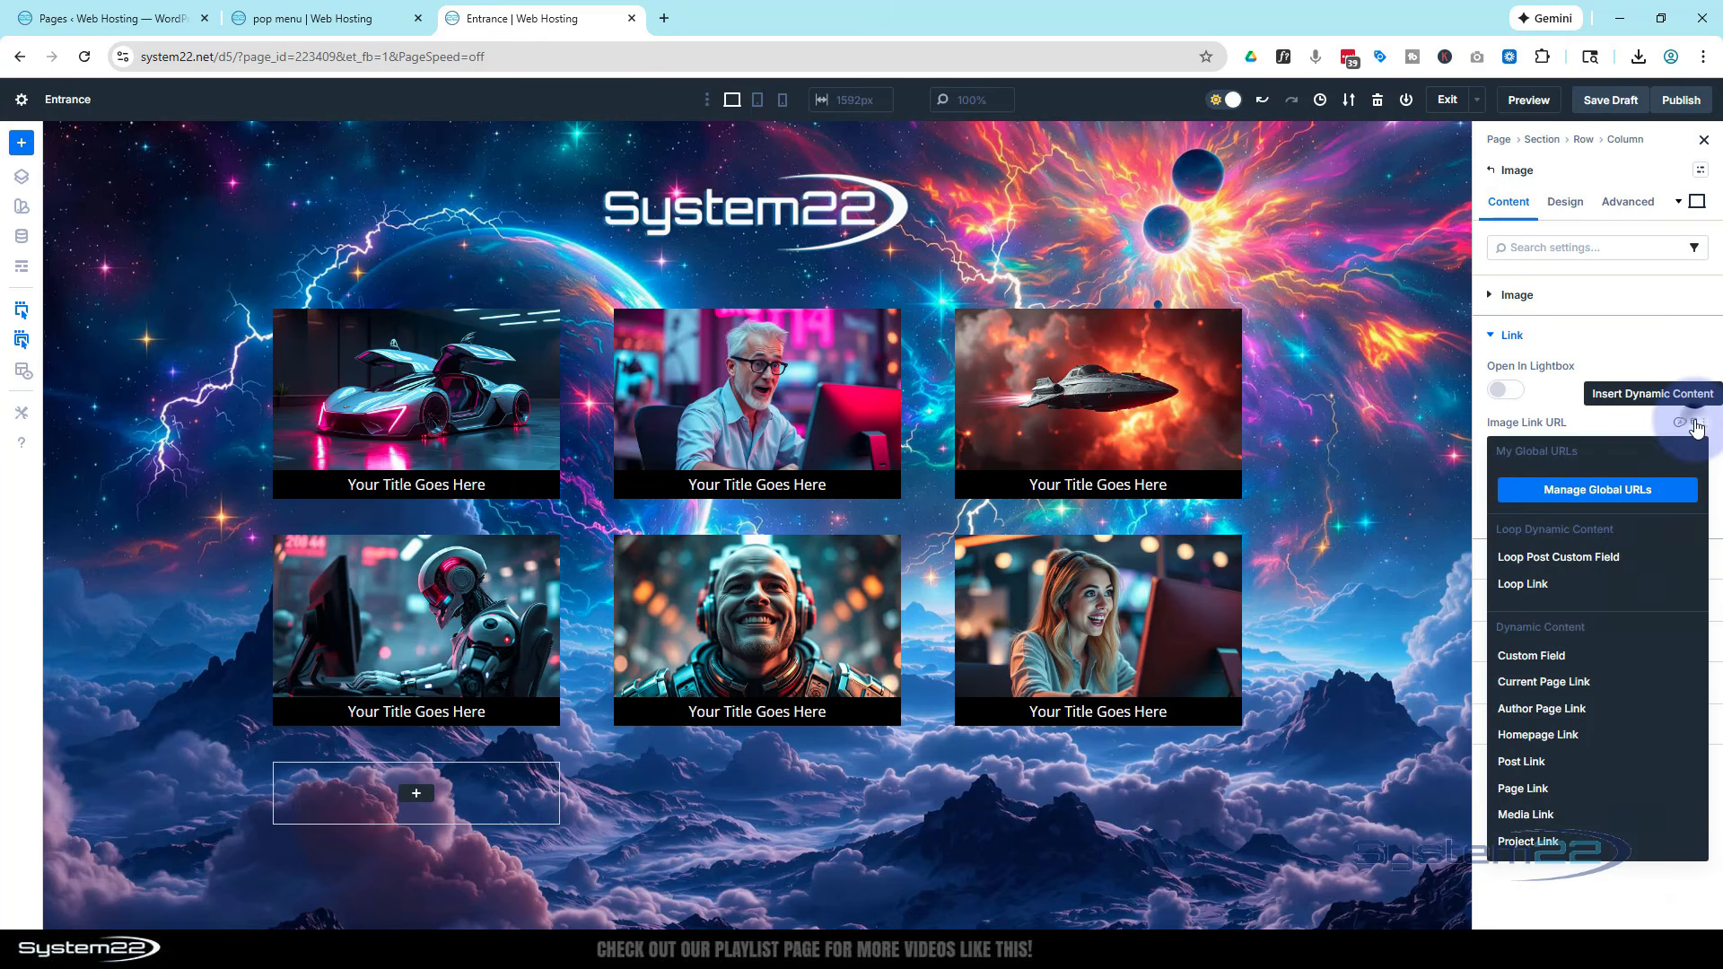
click(1563, 589)
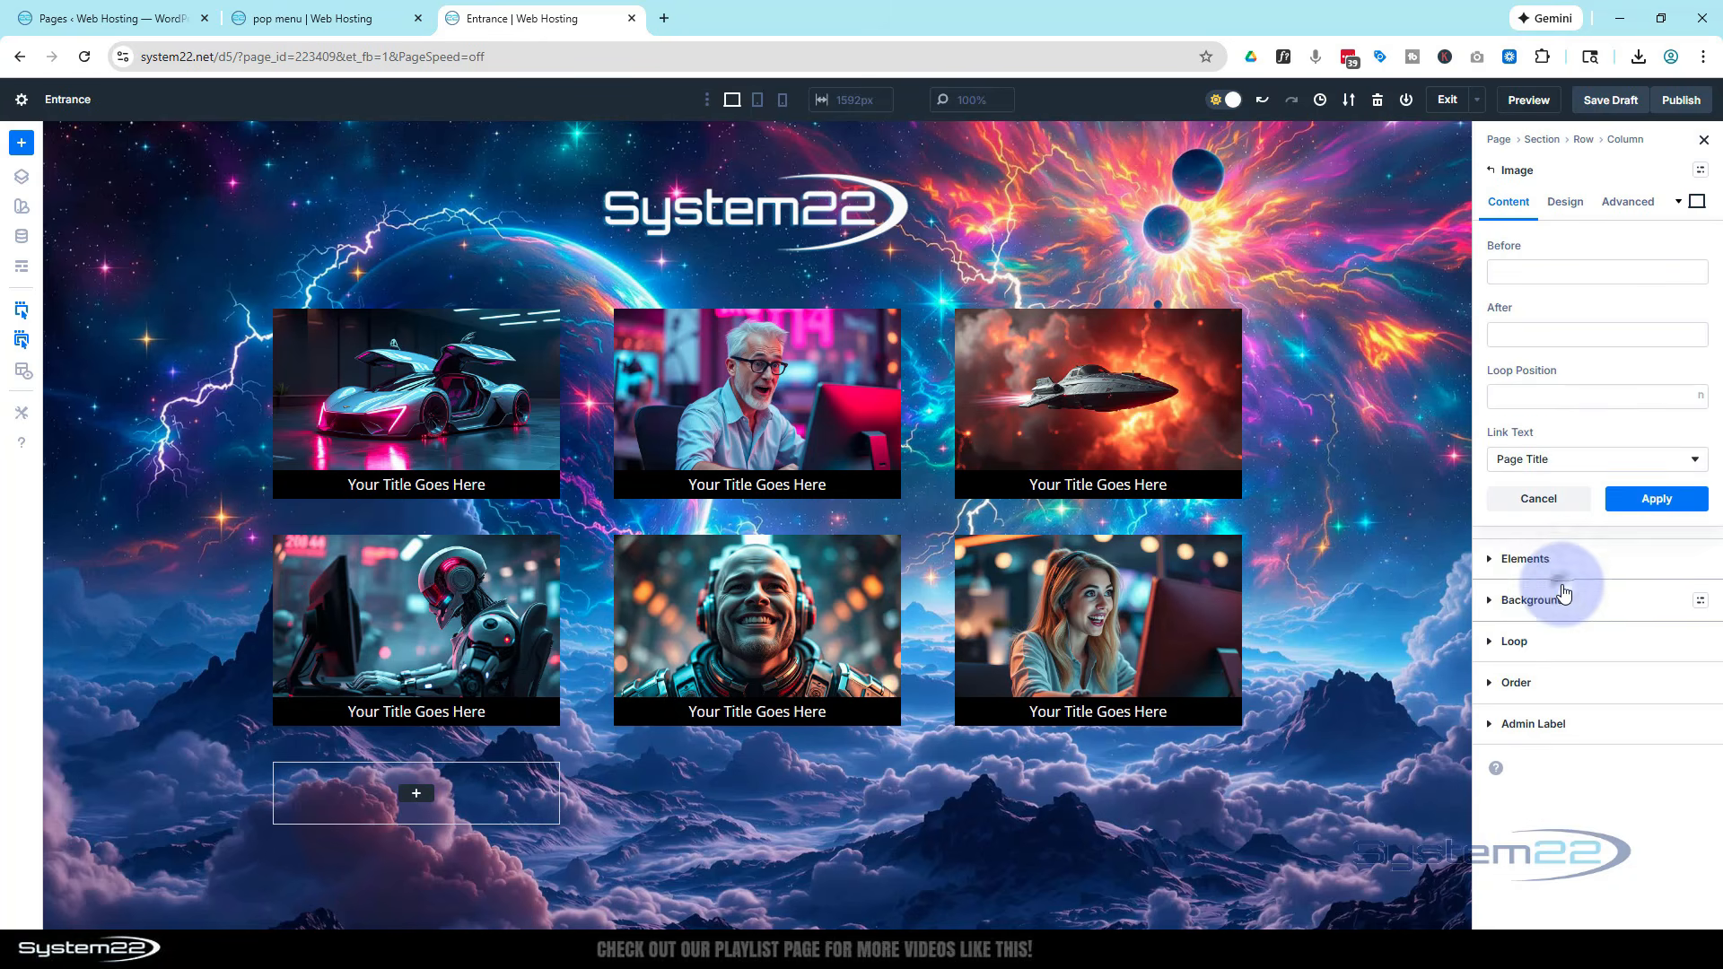
click(1654, 500)
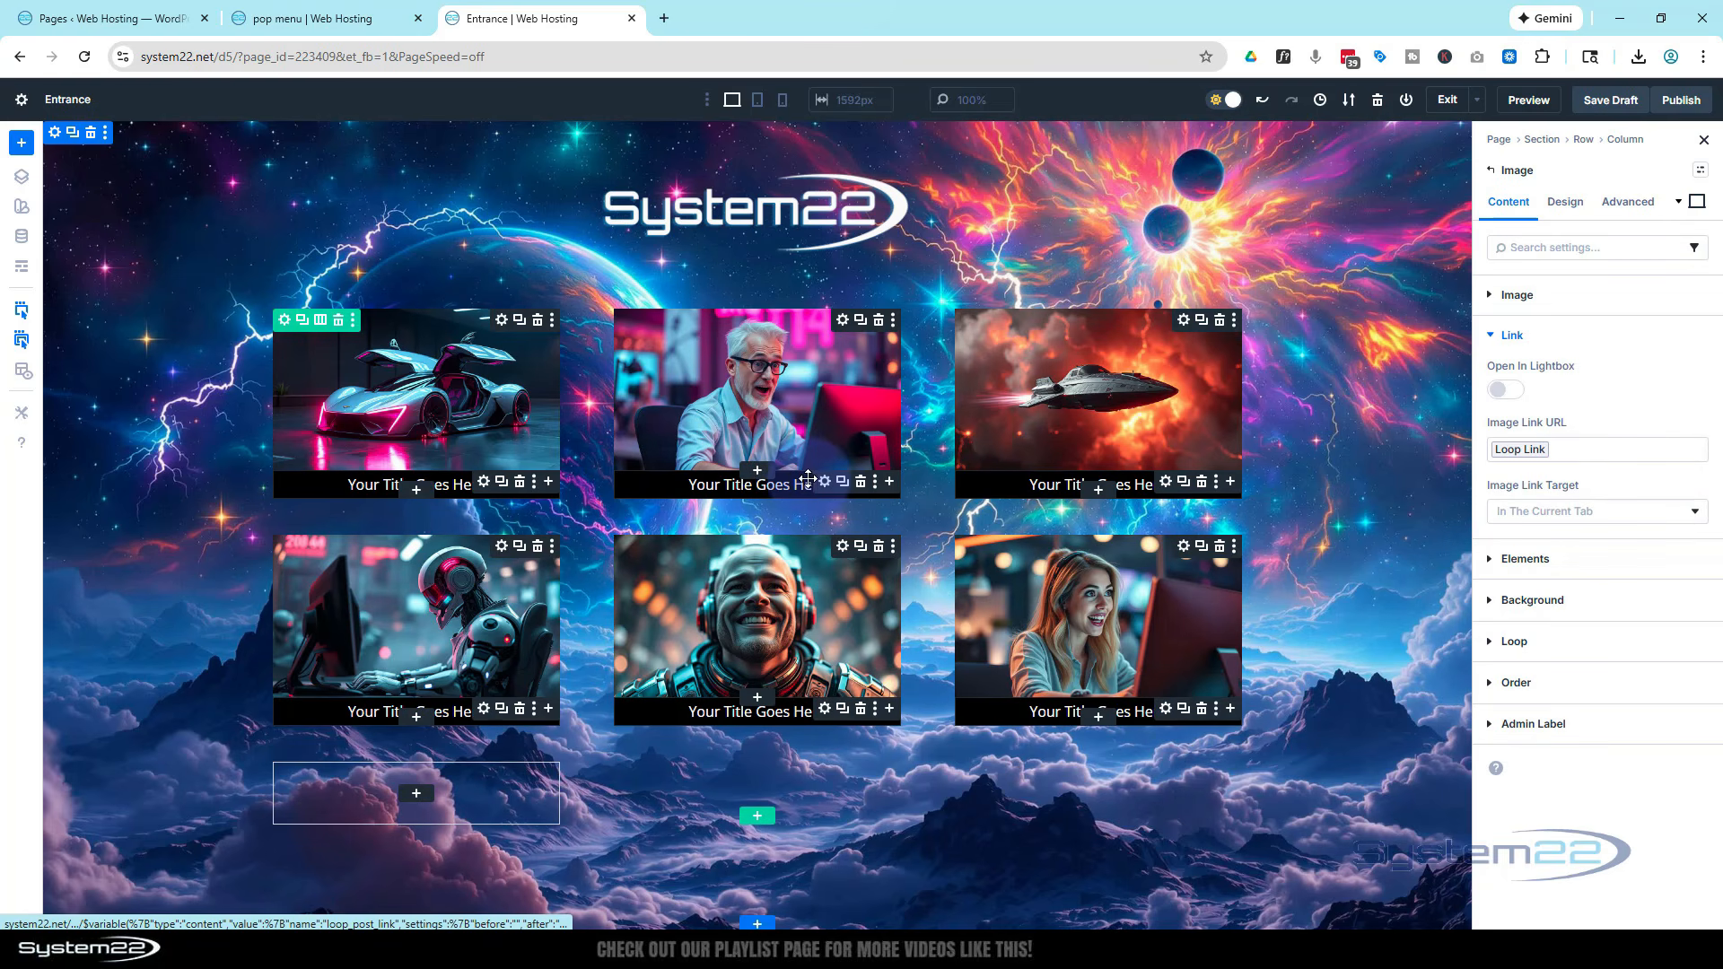
Set the heading's text to the dynamic Loop Post Title
click(826, 485)
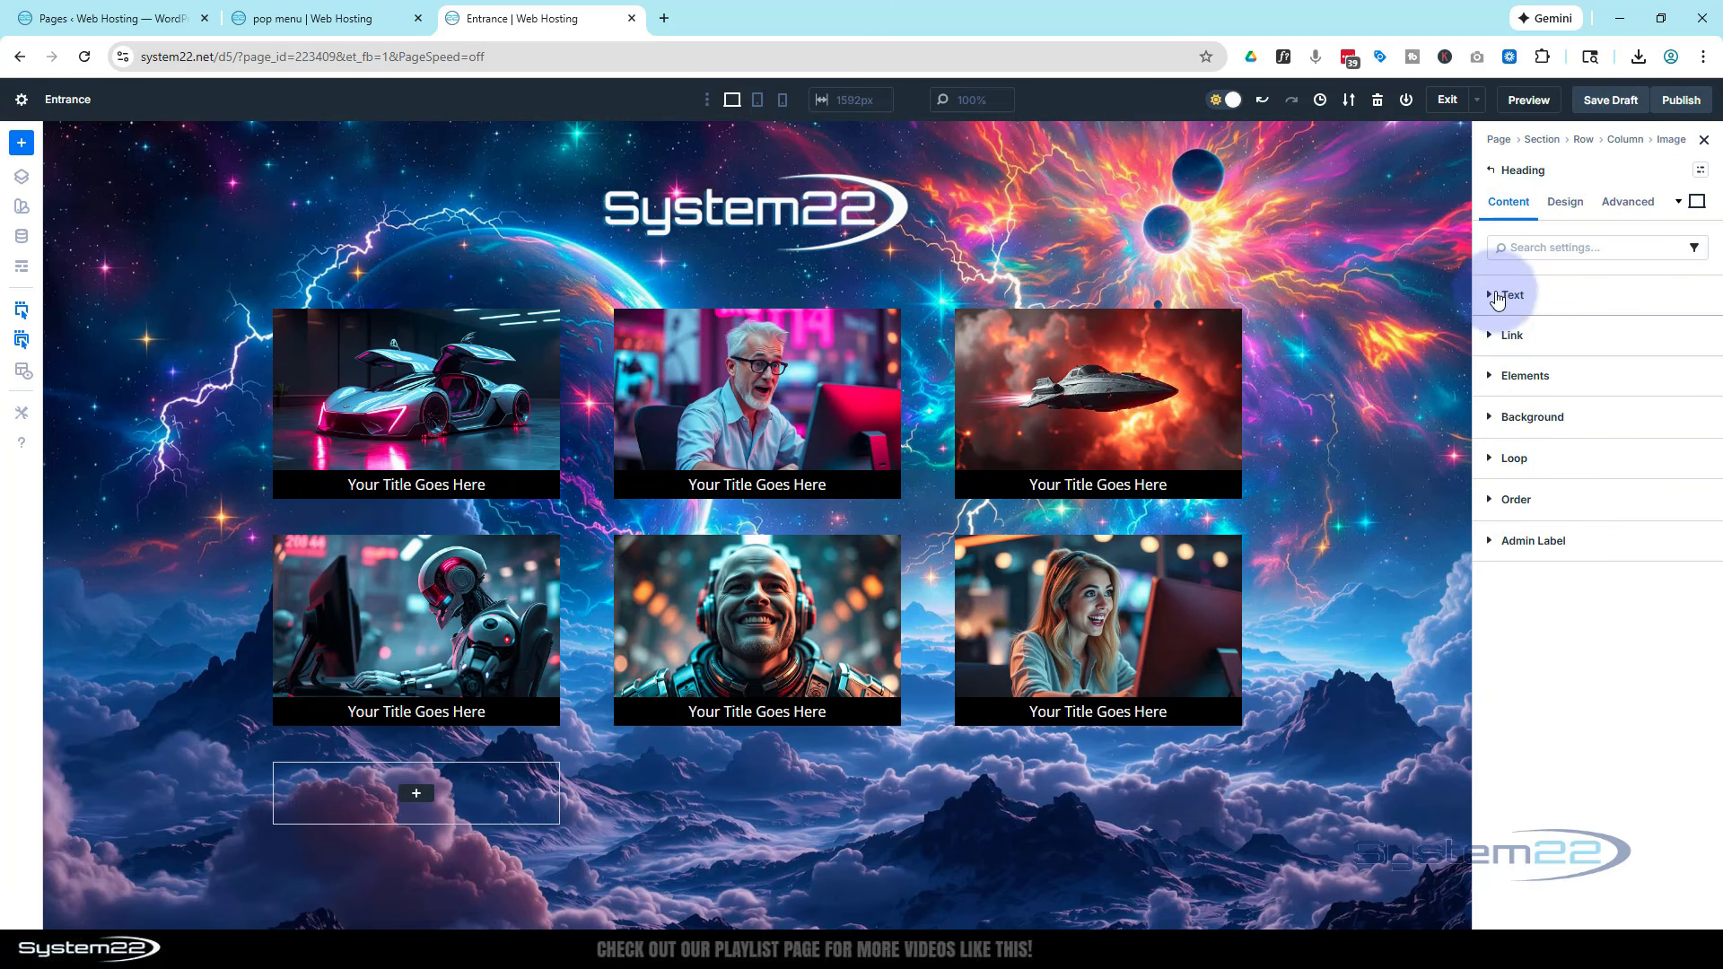
click(1496, 297)
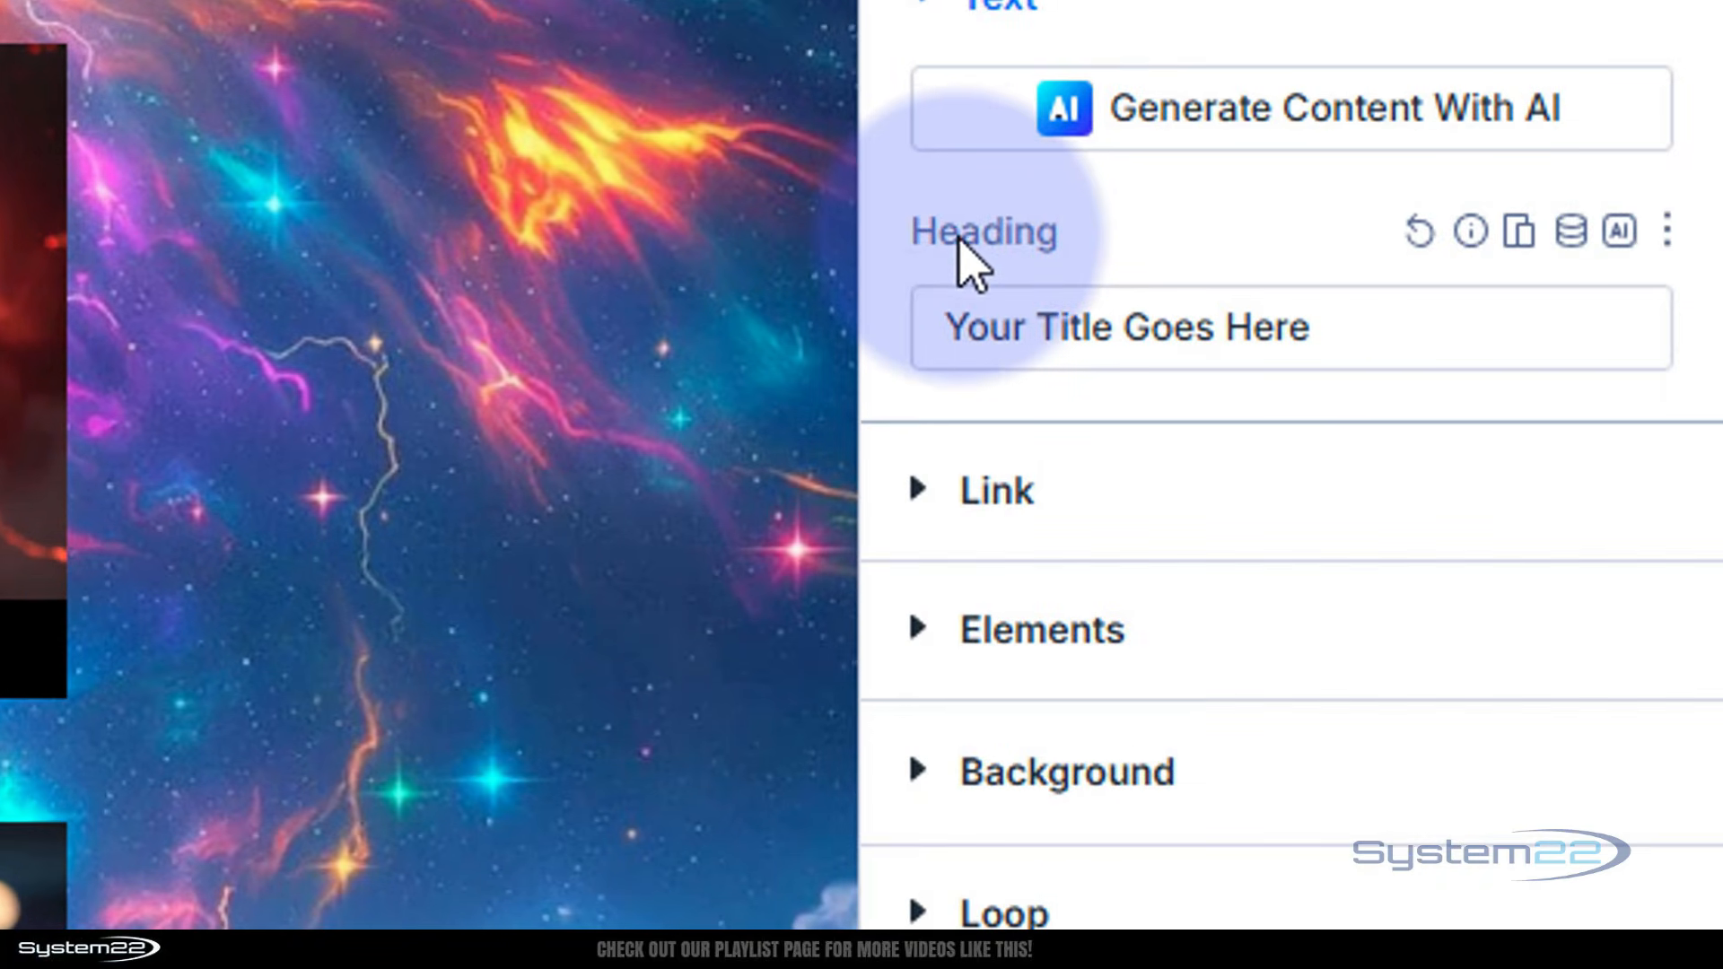
click(1572, 234)
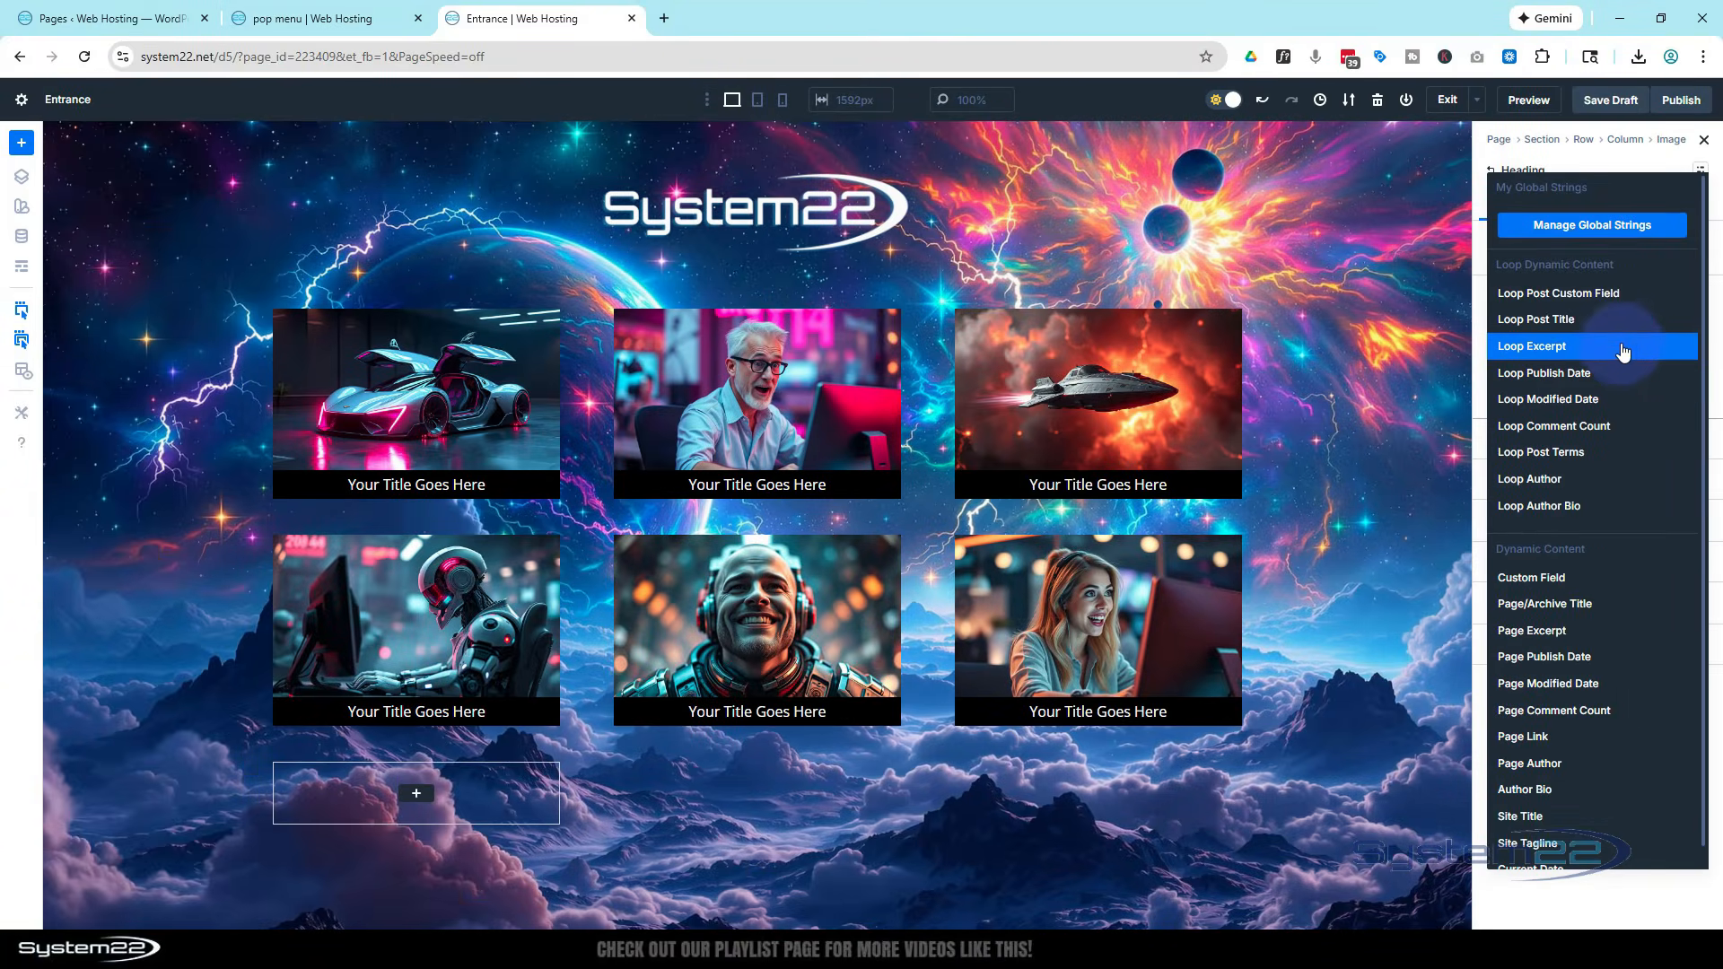
click(1554, 320)
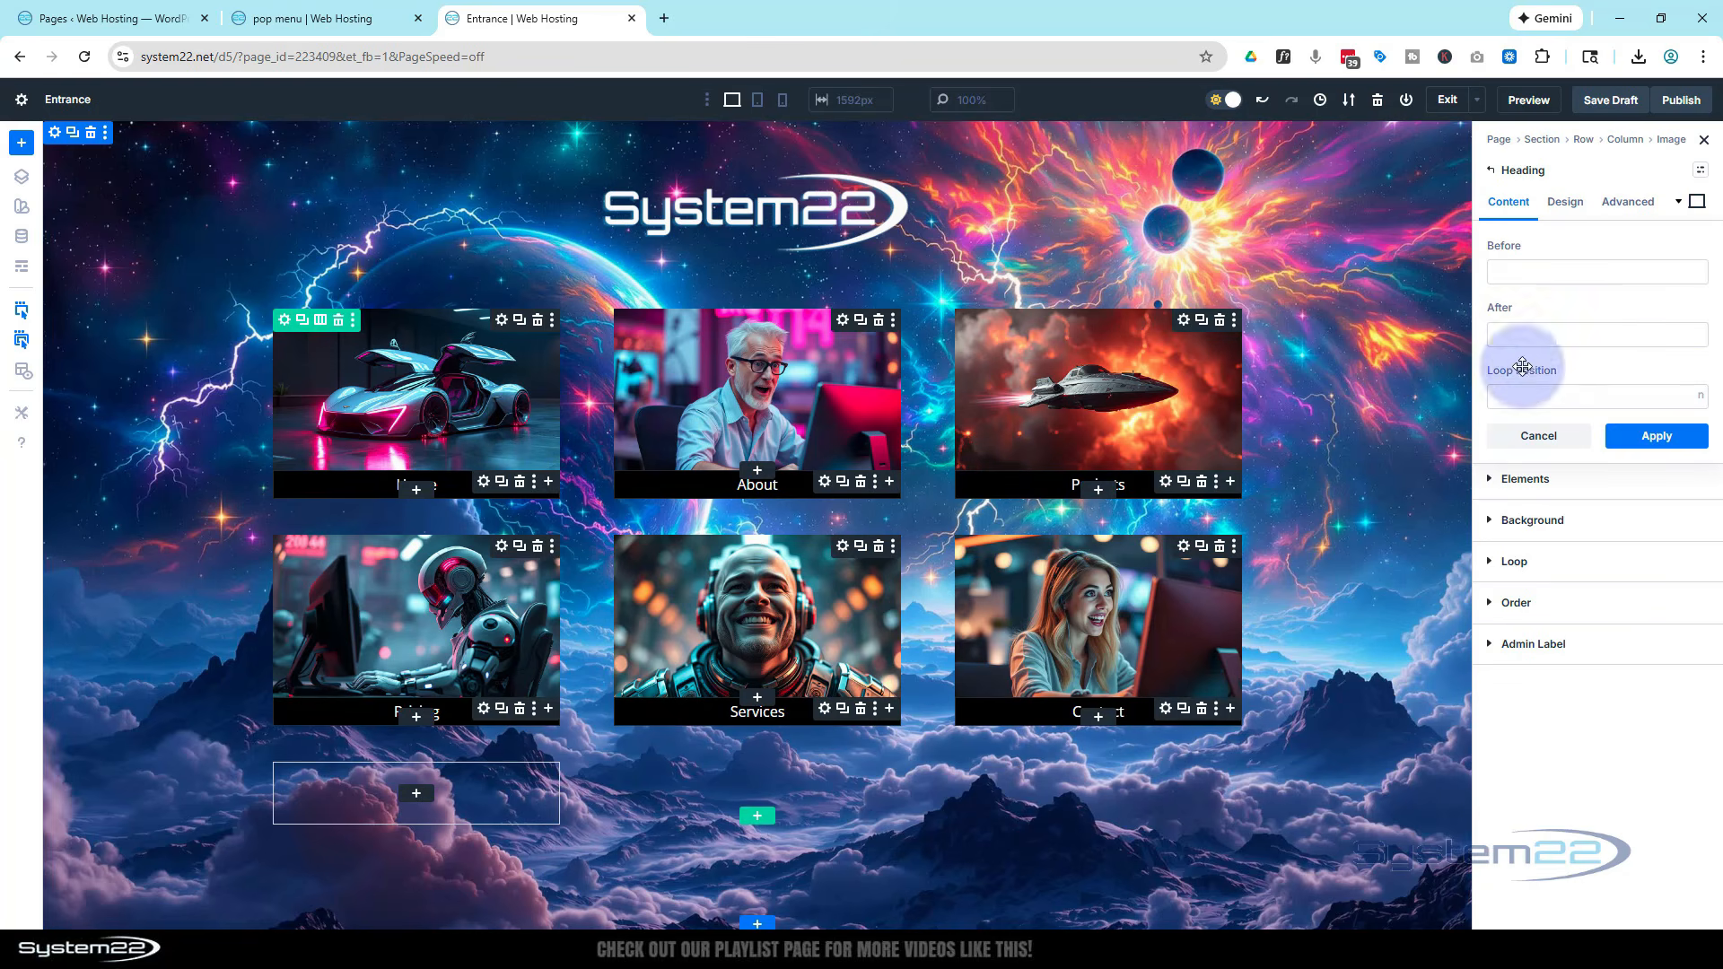
click(1654, 436)
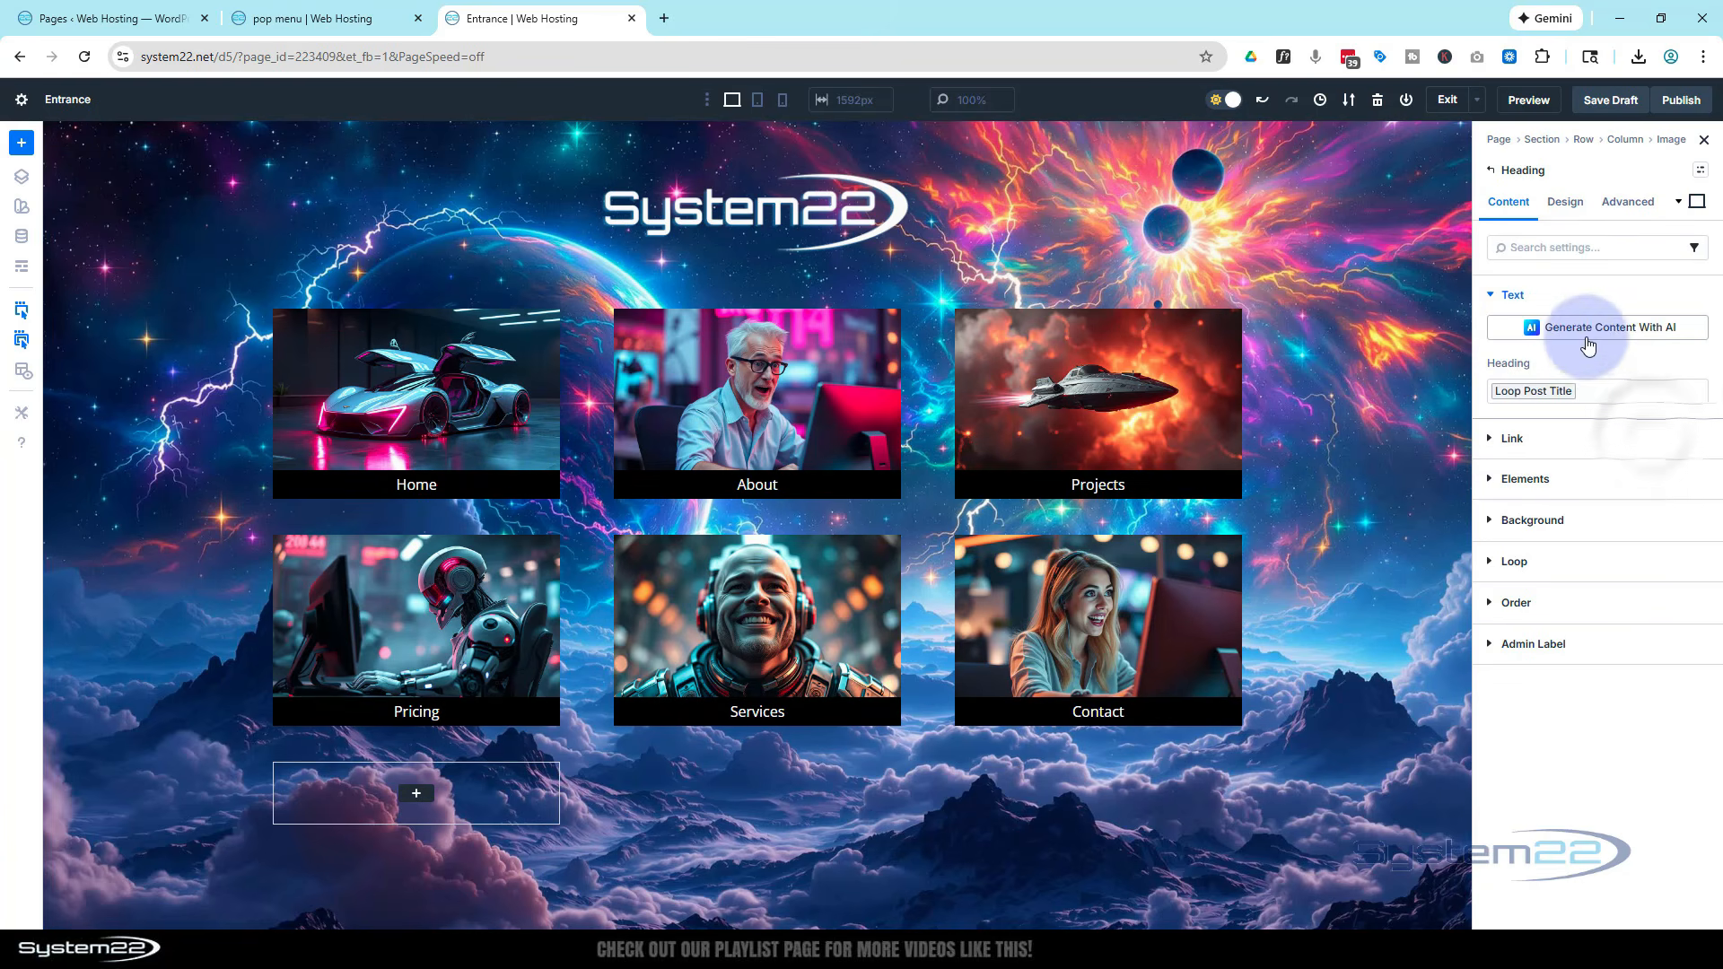
Set the heading's module link URL to the dynamic Loop Link
click(1491, 440)
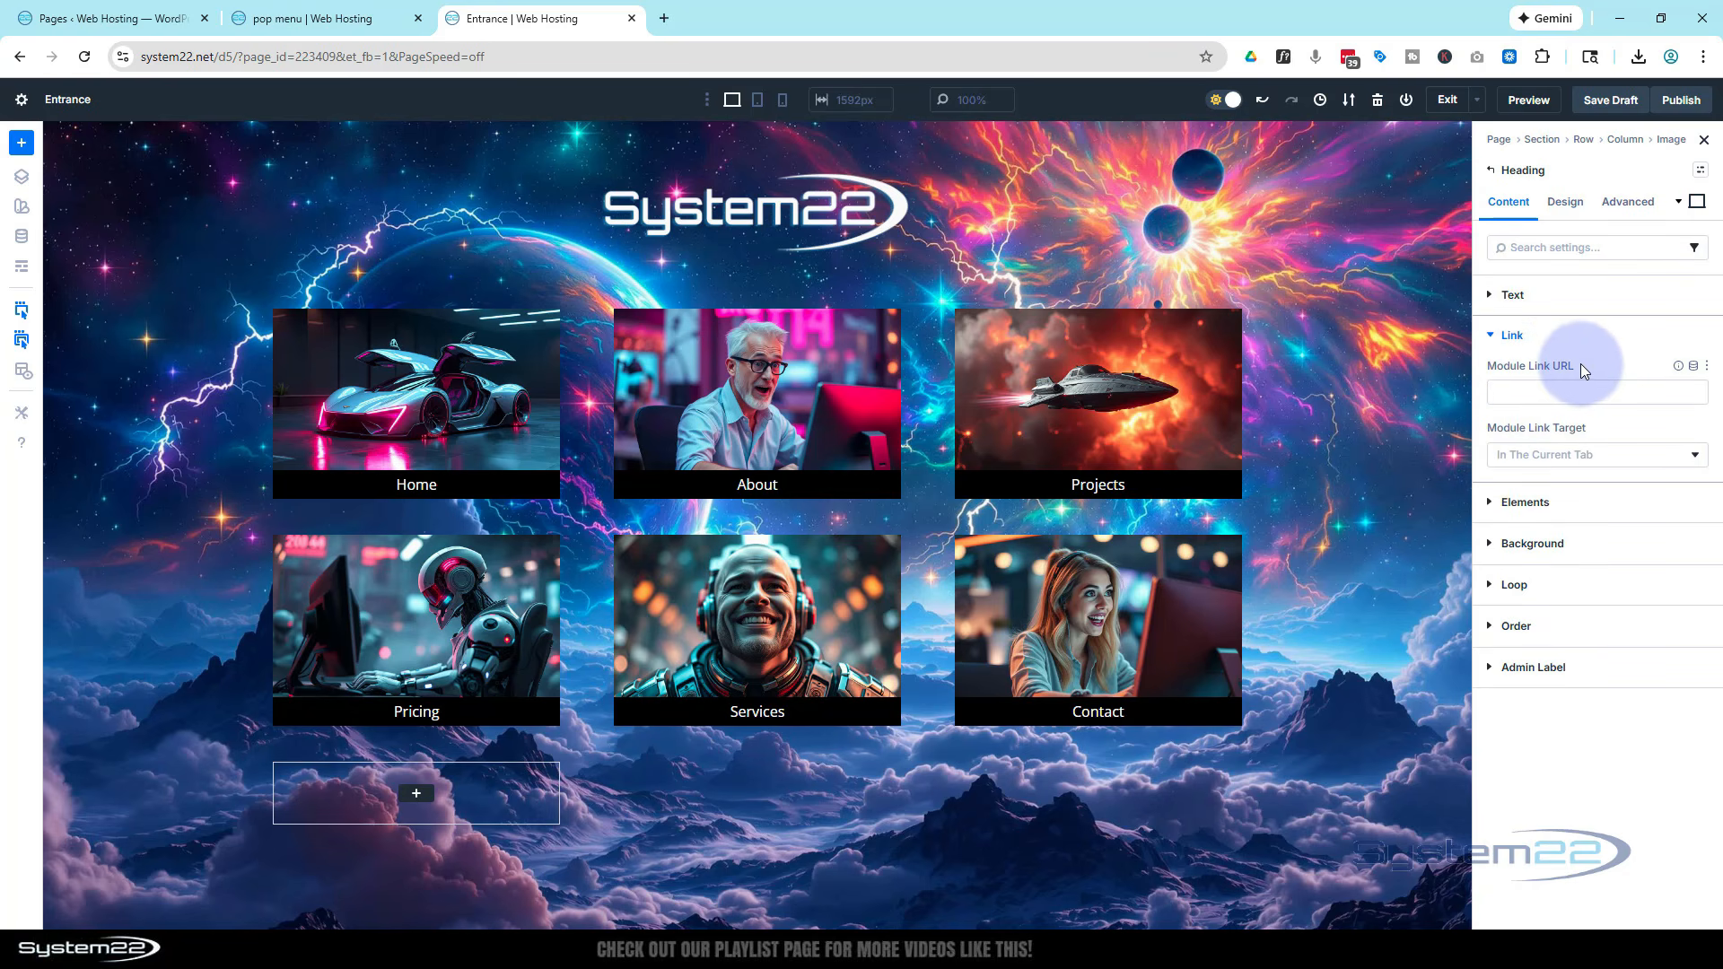
click(1693, 365)
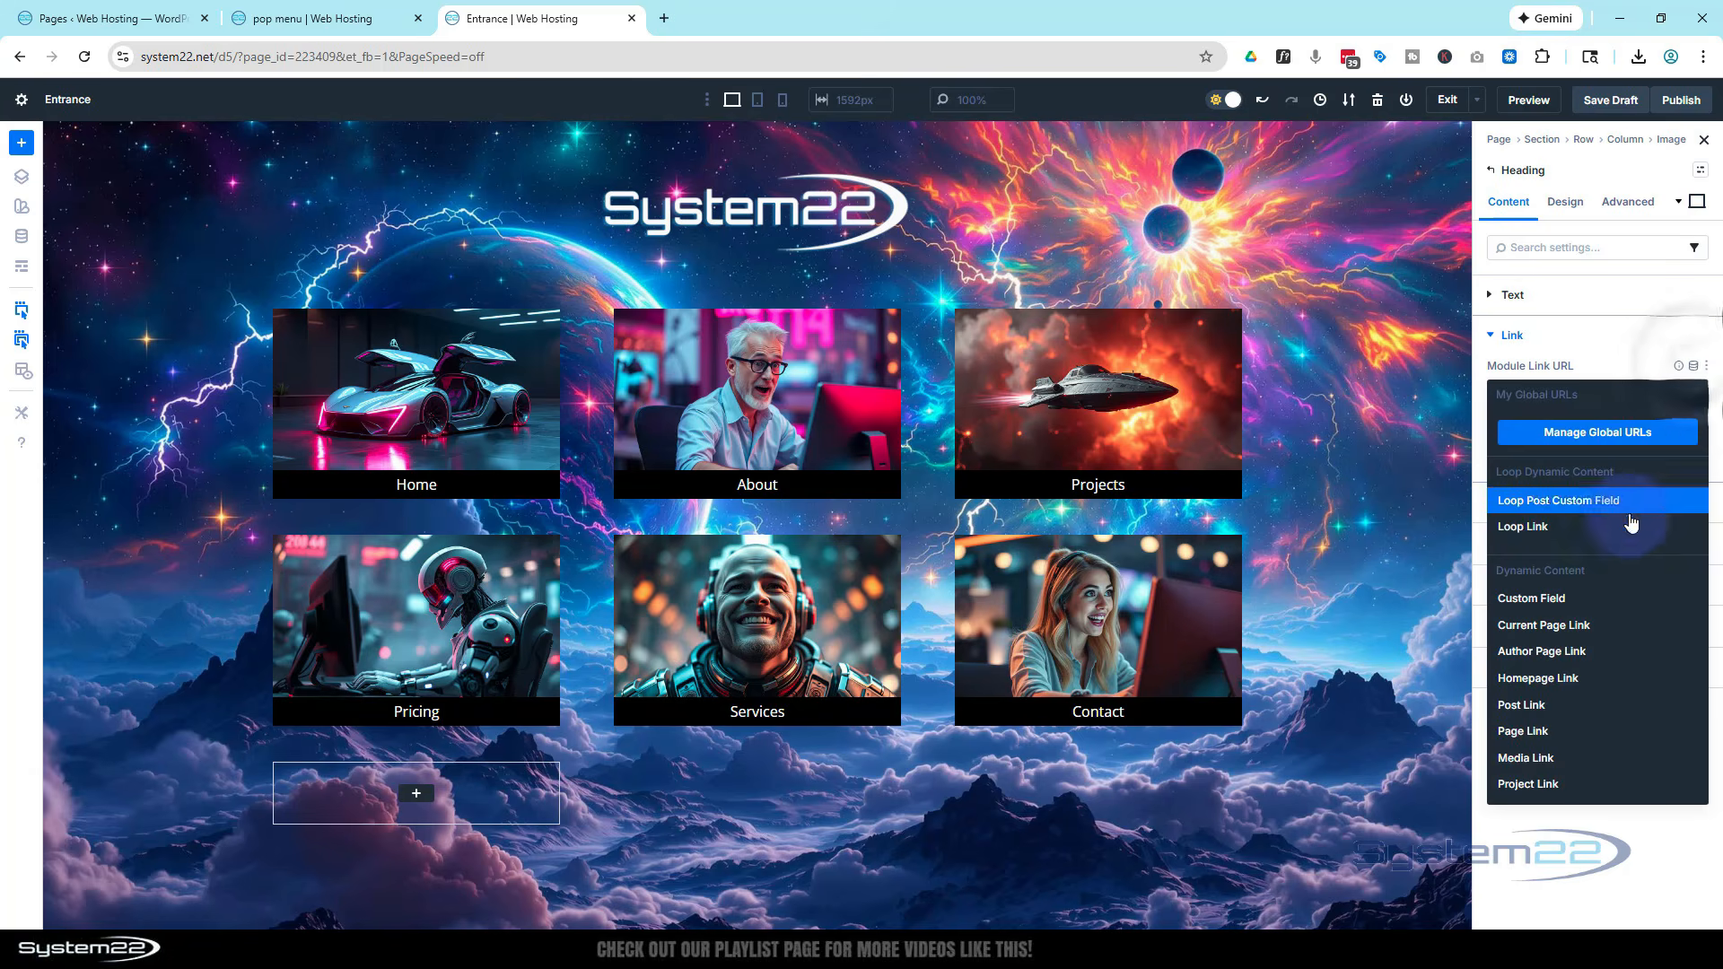
click(1623, 527)
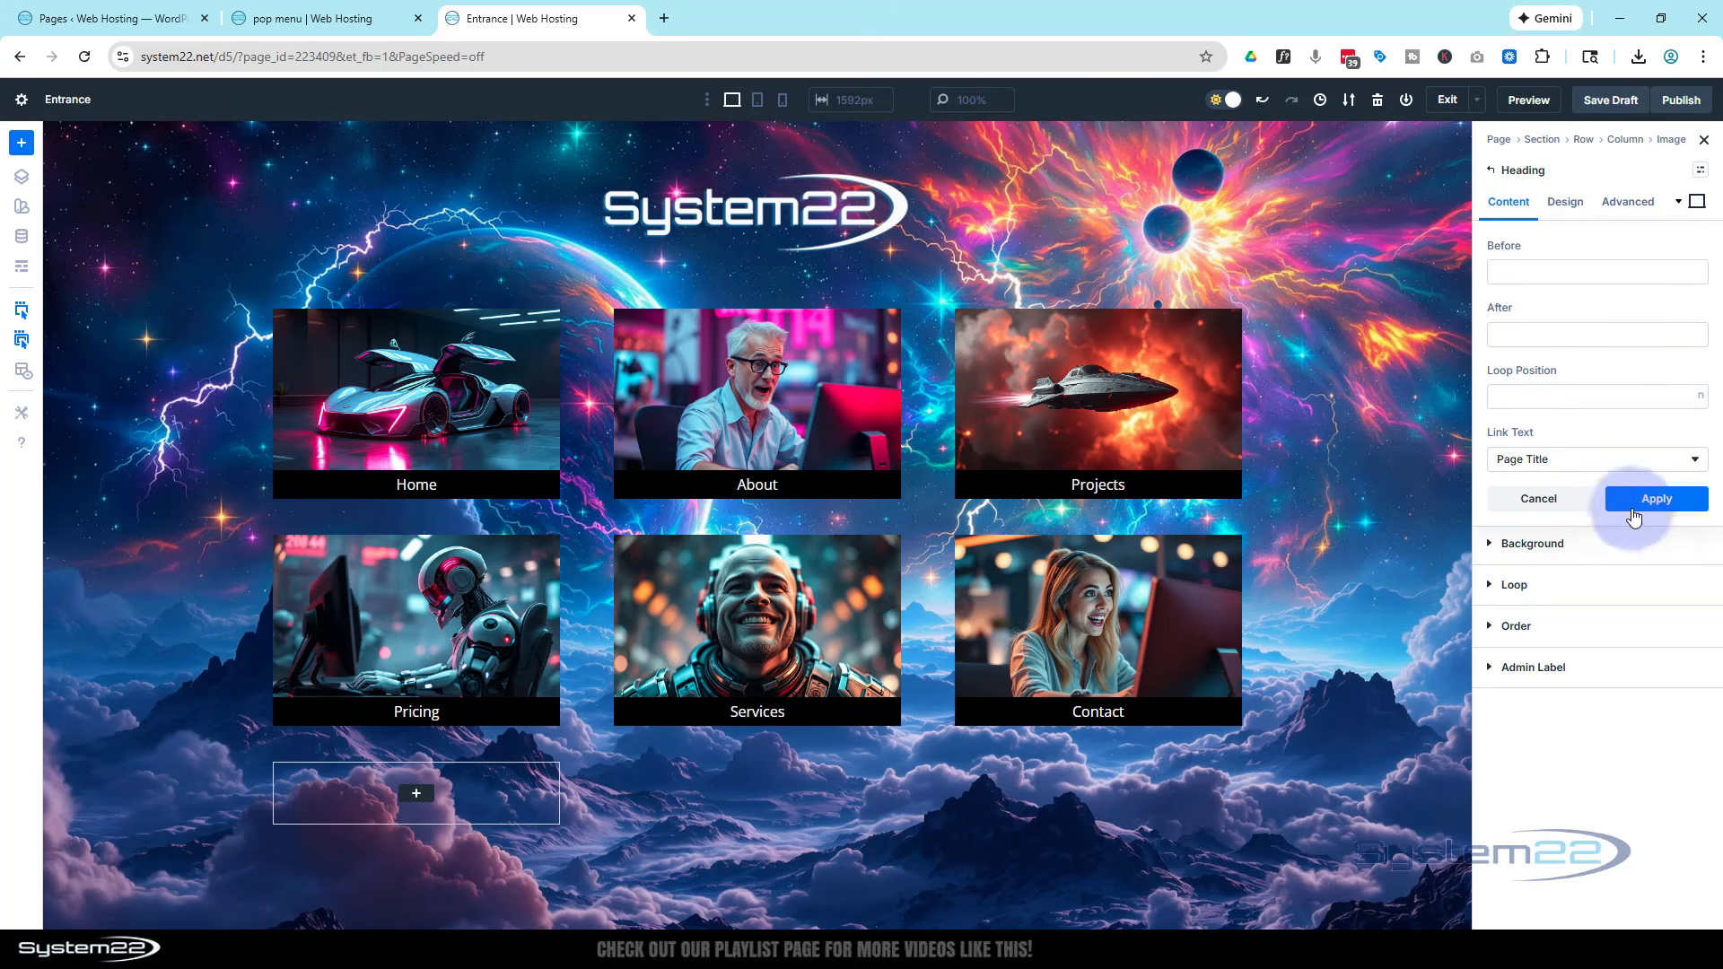
click(1642, 499)
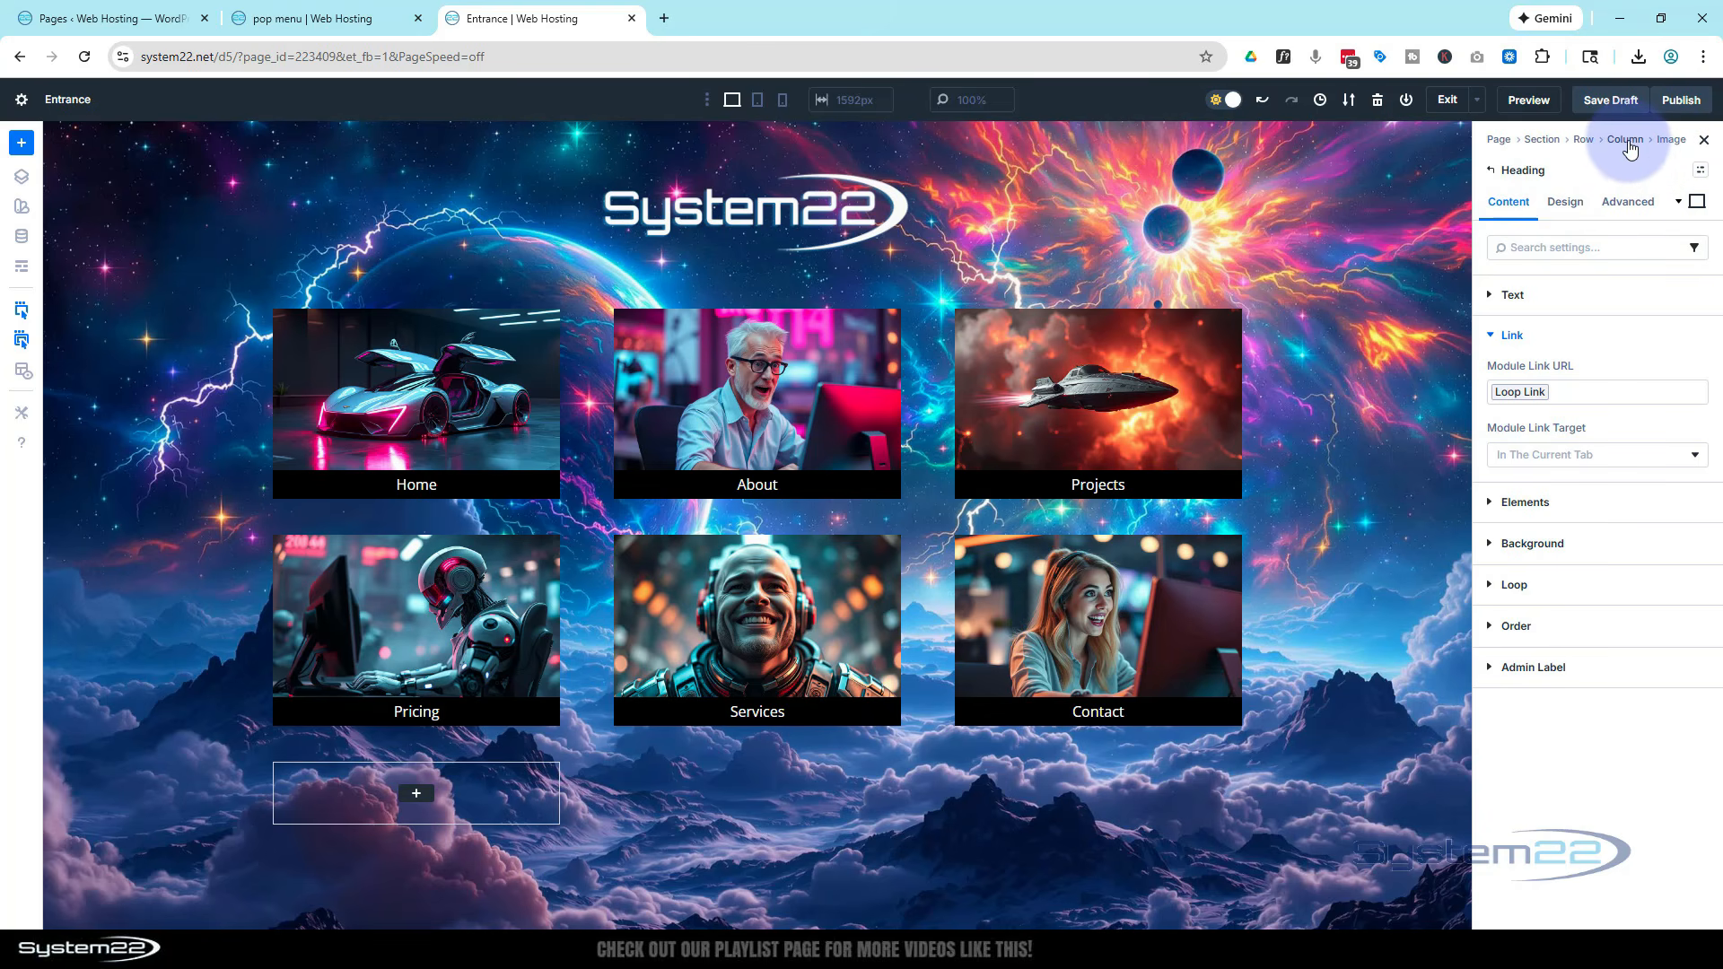
Add Hov 3, Three Interactions and Sections to the column loop's included pages
click(1626, 141)
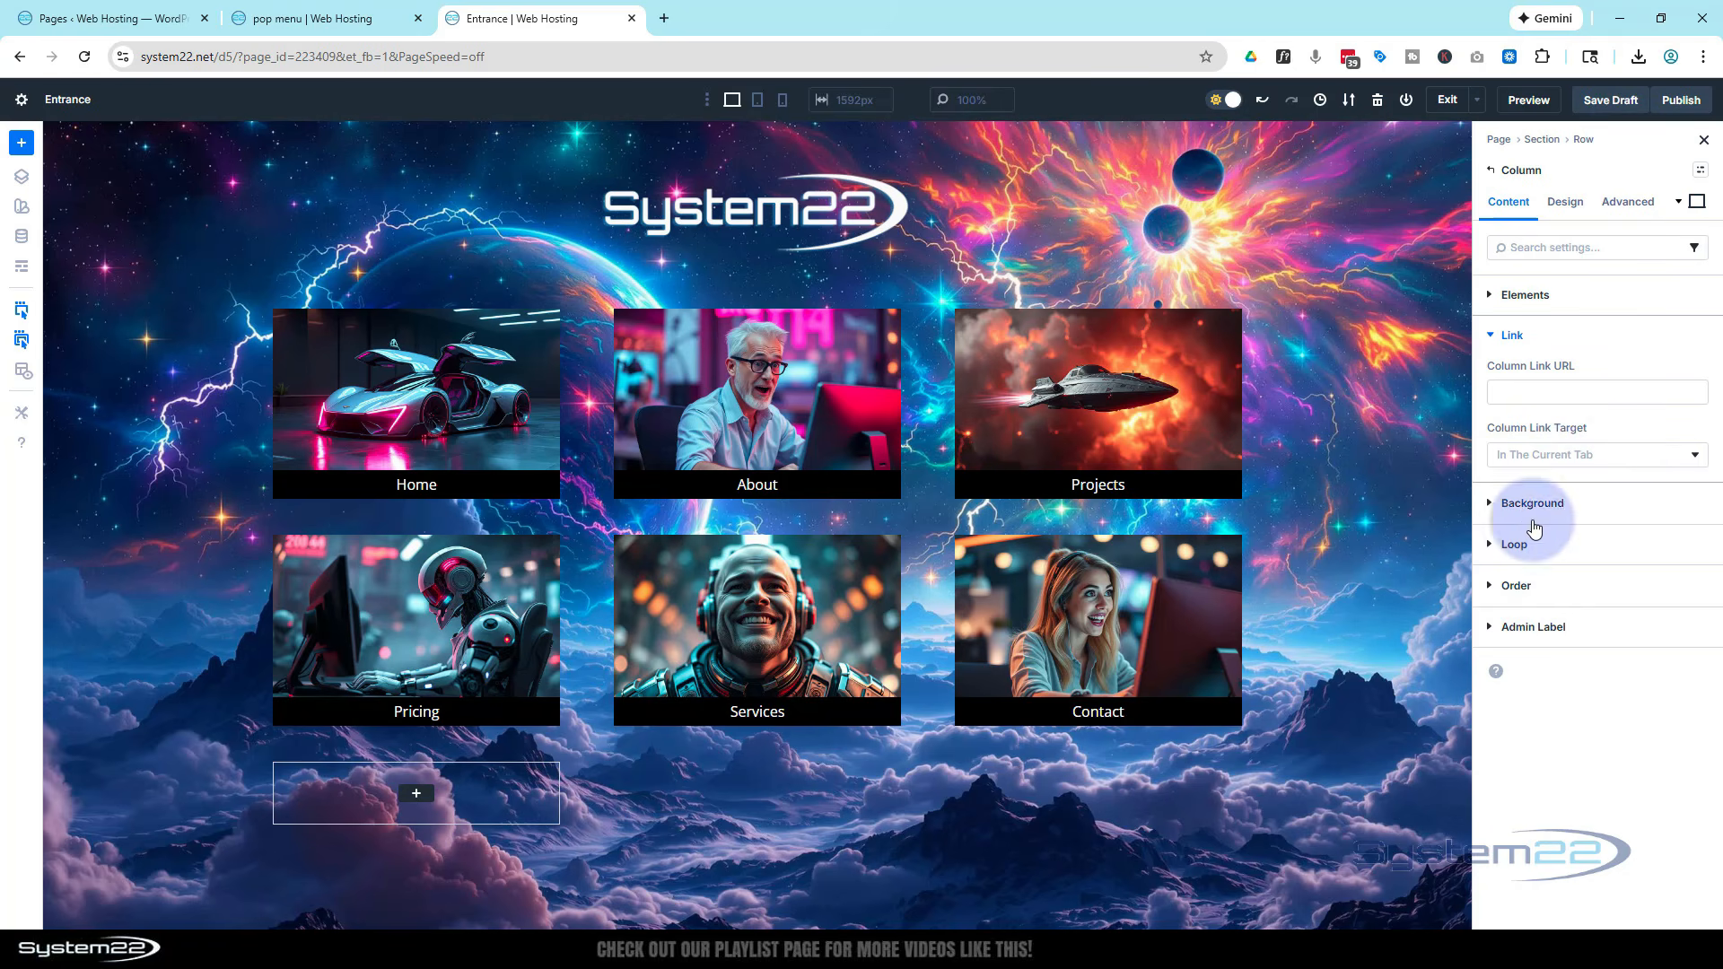
click(1490, 544)
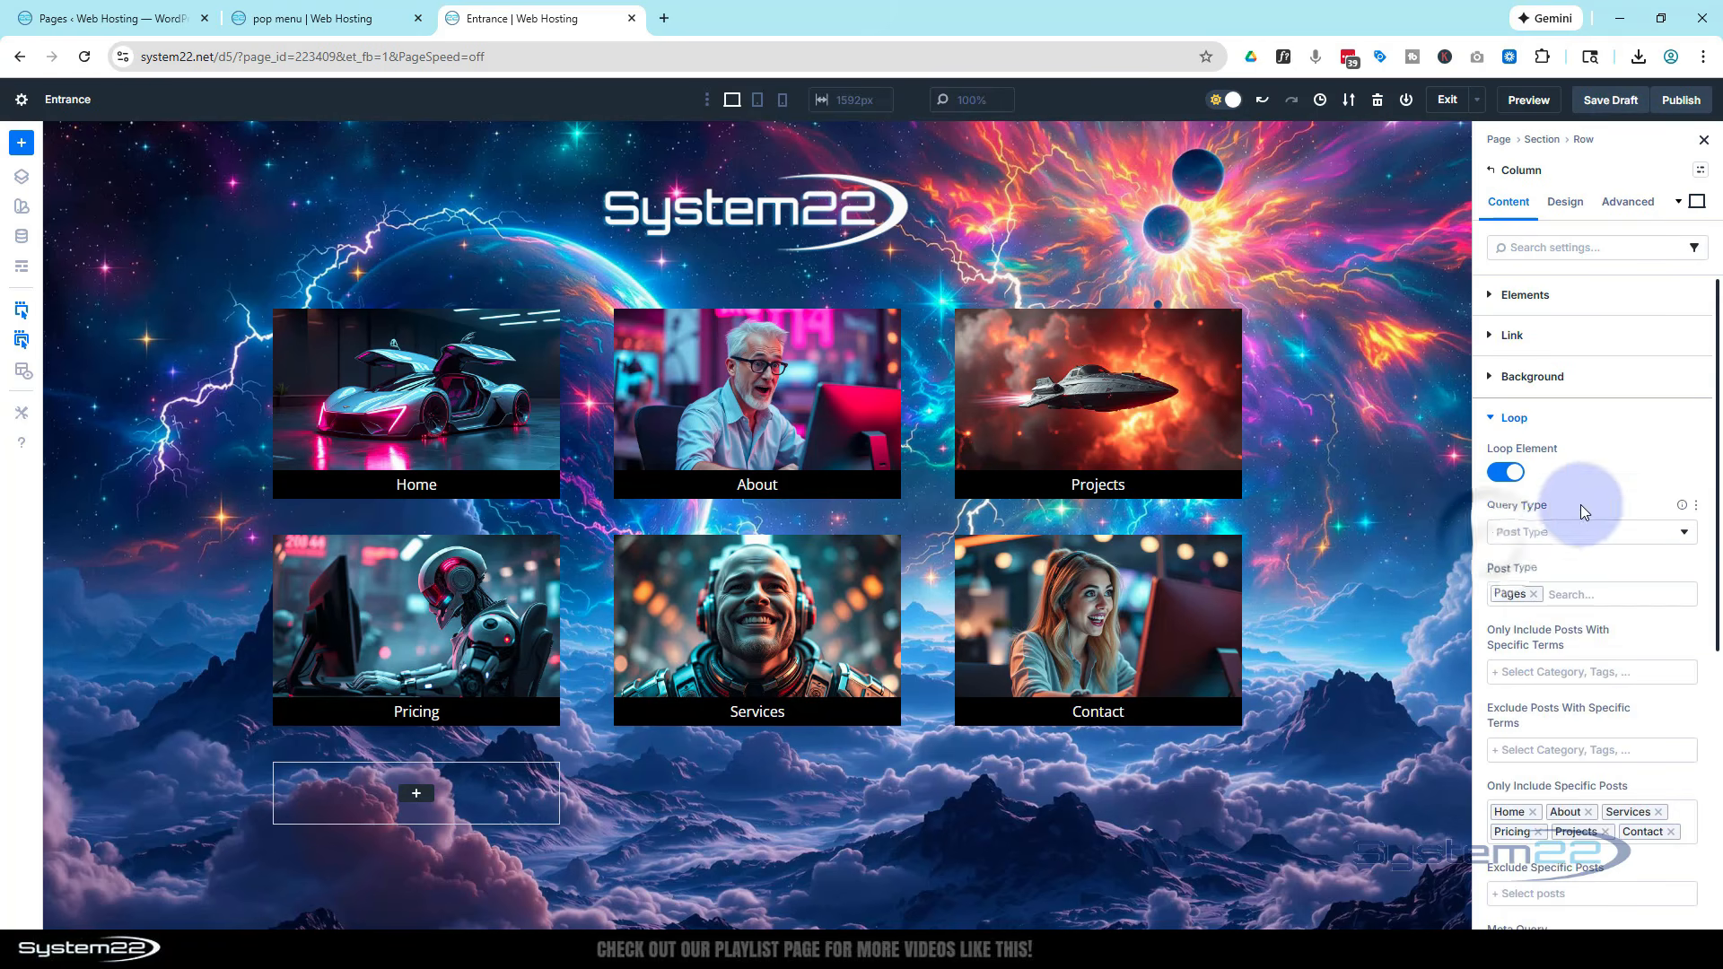
scroll(1577, 503, down, 3)
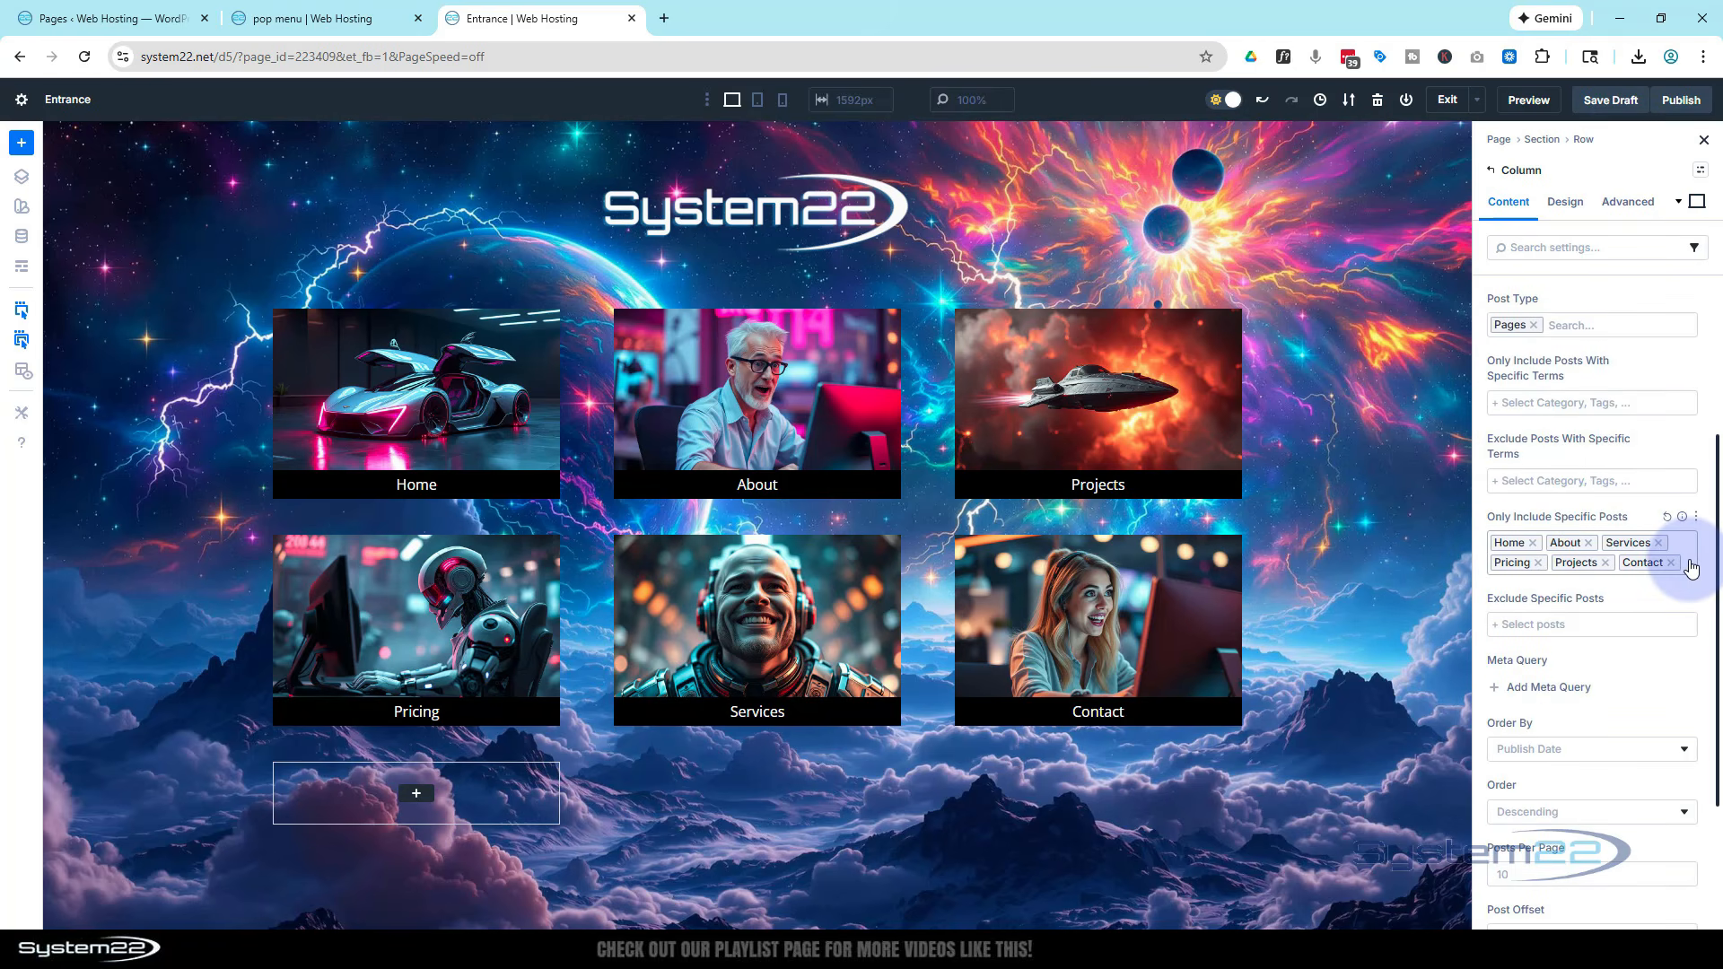
click(1689, 564)
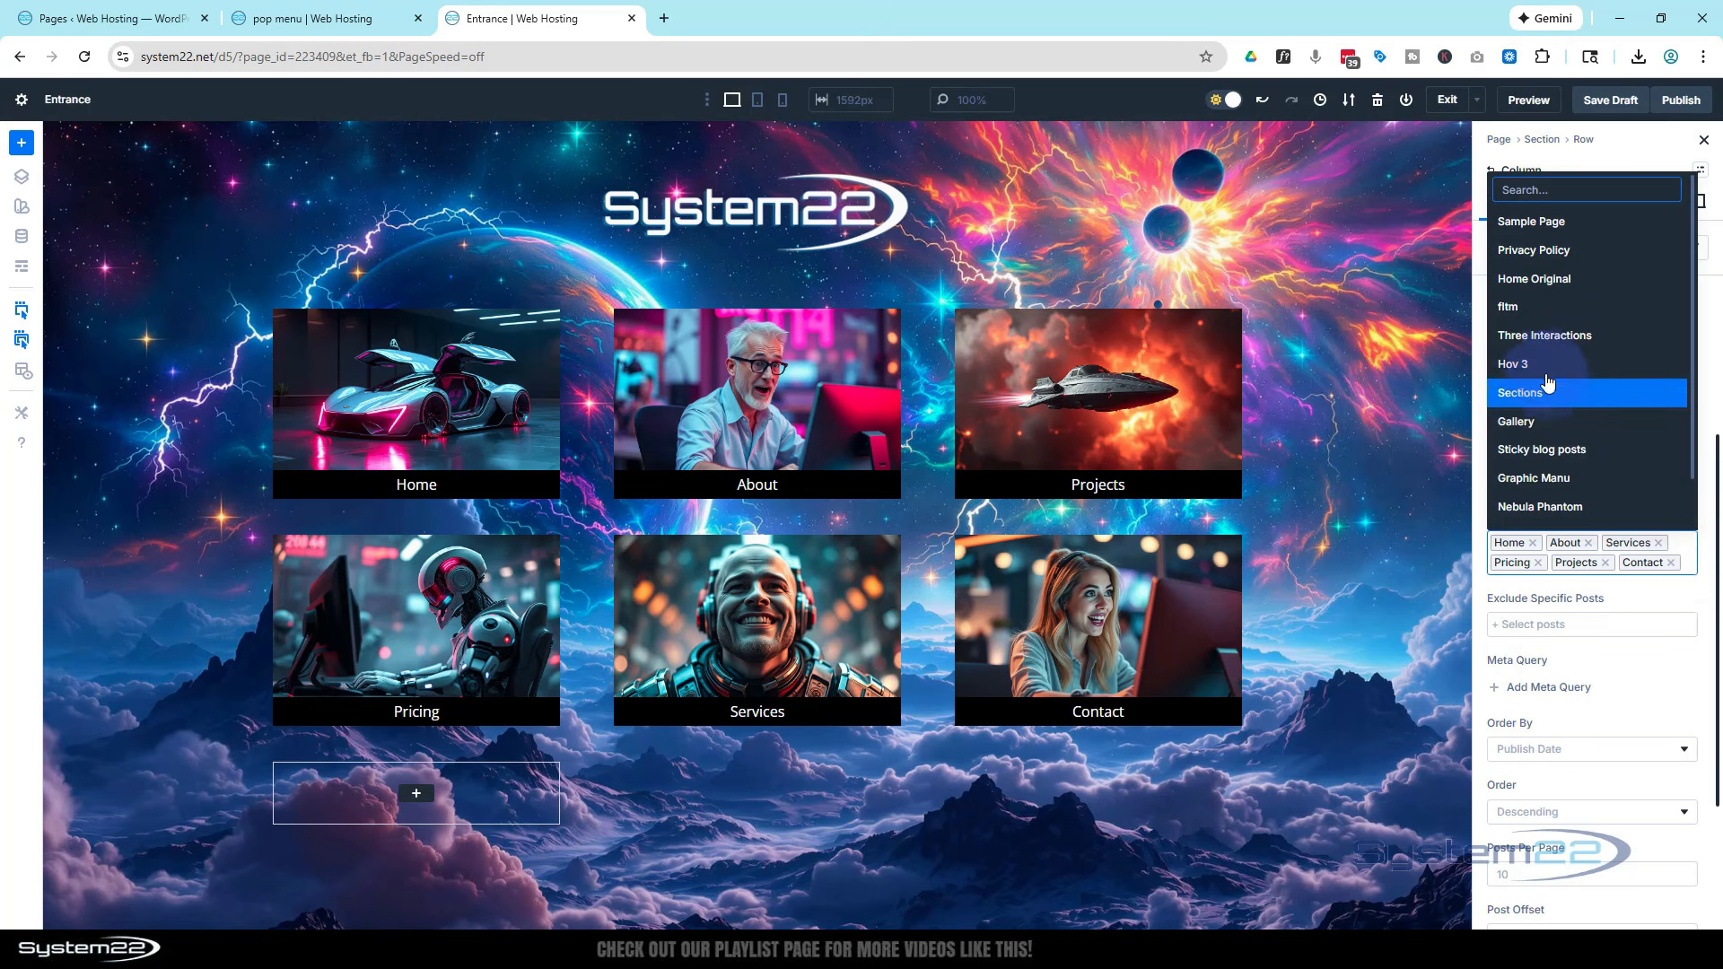
click(1543, 375)
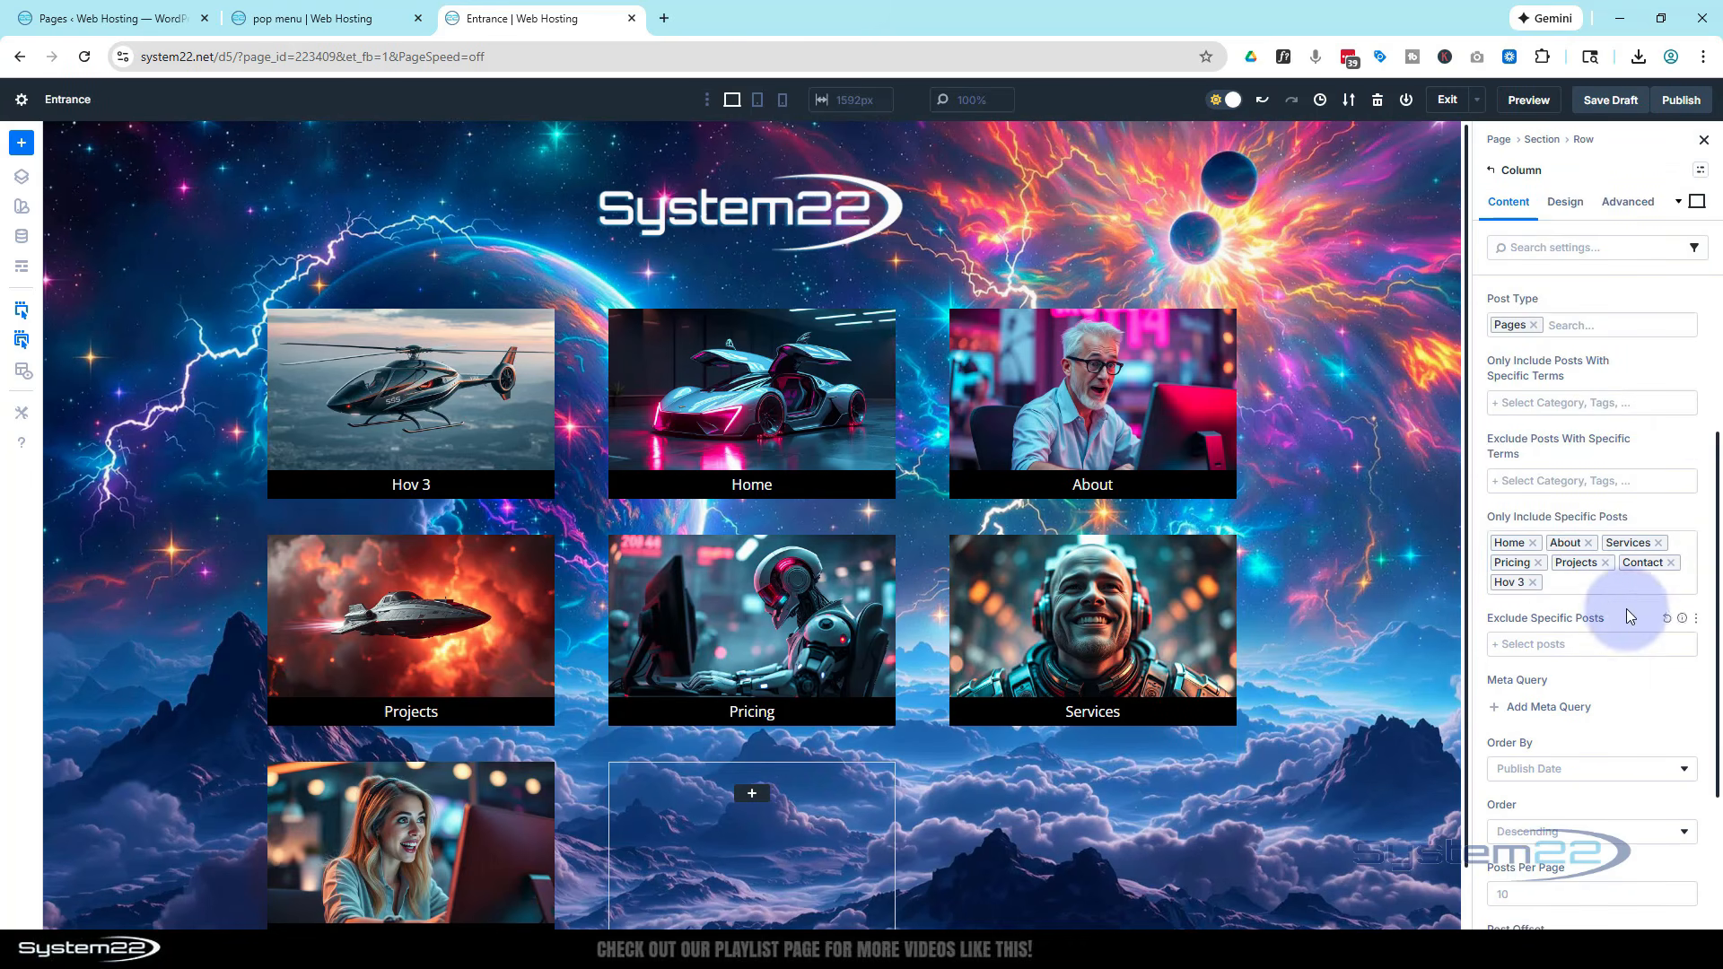
click(1581, 594)
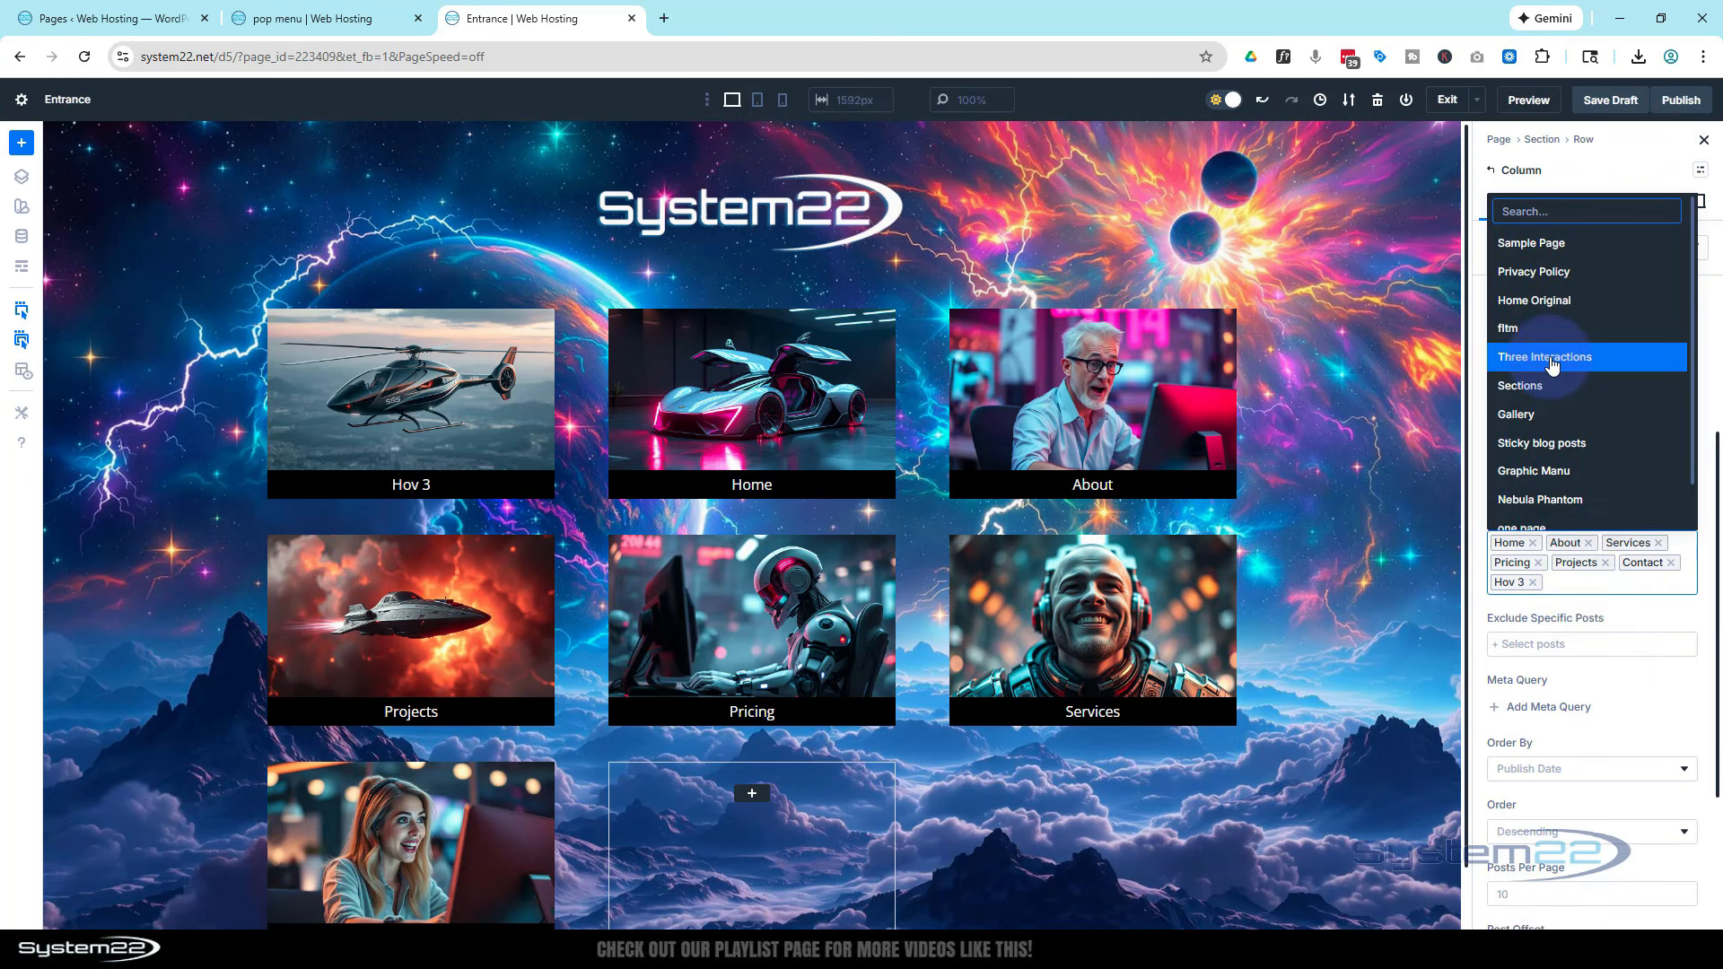
click(1553, 359)
click(1678, 586)
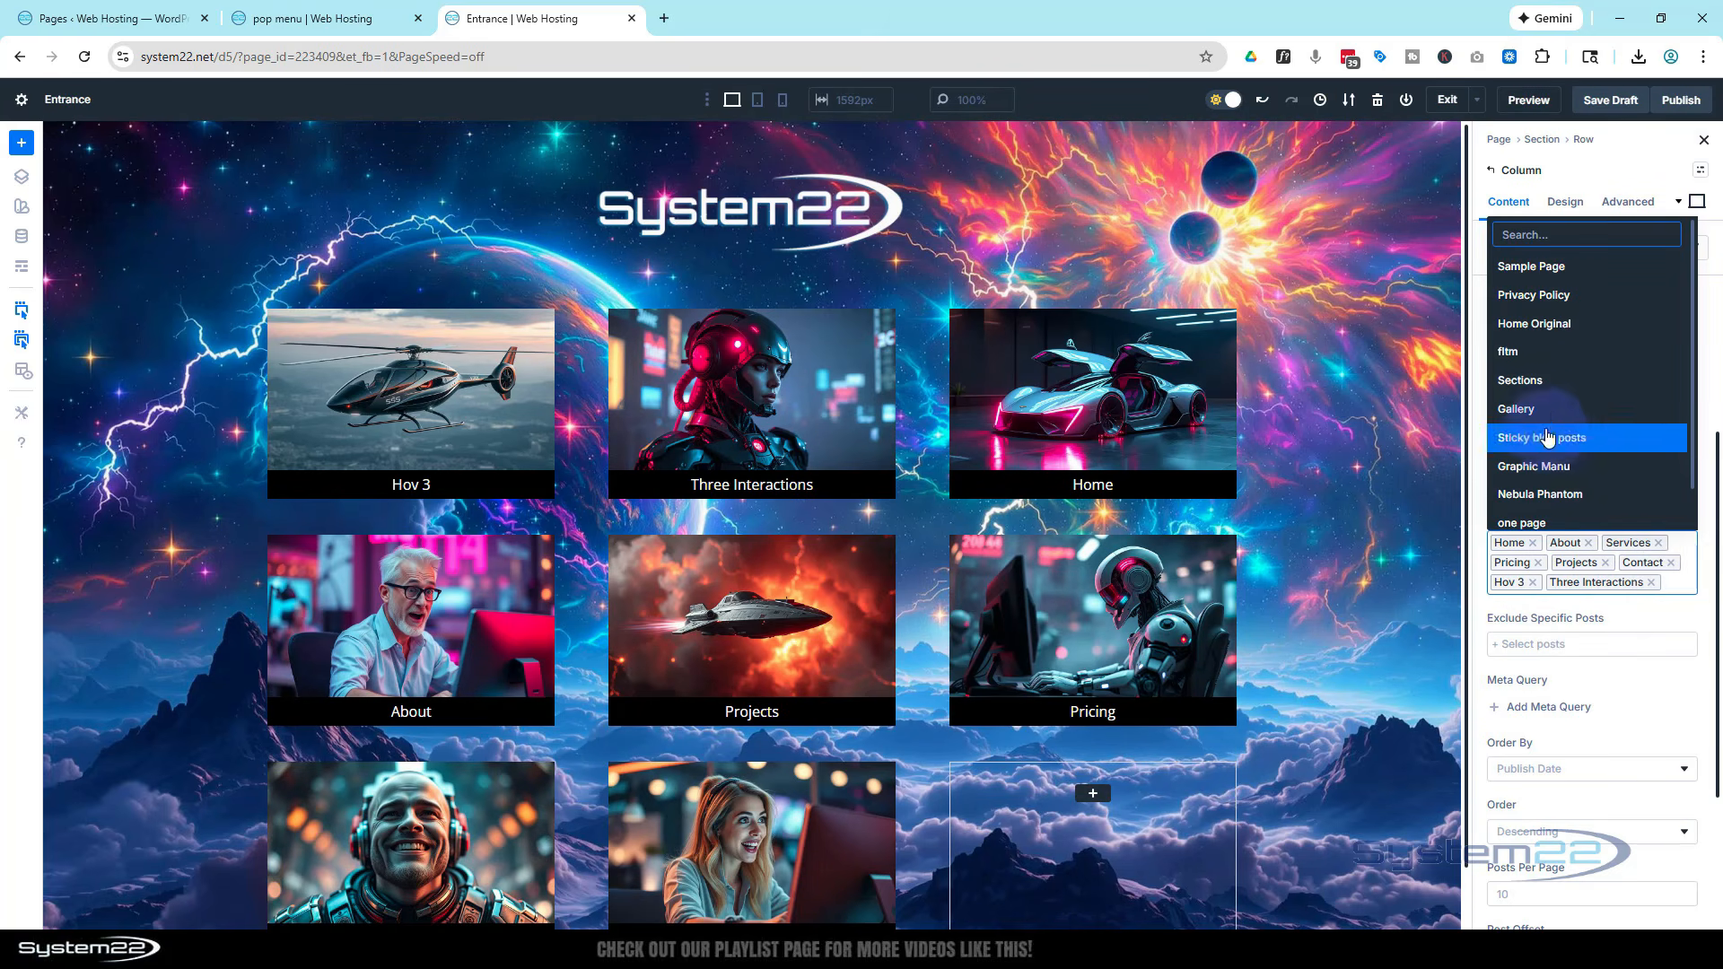
click(1545, 381)
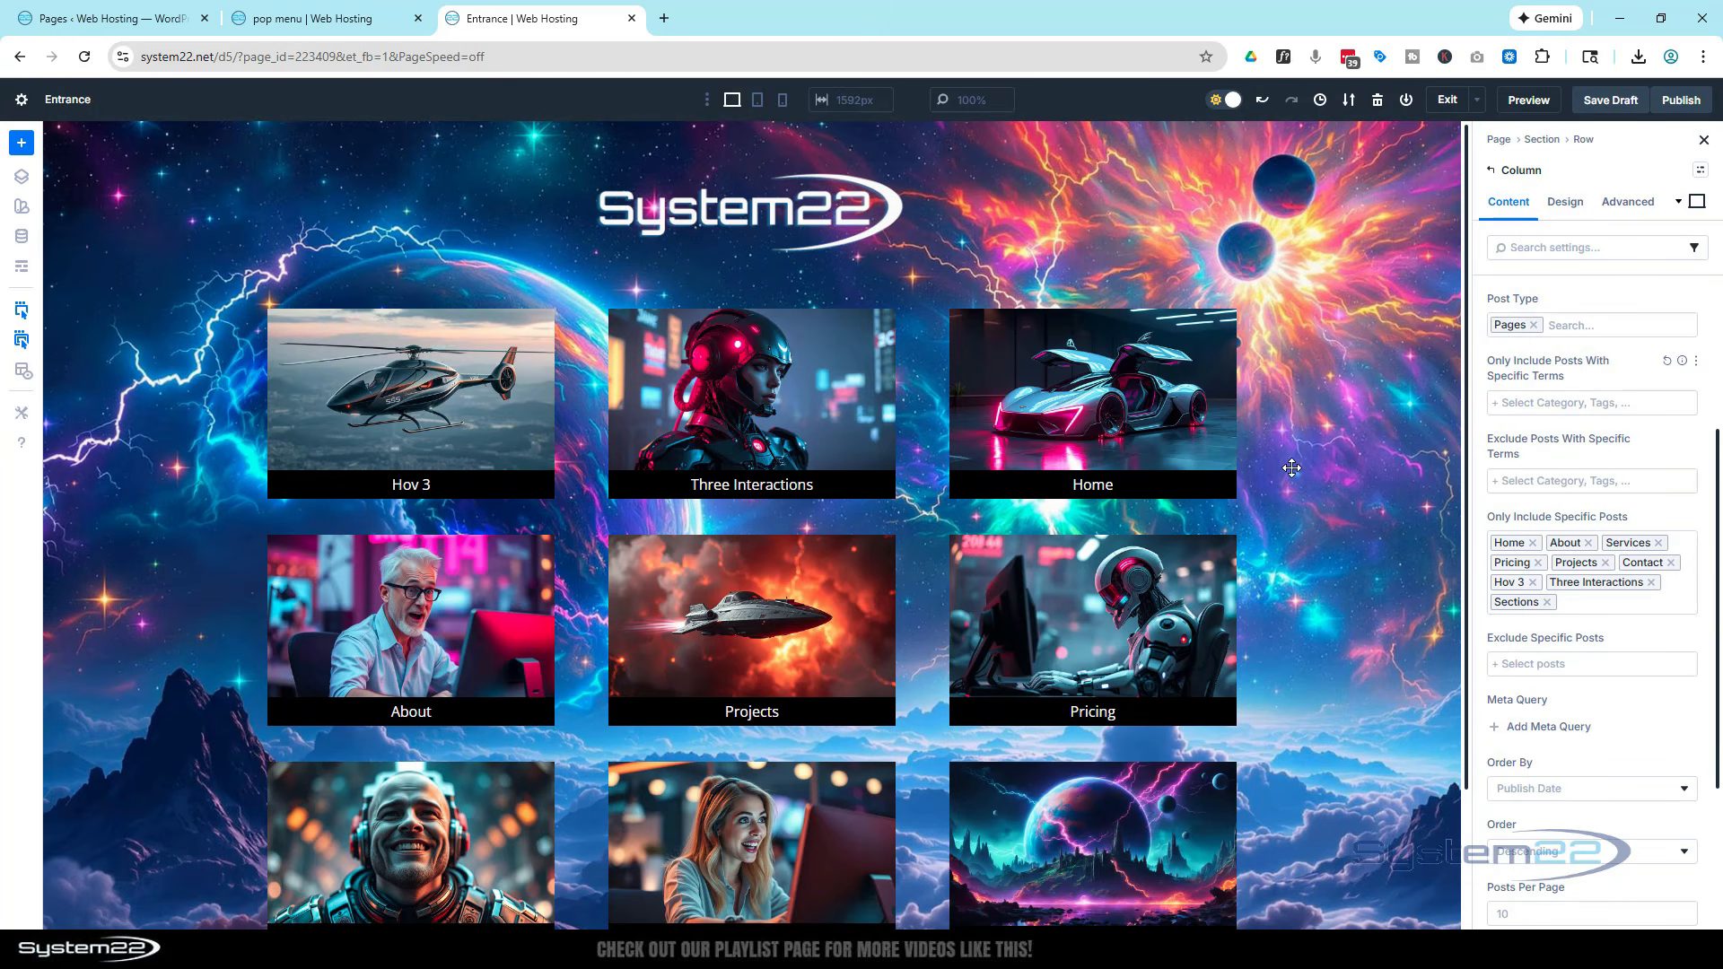
scroll(1308, 461, down, 3)
scroll(1310, 462, up, 3)
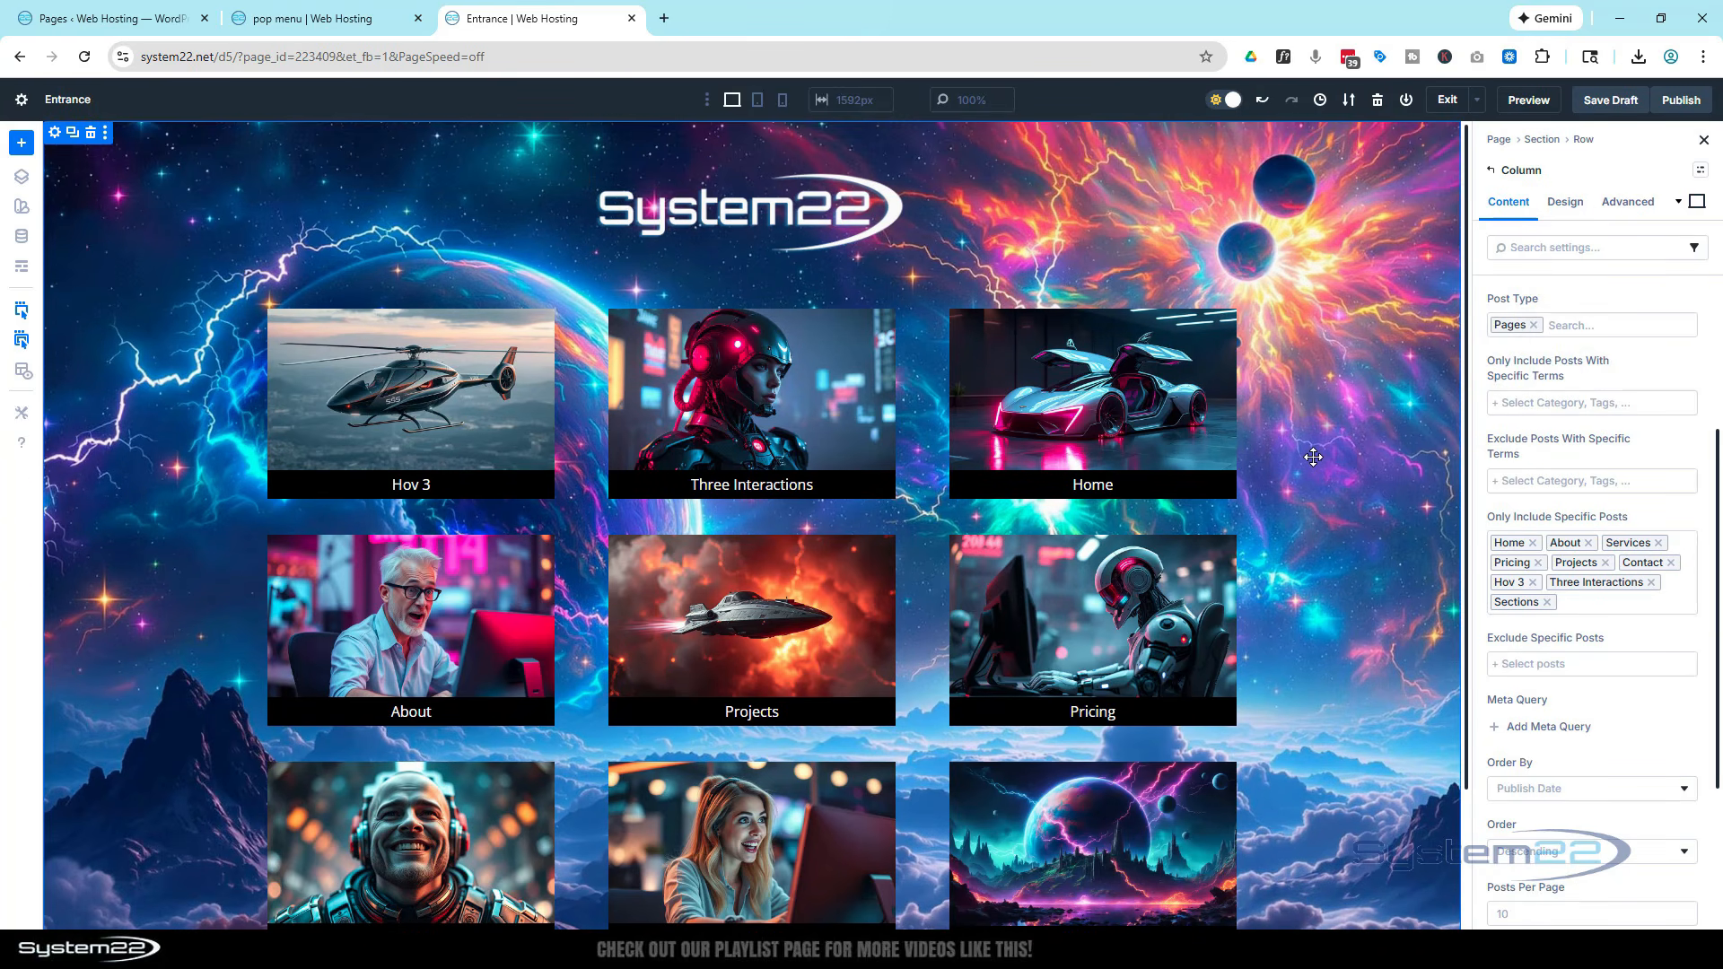
scroll(1580, 708, down, 2)
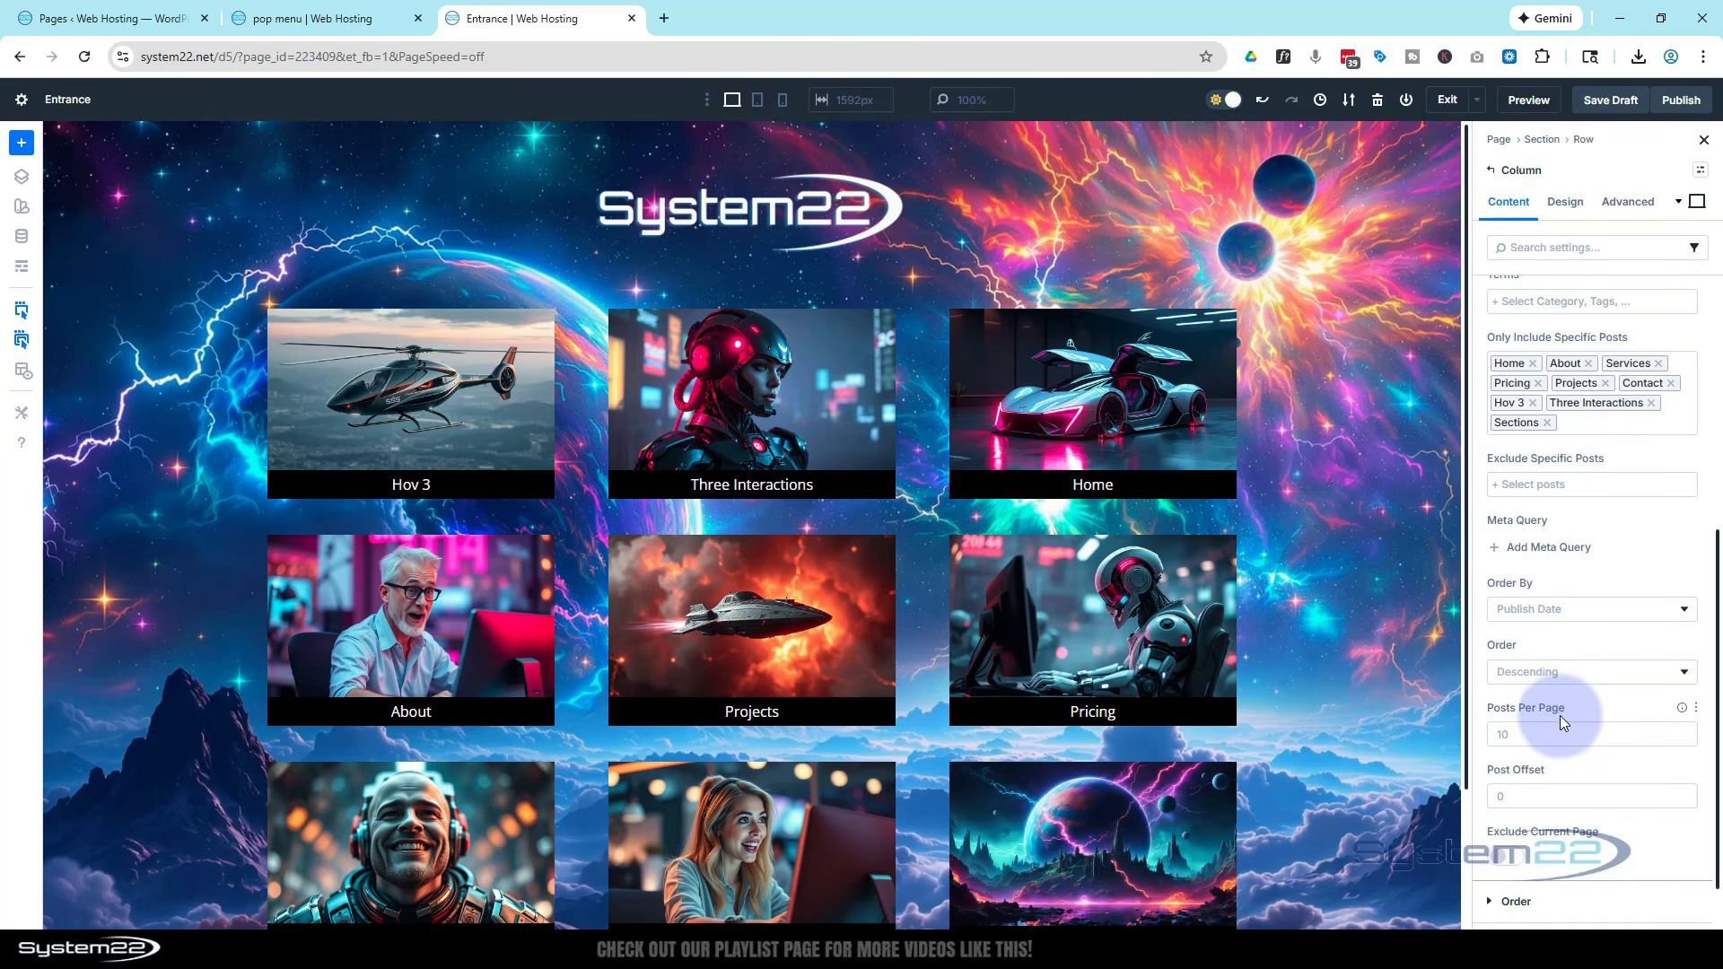
scroll(1369, 521, down, 1)
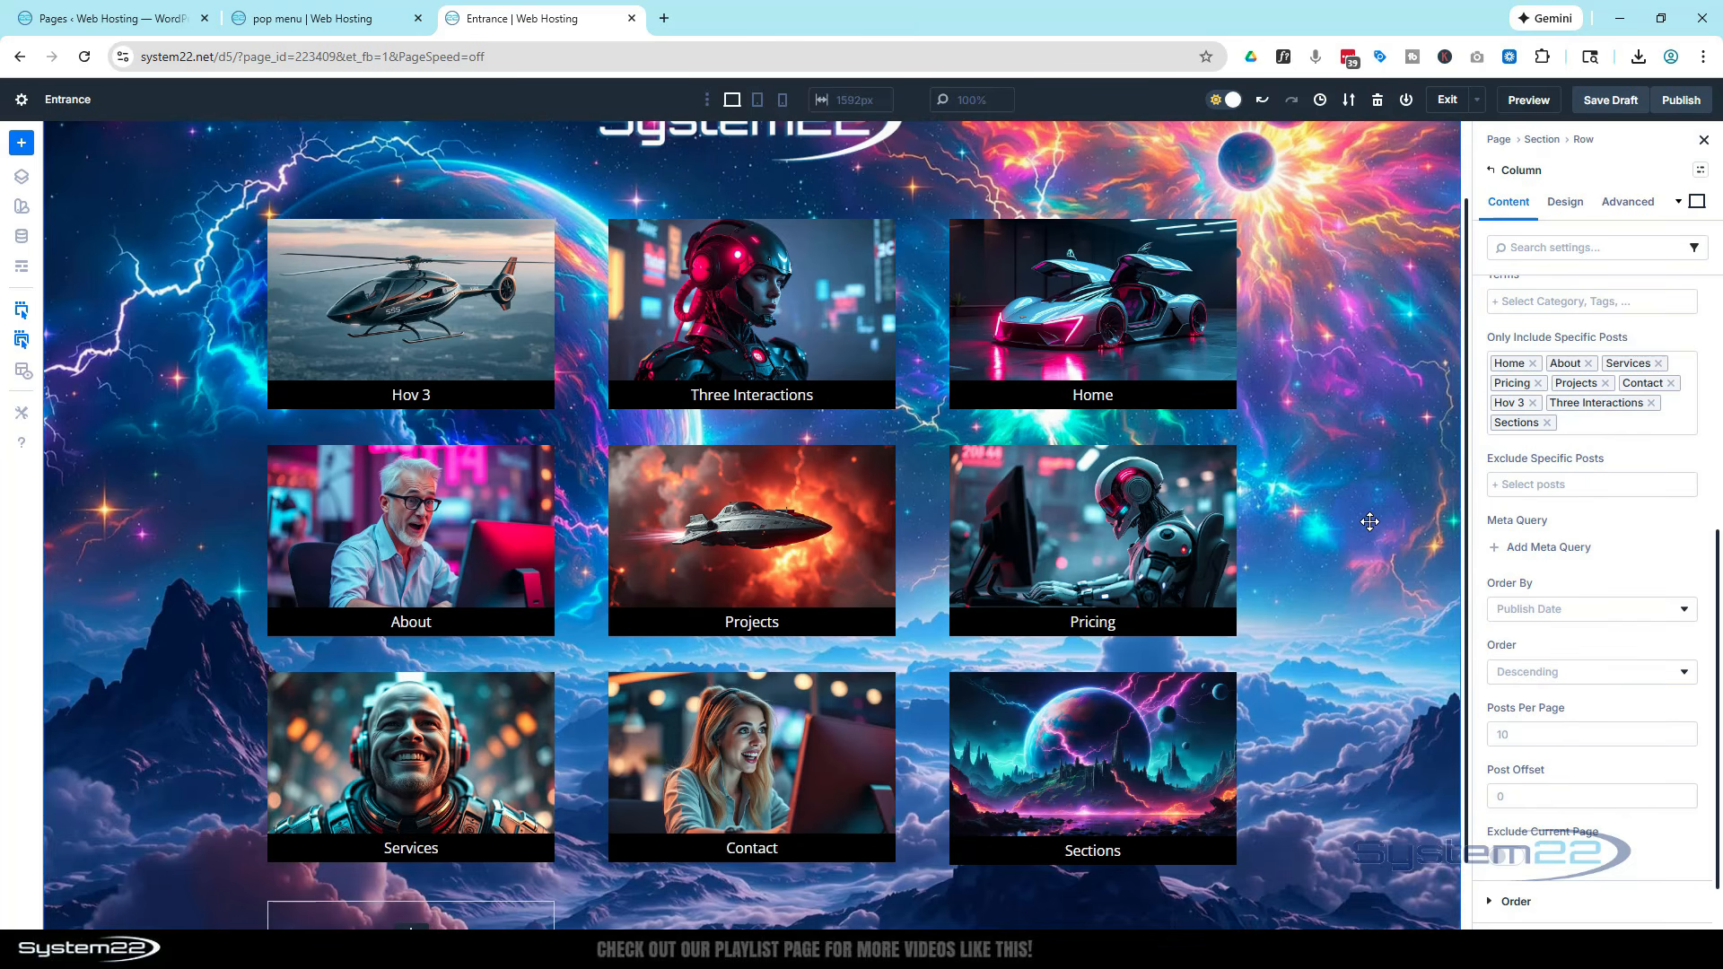
Give the loop row a 0B0A0A background colour at 77% opacity
scroll(1369, 521, up, 1)
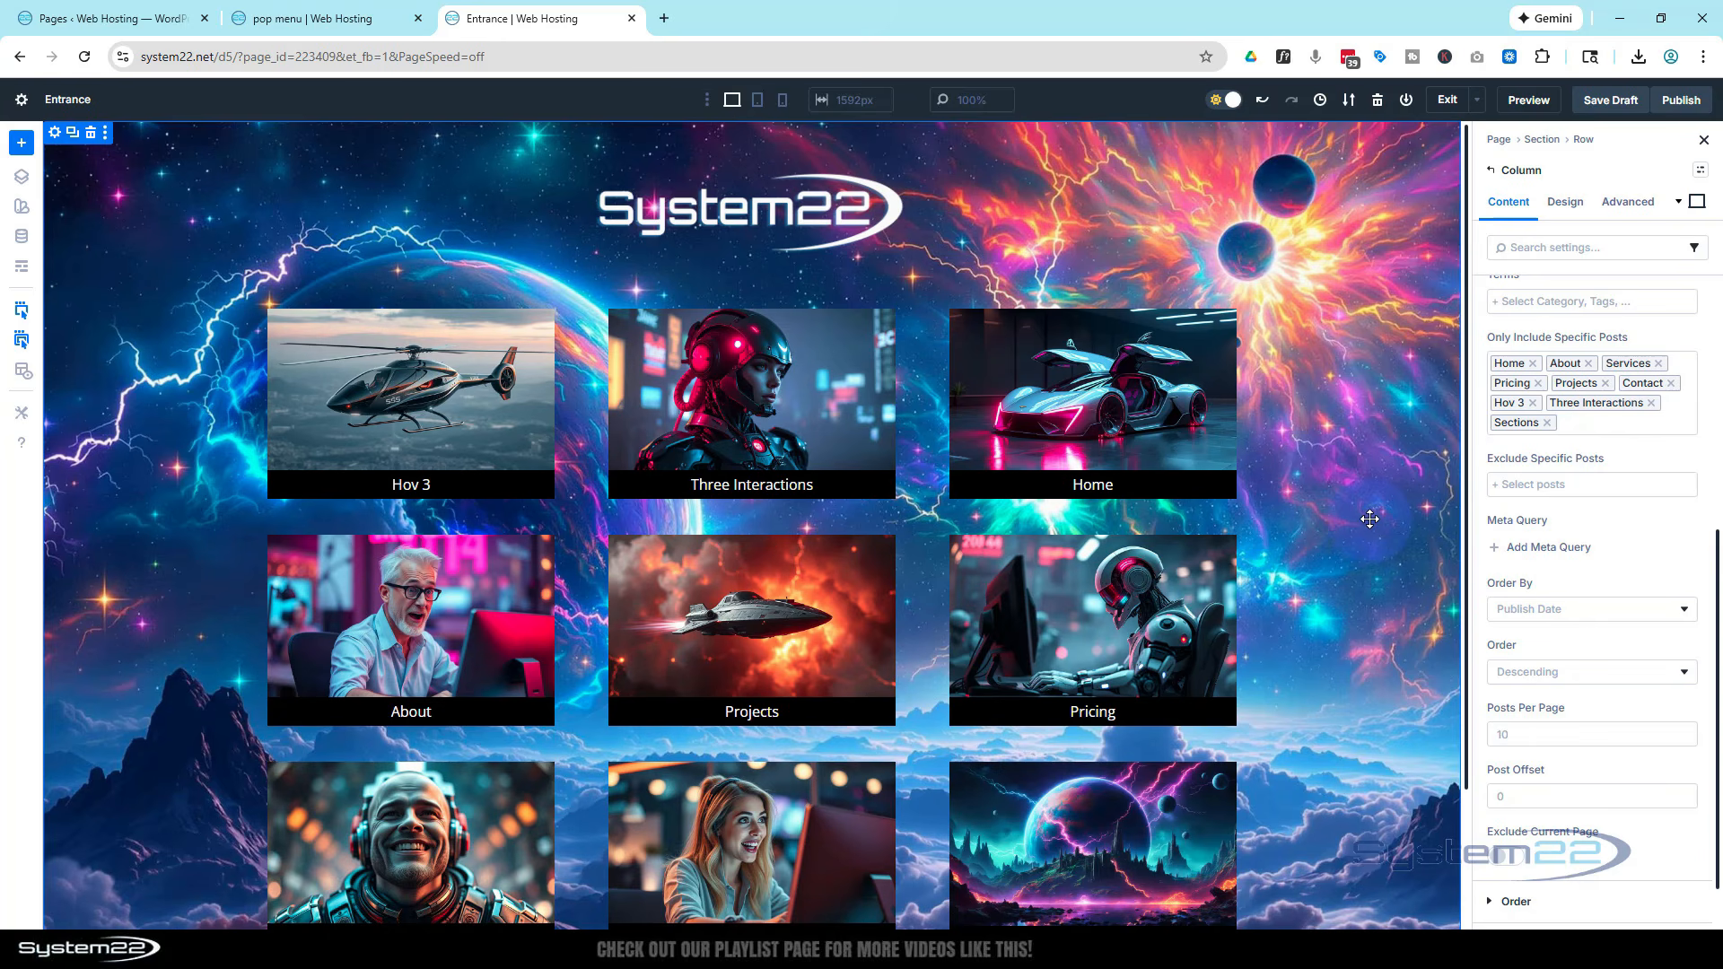
scroll(1369, 515, down, 1)
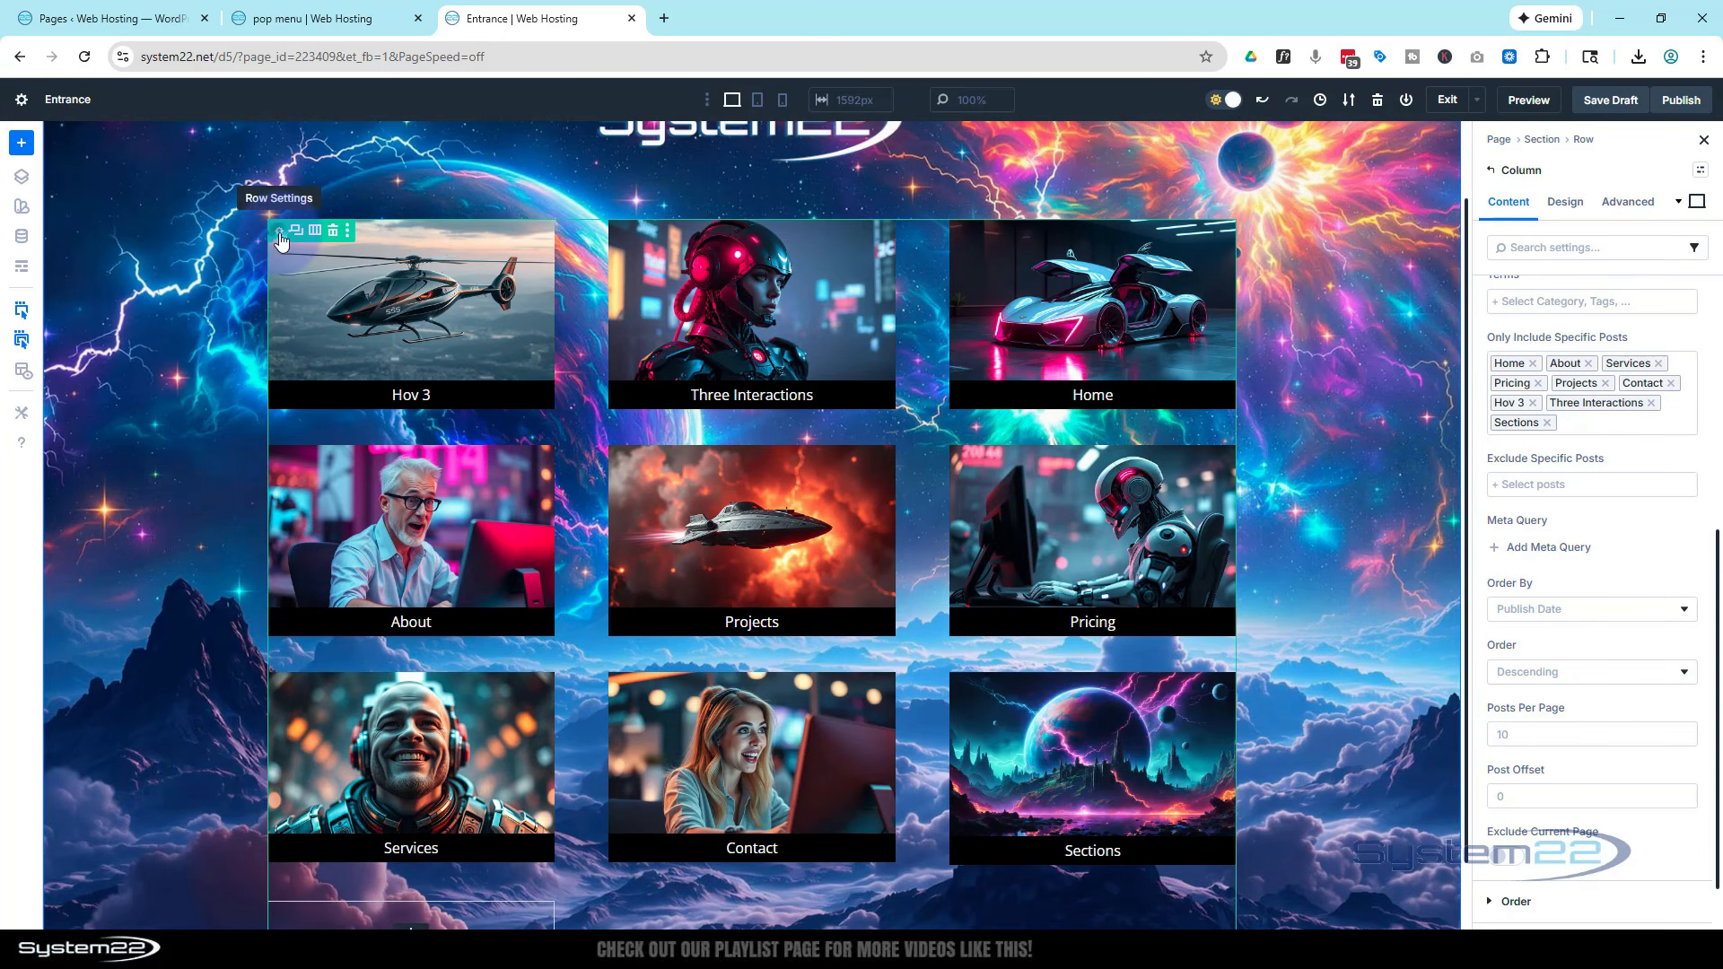
click(279, 232)
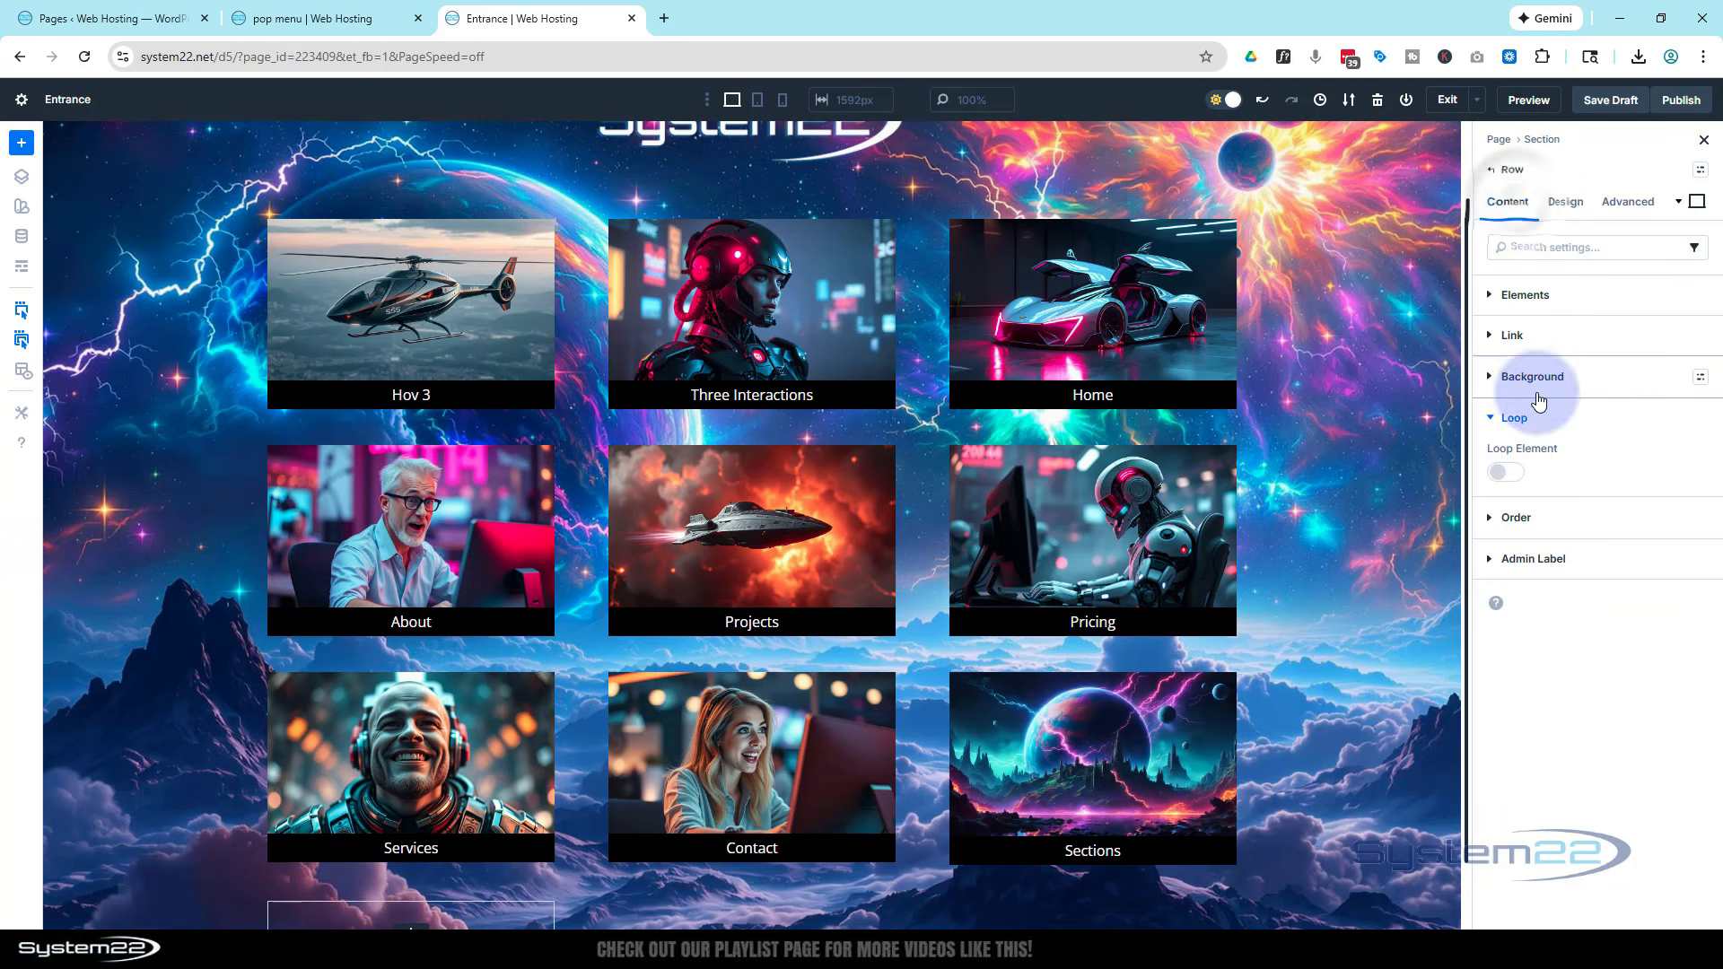
click(1540, 392)
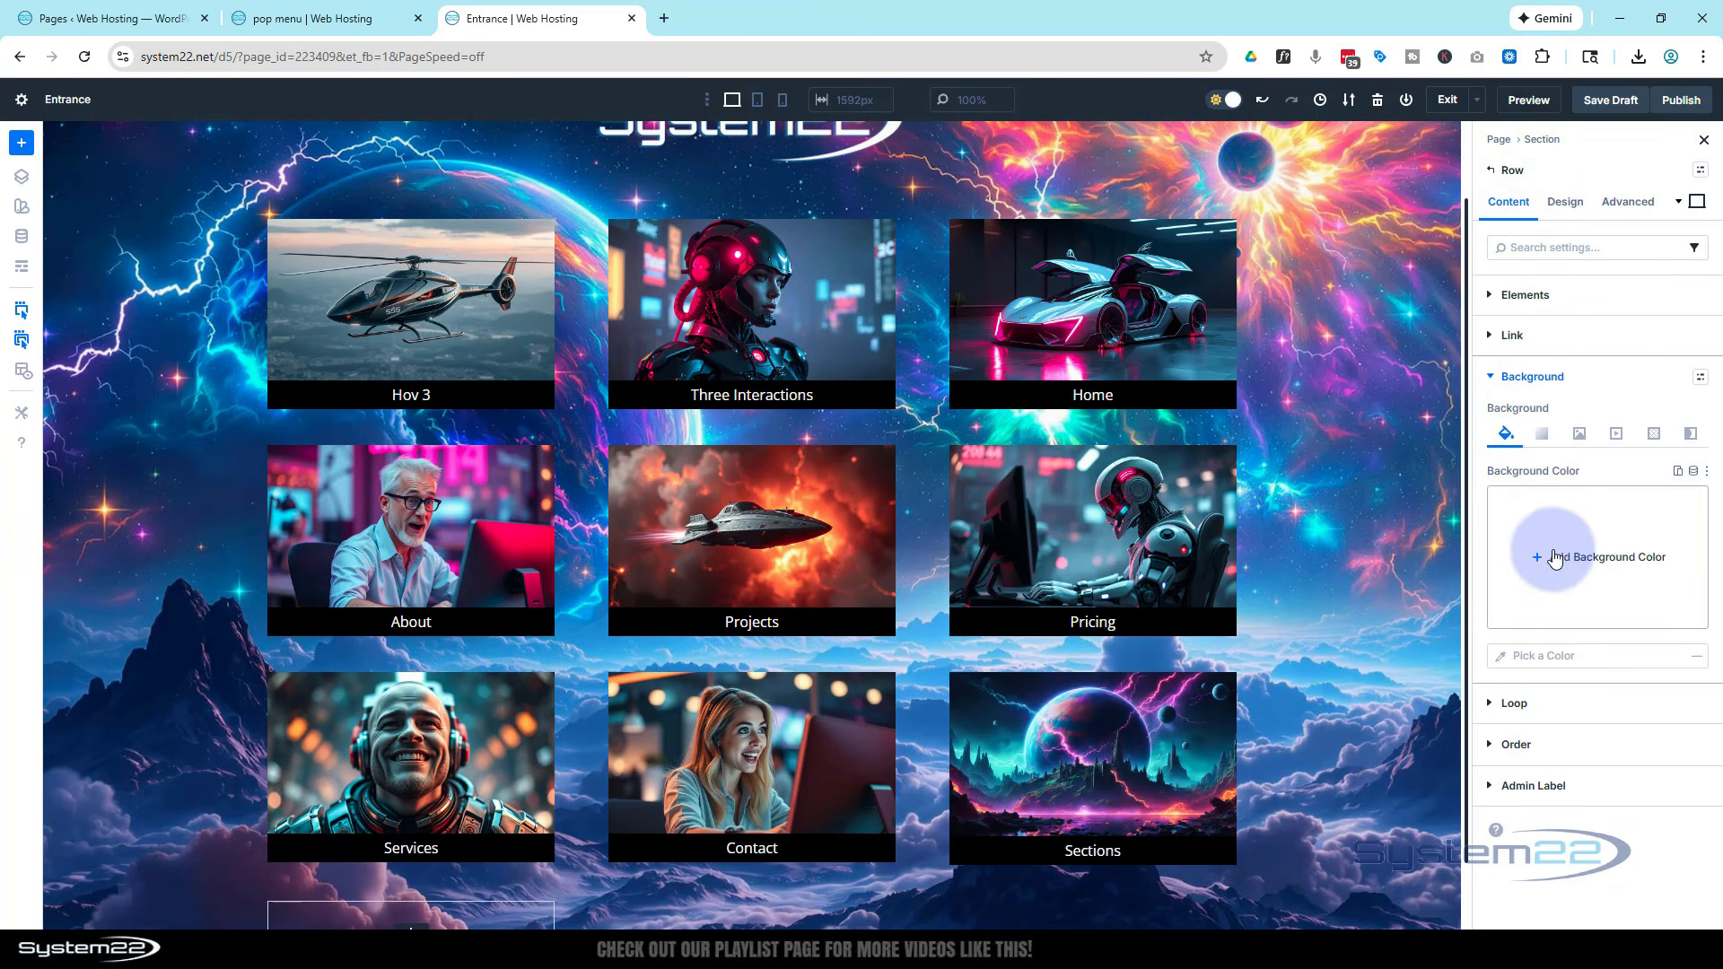
click(1542, 558)
drag(1435, 550, 1271, 619)
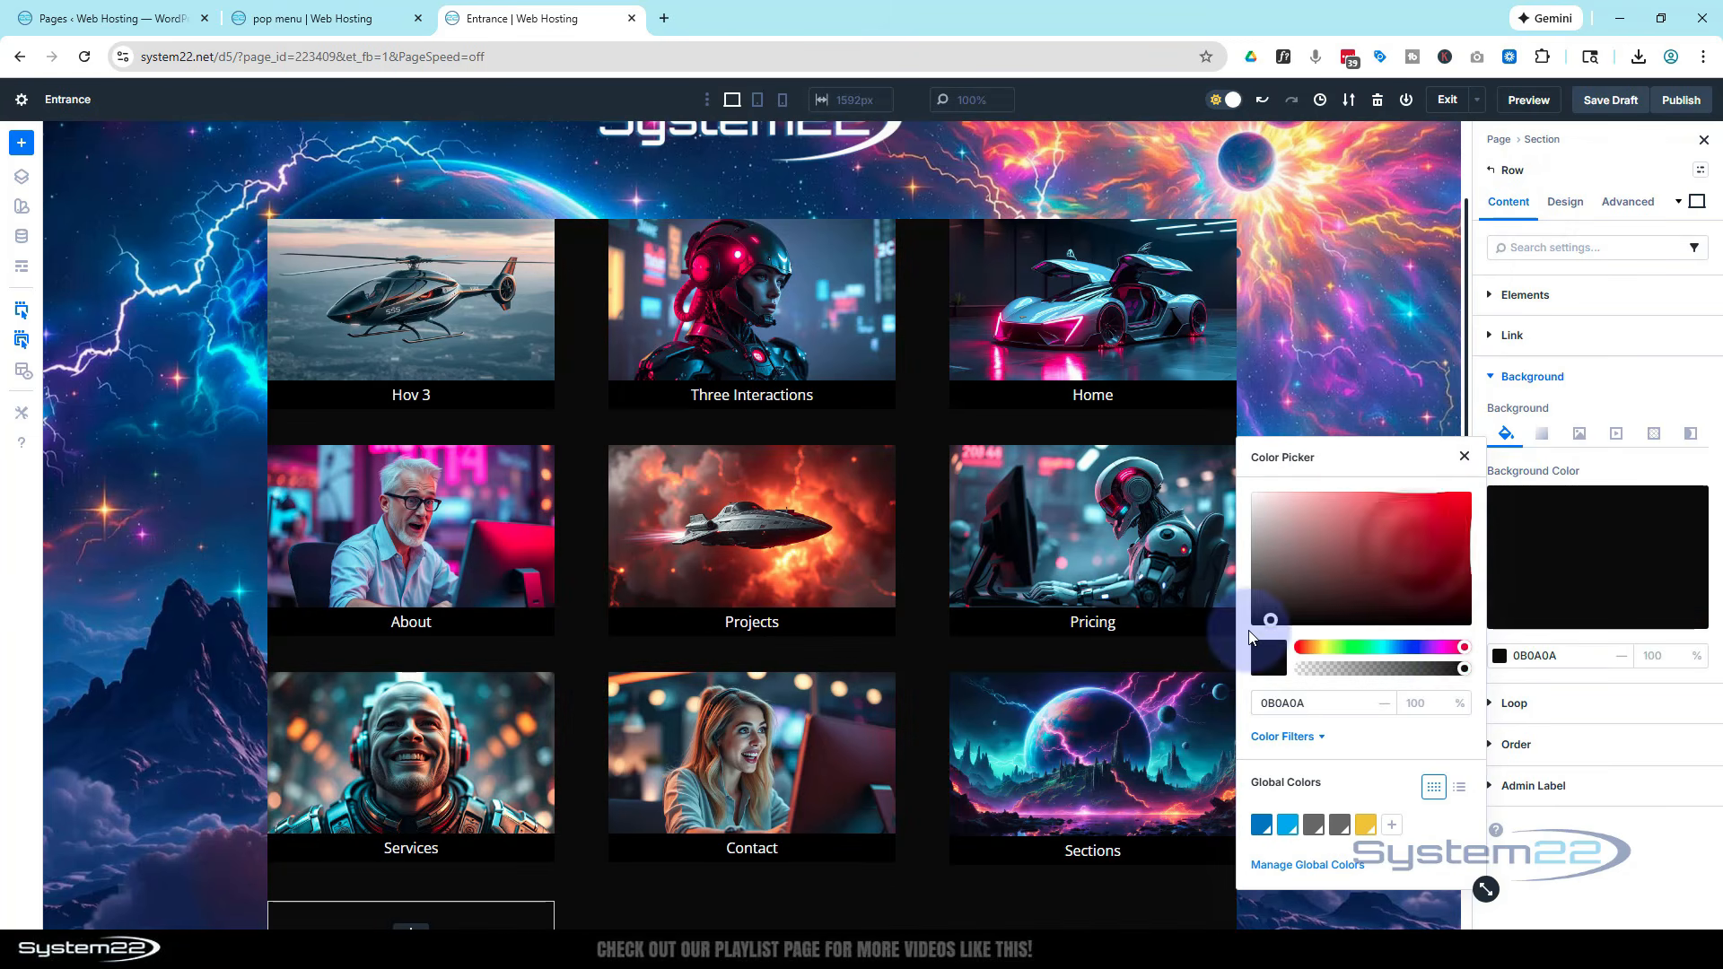
mouse_move(1460, 669)
mouse_down()
mouse_move(1404, 668)
mouse_move(1427, 669)
mouse_up()
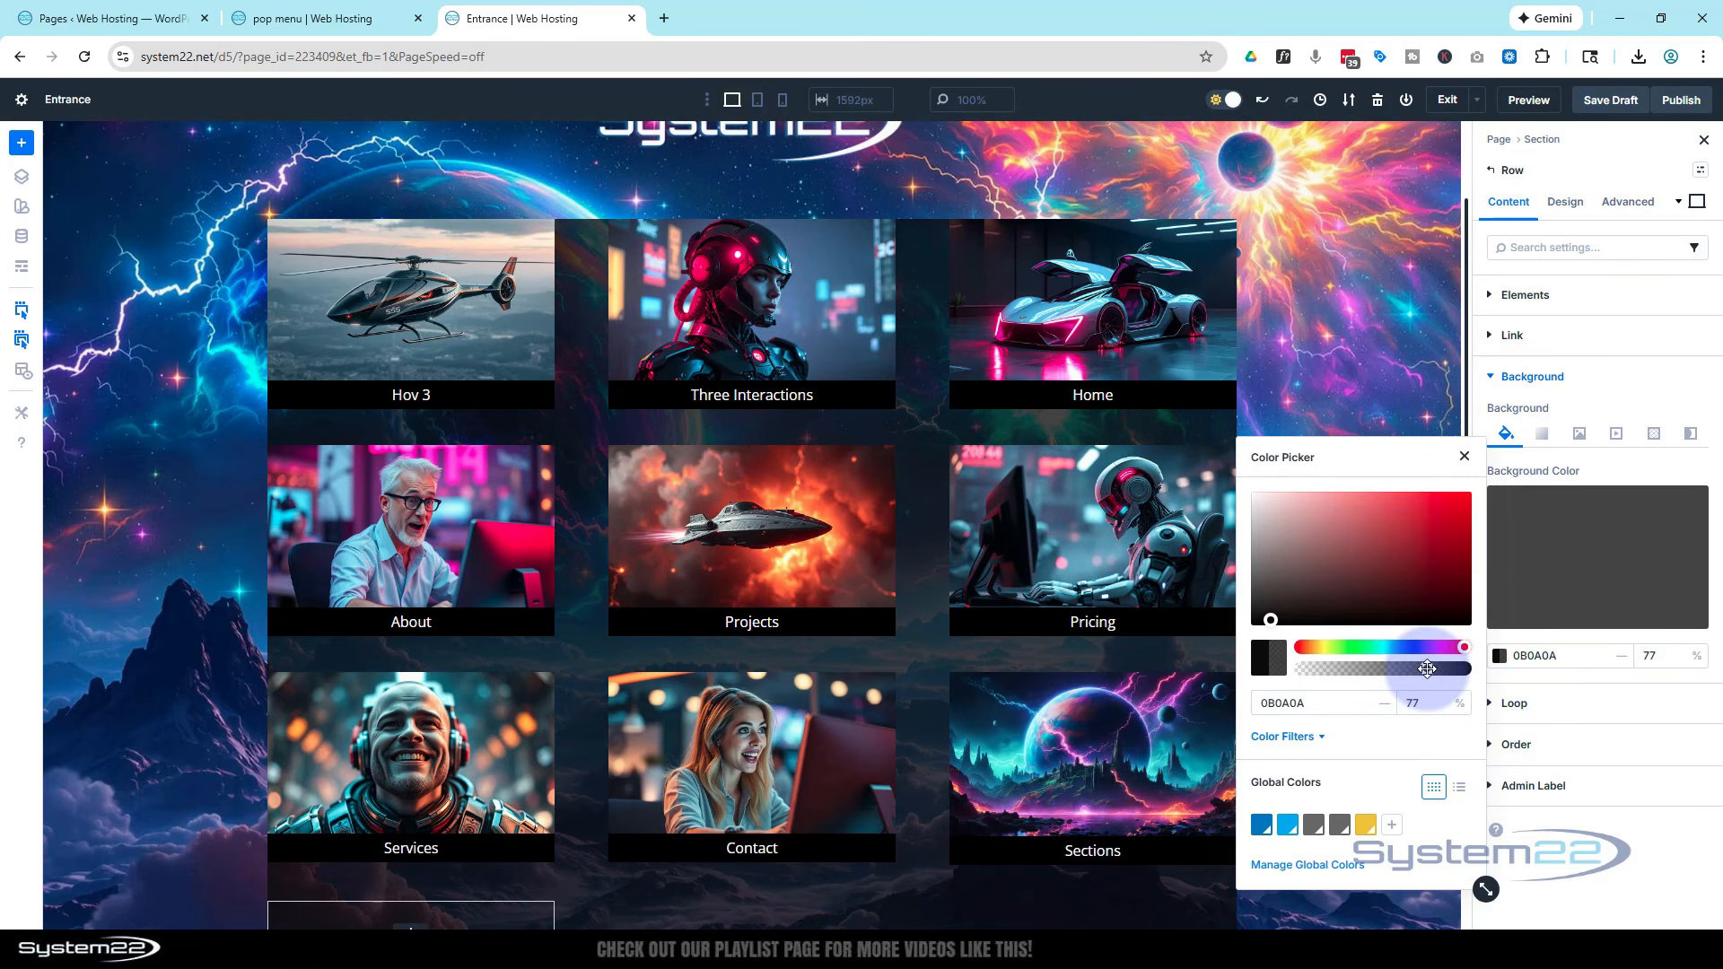
Set the row's padding to 80 px top and bottom and 30 px left and right
click(1565, 203)
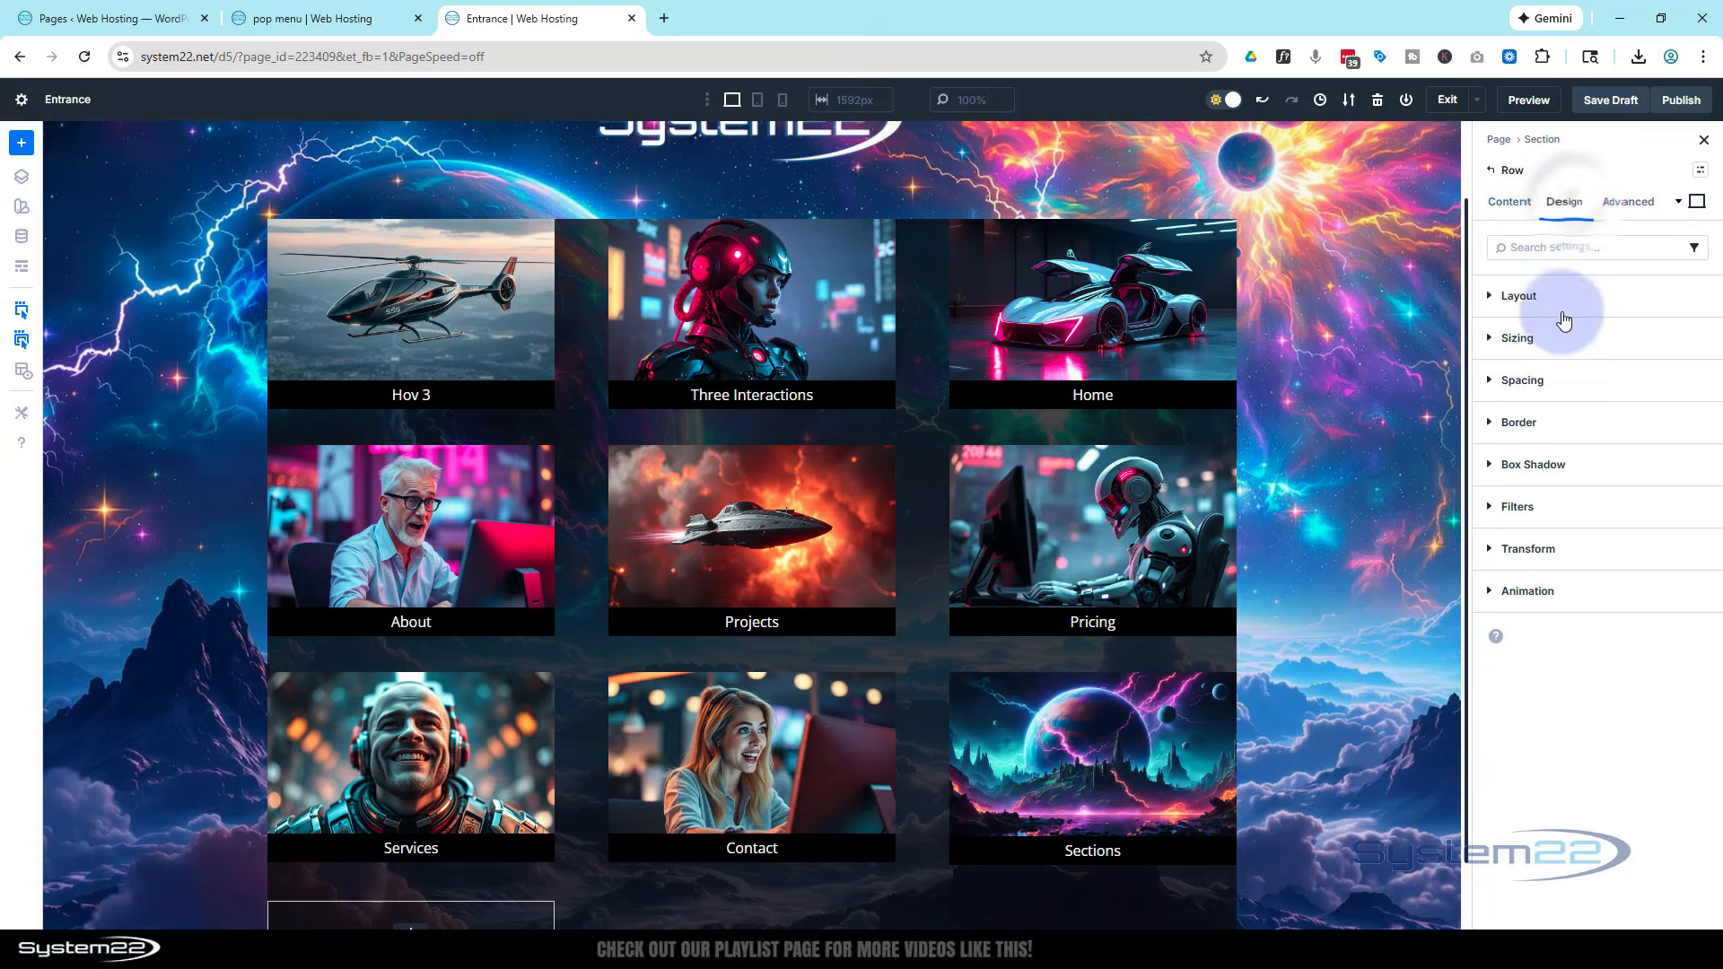
click(1495, 380)
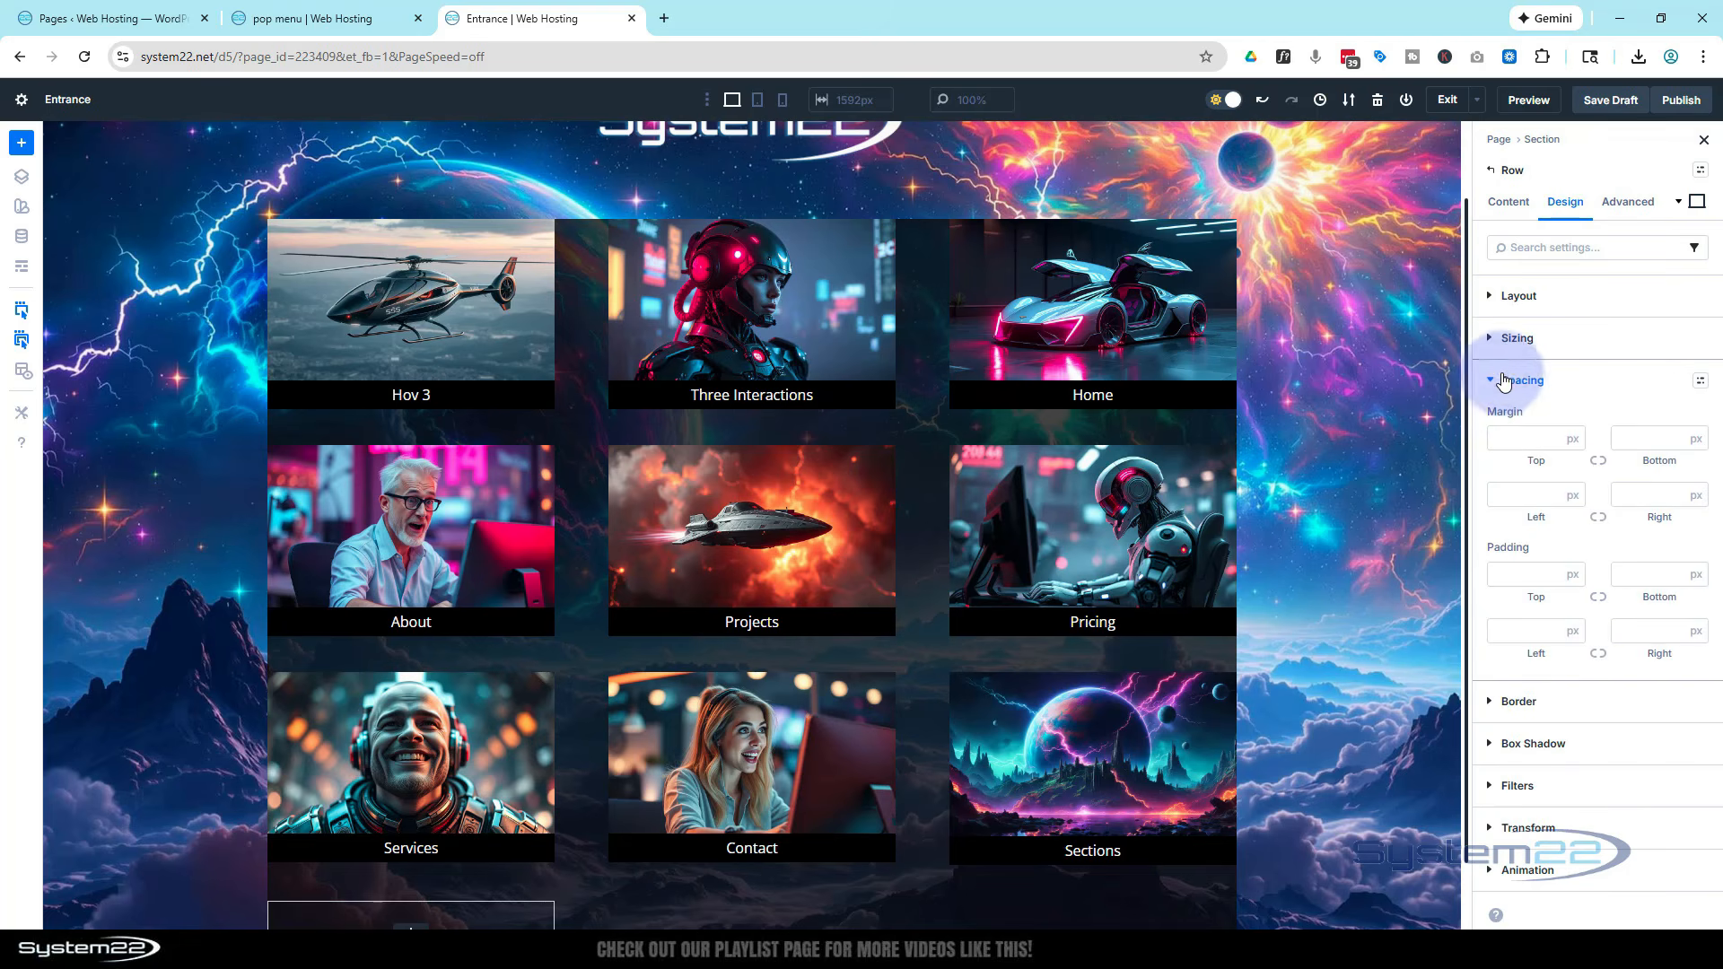
click(1528, 579)
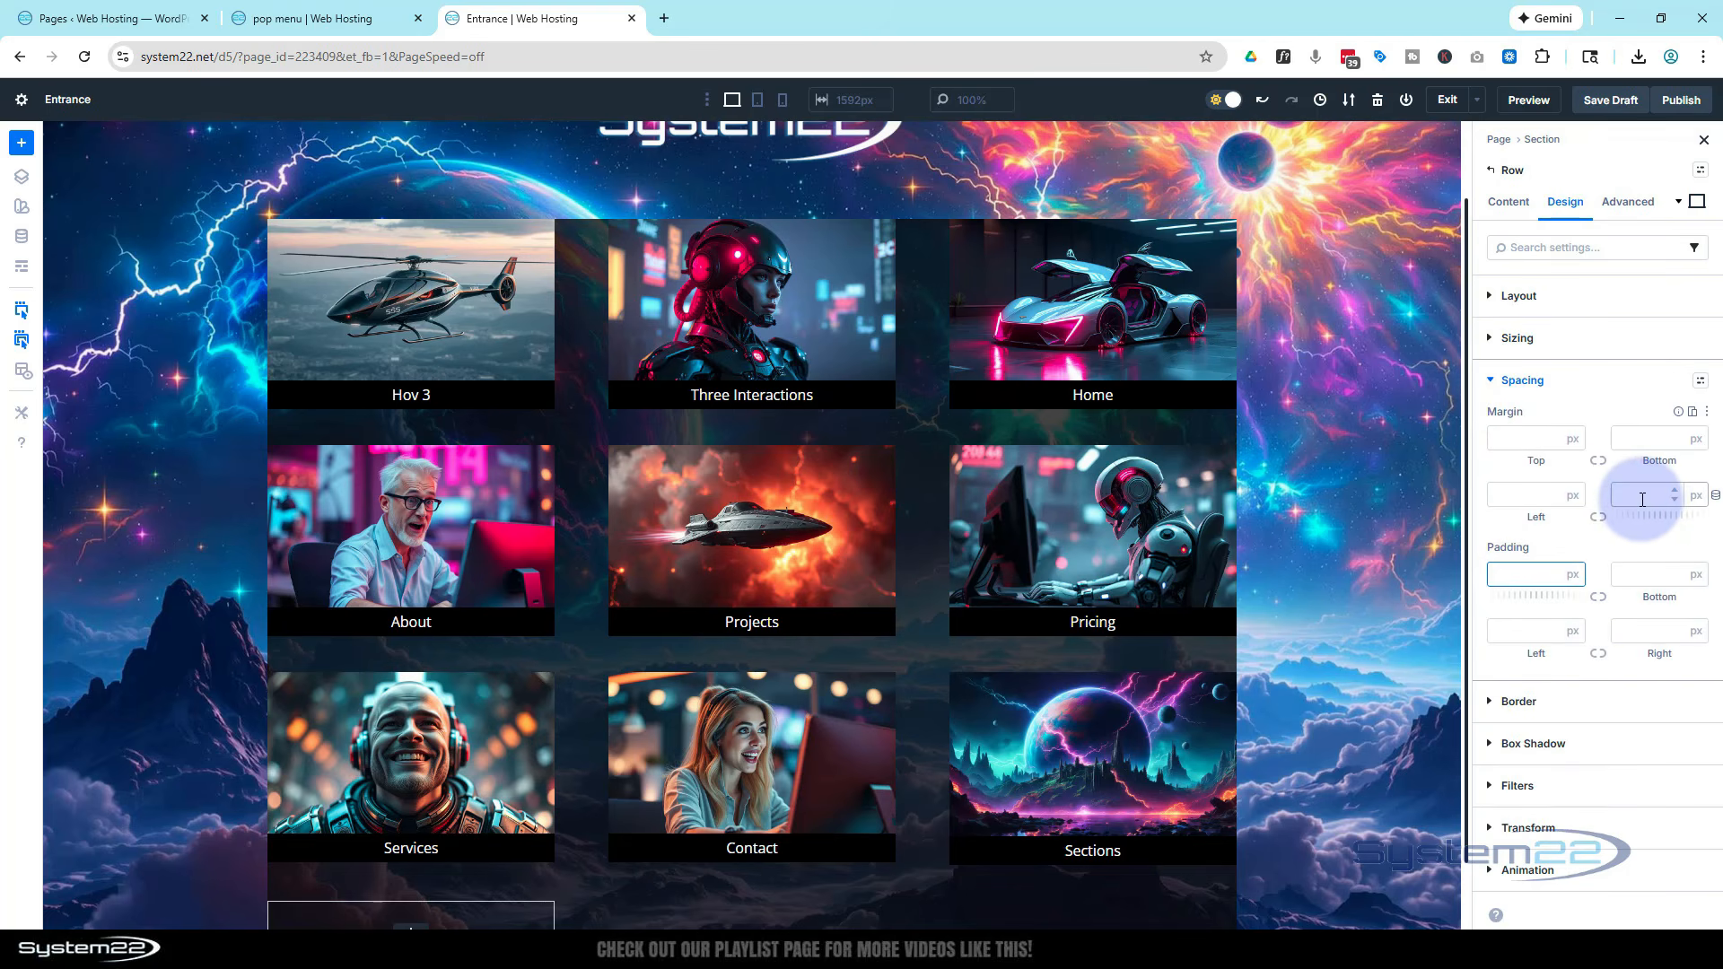
click(1599, 599)
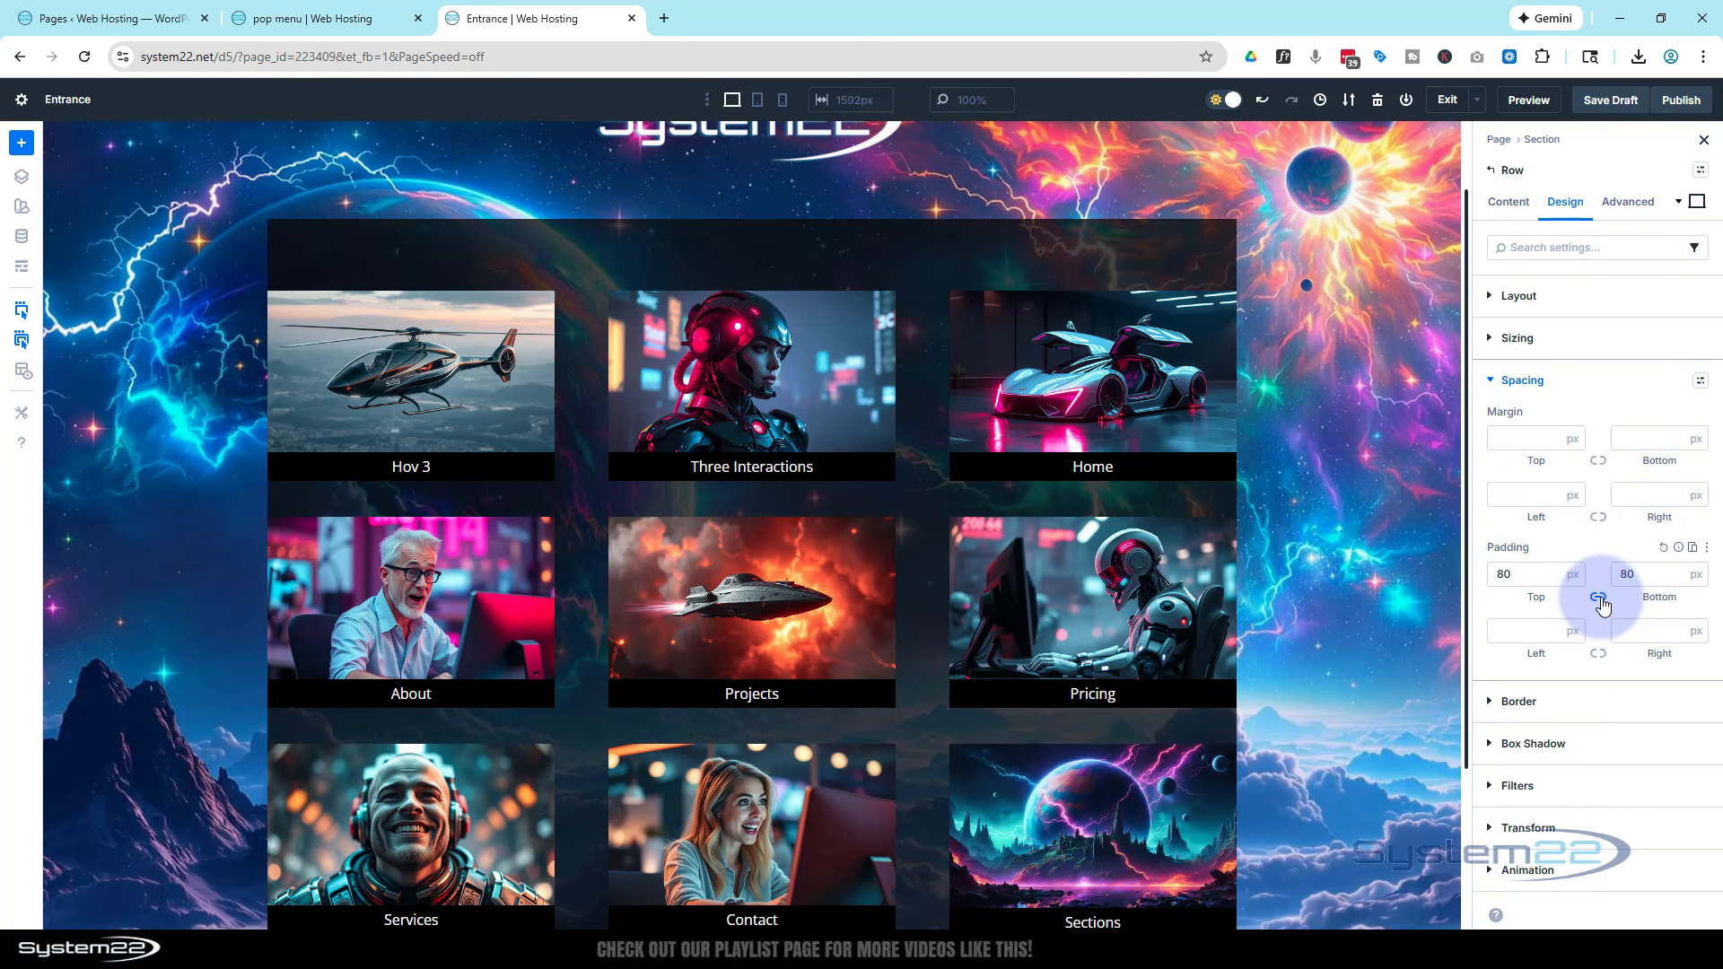
click(1518, 630)
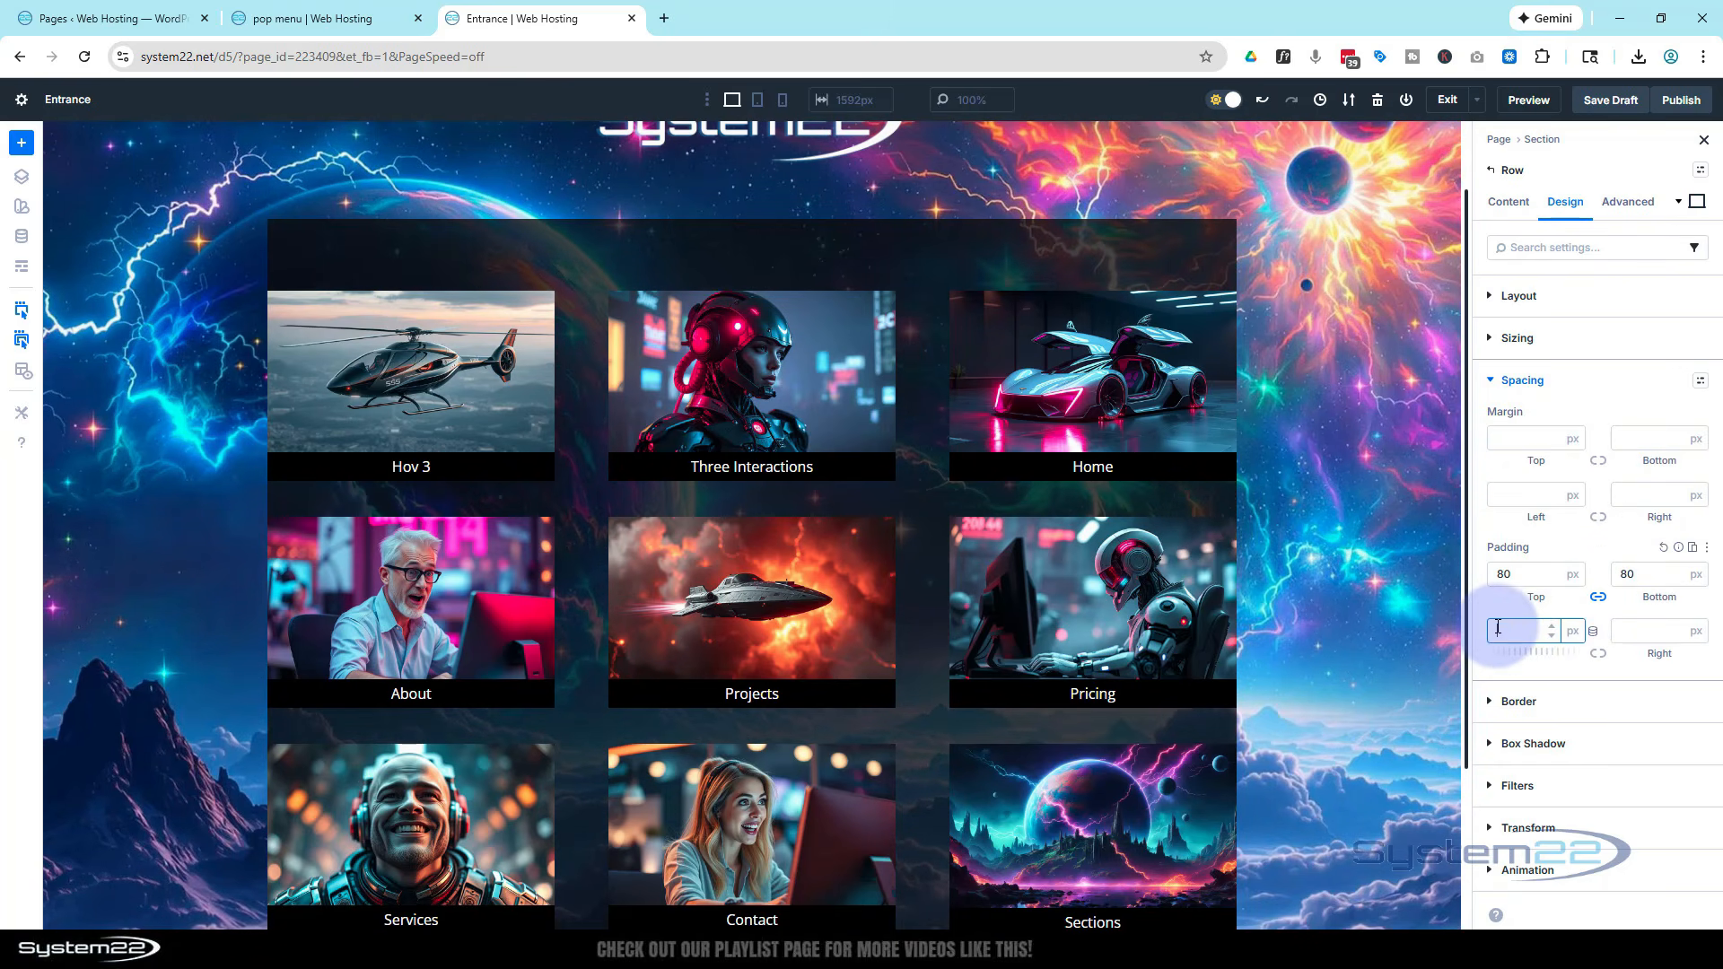
click(1598, 653)
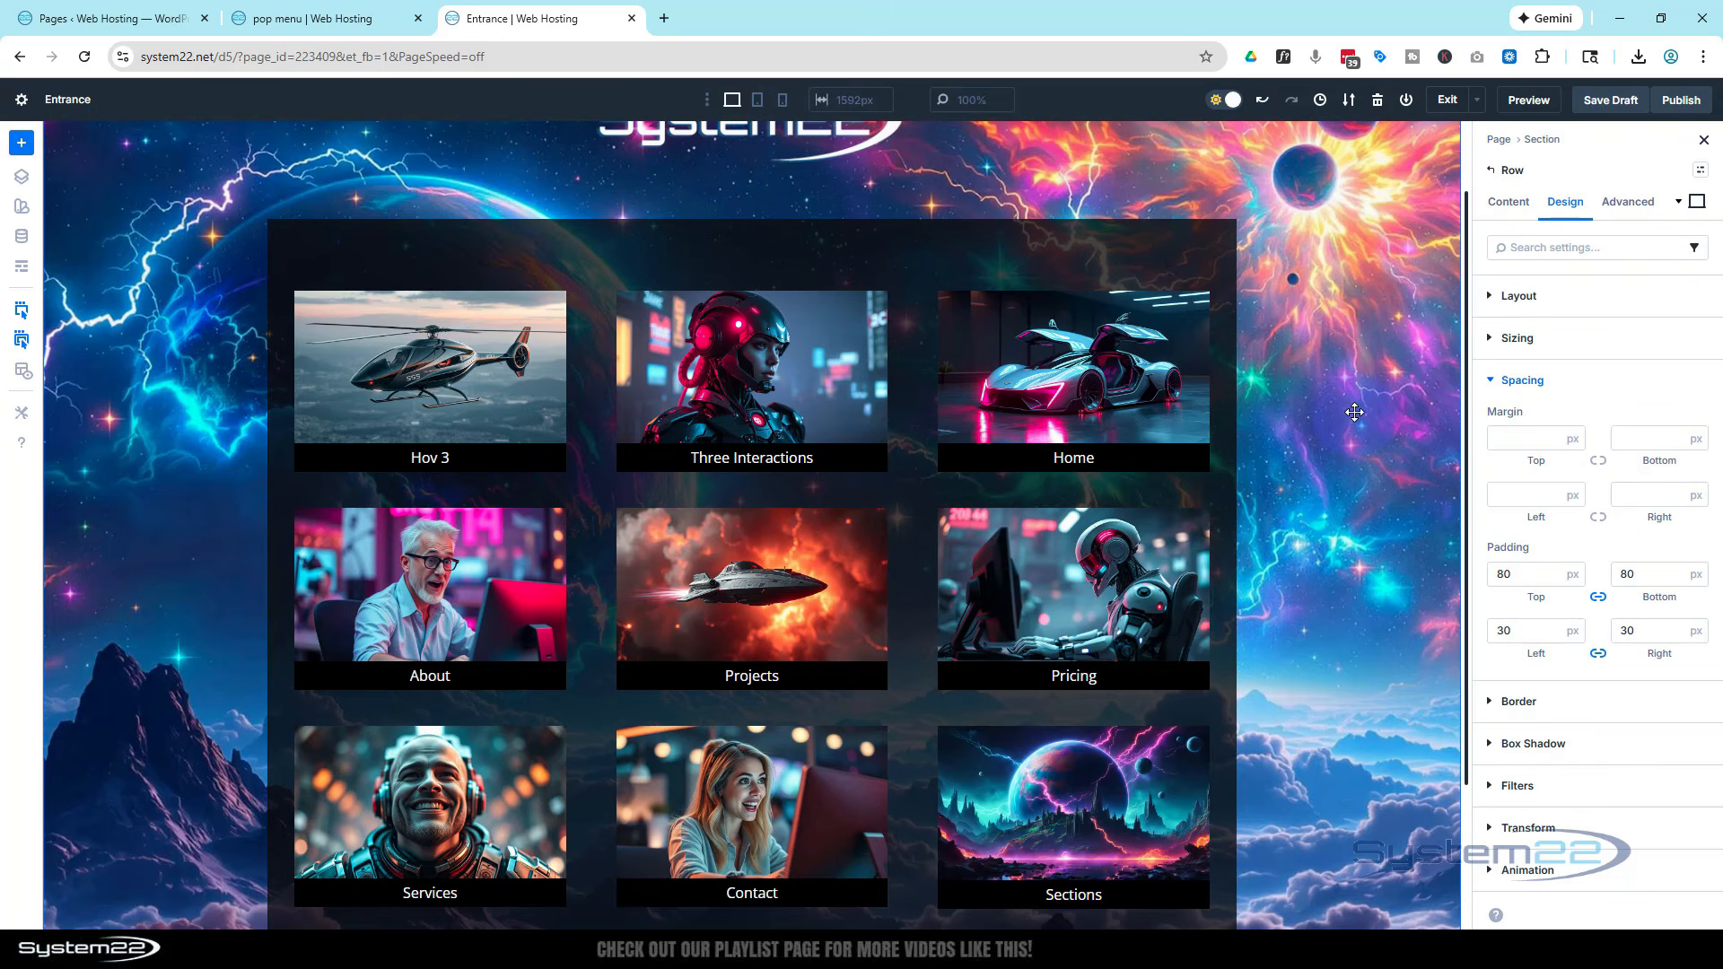
Add a 1 px border on all sides of the row using the Secondary Color
scroll(1355, 412, down, 1)
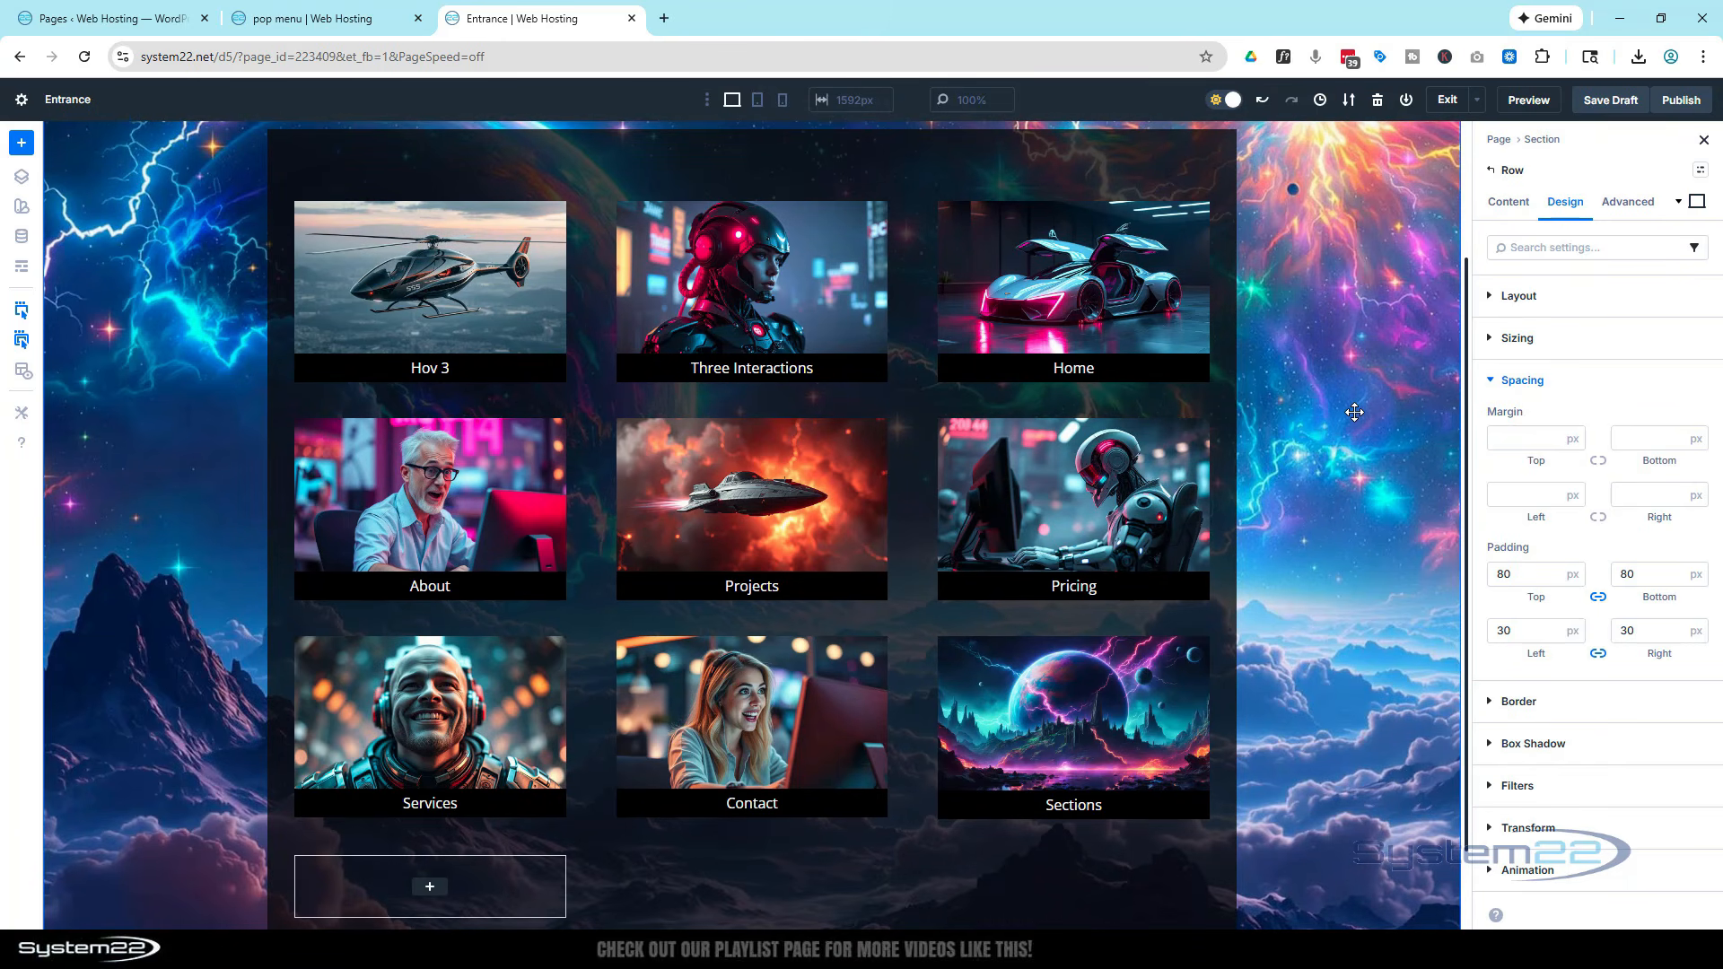
scroll(1355, 412, up, 2)
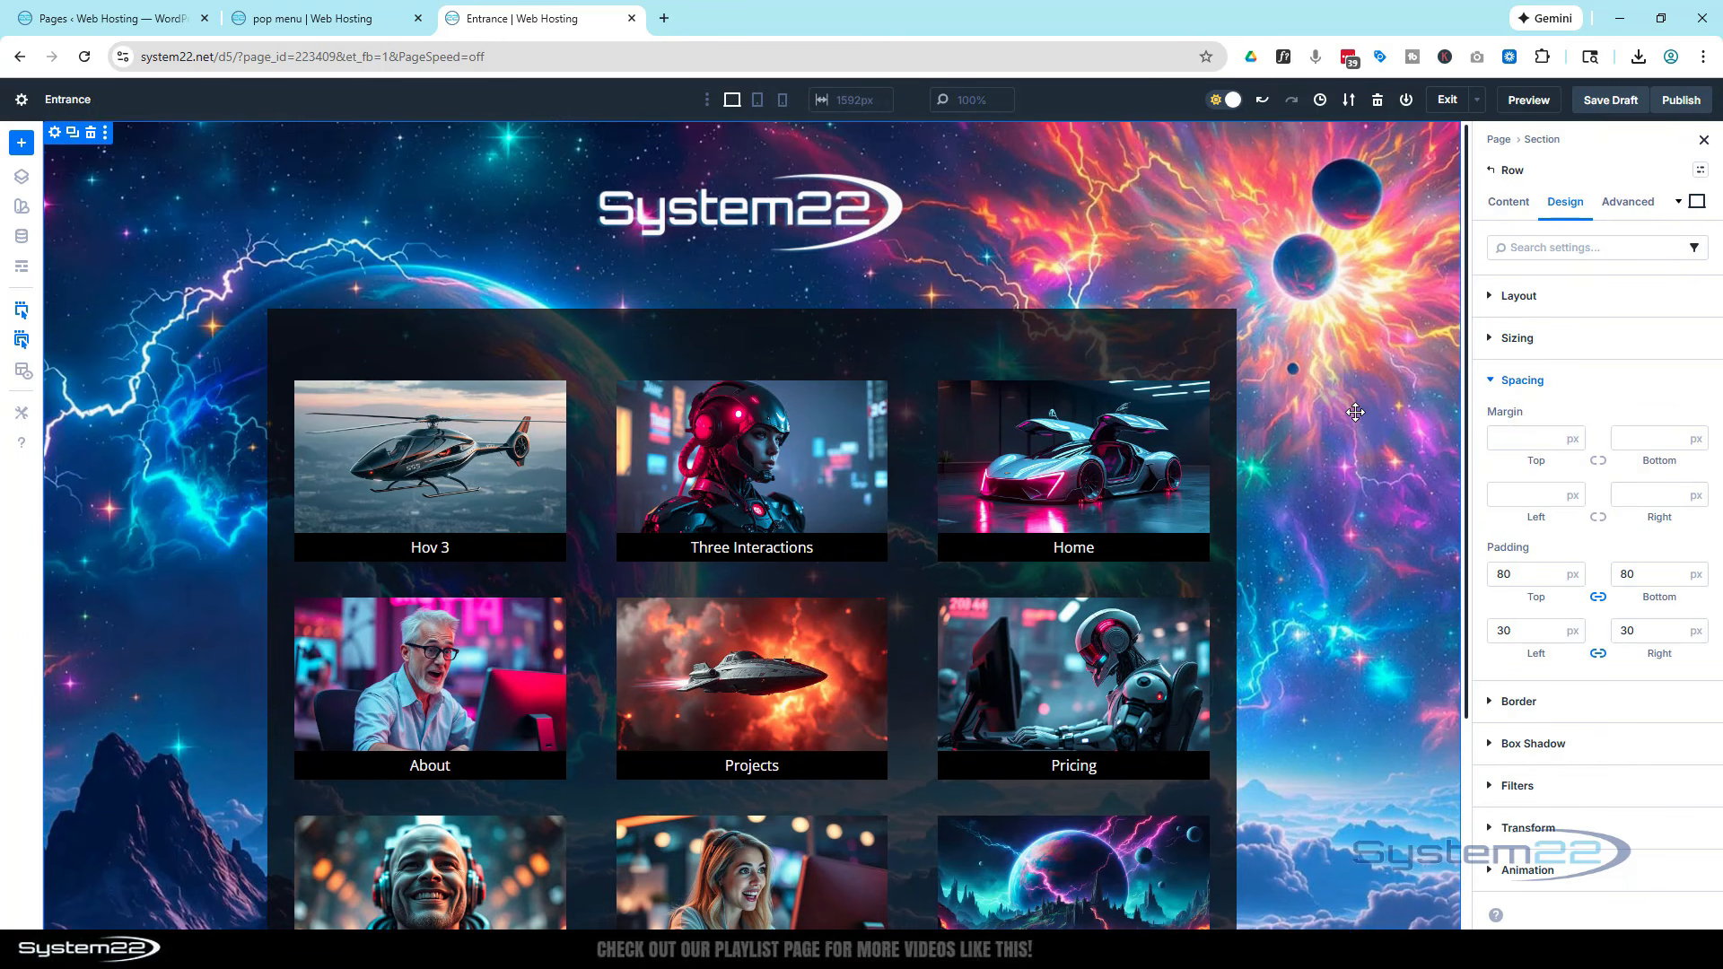
scroll(1355, 411, down, 1)
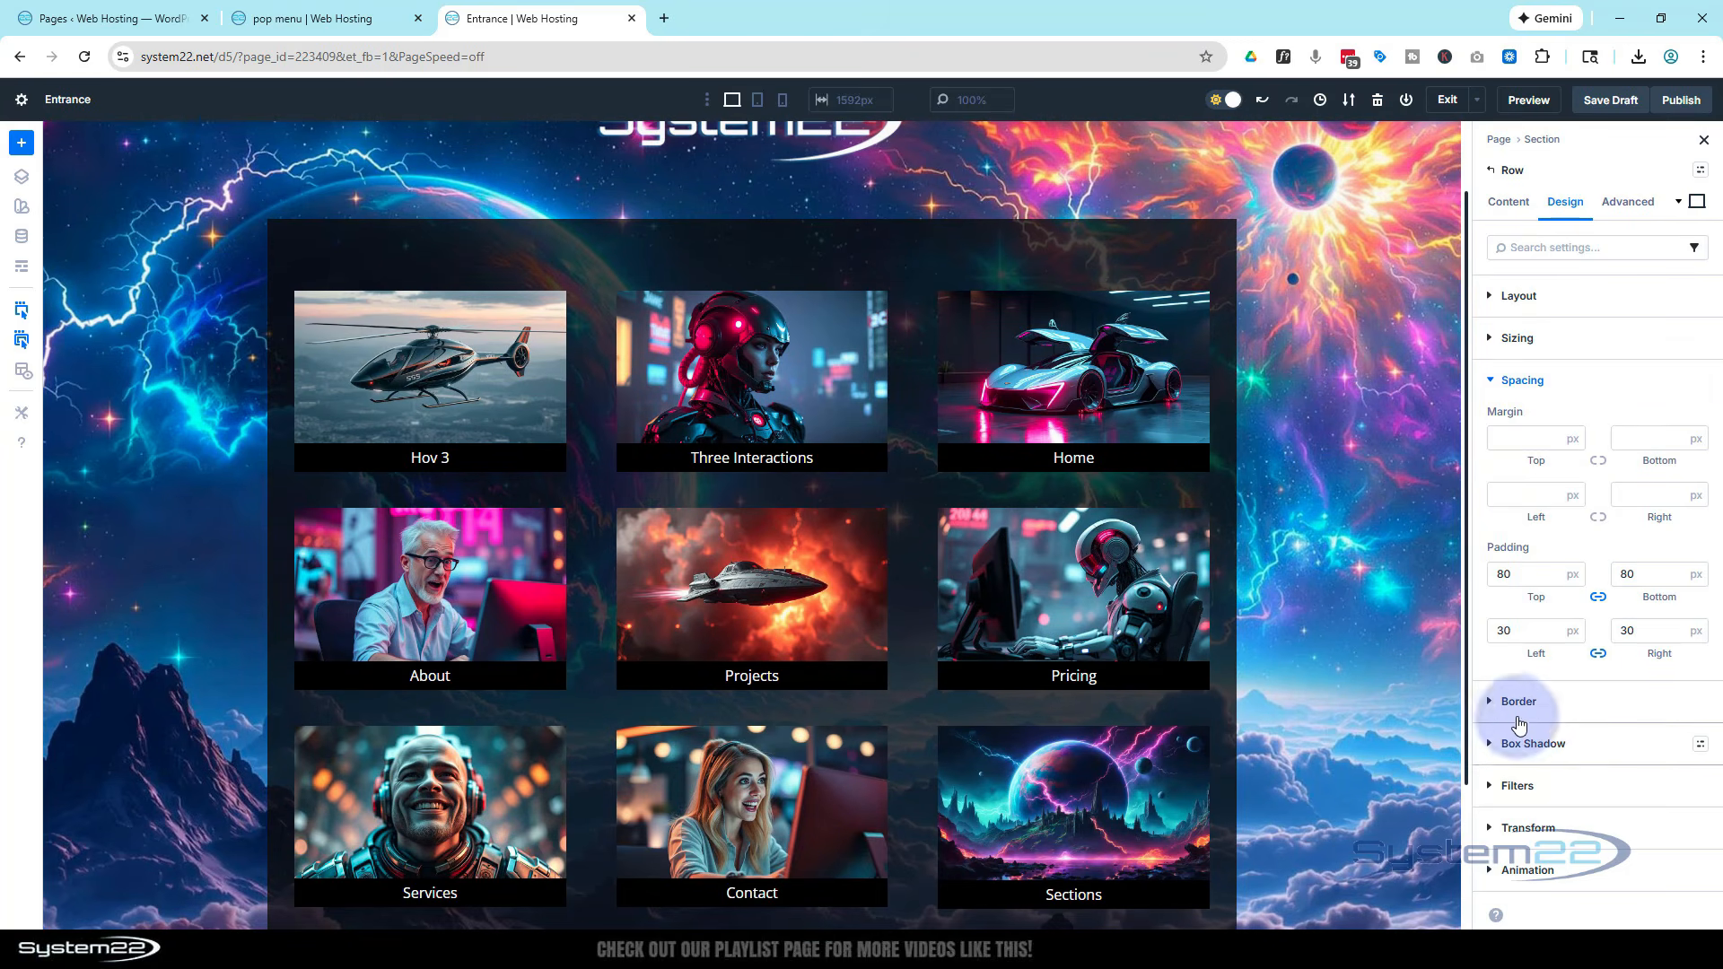
click(1494, 702)
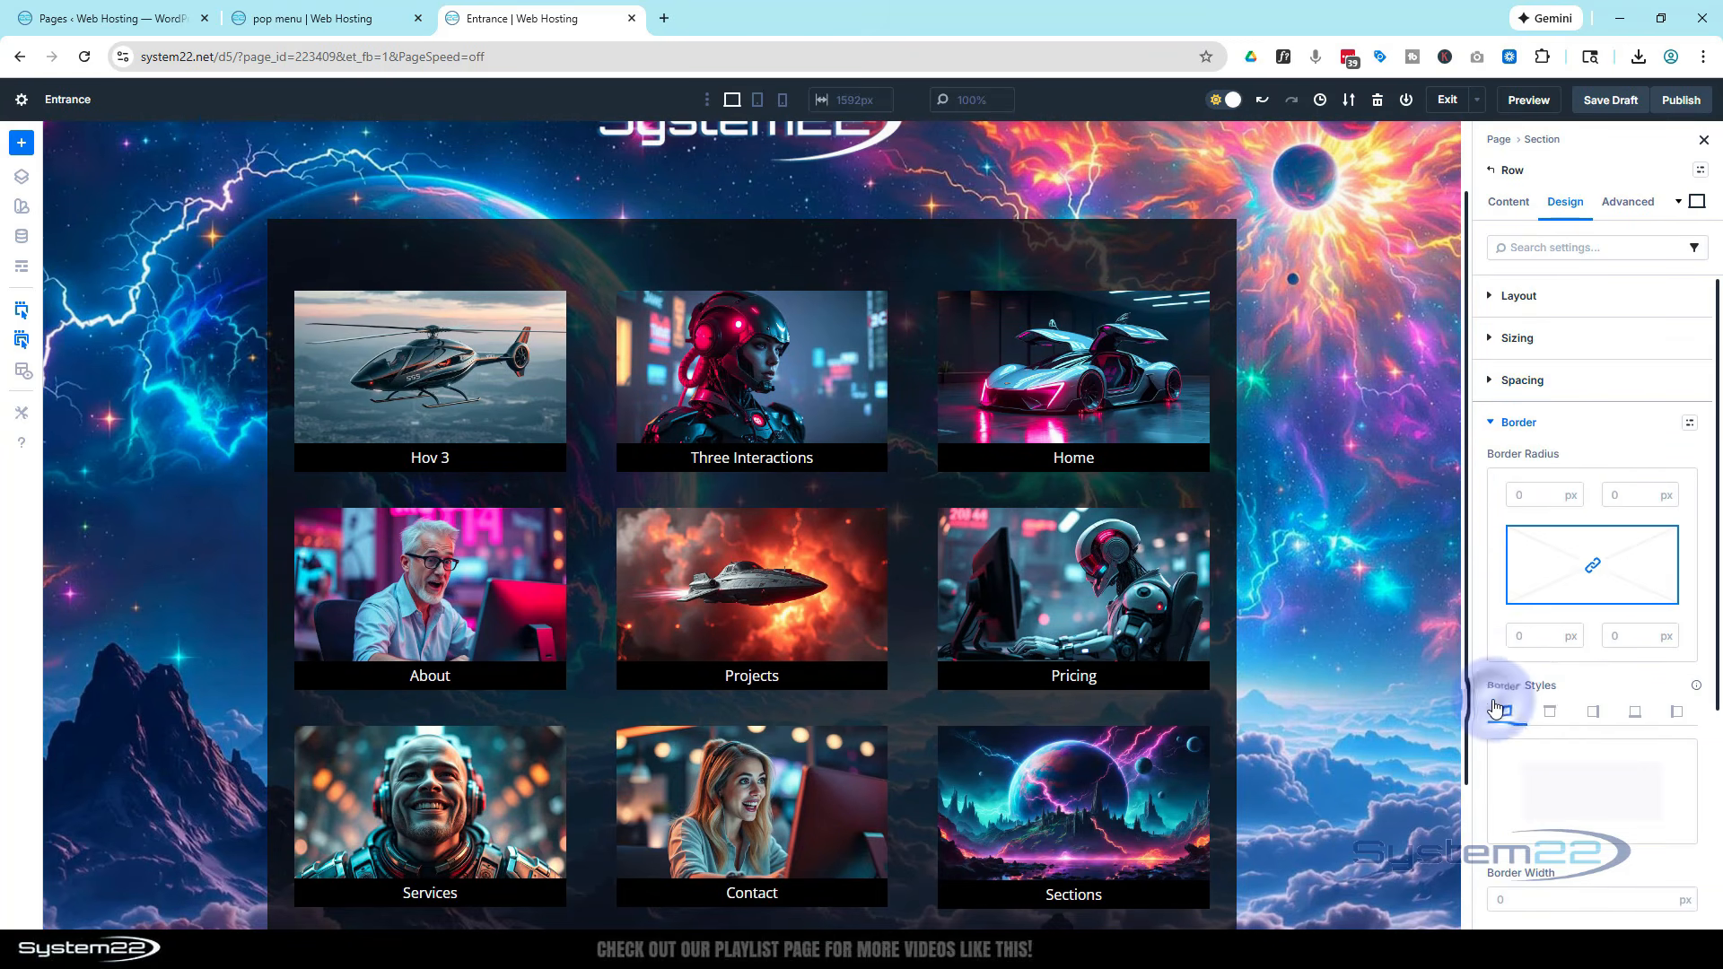
click(1509, 715)
scroll(1585, 680, down, 4)
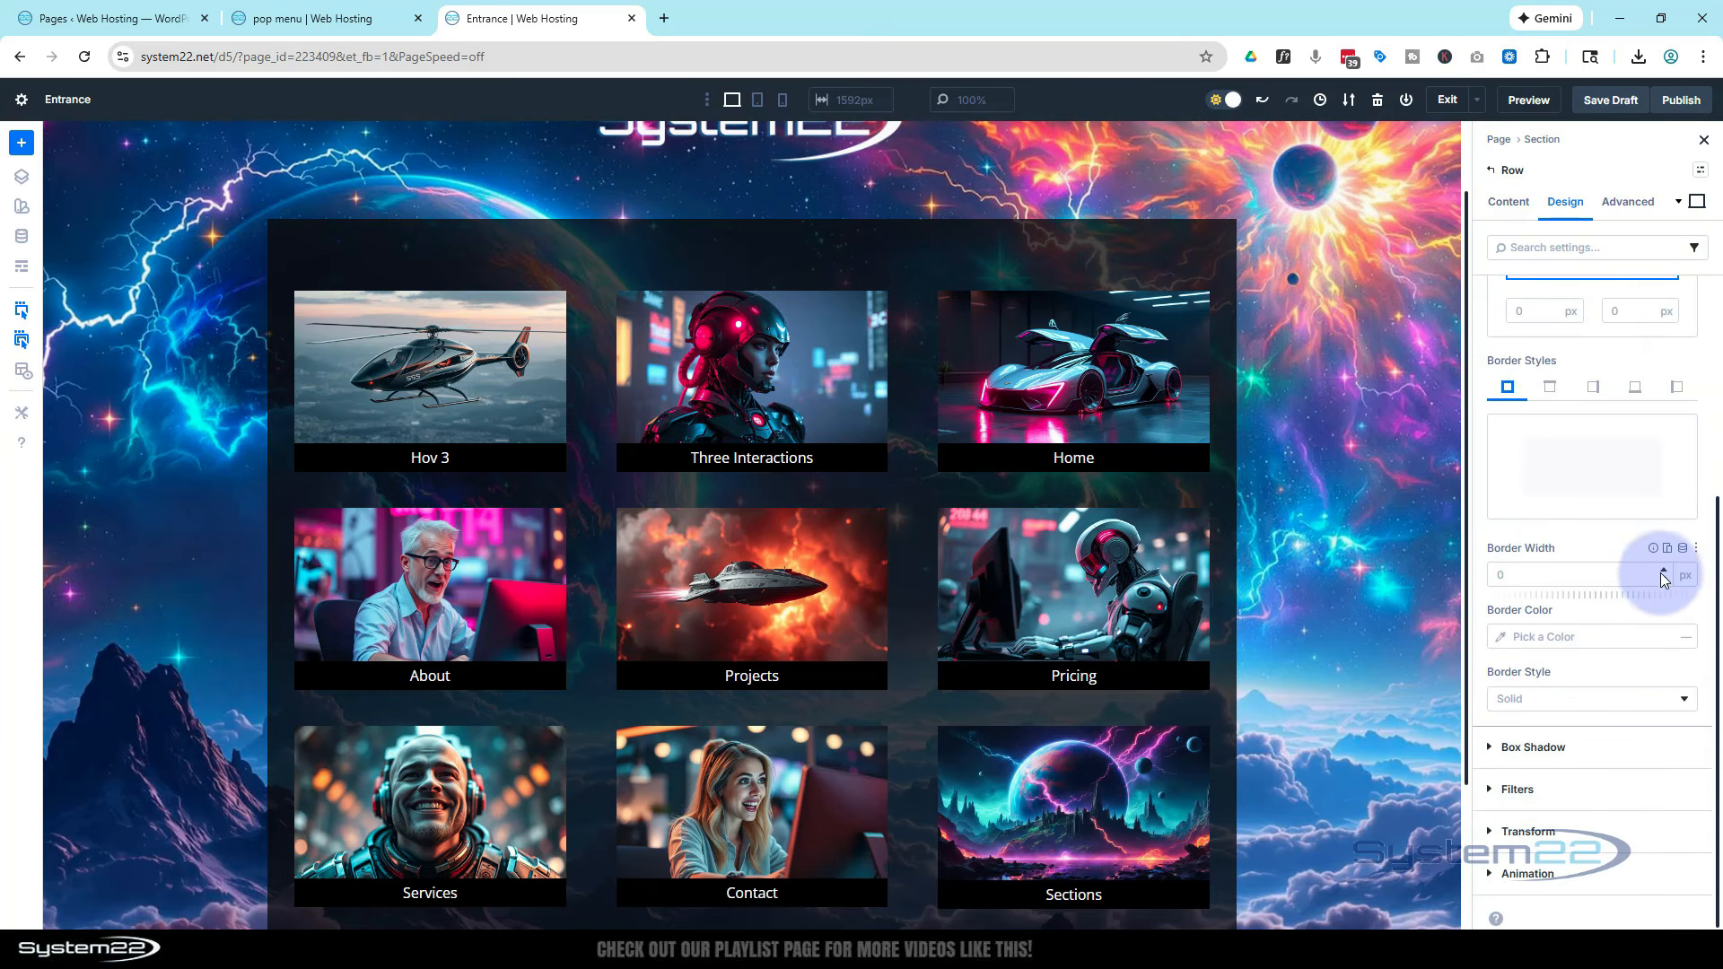
click(1665, 572)
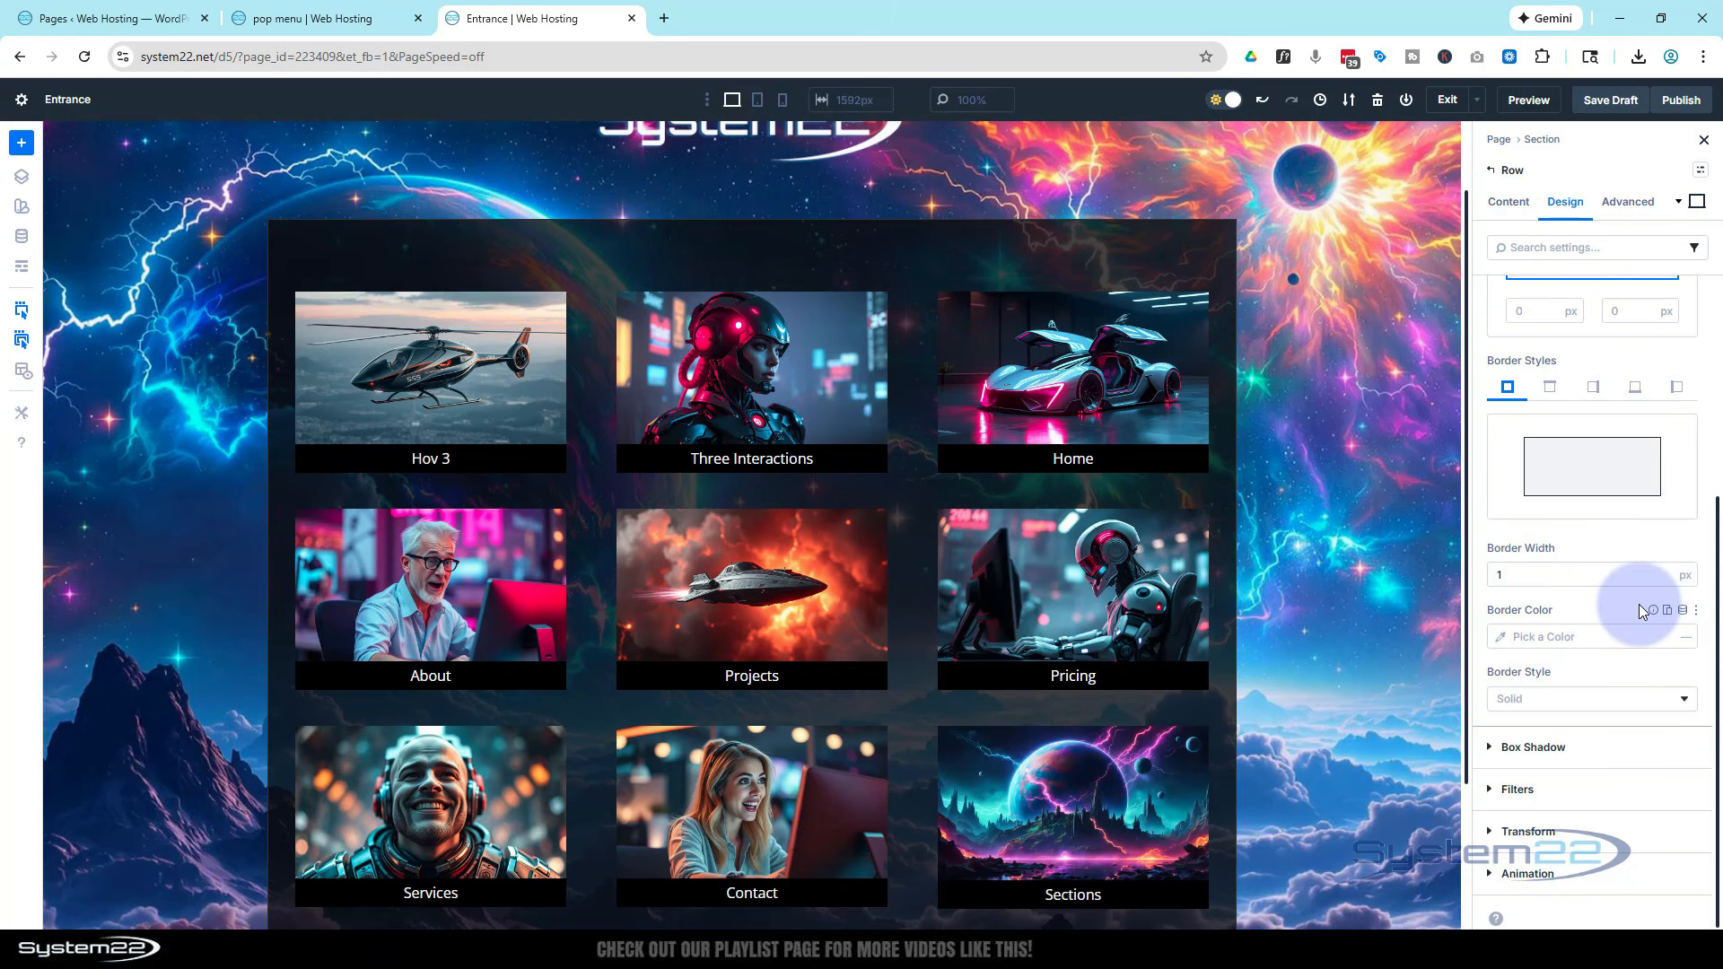
click(1502, 638)
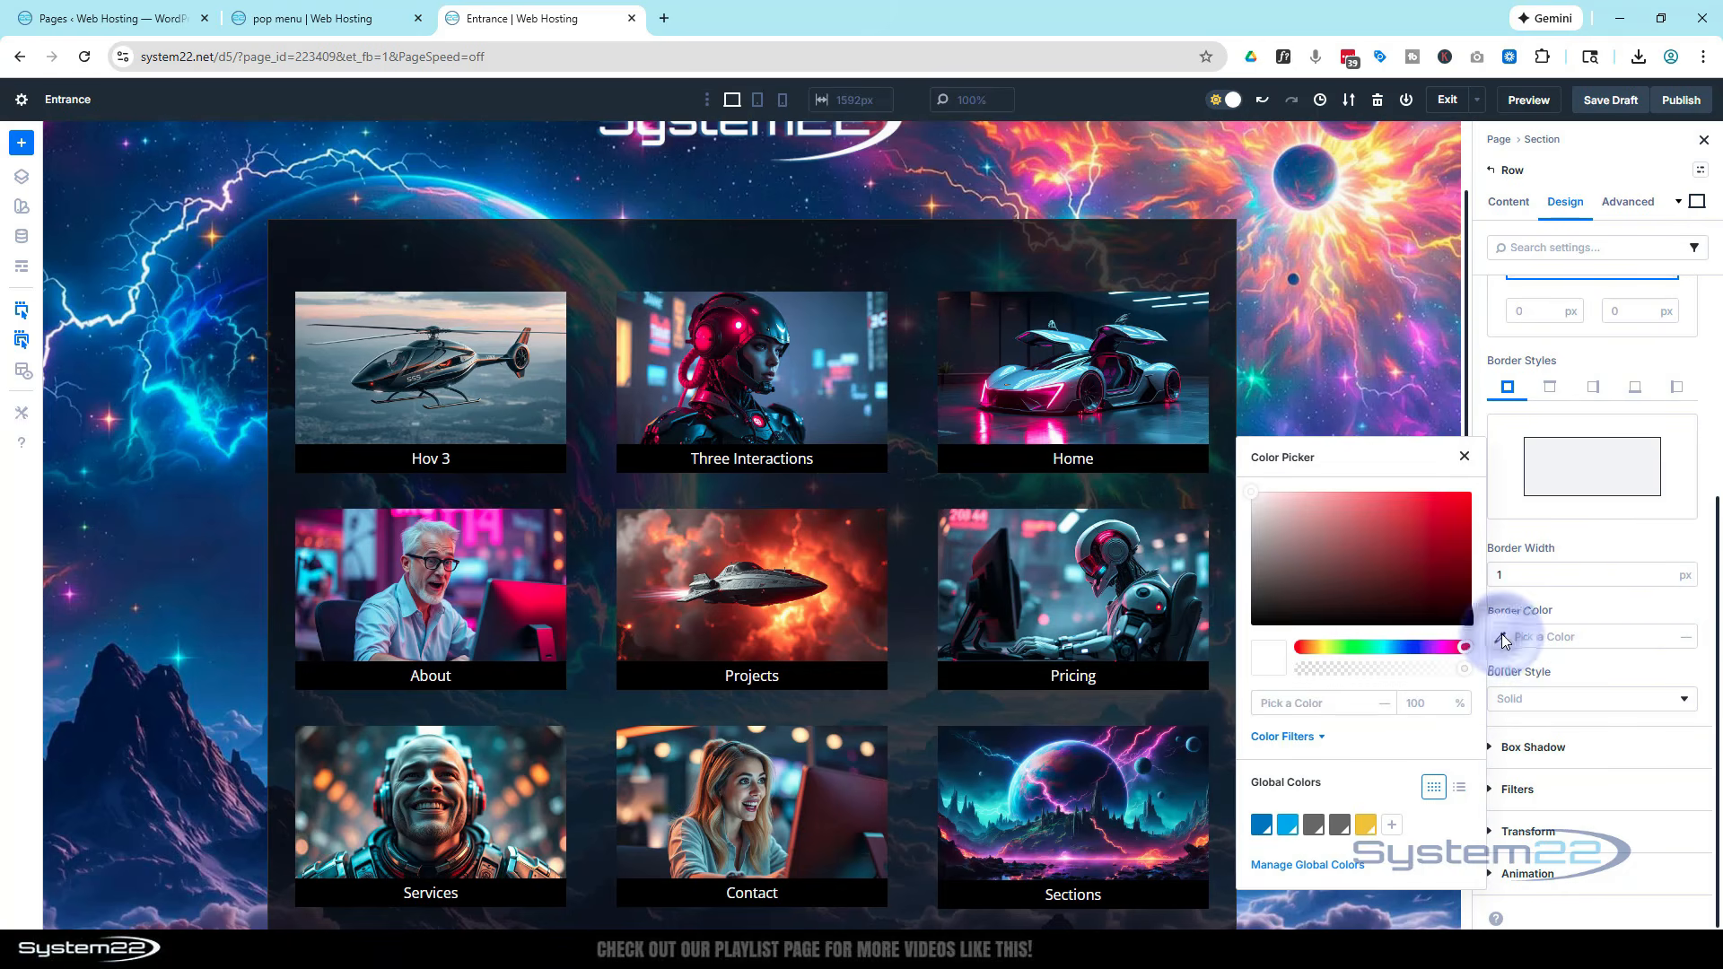
click(1287, 826)
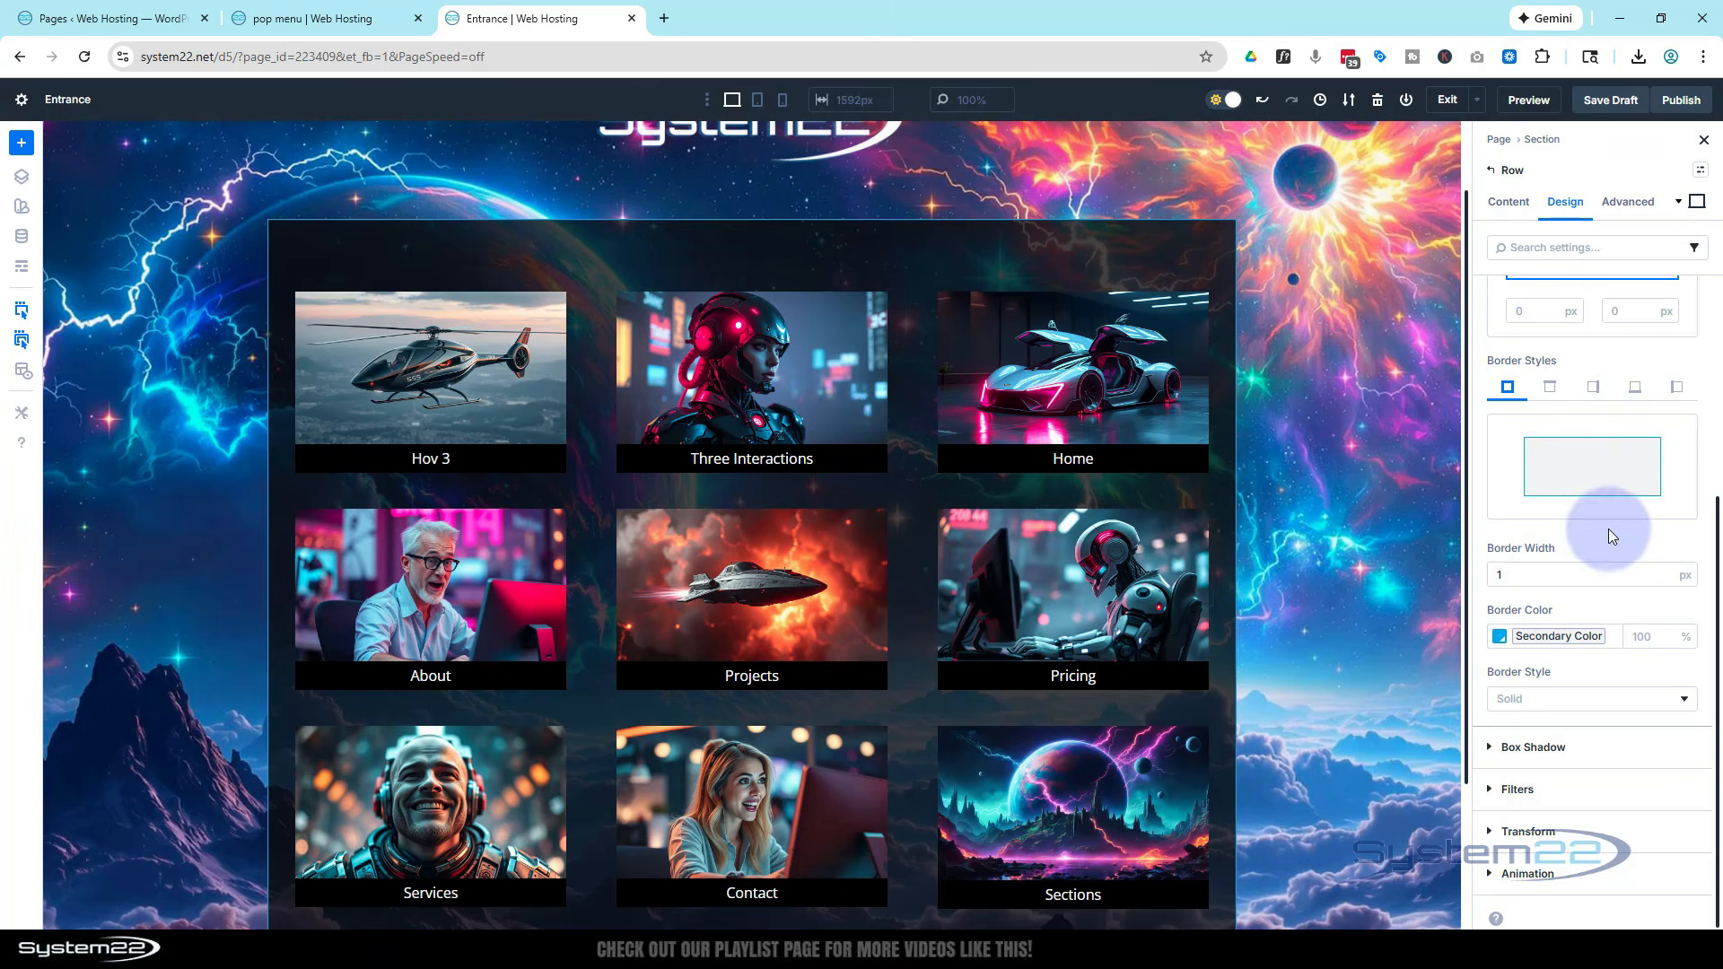
Apply box shadow Preset 1 to the row and set the shadow colour to Secondary Color
click(1491, 750)
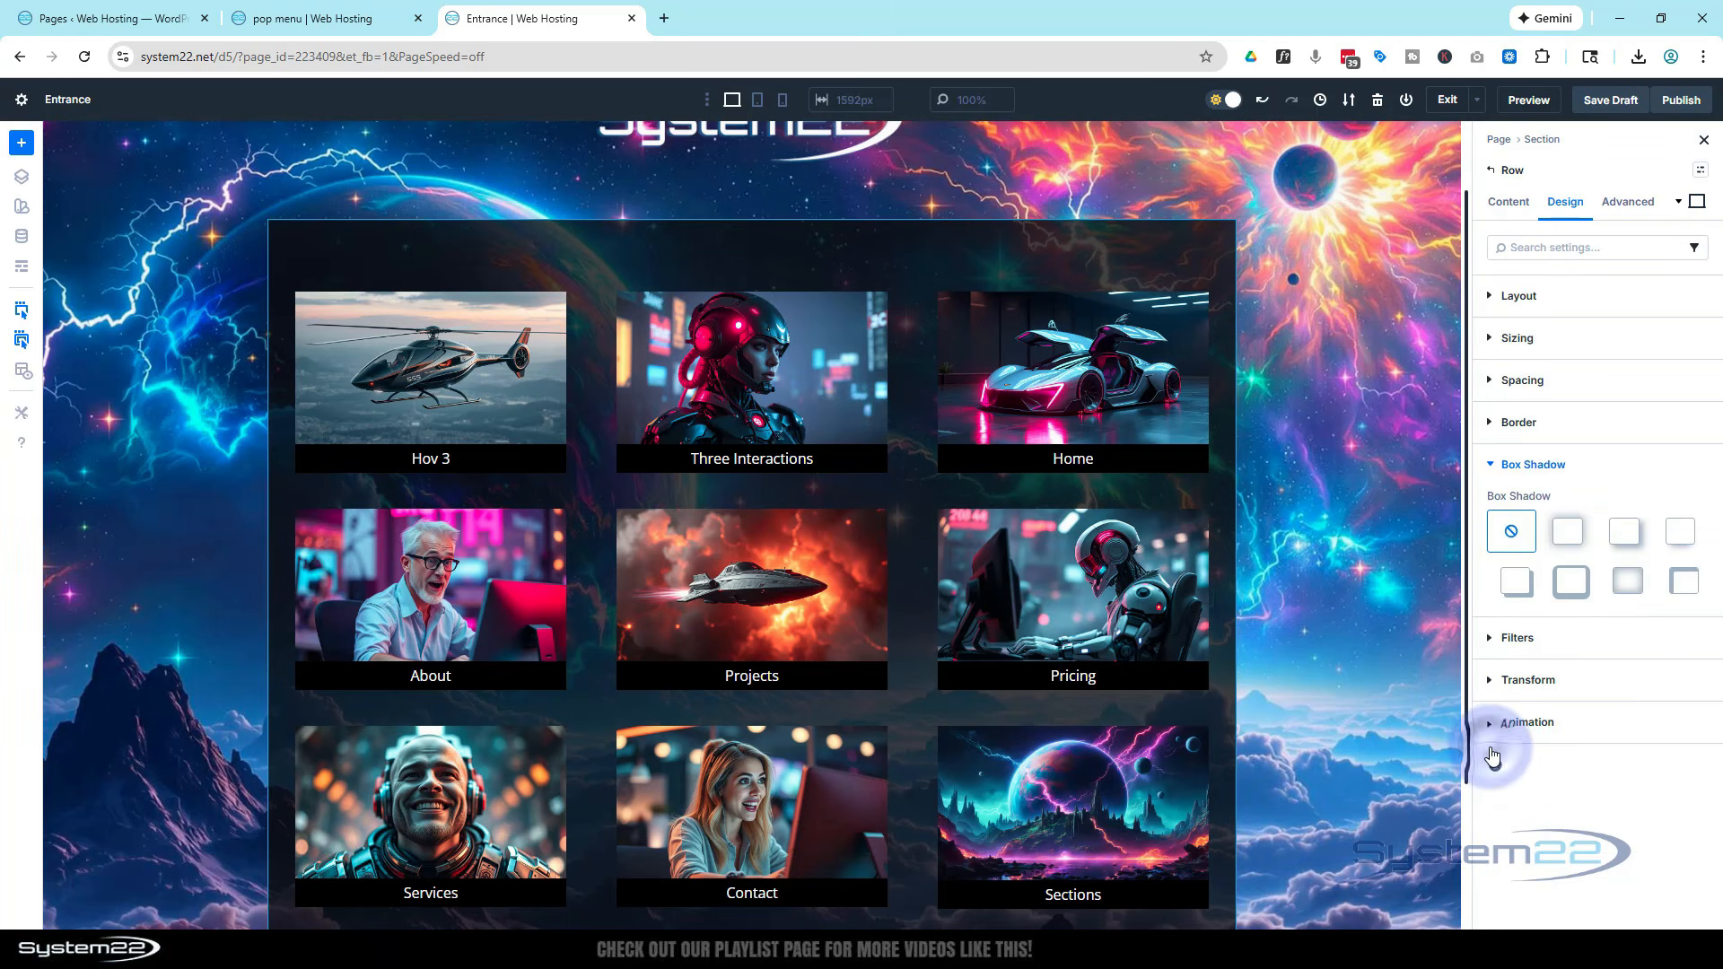
click(1569, 533)
scroll(1572, 538, down, 3)
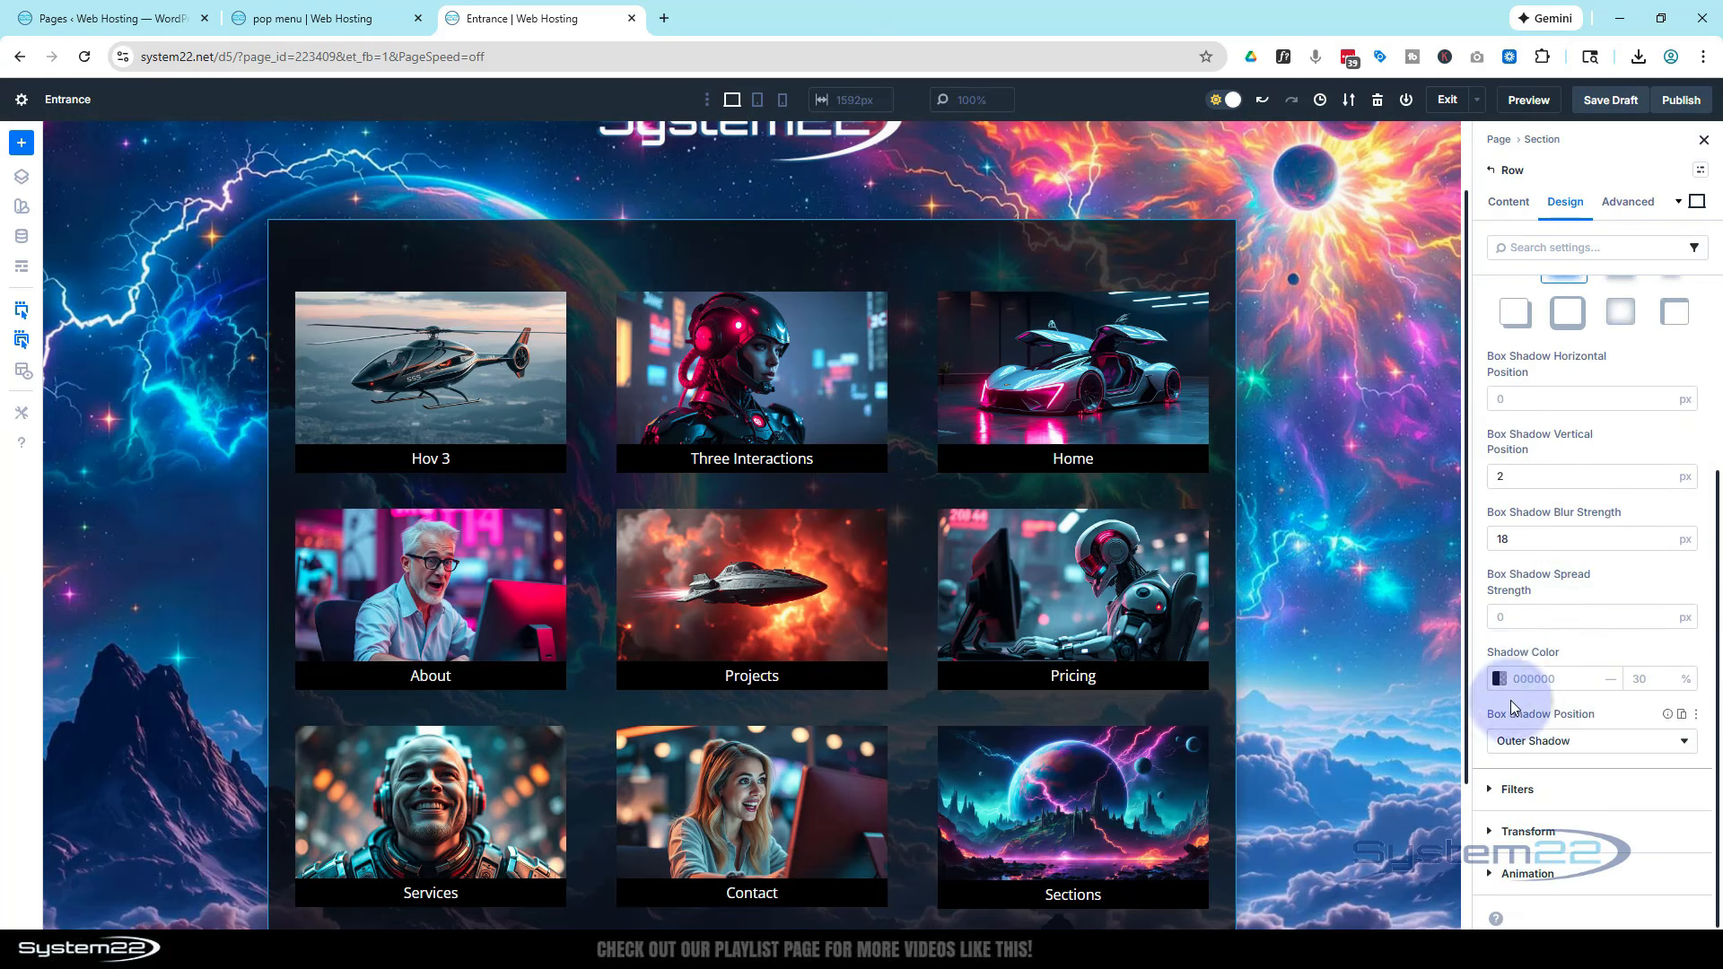
click(1498, 679)
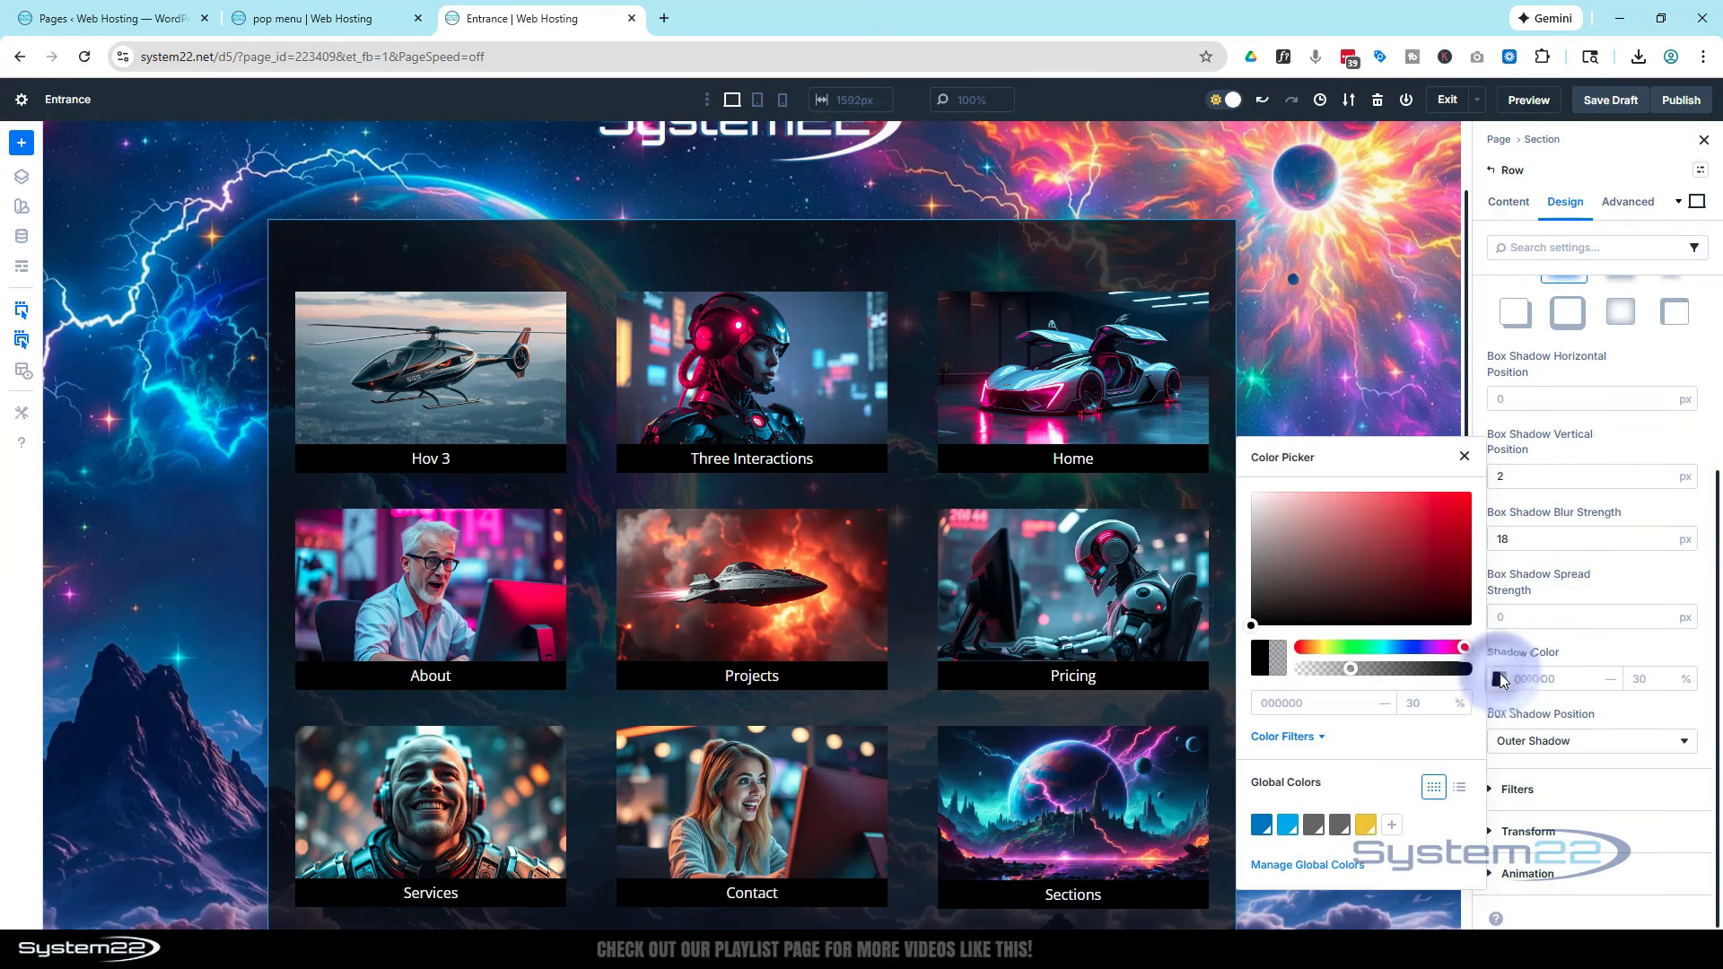
click(1289, 830)
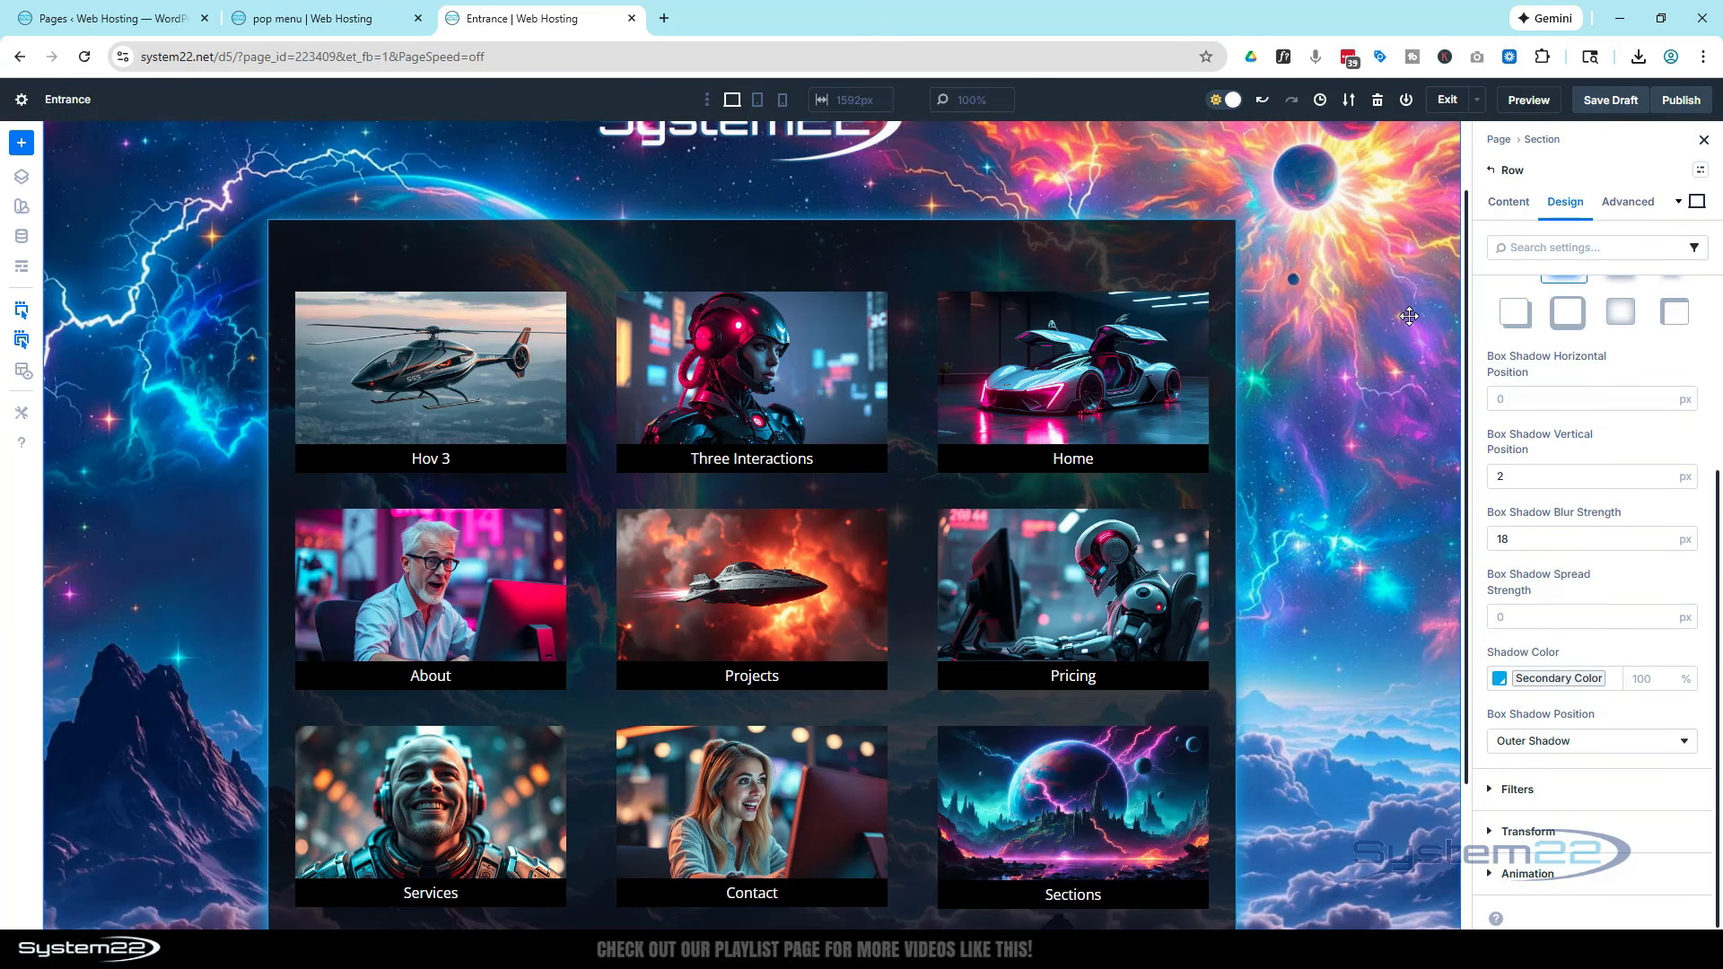
Add an Icon module to the empty column below the grid and set it to a circled close icon found by searching "close"
scroll(1408, 315, down, 2)
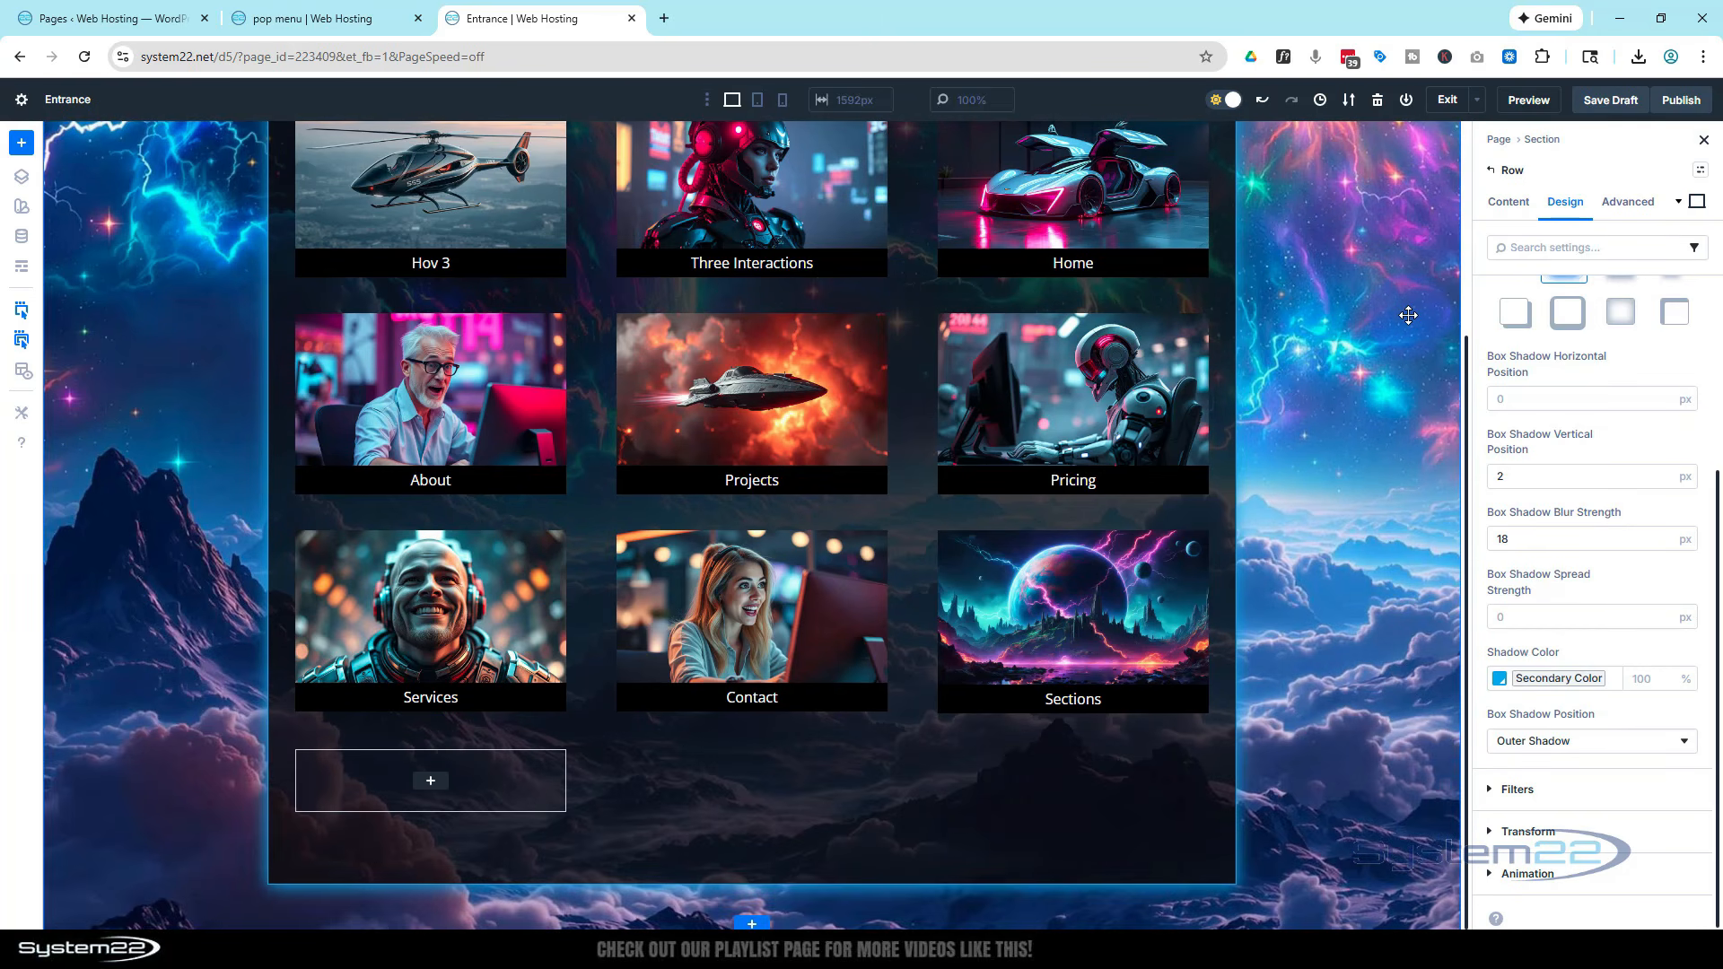
scroll(1407, 314, up, 2)
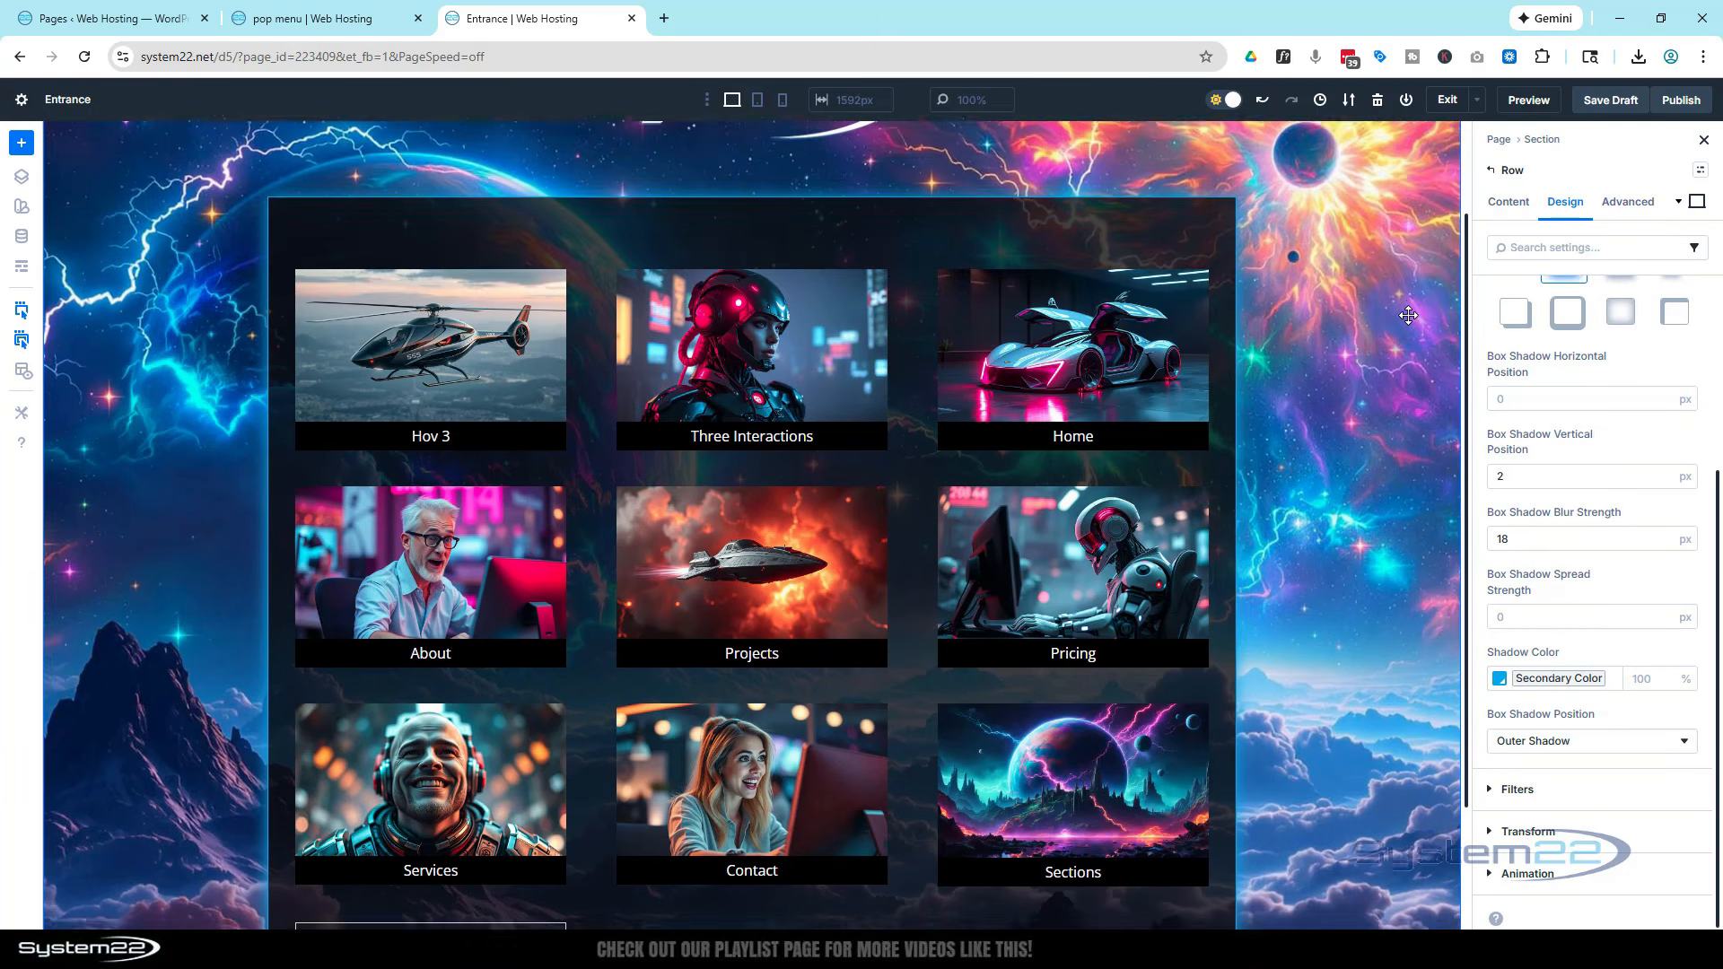
scroll(1408, 314, up, 1)
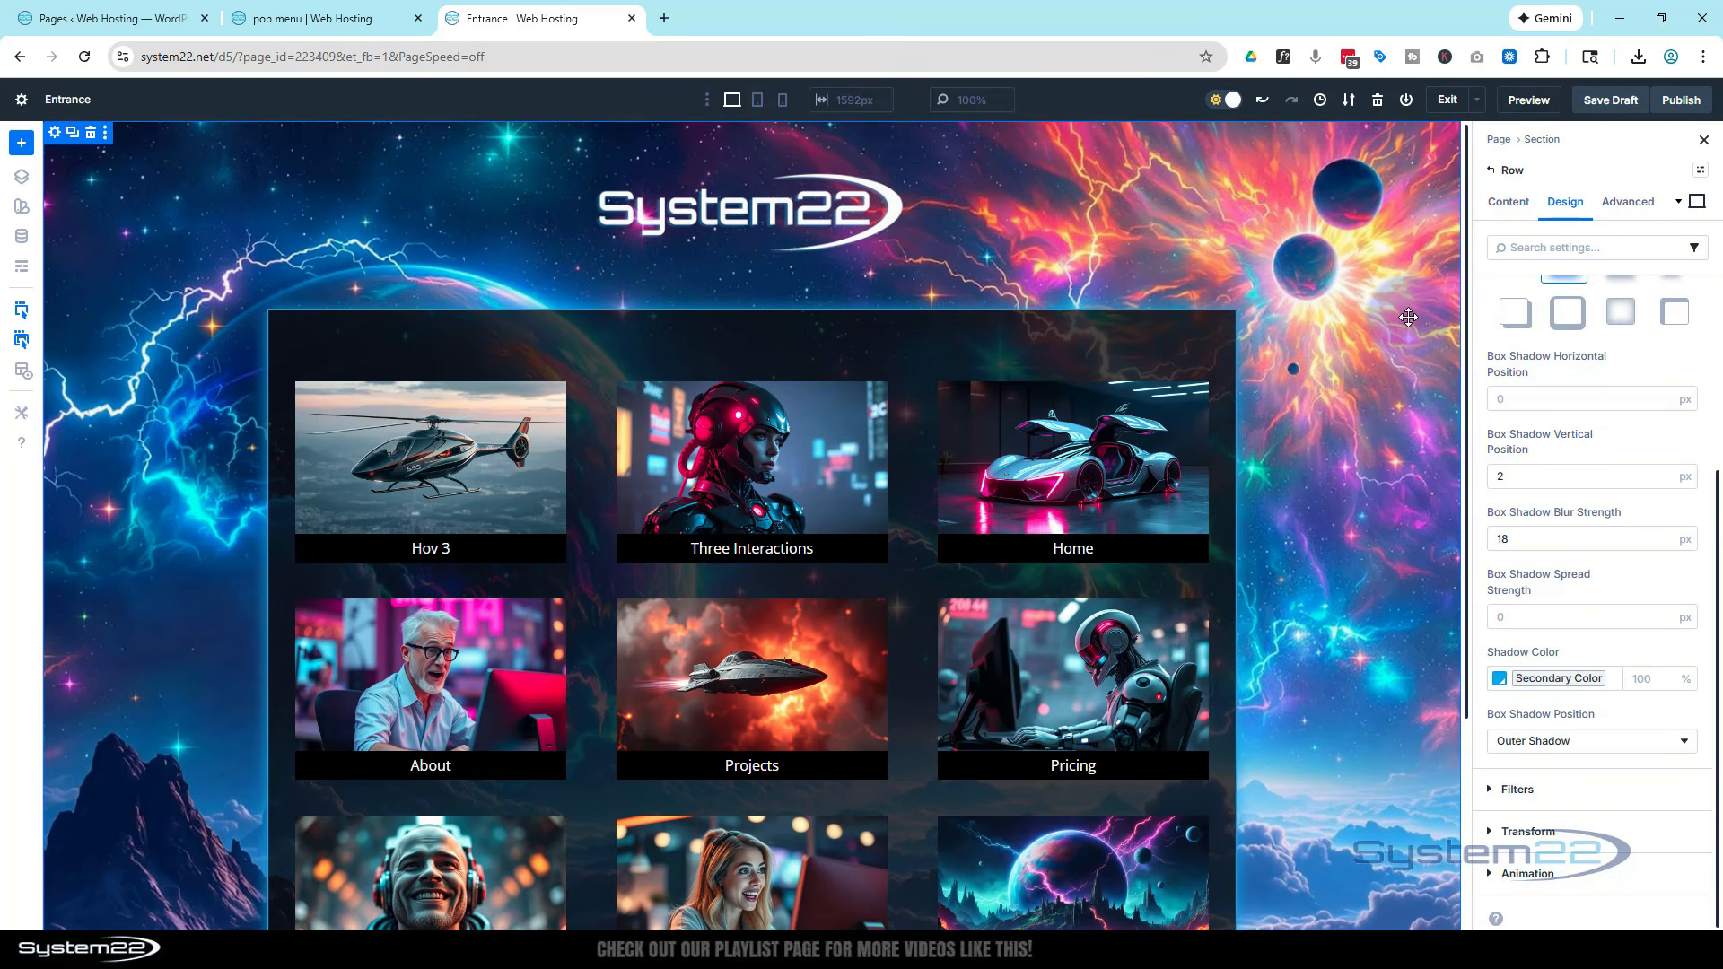
scroll(1408, 315, down, 3)
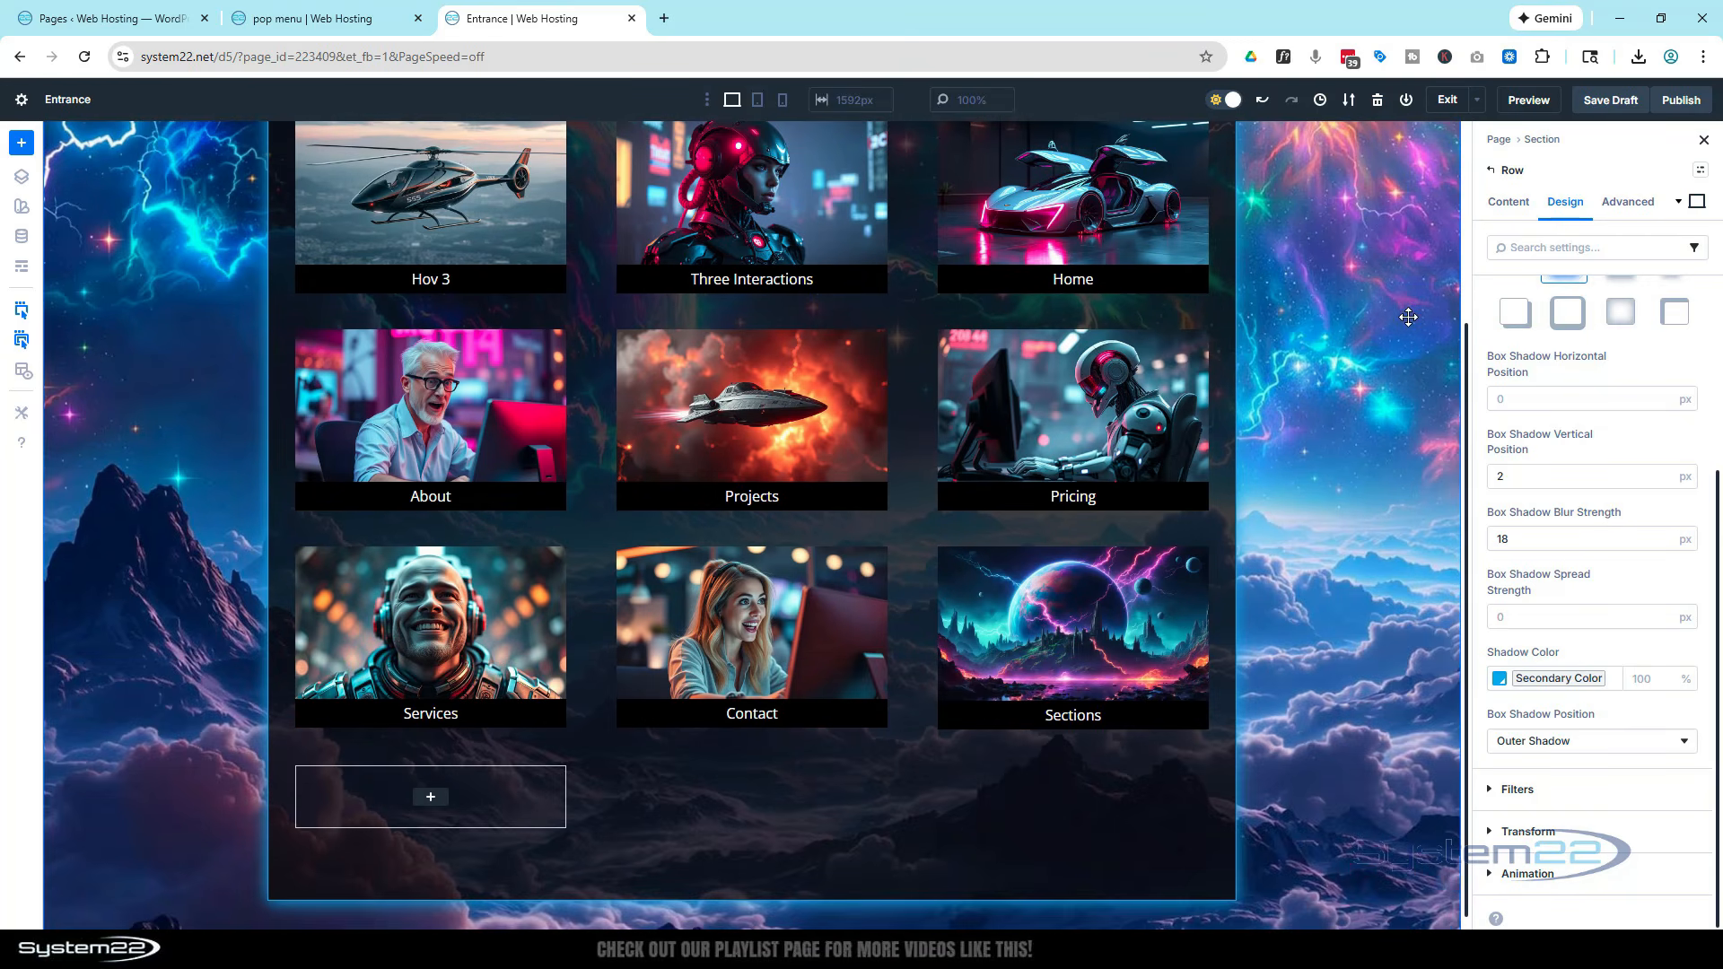
click(1685, 305)
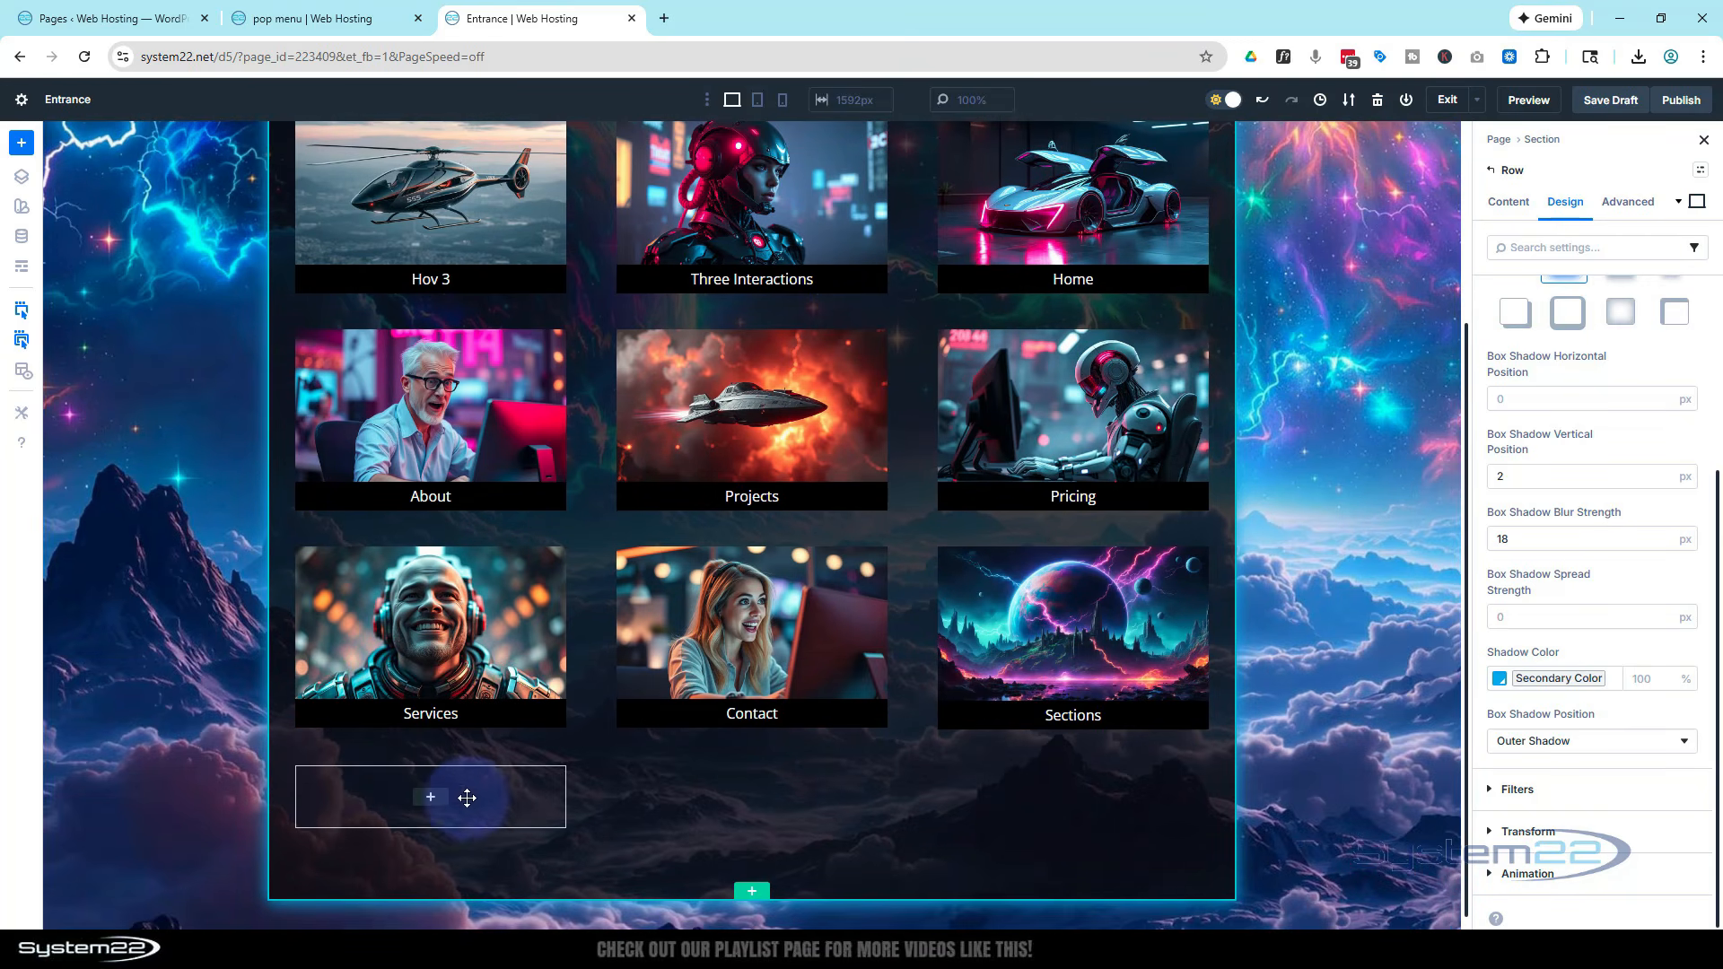
click(430, 800)
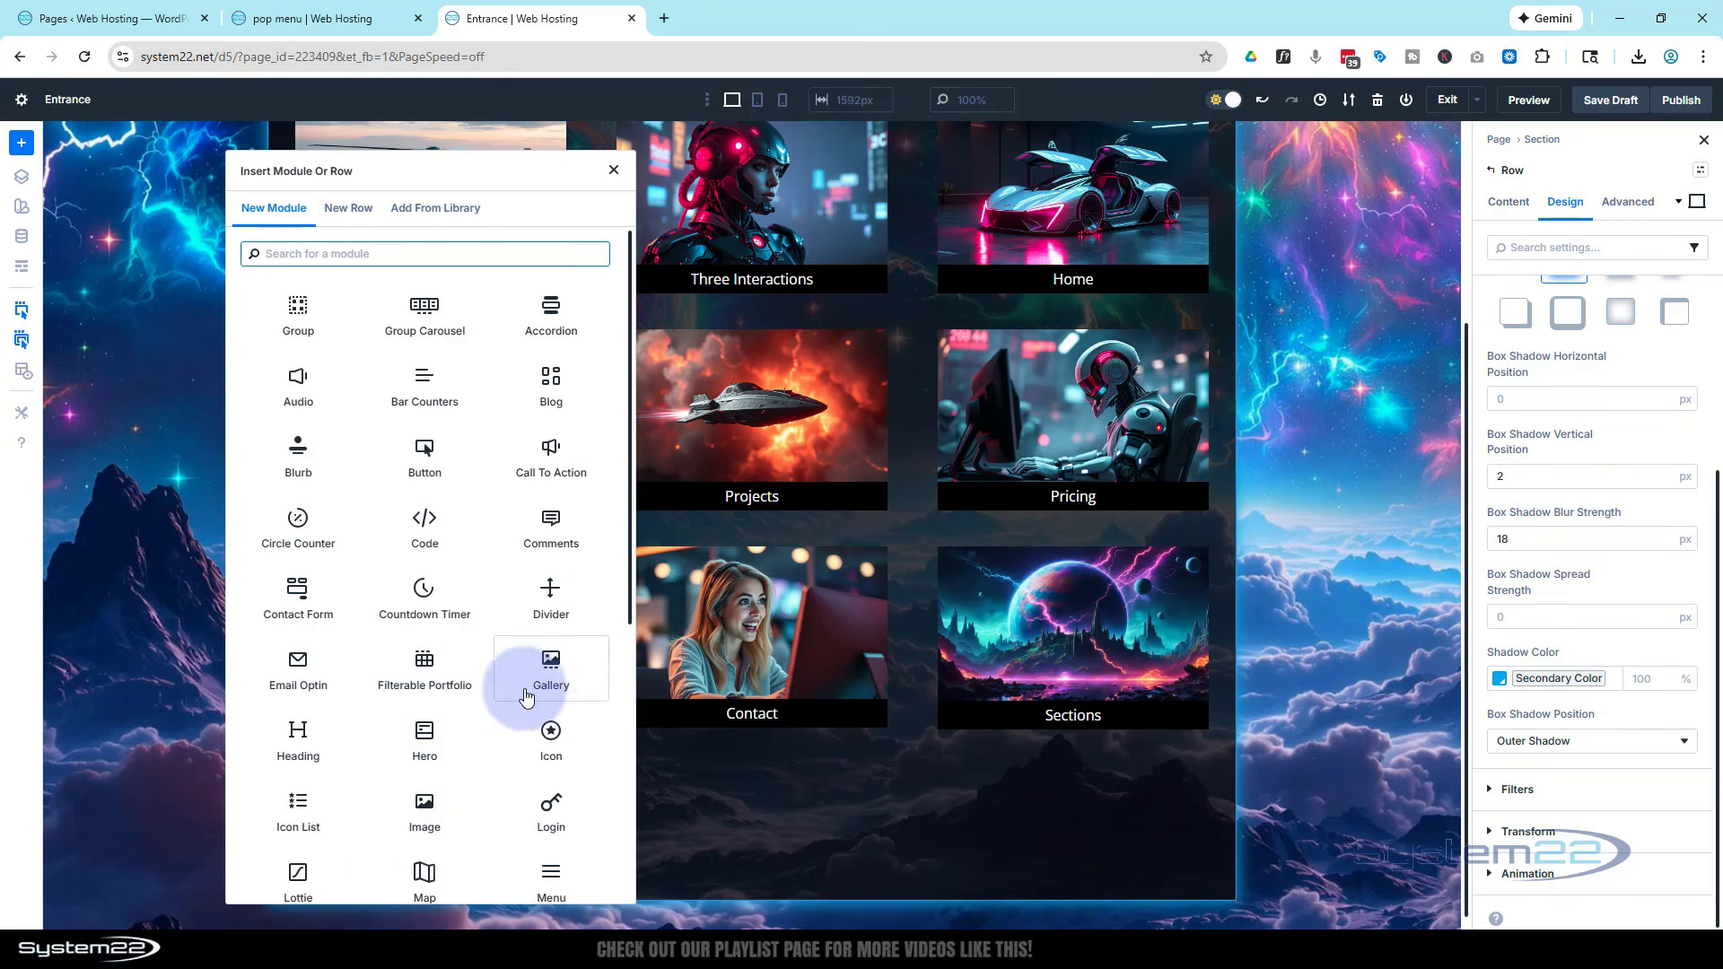
click(549, 731)
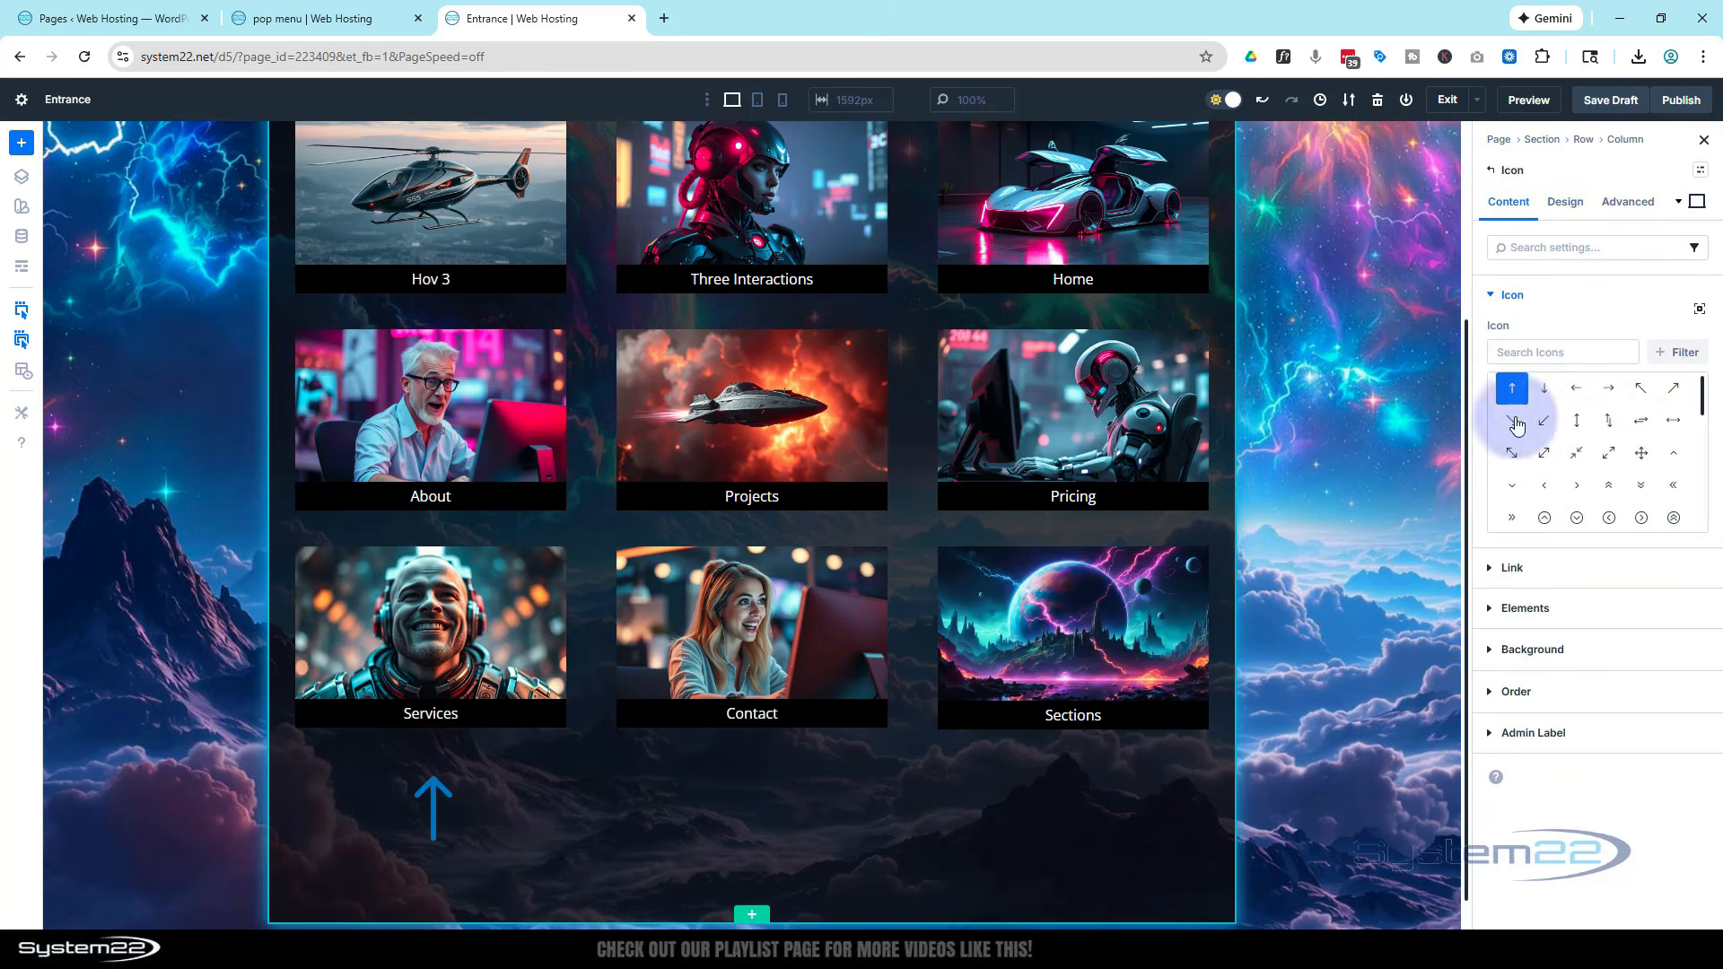
click(1520, 355)
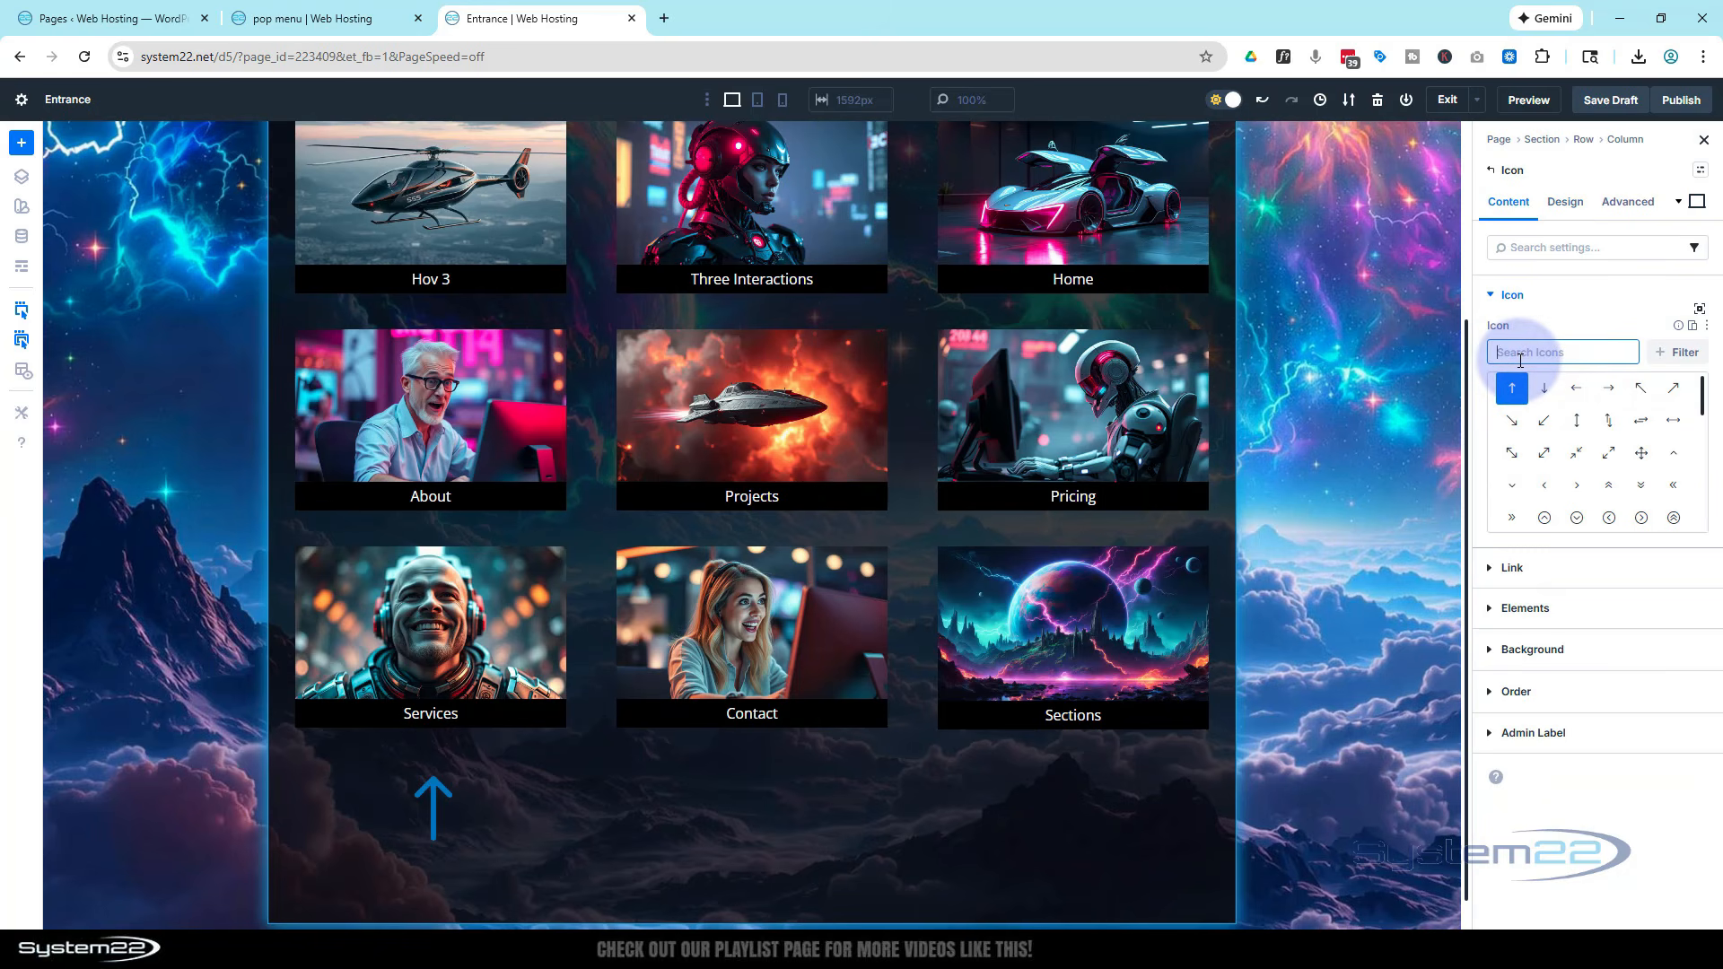
text(close)
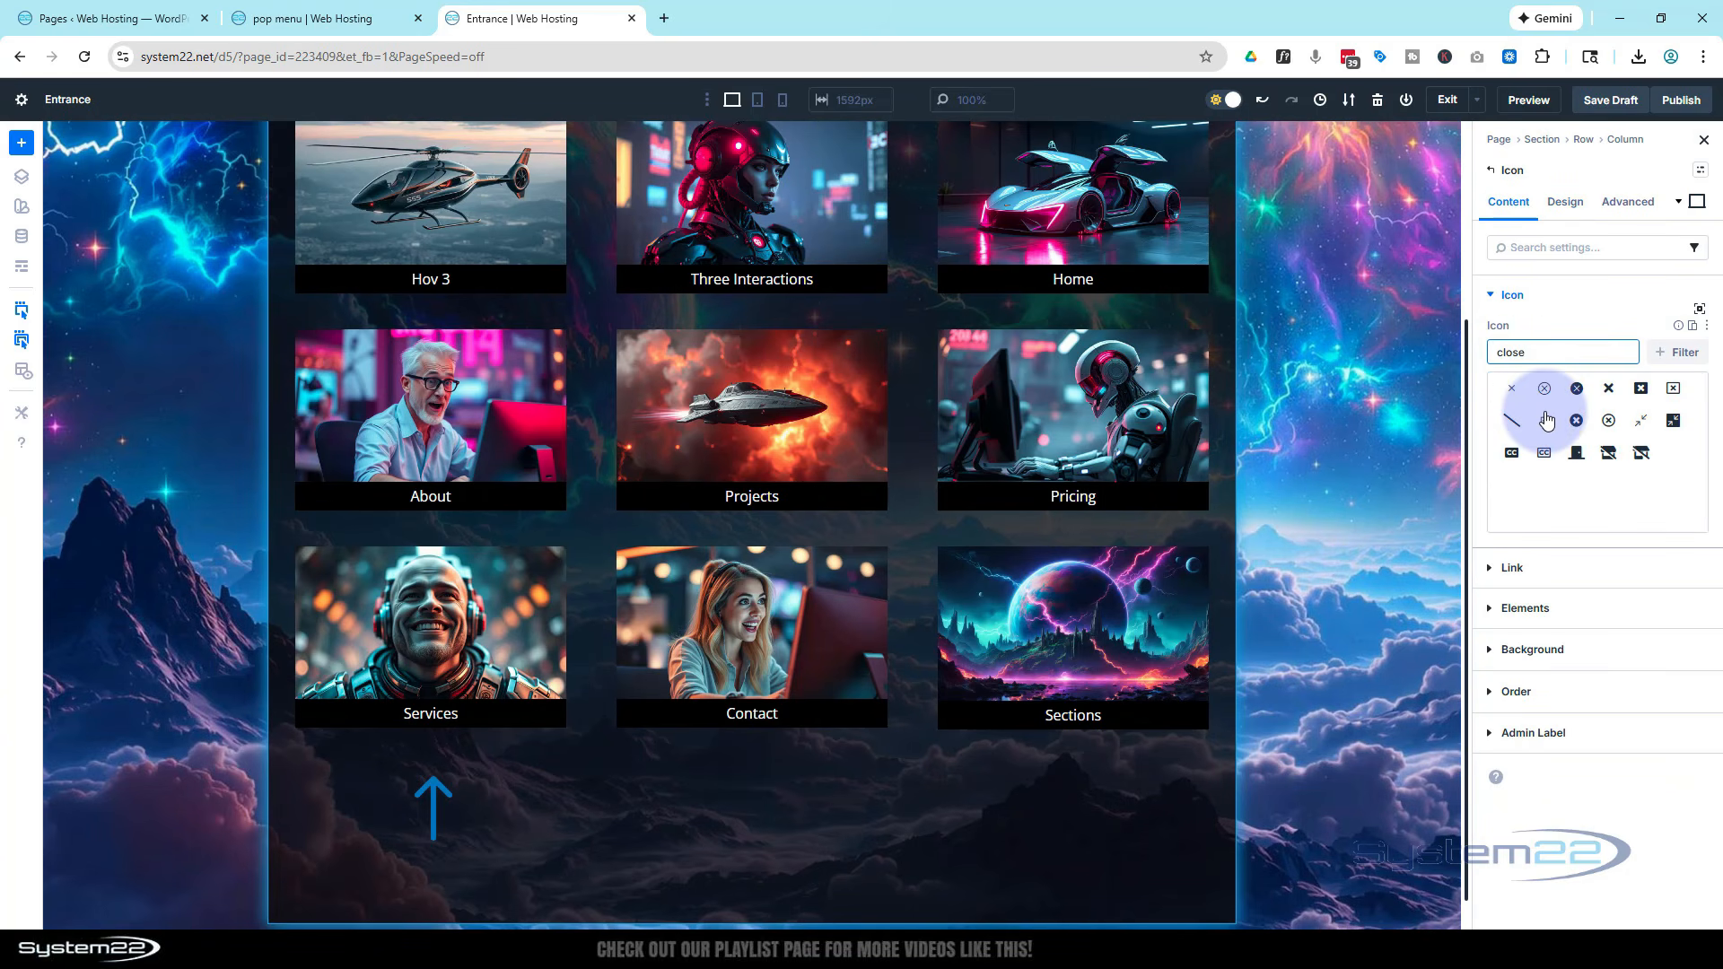
click(1577, 392)
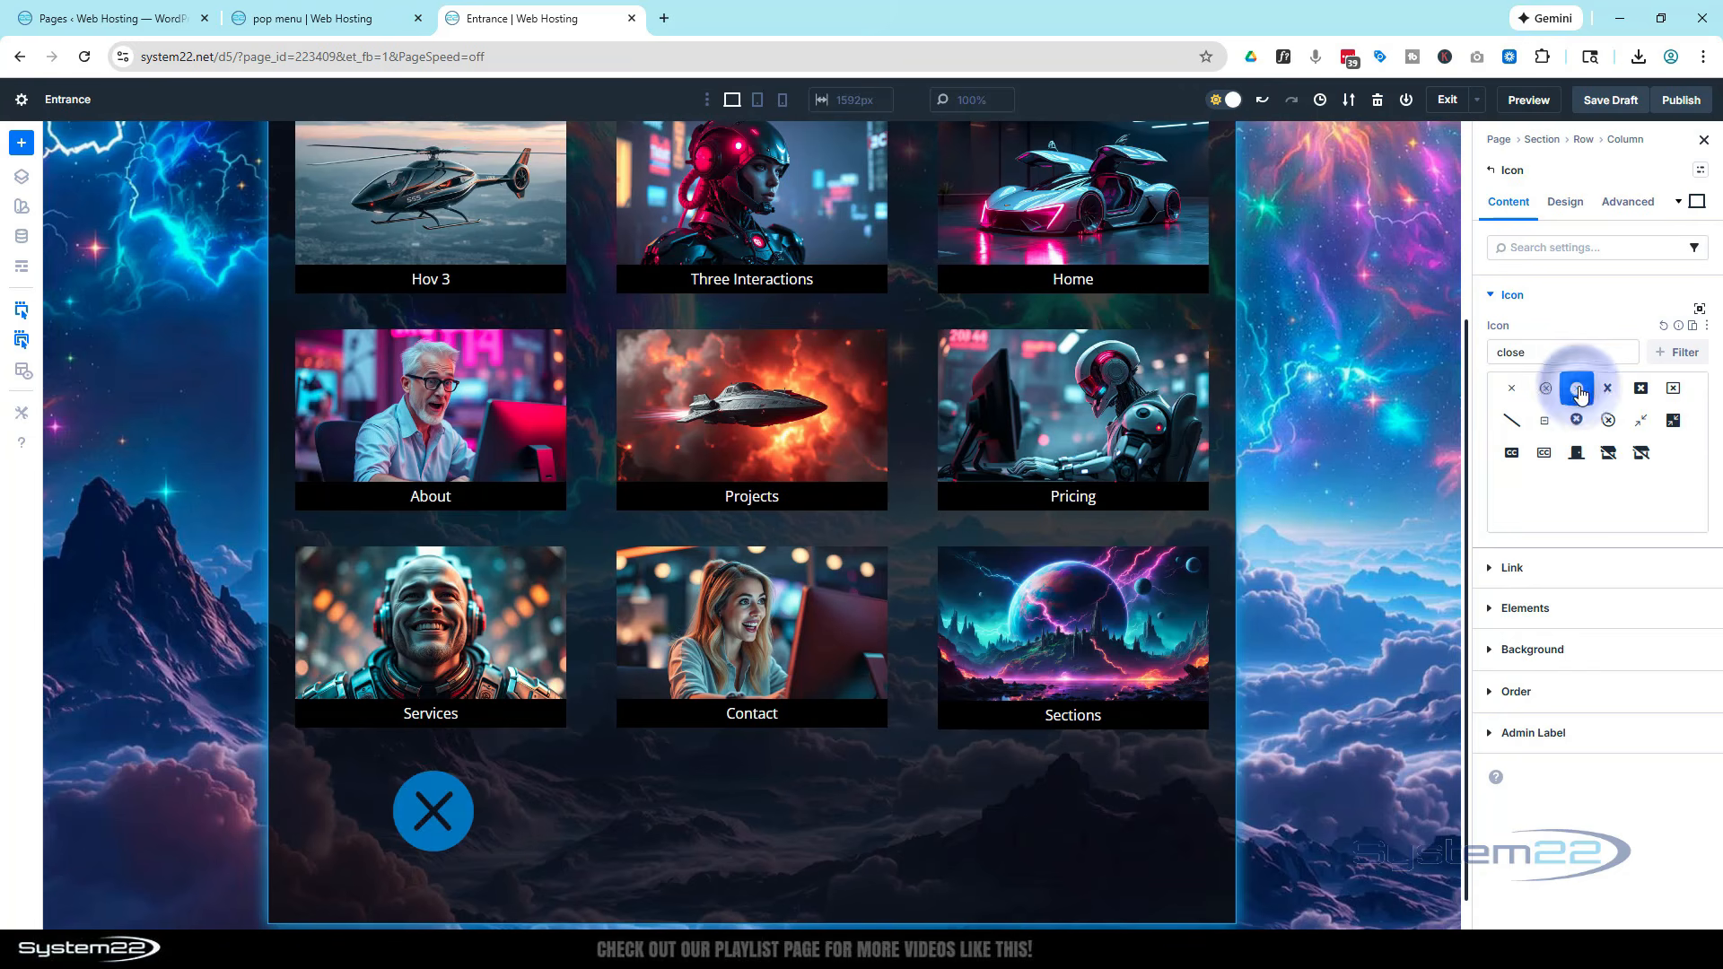
Set the close icon's size to 25 px
click(1564, 207)
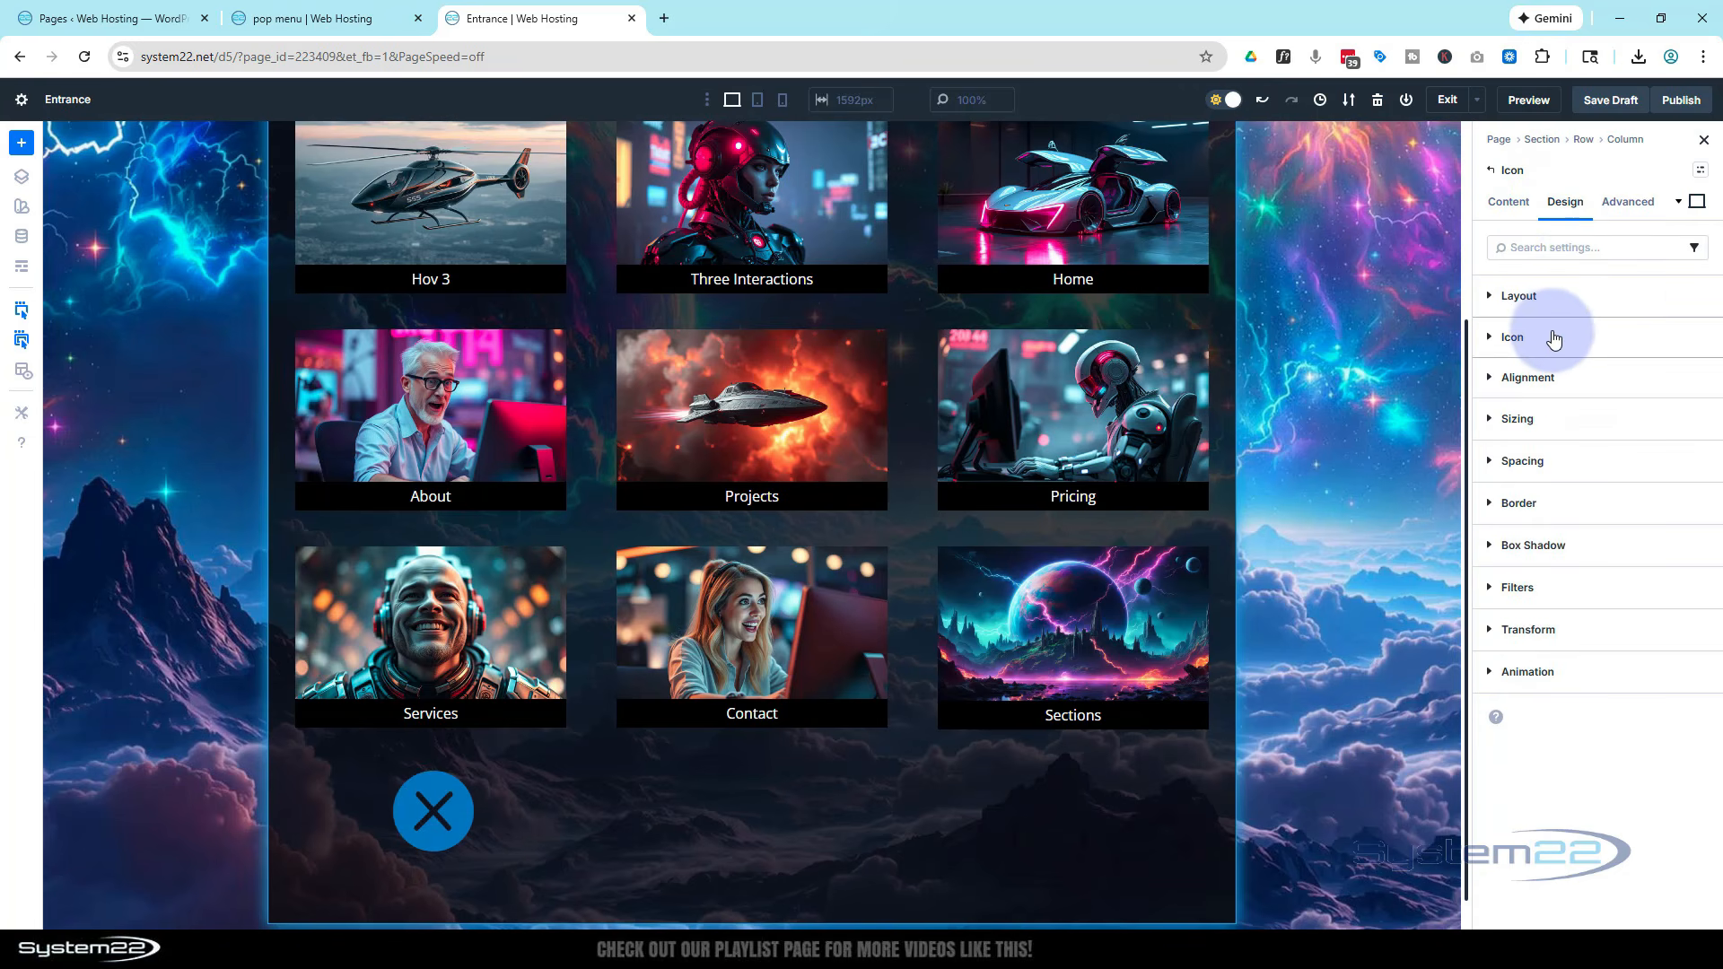
click(1553, 340)
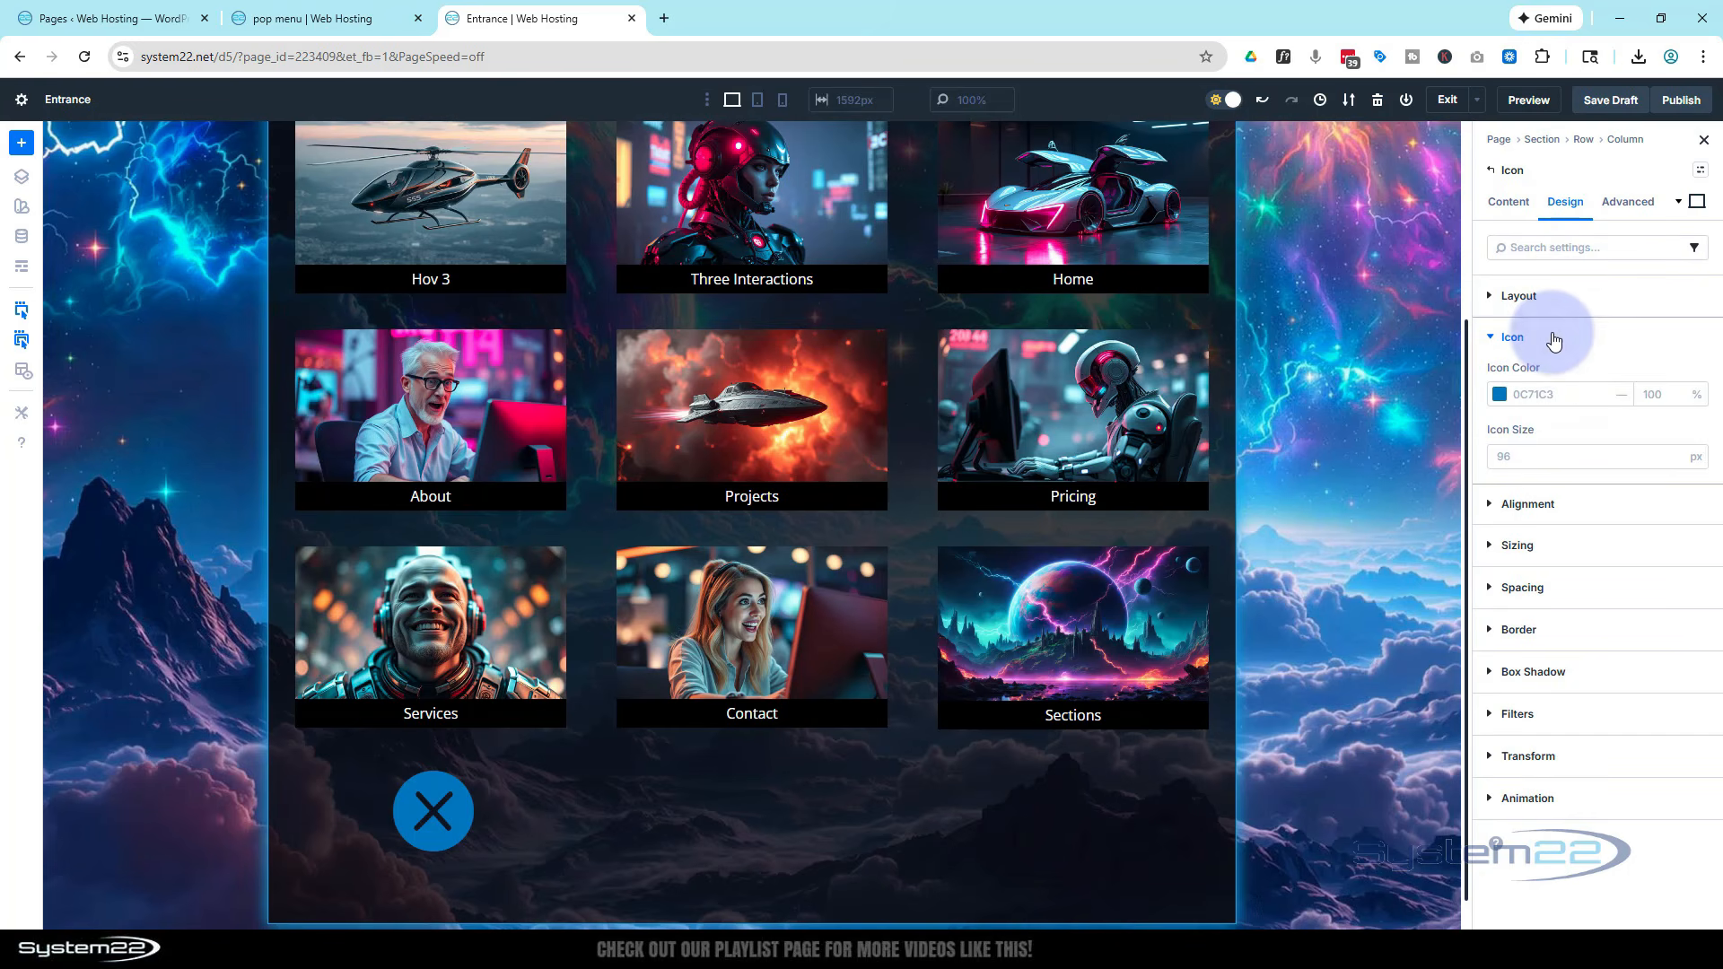
click(1504, 456)
text(25)
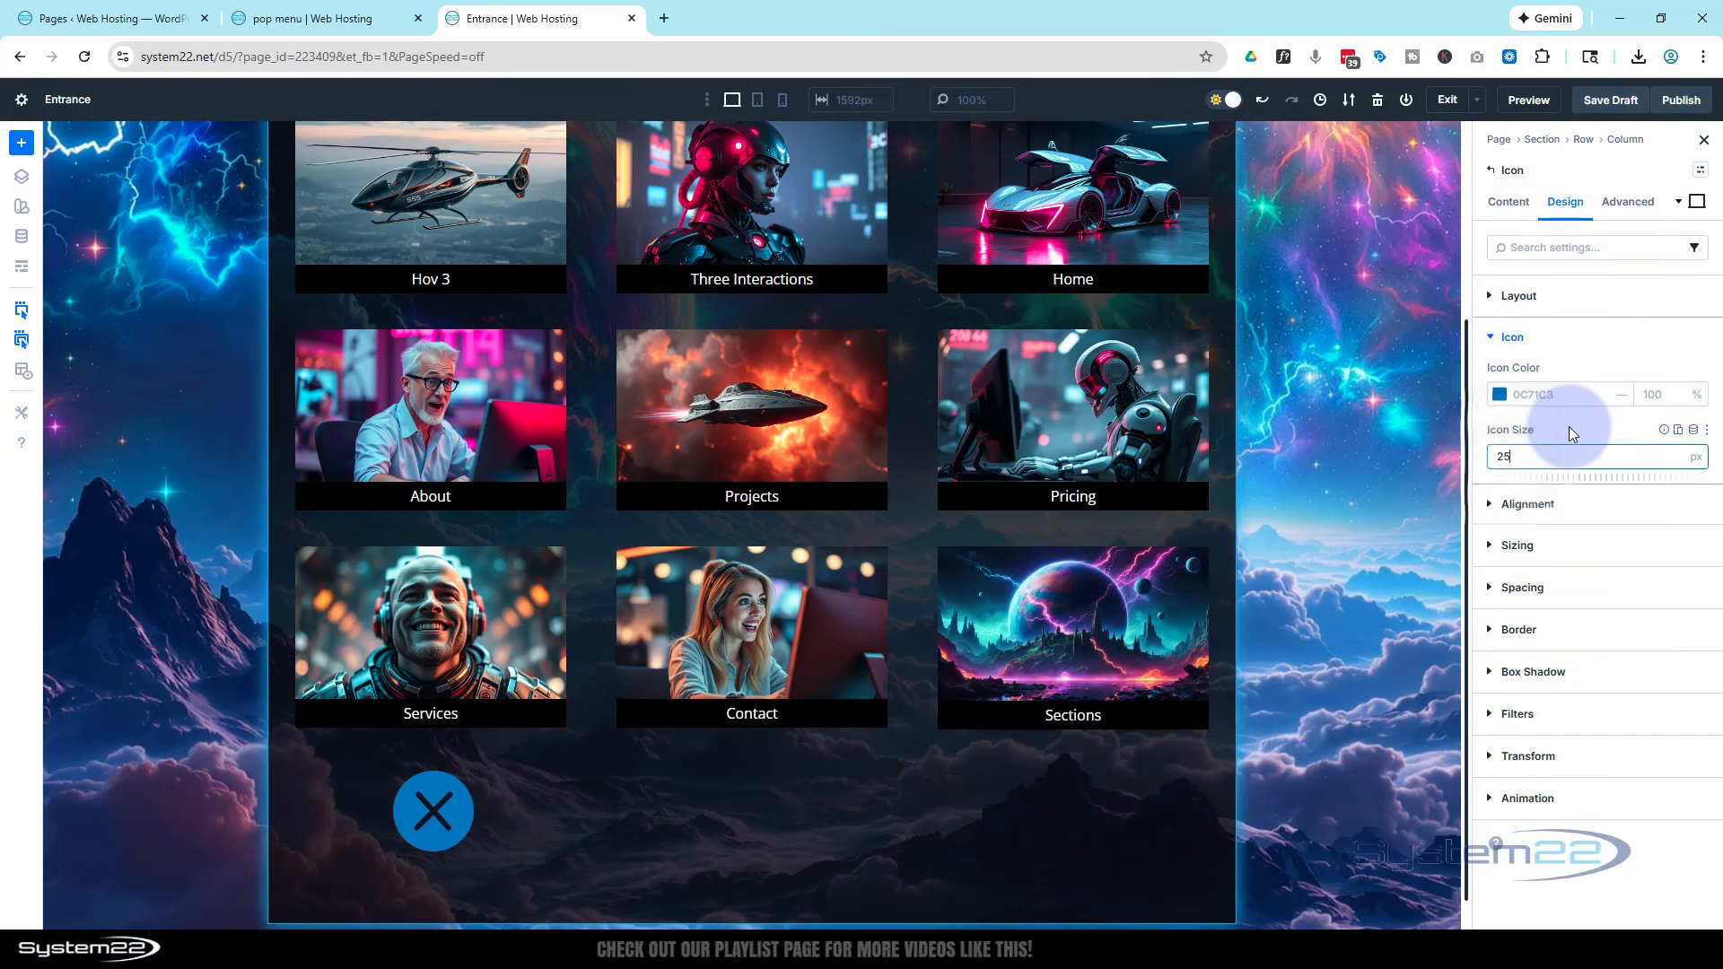
click(1572, 434)
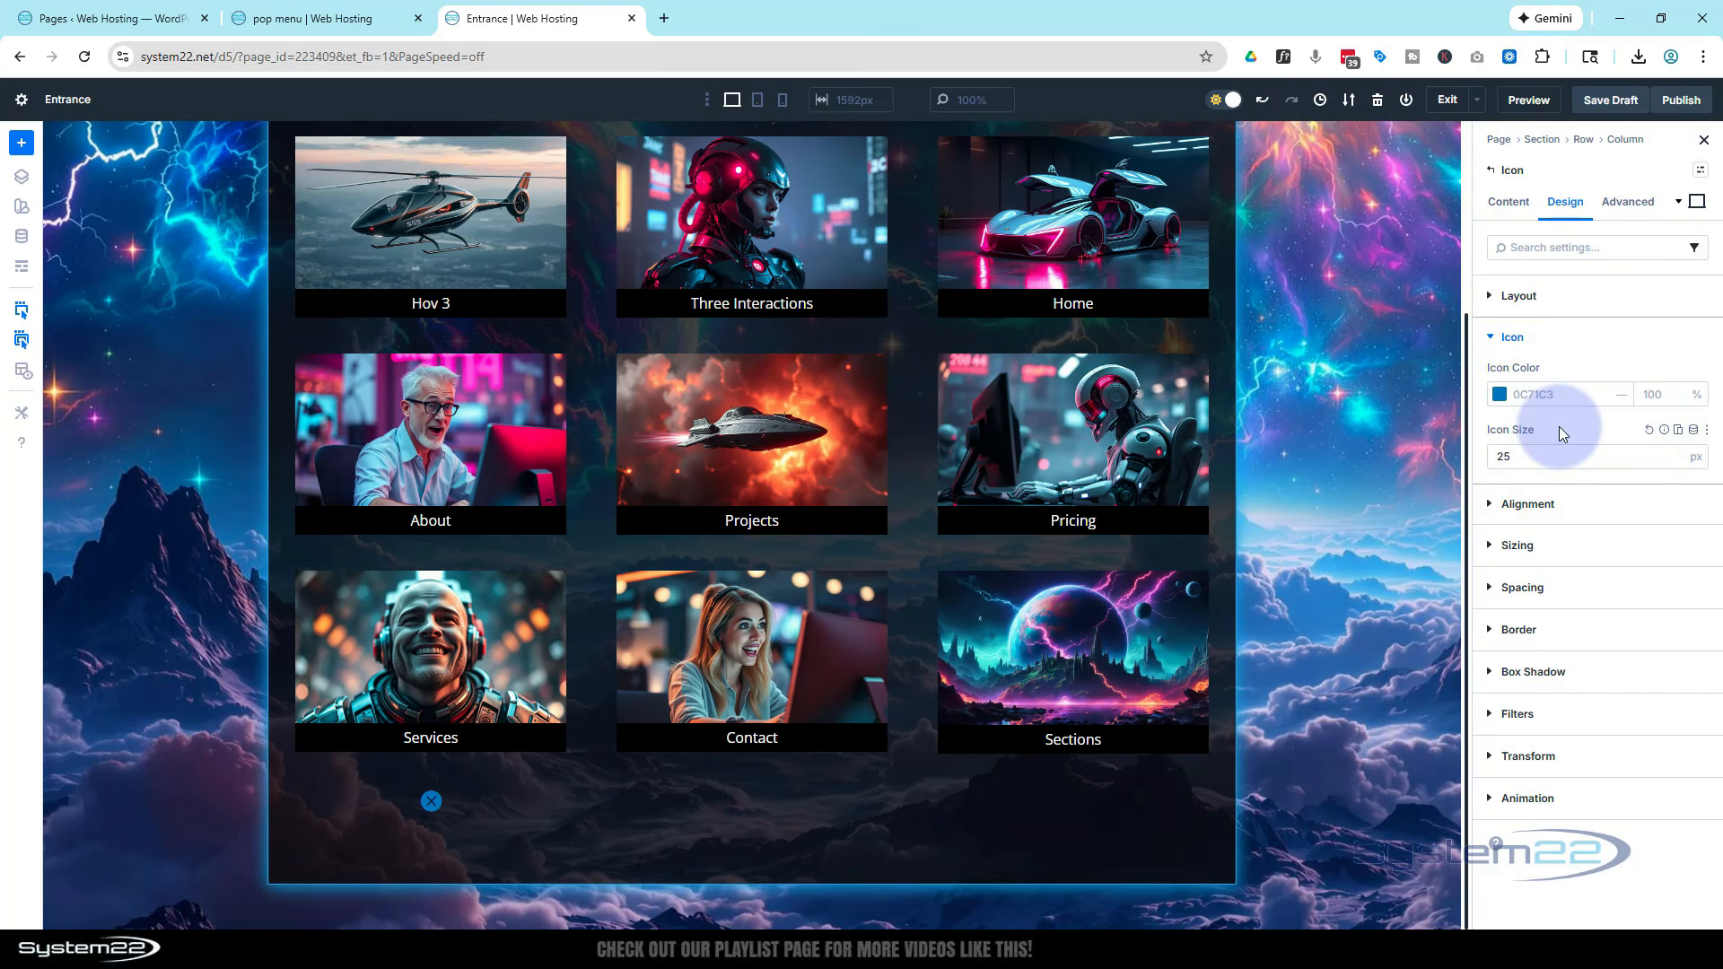
scroll(1191, 472, up, 3)
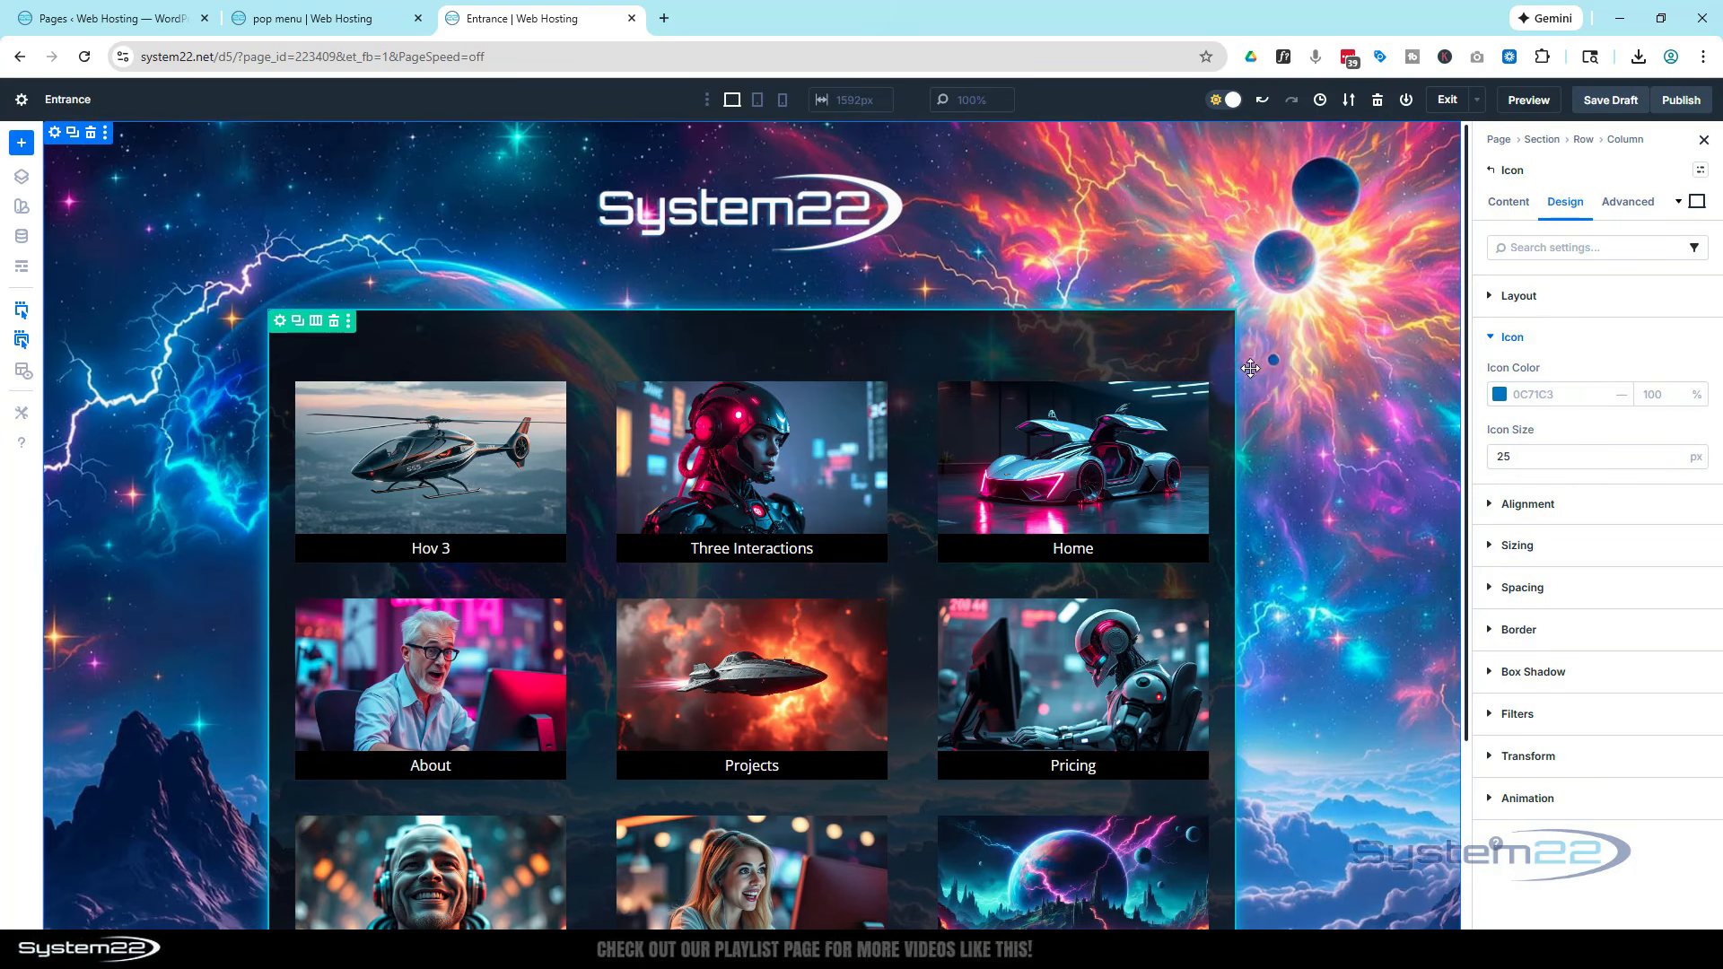
scroll(1229, 359, down, 3)
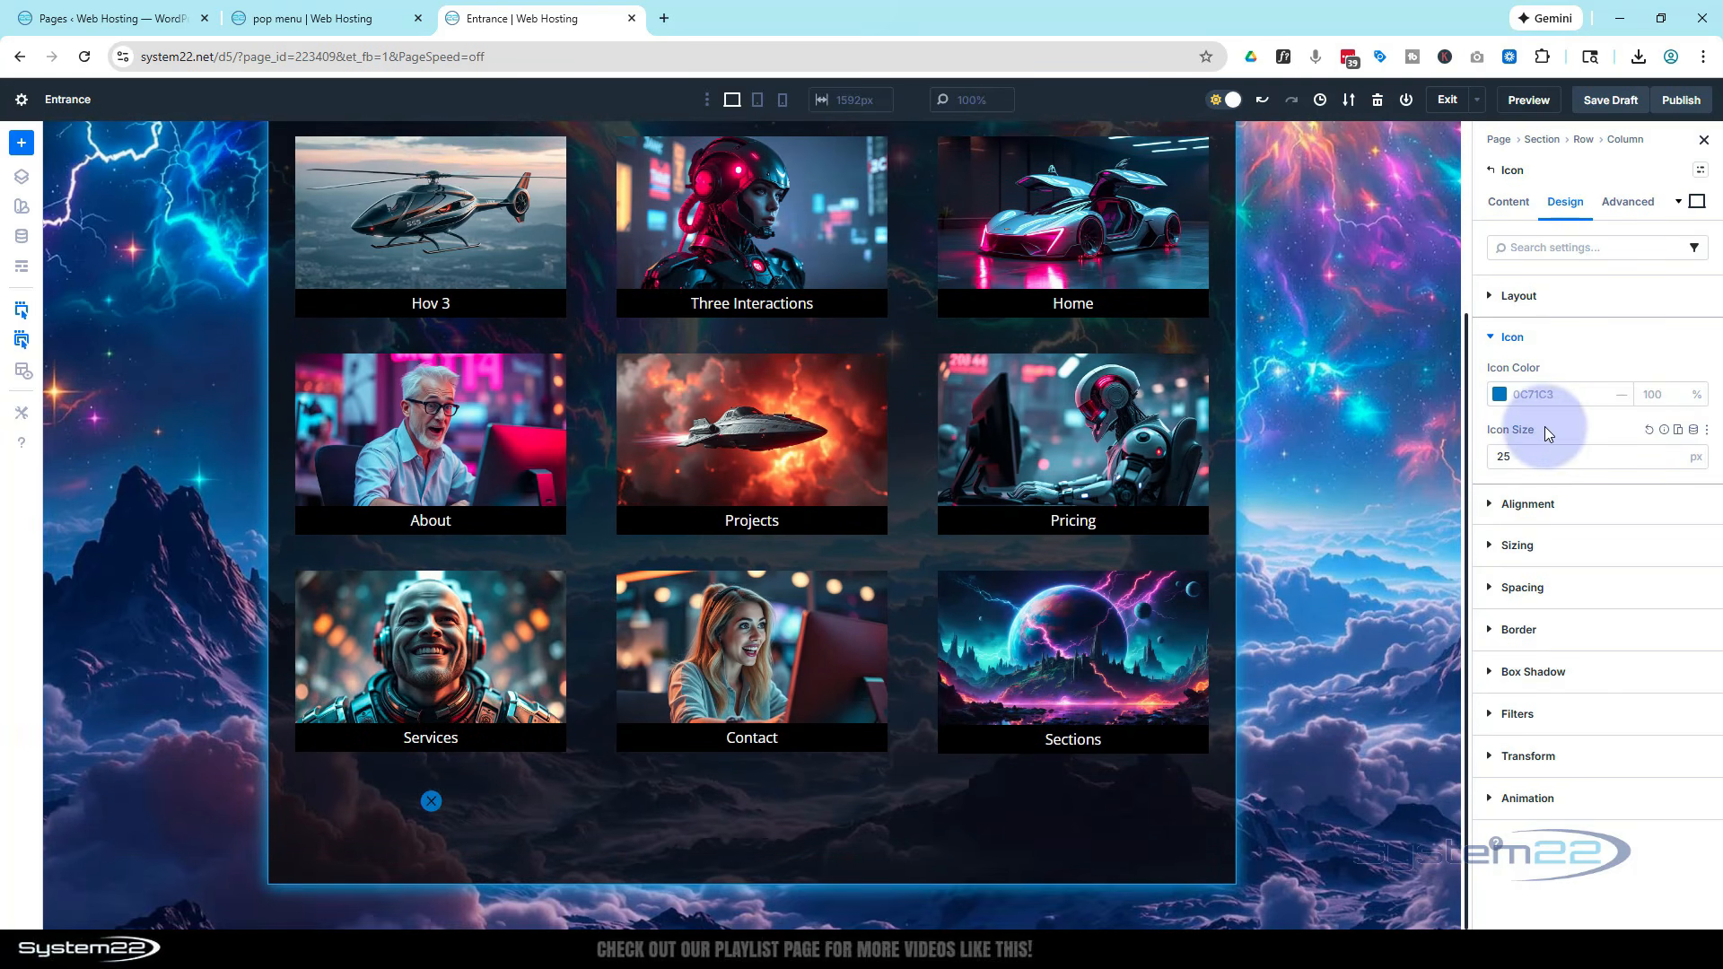
key(ctrl+z)
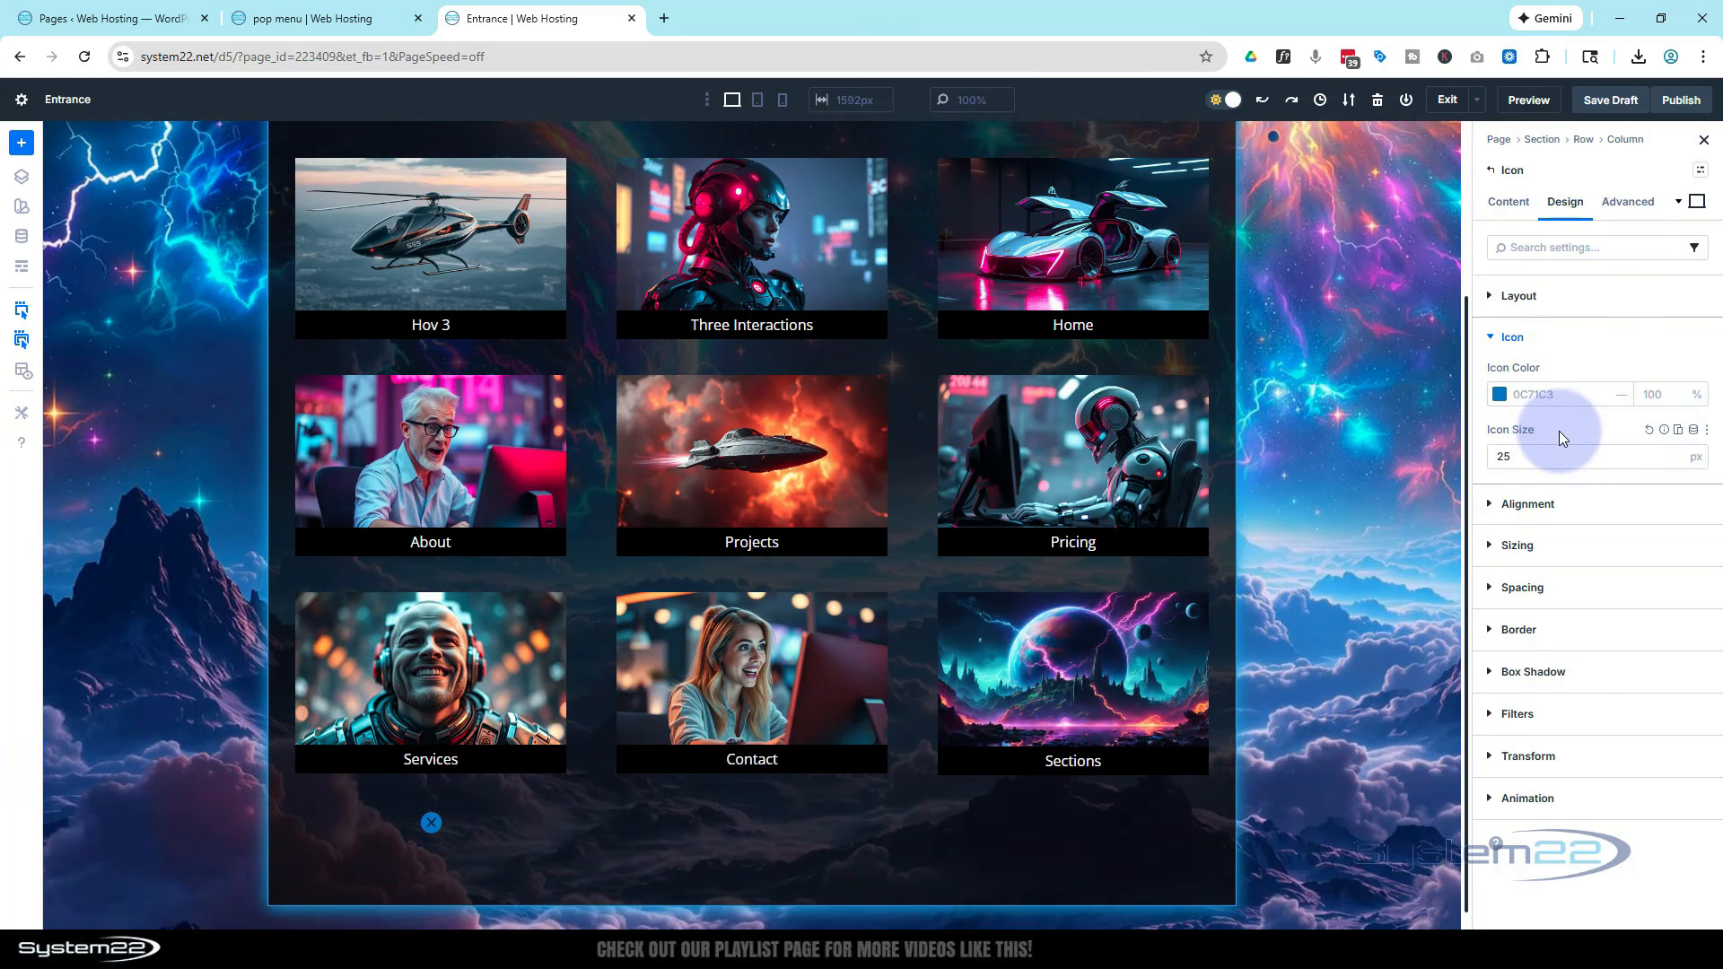
Set the icon's column to absolute position with its offset origin at the top right
click(1630, 144)
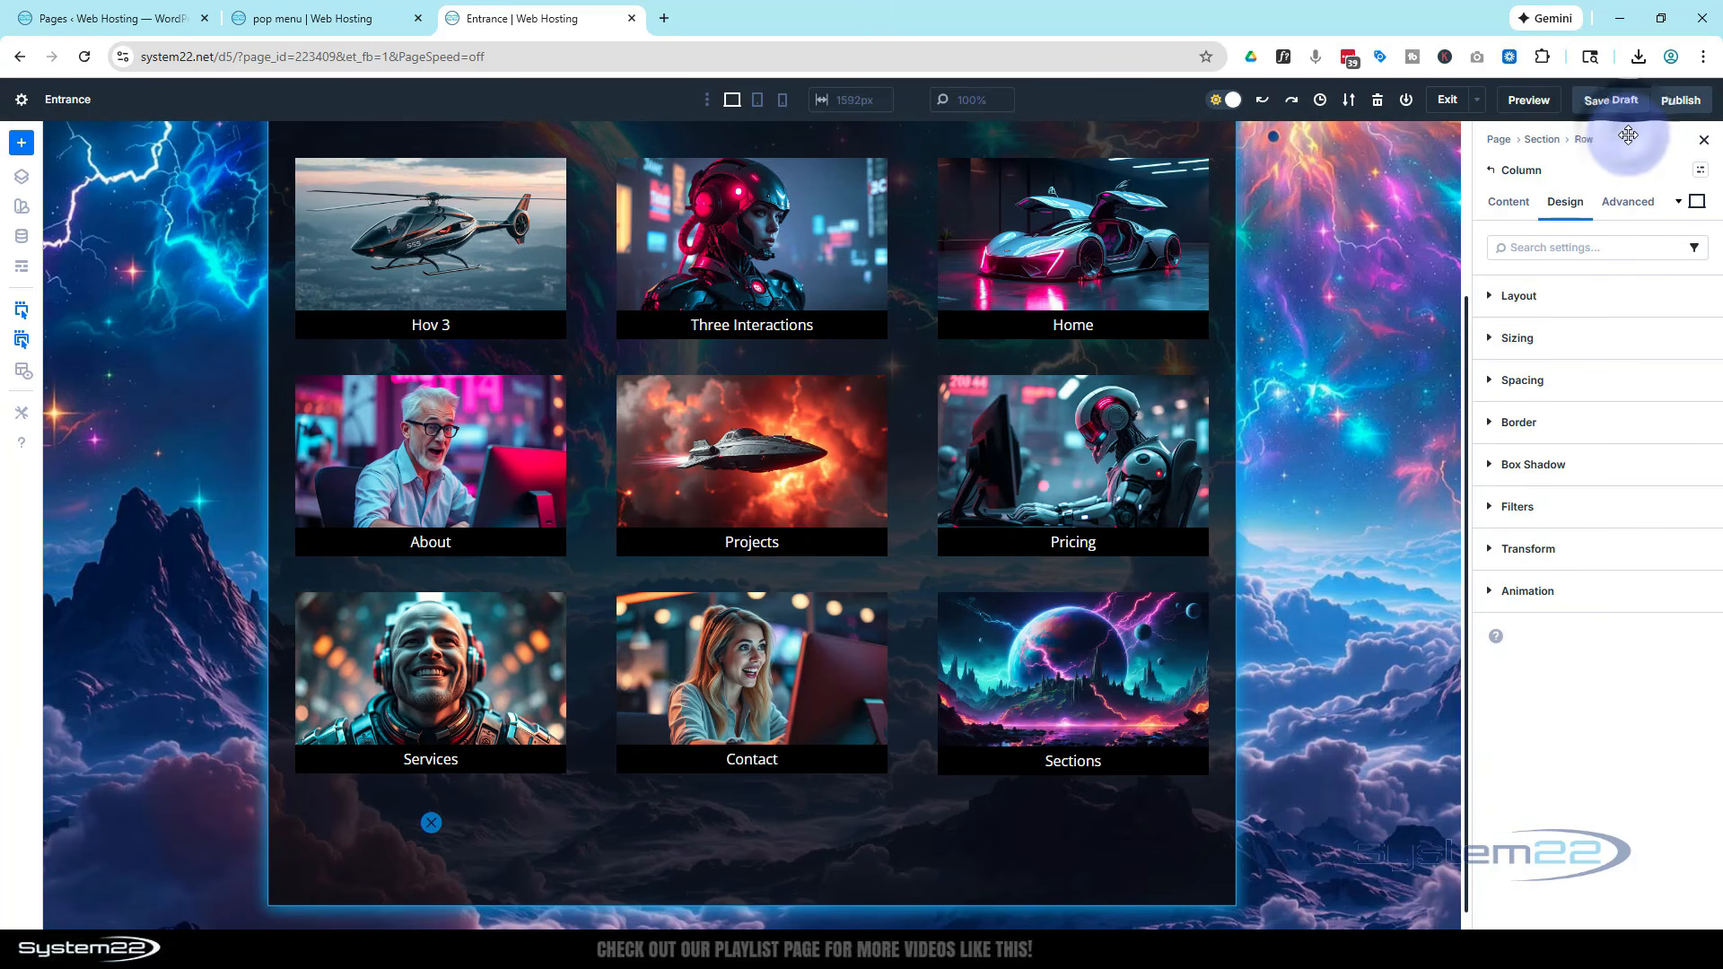
click(1626, 202)
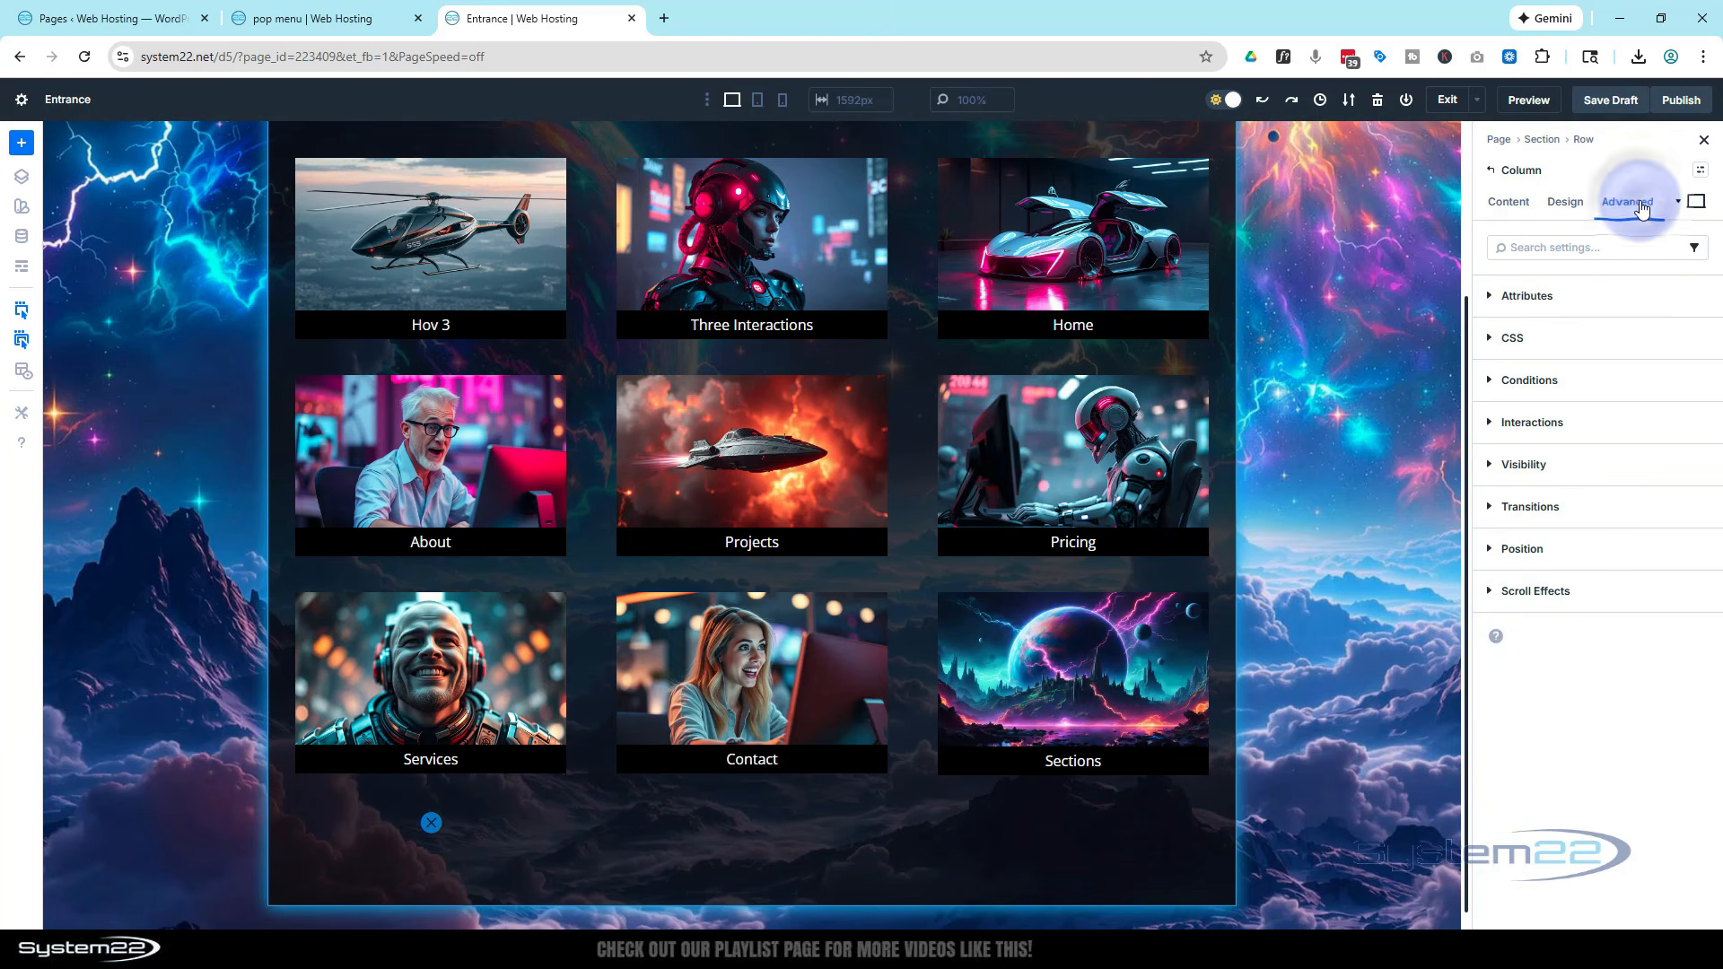
click(1577, 558)
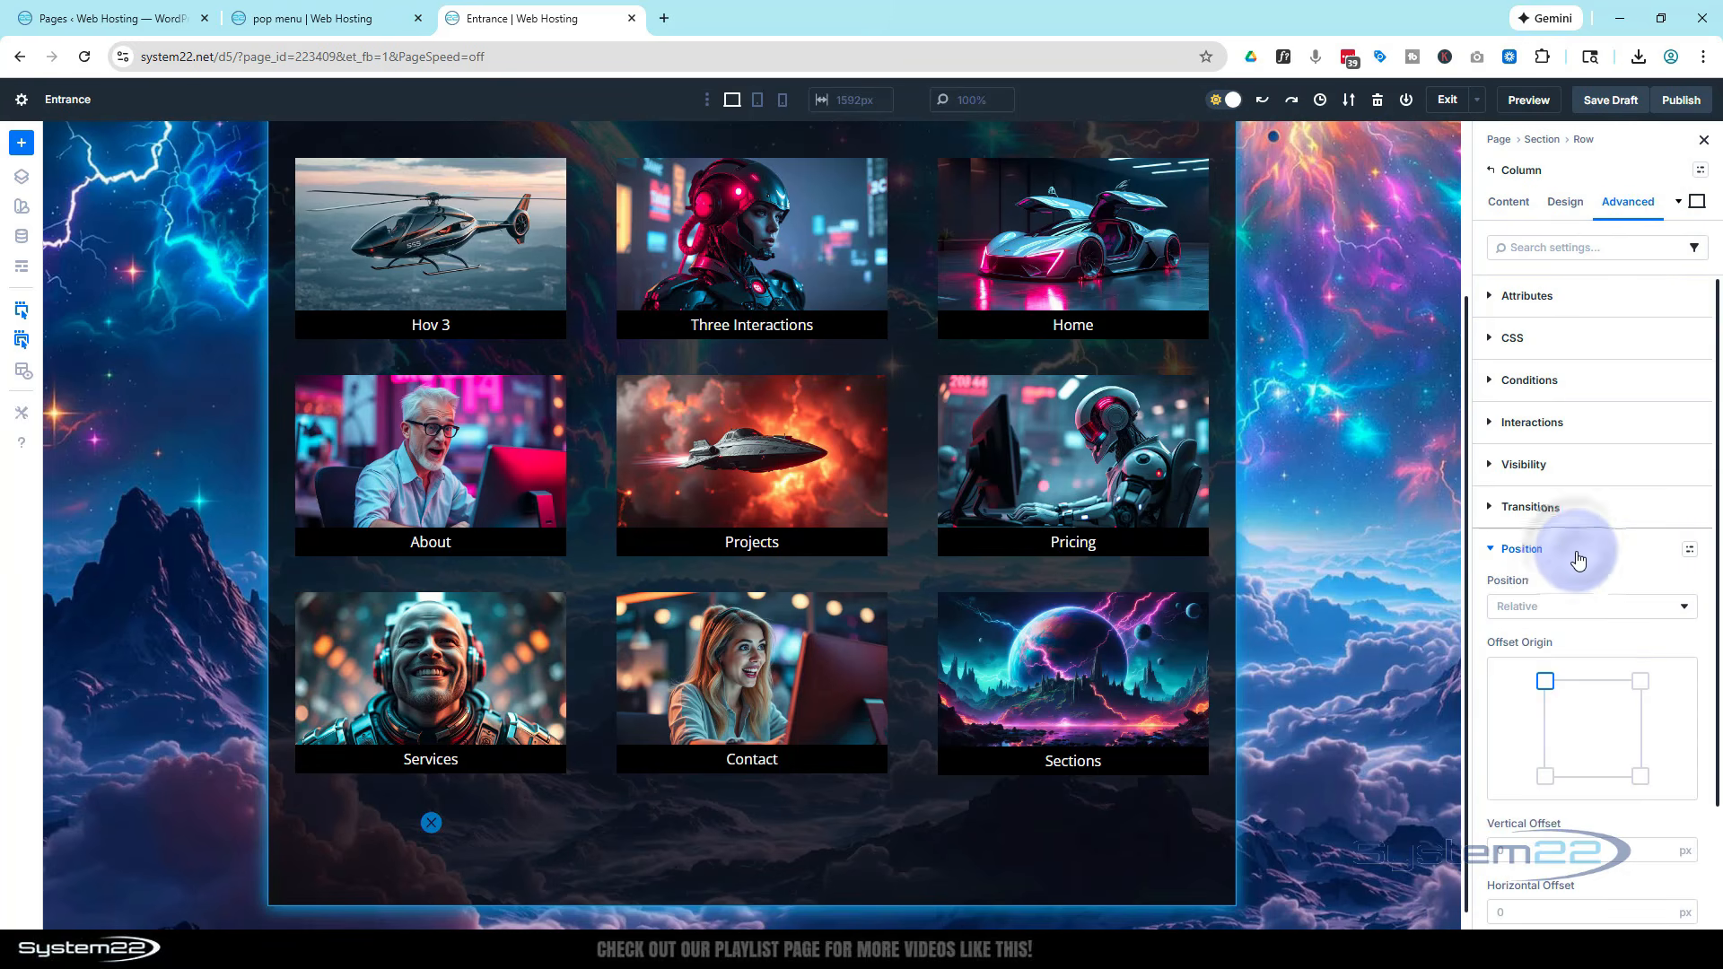
click(1557, 605)
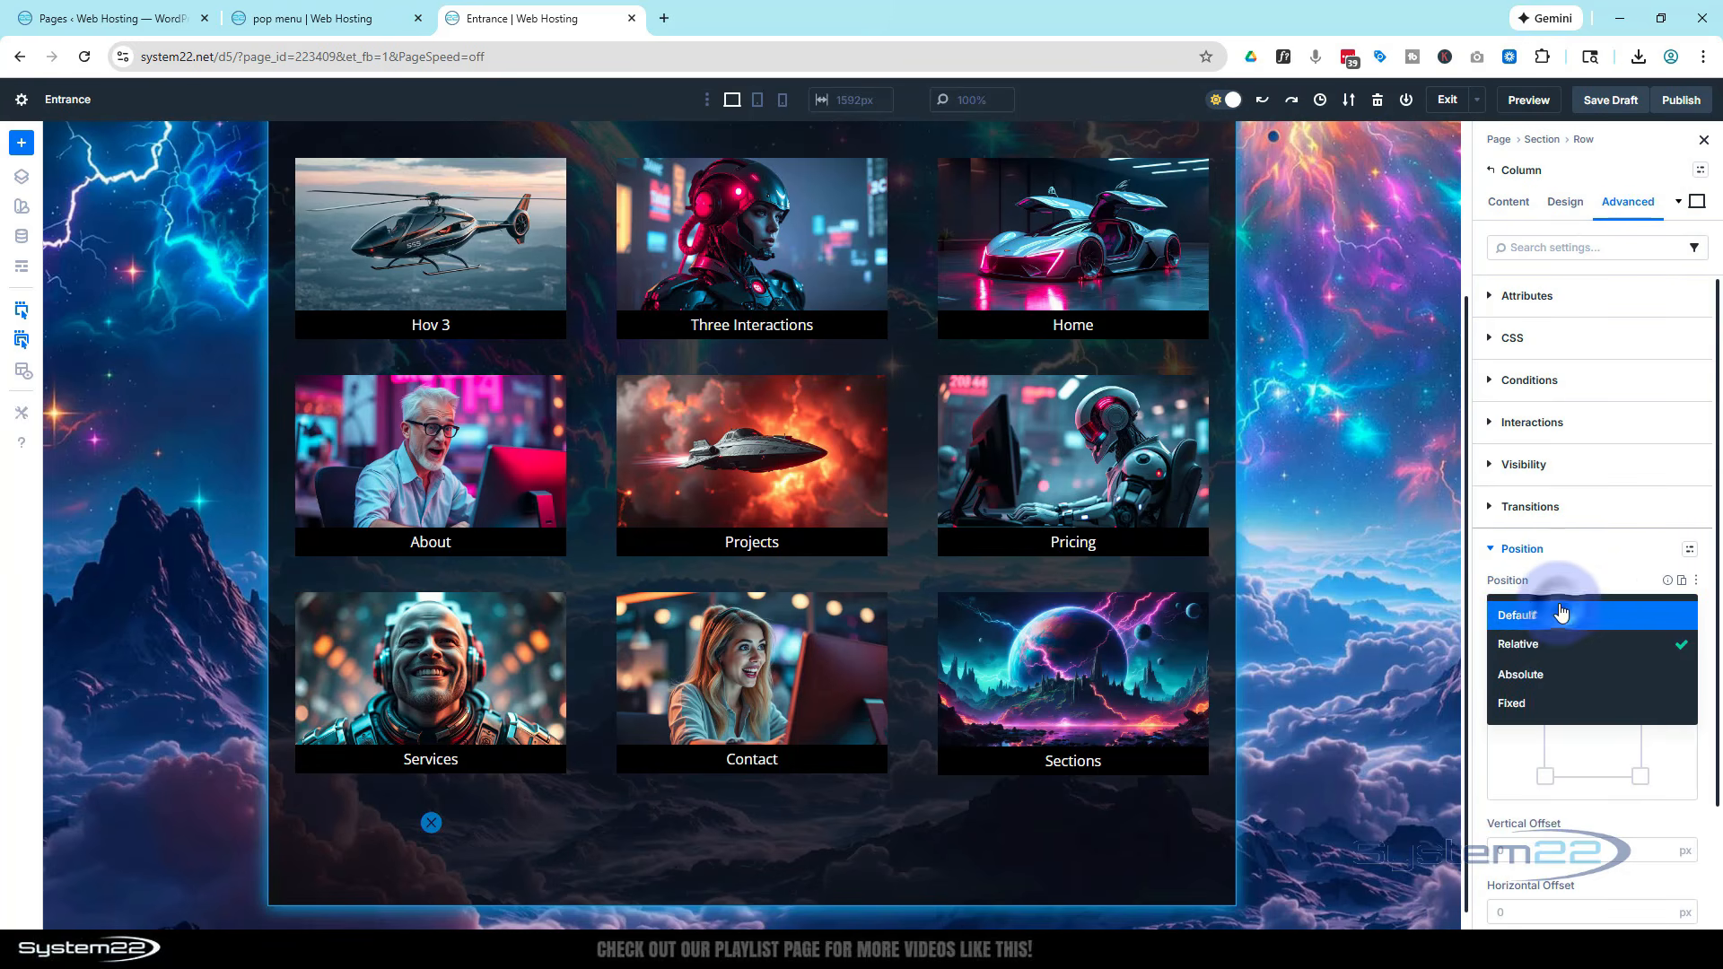
click(1554, 674)
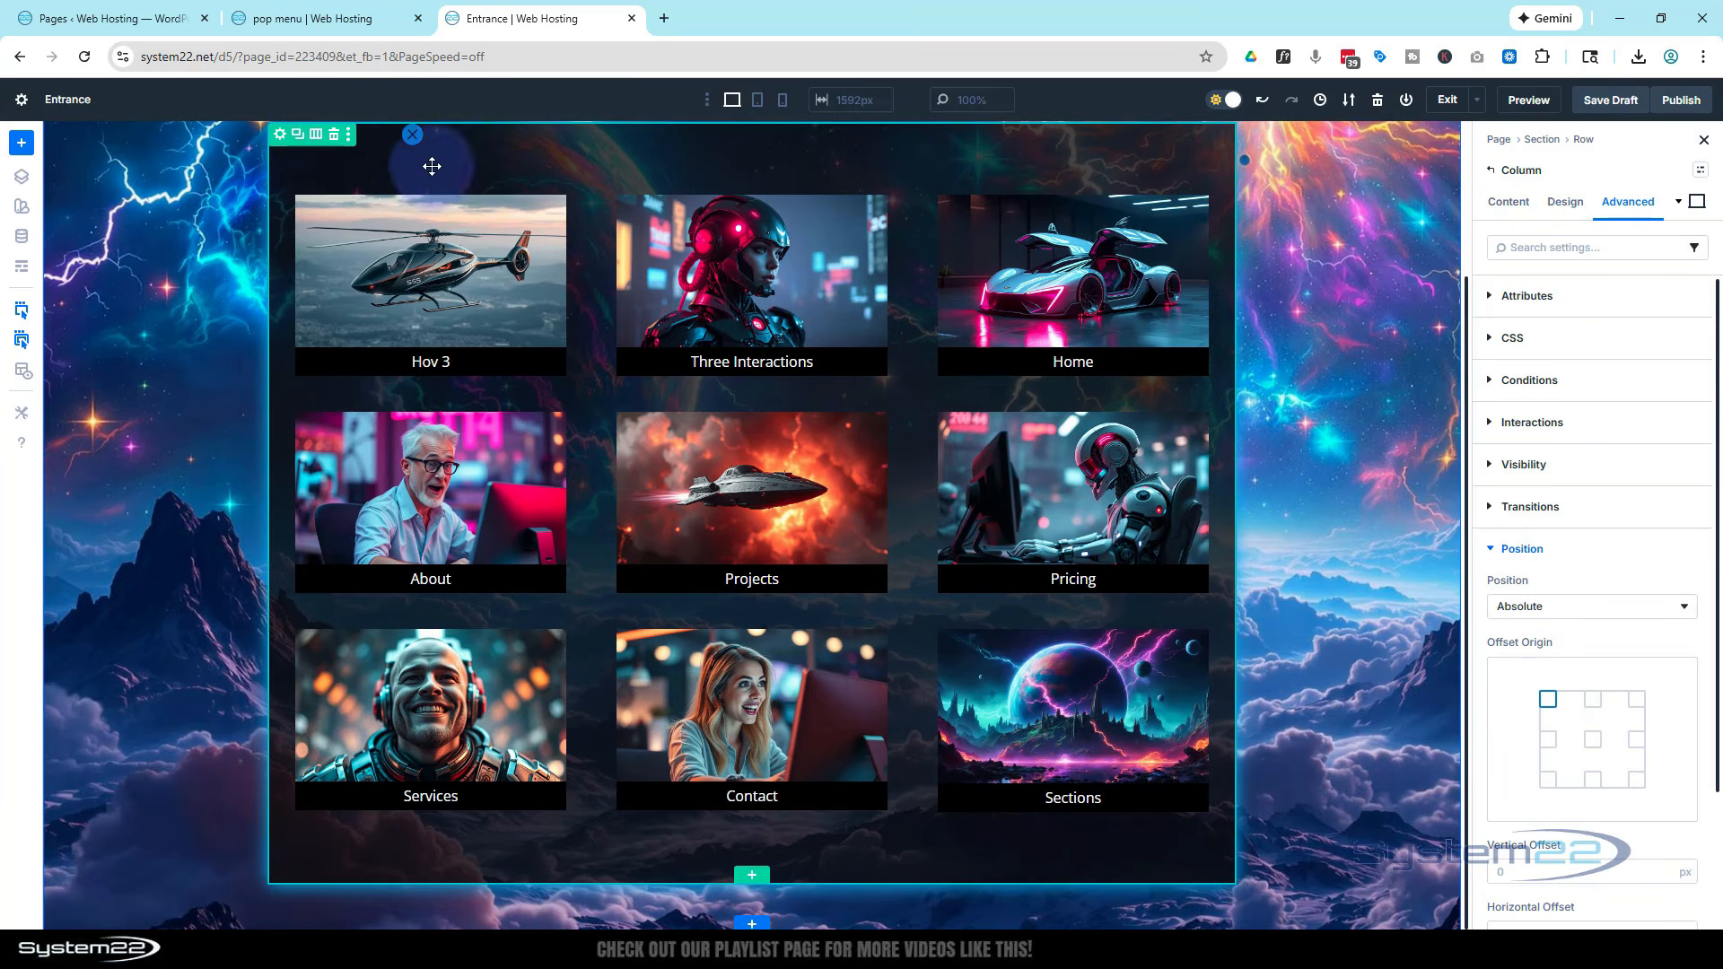
scroll(431, 162, up, 2)
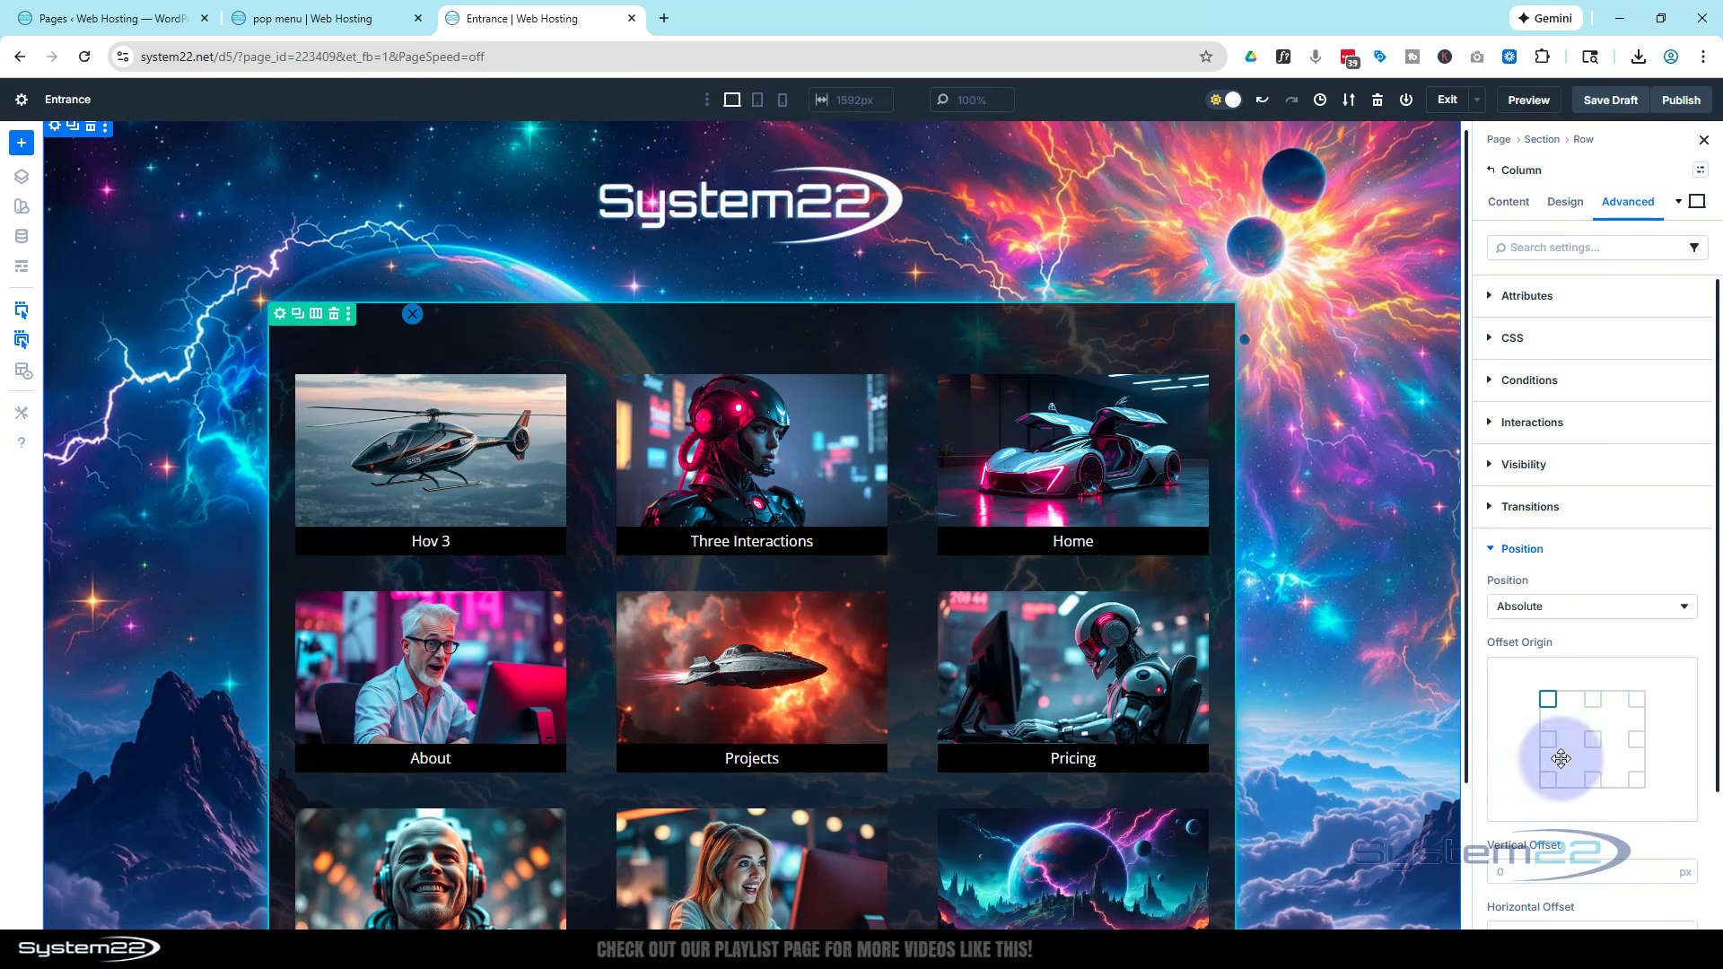
click(1639, 702)
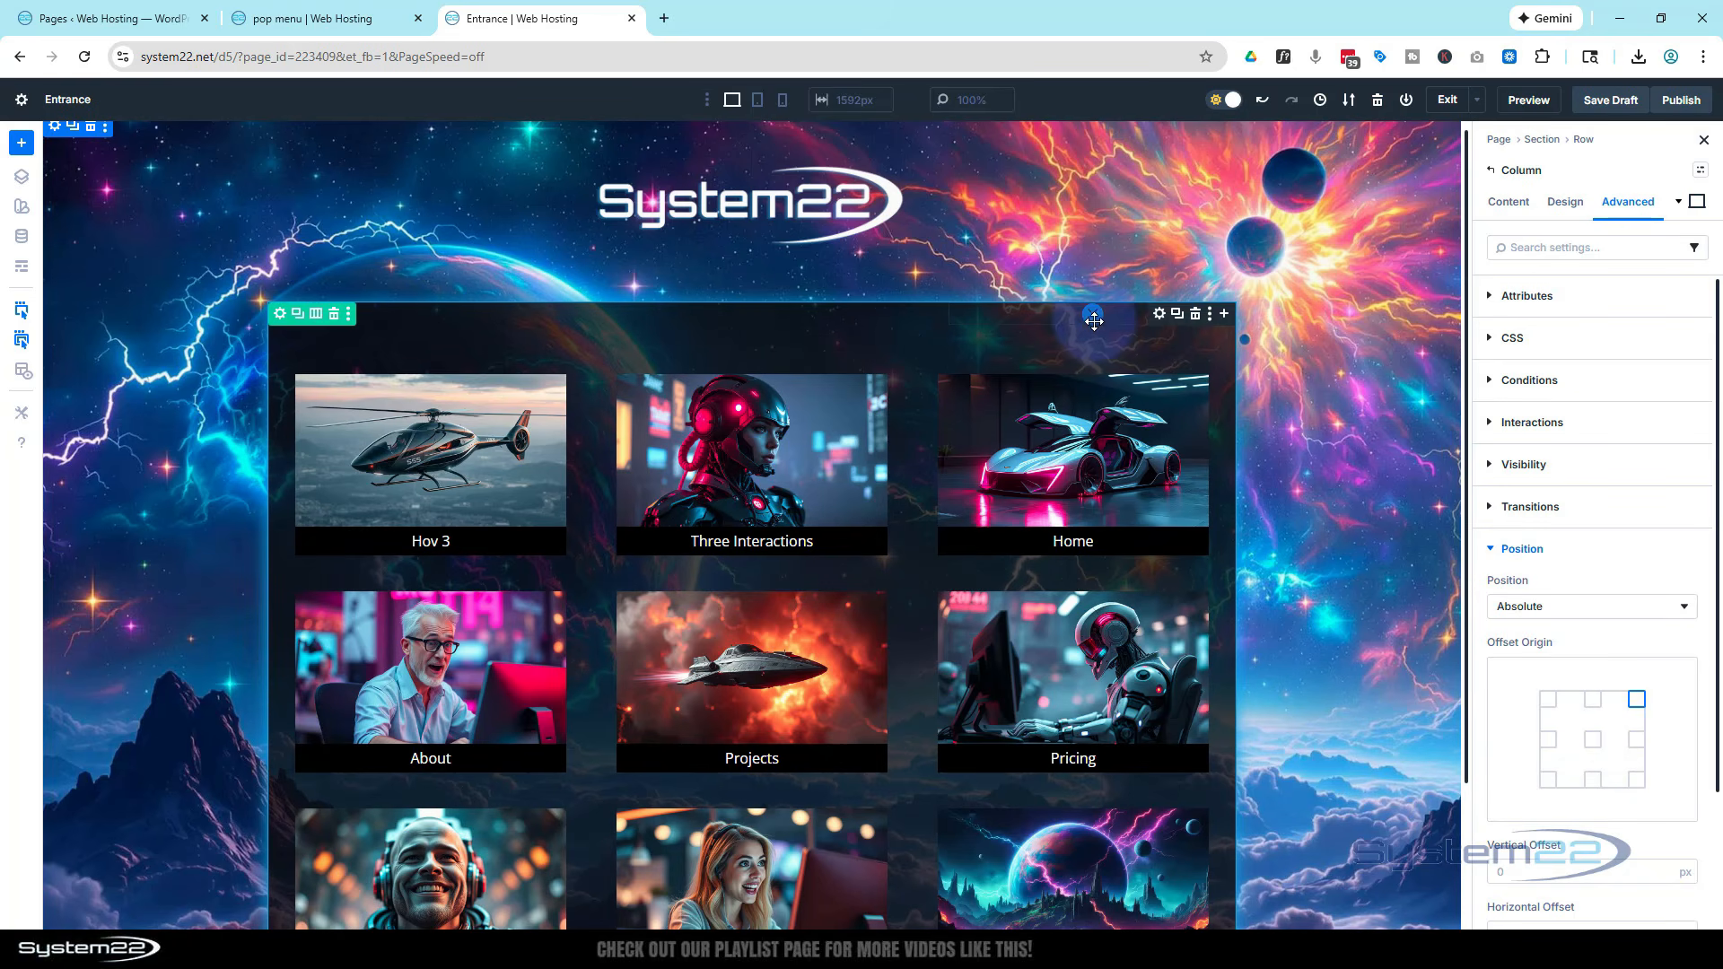
Align the close icon to the right
click(1159, 316)
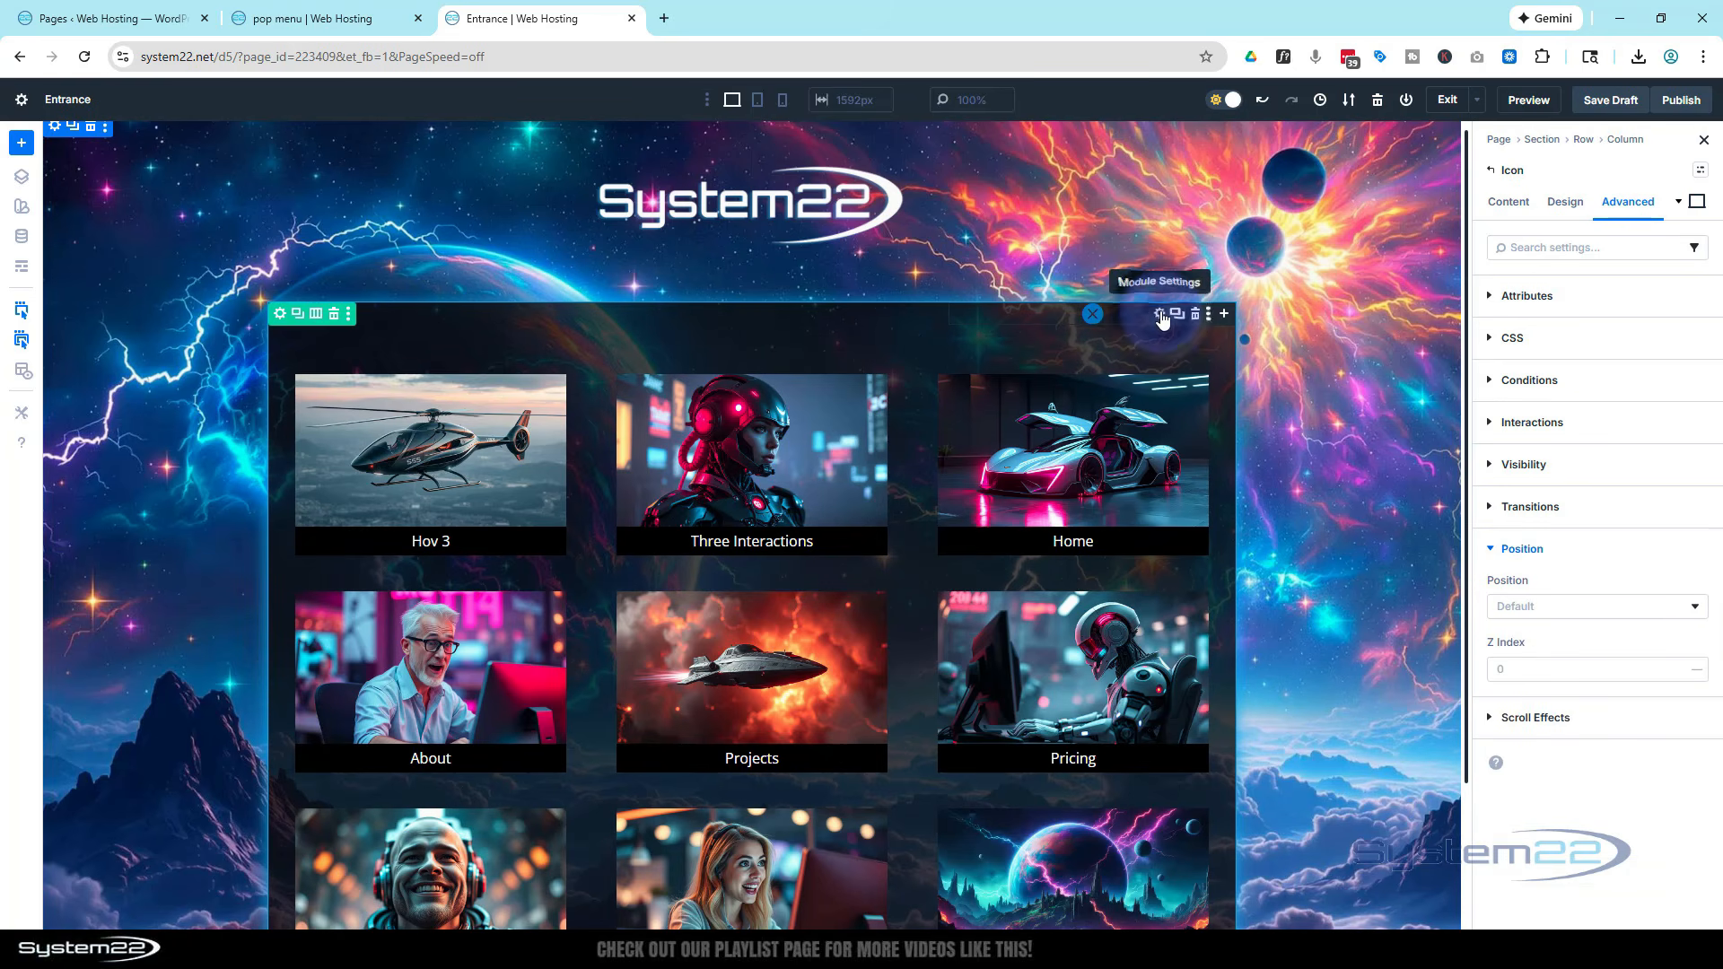
click(1567, 203)
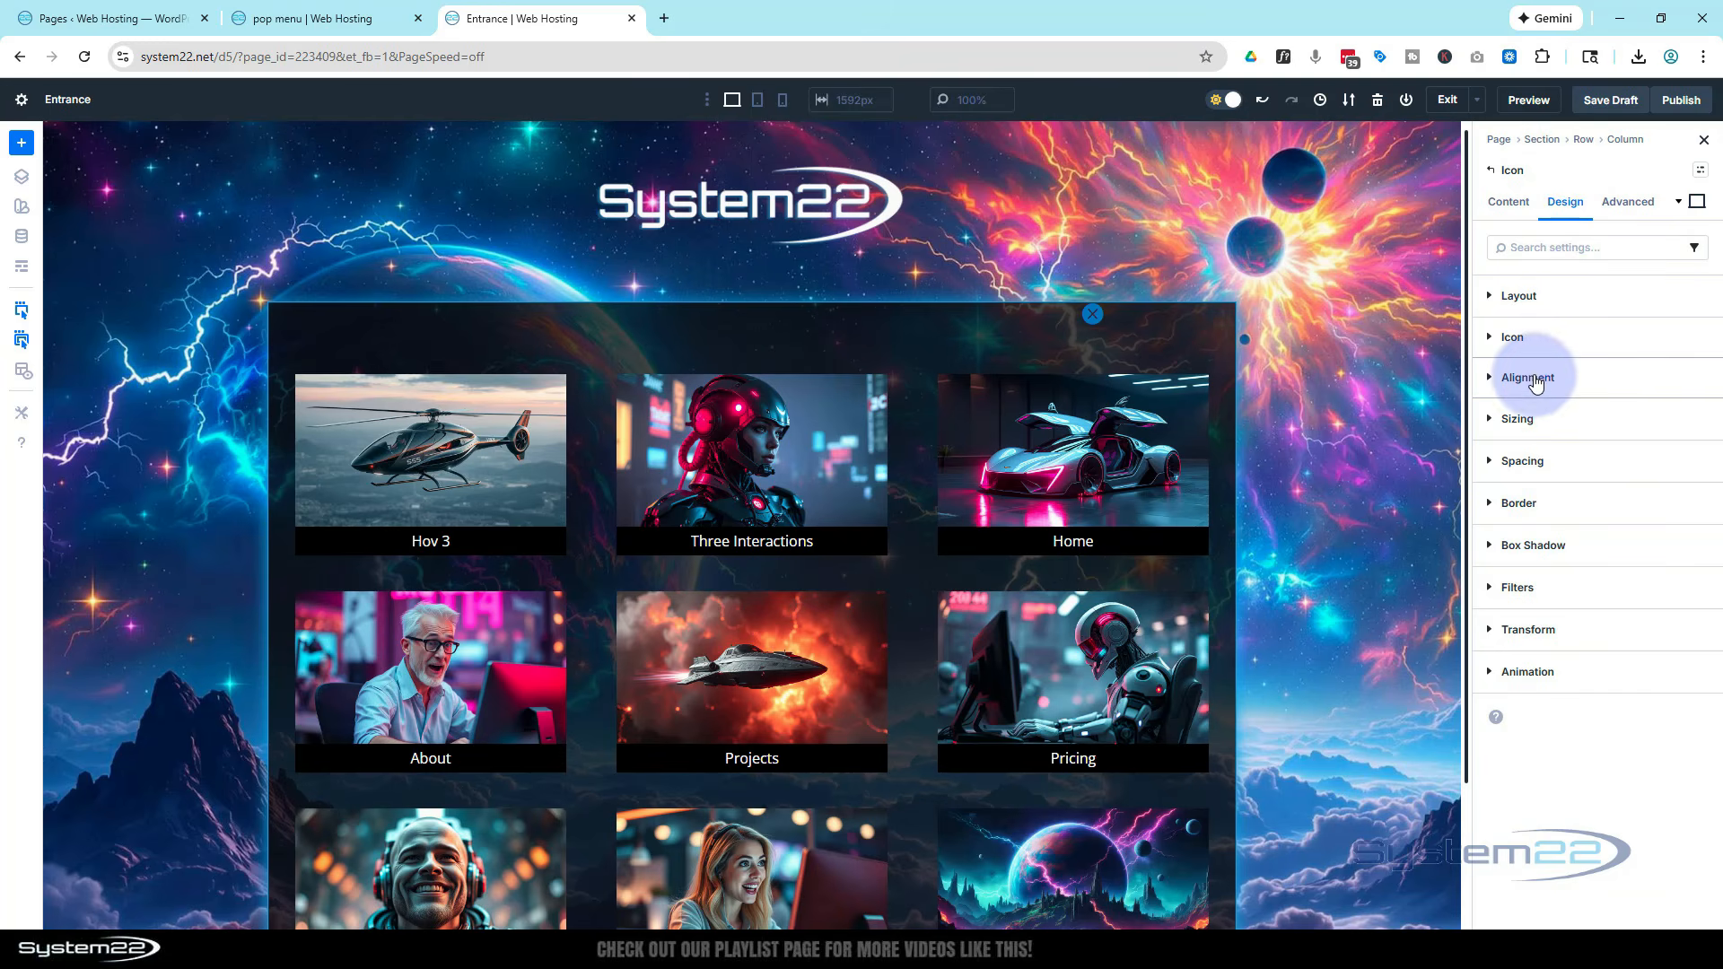
click(1527, 377)
click(1556, 436)
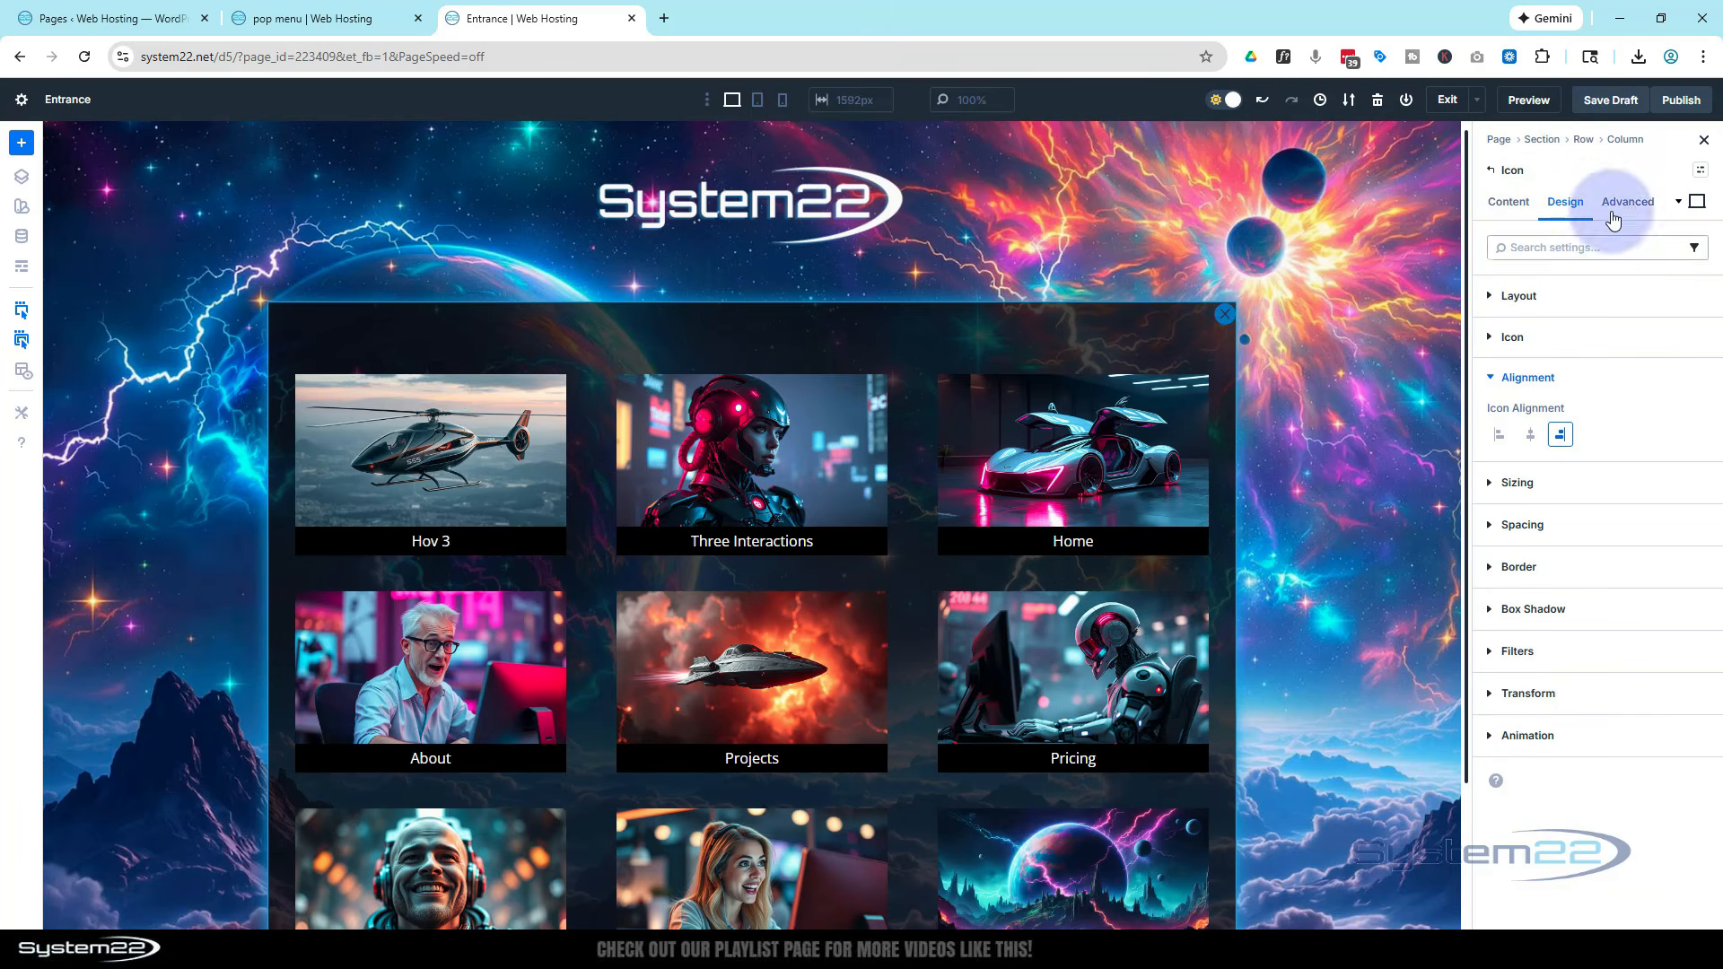
Set the column's vertical and horizontal offsets to 10 px each
click(1628, 140)
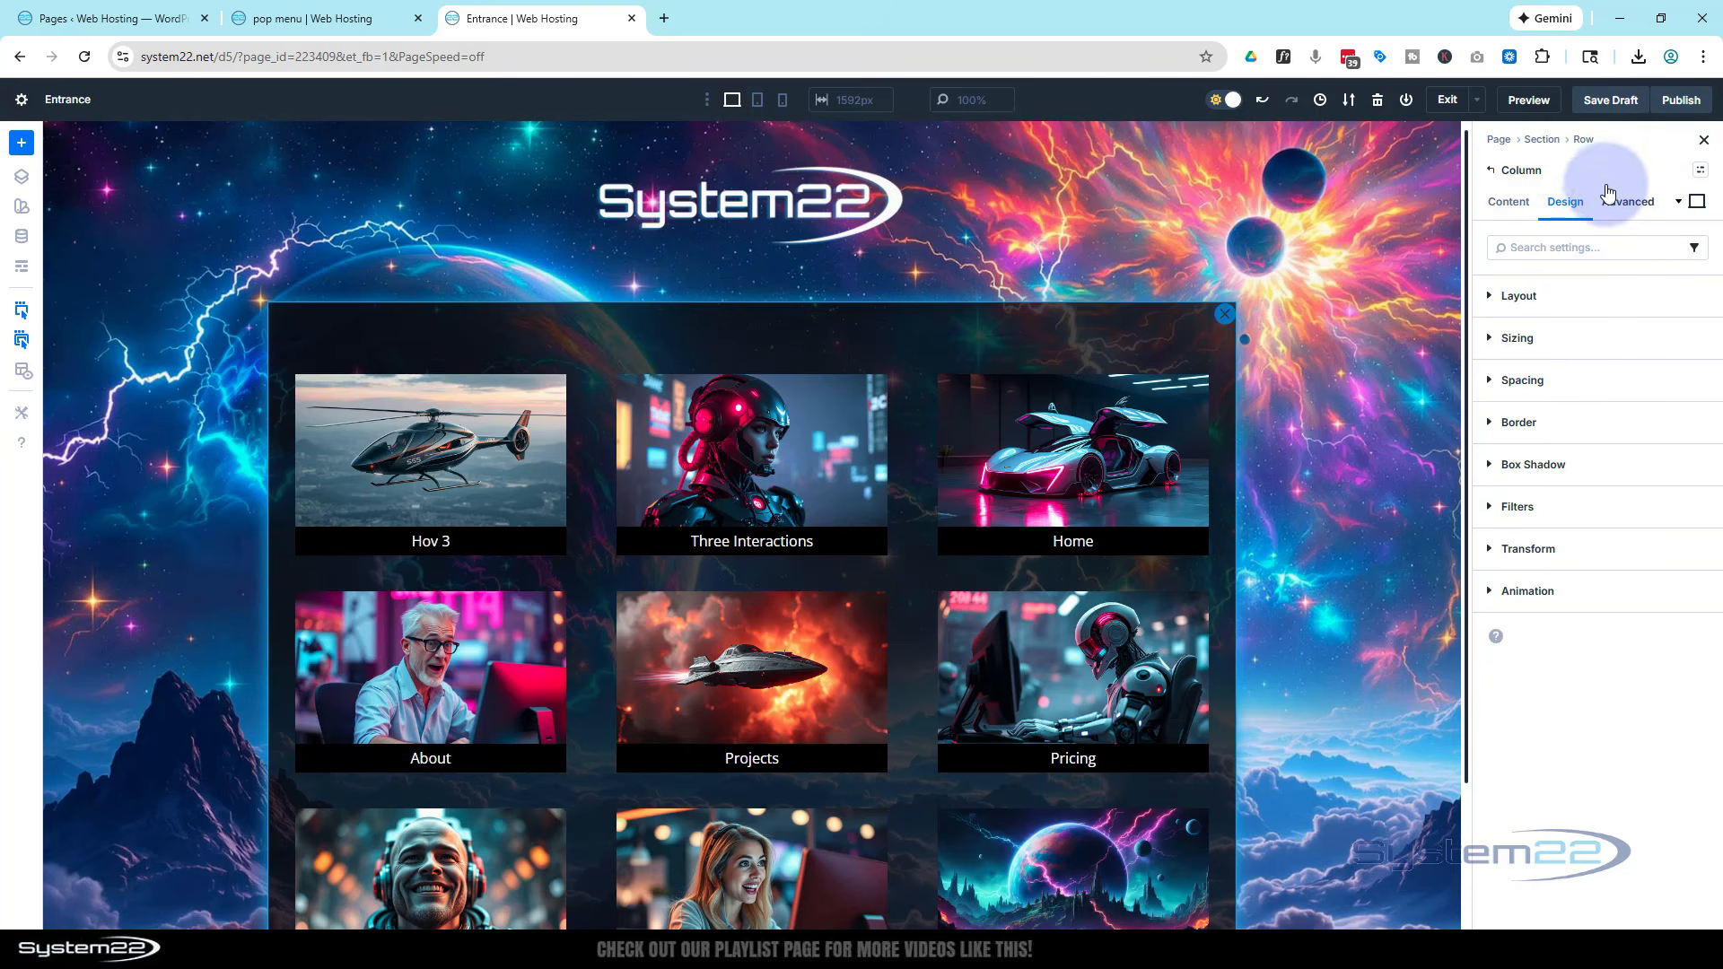
click(1634, 203)
click(1516, 549)
scroll(1576, 642, down, 2)
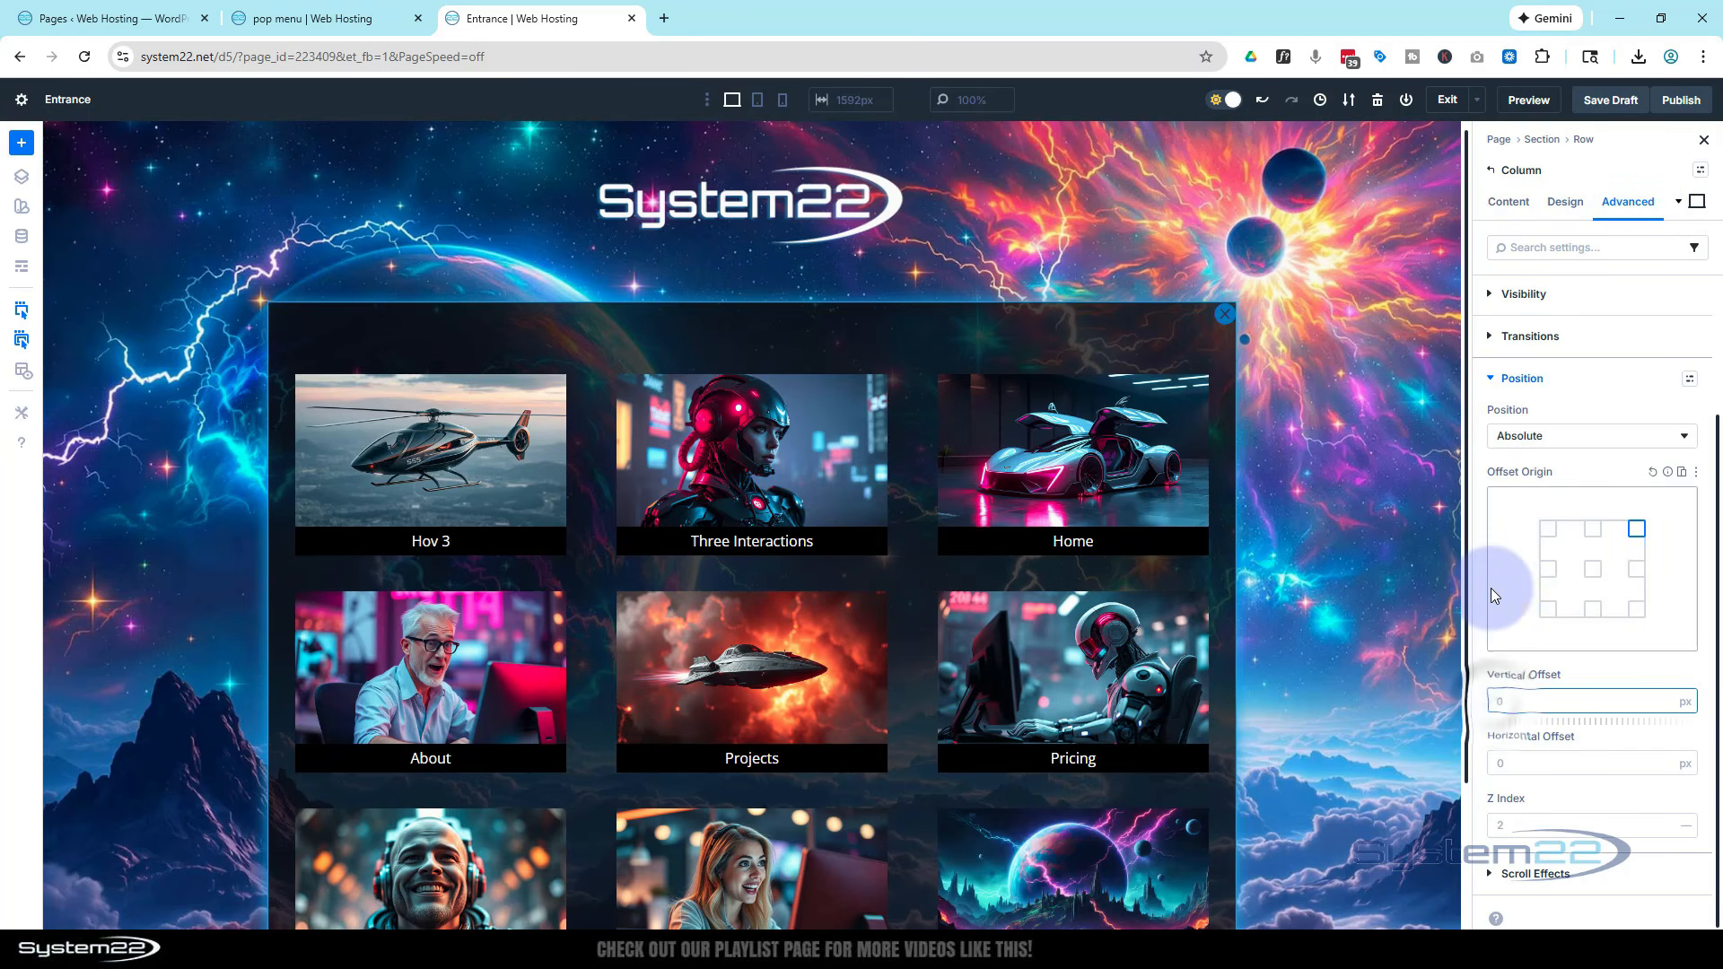
text(10)
click(1501, 760)
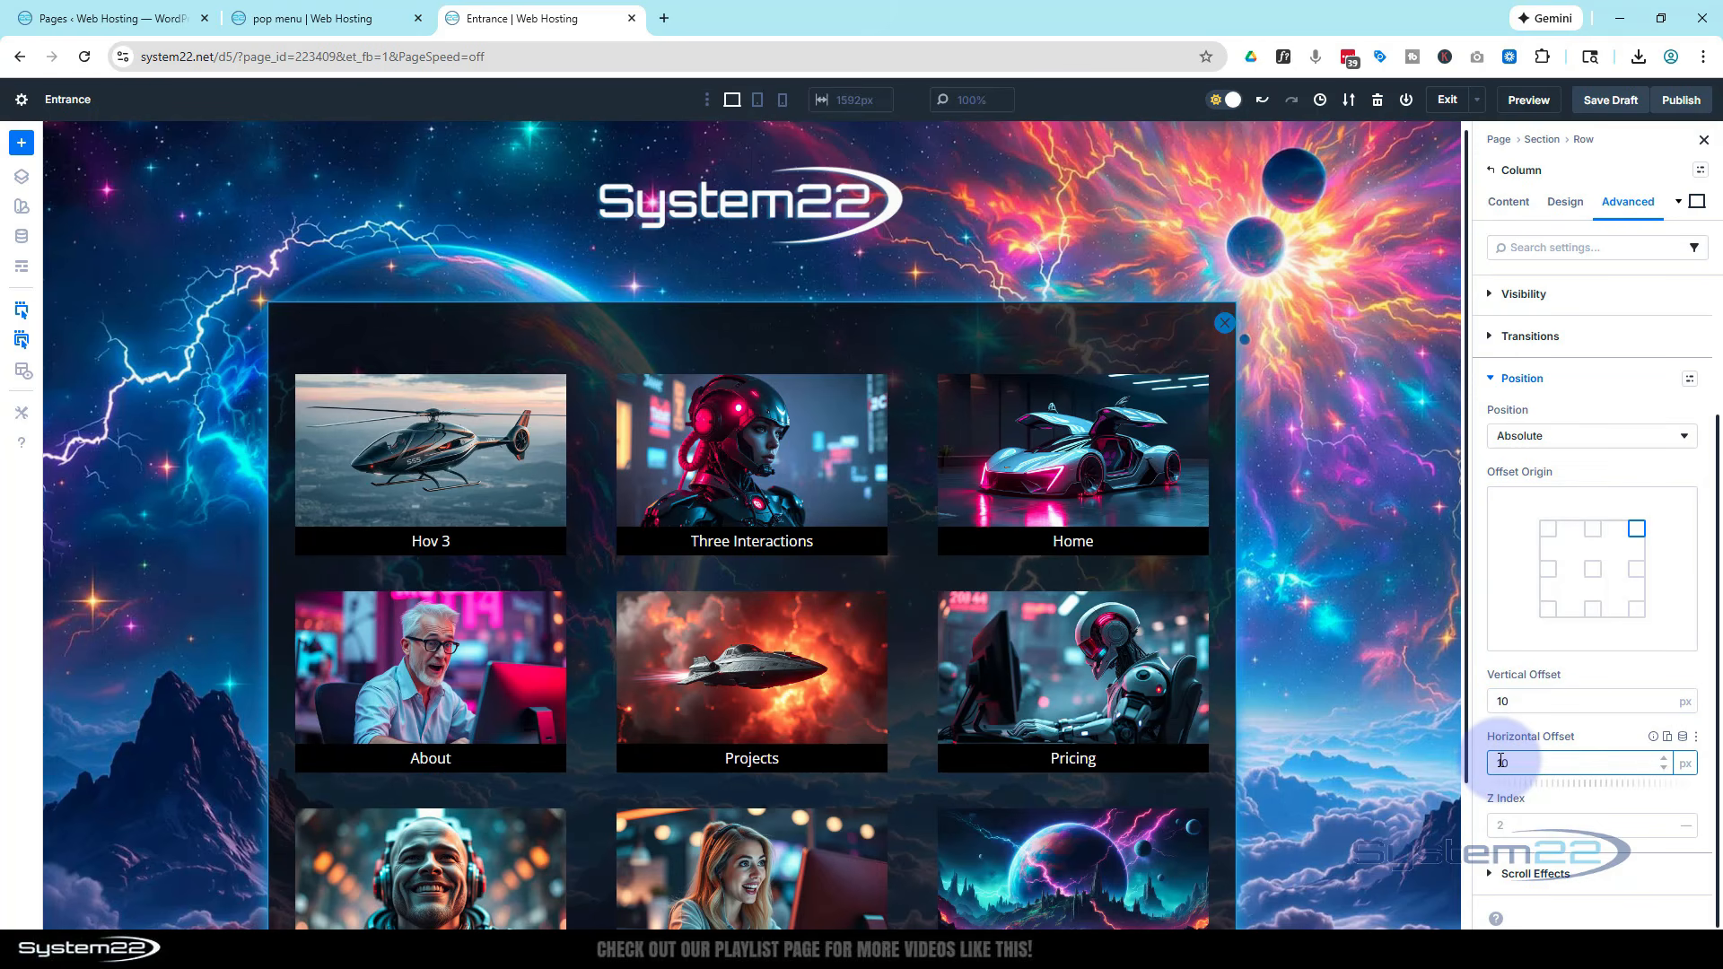
click(1603, 734)
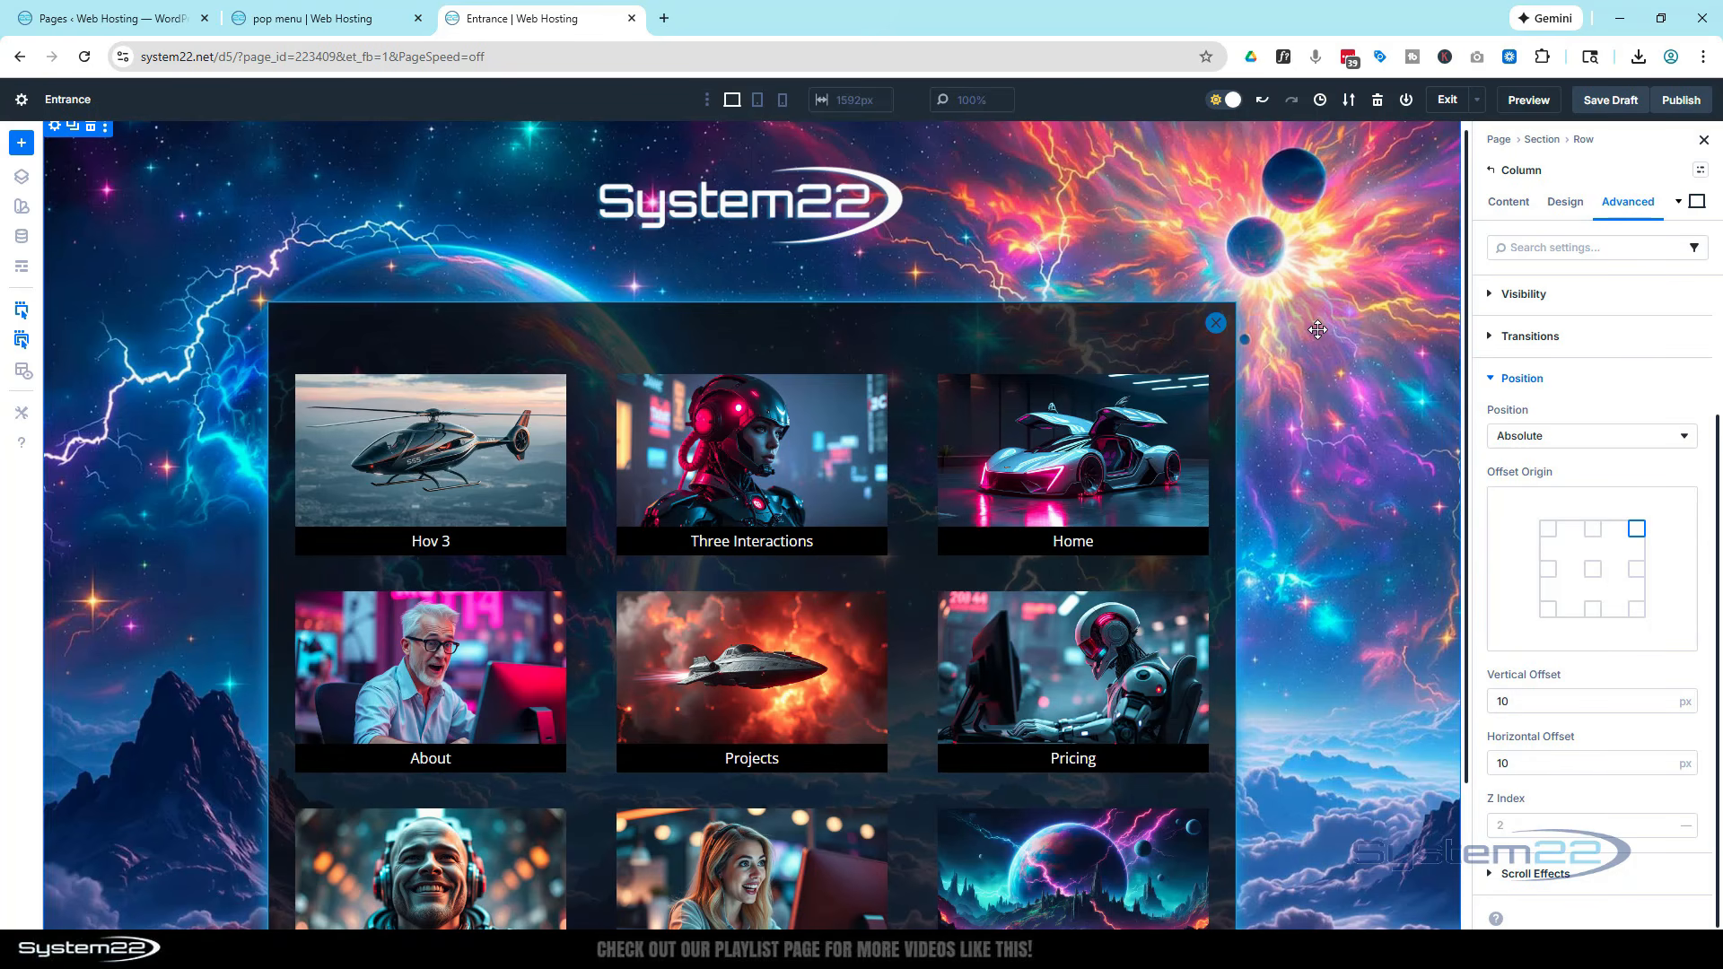
Check the layout in tablet and phone views, then return to desktop view
scroll(1287, 344, down, 2)
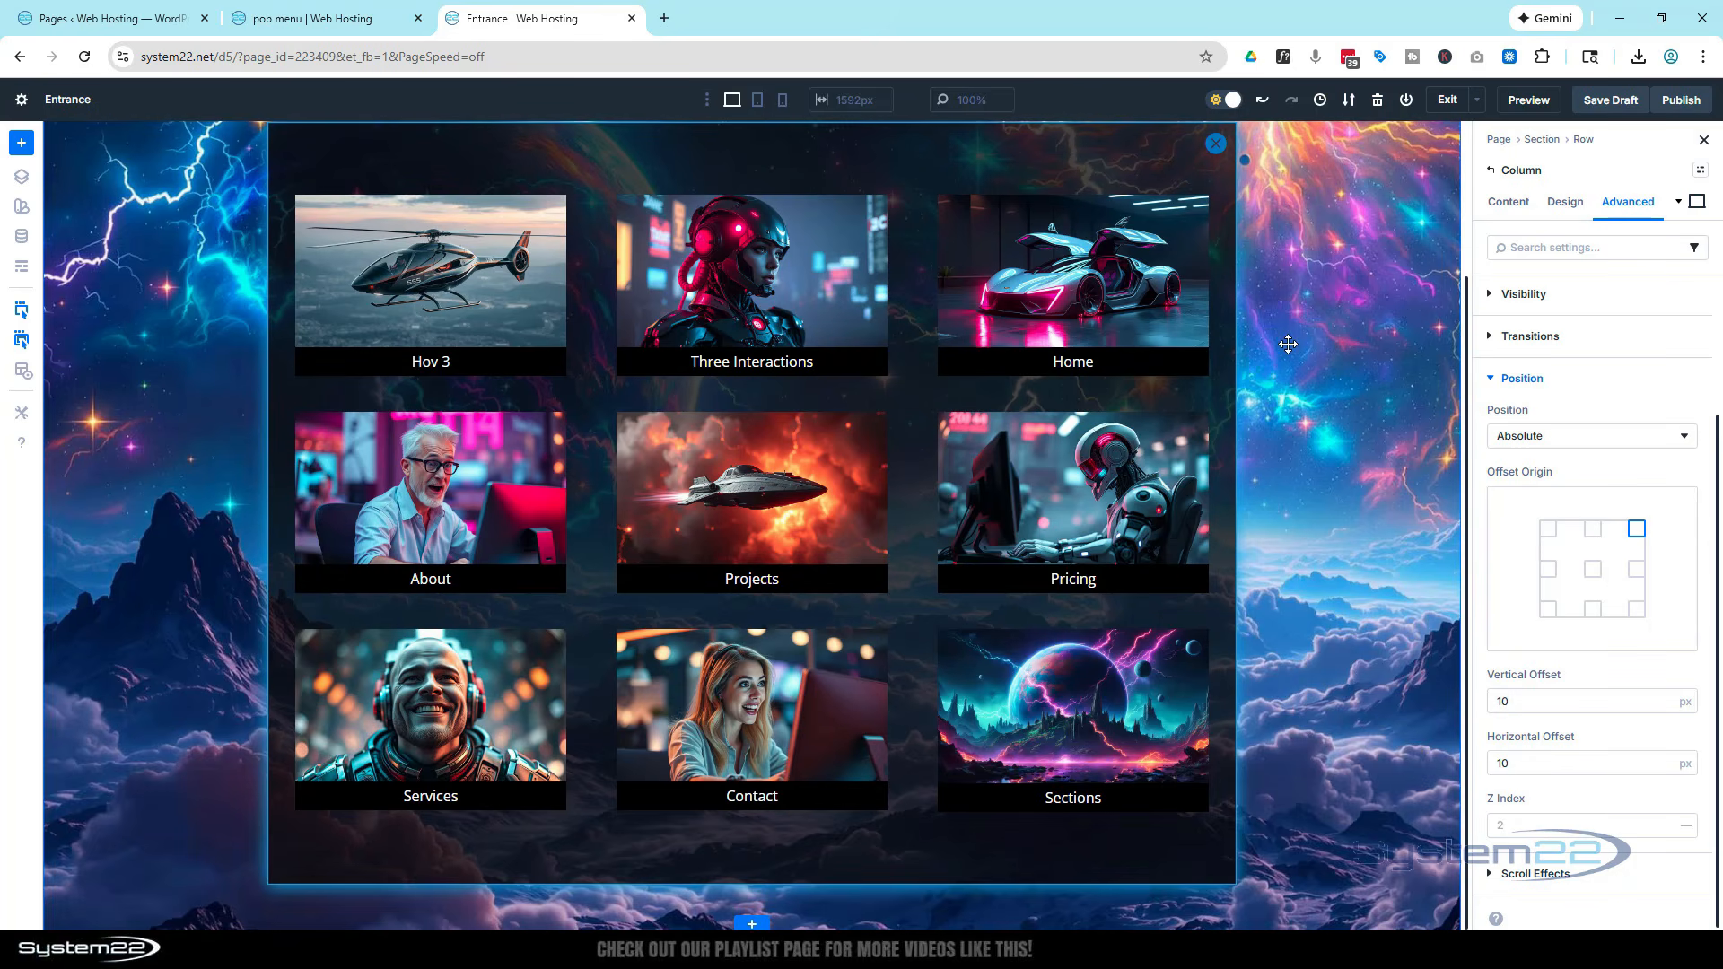
scroll(1289, 344, up, 2)
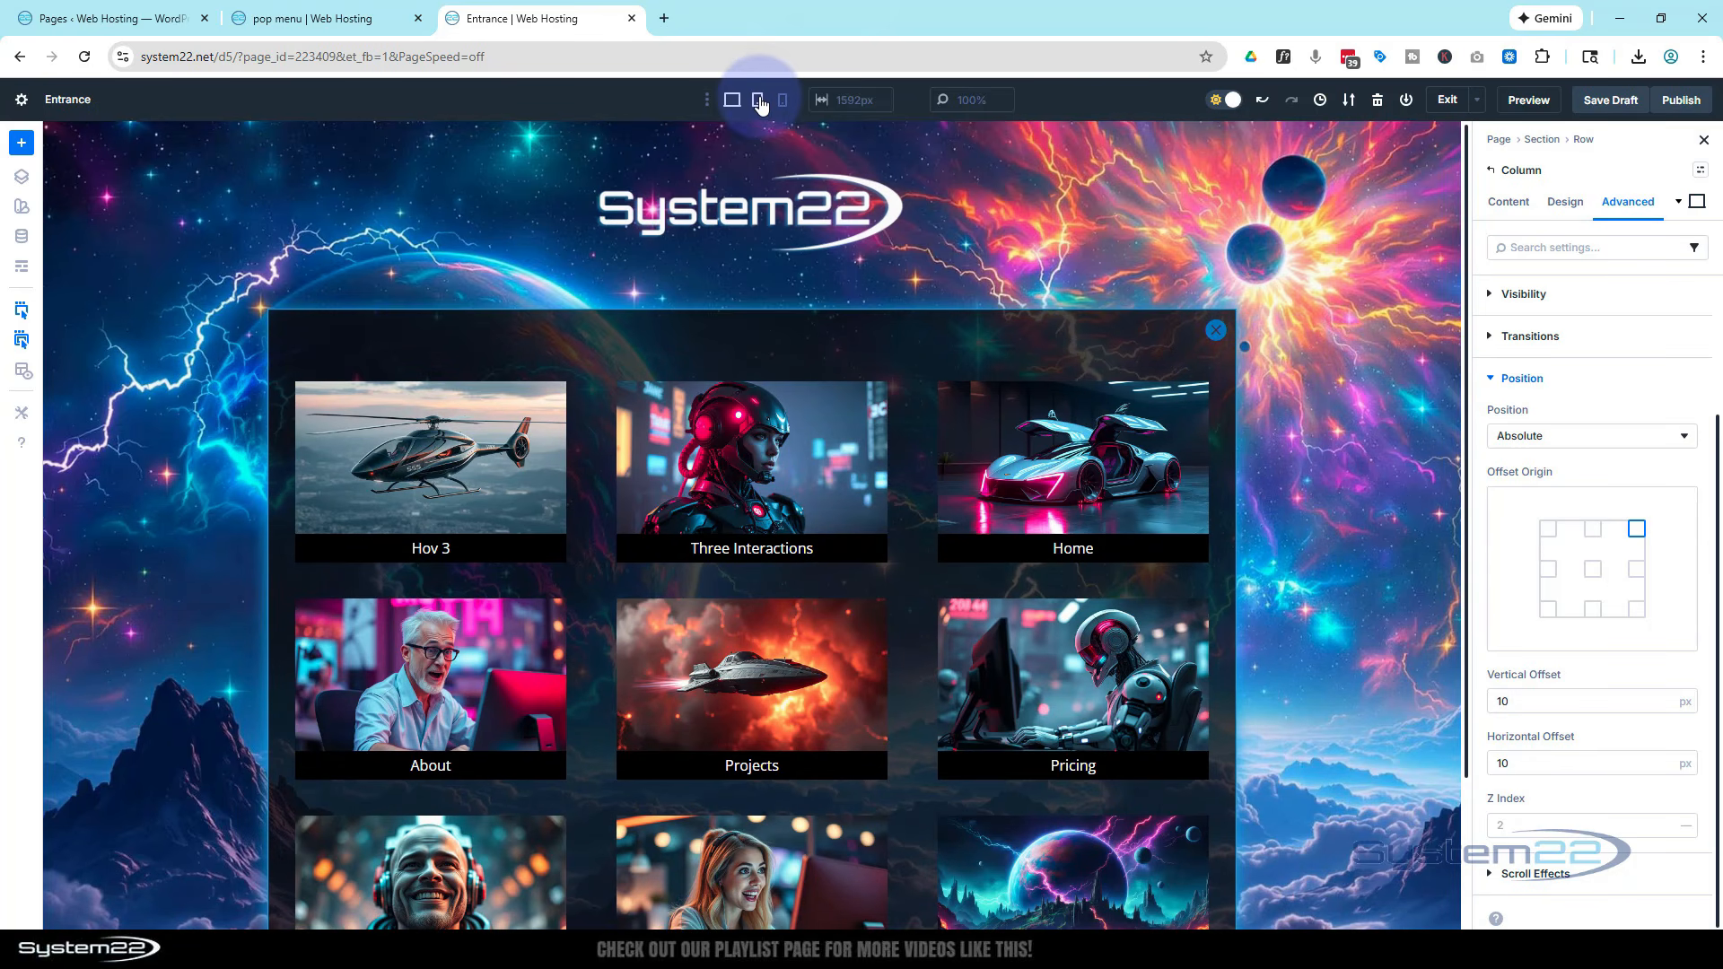
click(758, 101)
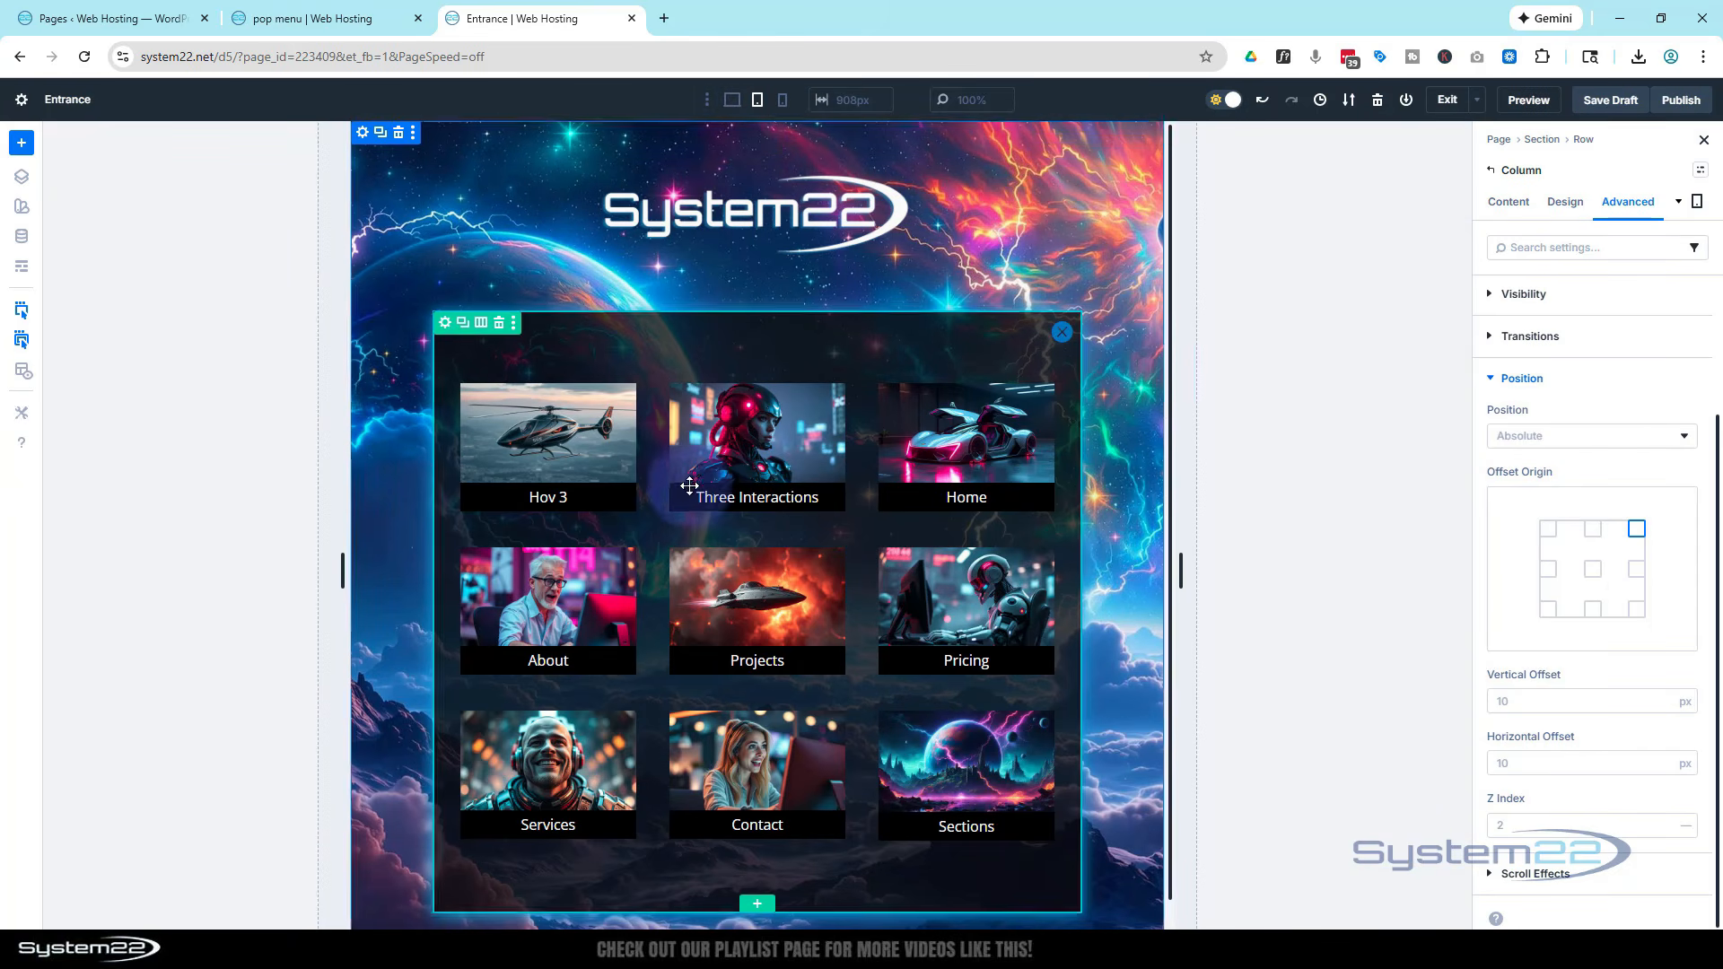
scroll(744, 570, down, 1)
scroll(743, 567, up, 1)
click(781, 102)
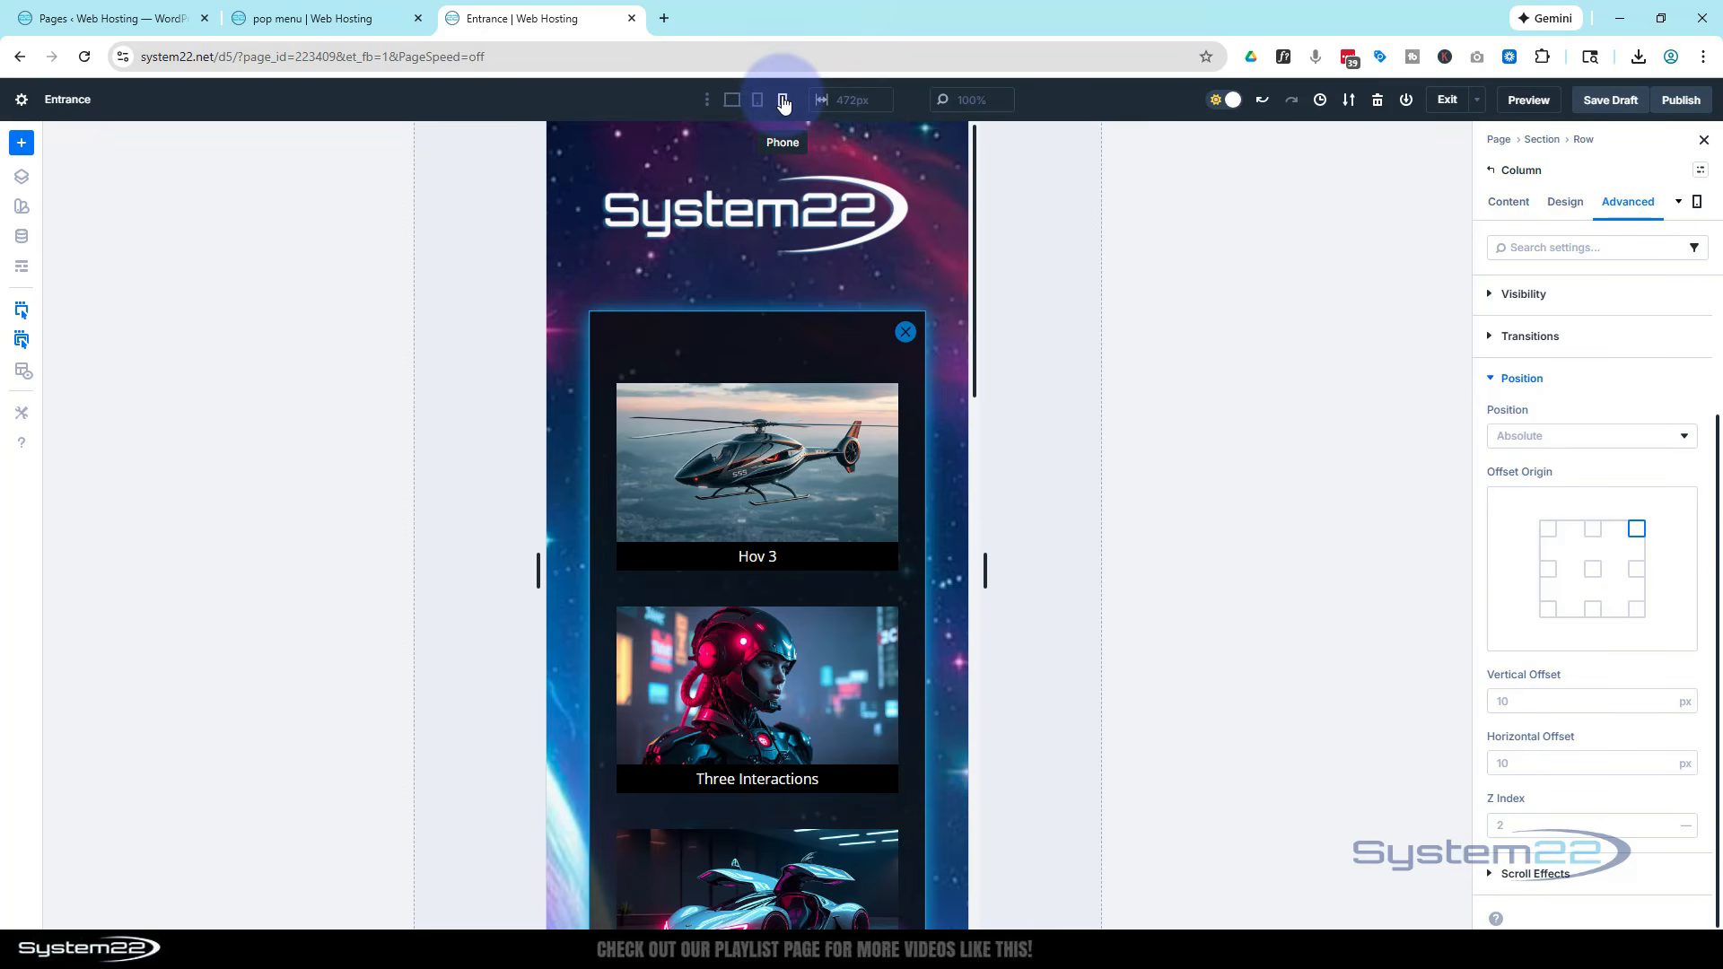
scroll(794, 348, down, 4)
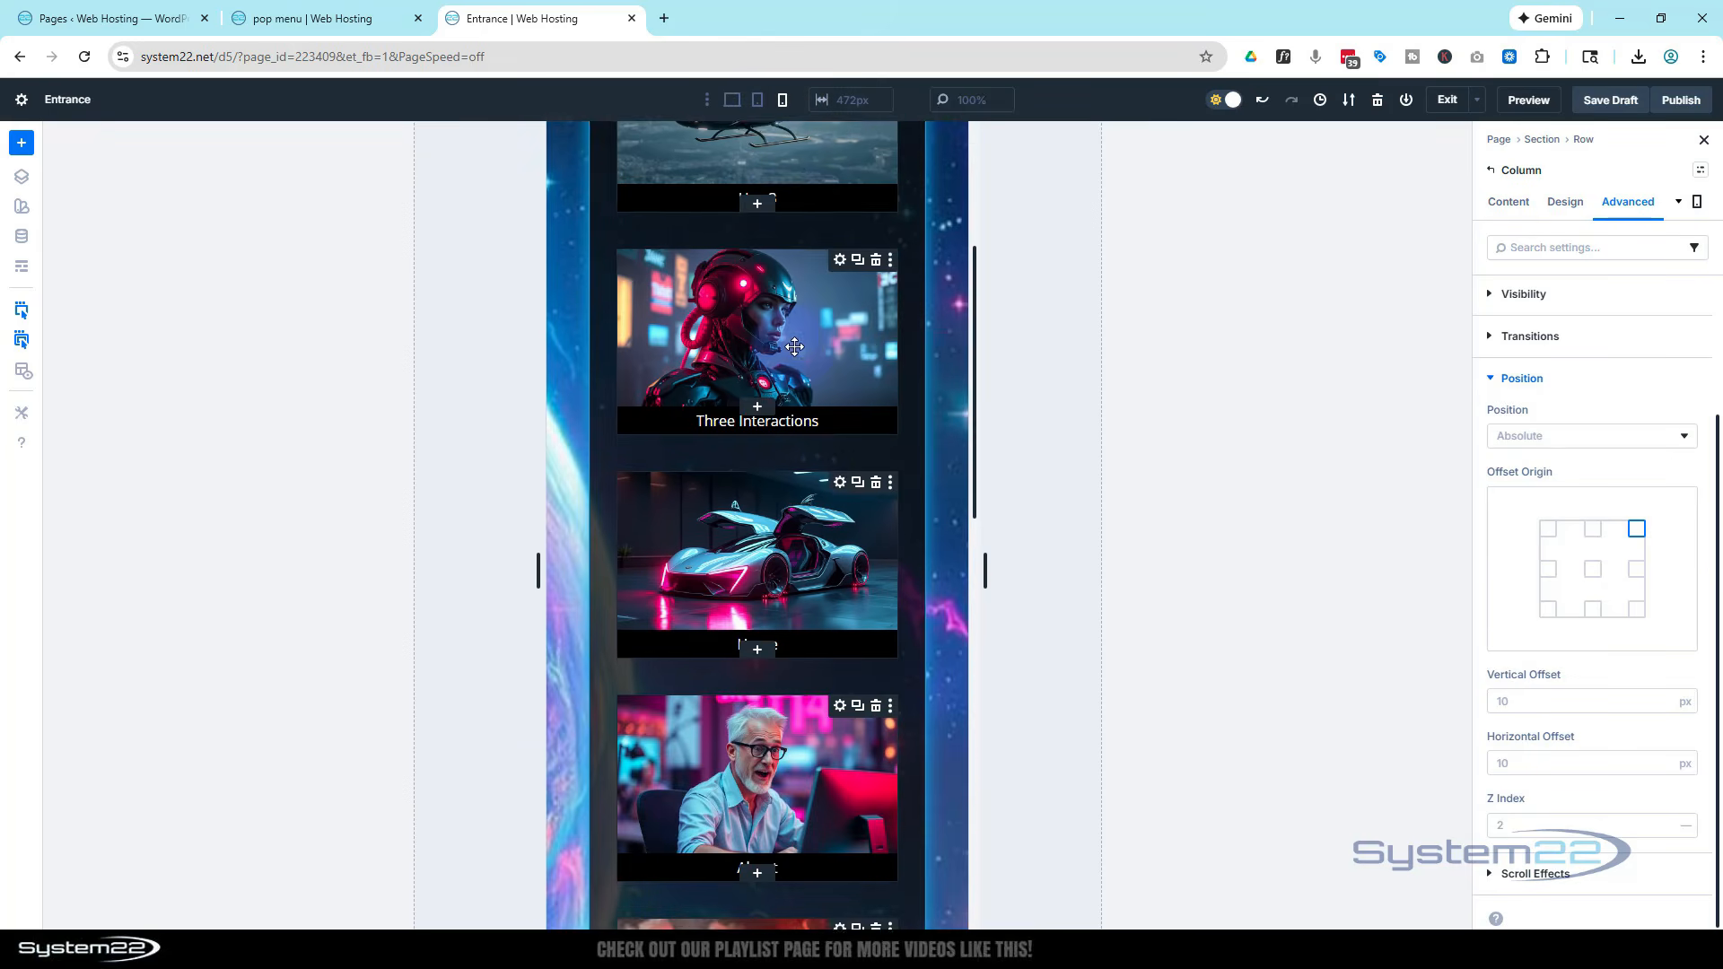
scroll(794, 348, down, 8)
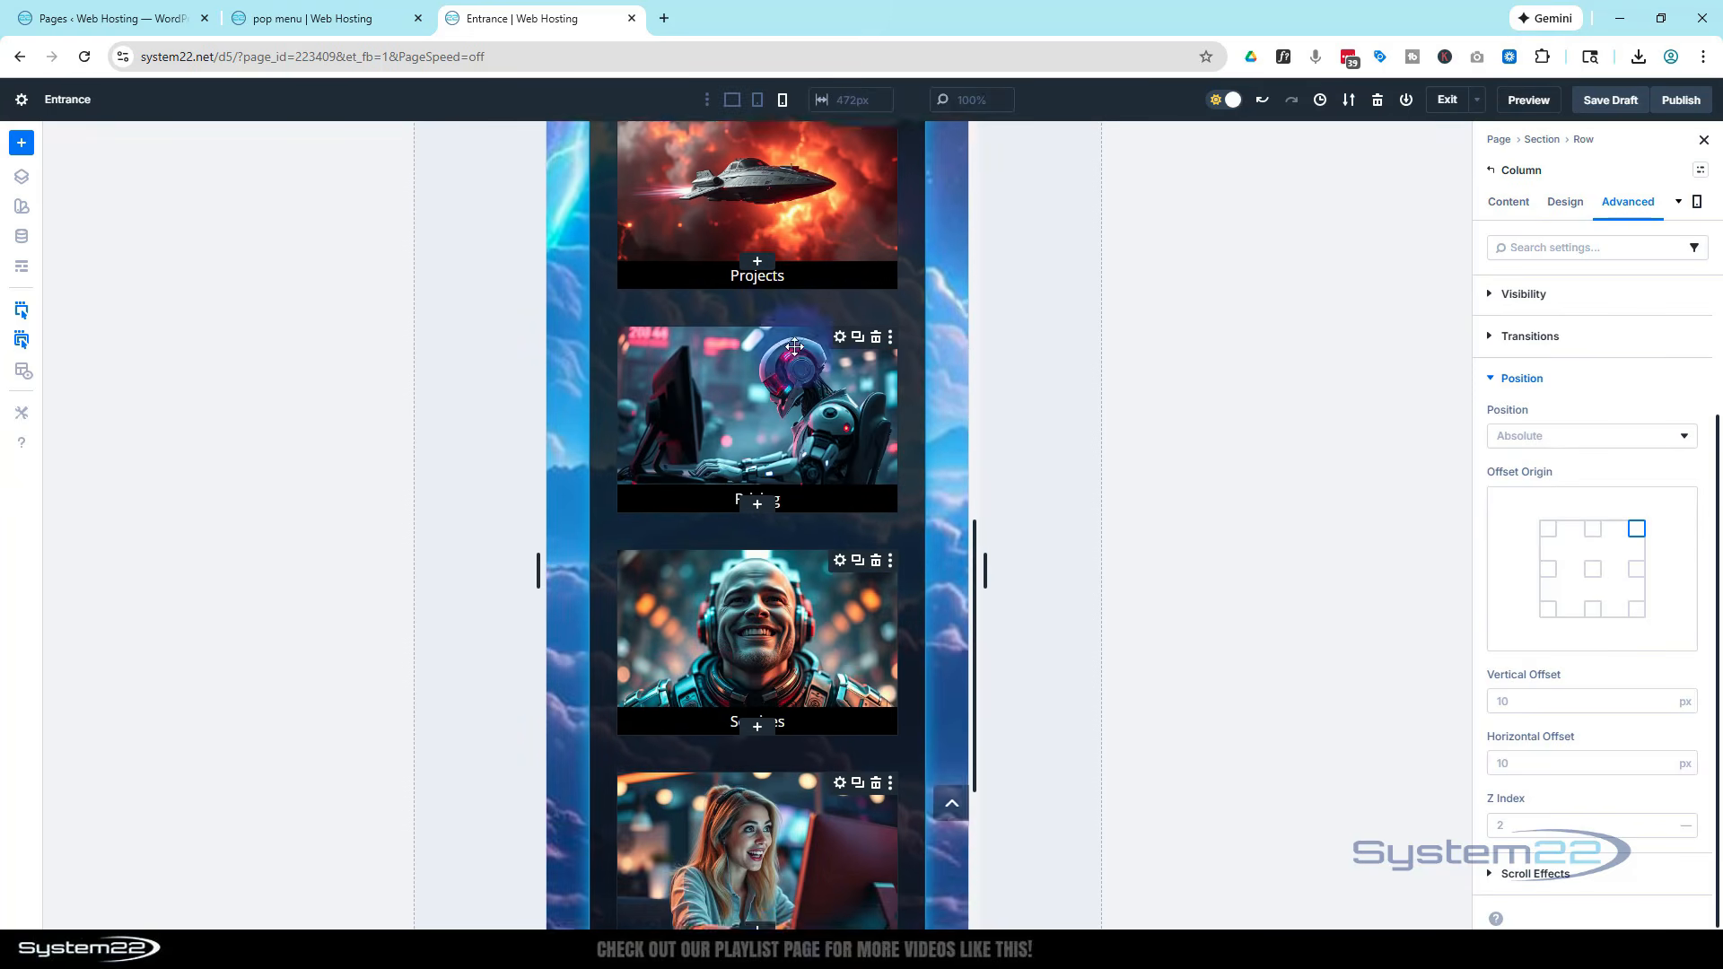
scroll(794, 348, up, 10)
scroll(794, 349, up, 4)
click(761, 99)
click(732, 100)
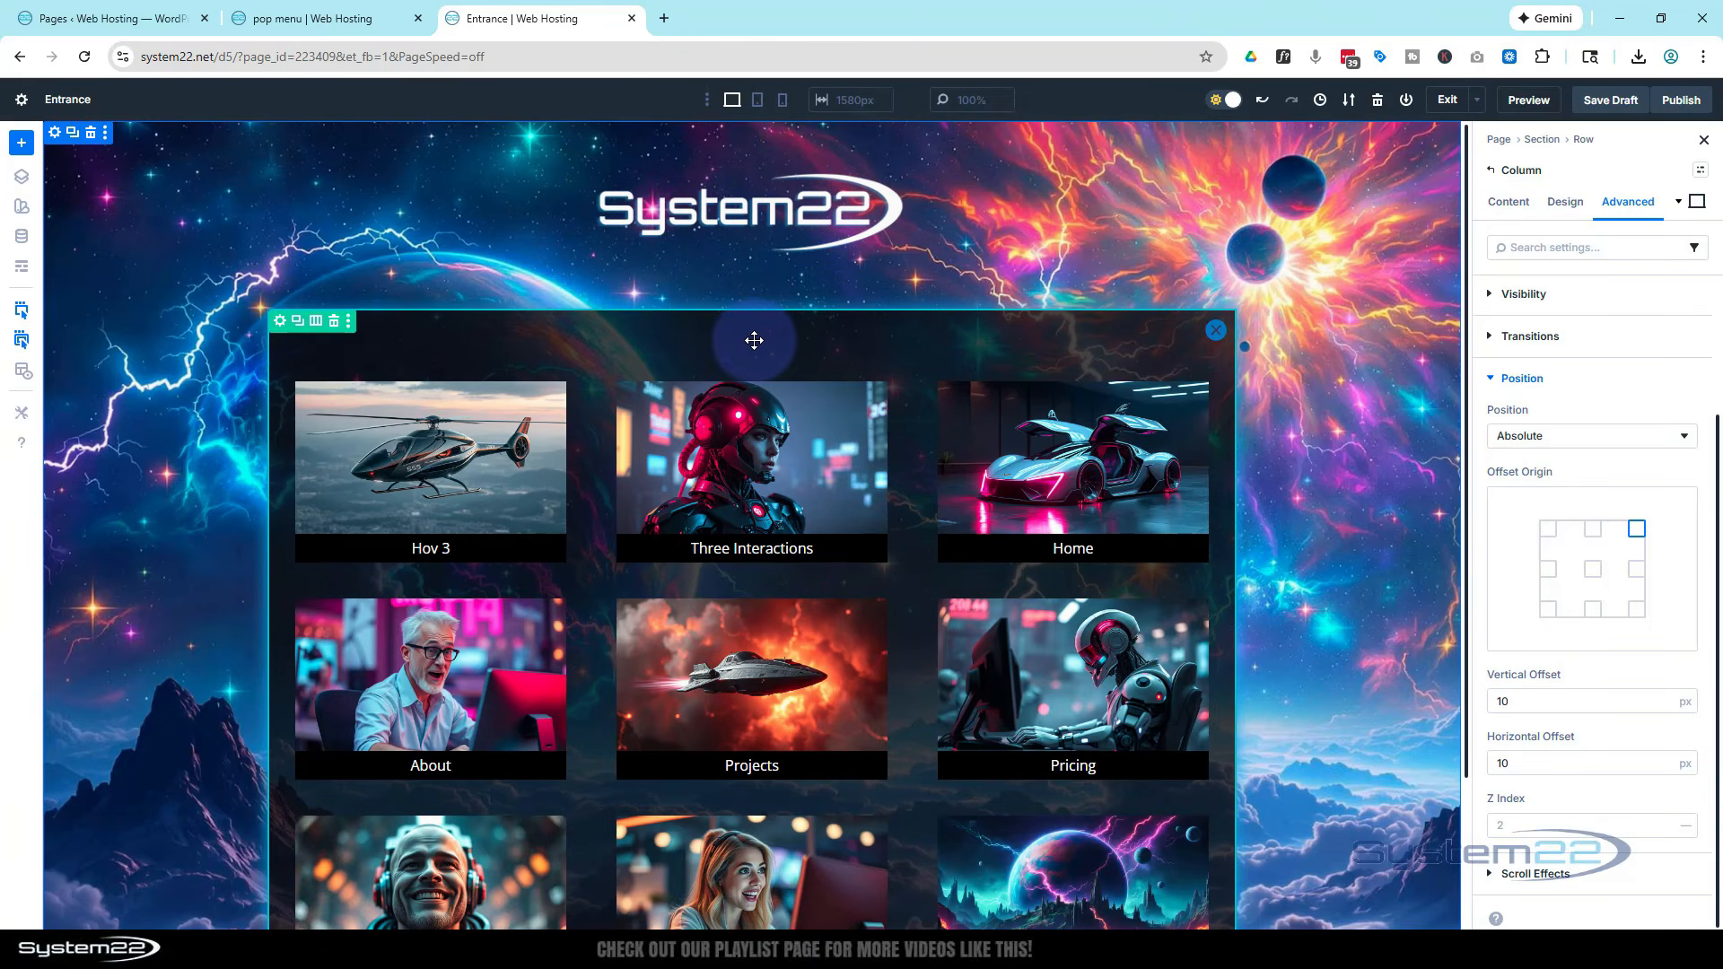
scroll(1287, 294, down, 2)
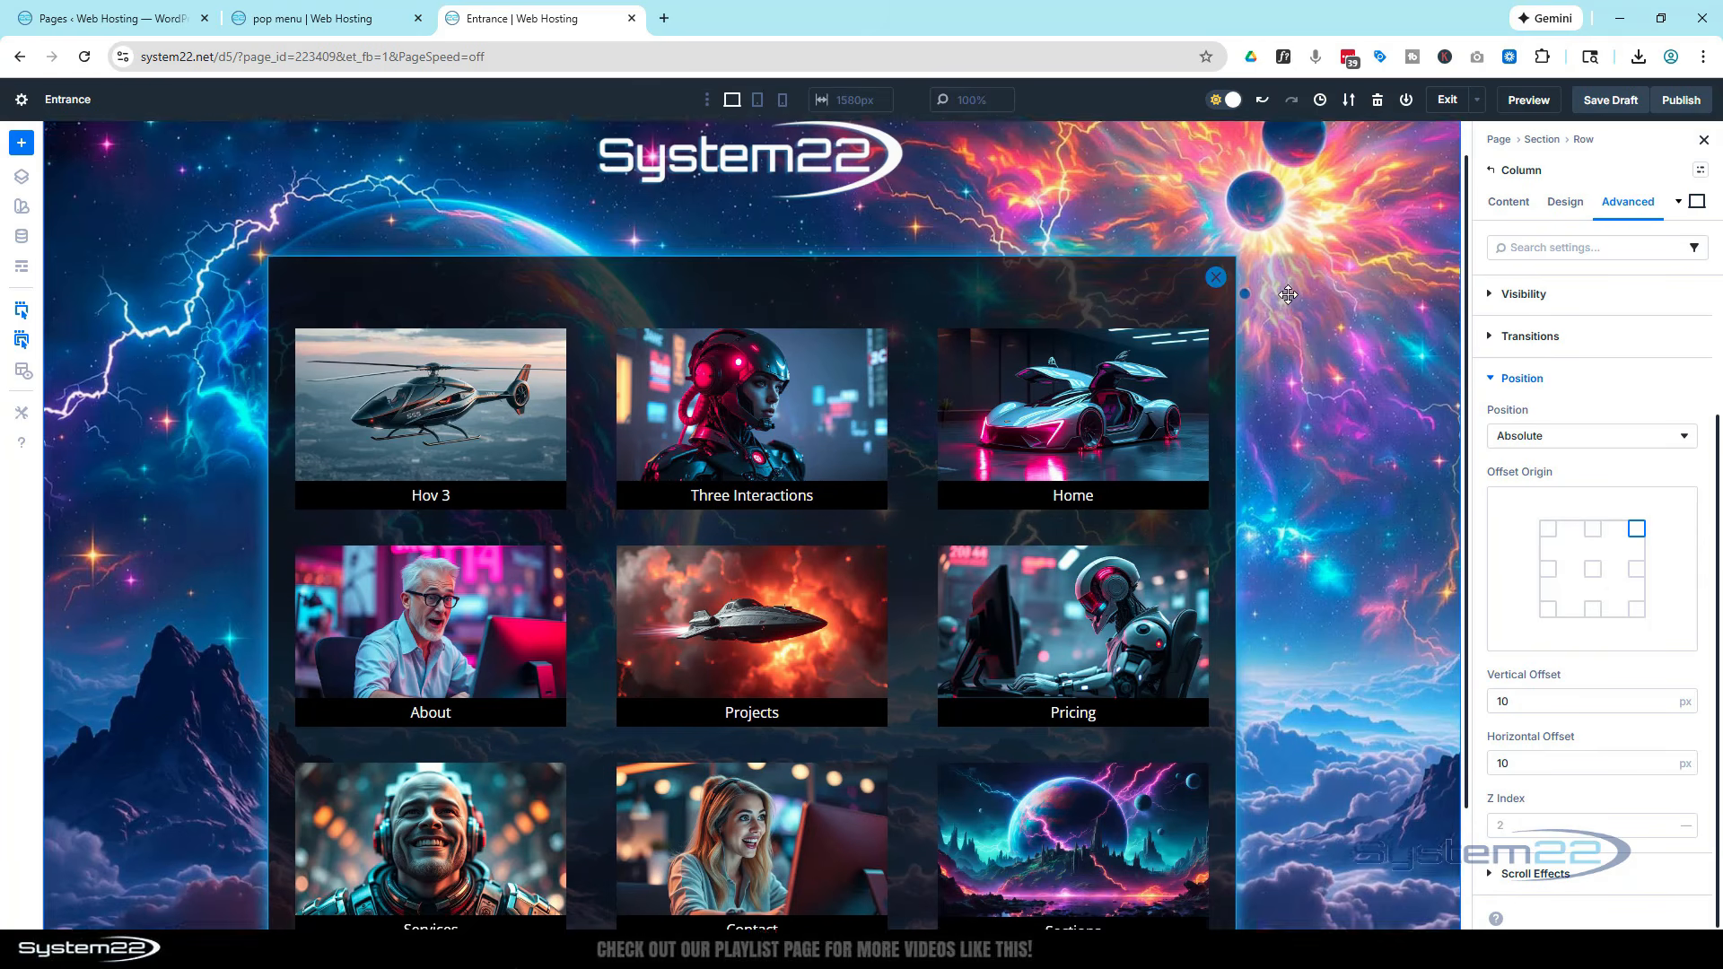
scroll(1288, 294, up, 2)
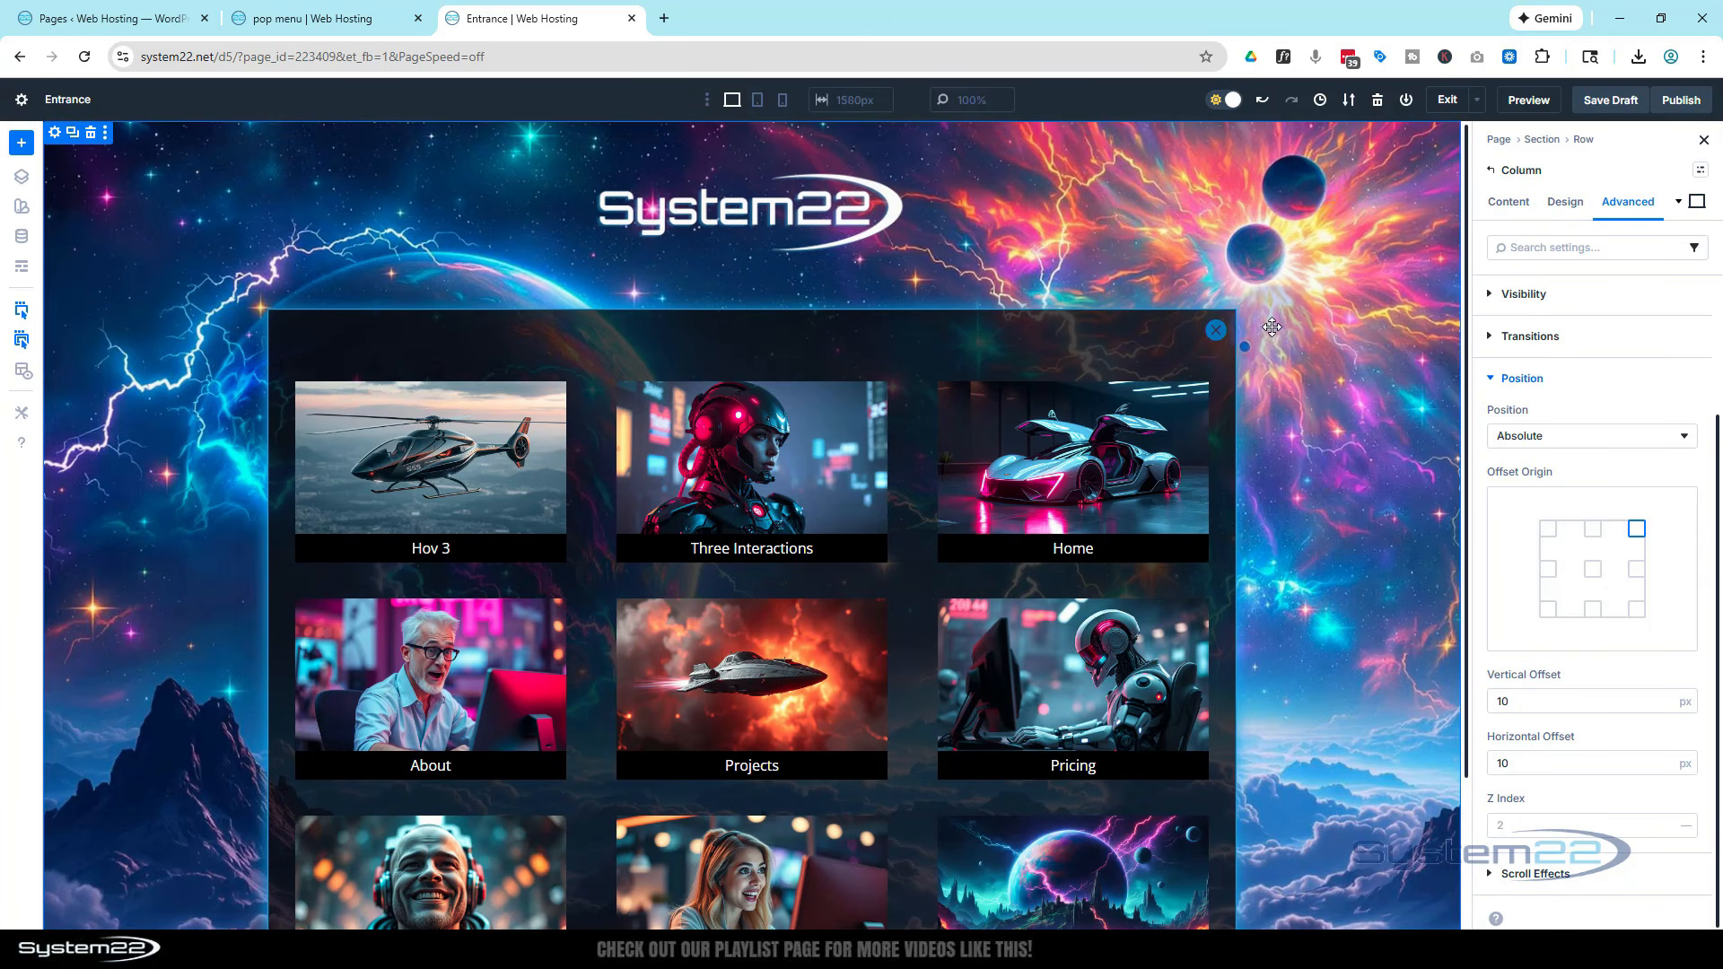
Set the grid row's position to Fixed
click(641, 371)
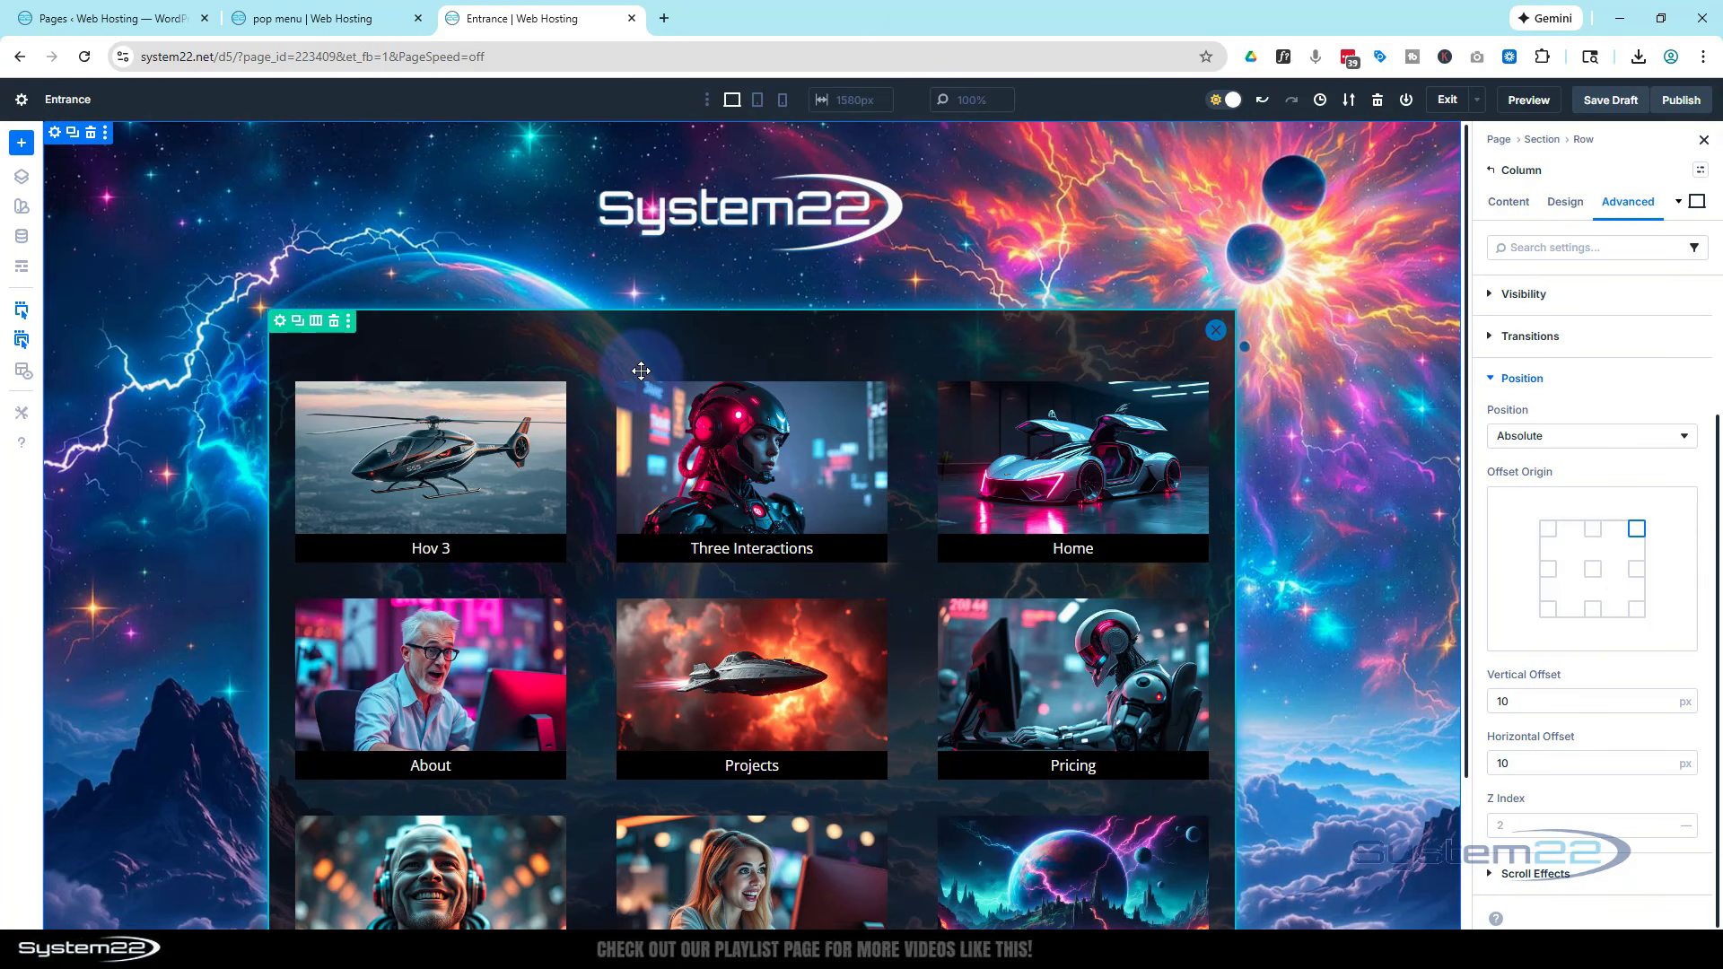
click(280, 323)
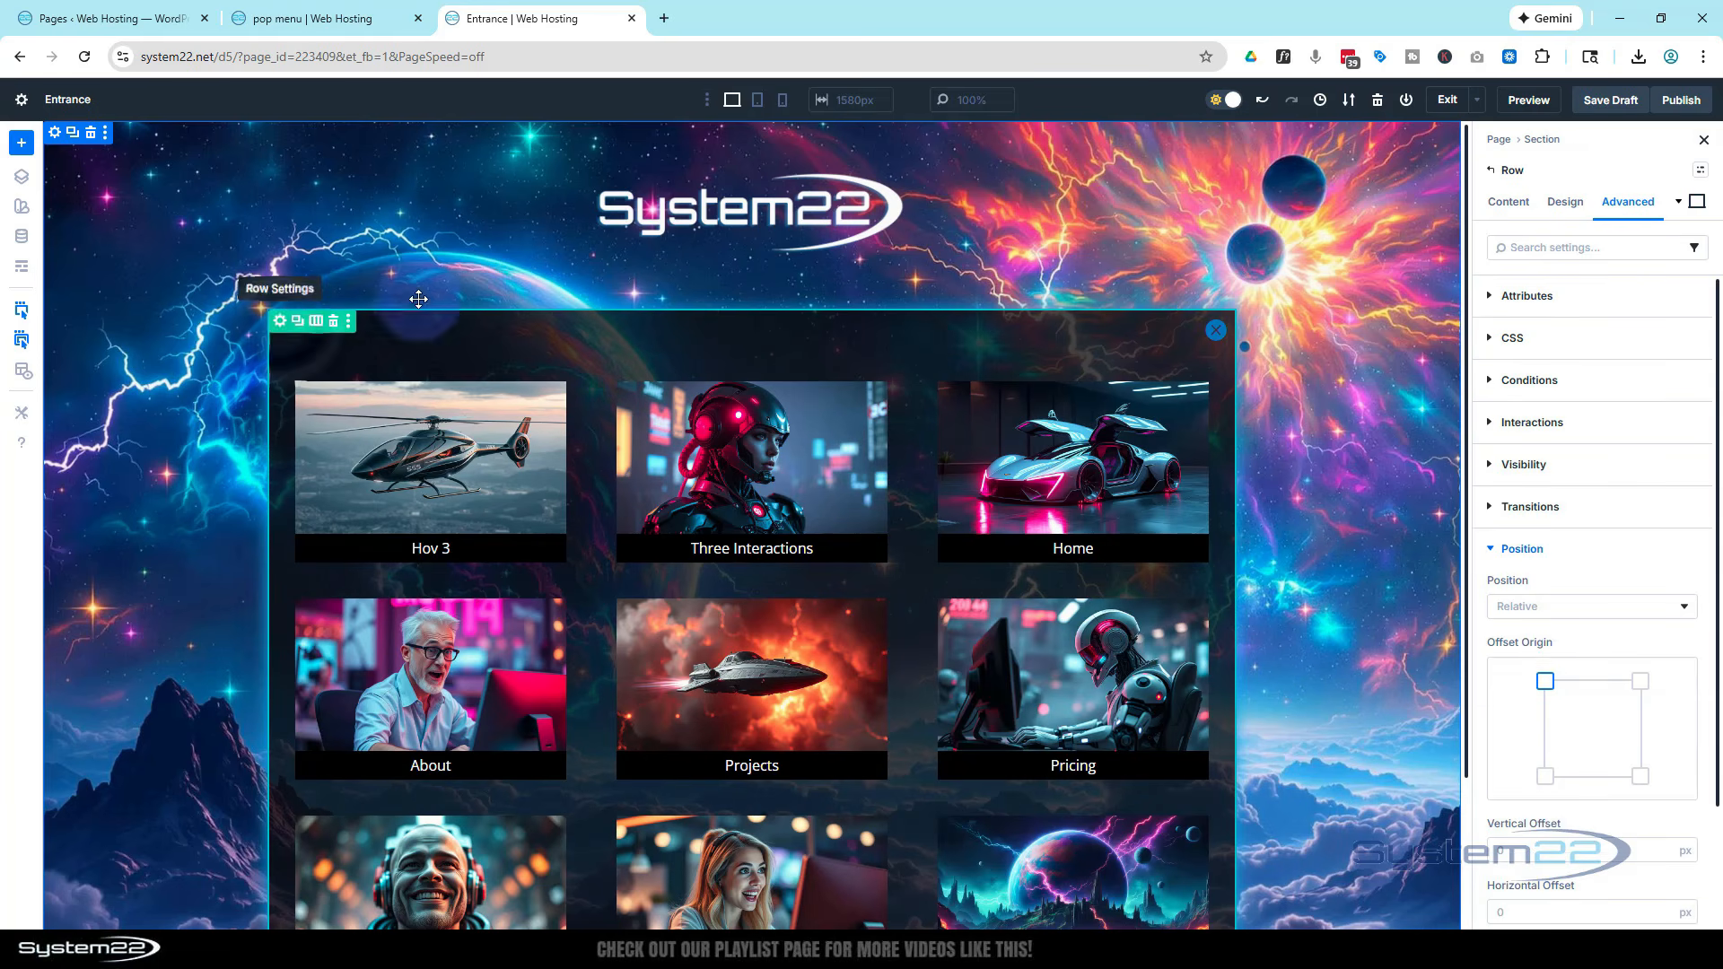
click(1628, 202)
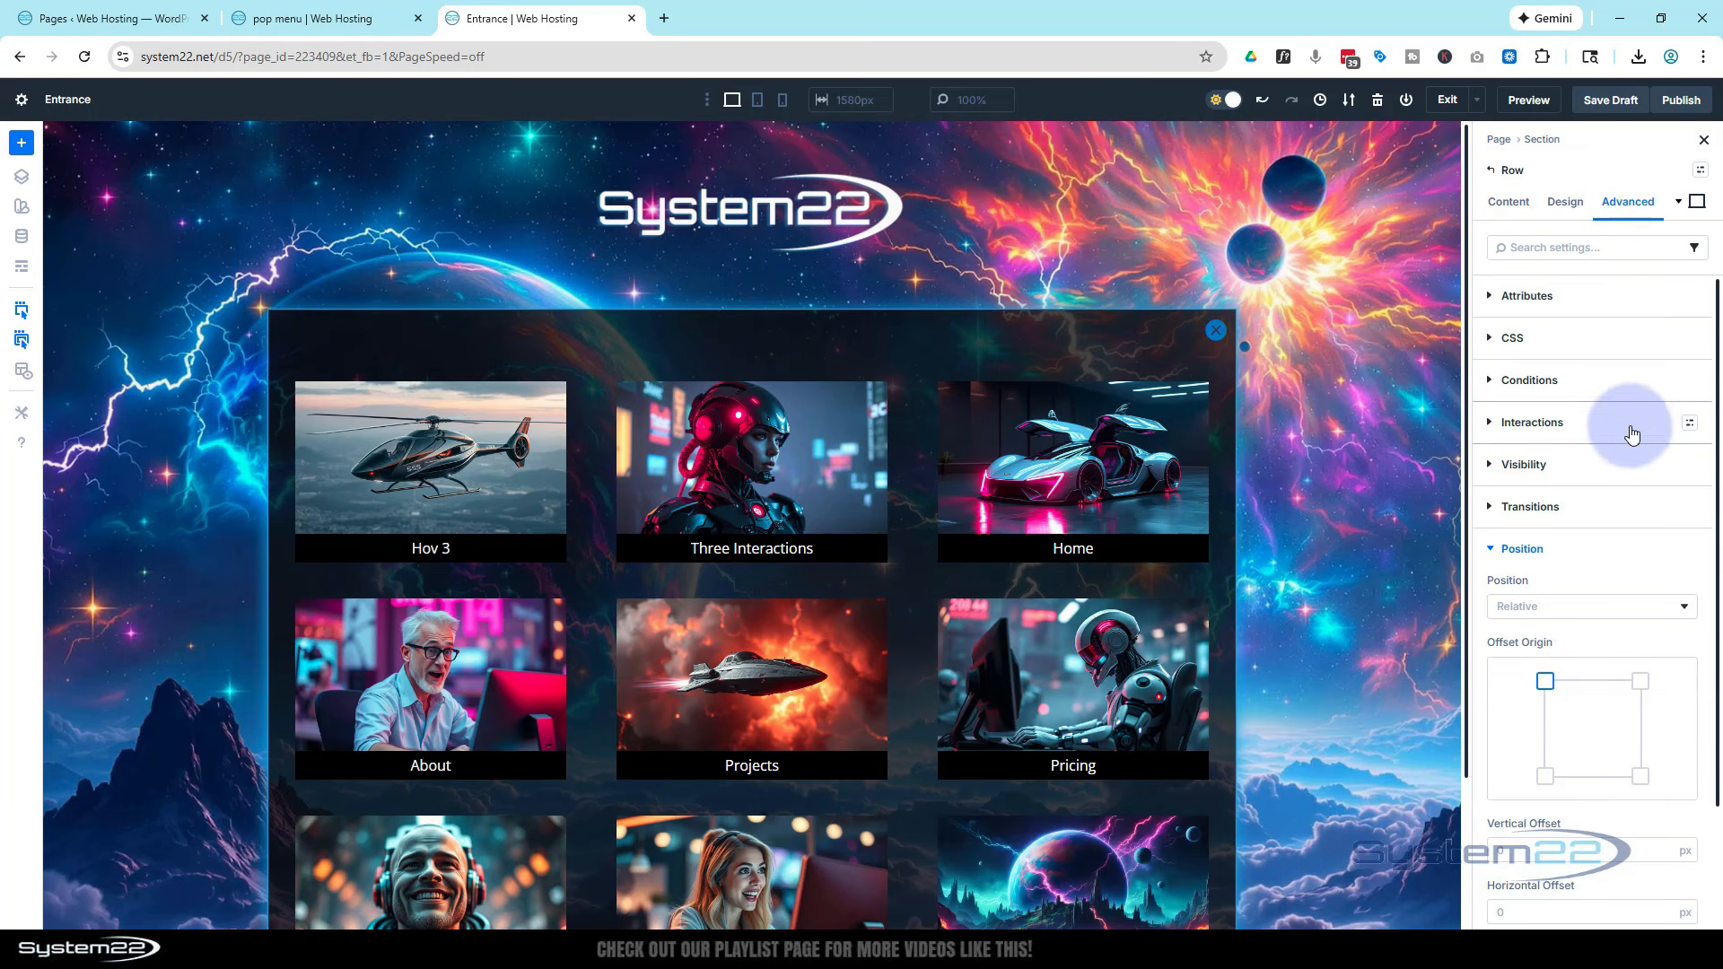
scroll(1592, 565, down, 2)
click(1577, 457)
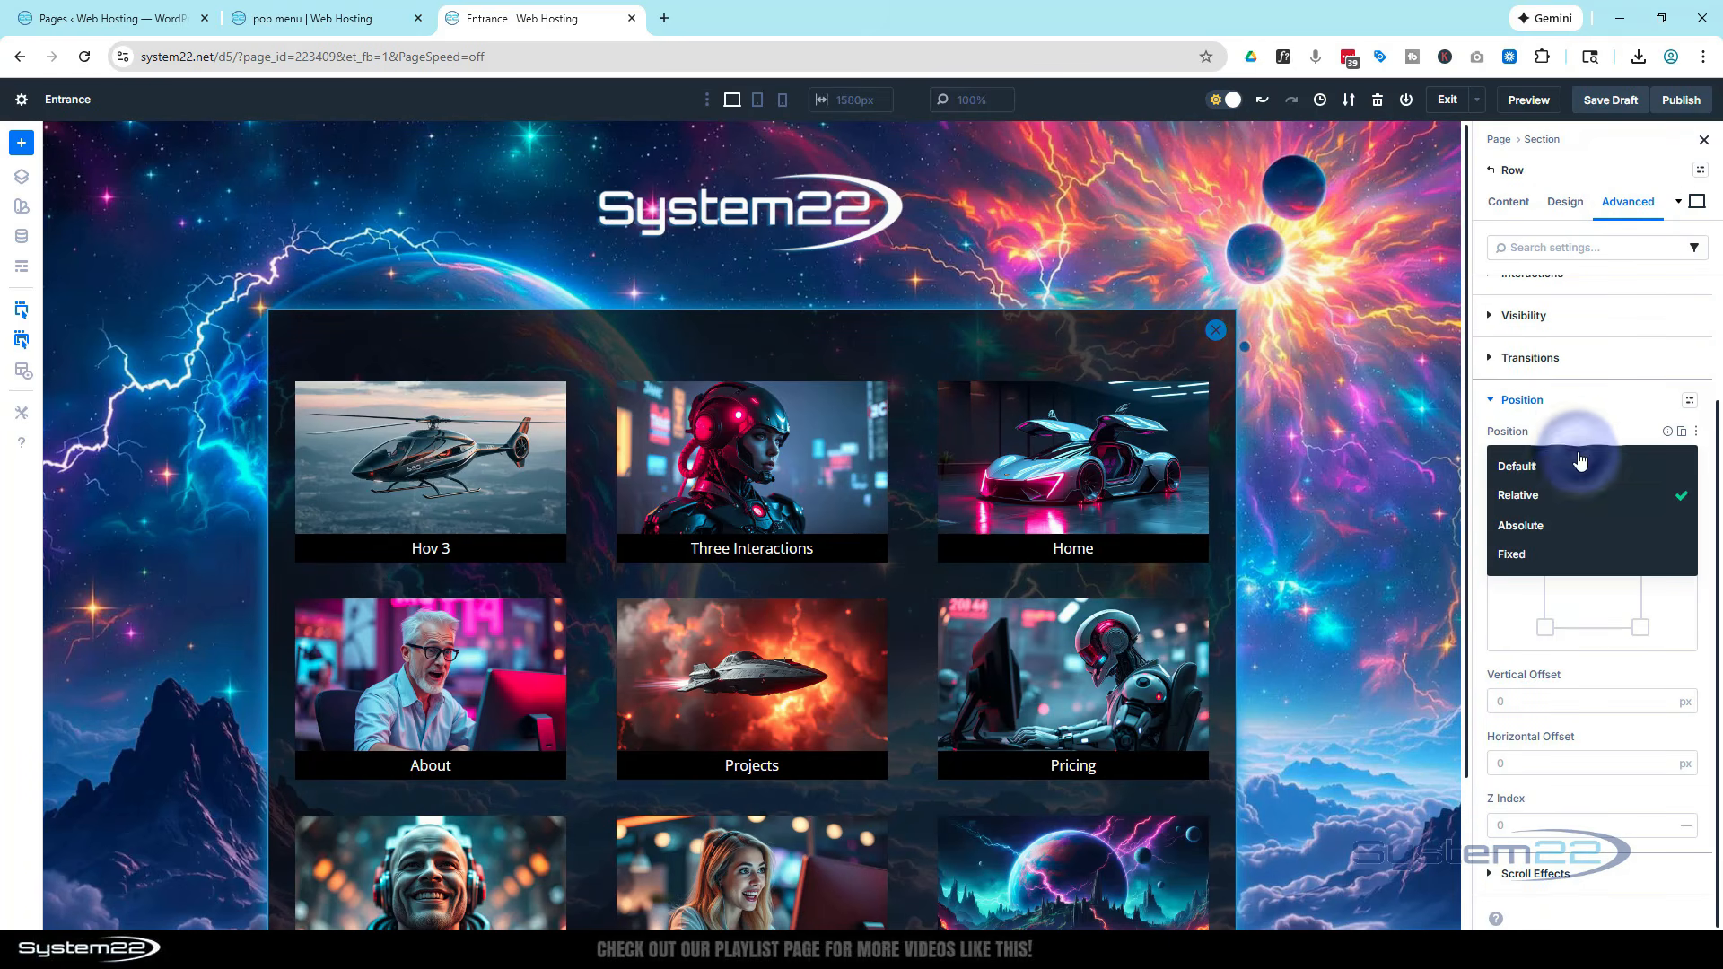
click(1573, 554)
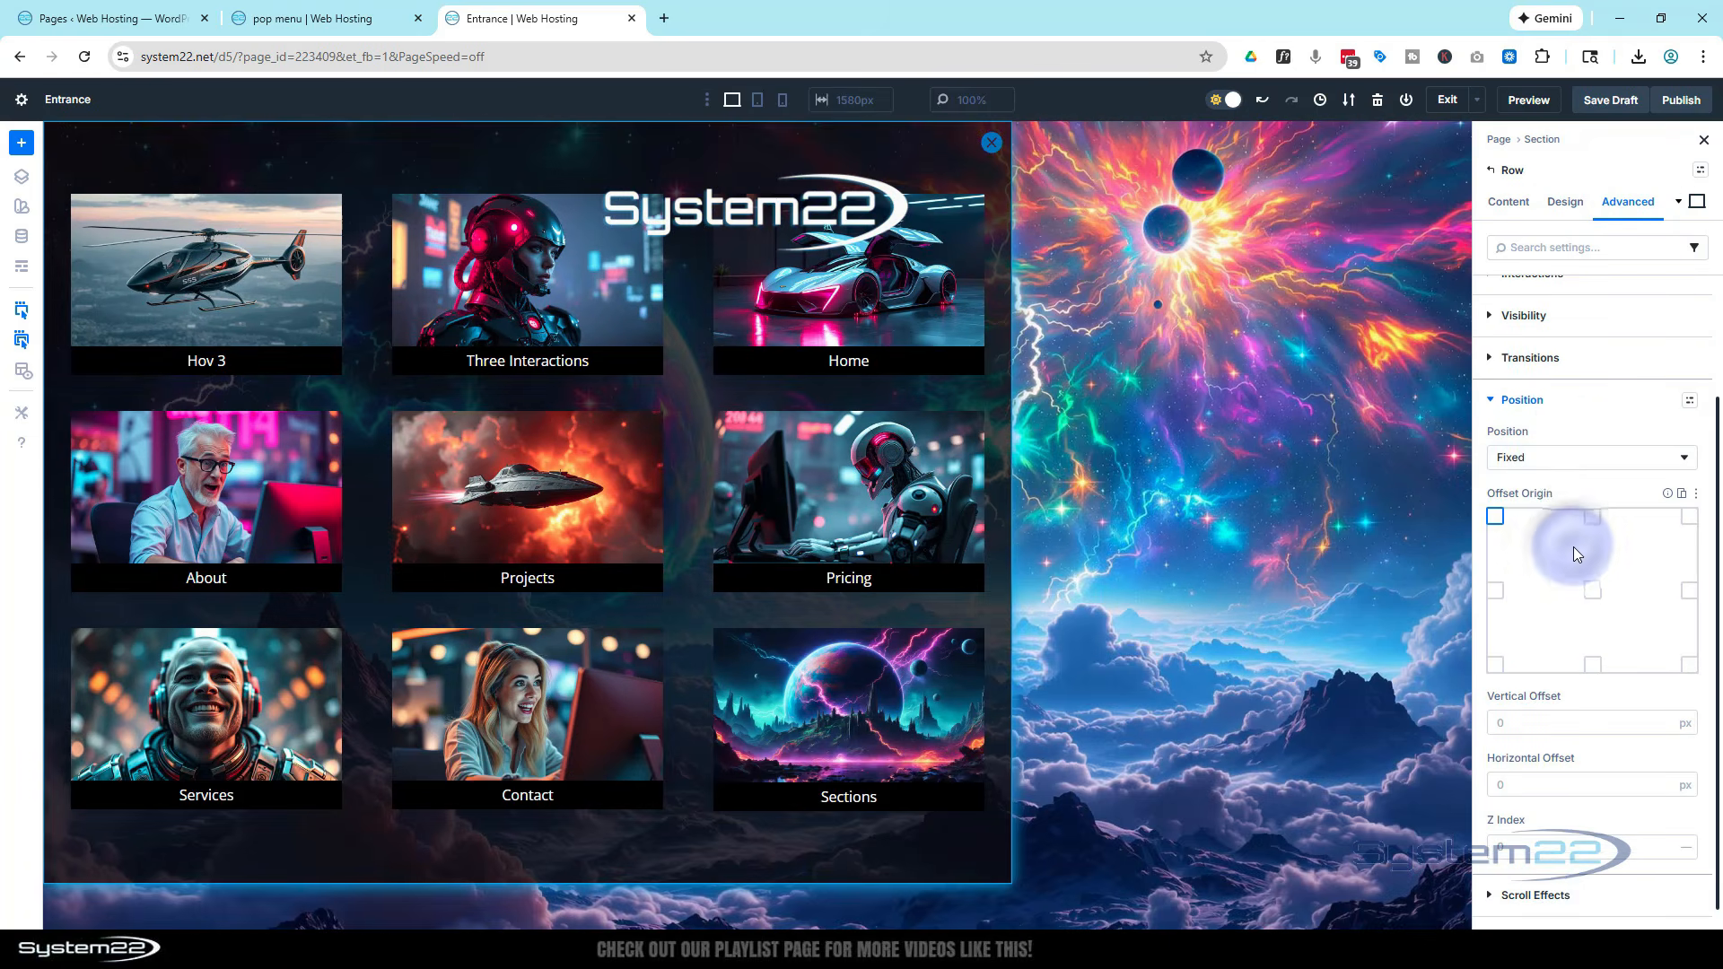
Set the fixed row's offset origin to center on desktop and to top center in phone view
click(1593, 592)
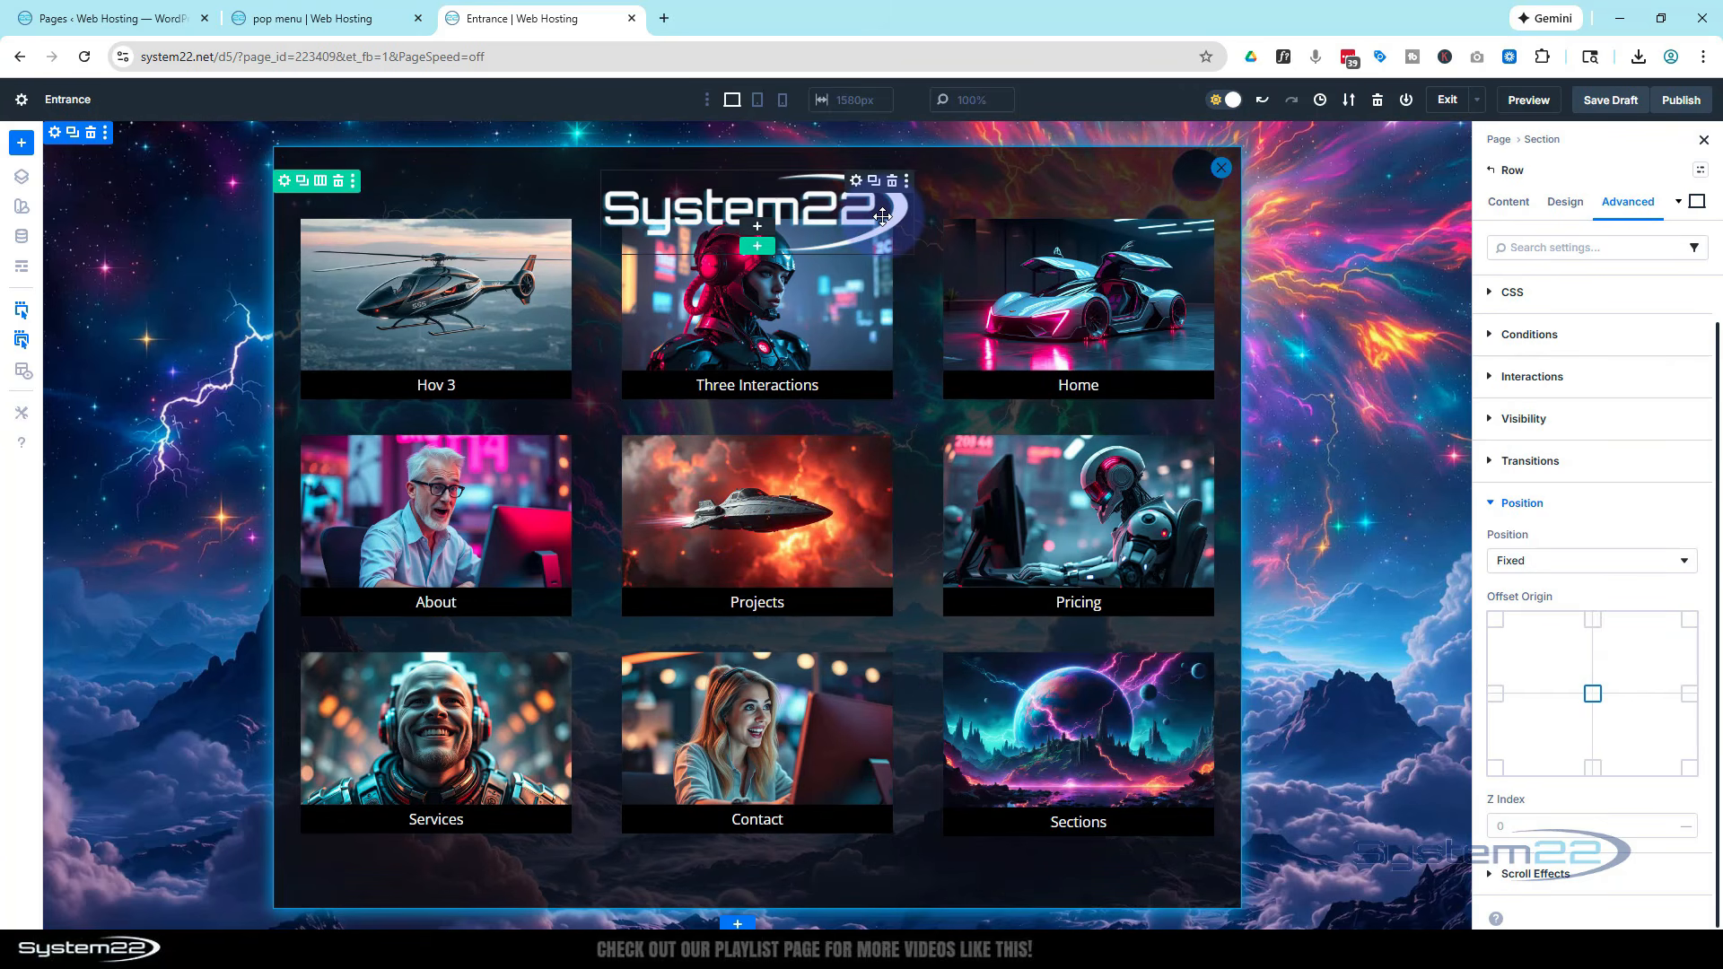
click(760, 100)
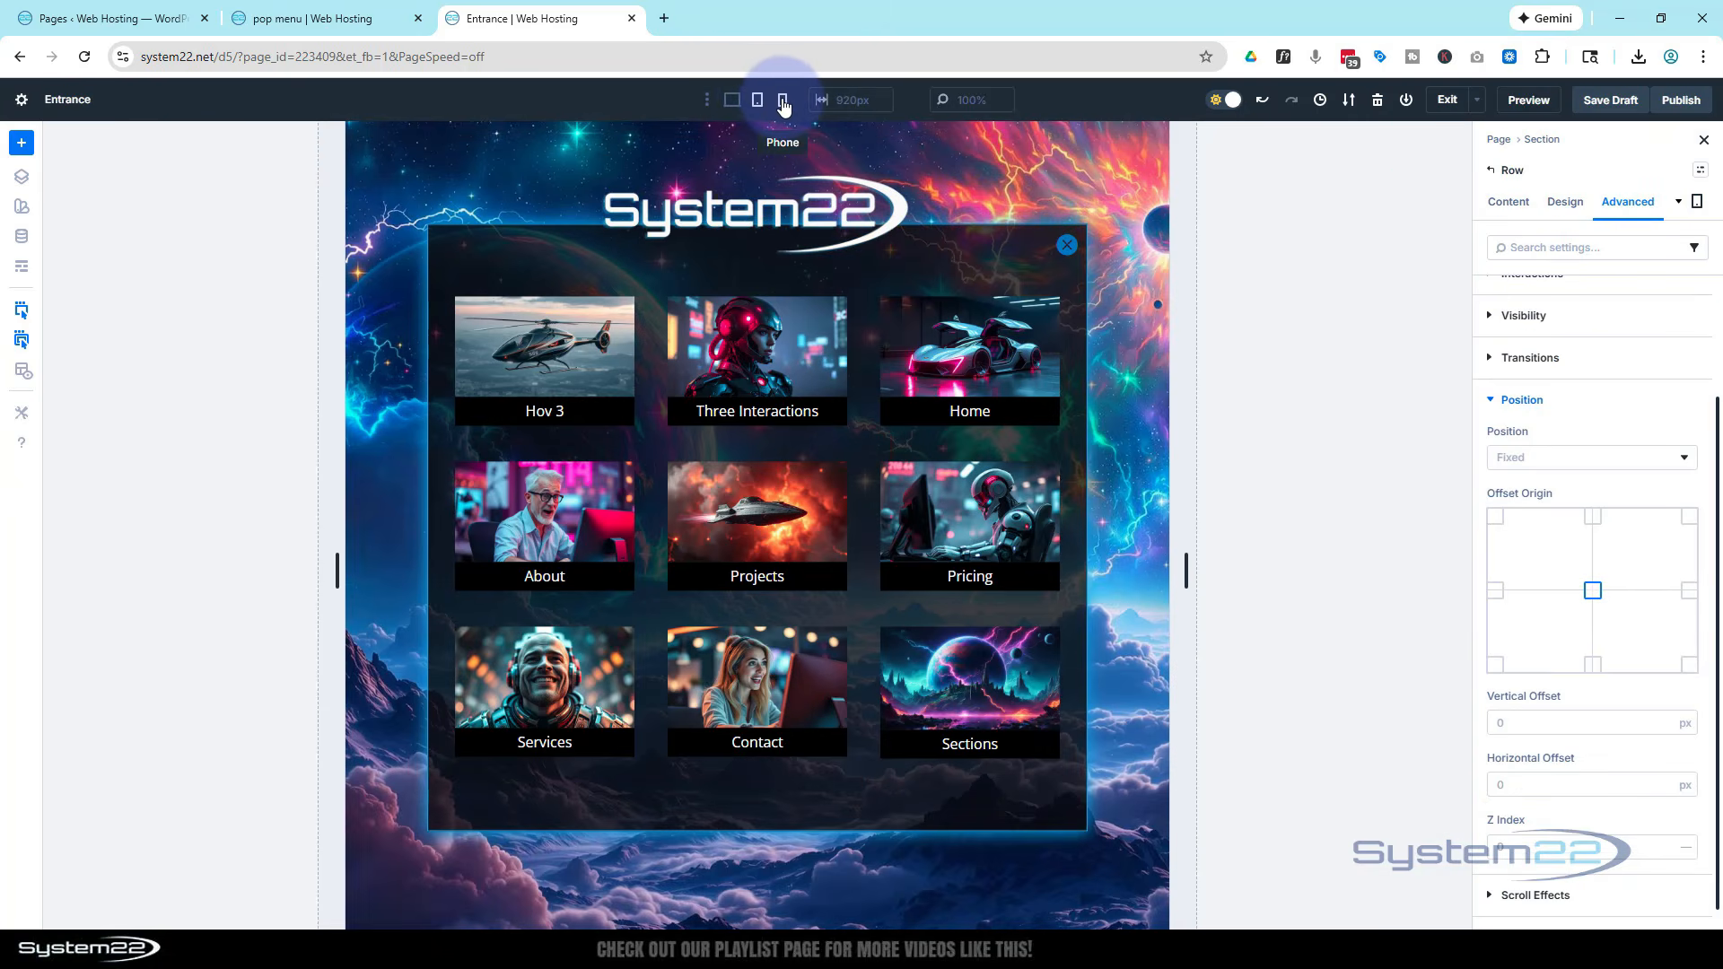
click(783, 102)
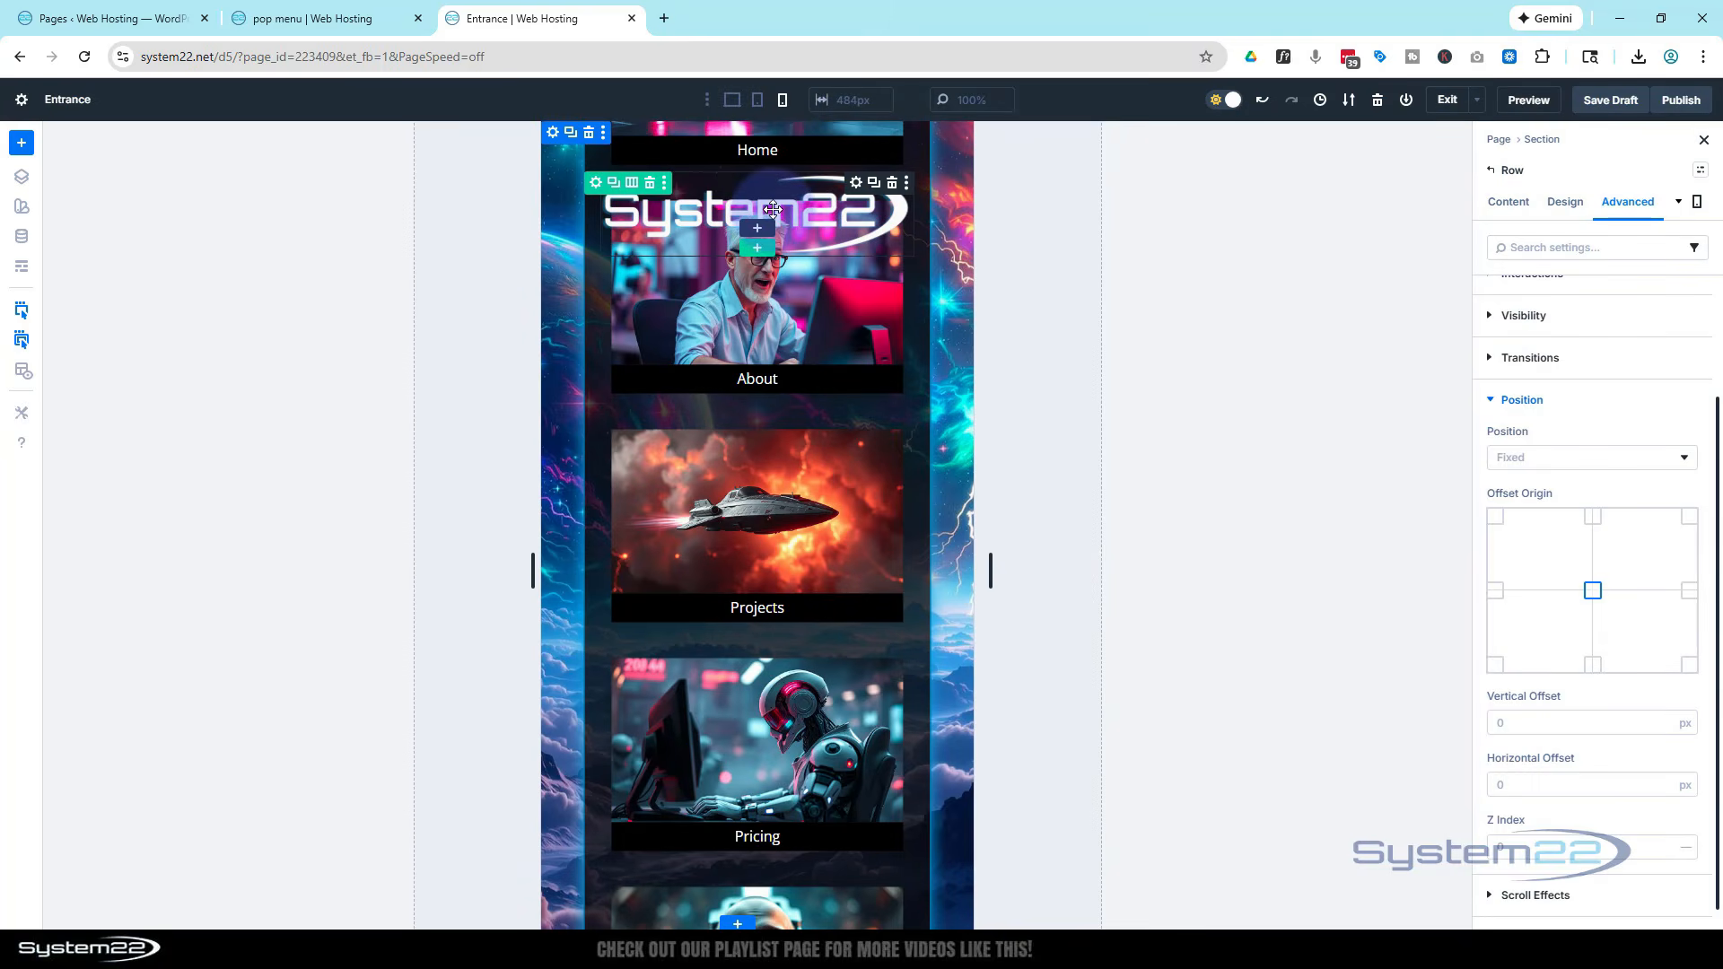
click(1592, 518)
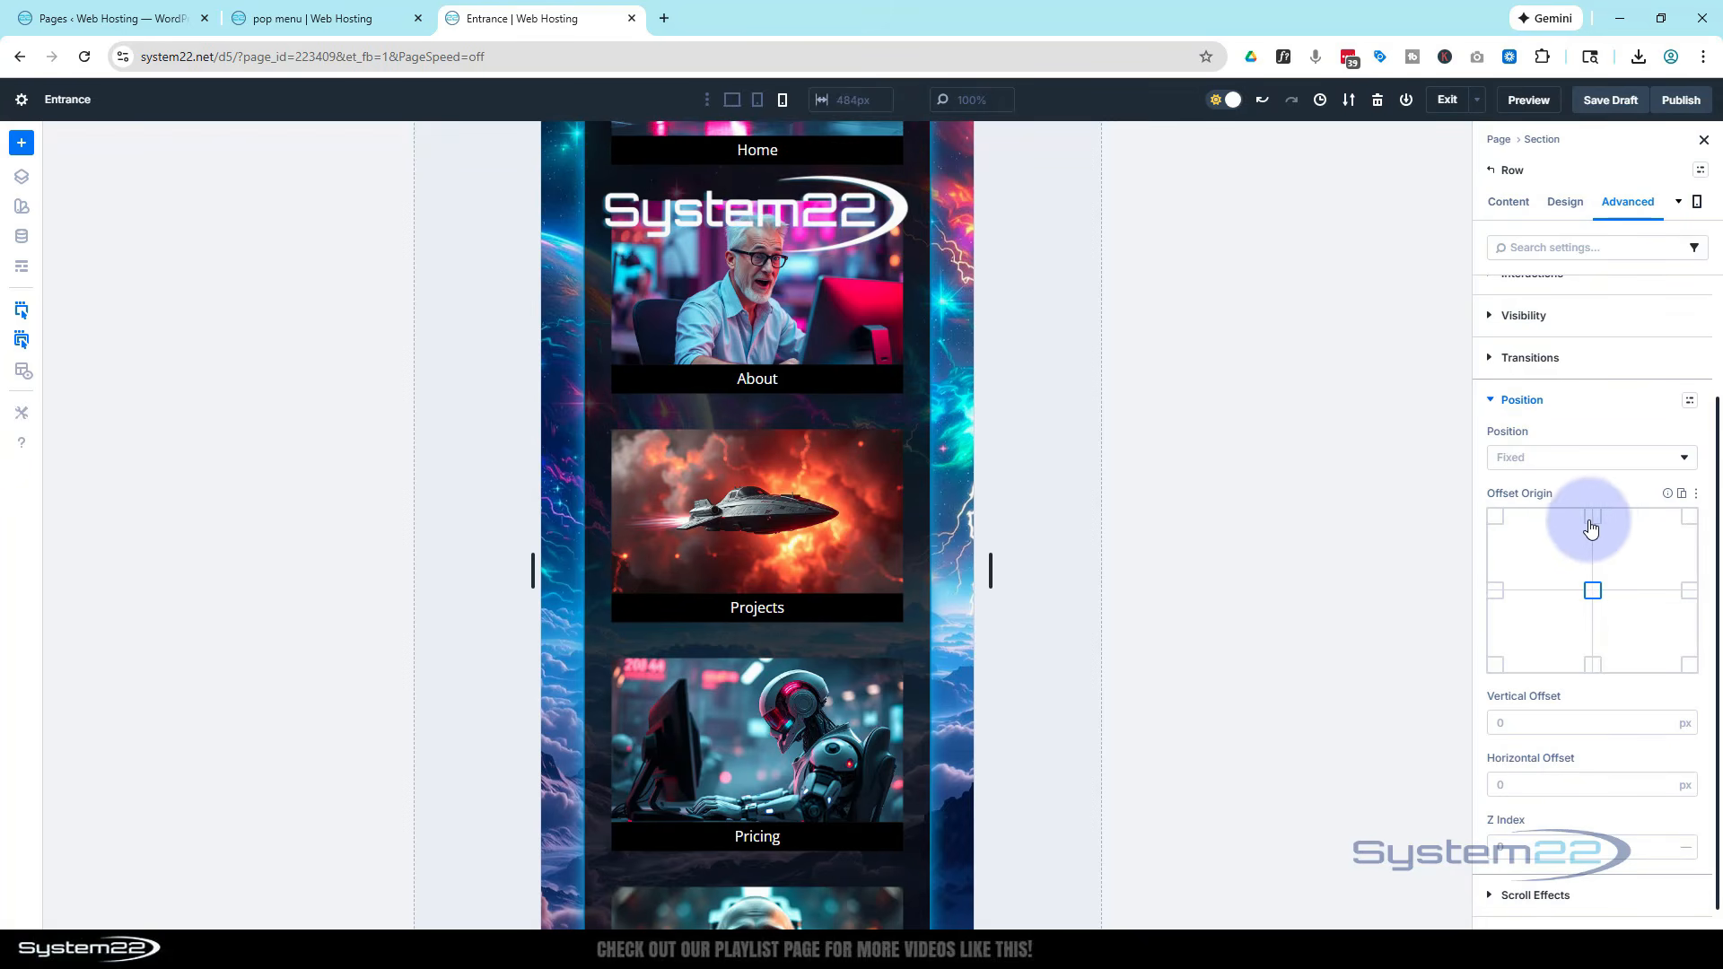
click(744, 166)
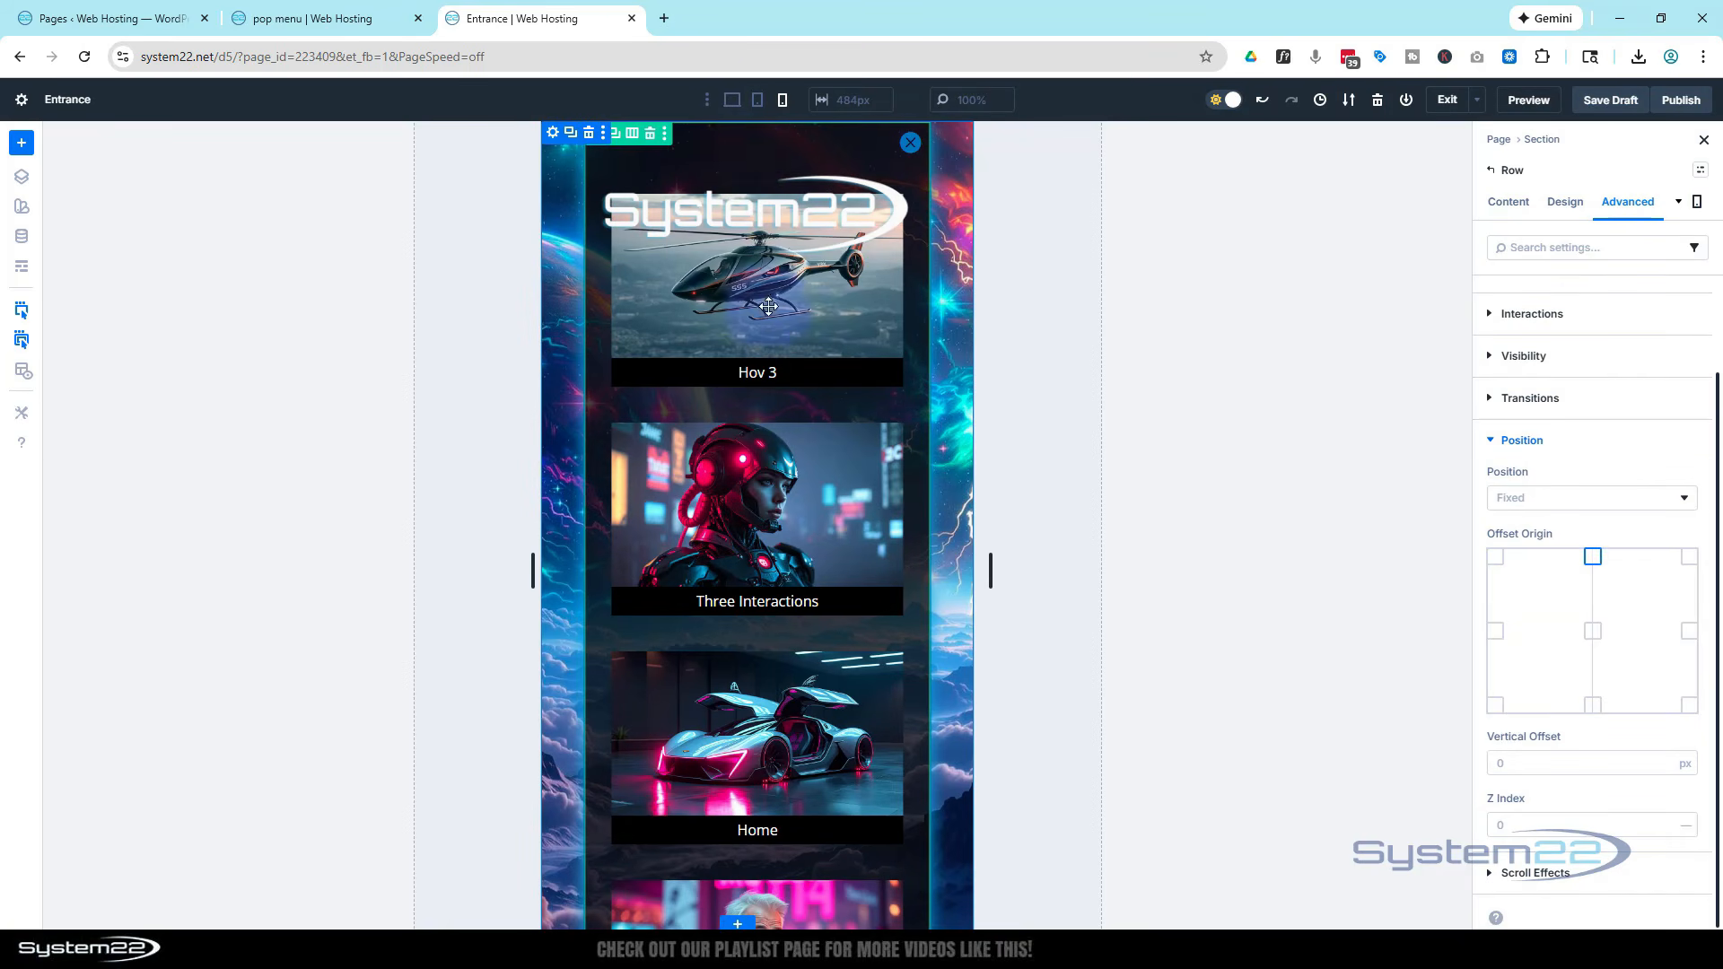
click(748, 350)
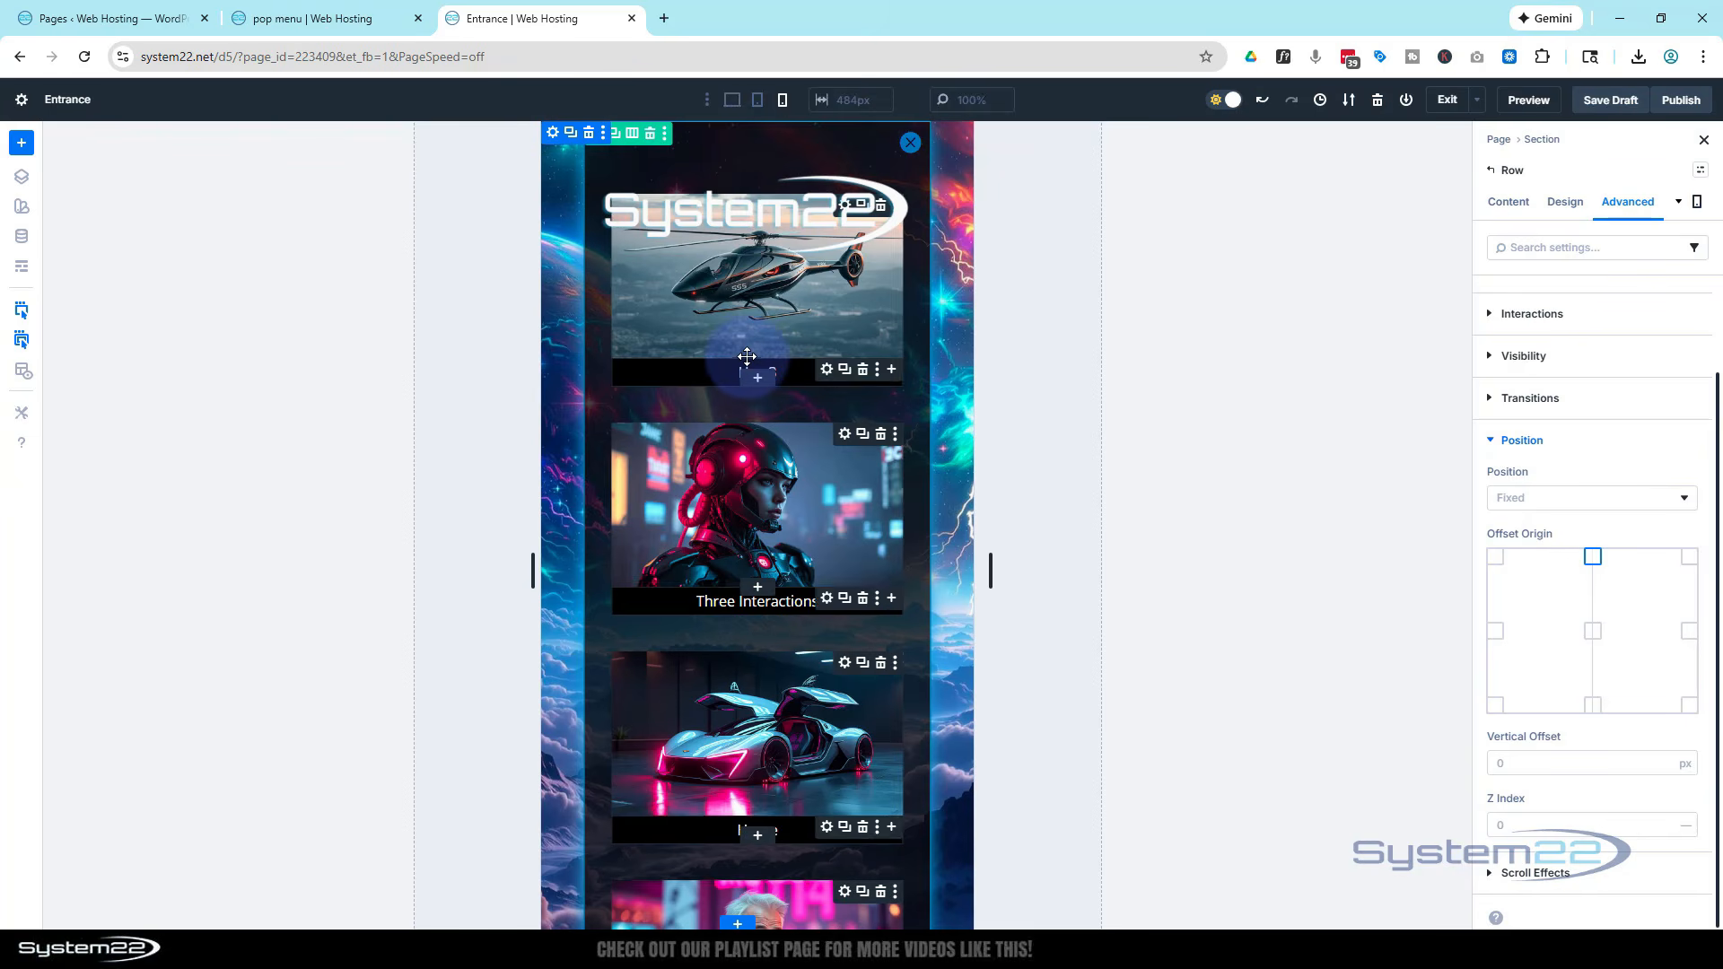
click(771, 278)
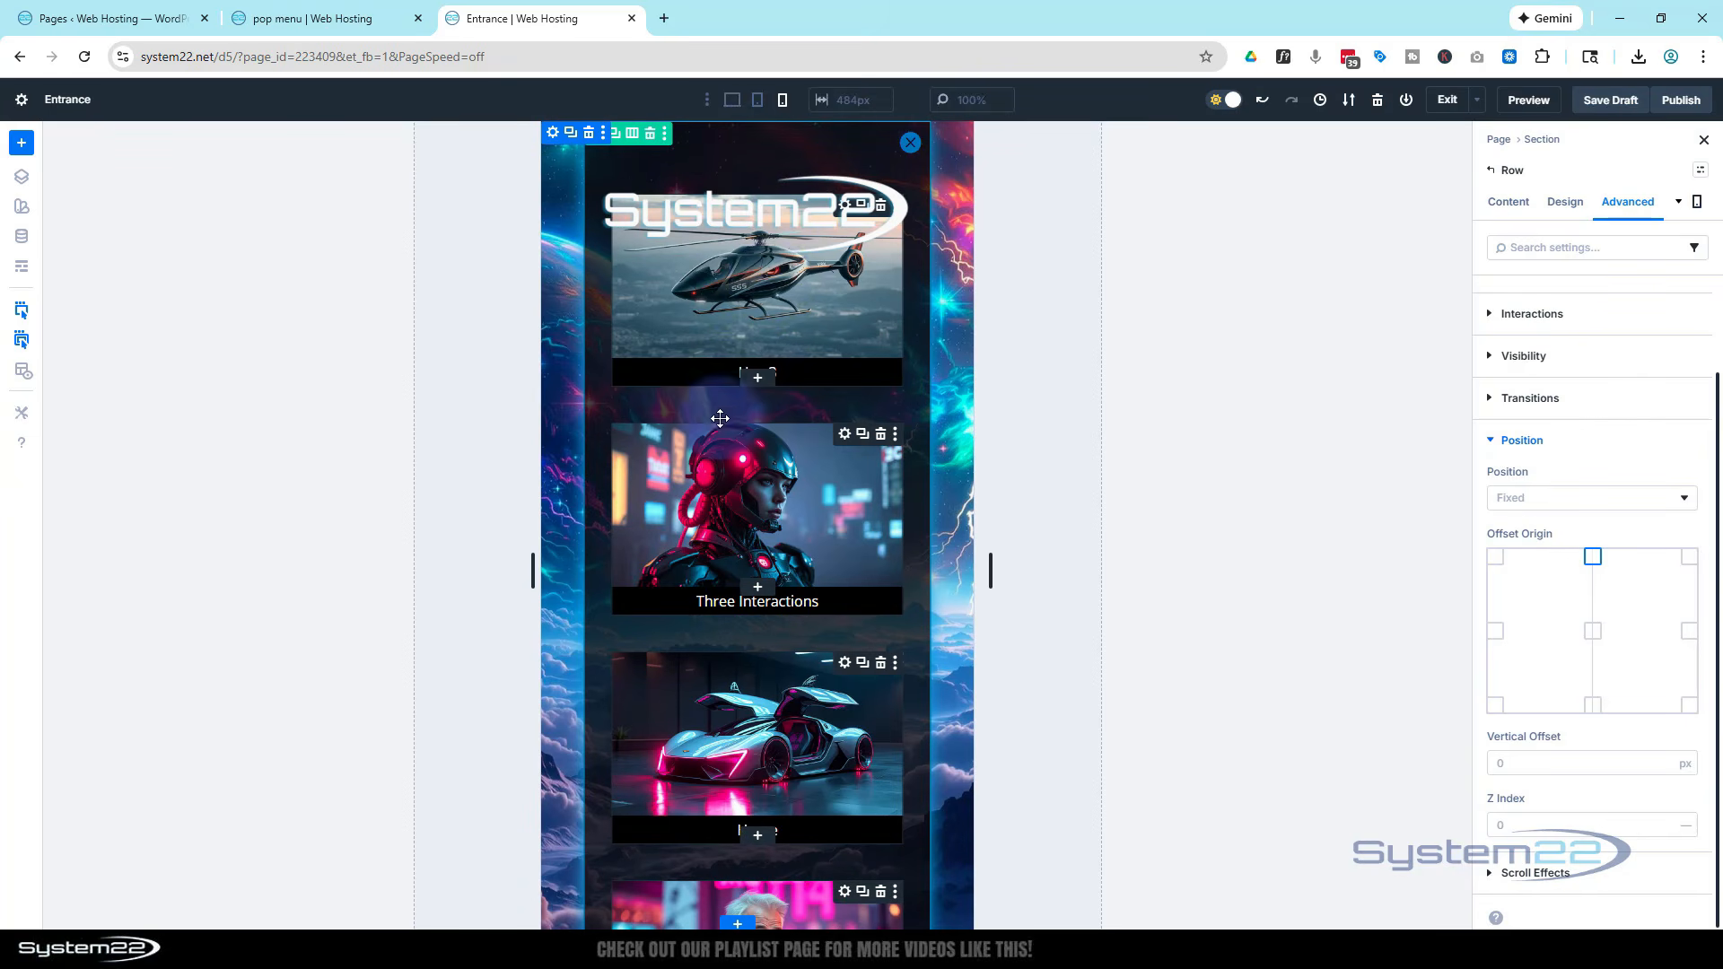
Set the row's vertical overflow to Scroll in phone view, then return to desktop view
click(756, 102)
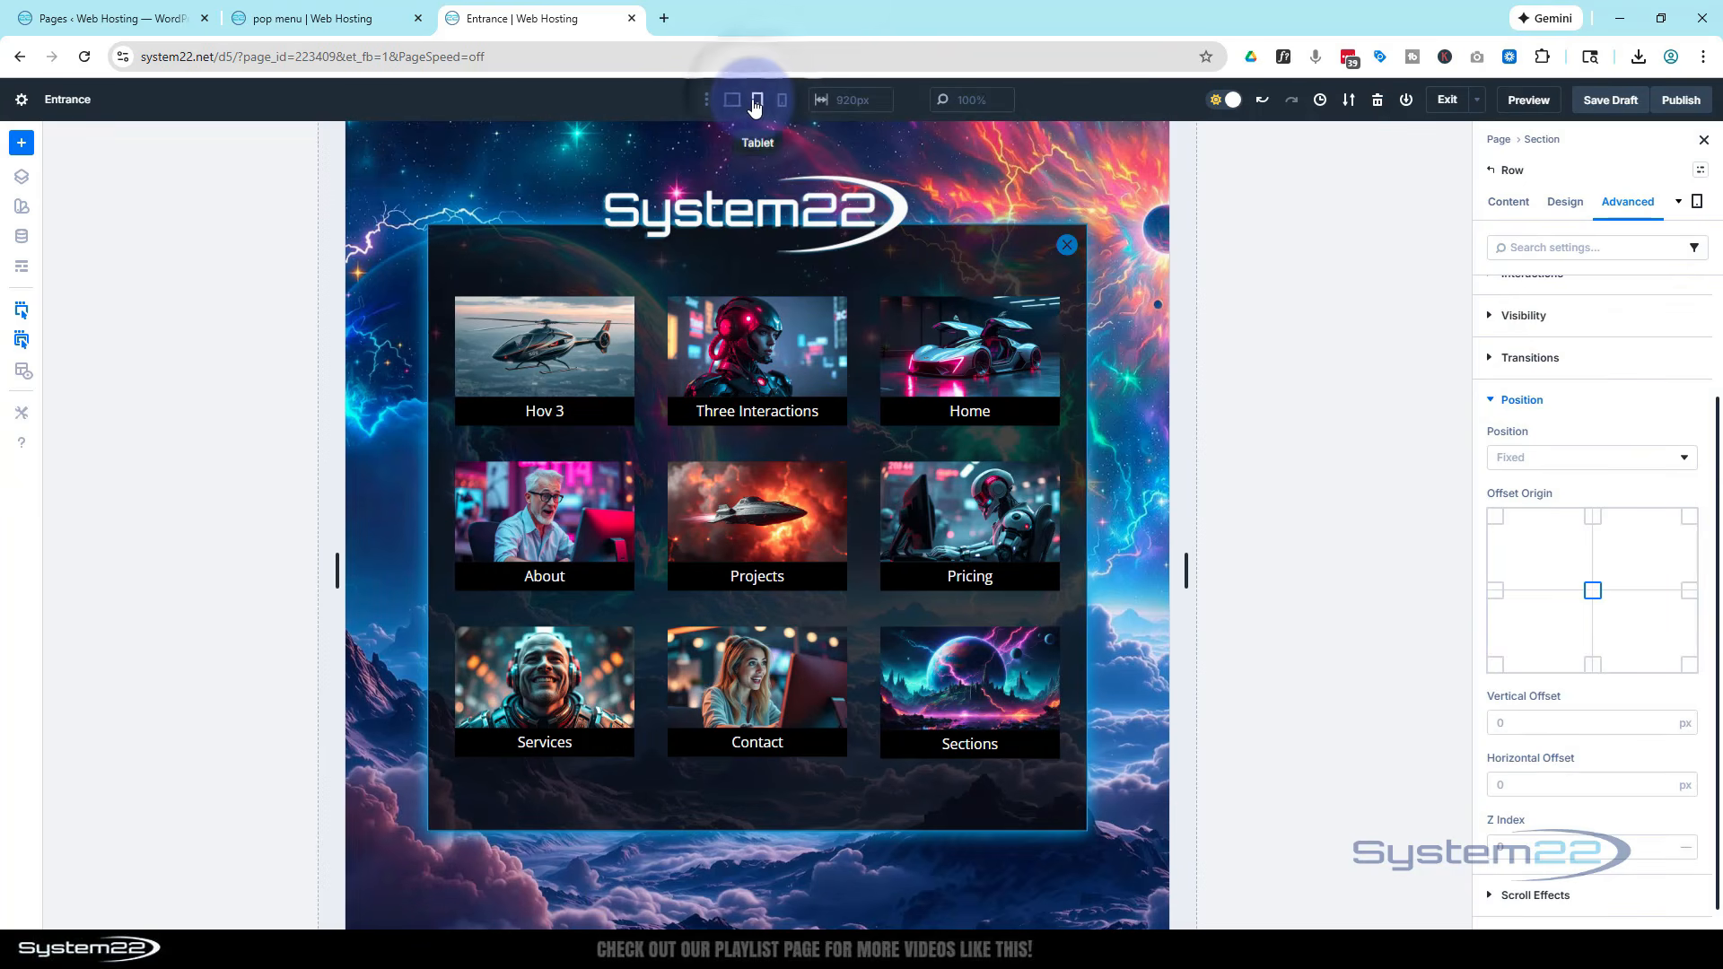
click(783, 100)
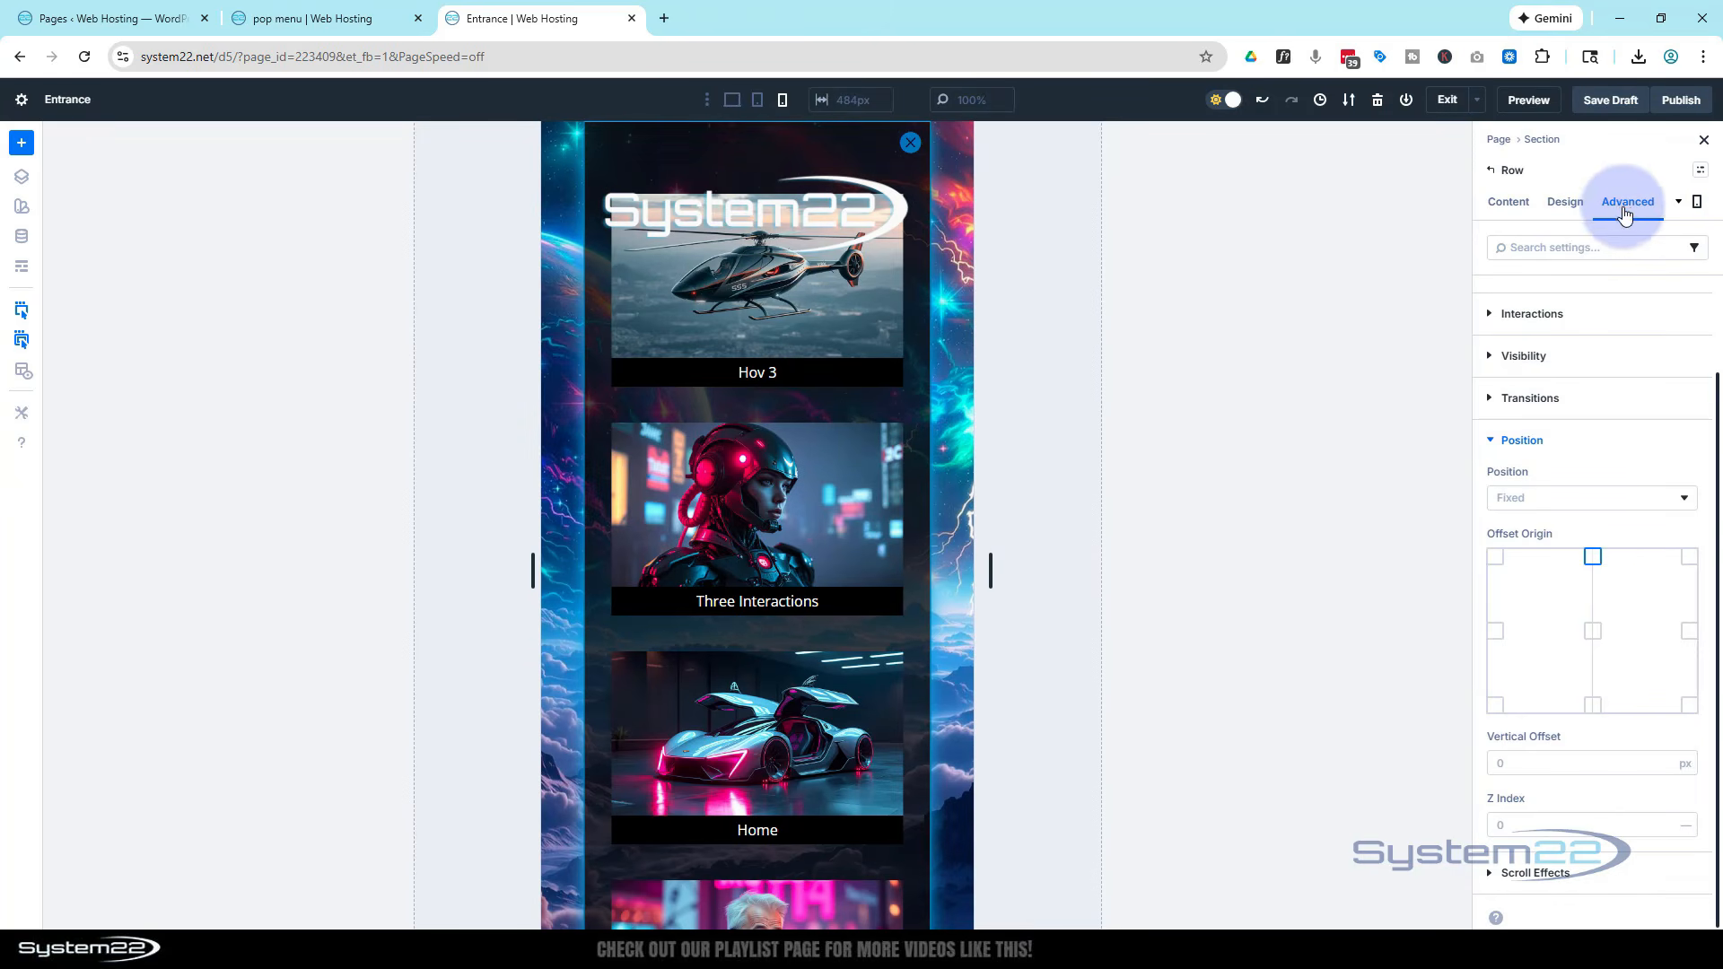
click(1491, 444)
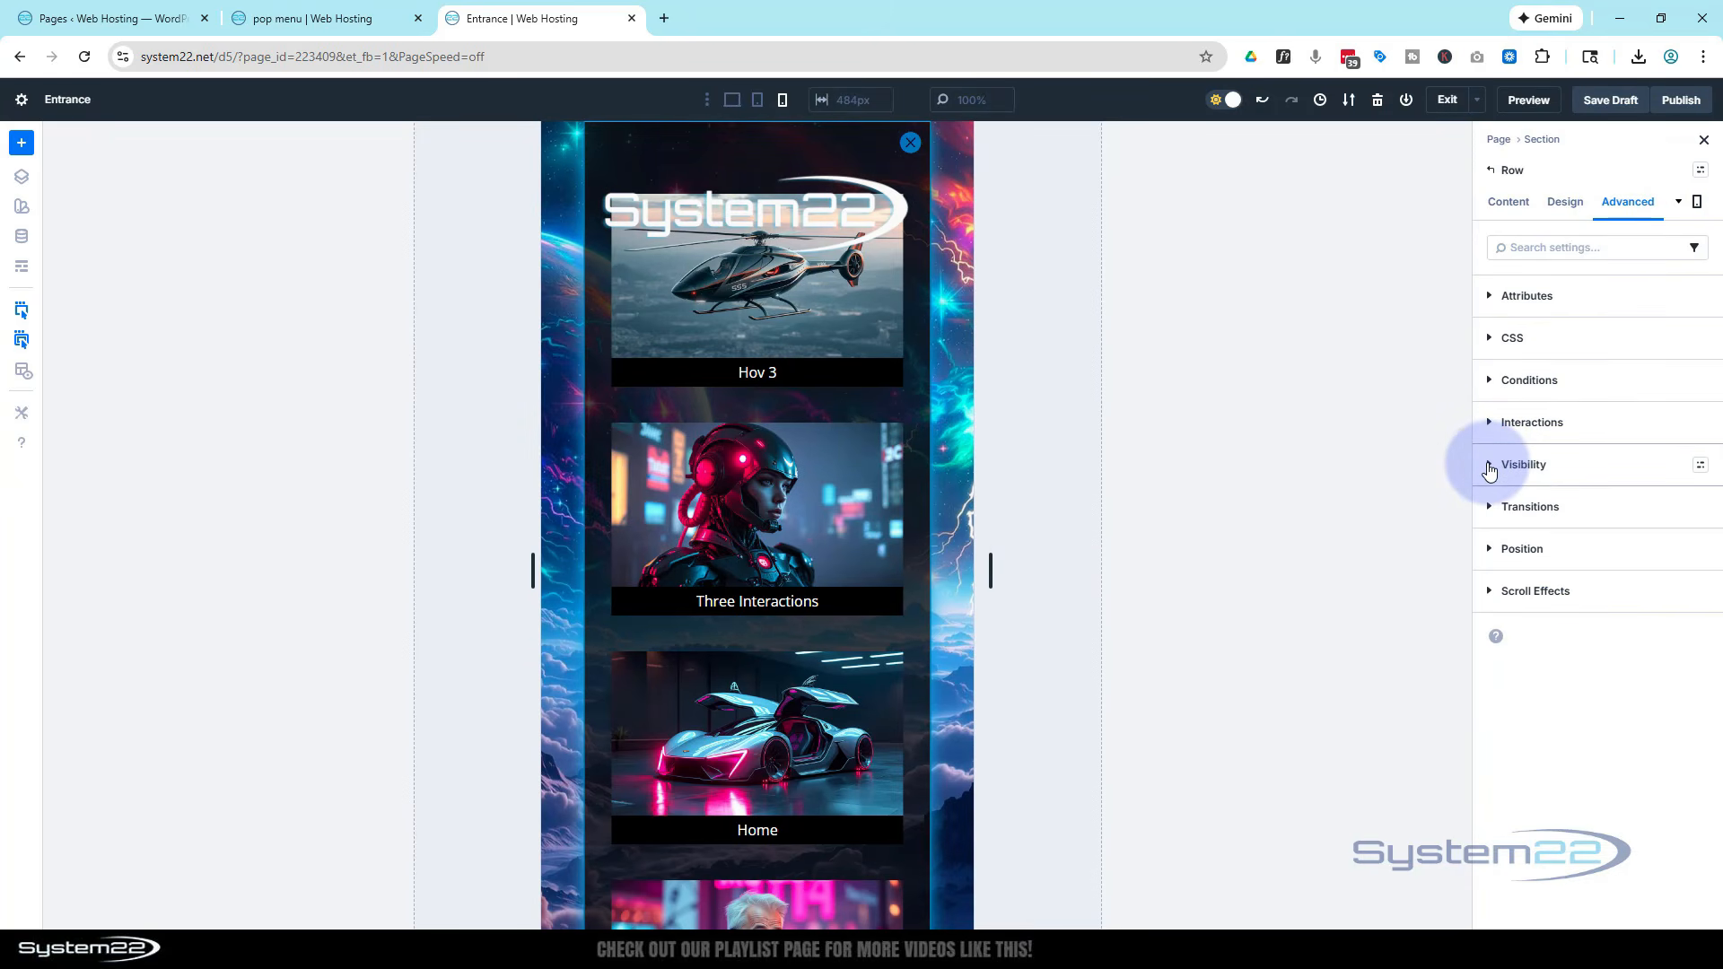
click(1489, 467)
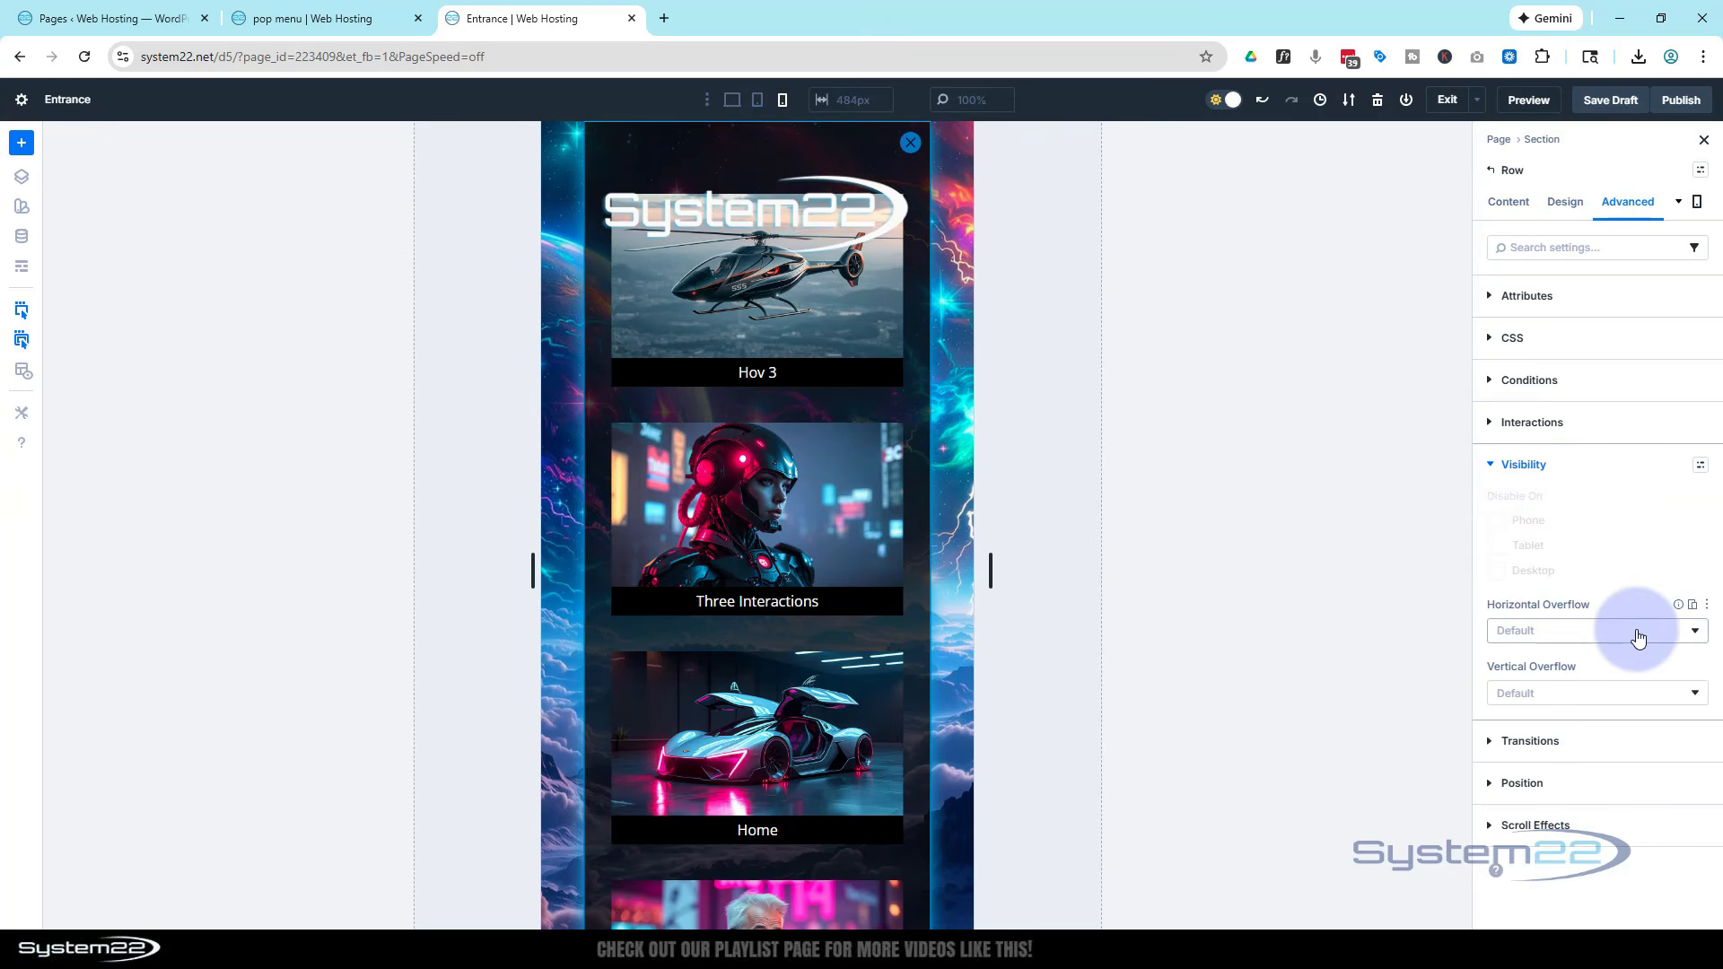
click(1587, 697)
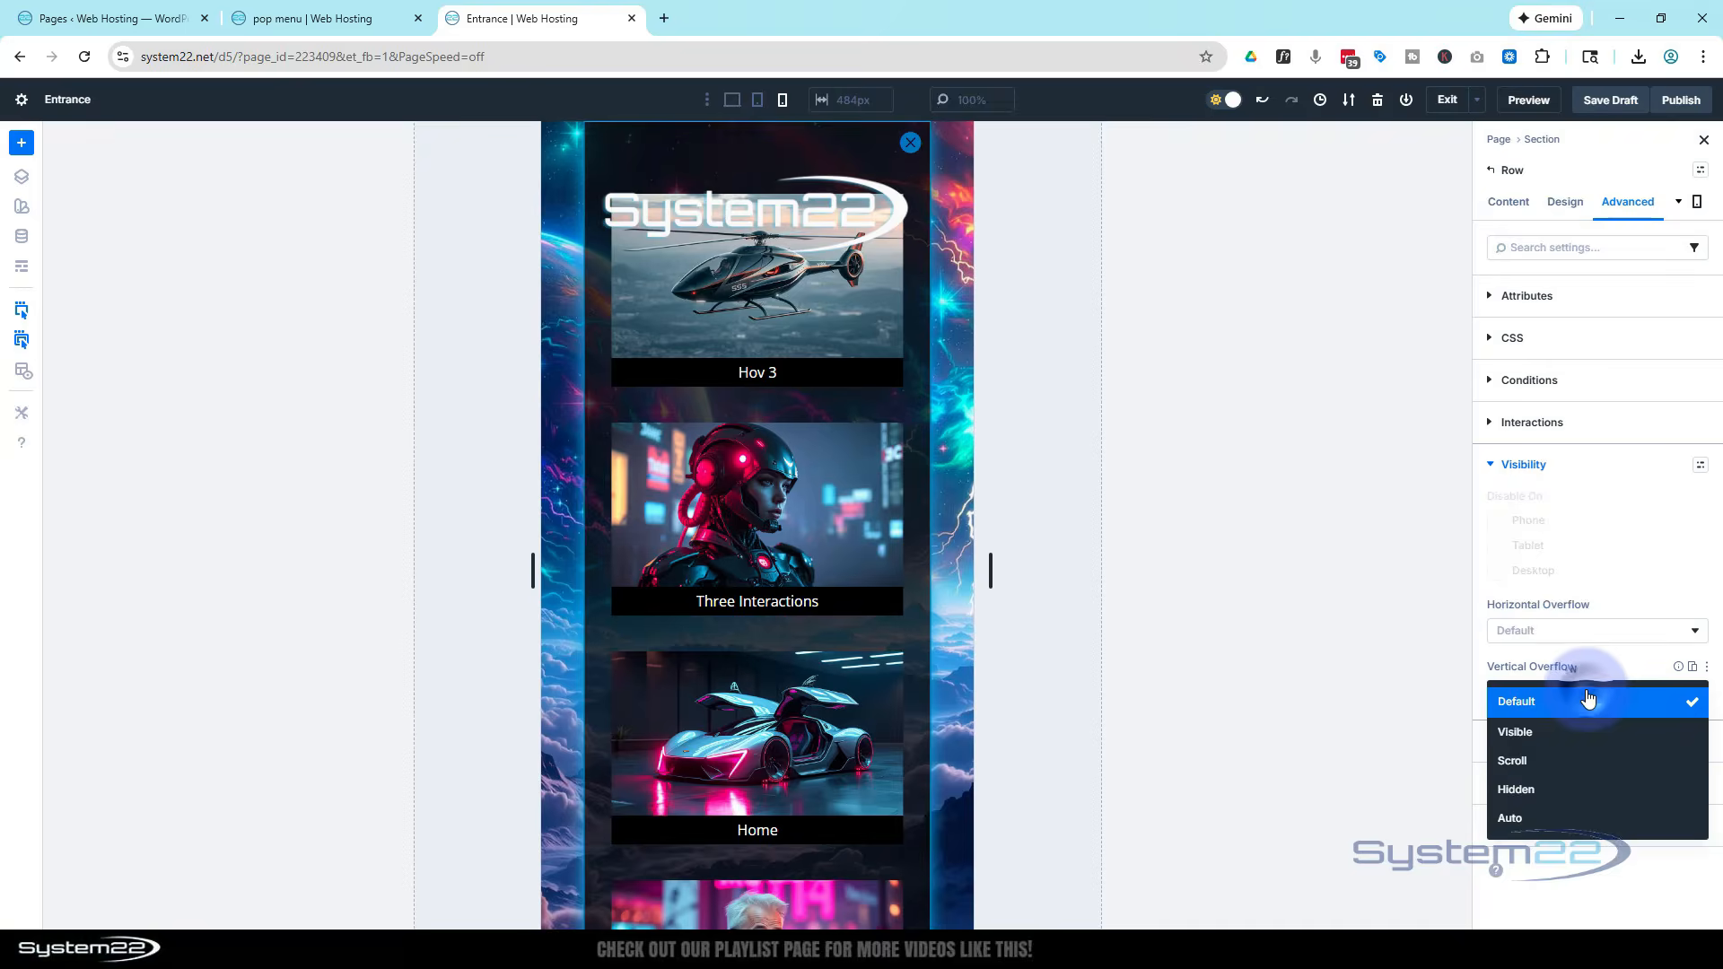
click(1562, 763)
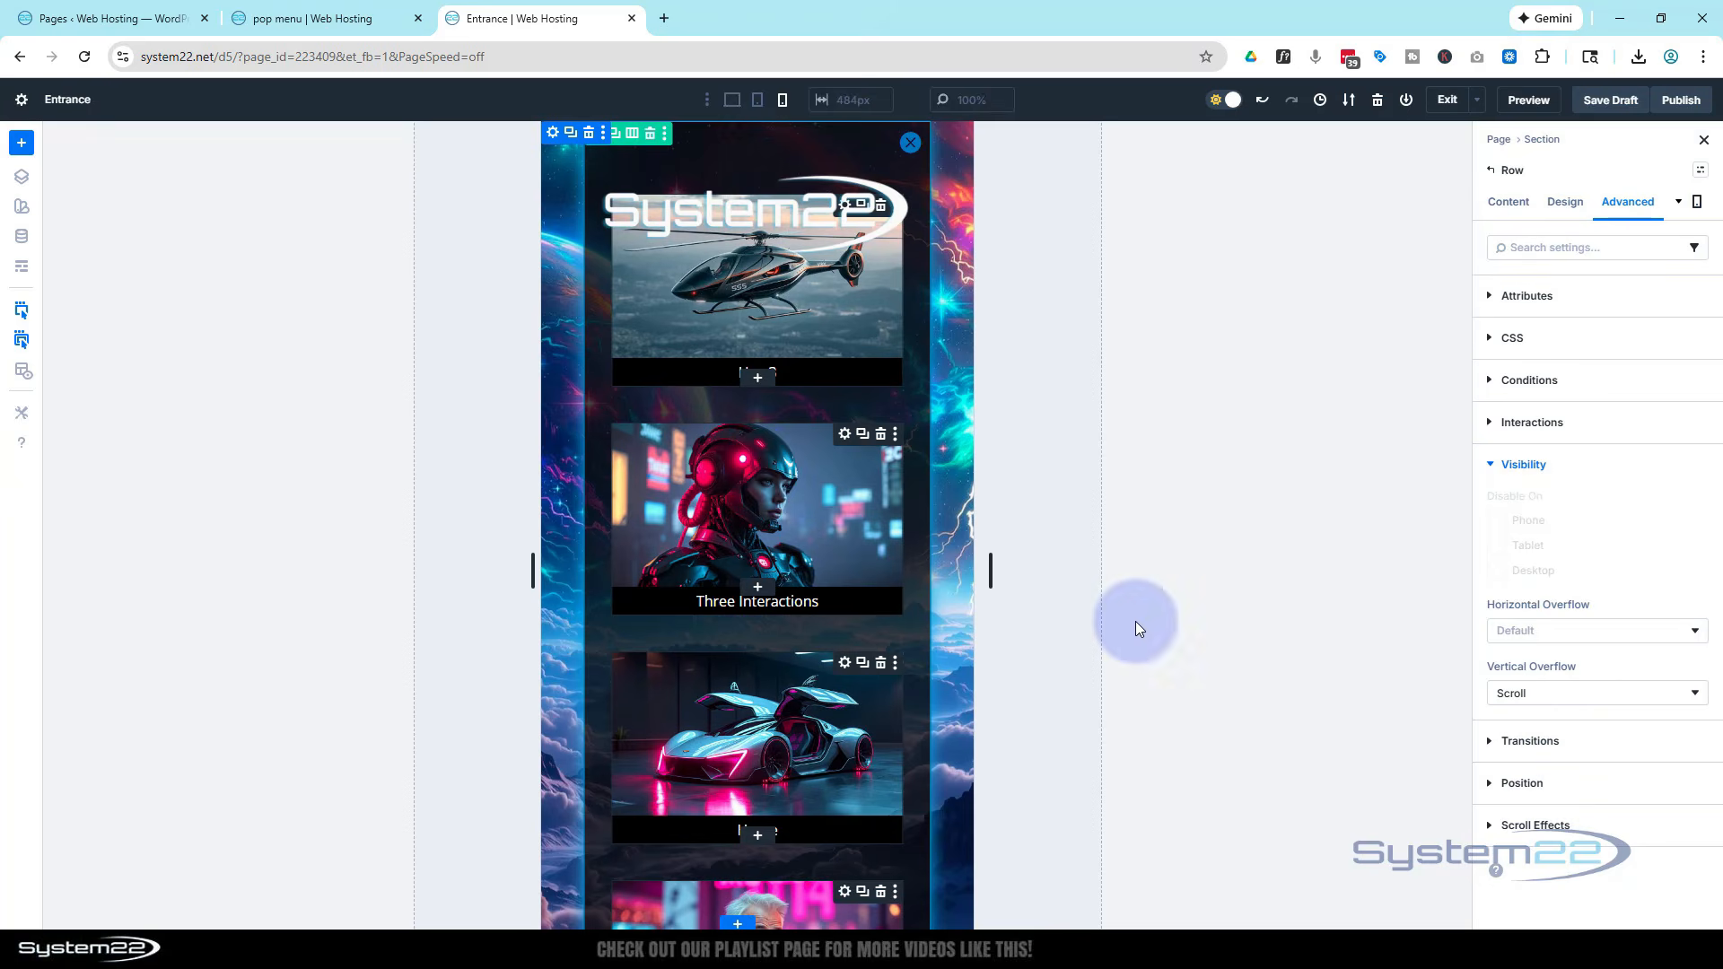
click(732, 101)
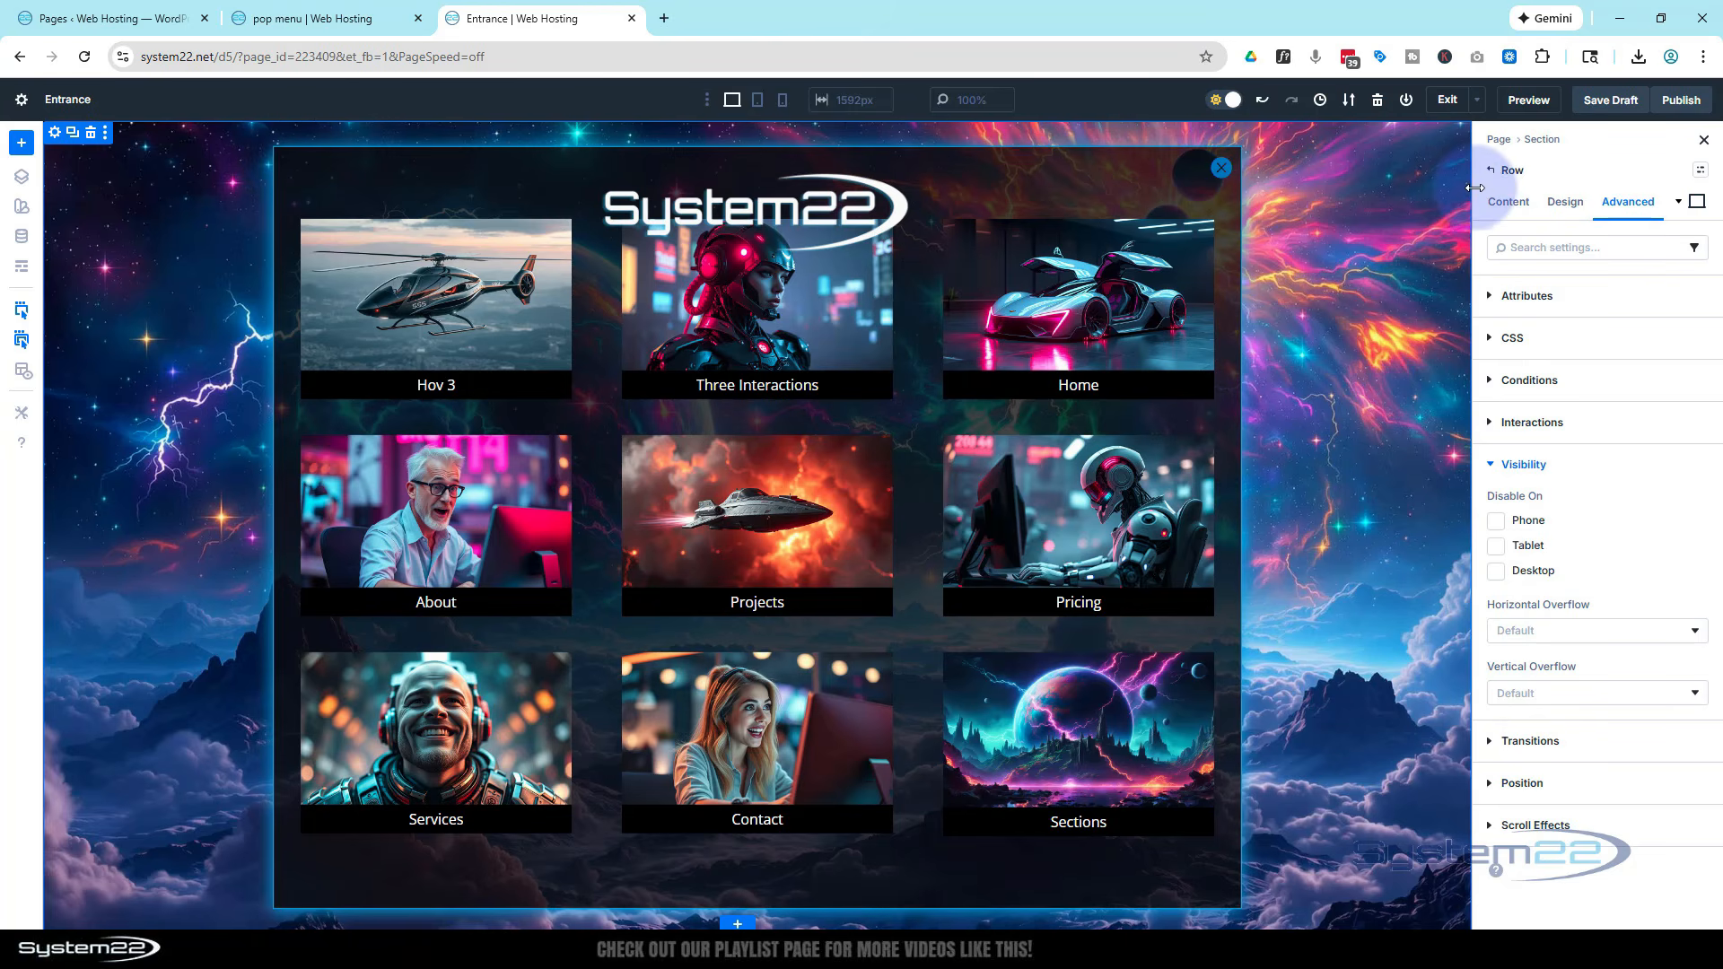
Set the row's admin label to popup
click(1508, 201)
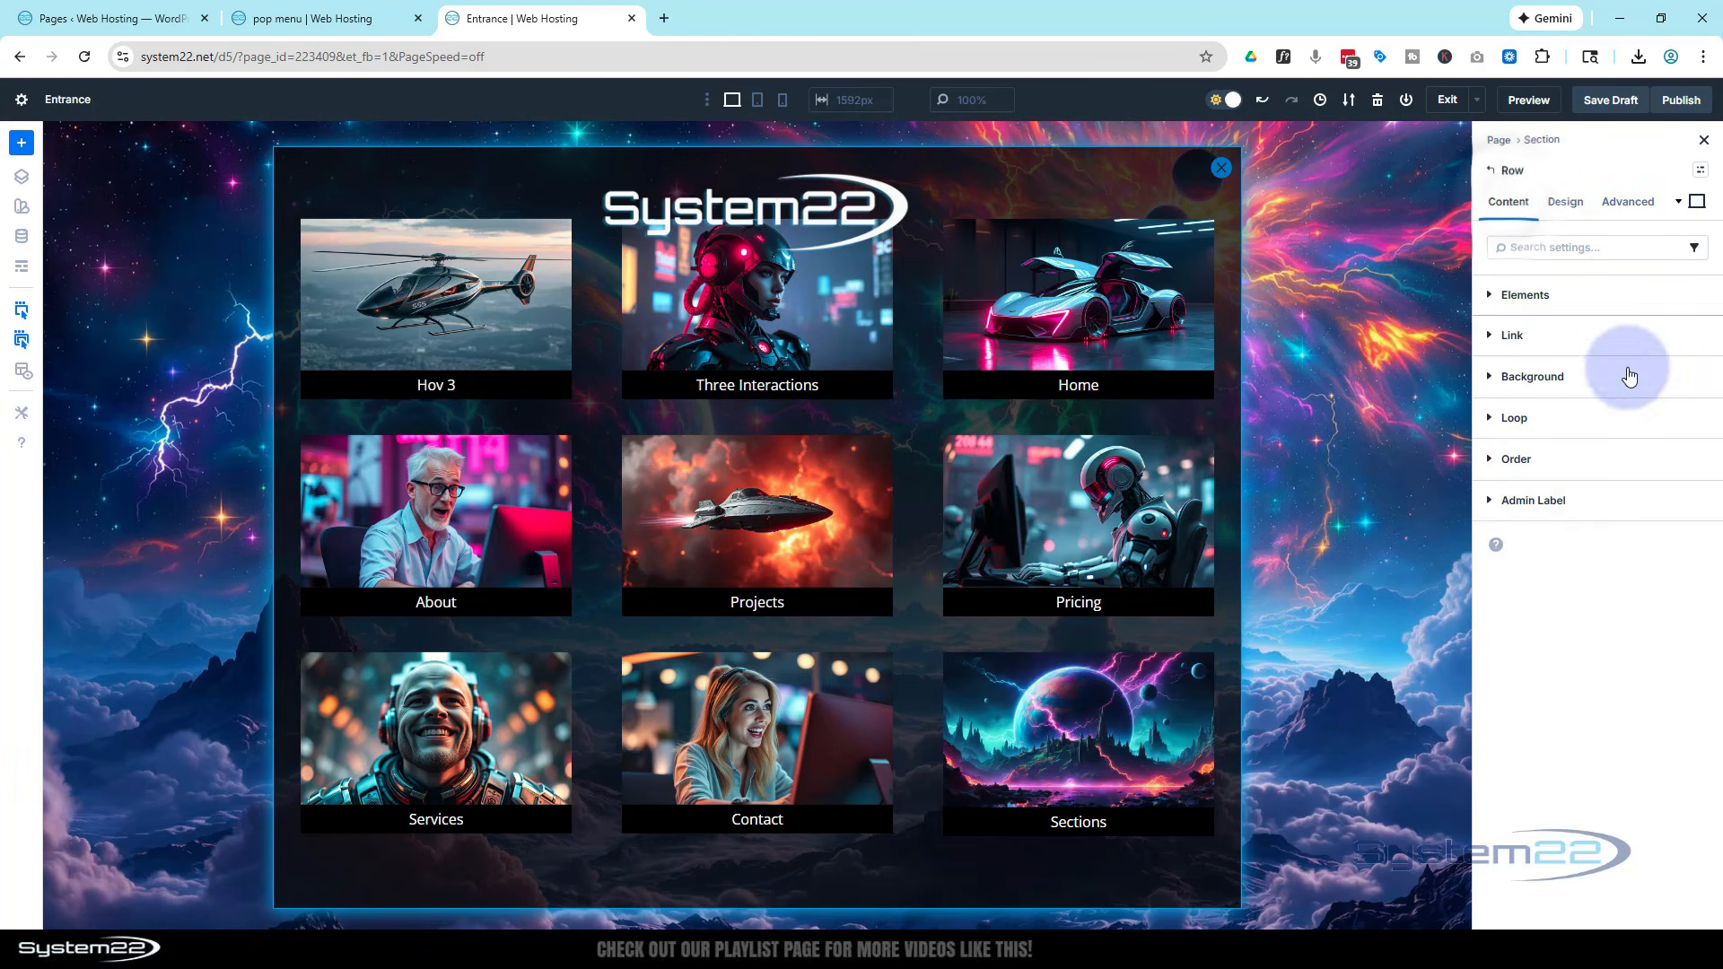
click(1492, 502)
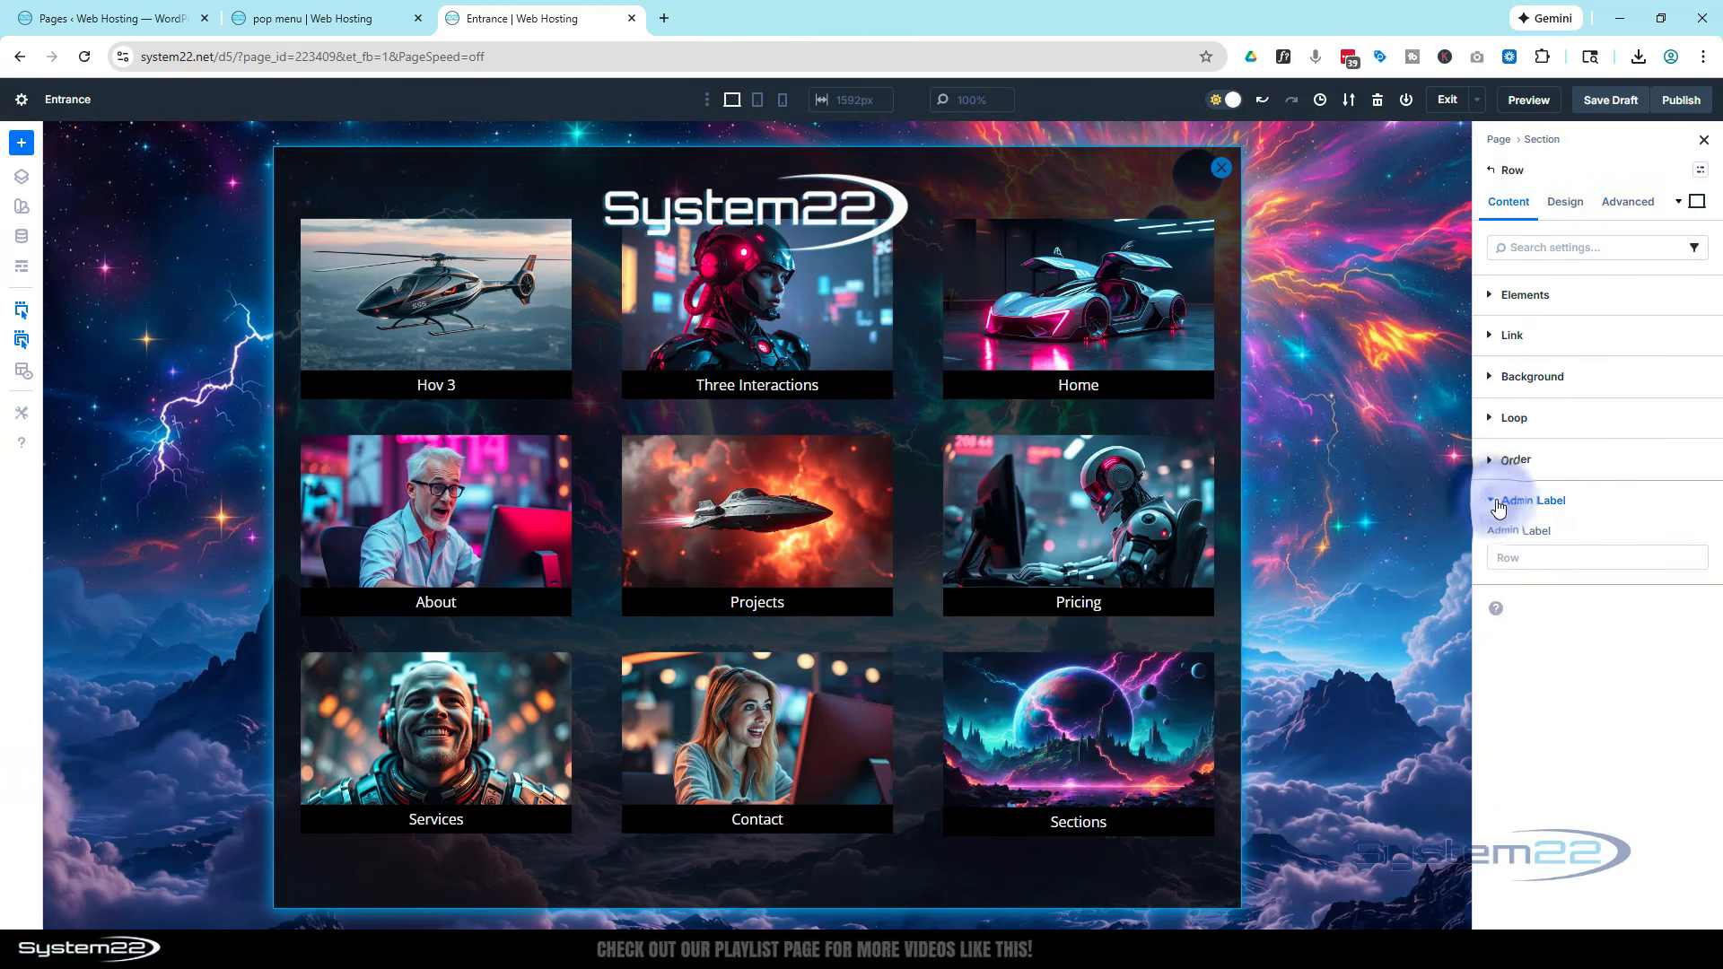
click(1518, 557)
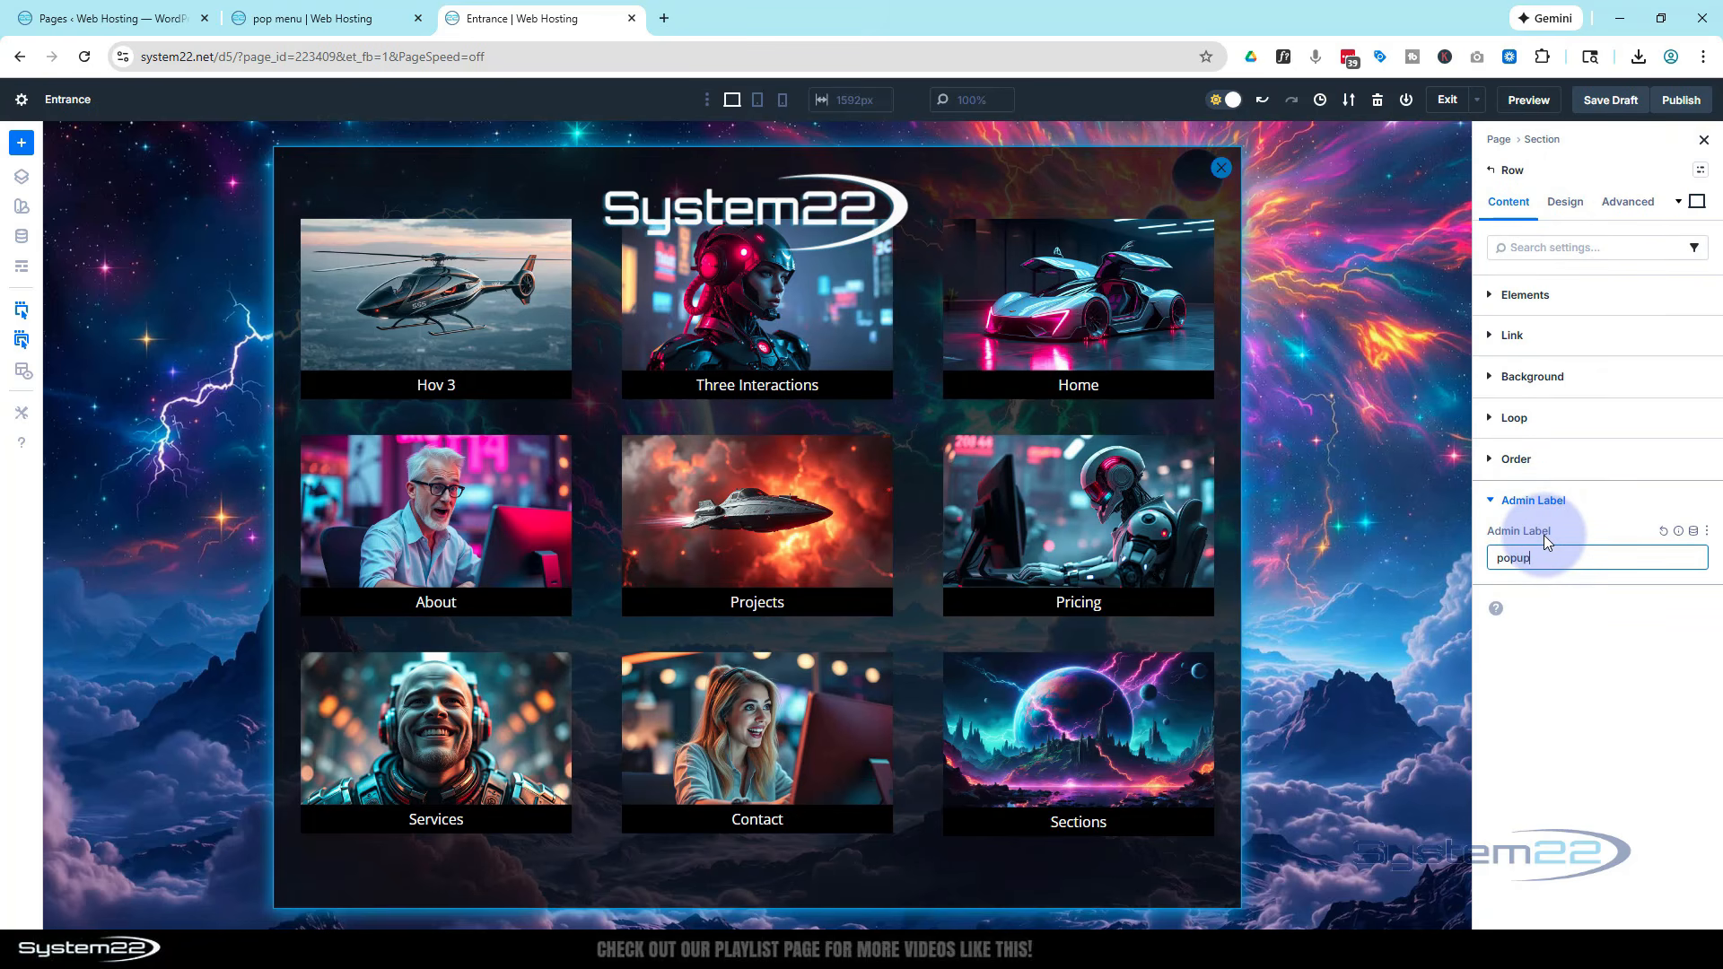
Add a Click interaction to the logo image that toggles the visibility of the Row (popup)
click(1585, 508)
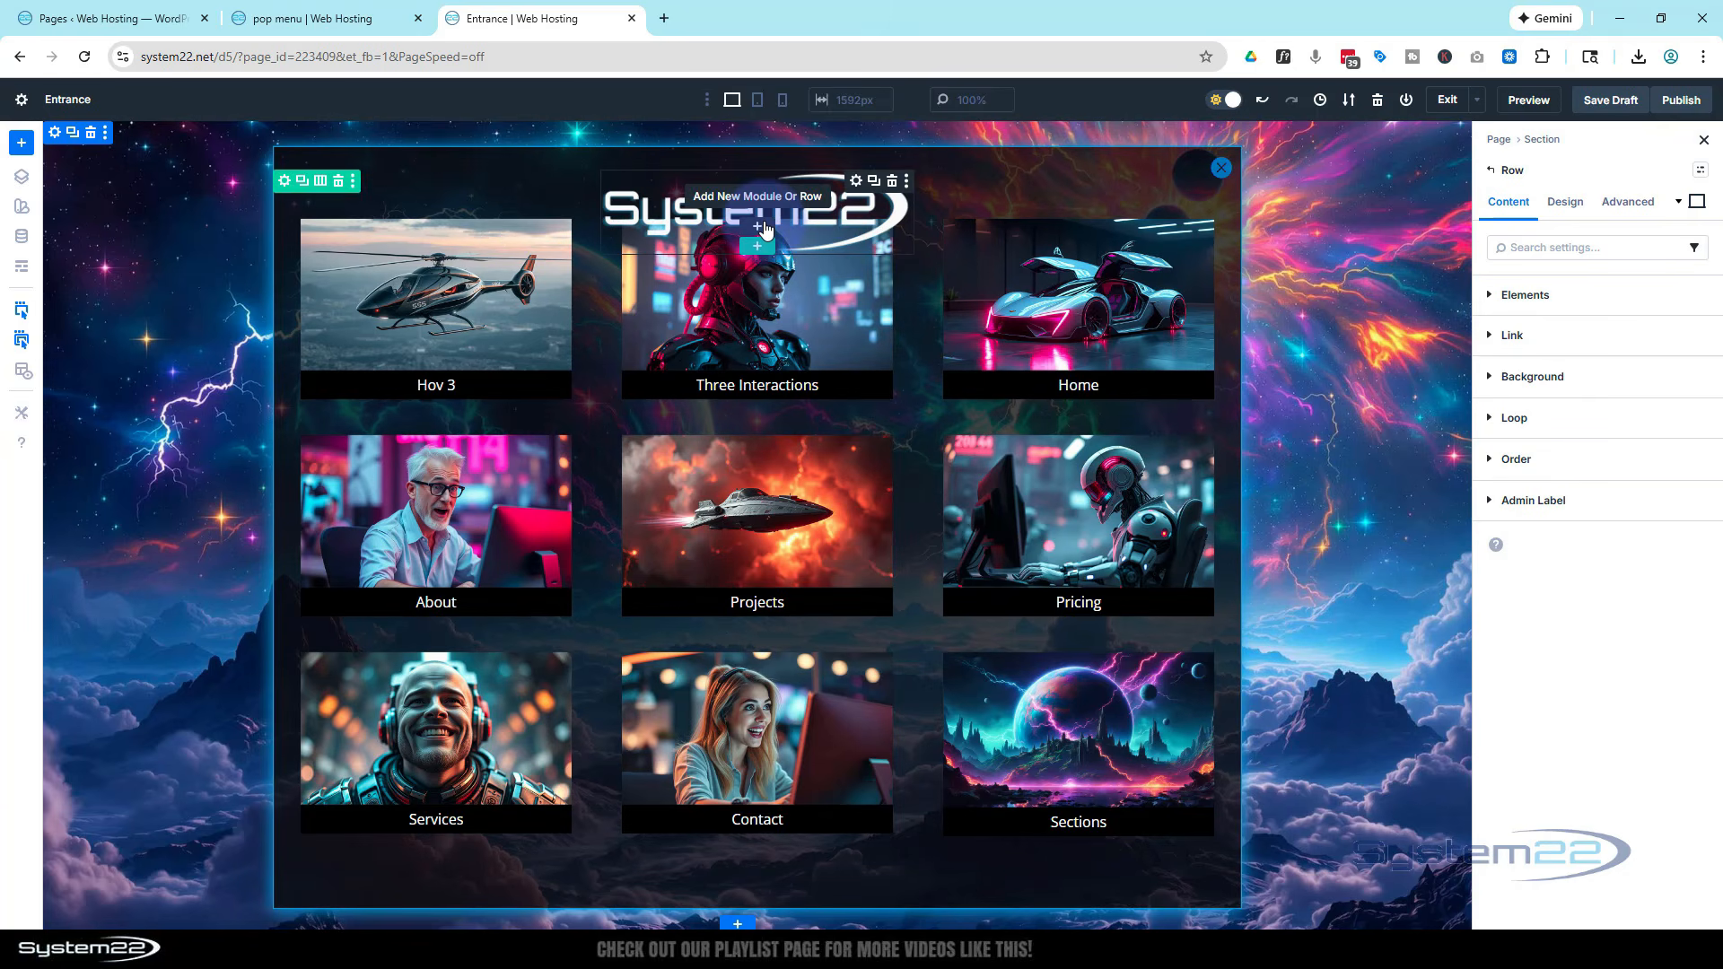
click(857, 182)
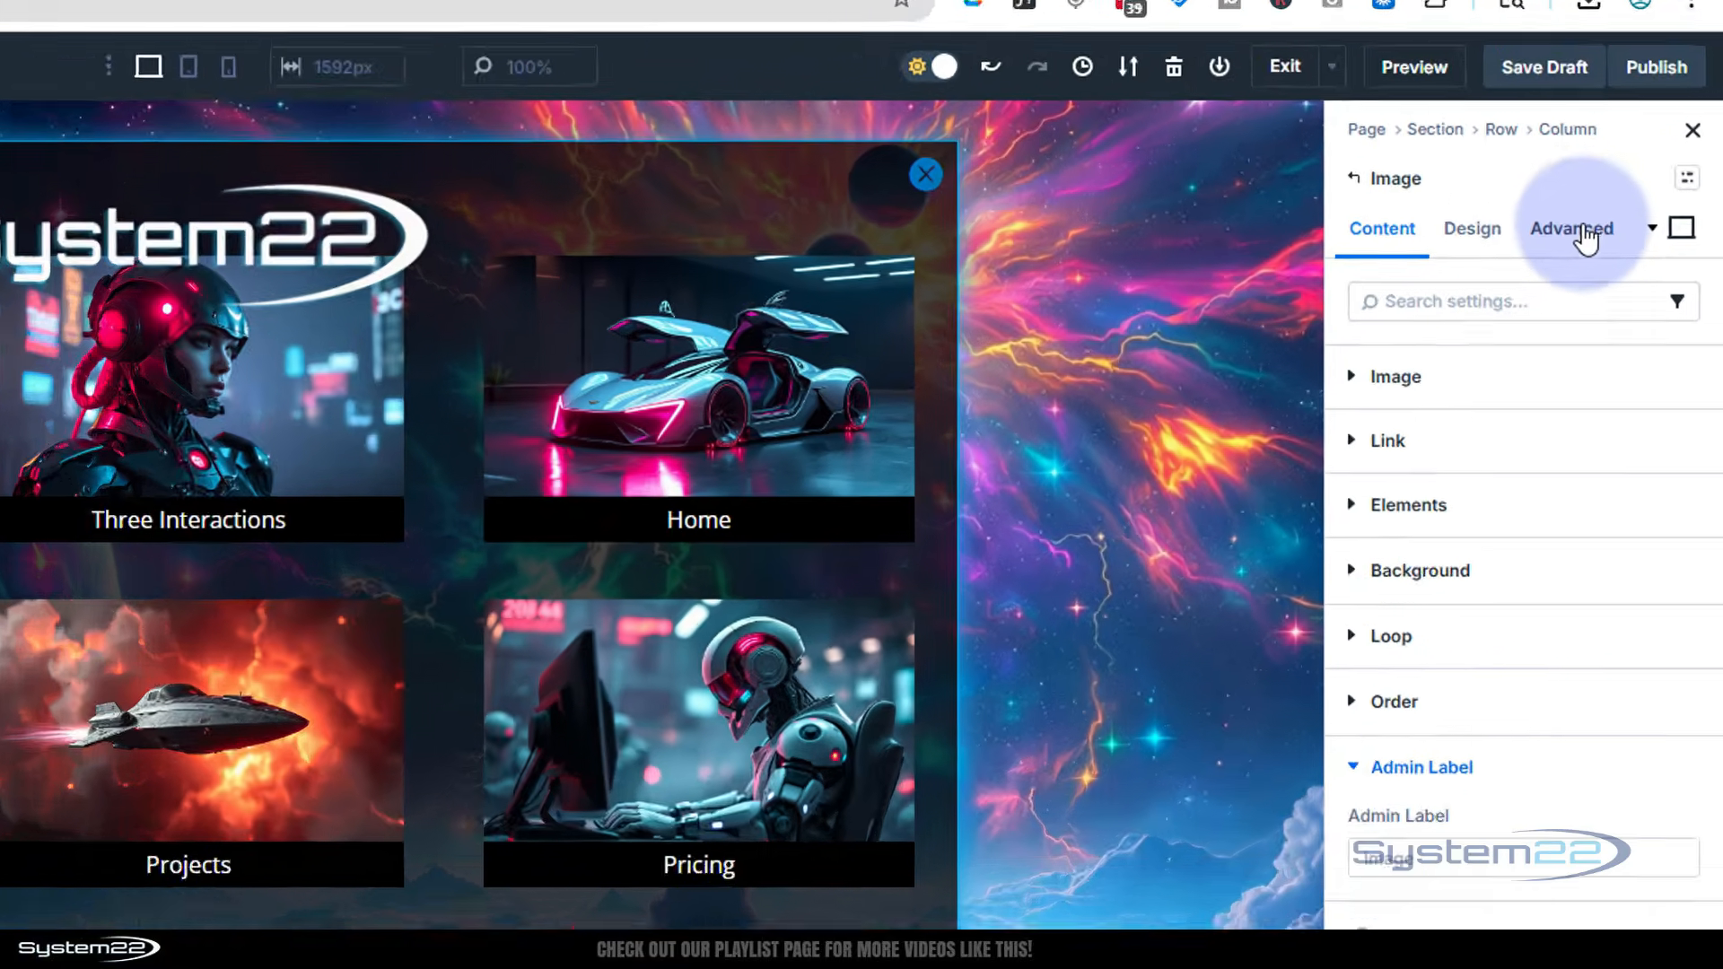
click(1626, 201)
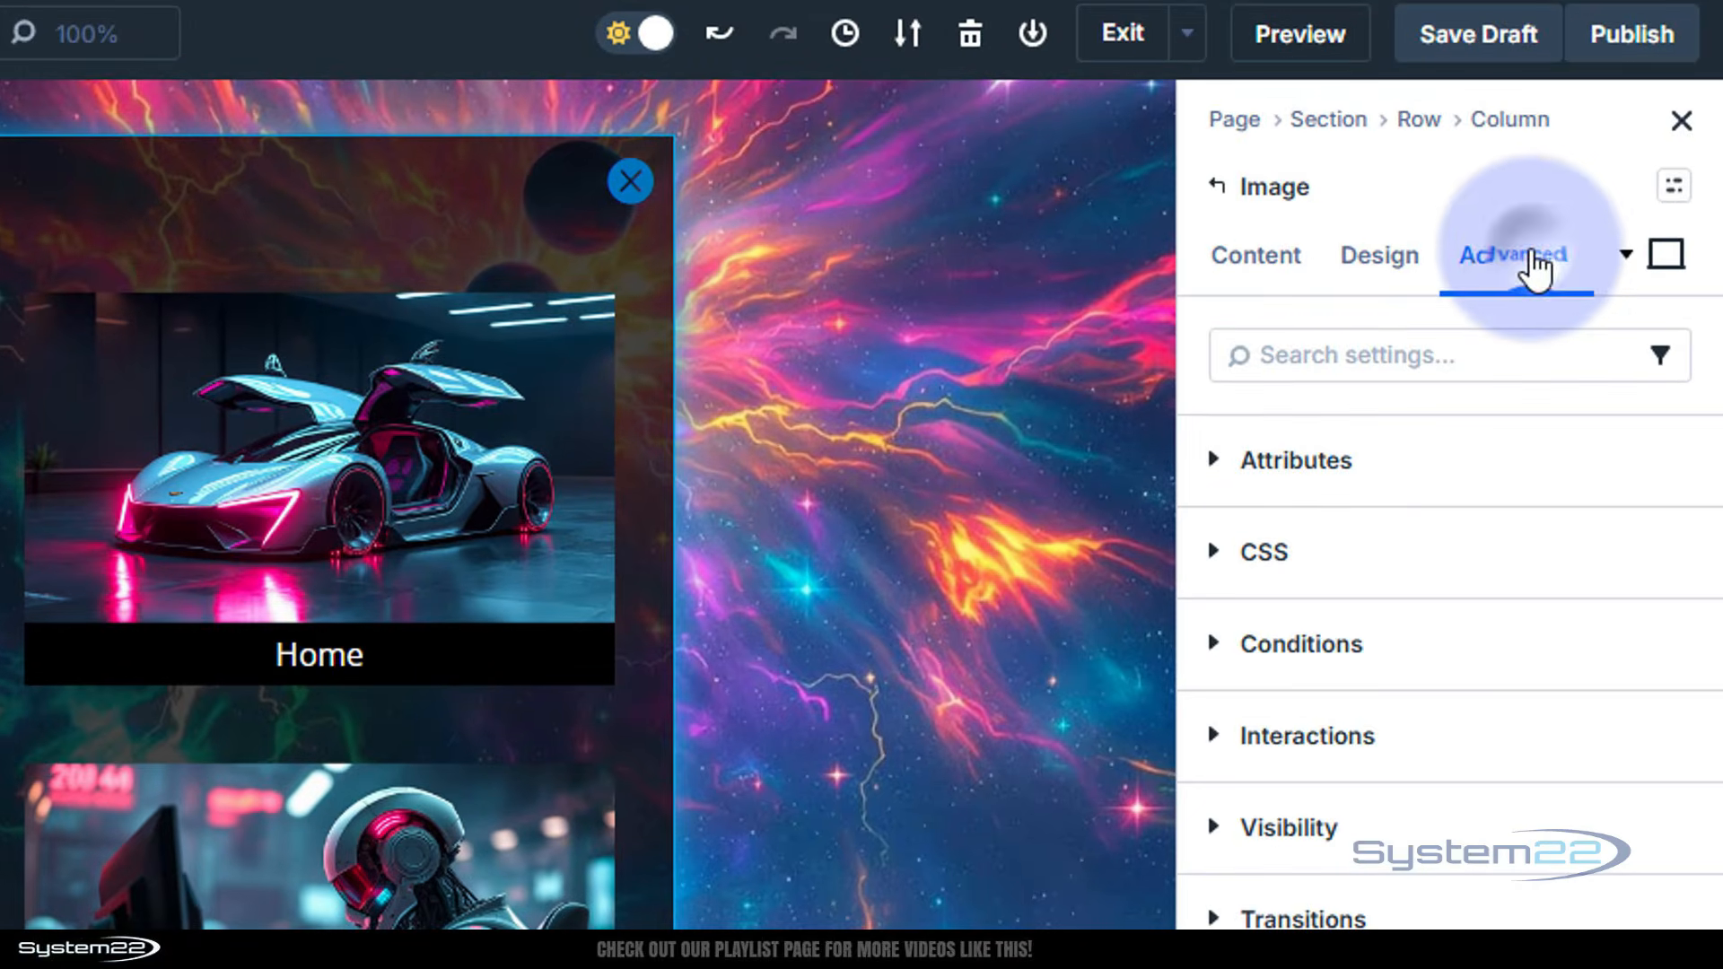
click(1241, 745)
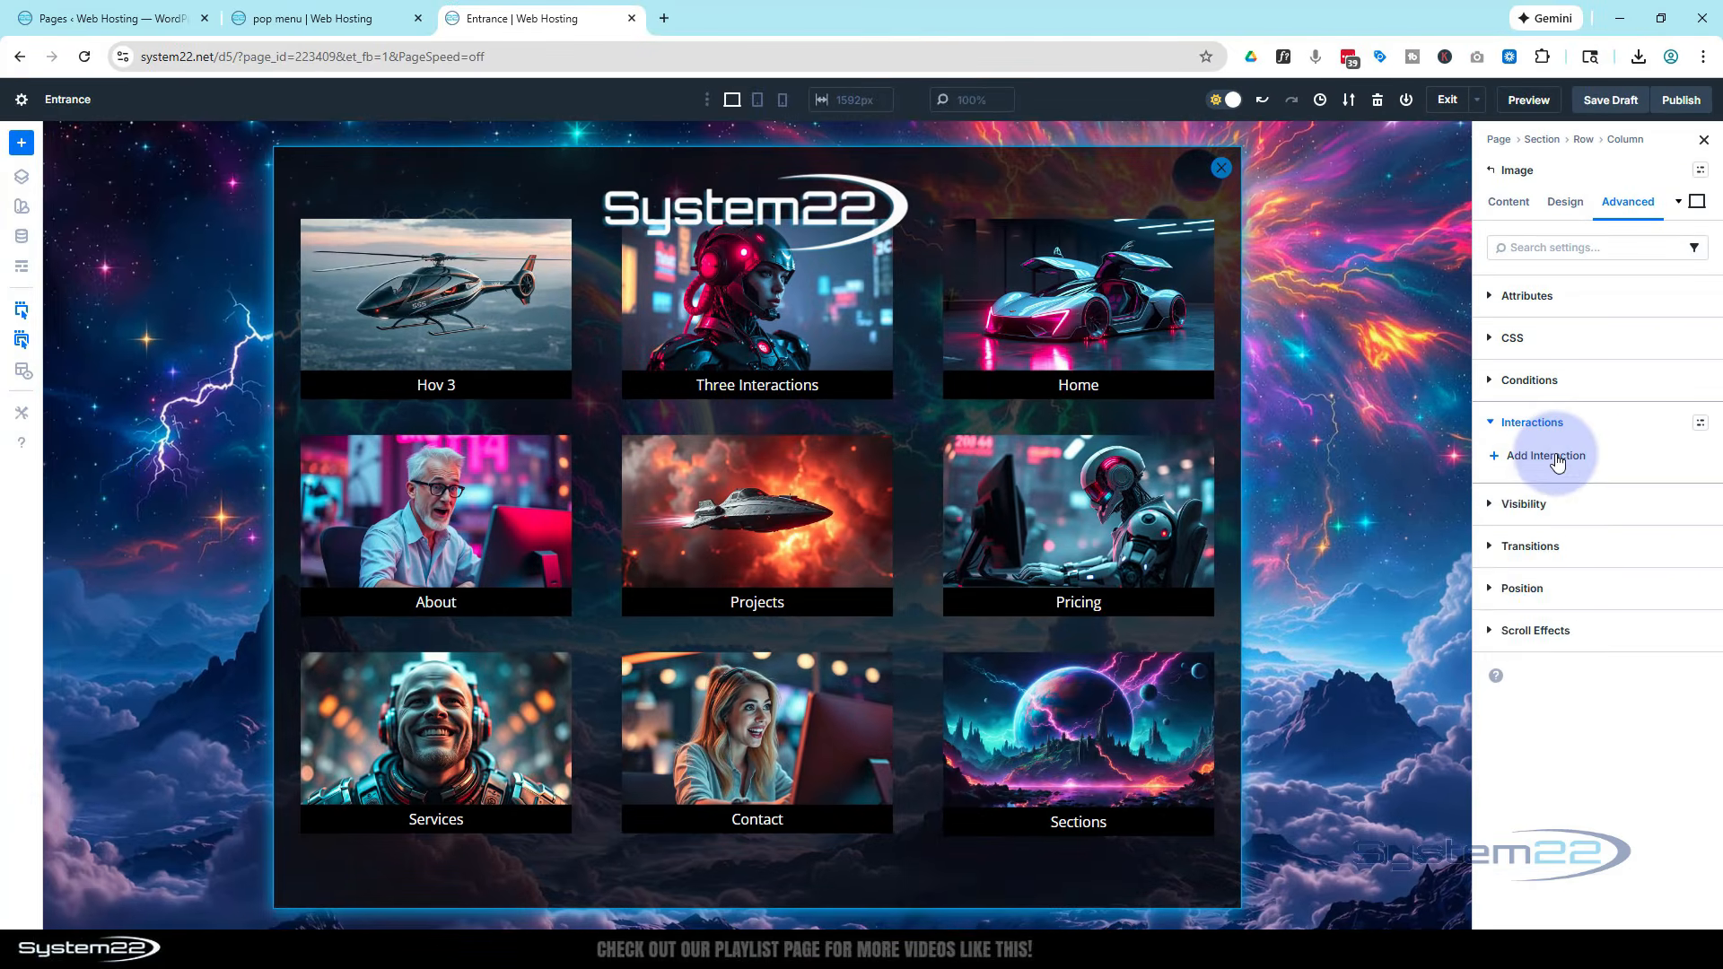
click(1557, 460)
click(1530, 487)
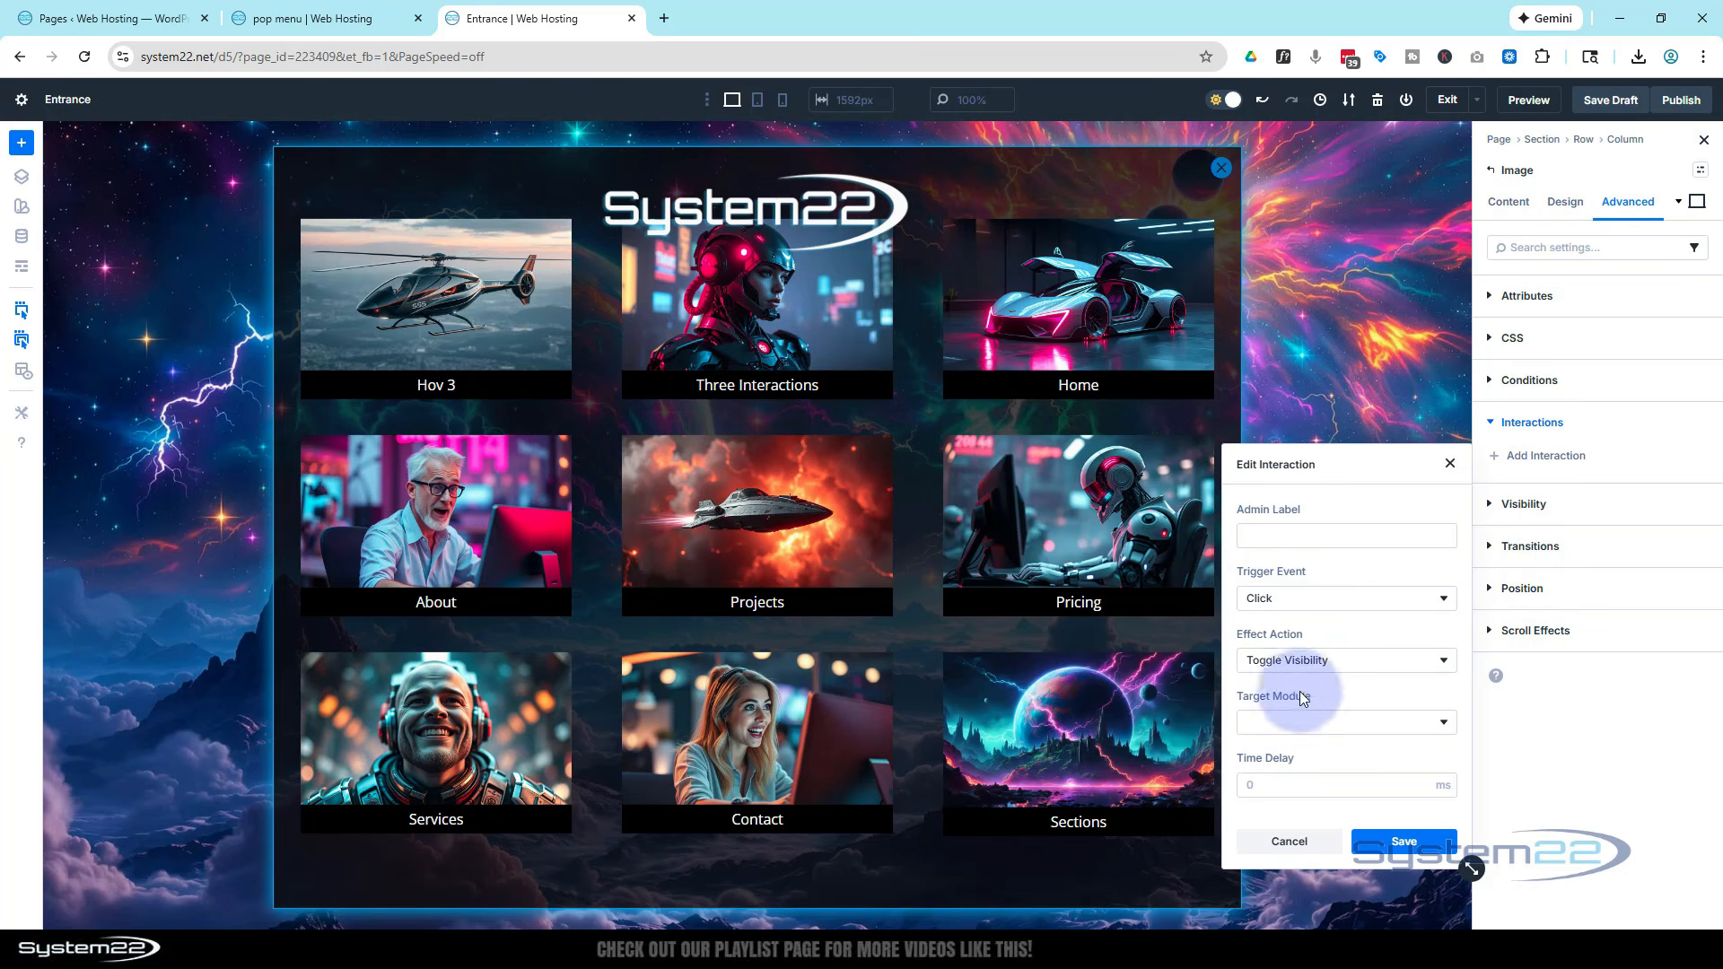
click(1307, 722)
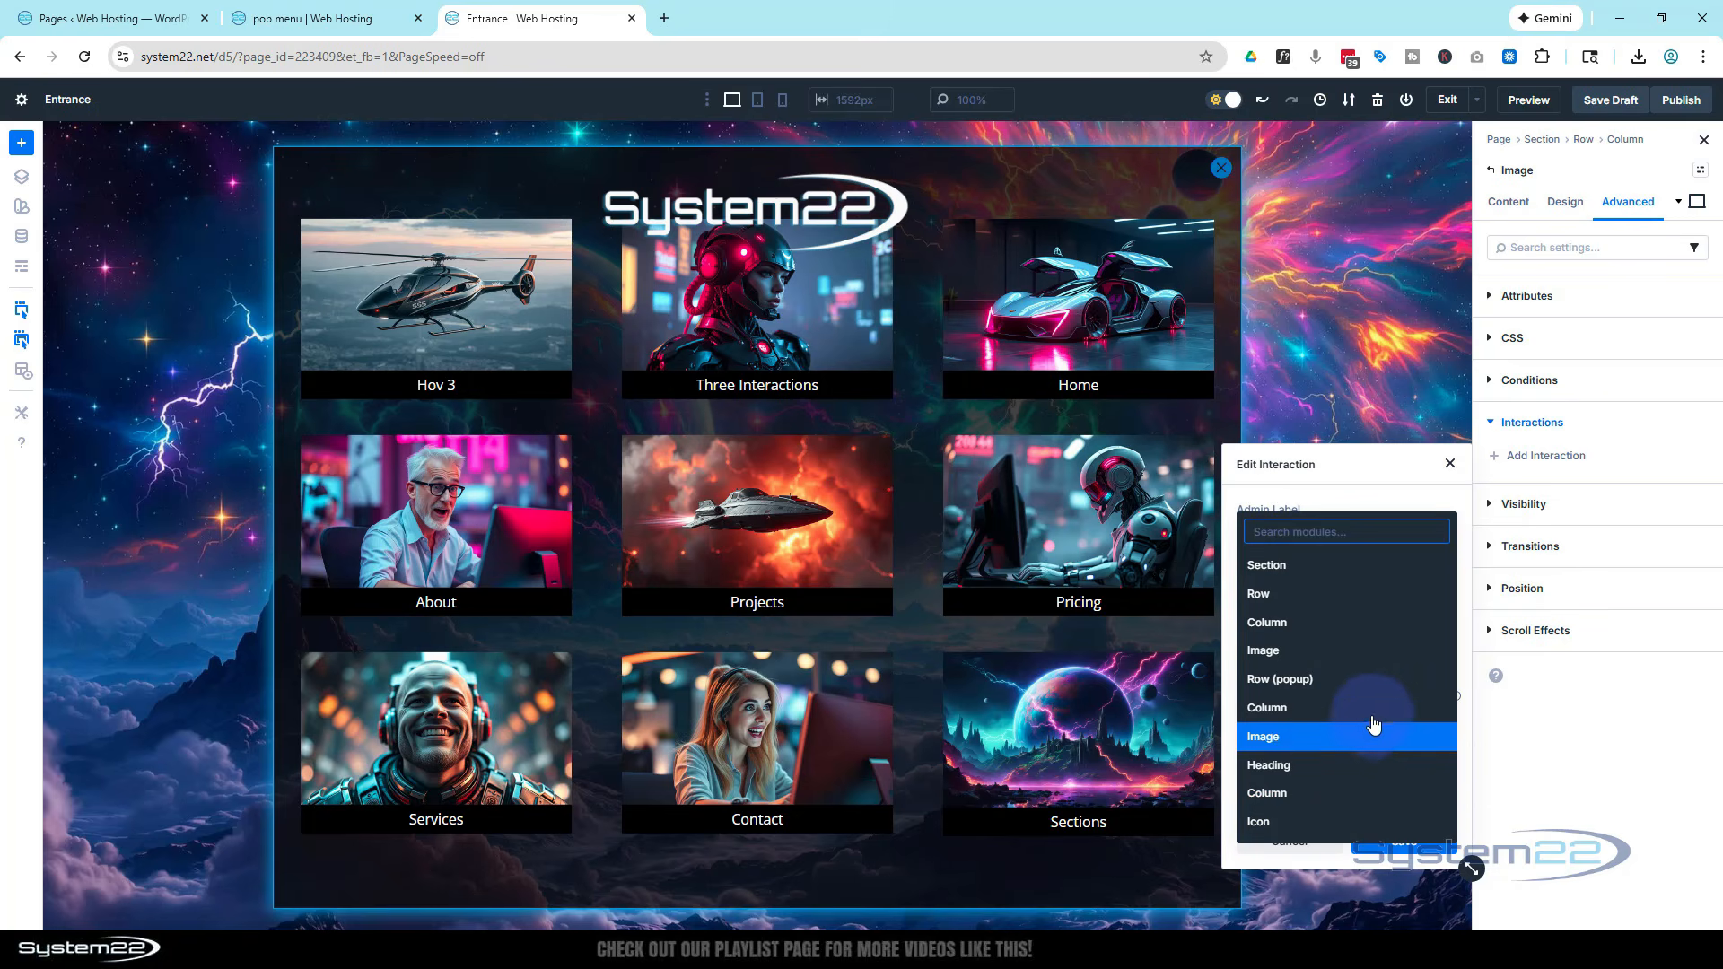
click(1292, 684)
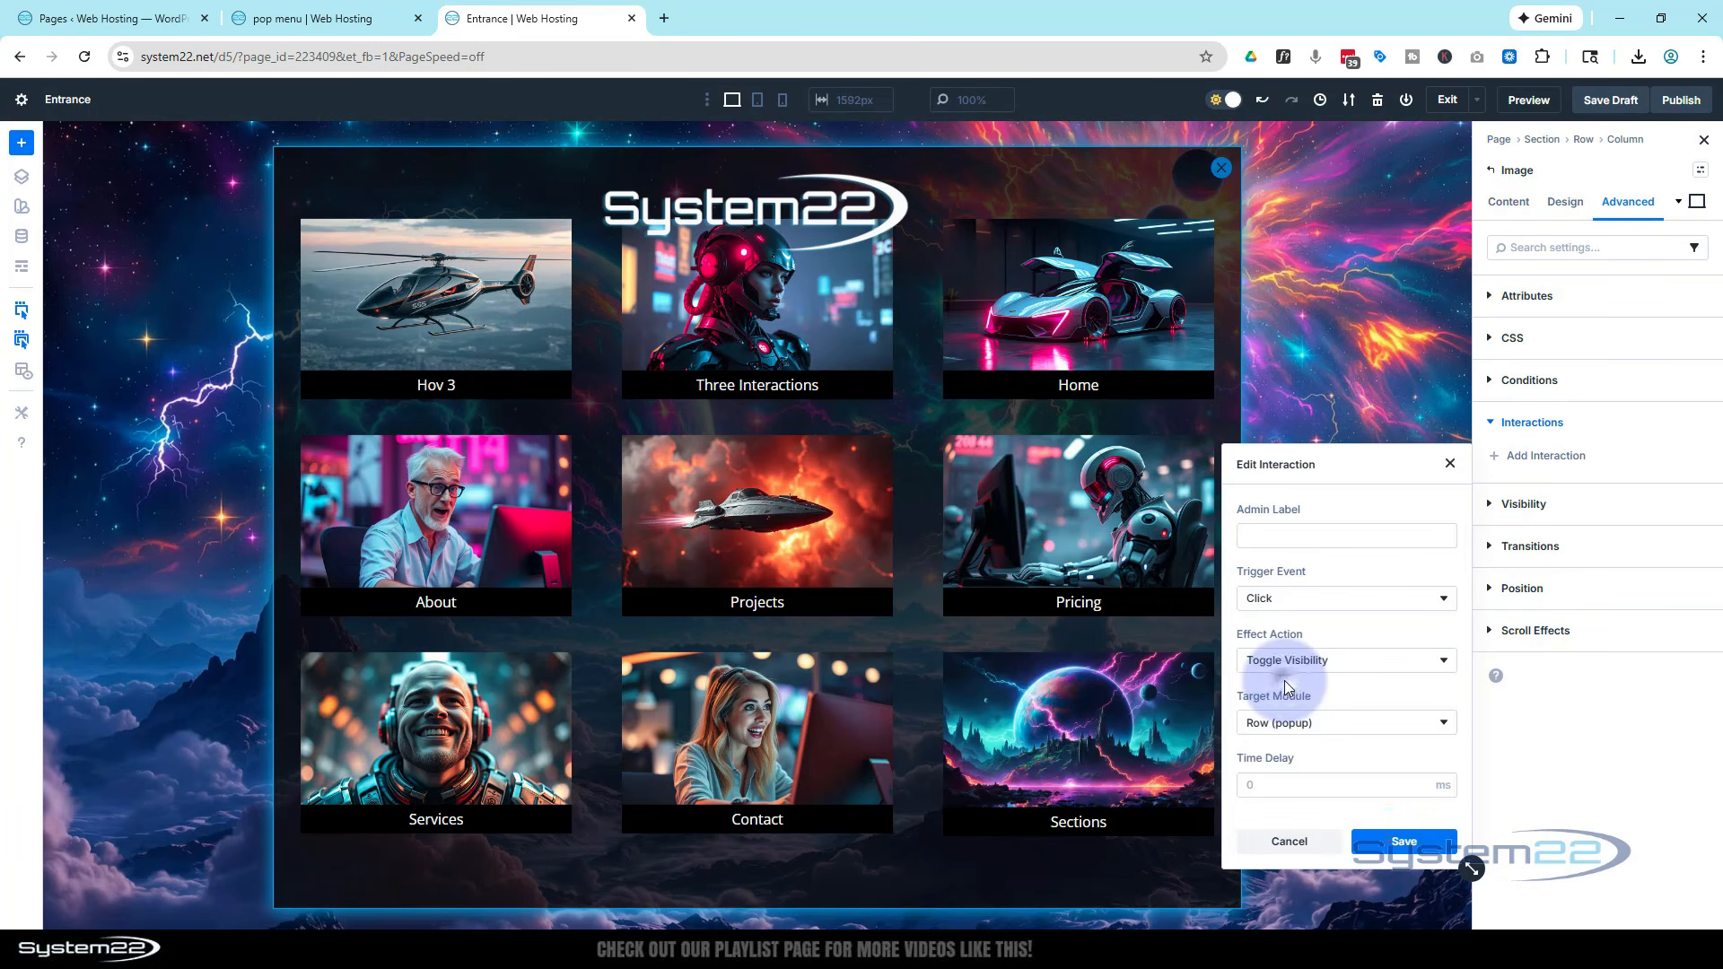
click(1434, 848)
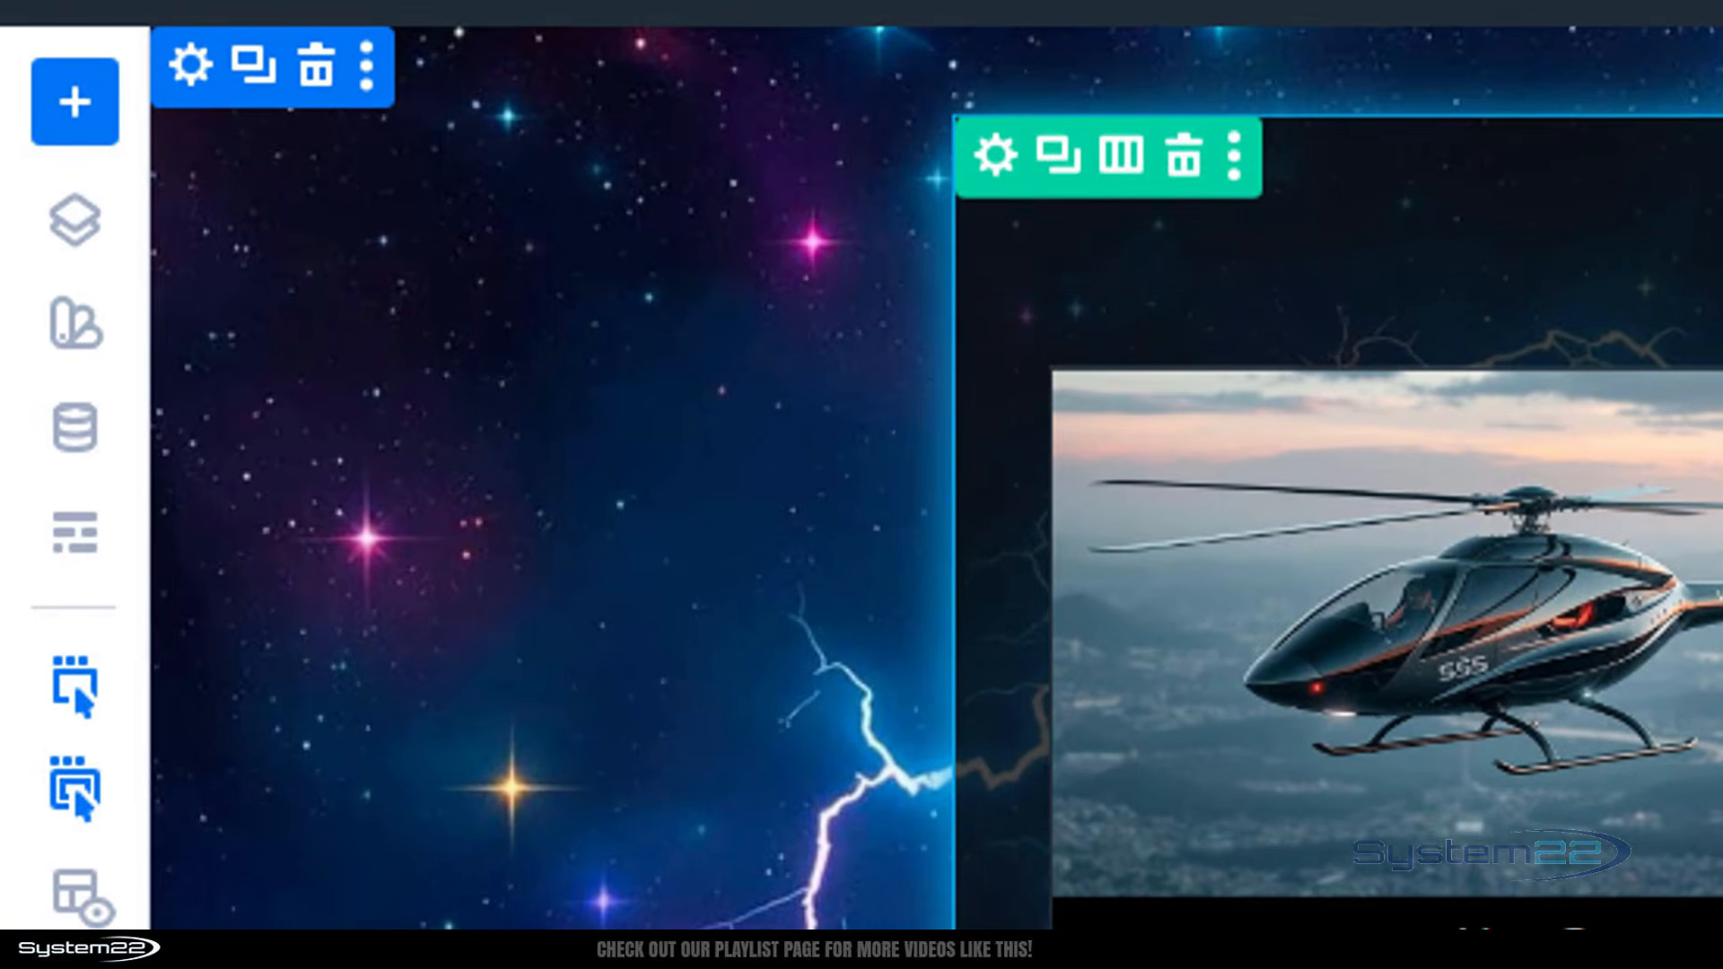
Add a Click interaction to the close icon that toggles the visibility of the Row (popup)
click(78, 538)
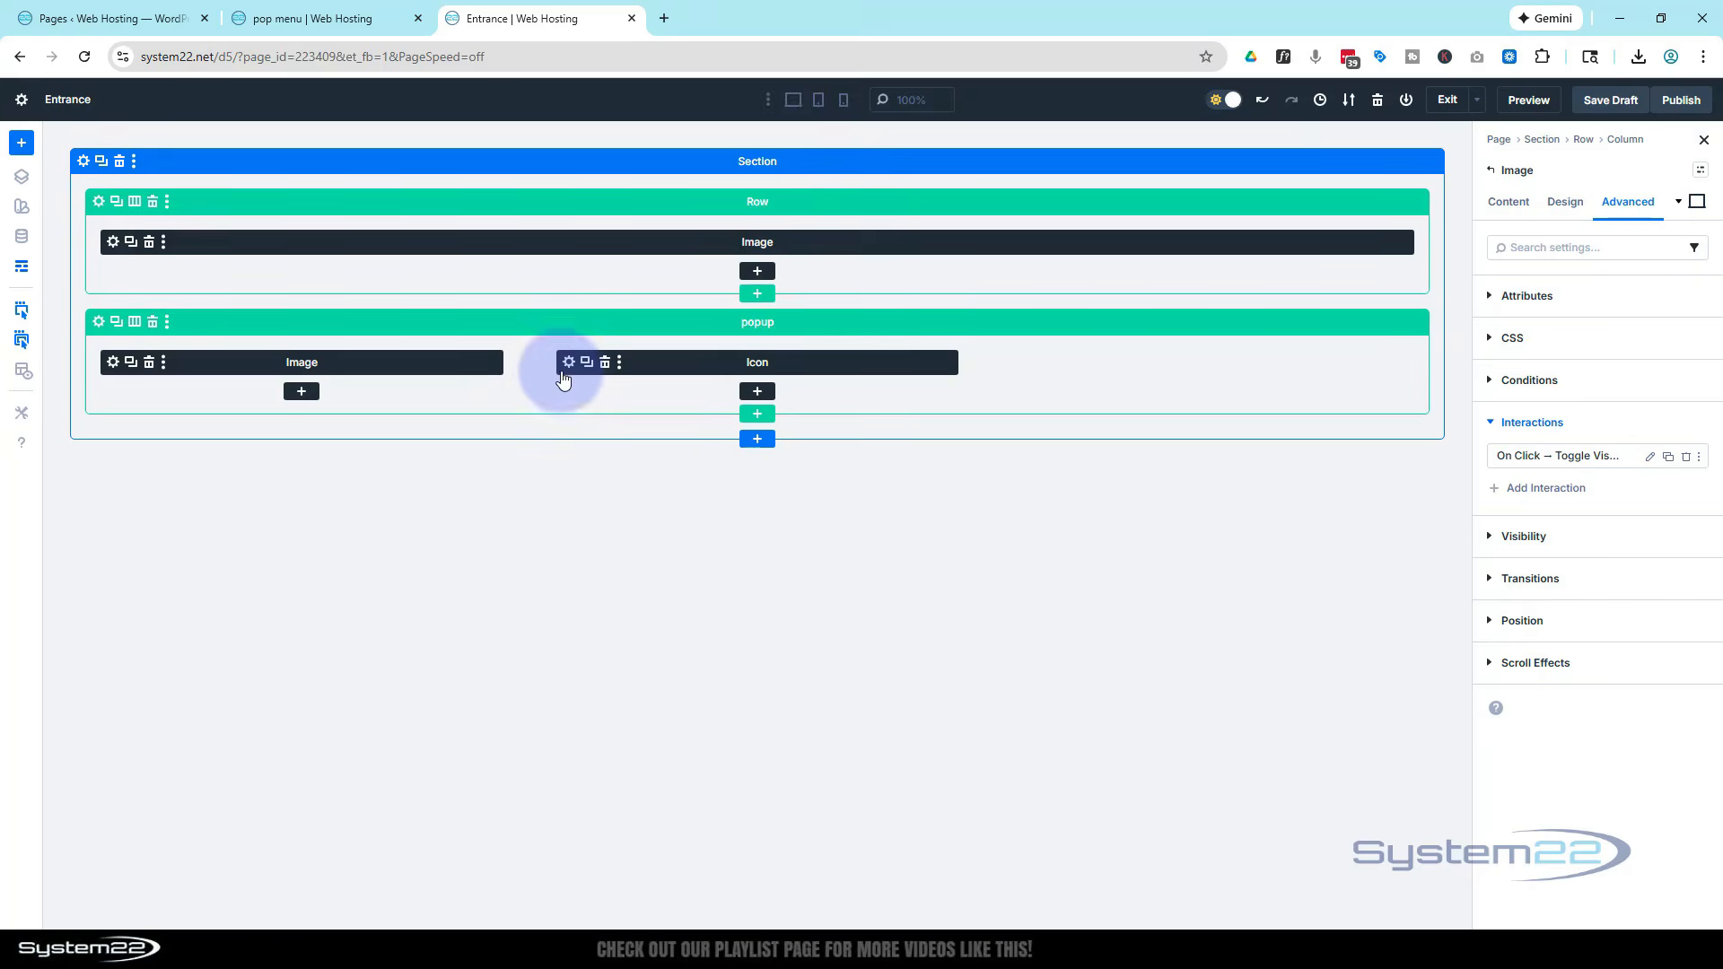
click(569, 363)
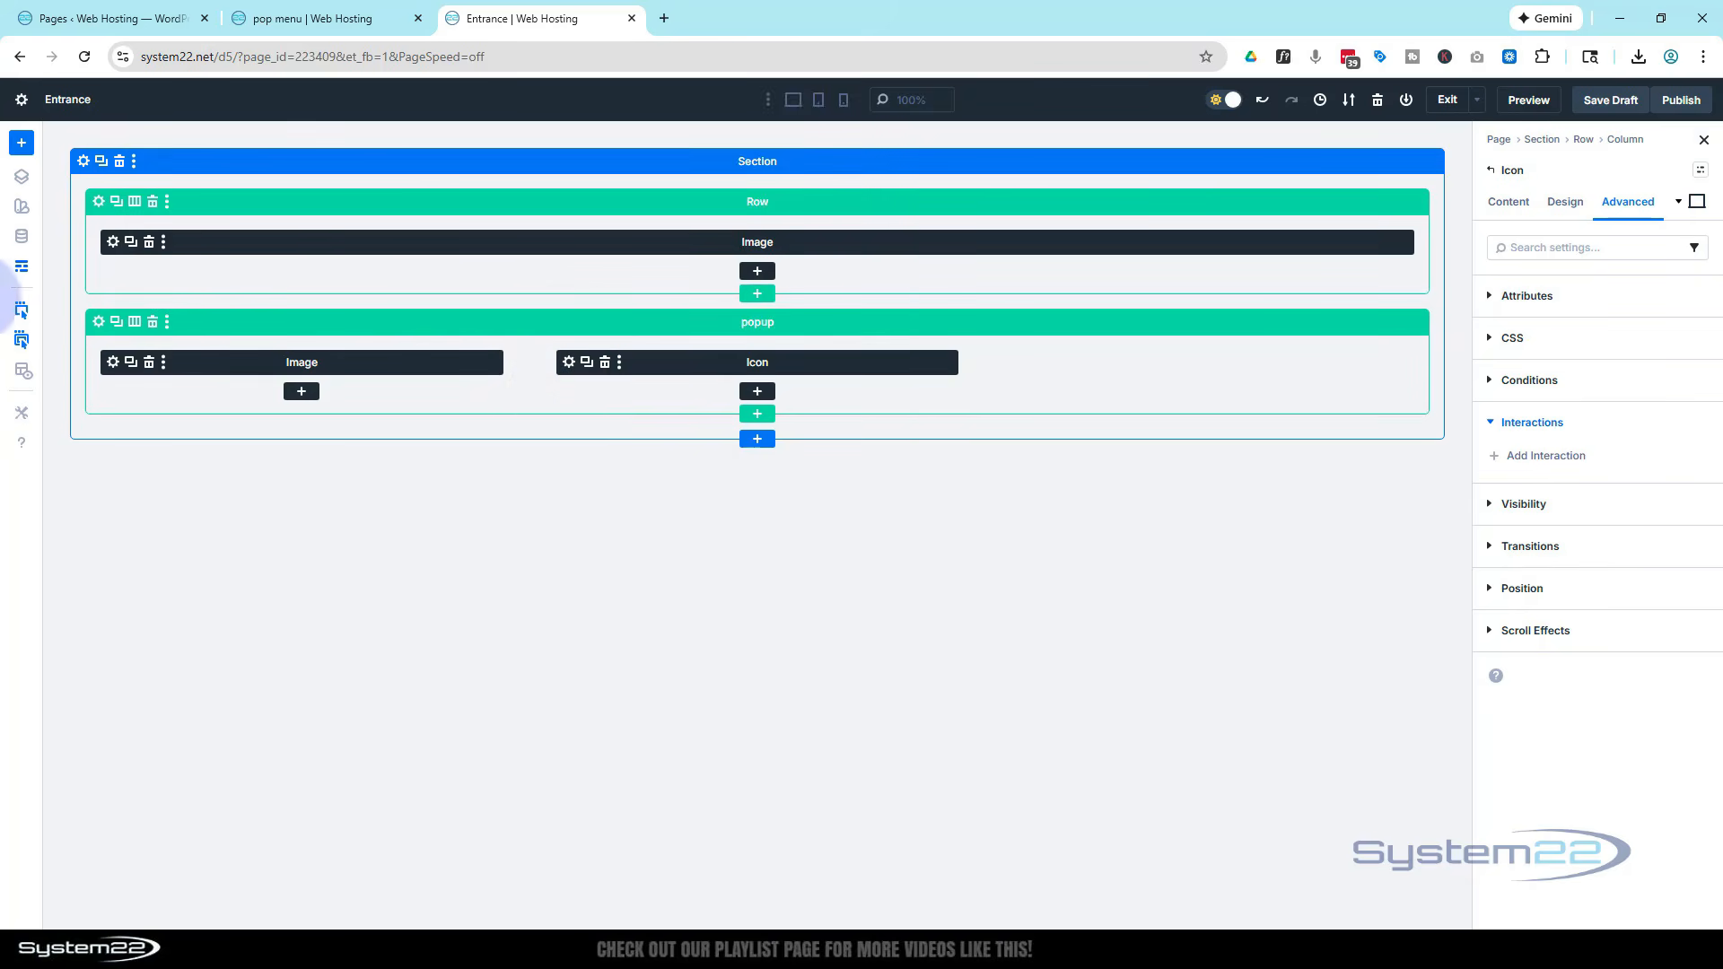
click(22, 266)
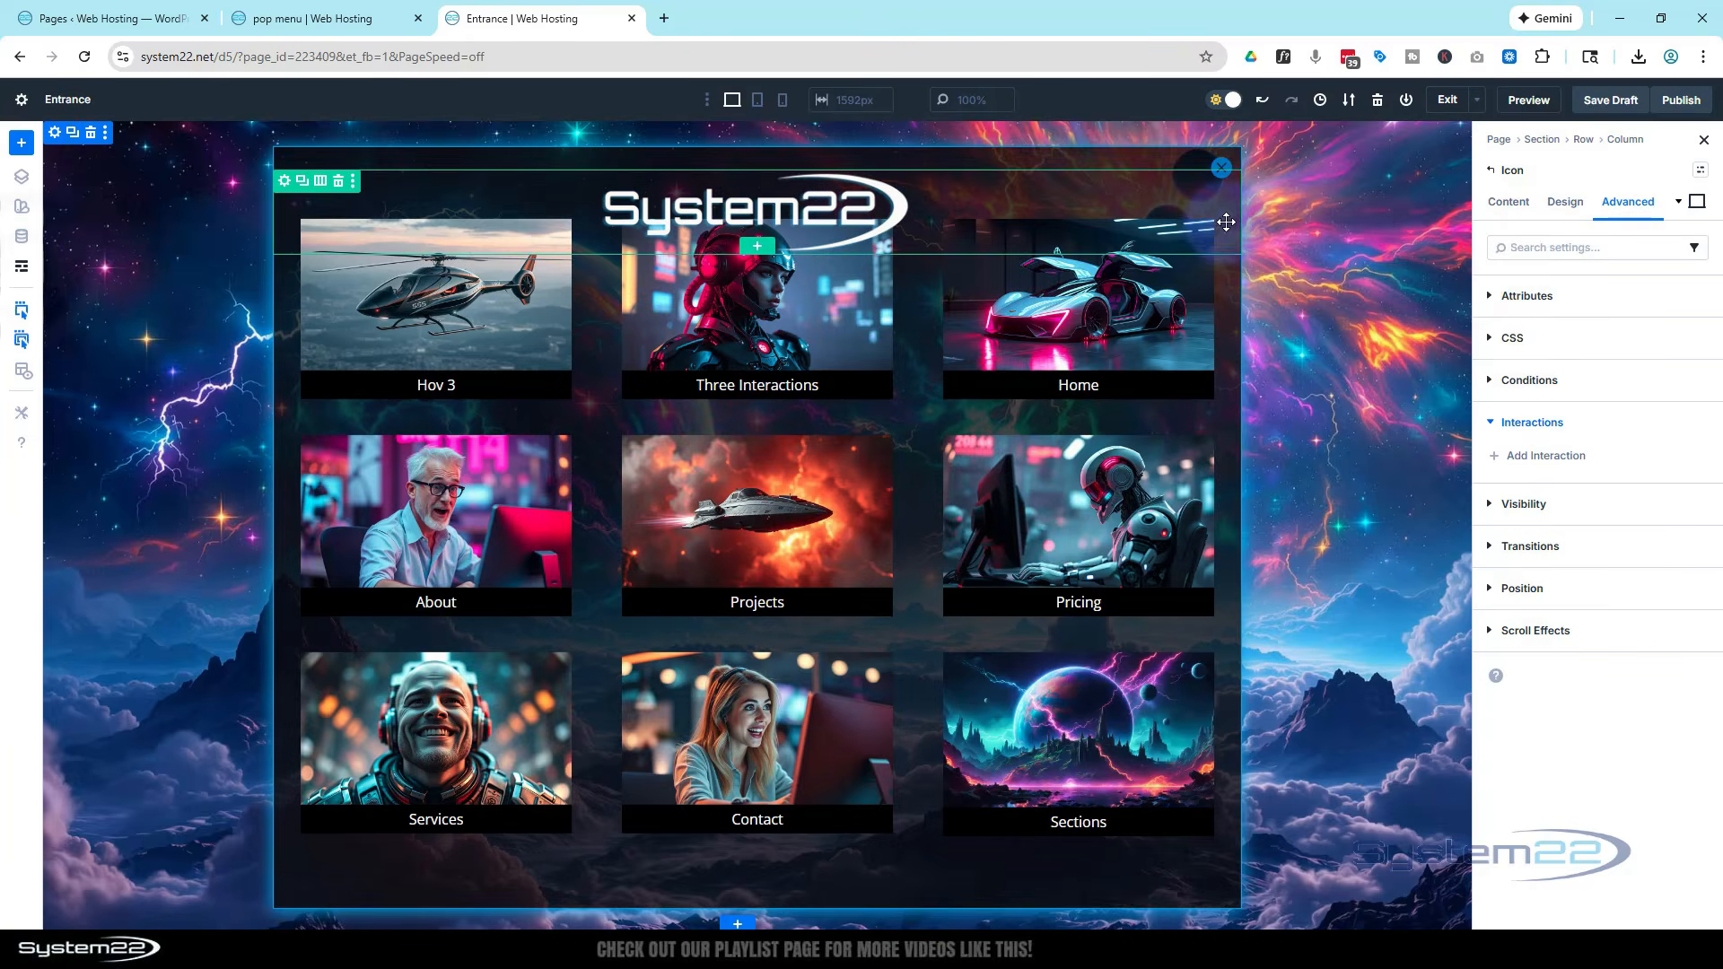
click(1570, 455)
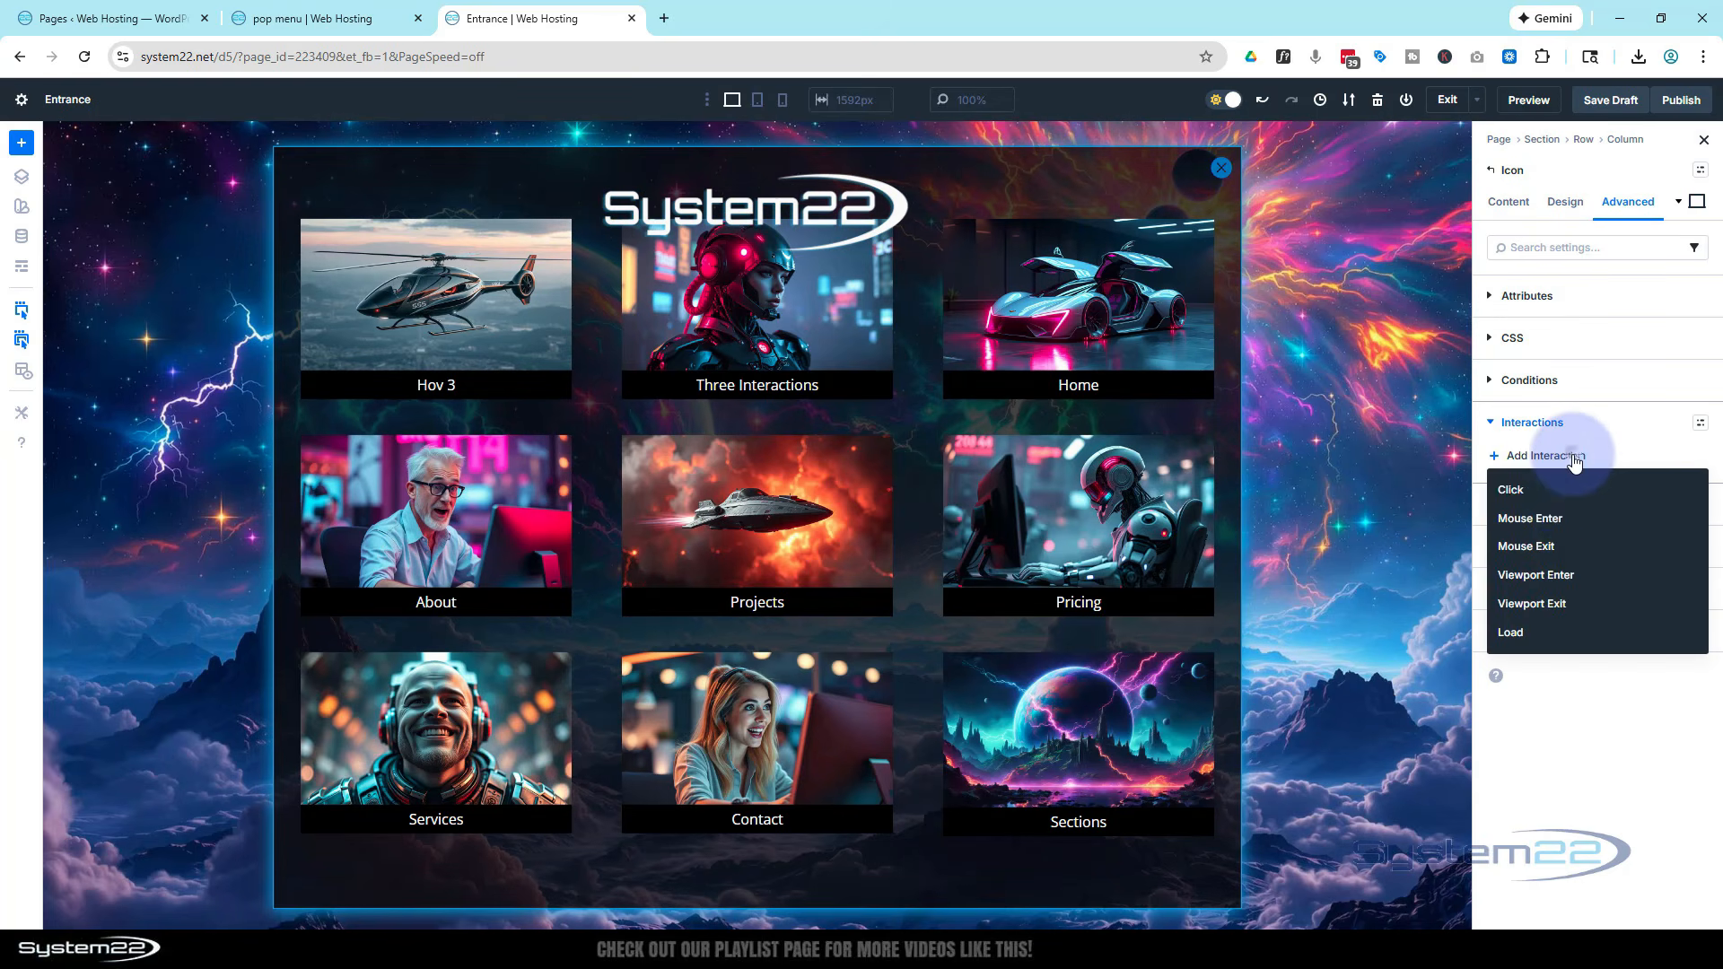
click(1533, 489)
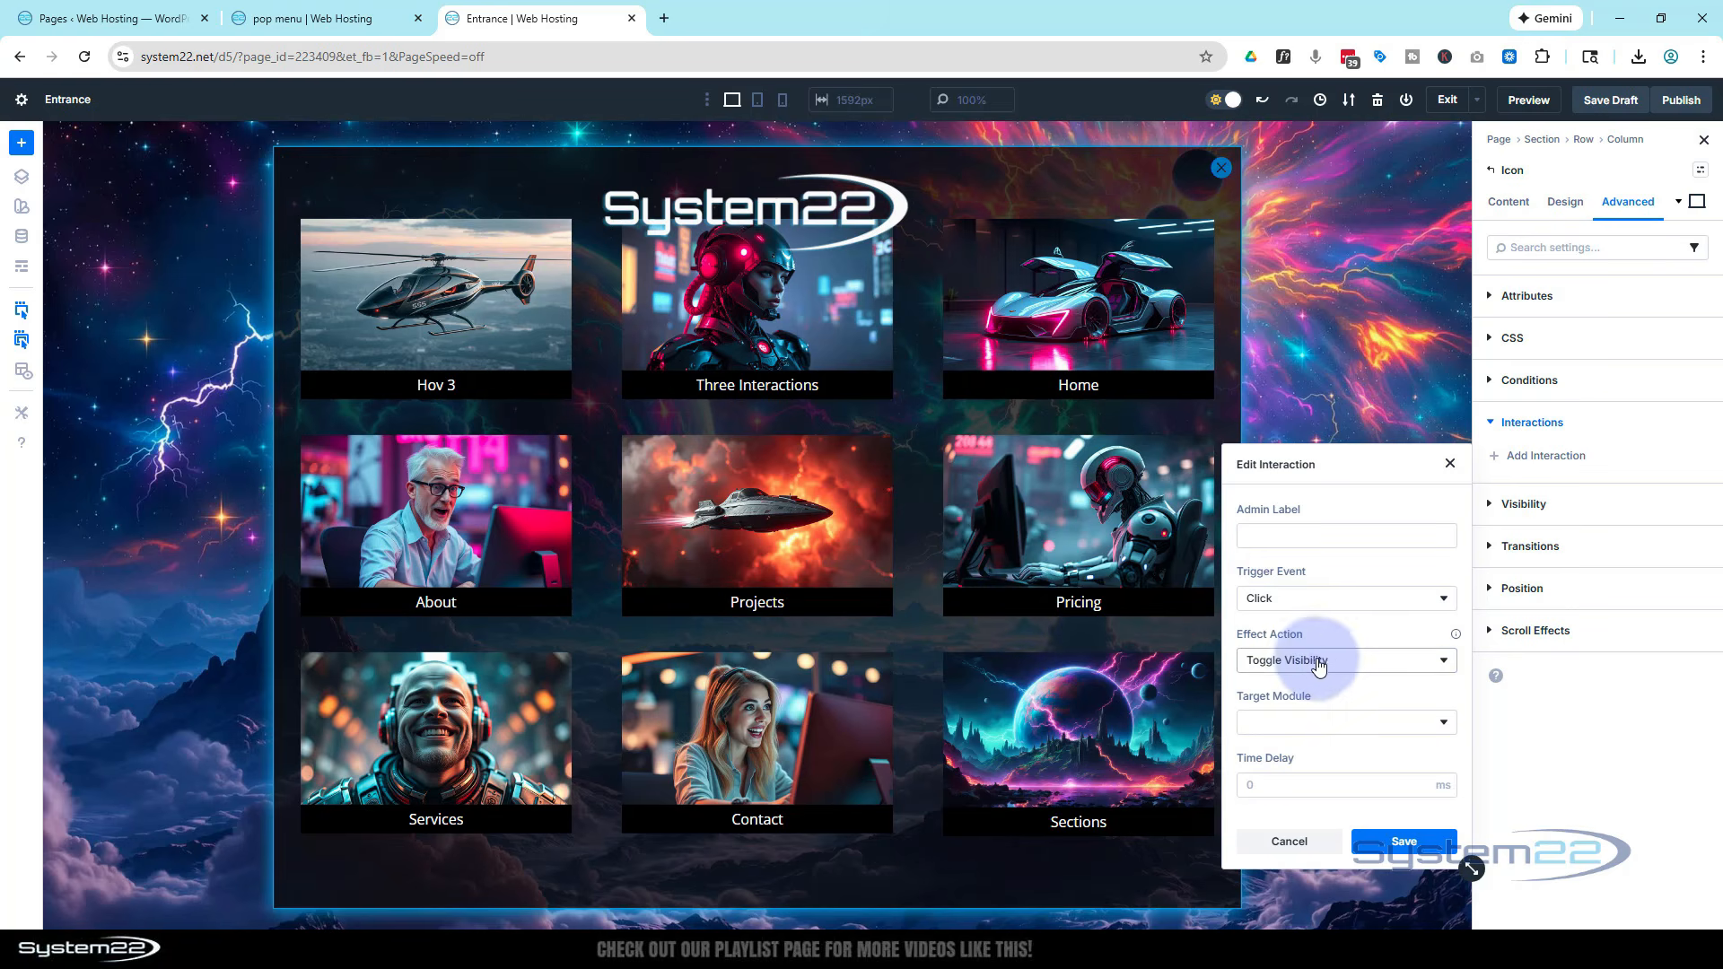
click(1339, 737)
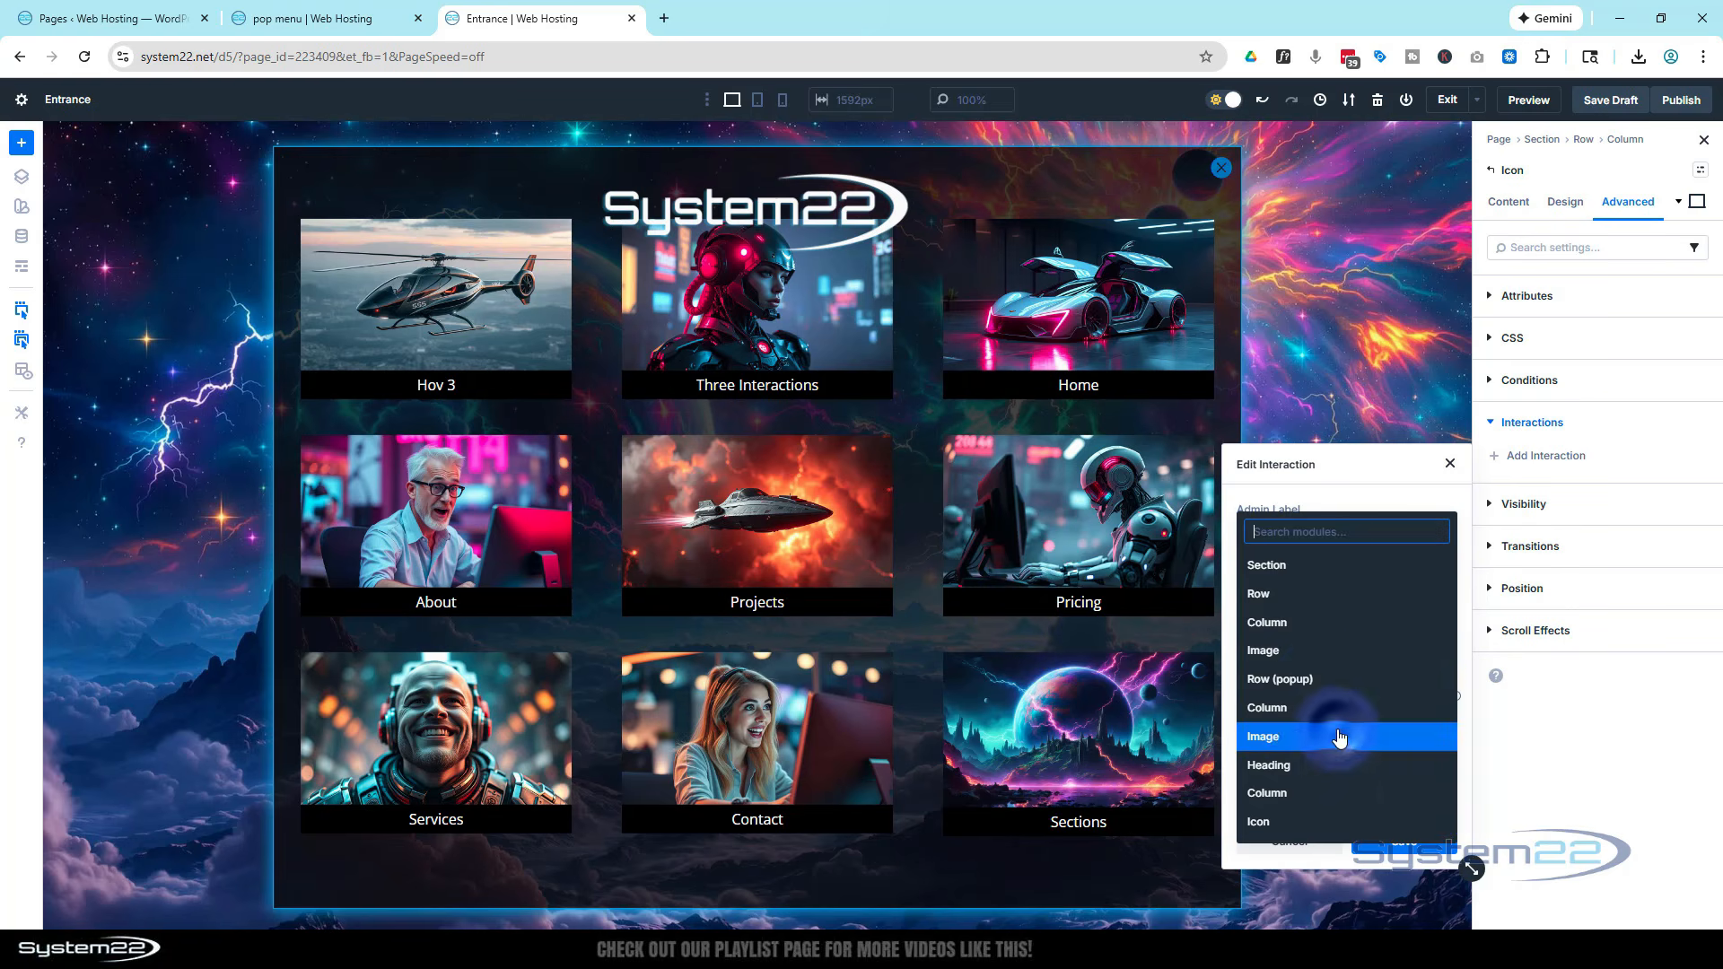
click(1313, 674)
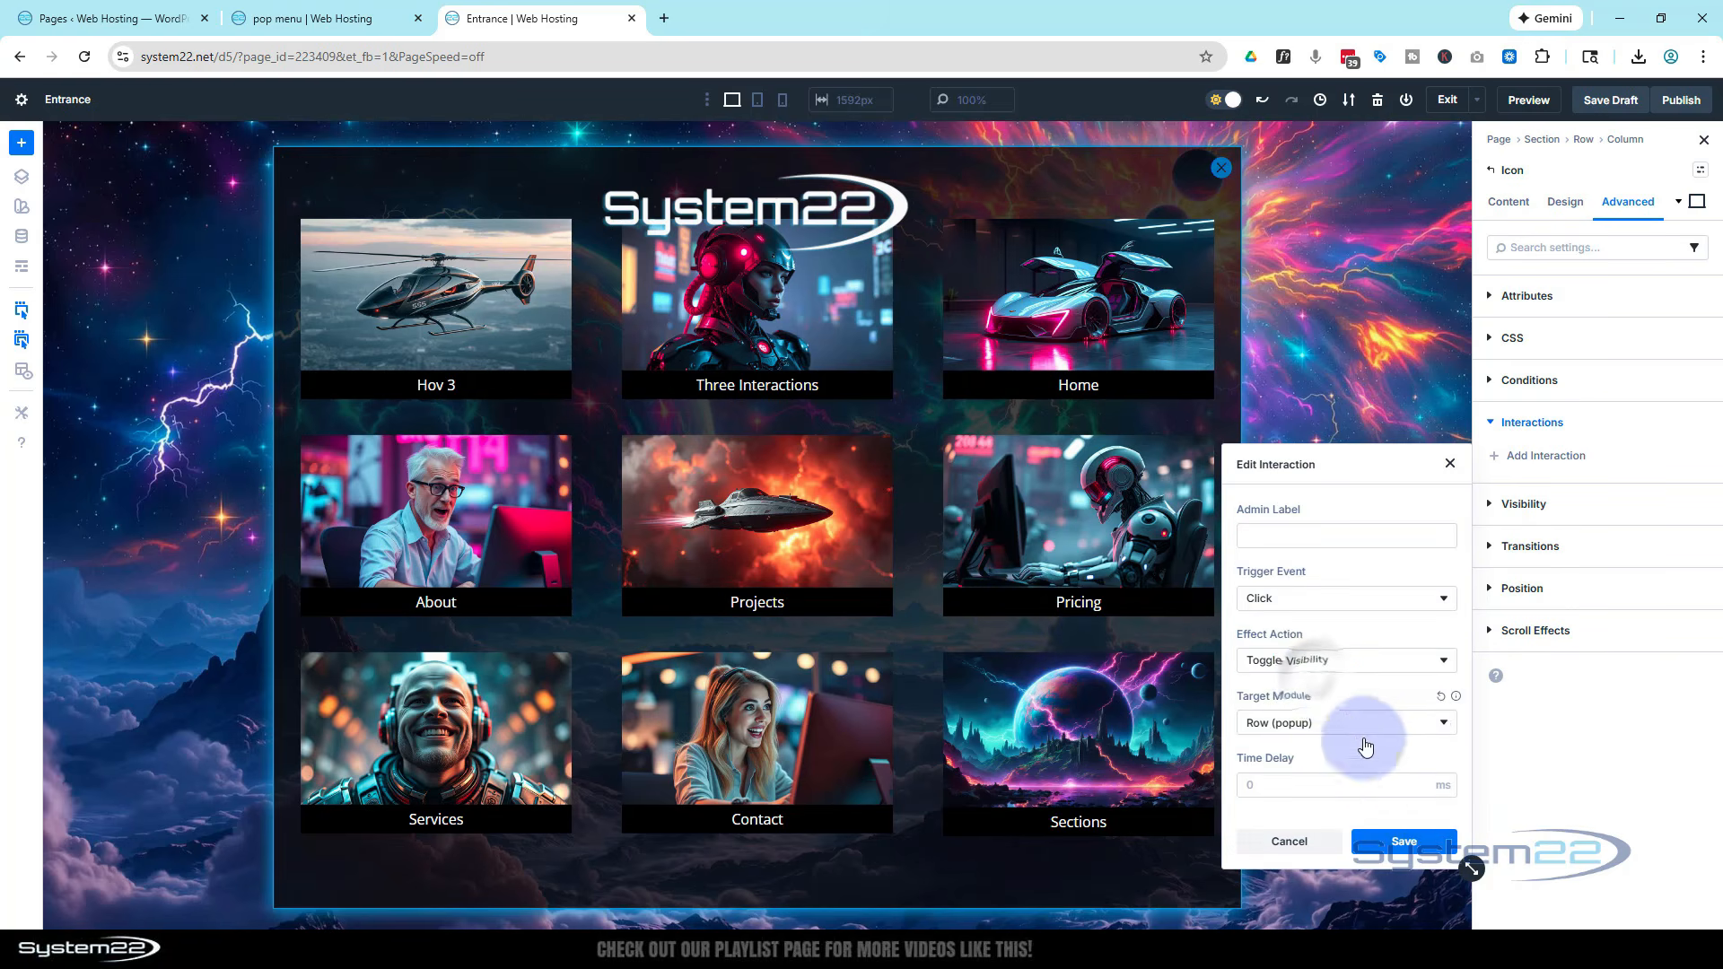
click(1402, 841)
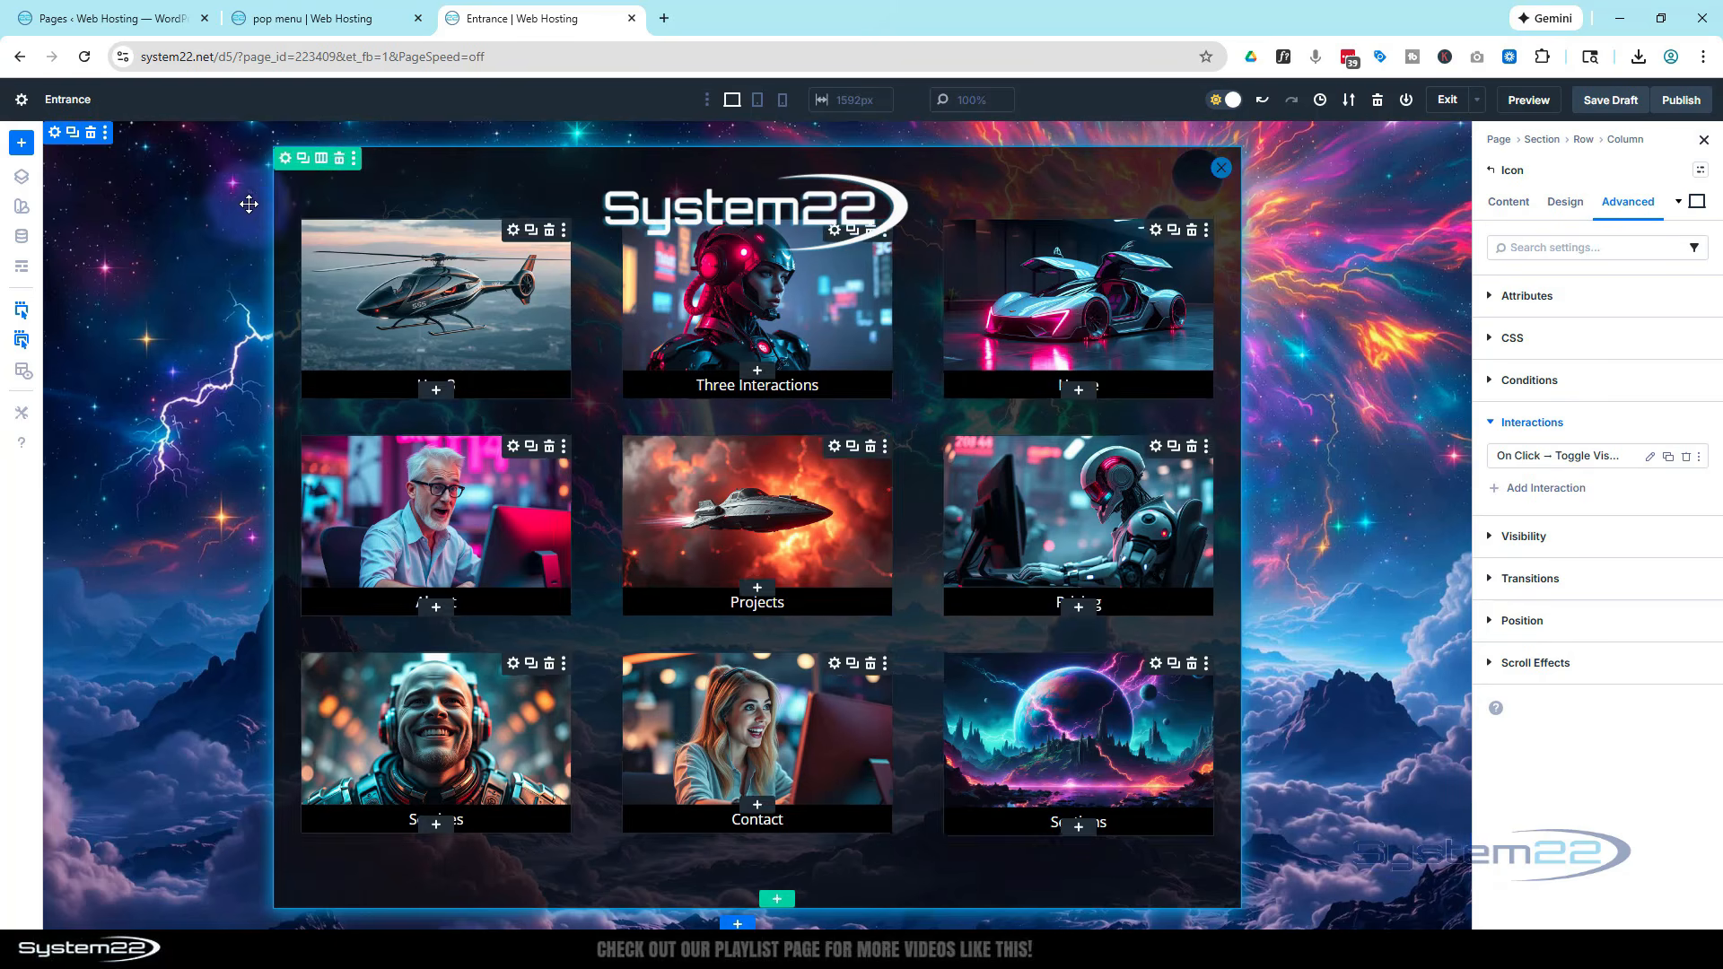
Disable the popup row on phone, tablet and desktop in its visibility settings
click(289, 162)
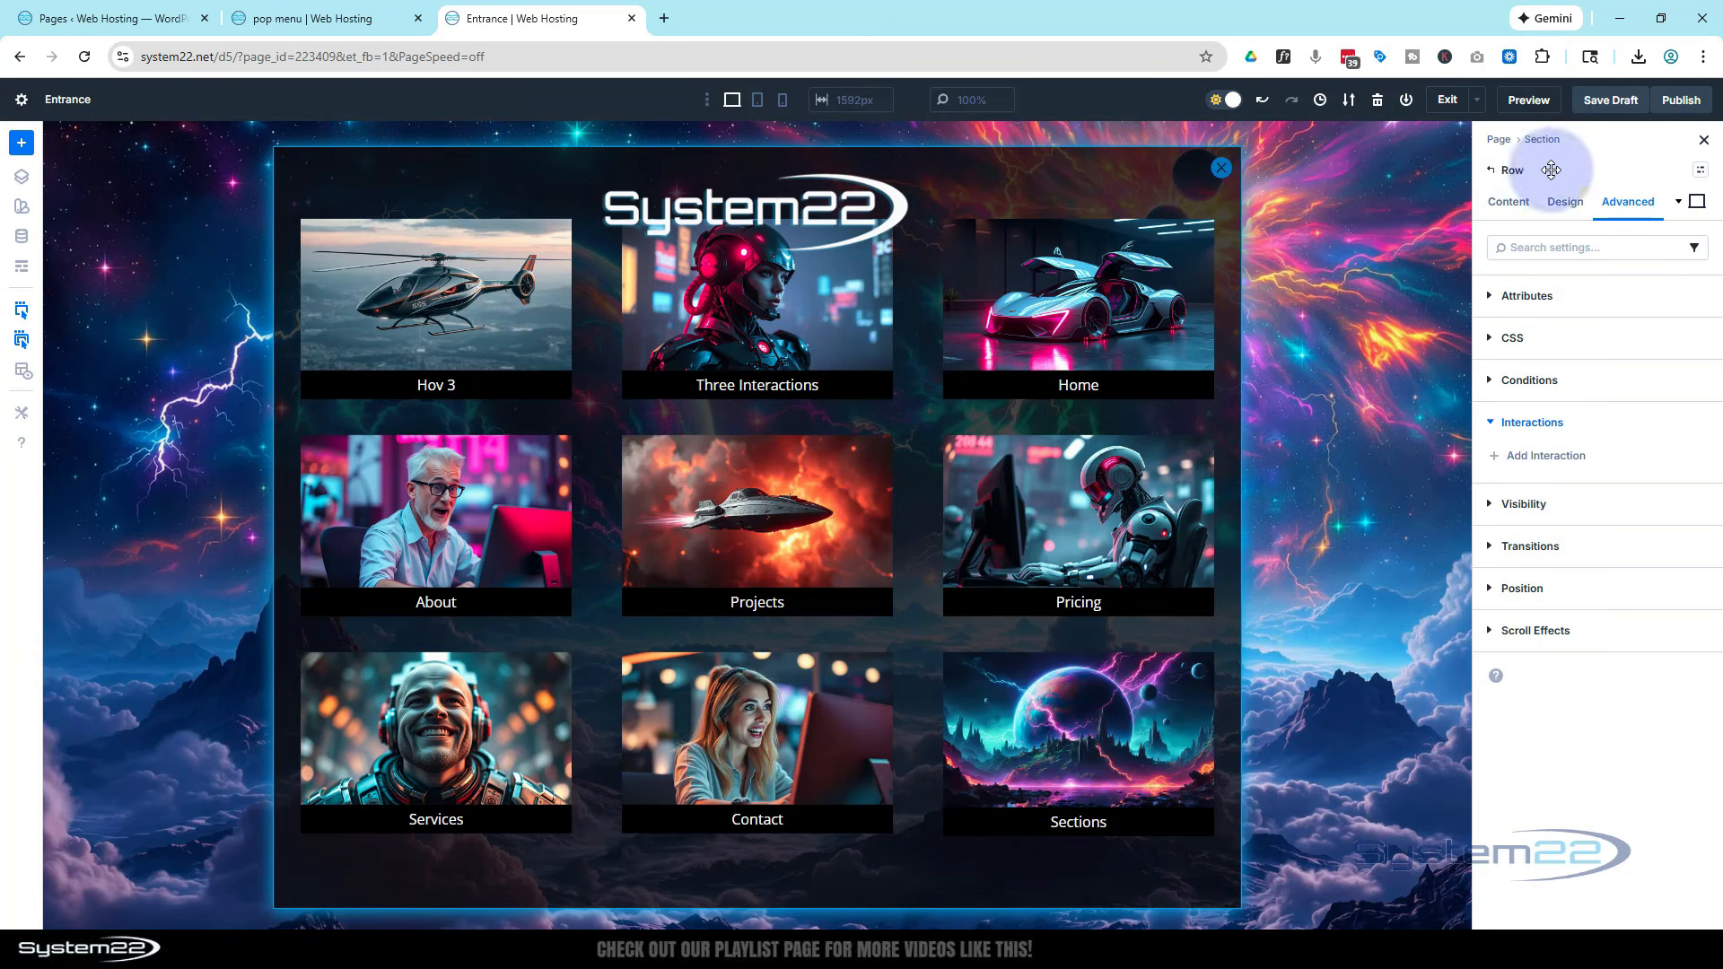
click(1495, 506)
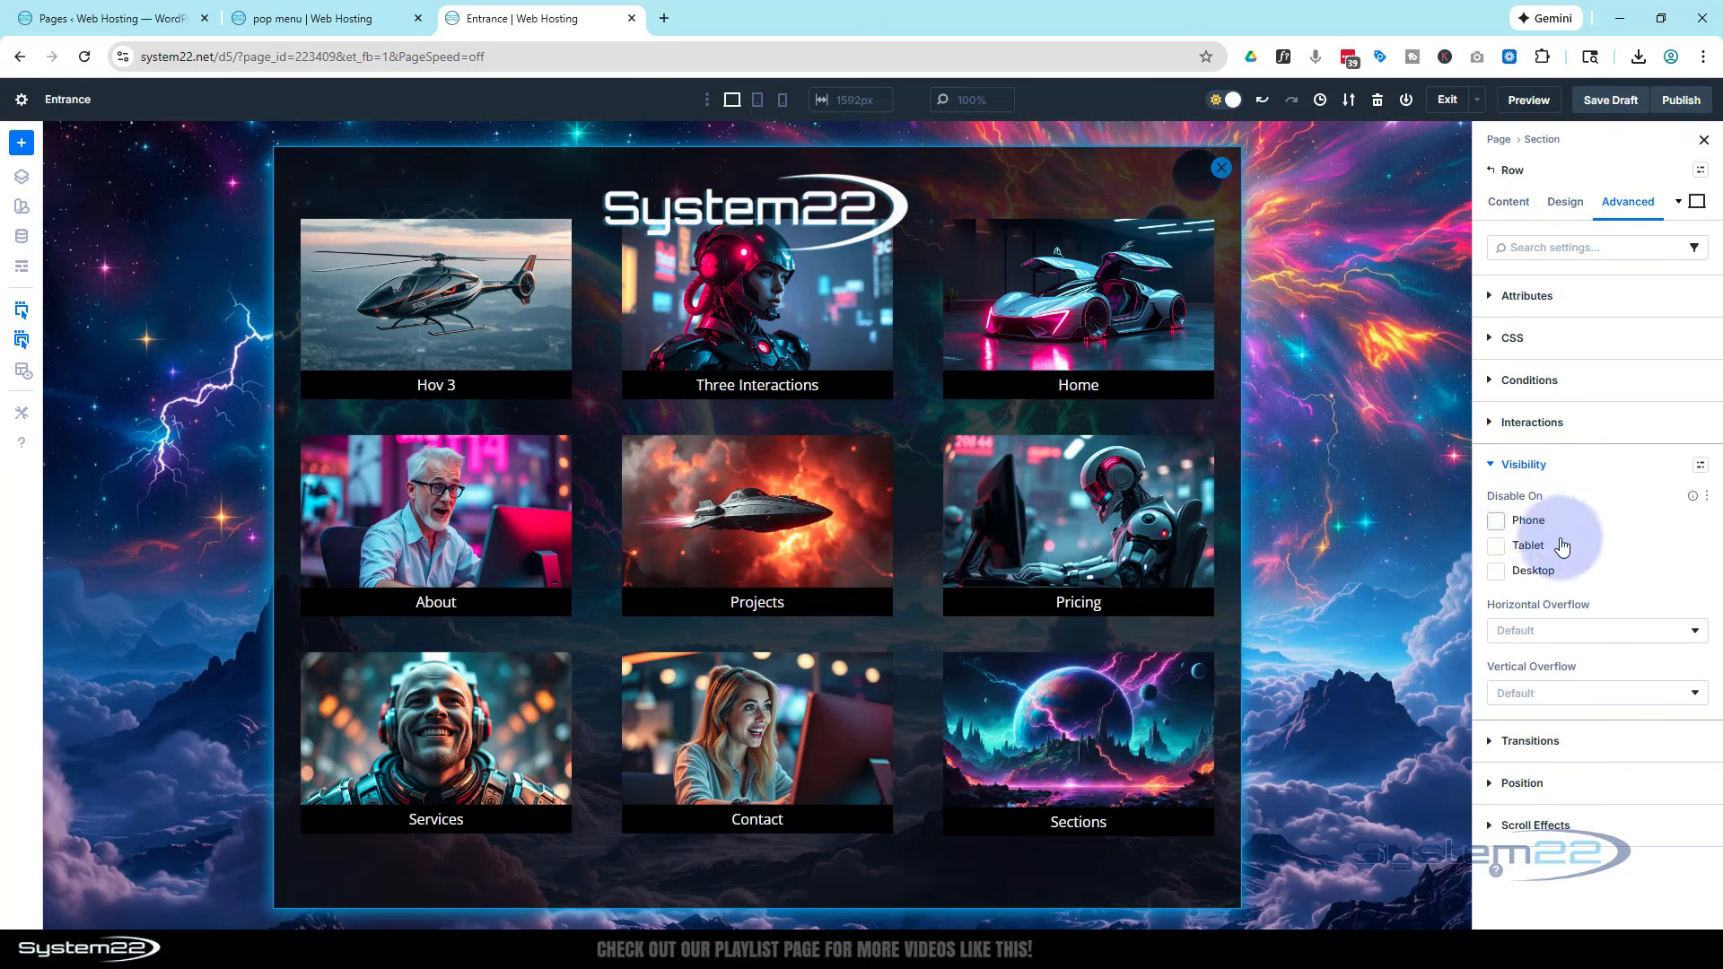
click(1500, 522)
click(1498, 546)
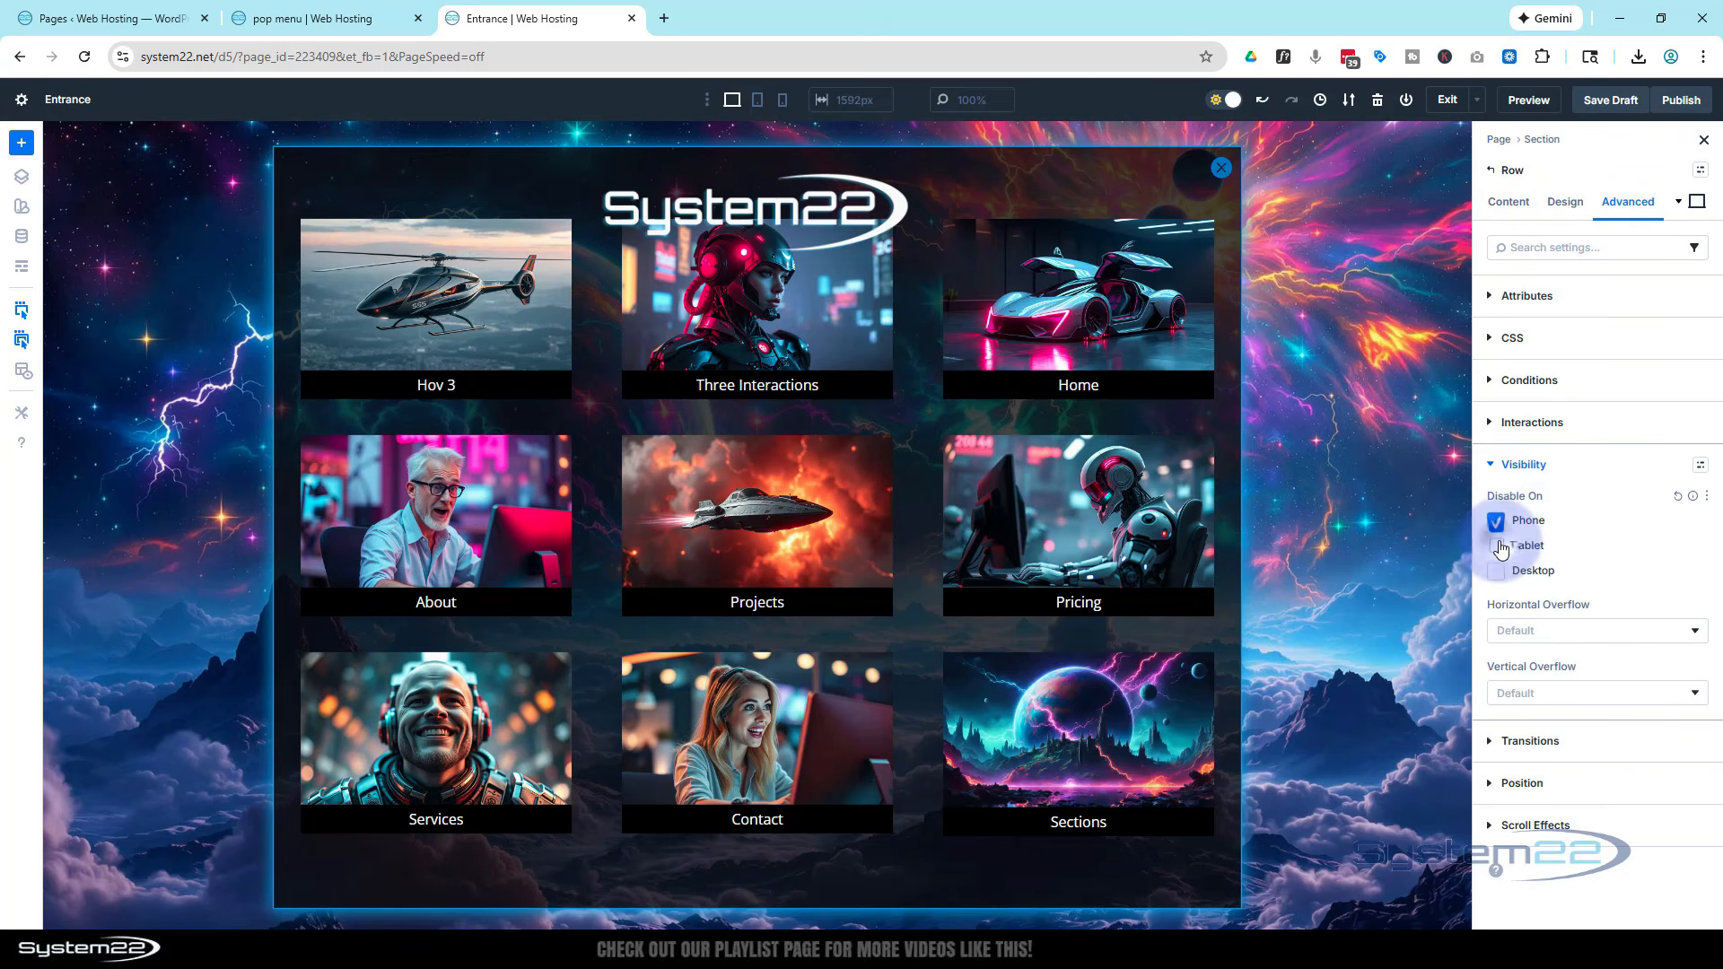
click(1501, 572)
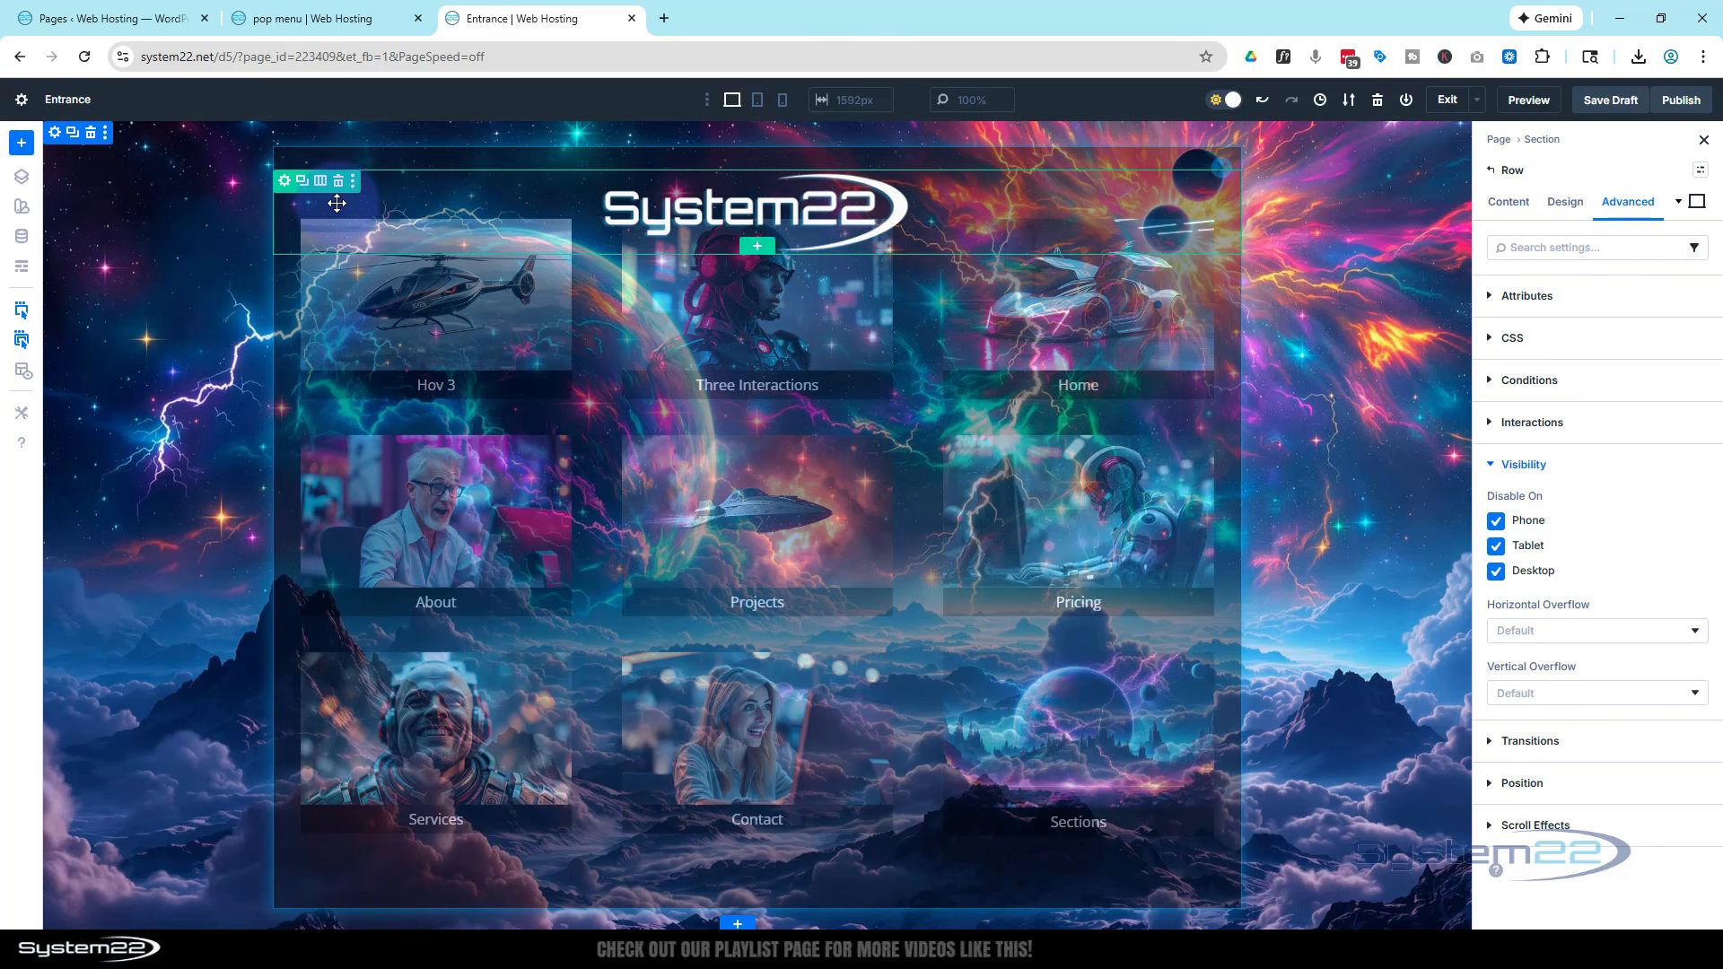
Set the logo row's position to Fixed with a centred offset origin
click(285, 183)
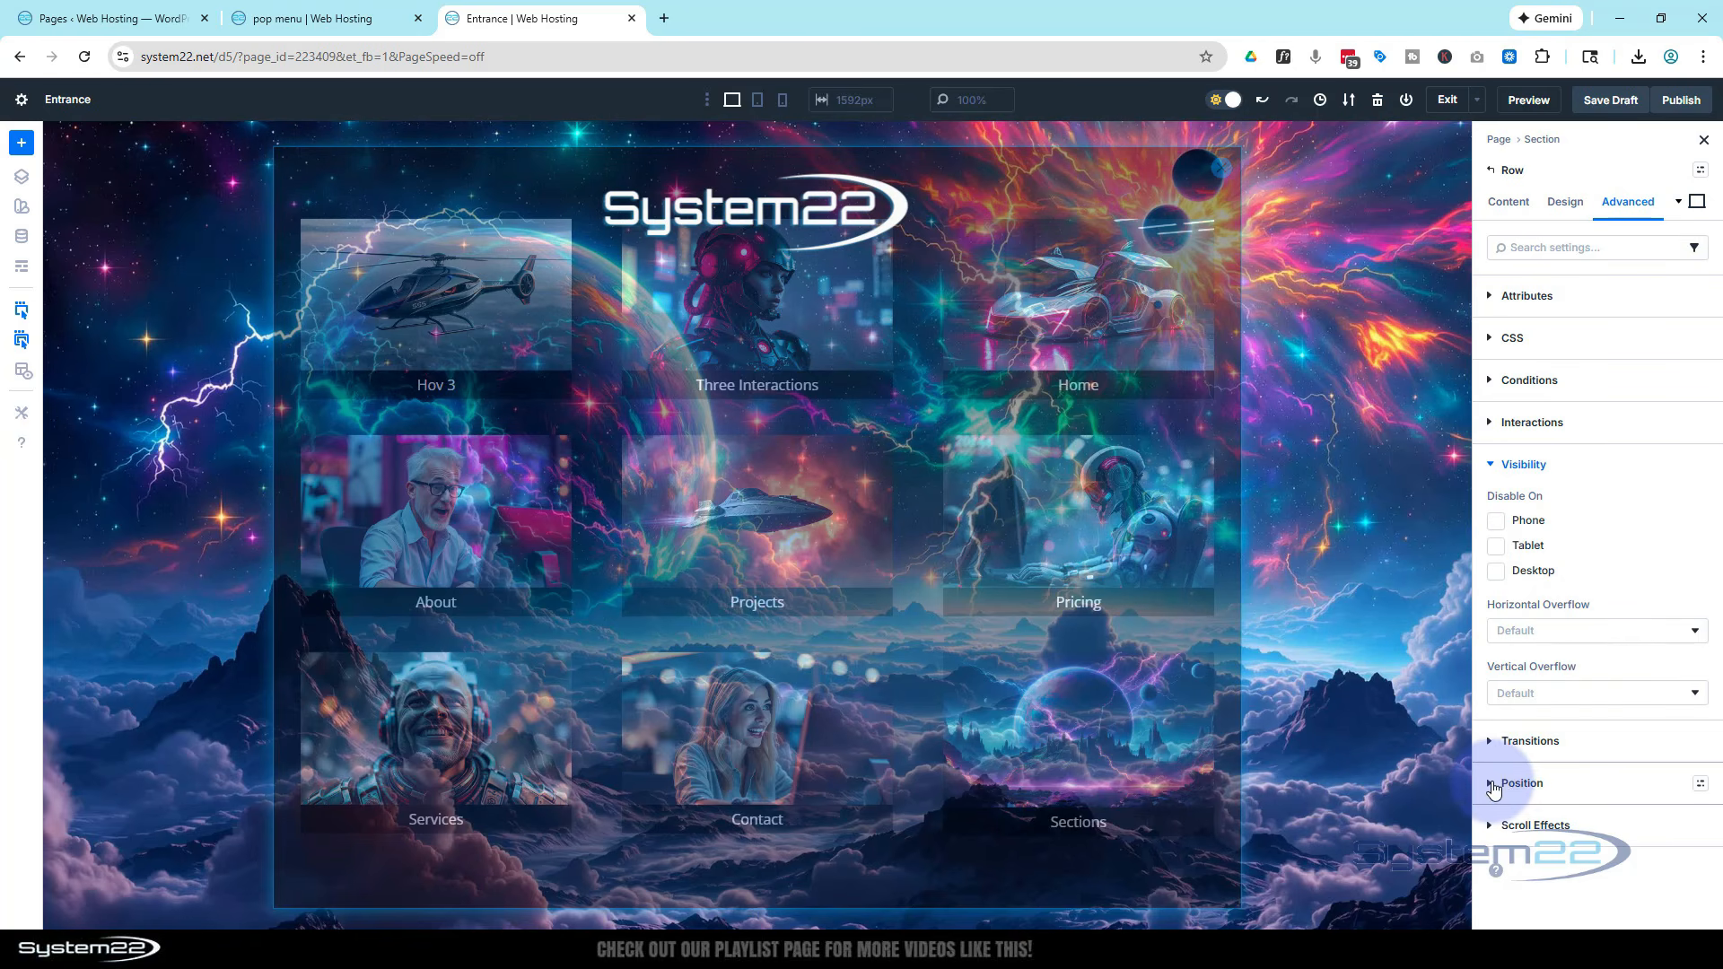
click(1502, 784)
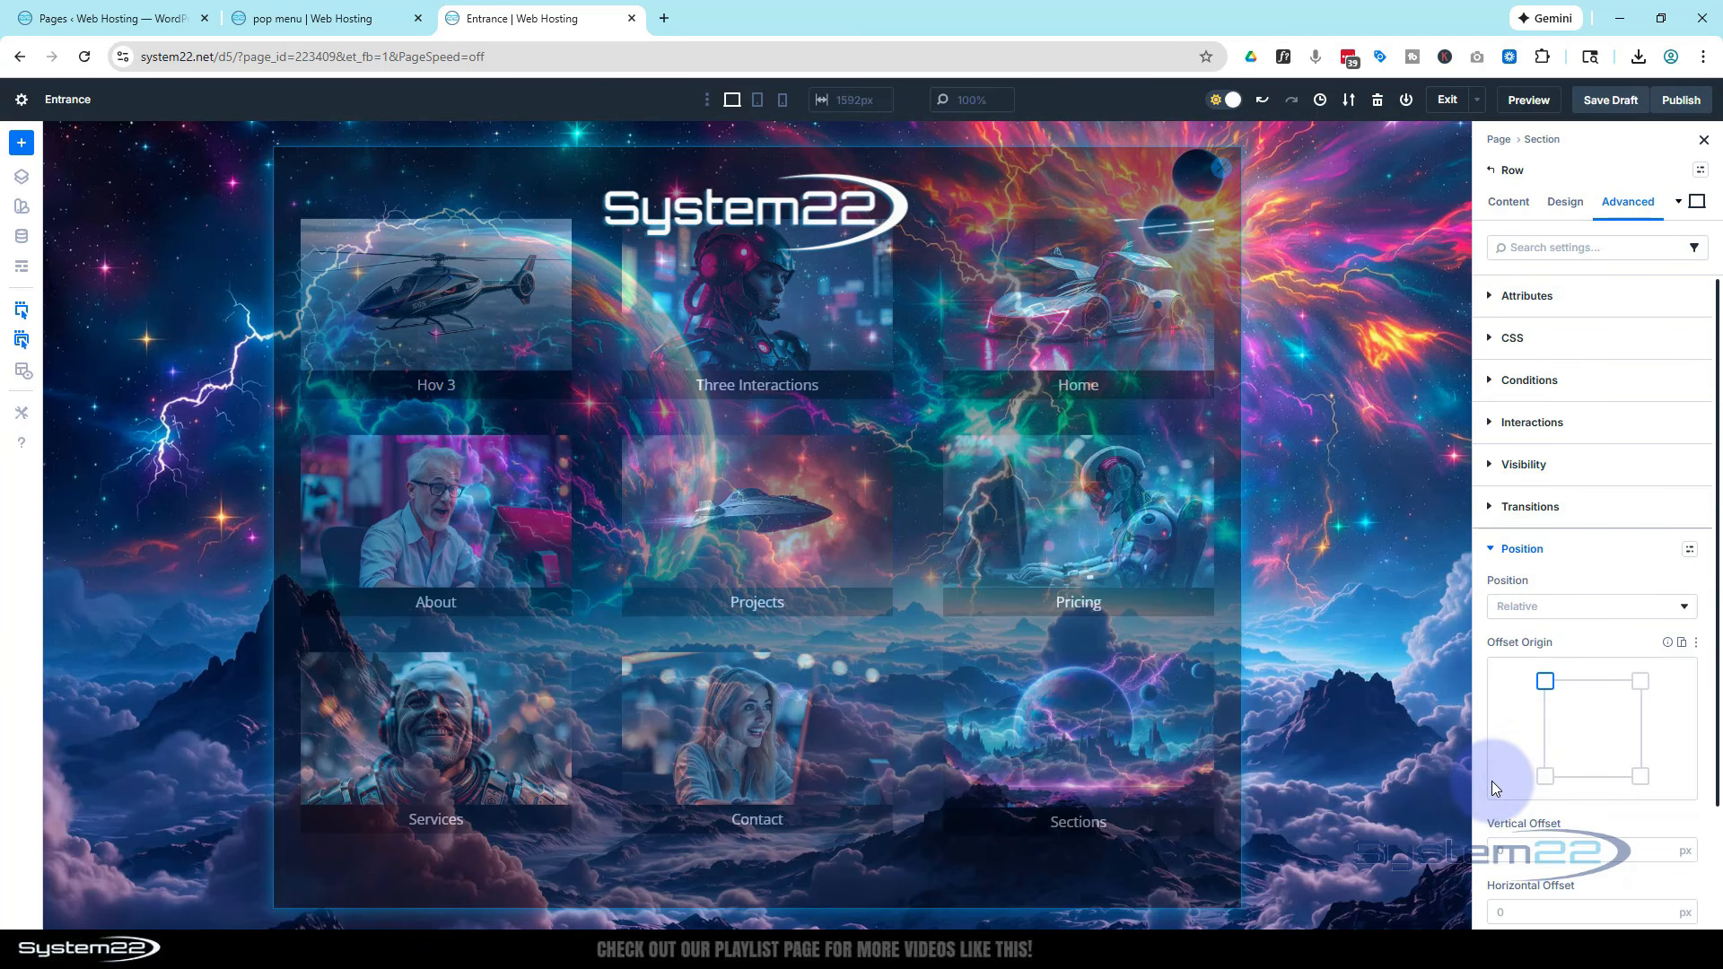
click(1576, 607)
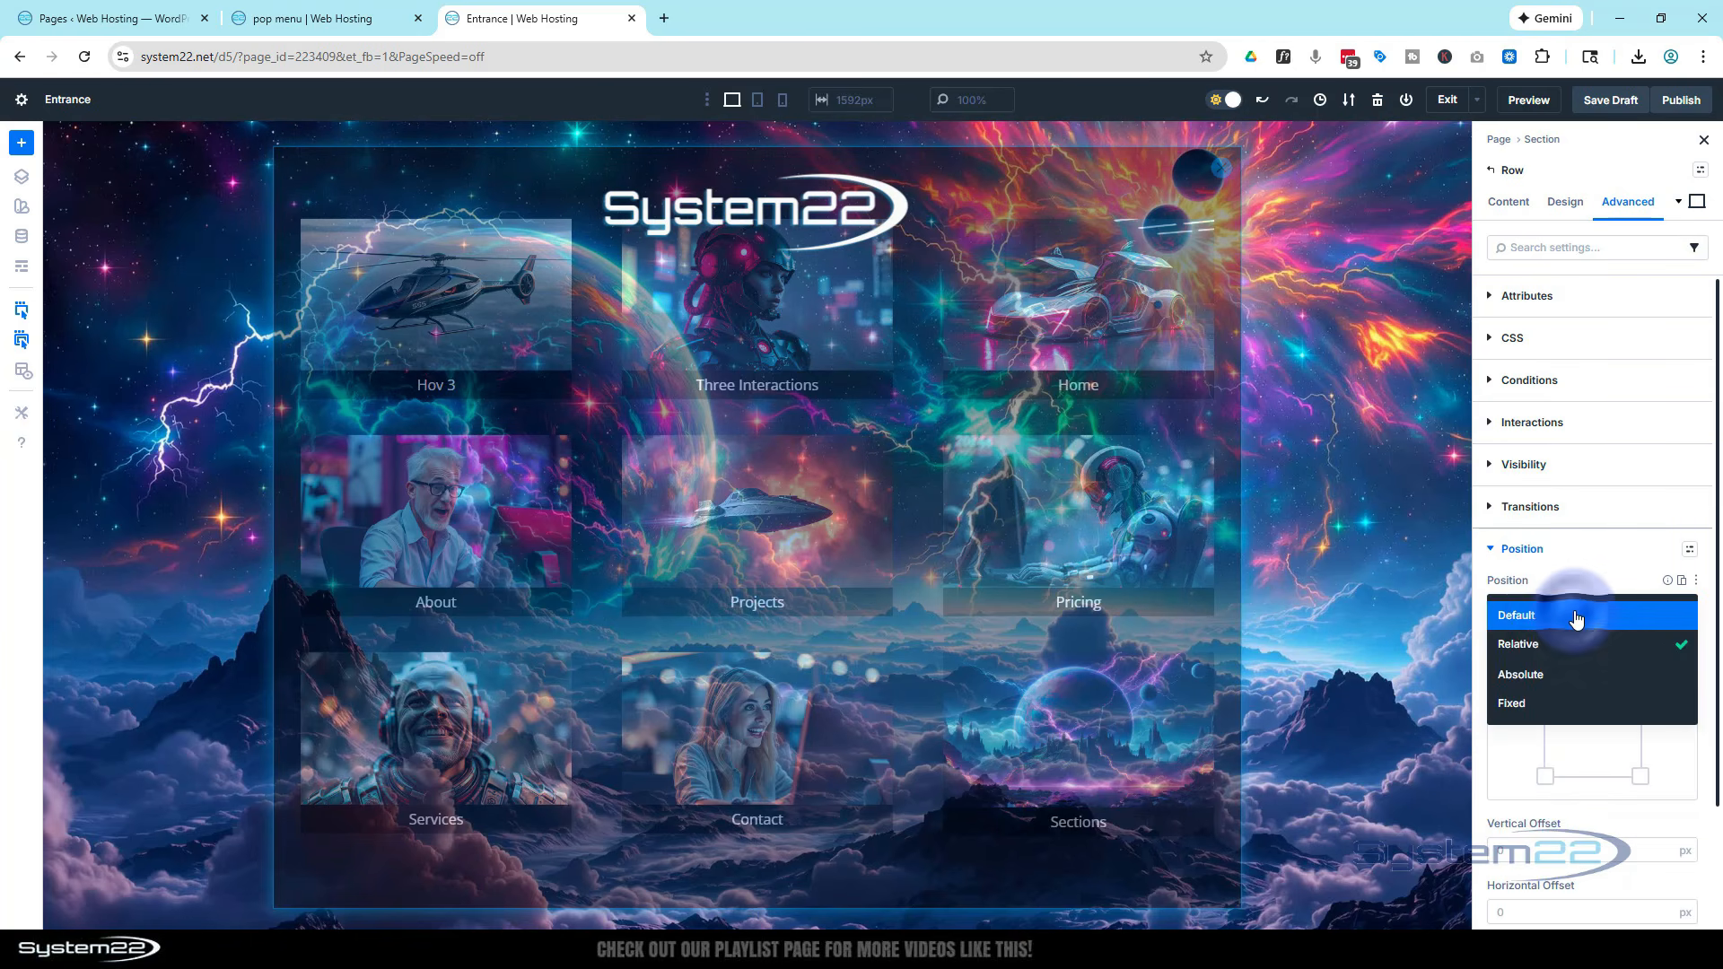
click(1579, 707)
click(1592, 739)
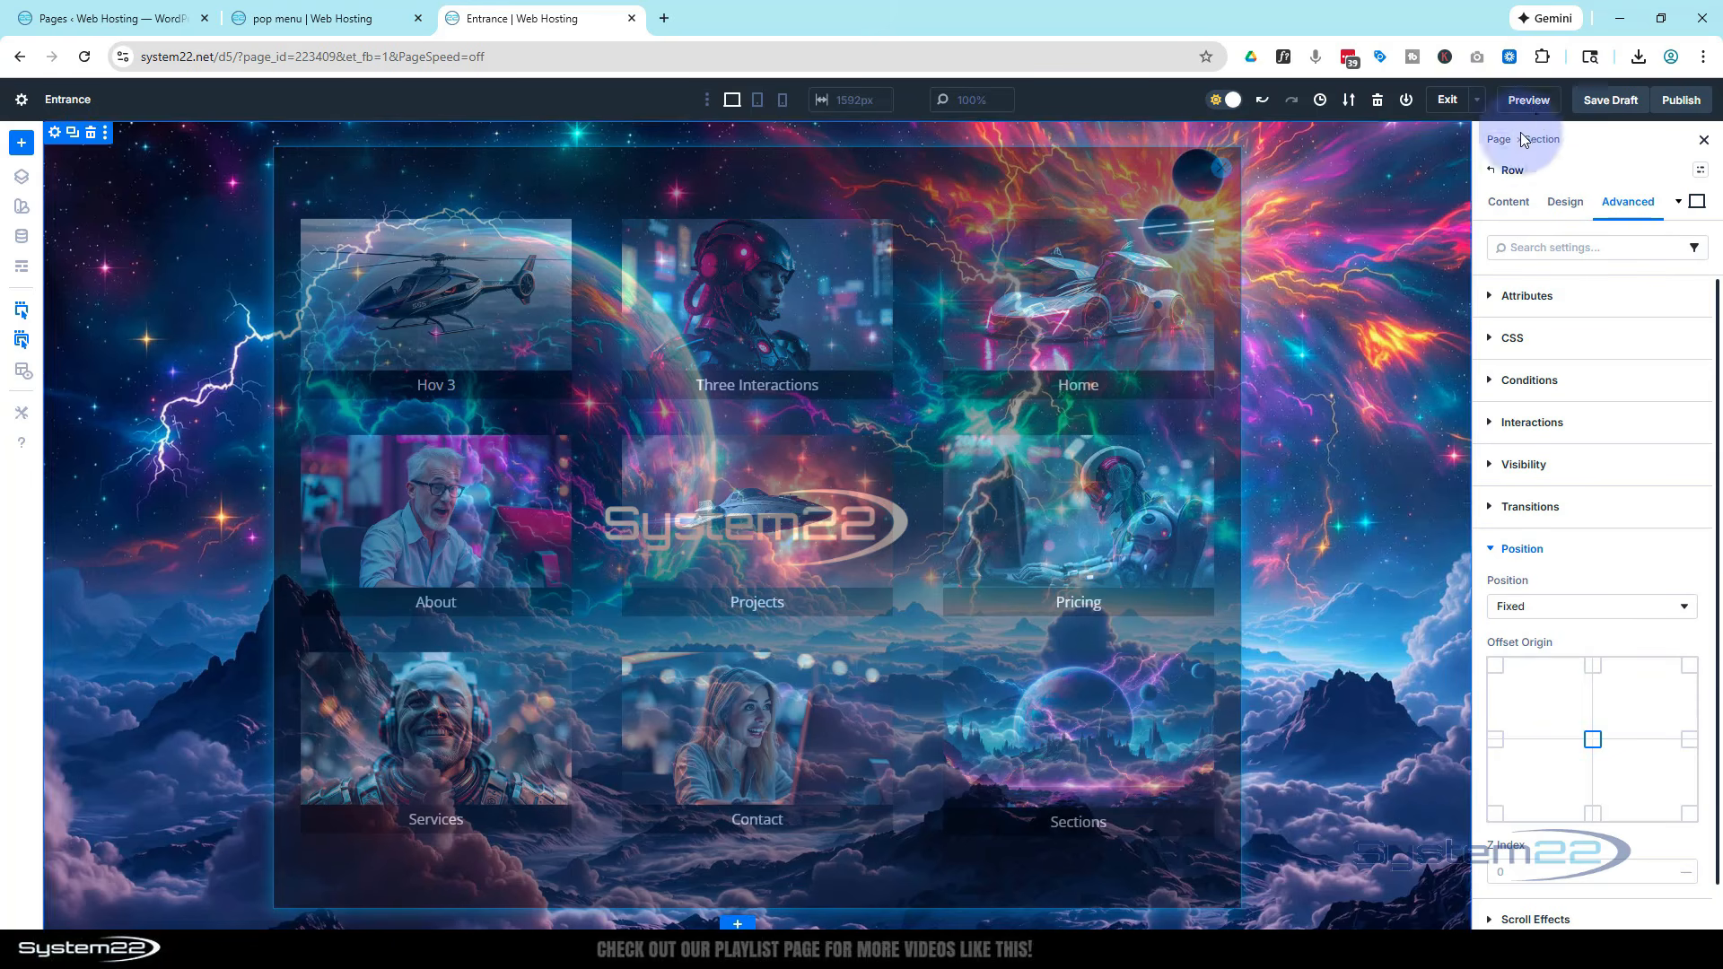
Save the draft and open the page preview
click(1608, 103)
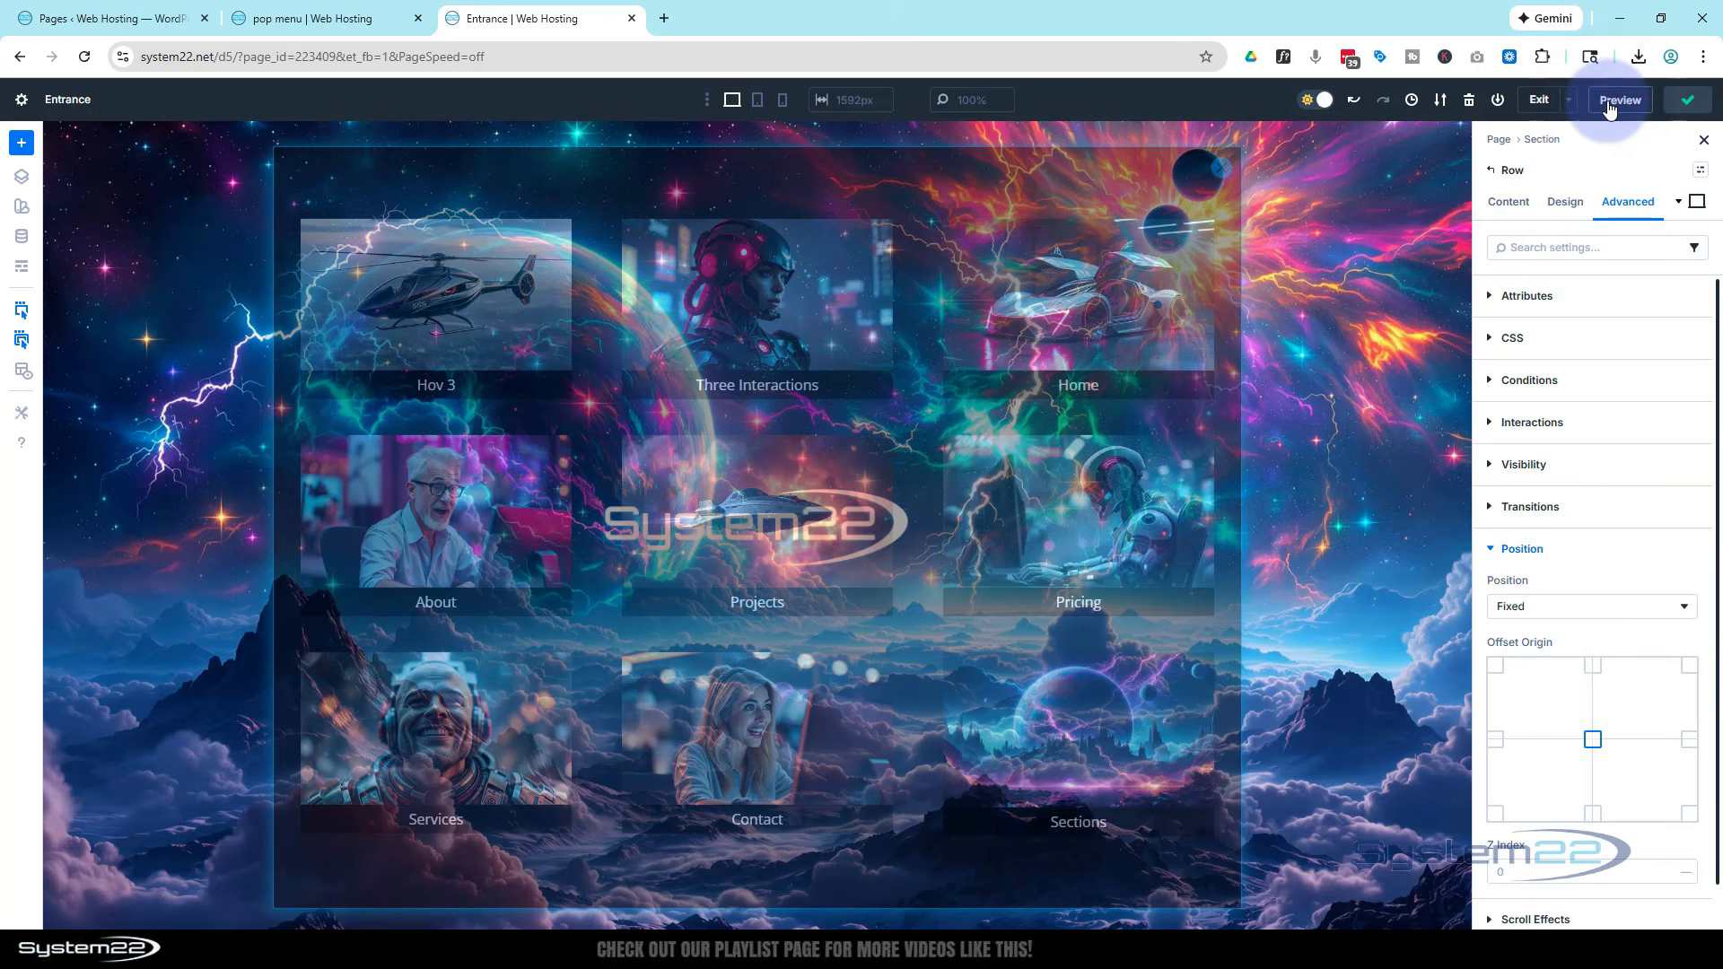
click(1530, 105)
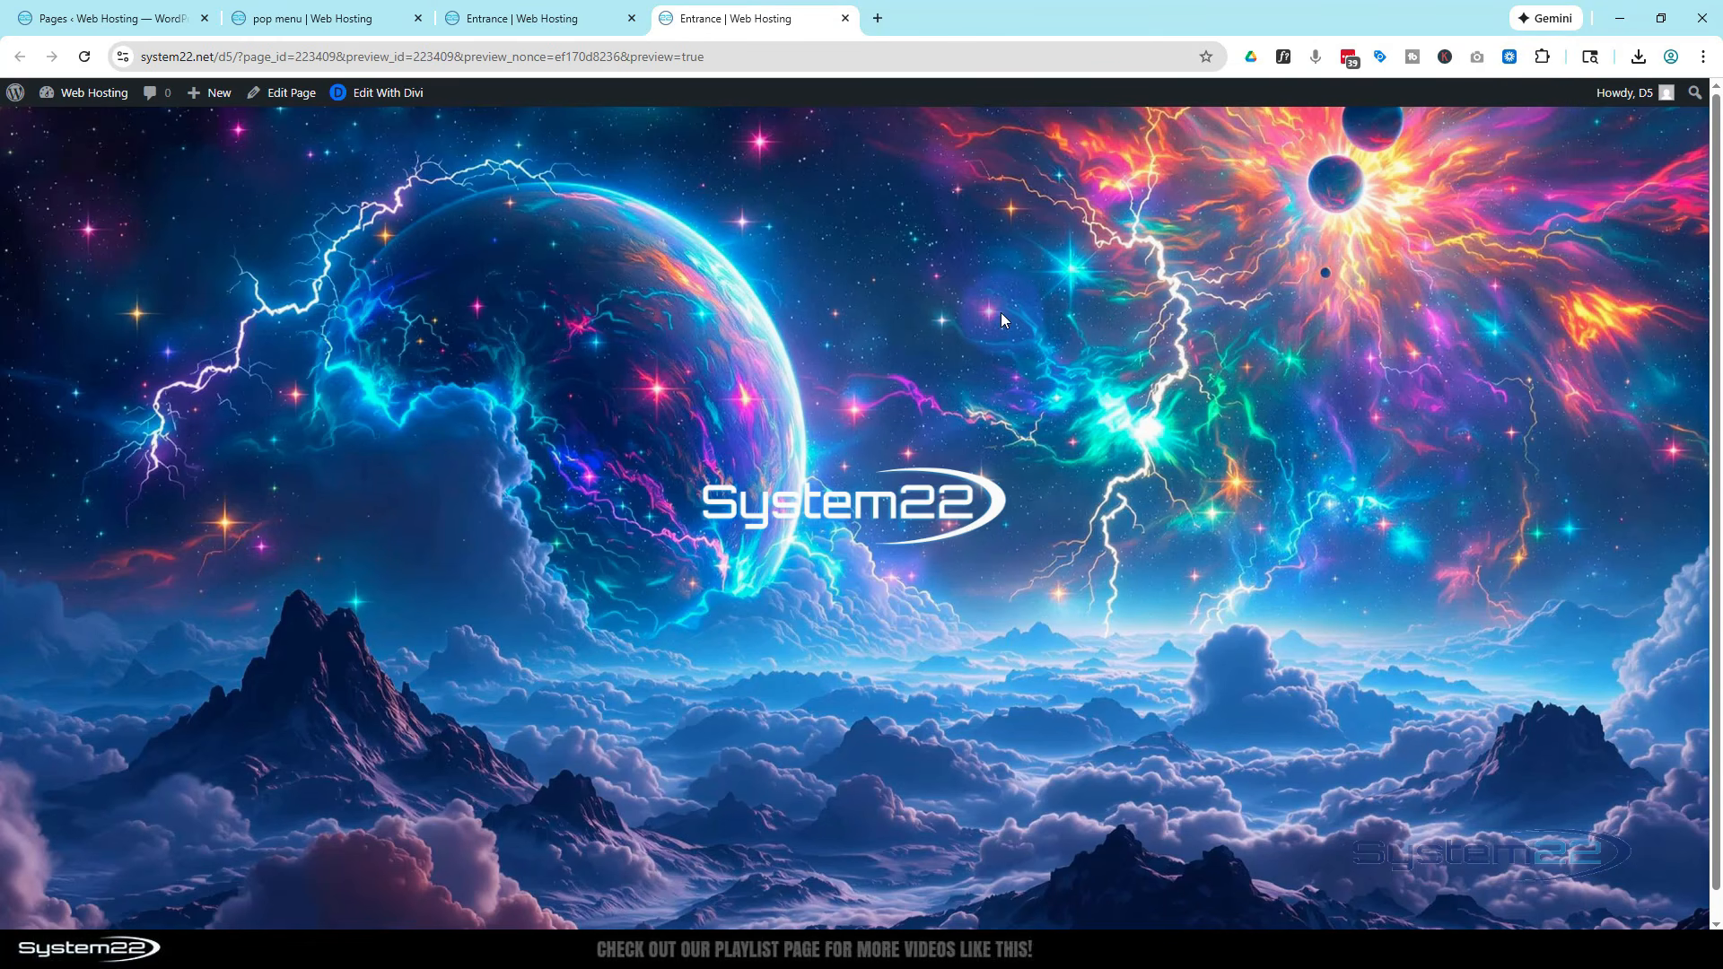
Test the preview by opening the popup with the logo, following a card link, reopening and closing it
click(833, 506)
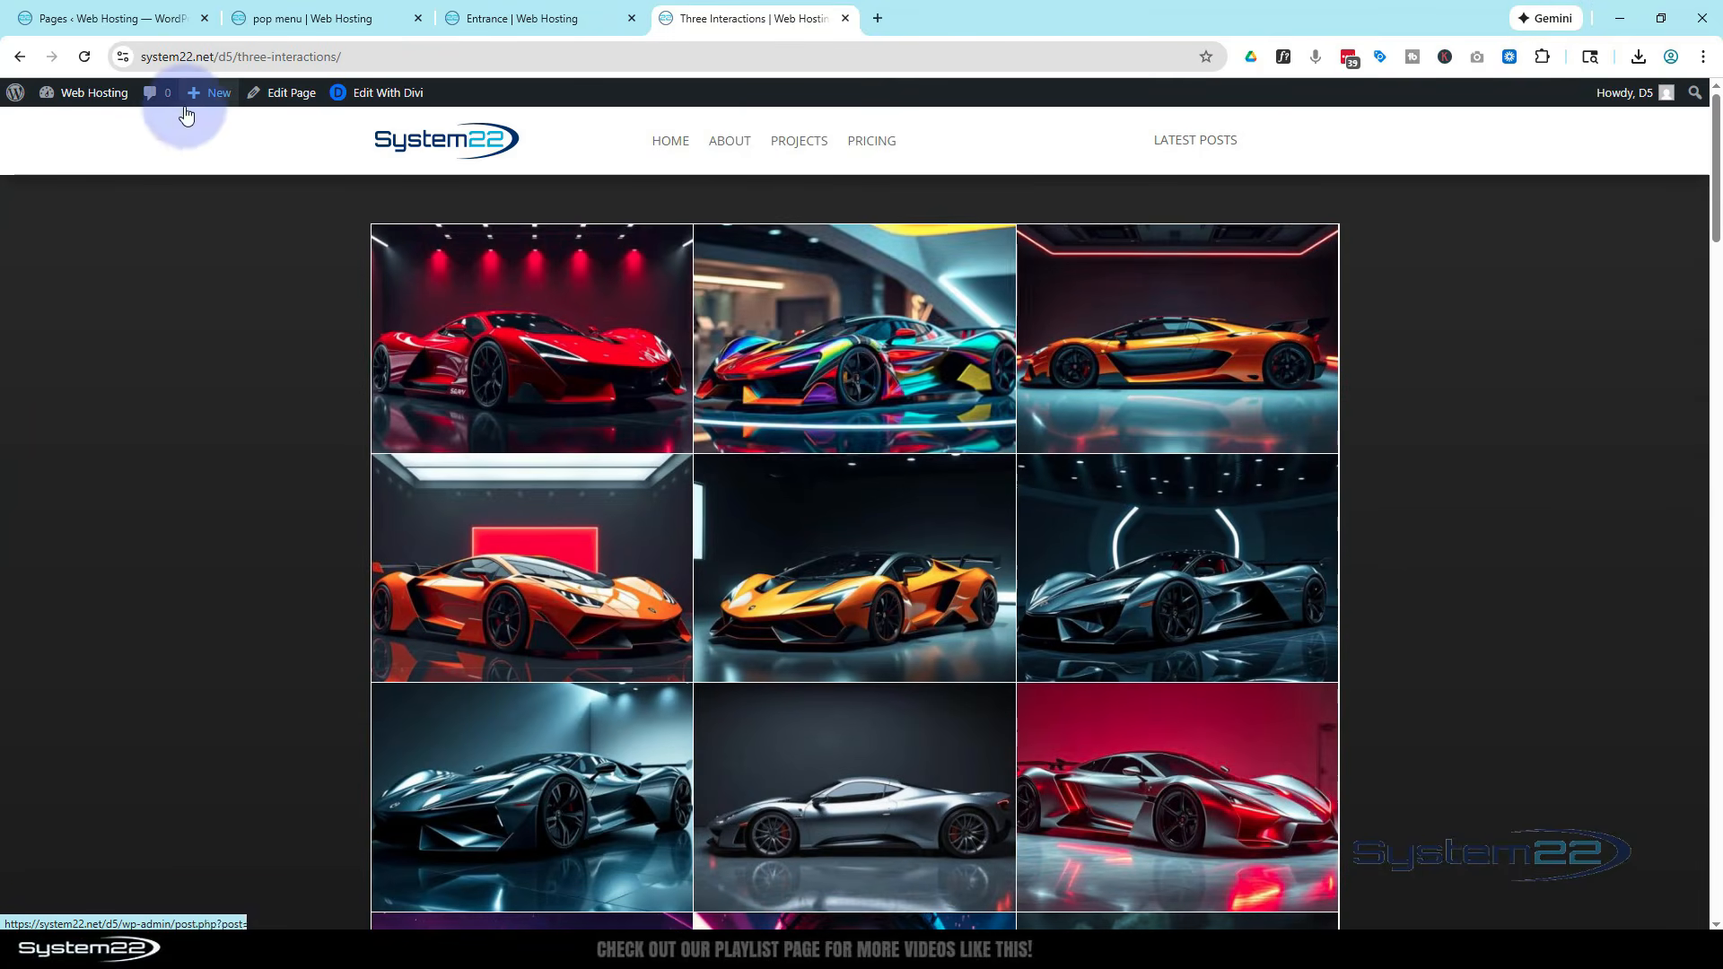
click(19, 58)
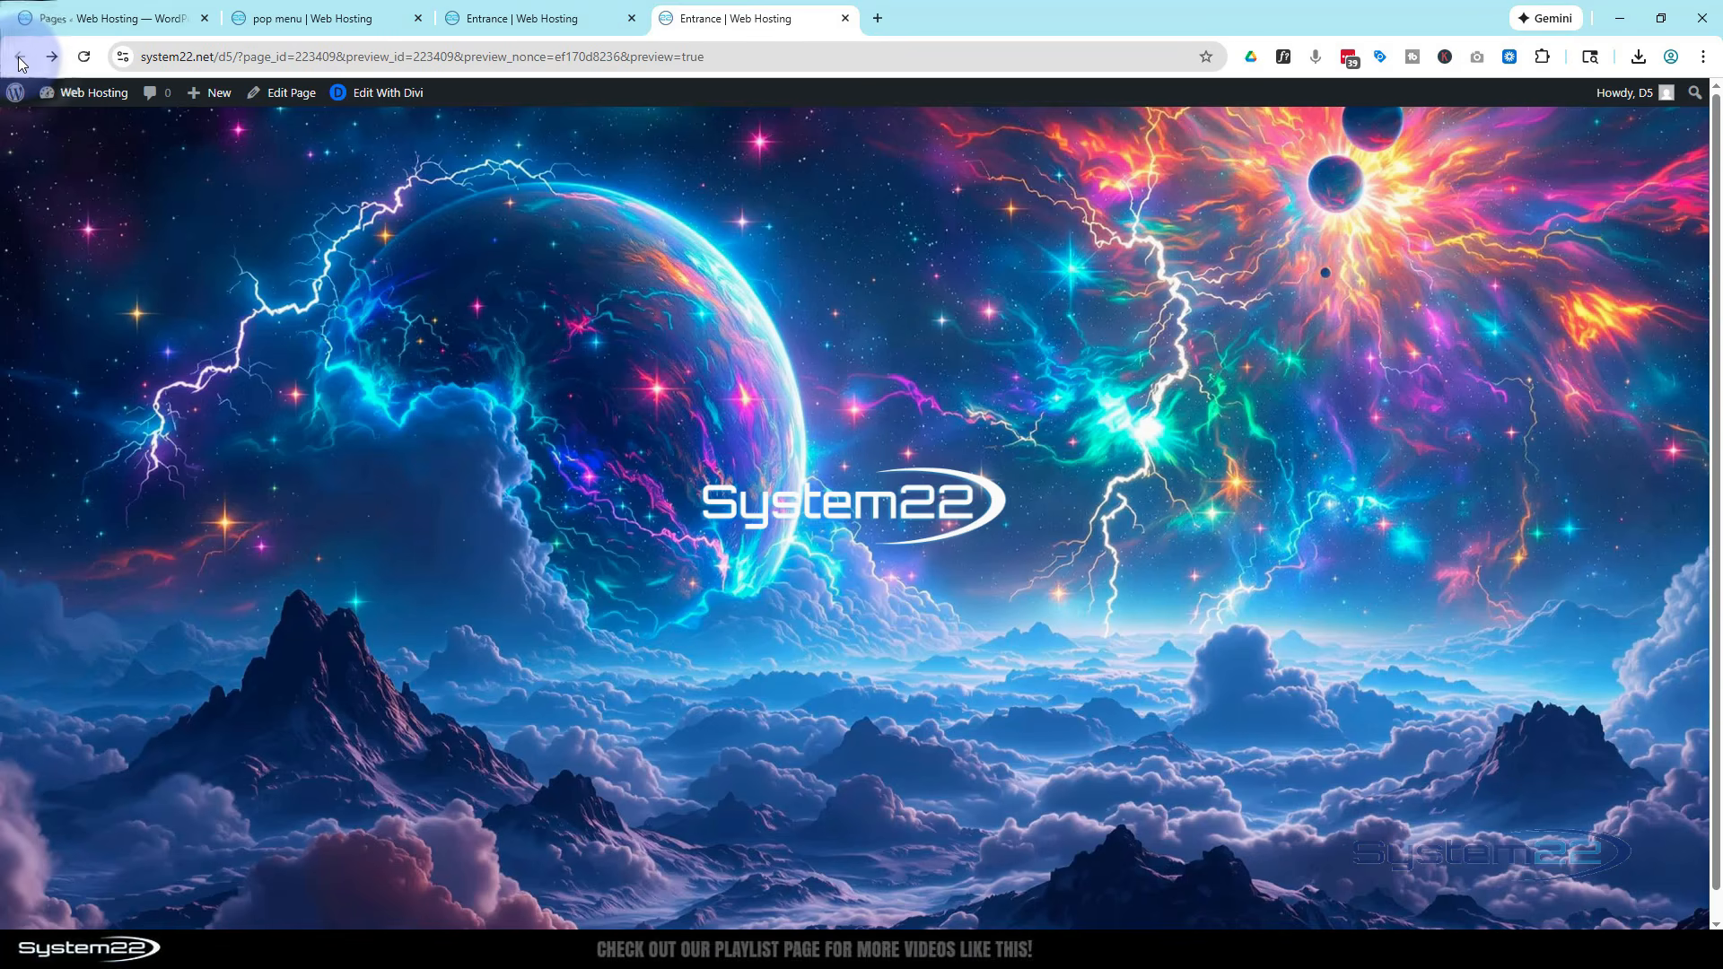
click(886, 499)
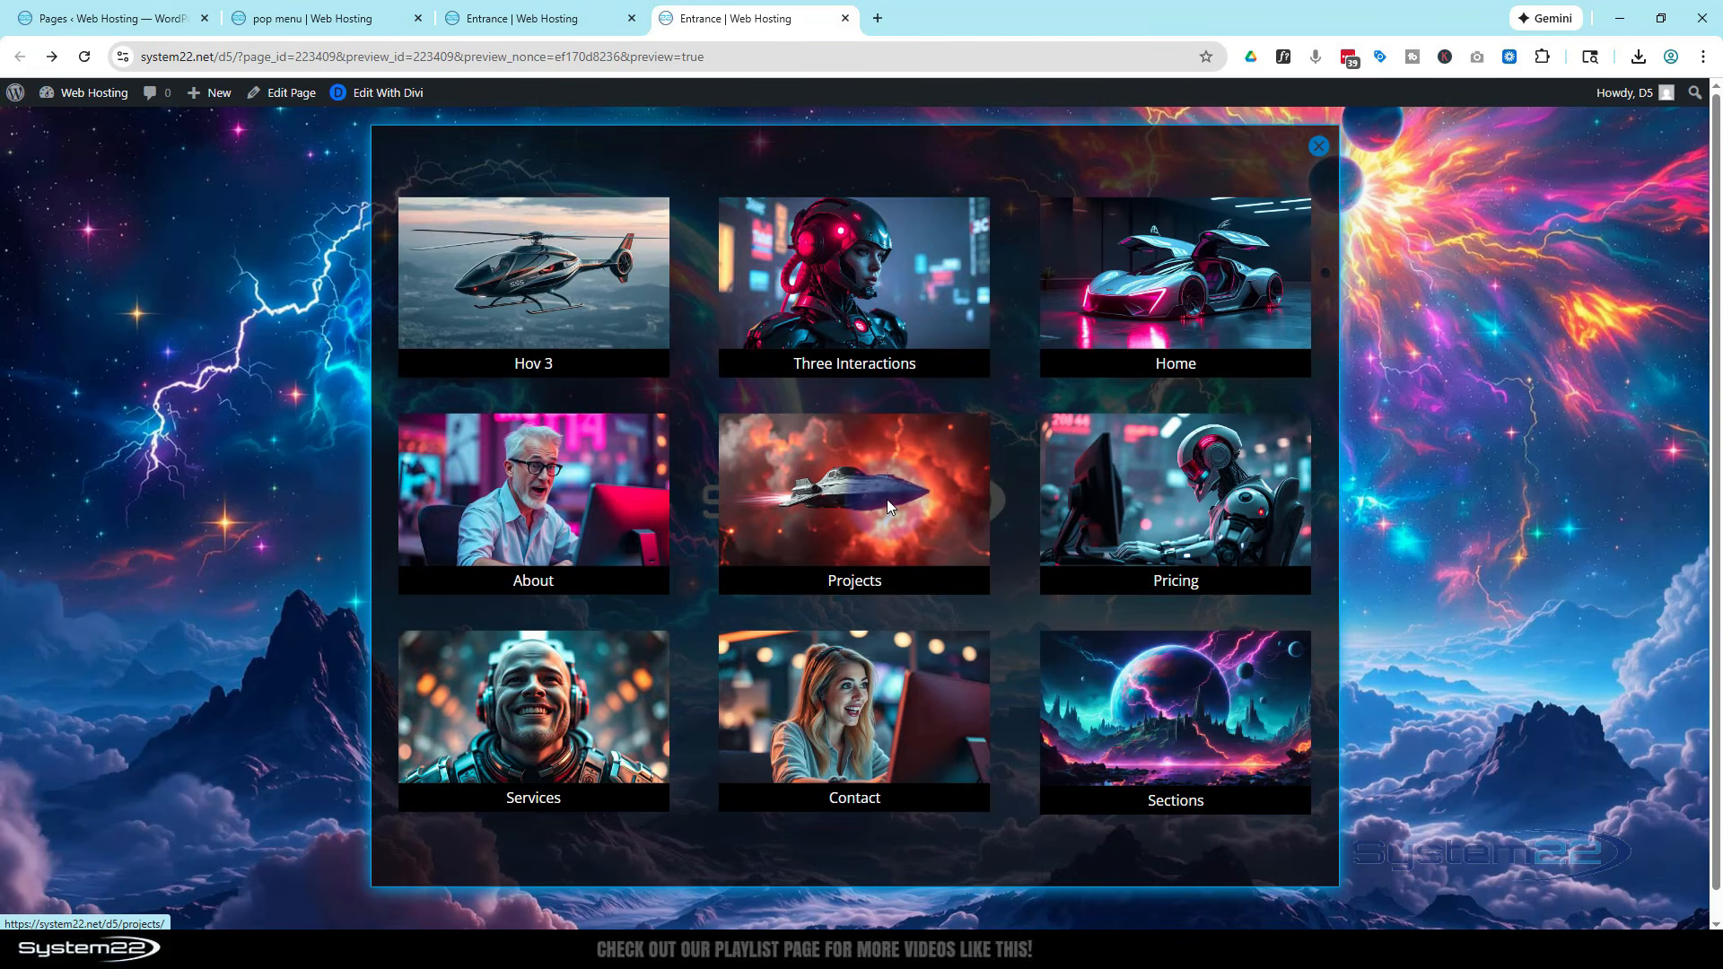
click(1318, 145)
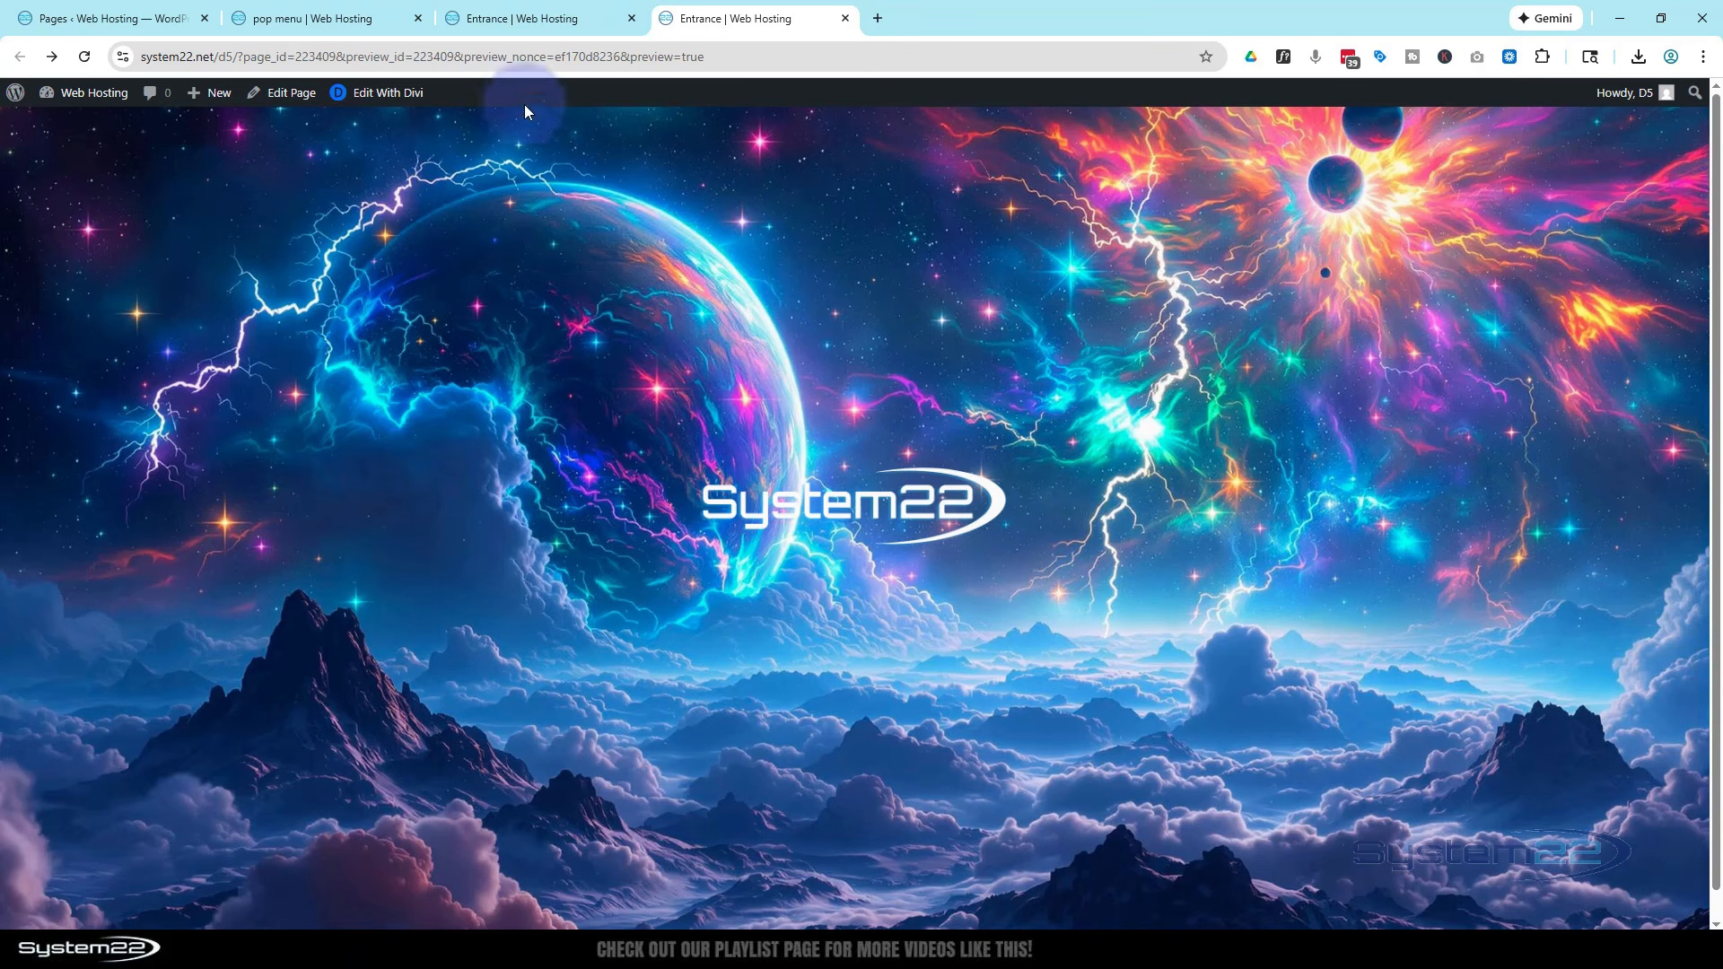
Add cursor:pointer; as Main Element custom CSS on the logo image
click(539, 18)
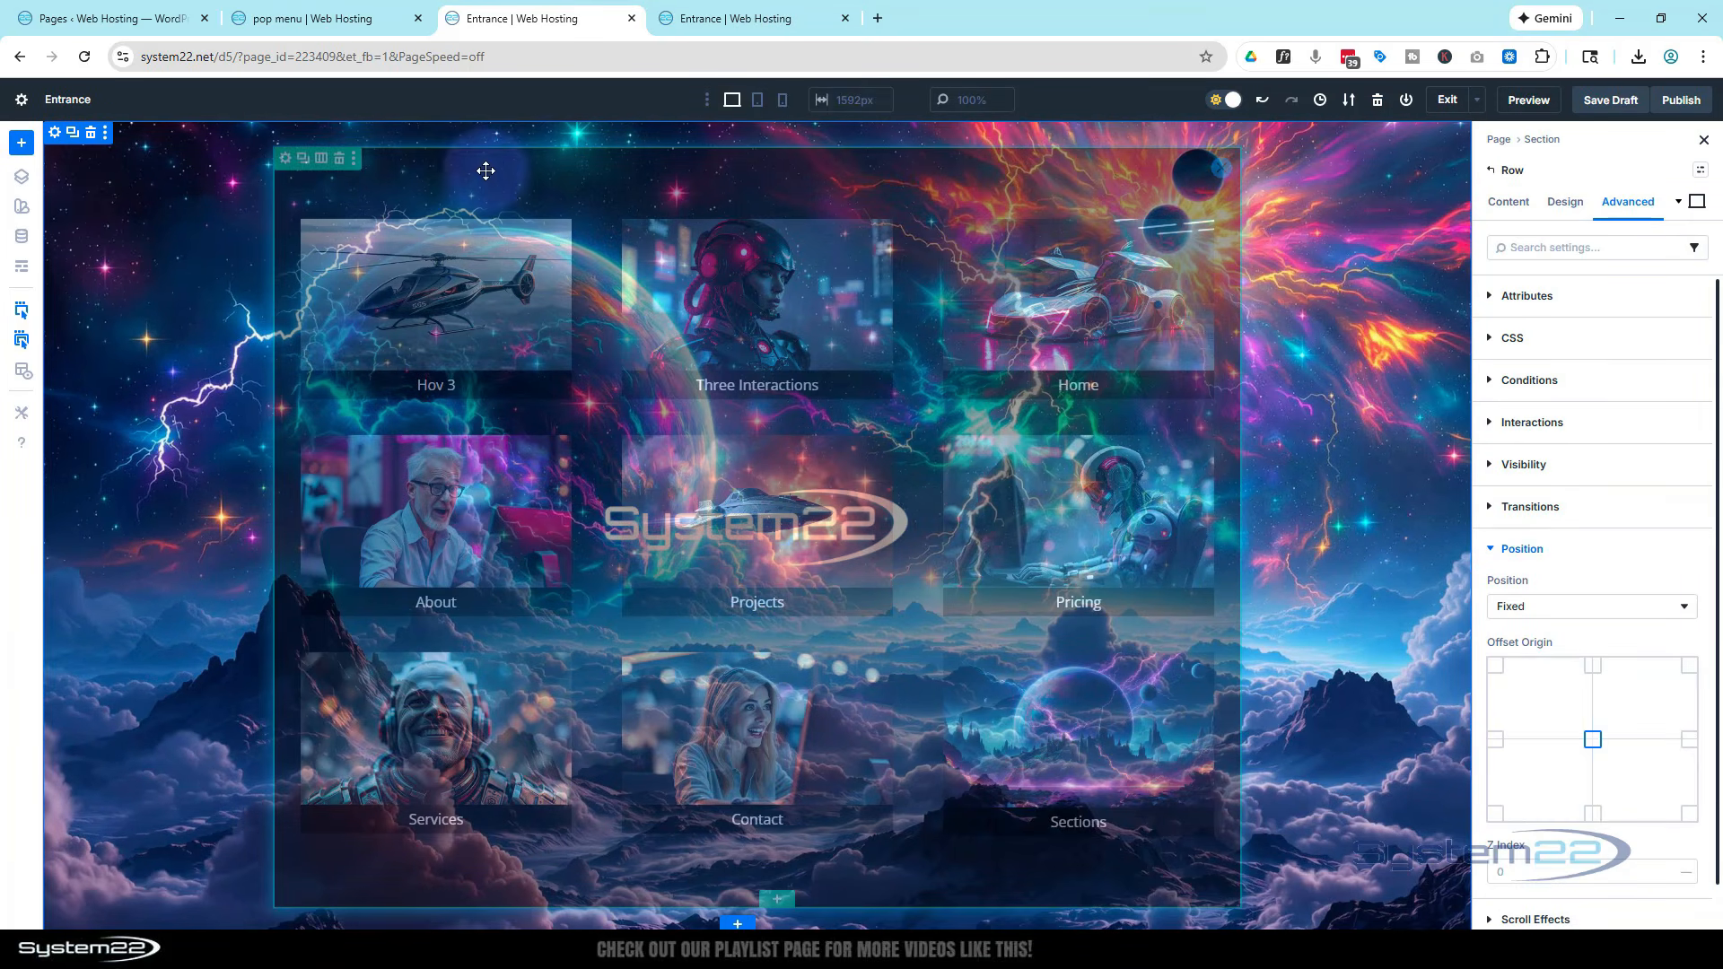
click(22, 268)
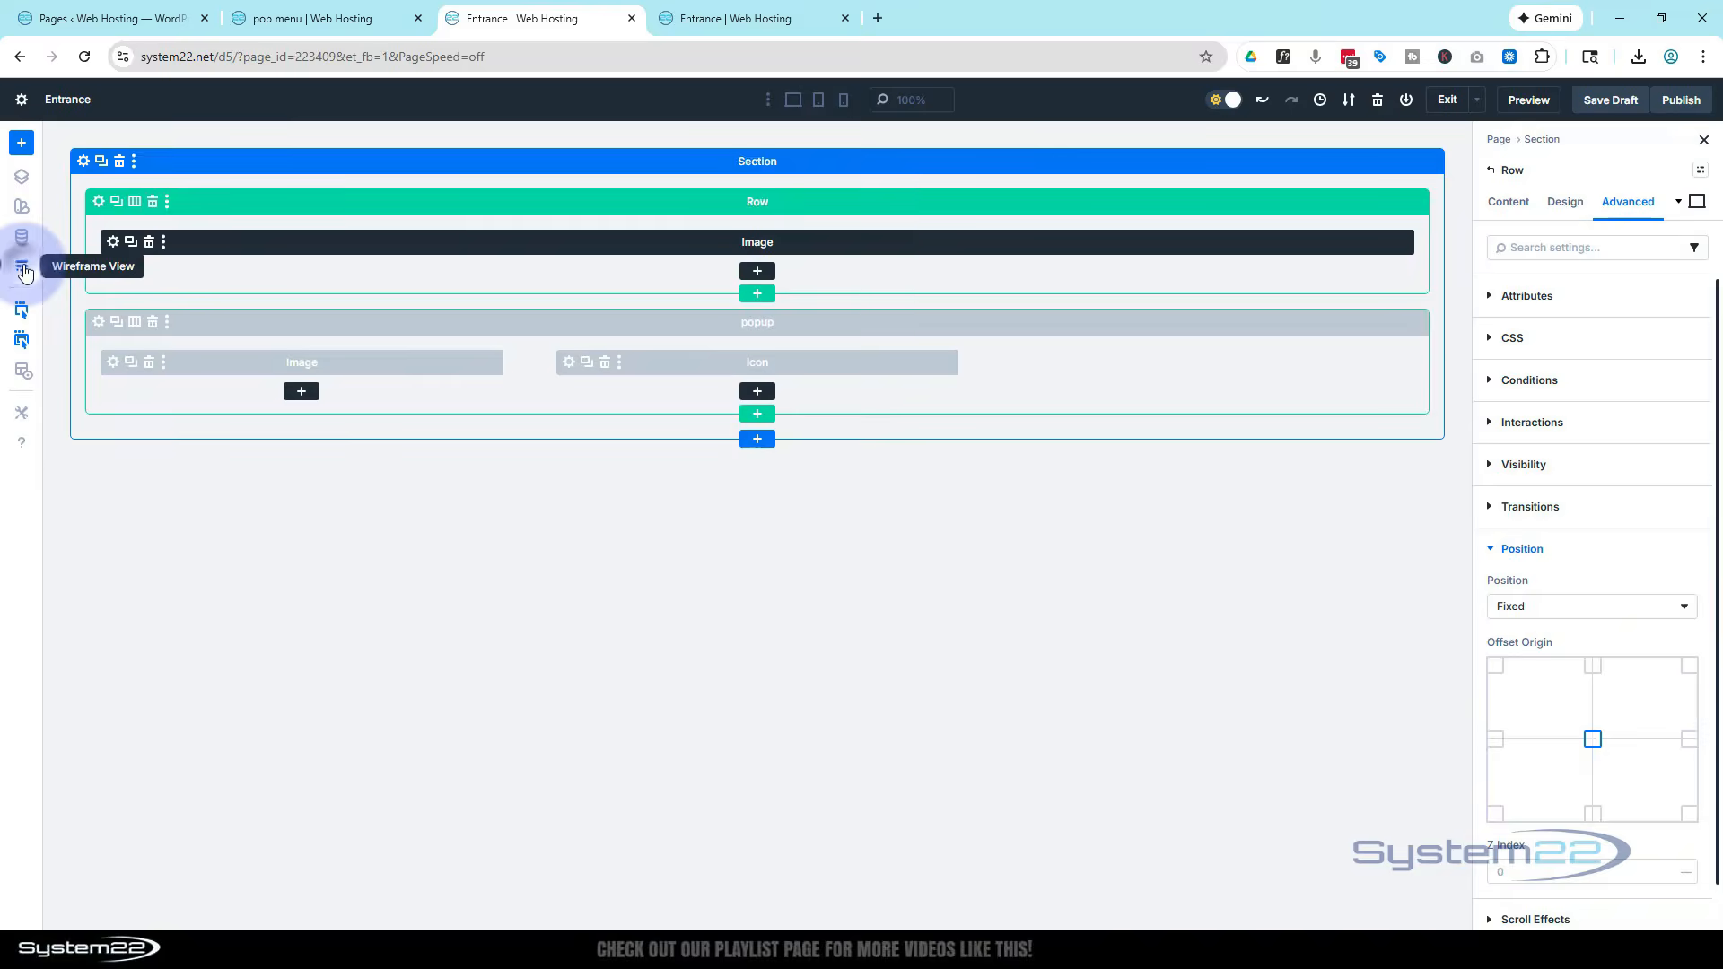
click(112, 242)
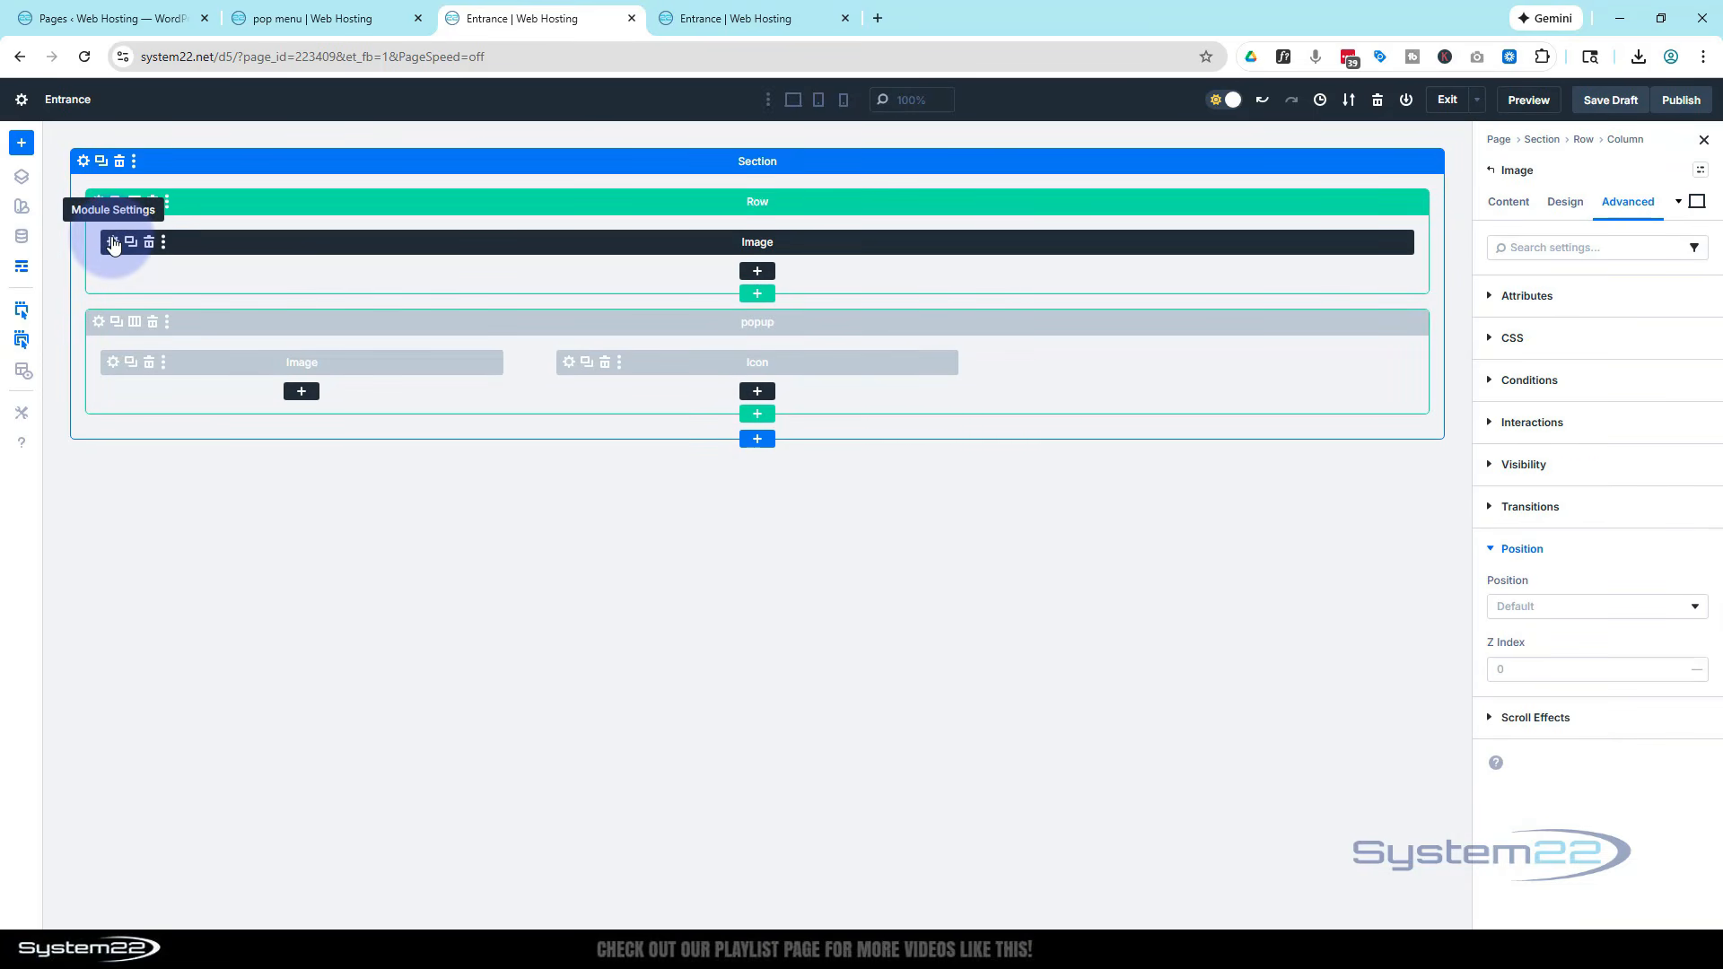
click(22, 268)
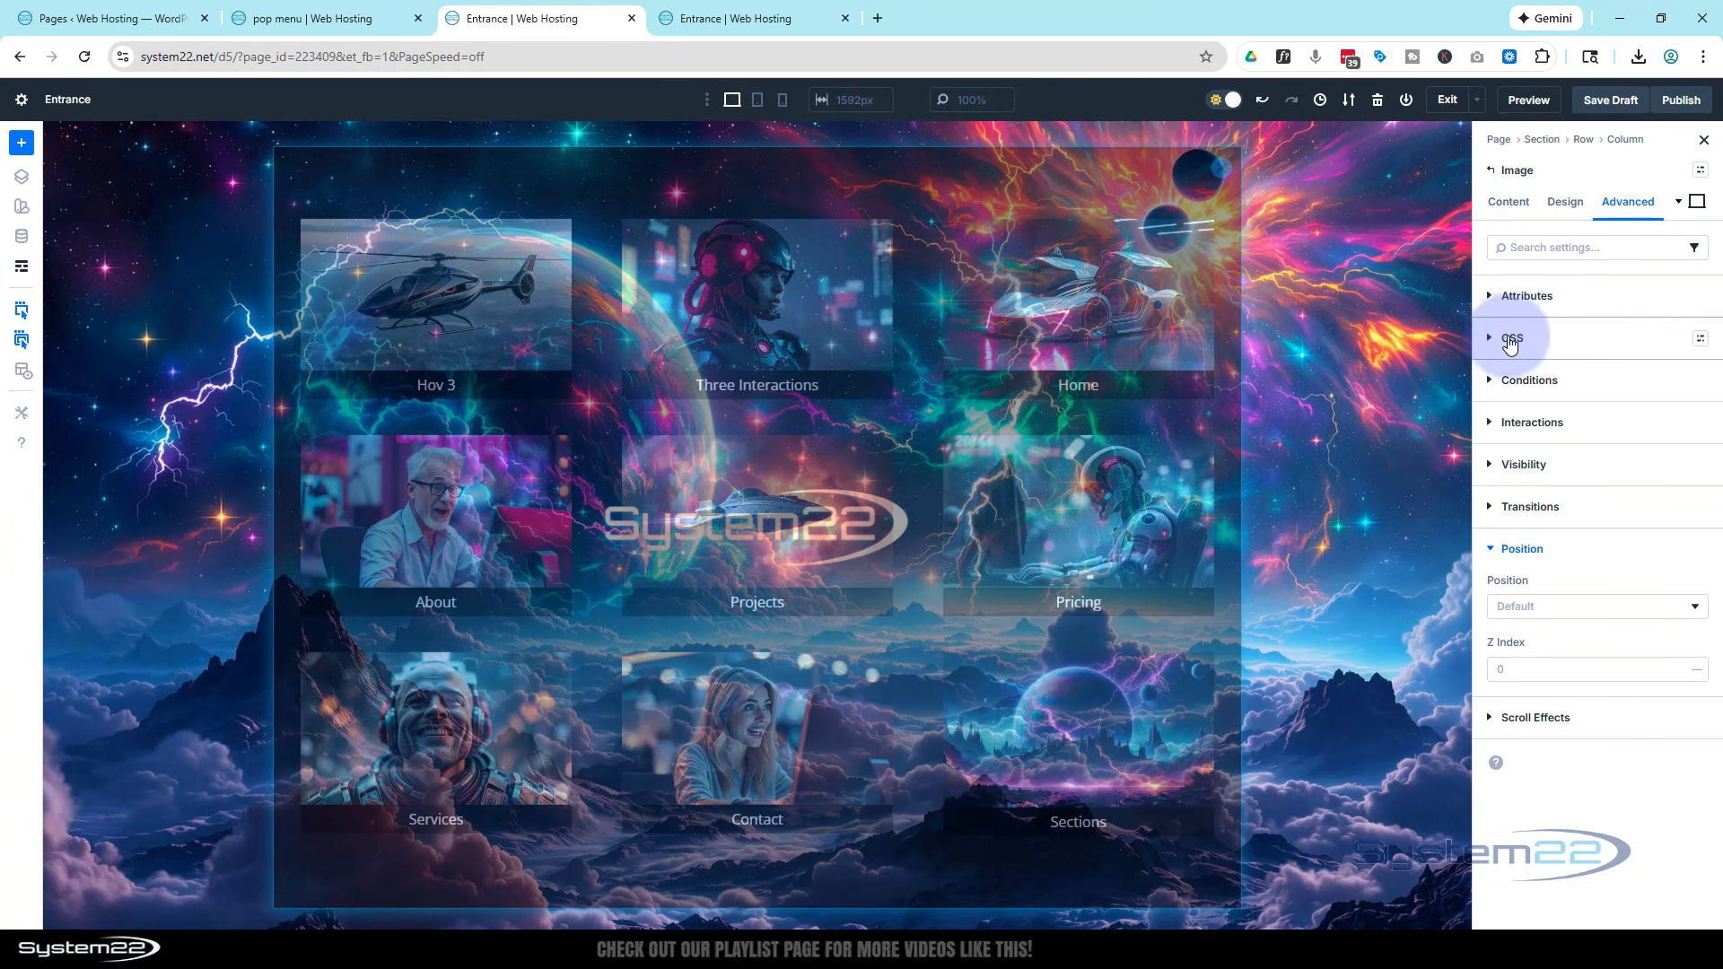
click(1497, 339)
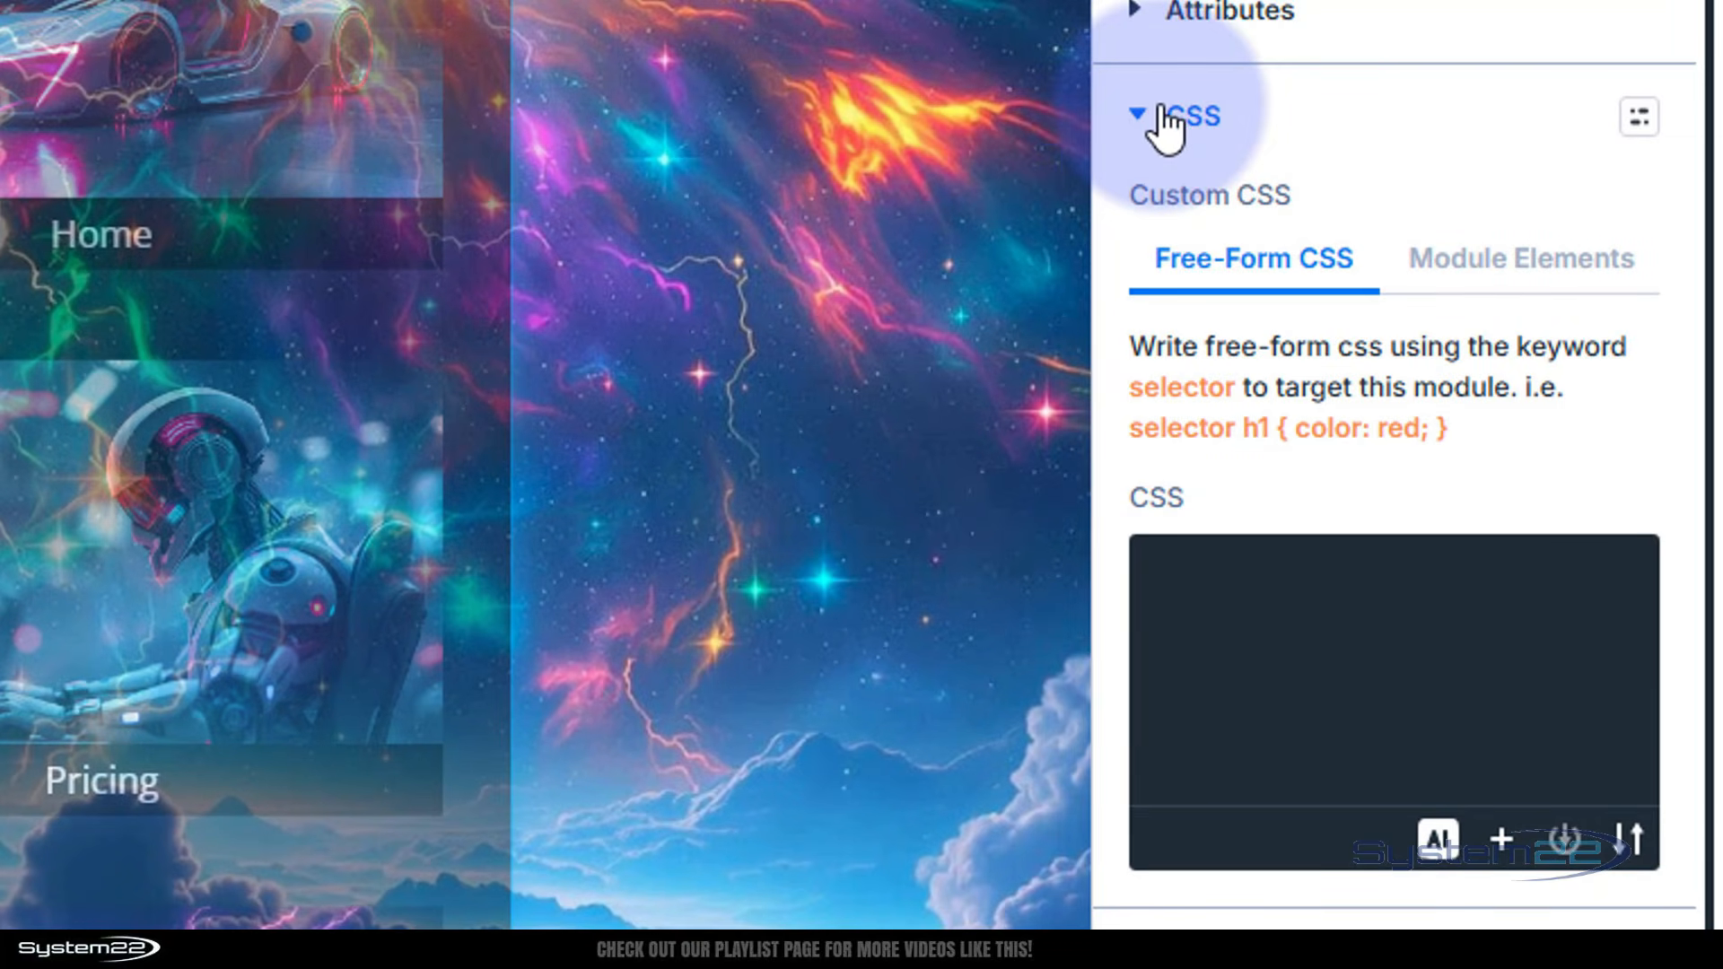
click(1518, 262)
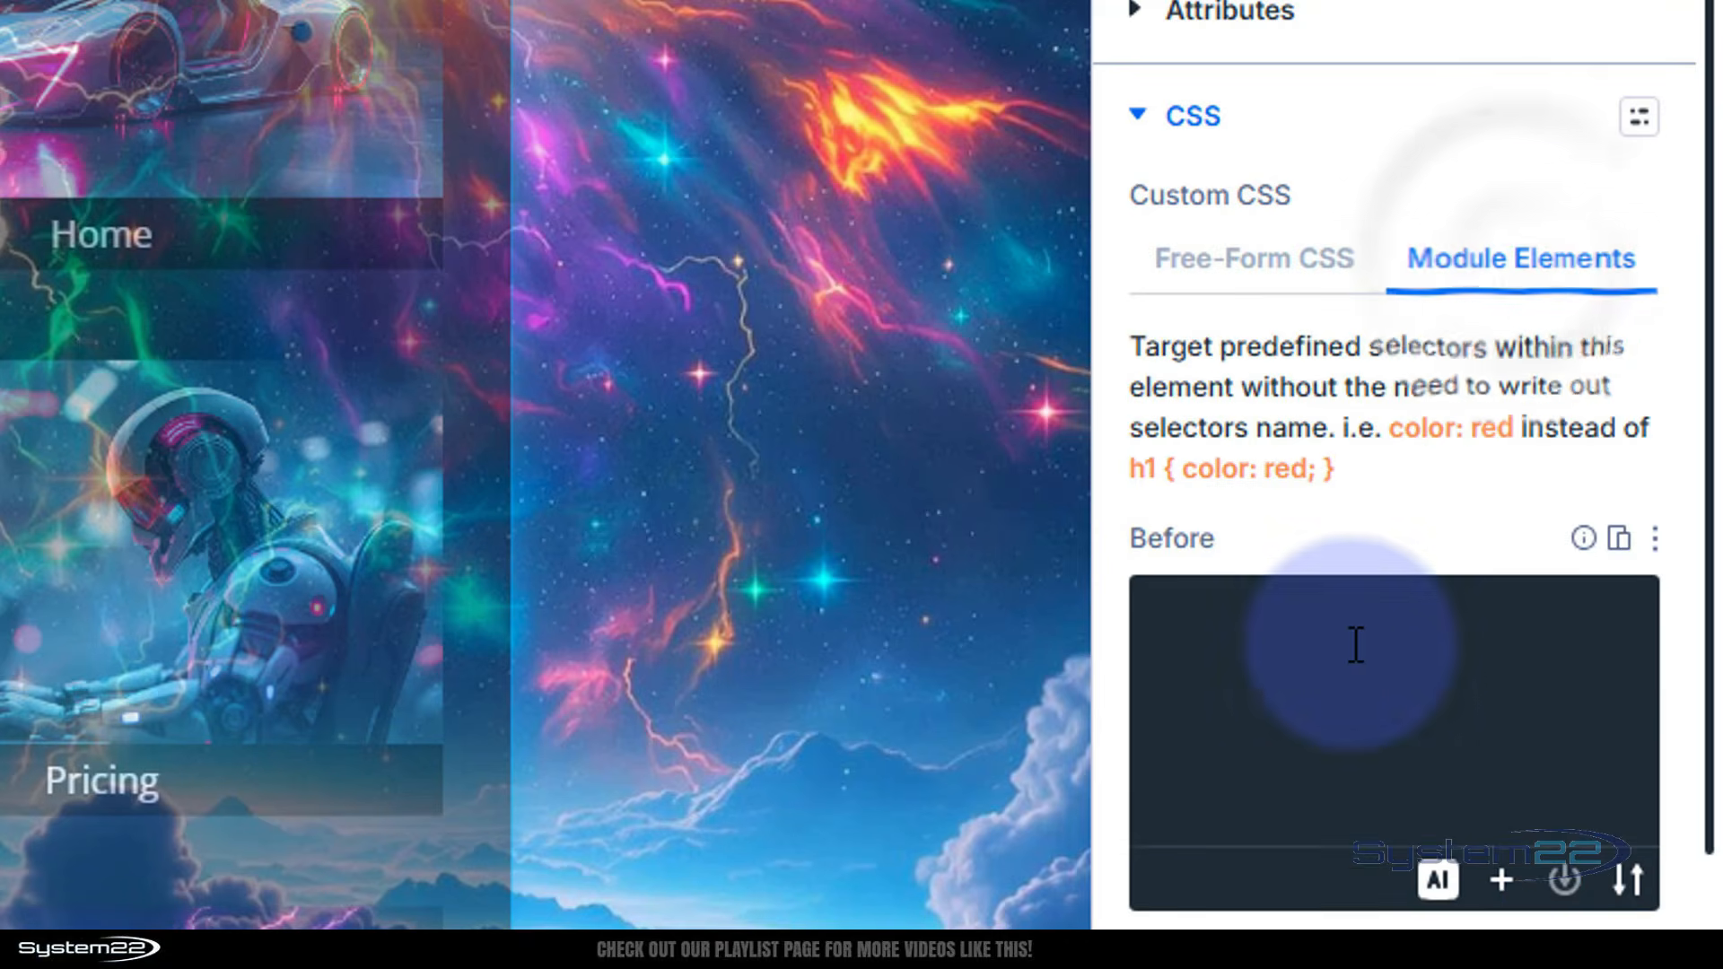
scroll(1222, 725, down, 5)
click(1237, 662)
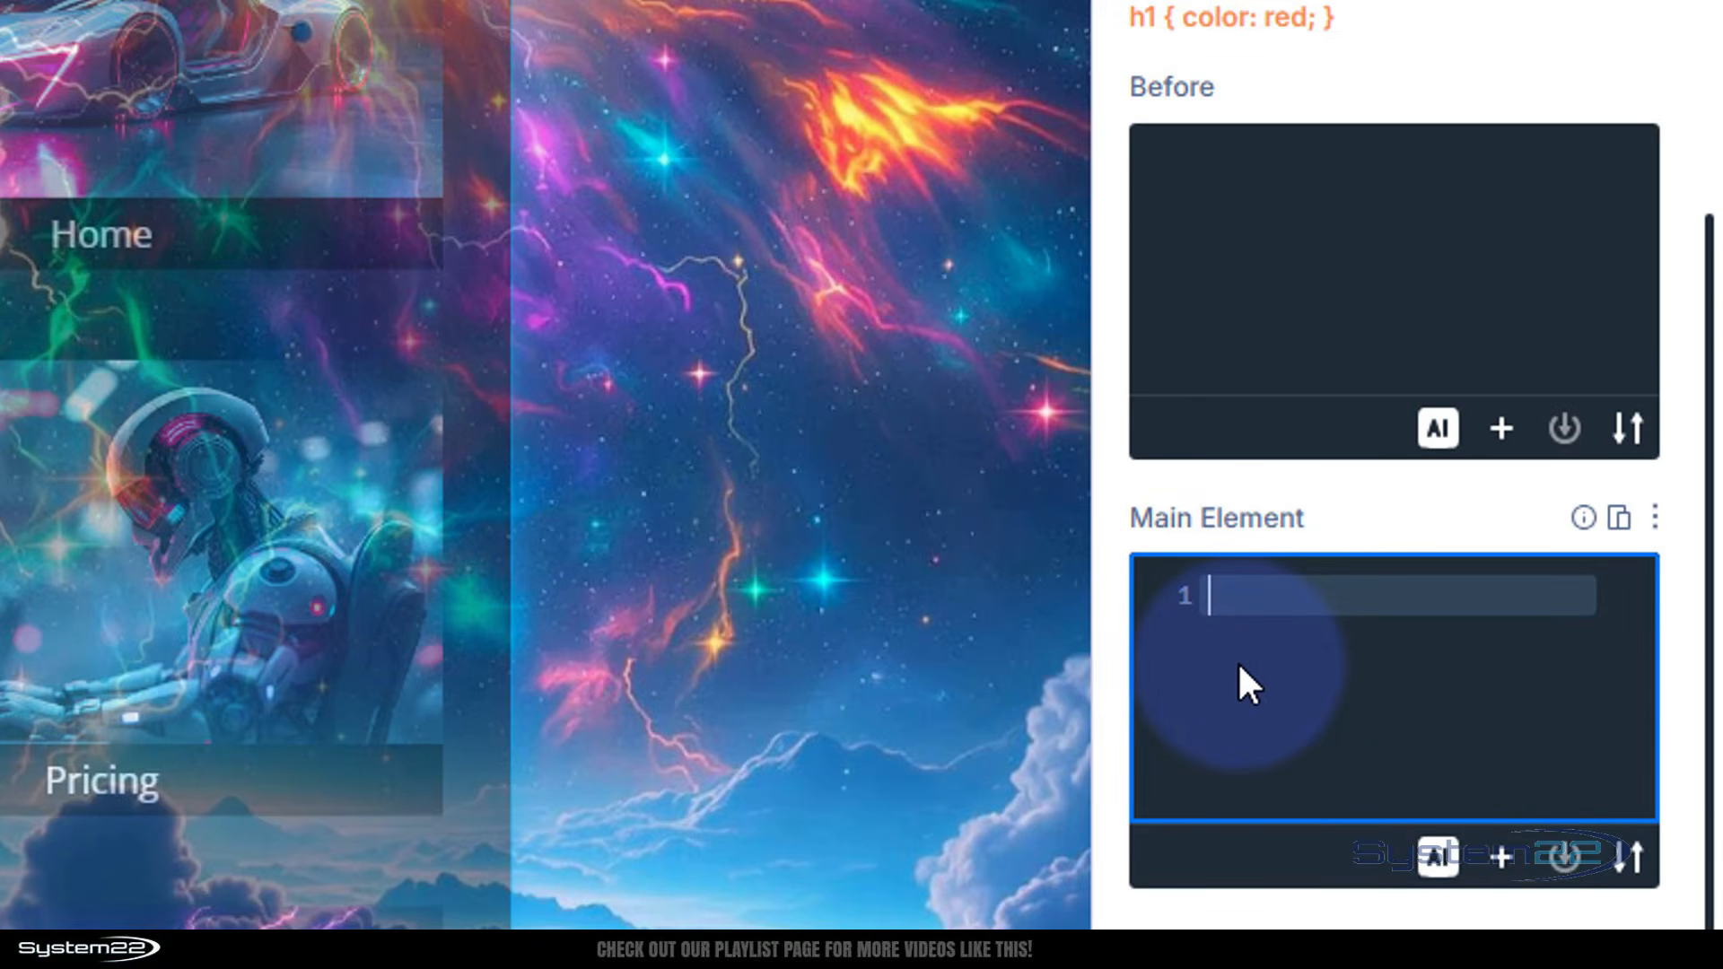
text(cursor)
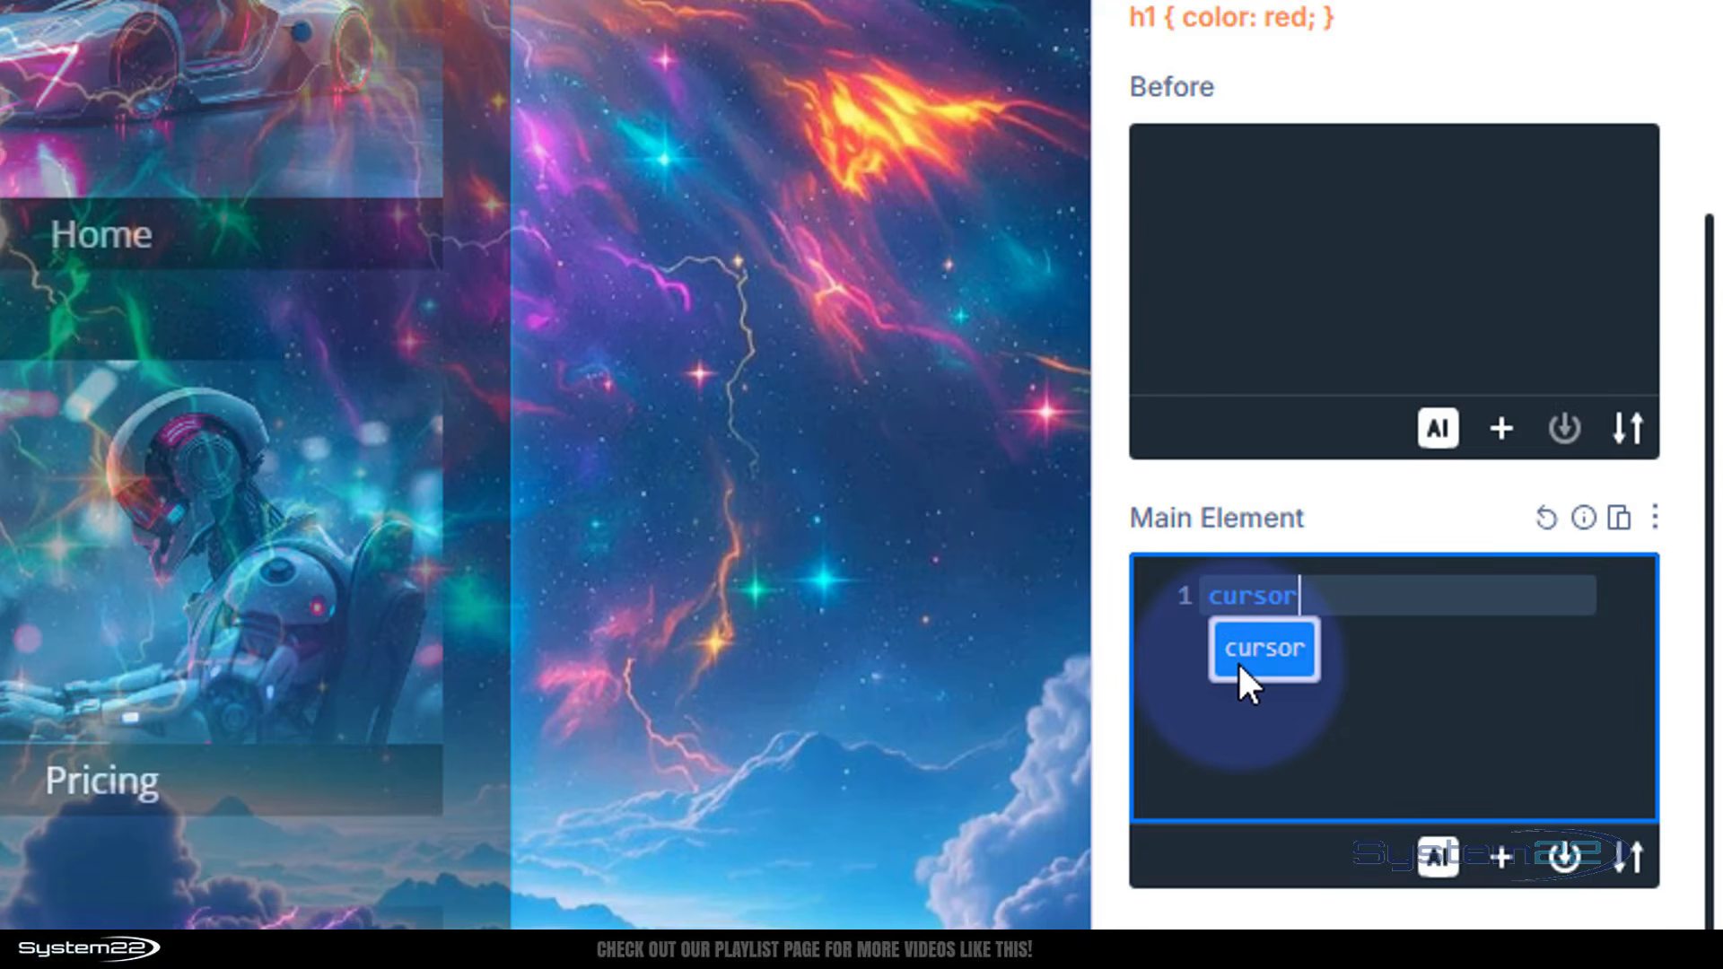
text(:point)
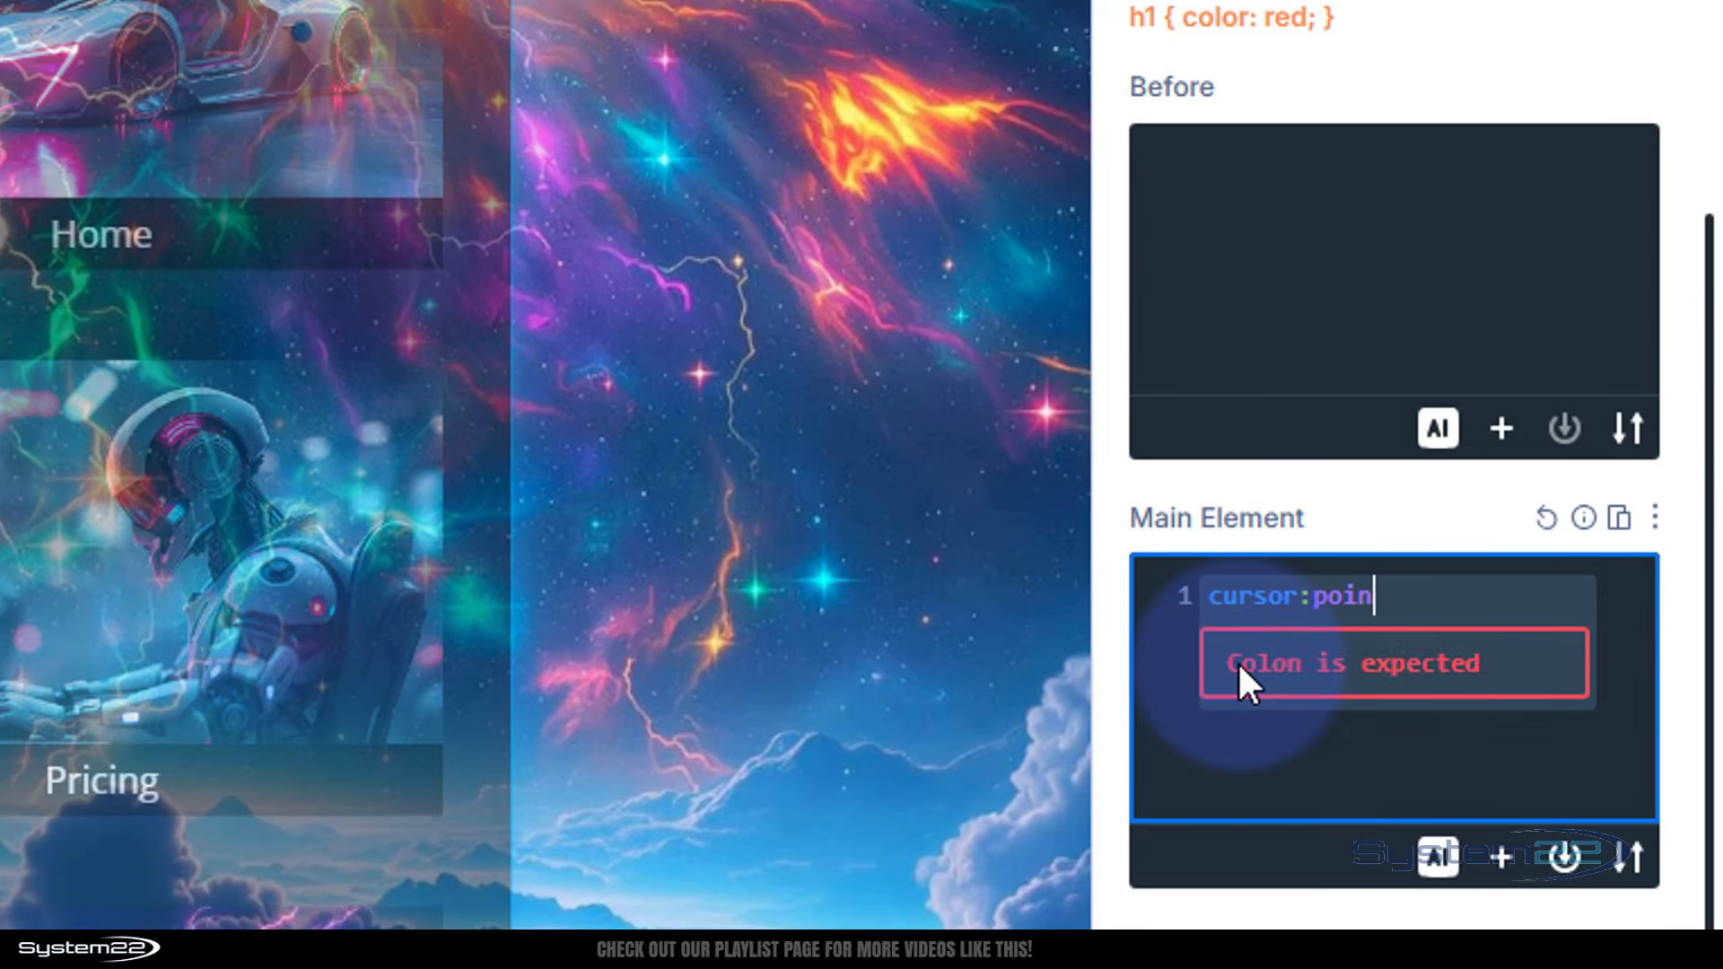
text(er;)
drag(1461, 595, 1210, 597)
key(ctrl+c)
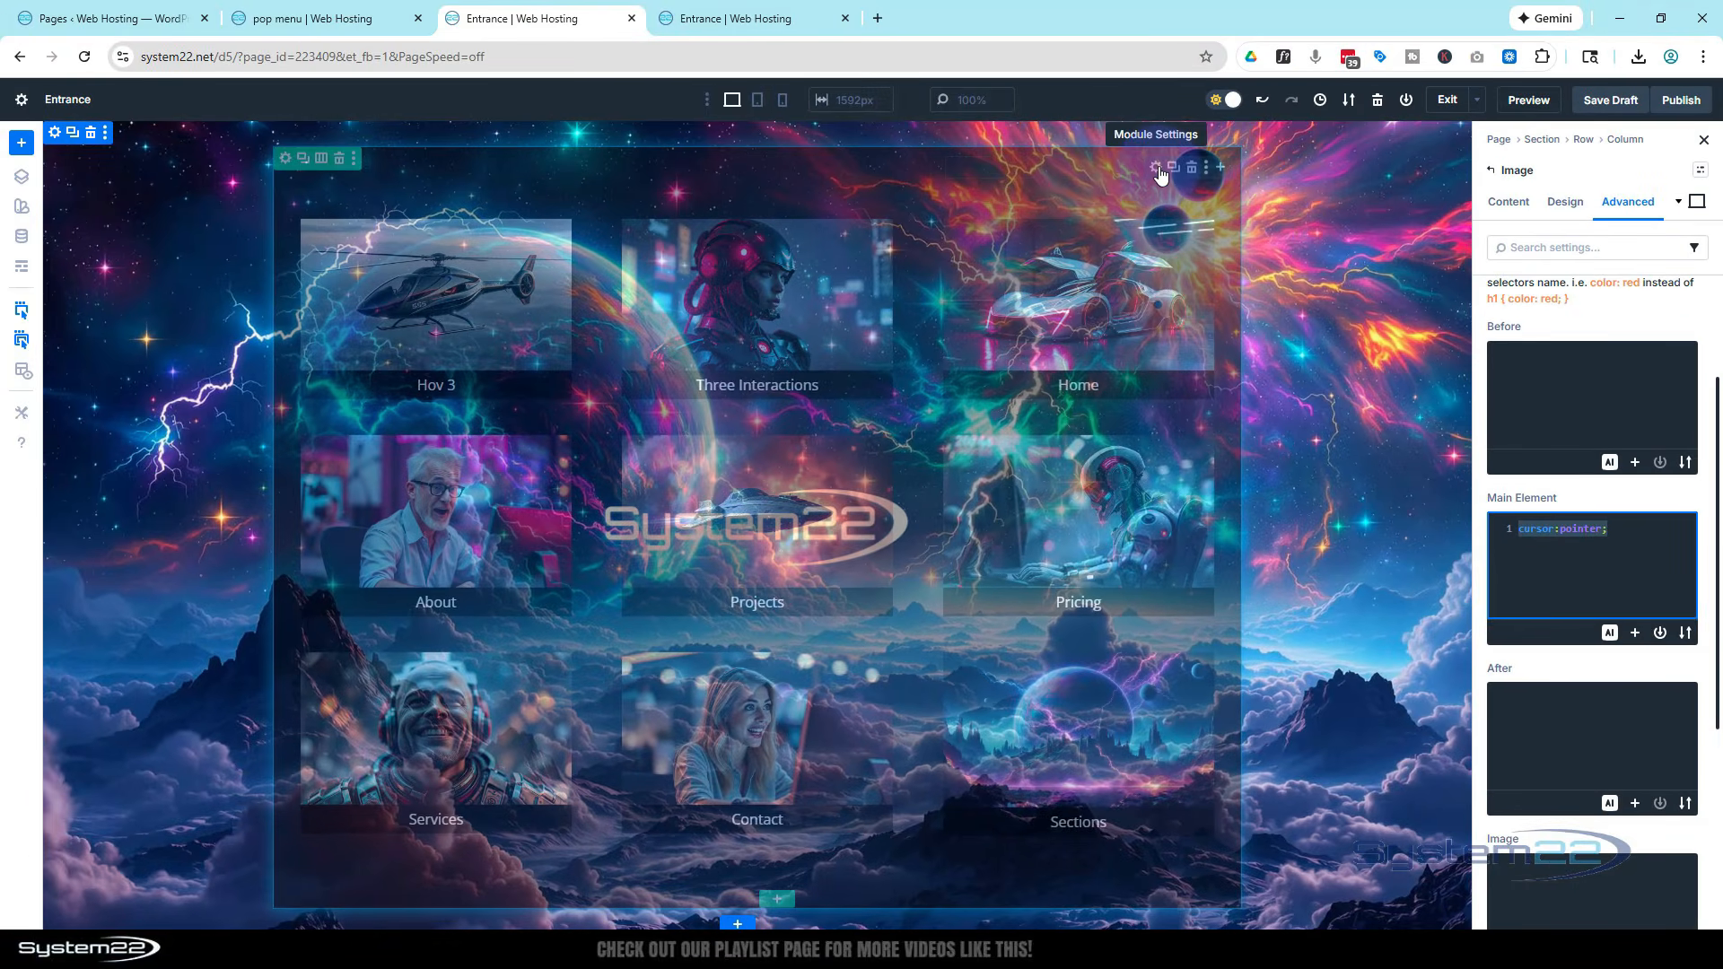
Paste cursor:pointer; into the close icon's Main Element custom CSS
click(1139, 166)
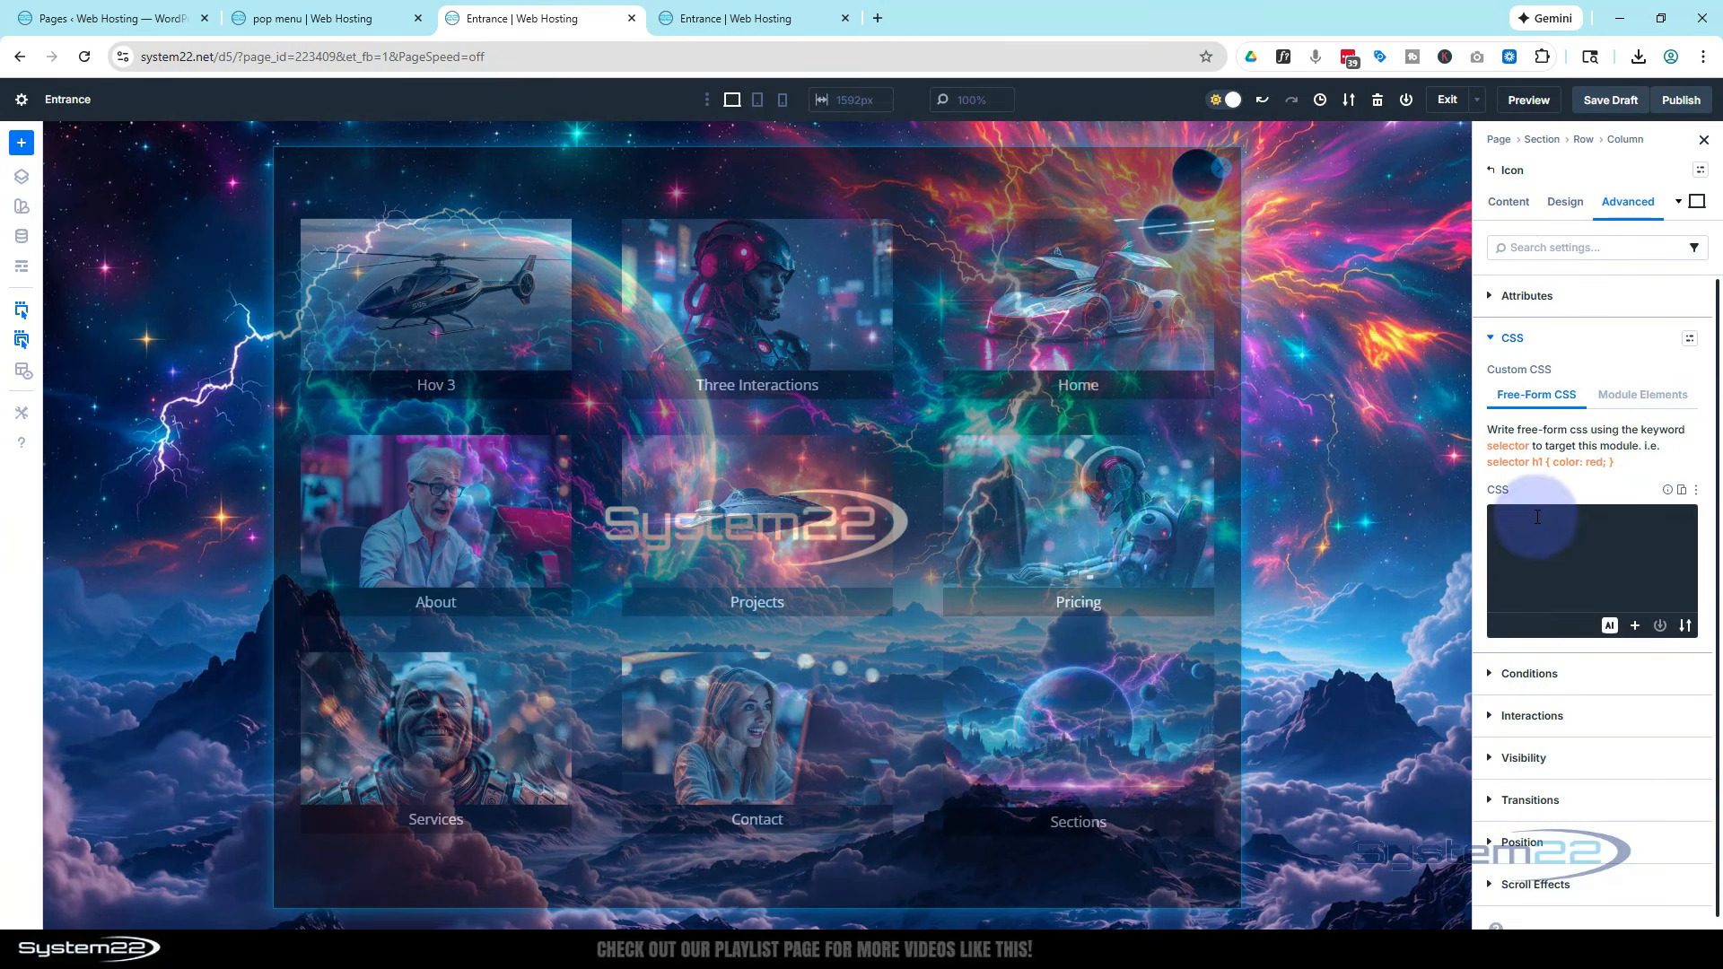
click(1621, 399)
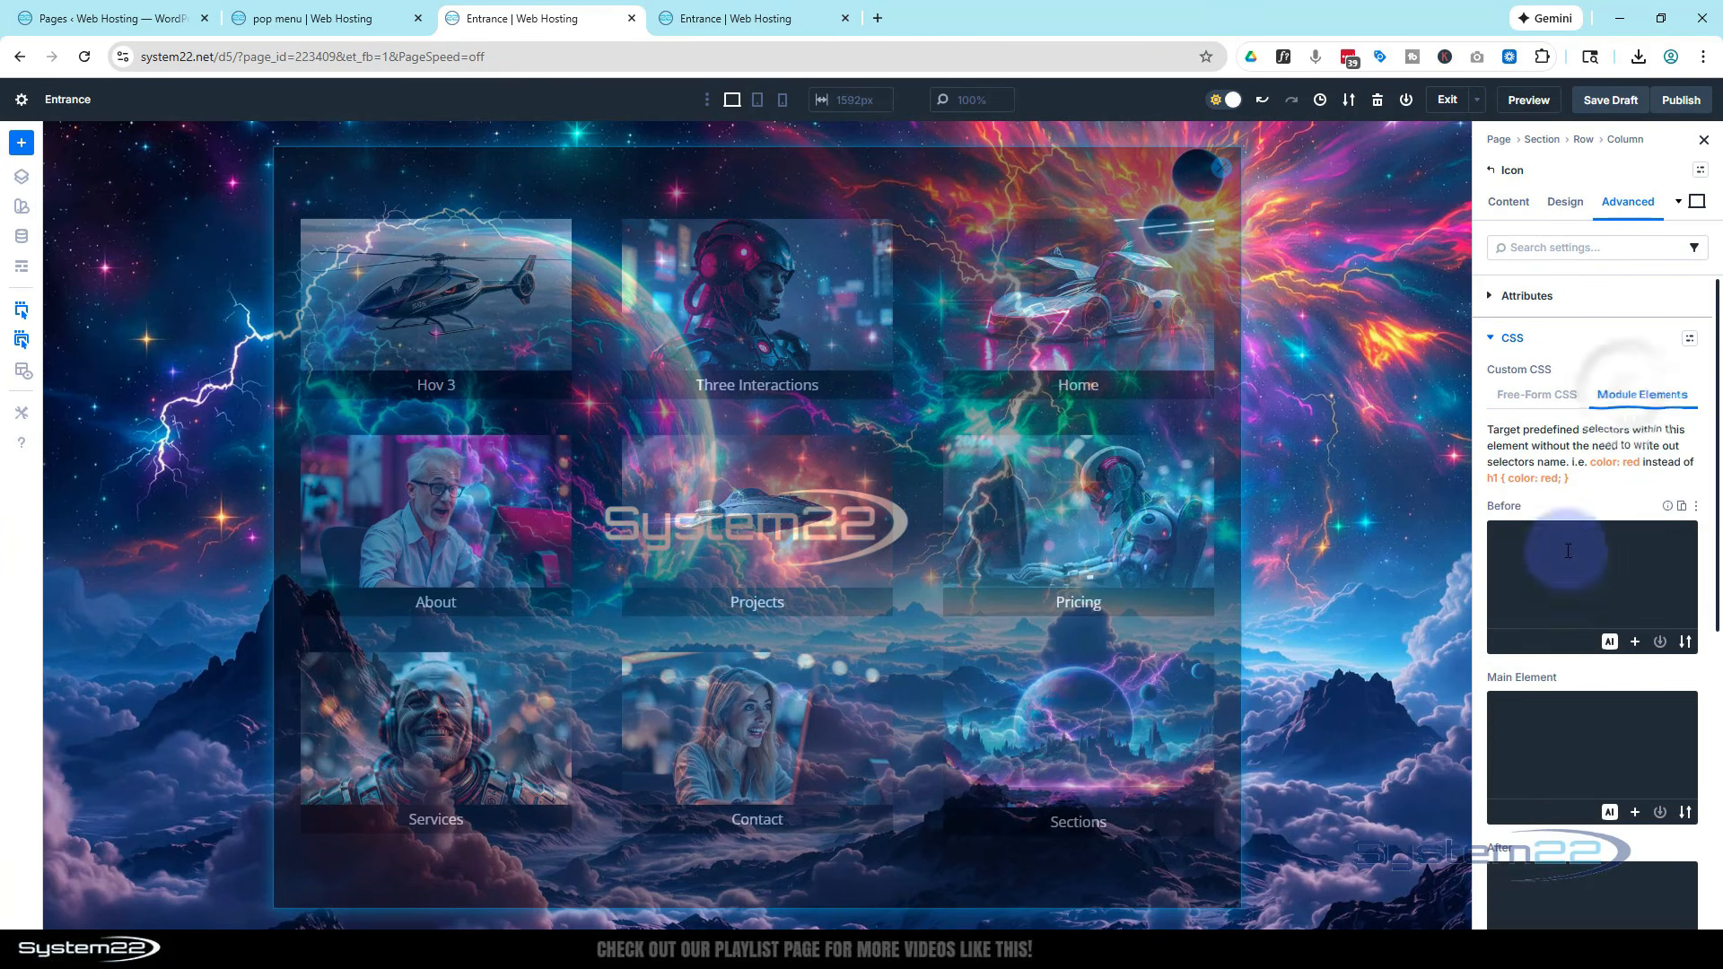
scroll(1569, 554, down, 2)
click(1612, 535)
key(ctrl+v)
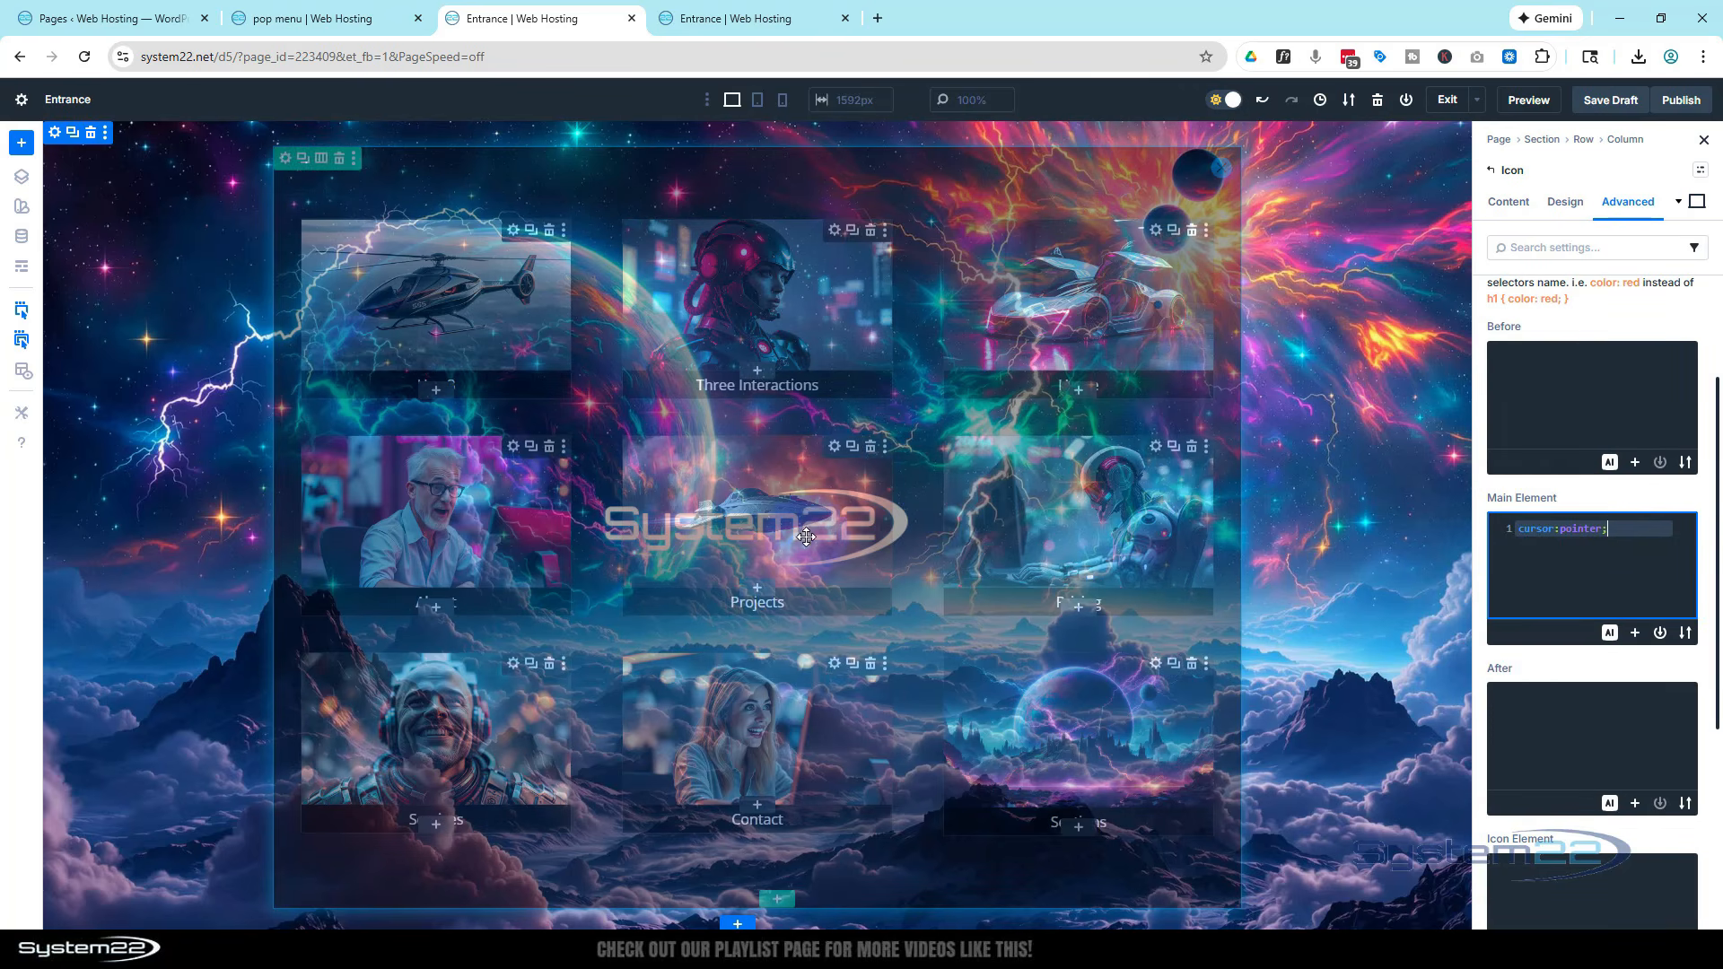
Open the logo image's free-form custom CSS and start a selector { } rule
click(23, 268)
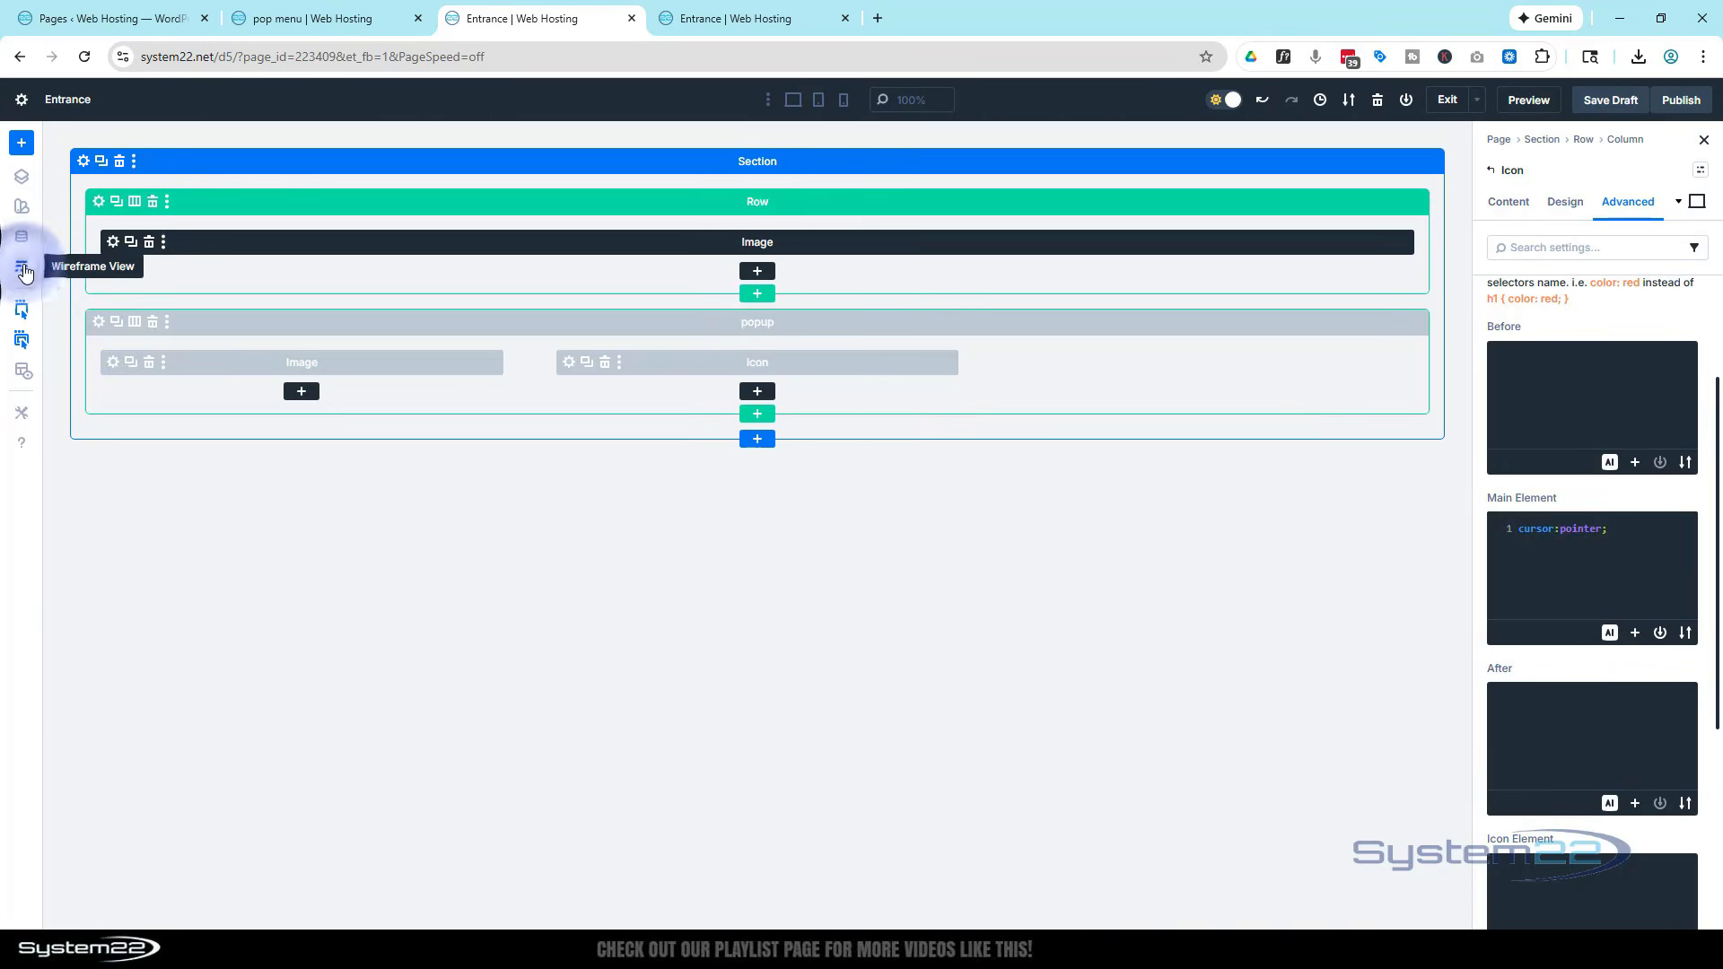
click(112, 244)
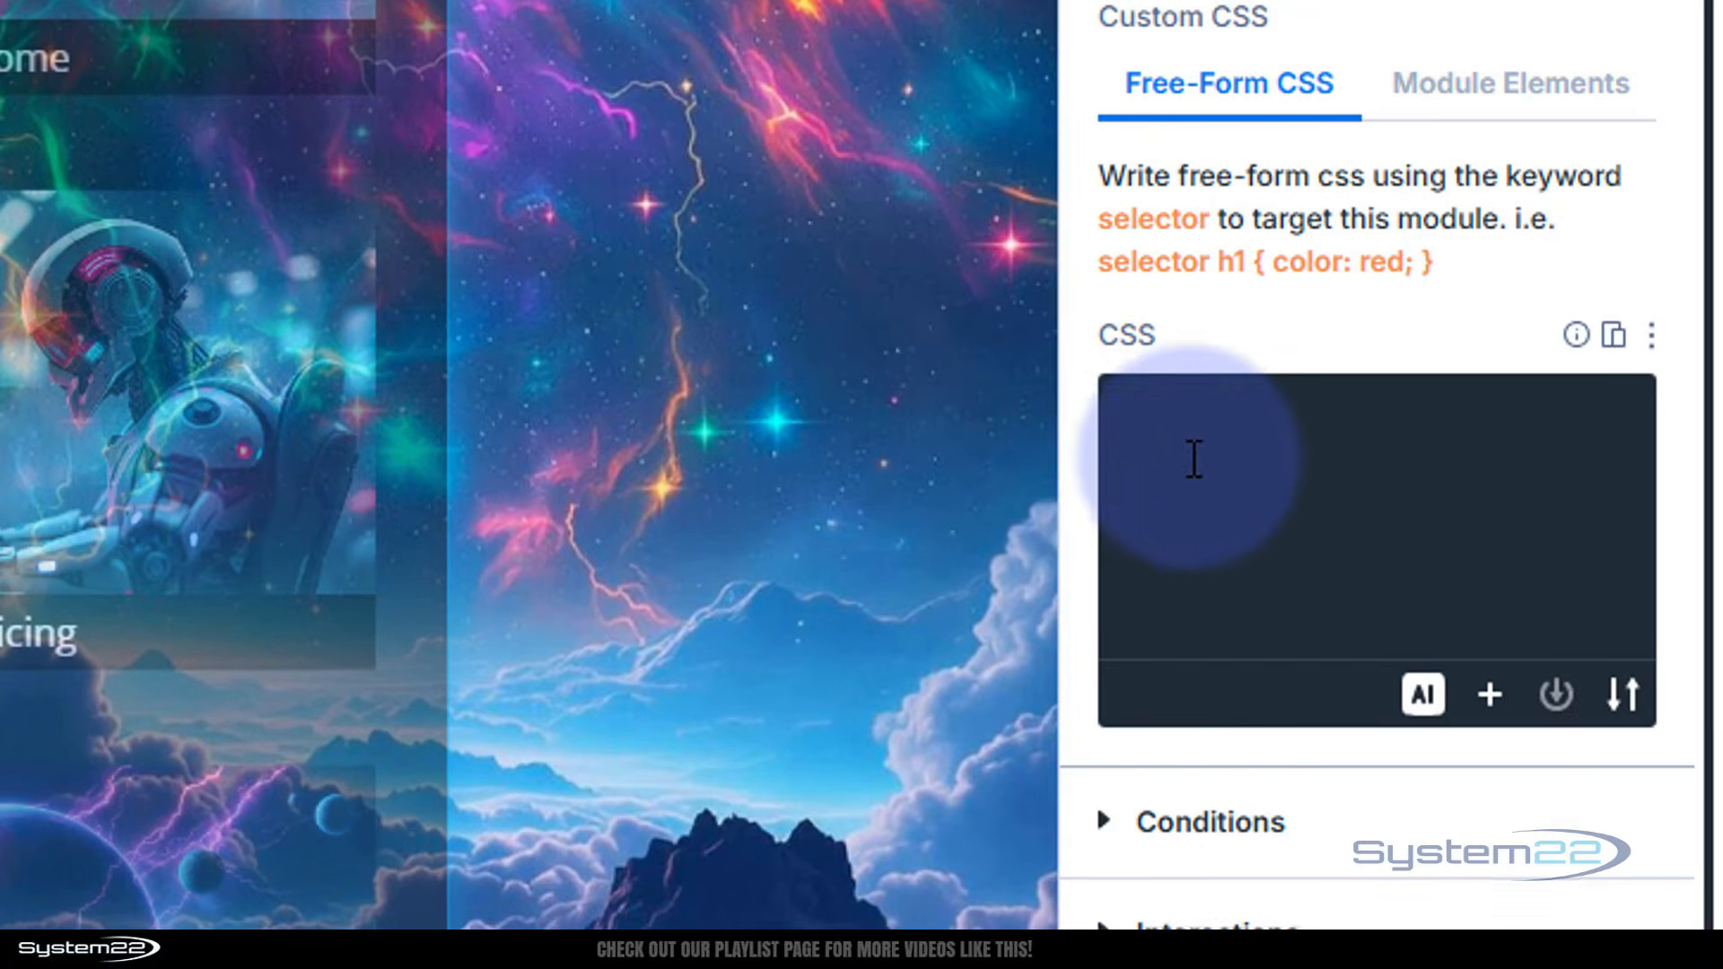
scroll(1189, 326, down, 2)
click(1188, 326)
scroll(1189, 326, down, 2)
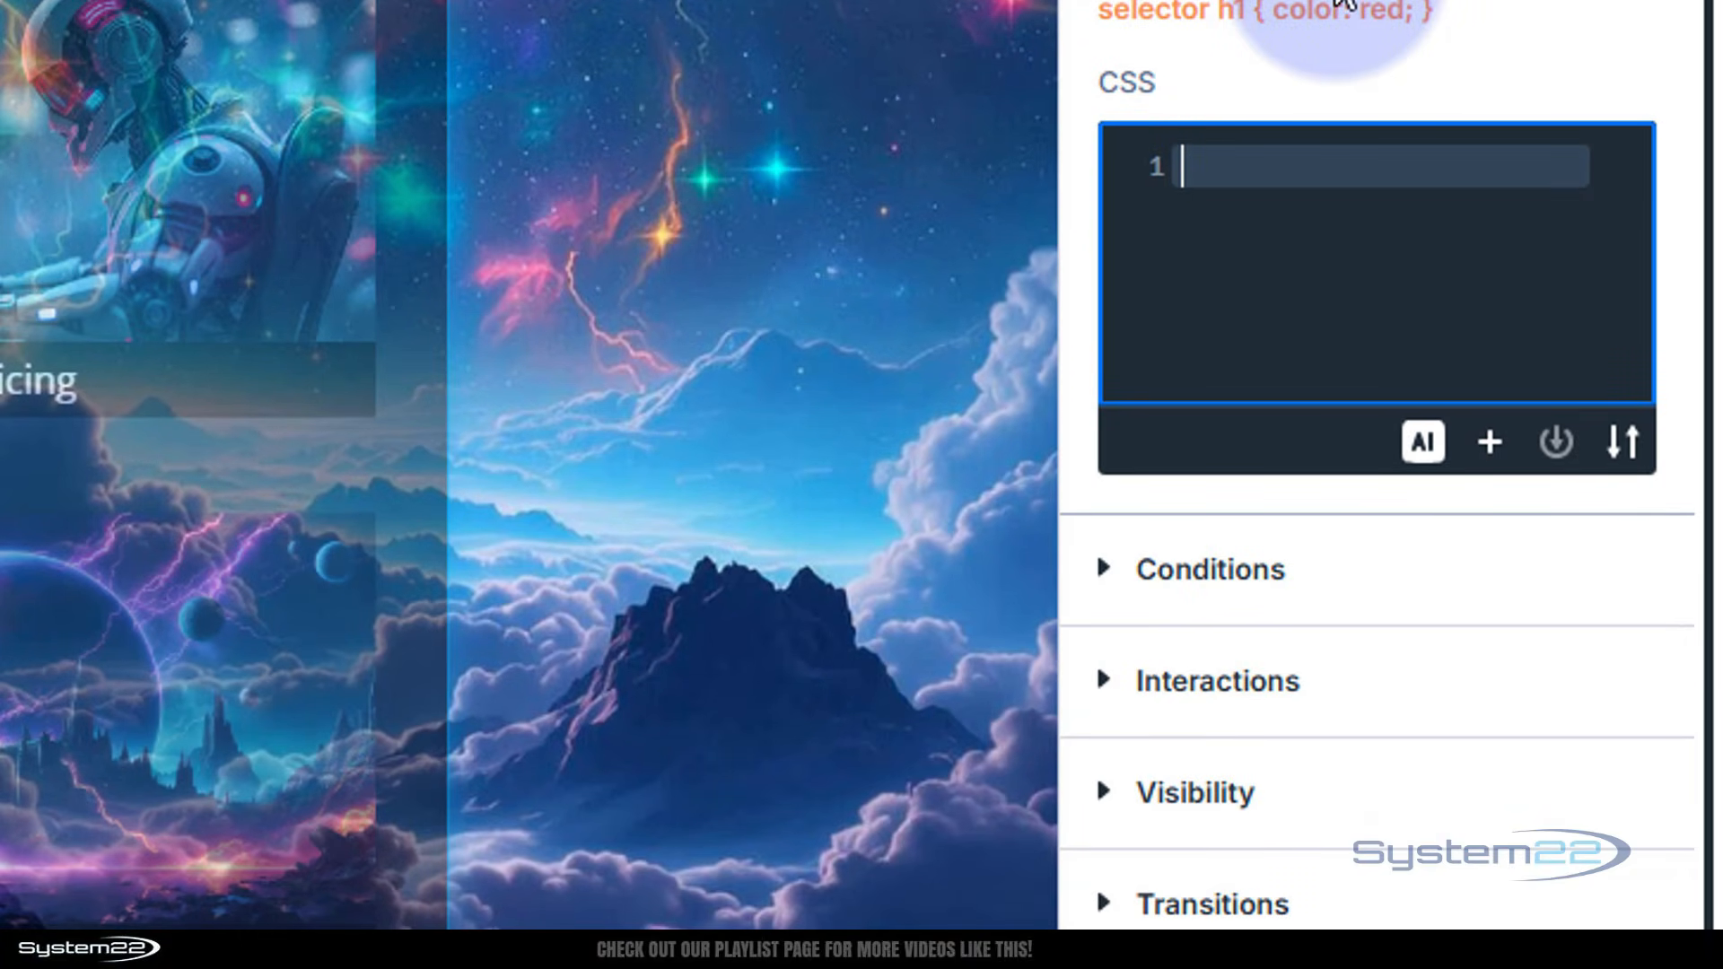
text(selec)
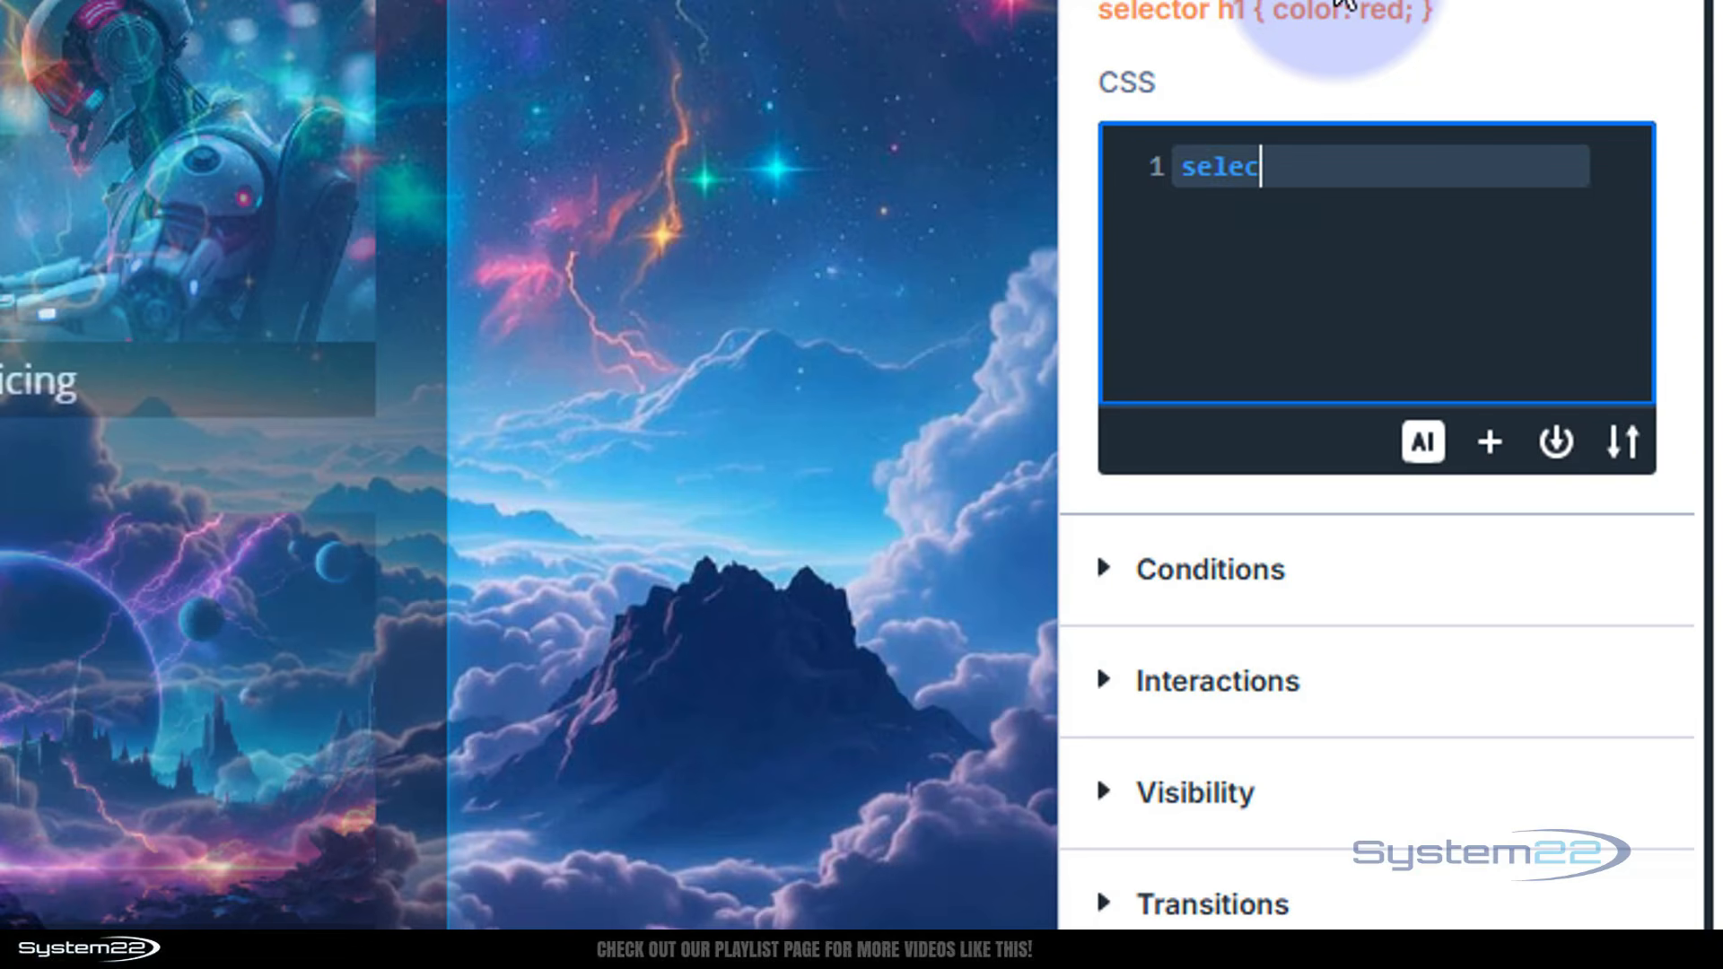
text(tor)
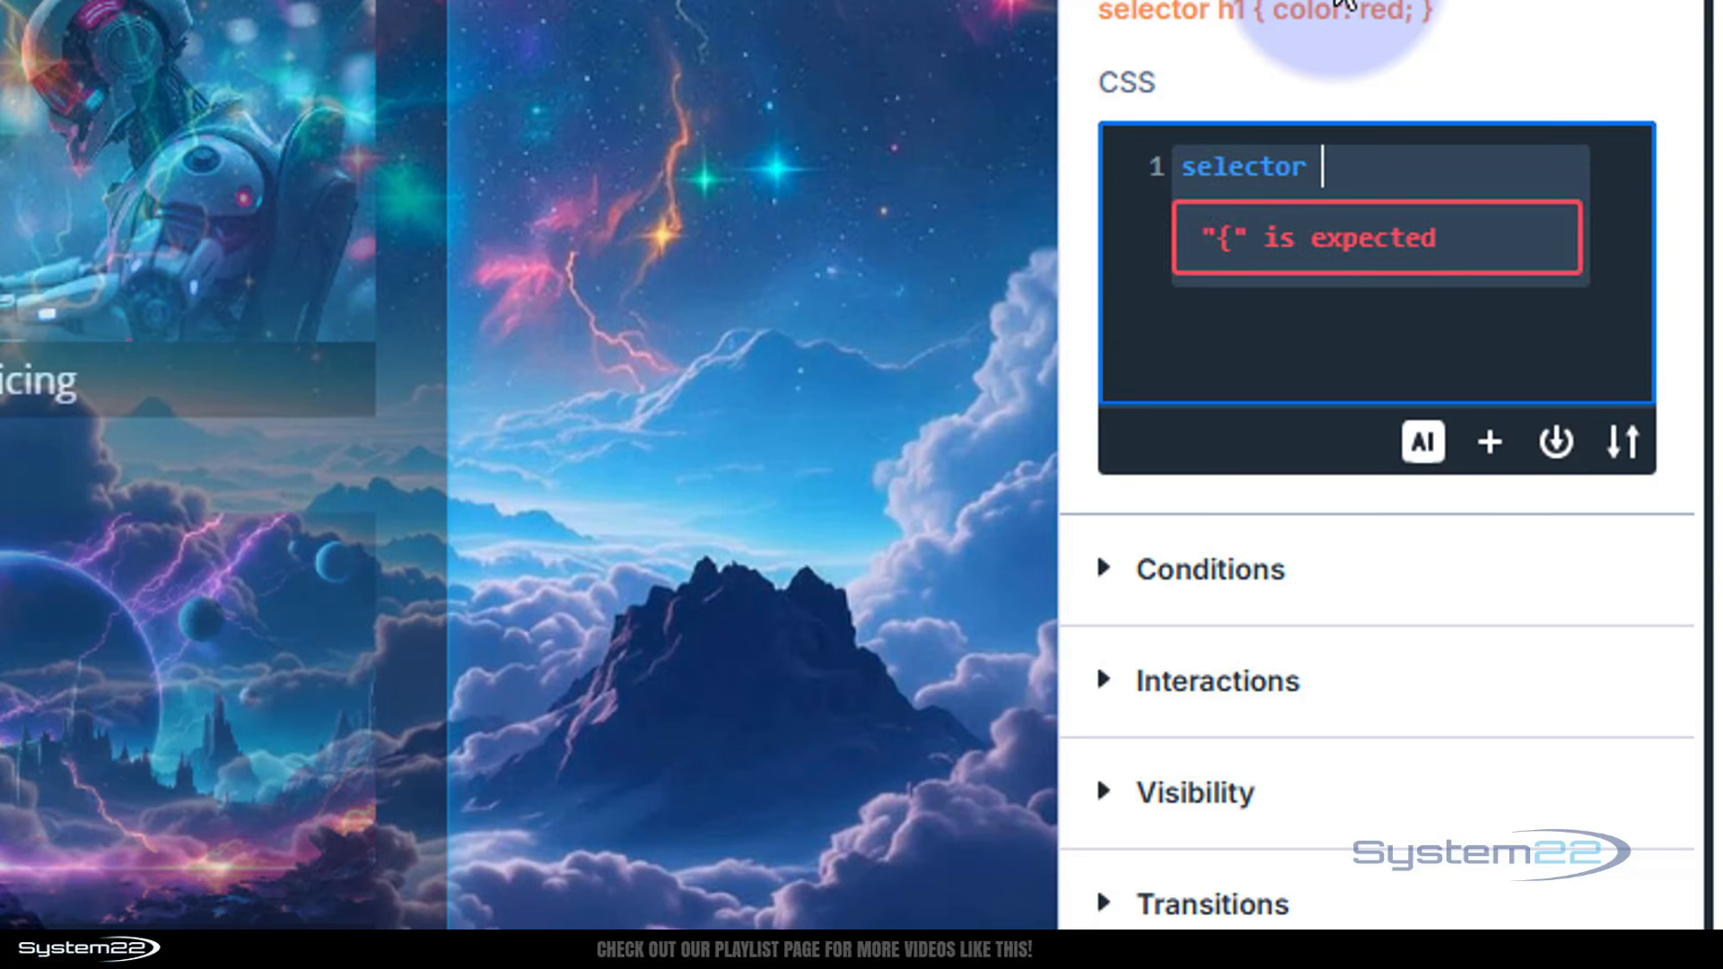
text( {)
key(Return)
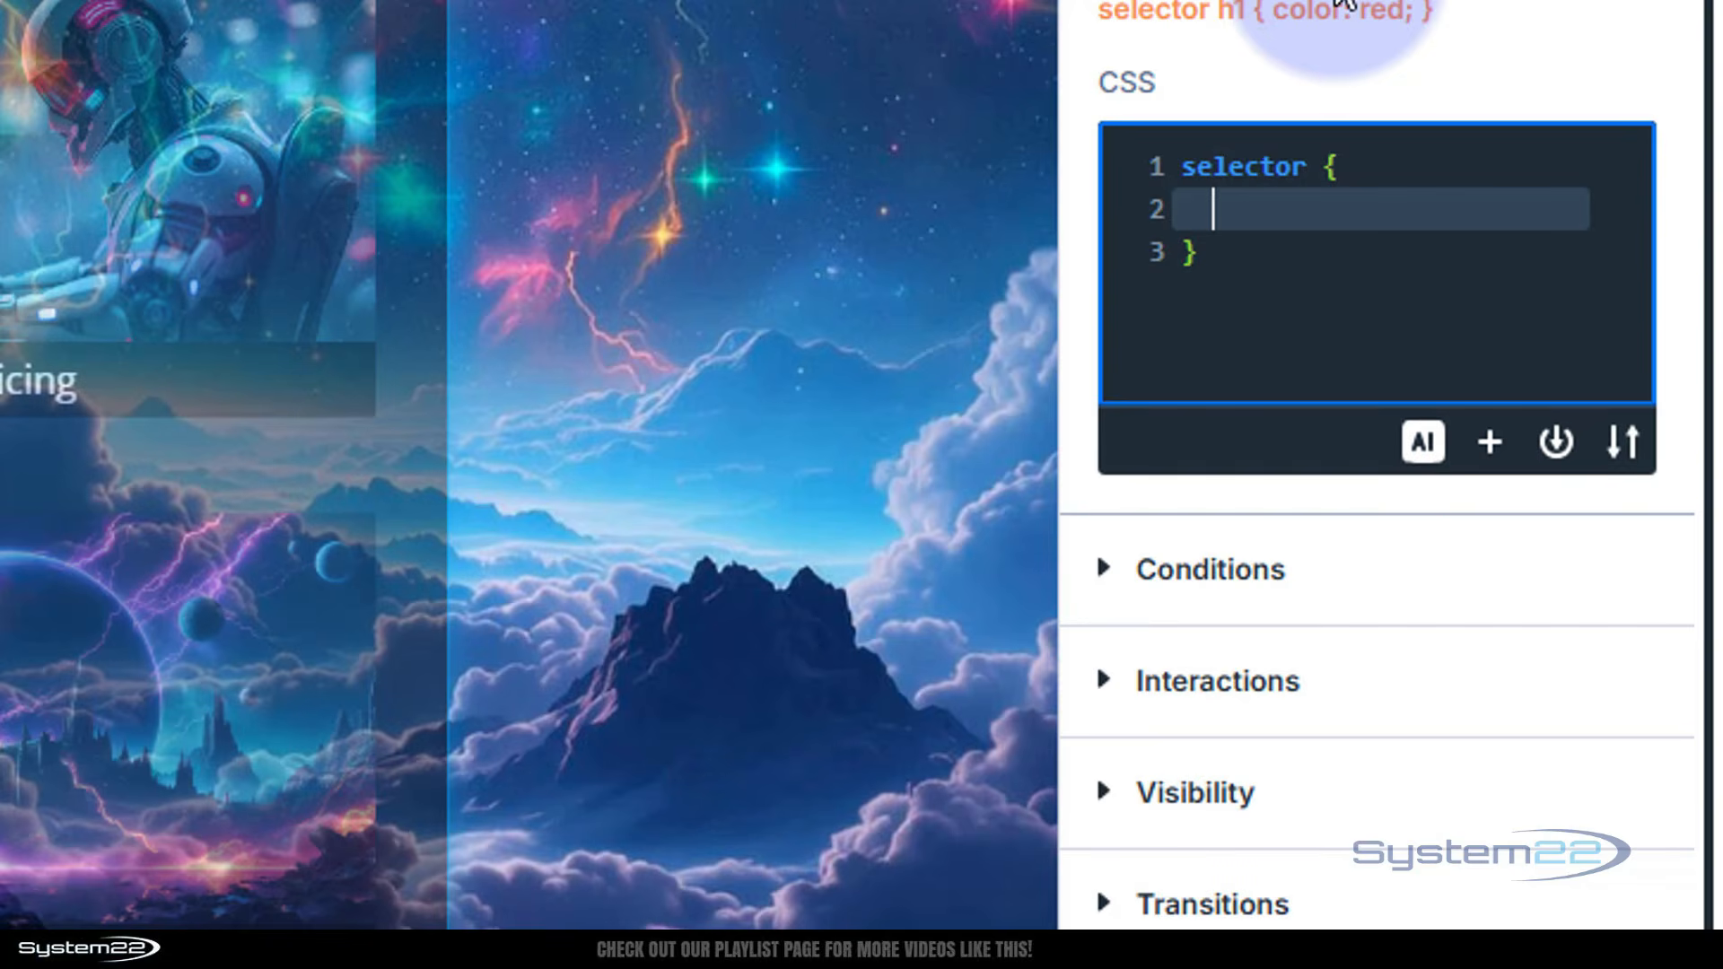
Set the selector rule's animation to pulse 3s infinite
text(animat)
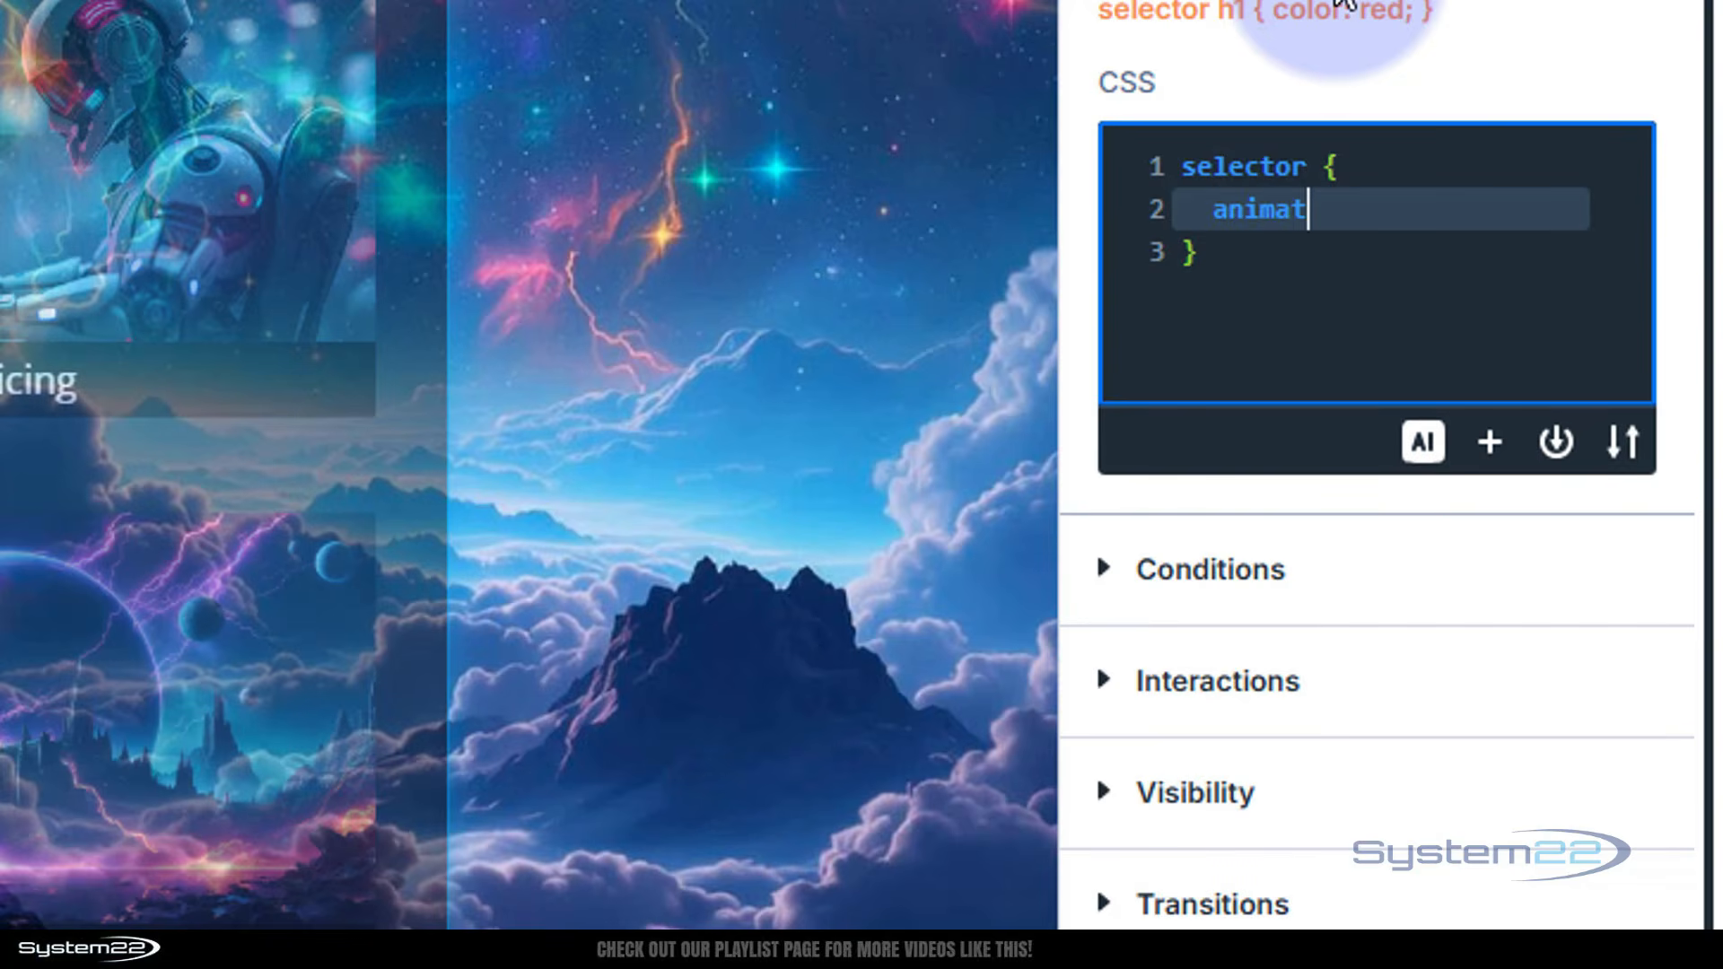
text(ion: pul)
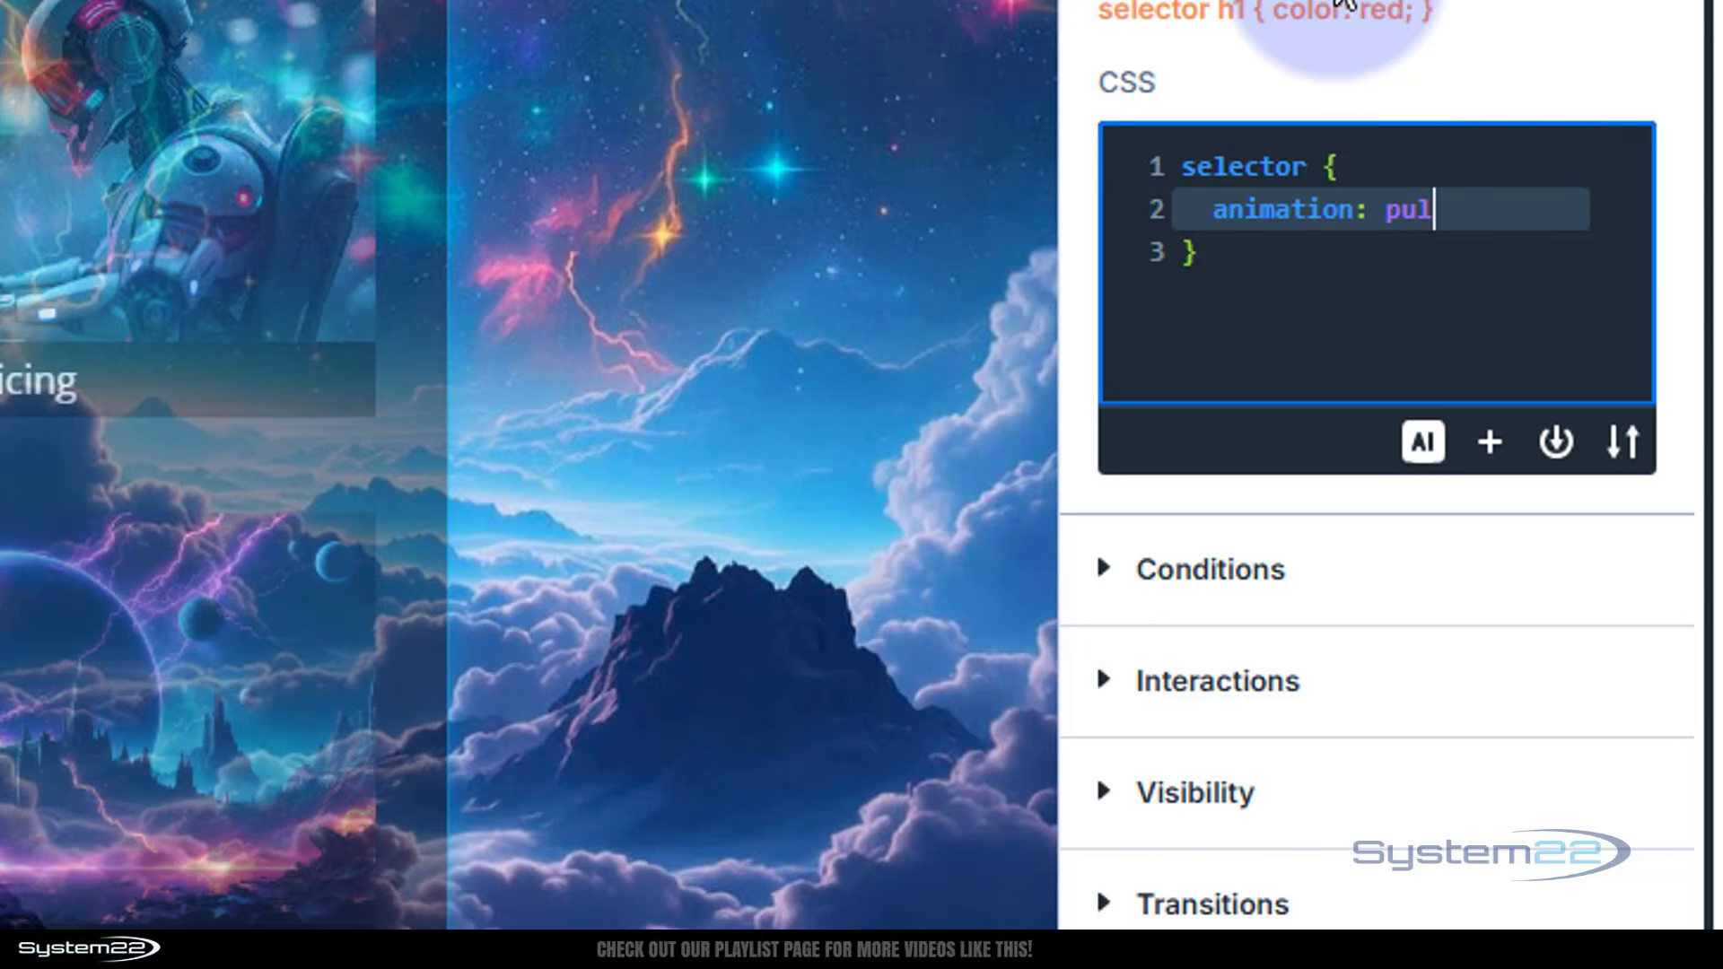
text(se)
text(3s infinite)
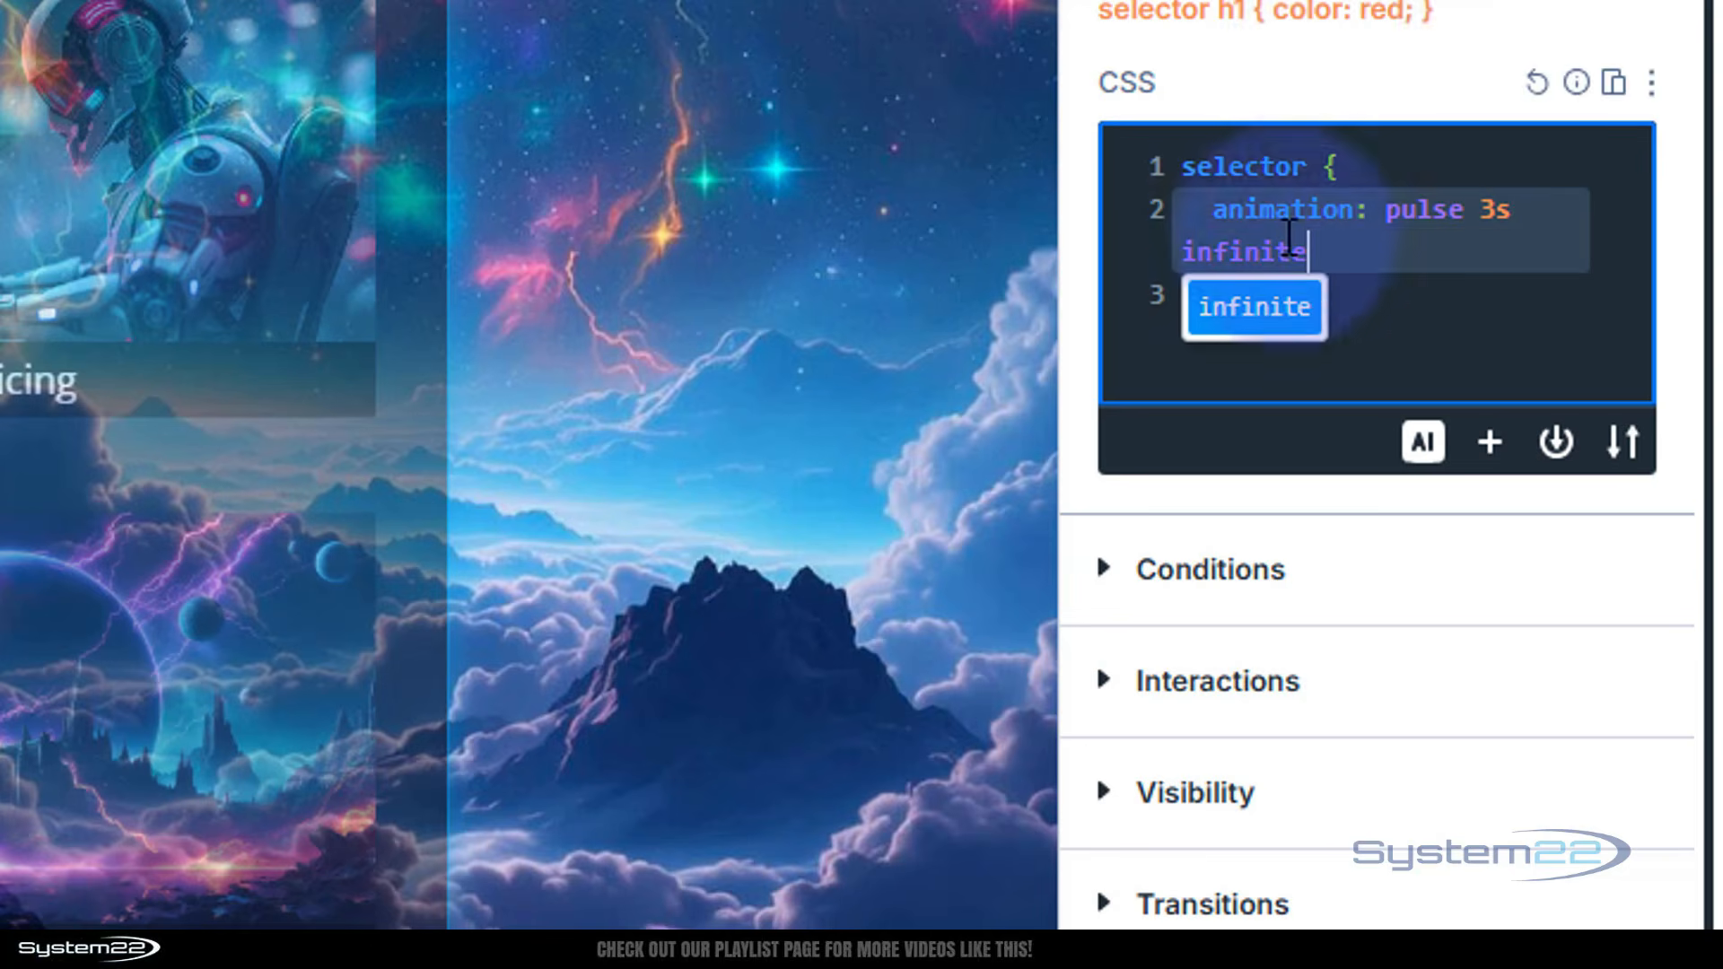
click(1369, 256)
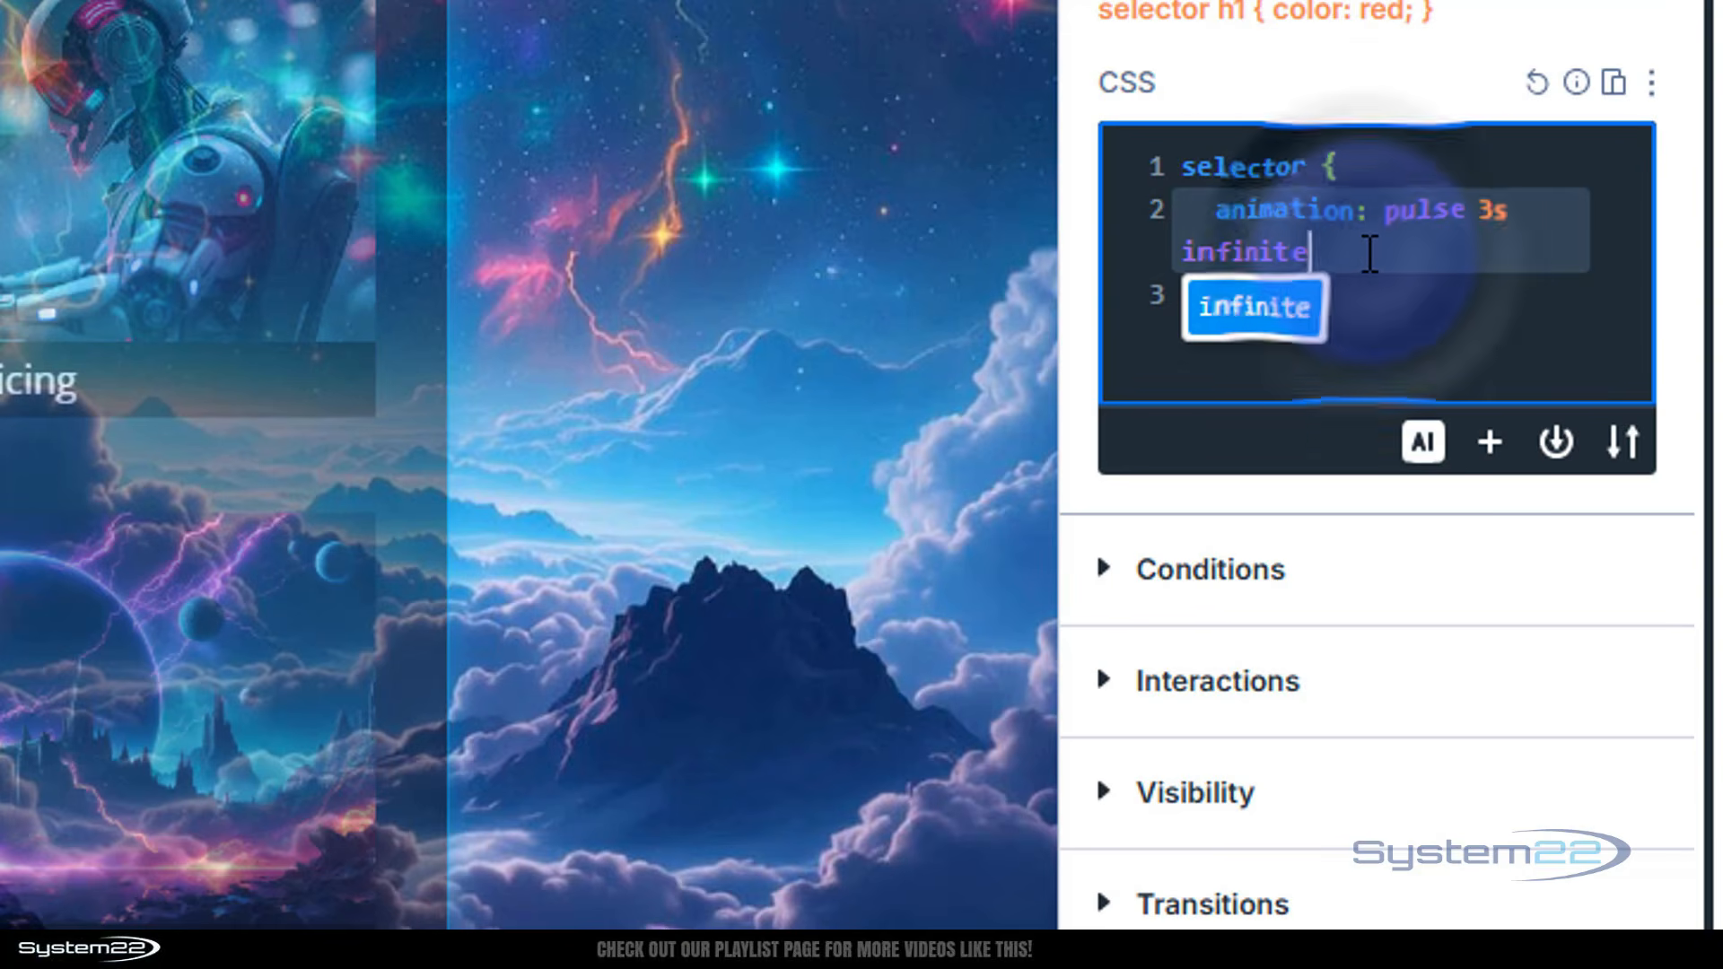
click(1196, 316)
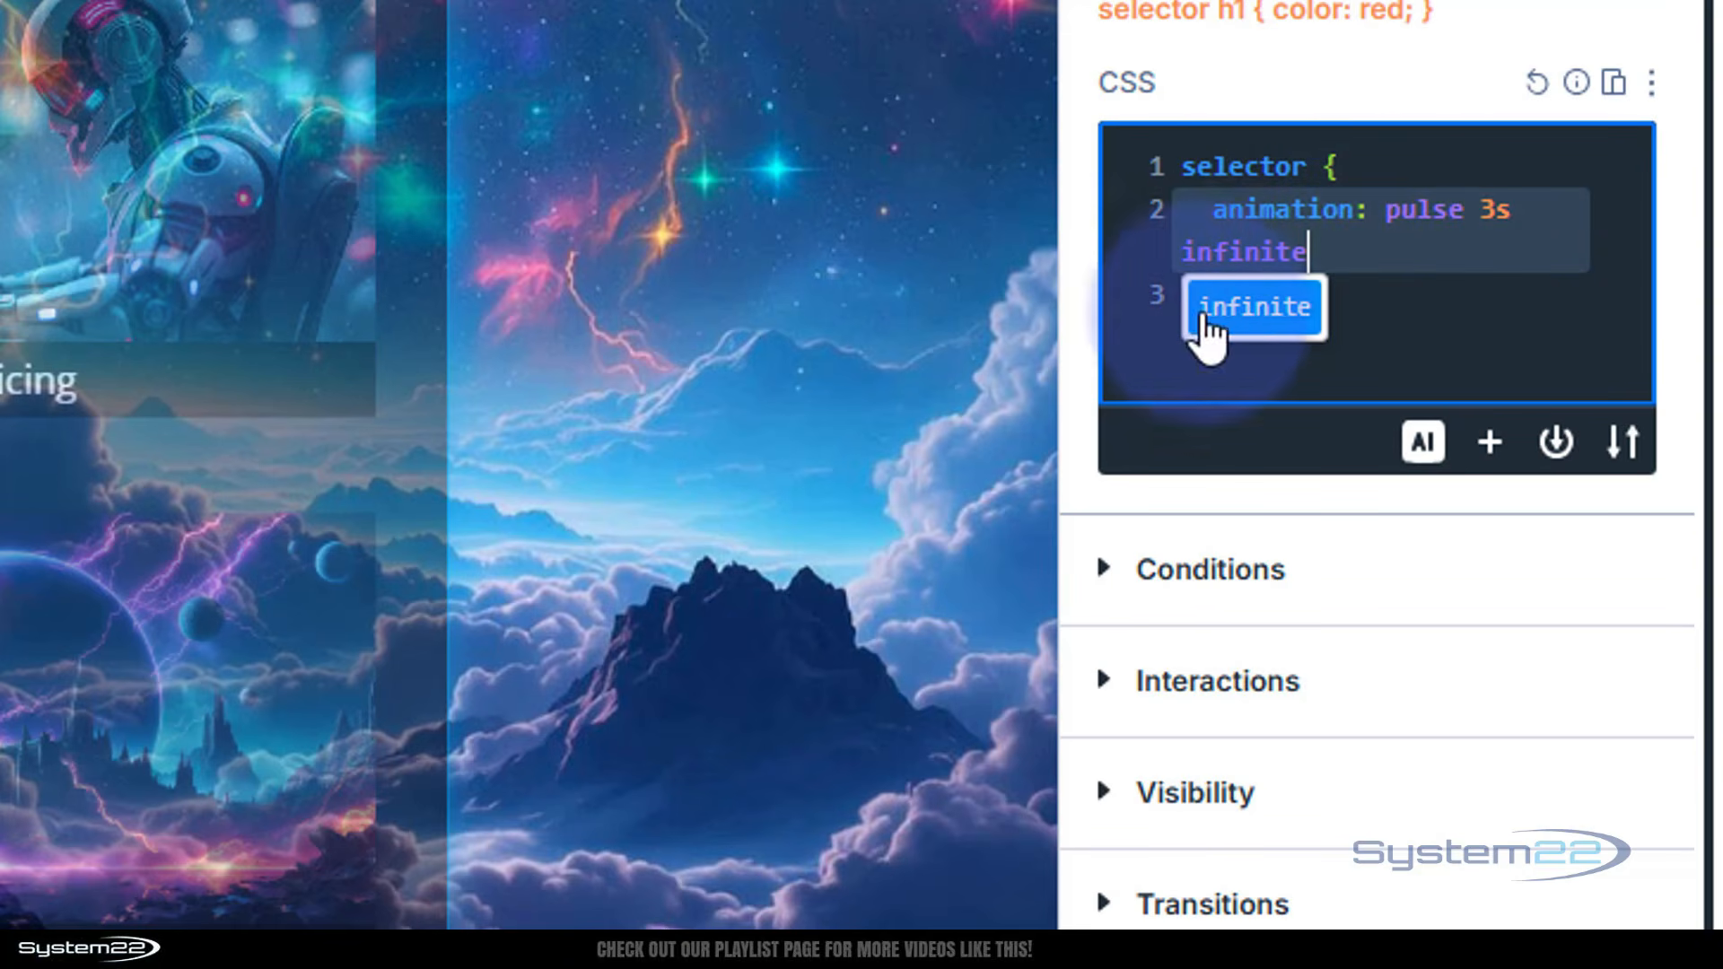
click(1386, 294)
click(1202, 310)
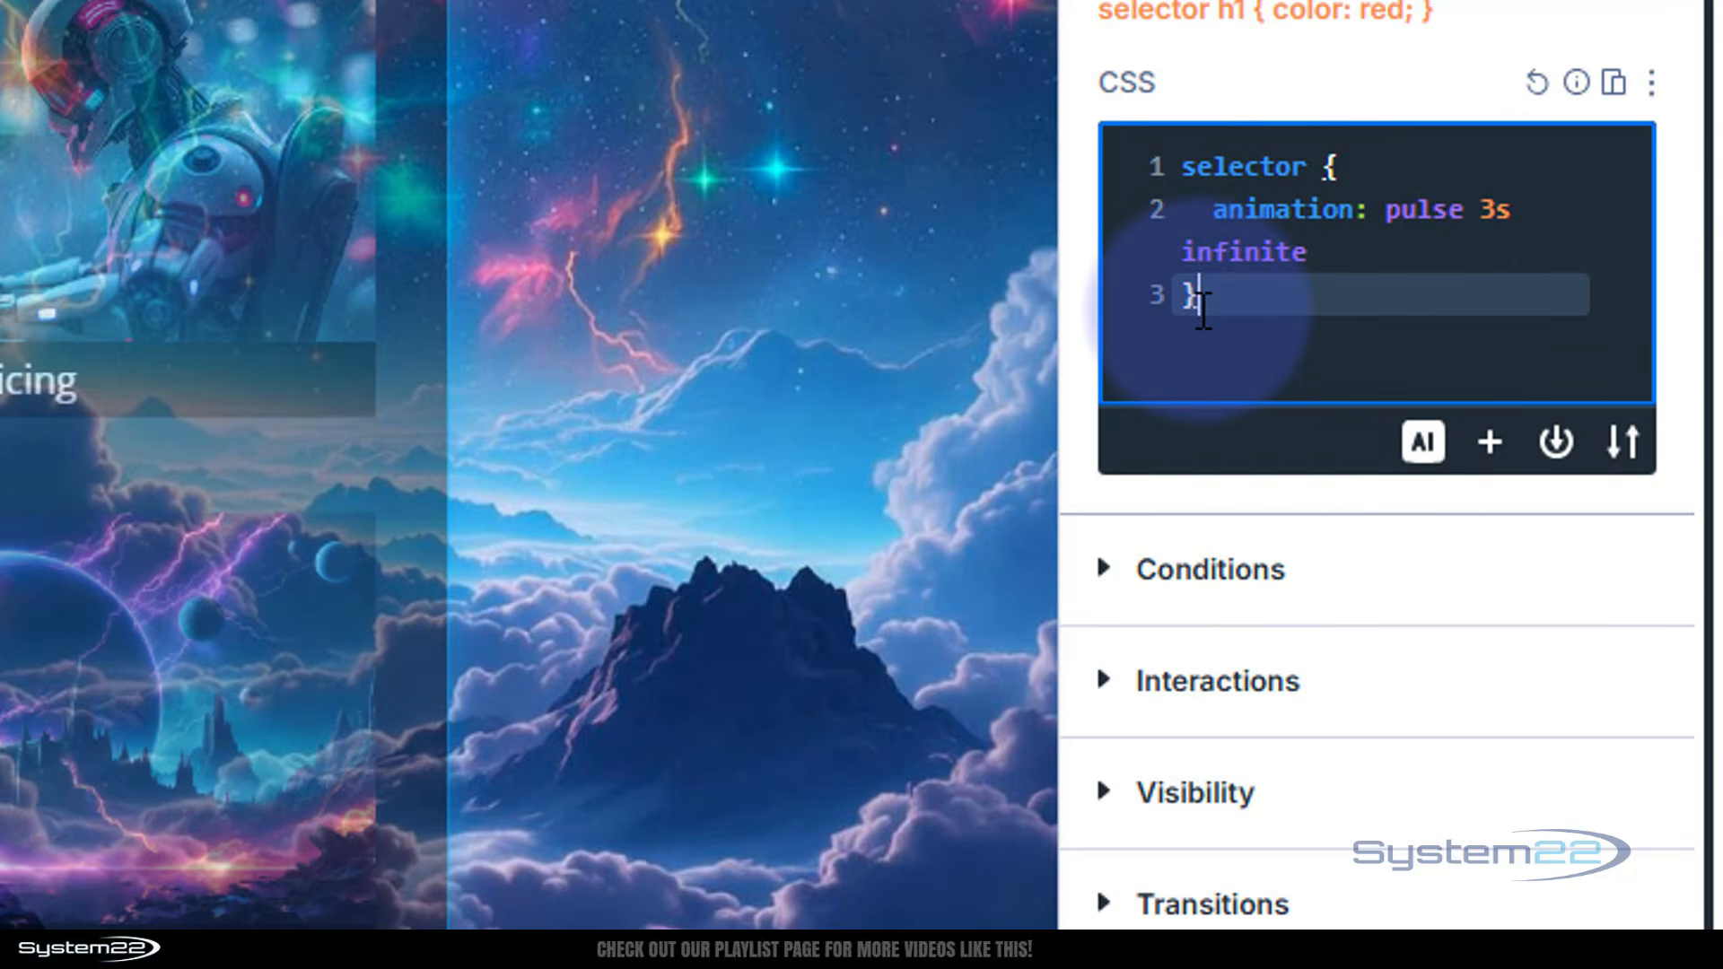
key(Return)
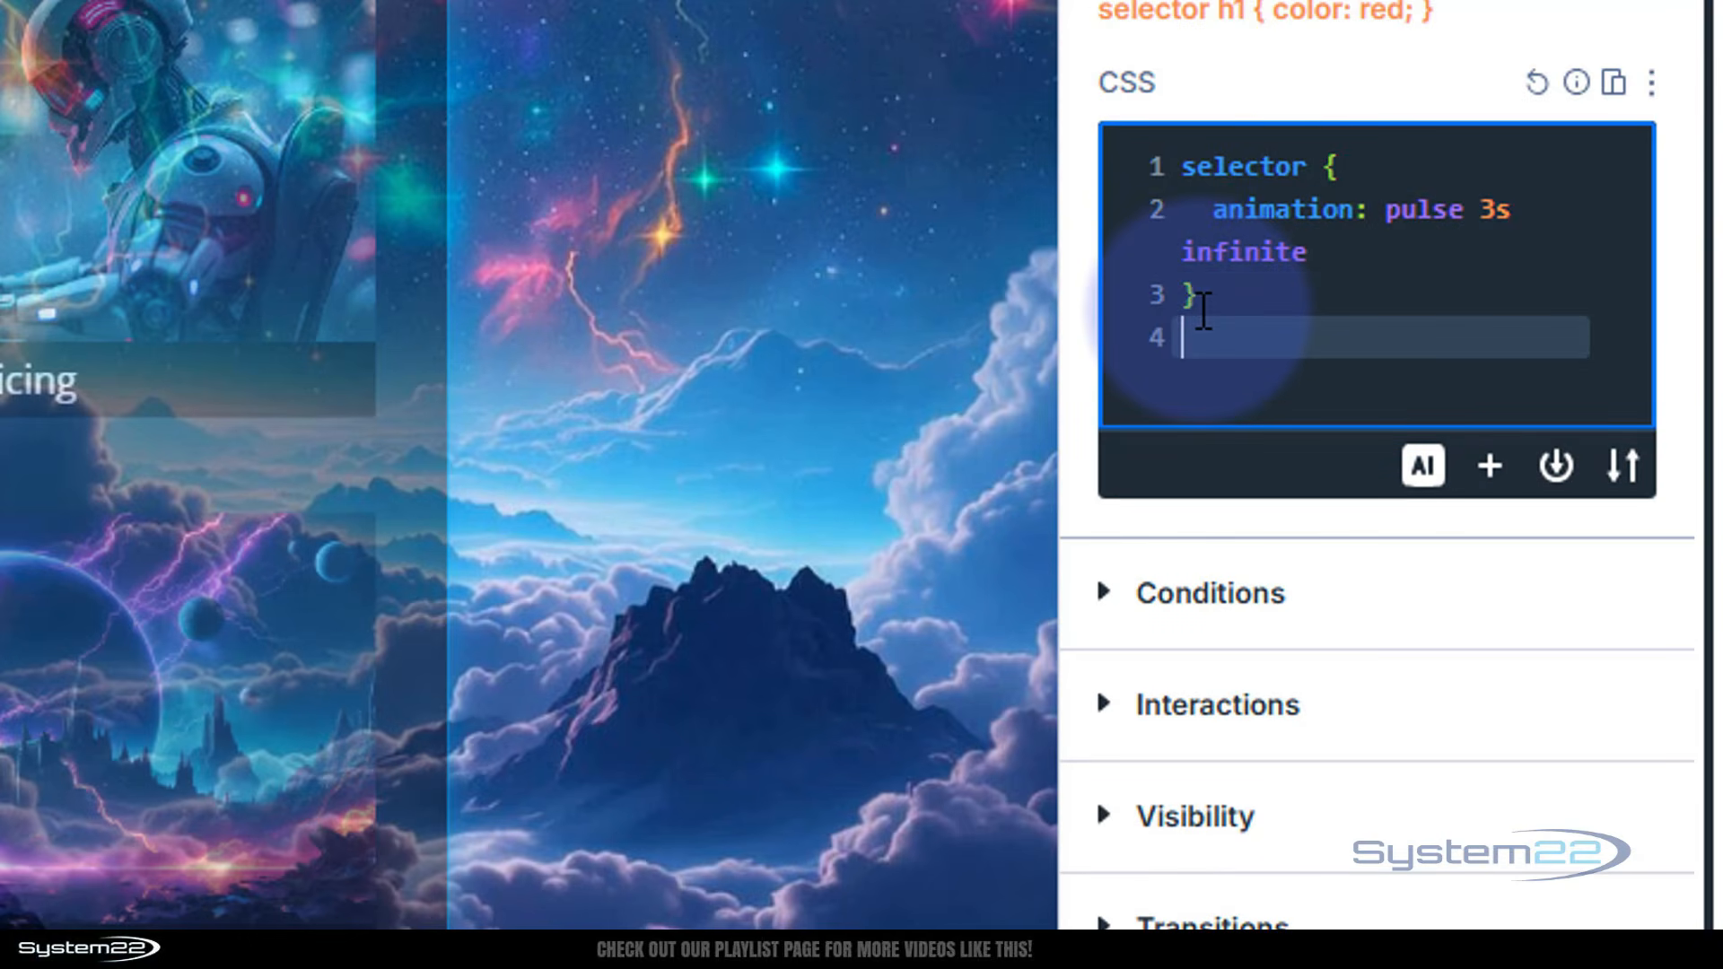
key(Return)
text(@ke)
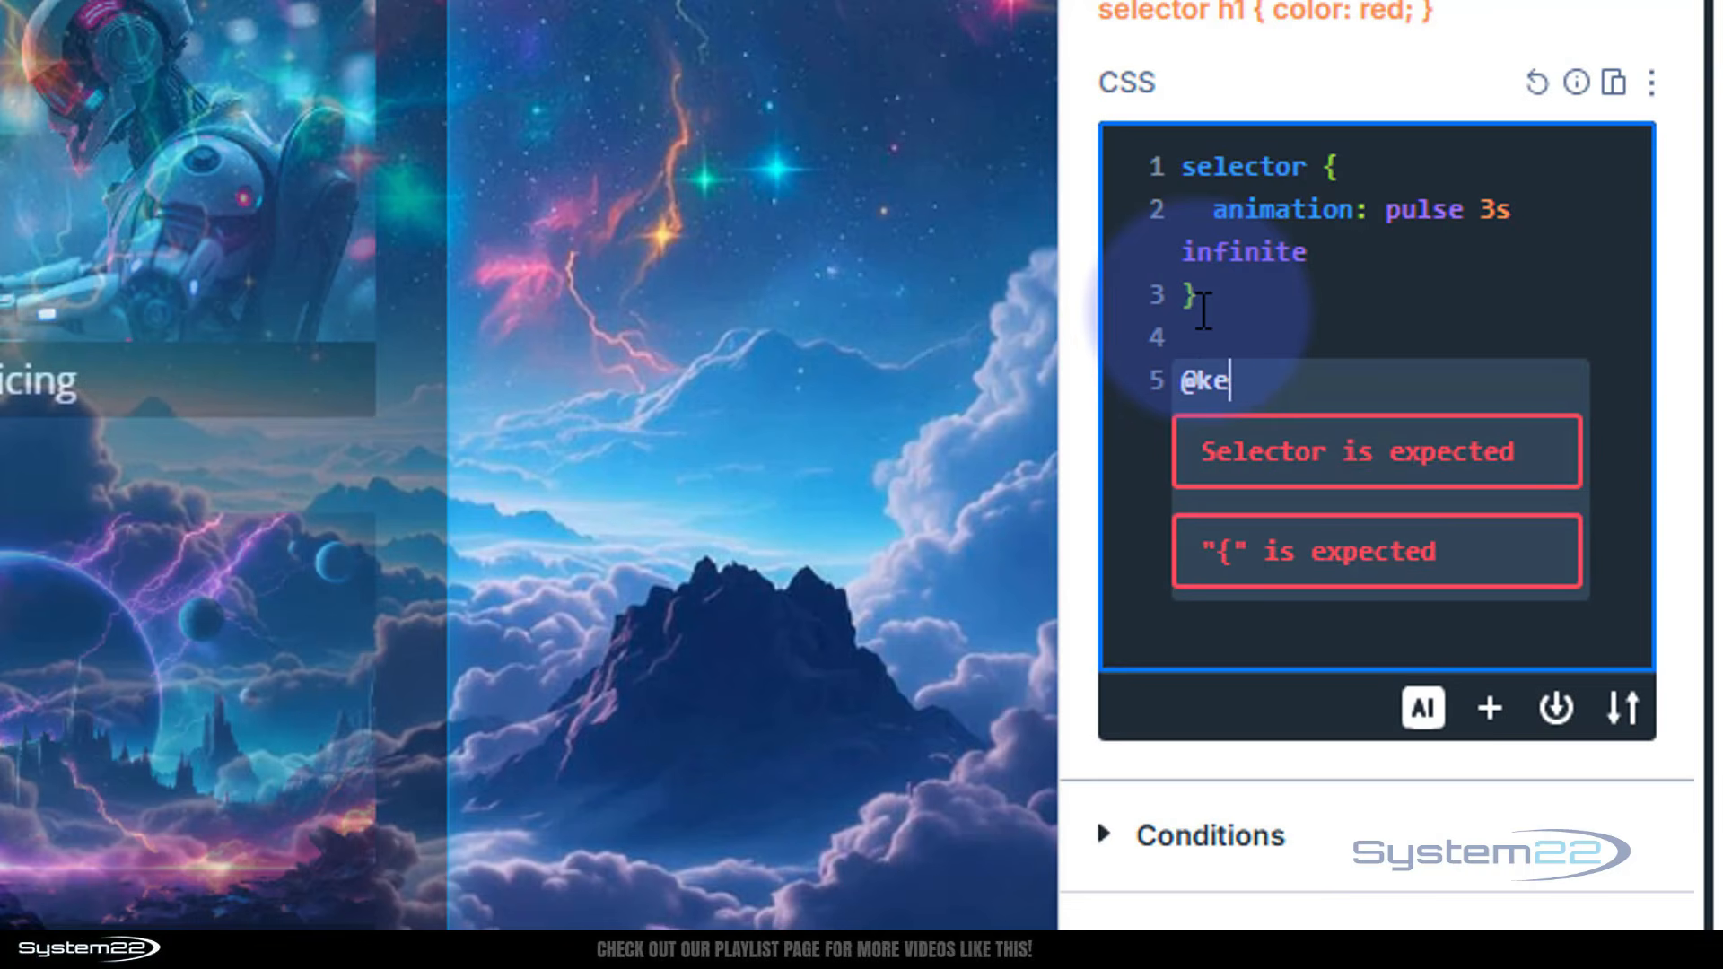
text(yframes)
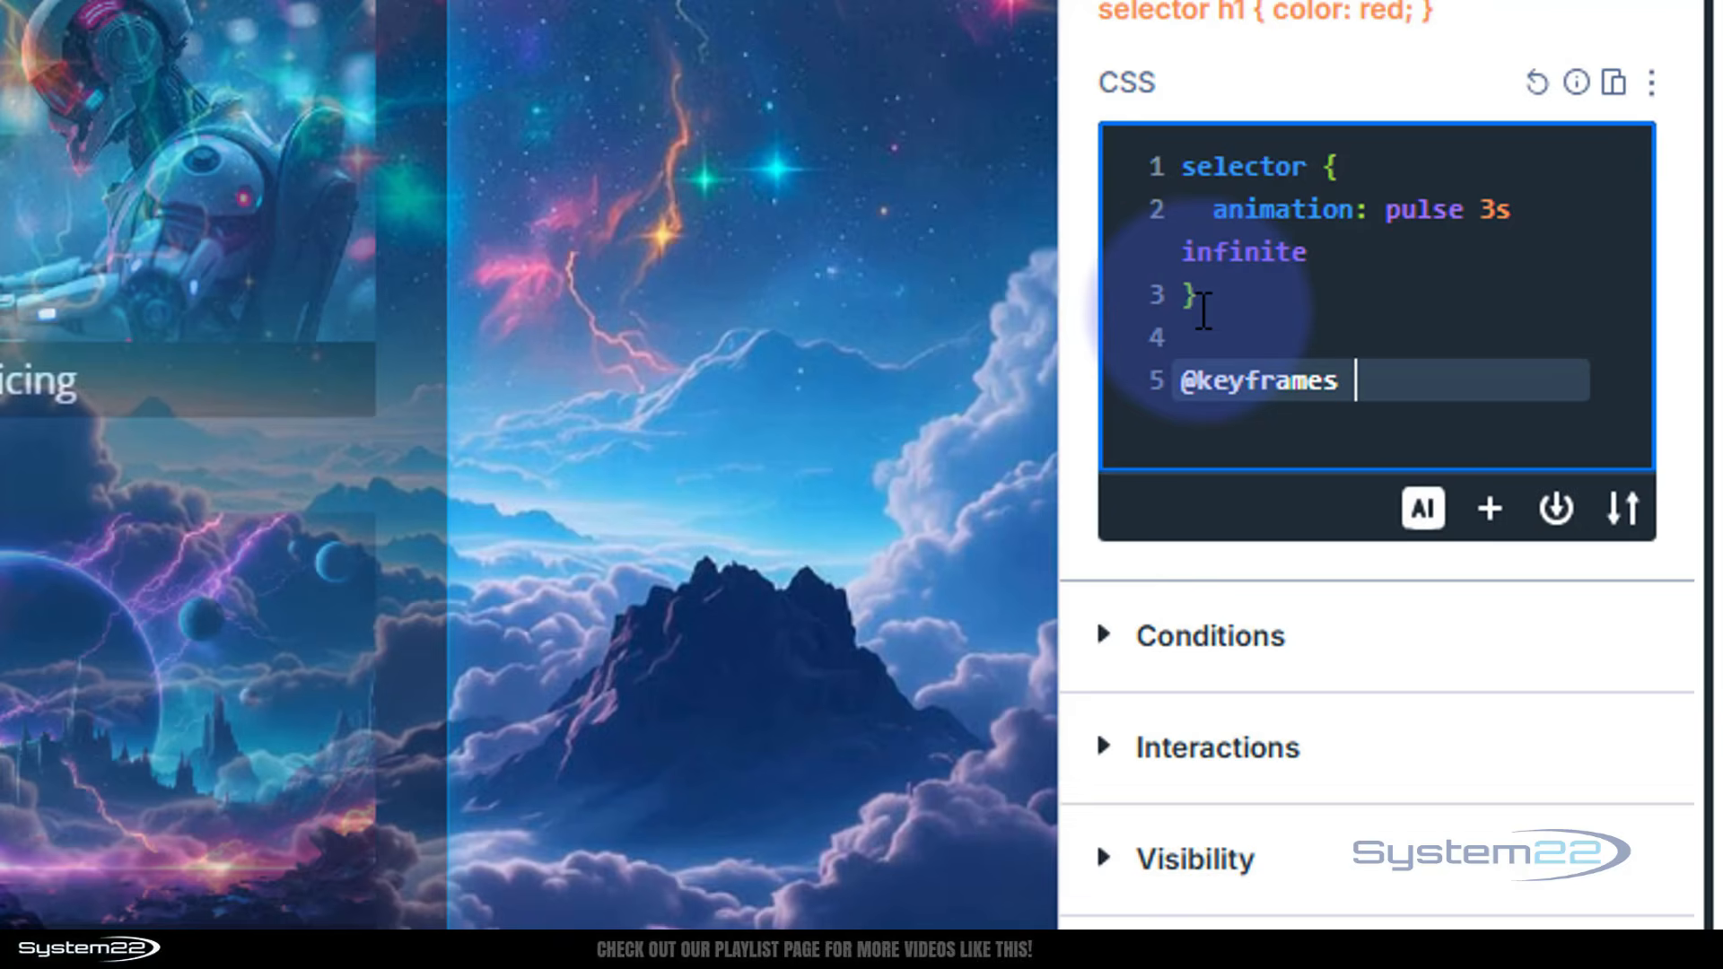
text( pulse {)
key(Return)
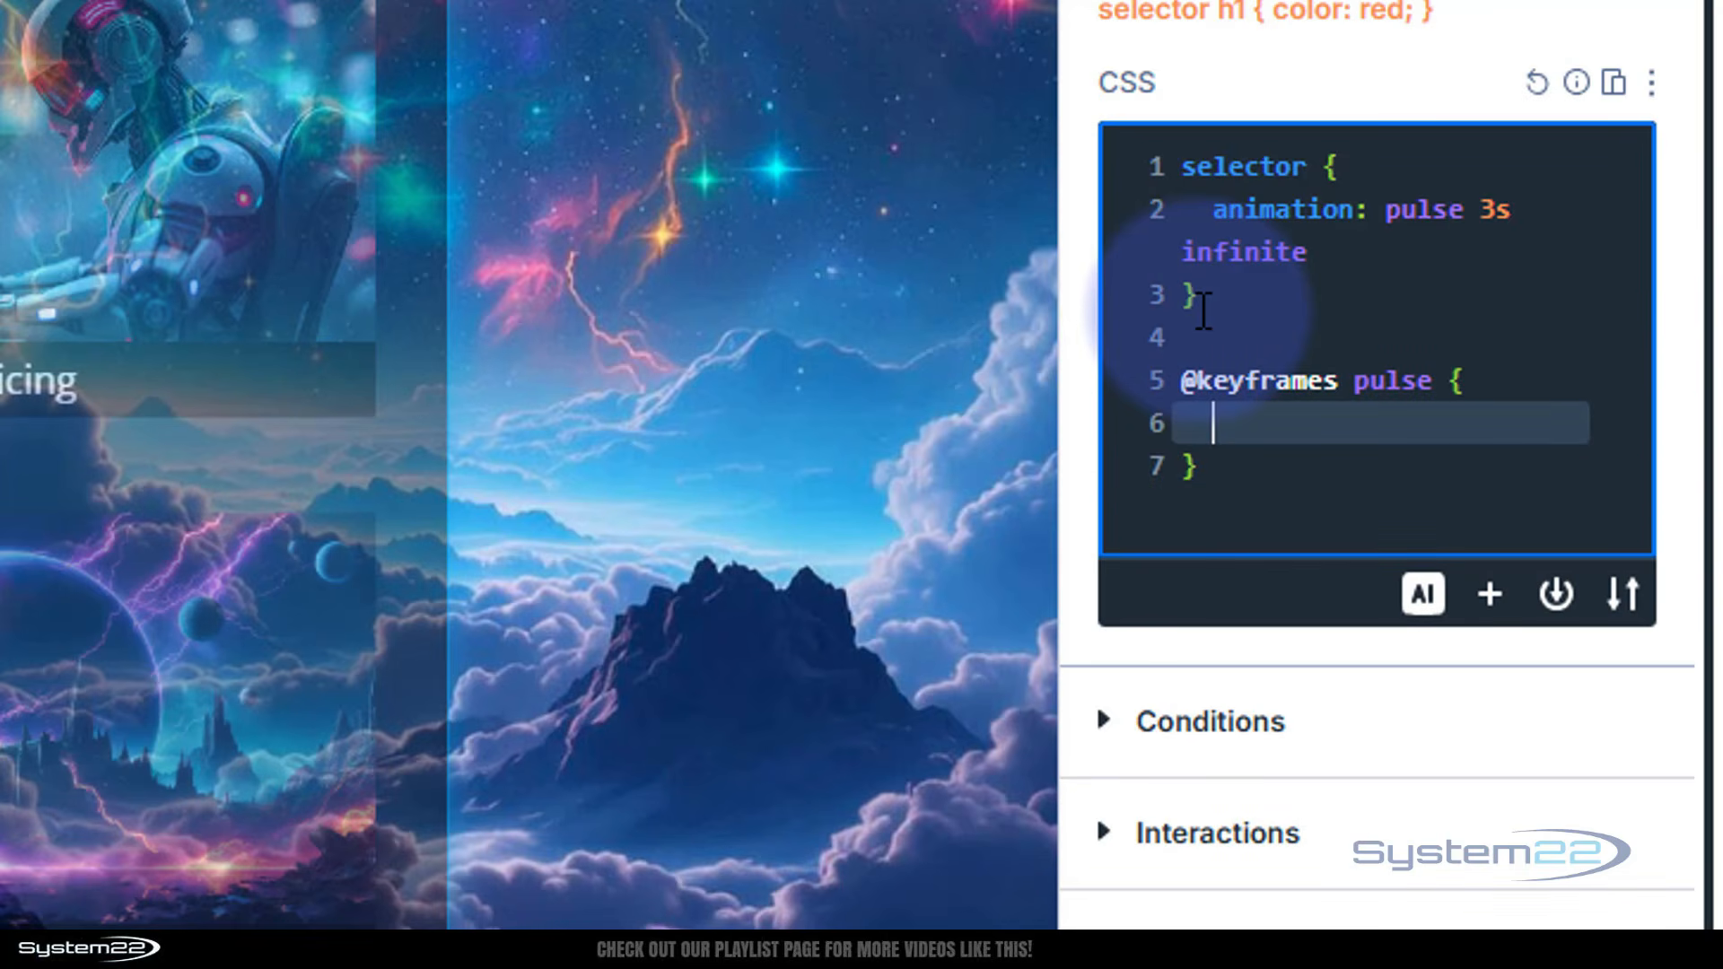
Add a 0% keyframe with transform:scale(1); inside the pulse keyframes
text(0% [)
key(BackSpace)
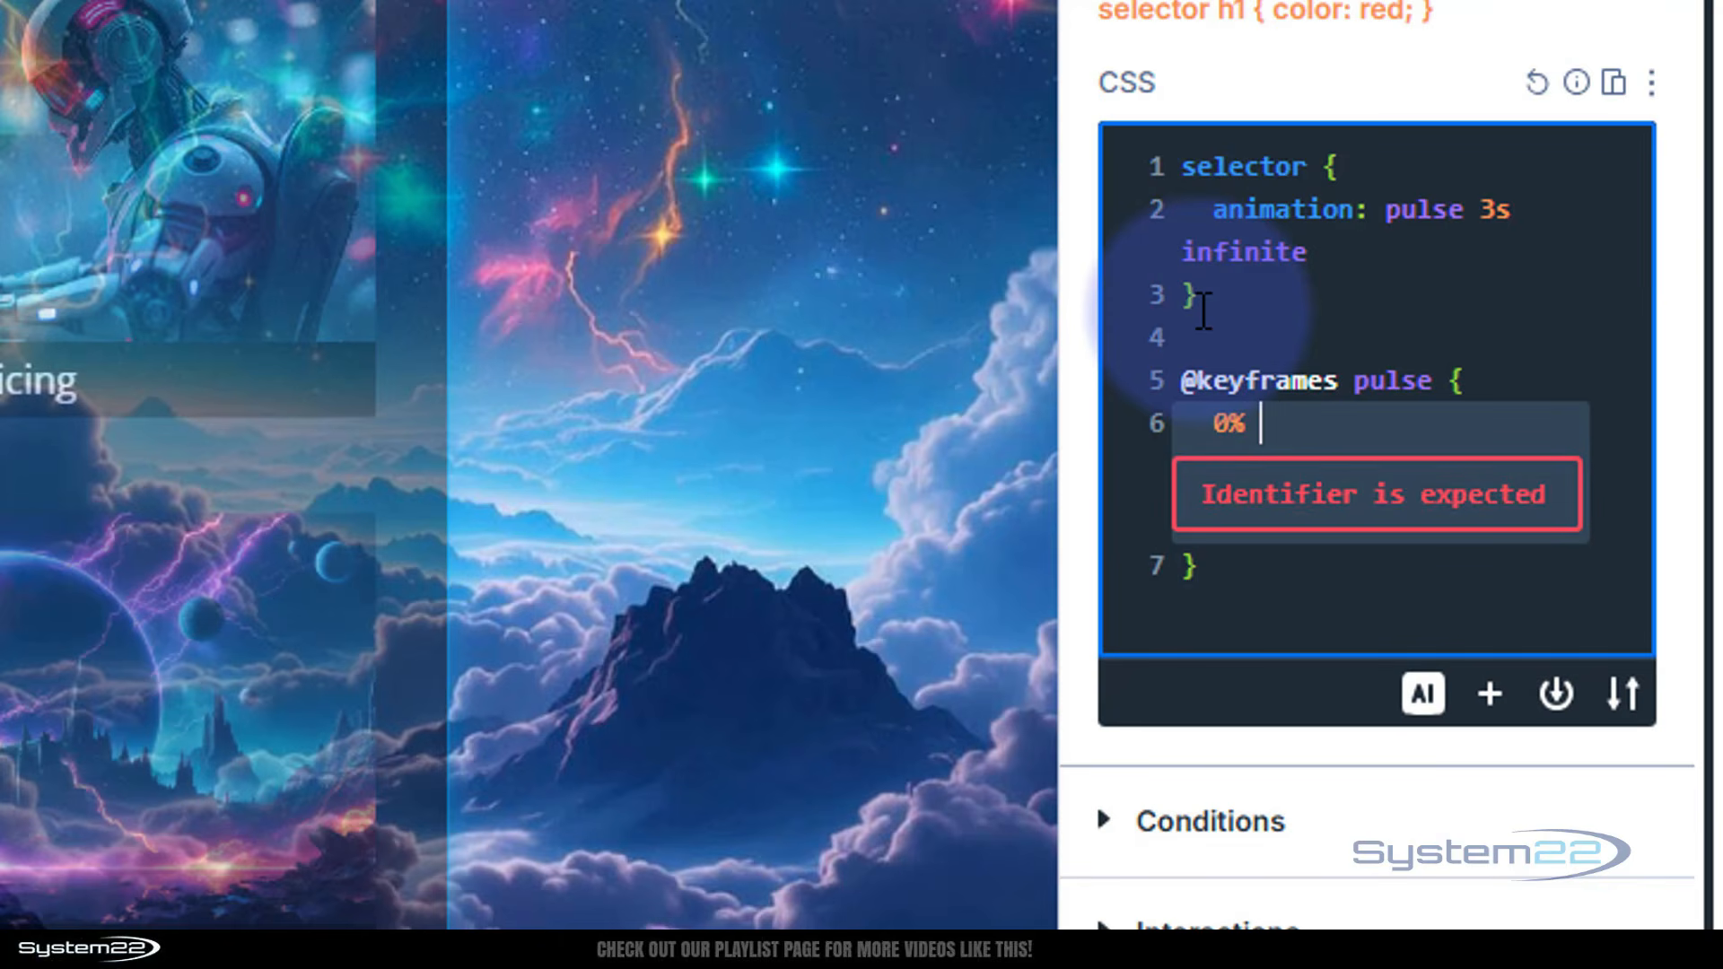
text({)
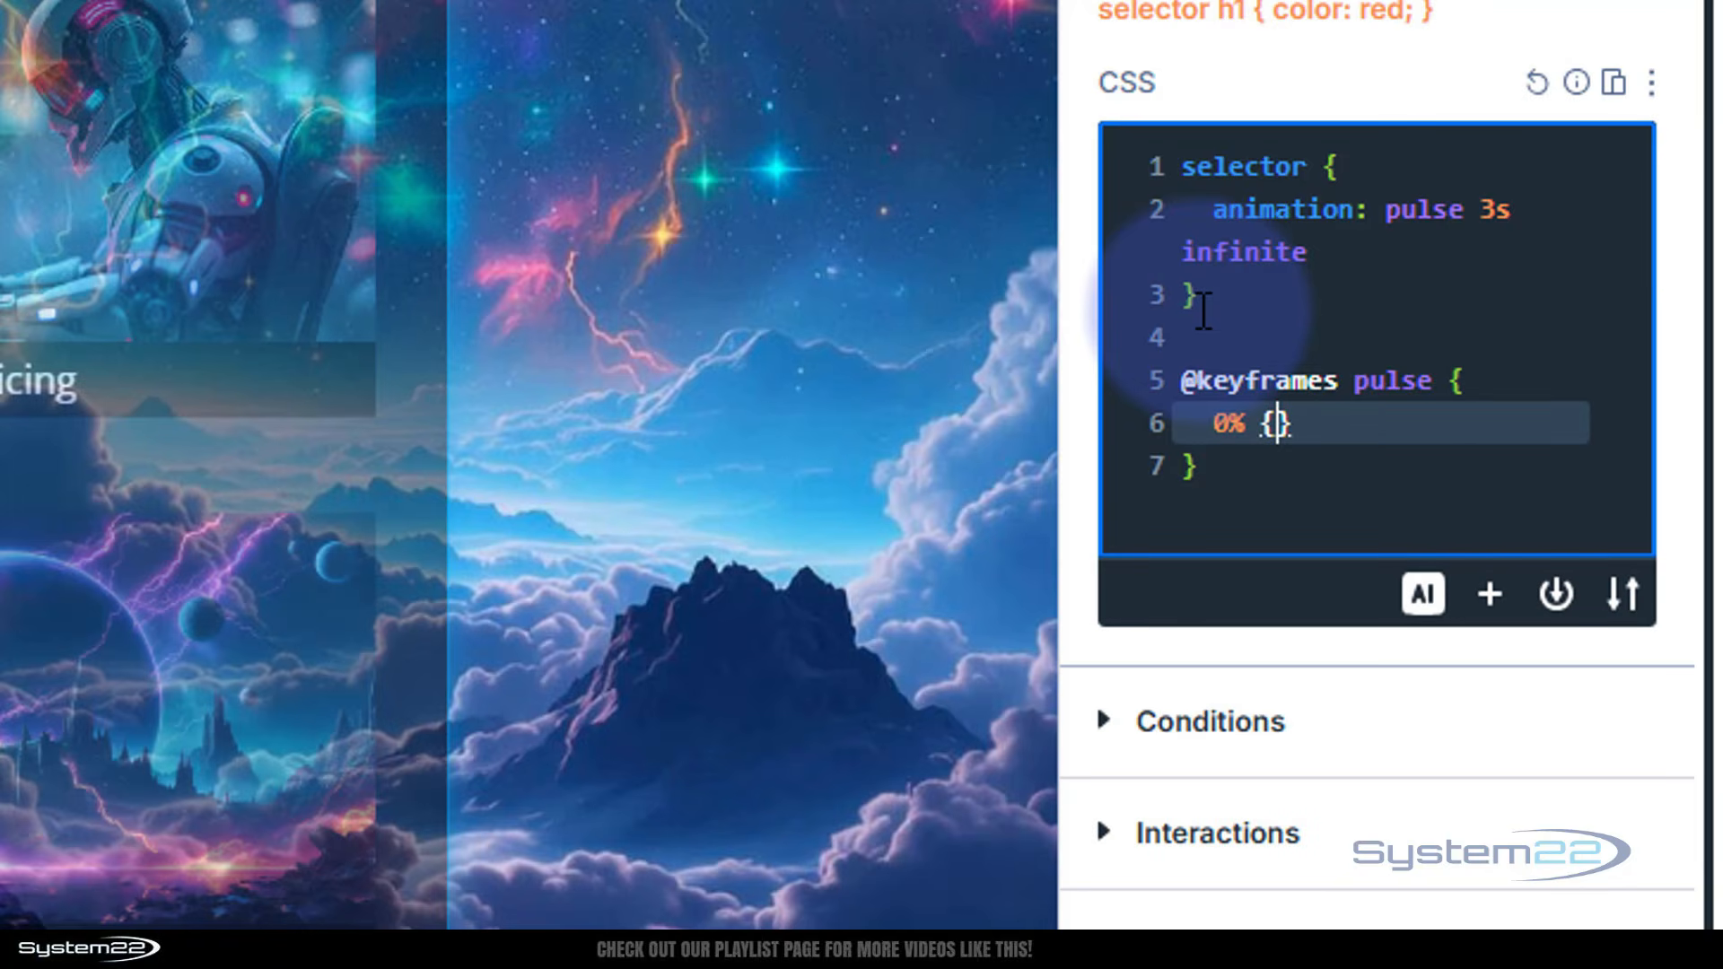
text(transform)
text(:scal)
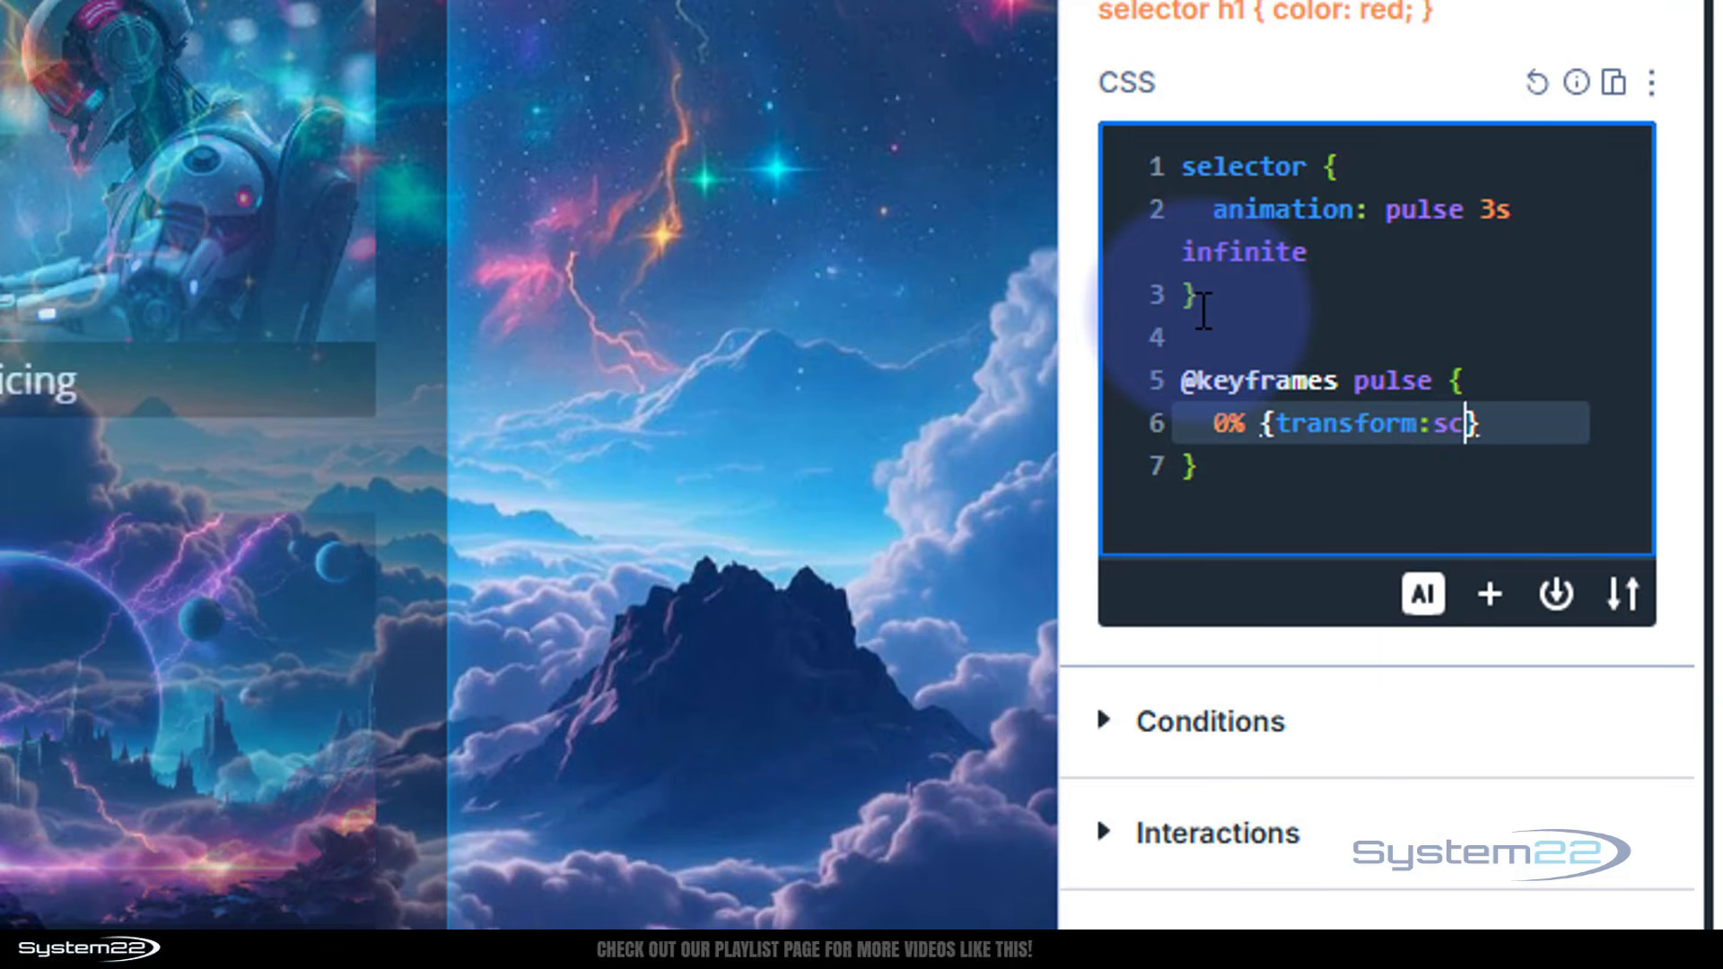
text(e)
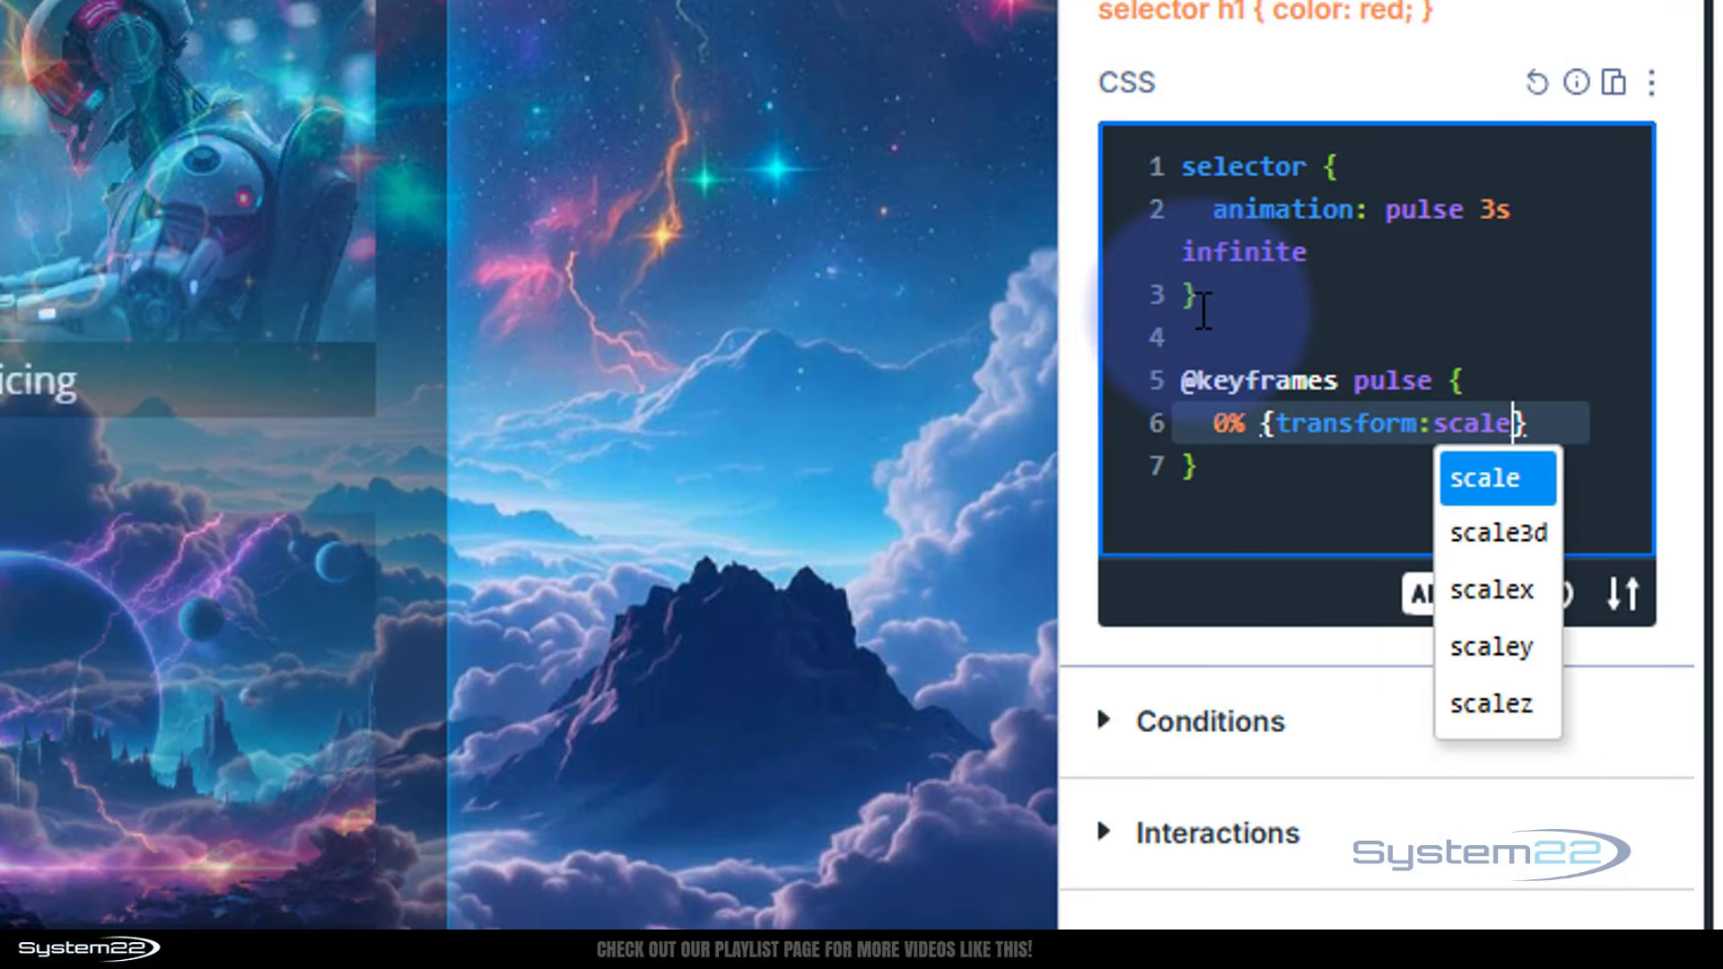
text(()
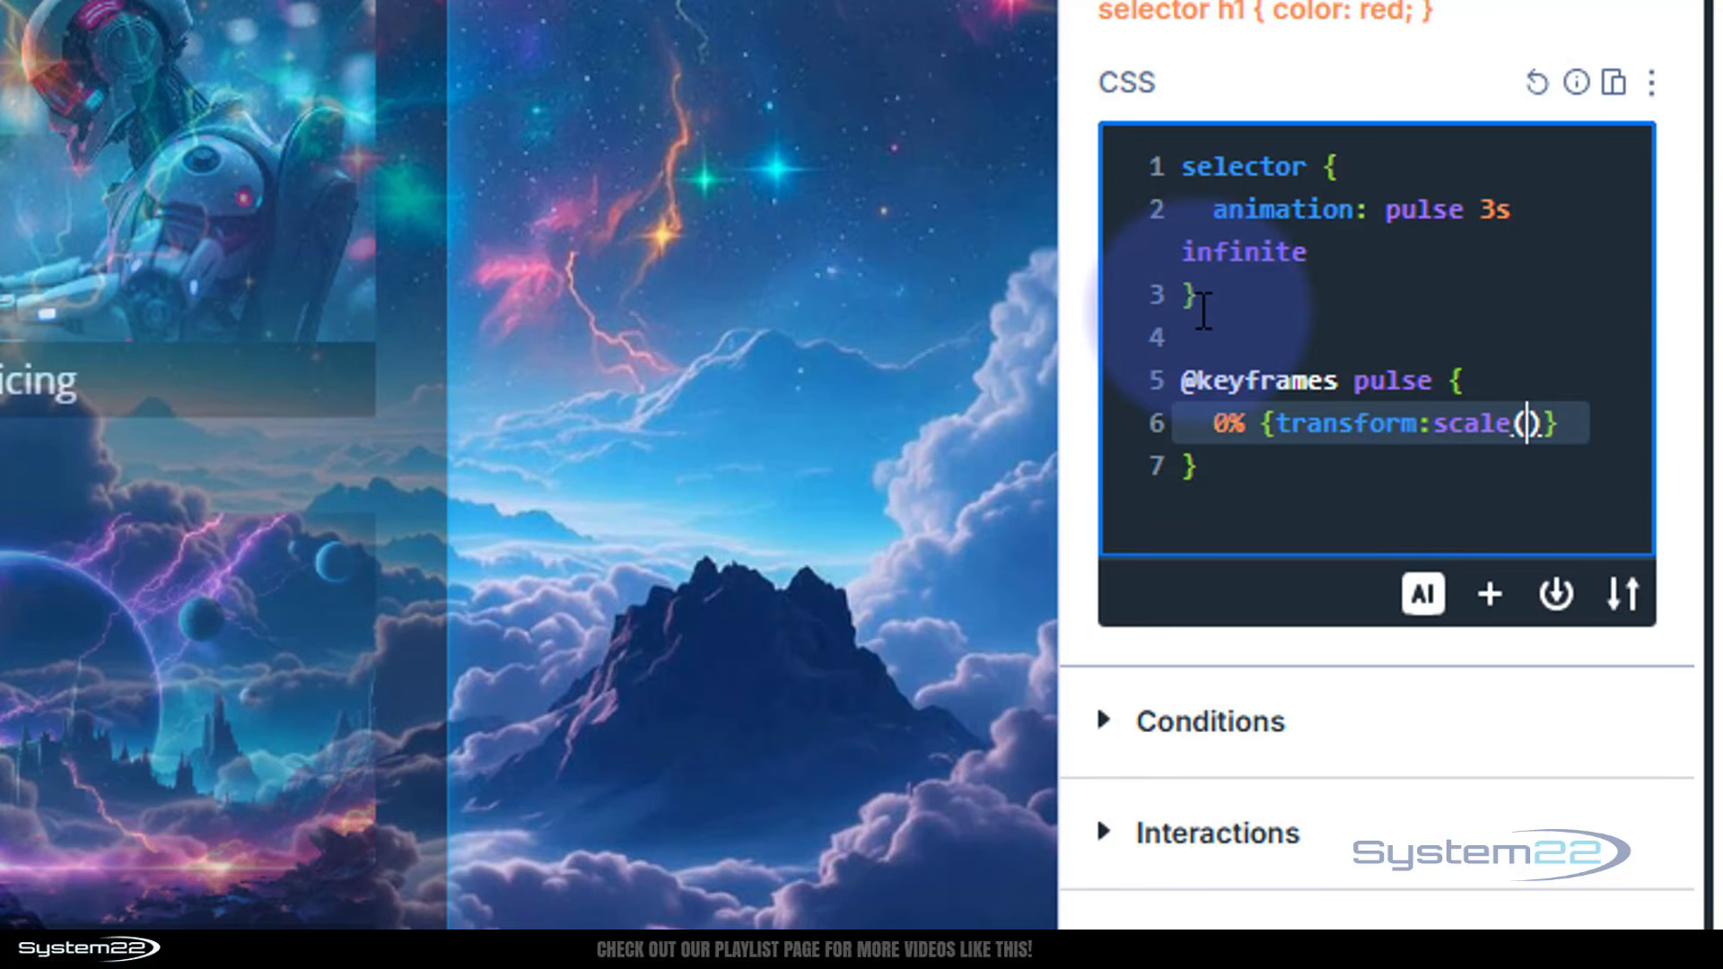
text(1)
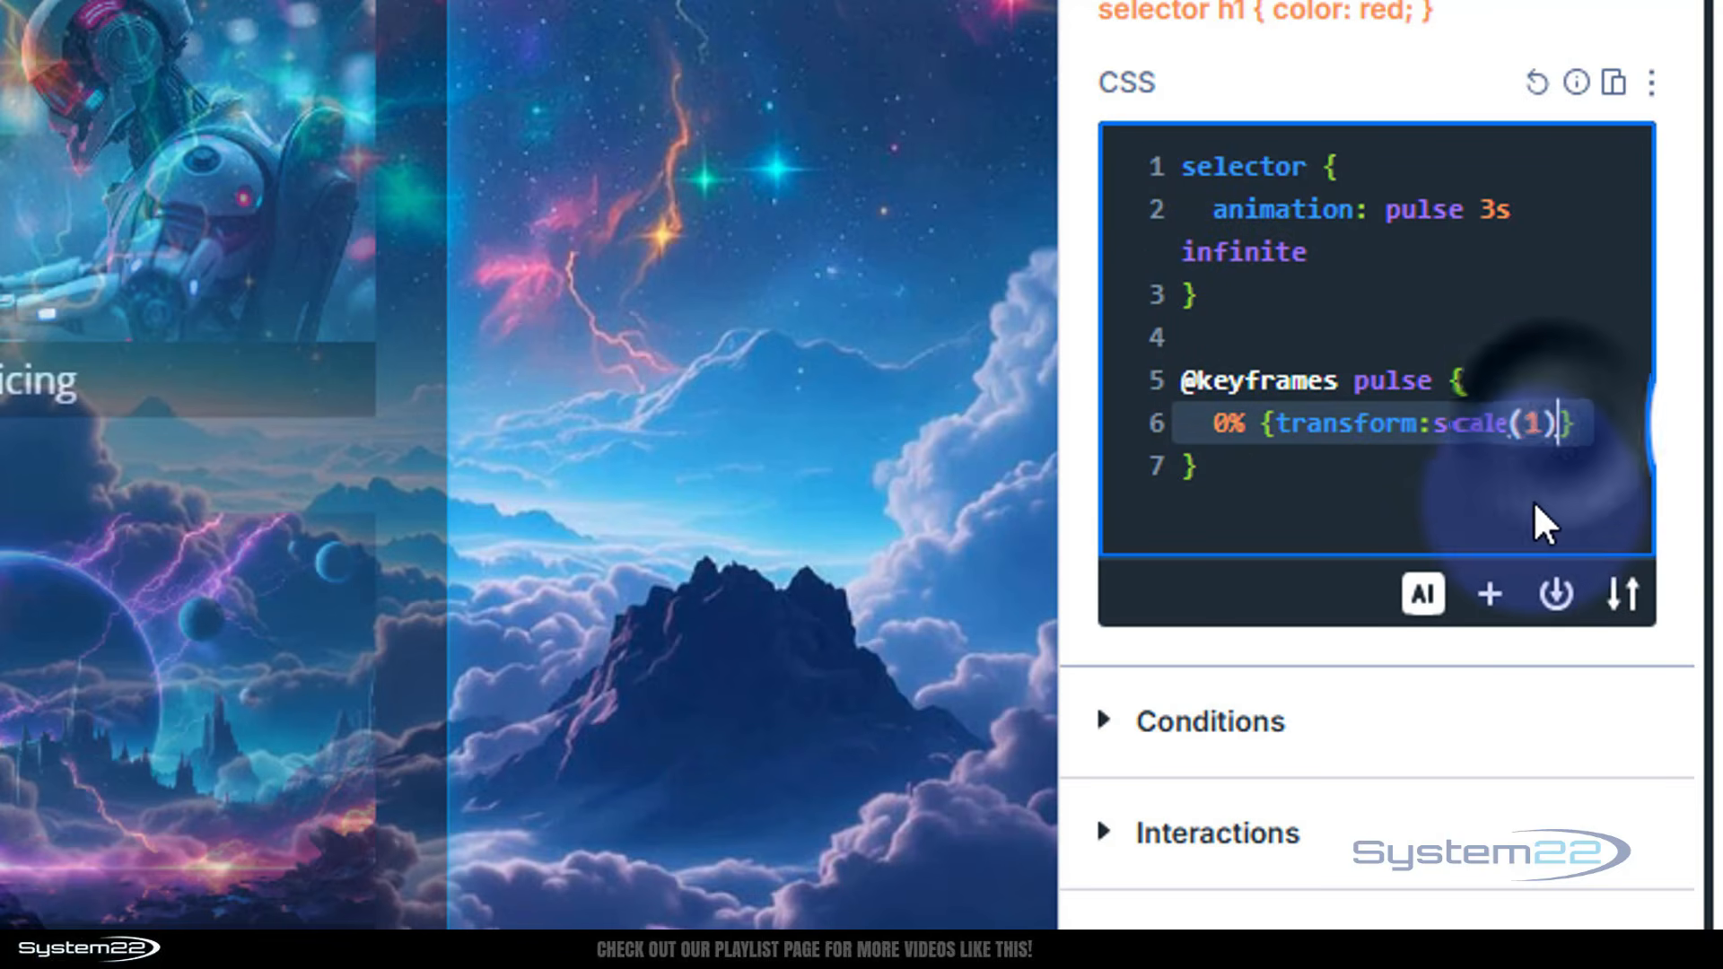
text();)
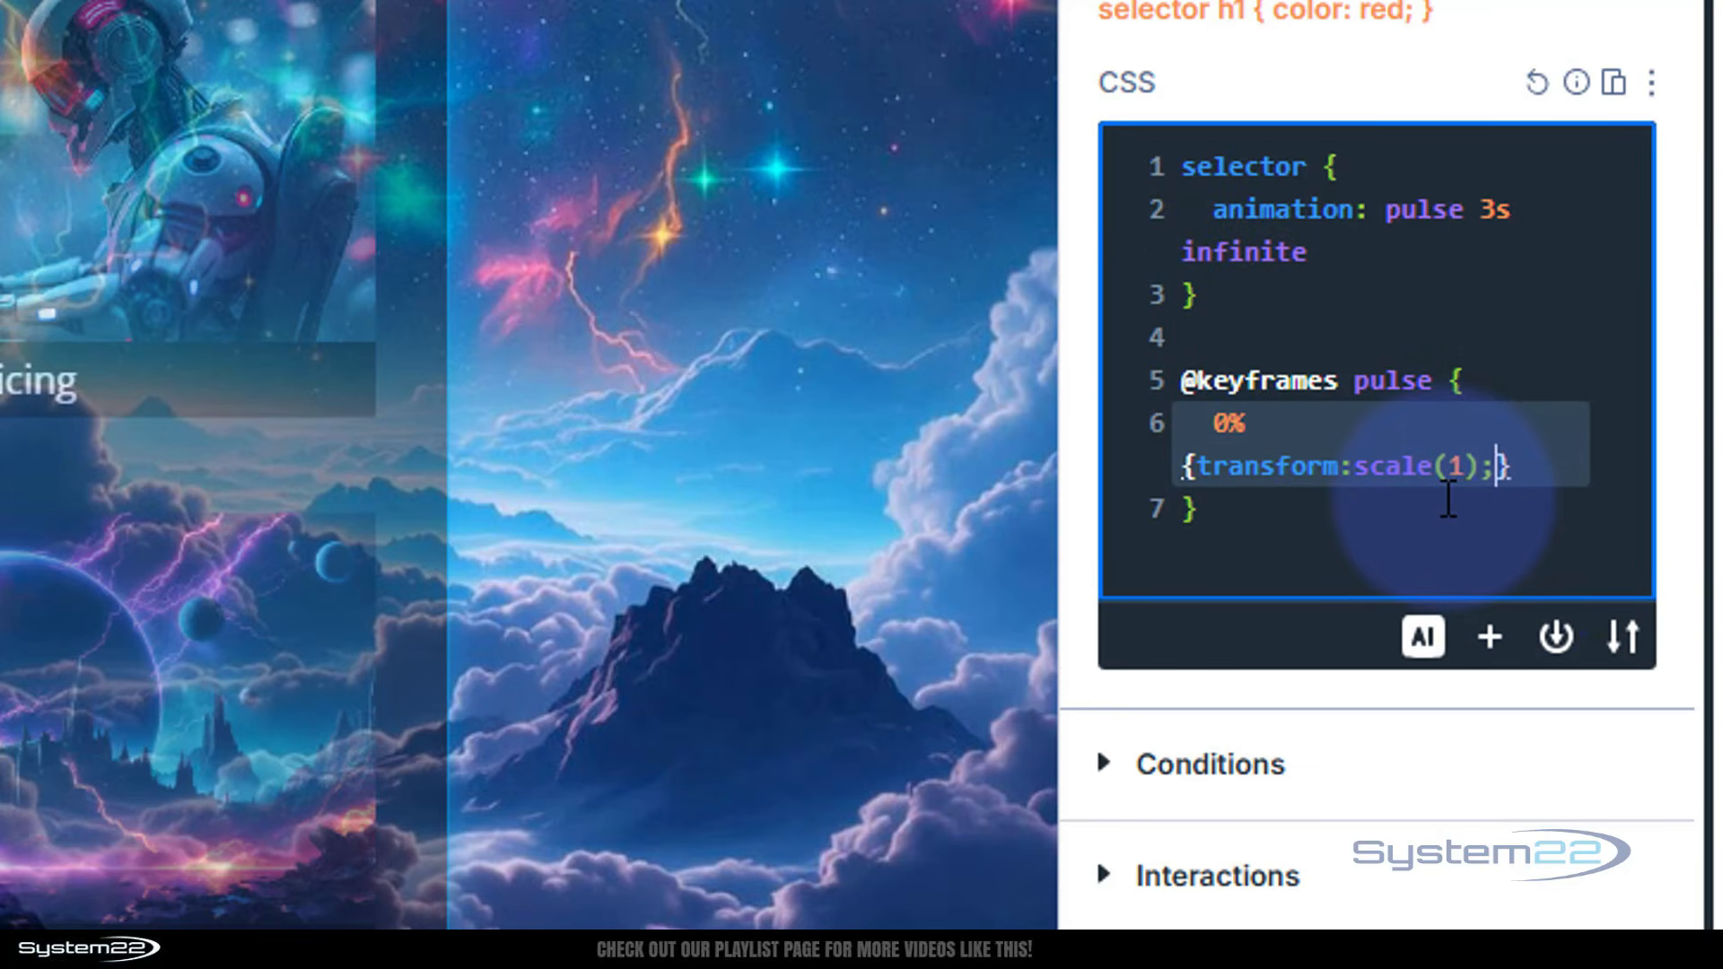
Duplicate the 0% keyframe line twice beneath it
click(1218, 422)
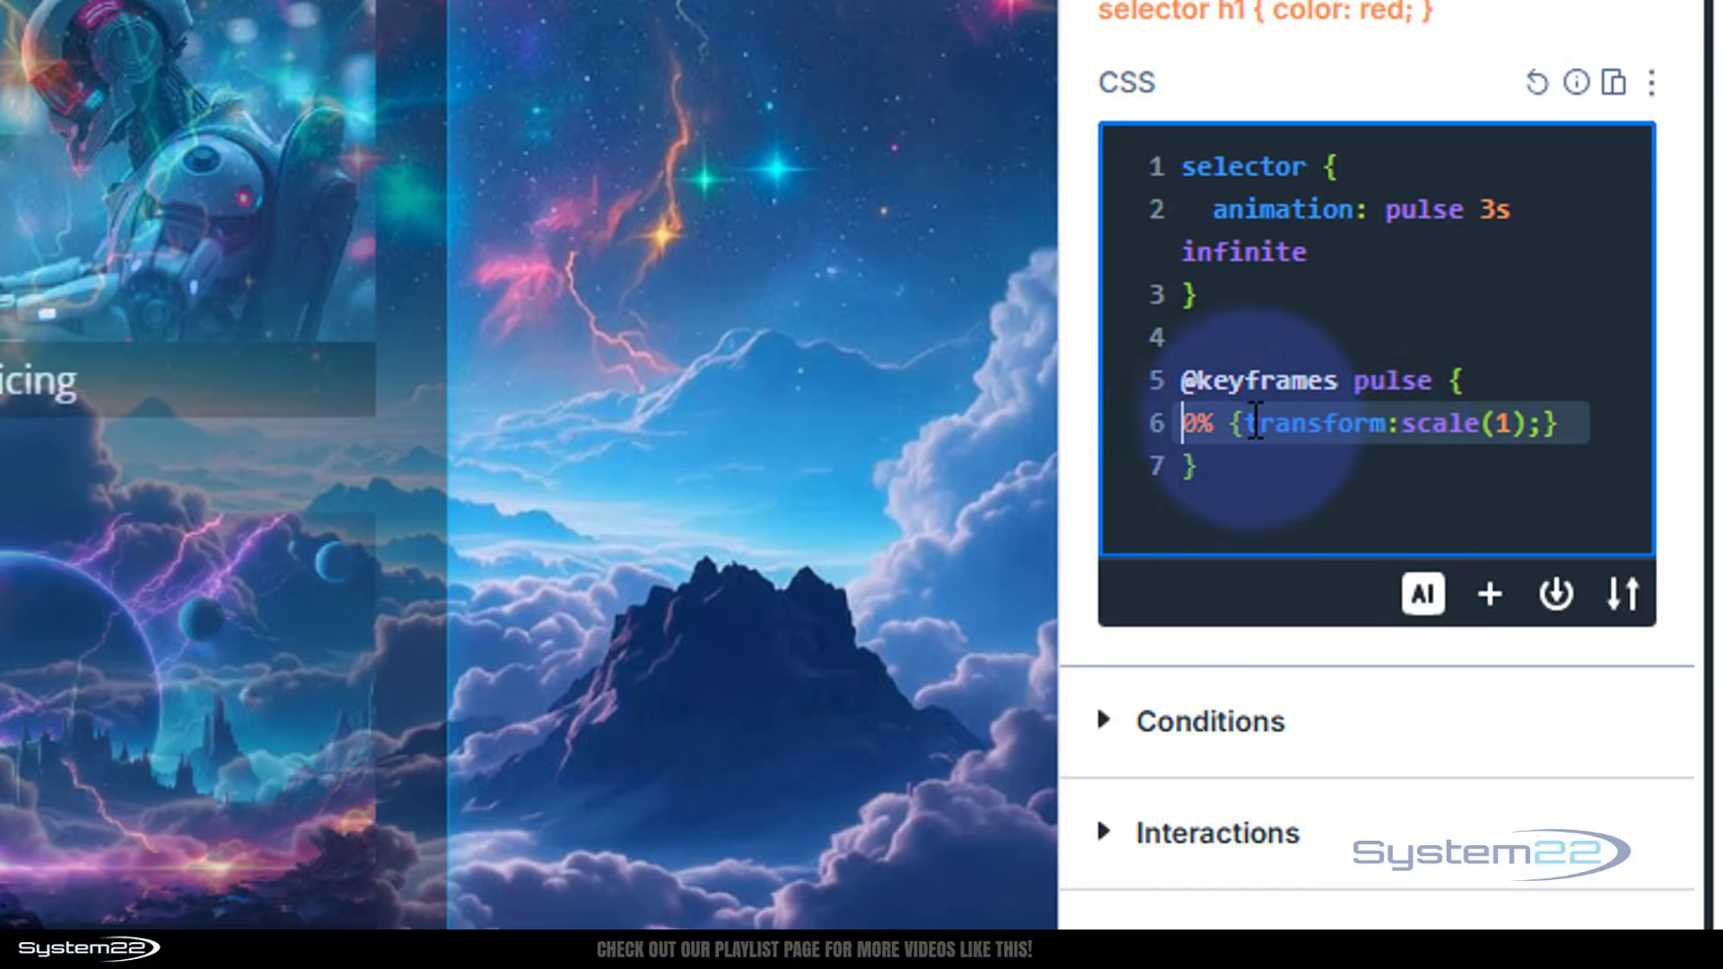
drag(1178, 423, 1566, 419)
key(ctrl+c)
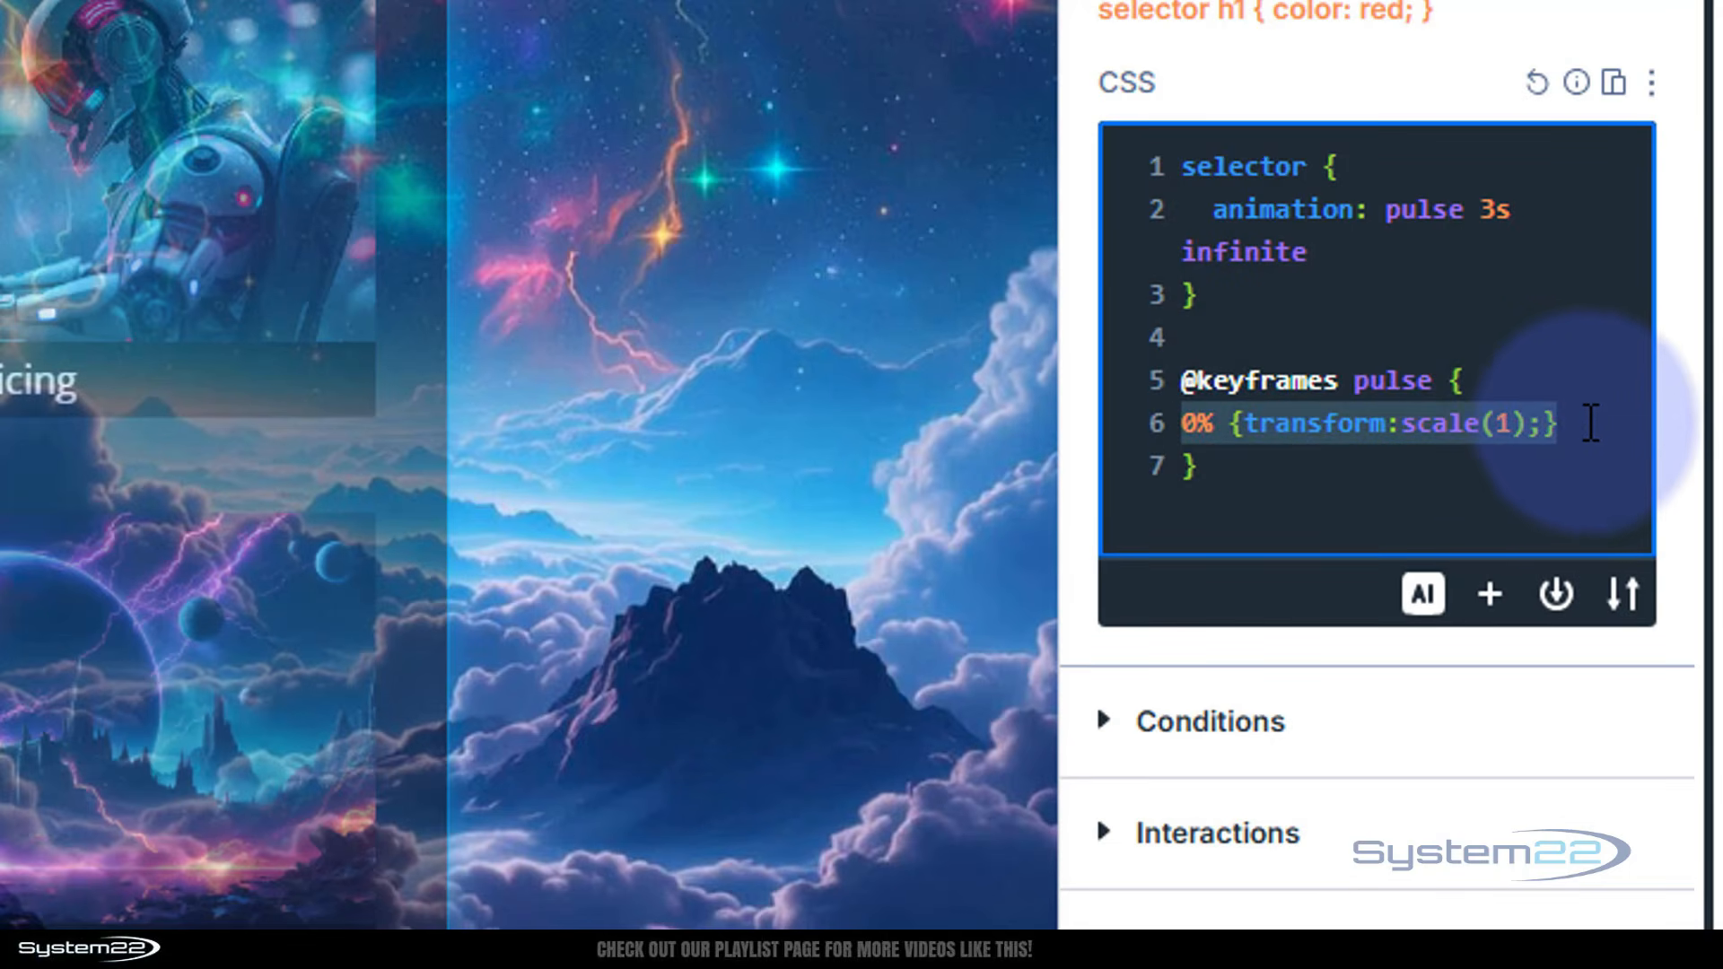
click(1579, 422)
key(Return)
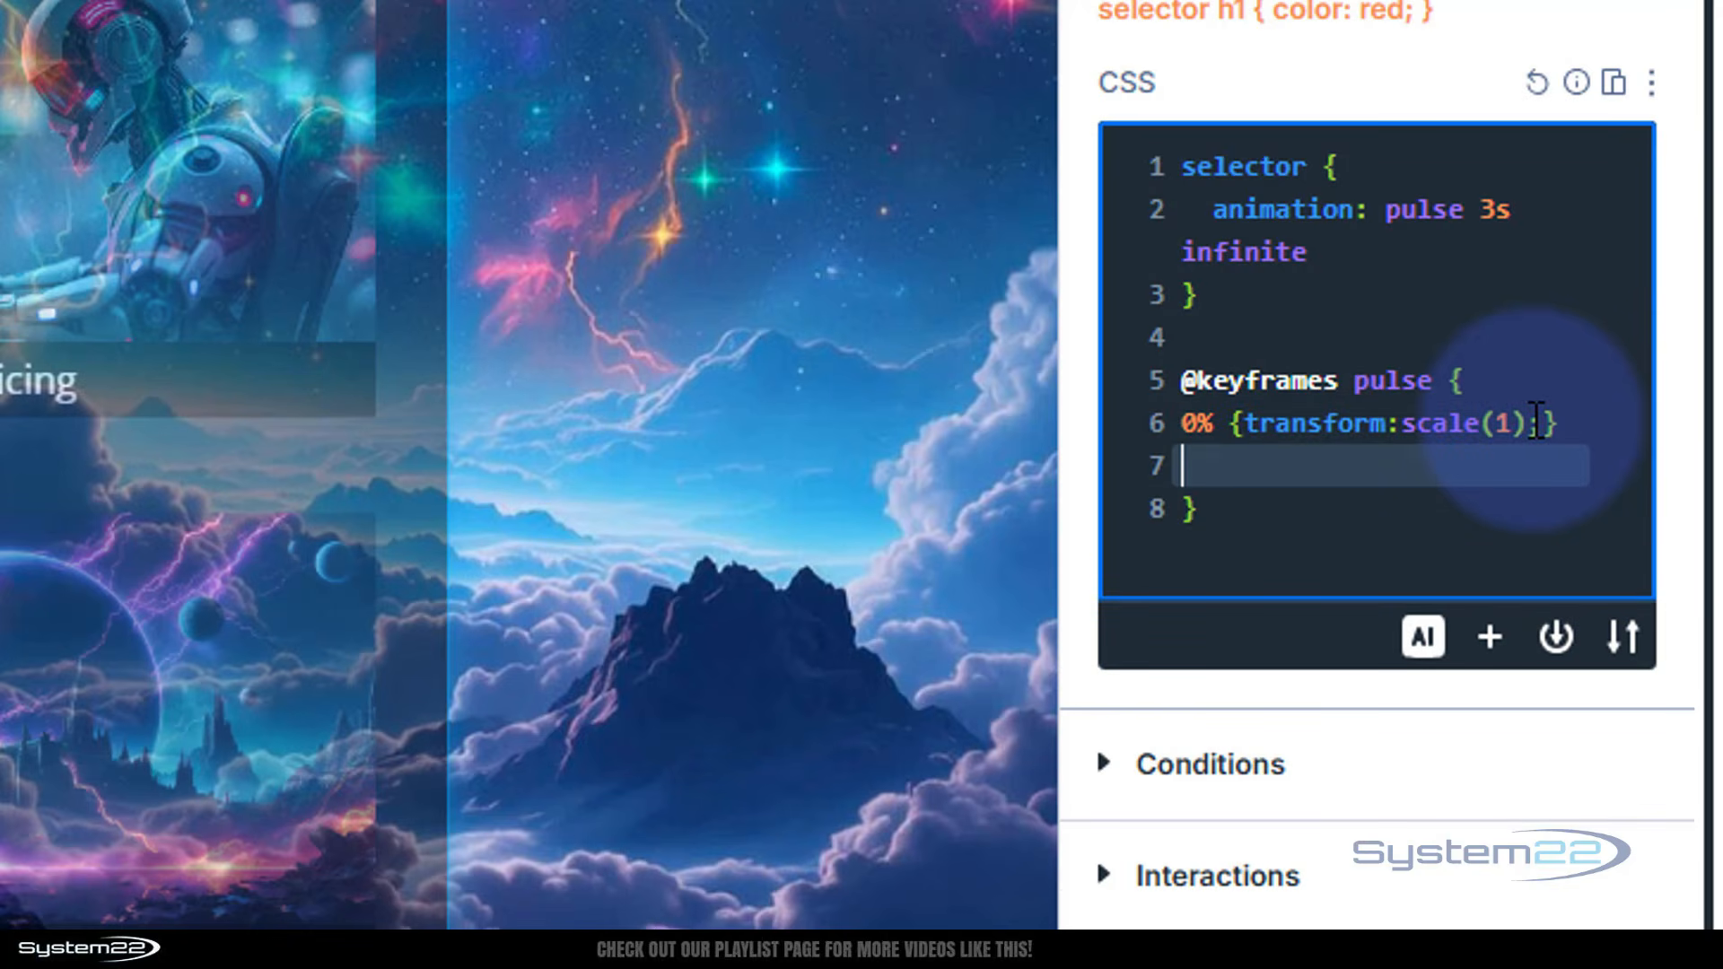
key(ctrl+v)
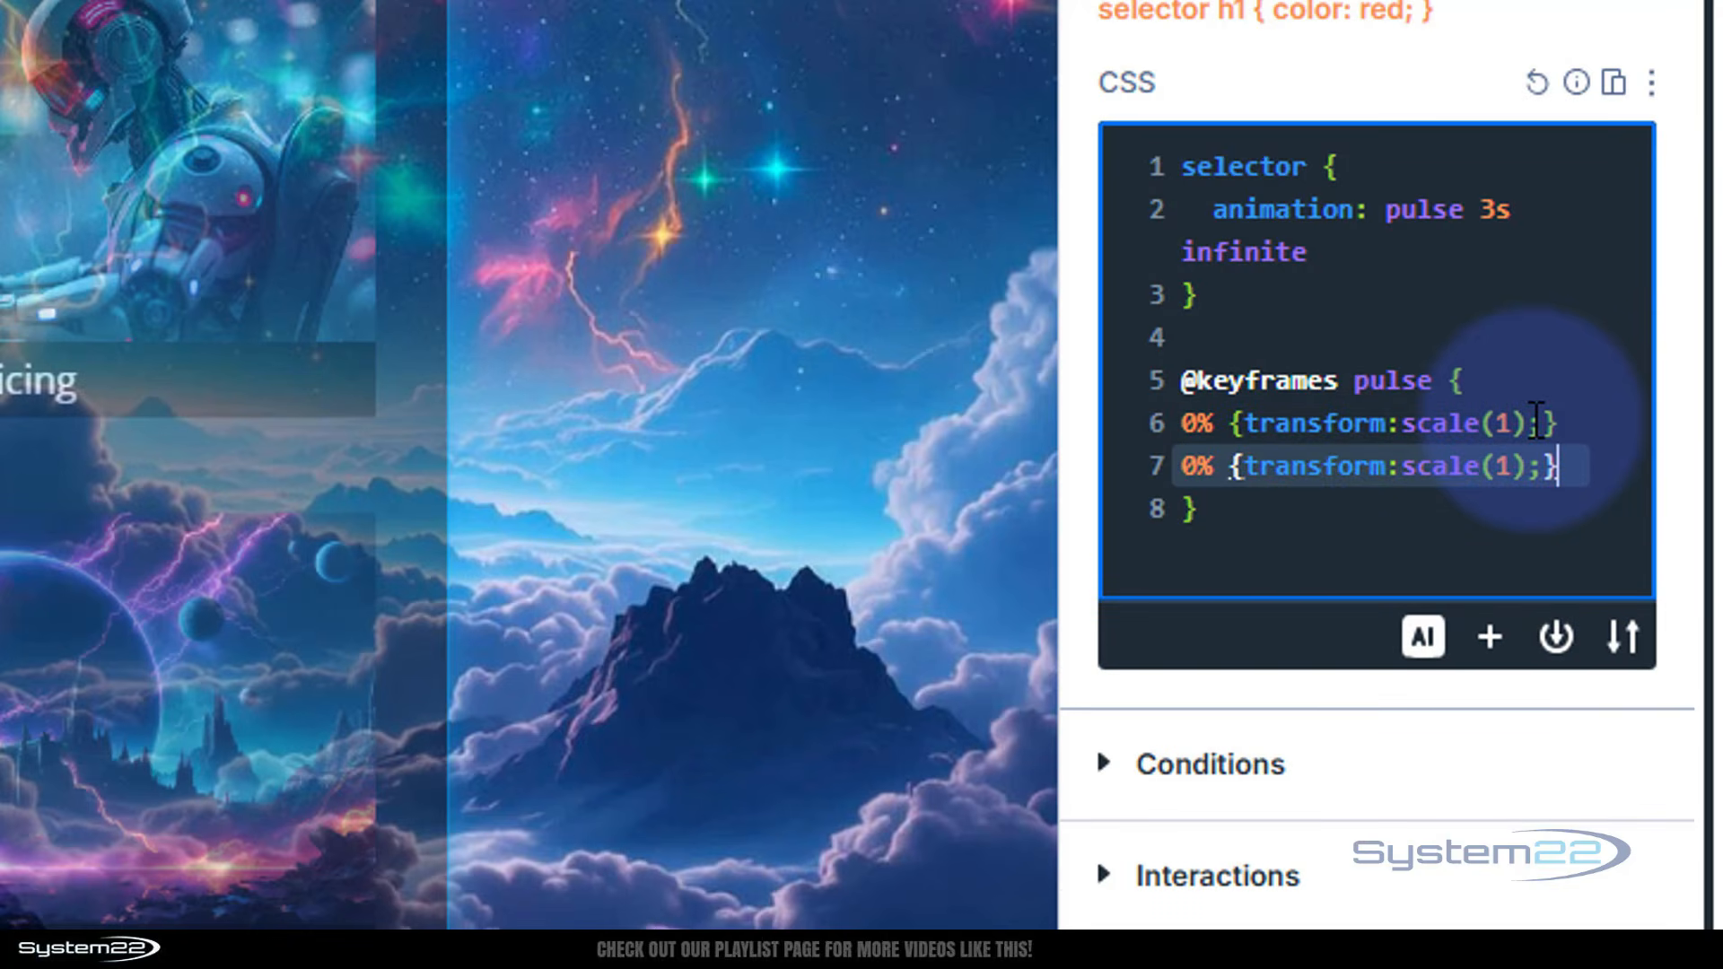
key(Return)
key(ctrl+v)
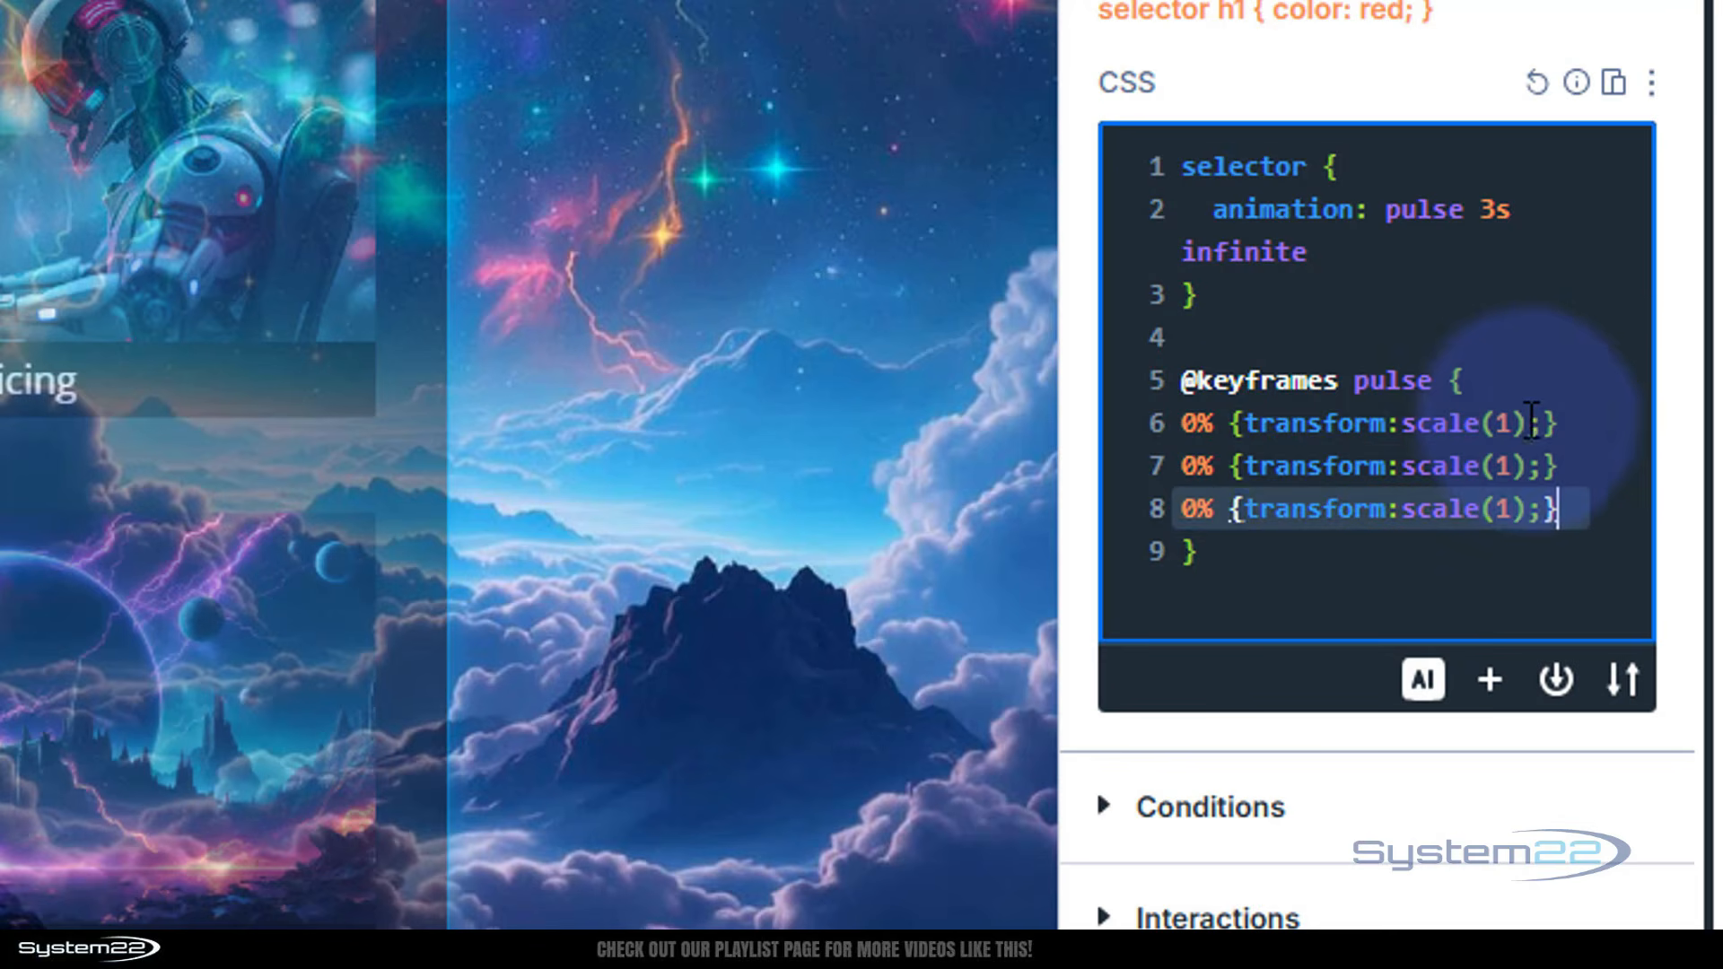
Change the middle keyframe to 50% with scale(125%) and the last keyframe to 100%
click(1186, 465)
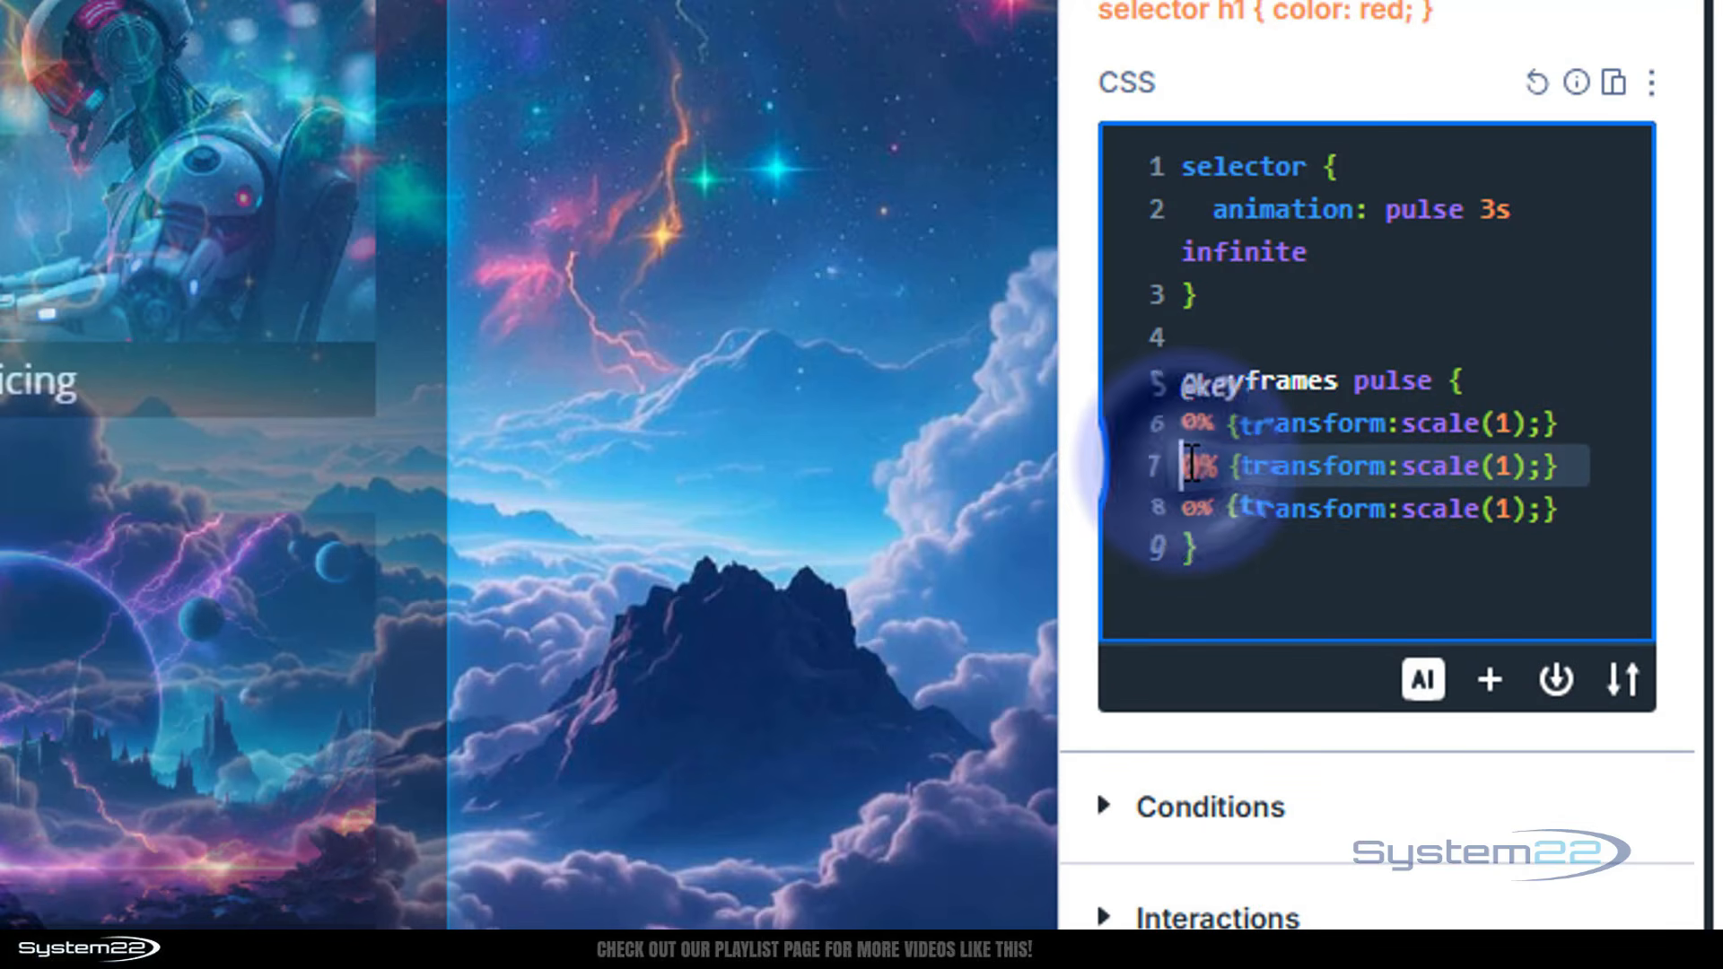
text(5)
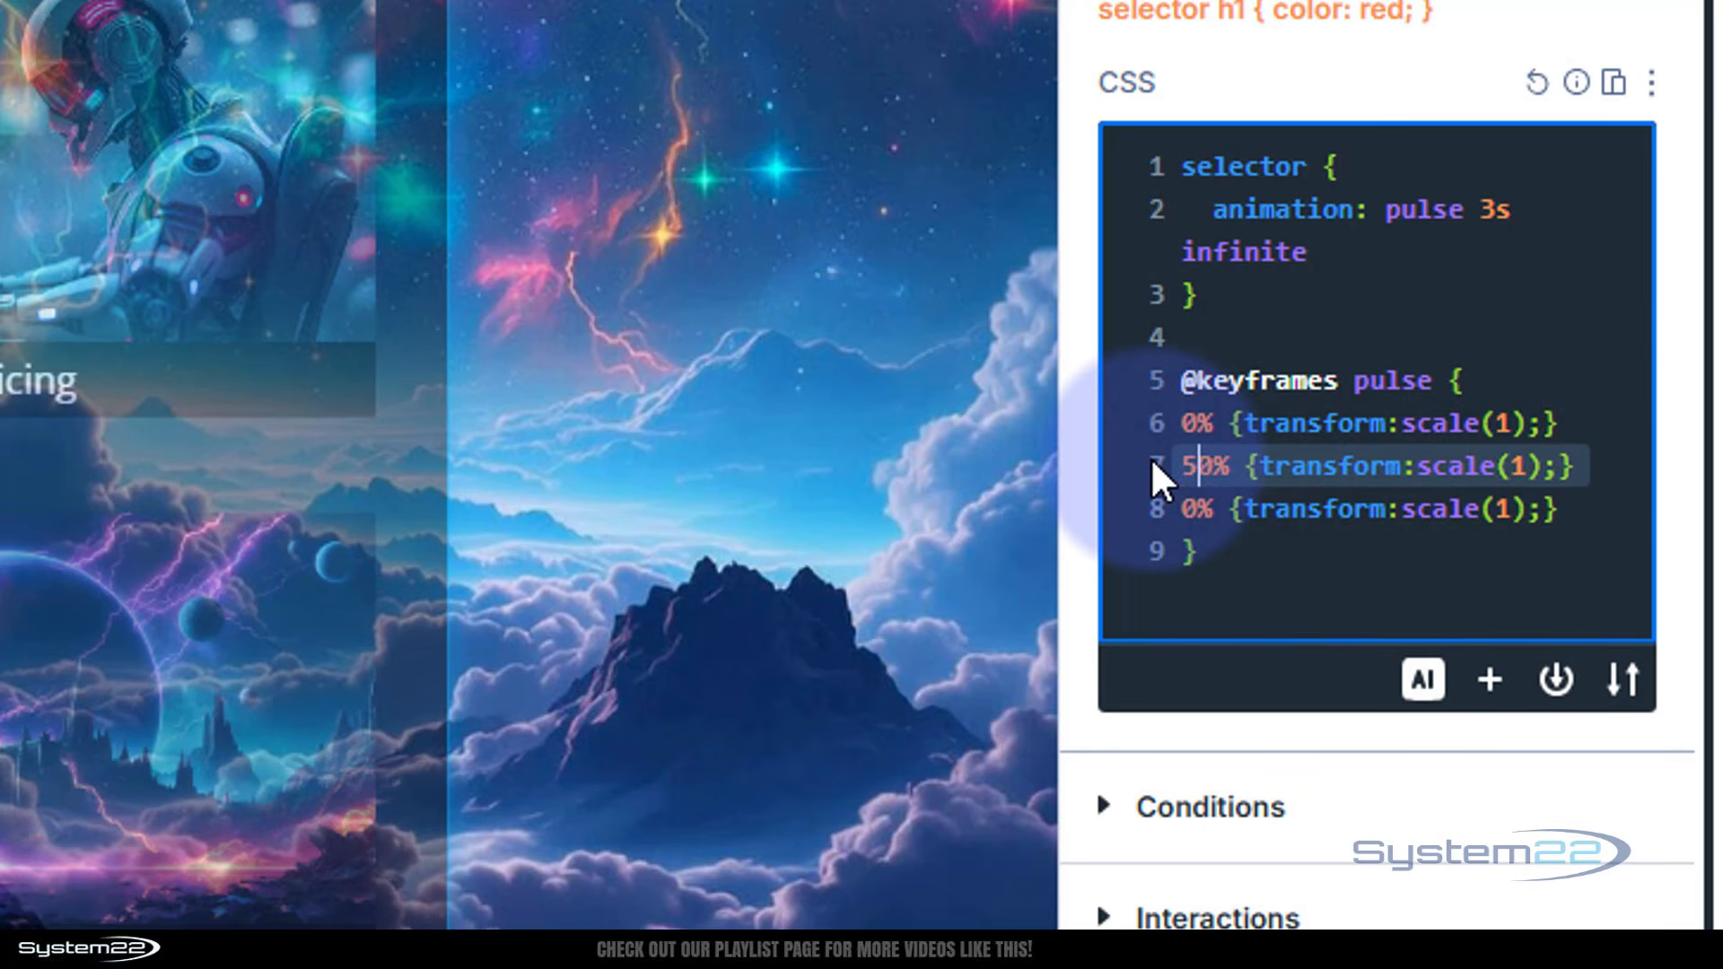
click(1524, 466)
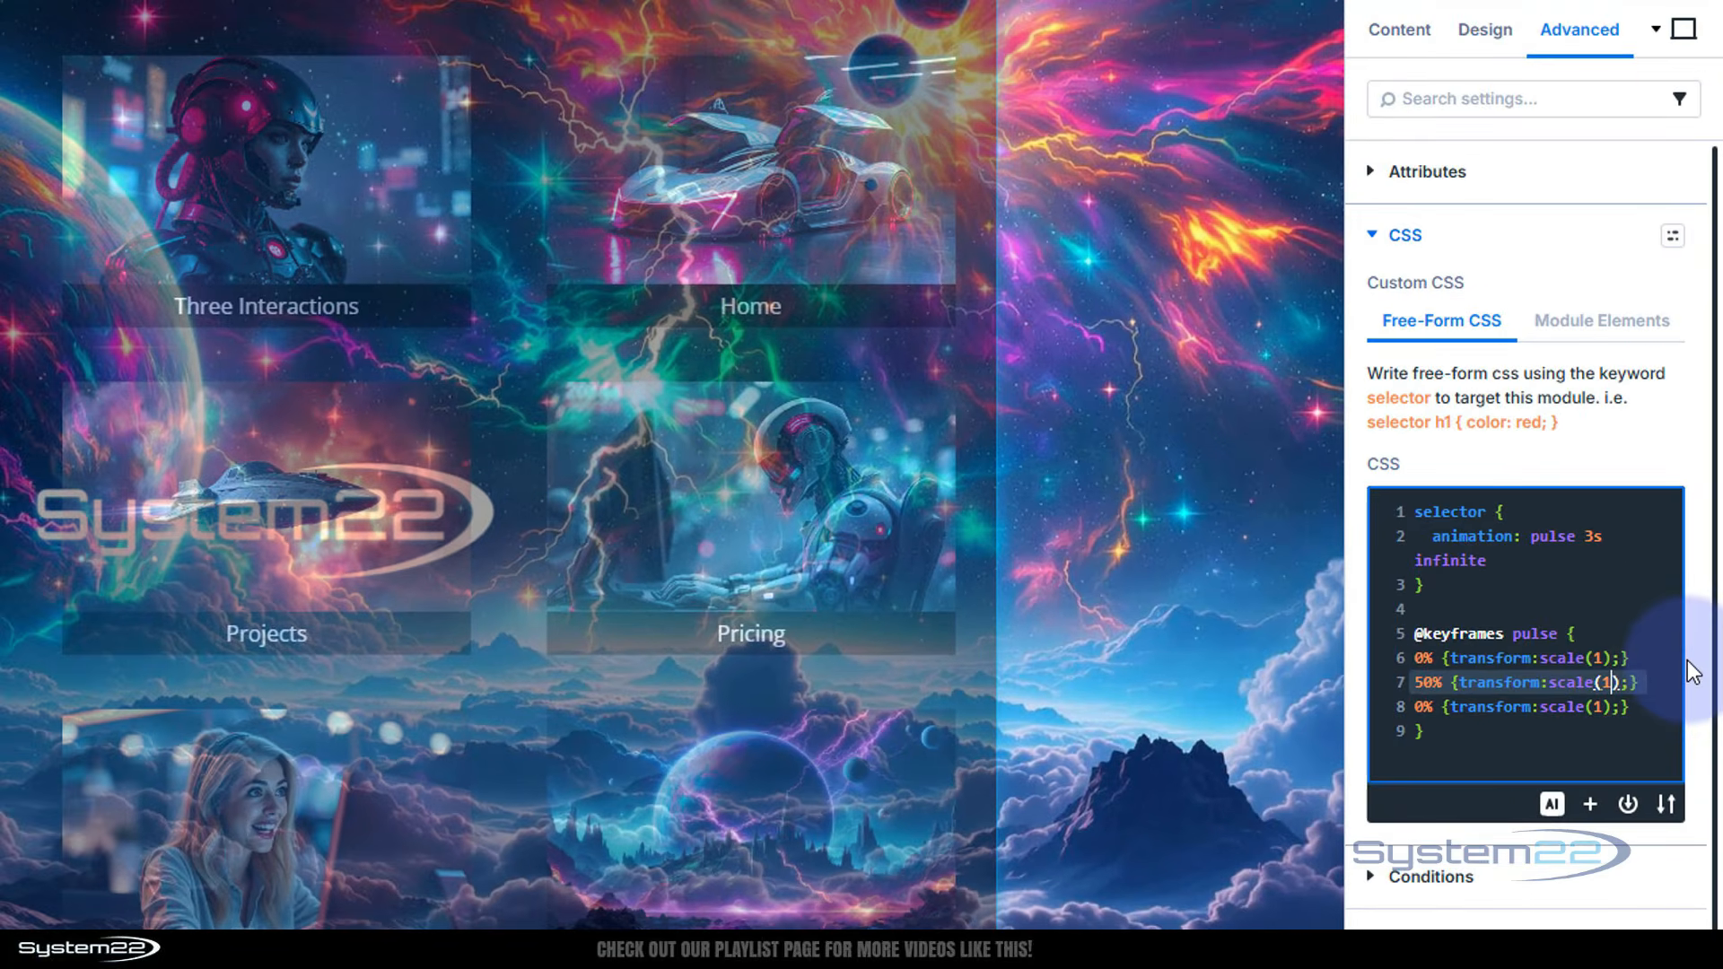
text(25%)
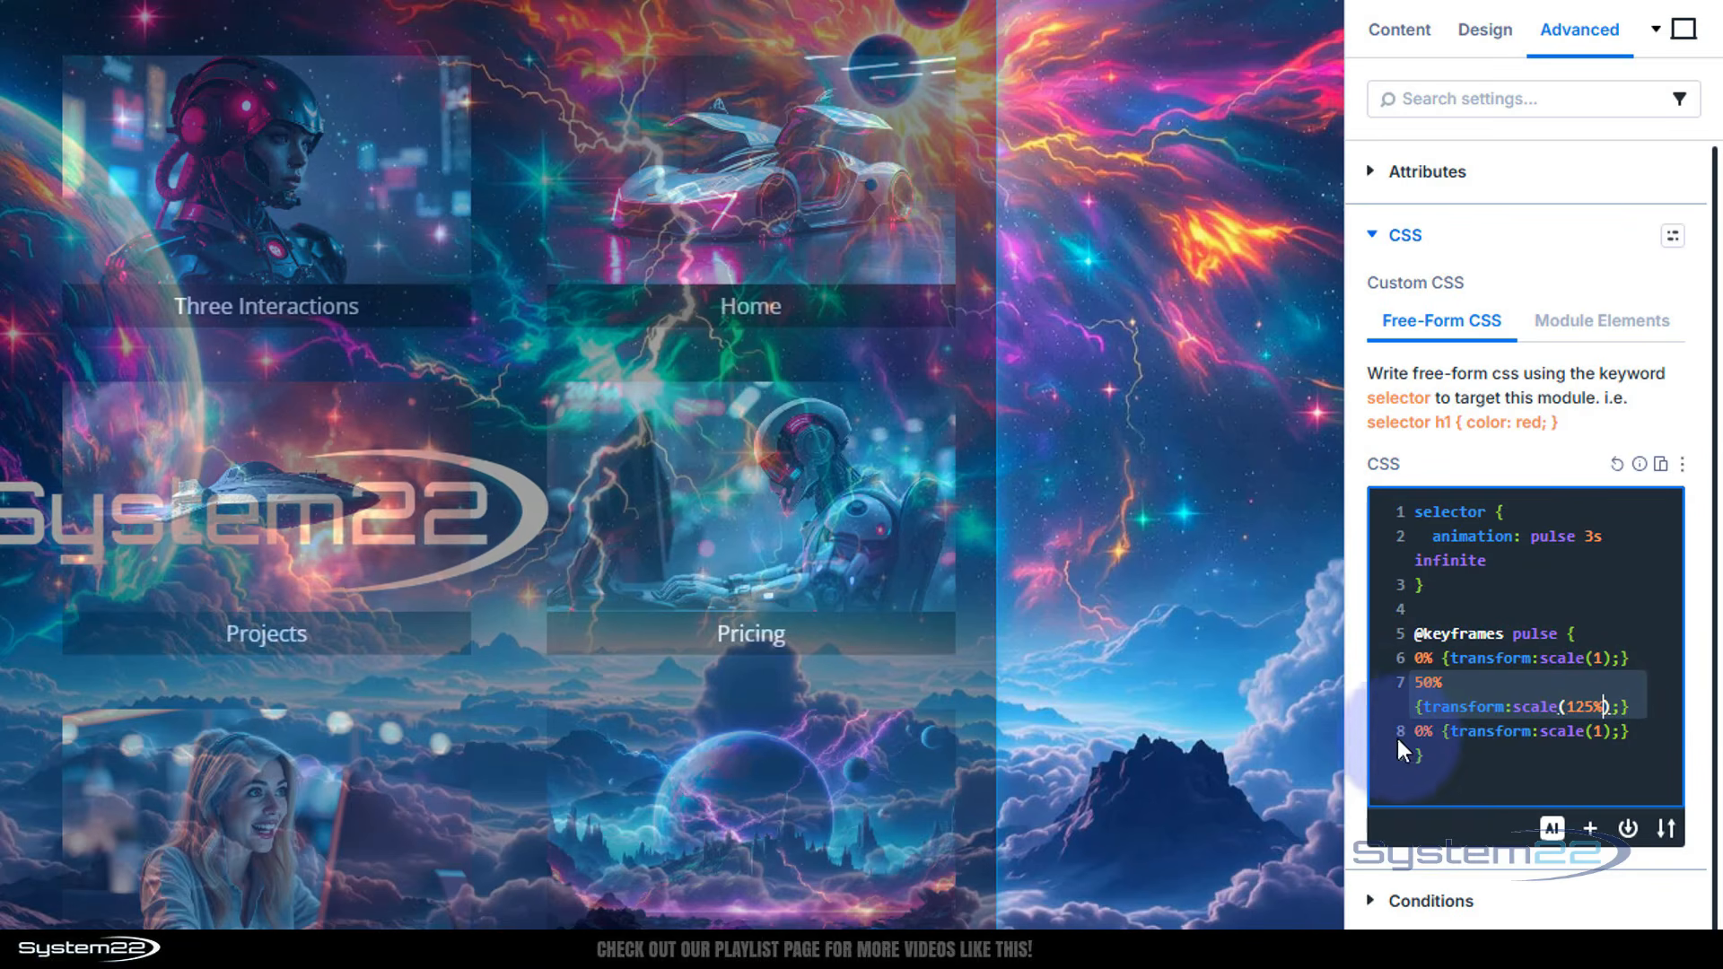
click(1421, 731)
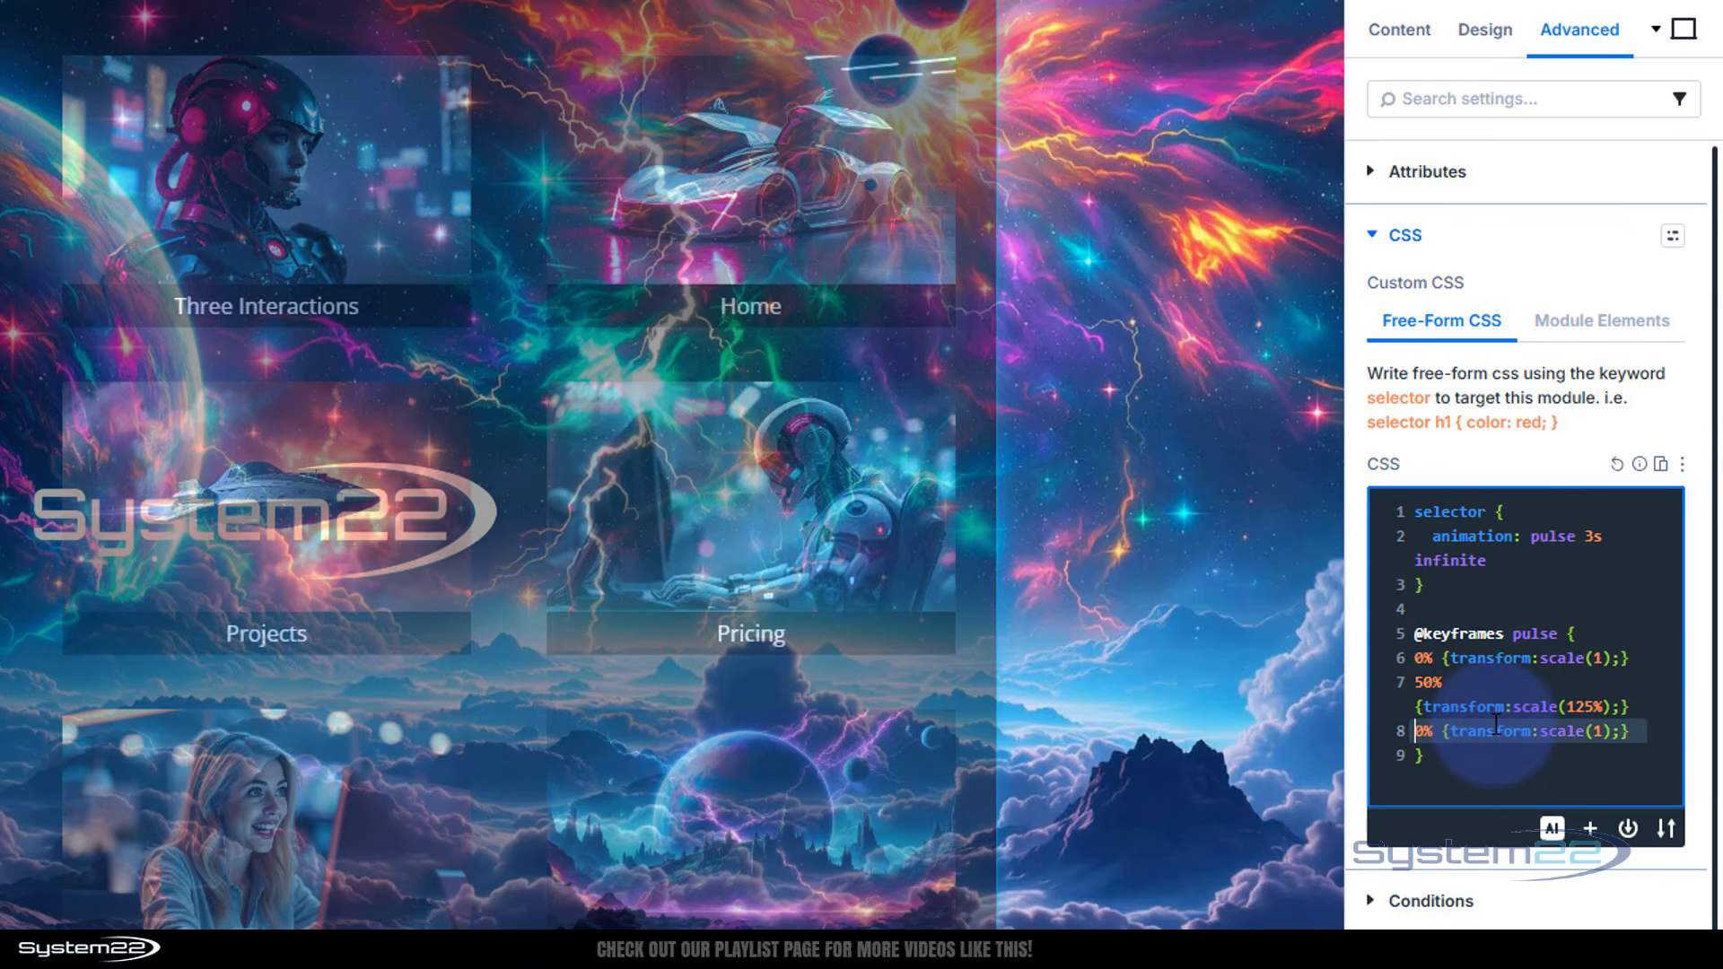
text(10)
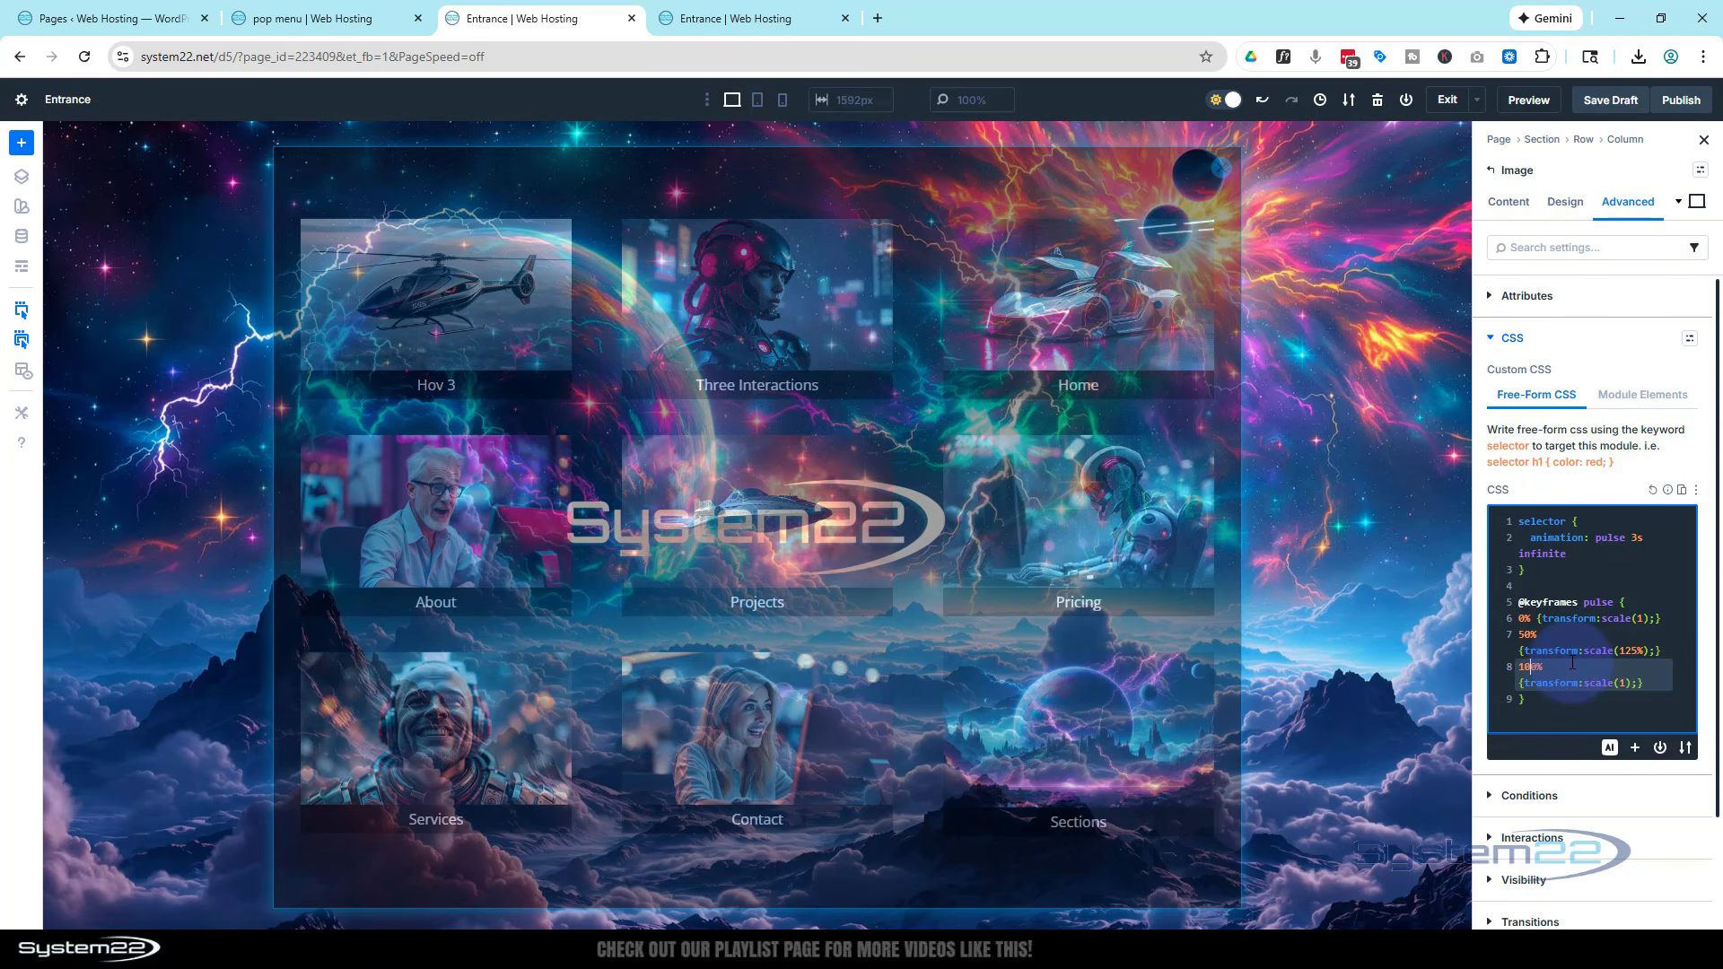
Try animation durations of 5s, 2s and 1s for the pulse rule
double_click(1637, 540)
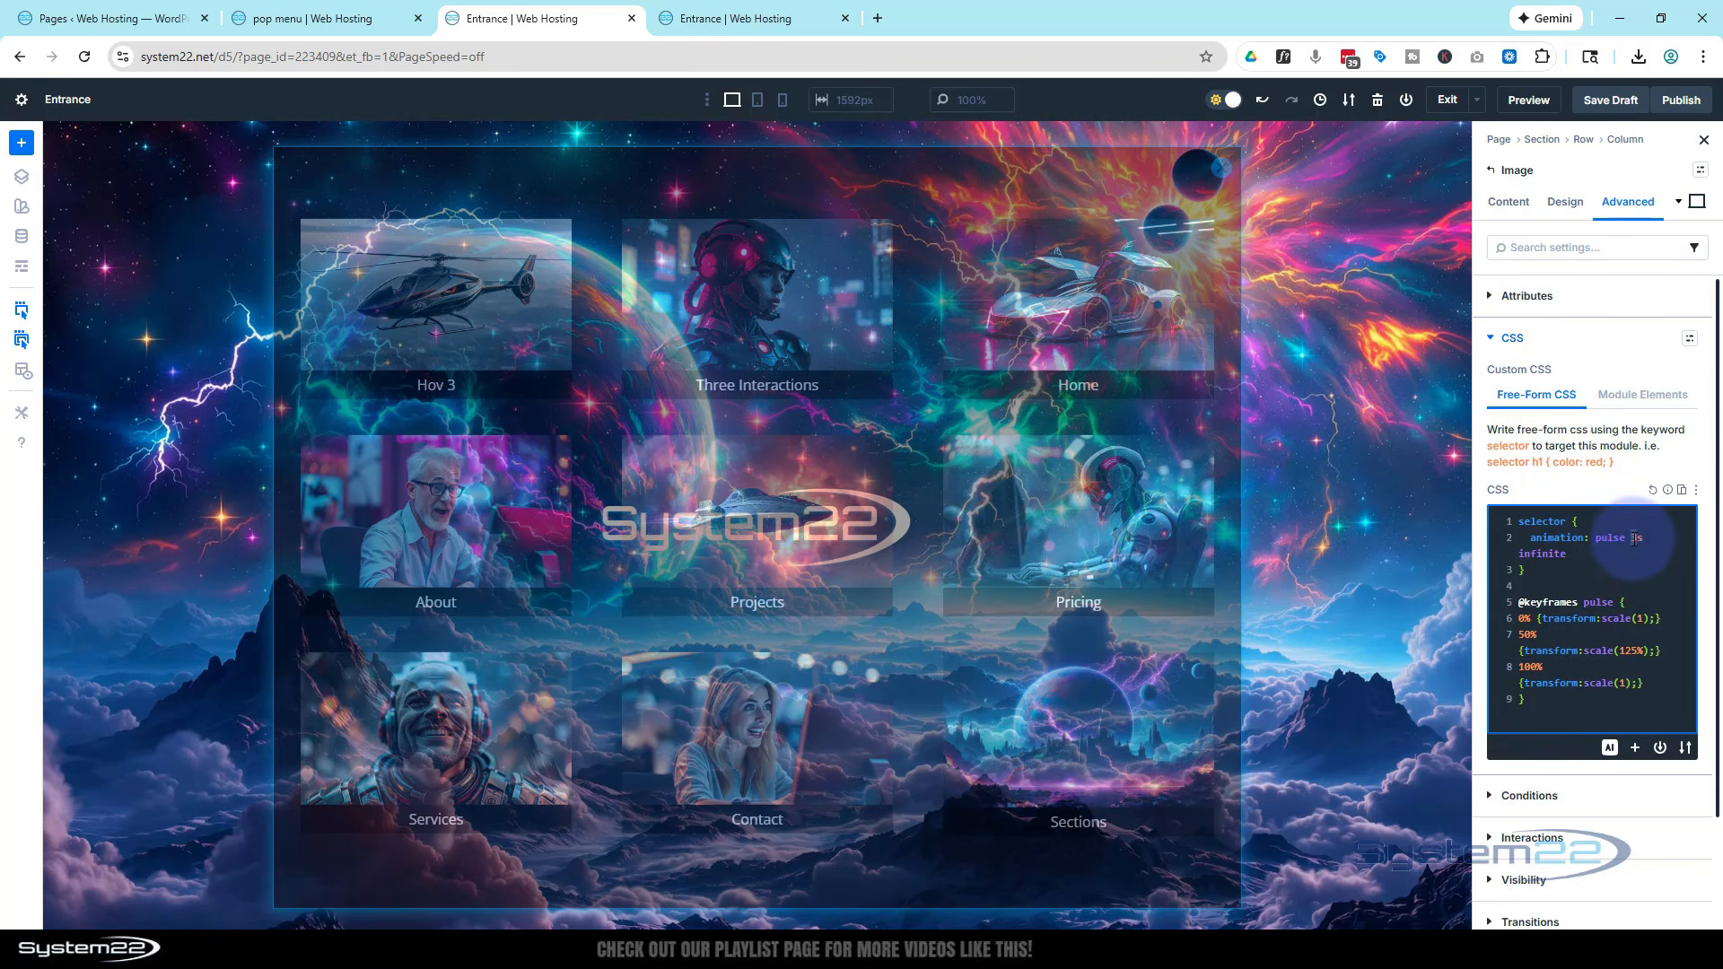
click(1635, 538)
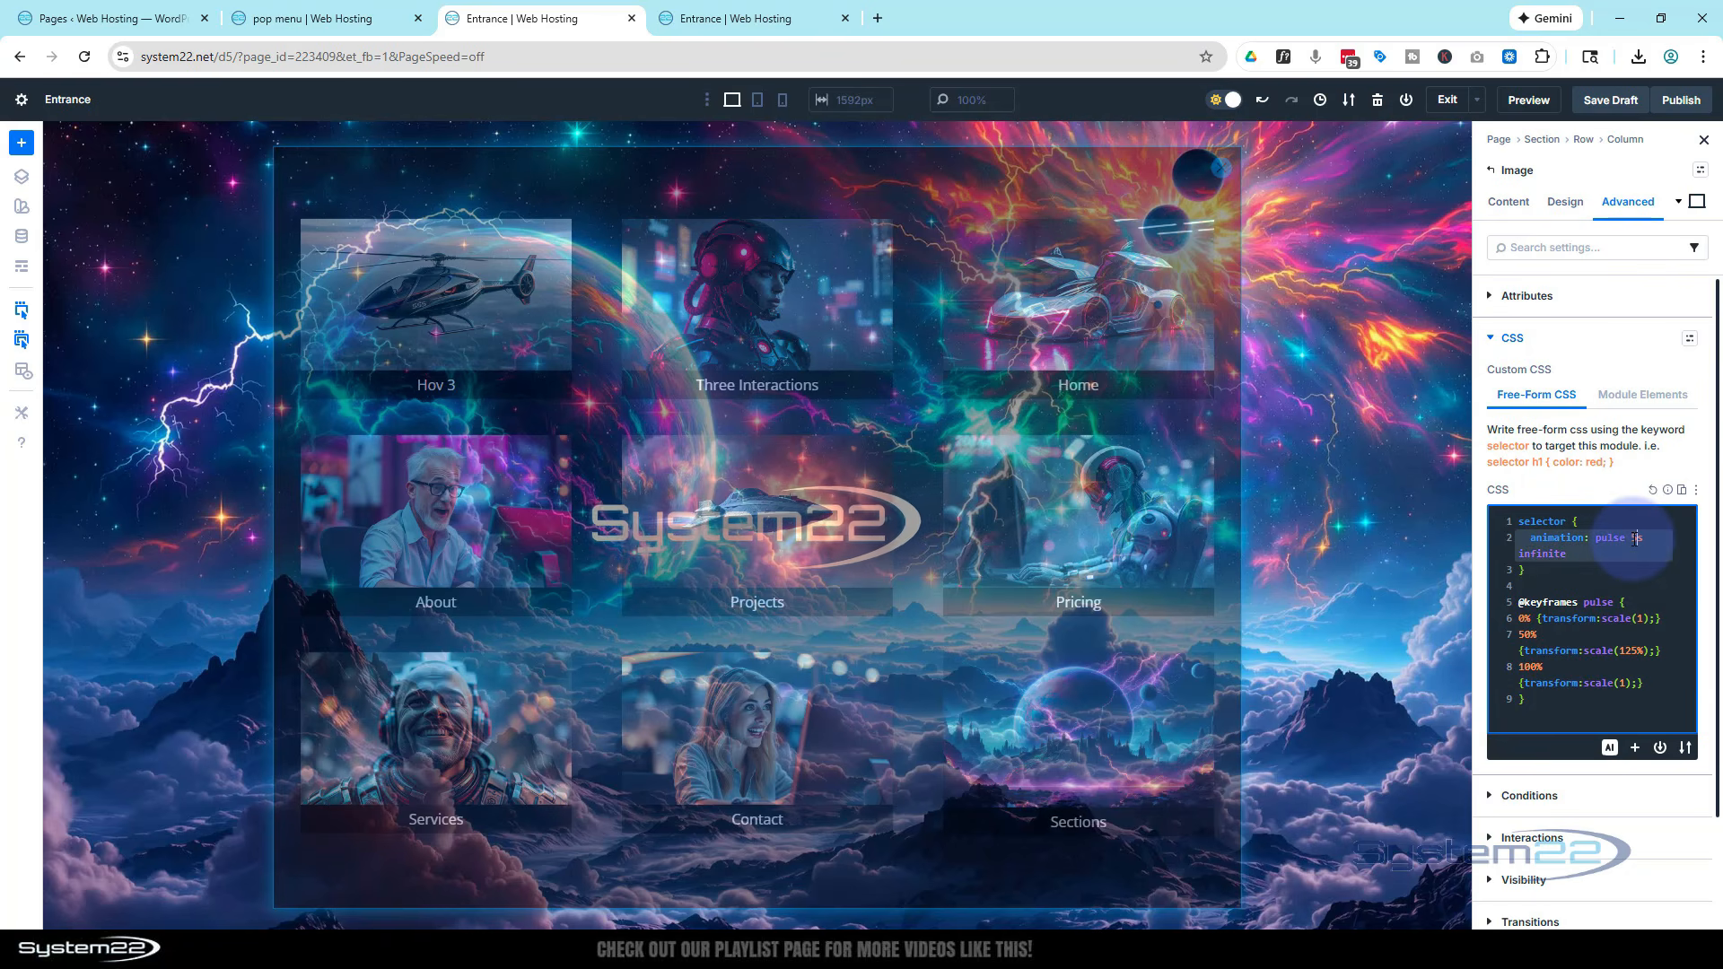
key(BackSpace)
text(5)
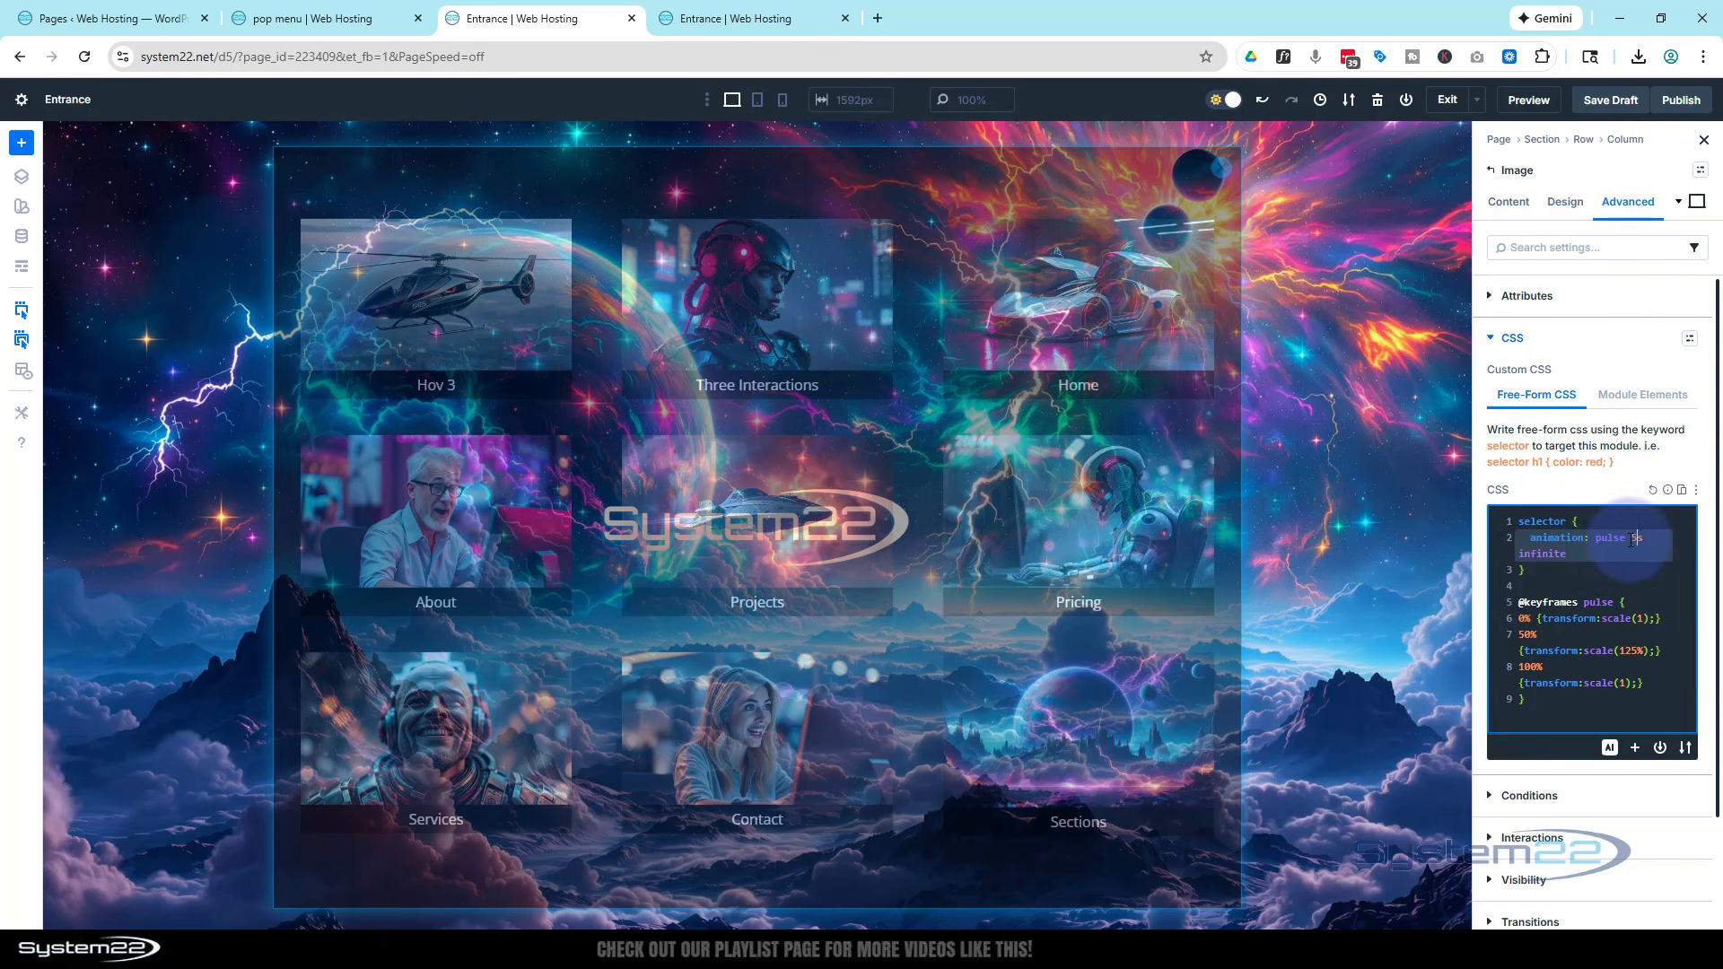
drag(1635, 539, 1630, 539)
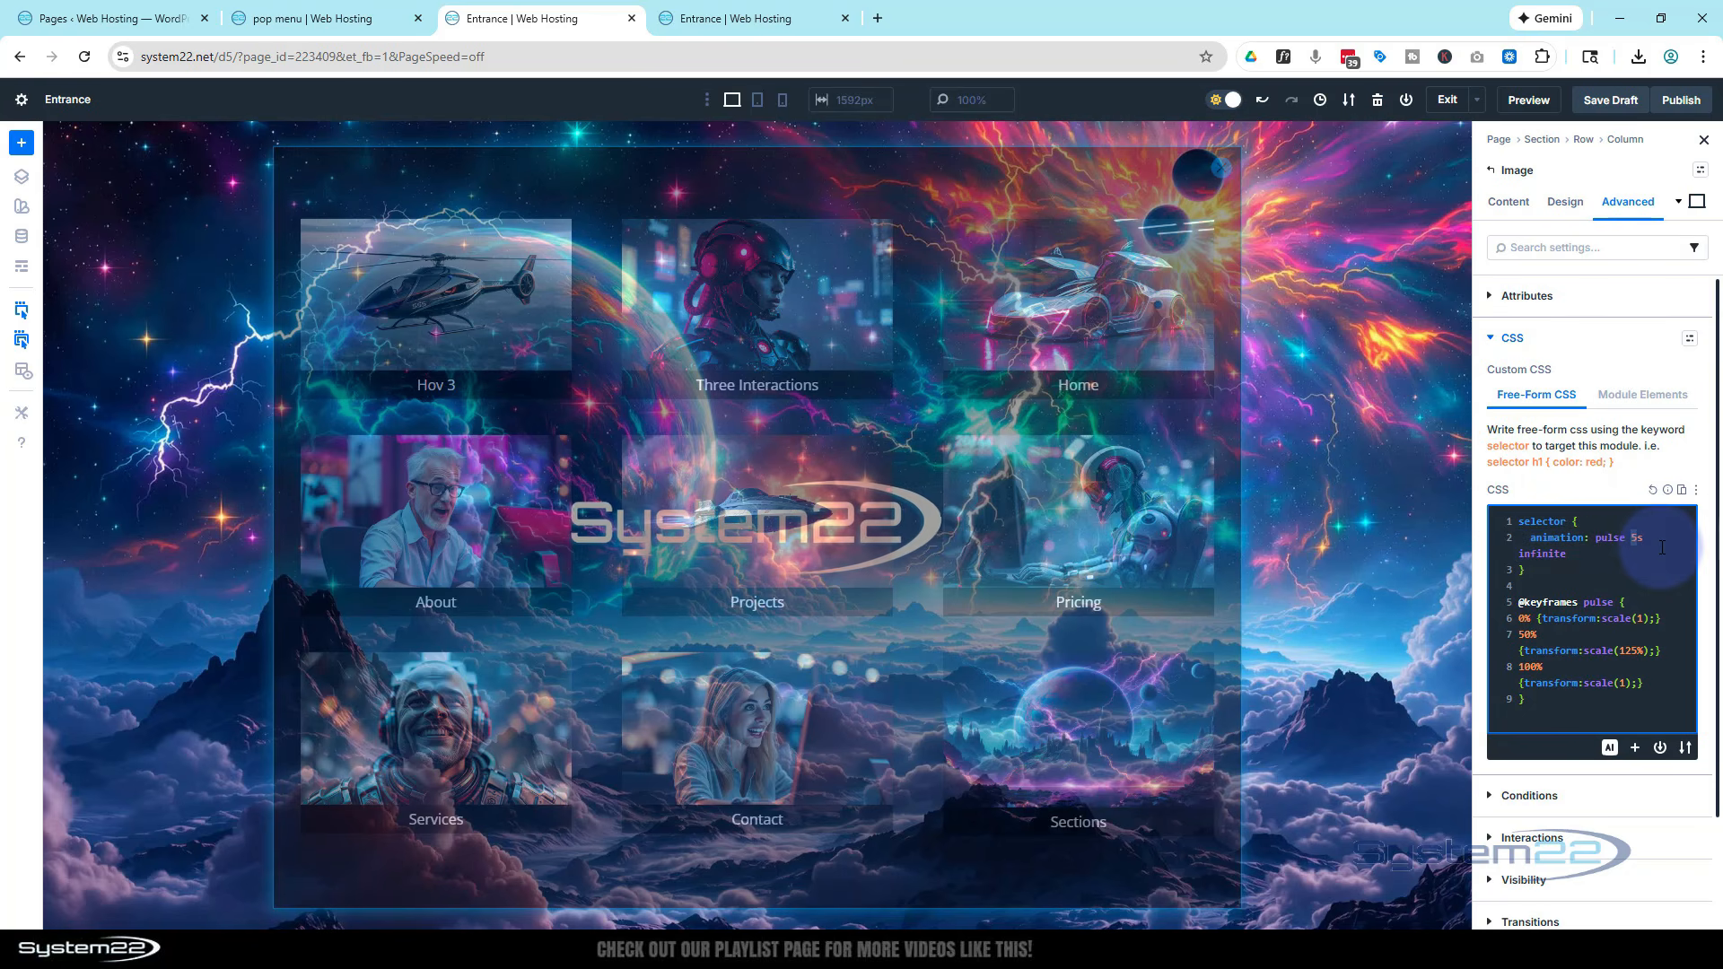
text(2)
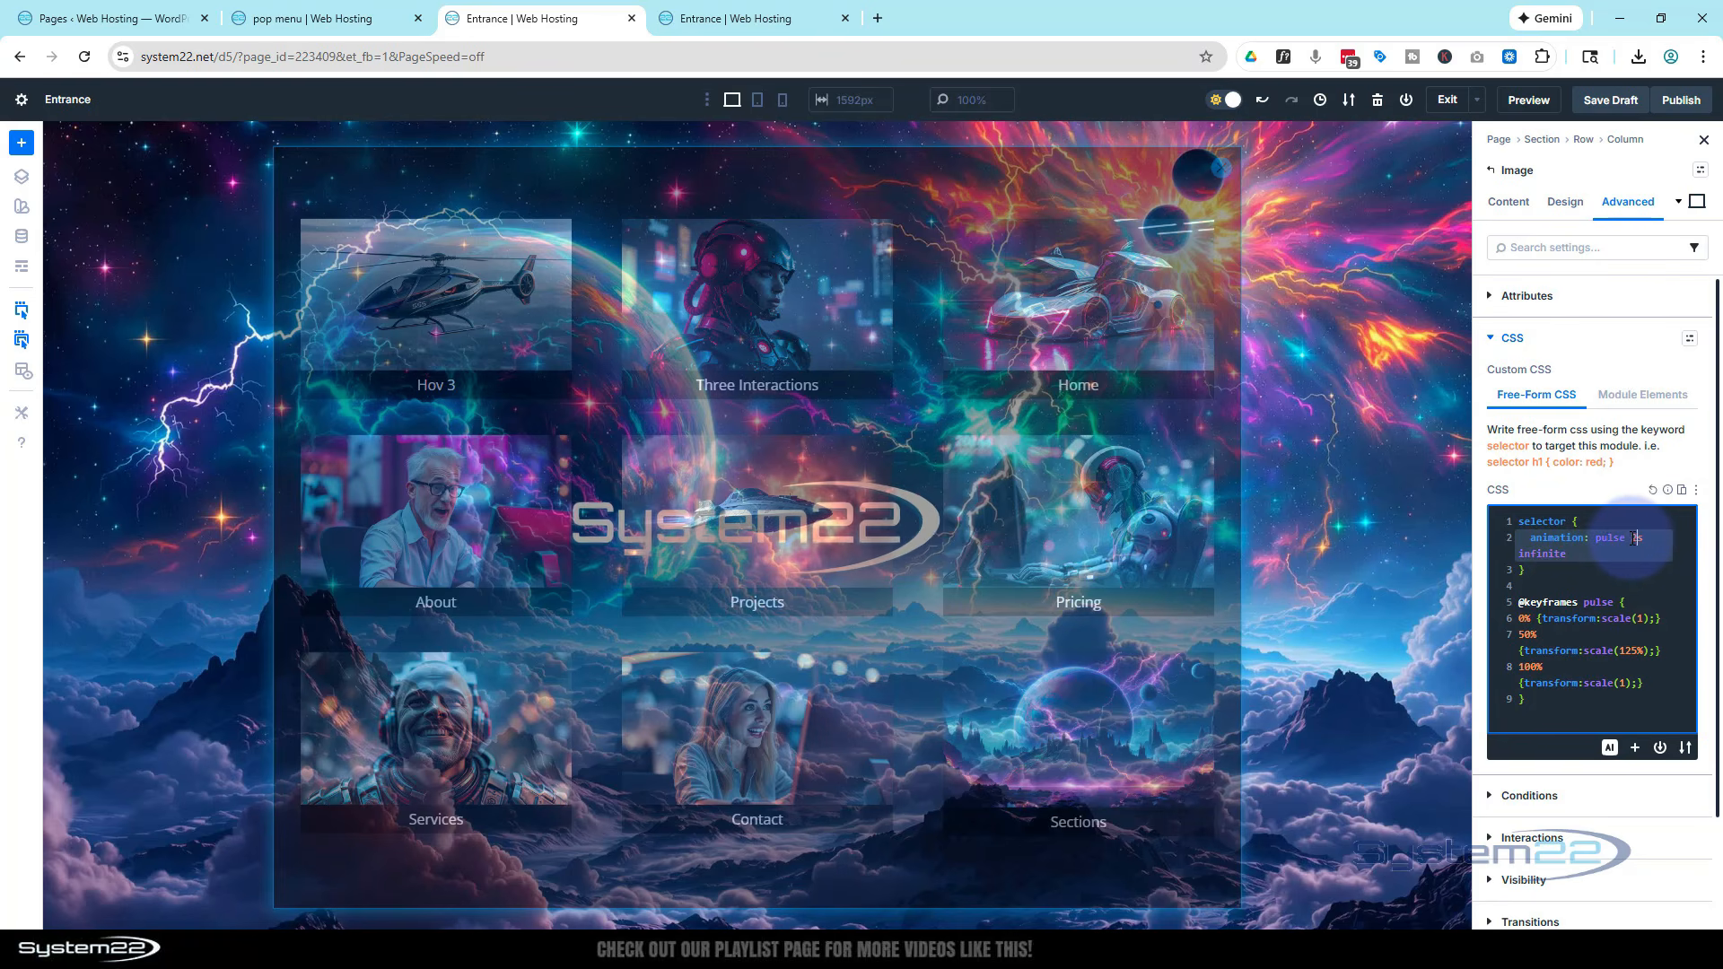
drag(1636, 538, 1630, 538)
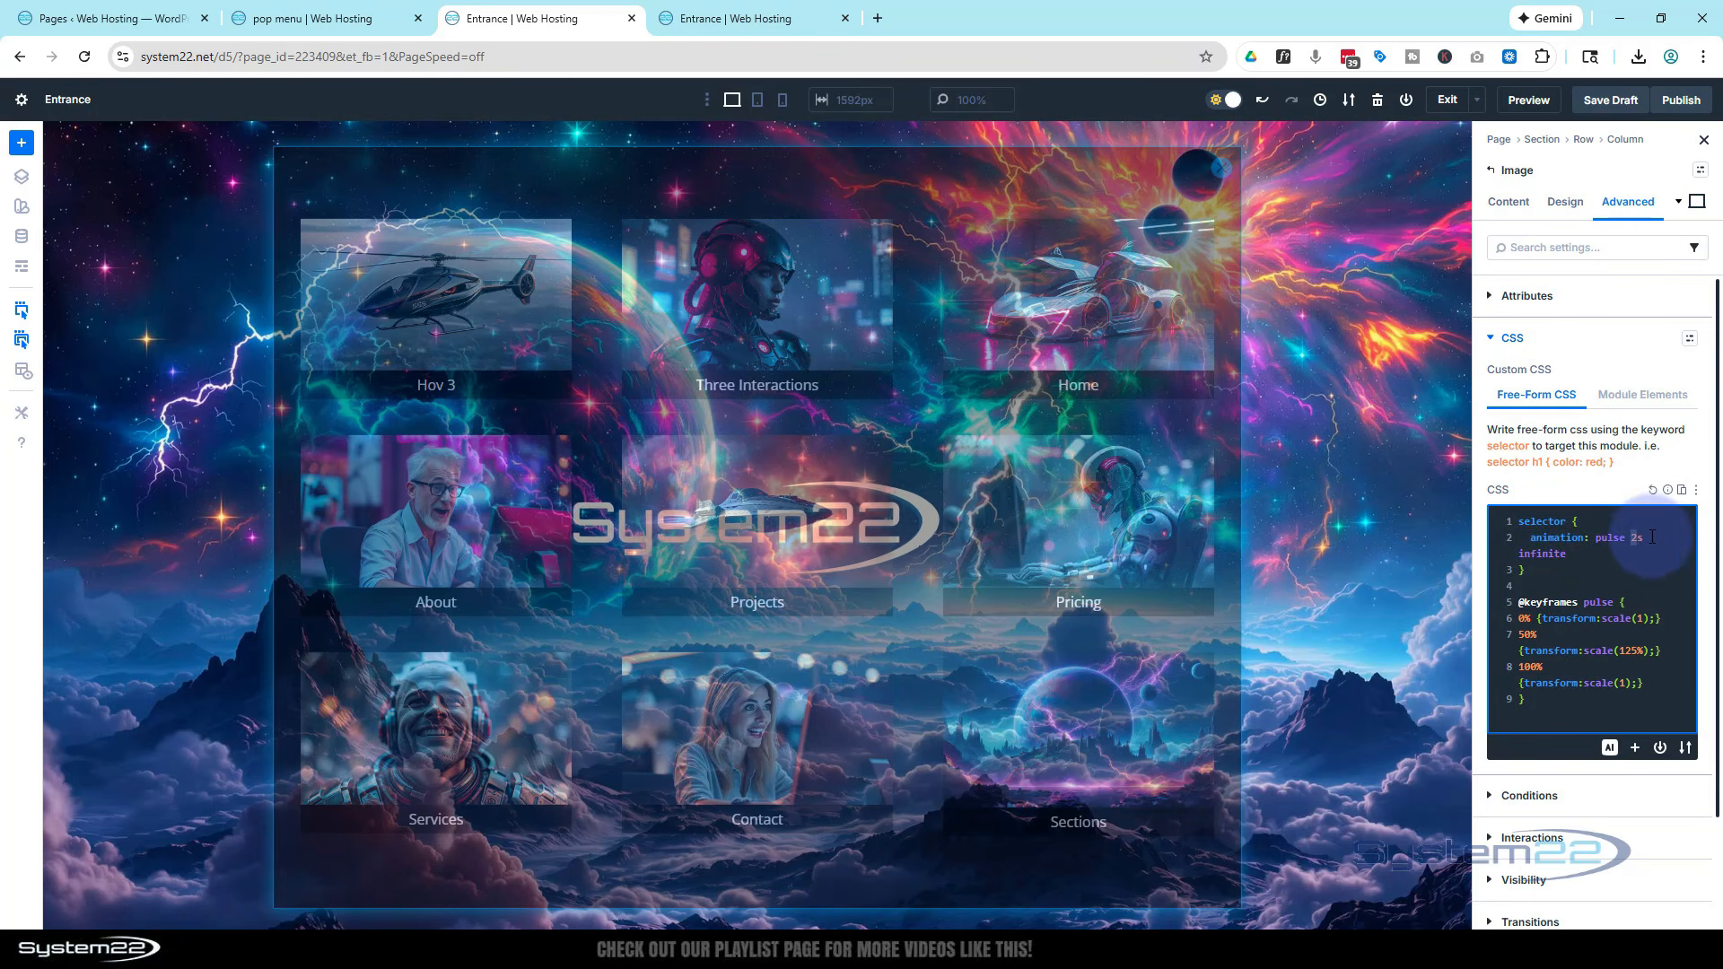
text(1)
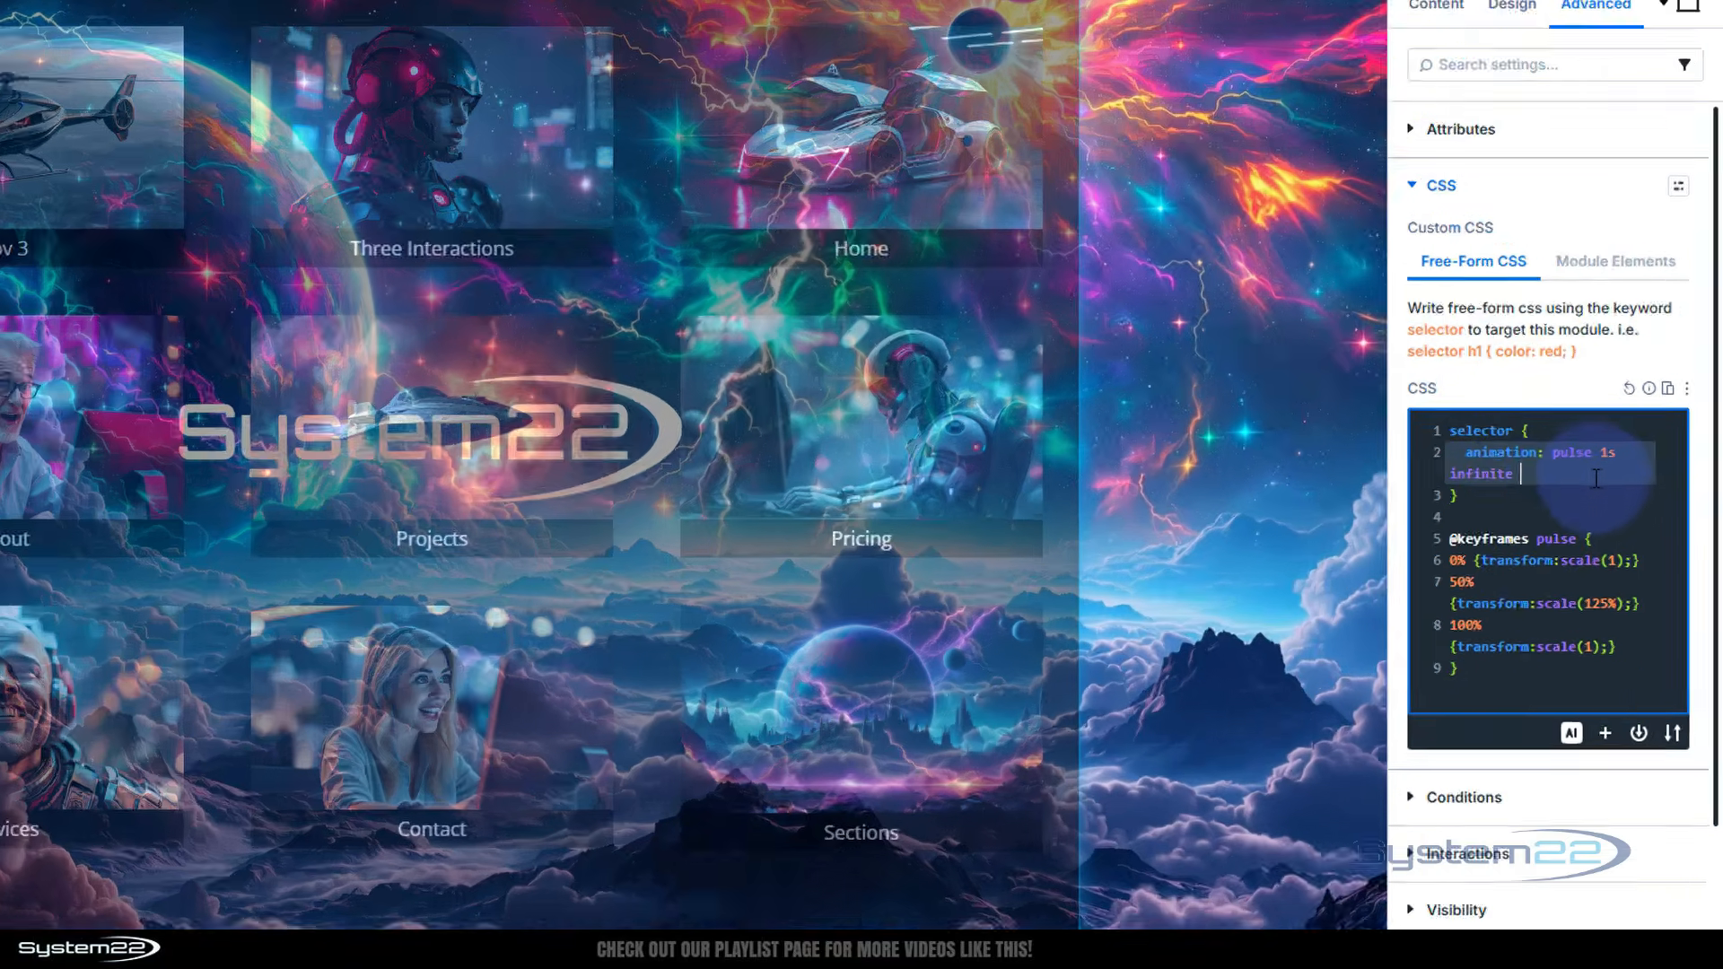
text(linear)
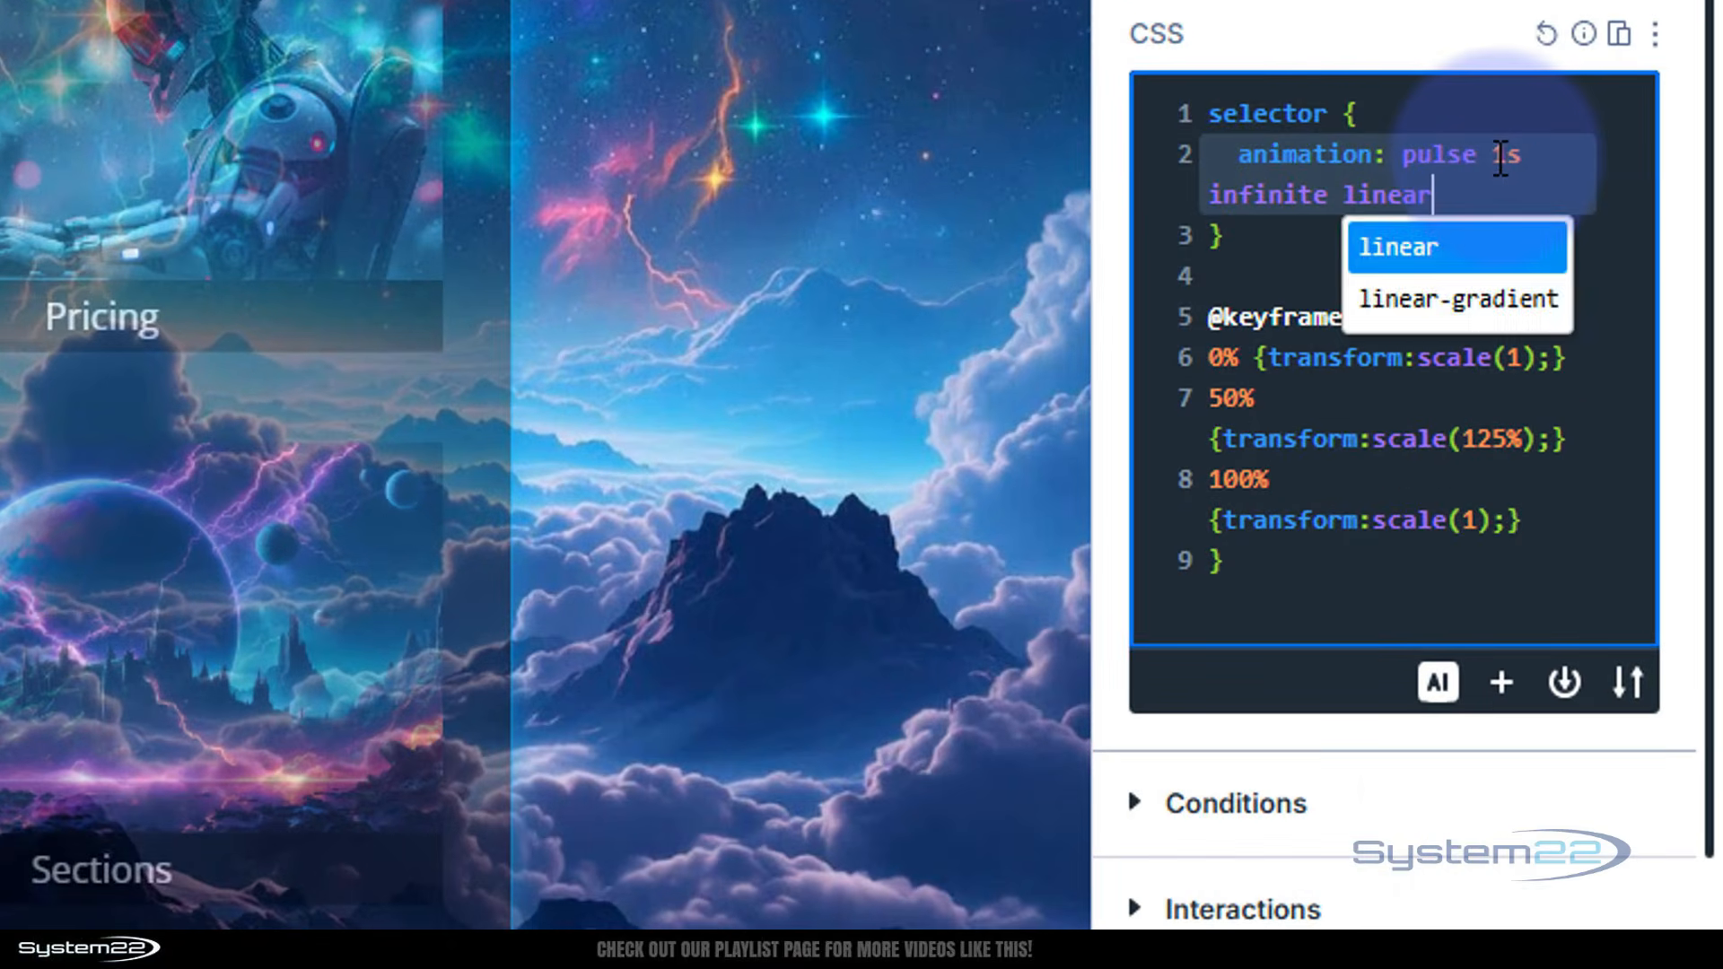
Add linear timing to the pulse animation and set its duration to 3s
click(1501, 159)
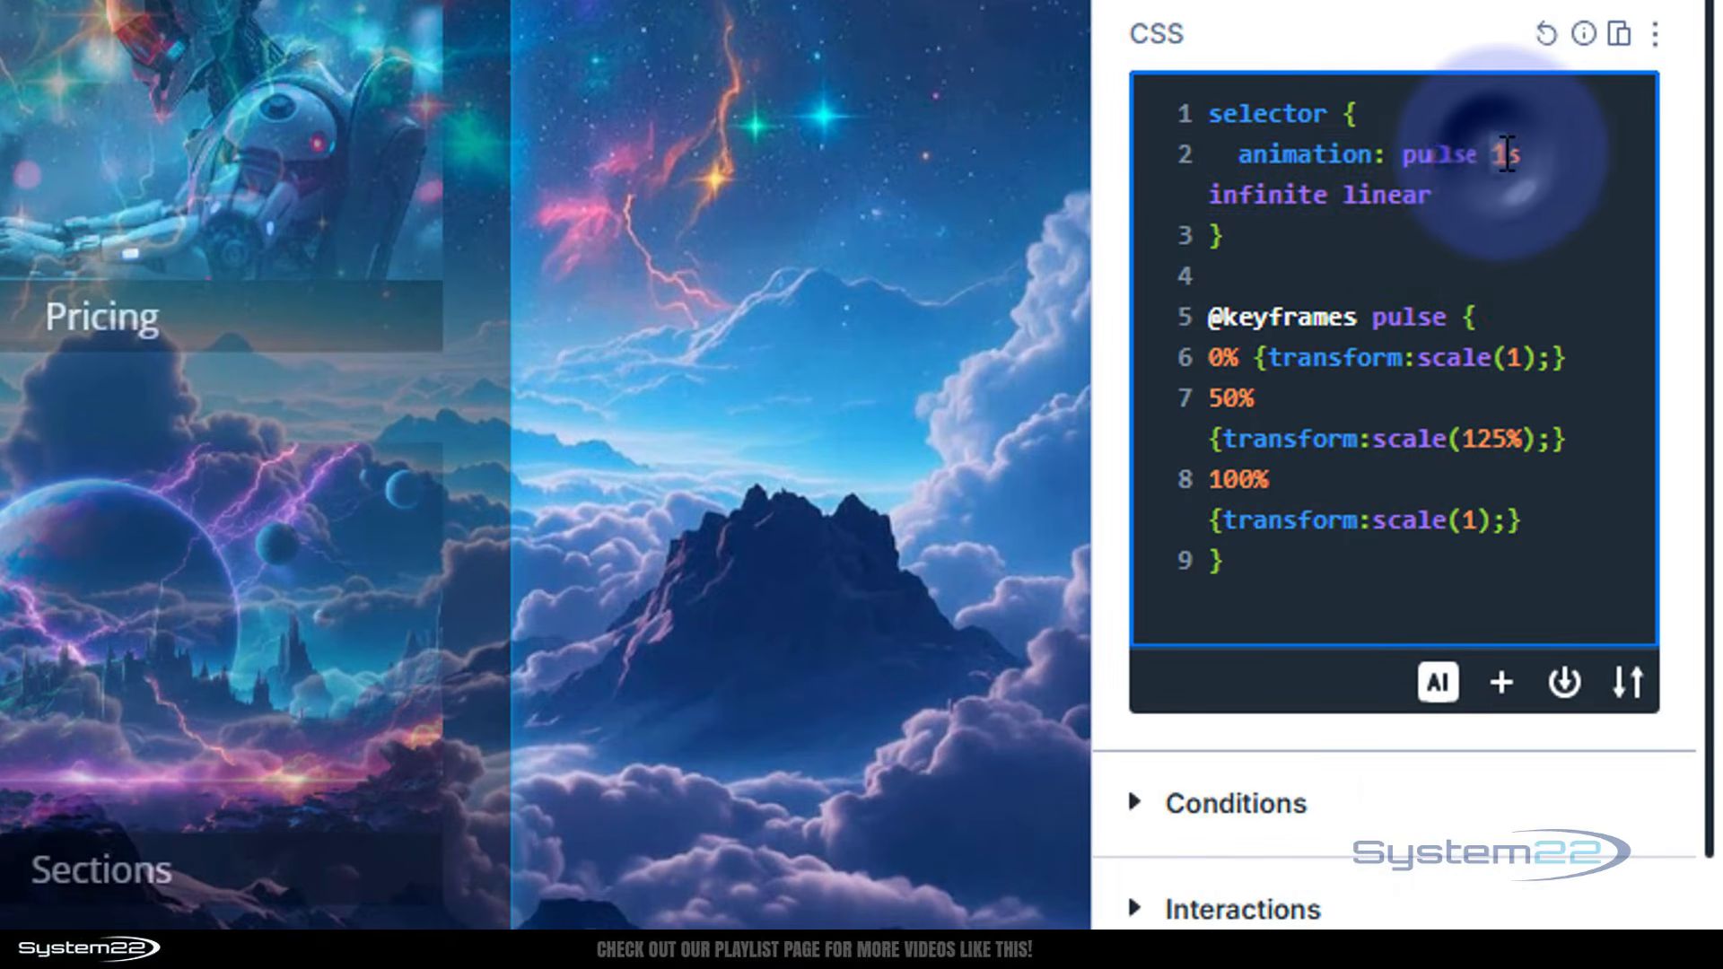
key(BackSpace)
text(3)
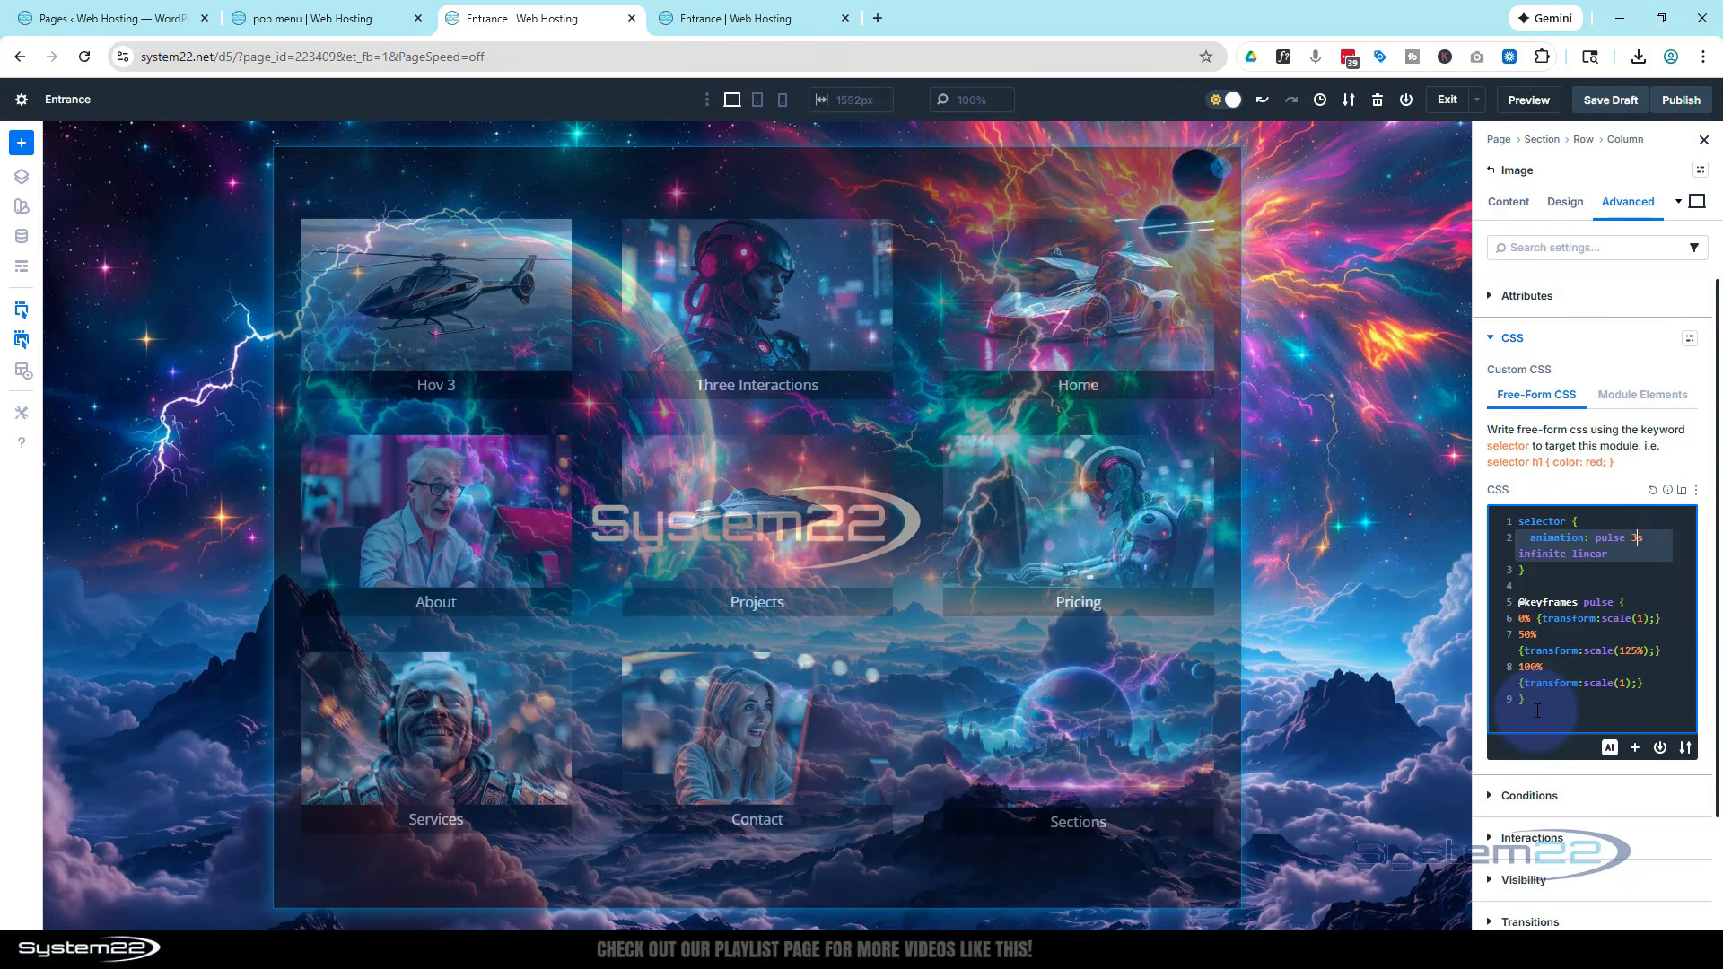
Copy the selector rule and paste a duplicate below the pulse keyframes block
drag(1533, 701, 1512, 530)
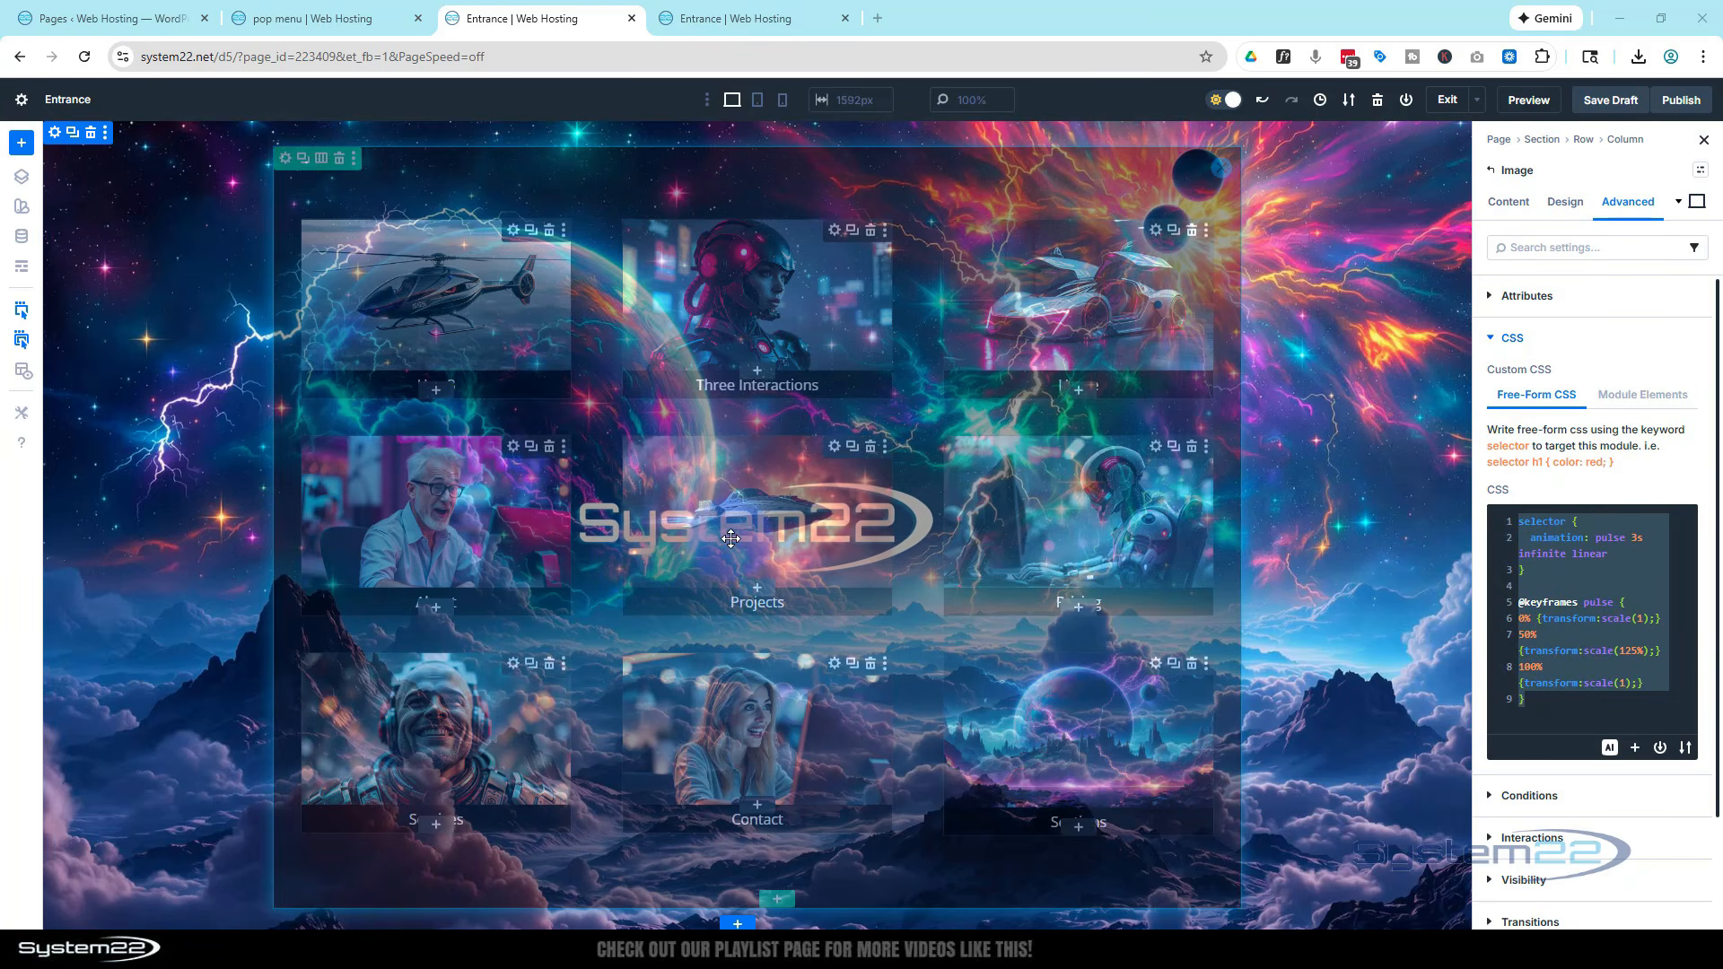
click(1536, 536)
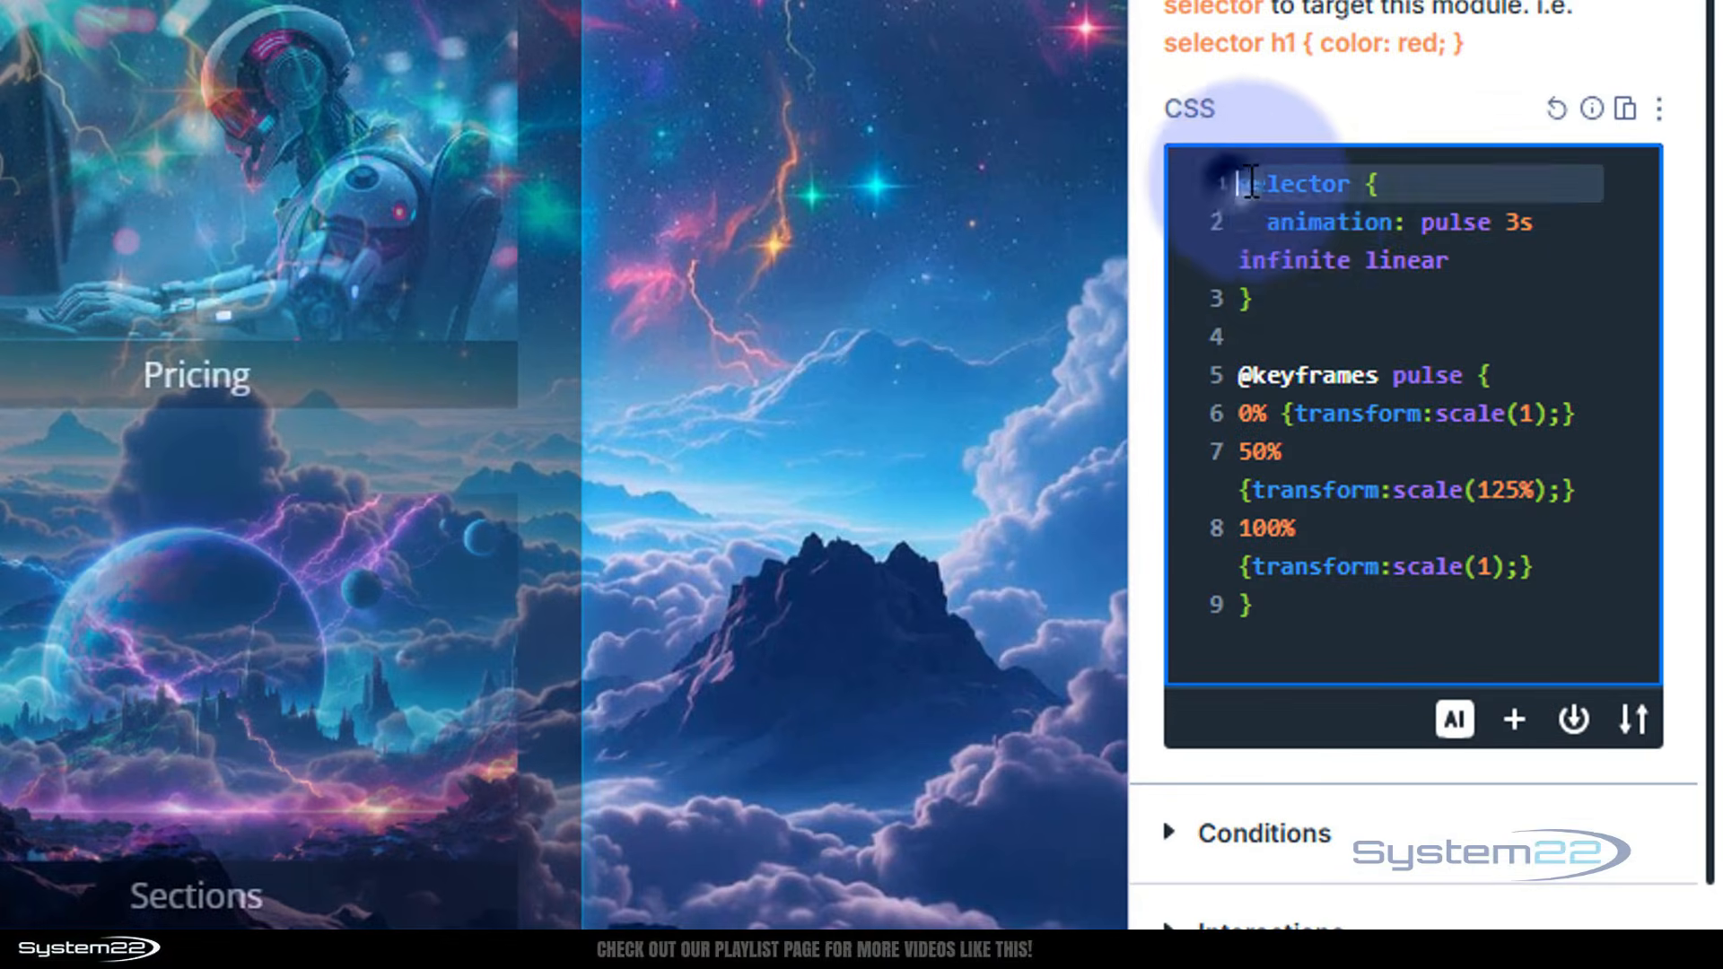
drag(1513, 518, 1551, 569)
key(ctrl+c)
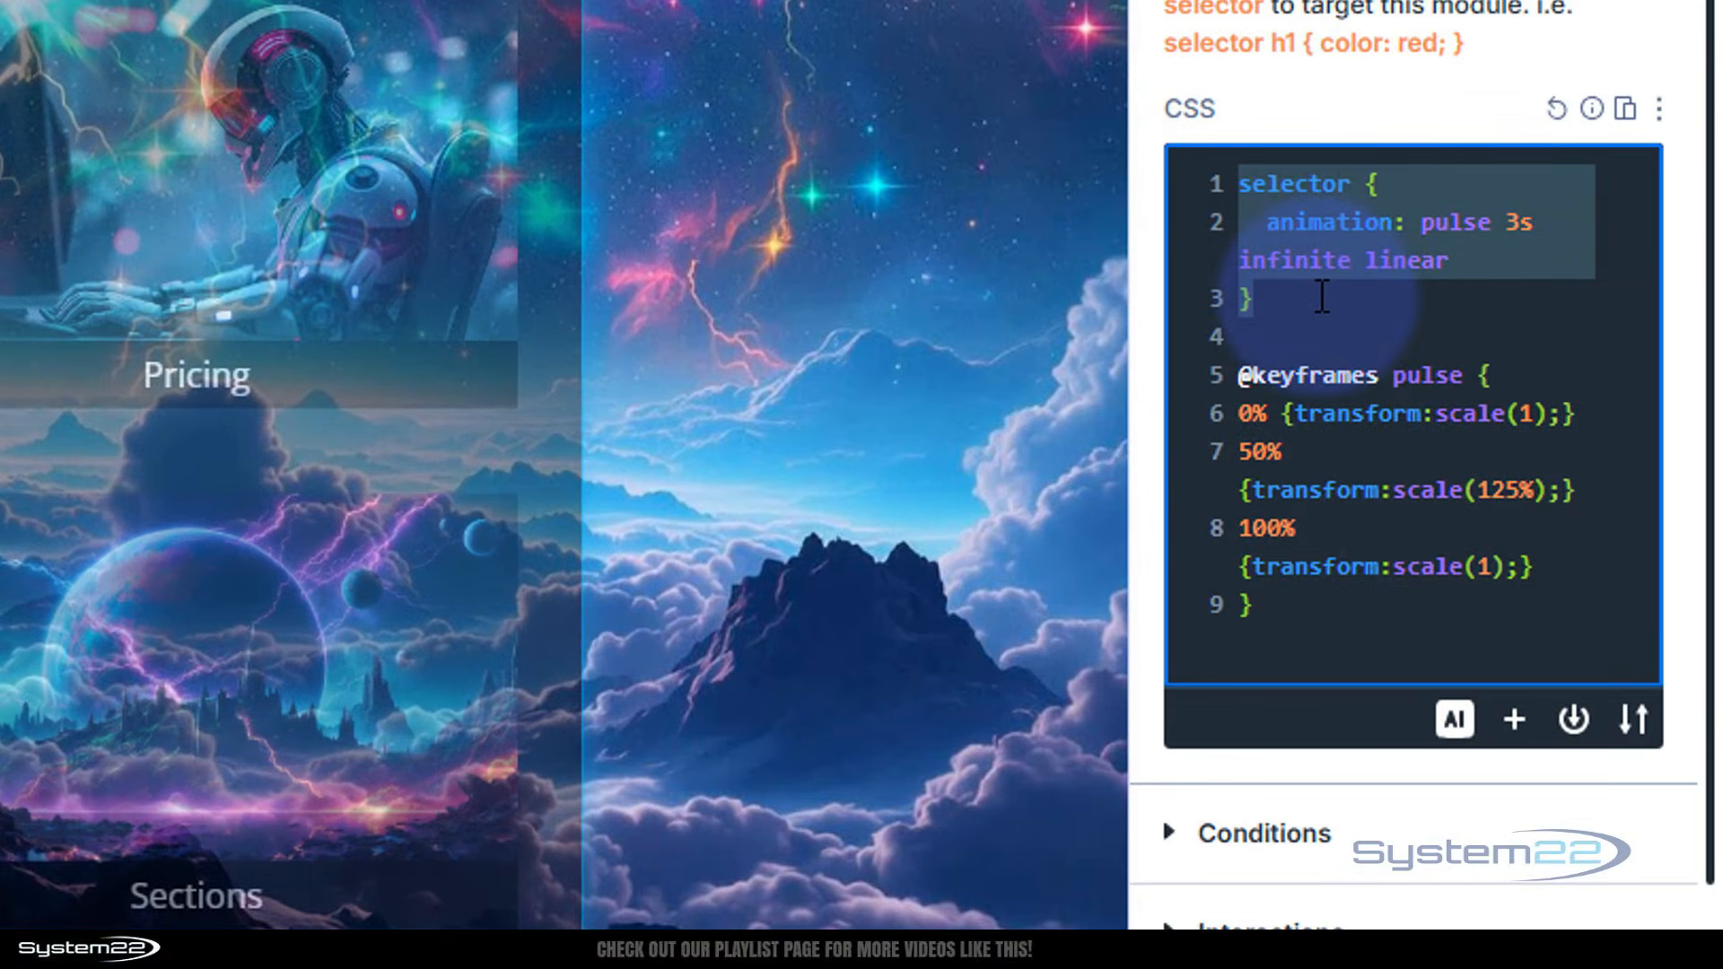
click(1362, 608)
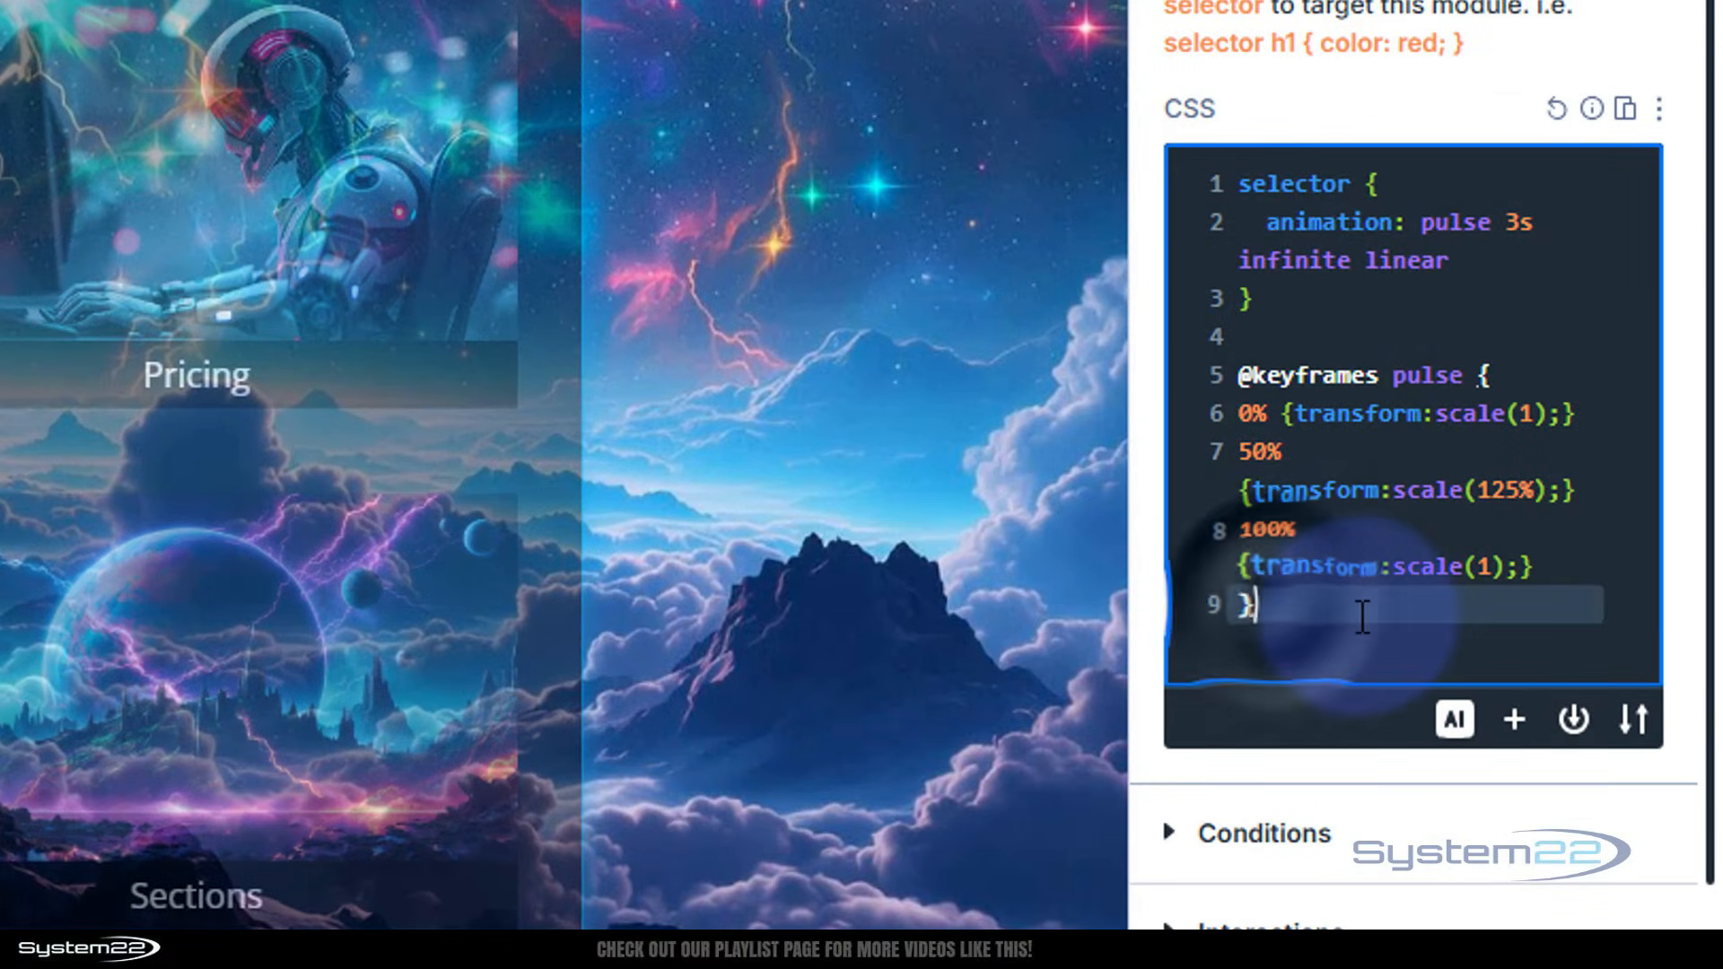
key(Return)
key(Return)
key(ctrl+v)
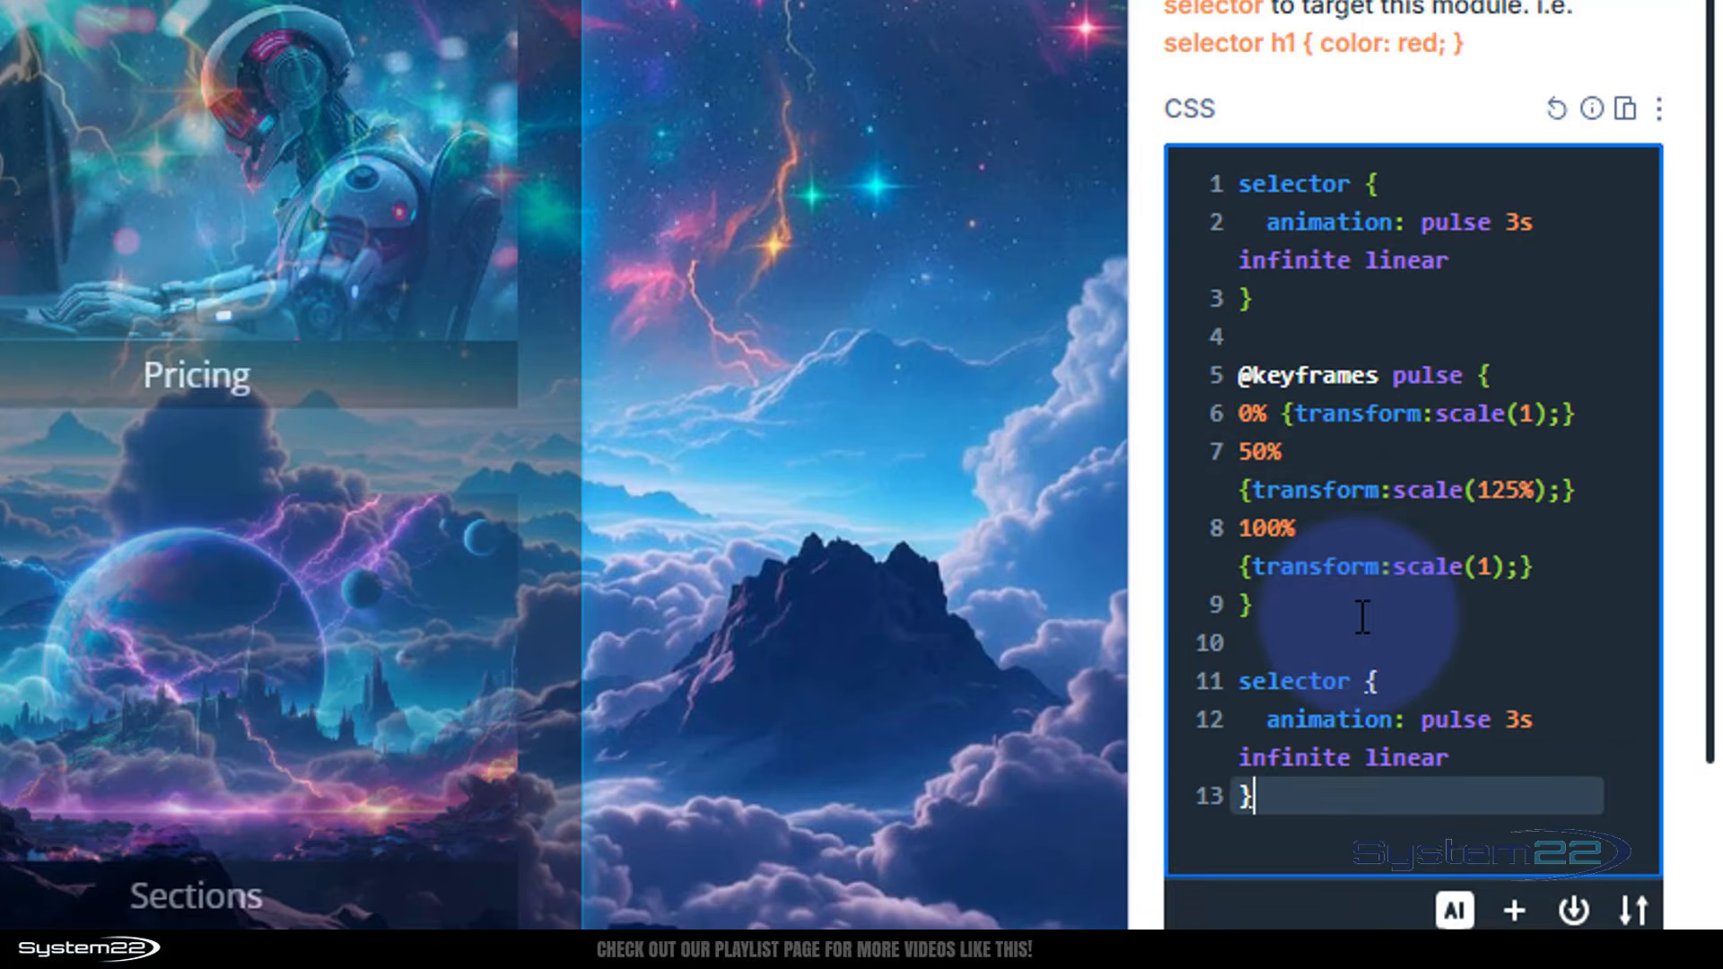
Change the duplicated rule to selector:hover with animation: none
click(1354, 675)
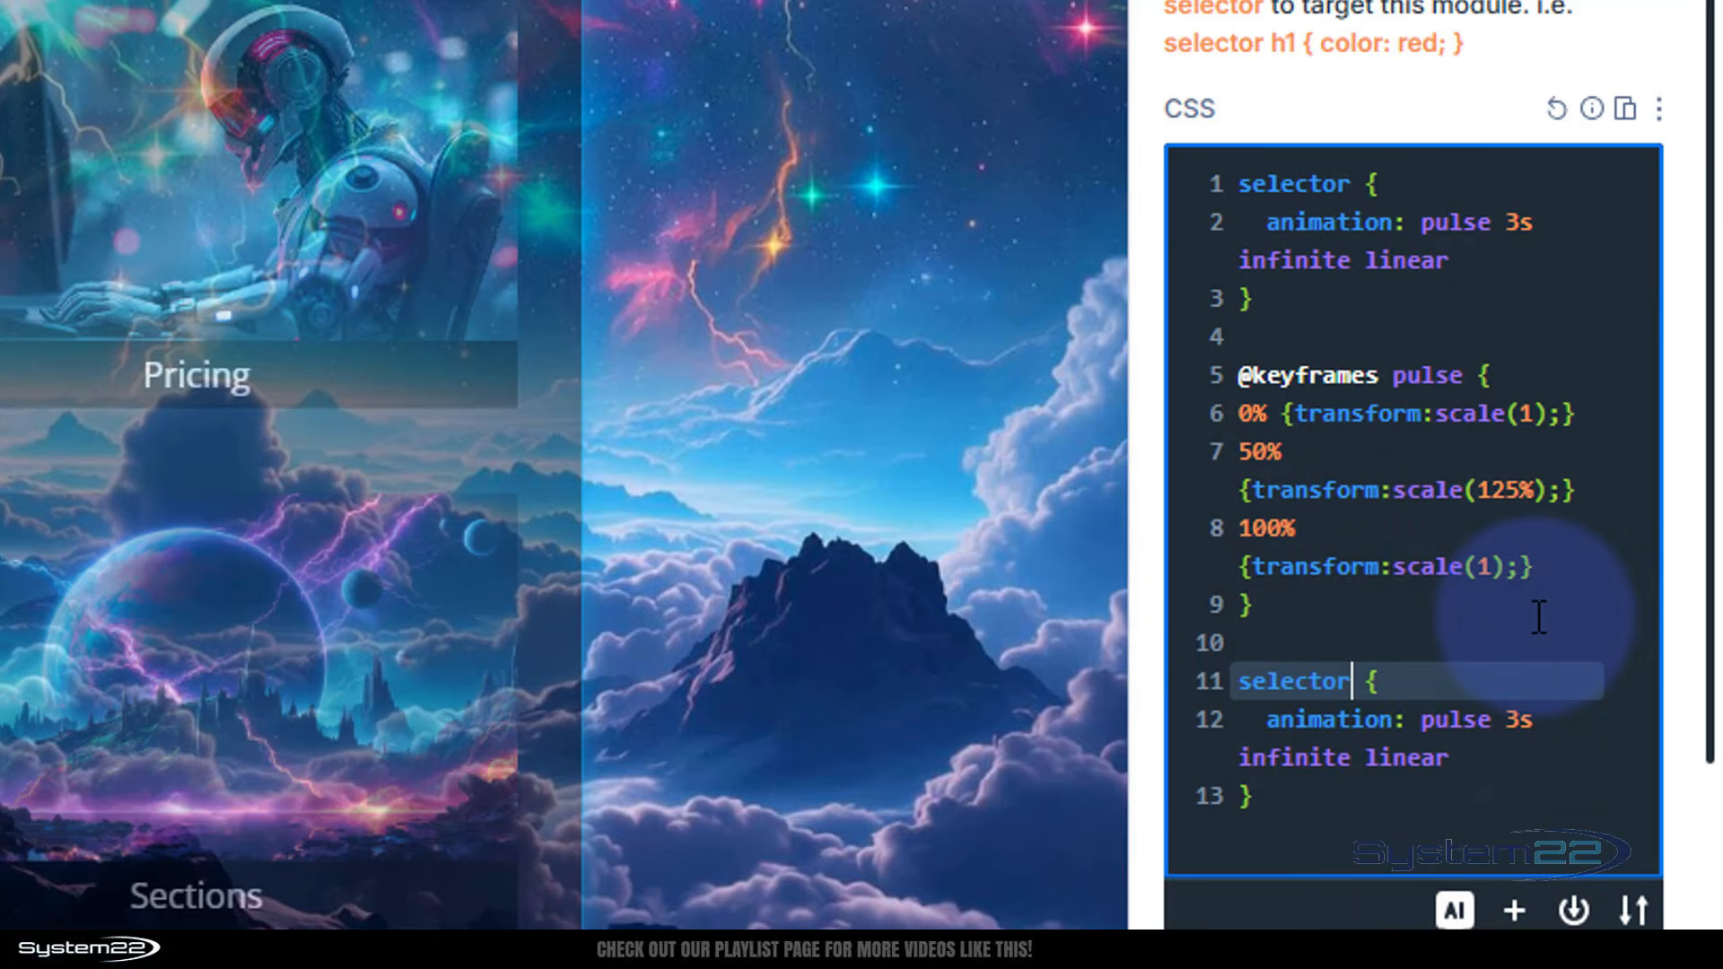
text(:hover)
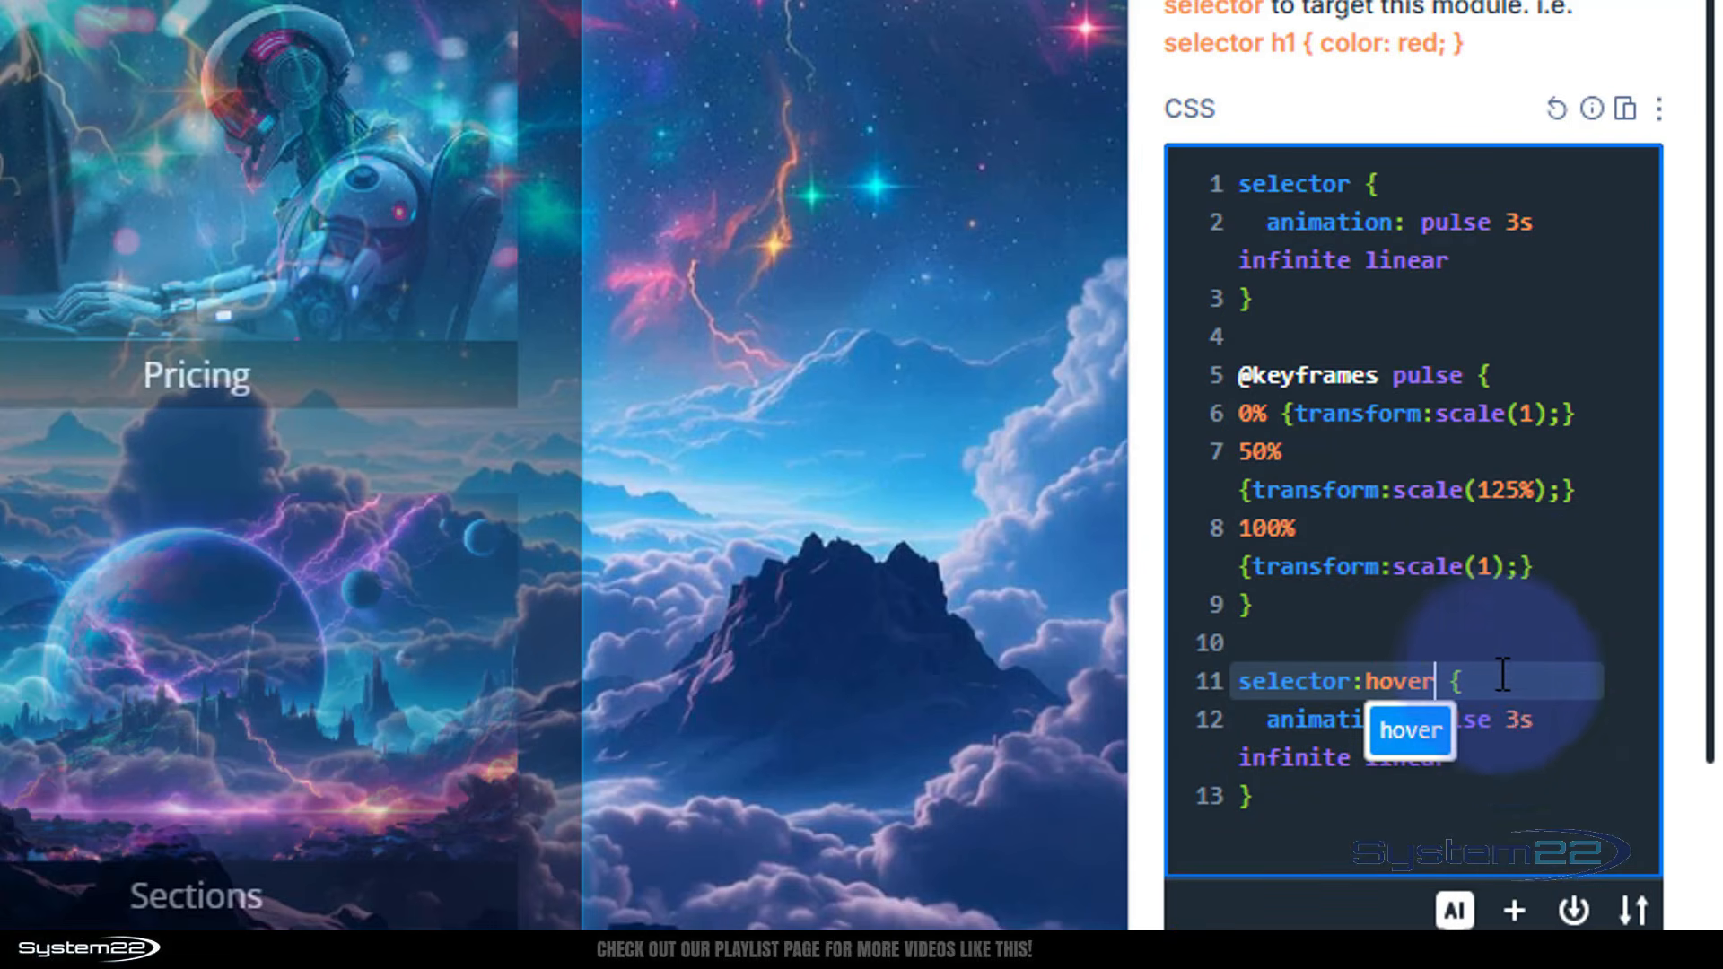
click(1458, 758)
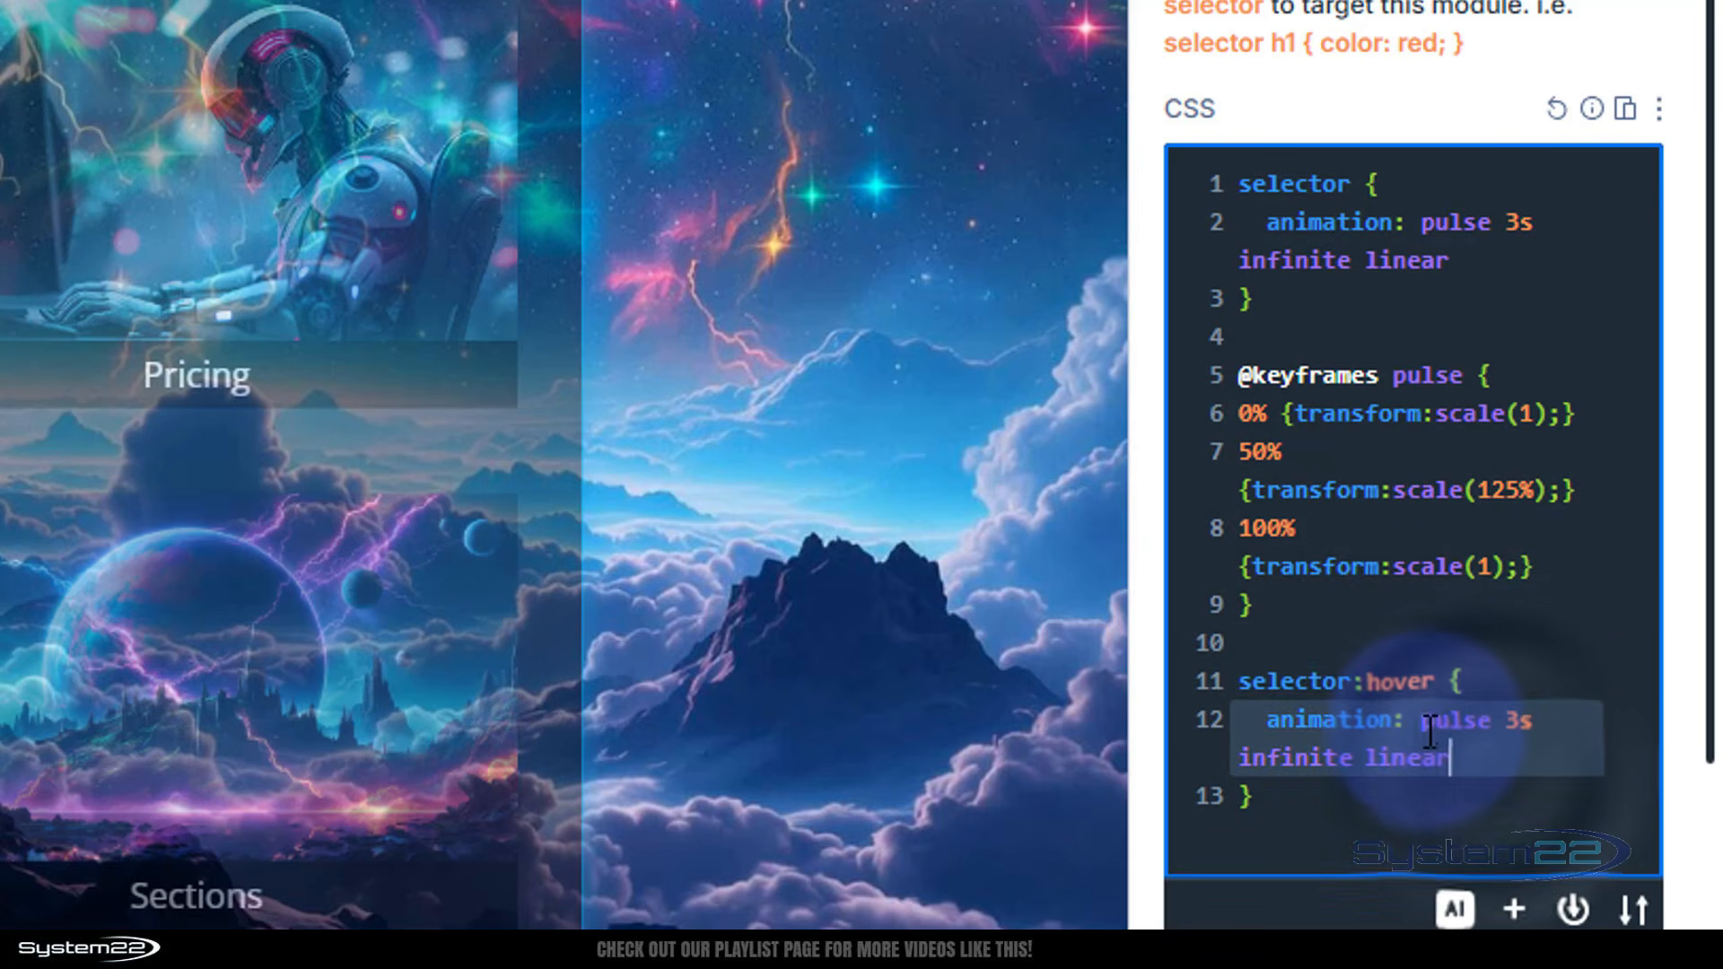
drag(1427, 720, 1476, 747)
text(none)
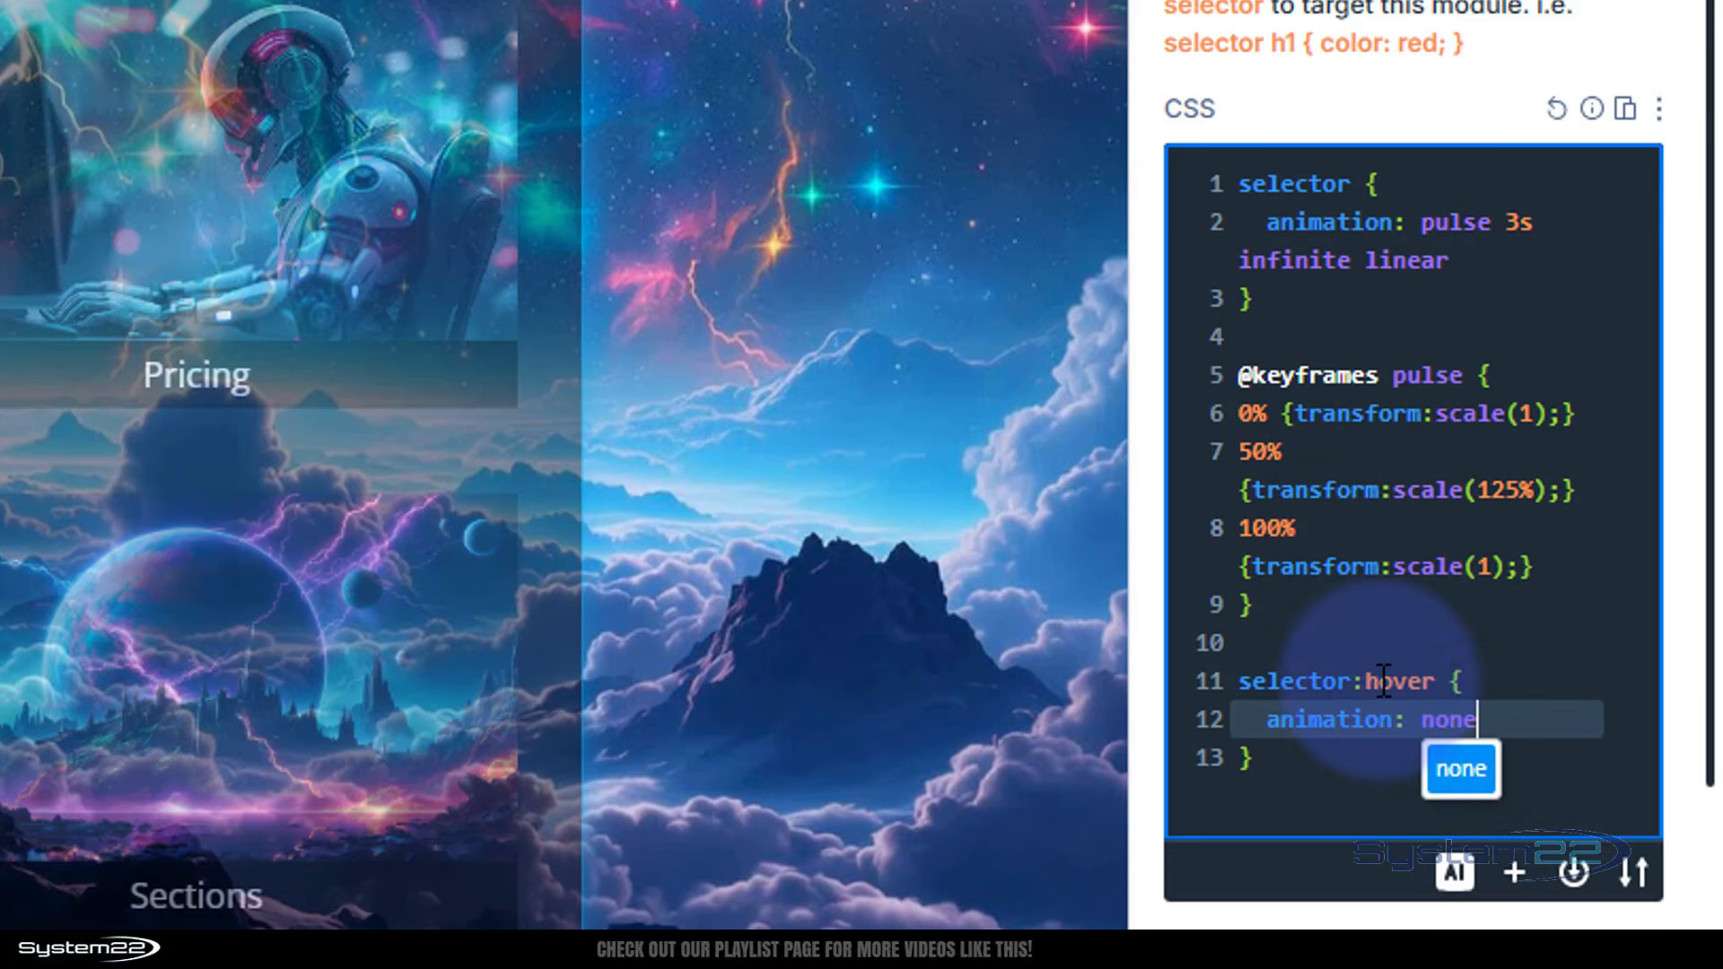
click(1360, 759)
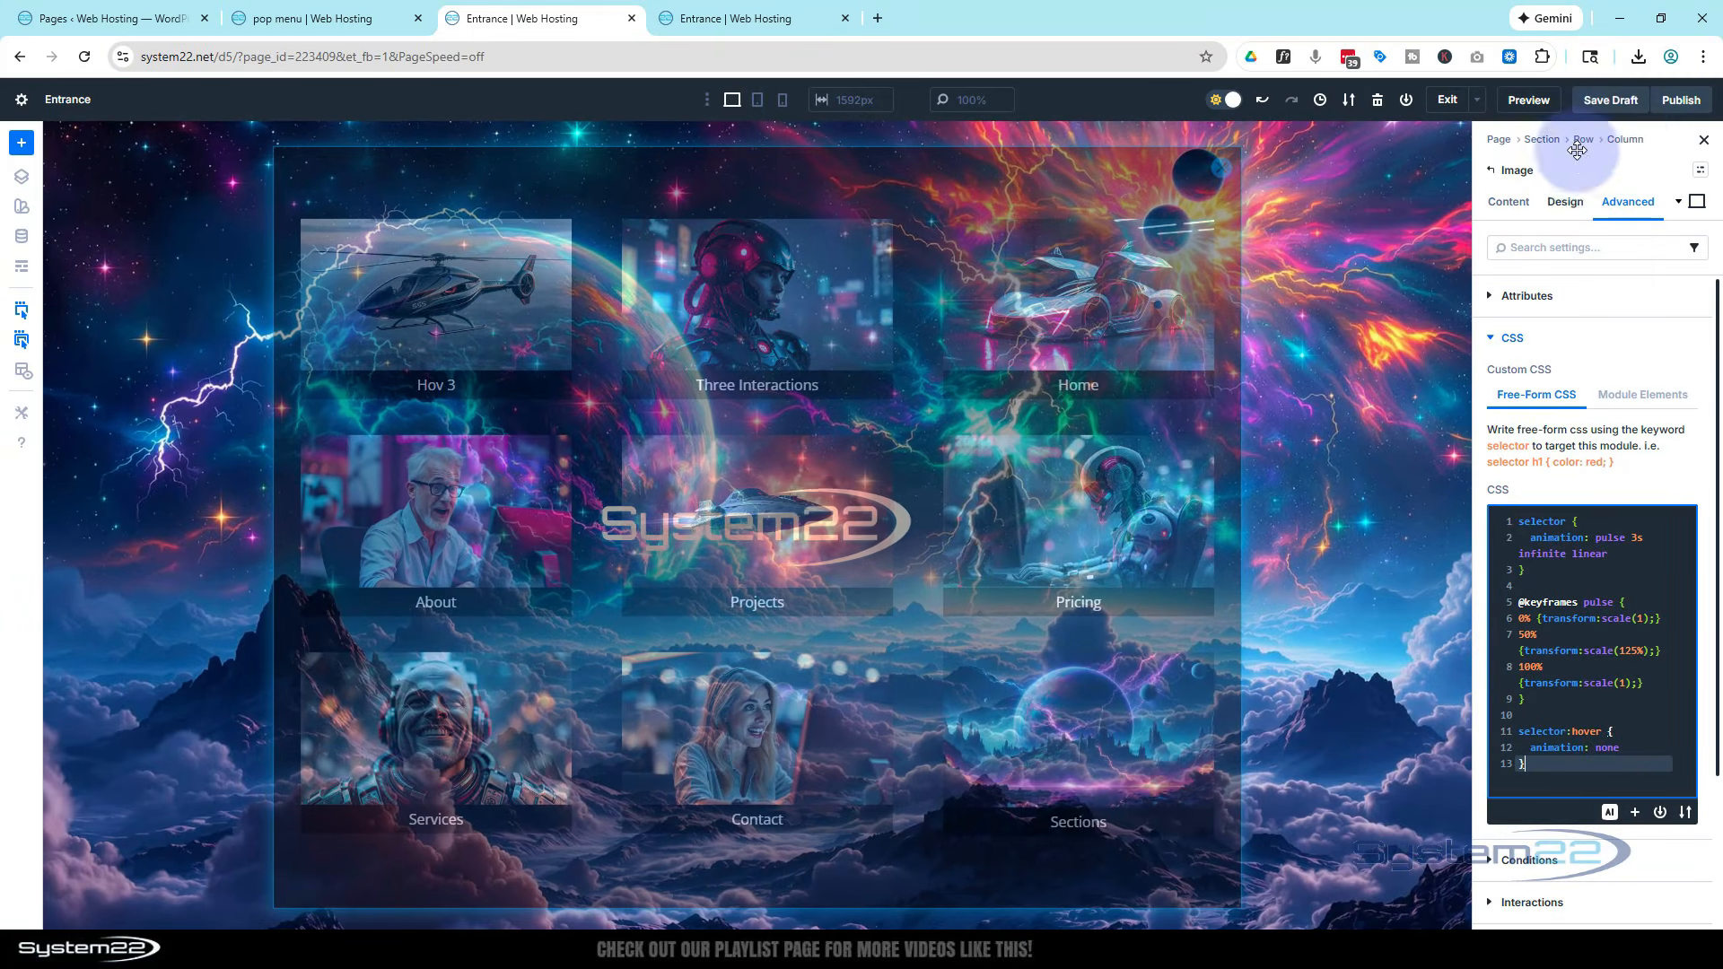
Preview the page and test opening and closing the popup with the logo
click(1620, 115)
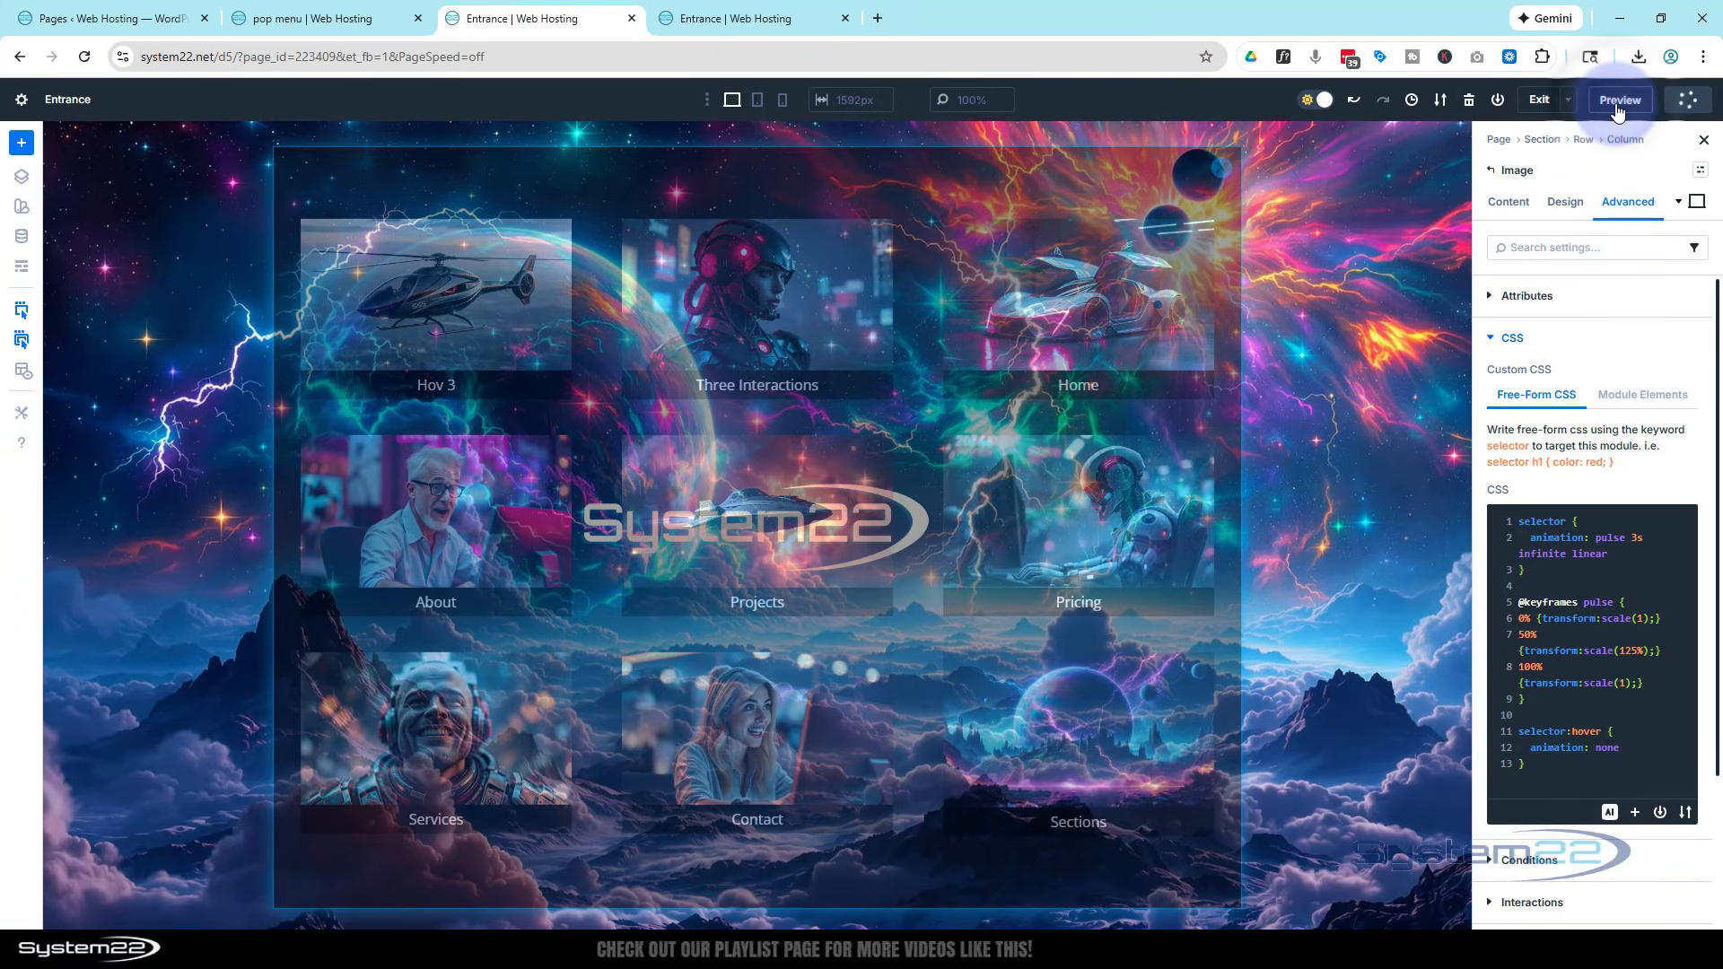
click(1523, 106)
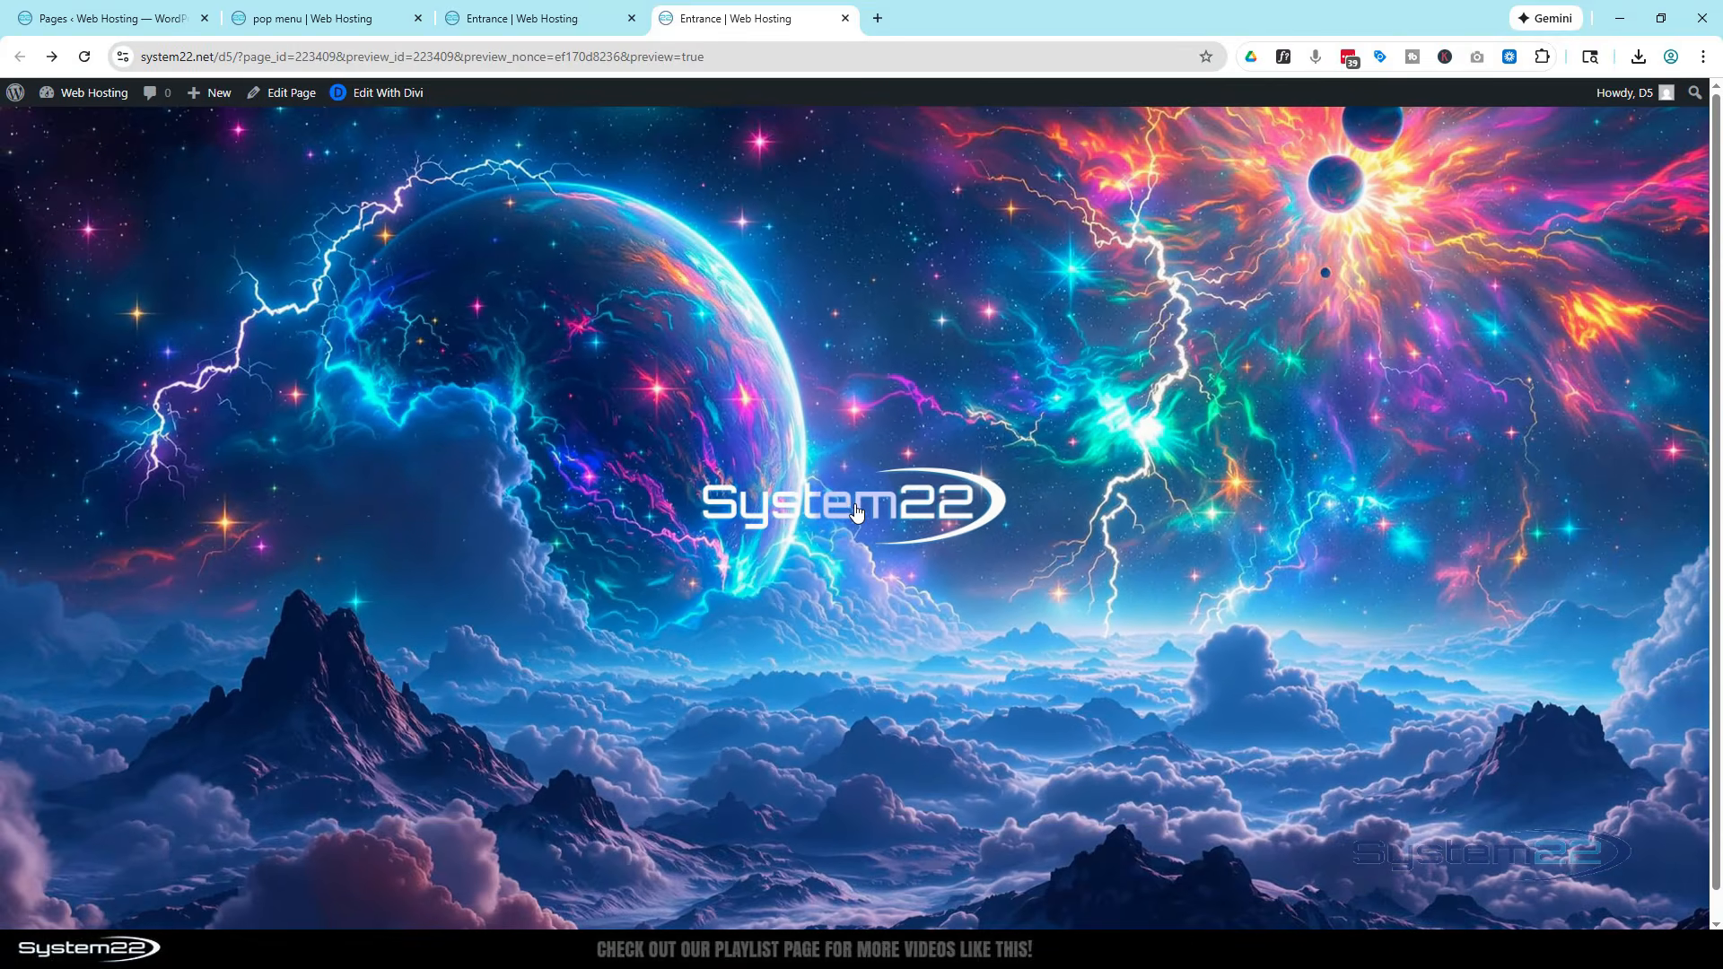
click(845, 454)
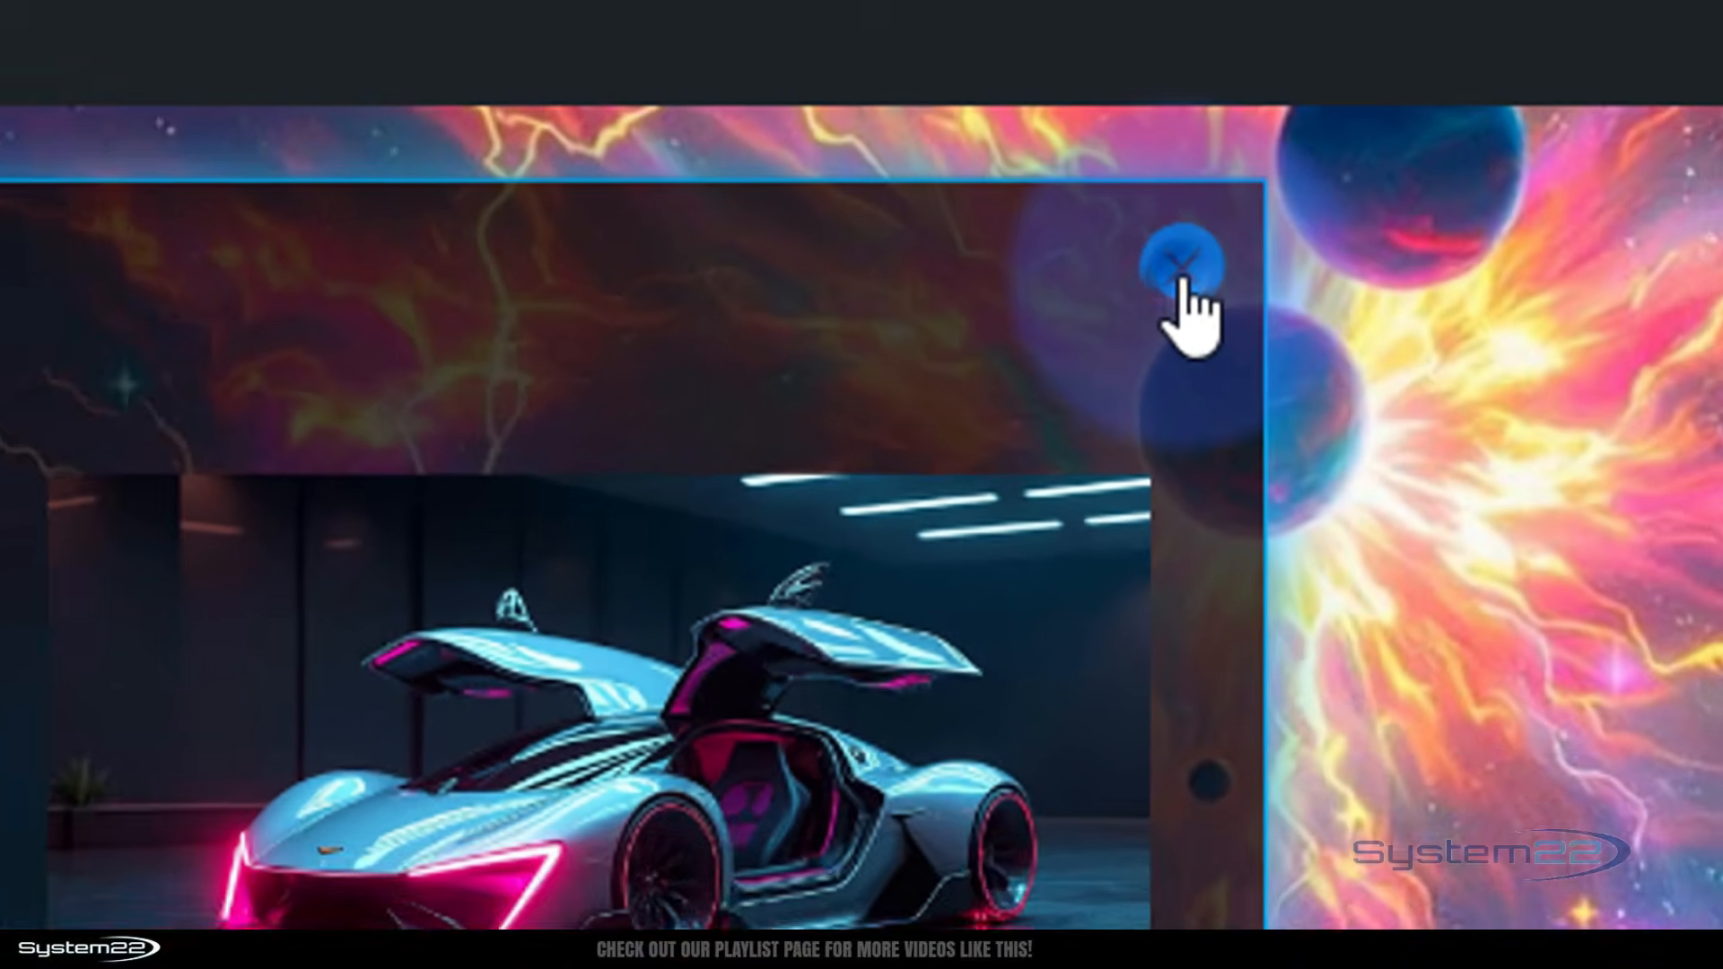
click(1152, 296)
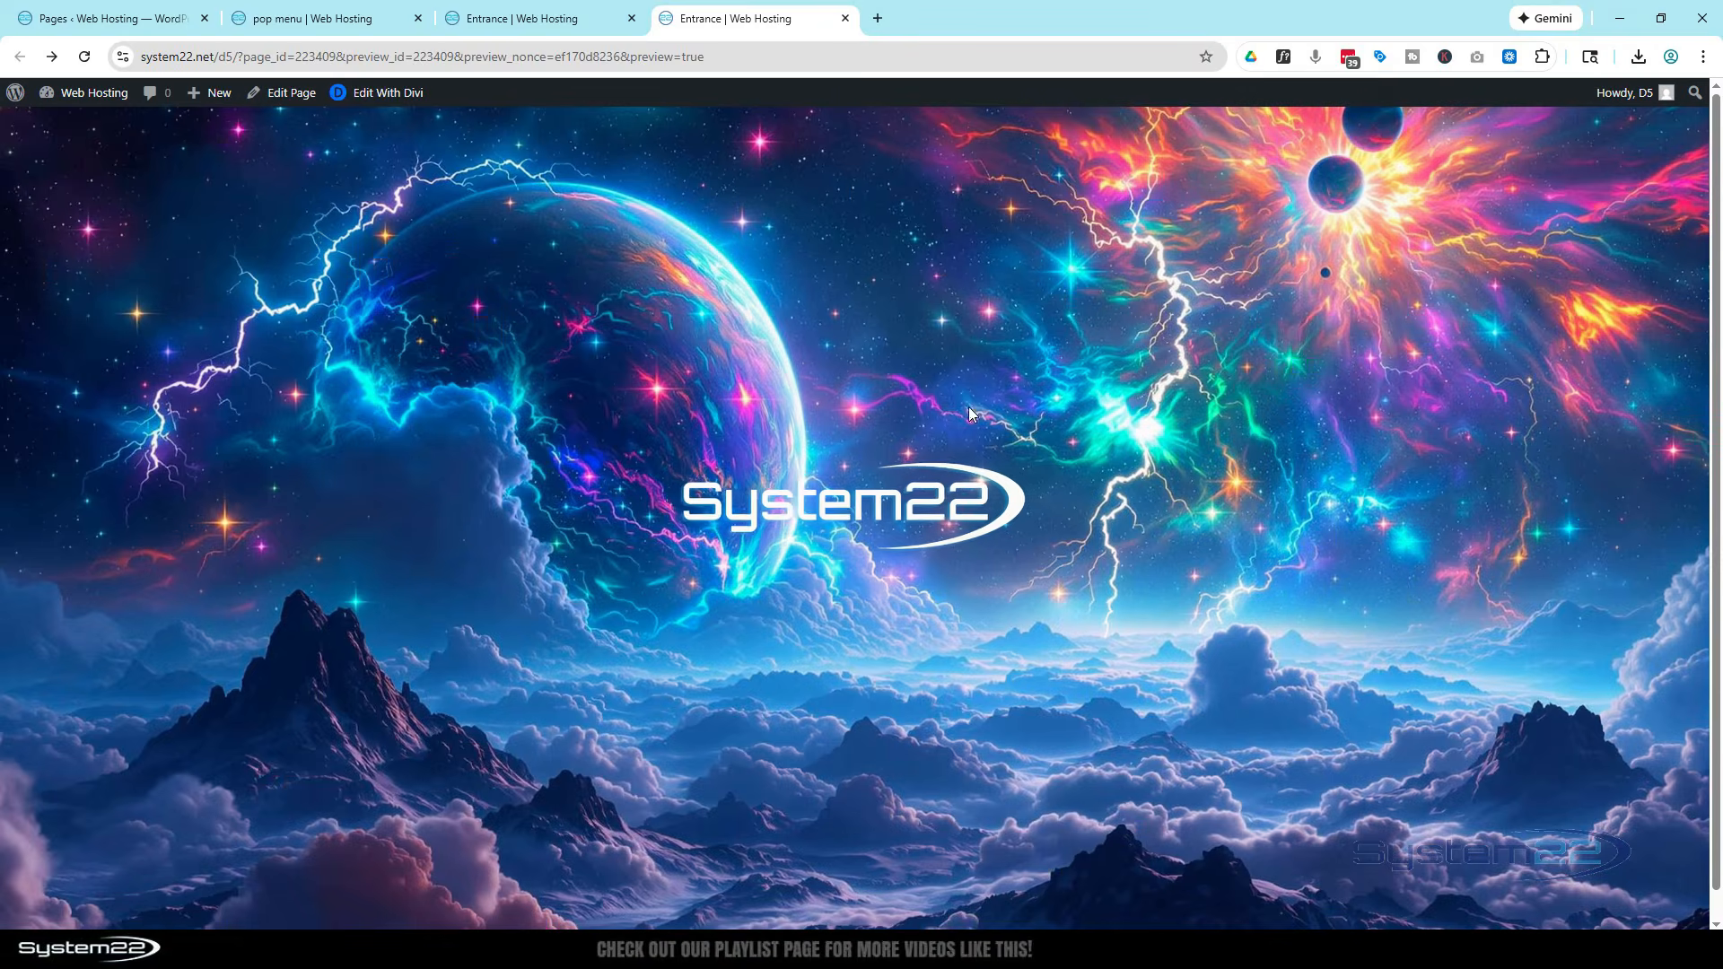
click(884, 501)
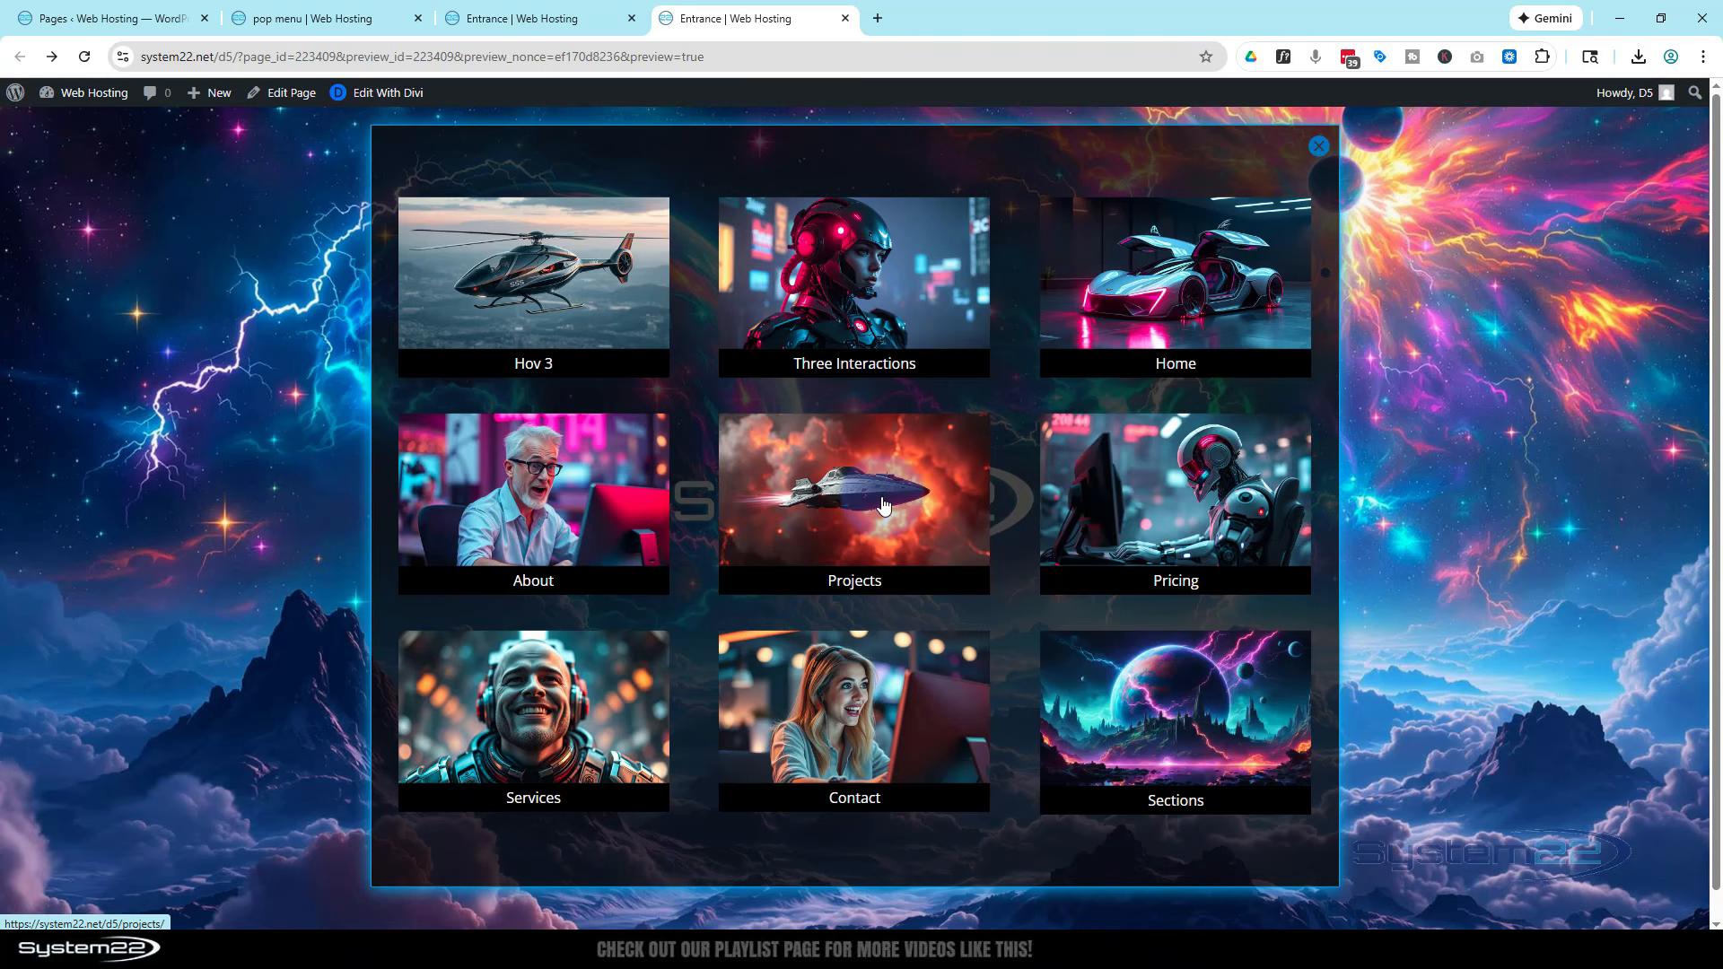
Check the popup in browser device emulation as iPhone 12 Pro, then close the developer tools
key(ctrl+shift+i)
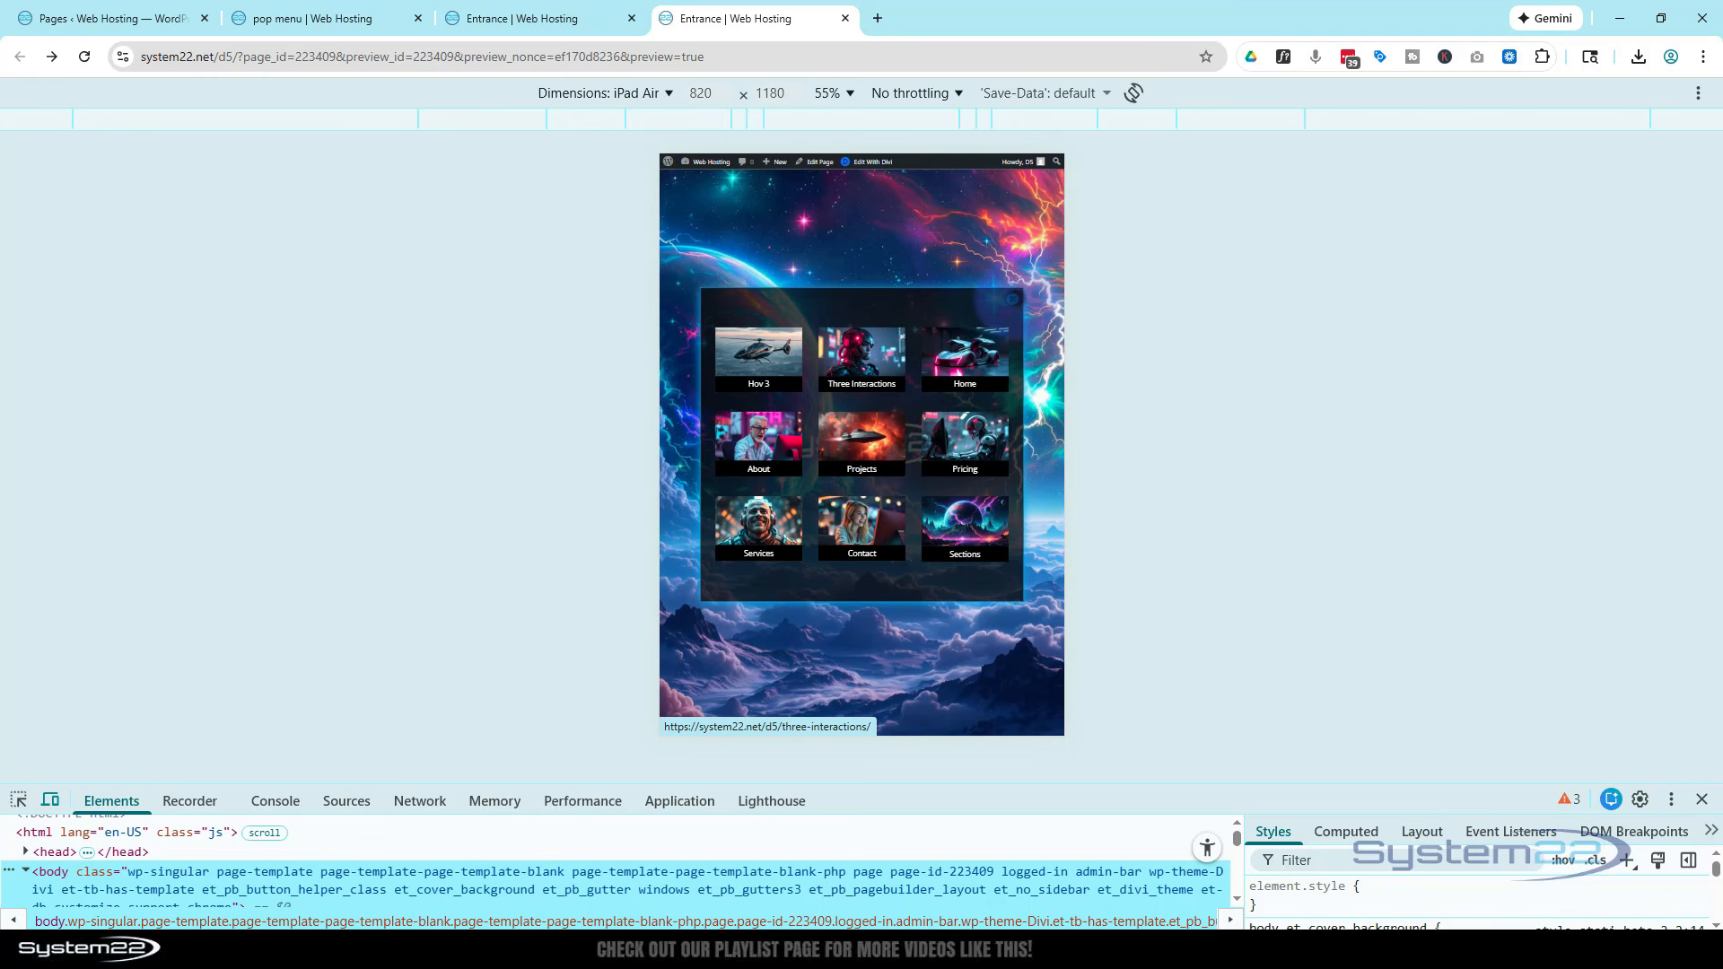
click(1012, 299)
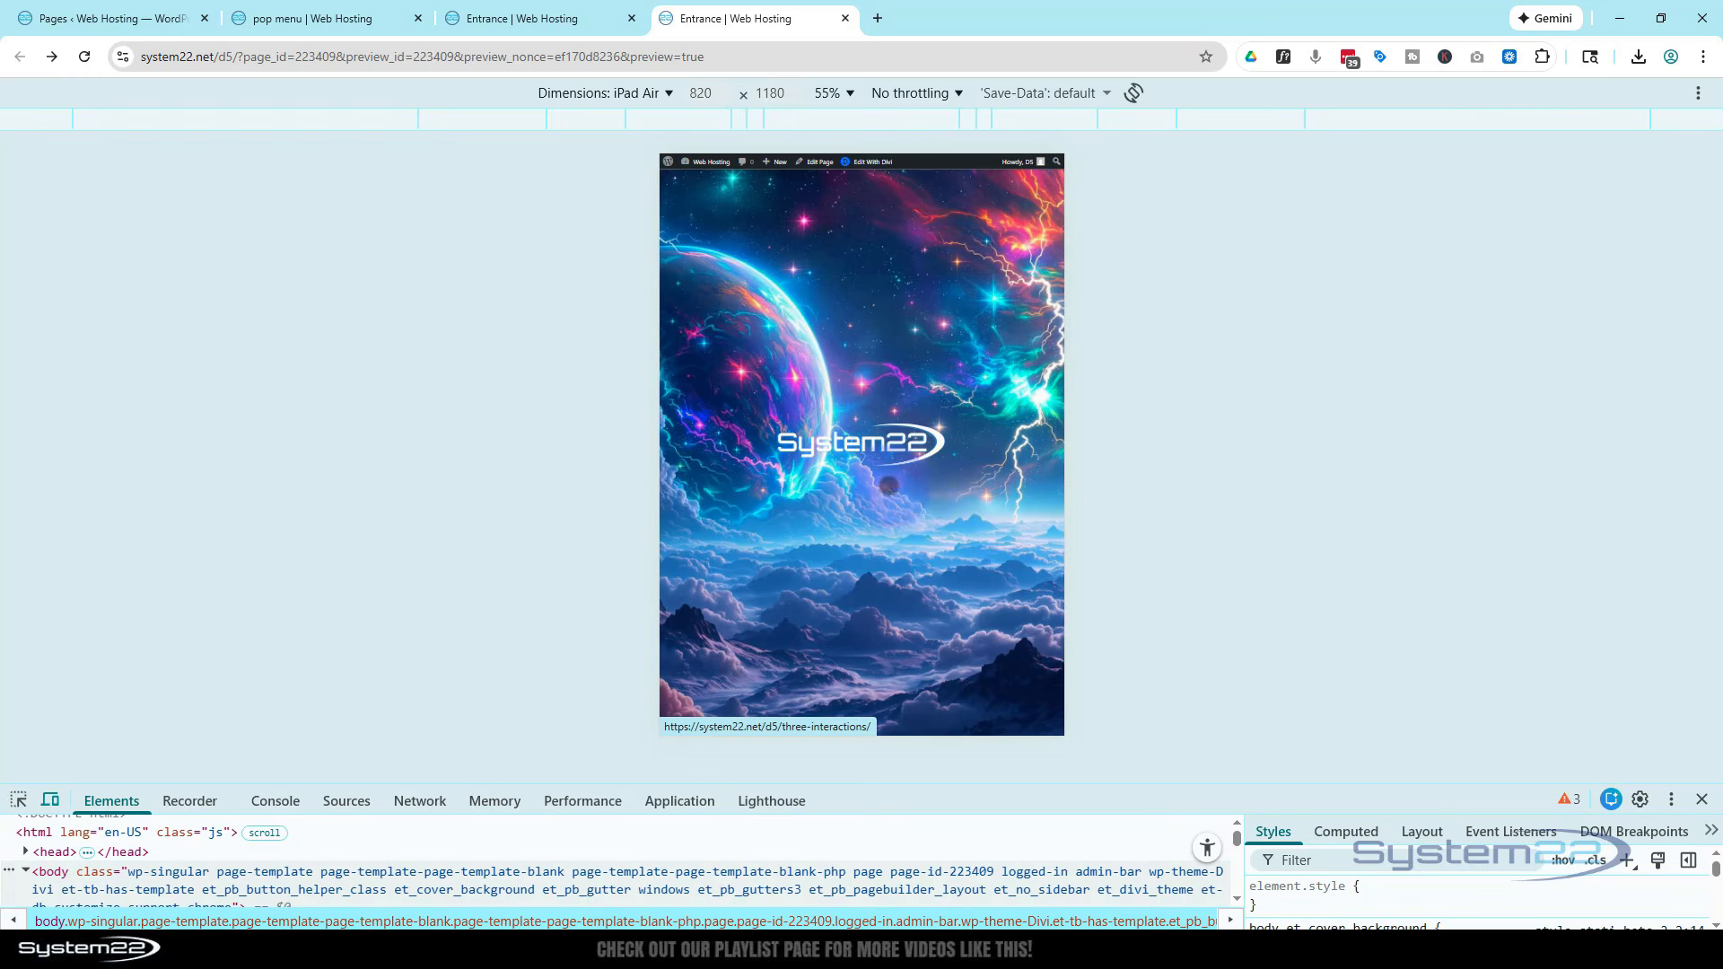
click(876, 449)
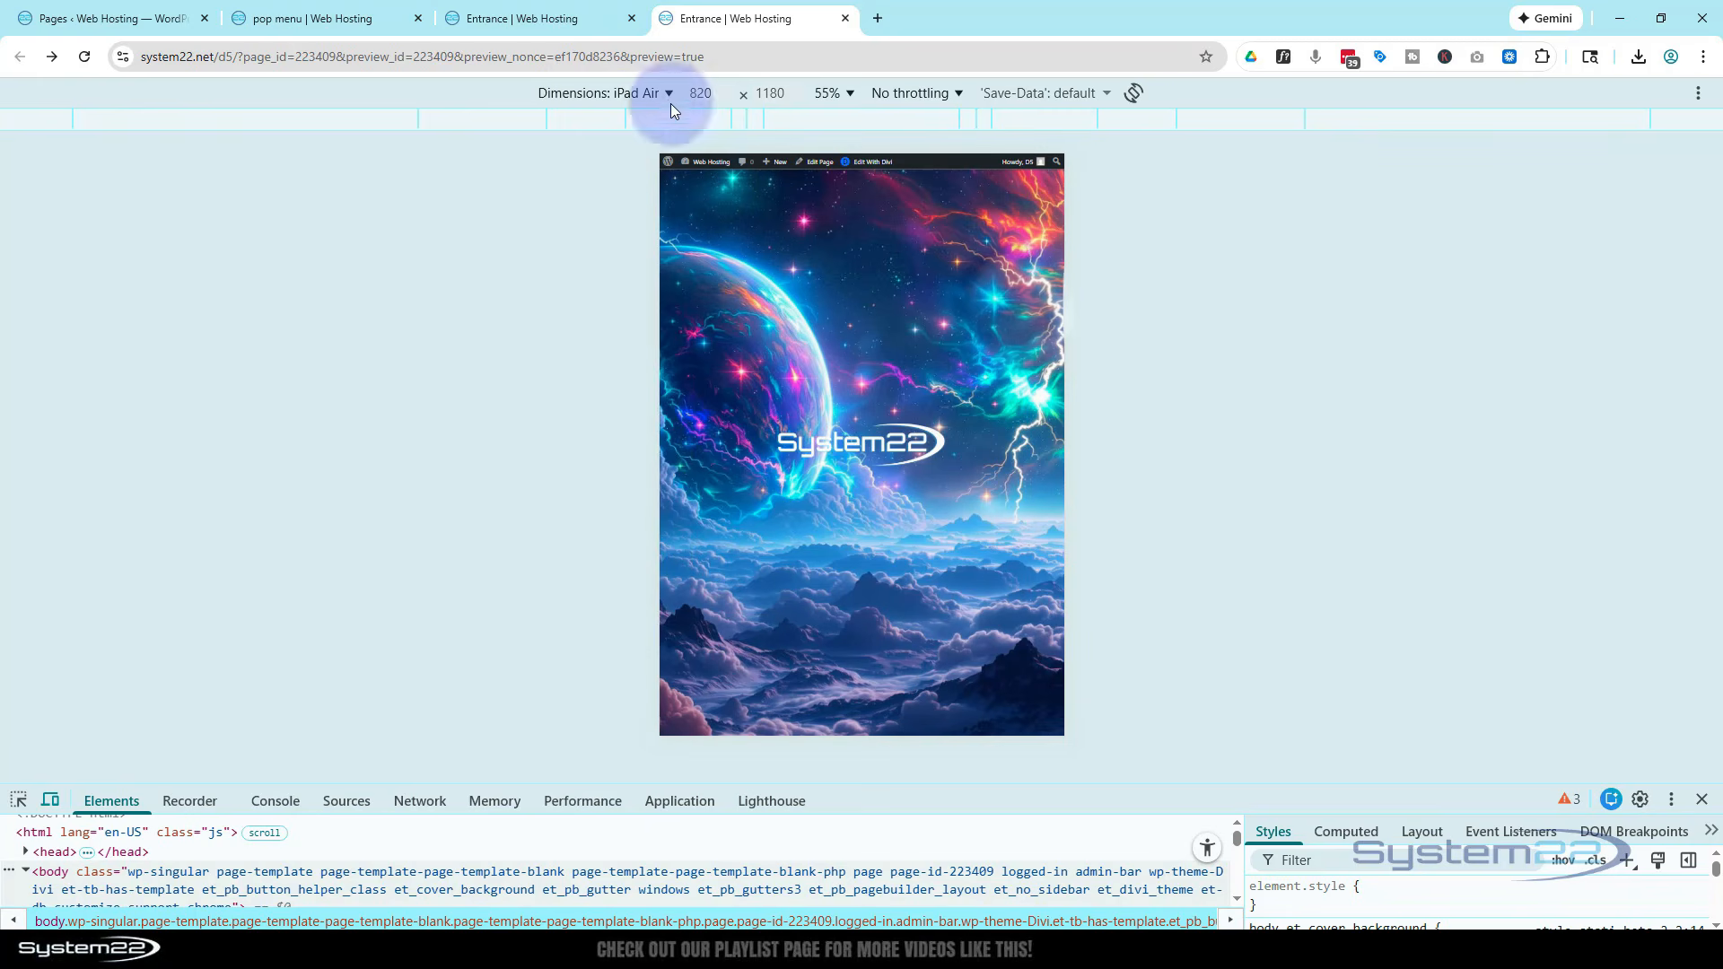
click(621, 93)
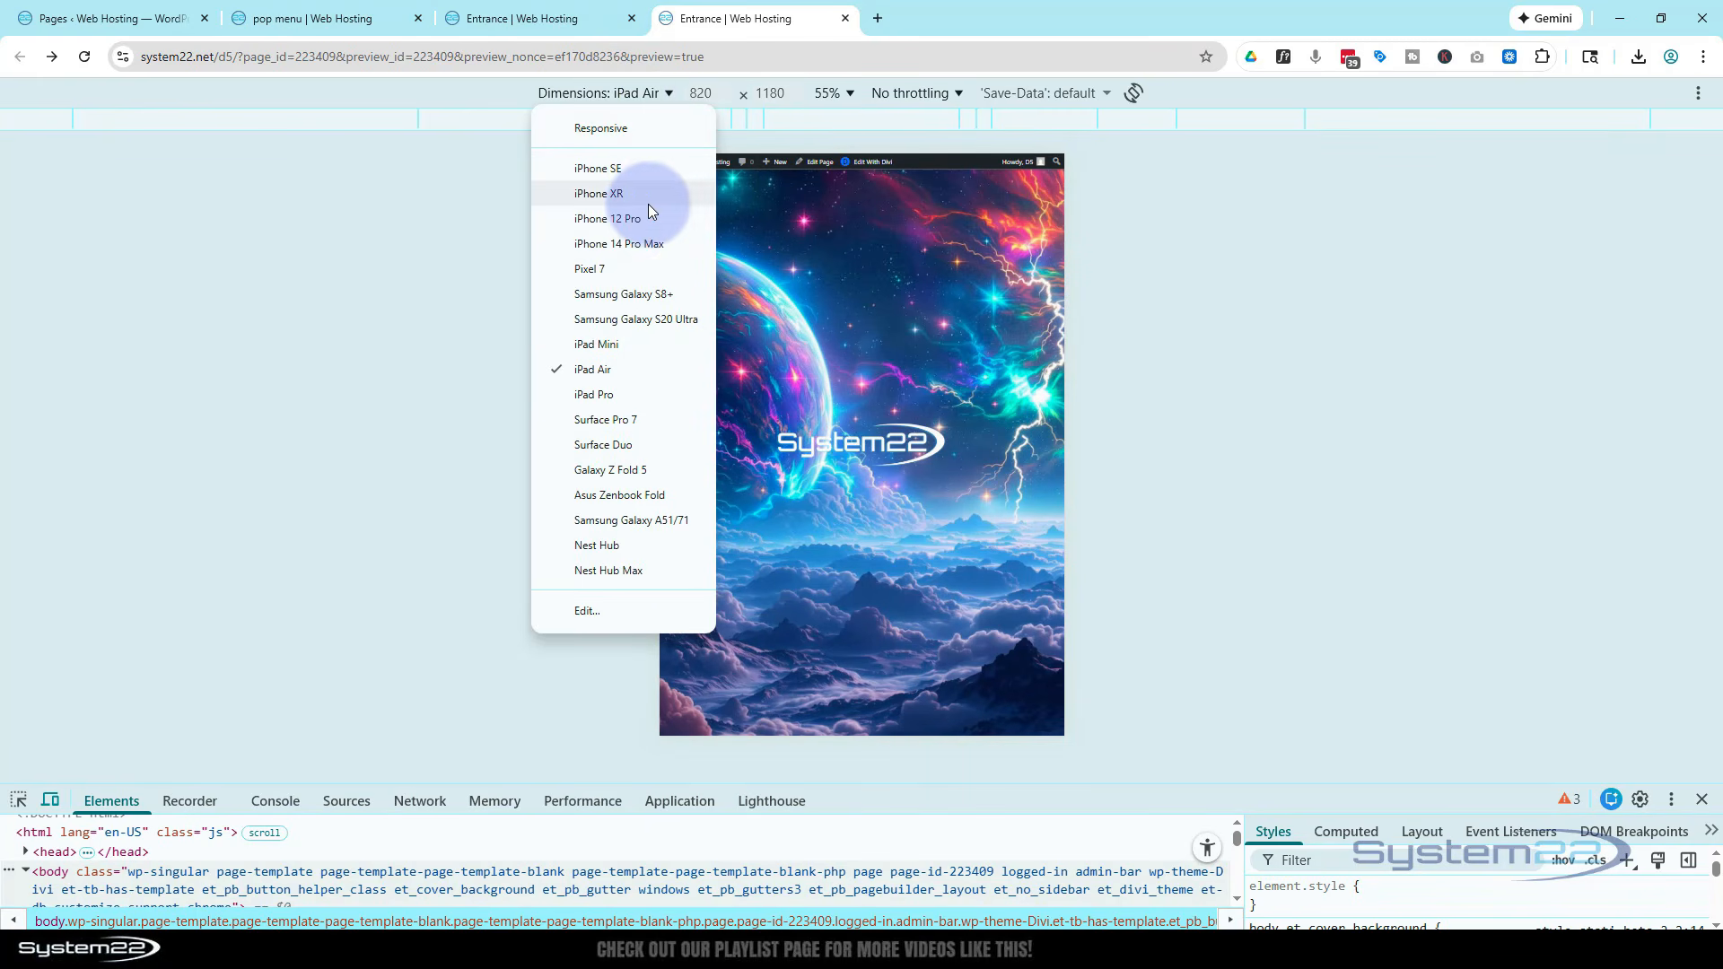
click(630, 224)
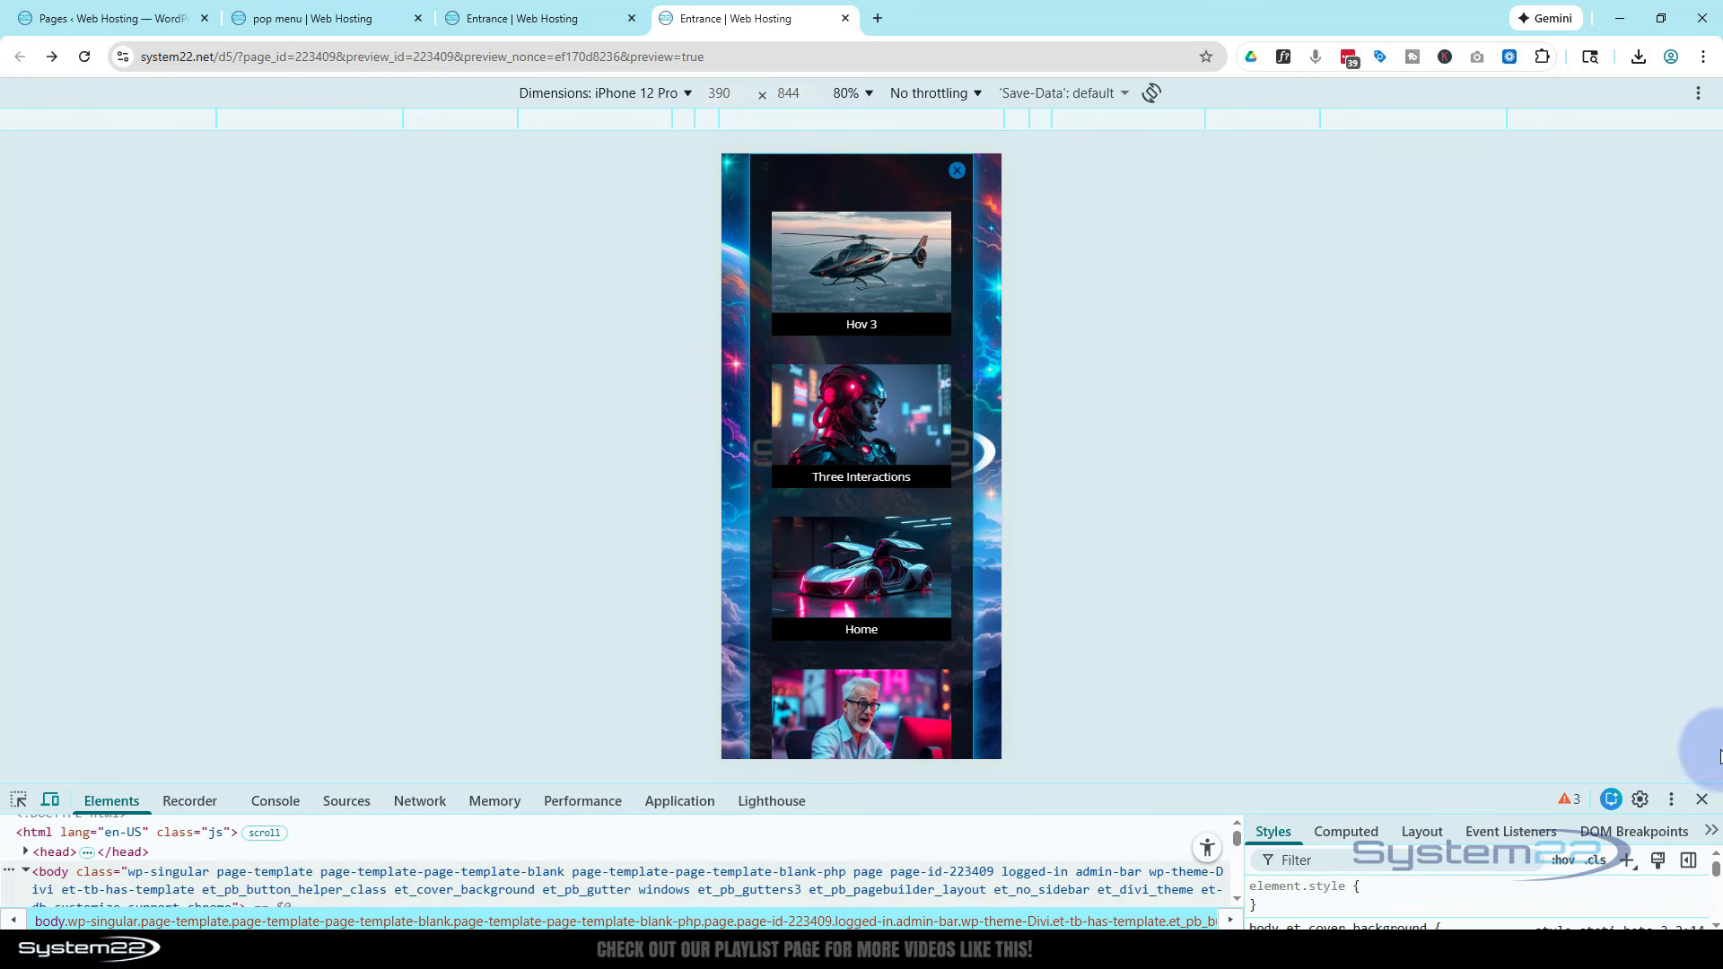
click(1699, 800)
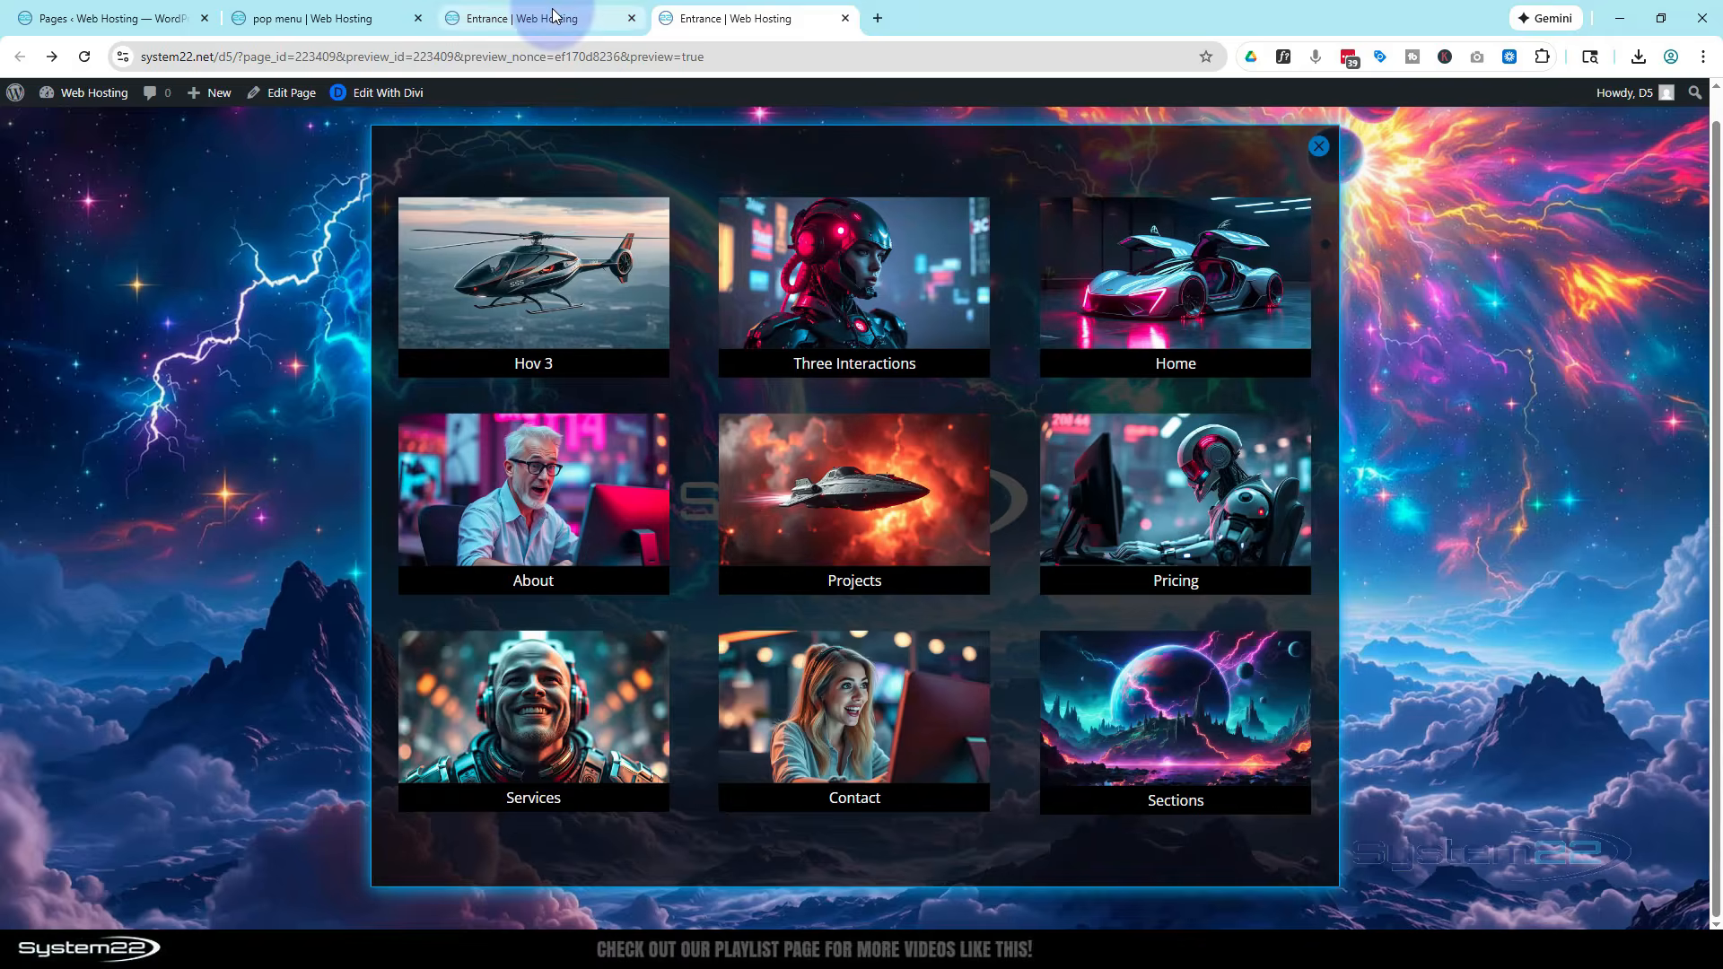
Back in the builder, set the row's max height to 100vh for the phone view
click(552, 17)
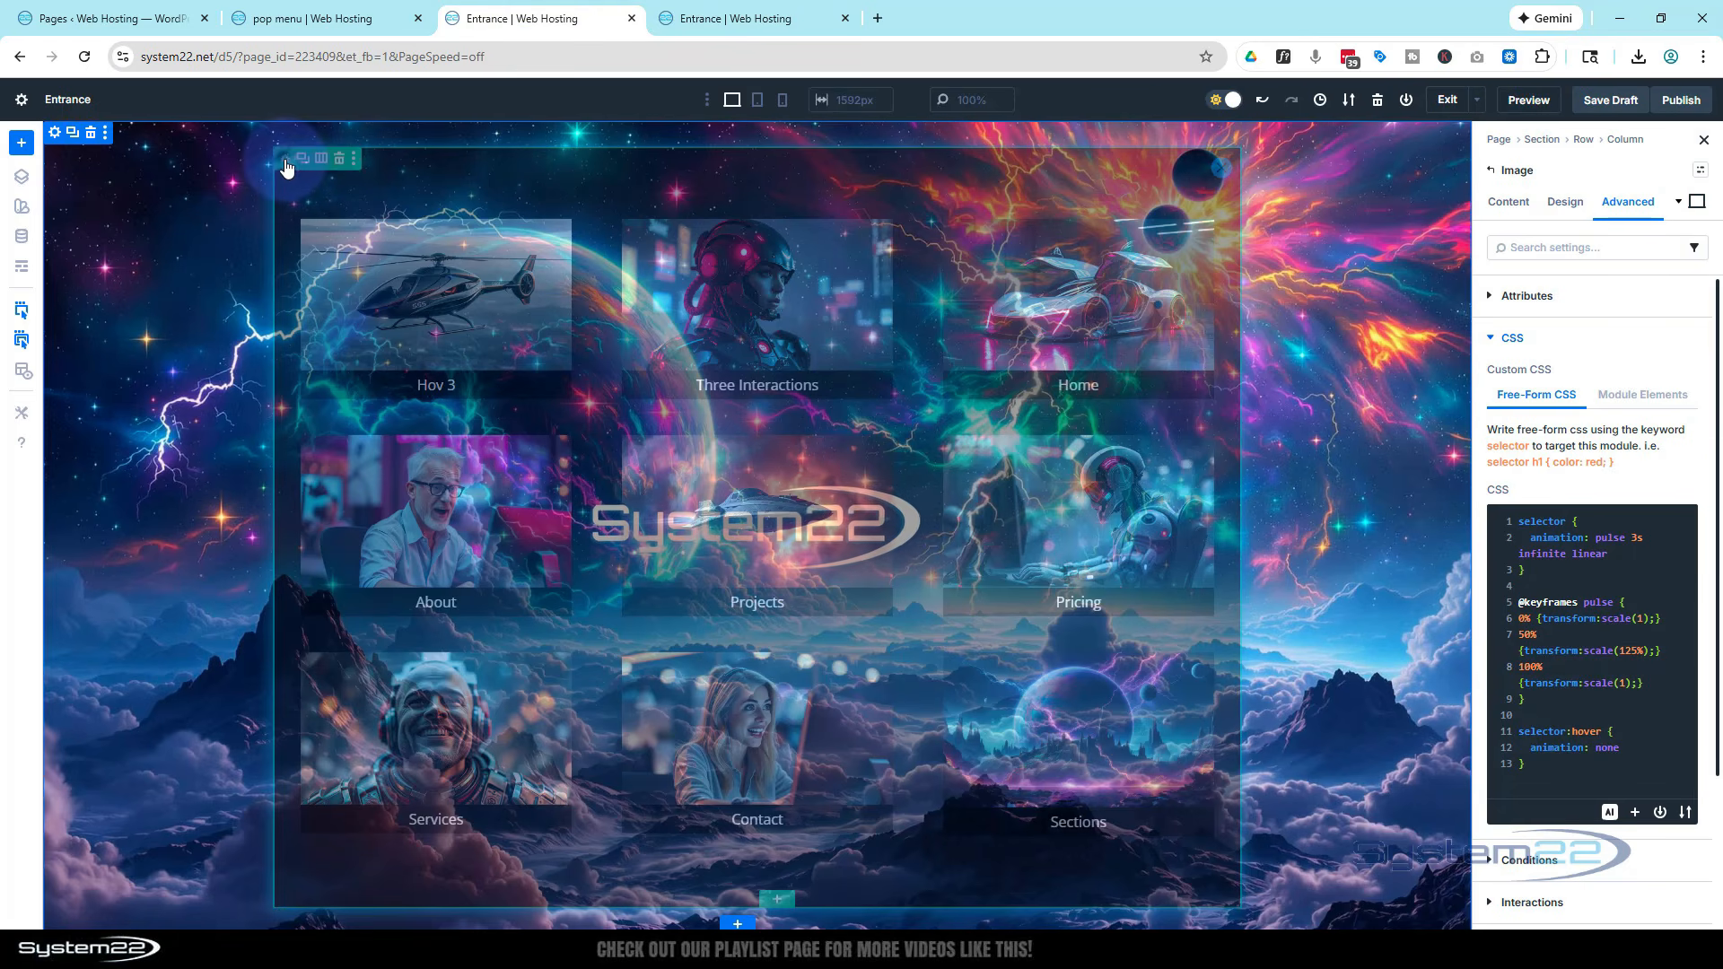
click(285, 161)
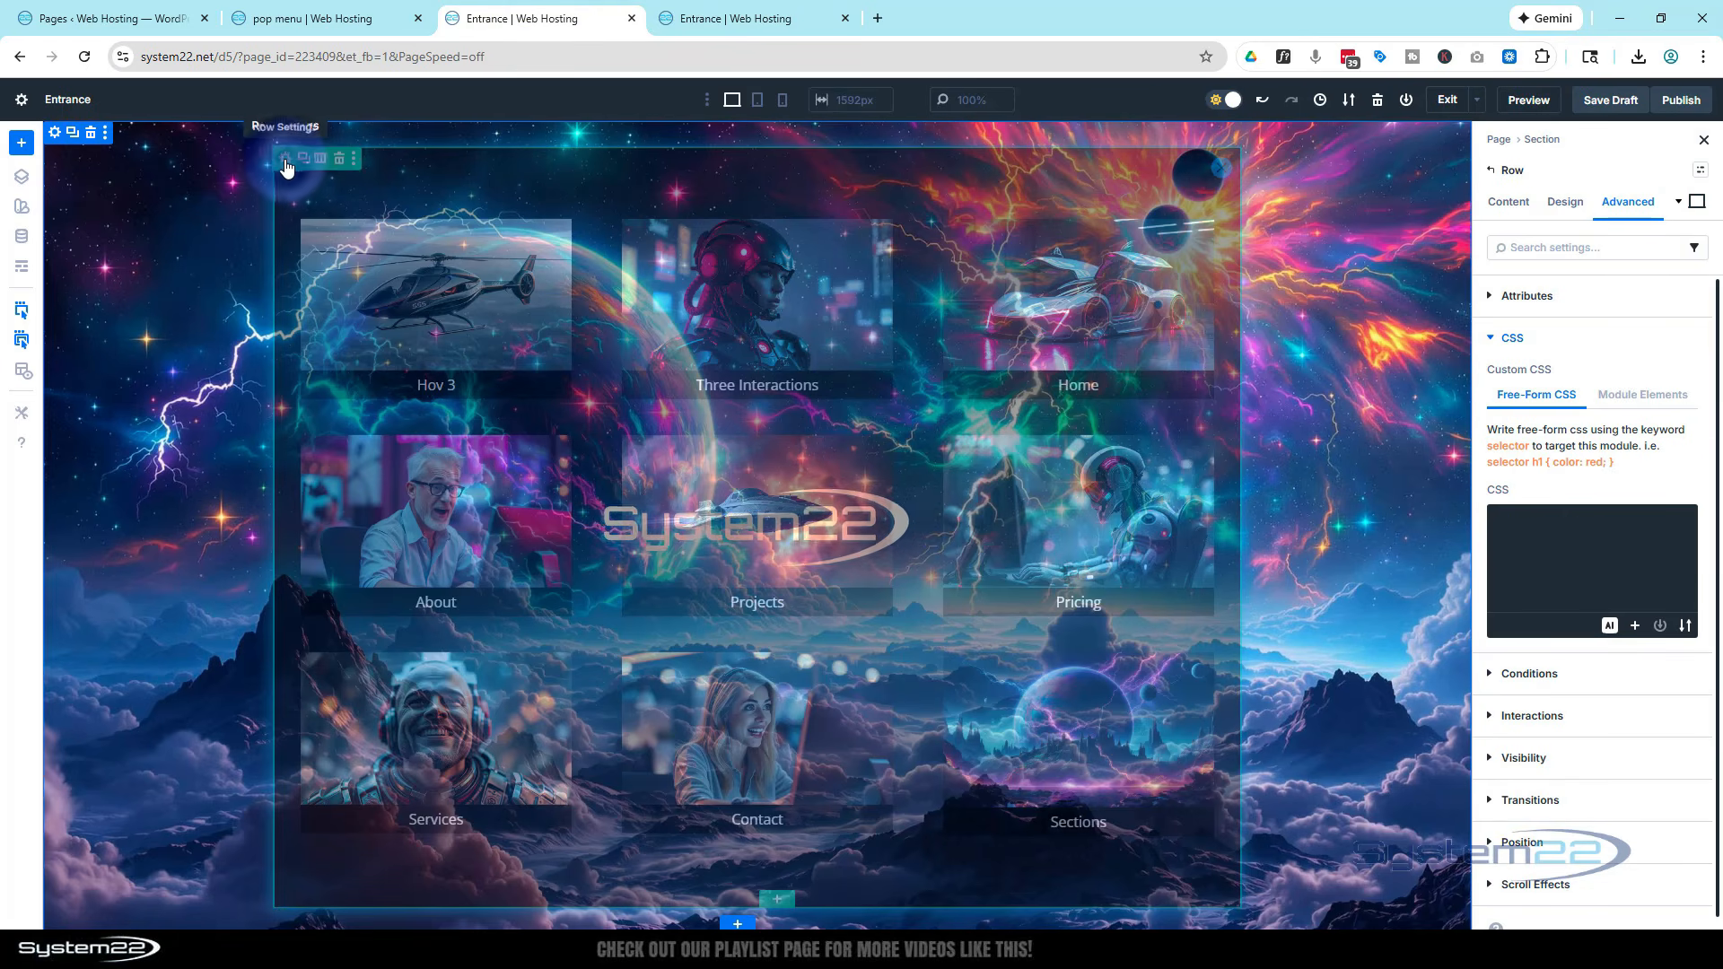
click(781, 101)
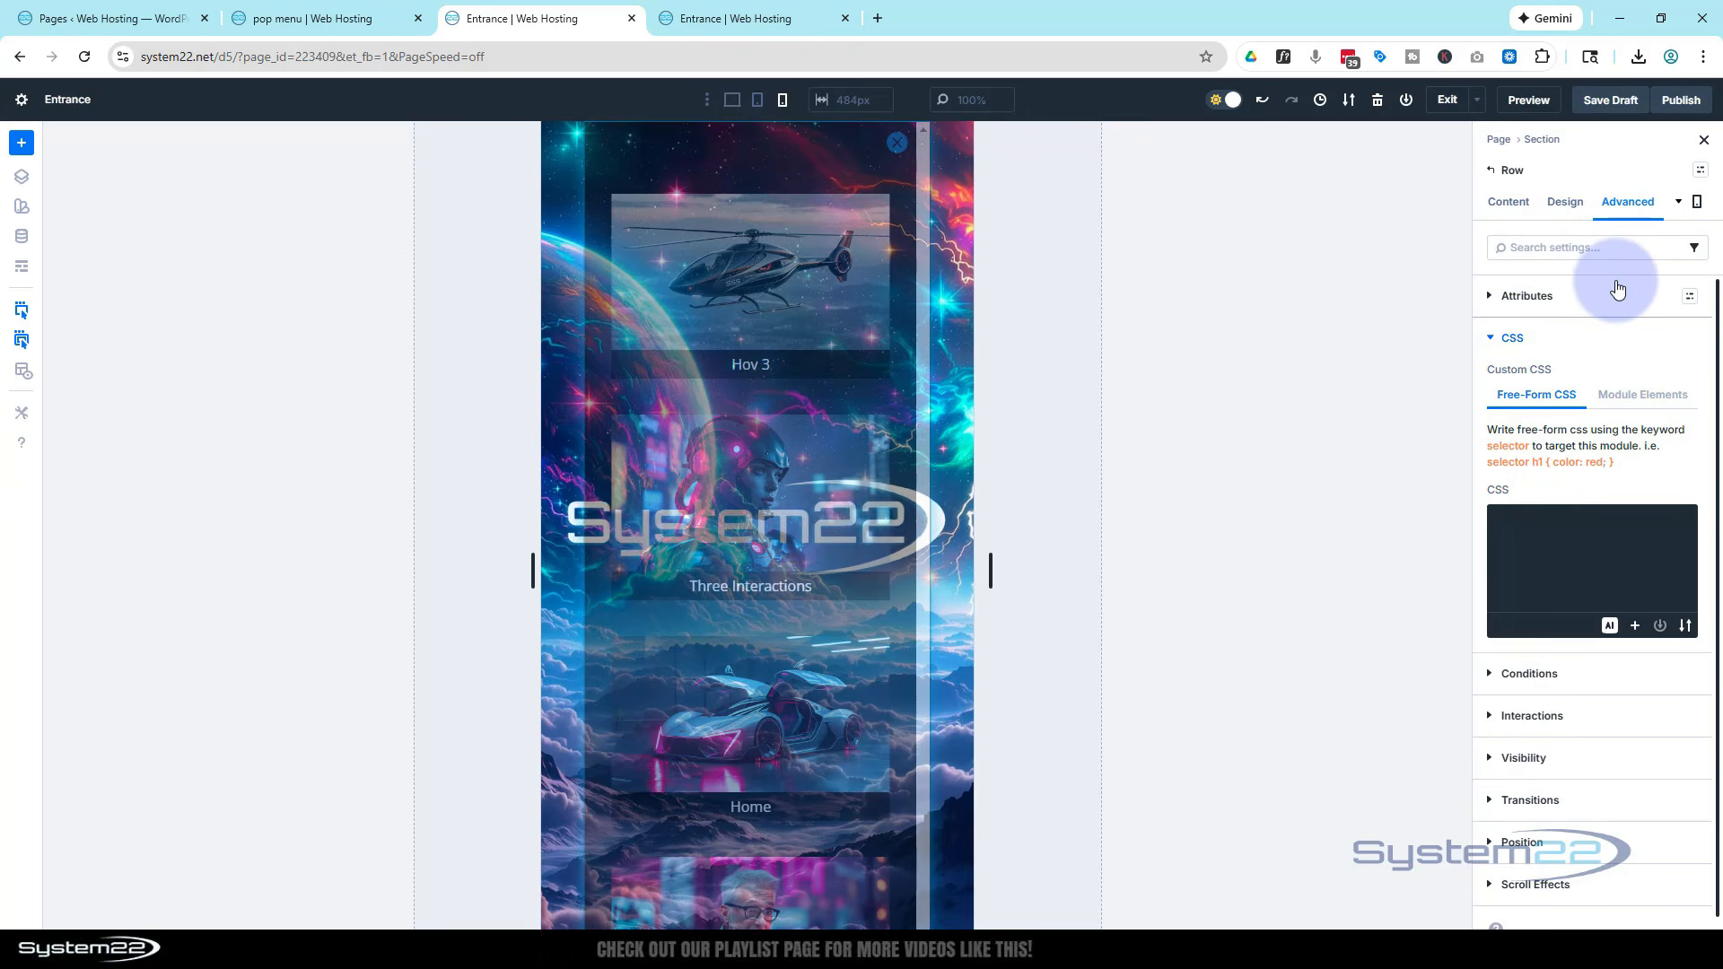
click(1568, 202)
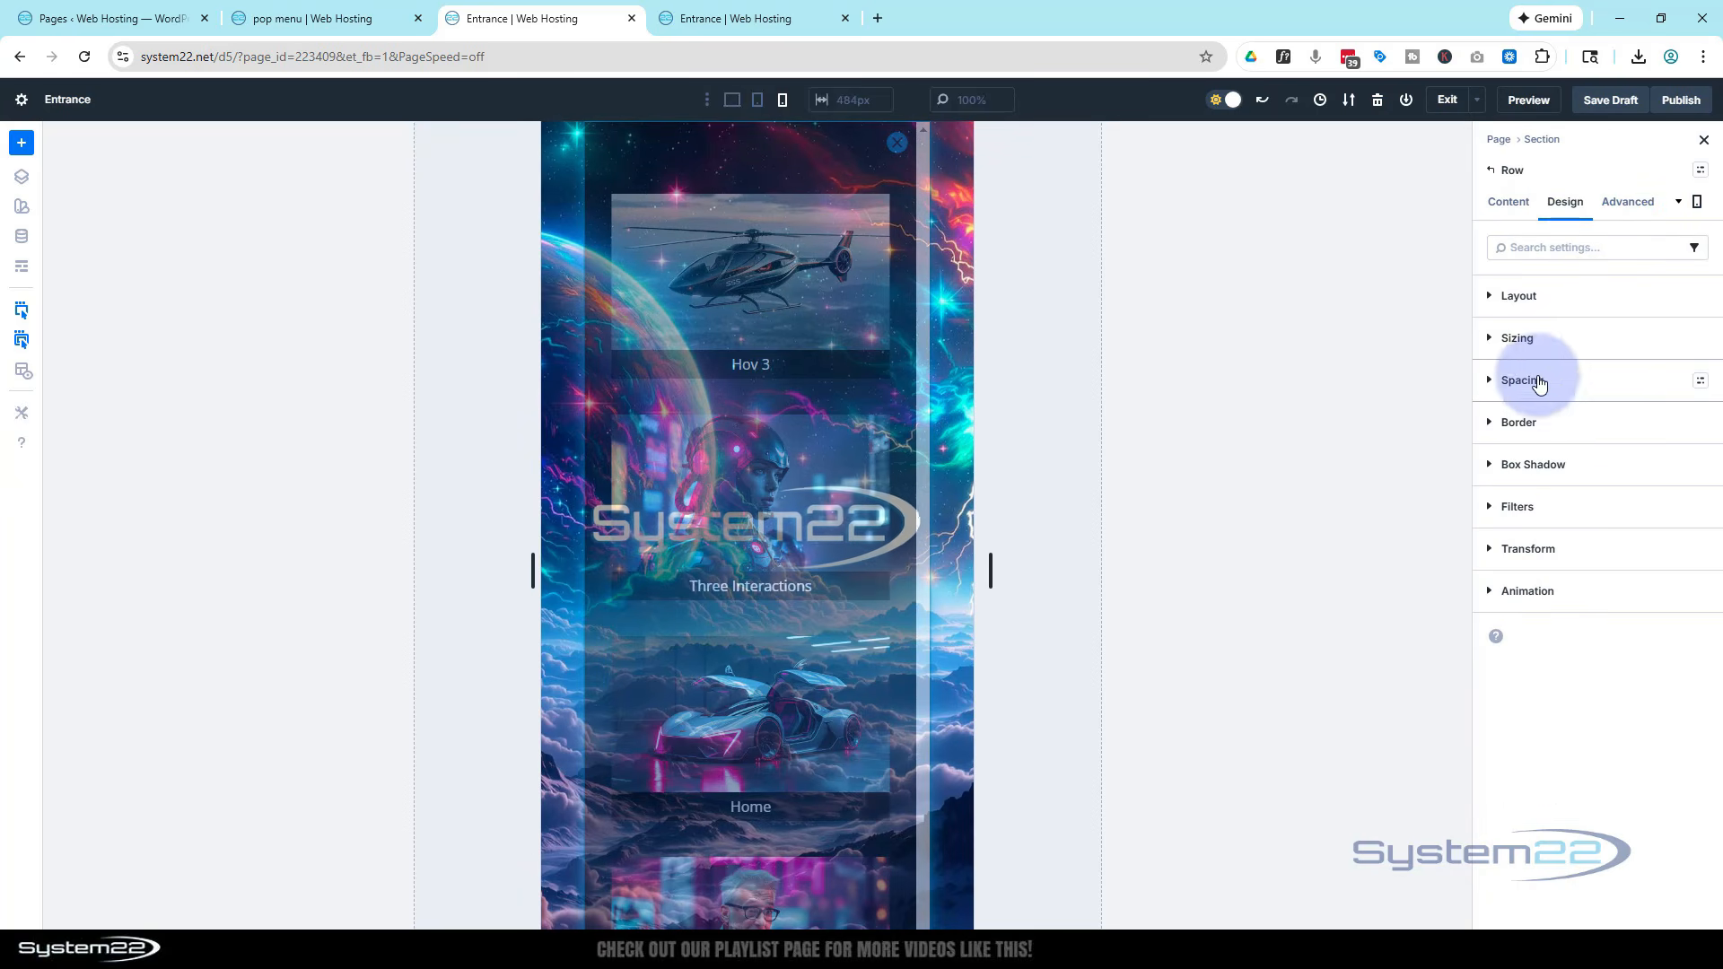
click(1489, 334)
scroll(1615, 582, down, 2)
click(1538, 592)
text(100vh)
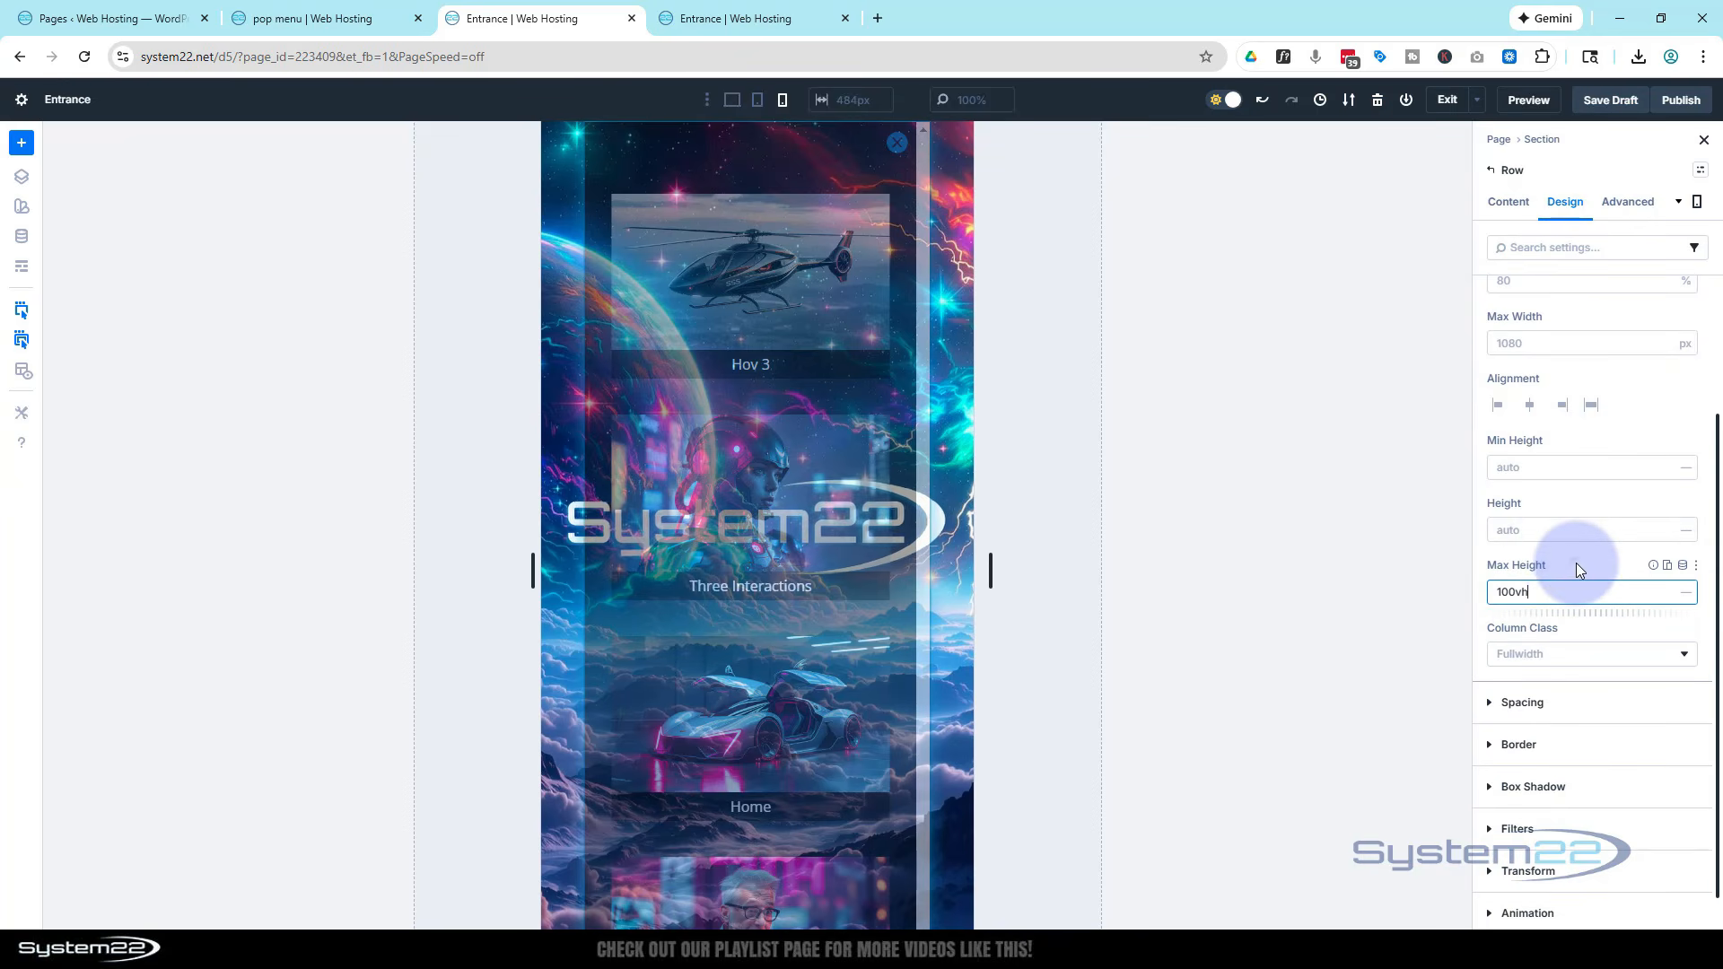
click(1575, 563)
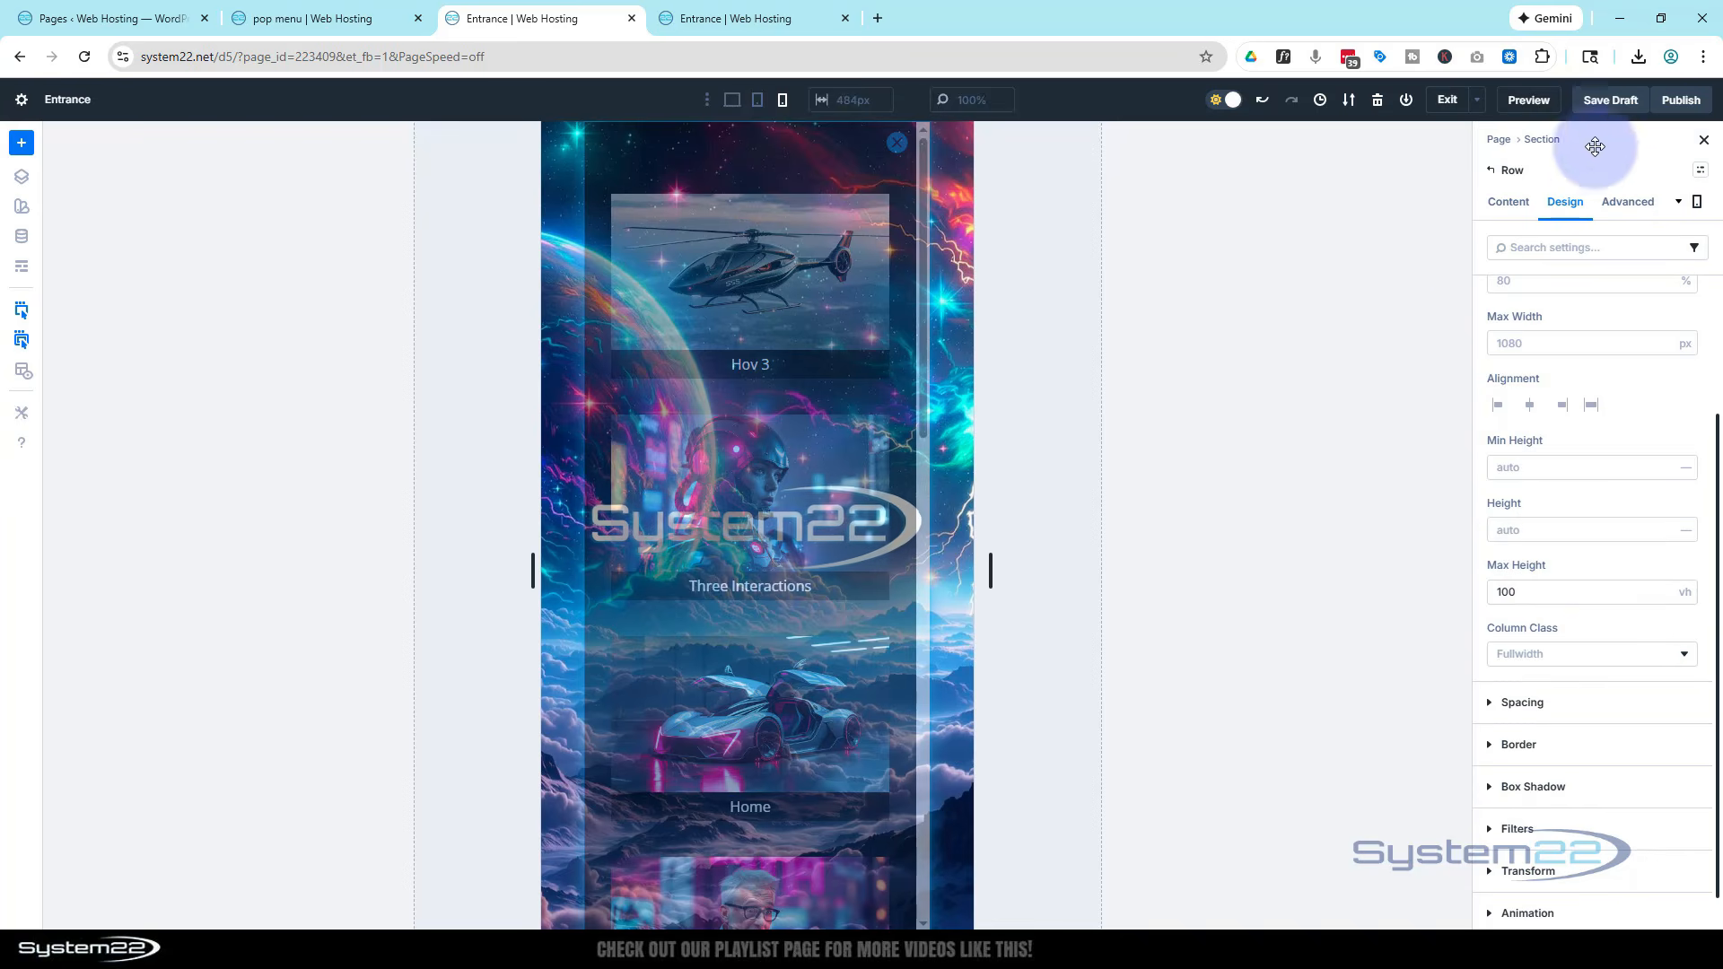
Save the page as a draft and open its preview
click(1611, 100)
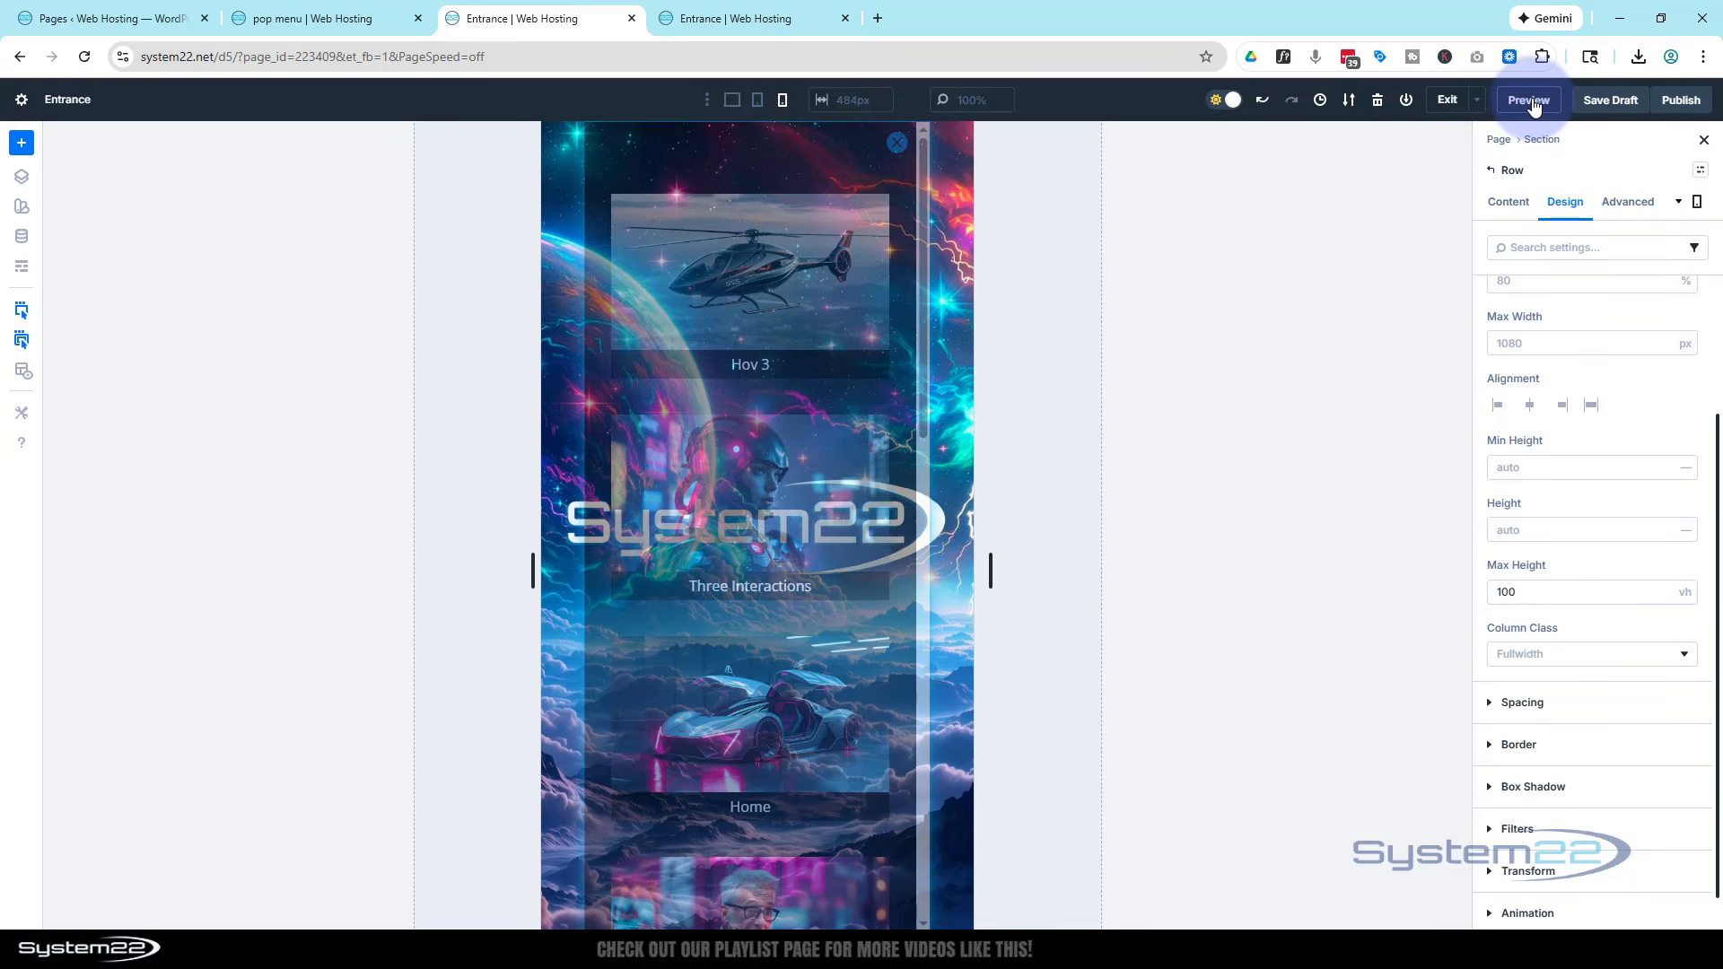
click(1529, 101)
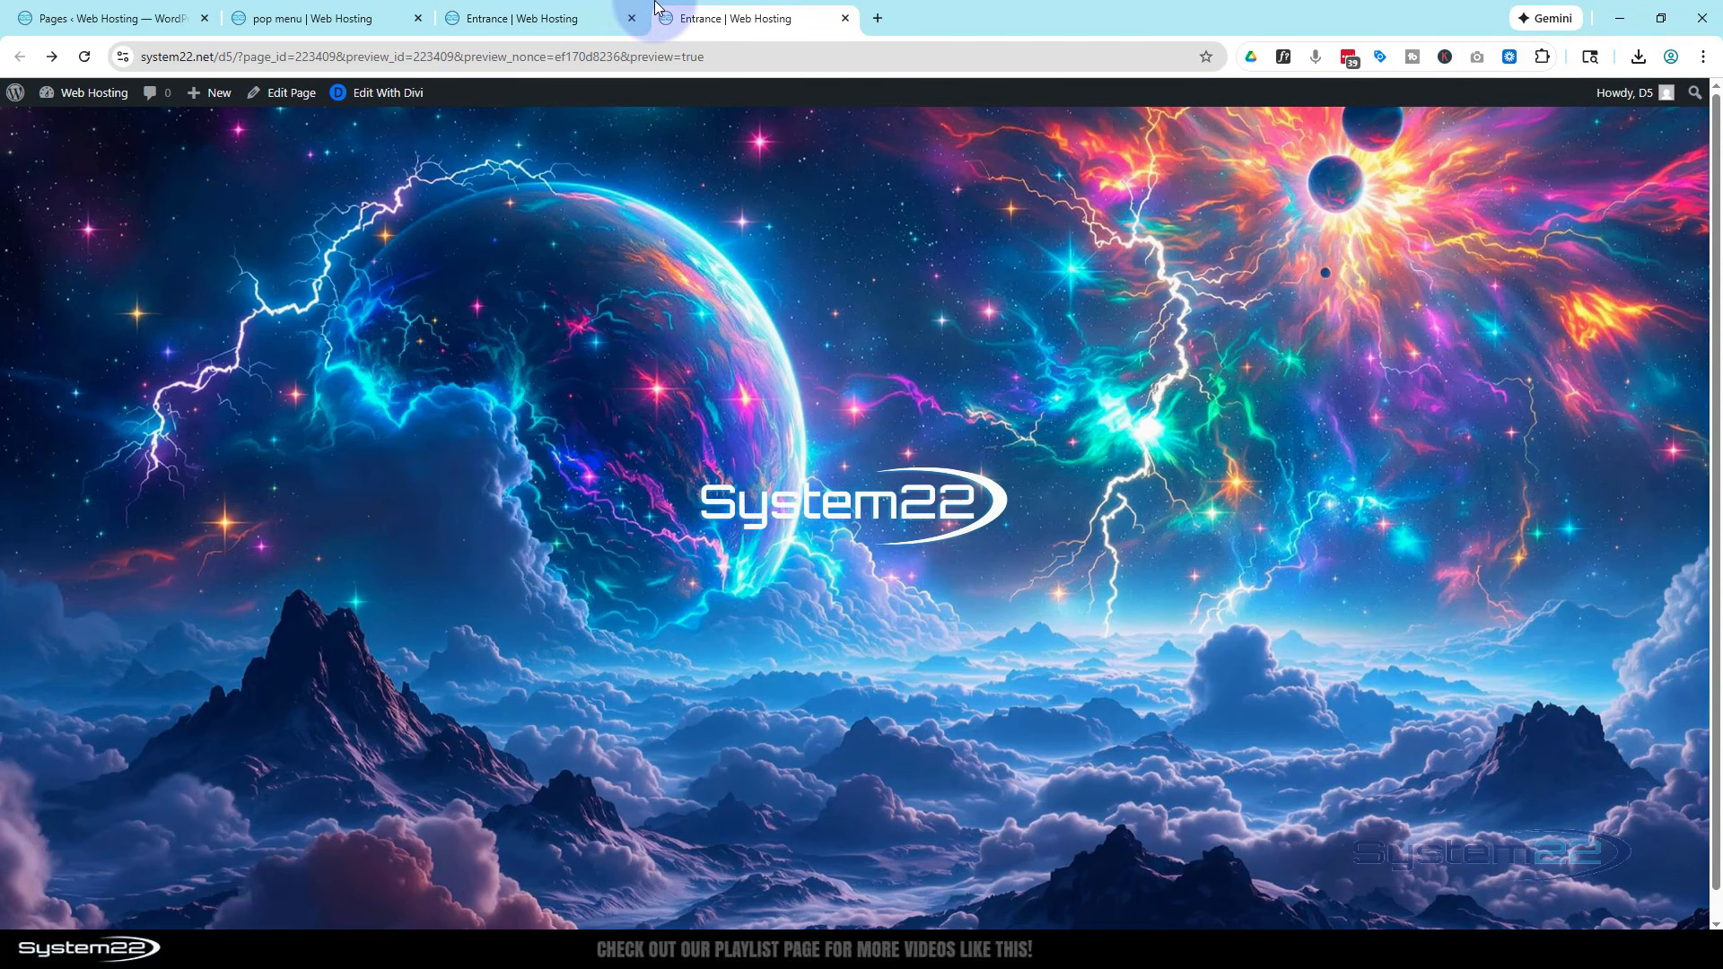
Open the popup in iPhone 12 Pro device emulation and scroll through the page cards
key(ctrl+shift+i)
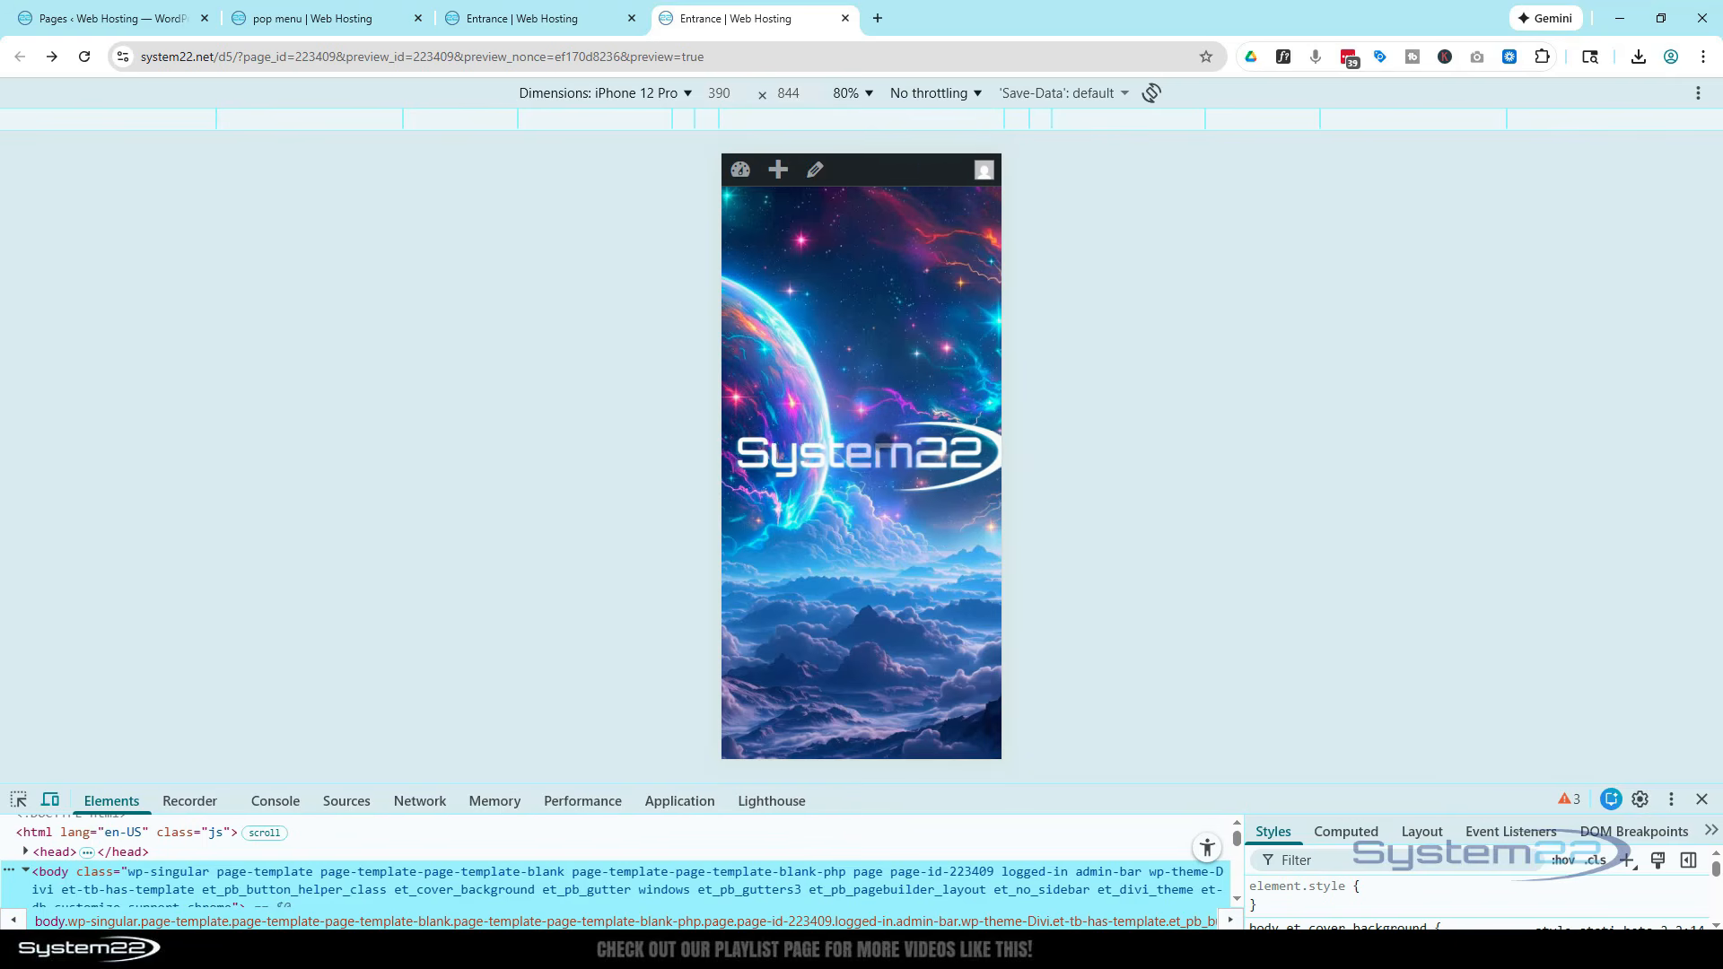
click(877, 454)
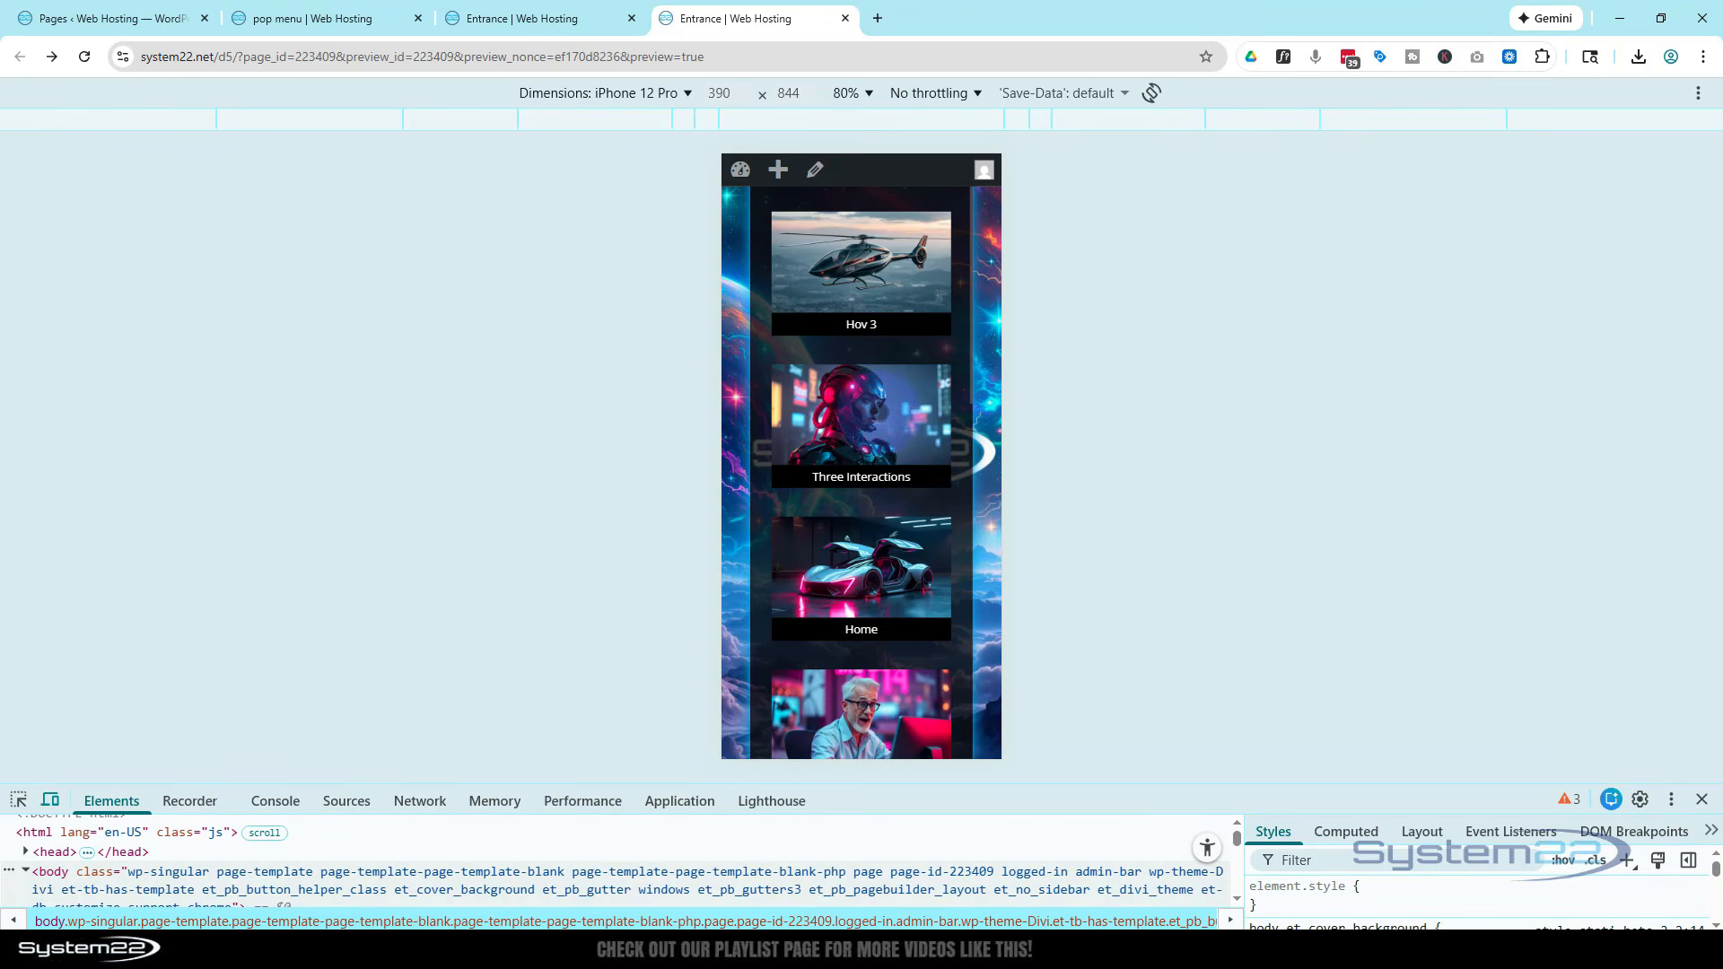
scroll(861, 473, down, 8)
scroll(861, 473, down, 2)
scroll(861, 473, up, 10)
Switch the emulated device to iPad Air to check the popup grid, then close the developer tools
click(611, 93)
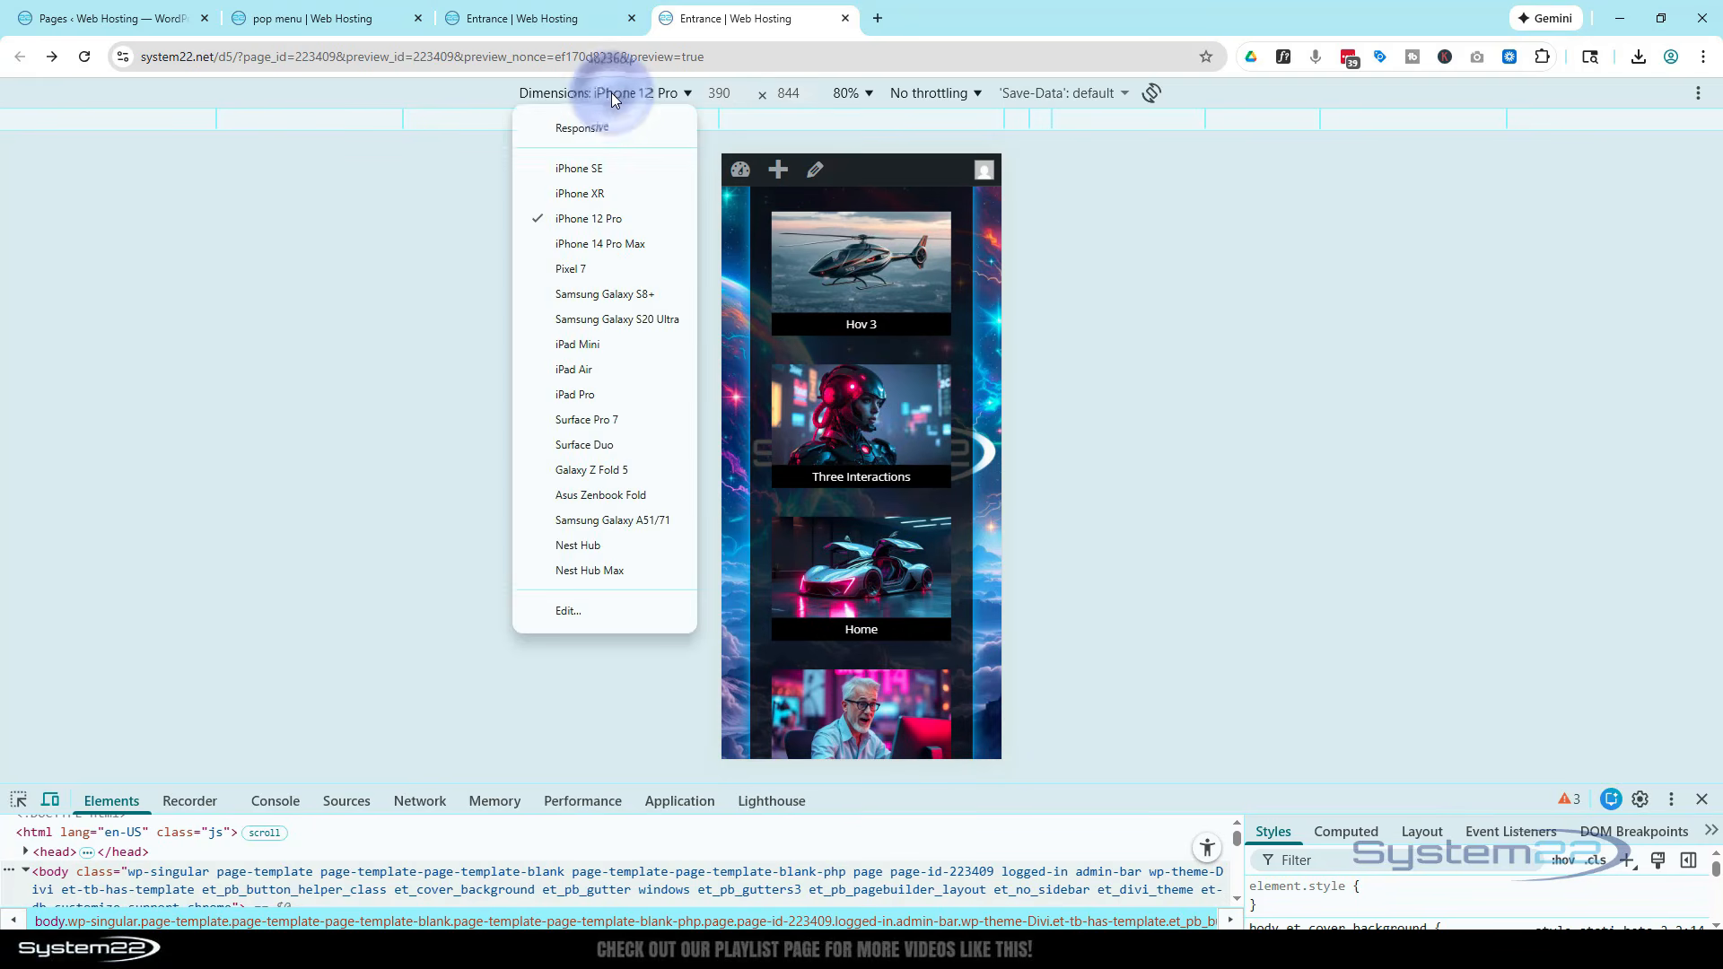
click(611, 372)
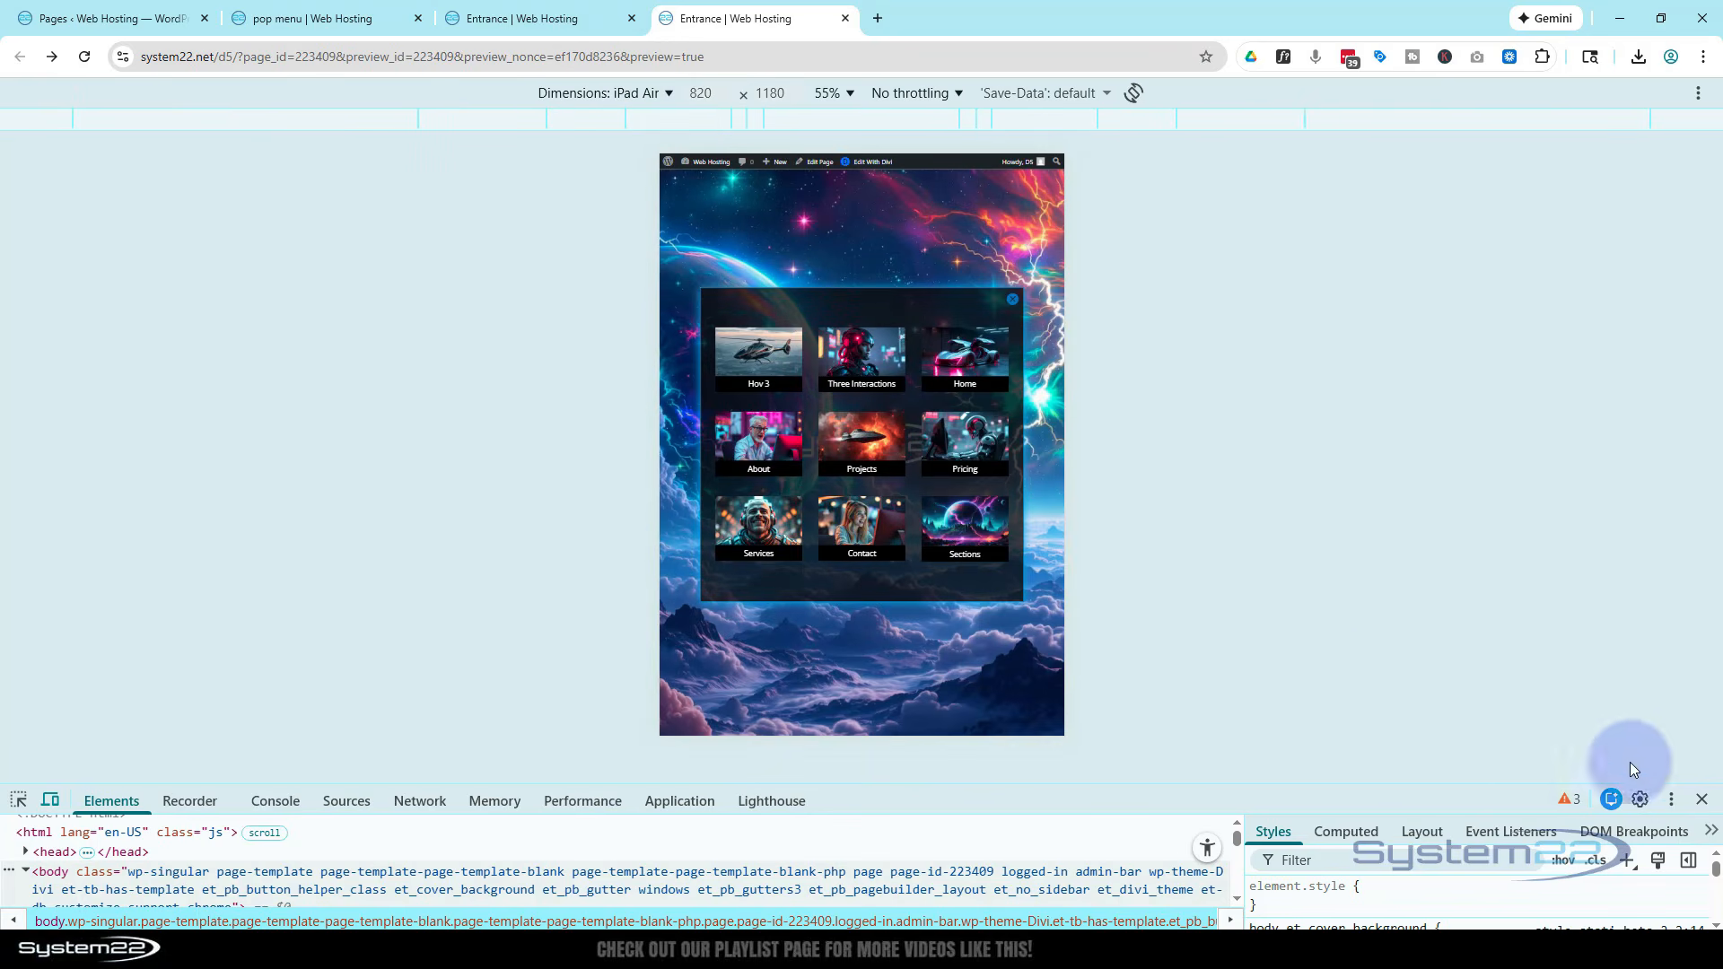
click(1703, 801)
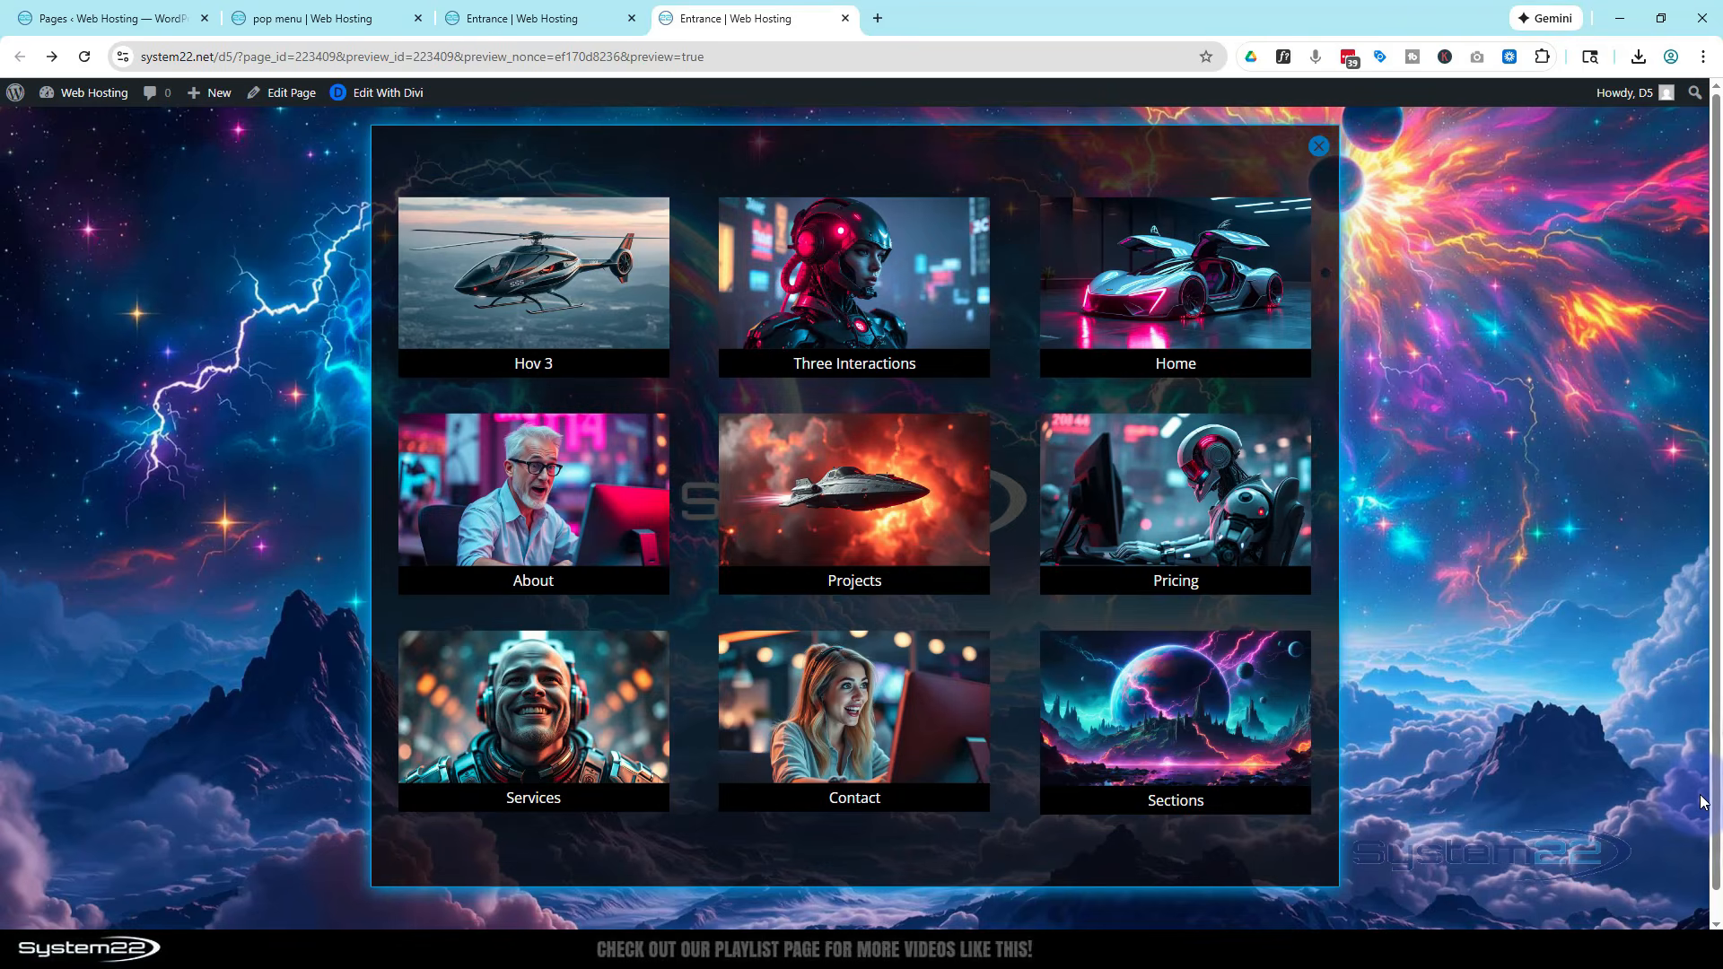
Test closing and reopening the popup with the logo several times at desktop width
click(1317, 151)
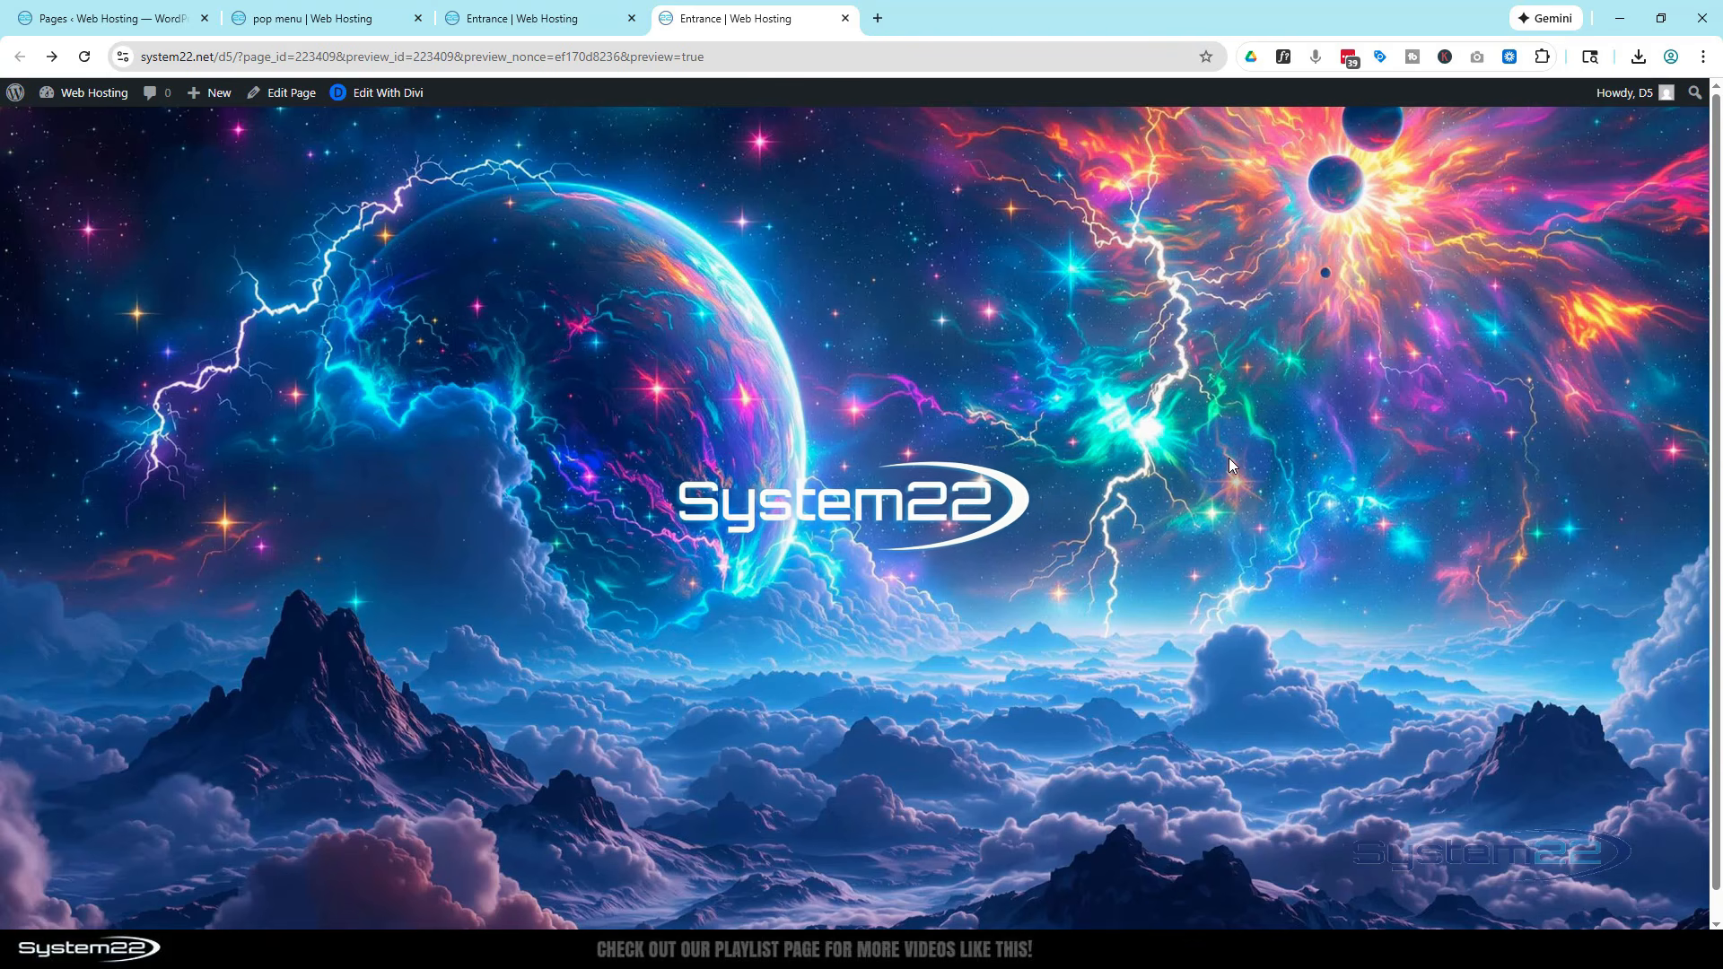
click(828, 497)
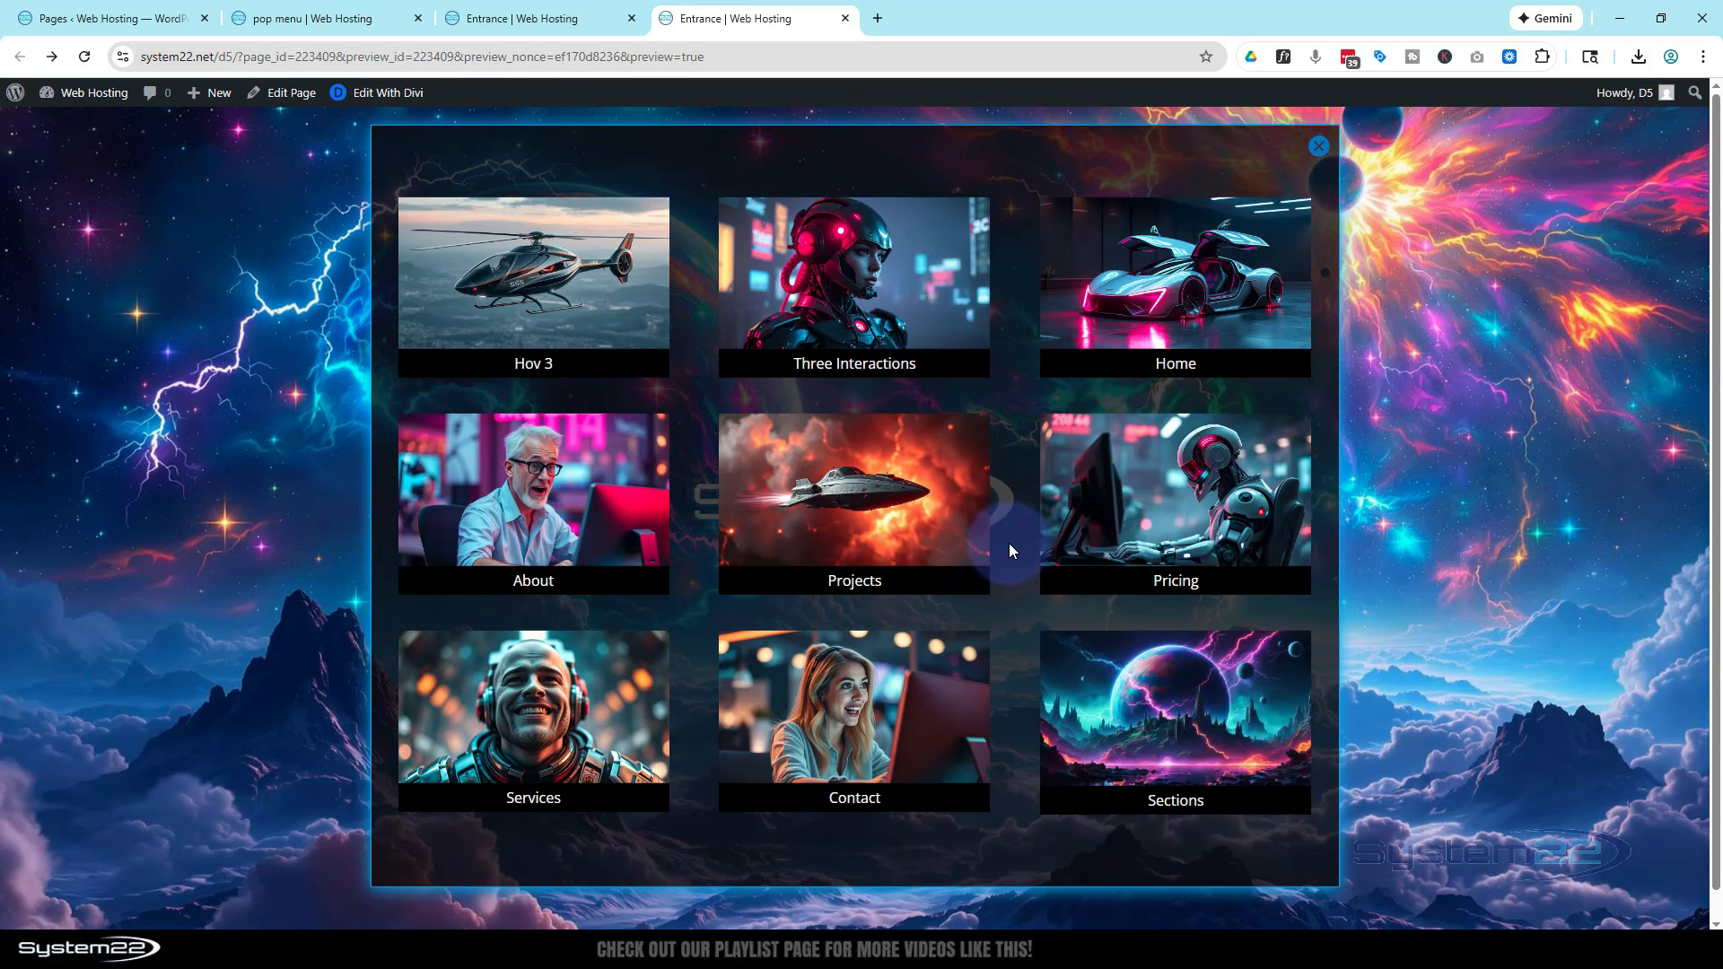
click(1318, 147)
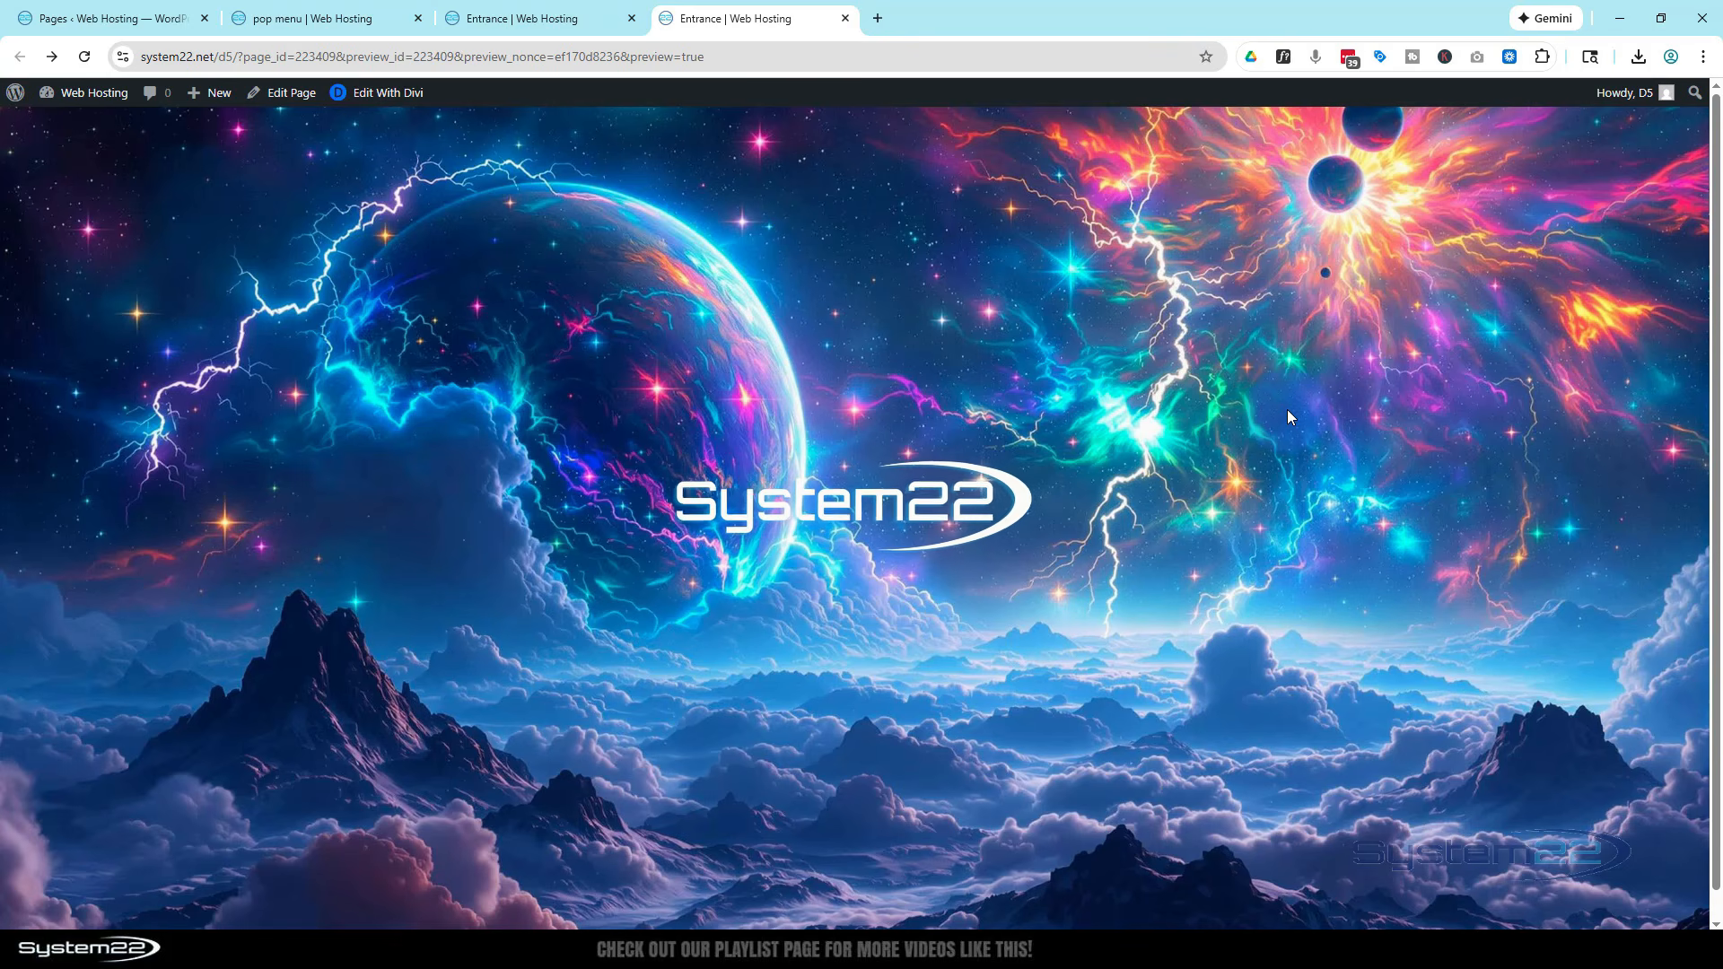
click(863, 505)
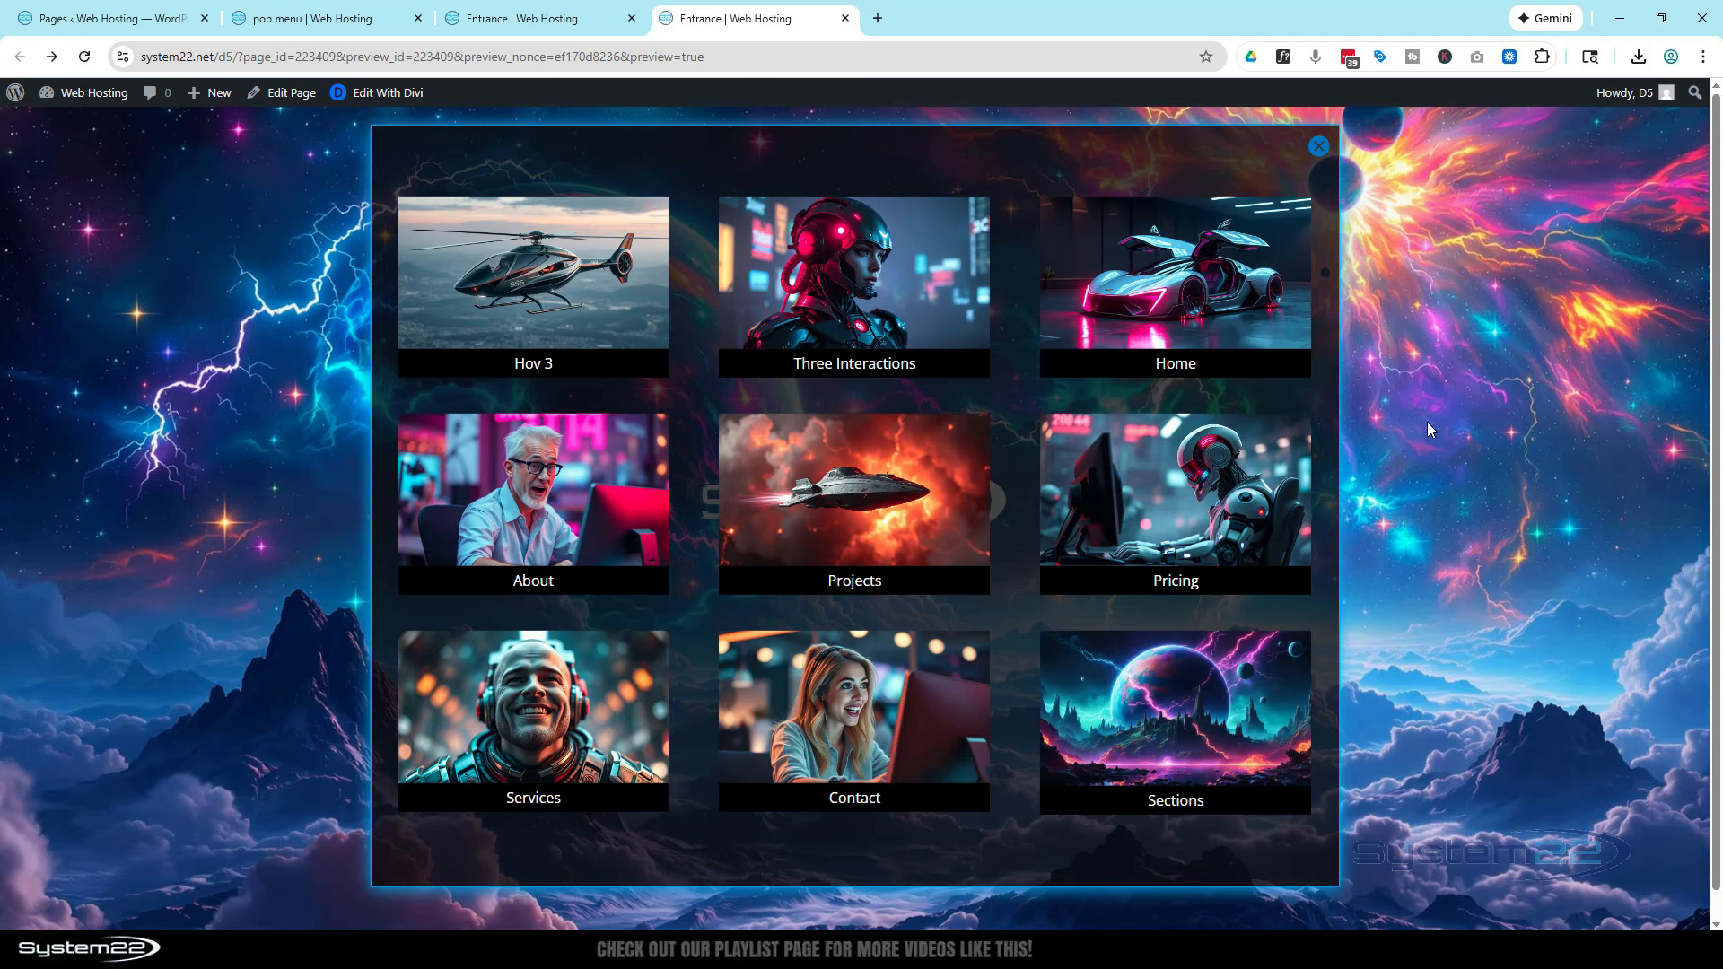
click(1320, 151)
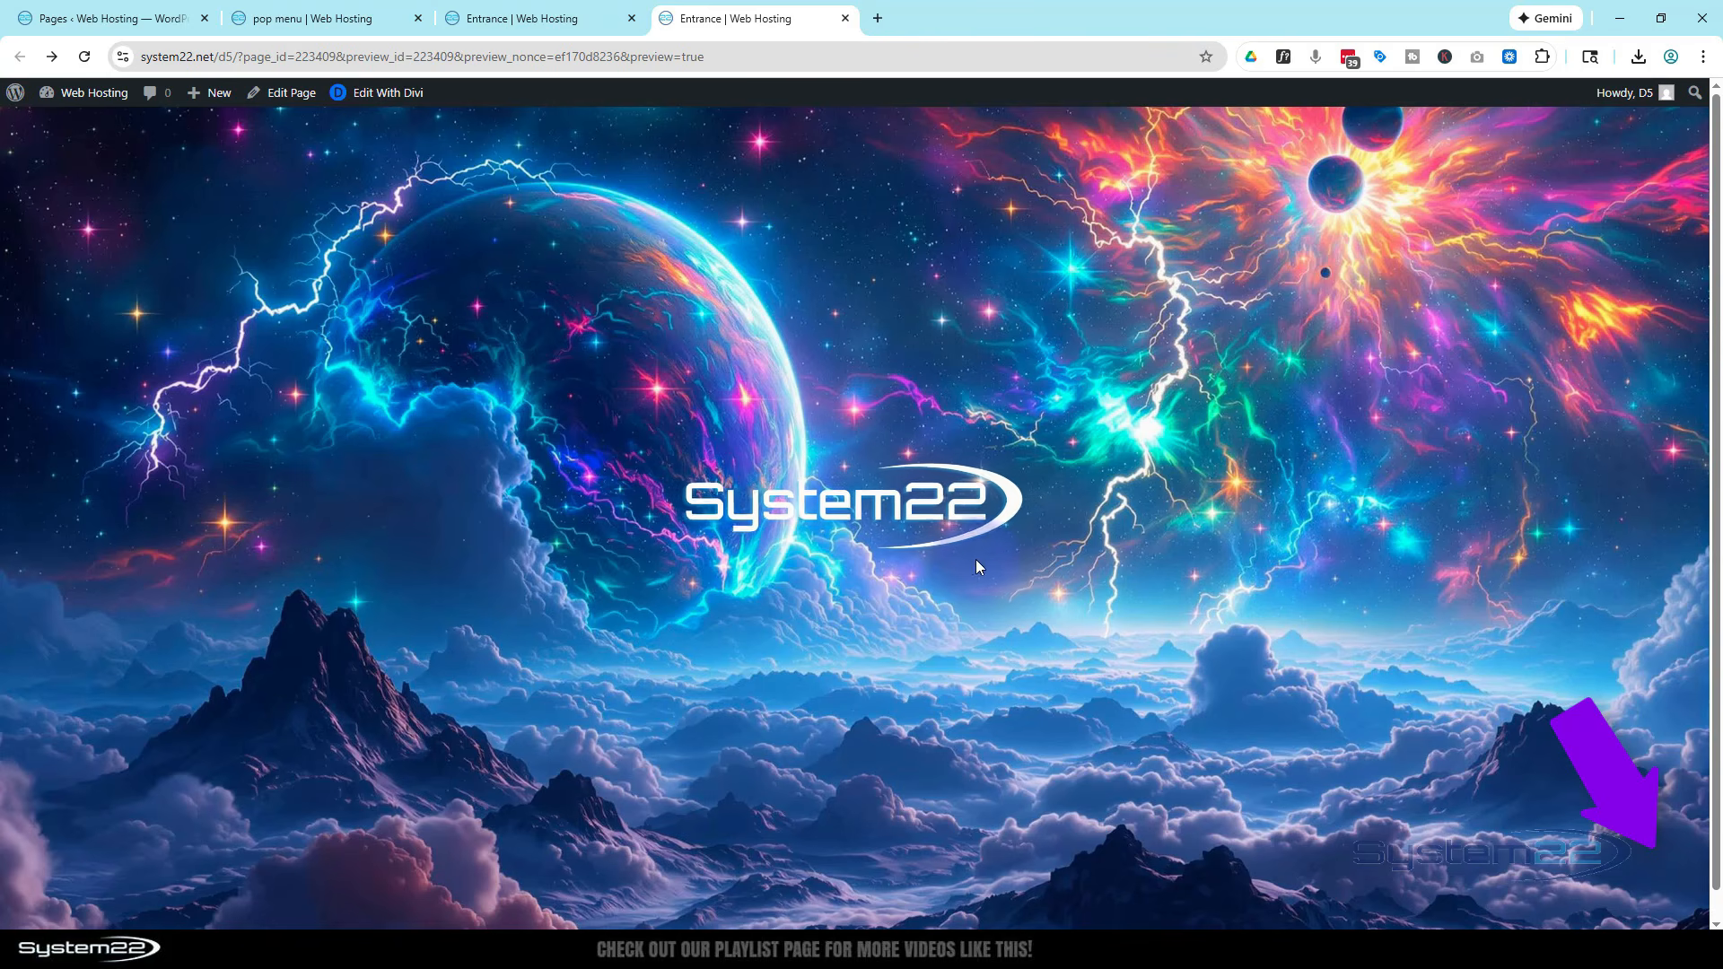
click(901, 517)
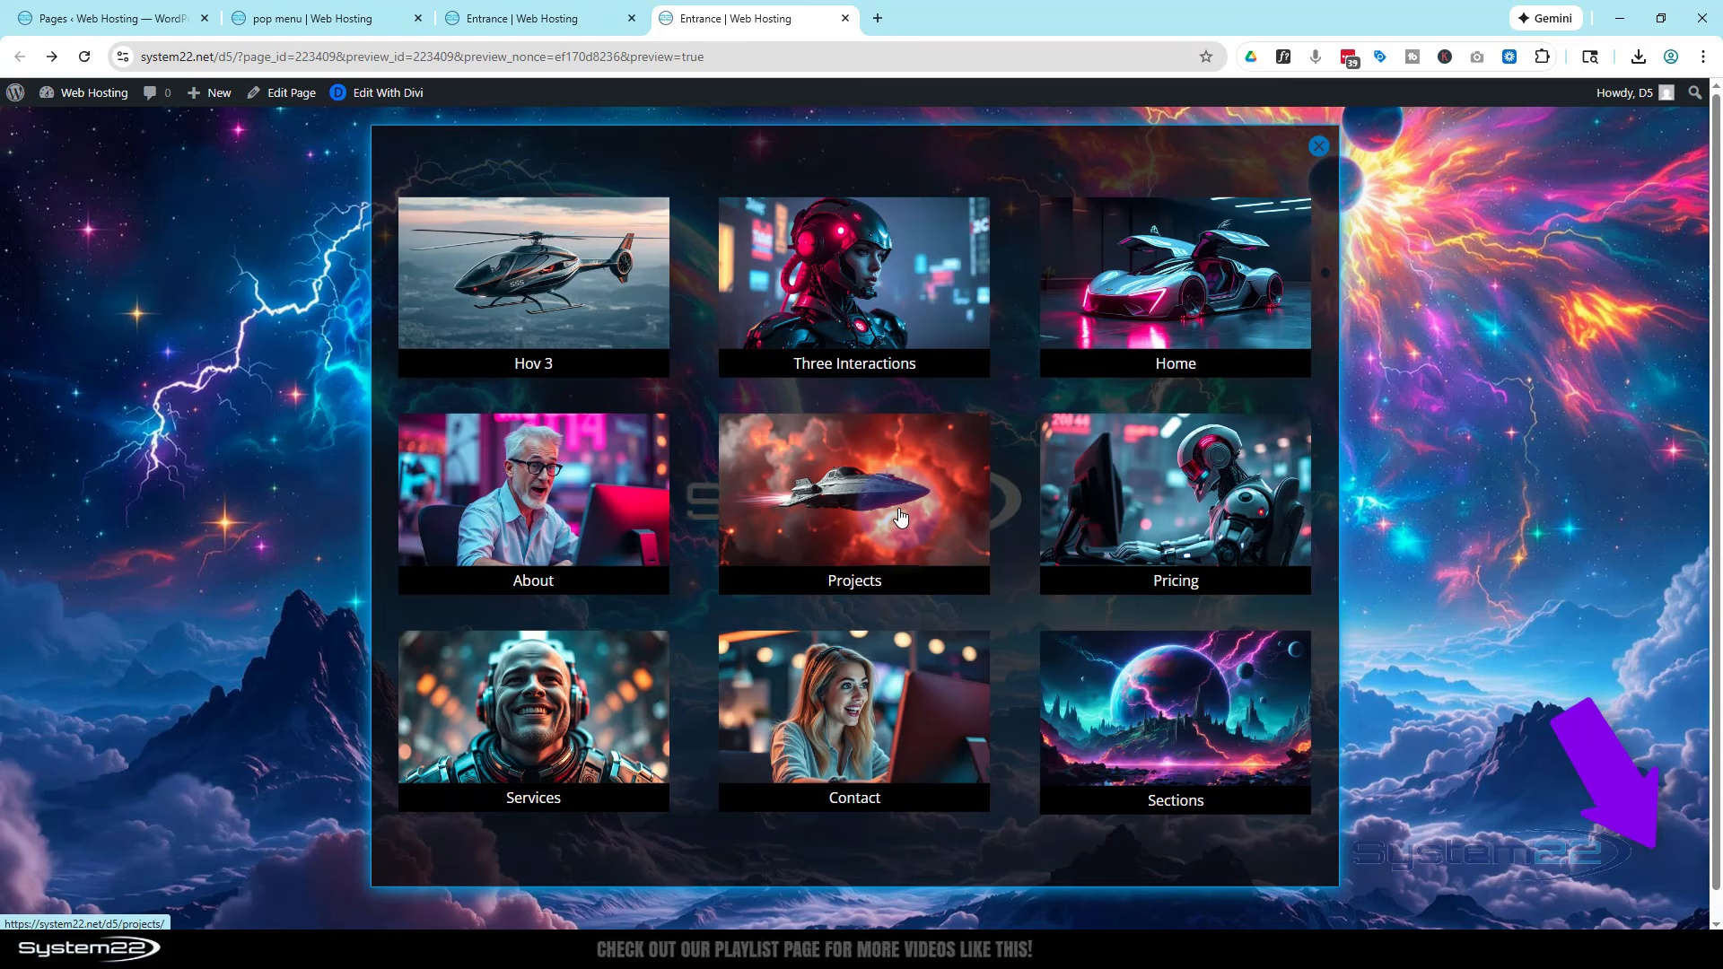